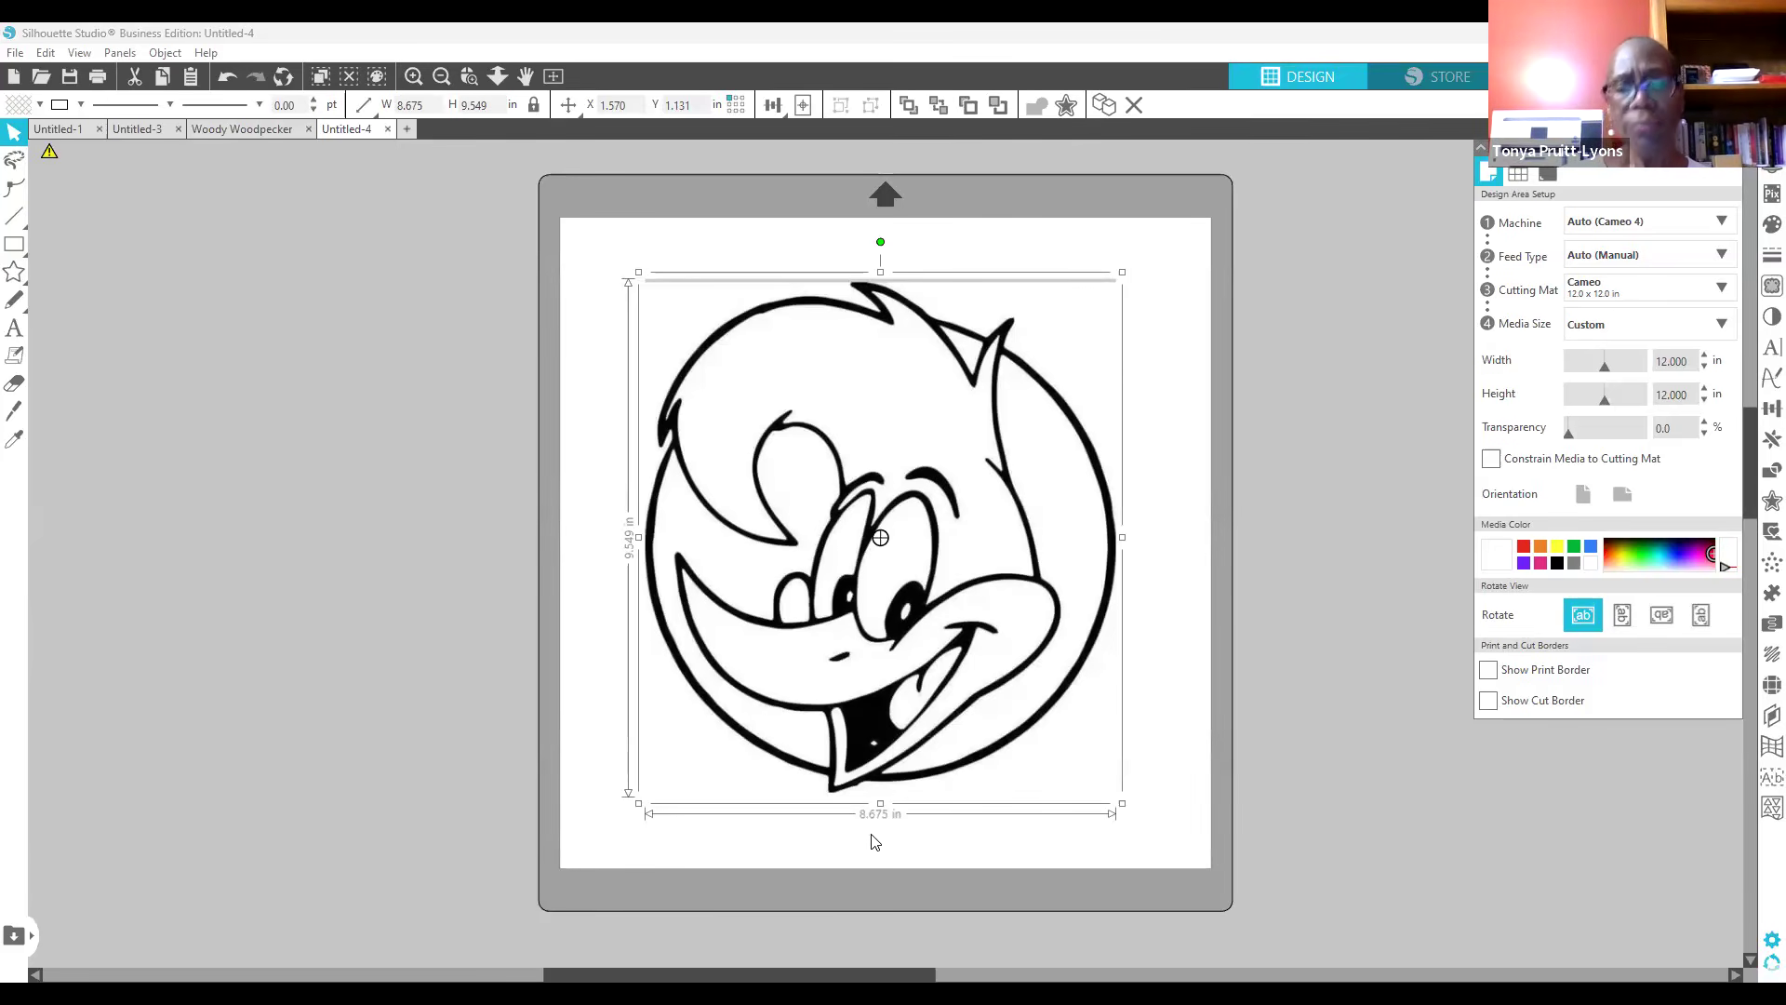
Step: Move the woodpecker picture off the cutting mat and place it back on the mat
{"action": "left_click", "coordinate": [1271, 678]}
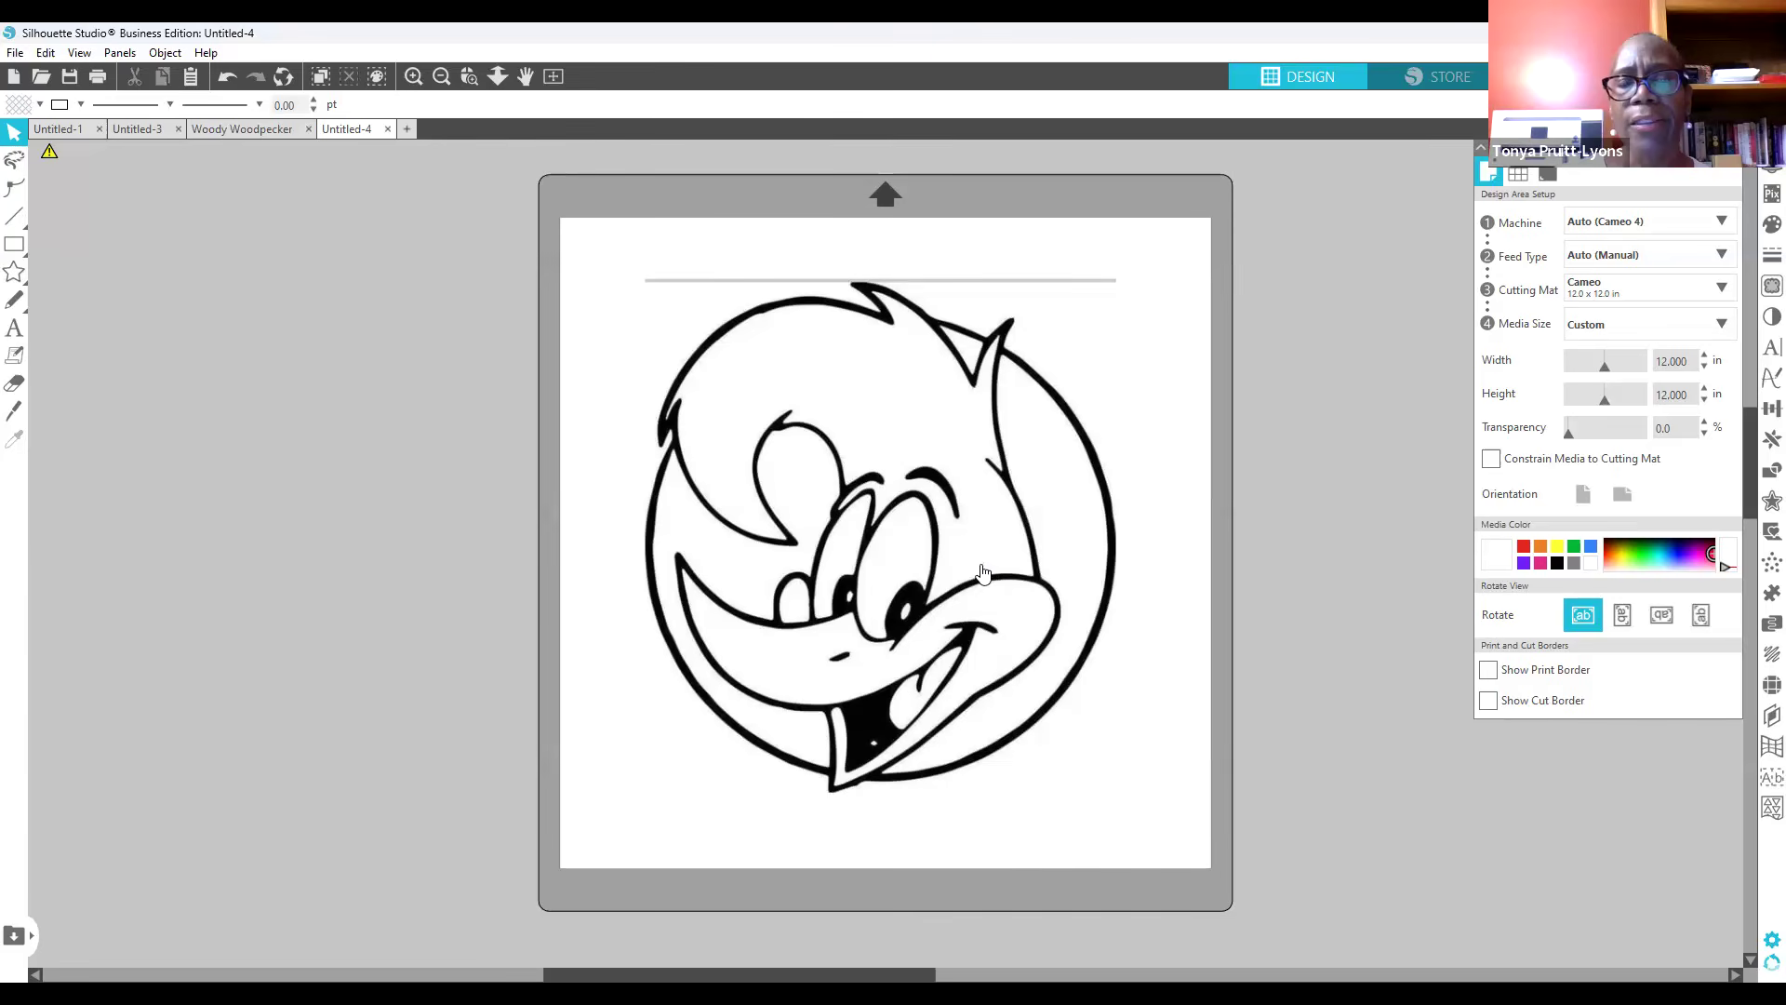
{"action": "left_click_drag", "start_coordinate": [1043, 537], "coordinate": [351, 570]}
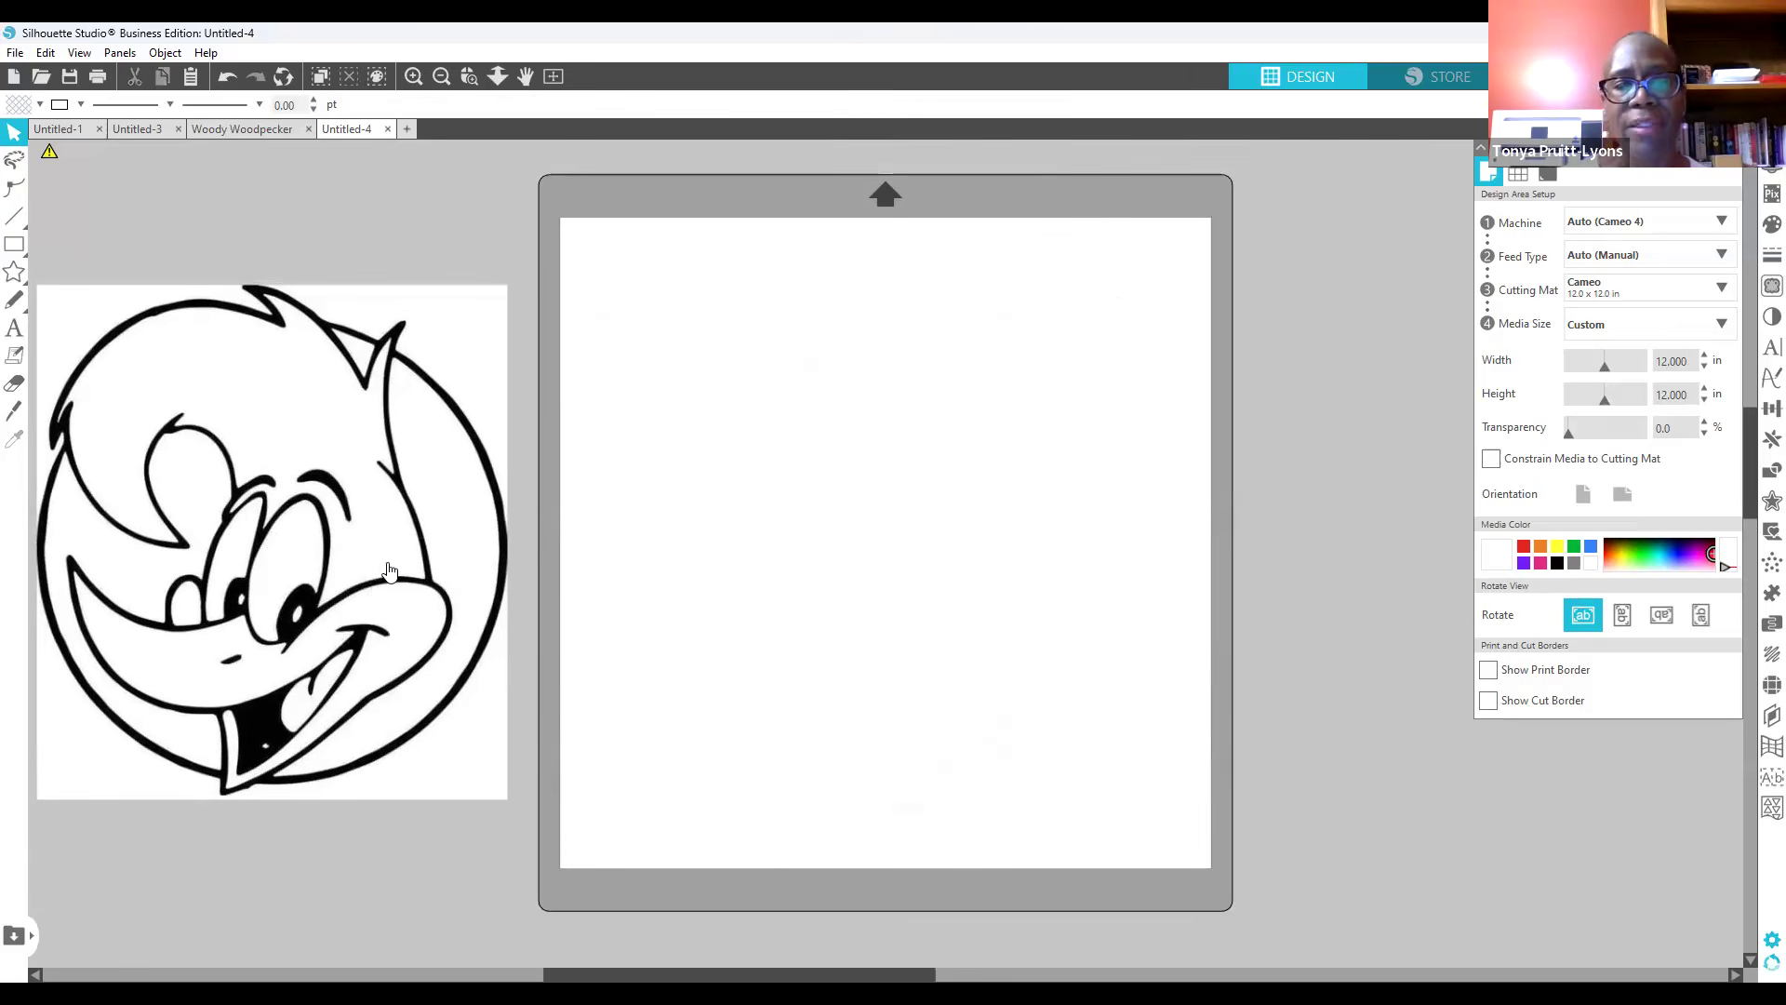
{"action": "left_click_drag", "start_coordinate": [358, 593], "coordinate": [988, 598]}
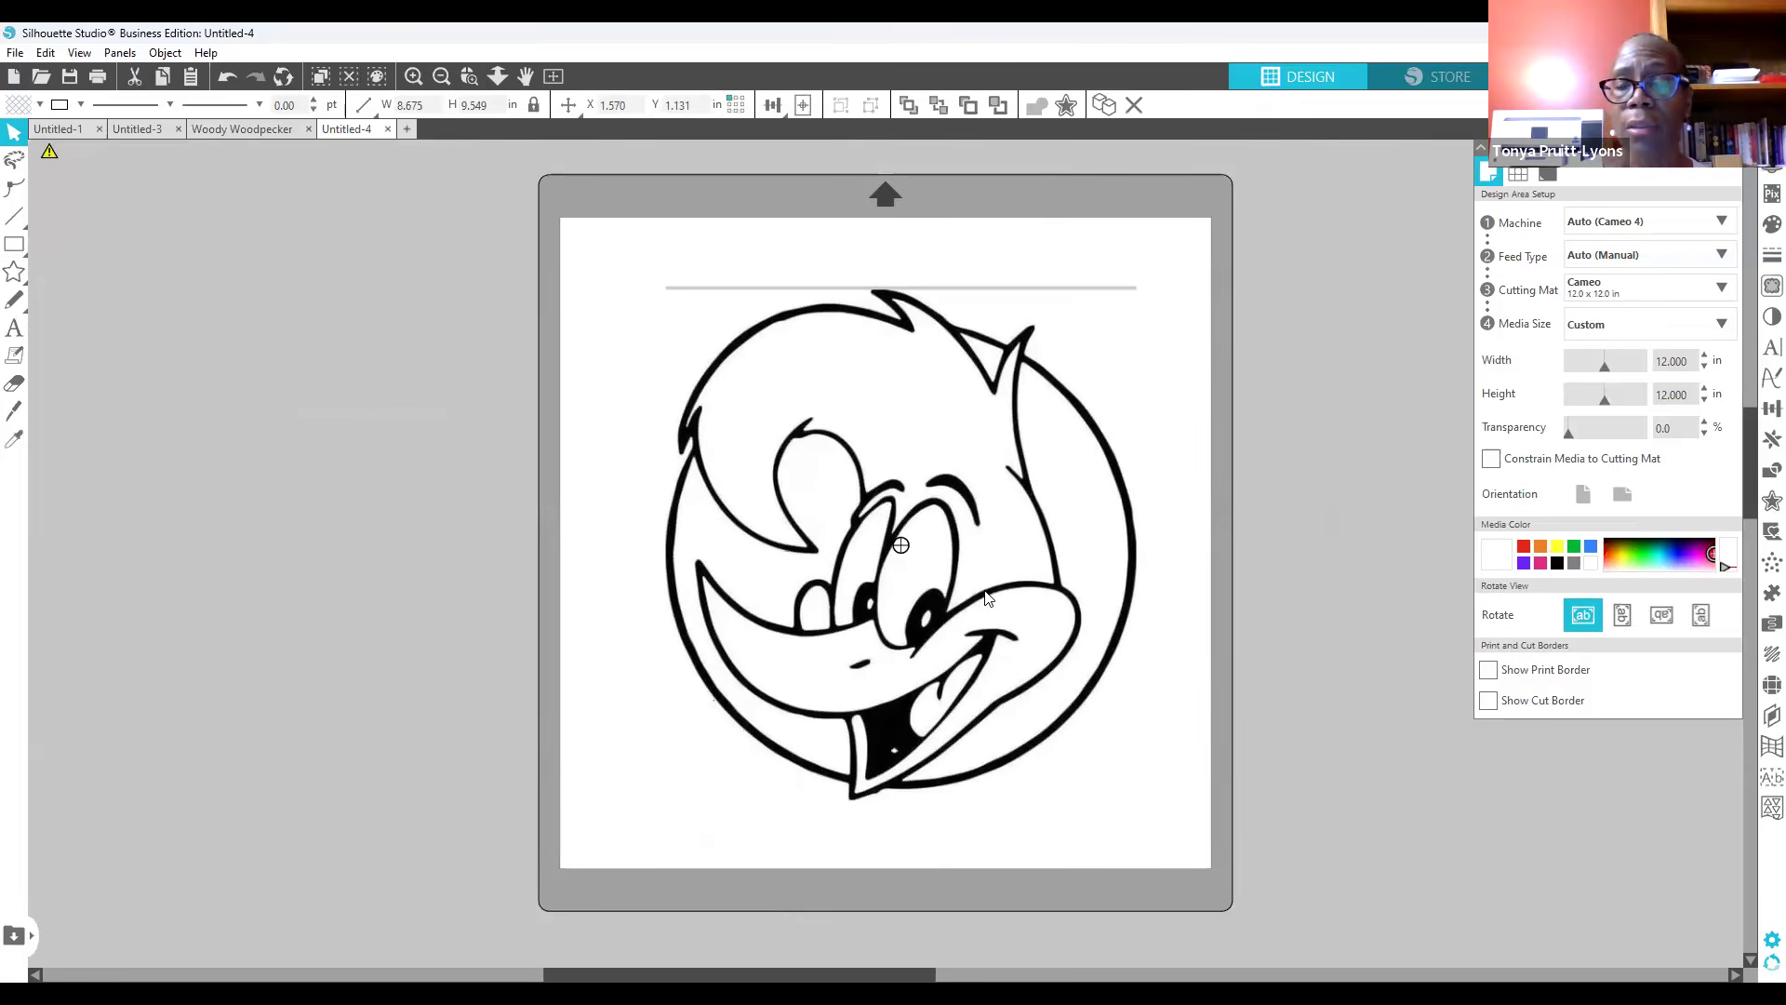
{"action": "left_click", "coordinate": [988, 598]}
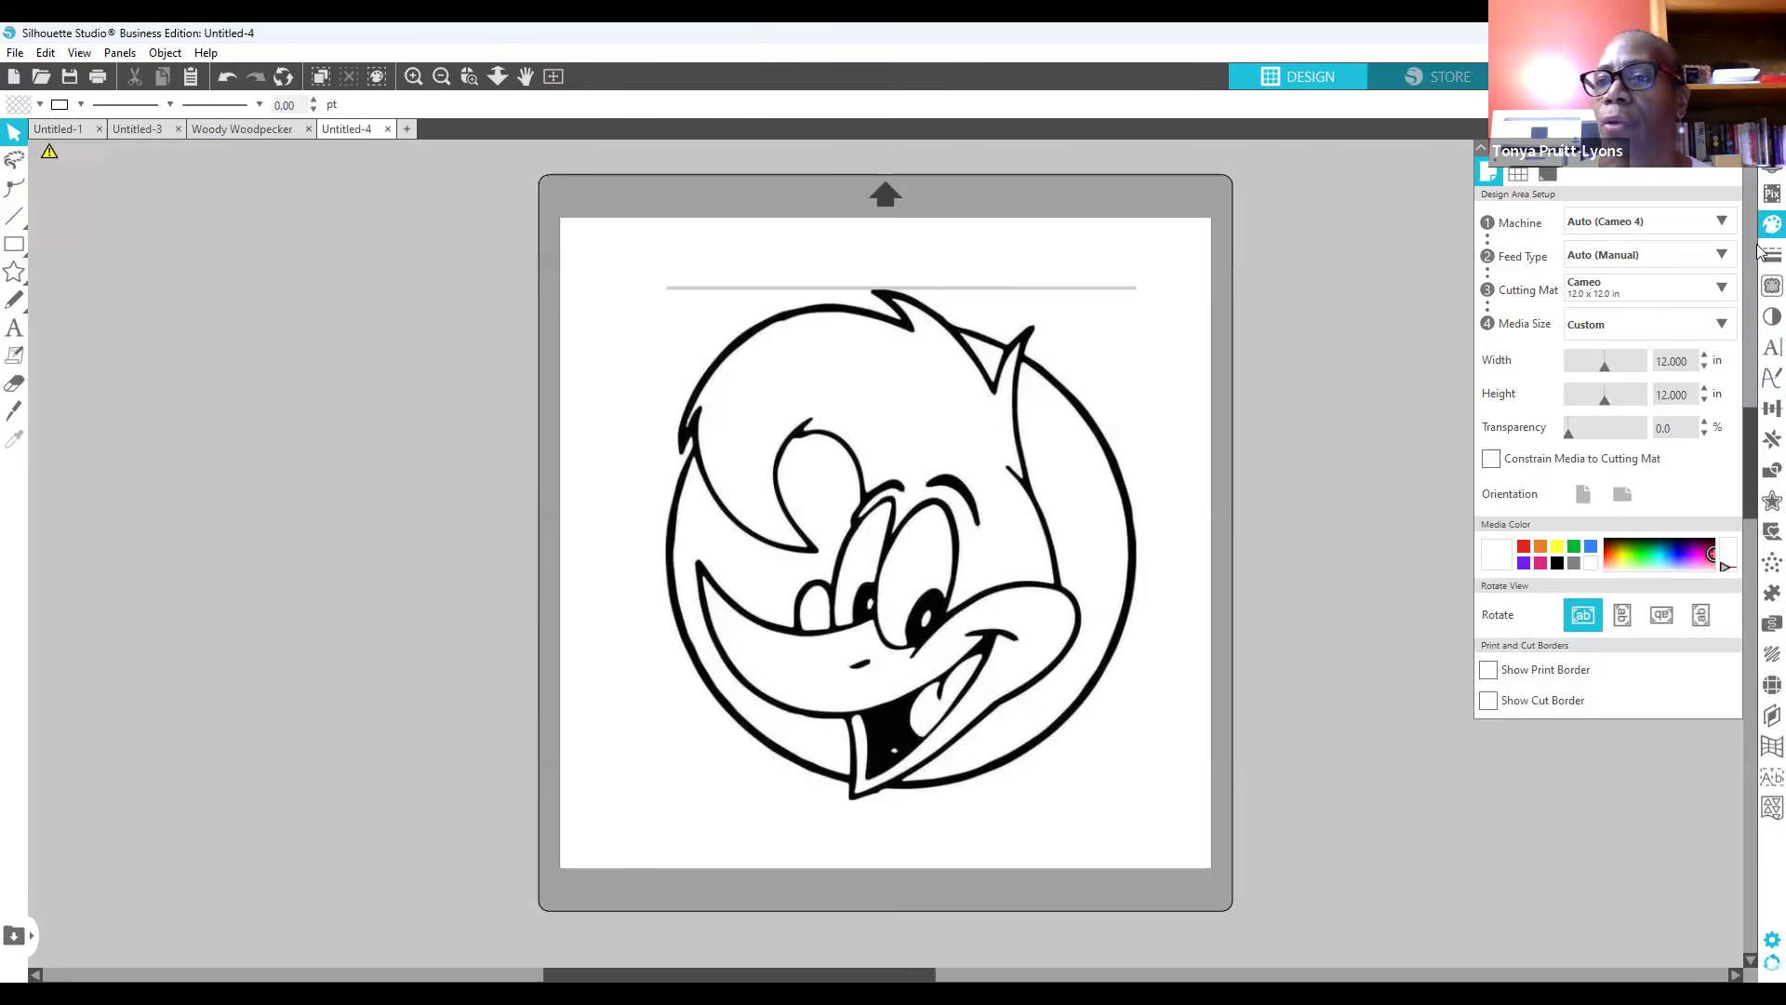
Step: Select a trace area around the whole woodpecker picture and trace it with the Trace style
{"action": "left_click", "coordinate": [1759, 290]}
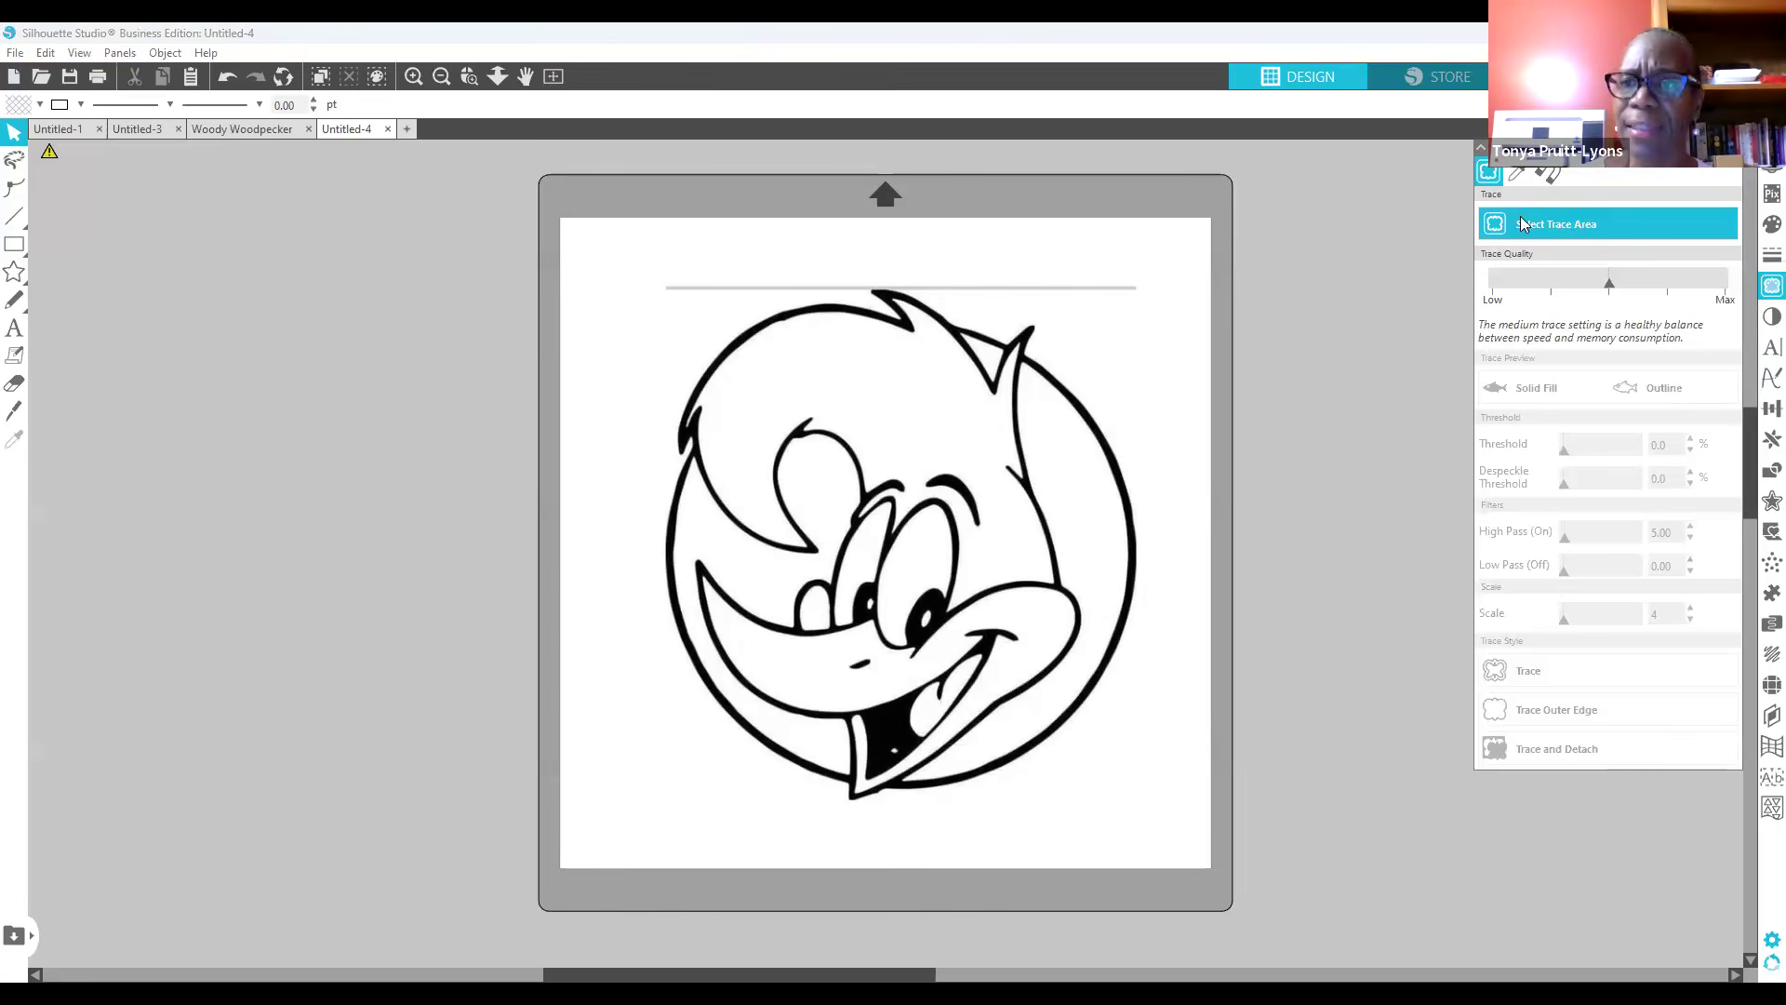
{"action": "left_click", "coordinate": [1568, 220]}
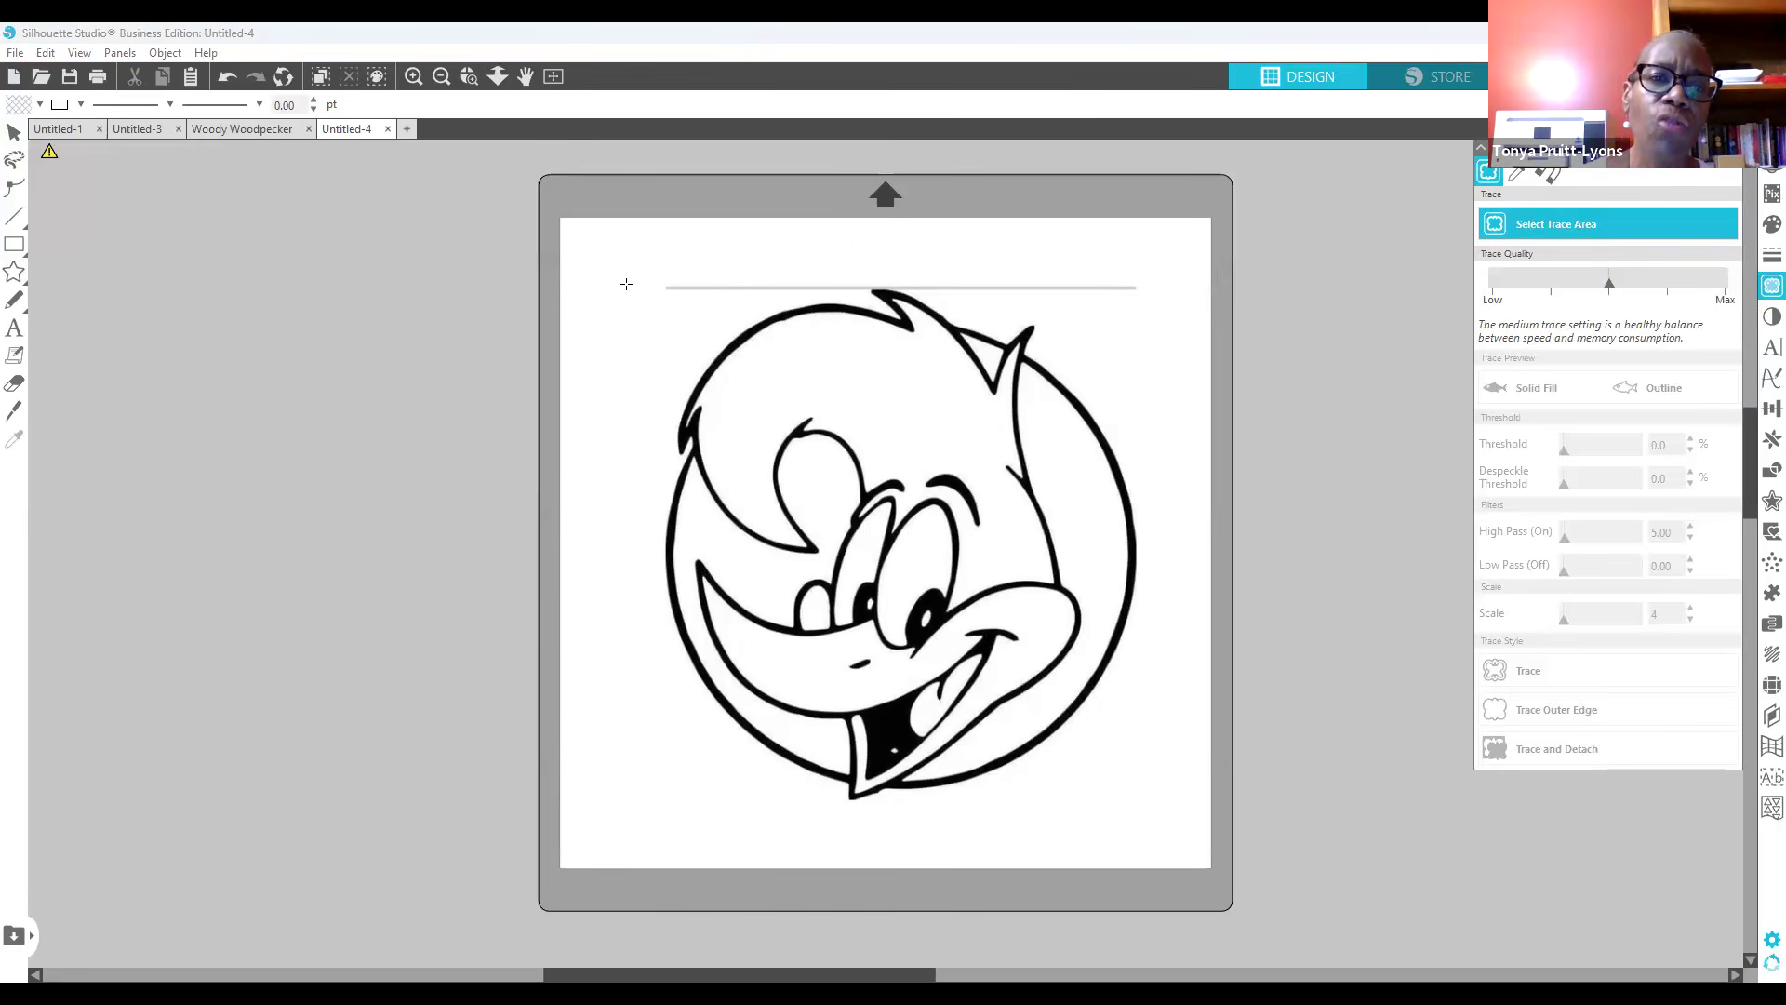
{"action": "mouse_move", "coordinate": [627, 286]}
{"action": "left_mouse_down"}
{"action": "mouse_move", "coordinate": [603, 549]}
{"action": "mouse_move", "coordinate": [658, 727]}
{"action": "mouse_move", "coordinate": [748, 820]}
{"action": "mouse_move", "coordinate": [985, 837]}
{"action": "mouse_move", "coordinate": [1185, 819]}
{"action": "left_mouse_up"}
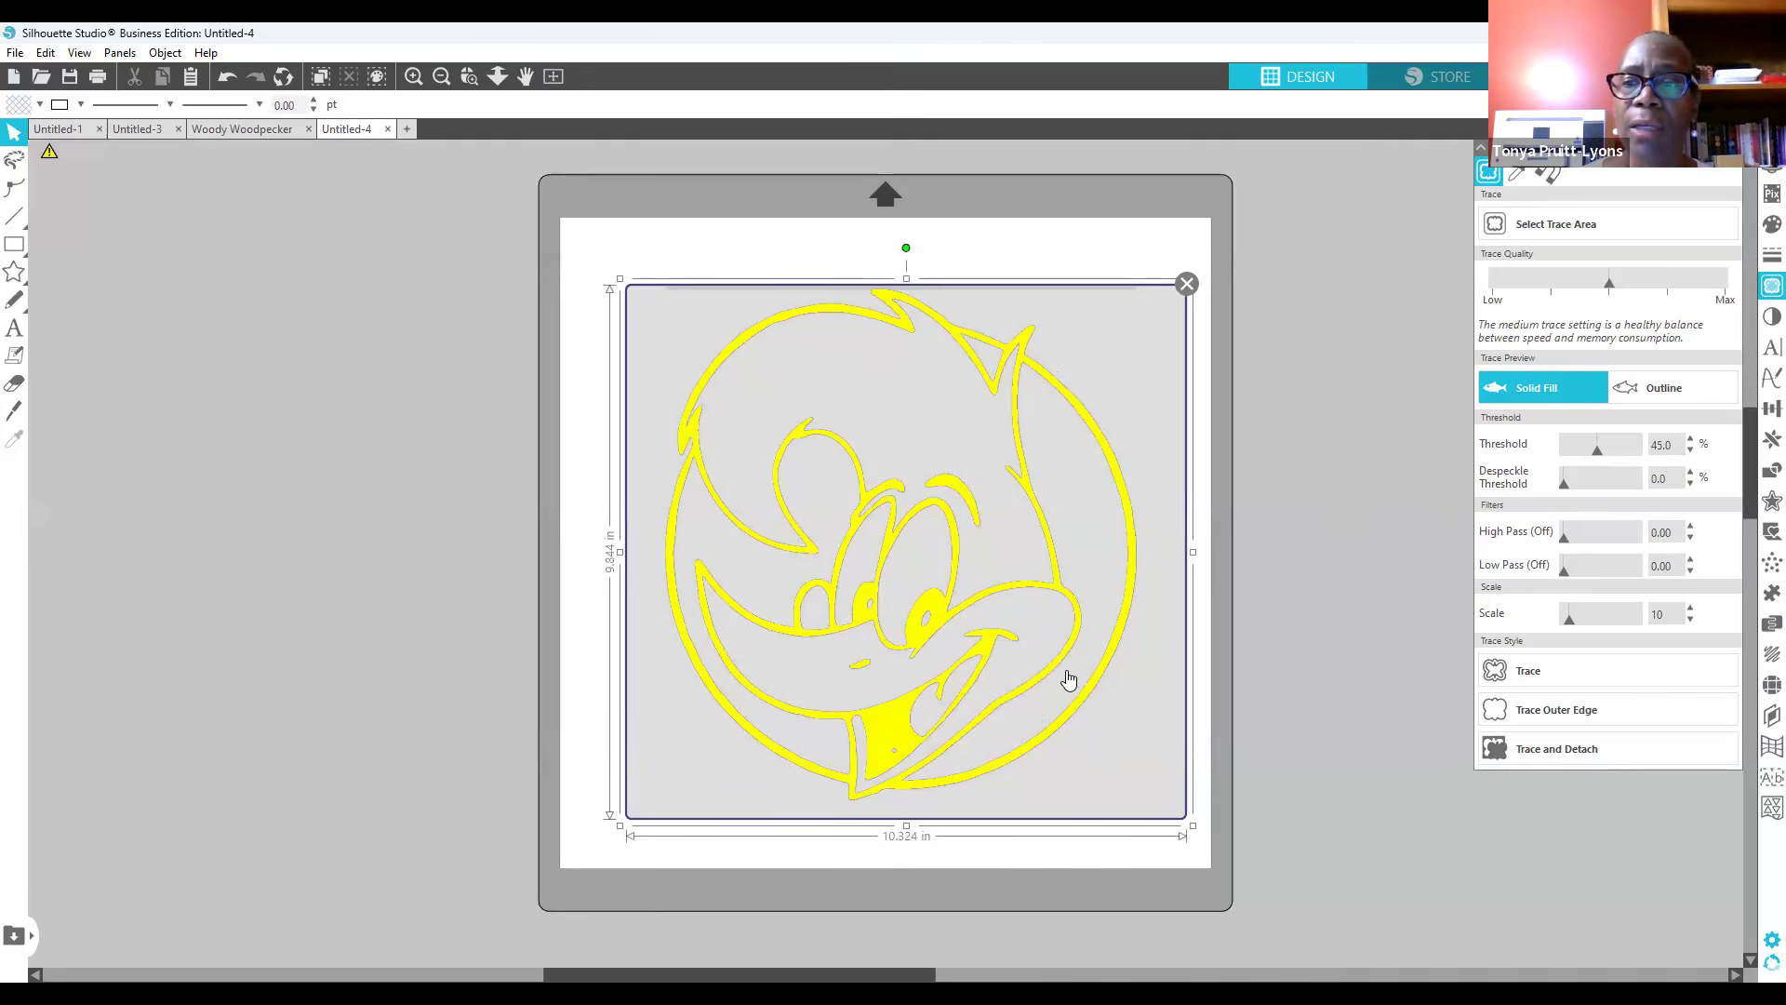
{"action": "left_click", "coordinate": [1575, 672]}
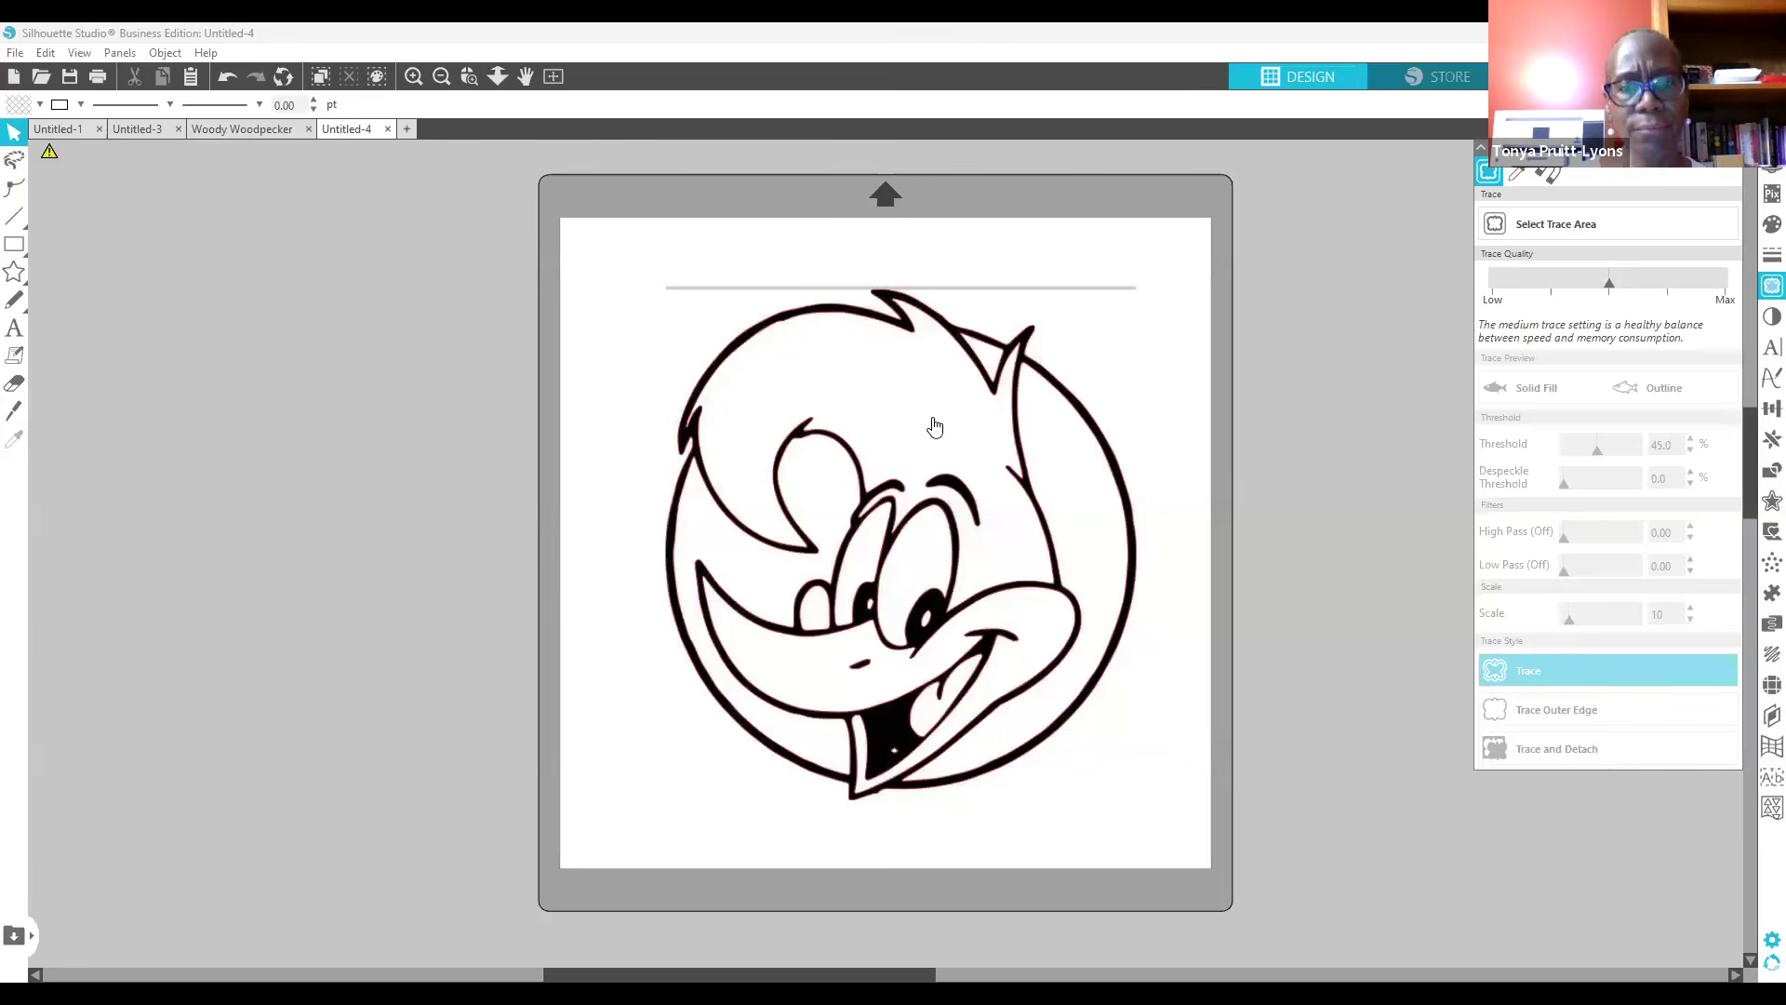
Step: Move the original woodpecker picture far off the mat, away from its traced outline
{"action": "mouse_move", "coordinate": [1014, 451]}
{"action": "left_mouse_down"}
{"action": "mouse_move", "coordinate": [692, 471]}
{"action": "mouse_move", "coordinate": [1677, 691]}
{"action": "mouse_move", "coordinate": [1758, 765]}
{"action": "mouse_move", "coordinate": [1749, 733]}
{"action": "left_mouse_up"}
{"action": "left_click", "coordinate": [1351, 789]}
{"action": "left_click_drag", "start_coordinate": [1439, 805], "coordinate": [1619, 851]}
{"action": "mouse_move", "coordinate": [1028, 973]}
{"action": "left_mouse_down"}
{"action": "mouse_move", "coordinate": [896, 973]}
{"action": "mouse_move", "coordinate": [913, 973]}
{"action": "left_mouse_up"}
{"action": "mouse_move", "coordinate": [961, 732]}
{"action": "left_mouse_down"}
{"action": "mouse_move", "coordinate": [917, 626]}
{"action": "mouse_move", "coordinate": [638, 770]}
{"action": "mouse_move", "coordinate": [972, 706]}
{"action": "mouse_move", "coordinate": [952, 716]}
{"action": "left_mouse_up"}
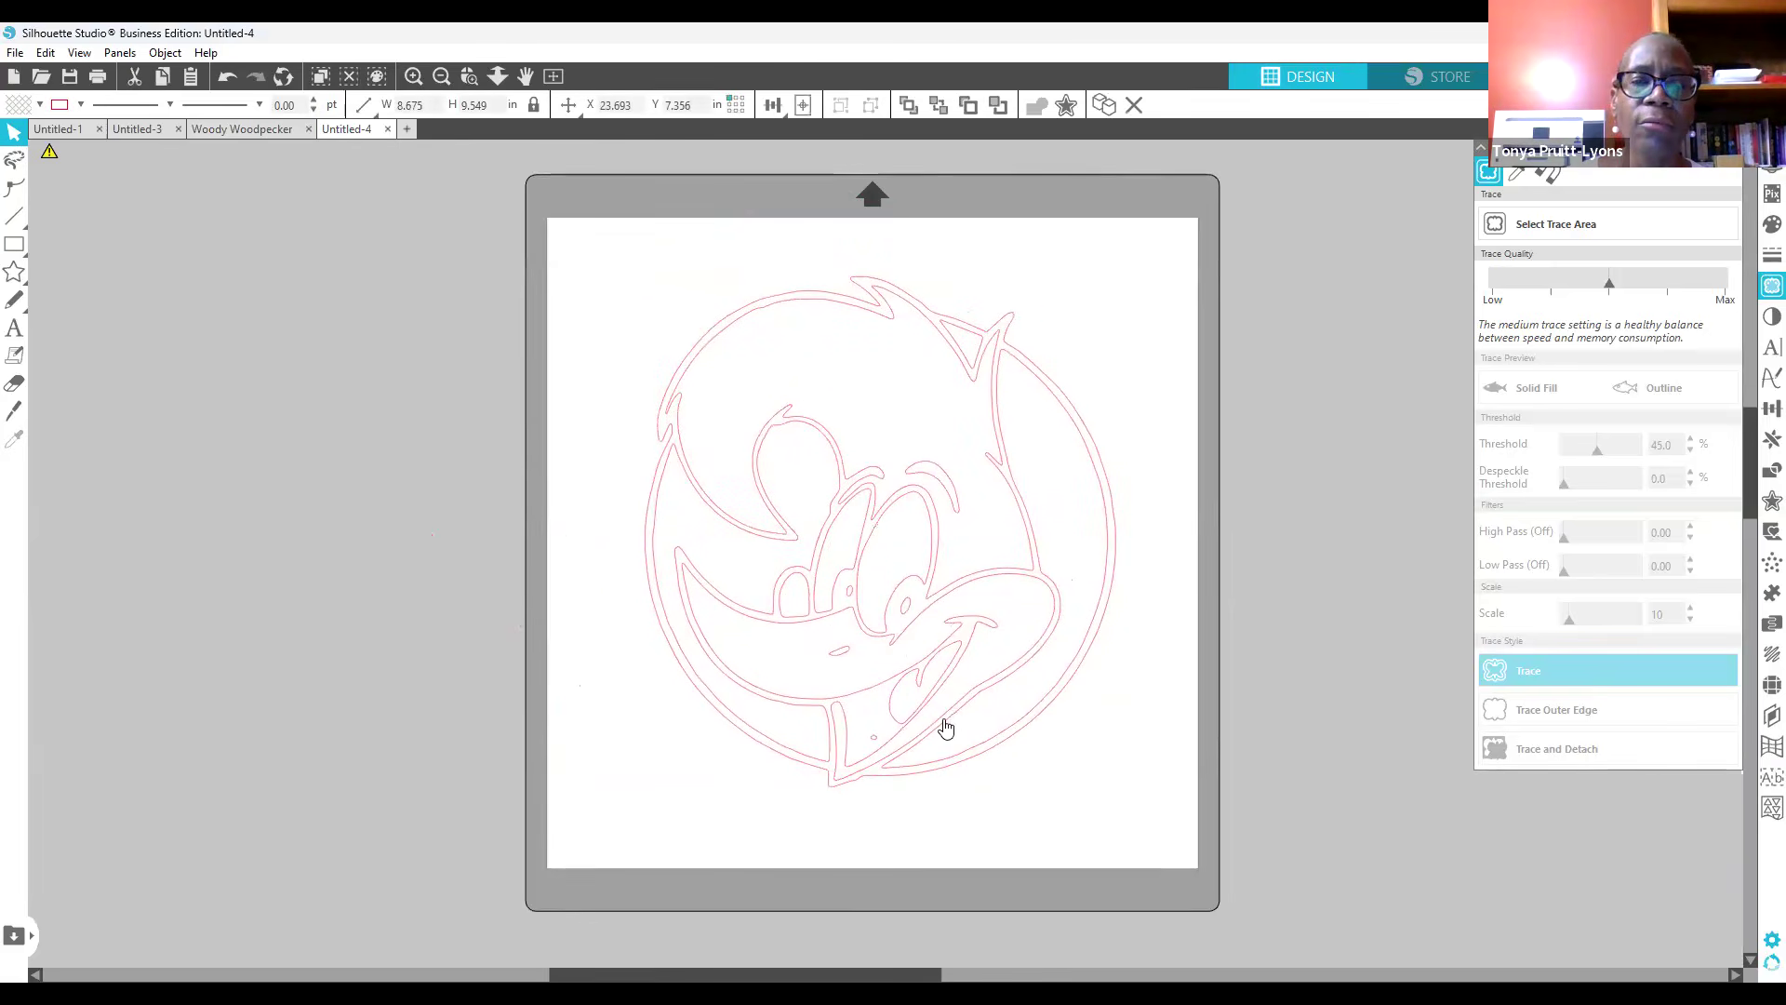
{"action": "left_click", "coordinate": [945, 723]}
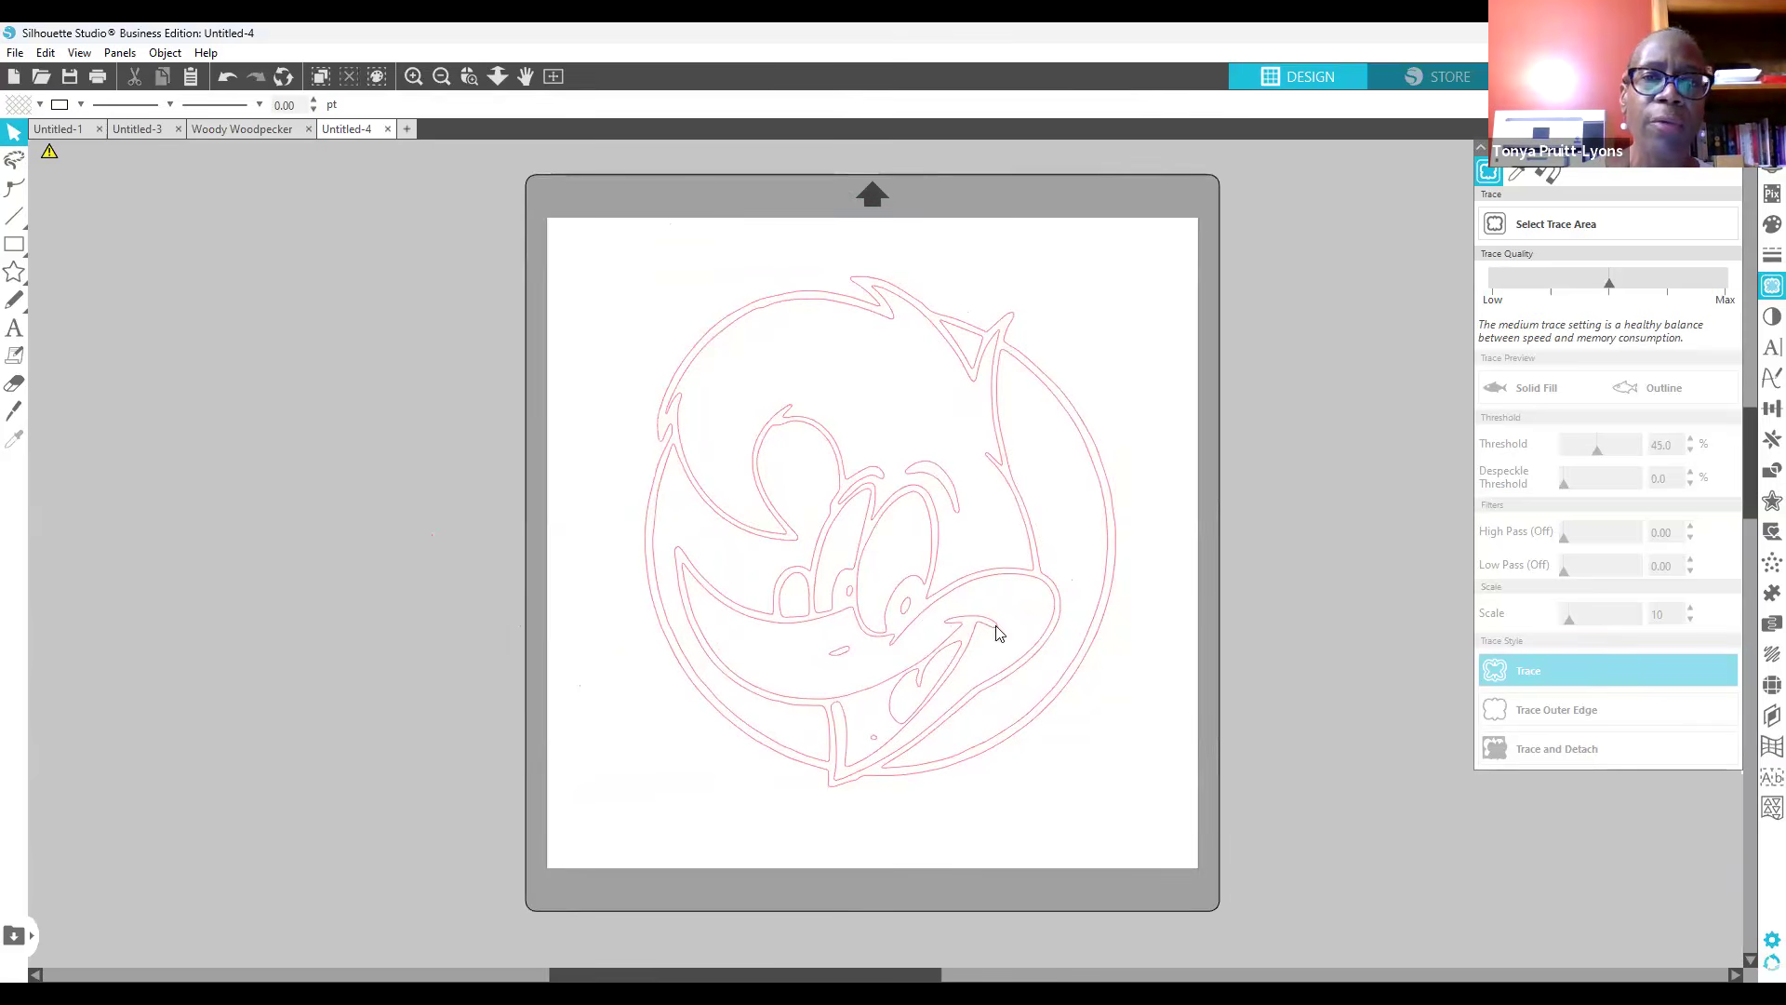
Step: Release the compound path of the traced woodpecker so its outlines become separate pieces
{"action": "left_click", "coordinate": [849, 540]}
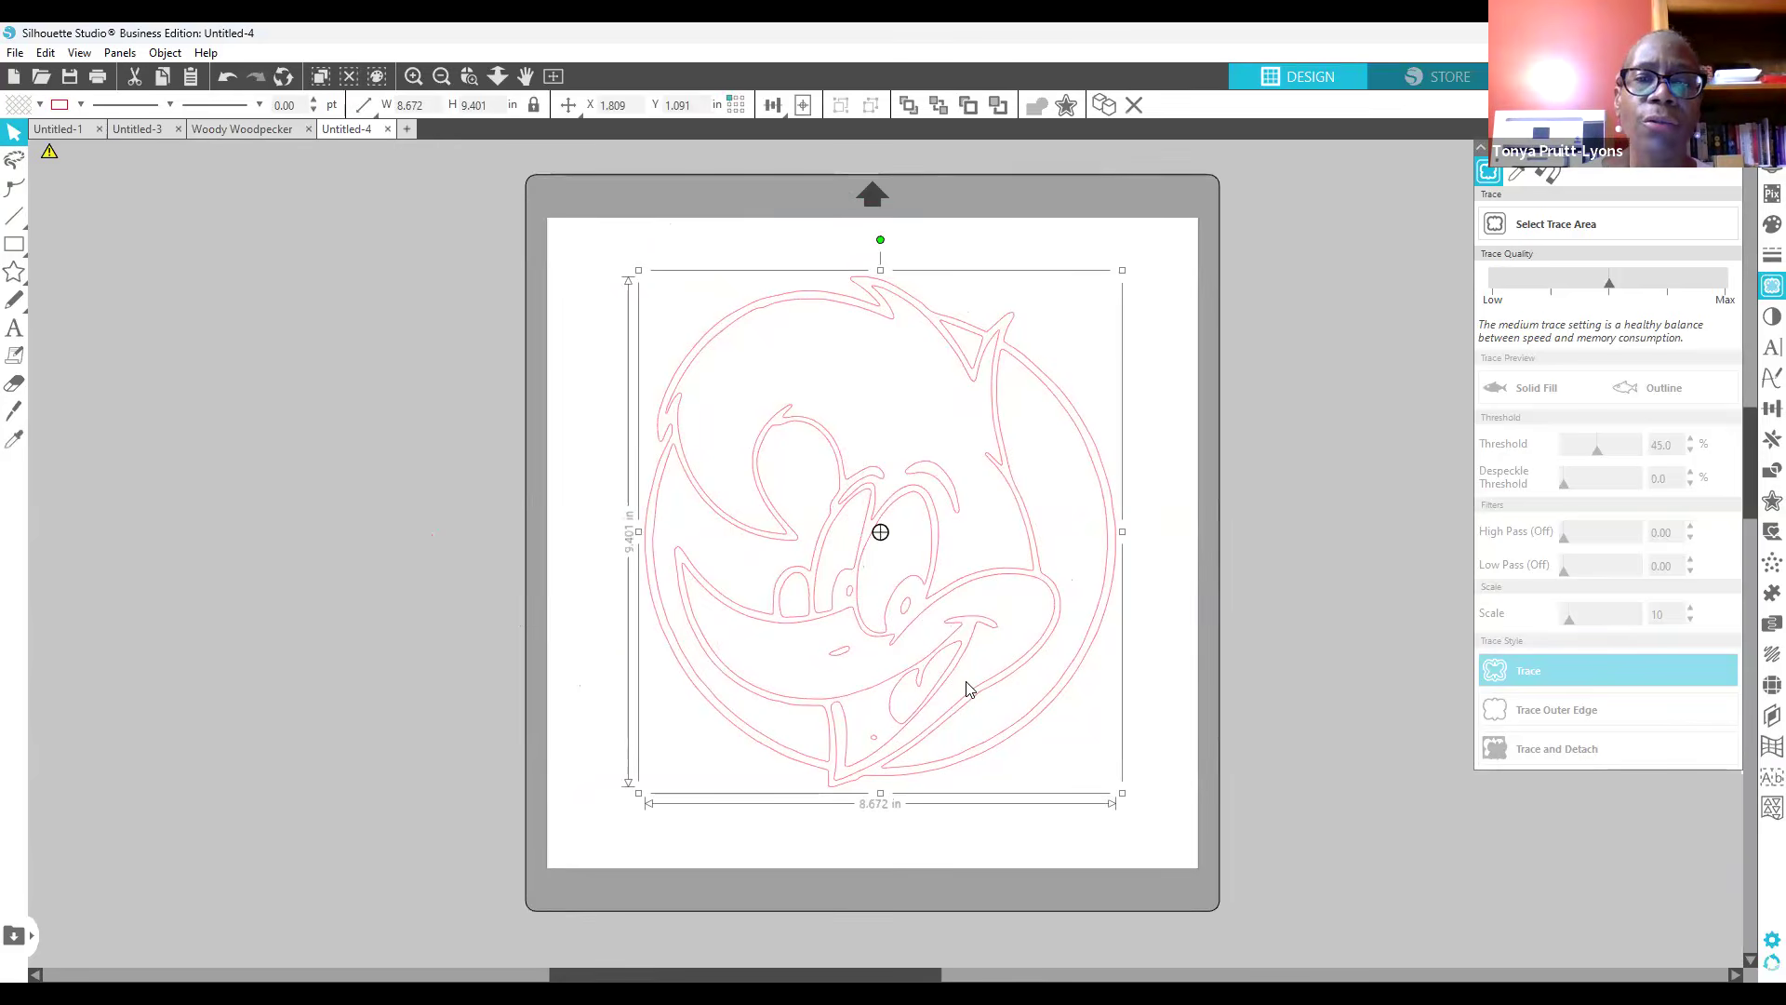
{"action": "left_click", "coordinate": [953, 718]}
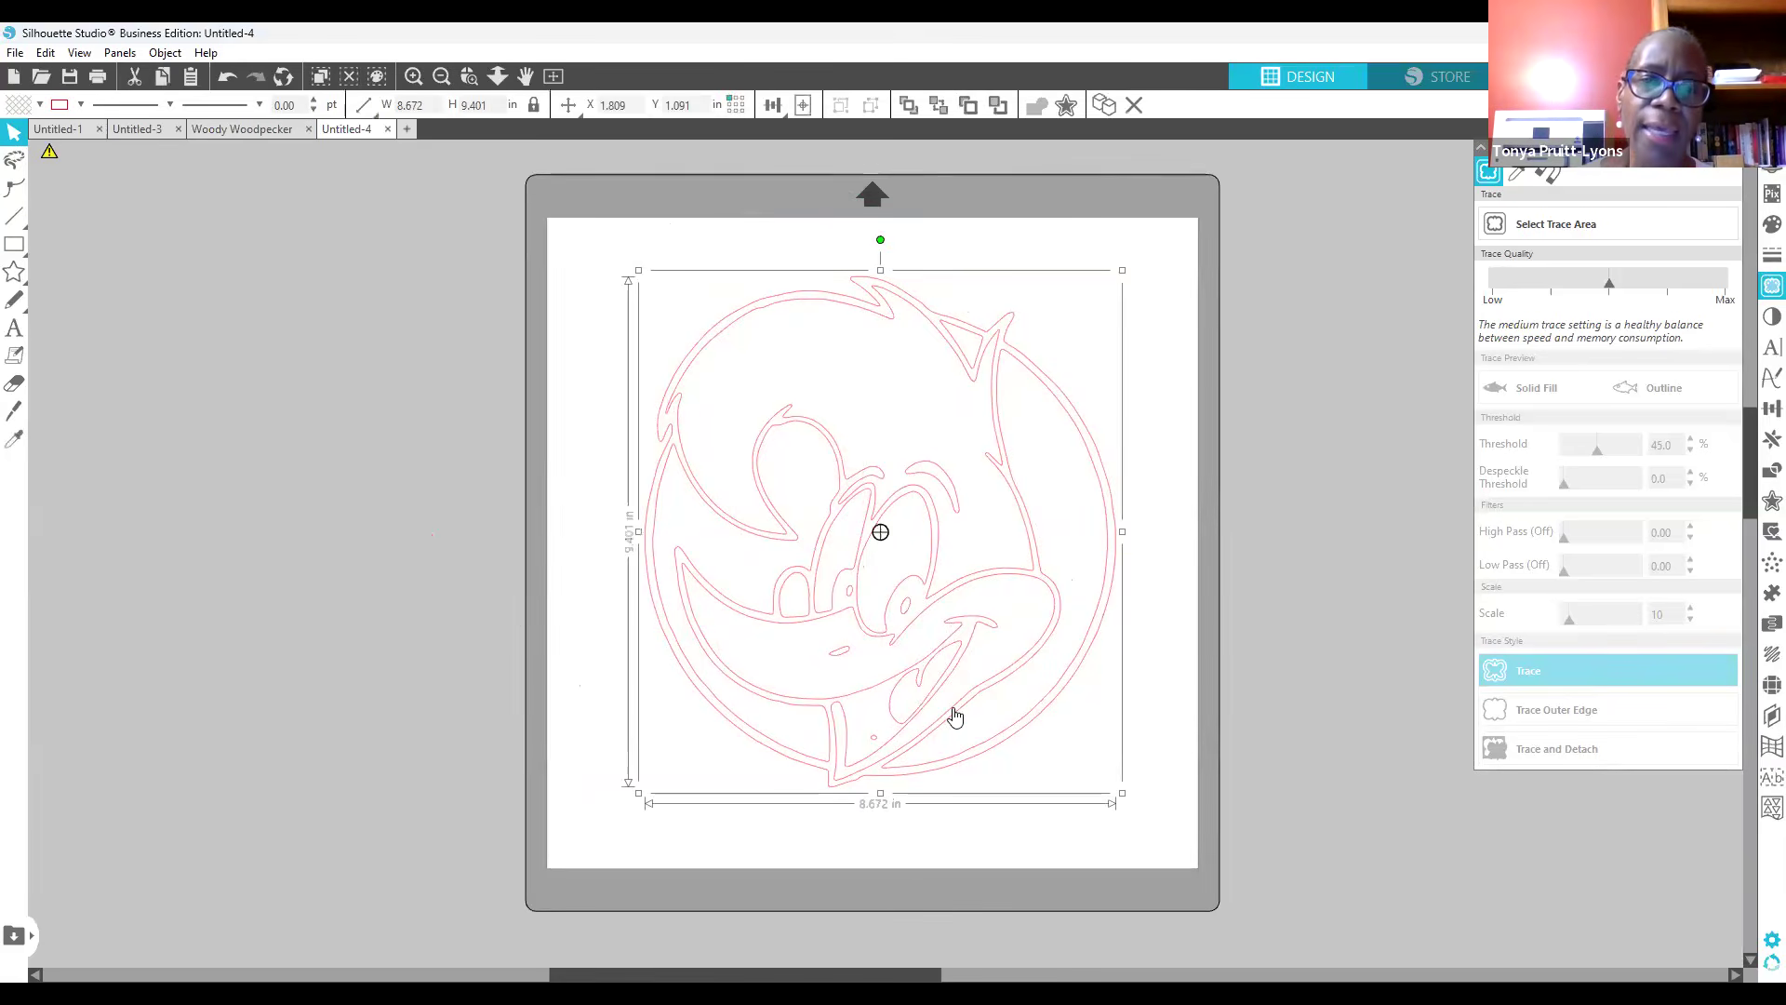
{"action": "right_click", "coordinate": [952, 713]}
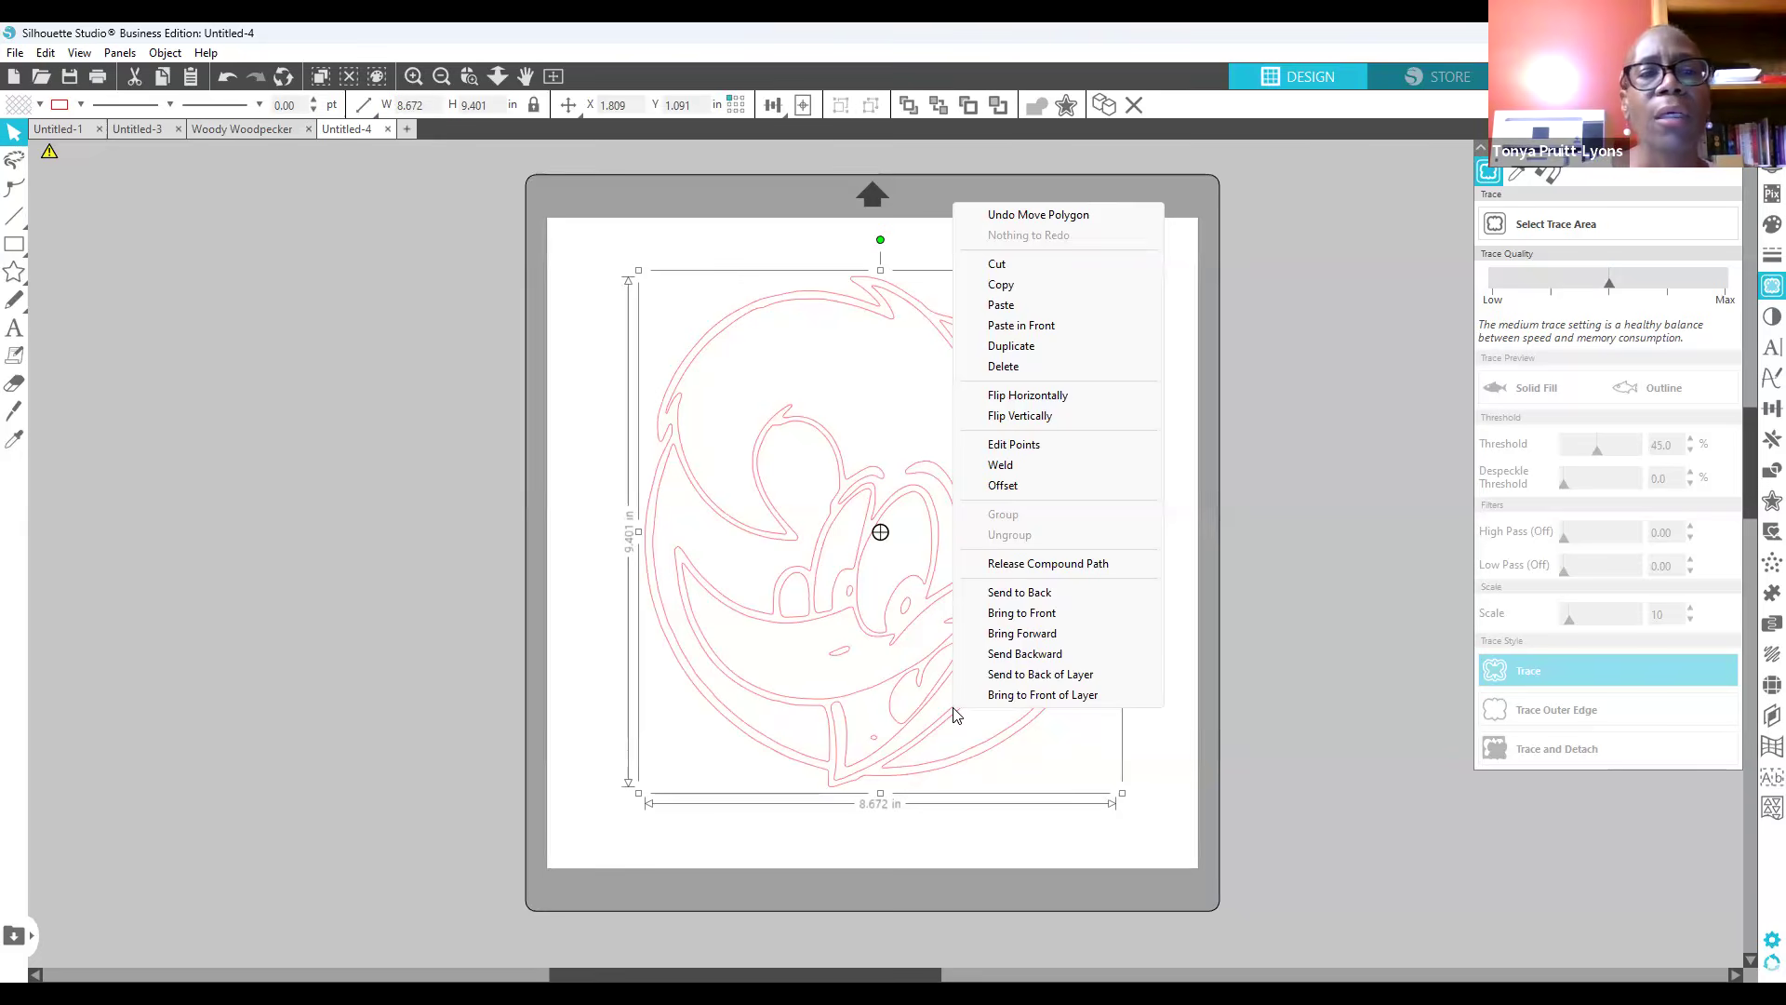
{"action": "left_click", "coordinate": [1086, 569]}
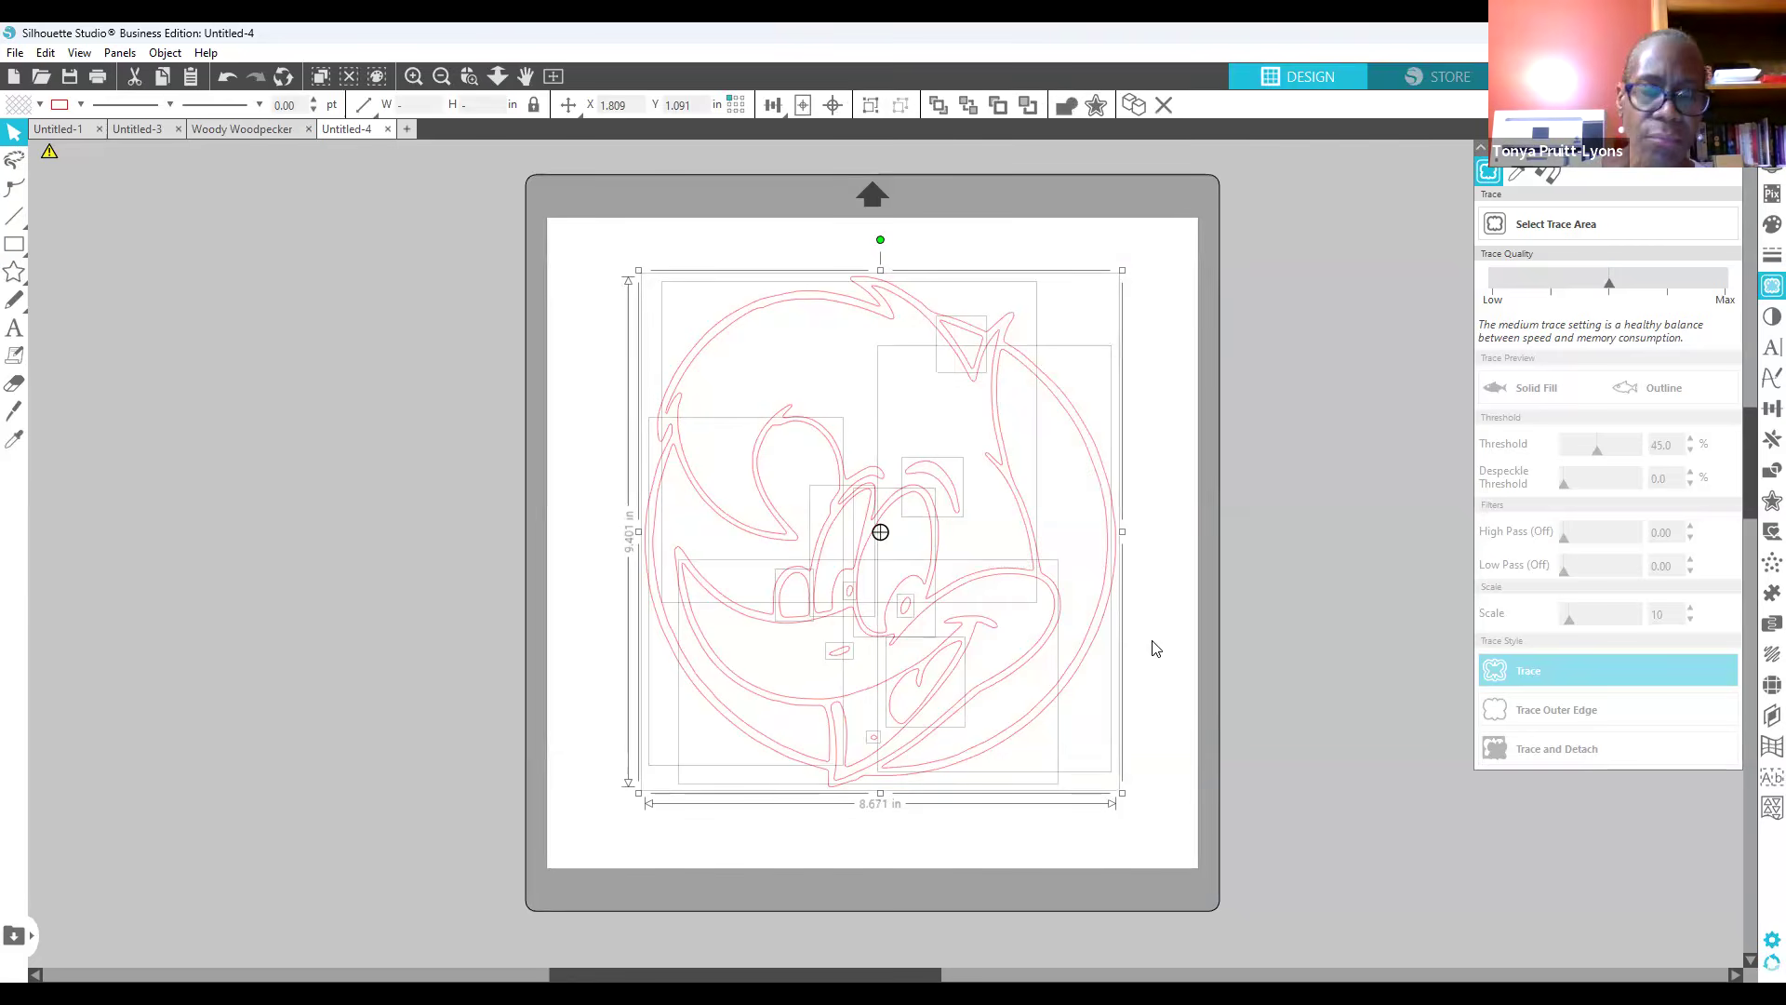
{"action": "left_click", "coordinate": [1206, 568]}
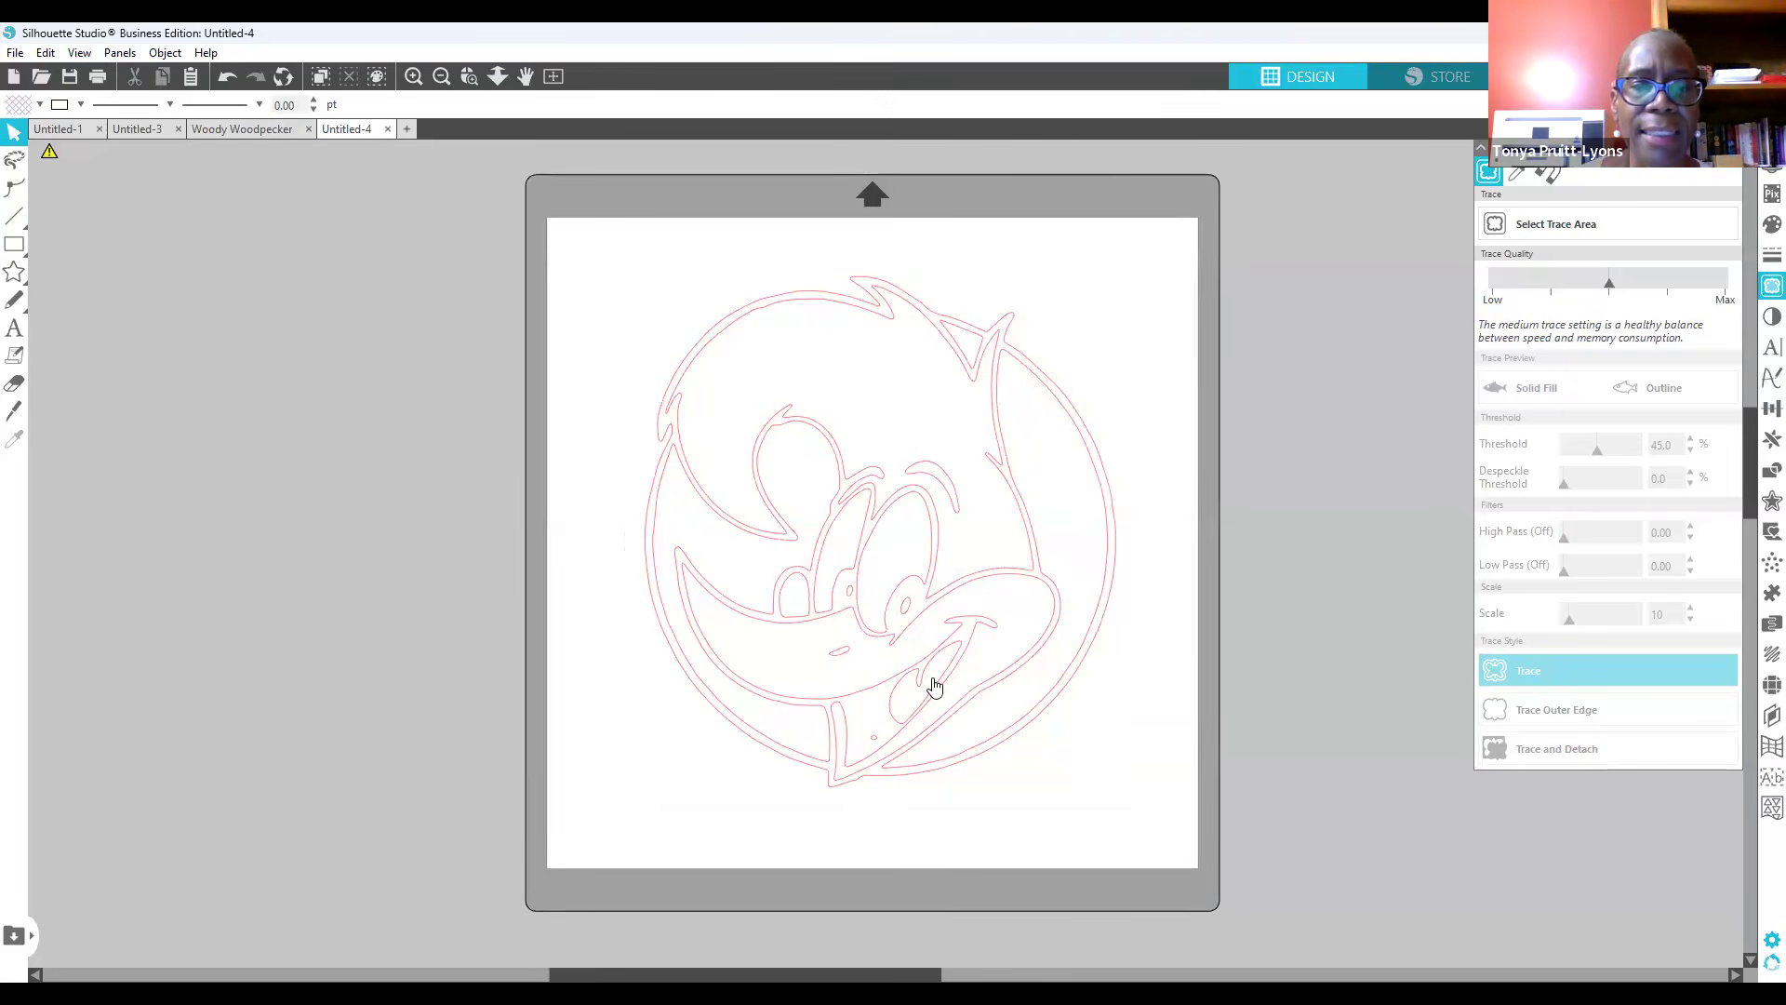
Step: Delete the tiny dot inside the mouth and the small nostril mark on the beak
{"action": "left_click", "coordinate": [874, 744]}
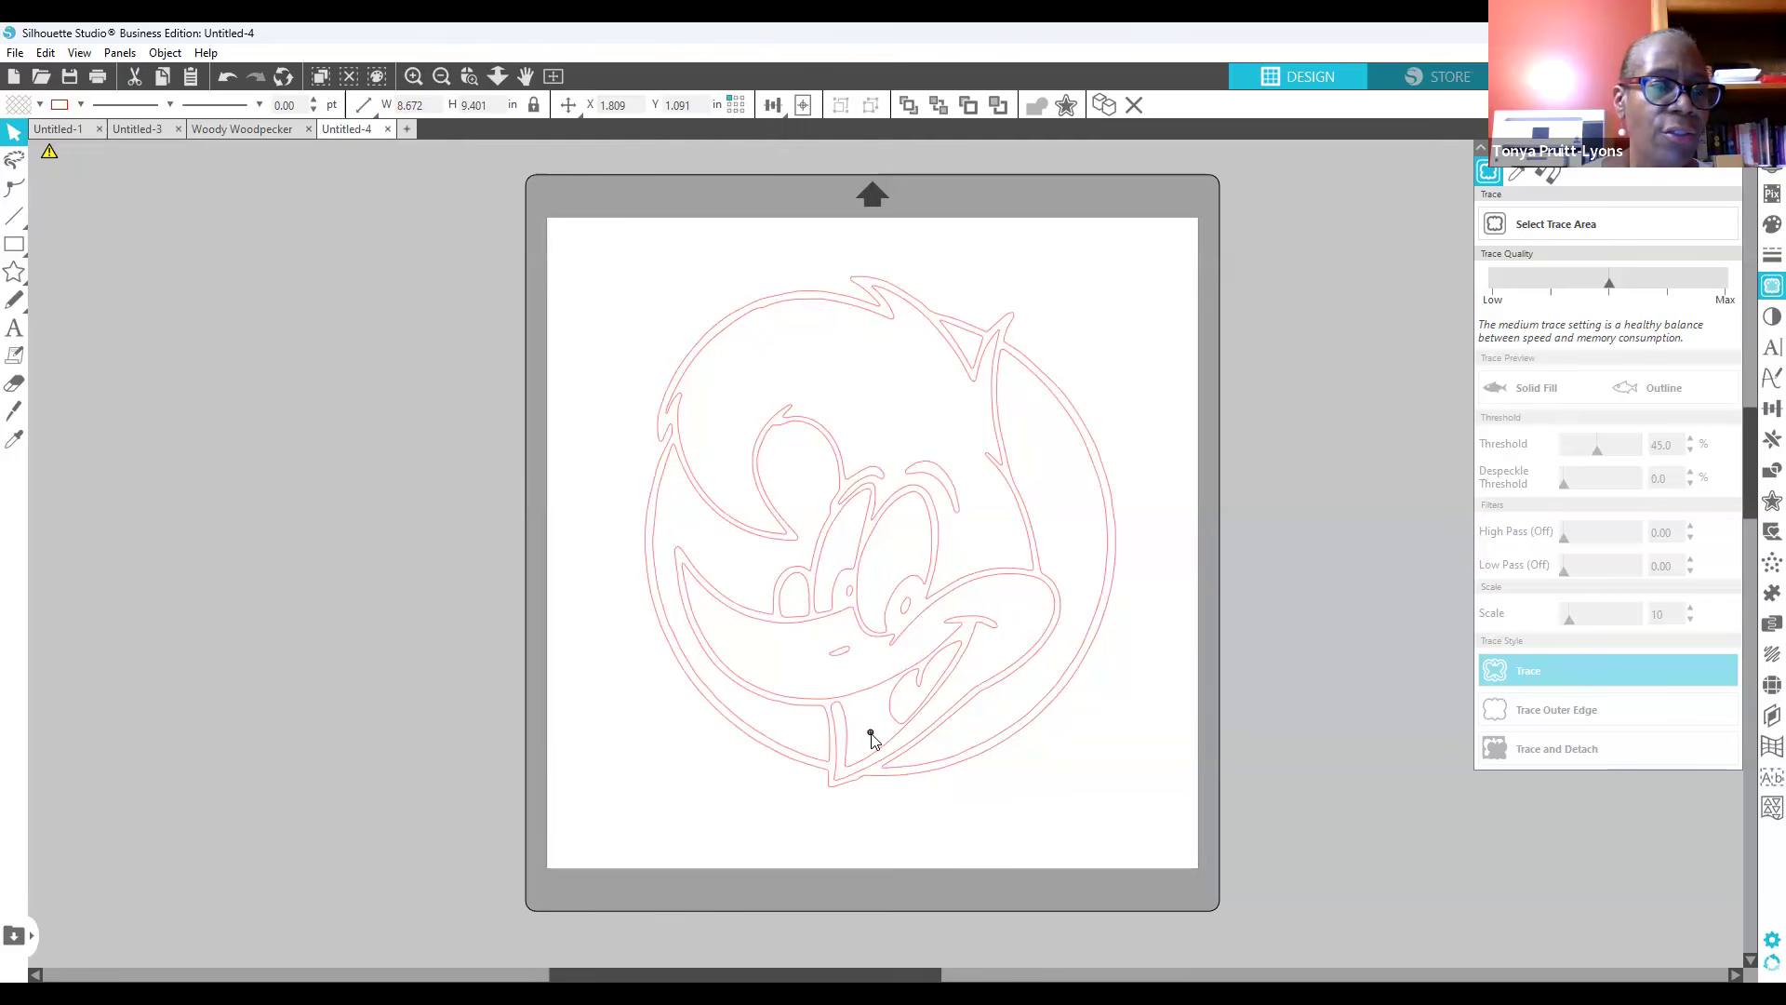
{"action": "left_click", "coordinate": [872, 740]}
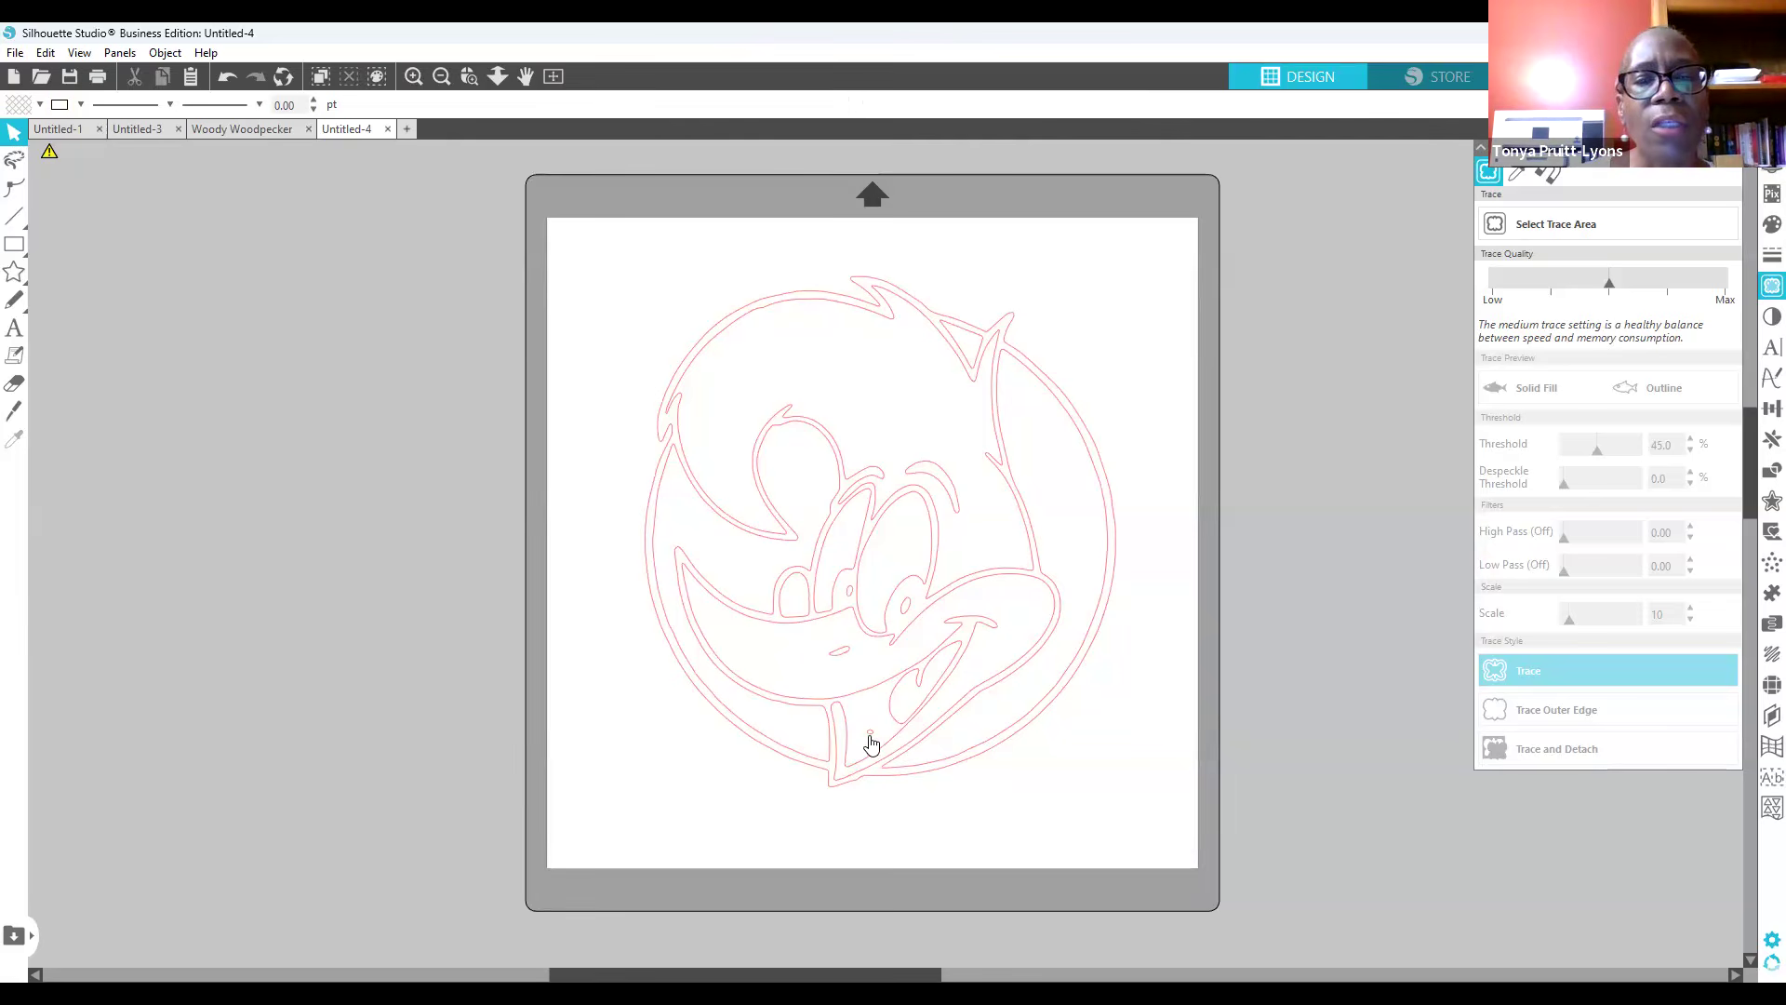
{"action": "left_click", "coordinate": [871, 735]}
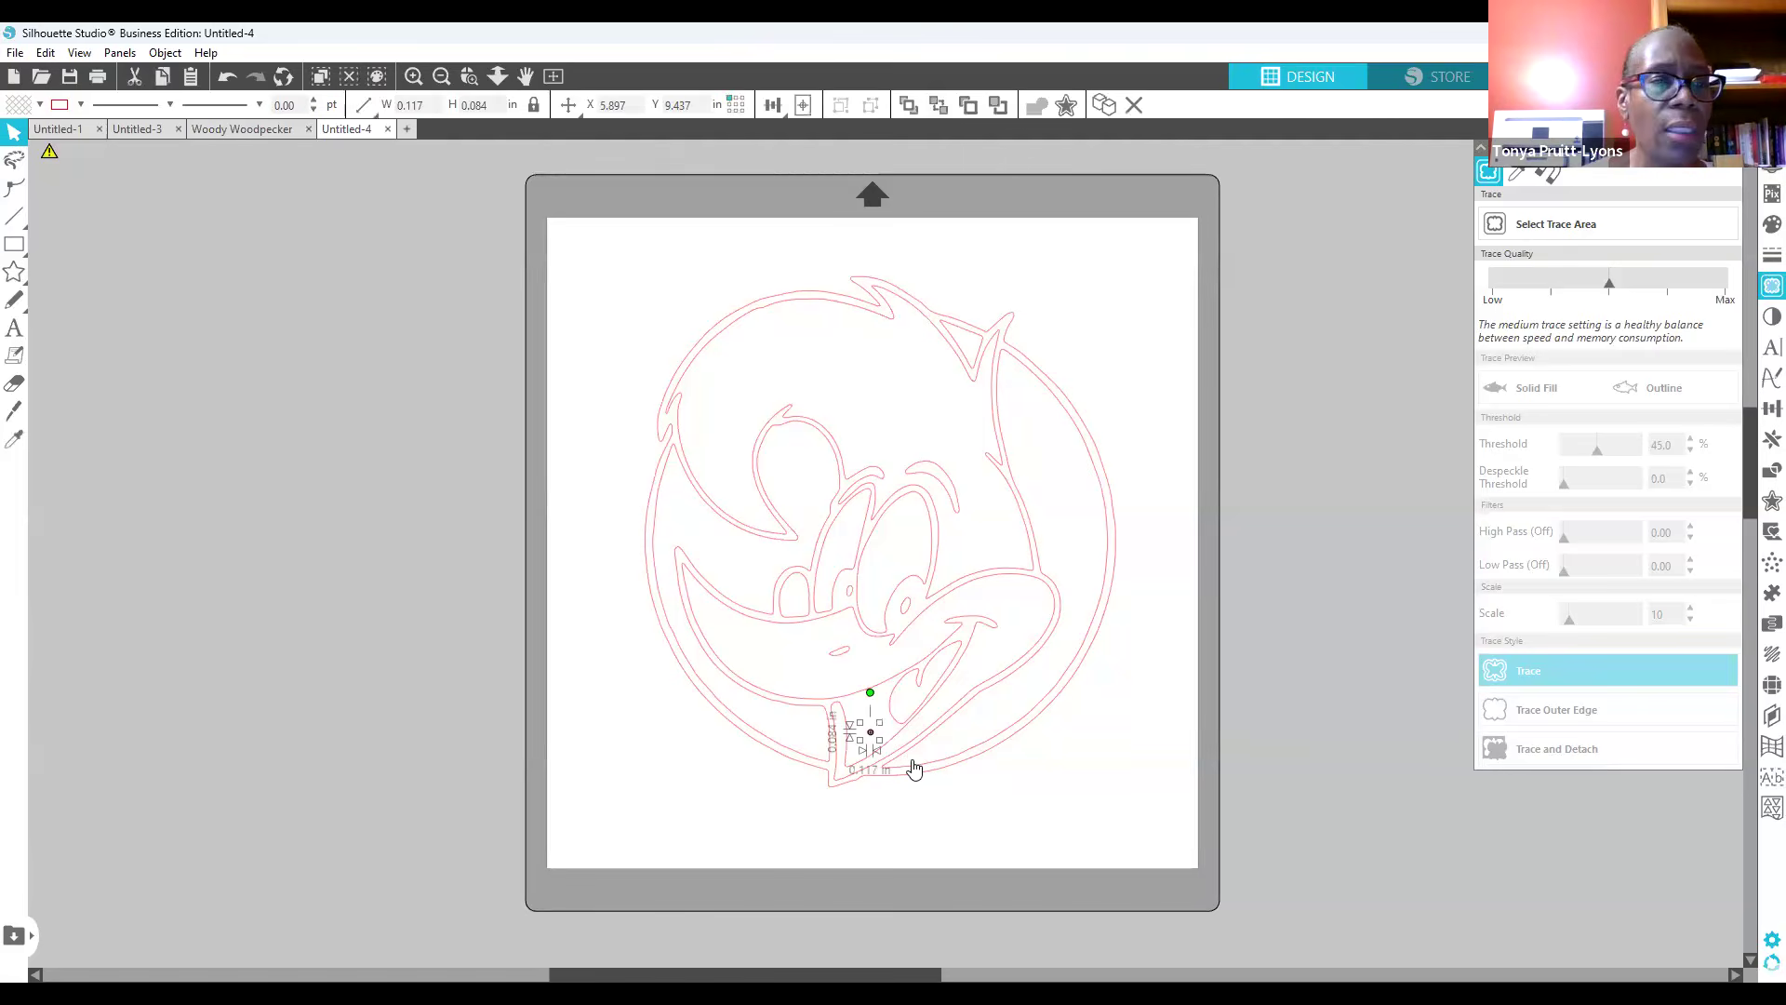
{"action": "key", "text": "Delete"}
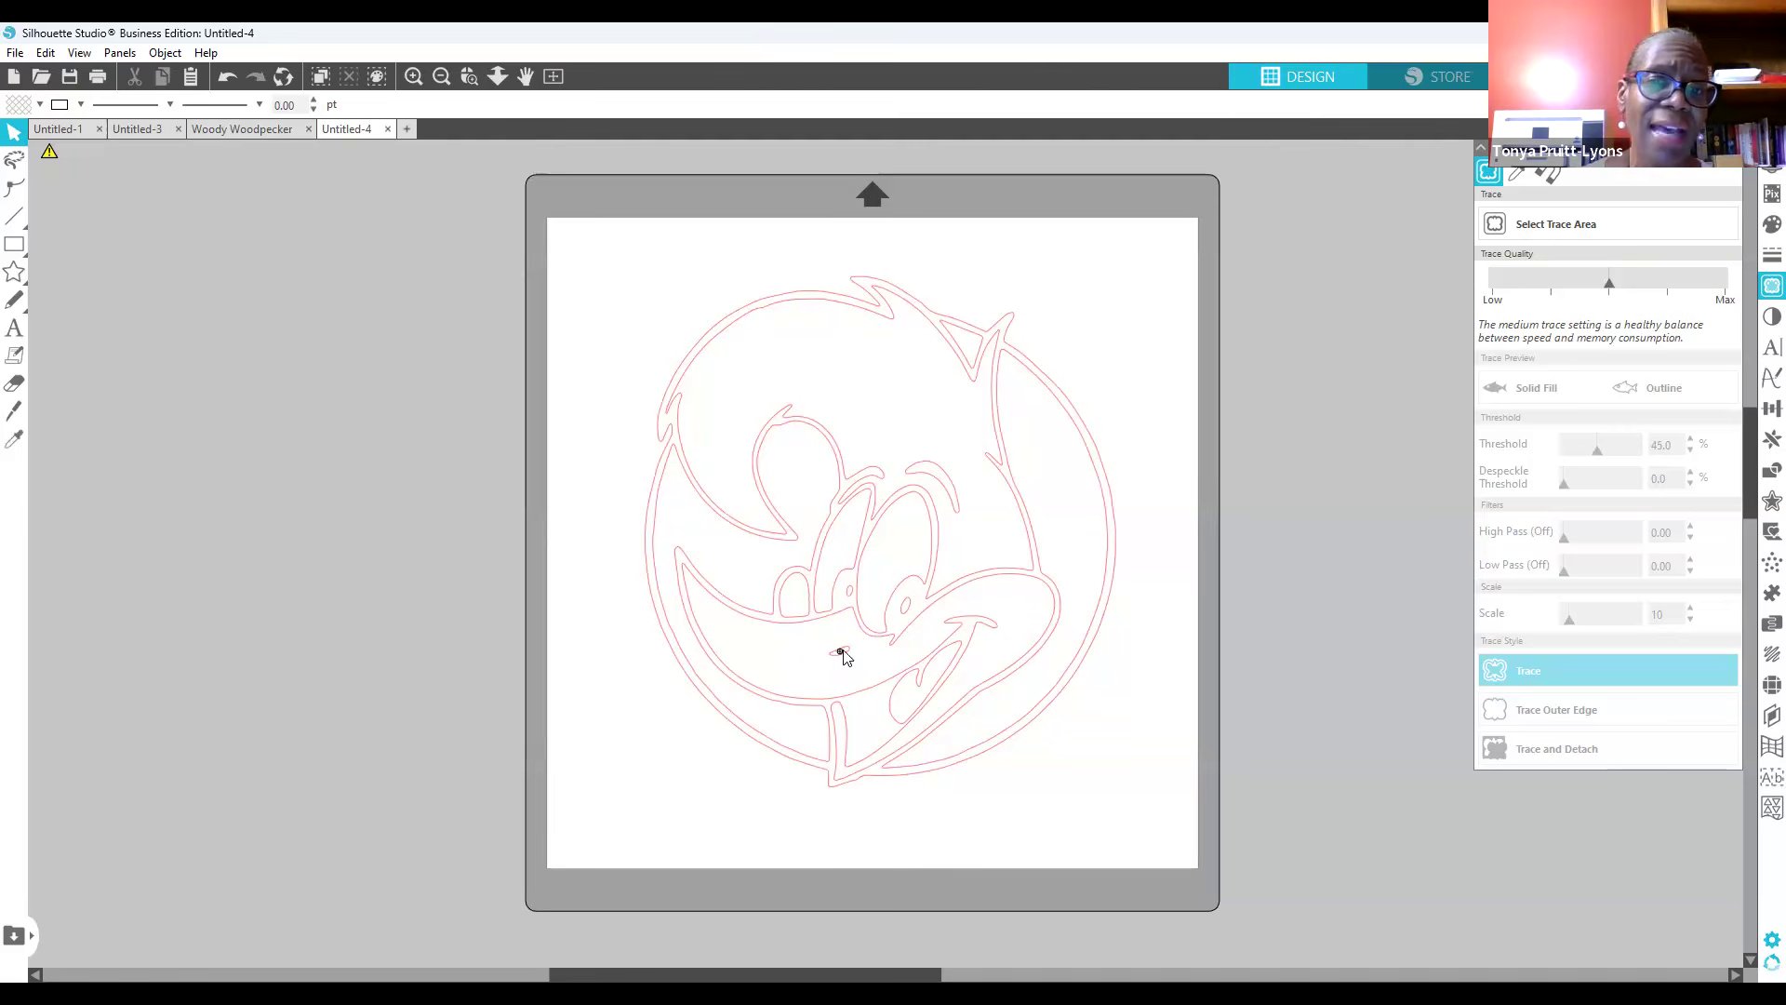
{"action": "left_click", "coordinate": [842, 656]}
{"action": "key", "text": "Delete"}
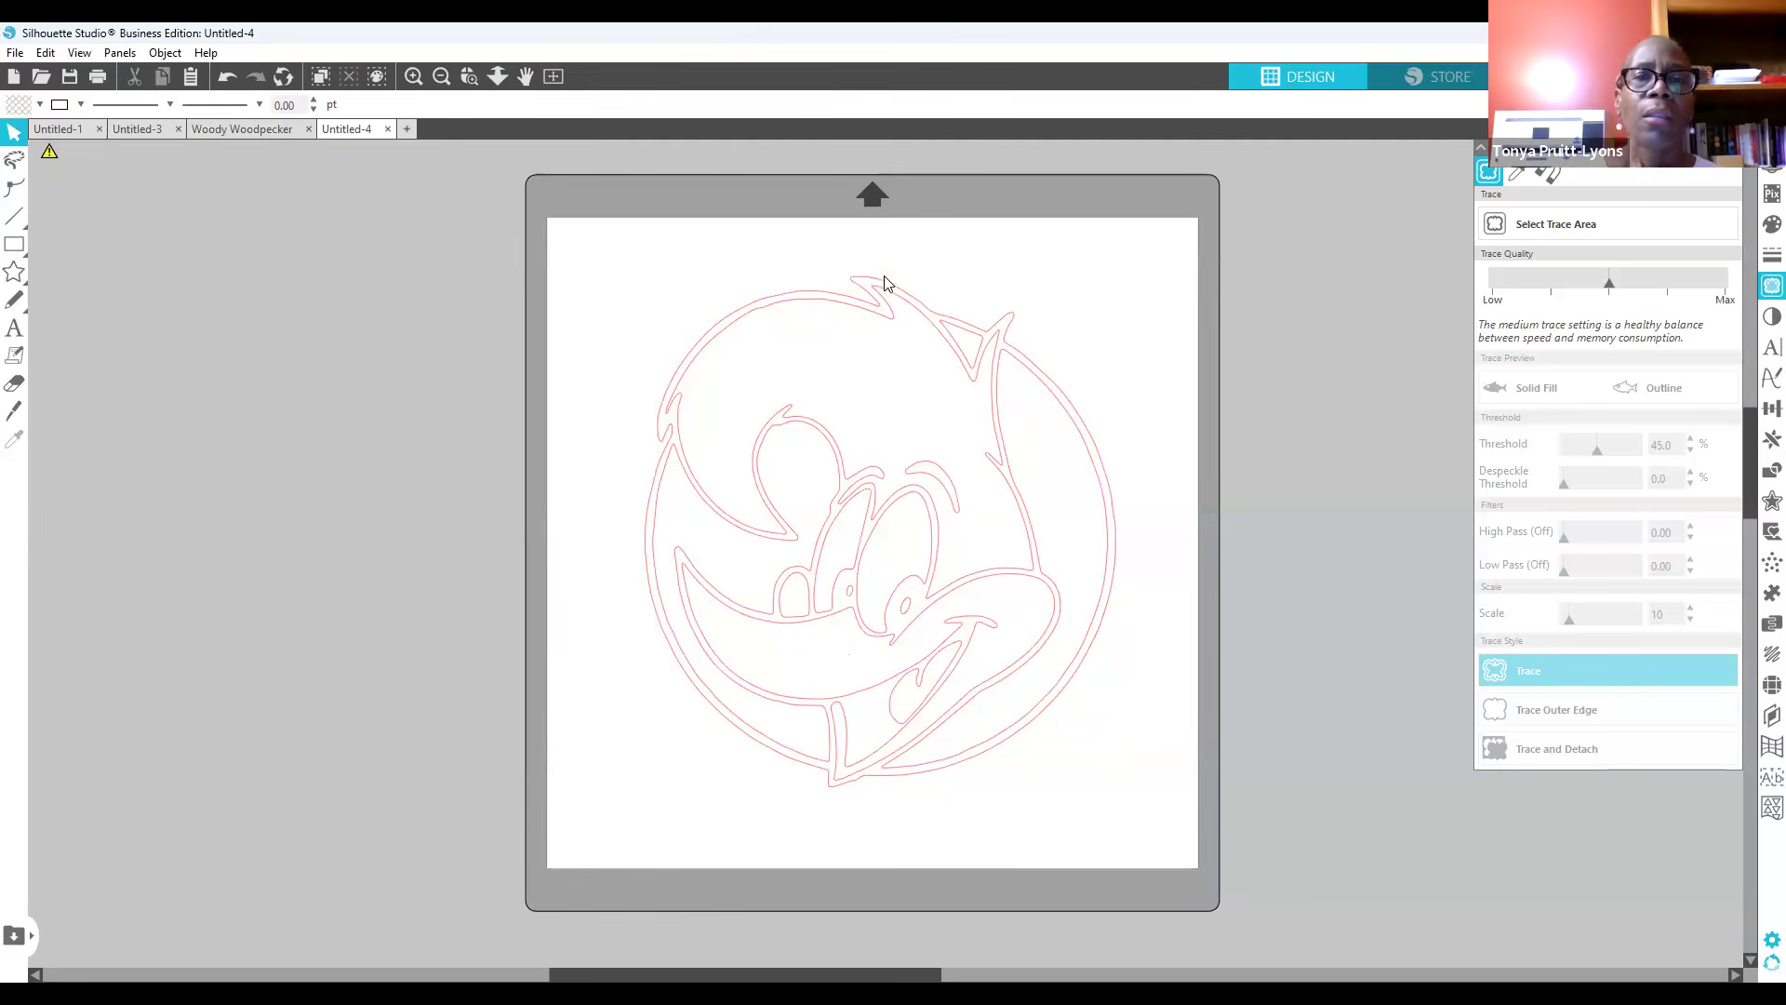
Step: Move the outer outline off the mat to check that it is separate, and undo the move
{"action": "left_click", "coordinate": [788, 293]}
{"action": "mouse_move", "coordinate": [788, 293]}
{"action": "left_mouse_down"}
{"action": "mouse_move", "coordinate": [798, 277]}
{"action": "mouse_move", "coordinate": [1057, 255]}
{"action": "mouse_move", "coordinate": [1041, 283]}
{"action": "mouse_move", "coordinate": [1456, 208]}
{"action": "mouse_move", "coordinate": [1363, 270]}
{"action": "left_mouse_up"}
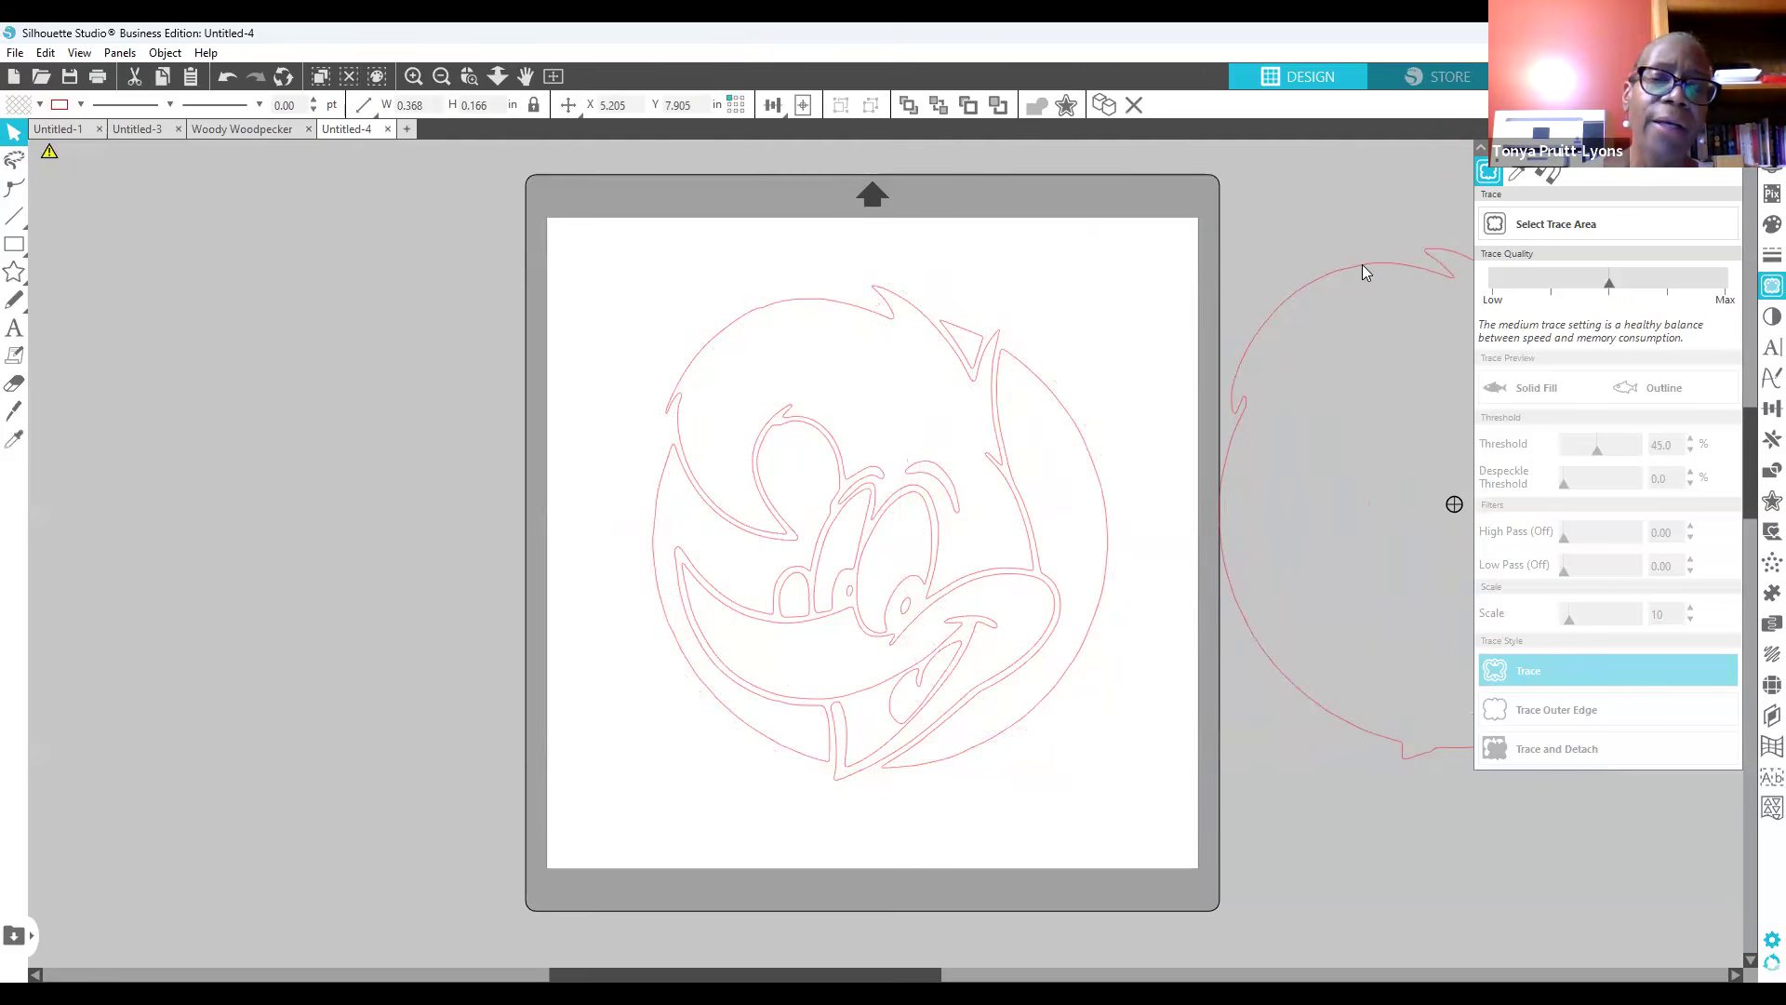
{"action": "left_click", "coordinate": [1363, 268]}
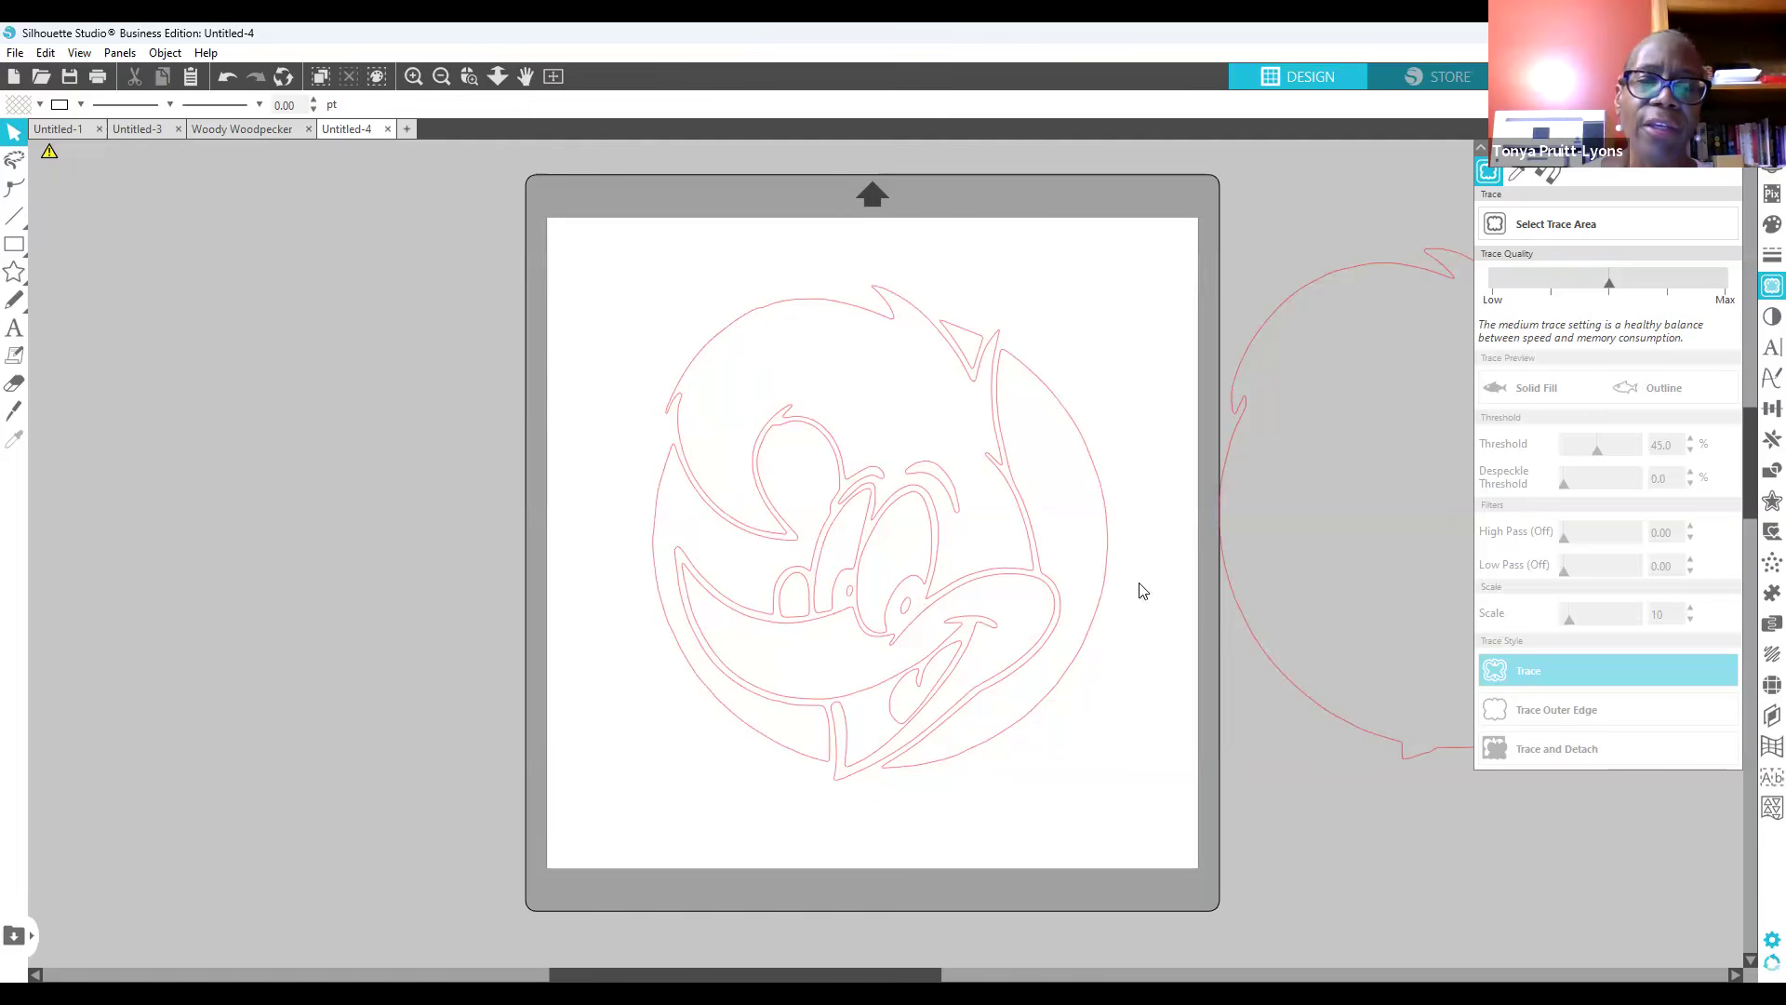
{"action": "left_click", "coordinate": [223, 80]}
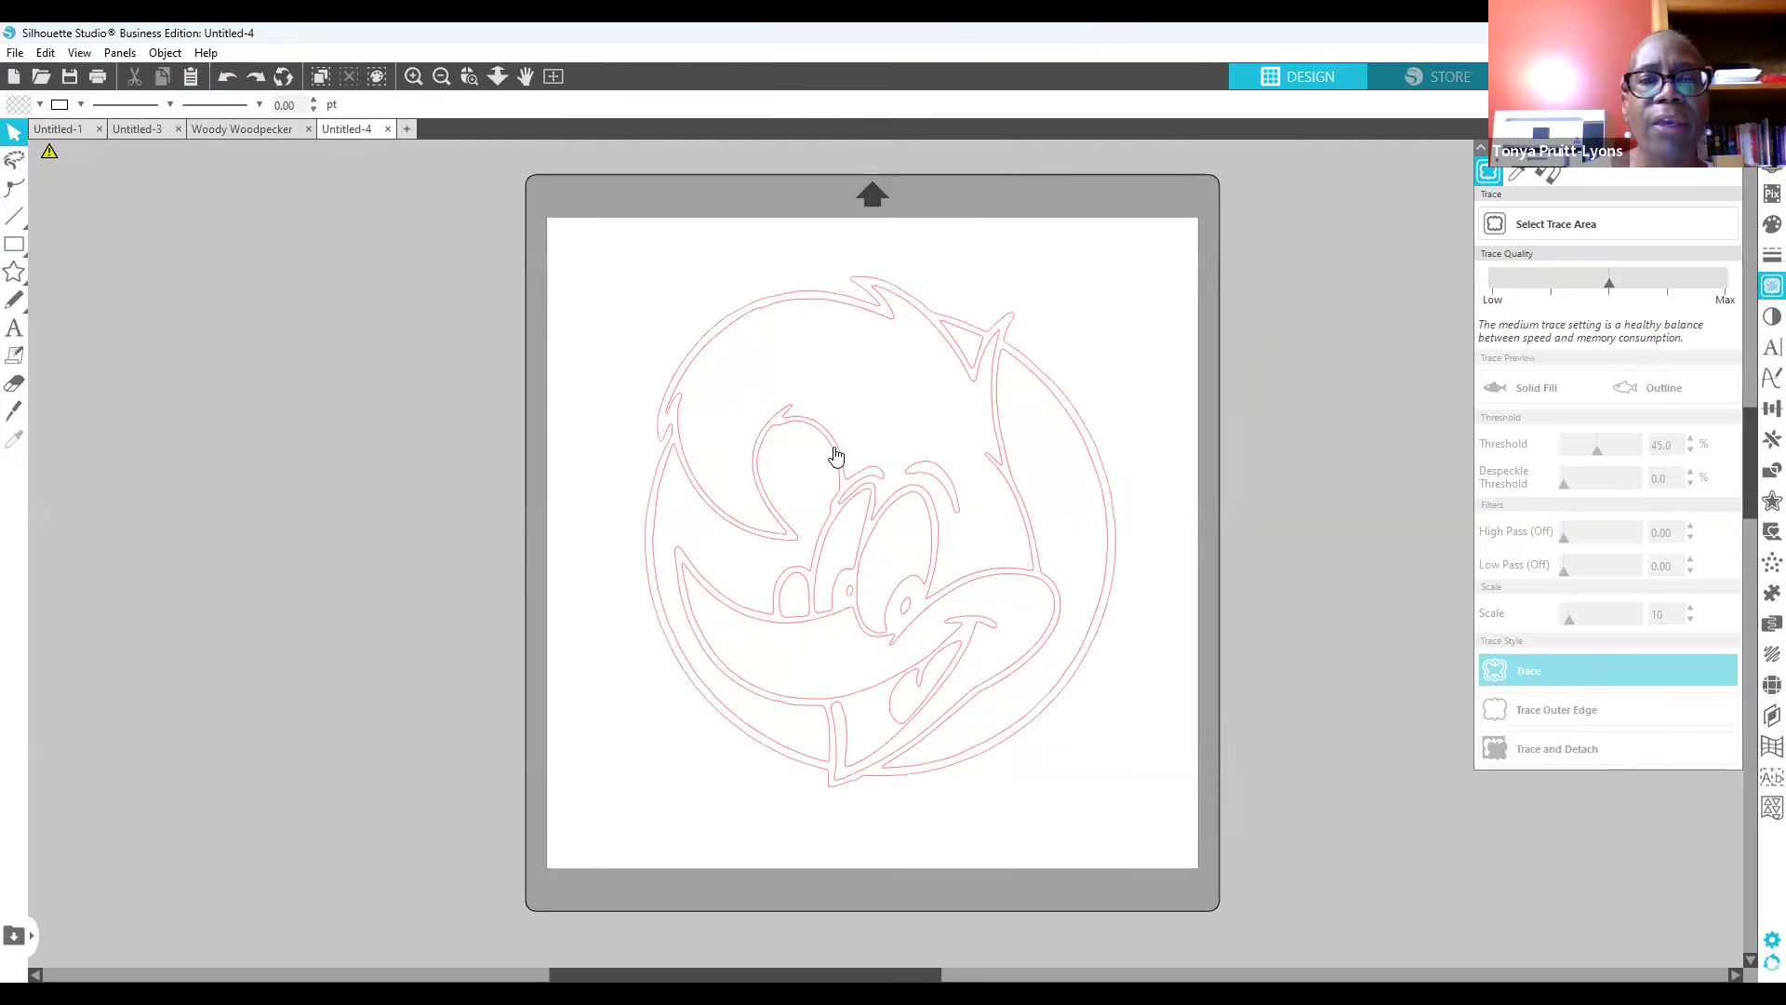
Step: Apply the rhinestone edge effect with 10ss stones to all the traced woodpecker pieces
{"action": "left_click_drag", "start_coordinate": [590, 296], "coordinate": [1121, 857]}
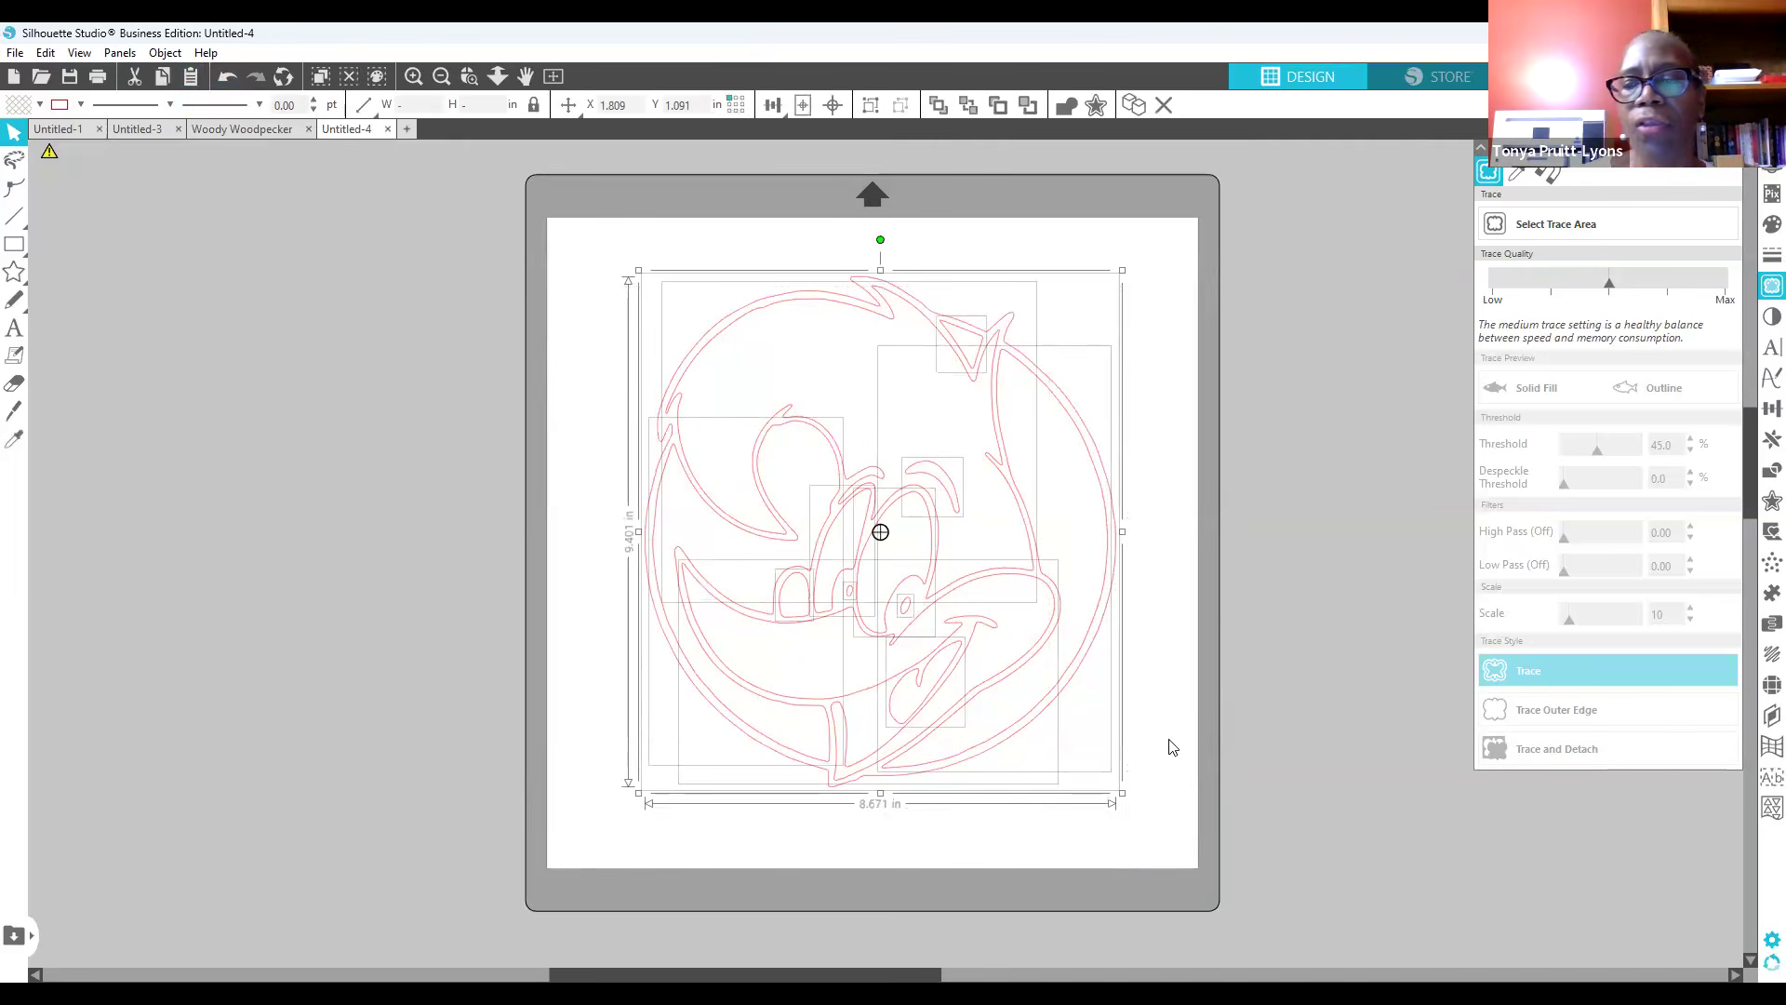
{"action": "left_click", "coordinate": [1761, 690]}
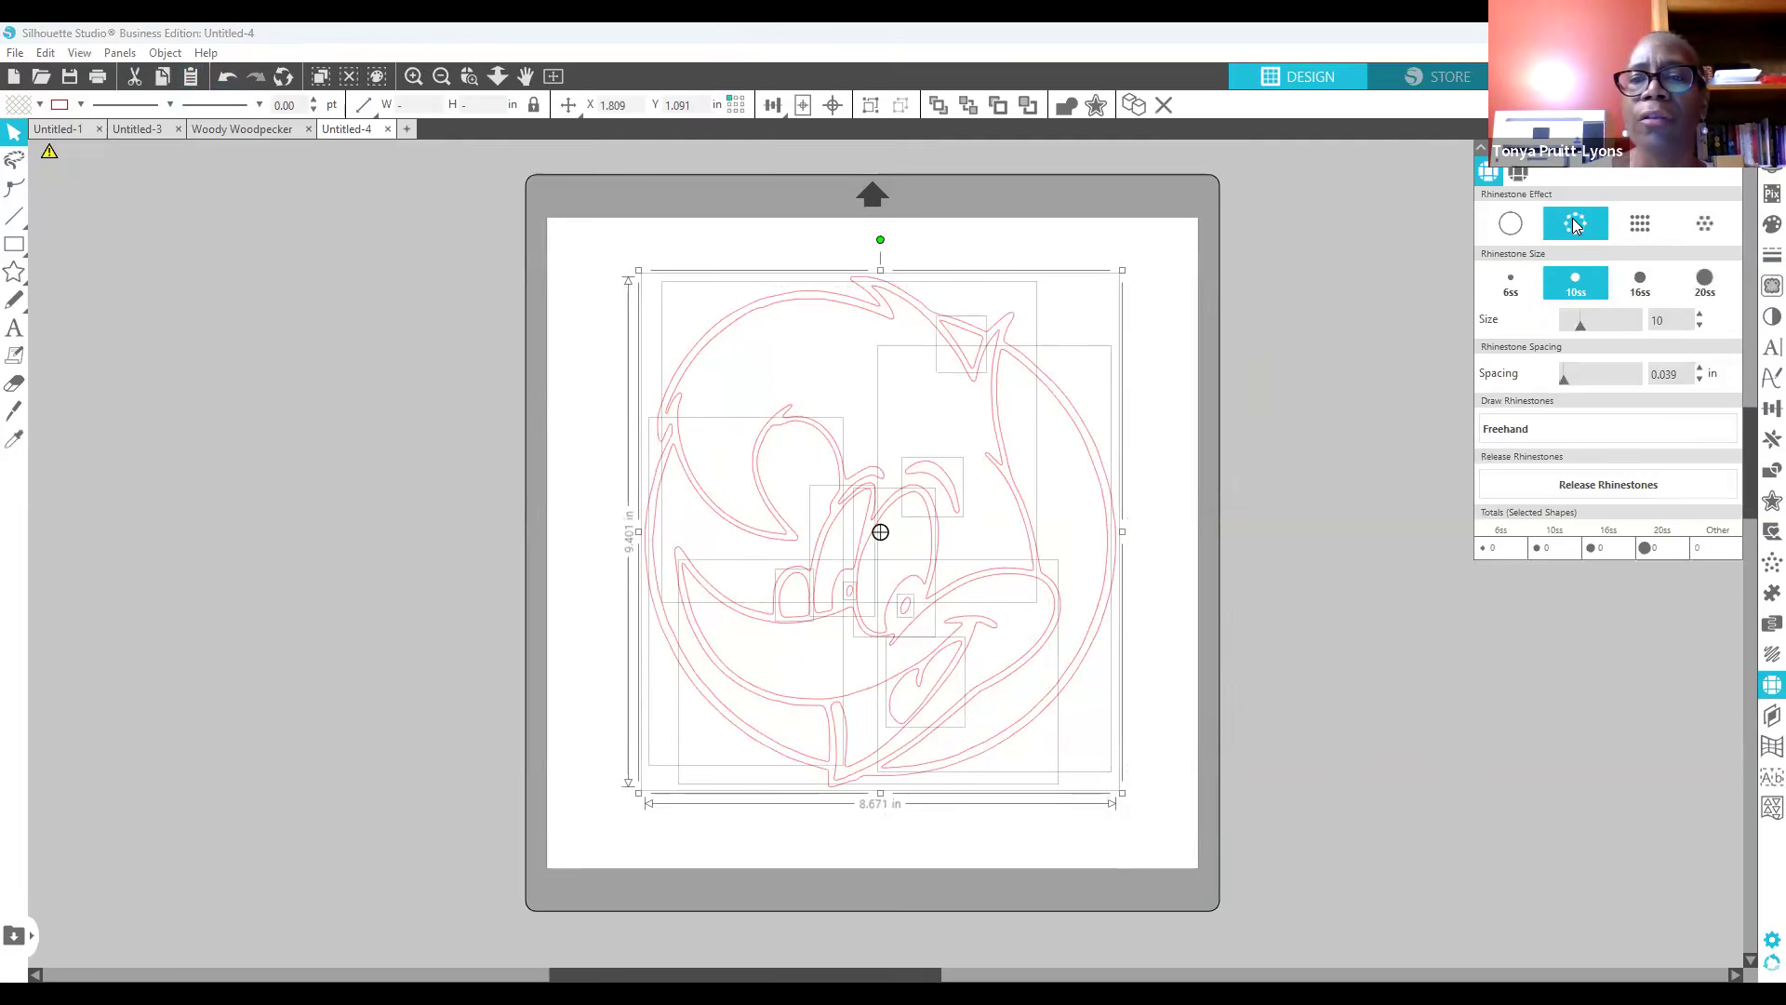
{"action": "left_click", "coordinate": [1284, 465]}
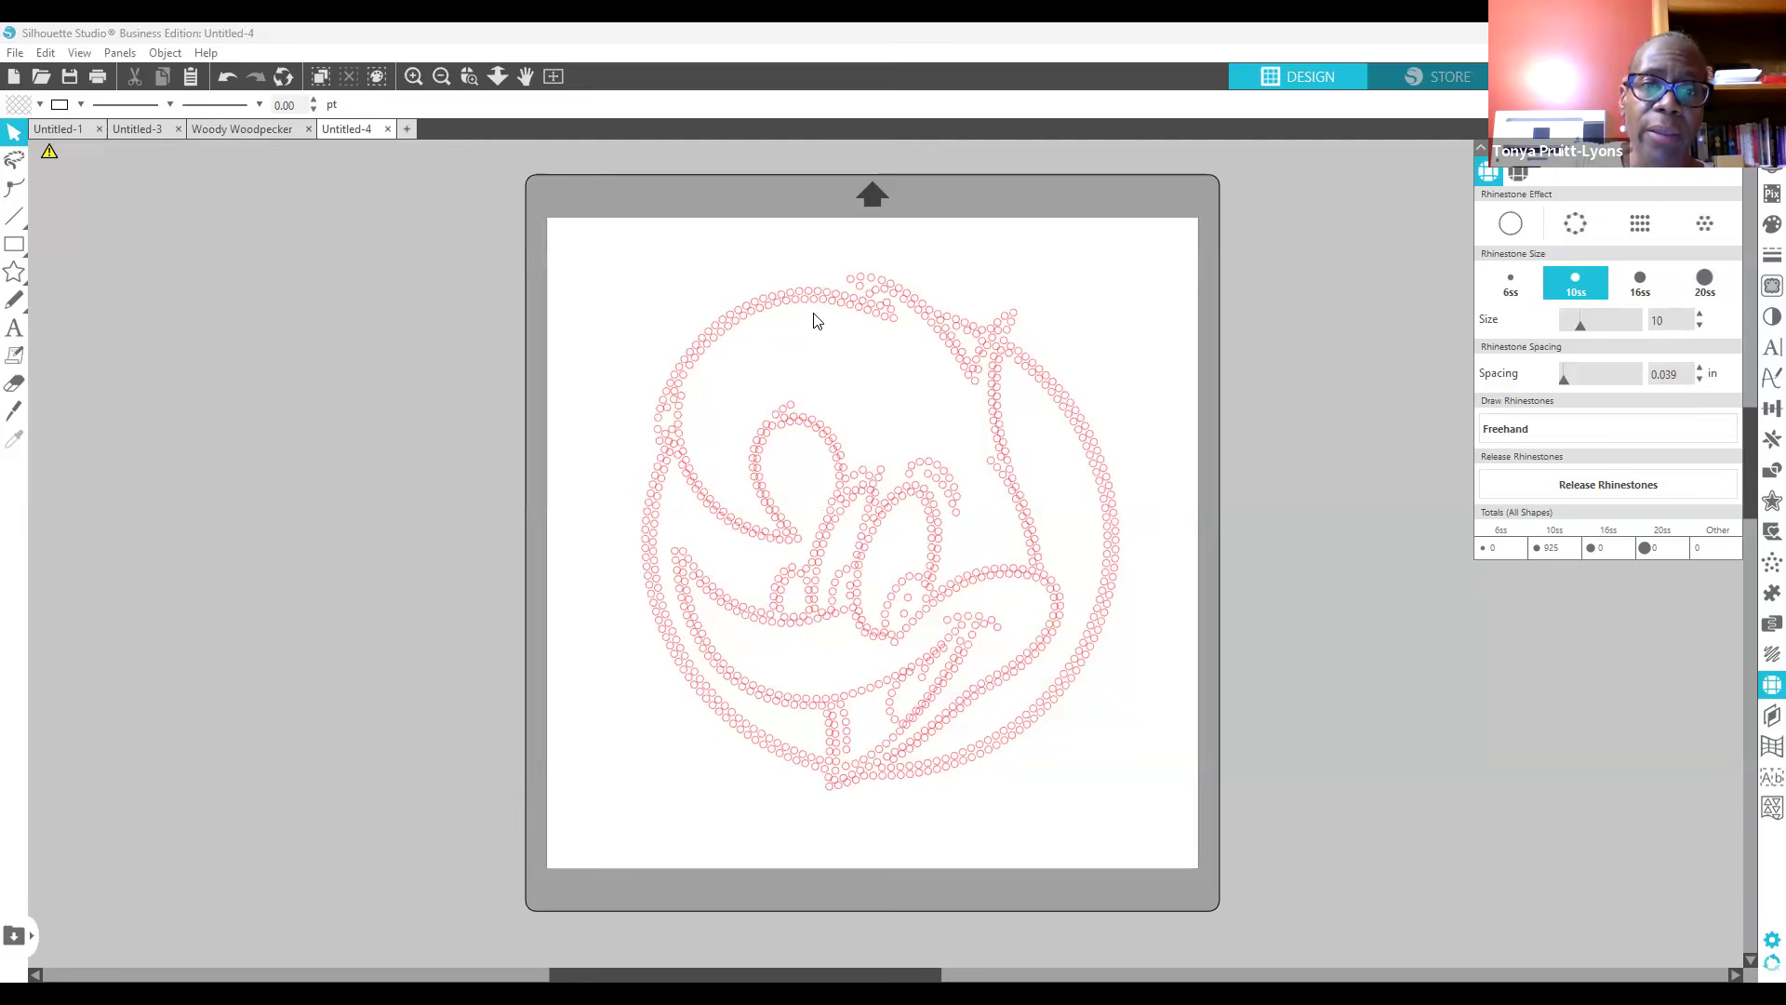
Step: Set the rhinestone effect to None for all the woodpecker pieces and undo the stray shift of the outer outline
{"action": "left_click", "coordinate": [1492, 231]}
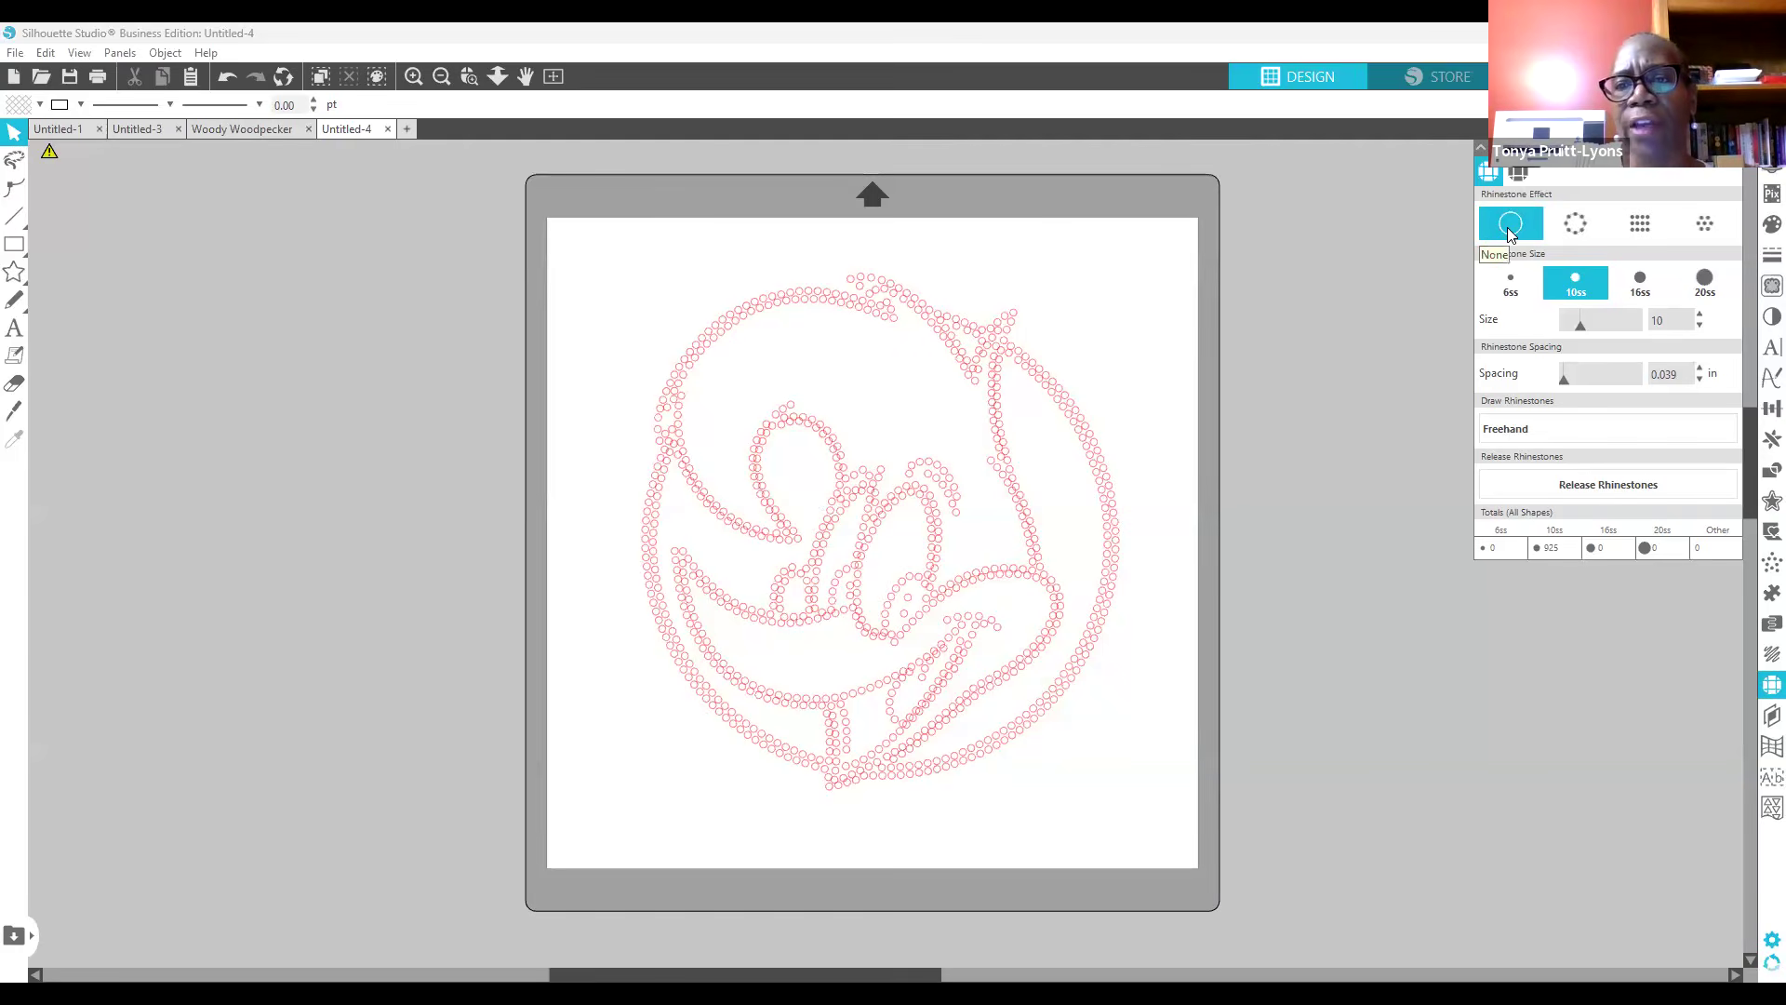
{"action": "left_click", "coordinate": [877, 315]}
{"action": "left_click_drag", "start_coordinate": [604, 244], "coordinate": [1155, 842]}
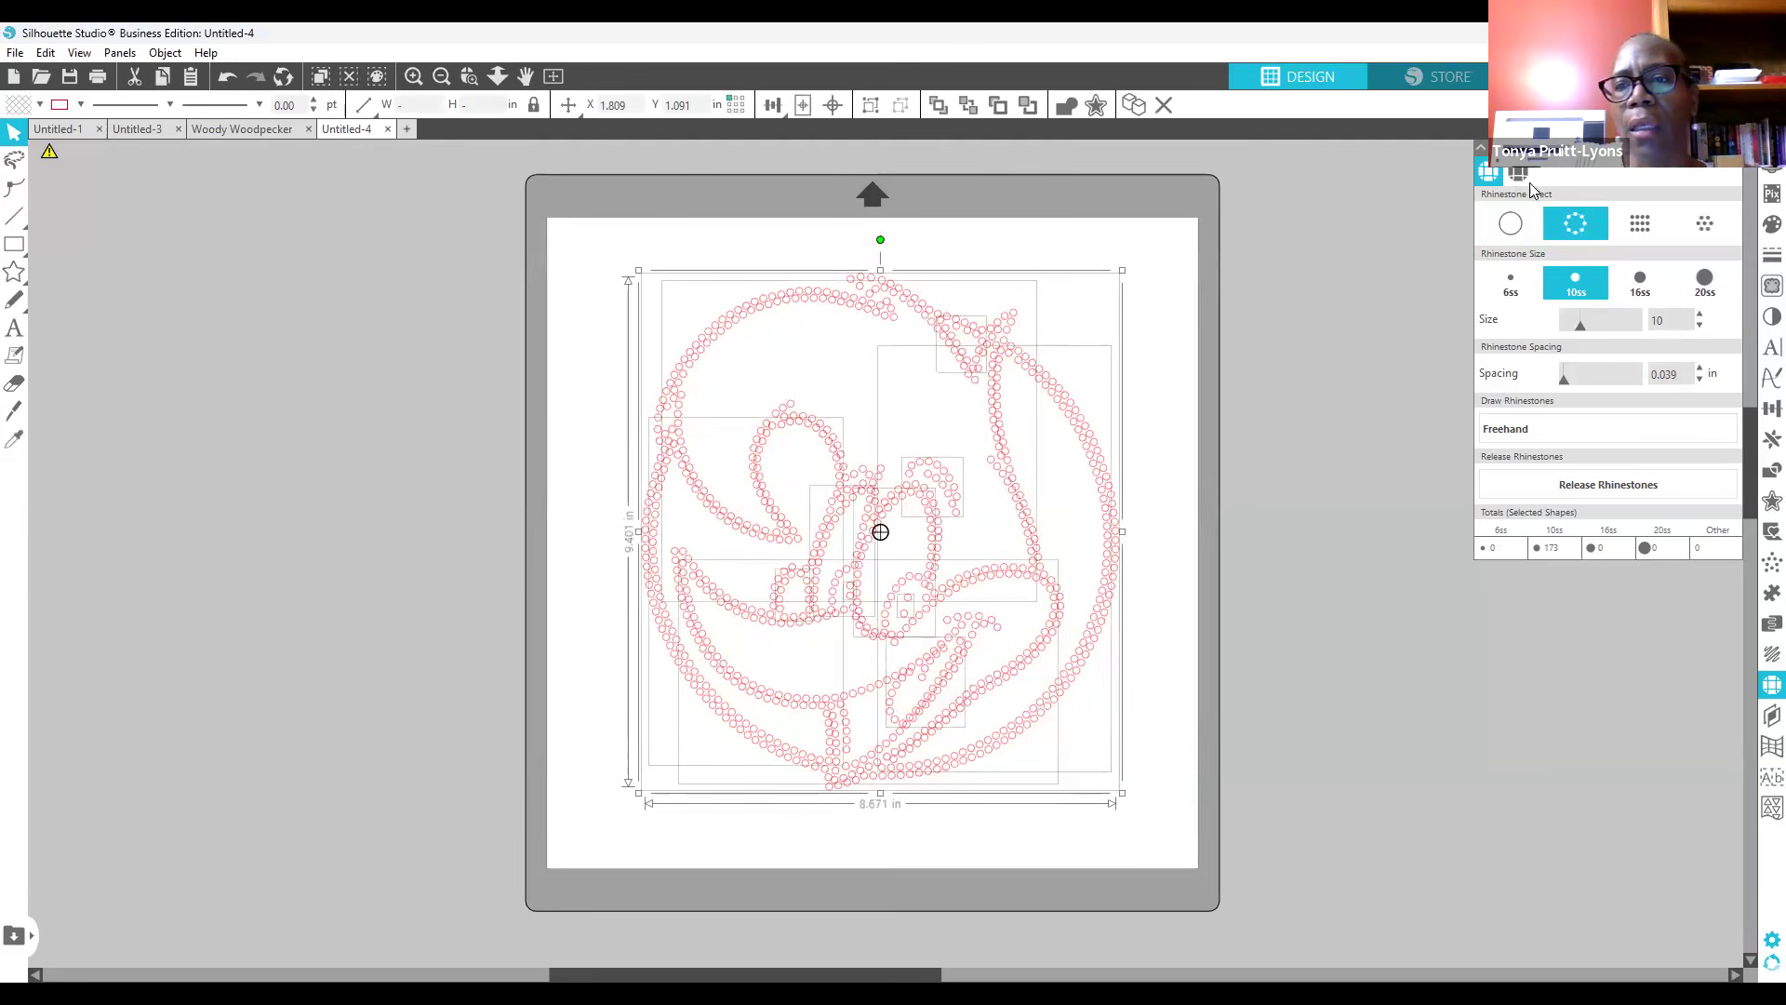
{"action": "left_click", "coordinate": [1520, 224]}
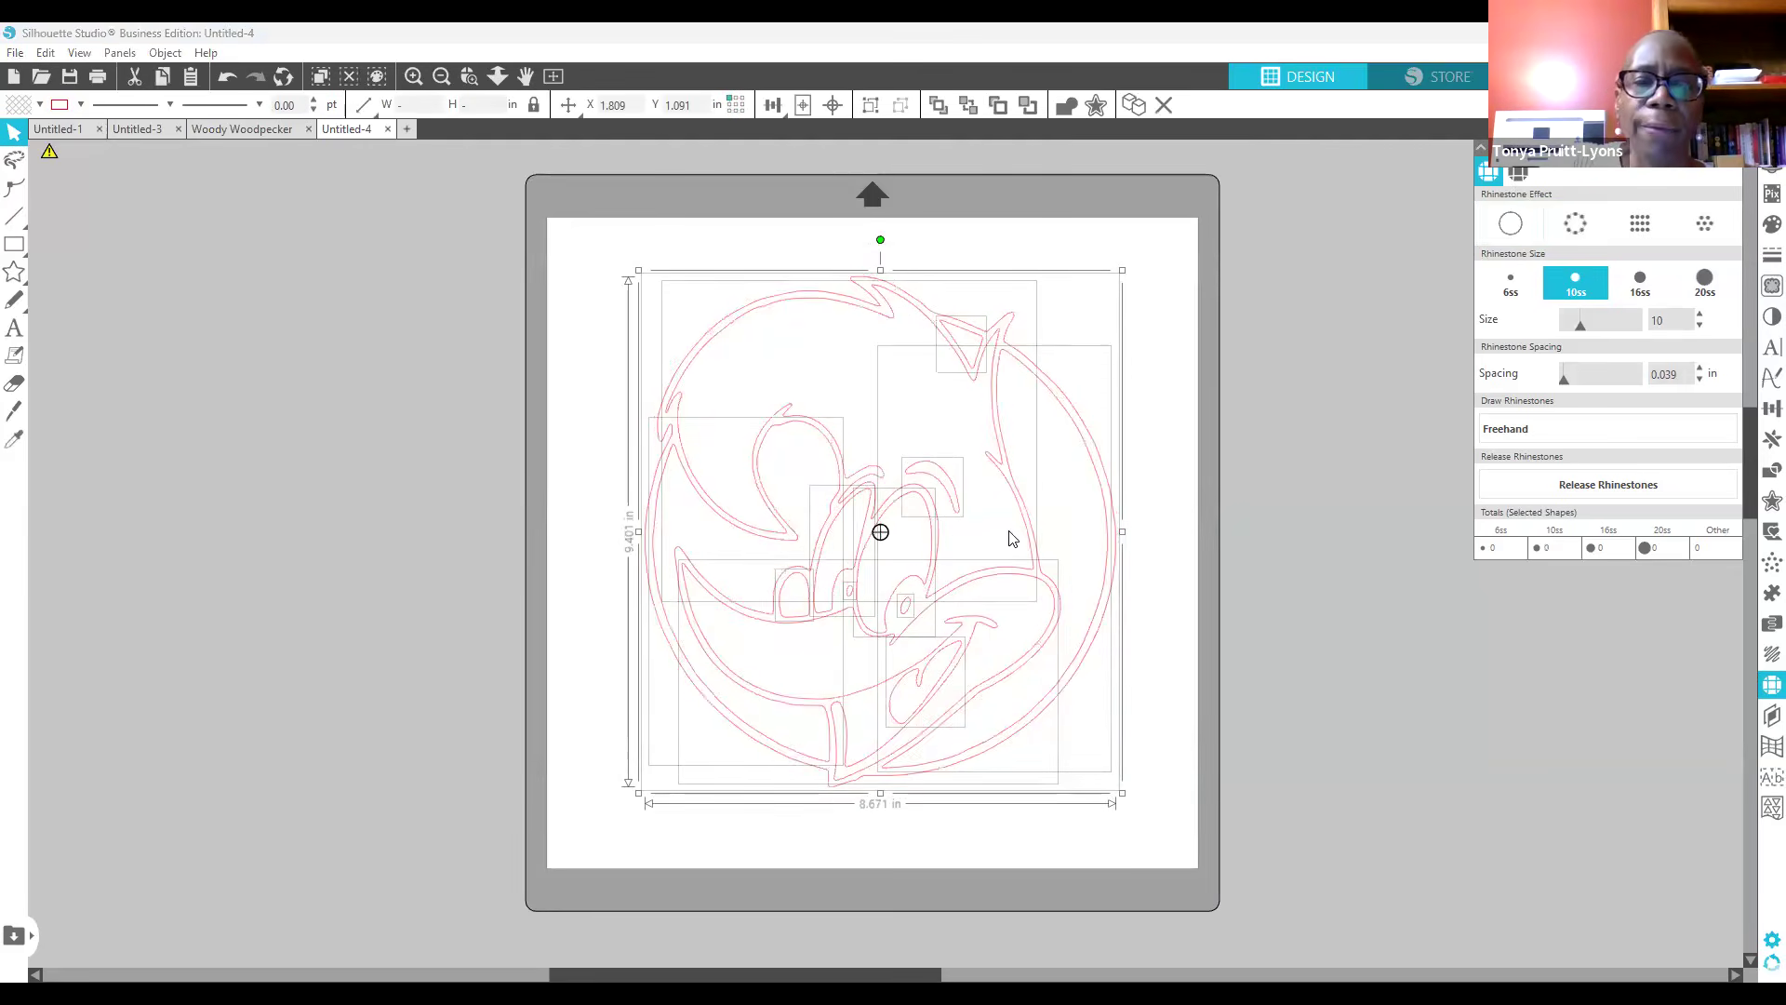
{"action": "left_click", "coordinate": [1188, 521]}
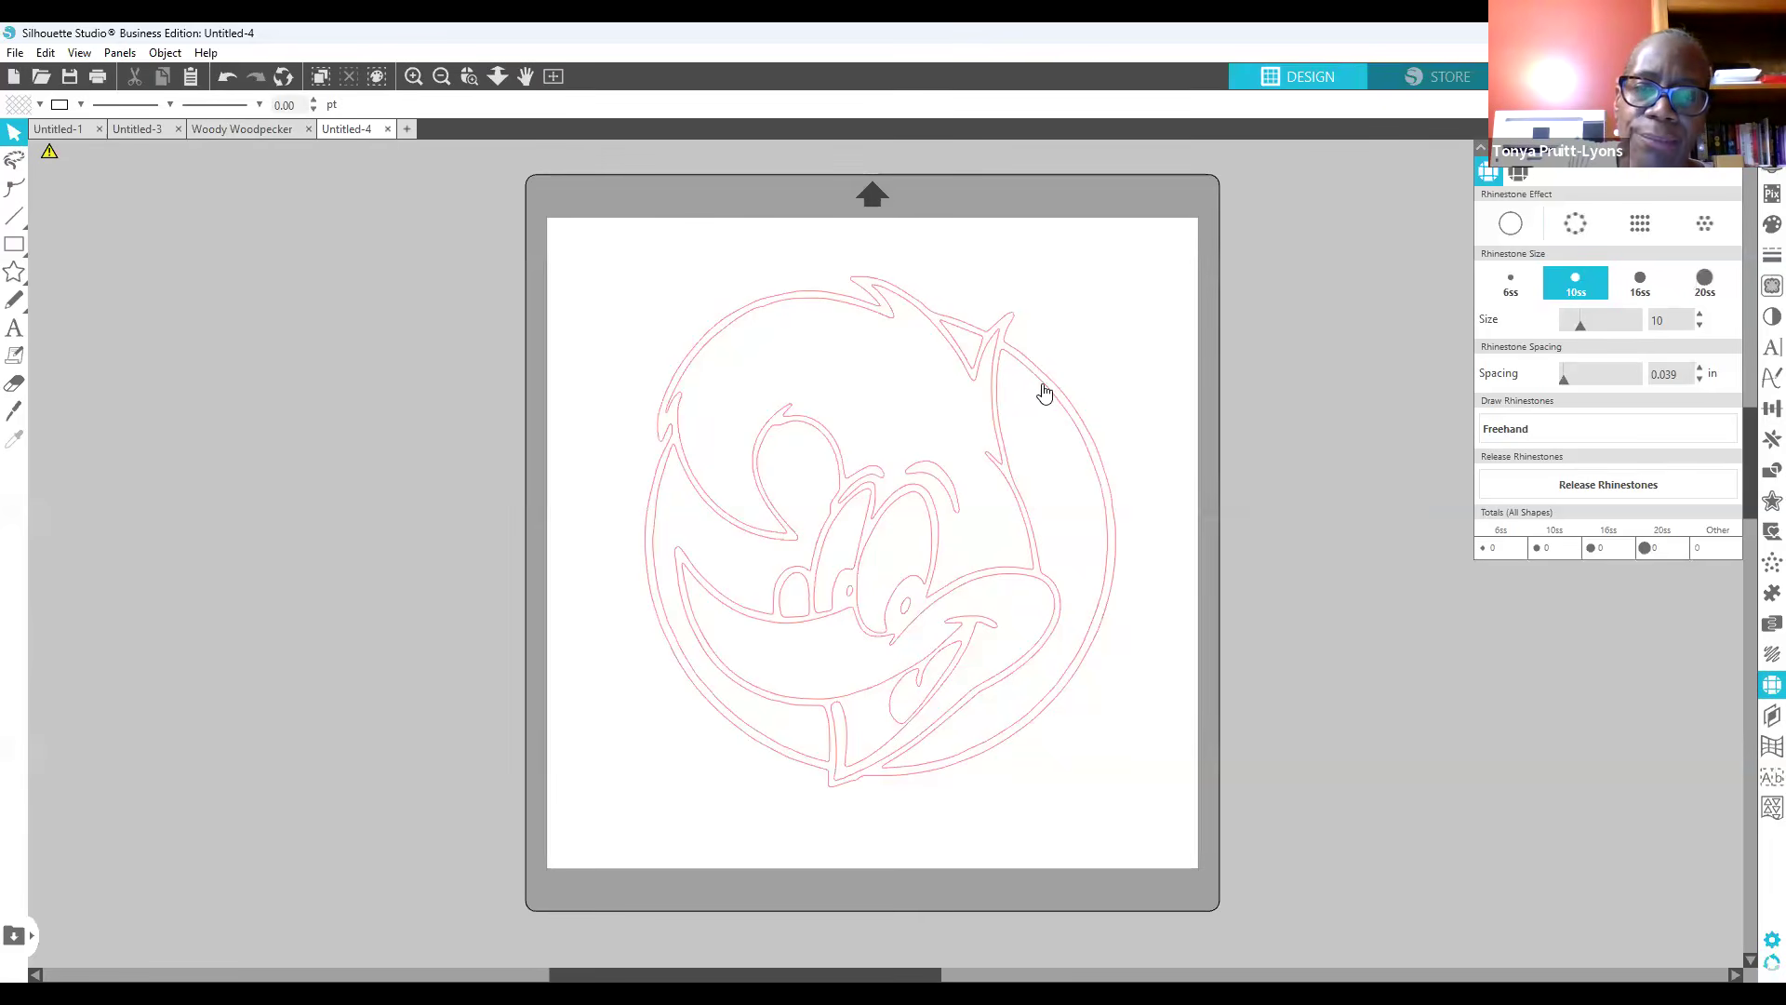
{"action": "left_click_drag", "start_coordinate": [1031, 371], "coordinate": [1039, 362]}
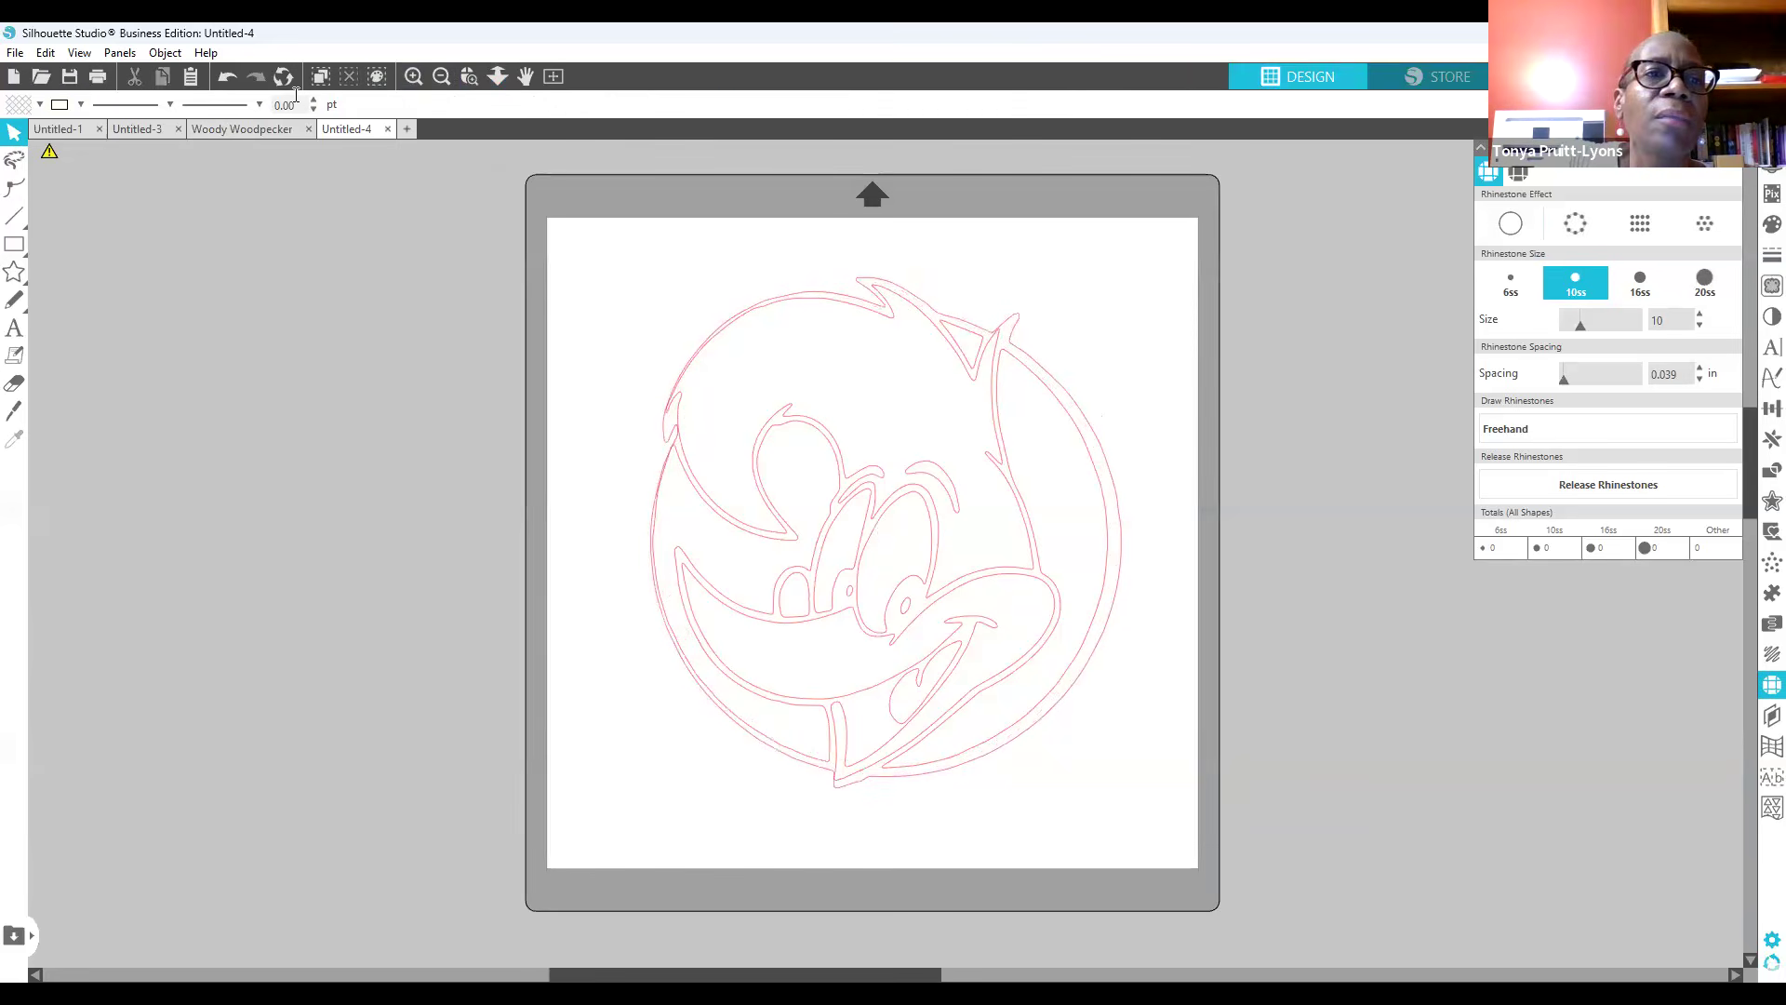
{"action": "left_click", "coordinate": [234, 78]}
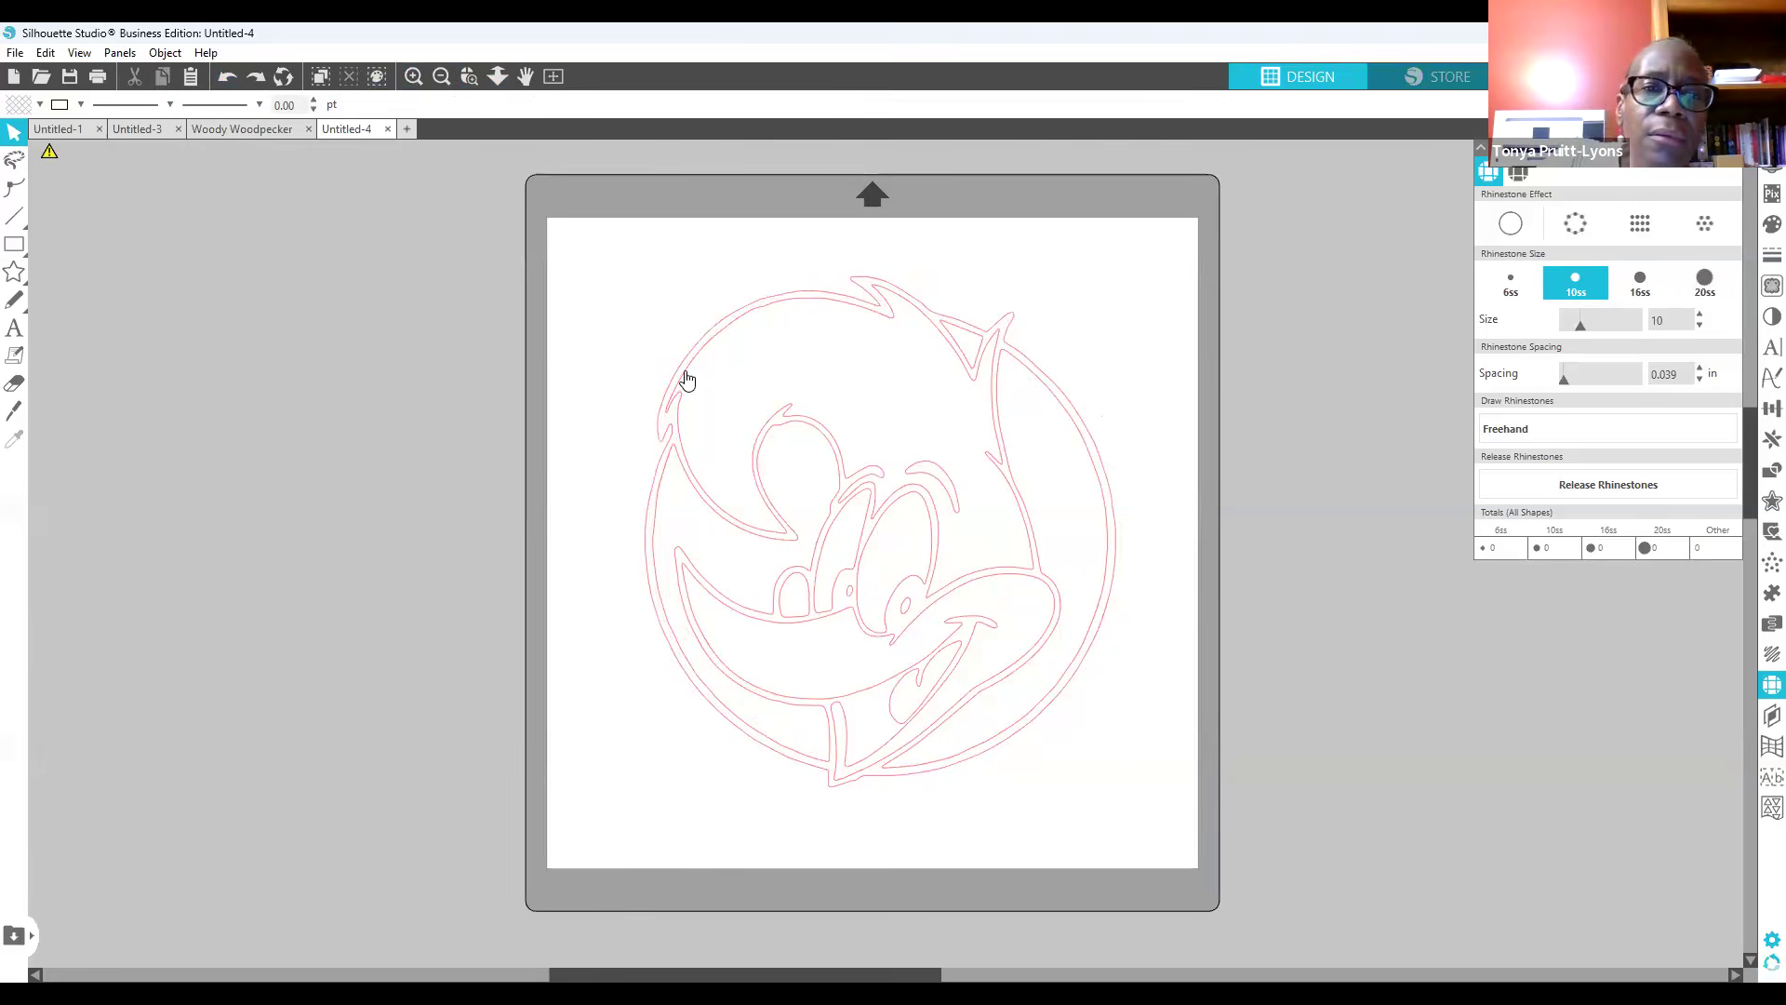
Step: Select all the woodpecker outline pieces and apply the Divide modification to them
{"action": "left_click_drag", "start_coordinate": [585, 272], "coordinate": [1123, 825]}
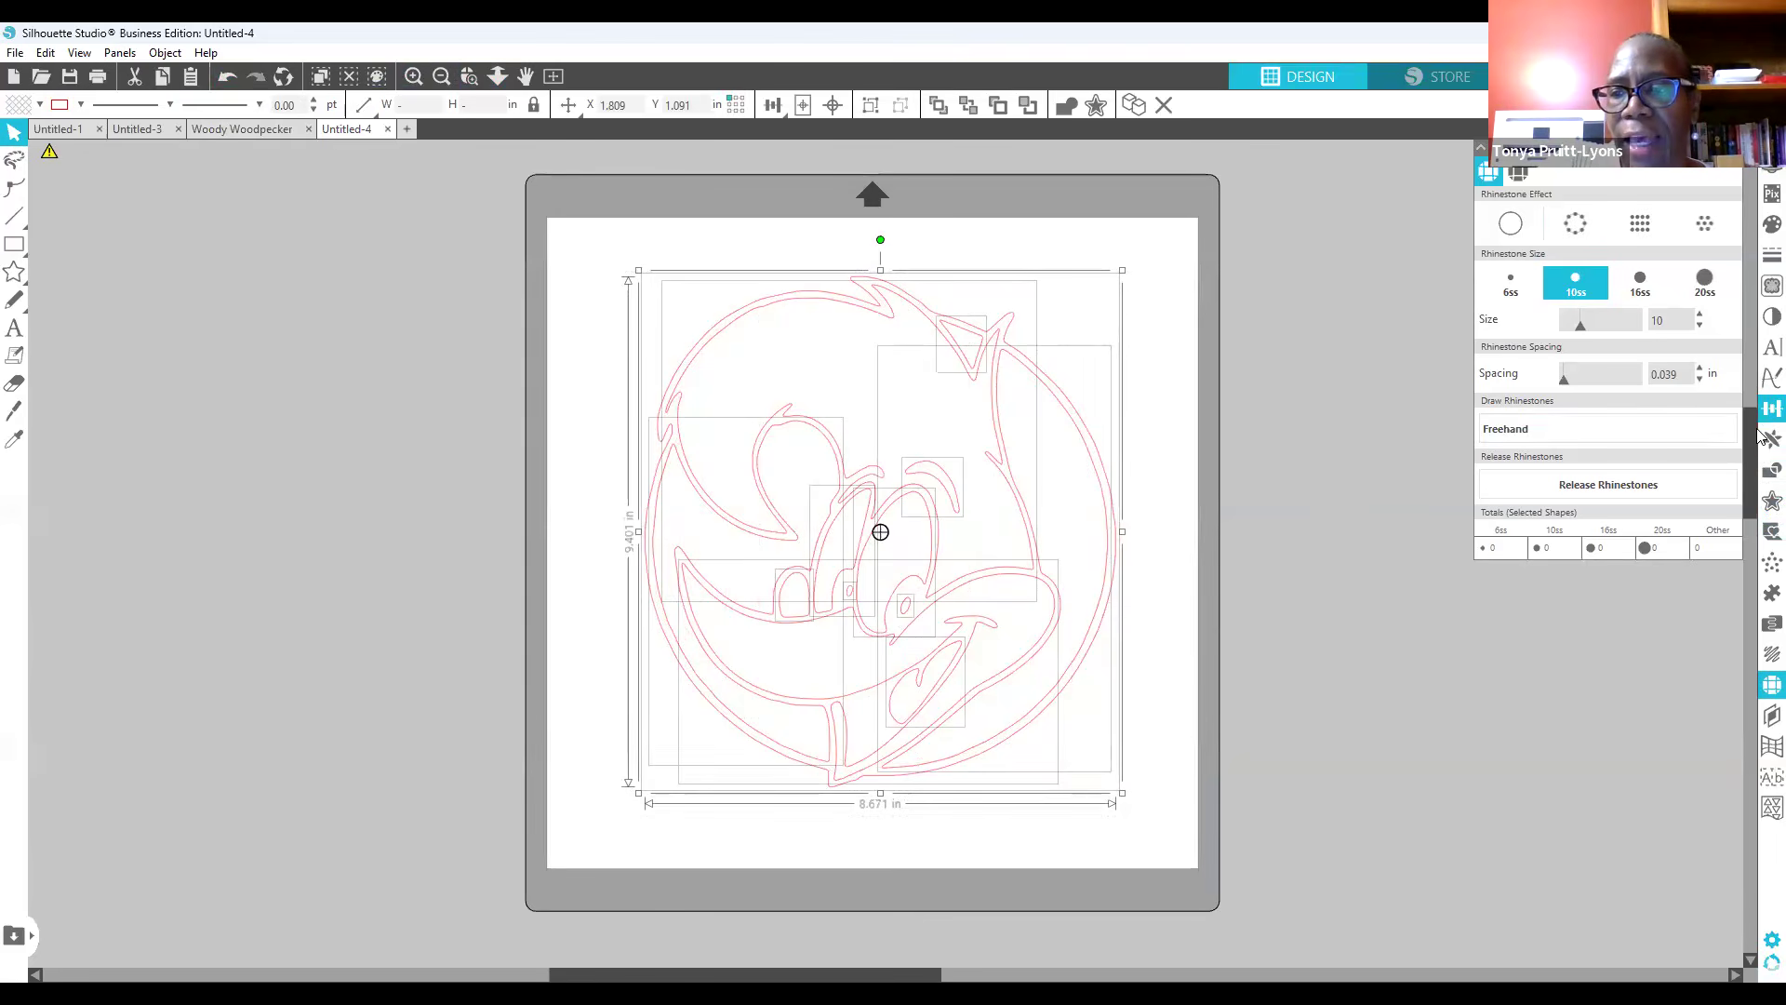
{"action": "left_click", "coordinate": [1759, 478]}
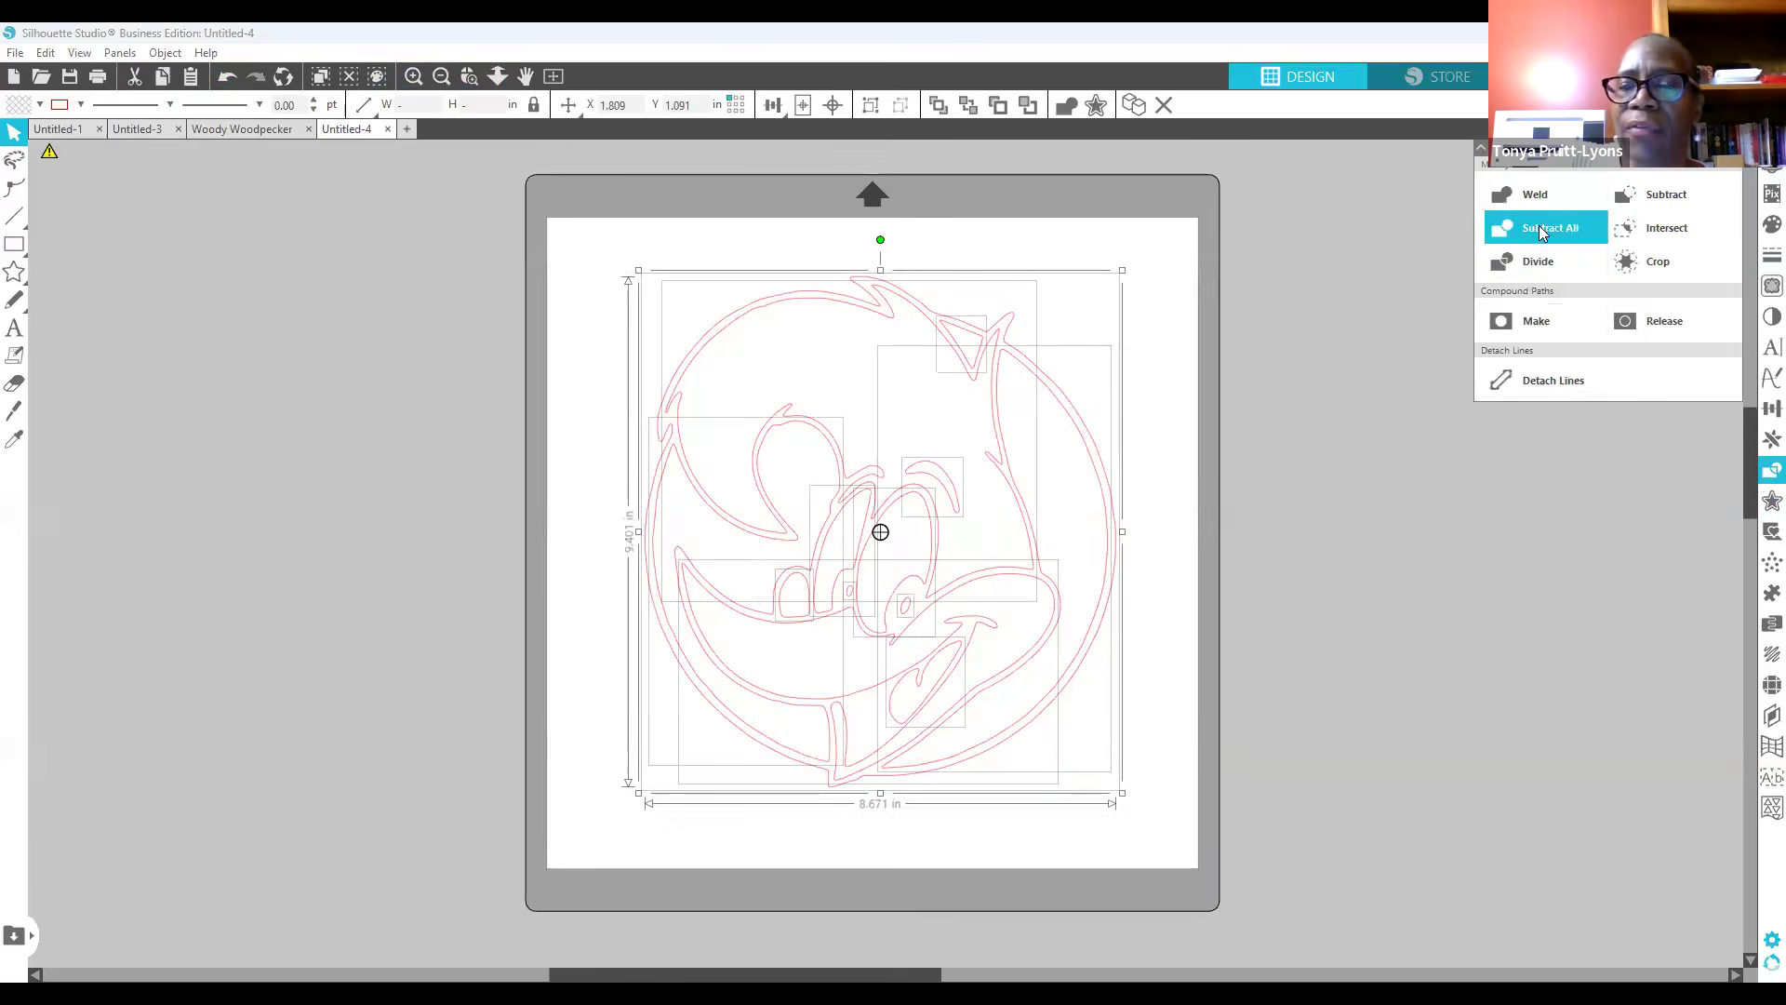
{"action": "left_click", "coordinate": [1526, 268]}
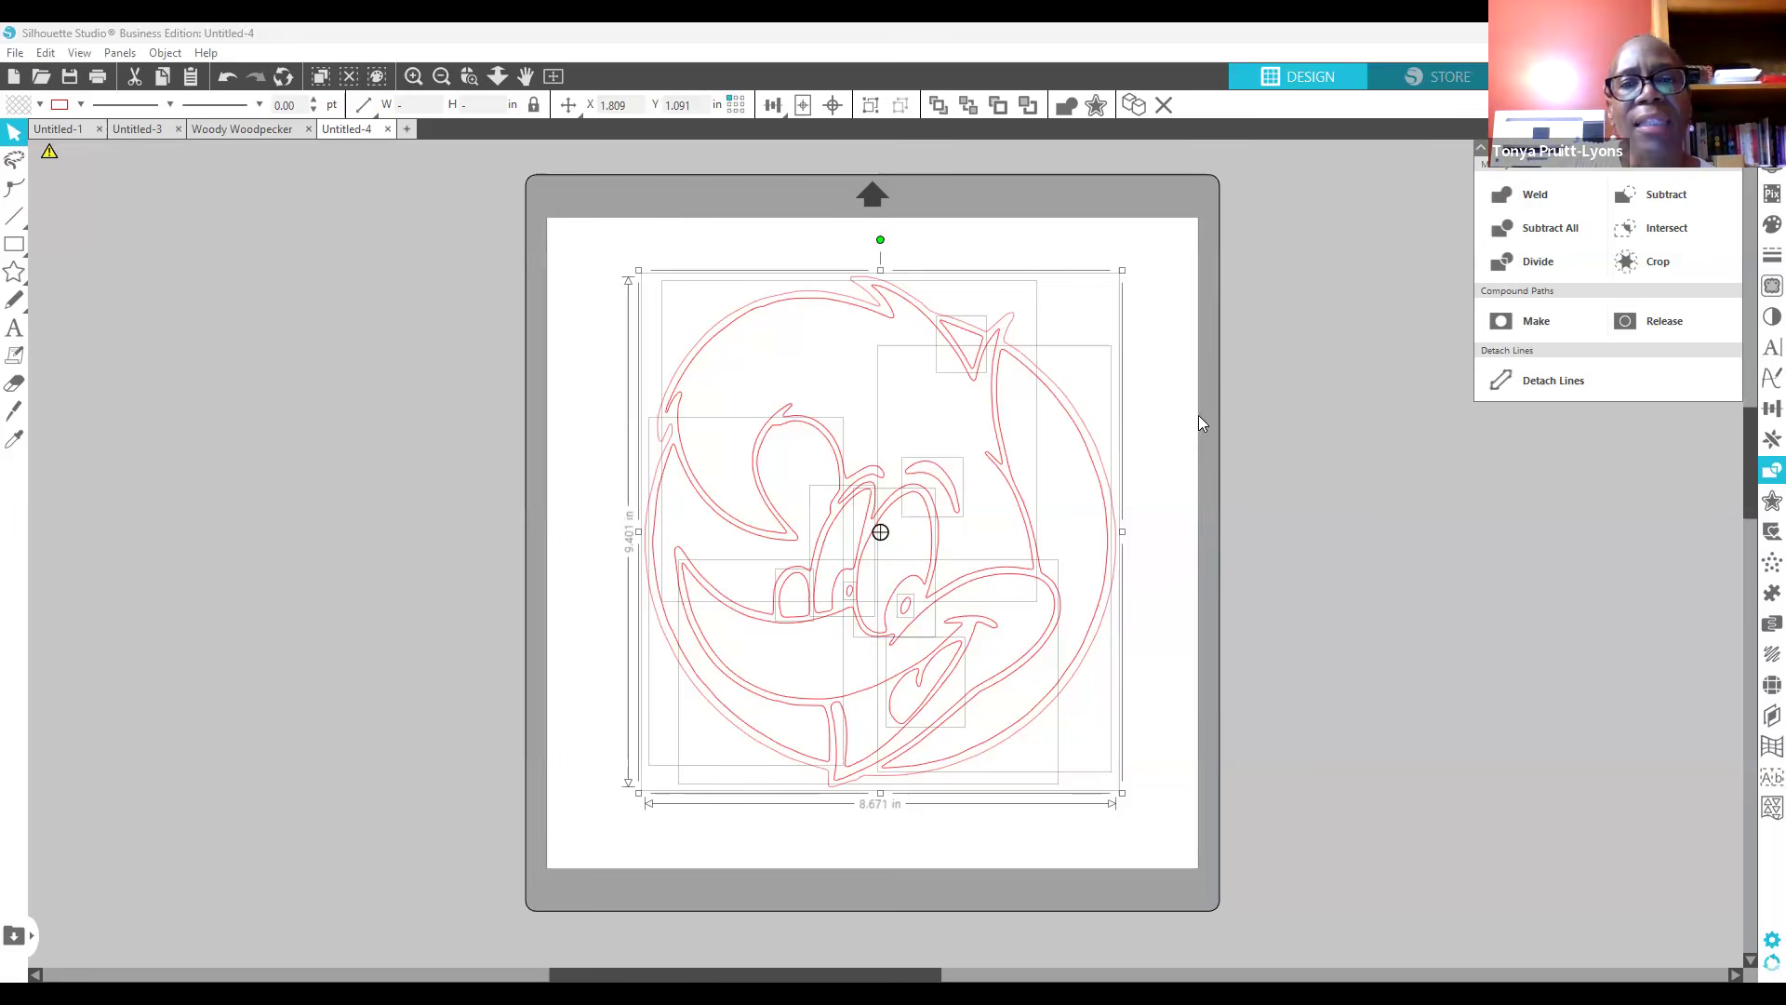
Step: Move the crest piece and the left and right side pieces of the head away from the face outline
{"action": "left_click", "coordinate": [1084, 366]}
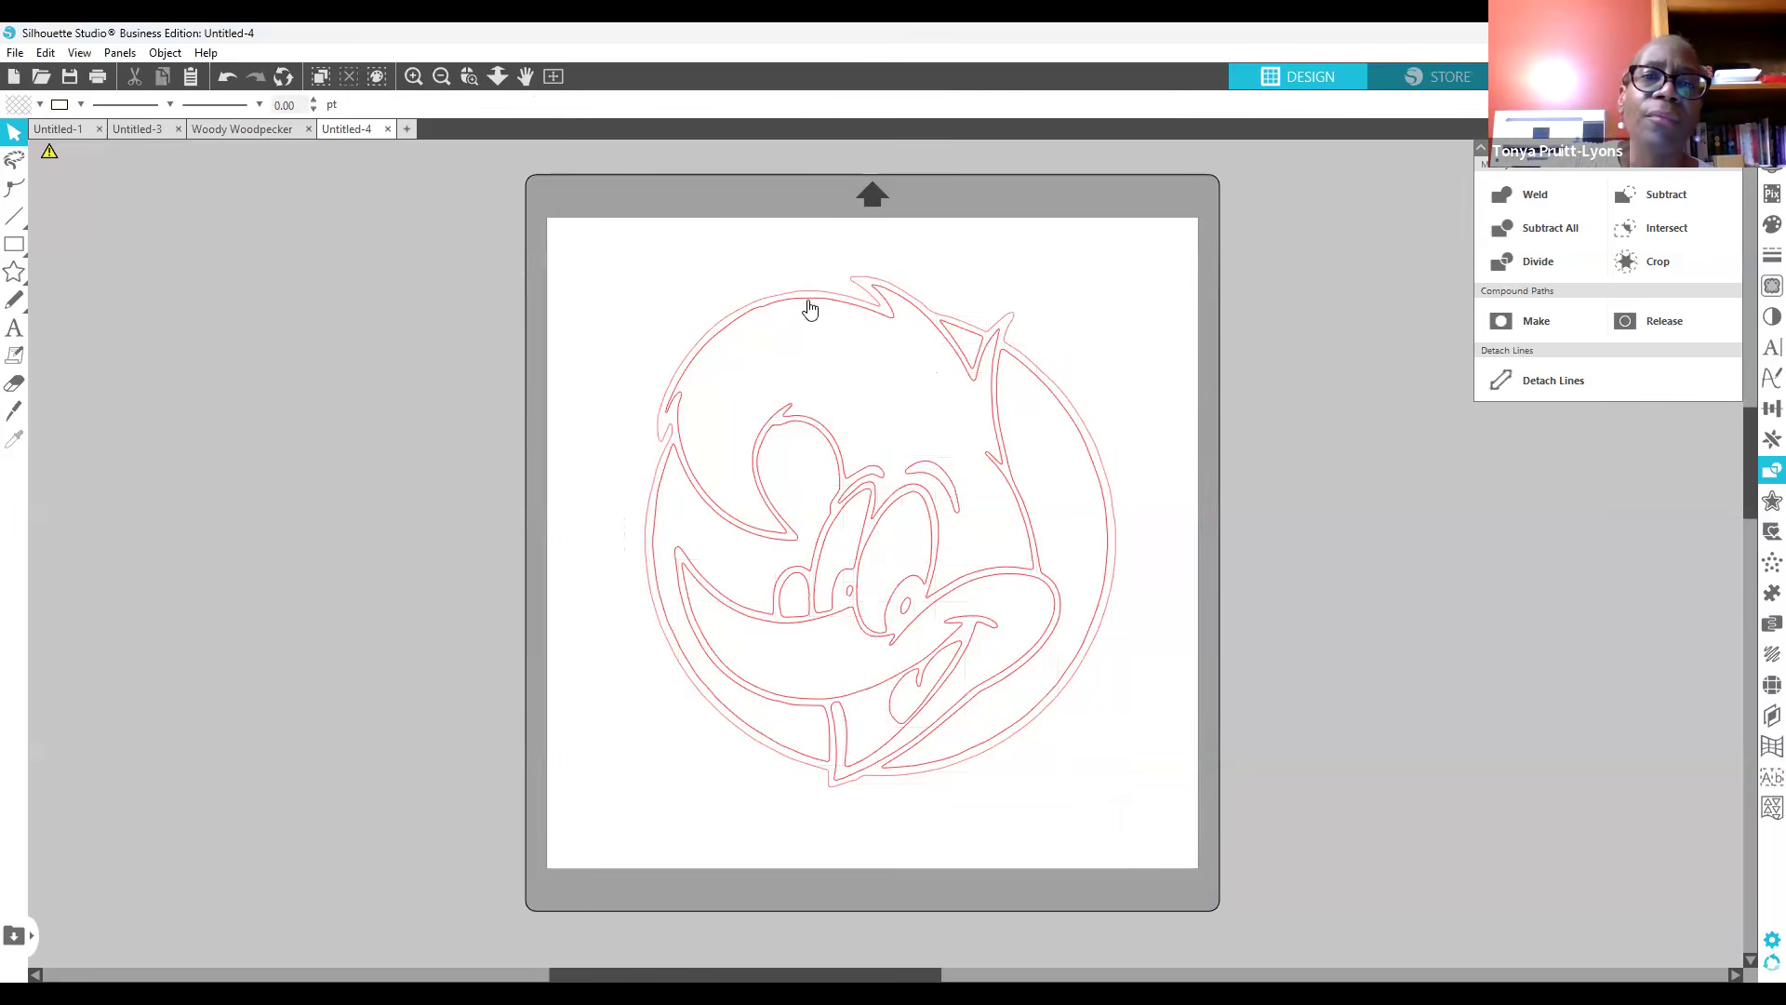
{"action": "left_click_drag", "start_coordinate": [811, 307], "coordinate": [1222, 231]}
{"action": "left_click", "coordinate": [934, 530]}
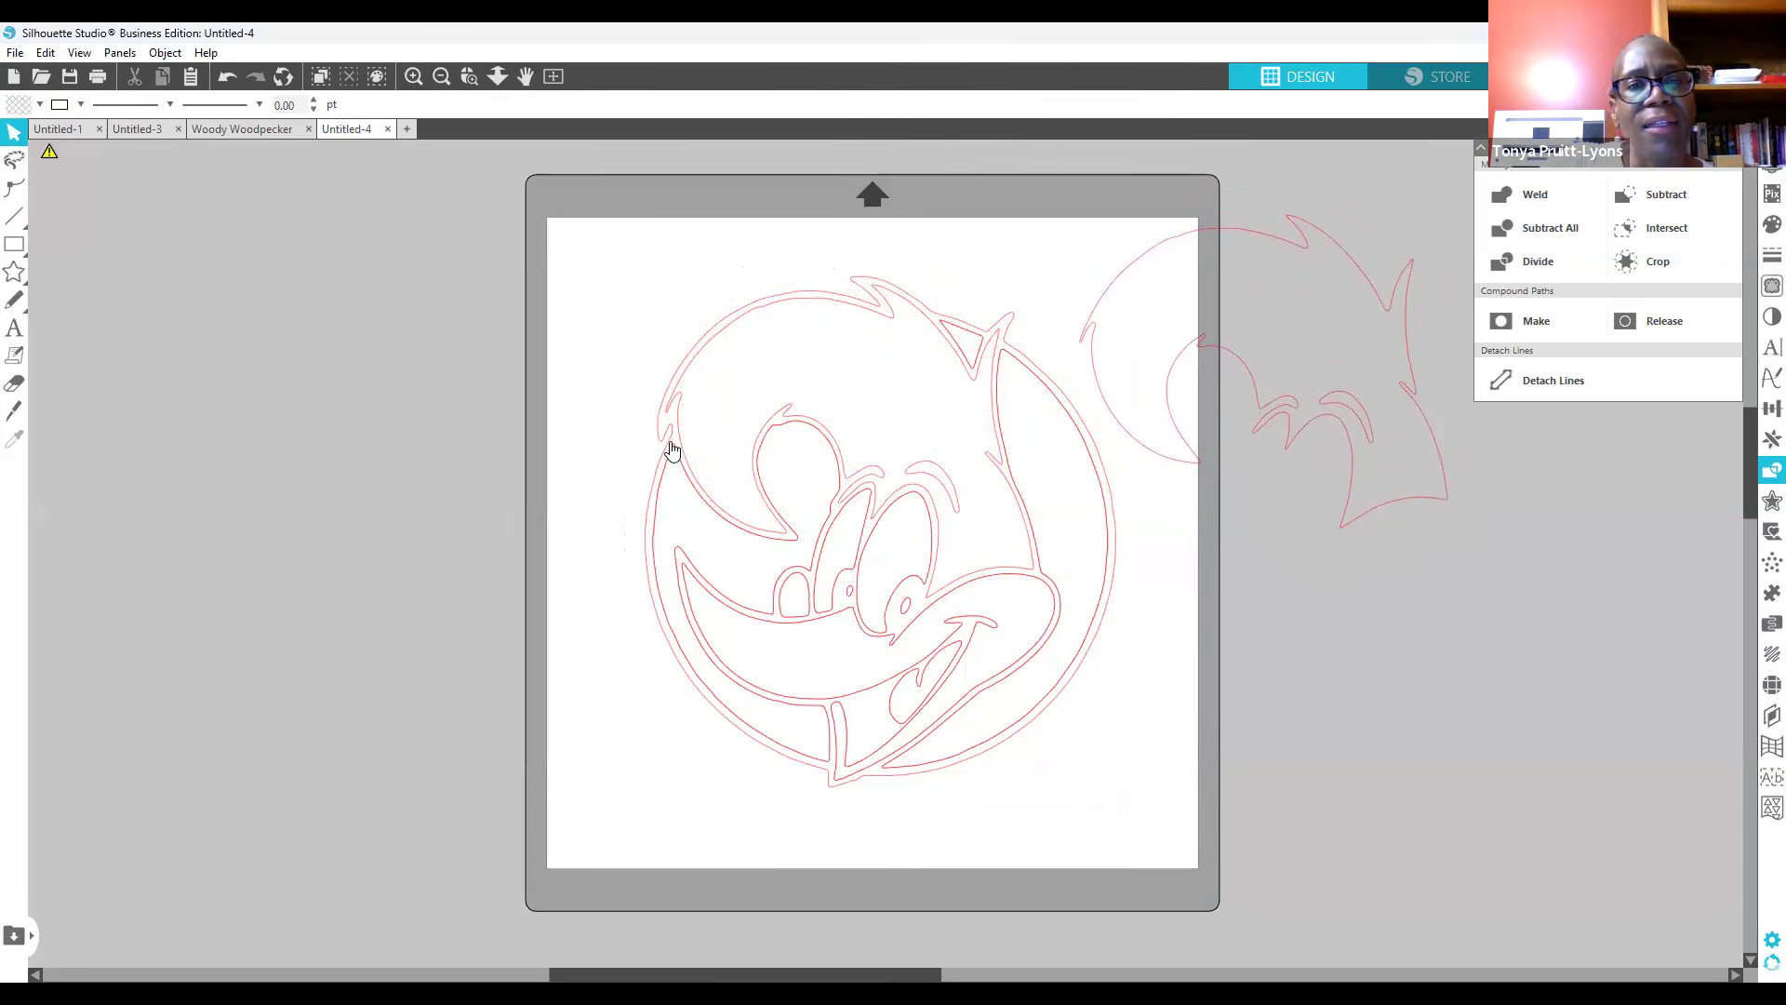
{"action": "left_click_drag", "start_coordinate": [672, 451], "coordinate": [353, 491]}
{"action": "left_click_drag", "start_coordinate": [1077, 517], "coordinate": [1400, 590]}
{"action": "left_click", "coordinate": [1297, 626]}
{"action": "left_click_drag", "start_coordinate": [1101, 589], "coordinate": [1668, 688]}
{"action": "left_click", "coordinate": [1135, 751]}
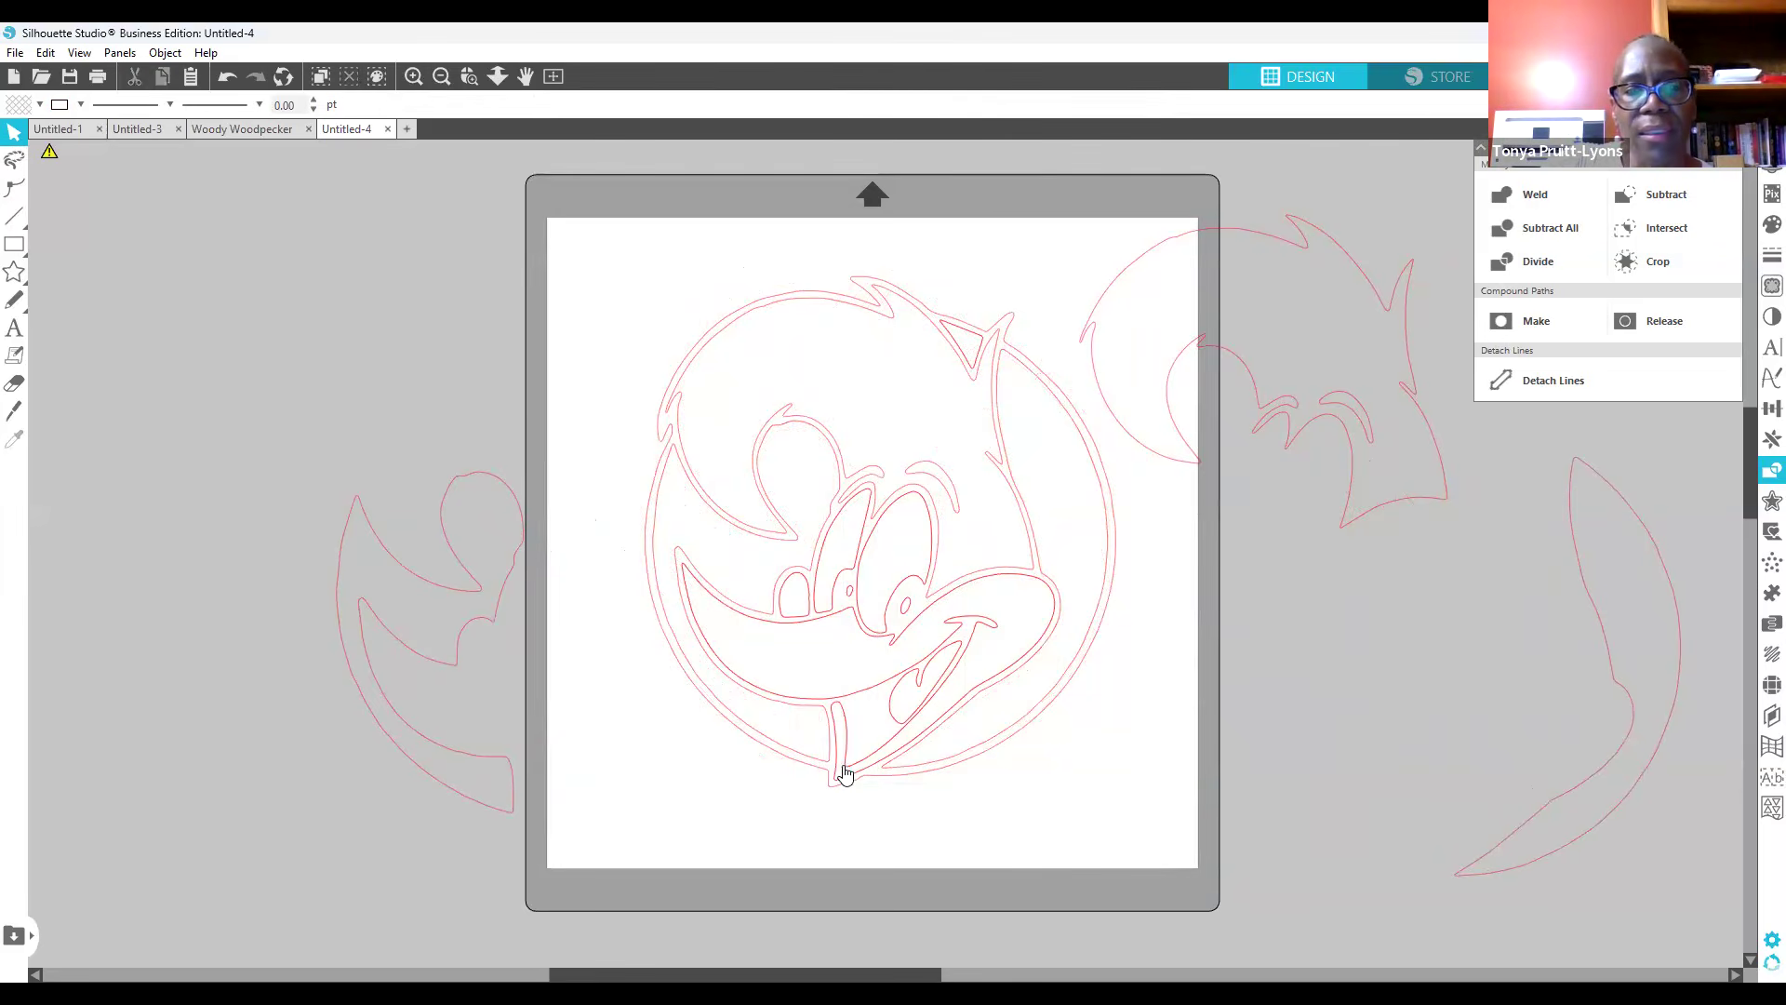
Step: Move the beak piece and the tongue piece out of the face to below it
{"action": "left_click_drag", "start_coordinate": [867, 672], "coordinate": [746, 956]}
{"action": "left_click", "coordinate": [897, 730]}
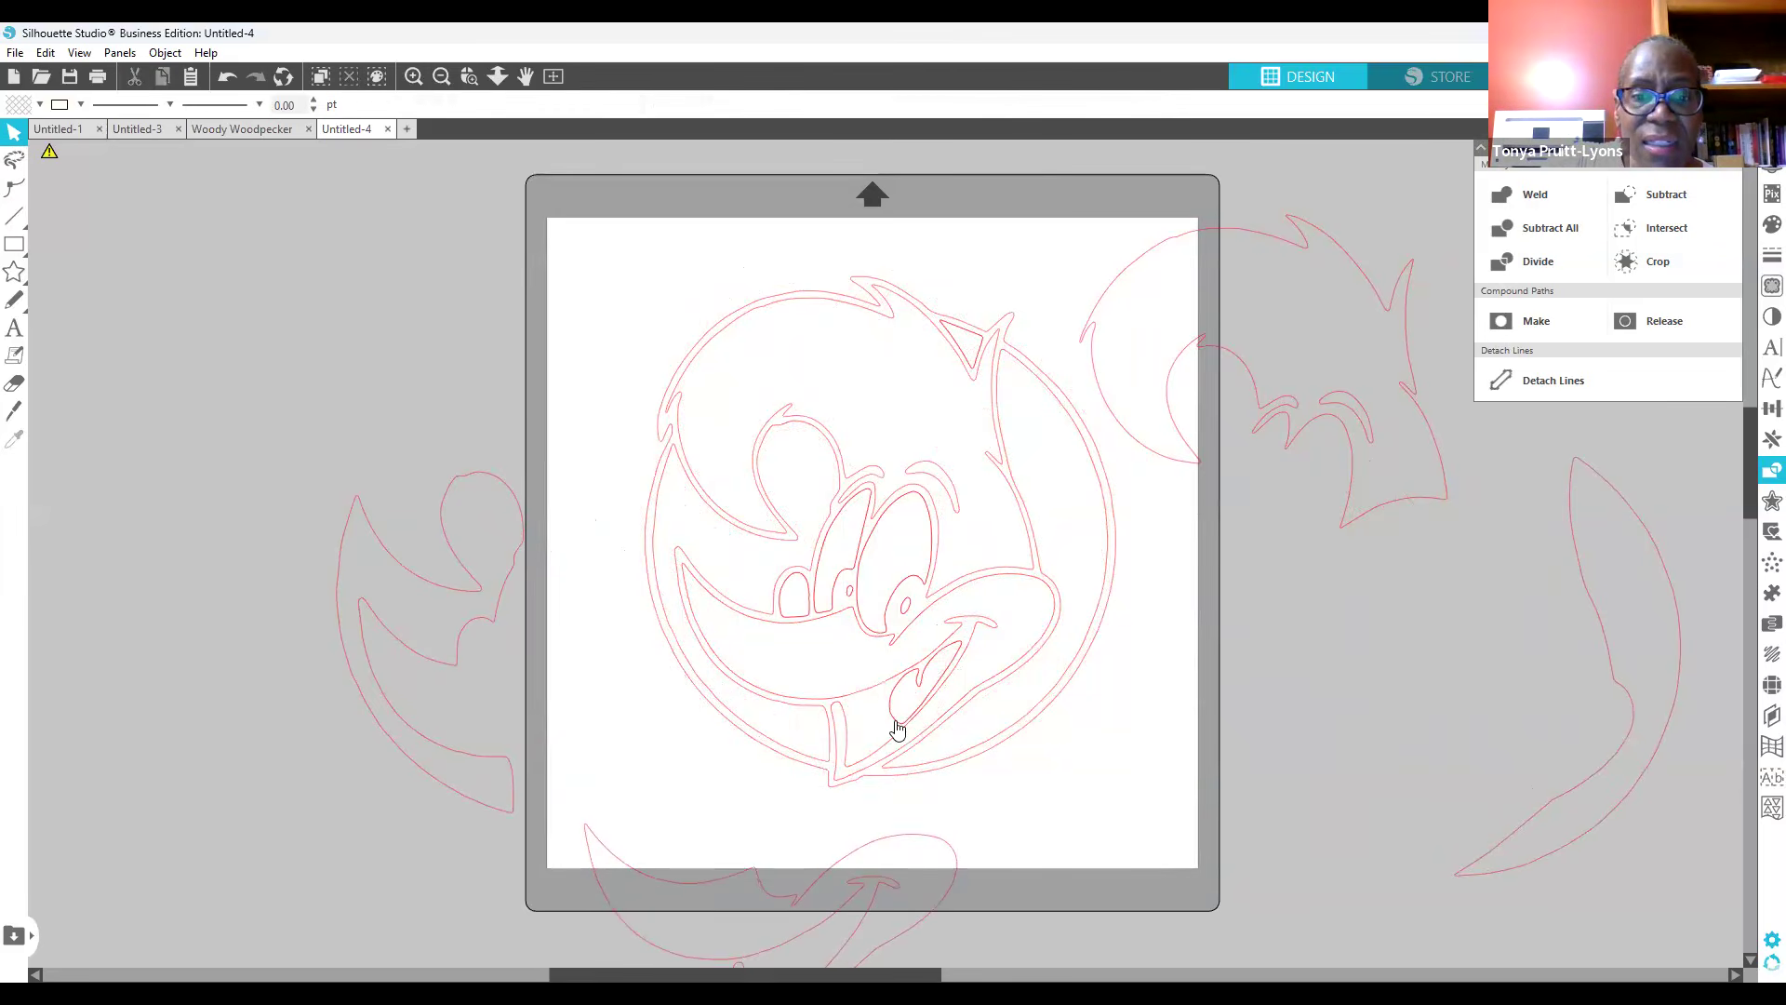
{"action": "left_click_drag", "start_coordinate": [893, 721], "coordinate": [1060, 902]}
{"action": "left_click", "coordinate": [882, 707]}
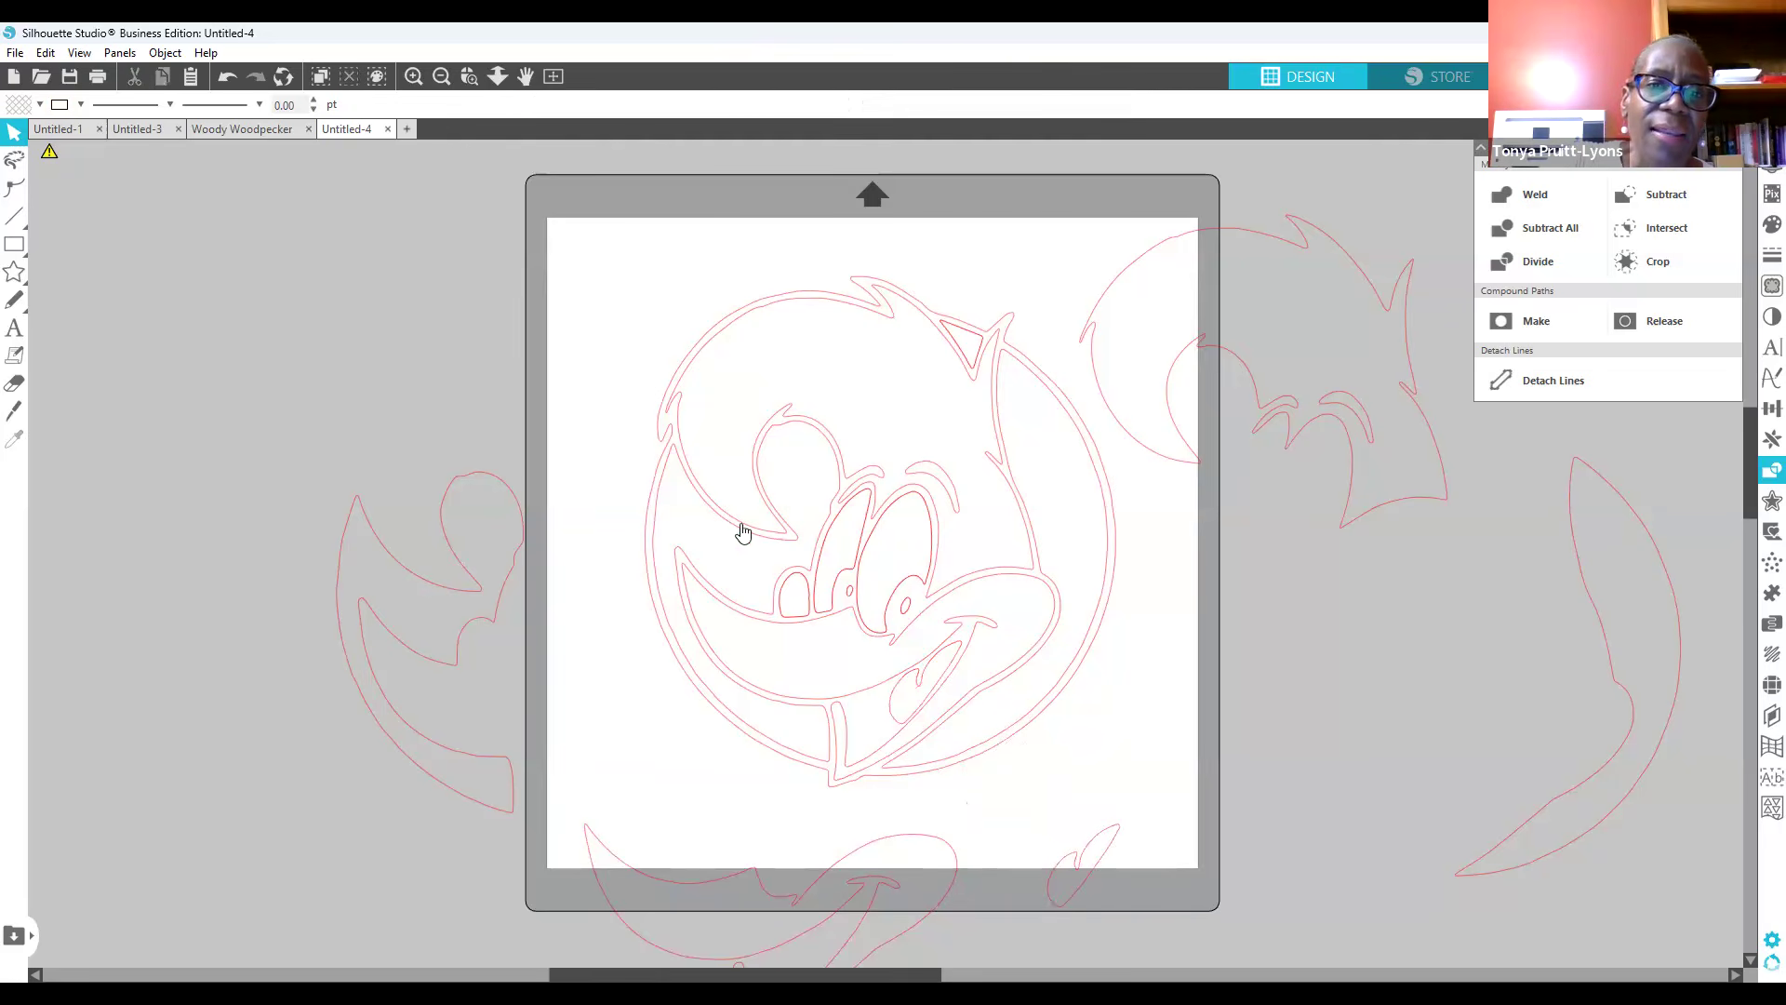
Step: Move the small arch-shaped piece and the two eye pieces out of the face to the surrounding area
{"action": "left_click_drag", "start_coordinate": [795, 578], "coordinate": [563, 383]}
{"action": "left_click_drag", "start_coordinate": [839, 510], "coordinate": [620, 205]}
{"action": "left_click", "coordinate": [923, 470]}
{"action": "left_click_drag", "start_coordinate": [916, 503], "coordinate": [1394, 623]}
{"action": "left_click", "coordinate": [1392, 618]}
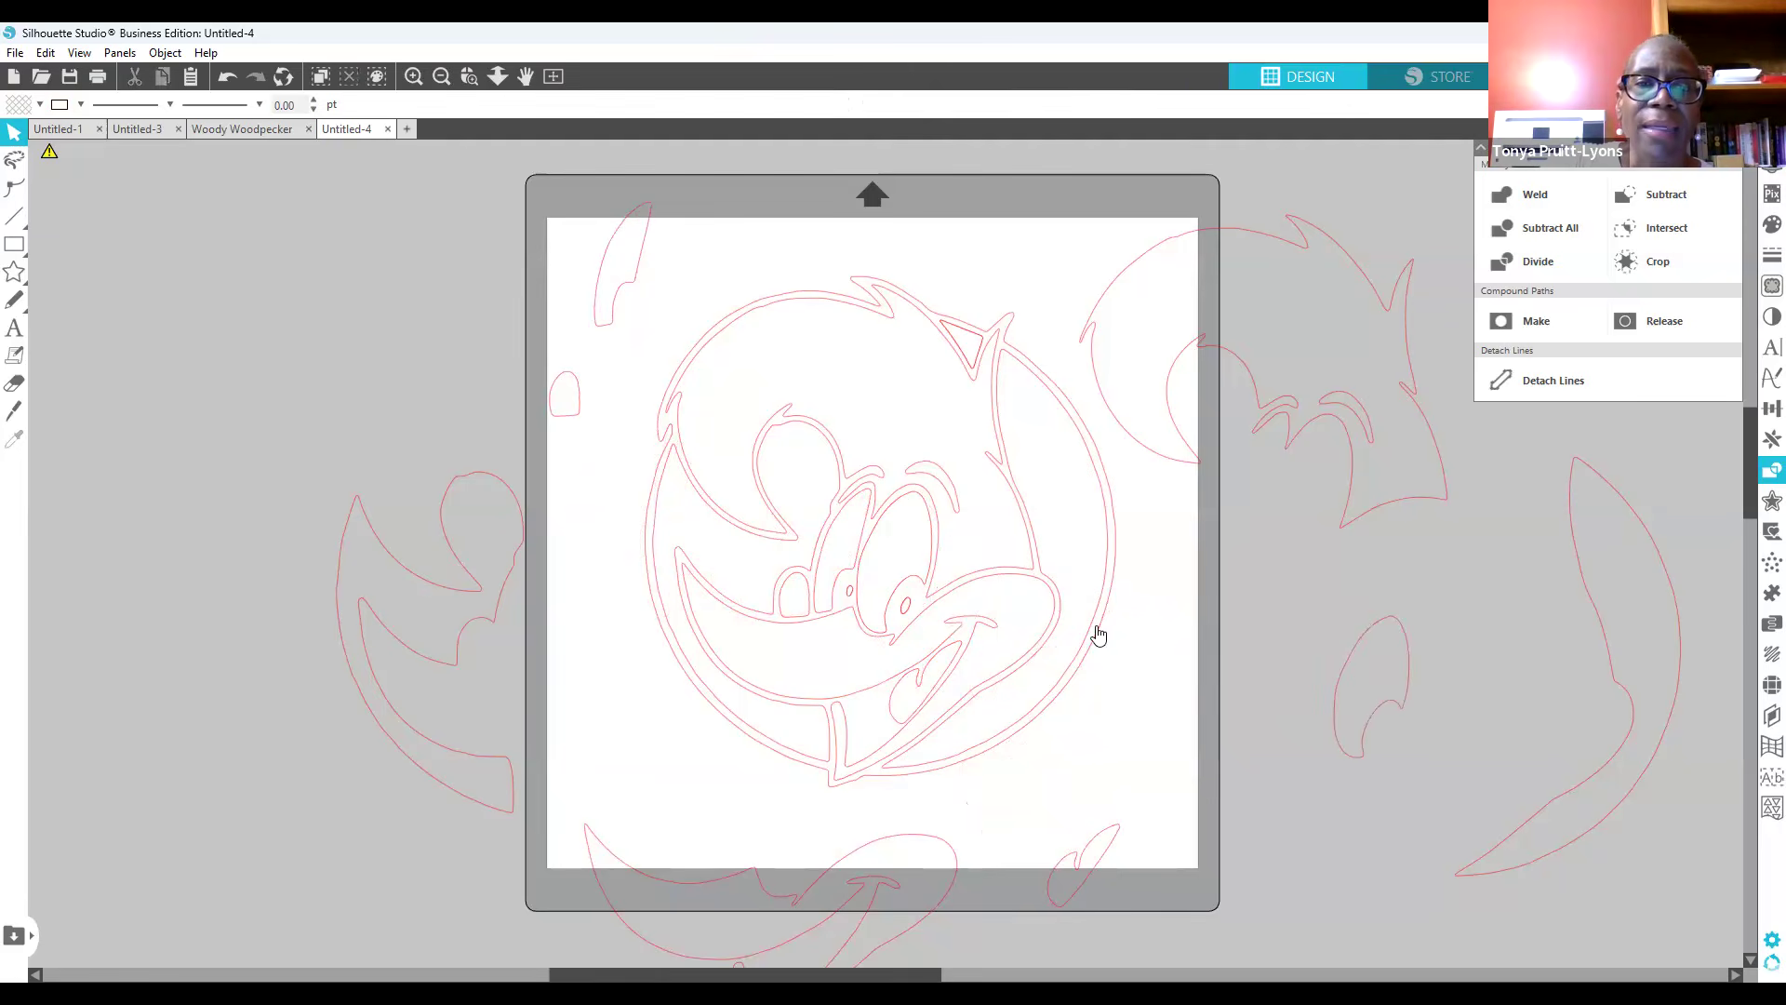
Step: Fill the remaining woodpecker face outline with black
{"action": "left_click", "coordinate": [1097, 634]}
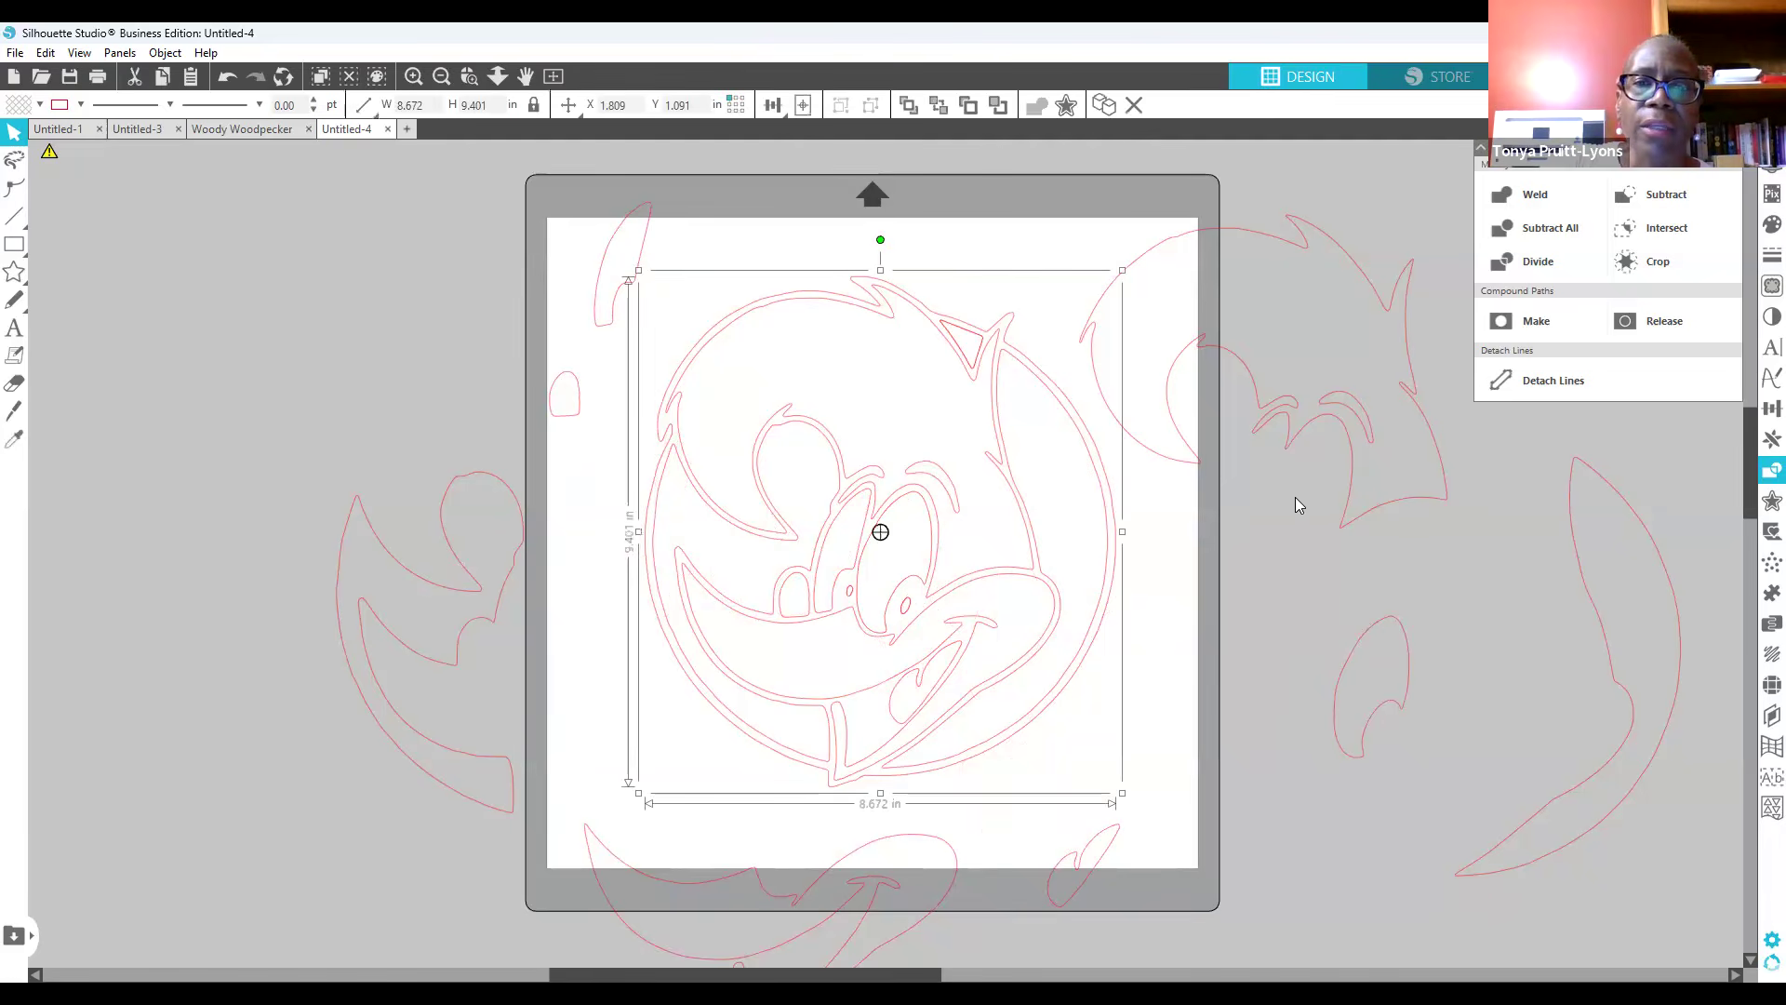
{"action": "left_click", "coordinate": [1764, 226]}
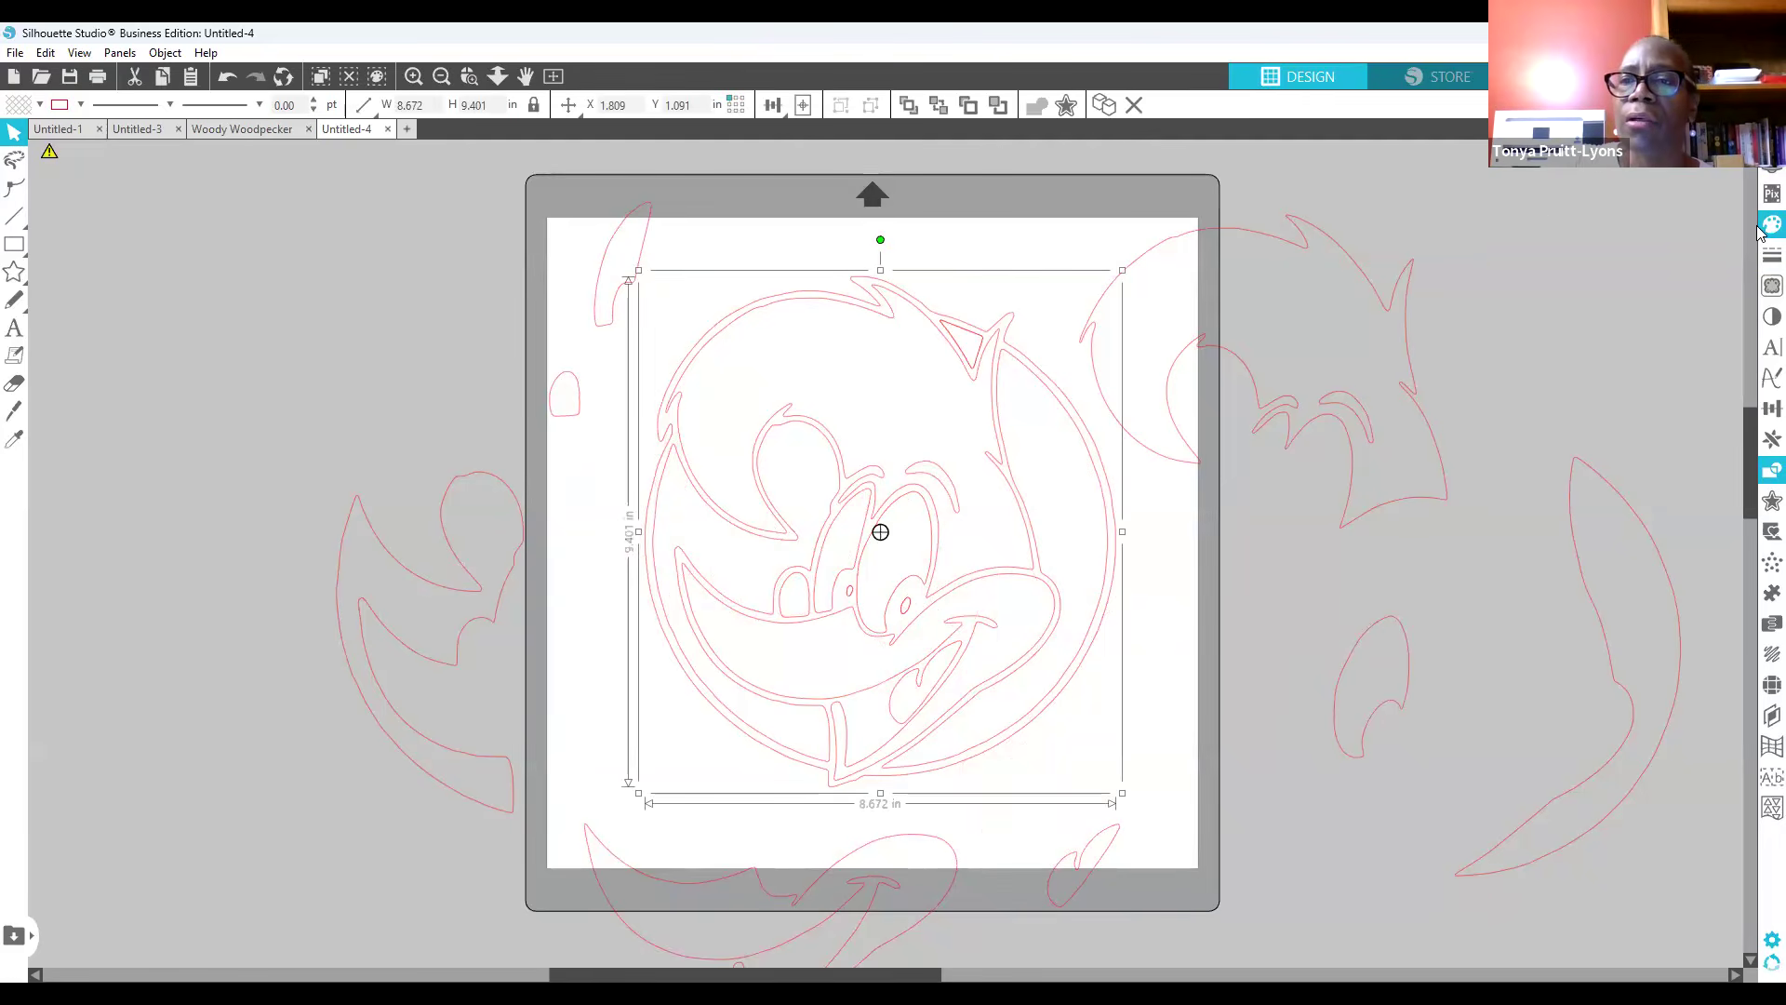
{"action": "left_click", "coordinate": [1721, 275]}
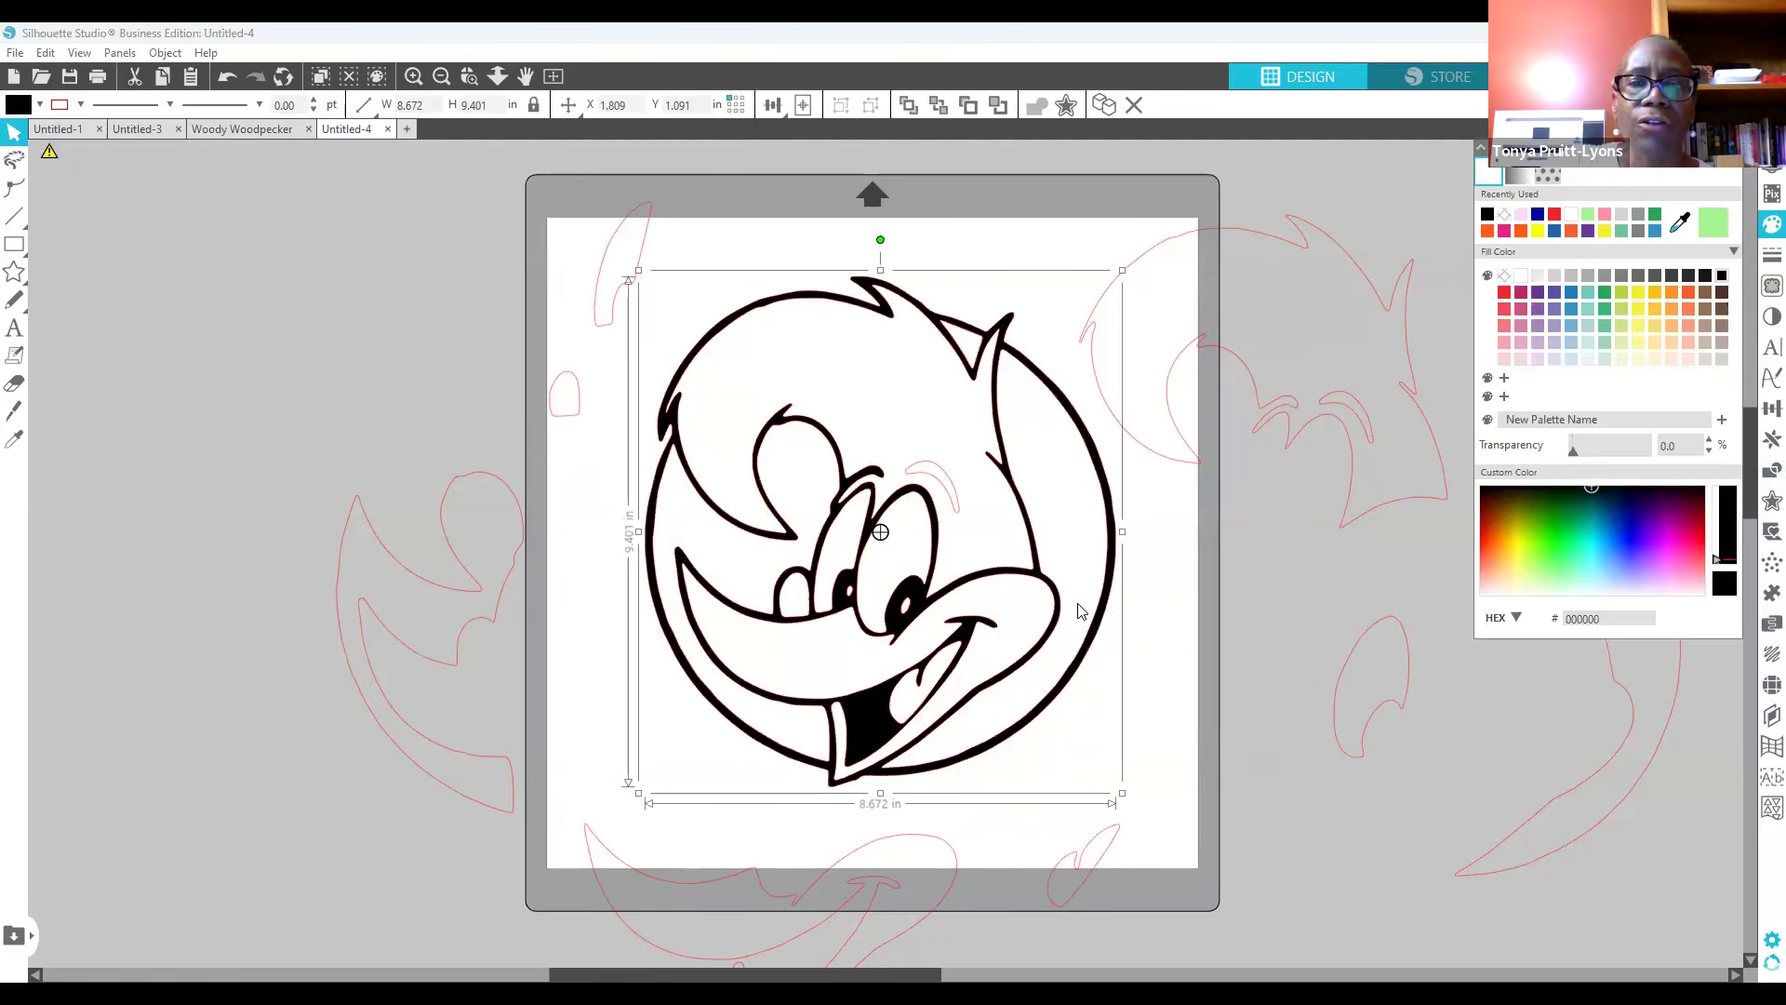
Step: Try to shift the unfilled eyebrow piece above the eye, and undo the last change
{"action": "left_click", "coordinate": [945, 495]}
{"action": "left_click_drag", "start_coordinate": [949, 482], "coordinate": [941, 479]}
{"action": "left_click", "coordinate": [655, 343]}
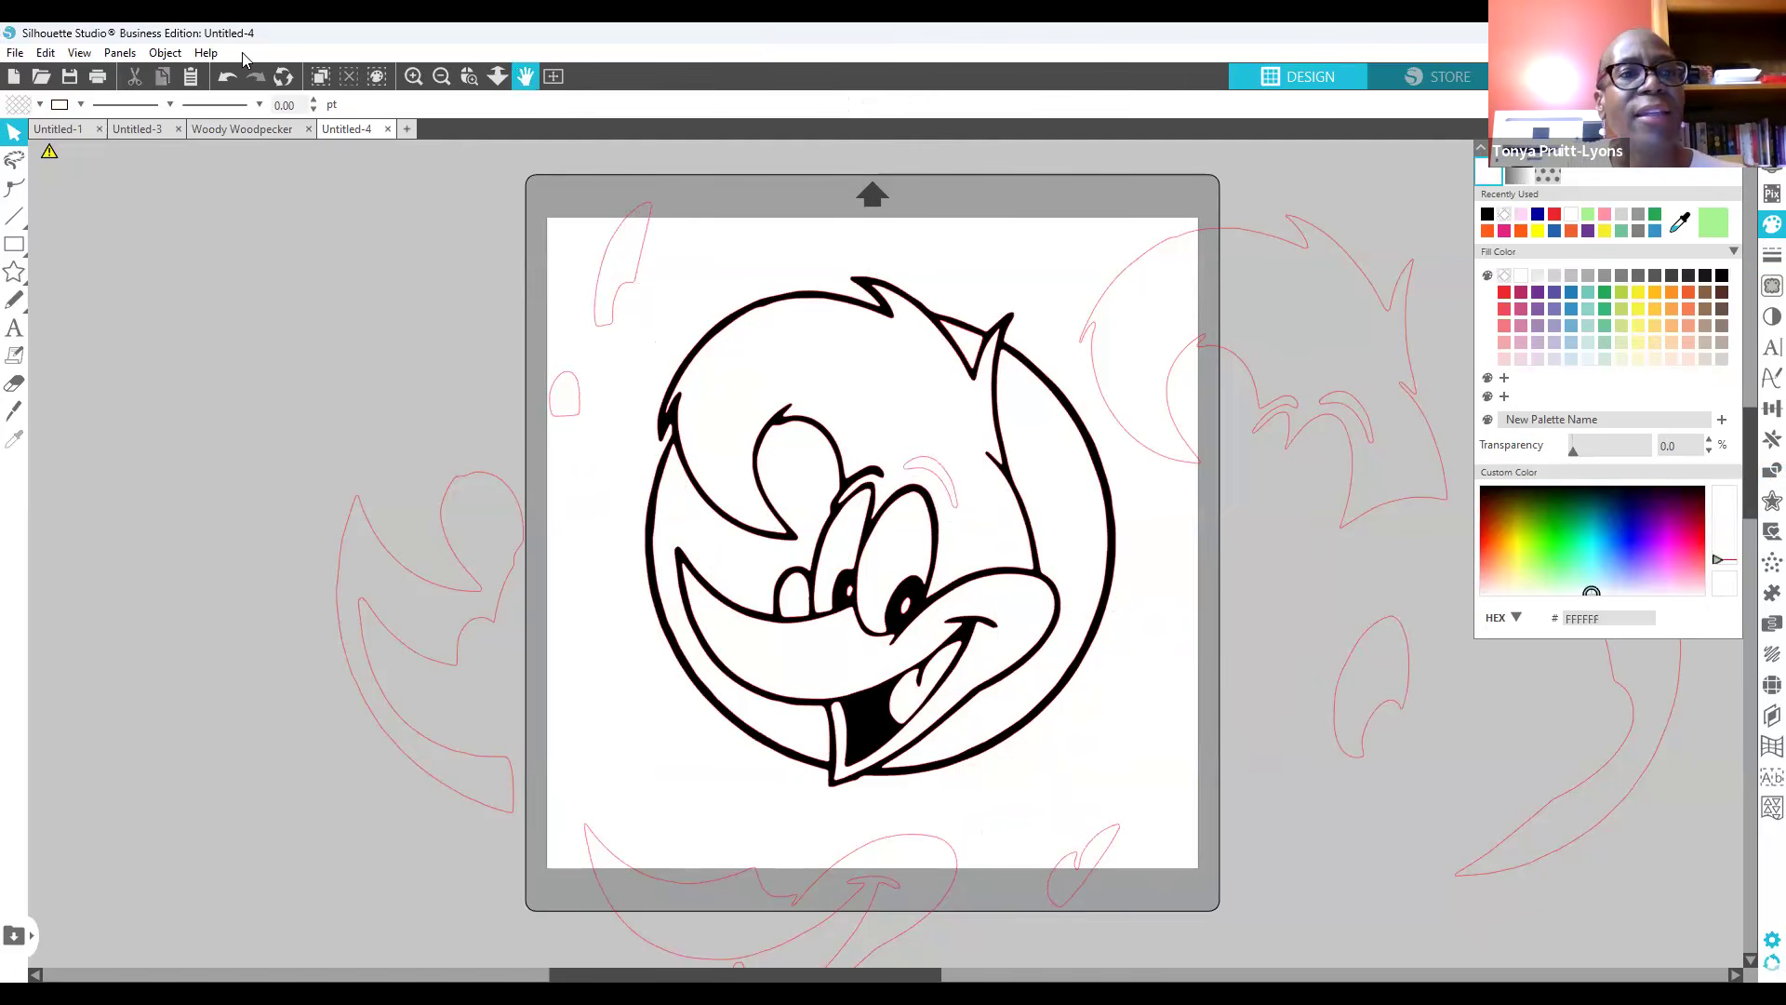
{"action": "left_click", "coordinate": [808, 550]}
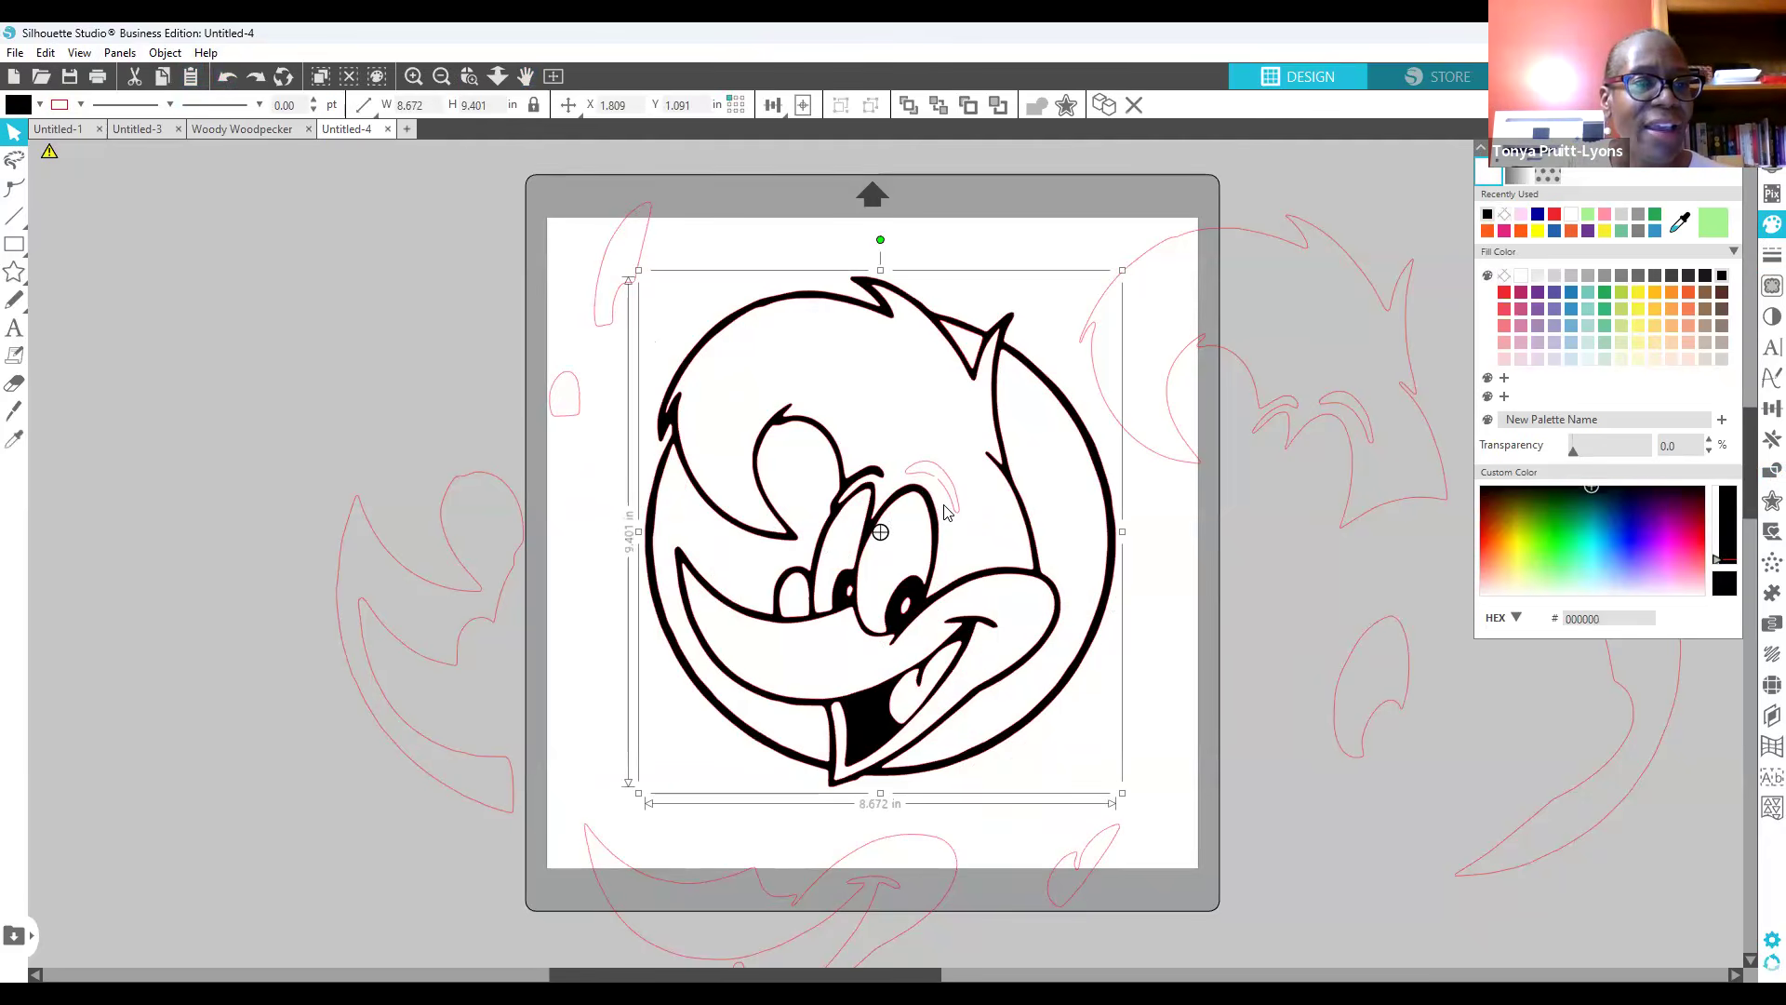
{"action": "mouse_move", "coordinate": [955, 499]}
{"action": "left_mouse_down"}
{"action": "mouse_move", "coordinate": [1252, 490]}
{"action": "mouse_move", "coordinate": [1268, 550]}
{"action": "mouse_move", "coordinate": [1024, 539]}
{"action": "mouse_move", "coordinate": [952, 494]}
{"action": "left_mouse_up"}
{"action": "left_click", "coordinate": [225, 80]}
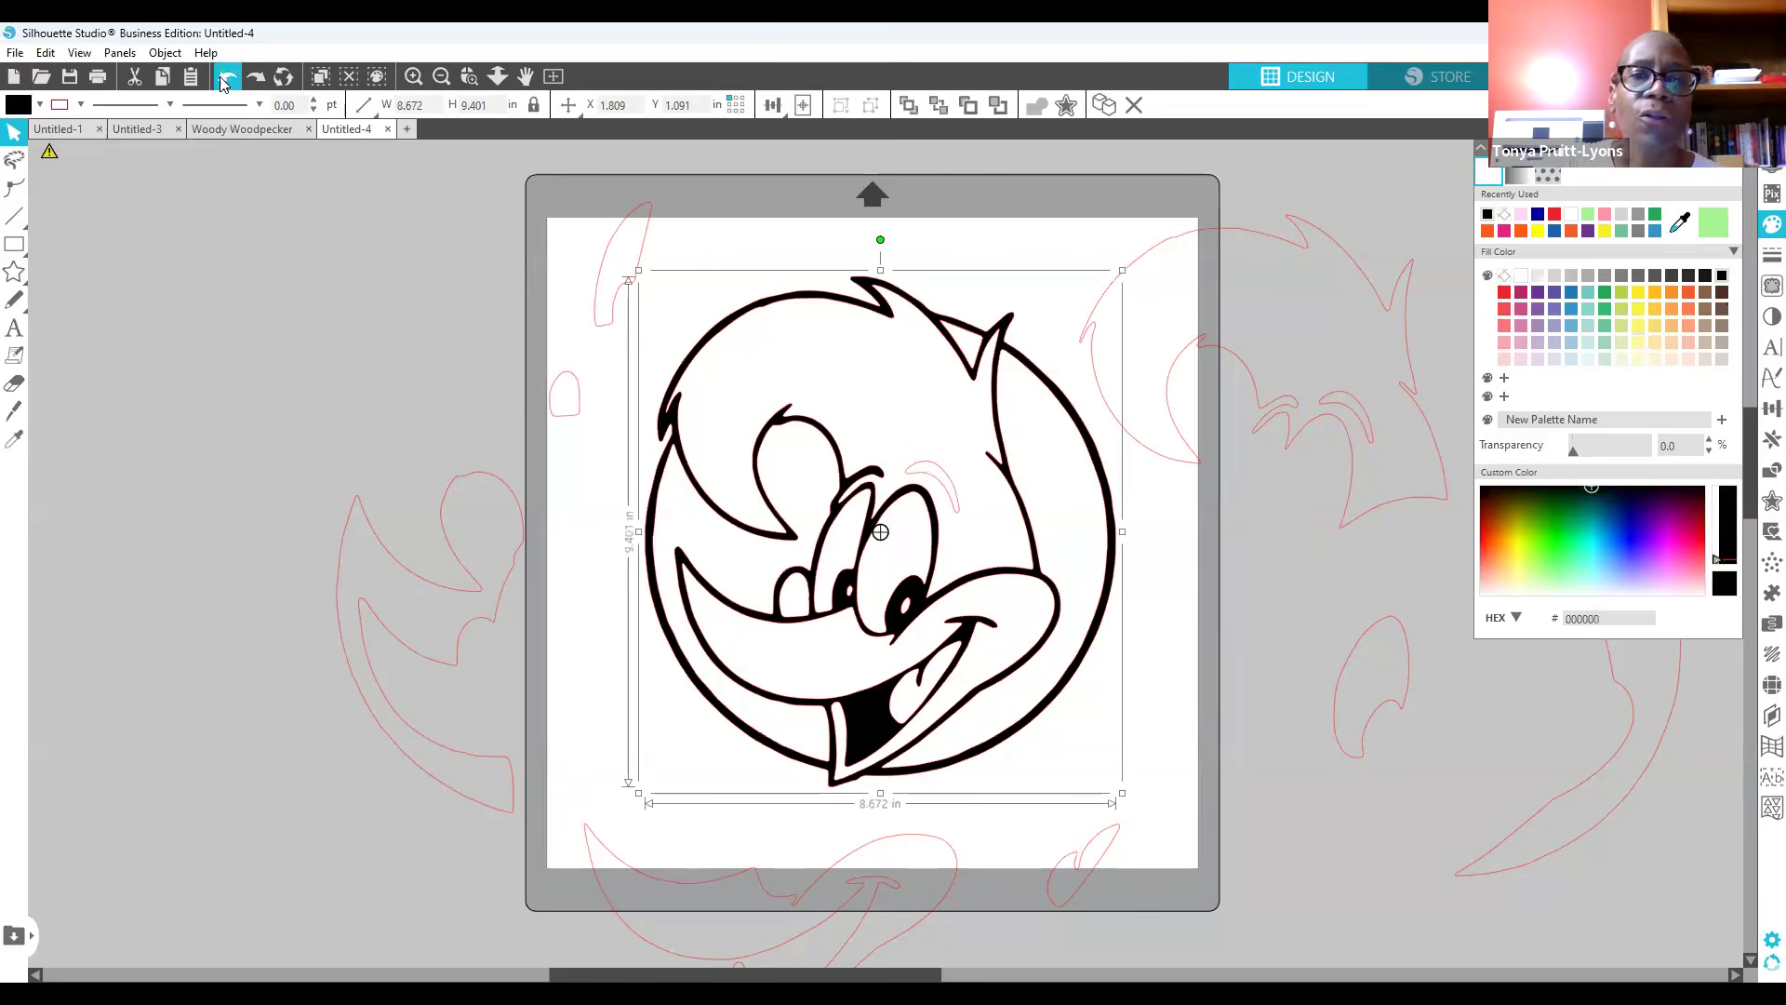
Step: Select the eyebrow piece together with the black outline, show the Modify options, and clear the selection
{"action": "left_click", "coordinate": [941, 501]}
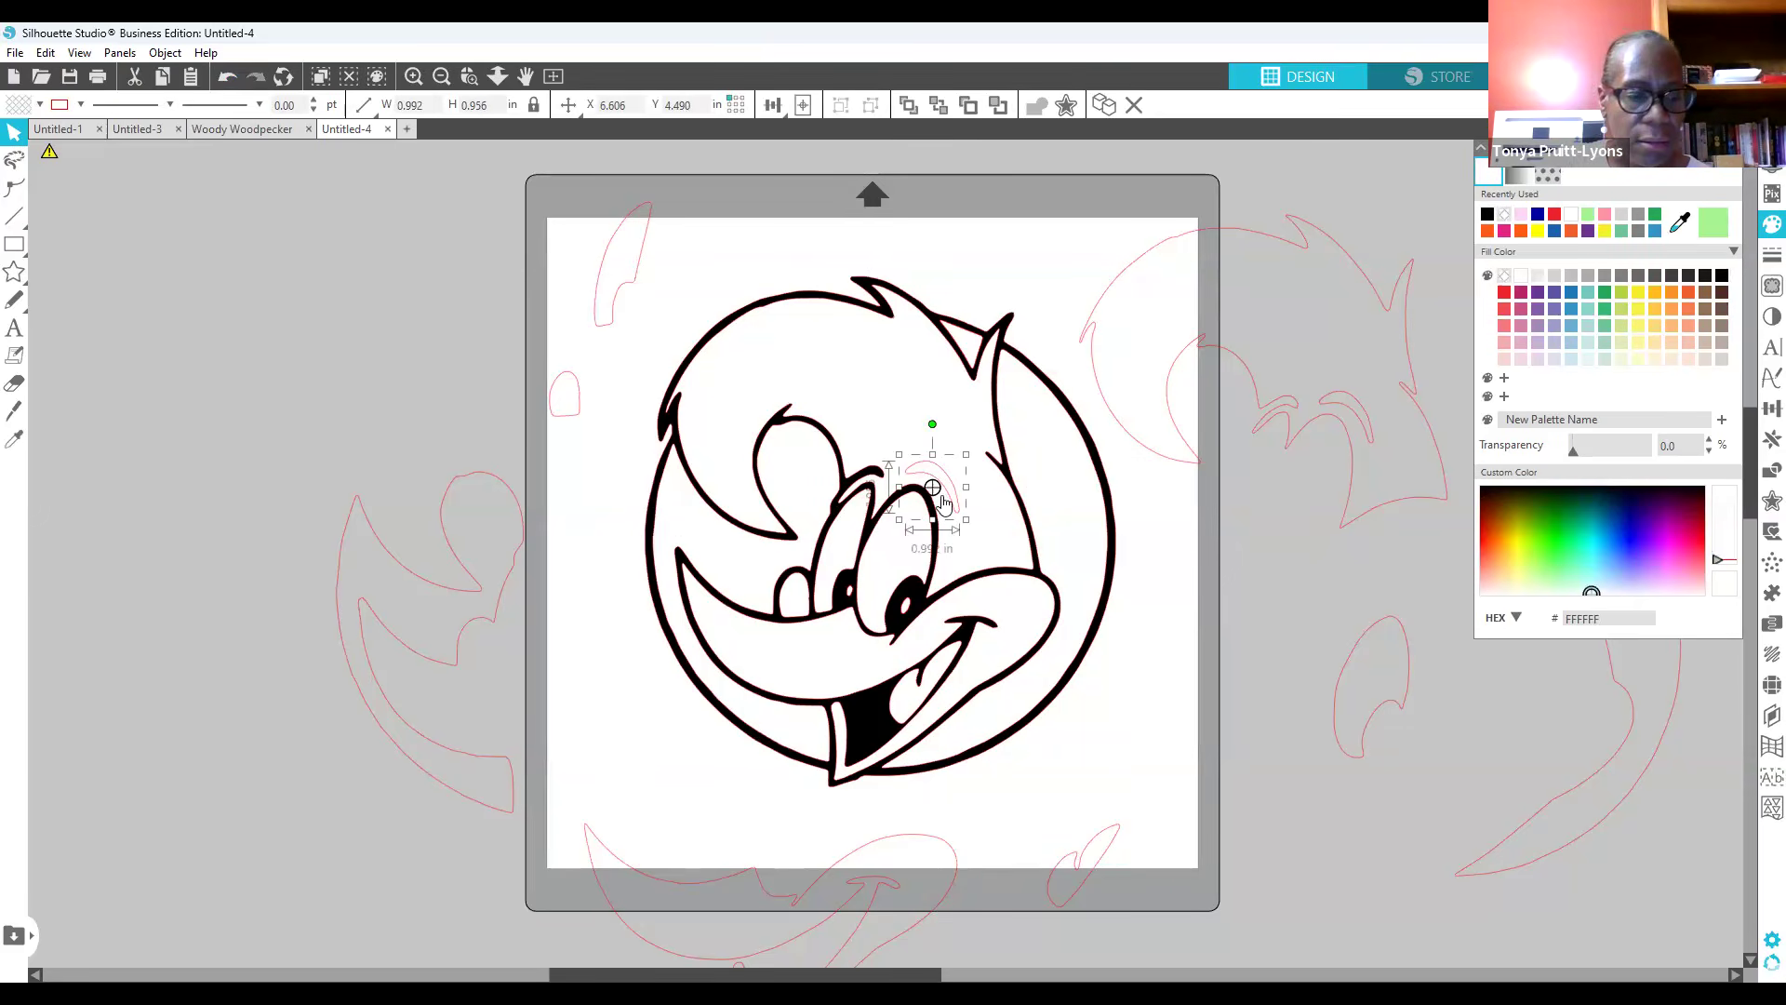
{"action": "left_click", "coordinate": [655, 493]}
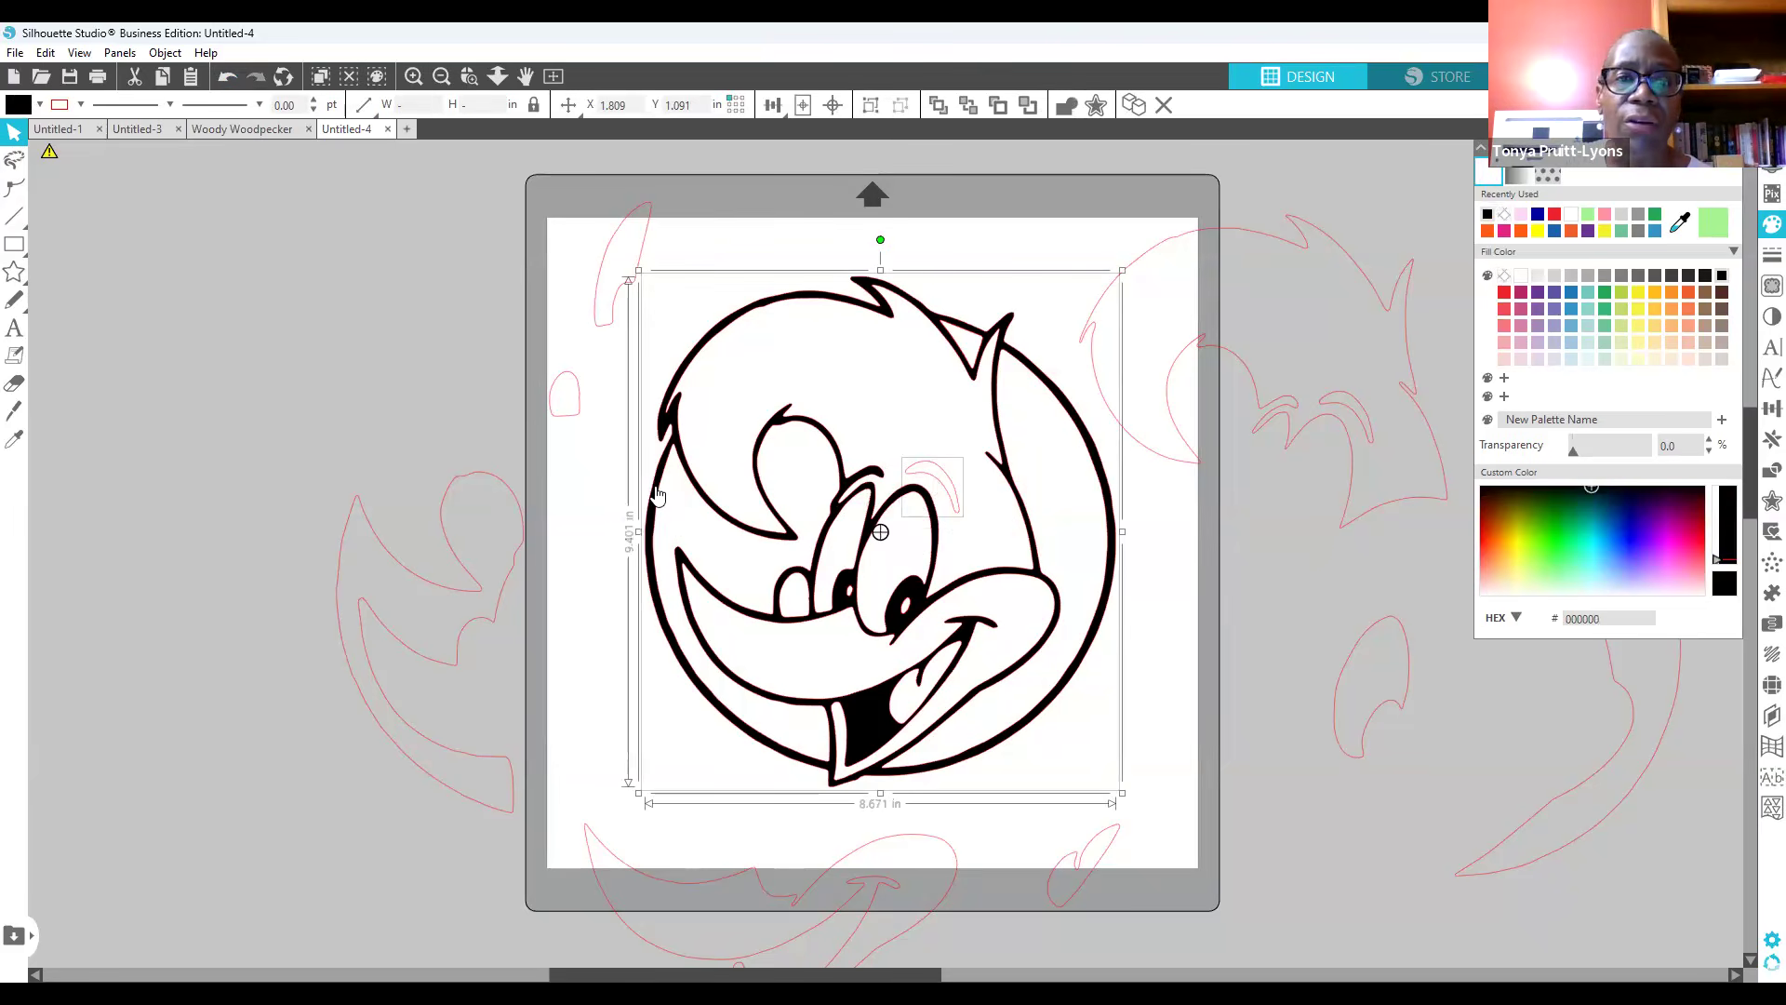
{"action": "left_click", "coordinate": [1762, 473]}
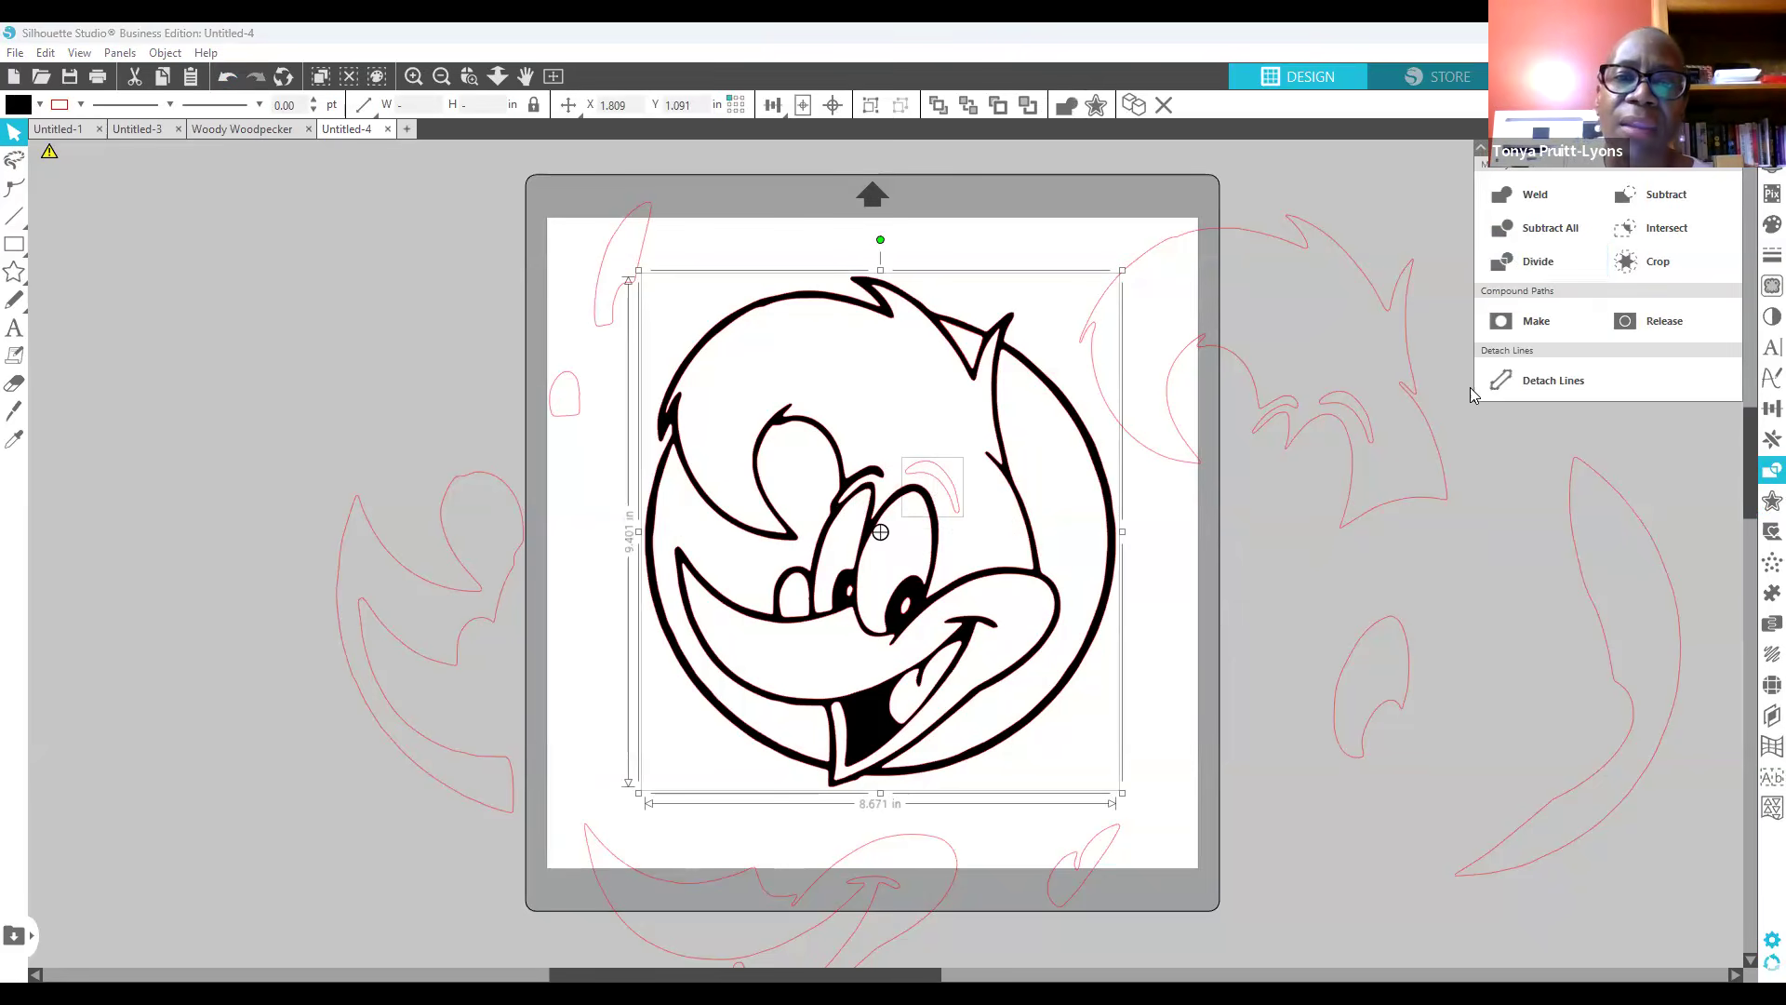
{"action": "left_click", "coordinate": [1195, 574]}
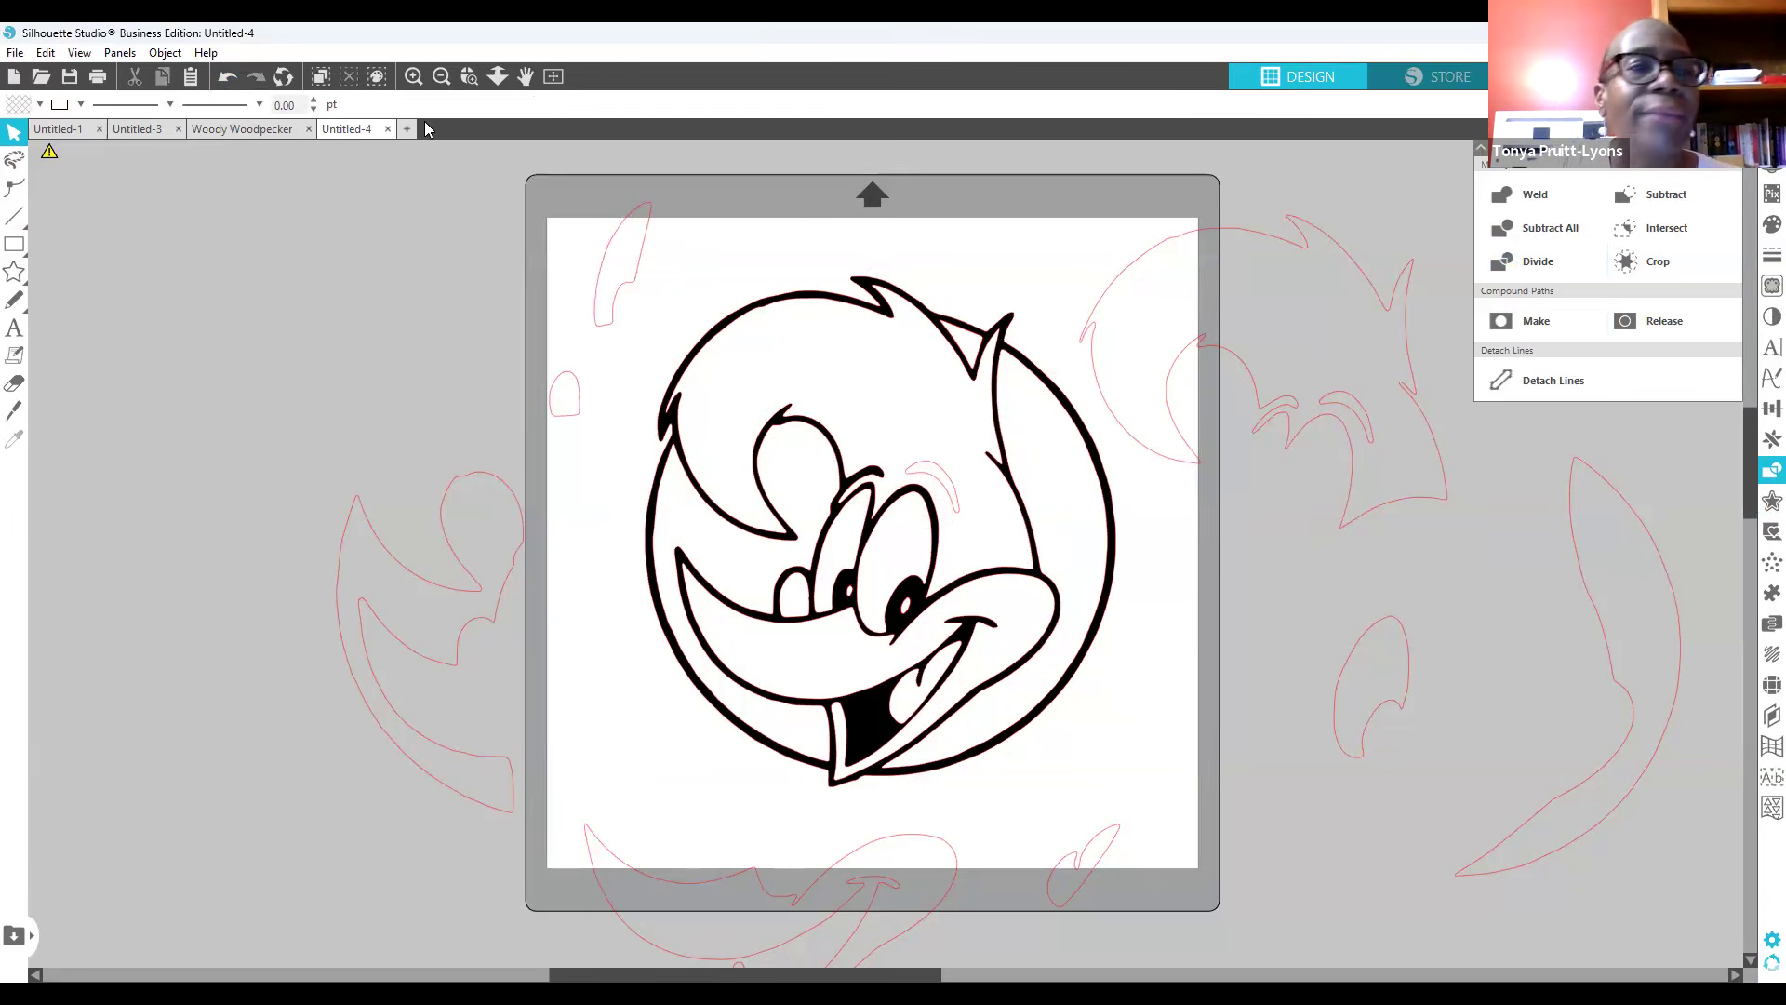
Step: Reposition the crest piece beside the face, show its edit points, and leave point editing
{"action": "left_click_drag", "start_coordinate": [1348, 442], "coordinate": [1345, 366]}
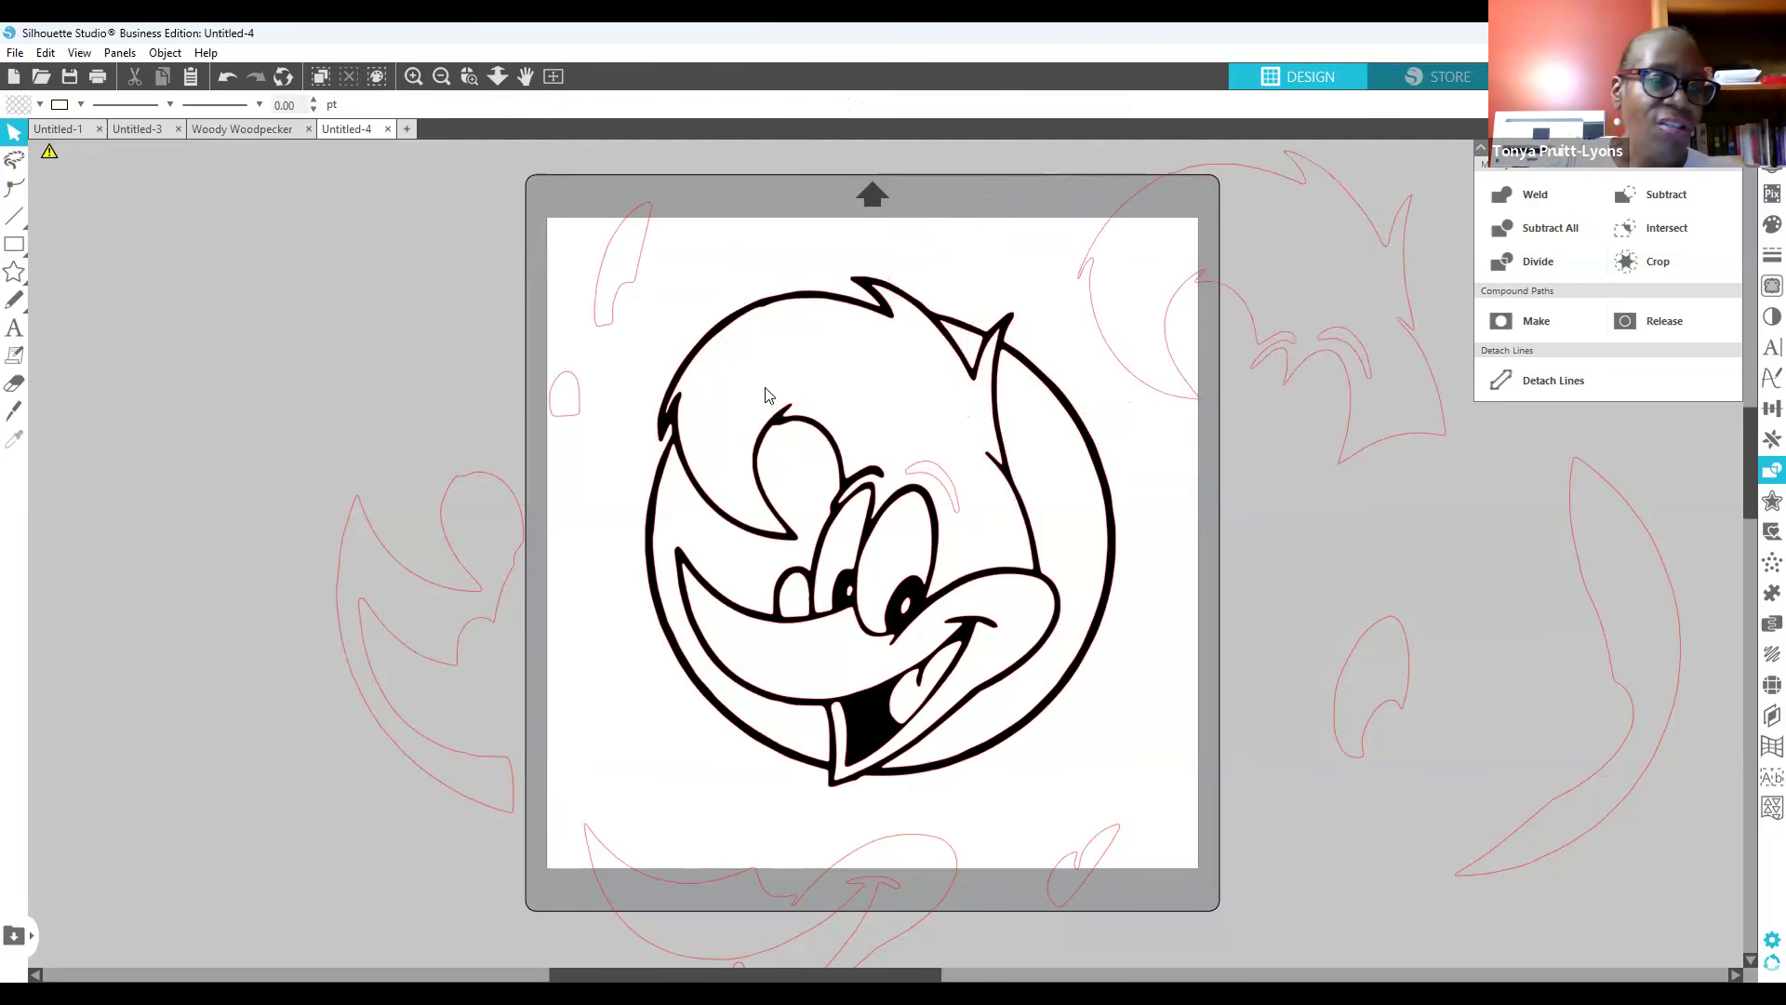
{"action": "left_click_drag", "start_coordinate": [1307, 364], "coordinate": [983, 395]}
{"action": "left_click_drag", "start_coordinate": [1056, 444], "coordinate": [1188, 396]}
{"action": "double_click", "coordinate": [1237, 405]}
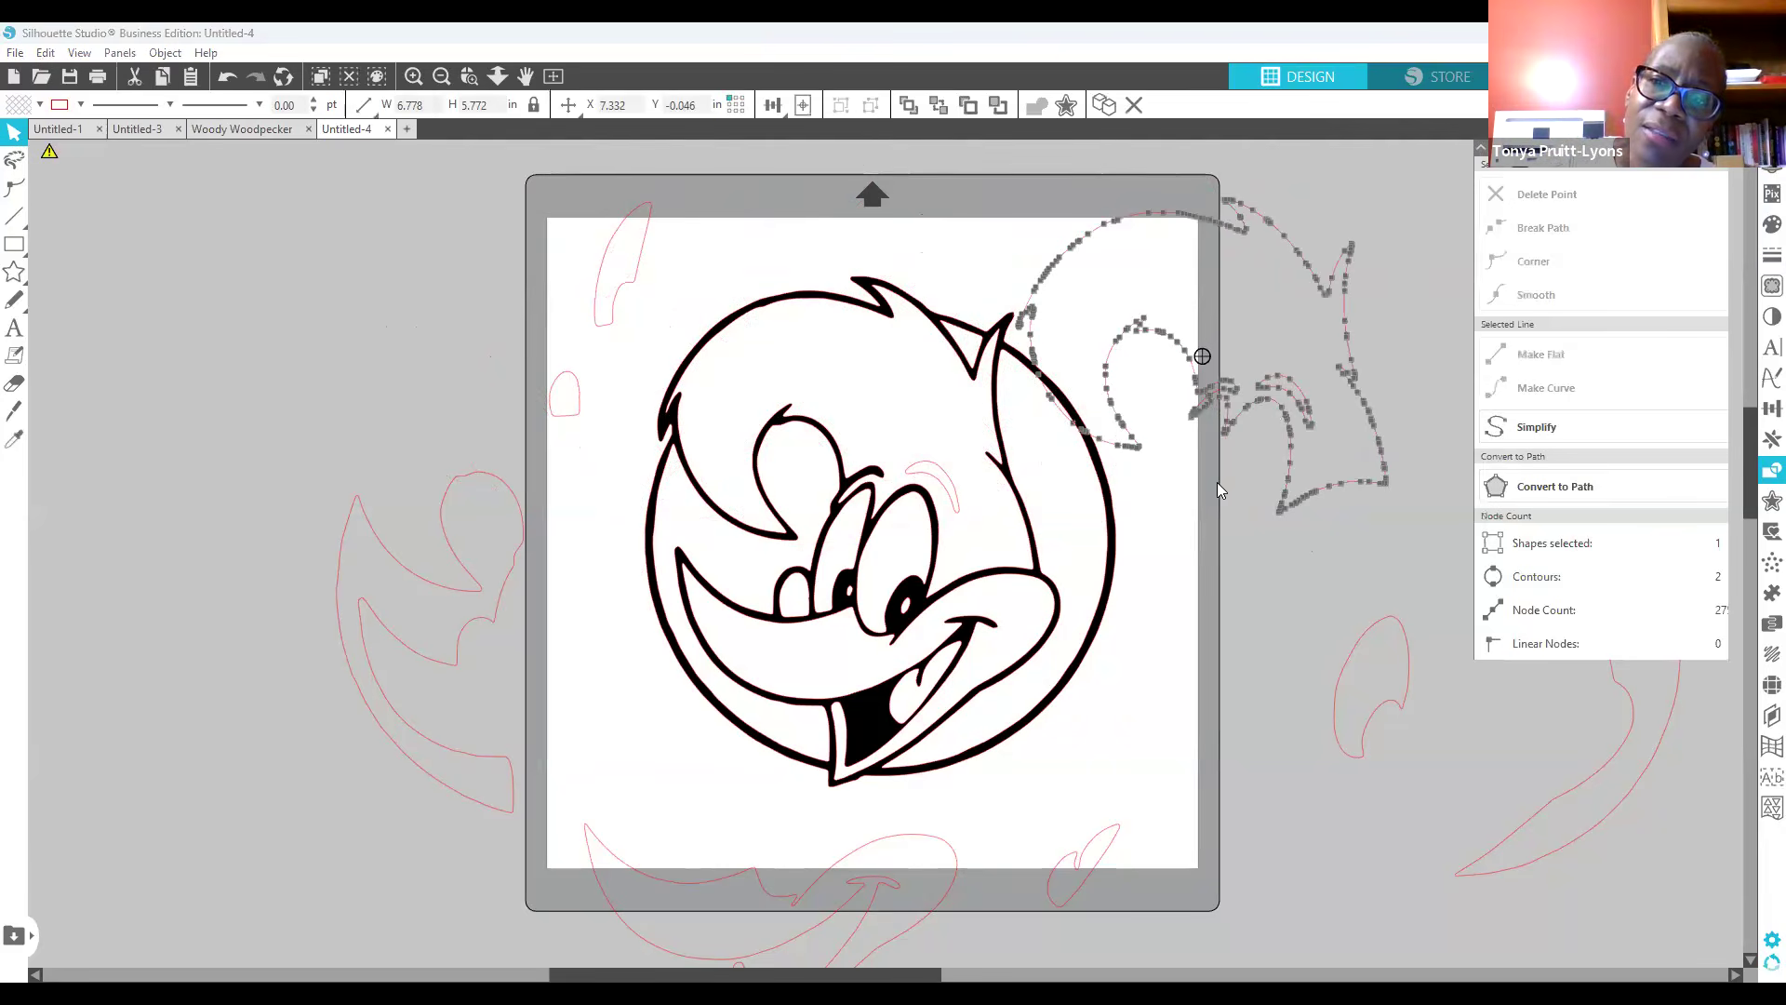
{"action": "left_click", "coordinate": [1294, 407]}
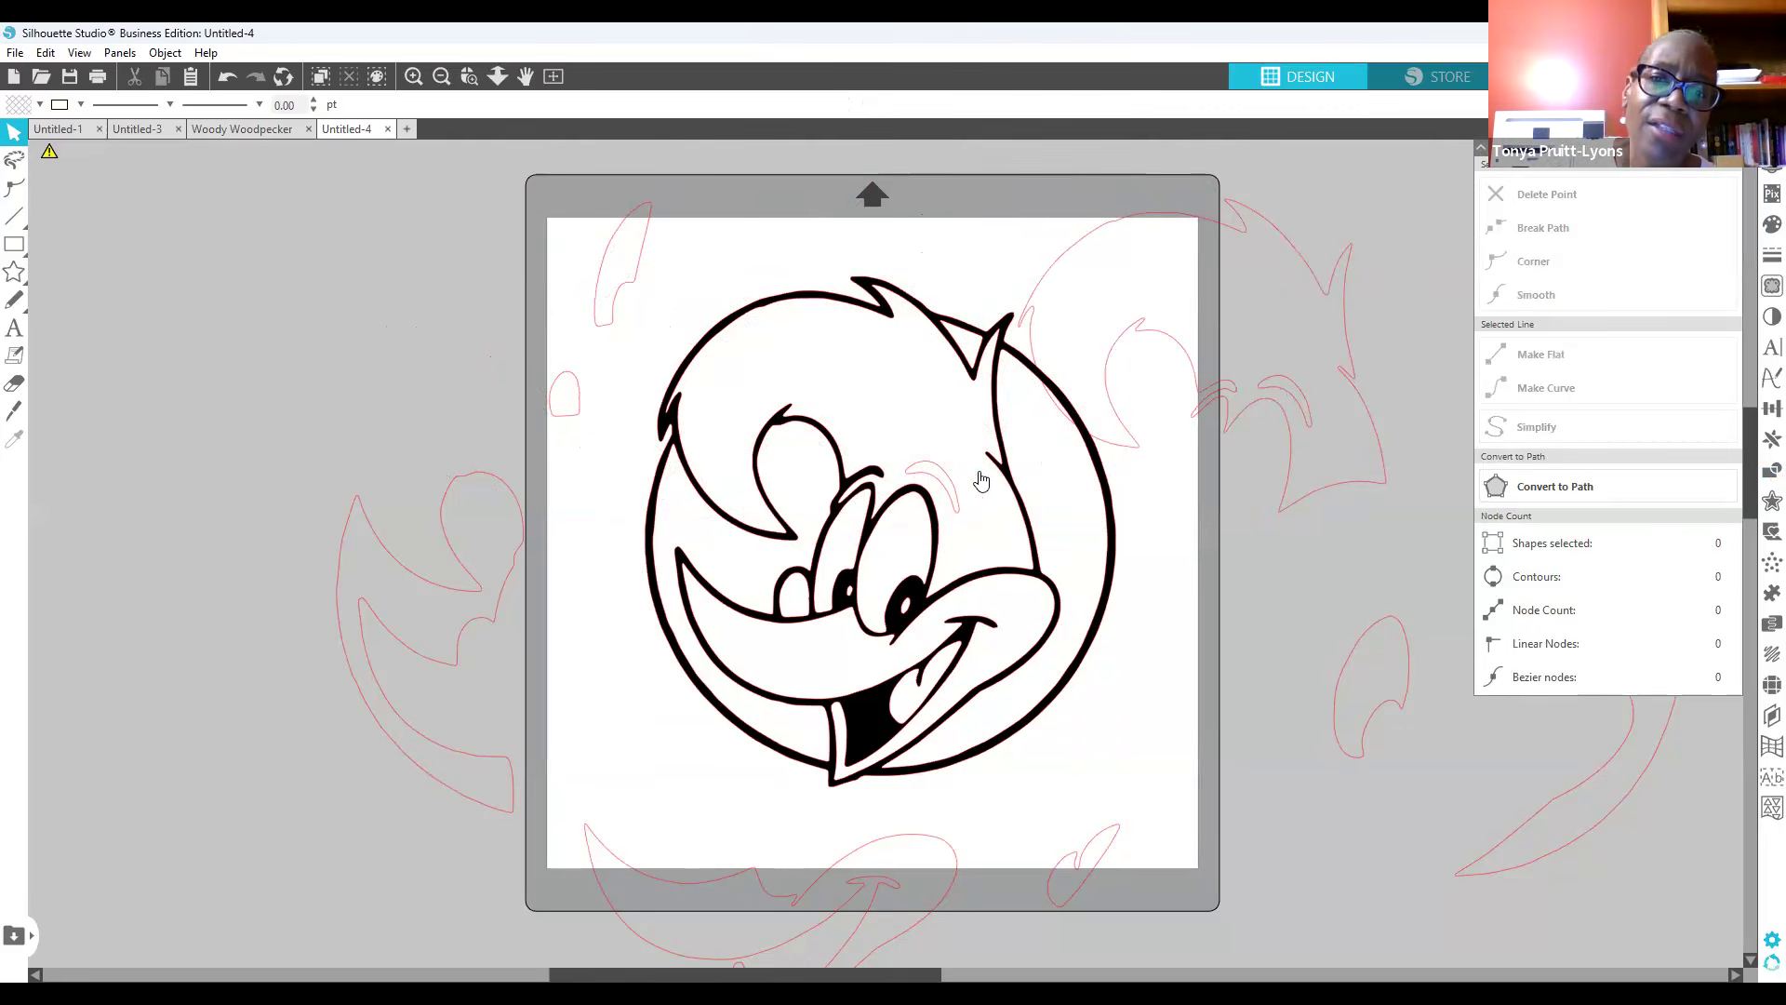
Step: Move an eyebrow piece out to the right of the face and fit the crest piece back onto the head
{"action": "left_click_drag", "start_coordinate": [948, 490], "coordinate": [1291, 637]}
{"action": "left_click", "coordinate": [1289, 448]}
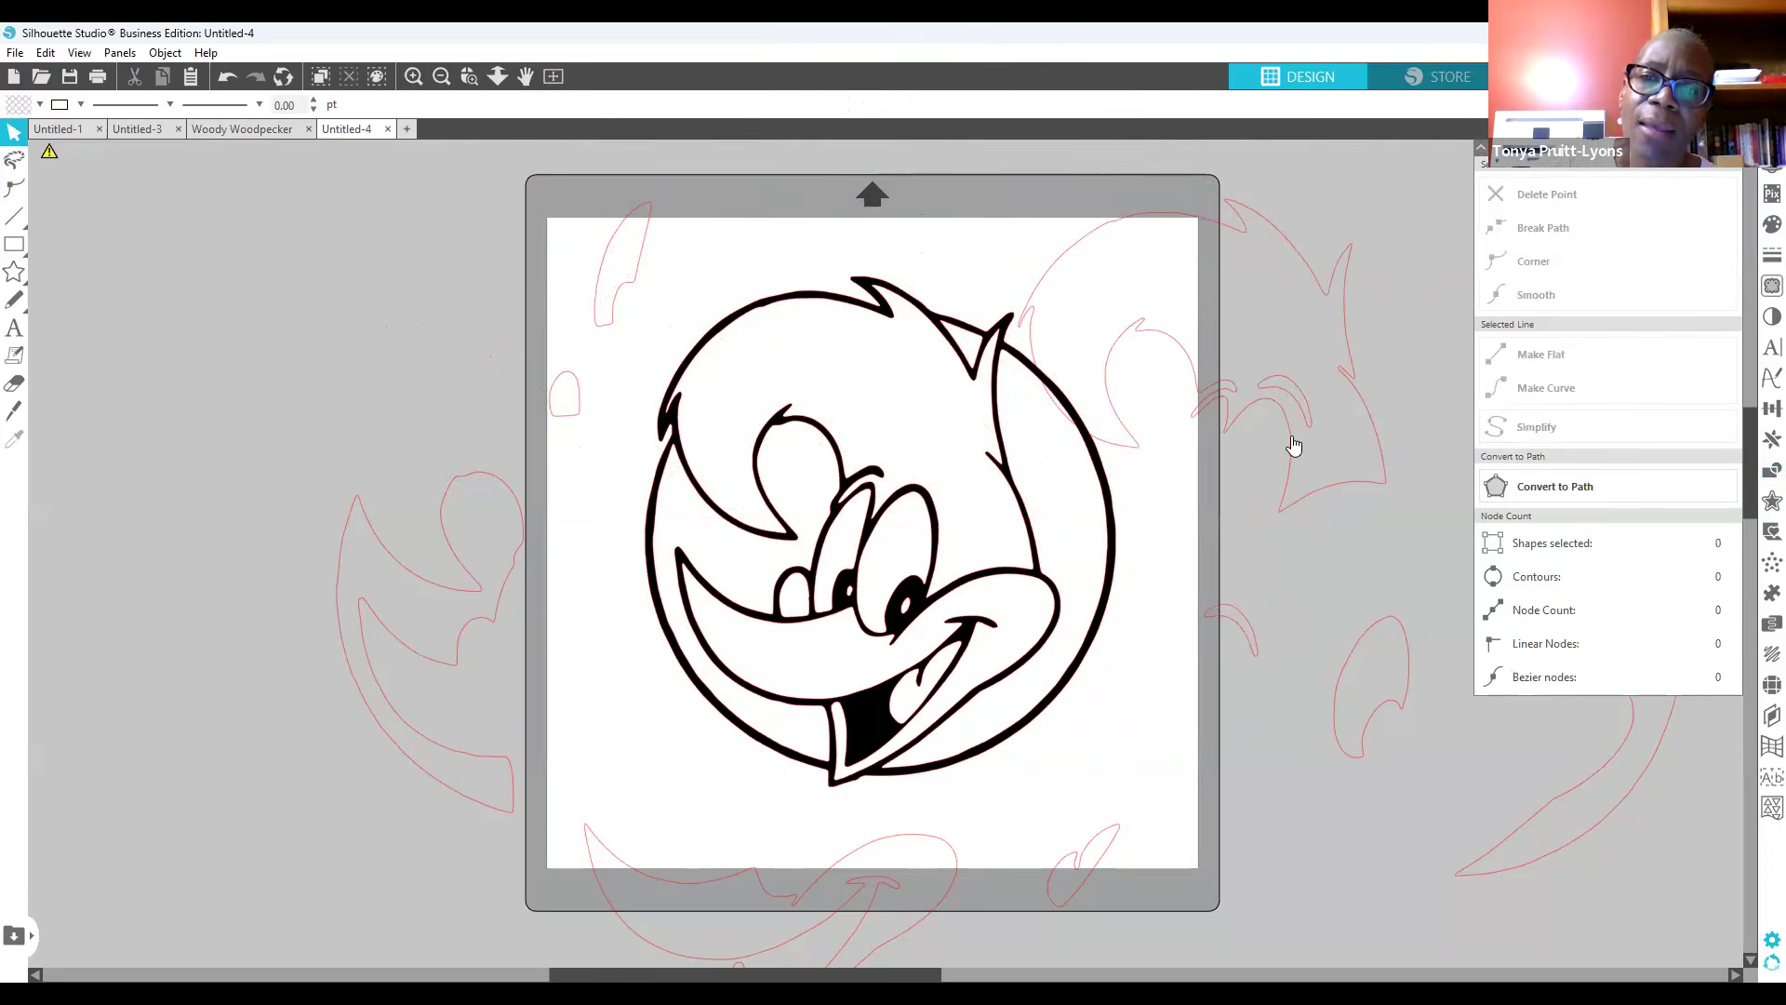
{"action": "mouse_move", "coordinate": [1202, 357]}
{"action": "left_mouse_down"}
{"action": "mouse_move", "coordinate": [907, 521]}
{"action": "mouse_move", "coordinate": [930, 521]}
{"action": "mouse_move", "coordinate": [926, 500]}
{"action": "mouse_move", "coordinate": [921, 533]}
{"action": "mouse_move", "coordinate": [937, 530]}
{"action": "mouse_move", "coordinate": [927, 517]}
{"action": "mouse_move", "coordinate": [937, 530]}
{"action": "left_mouse_up"}
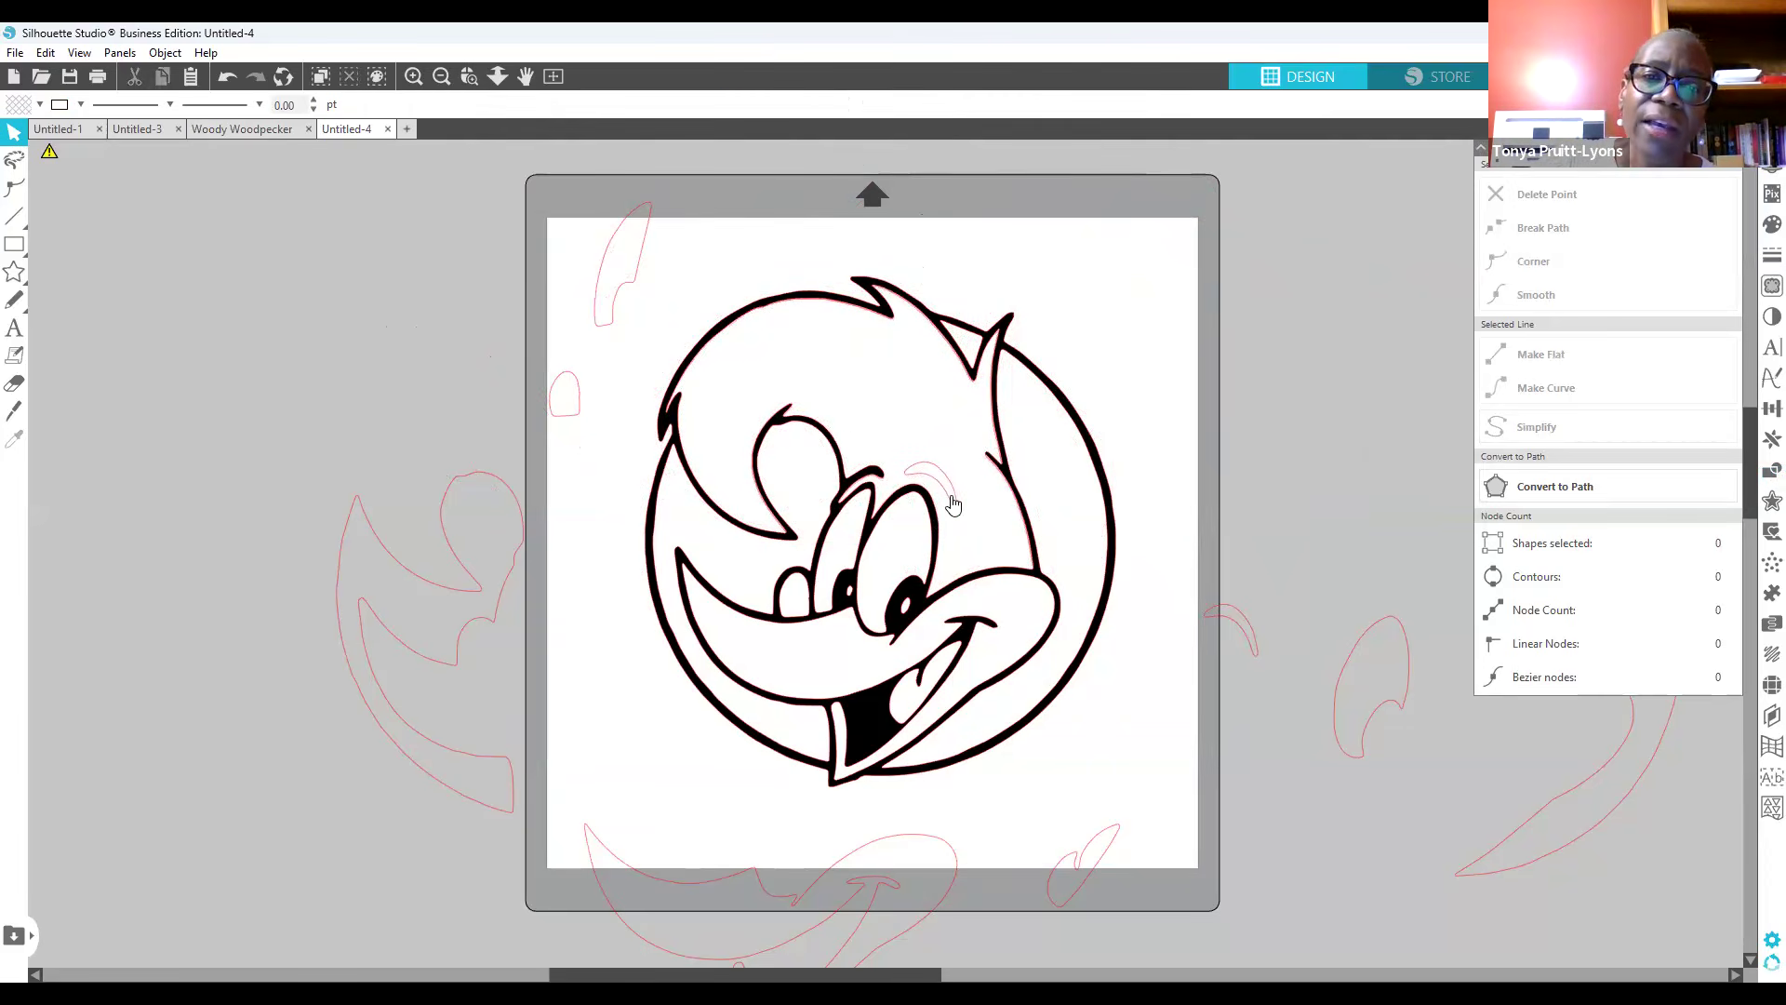
Step: Apply the rhinestone edge effect with 10ss stones to the crest piece and move it off the black outline
{"action": "left_click", "coordinate": [1761, 689]}
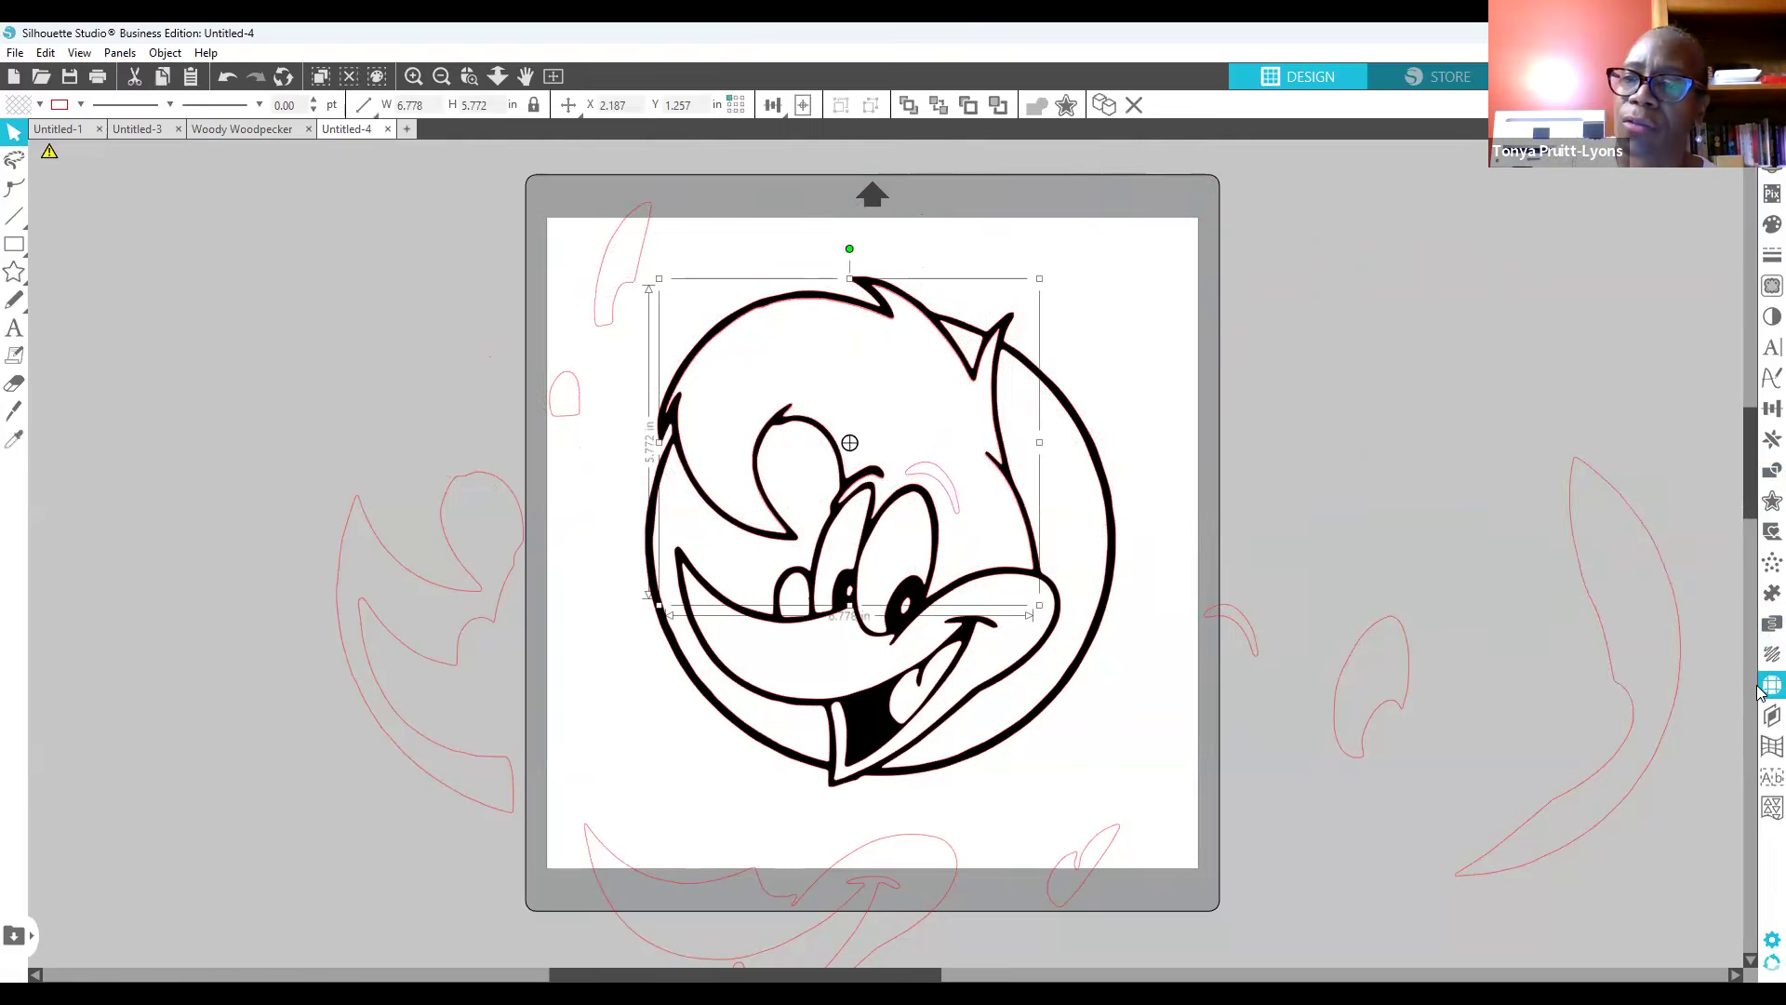
{"action": "left_click", "coordinate": [1575, 223]}
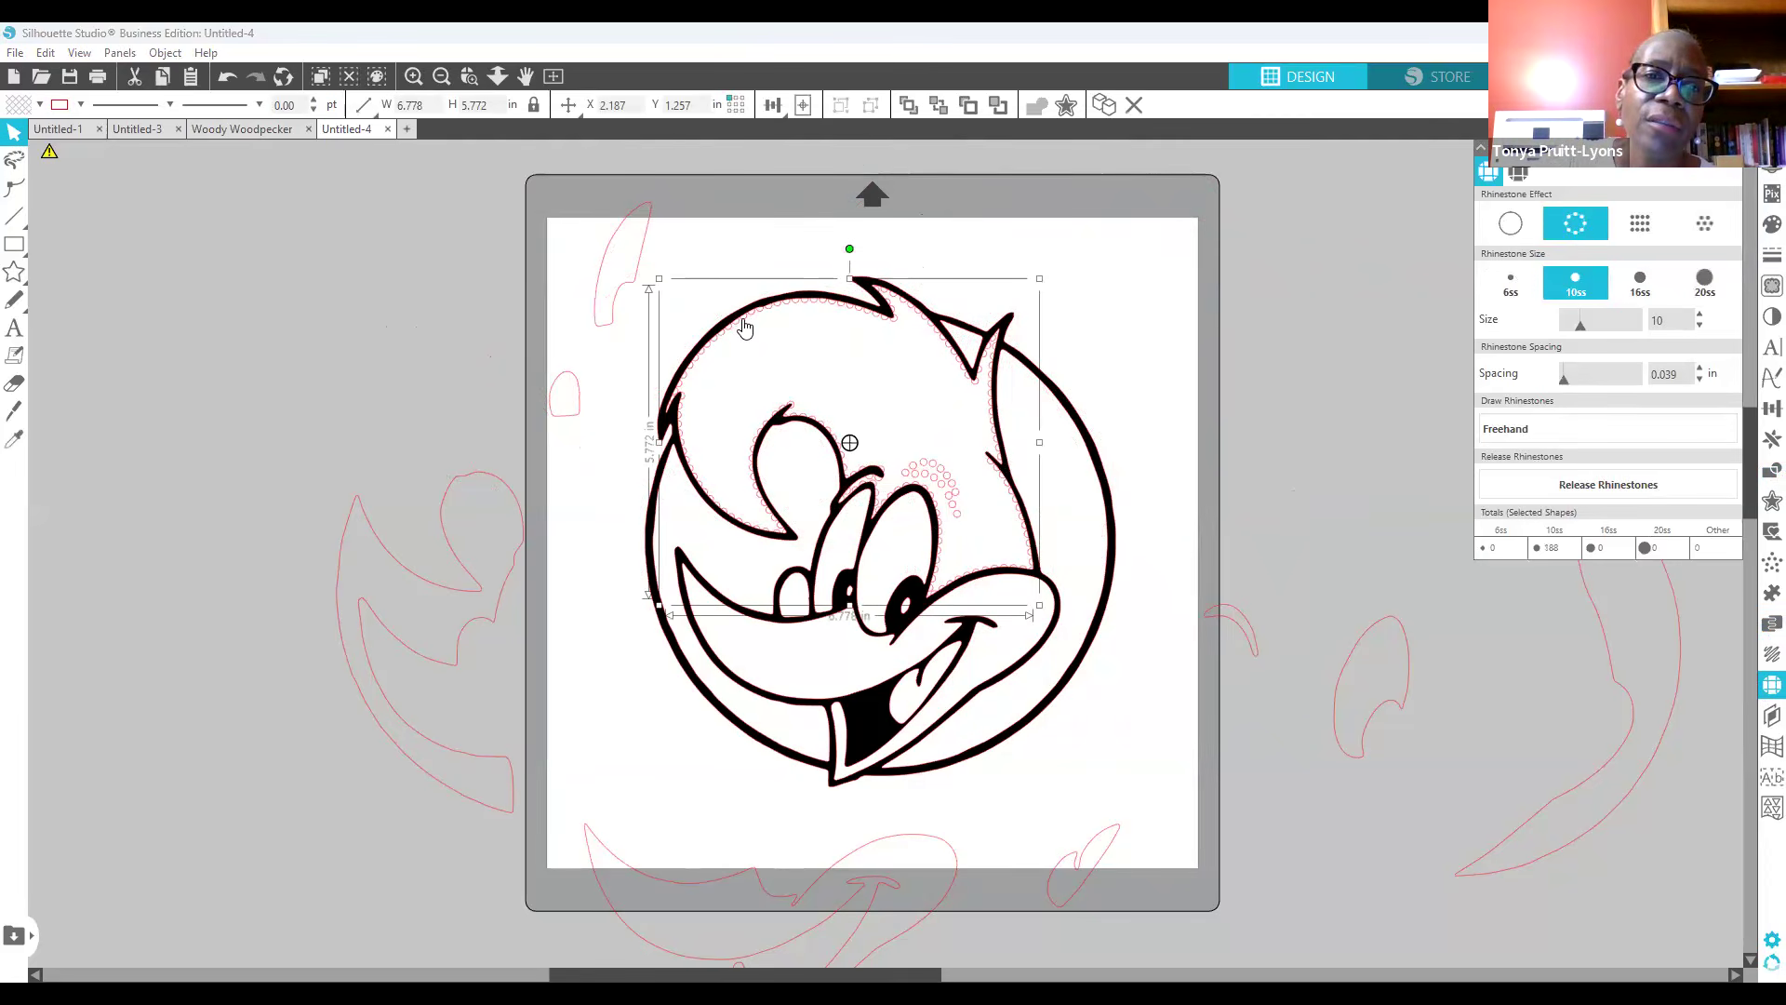
{"action": "left_click_drag", "start_coordinate": [932, 275], "coordinate": [964, 249]}
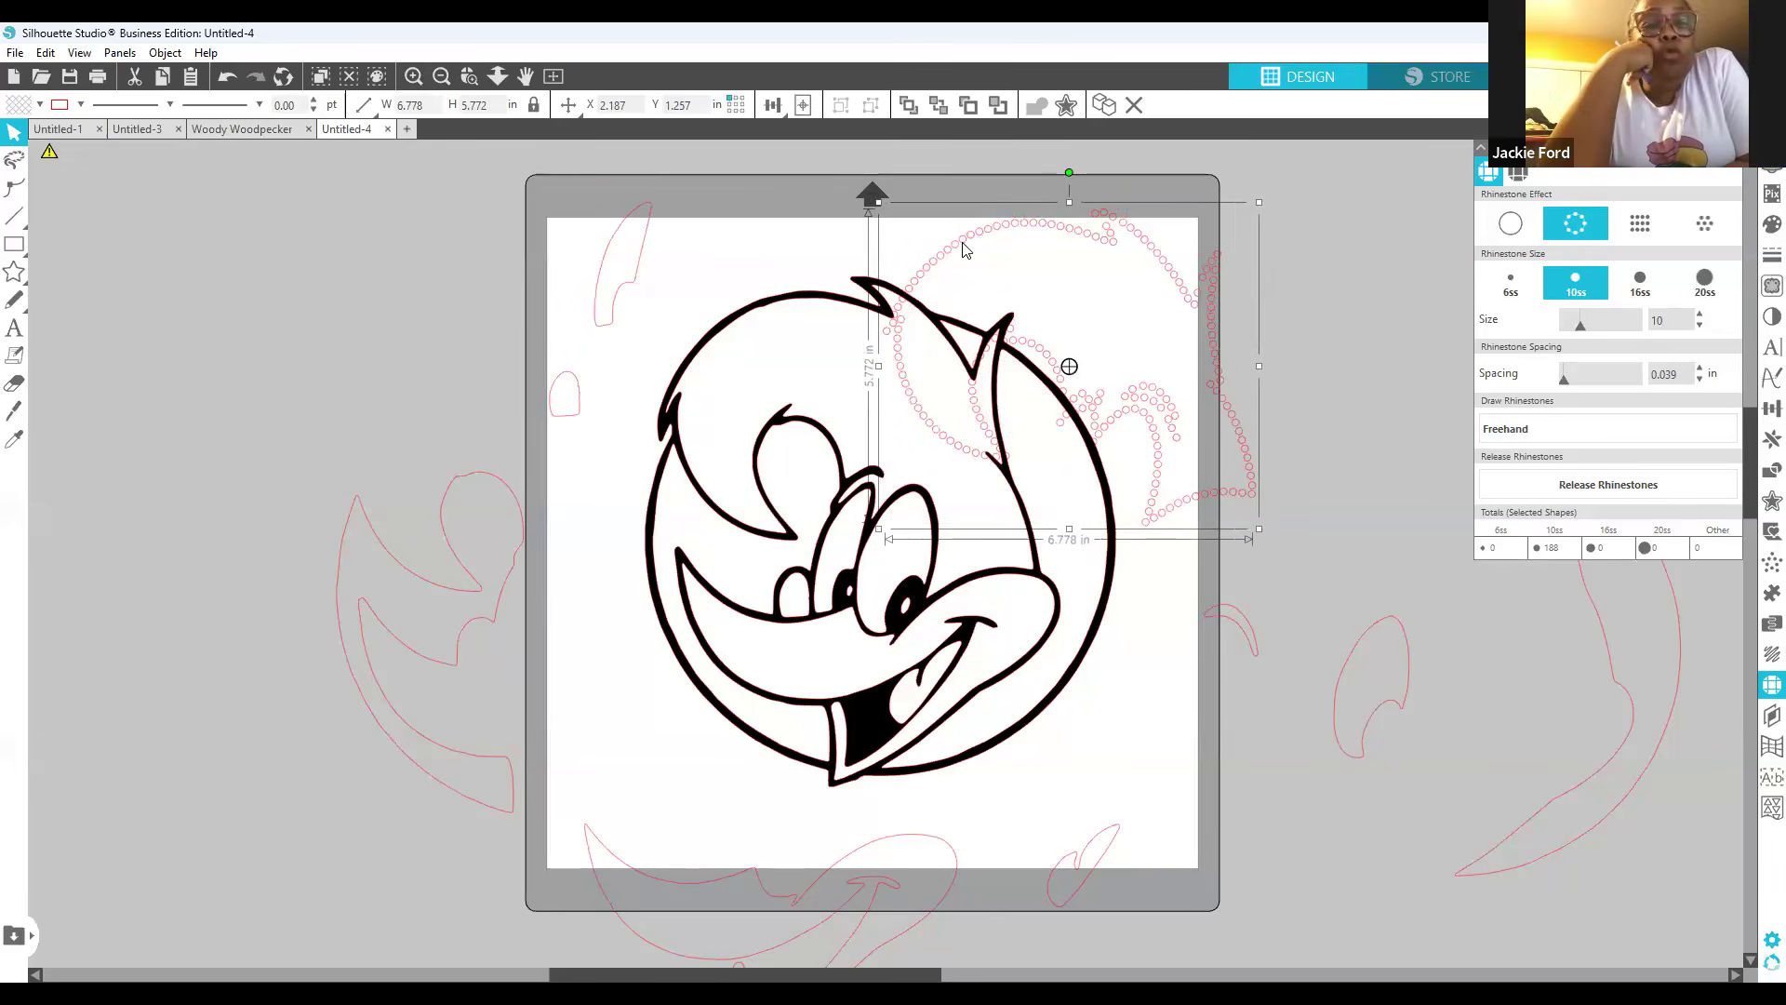
{"action": "left_click_drag", "start_coordinate": [964, 249], "coordinate": [988, 232]}
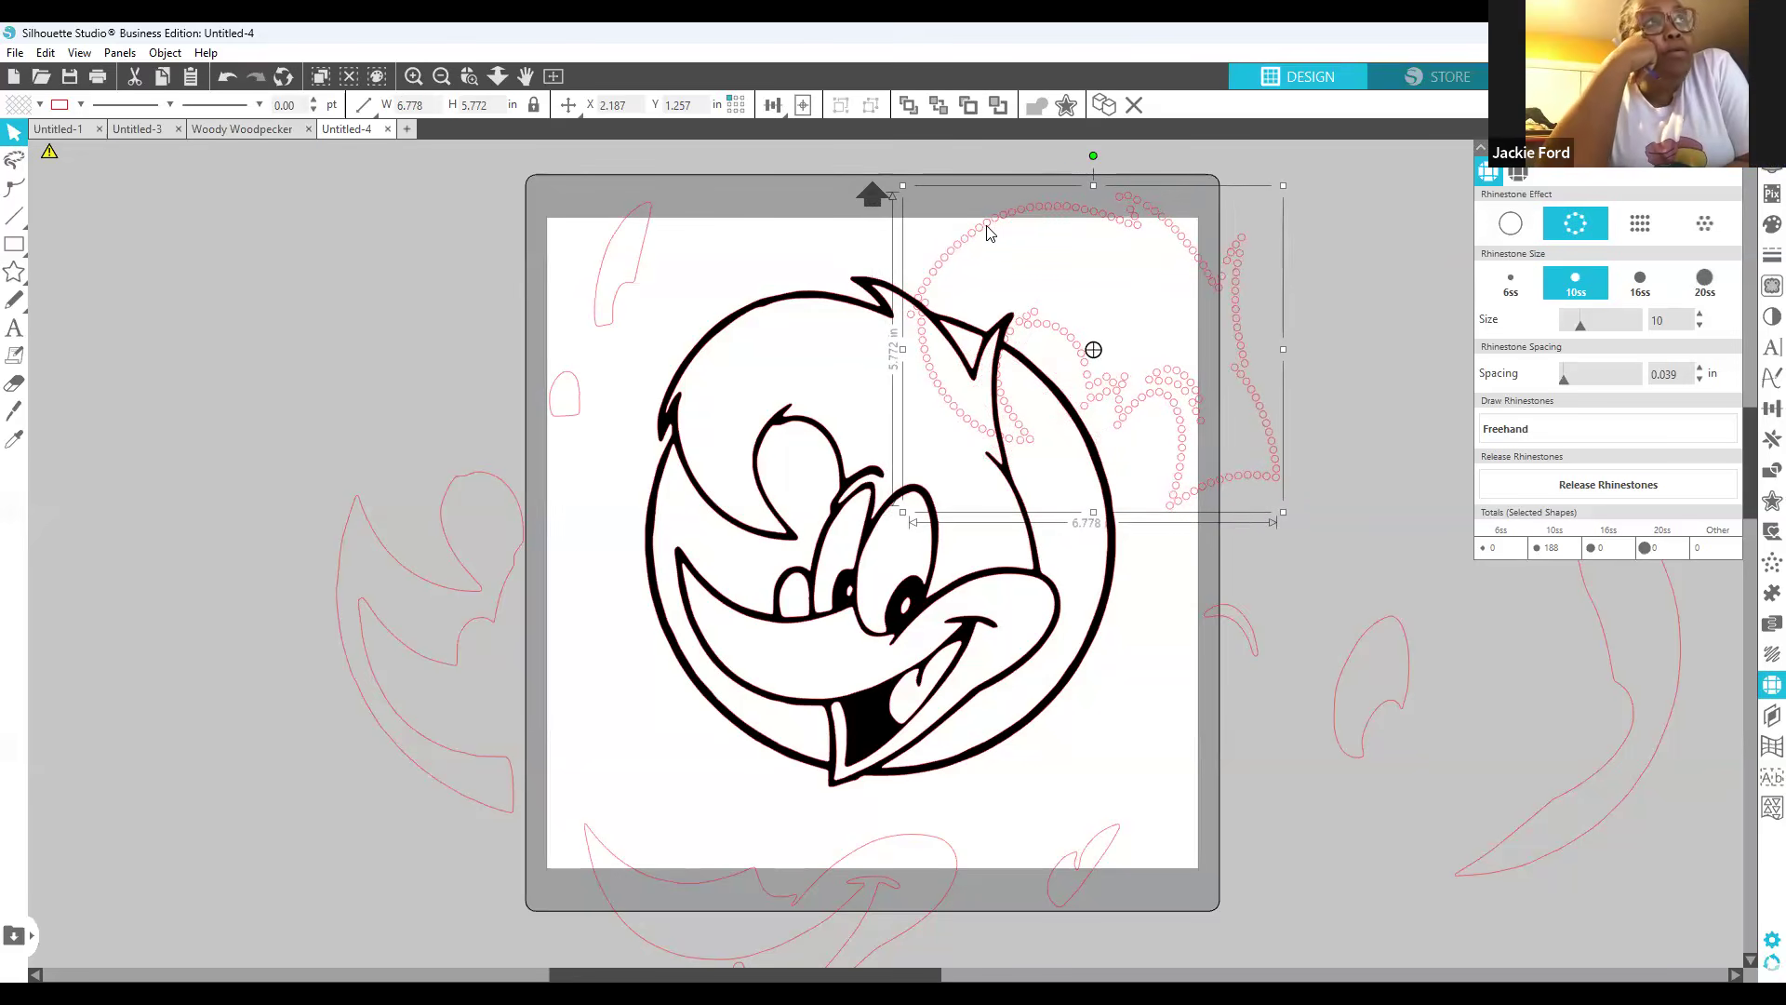
Step: Undo the crest piece's move and its rhinestone effect, and deselect it
{"action": "left_click", "coordinate": [225, 77]}
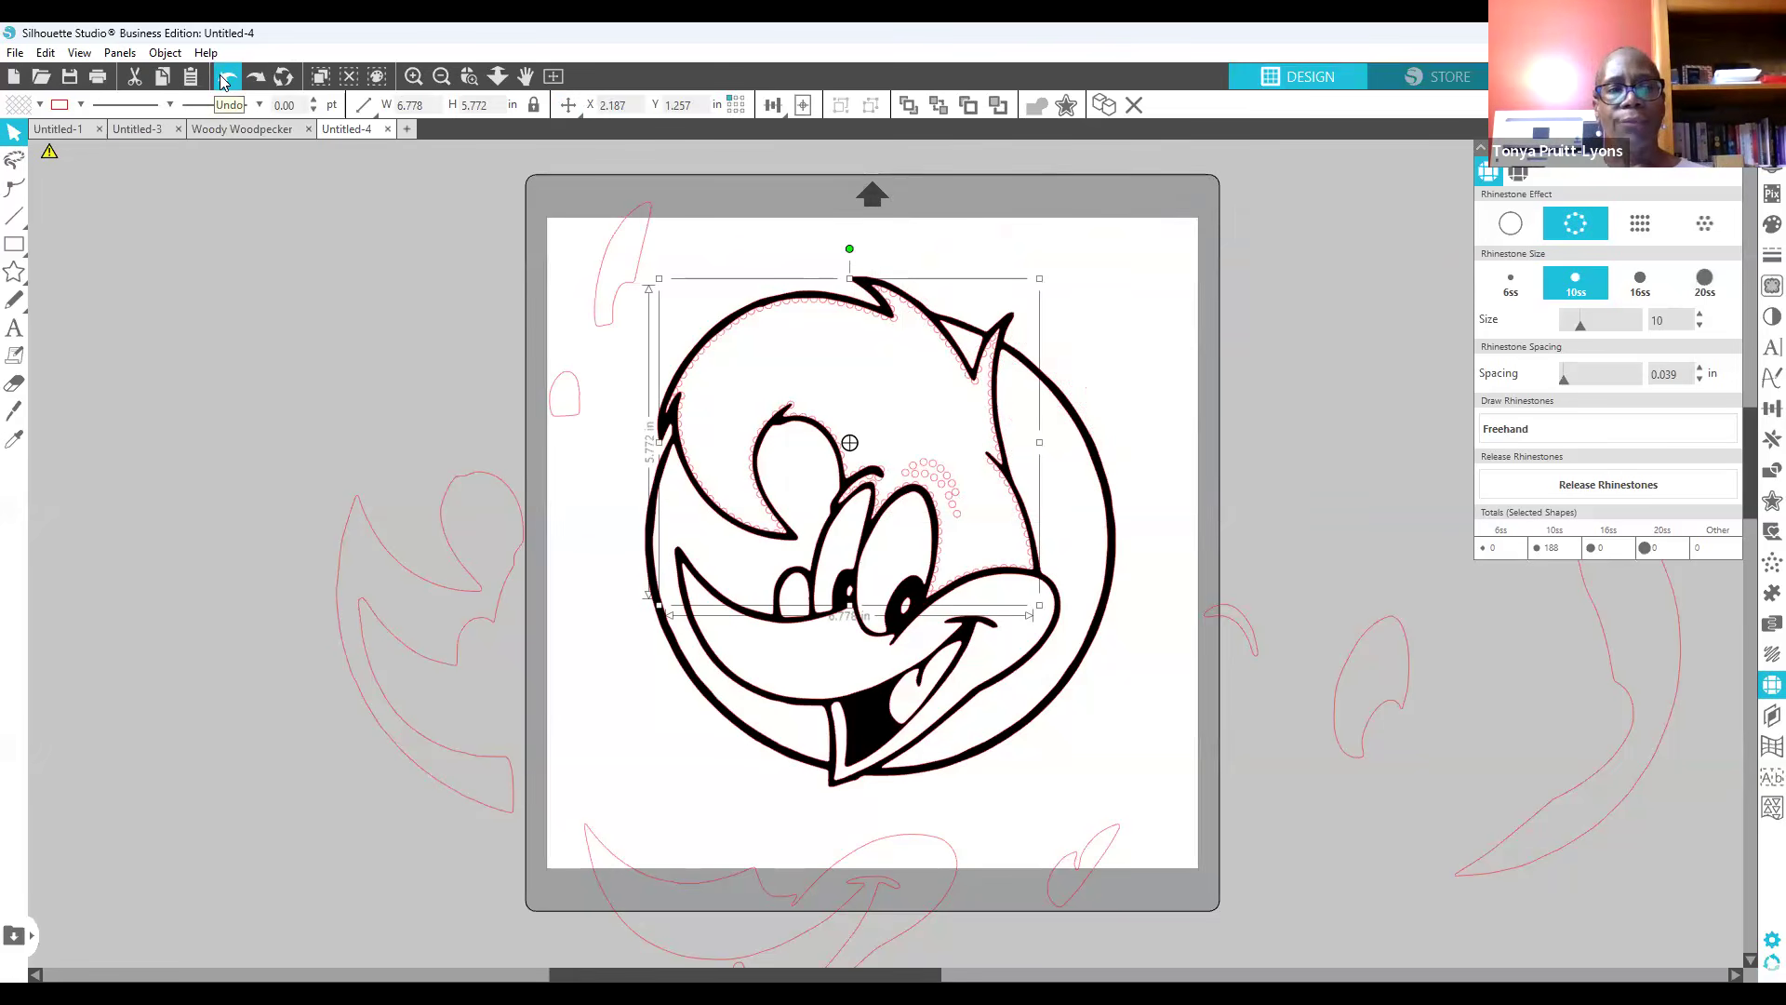
{"action": "left_click", "coordinate": [225, 83]}
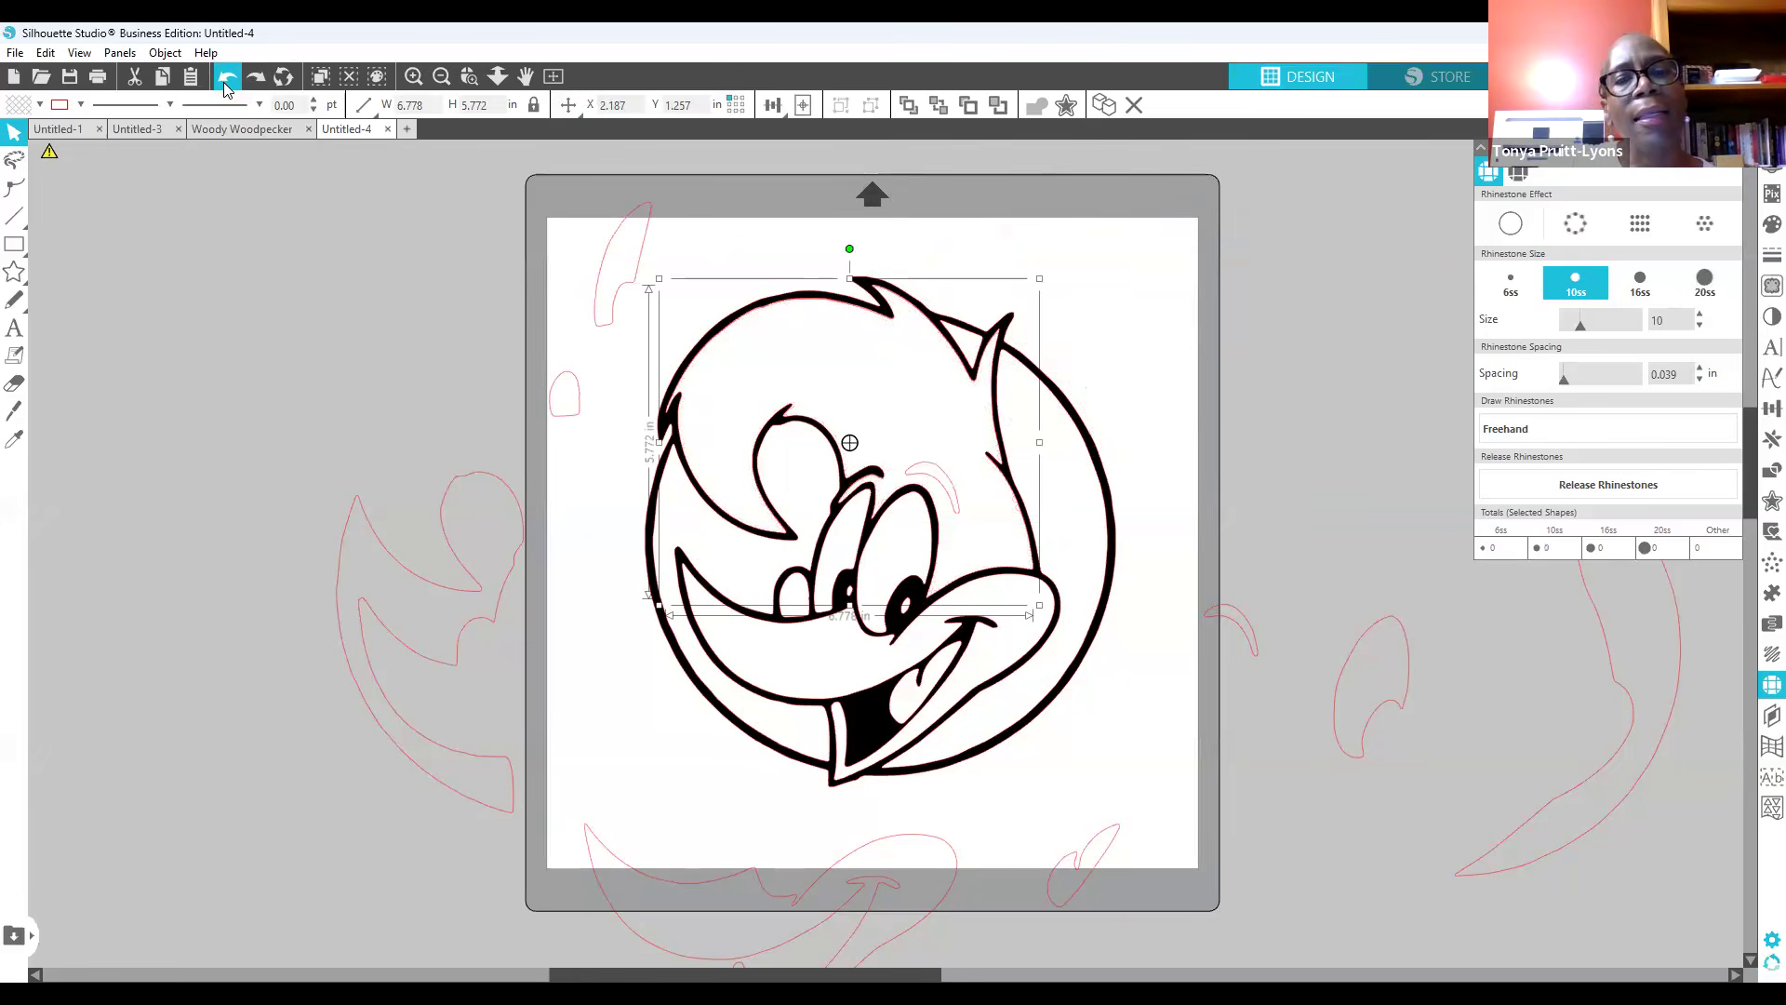
{"action": "left_click", "coordinate": [224, 82]}
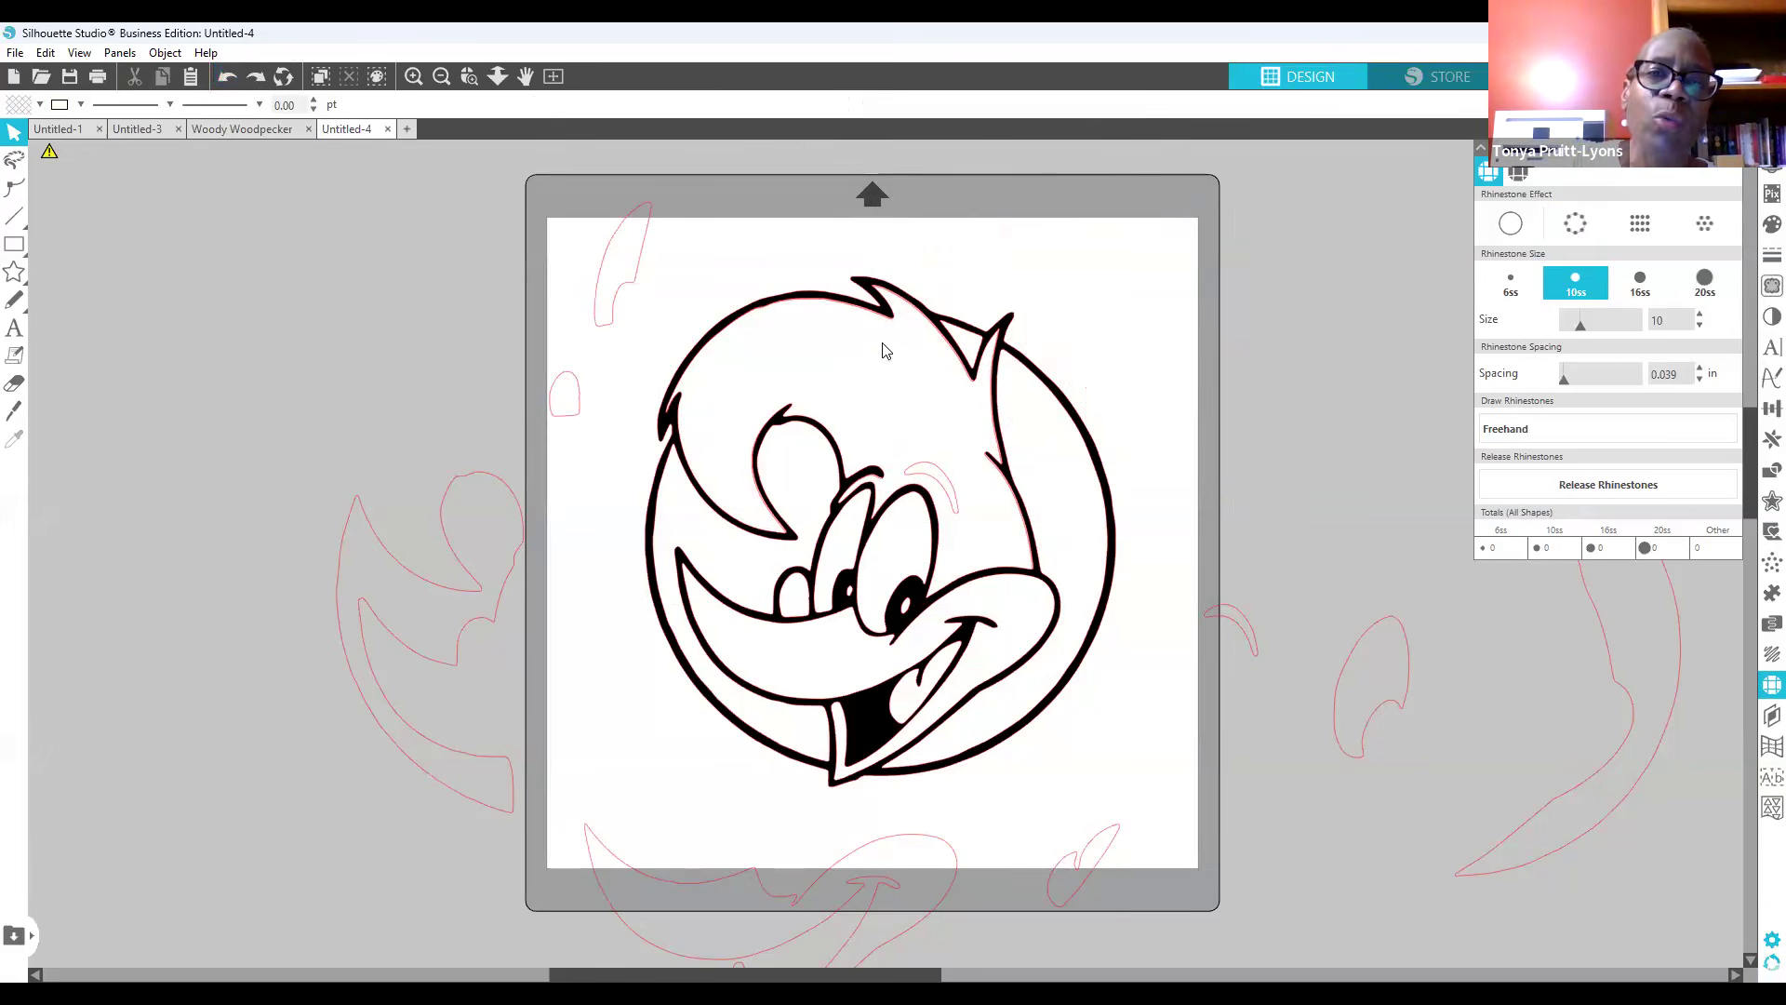
Step: Move the crest piece and the small triangle piece out beyond the face's upper right, shifting the black outline slightly
{"action": "mouse_move", "coordinate": [885, 317]}
{"action": "left_mouse_down"}
{"action": "mouse_move", "coordinate": [886, 338]}
{"action": "mouse_move", "coordinate": [877, 317]}
{"action": "mouse_move", "coordinate": [971, 273]}
{"action": "mouse_move", "coordinate": [1498, 165]}
{"action": "left_mouse_up"}
{"action": "left_click", "coordinate": [928, 310]}
{"action": "left_click", "coordinate": [975, 343]}
{"action": "mouse_move", "coordinate": [873, 544]}
{"action": "left_mouse_down"}
{"action": "mouse_move", "coordinate": [973, 497]}
{"action": "mouse_move", "coordinate": [861, 529]}
{"action": "mouse_move", "coordinate": [842, 560]}
{"action": "left_mouse_up"}
{"action": "left_click", "coordinate": [968, 342]}
{"action": "left_click_drag", "start_coordinate": [972, 340], "coordinate": [1158, 239]}
Step: Undo the last move of the black outline and bring the crest piece closer to the face
{"action": "left_click", "coordinate": [964, 380]}
{"action": "mouse_move", "coordinate": [920, 395]}
{"action": "left_mouse_down"}
{"action": "mouse_move", "coordinate": [968, 357]}
{"action": "mouse_move", "coordinate": [952, 359]}
{"action": "left_mouse_up"}
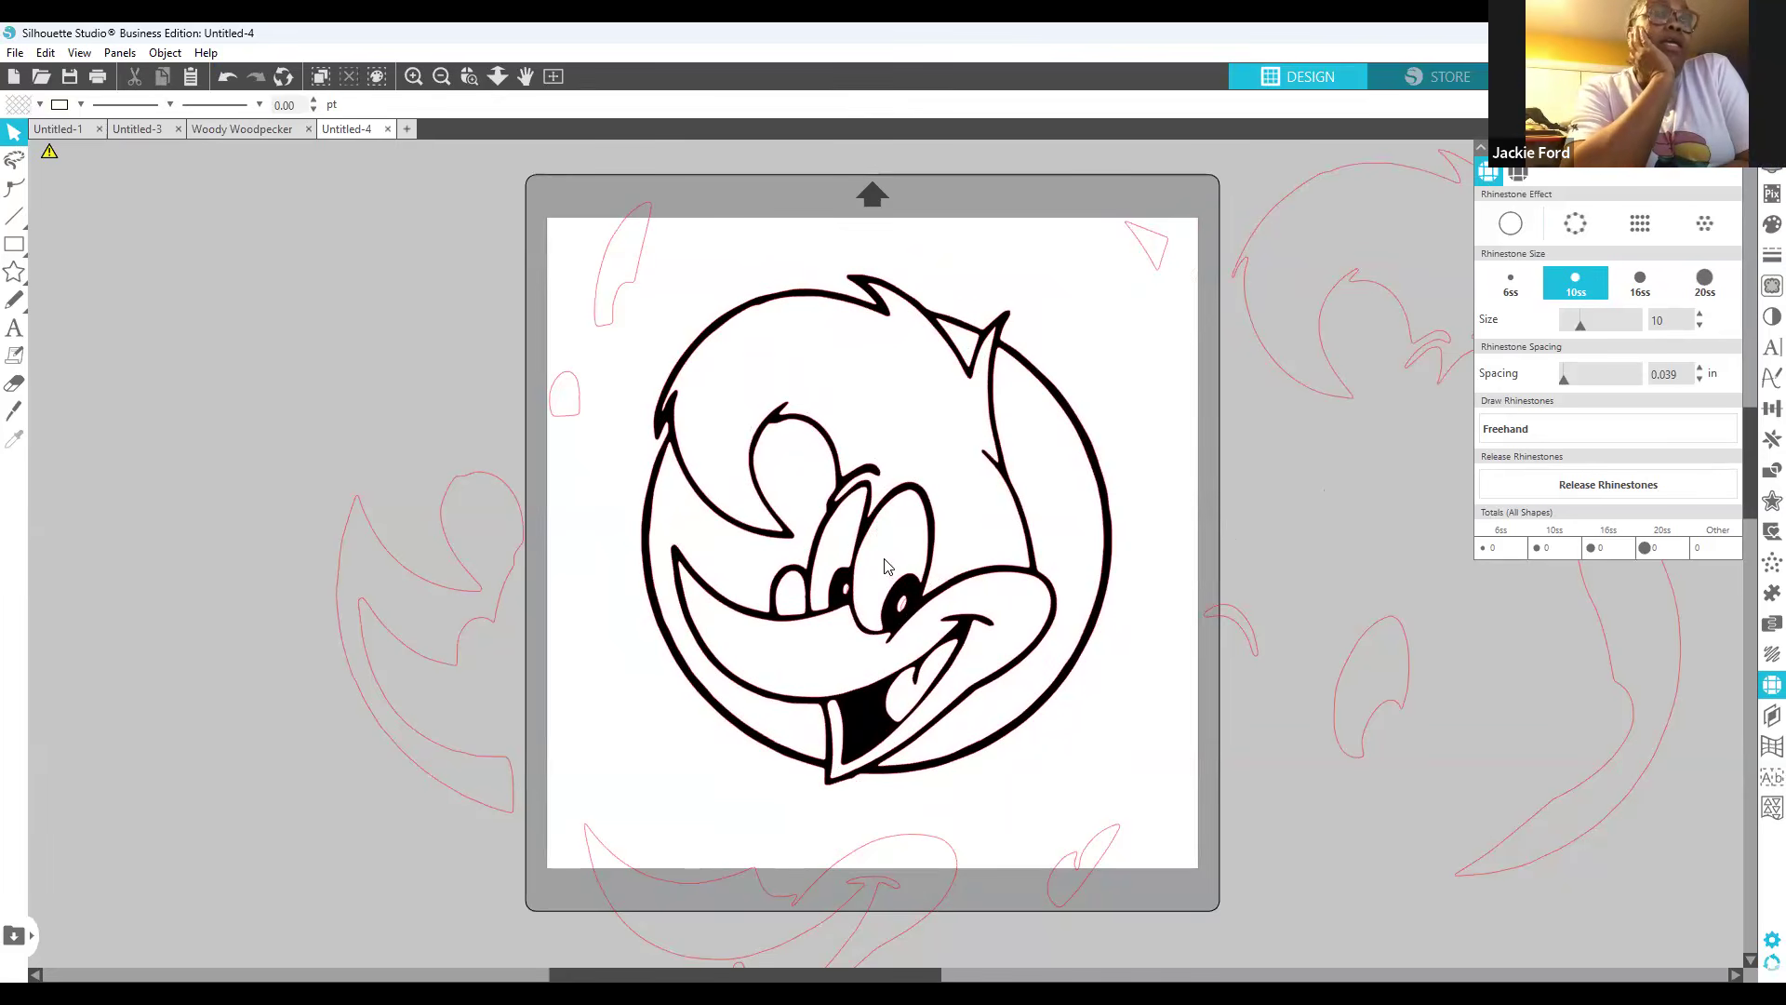
{"action": "left_click", "coordinate": [225, 84]}
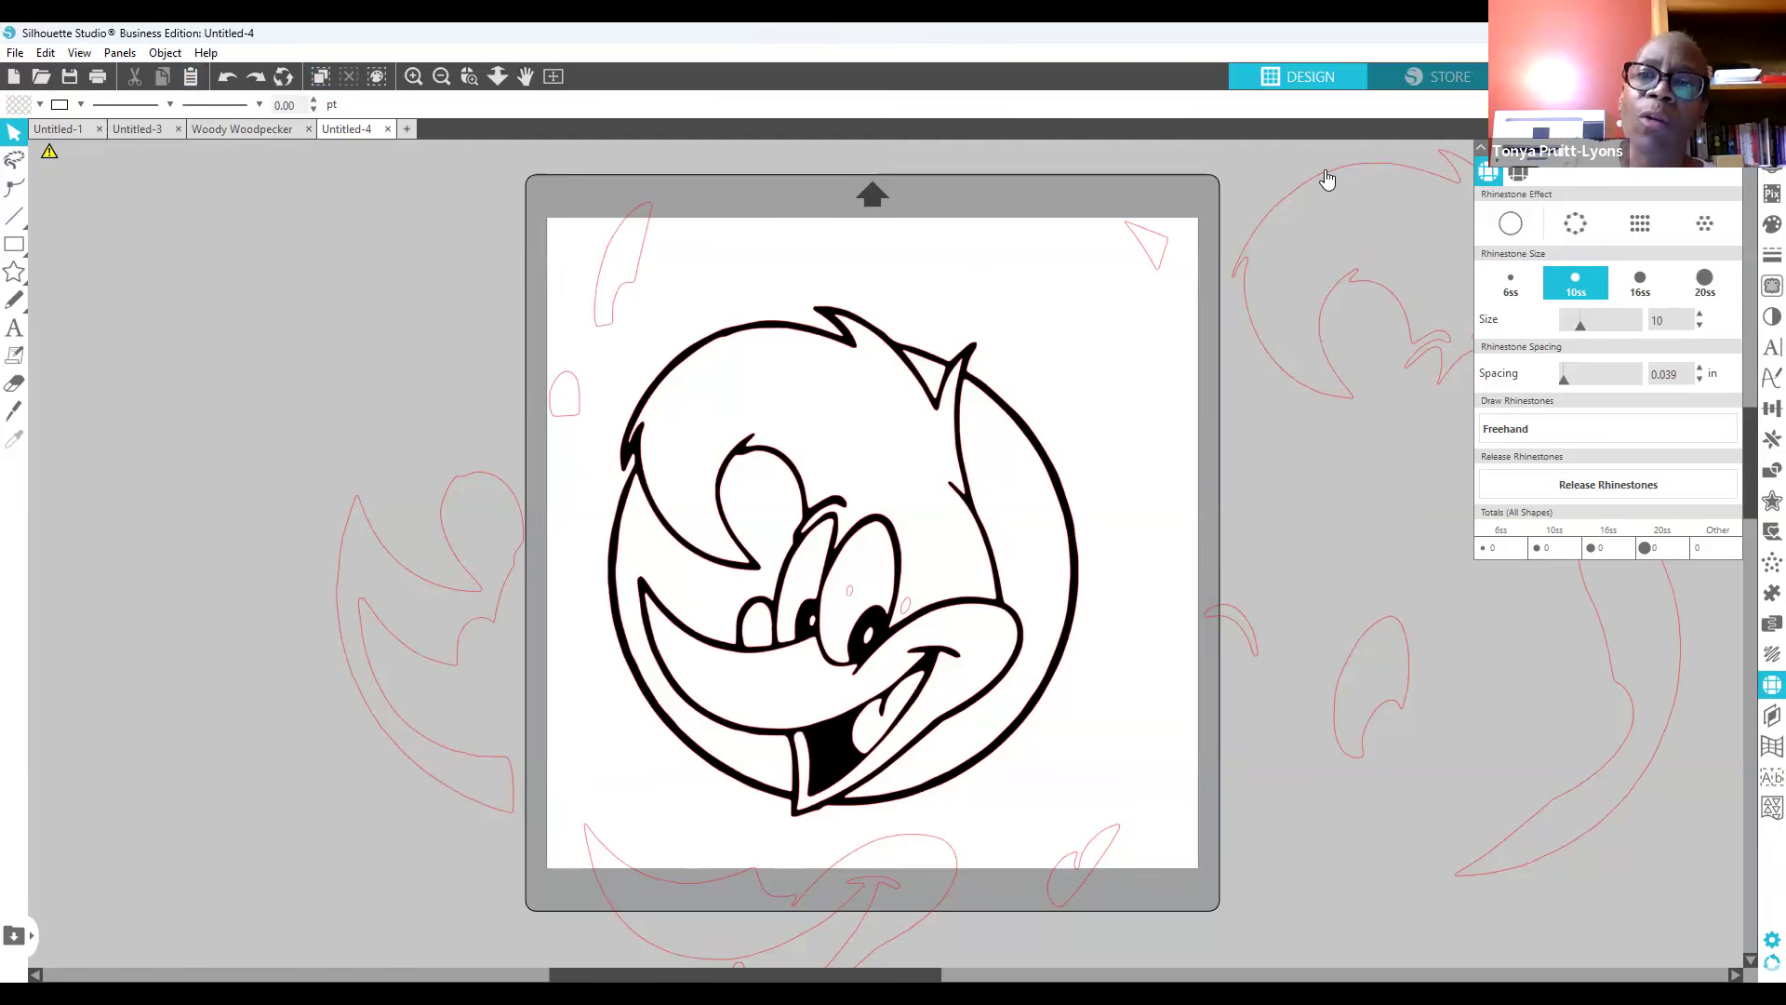
{"action": "left_click_drag", "start_coordinate": [1327, 172], "coordinate": [1177, 300]}
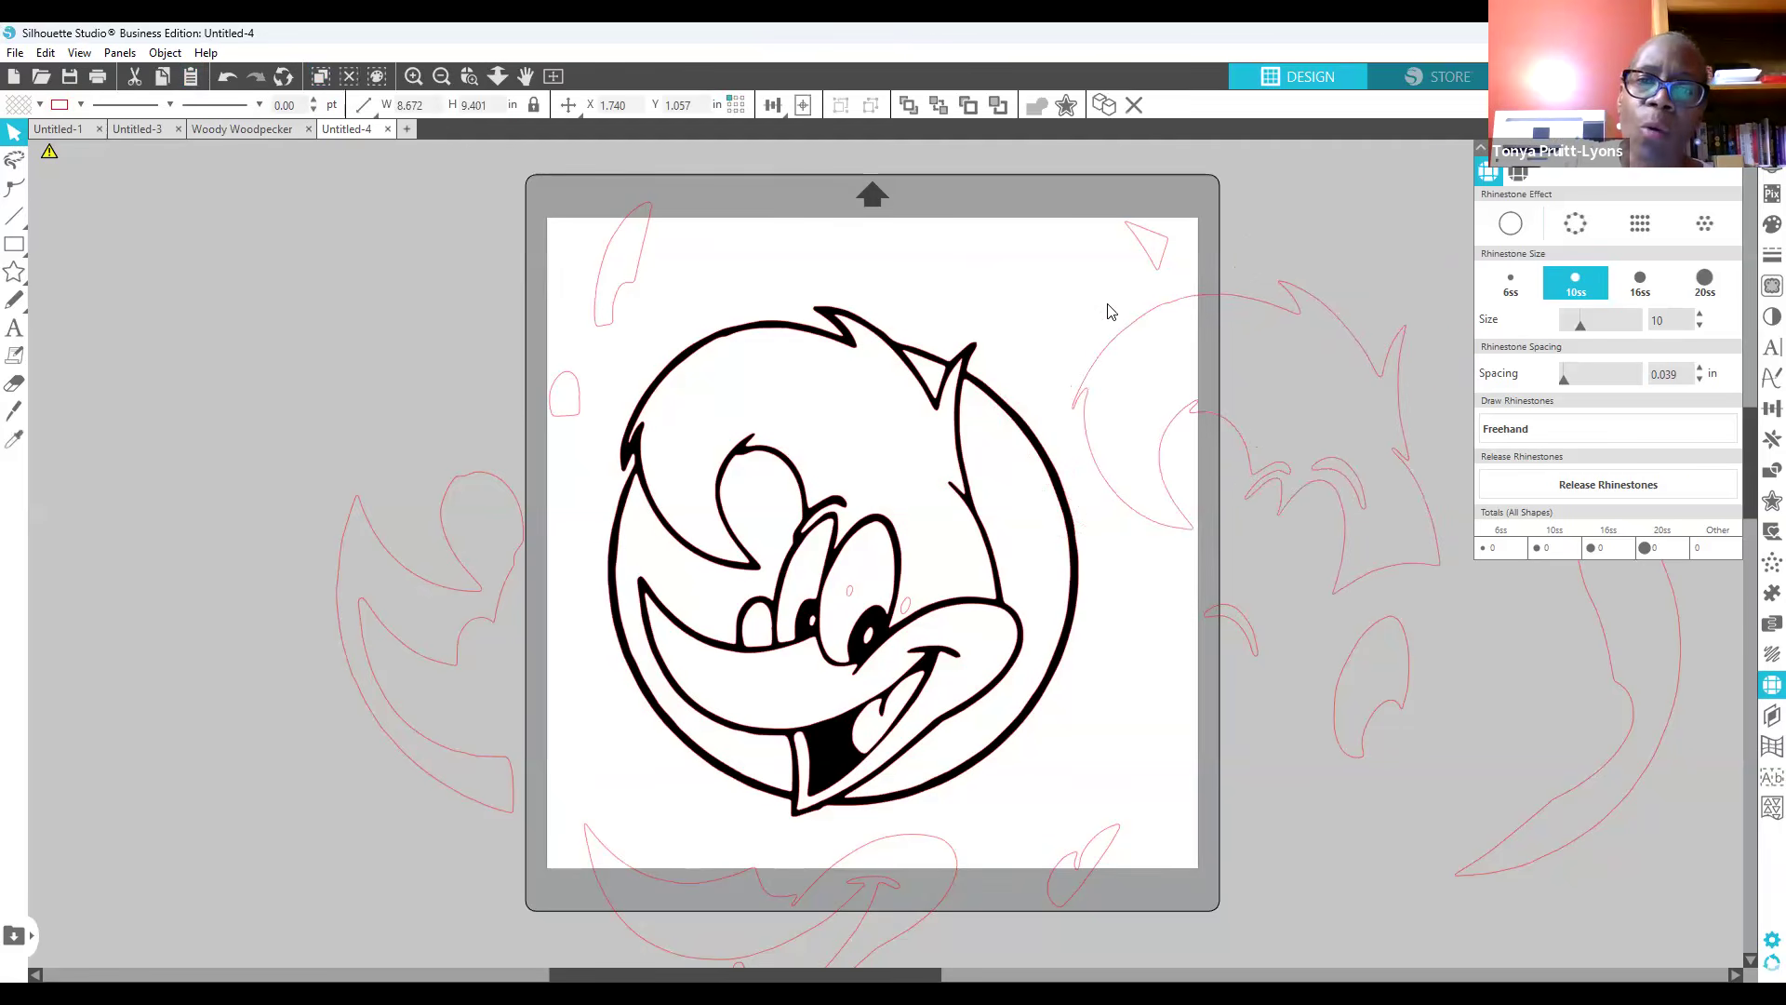
{"action": "left_click", "coordinate": [1146, 380]}
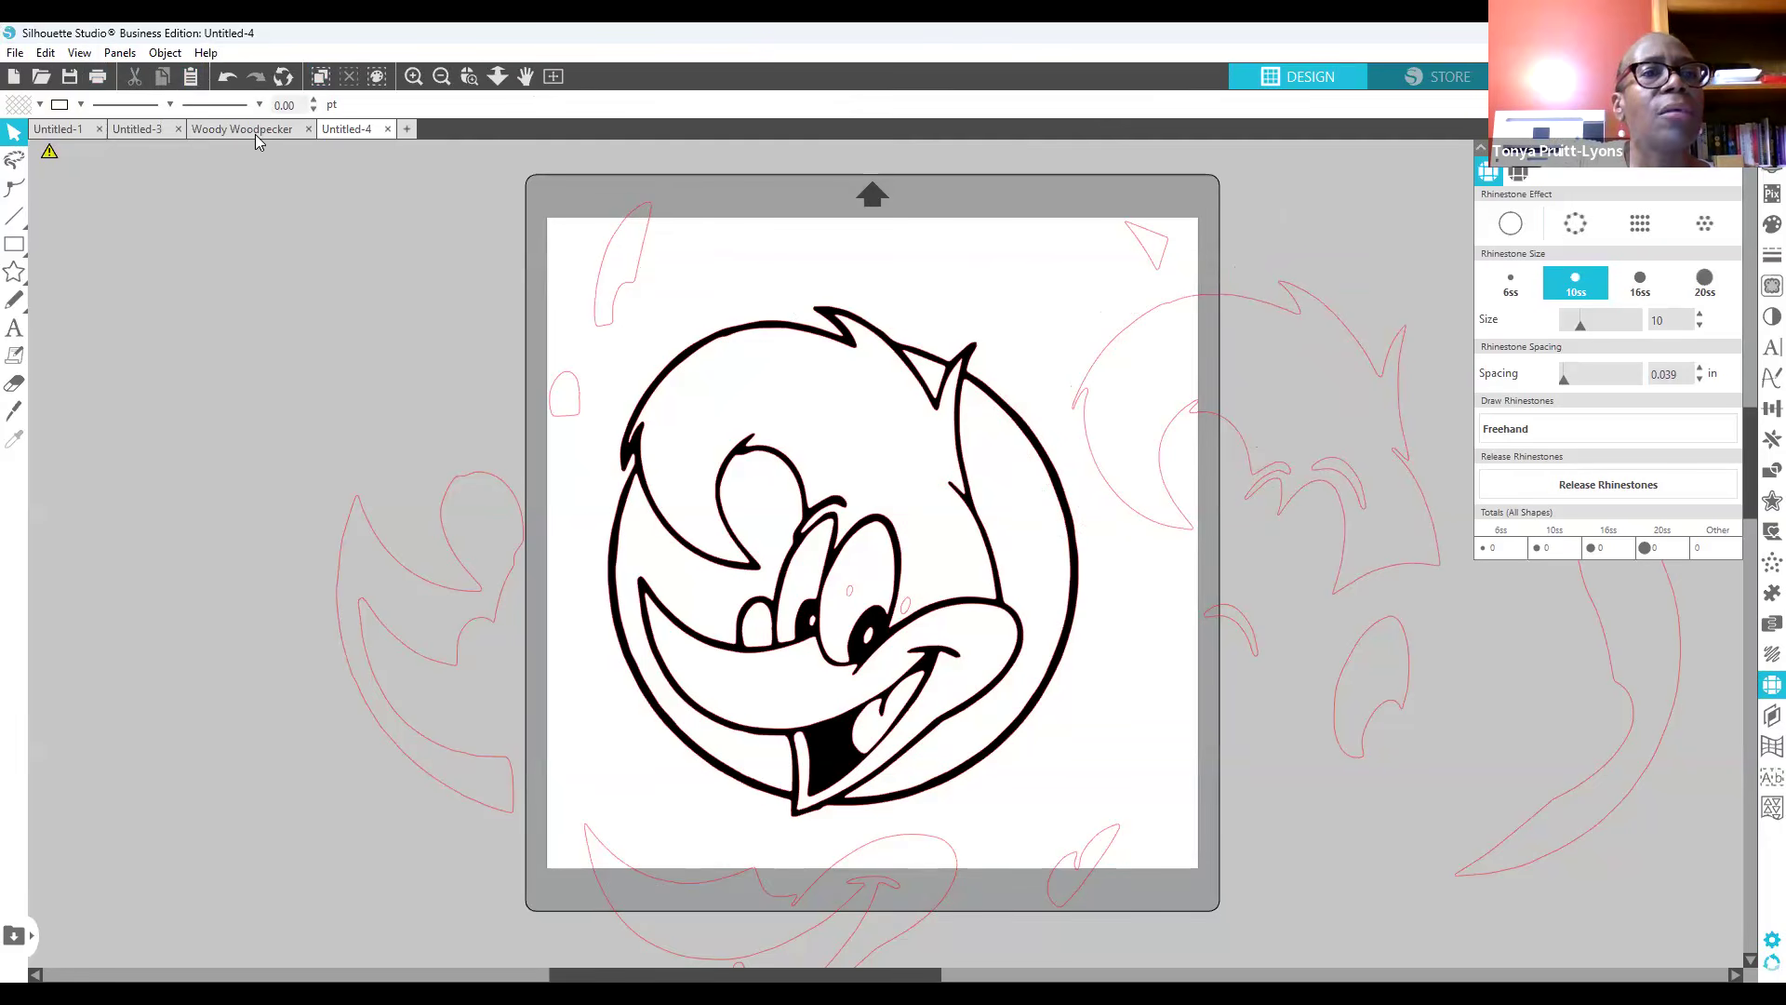
Step: Undo the piece moves, the black fill and earlier changes until the rhinestone edge effect is back on all pieces, and clear the selection
{"action": "left_click", "coordinate": [227, 77]}
{"action": "left_click", "coordinate": [227, 77]}
{"action": "left_click", "coordinate": [227, 77]}
{"action": "left_click", "coordinate": [227, 76]}
{"action": "left_click", "coordinate": [227, 76]}
{"action": "left_click", "coordinate": [227, 77]}
{"action": "left_click", "coordinate": [227, 77]}
{"action": "left_click", "coordinate": [227, 76]}
{"action": "left_click", "coordinate": [227, 76]}
{"action": "left_click", "coordinate": [227, 76]}
{"action": "left_click", "coordinate": [227, 77]}
{"action": "left_click", "coordinate": [227, 76]}
{"action": "left_click", "coordinate": [227, 77]}
{"action": "left_click", "coordinate": [227, 77]}
{"action": "left_click", "coordinate": [227, 77]}
{"action": "left_click", "coordinate": [227, 76]}
{"action": "left_click", "coordinate": [227, 76]}
{"action": "left_click", "coordinate": [227, 76]}
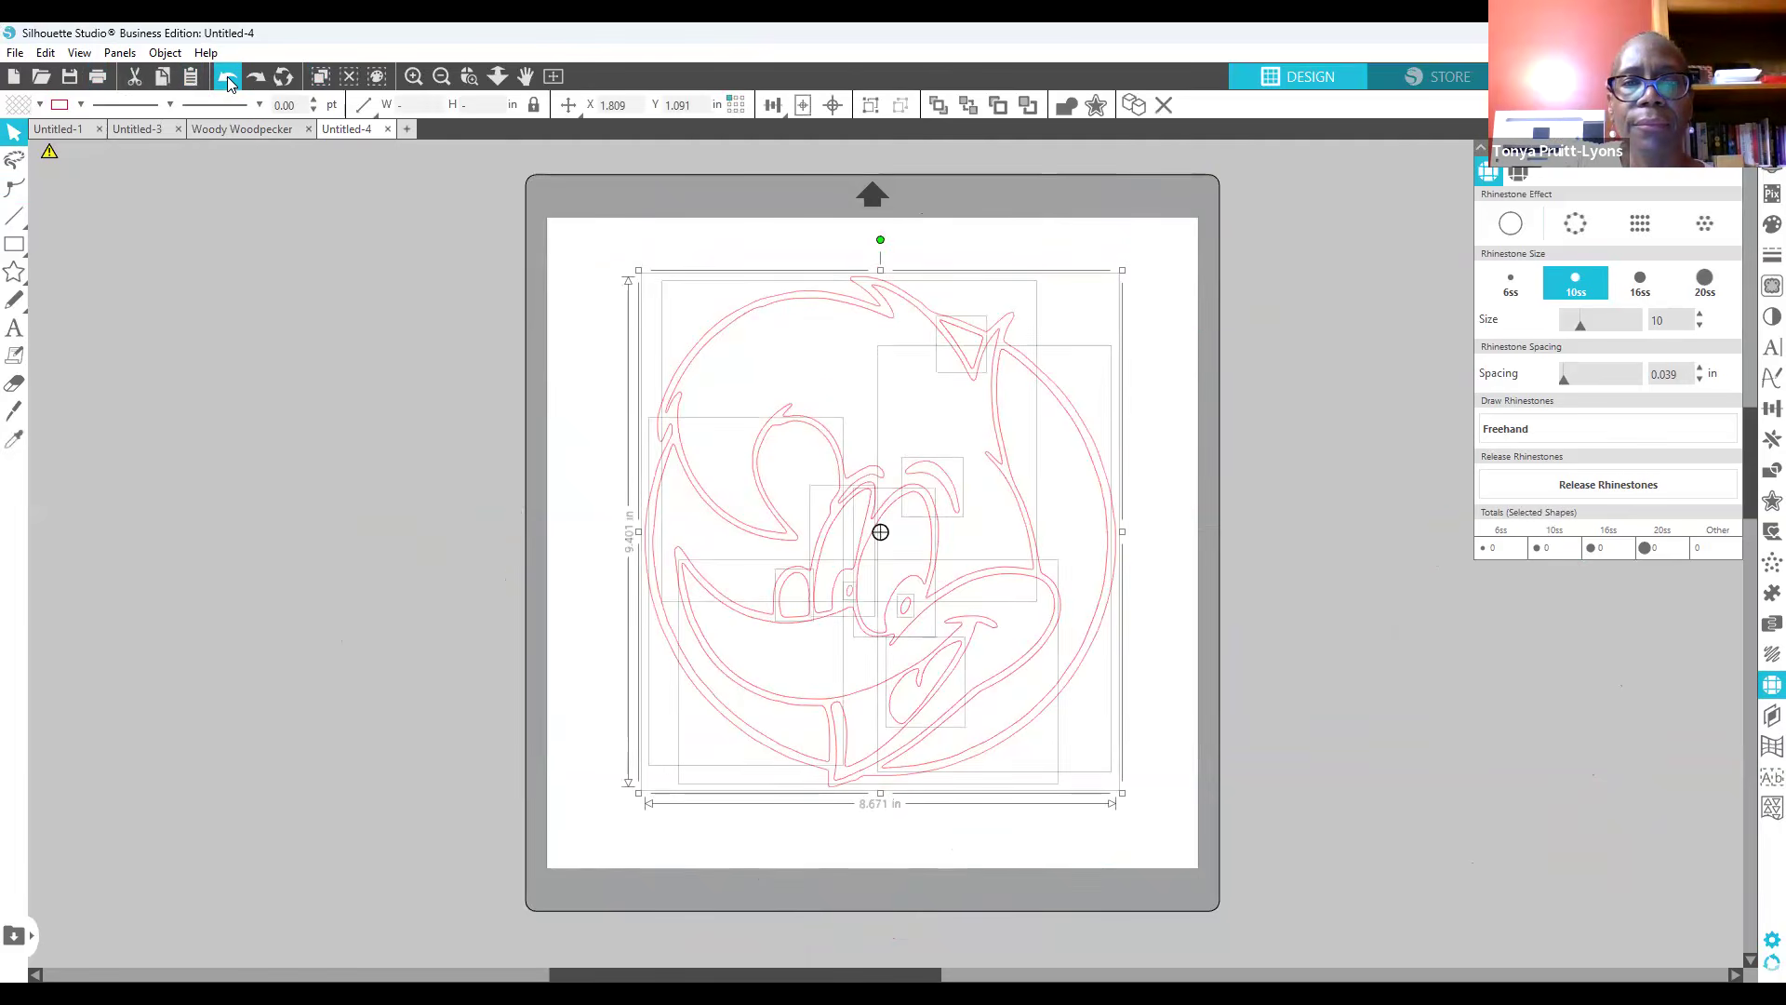
{"action": "left_click", "coordinate": [227, 77]}
{"action": "left_click", "coordinate": [227, 77]}
{"action": "left_click", "coordinate": [1098, 506]}
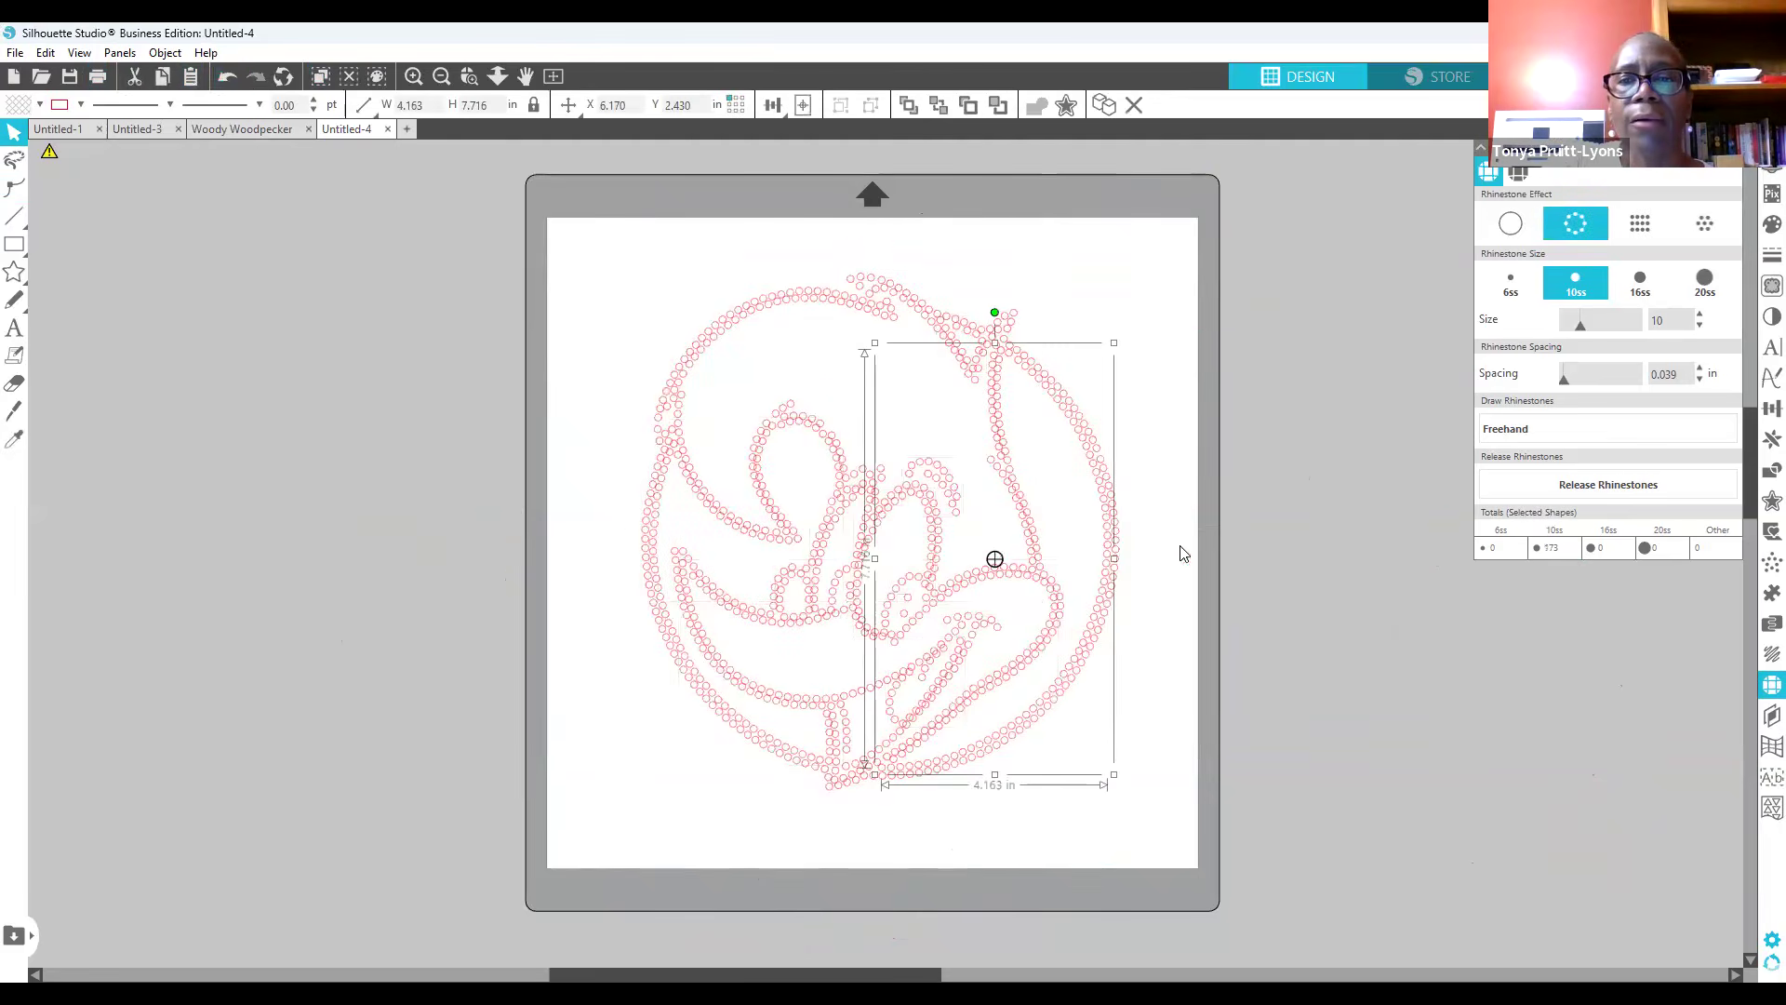
{"action": "left_click", "coordinate": [1213, 521]}
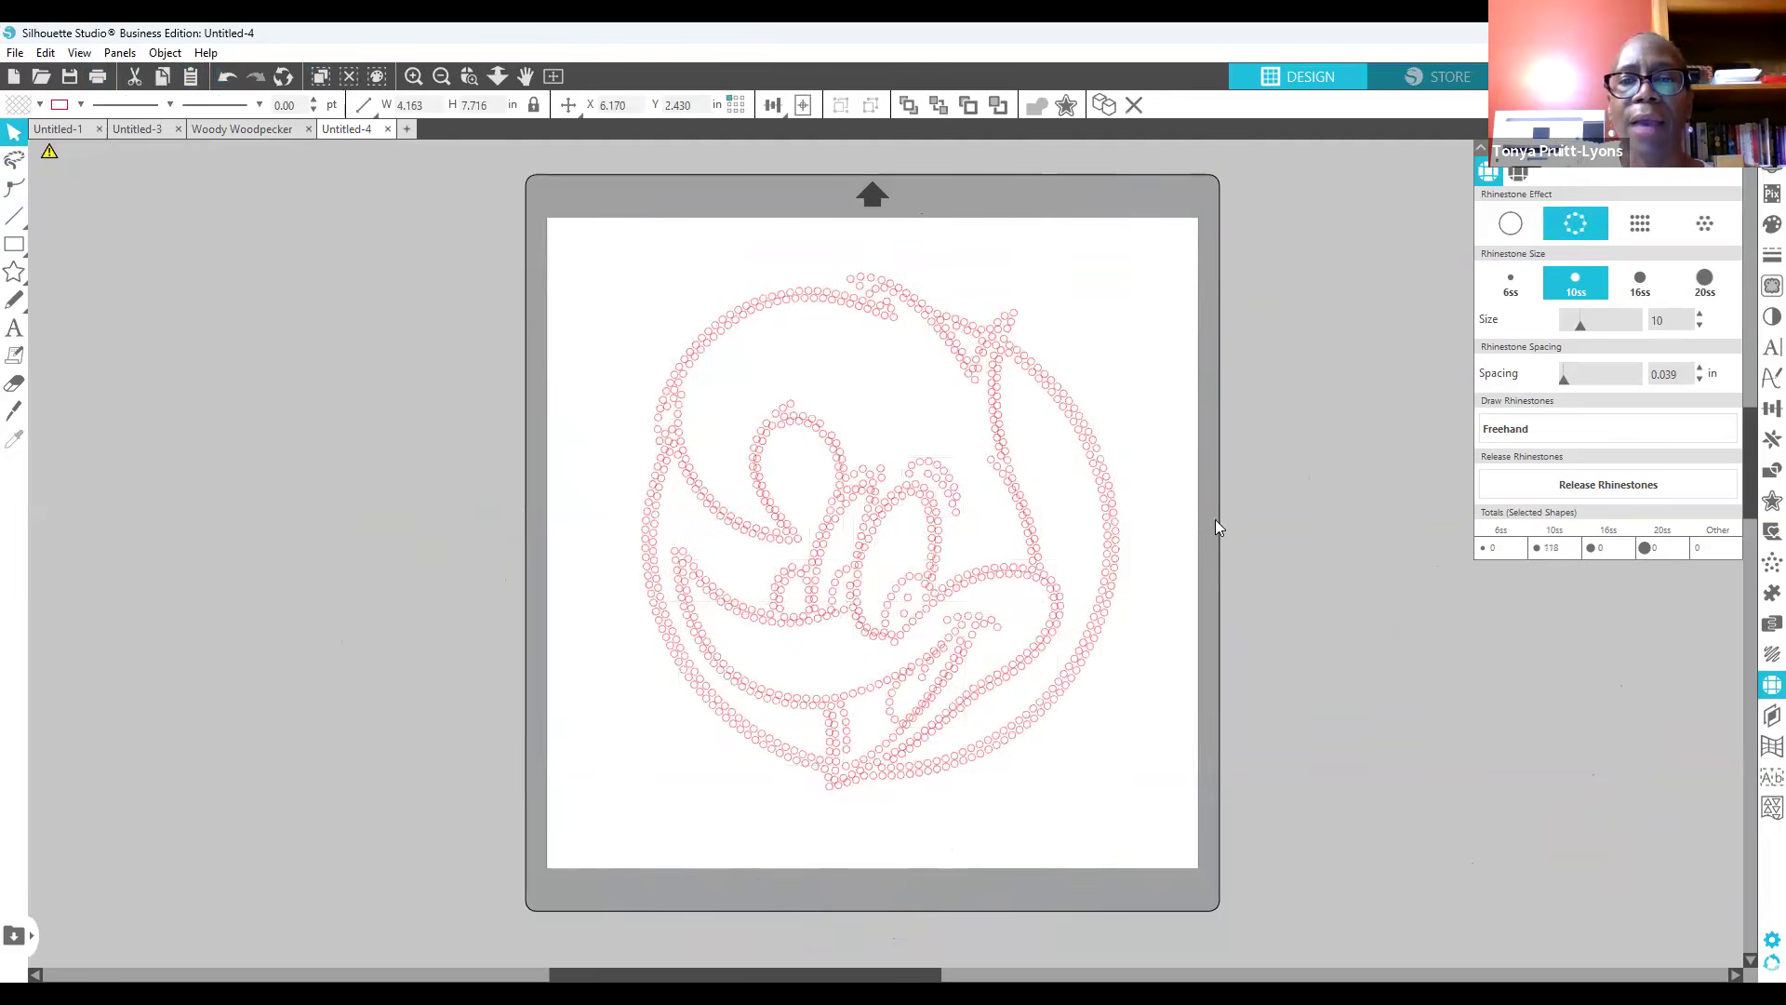
Step: Remove the rhinestone effect from the black outline, and undo that along with the earlier rhinestone effects on all pieces
{"action": "left_click", "coordinate": [1111, 506]}
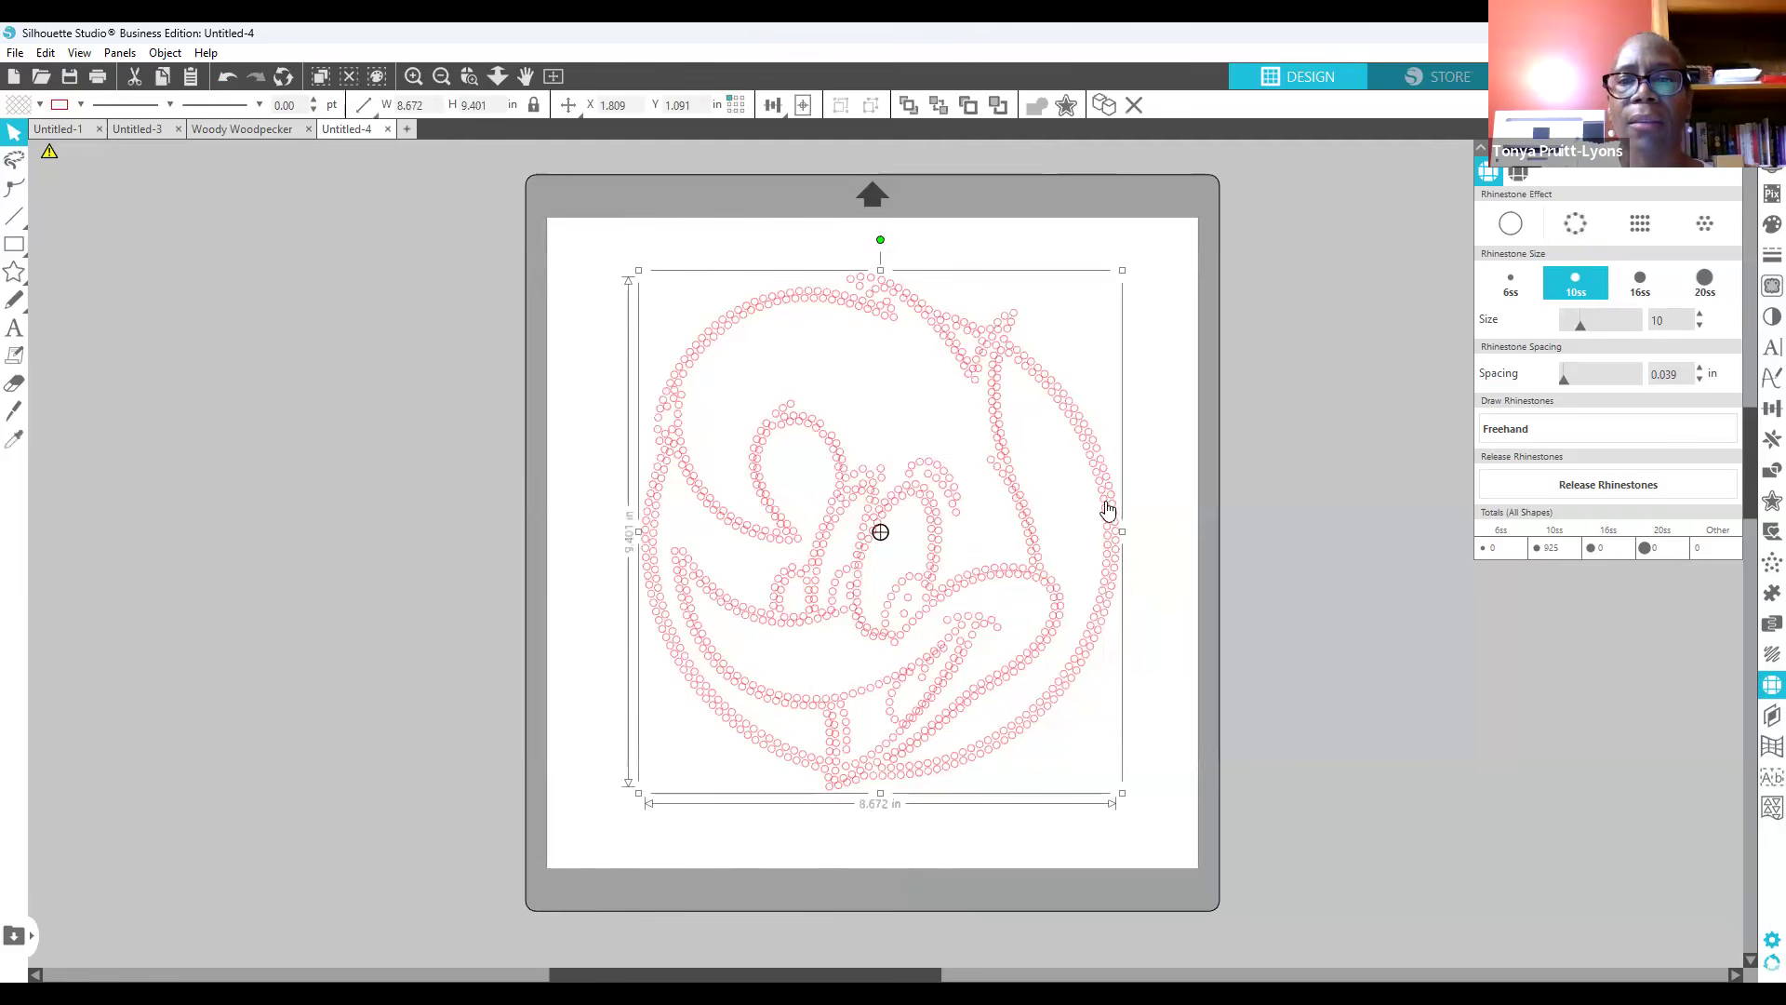
{"action": "left_click", "coordinate": [1507, 233]}
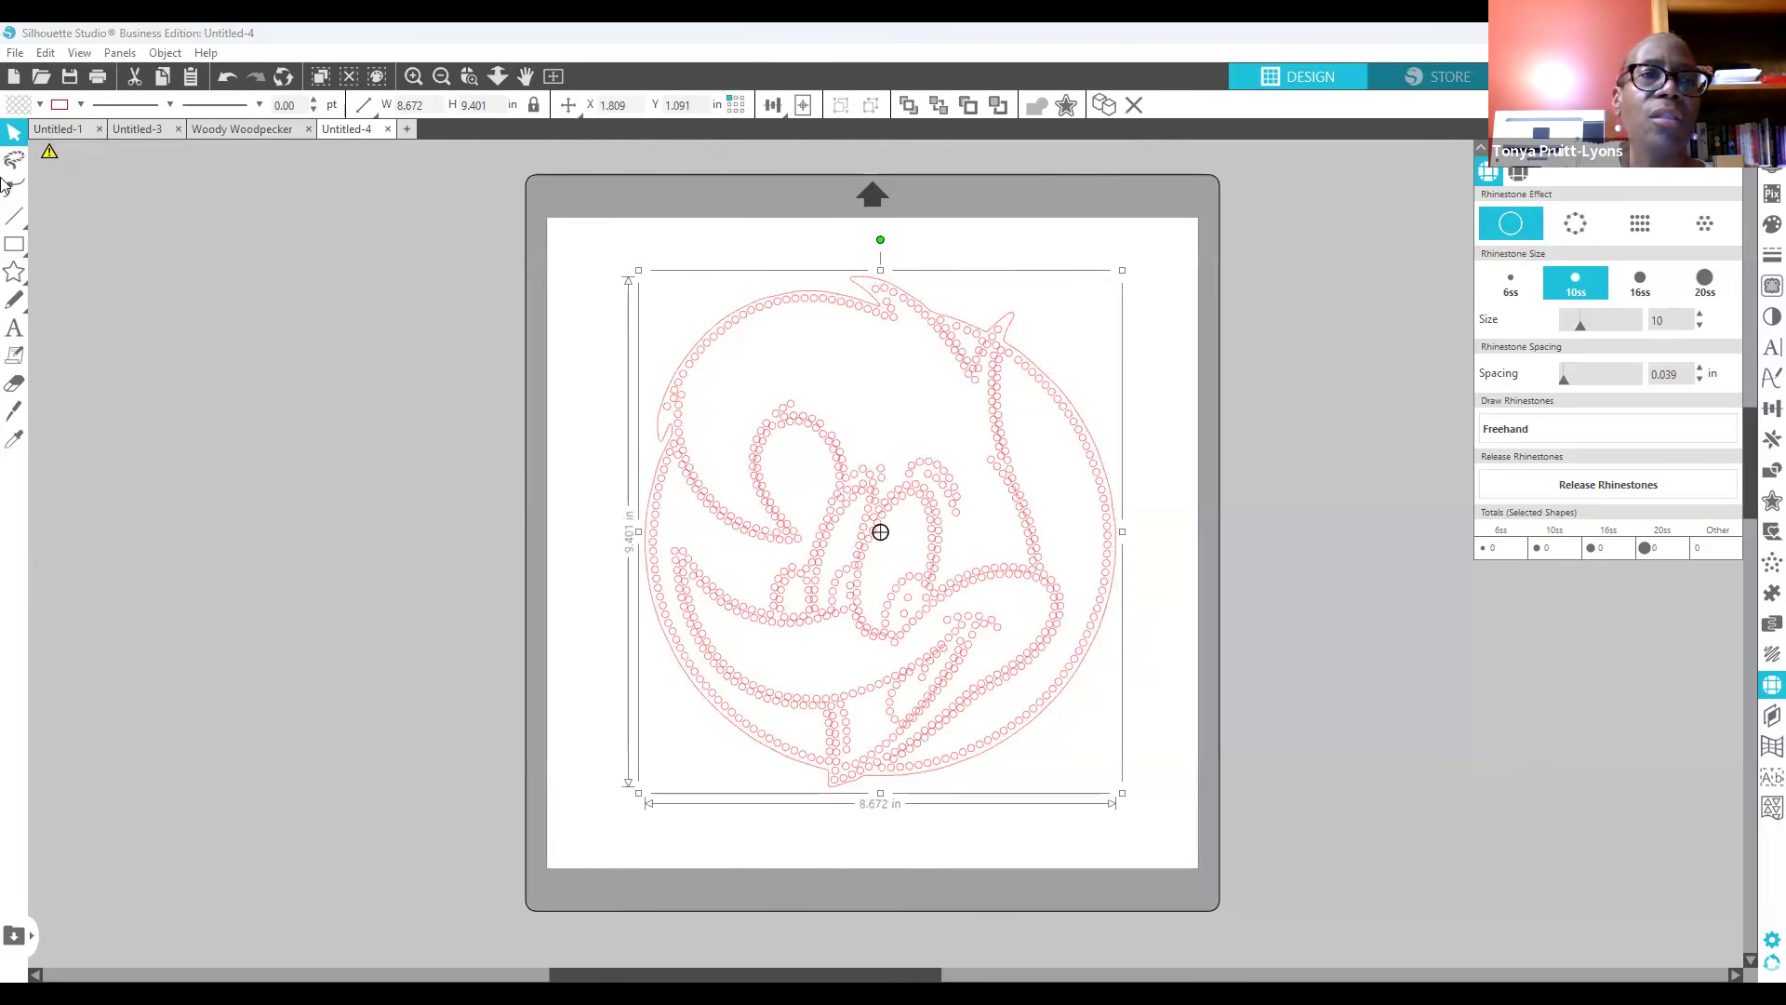
{"action": "left_click", "coordinate": [226, 78]}
{"action": "left_click", "coordinate": [225, 80]}
{"action": "left_click", "coordinate": [225, 80]}
{"action": "left_click", "coordinate": [225, 80]}
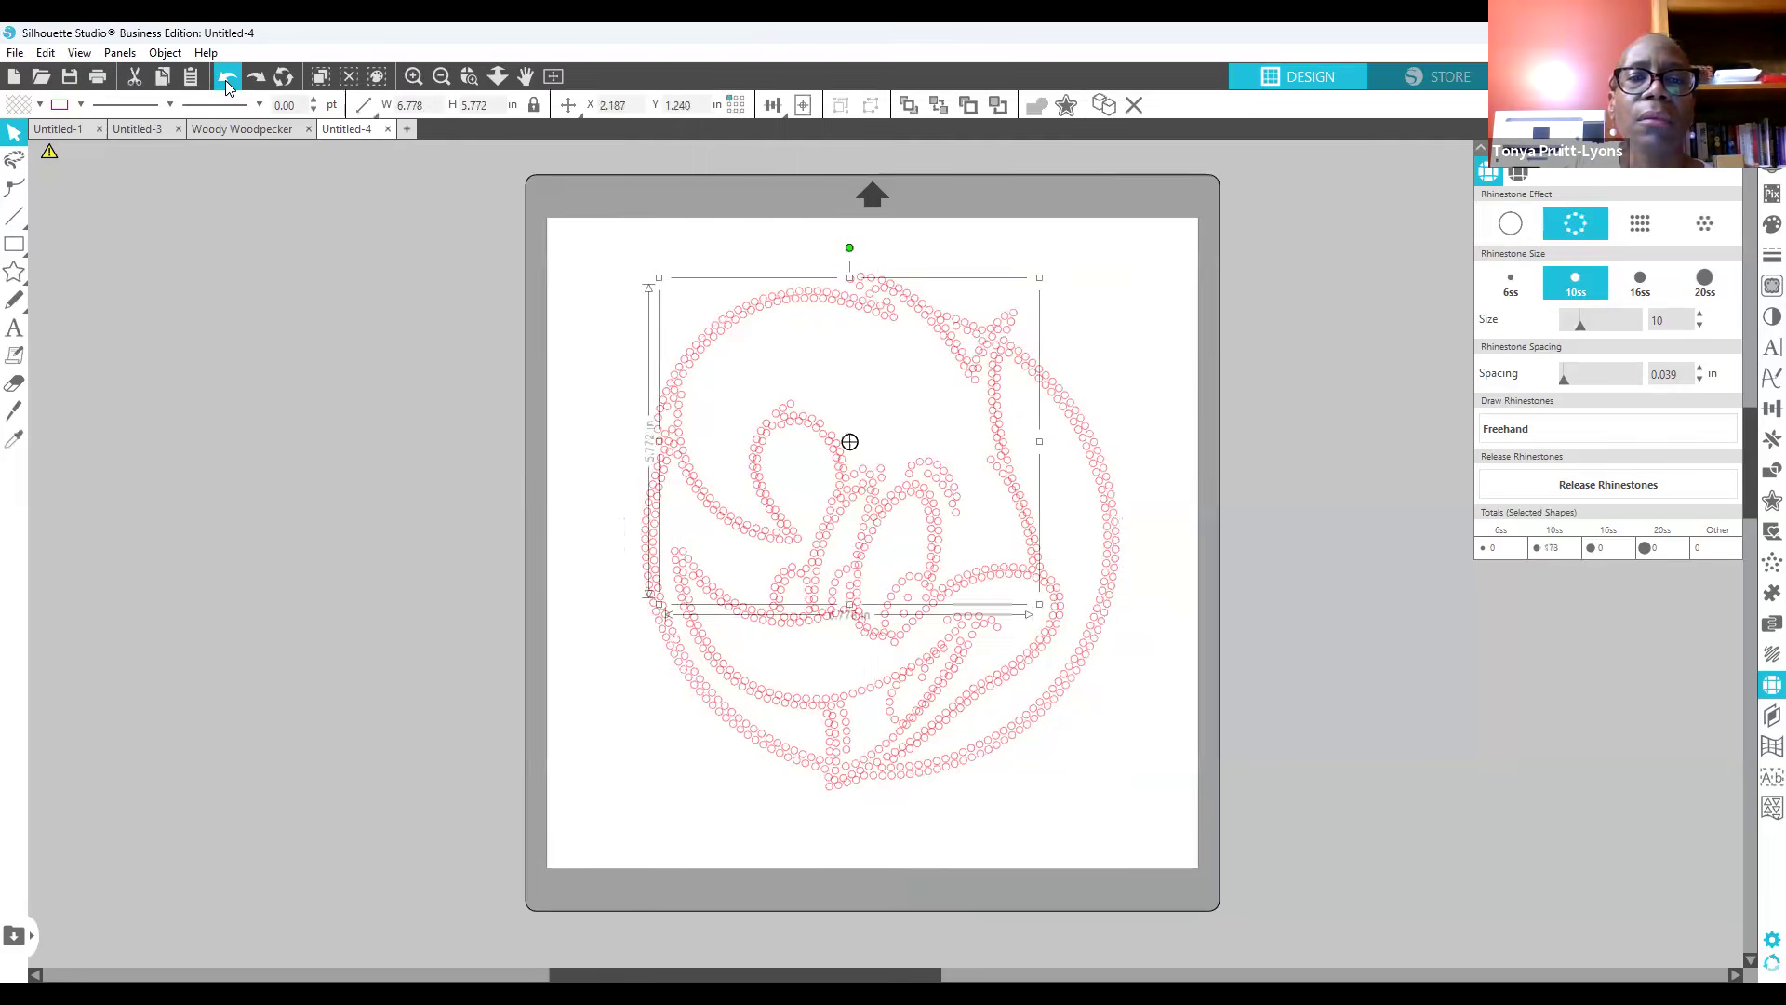
{"action": "left_click", "coordinate": [225, 80]}
{"action": "left_click", "coordinate": [225, 80]}
{"action": "left_click", "coordinate": [225, 80]}
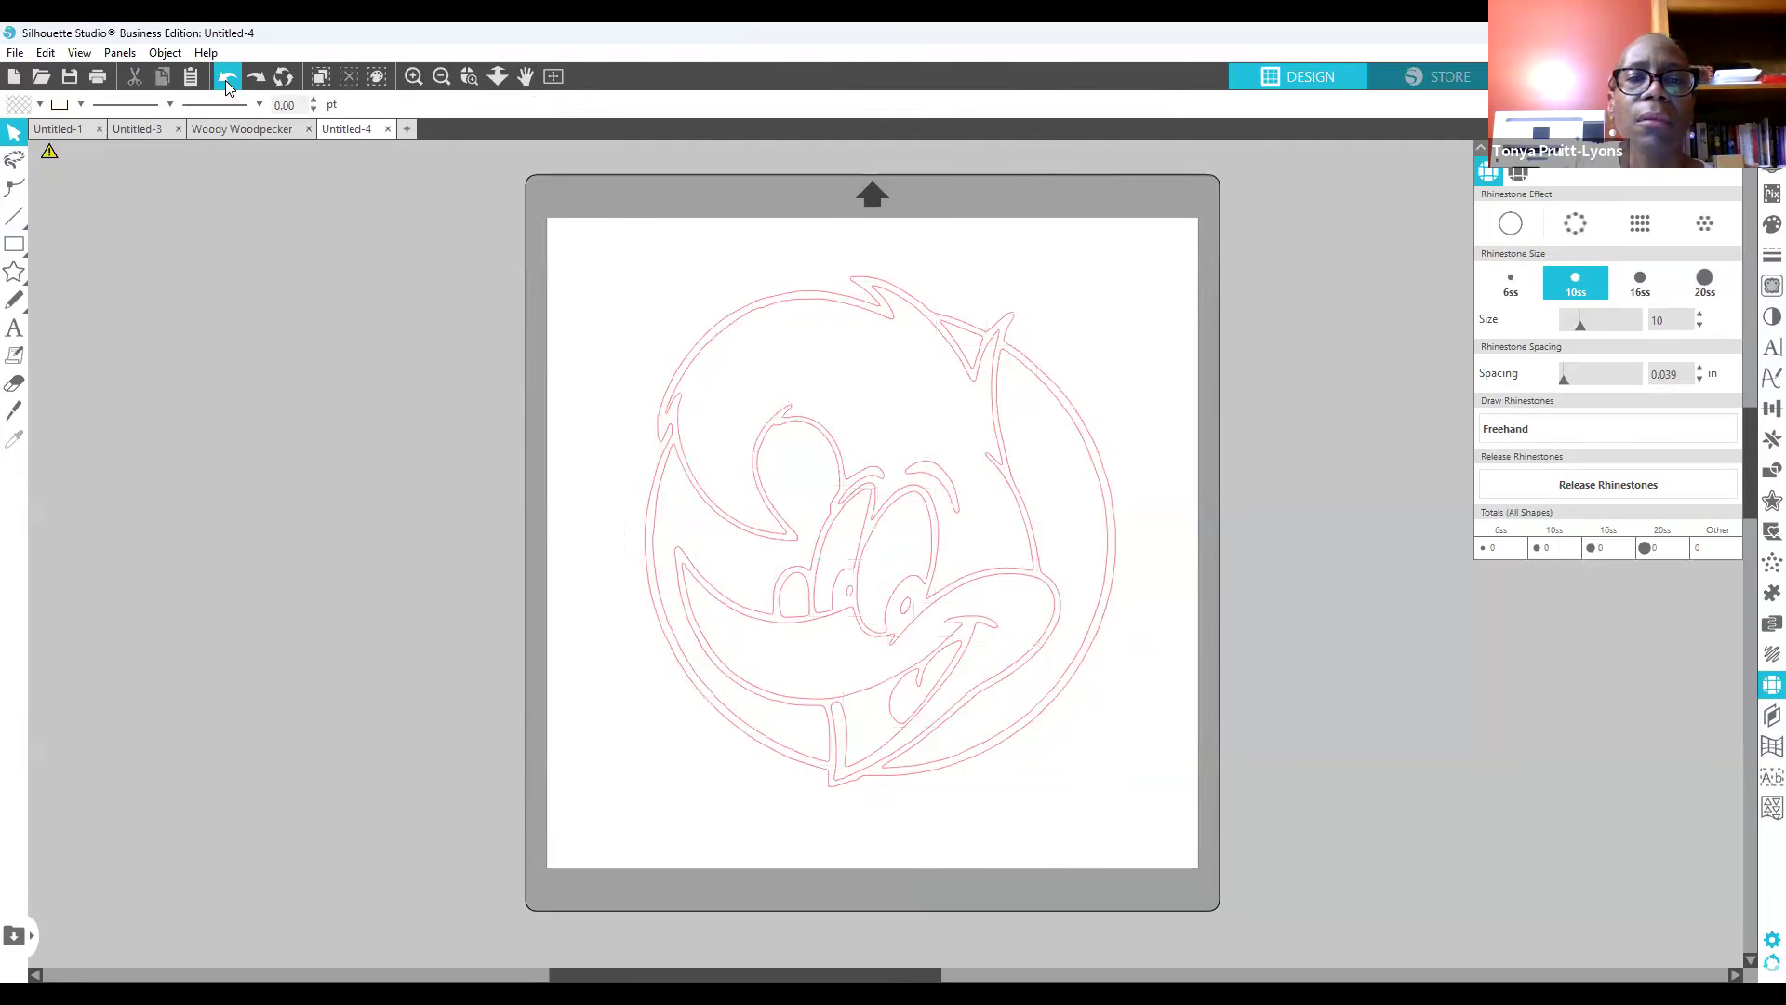
Step: Move the crest piece and undo it, keep undoing back to the single traced outline, and redo the compound path release
{"action": "left_click_drag", "start_coordinate": [1000, 460], "coordinate": [1147, 550]}
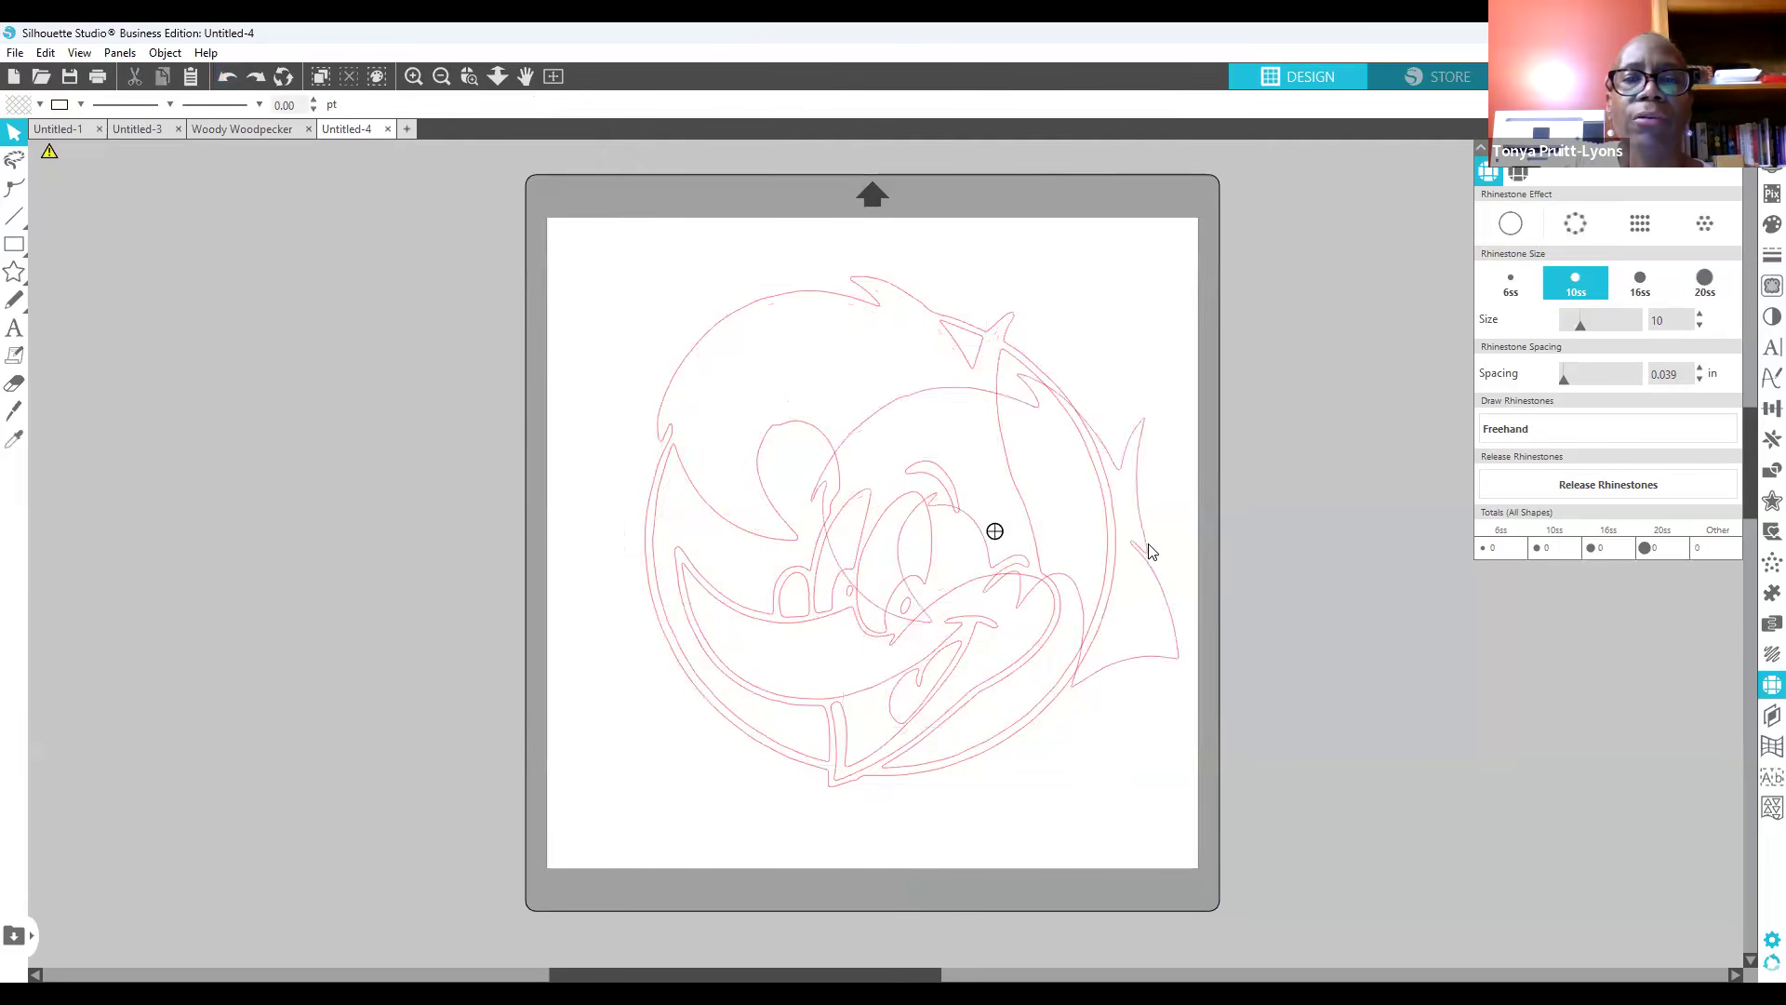
{"action": "left_click", "coordinate": [225, 75]}
{"action": "left_click", "coordinate": [225, 74]}
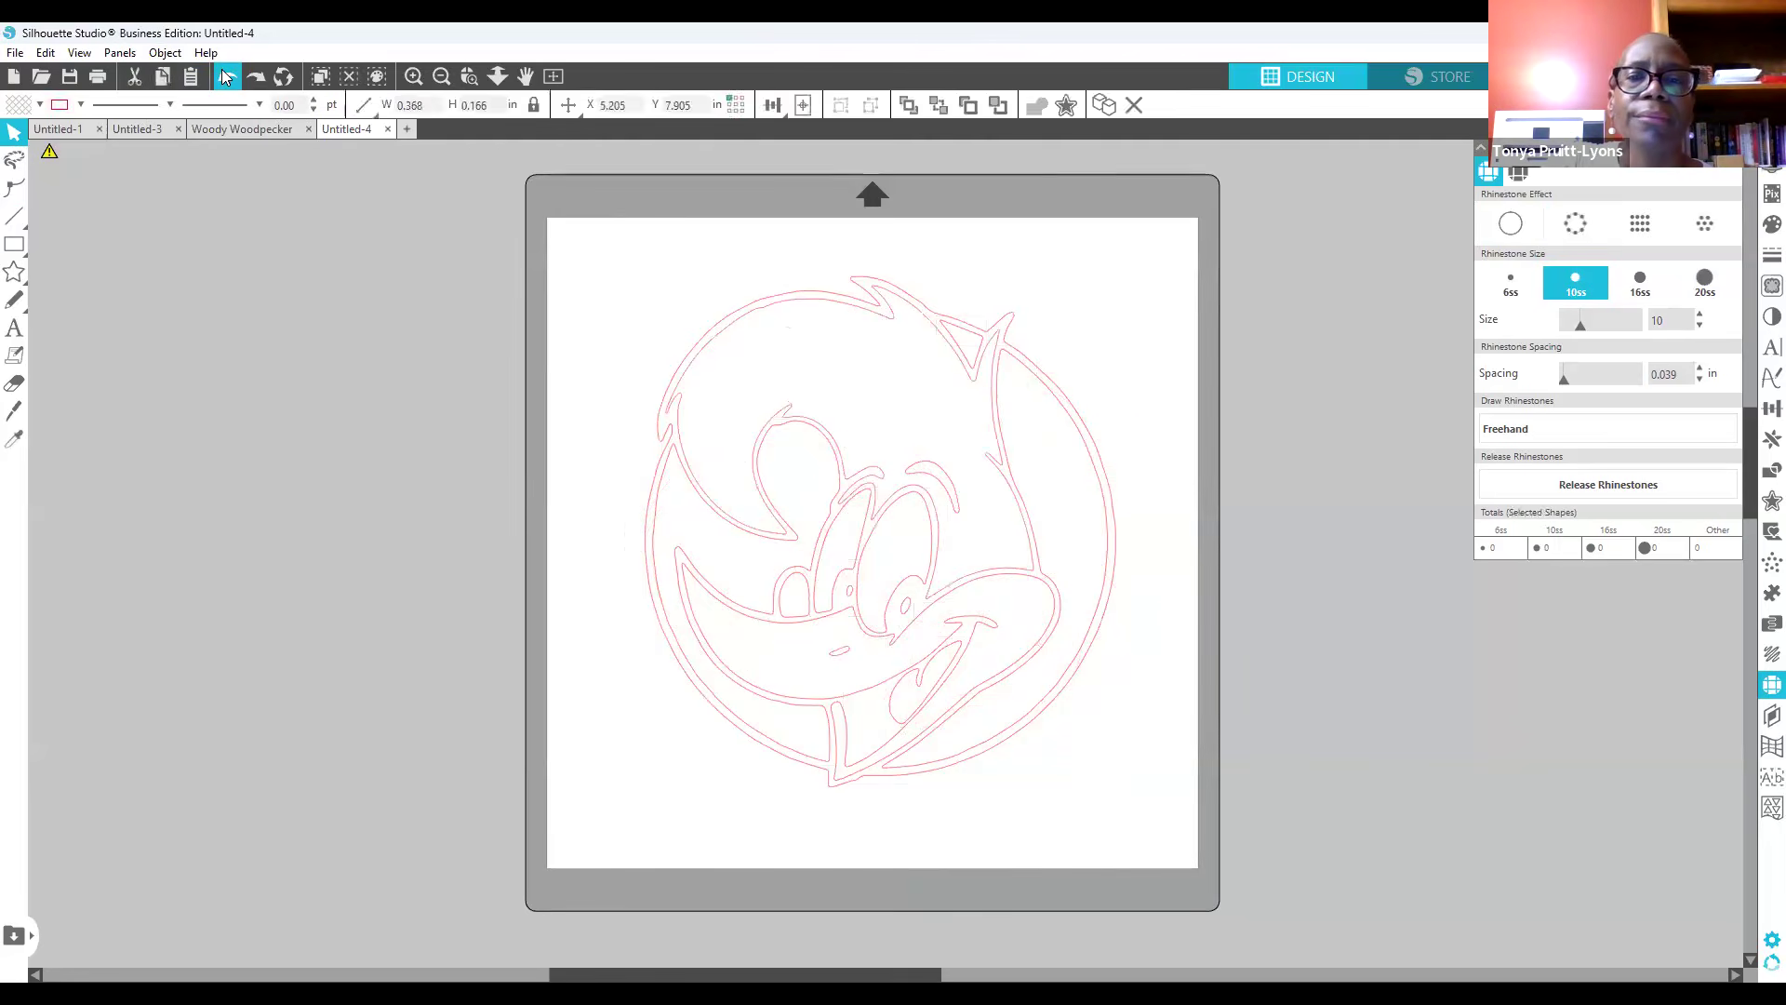
{"action": "left_click", "coordinate": [225, 75]}
{"action": "left_click", "coordinate": [225, 75]}
{"action": "left_click", "coordinate": [225, 74]}
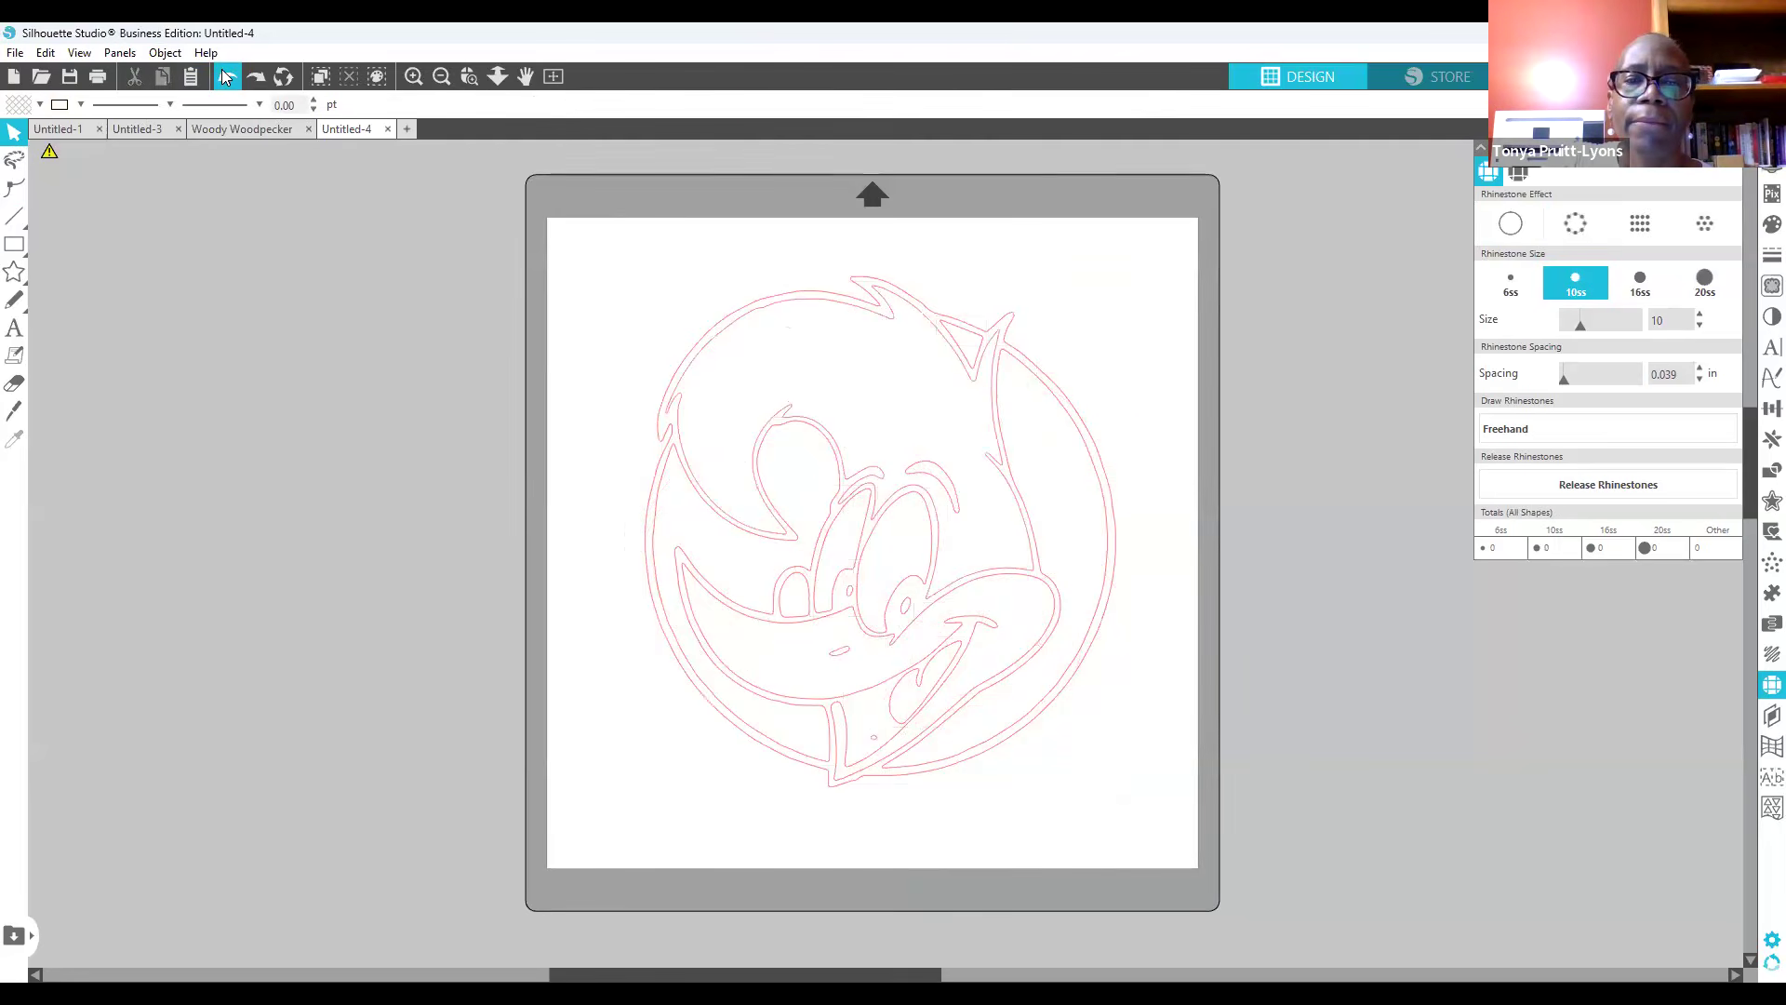
{"action": "left_click", "coordinate": [255, 82]}
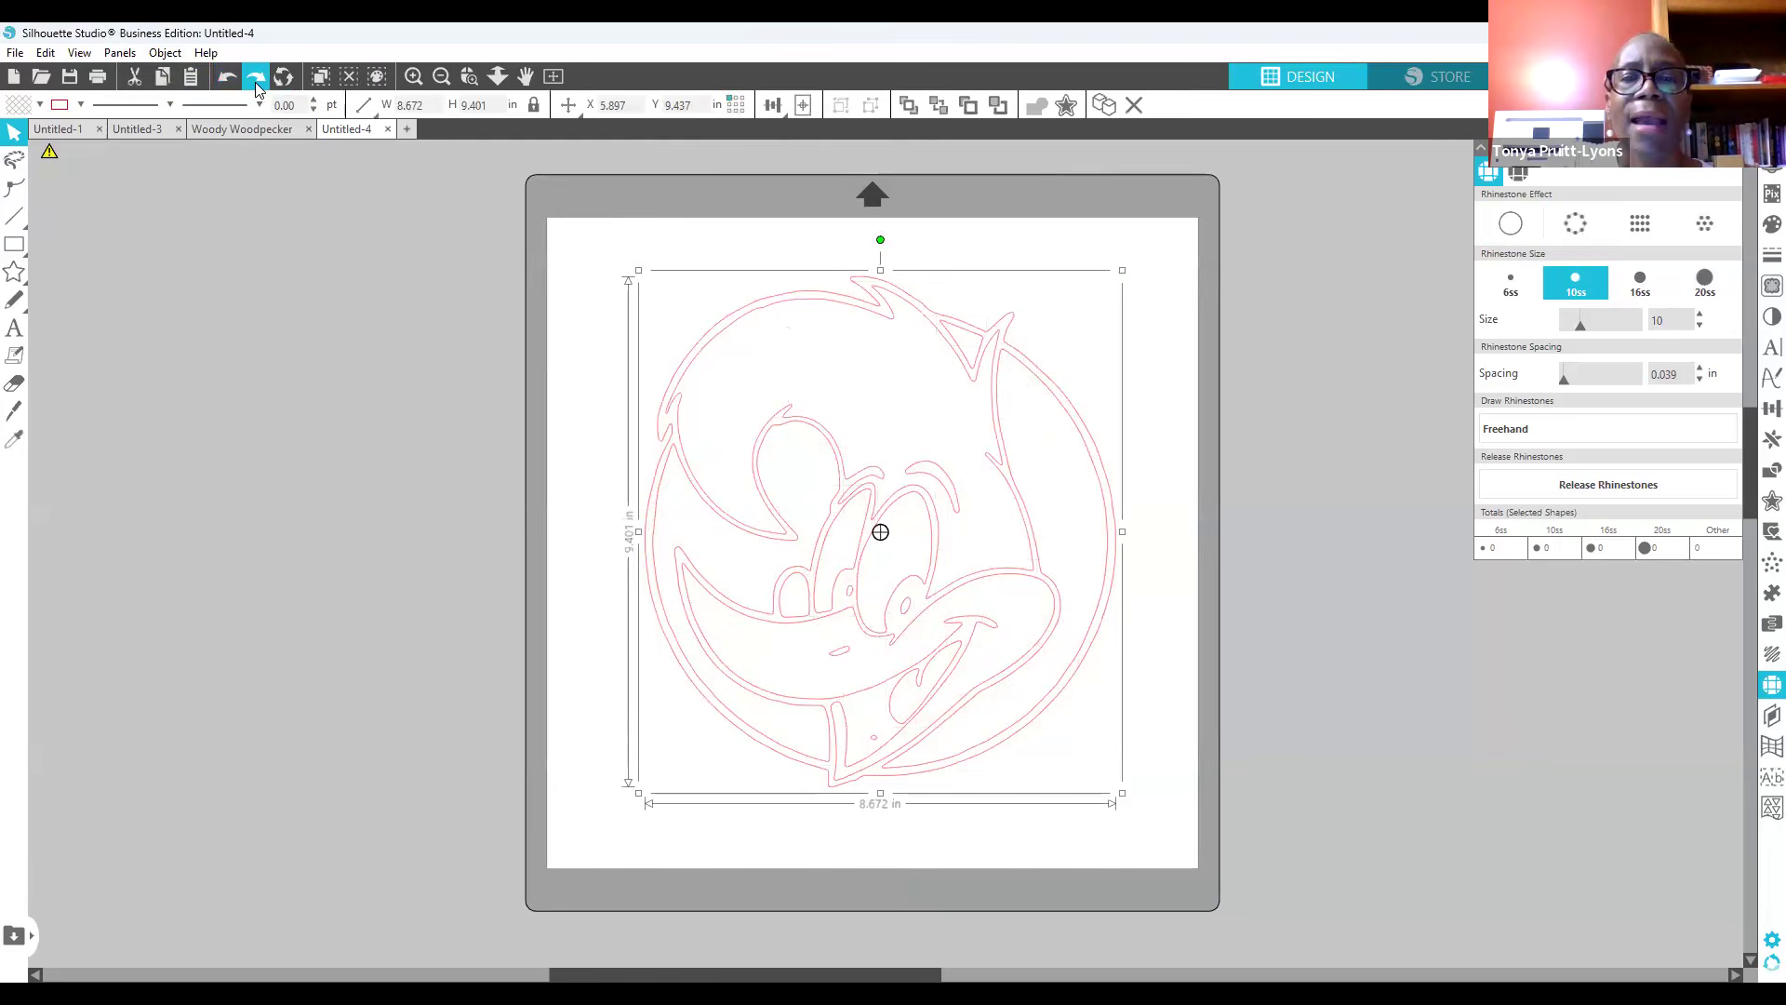
{"action": "left_click", "coordinate": [255, 82]}
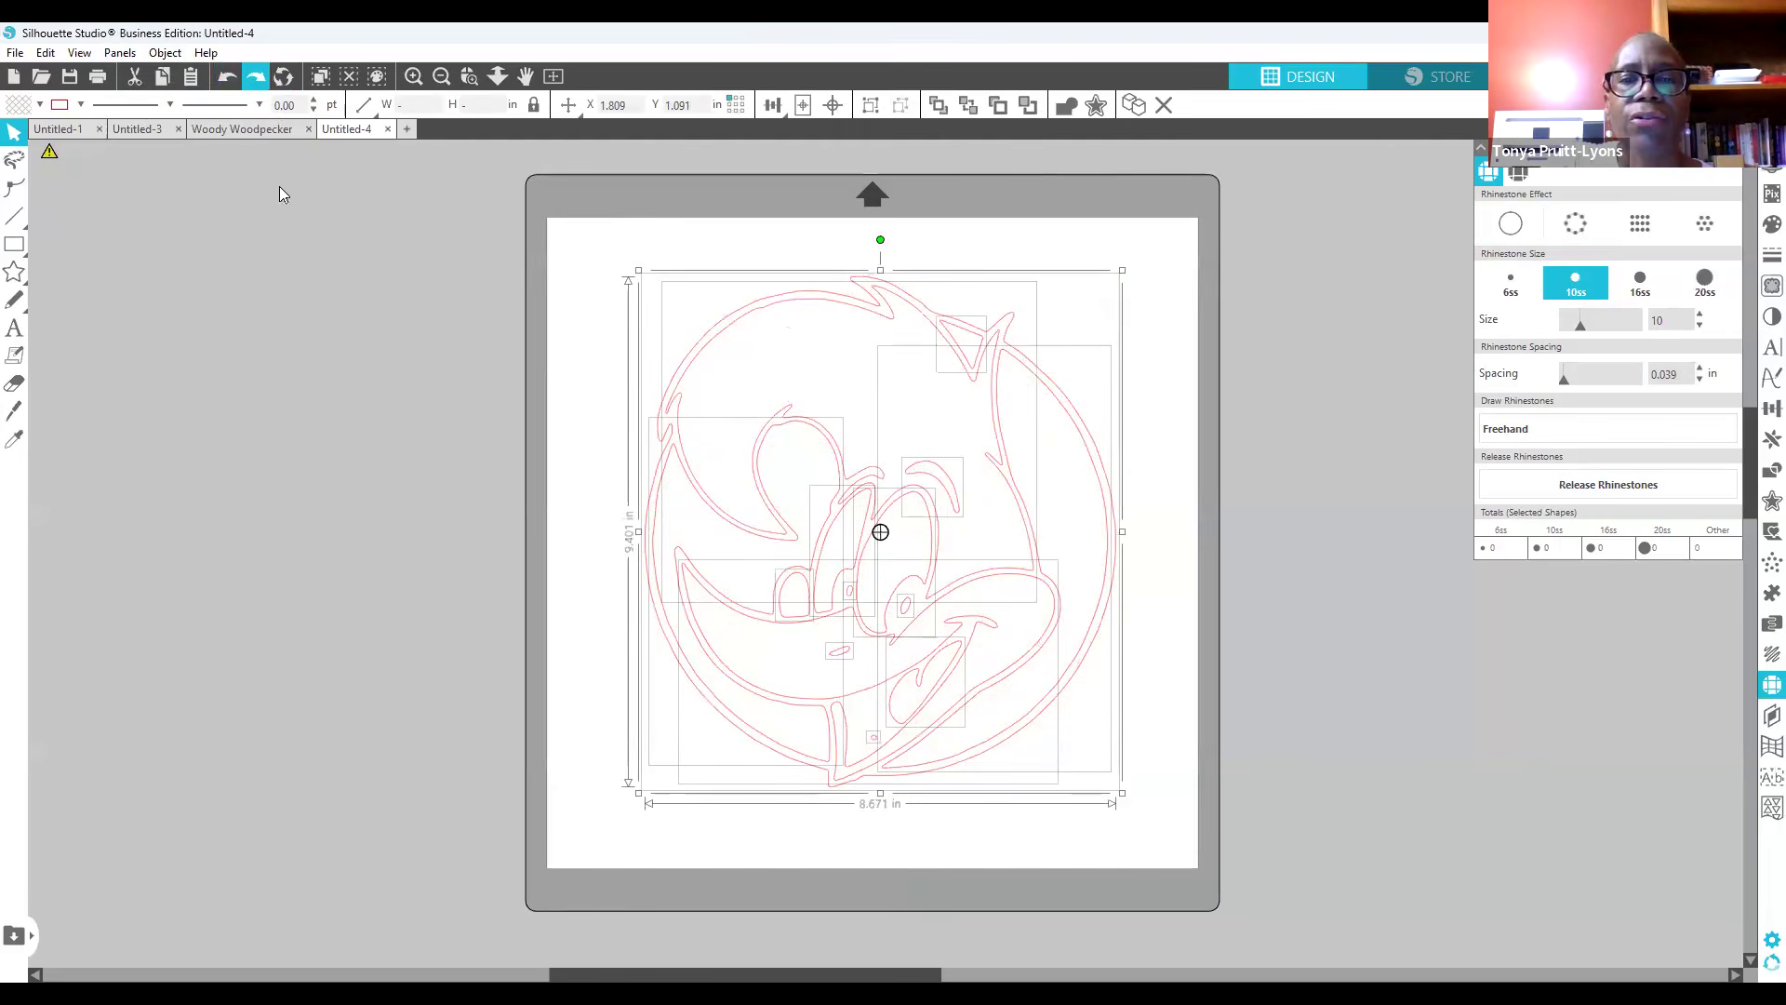
Step: Move the two tiny stray pieces inside the beak and mouth off the page and delete them
{"action": "left_click", "coordinate": [597, 499]}
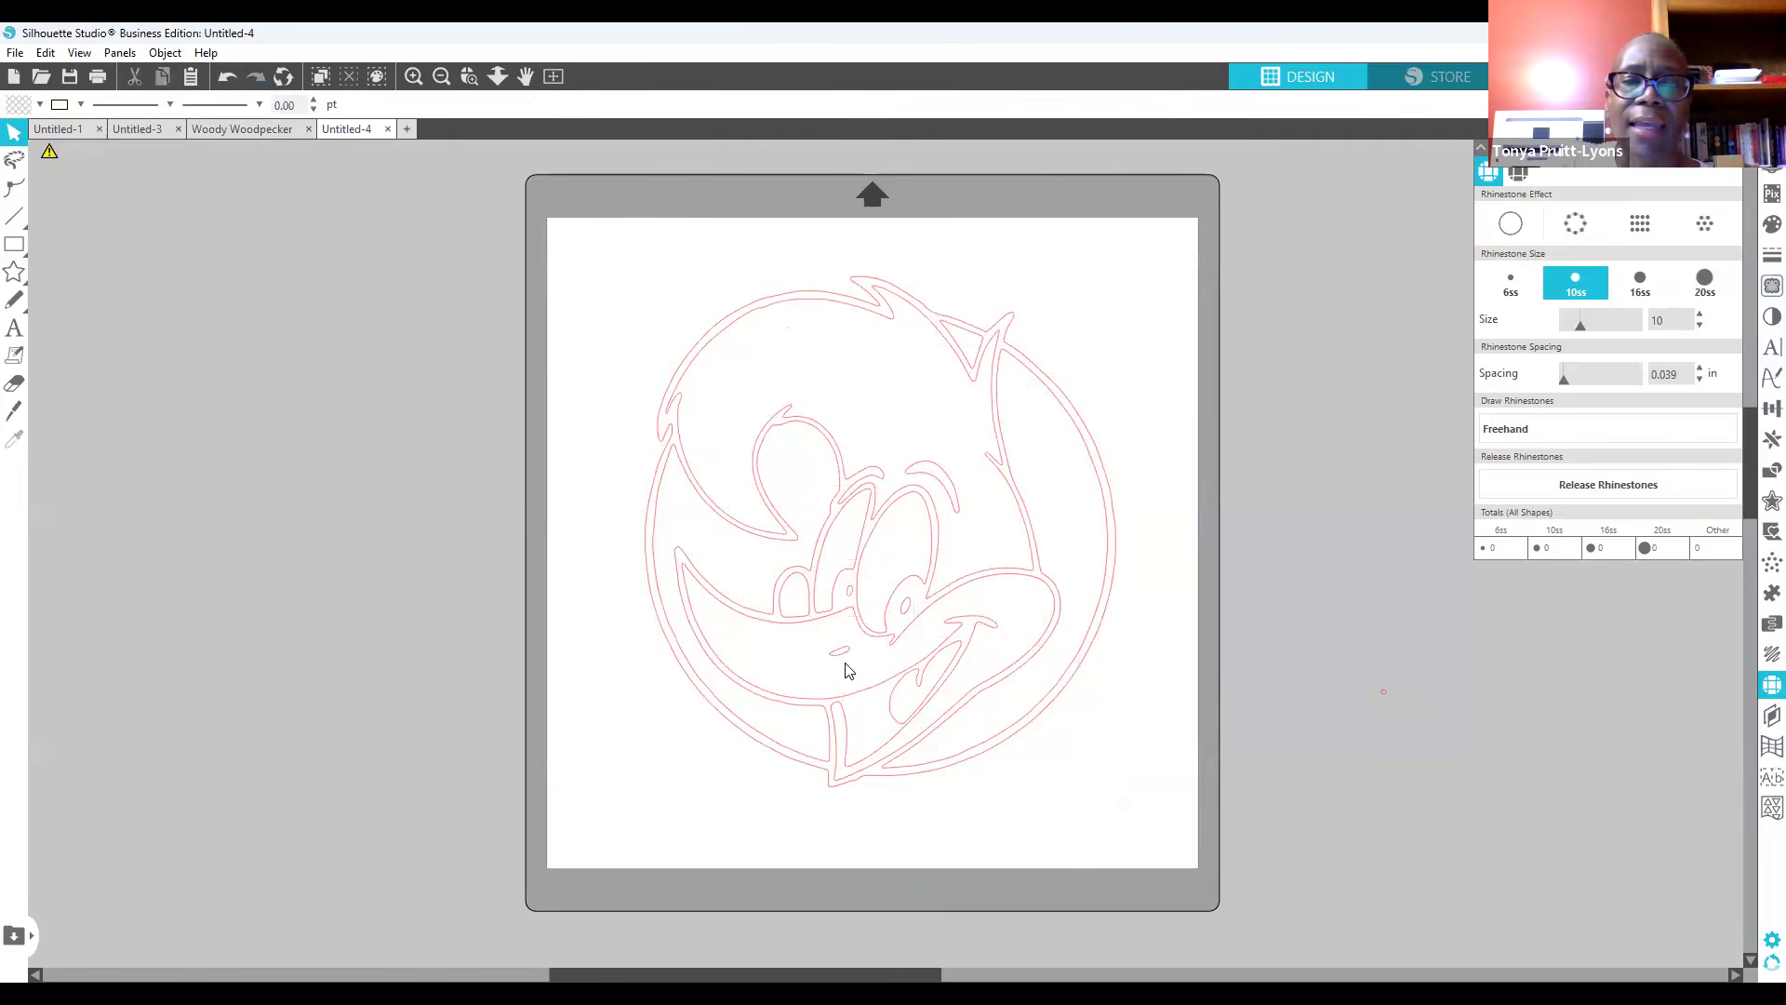
{"action": "left_click_drag", "start_coordinate": [836, 656], "coordinate": [1418, 649]}
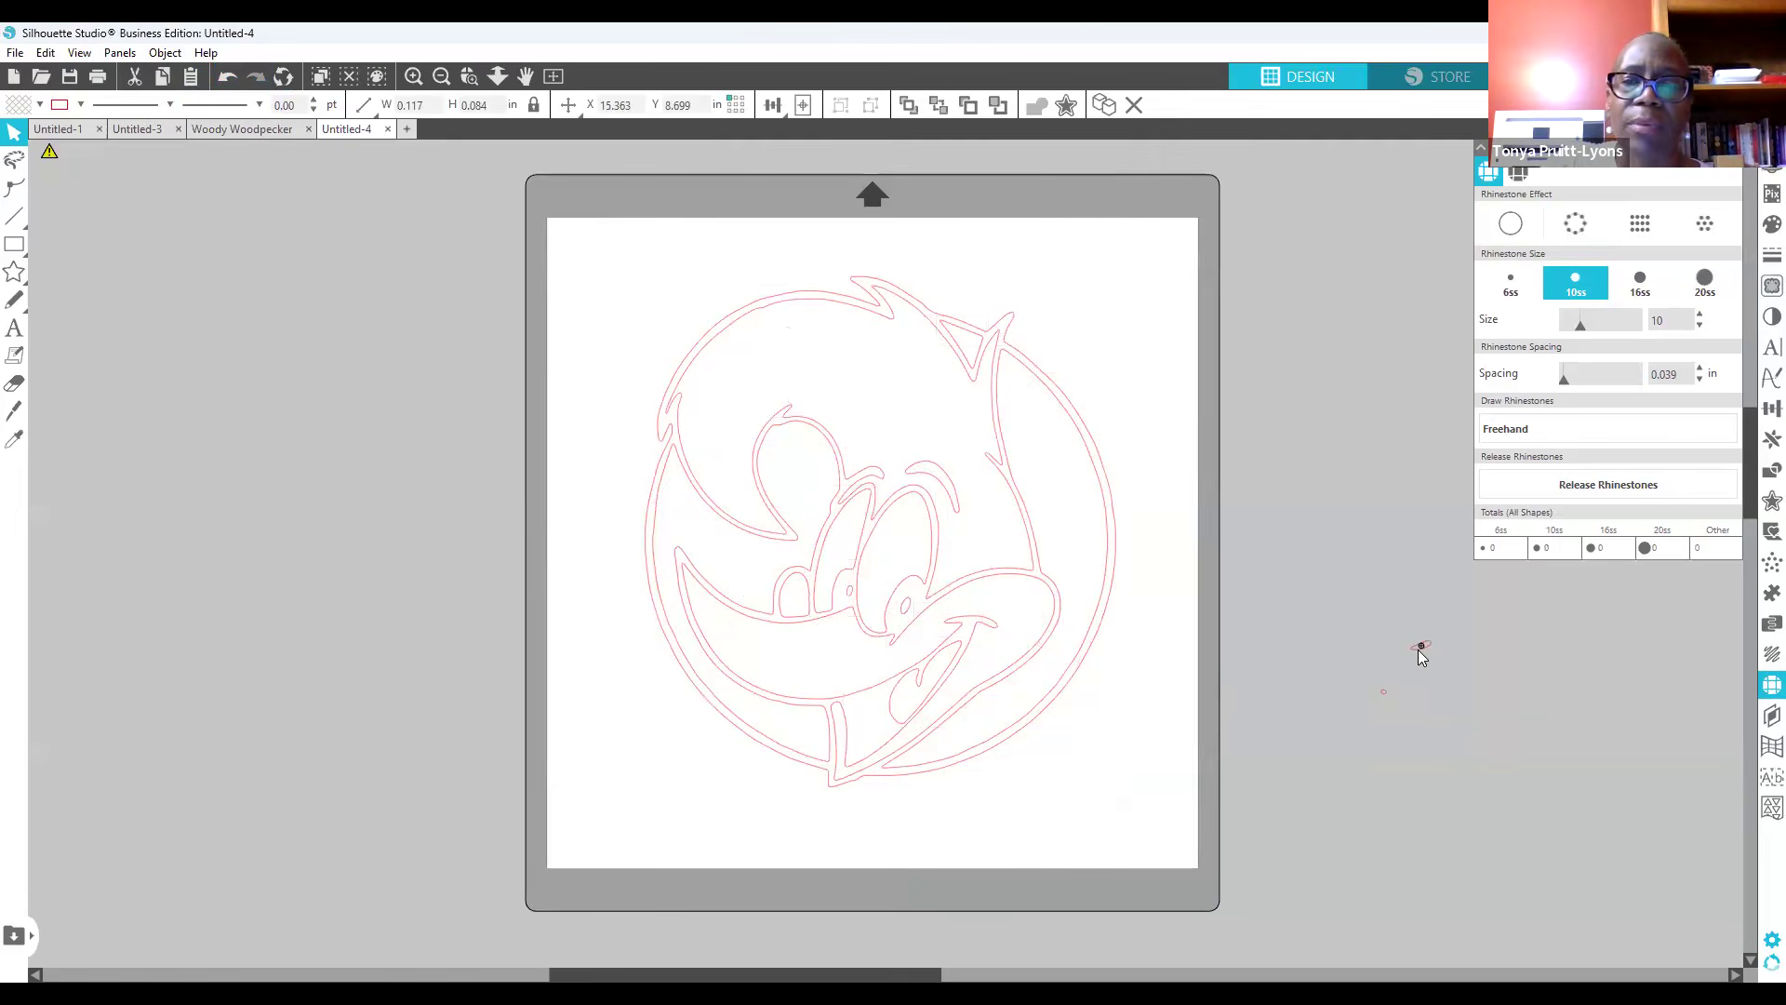
{"action": "left_click", "coordinate": [1383, 691]}
{"action": "left_click_drag", "start_coordinate": [1382, 722], "coordinate": [1514, 732]}
{"action": "key", "text": "Delete"}
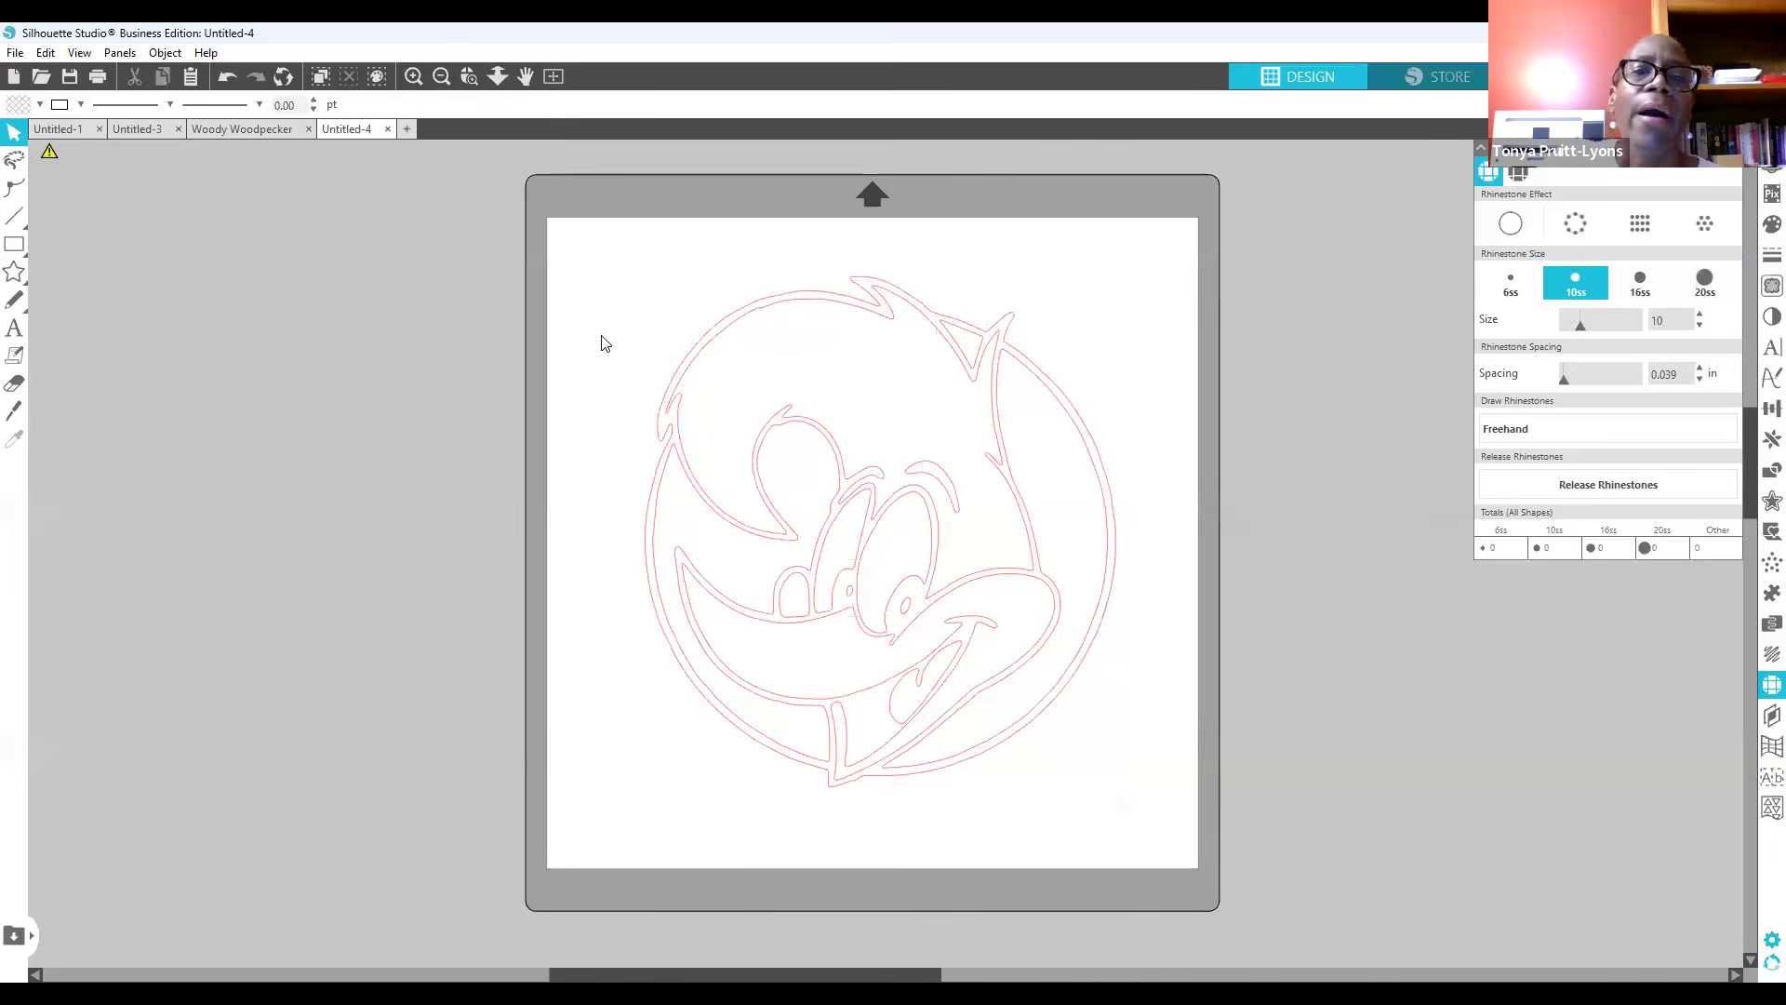
Step: Try filling all pieces with black and moving the head piece beyond the page, undoing both changes
{"action": "left_click_drag", "start_coordinate": [596, 280], "coordinate": [1154, 800]}
{"action": "left_click", "coordinate": [551, 340]}
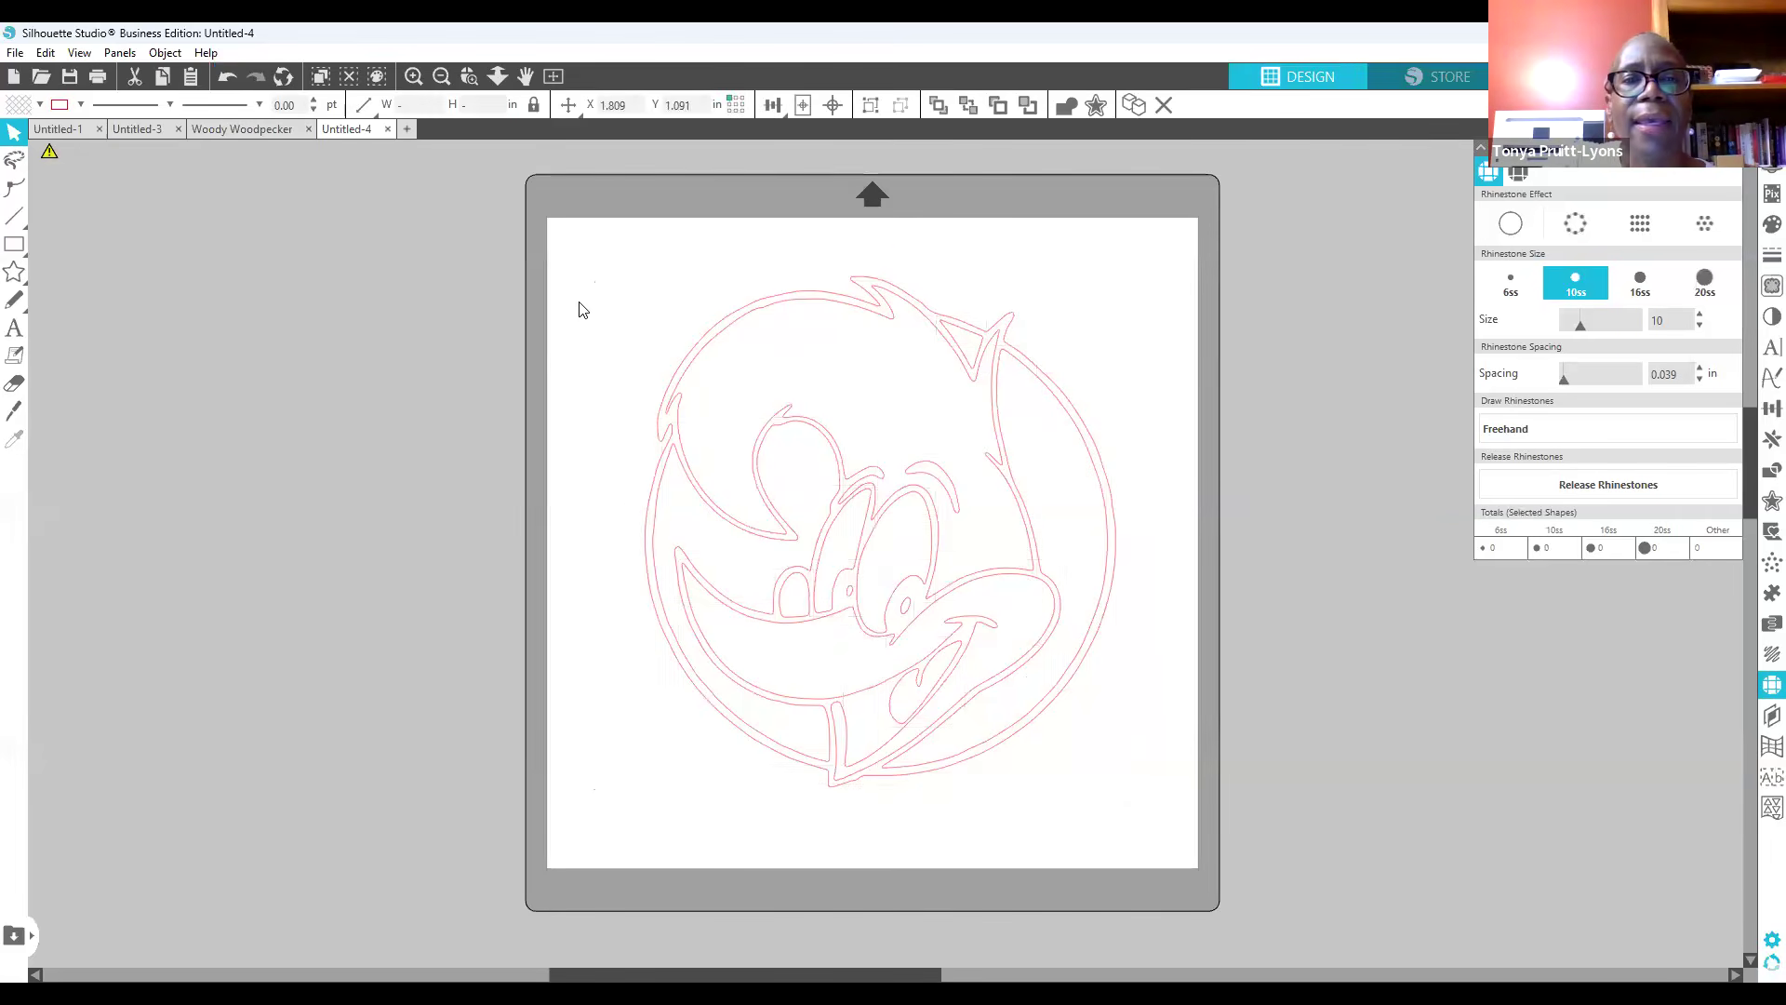
{"action": "left_click_drag", "start_coordinate": [594, 244], "coordinate": [1170, 821]}
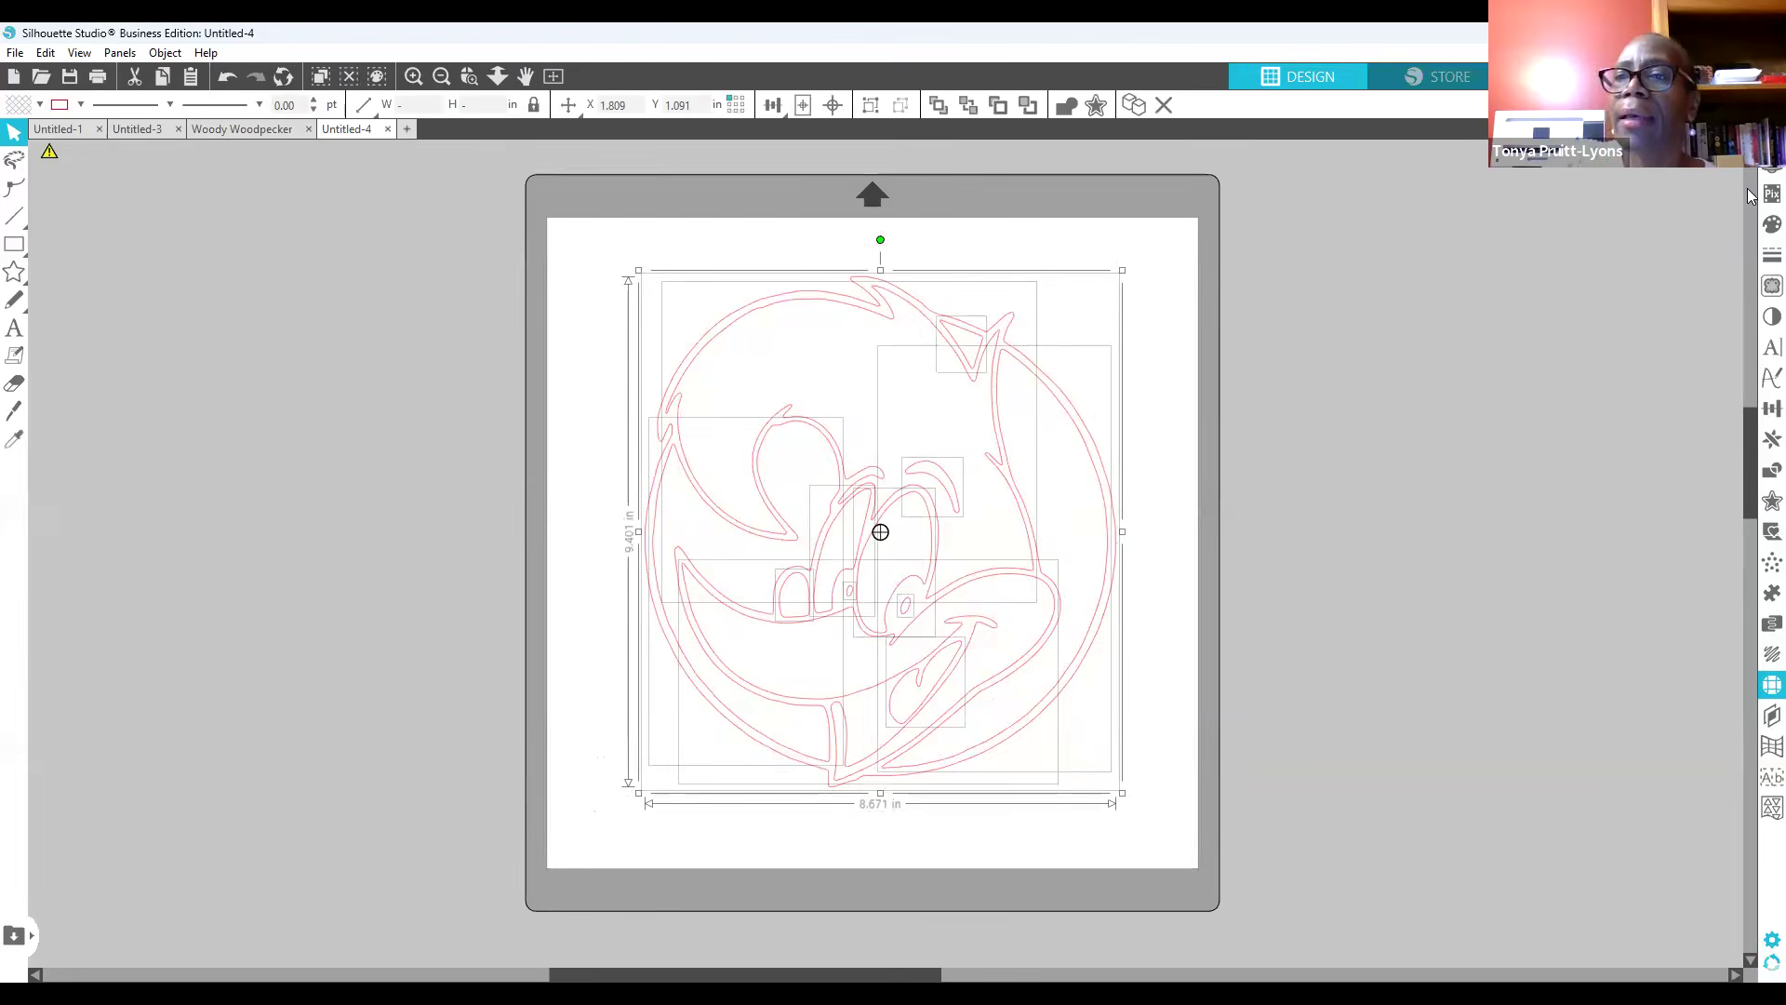
{"action": "left_click", "coordinate": [1771, 224]}
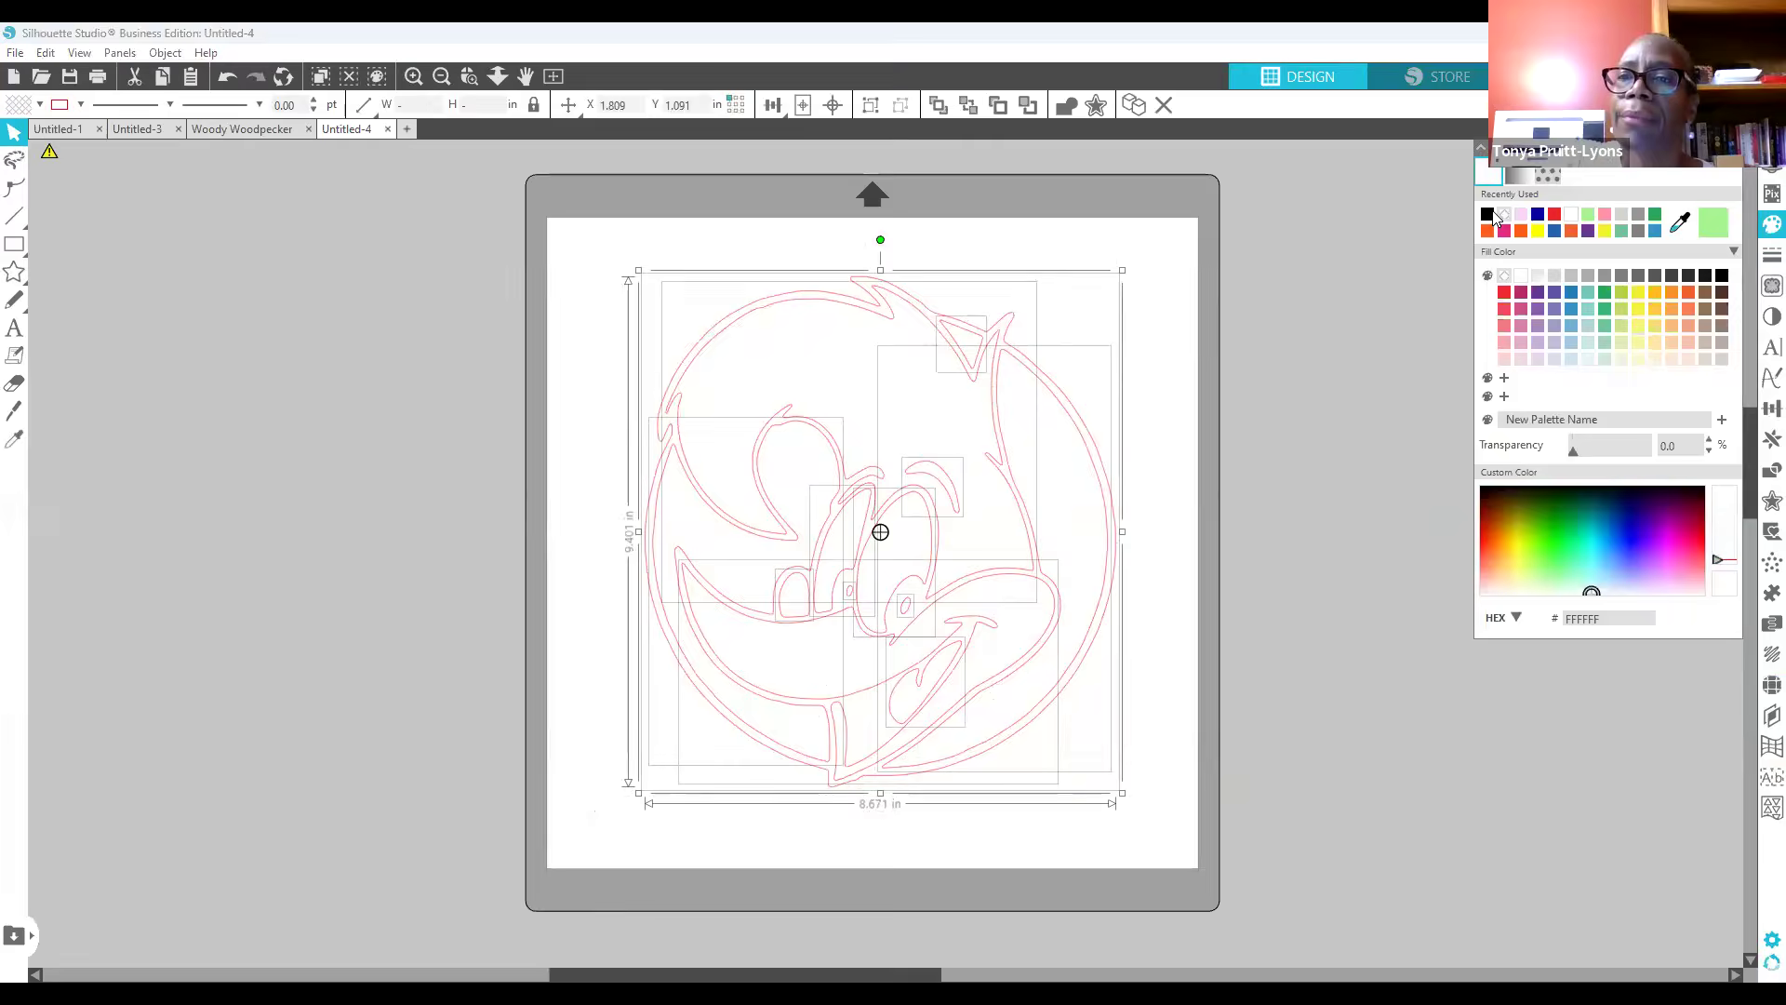
{"action": "left_click", "coordinate": [1487, 214]}
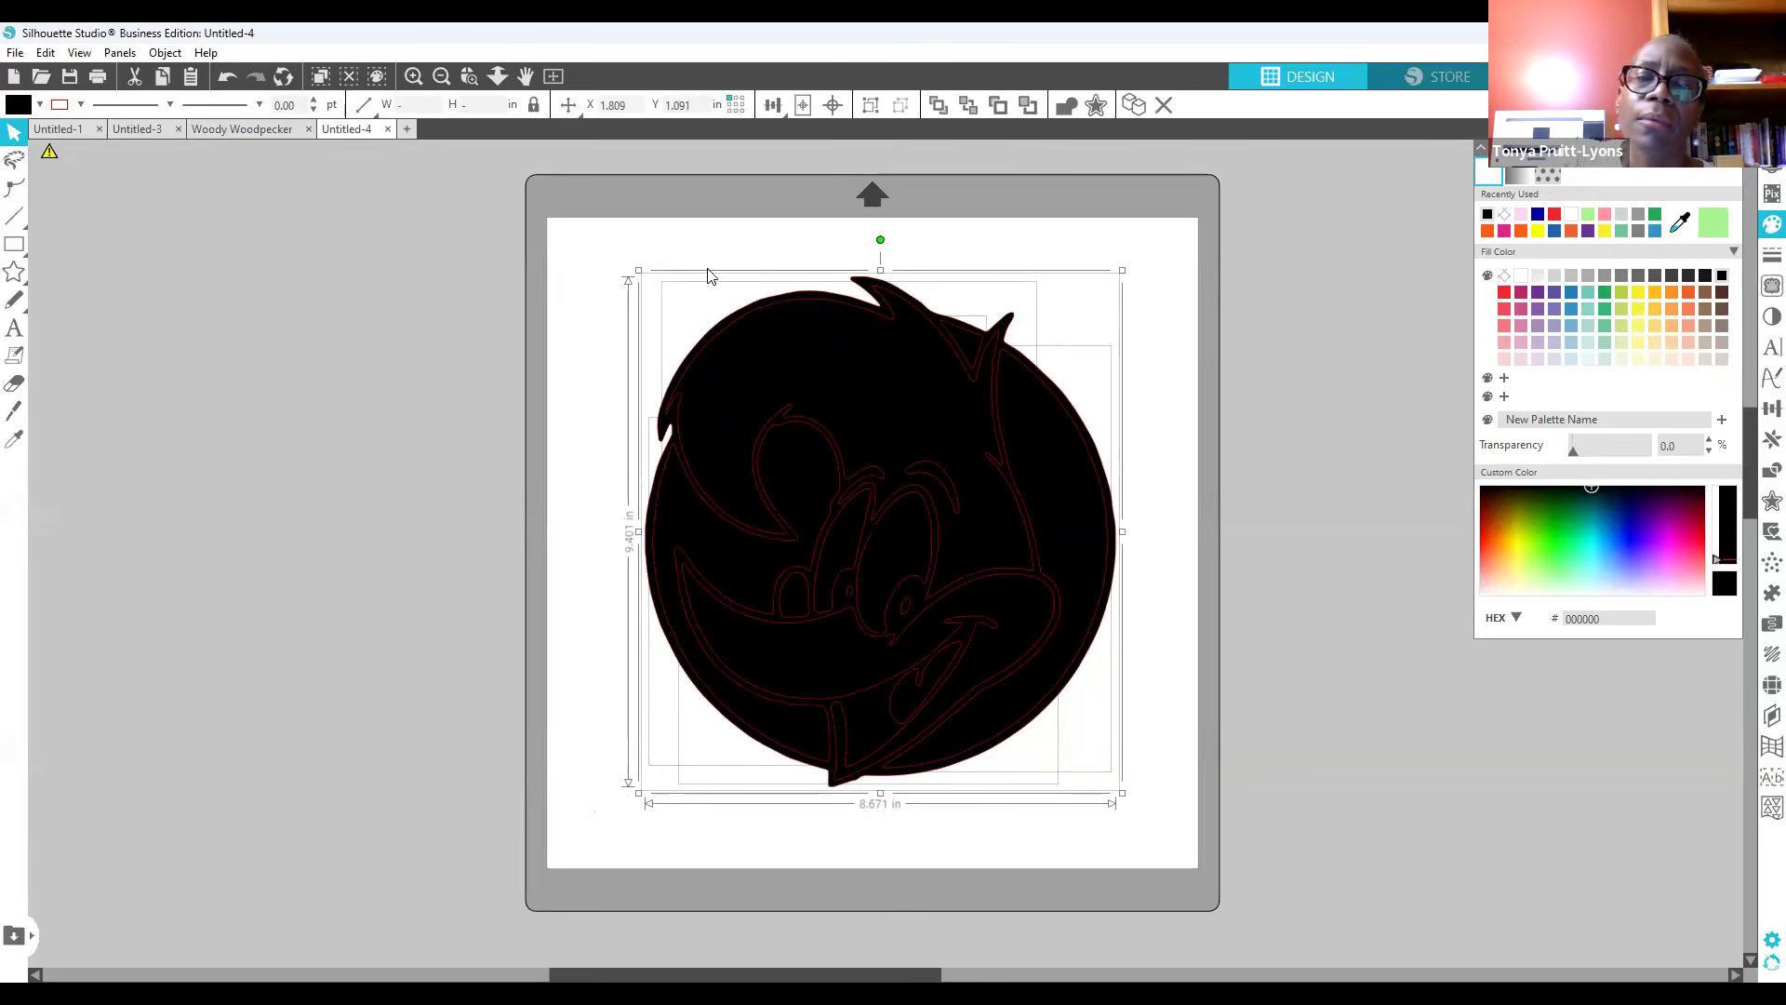
{"action": "left_click", "coordinate": [226, 79]}
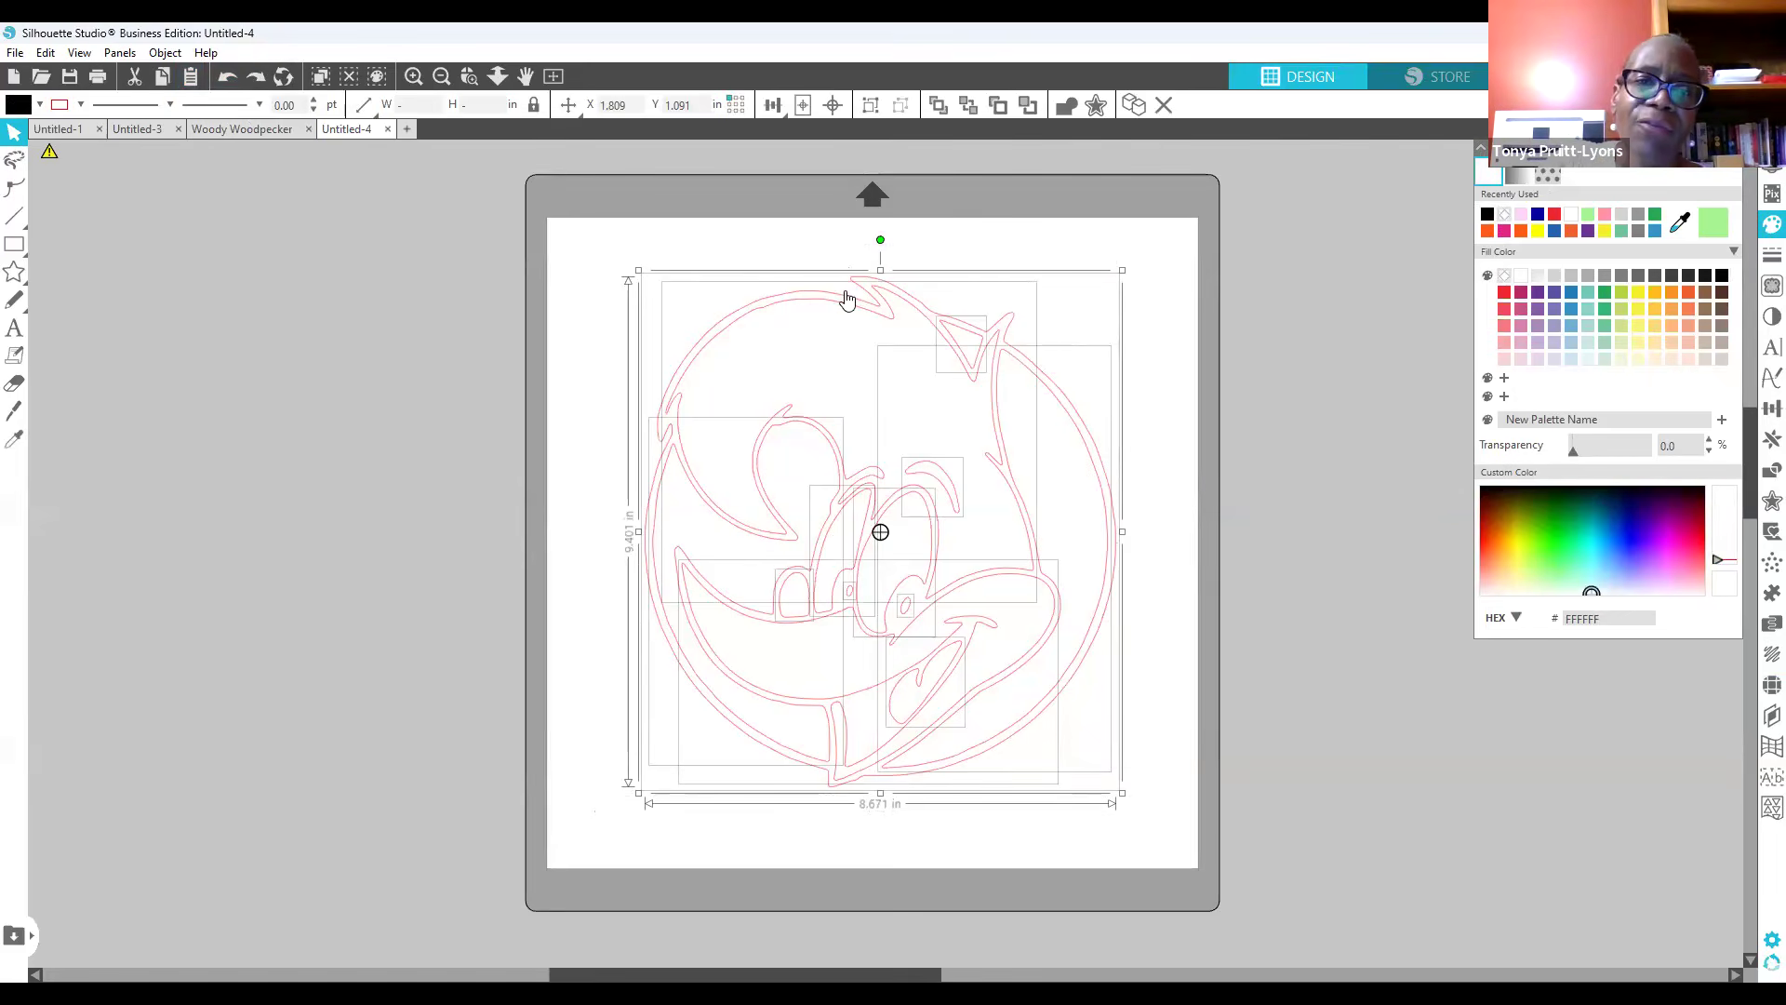
{"action": "left_click", "coordinate": [824, 246]}
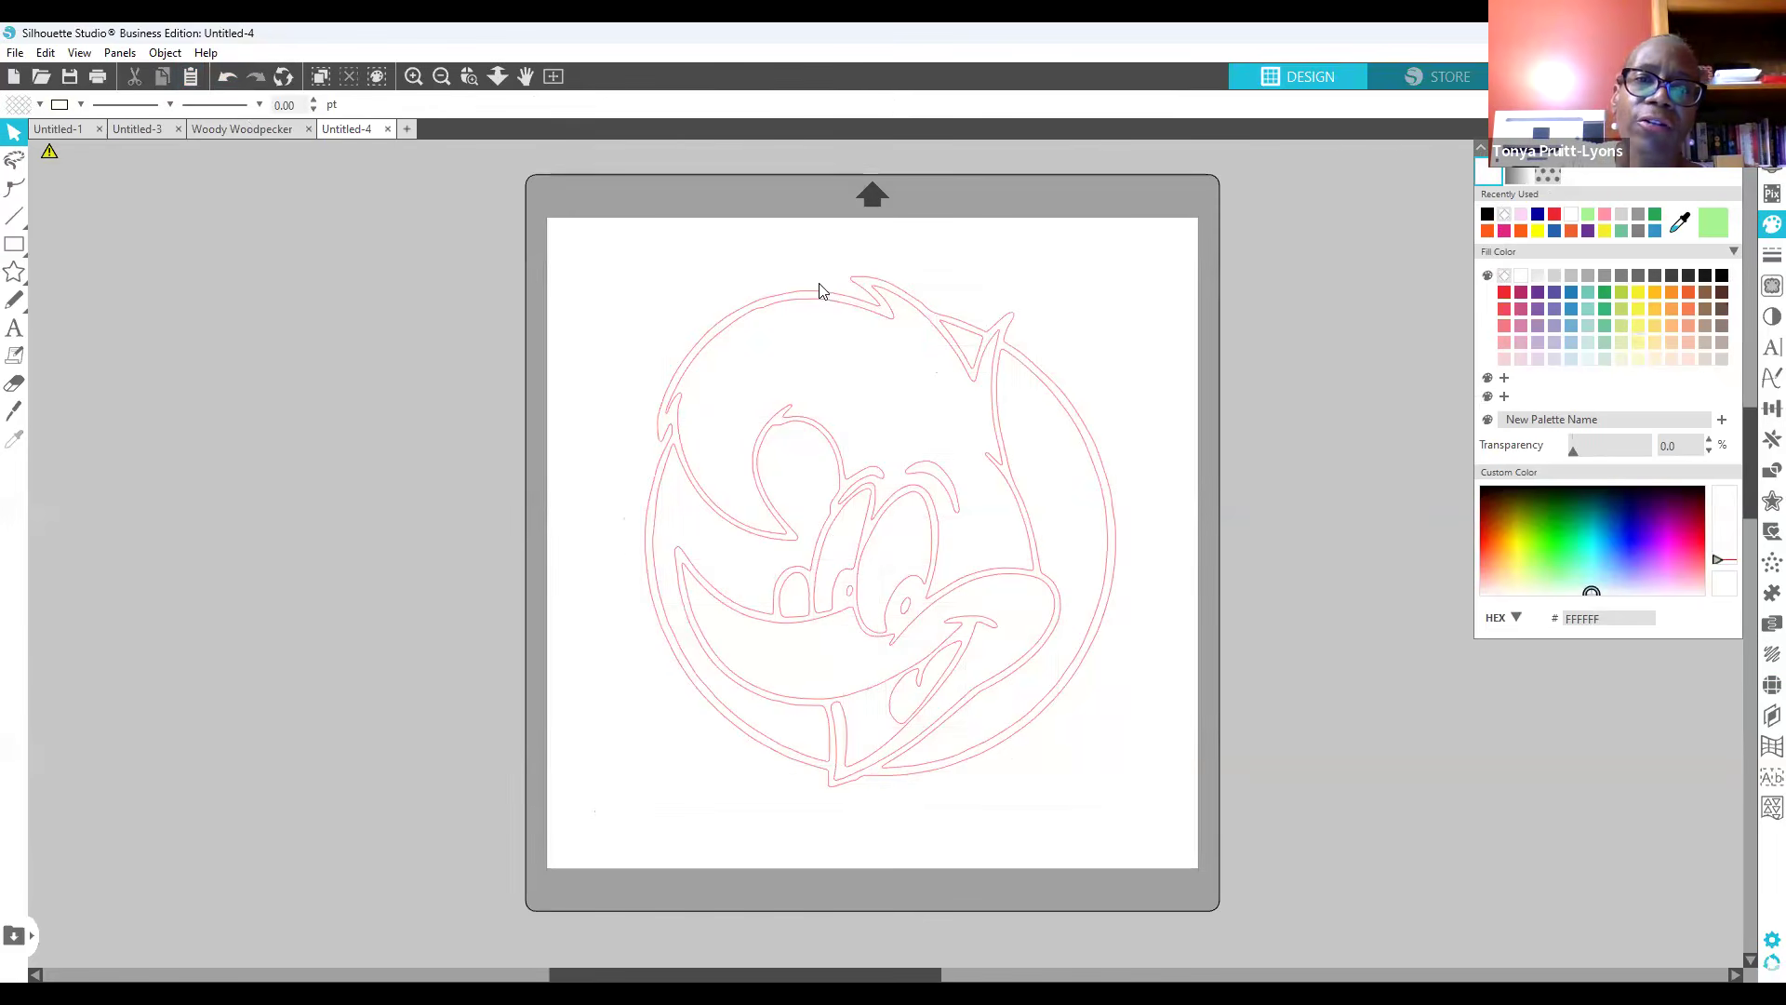
{"action": "mouse_move", "coordinate": [820, 296]}
{"action": "left_mouse_down"}
{"action": "mouse_move", "coordinate": [966, 190]}
{"action": "mouse_move", "coordinate": [1440, 297]}
{"action": "mouse_move", "coordinate": [1297, 285]}
{"action": "mouse_move", "coordinate": [1307, 312]}
{"action": "left_mouse_up"}
{"action": "left_click", "coordinate": [232, 82]}
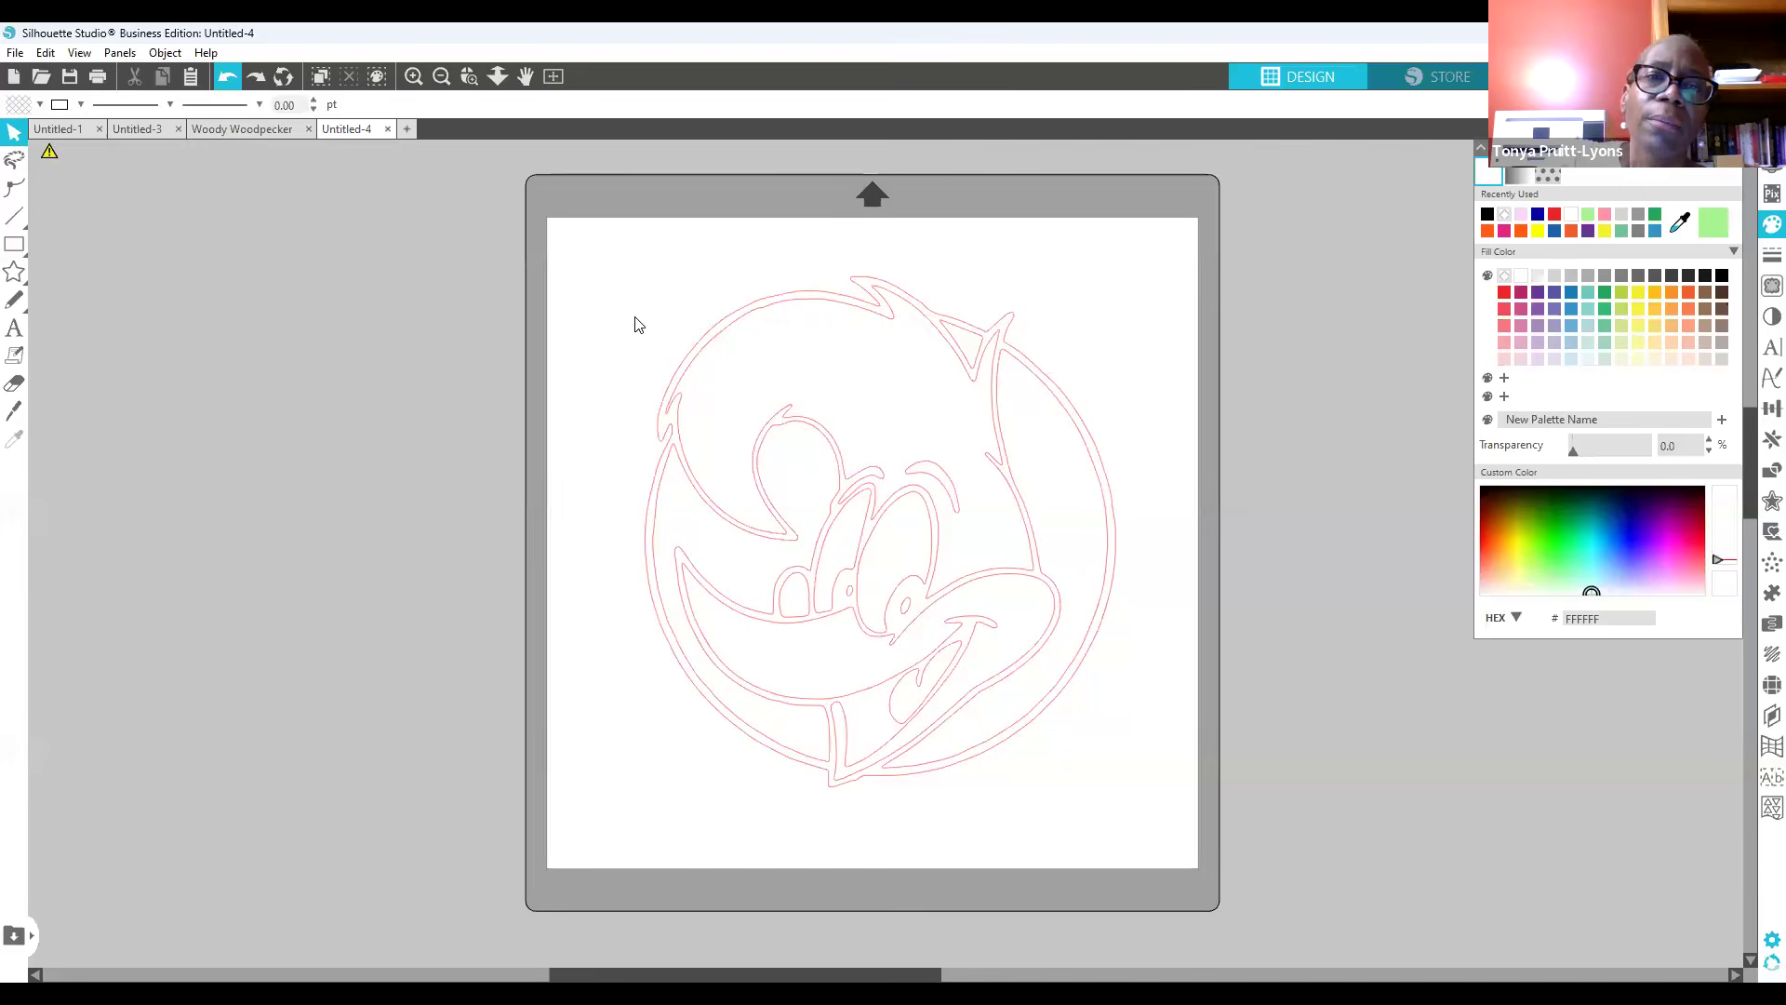
Step: Select all the pieces, cut the overlapping shapes out of one another with a Modify operation, and clear the selection
{"action": "left_click_drag", "start_coordinate": [610, 267], "coordinate": [1172, 847]}
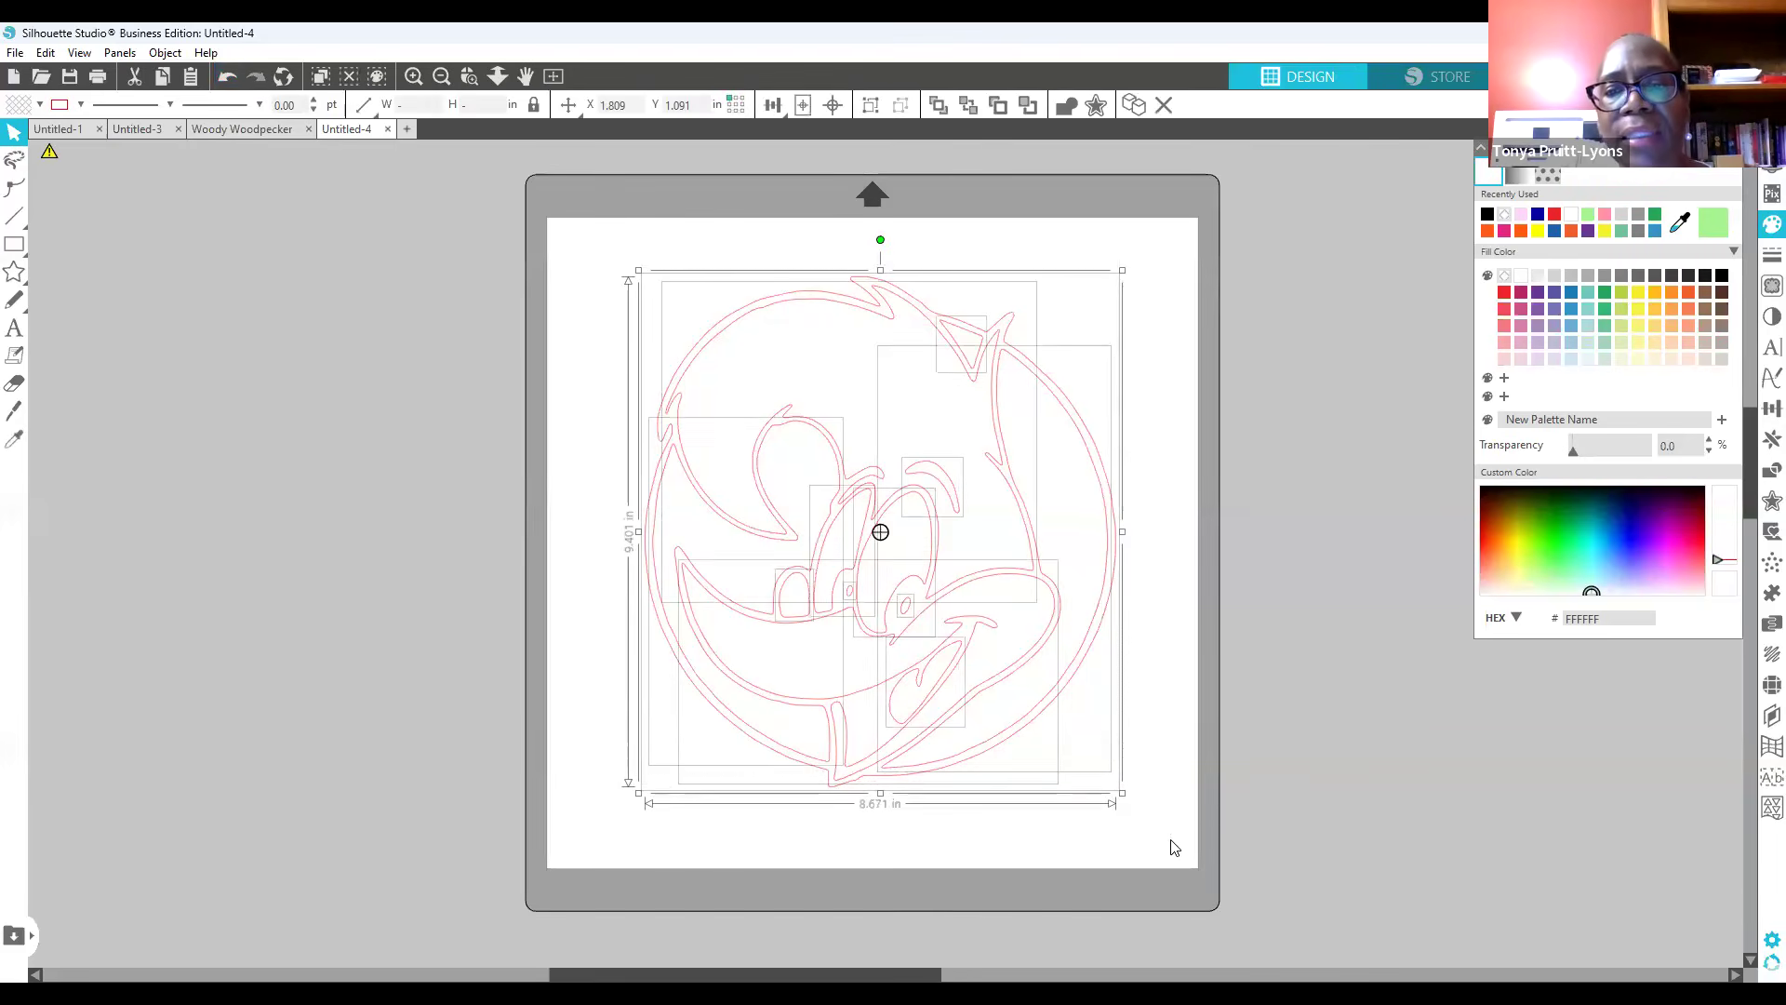
{"action": "left_click", "coordinate": [1766, 472]}
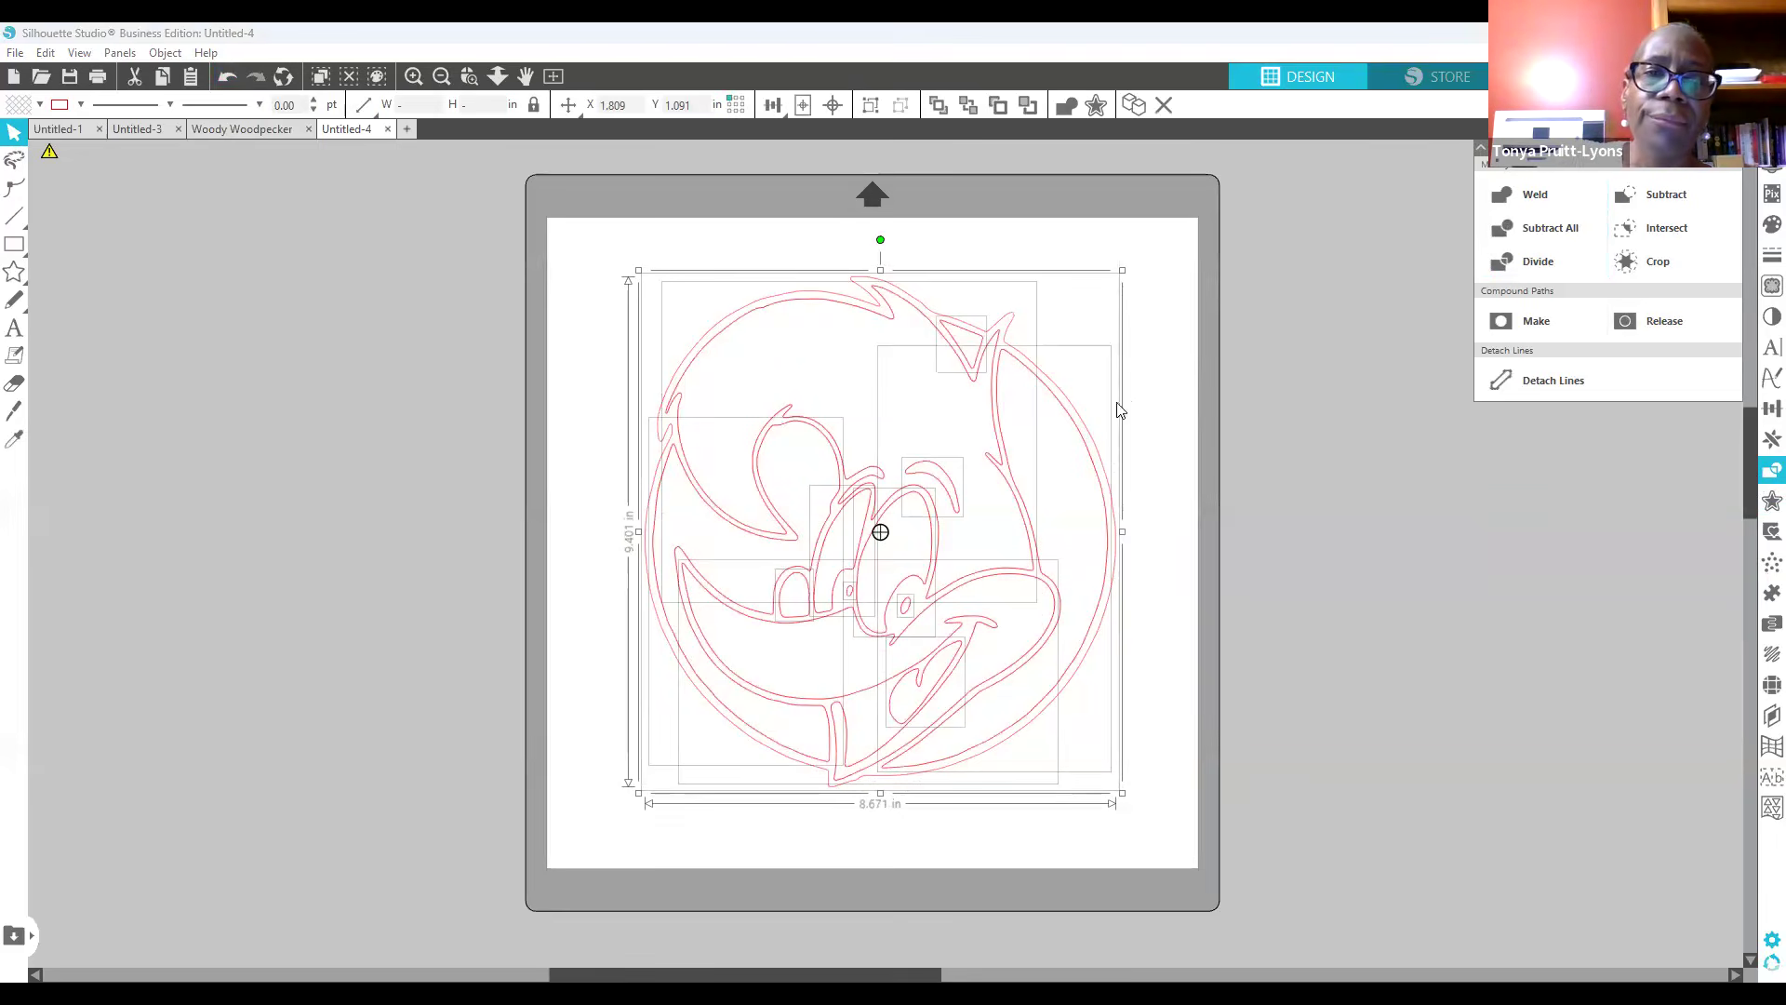
{"action": "left_click", "coordinate": [870, 330]}
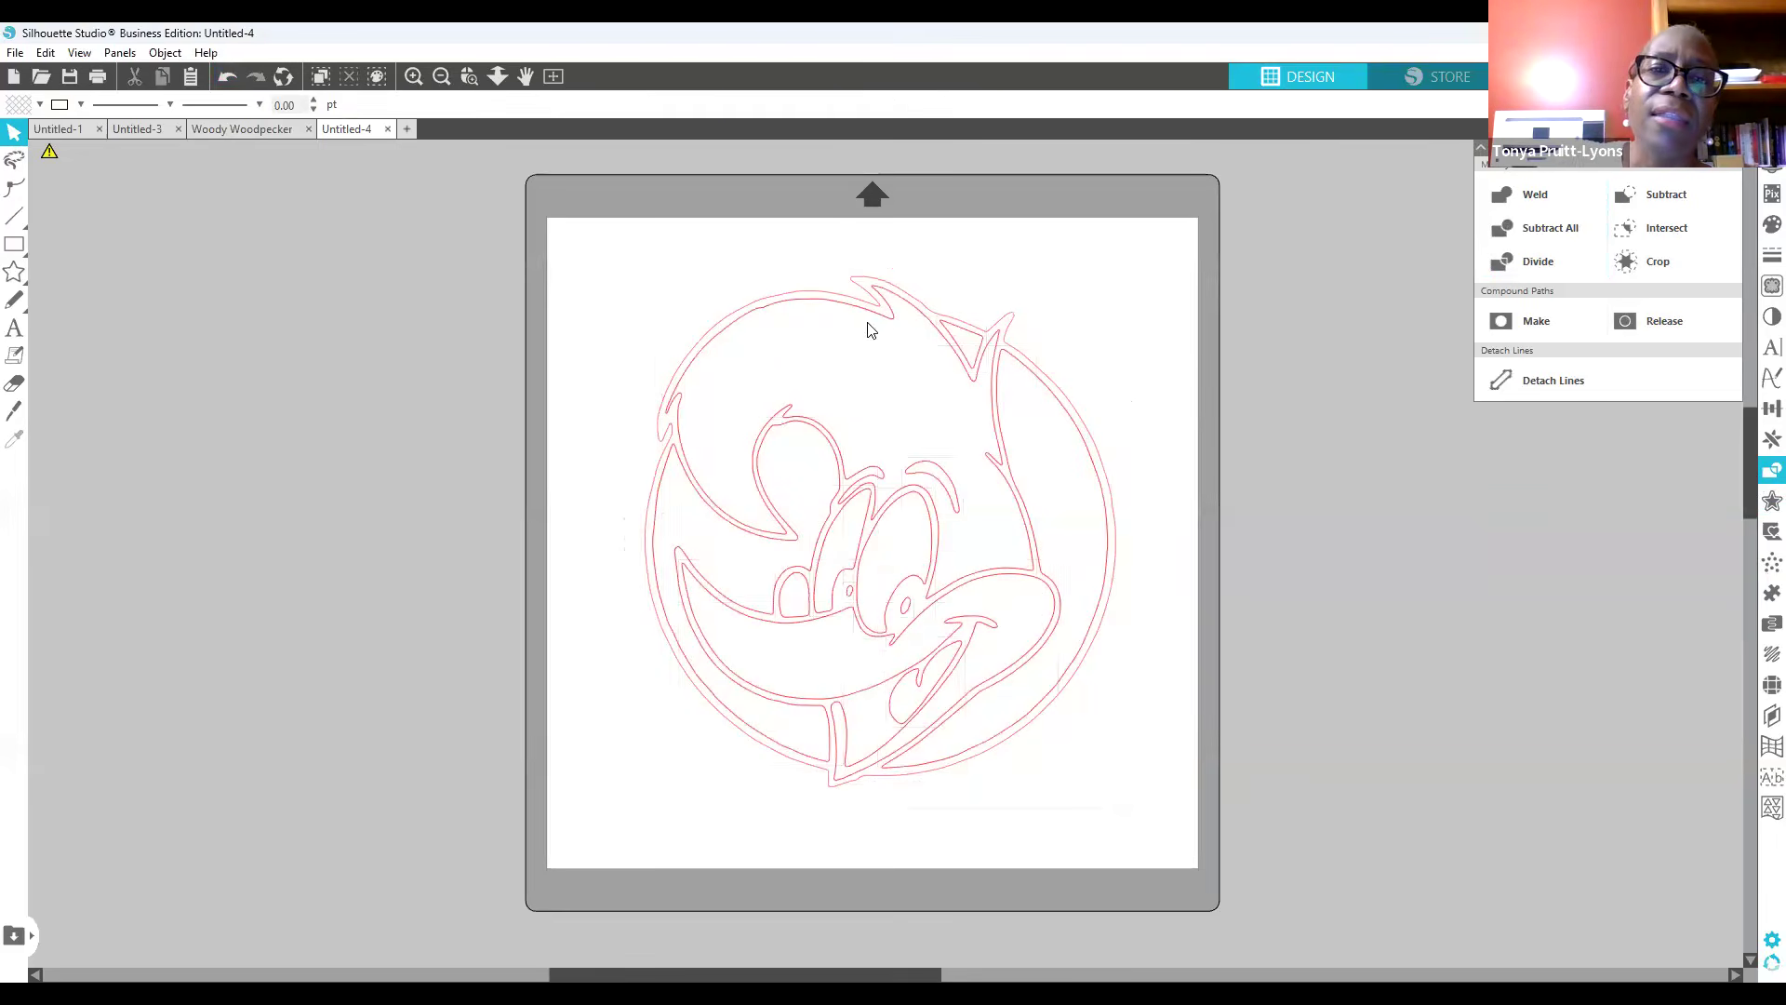
Step: Move the crest piece and the back-of-head piece off the page's right side, and the curved face piece off its left side
{"action": "mouse_move", "coordinate": [874, 322]}
{"action": "left_mouse_down"}
{"action": "mouse_move", "coordinate": [865, 335]}
{"action": "mouse_move", "coordinate": [883, 290]}
{"action": "mouse_move", "coordinate": [925, 284]}
{"action": "mouse_move", "coordinate": [892, 270]}
{"action": "mouse_move", "coordinate": [1189, 238]}
{"action": "mouse_move", "coordinate": [1157, 251]}
{"action": "mouse_move", "coordinate": [1313, 259]}
{"action": "mouse_move", "coordinate": [1407, 287]}
{"action": "left_mouse_up"}
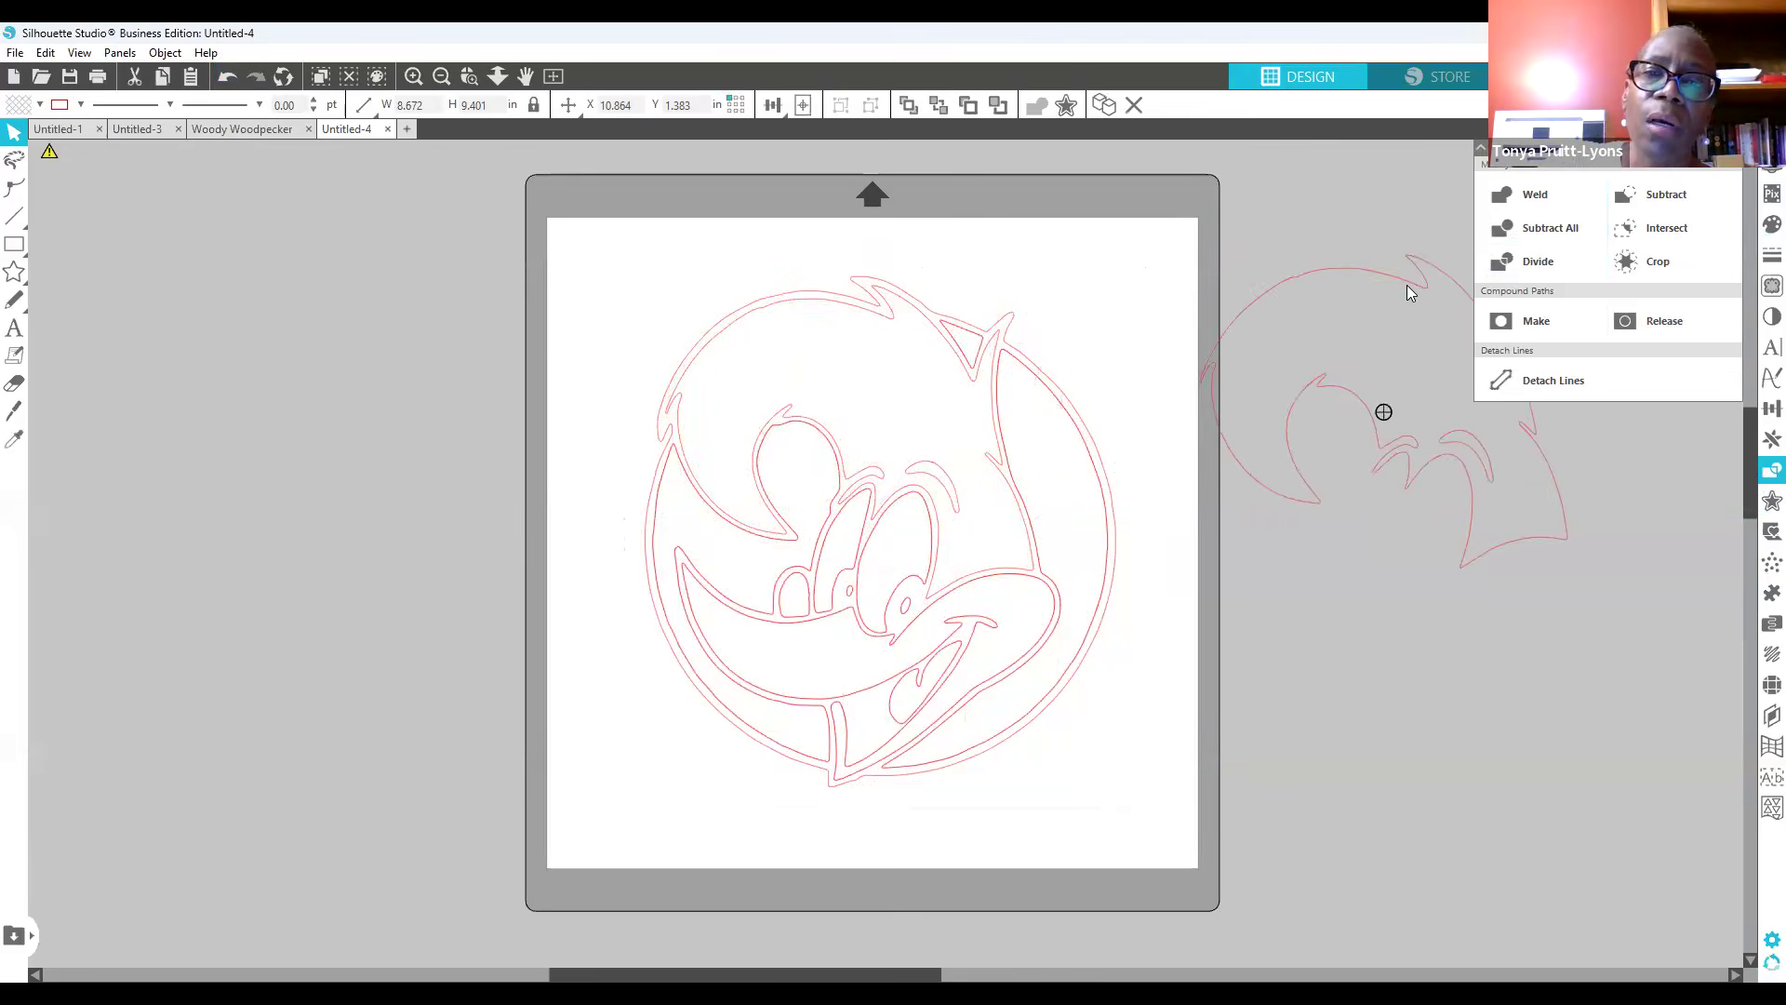
{"action": "left_click", "coordinate": [921, 447]}
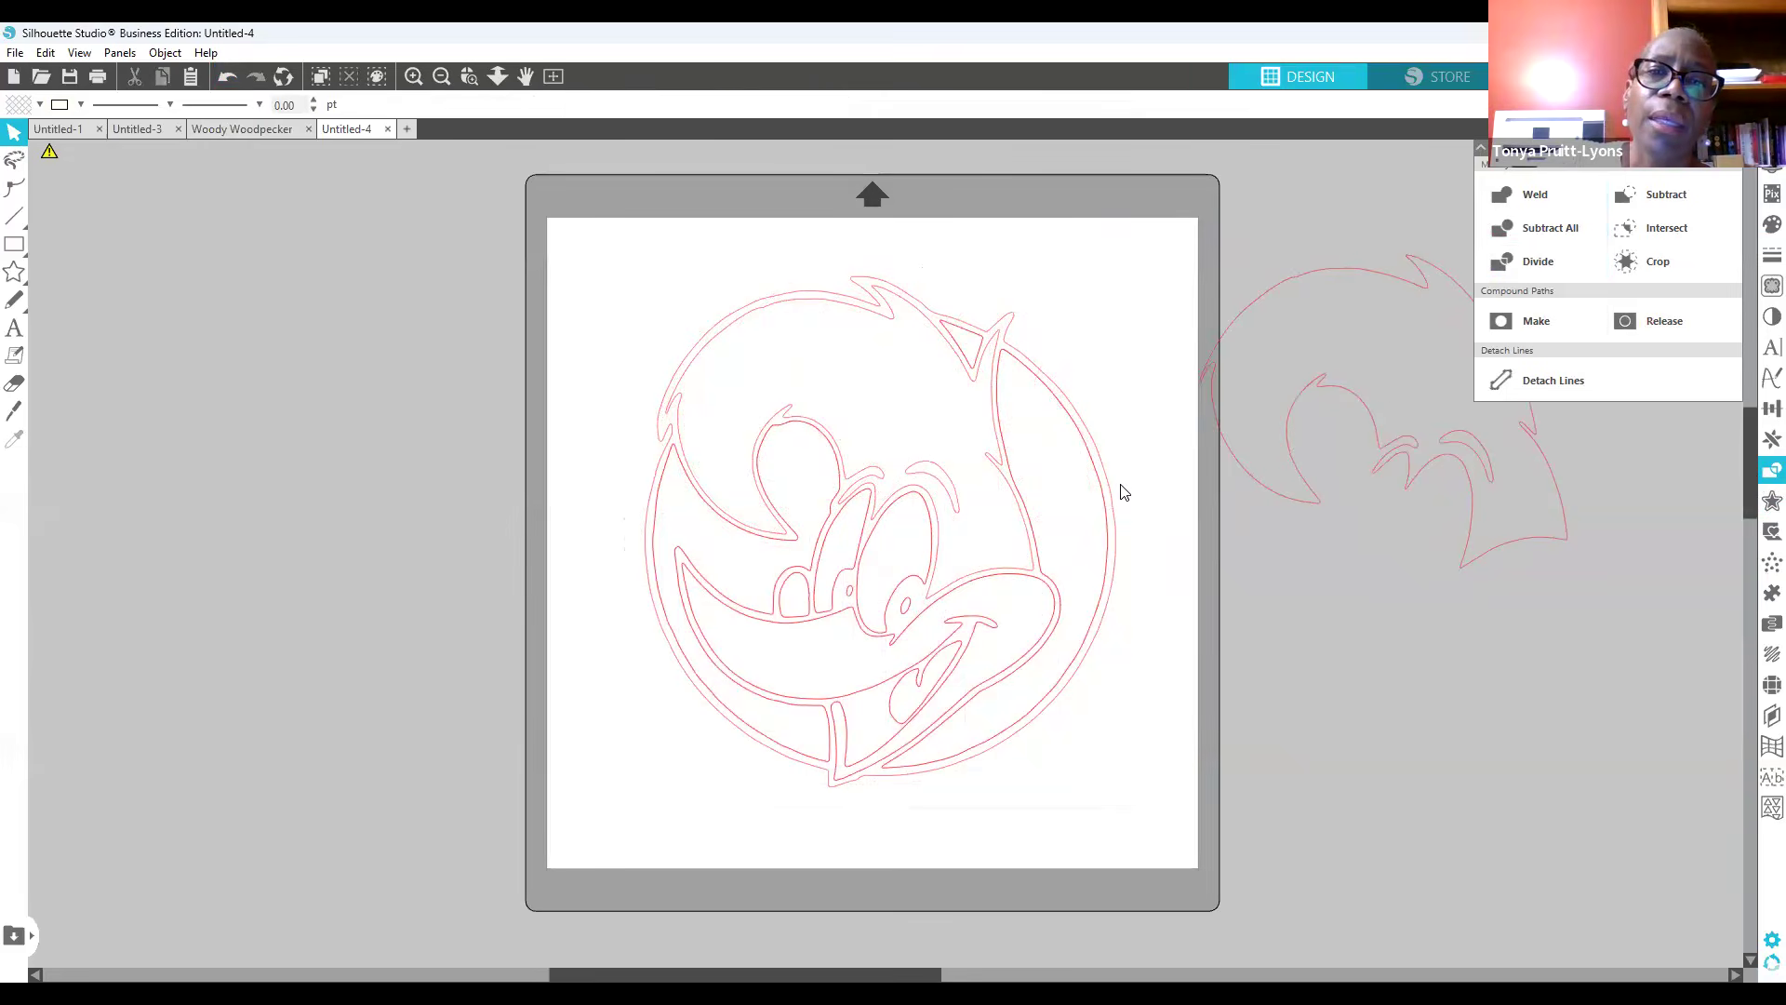
{"action": "mouse_move", "coordinate": [1100, 502]}
{"action": "left_mouse_down"}
{"action": "mouse_move", "coordinate": [1384, 806]}
{"action": "mouse_move", "coordinate": [1563, 709]}
{"action": "mouse_move", "coordinate": [1568, 778]}
{"action": "left_mouse_up"}
{"action": "left_click", "coordinate": [603, 748]}
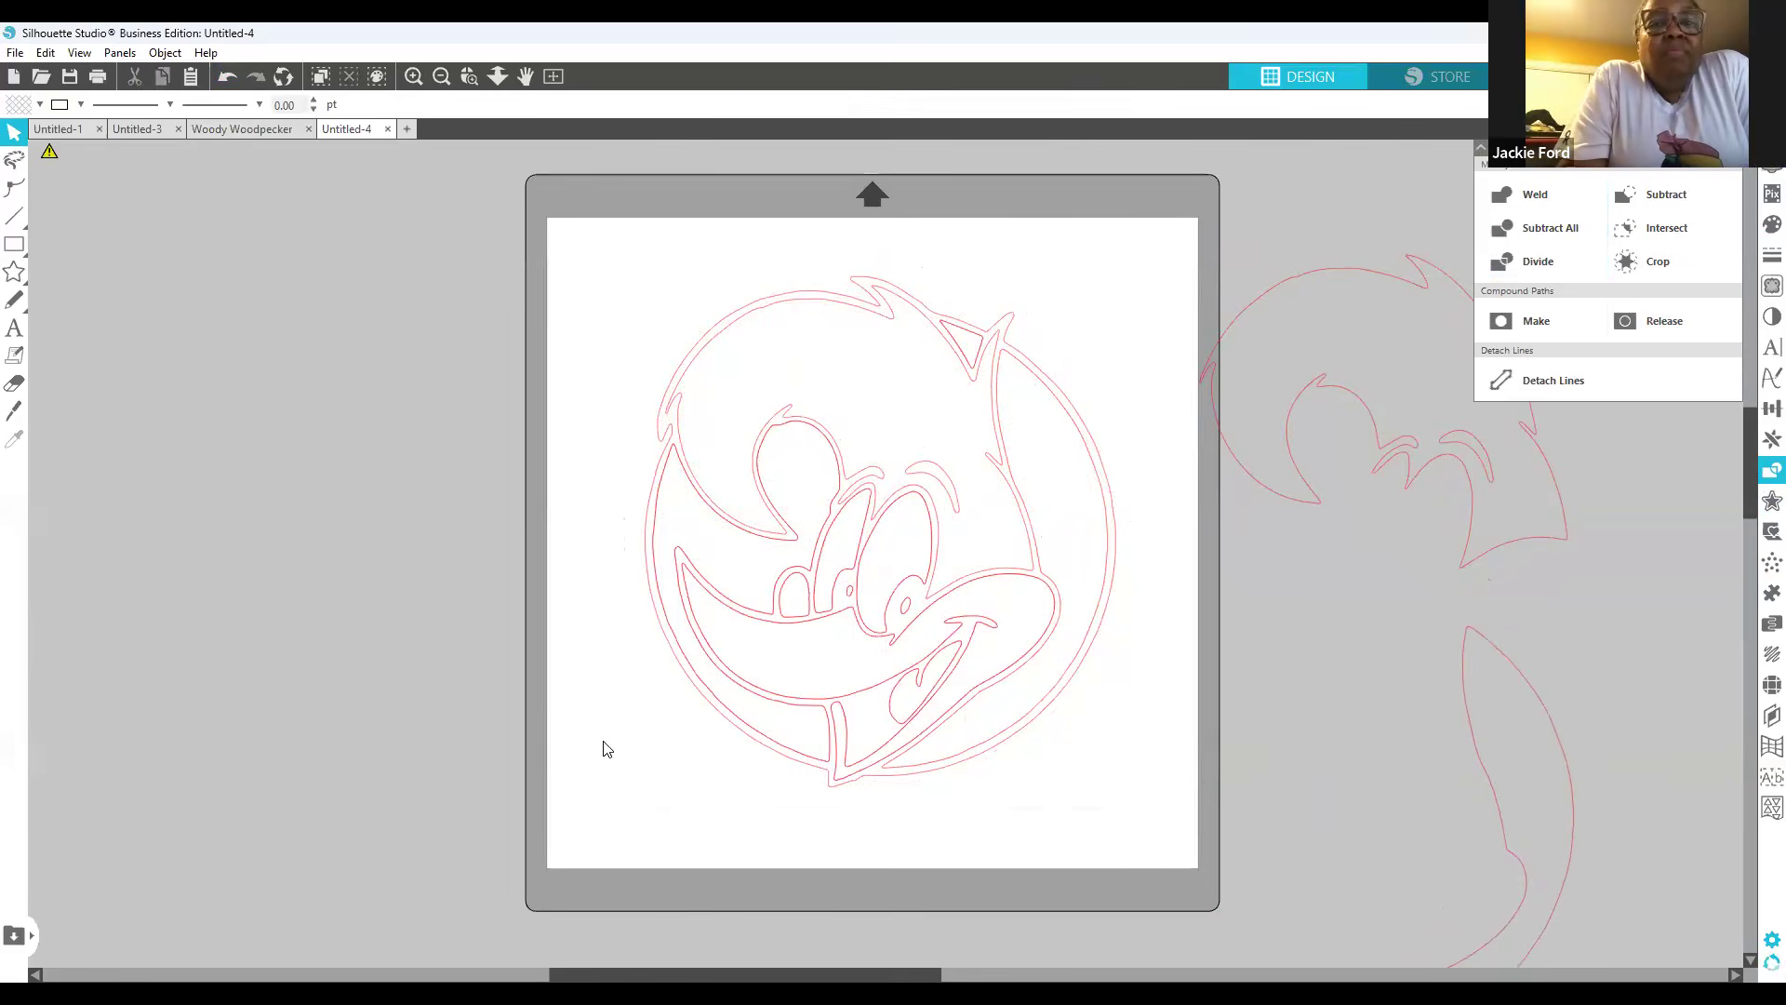
{"action": "left_click_drag", "start_coordinate": [701, 686], "coordinate": [410, 727]}
{"action": "left_click", "coordinate": [681, 701]}
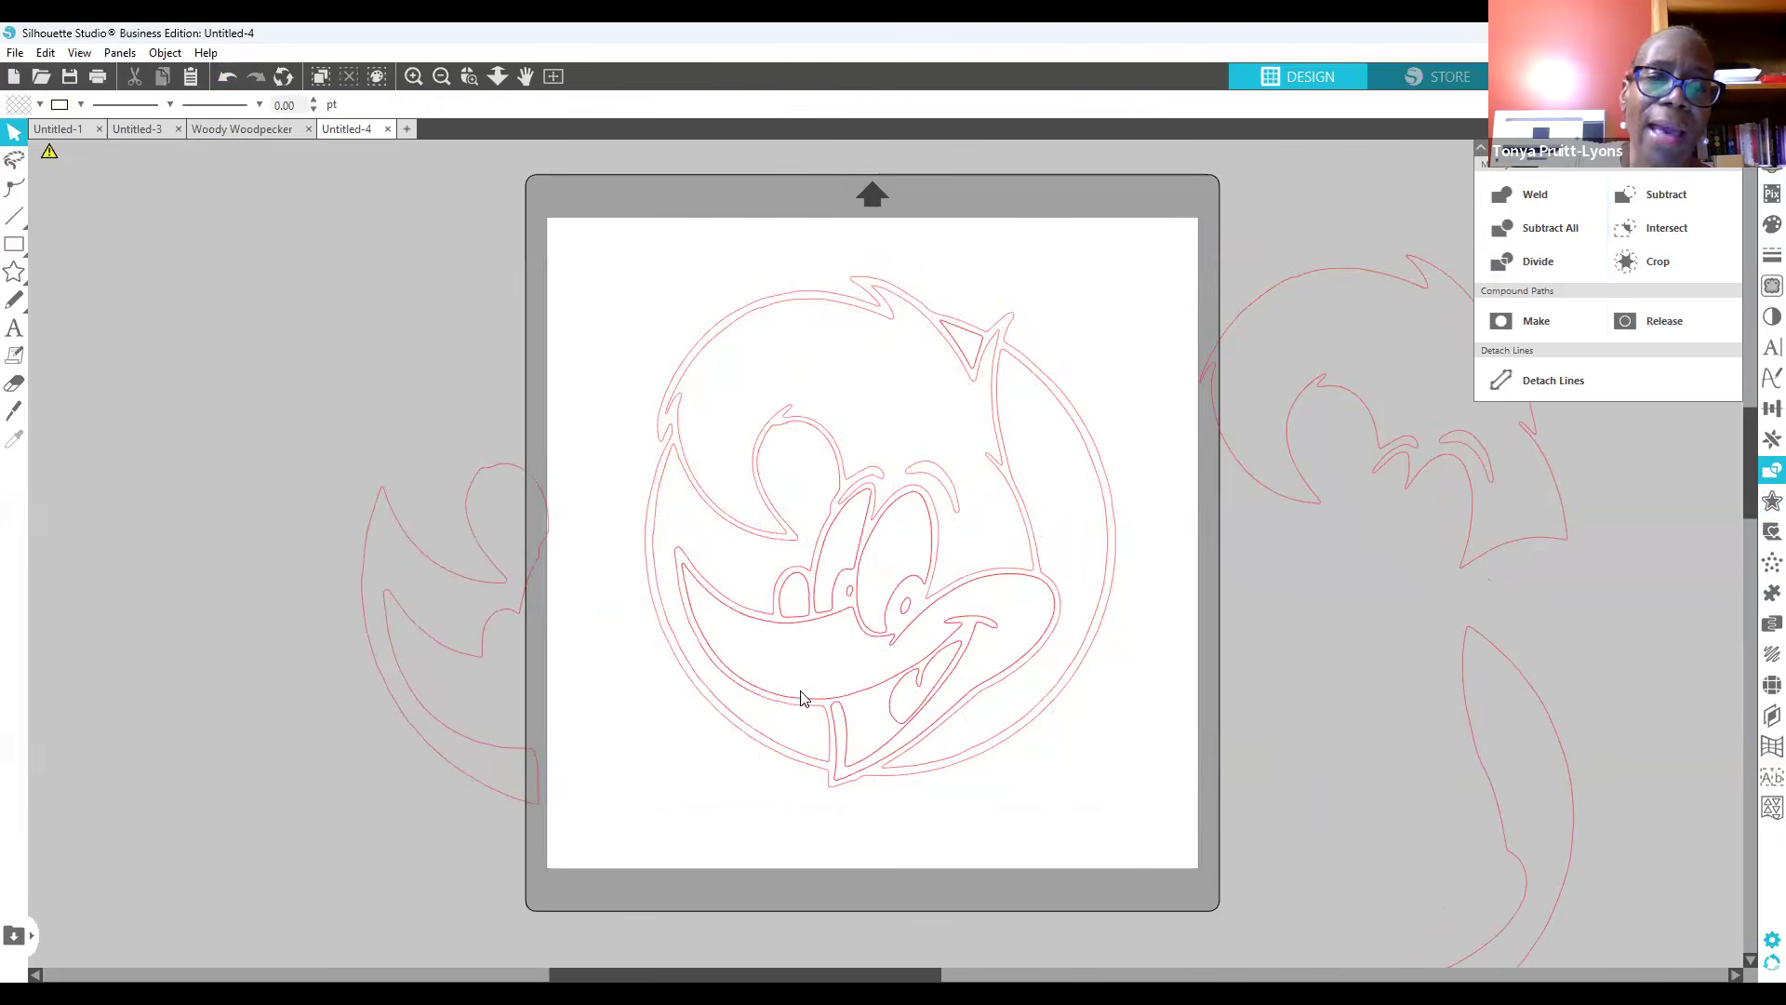
Step: Move the beak piece below the face and the small rounded piece beside the eyes to the page's upper left
{"action": "mouse_move", "coordinate": [864, 700]}
{"action": "left_mouse_down"}
{"action": "mouse_move", "coordinate": [813, 909]}
{"action": "mouse_move", "coordinate": [886, 935]}
{"action": "left_mouse_up"}
{"action": "left_click", "coordinate": [732, 682]}
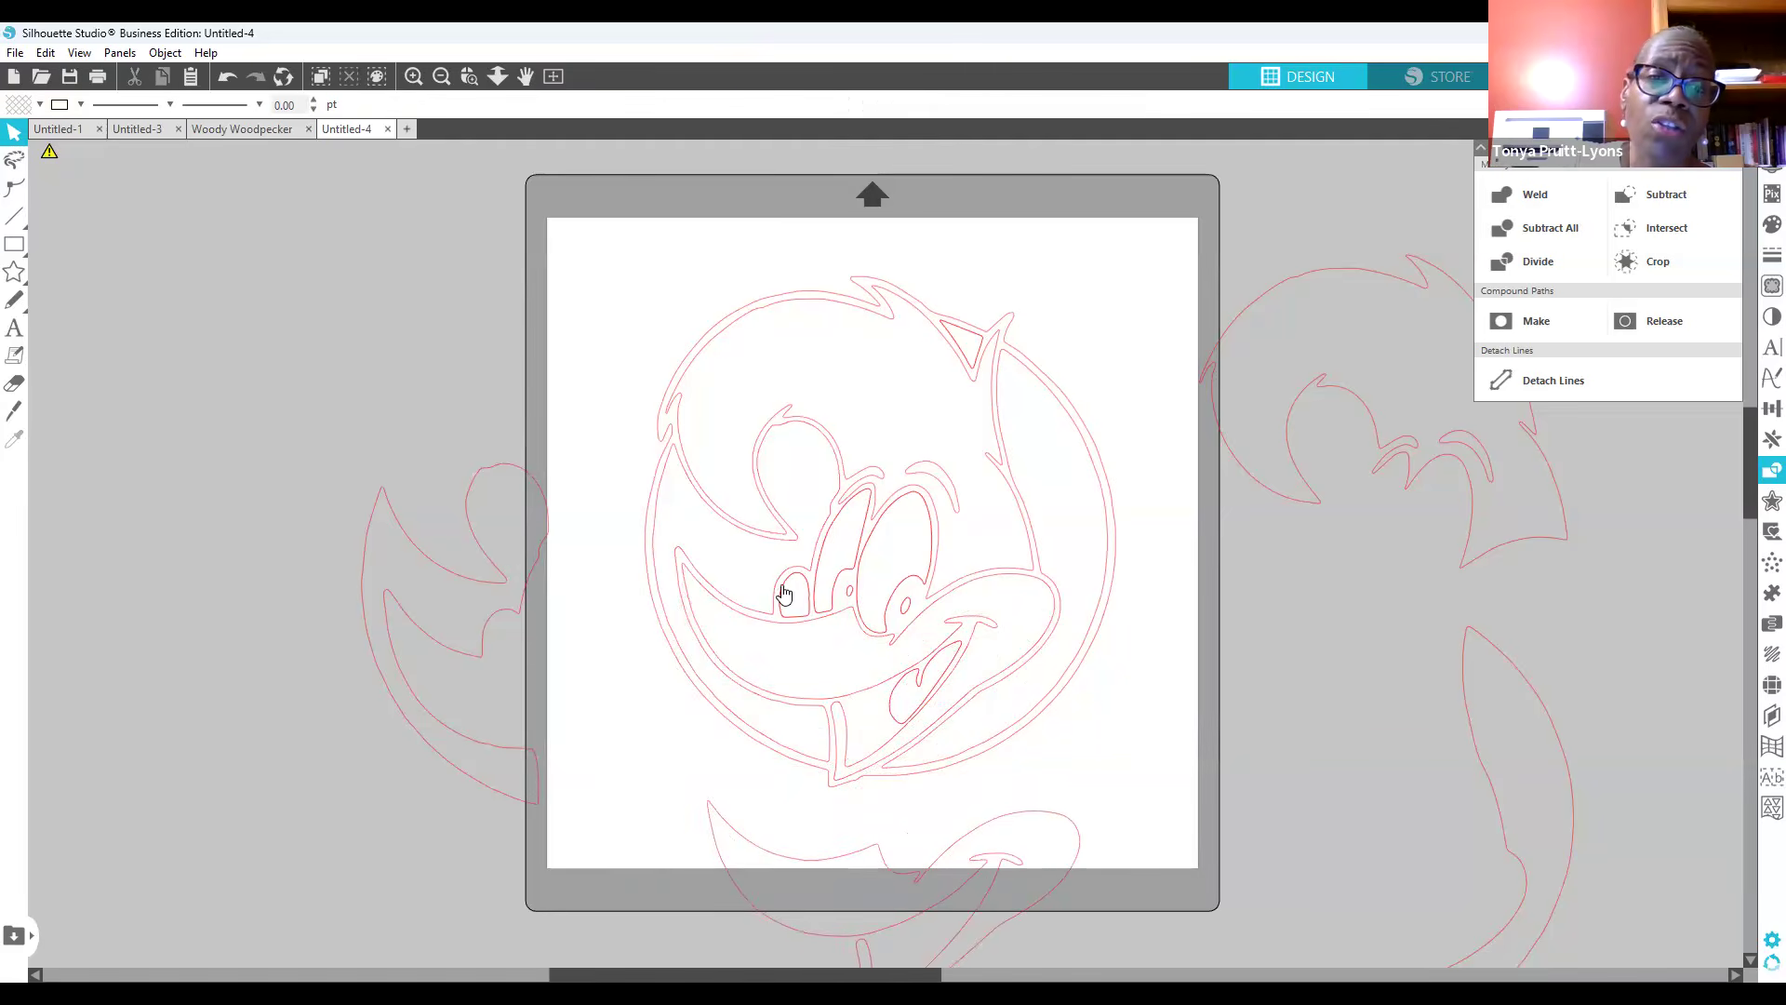
{"action": "left_click_drag", "start_coordinate": [786, 599], "coordinate": [561, 369]}
{"action": "left_click", "coordinate": [684, 479]}
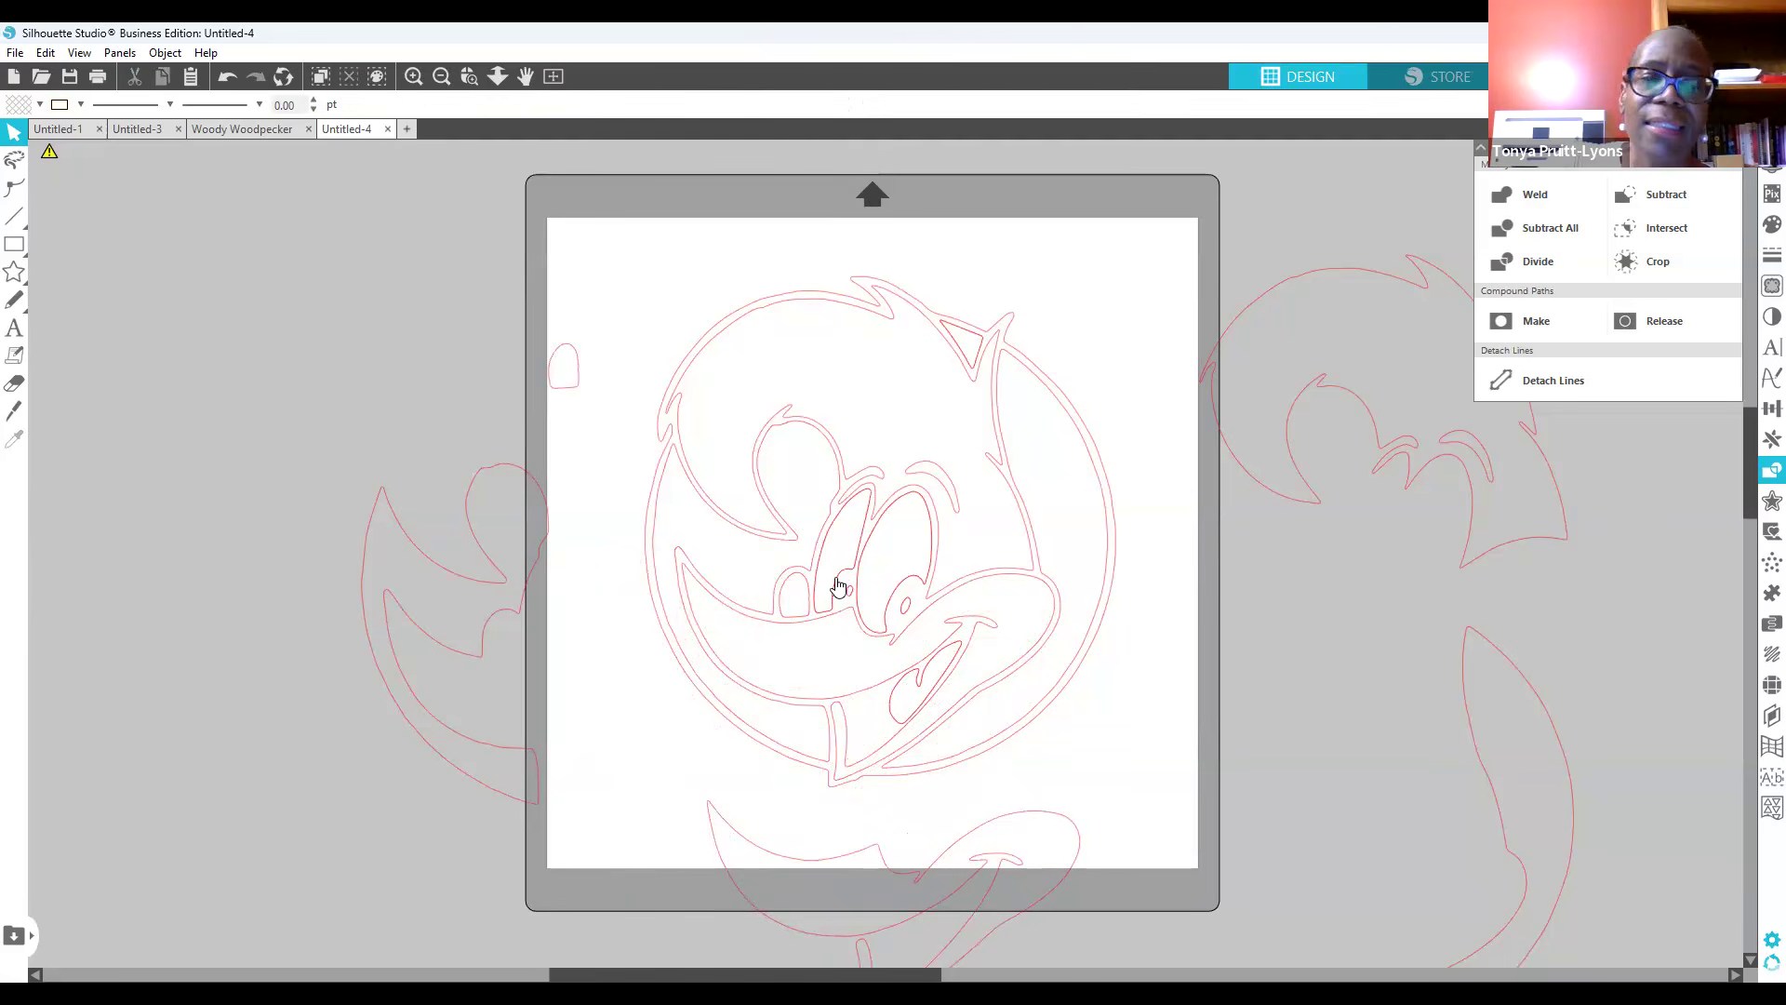
Step: Try moving the larger eye's pupil off the page and shifting the outline slightly, undoing these moves
{"action": "left_click", "coordinate": [904, 617]}
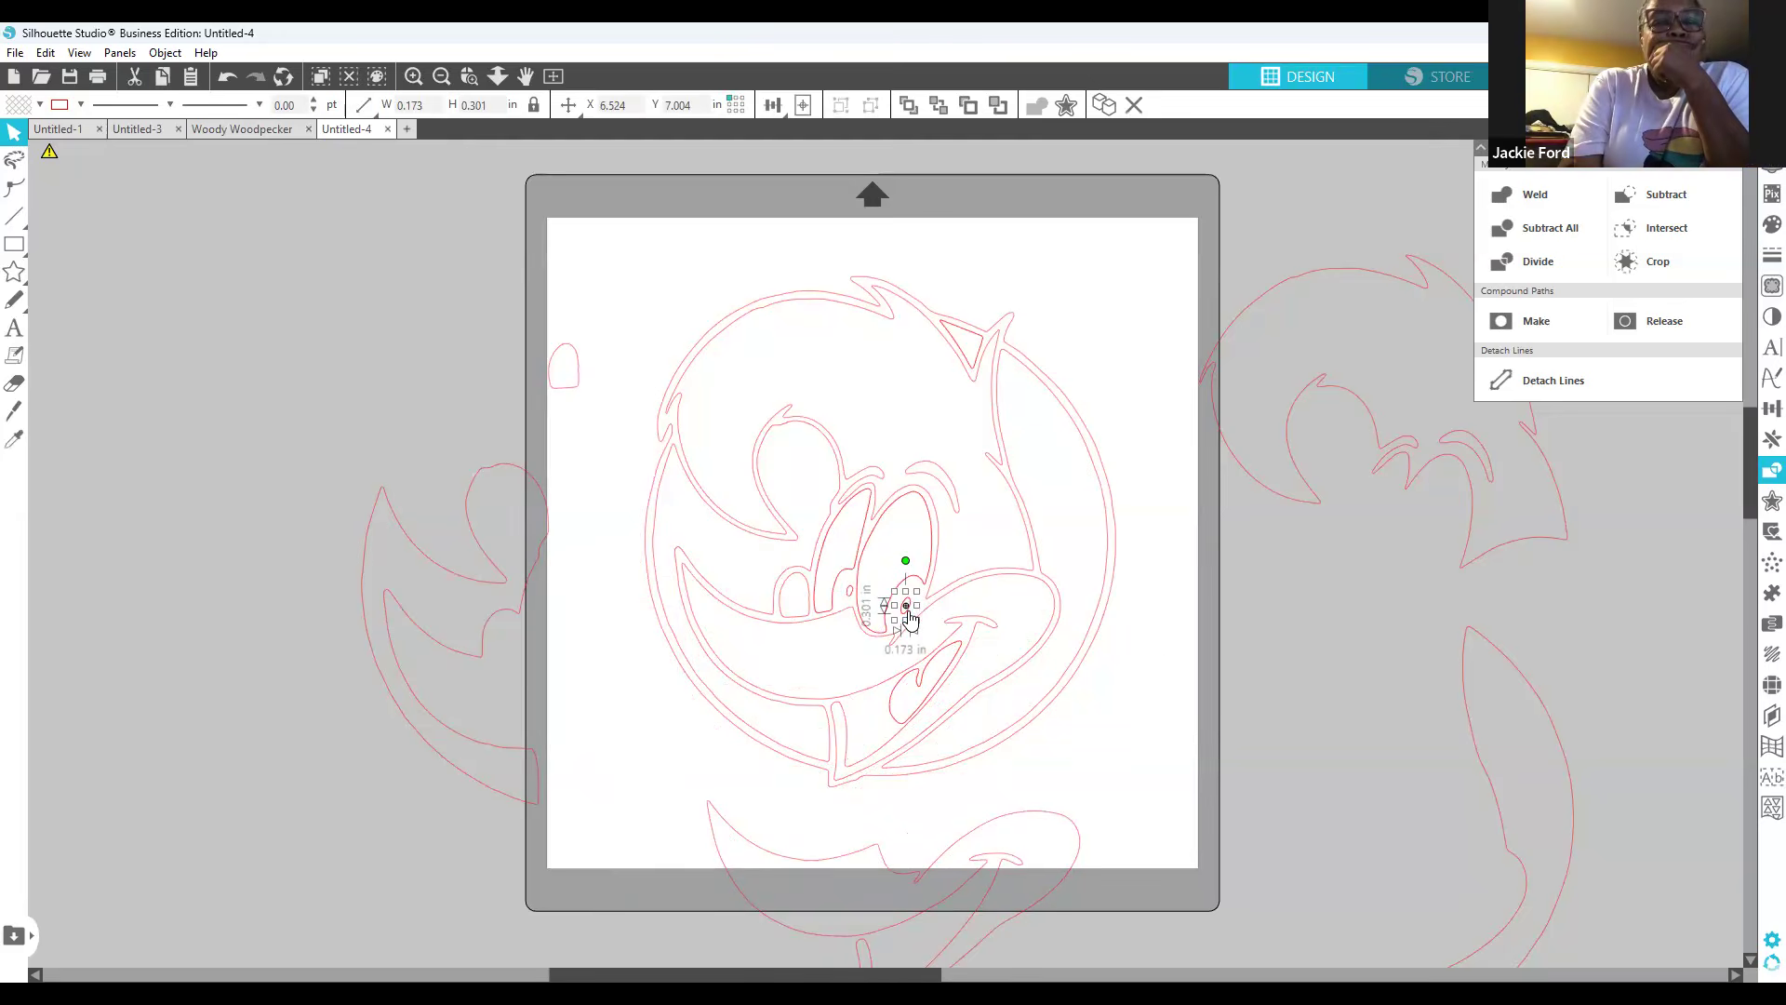
{"action": "left_click", "coordinate": [1286, 685]}
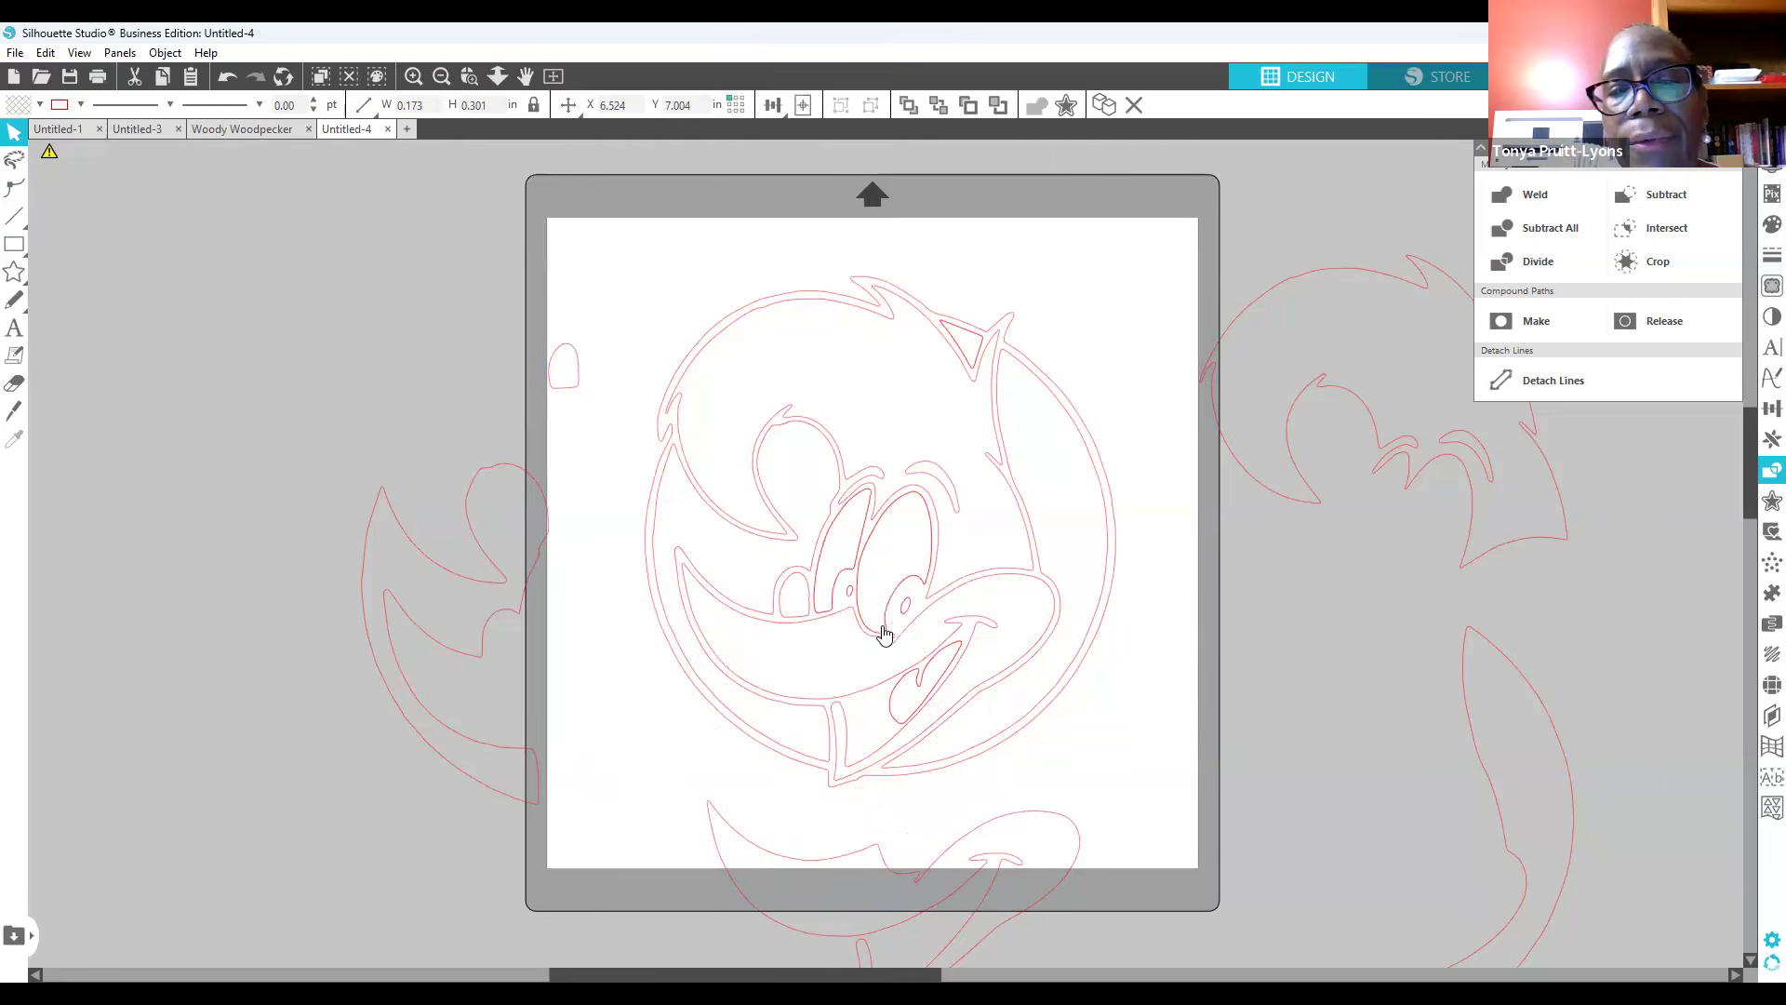
{"action": "left_click", "coordinate": [924, 606]}
{"action": "left_click_drag", "start_coordinate": [916, 591], "coordinate": [1173, 685]}
{"action": "mouse_move", "coordinate": [900, 614]}
{"action": "left_mouse_down"}
{"action": "mouse_move", "coordinate": [854, 638]}
{"action": "mouse_move", "coordinate": [1135, 604]}
{"action": "mouse_move", "coordinate": [911, 631]}
{"action": "left_mouse_up"}
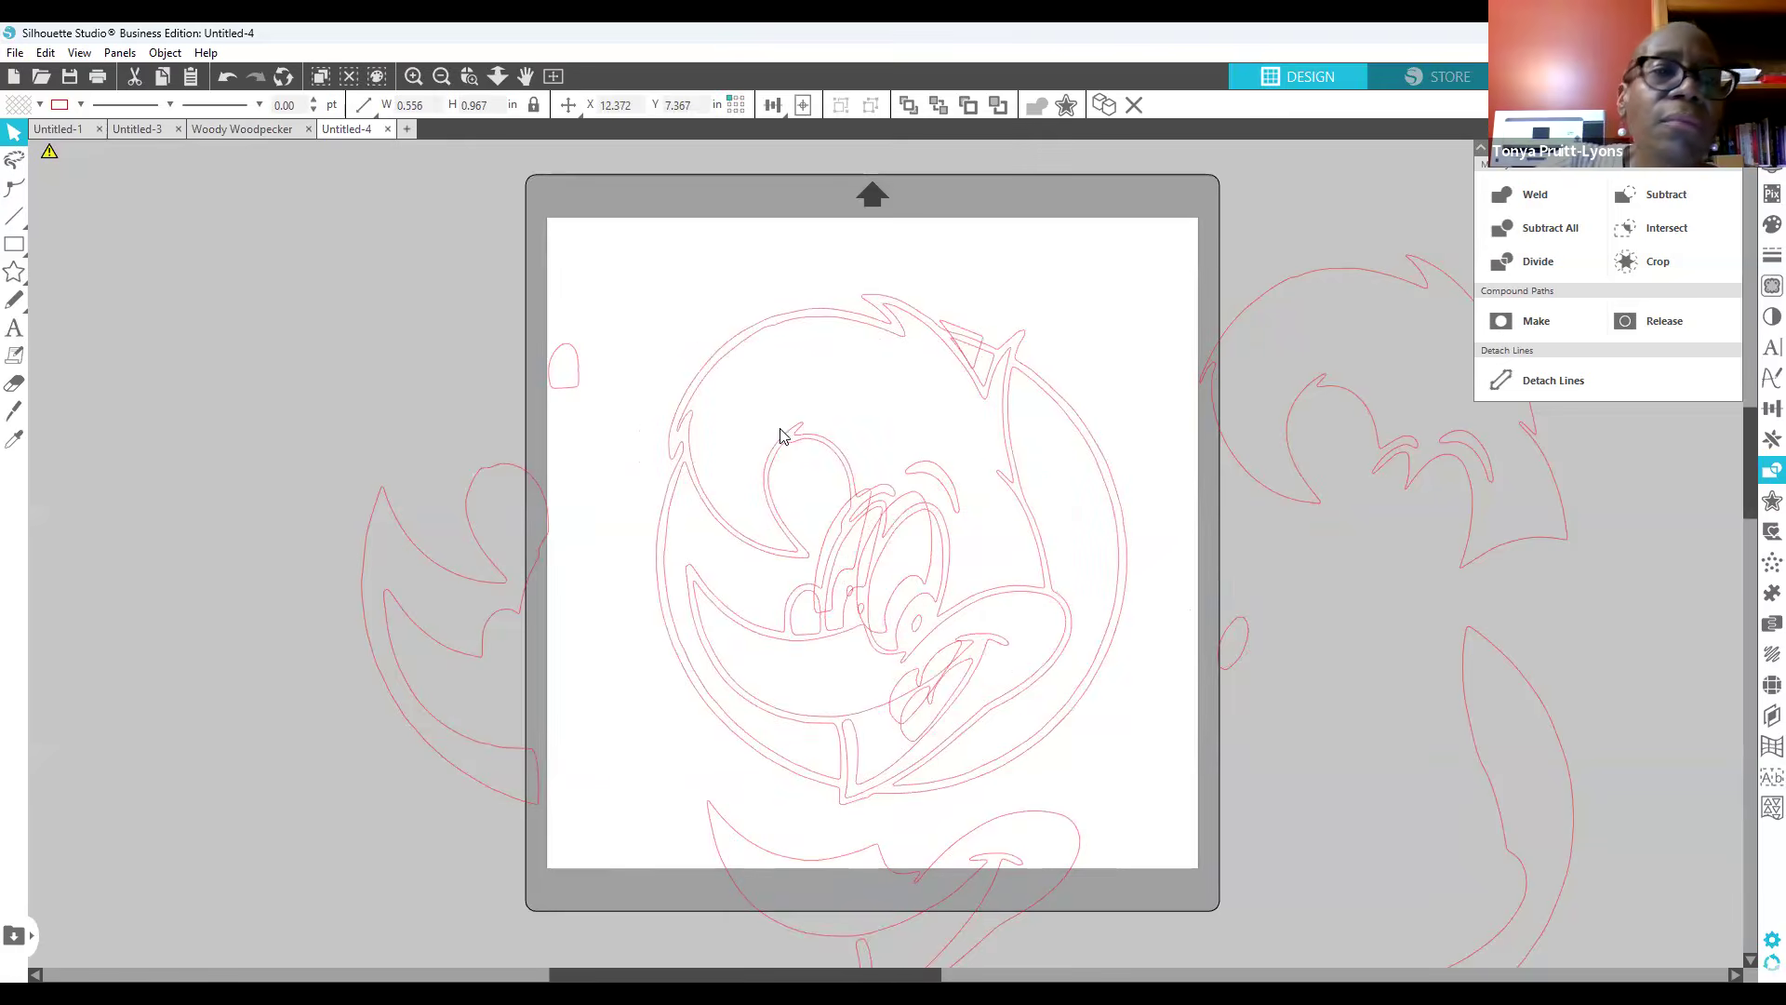
{"action": "left_click", "coordinate": [231, 72]}
{"action": "left_click", "coordinate": [230, 73]}
{"action": "left_click", "coordinate": [230, 73]}
{"action": "left_click", "coordinate": [230, 73]}
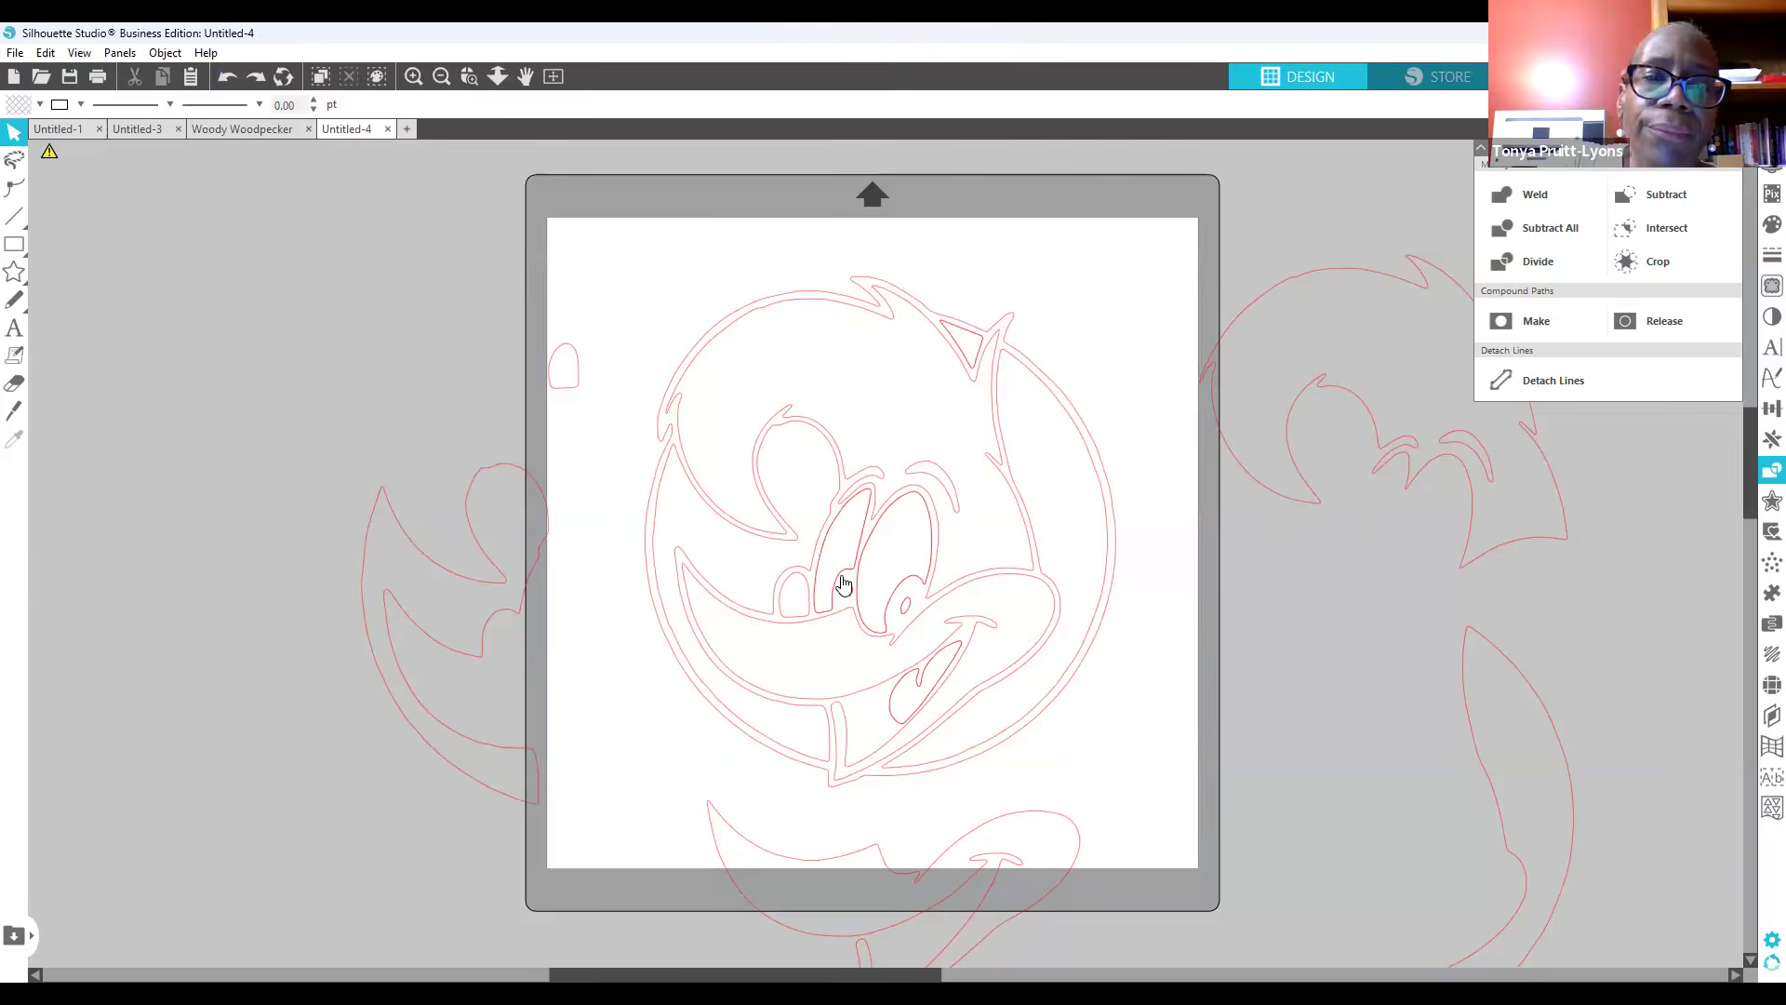
Step: Move the smaller eye's white above the crest's left, and the larger eye's white and the tongue piece off the page's right side
{"action": "left_click_drag", "start_coordinate": [841, 551], "coordinate": [638, 279]}
{"action": "left_click", "coordinate": [876, 532]}
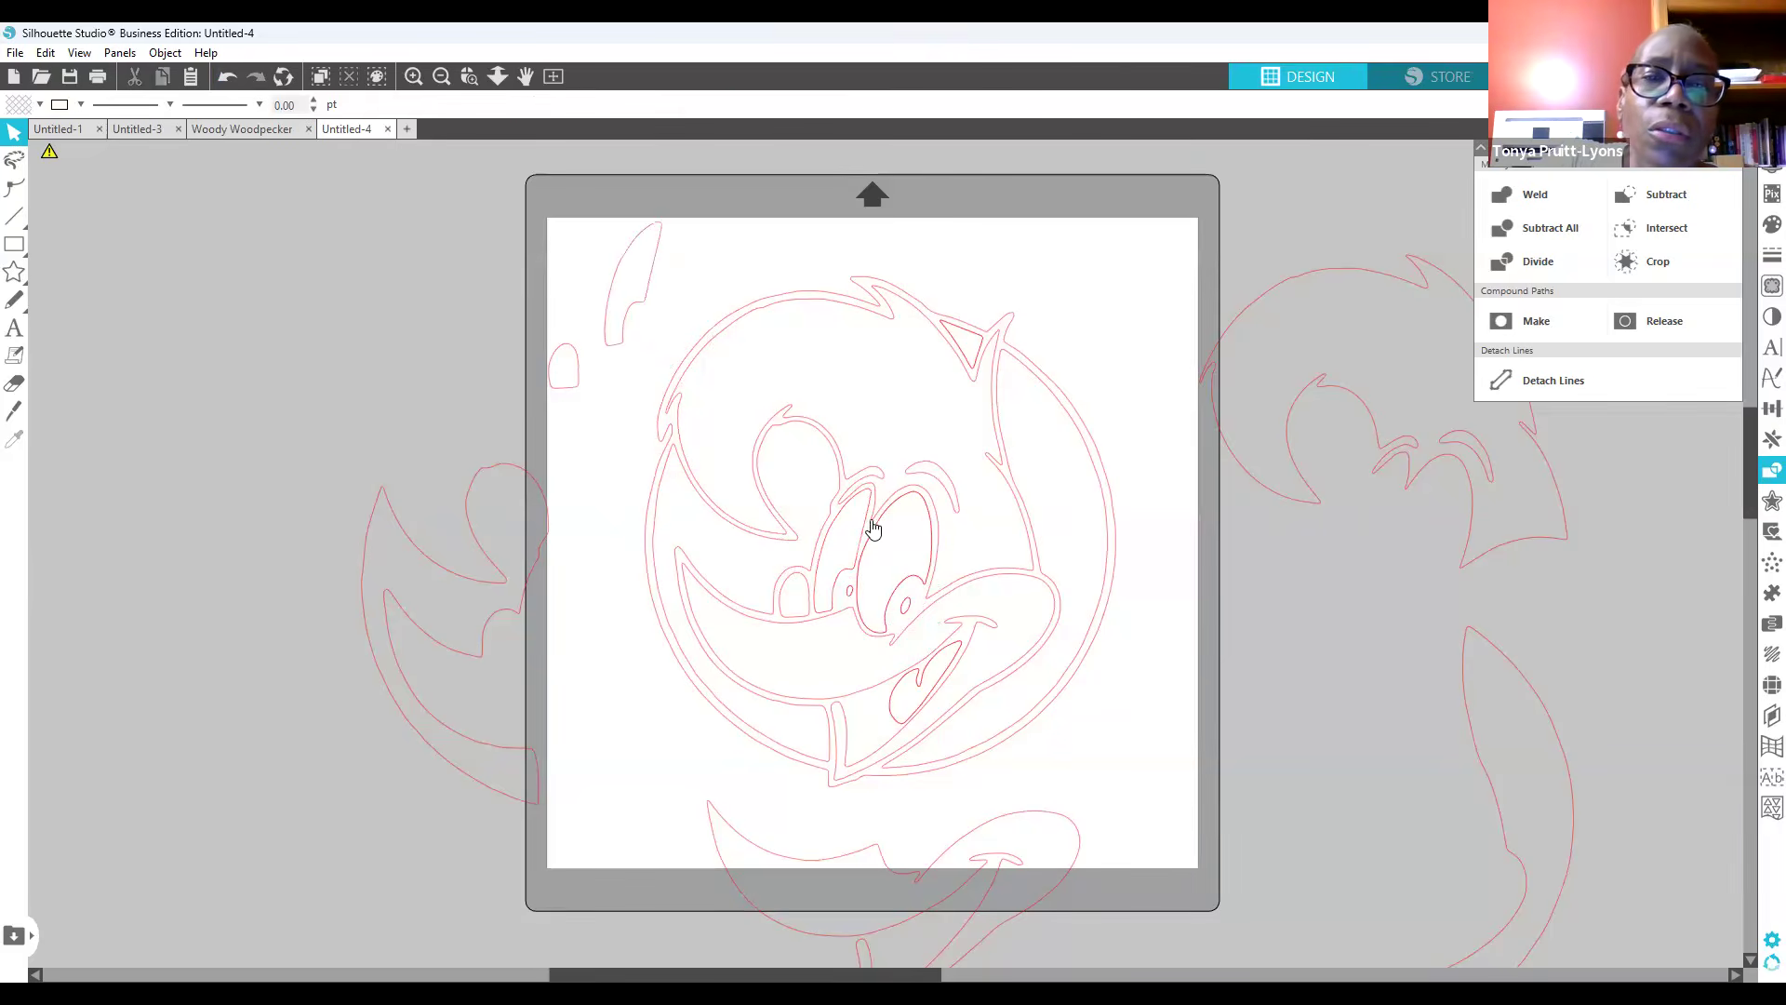
{"action": "left_click_drag", "start_coordinate": [874, 528], "coordinate": [1356, 625]}
{"action": "left_click", "coordinate": [1213, 573]}
{"action": "left_click_drag", "start_coordinate": [925, 682], "coordinate": [1102, 831]}
{"action": "left_click_drag", "start_coordinate": [1238, 895], "coordinate": [1257, 850]}
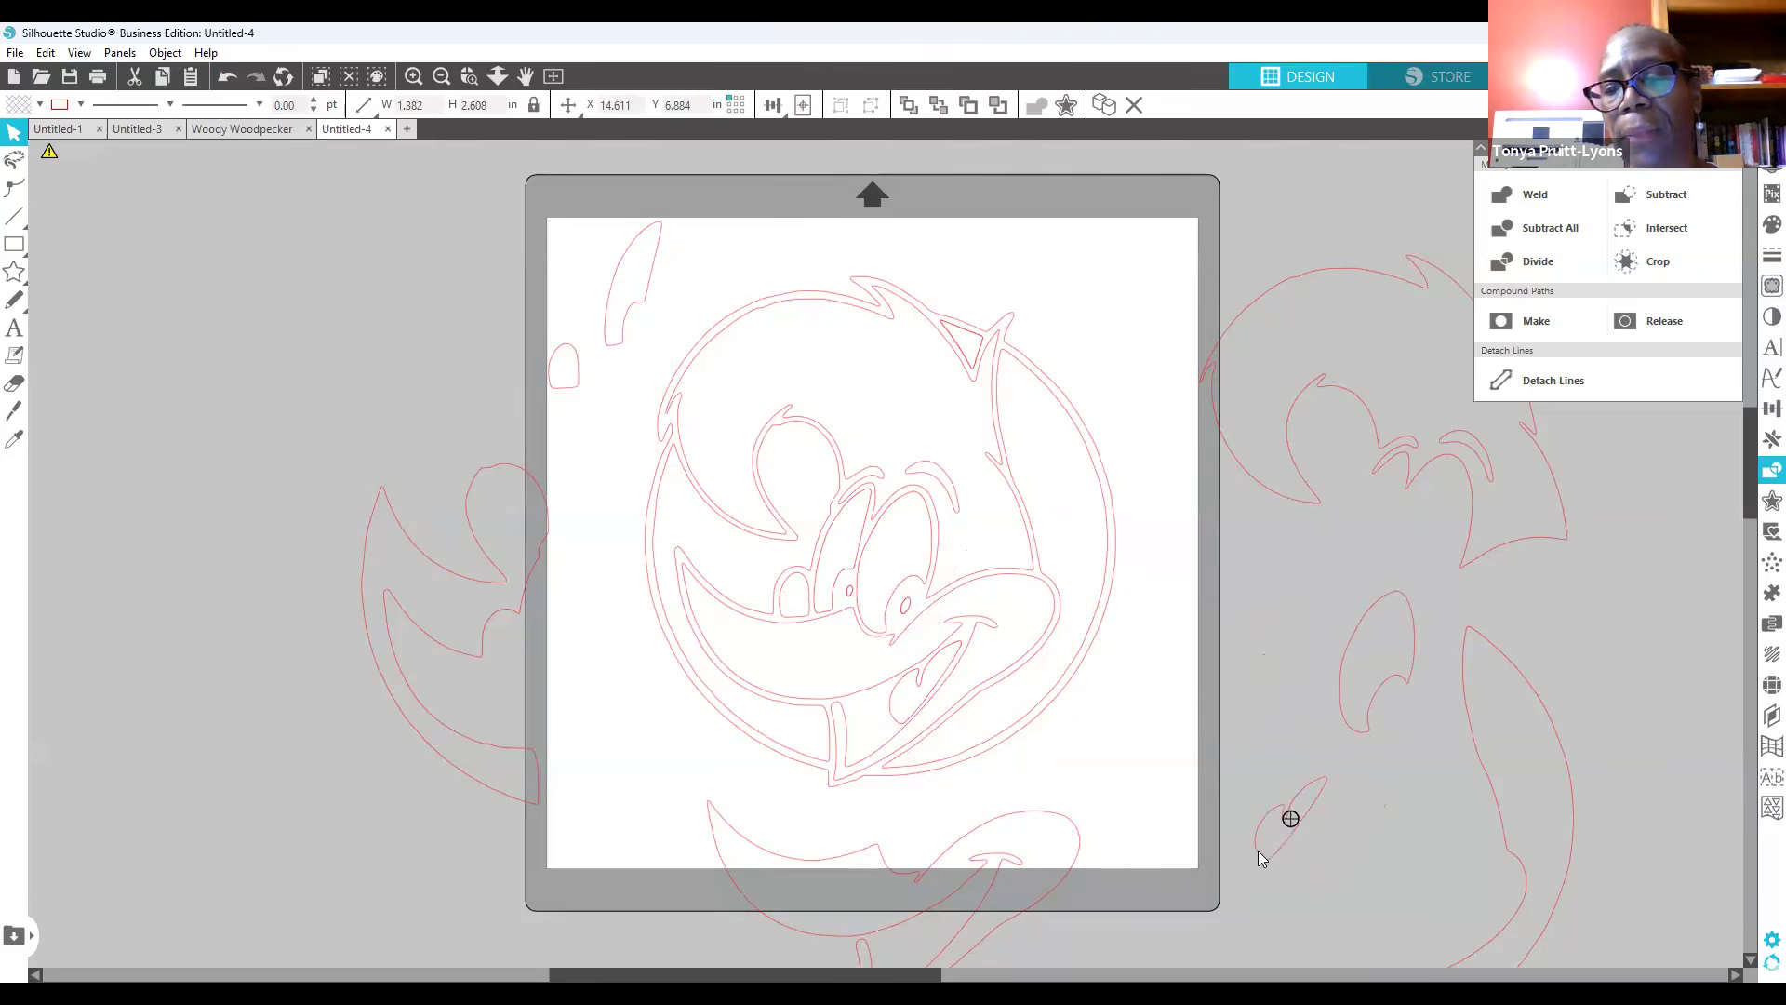
{"action": "left_click", "coordinate": [726, 442]}
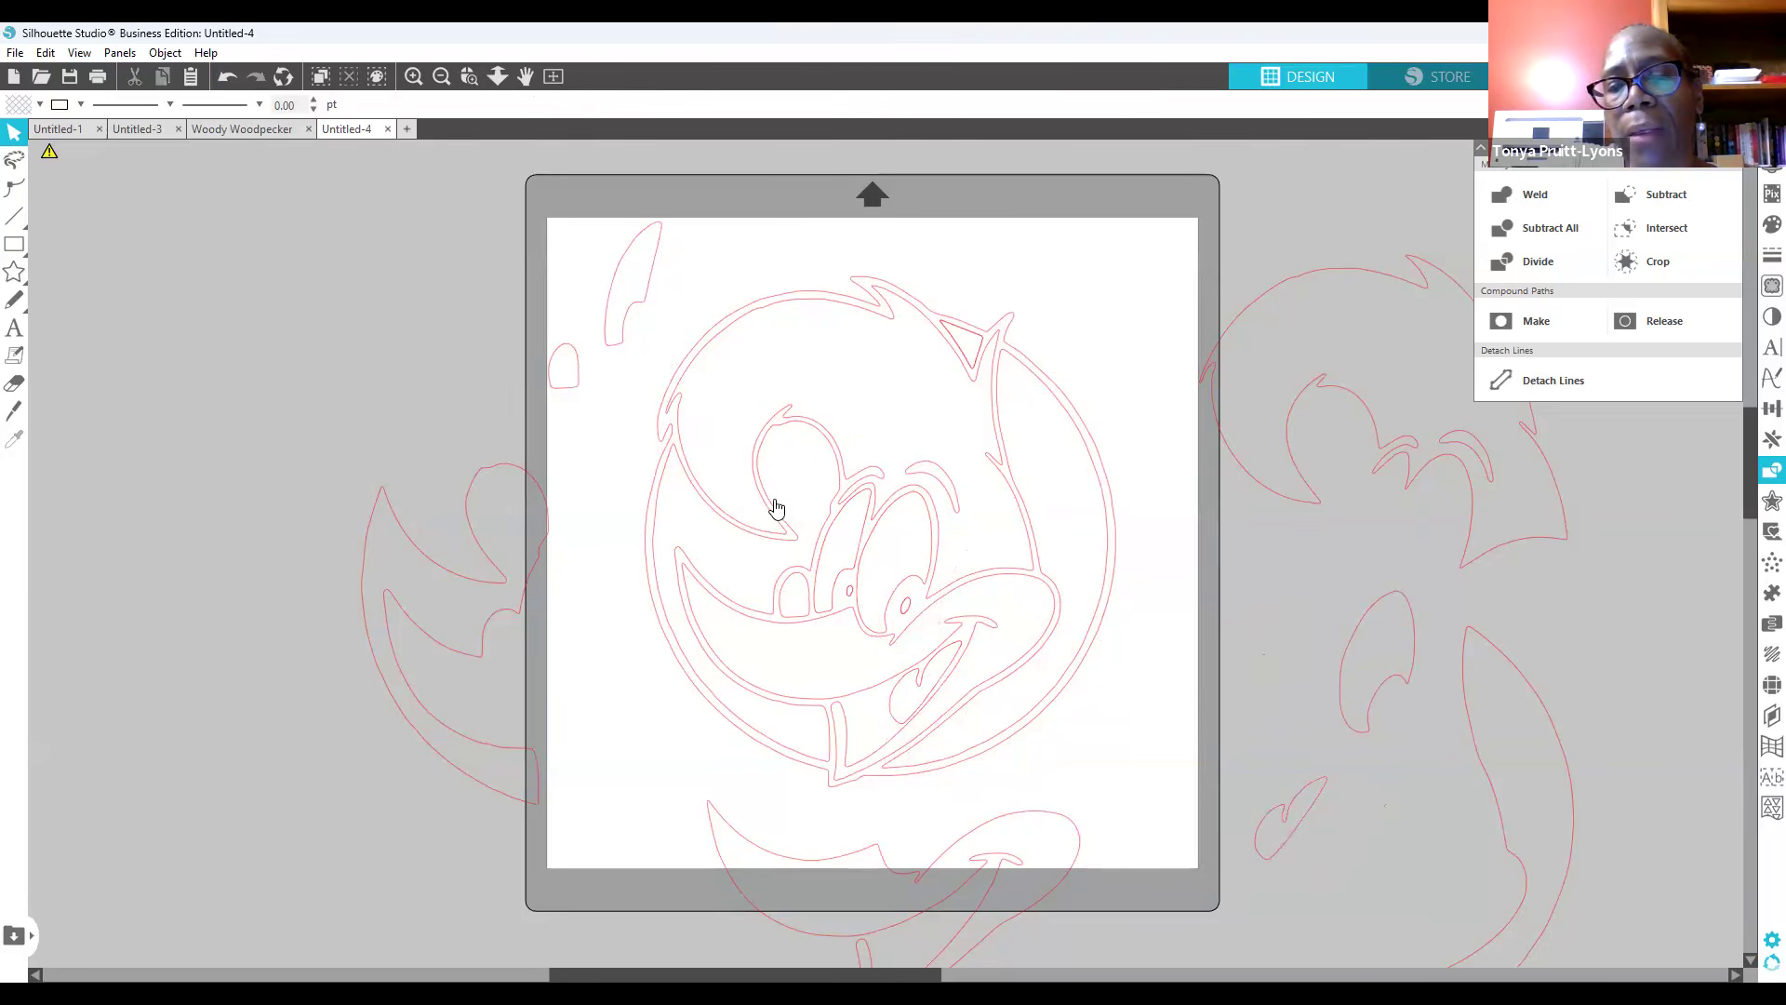
Step: Move the smaller eye's white farther toward the page's upper-left edge and the small rounded piece off the page's left side
{"action": "left_click", "coordinate": [800, 586]}
{"action": "left_click", "coordinate": [800, 586]}
{"action": "left_click_drag", "start_coordinate": [636, 247], "coordinate": [595, 199]}
{"action": "left_click", "coordinate": [582, 339]}
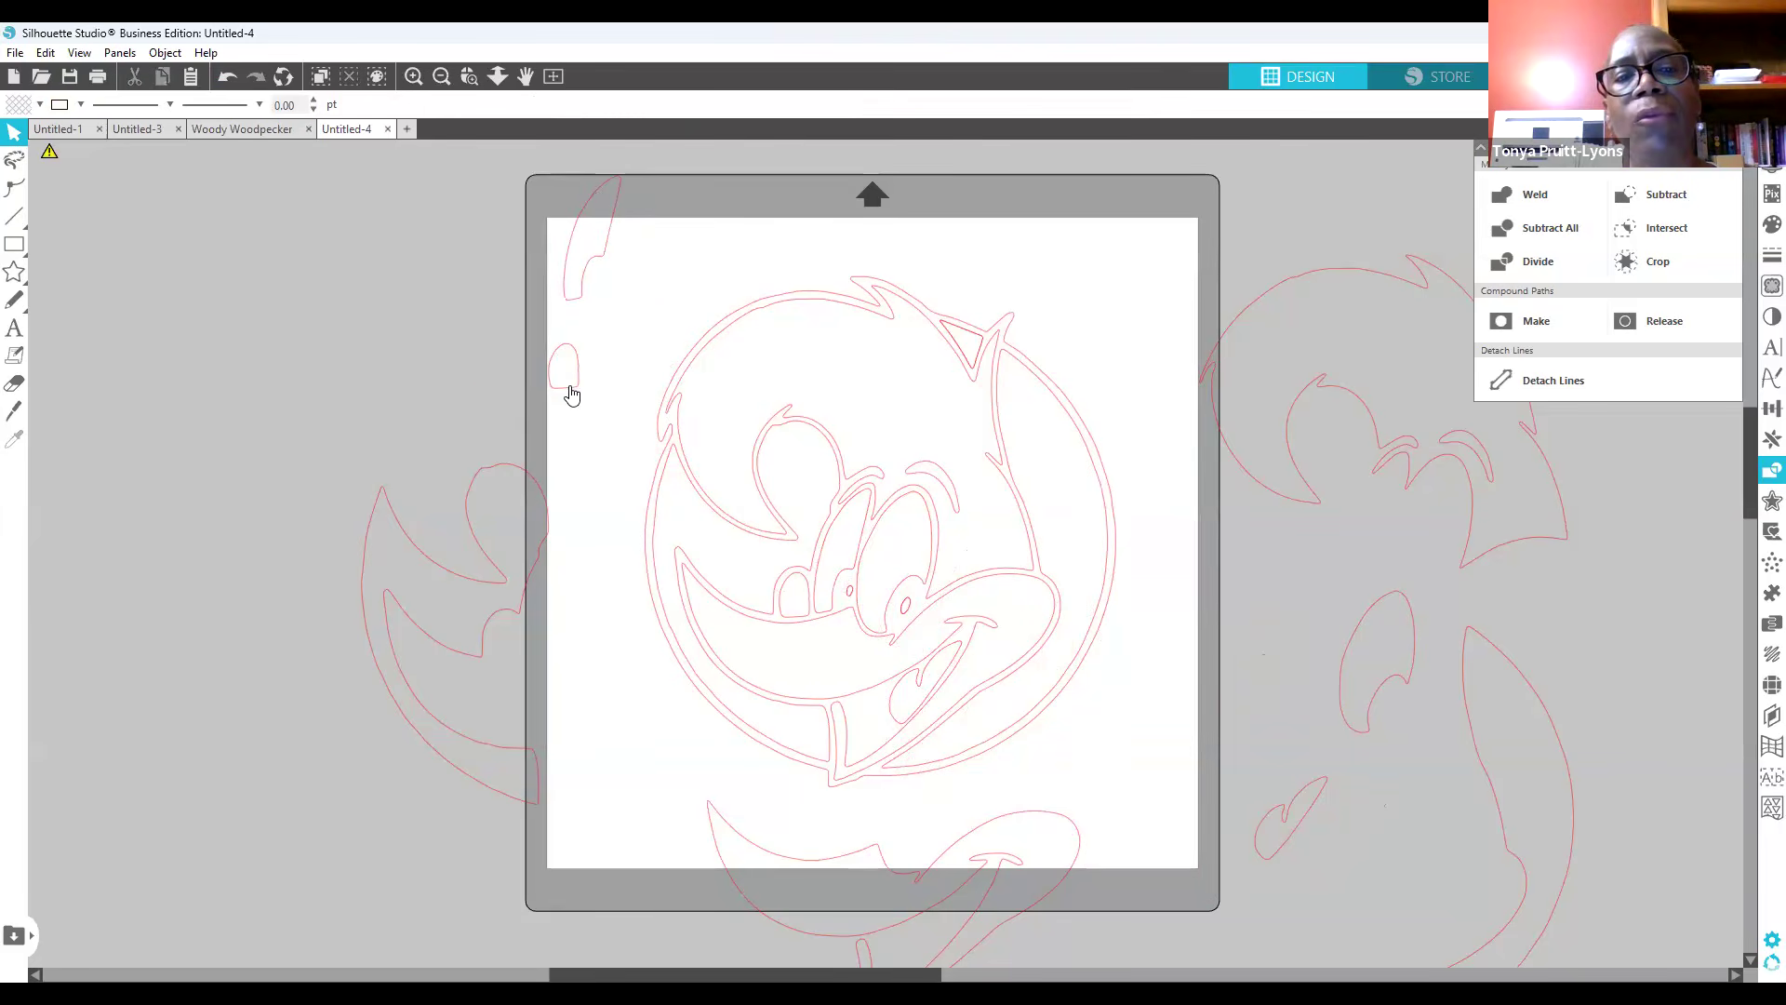
{"action": "left_click_drag", "start_coordinate": [571, 396], "coordinate": [520, 383]}
{"action": "left_click", "coordinate": [763, 566]}
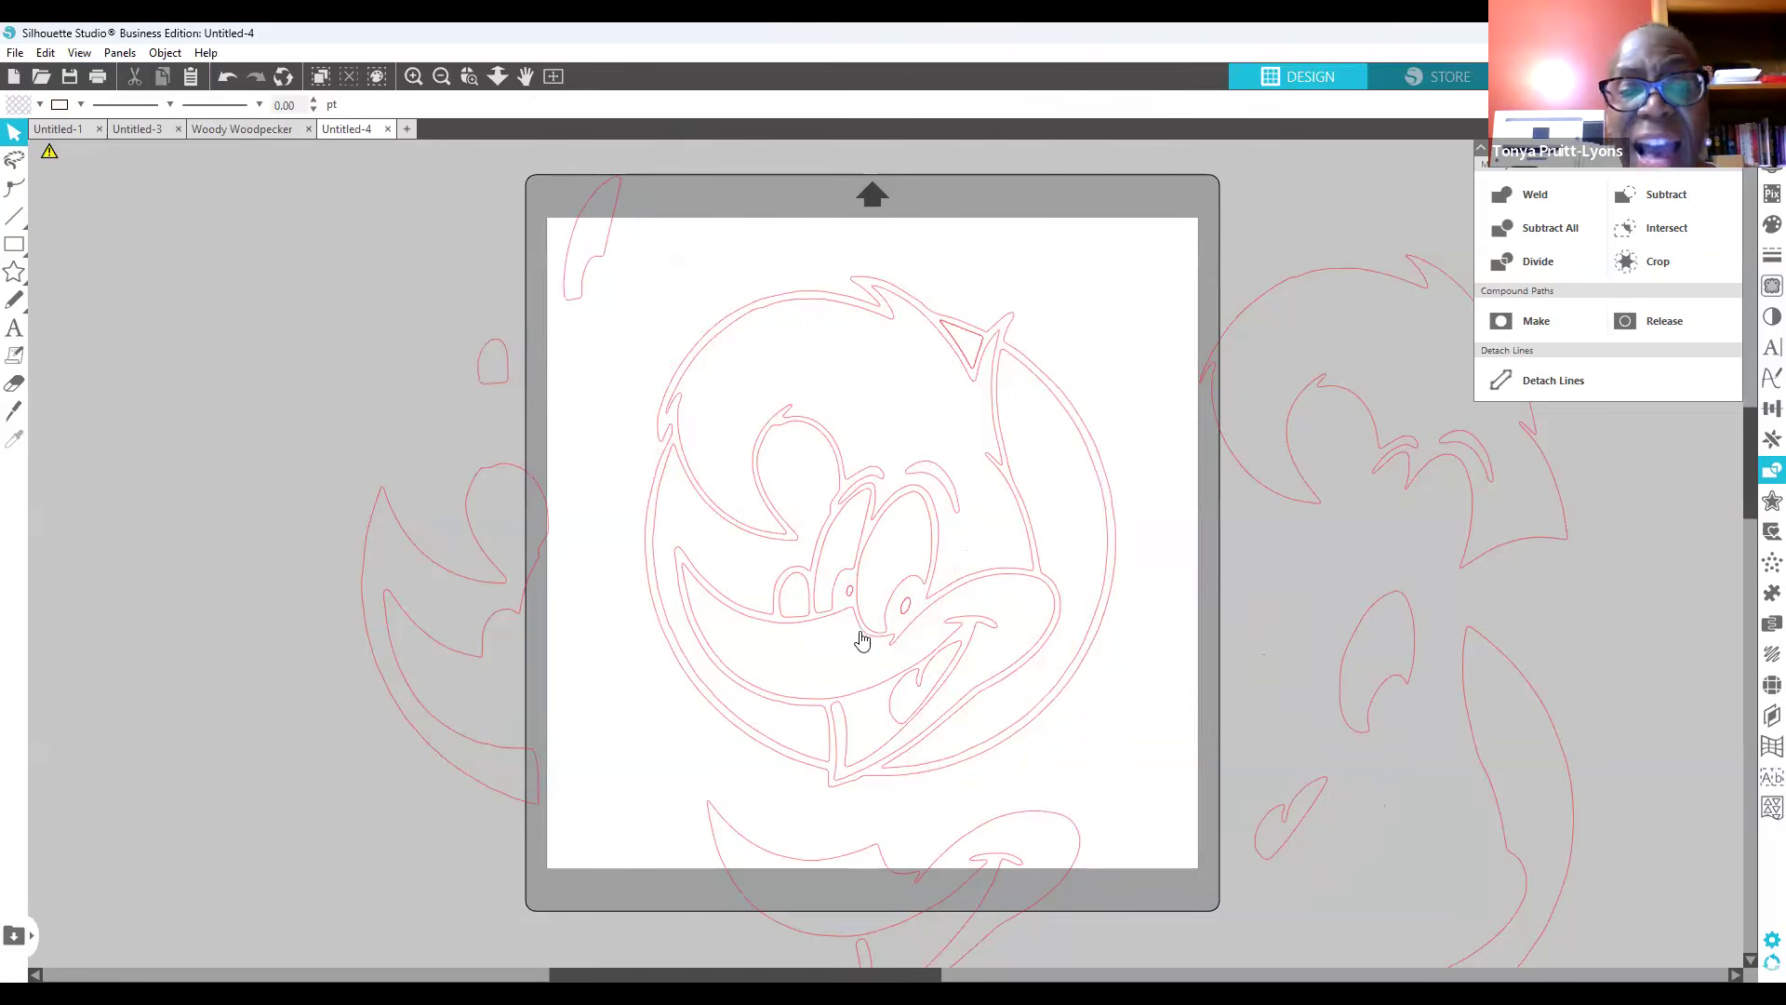
Step: Move the eyebrow piece off the page's upper right and shift the crest piece slightly upward
{"action": "left_click_drag", "start_coordinate": [950, 503], "coordinate": [1285, 193]}
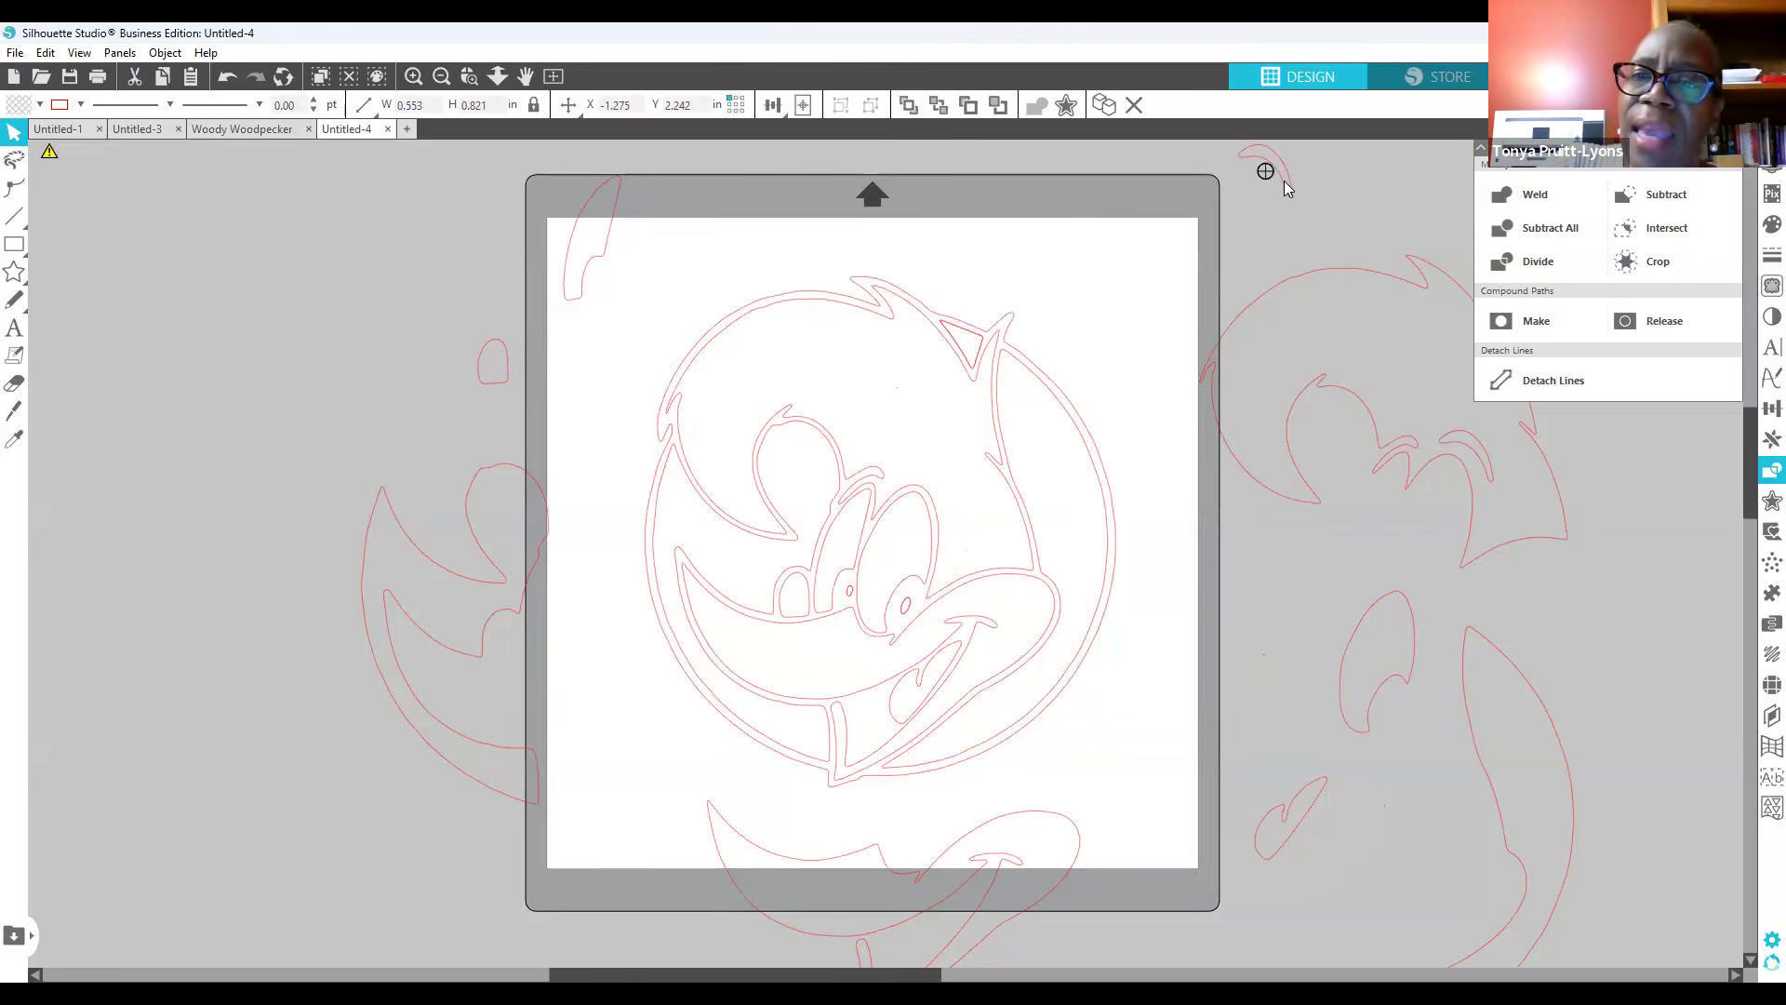
{"action": "left_click", "coordinate": [1469, 459]}
{"action": "left_click_drag", "start_coordinate": [1465, 477], "coordinate": [1459, 439]}
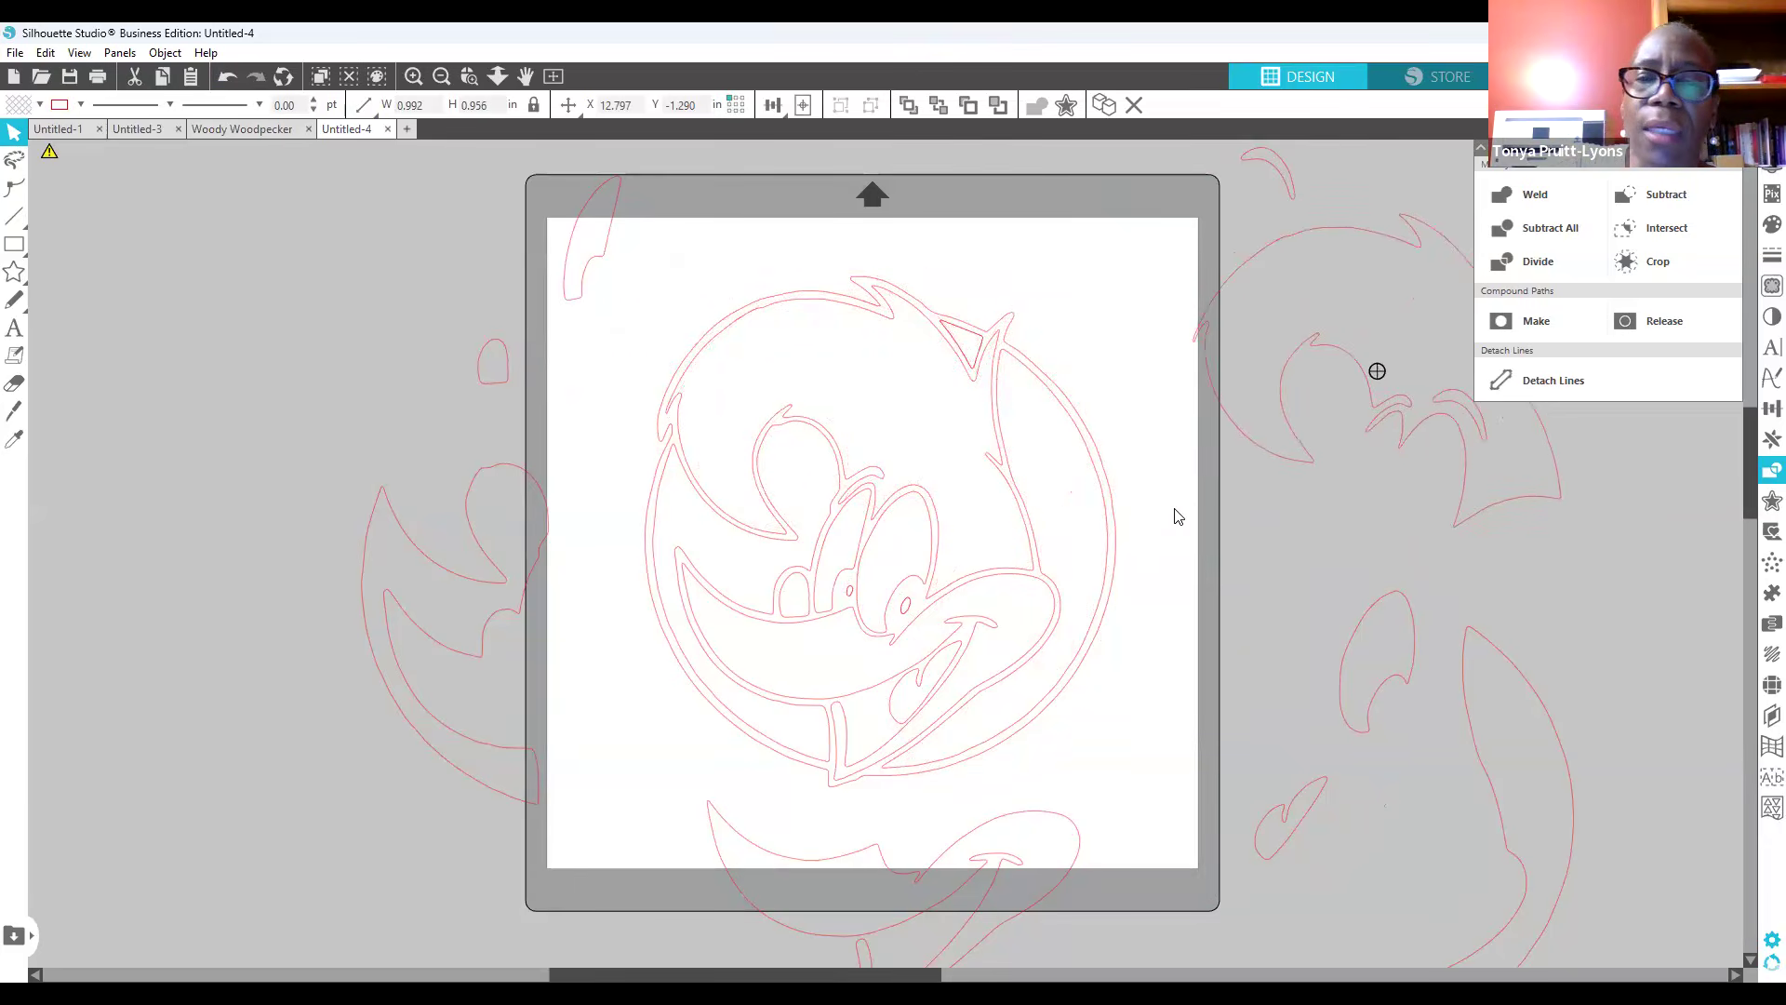
{"action": "left_click", "coordinate": [1176, 516]}
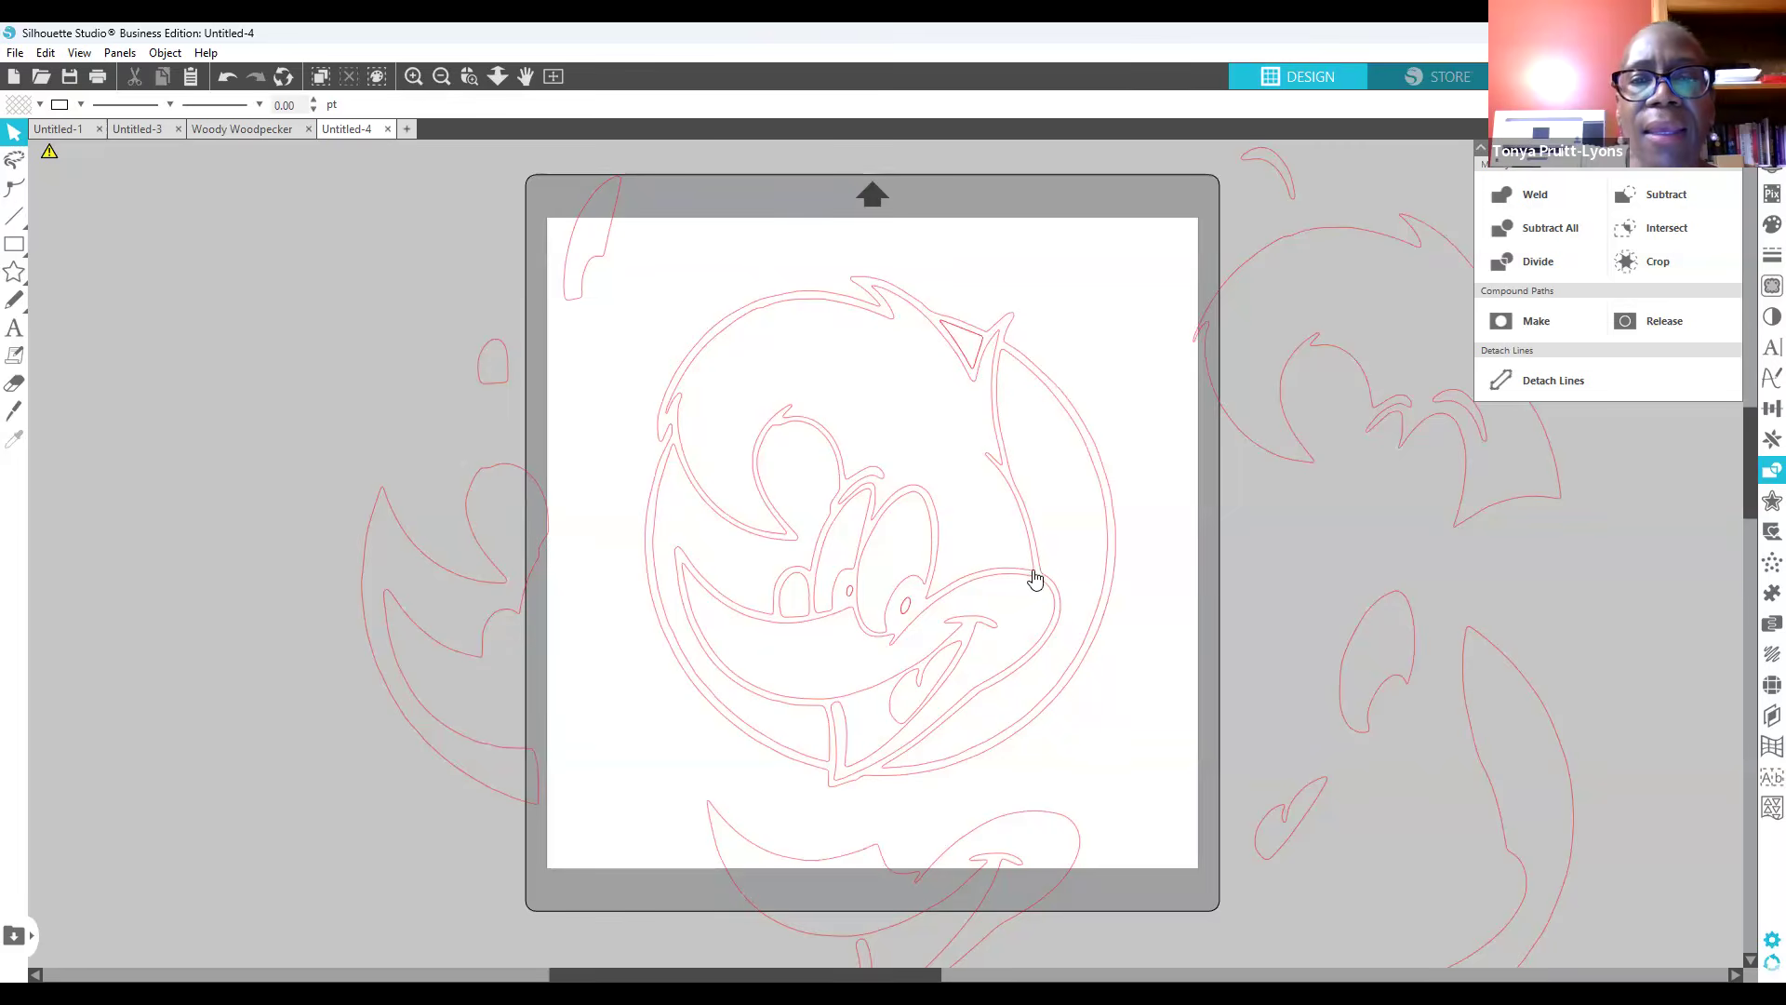
Step: Try enlarging the larger eye's small highlight oval and shifting the main outline slightly, undoing these changes
{"action": "left_click", "coordinate": [1076, 425]}
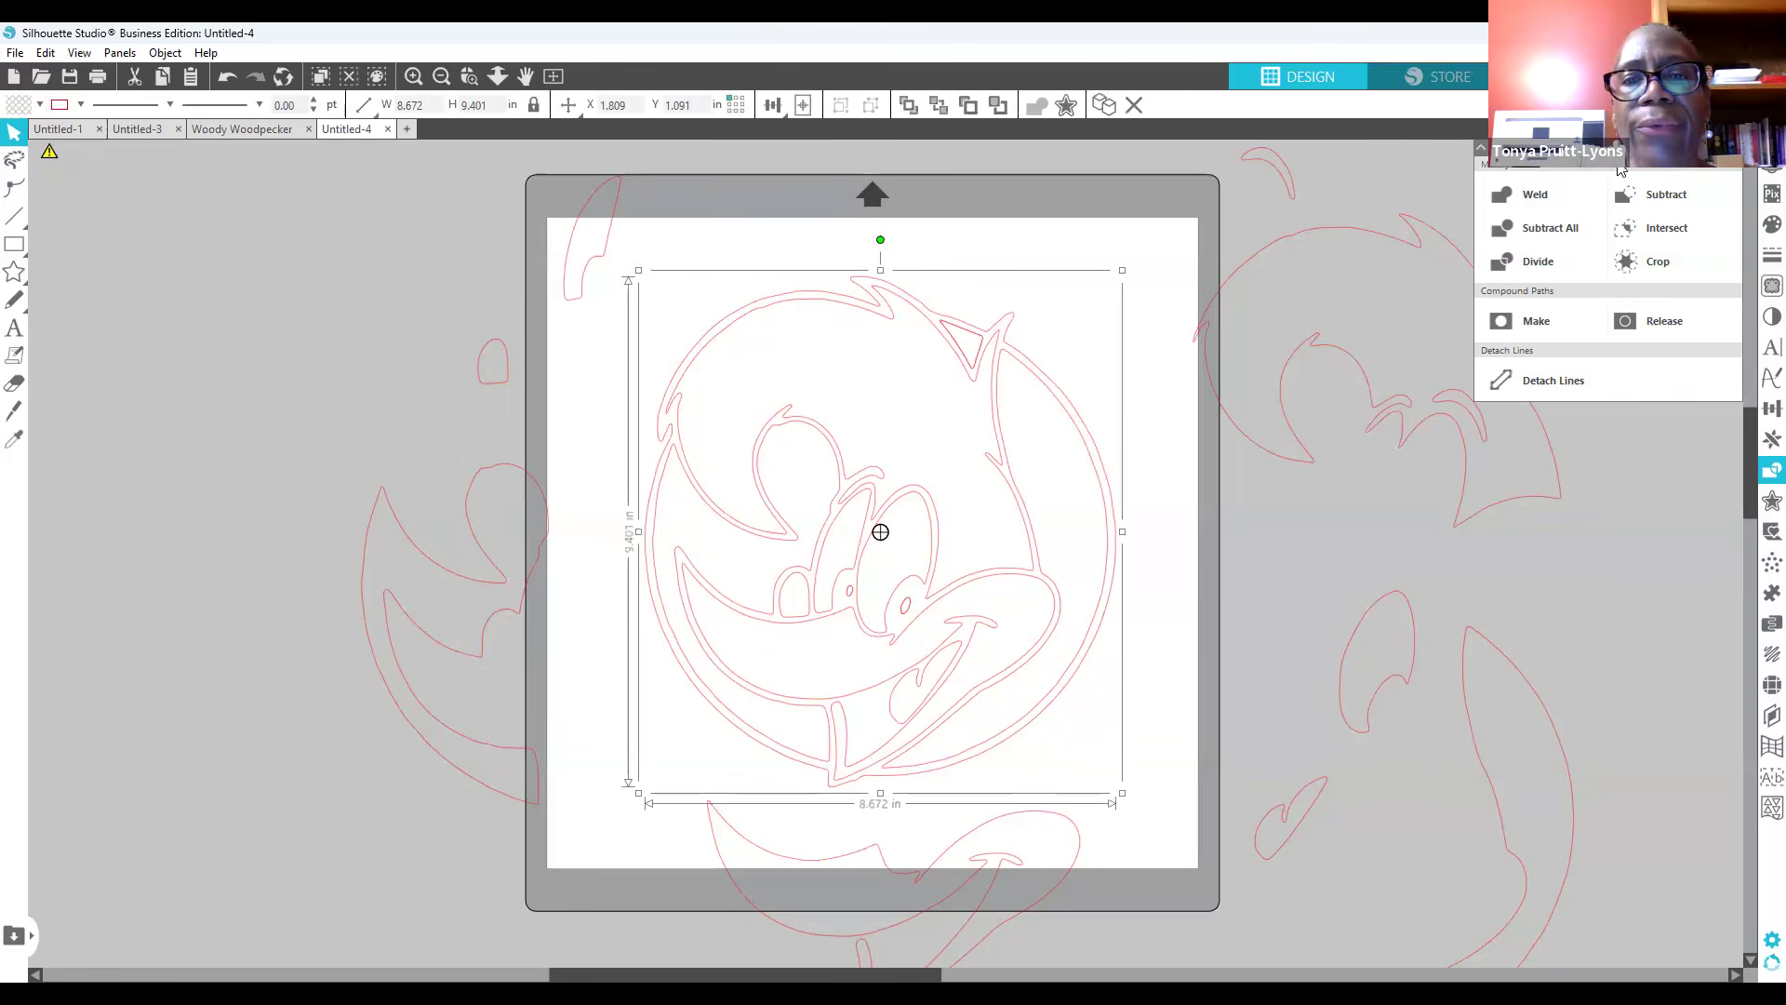
{"action": "left_click", "coordinate": [812, 721]}
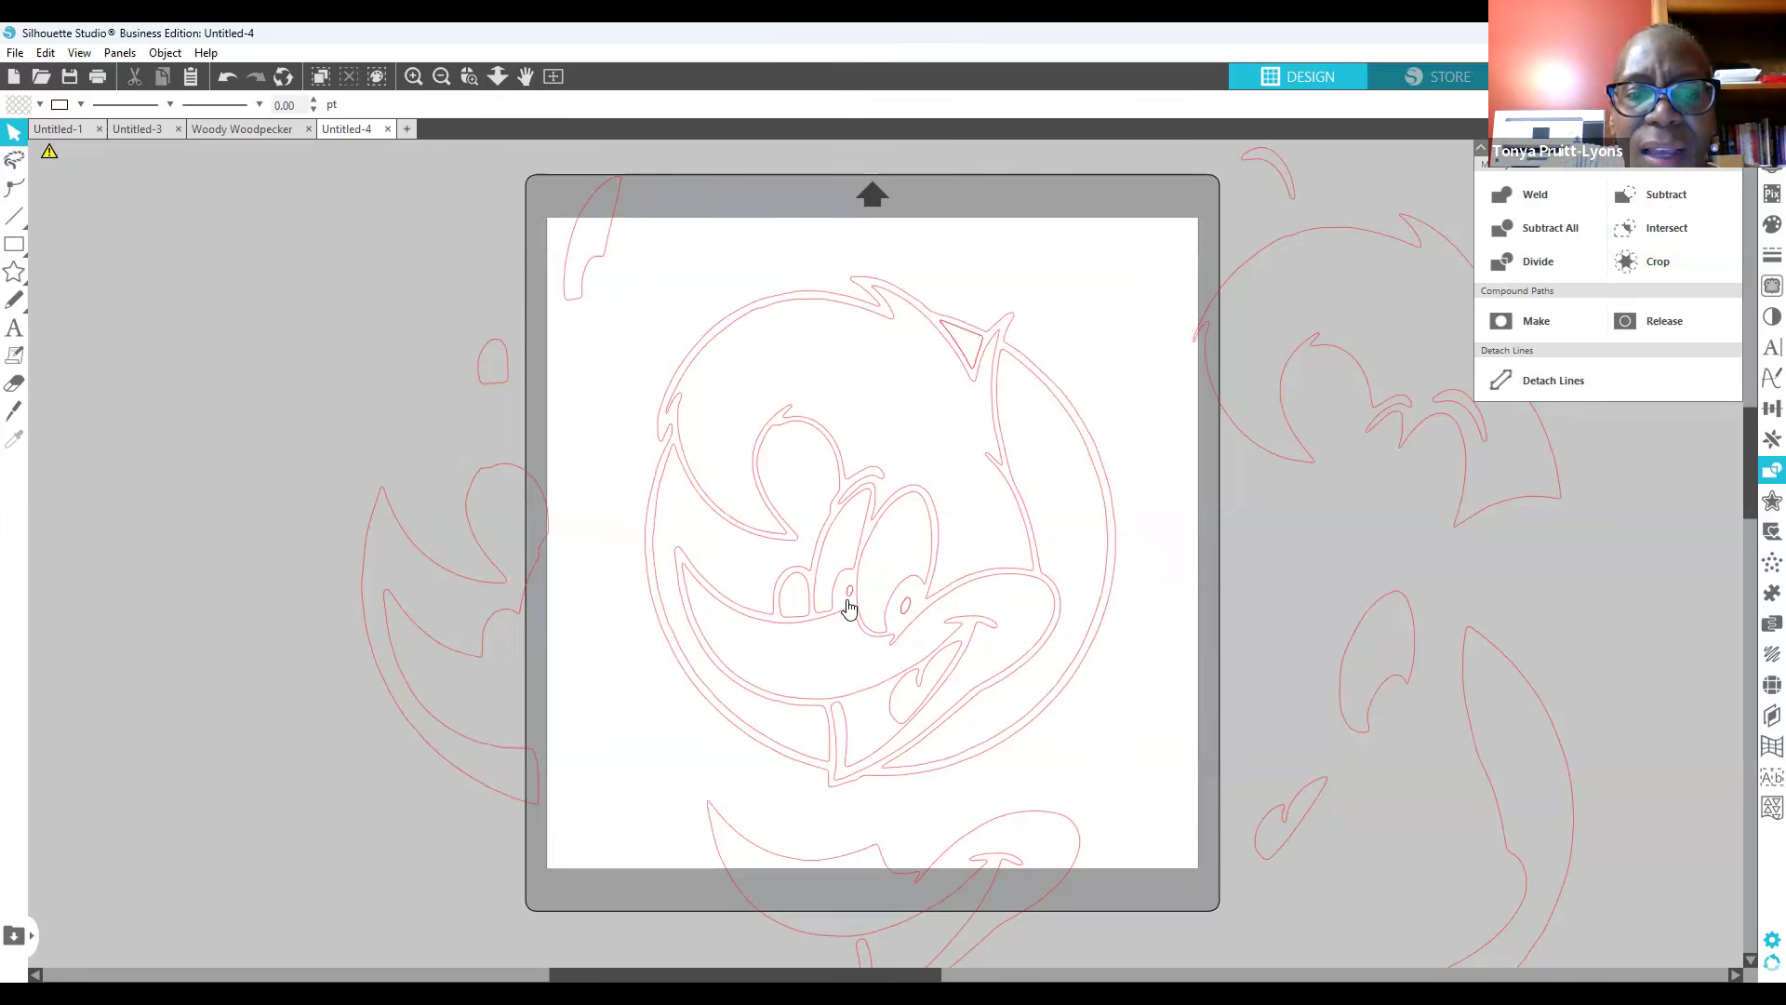
{"action": "left_click", "coordinate": [901, 618]}
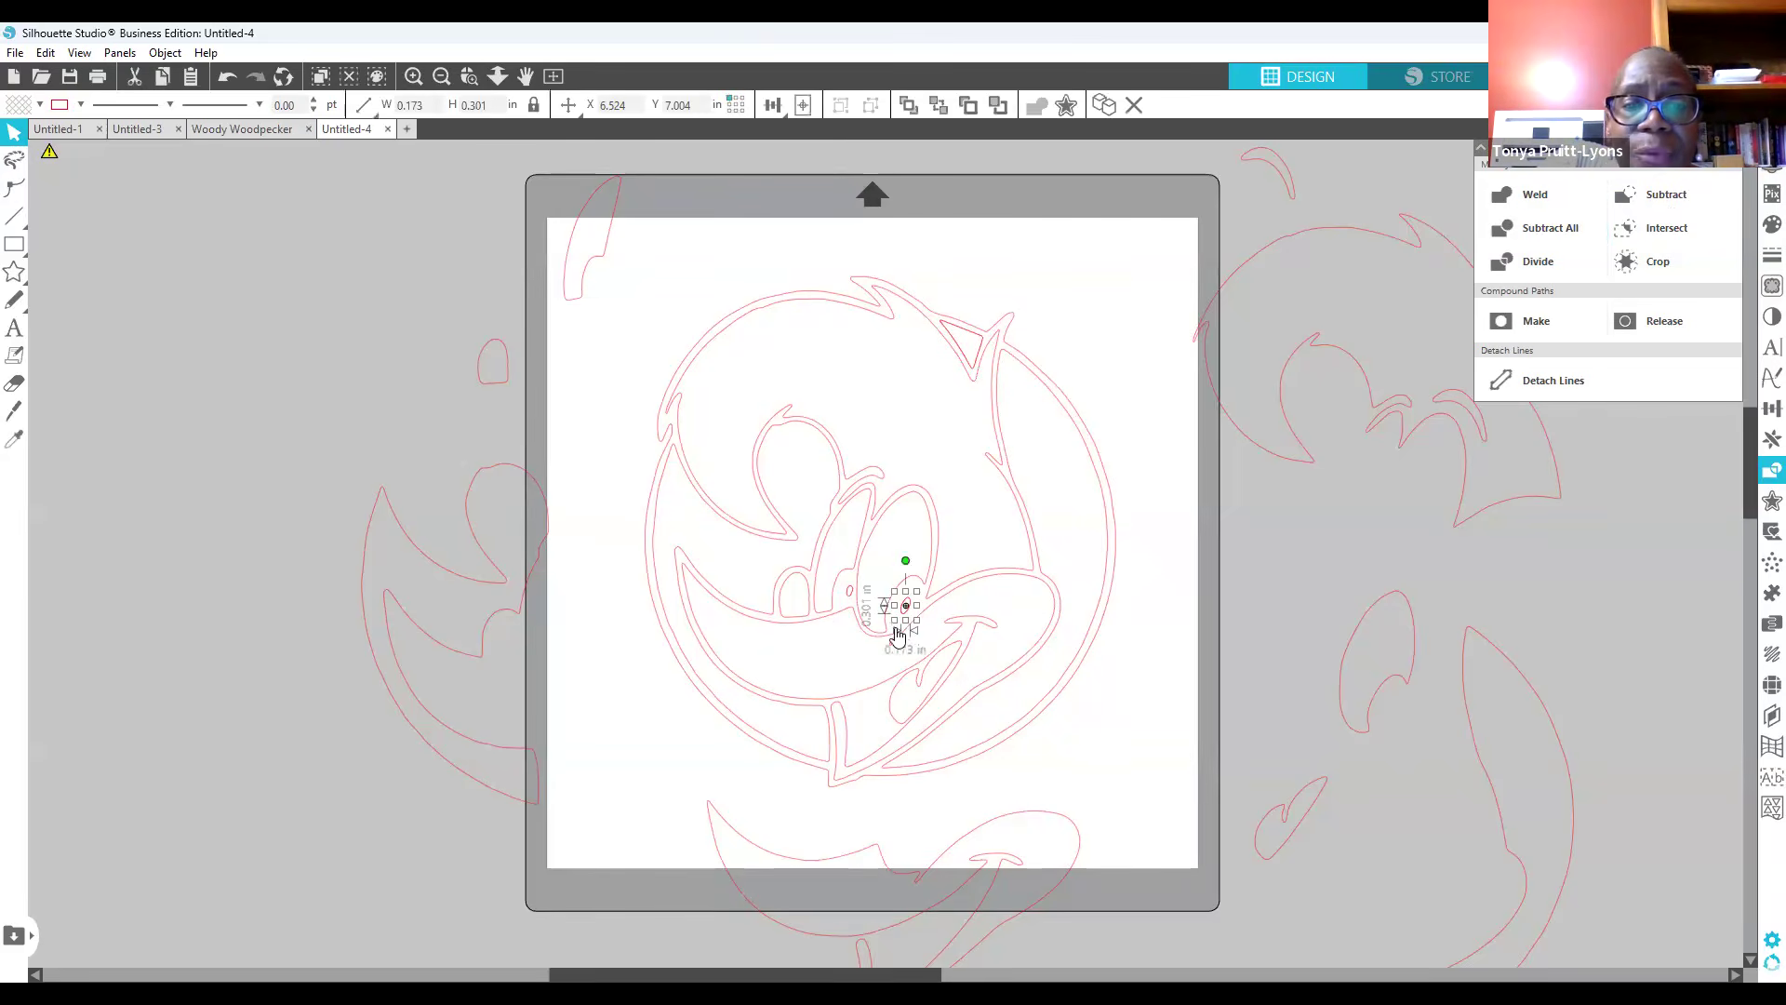
{"action": "mouse_move", "coordinate": [892, 622]}
{"action": "left_mouse_down"}
{"action": "mouse_move", "coordinate": [874, 650]}
{"action": "mouse_move", "coordinate": [901, 622]}
{"action": "left_mouse_up"}
{"action": "left_click", "coordinate": [640, 371]}
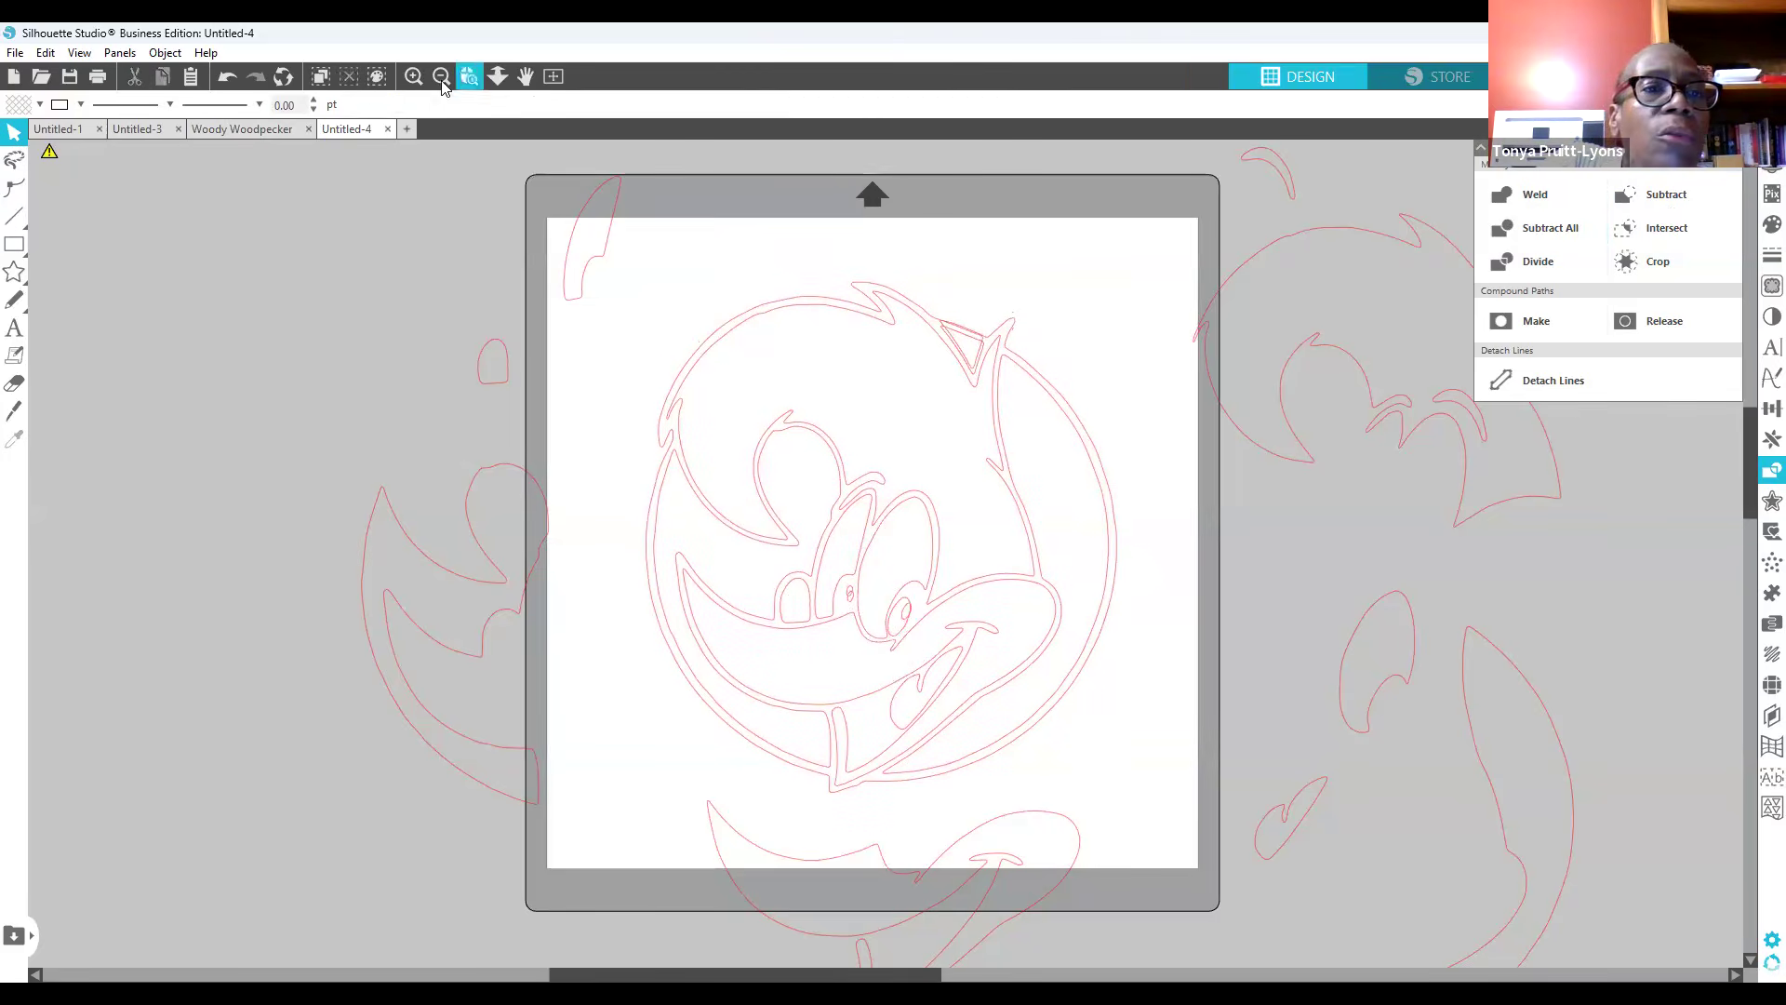
{"action": "left_click", "coordinate": [228, 75]}
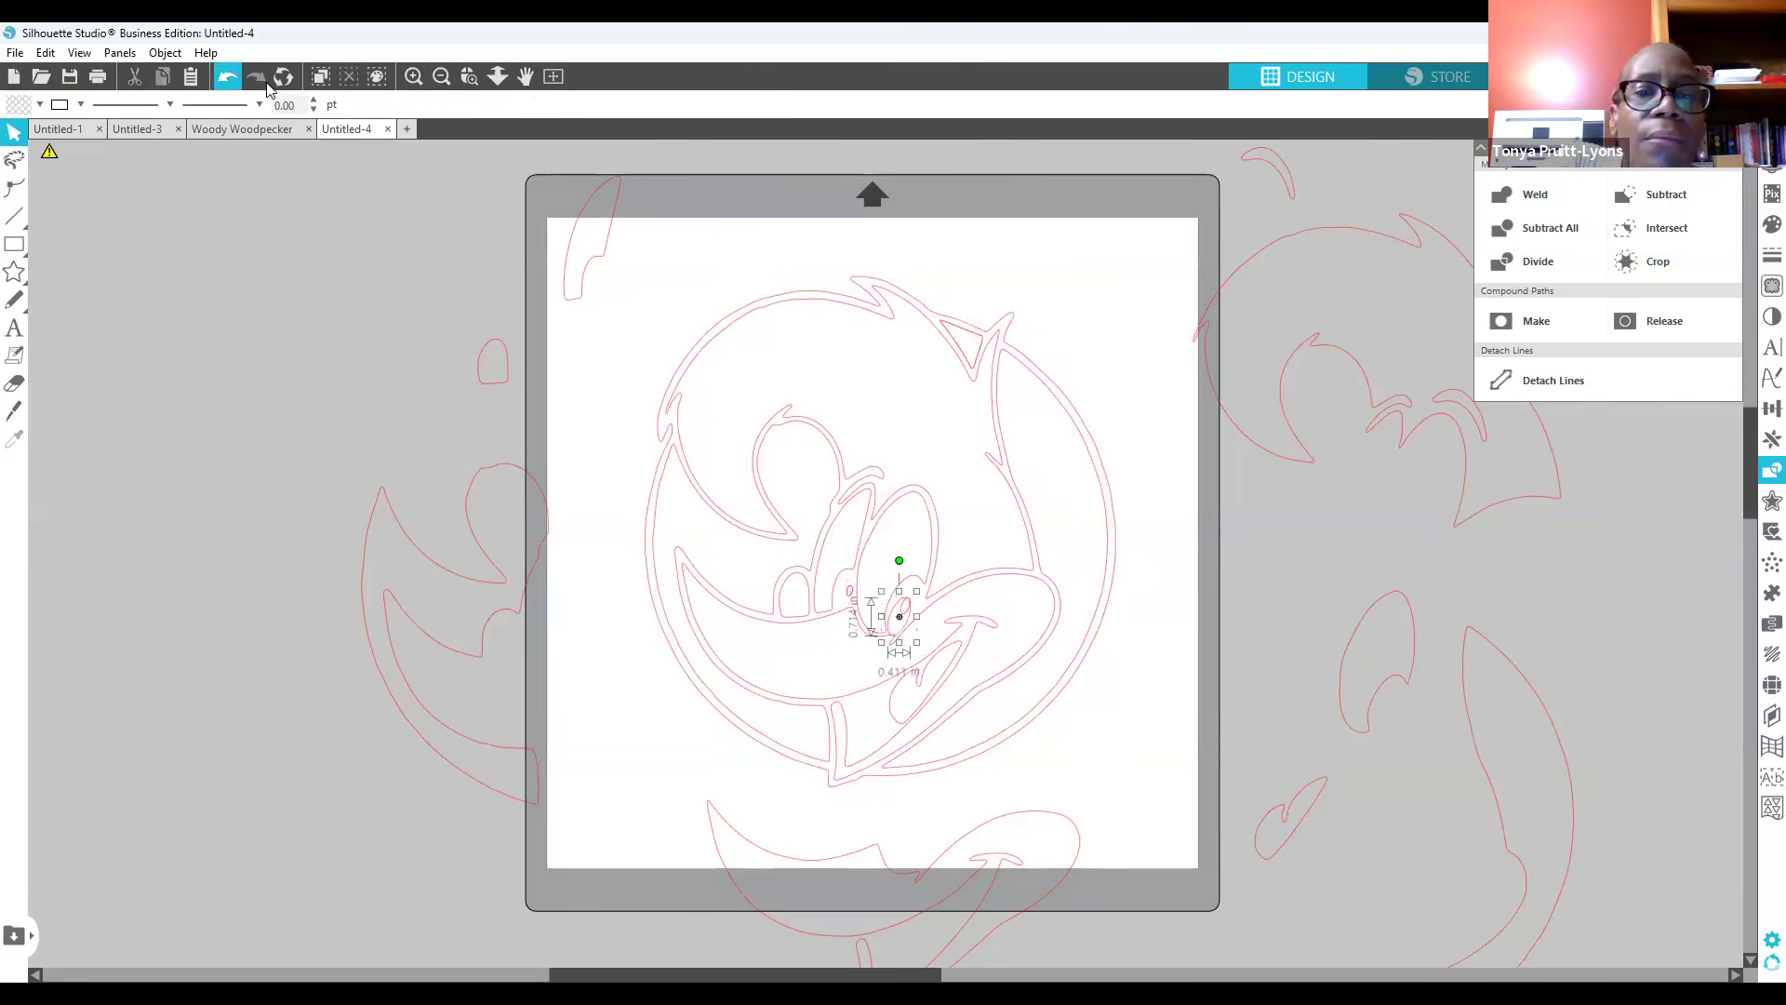
{"action": "left_click", "coordinate": [908, 617]}
{"action": "left_click", "coordinate": [907, 614]}
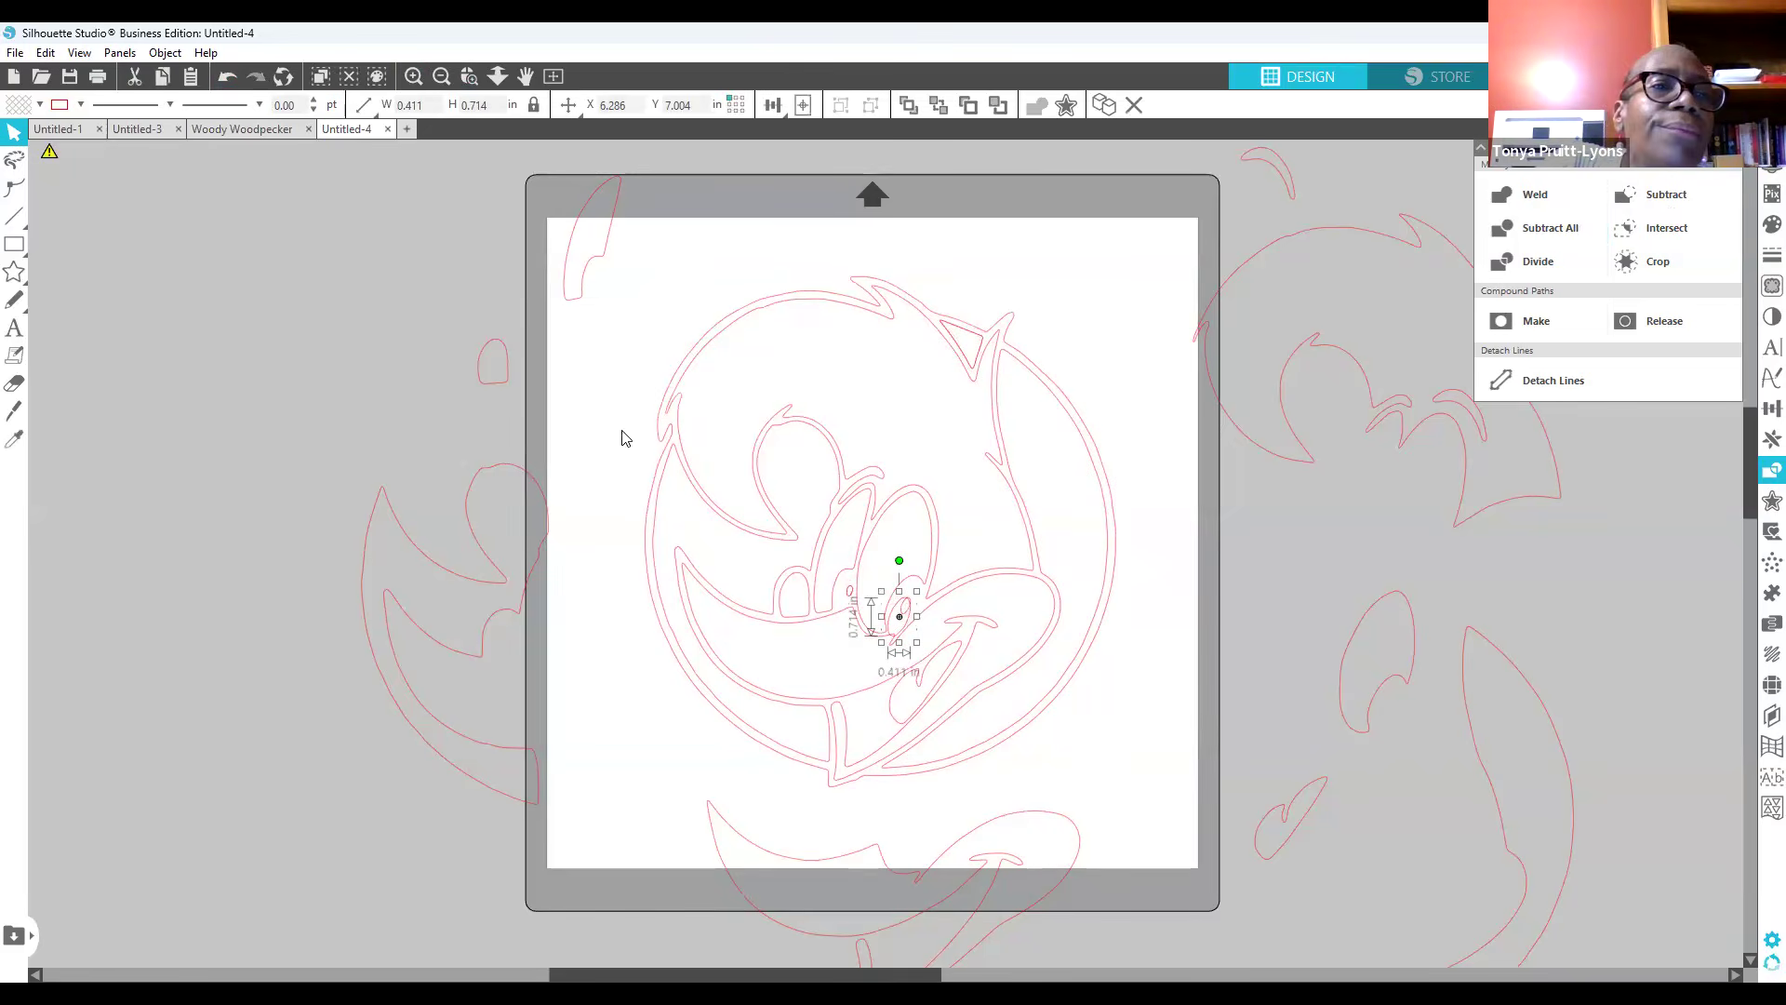
{"action": "left_click", "coordinate": [226, 74]}
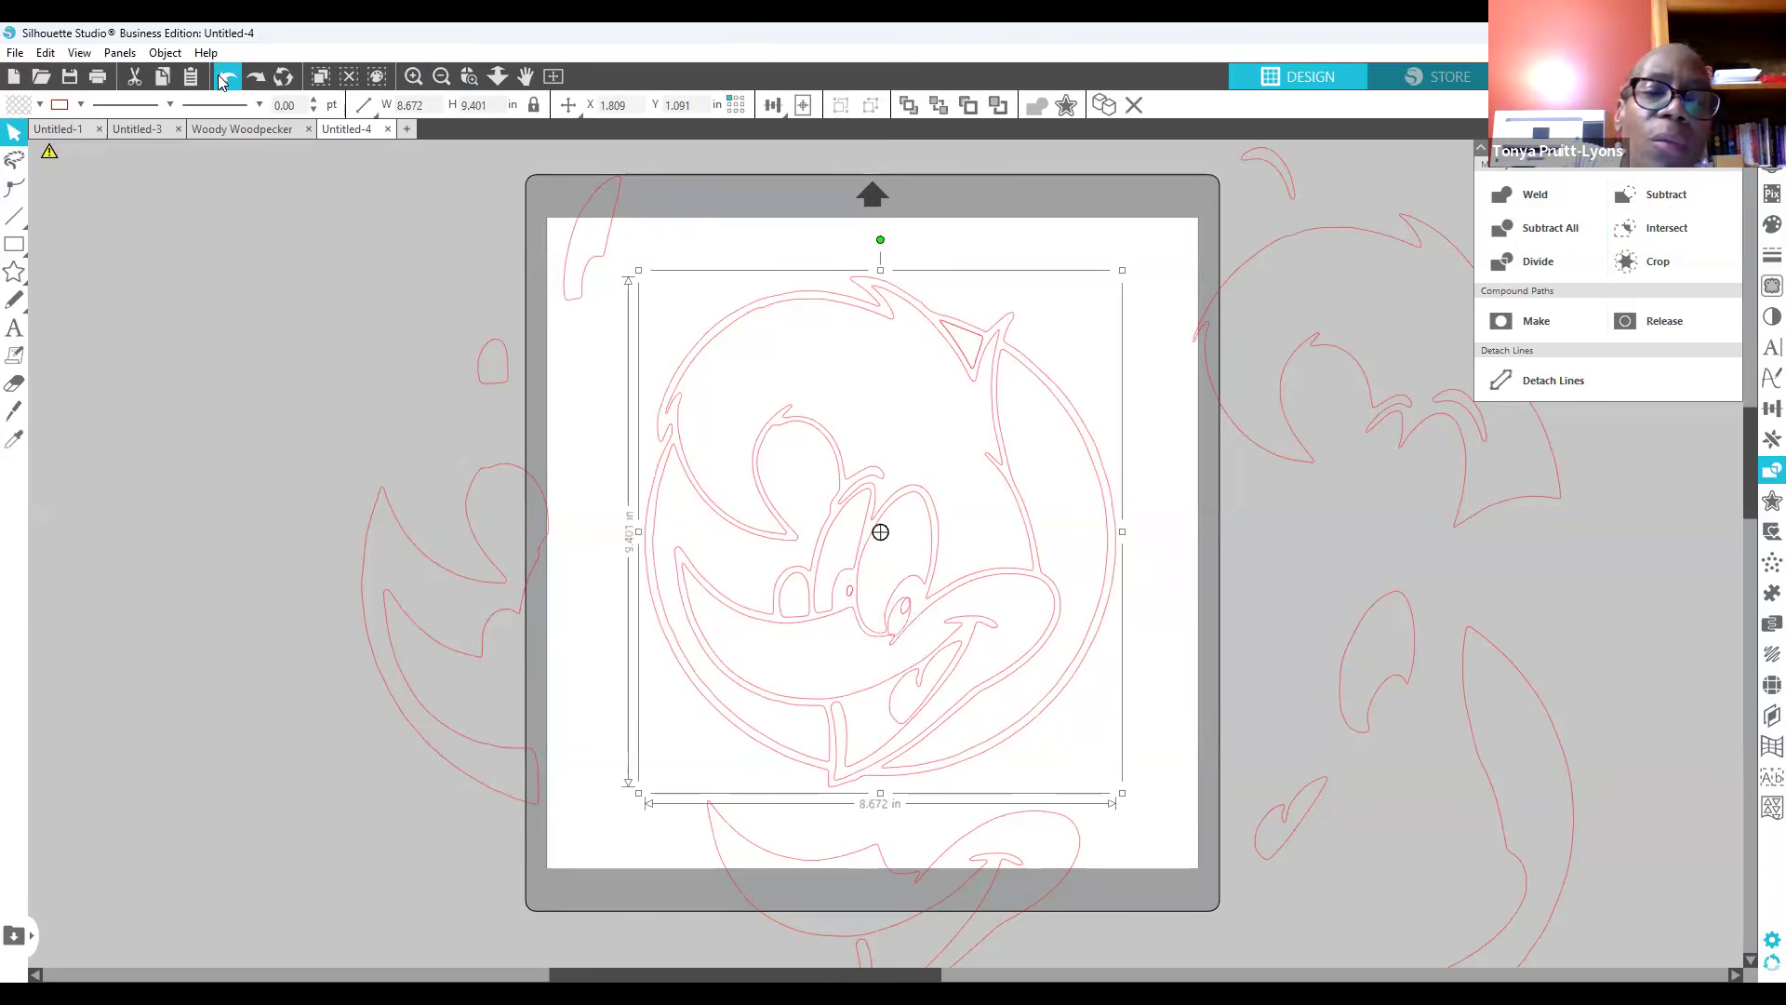
{"action": "left_click", "coordinate": [226, 74]}
{"action": "left_click", "coordinate": [768, 625]}
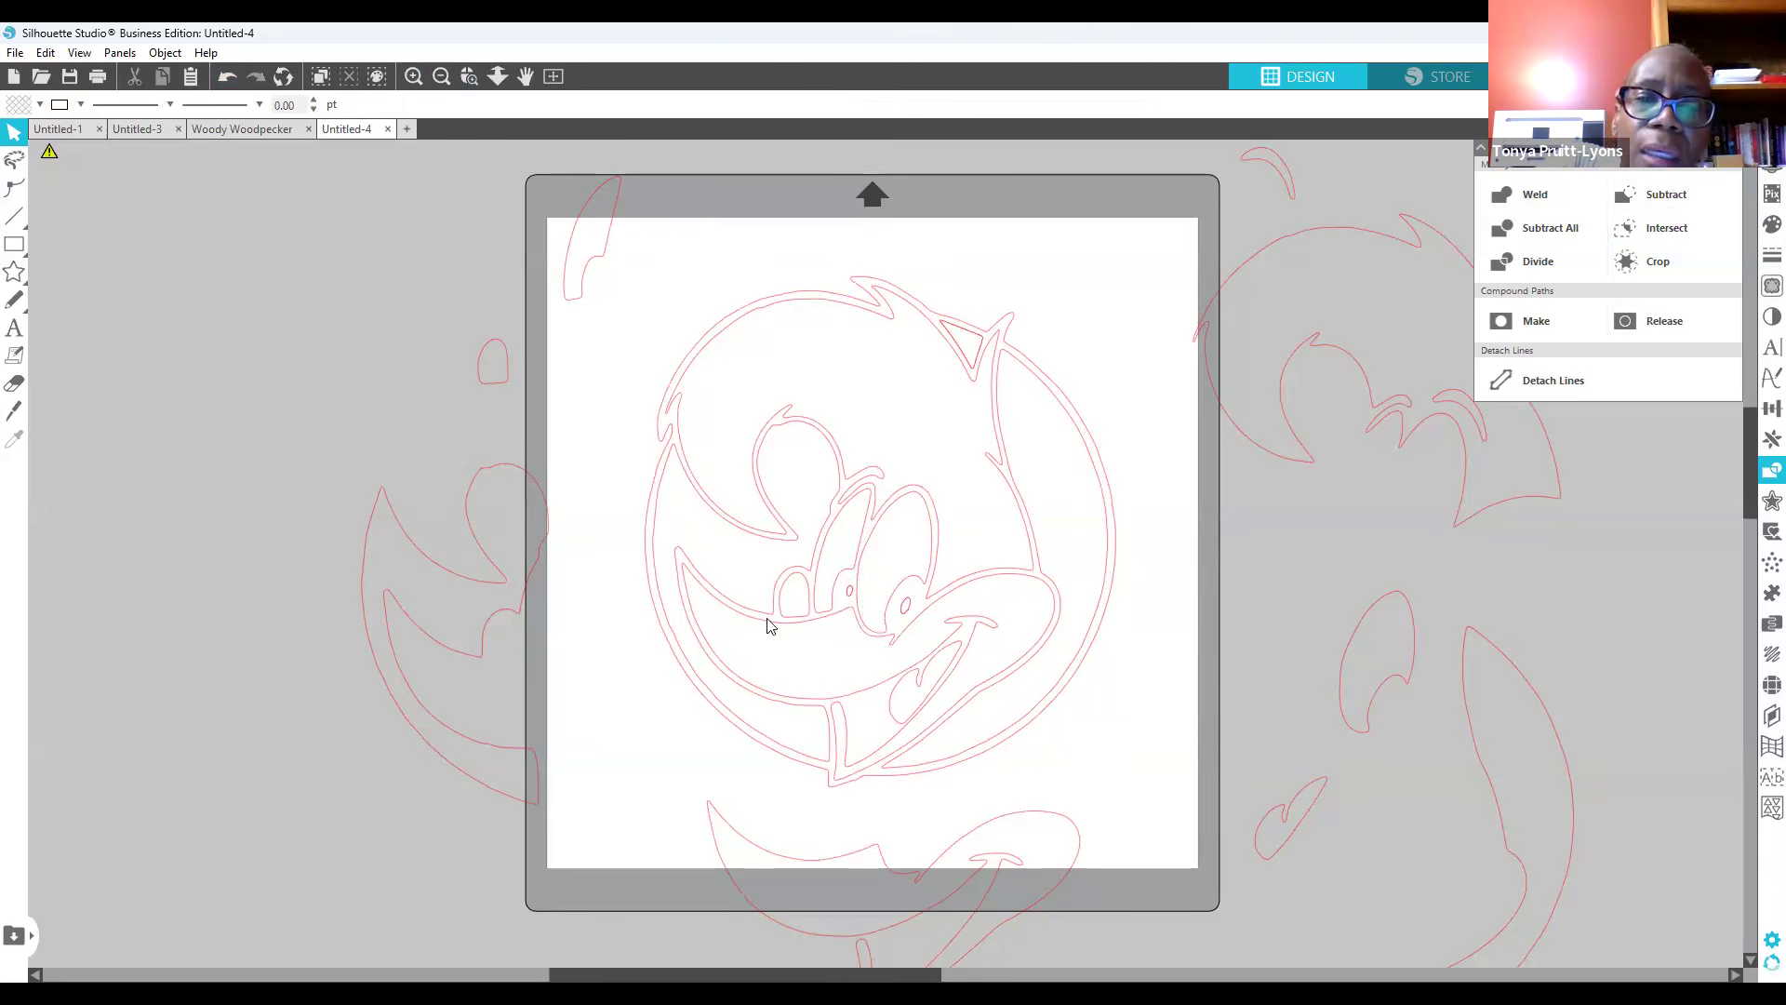
Step: Enlarge the larger eye's highlight oval to about 0.56 by 0.97 in and place it beside the outline, undoing the accidental outline shift
{"action": "left_click", "coordinate": [909, 617]}
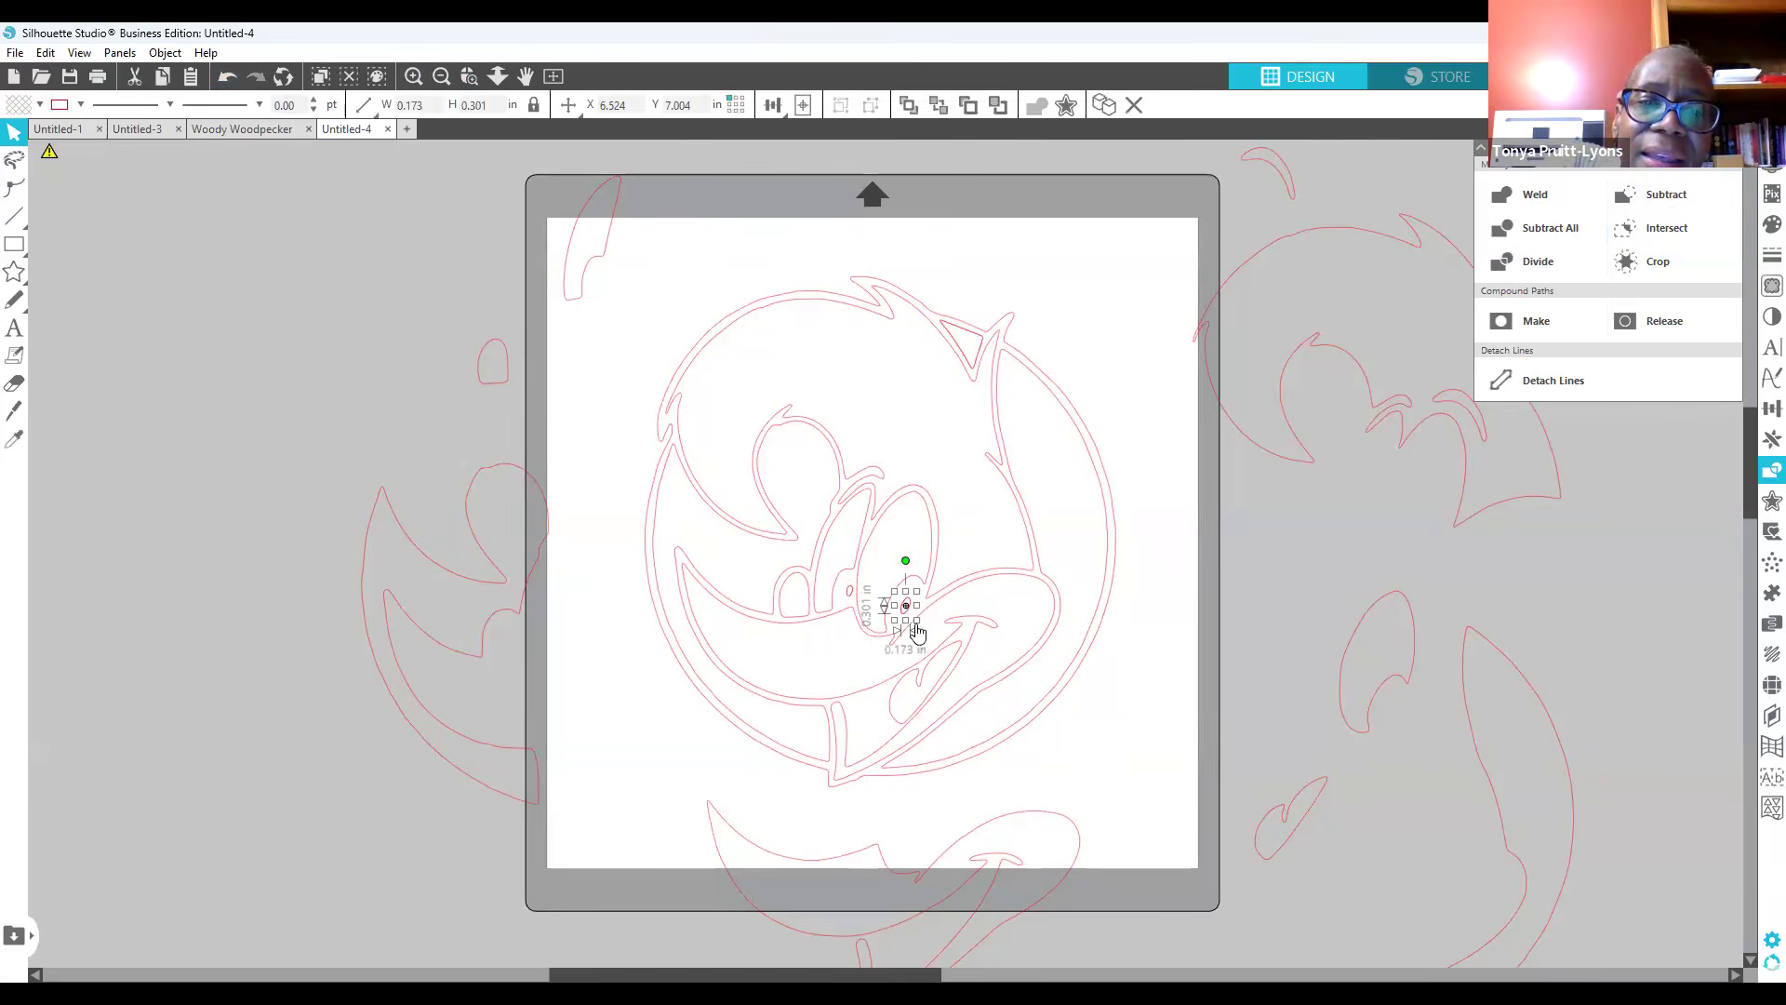
{"action": "mouse_move", "coordinate": [916, 618]}
{"action": "left_mouse_down"}
{"action": "mouse_move", "coordinate": [941, 658]}
{"action": "mouse_move", "coordinate": [930, 609]}
{"action": "mouse_move", "coordinate": [1215, 575]}
{"action": "left_mouse_up"}
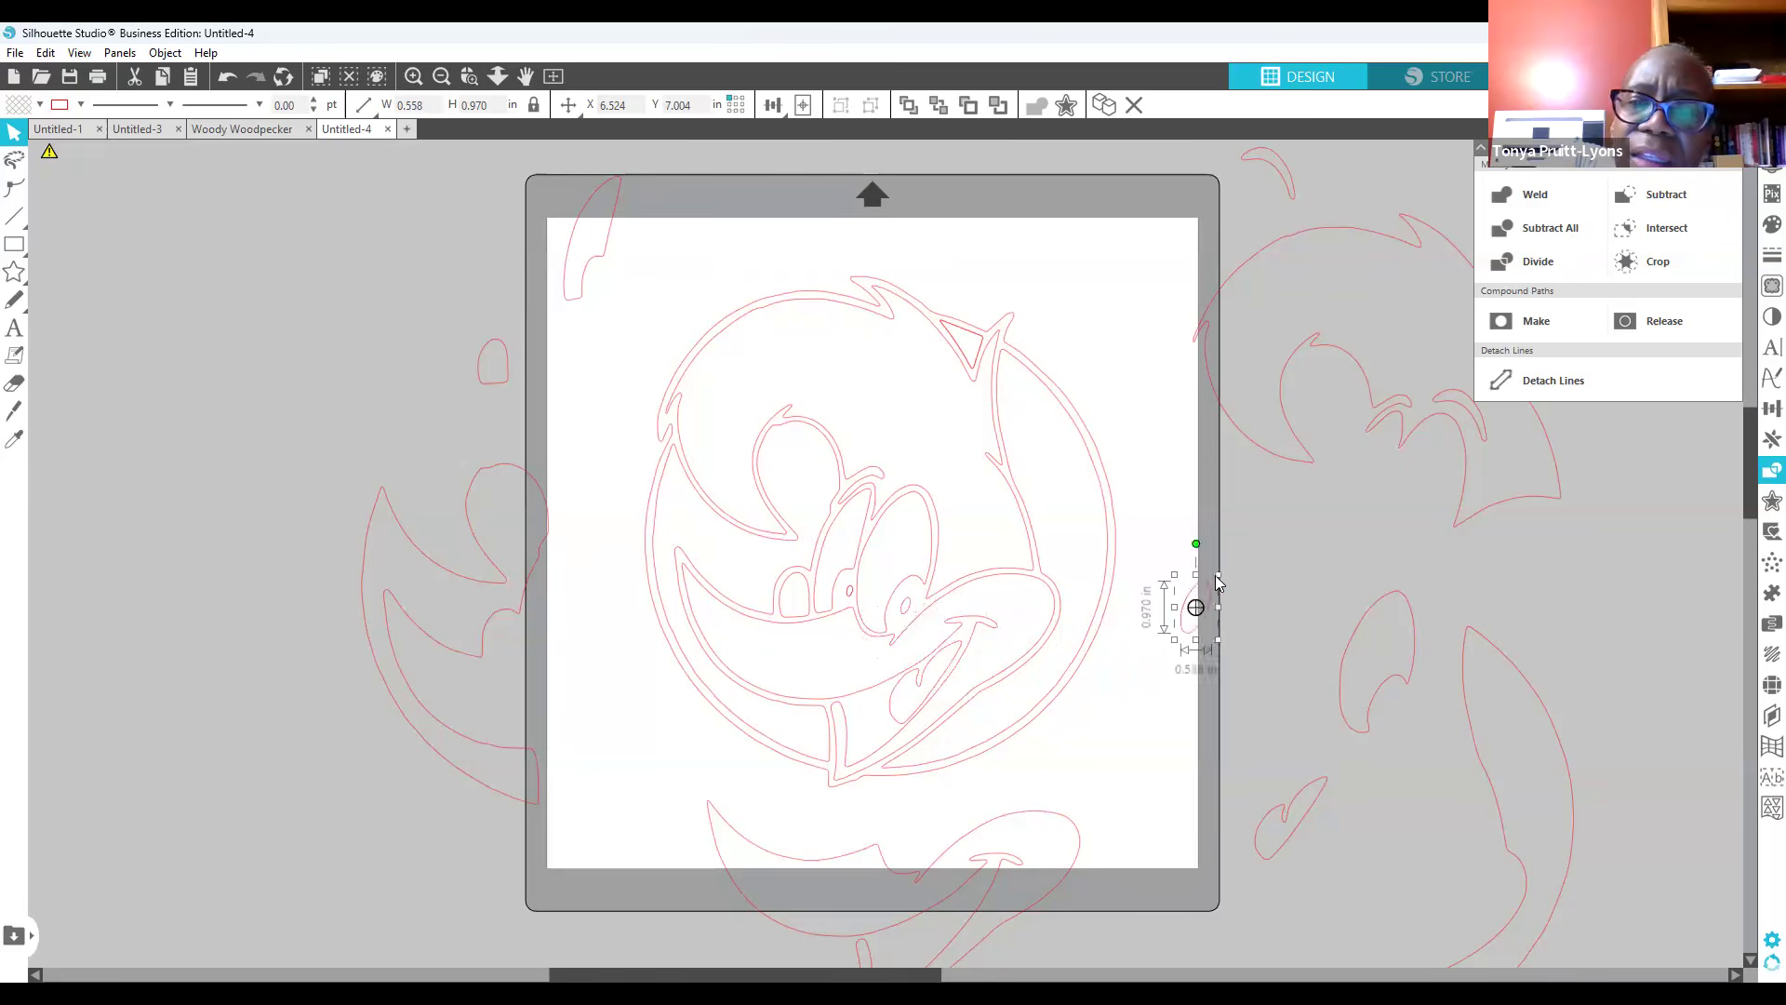
{"action": "left_click", "coordinate": [909, 613]}
{"action": "left_click_drag", "start_coordinate": [906, 604], "coordinate": [906, 607]}
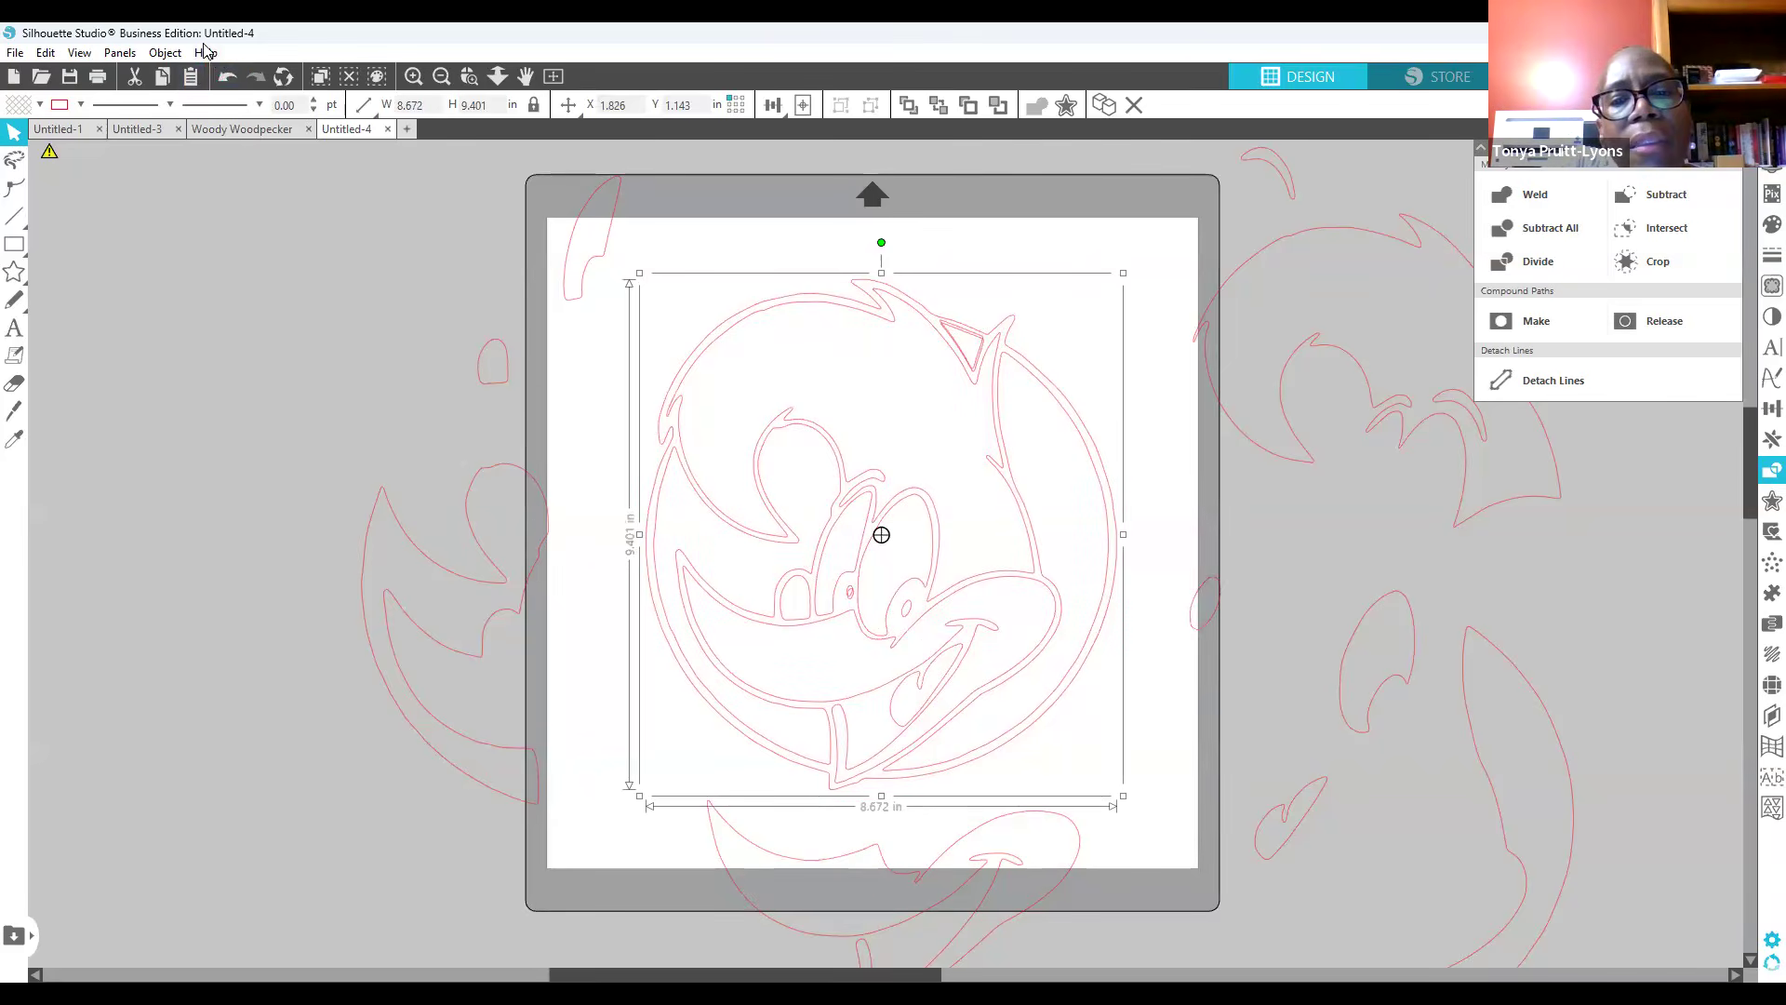
{"action": "left_click", "coordinate": [232, 81]}
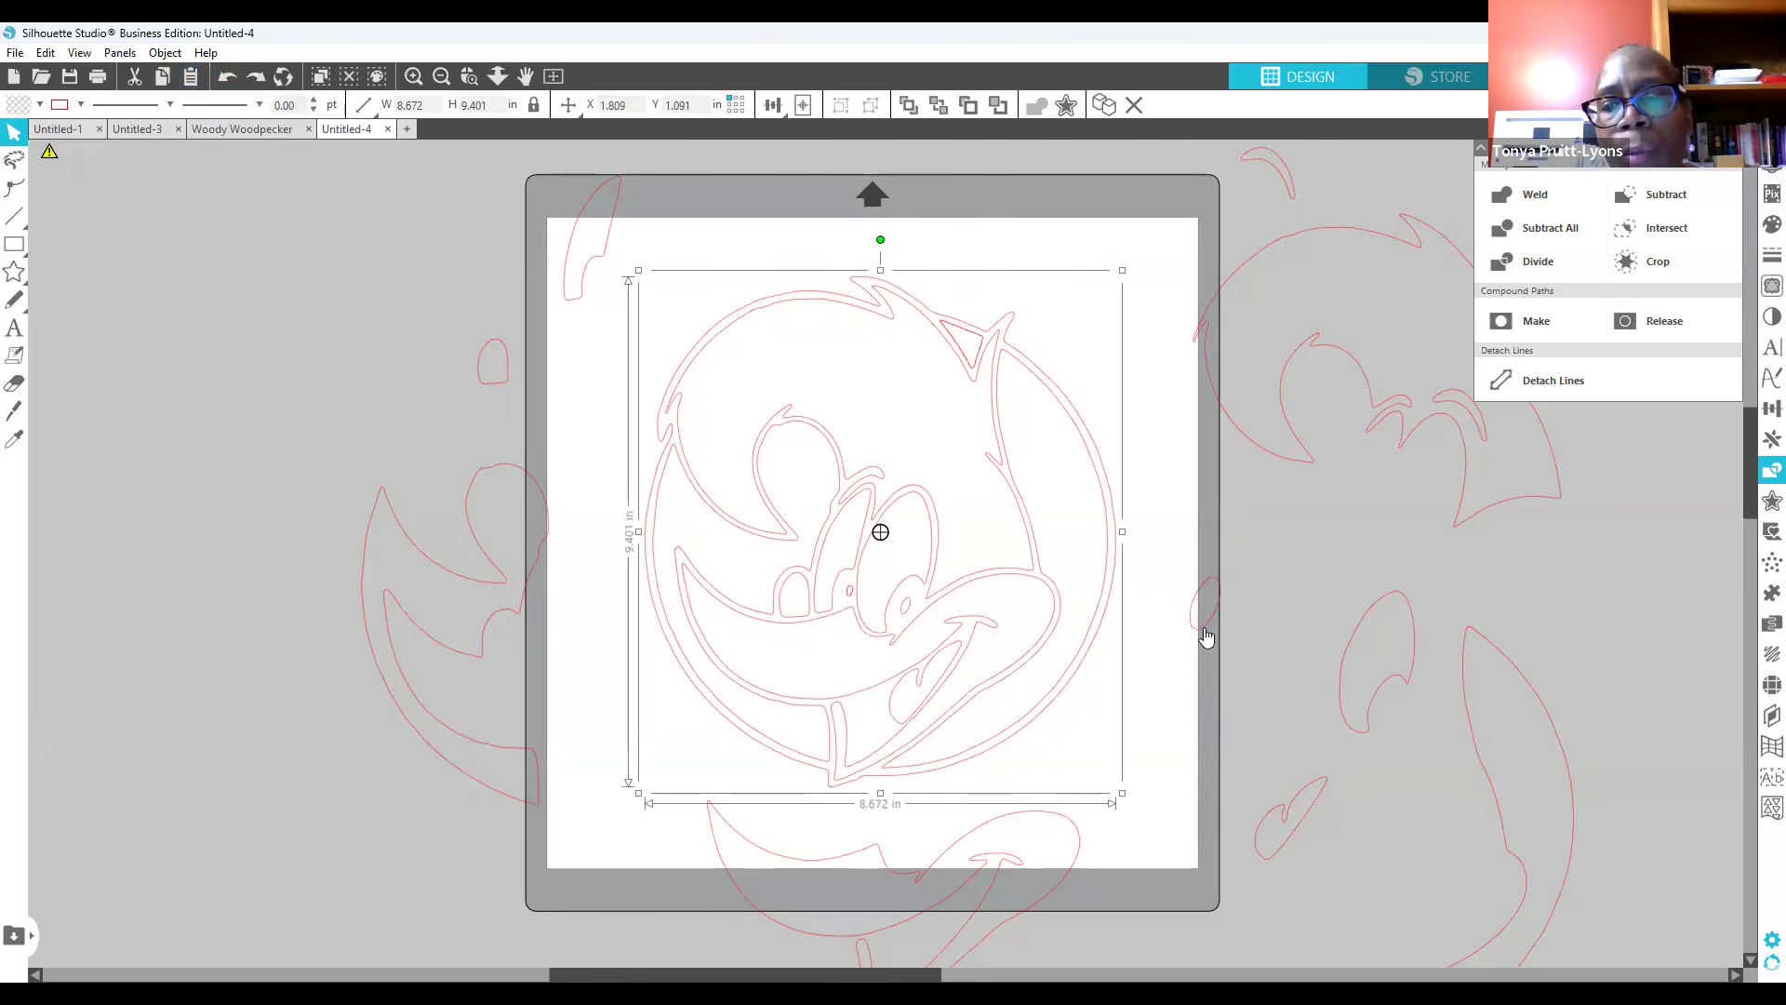
{"action": "left_click_drag", "start_coordinate": [1206, 632], "coordinate": [1170, 618]}
{"action": "left_click", "coordinate": [1150, 629]}
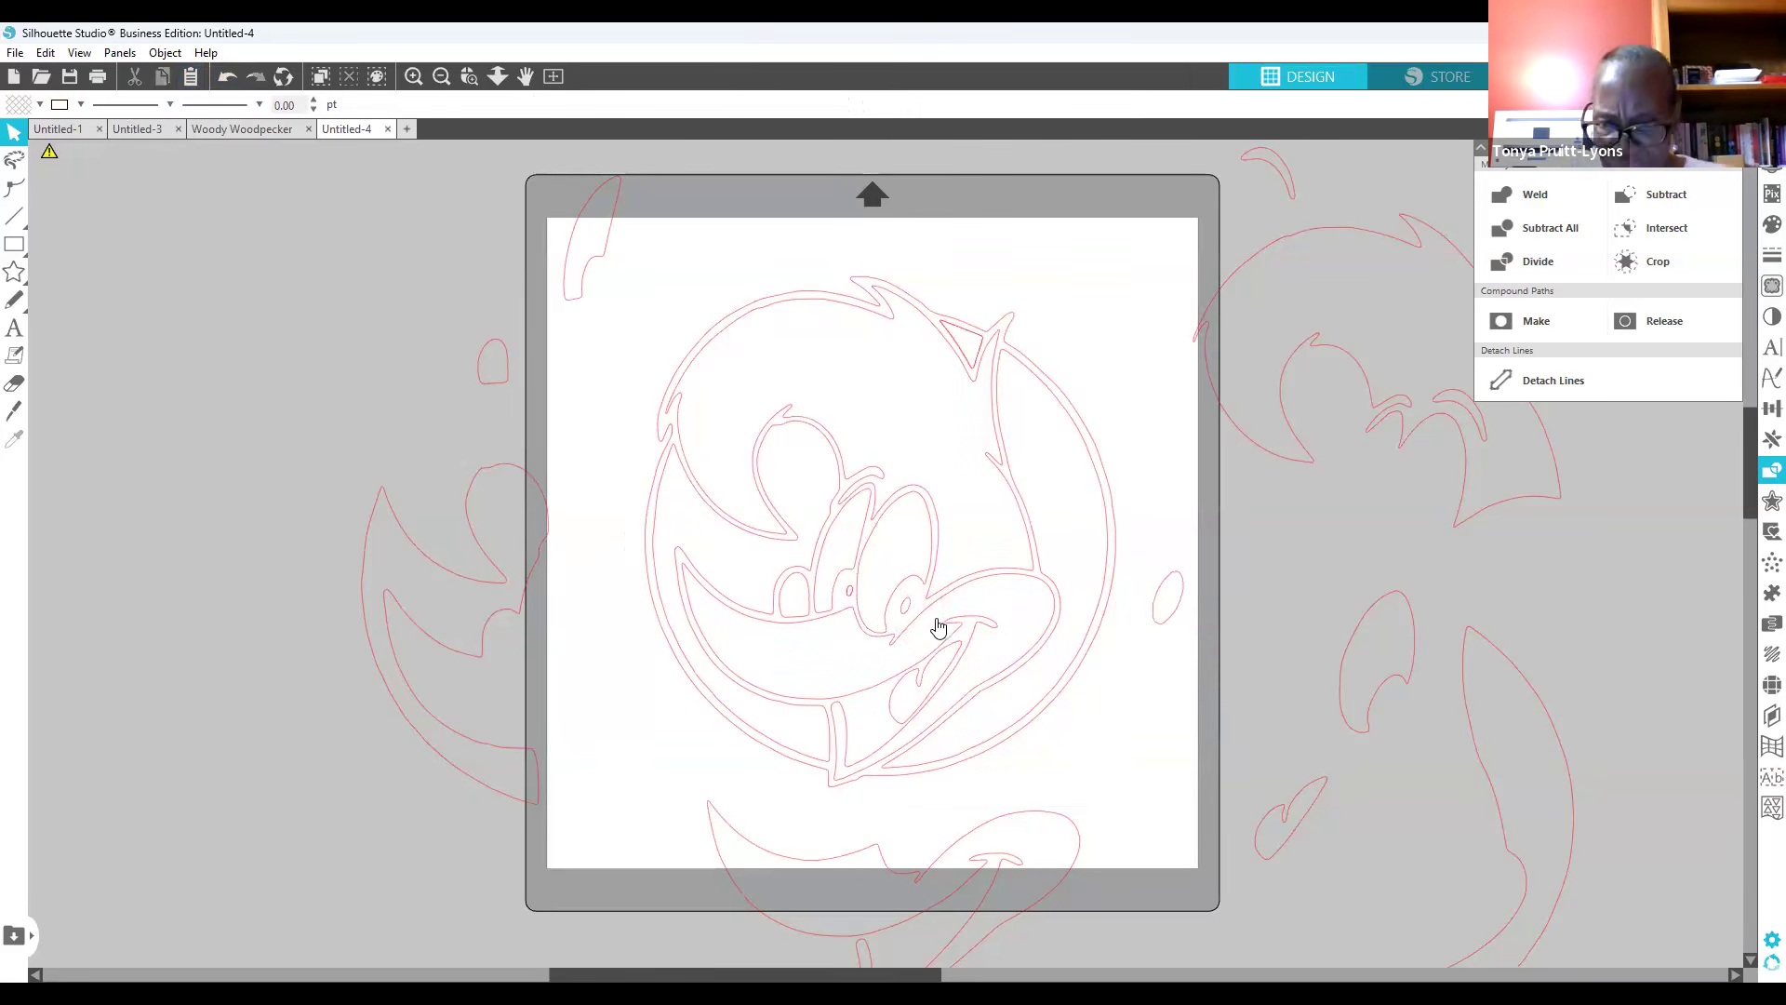
Step: Place the enlarged oval back over the larger eye's pupil and rotate it slightly clockwise to match the pupil's tilt
{"action": "mouse_move", "coordinate": [1160, 636]}
{"action": "left_mouse_down"}
{"action": "mouse_move", "coordinate": [937, 650]}
{"action": "mouse_move", "coordinate": [900, 626]}
{"action": "left_mouse_up"}
{"action": "left_click", "coordinate": [904, 626]}
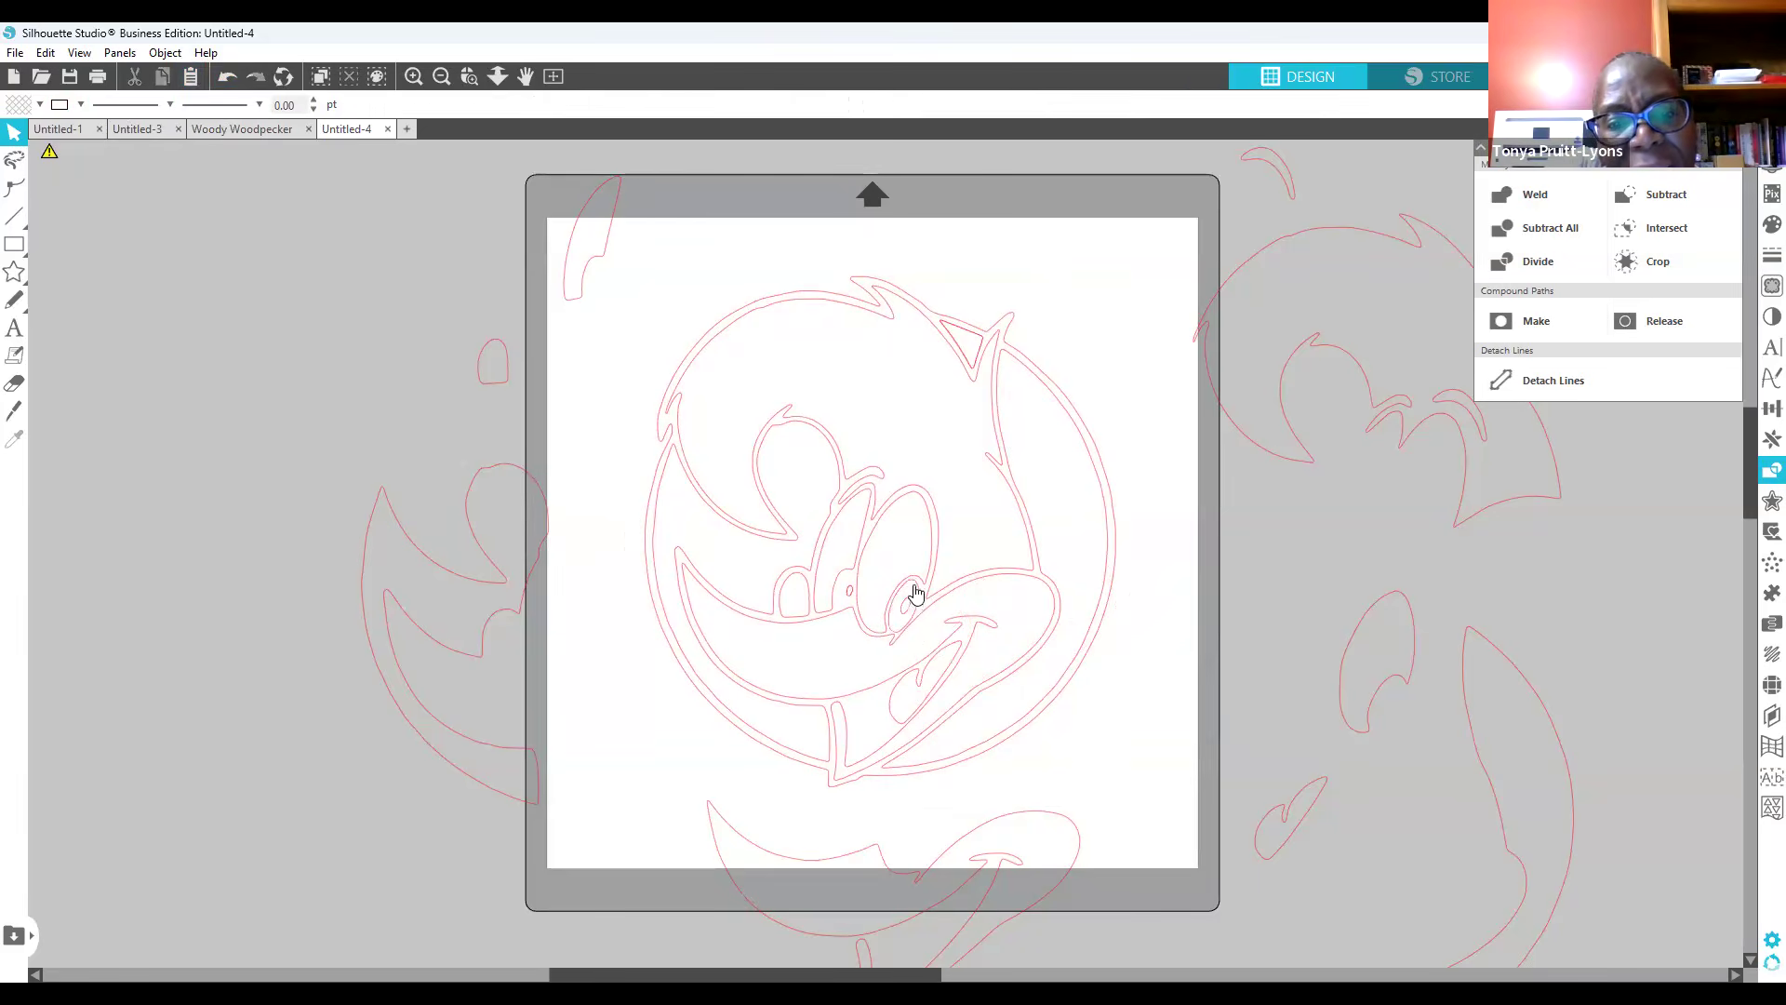
{"action": "left_click", "coordinate": [916, 592]}
{"action": "left_click", "coordinate": [916, 608]}
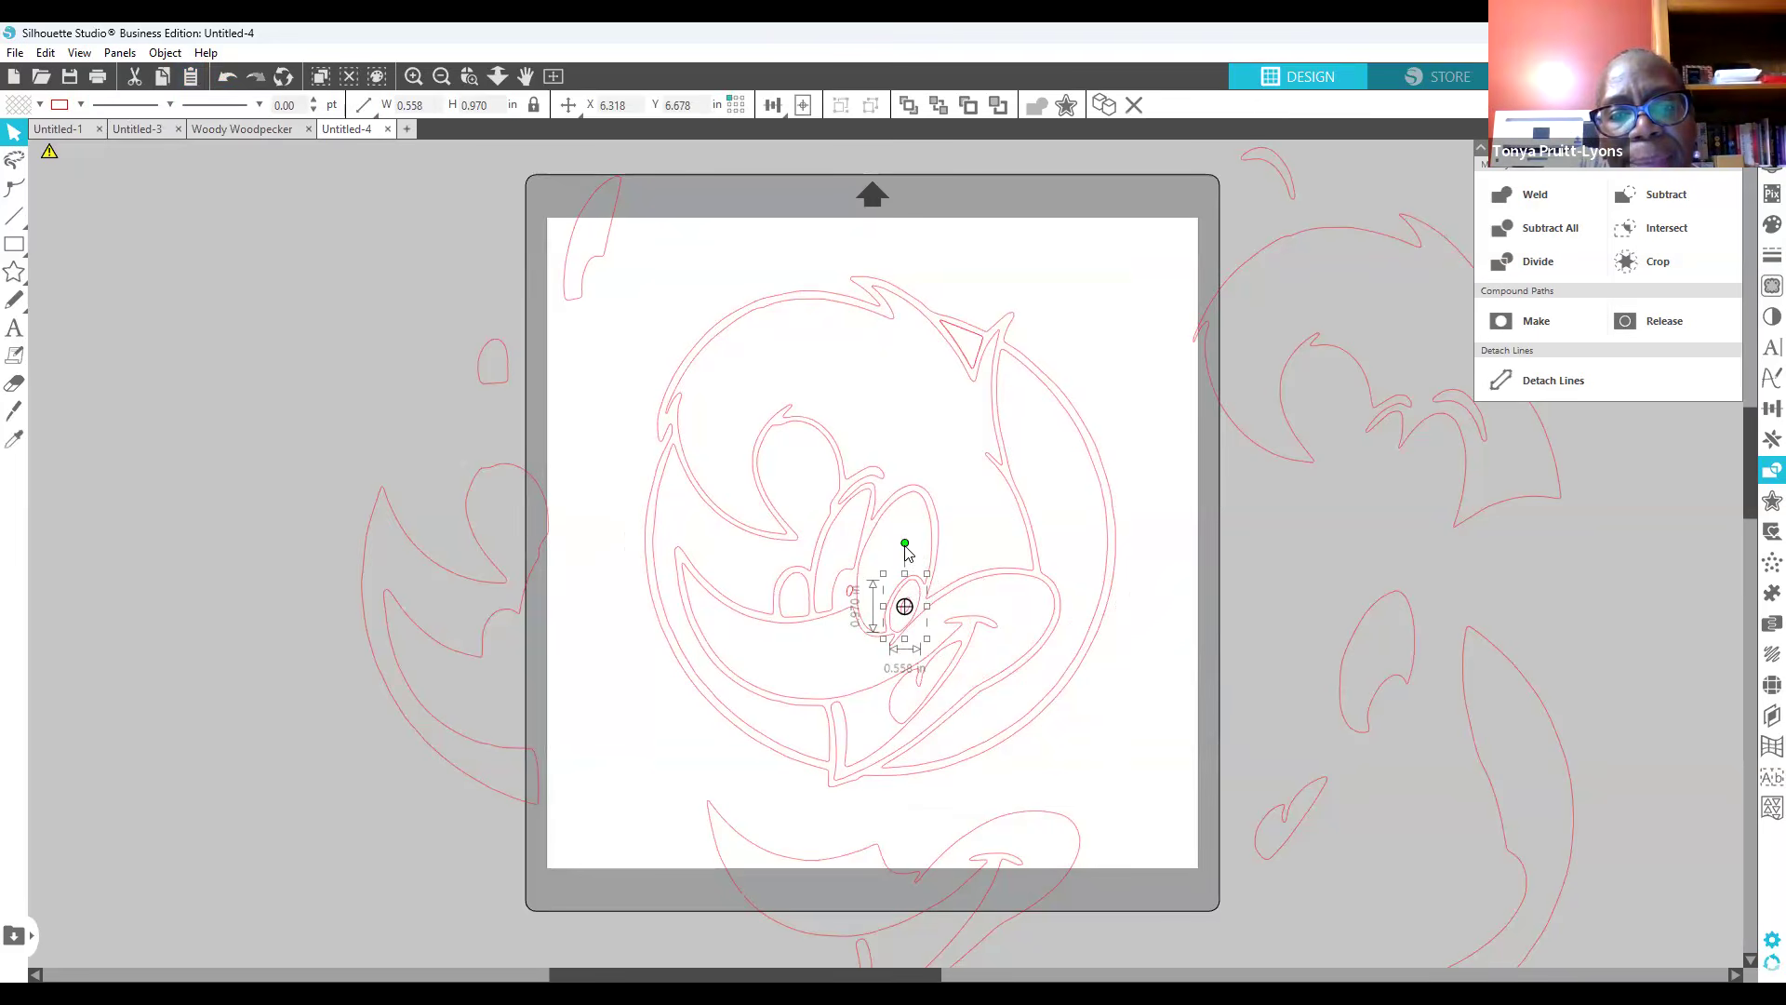
{"action": "left_click_drag", "start_coordinate": [909, 550], "coordinate": [912, 550]}
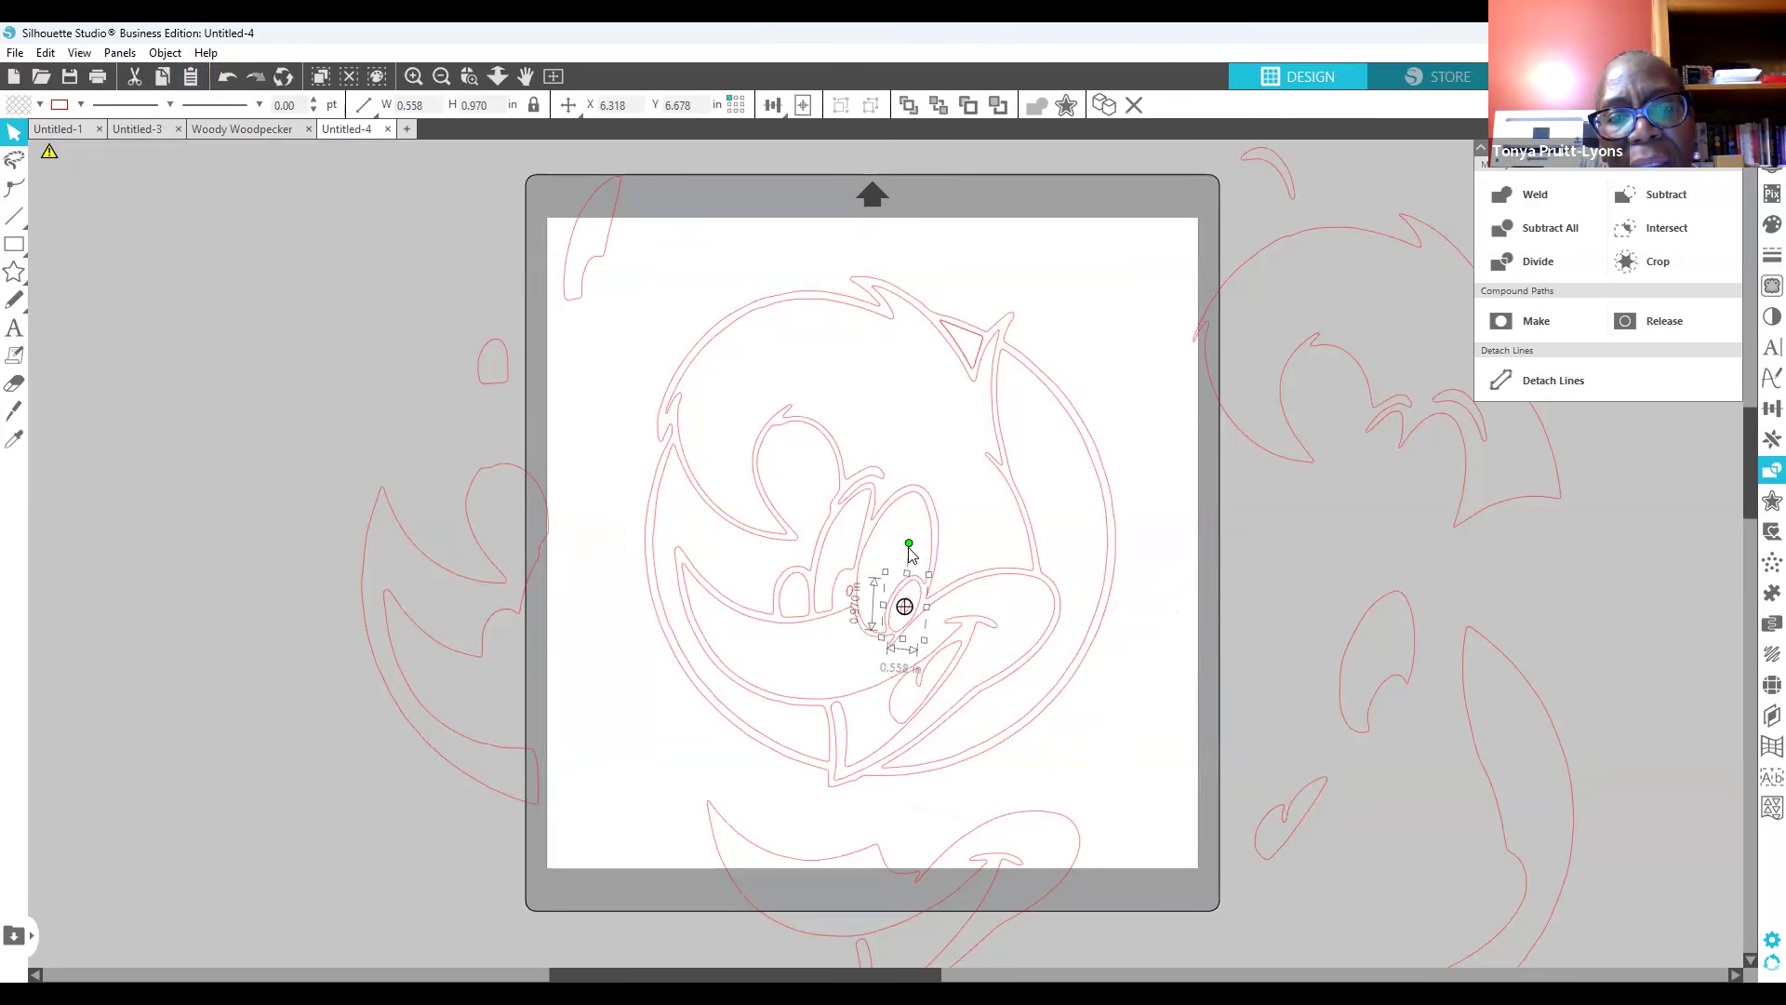
{"action": "left_click", "coordinate": [1165, 649]}
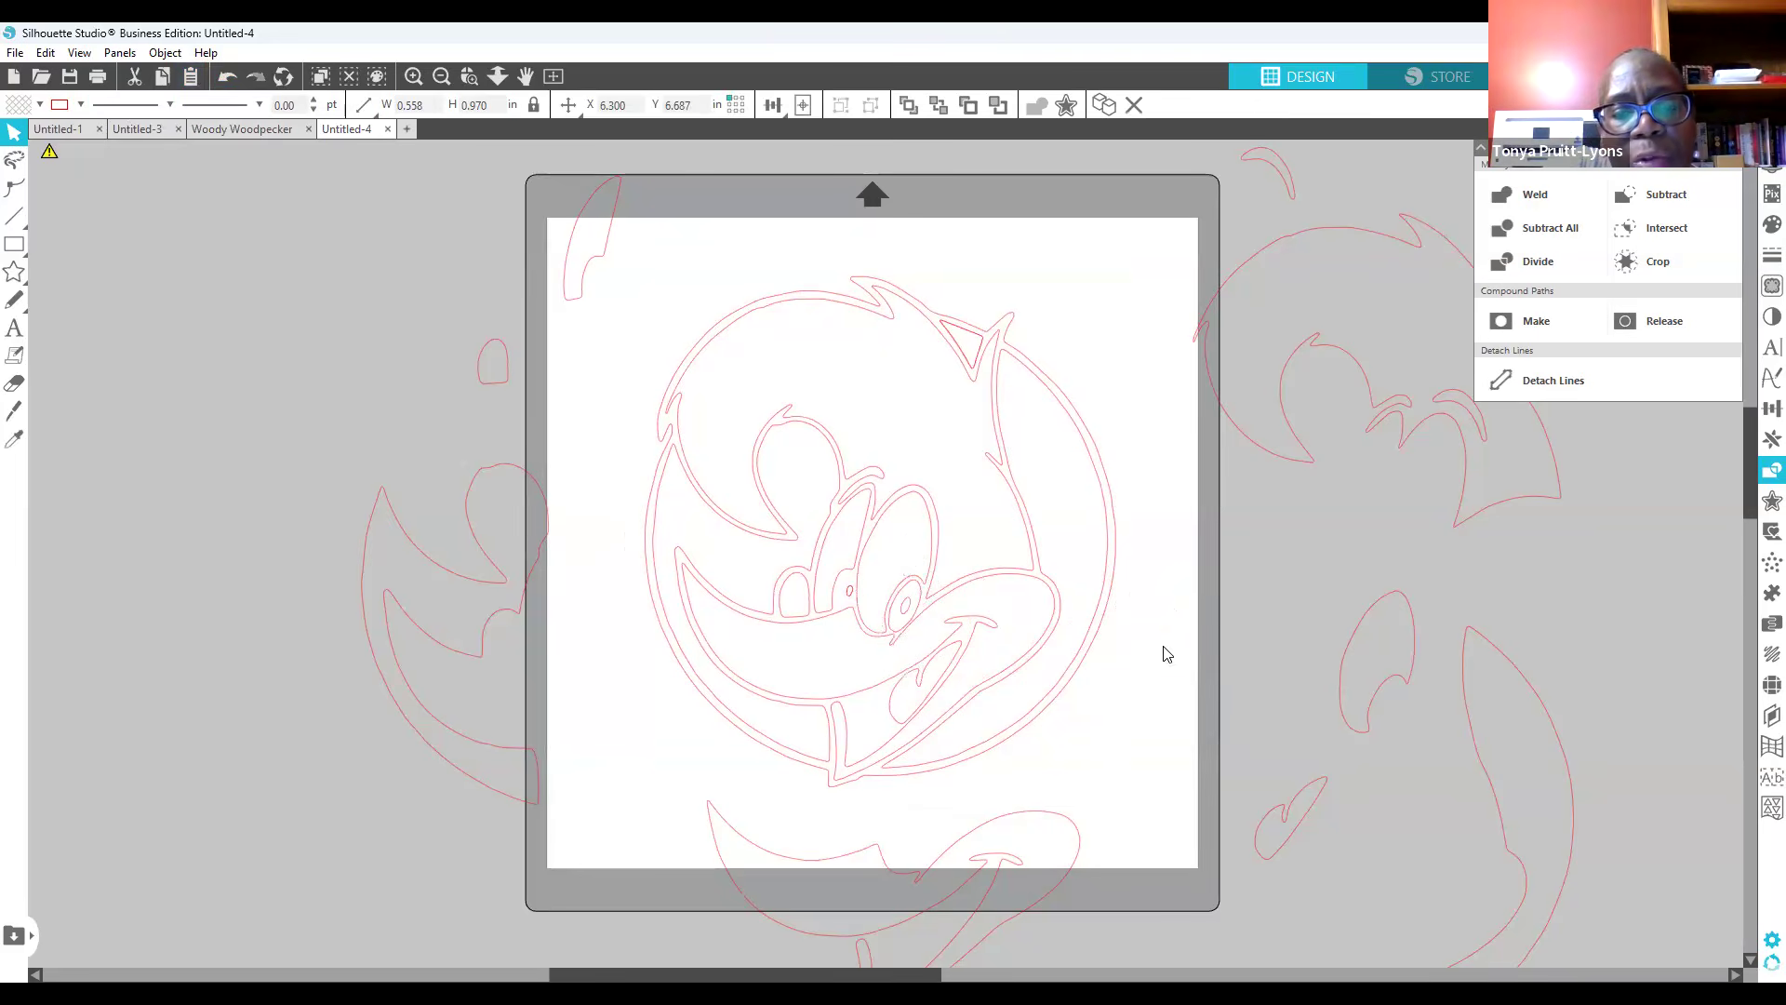
Step: Reduce the oval to about 0.53 by 0.92 in and move it to the blank area right of the outline
{"action": "left_click", "coordinate": [896, 639]}
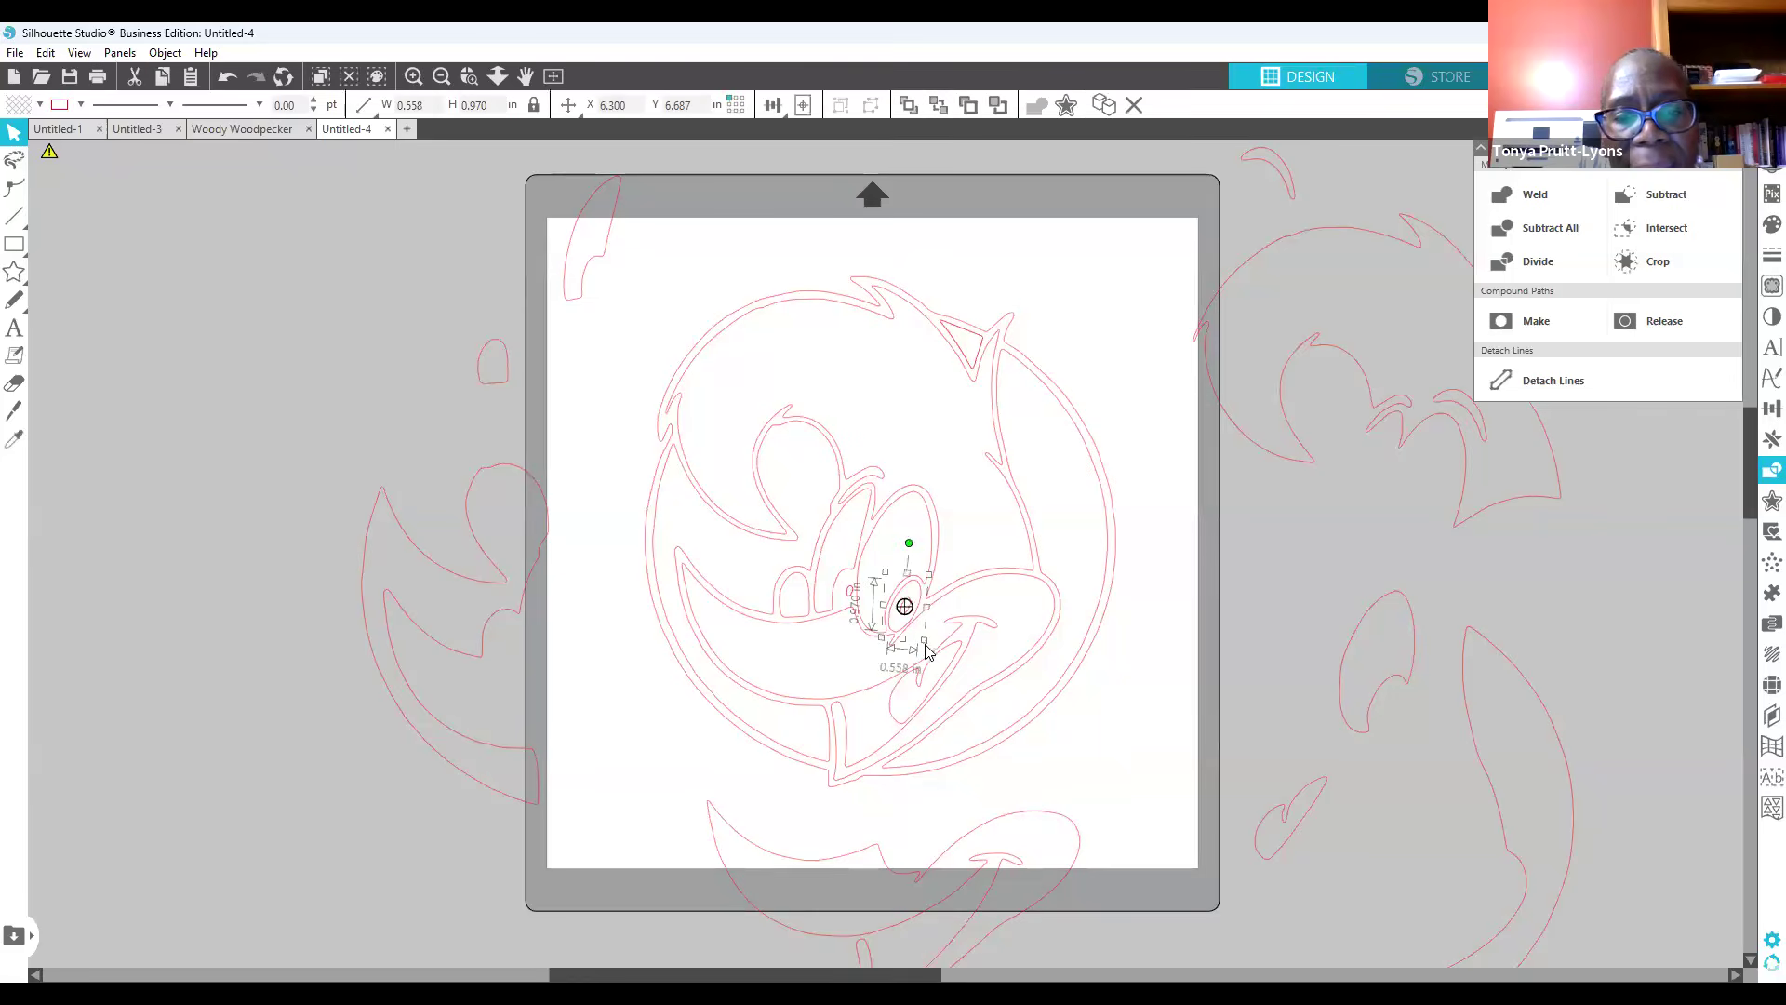
{"action": "left_click_drag", "start_coordinate": [924, 646], "coordinate": [924, 645]}
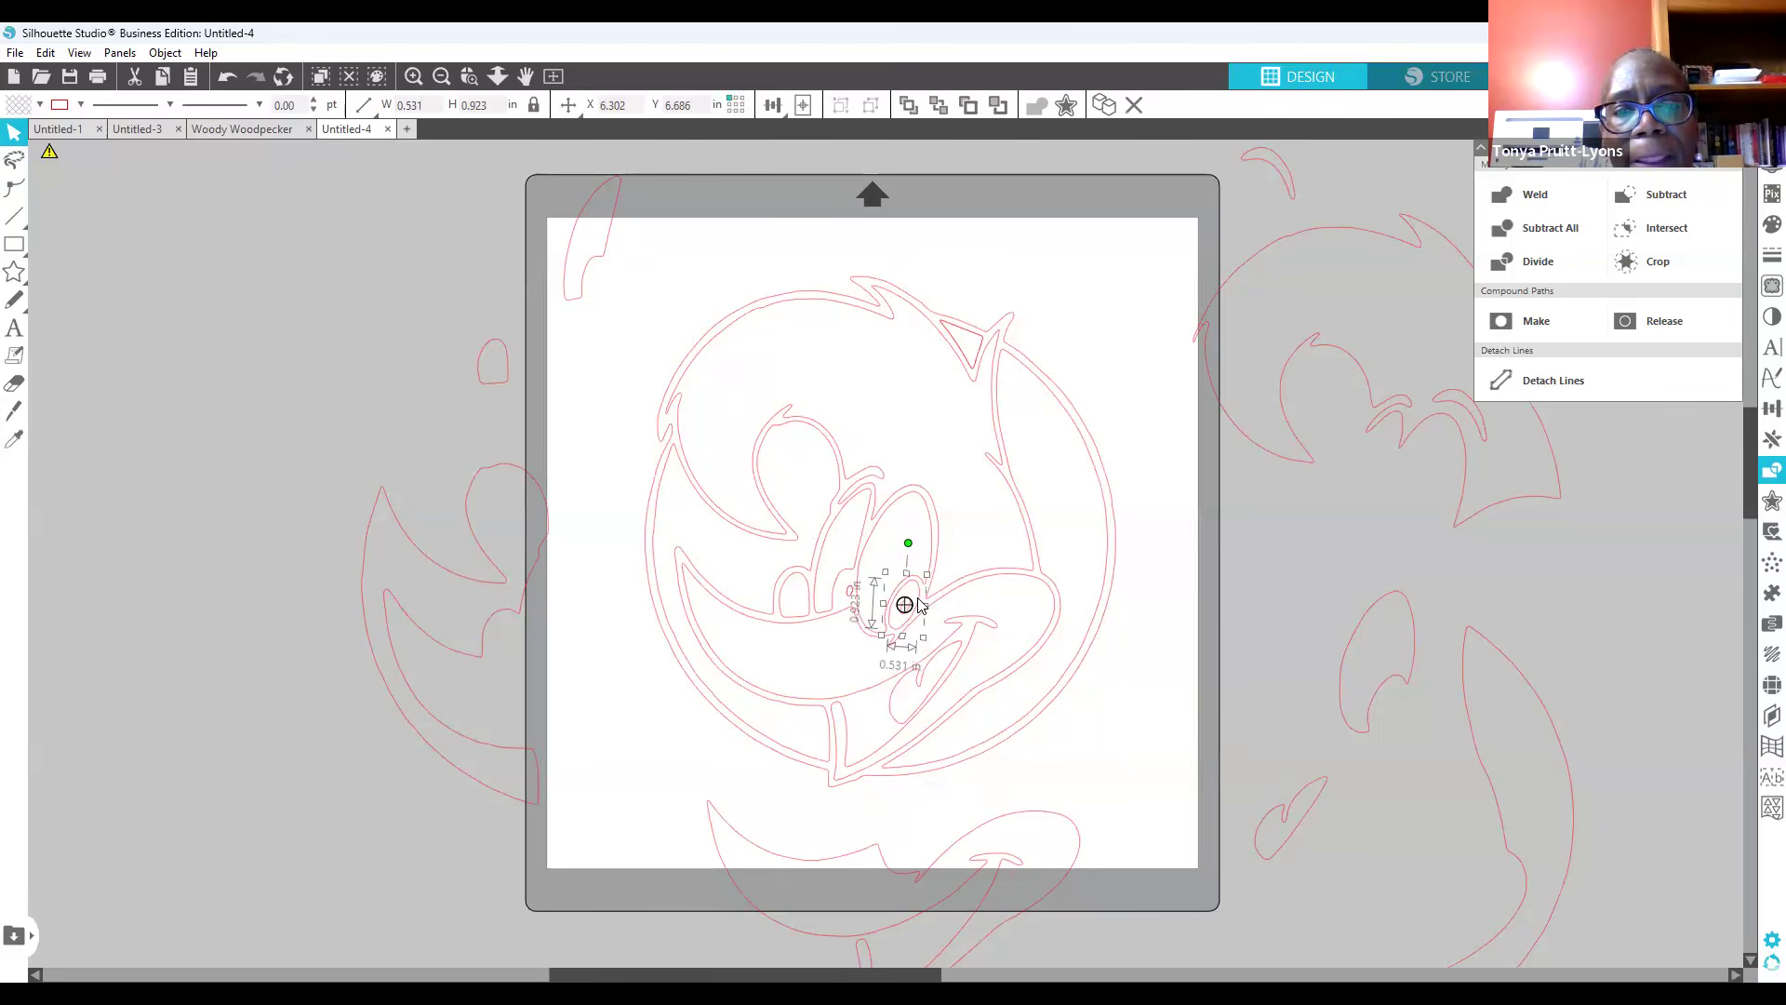
{"action": "left_click", "coordinate": [1155, 644]}
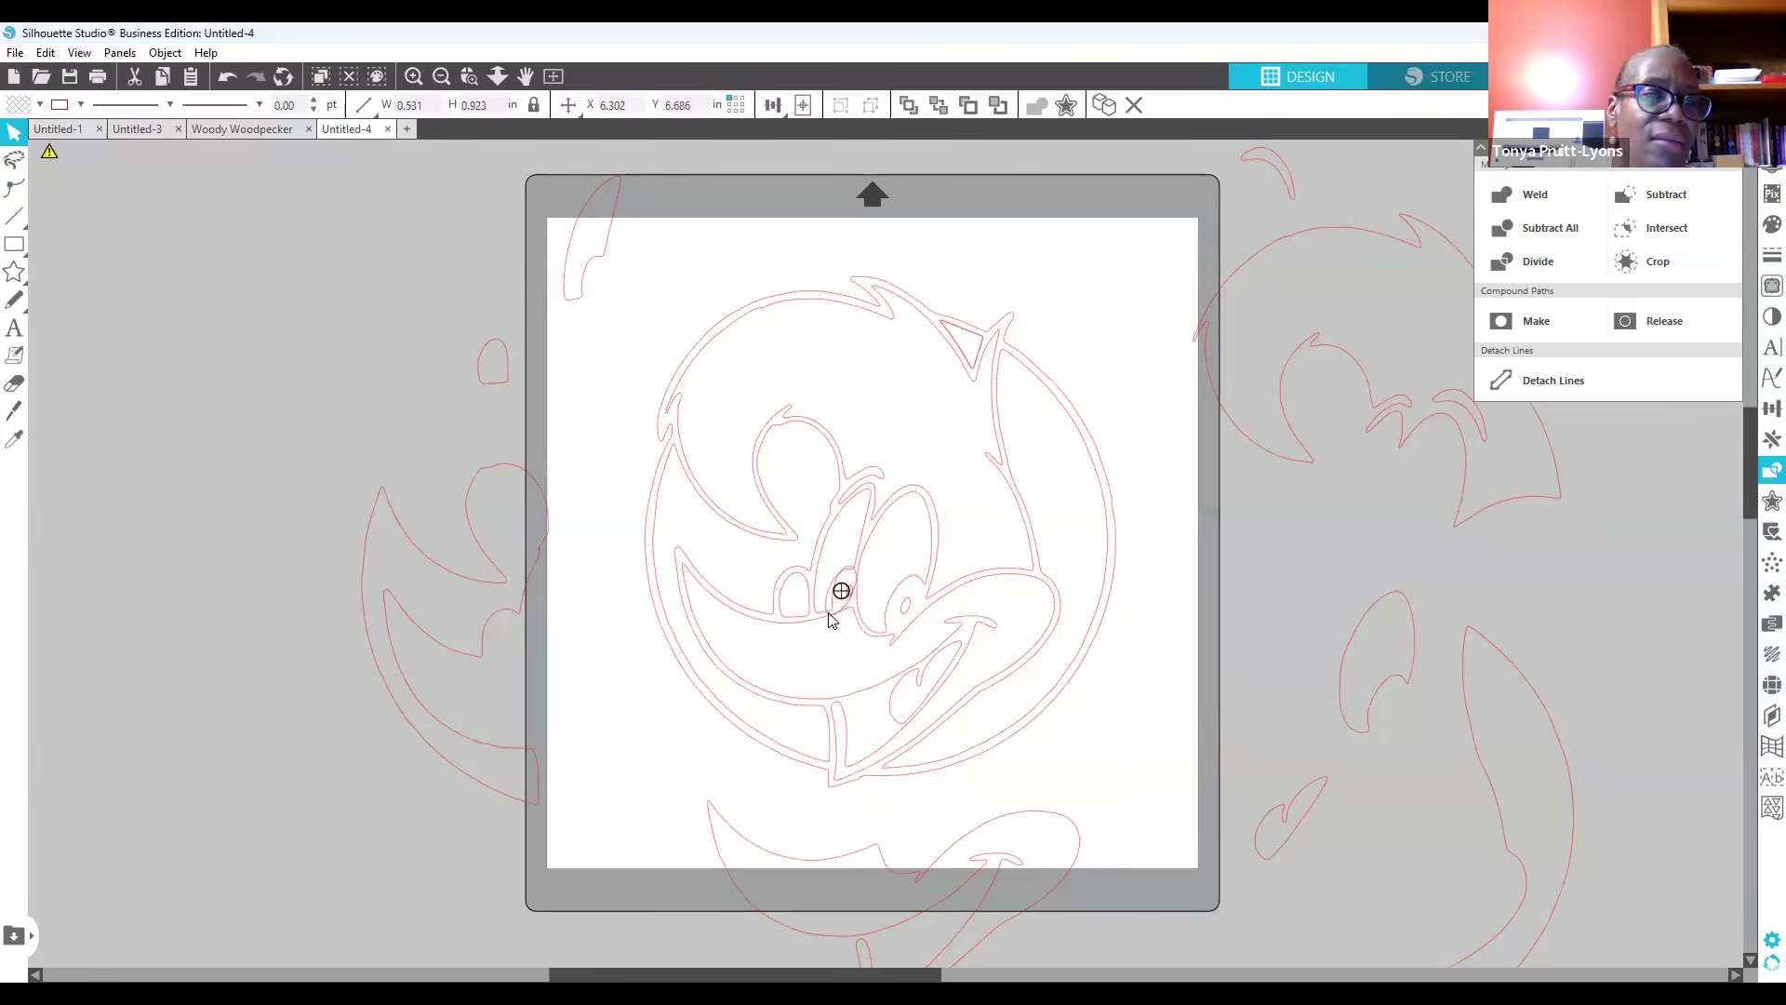
{"action": "left_click_drag", "start_coordinate": [833, 621], "coordinate": [1162, 626]}
{"action": "left_click", "coordinate": [1162, 627]}
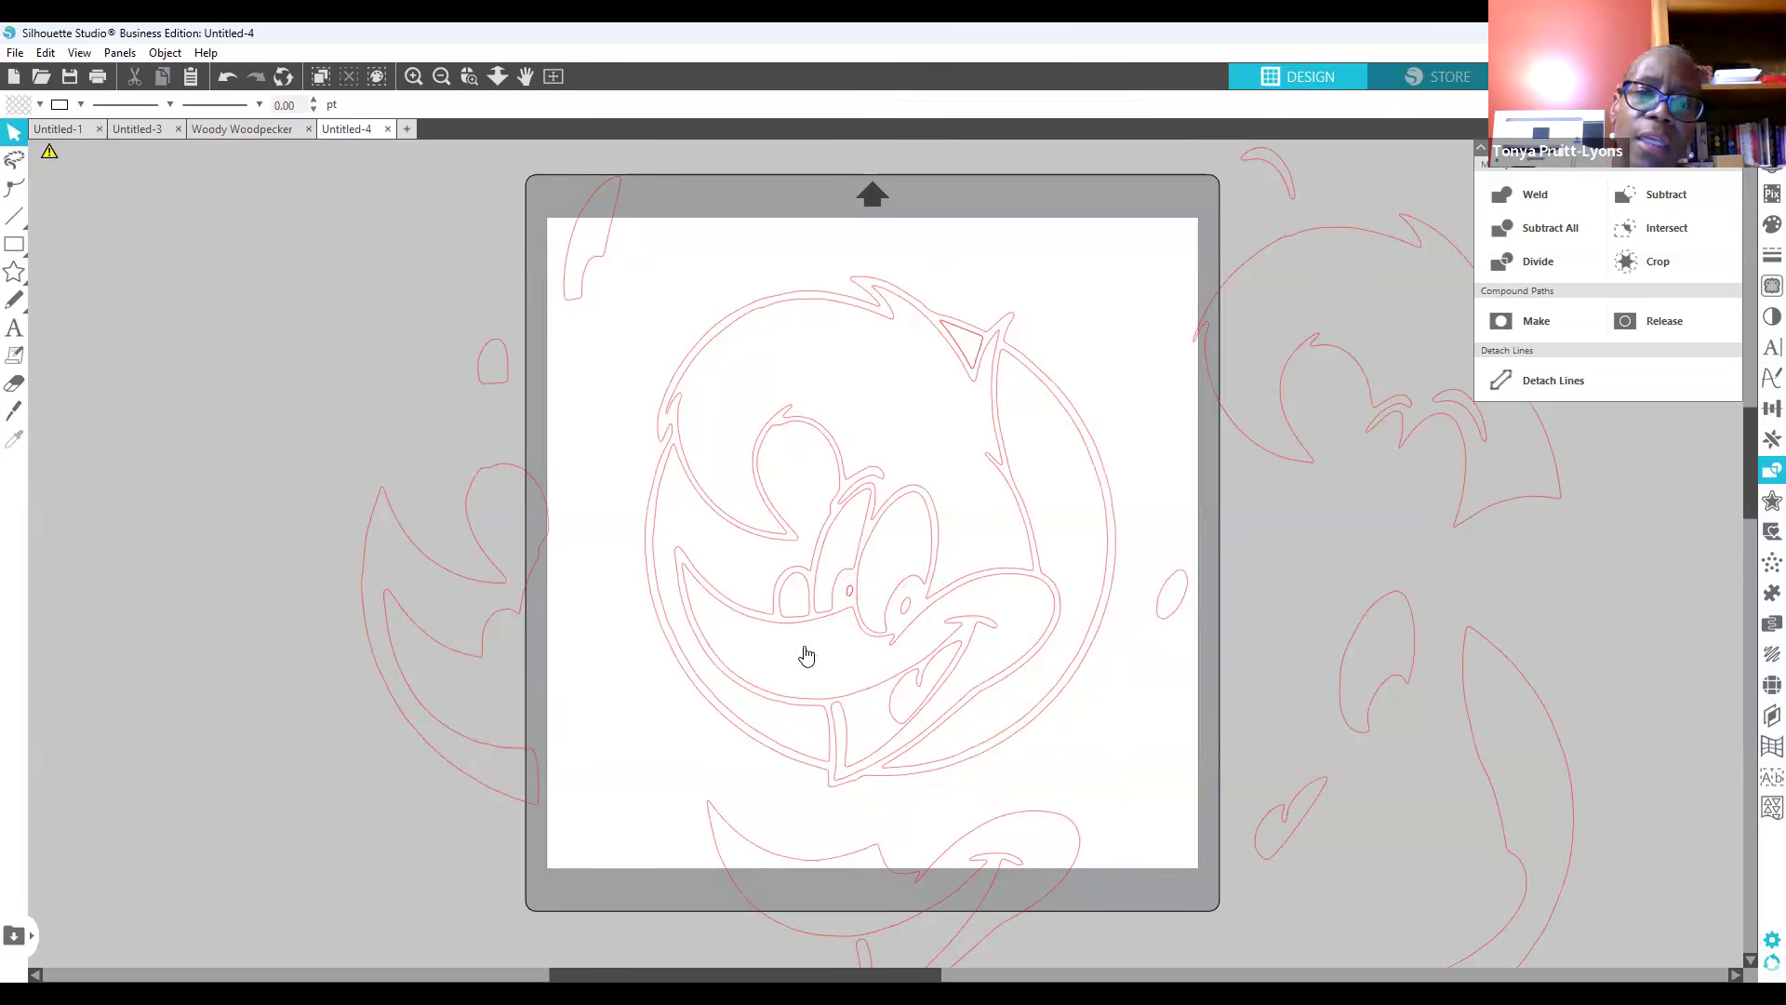
Step: Enlarge the smaller eye's highlight oval to fit its pupil and move it off the page's right side
{"action": "left_click", "coordinate": [849, 602]}
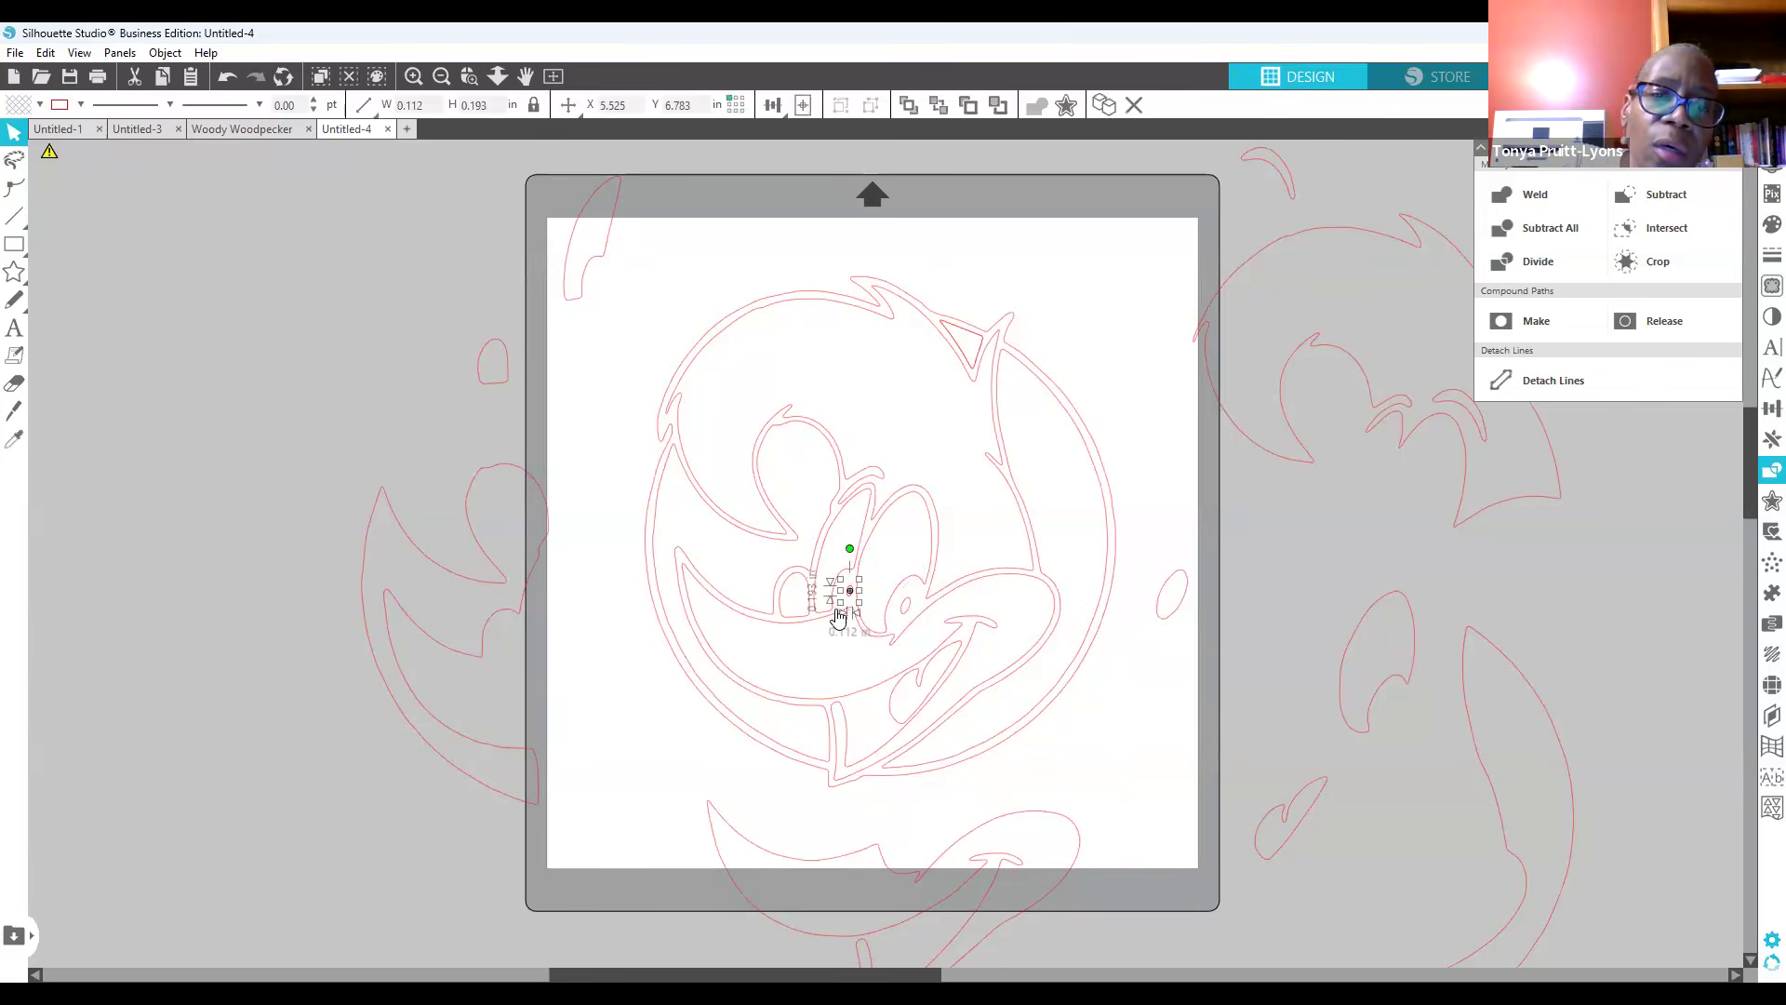
{"action": "left_click_drag", "start_coordinate": [838, 611], "coordinate": [827, 623]}
{"action": "left_click", "coordinate": [846, 593]}
{"action": "left_click", "coordinate": [843, 616]}
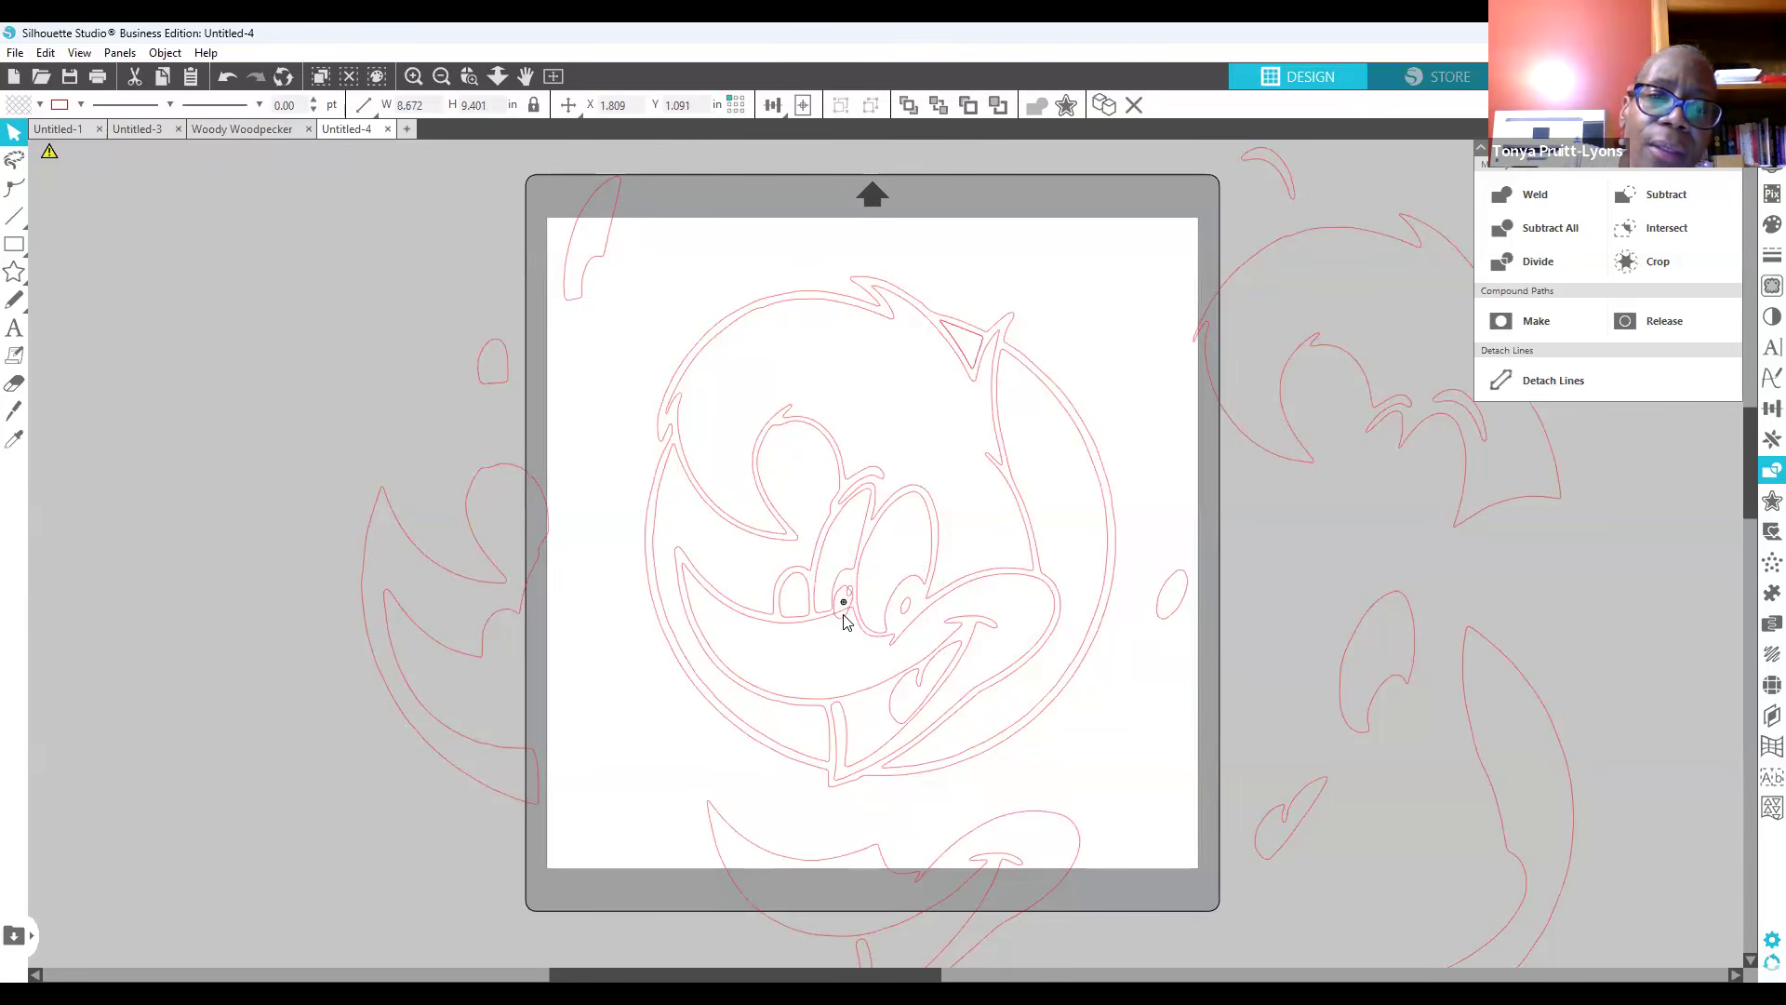
{"action": "left_click_drag", "start_coordinate": [846, 621], "coordinate": [849, 611]}
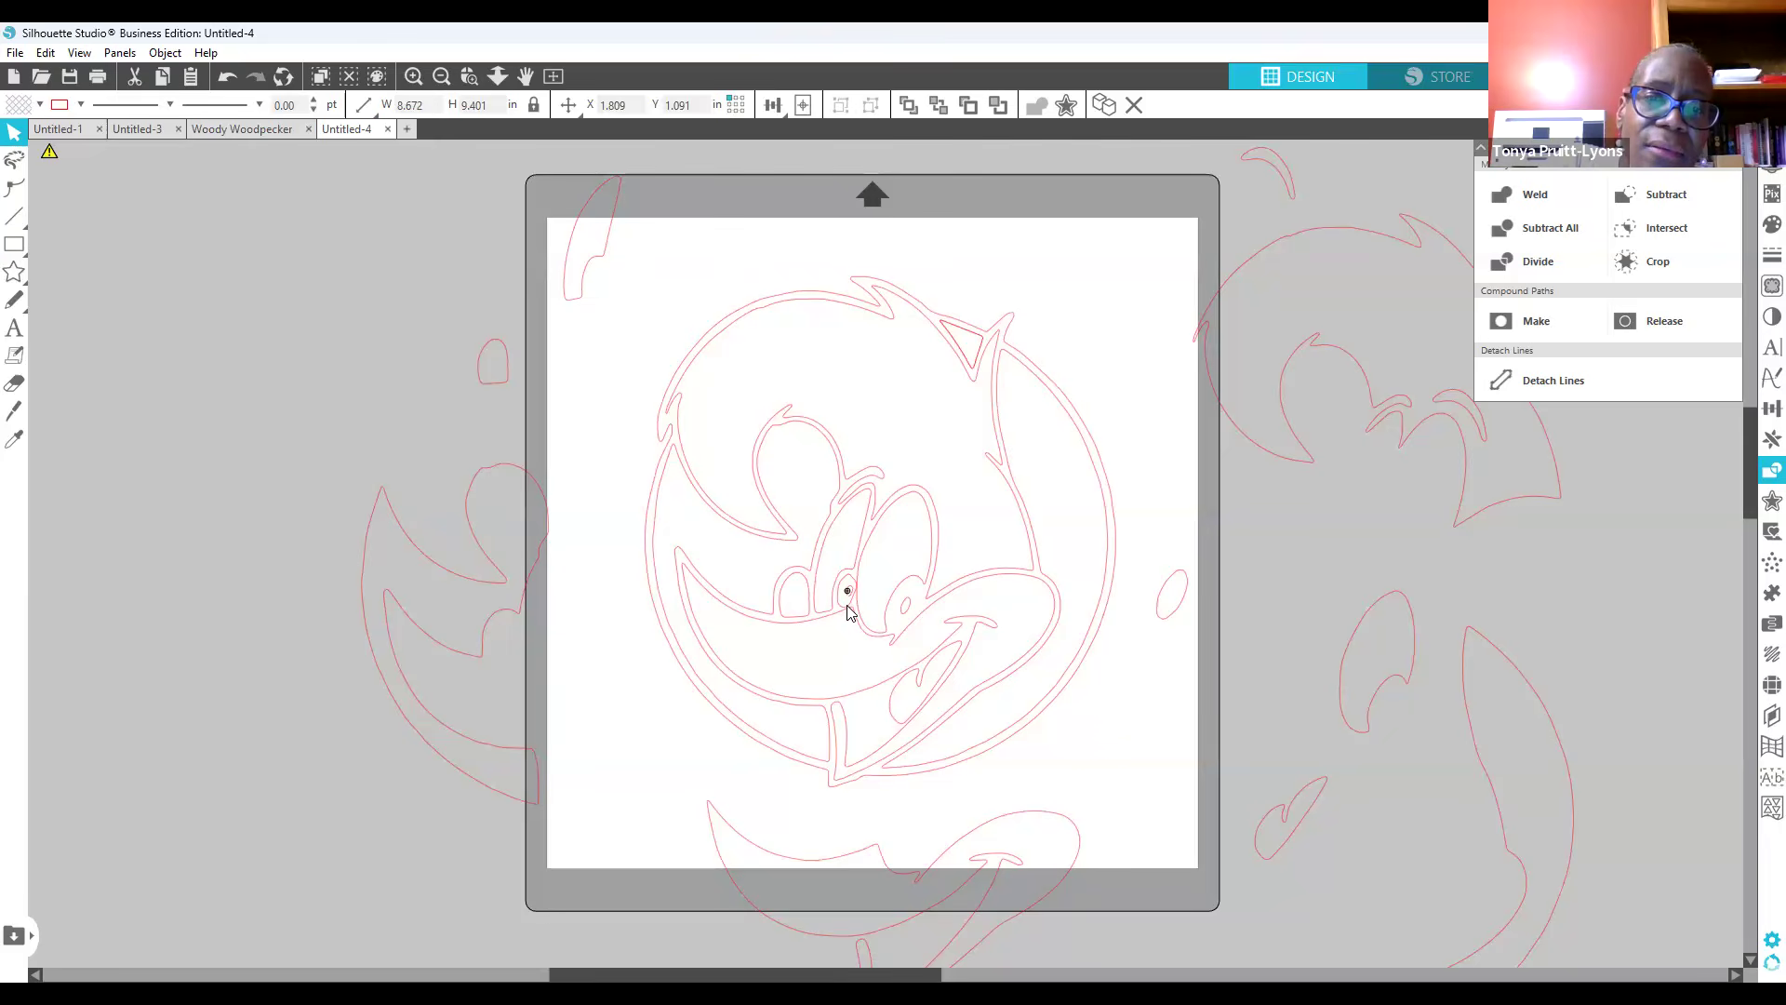
{"action": "left_click_drag", "start_coordinate": [849, 611], "coordinate": [1248, 554]}
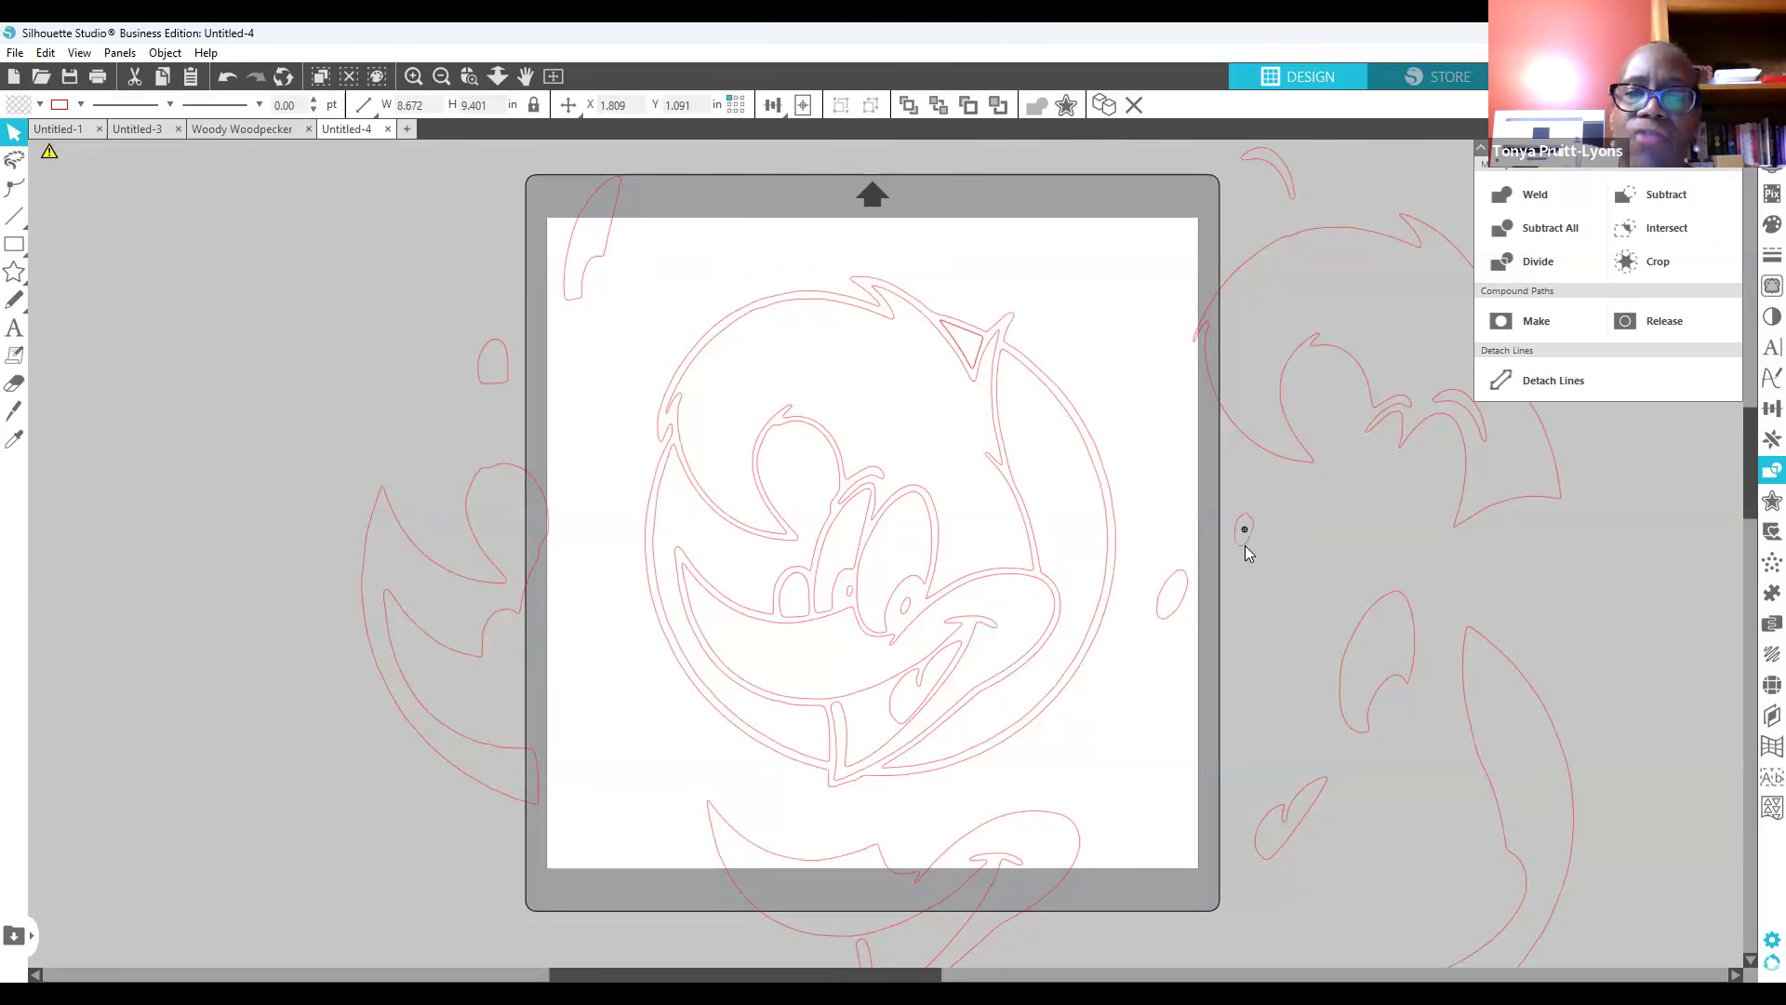
Step: Gather the two enlarged eye ovals side by side just off the page's right side
{"action": "left_click_drag", "start_coordinate": [1176, 602], "coordinate": [1238, 572]}
{"action": "left_click", "coordinate": [1226, 569]}
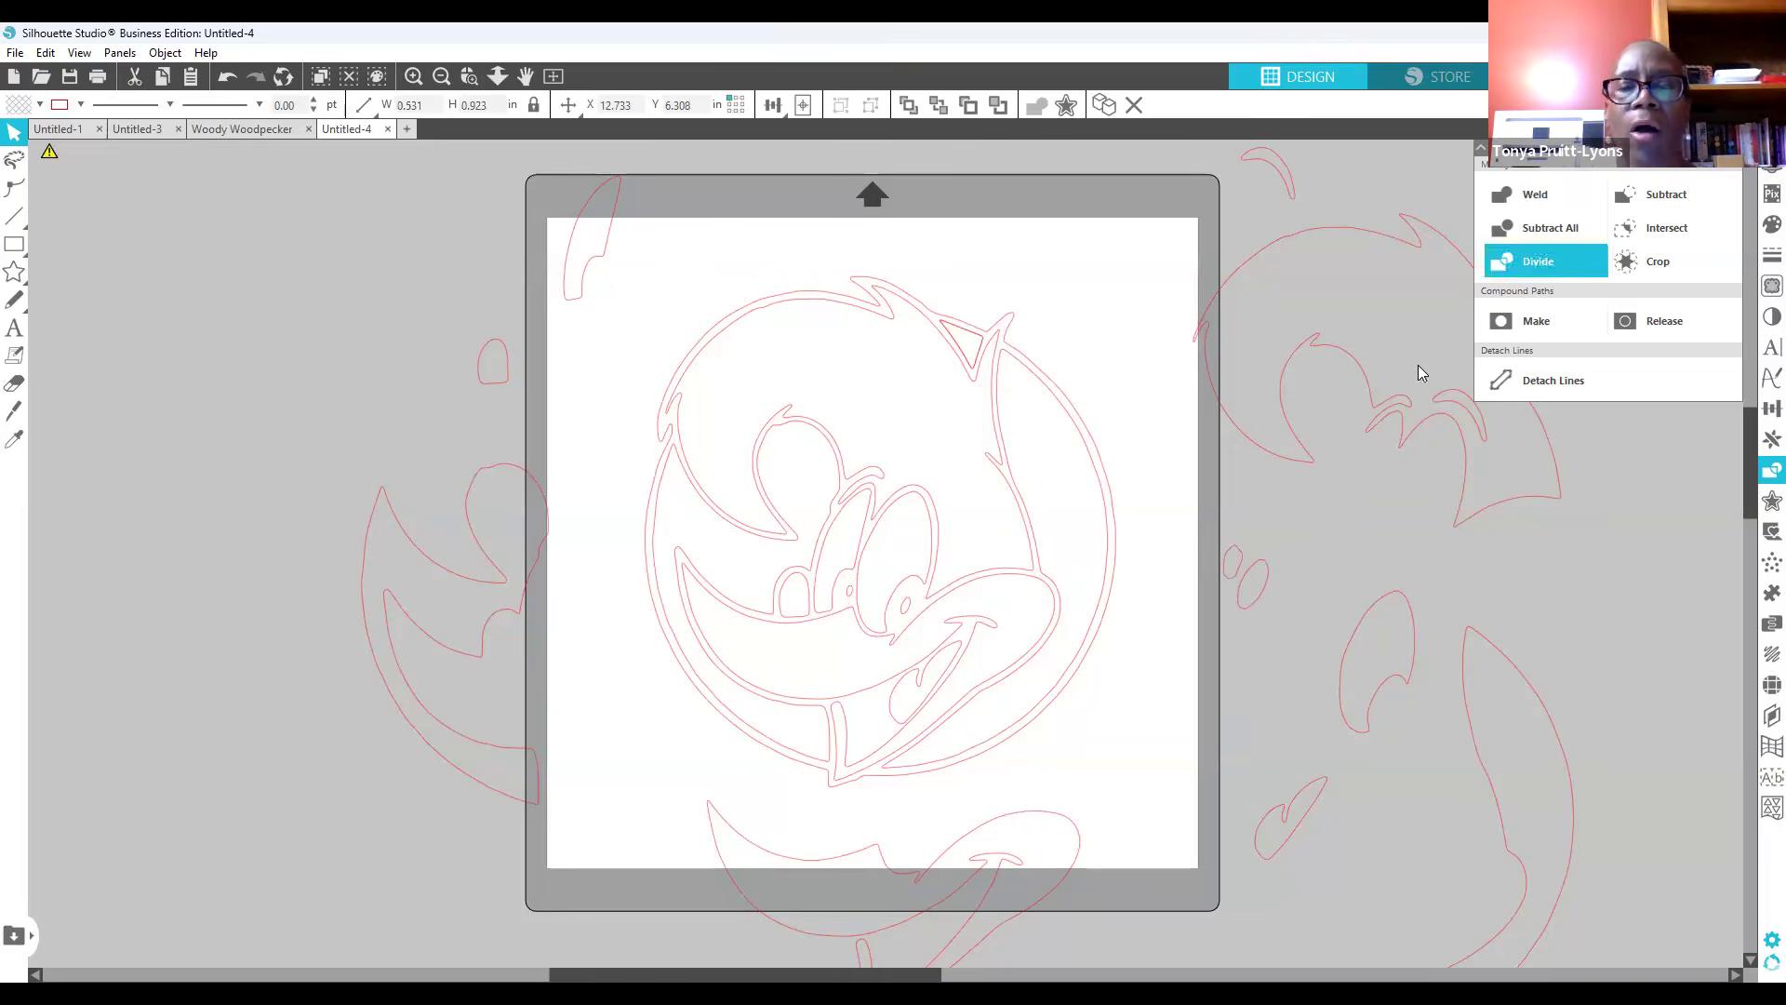
{"action": "left_click", "coordinate": [1406, 272]}
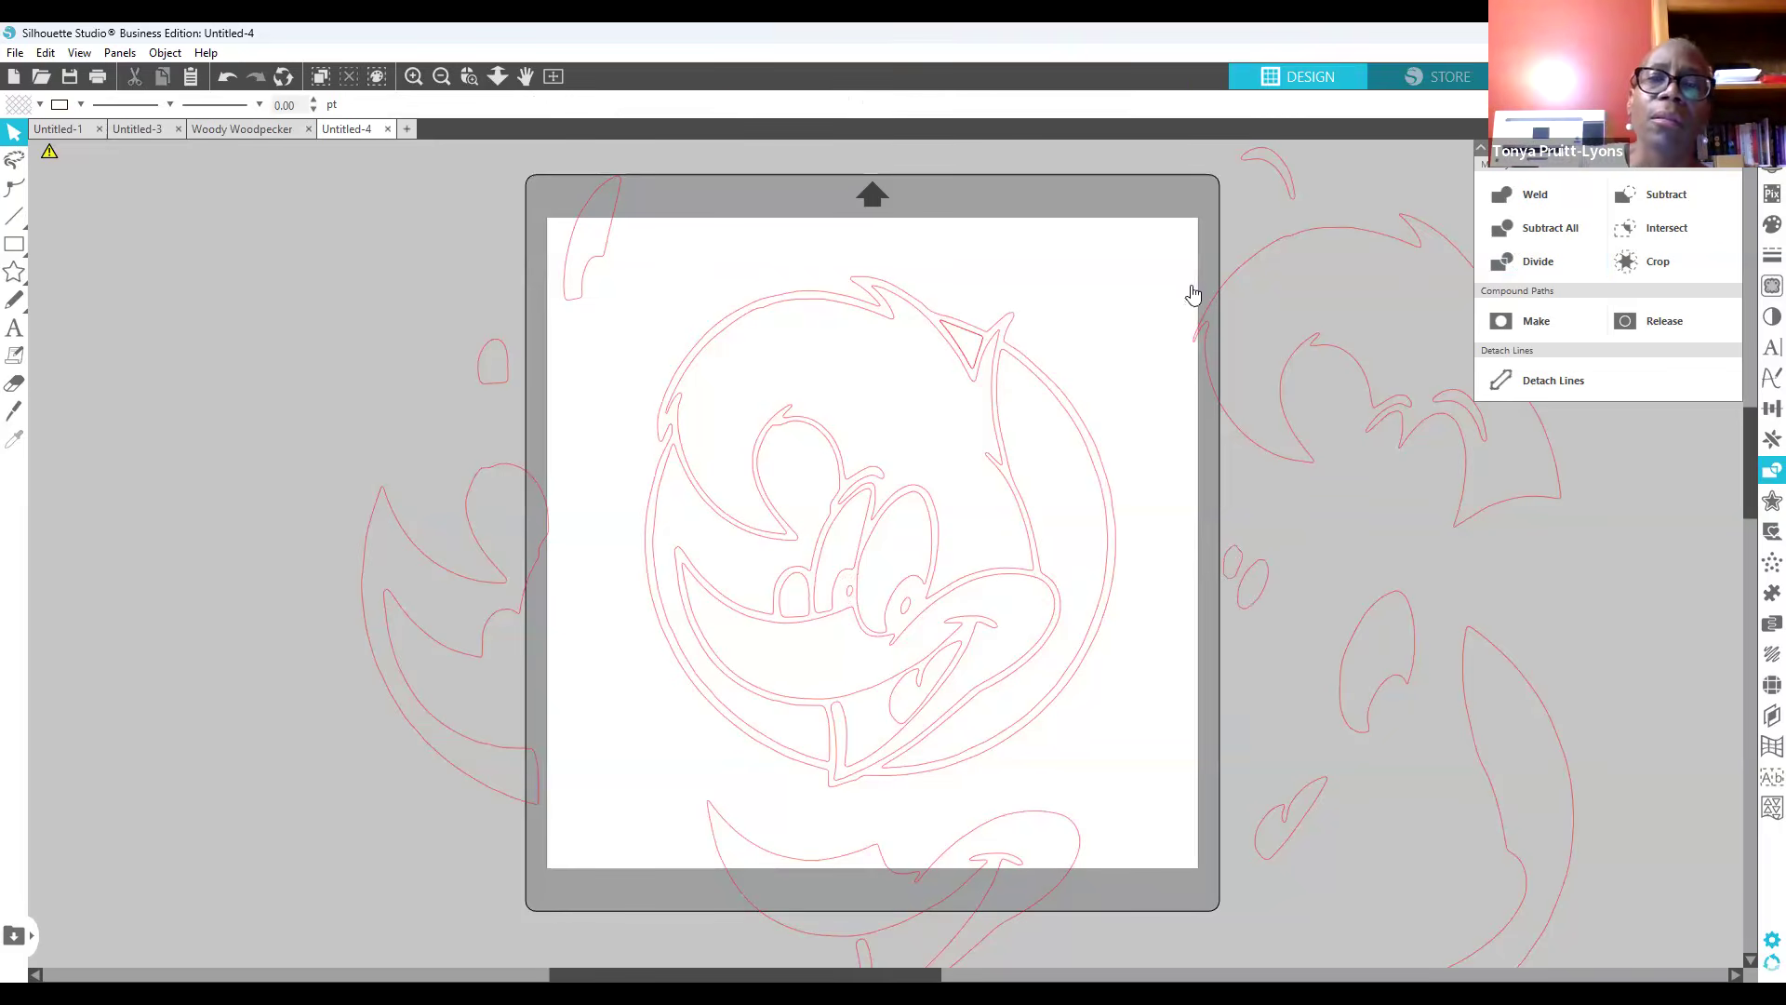
Step: Move the small triangular piece above the back of the head to the page's top edge, and shift the main outline slightly upward
{"action": "left_click_drag", "start_coordinate": [969, 345], "coordinate": [1090, 212]}
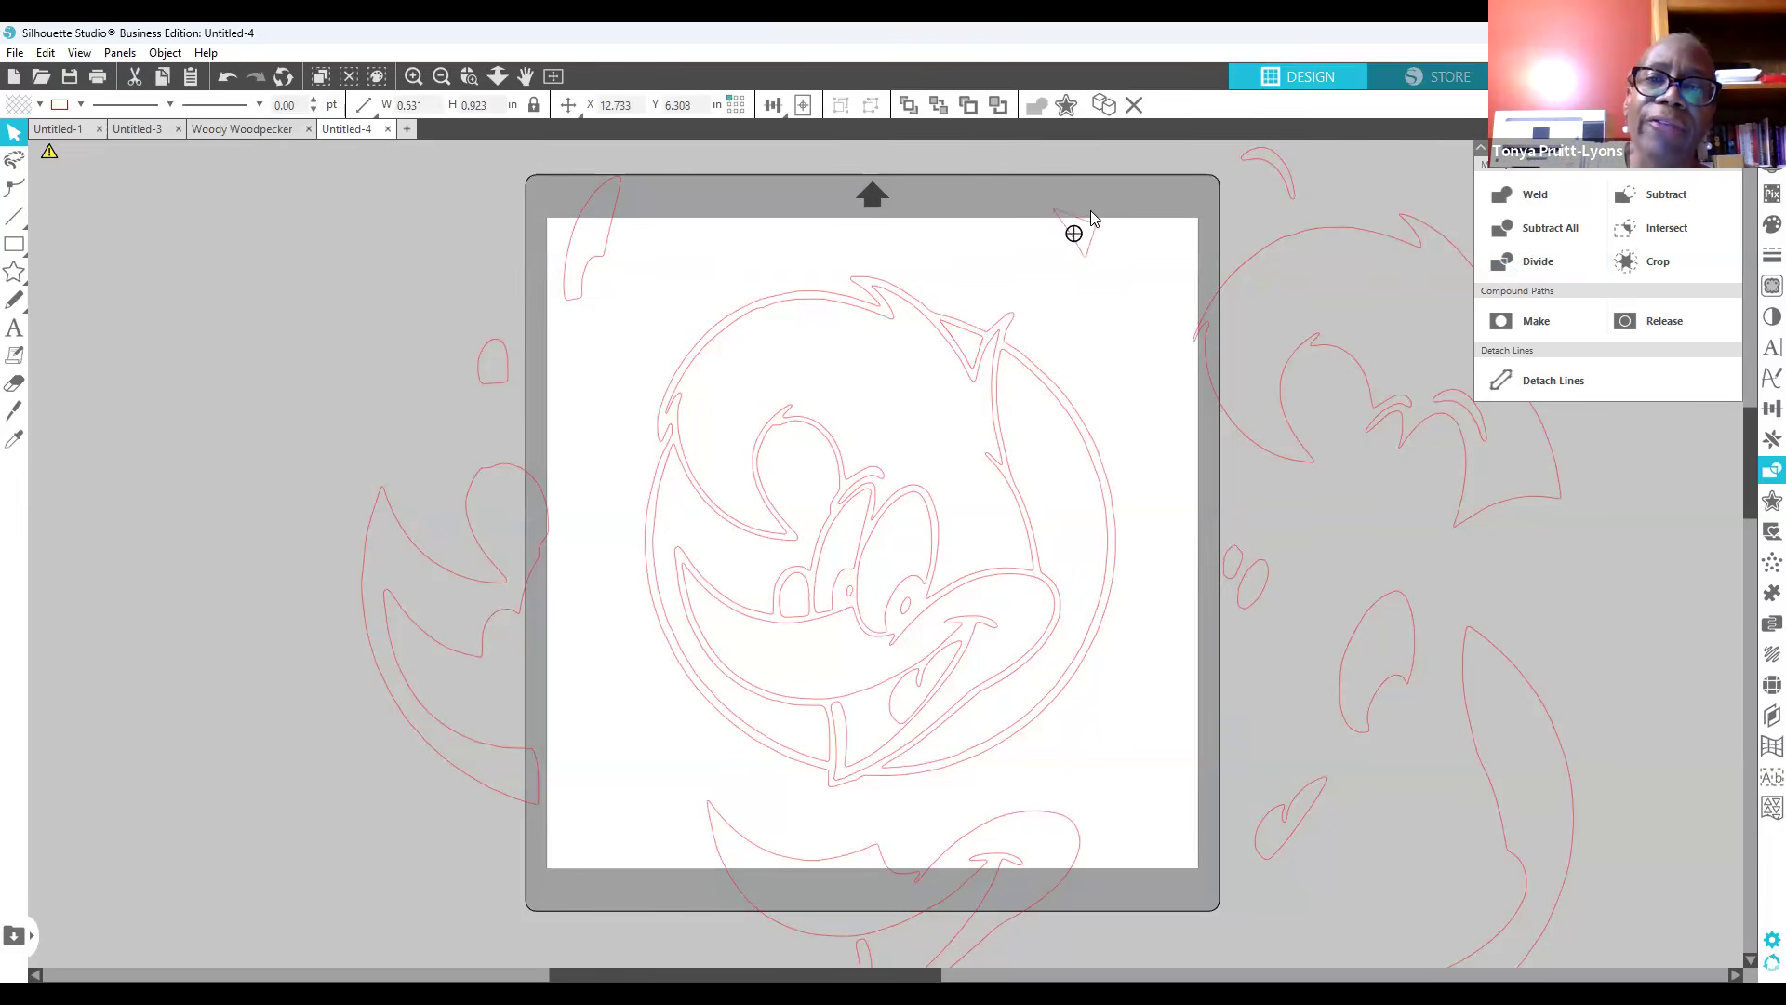
{"action": "left_click", "coordinate": [1016, 400]}
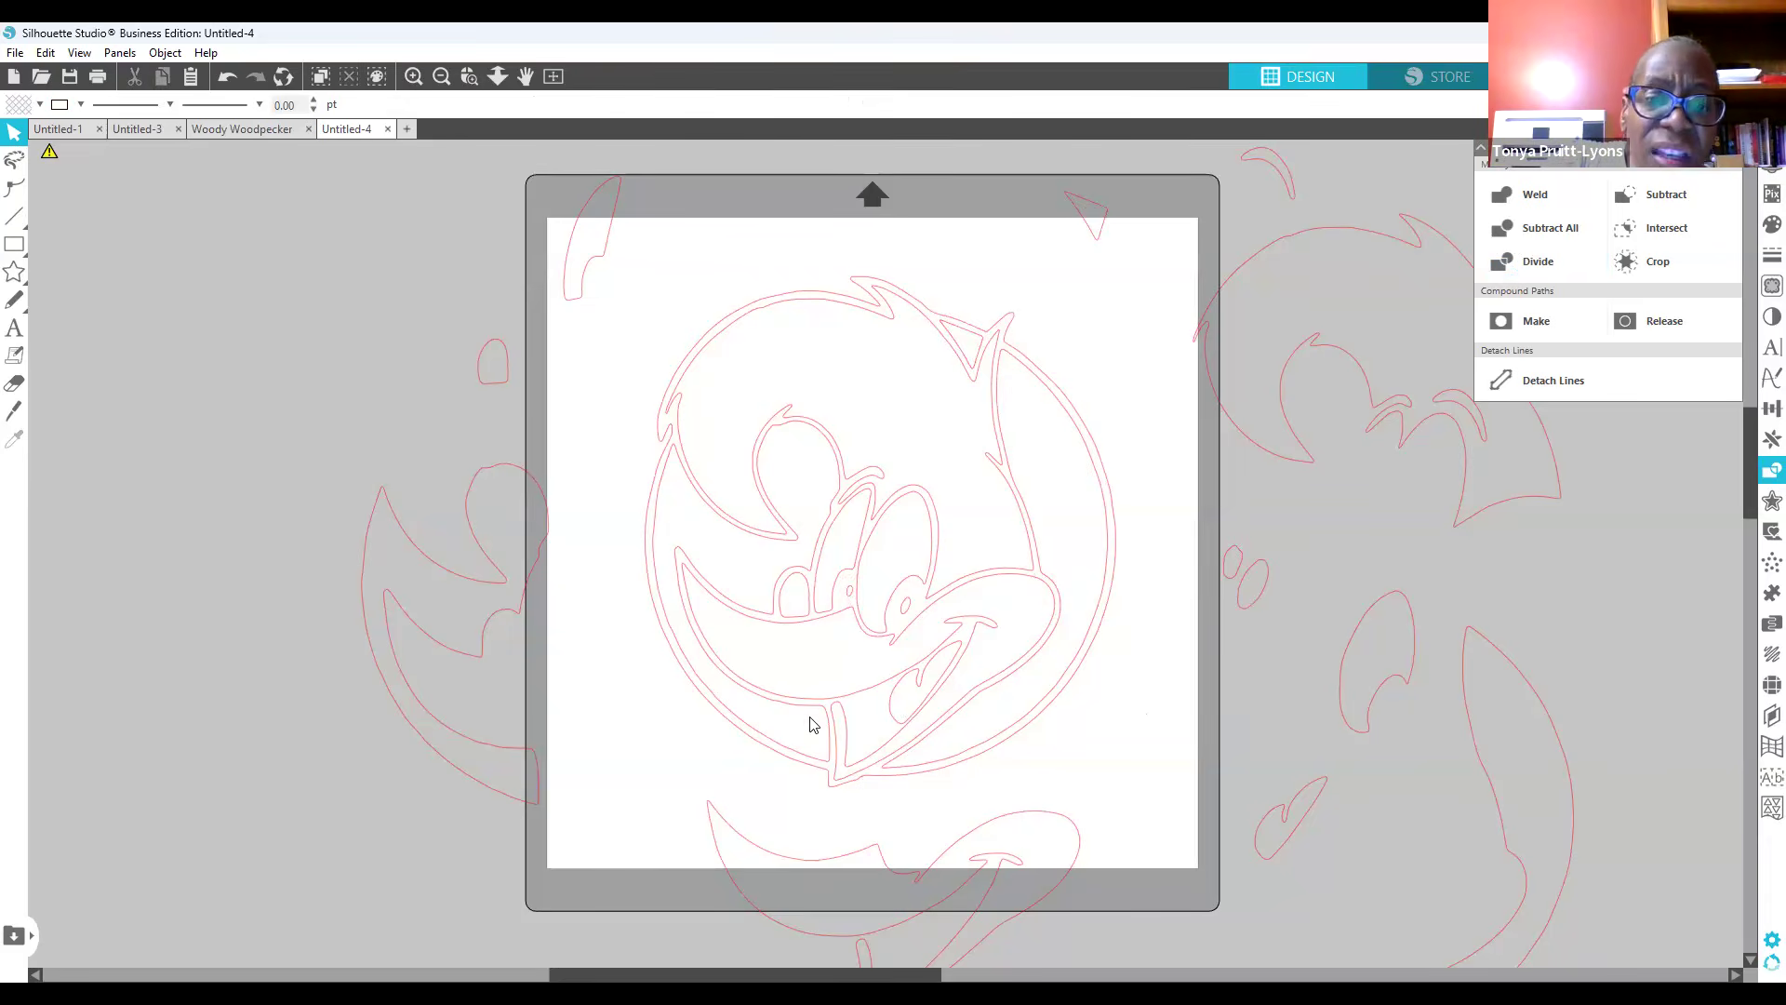
{"action": "mouse_move", "coordinate": [872, 694]}
{"action": "left_mouse_down"}
{"action": "mouse_move", "coordinate": [861, 663]}
{"action": "mouse_move", "coordinate": [889, 654]}
{"action": "mouse_move", "coordinate": [878, 665]}
{"action": "left_mouse_up"}
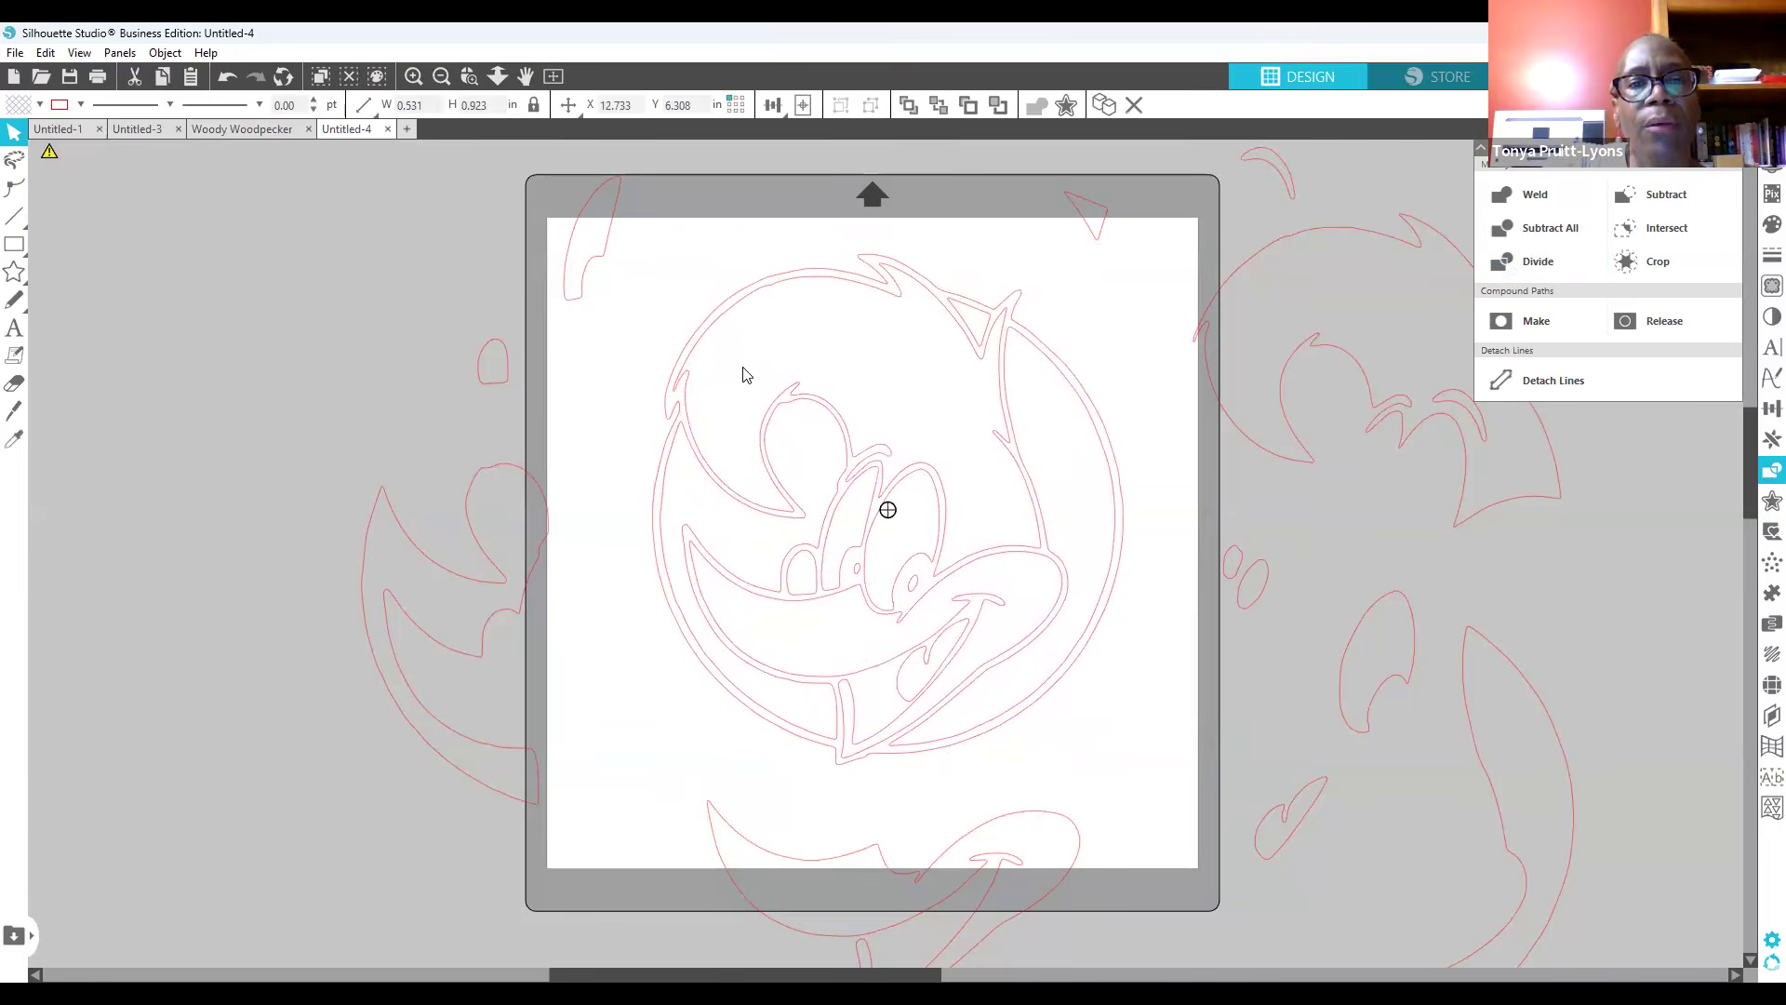
Step: Fill the main face outline with black
{"action": "left_click", "coordinate": [695, 350]}
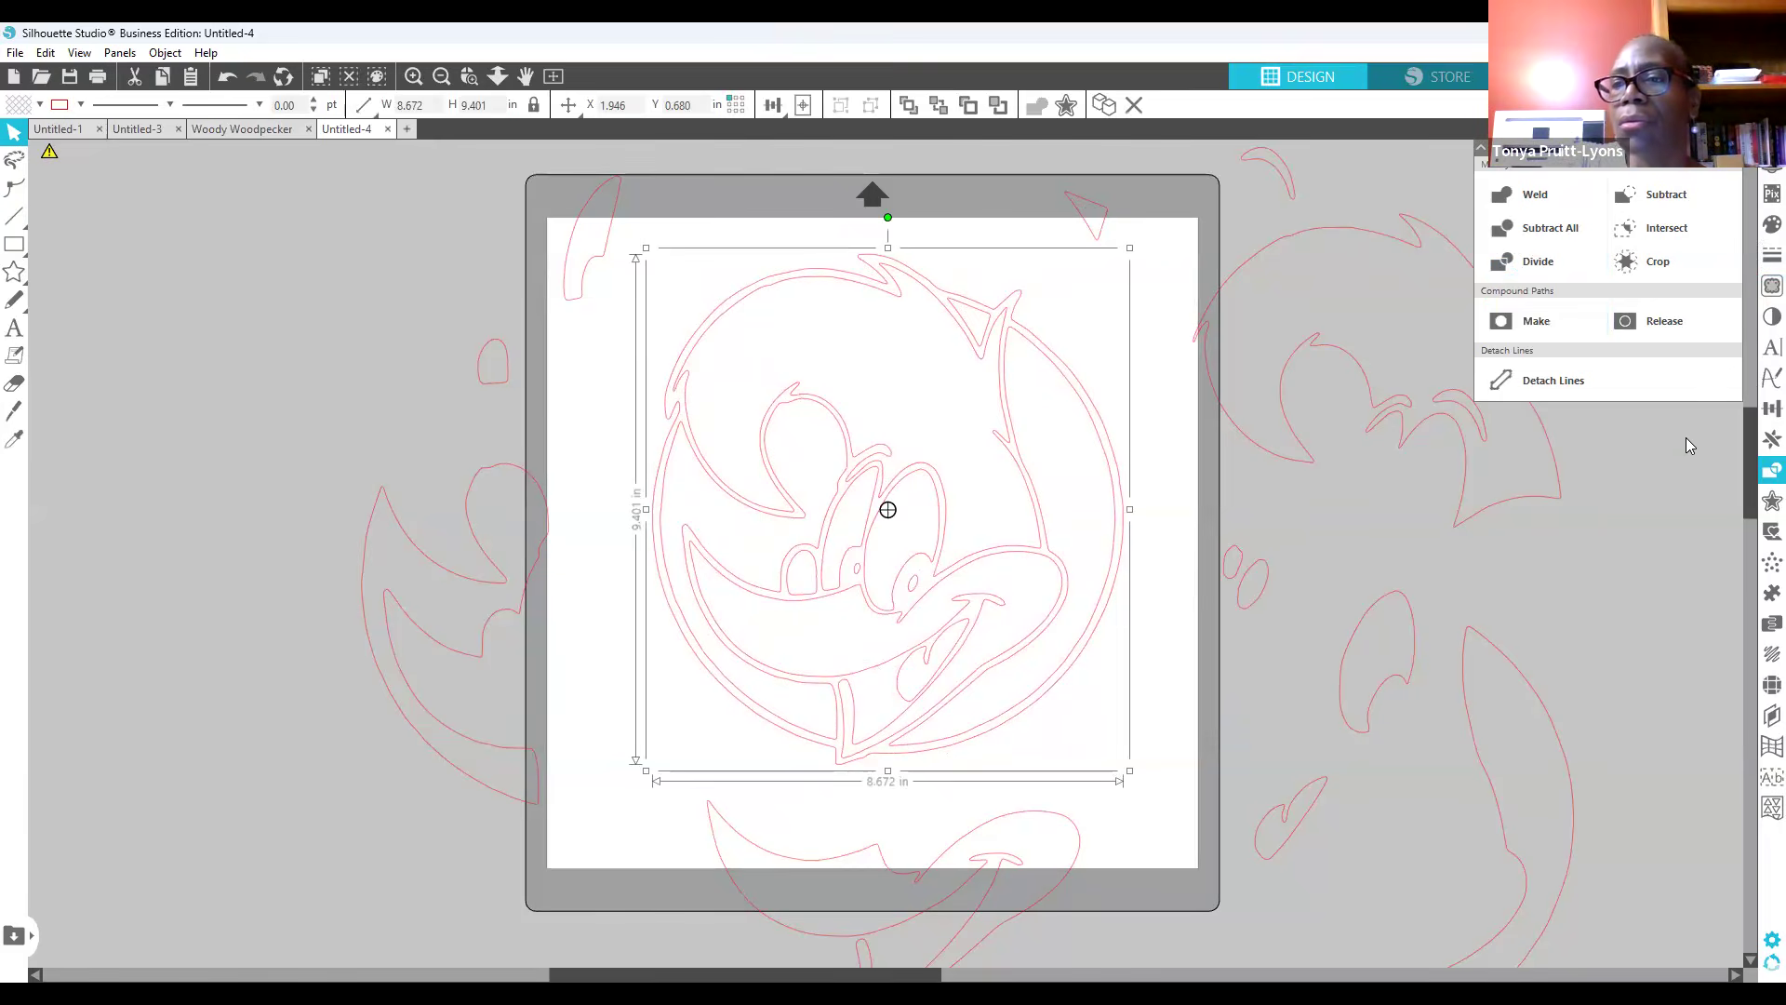
{"action": "left_click", "coordinate": [1771, 225]}
{"action": "left_click", "coordinate": [1488, 215]}
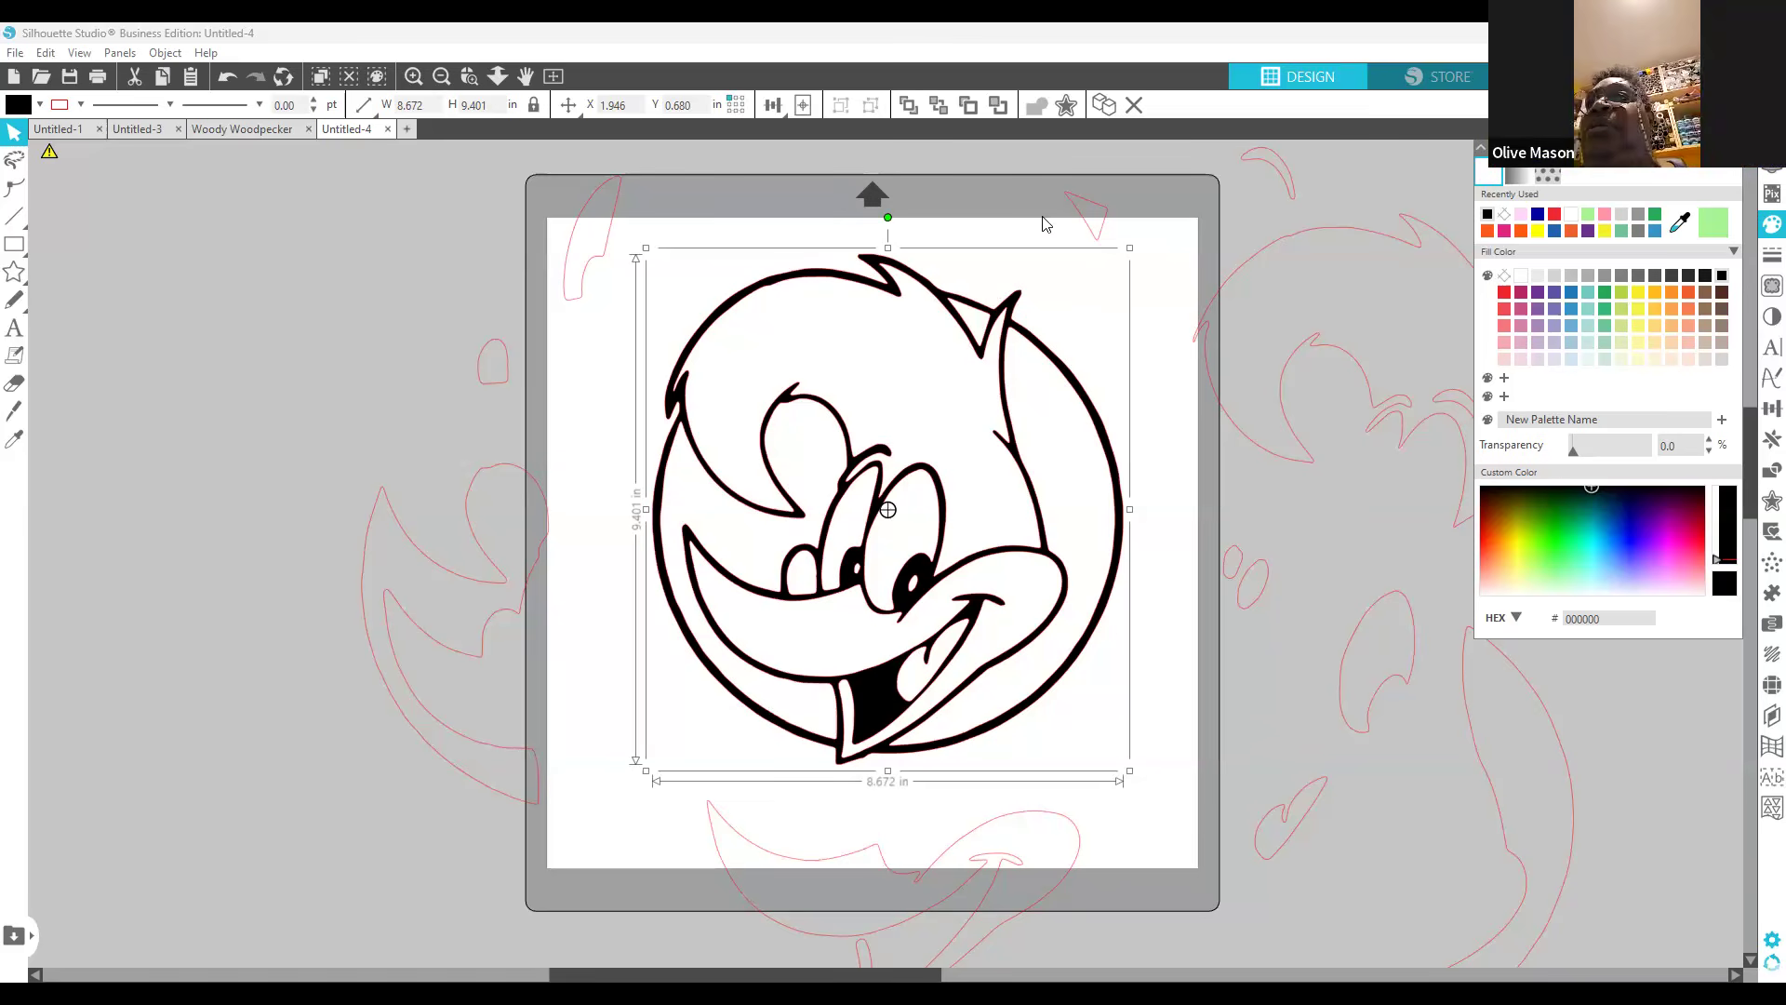
Step: Move the small triangular piece and the large head piece farther right, clear of the black outline
{"action": "left_click_drag", "start_coordinate": [1087, 230], "coordinate": [1131, 193]}
{"action": "left_click", "coordinate": [1206, 321]}
{"action": "left_click_drag", "start_coordinate": [1242, 310], "coordinate": [1246, 309]}
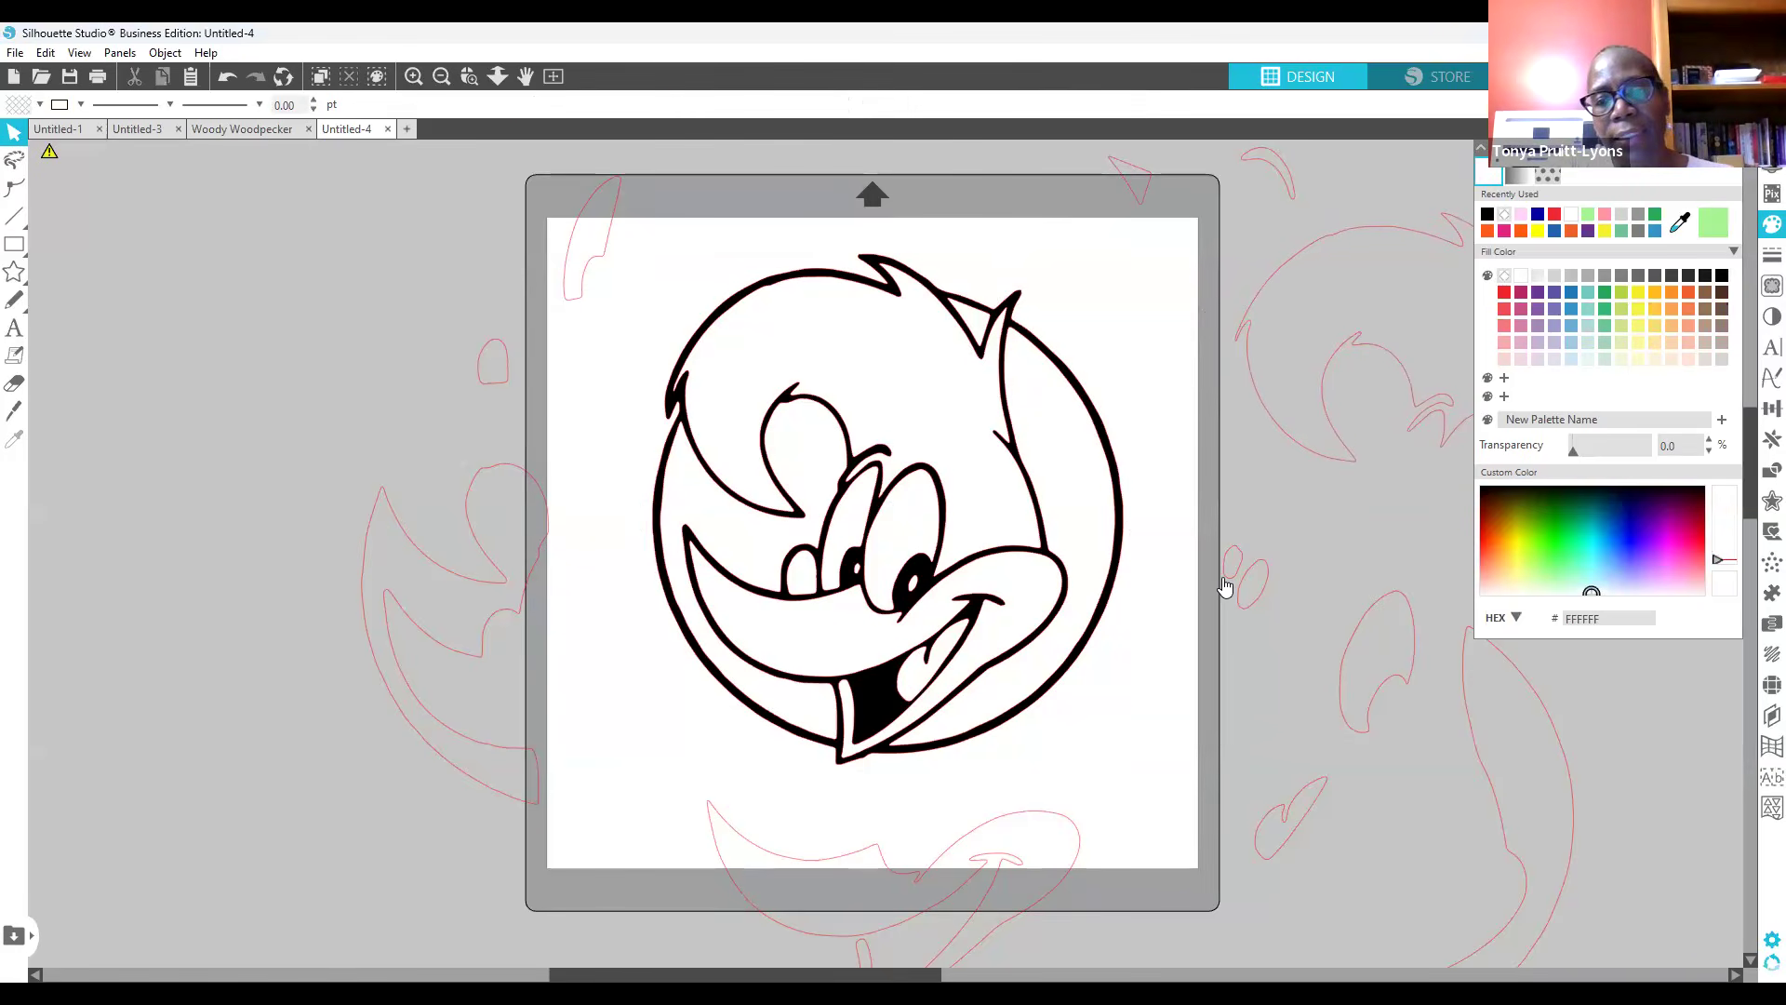
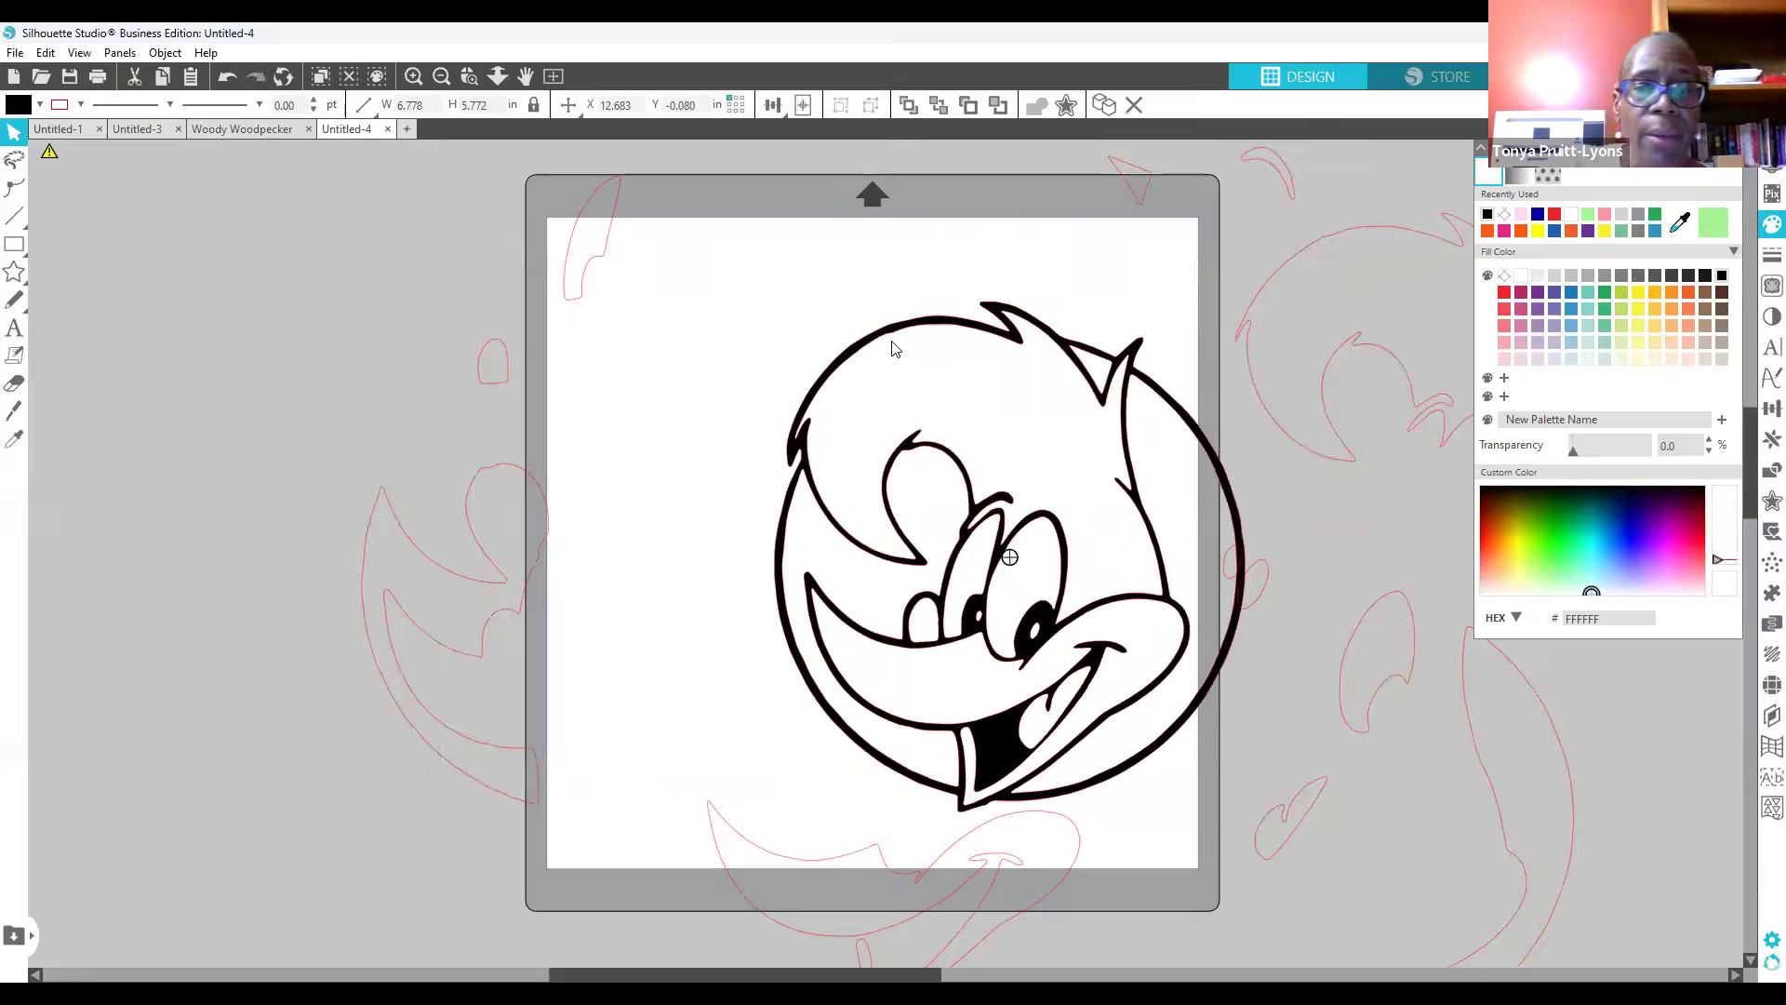
Step: Move the black outline beyond the page's lower right and bring the head and left crest pieces together on the page
{"action": "left_click", "coordinate": [818, 373]}
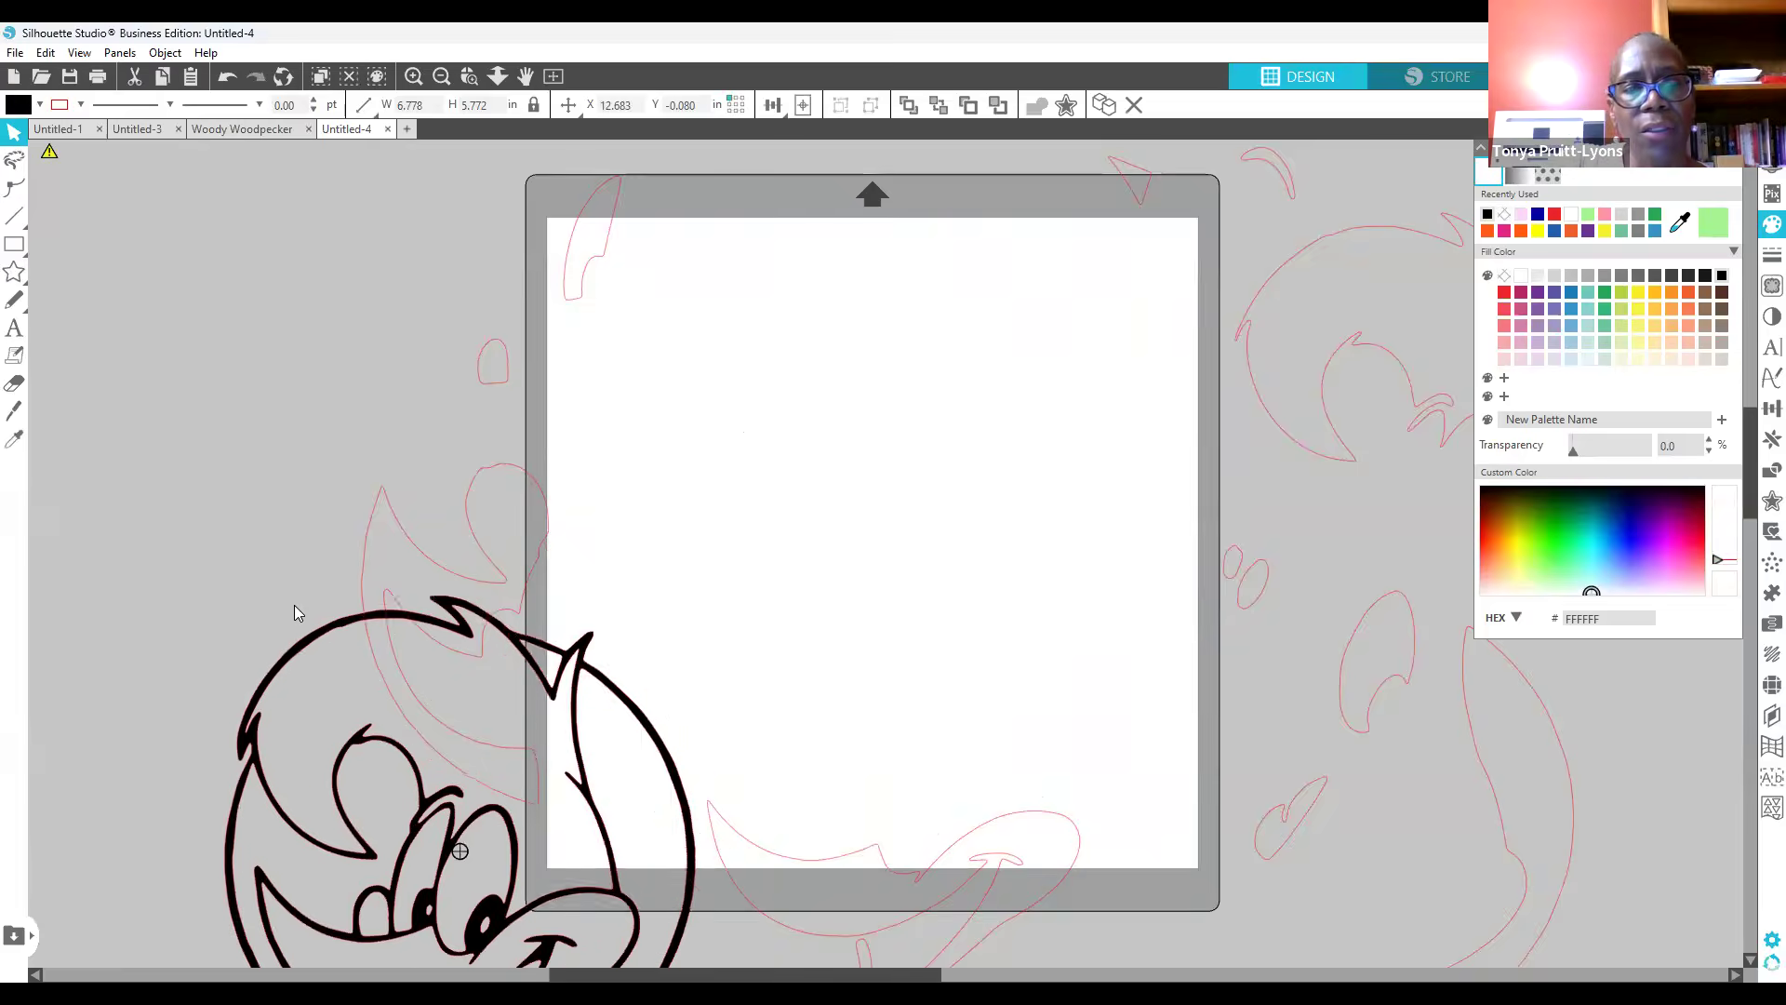
{"action": "left_click_drag", "start_coordinate": [874, 569], "coordinate": [1237, 502]}
{"action": "left_click_drag", "start_coordinate": [1436, 236], "coordinate": [874, 284]}
{"action": "left_click_drag", "start_coordinate": [531, 605], "coordinate": [822, 526]}
{"action": "left_click", "coordinate": [837, 649]}
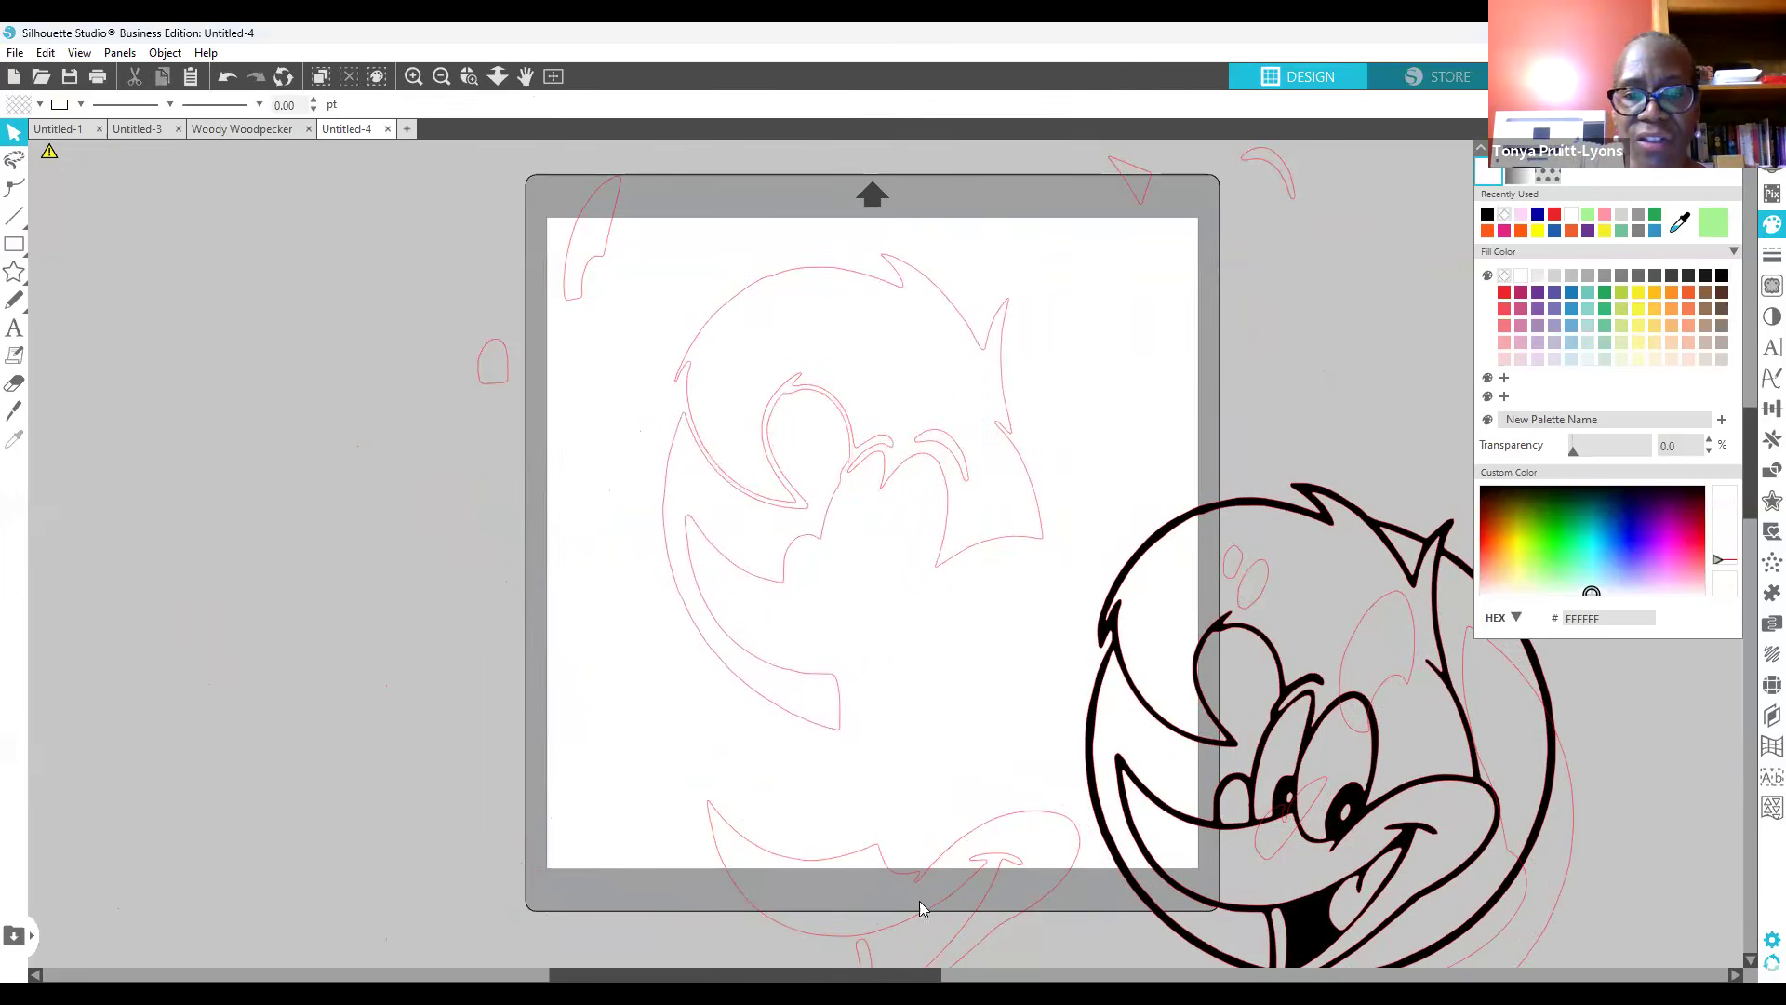
Step: Fit the beak, the small triangle, the narrow eye and the small rounded piece into the reassembled face
{"action": "left_click_drag", "start_coordinate": [922, 916], "coordinate": [906, 645]}
{"action": "left_click", "coordinate": [1121, 191]}
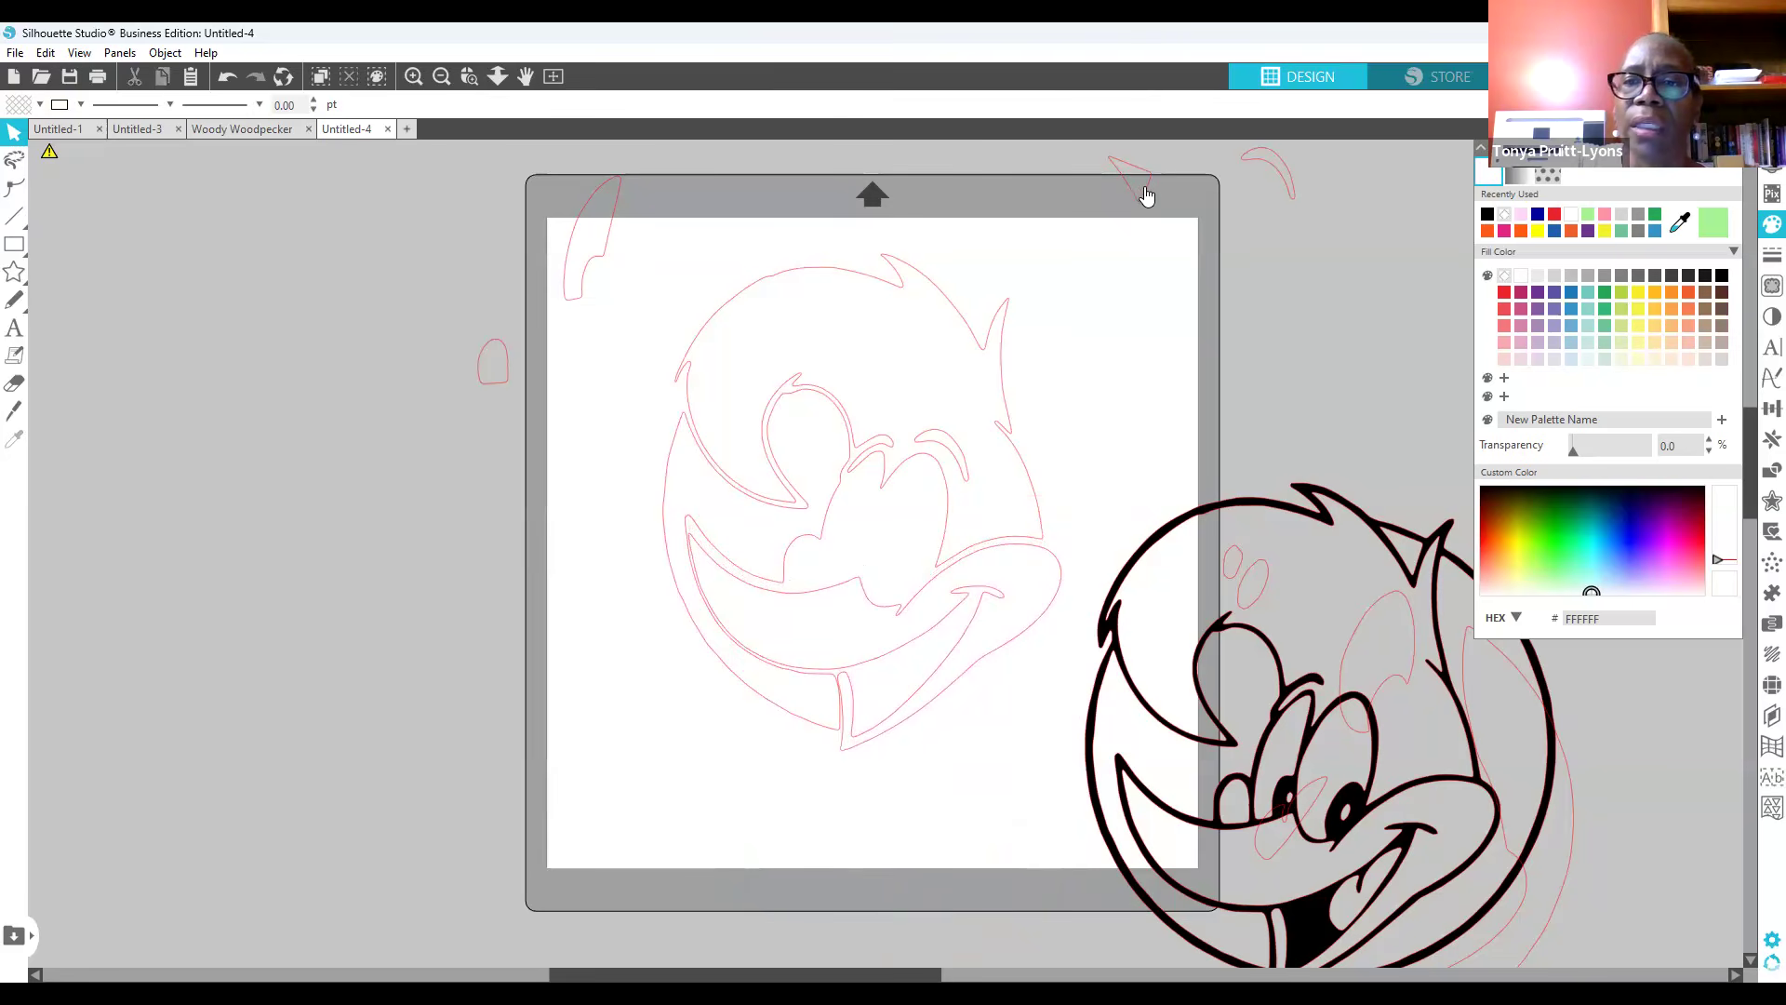
{"action": "left_click_drag", "start_coordinate": [1144, 204], "coordinate": [986, 332]}
{"action": "left_click", "coordinate": [610, 270]}
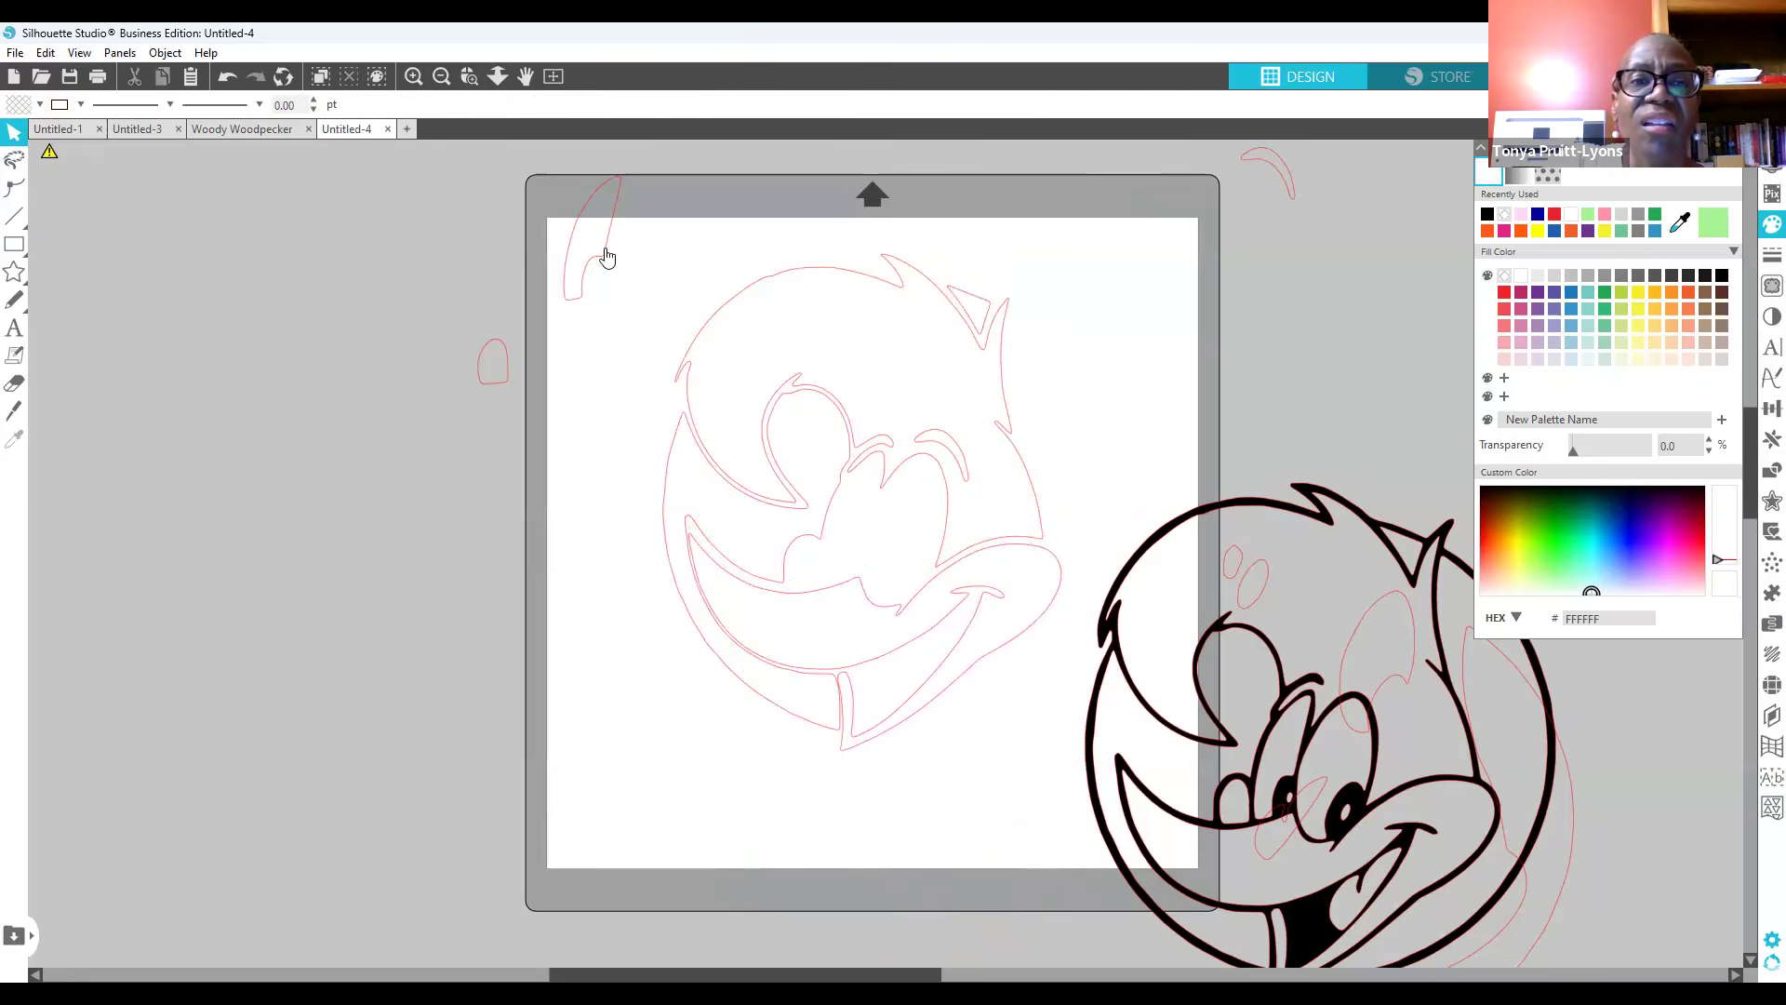
{"action": "left_click_drag", "start_coordinate": [593, 239], "coordinate": [867, 539]}
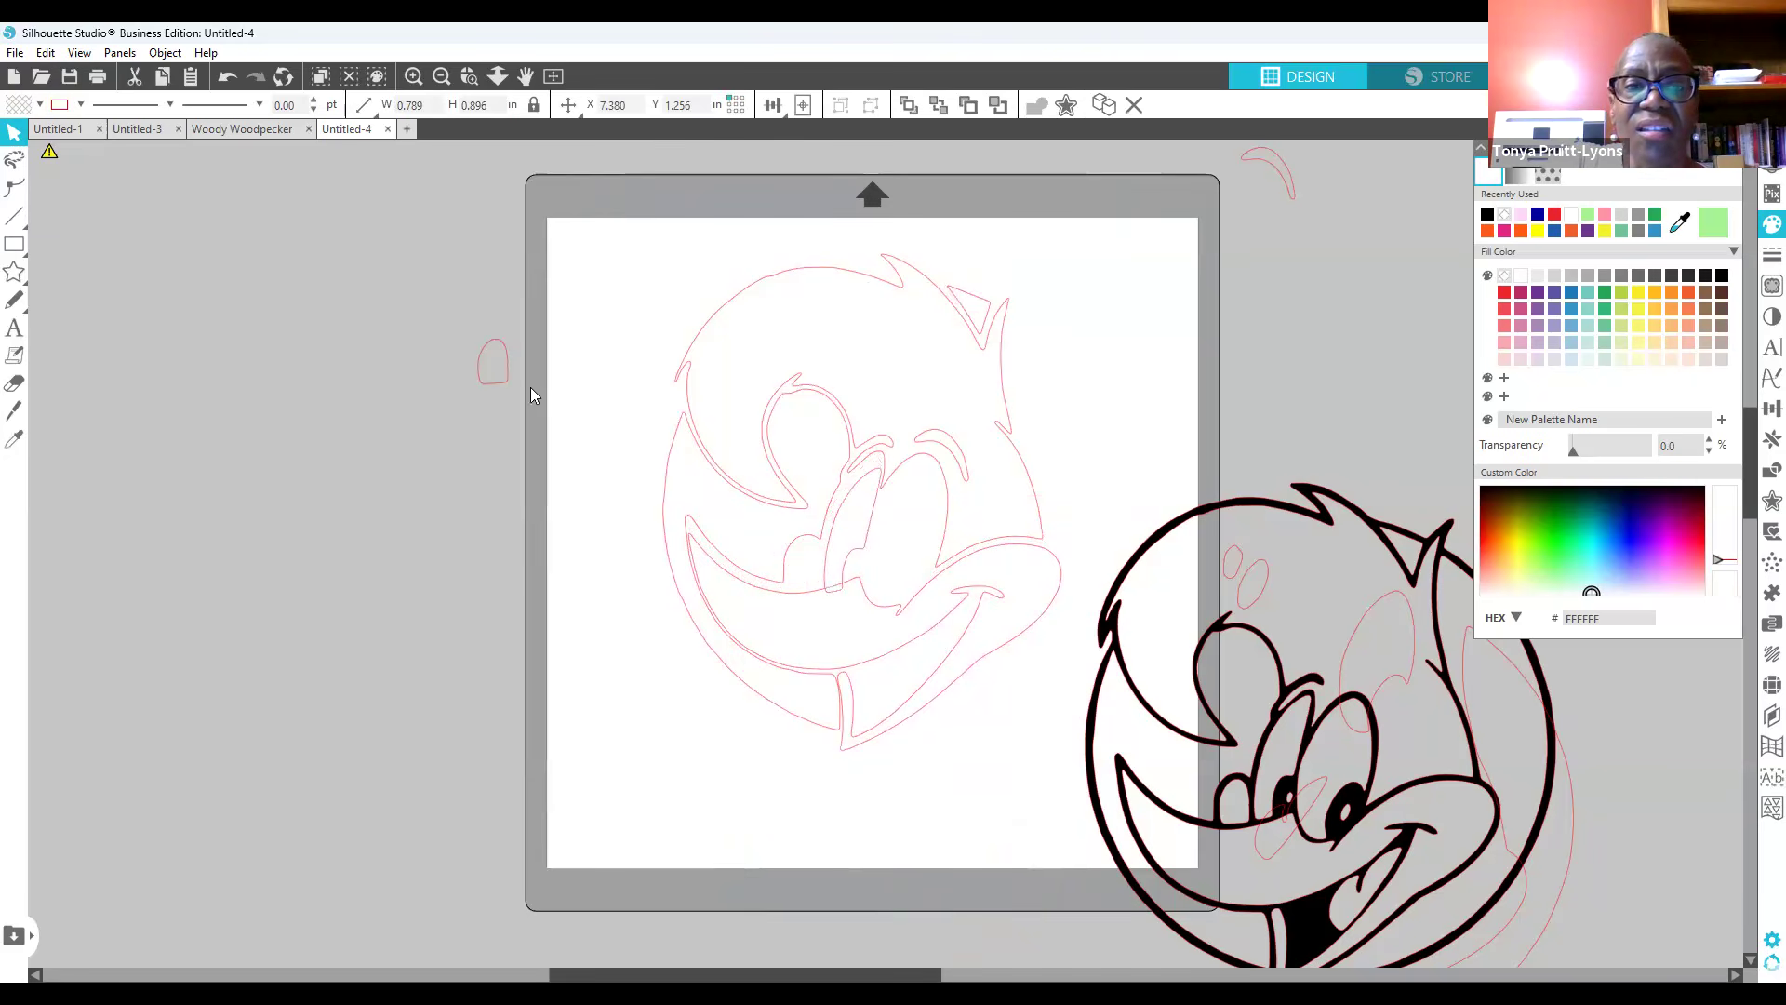
{"action": "left_click_drag", "start_coordinate": [502, 382], "coordinate": [817, 590]}
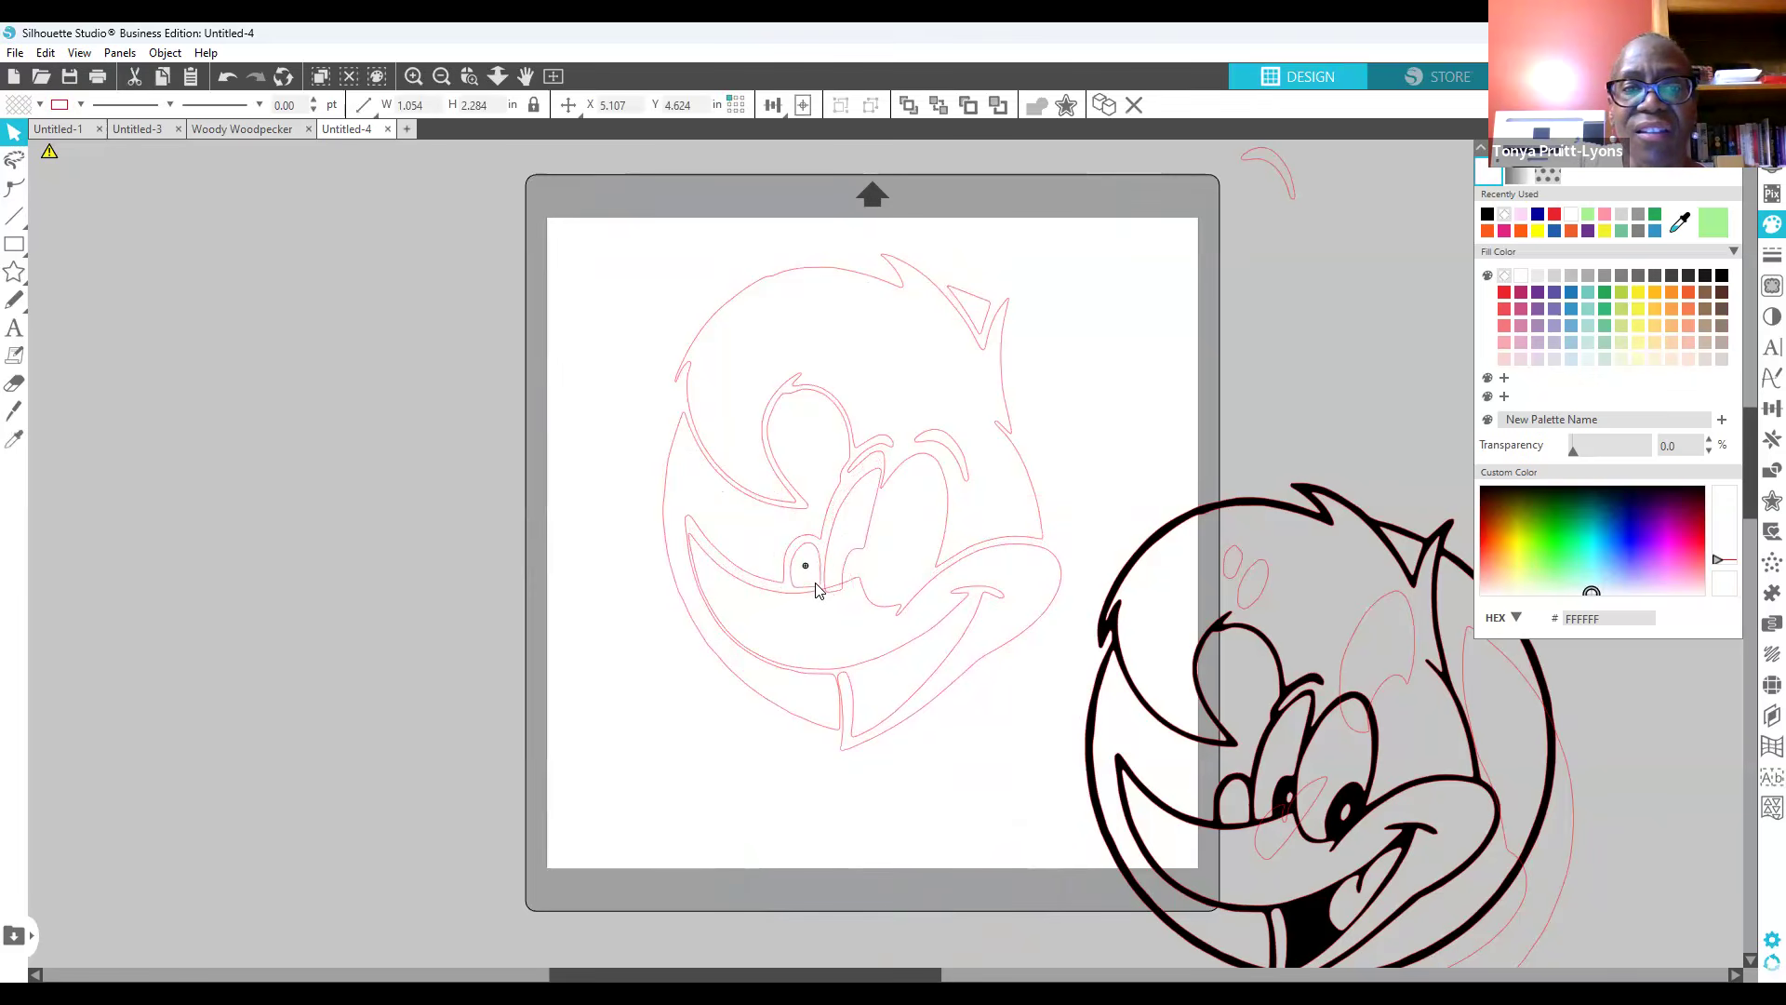
{"action": "left_click", "coordinate": [1343, 109]}
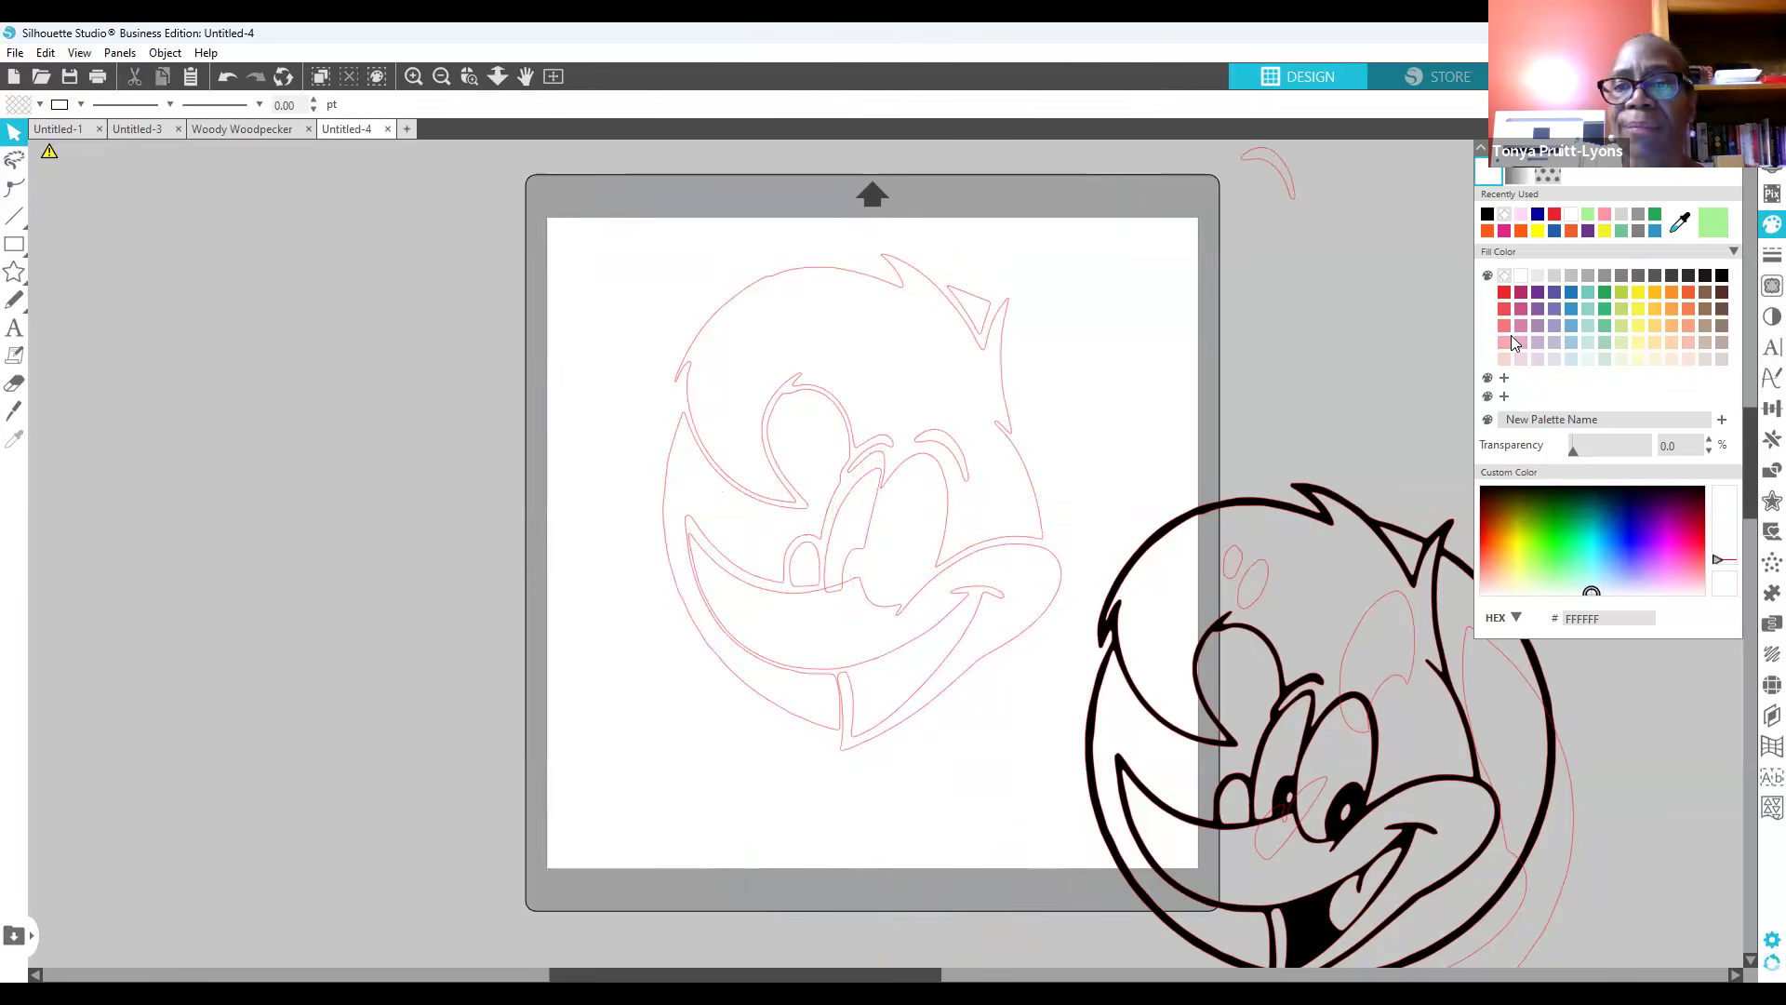
Step: Add the back-of-head piece and the larger eye to the face, with the larger oval inside that eye
{"action": "mouse_move", "coordinate": [1537, 712]}
{"action": "left_mouse_down"}
{"action": "mouse_move", "coordinate": [1202, 584]}
{"action": "mouse_move", "coordinate": [1156, 410]}
{"action": "mouse_move", "coordinate": [1081, 396]}
{"action": "left_mouse_up"}
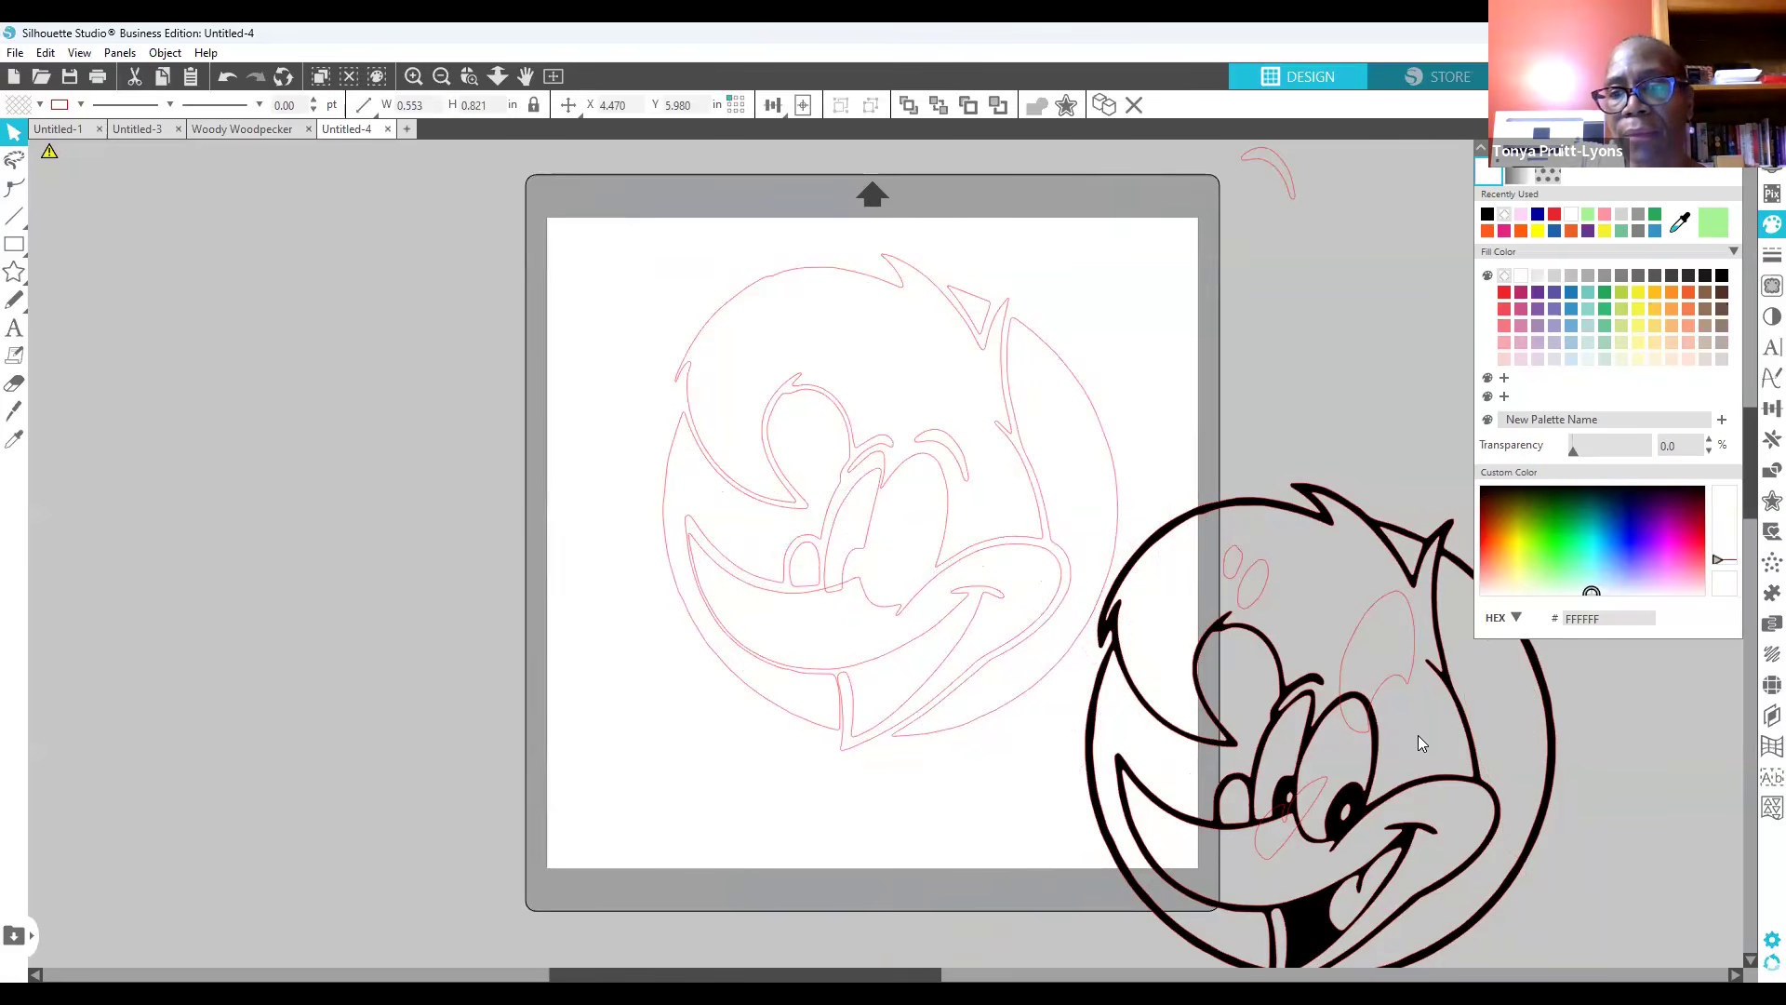
{"action": "left_click_drag", "start_coordinate": [1371, 669], "coordinate": [928, 555]}
{"action": "left_click_drag", "start_coordinate": [1254, 591], "coordinate": [917, 591]}
{"action": "left_click", "coordinate": [1287, 583]}
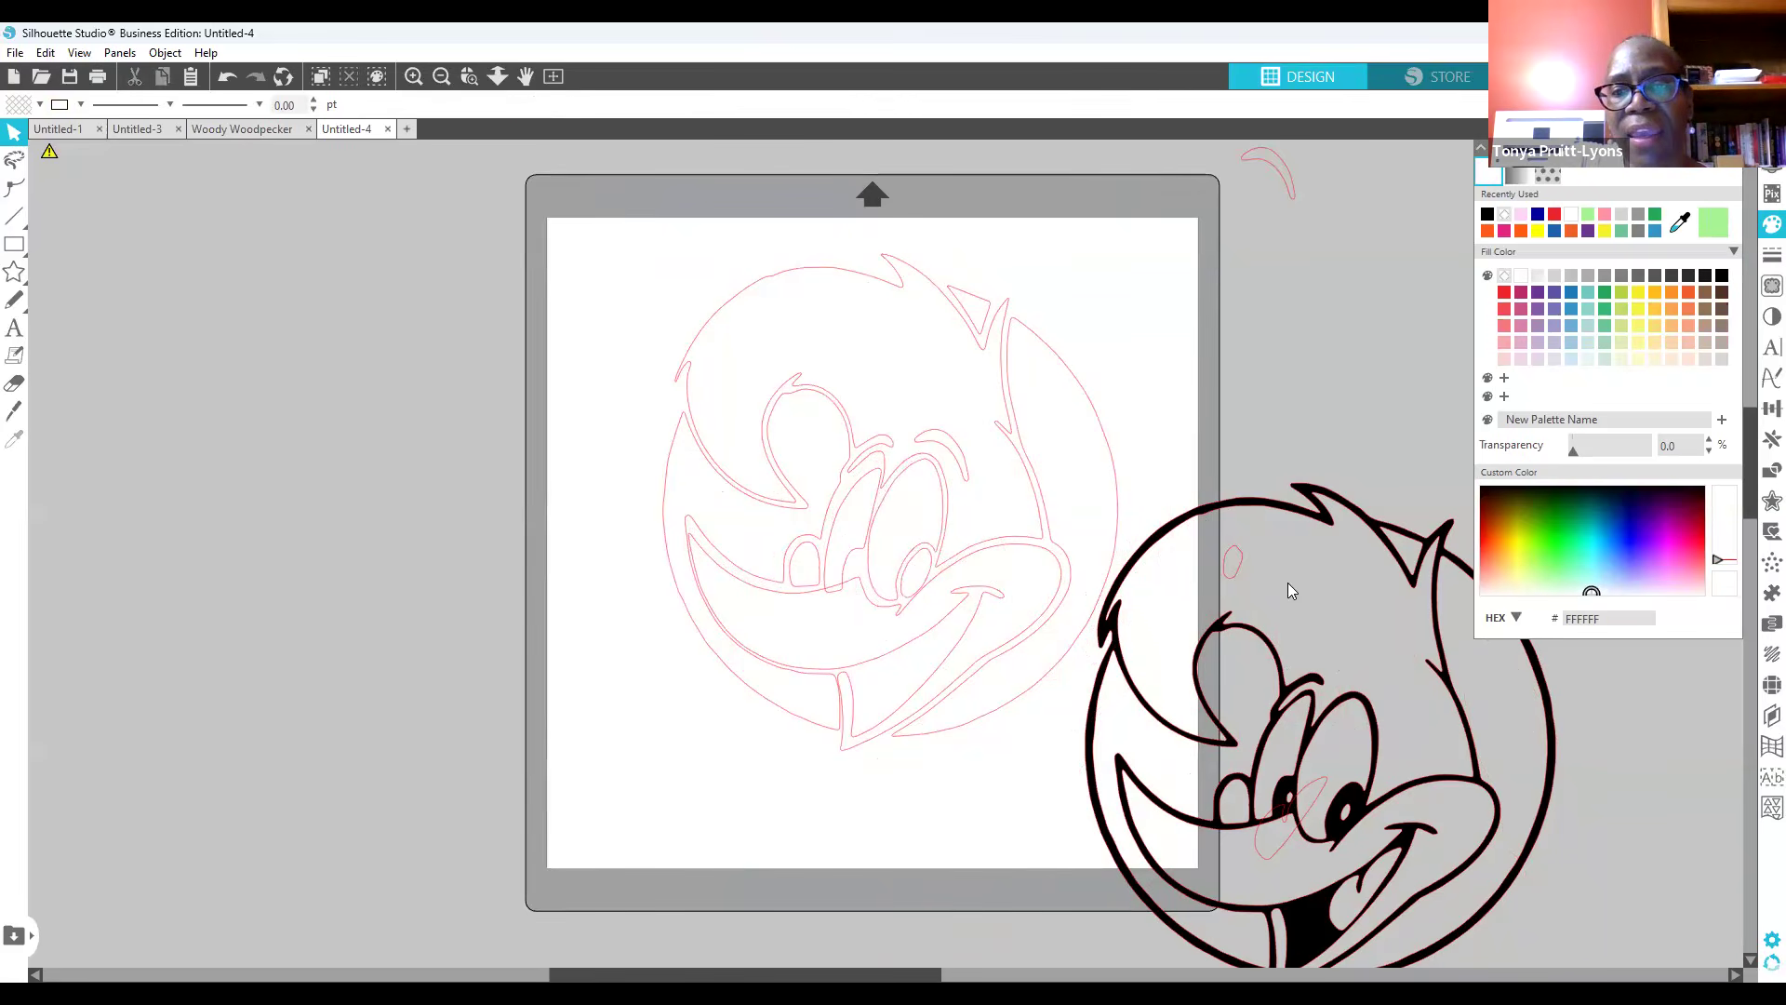
Step: Fit the smaller oval into the slightly raised narrow eye and place the tongue inside the open mouth
{"action": "left_click_drag", "start_coordinate": [1231, 575], "coordinate": [1258, 426]}
{"action": "left_click_drag", "start_coordinate": [843, 564], "coordinate": [845, 554]}
{"action": "left_click", "coordinate": [1002, 515]}
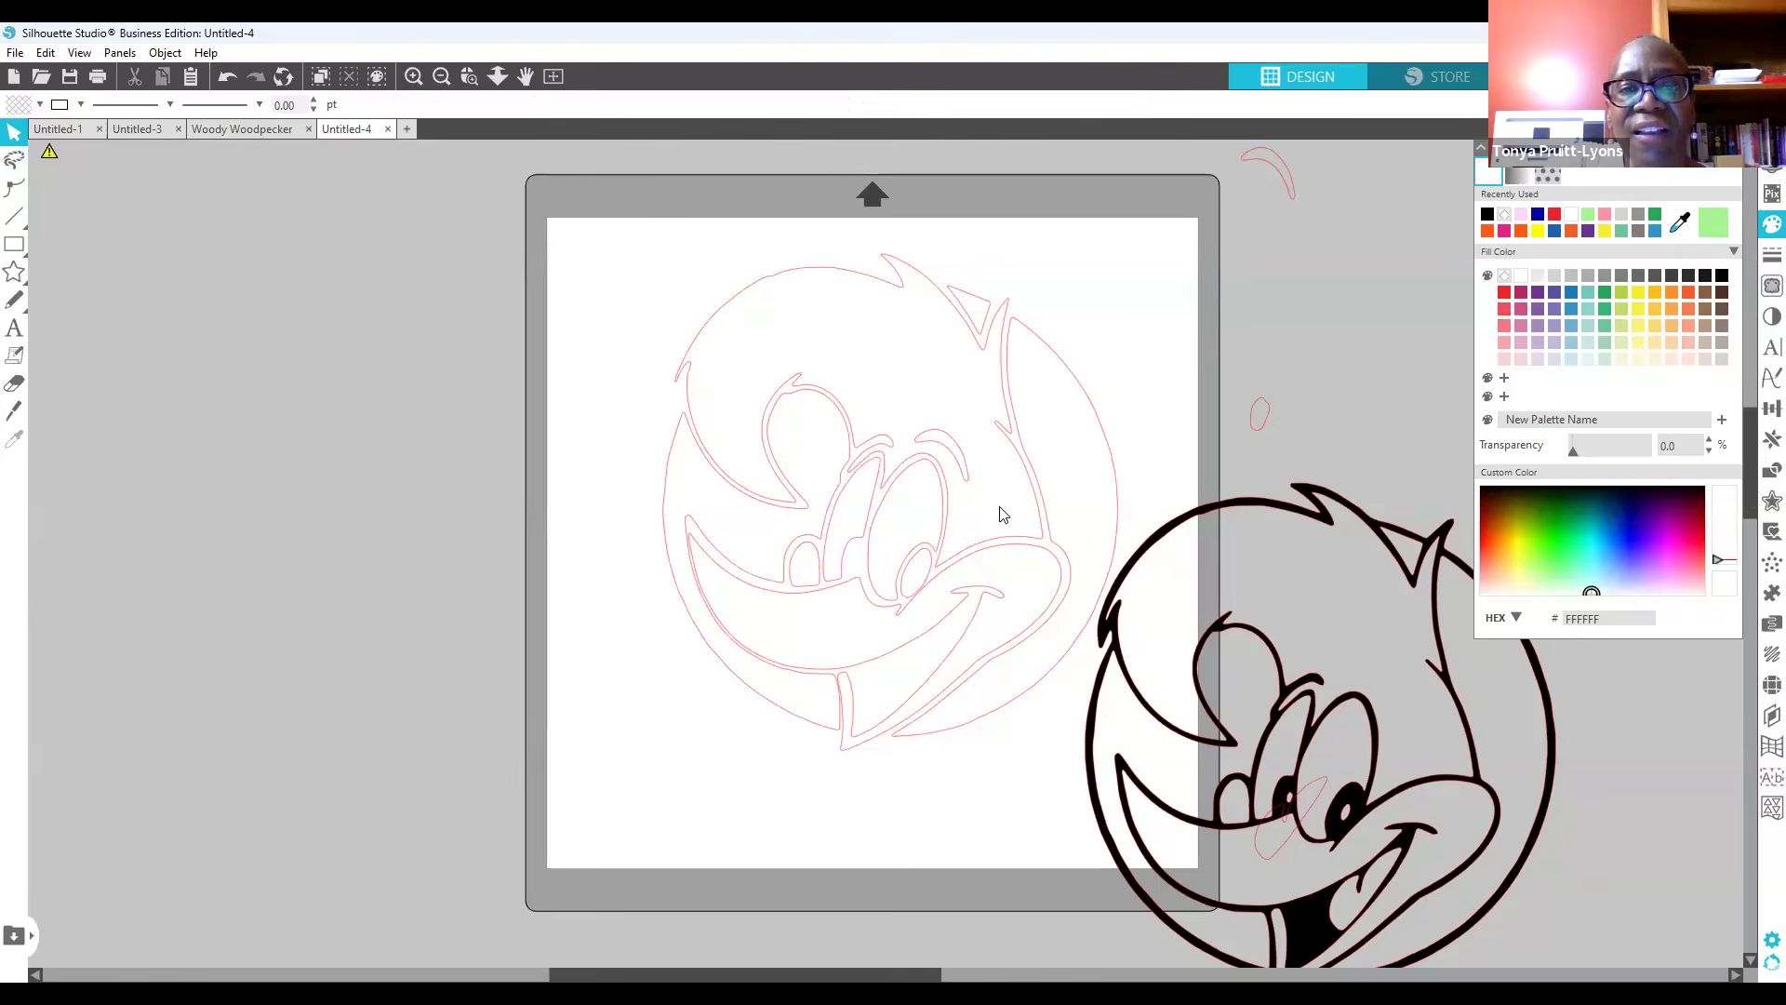
{"action": "left_click", "coordinate": [869, 535]}
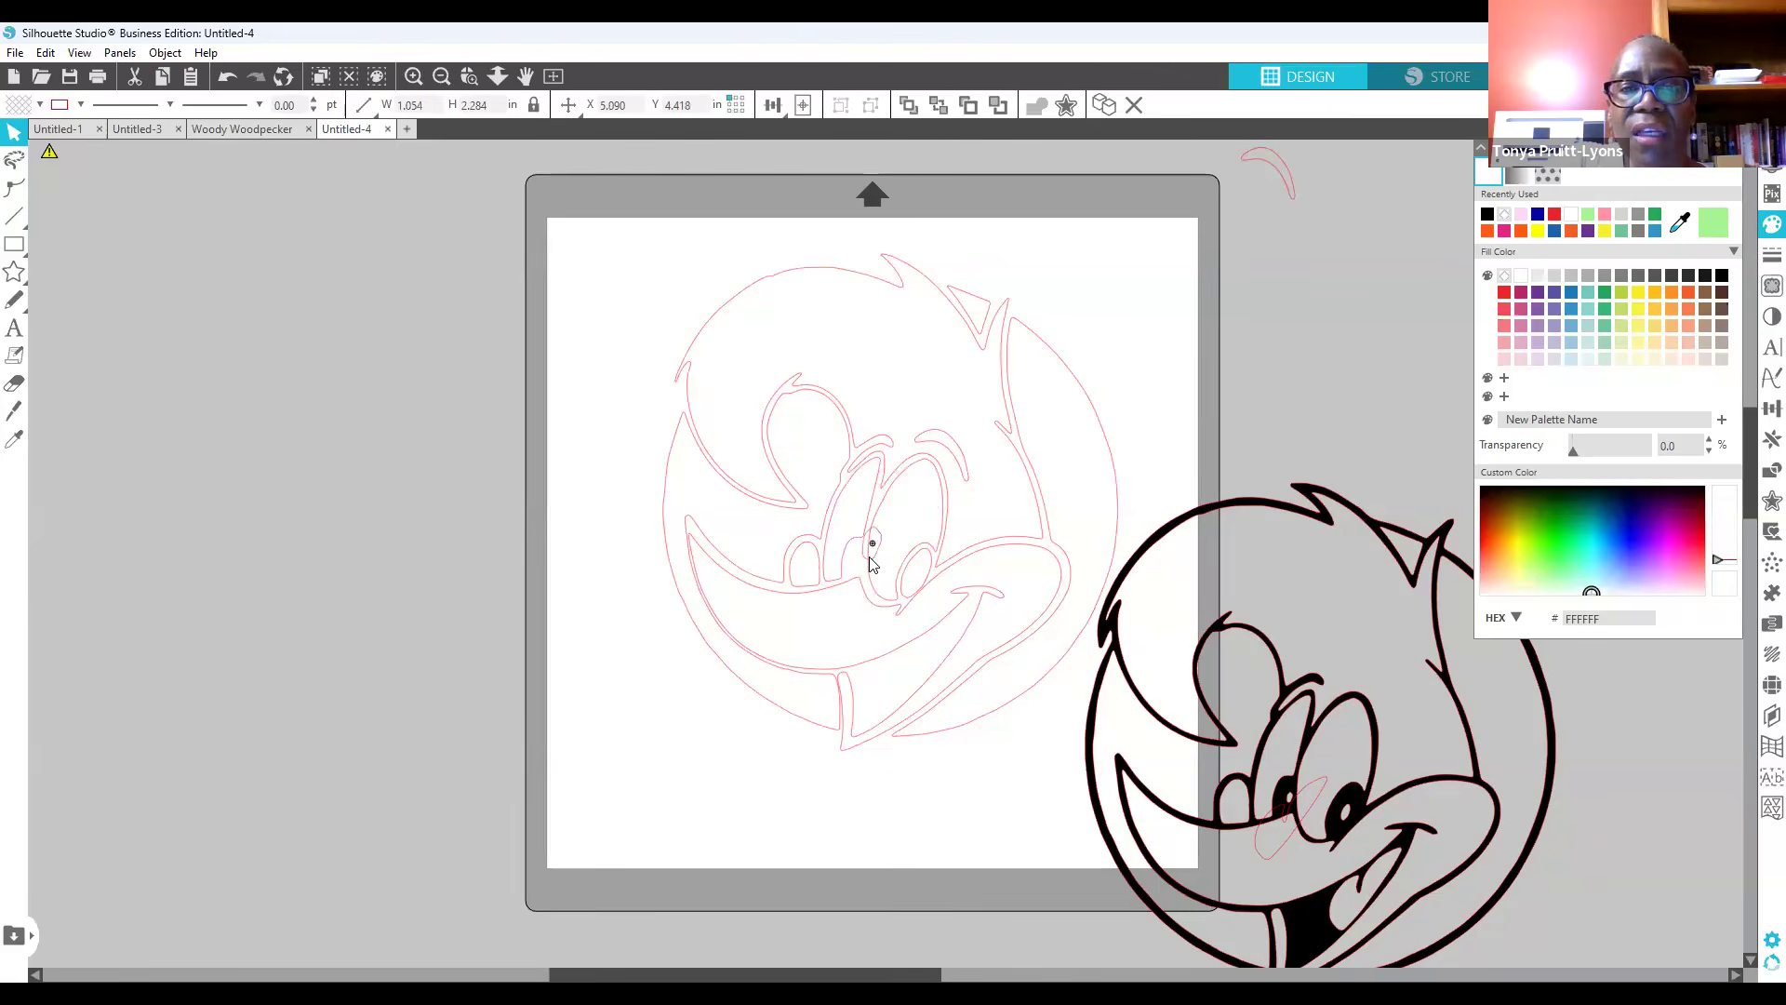
{"action": "left_click_drag", "start_coordinate": [859, 572], "coordinate": [851, 574]}
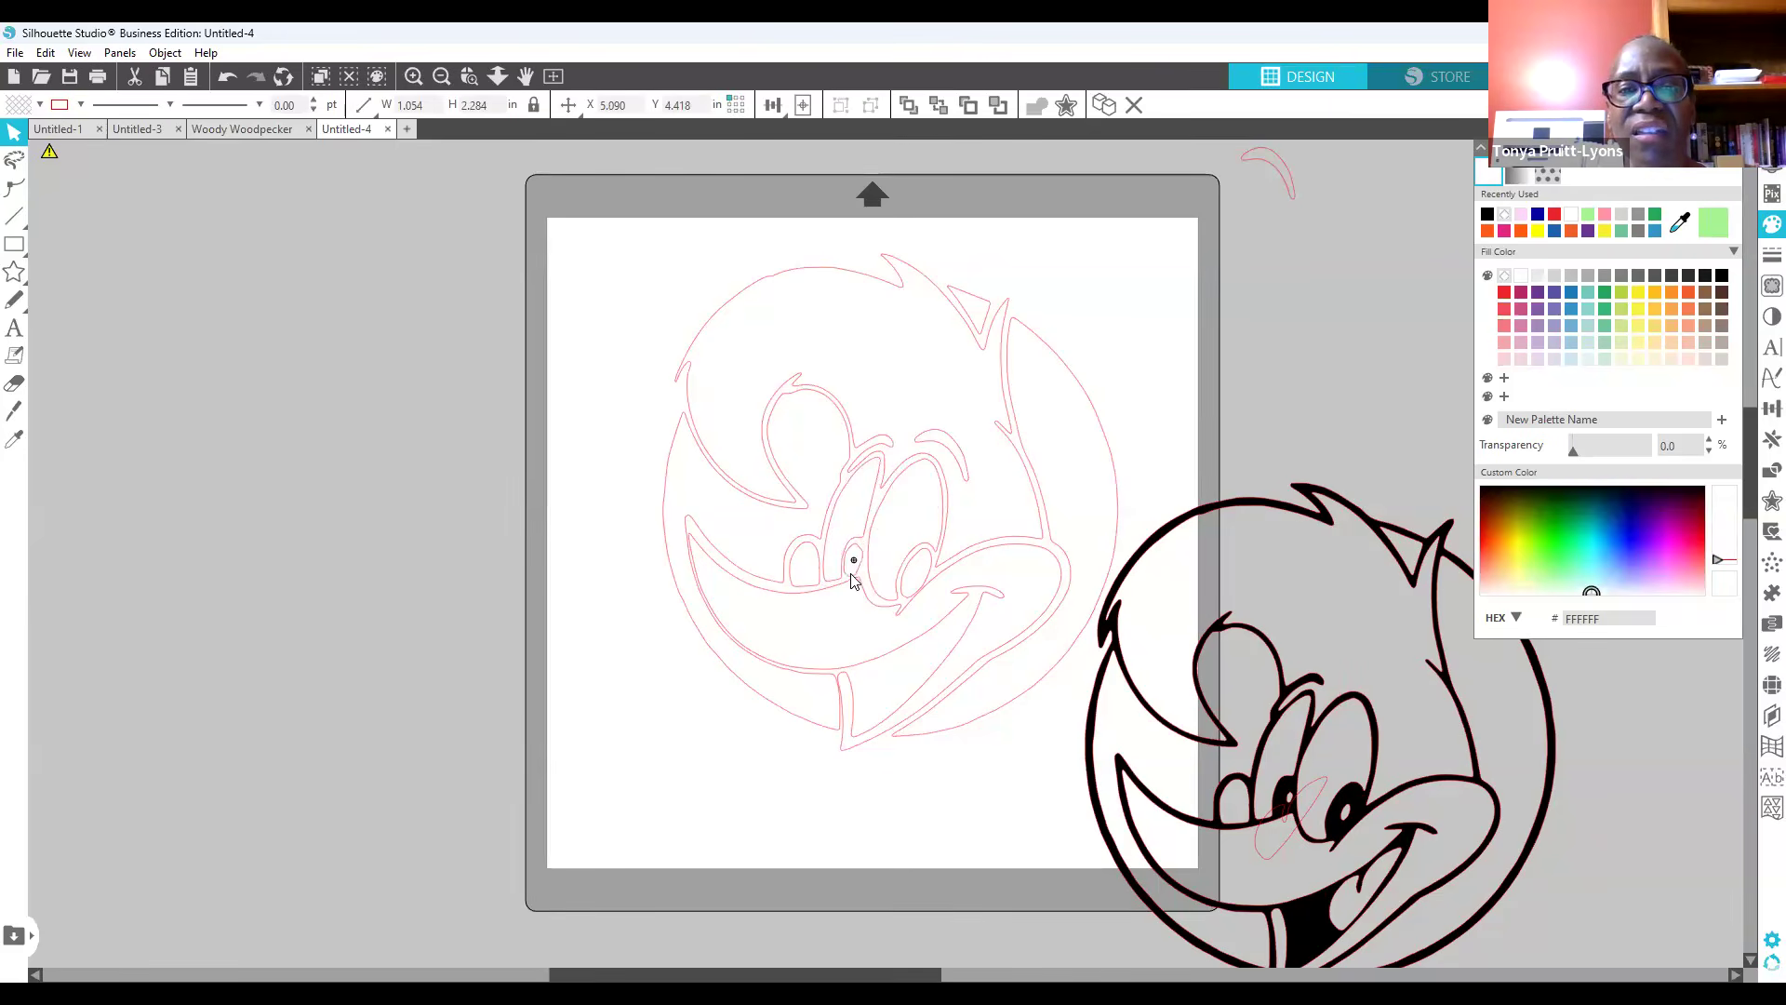
{"action": "left_click", "coordinate": [1336, 886]}
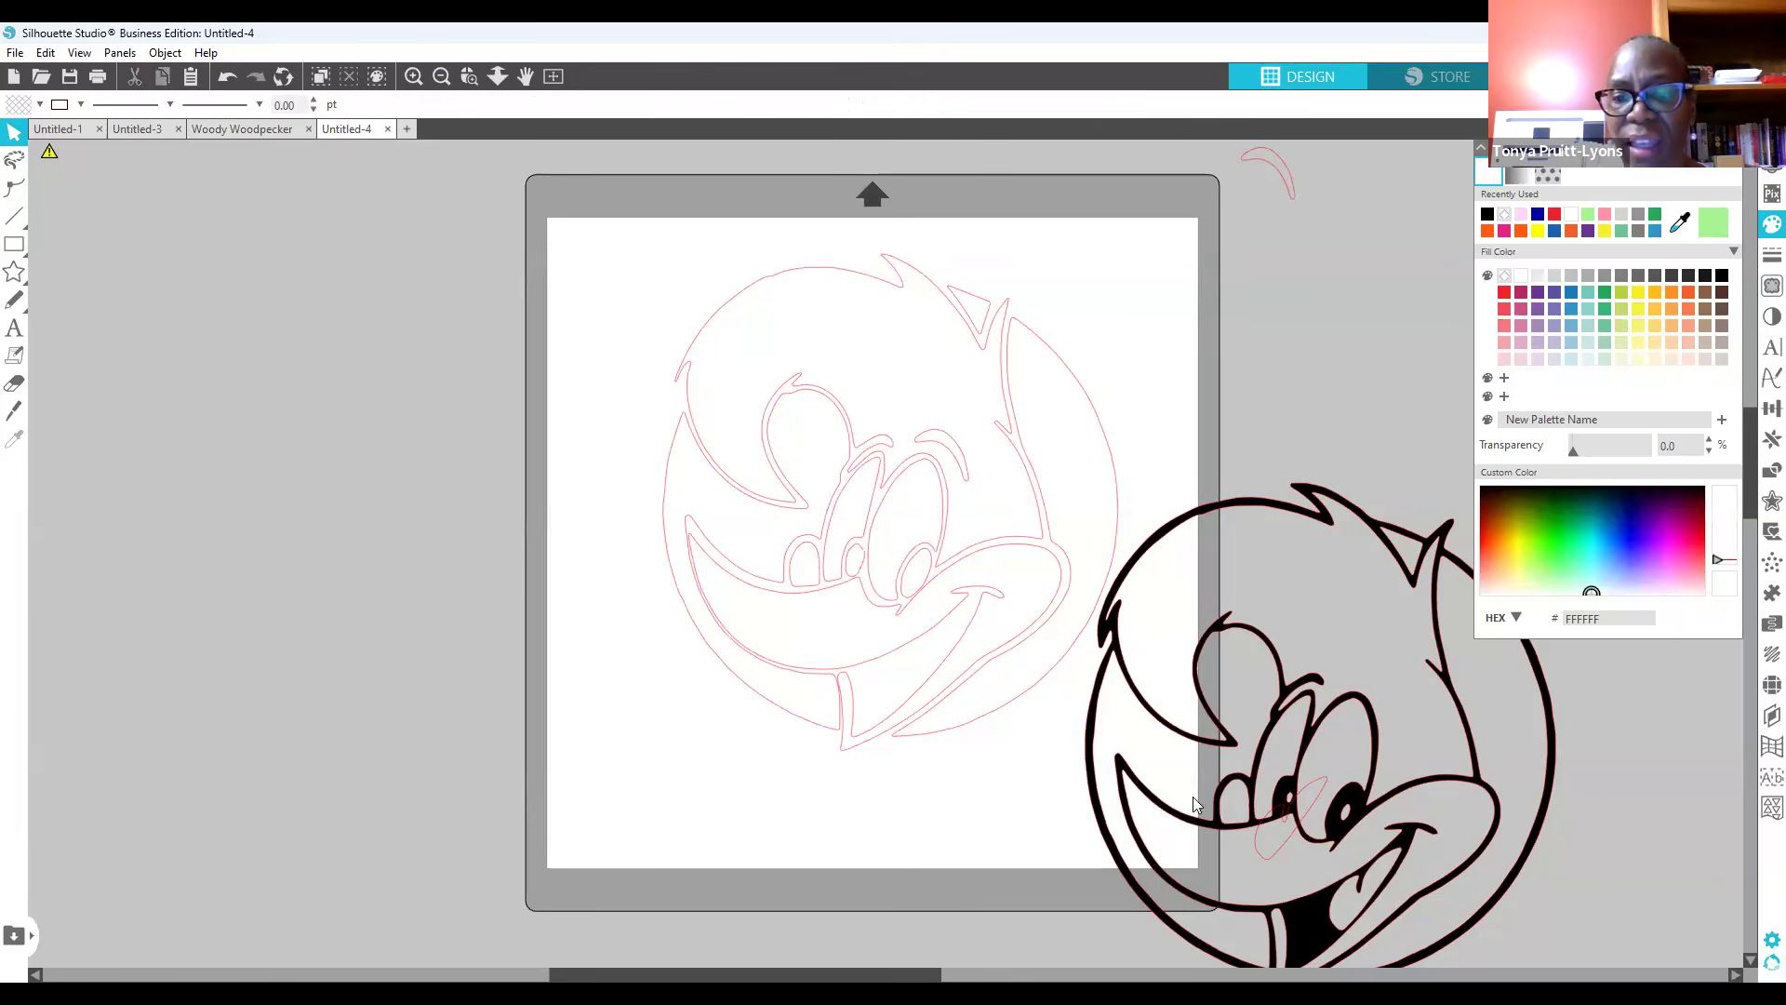
{"action": "left_click_drag", "start_coordinate": [1270, 865], "coordinate": [897, 708]}
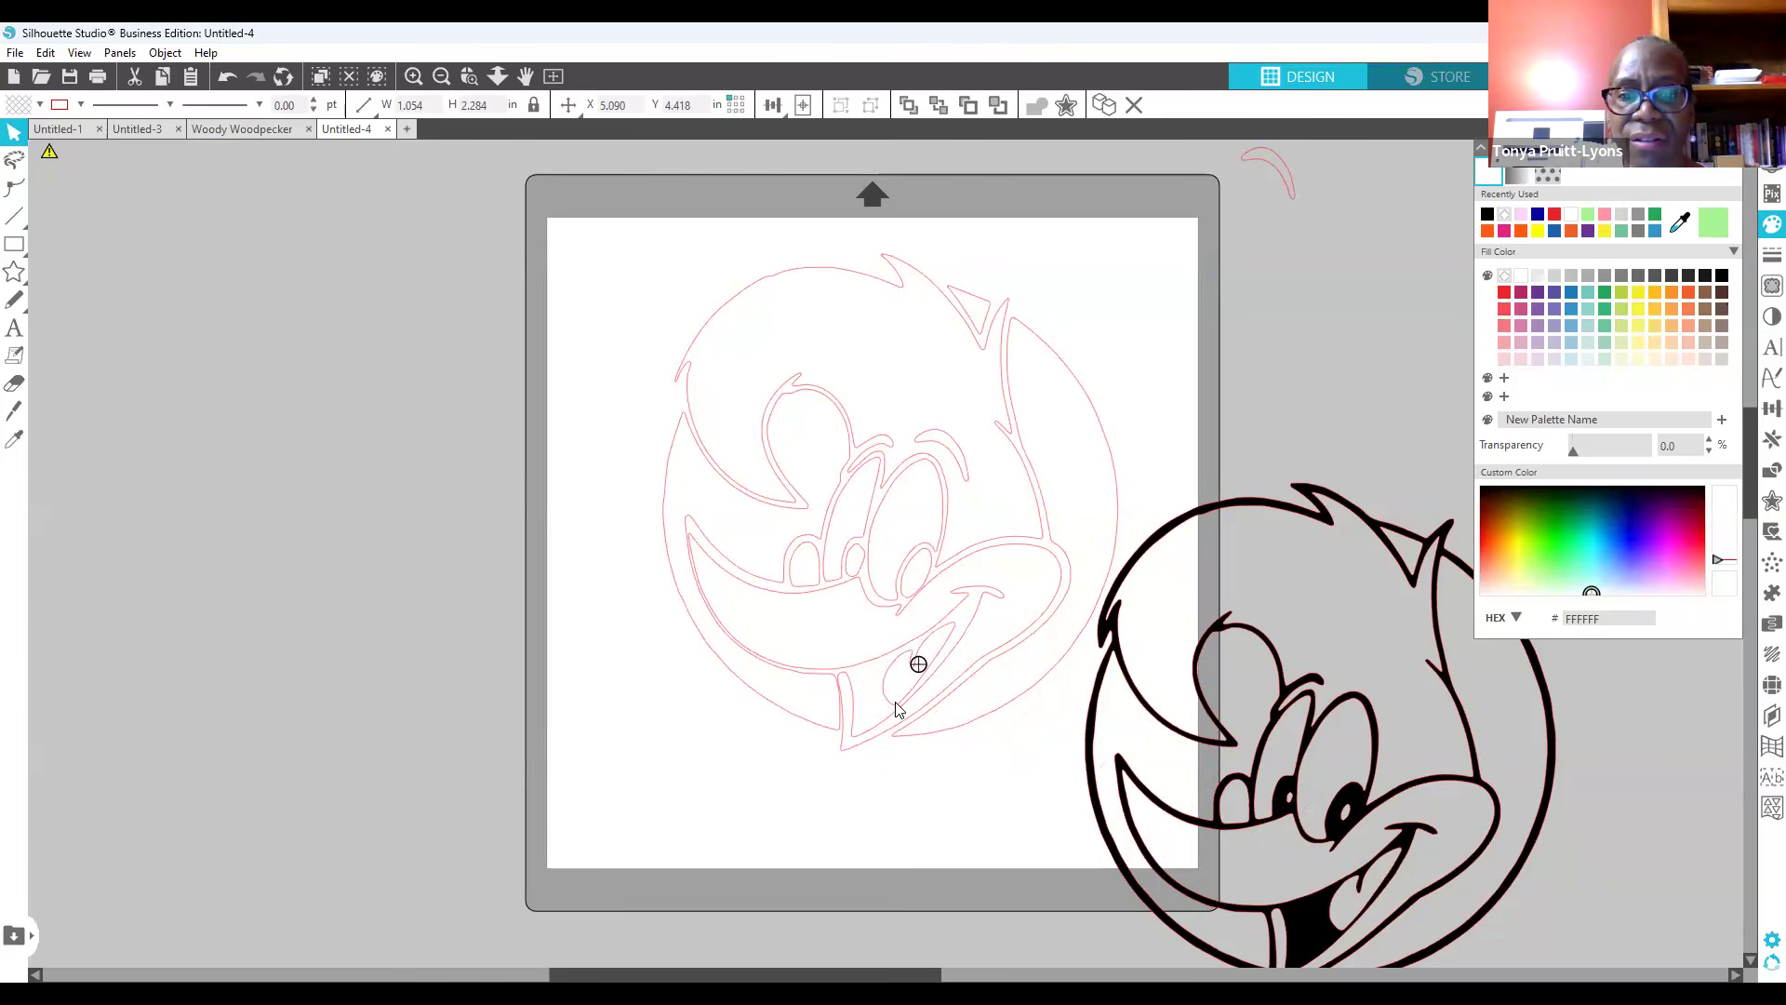
Step: Shift the spare curved eyebrow piece slightly down and move the black outline farther off the page's right side
{"action": "left_click", "coordinate": [1256, 512]}
{"action": "left_click", "coordinate": [1302, 516]}
{"action": "left_click", "coordinate": [1300, 515]}
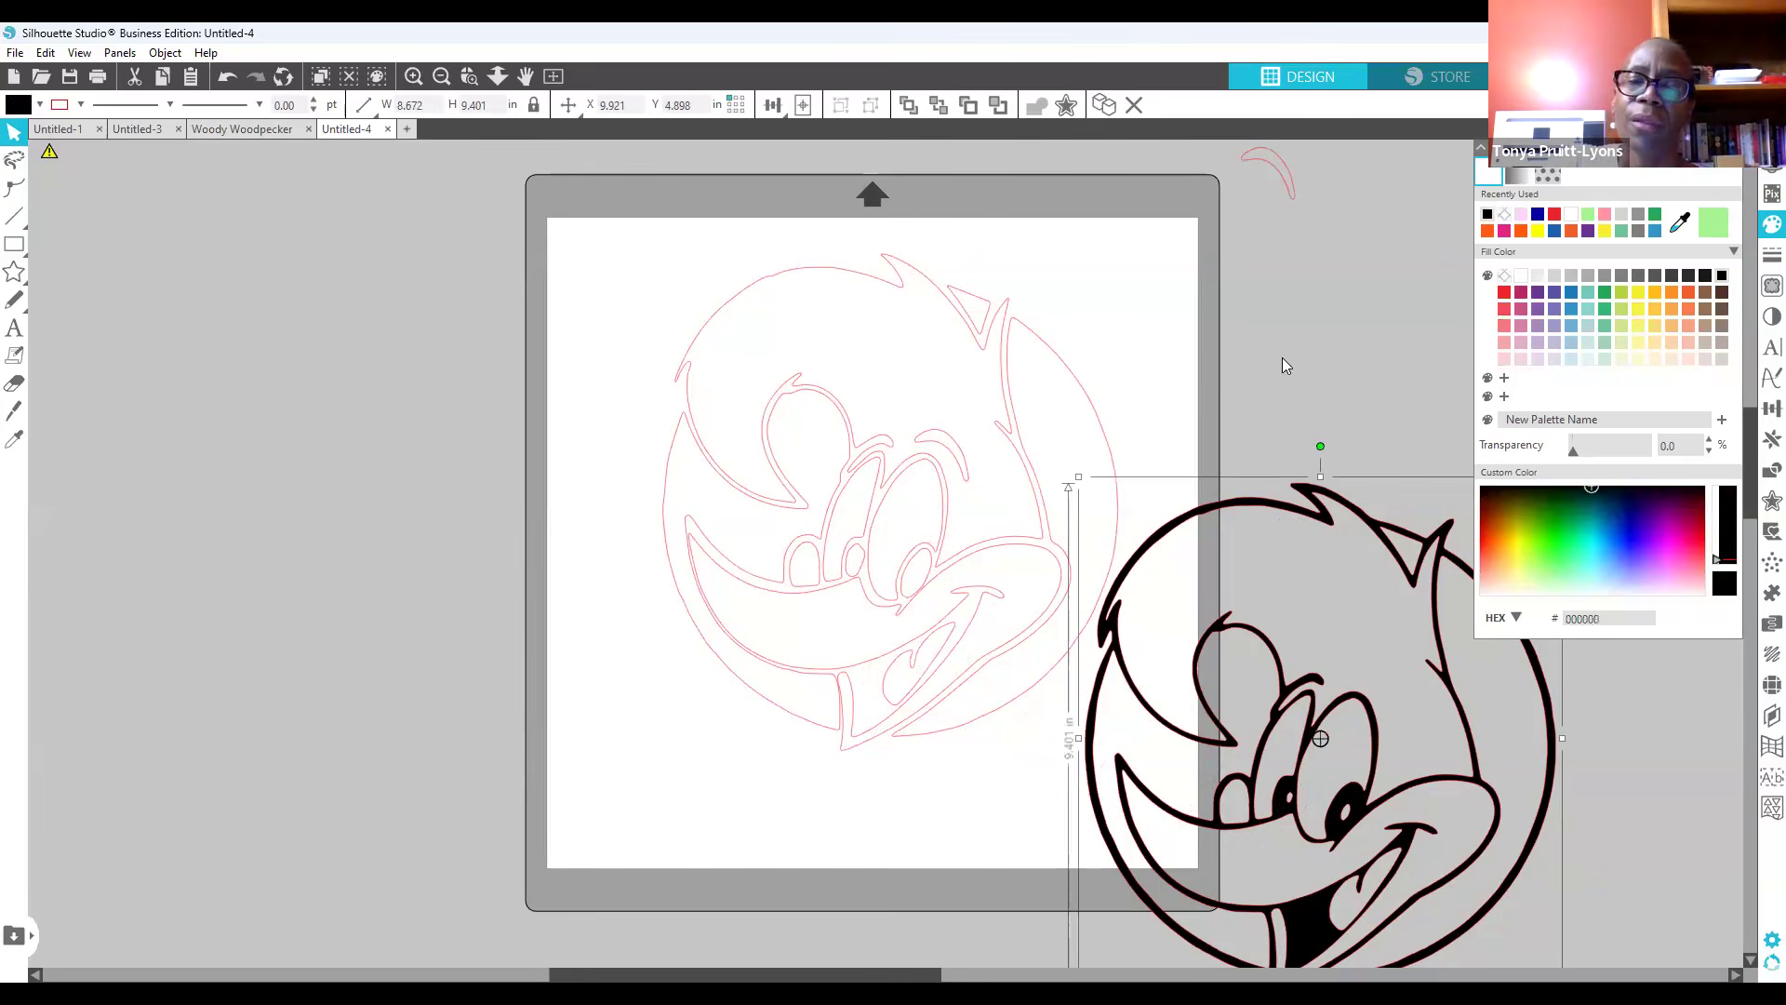
{"action": "left_click_drag", "start_coordinate": [1283, 183], "coordinate": [1295, 301]}
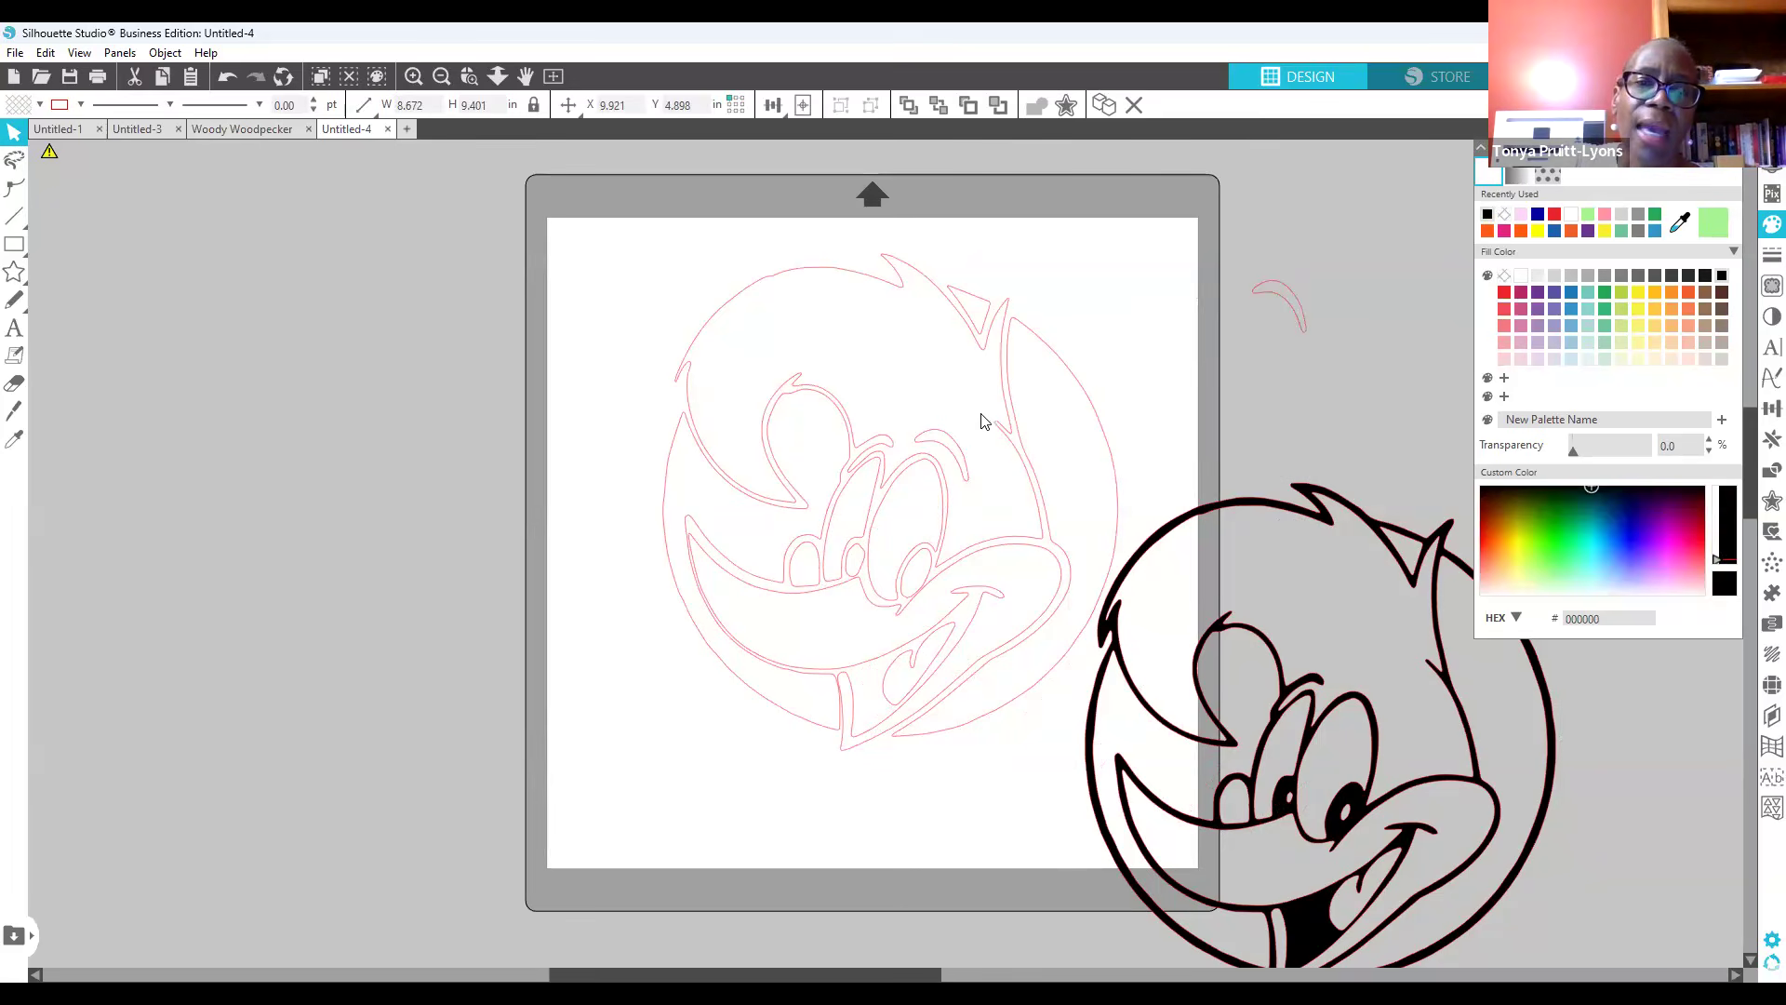
{"action": "left_click", "coordinate": [899, 343]}
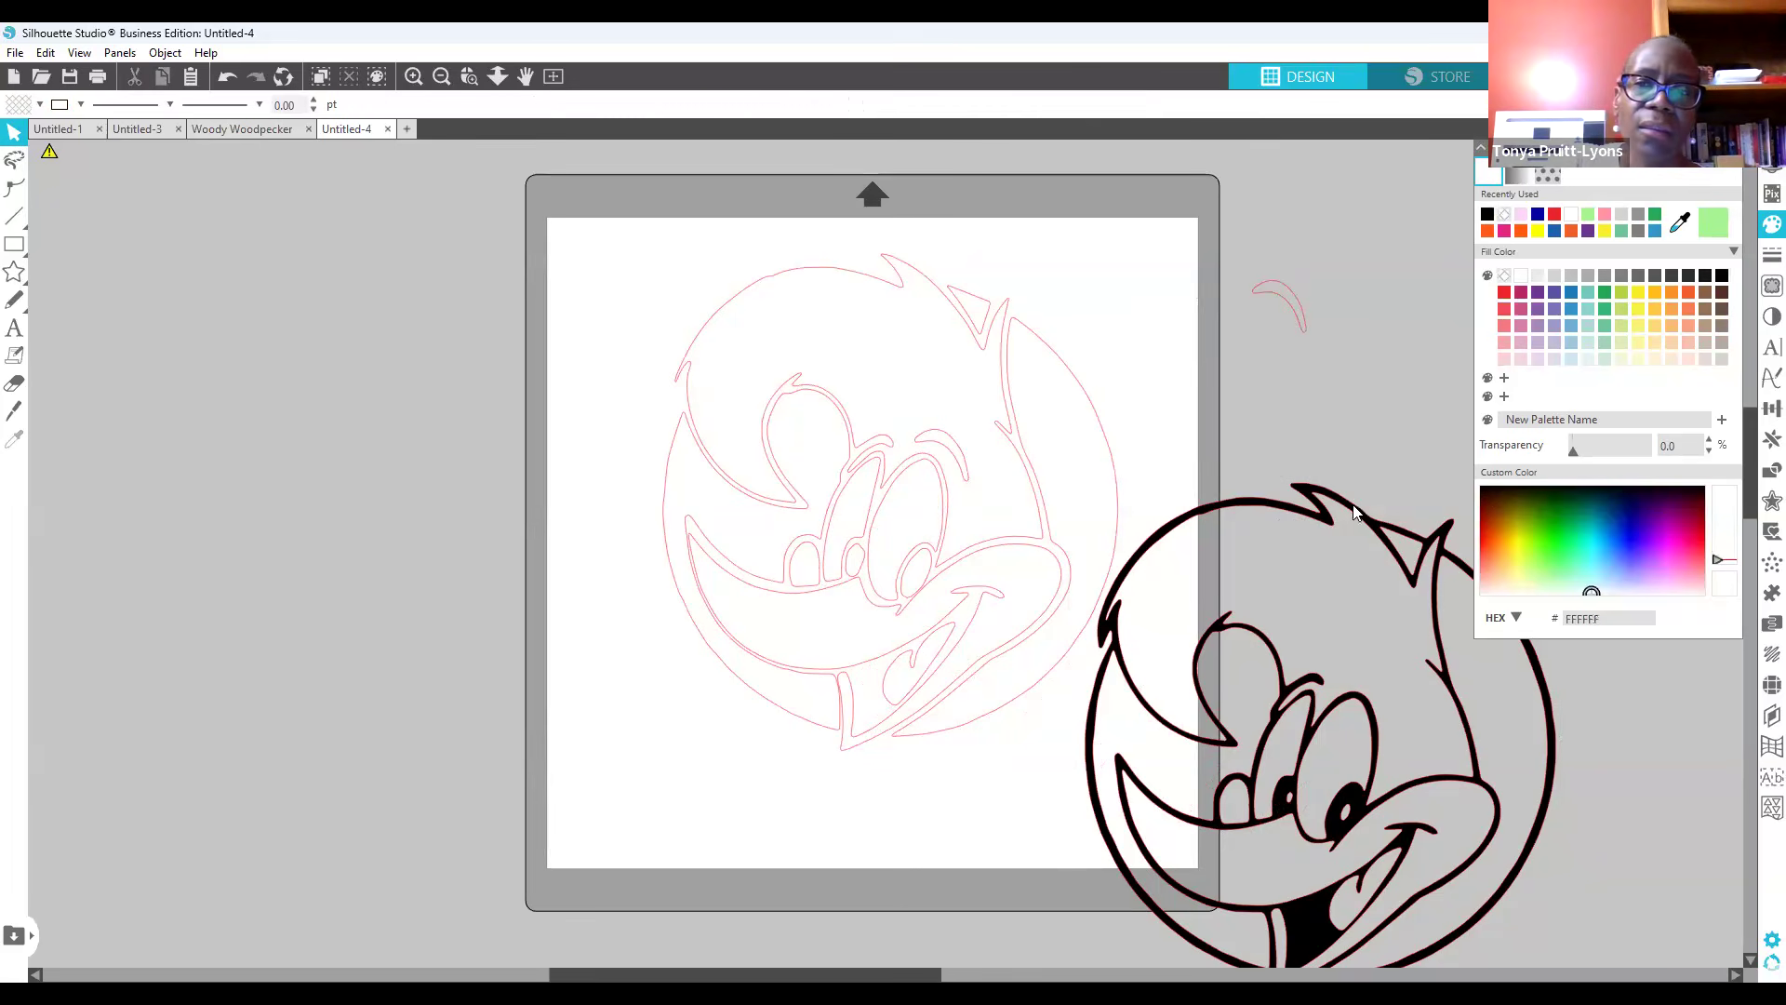
{"action": "left_click_drag", "start_coordinate": [1360, 531], "coordinate": [1639, 463]}
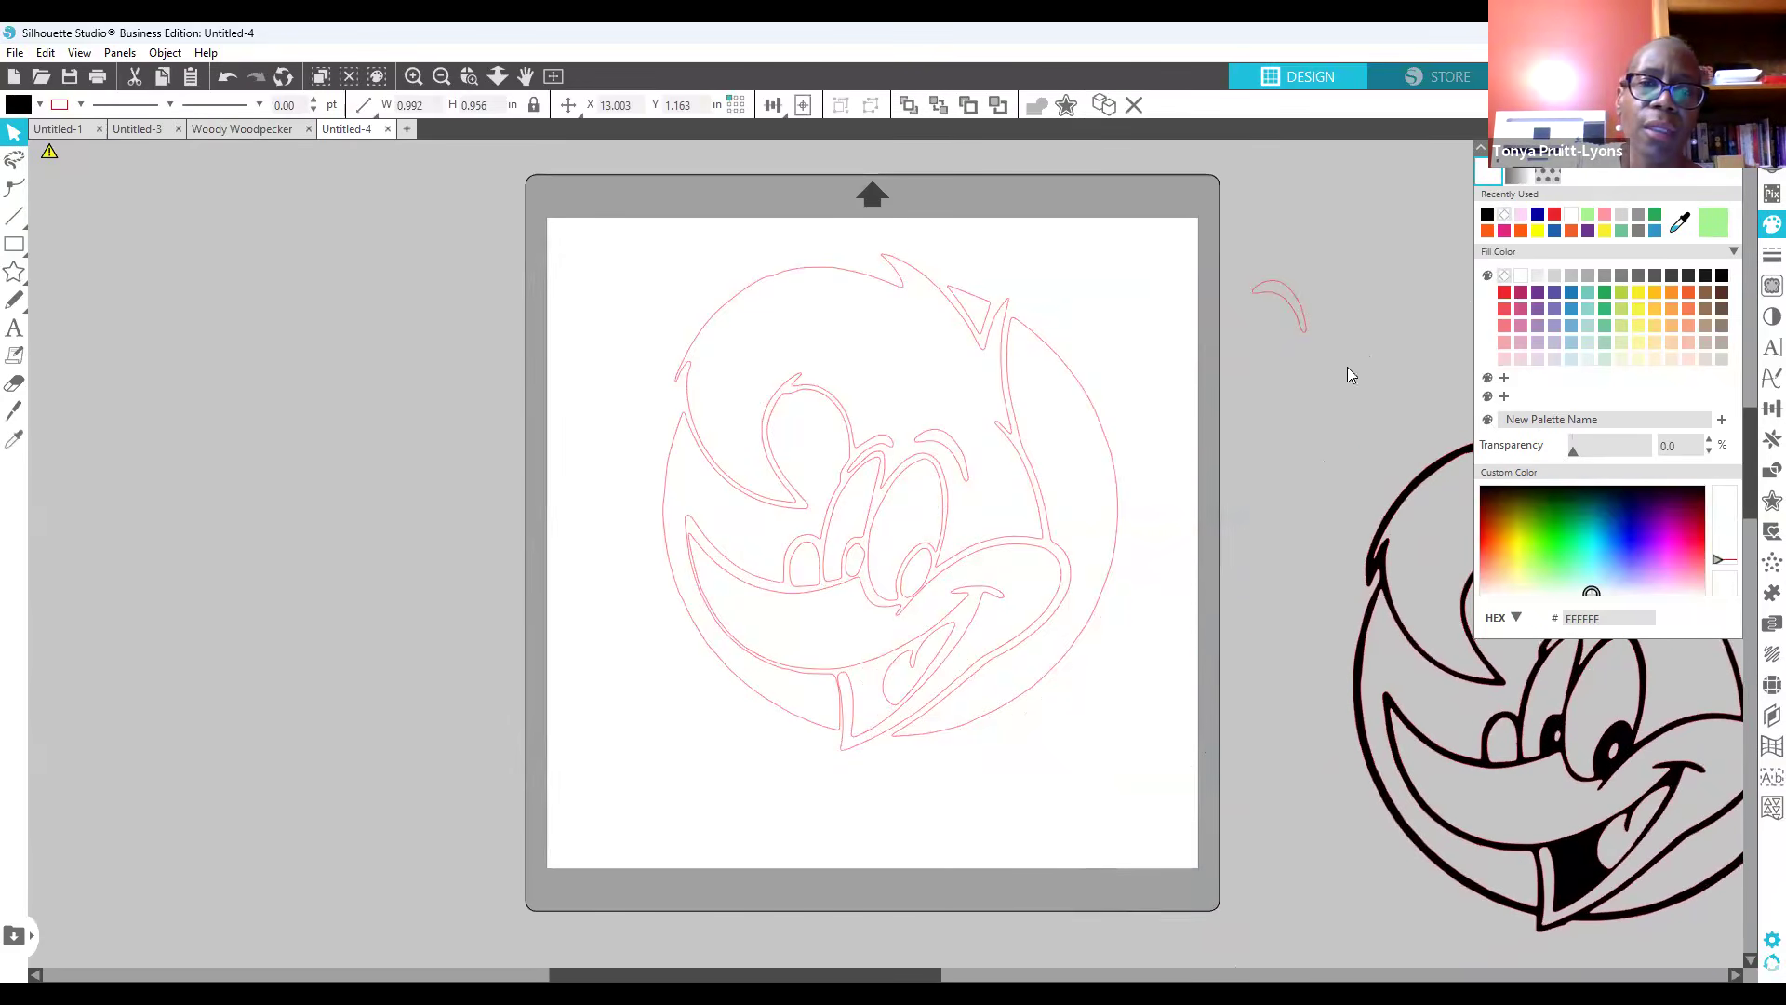
{"action": "left_click", "coordinate": [1043, 377]}
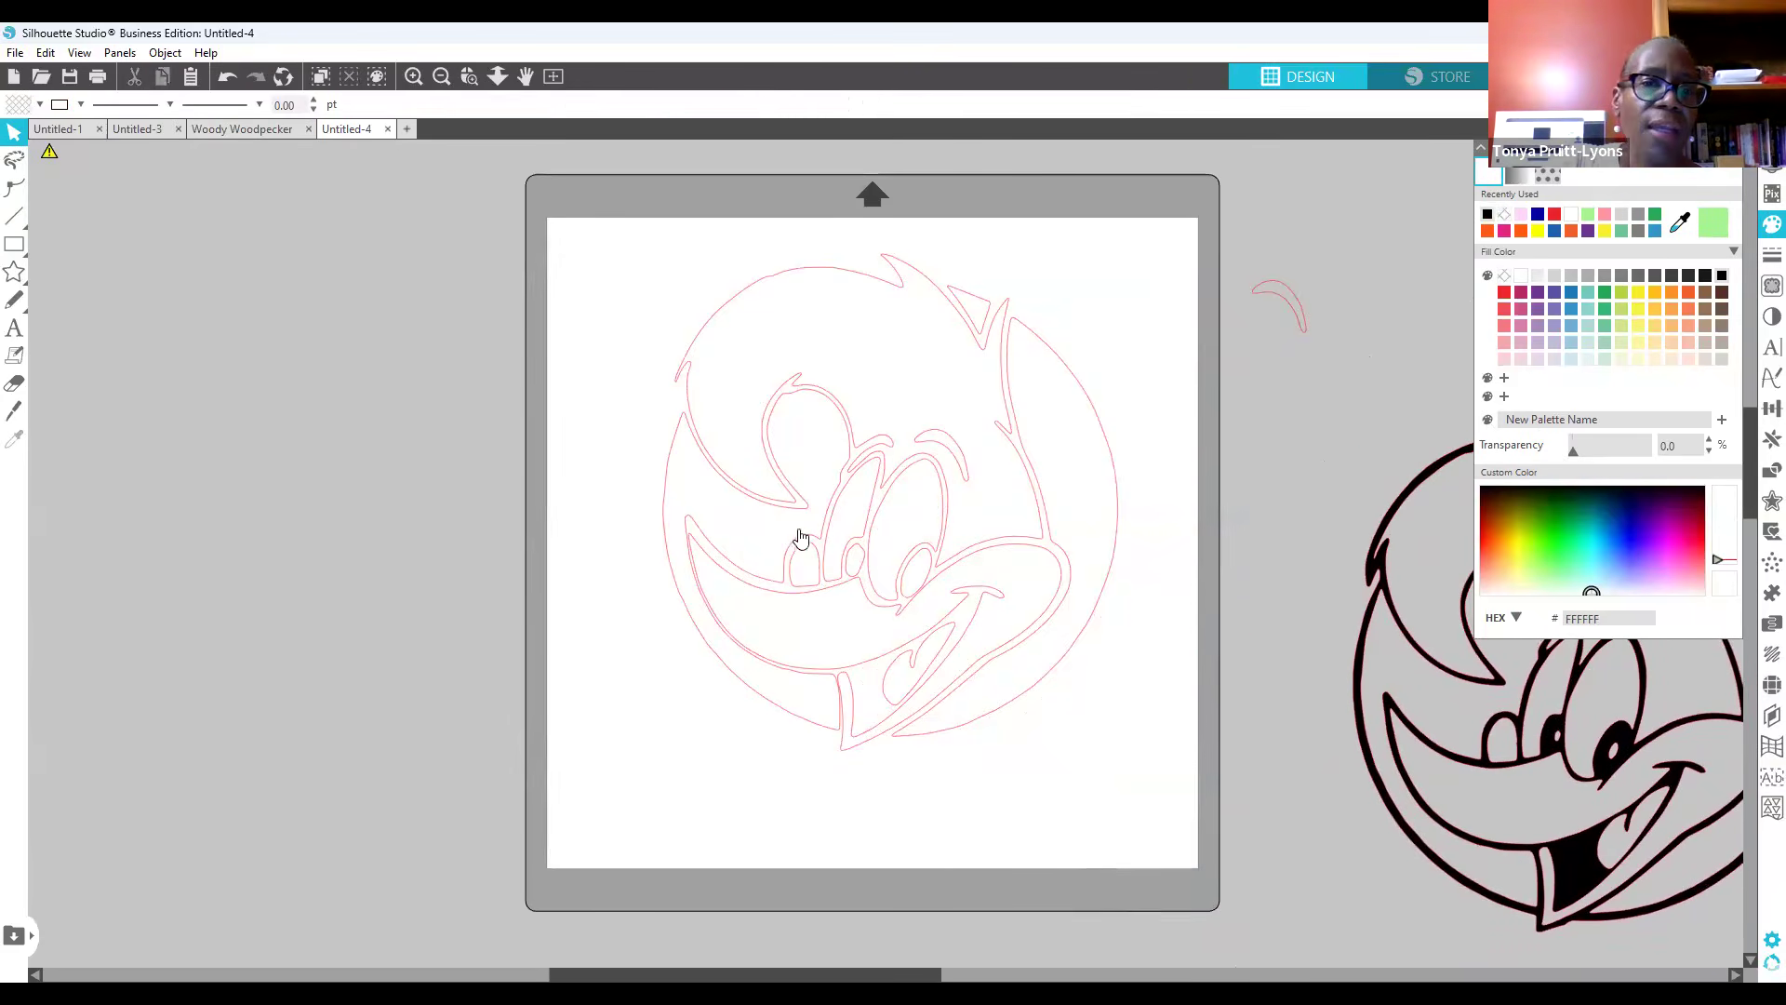
Step: Nudge the small rounded piece beside the narrow eye slightly left and up, to X 4.453 and Y 5.946 in
{"action": "left_click", "coordinate": [812, 595]}
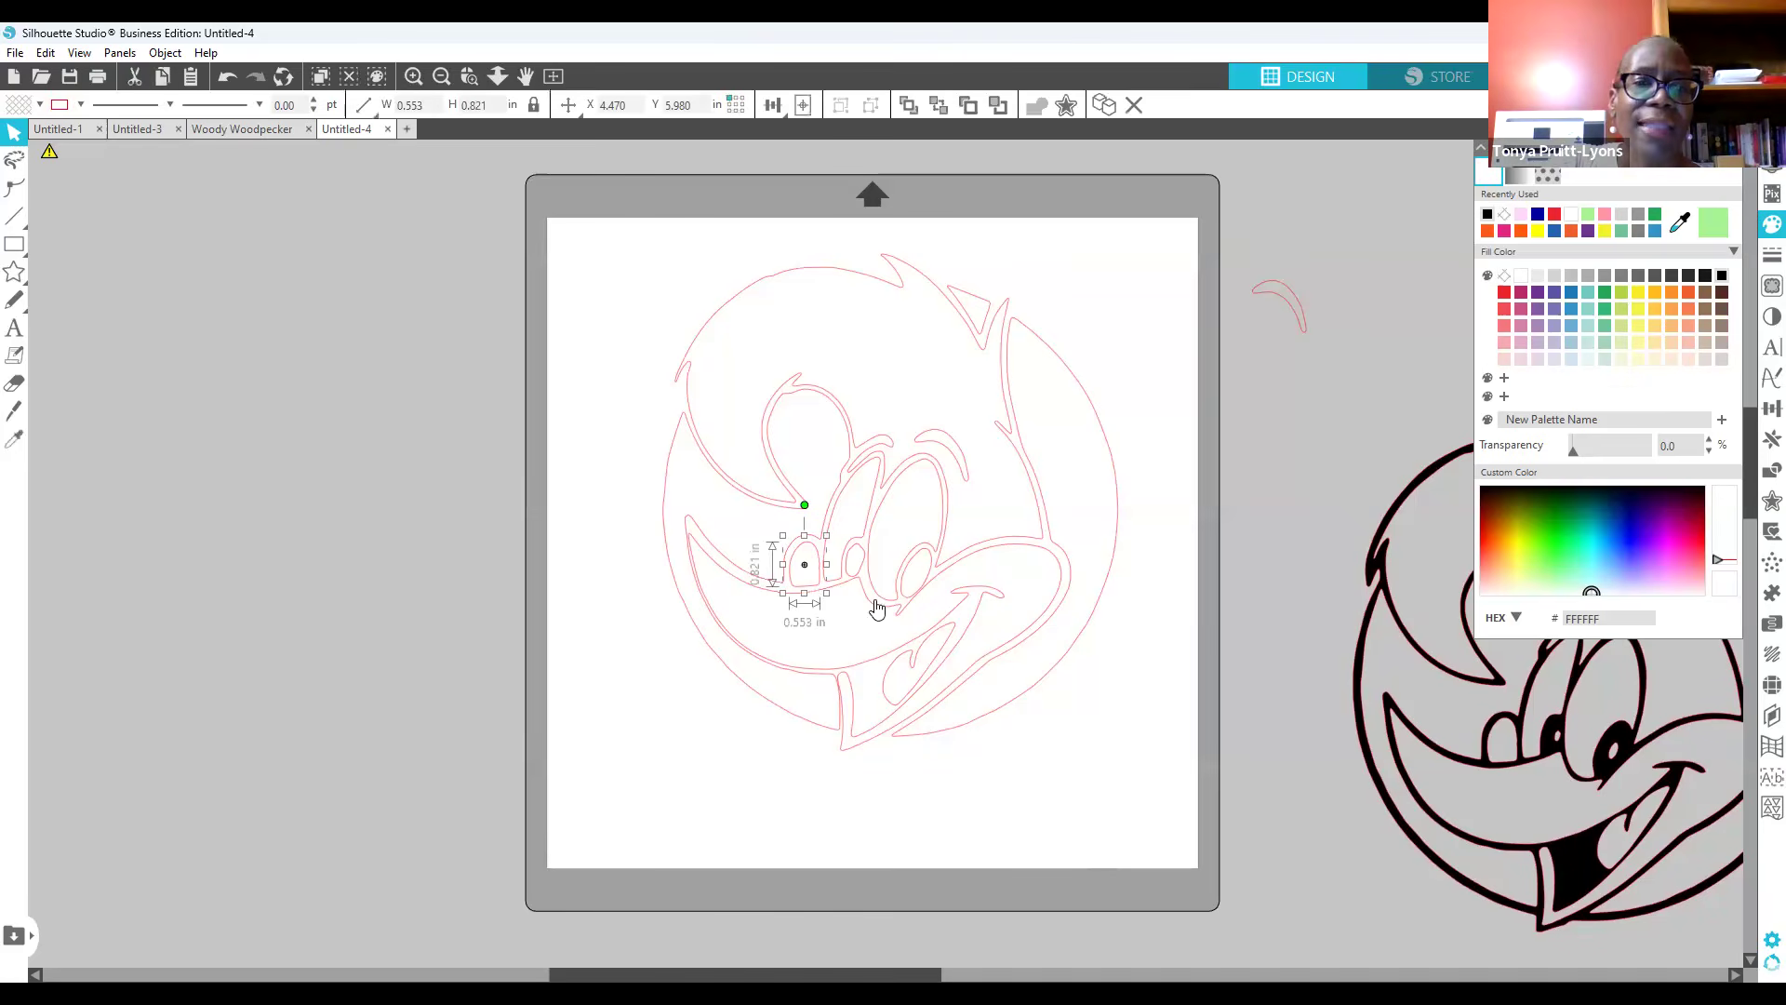
{"action": "key", "text": "Right"}
{"action": "key", "text": "Right"}
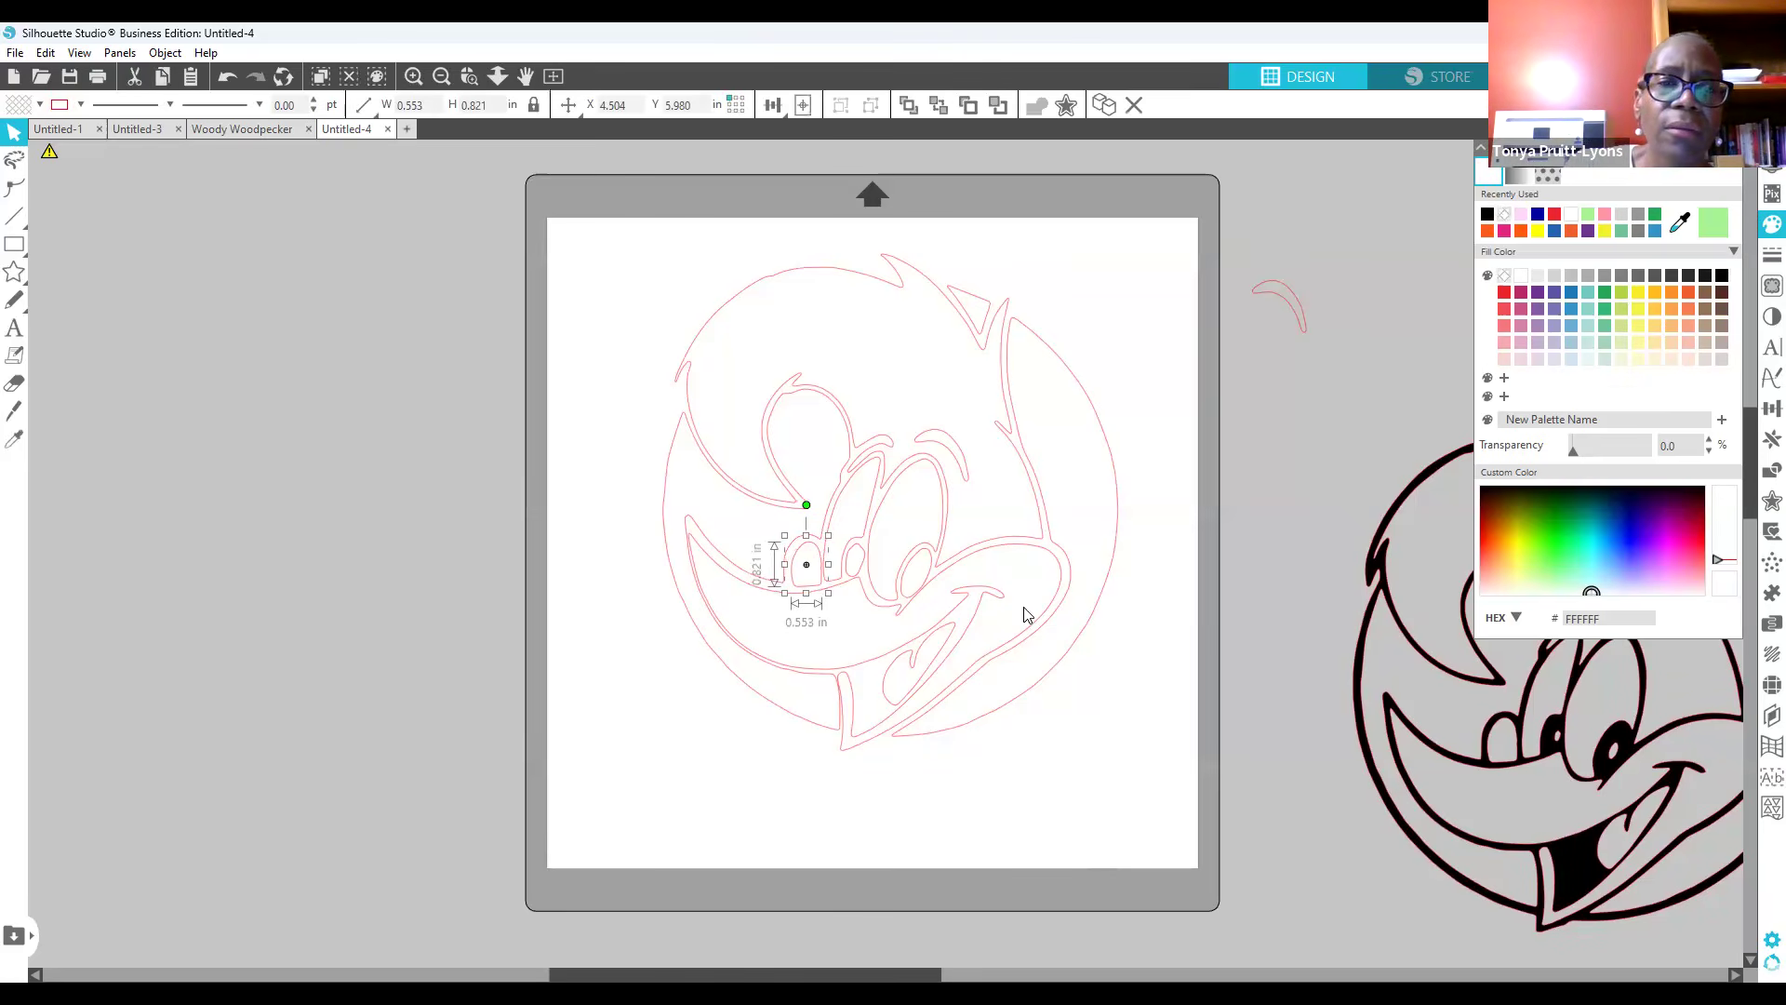
{"action": "key", "text": "Left"}
{"action": "key", "text": "Left"}
{"action": "key", "text": "Left"}
{"action": "key", "text": "Up"}
{"action": "key", "text": "Up"}
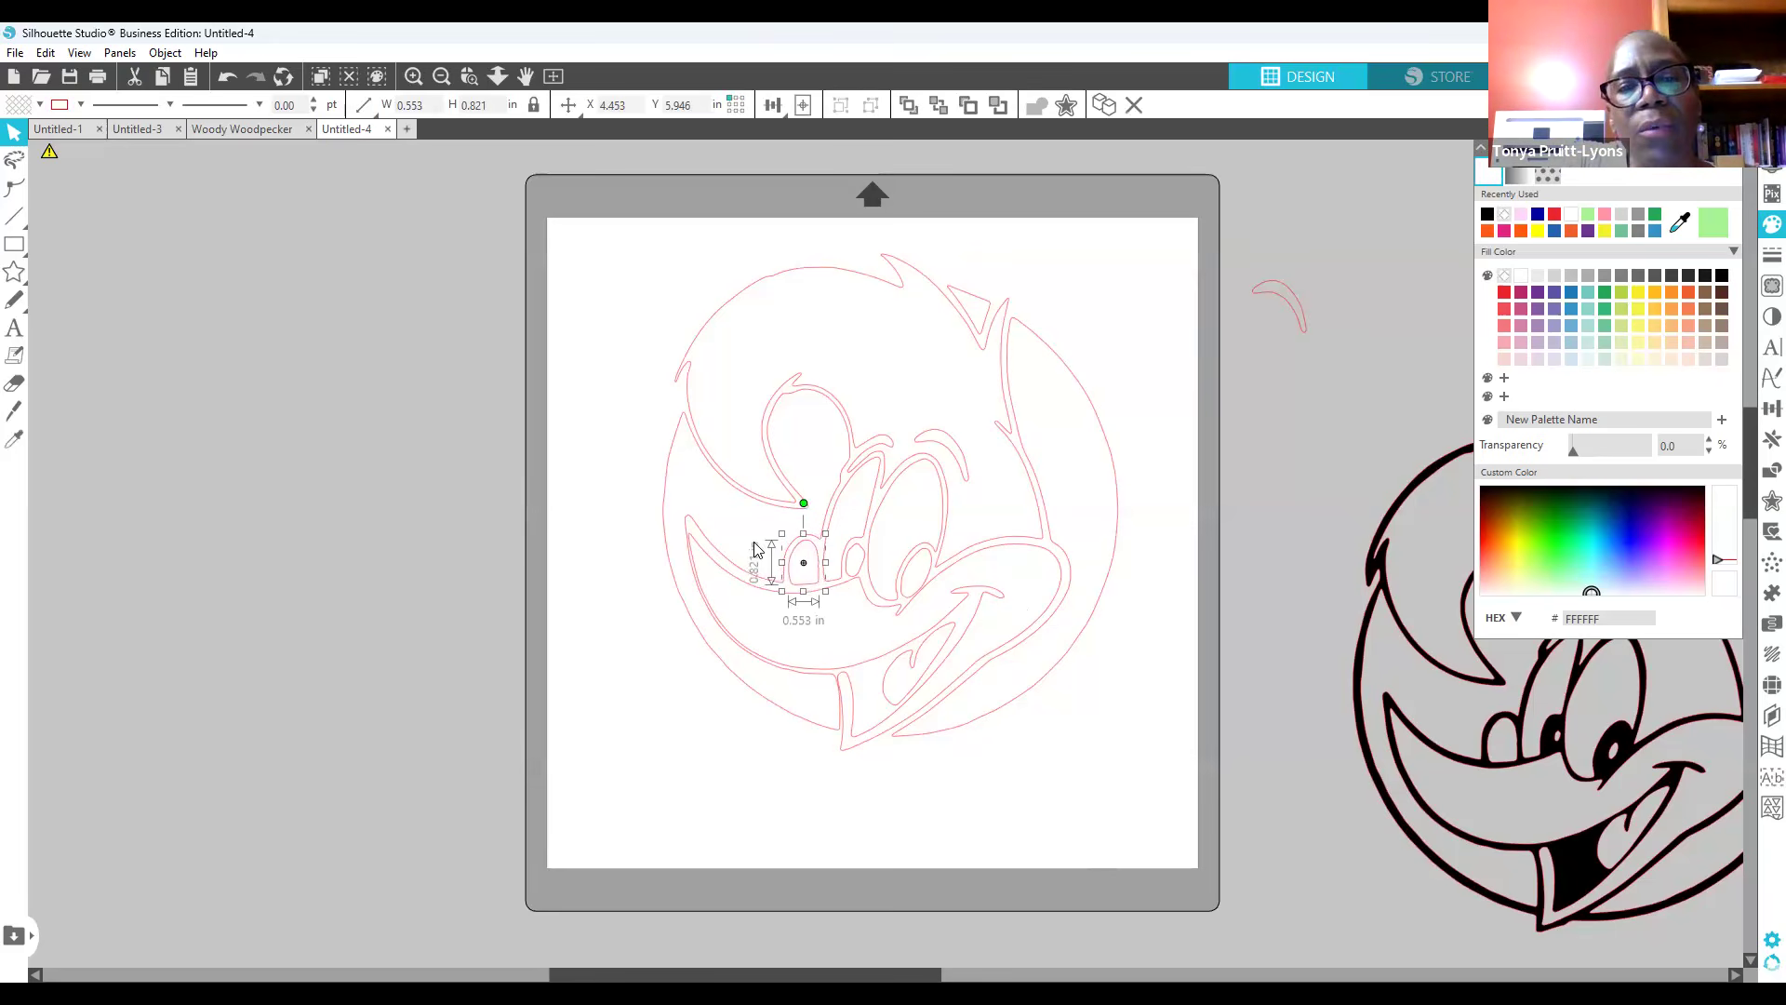
Step: Check the beak and back-of-head pieces, and nudge the left crest piece slightly left to X 2.101 in
{"action": "left_click", "coordinate": [834, 595]}
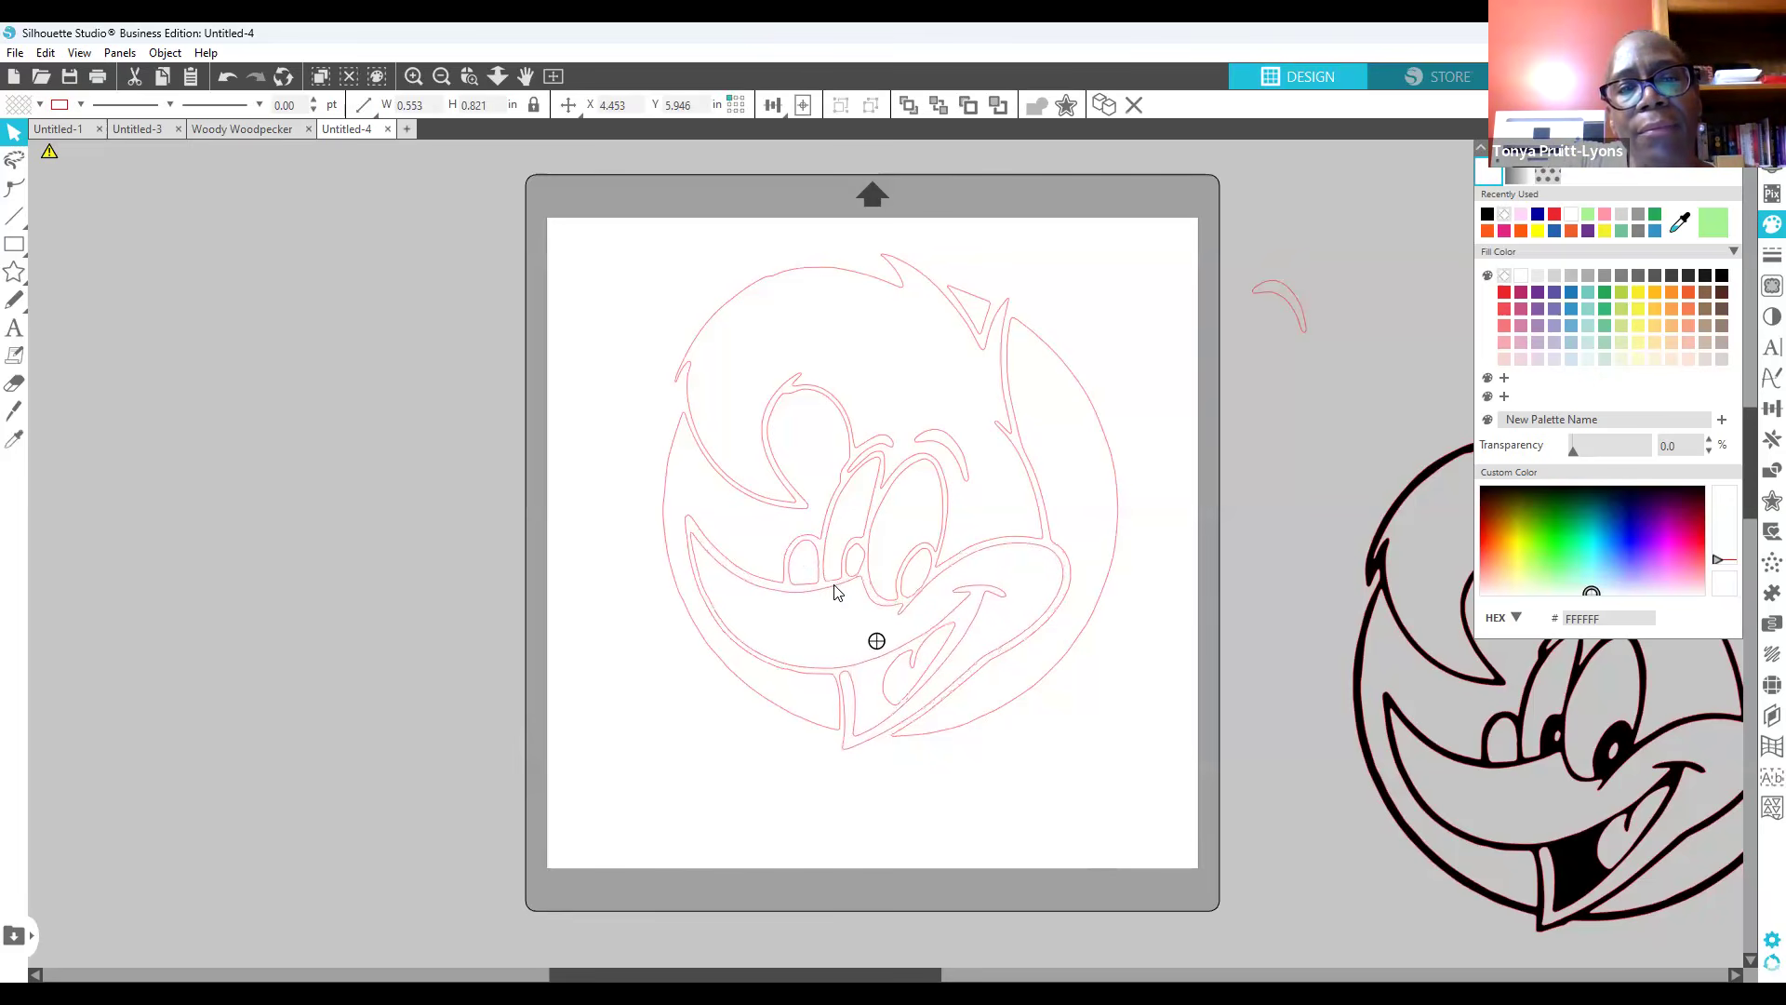
{"action": "left_click", "coordinate": [898, 543]}
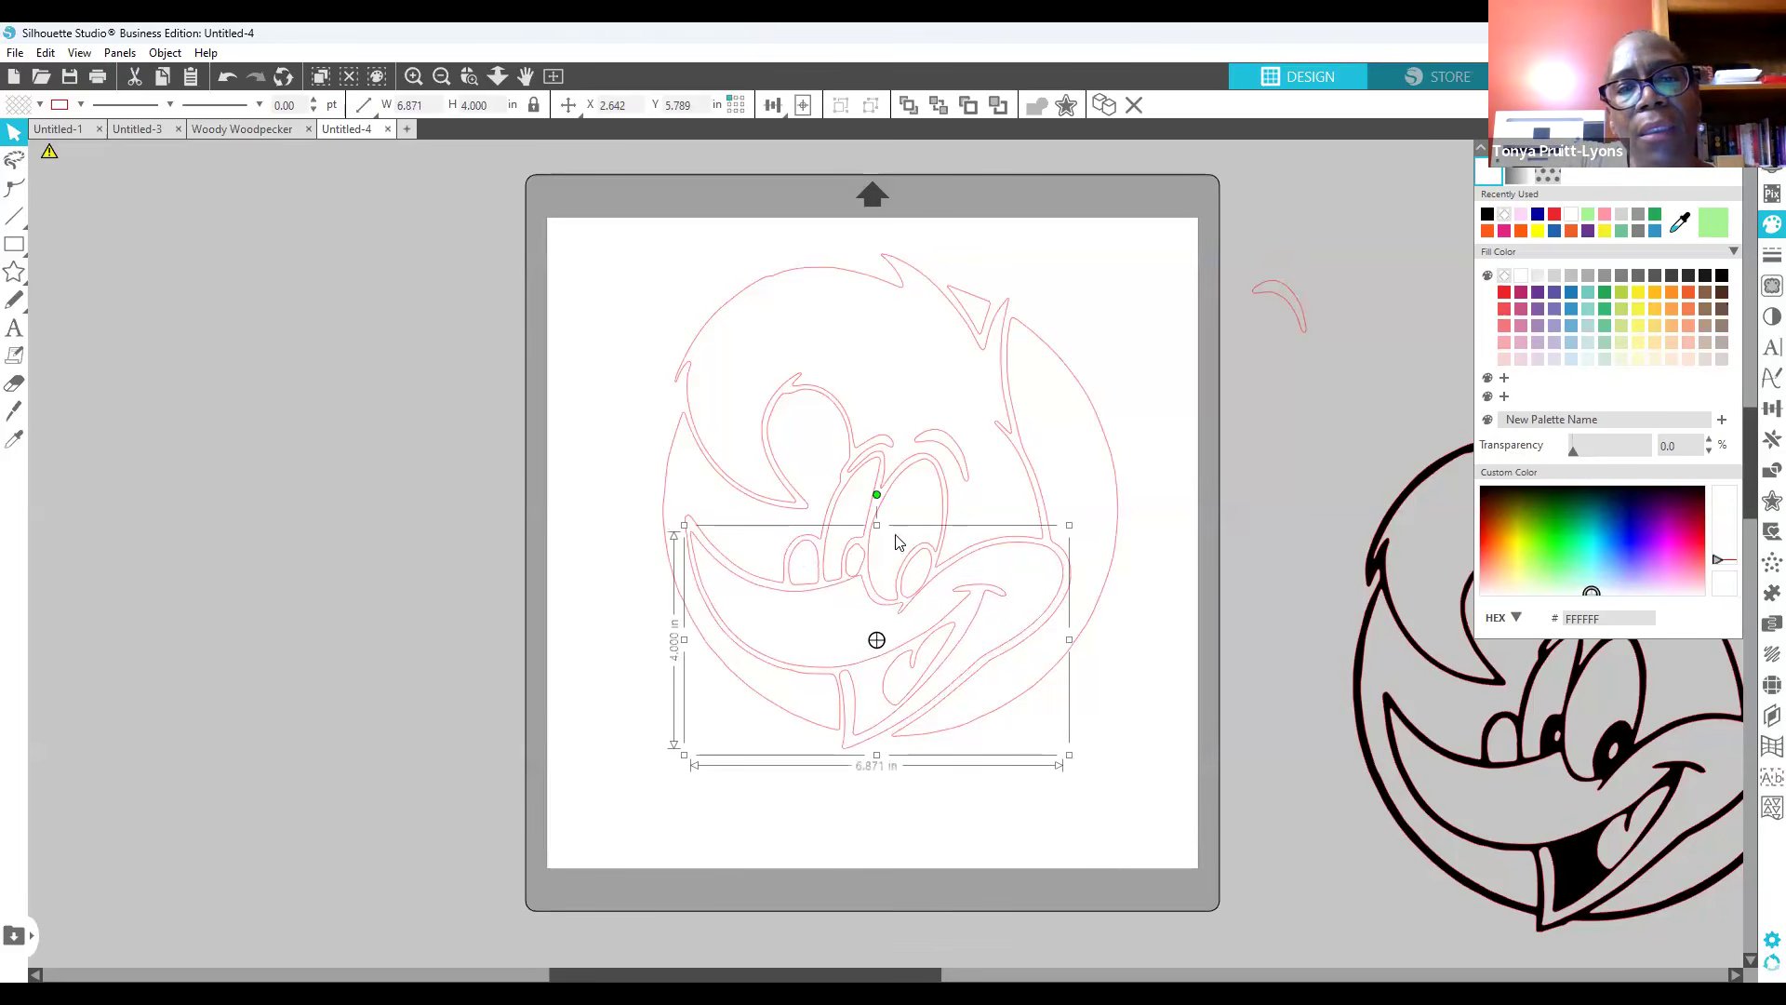
{"action": "left_click", "coordinate": [1120, 490]}
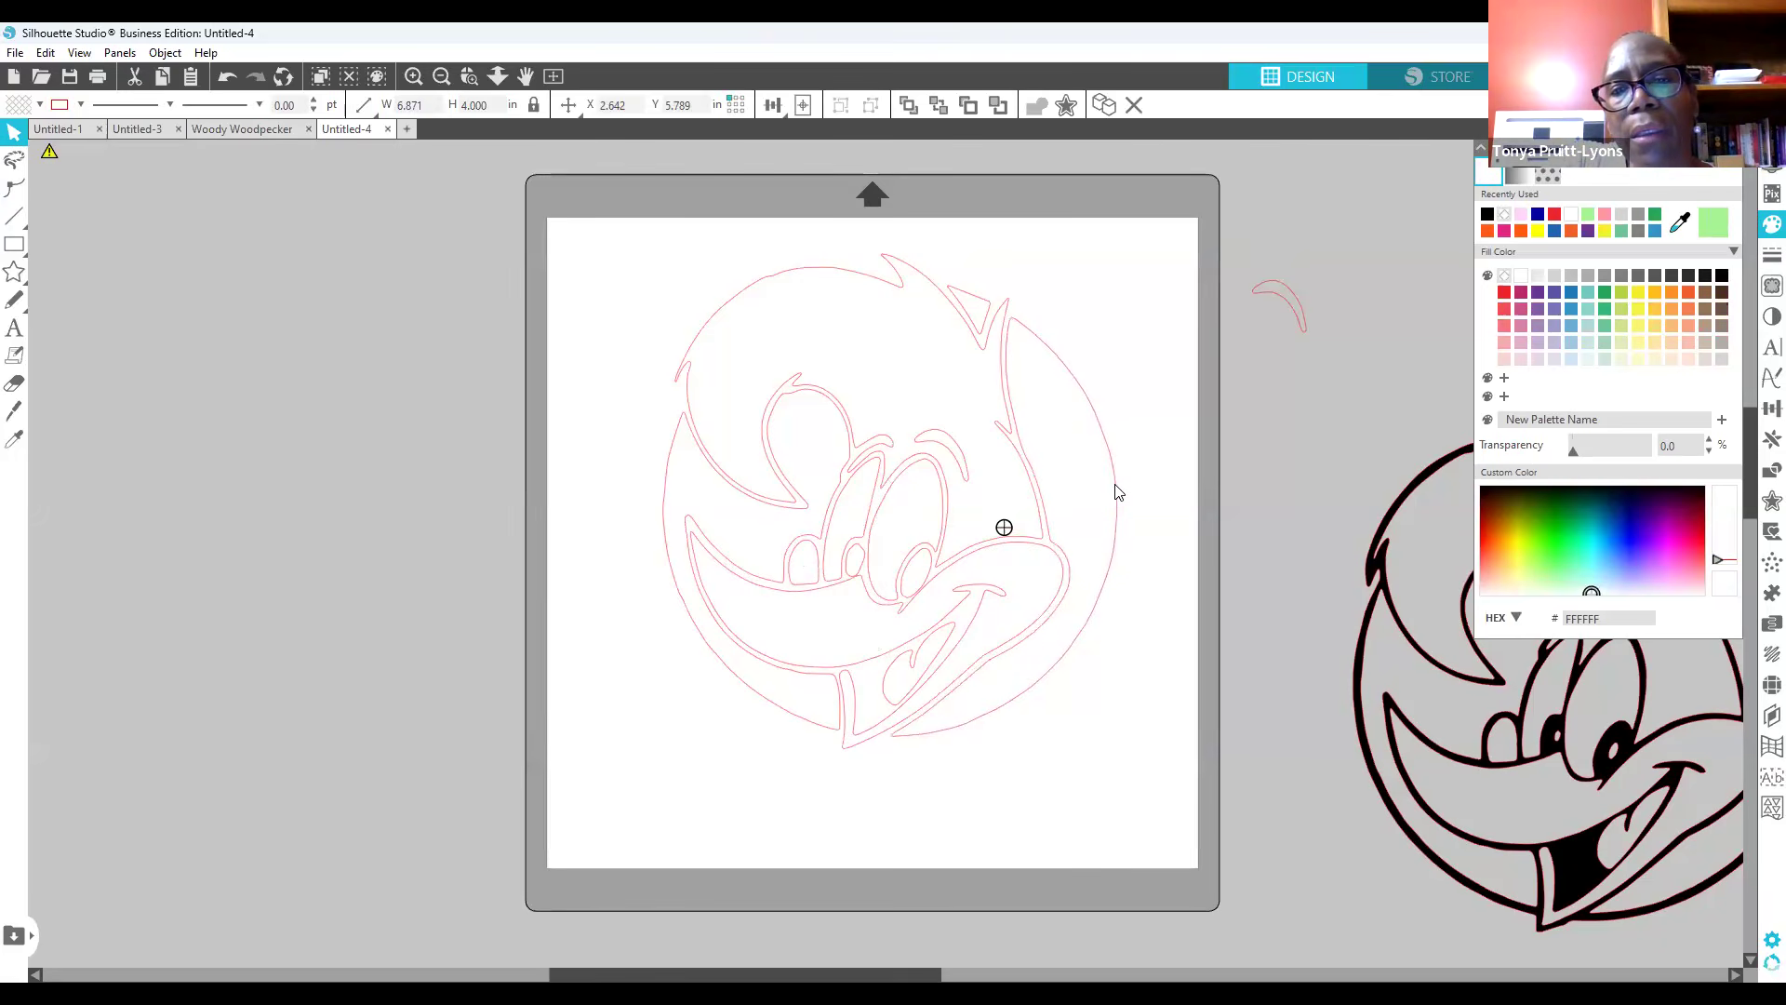
{"action": "left_click", "coordinate": [1008, 539]}
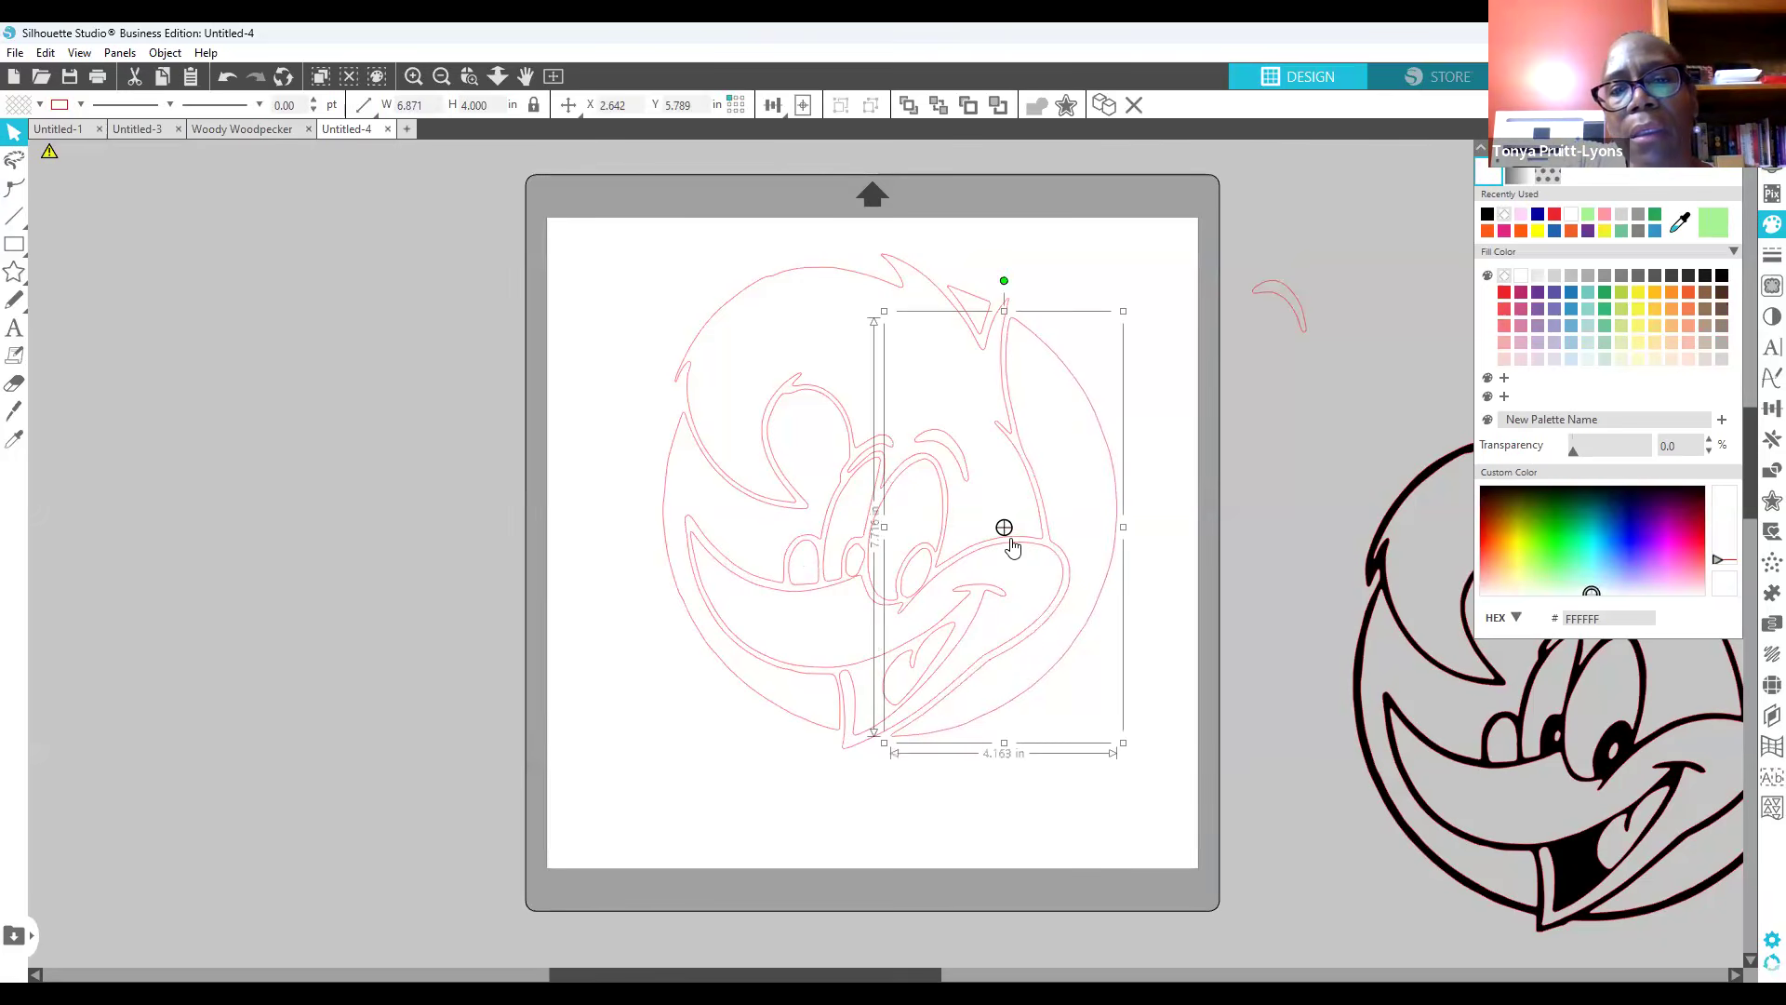
{"action": "left_click", "coordinate": [974, 801]}
{"action": "left_click", "coordinate": [842, 735]}
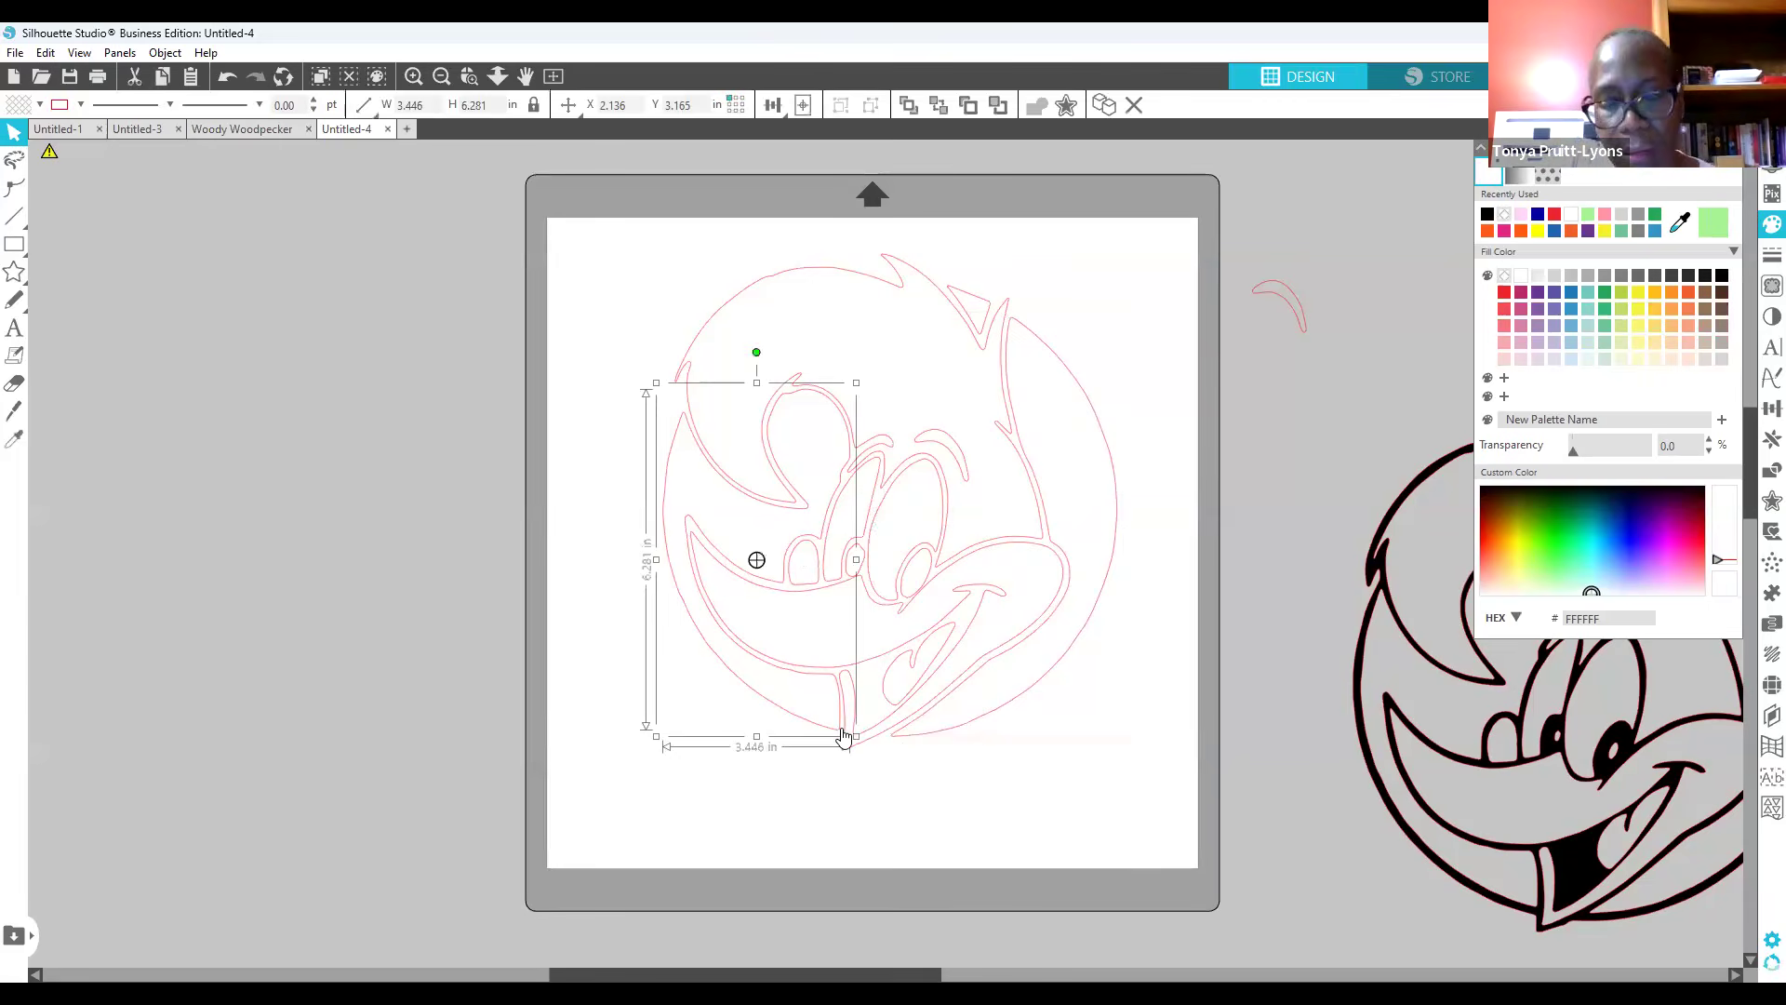
{"action": "key", "text": "Left"}
{"action": "key", "text": "Left"}
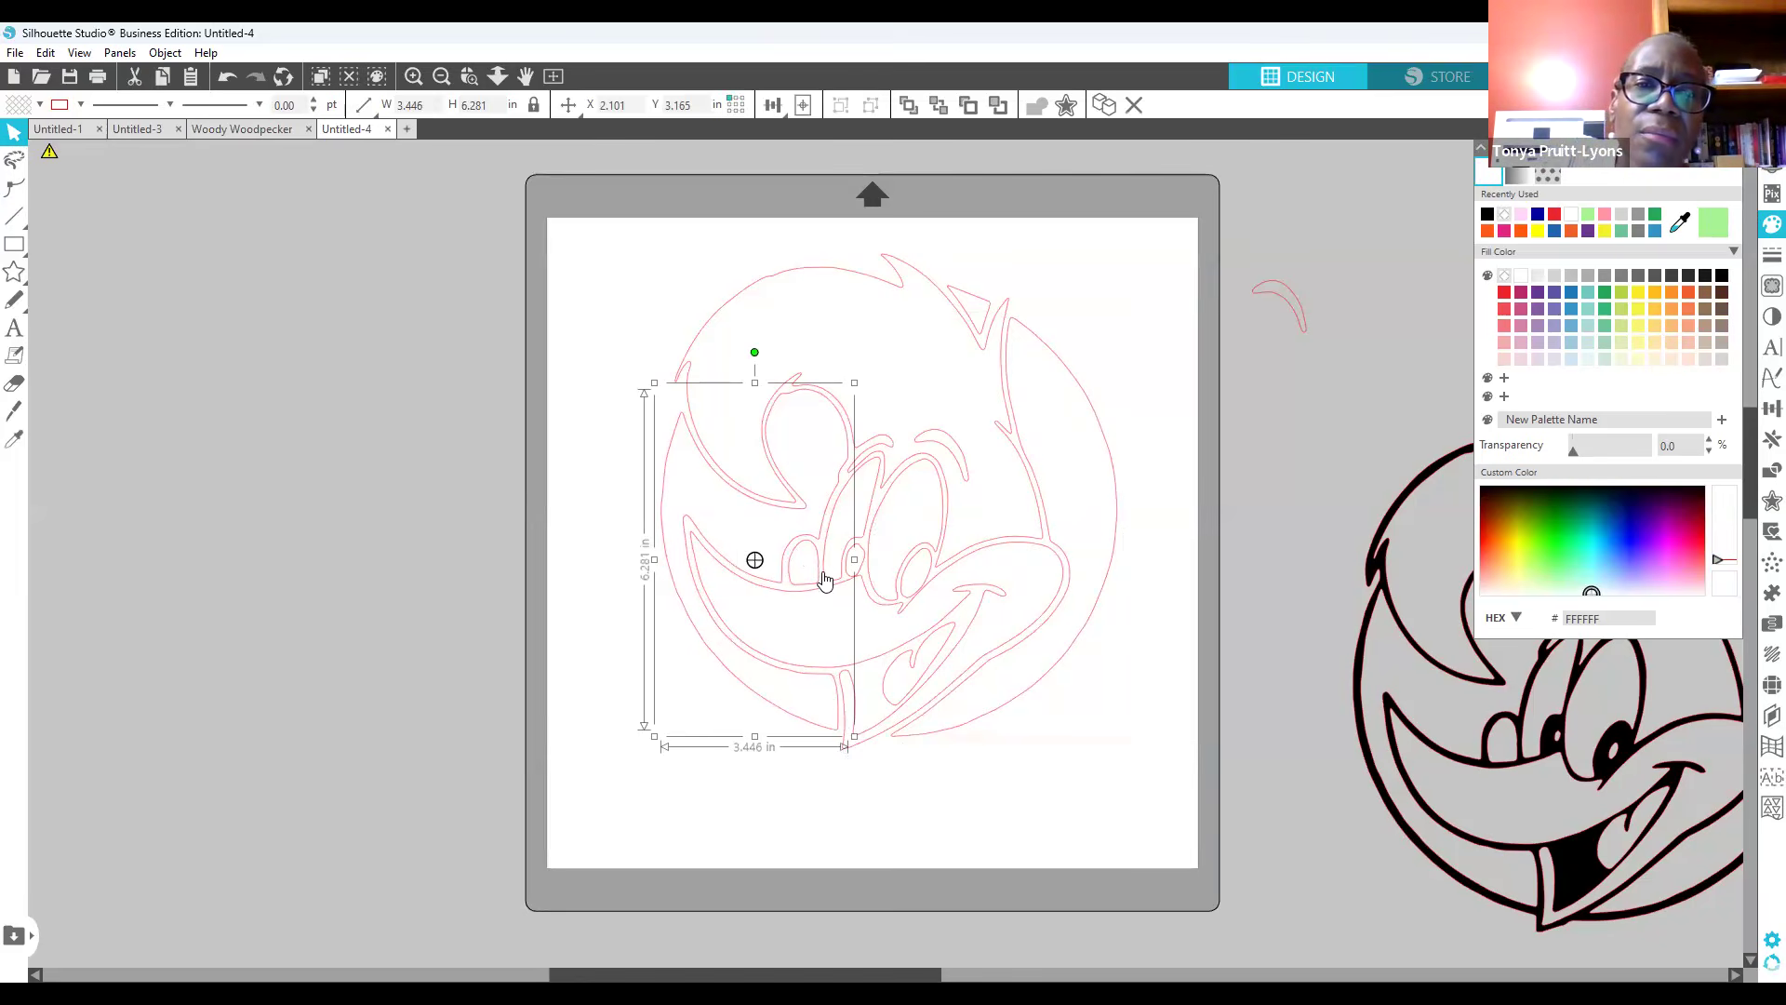
Step: Try nudging the narrow eye slightly right and left to even out its spacing
{"action": "left_click", "coordinate": [883, 493]}
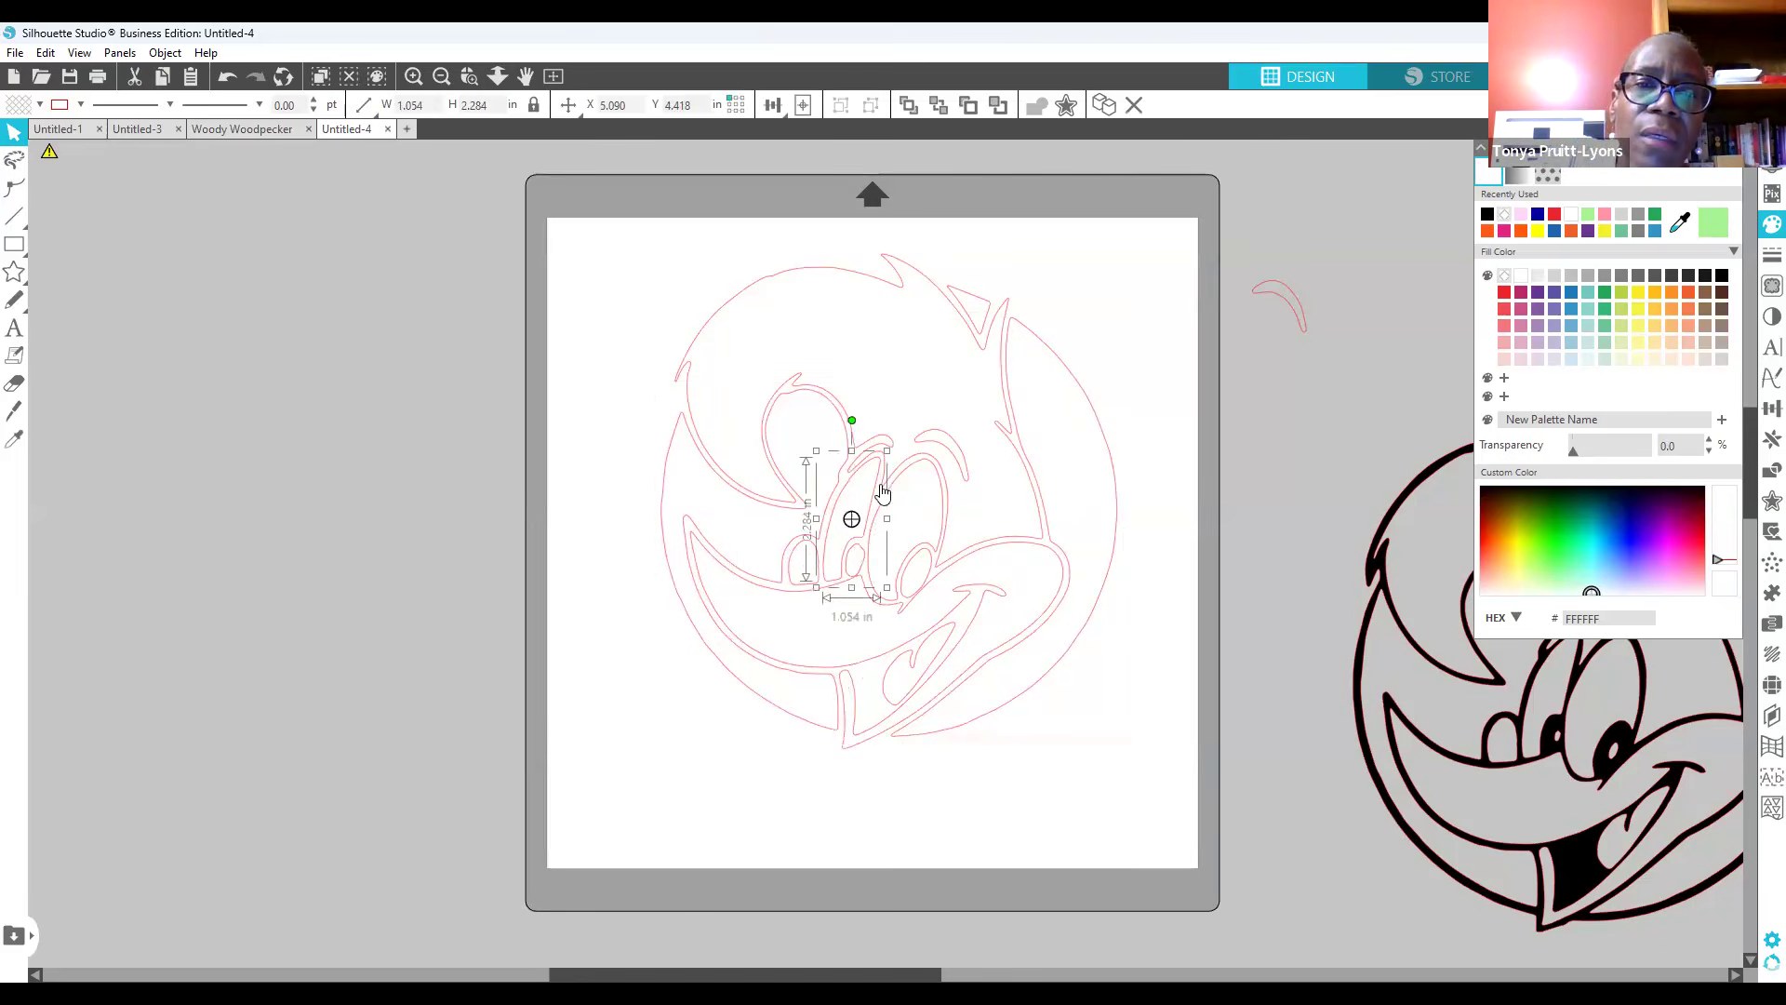
{"action": "key", "text": "Right"}
{"action": "key", "text": "Left"}
{"action": "key", "text": "Left"}
{"action": "key", "text": "Right"}
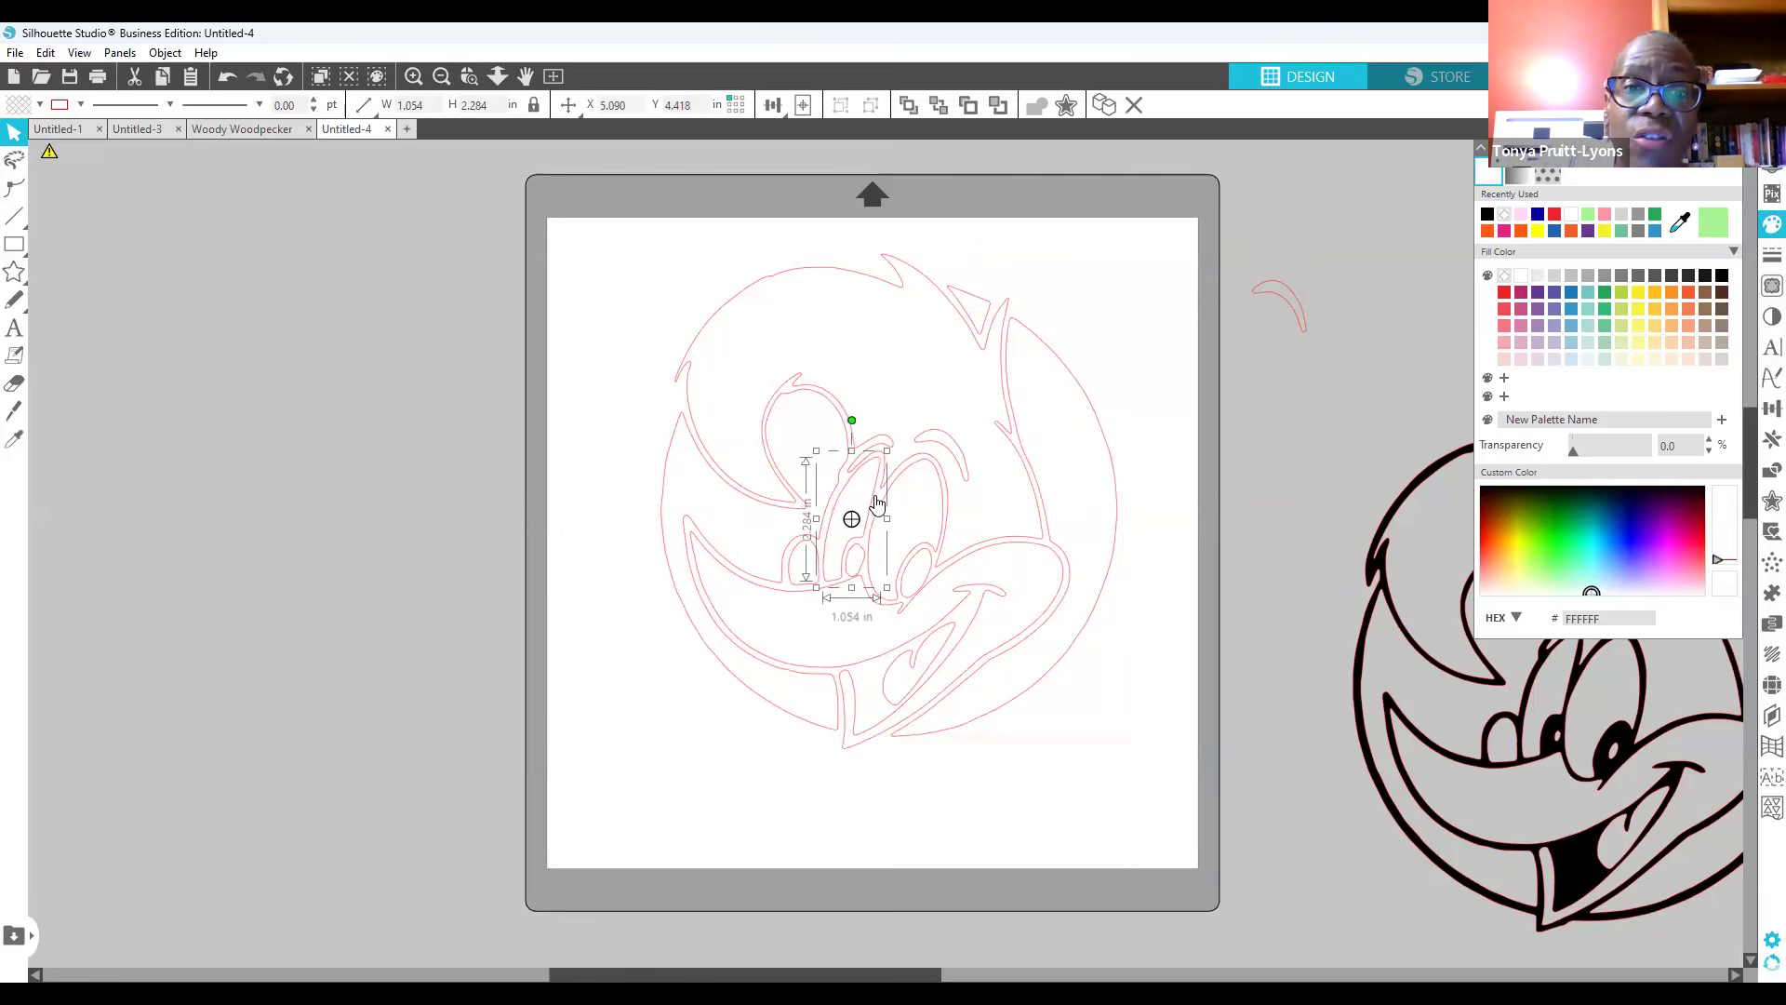
Step: Shrink the small oval inside the narrow eye to 0.292 by 0.505 in and check its fit
{"action": "left_click", "coordinate": [873, 565]}
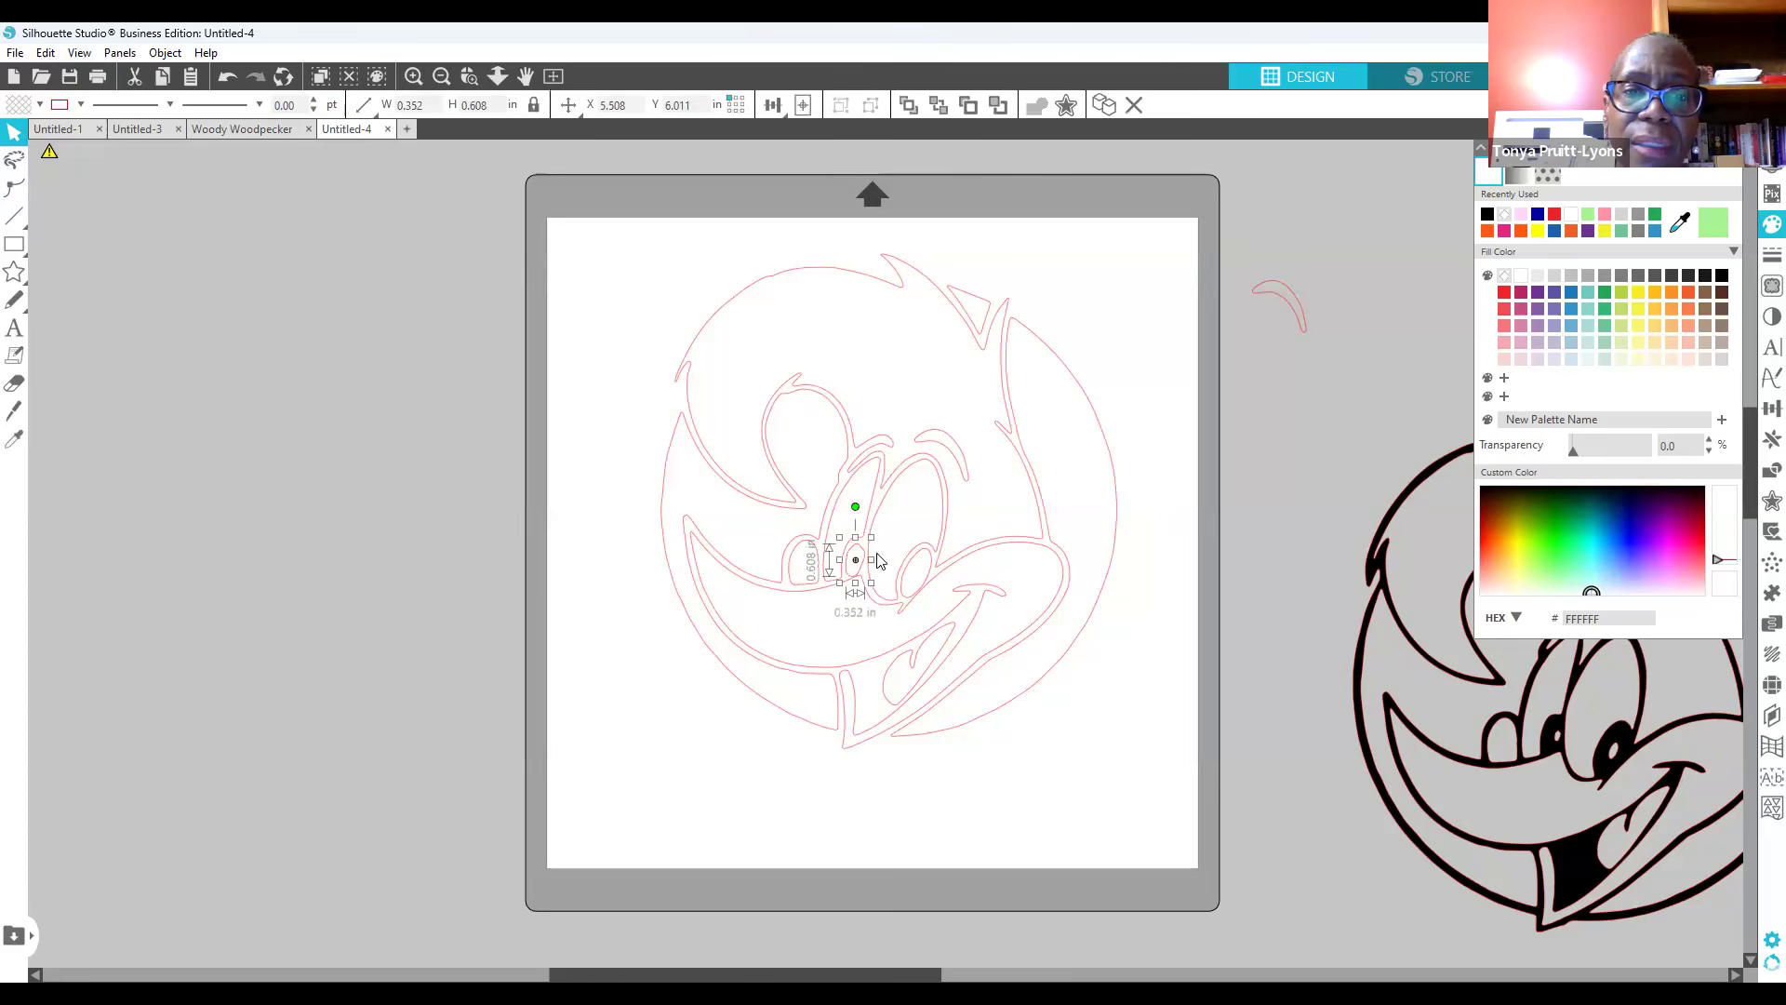
{"action": "left_click_drag", "start_coordinate": [872, 589], "coordinate": [873, 584]}
{"action": "left_click", "coordinate": [1162, 686]}
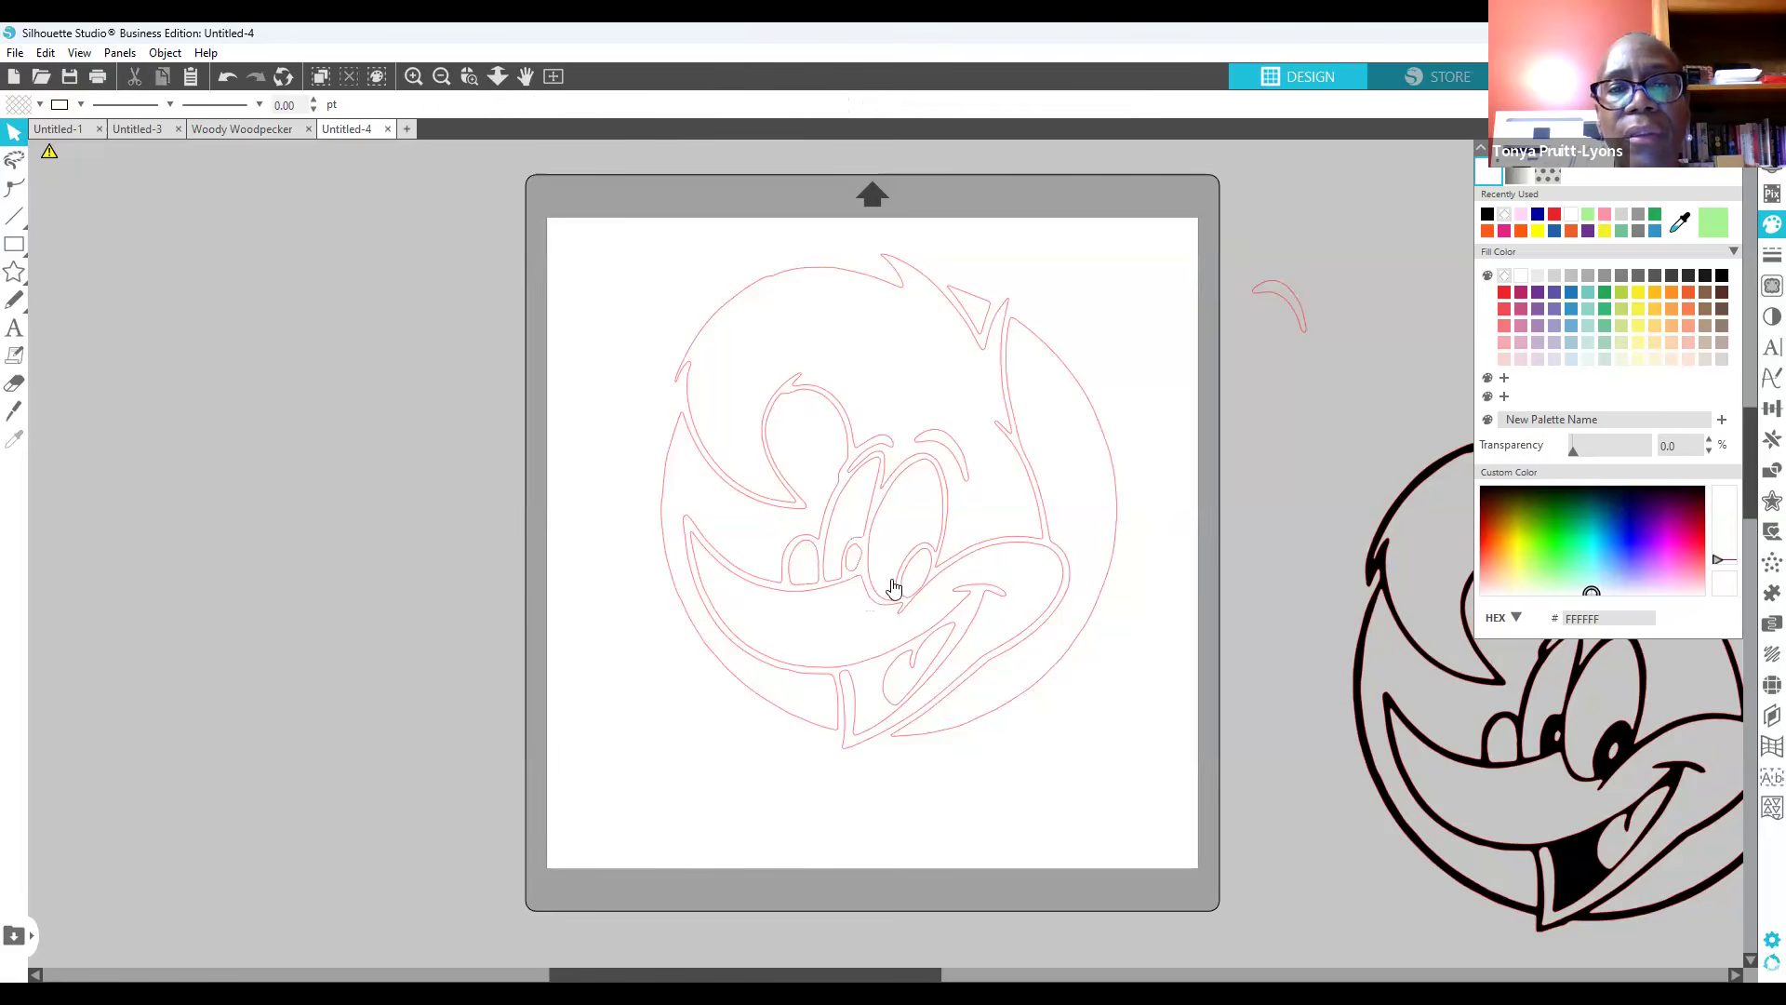
{"action": "left_click", "coordinate": [860, 562]}
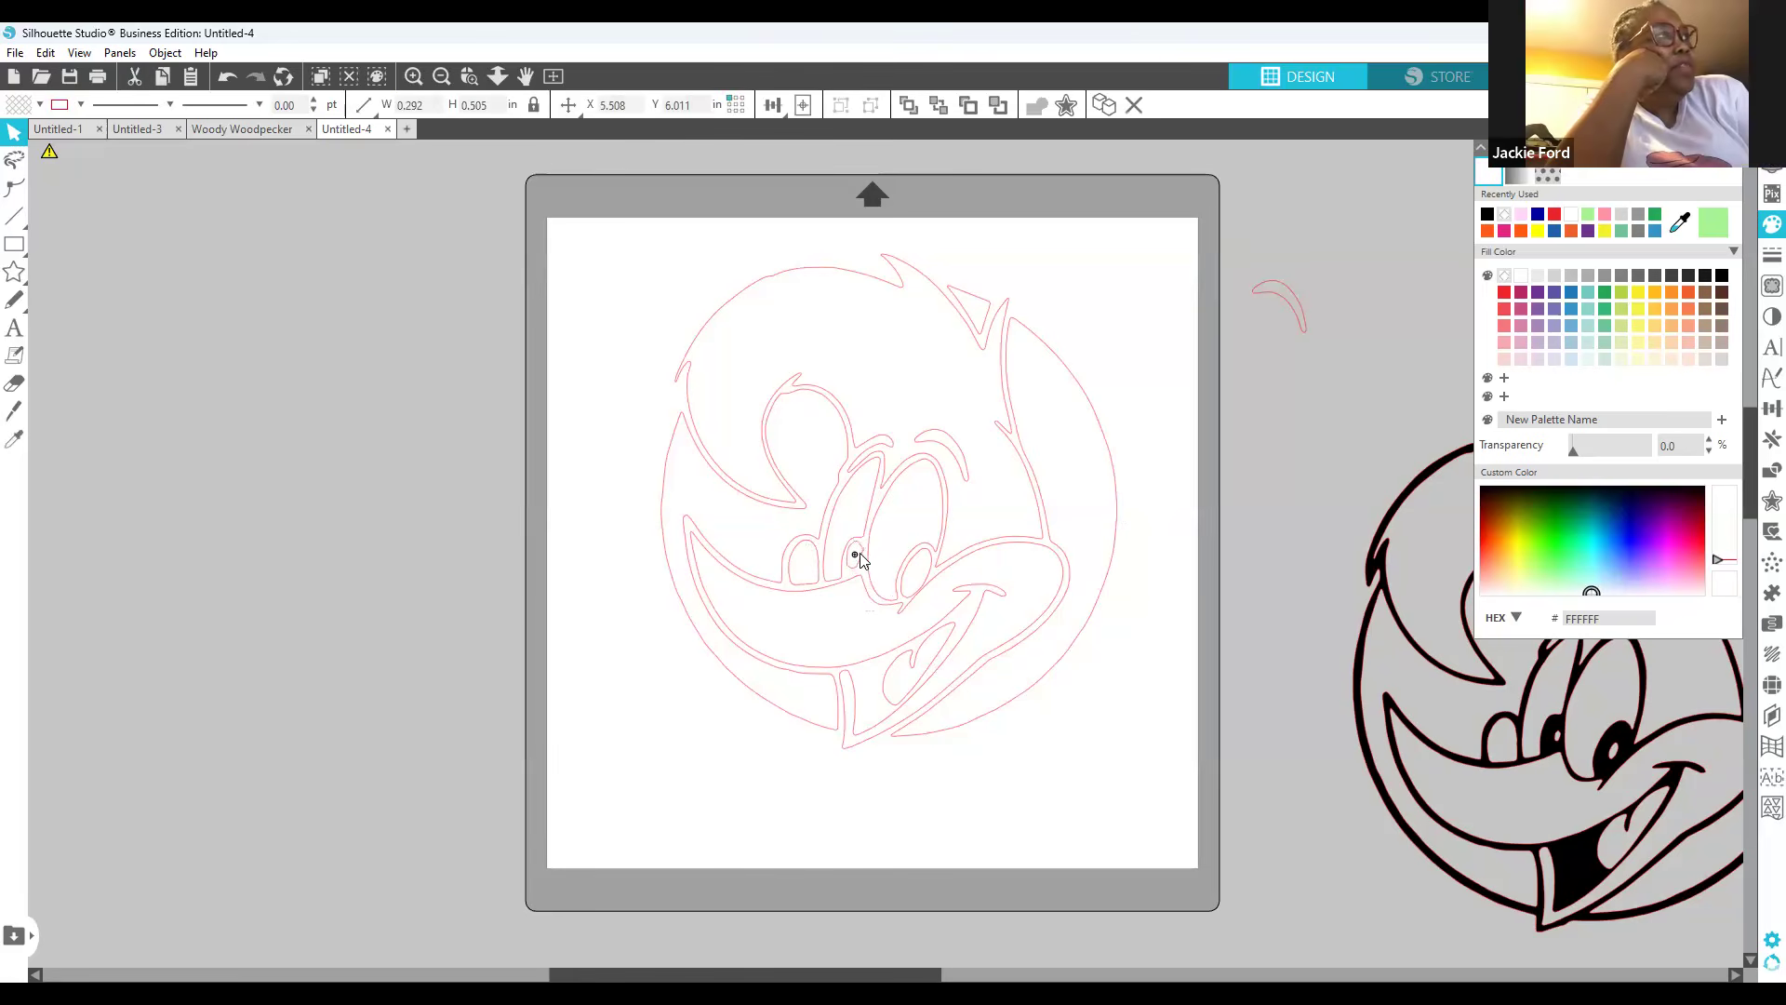
{"action": "left_click", "coordinate": [1033, 647]}
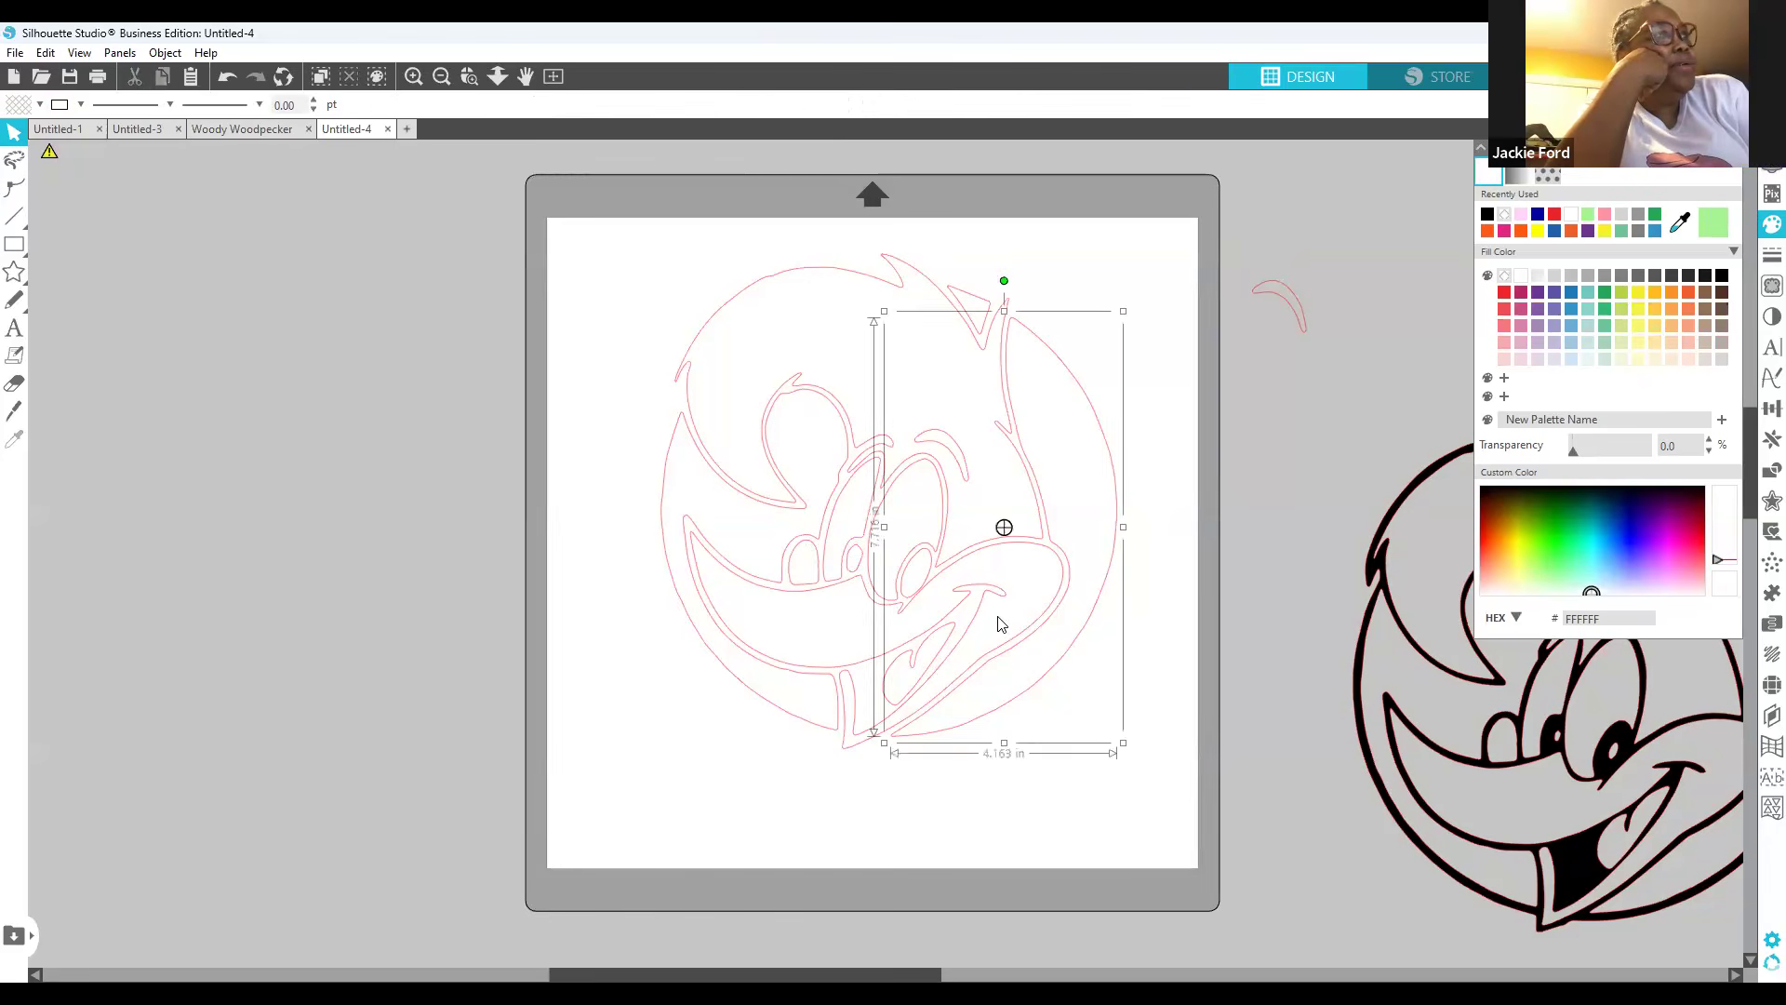
Step: Shrink the pupil oval inside the wide eye to 0.477 by 0.830 in and check its fit
{"action": "left_click", "coordinate": [959, 567]}
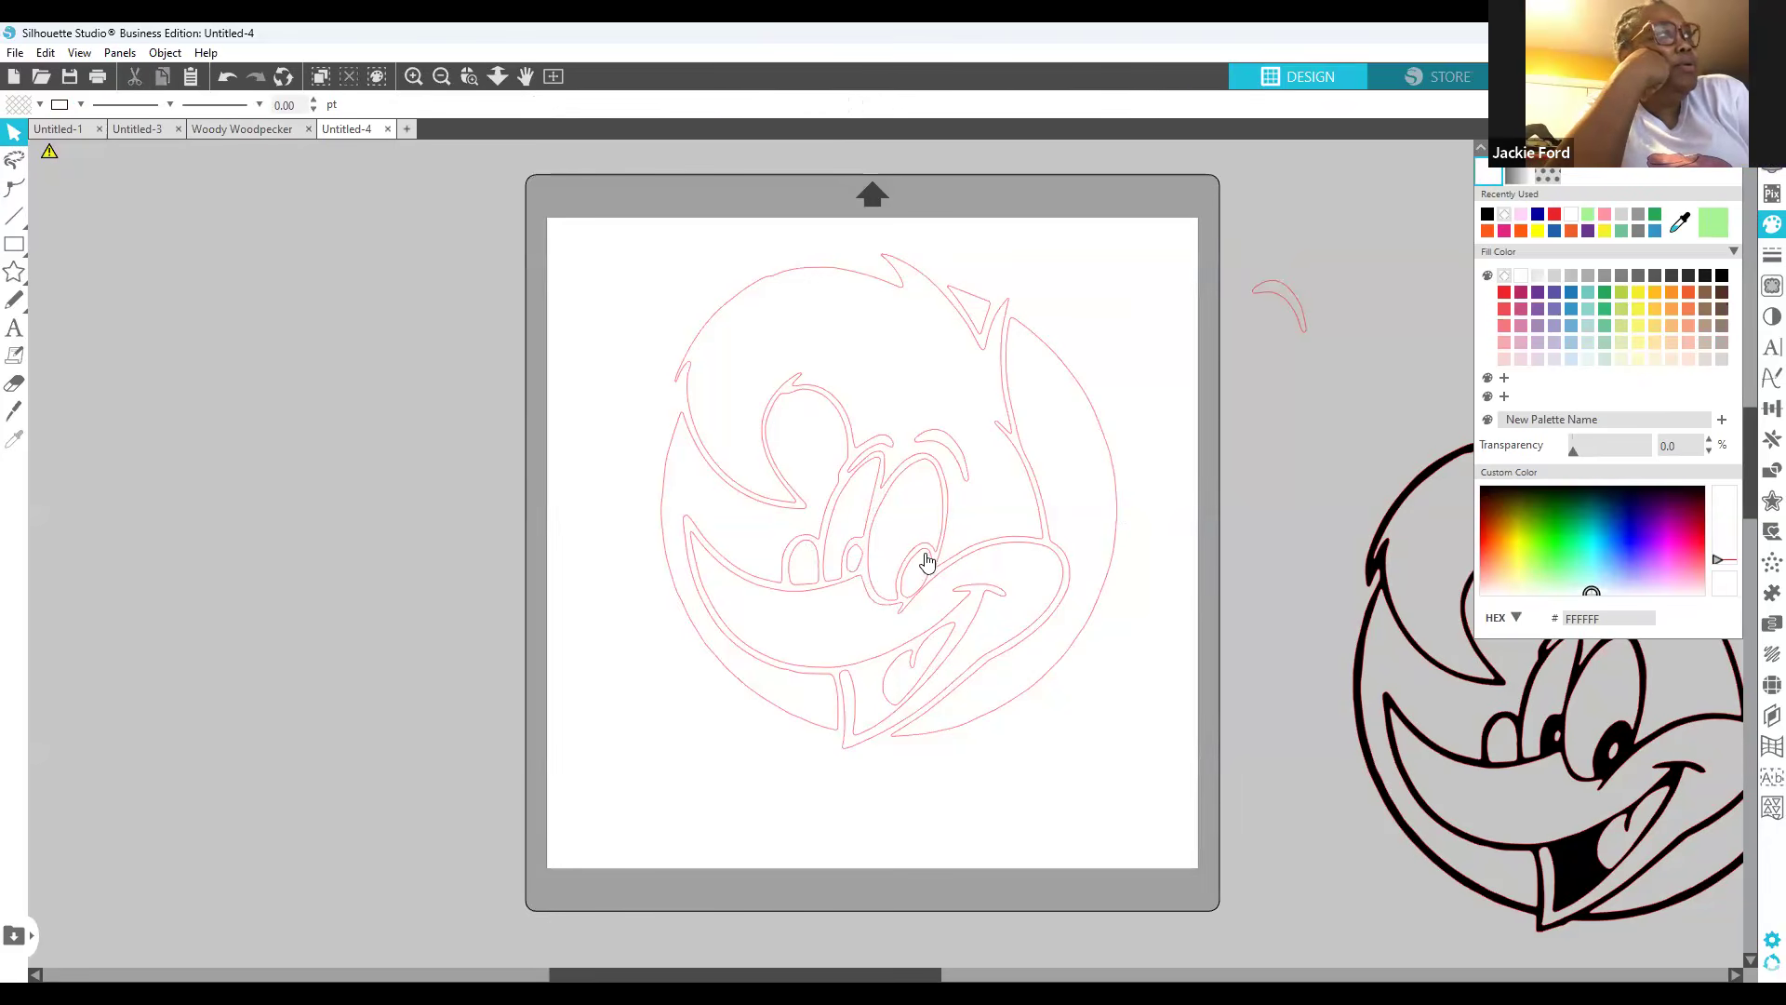
{"action": "left_click", "coordinate": [904, 605]}
{"action": "left_click_drag", "start_coordinate": [936, 612], "coordinate": [935, 609]}
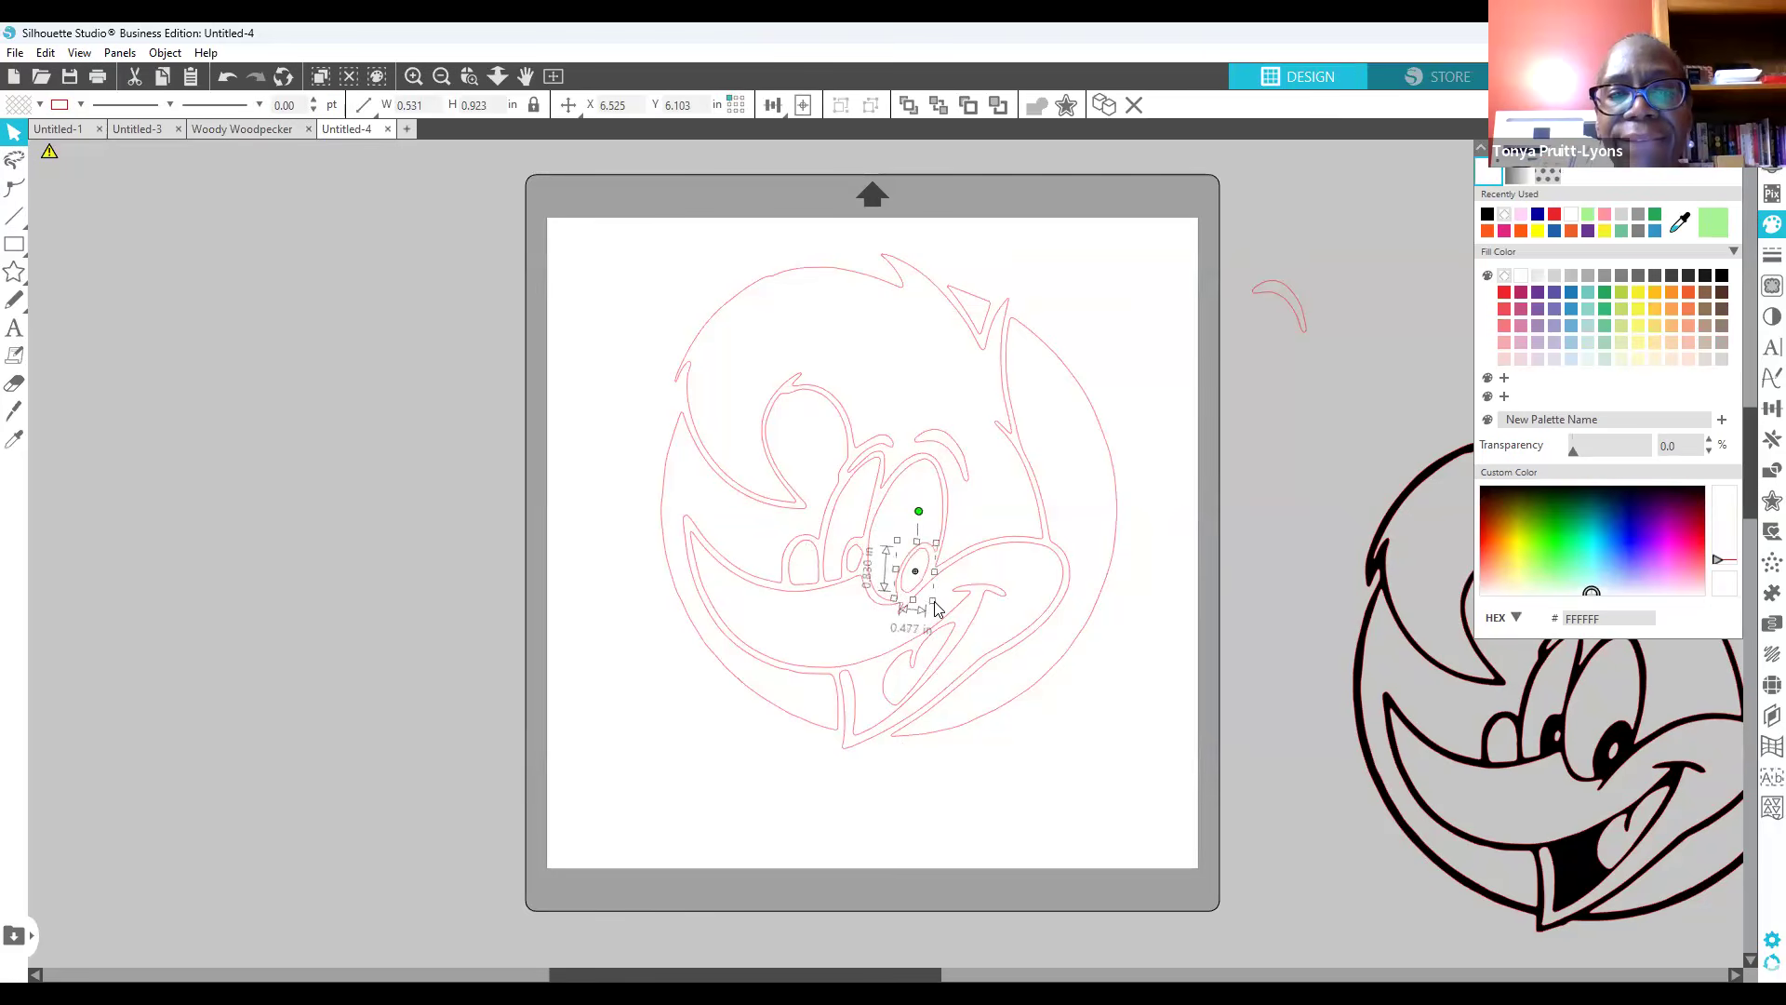
{"action": "left_click", "coordinate": [1179, 652]}
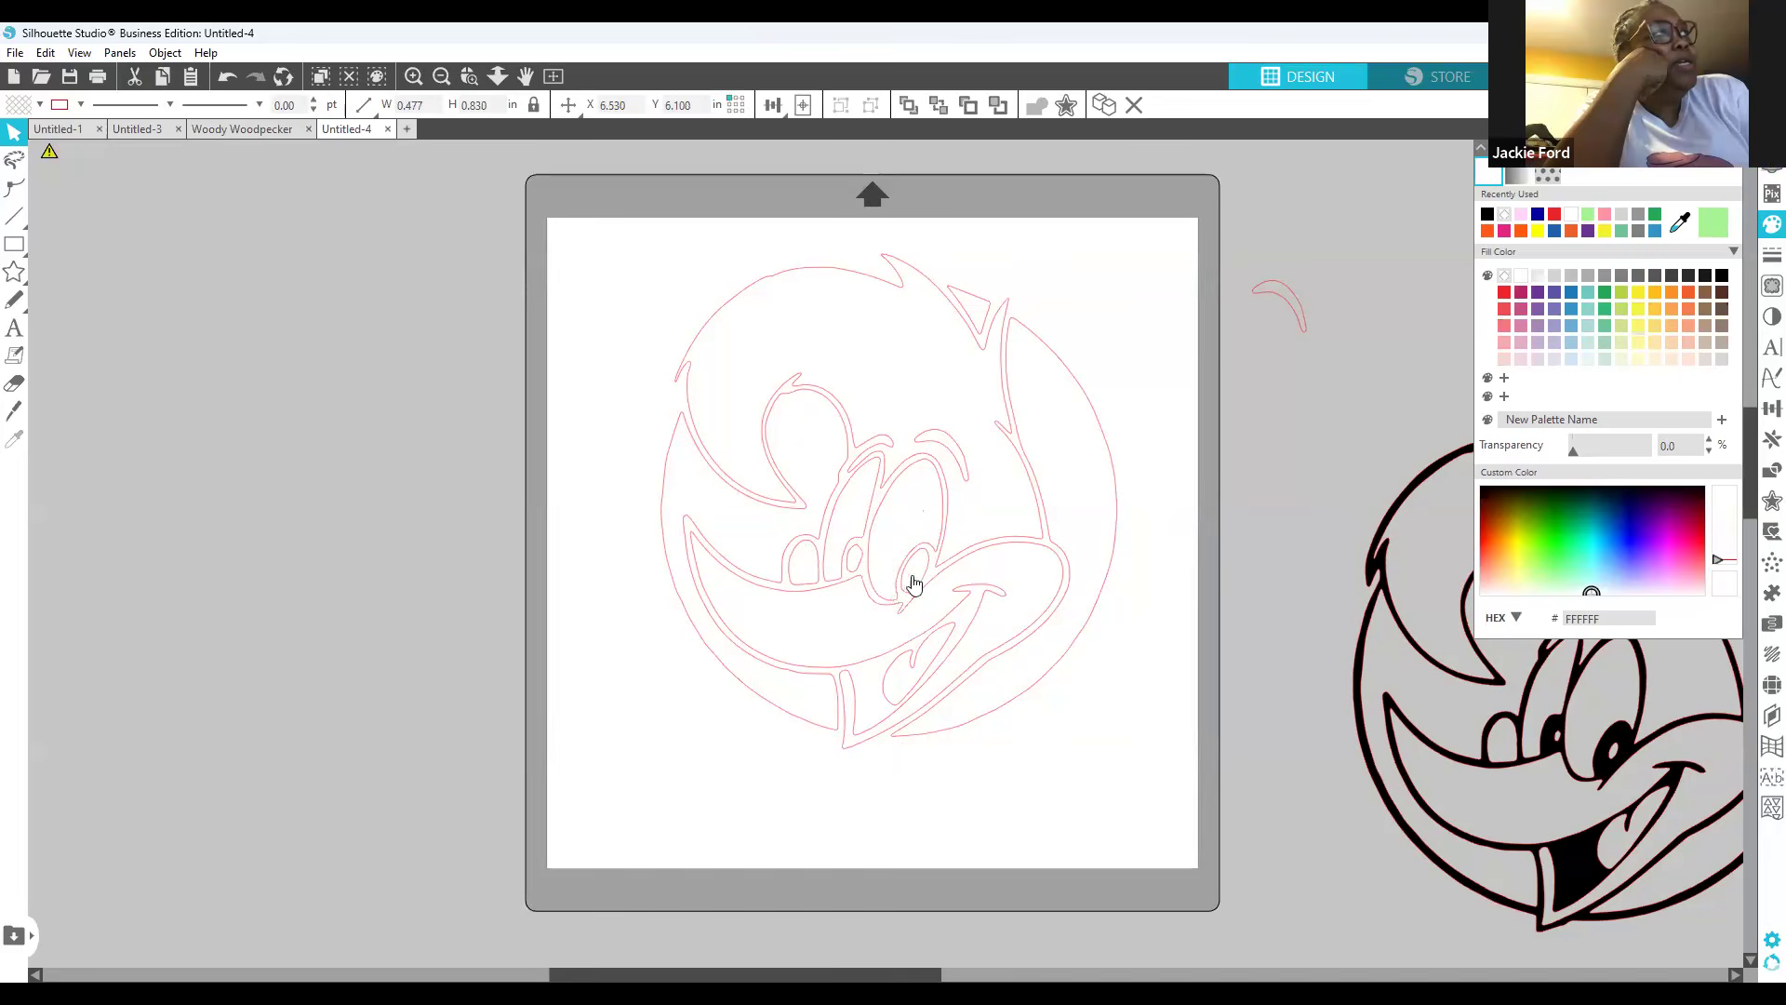
{"action": "left_click", "coordinate": [917, 591]}
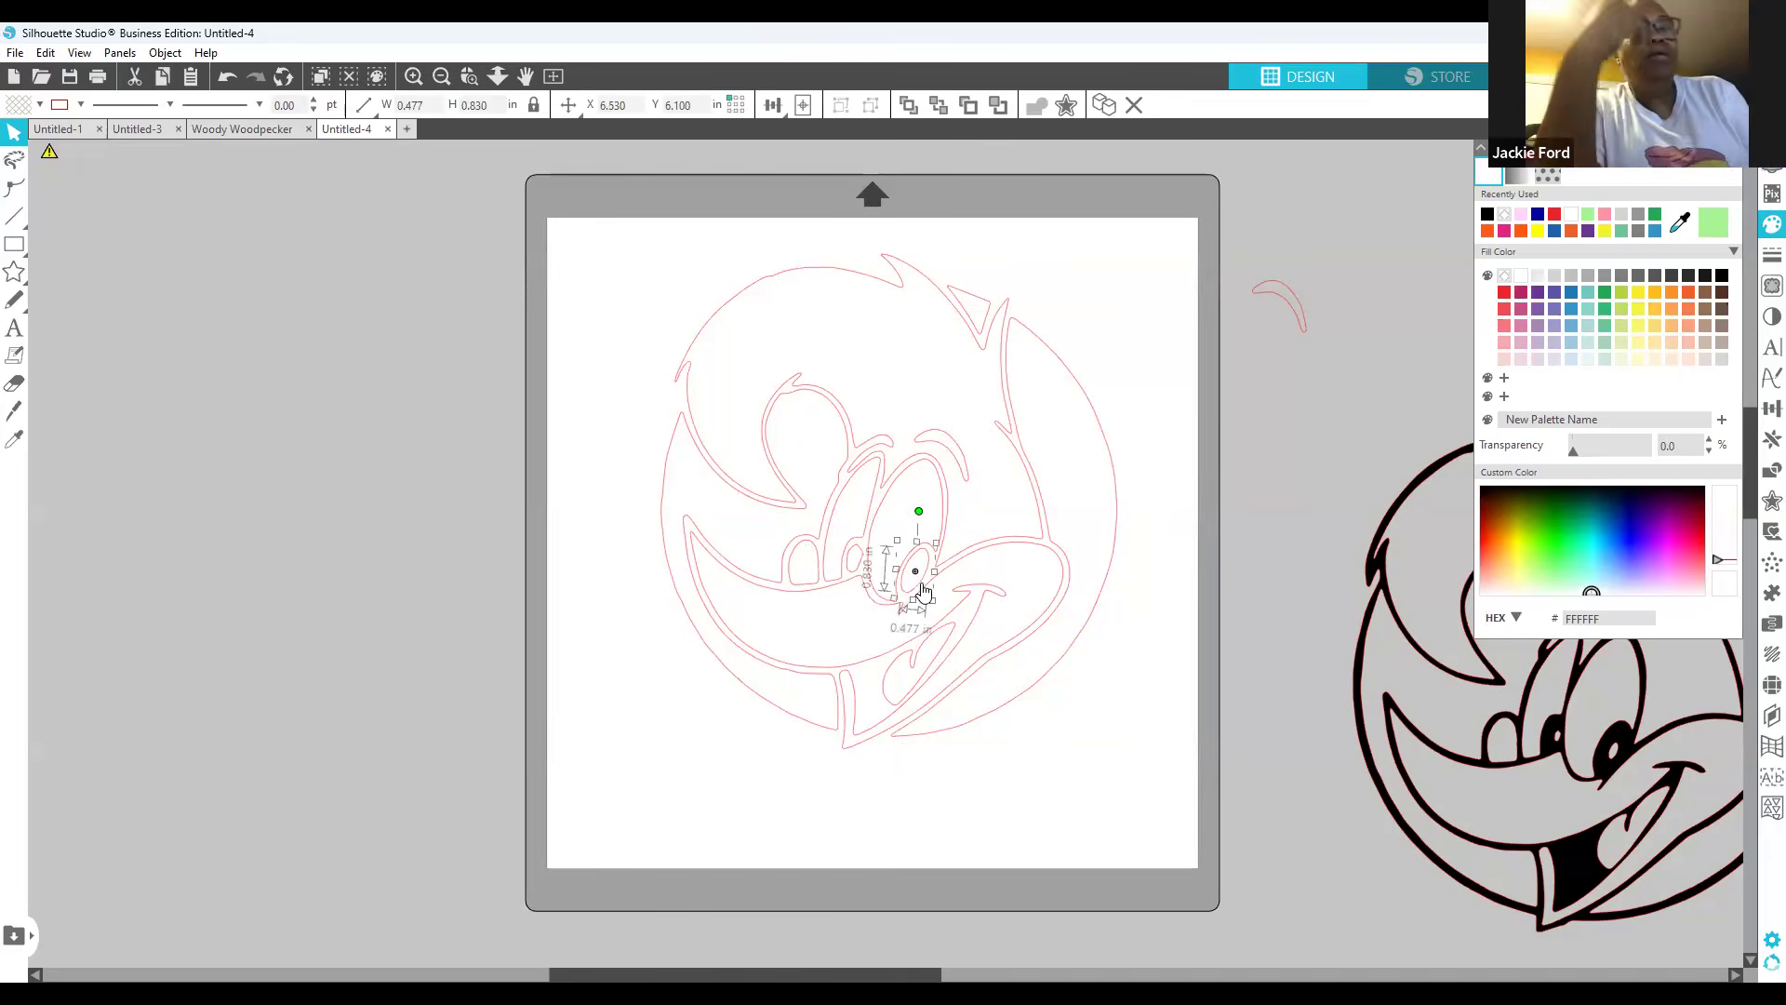
{"action": "left_click", "coordinate": [1164, 670]}
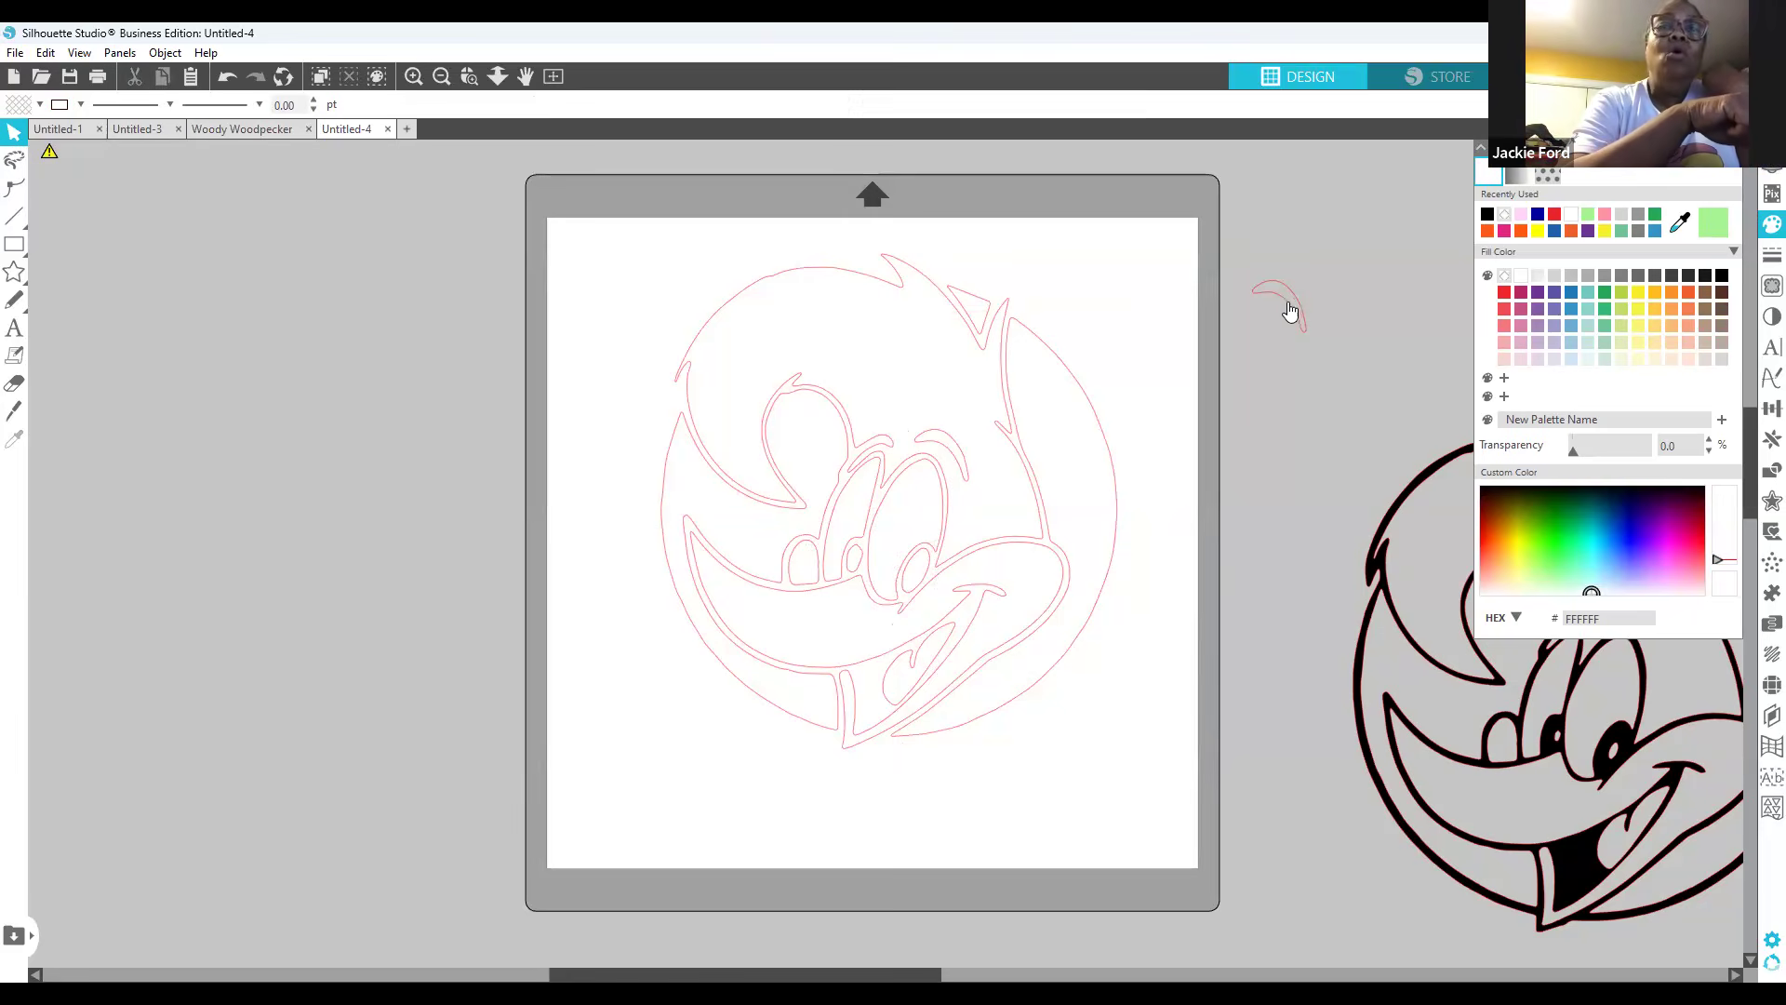
Step: Nudge the small triangular piece between the crest tips slightly right and down to even out its gaps
{"action": "left_click", "coordinate": [984, 330]}
{"action": "key", "text": "Right"}
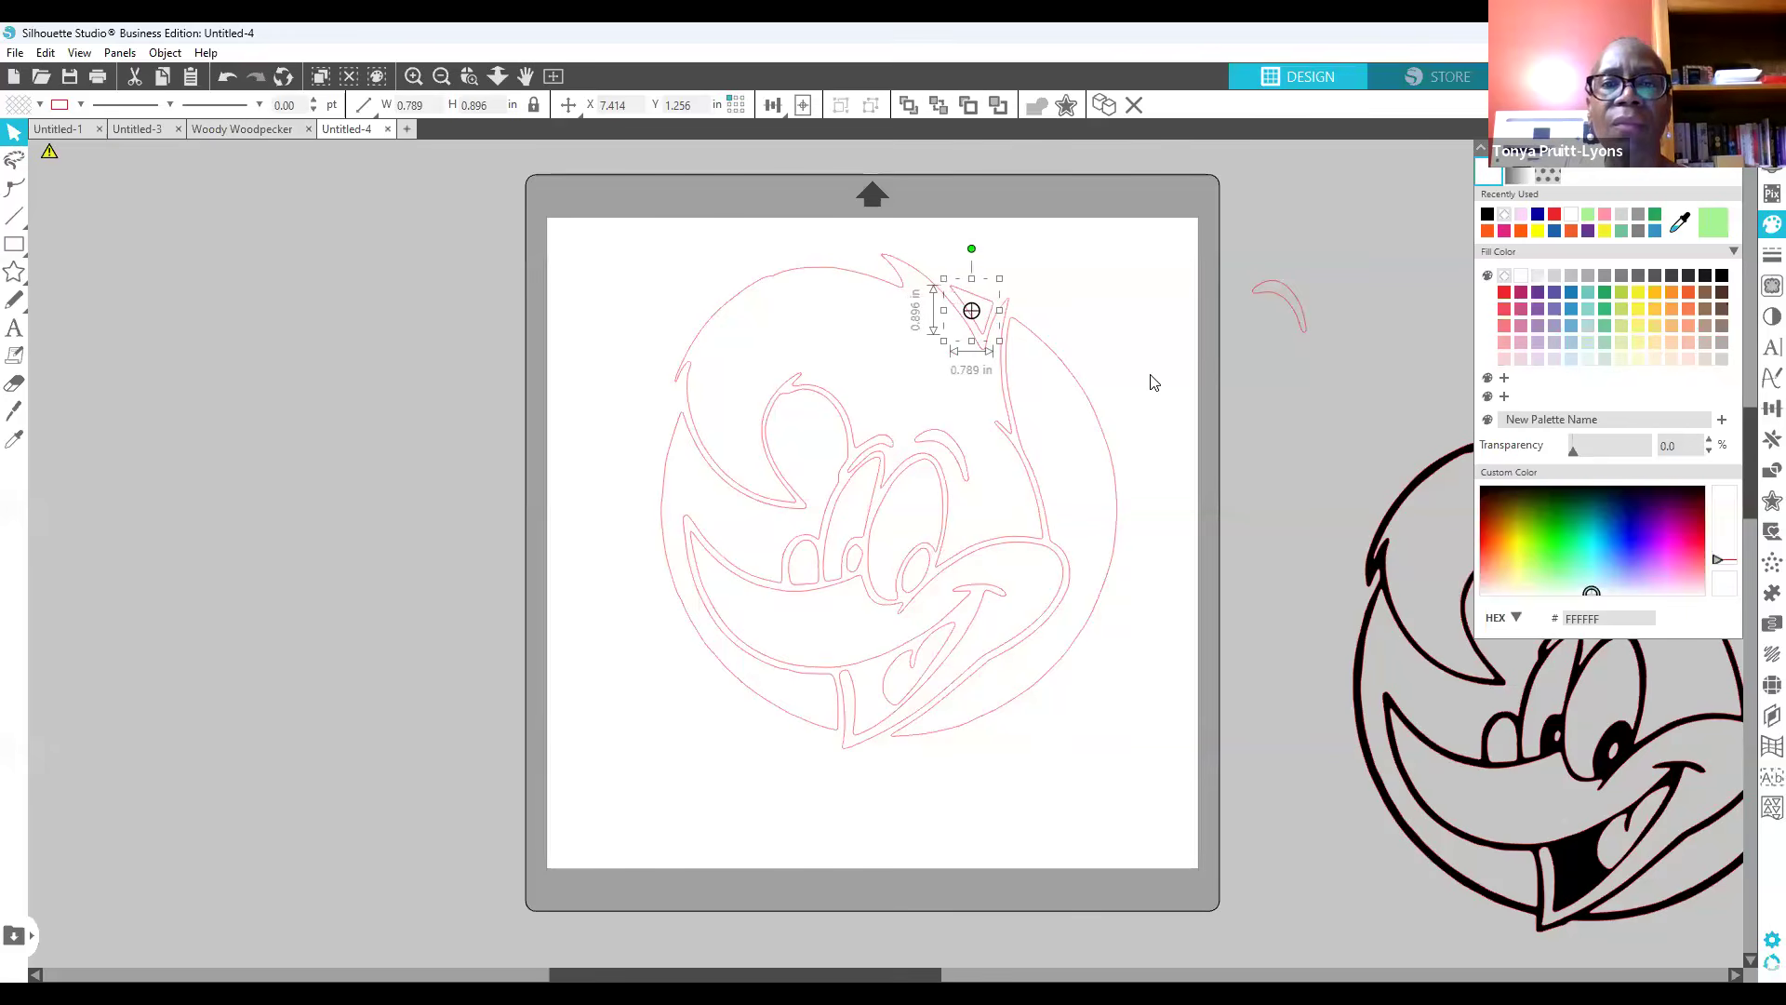
{"action": "key", "text": "Right"}
{"action": "key", "text": "Down"}
{"action": "key", "text": "Down"}
{"action": "key", "text": "Down"}
{"action": "left_click", "coordinate": [1288, 402]}
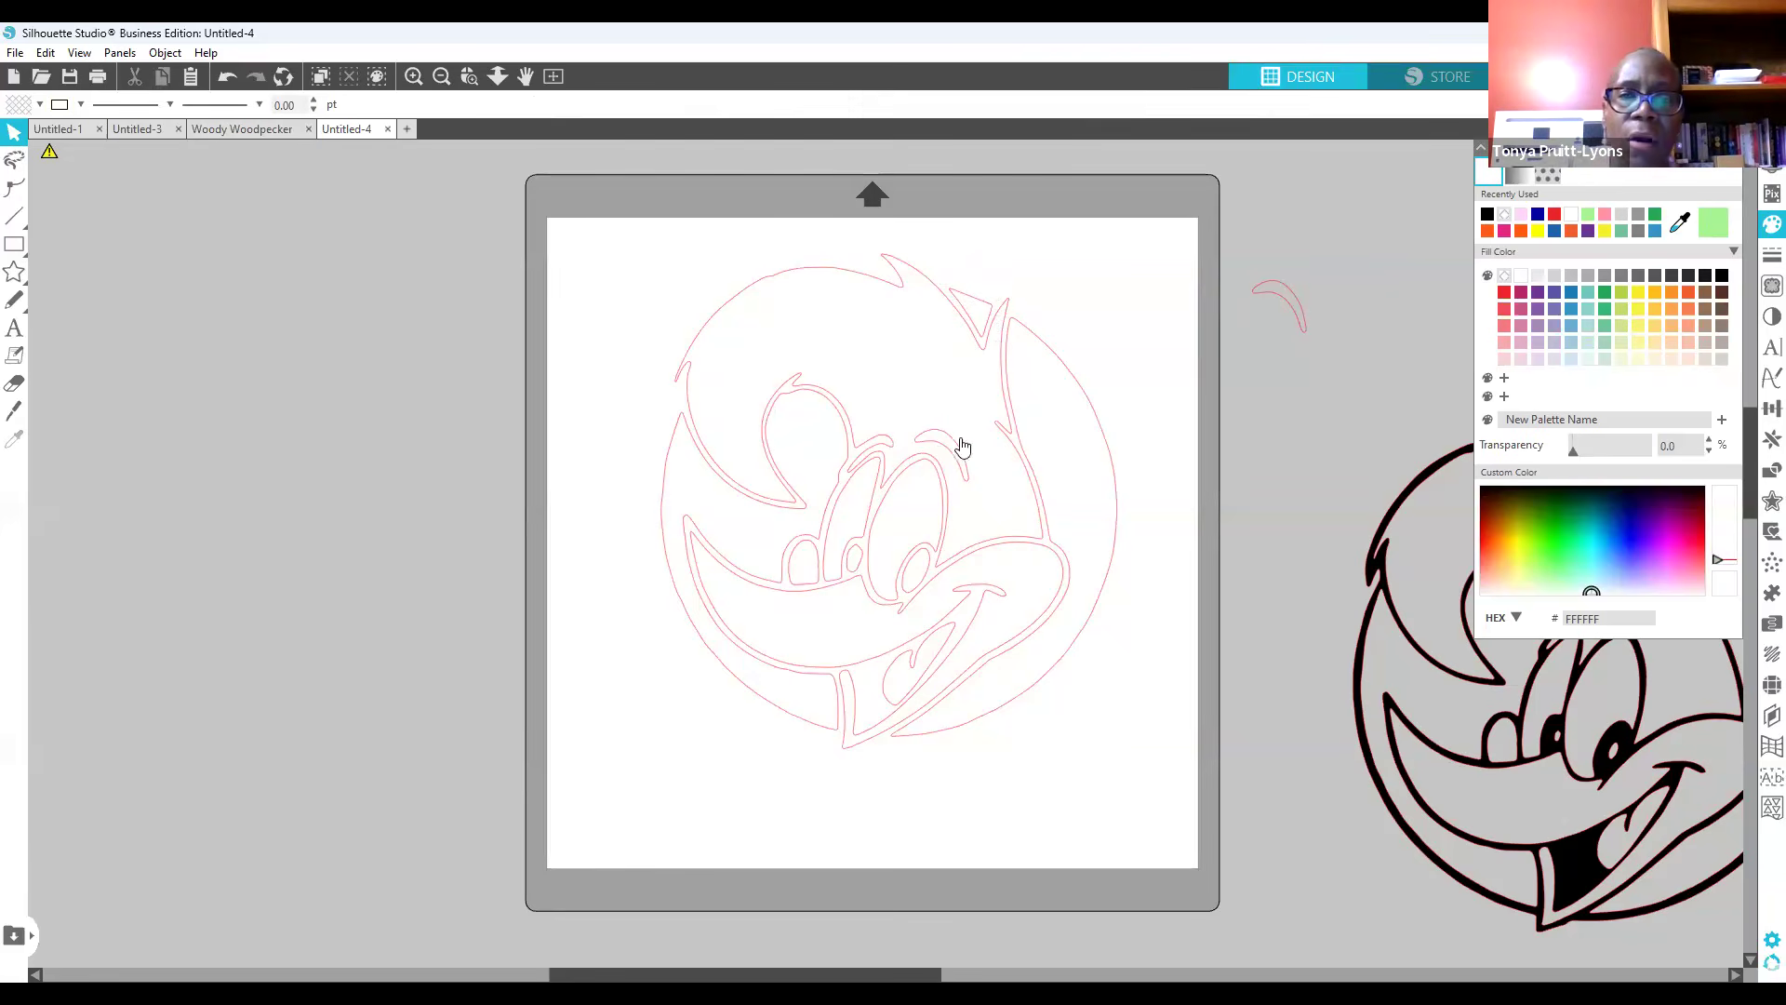
{"action": "left_click_drag", "start_coordinate": [1291, 312], "coordinate": [1198, 345]}
{"action": "mouse_move", "coordinate": [749, 287]}
{"action": "left_mouse_down"}
{"action": "mouse_move", "coordinate": [504, 214]}
{"action": "mouse_move", "coordinate": [434, 253]}
{"action": "mouse_move", "coordinate": [396, 210]}
{"action": "mouse_move", "coordinate": [331, 219]}
{"action": "mouse_move", "coordinate": [581, 190]}
{"action": "mouse_move", "coordinate": [716, 231]}
{"action": "mouse_move", "coordinate": [758, 270]}
{"action": "mouse_move", "coordinate": [734, 274]}
{"action": "mouse_move", "coordinate": [753, 294]}
{"action": "left_mouse_up"}
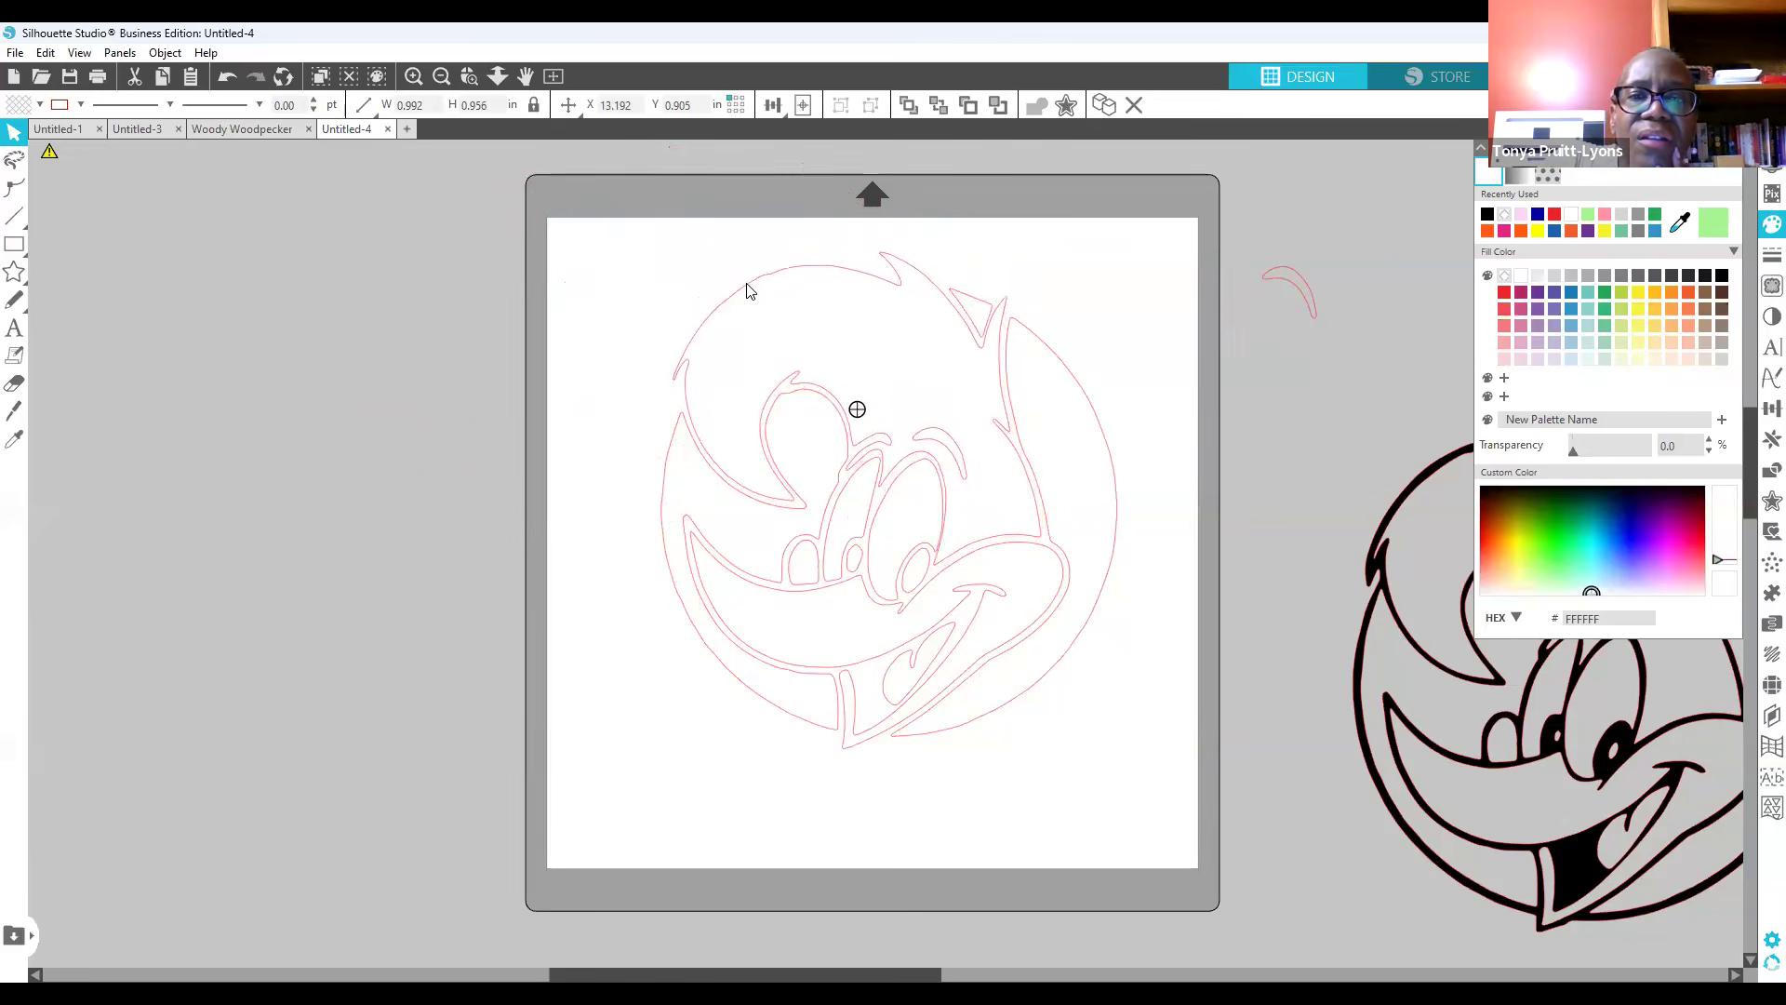
{"action": "left_click", "coordinate": [229, 77]}
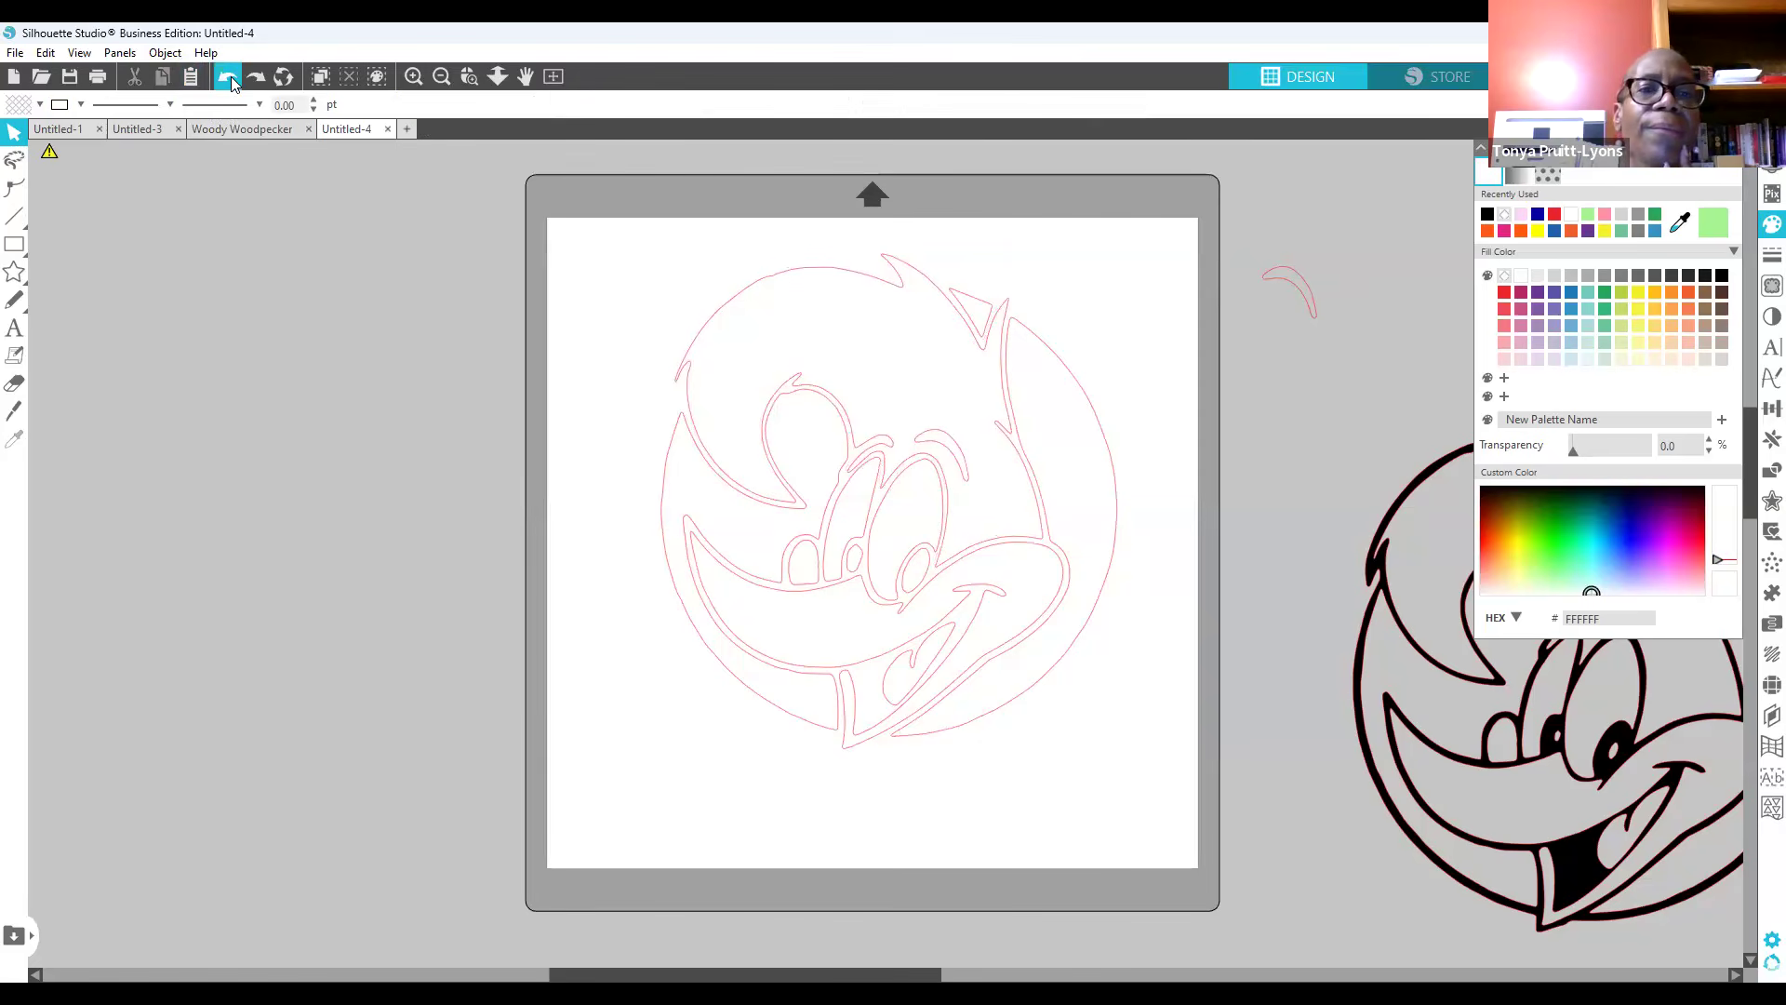
{"action": "left_click", "coordinate": [229, 77]}
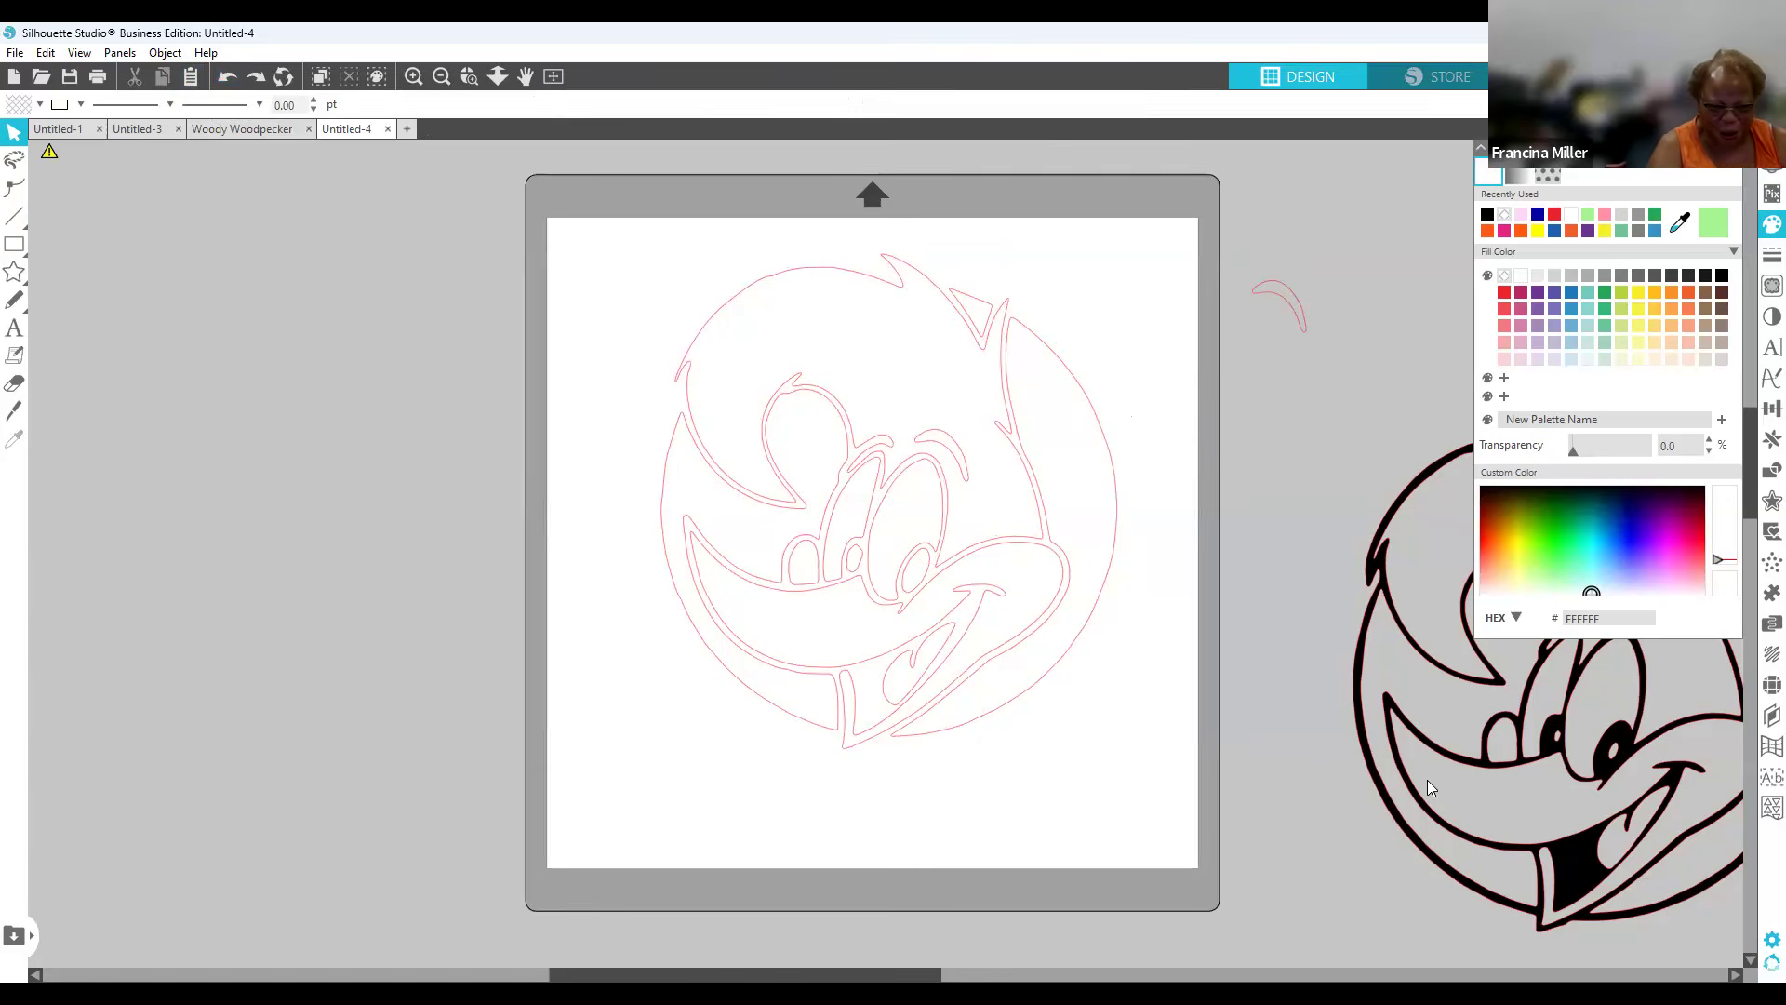
Step: Move the filled black outline closer to the page, placing it just beyond the page's right edge
{"action": "left_click_drag", "start_coordinate": [1427, 780], "coordinate": [1206, 817]}
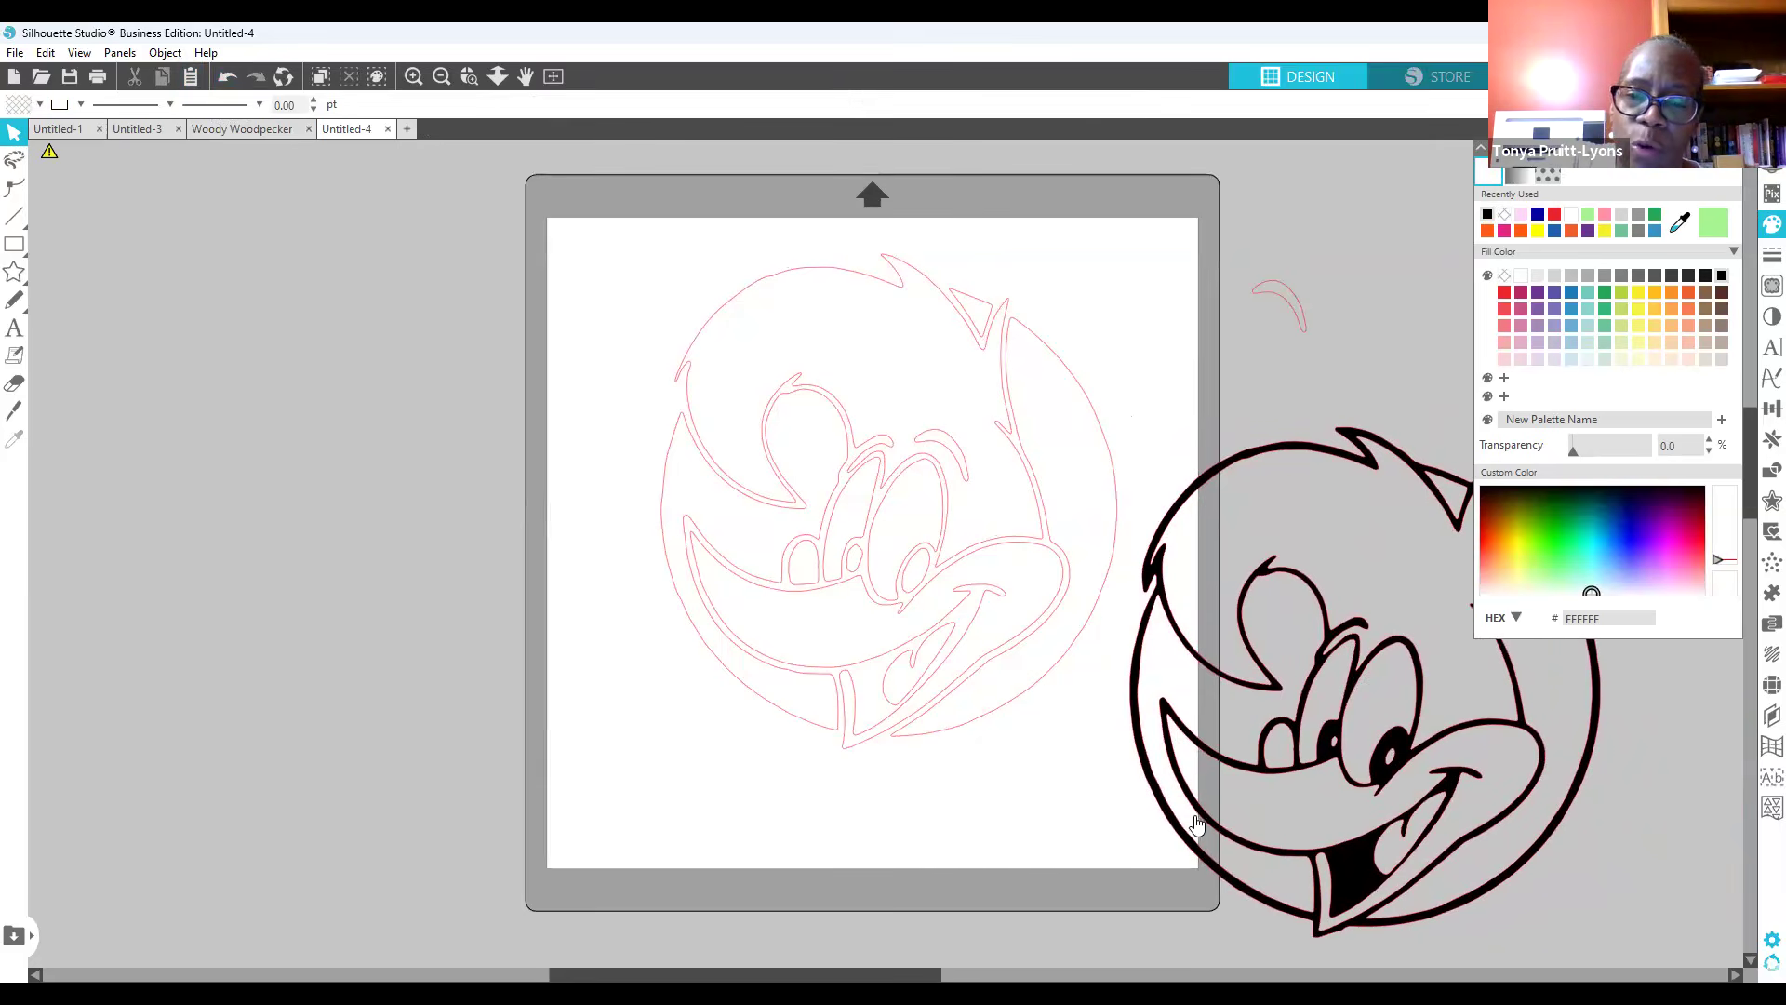
{"action": "left_click_drag", "start_coordinate": [1211, 834], "coordinate": [1236, 804]}
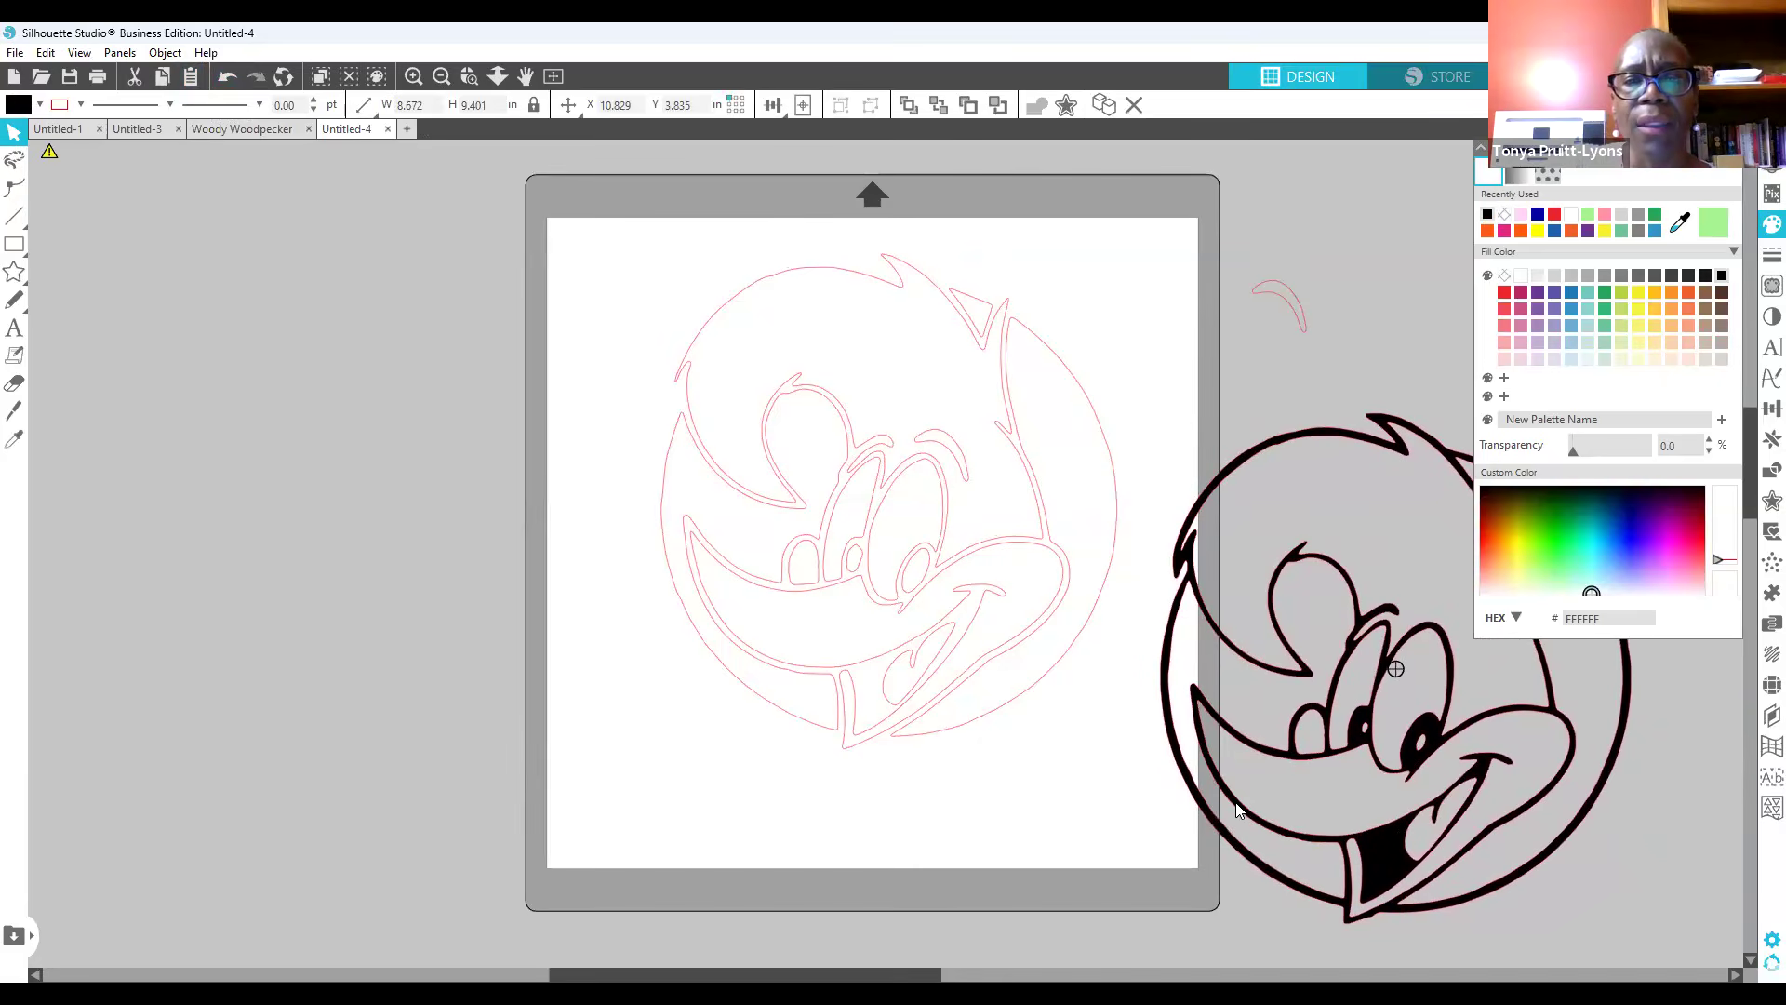
{"action": "left_click", "coordinate": [1237, 809]}
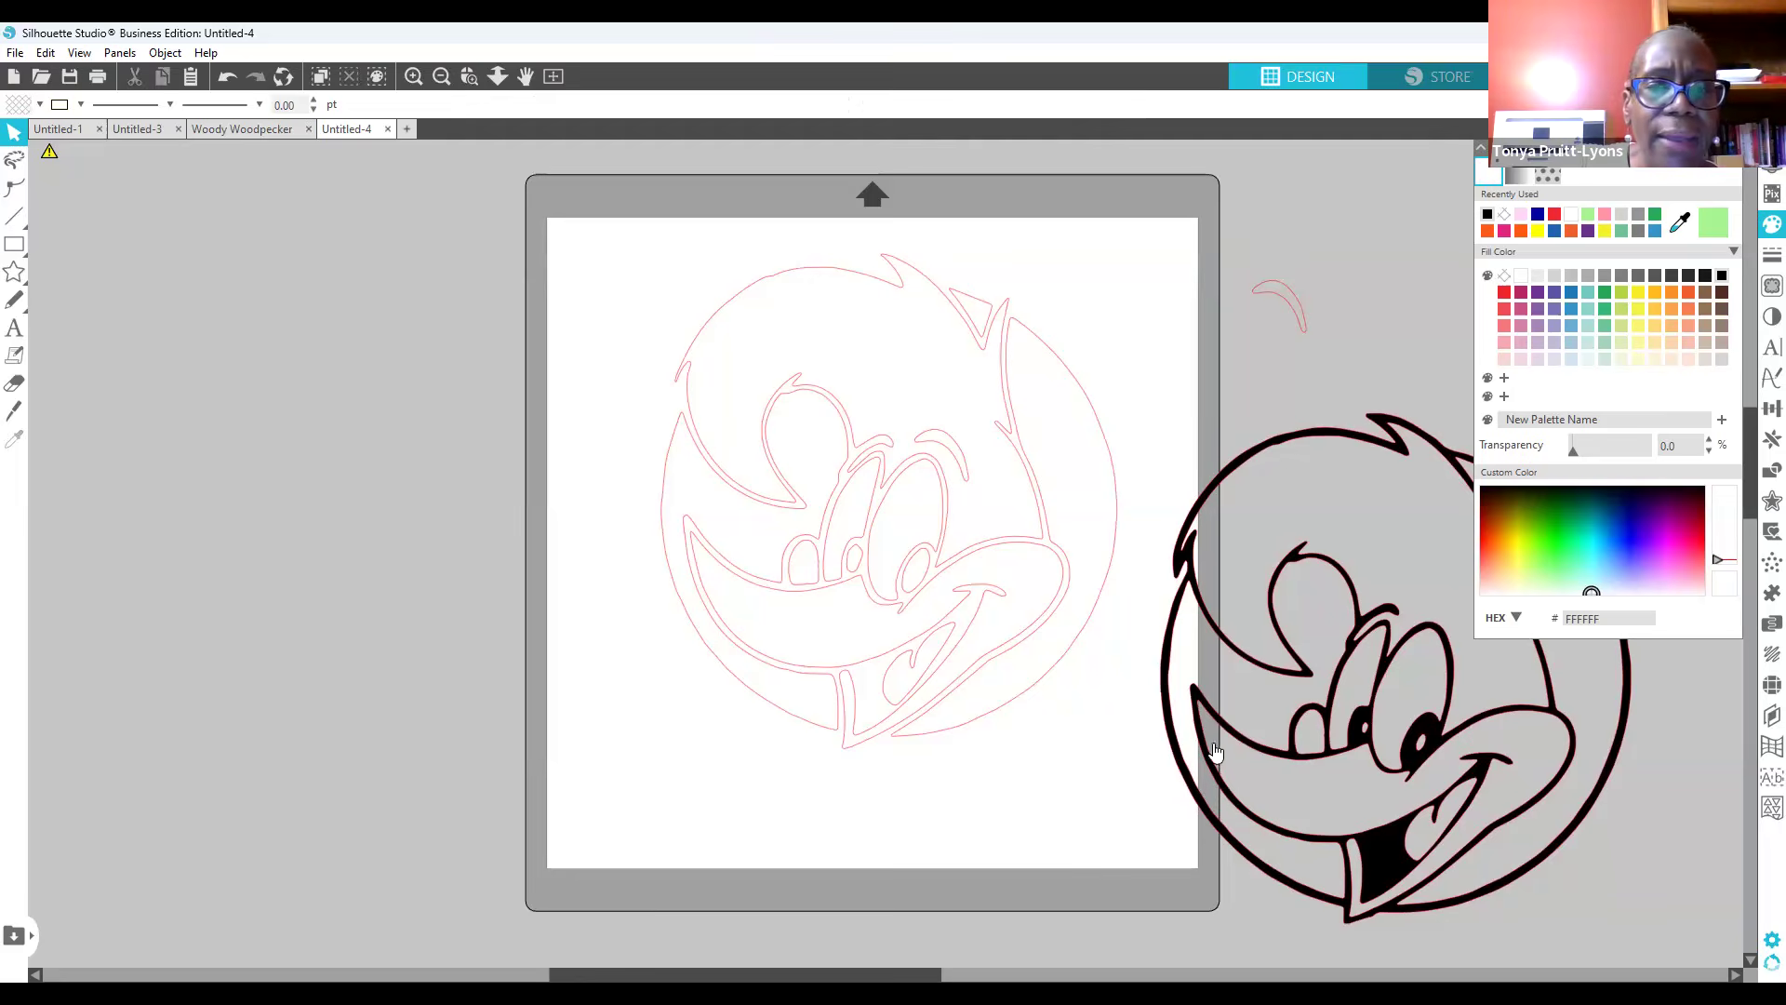
{"action": "left_click_drag", "start_coordinate": [1219, 781], "coordinate": [1300, 752]}
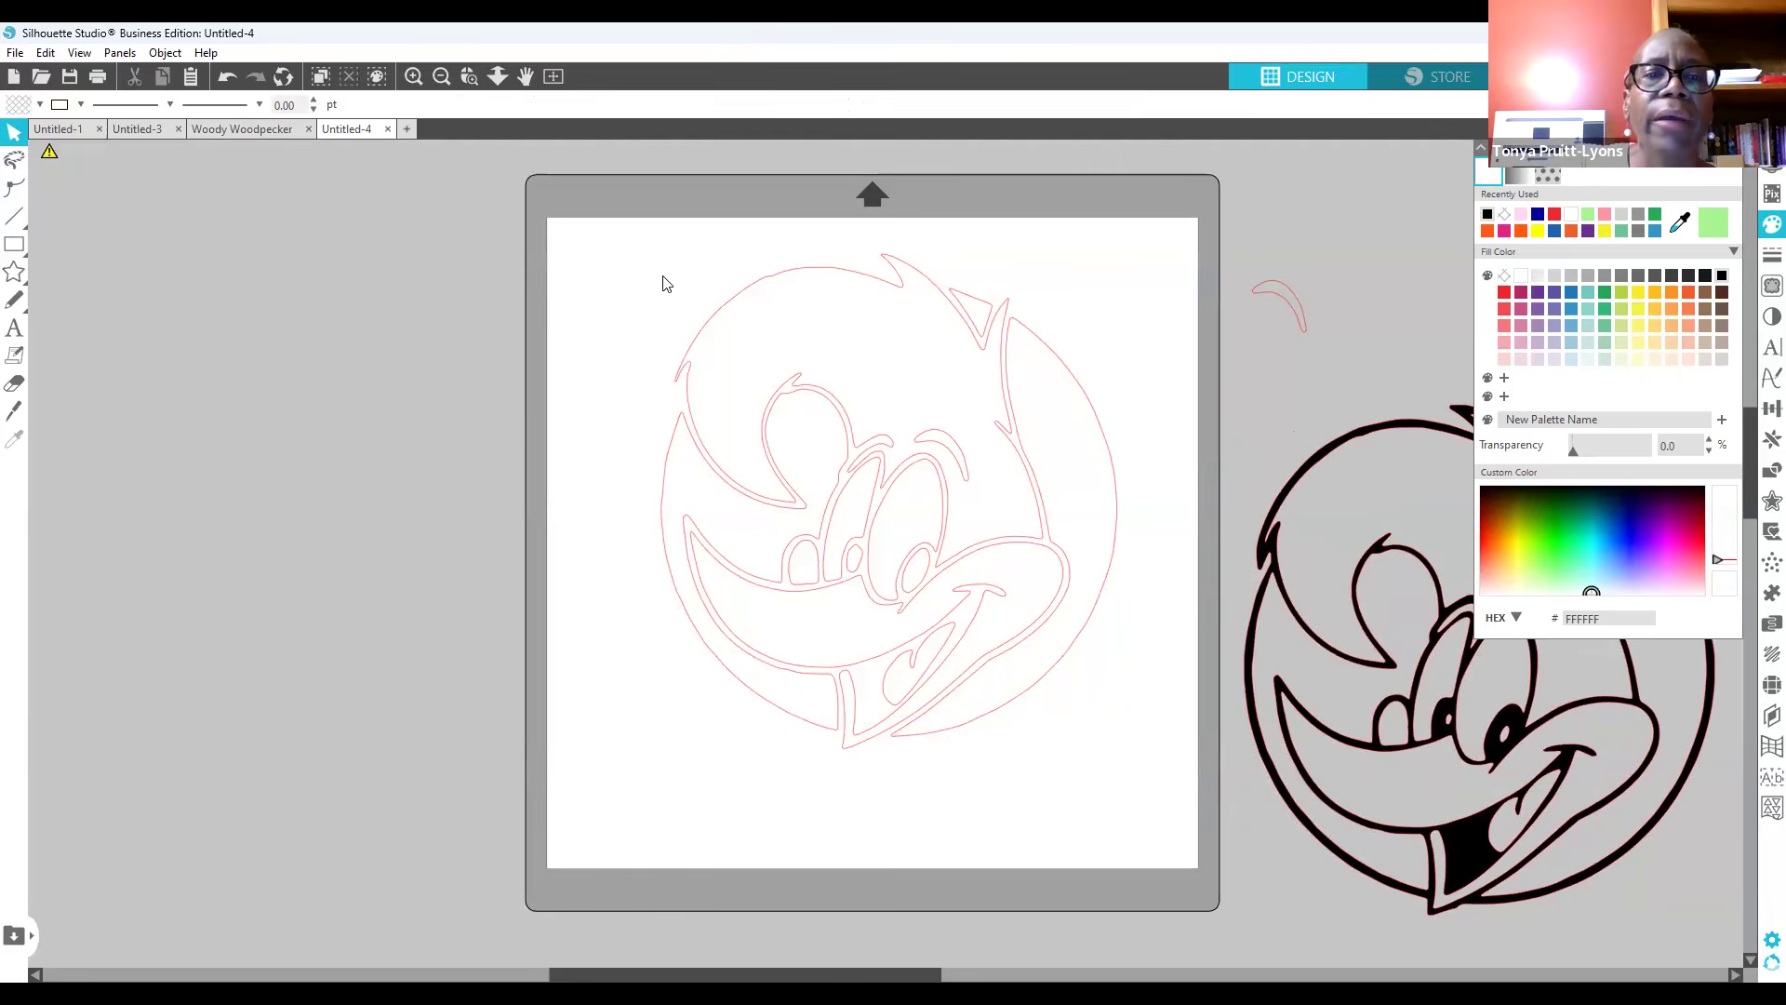
Step: Examine the assembled line pieces and their spacing, comparing them with the filled black outline and the original picture
{"action": "mouse_move", "coordinate": [625, 253]}
{"action": "left_mouse_down"}
{"action": "mouse_move", "coordinate": [666, 415]}
{"action": "mouse_move", "coordinate": [909, 725]}
{"action": "left_mouse_up"}
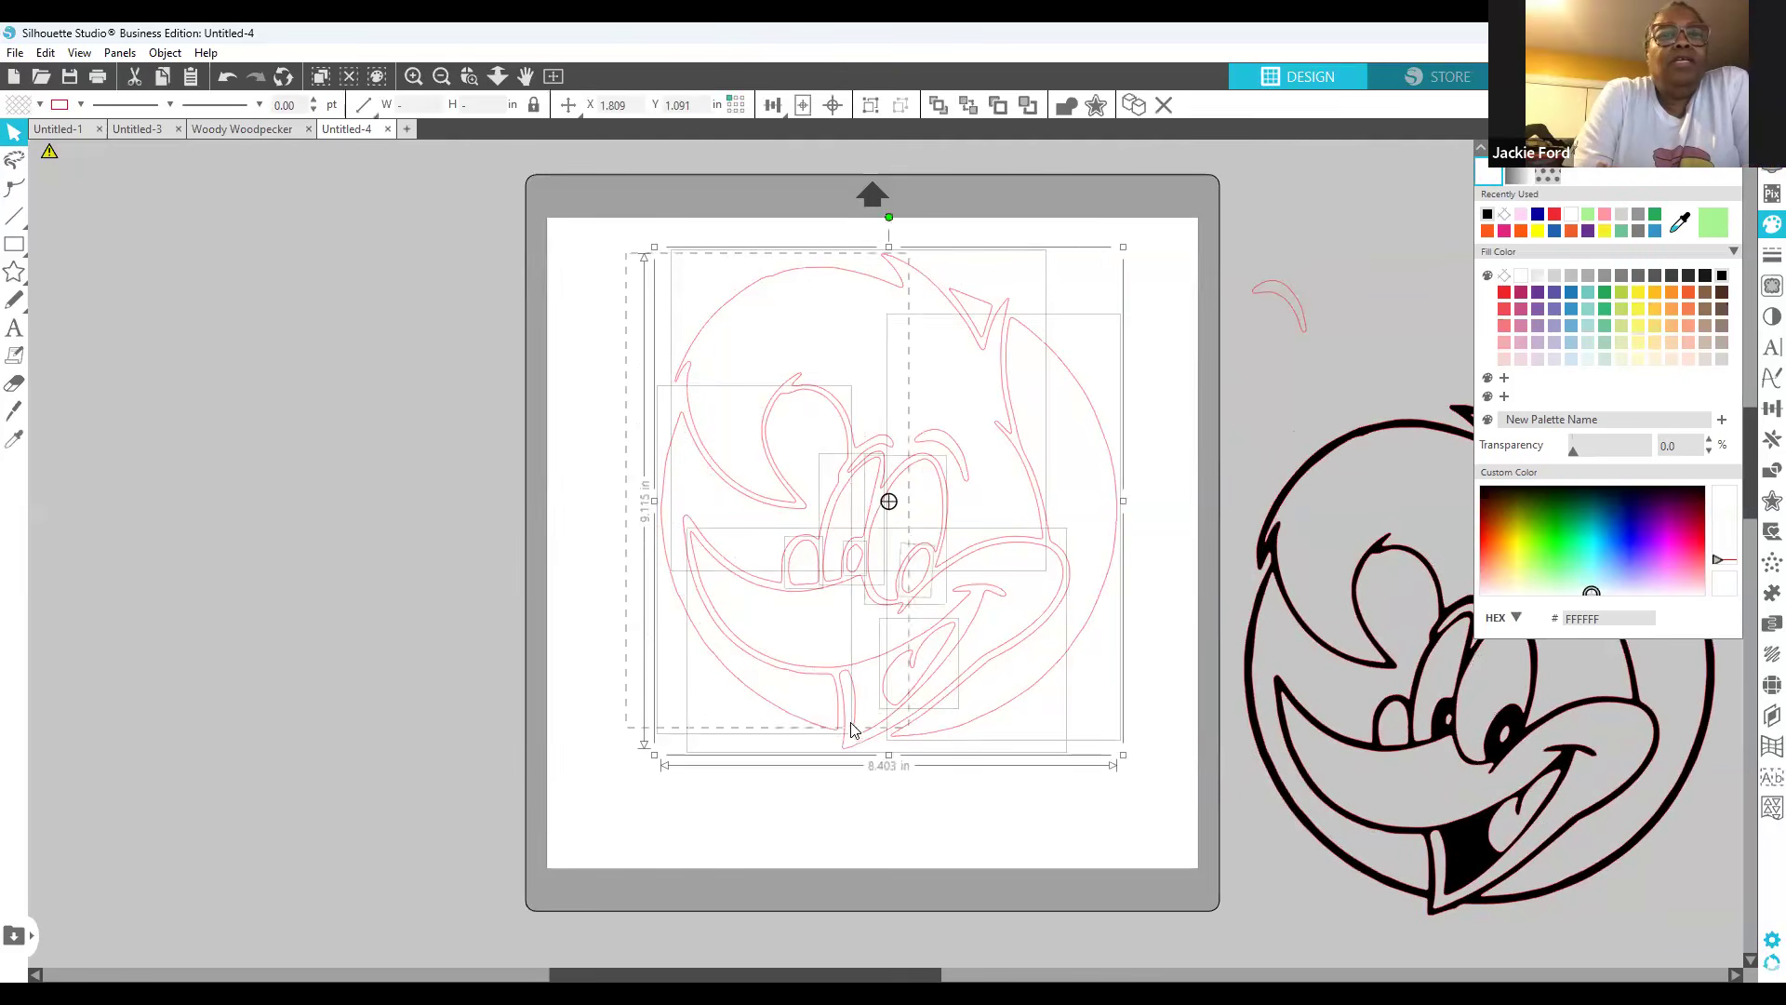
{"action": "left_click", "coordinate": [588, 710]}
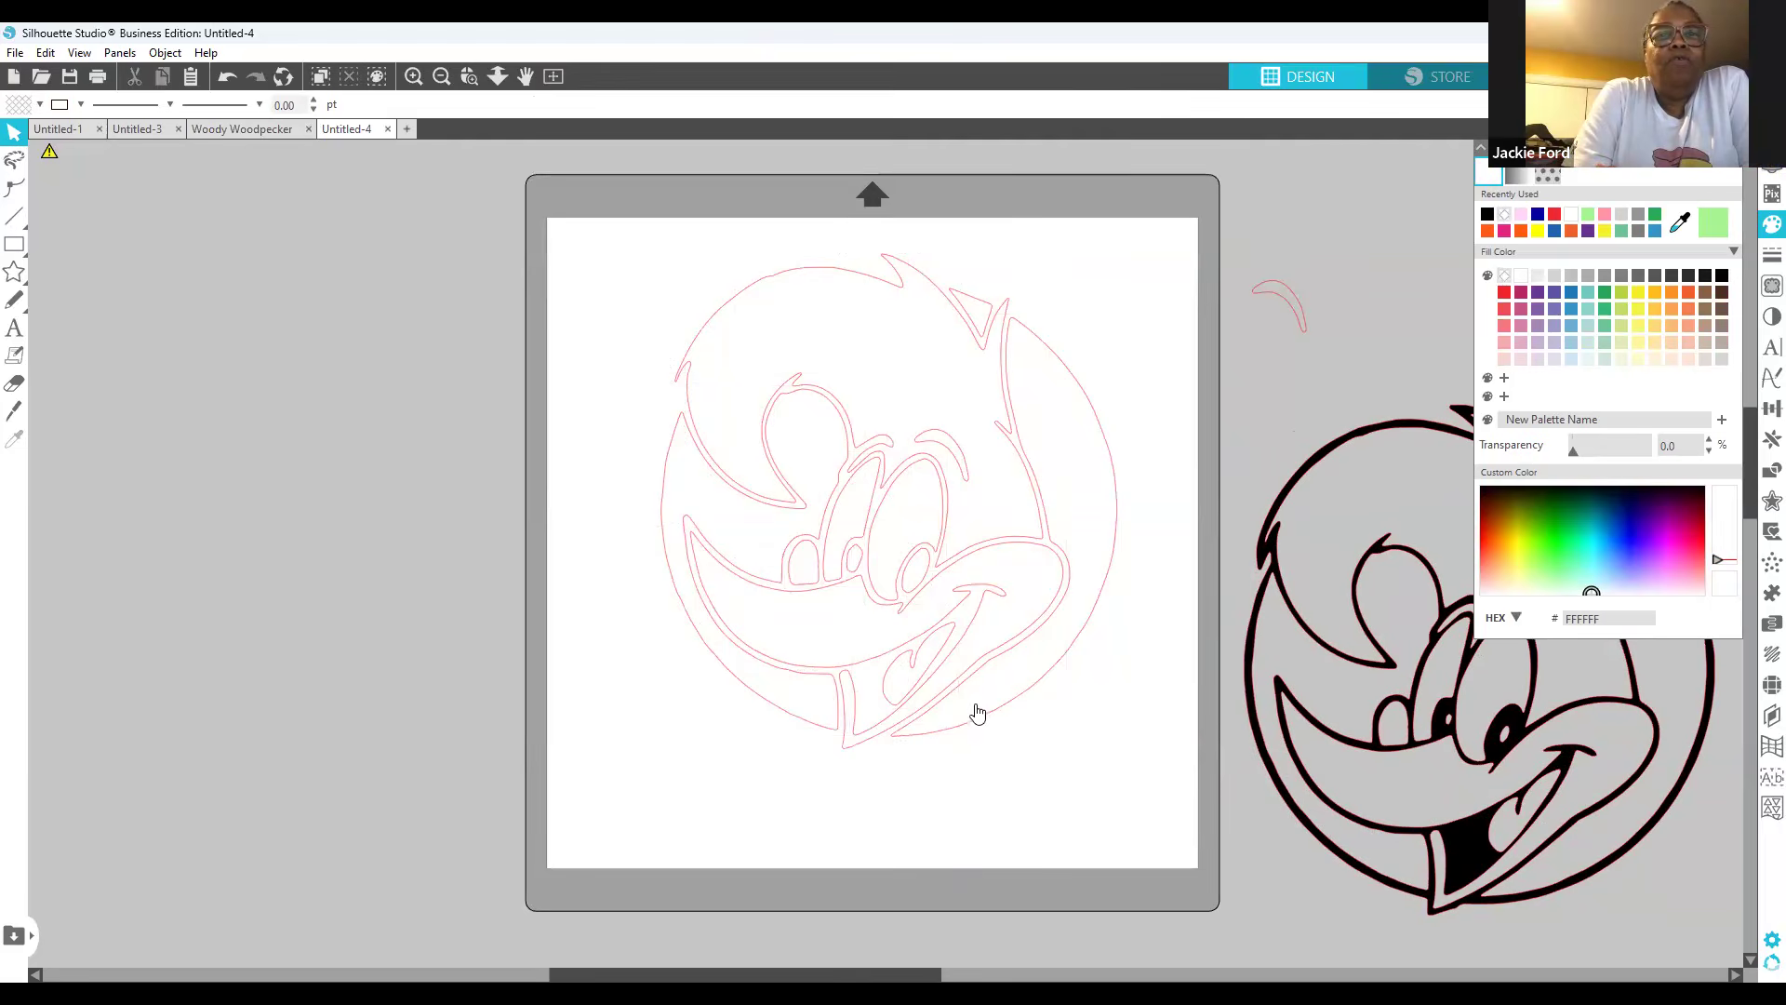
{"action": "left_click_drag", "start_coordinate": [849, 971], "coordinate": [936, 968]}
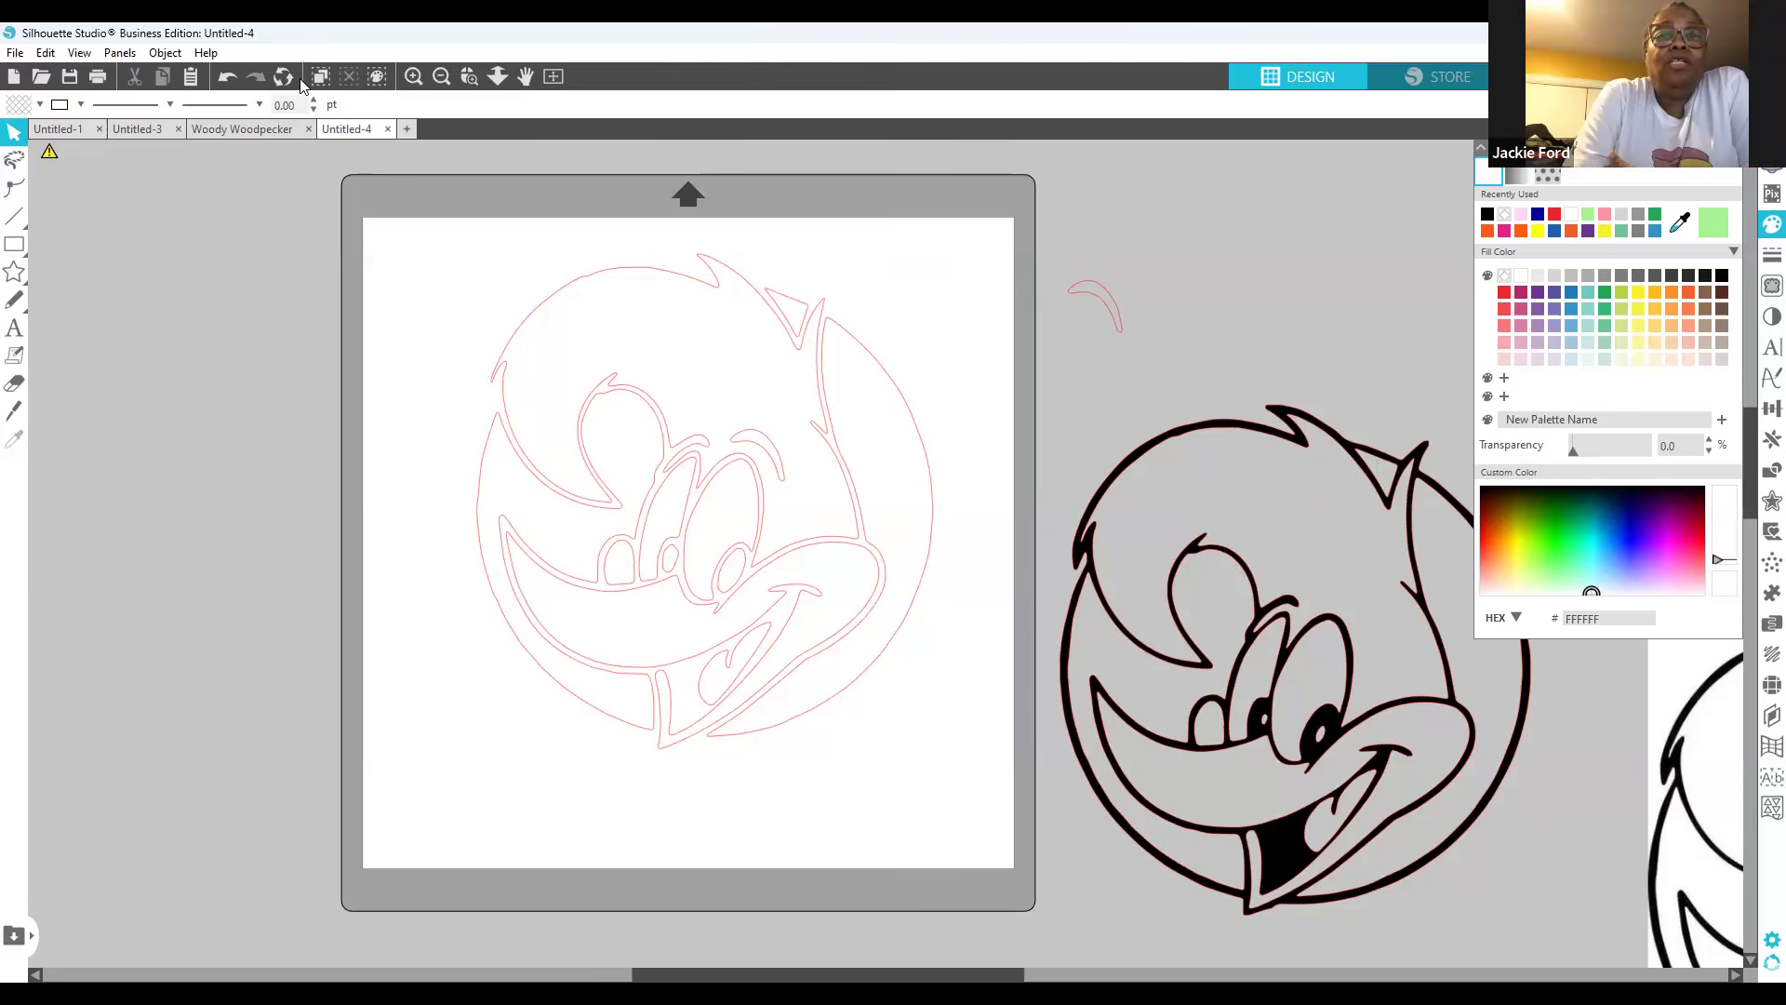
{"action": "left_click", "coordinate": [410, 78]}
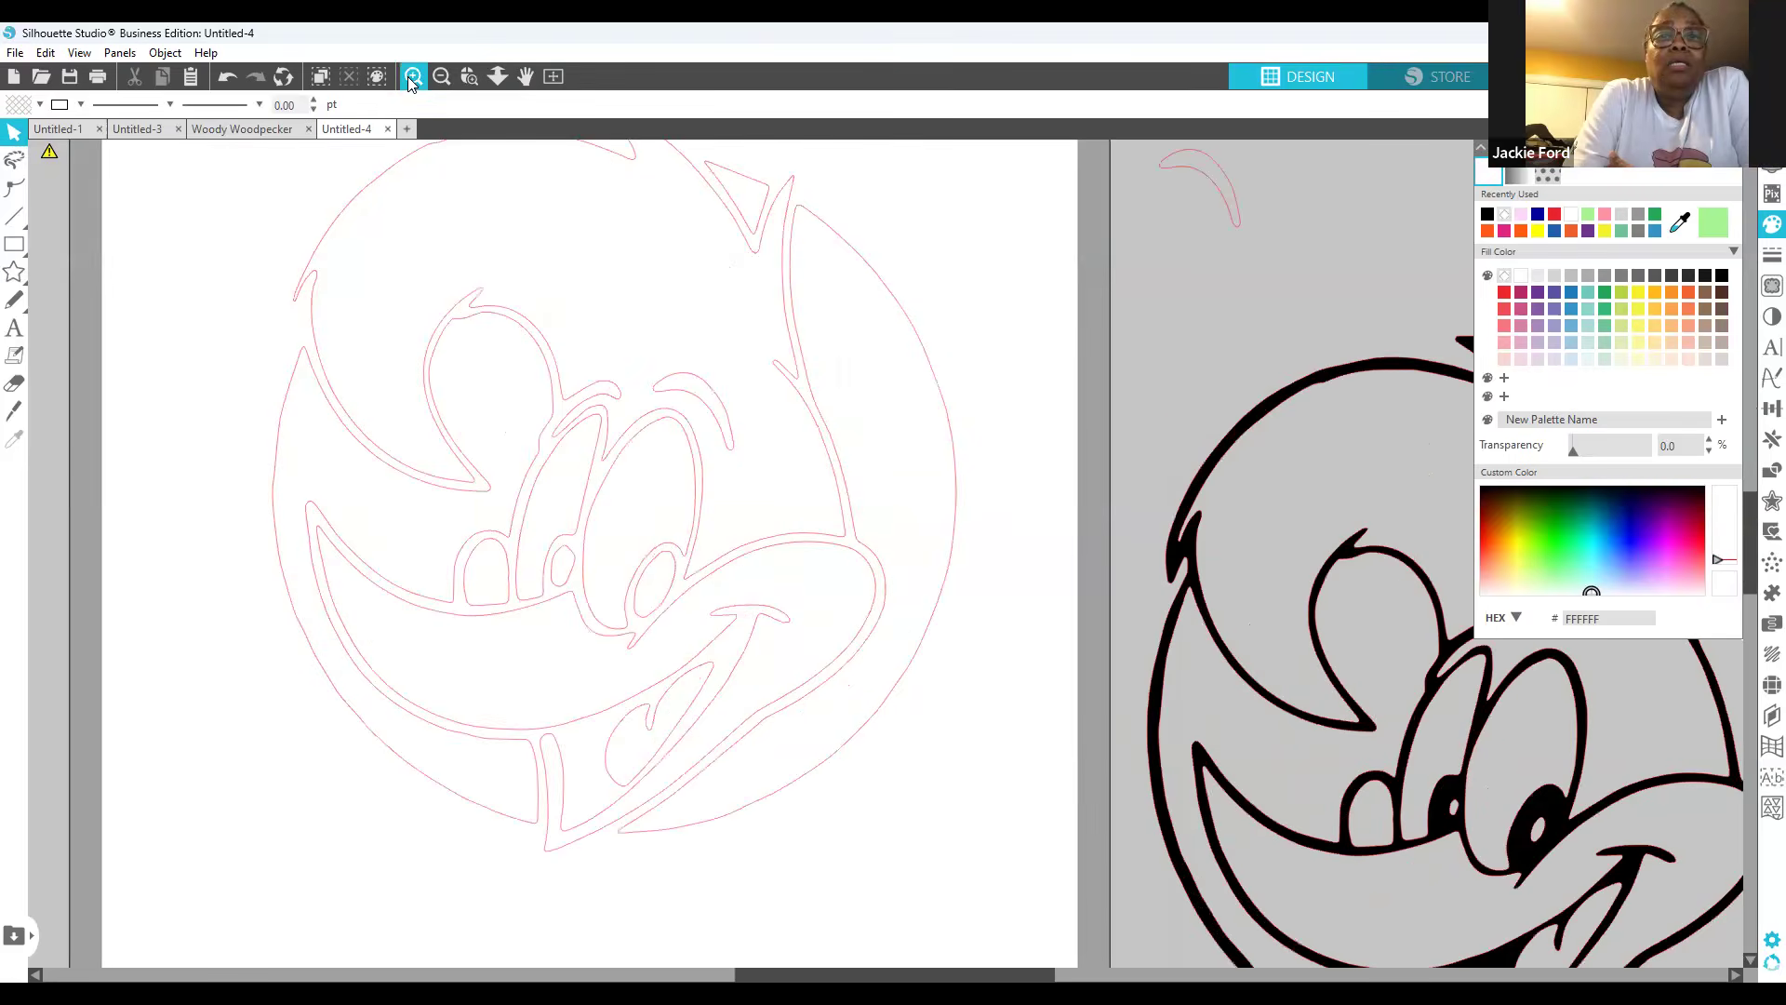
{"action": "left_click", "coordinate": [411, 79]}
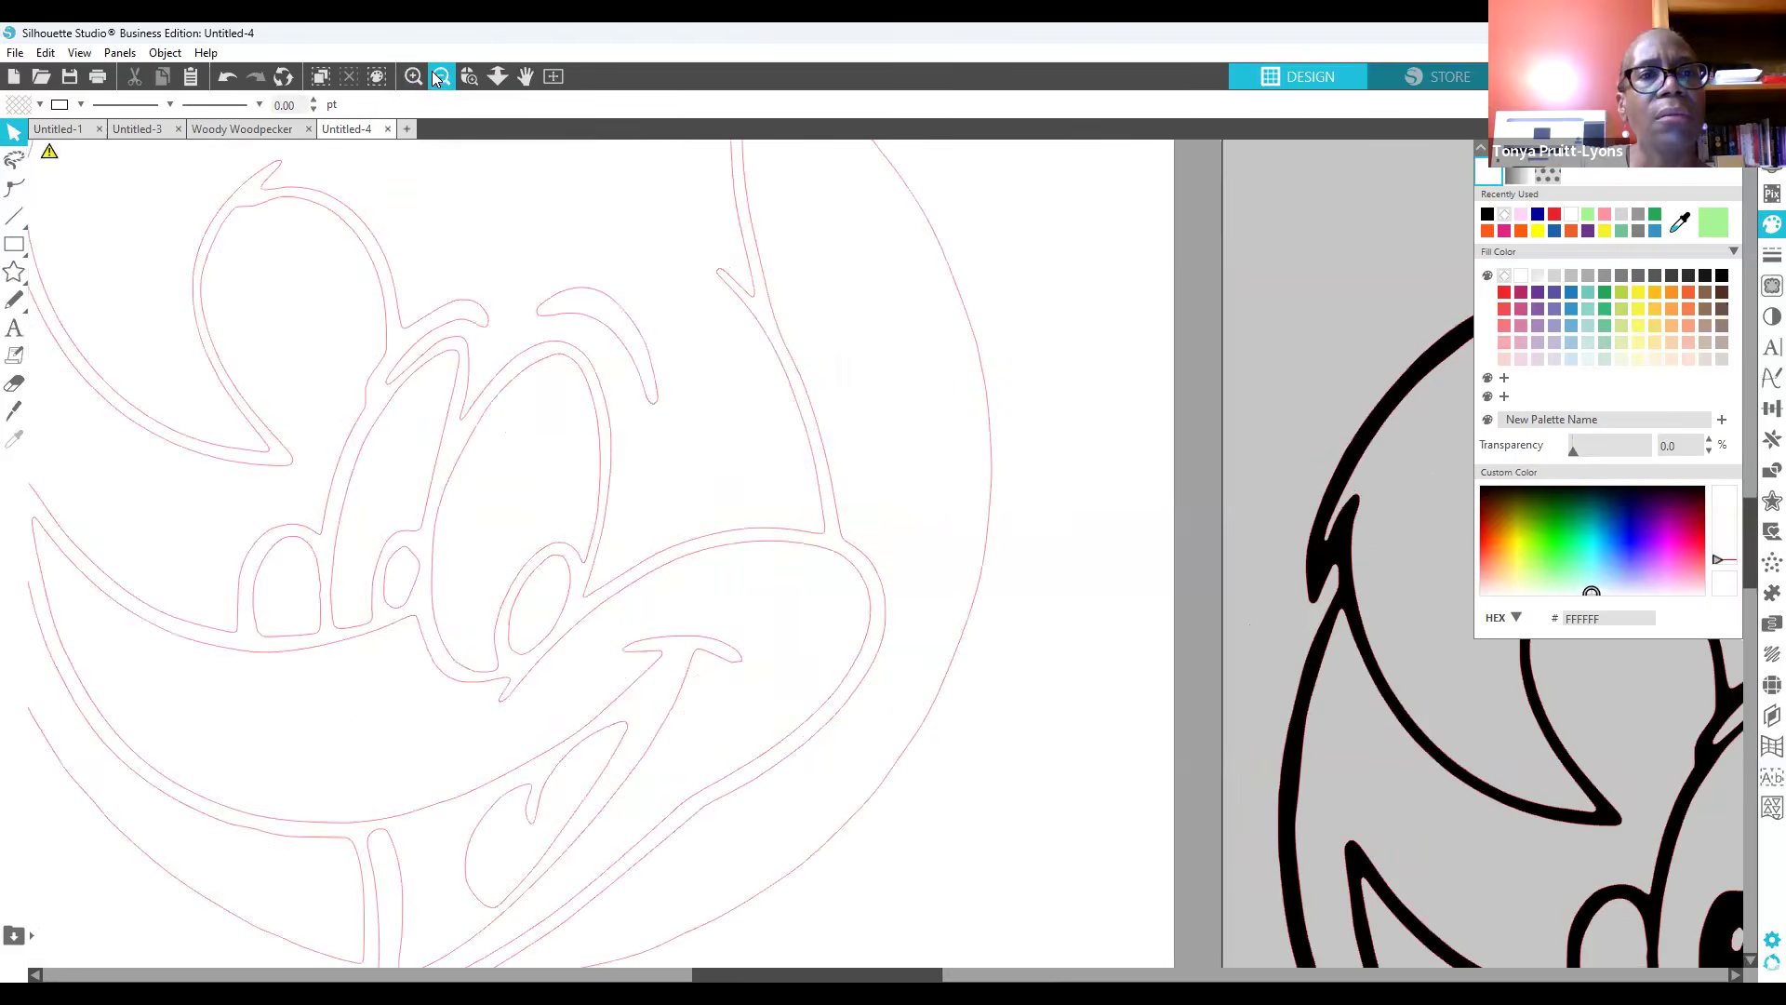
{"action": "left_click", "coordinate": [441, 77]}
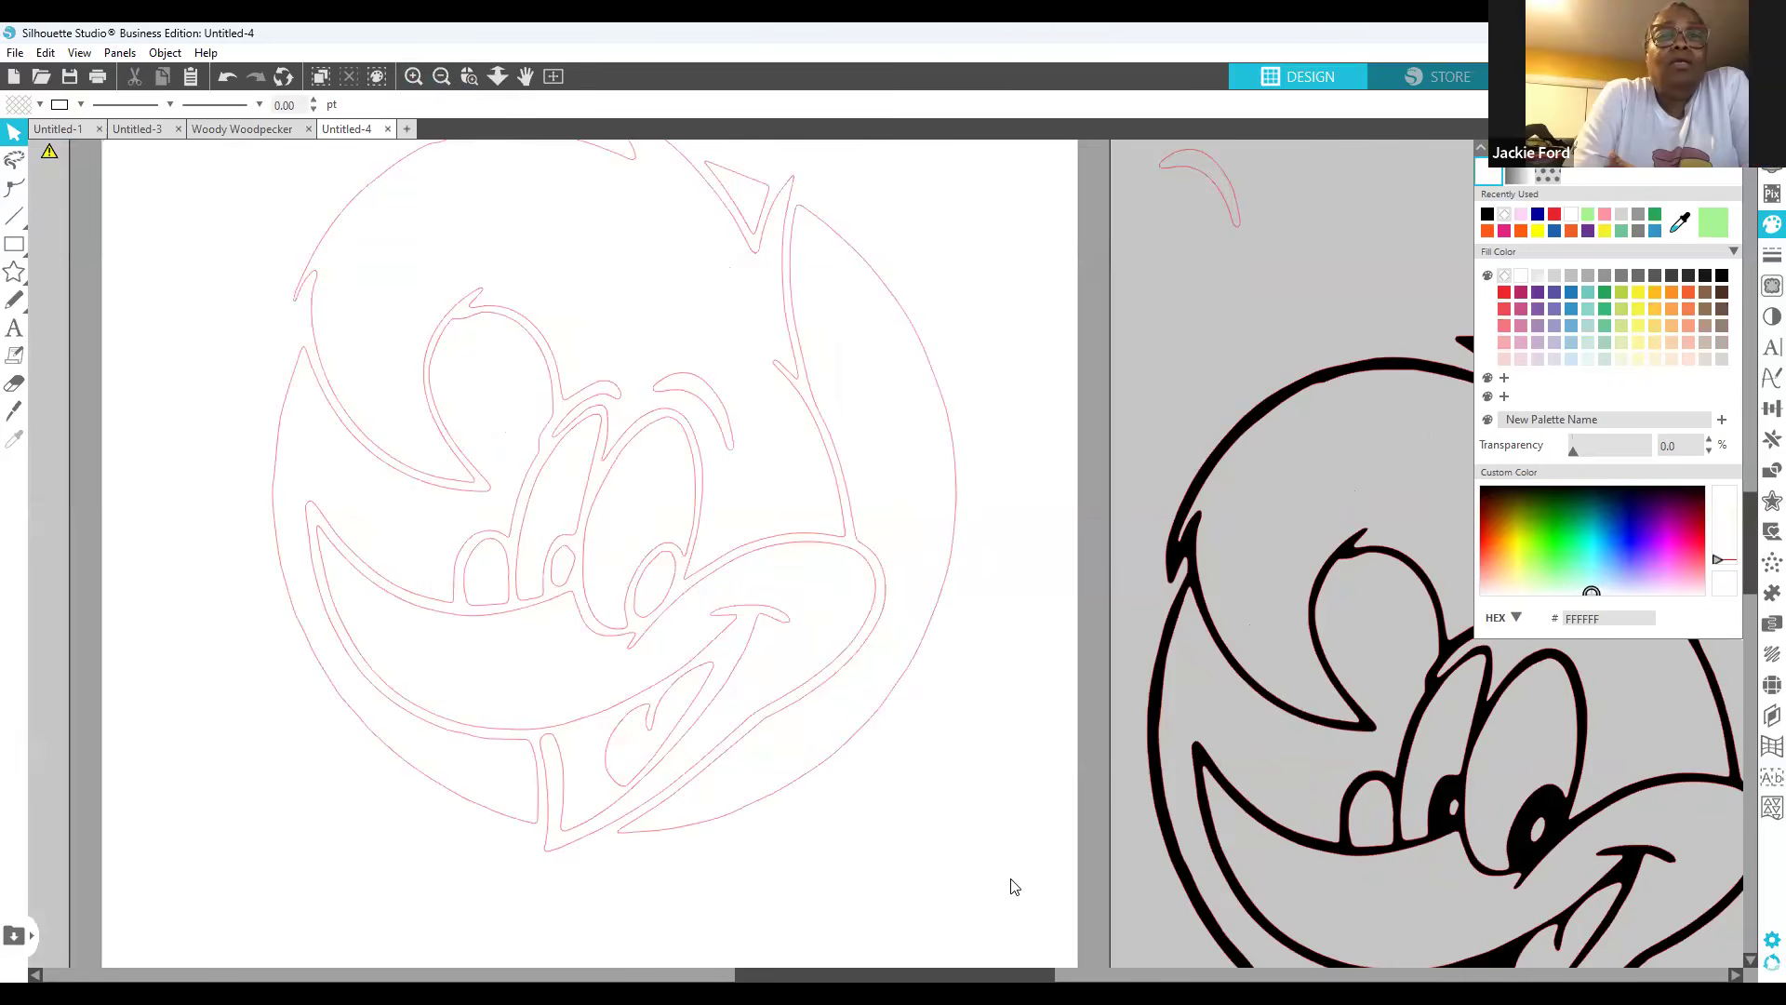
{"action": "left_click_drag", "start_coordinate": [796, 974], "coordinate": [705, 974]}
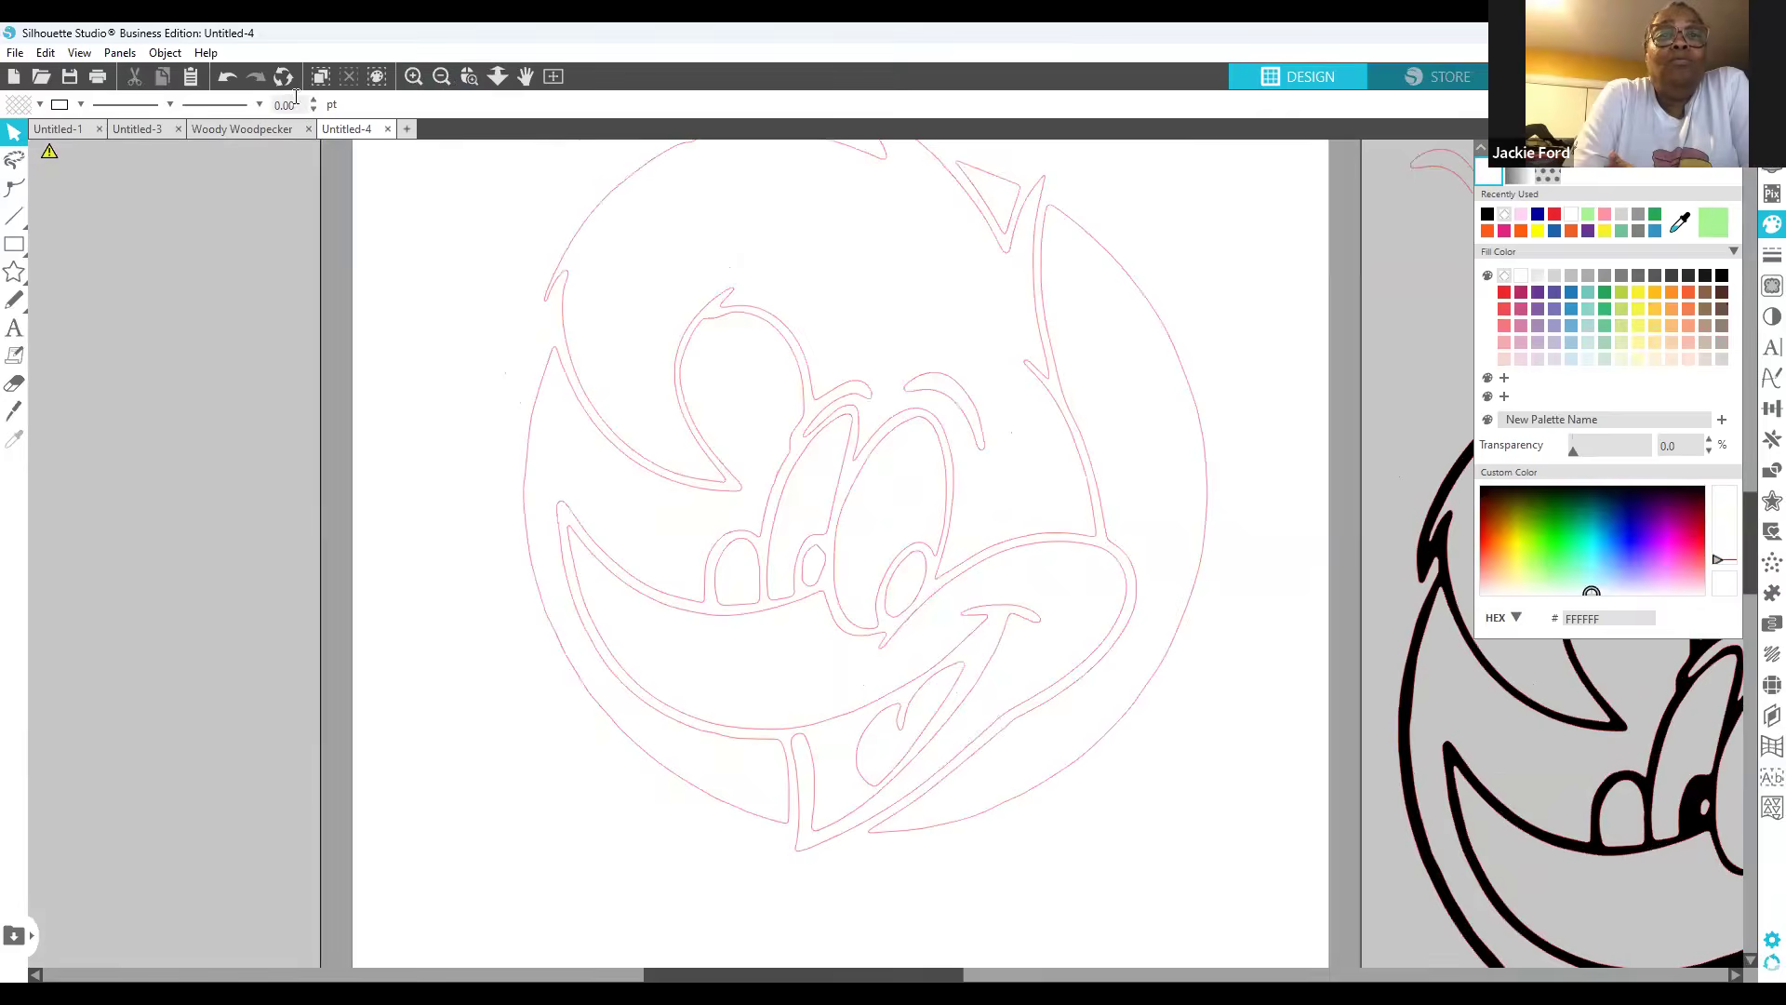
{"action": "left_click", "coordinate": [441, 77]}
{"action": "left_click", "coordinate": [442, 77]}
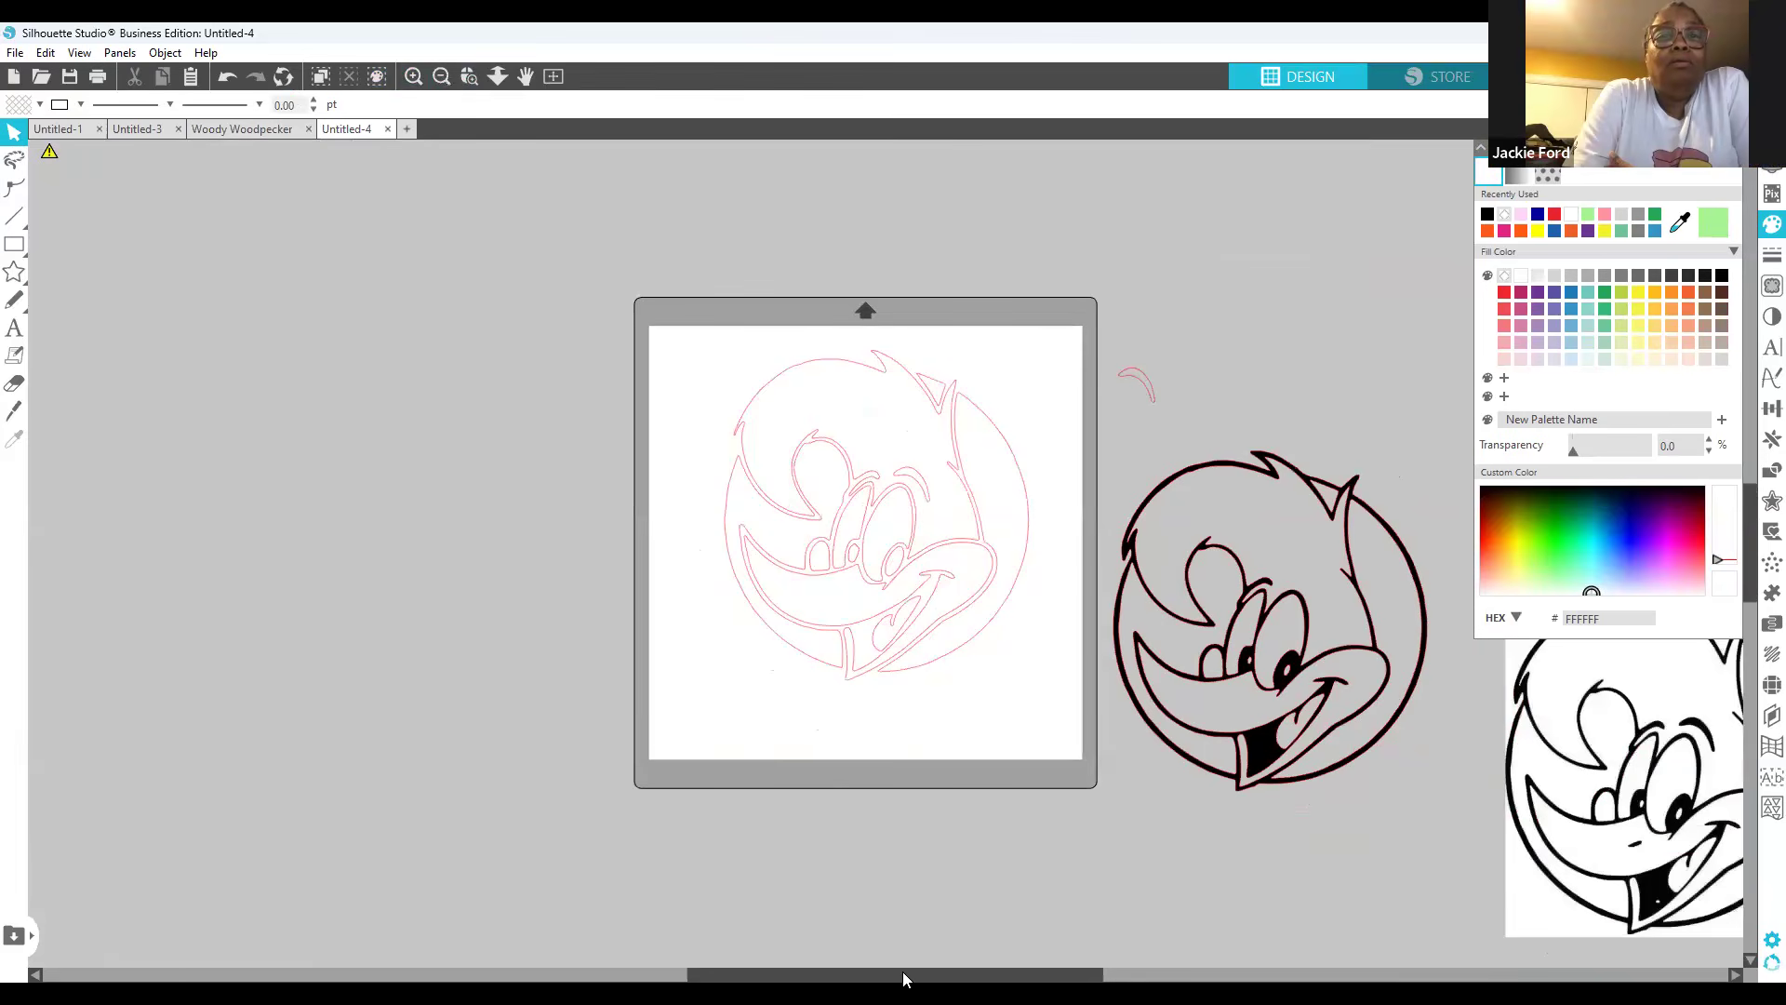
{"action": "left_click_drag", "start_coordinate": [903, 977], "coordinate": [723, 977]}
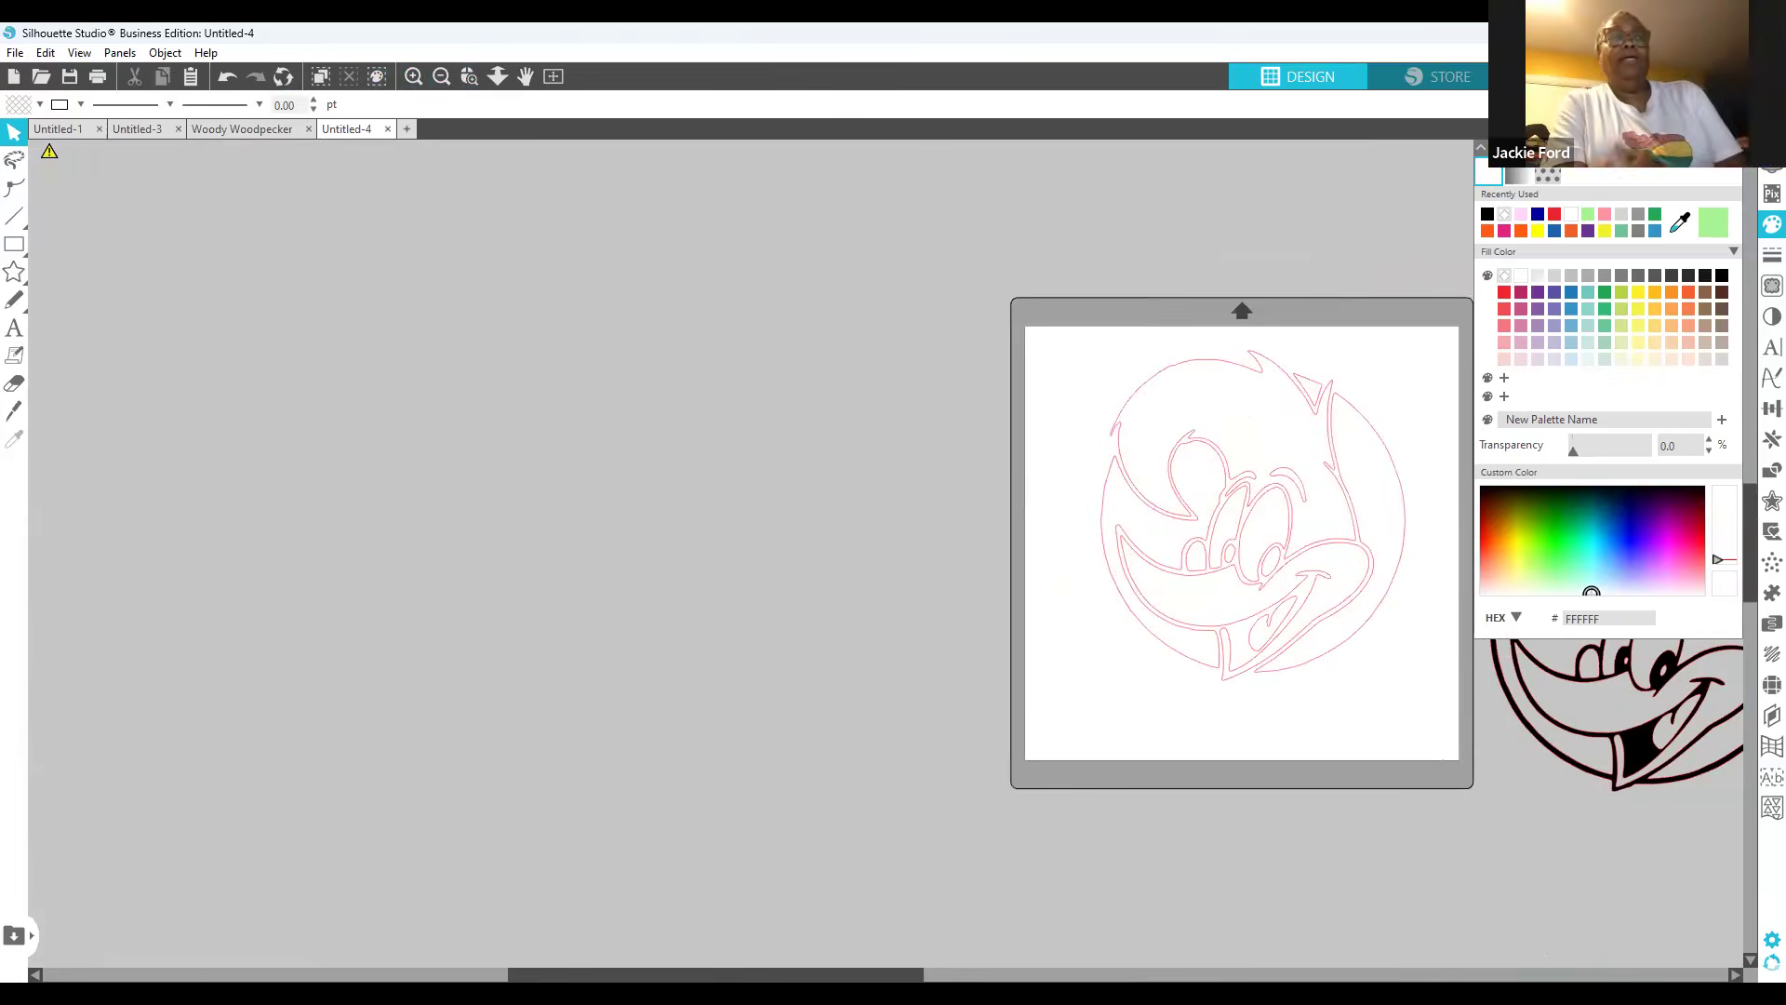
{"action": "left_click_drag", "start_coordinate": [723, 975], "coordinate": [1088, 948]}
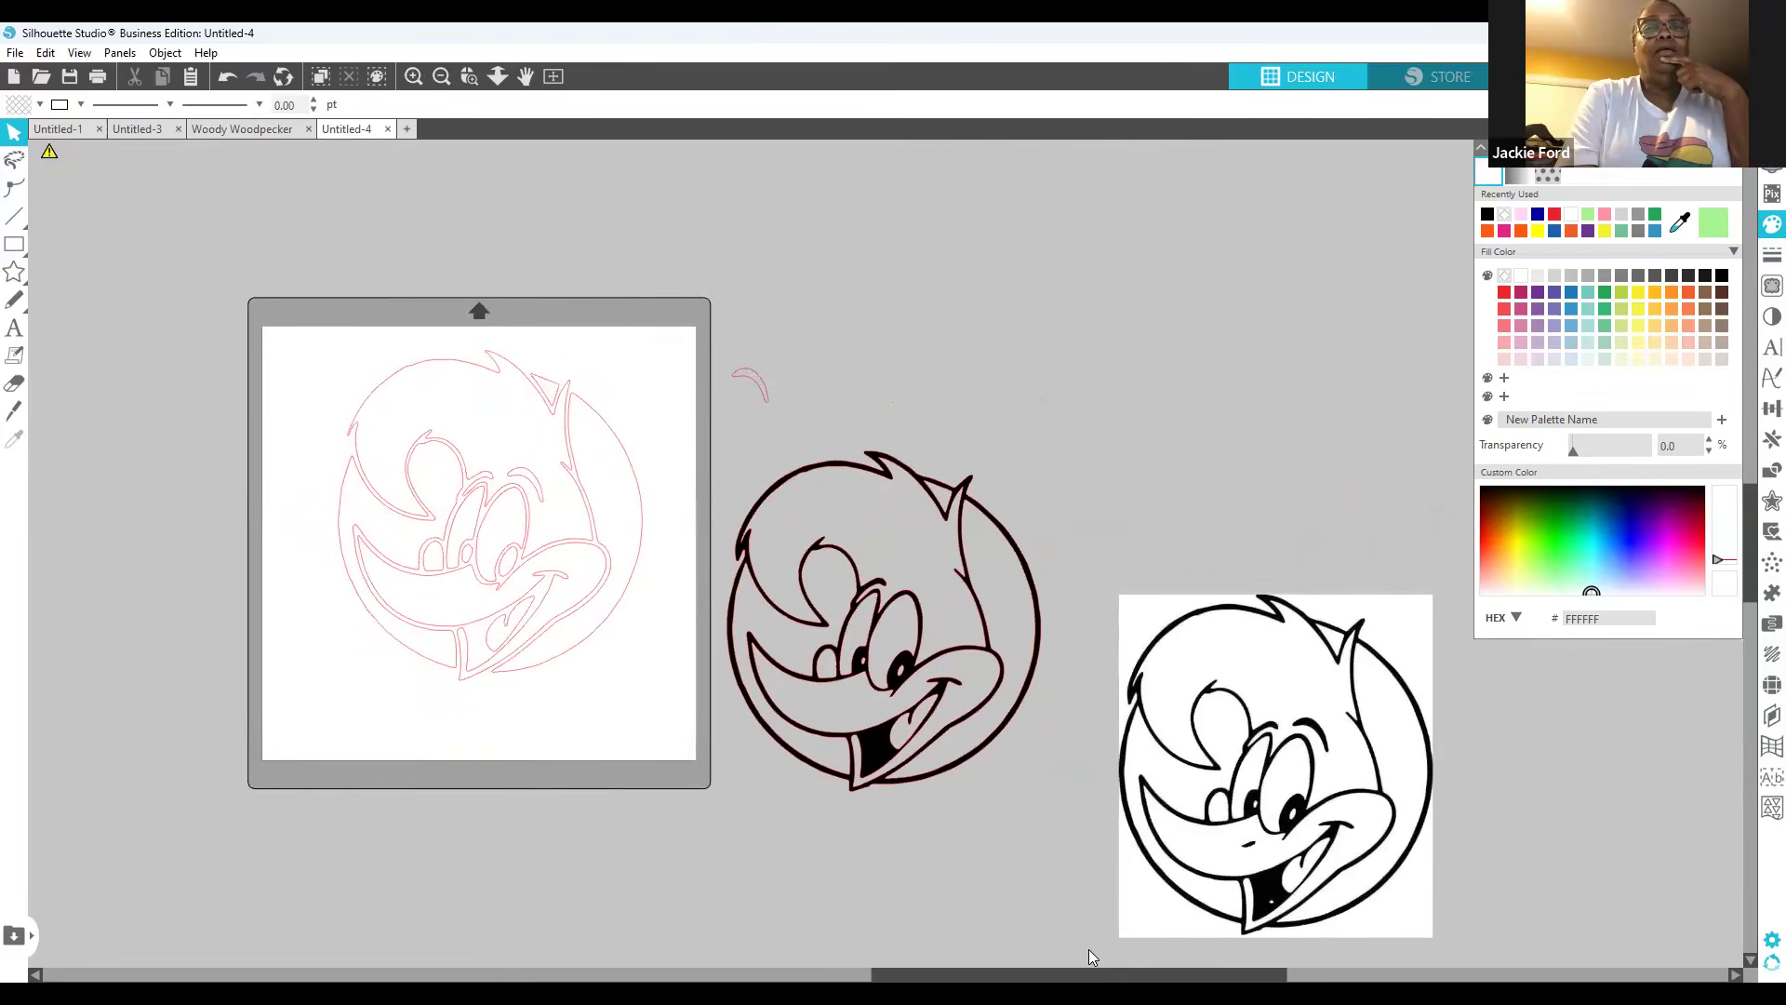
{"action": "left_click_drag", "start_coordinate": [1089, 949], "coordinate": [1062, 949]}
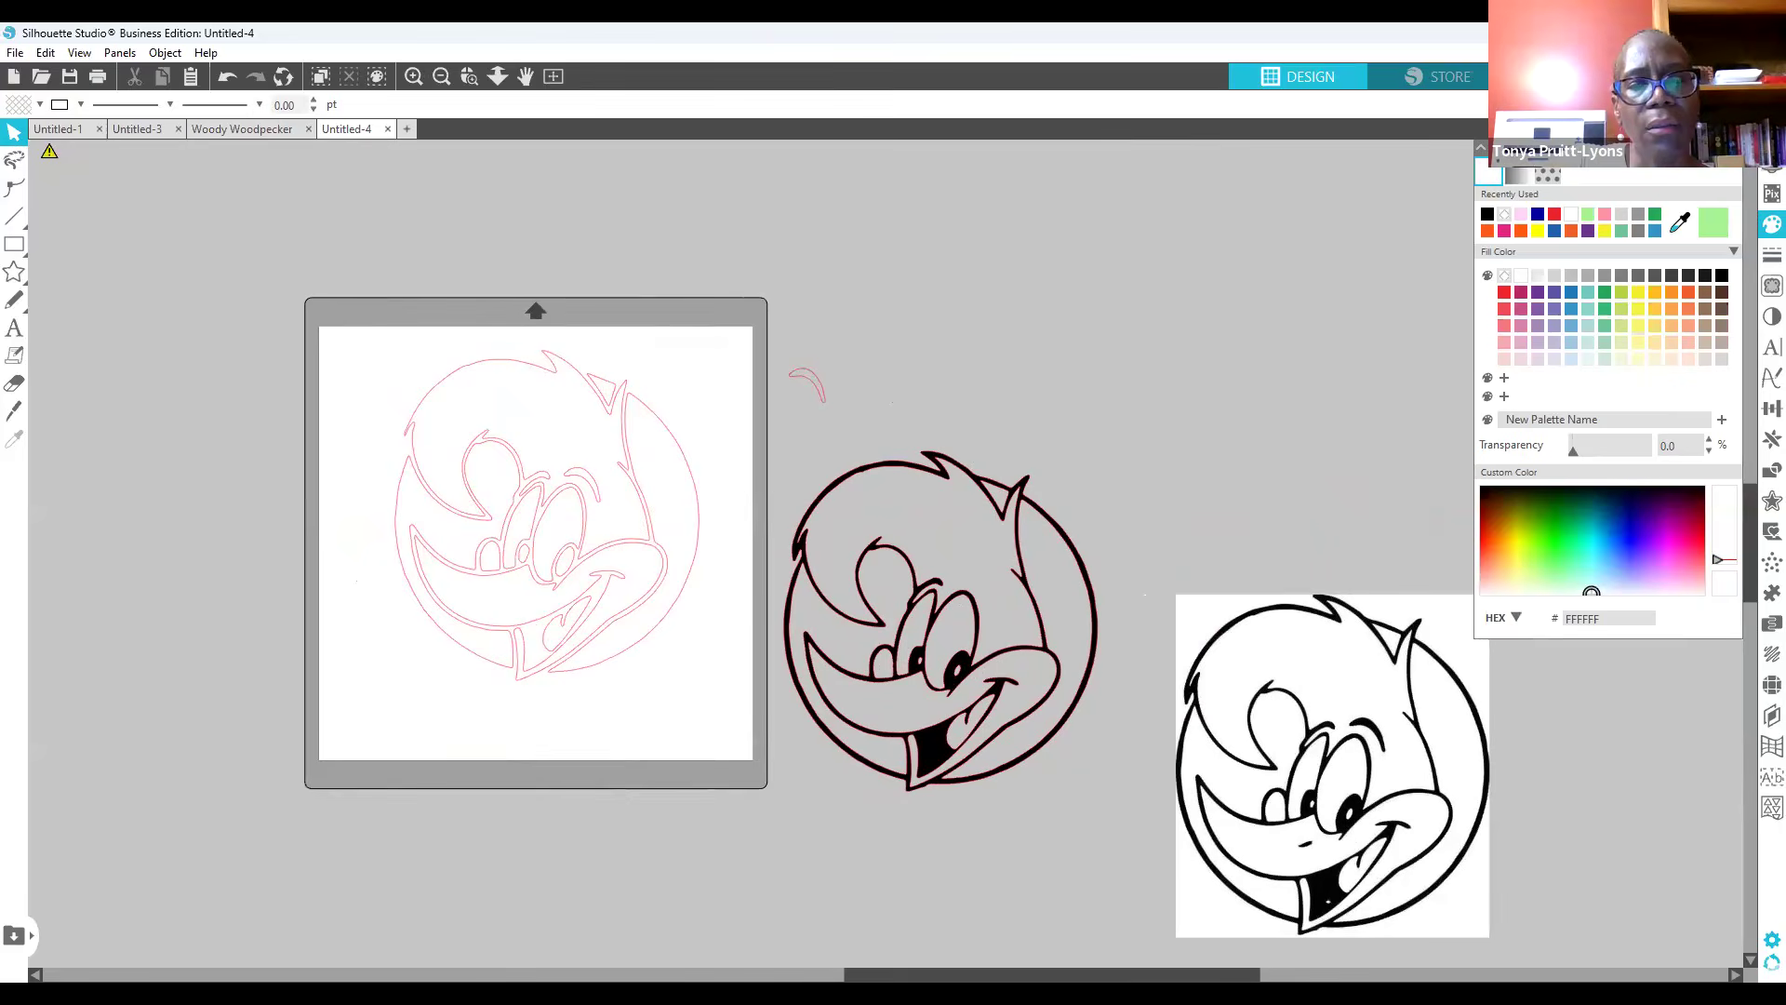
{"action": "left_click_drag", "start_coordinate": [1062, 974], "coordinate": [963, 974]}
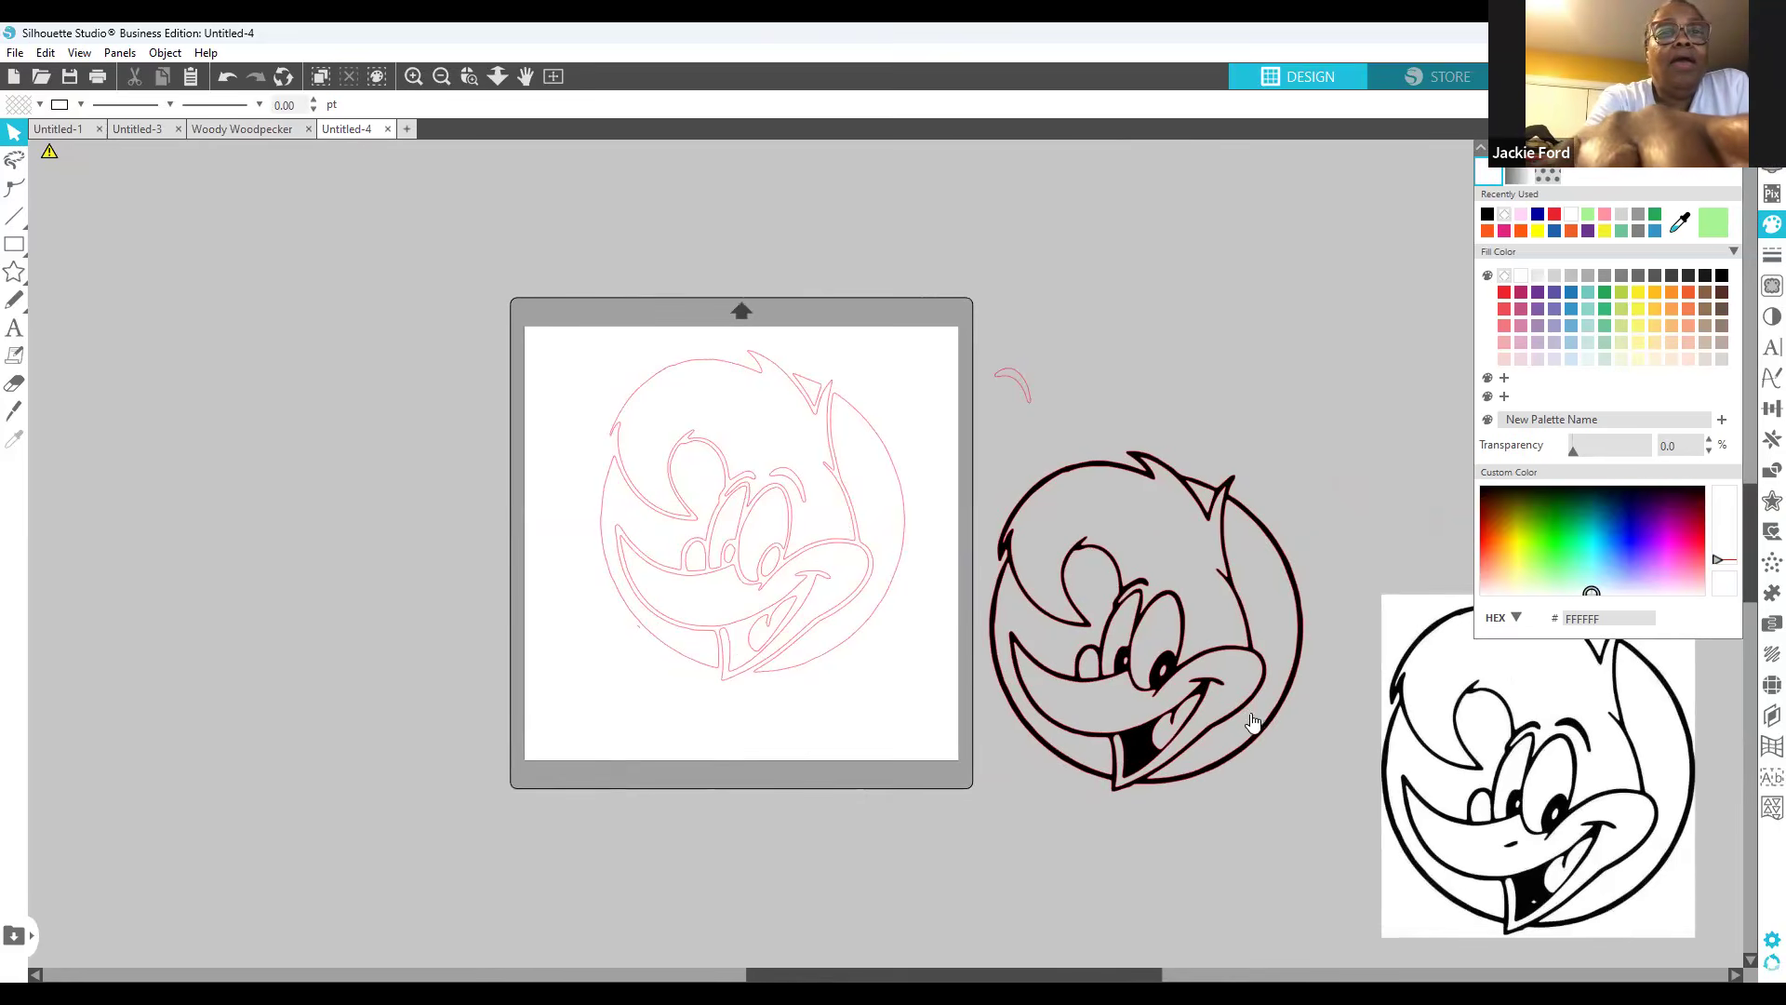
Step: Move the black outline up and farther right of the page, and shift the spare eyebrow piece slightly right
{"action": "mouse_move", "coordinate": [1298, 722]}
{"action": "left_mouse_down"}
{"action": "mouse_move", "coordinate": [1330, 684]}
{"action": "mouse_move", "coordinate": [1354, 575]}
{"action": "mouse_move", "coordinate": [1412, 492]}
{"action": "mouse_move", "coordinate": [1418, 511]}
{"action": "mouse_move", "coordinate": [1389, 506]}
{"action": "left_mouse_up"}
{"action": "left_click", "coordinate": [1053, 385]}
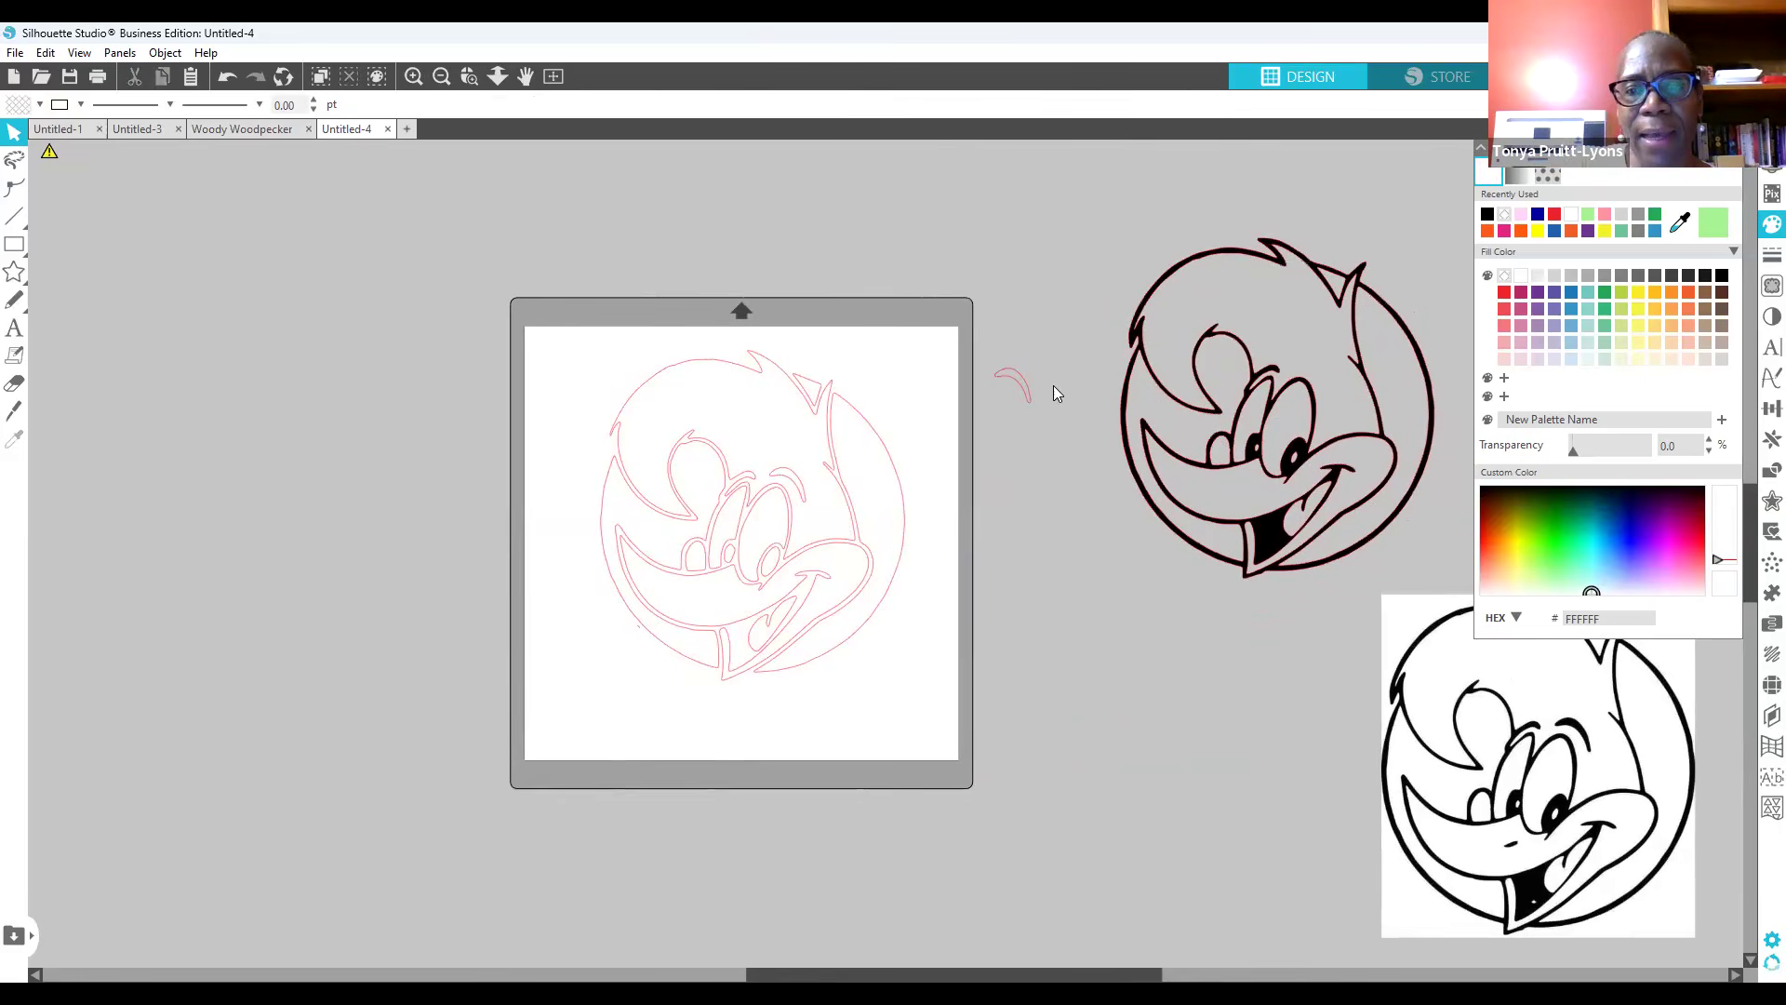
{"action": "left_click_drag", "start_coordinate": [1014, 389], "coordinate": [1026, 413]}
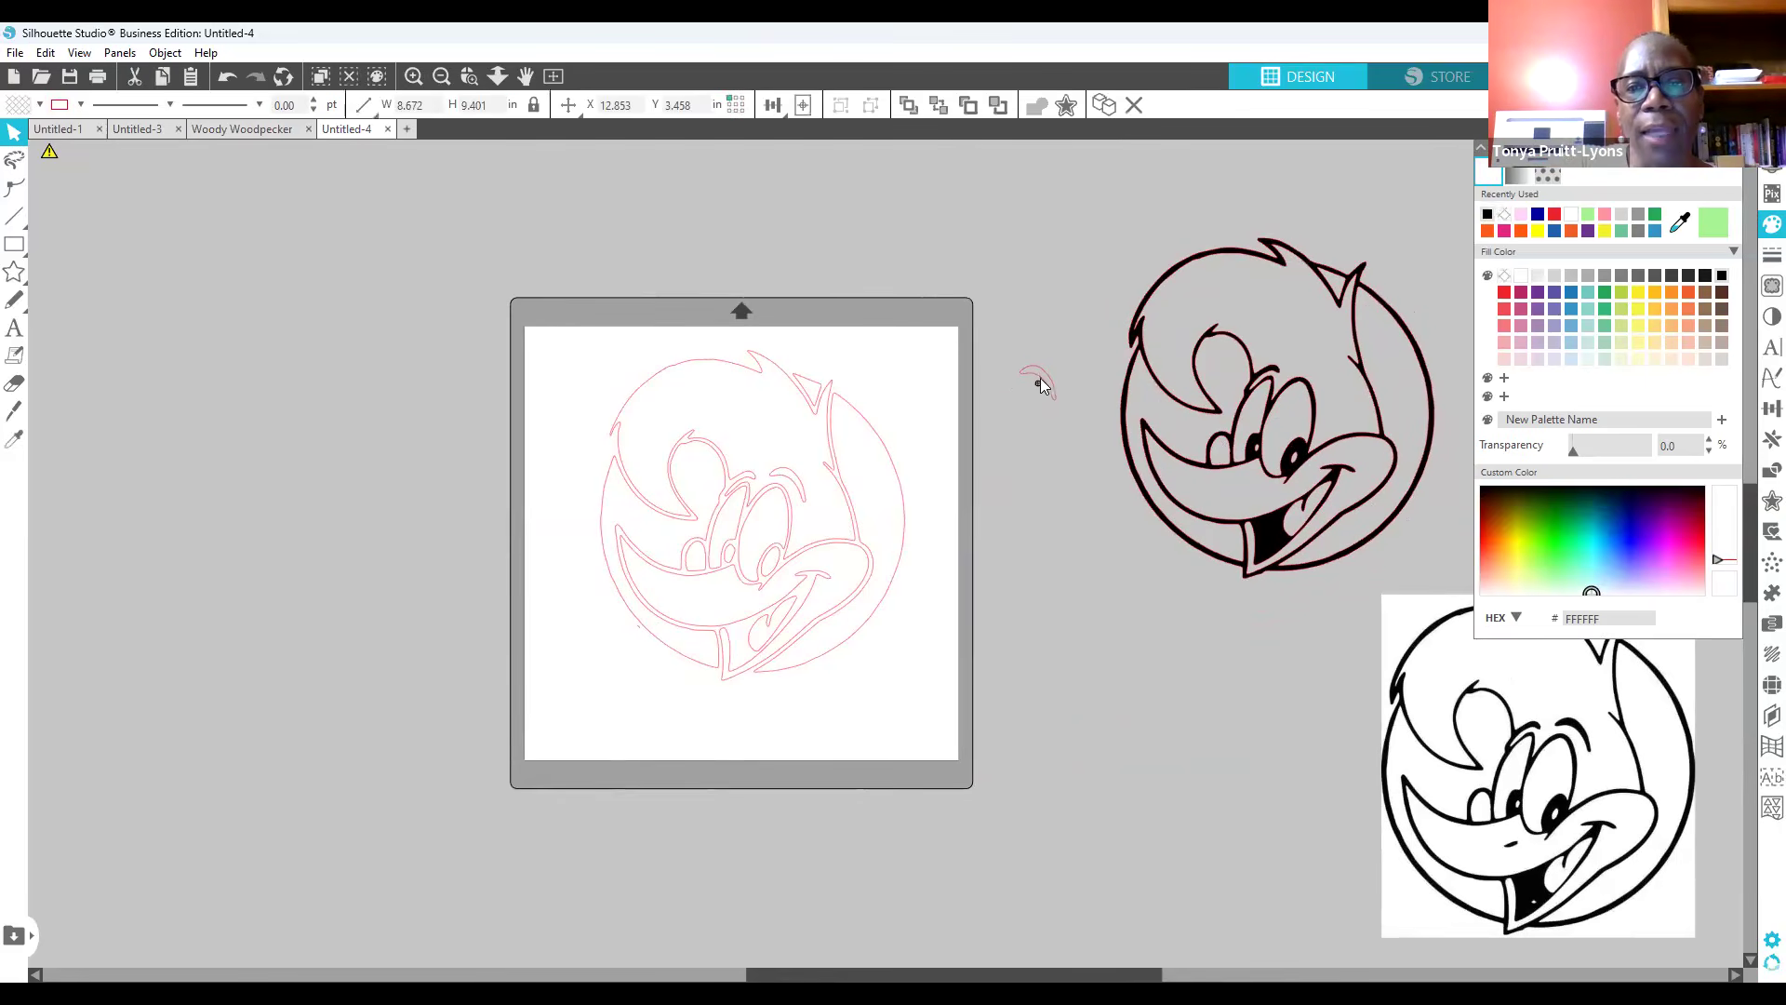
{"action": "left_click", "coordinate": [1082, 571]}
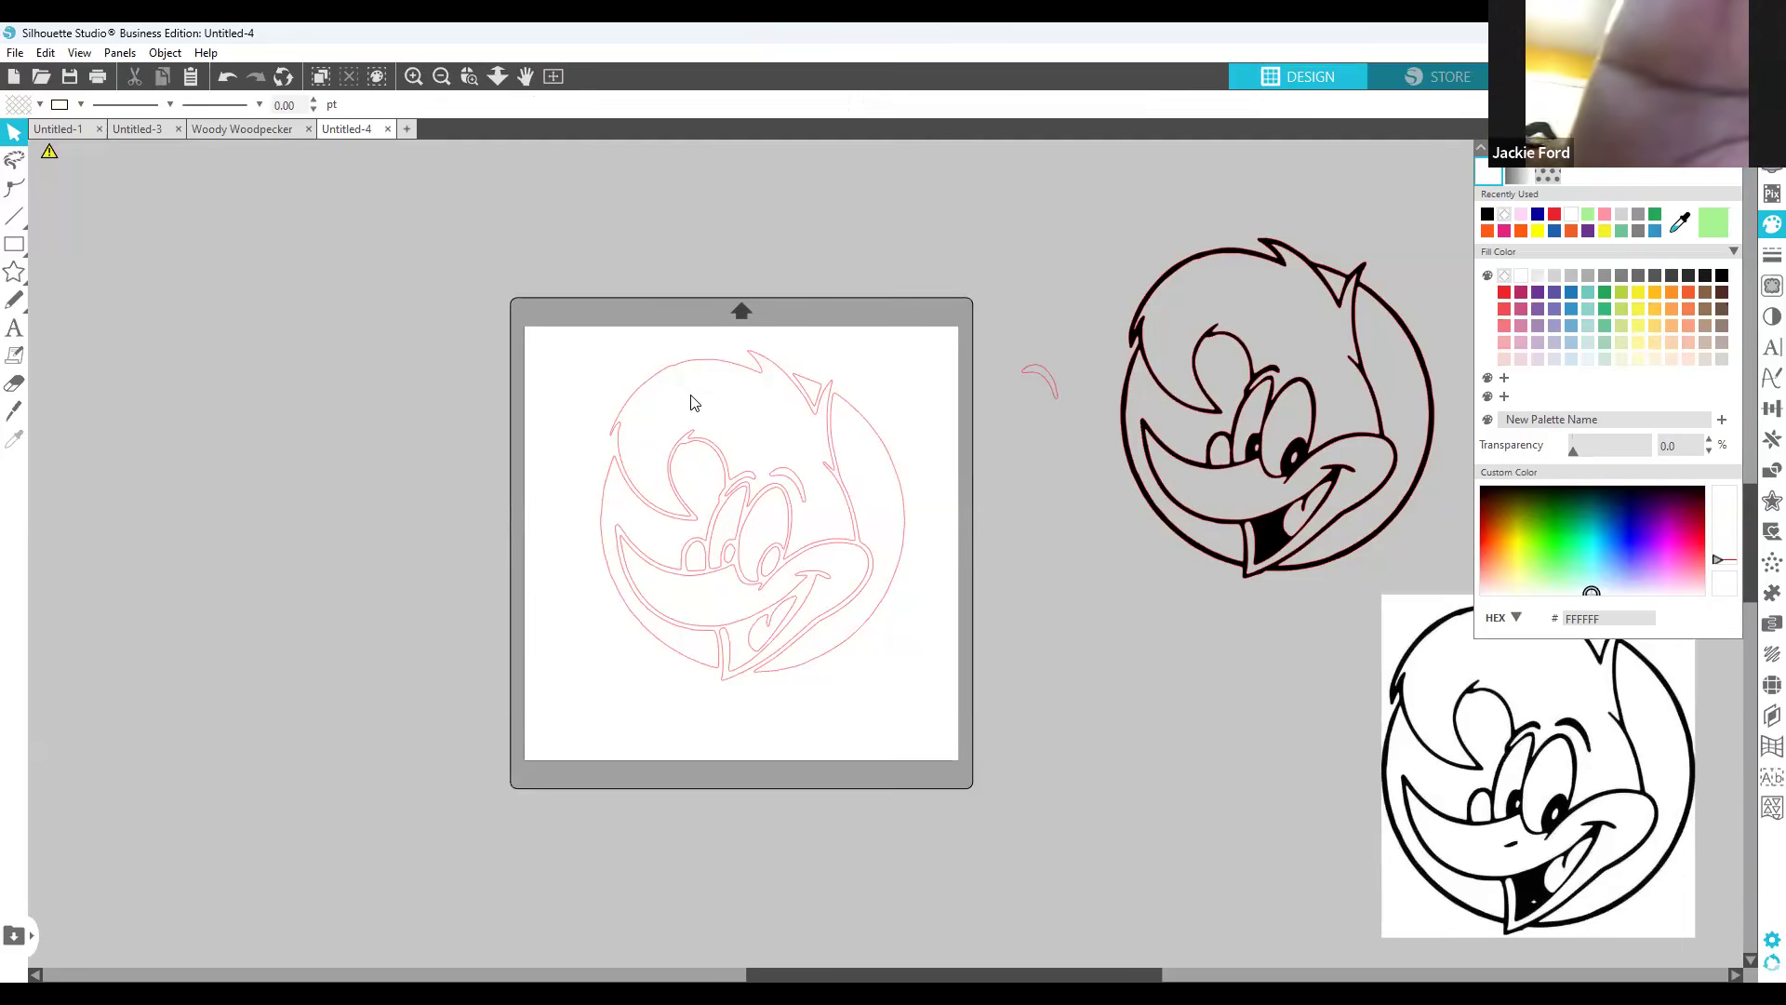
Step: Check which outline segments belong to the large crest-and-face piece on the page
{"action": "left_click", "coordinate": [689, 369]}
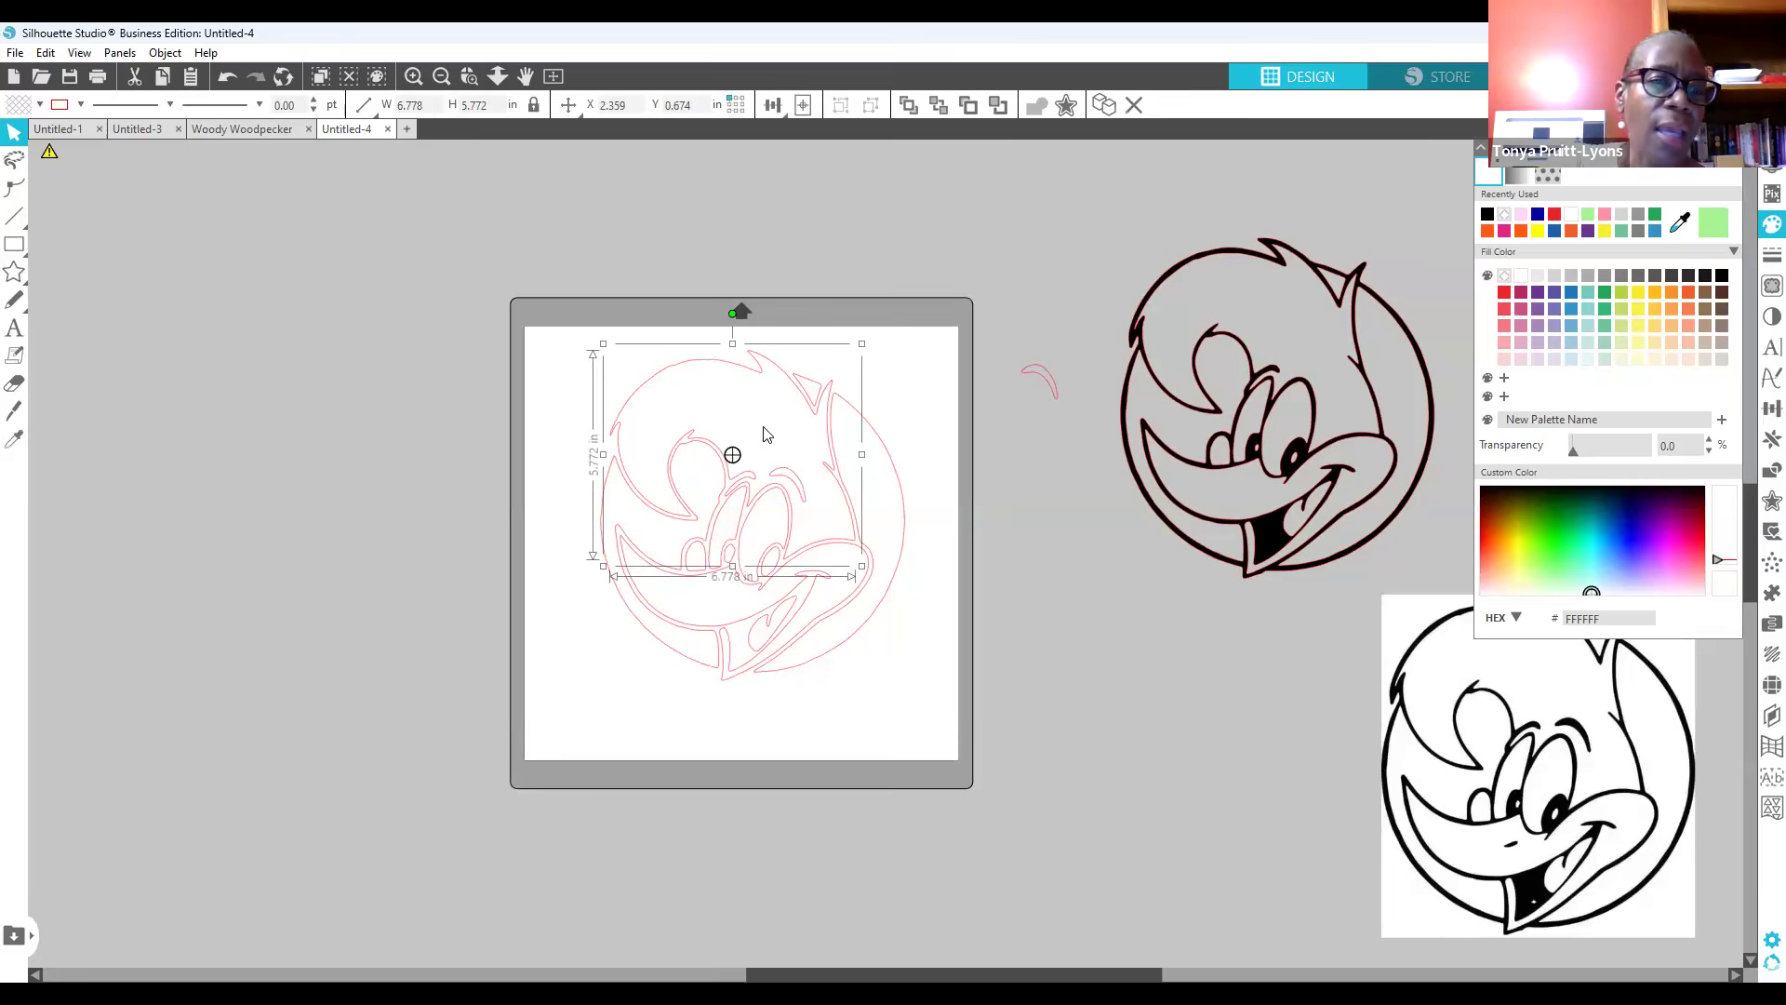
{"action": "left_click", "coordinate": [891, 691]}
{"action": "left_click", "coordinate": [705, 372]}
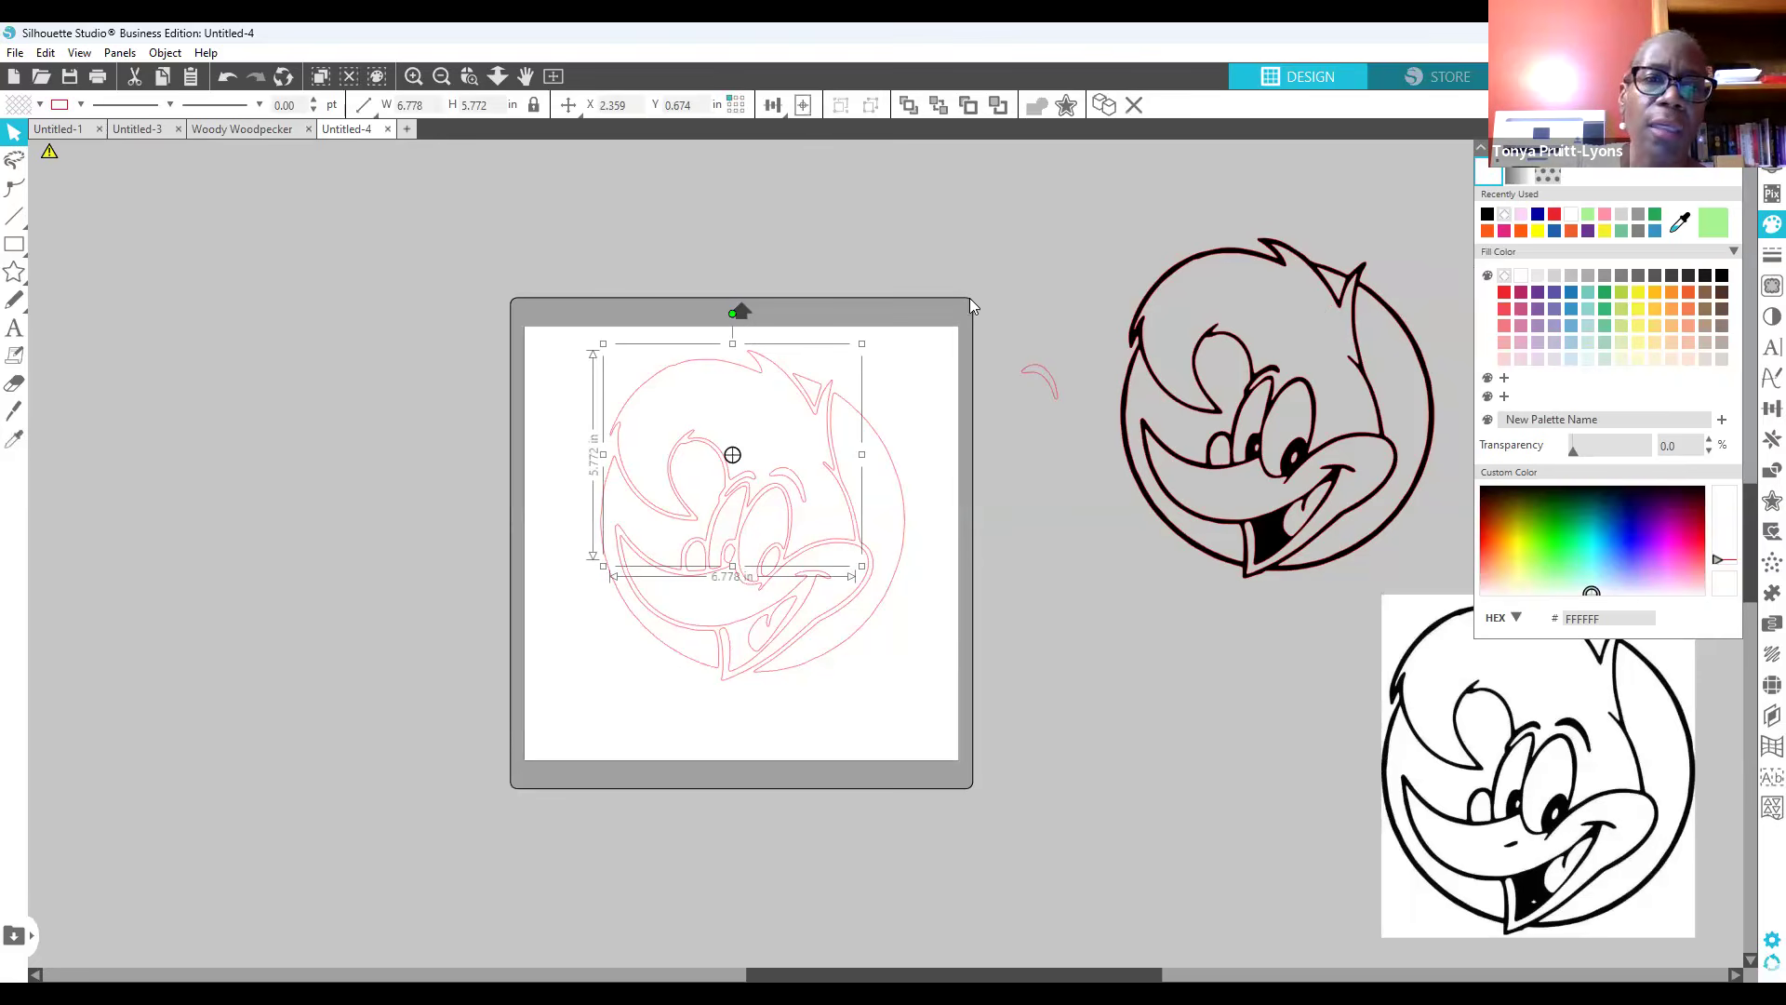
Step: Fill the large crest-and-face piece red and the three background pieces around the head dark blue
{"action": "left_click", "coordinate": [1554, 215]}
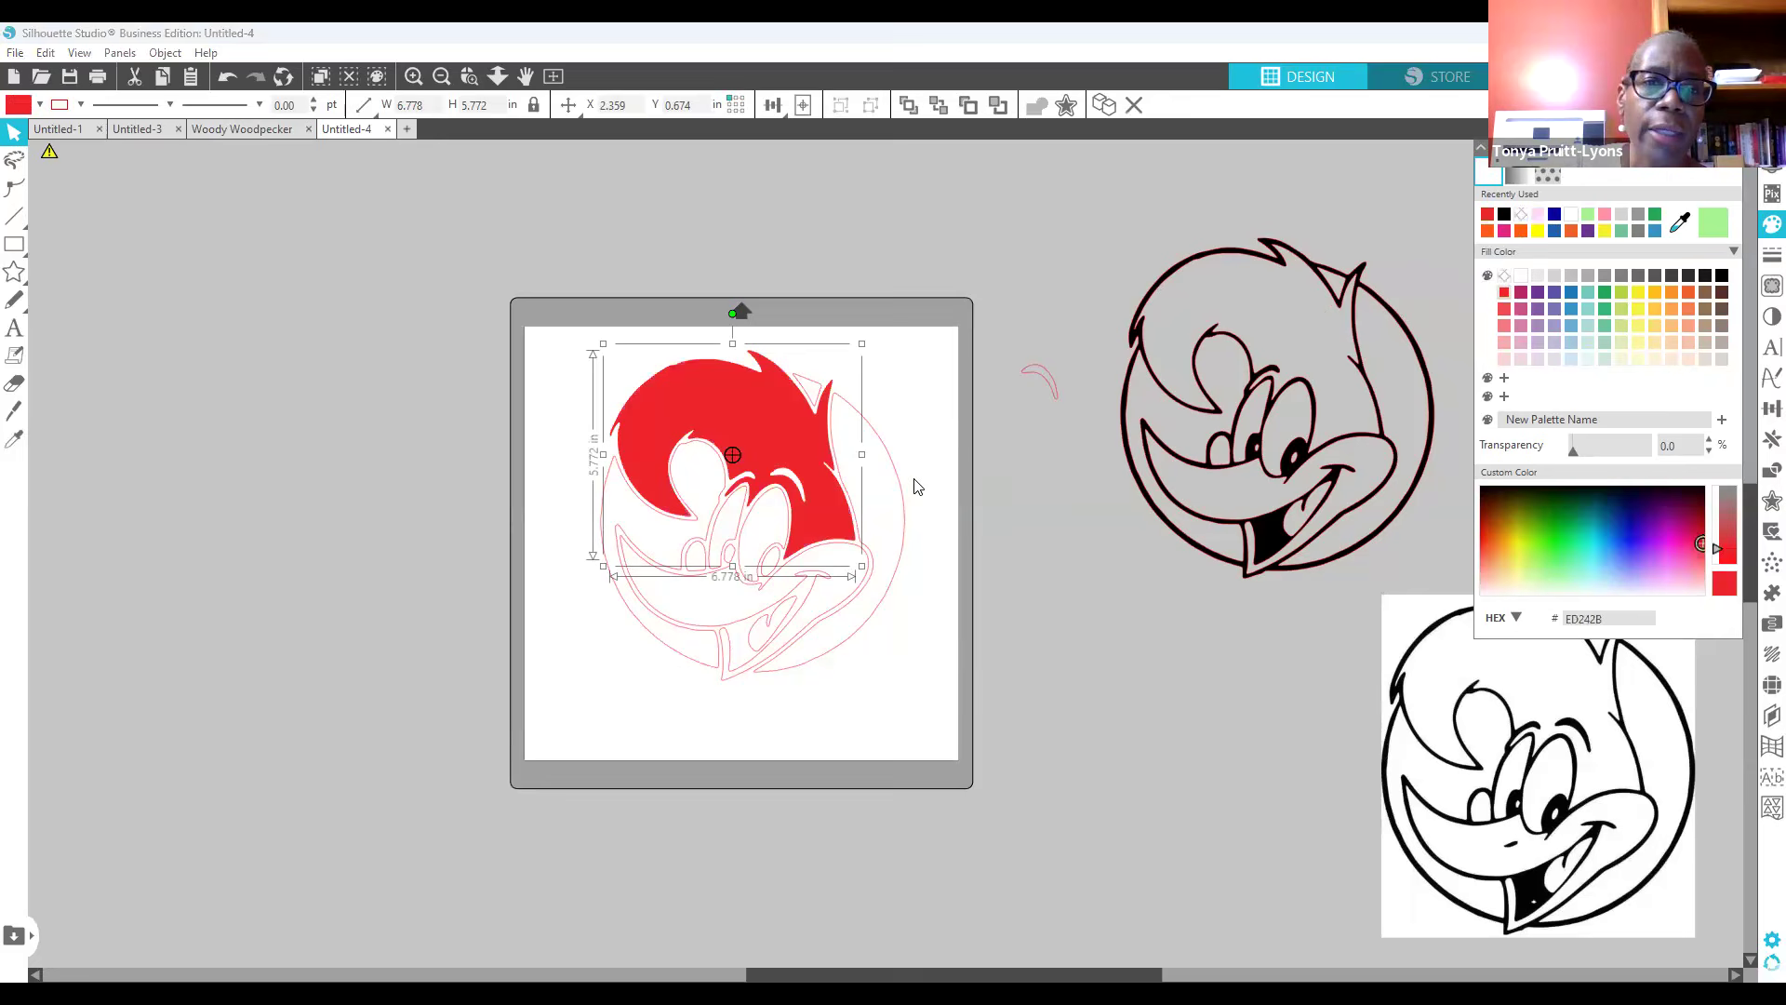
{"action": "left_click", "coordinate": [809, 389]}
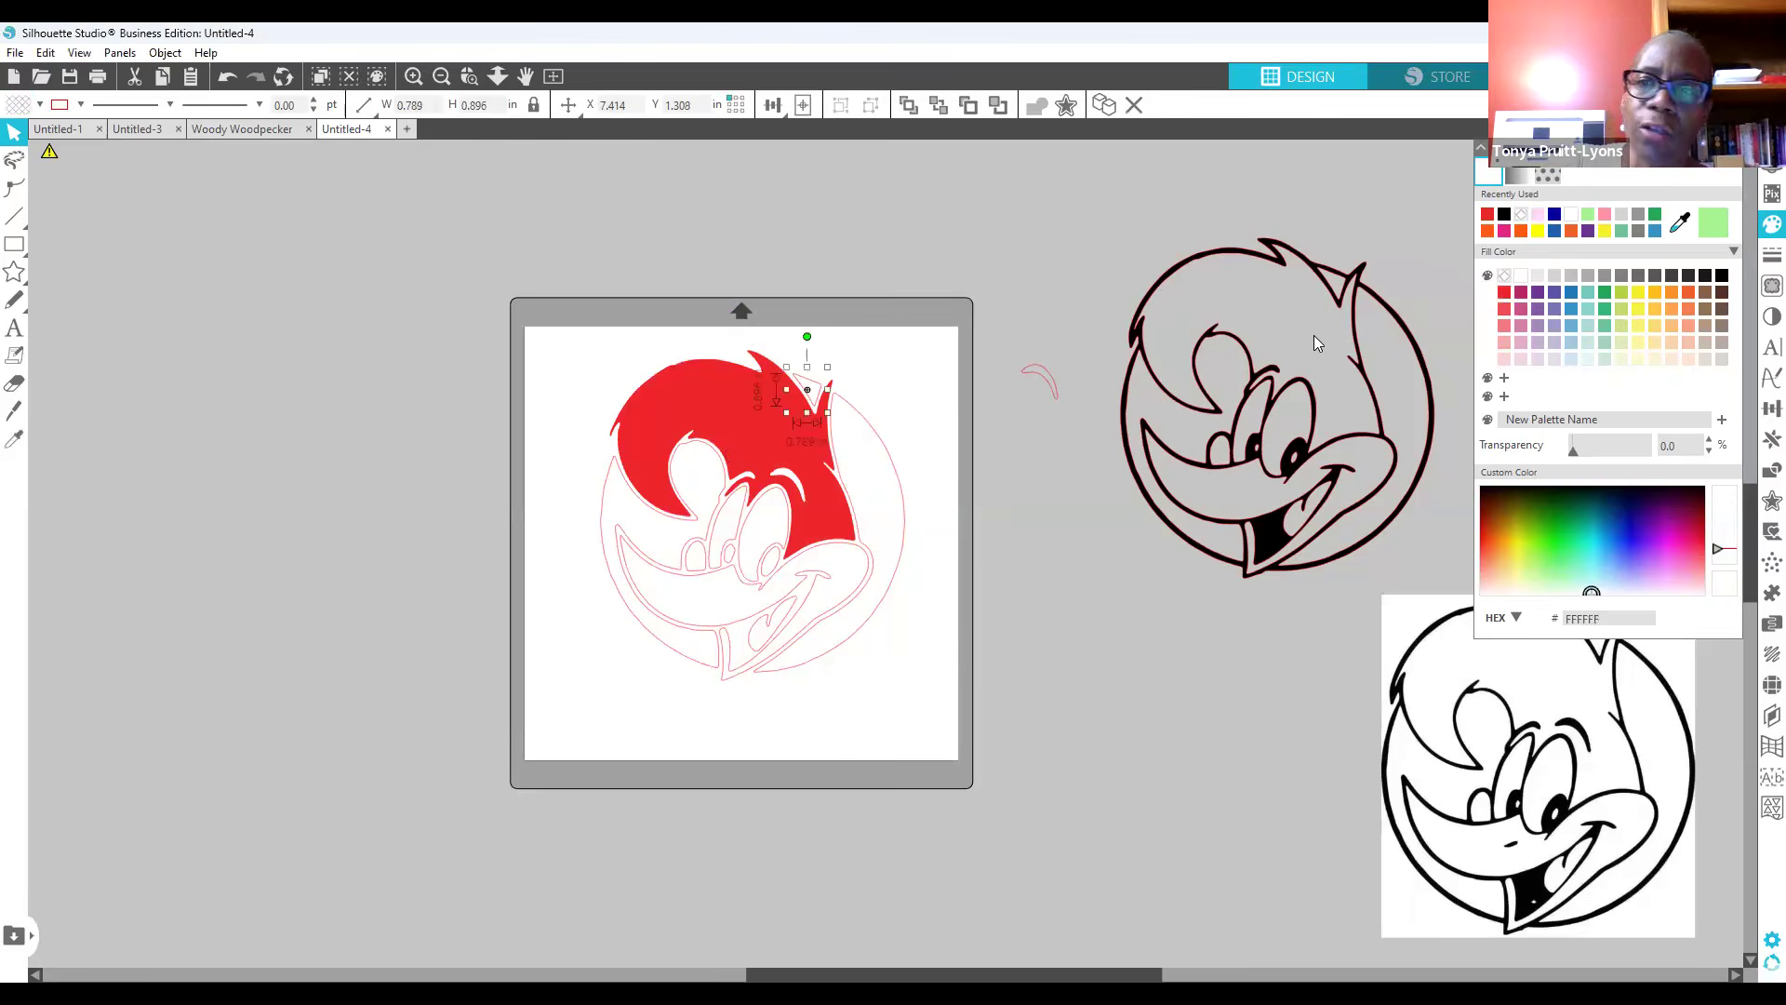
{"action": "left_click", "coordinate": [1555, 216]}
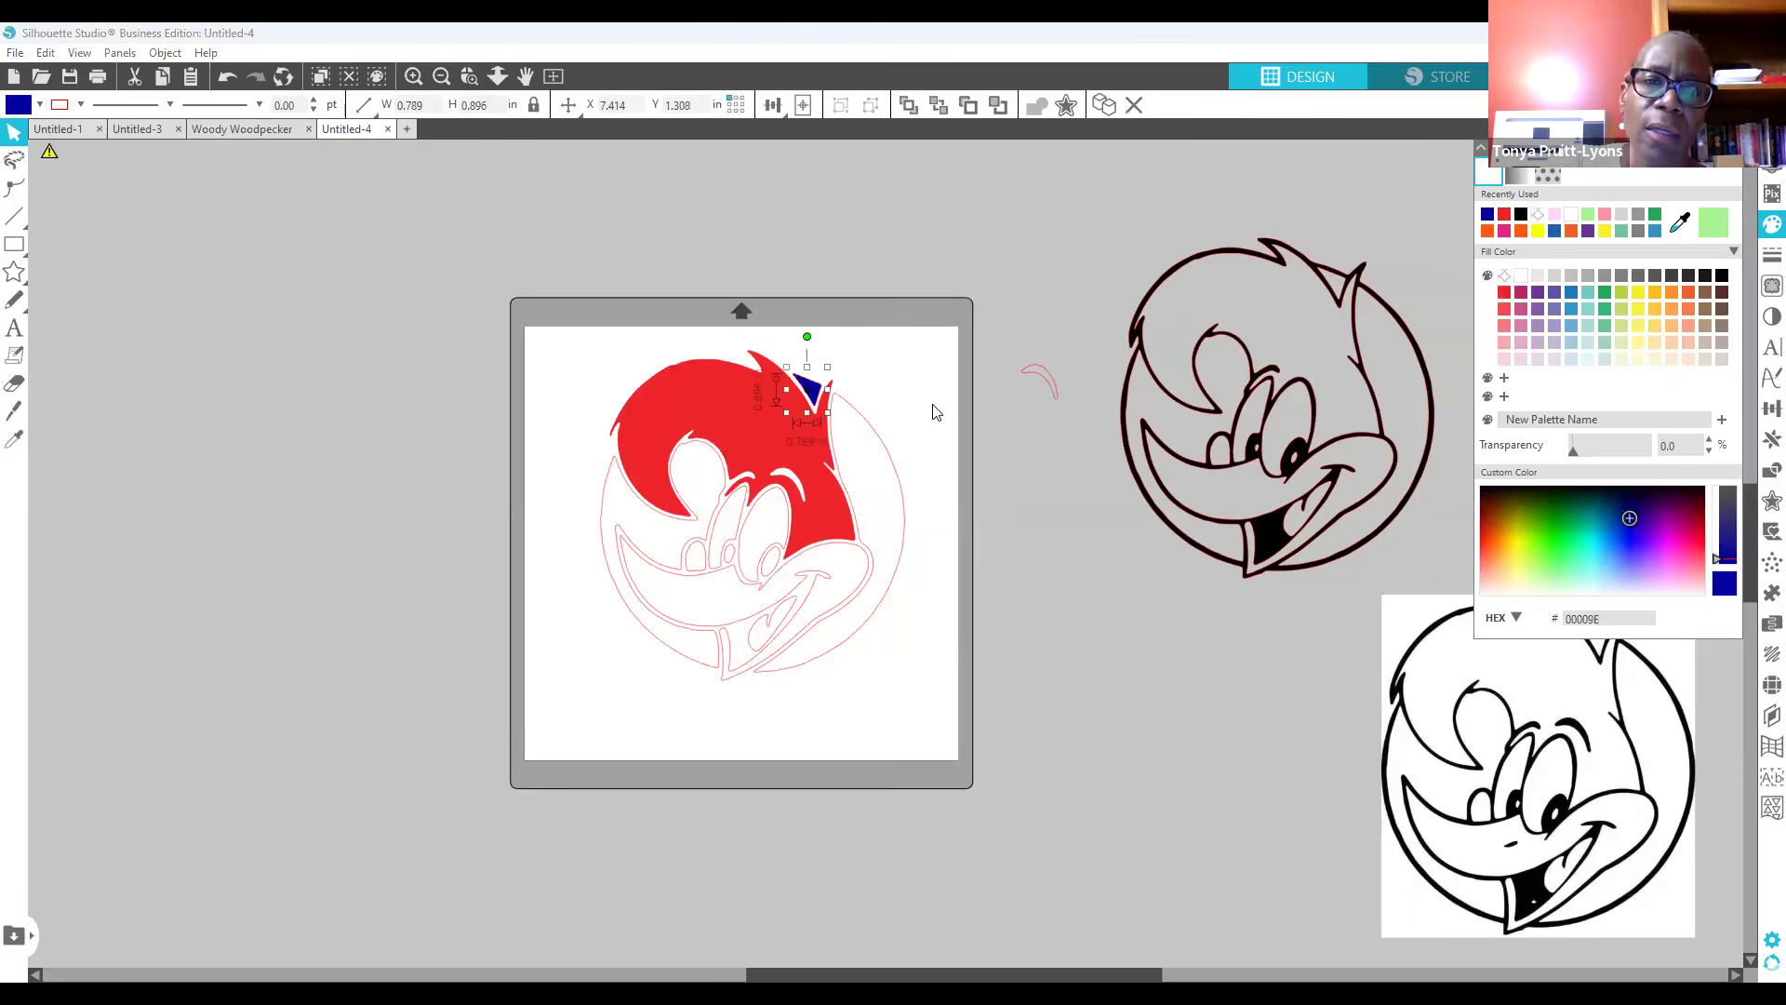
{"action": "key", "text": "Tab"}
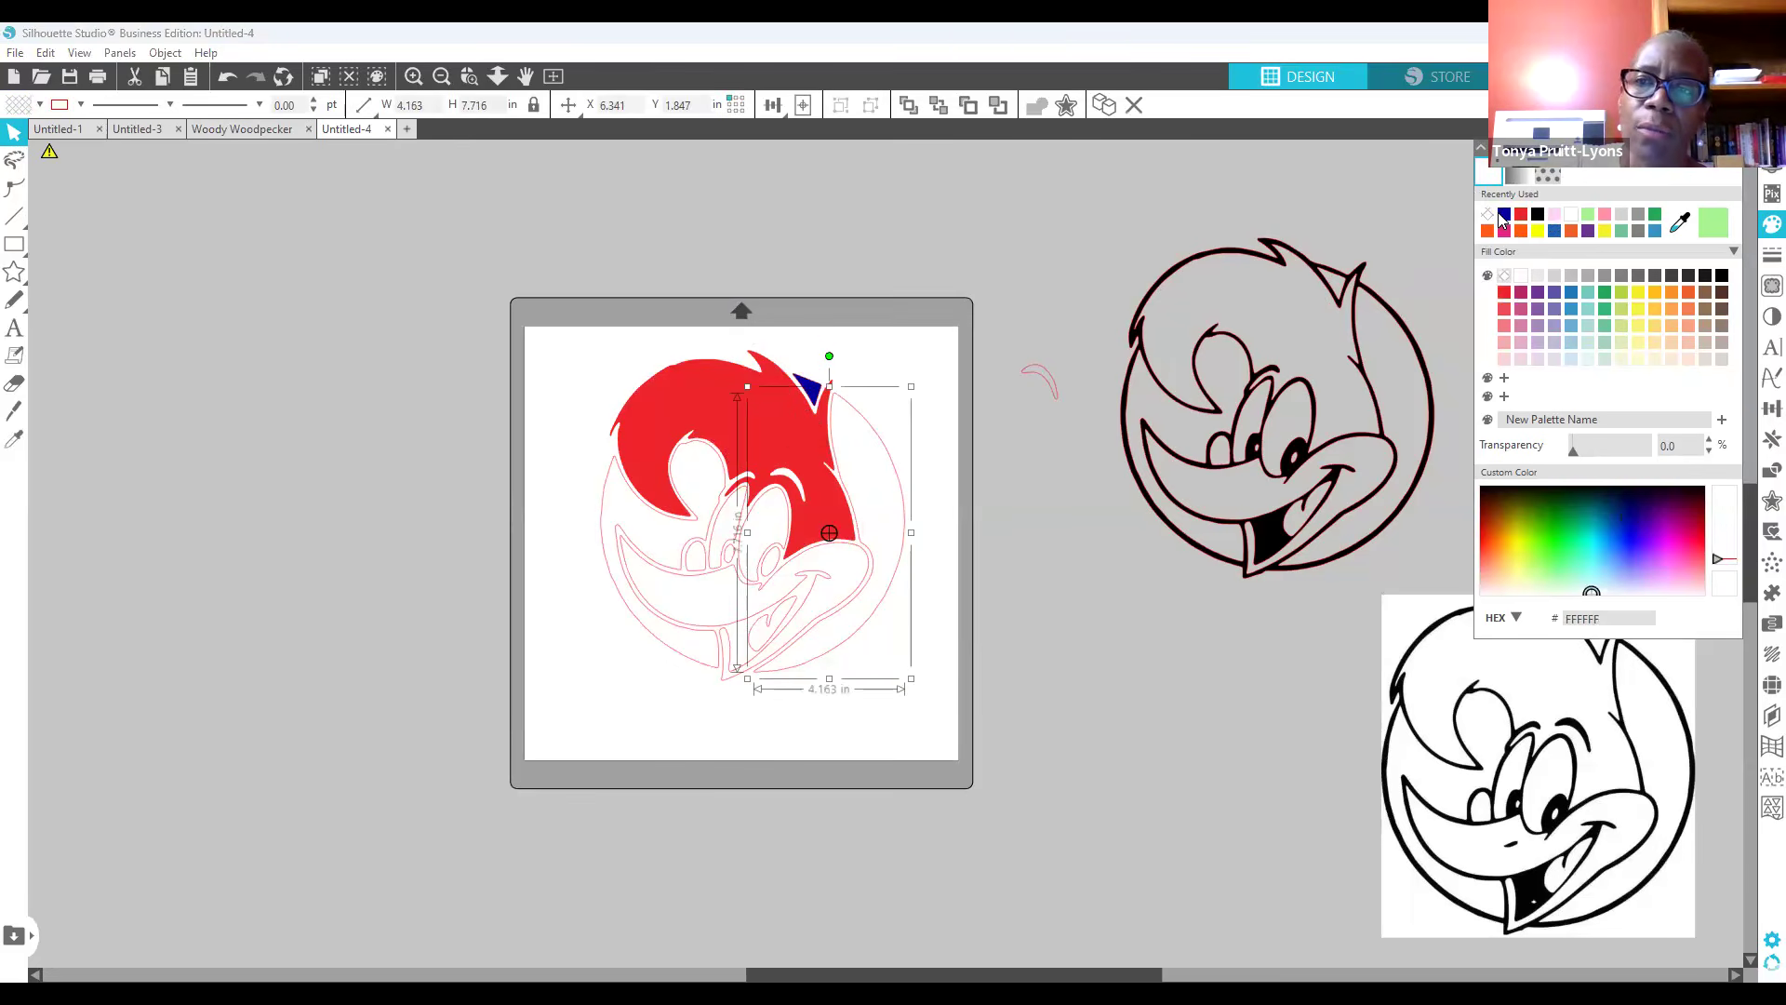
{"action": "left_click", "coordinate": [1487, 215]}
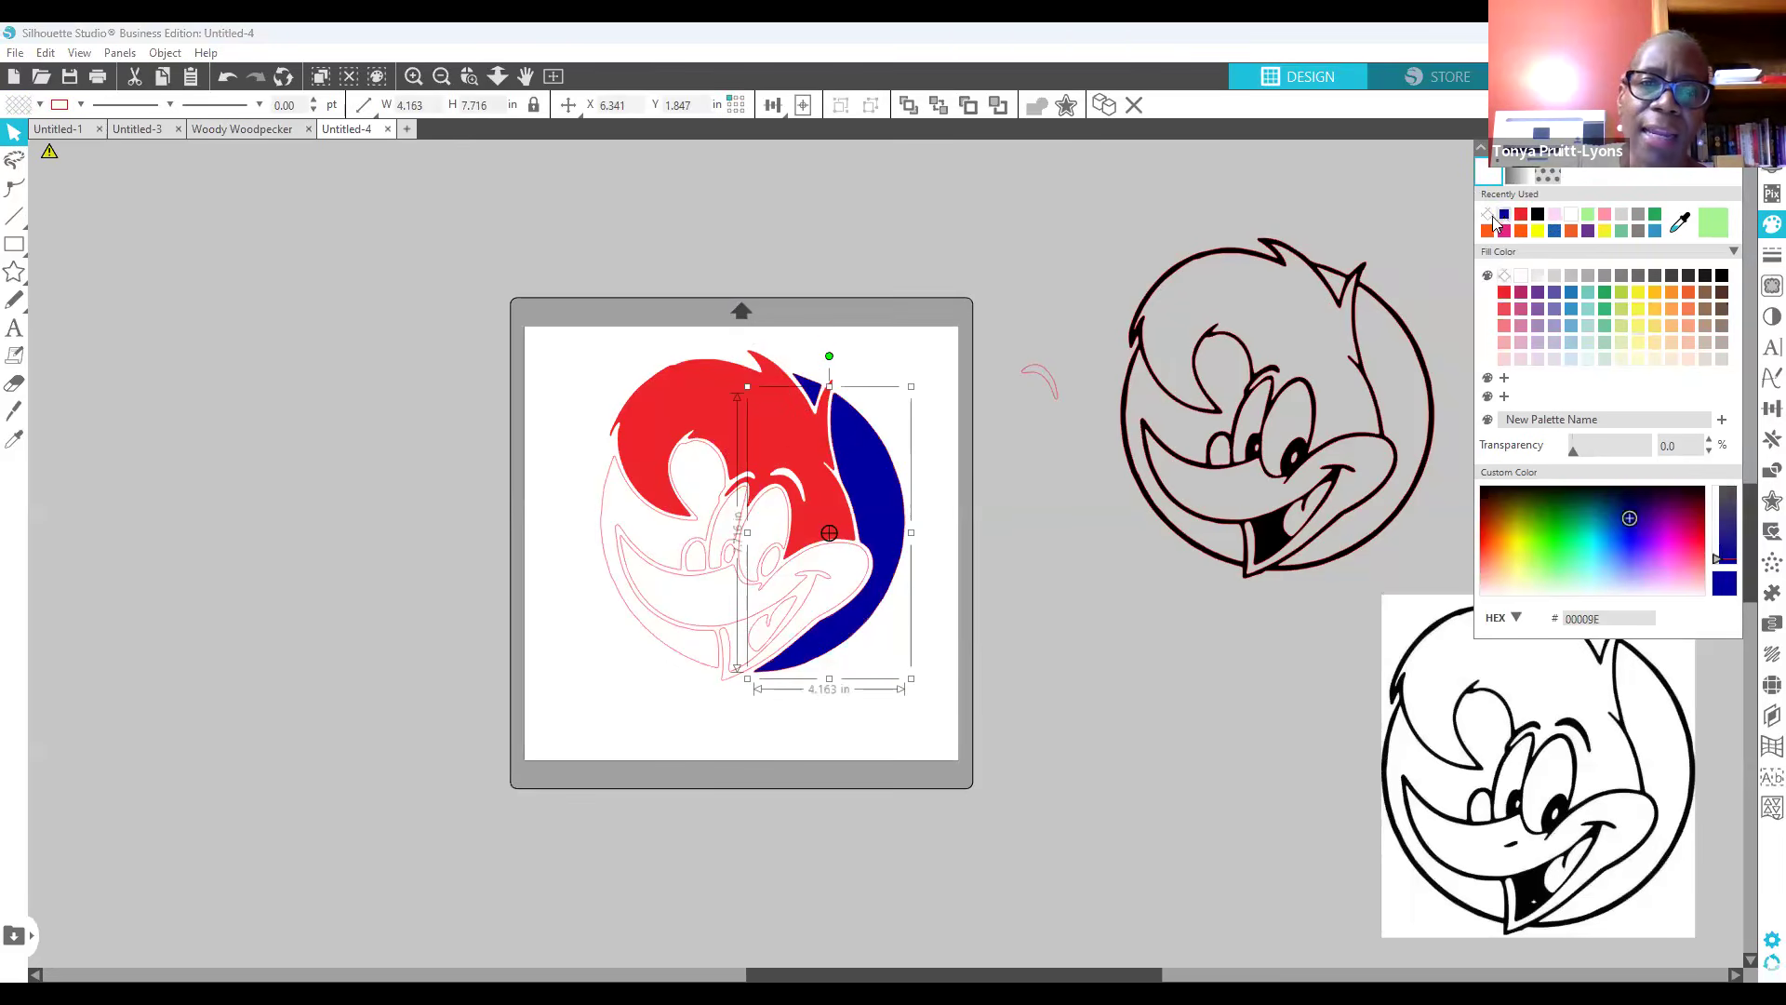
{"action": "left_click", "coordinate": [607, 493]}
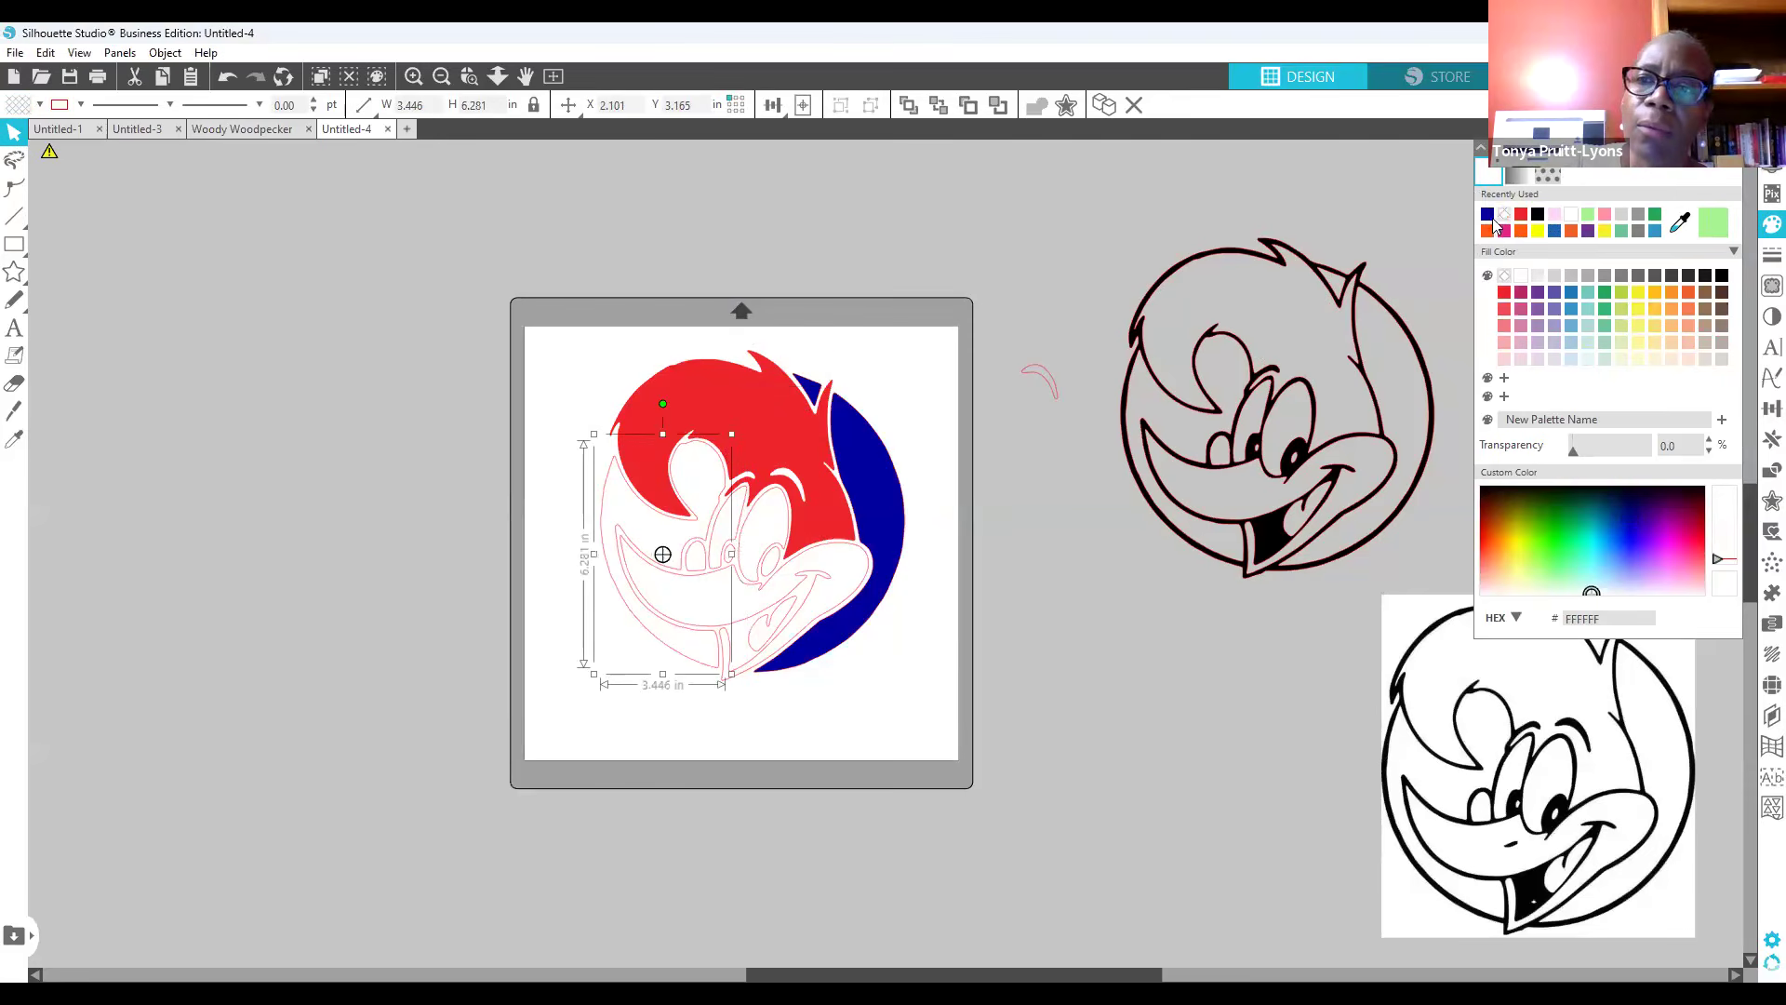
{"action": "left_click", "coordinate": [1487, 215]}
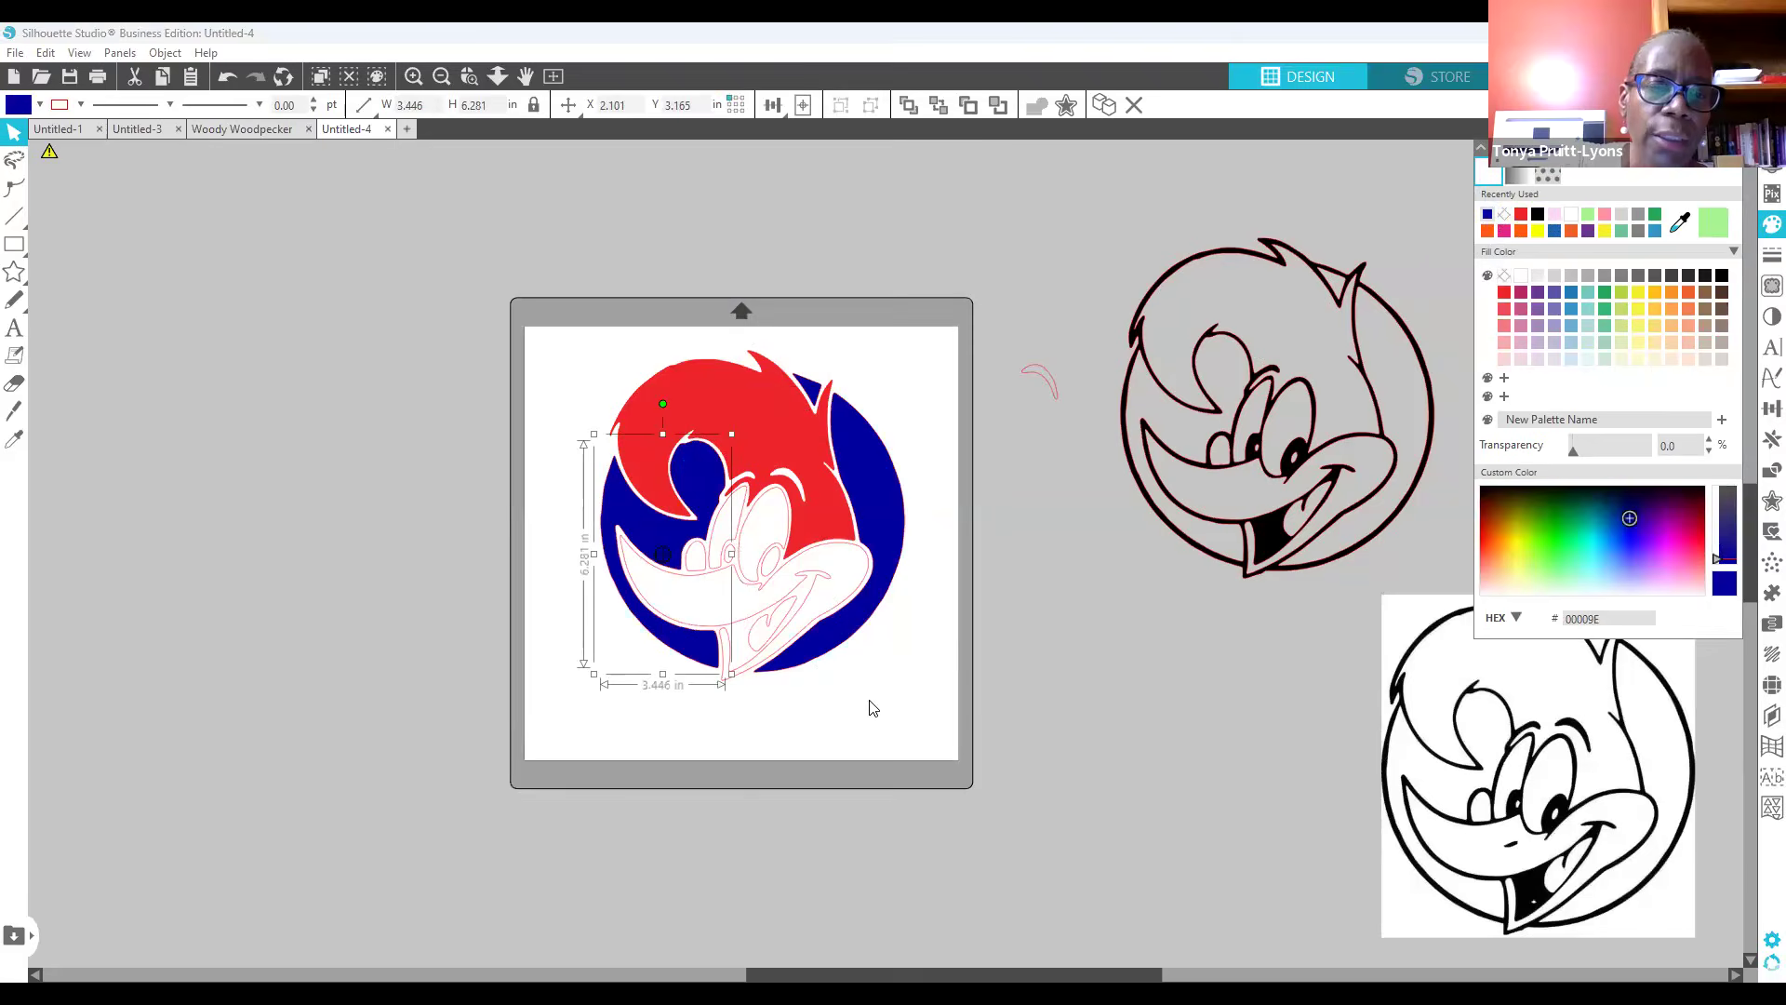
Step: Fill the beak and the small rounded piece above it yellow-orange, and fill the tongue red
{"action": "left_click", "coordinate": [691, 696]}
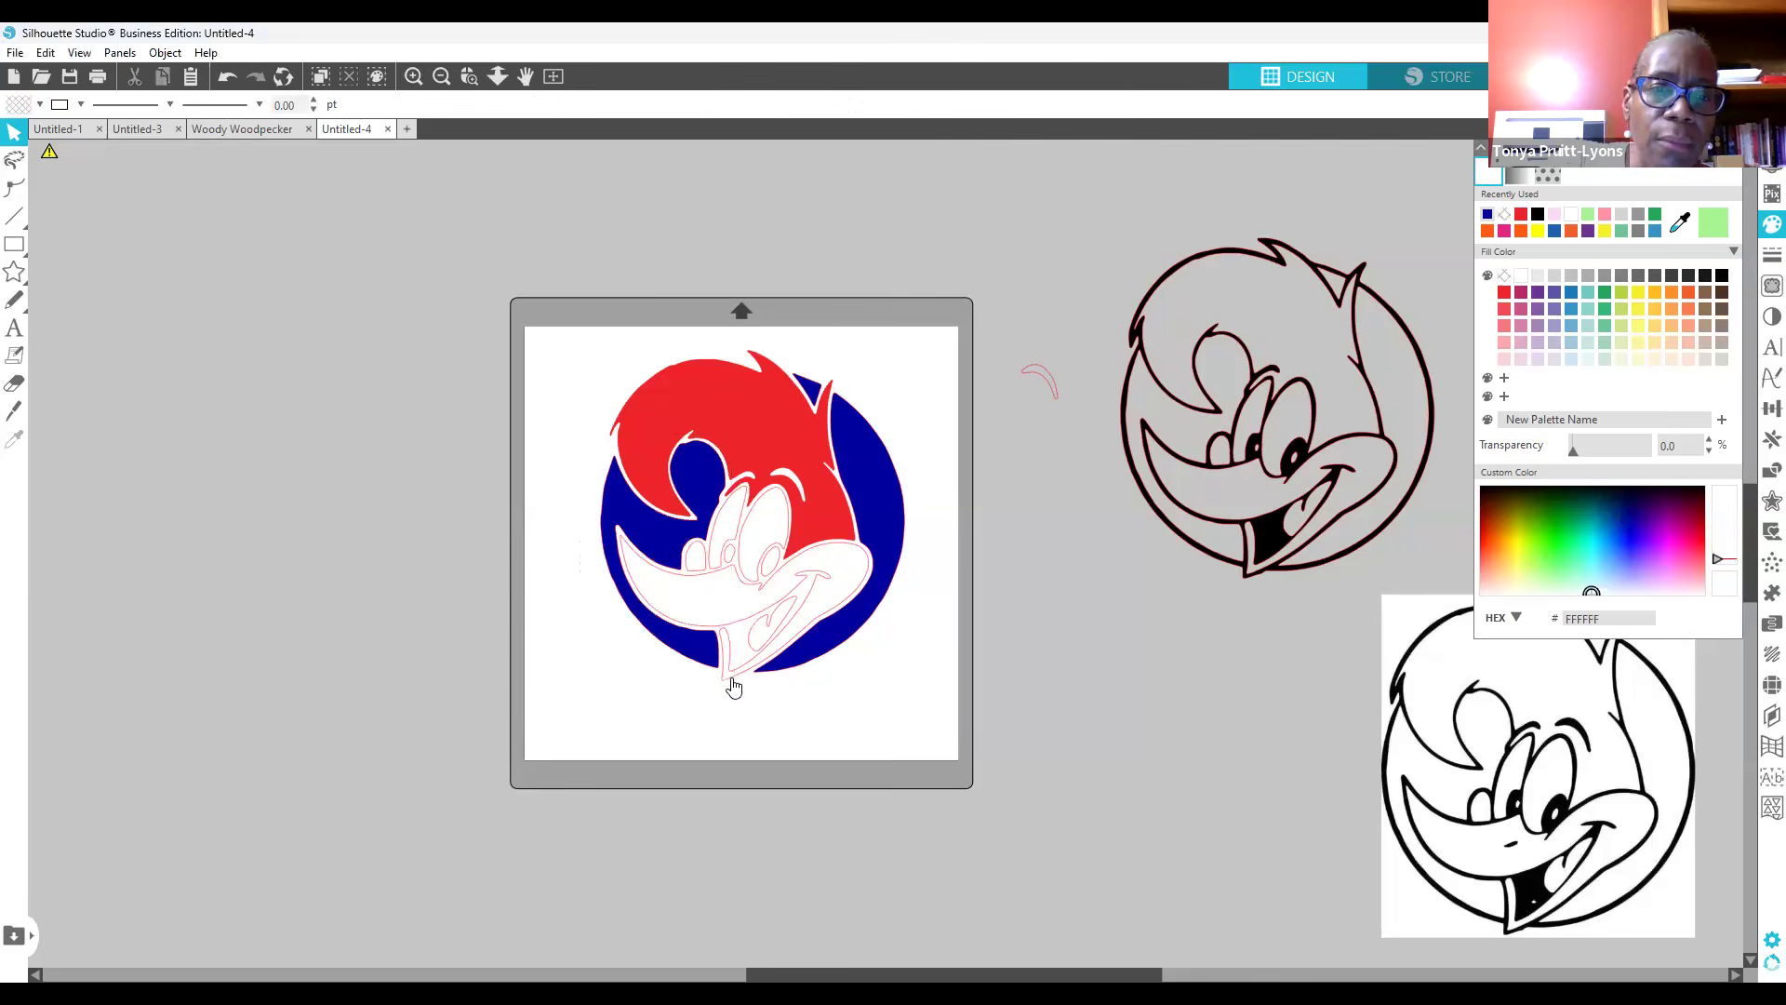
{"action": "left_click", "coordinate": [728, 634]}
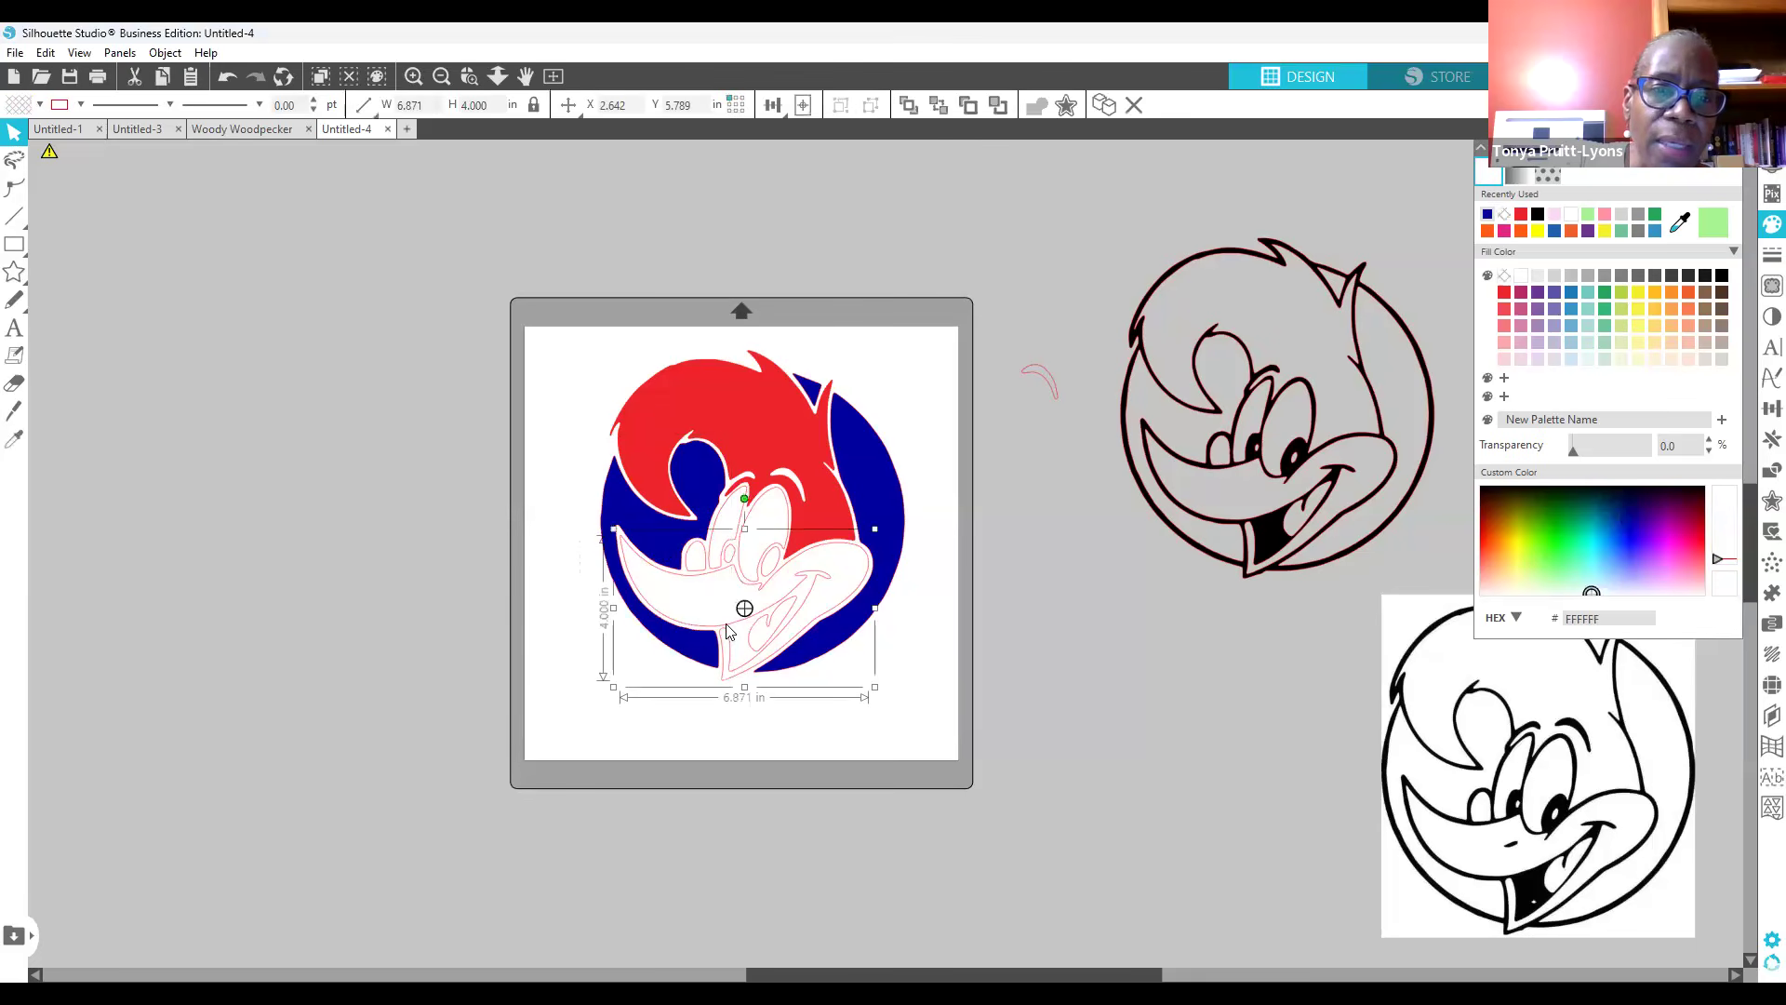
{"action": "left_click", "coordinate": [1653, 296]}
{"action": "left_click", "coordinate": [774, 640]}
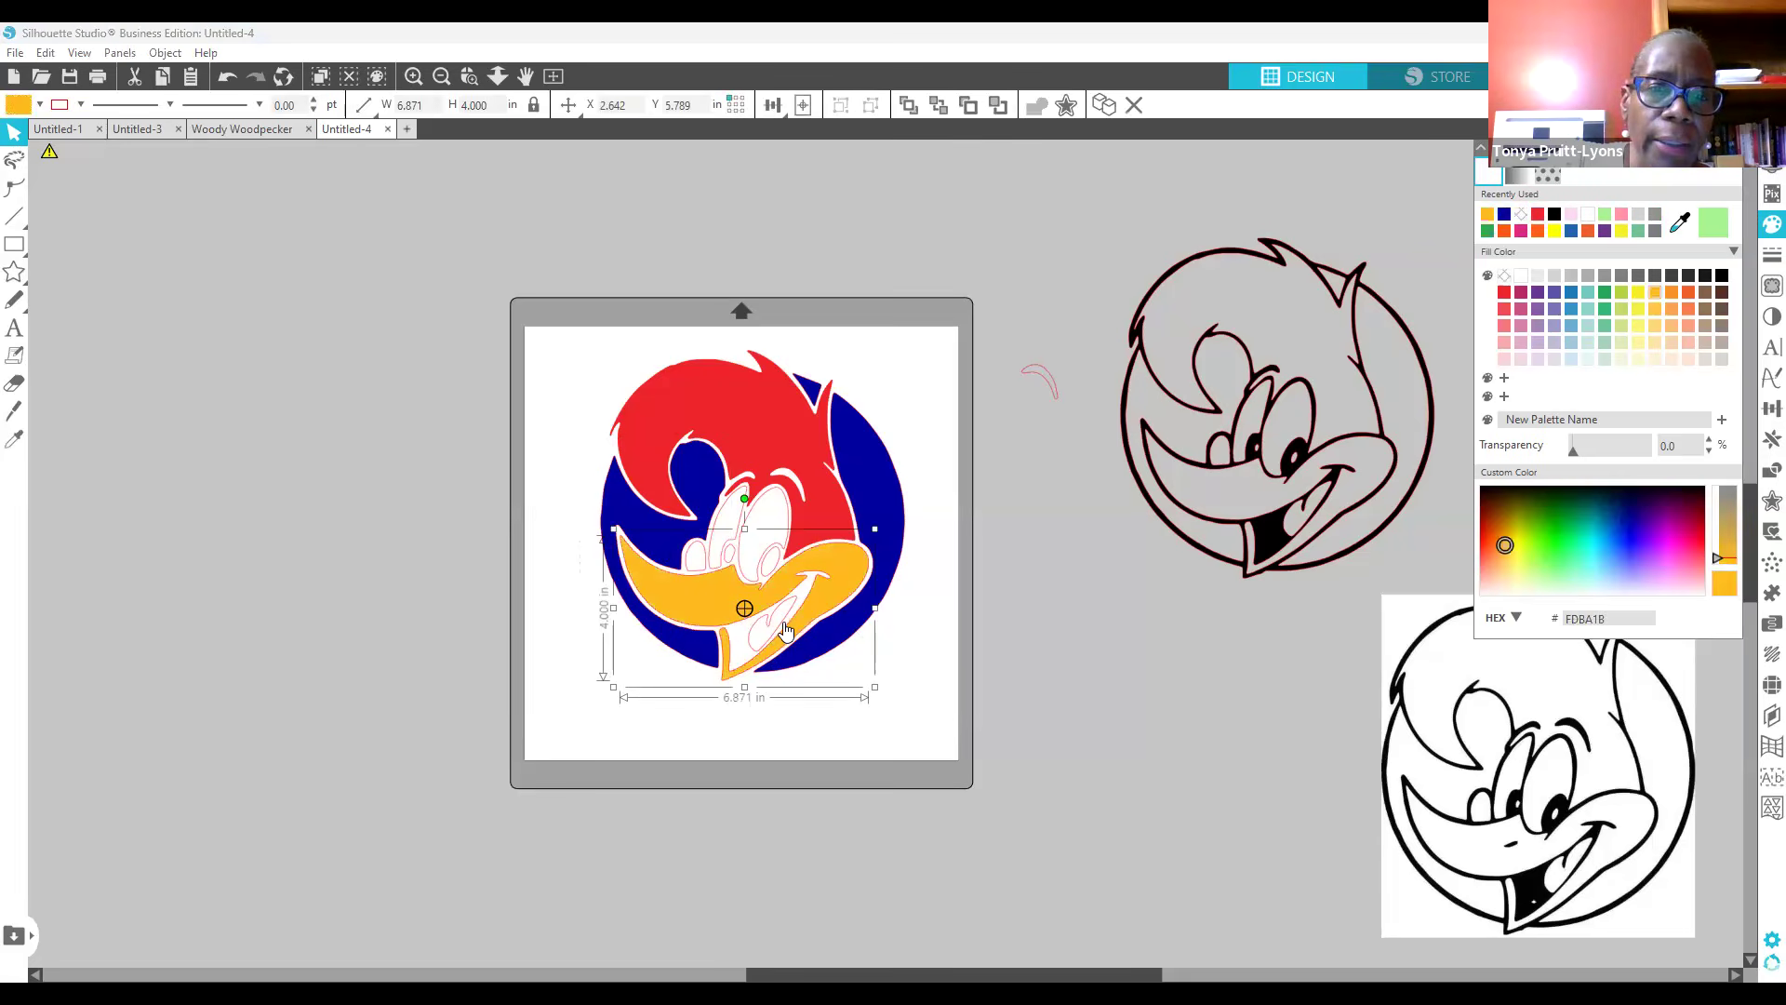
{"action": "left_click", "coordinate": [1504, 342]}
{"action": "left_click", "coordinate": [1504, 290]}
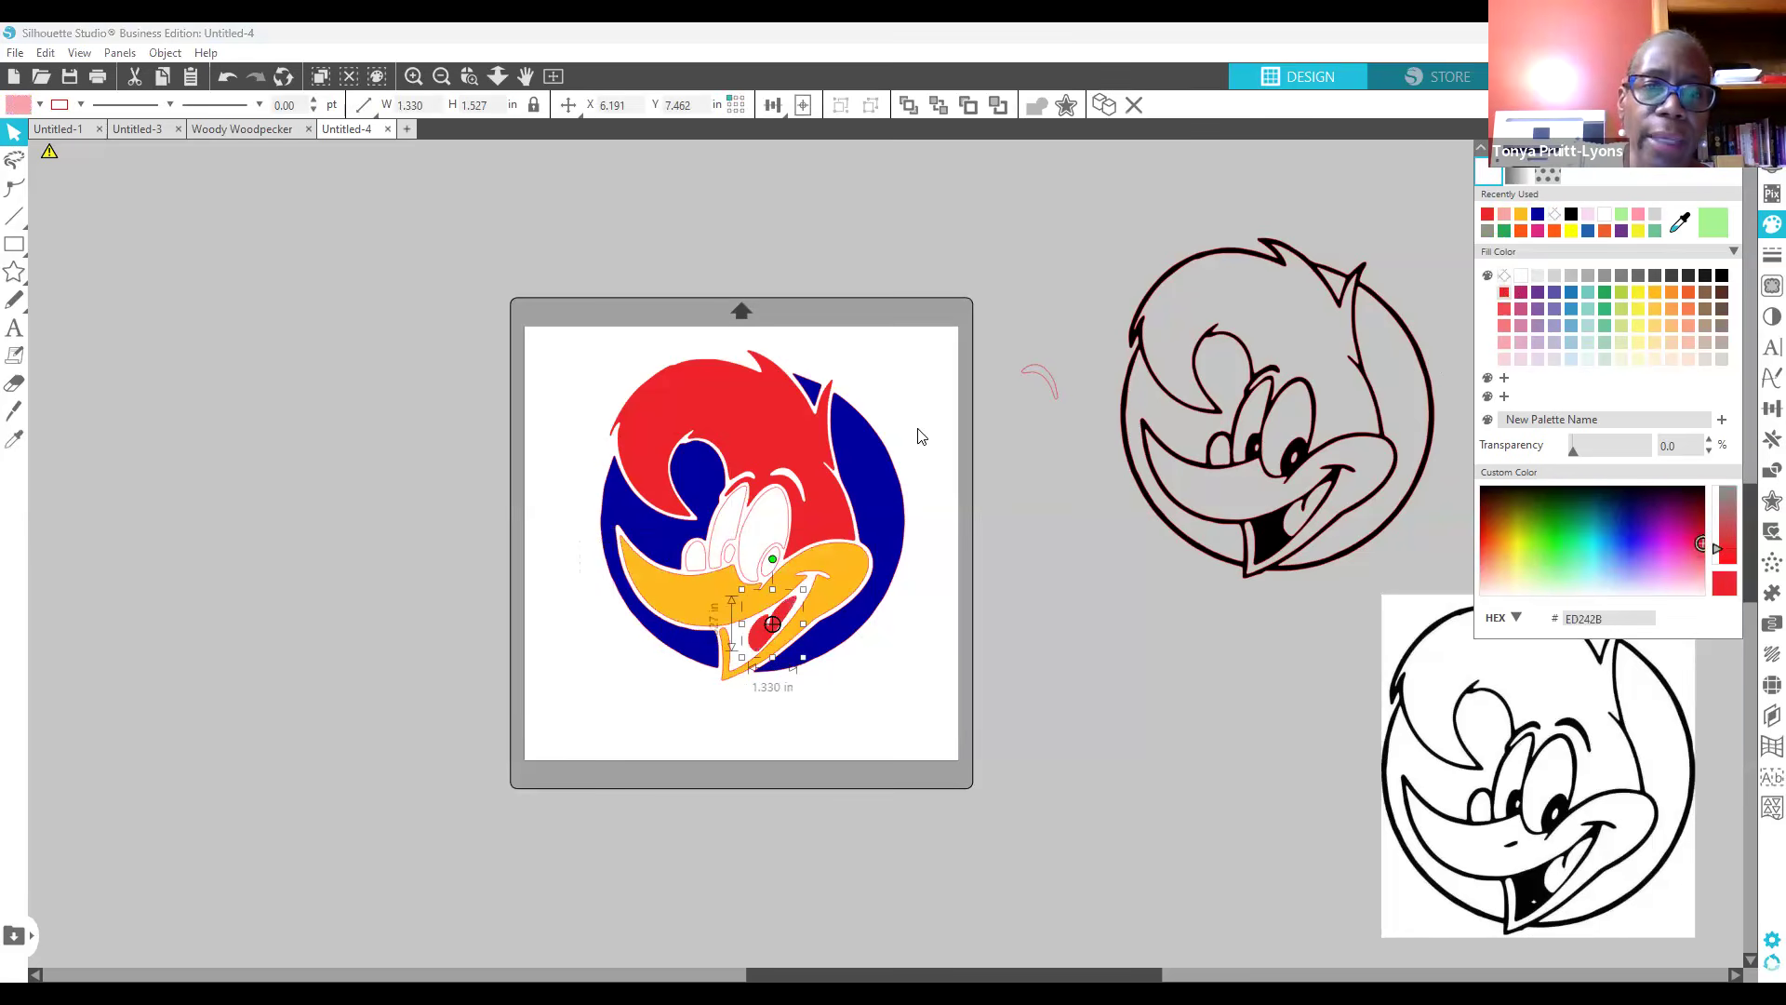
{"action": "left_click", "coordinate": [702, 573]}
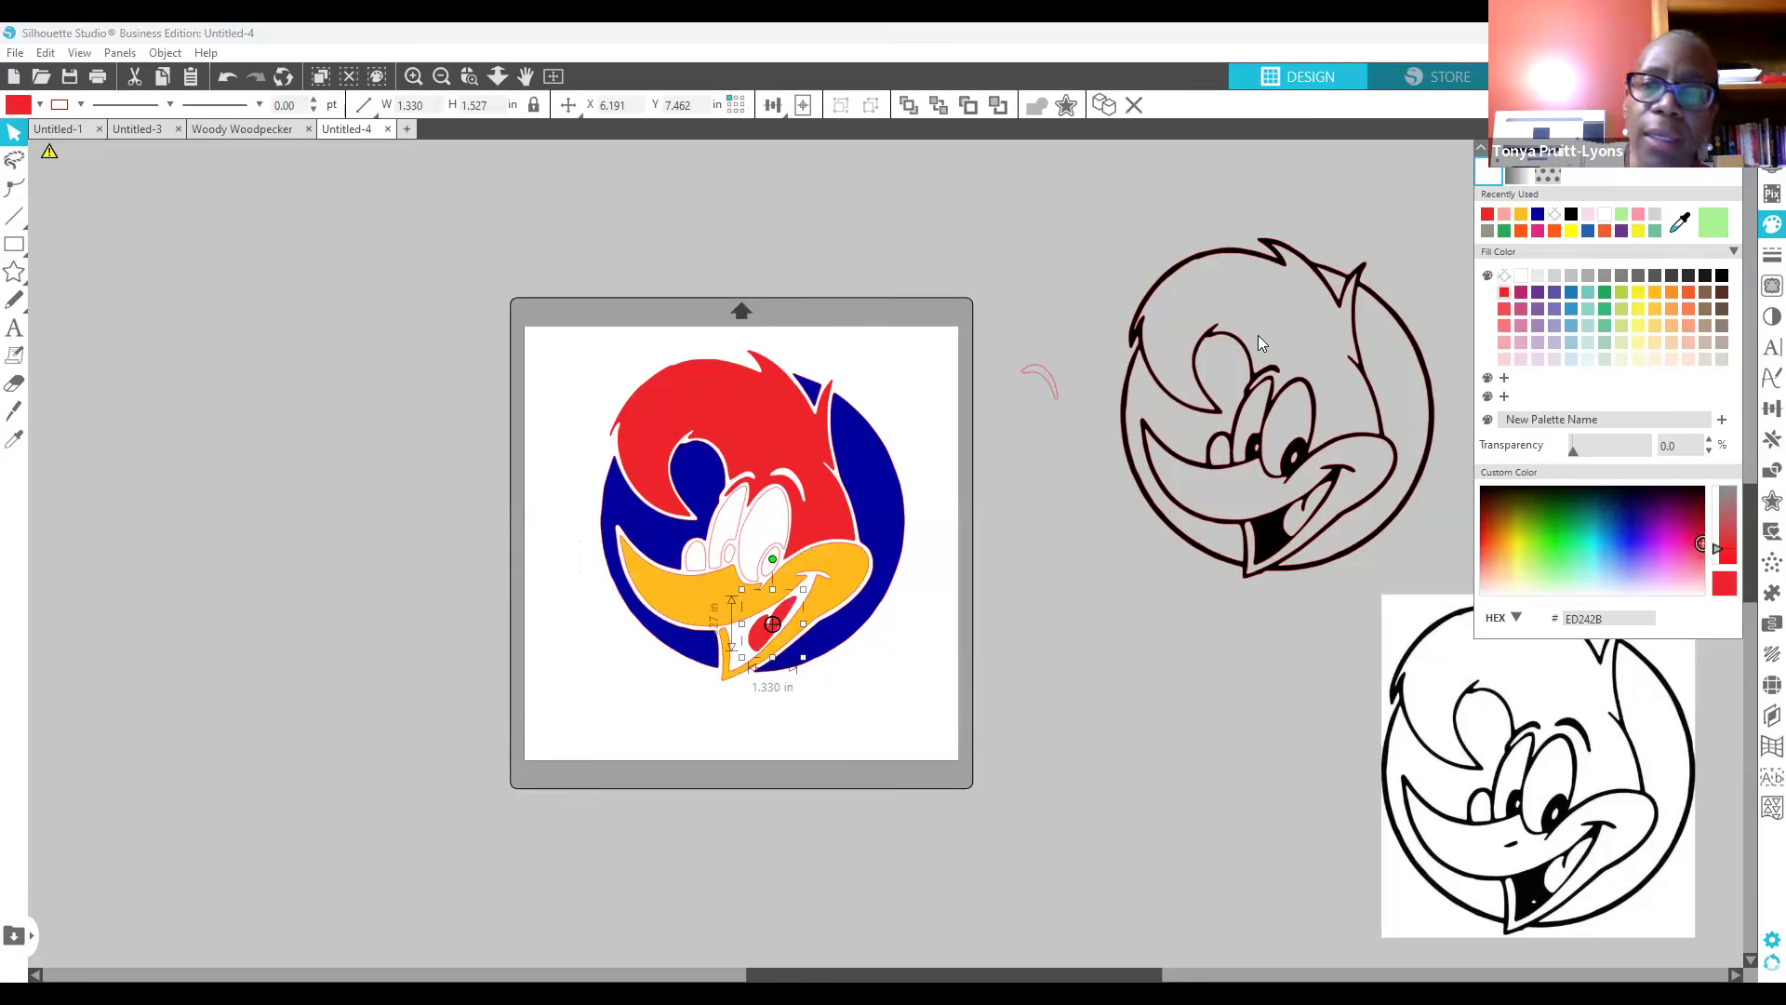
{"action": "left_click", "coordinate": [1520, 216]}
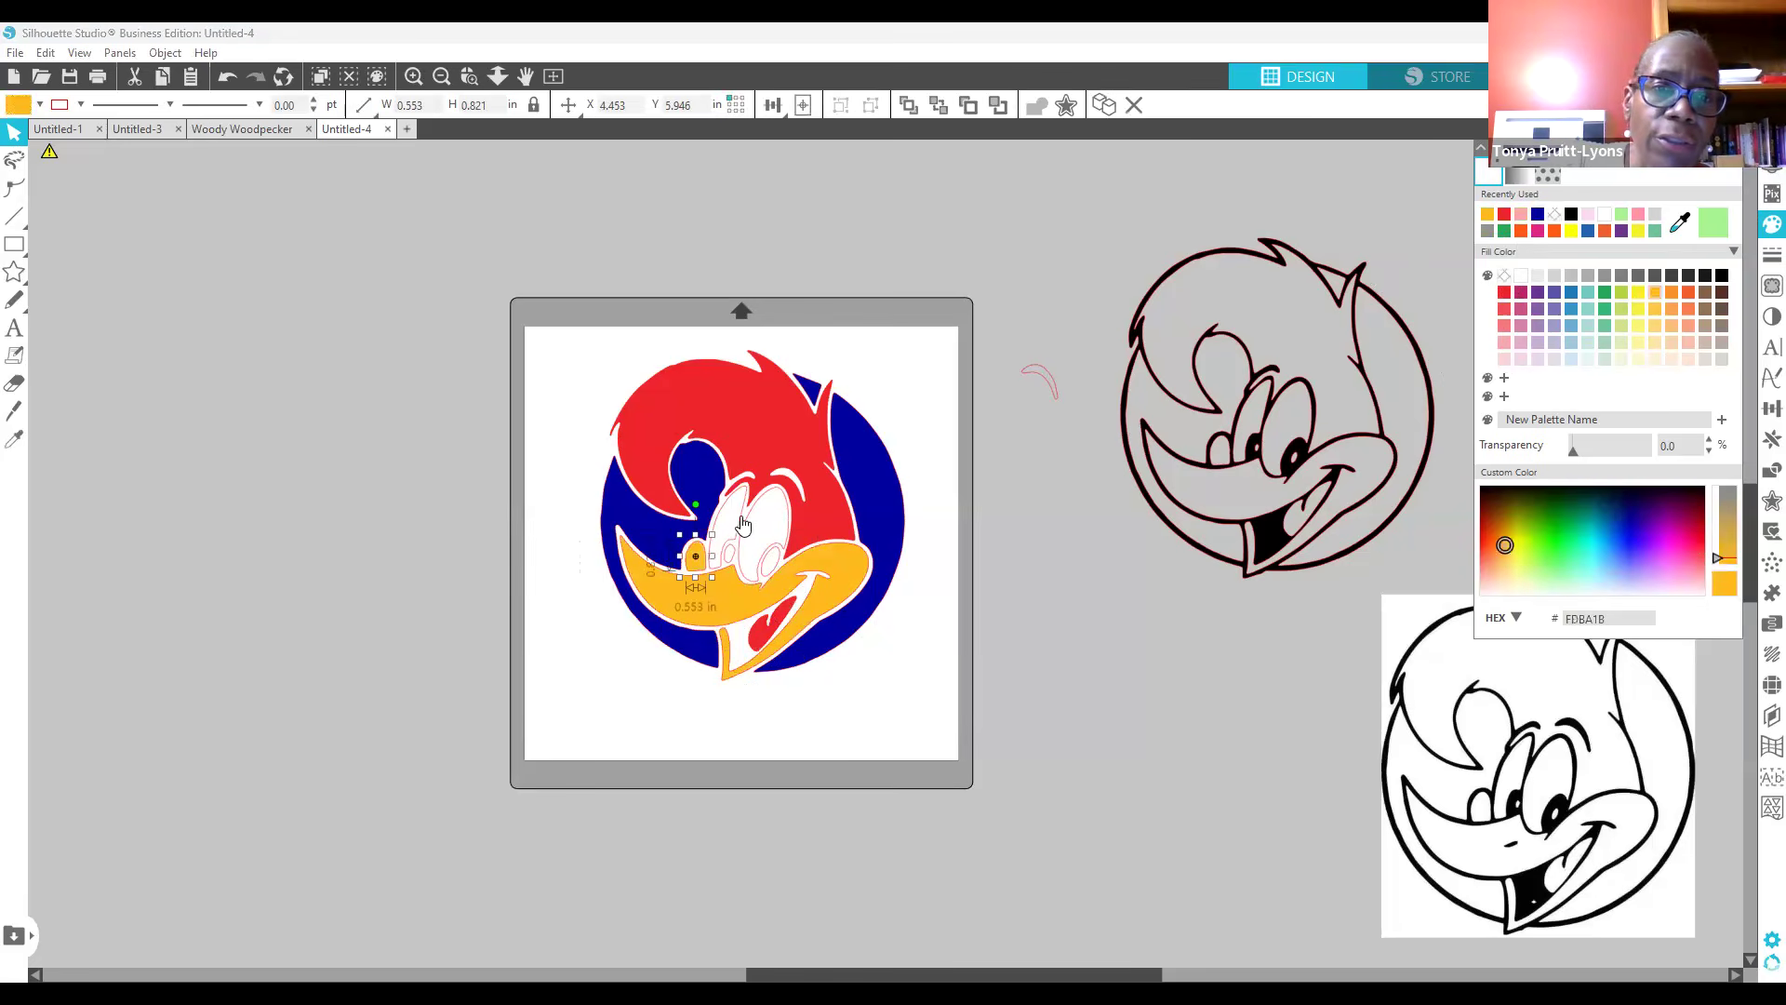
Step: Set the page's media color to black and fill the narrower eye on the page white
{"action": "left_click", "coordinate": [926, 351]}
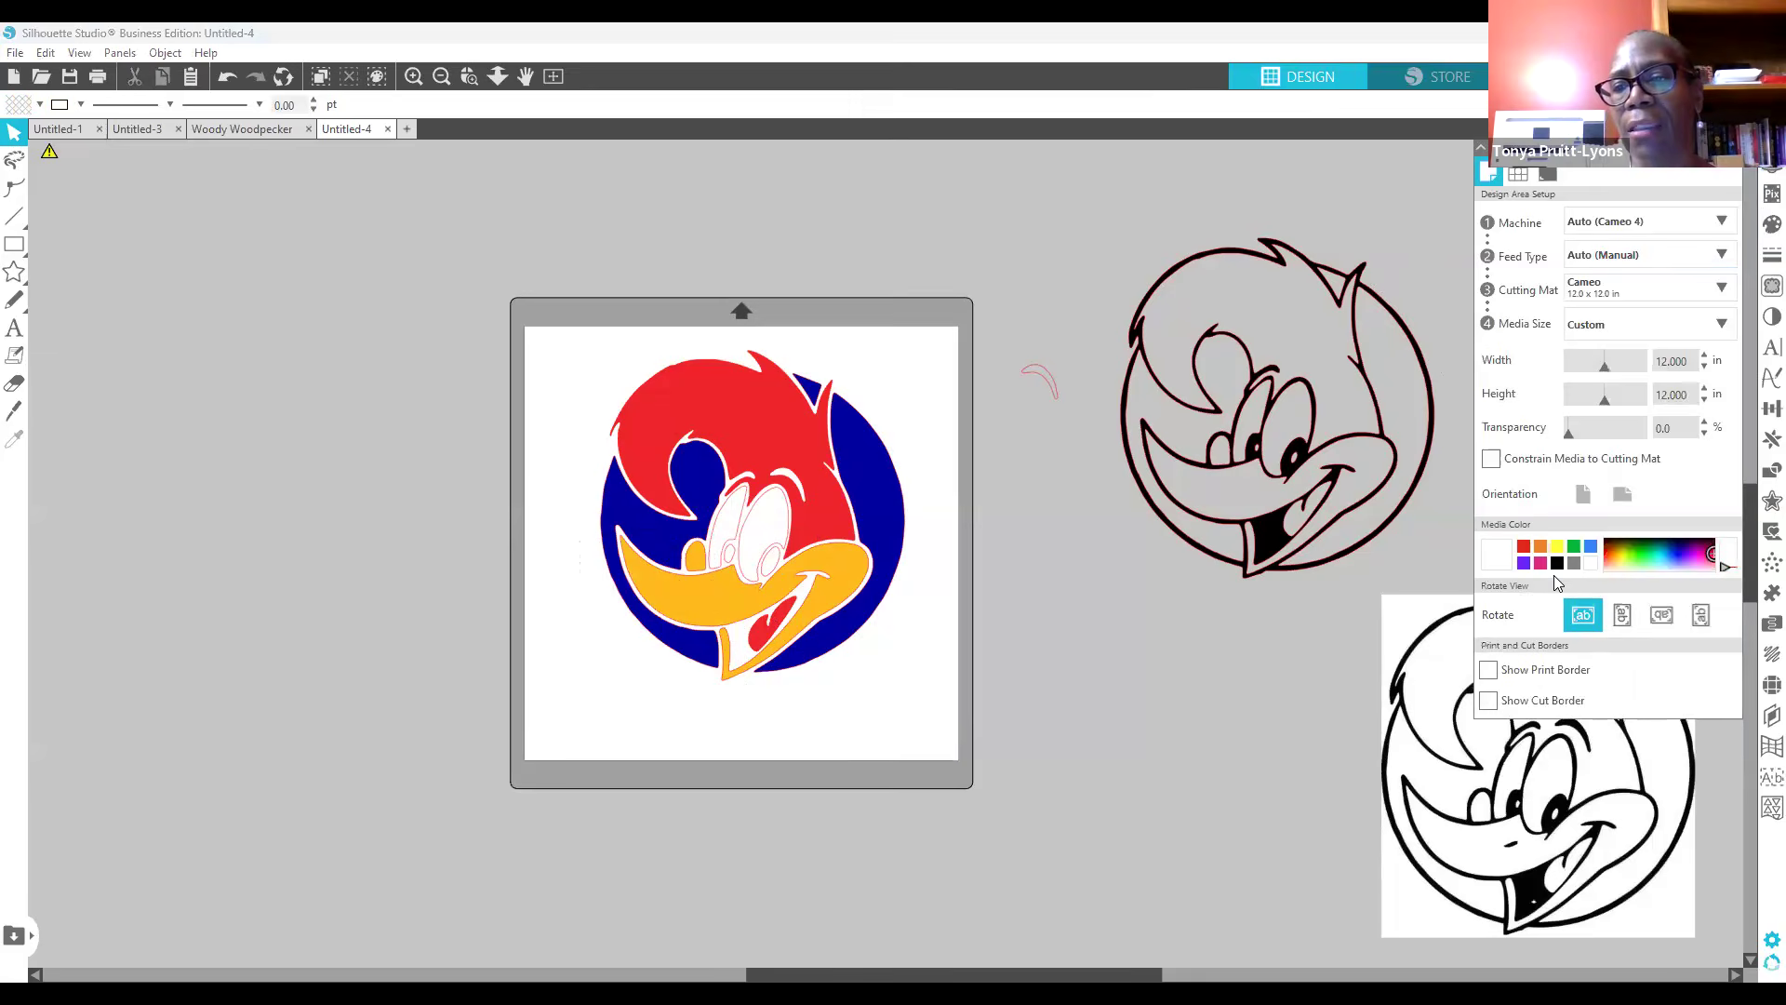
{"action": "left_click", "coordinate": [1557, 563]}
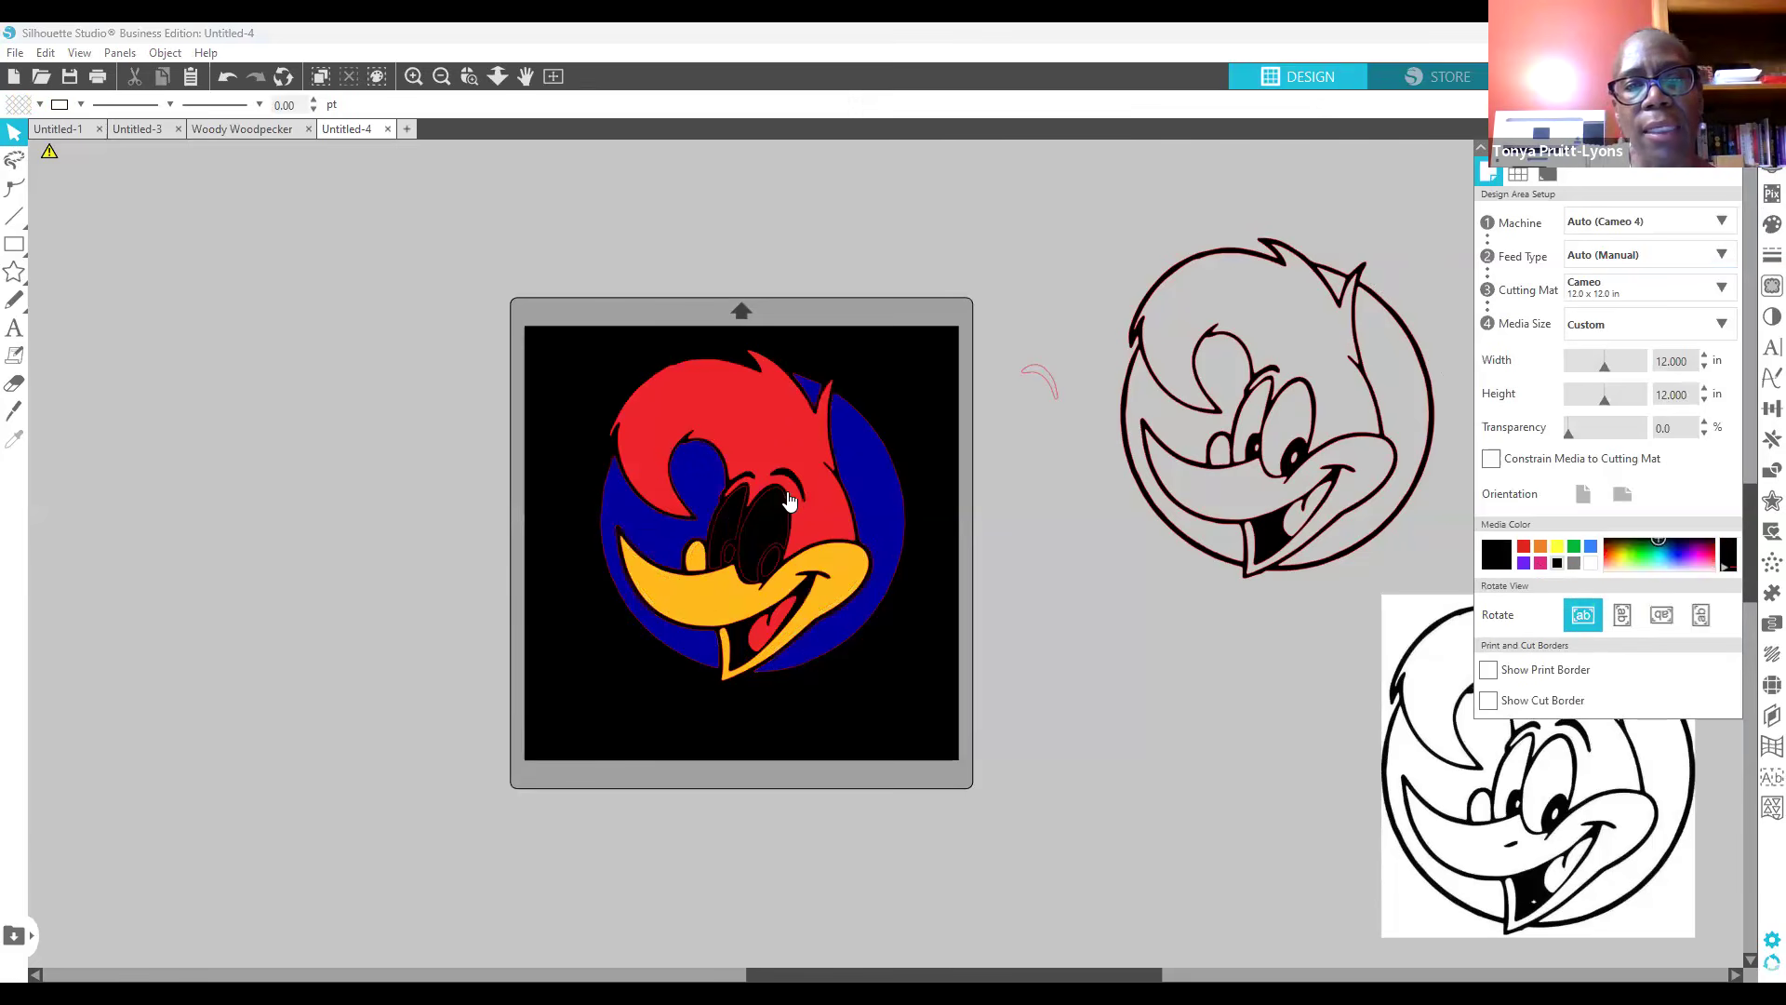
{"action": "left_click", "coordinate": [726, 504]}
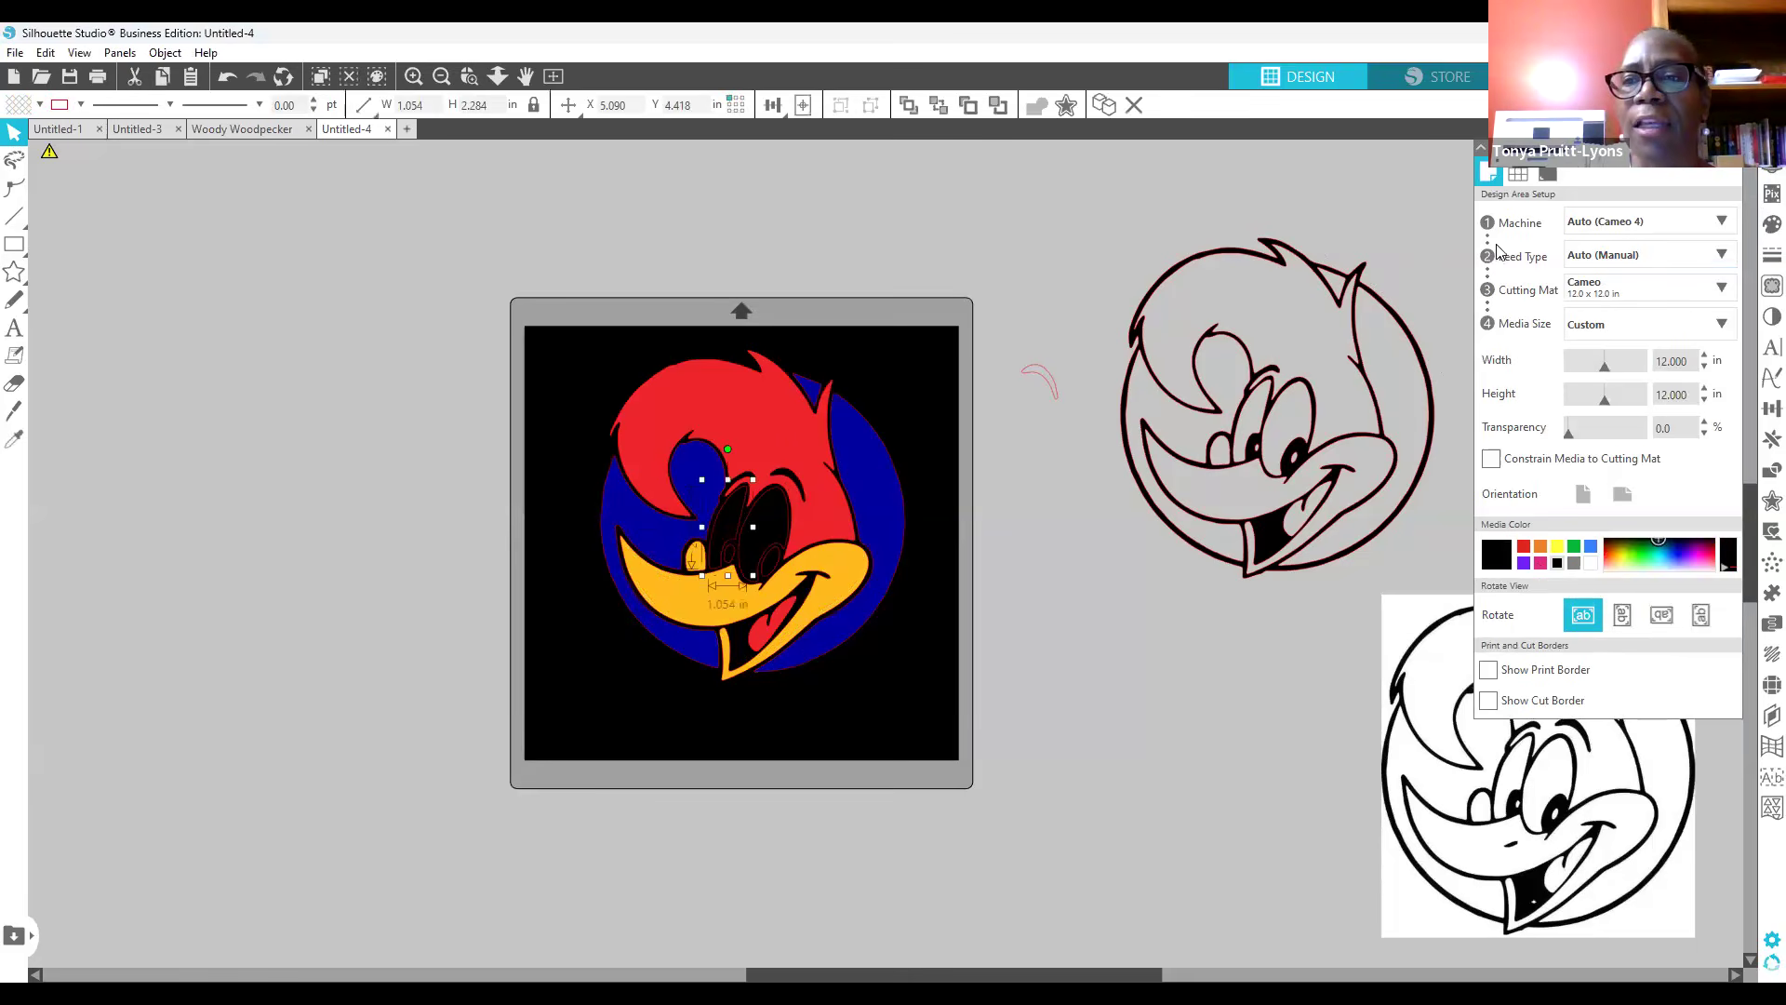
{"action": "left_click", "coordinate": [1761, 231]}
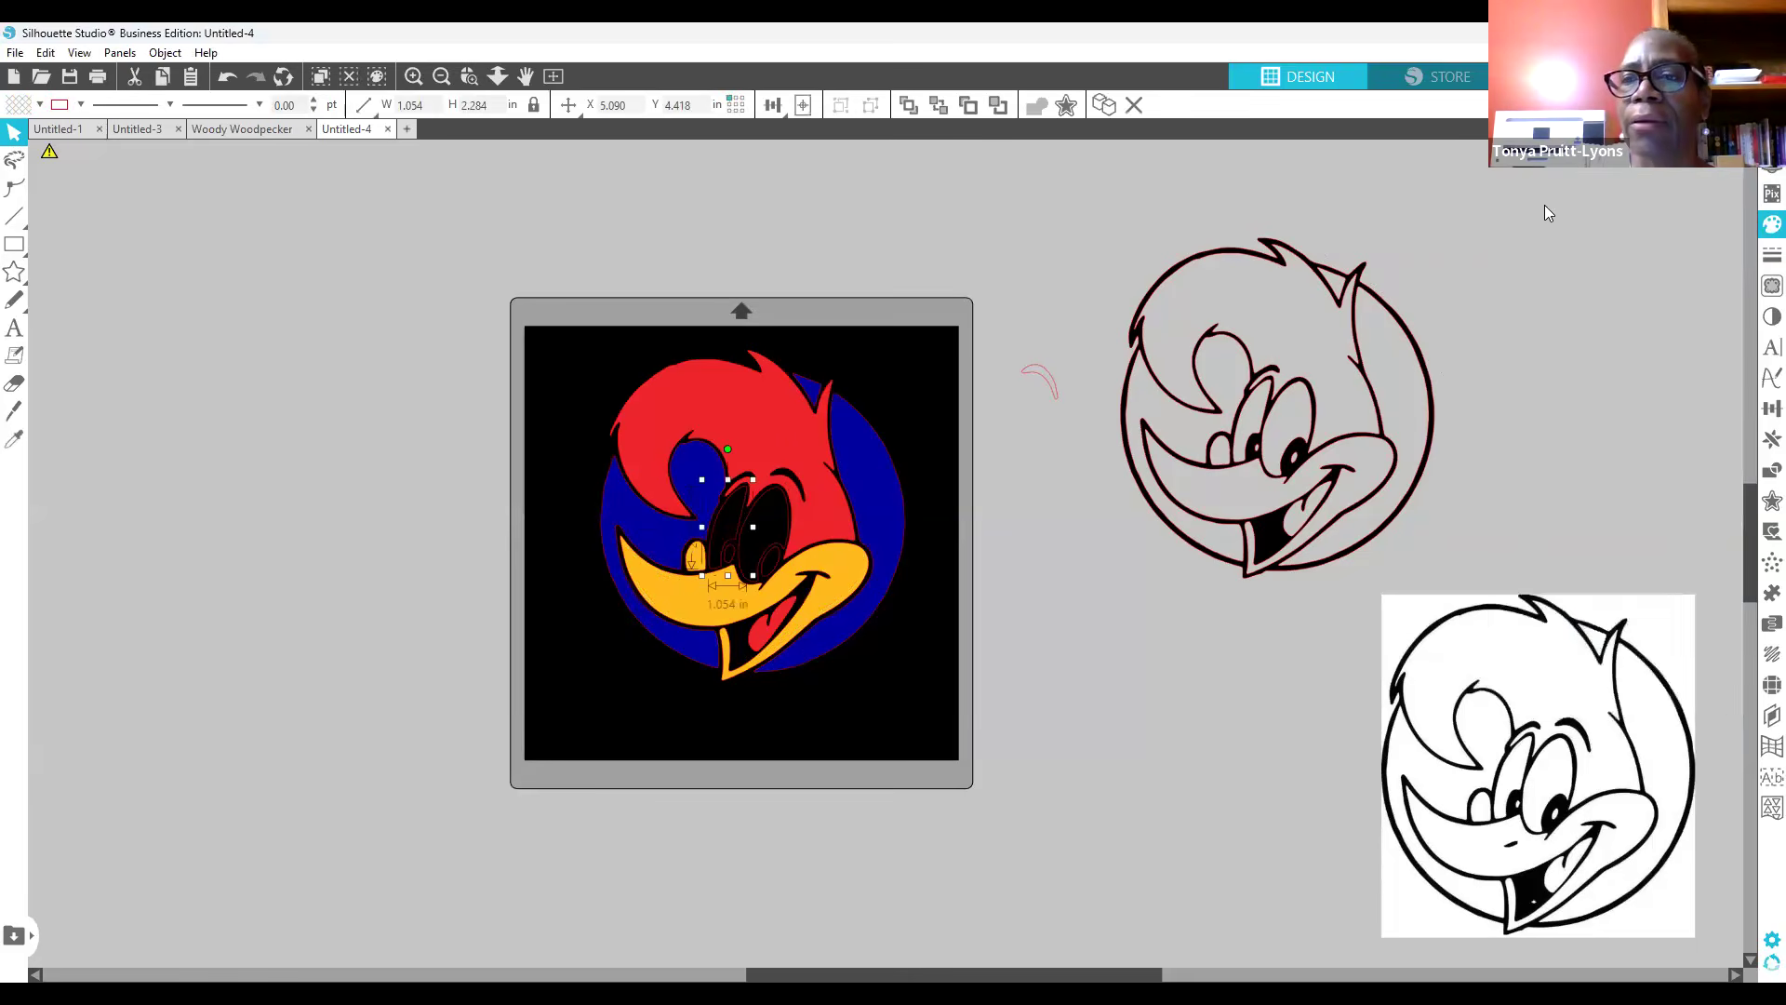
{"action": "left_click", "coordinate": [1605, 215]}
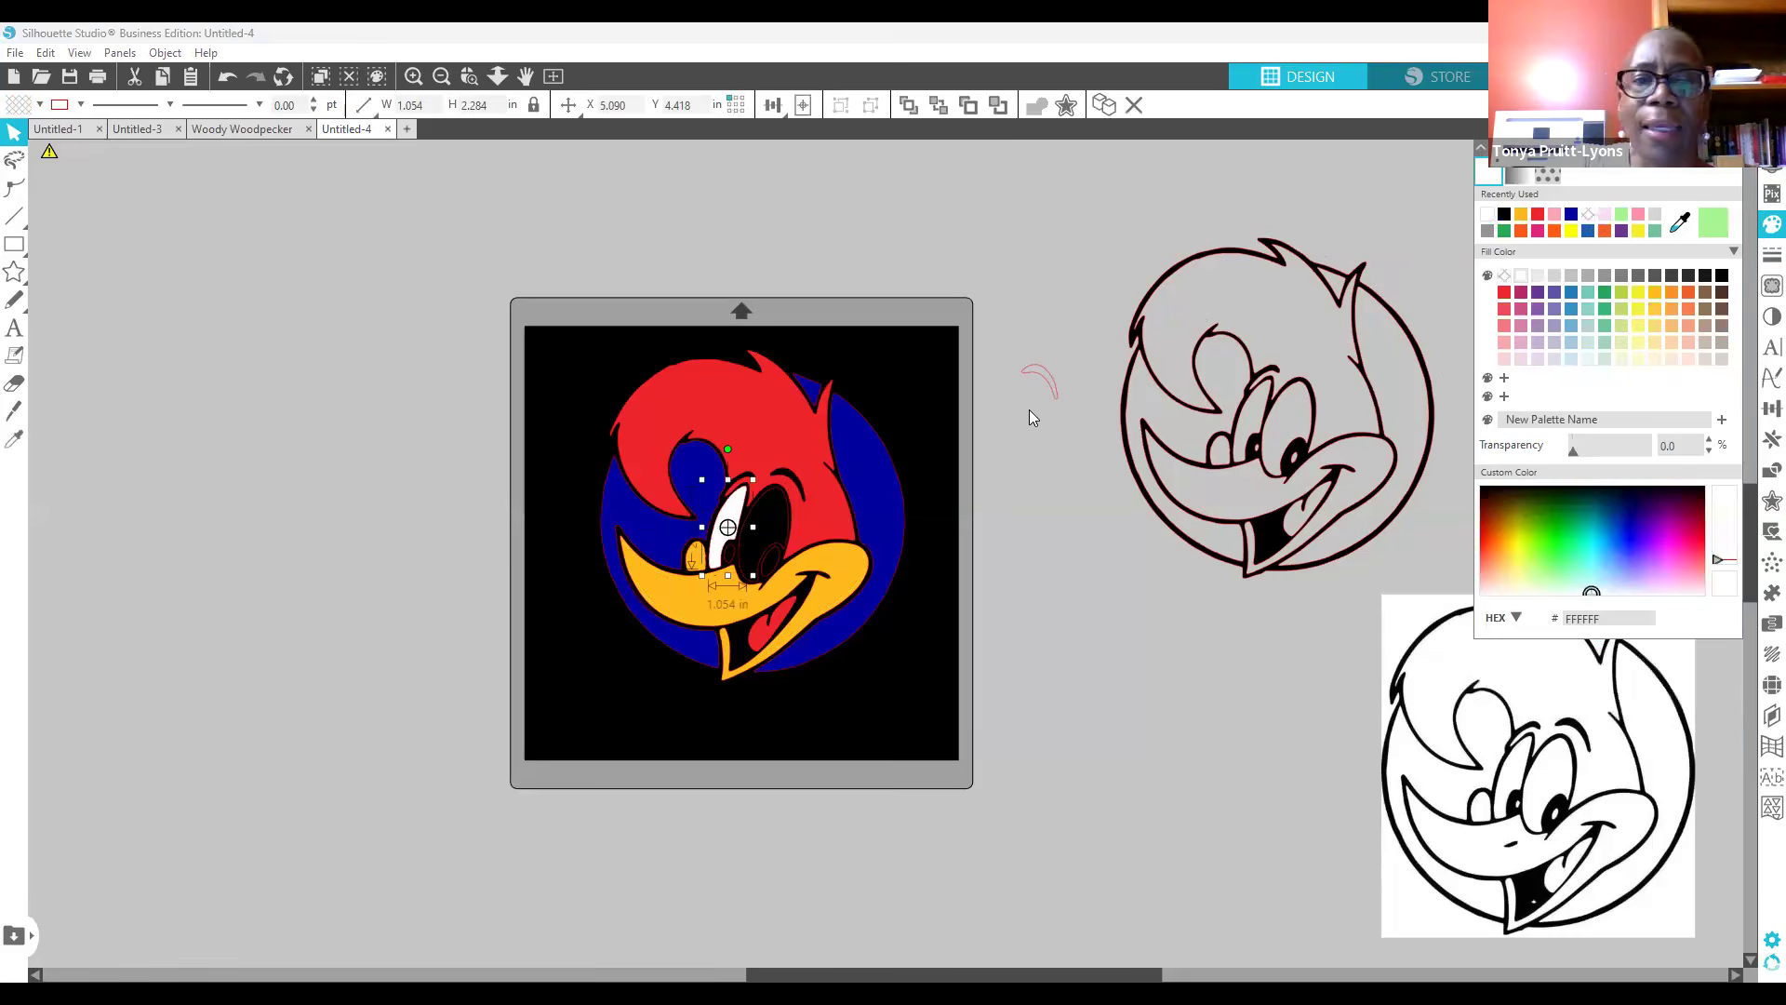
{"action": "left_click", "coordinate": [775, 500]}
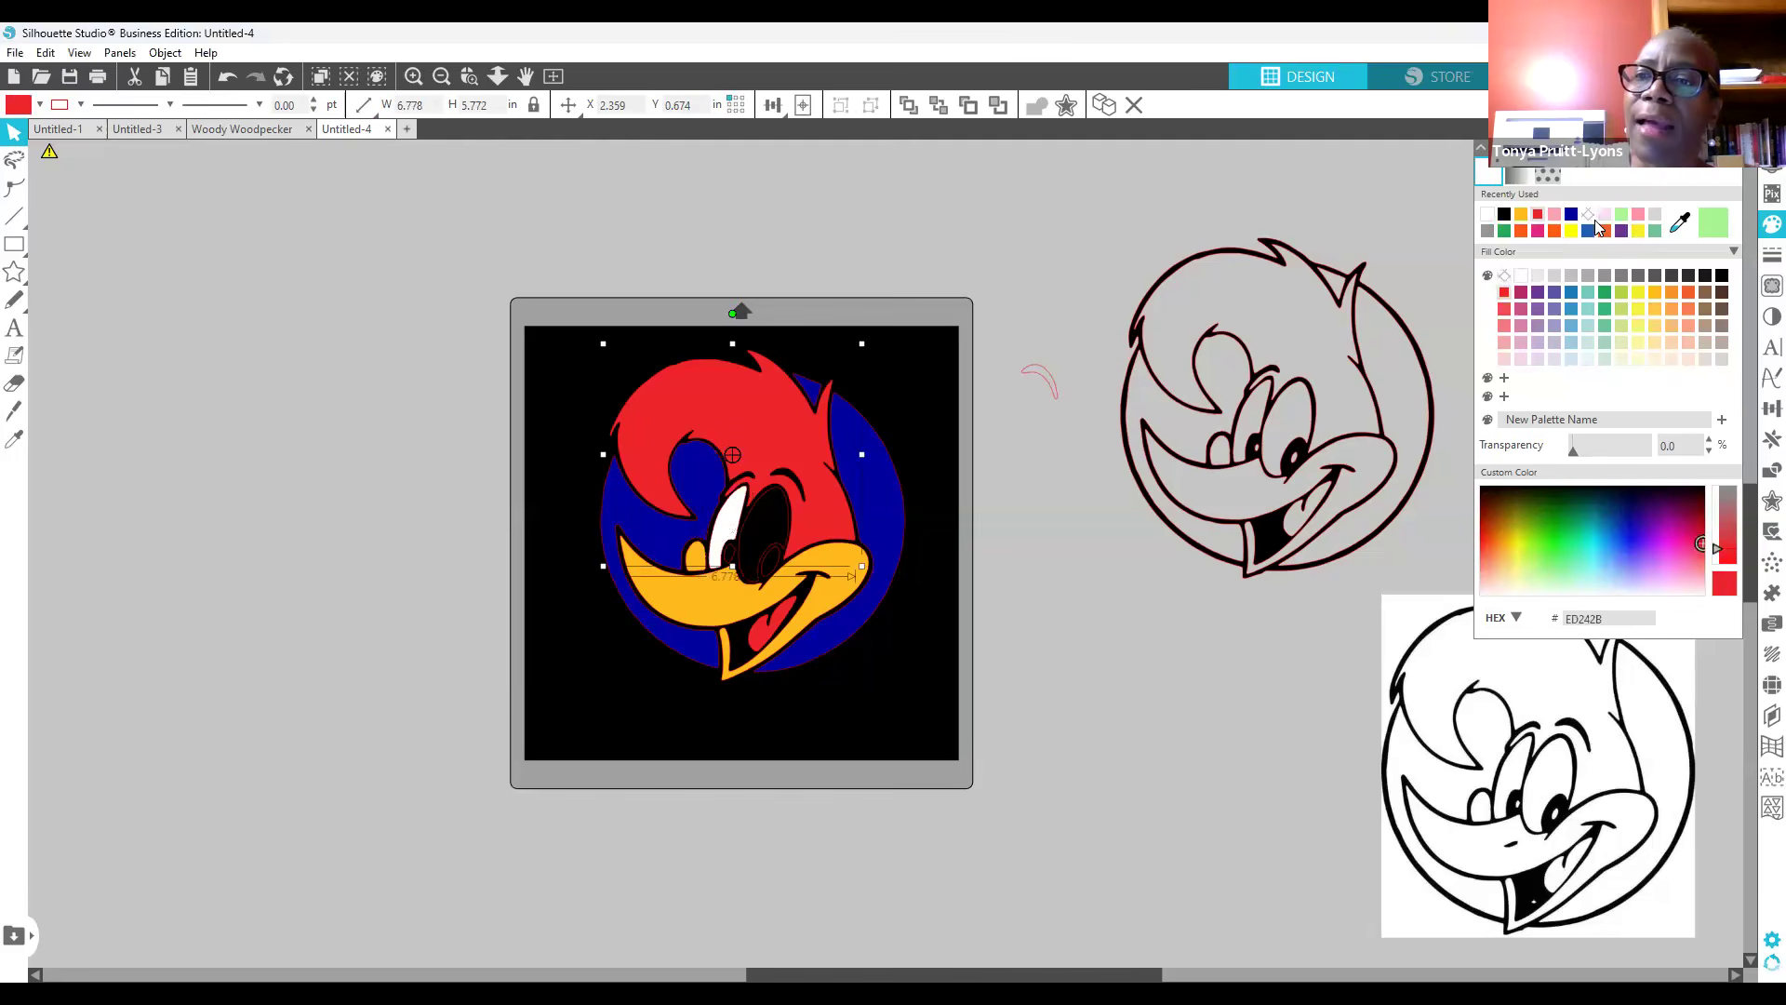
{"action": "left_click", "coordinate": [1488, 215]}
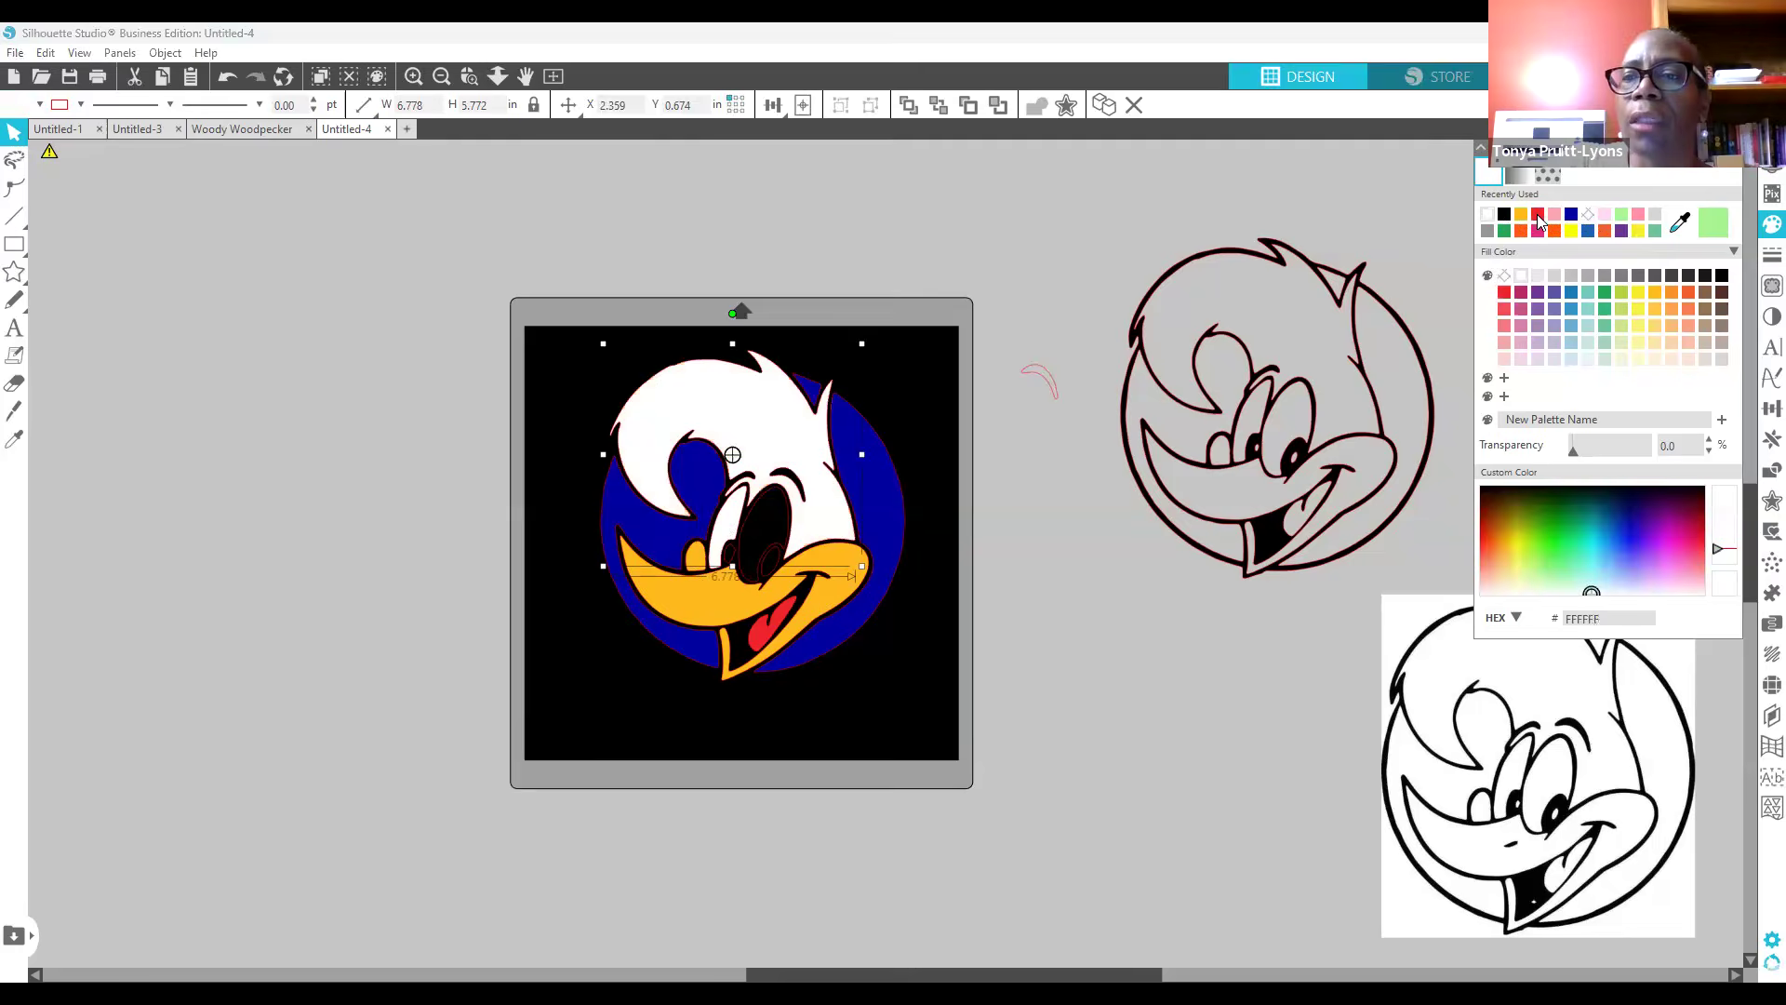
{"action": "left_click", "coordinate": [1537, 215]}
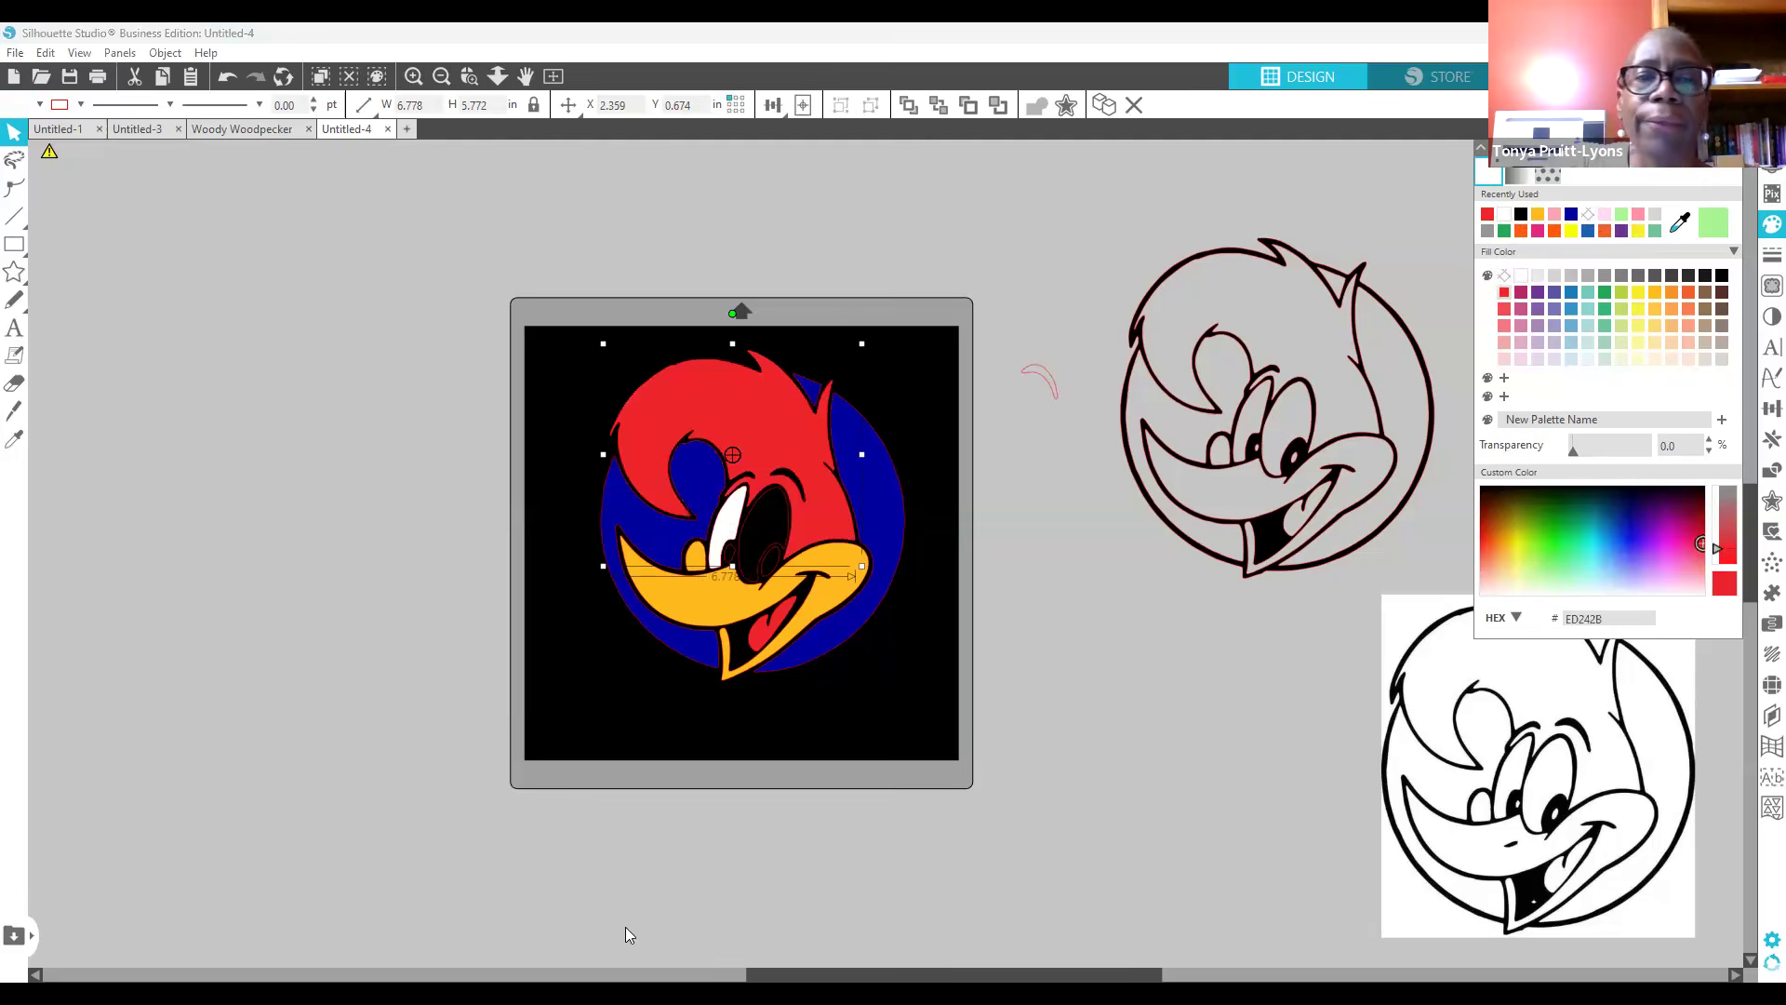
Step: Fill the larger eye on the page white and clear the selection
{"action": "left_click", "coordinate": [742, 584]}
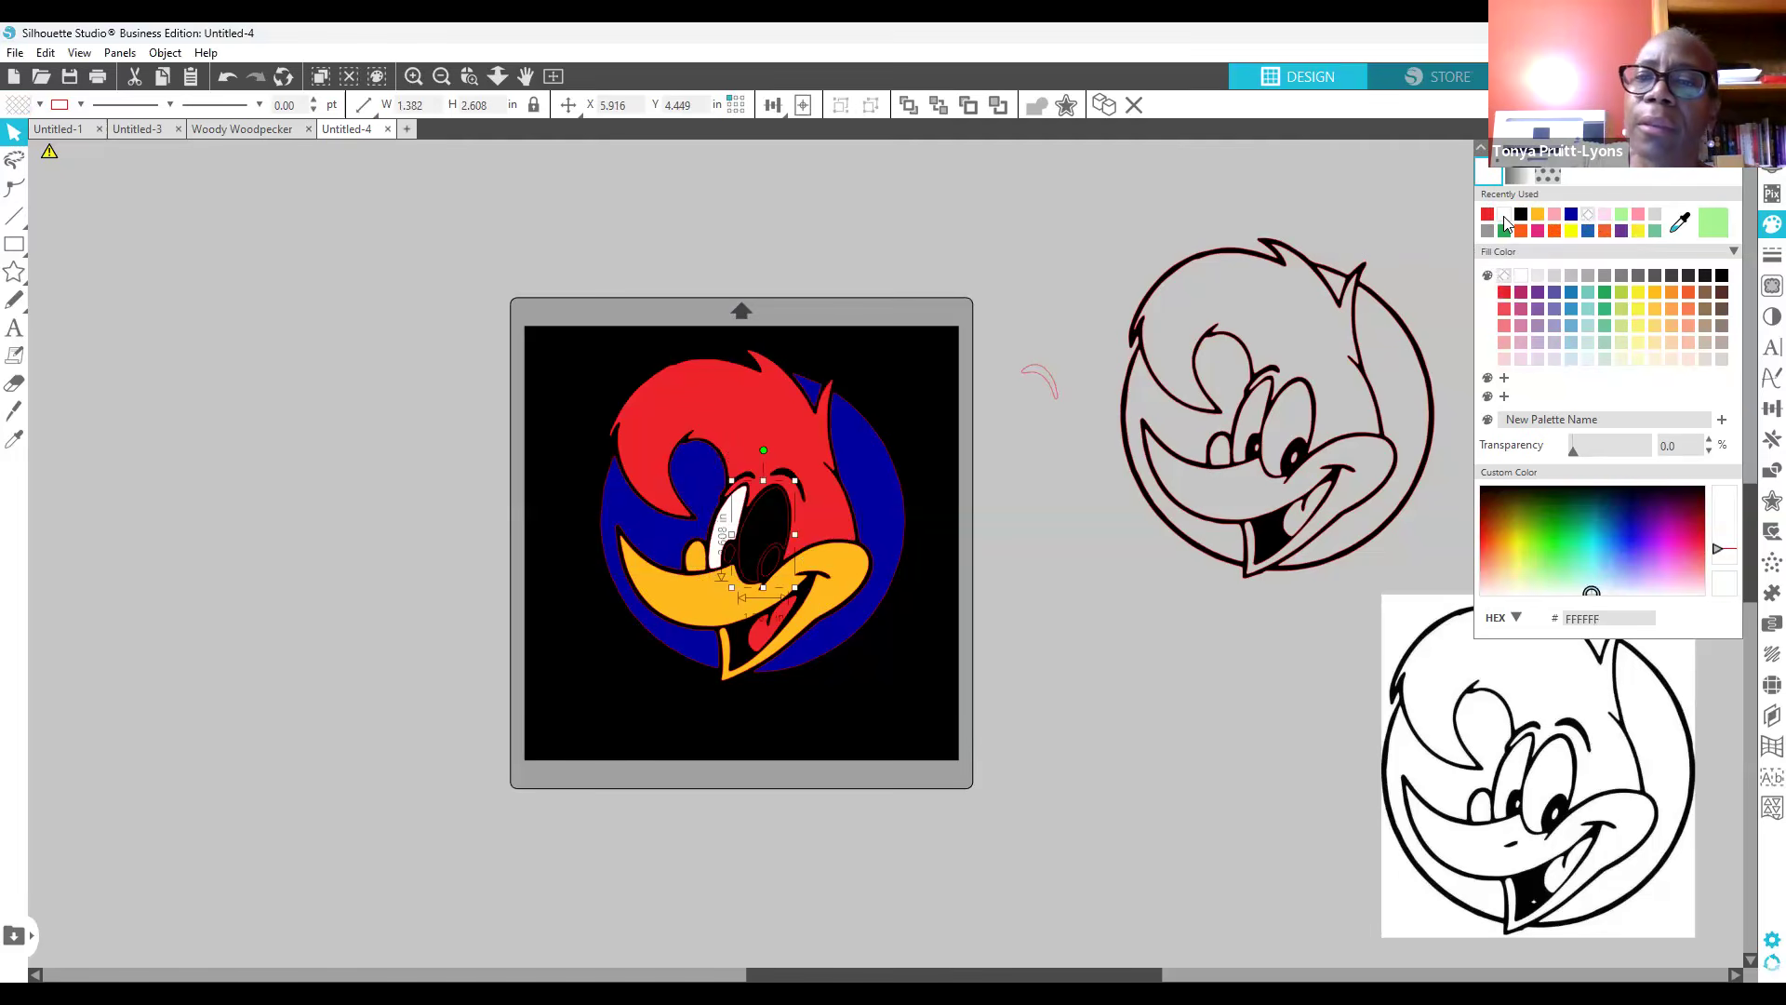
{"action": "left_click", "coordinate": [1503, 215]}
{"action": "left_click", "coordinate": [1086, 700]}
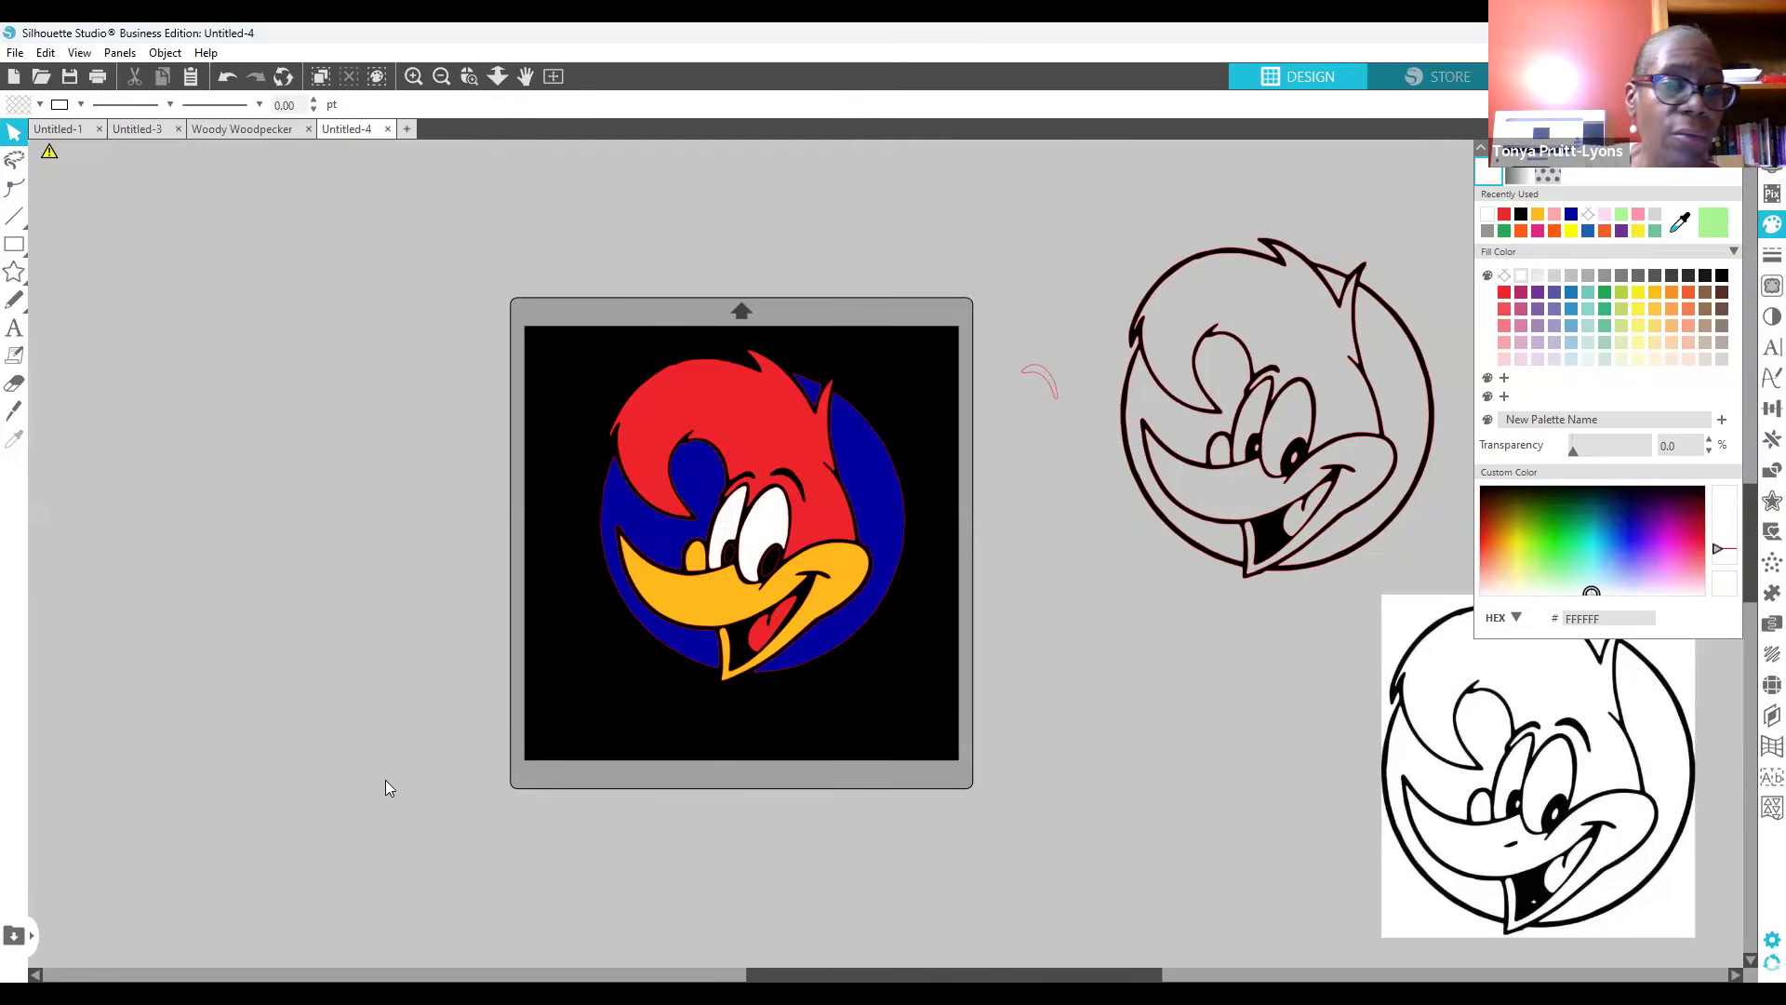
Step: Try a green fill on the larger eye's pupil, and settle on black for it
{"action": "left_click", "coordinate": [771, 577]}
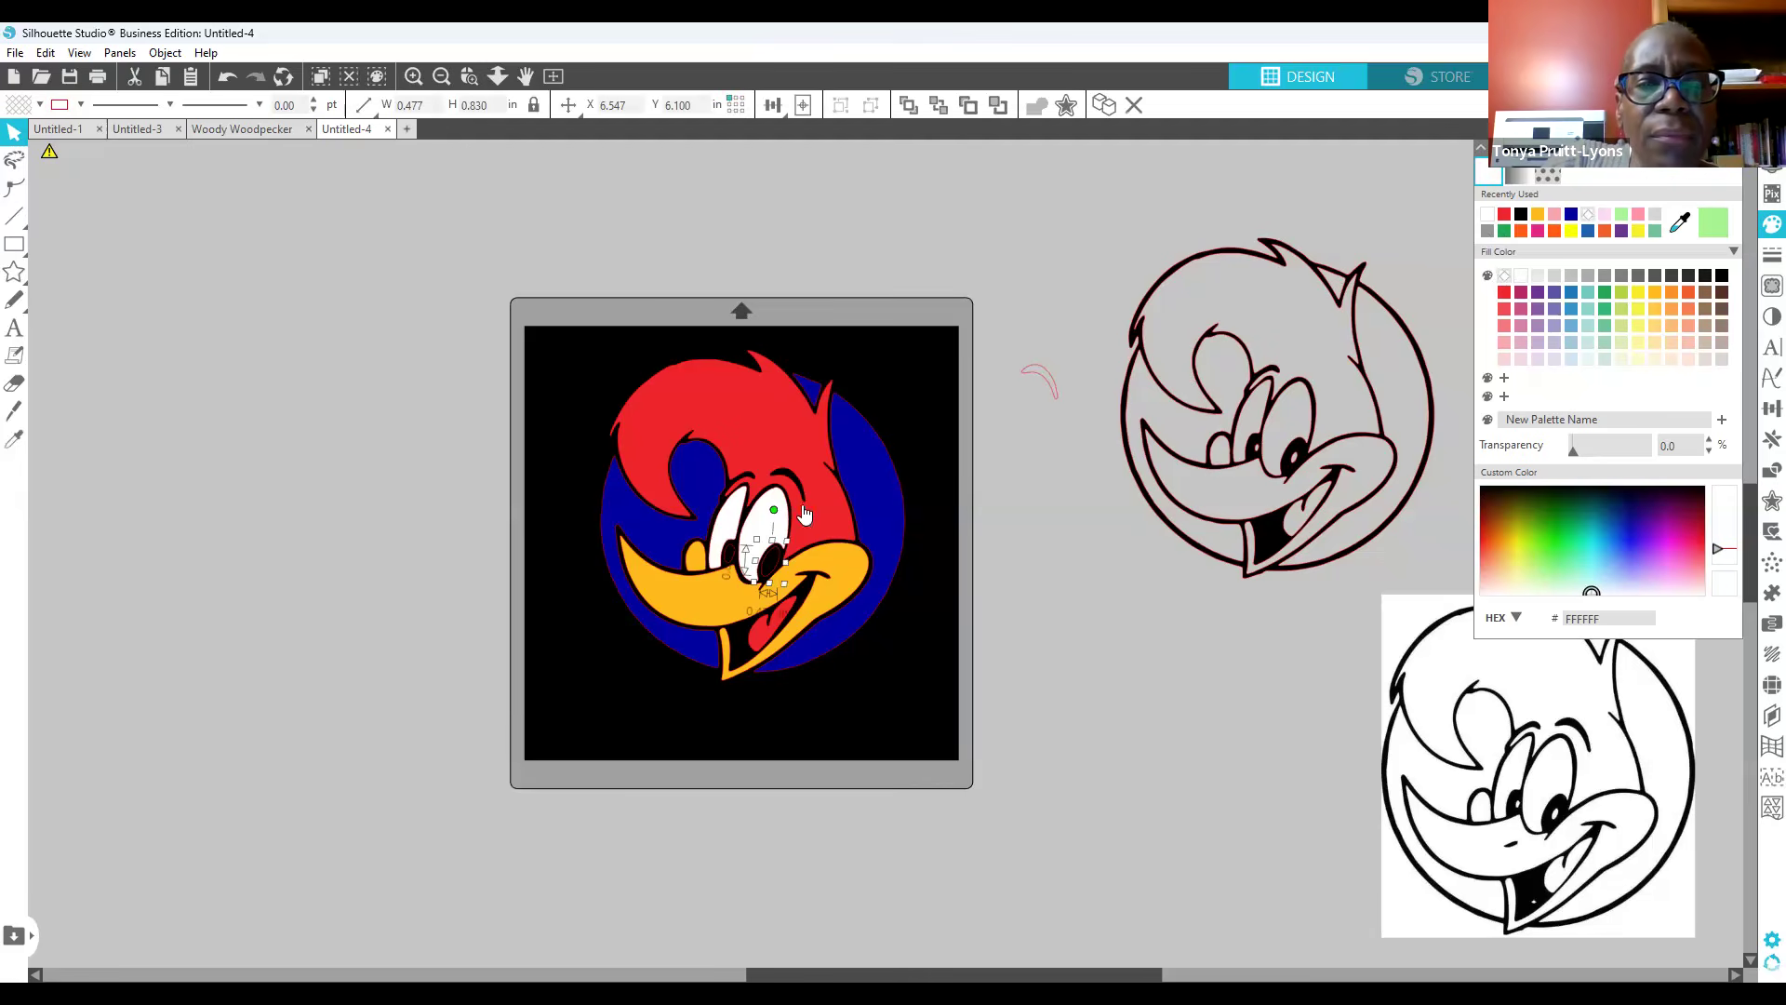
{"action": "left_click", "coordinate": [1601, 292]}
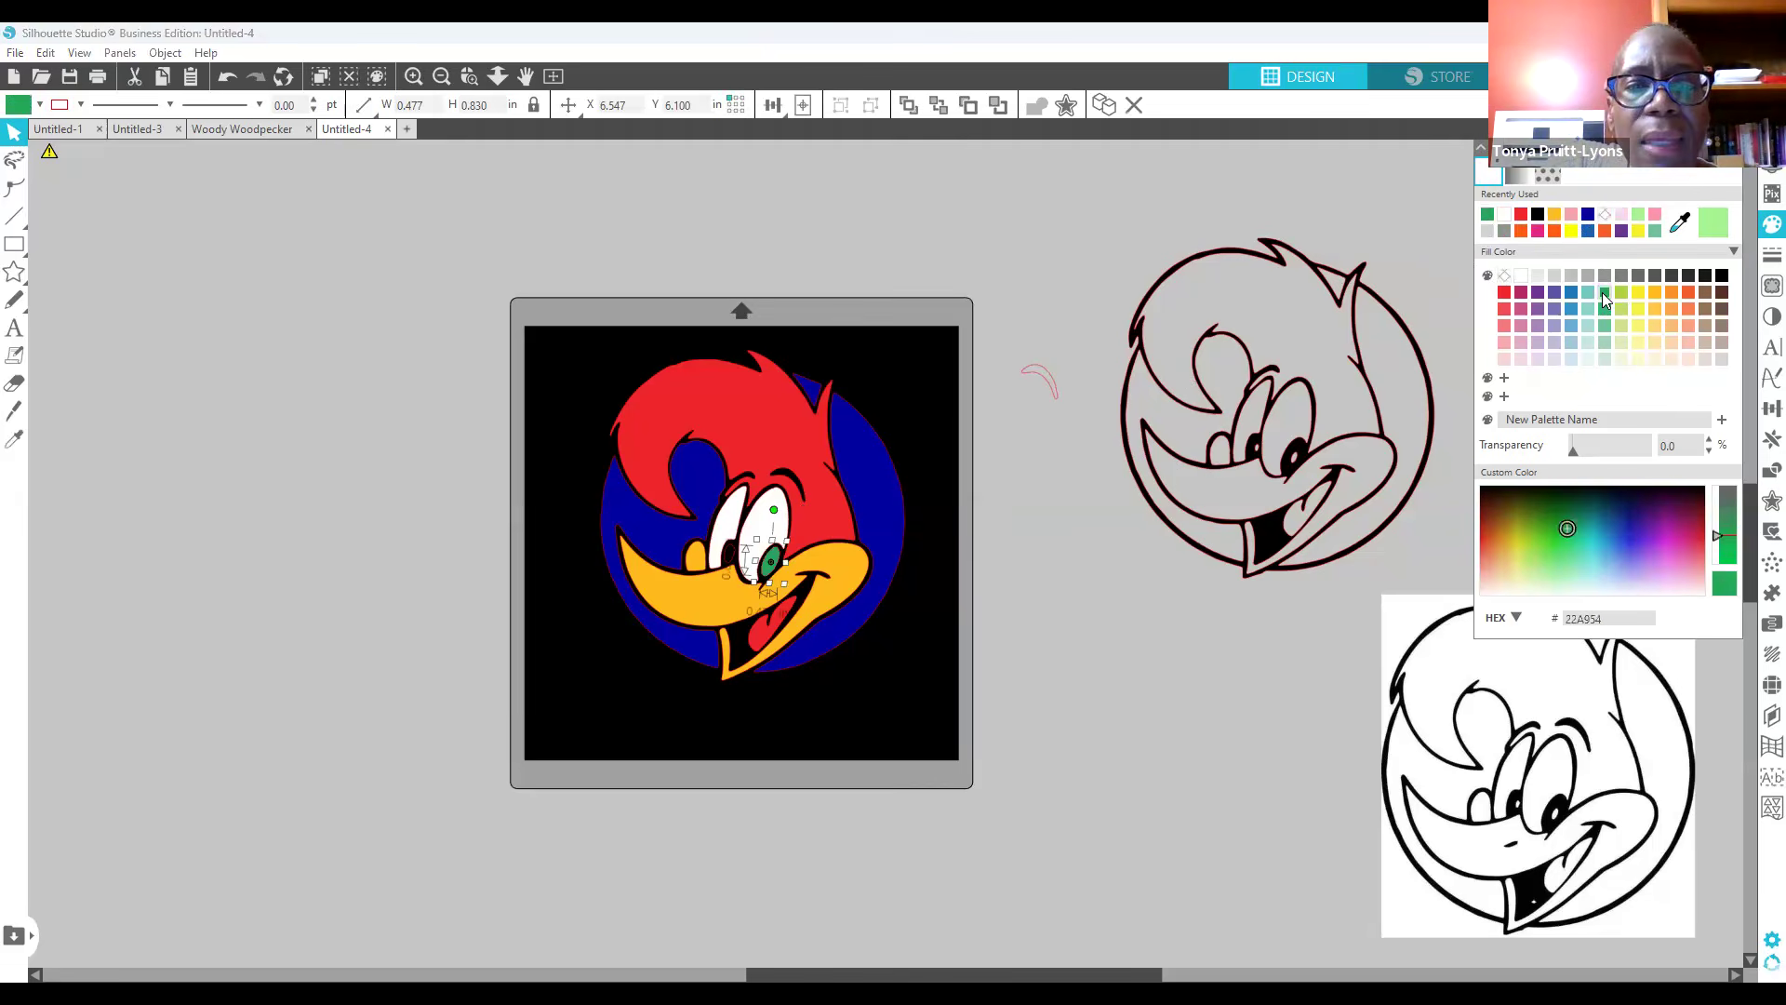
{"action": "left_click", "coordinate": [1720, 276]}
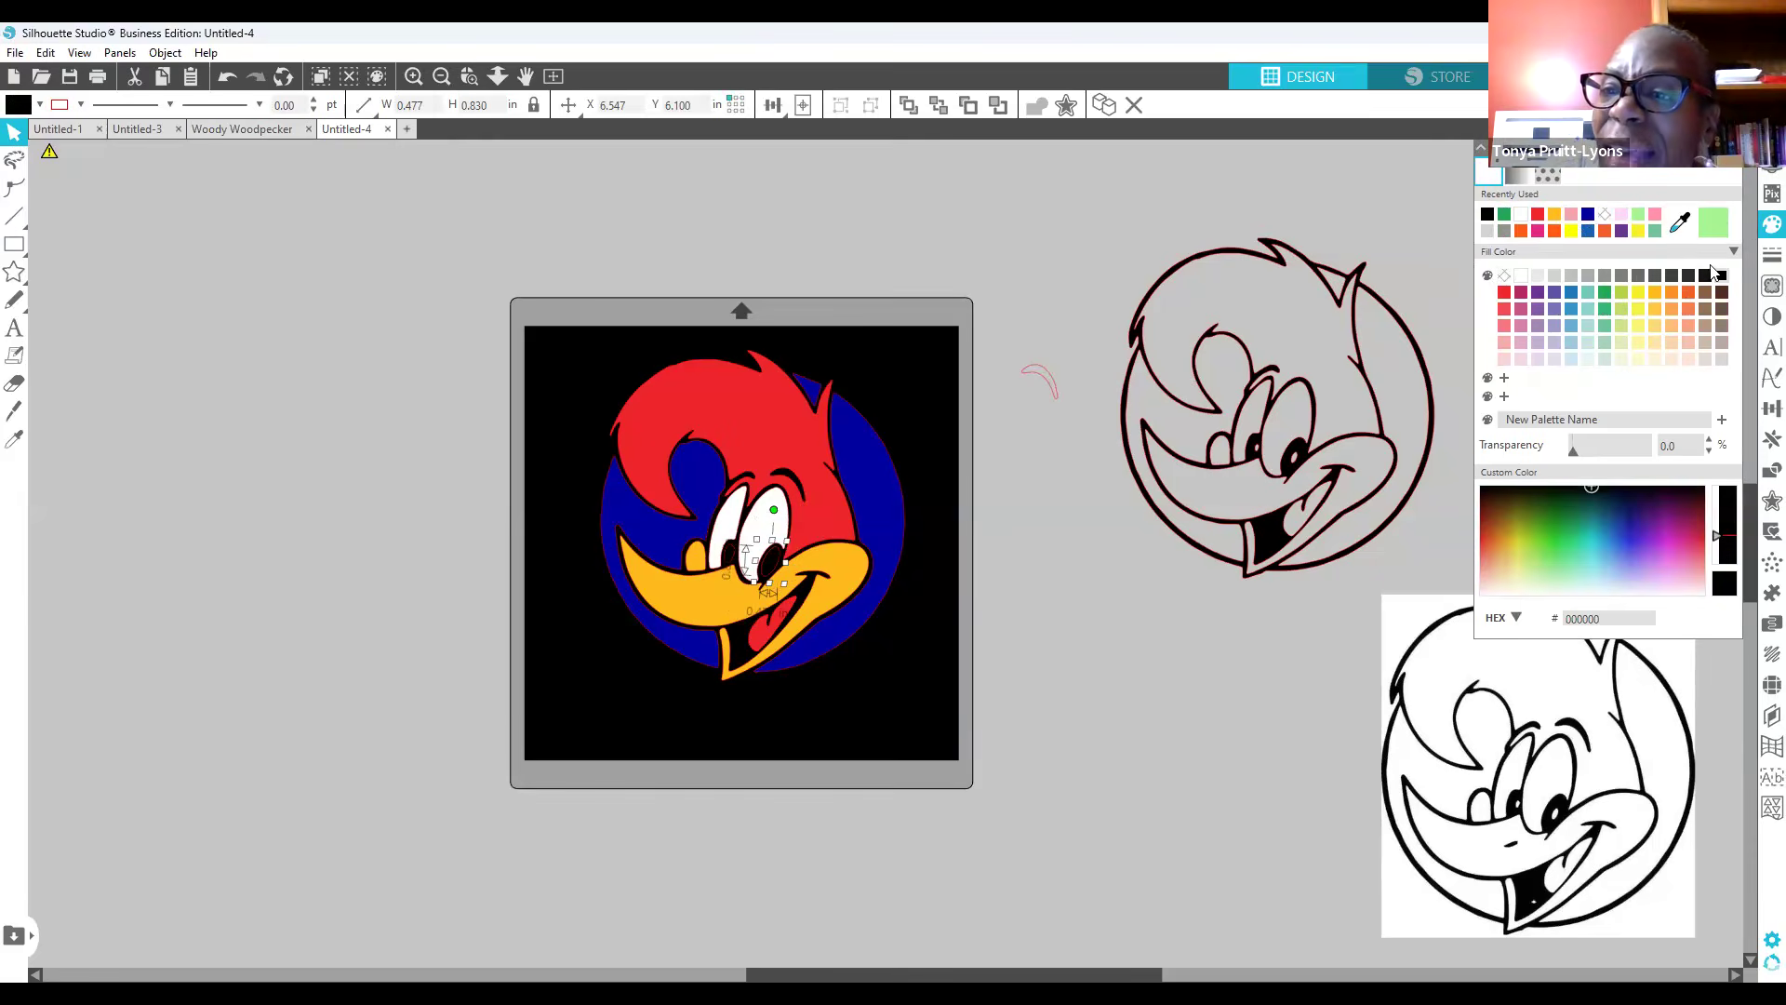
Step: Set the line color of the larger eye's pupil to white
{"action": "left_click", "coordinate": [1759, 258]}
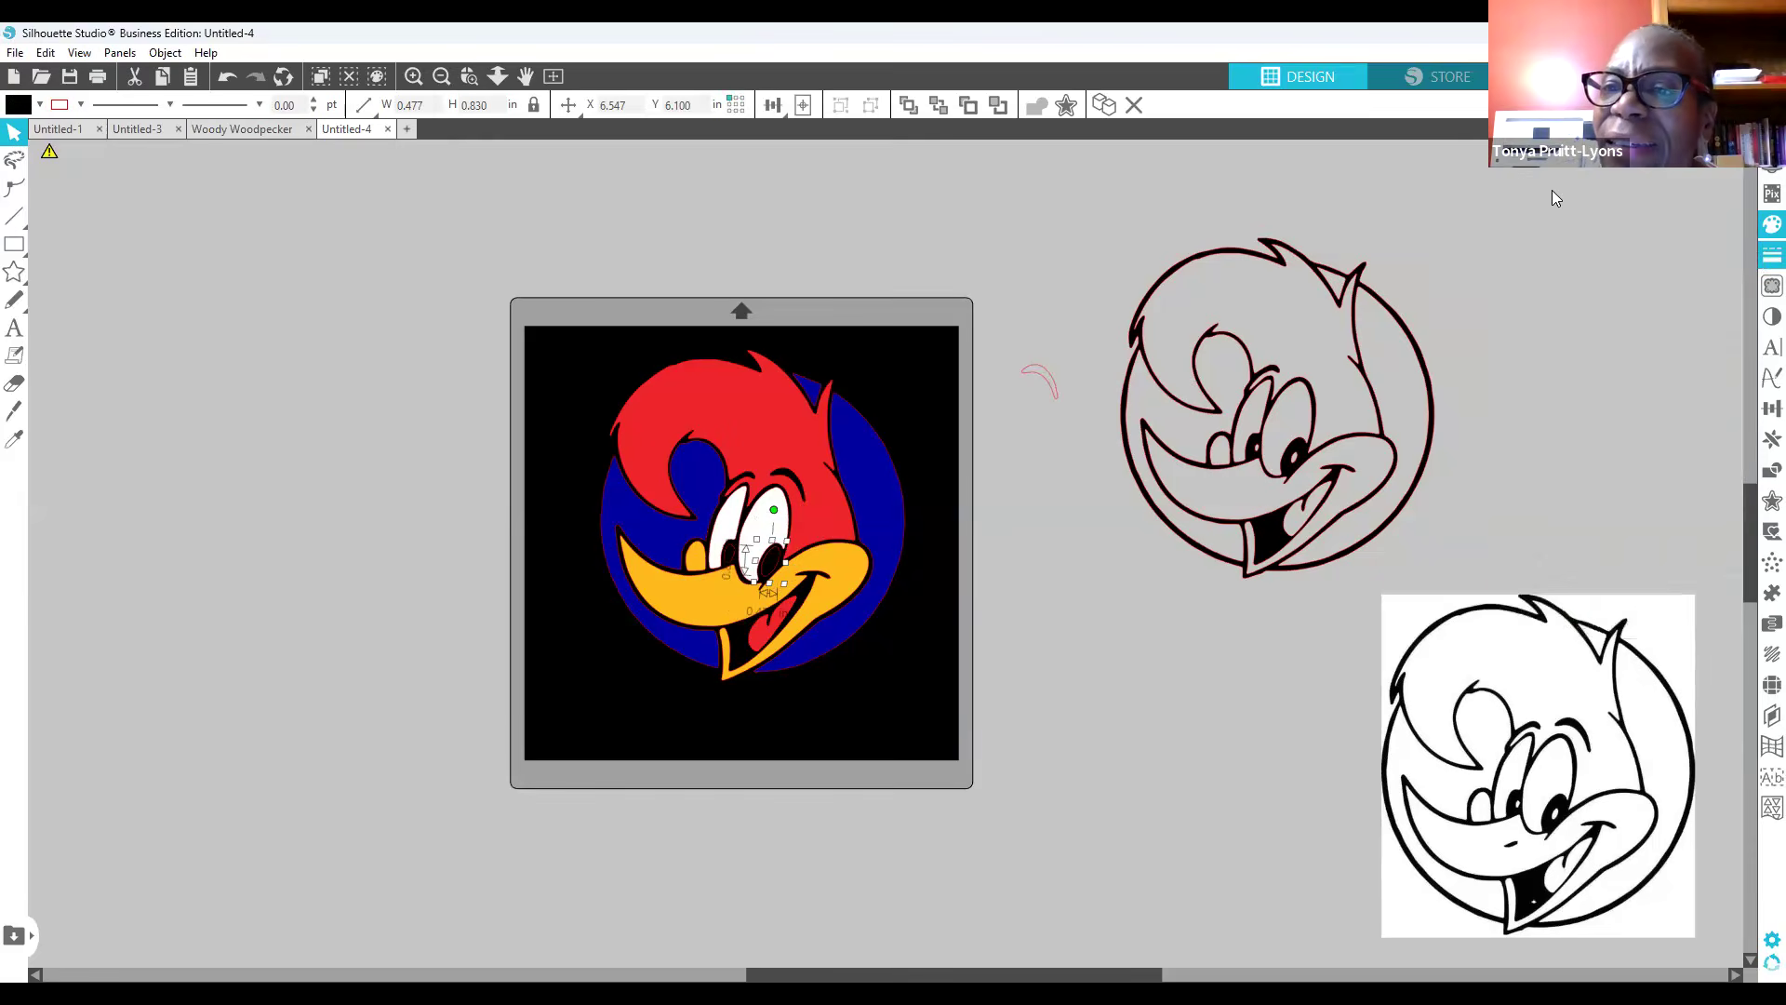
{"action": "left_click", "coordinate": [1517, 176]}
{"action": "left_click", "coordinate": [1529, 215]}
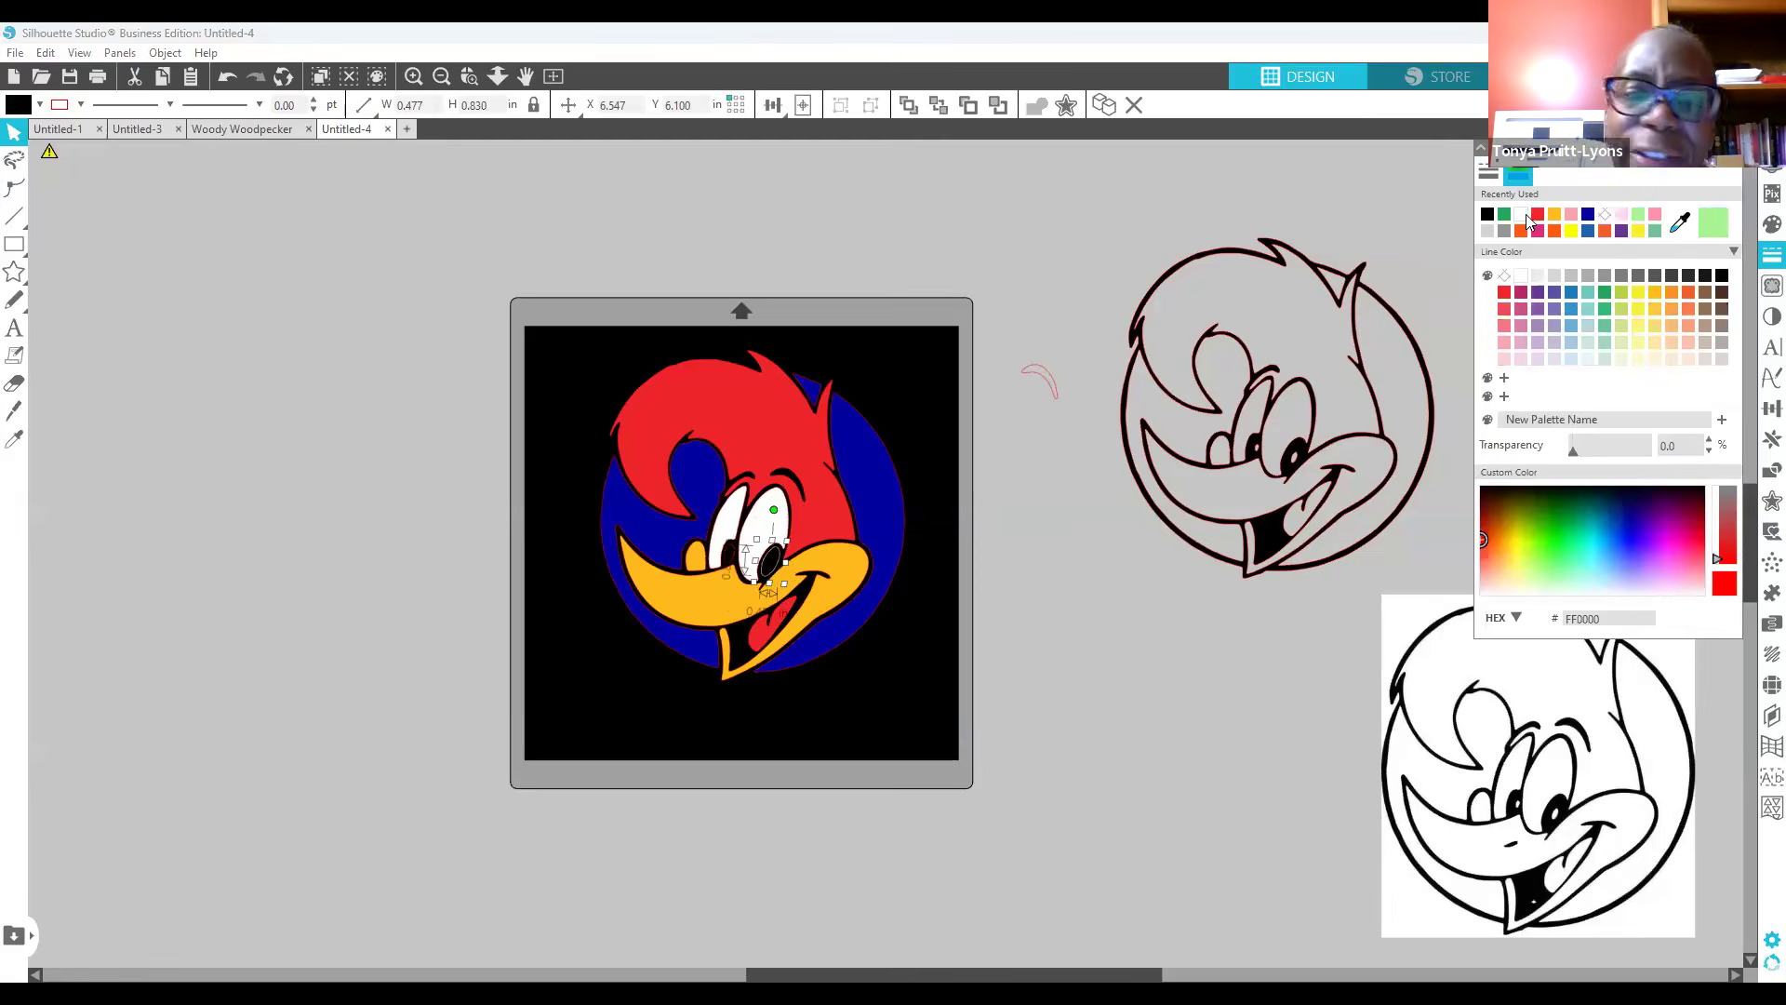
{"action": "left_click", "coordinate": [927, 586]}
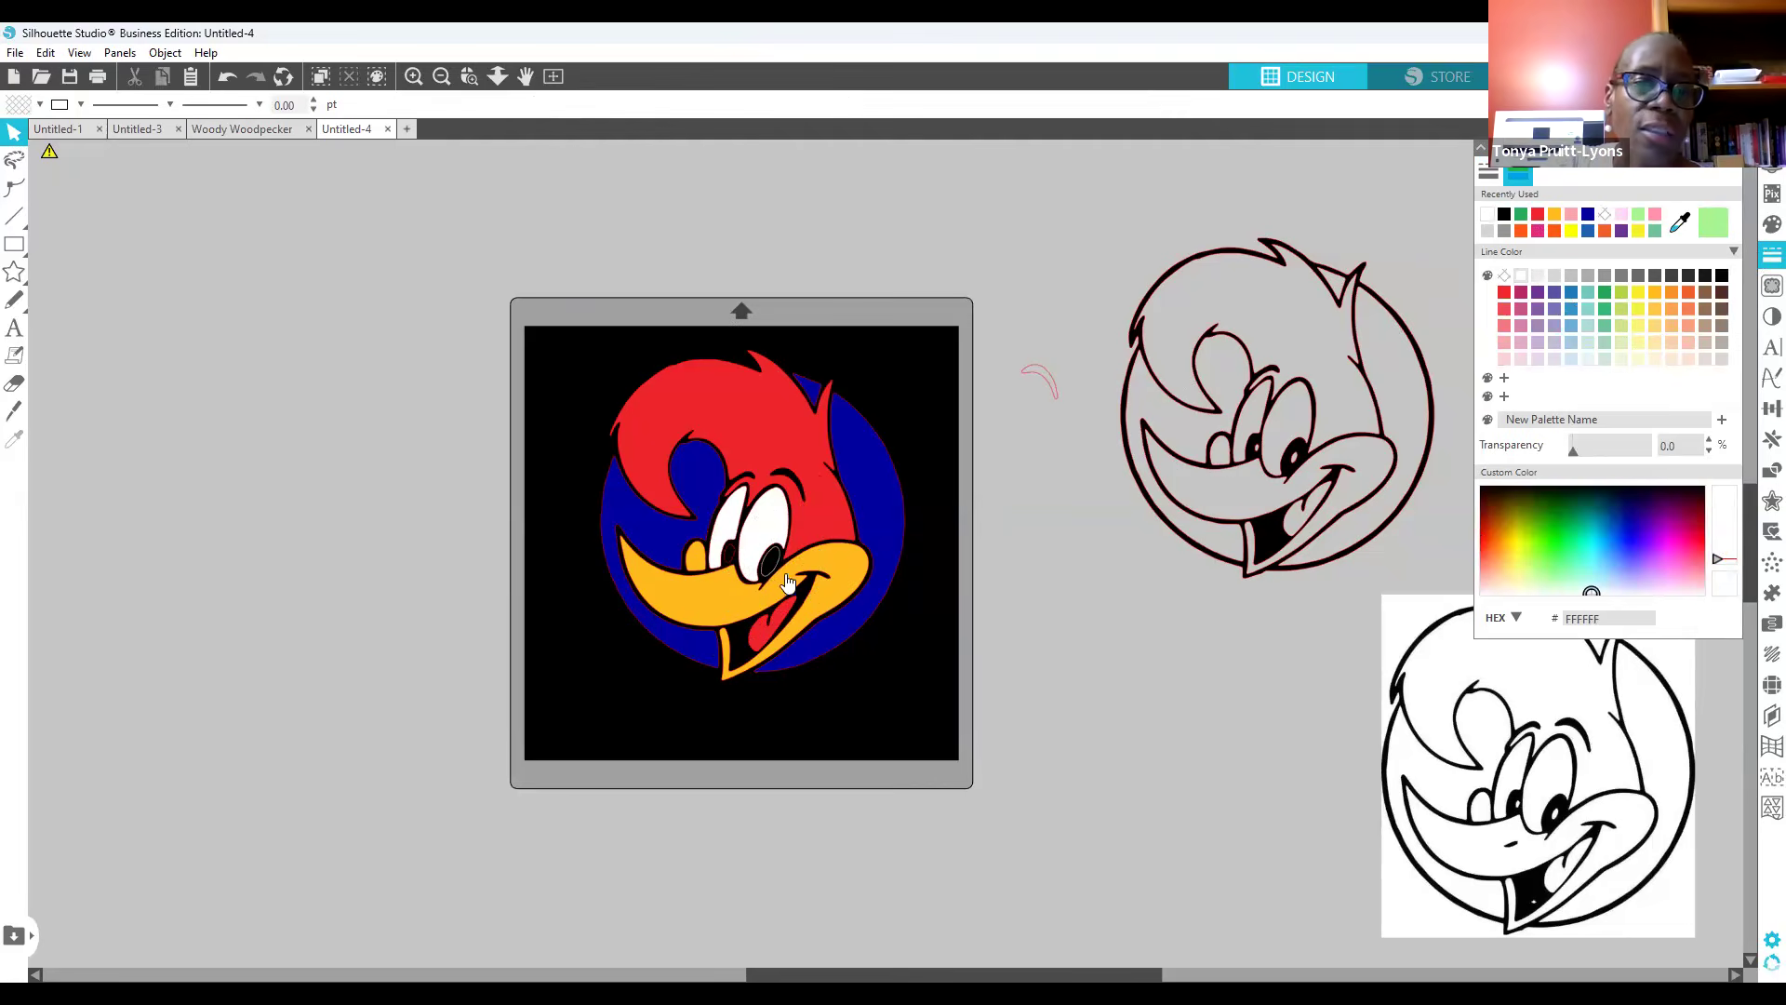
Step: Try moving the pupil out to the page's right edge, restore it, and undo its white line color
{"action": "left_click_drag", "start_coordinate": [971, 543], "coordinate": [972, 541]}
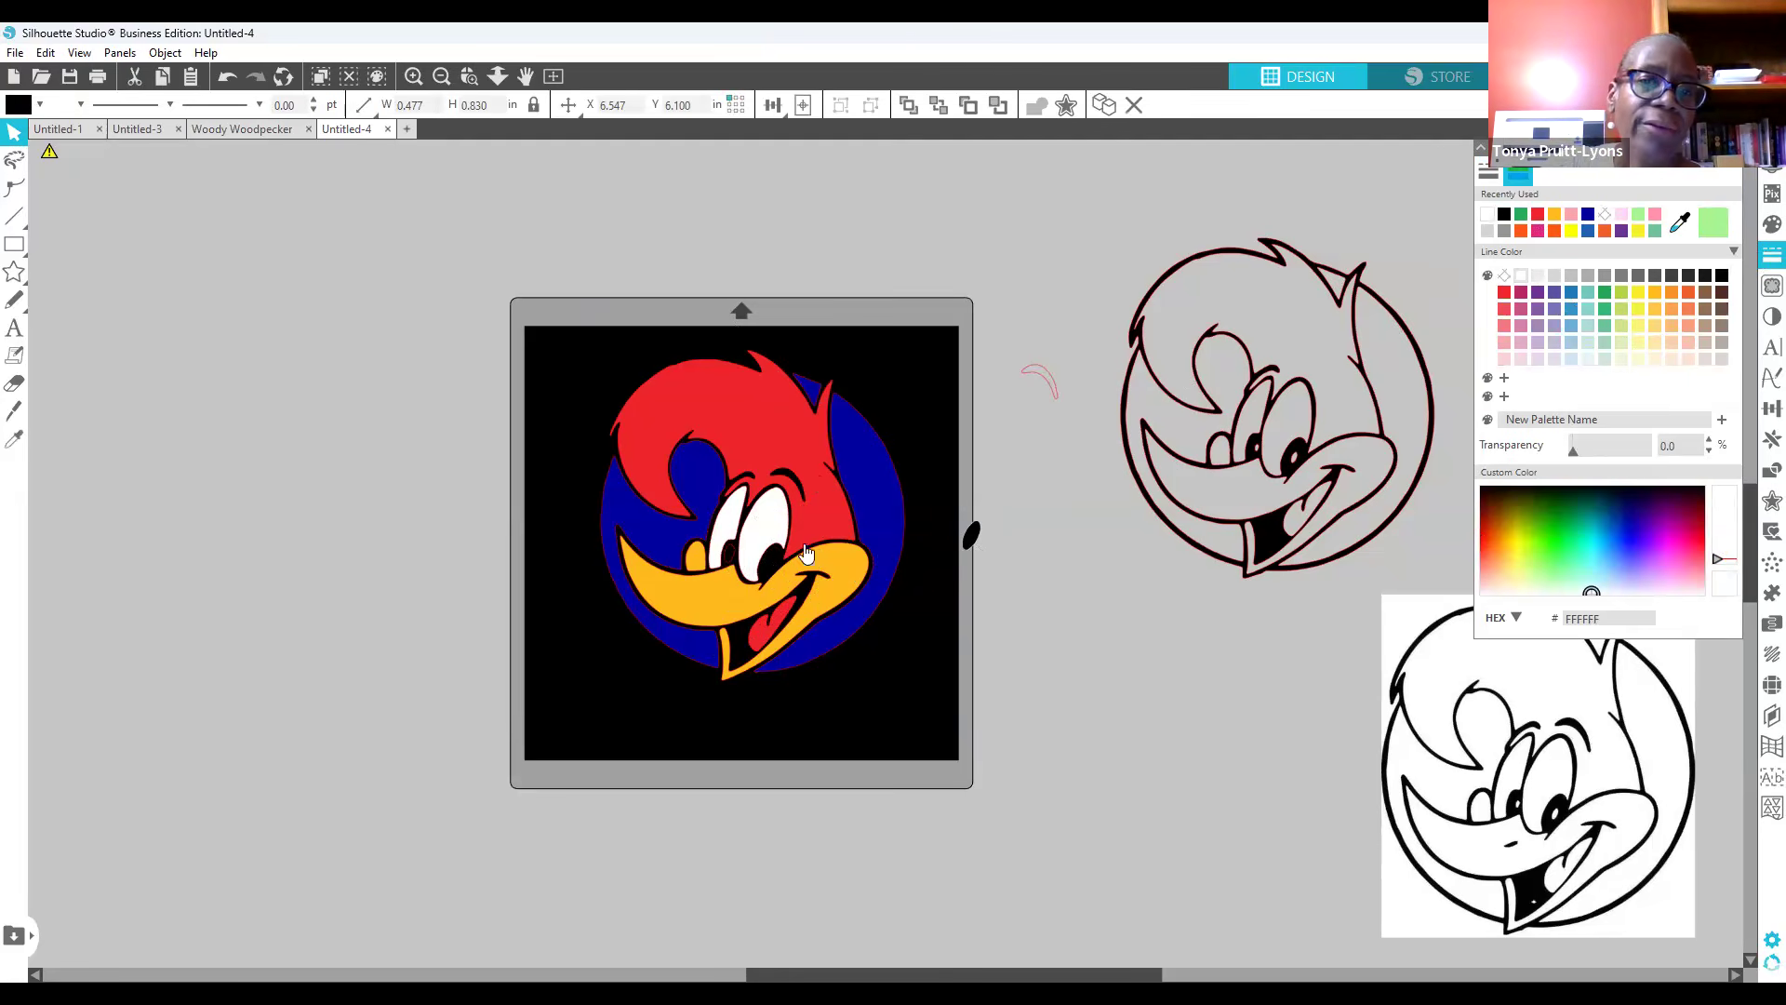
{"action": "key", "text": "Delete"}
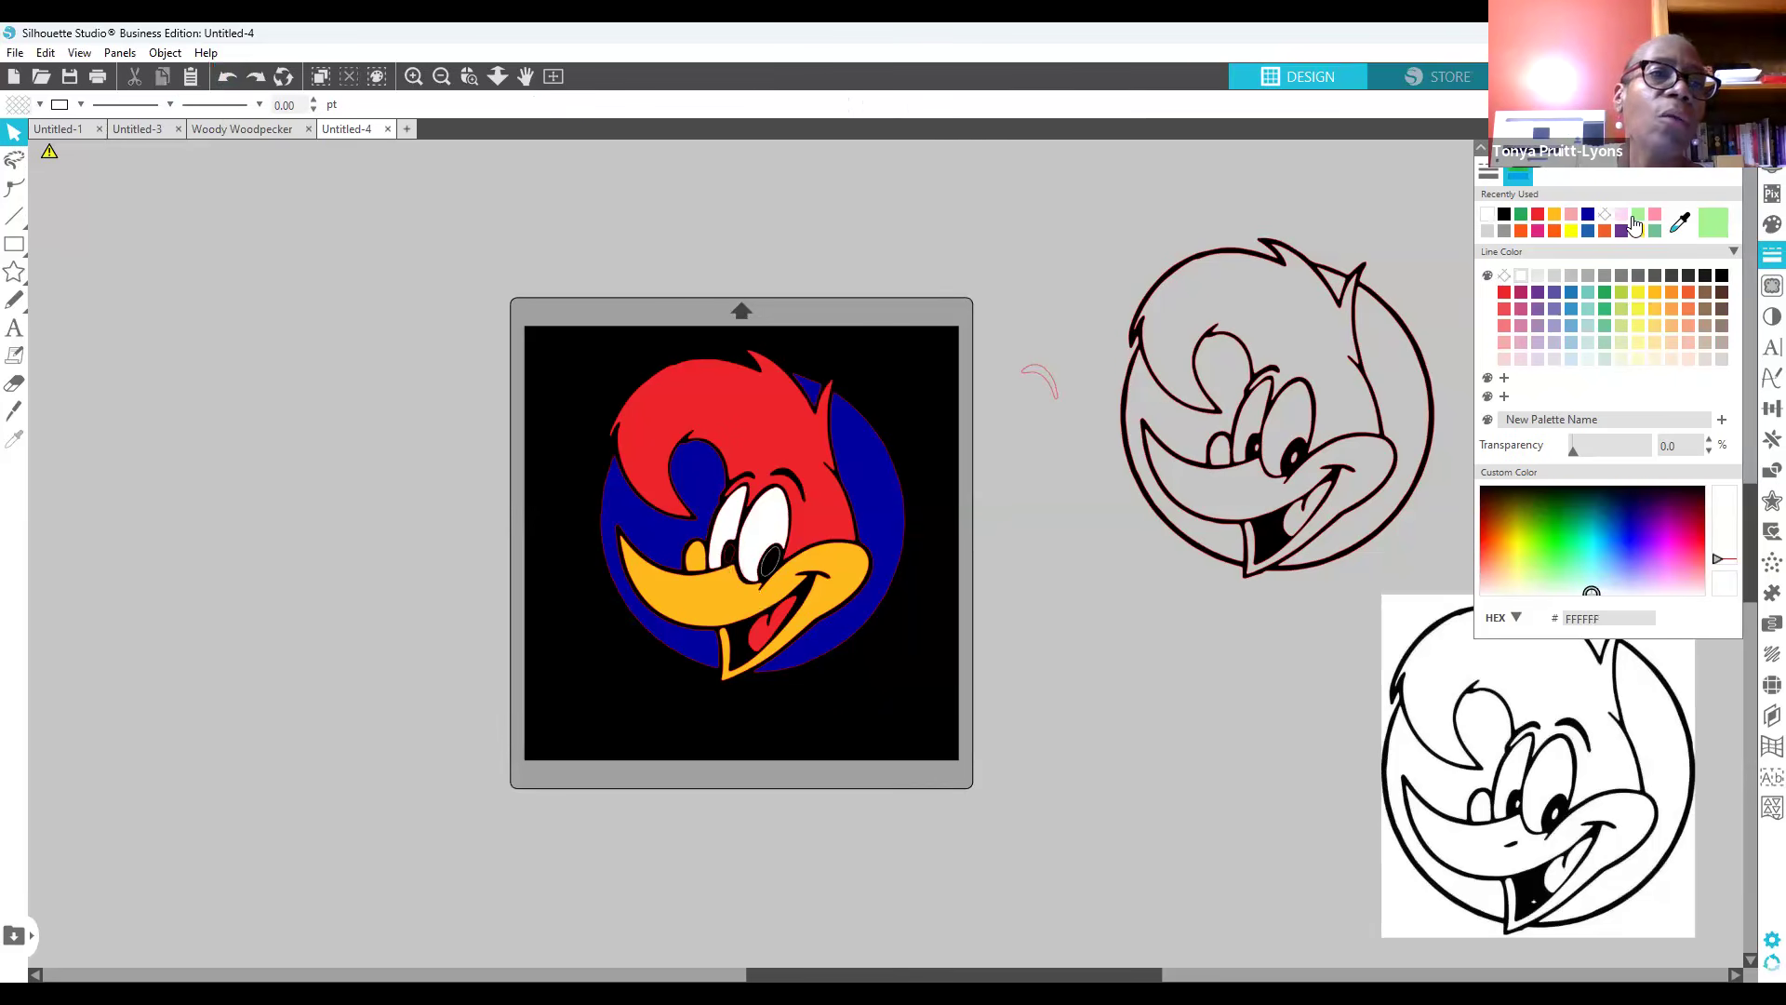
{"action": "left_click", "coordinate": [770, 561]}
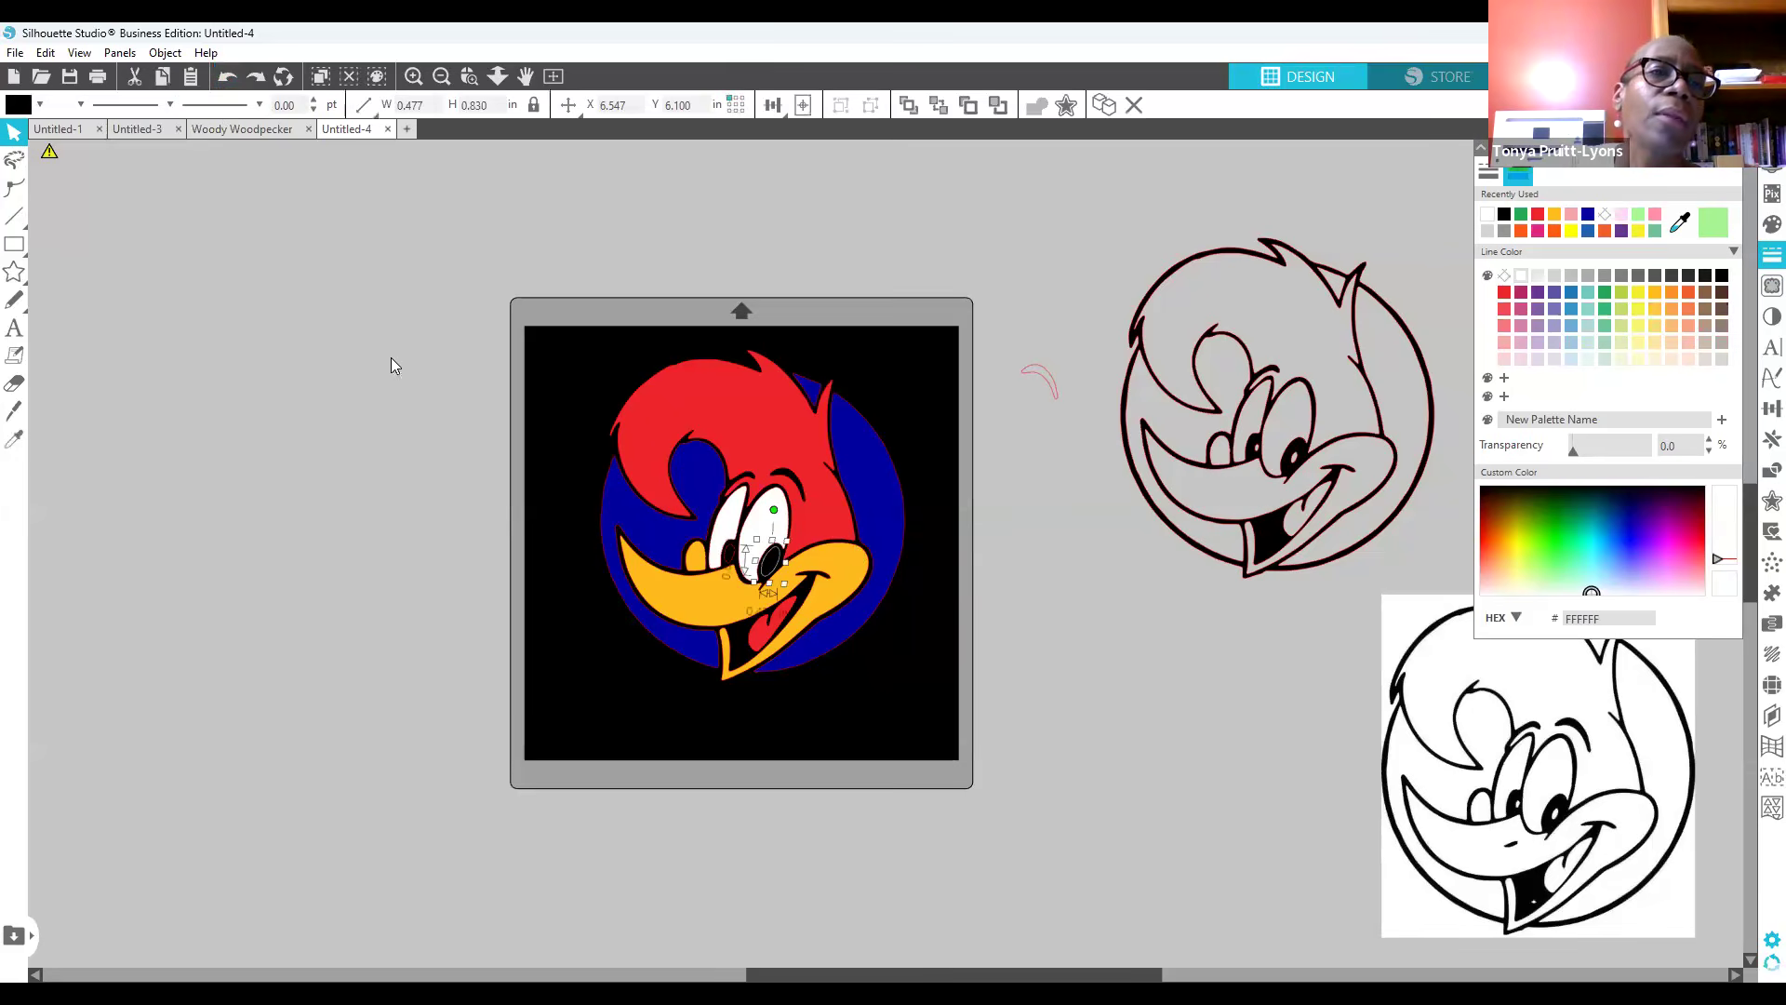
{"action": "left_click", "coordinate": [224, 78]}
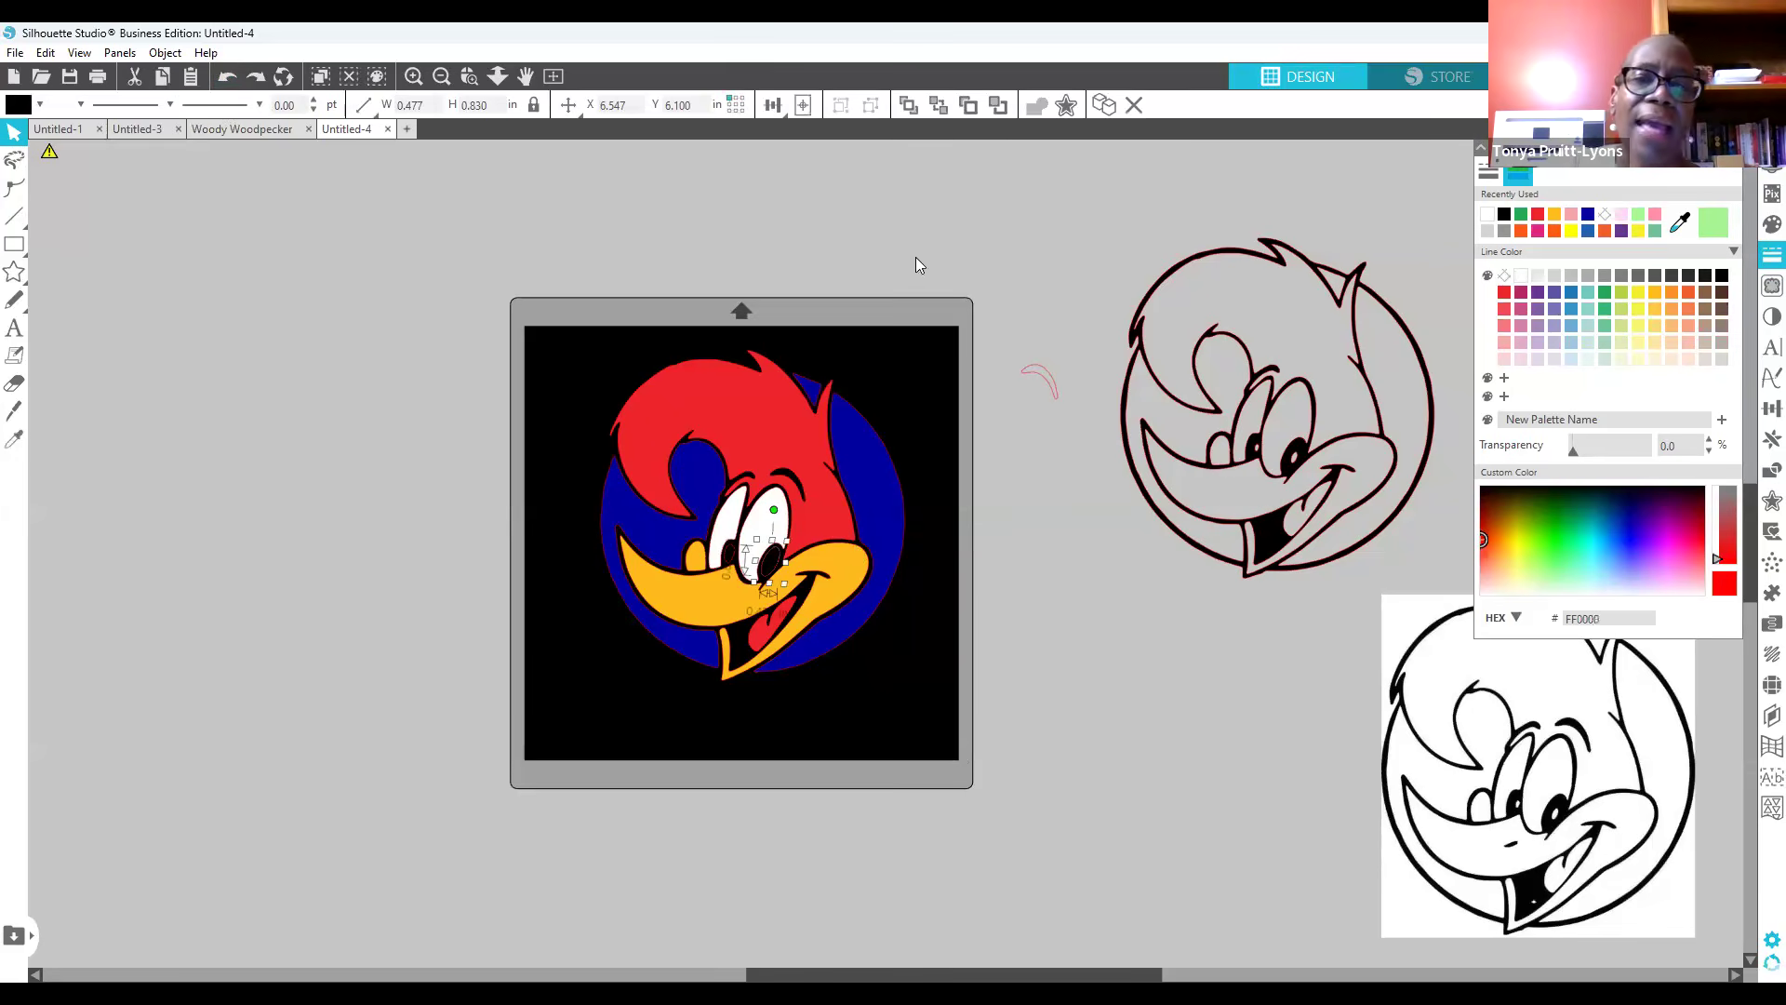
Step: Move the spare eyebrow piece up and right, beside the top of the black outline, and deselect it
{"action": "left_click", "coordinate": [1092, 281]}
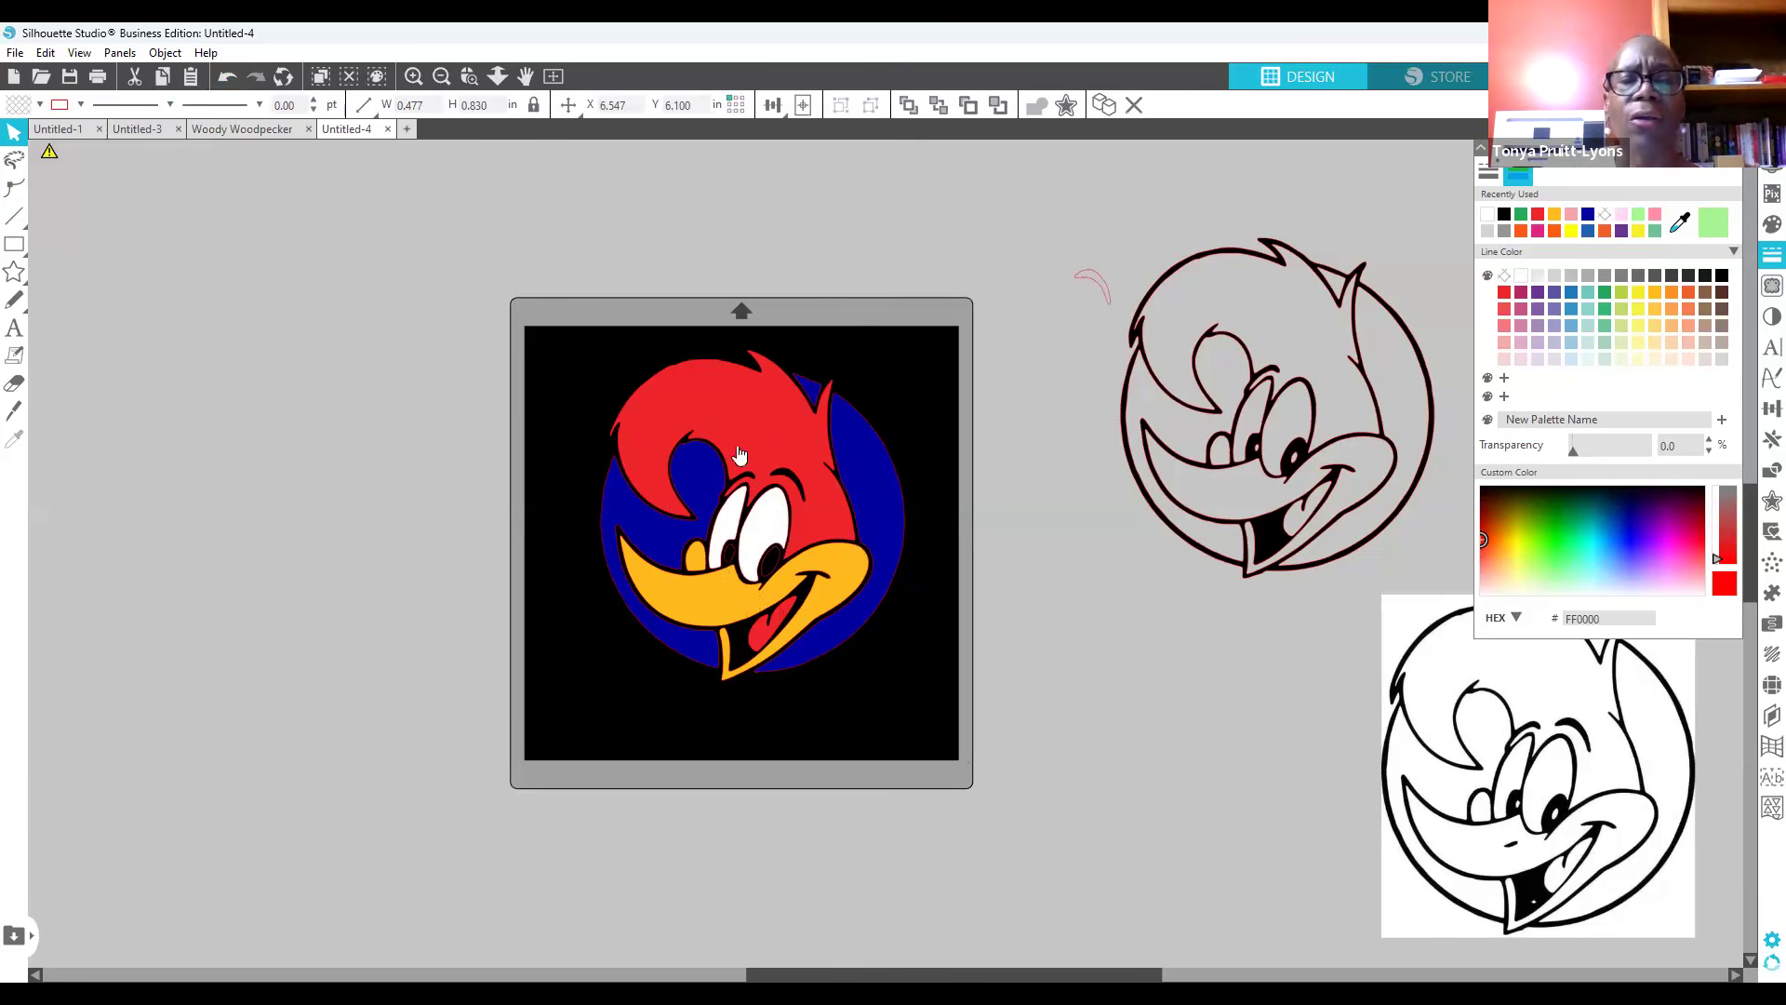
{"action": "left_click", "coordinate": [823, 372]}
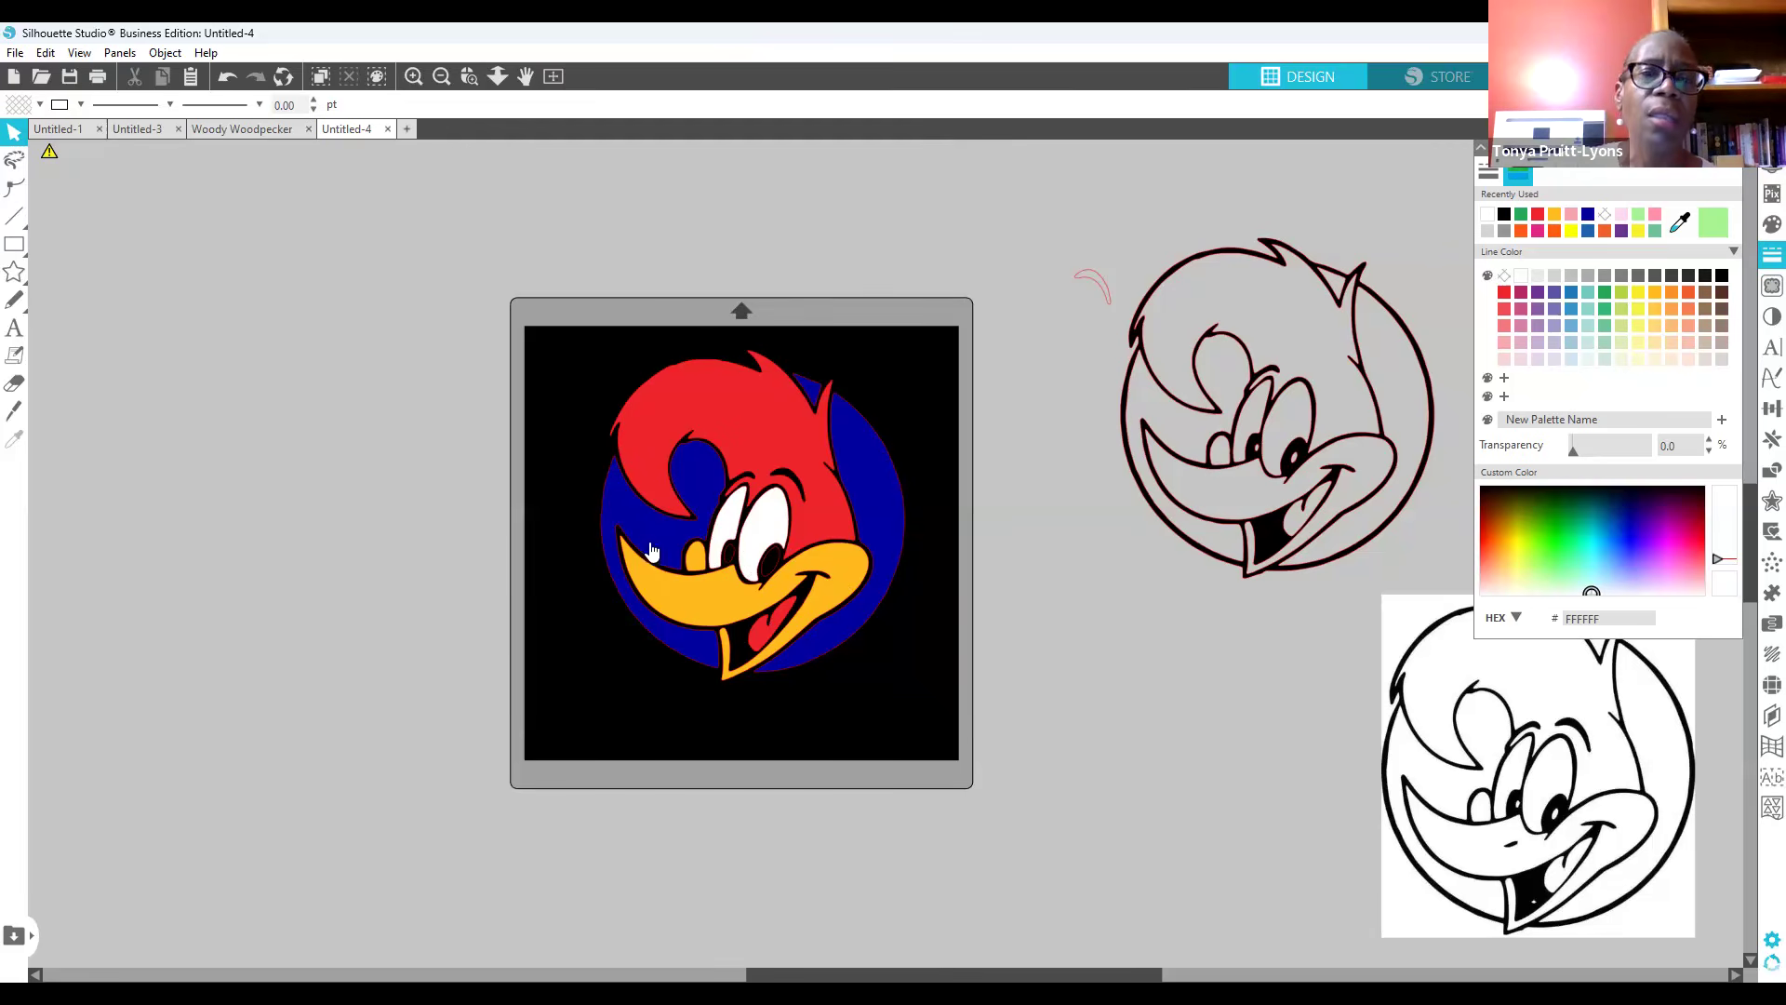
{"action": "left_click", "coordinate": [437, 76]}
{"action": "left_click", "coordinate": [439, 78]}
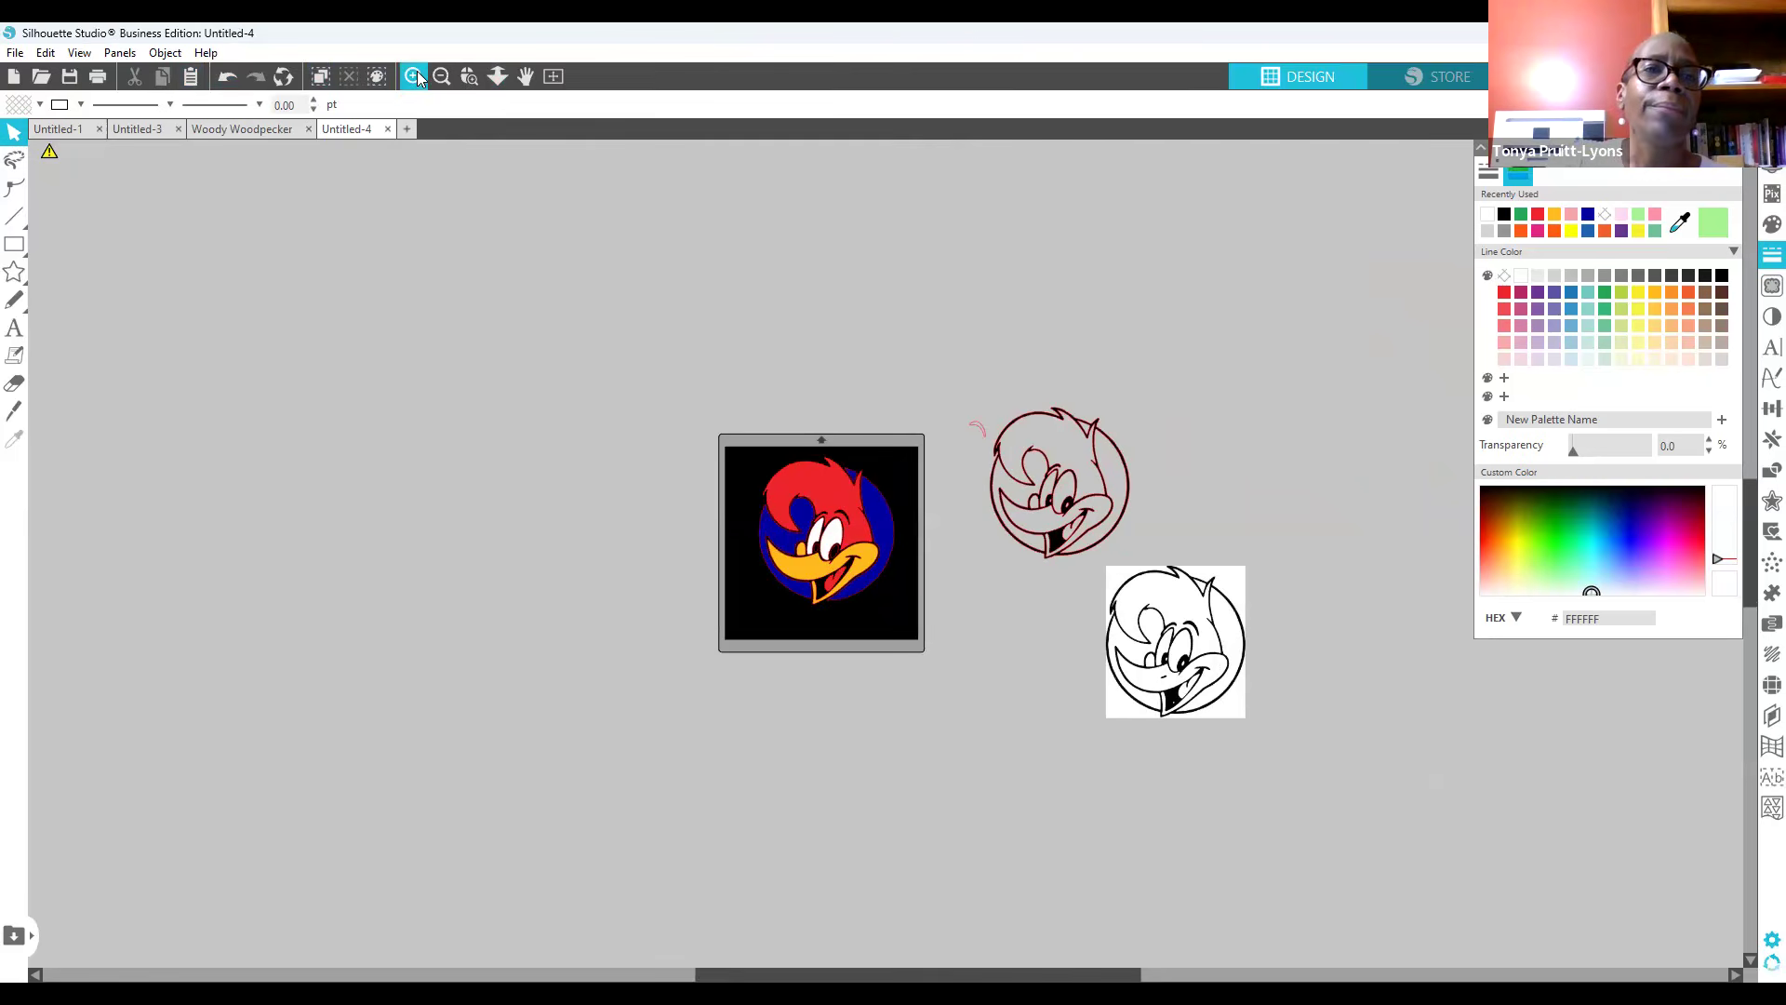
{"action": "left_click", "coordinate": [414, 77]}
{"action": "left_click", "coordinate": [414, 77]}
{"action": "left_click", "coordinate": [414, 77]}
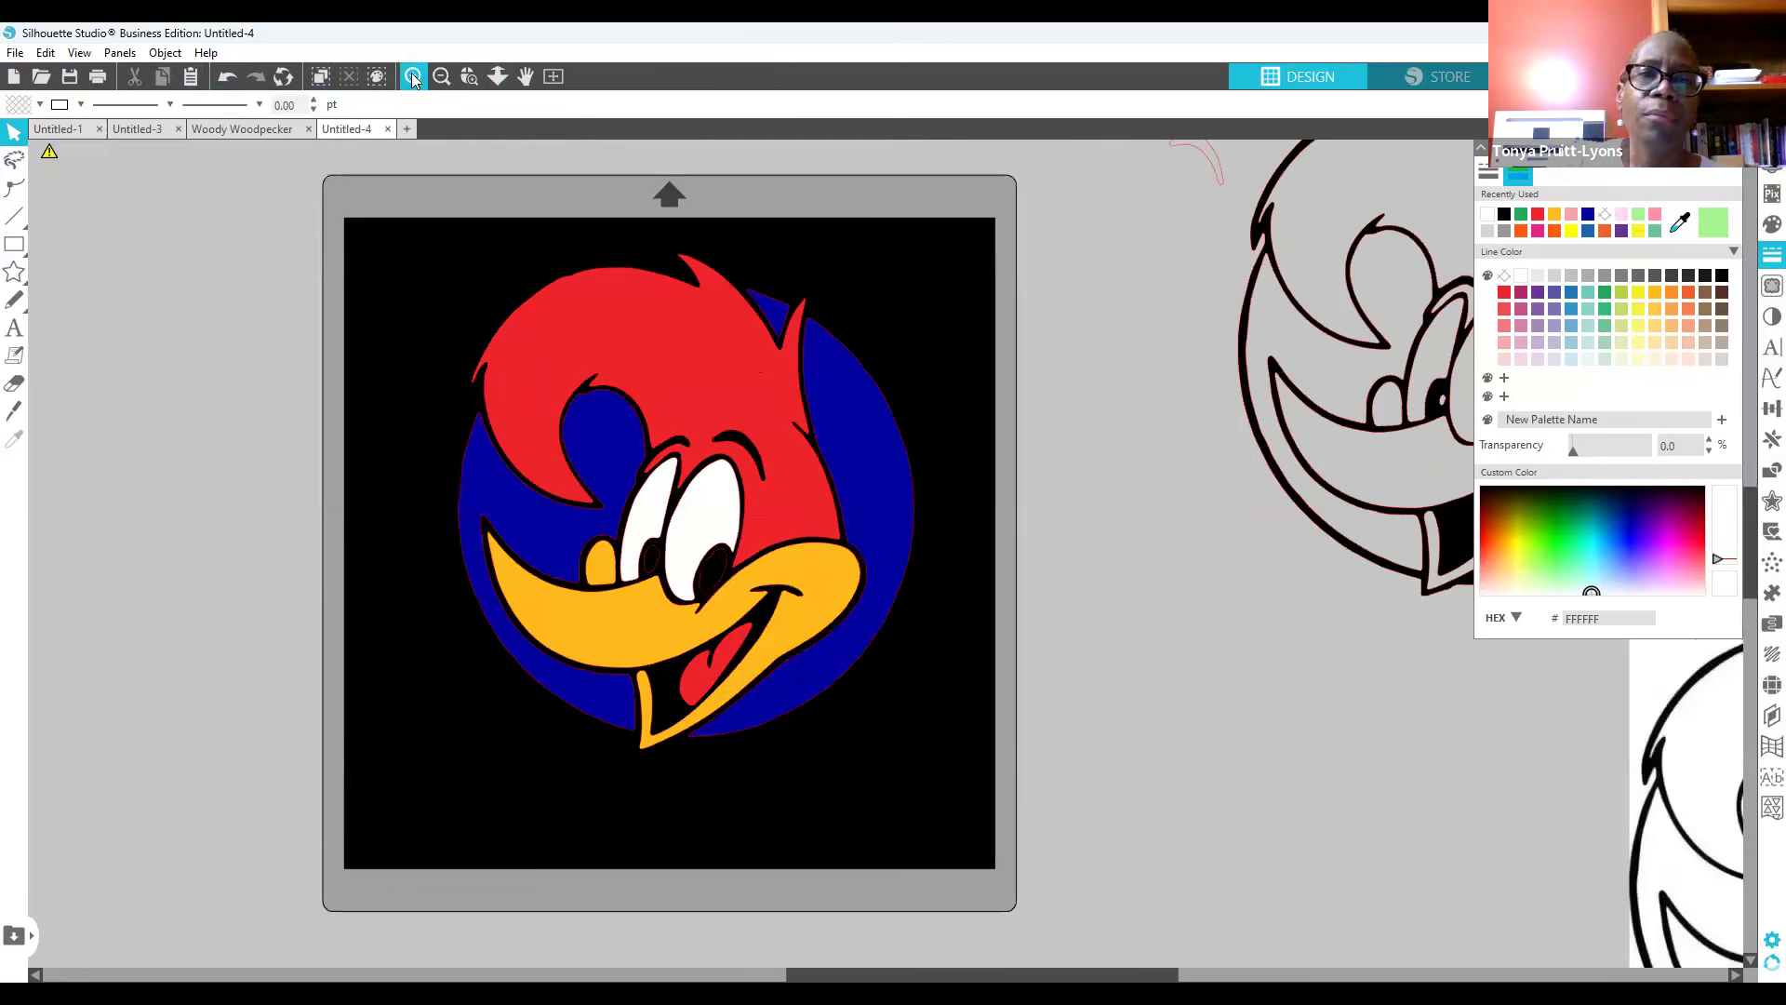
{"action": "left_click", "coordinate": [442, 77]}
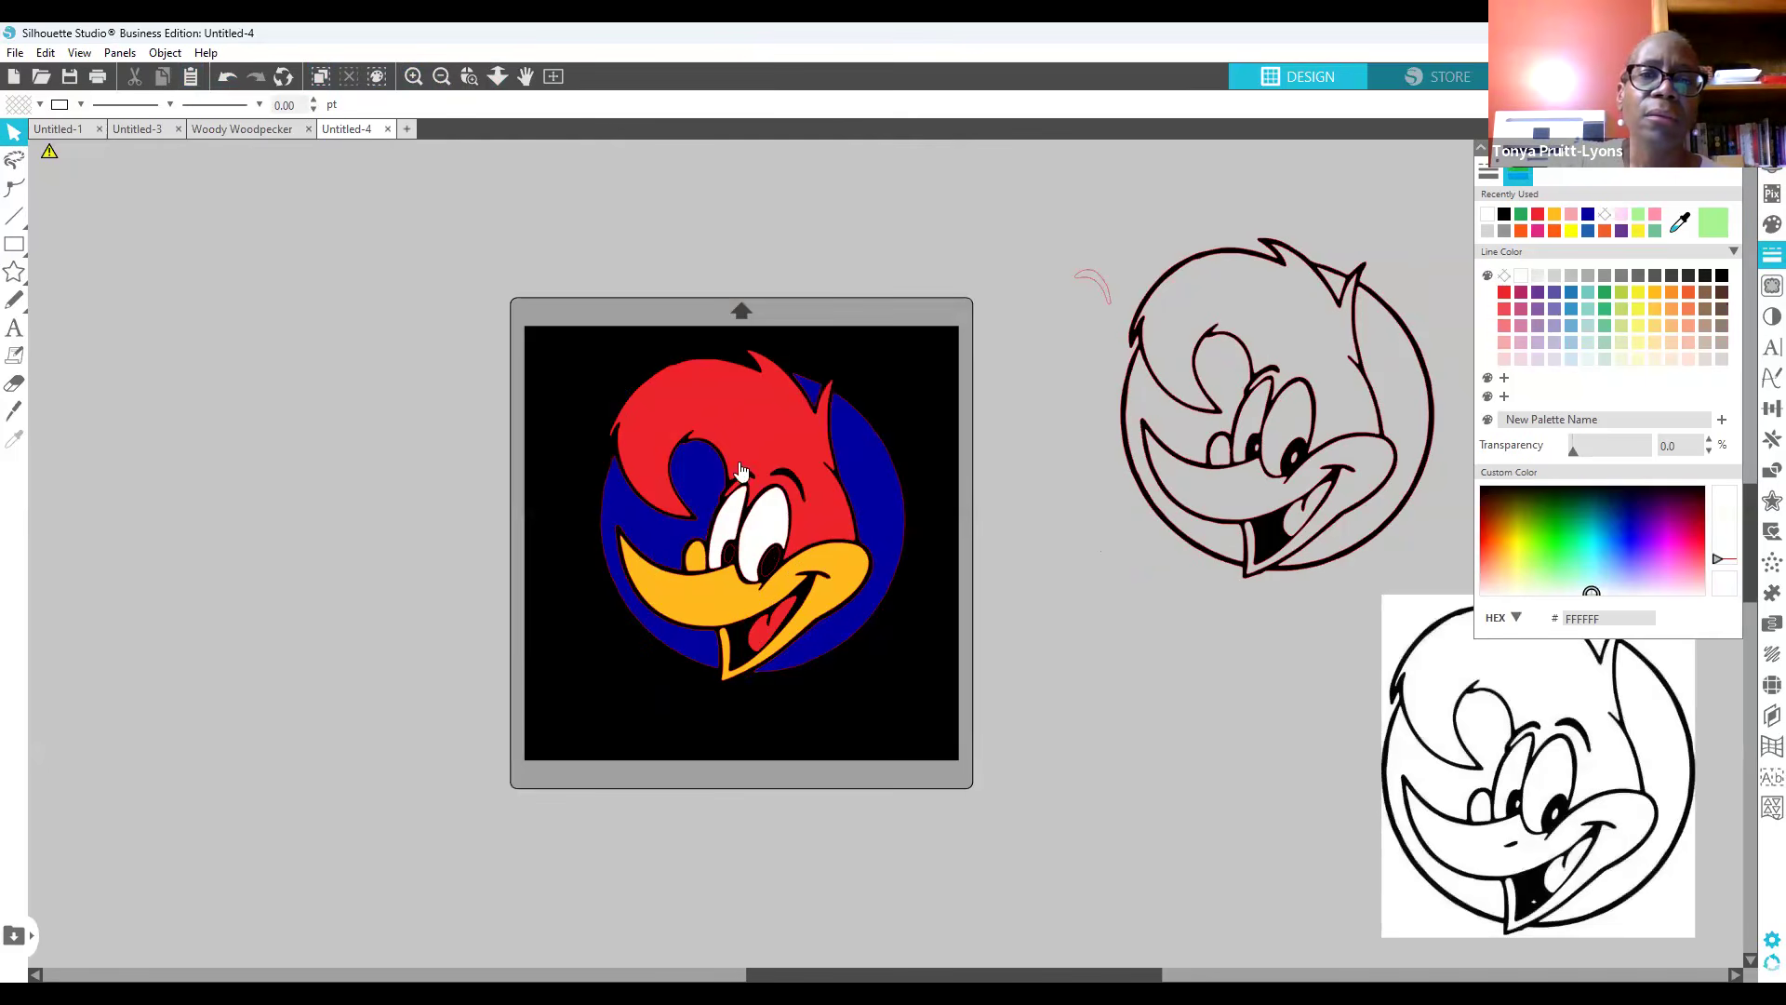
{"action": "left_click", "coordinate": [874, 558]}
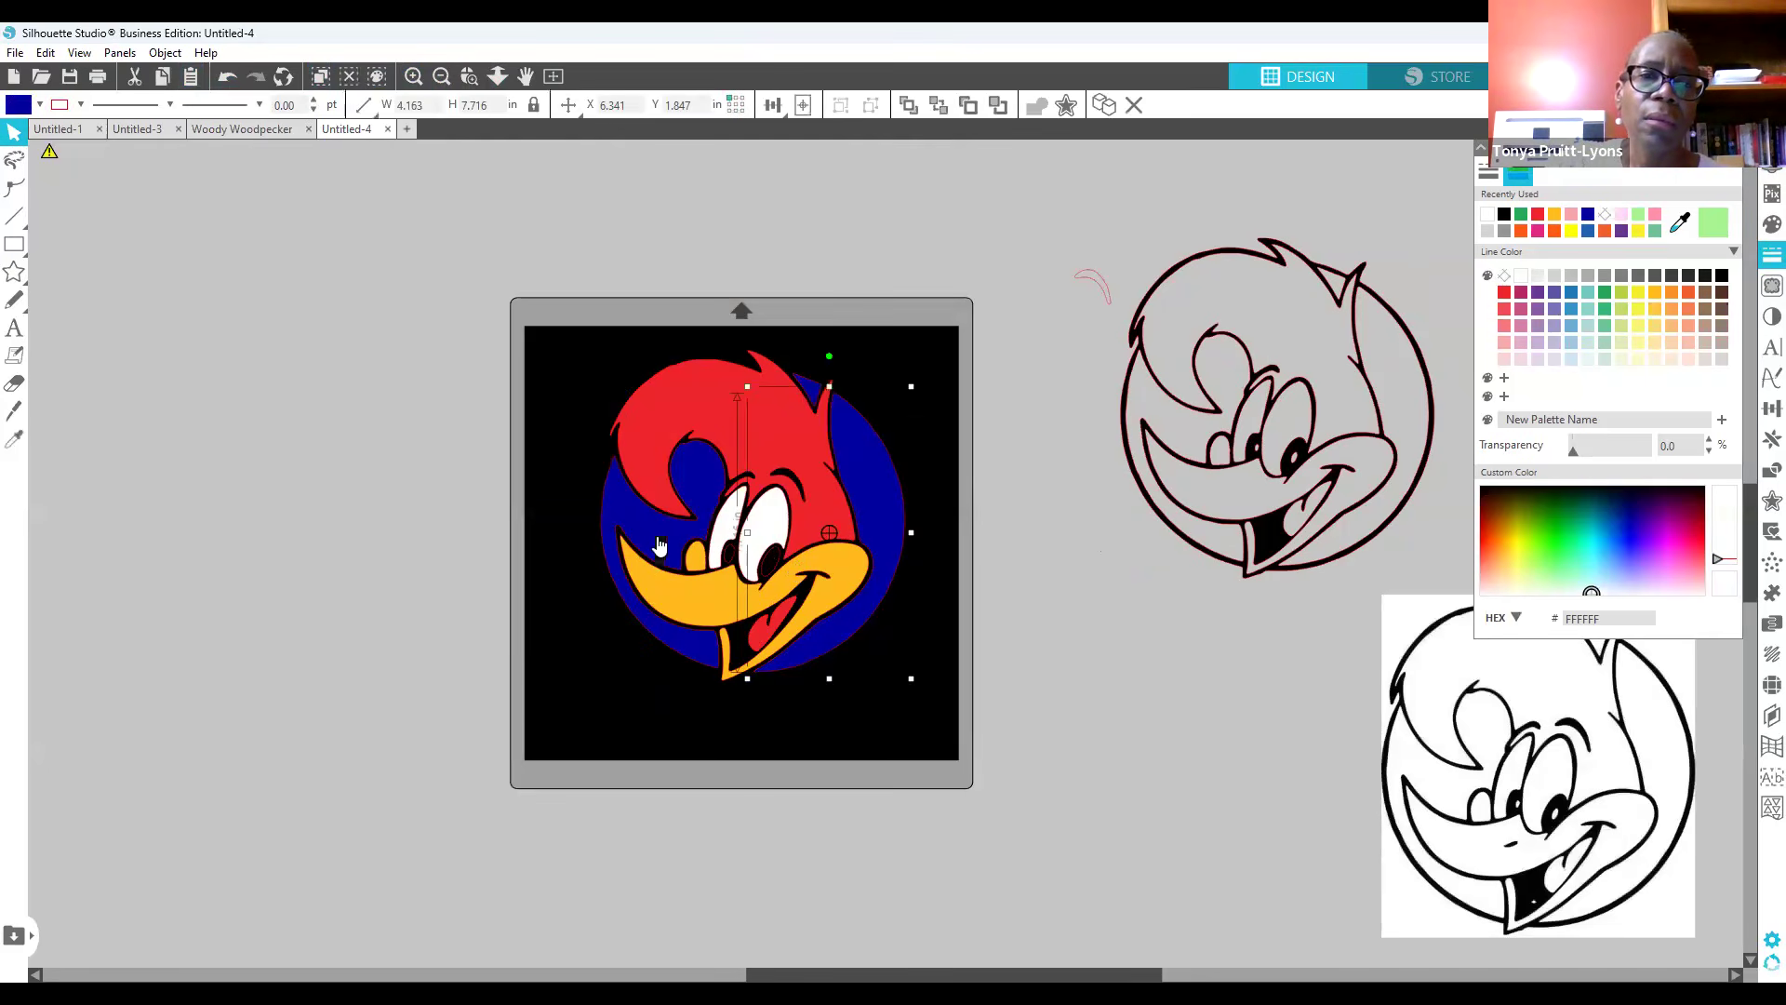
{"action": "left_click", "coordinate": [1002, 547]}
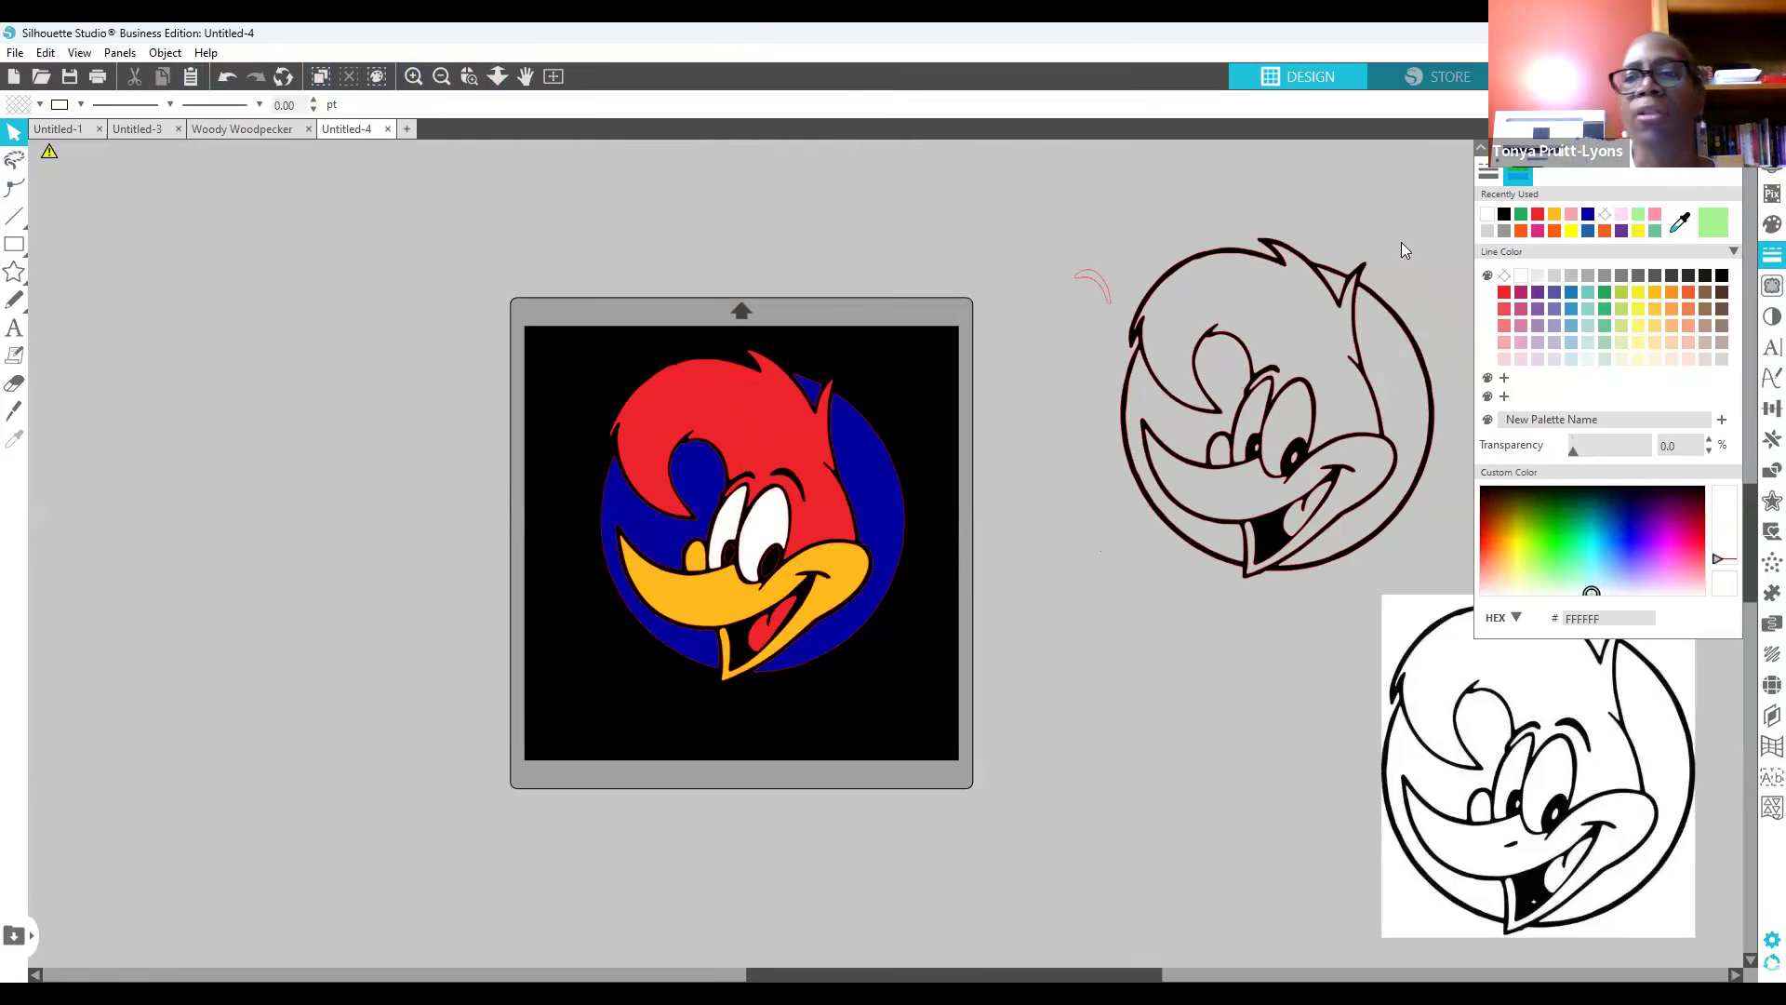
Step: Set the page's media color to white
{"action": "left_click", "coordinate": [1730, 149]}
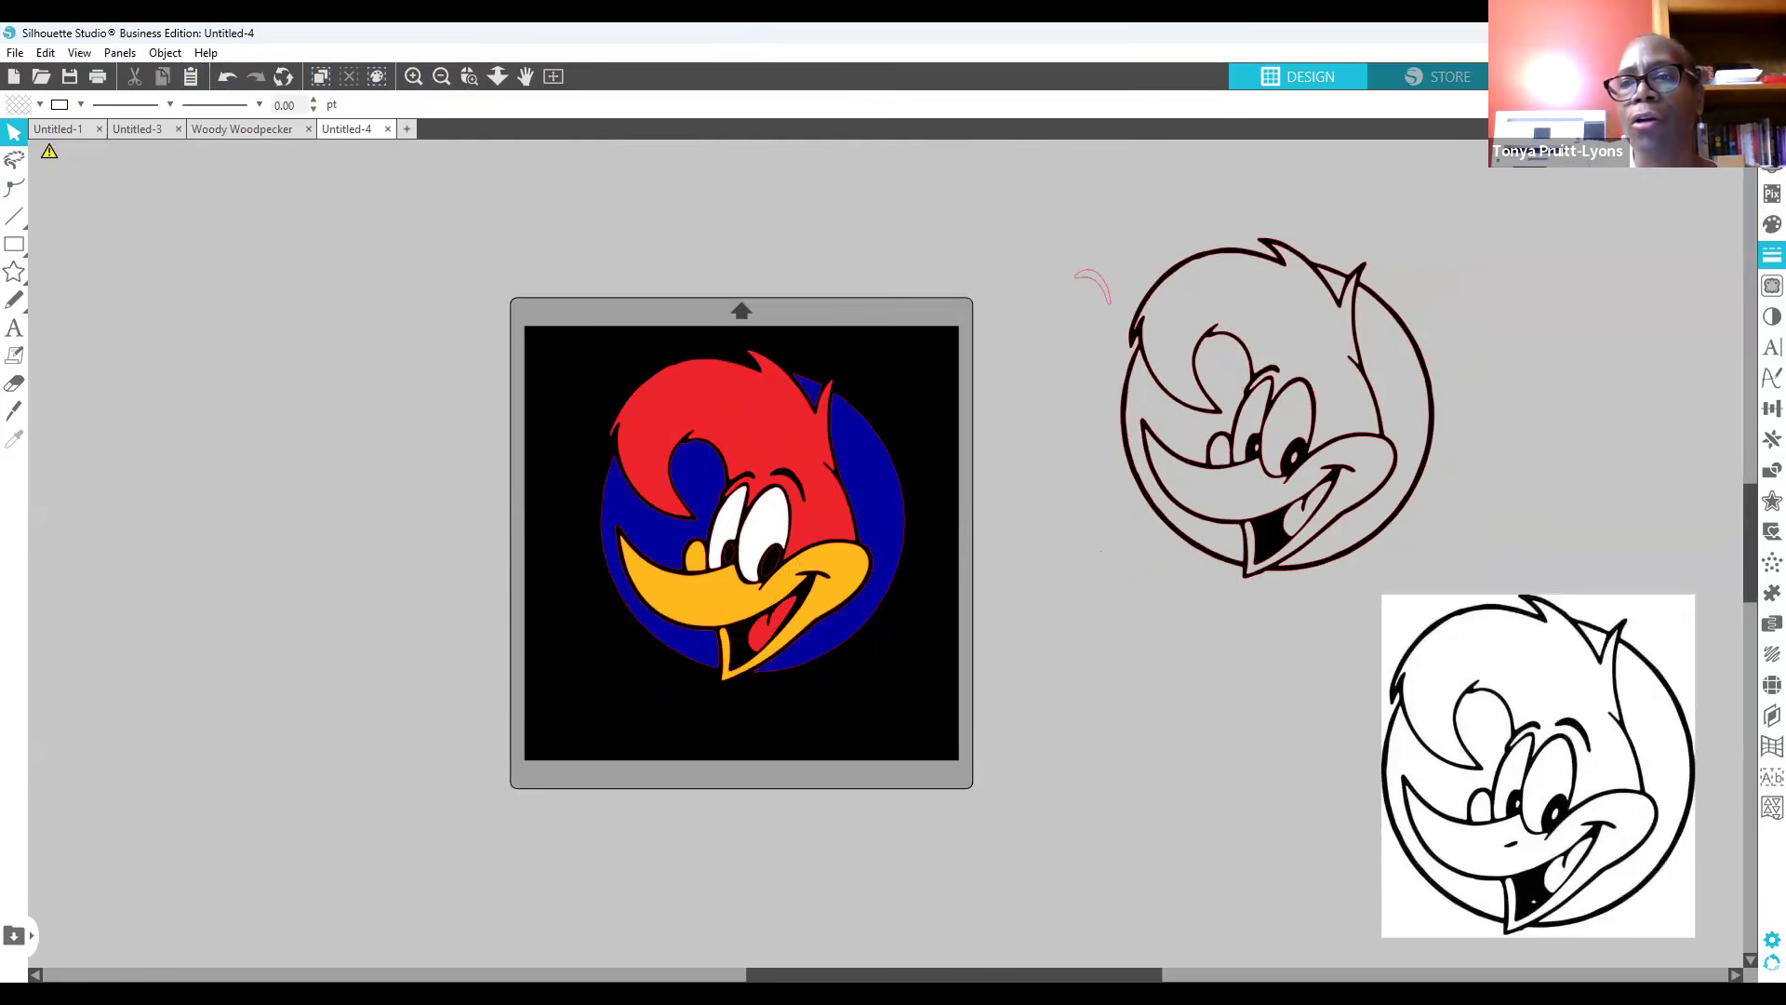
{"action": "left_click", "coordinate": [1772, 165]}
{"action": "left_click", "coordinate": [1589, 563]}
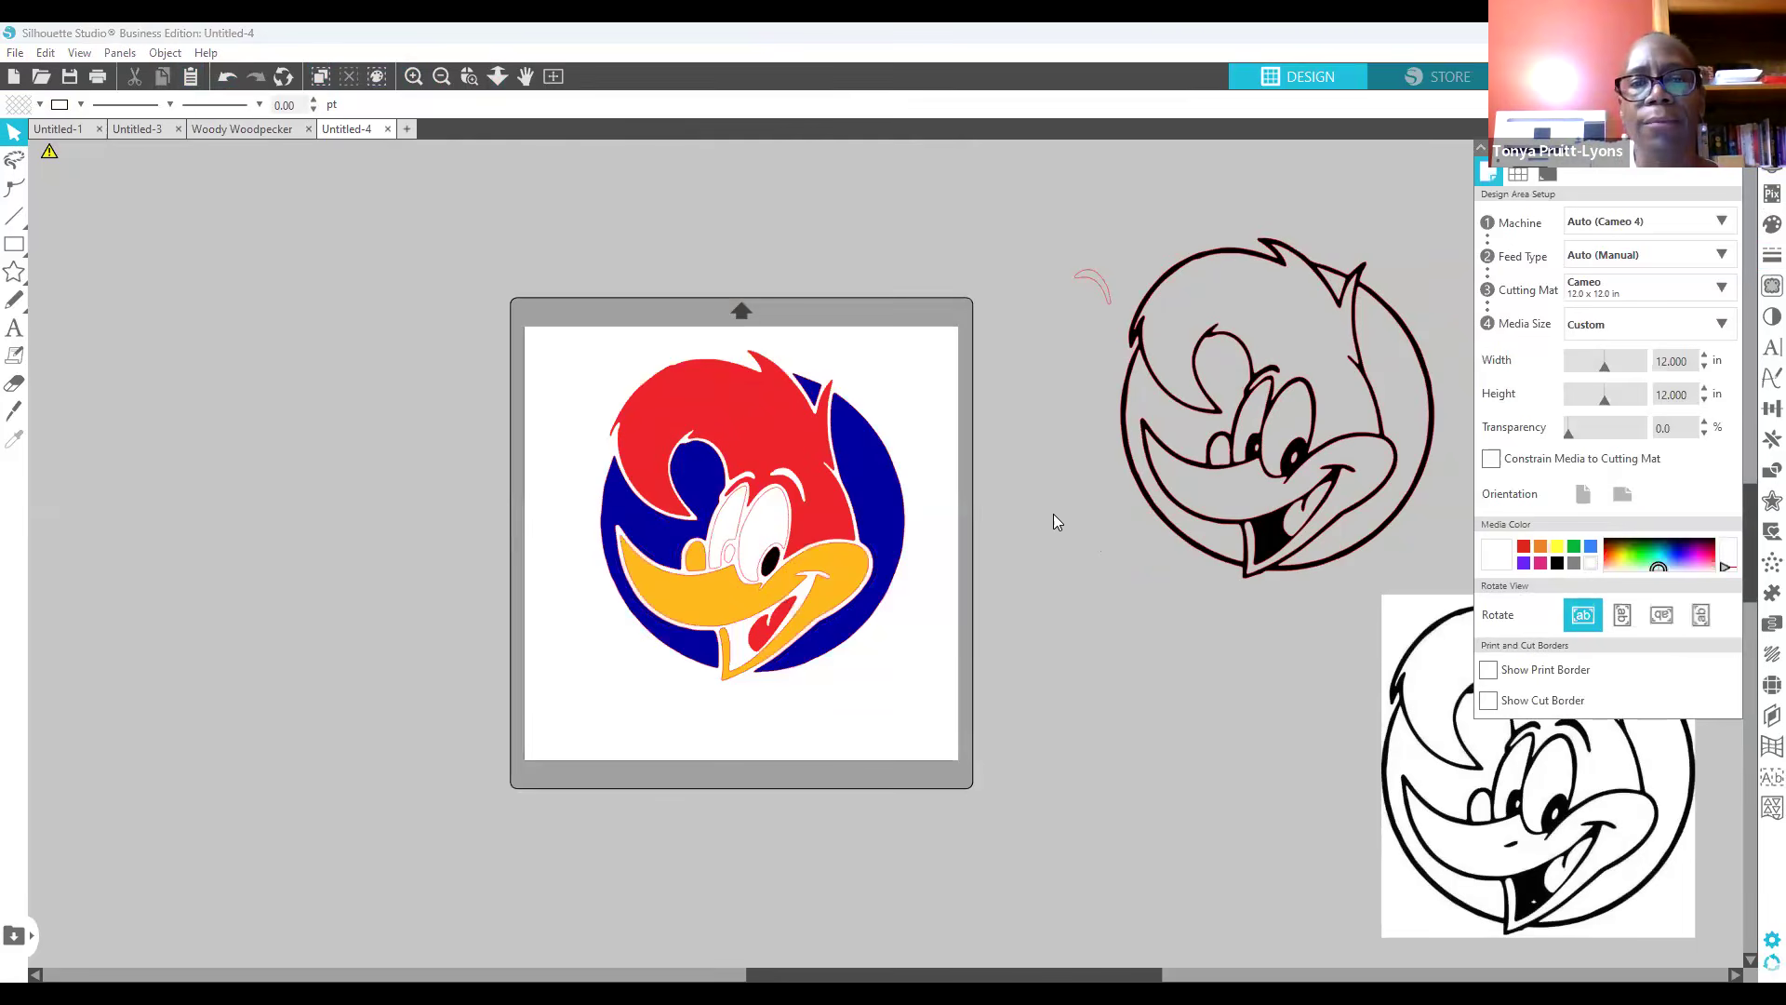
Step: Fill the larger eye's pupil with white and deselect it
{"action": "left_click", "coordinate": [772, 568]}
{"action": "left_click", "coordinate": [1770, 224]}
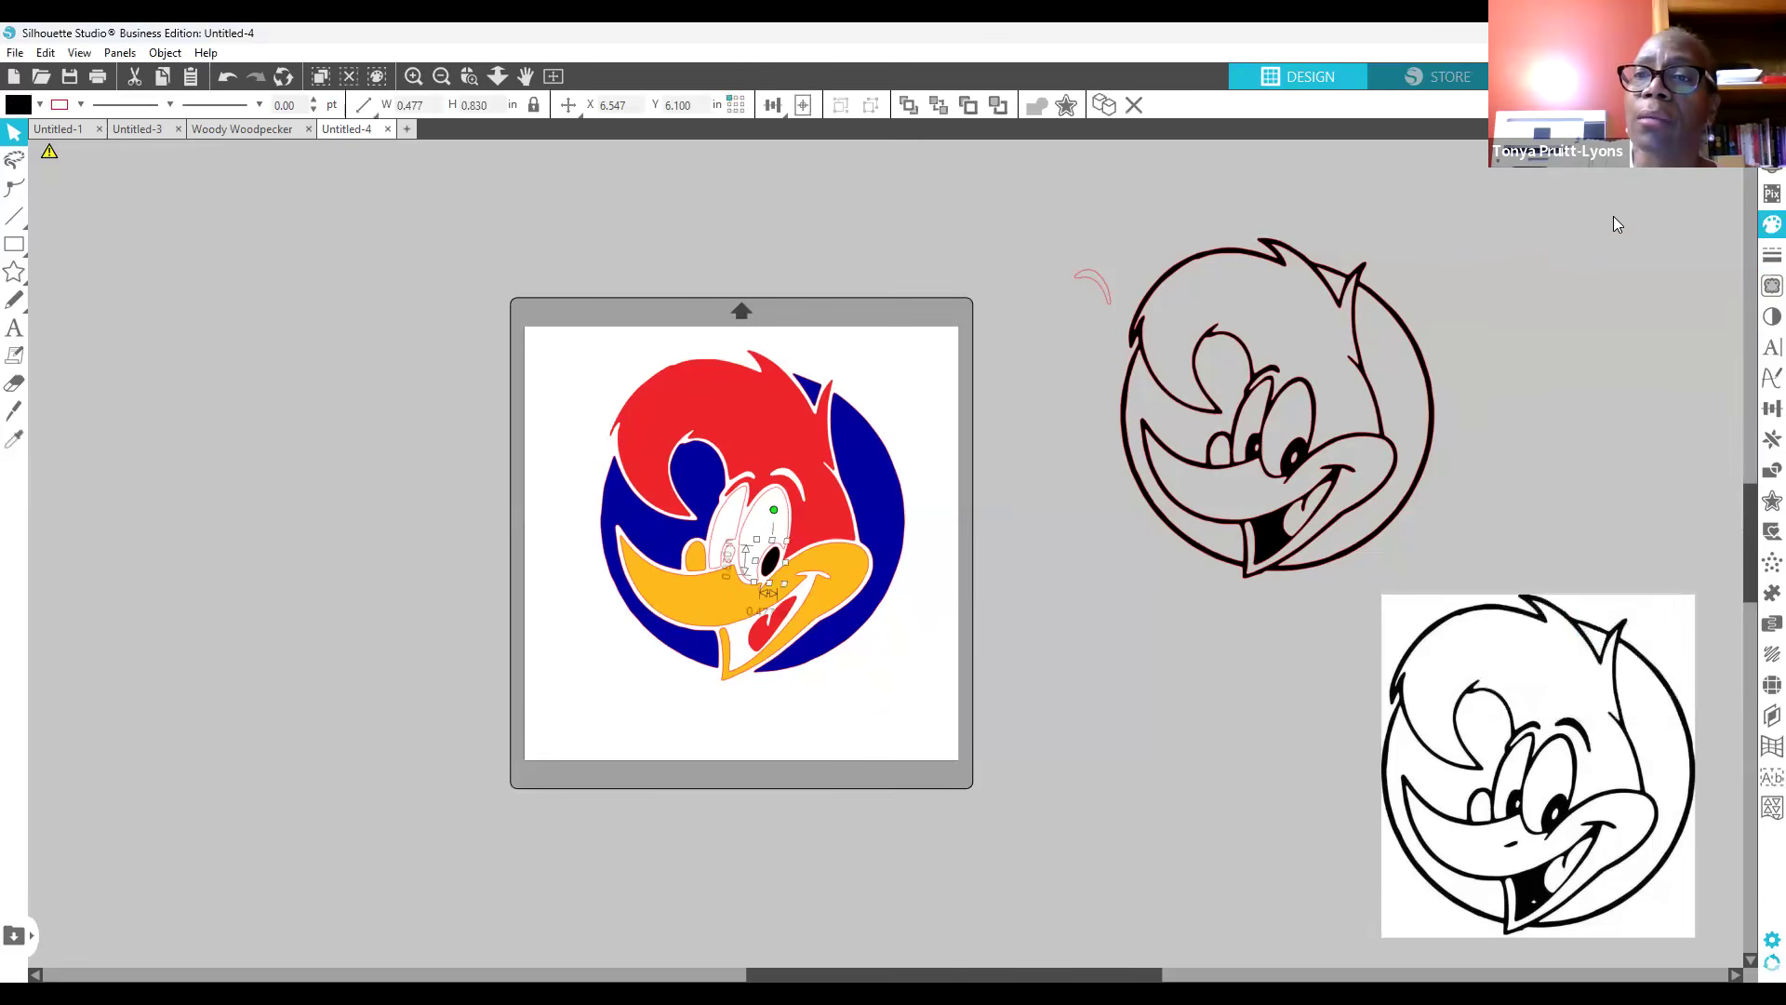
{"action": "left_click", "coordinate": [1487, 214]}
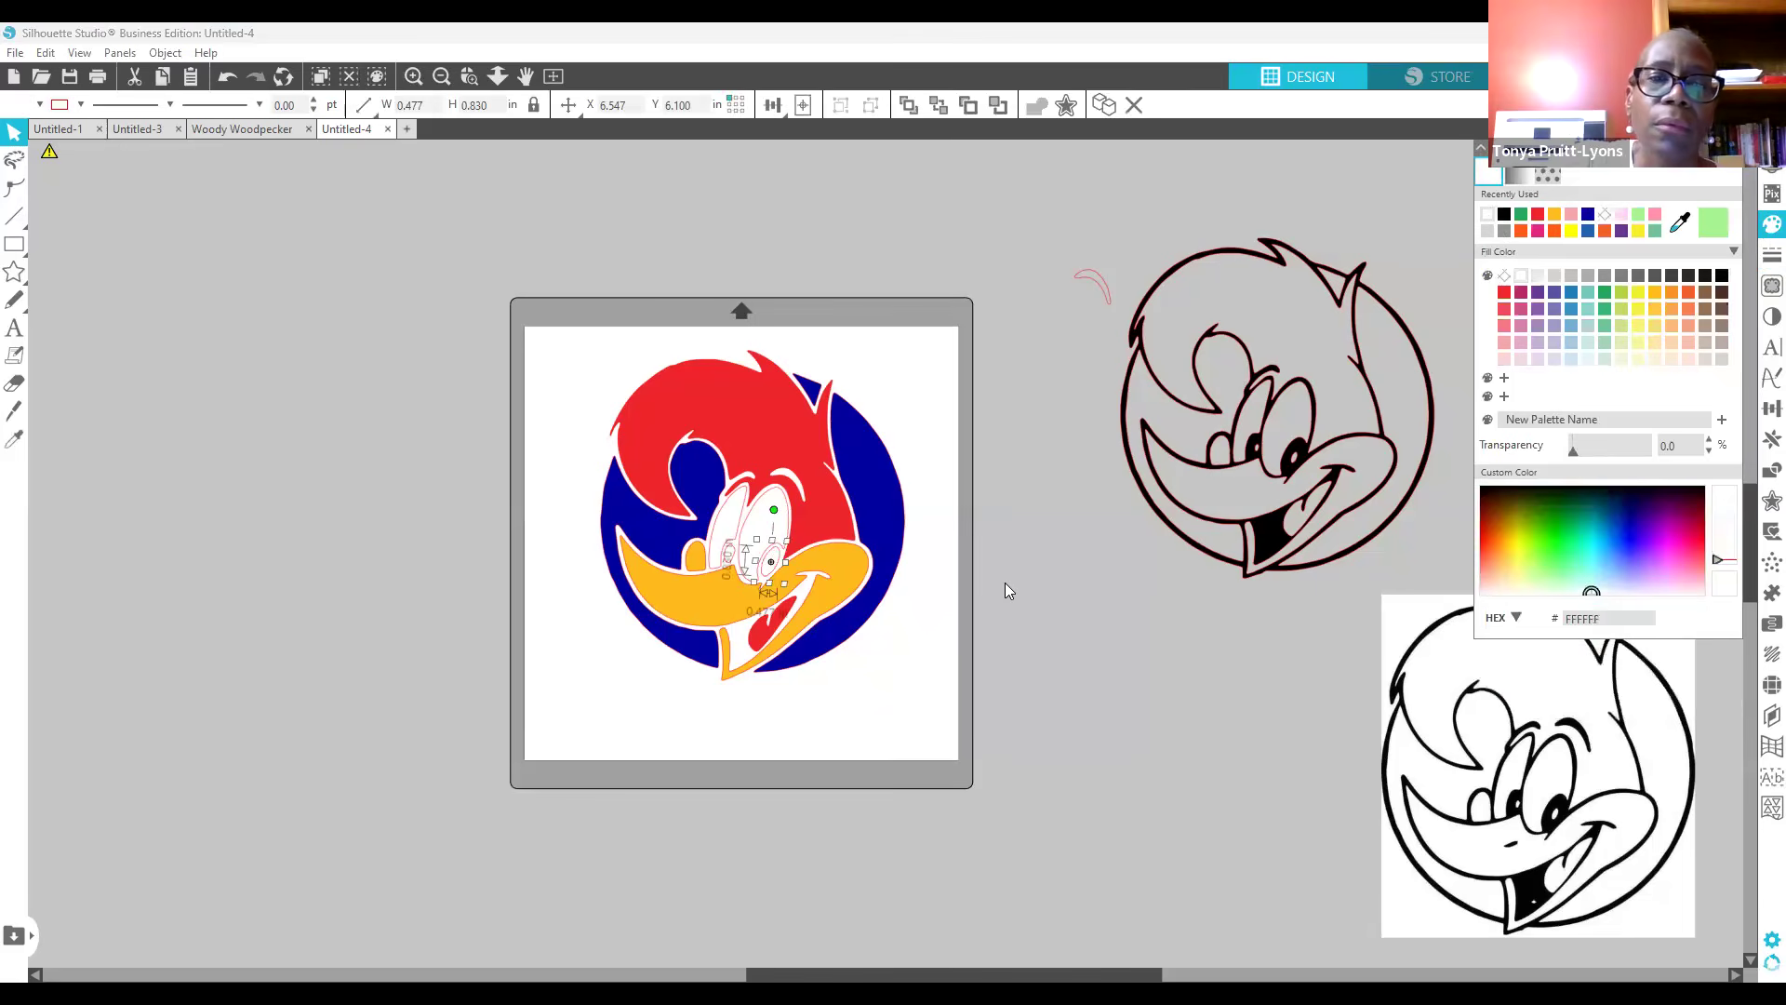
{"action": "left_click", "coordinate": [589, 577]}
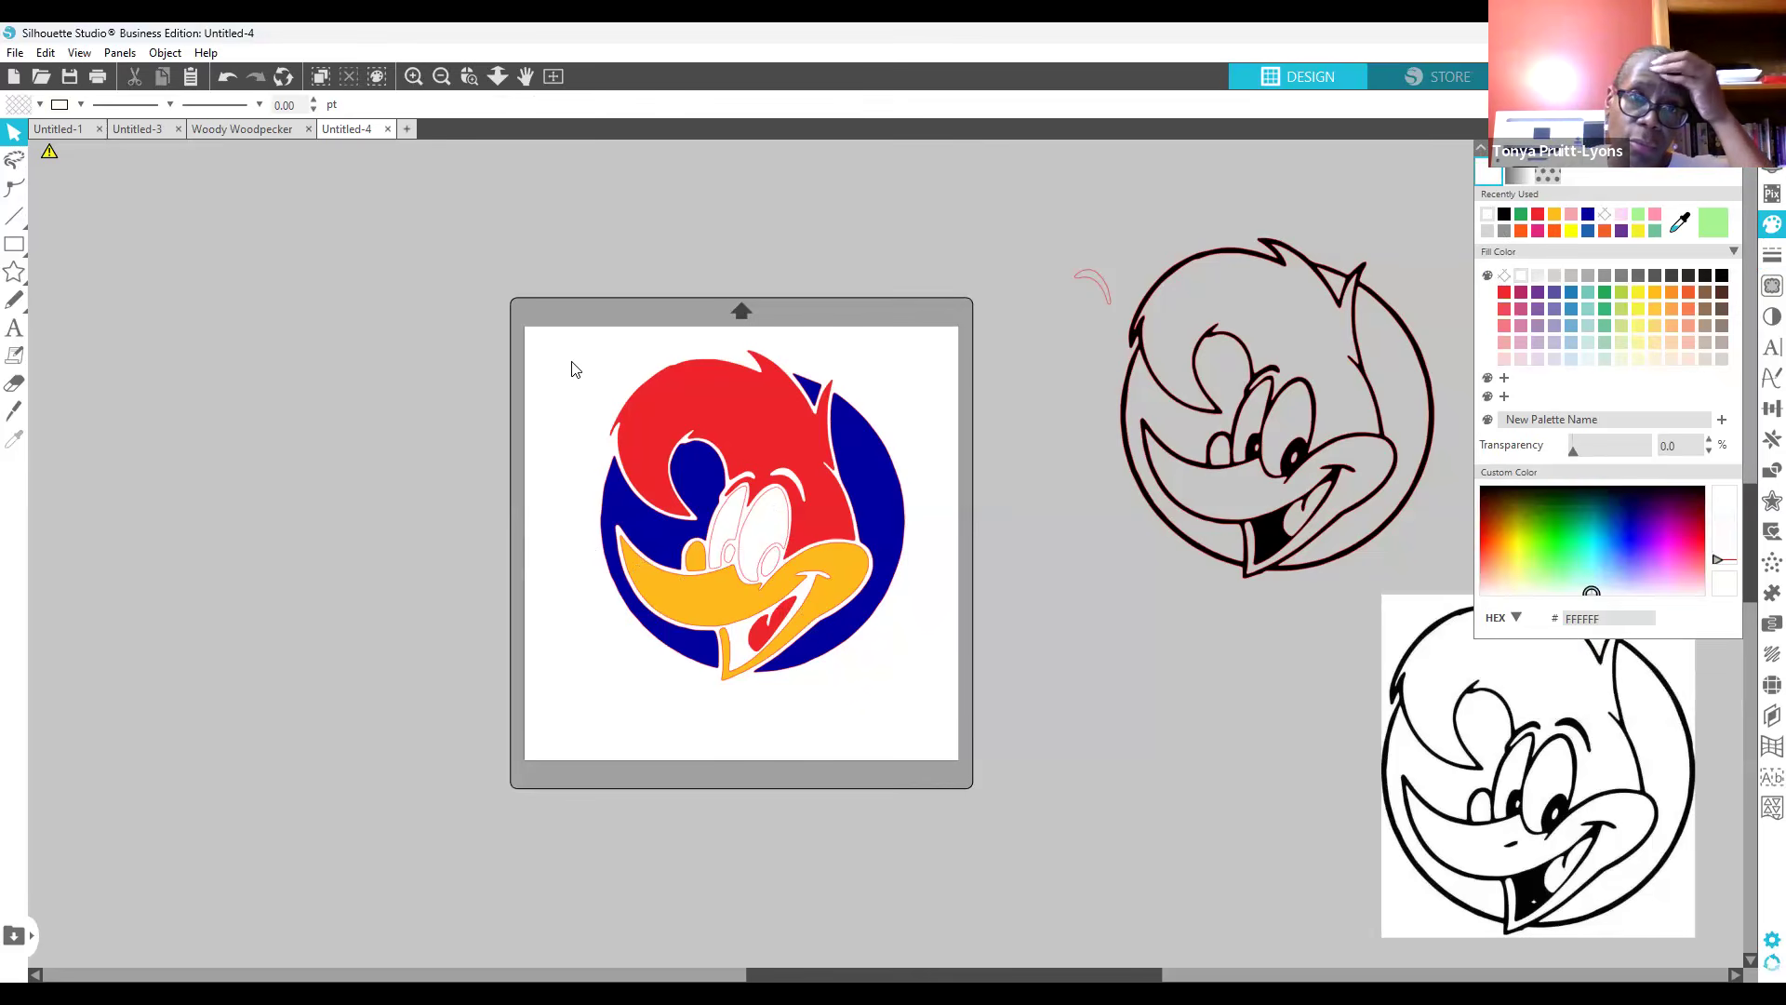
Step: Enlarge all the woodpecker pieces on the page together to about 9.78 by 10.61 in, and center them on the page
{"action": "left_click_drag", "start_coordinate": [573, 352], "coordinate": [941, 729]}
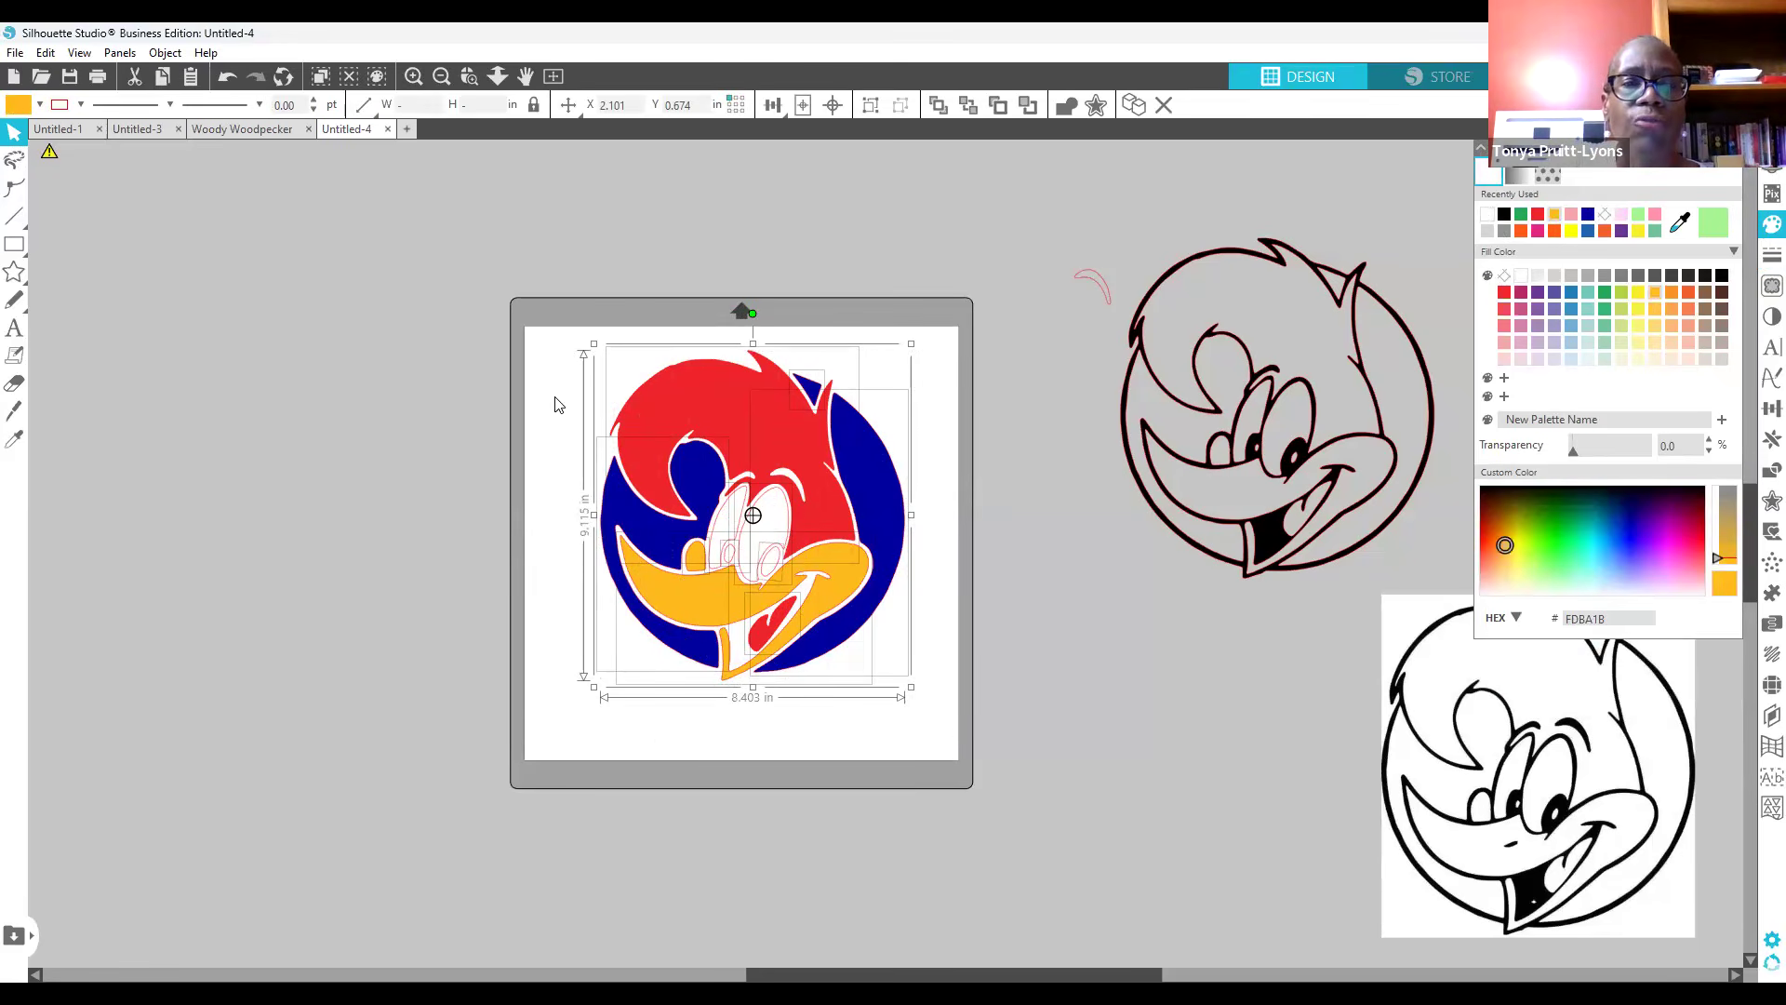
{"action": "left_click", "coordinate": [530, 367]}
{"action": "left_click_drag", "start_coordinate": [543, 334], "coordinate": [943, 750]}
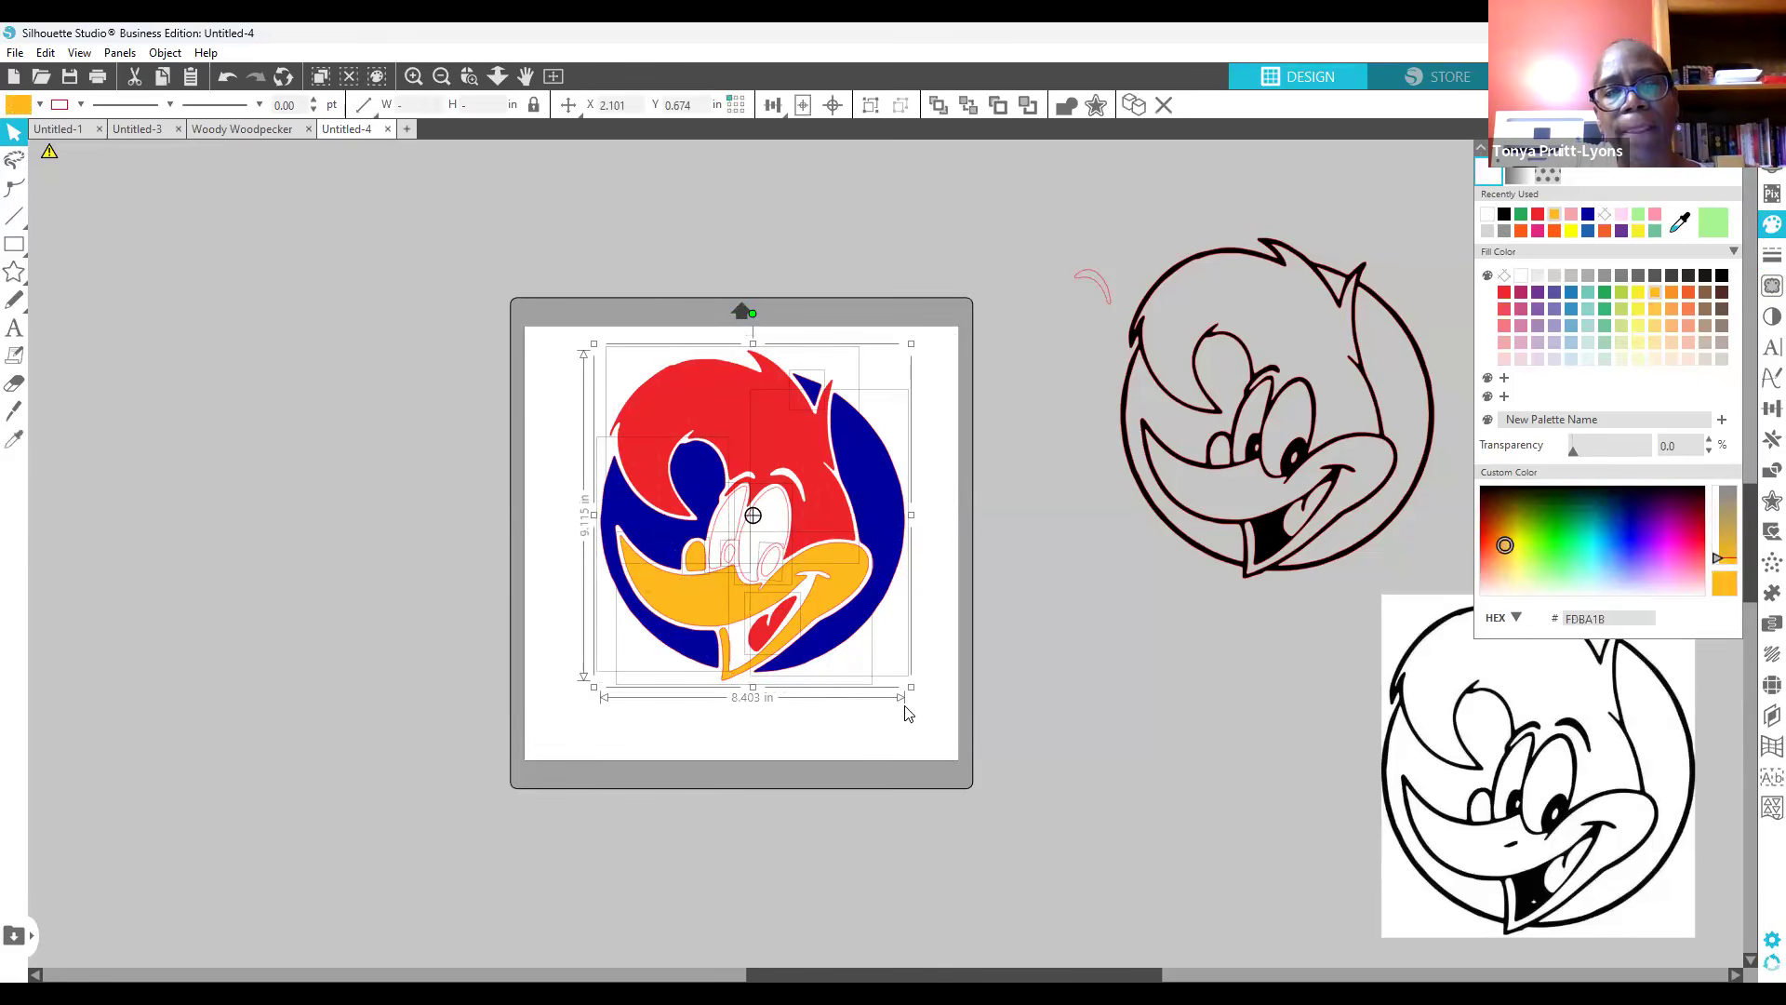
{"action": "left_click_drag", "start_coordinate": [910, 687], "coordinate": [988, 790]}
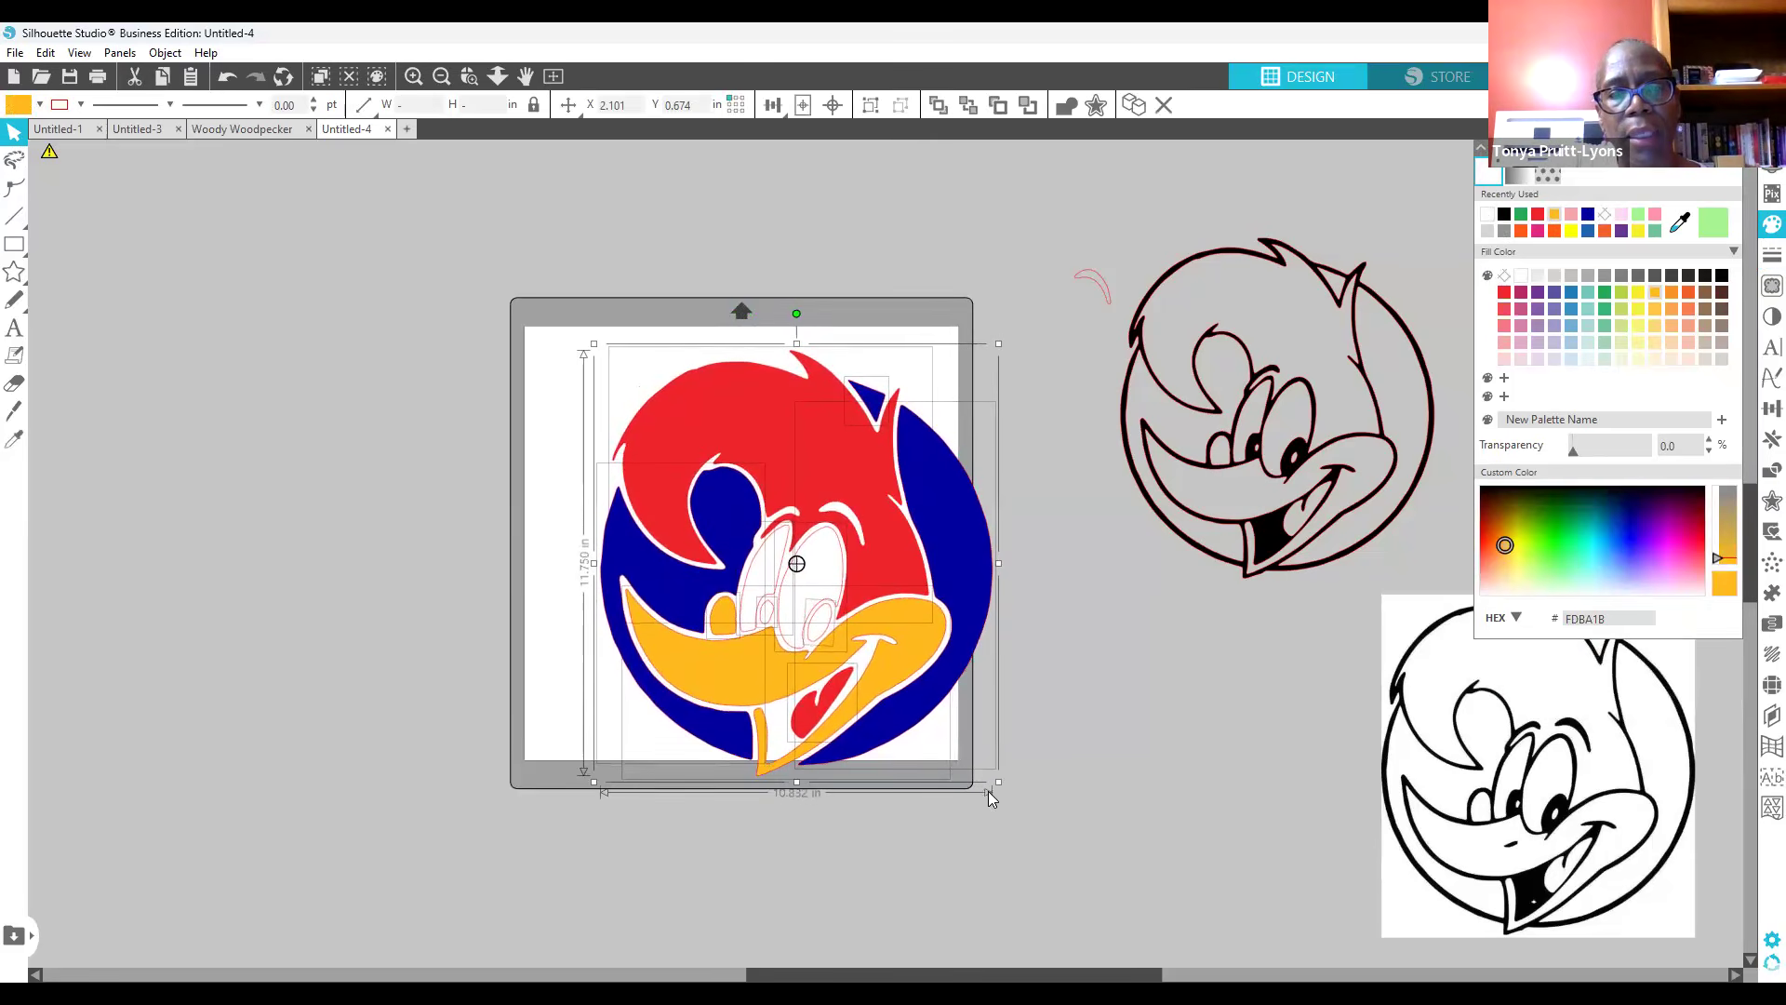
{"action": "left_click_drag", "start_coordinate": [923, 718], "coordinate": [864, 694]}
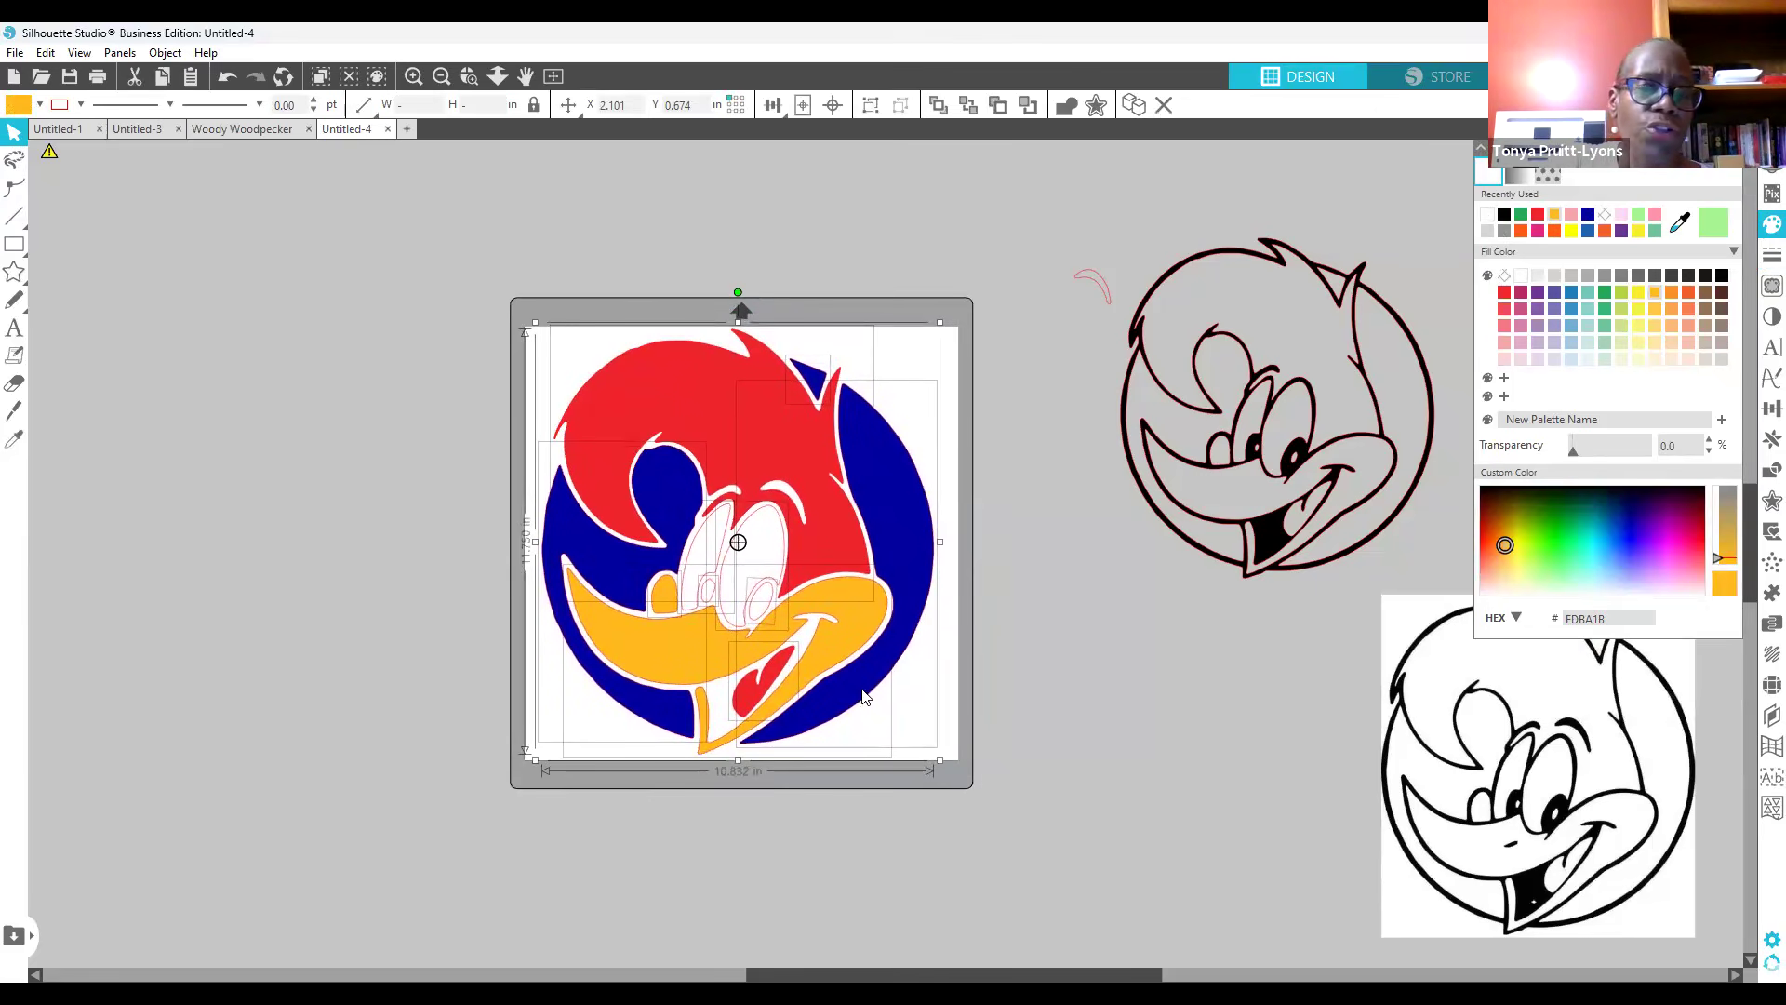
{"action": "left_click_drag", "start_coordinate": [939, 763], "coordinate": [911, 742]}
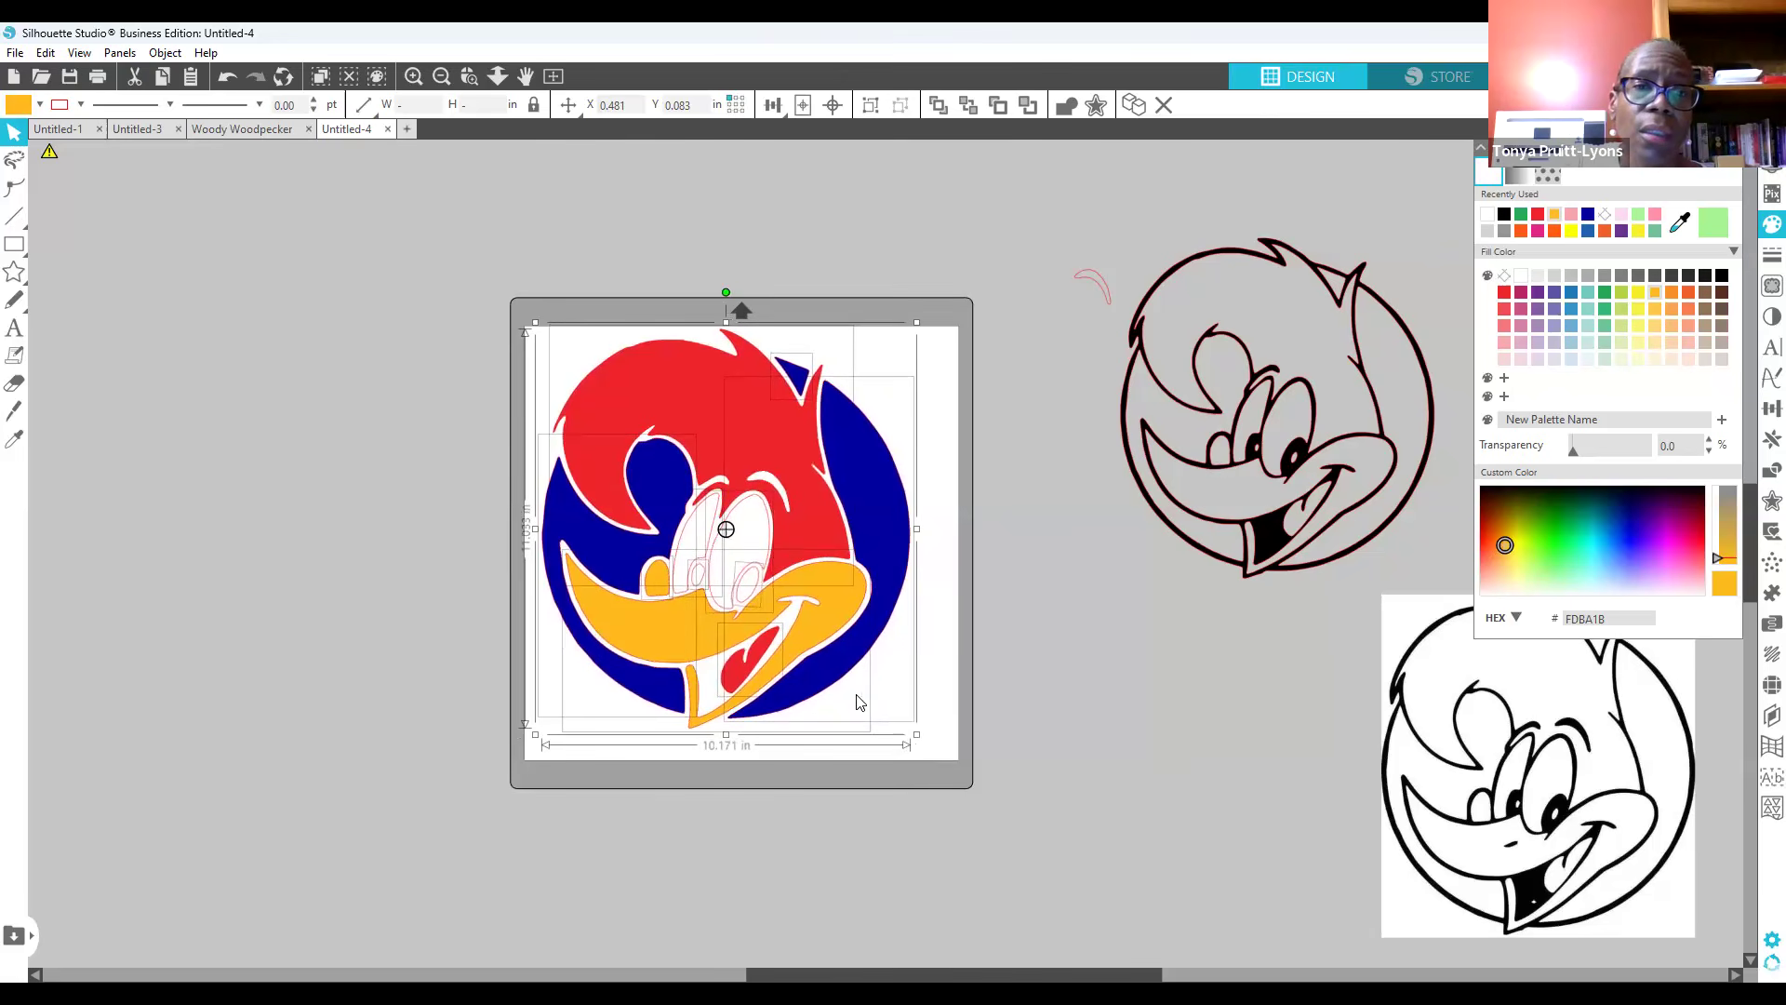
{"action": "left_click_drag", "start_coordinate": [818, 696], "coordinate": [829, 710]}
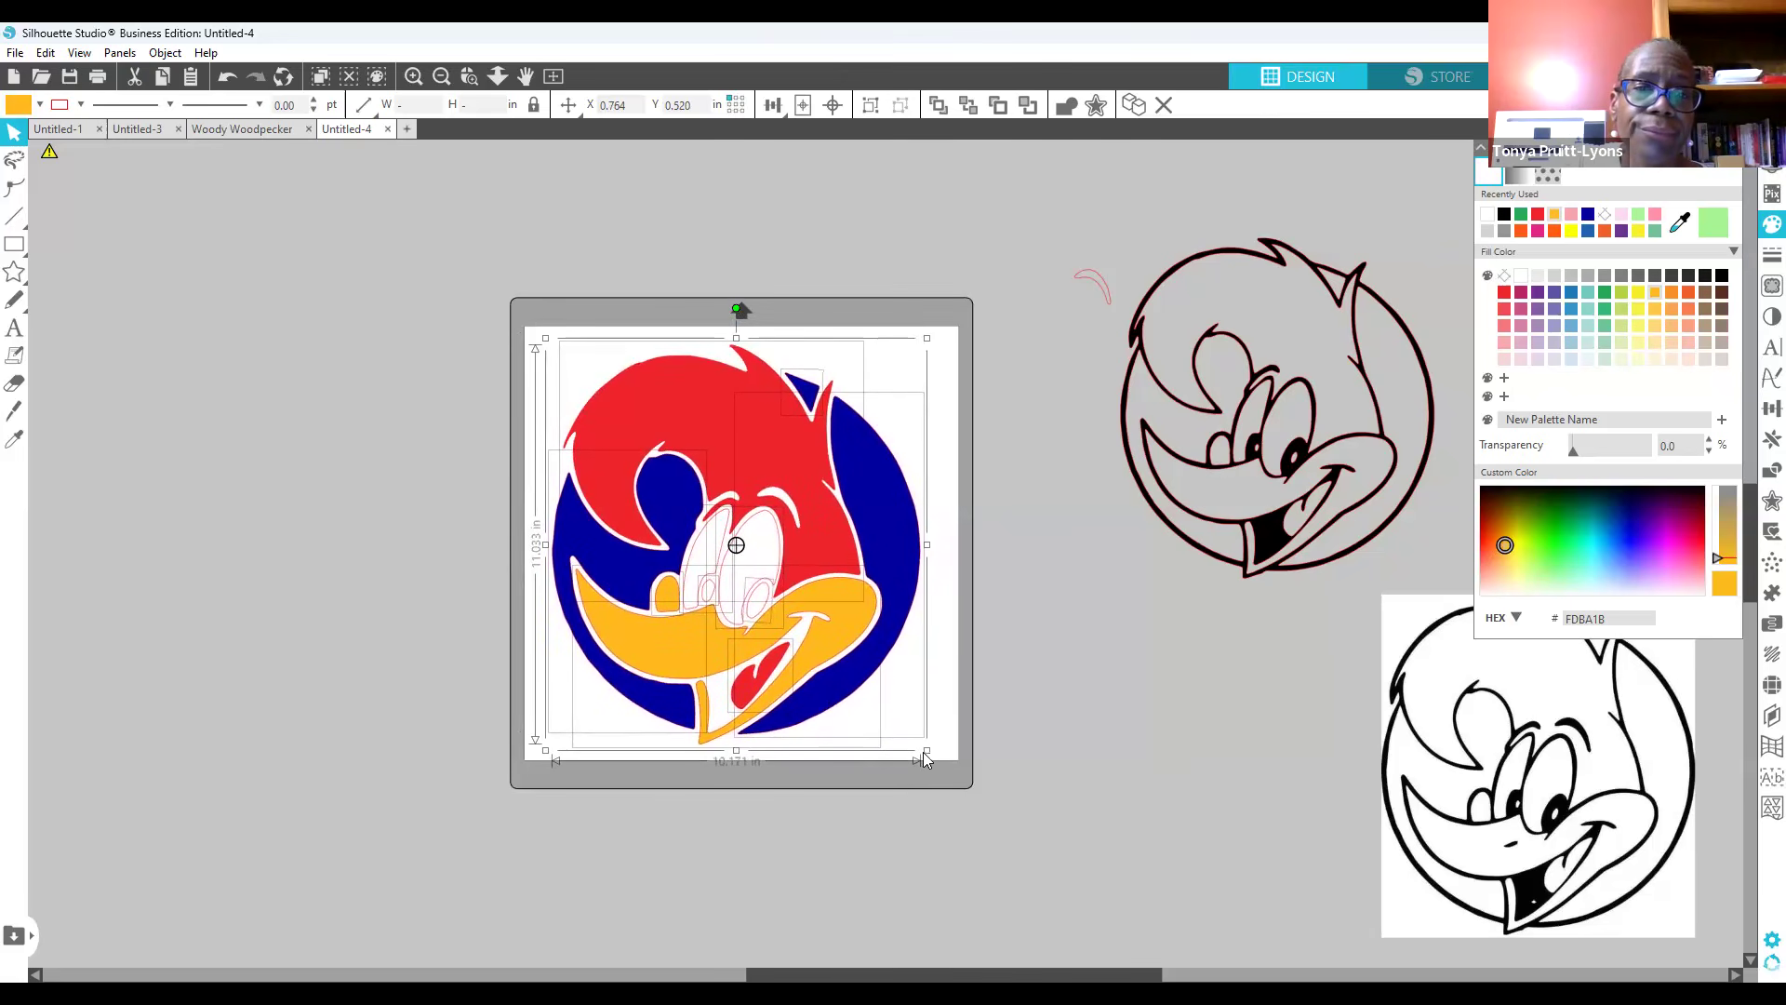
{"action": "left_click_drag", "start_coordinate": [923, 748], "coordinate": [913, 745]}
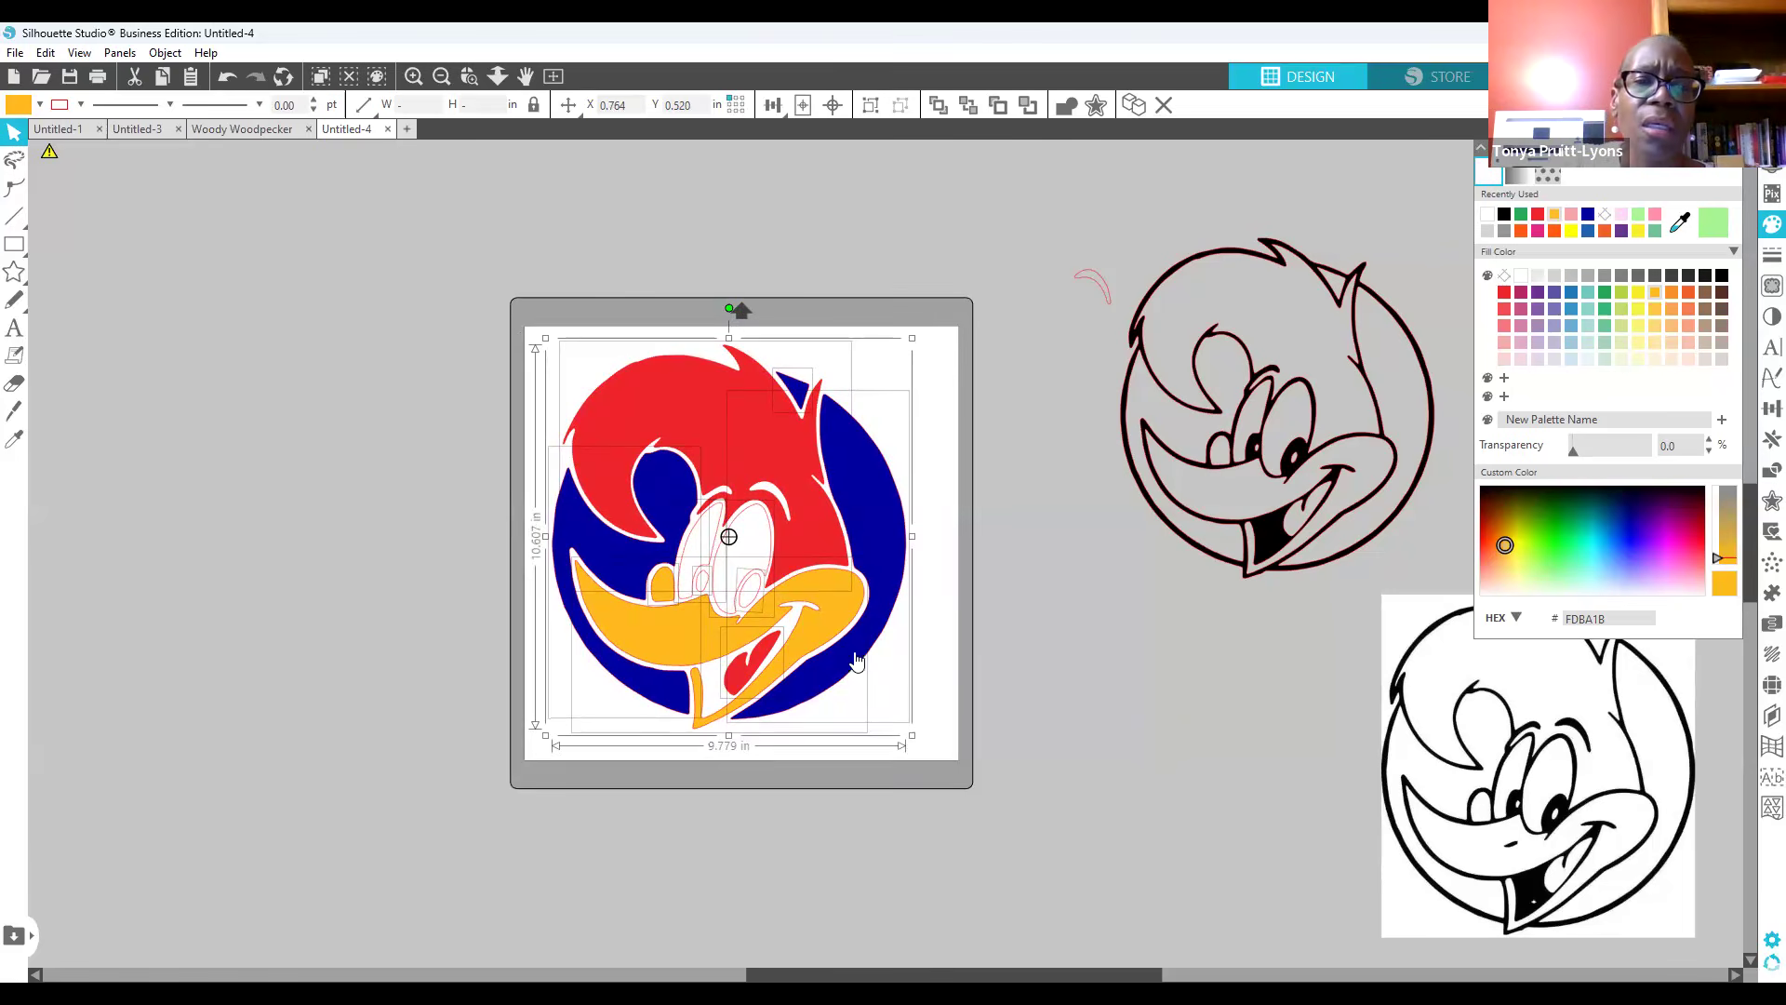
{"action": "left_click_drag", "start_coordinate": [866, 668], "coordinate": [870, 662]}
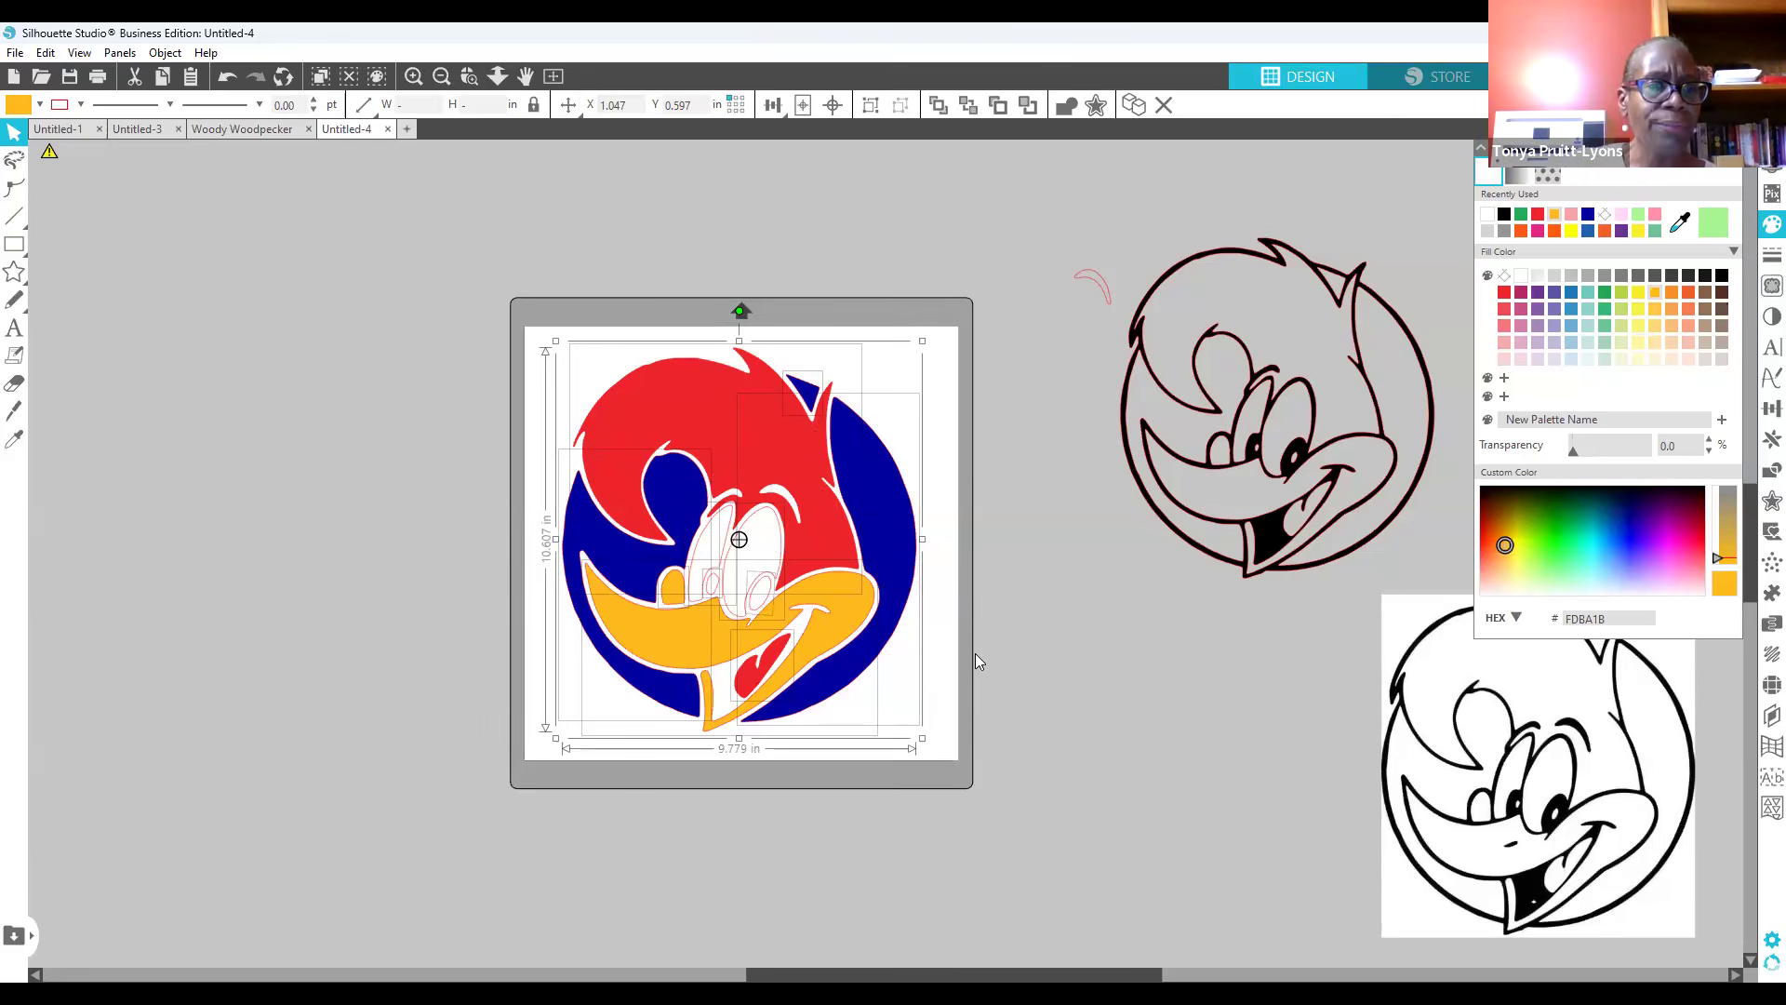
{"action": "left_click", "coordinate": [1042, 705]}
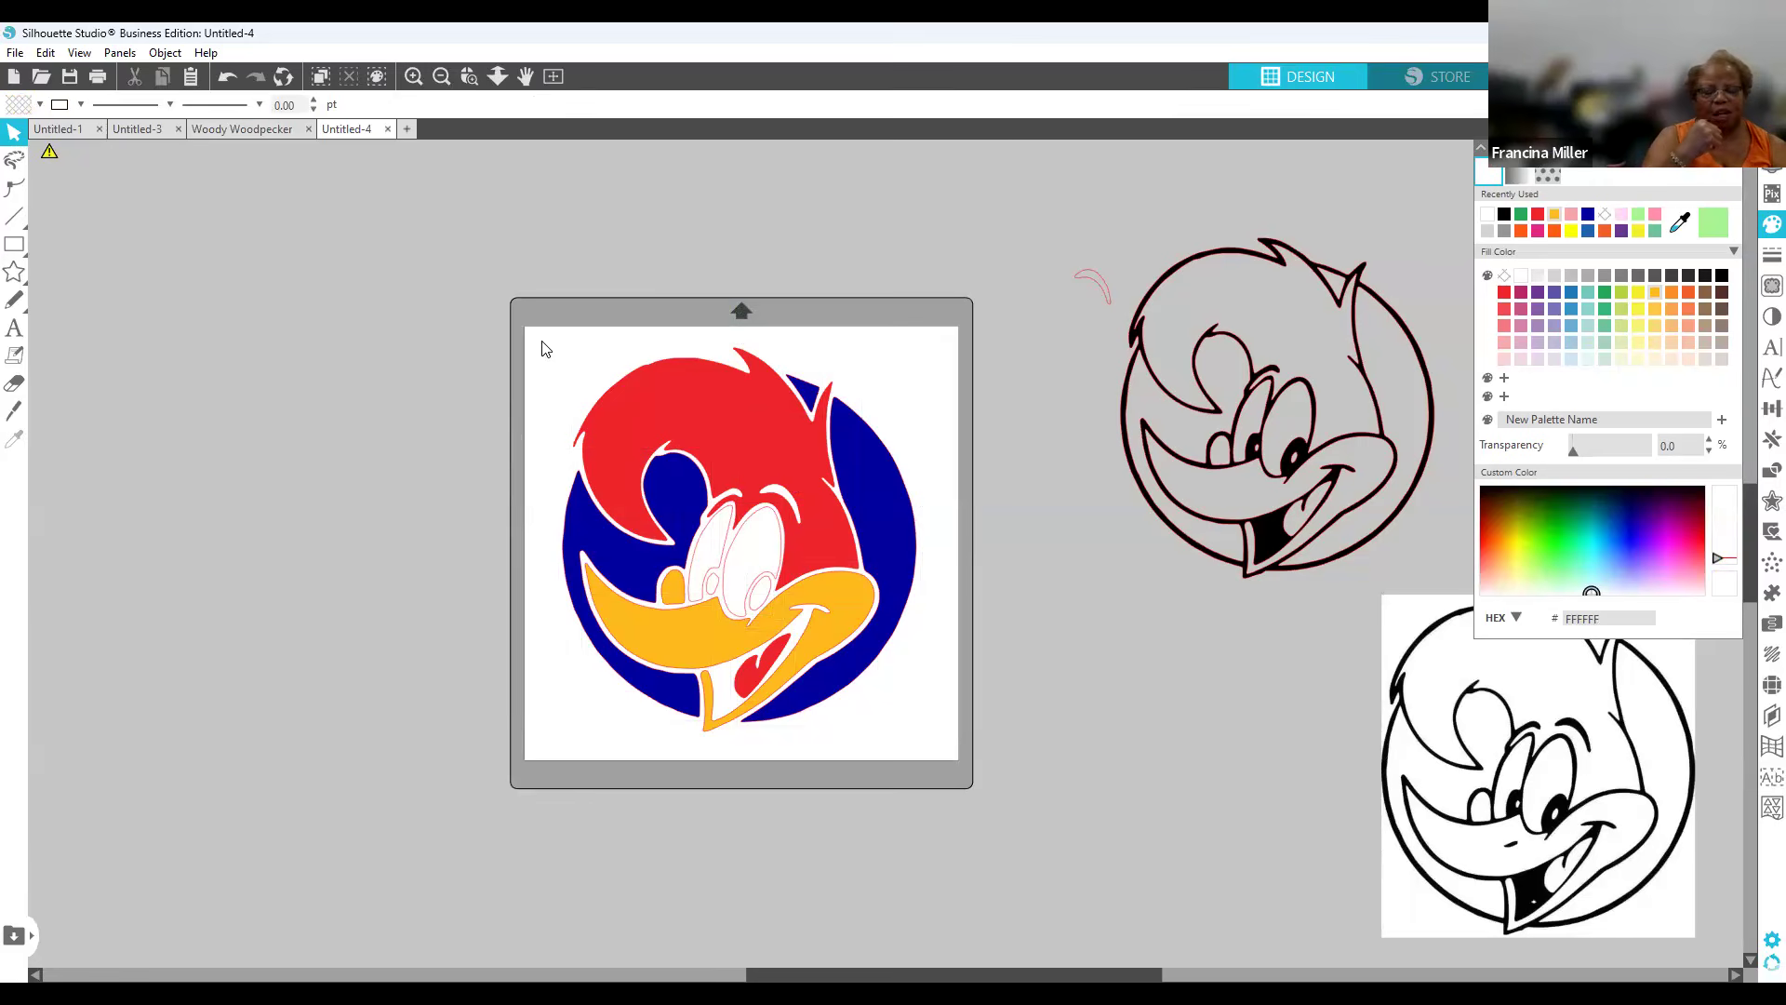
Step: Group all the woodpecker pieces on the page
{"action": "left_click_drag", "start_coordinate": [550, 342], "coordinate": [942, 760]}
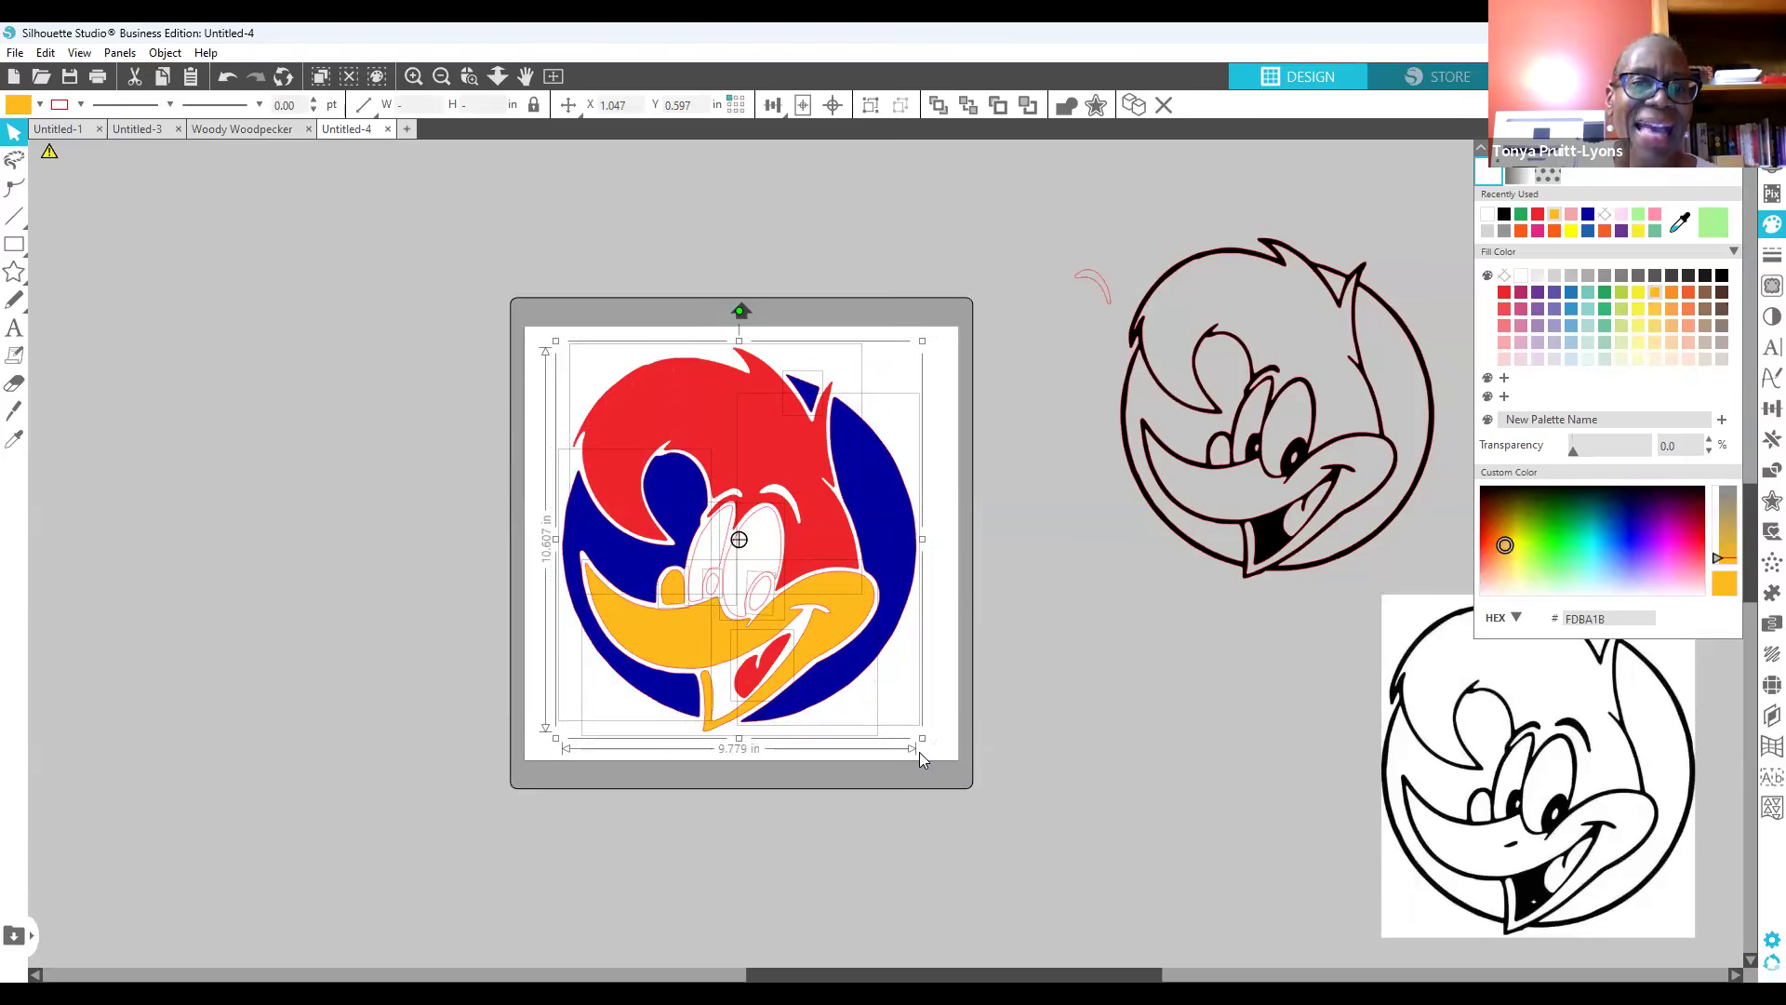
{"action": "left_click", "coordinate": [540, 340]}
{"action": "left_click_drag", "start_coordinate": [537, 335], "coordinate": [932, 755]}
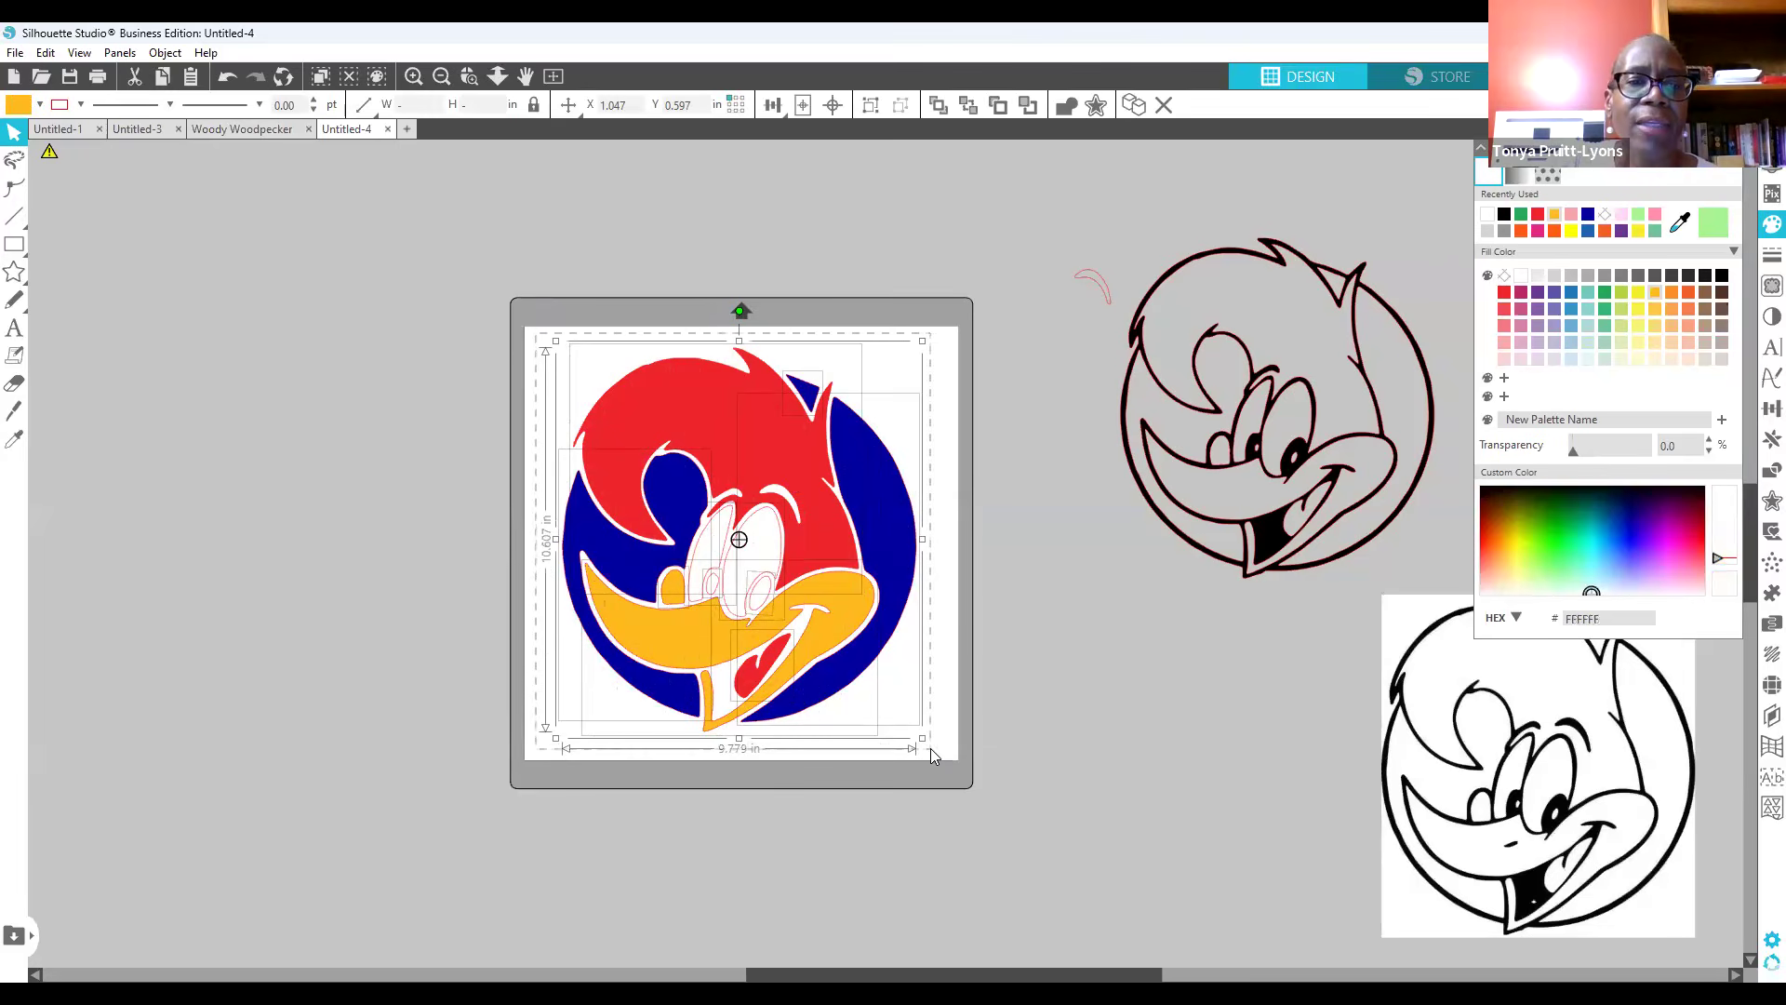
{"action": "right_click", "coordinate": [809, 690]}
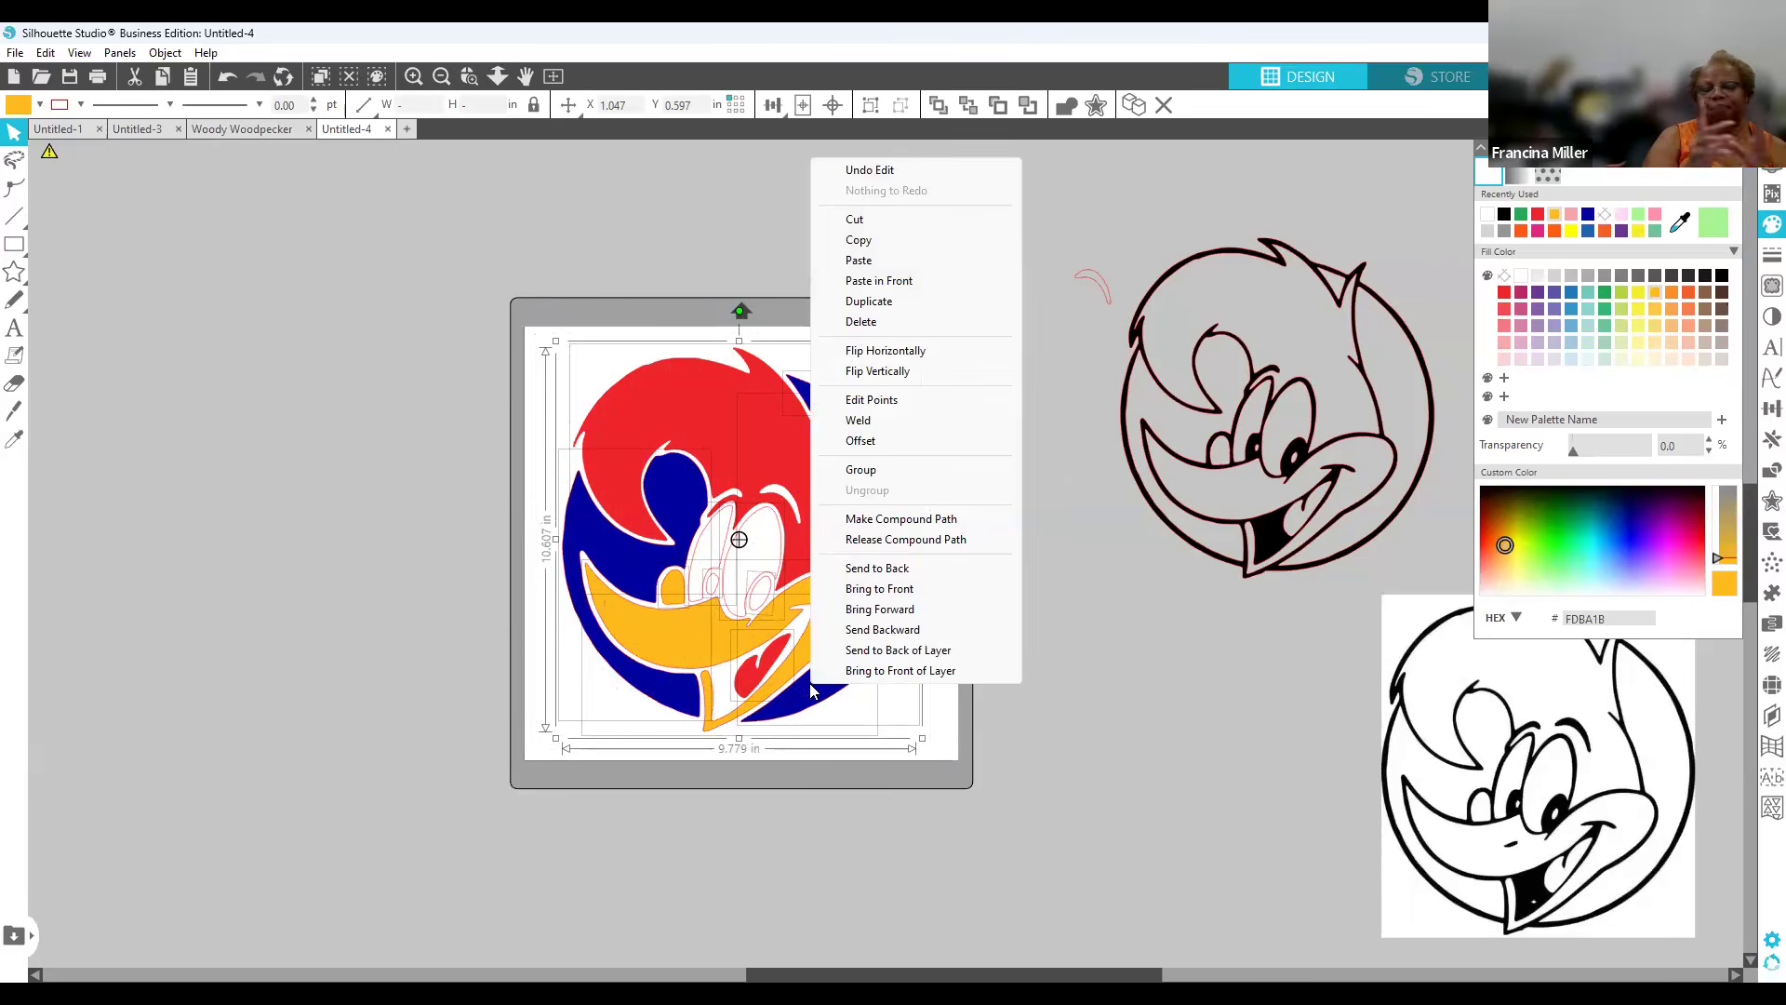
{"action": "left_click", "coordinate": [916, 471]}
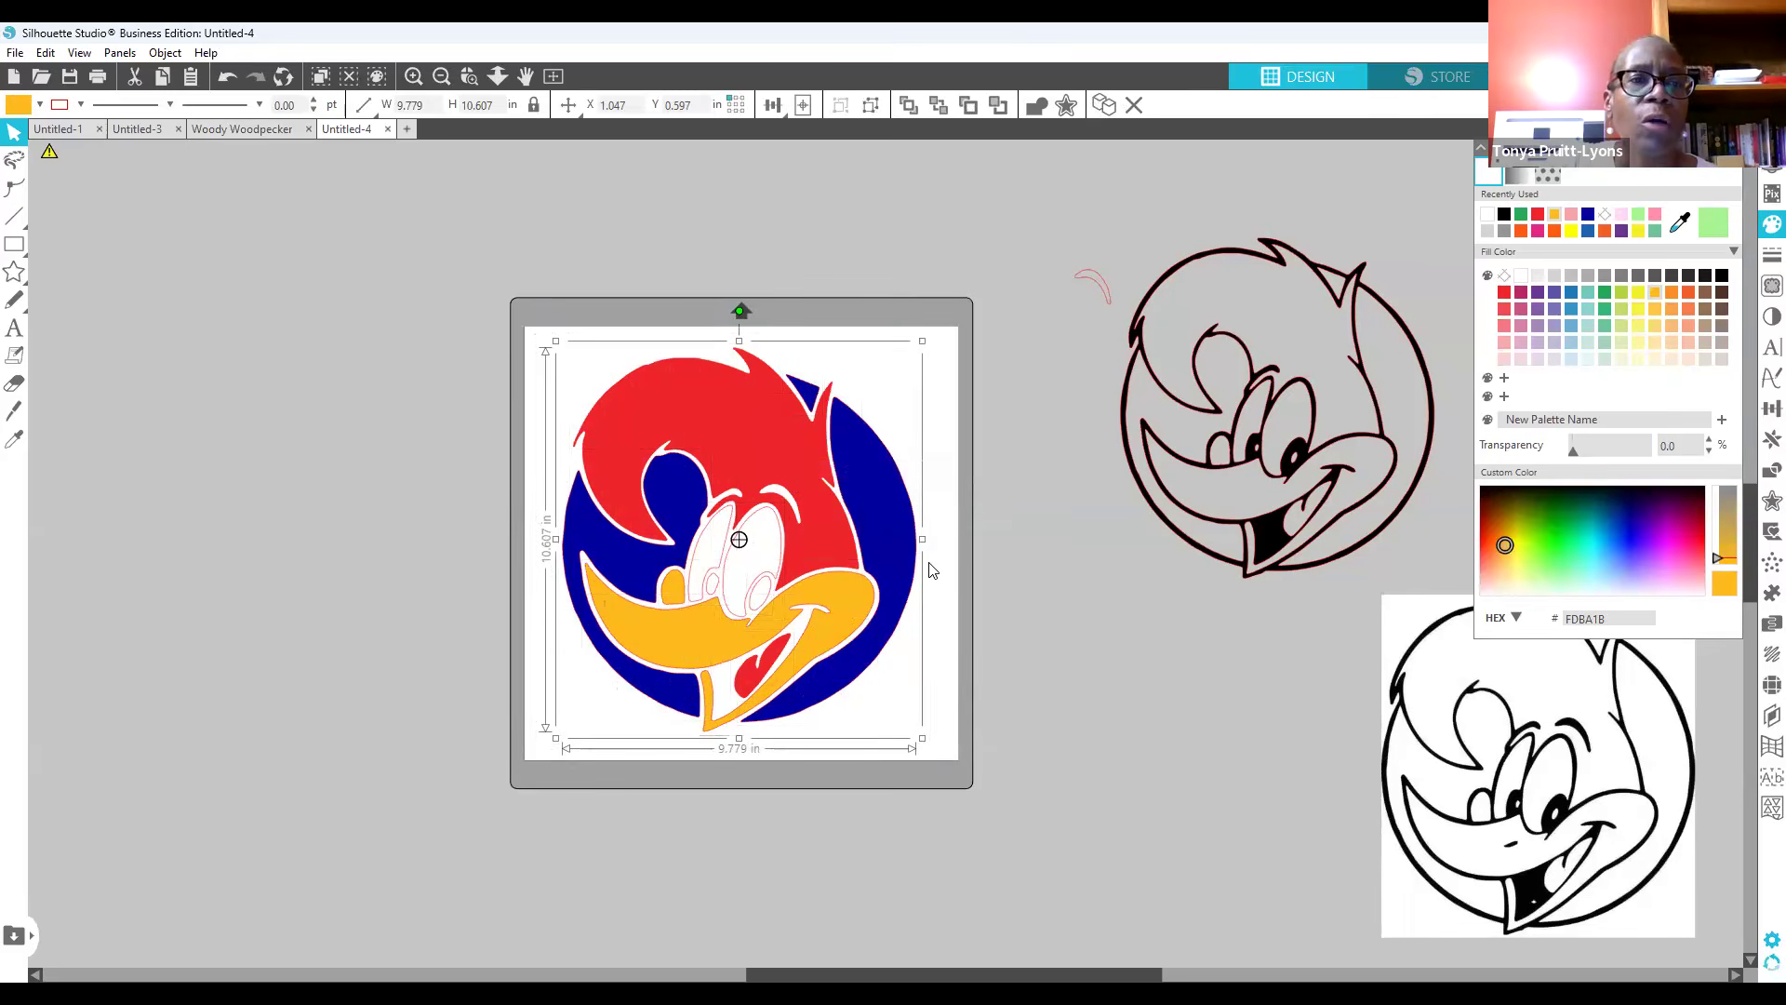
Step: Set the grouped woodpecker's width to 9.50 in with proportions kept, and deselect it
{"action": "left_click", "coordinate": [410, 105]}
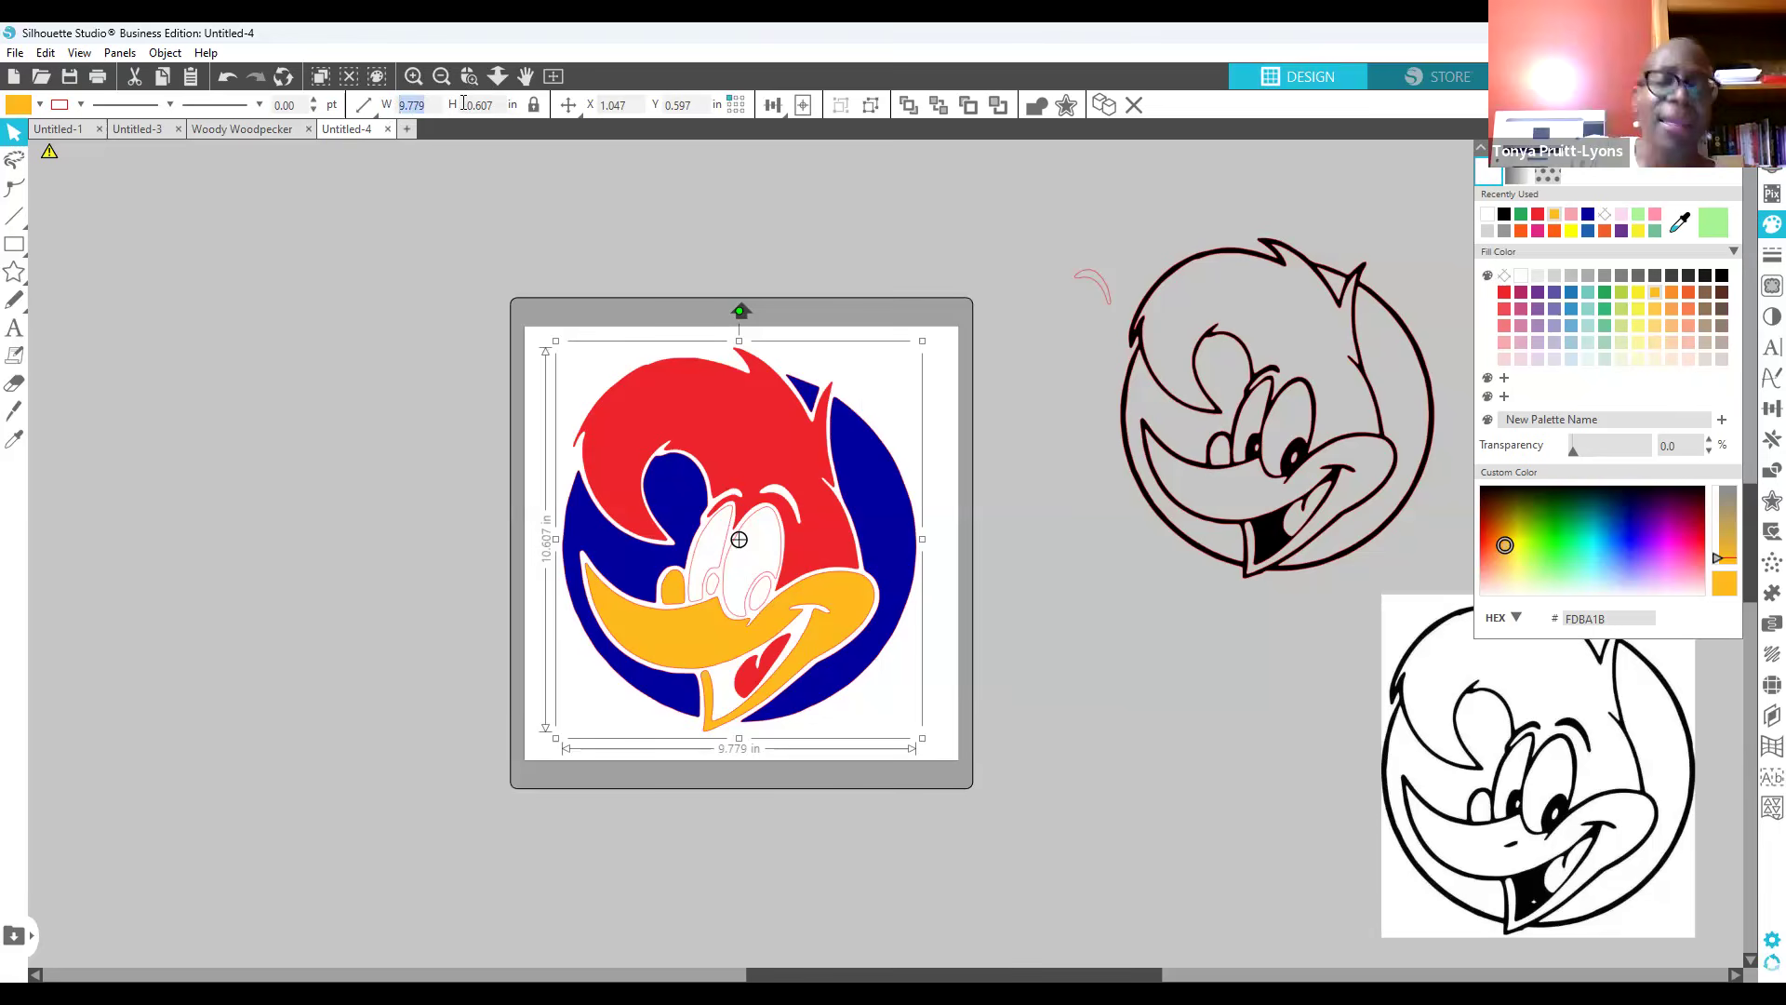
{"action": "type", "text": "9.50"}
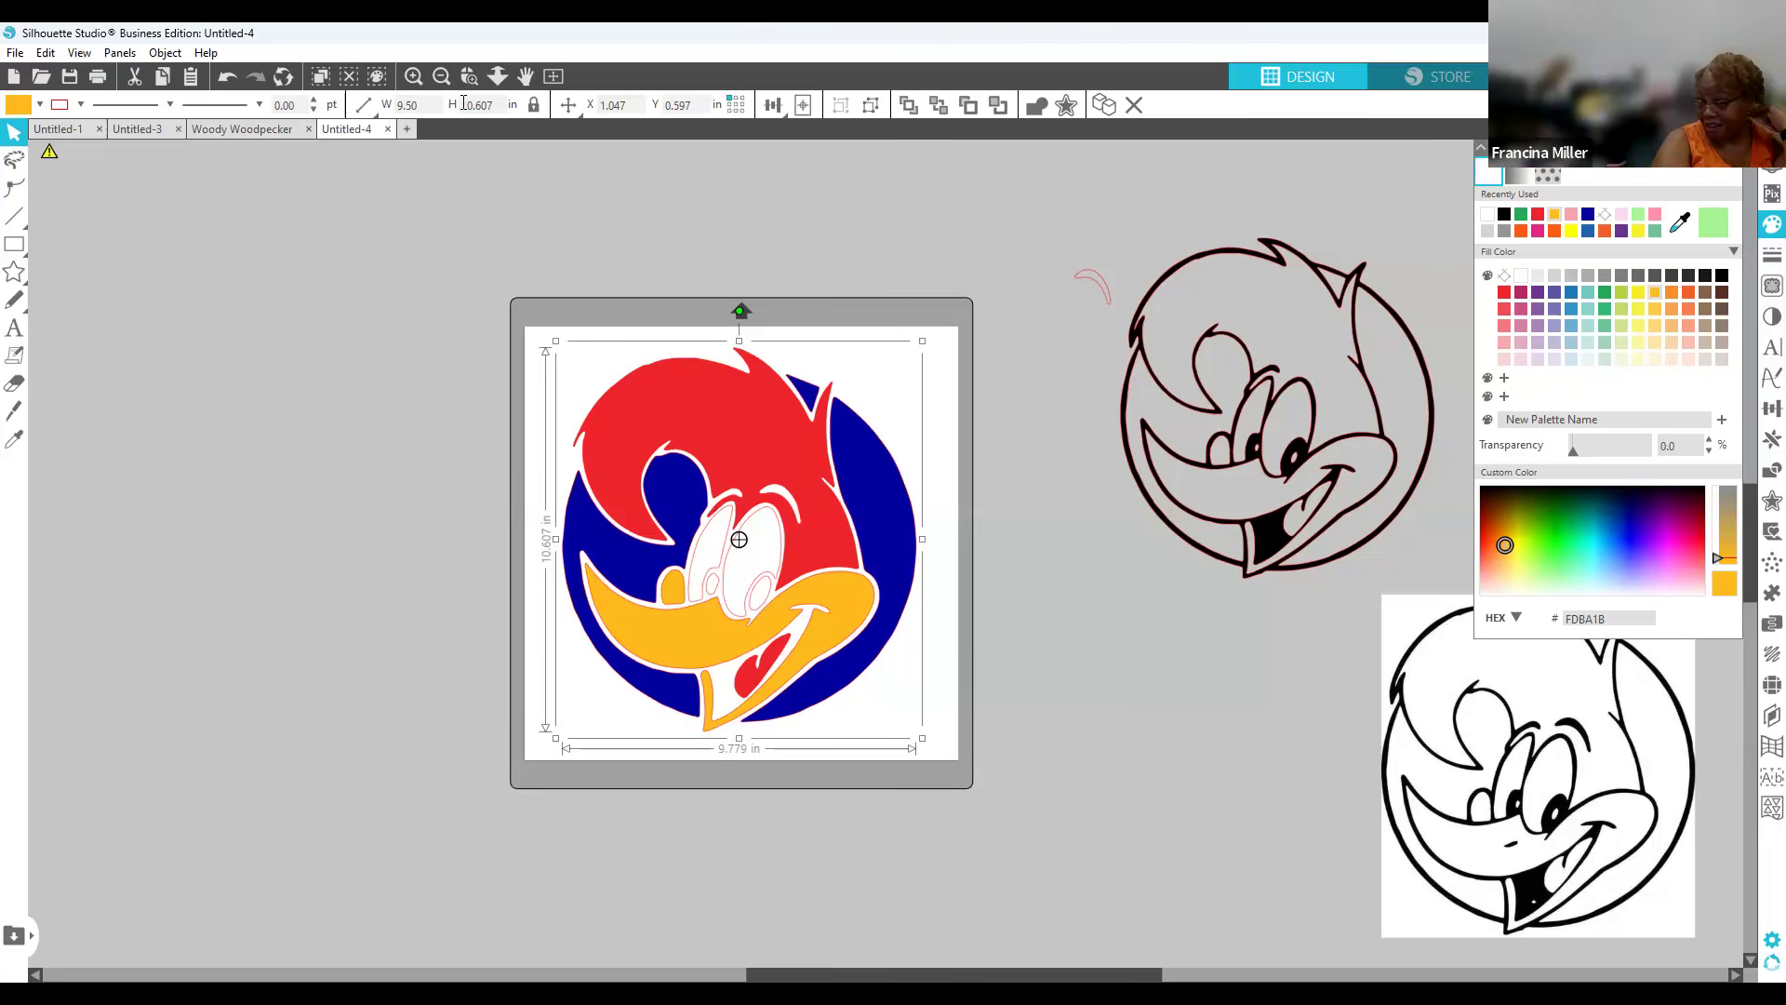
{"action": "key", "text": "Return"}
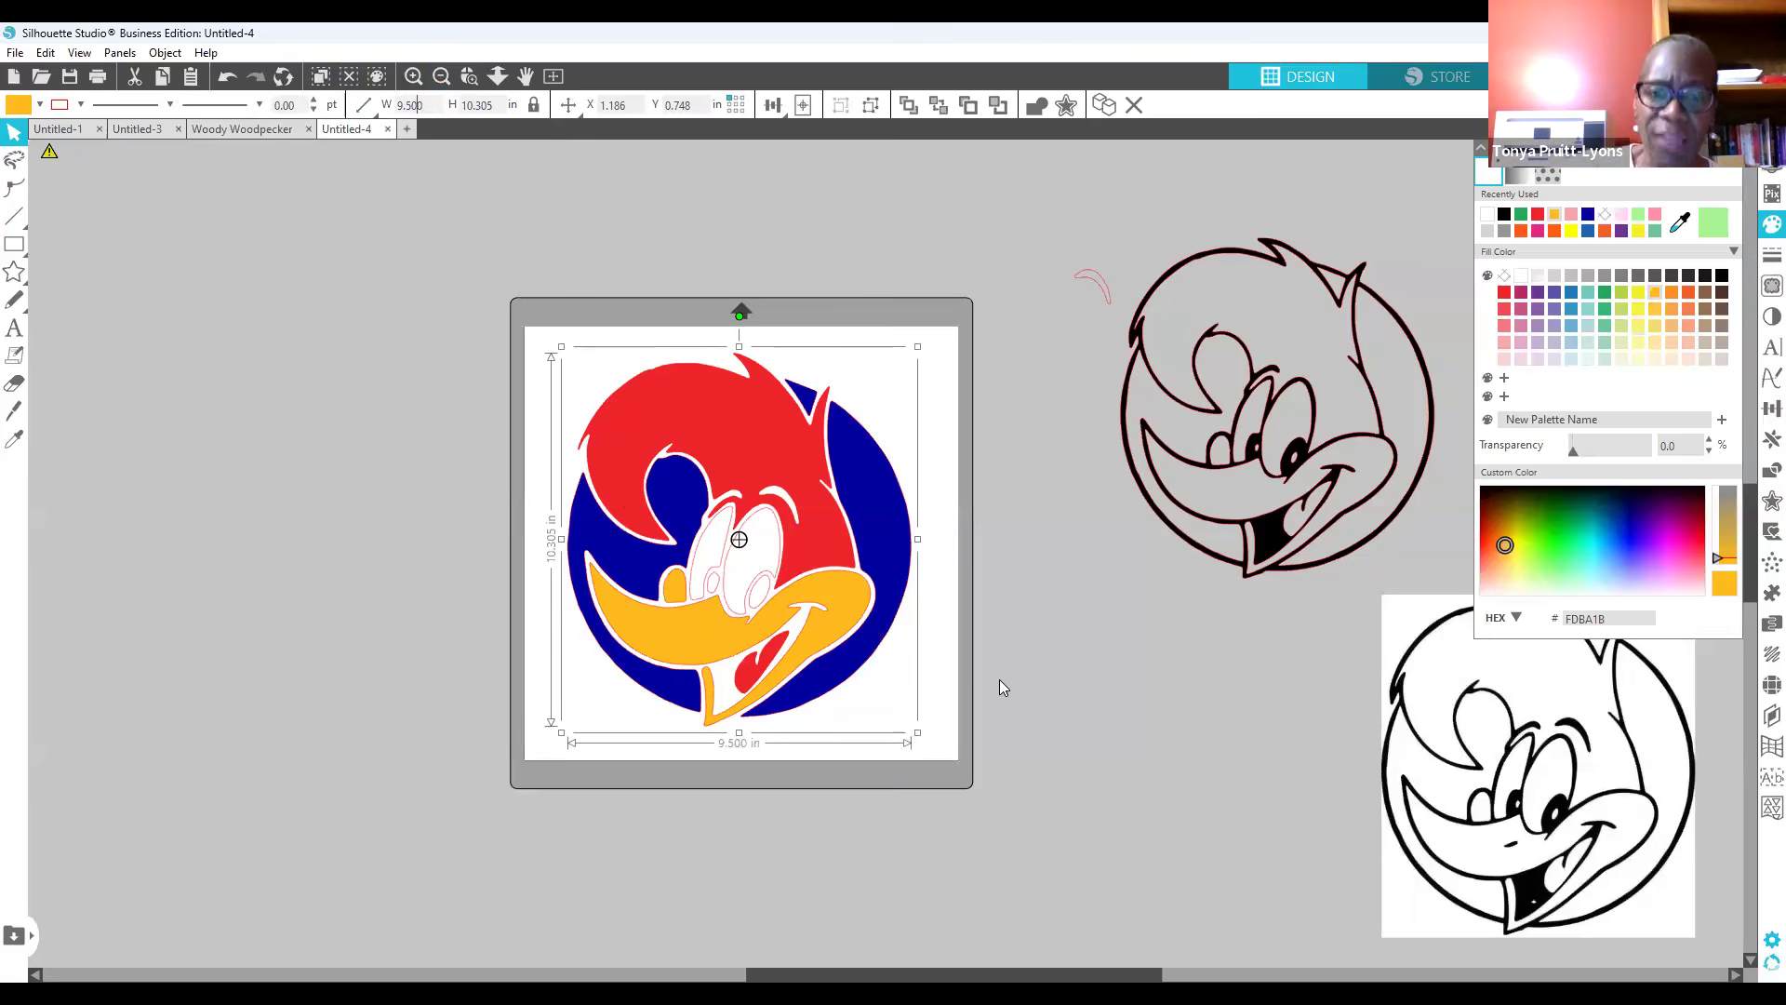
{"action": "left_click", "coordinate": [952, 541]}
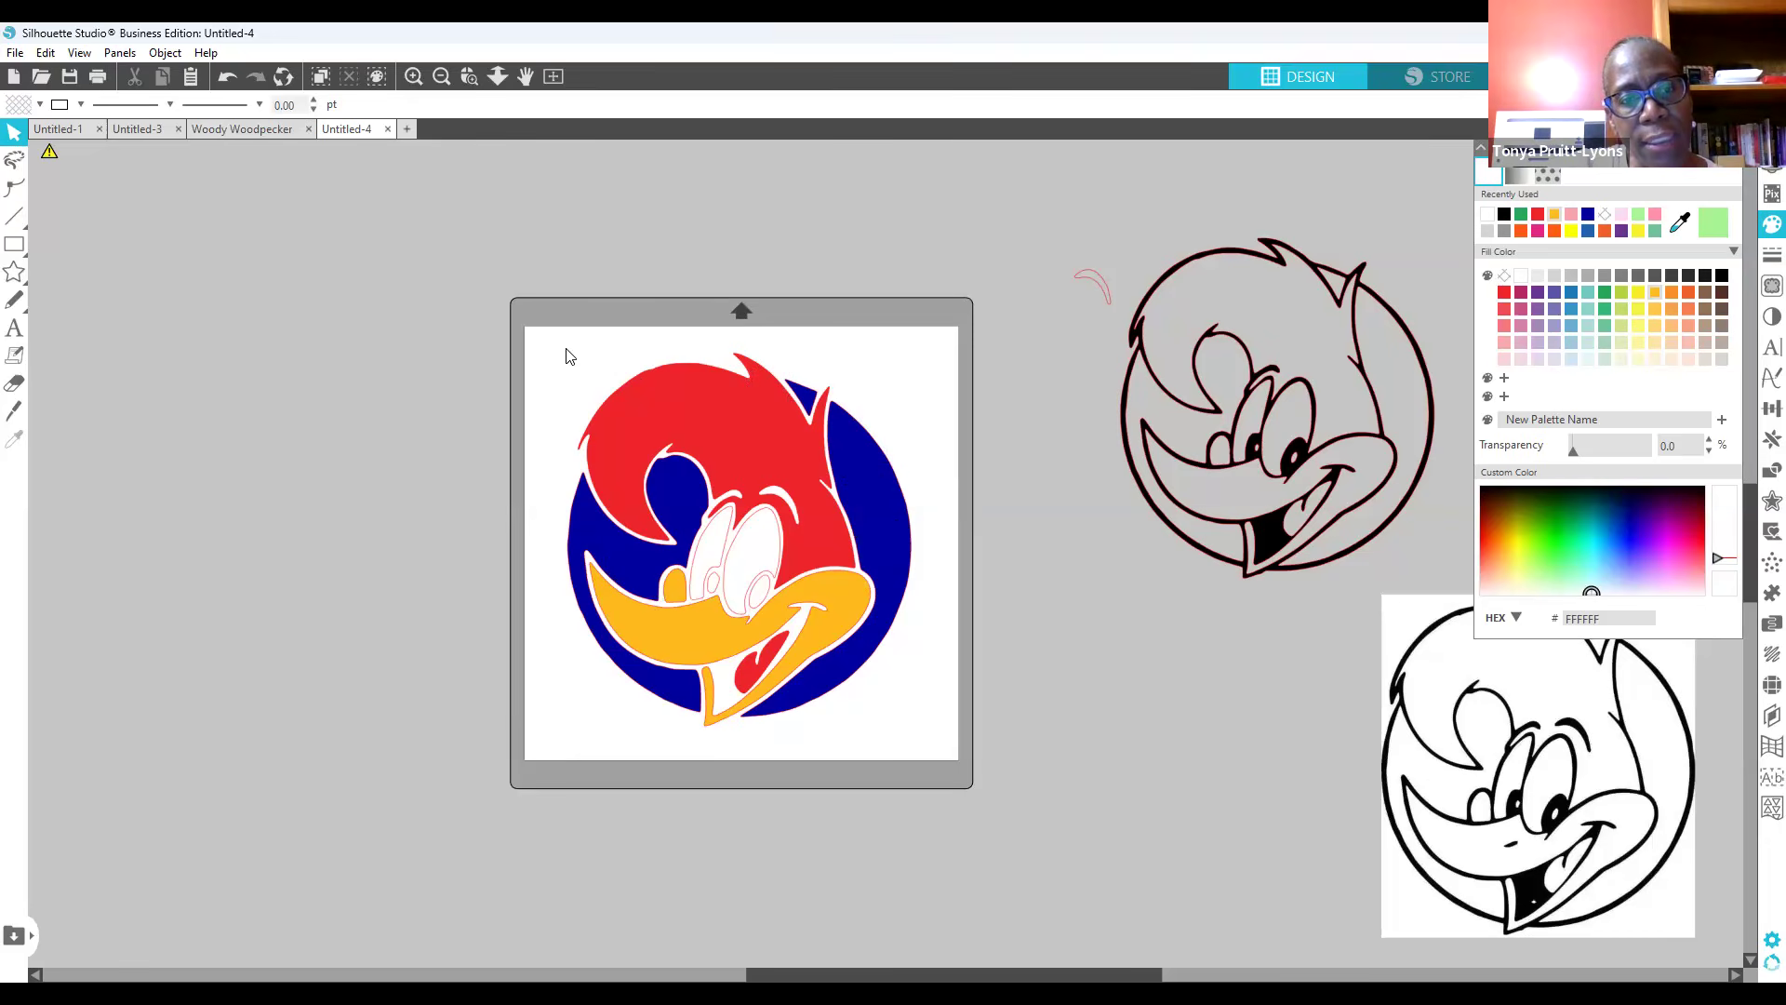
Step: Try the edge and linear fill rhinestone effects on the grouped woodpecker, and settle on a radial fill of 10ss stones
{"action": "left_click", "coordinate": [638, 402]}
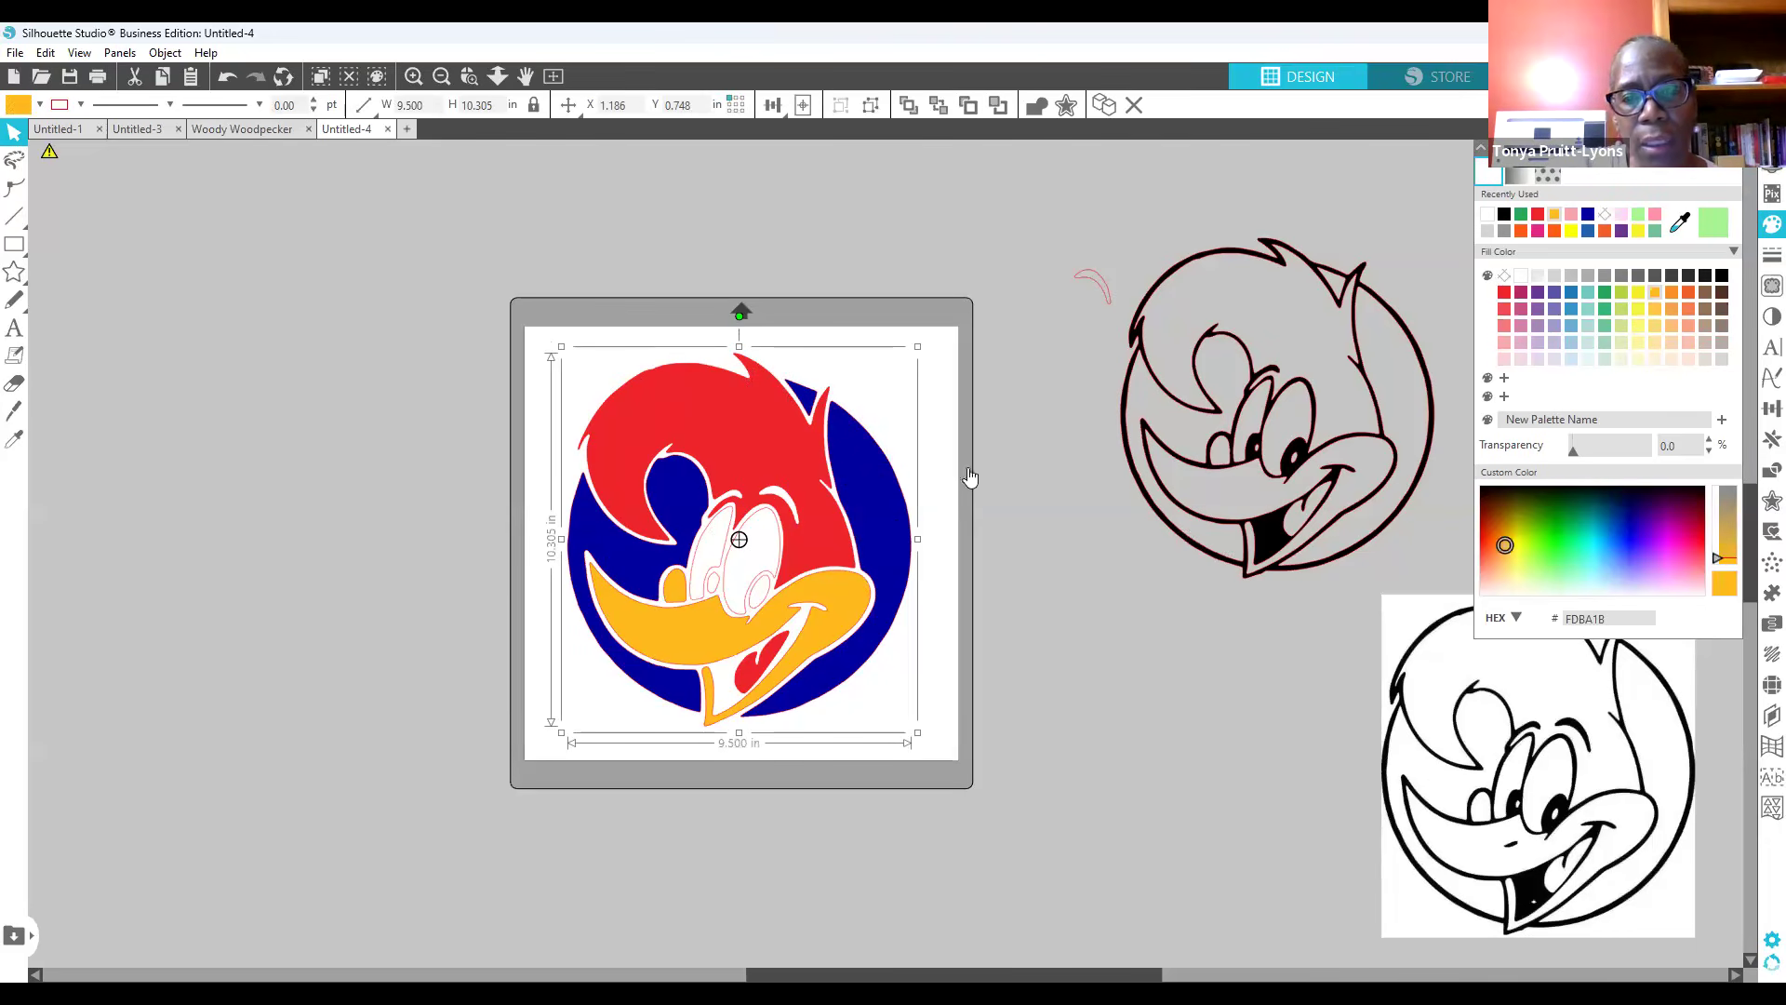
{"action": "left_click", "coordinate": [1764, 687]}
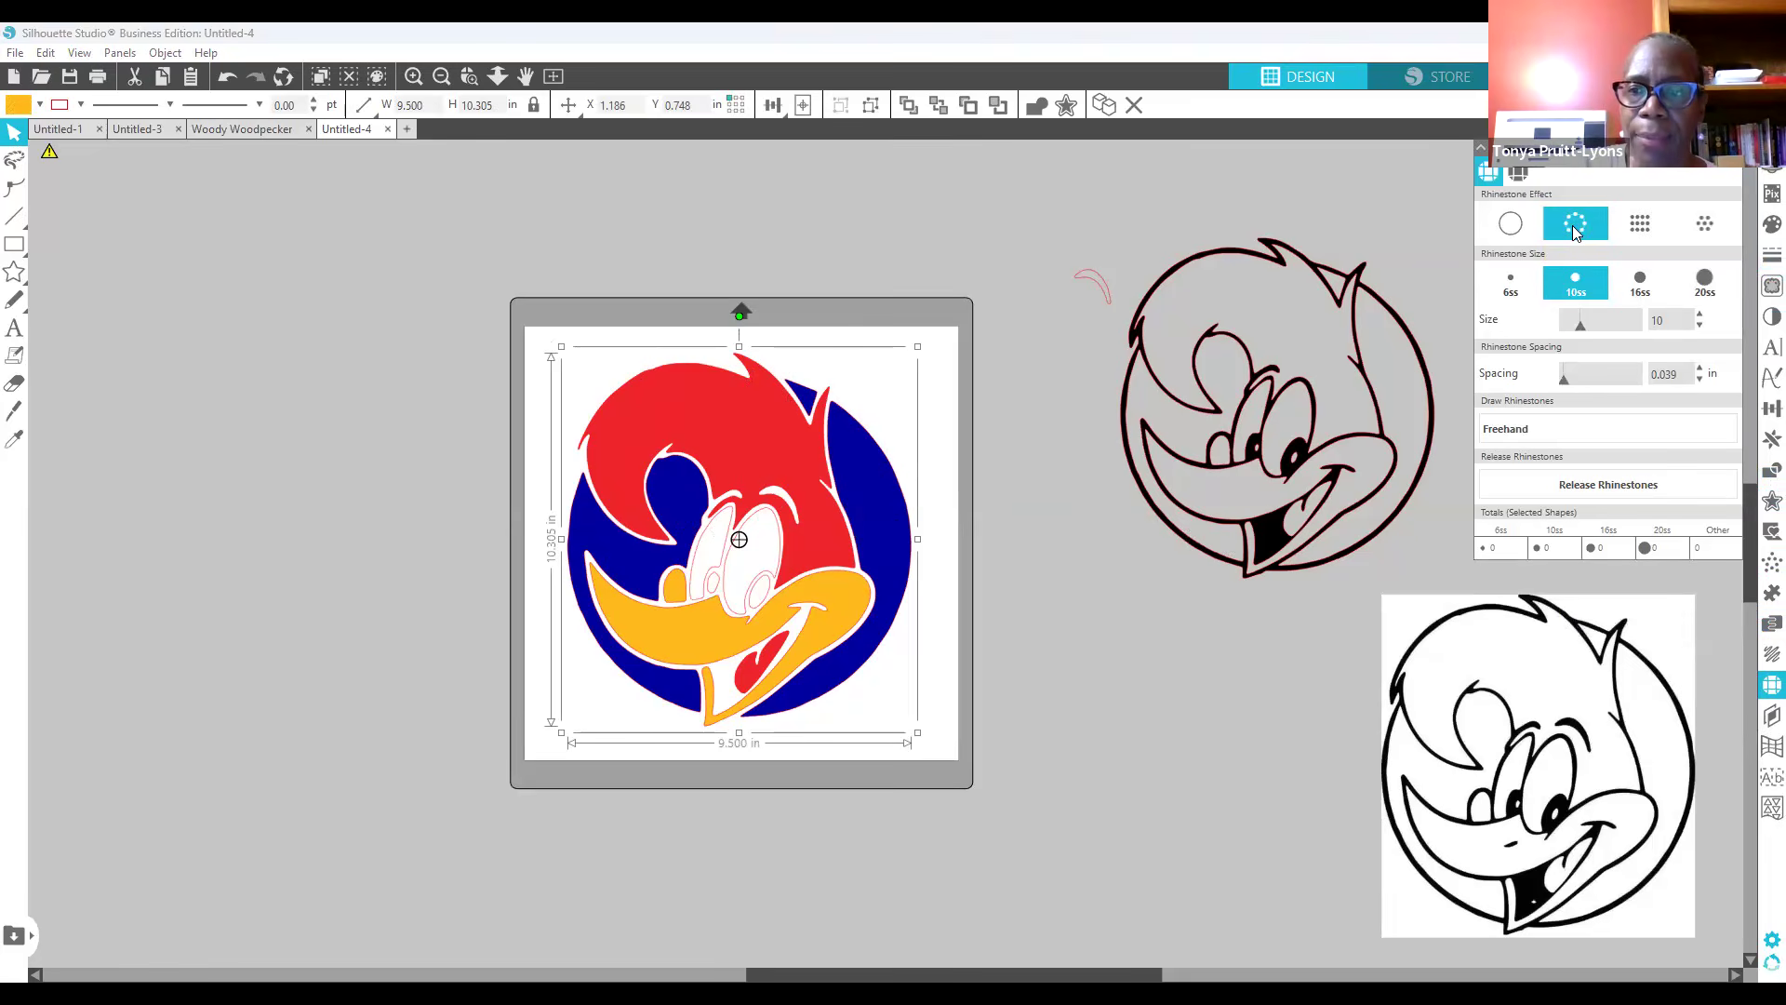
{"action": "left_click", "coordinate": [1580, 227]}
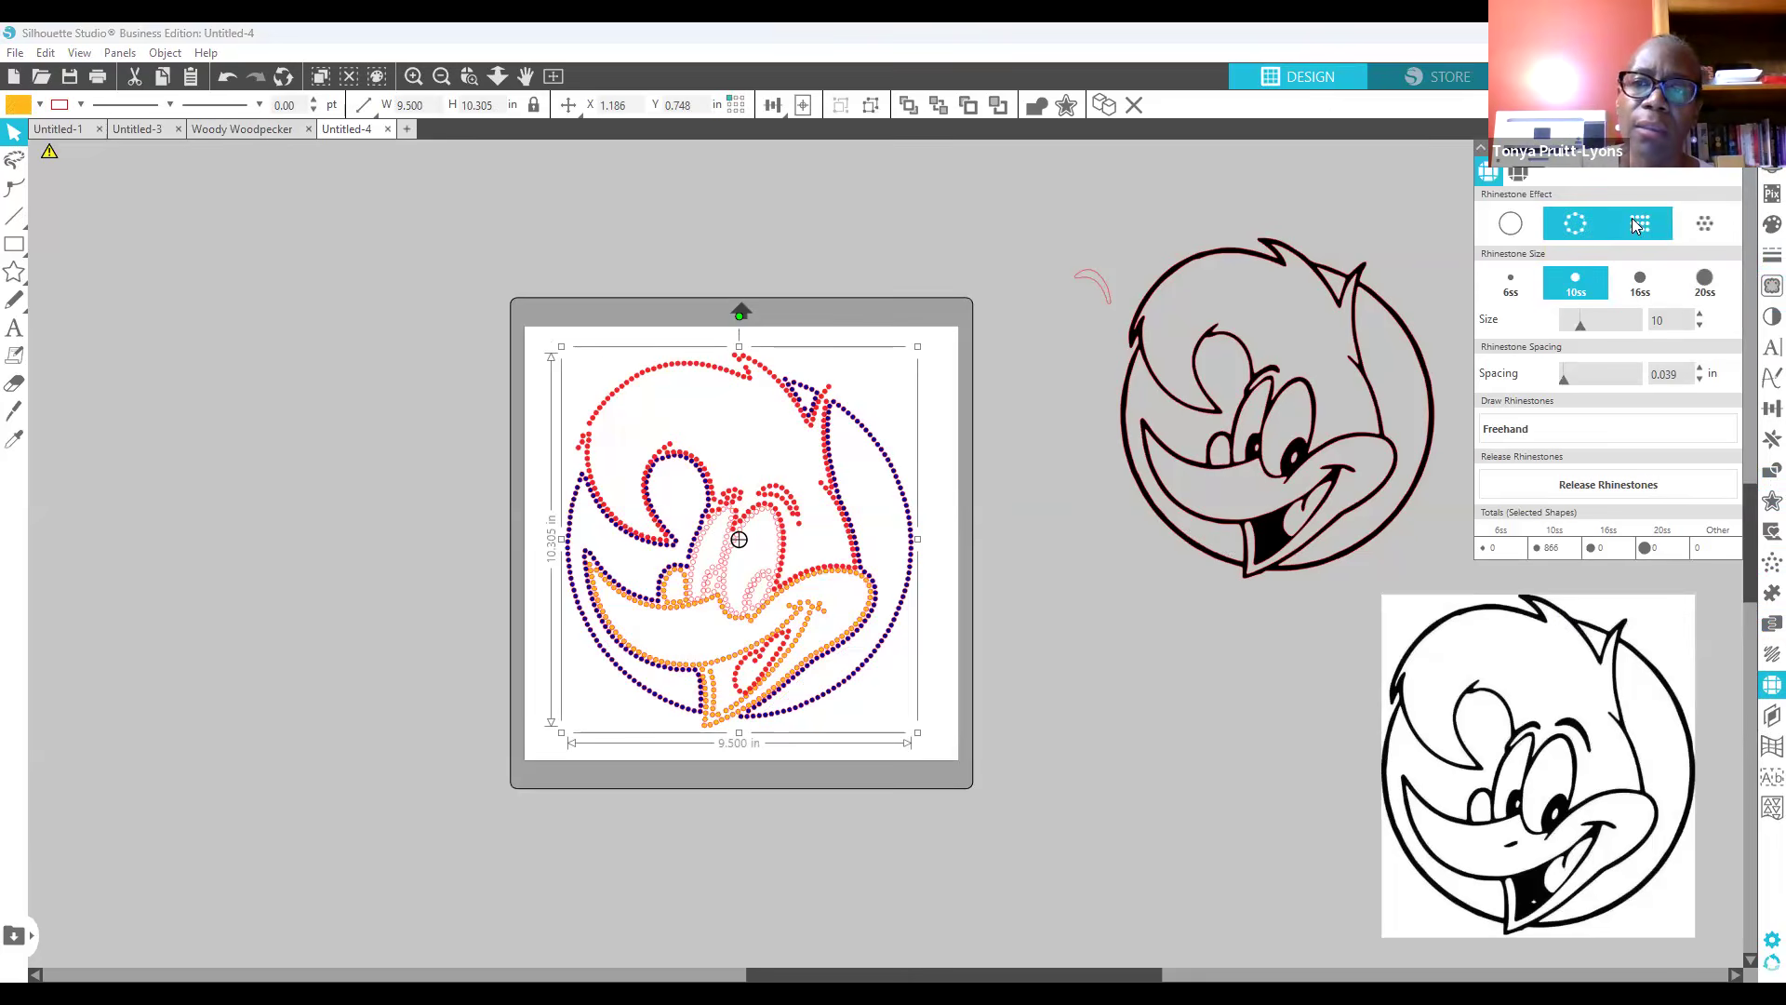
{"action": "left_click", "coordinate": [1629, 223]}
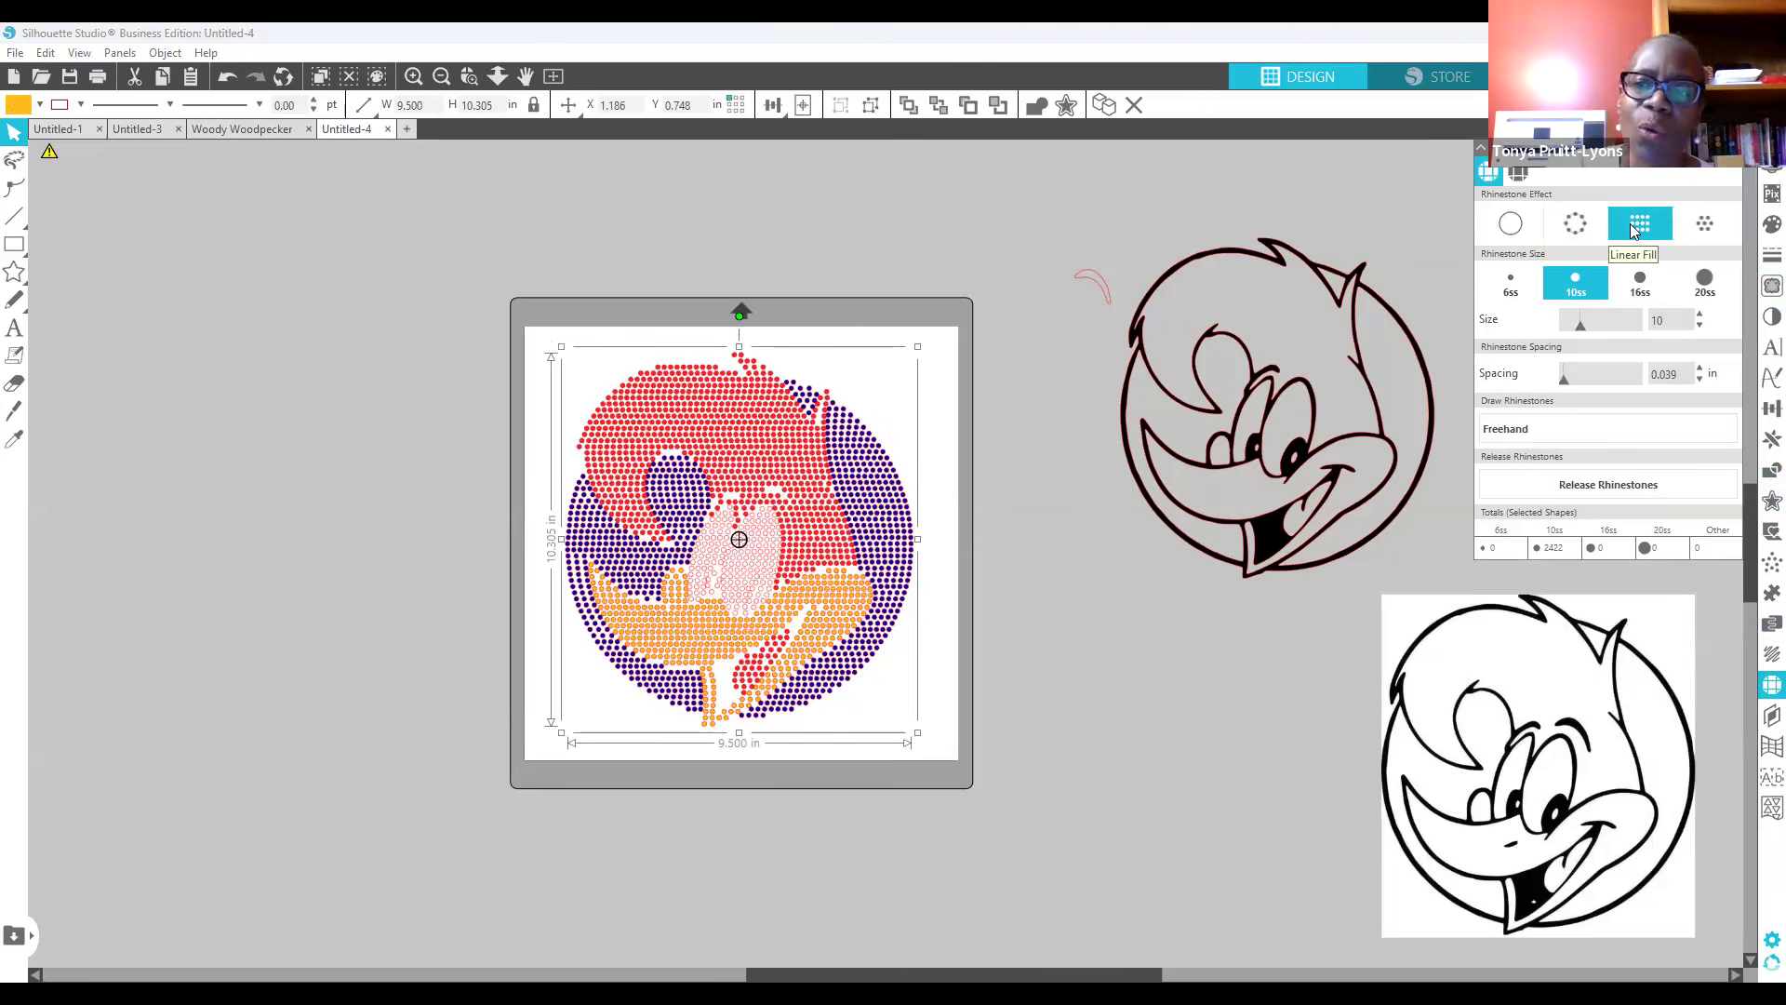
{"action": "left_click", "coordinate": [1701, 225]}
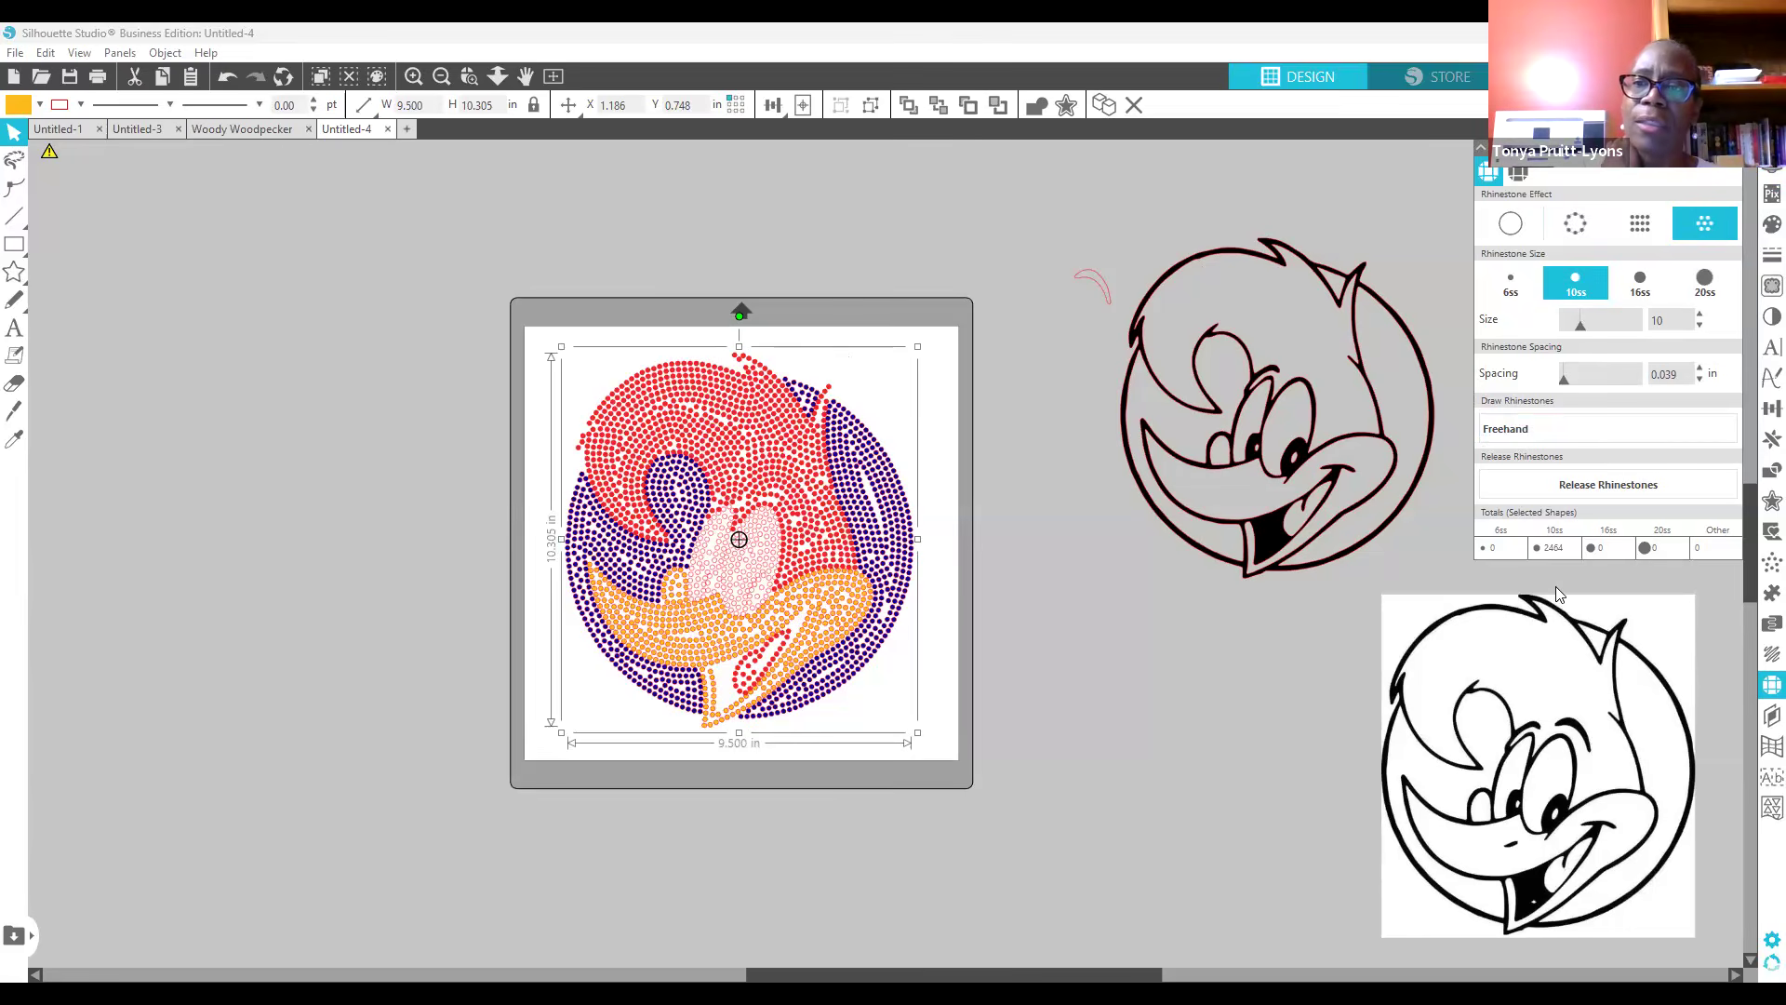
Step: Make the rhinestones' line color transparent against a black page, and switch the page color to white
{"action": "left_click", "coordinate": [1556, 562]}
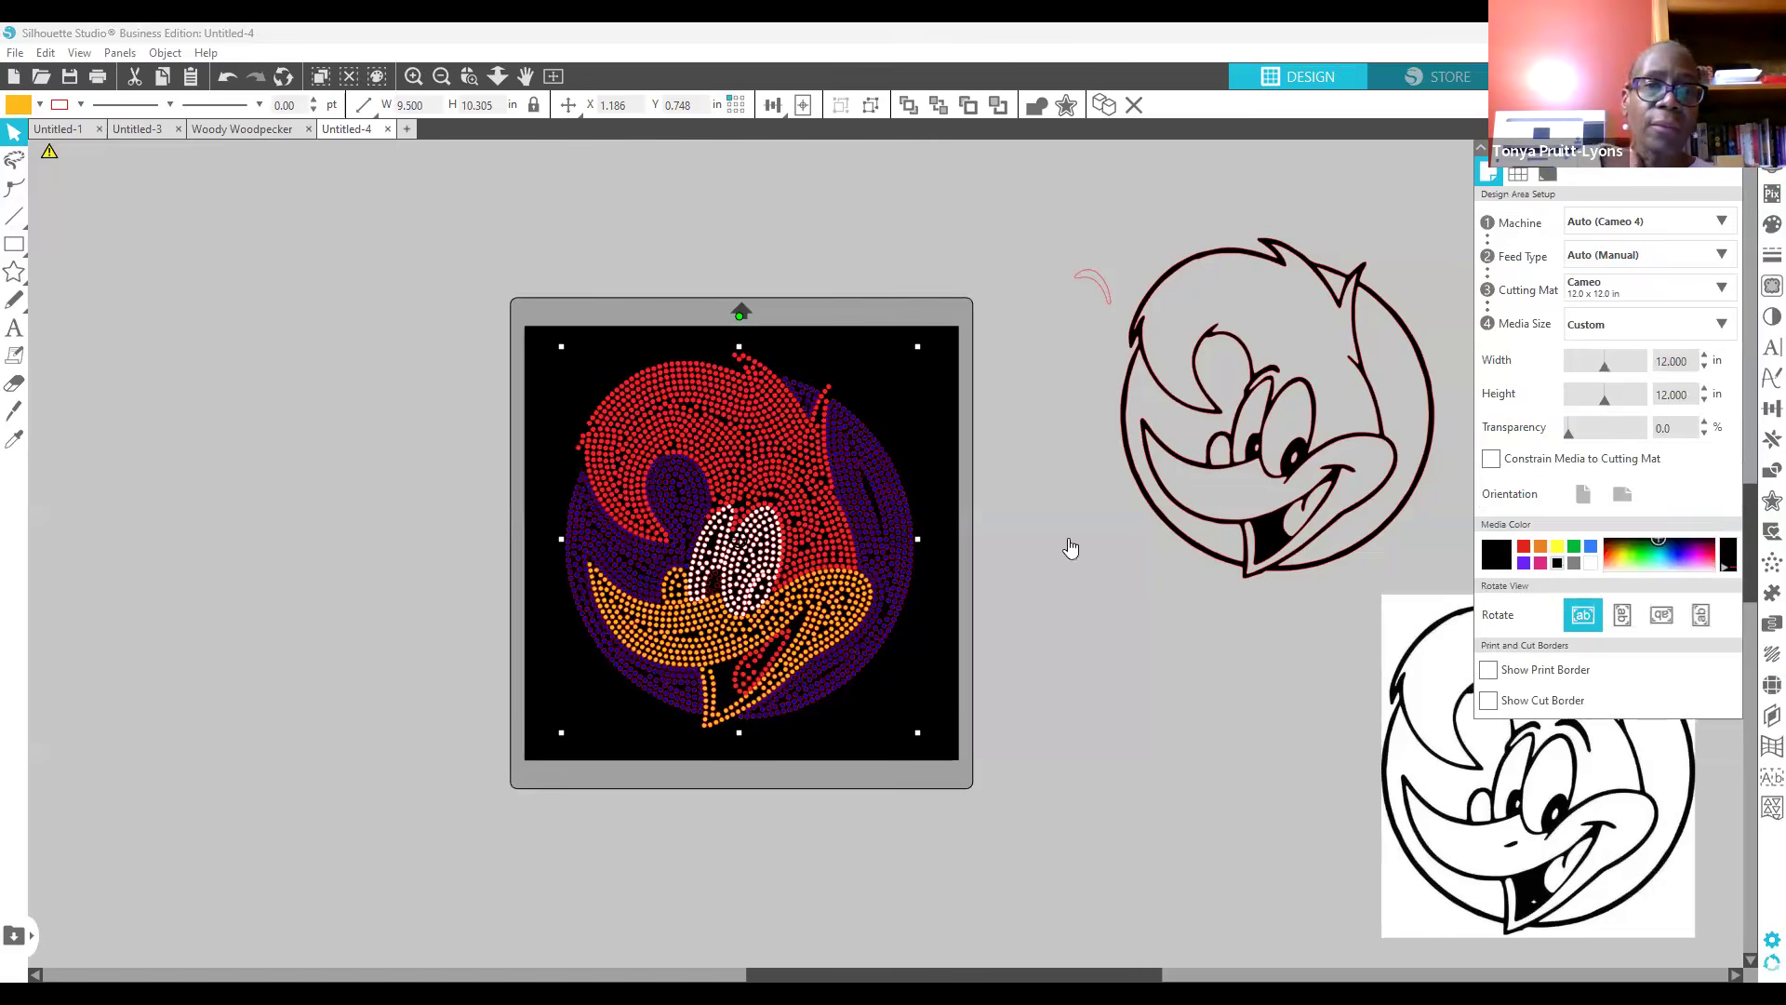
{"action": "left_click", "coordinate": [1772, 253]}
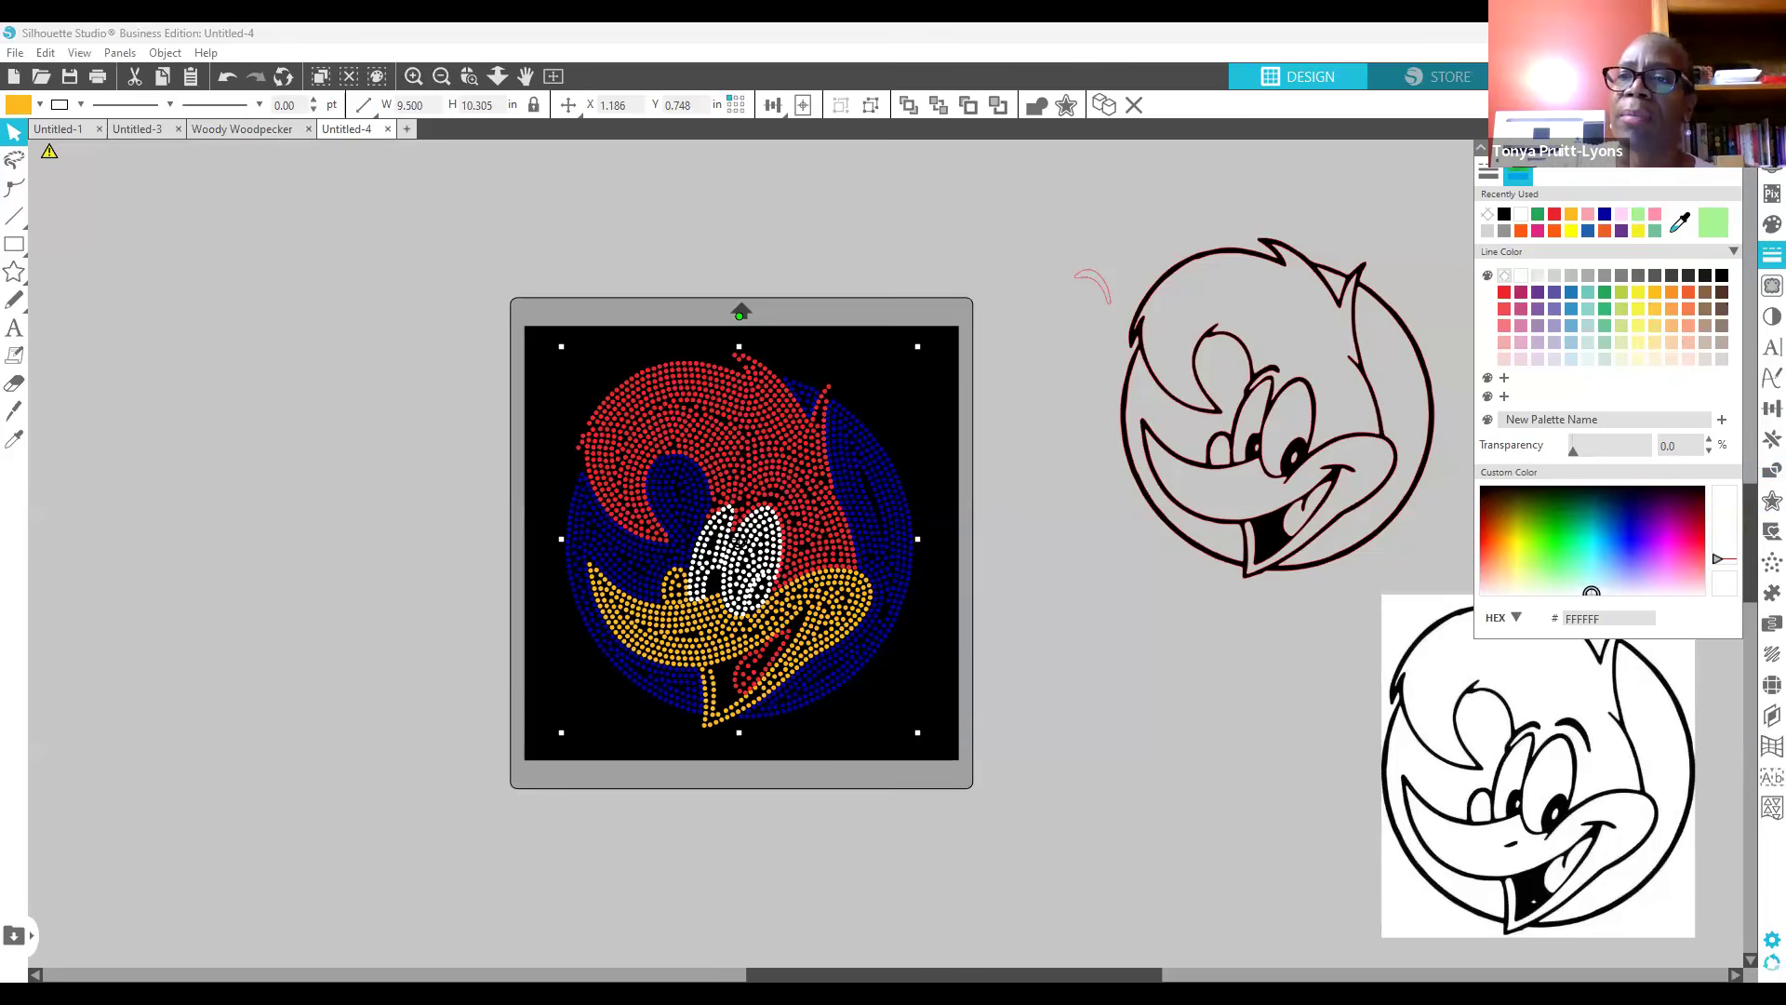
{"action": "left_click", "coordinate": [1771, 133]}
{"action": "left_click", "coordinate": [1589, 563]}
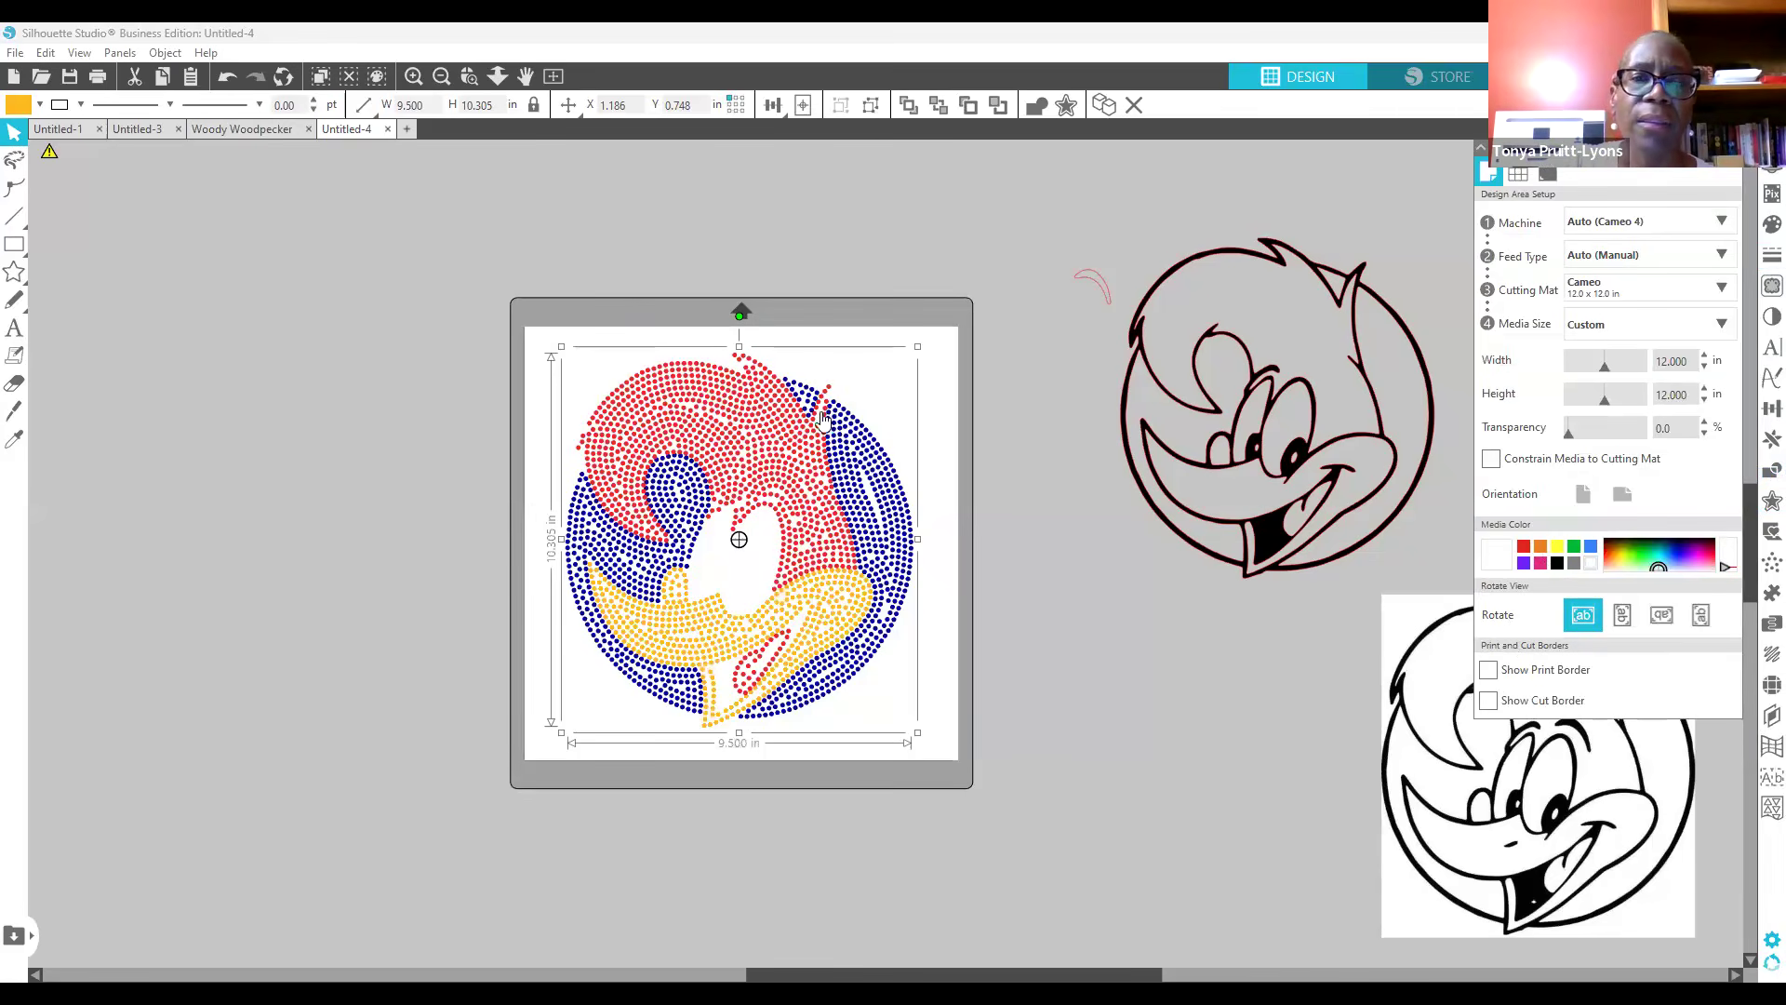
Step: Set the page color to gray behind the rhinestone woodpecker
{"action": "left_click", "coordinate": [1572, 563]}
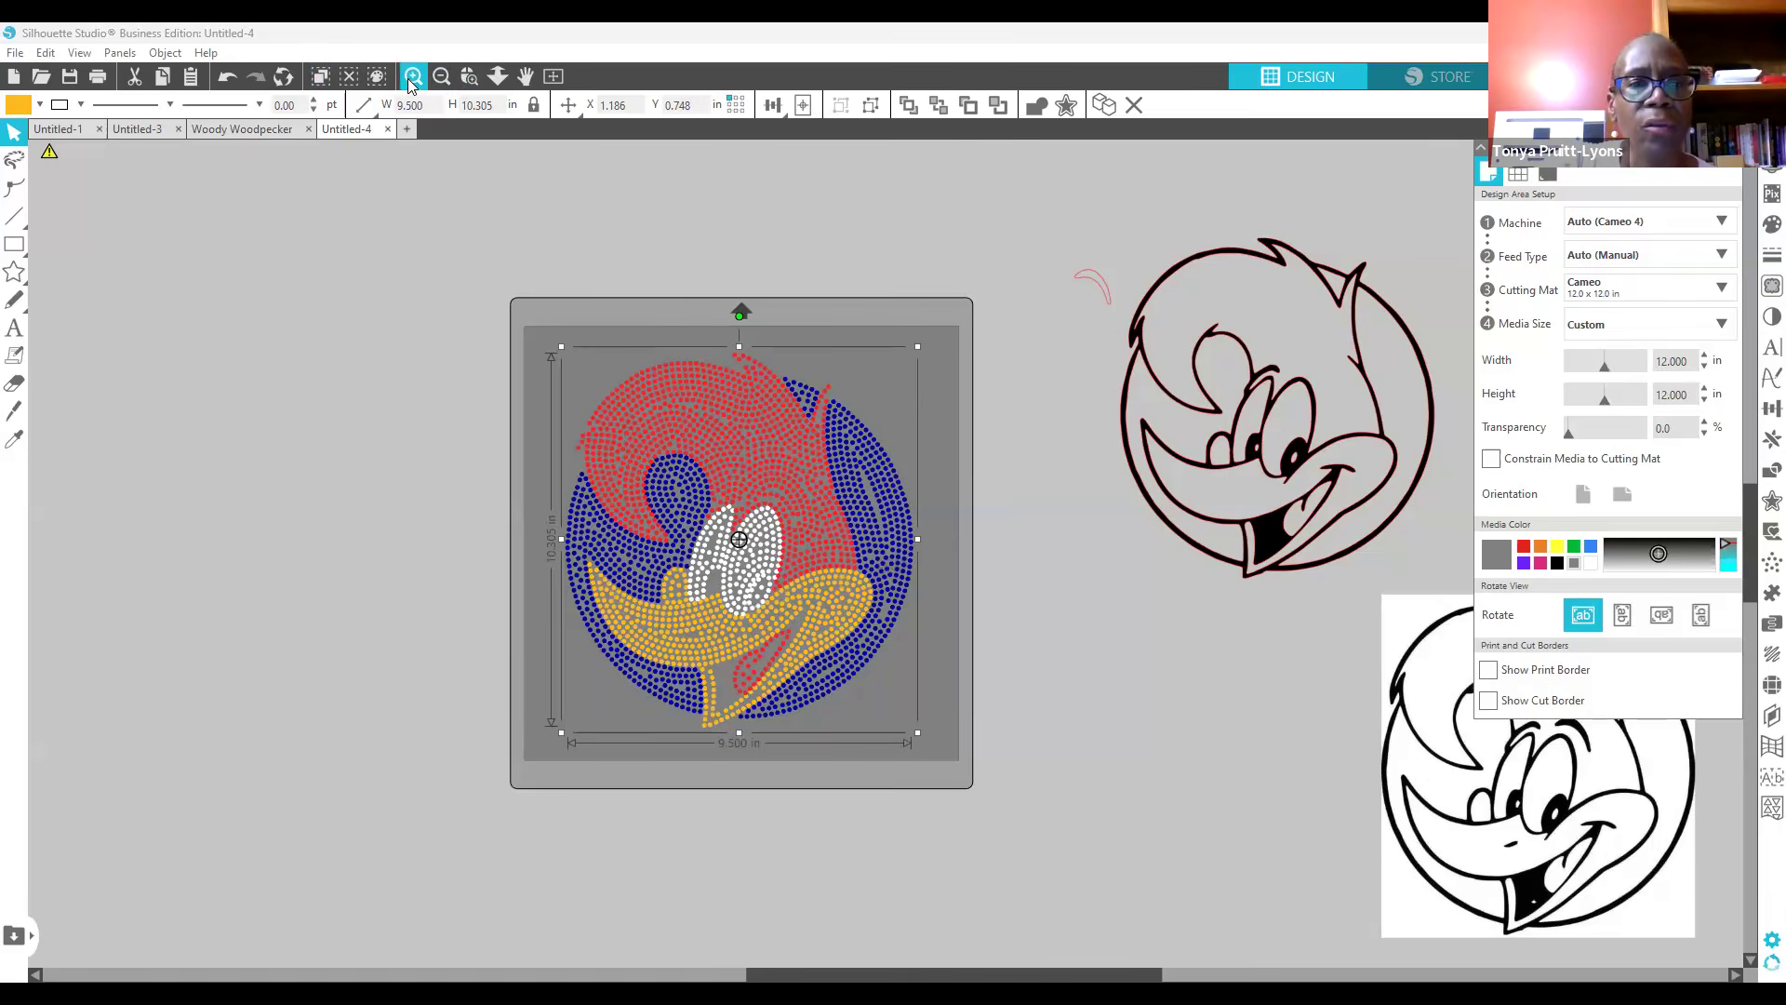
{"action": "scroll", "coordinate": [958, 376], "scroll_direction": "up", "scroll_amount": 2}
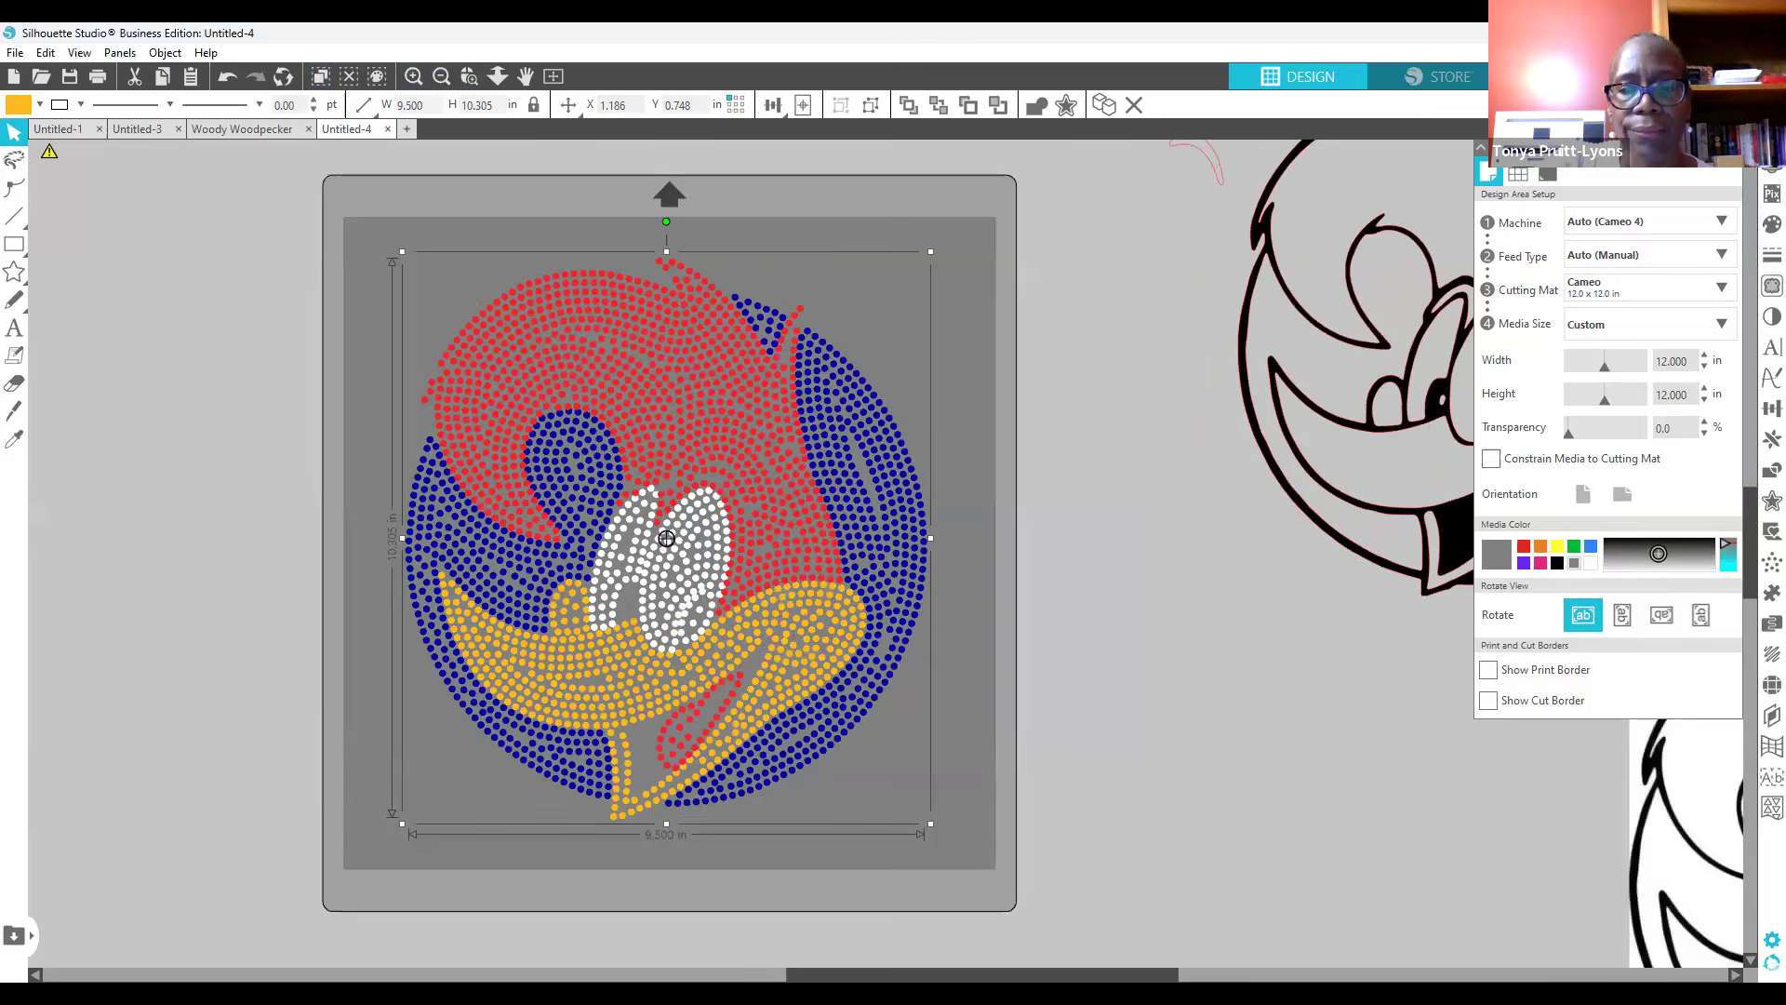
{"action": "scroll", "coordinate": [897, 543], "scroll_direction": "left", "scroll_amount": 3}
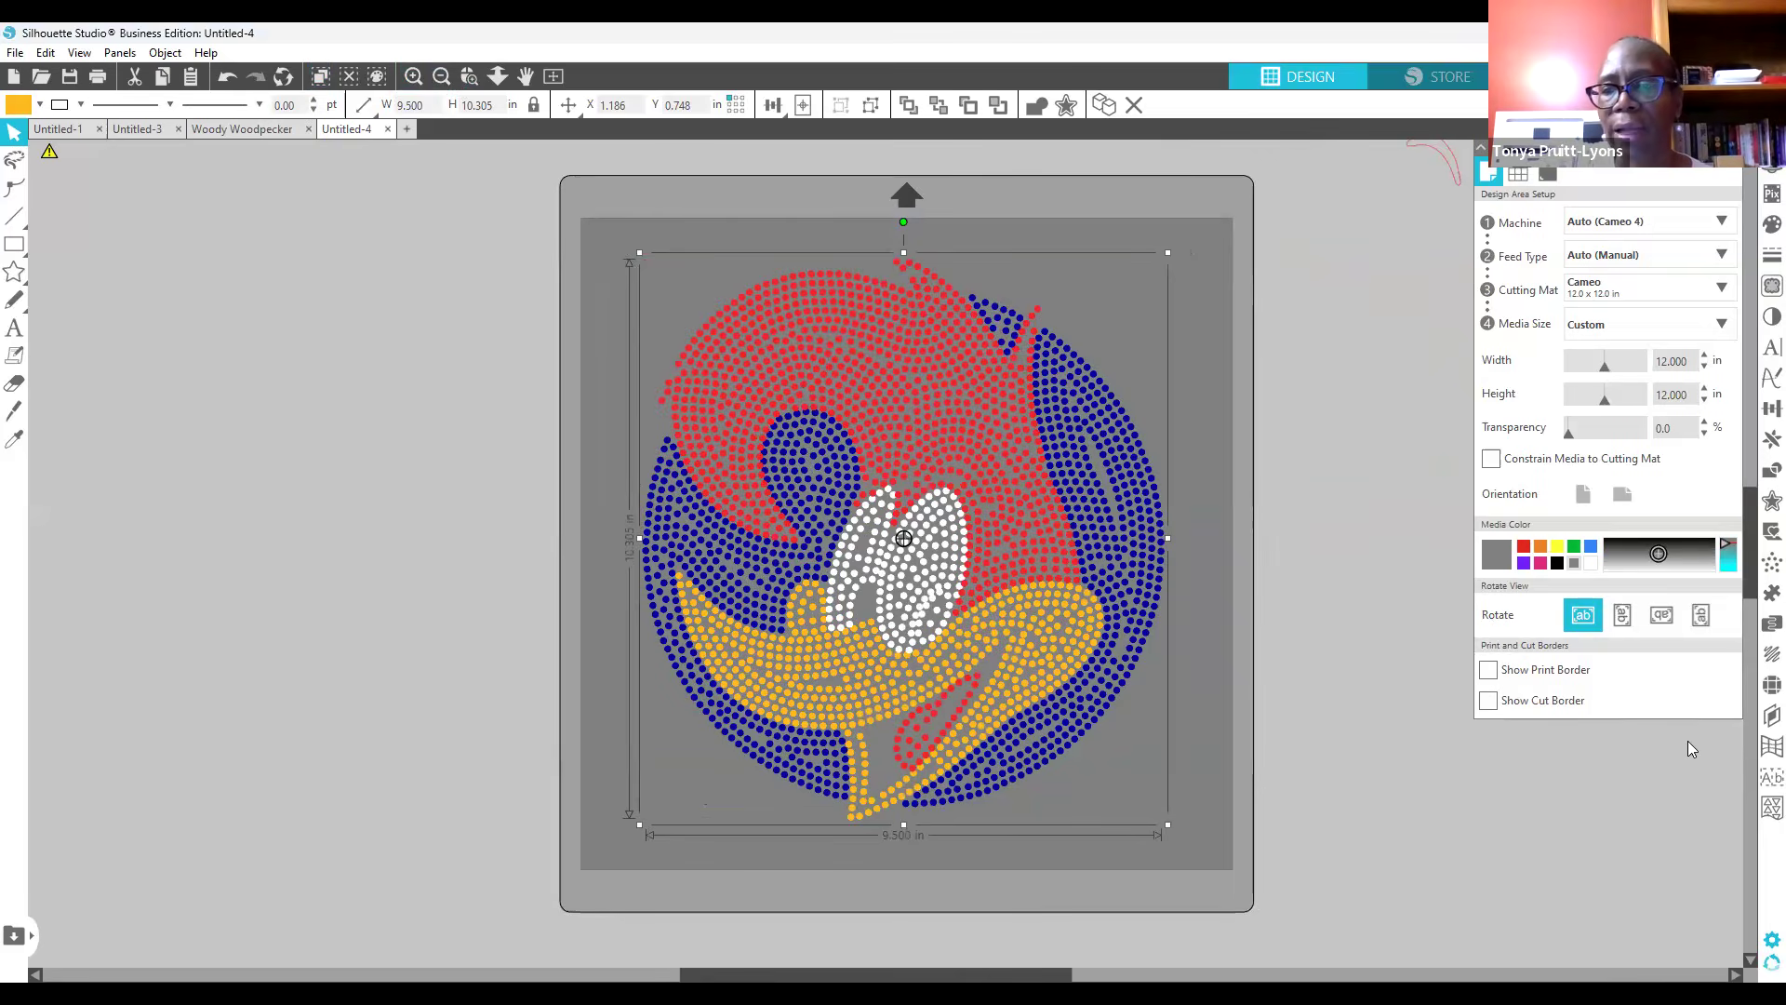
Step: Remove the rhinestone effect from the grouped woodpecker and shift the design slightly on the page
{"action": "left_click", "coordinate": [1759, 694]}
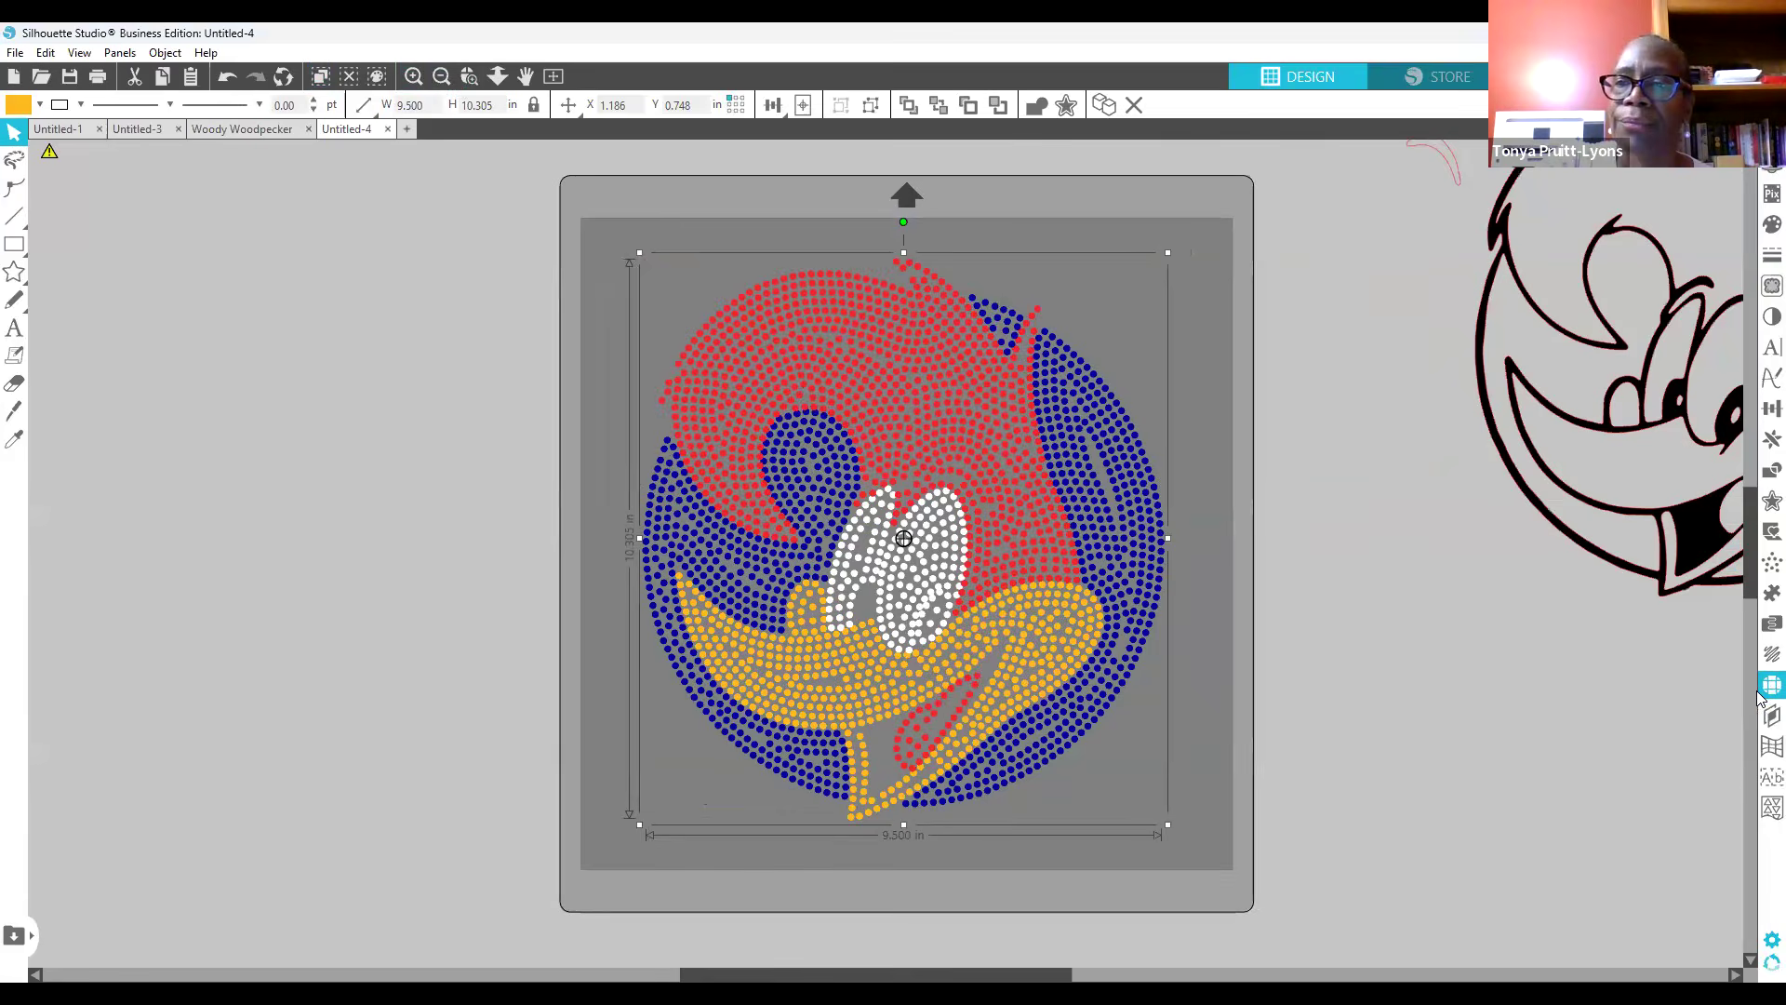
{"action": "left_click", "coordinate": [1511, 232]}
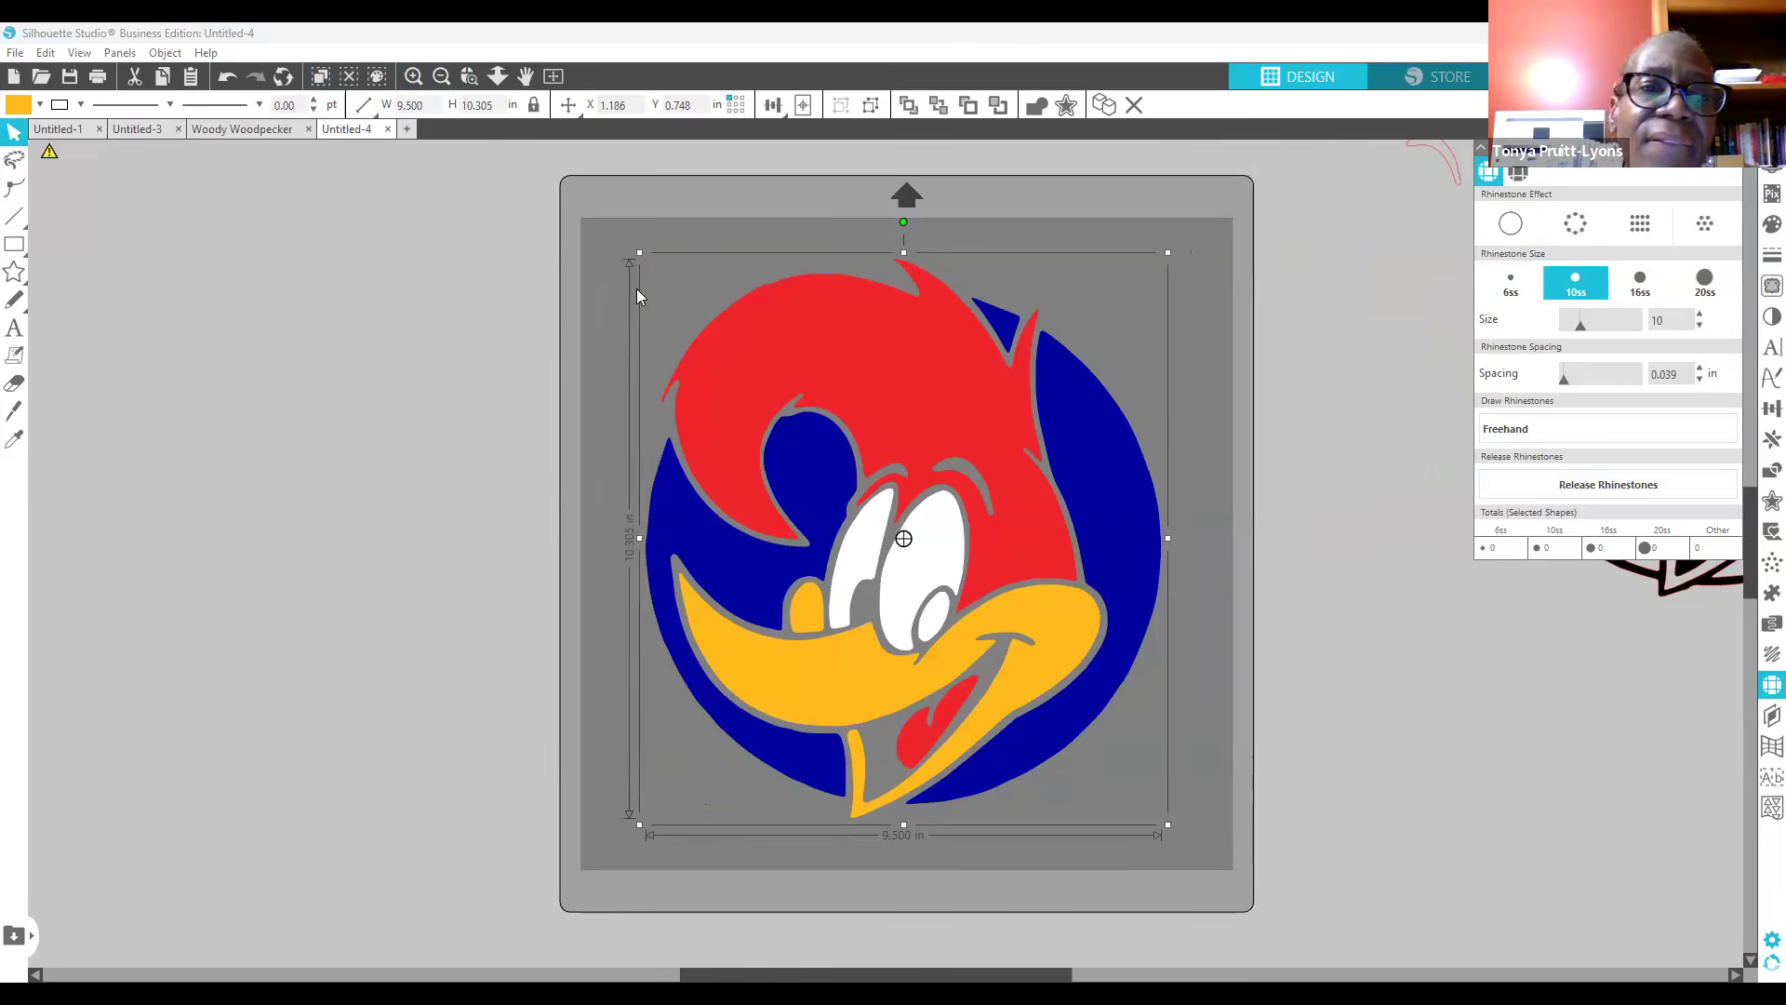
{"action": "mouse_move", "coordinate": [881, 355]}
{"action": "left_mouse_down"}
{"action": "mouse_move", "coordinate": [913, 382]}
{"action": "mouse_move", "coordinate": [1345, 288]}
{"action": "mouse_move", "coordinate": [668, 398]}
{"action": "mouse_move", "coordinate": [913, 329]}
{"action": "mouse_move", "coordinate": [877, 348]}
{"action": "left_mouse_up"}
{"action": "mouse_move", "coordinate": [940, 971]}
{"action": "left_mouse_down"}
{"action": "mouse_move", "coordinate": [1135, 941]}
{"action": "mouse_move", "coordinate": [925, 971]}
{"action": "left_mouse_up"}
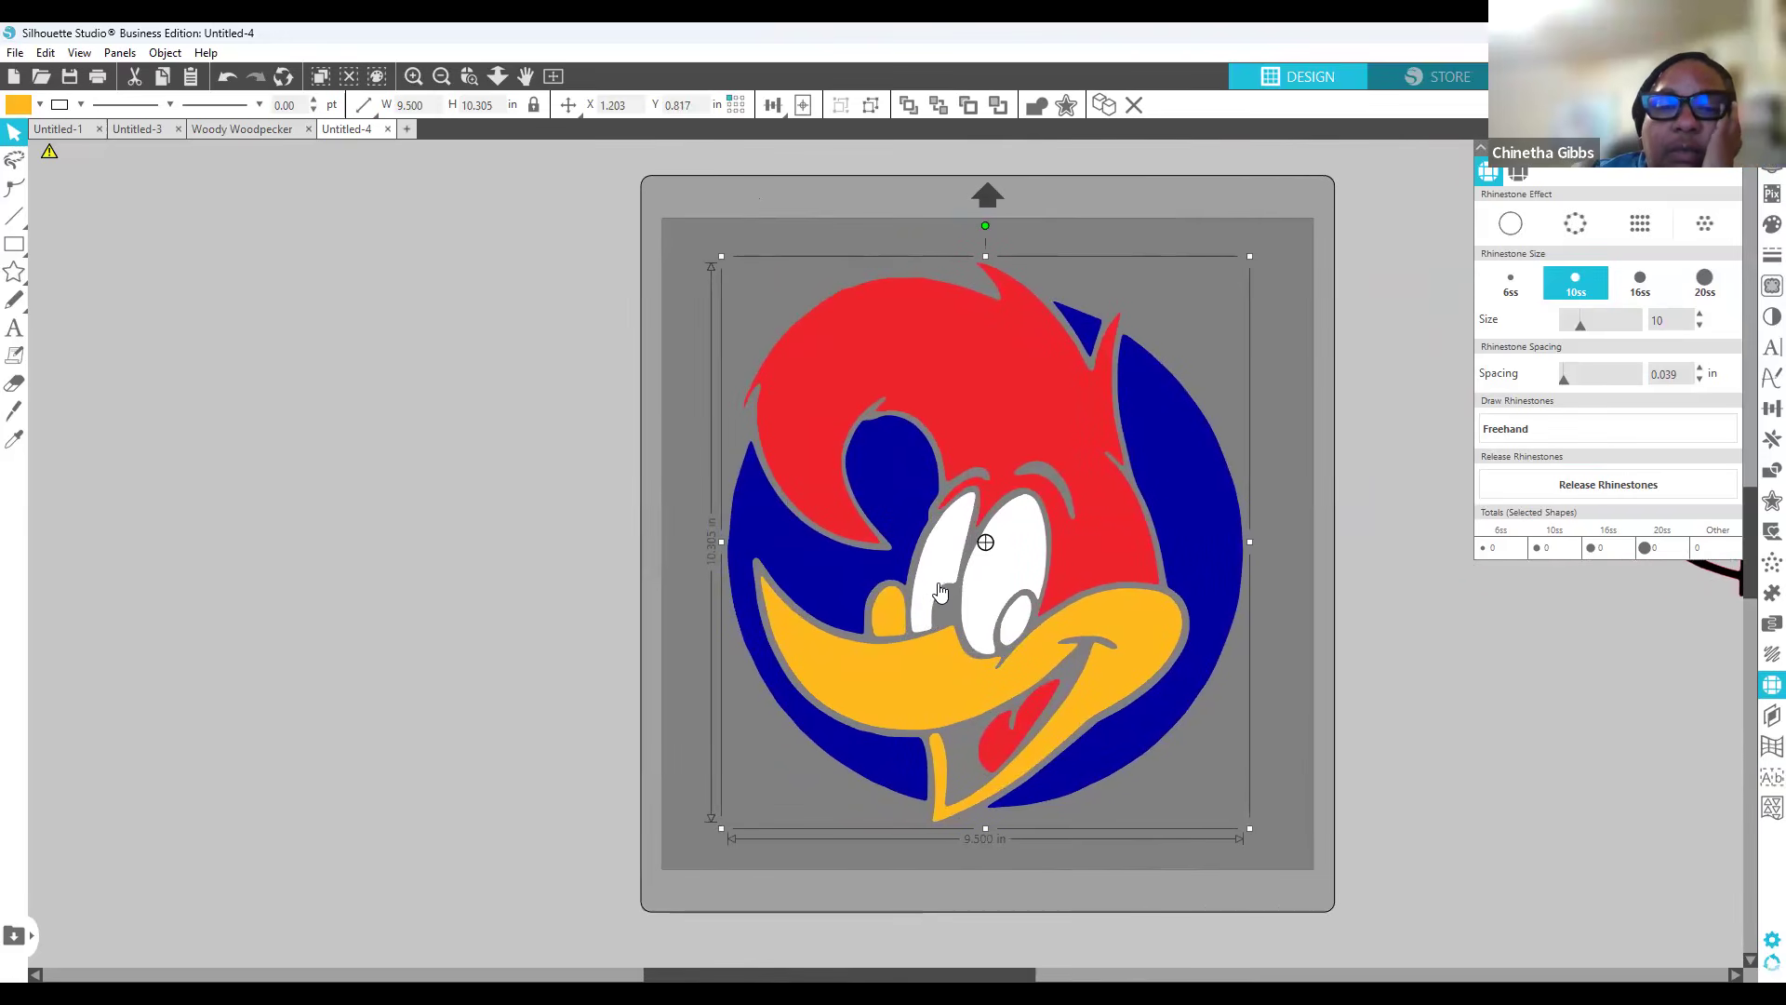
{"action": "right_click", "coordinate": [527, 651]}
{"action": "left_click", "coordinate": [513, 723]}
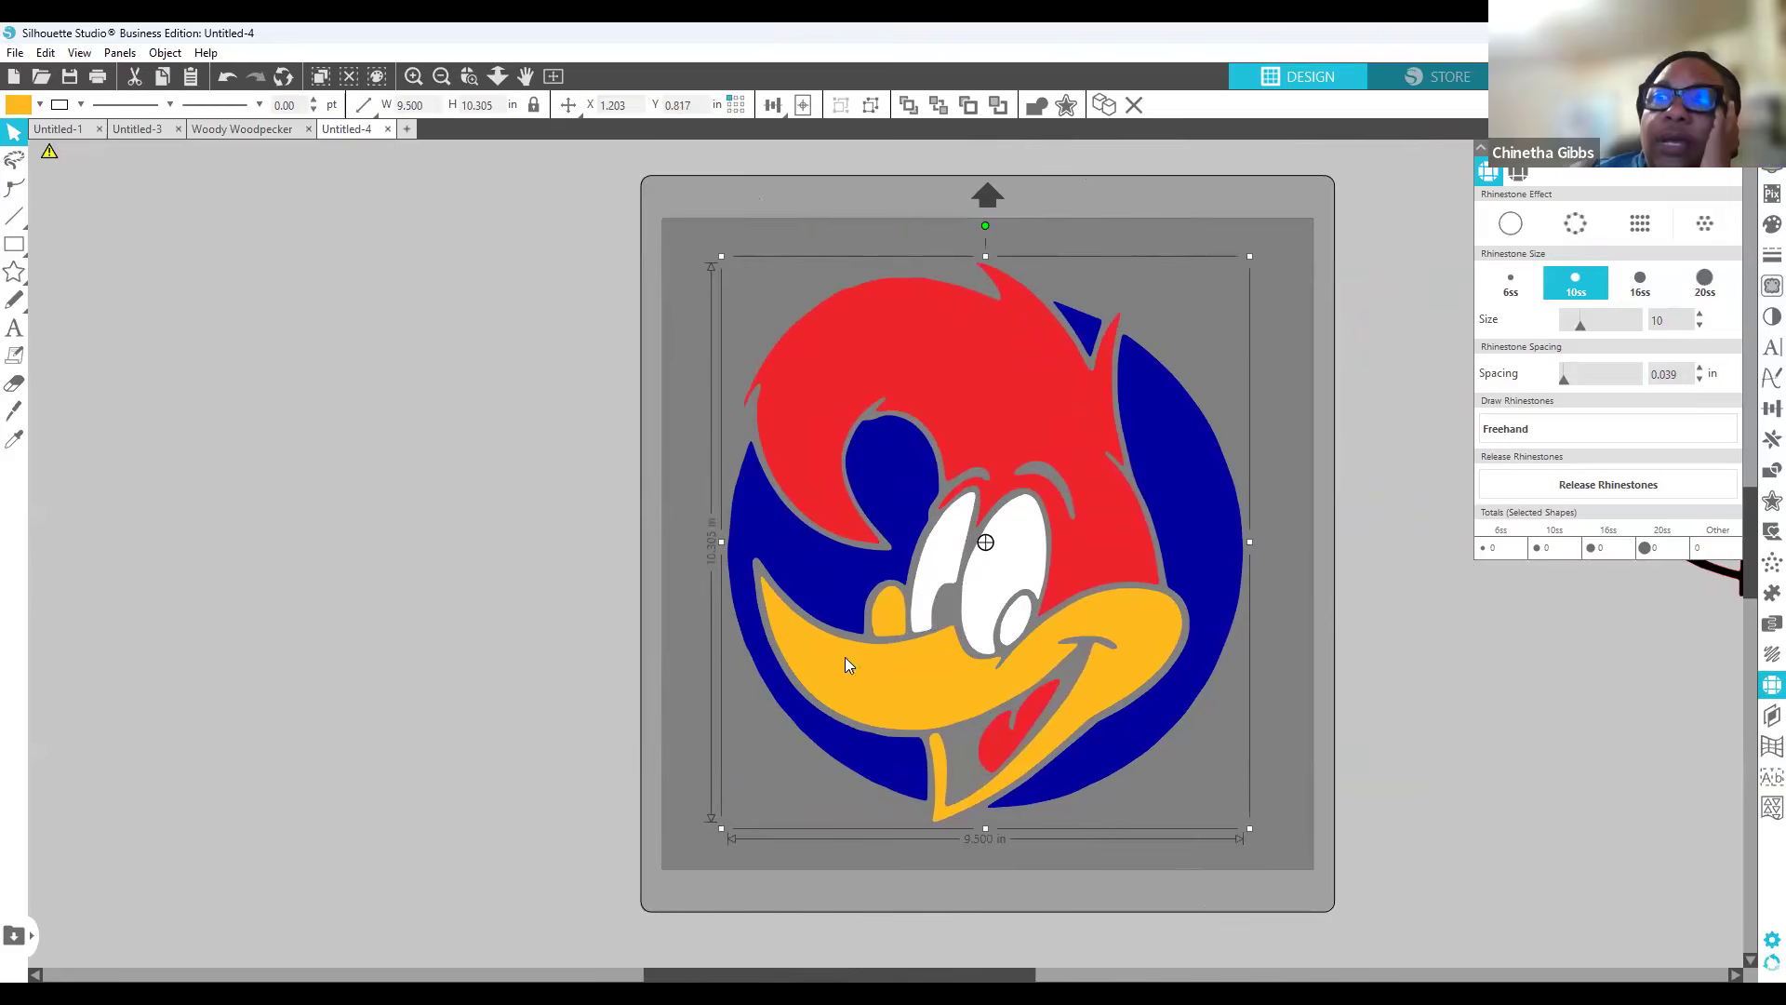
{"action": "right_click", "coordinate": [513, 724]}
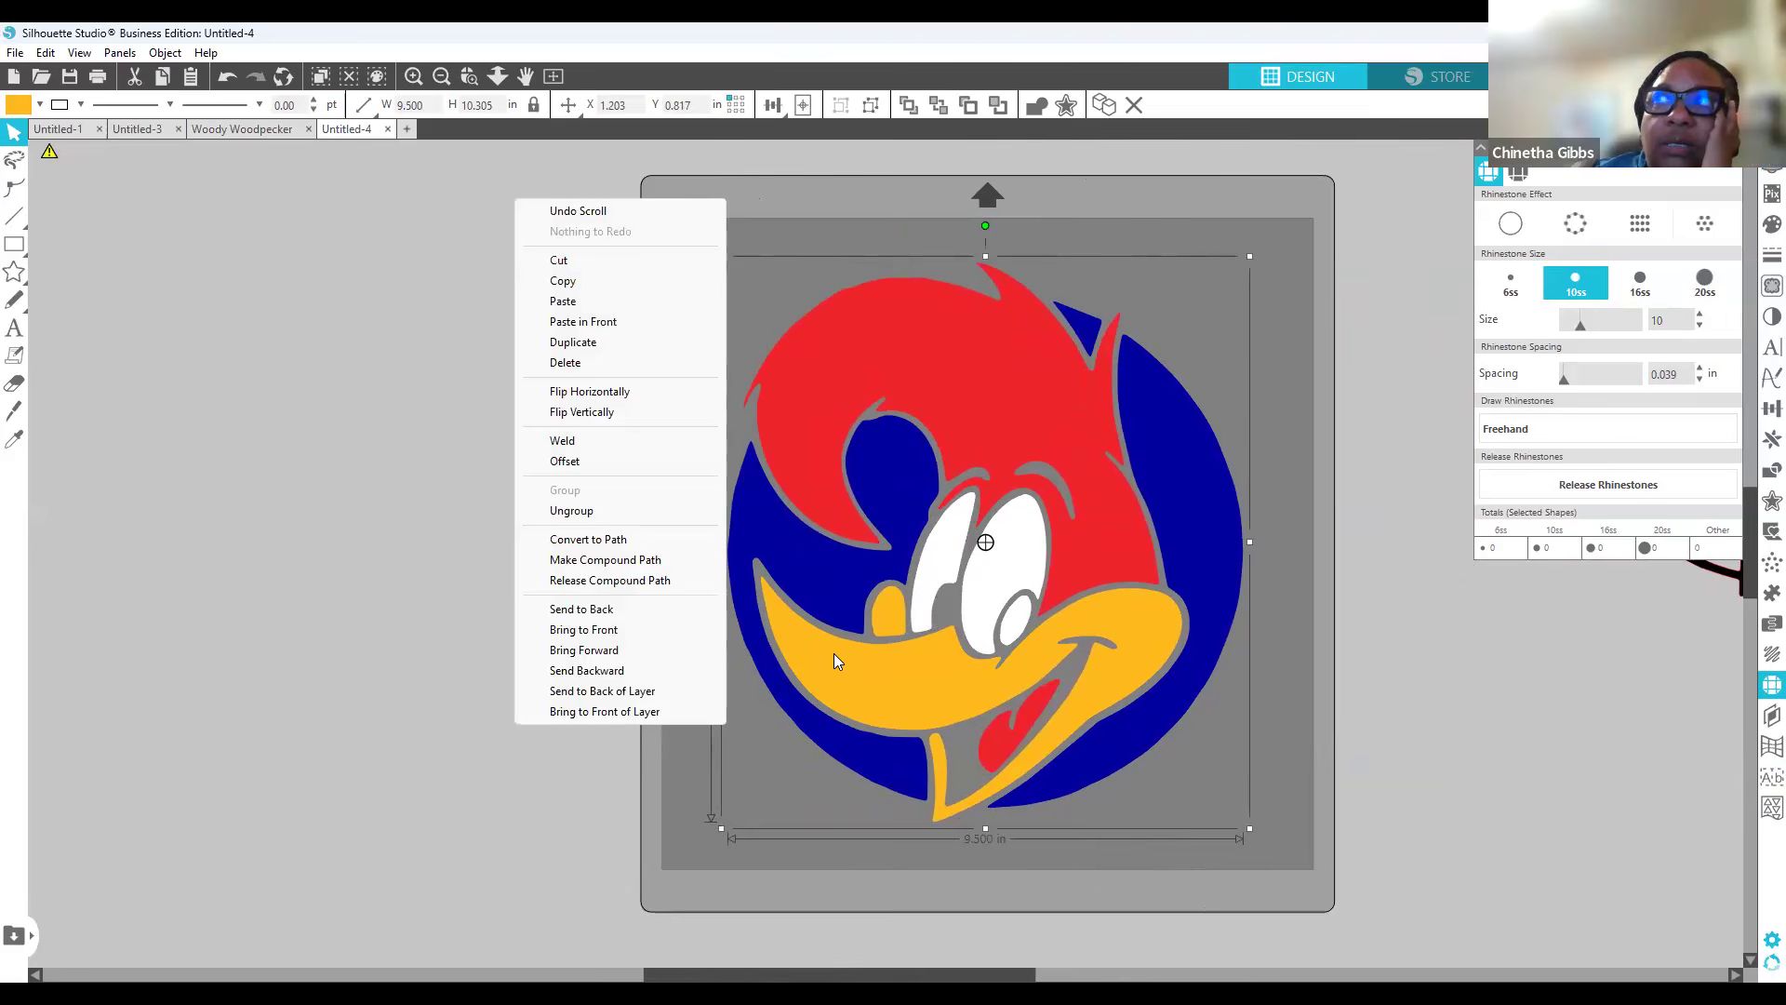
{"action": "left_click", "coordinate": [463, 676]}
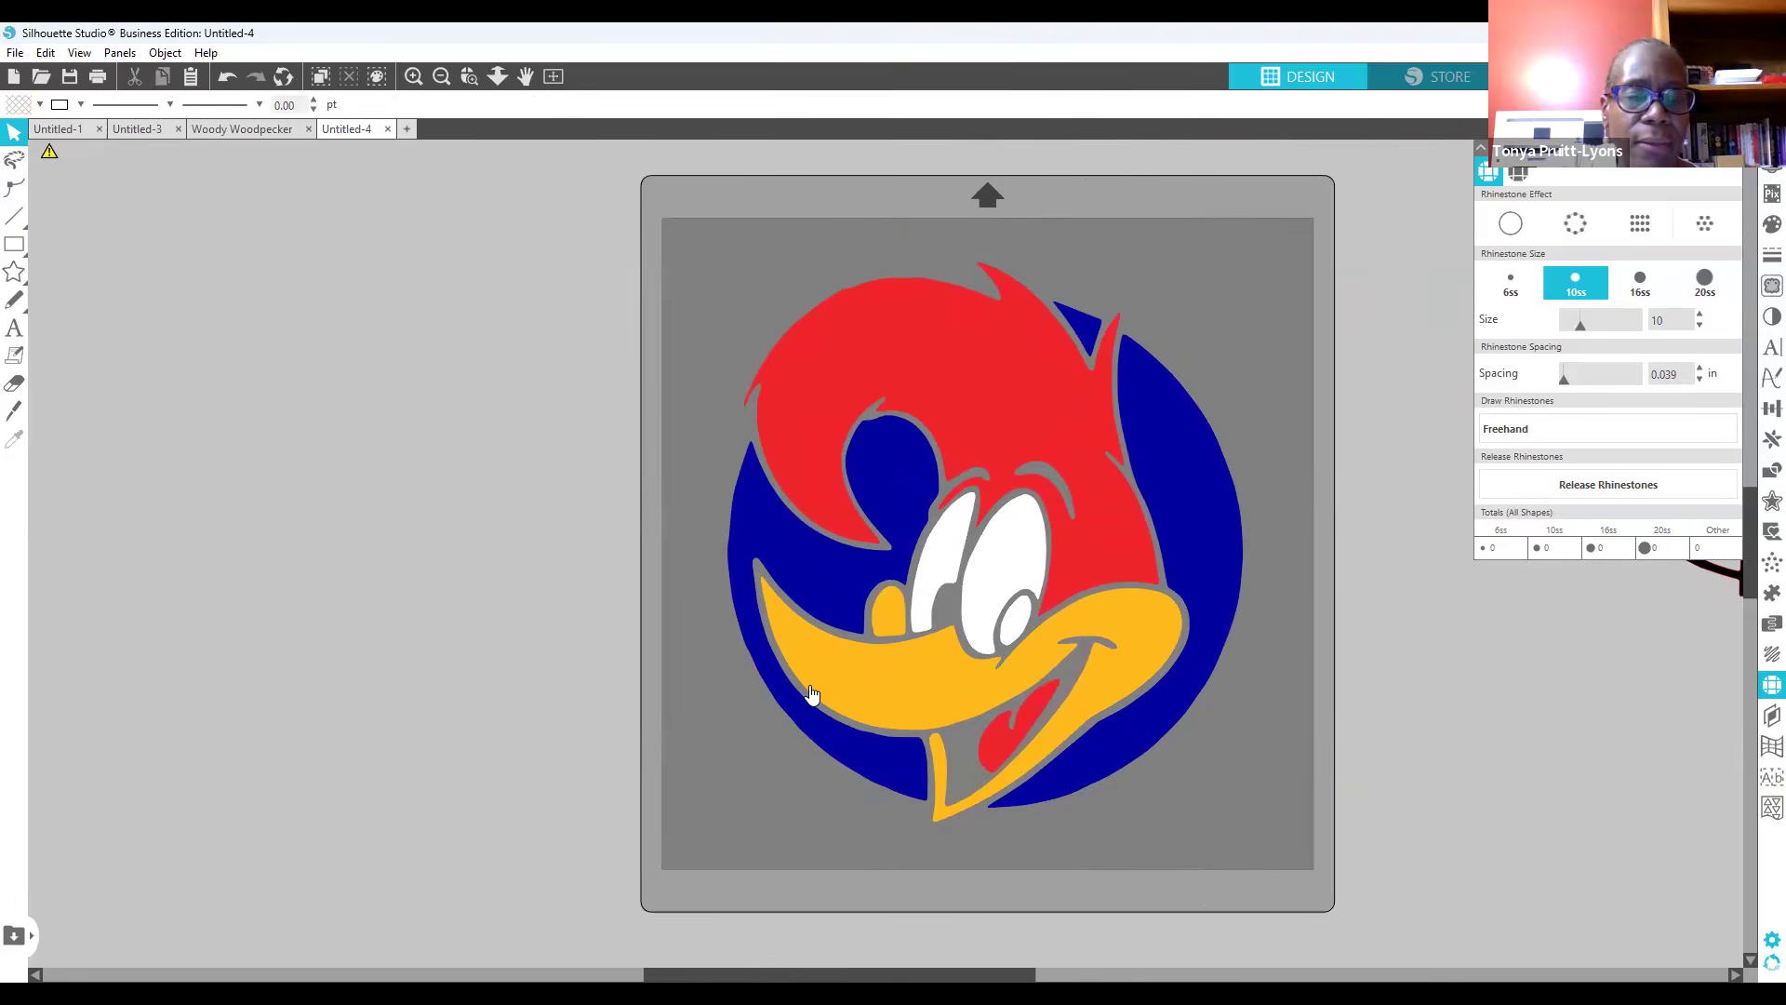
{"action": "right_click", "coordinate": [813, 683]}
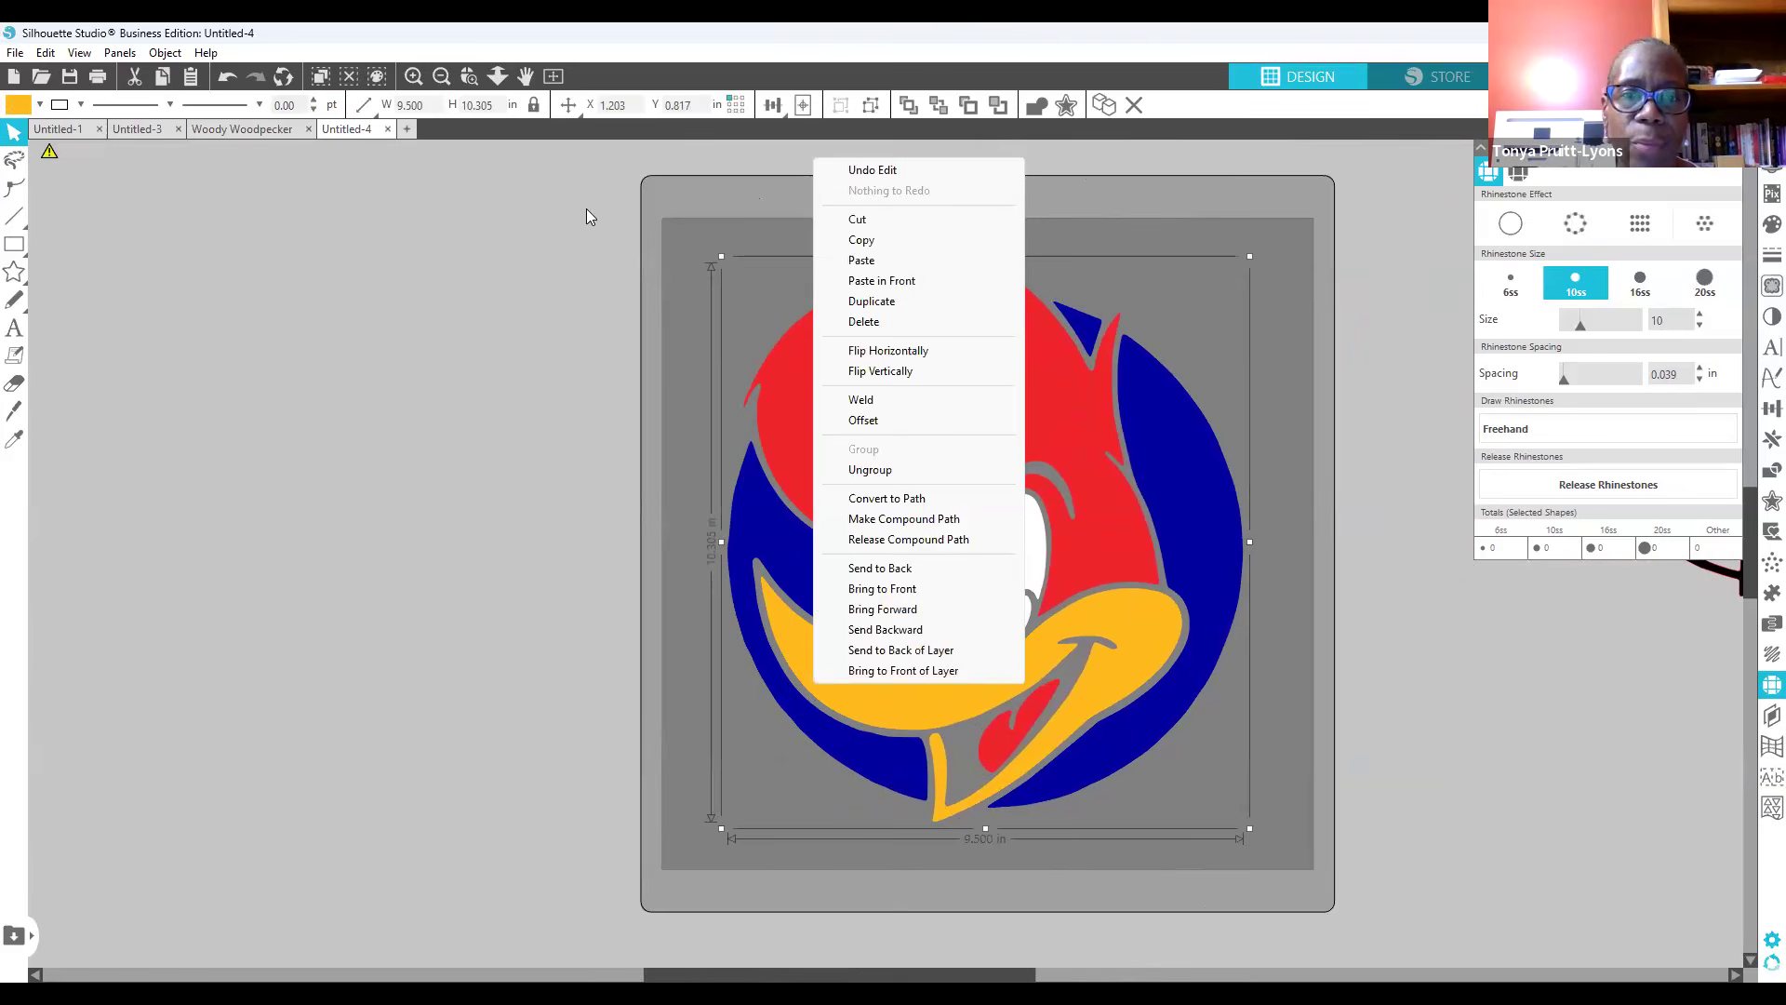
Step: Undo the recent changes back to the solid-color woodpecker with red outlines on a white page, before any rhinestone fill
{"action": "left_click", "coordinate": [226, 78]}
{"action": "left_click", "coordinate": [223, 79]}
{"action": "left_click", "coordinate": [223, 79]}
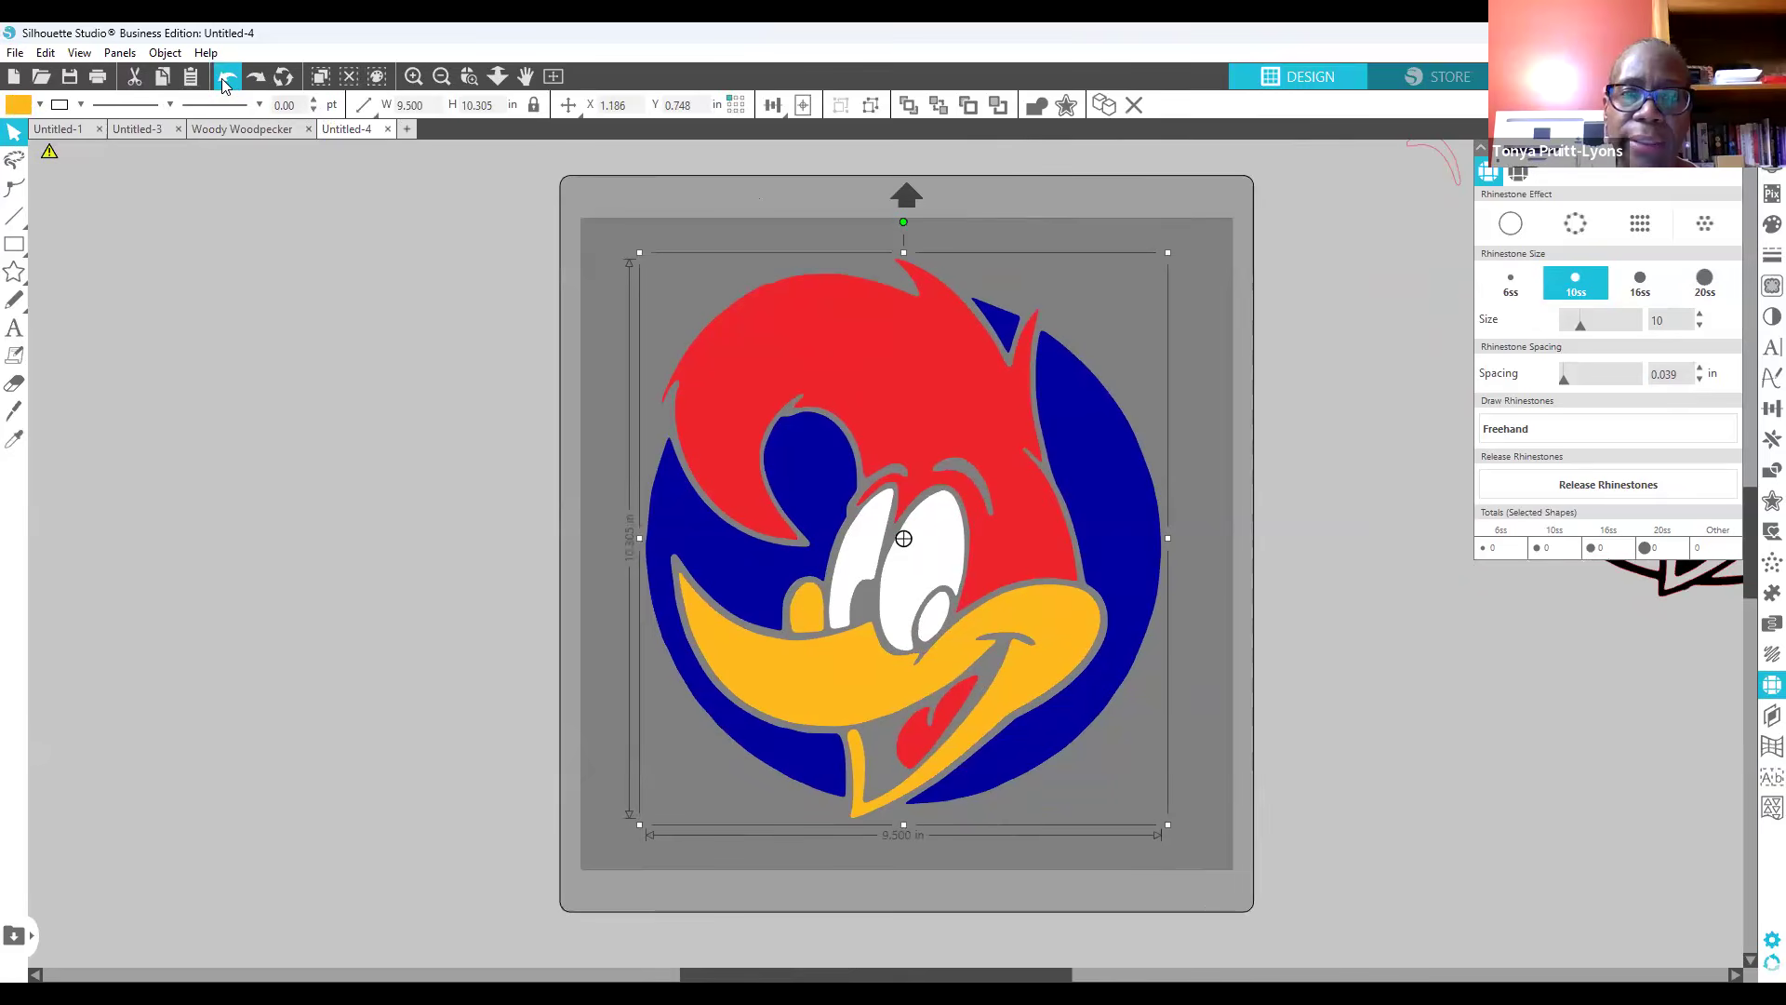
{"action": "left_click", "coordinate": [223, 74]}
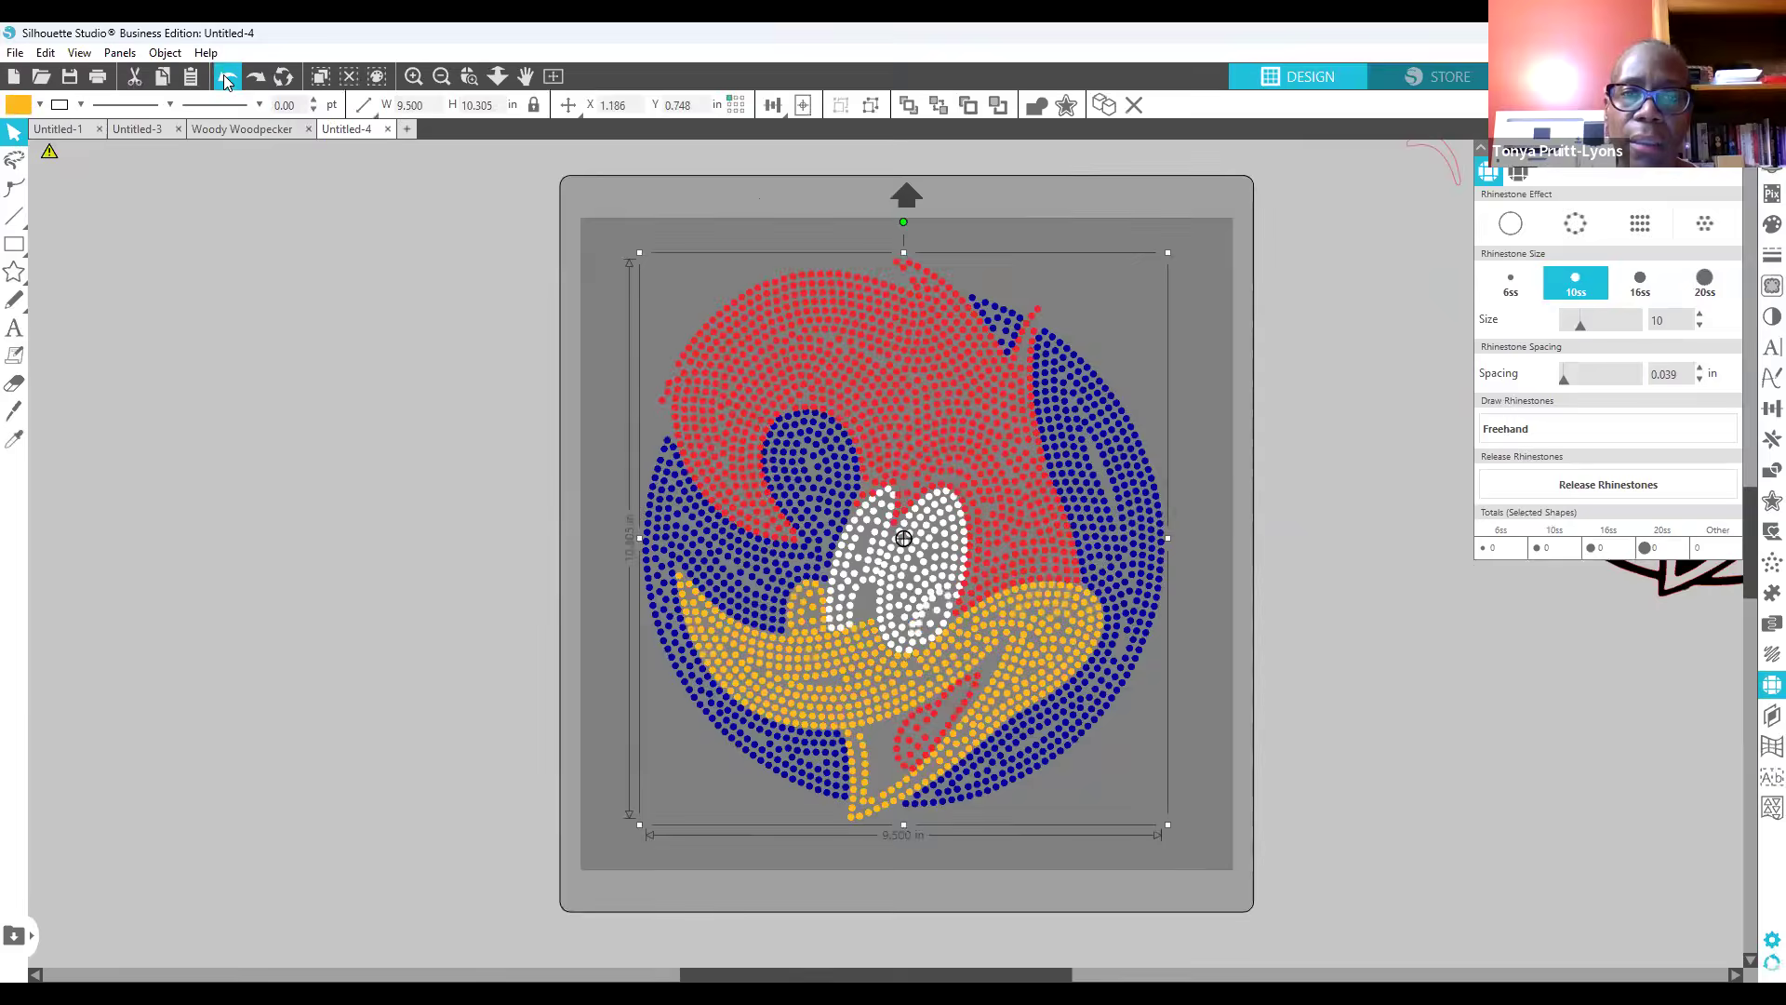
{"action": "left_click", "coordinate": [223, 74]}
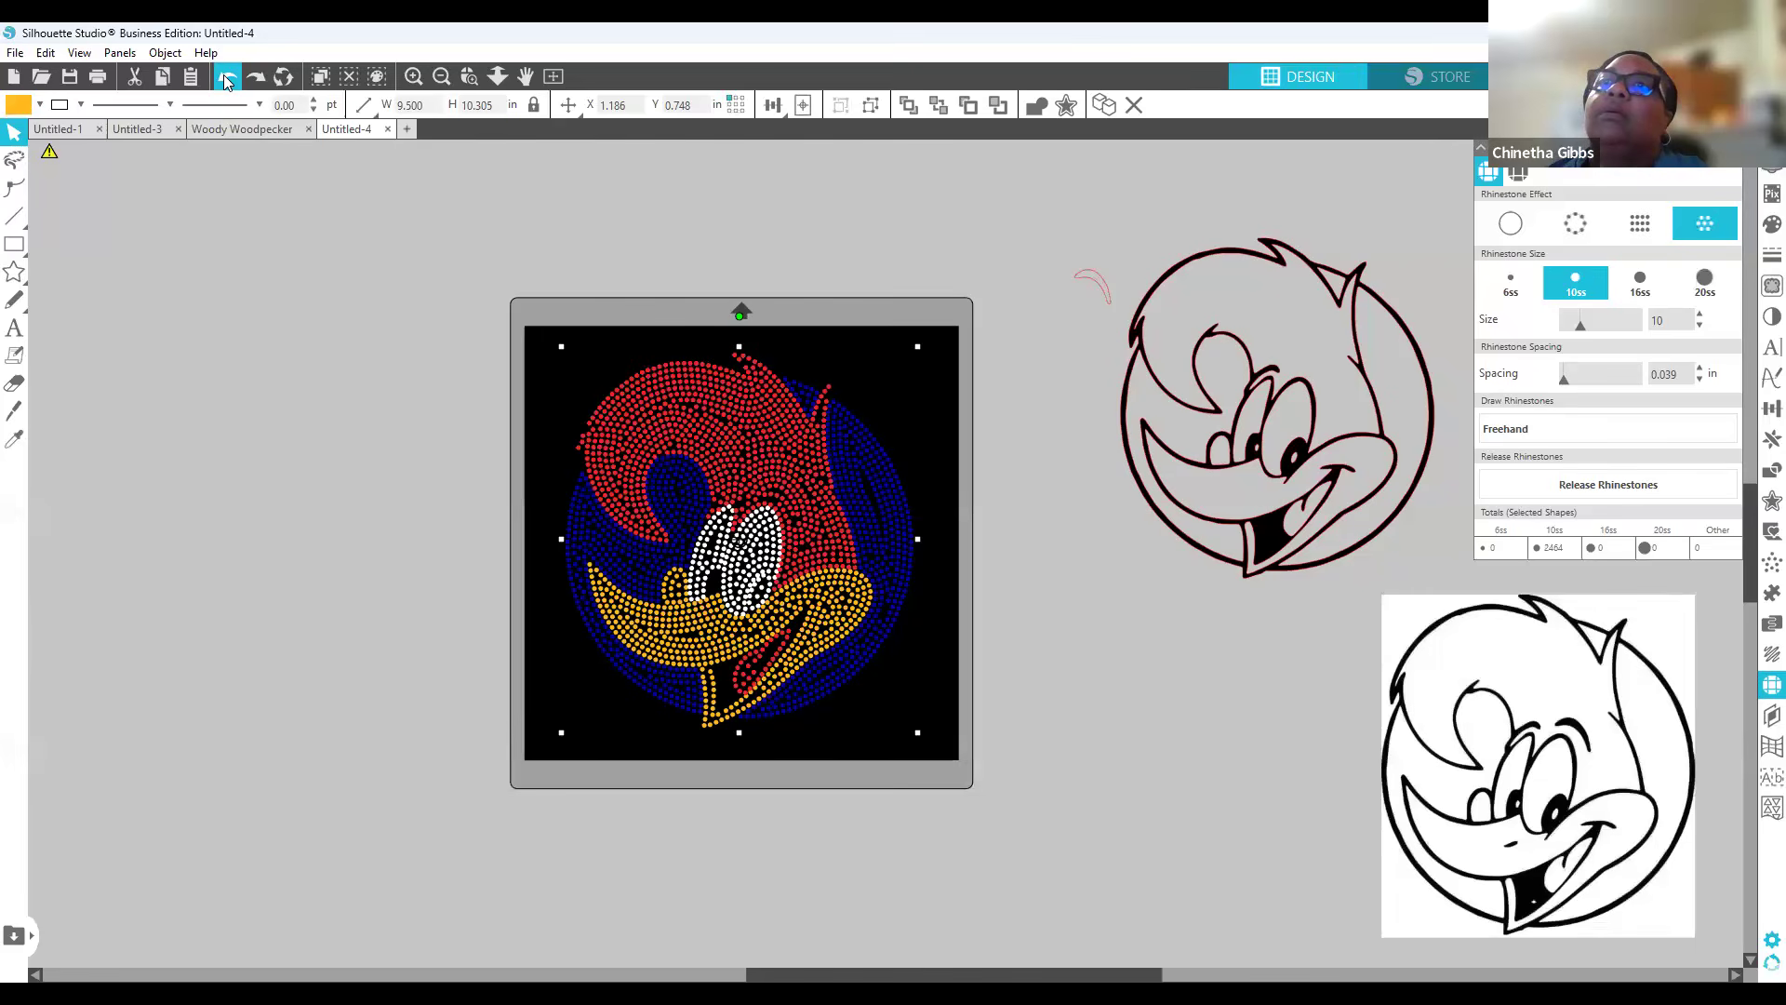
{"action": "left_click", "coordinate": [223, 74]}
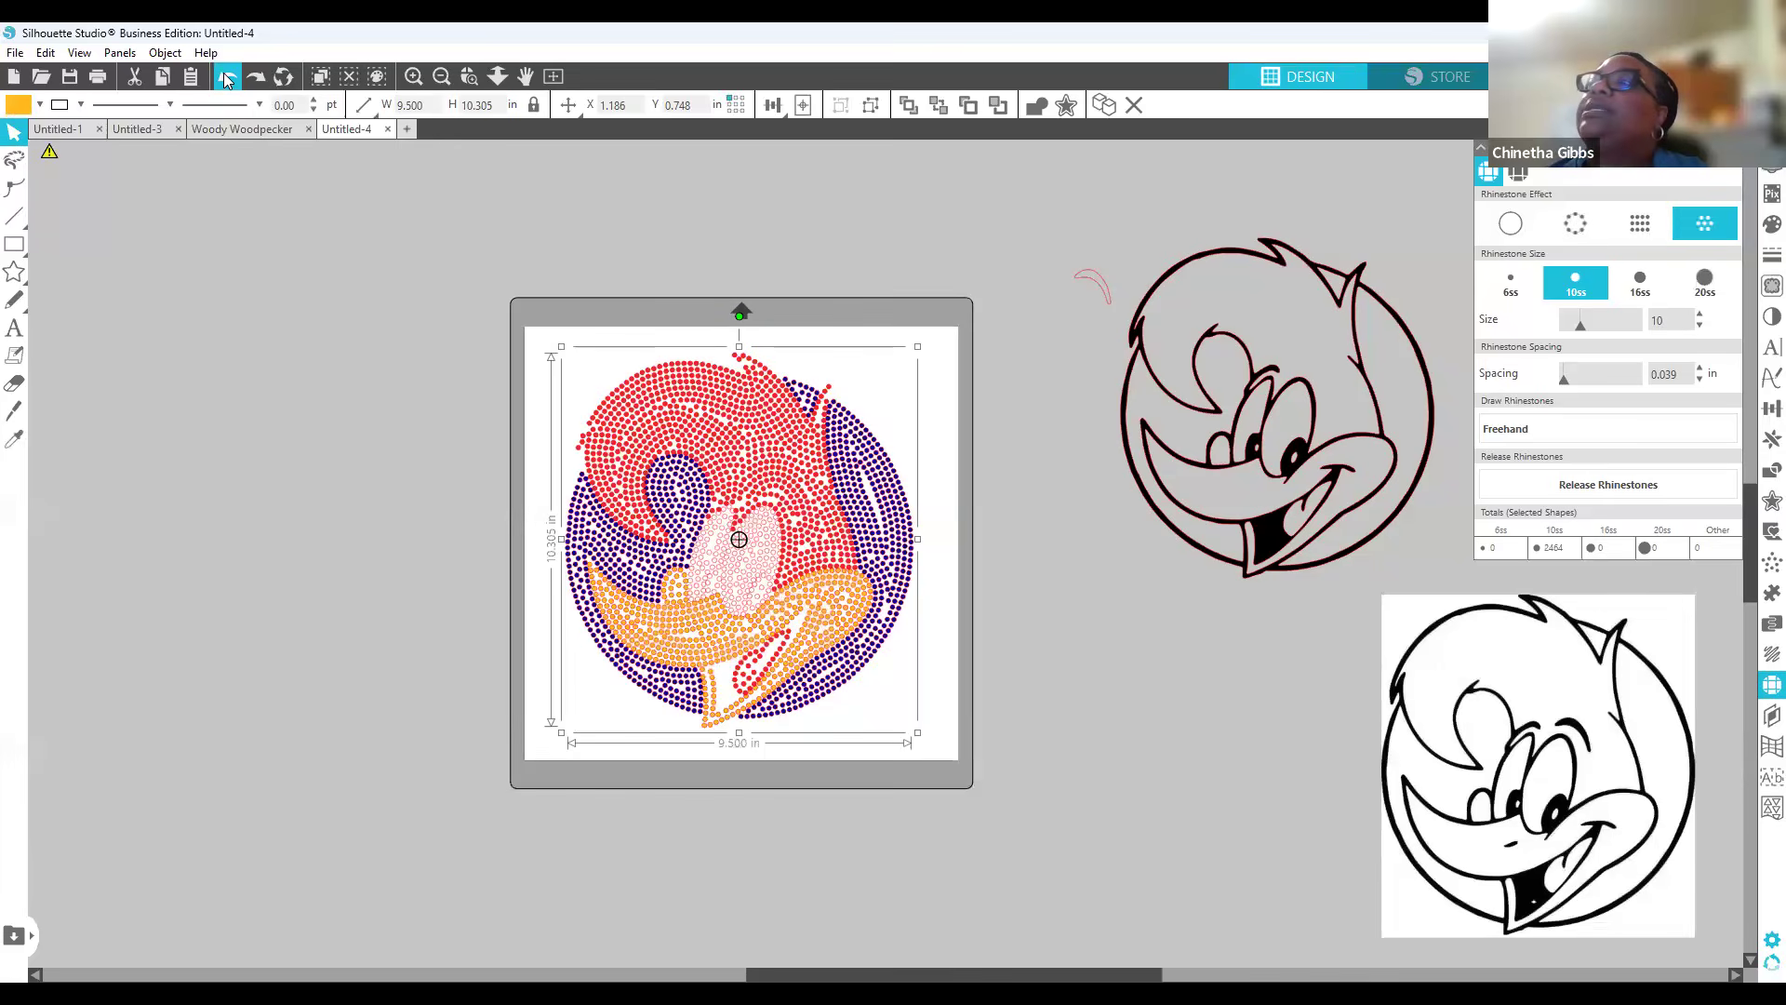
{"action": "left_click", "coordinate": [223, 78]}
{"action": "left_click", "coordinate": [223, 76]}
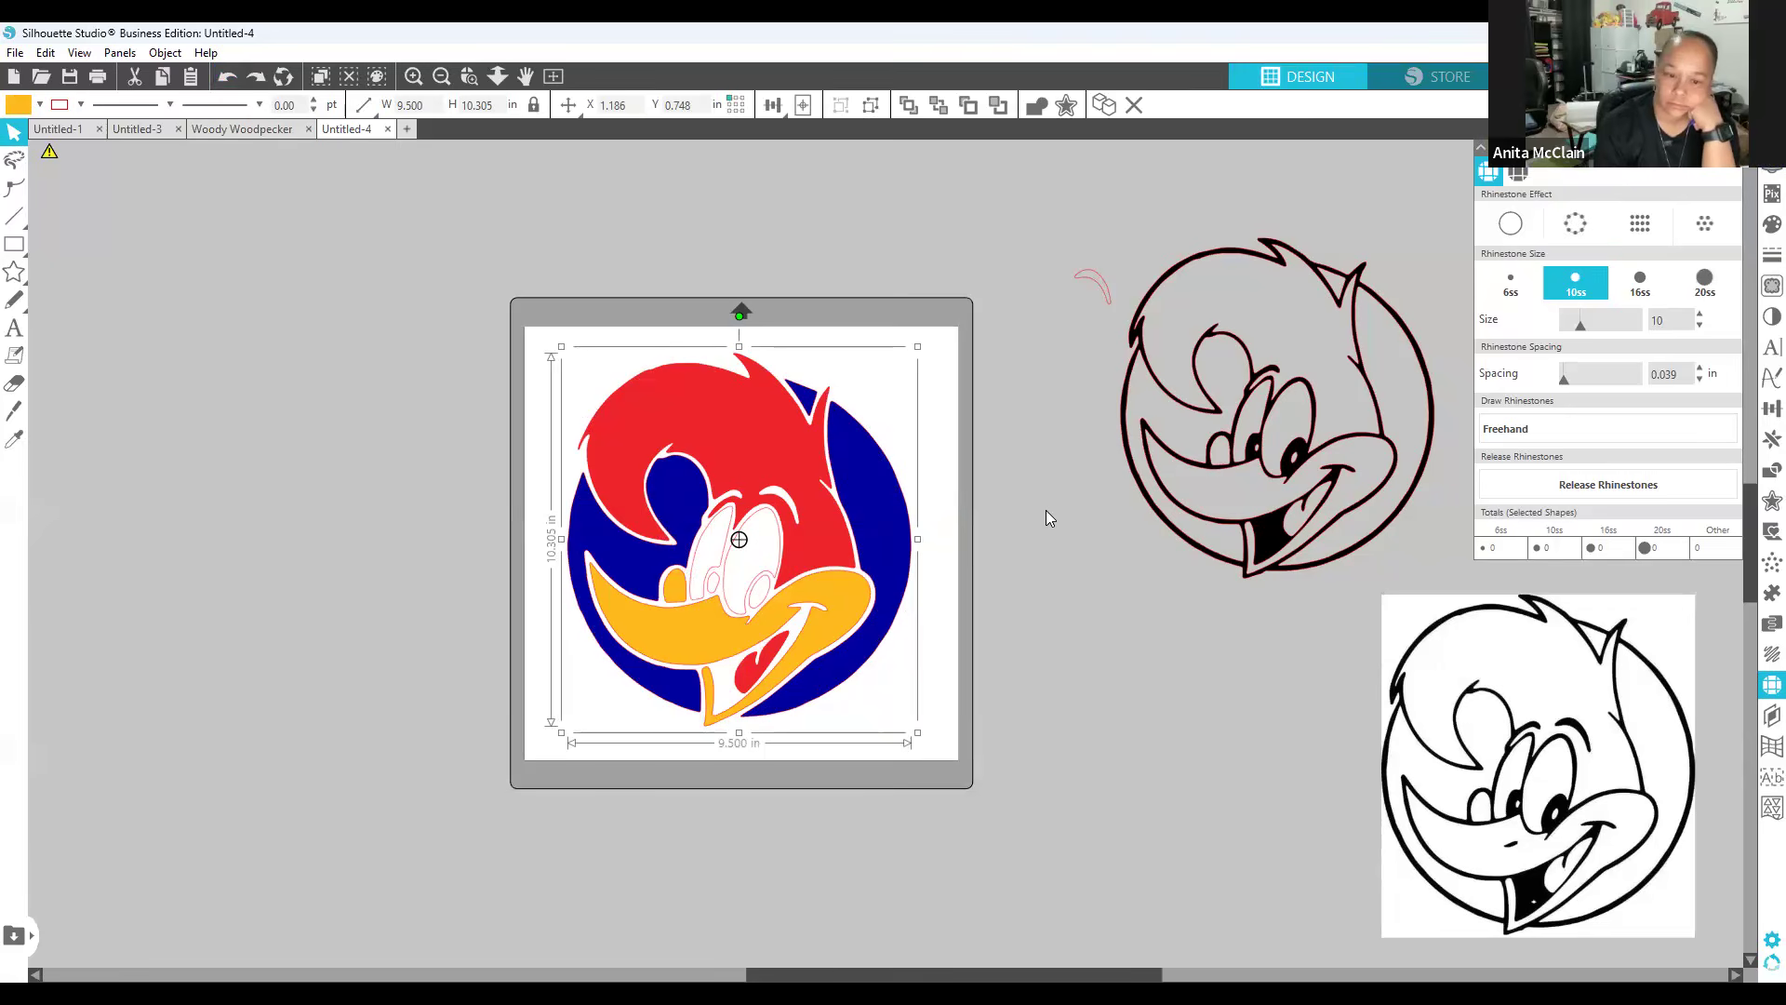
Step: Add a rounded outward offset of 0.130 in around the grouped woodpecker and deselect it
{"action": "left_click", "coordinate": [413, 75]}
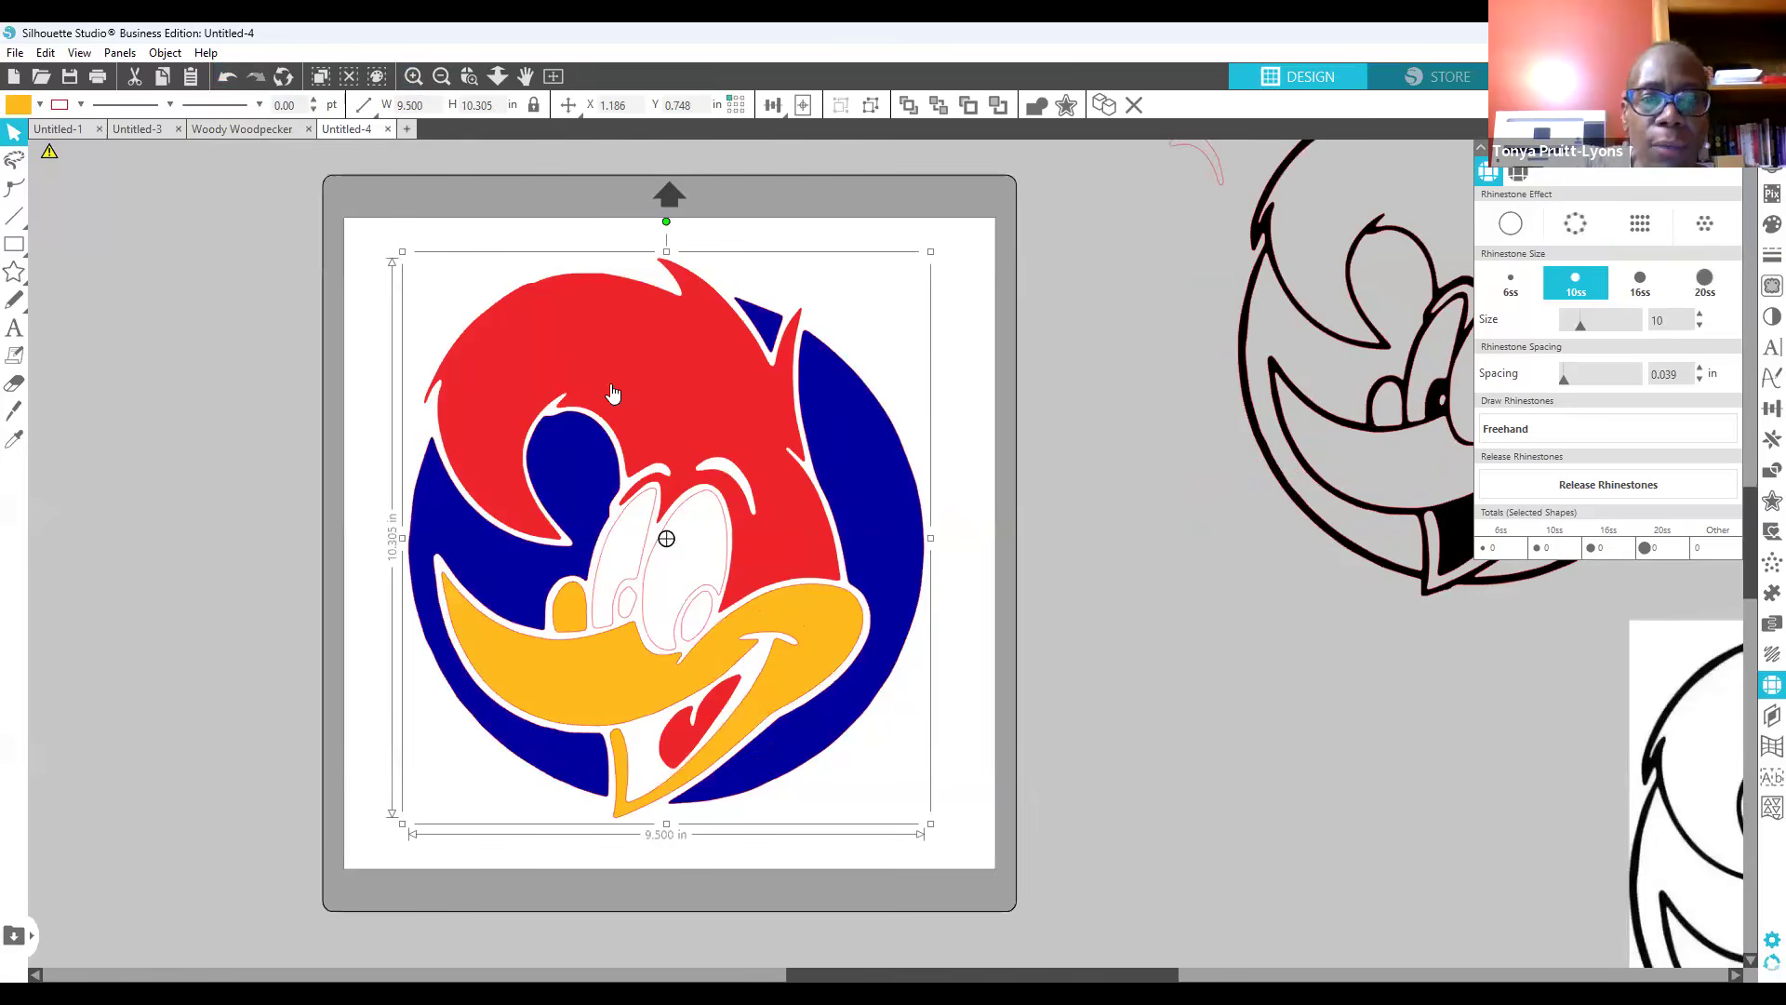
{"action": "left_click", "coordinate": [1056, 743]}
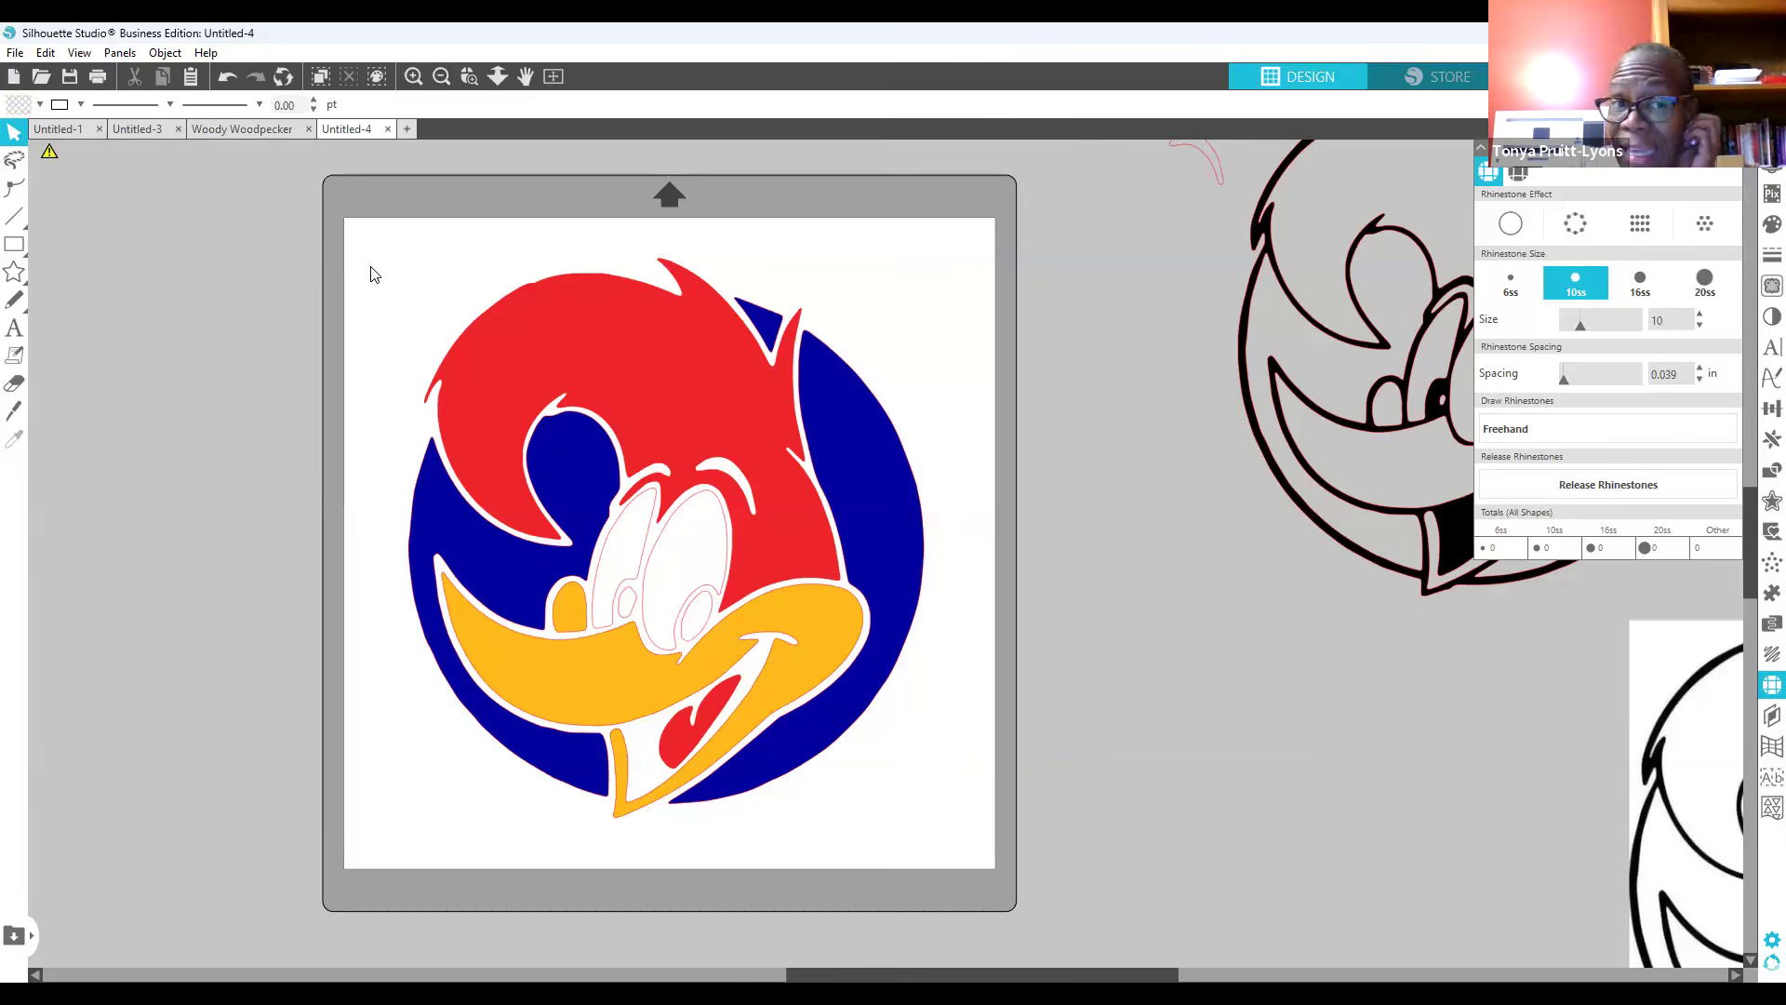
{"action": "left_click_drag", "start_coordinate": [365, 252], "coordinate": [935, 797]}
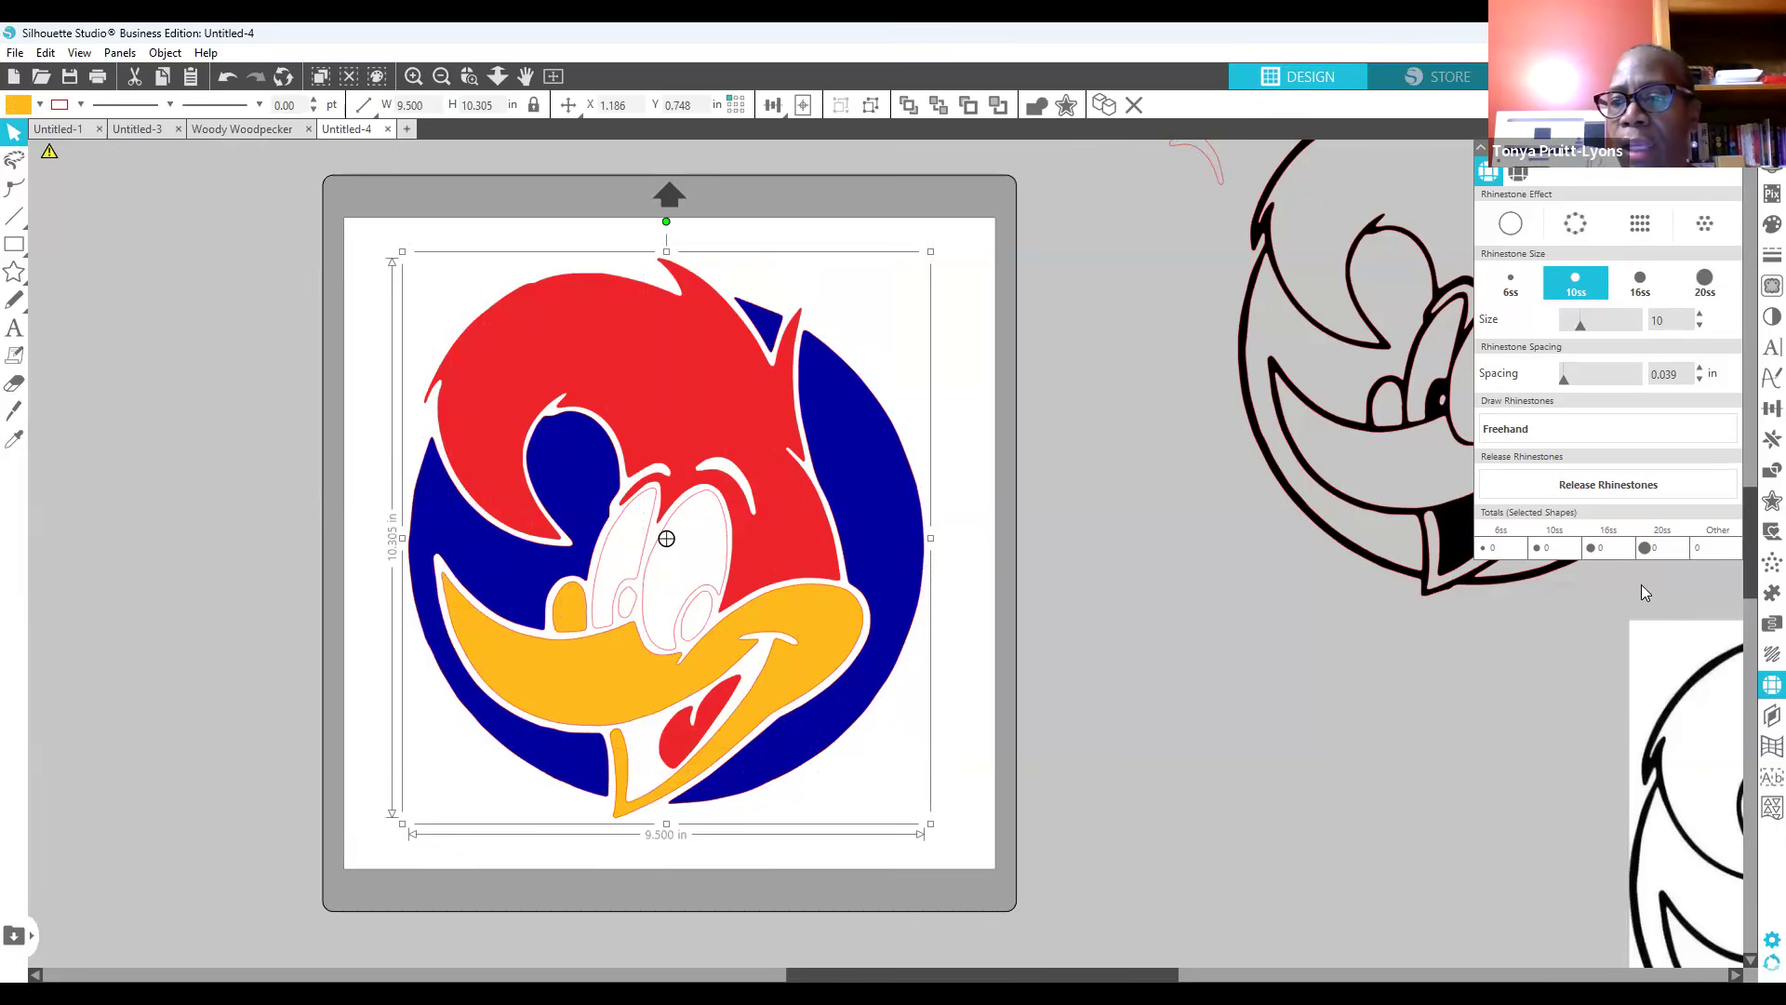
{"action": "left_click", "coordinate": [1760, 511]}
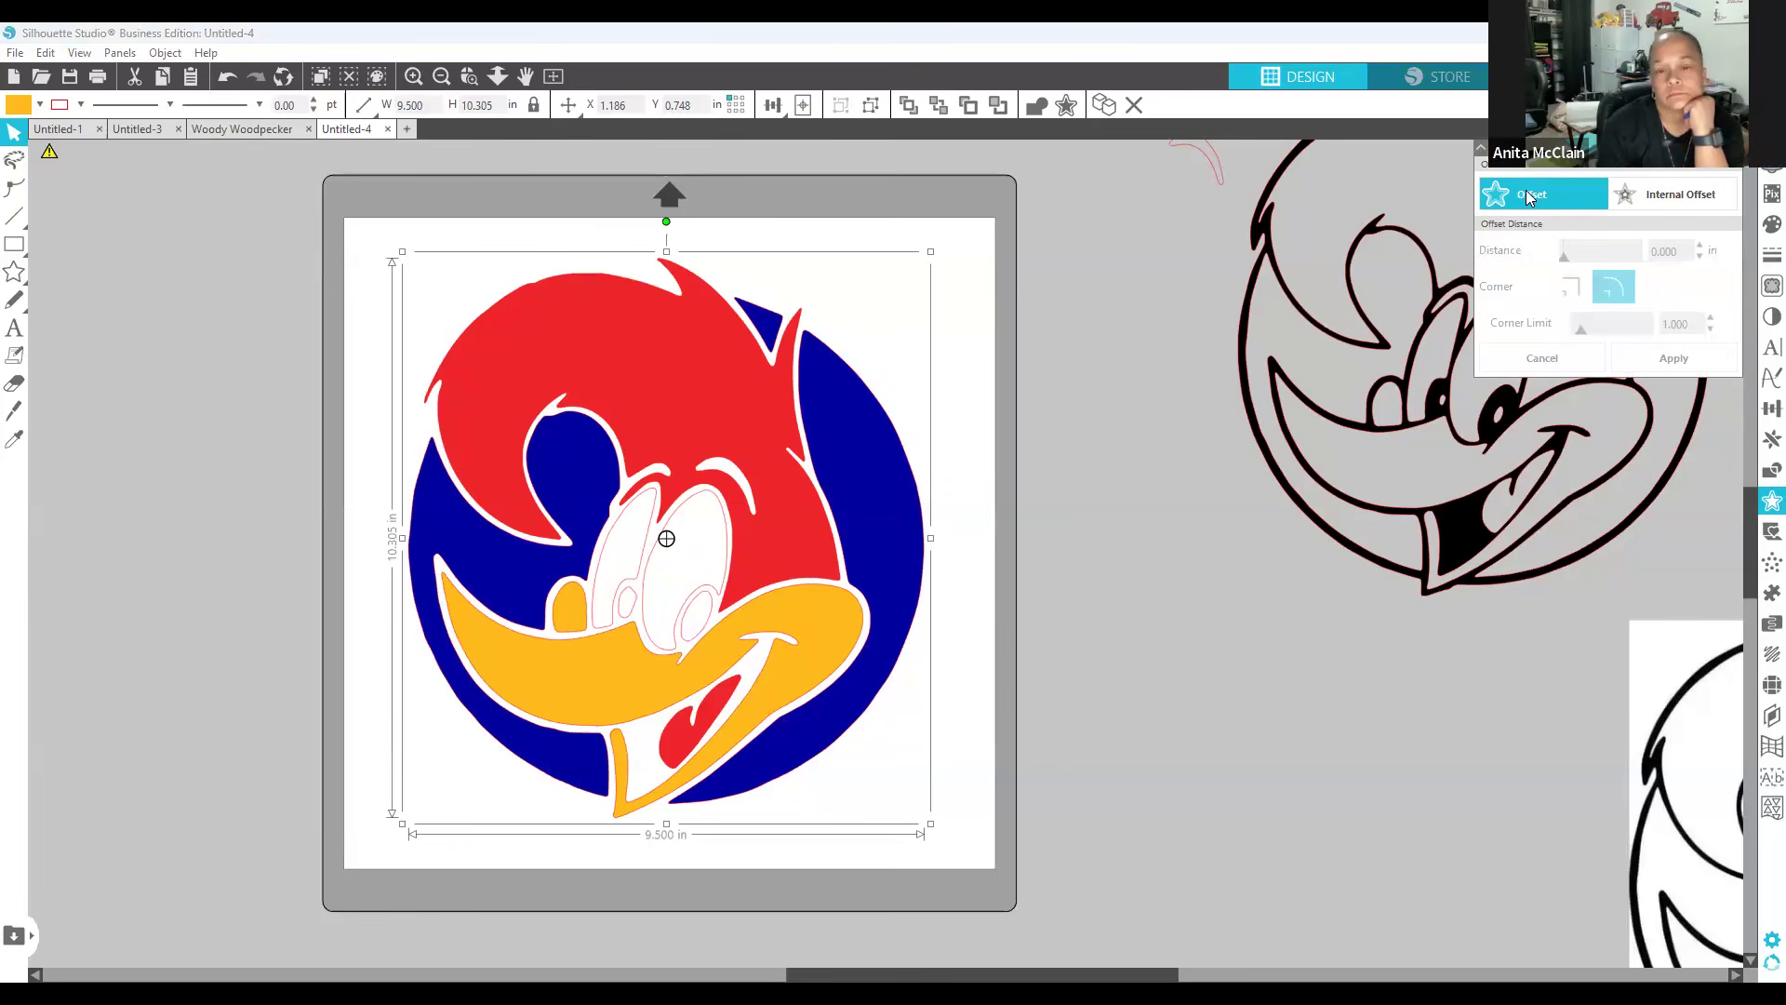
{"action": "left_click", "coordinate": [1528, 198]}
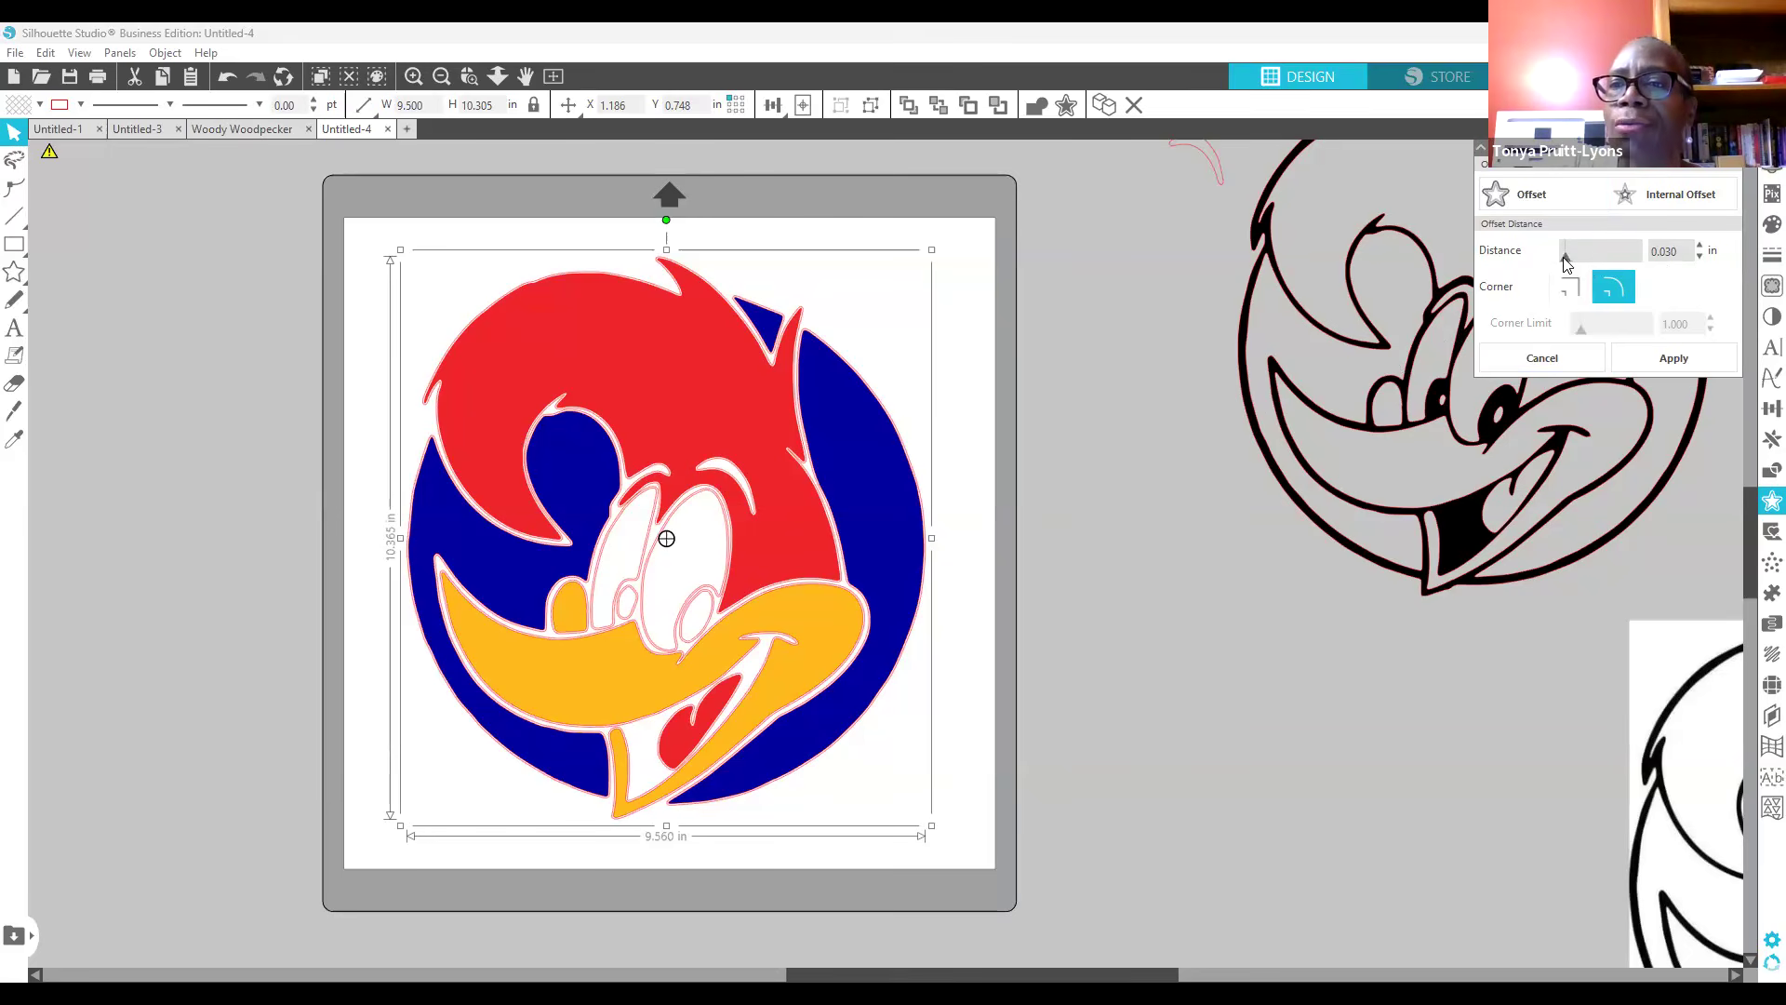
{"action": "left_click", "coordinate": [1690, 253]}
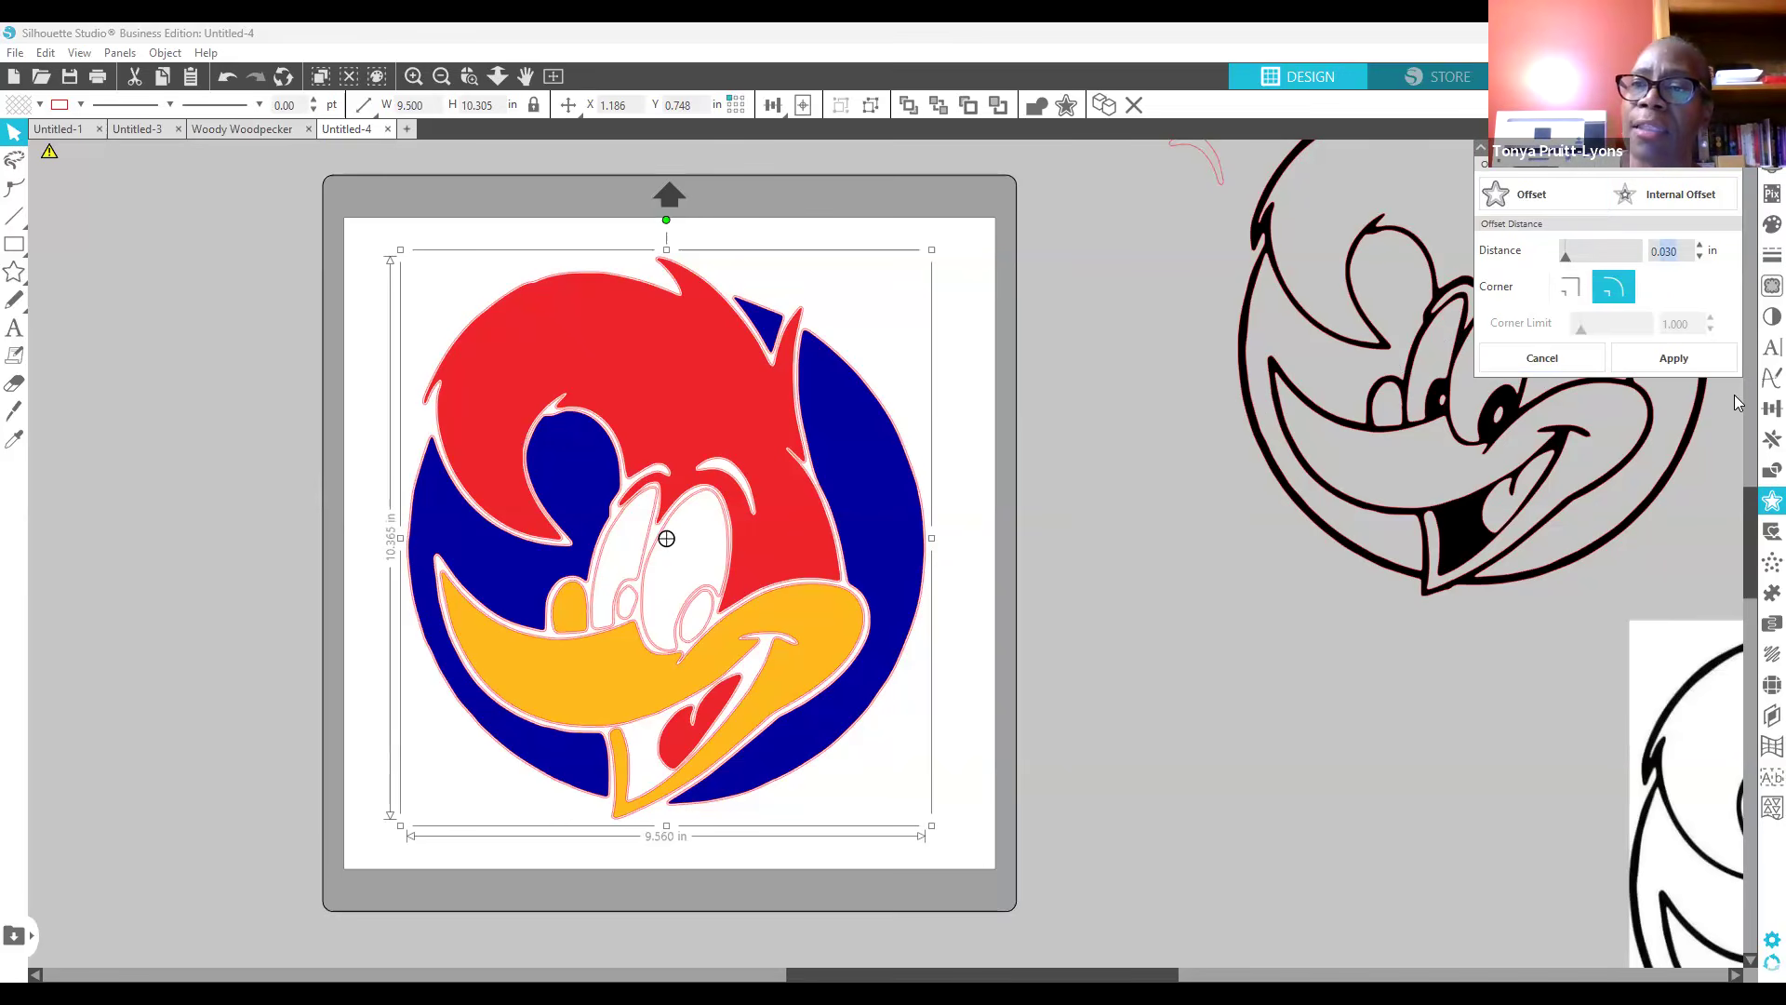
{"action": "type", "text": "0.1"}
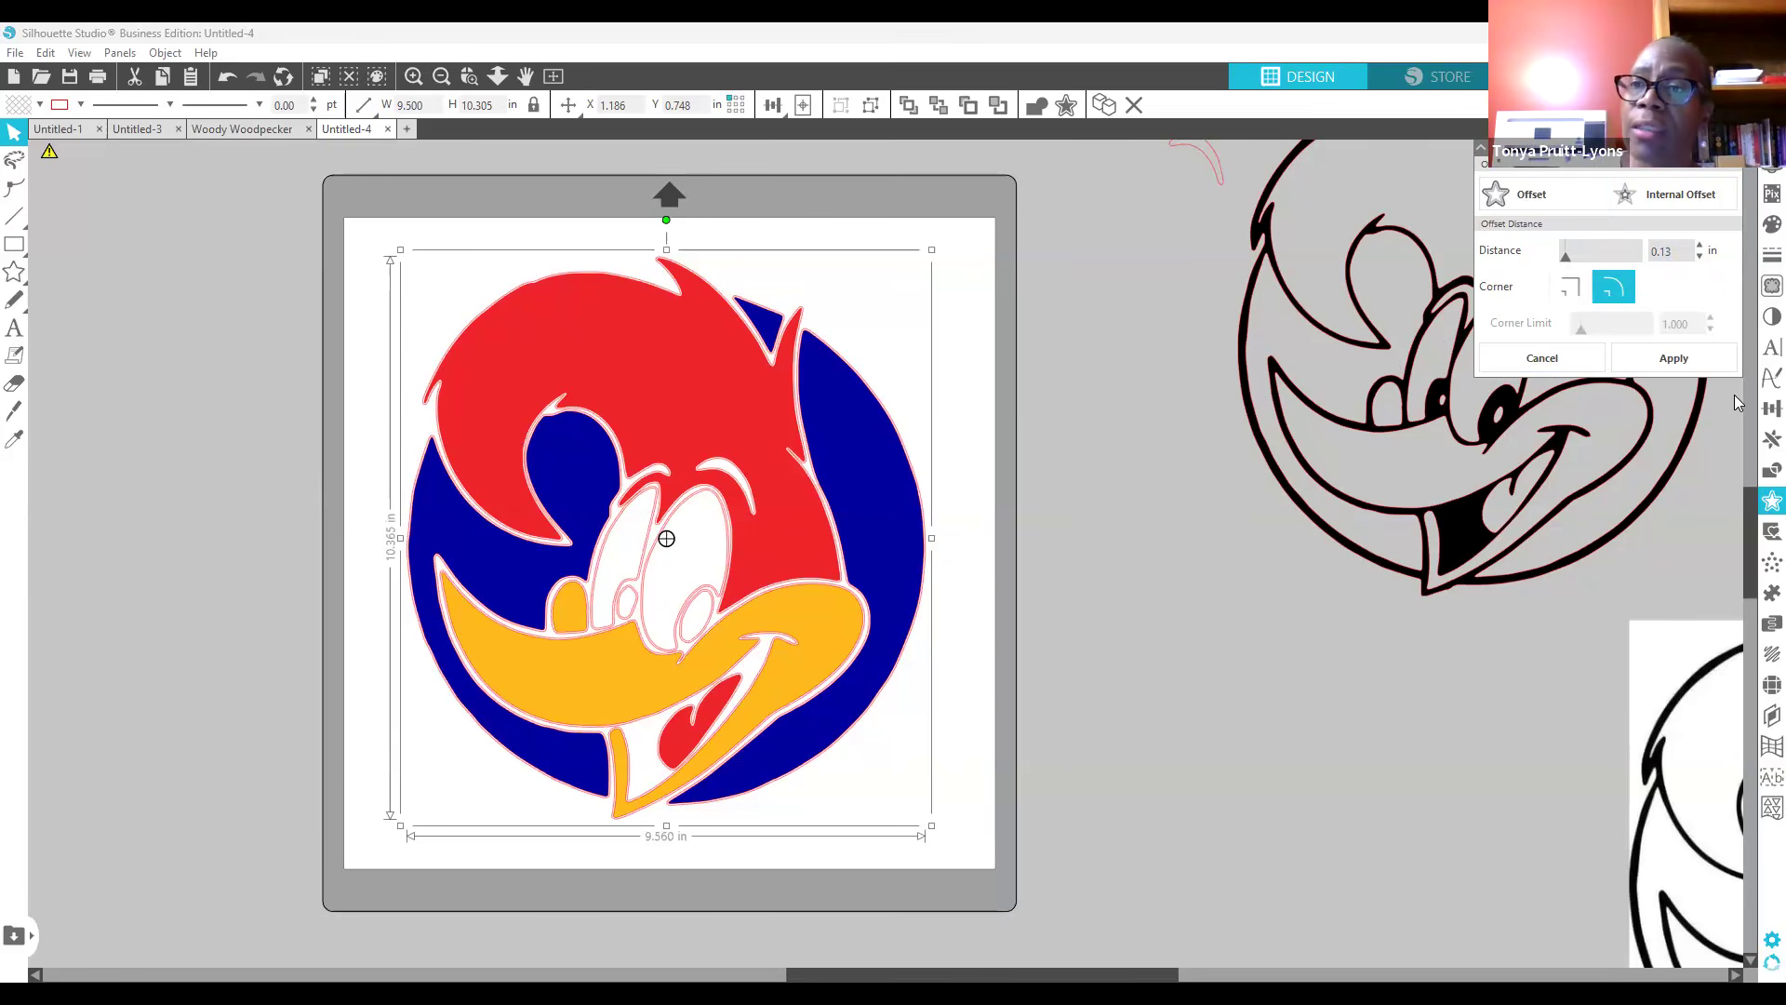
{"action": "key", "text": "Return"}
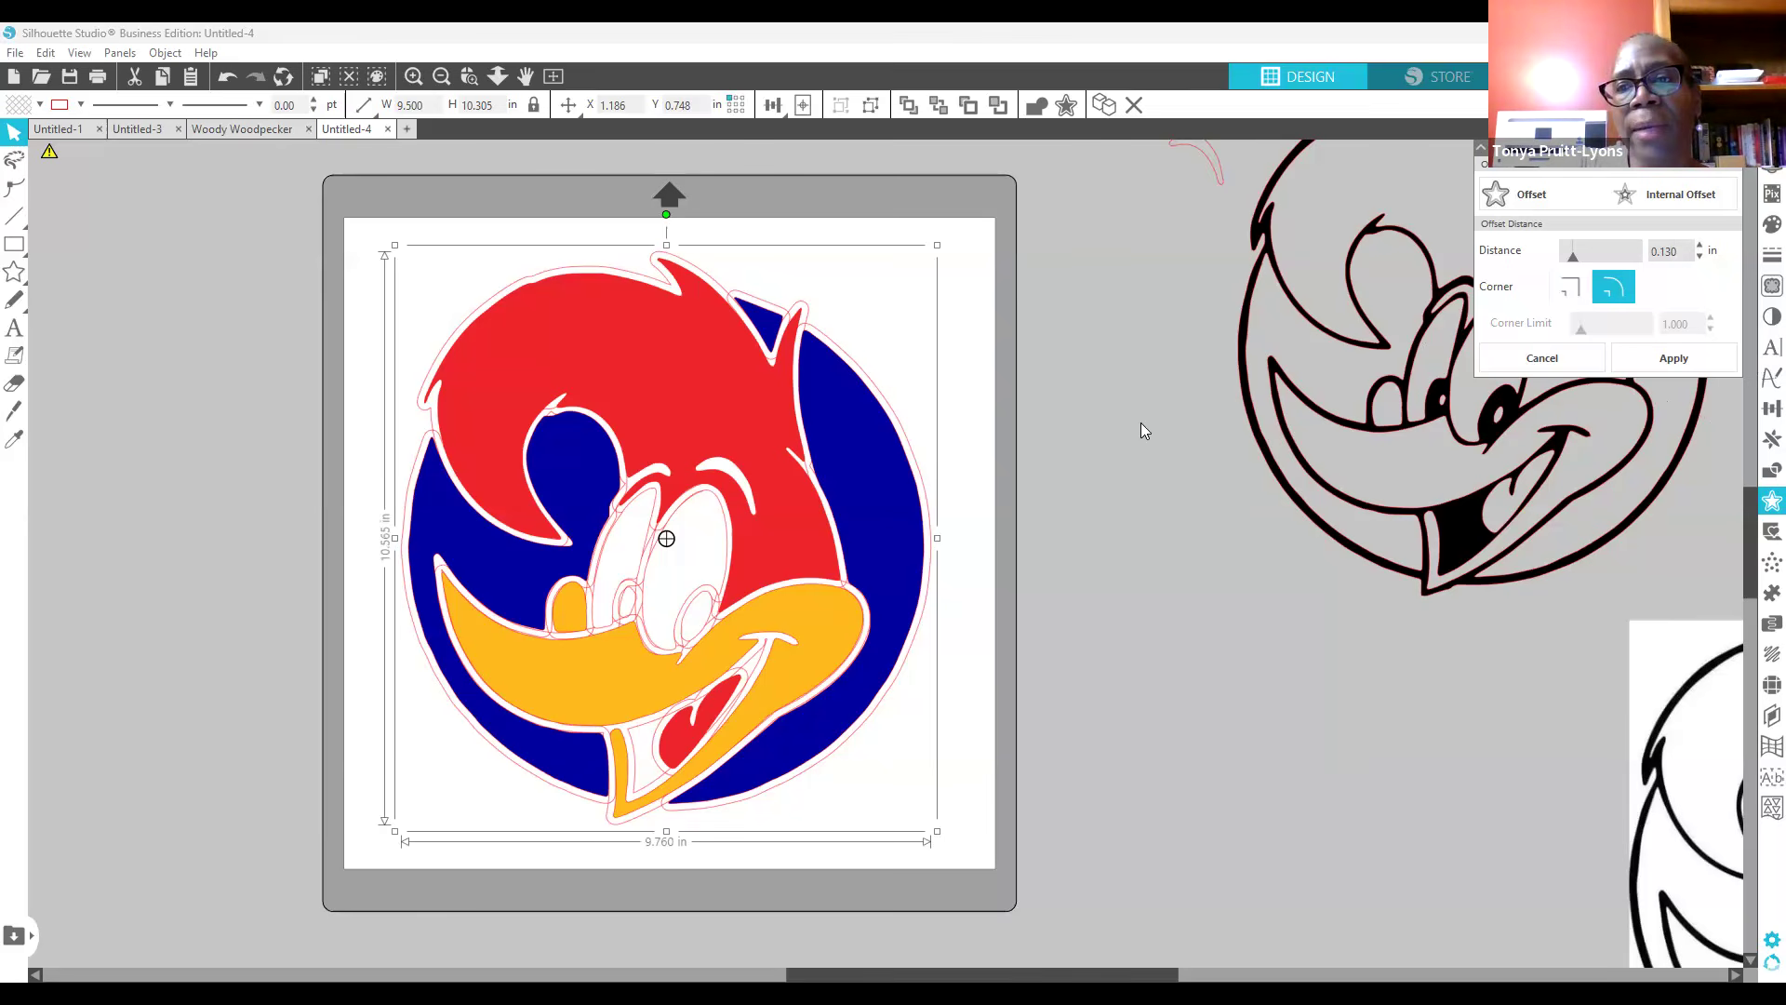
{"action": "left_click", "coordinate": [1663, 362]}
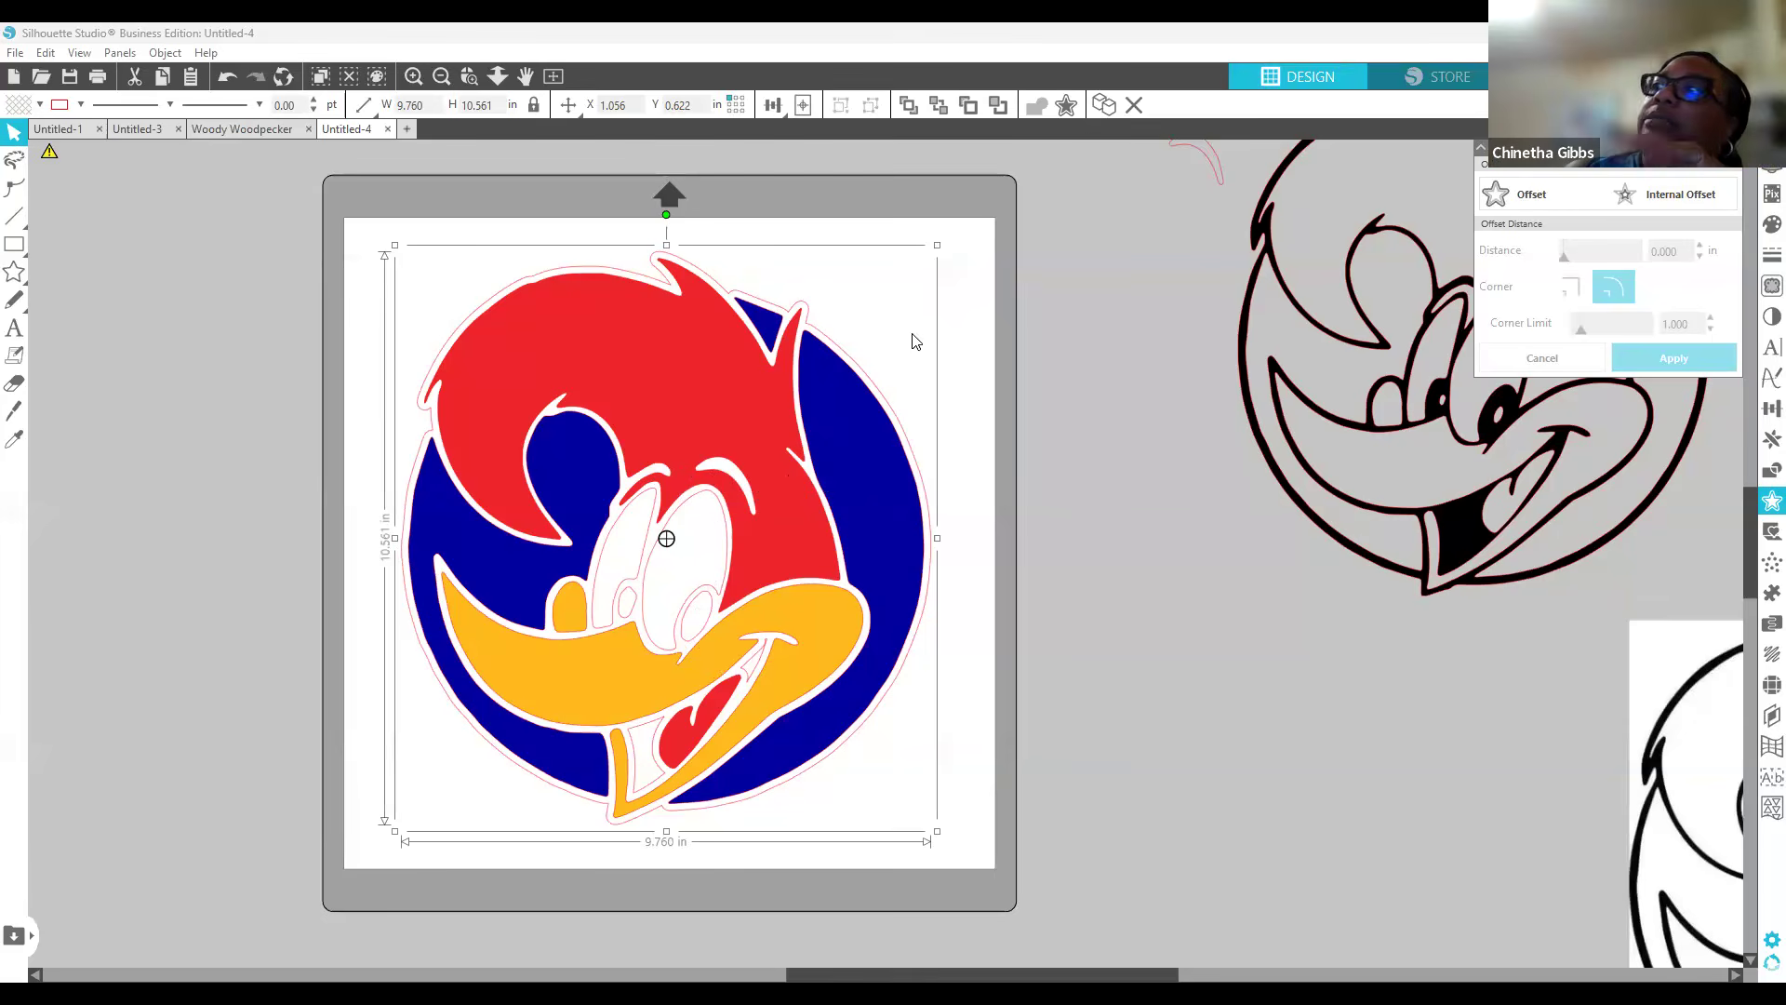
{"action": "left_click", "coordinate": [972, 244]}
Step: Set the page color to gray and fill the woodpecker's offset shape with black
{"action": "left_click", "coordinate": [1771, 164]}
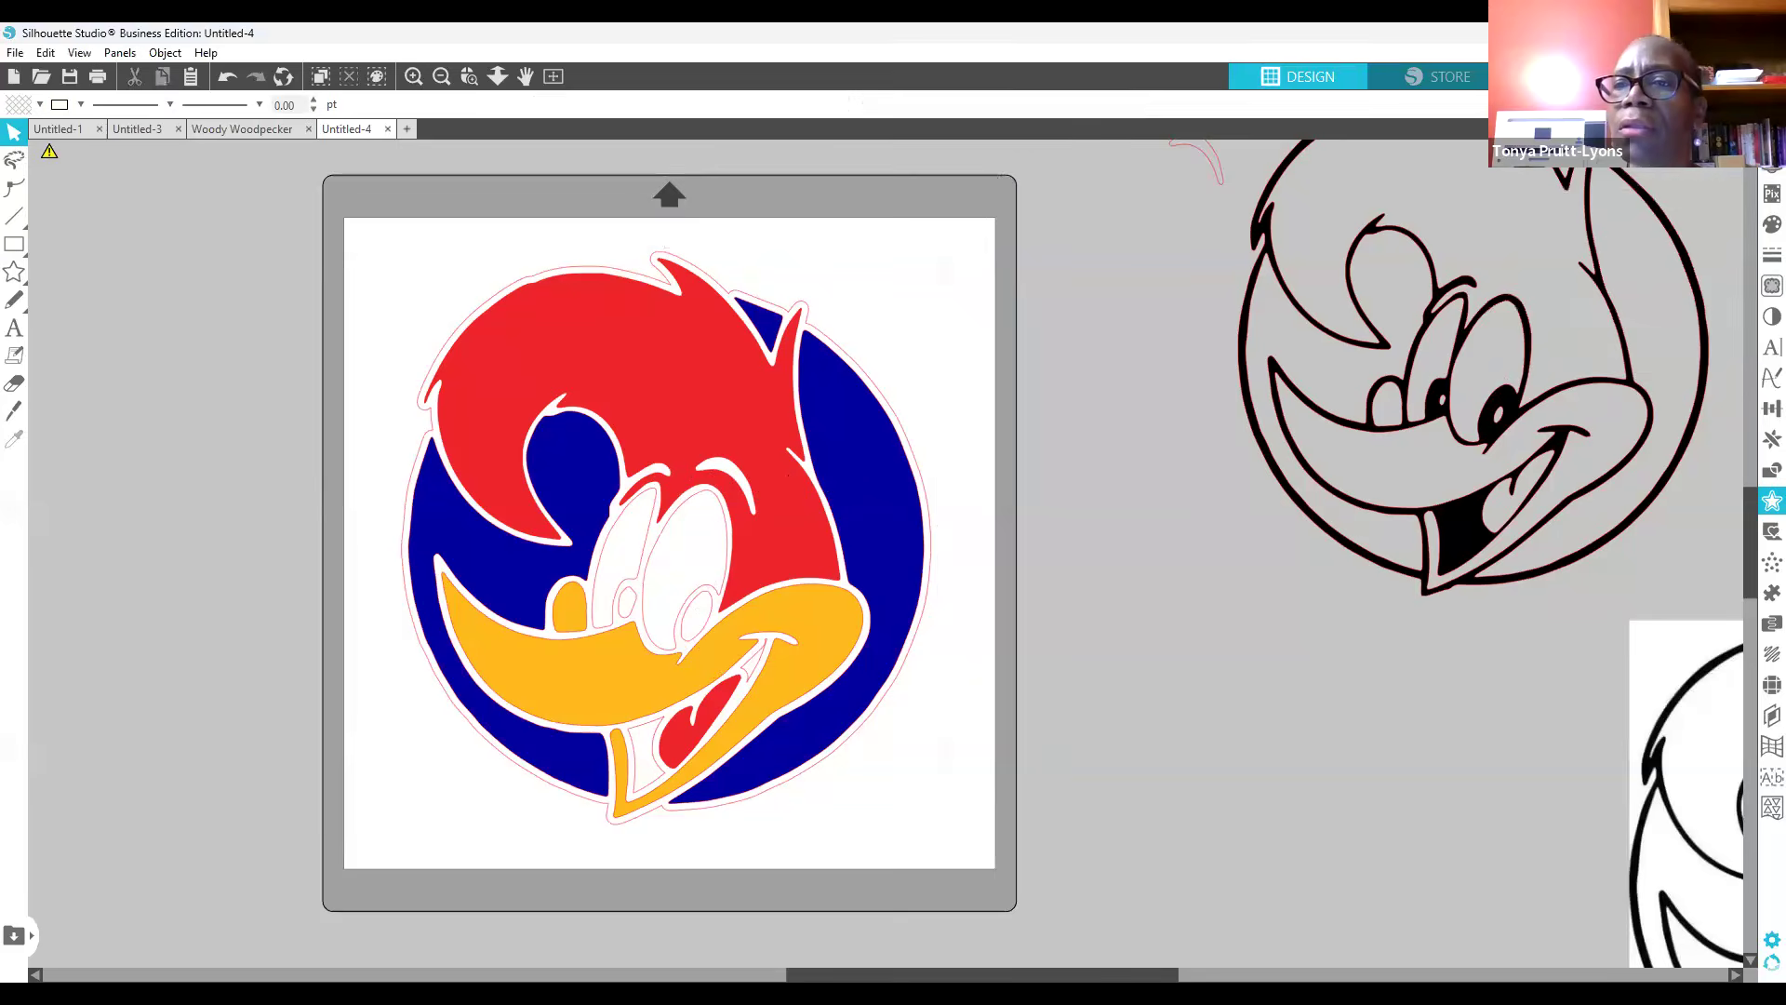
{"action": "left_click", "coordinate": [1574, 563]}
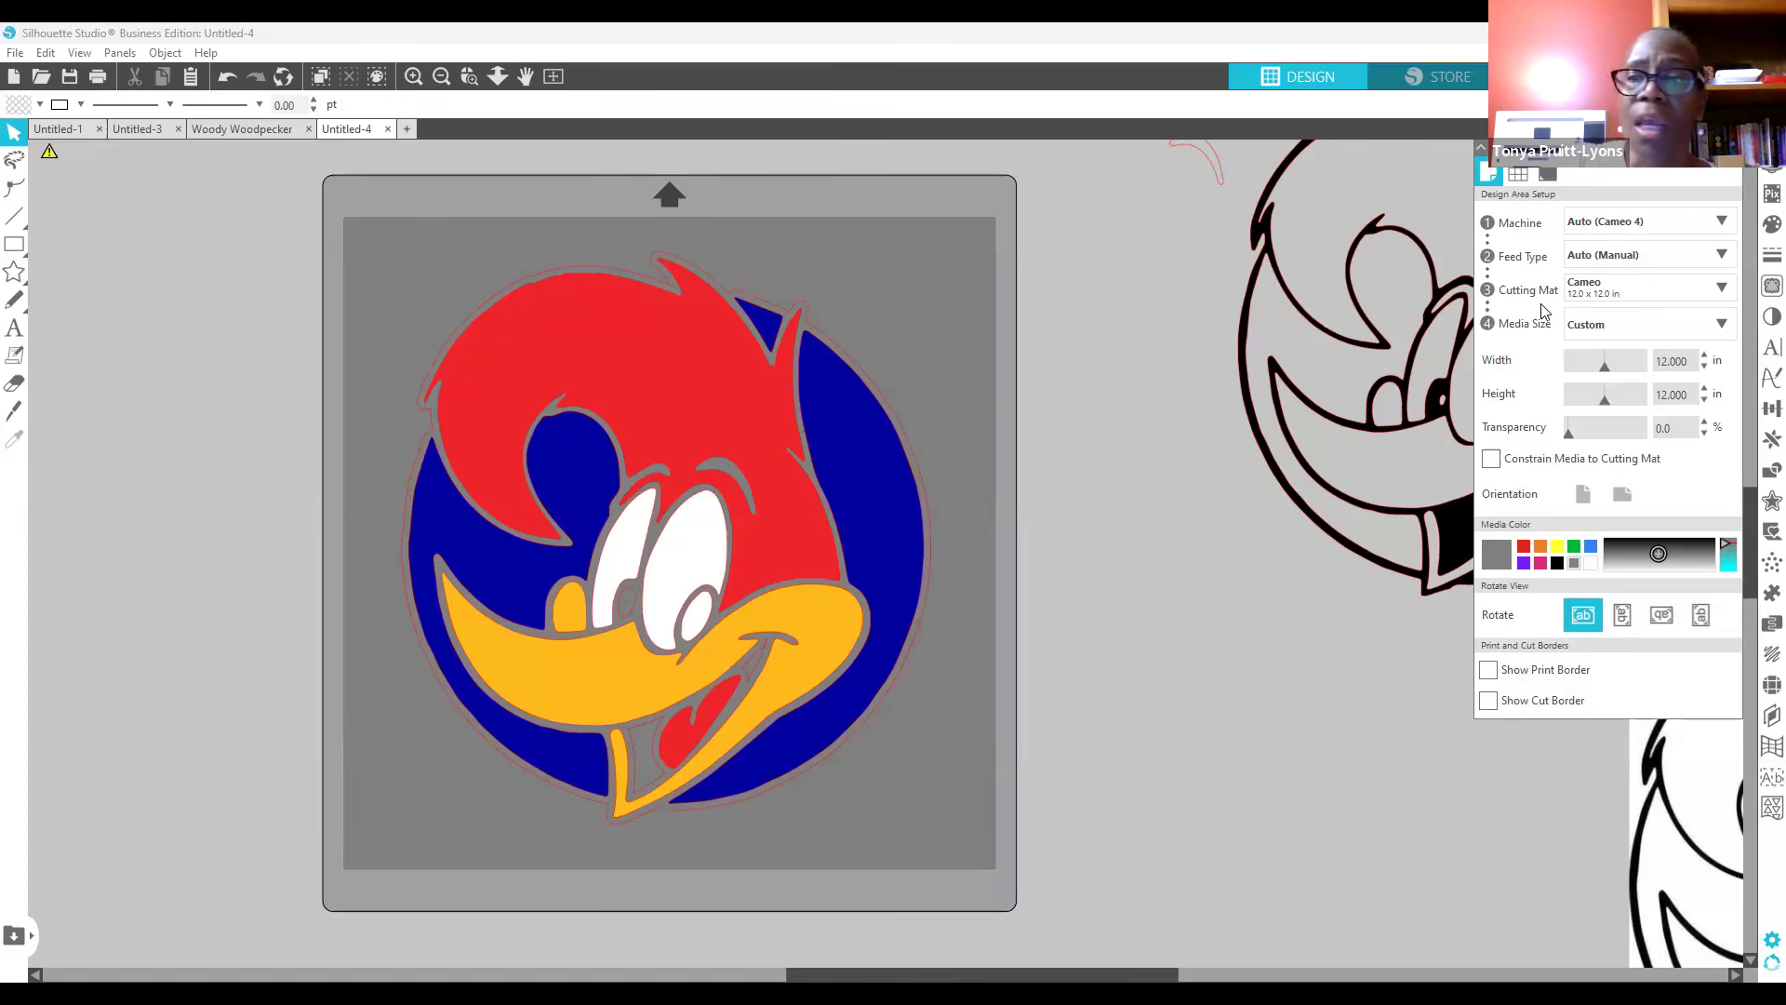
{"action": "left_click", "coordinate": [1770, 225]}
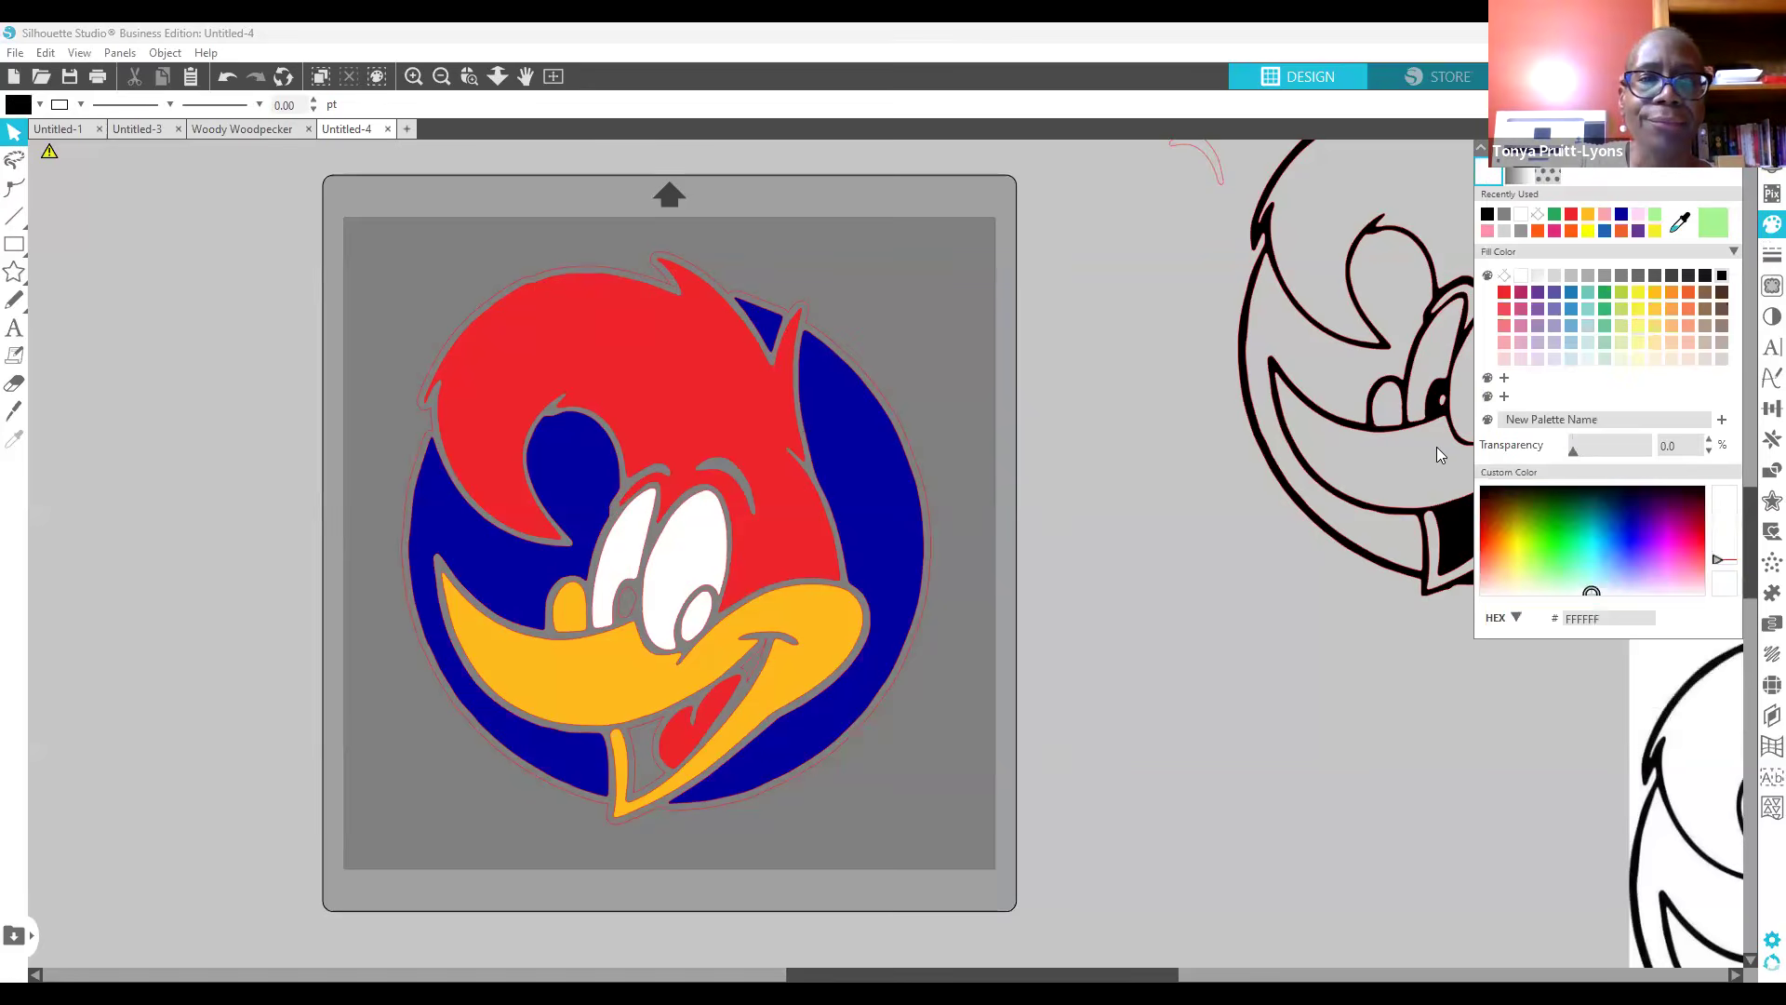
{"action": "left_click", "coordinate": [666, 266]}
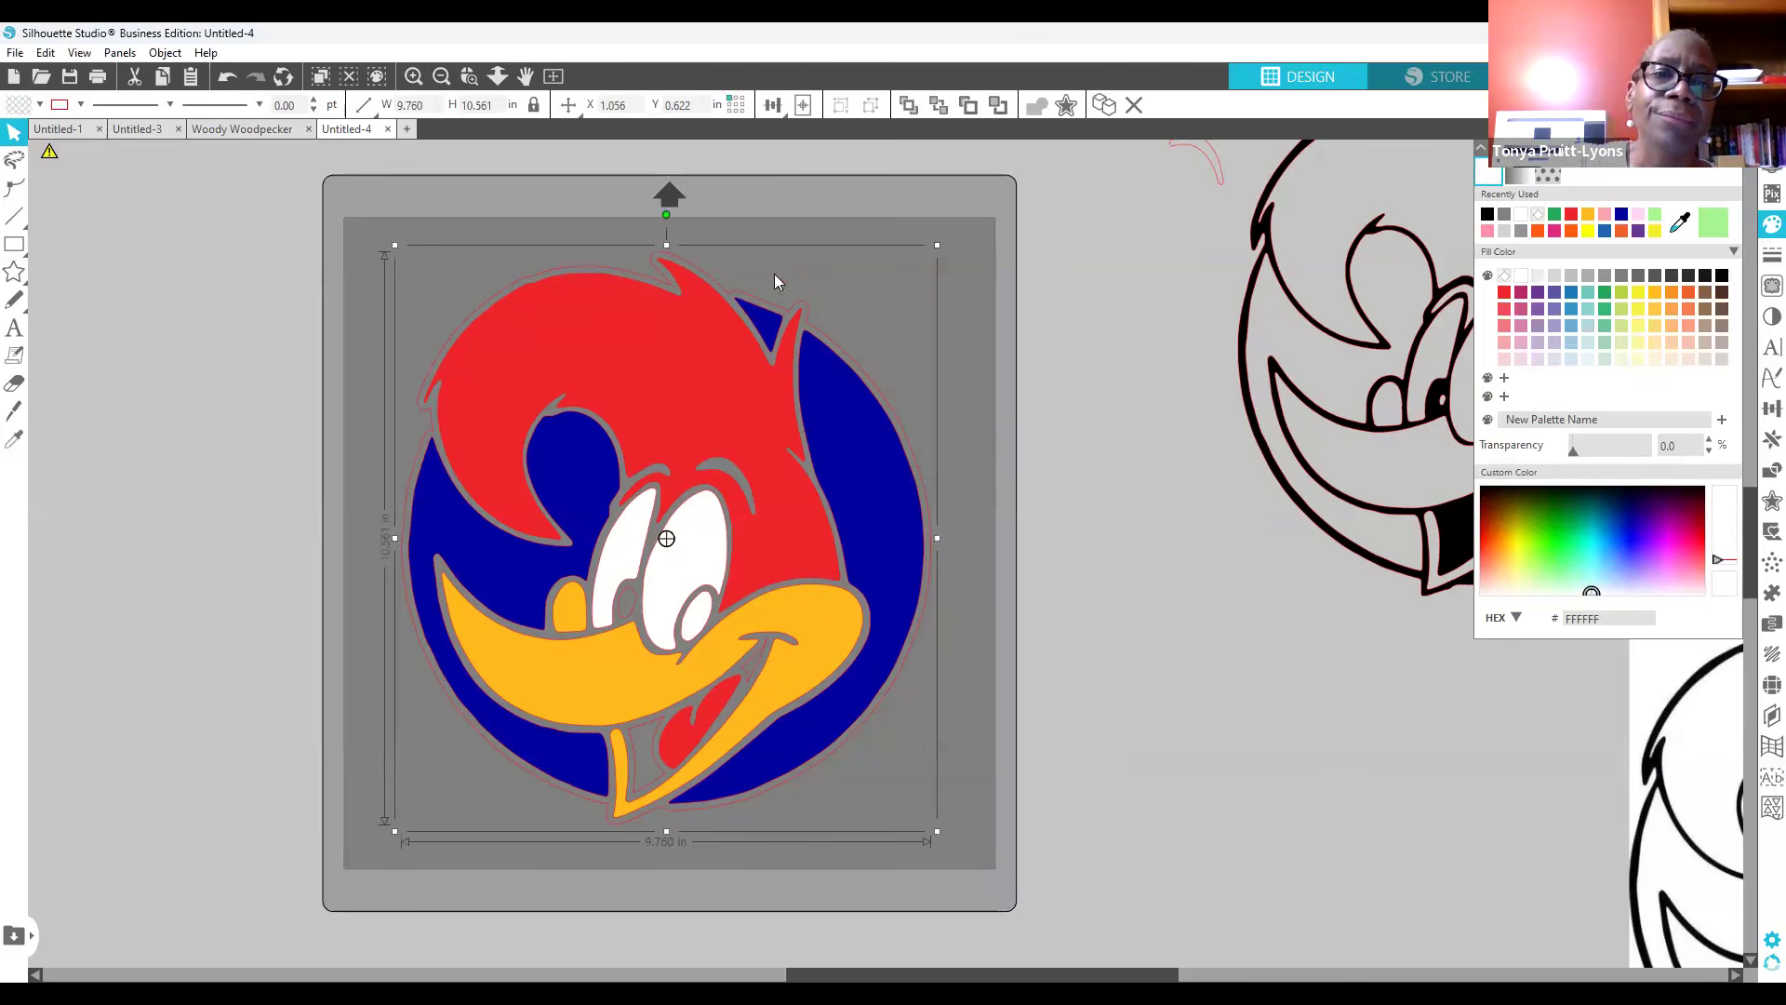
{"action": "left_click", "coordinate": [1487, 215]}
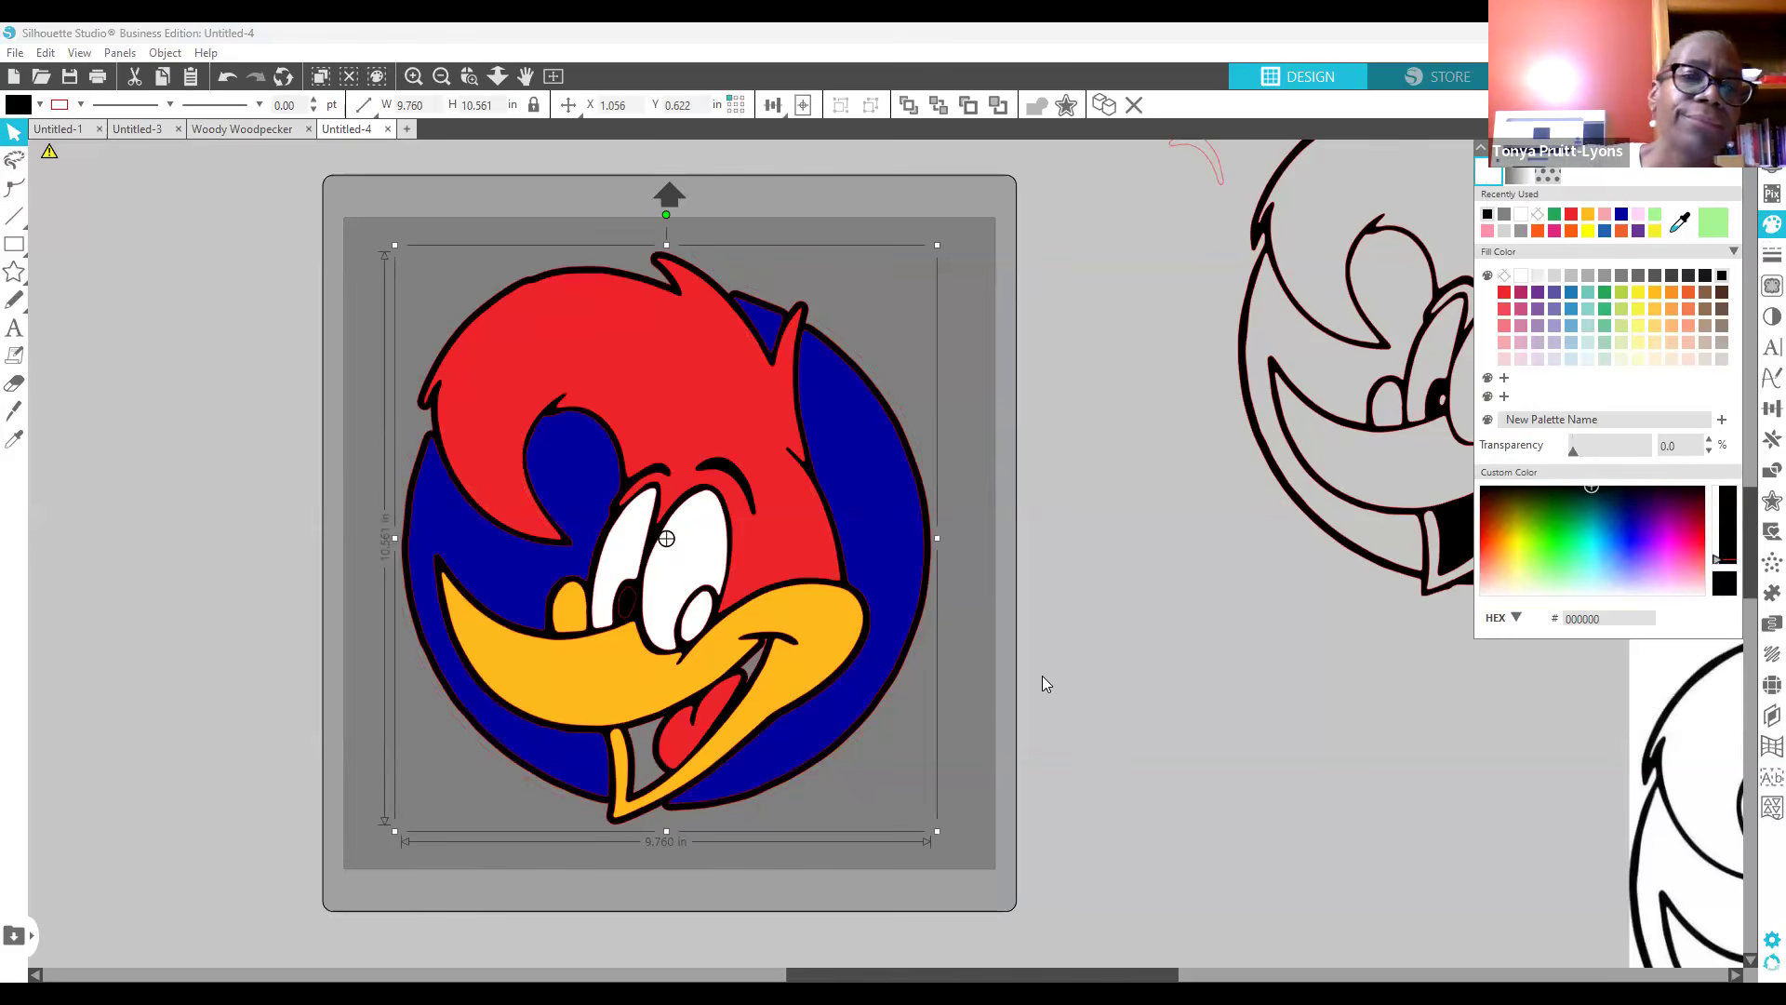
Step: Send the black offset shape to the back, behind the colored woodpecker group
{"action": "left_click", "coordinate": [630, 604]}
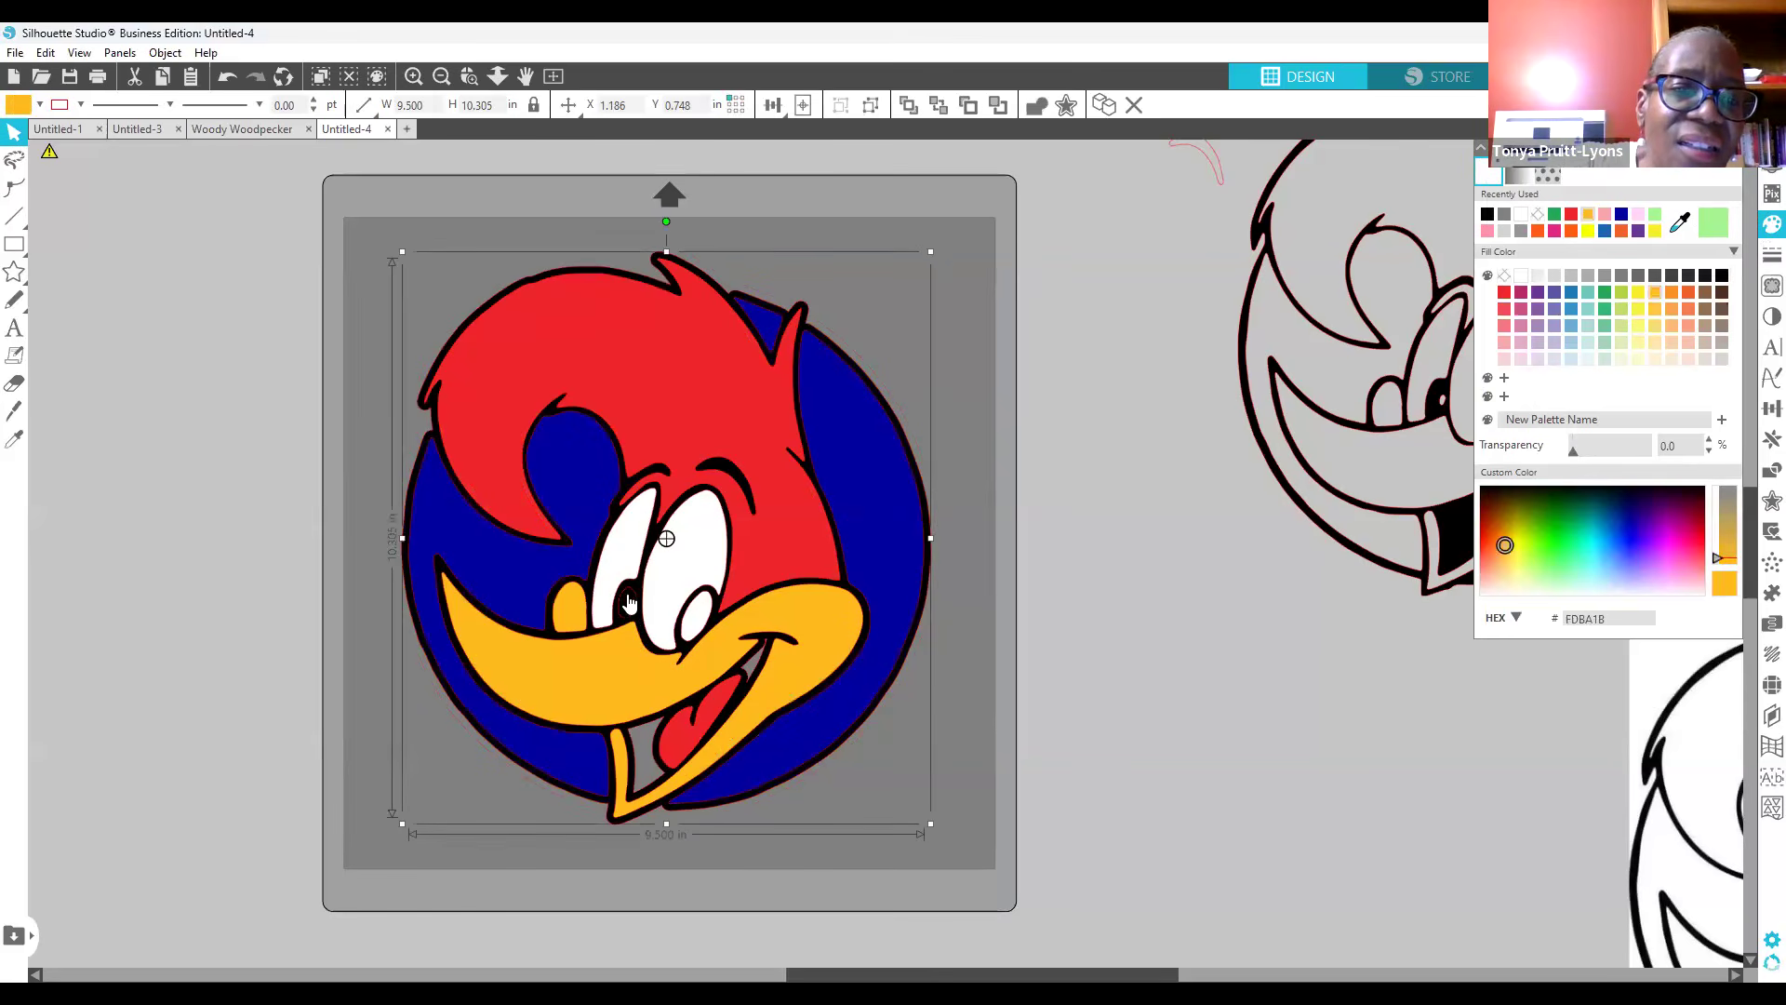
{"action": "left_click", "coordinate": [628, 614]}
{"action": "right_click", "coordinate": [627, 614]}
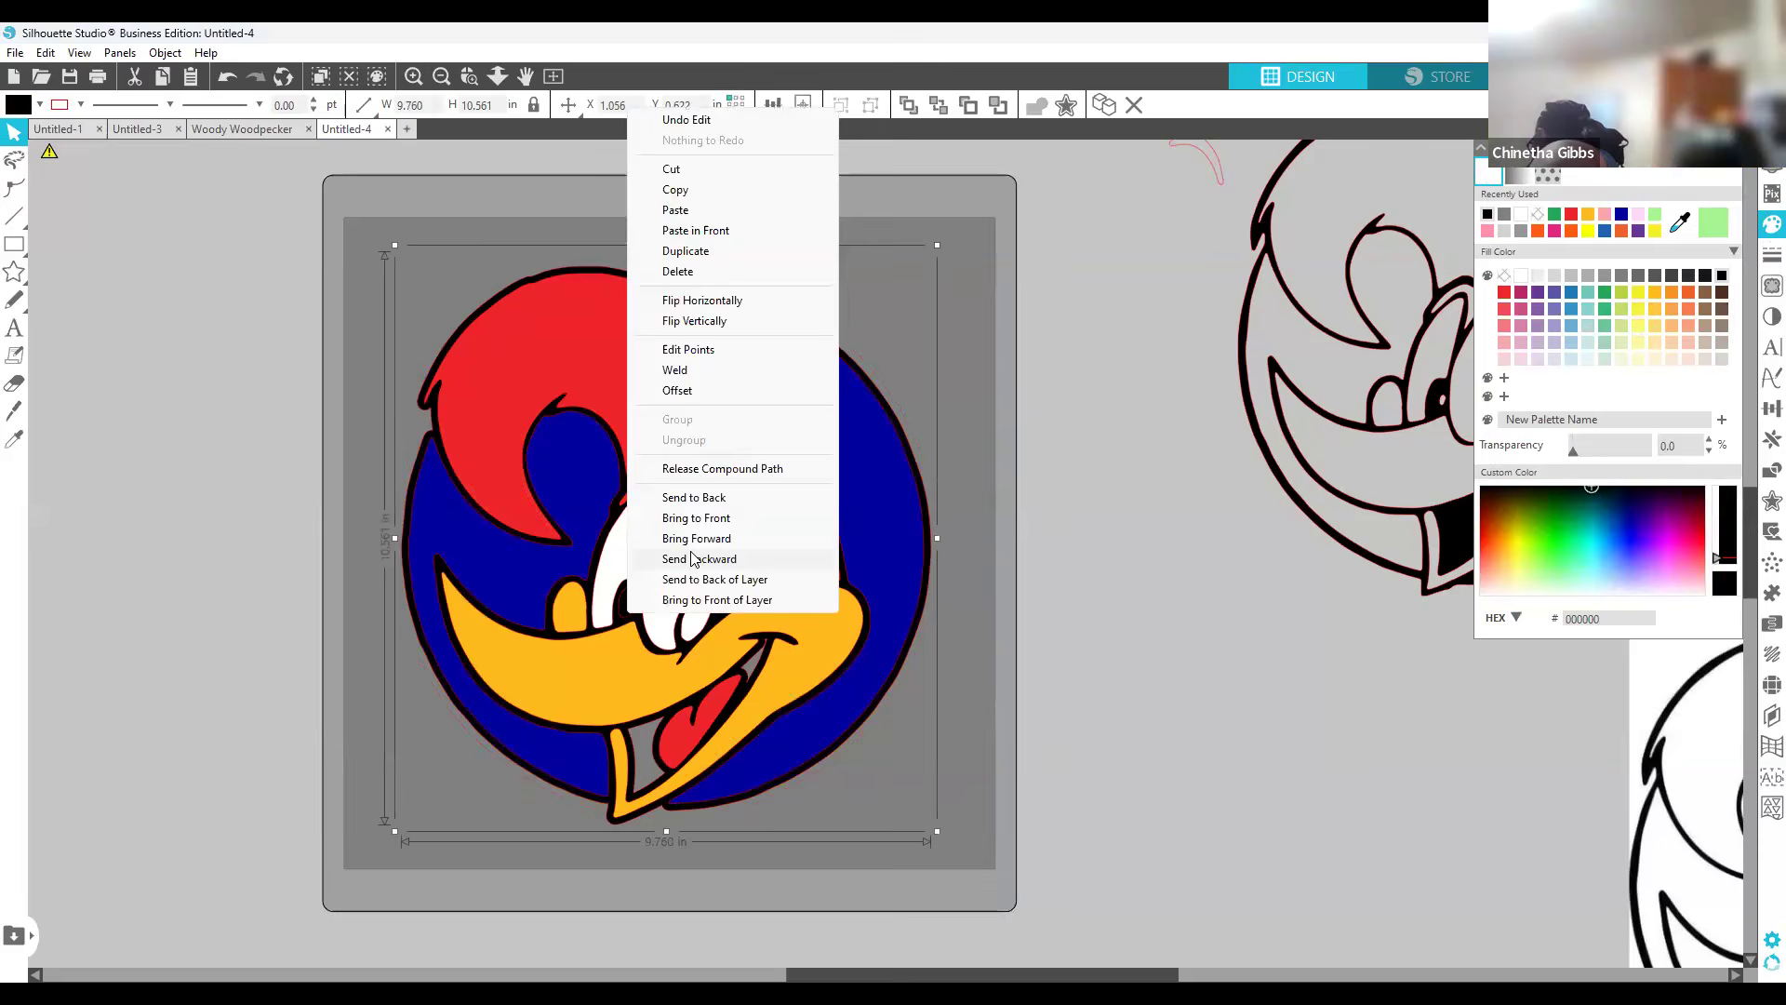
{"action": "left_click", "coordinate": [689, 500]}
{"action": "left_click", "coordinate": [637, 605]}
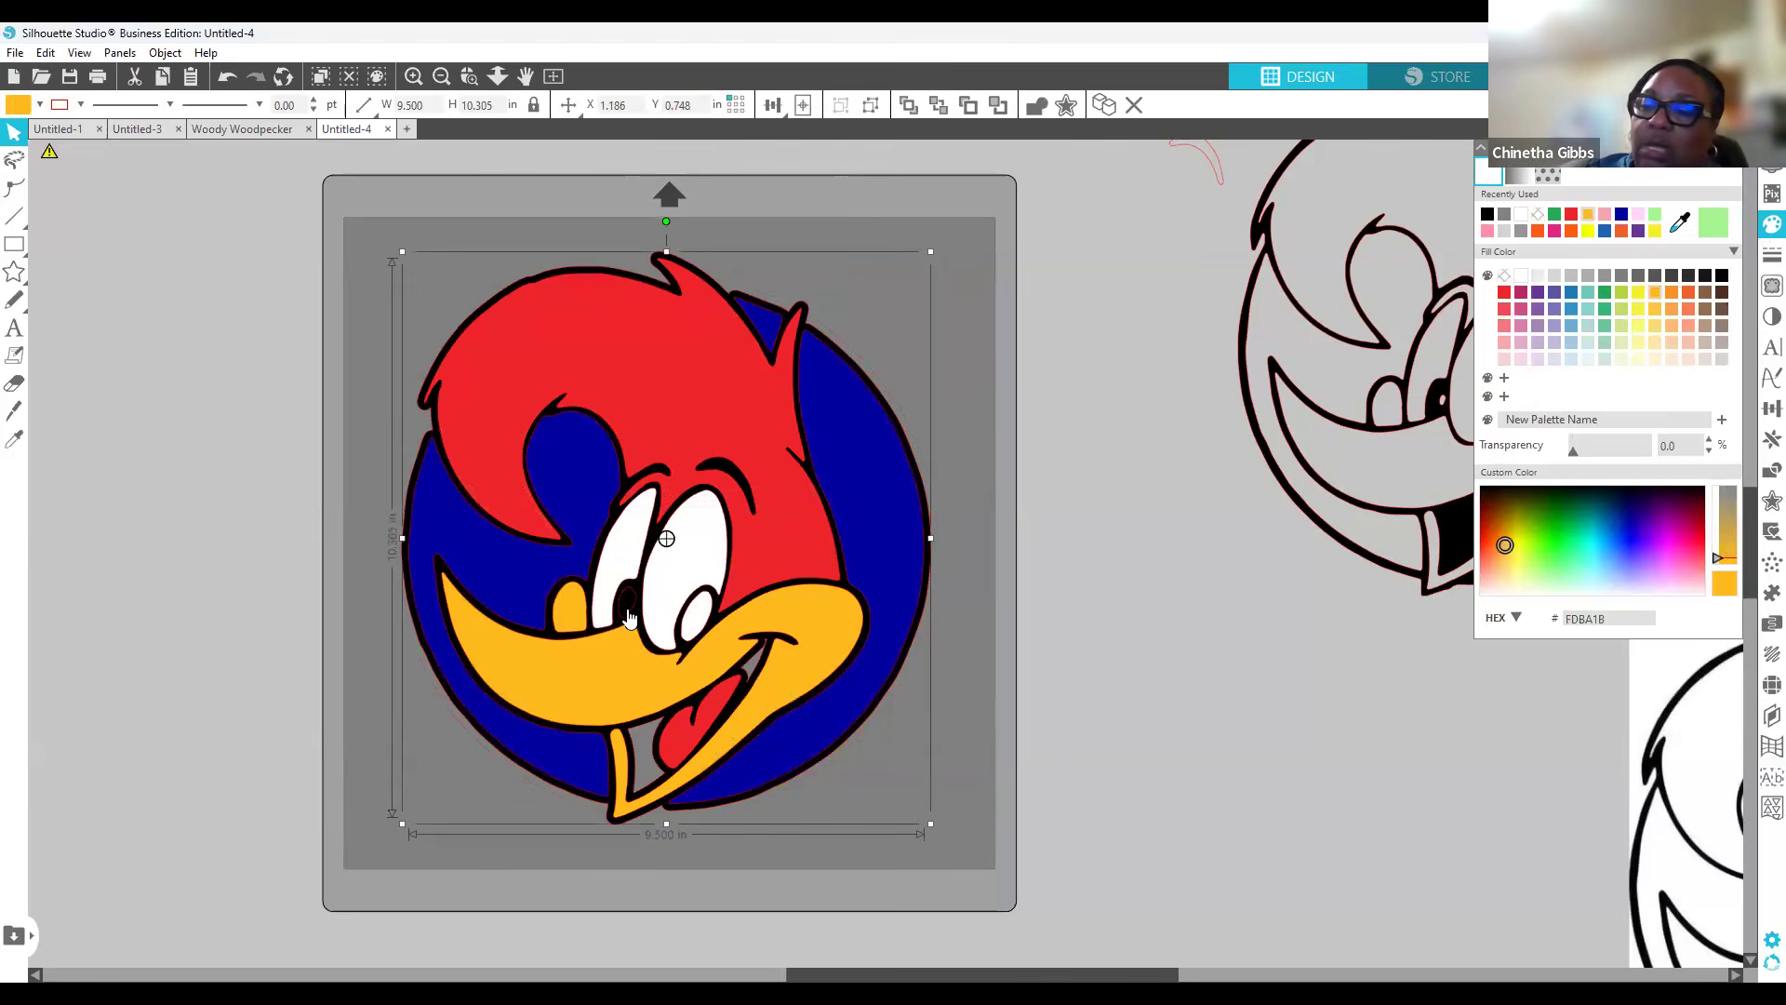
{"action": "left_click", "coordinate": [629, 614]}
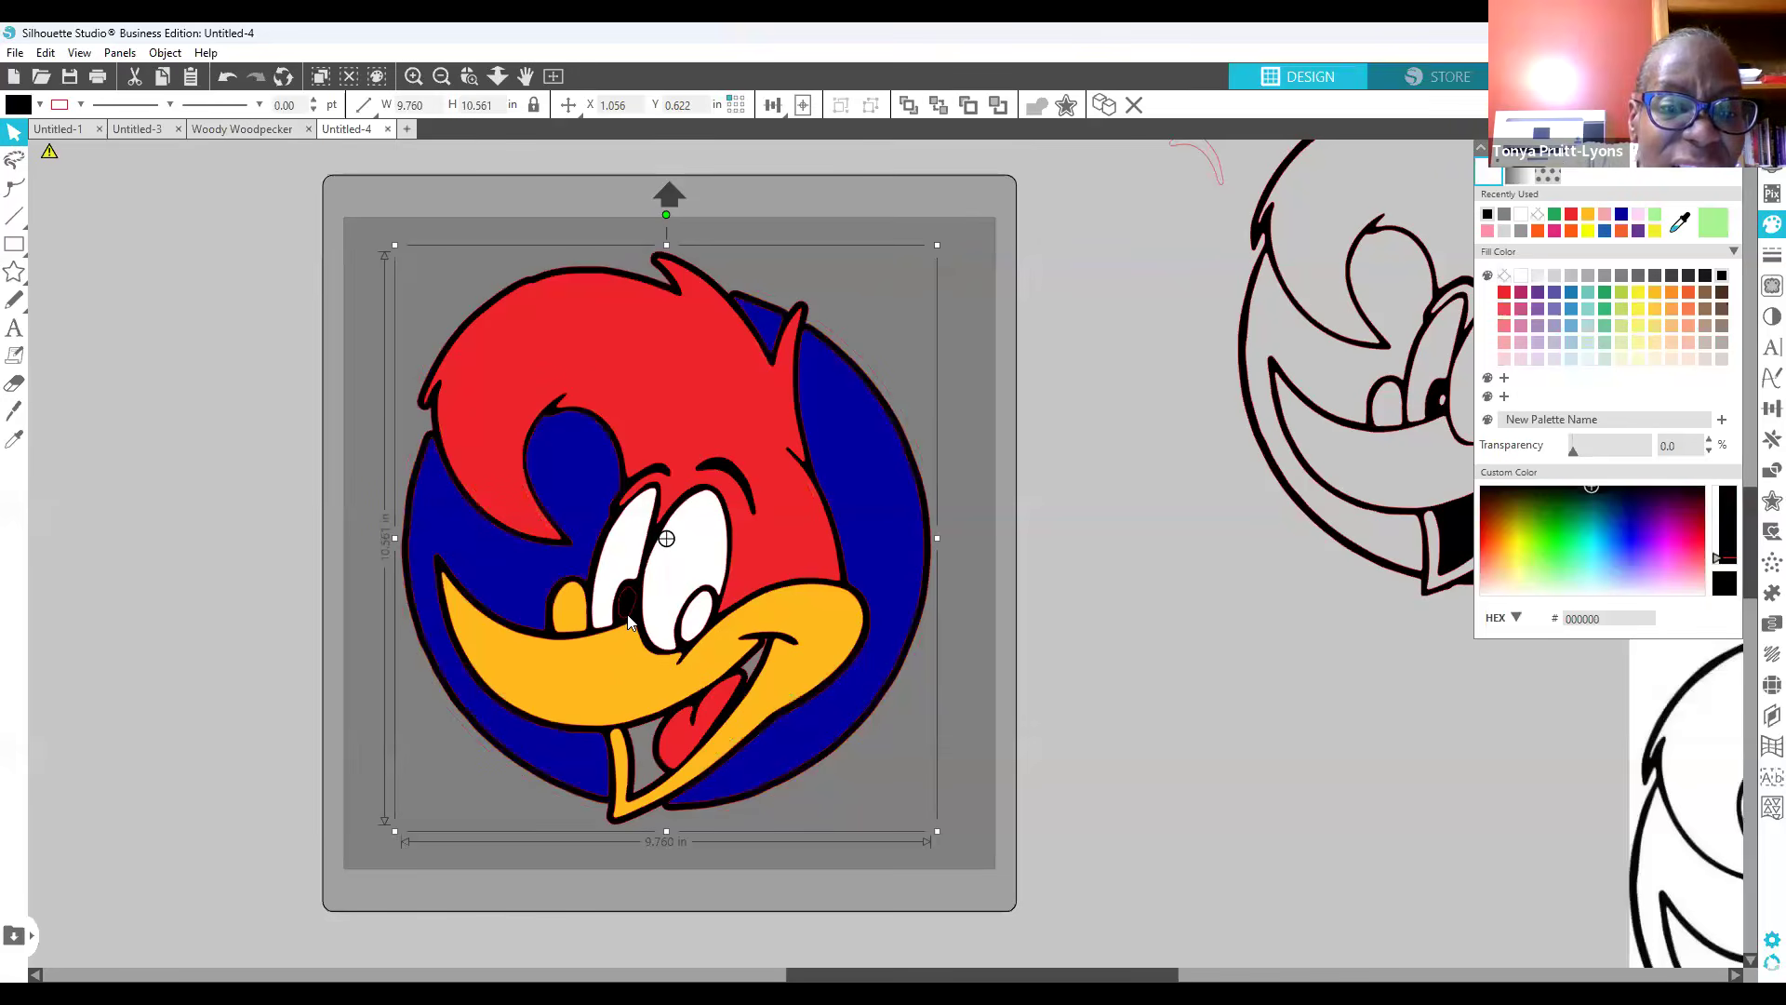
{"action": "right_click", "coordinate": [629, 621]}
{"action": "left_click", "coordinate": [695, 516]}
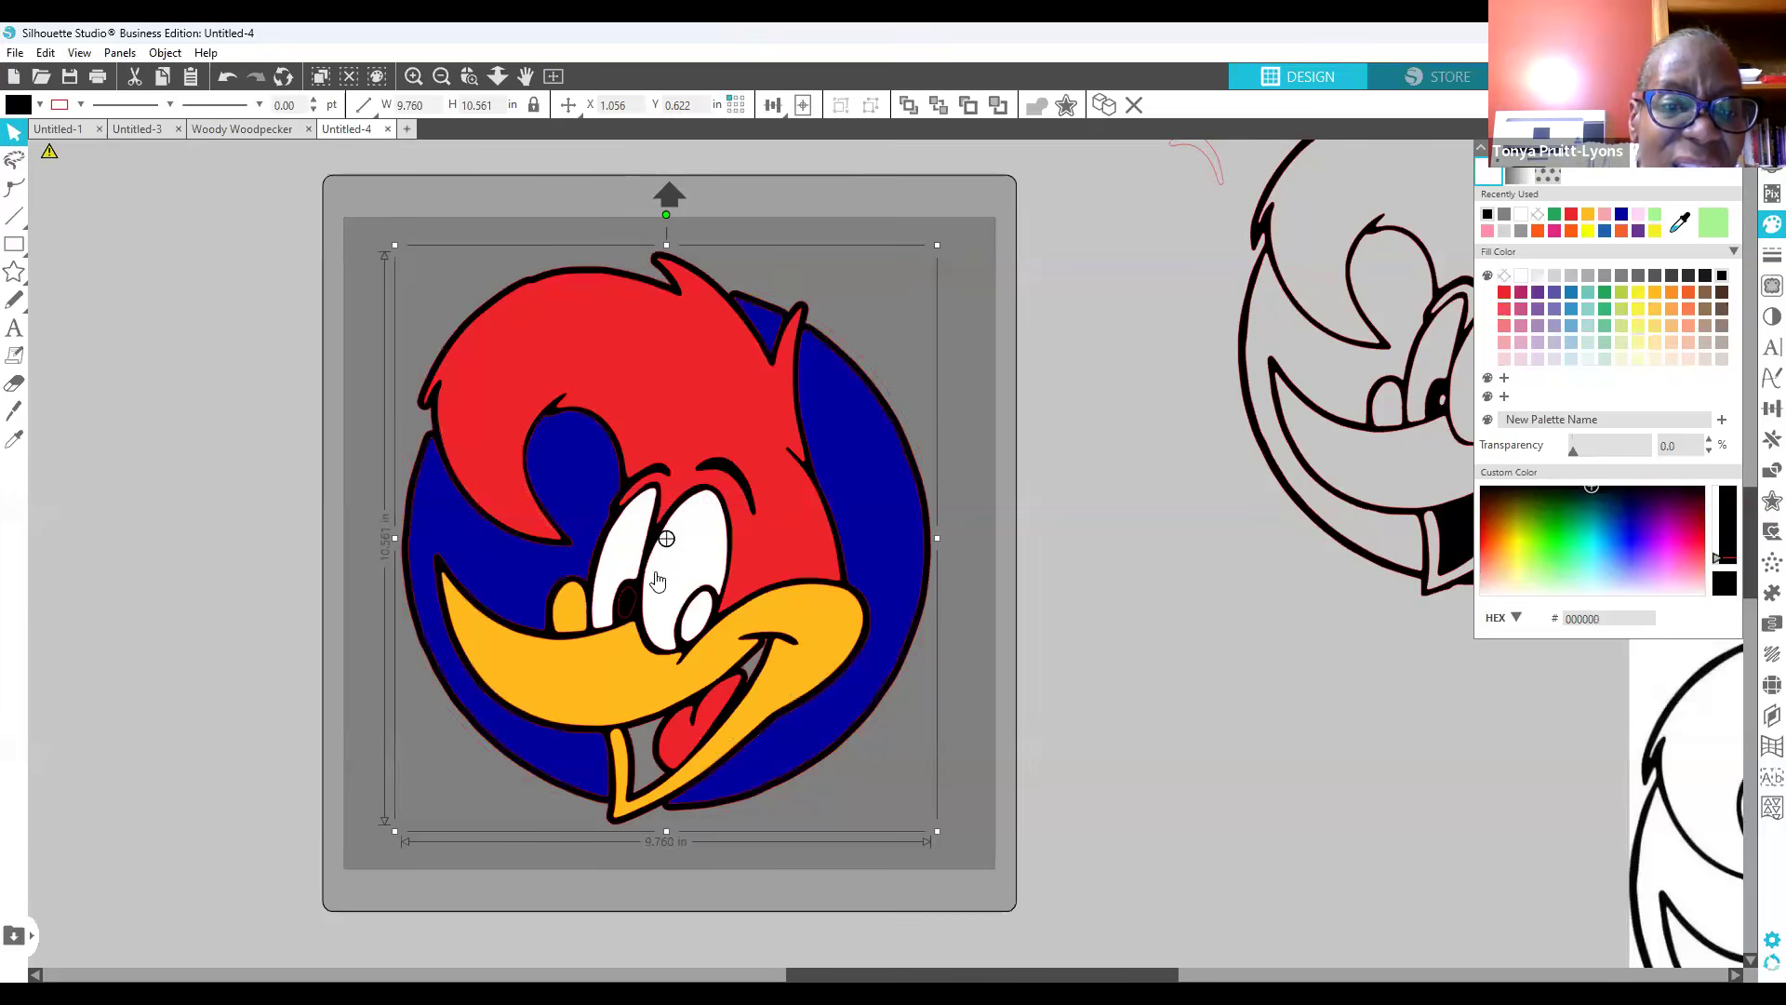
{"action": "double_click", "coordinate": [629, 609]}
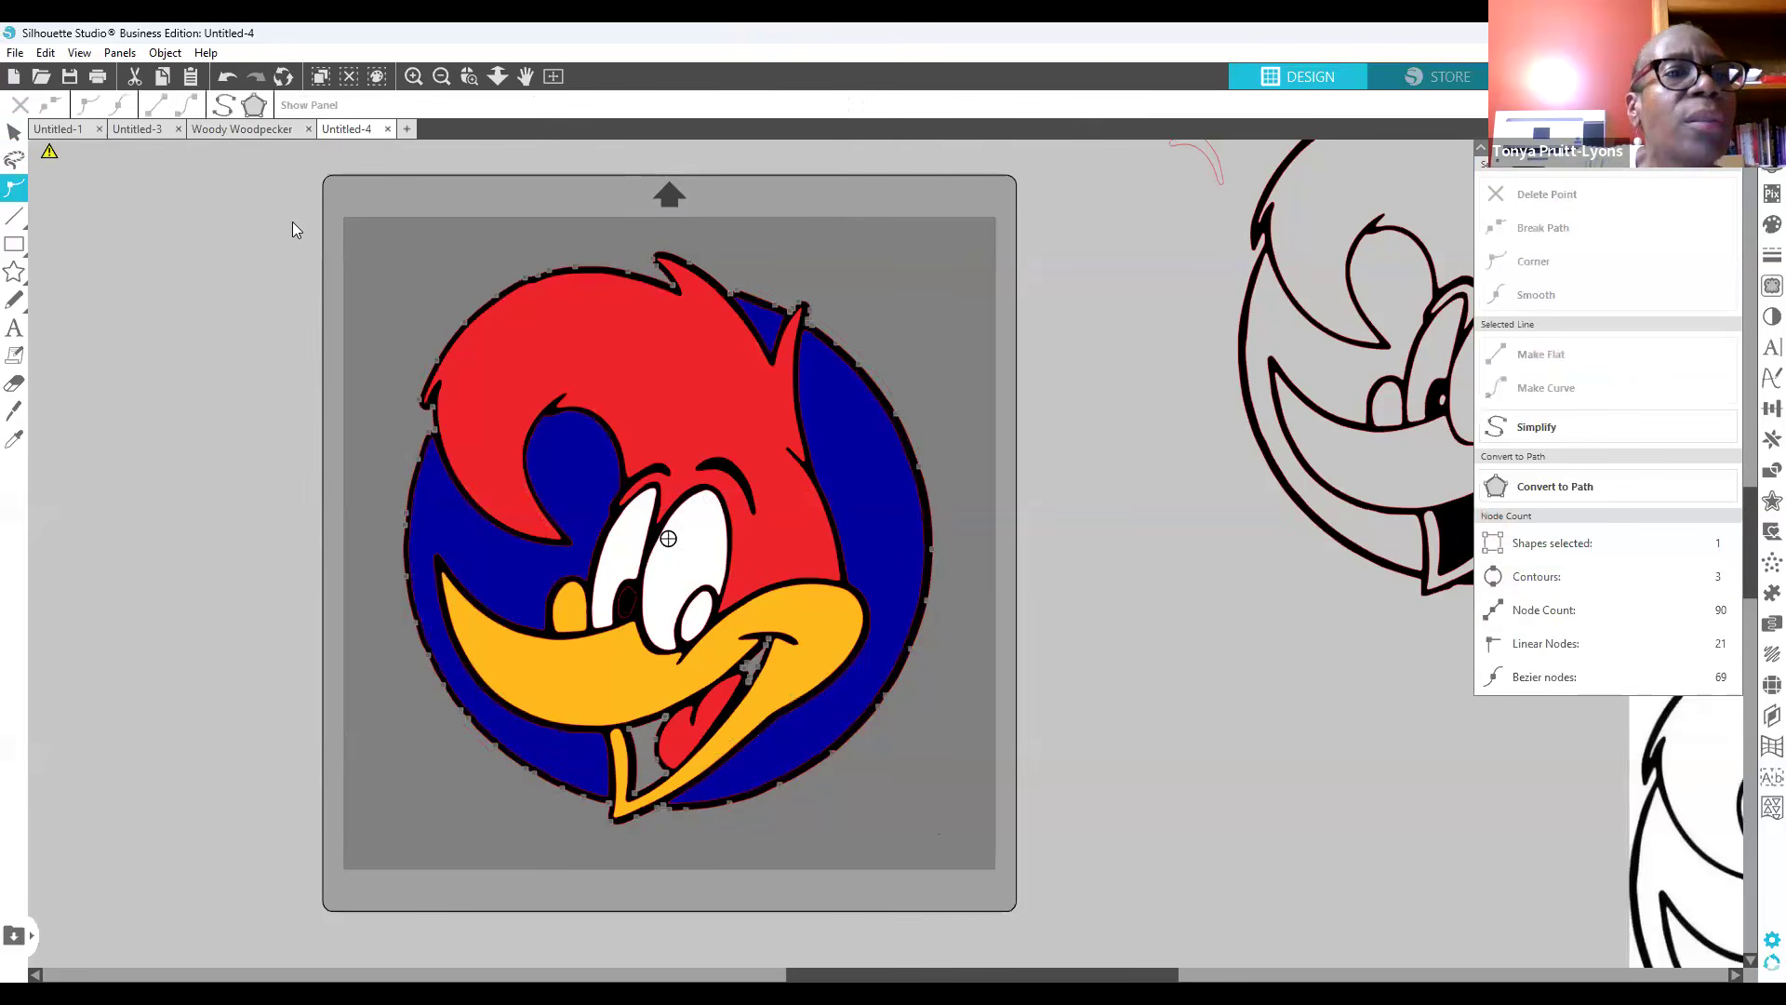
Step: Apply 10ss rhinestones along the edges of the black offset shape, spaced 0.039 in apart
{"action": "left_click", "coordinate": [229, 80]}
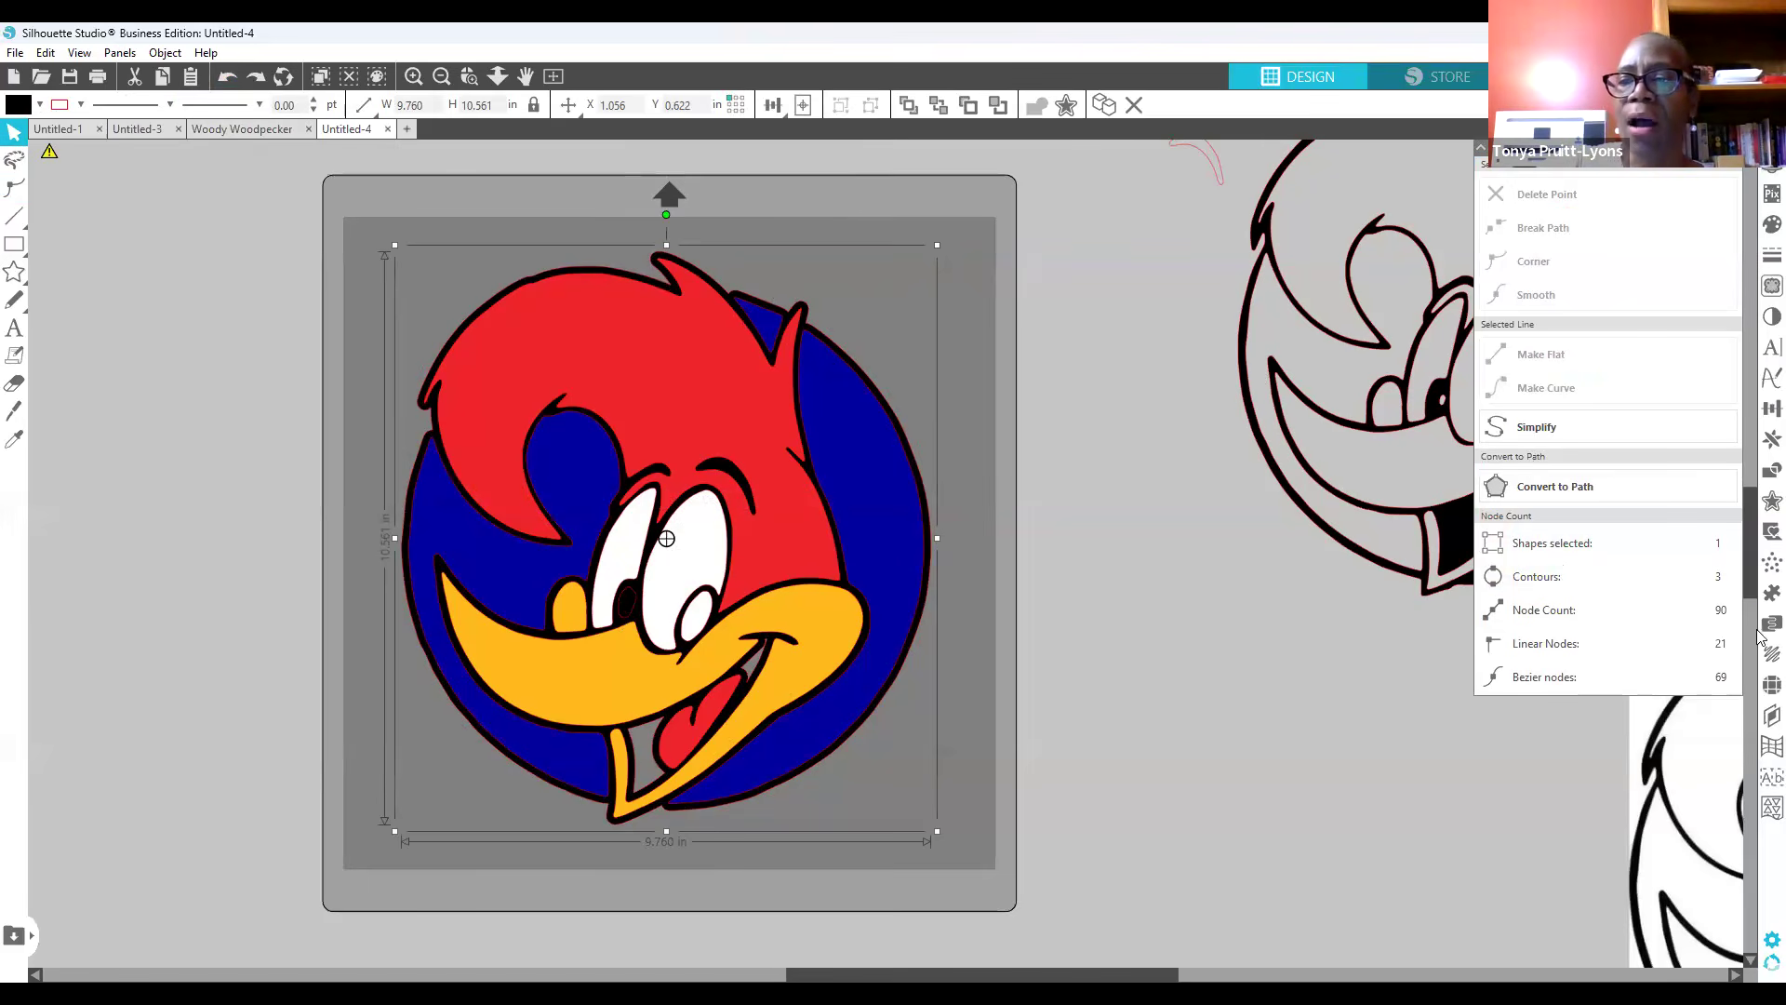
{"action": "left_click", "coordinate": [1772, 685]}
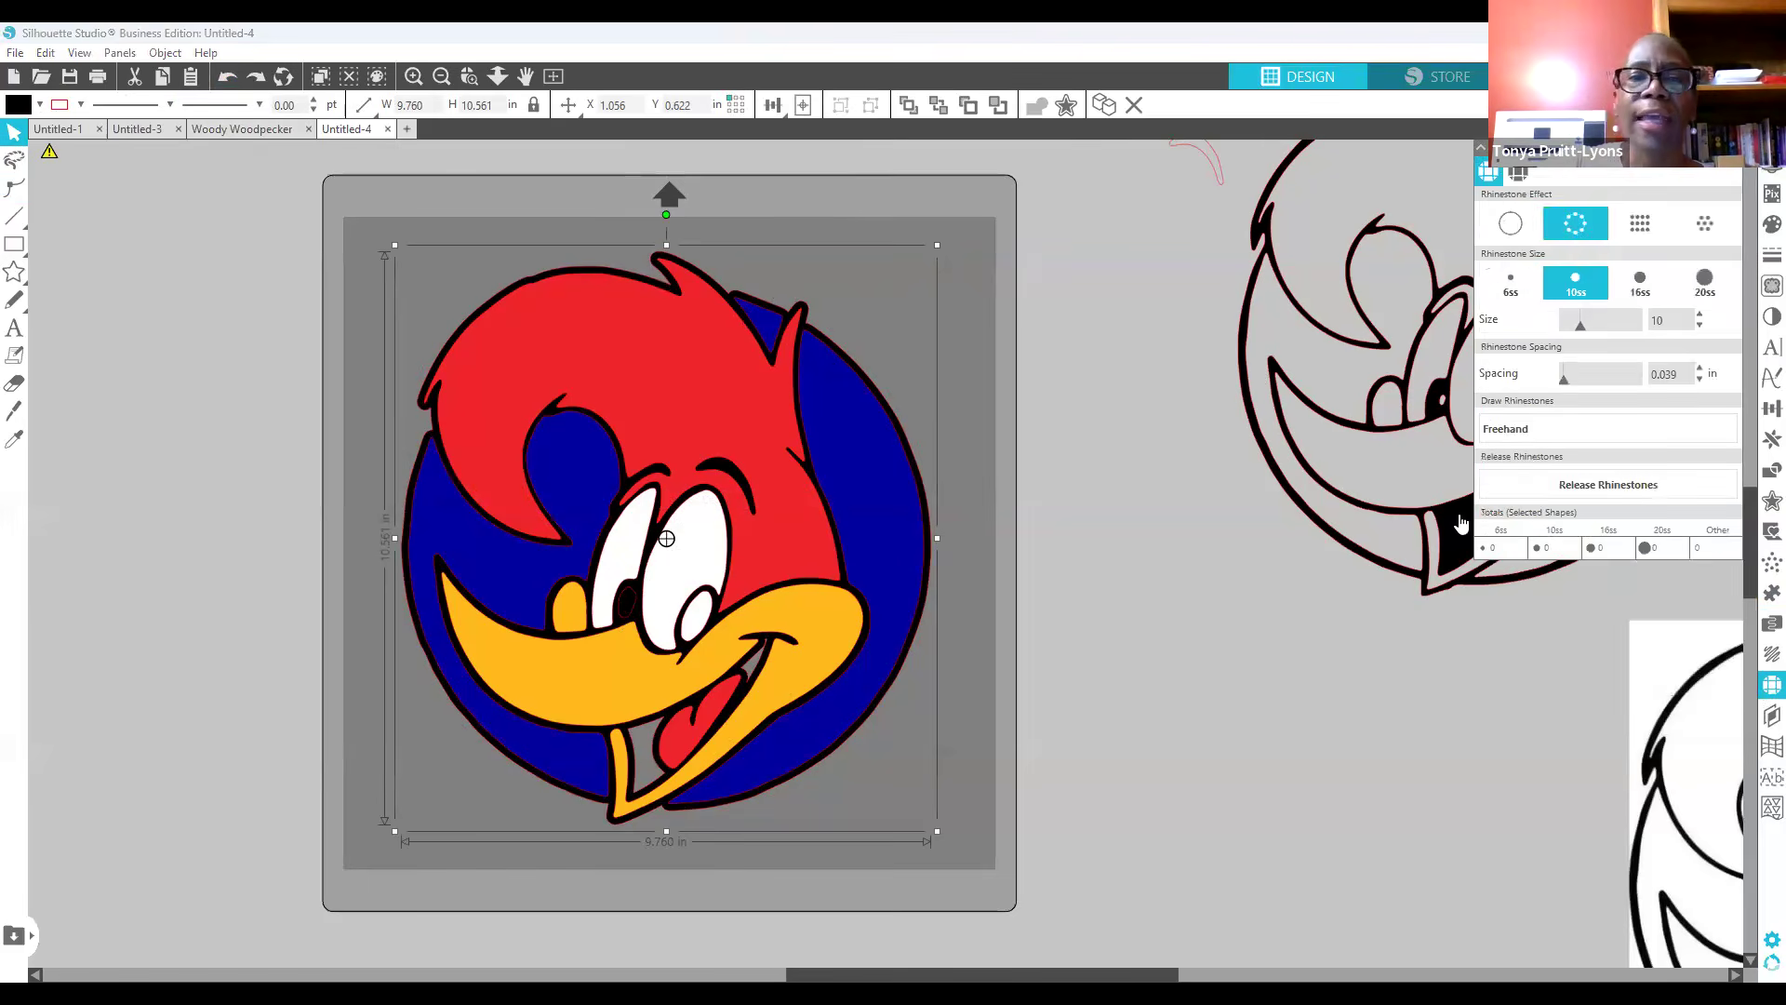
{"action": "left_click", "coordinate": [1575, 224]}
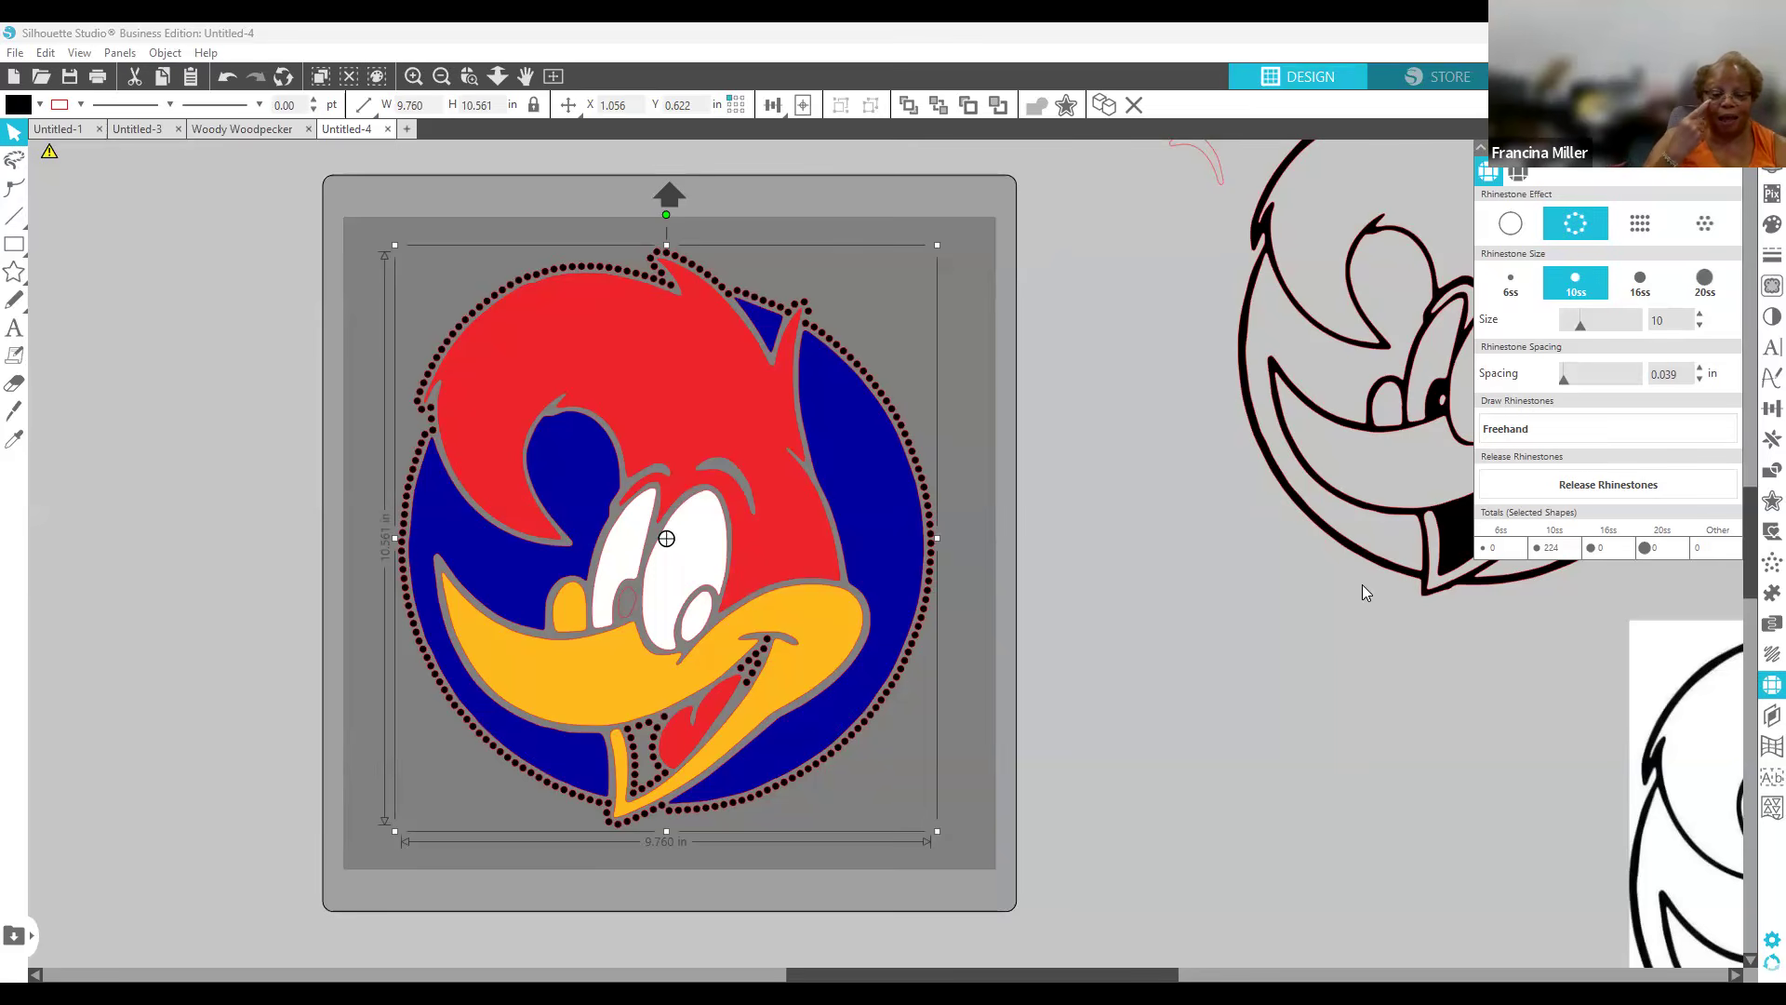
{"action": "left_click", "coordinate": [632, 616]}
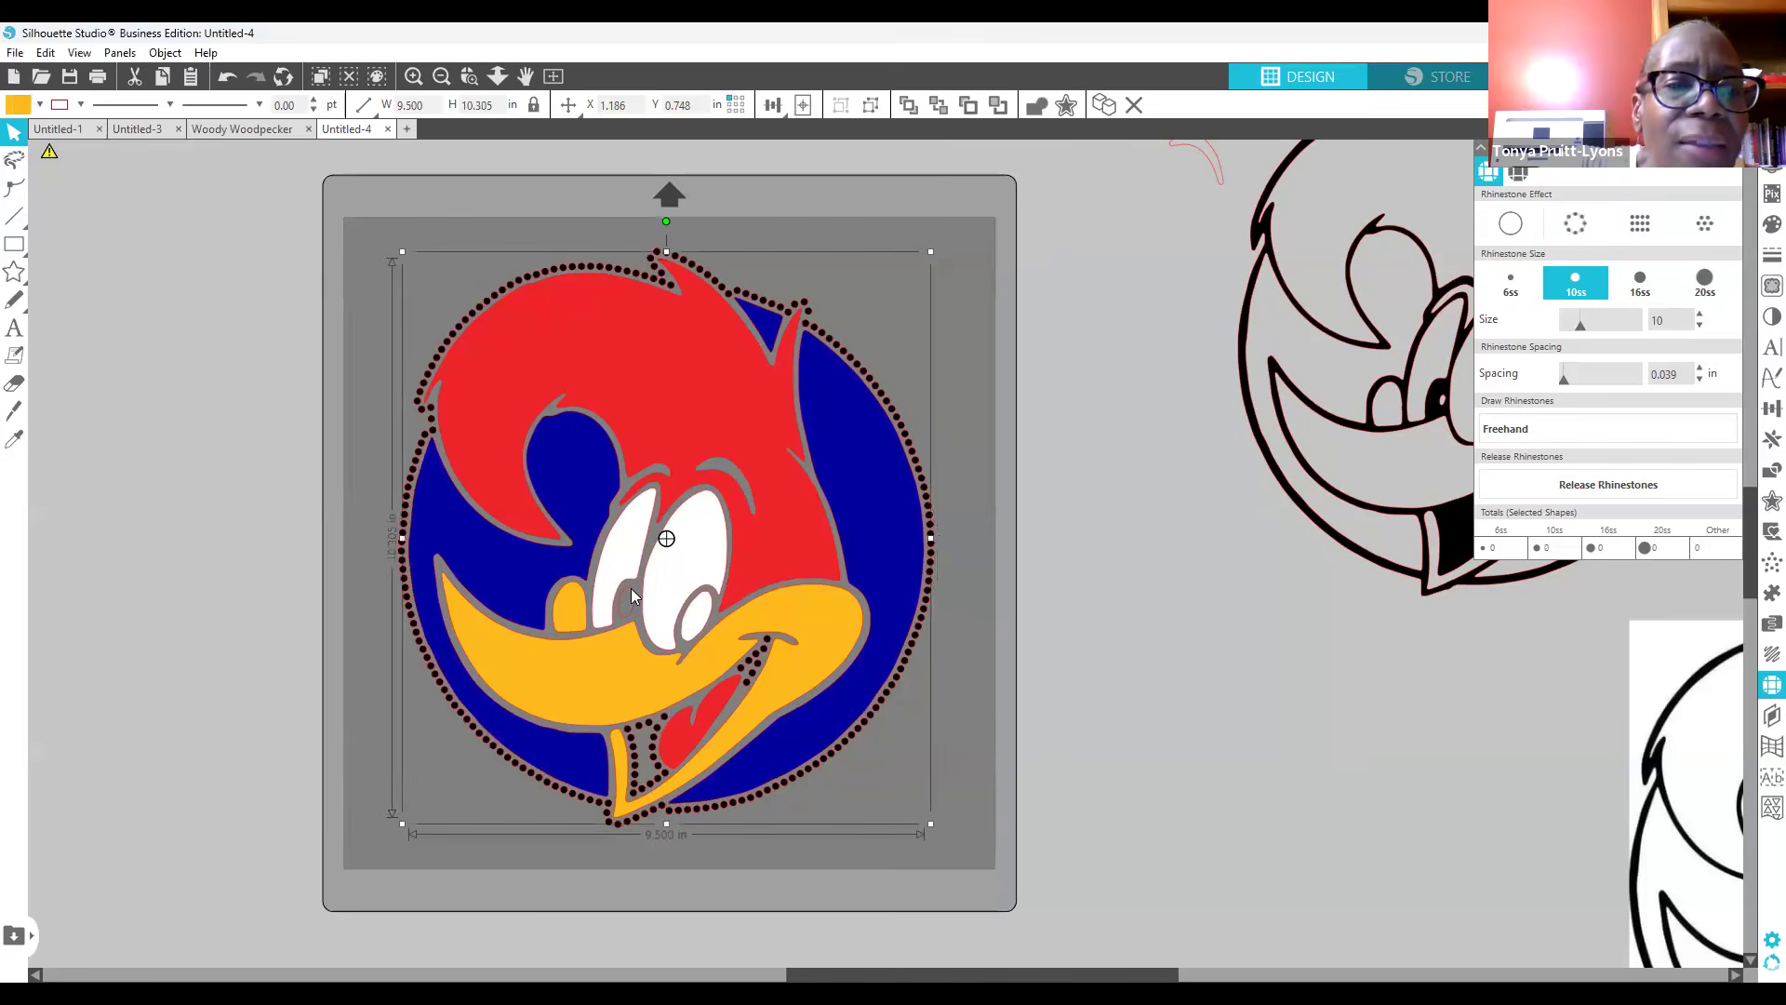
{"action": "left_click_drag", "start_coordinate": [697, 629], "coordinate": [698, 630]}
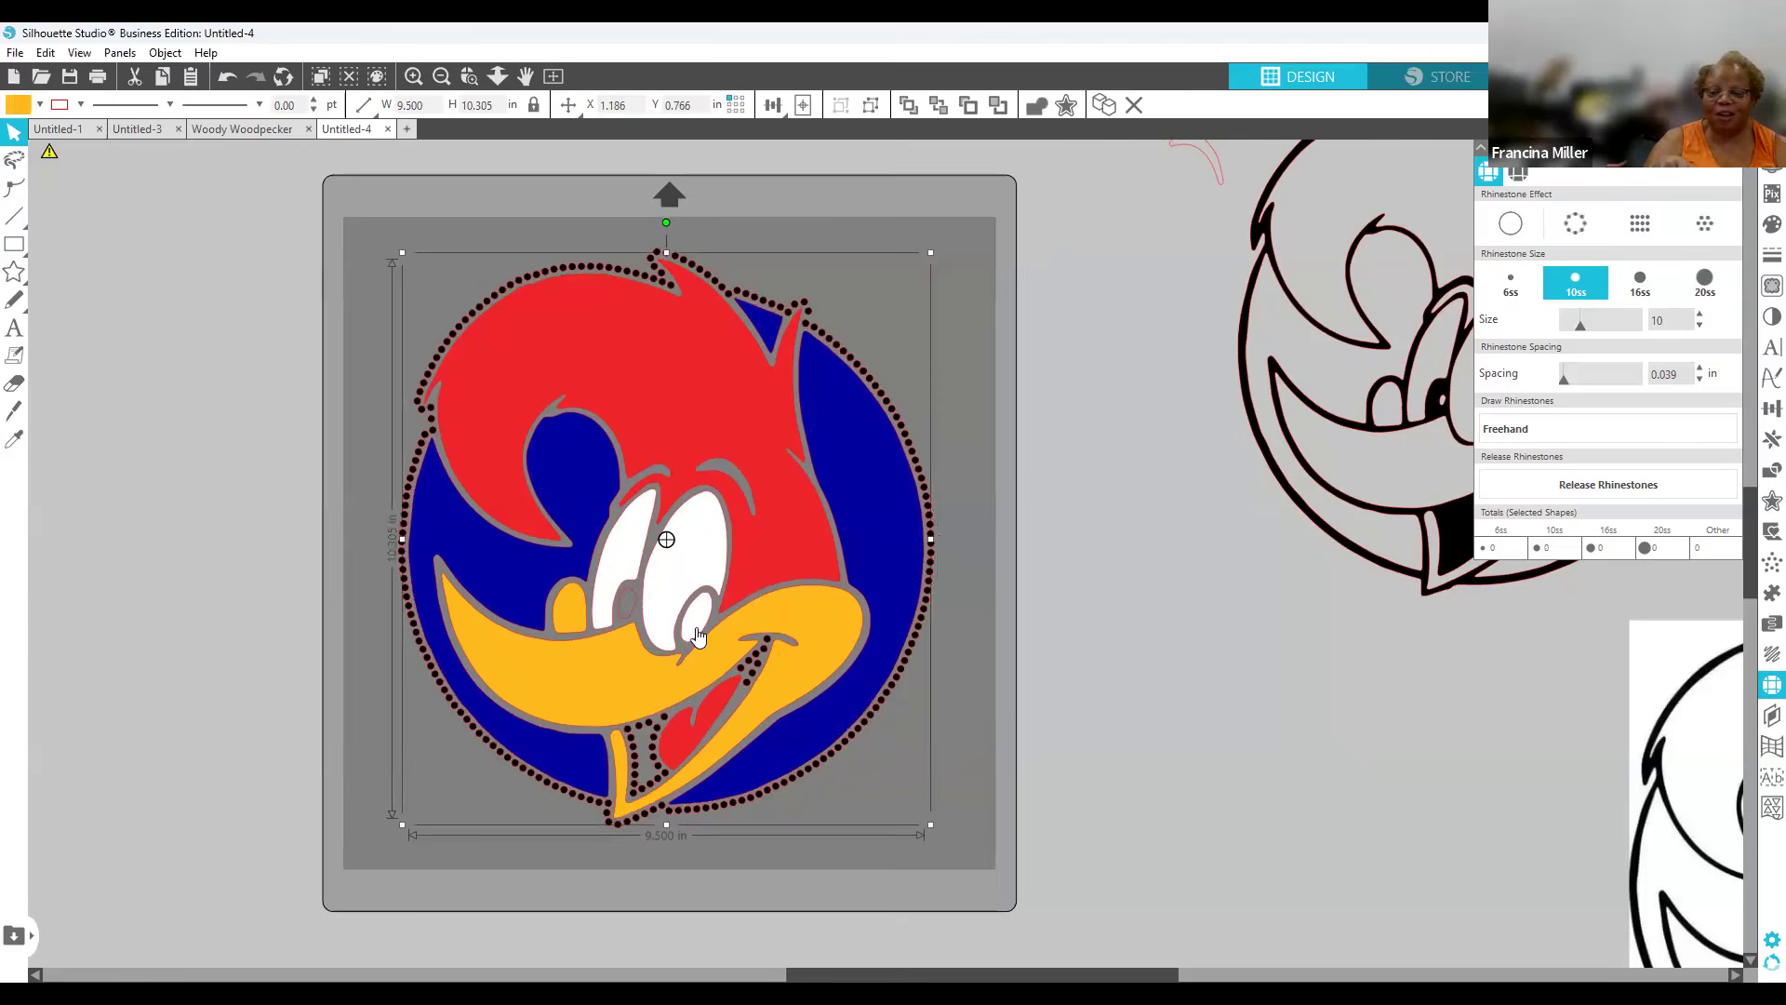
{"action": "left_click", "coordinate": [227, 76]}
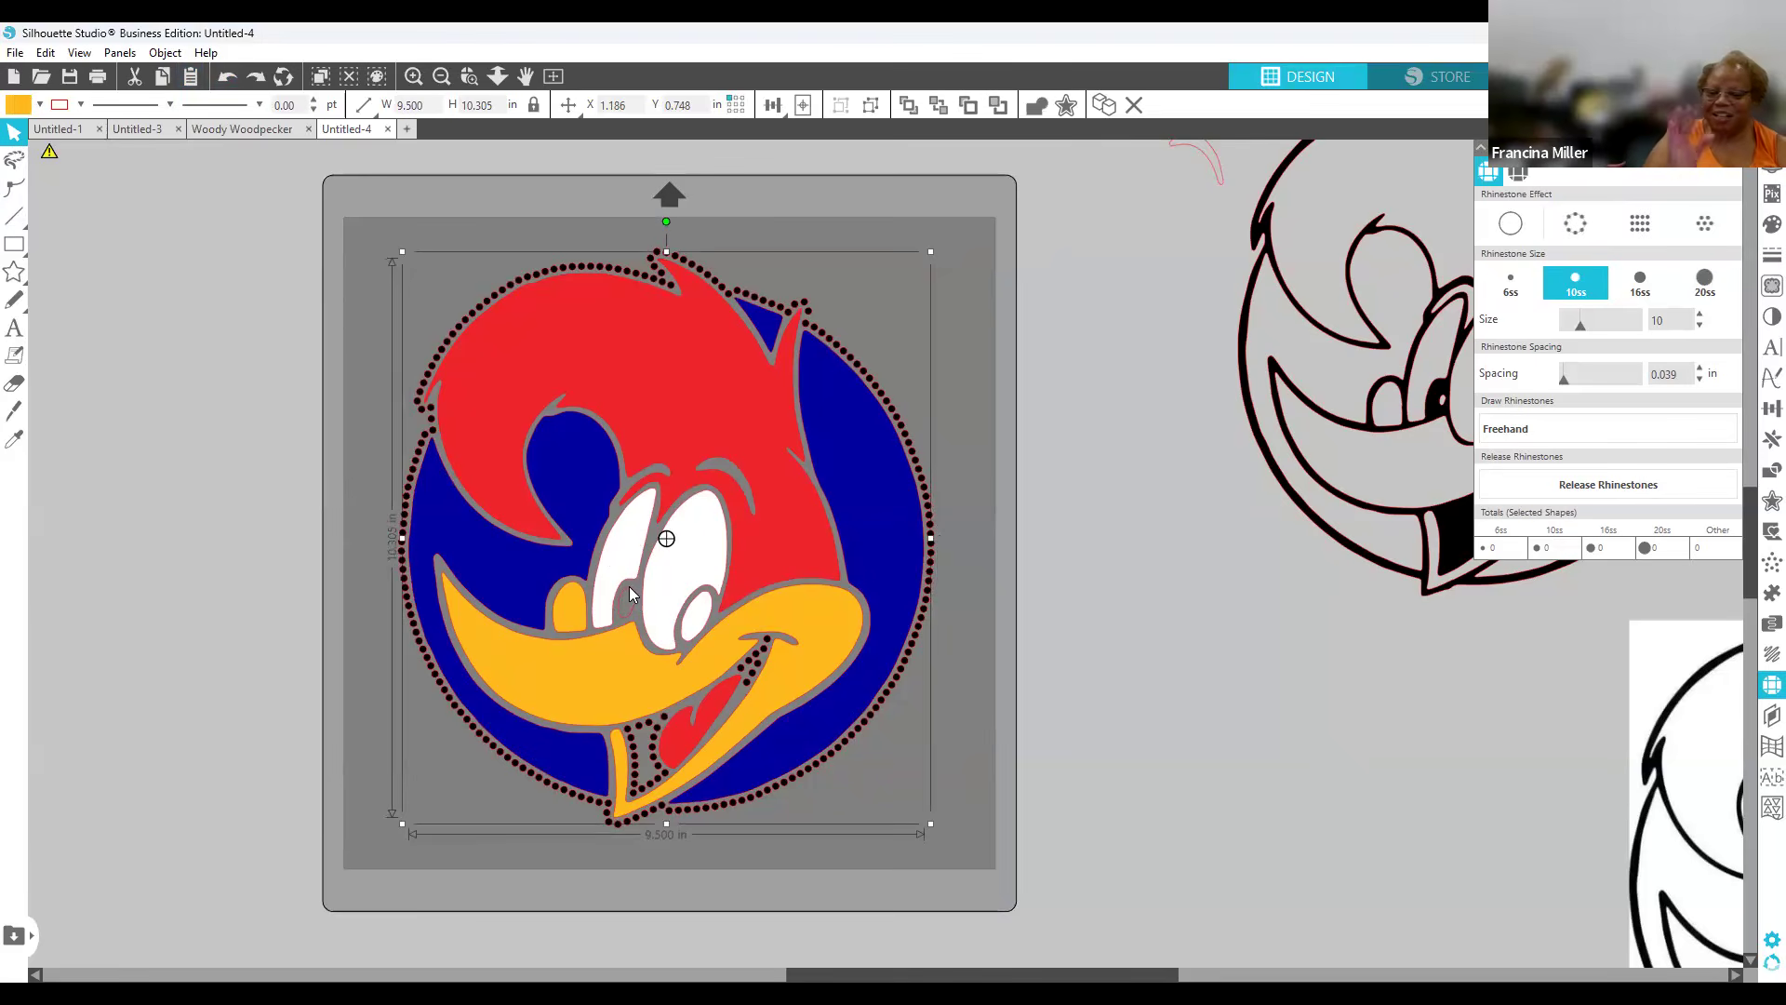
{"action": "left_click_drag", "start_coordinate": [663, 449], "coordinate": [659, 442]}
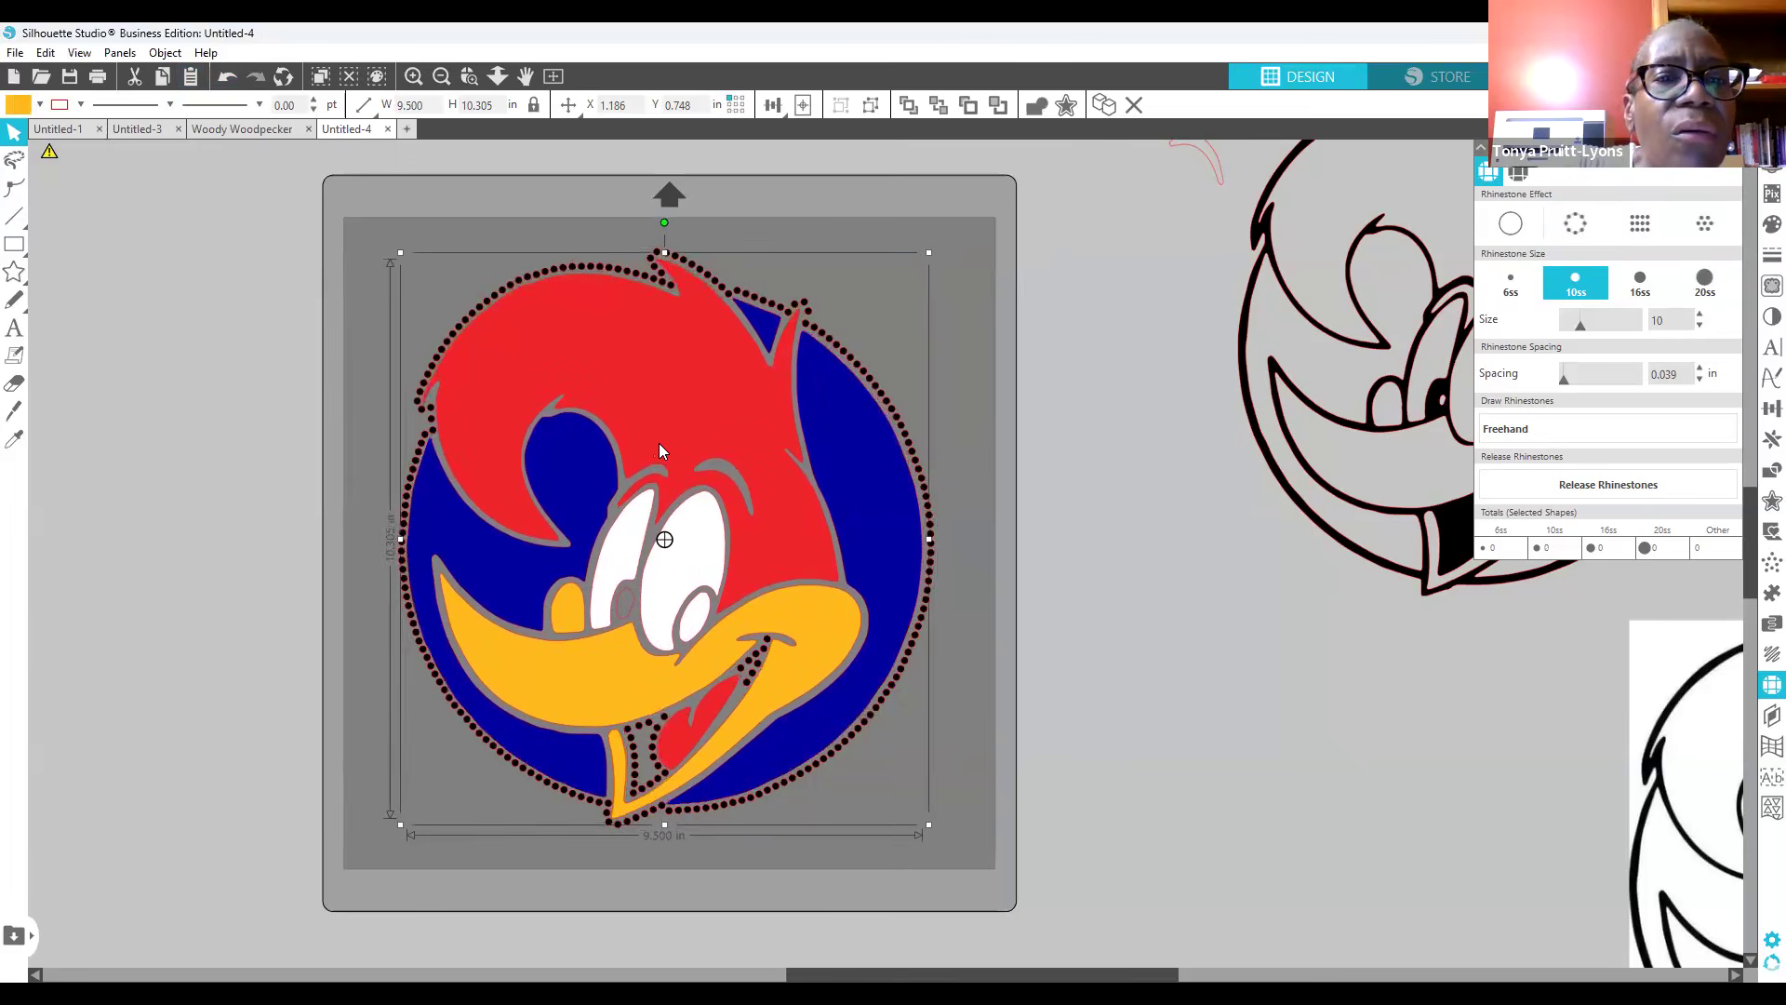
{"action": "left_click", "coordinate": [227, 74]}
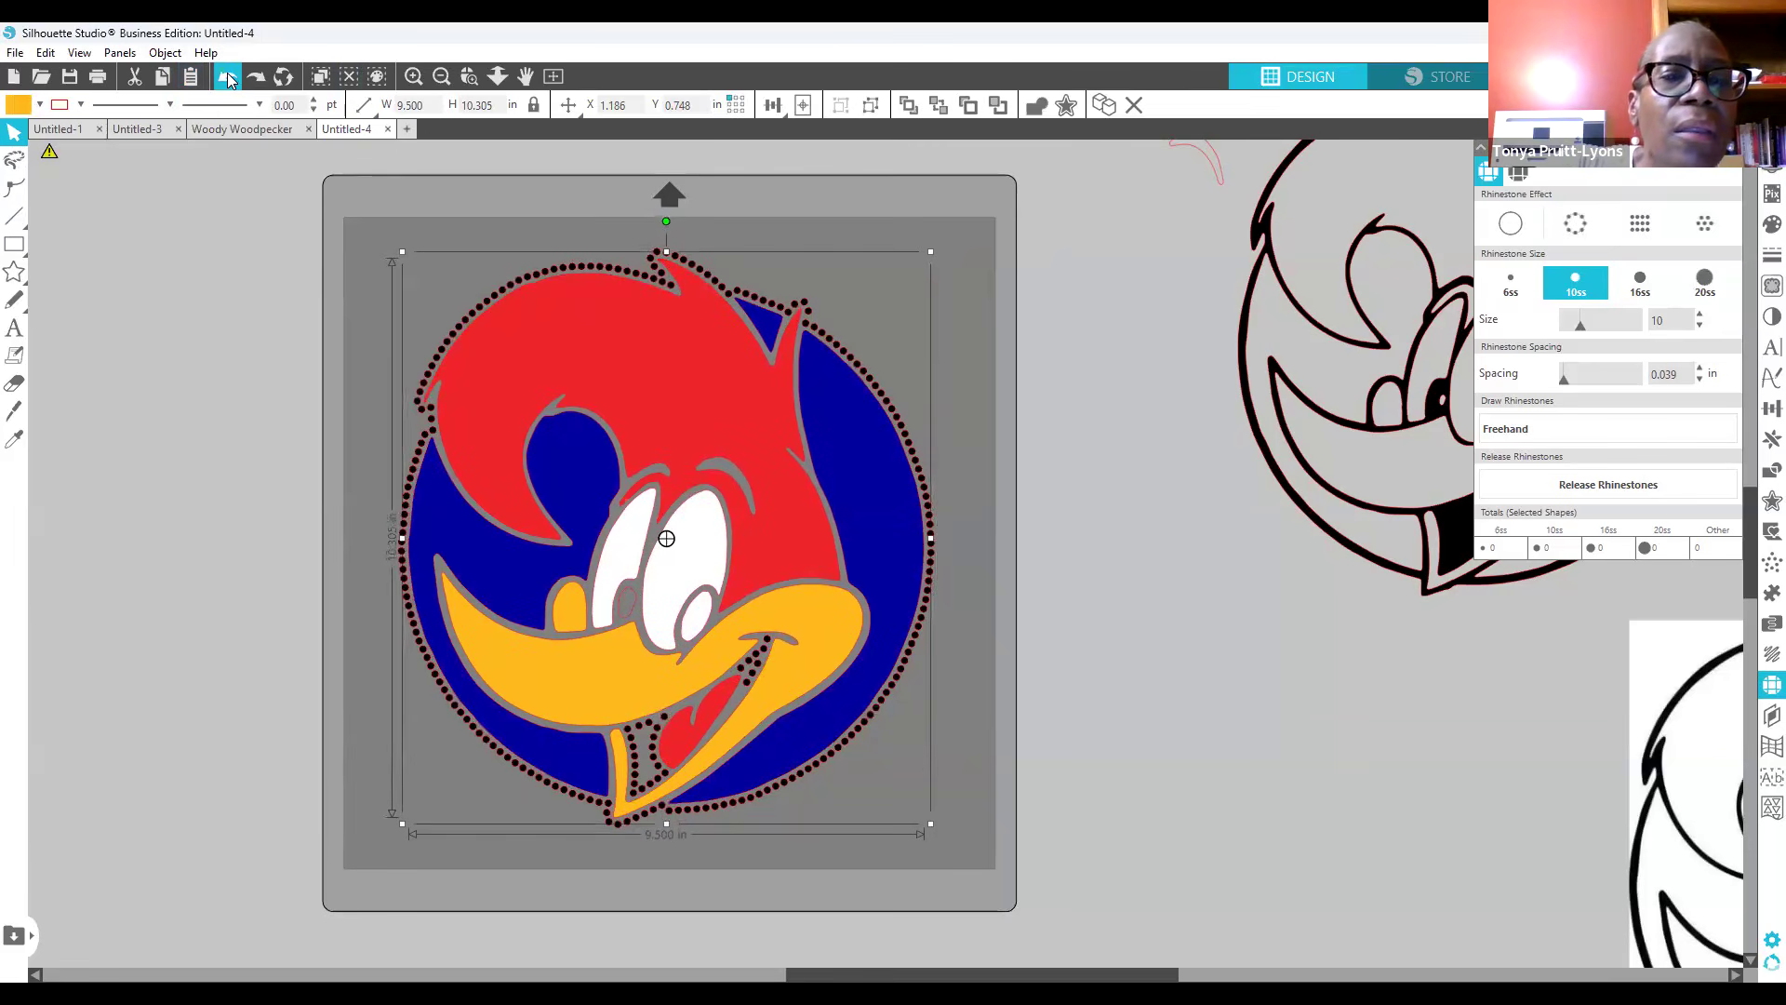
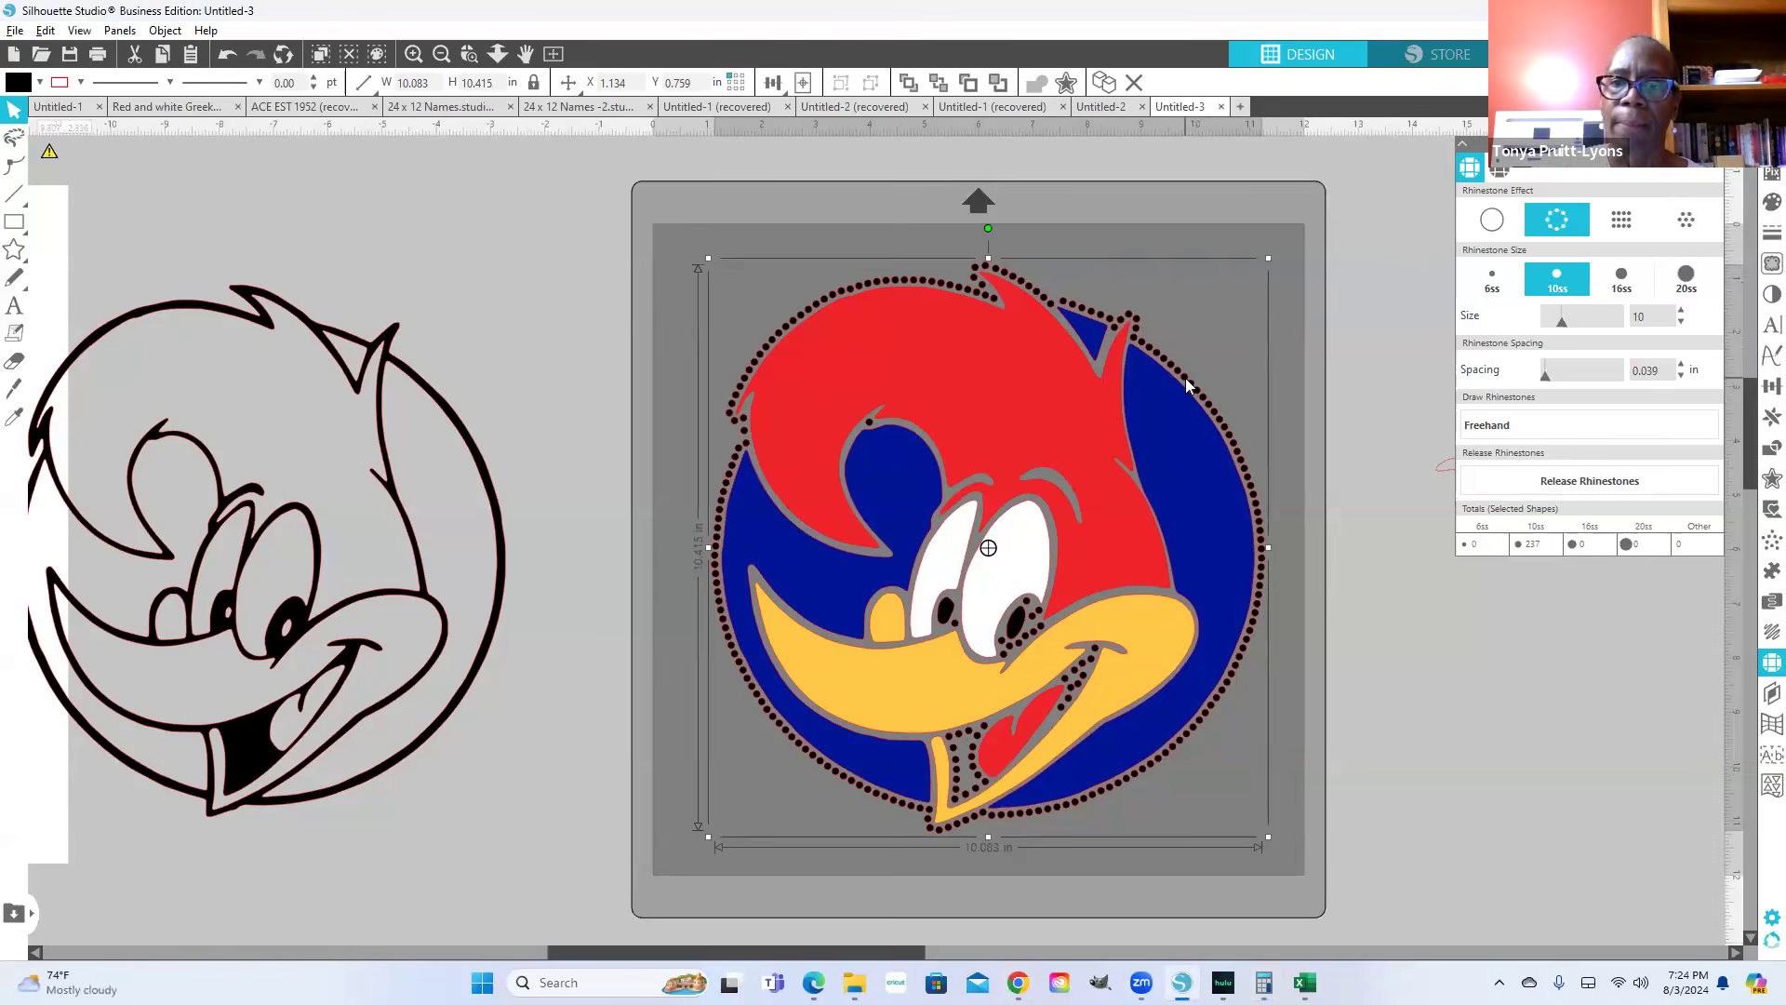
Step: Nudge the rhinestone outline left so it shifts off the coloured woodpecker artwork
{"action": "left_click", "coordinate": [1225, 385]}
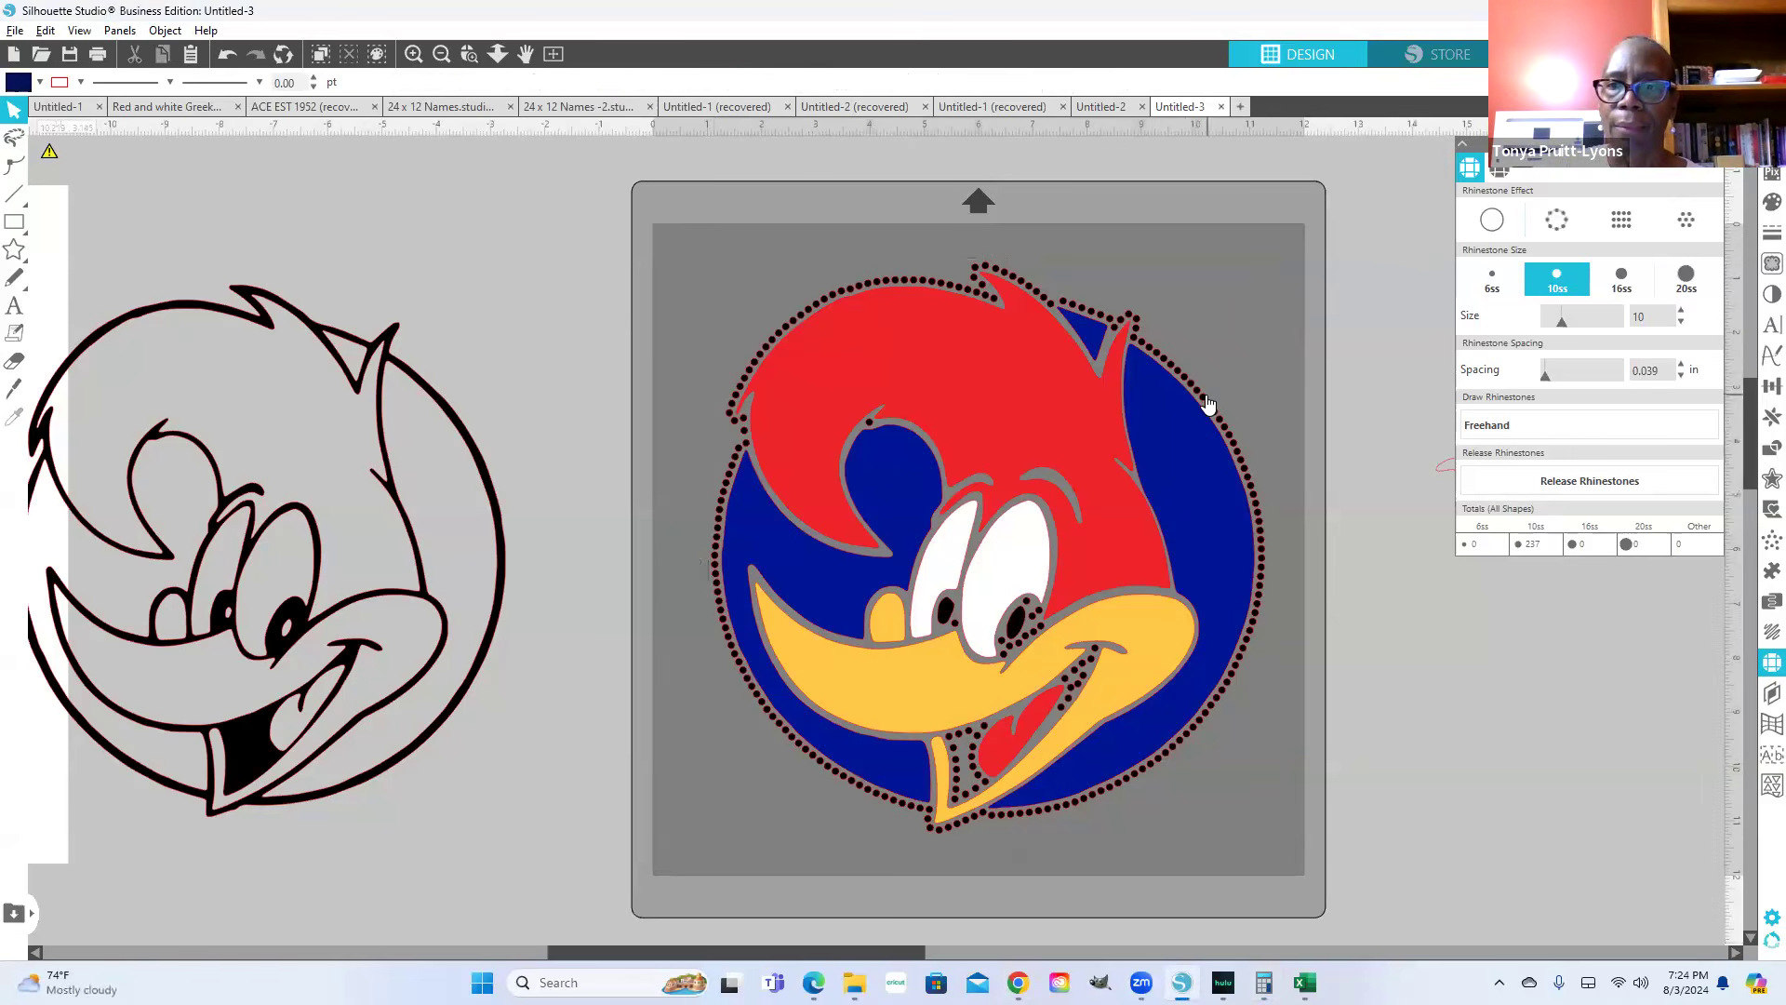
{"action": "left_click", "coordinate": [1207, 402]}
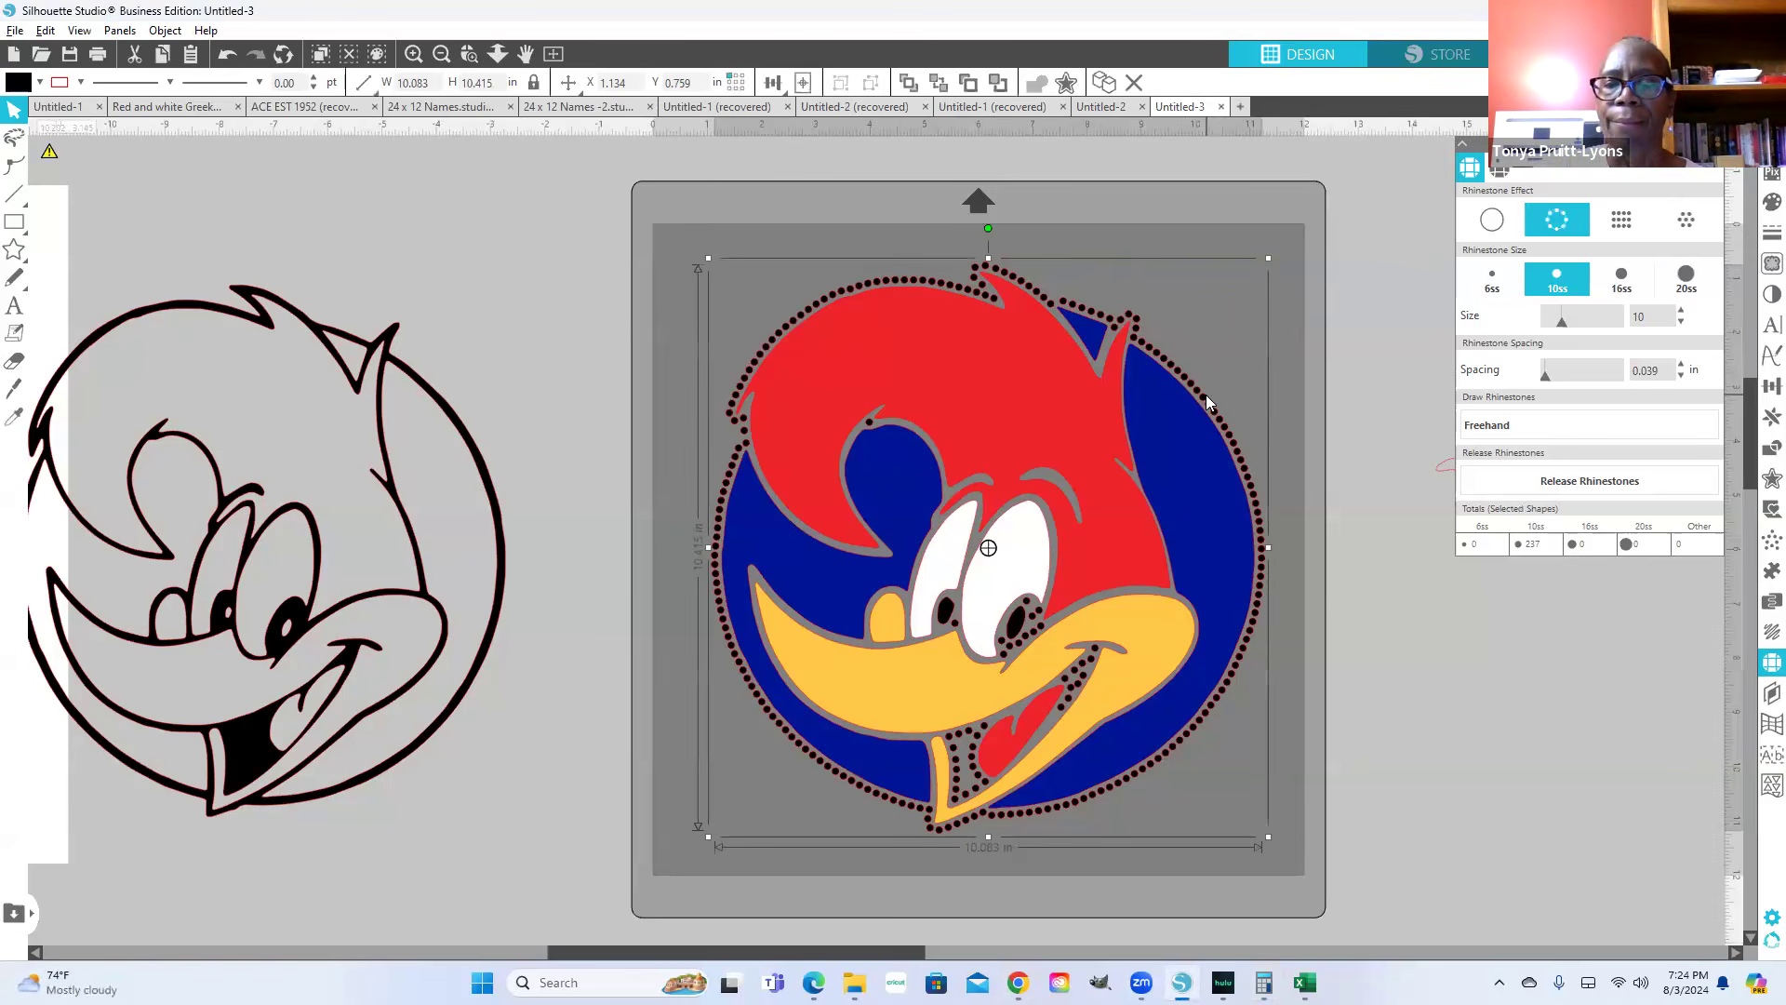
{"action": "key", "text": "Left"}
{"action": "key", "text": "Left"}
{"action": "key", "text": "Left"}
{"action": "key", "text": "Left"}
{"action": "key", "text": "Left"}
{"action": "key", "text": "Left"}
{"action": "key", "text": "Left"}
{"action": "key", "text": "Left"}
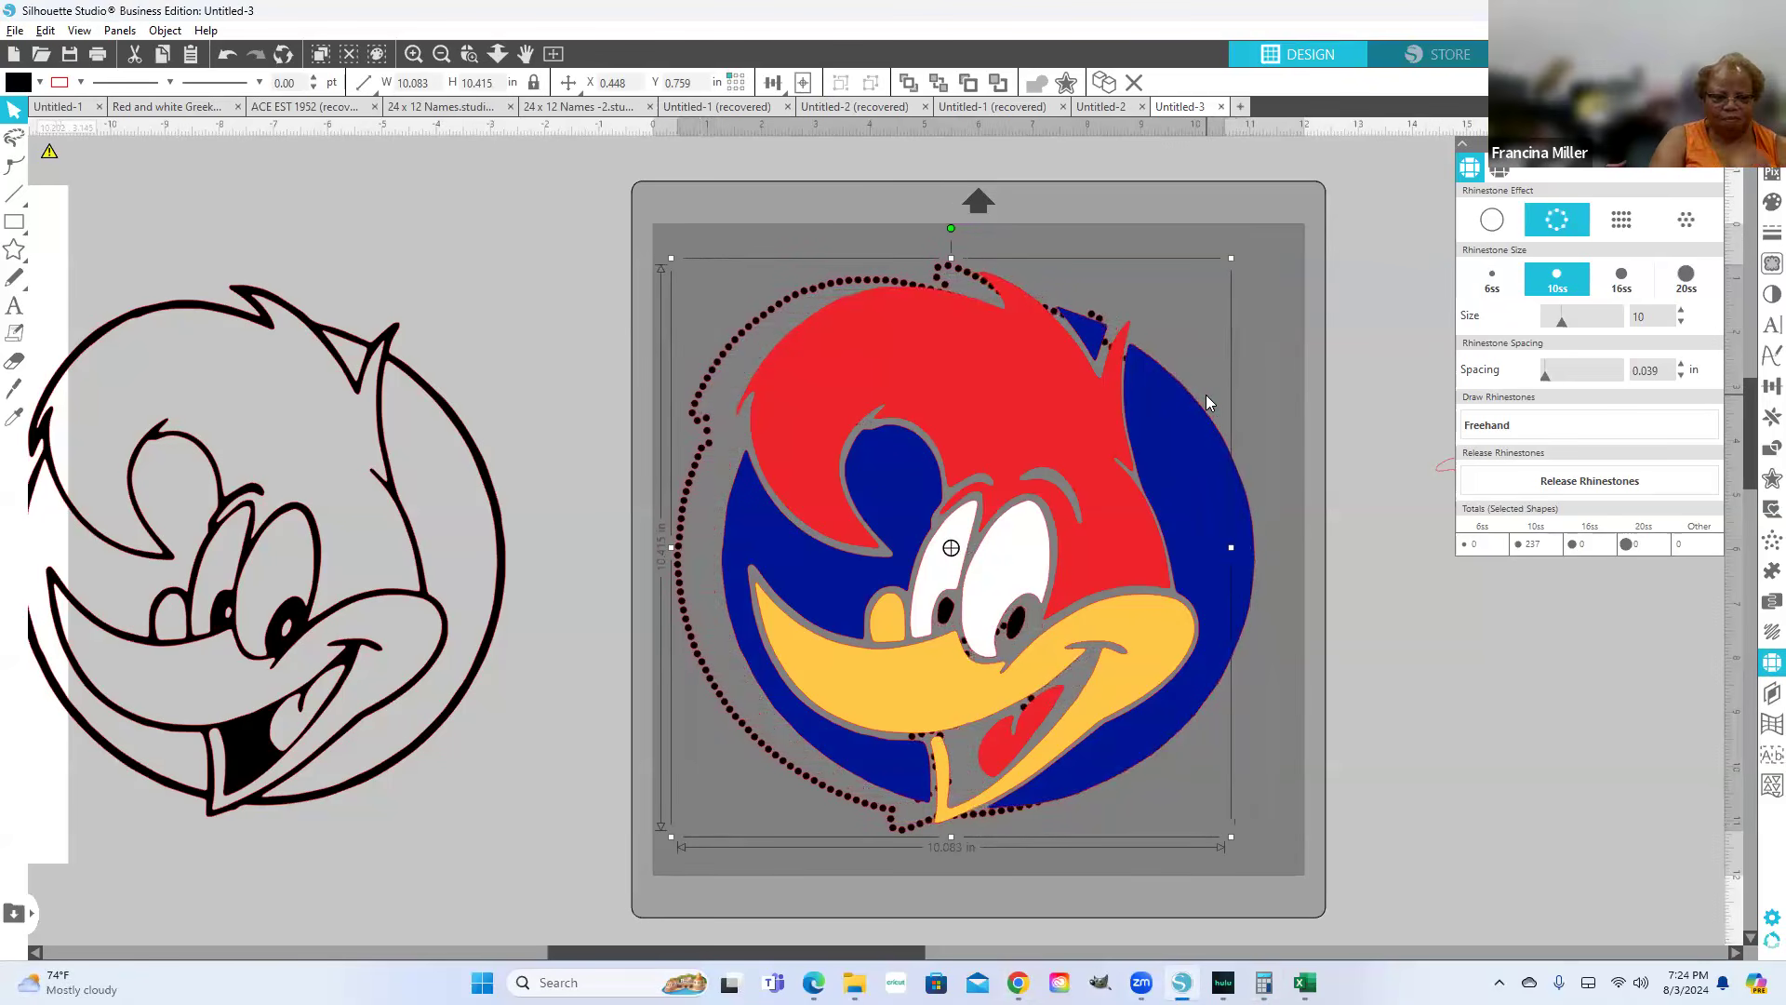
{"action": "key", "text": "Left"}
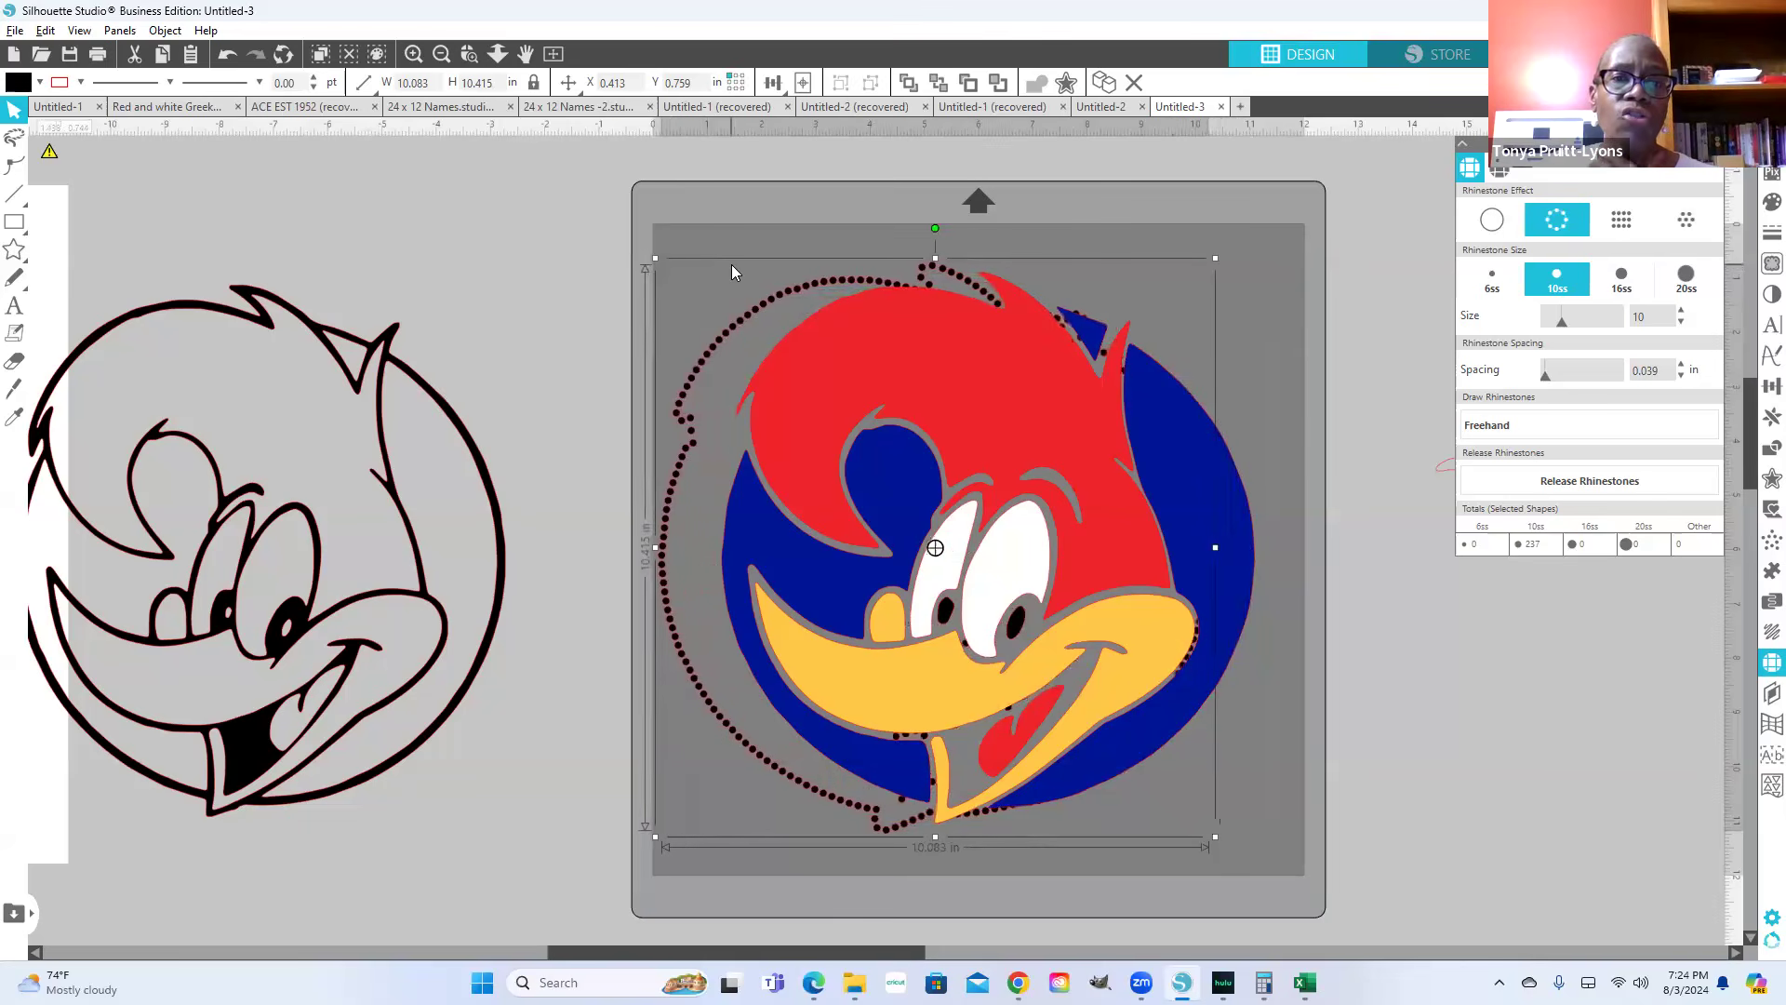
{"action": "key", "text": "Left"}
{"action": "key", "text": "Left"}
{"action": "key", "text": "Left"}
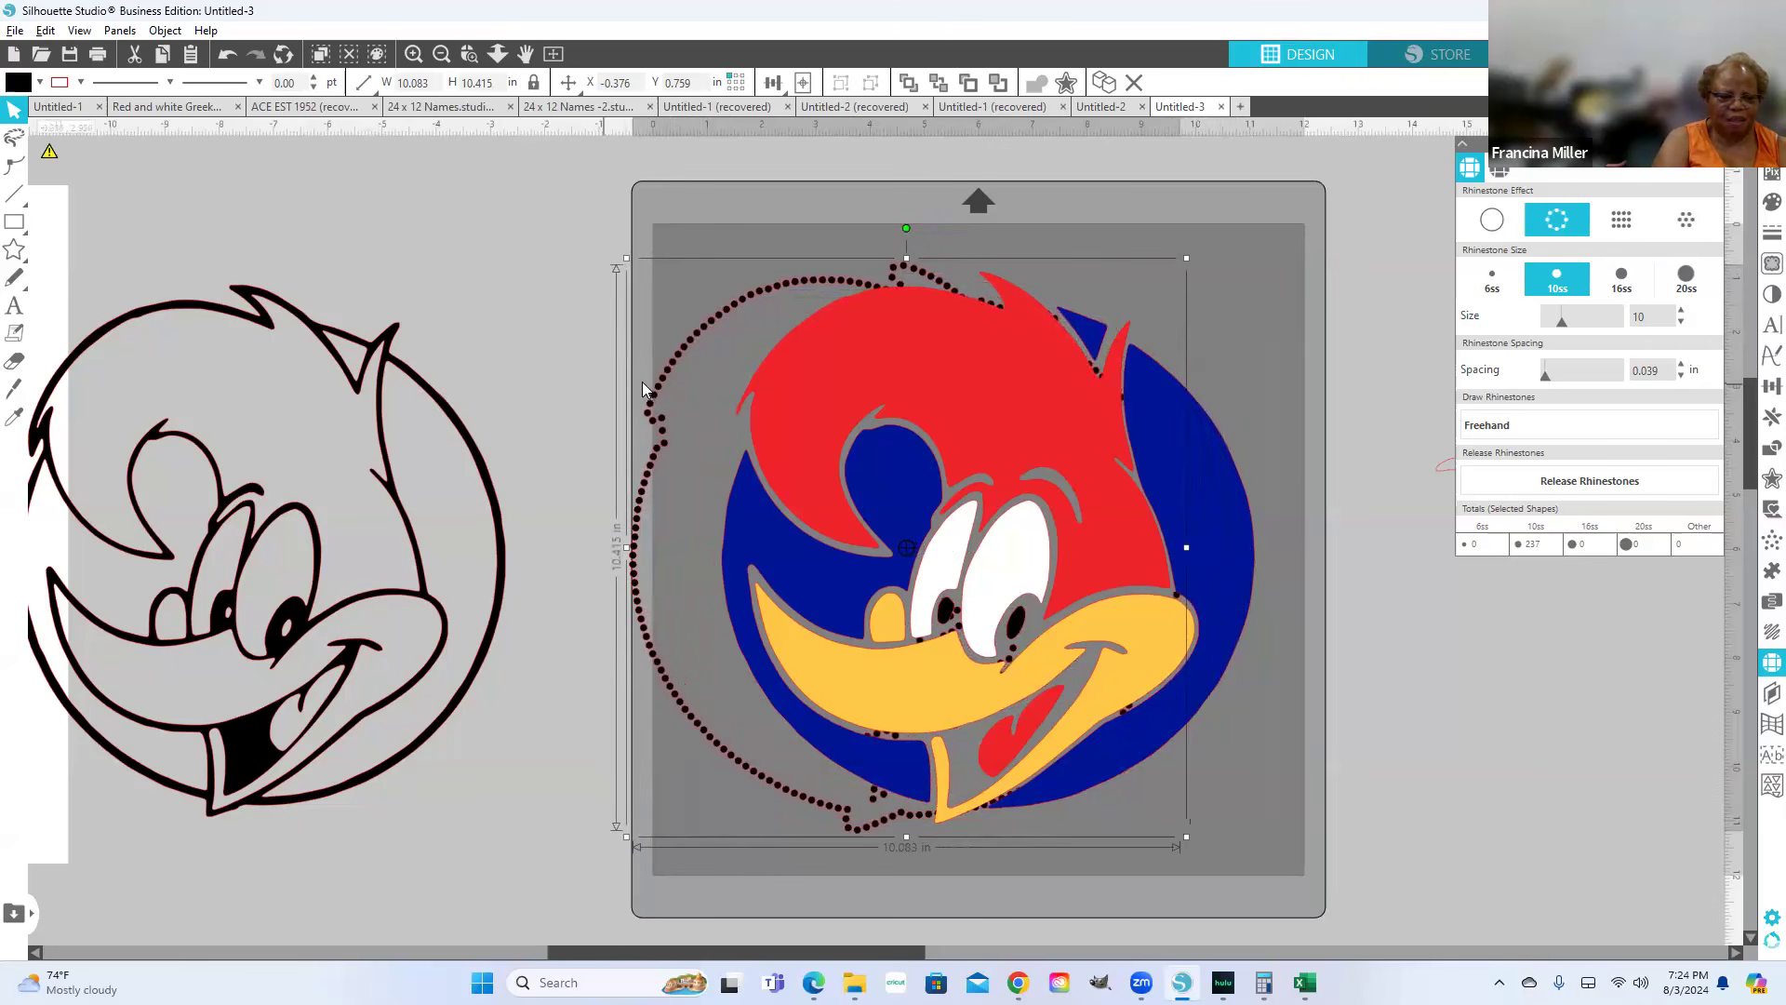
Step: Move the rhinestone outline completely off the page to the left of the artwork, and move the black line drawing below it
{"action": "left_click", "coordinate": [469, 350]}
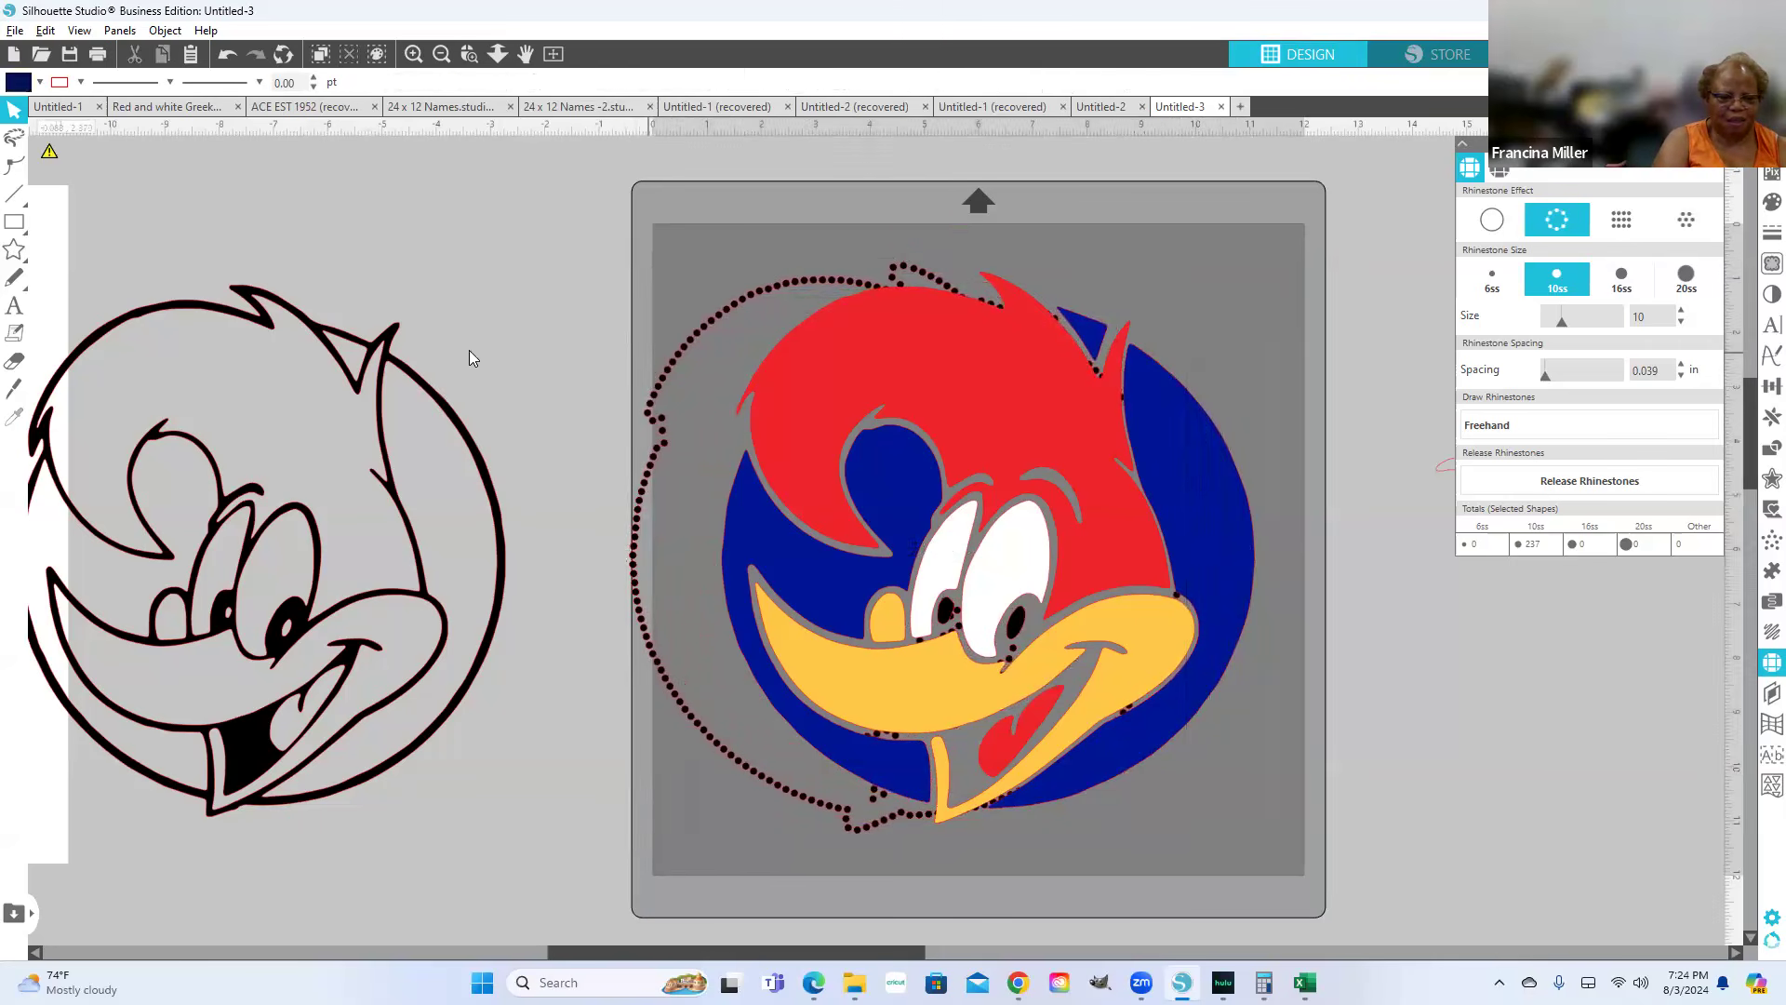
{"action": "left_click", "coordinate": [708, 317]}
{"action": "left_click_drag", "start_coordinate": [705, 320], "coordinate": [108, 292]}
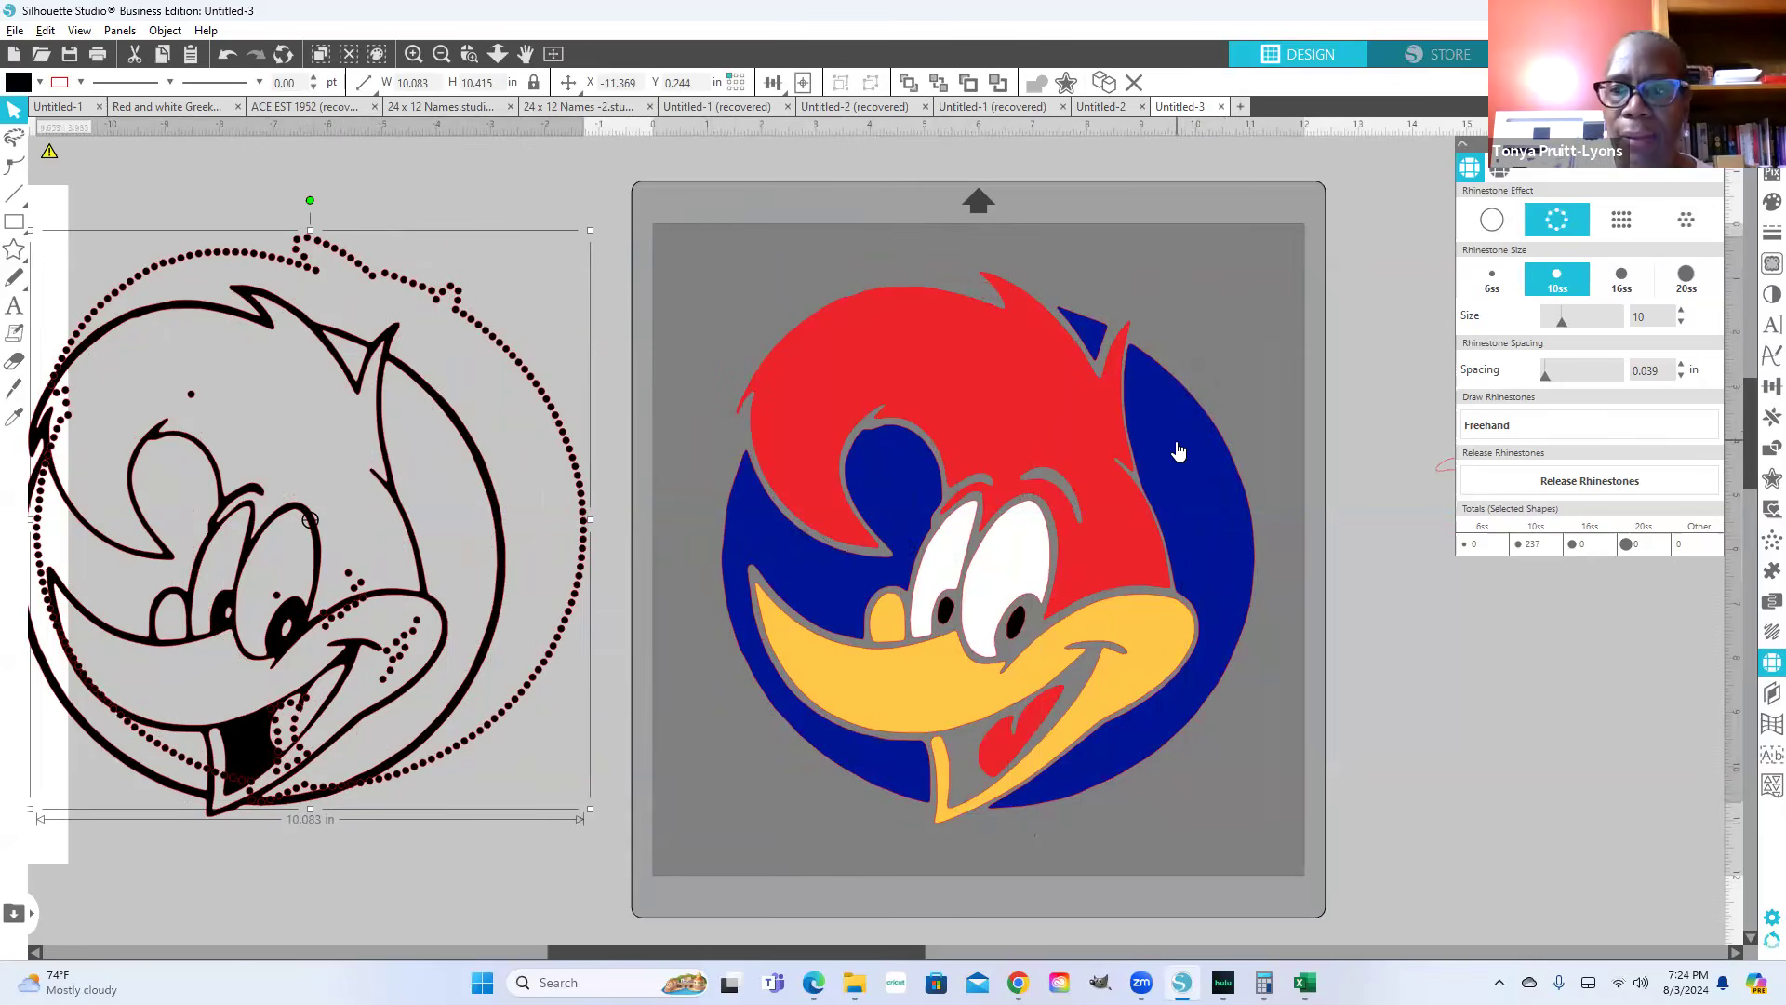
{"action": "left_click", "coordinate": [413, 381]}
{"action": "left_click_drag", "start_coordinate": [415, 383], "coordinate": [393, 977]}
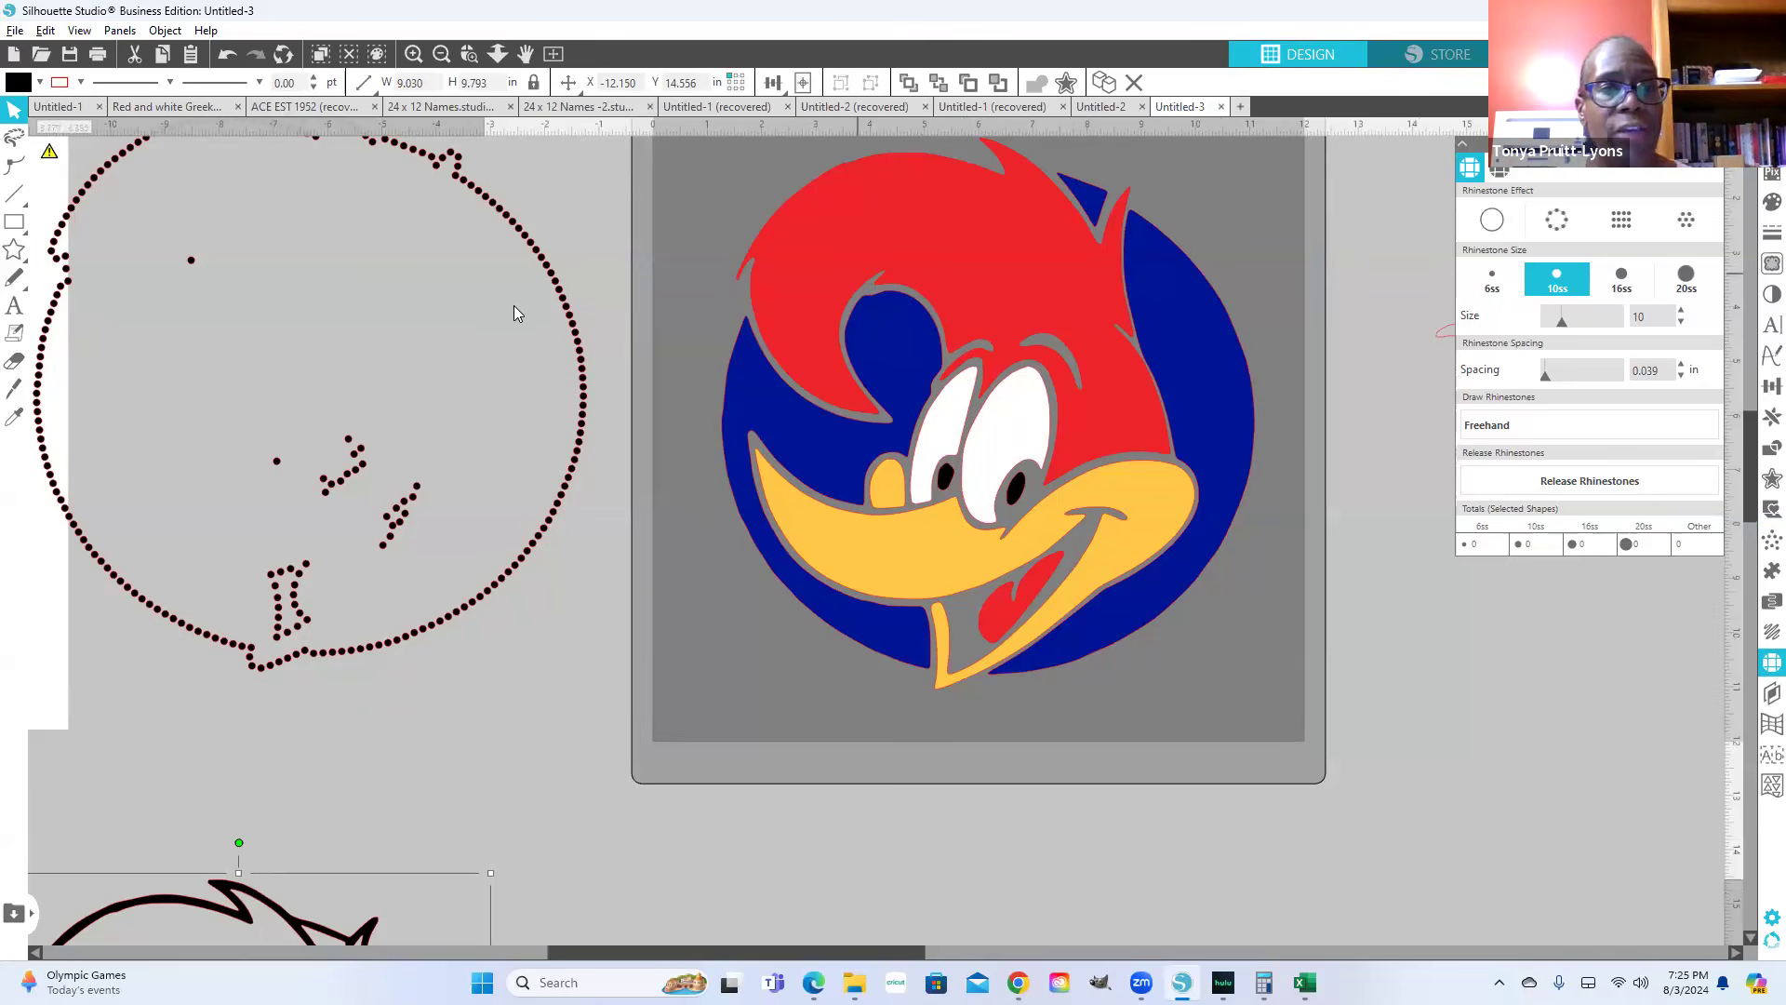
Step: Remove the rhinestone effect from the round outline and set its fill to transparent
{"action": "left_click", "coordinate": [553, 281]}
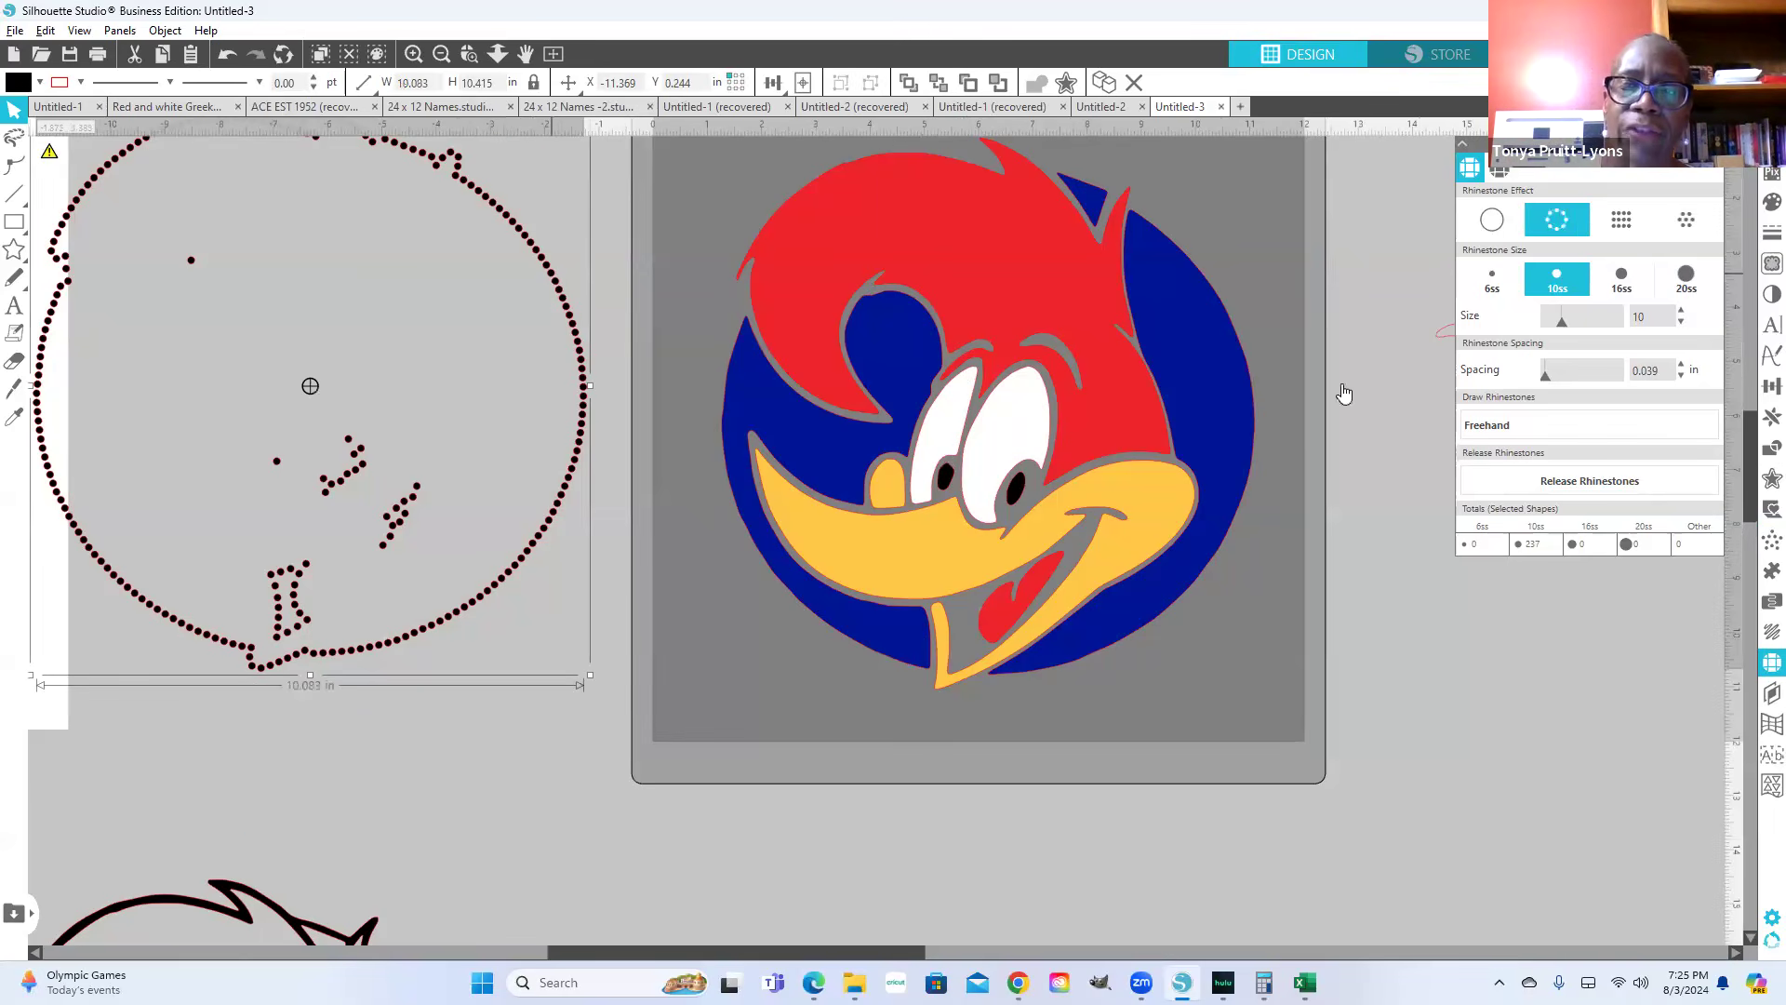
{"action": "left_click", "coordinate": [1497, 234]}
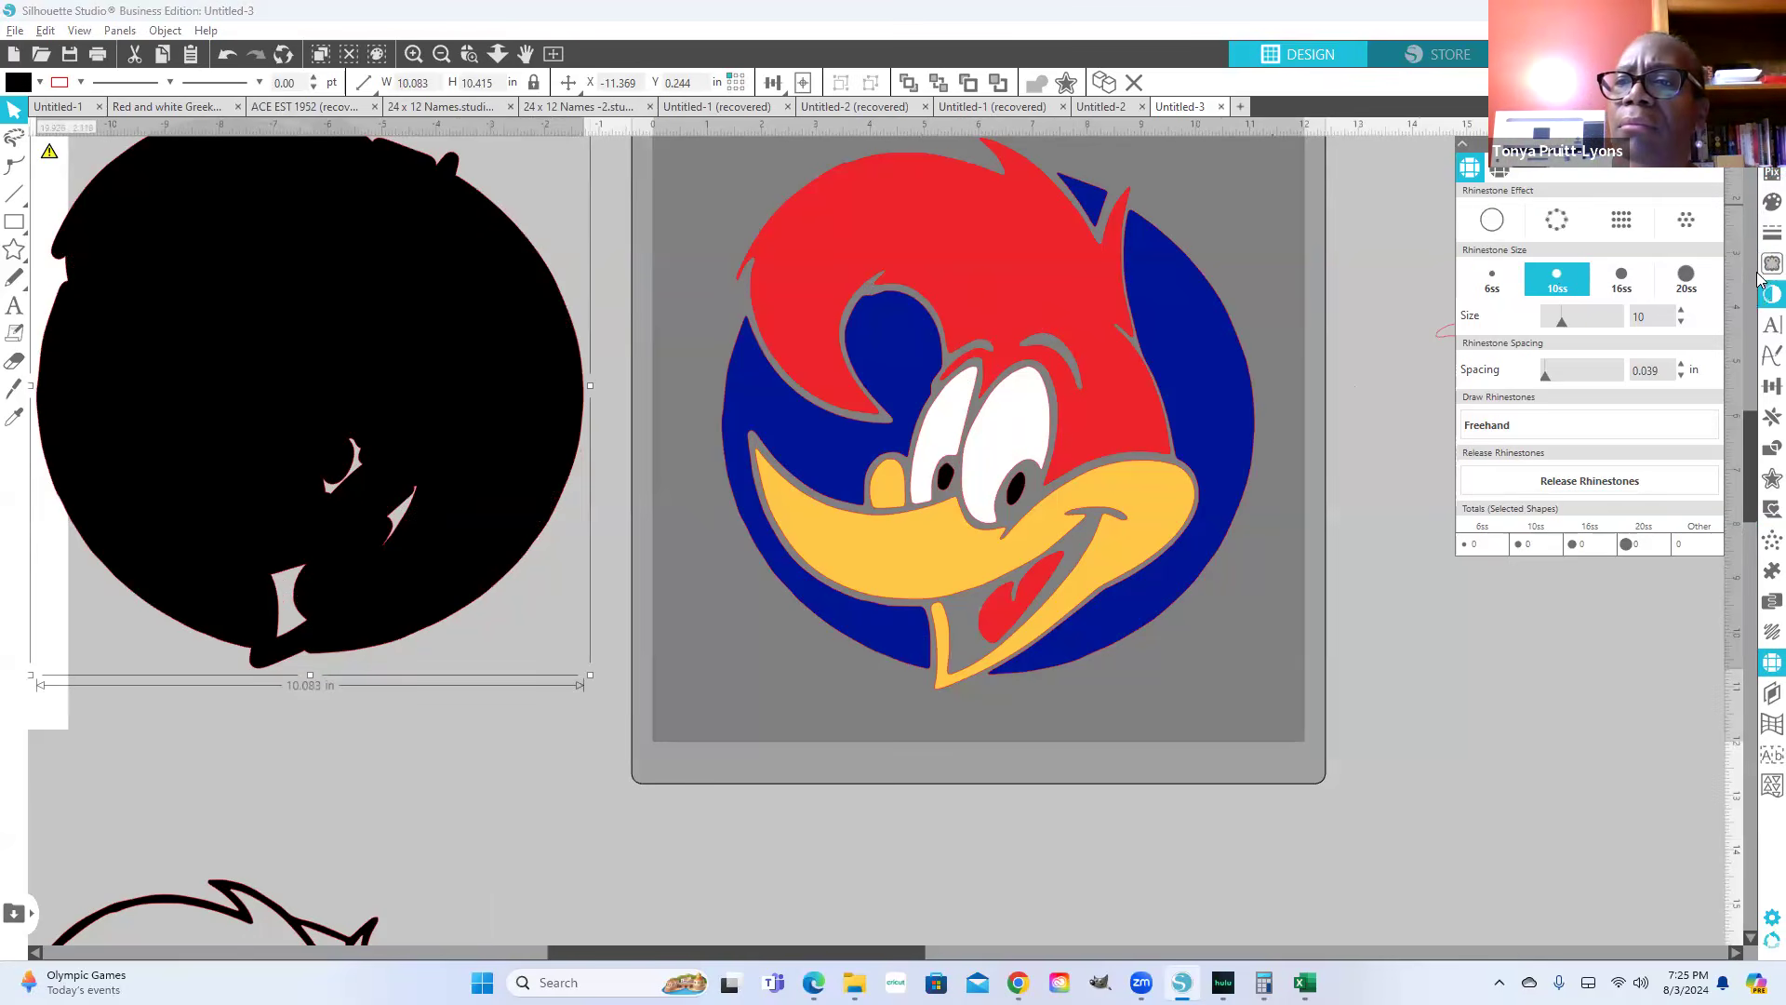
{"action": "left_click", "coordinate": [1767, 205]}
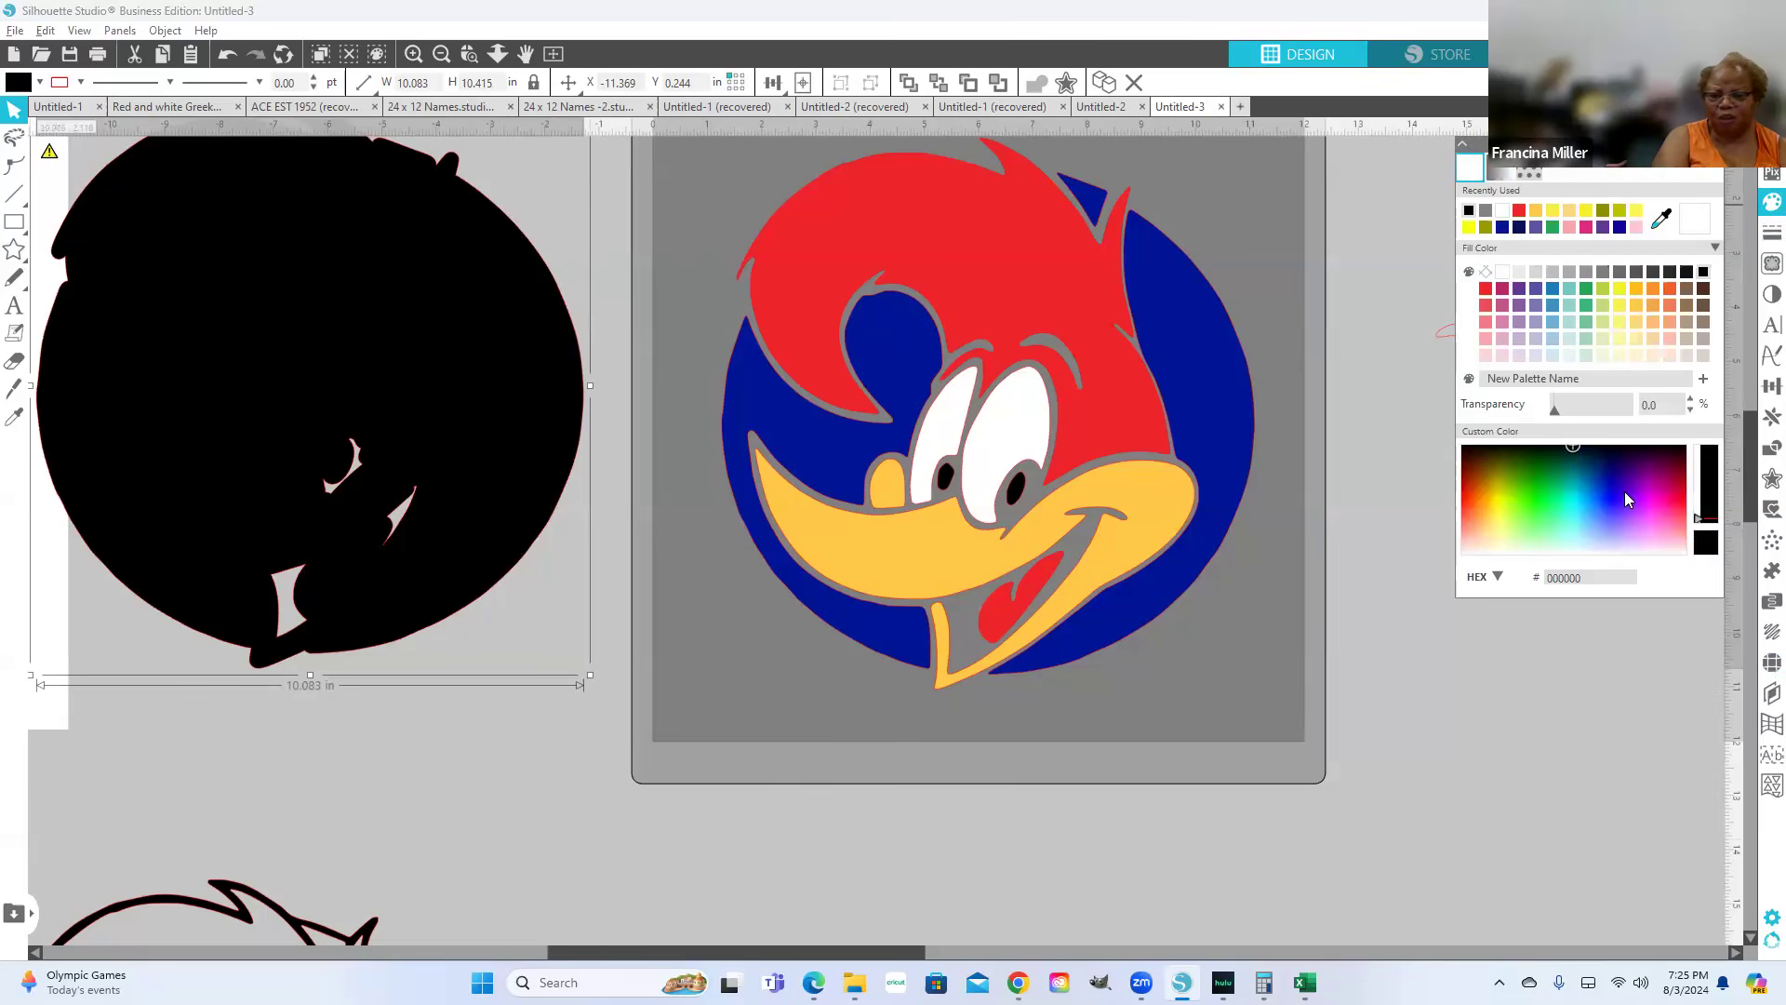
{"action": "left_click", "coordinate": [1488, 272]}
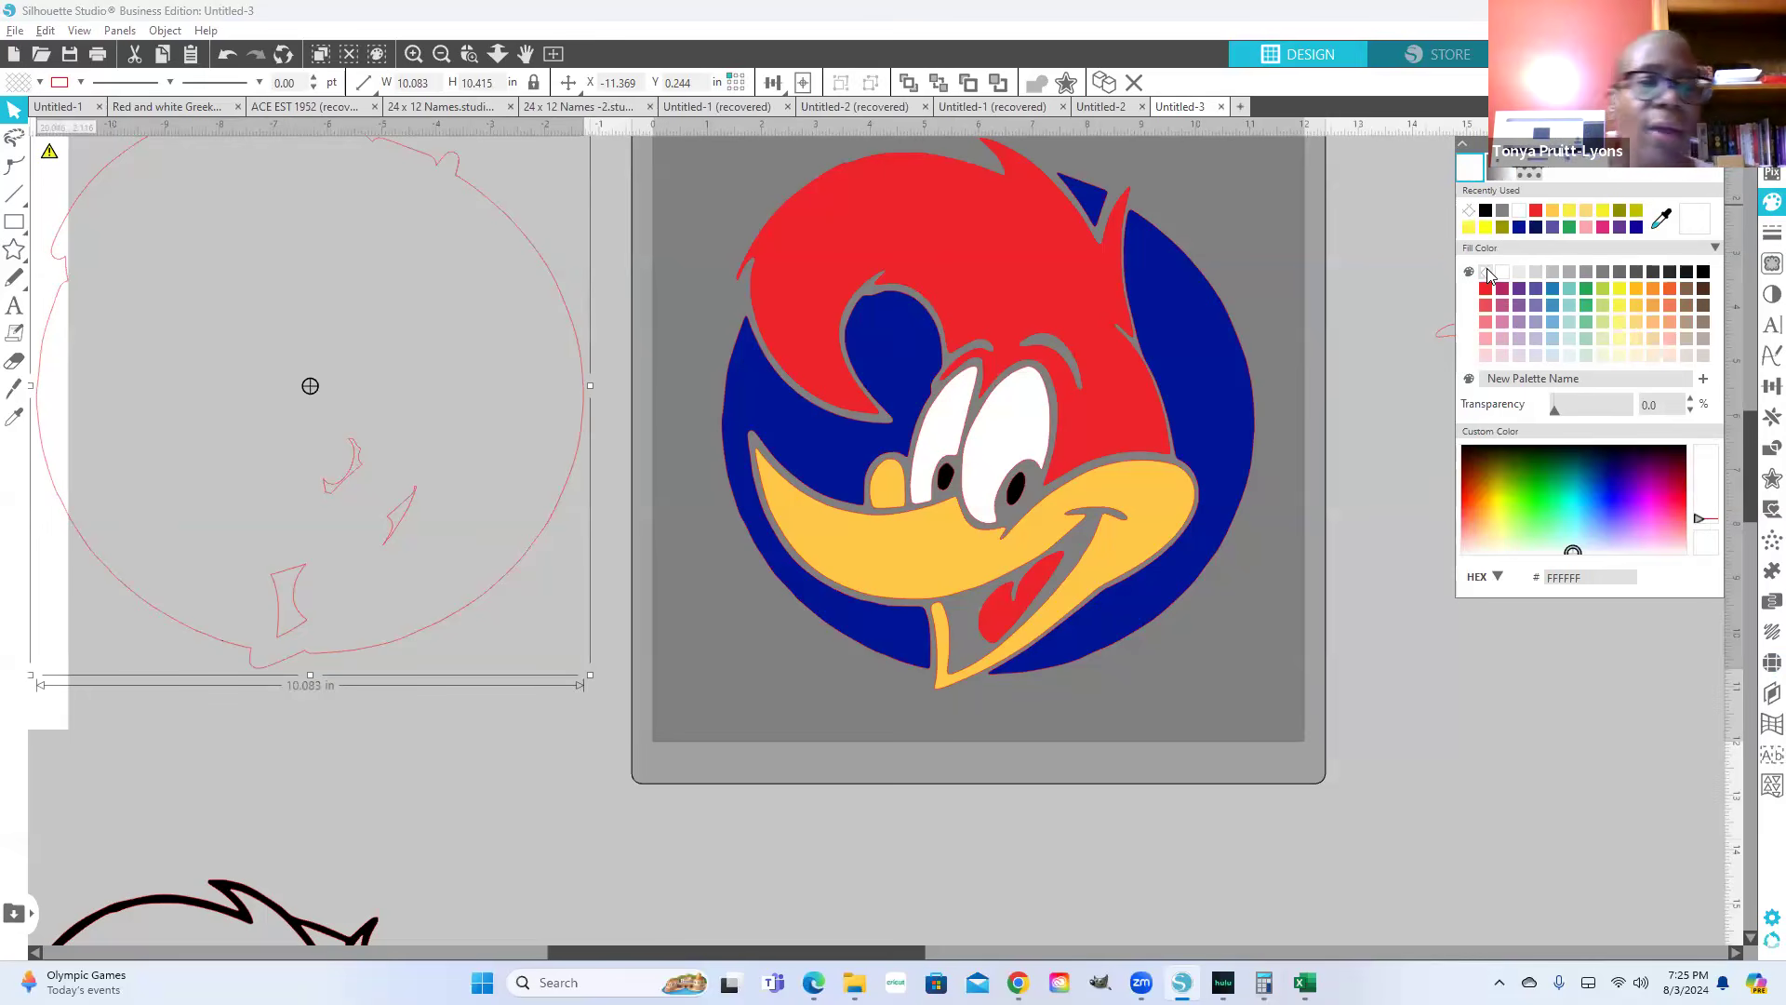
Step: Release the round outline's compound path into separate pieces, keeping all of them
{"action": "right_click", "coordinate": [287, 300]}
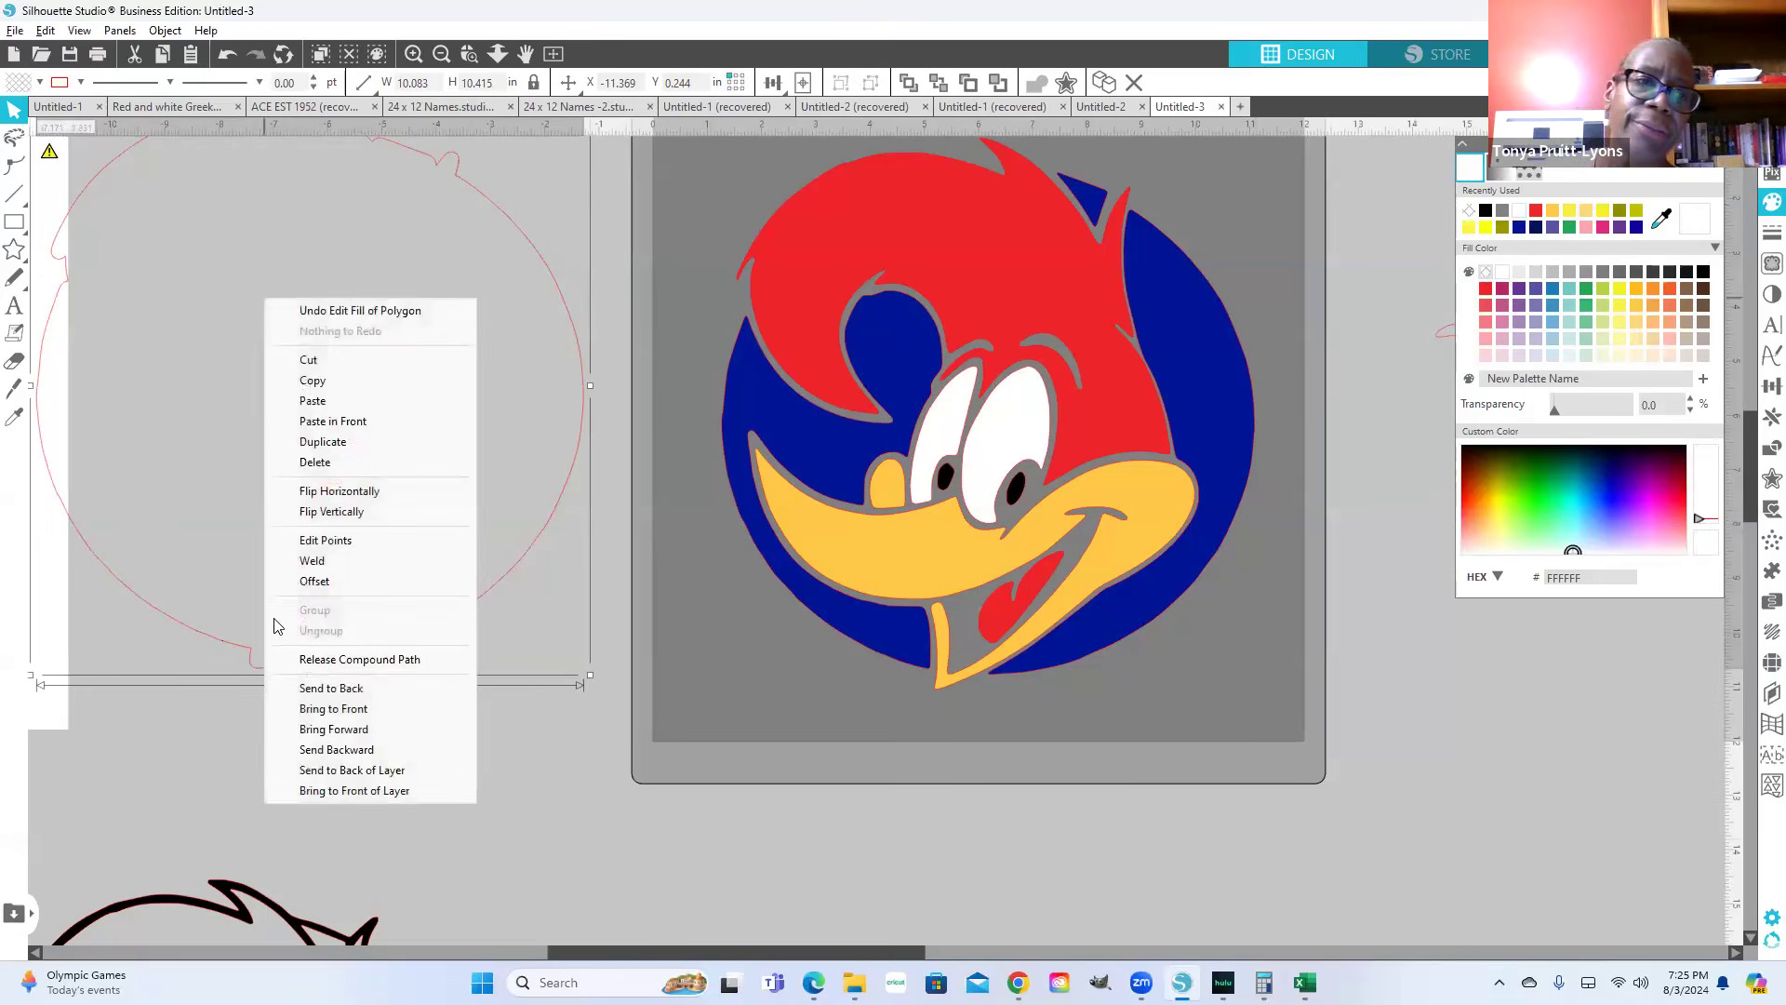
{"action": "left_click", "coordinate": [311, 661]}
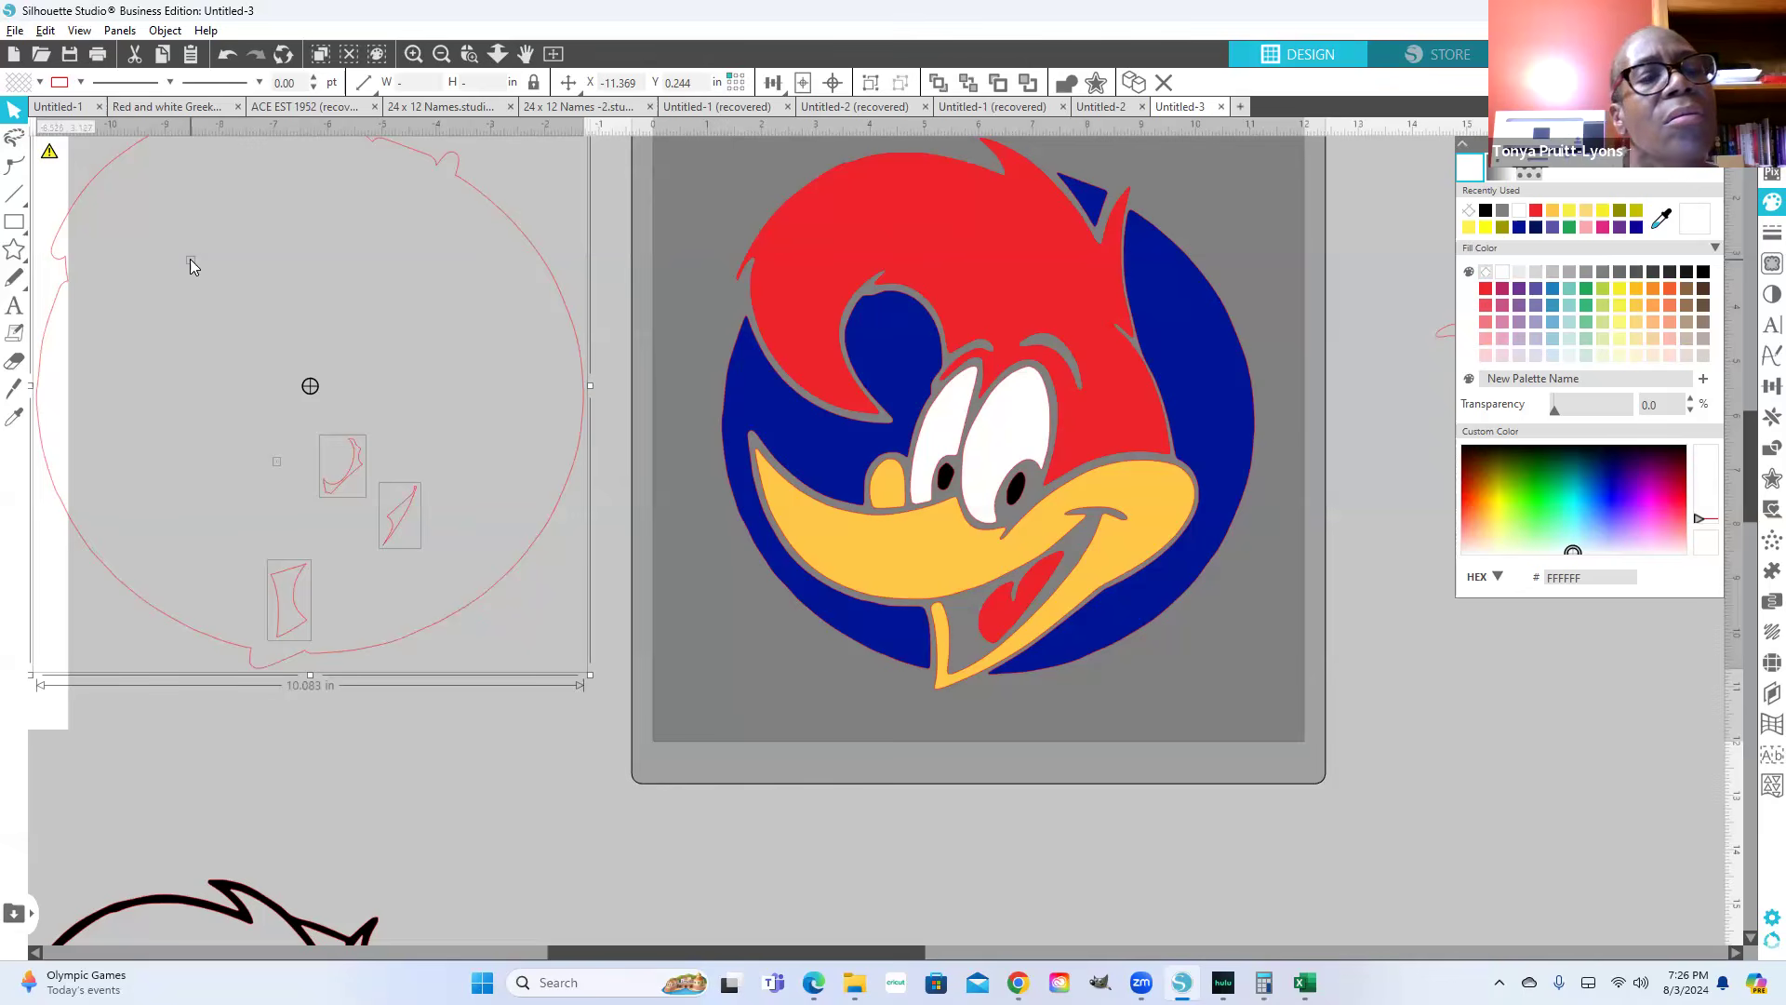
{"action": "key", "text": "Delete"}
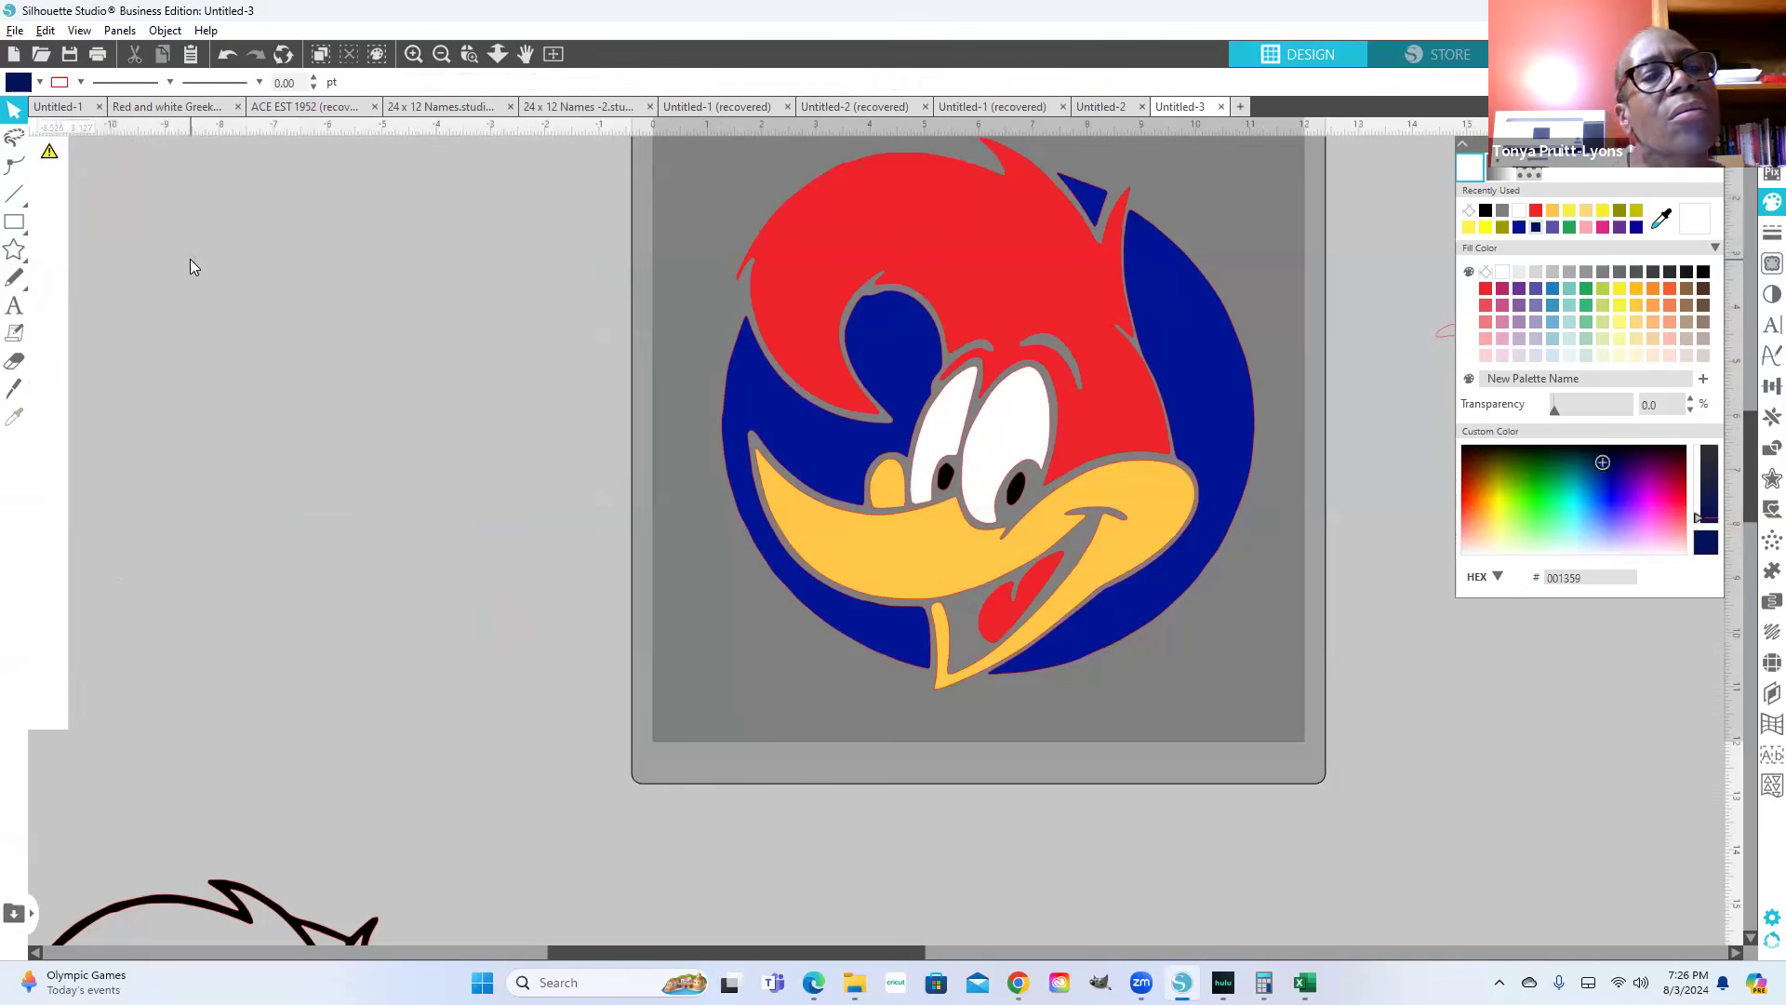
{"action": "left_click", "coordinate": [227, 54]}
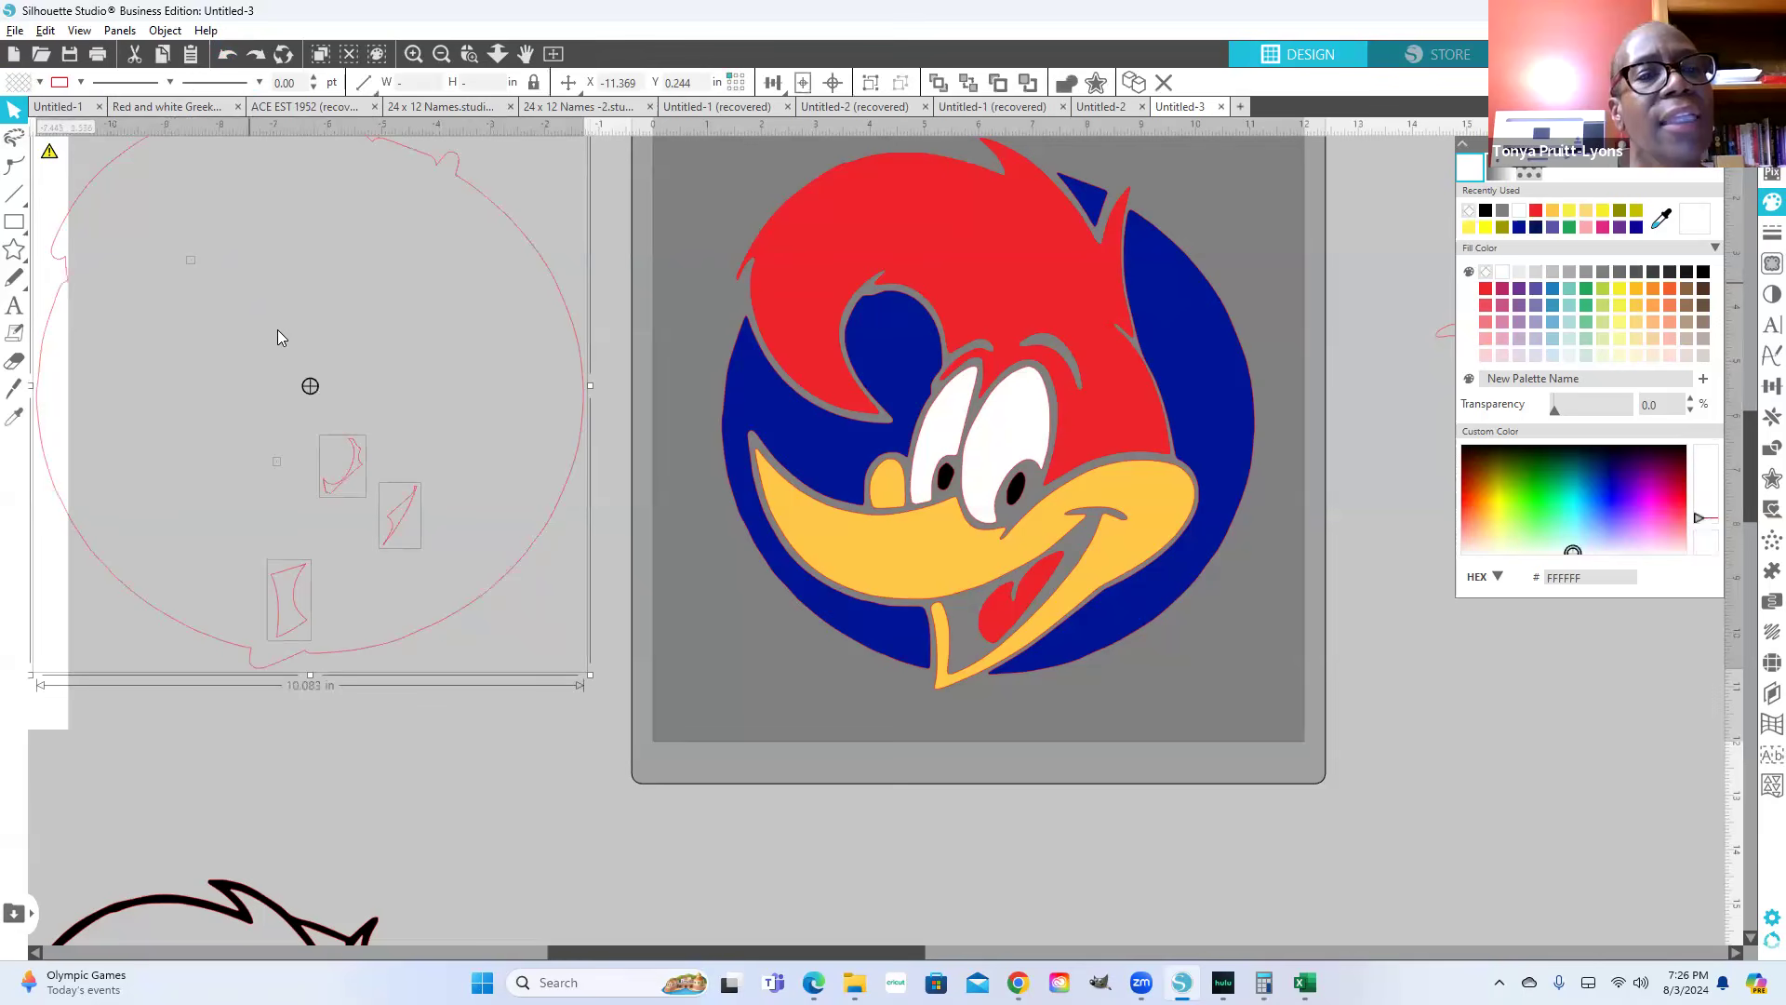
Step: Delete the two tiny stray specks and the small curved eye piece inside the round outline
{"action": "left_click", "coordinate": [409, 826]}
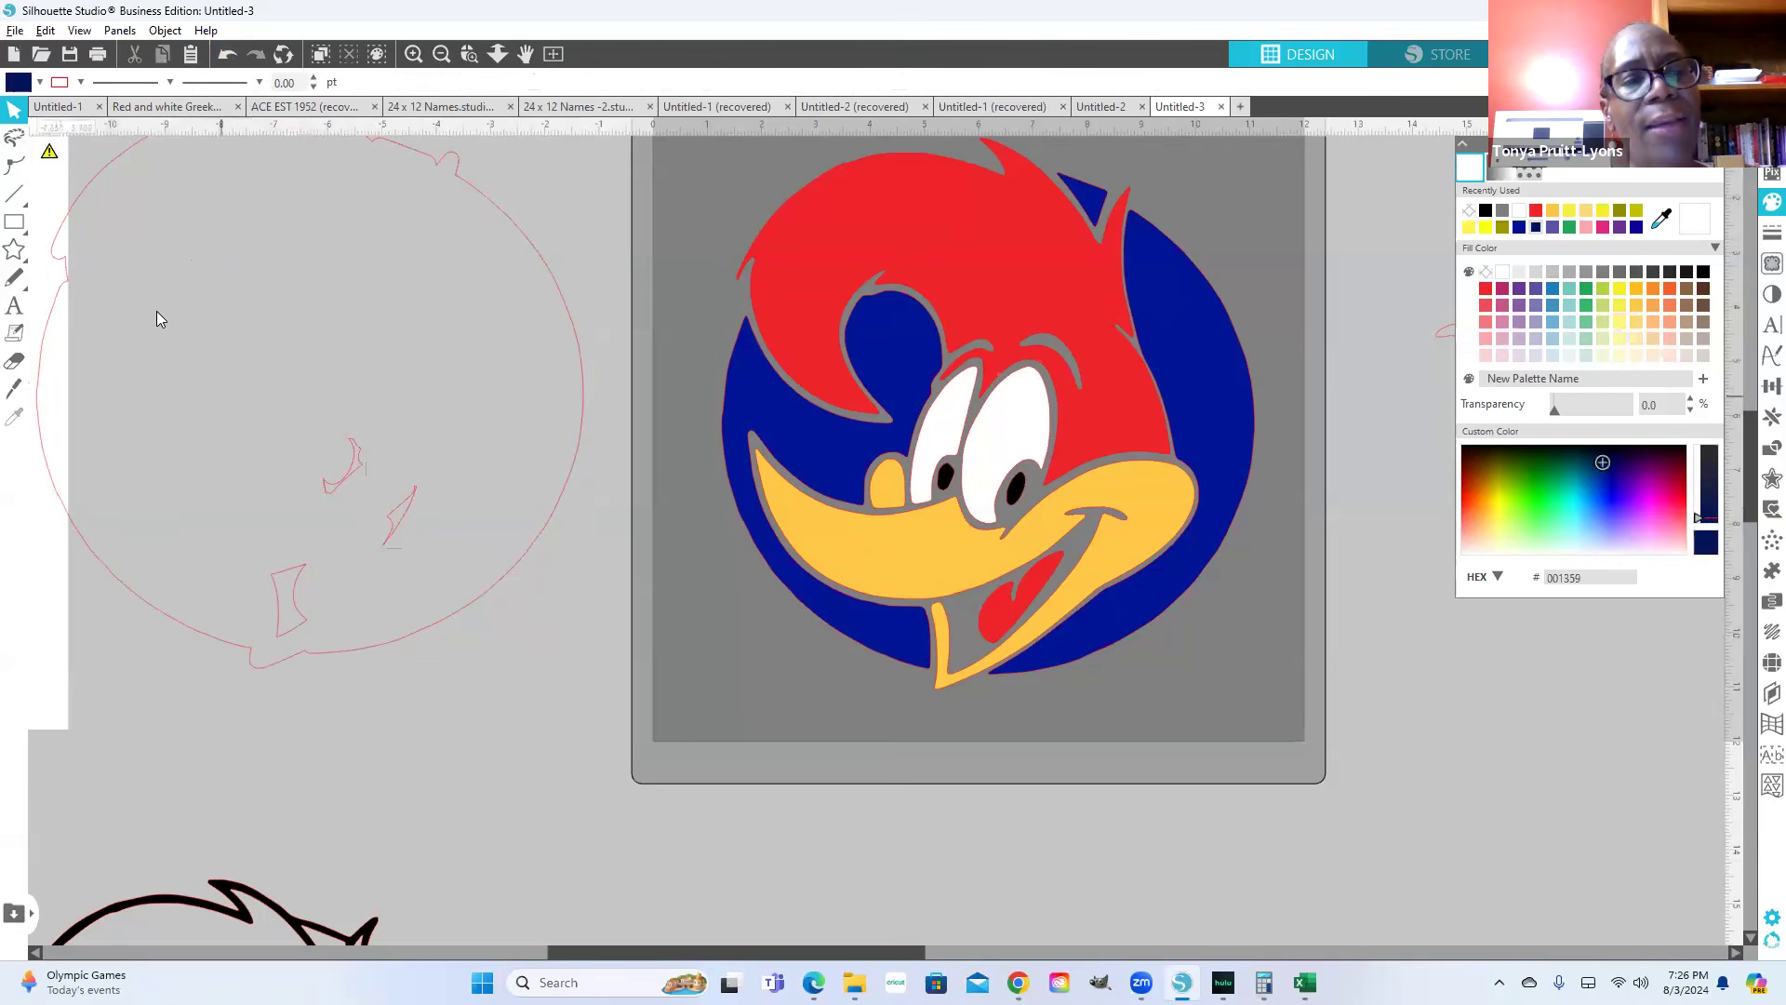
{"action": "left_click", "coordinate": [189, 264]}
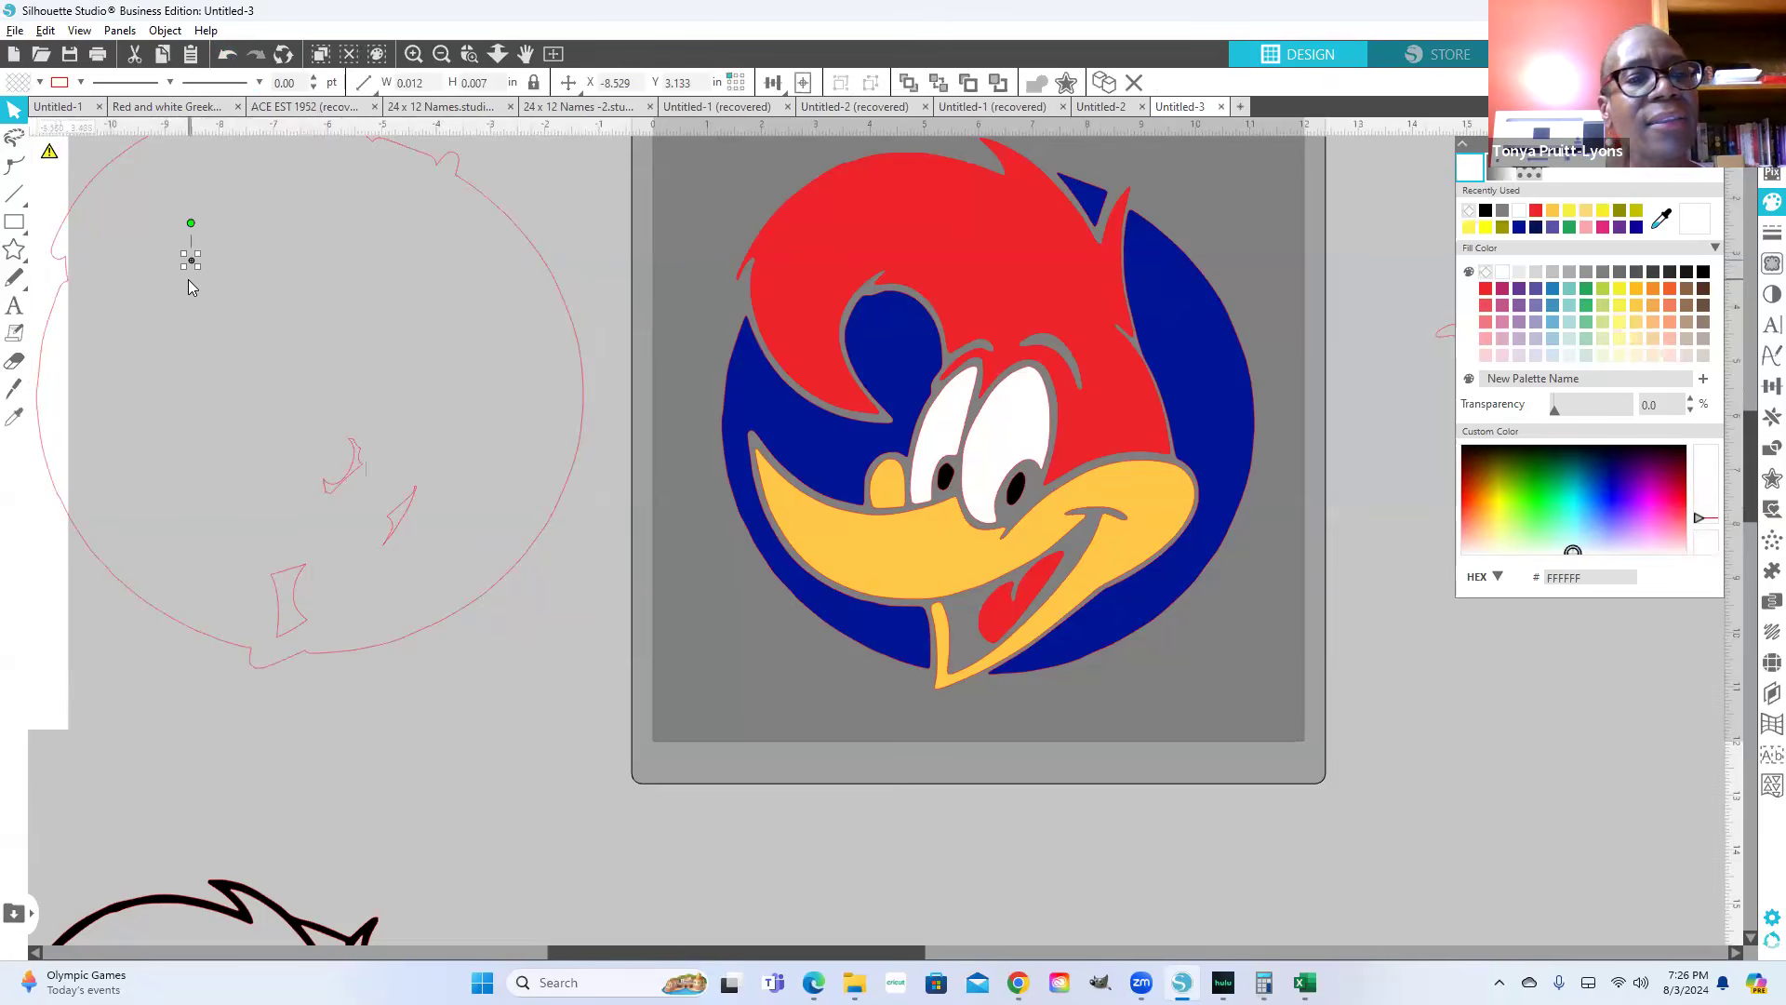
{"action": "key", "text": "Delete"}
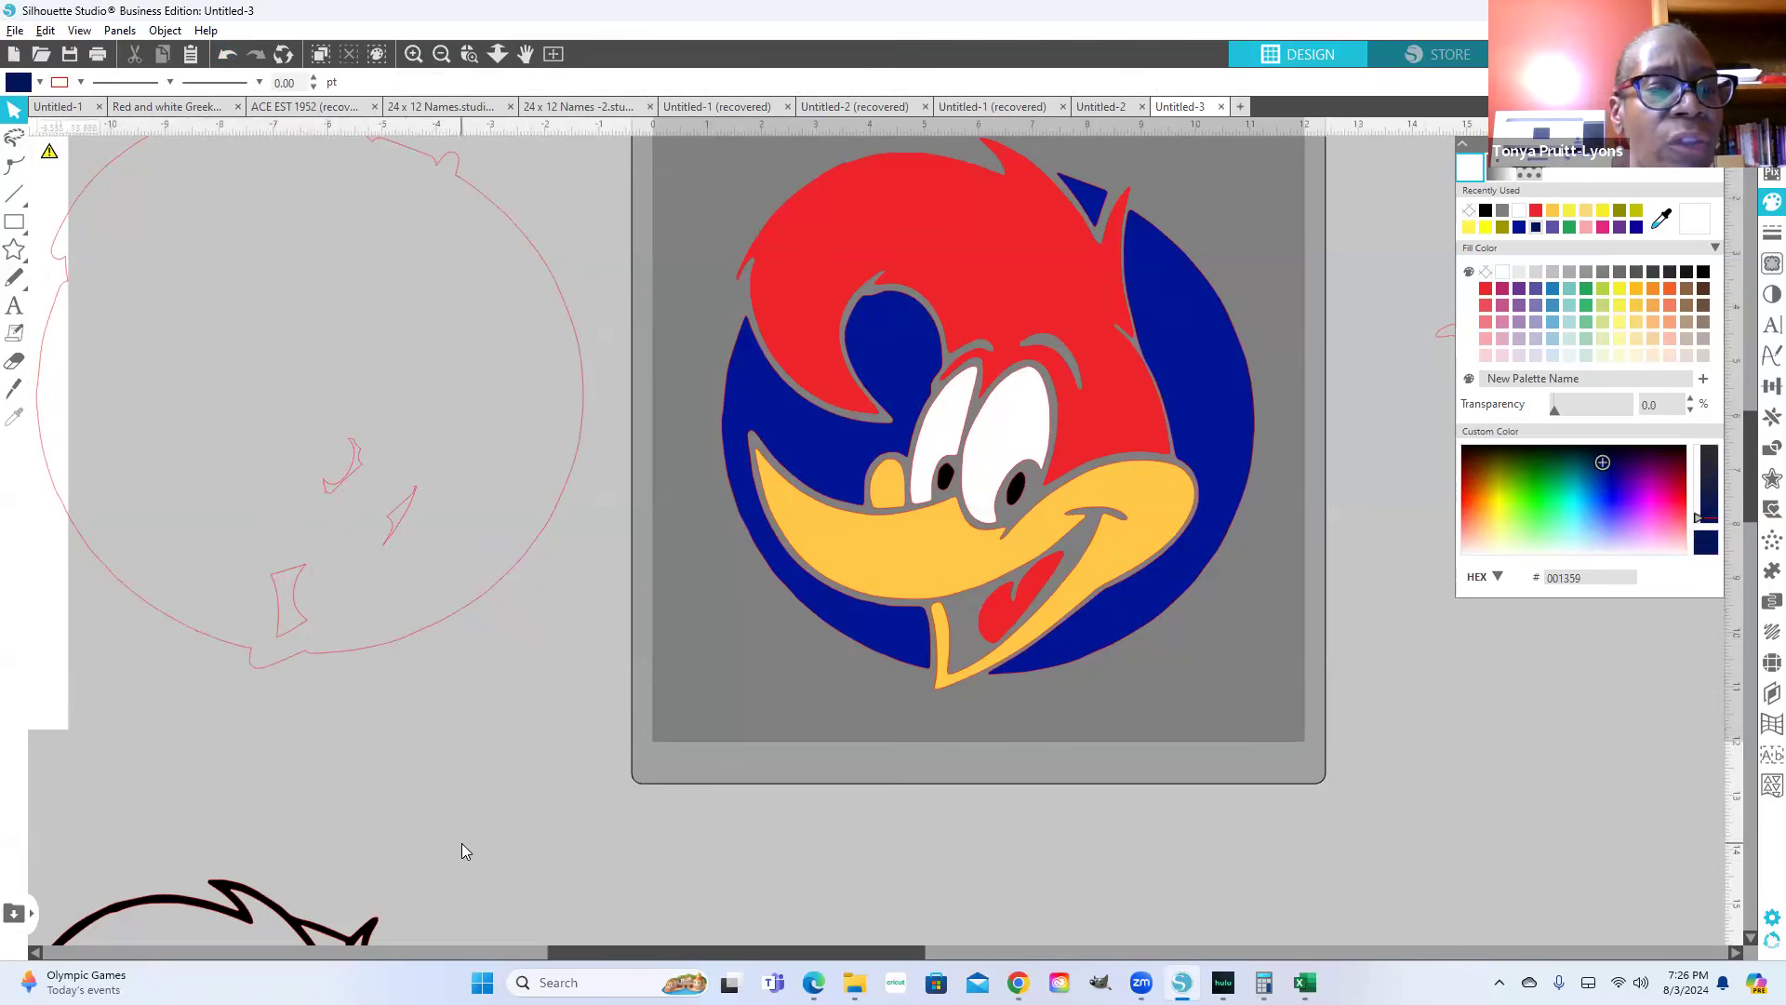
{"action": "left_click", "coordinate": [277, 463]}
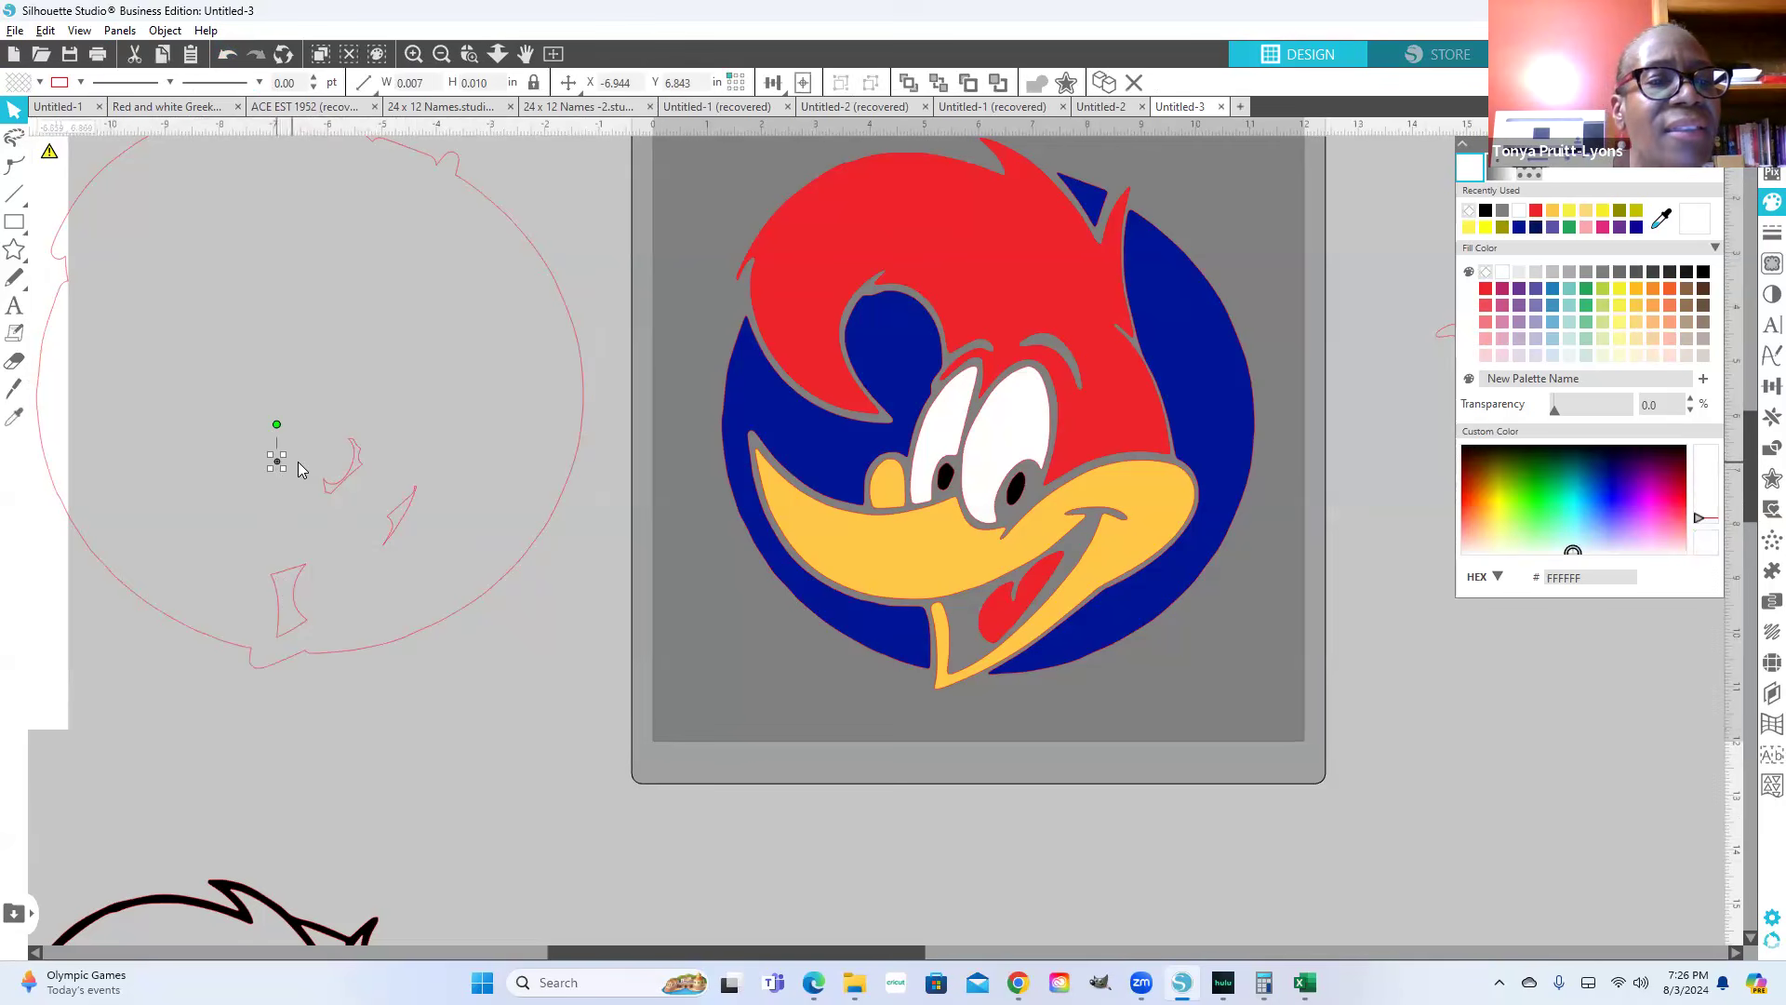
{"action": "key", "text": "Delete"}
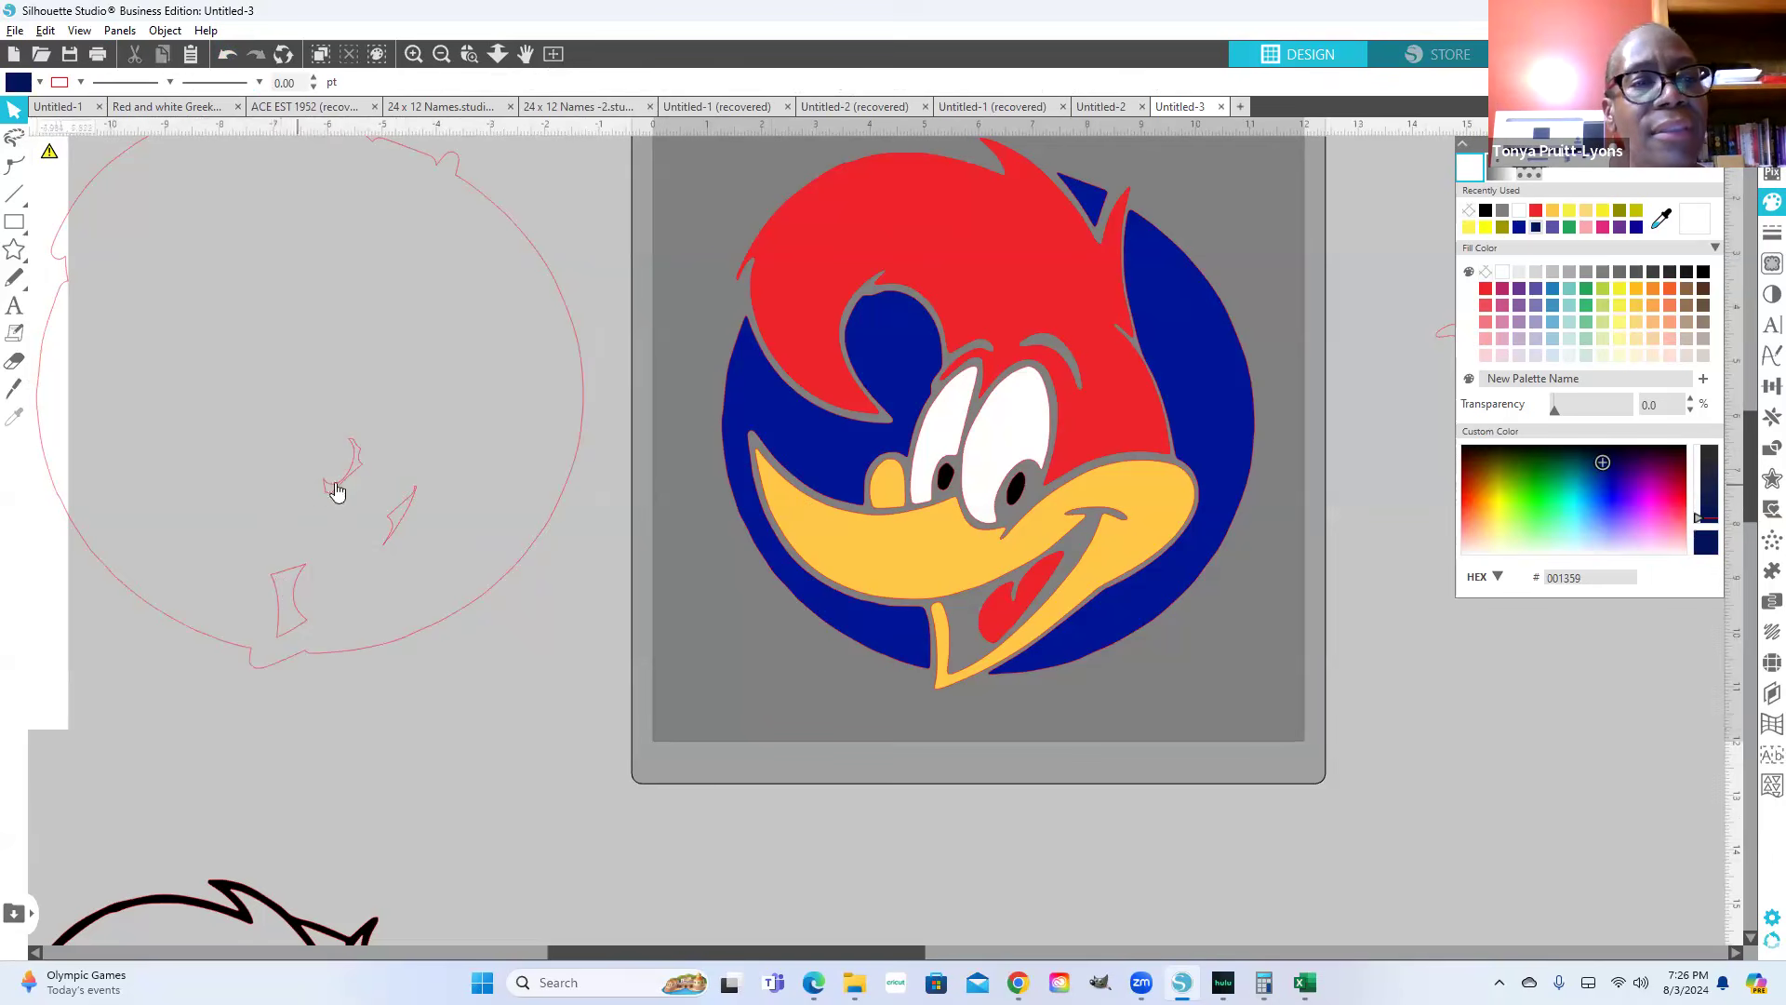
{"action": "left_click", "coordinate": [342, 483]}
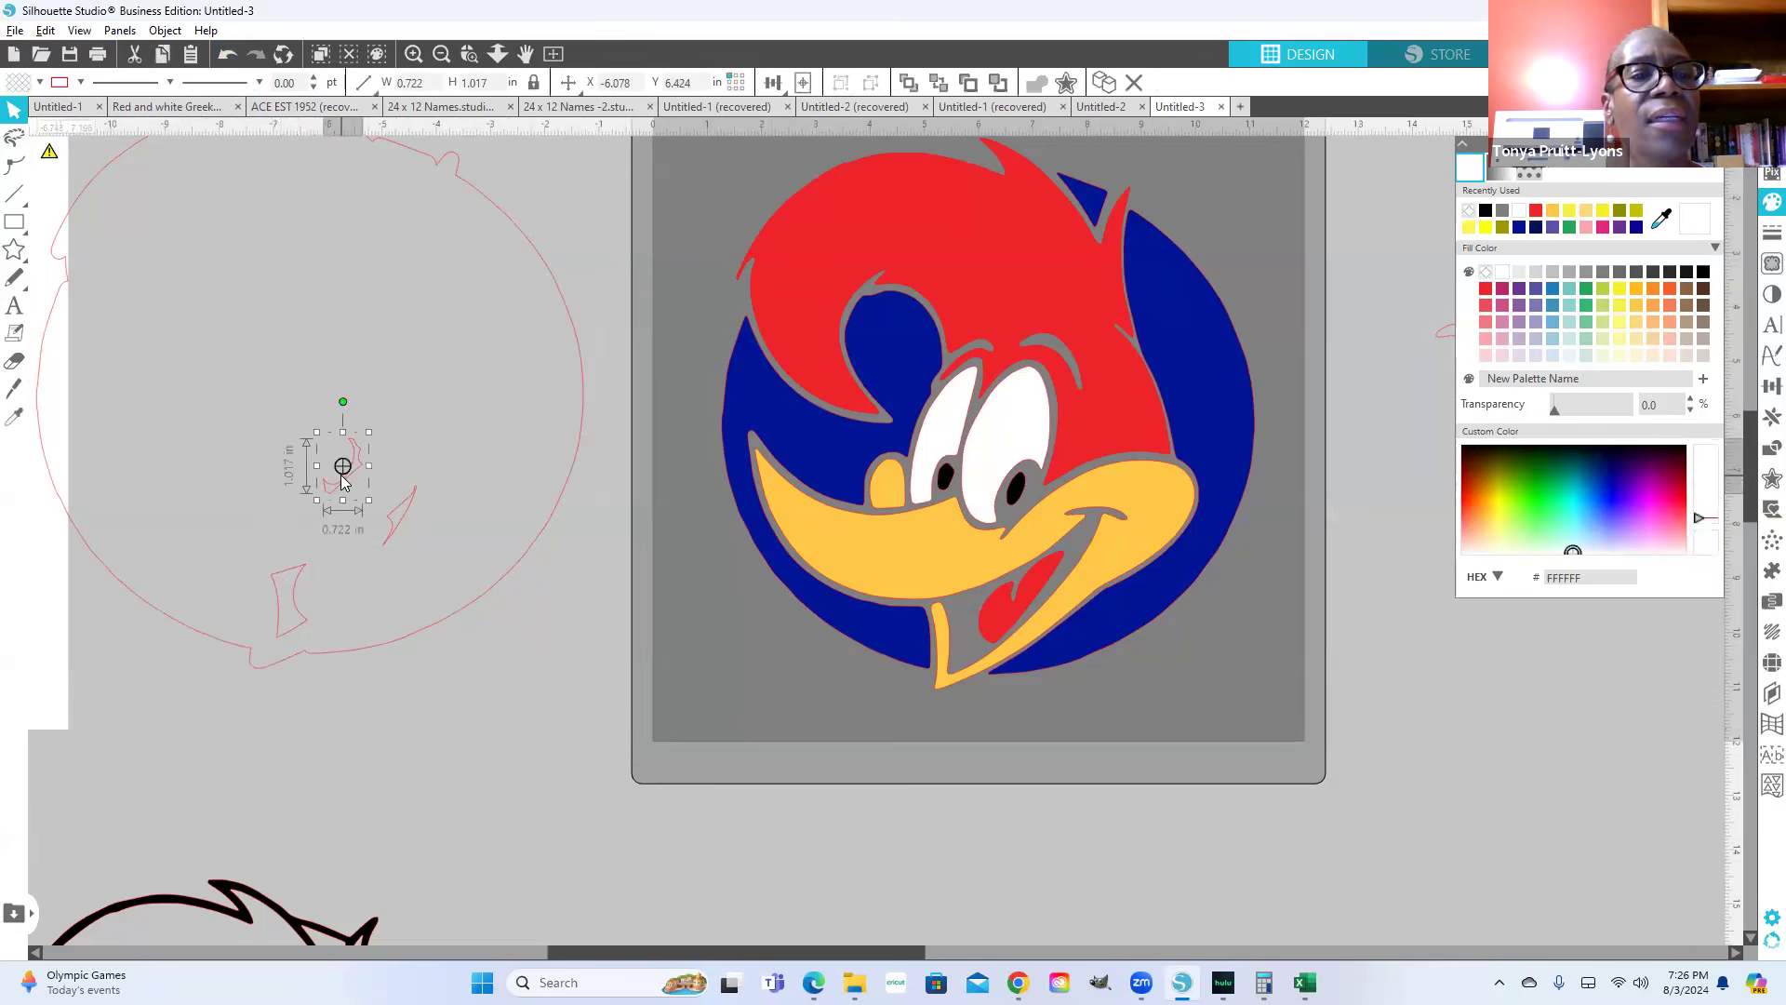
{"action": "key", "text": "Delete"}
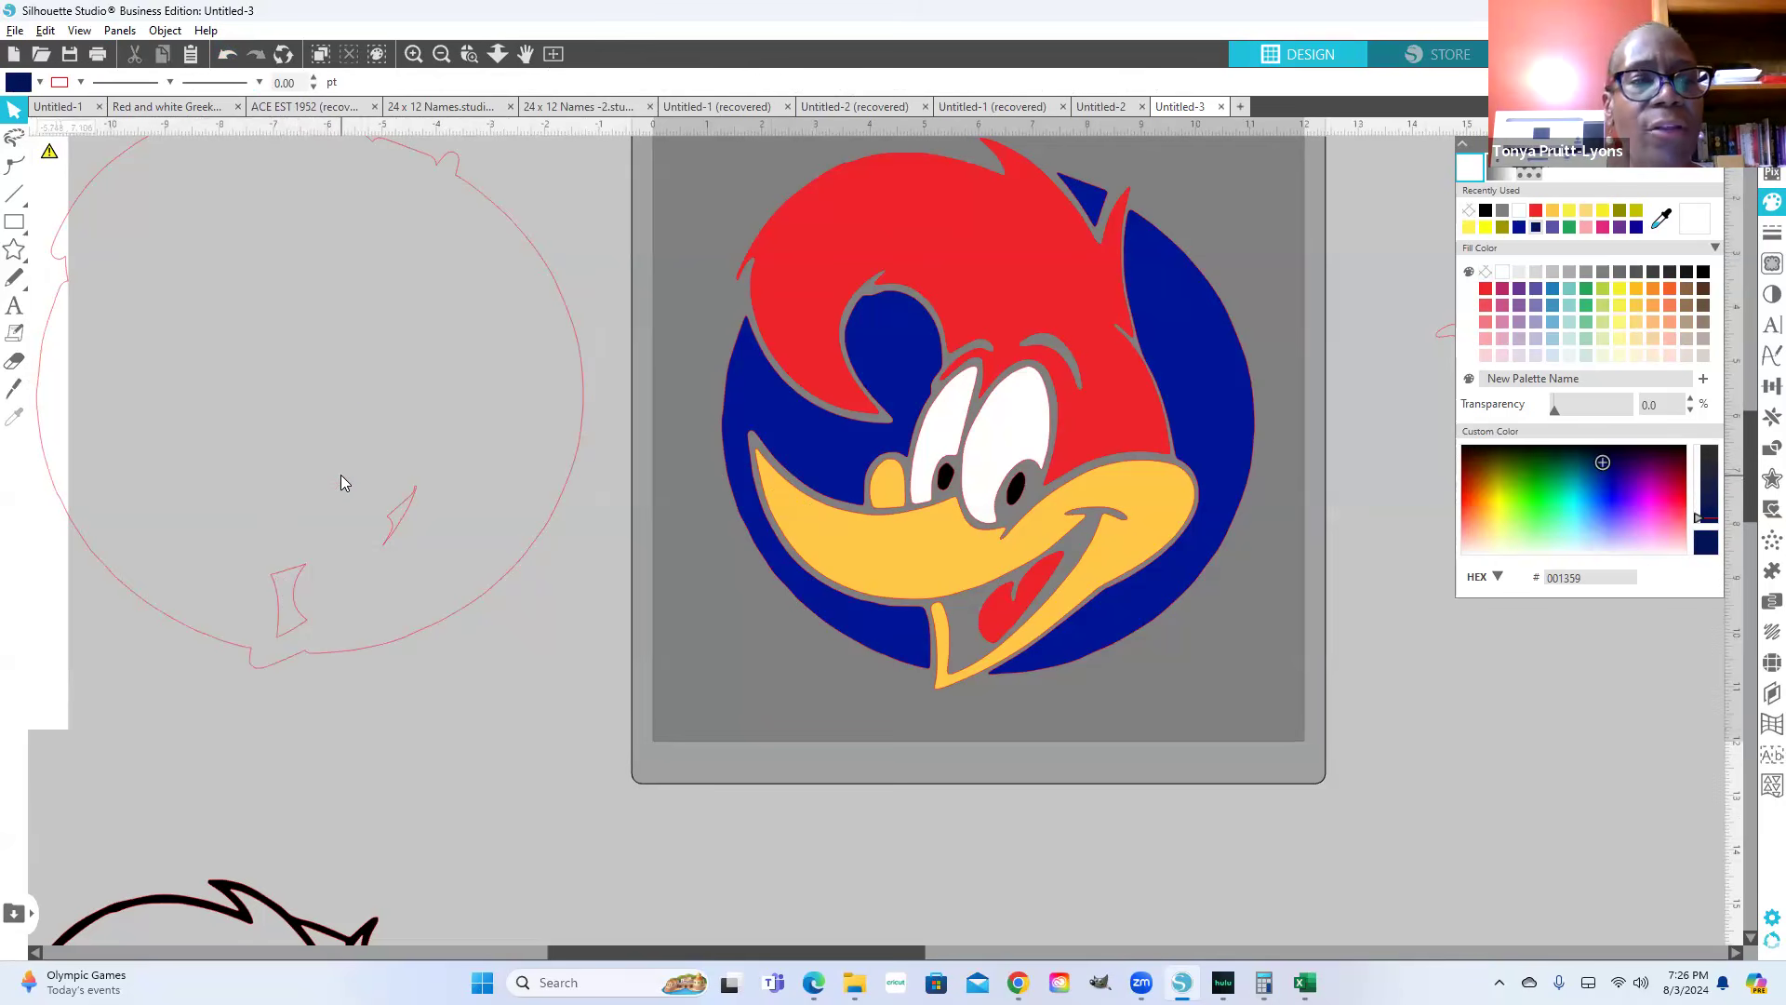
Step: Move the white-background image down and to the left, clear of the round outline
{"action": "scroll", "coordinate": [549, 846], "scroll_direction": "up", "scroll_amount": 3}
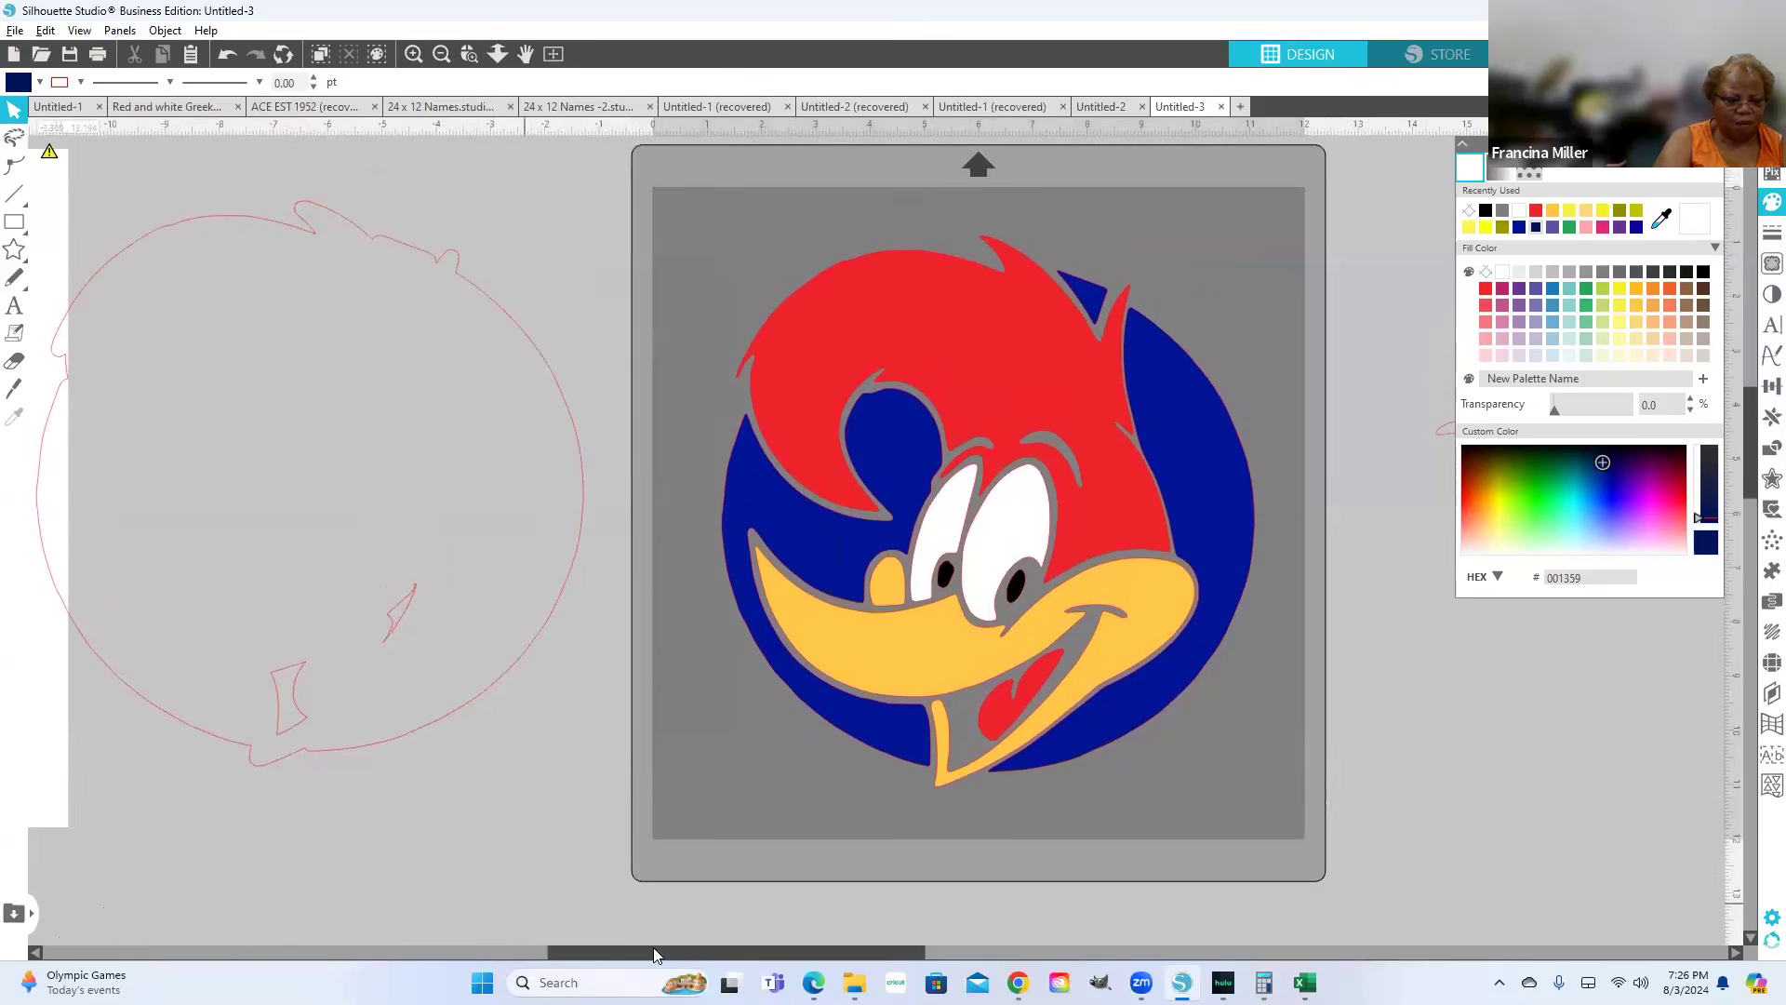
{"action": "left_click_drag", "start_coordinate": [641, 949], "coordinate": [597, 947]}
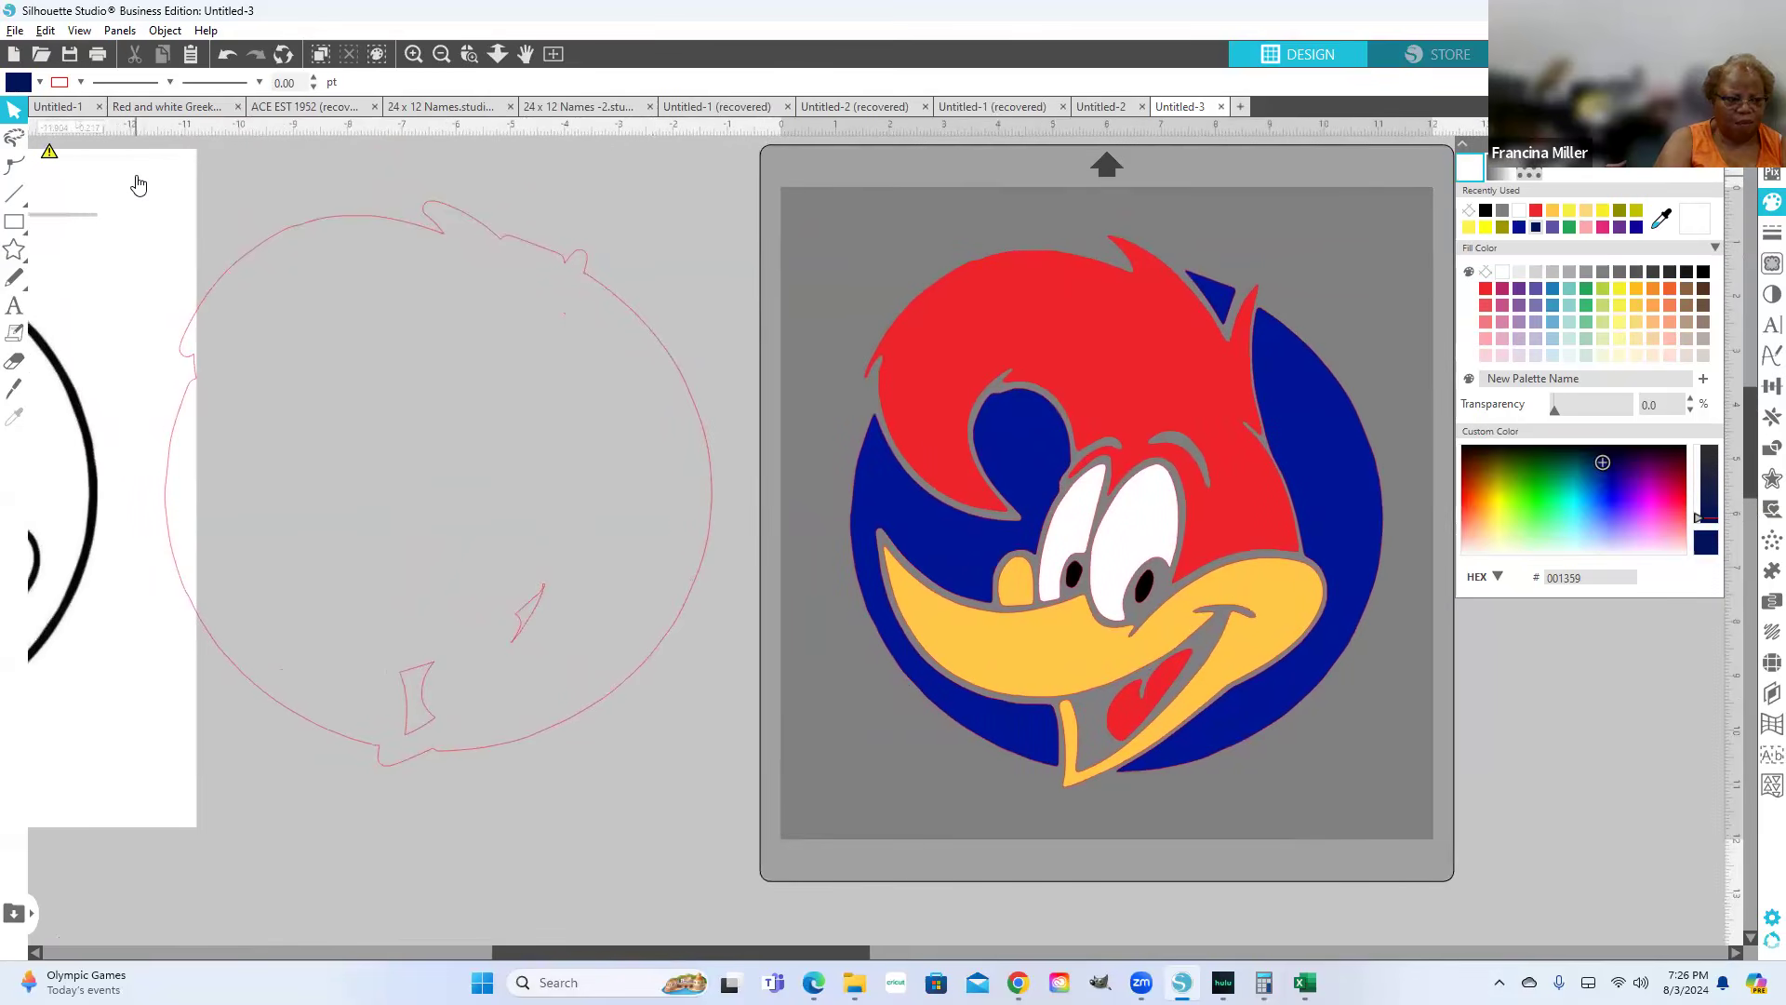
{"action": "left_click_drag", "start_coordinate": [138, 185], "coordinate": [0, 711]}
{"action": "left_click", "coordinate": [302, 333]}
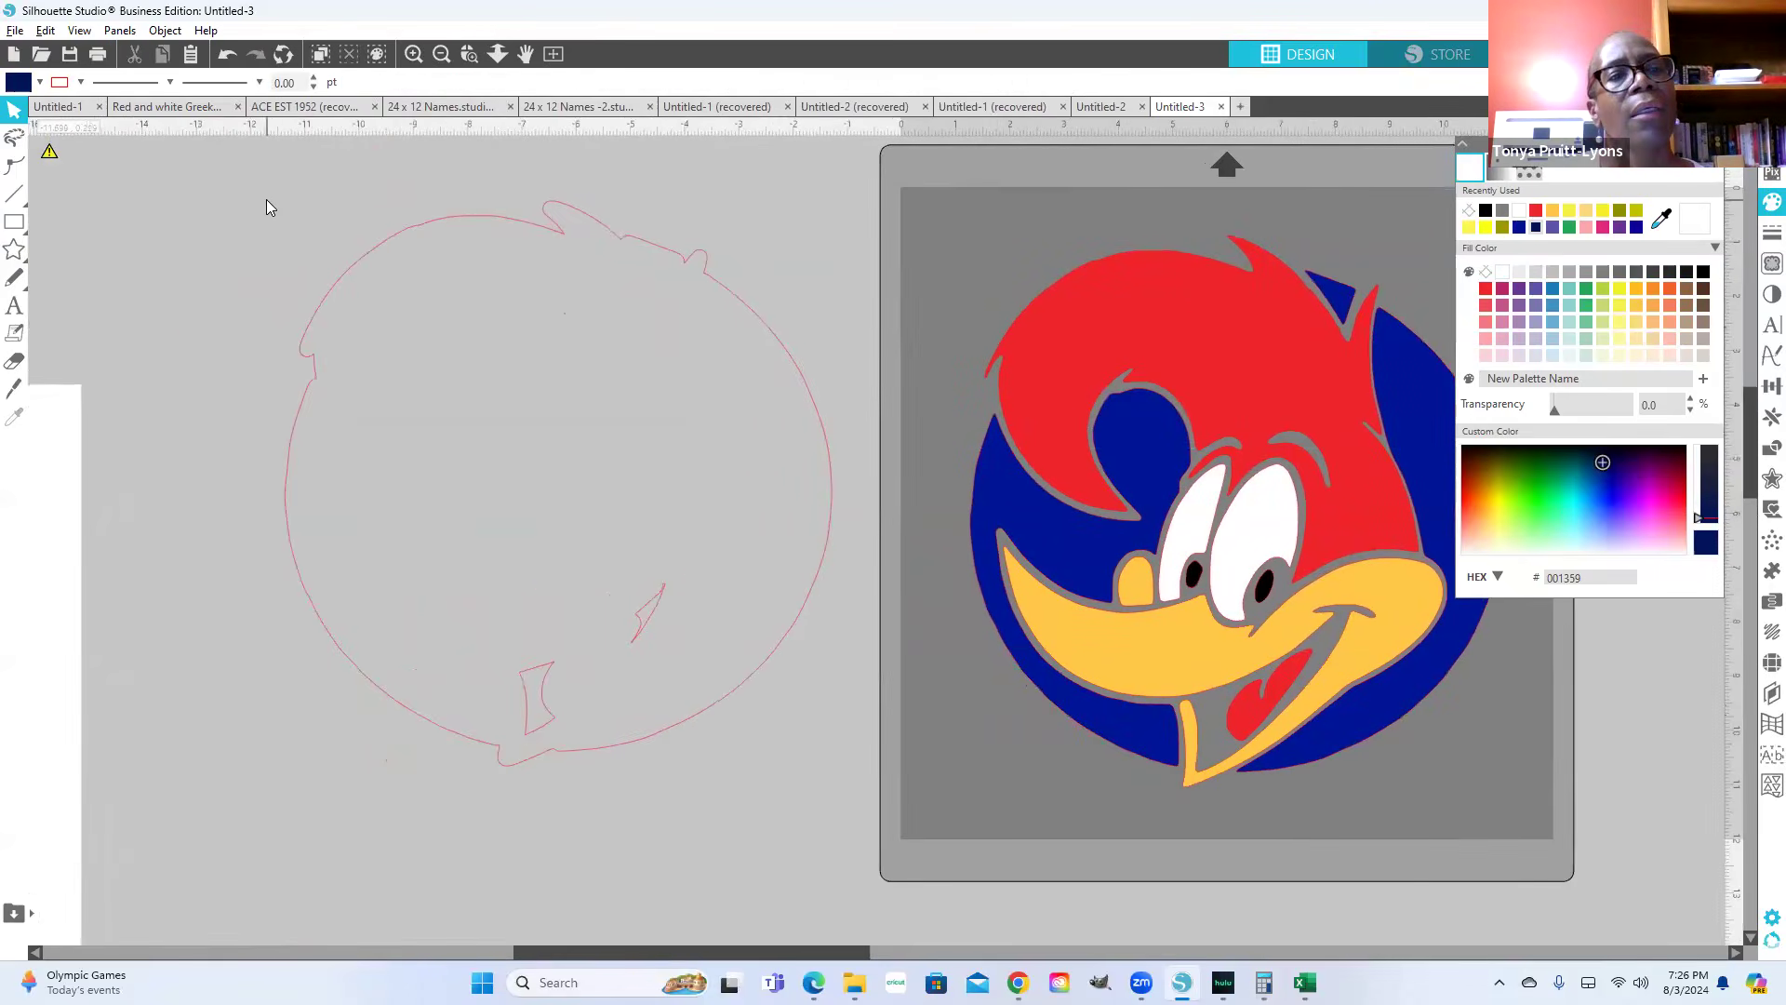
Step: Combine the round outline and its two remaining inner mouth pieces into a compound path
{"action": "left_click_drag", "start_coordinate": [270, 183], "coordinate": [318, 463]}
{"action": "left_click_drag", "start_coordinate": [467, 546], "coordinate": [845, 775]}
{"action": "right_click", "coordinate": [658, 493]}
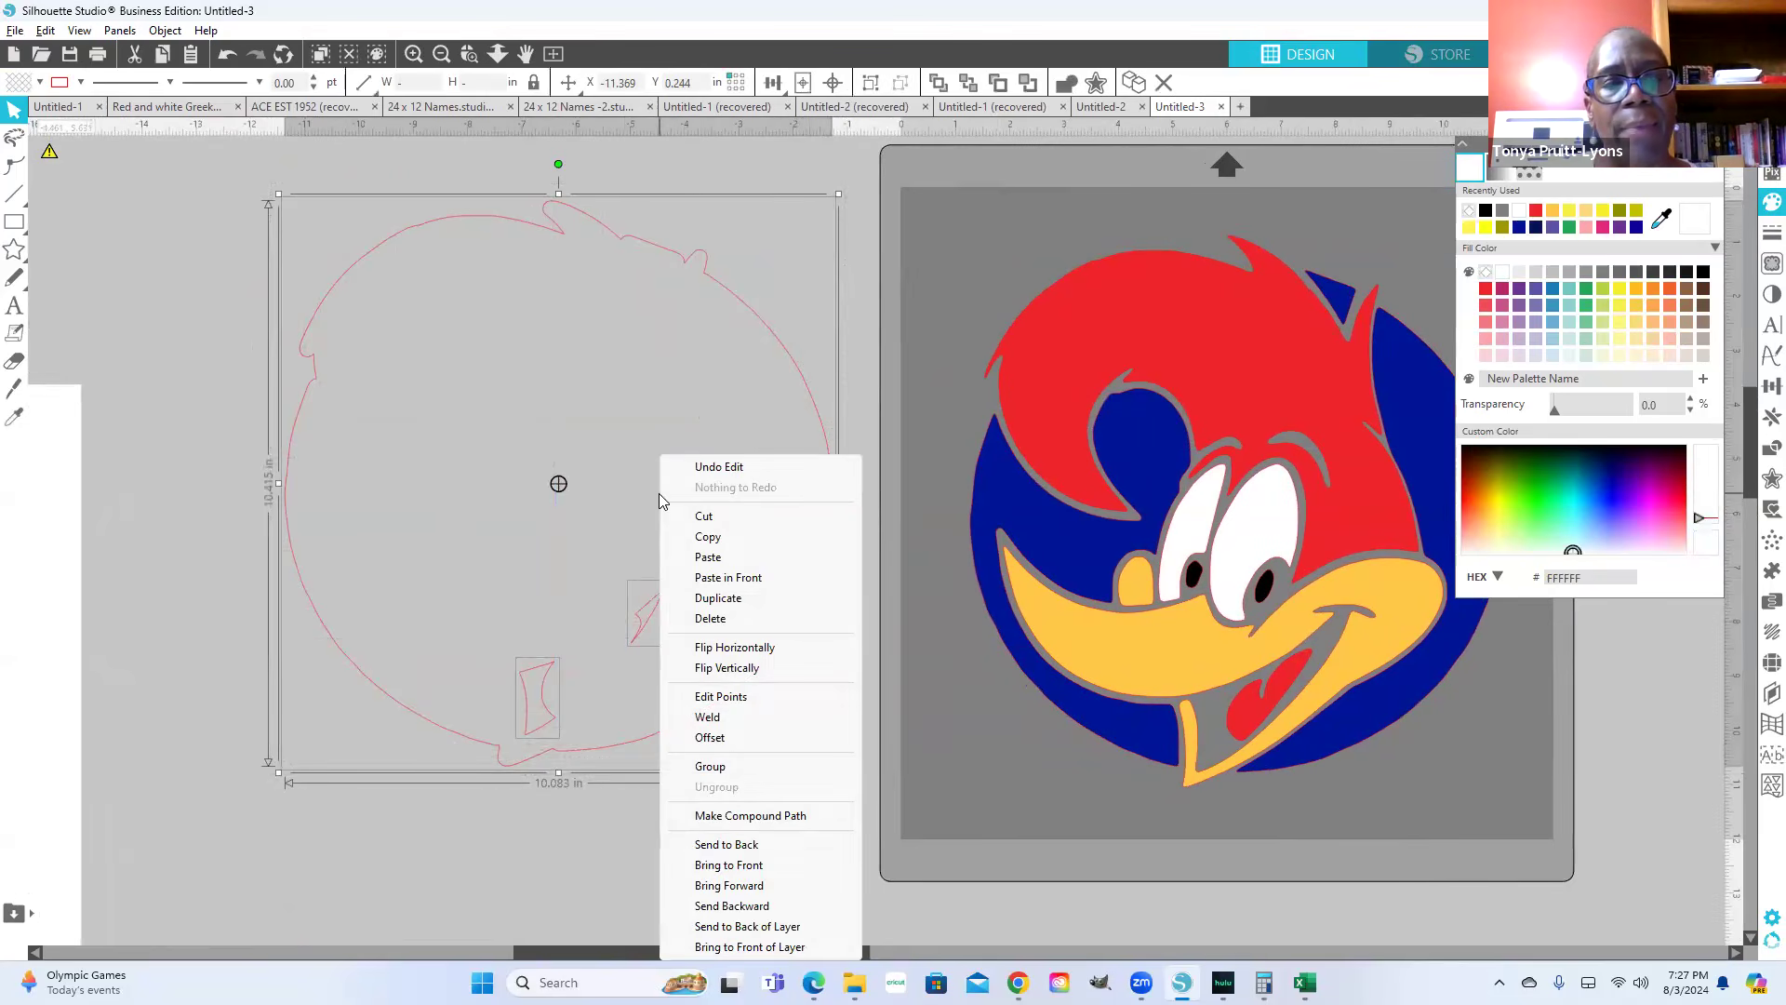
{"action": "left_click", "coordinate": [713, 818]}
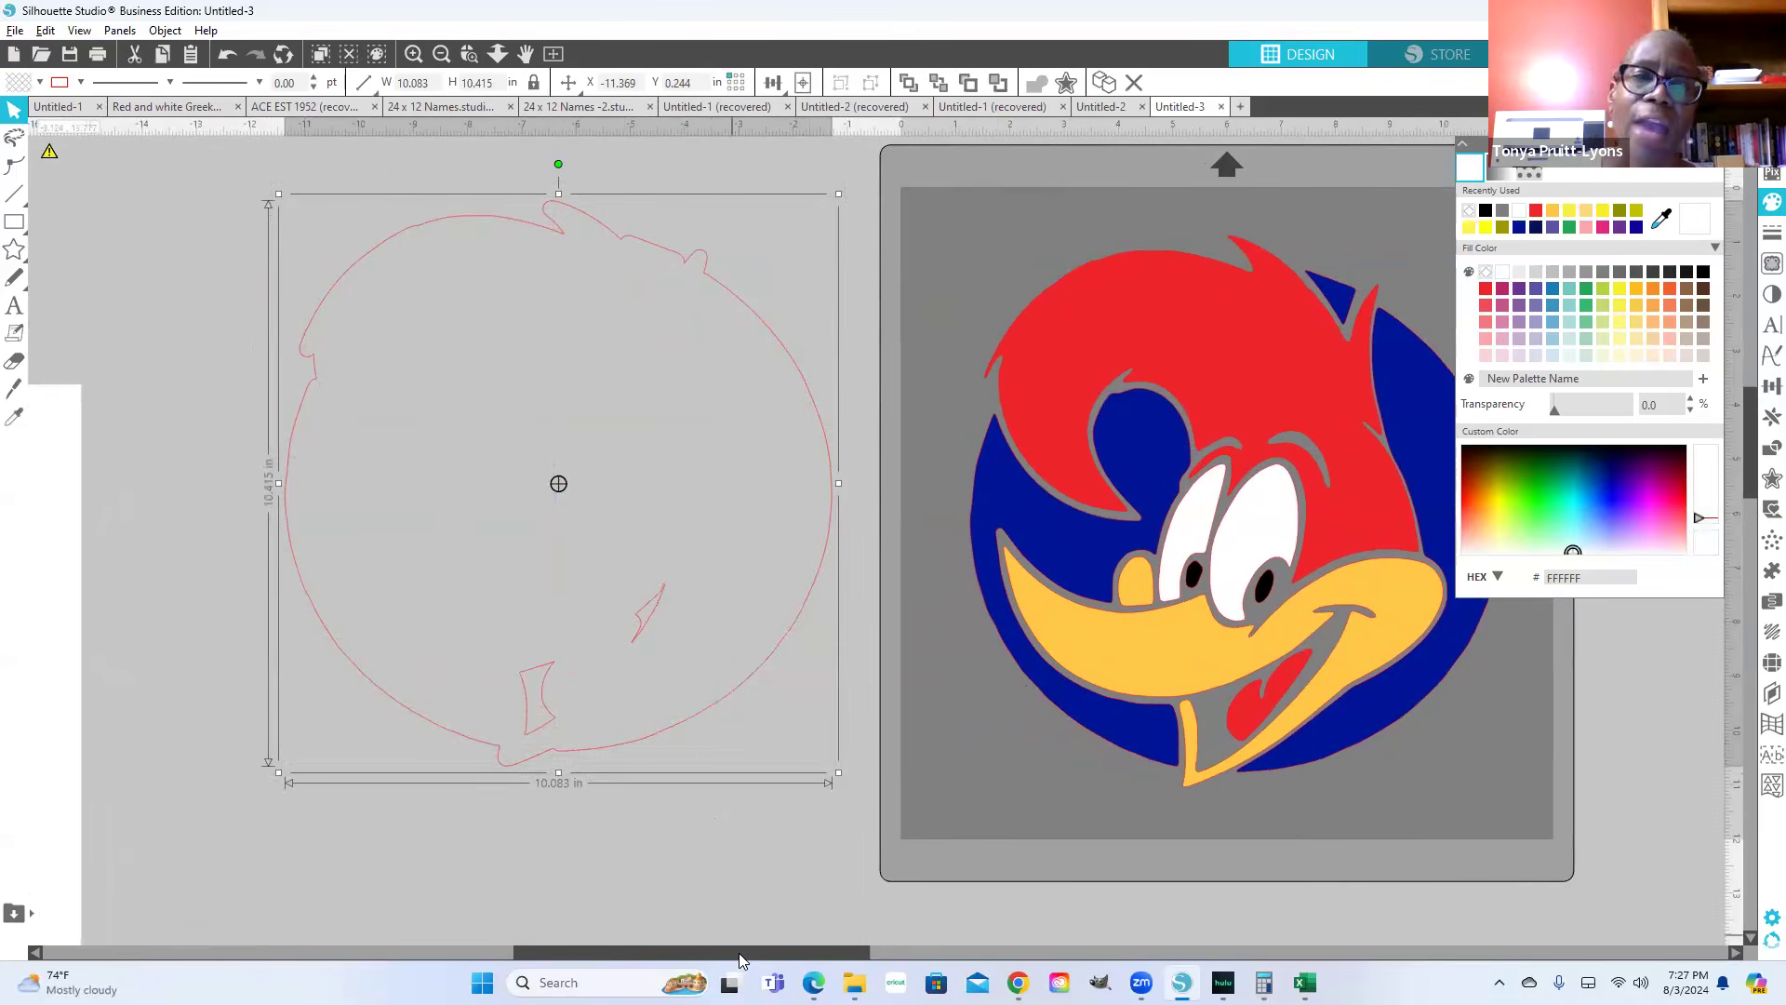
Step: Move the cleaned-up compound outline back over the coloured woodpecker, at about X 1.134 in, Y 0.758 in
{"action": "left_click_drag", "start_coordinate": [739, 953], "coordinate": [836, 958]}
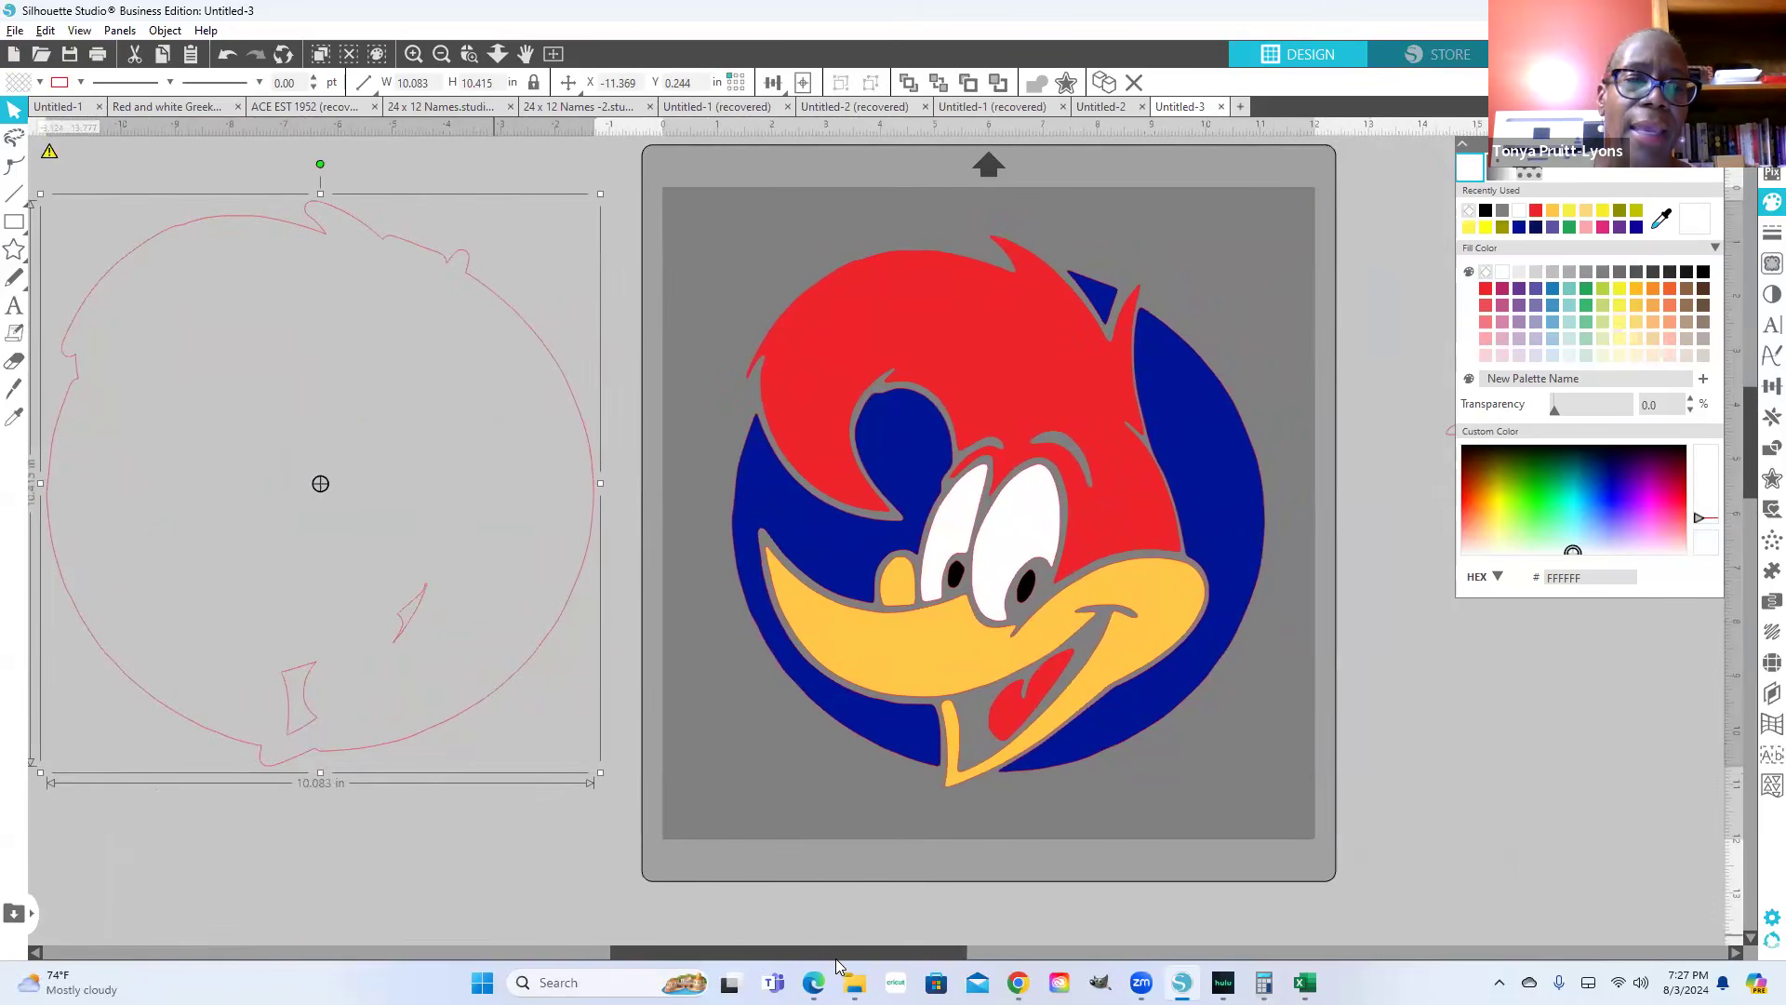
{"action": "left_click_drag", "start_coordinate": [524, 193], "coordinate": [489, 655]}
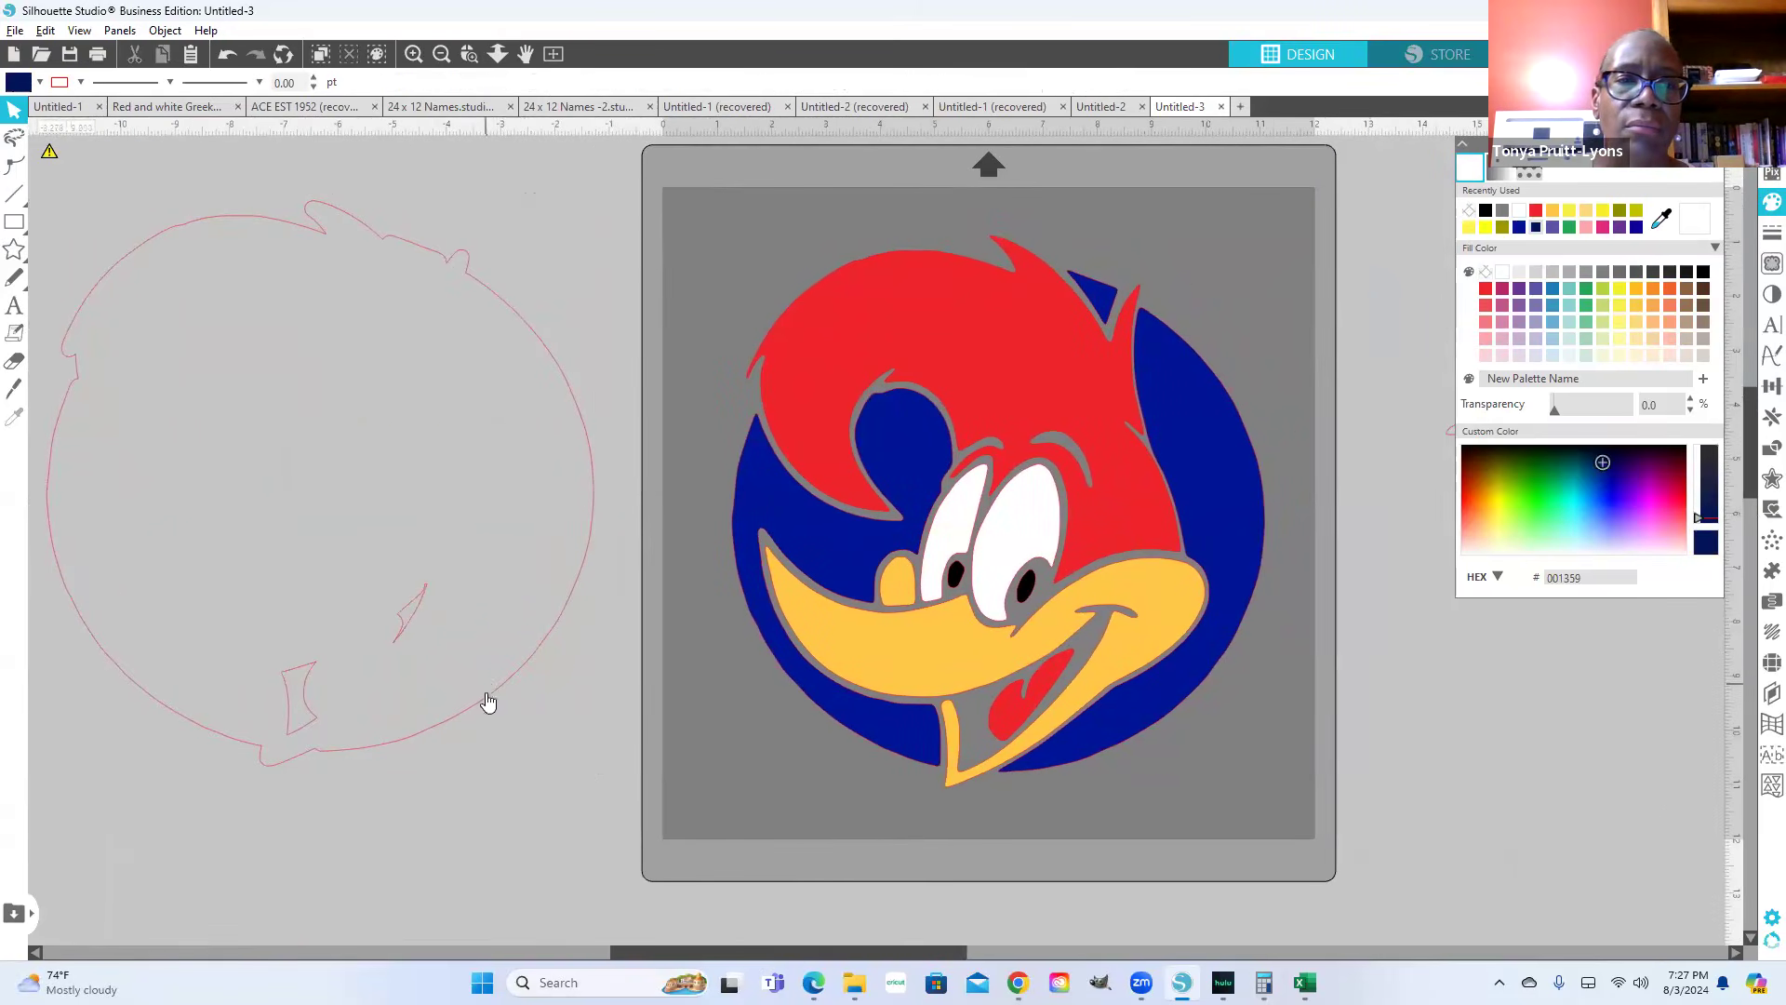
{"action": "left_click", "coordinate": [486, 693]}
{"action": "left_click_drag", "start_coordinate": [429, 526], "coordinate": [638, 564]}
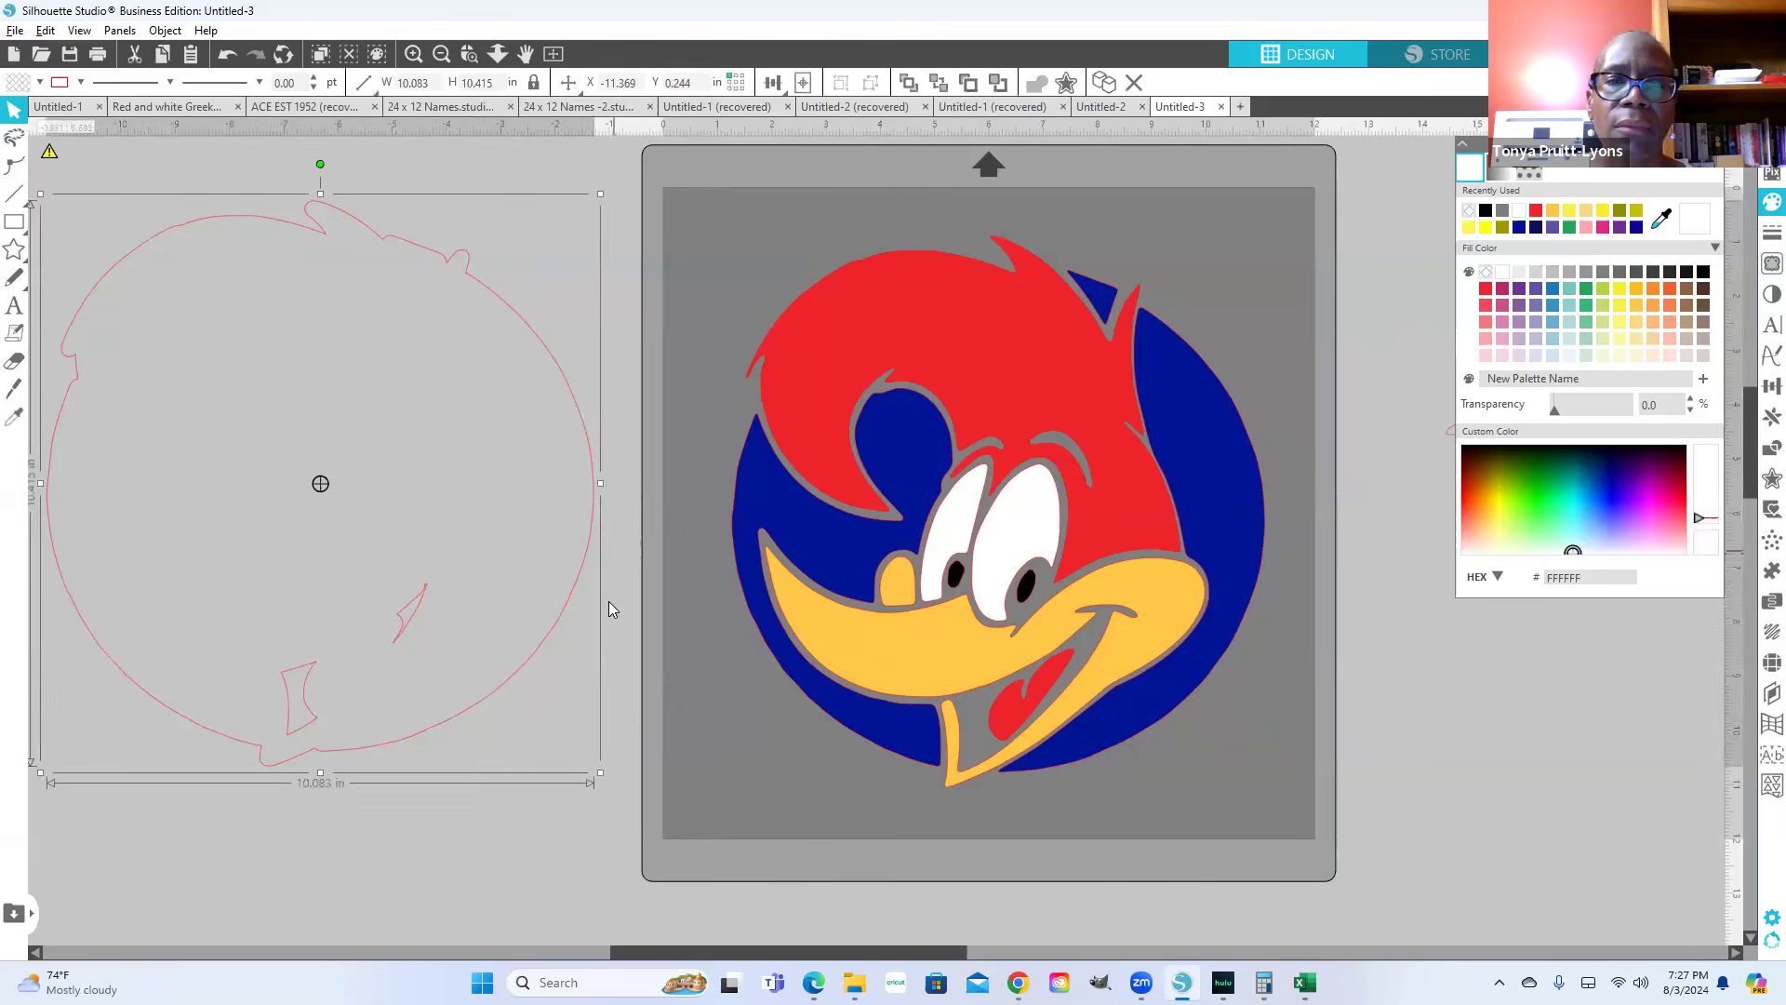
{"action": "left_click", "coordinate": [421, 521]}
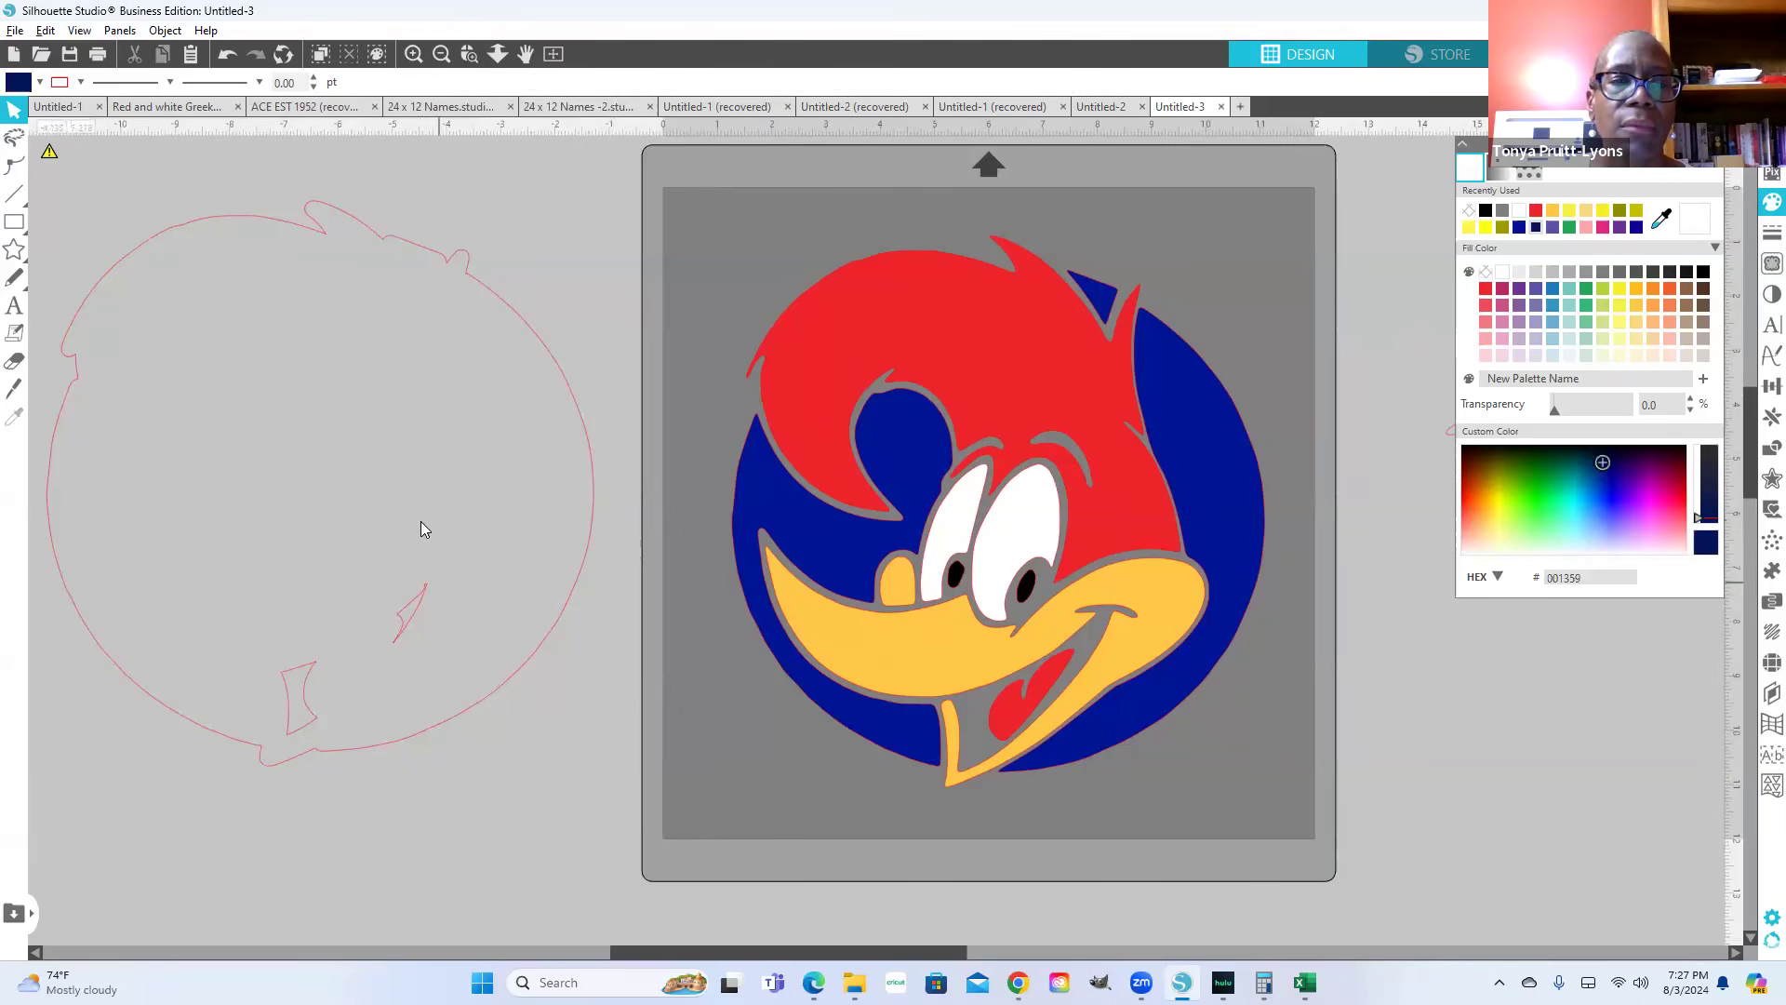
{"action": "left_click", "coordinate": [566, 565]}
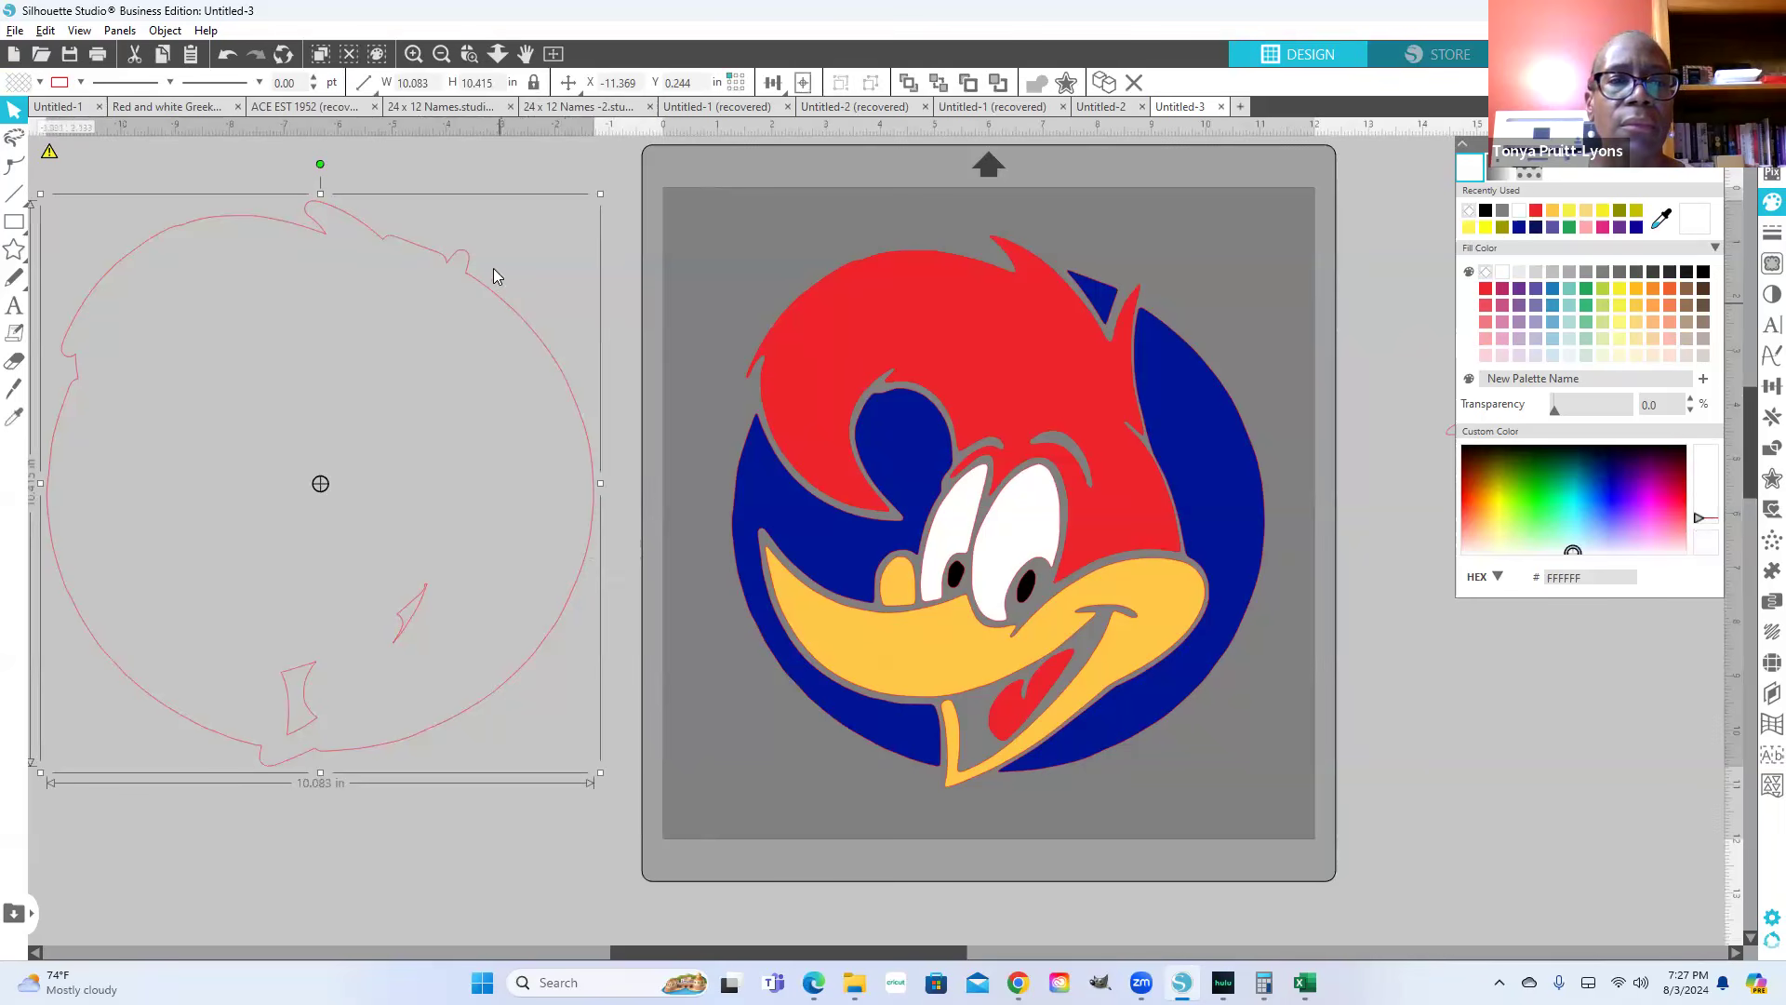
{"action": "left_click_drag", "start_coordinate": [480, 291], "coordinate": [1158, 316]}
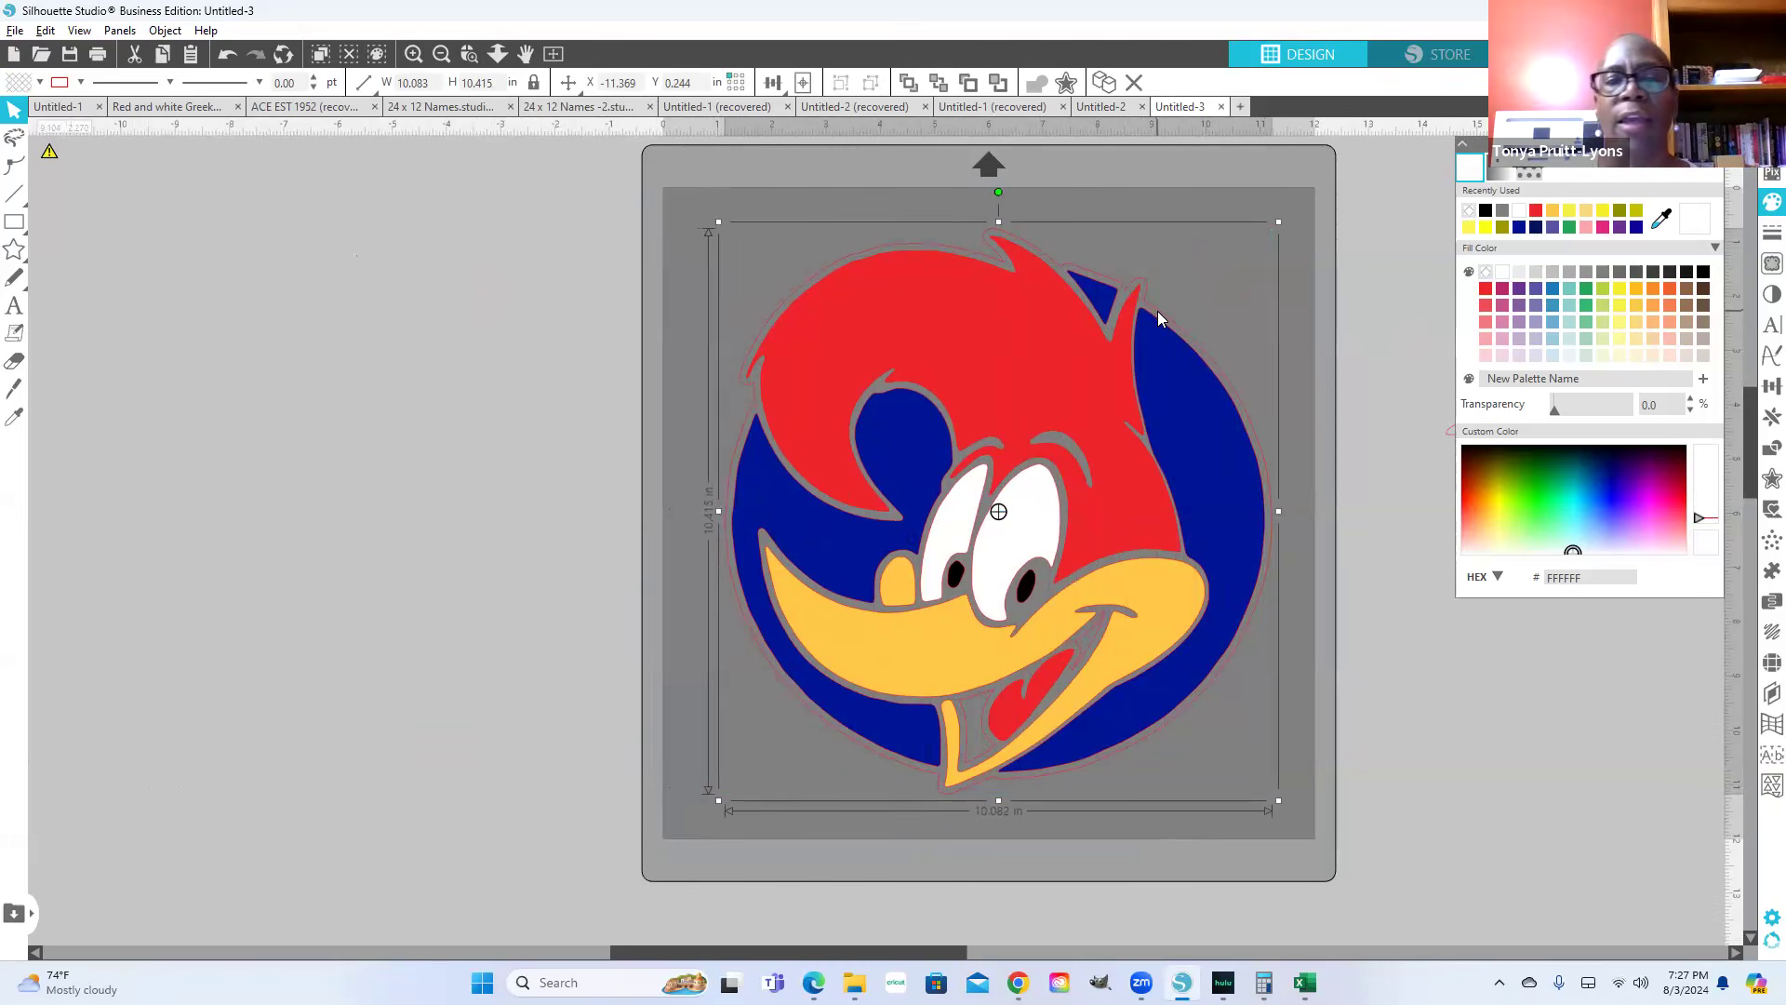
{"action": "left_click_drag", "start_coordinate": [1159, 319], "coordinate": [1160, 319]}
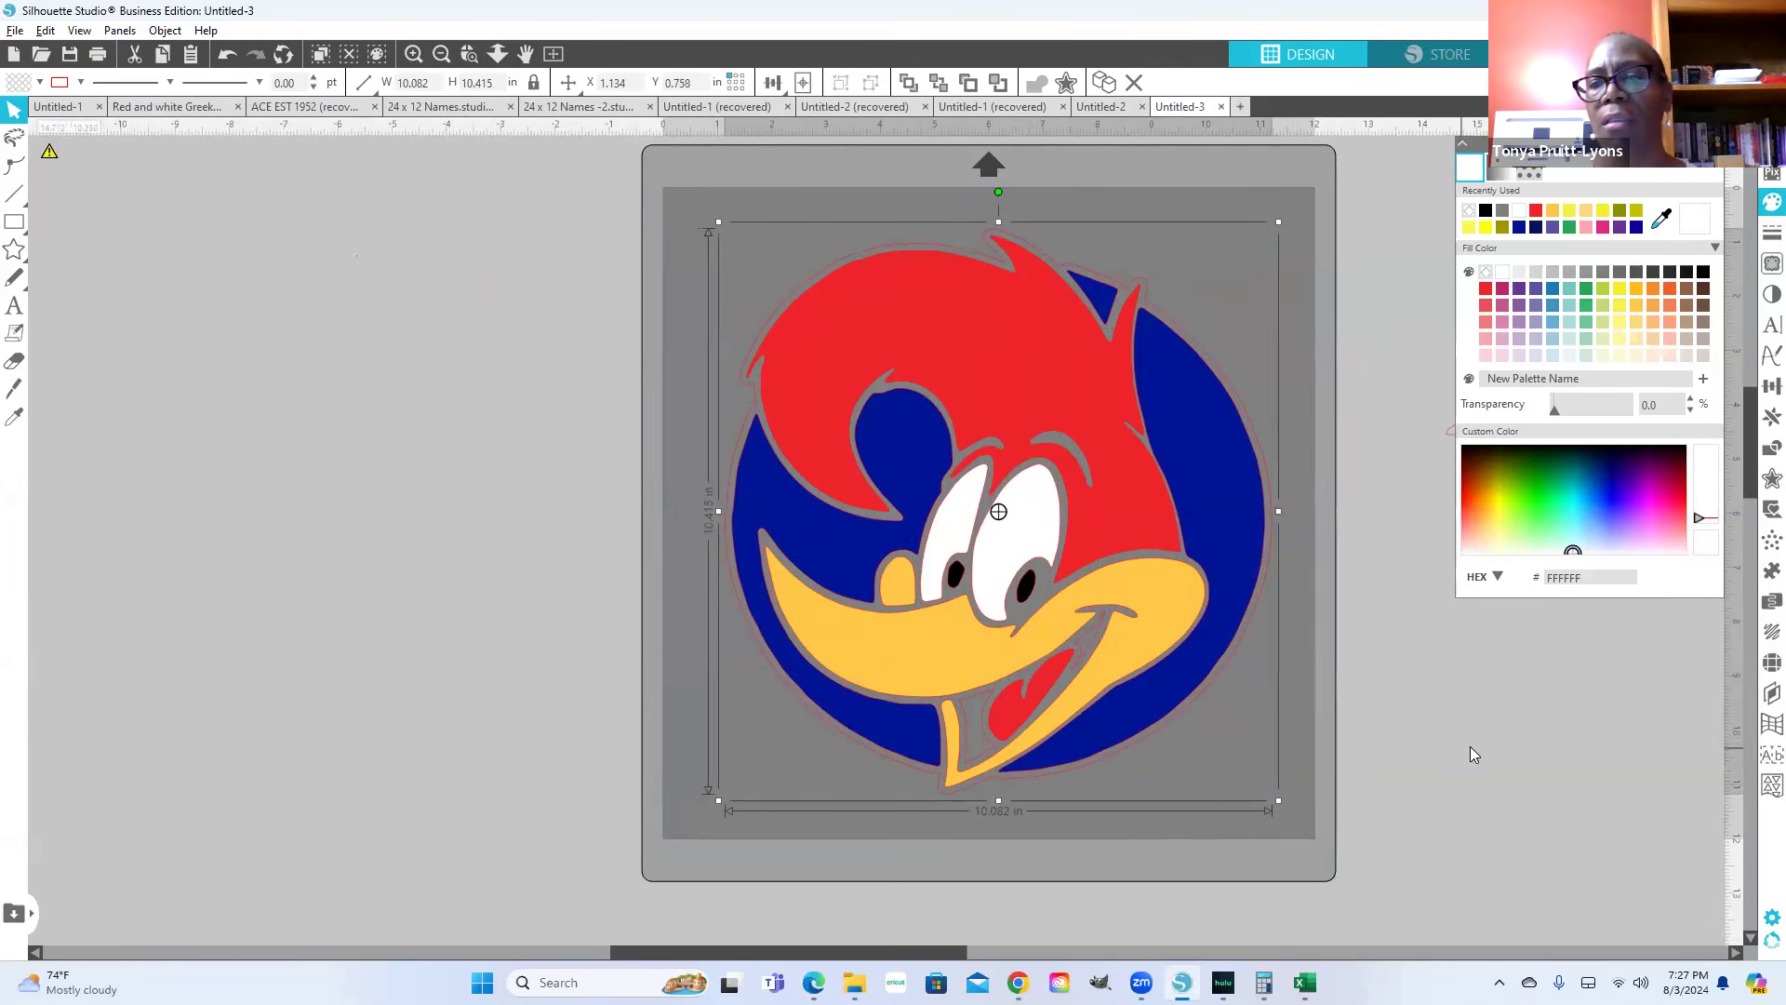
Step: Line the compound outline with 10ss edge rhinestones at 0.039 in spacing and fill the stones black
{"action": "left_click", "coordinate": [1761, 668]}
{"action": "left_click", "coordinate": [1557, 221]}
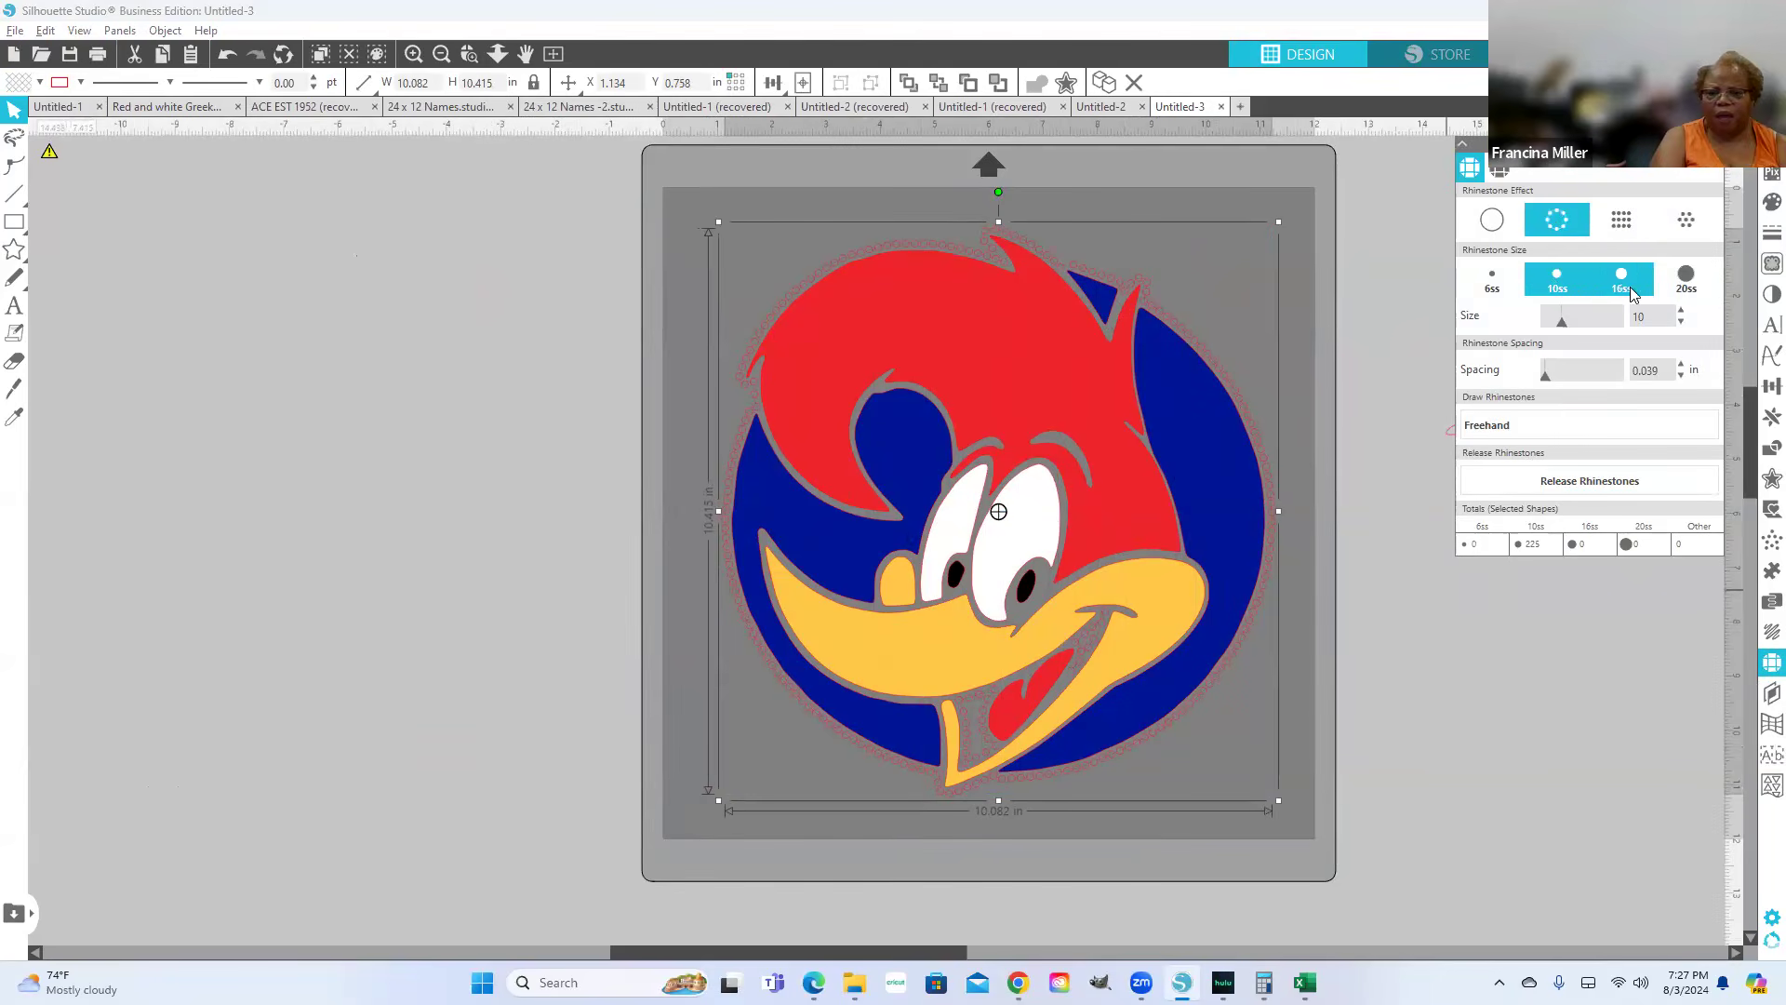
{"action": "left_click", "coordinate": [1758, 206]}
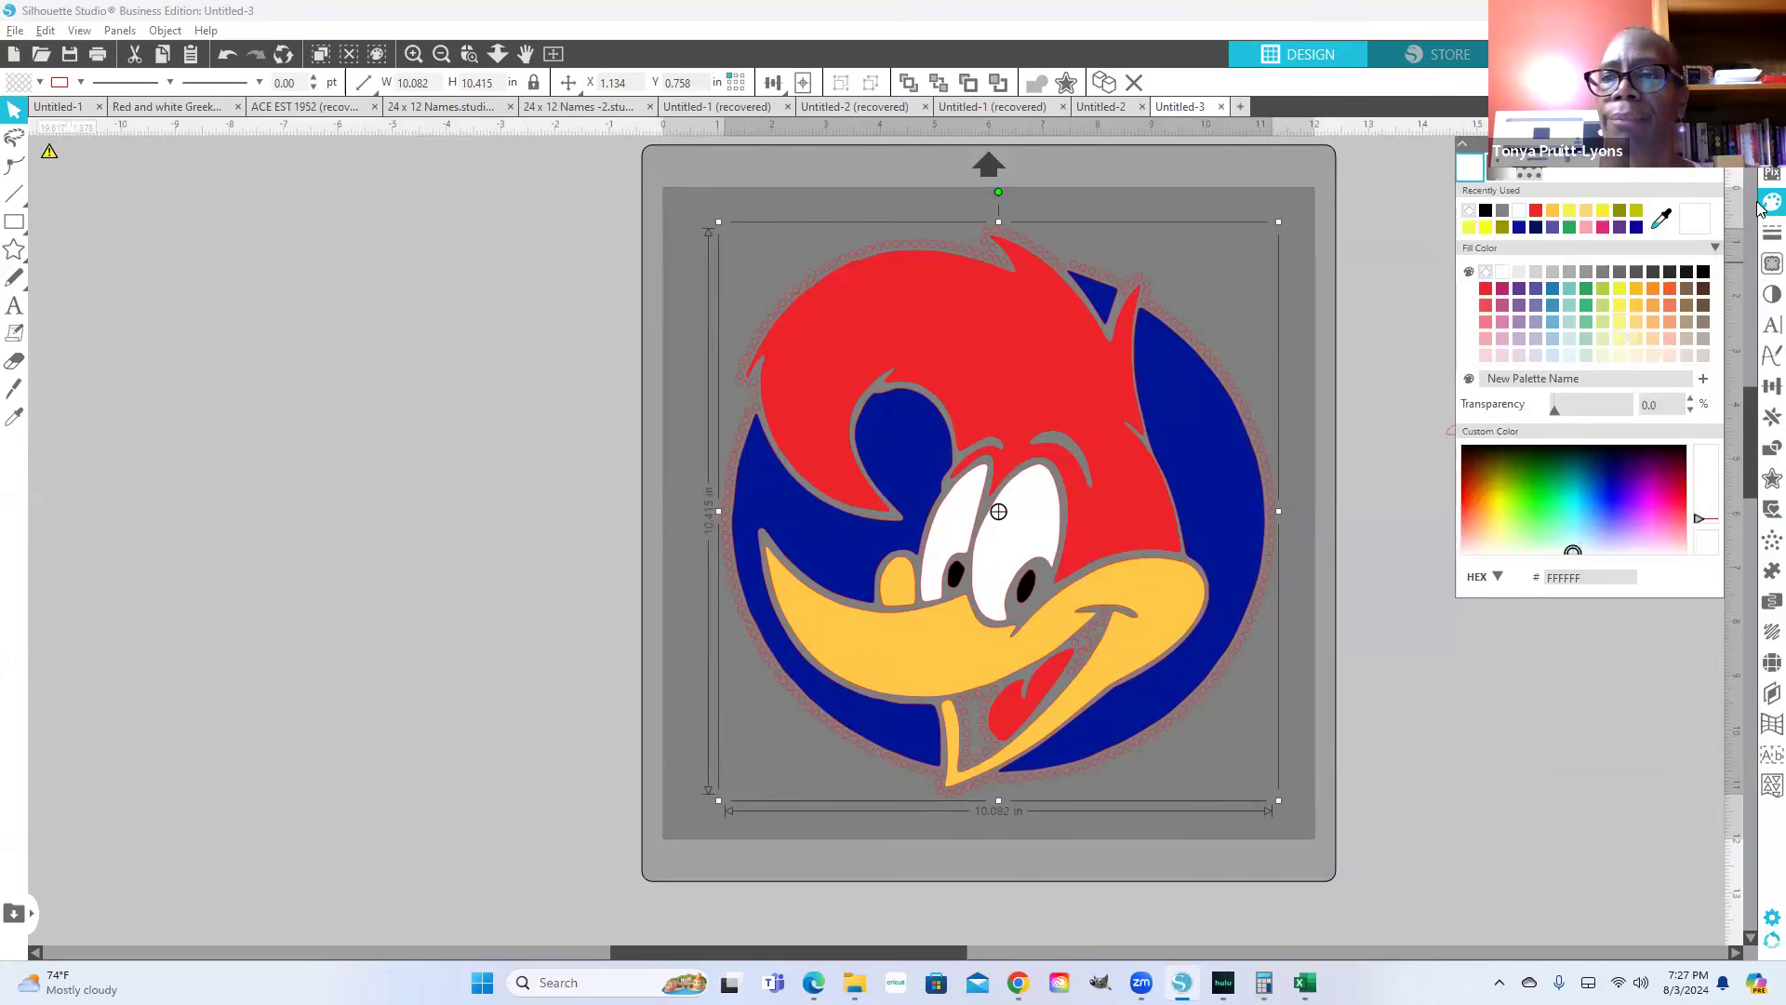
{"action": "left_click", "coordinate": [1485, 211]}
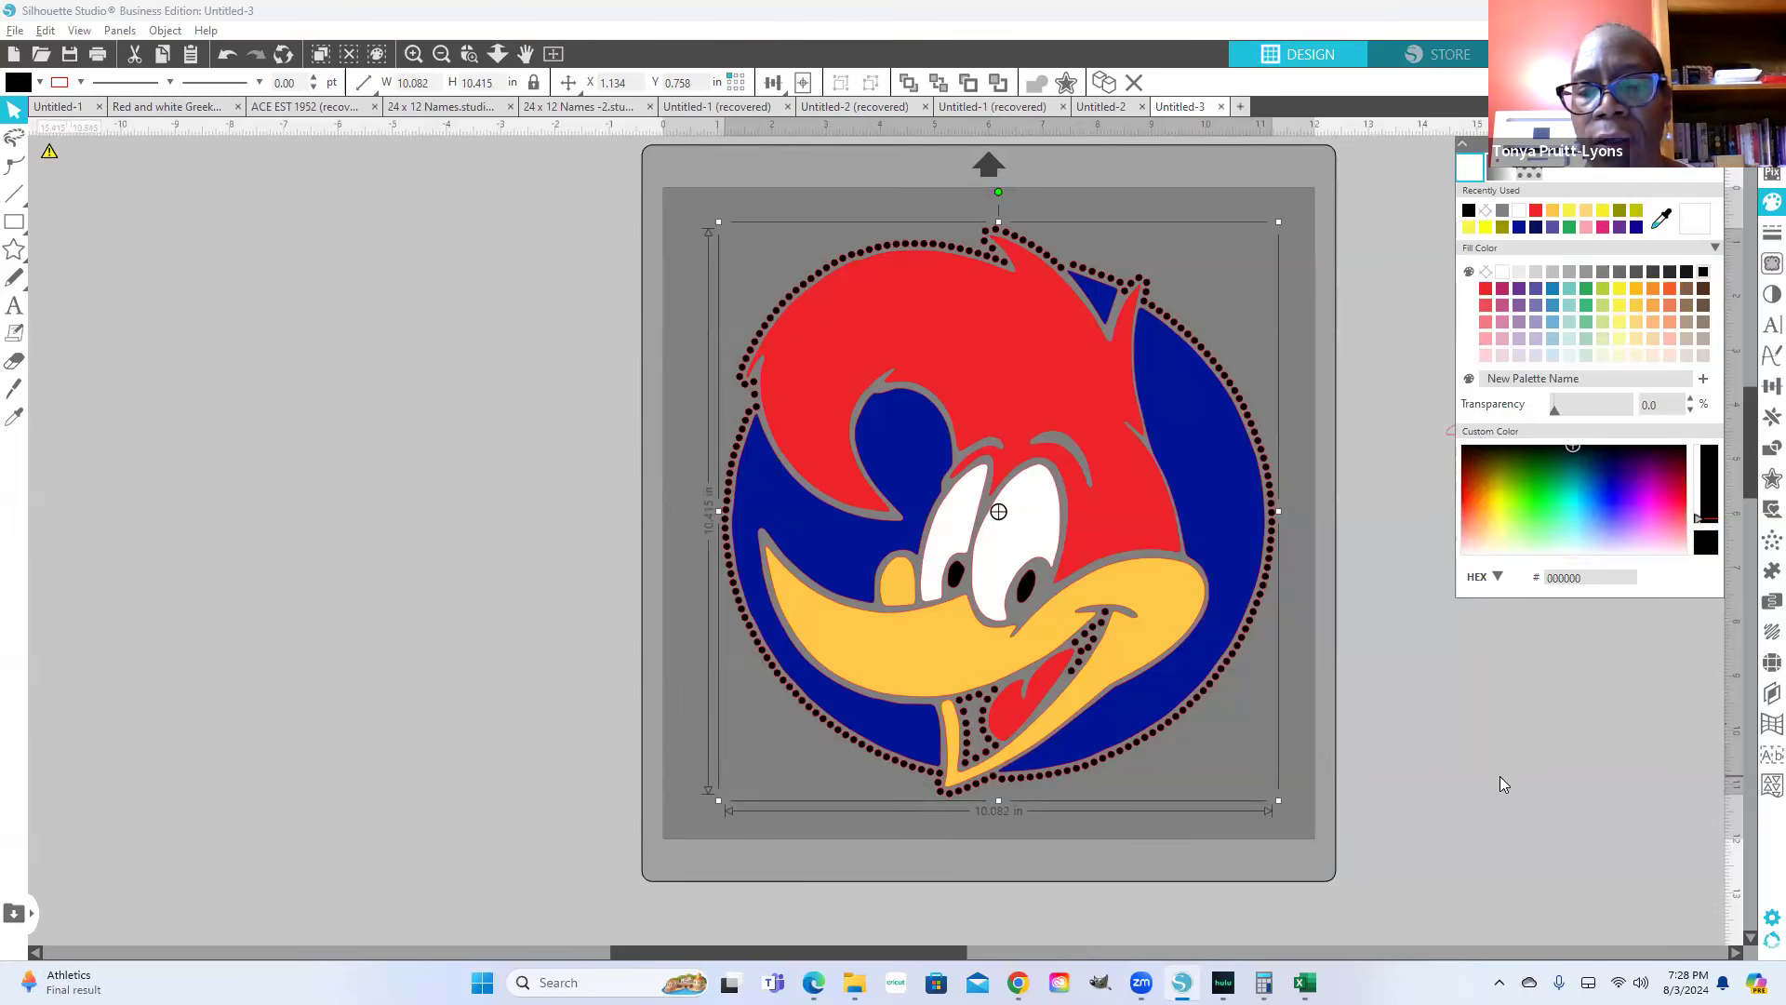
{"action": "left_click", "coordinate": [1526, 705]}
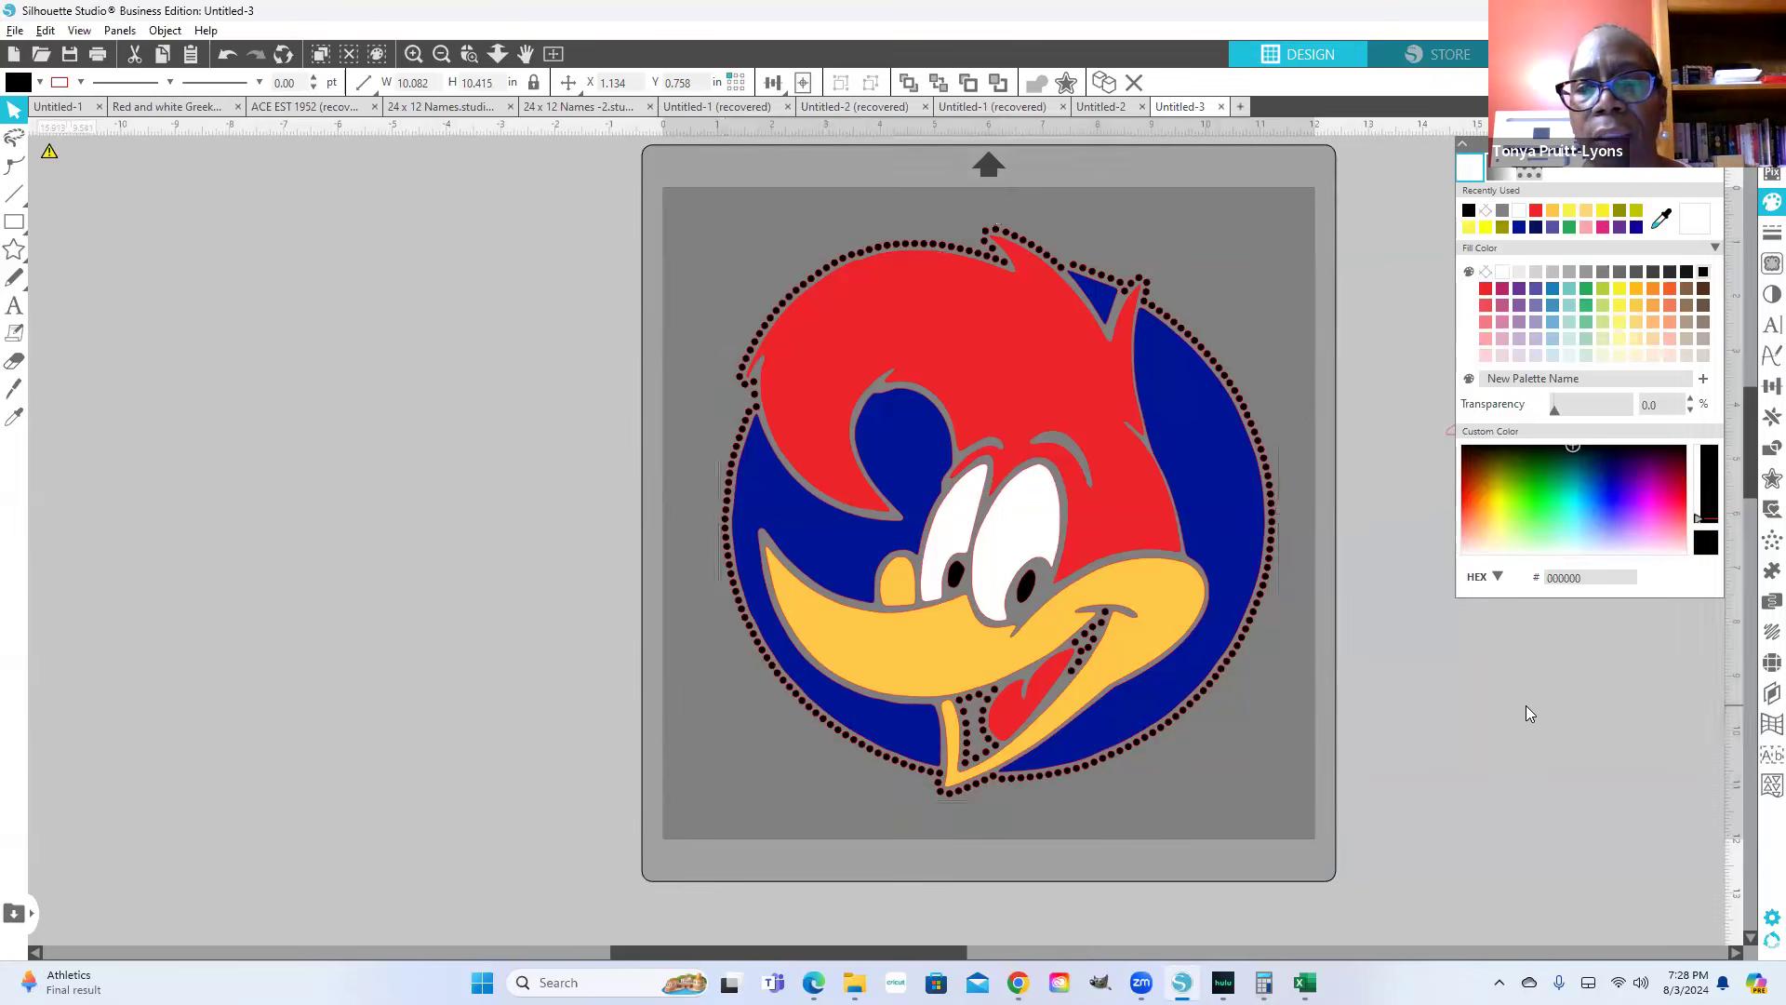
Step: Ungroup the coloured woodpecker artwork so its individual shapes can be edited separately
{"action": "left_click", "coordinate": [1035, 590]}
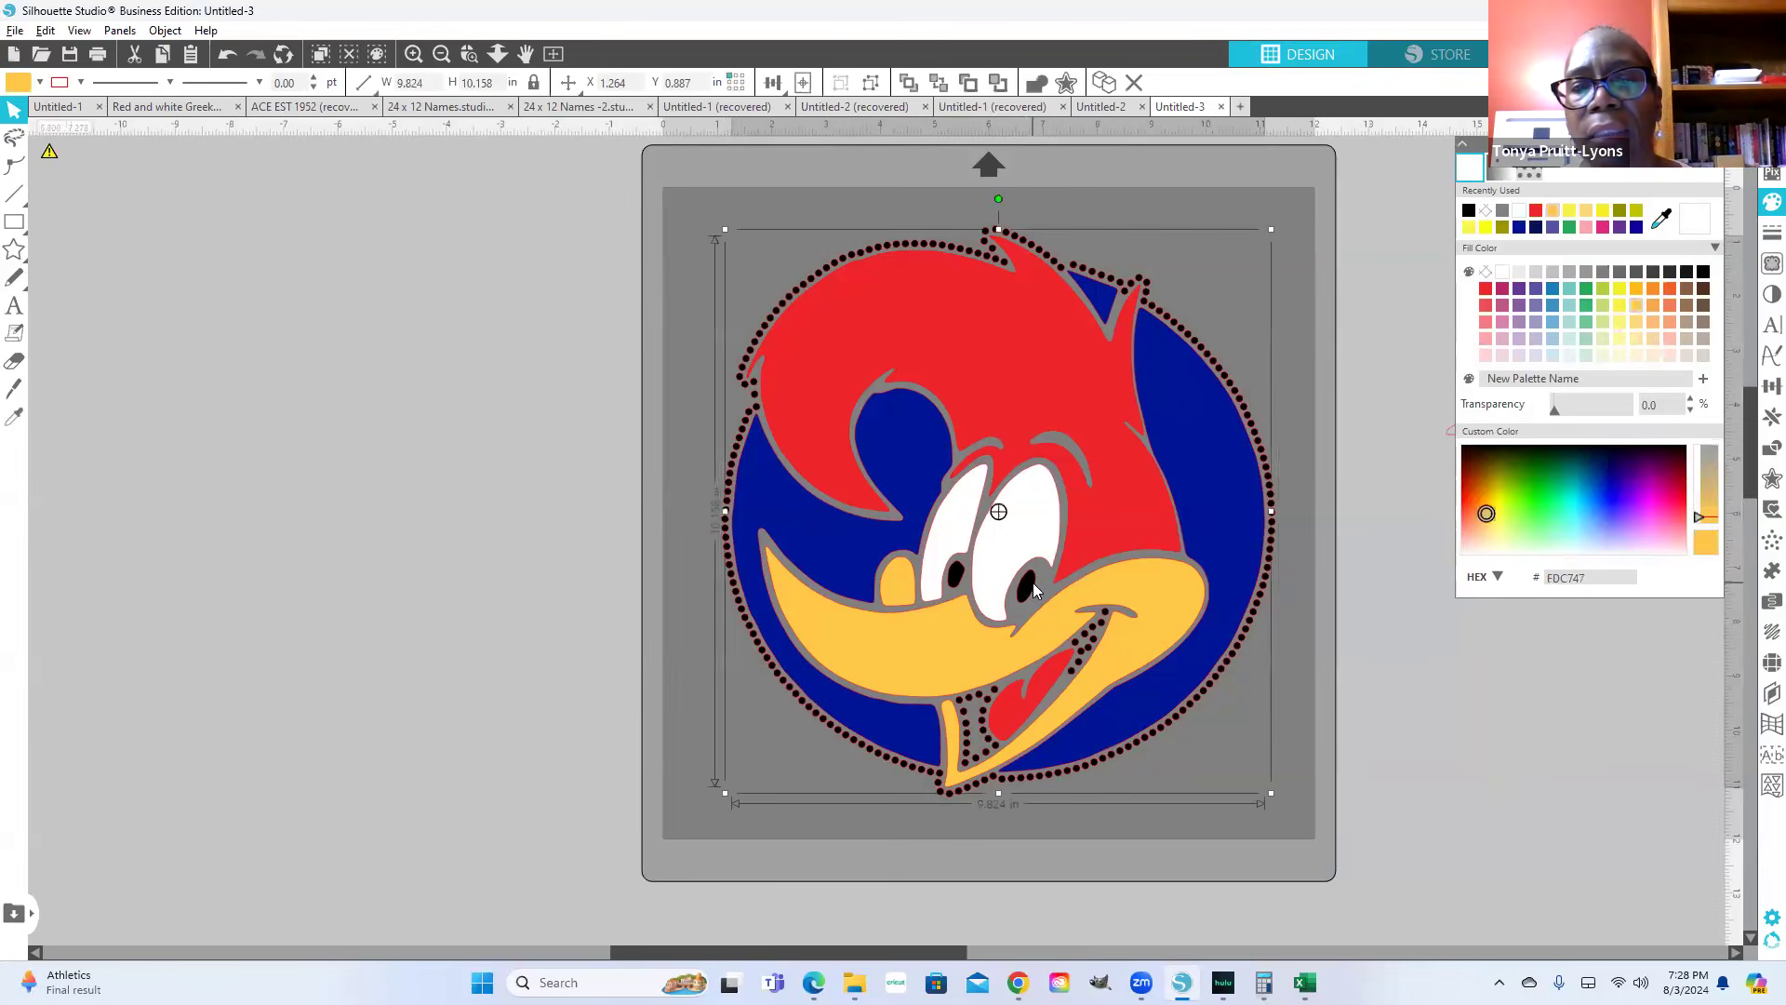
{"action": "left_click", "coordinate": [1456, 662]}
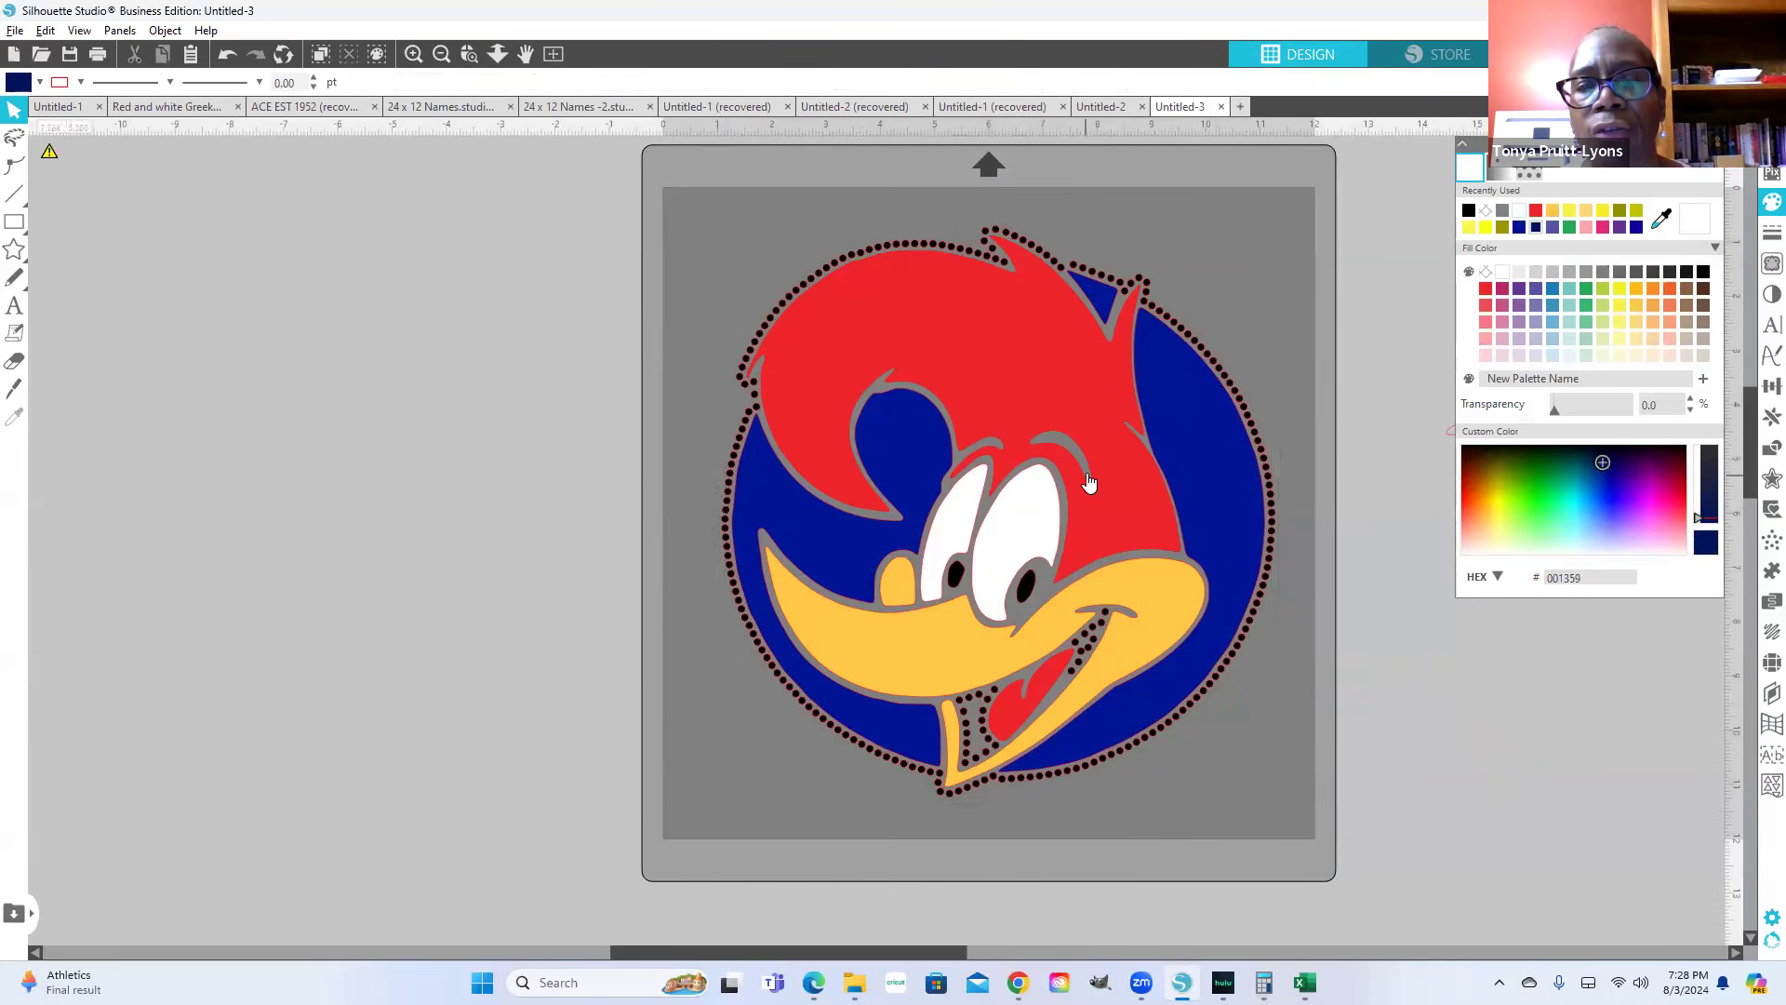
{"action": "left_click", "coordinate": [1087, 503]}
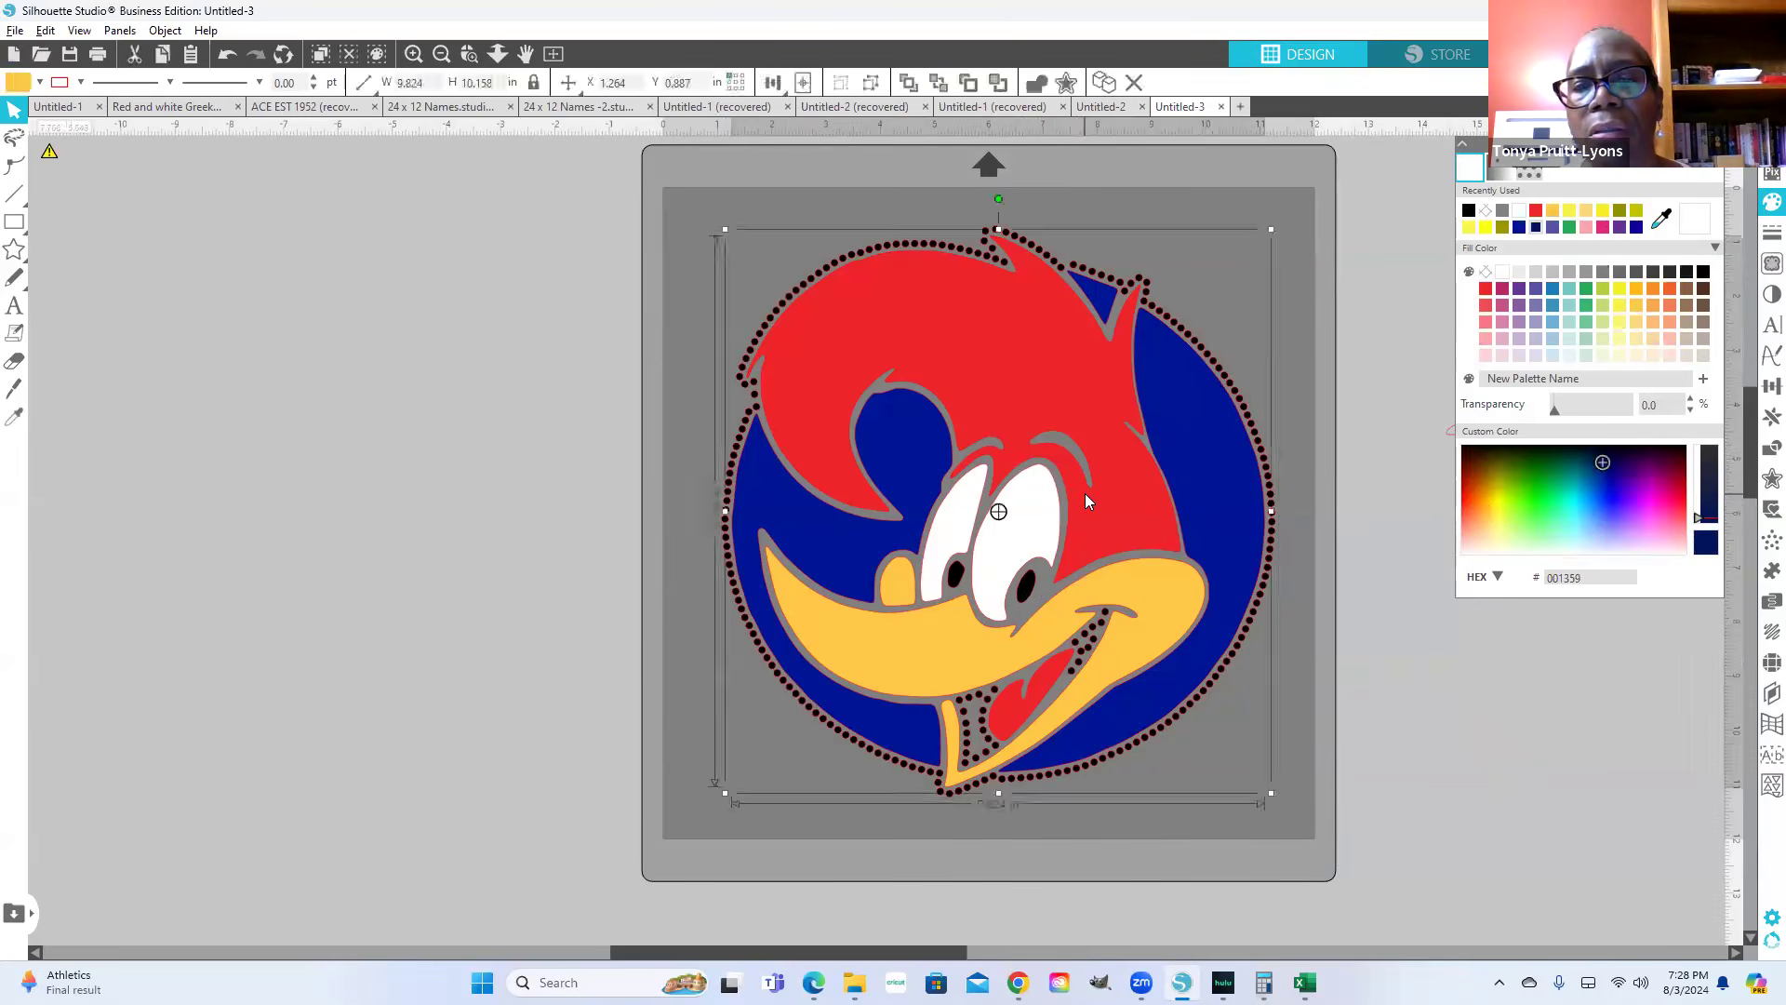
{"action": "right_click", "coordinate": [1085, 493]}
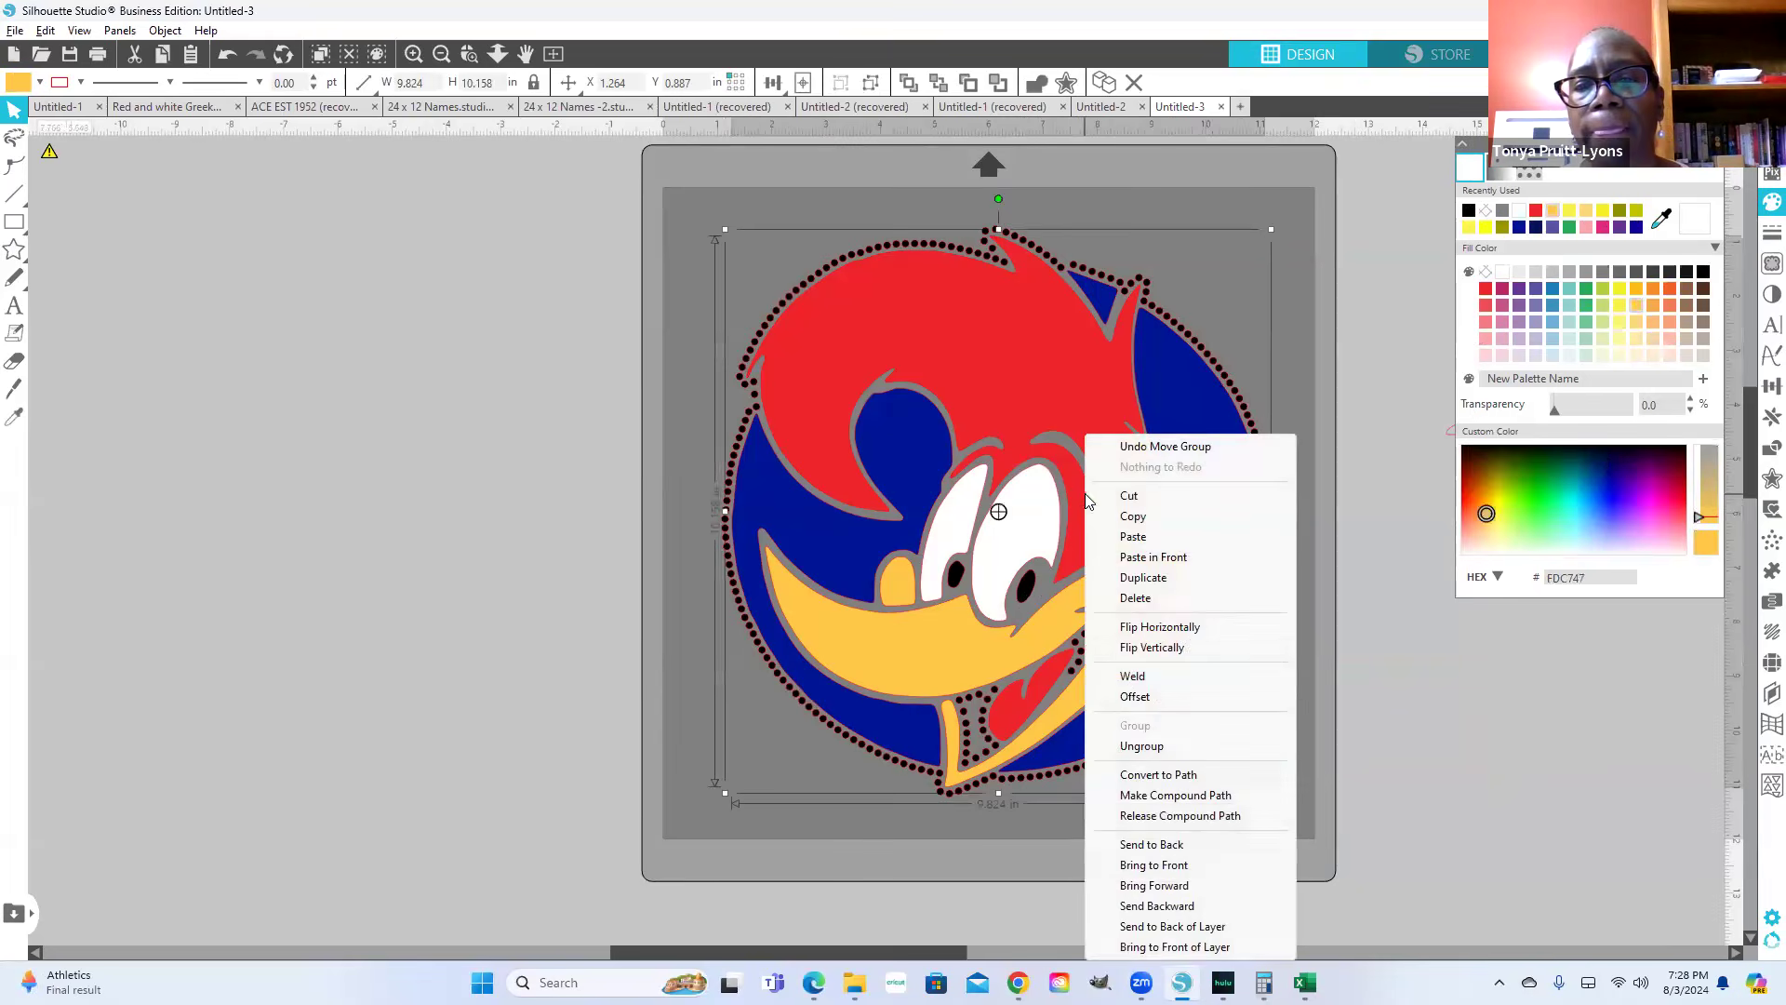
{"action": "left_click", "coordinate": [1129, 744]}
{"action": "left_click", "coordinate": [1490, 746]}
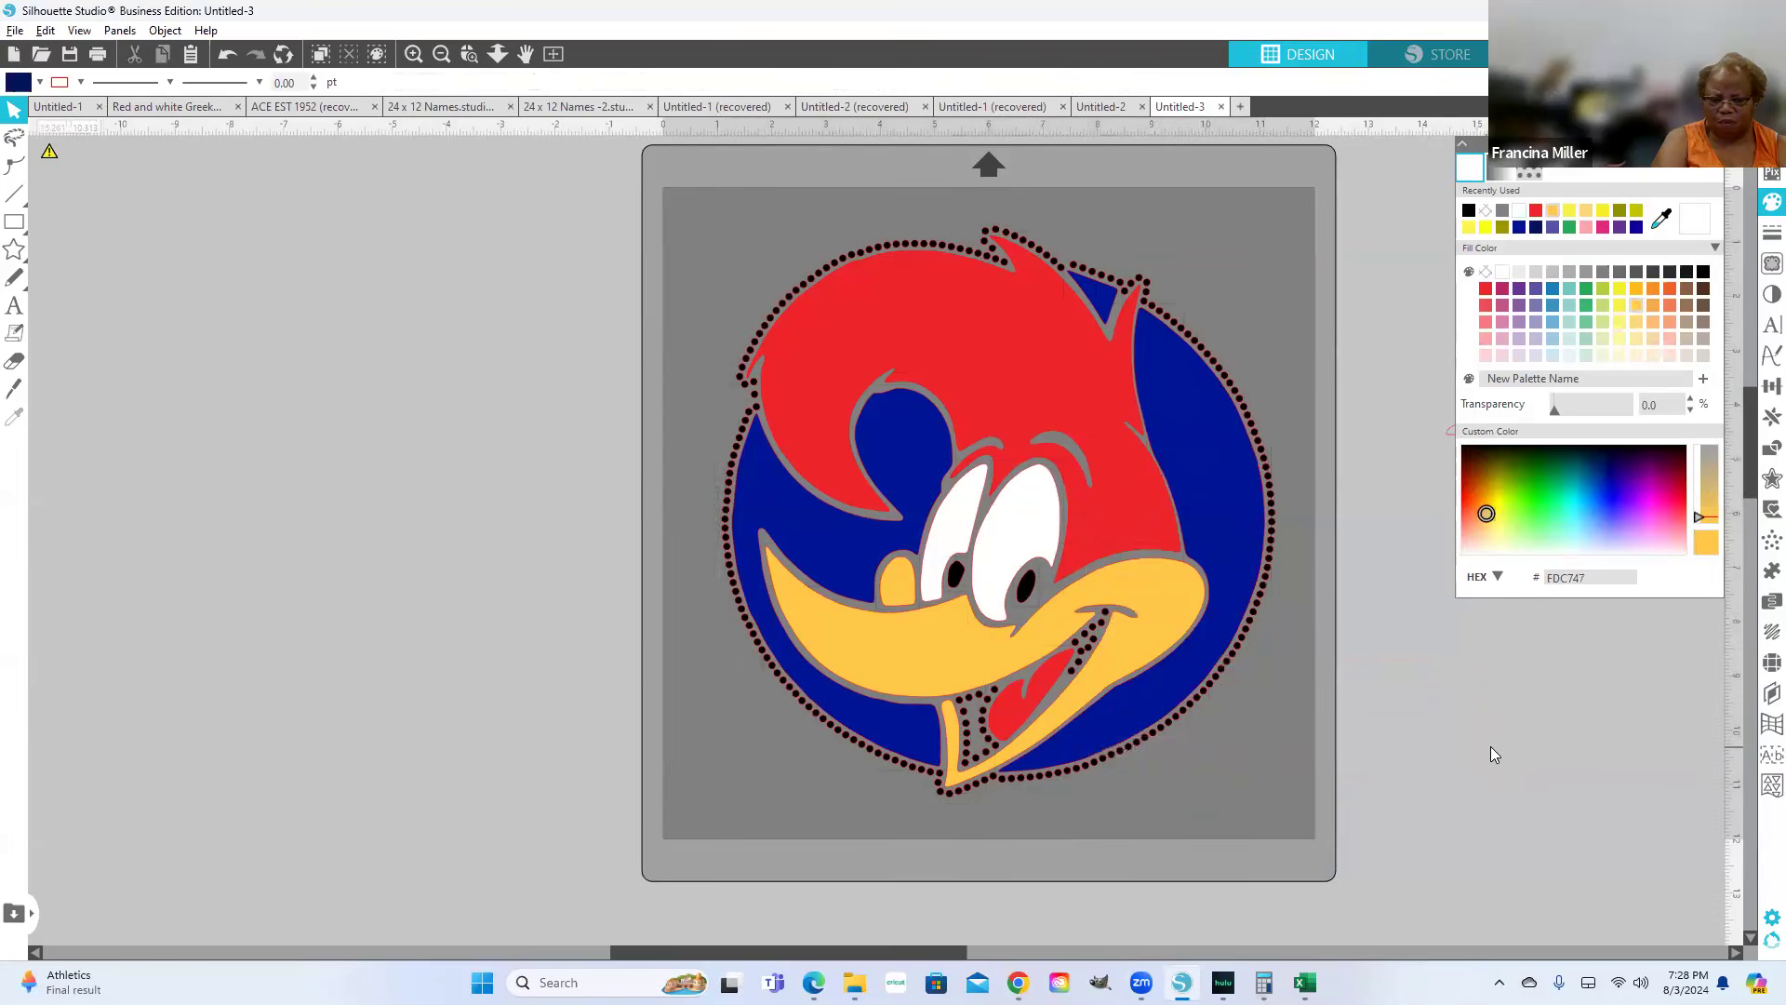
Step: Enlarge the black pupil of the larger eye to about 0.549 × 0.983 in and nudge it to about X 6.434, Y 6.904 in
{"action": "left_click", "coordinate": [1026, 603]}
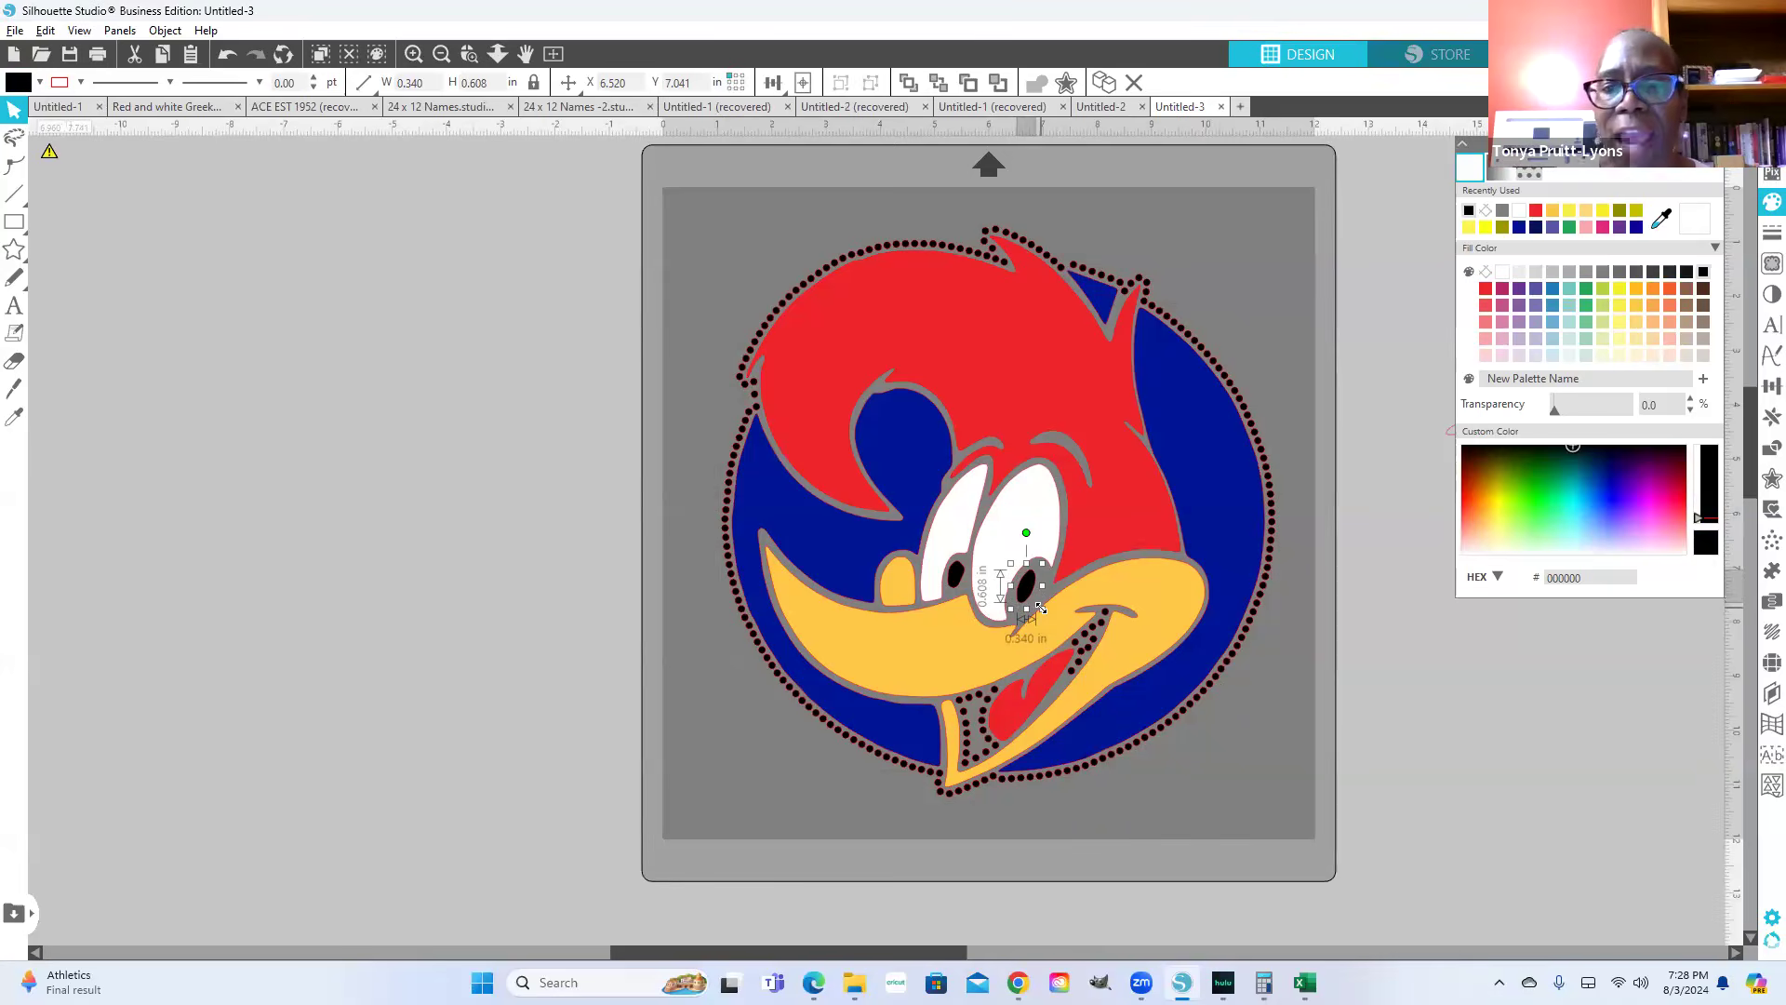
{"action": "left_click_drag", "start_coordinate": [1040, 608], "coordinate": [1039, 632]}
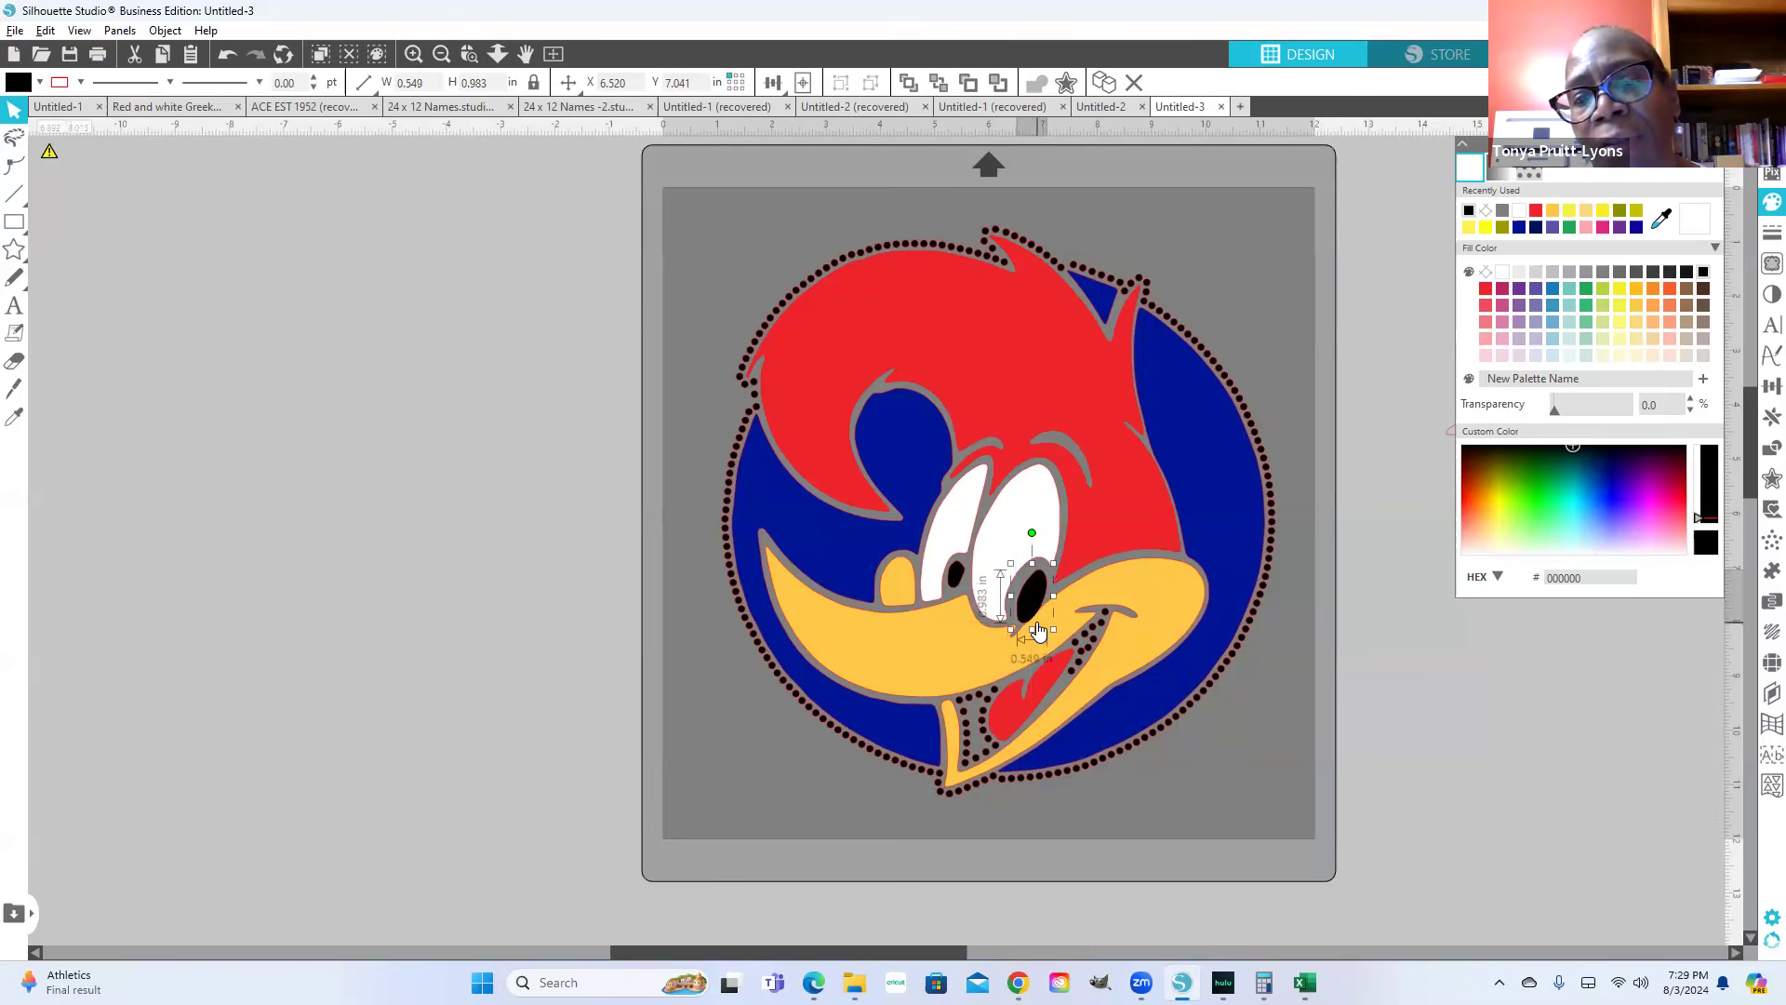
{"action": "key", "text": "Up"}
{"action": "key", "text": "Up"}
{"action": "key", "text": "Up"}
{"action": "key", "text": "Up"}
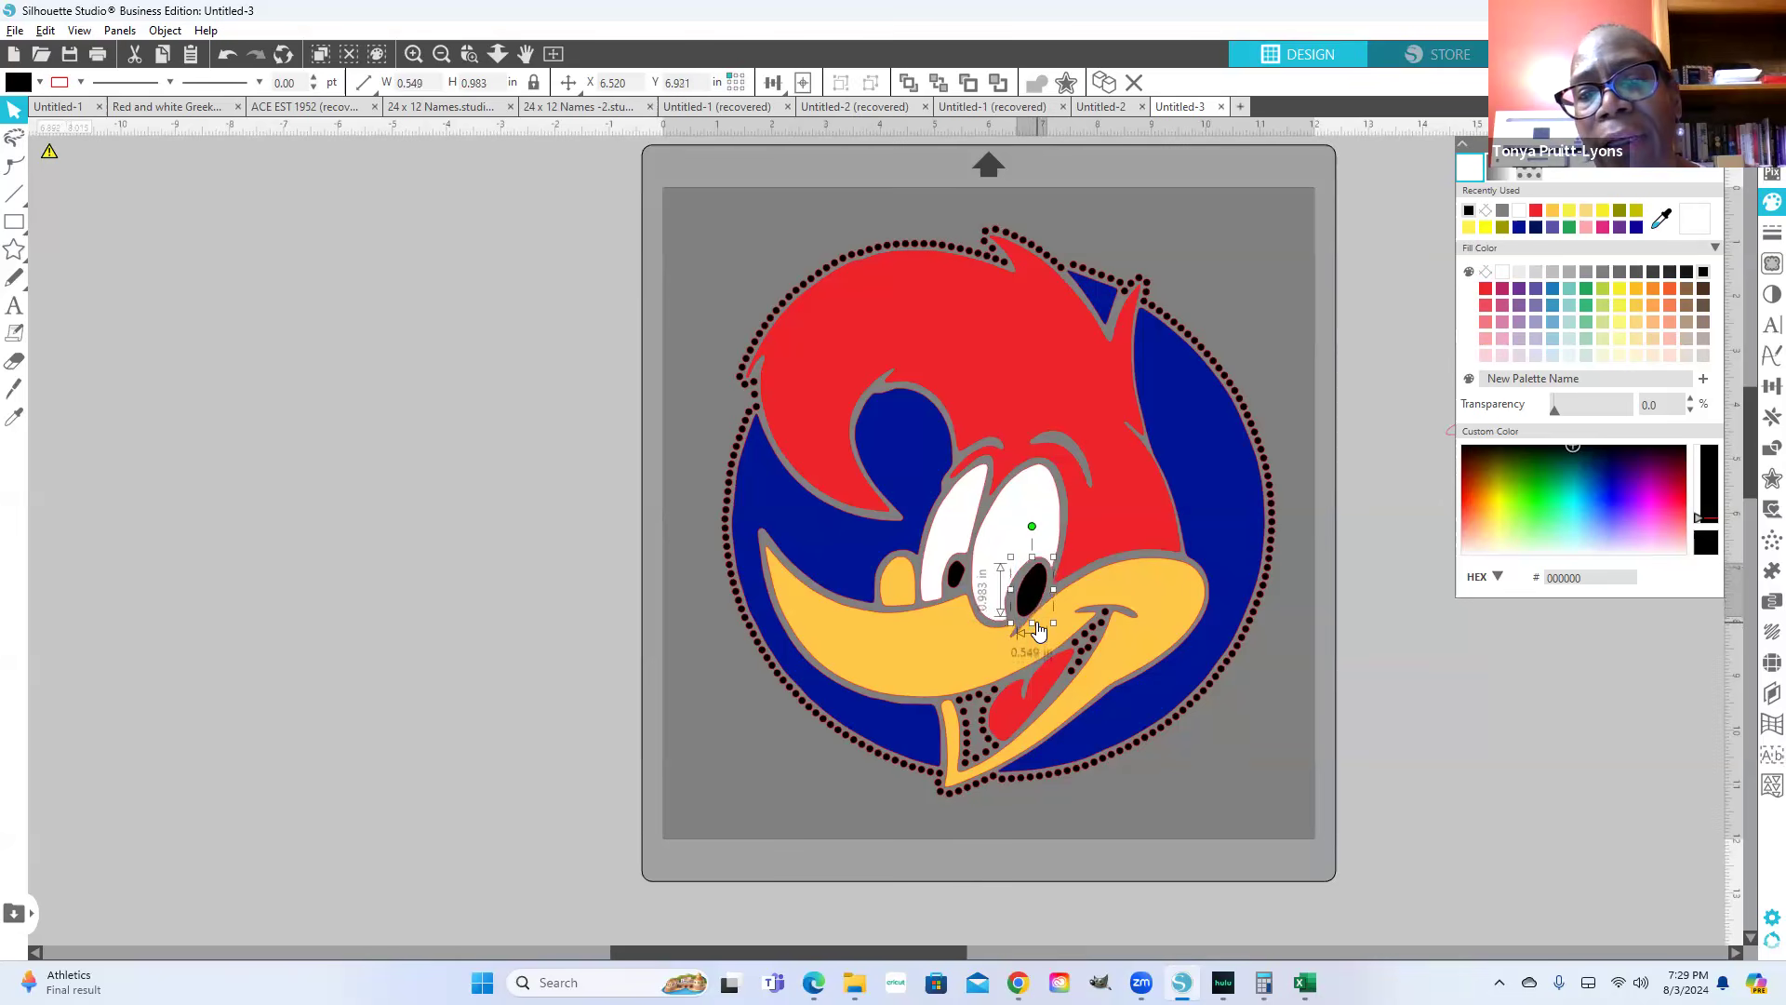
{"action": "key", "text": "Left"}
{"action": "key", "text": "Left"}
{"action": "key", "text": "Left"}
{"action": "key", "text": "Left"}
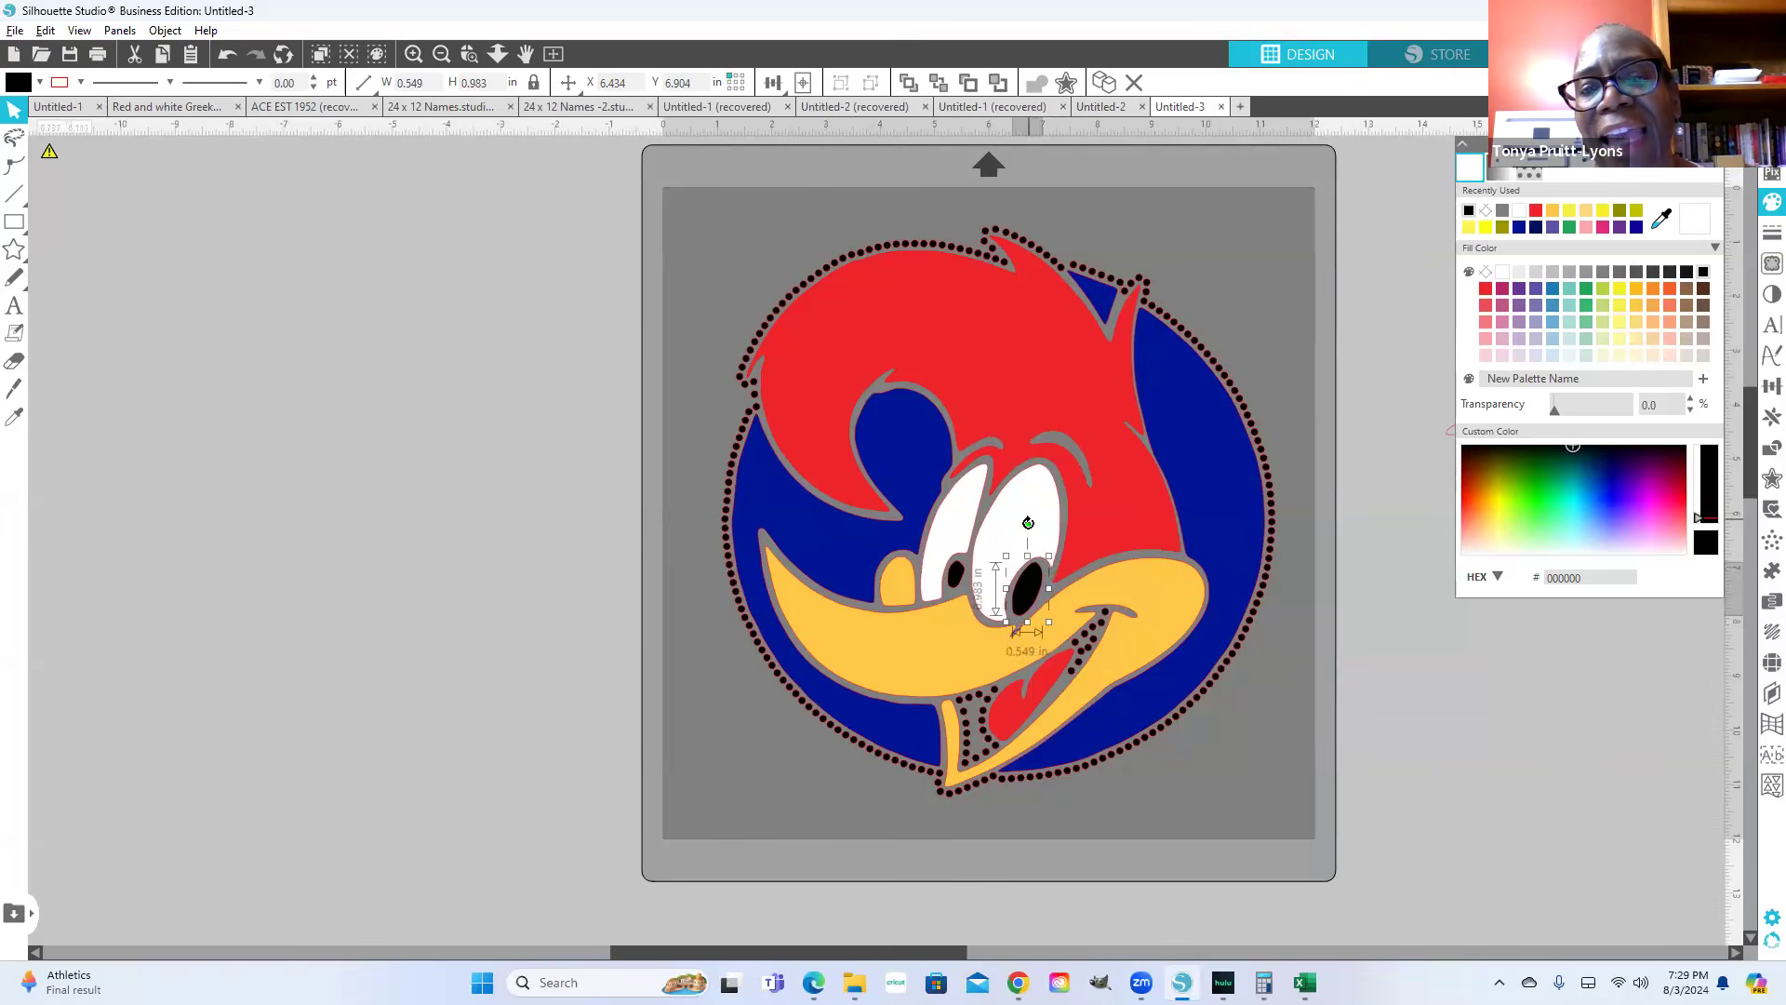
Step: Rotate the larger eye's pupil slightly clockwise and fine-tune its size to about 0.545 × 0.977 in
{"action": "left_click_drag", "start_coordinate": [1029, 524], "coordinate": [1035, 515]}
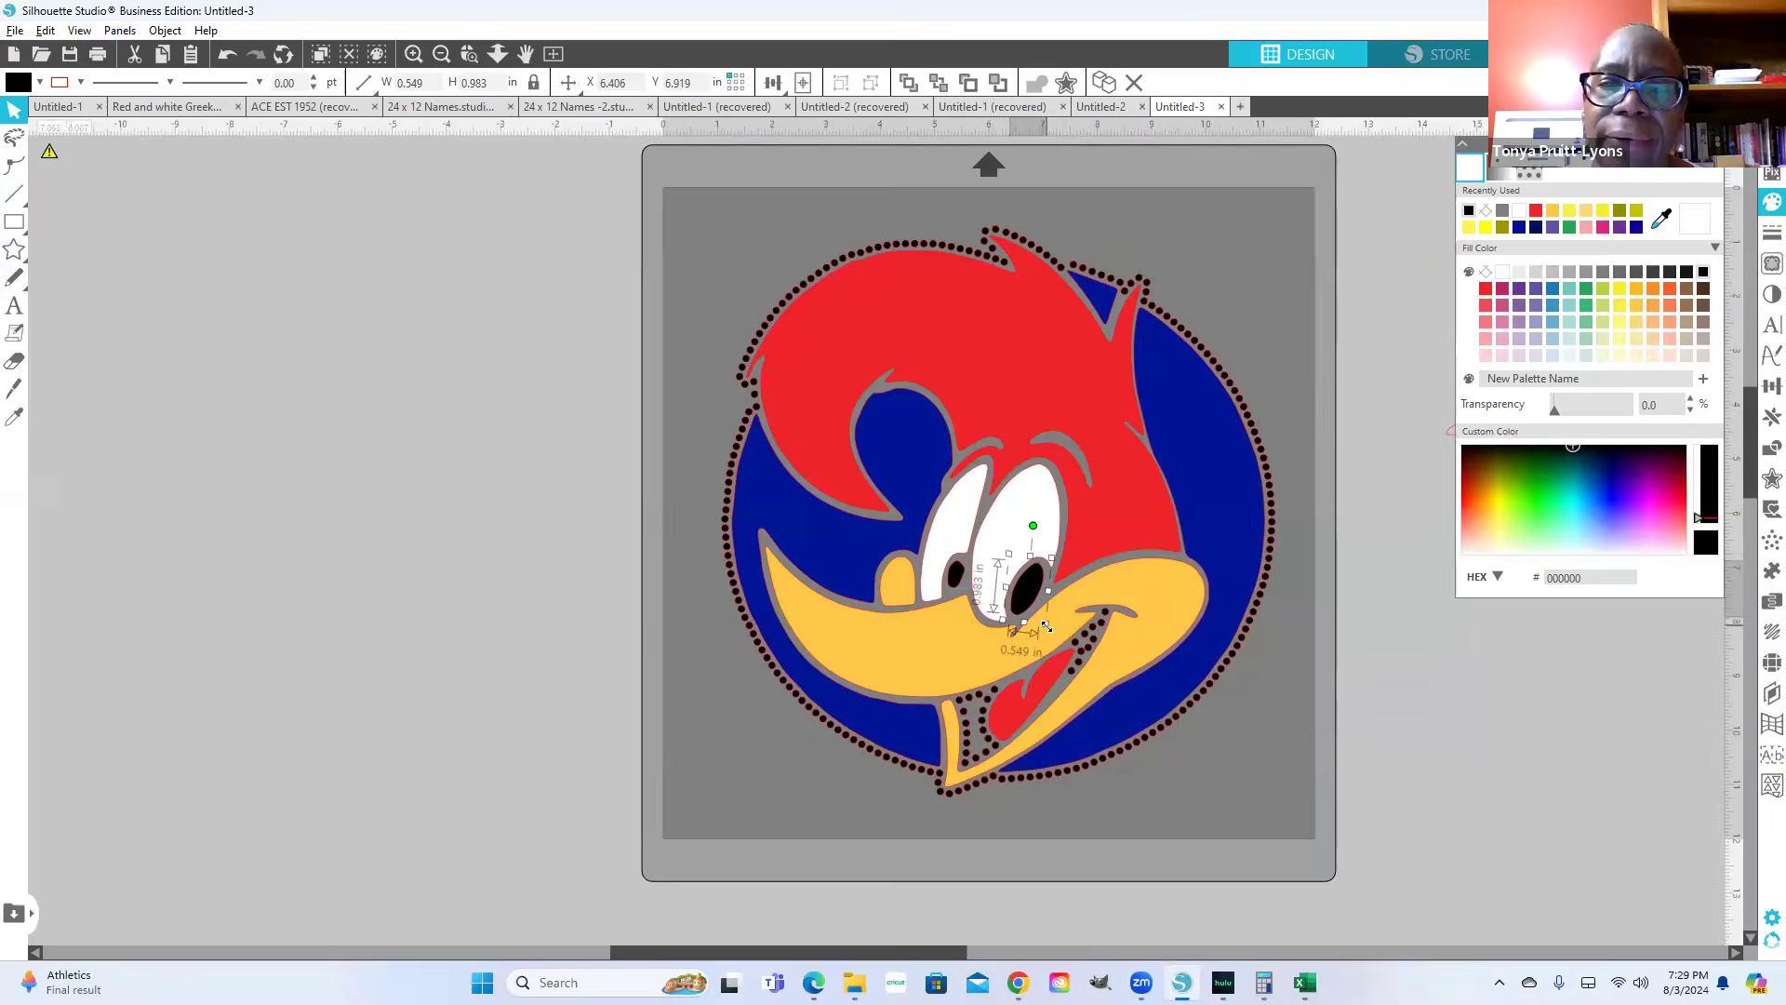
{"action": "left_click_drag", "start_coordinate": [1045, 627], "coordinate": [1048, 624]}
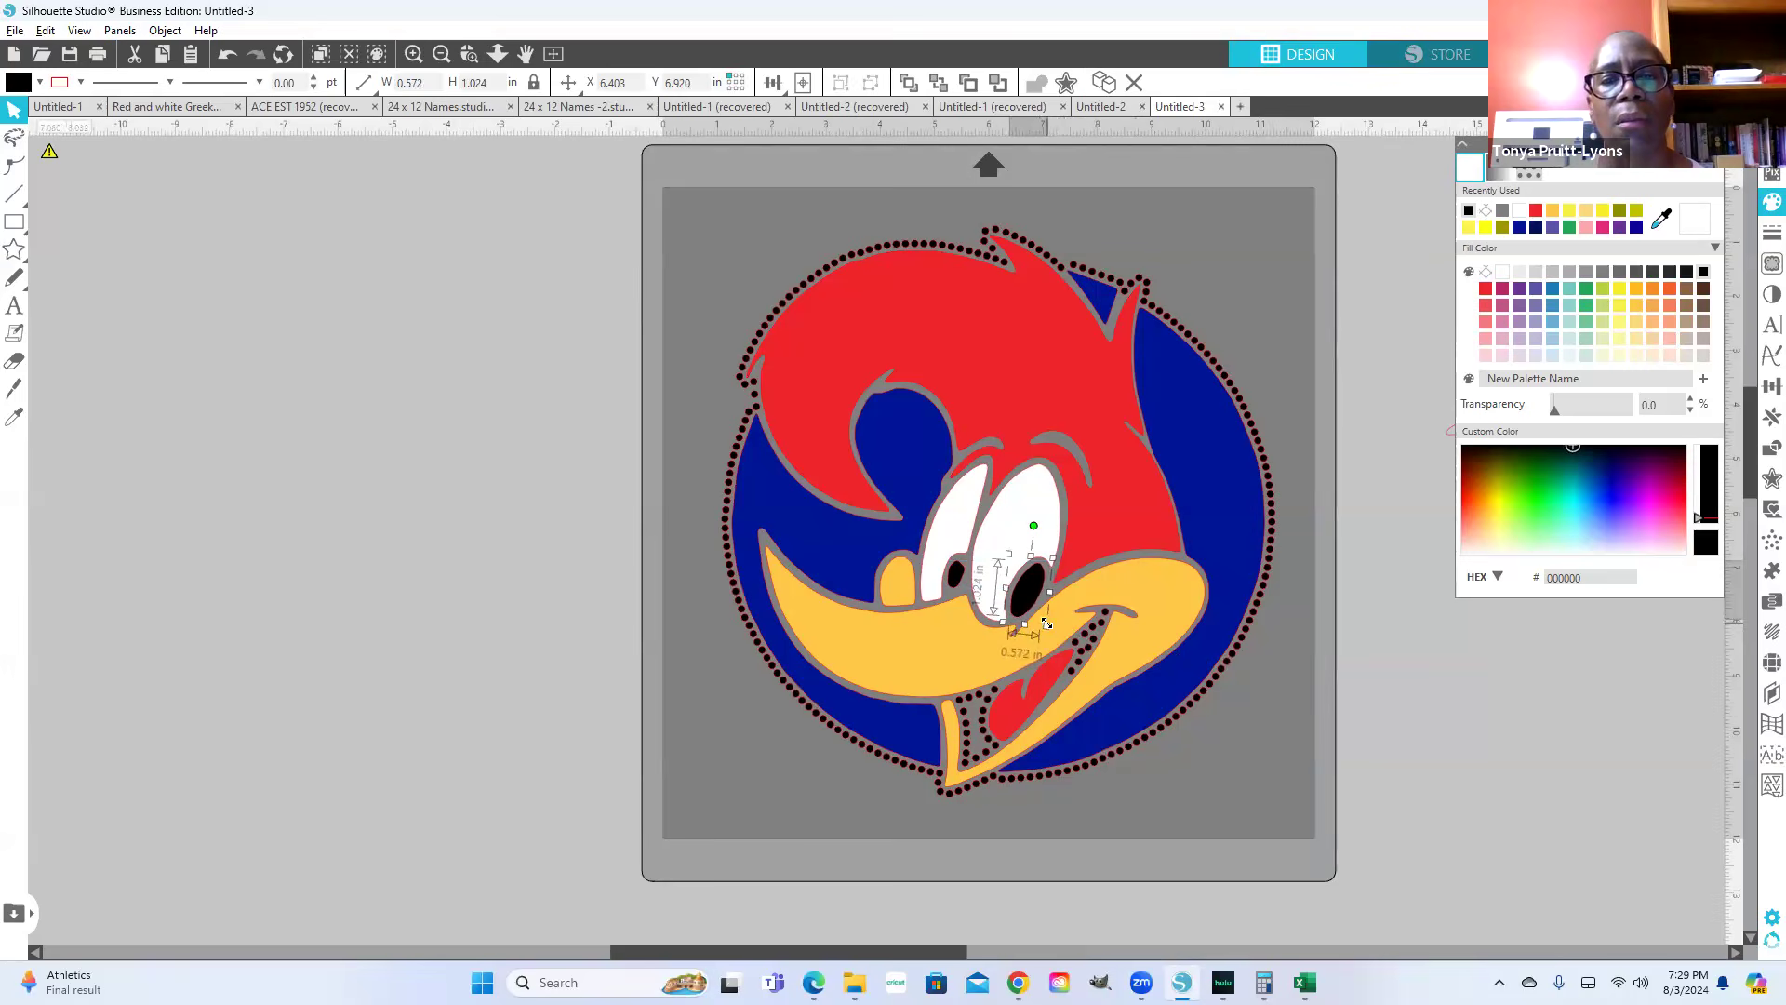
{"action": "left_click_drag", "start_coordinate": [1046, 624], "coordinate": [1046, 619]}
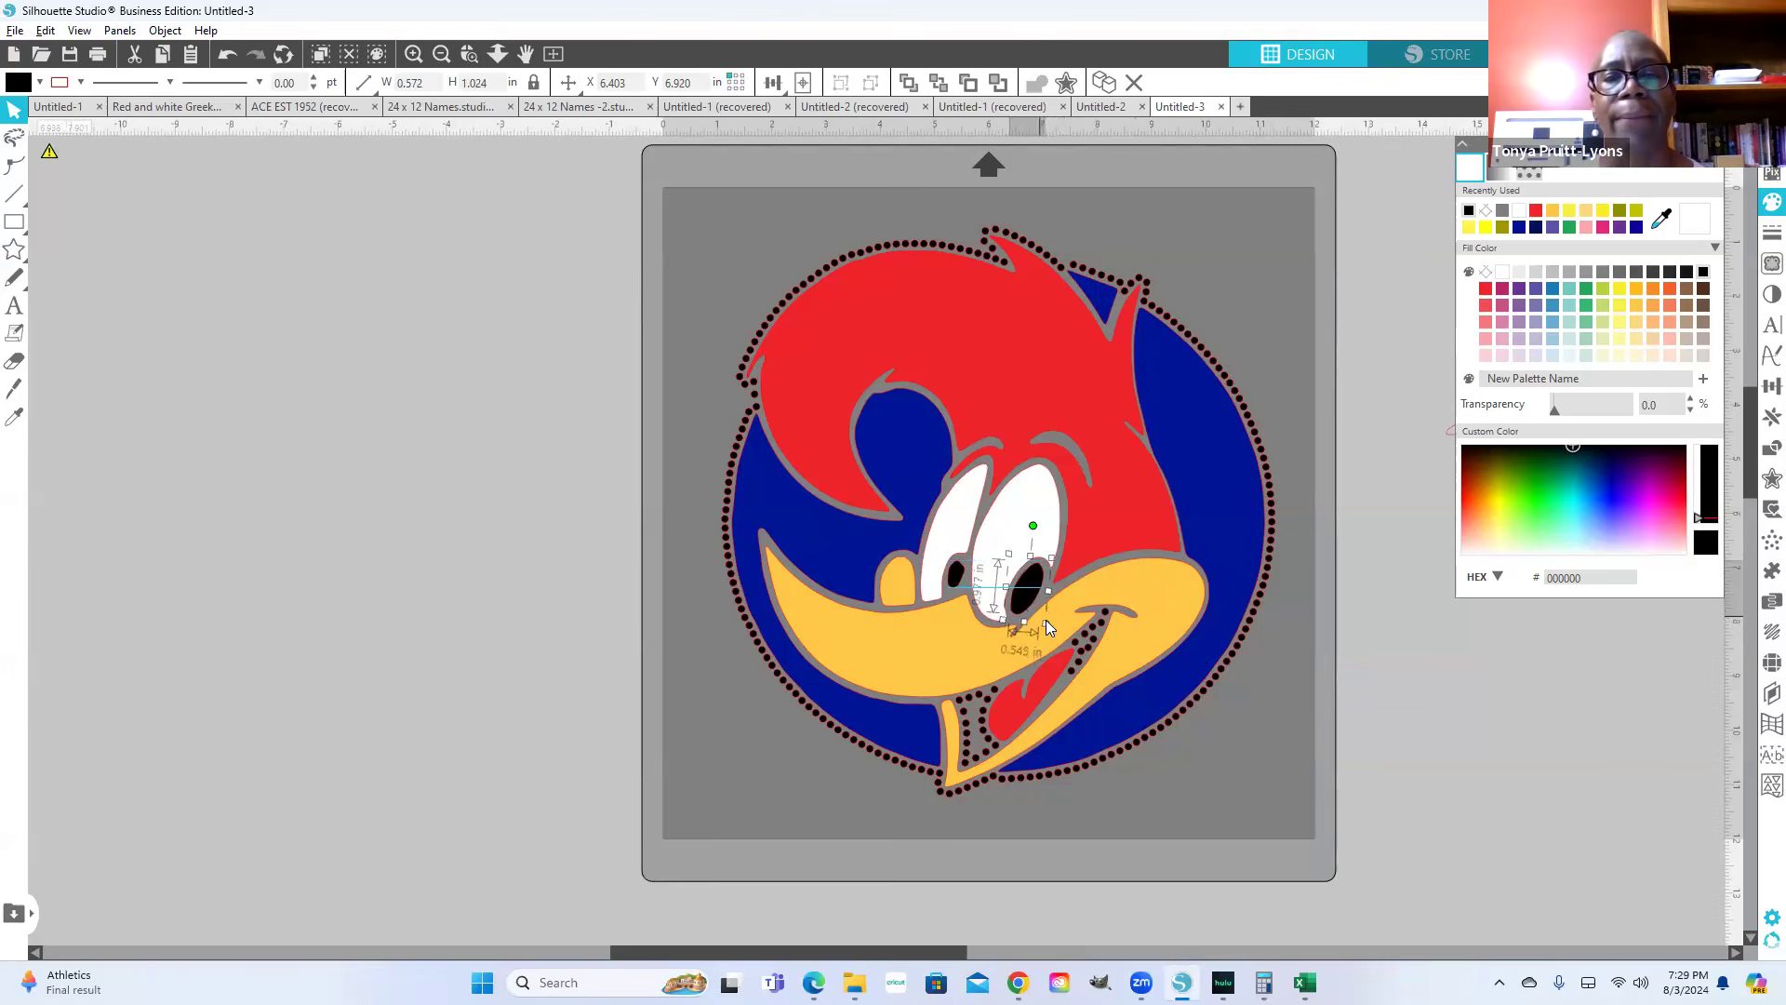
{"action": "left_click", "coordinate": [1516, 661]}
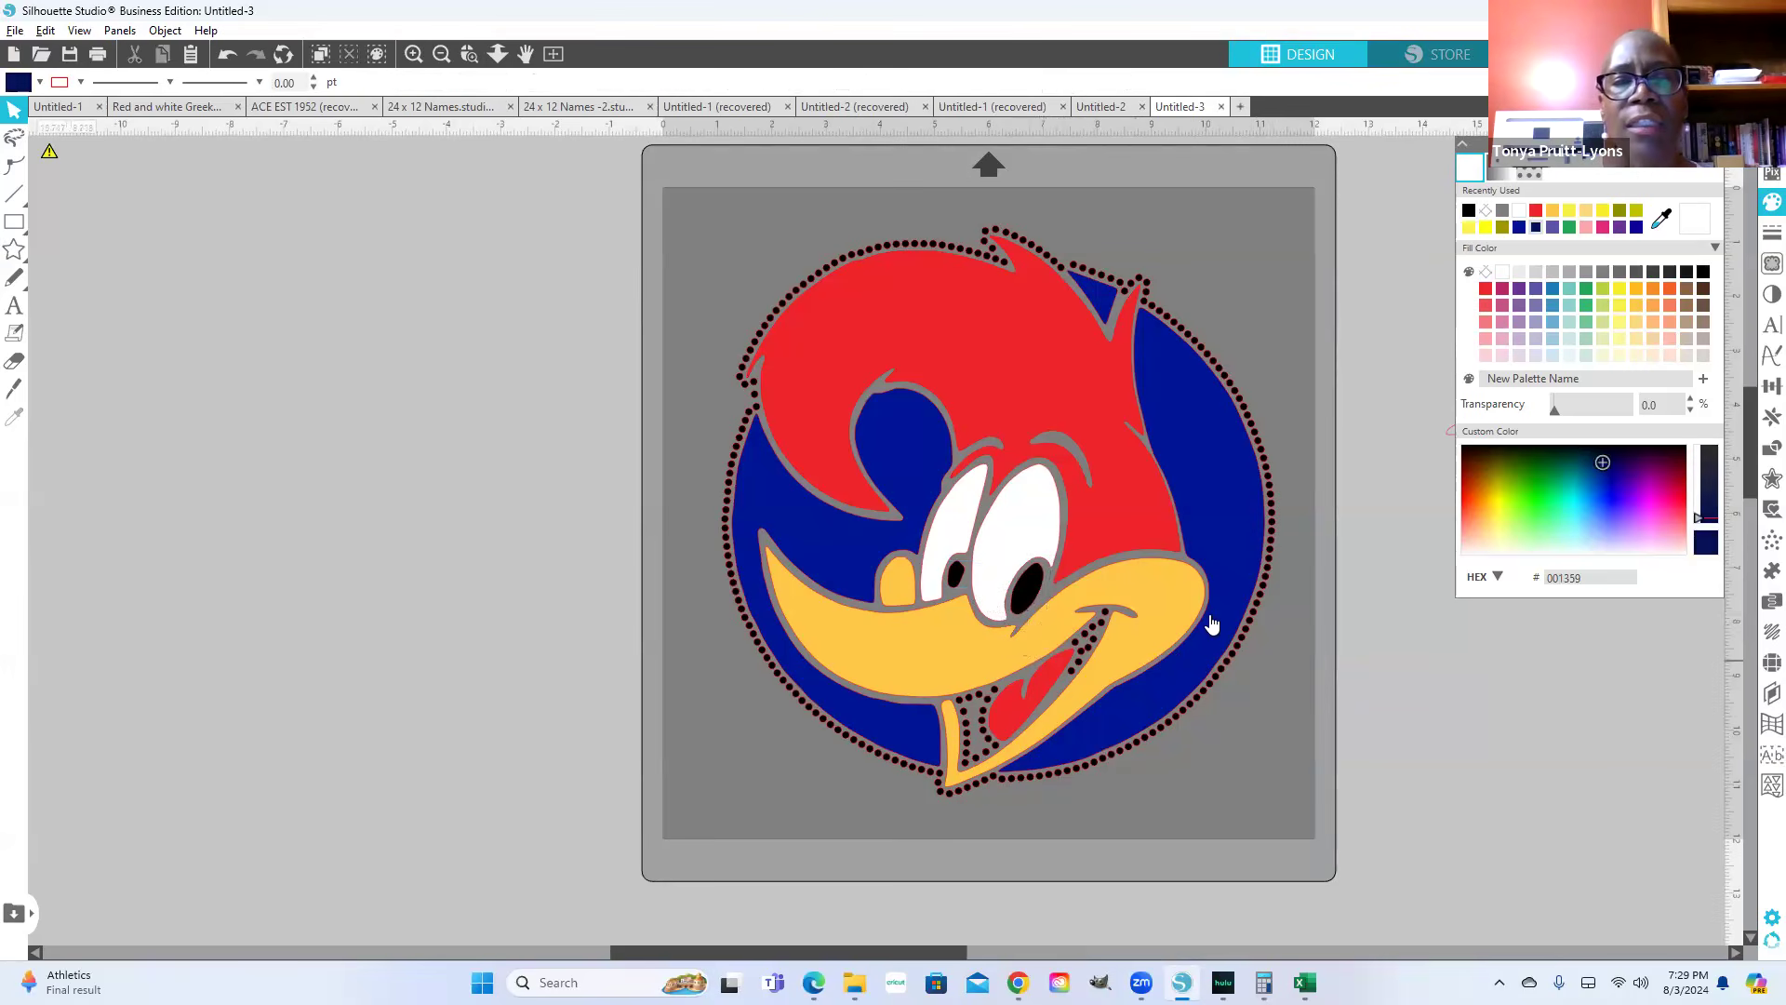
Step: Enlarge the smaller eye's black pupil to about 0.366 × 0.591 in and nudge it right to about X 5.237 in
{"action": "left_click", "coordinate": [957, 574]}
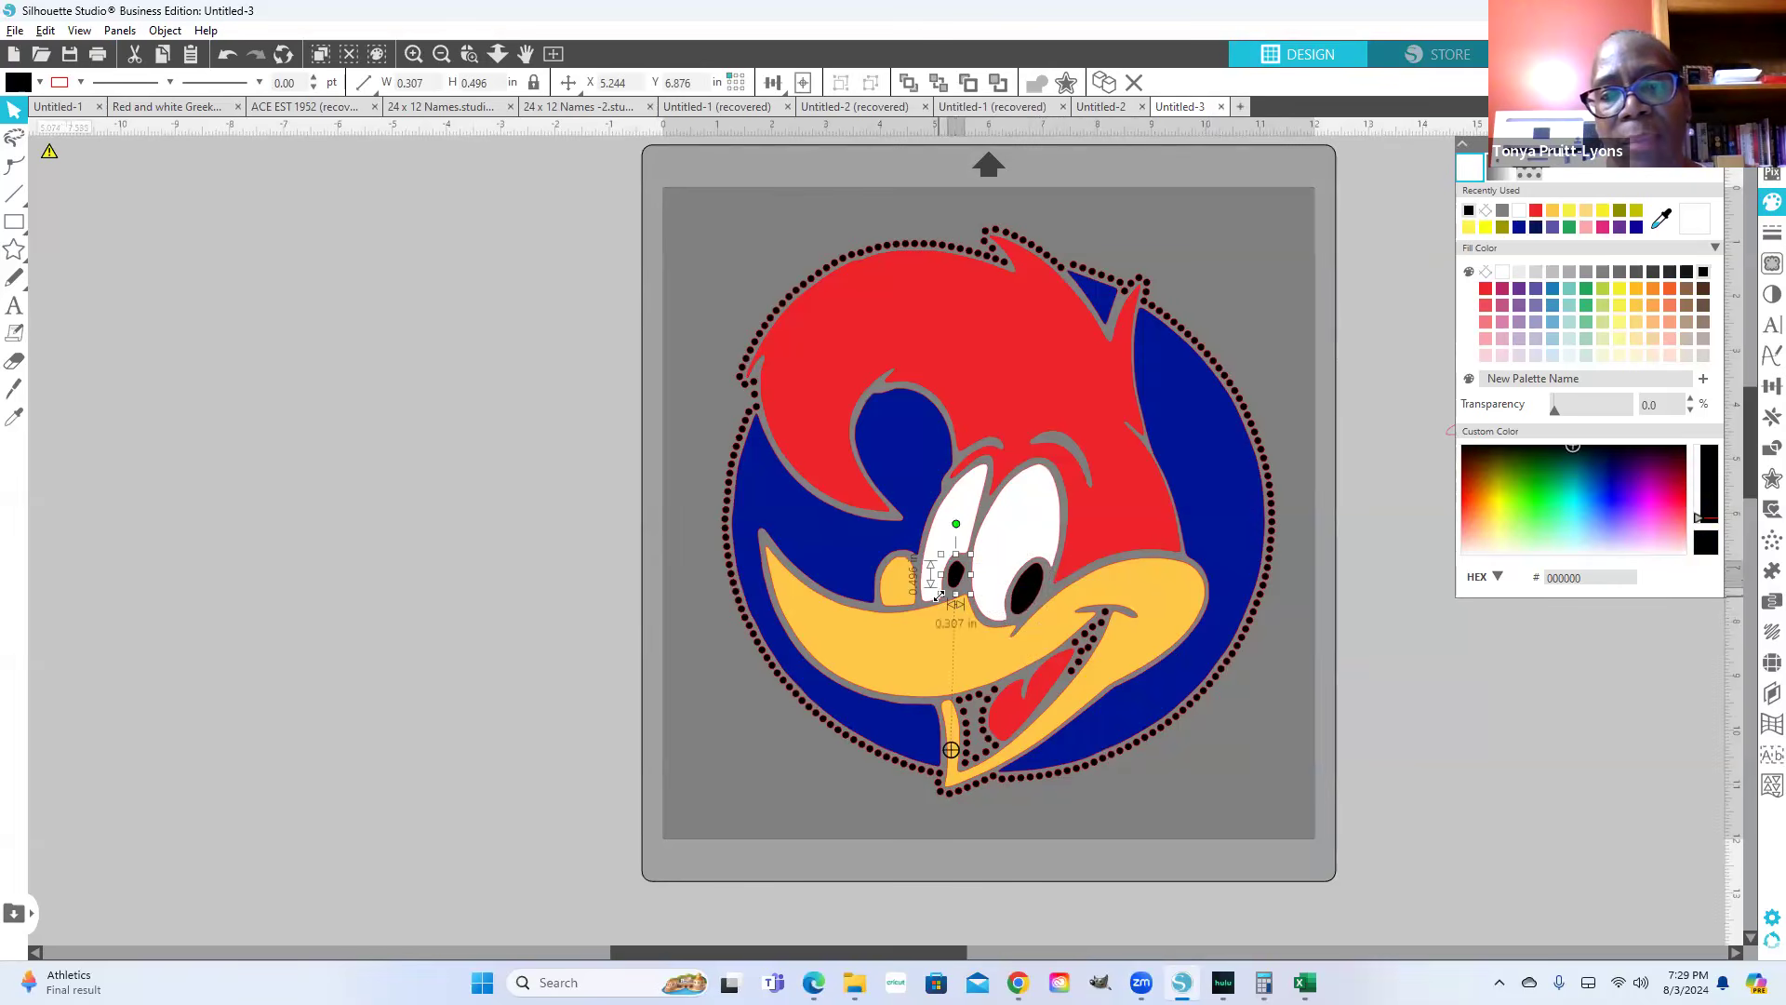
{"action": "left_click_drag", "start_coordinate": [937, 595], "coordinate": [927, 601]}
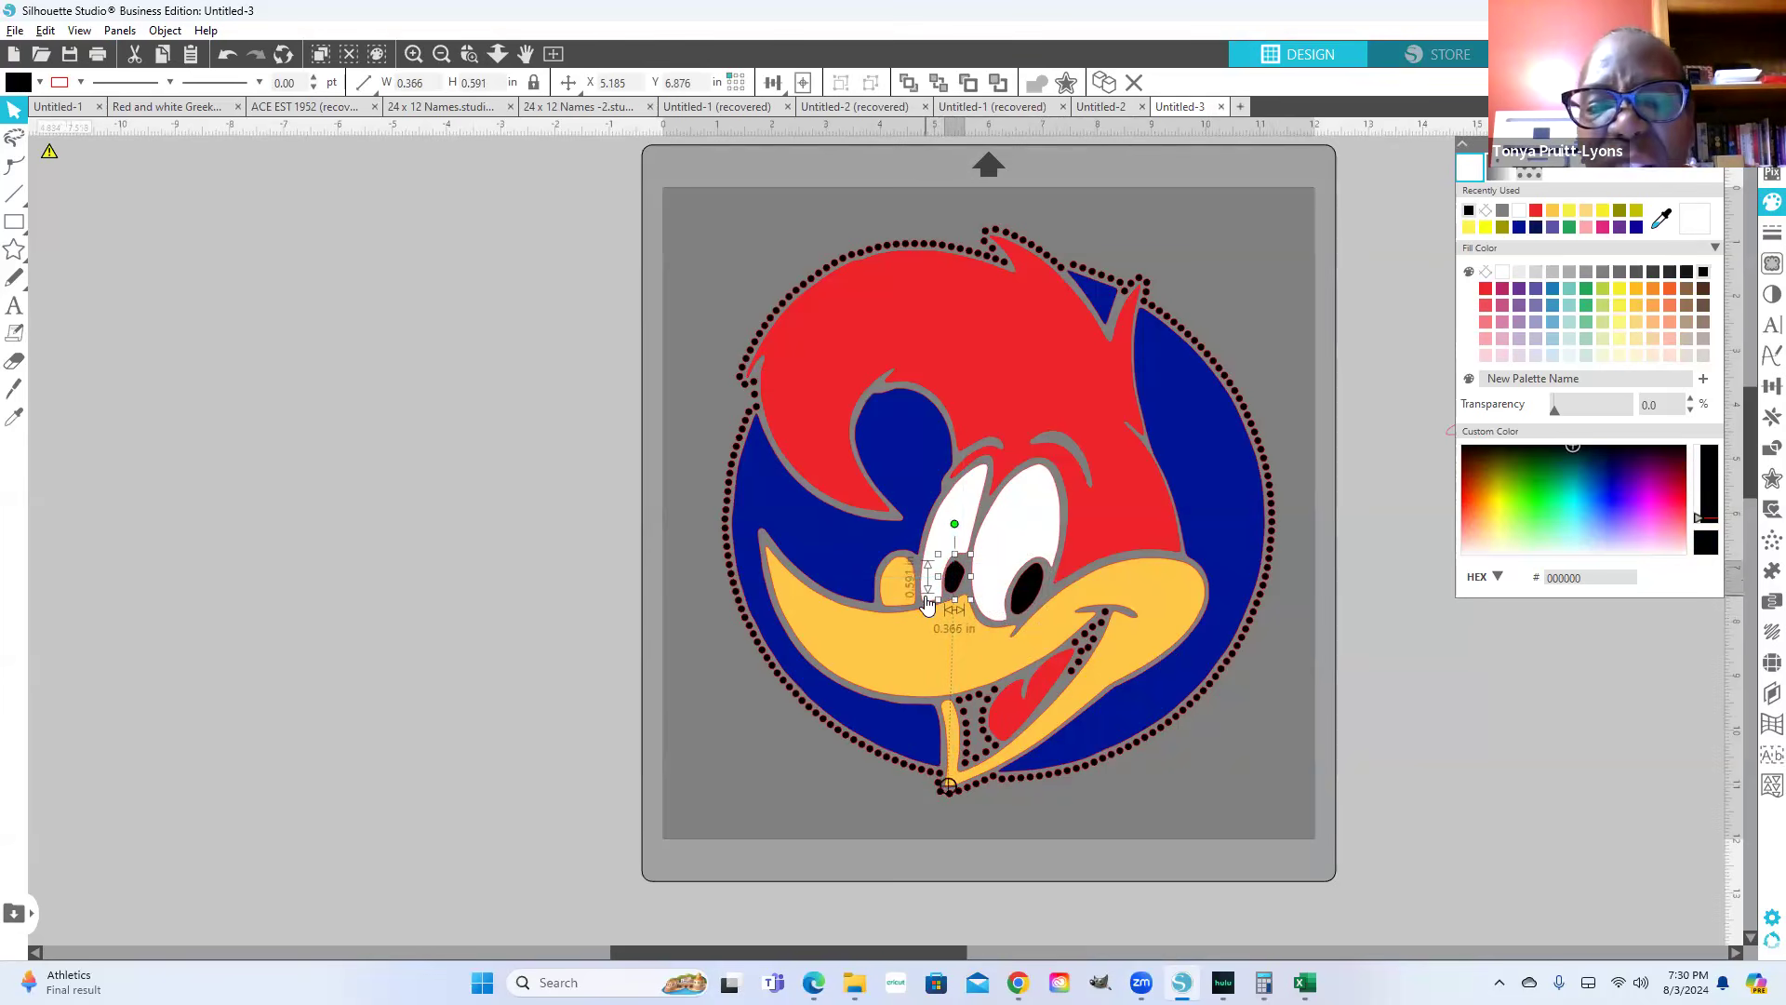
{"action": "key", "text": "Right"}
{"action": "key", "text": "Right"}
{"action": "key", "text": "Right"}
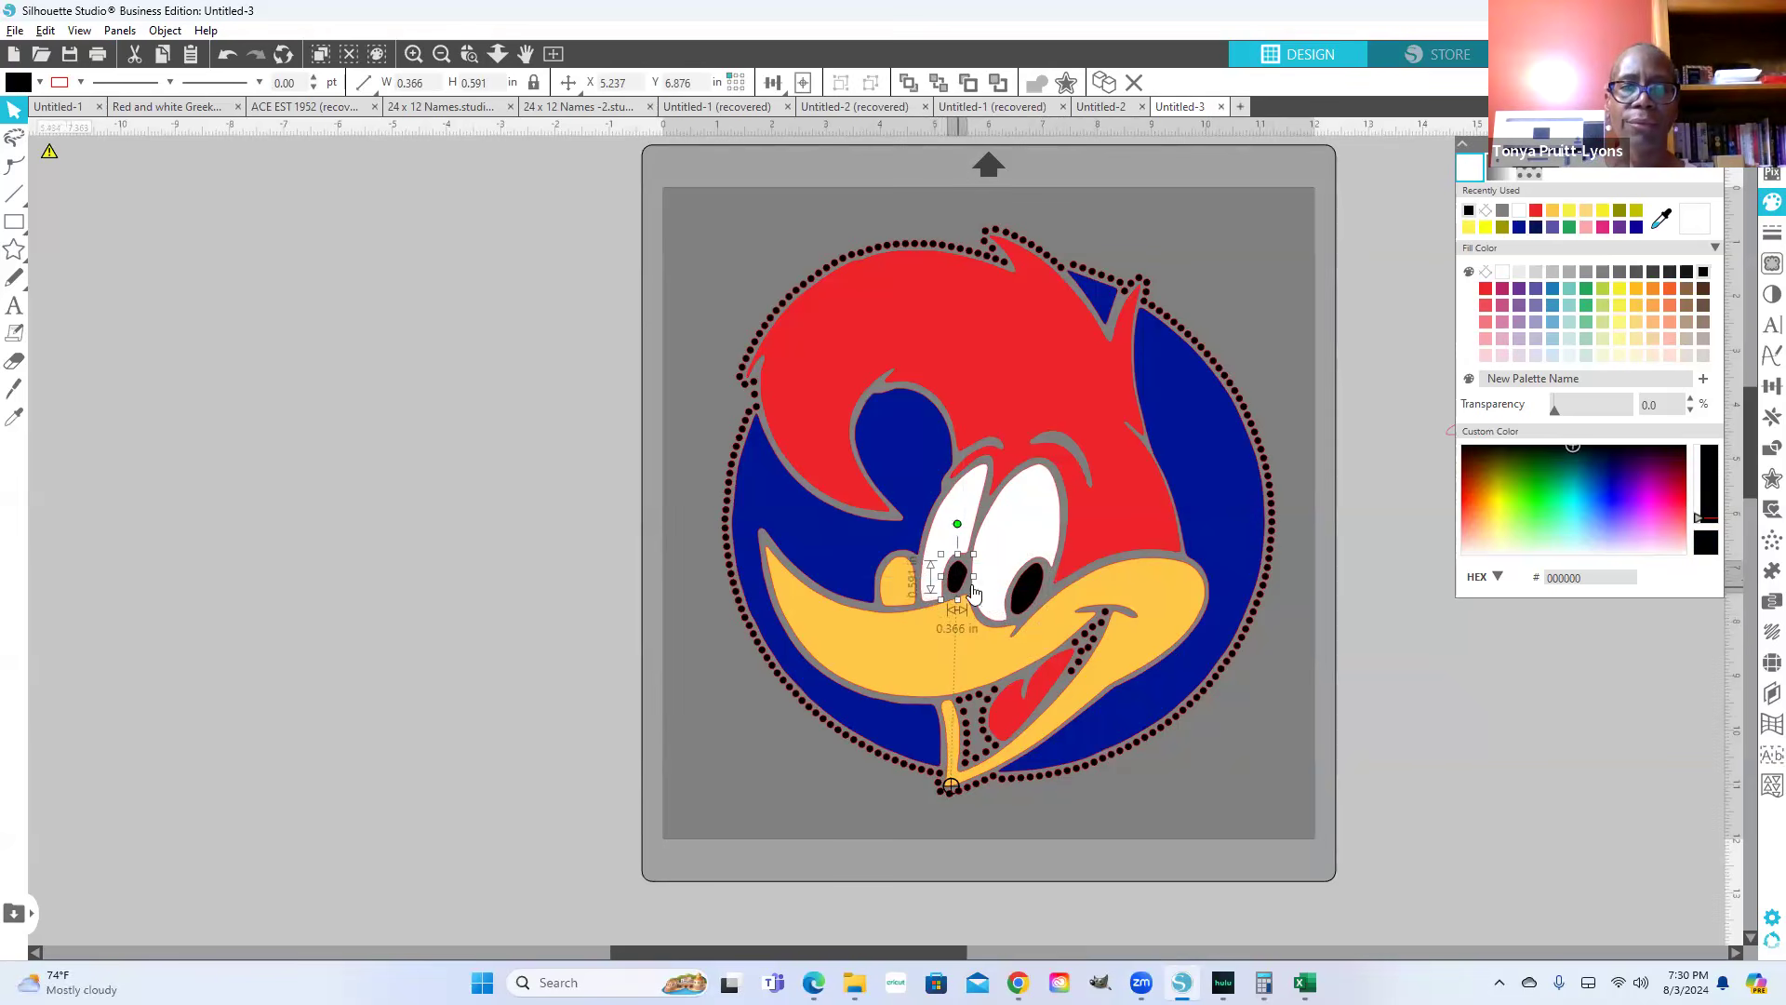
{"action": "left_click", "coordinate": [1418, 696]}
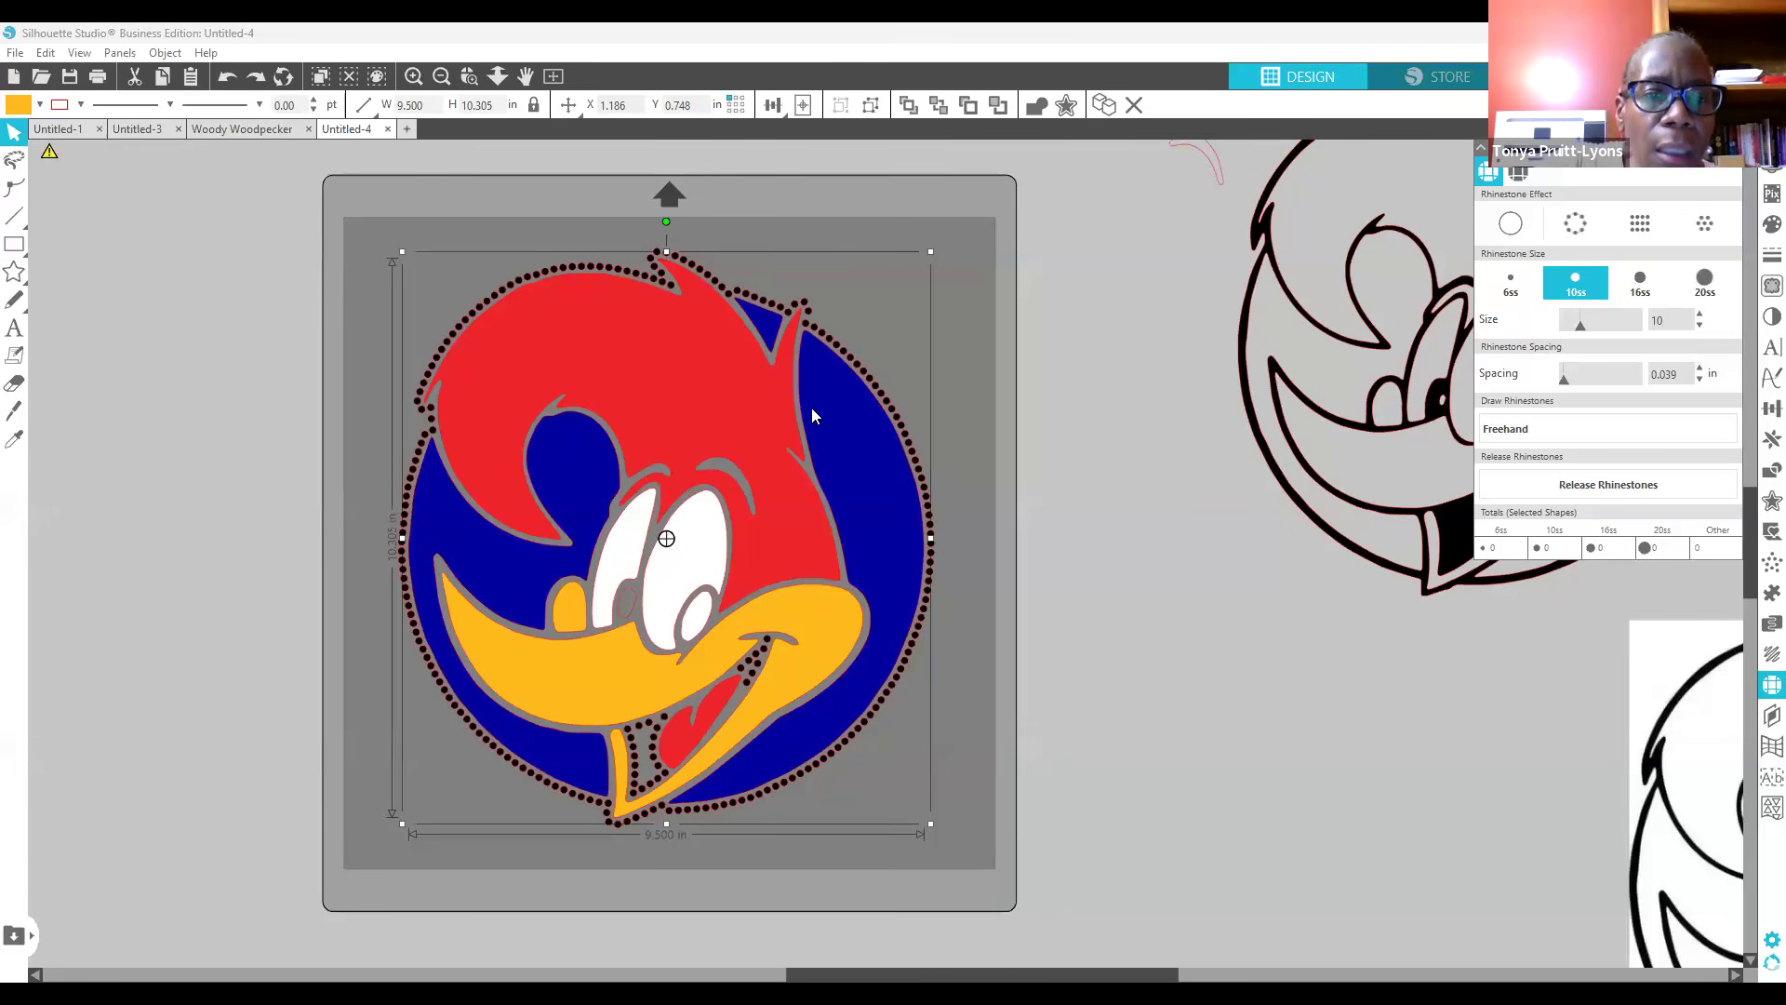
Step: Fill the unfilled pupil of the smaller eye with white in the Untitled-4 design
{"action": "key", "text": "Escape"}
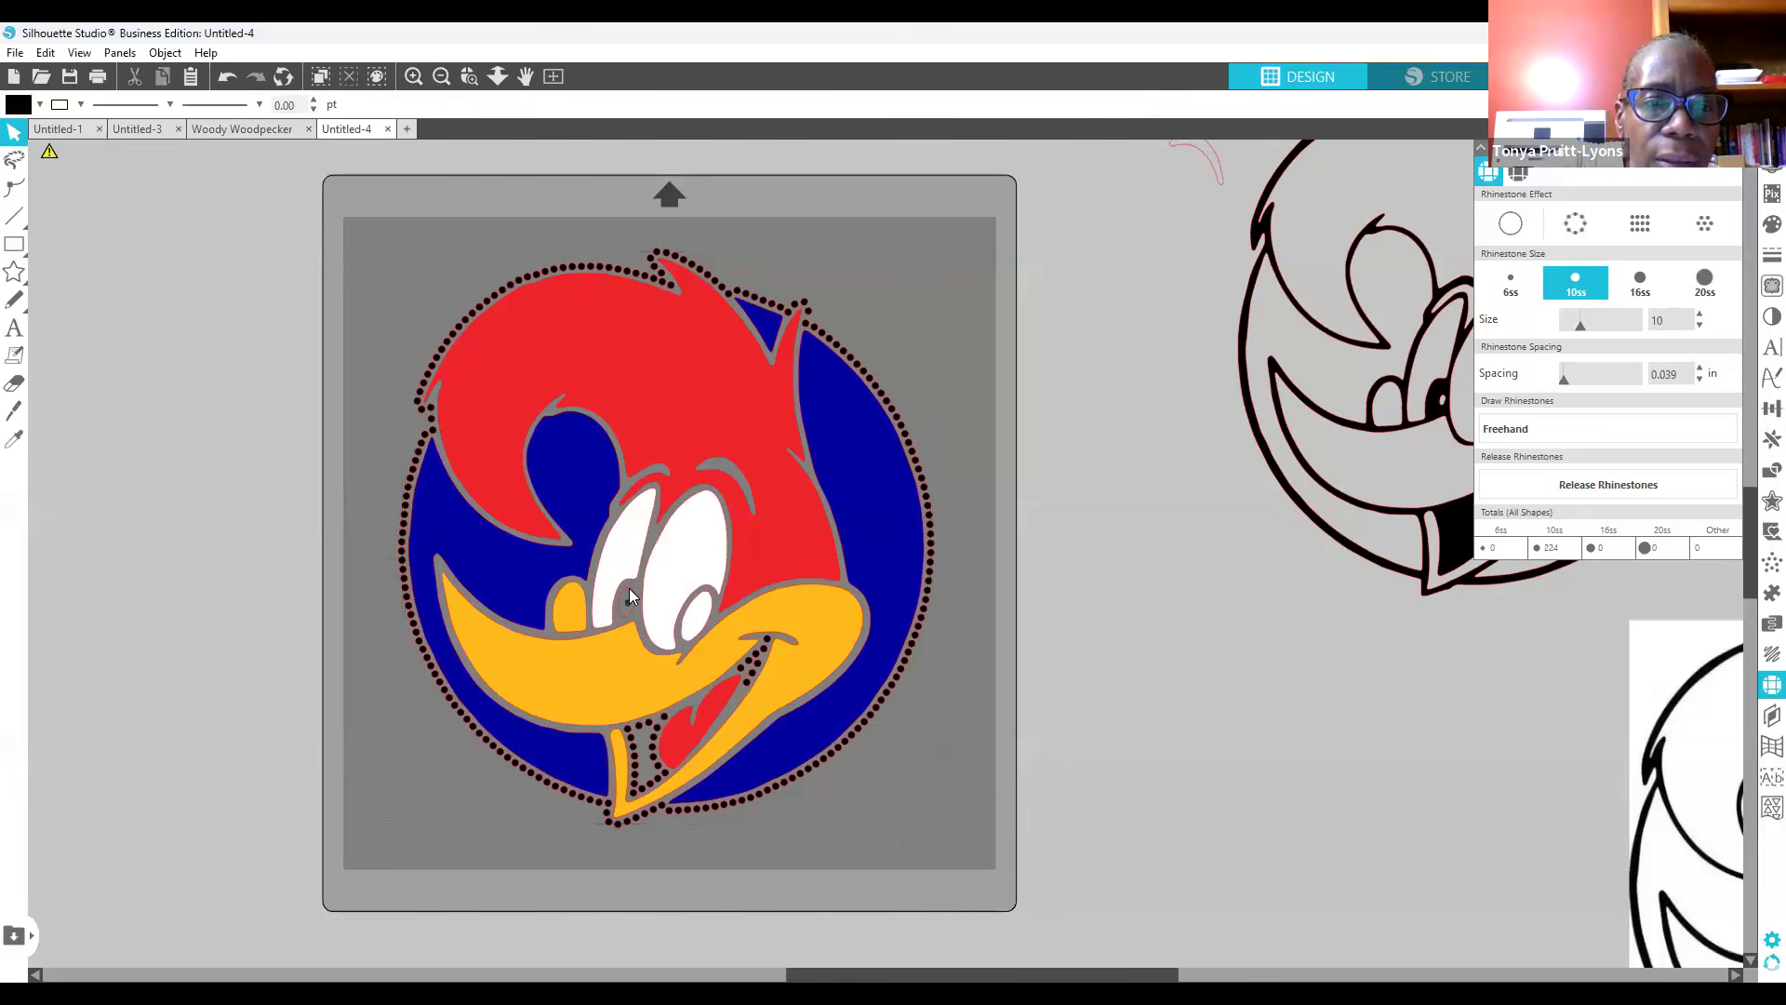
{"action": "left_click", "coordinate": [630, 595]}
{"action": "left_click", "coordinate": [1763, 226]}
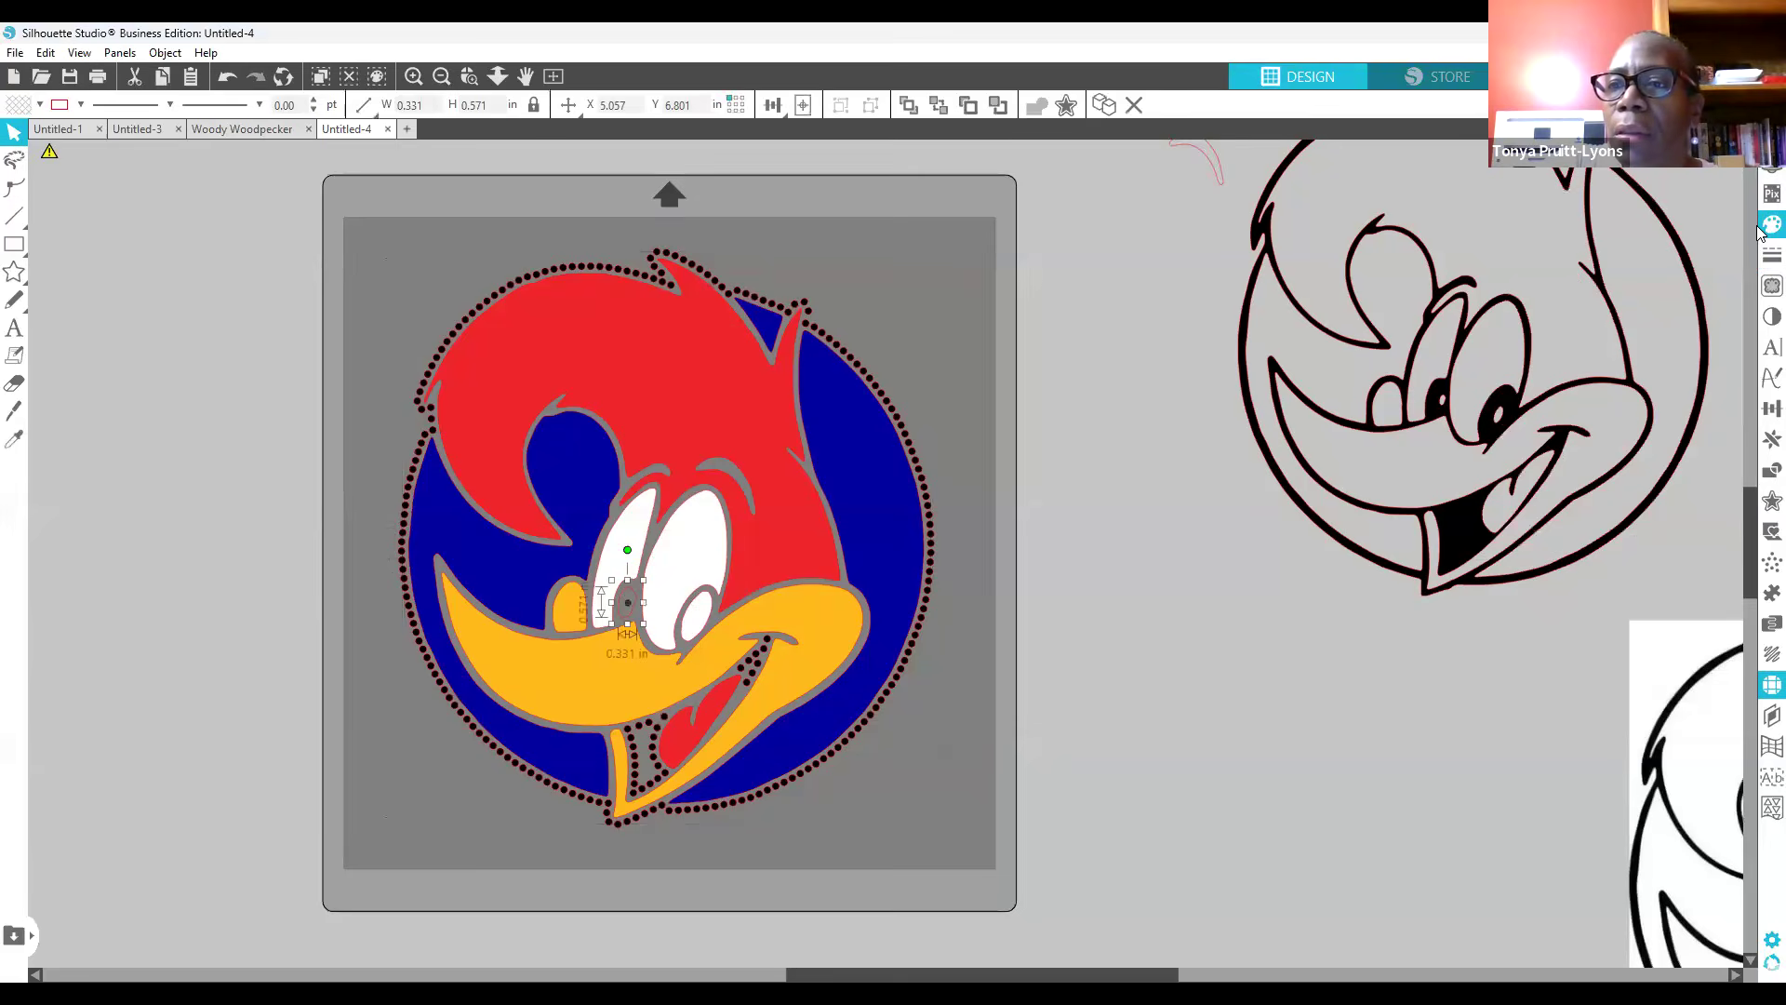
{"action": "left_click", "coordinate": [1487, 214]}
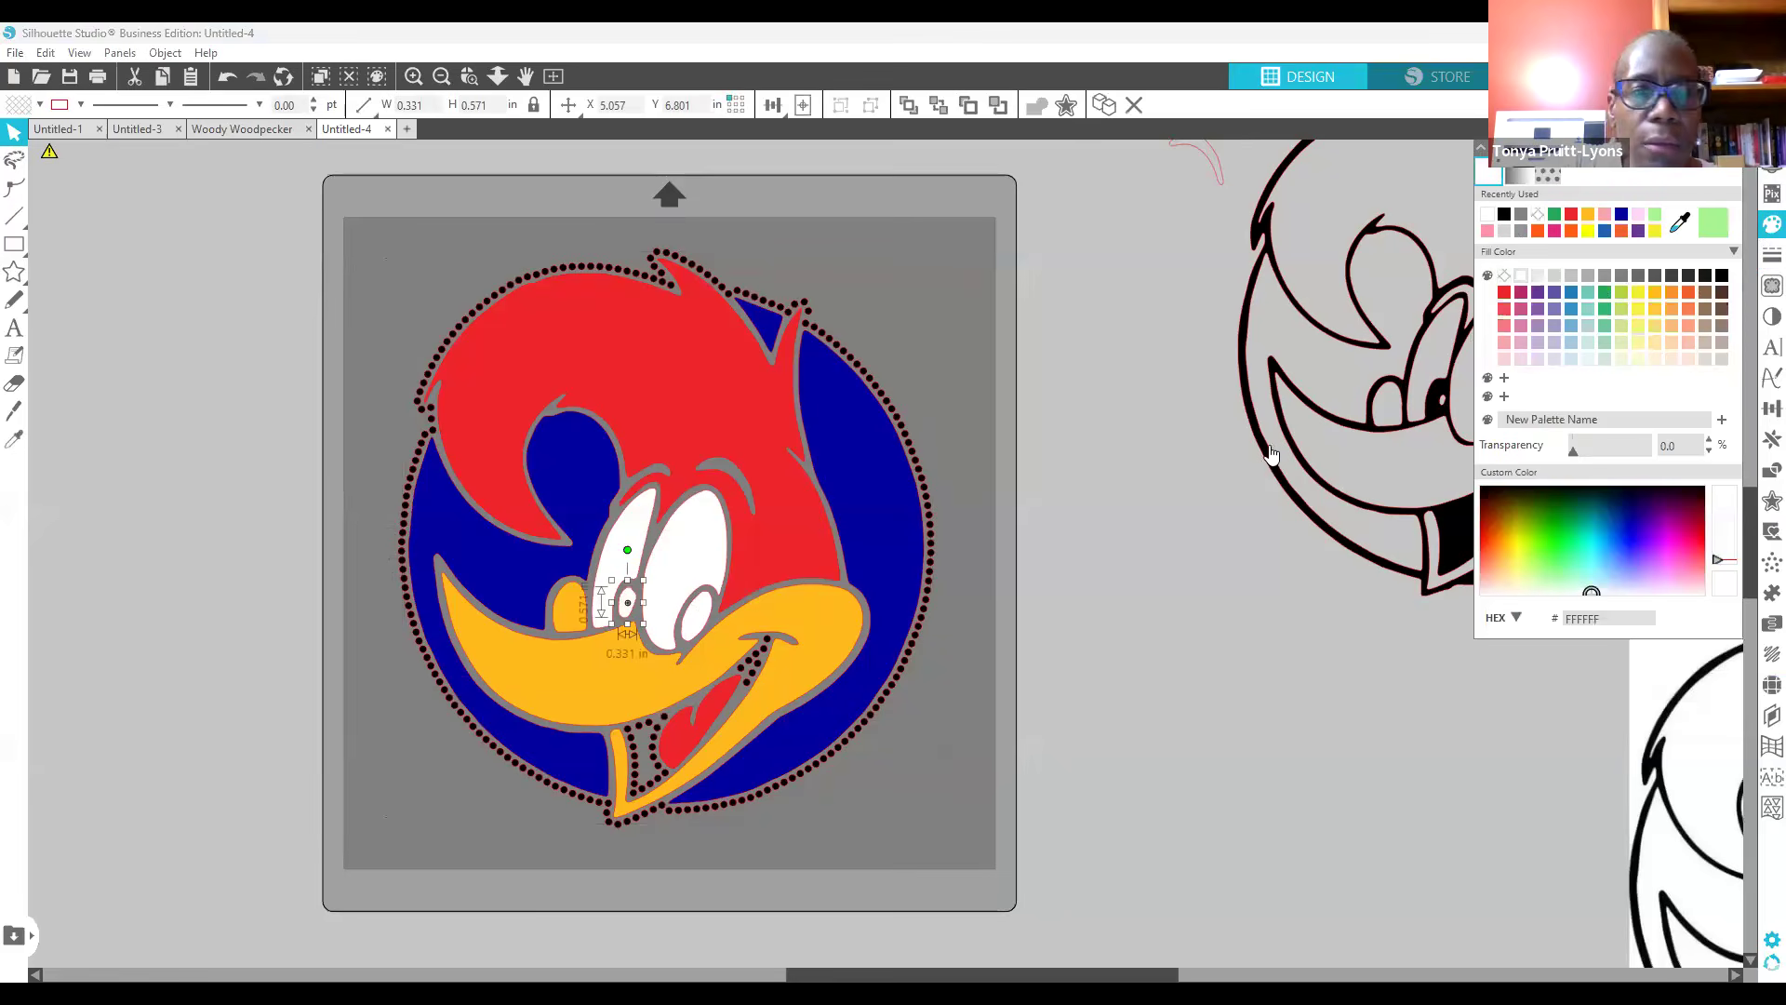
{"action": "left_click", "coordinate": [1096, 483]}
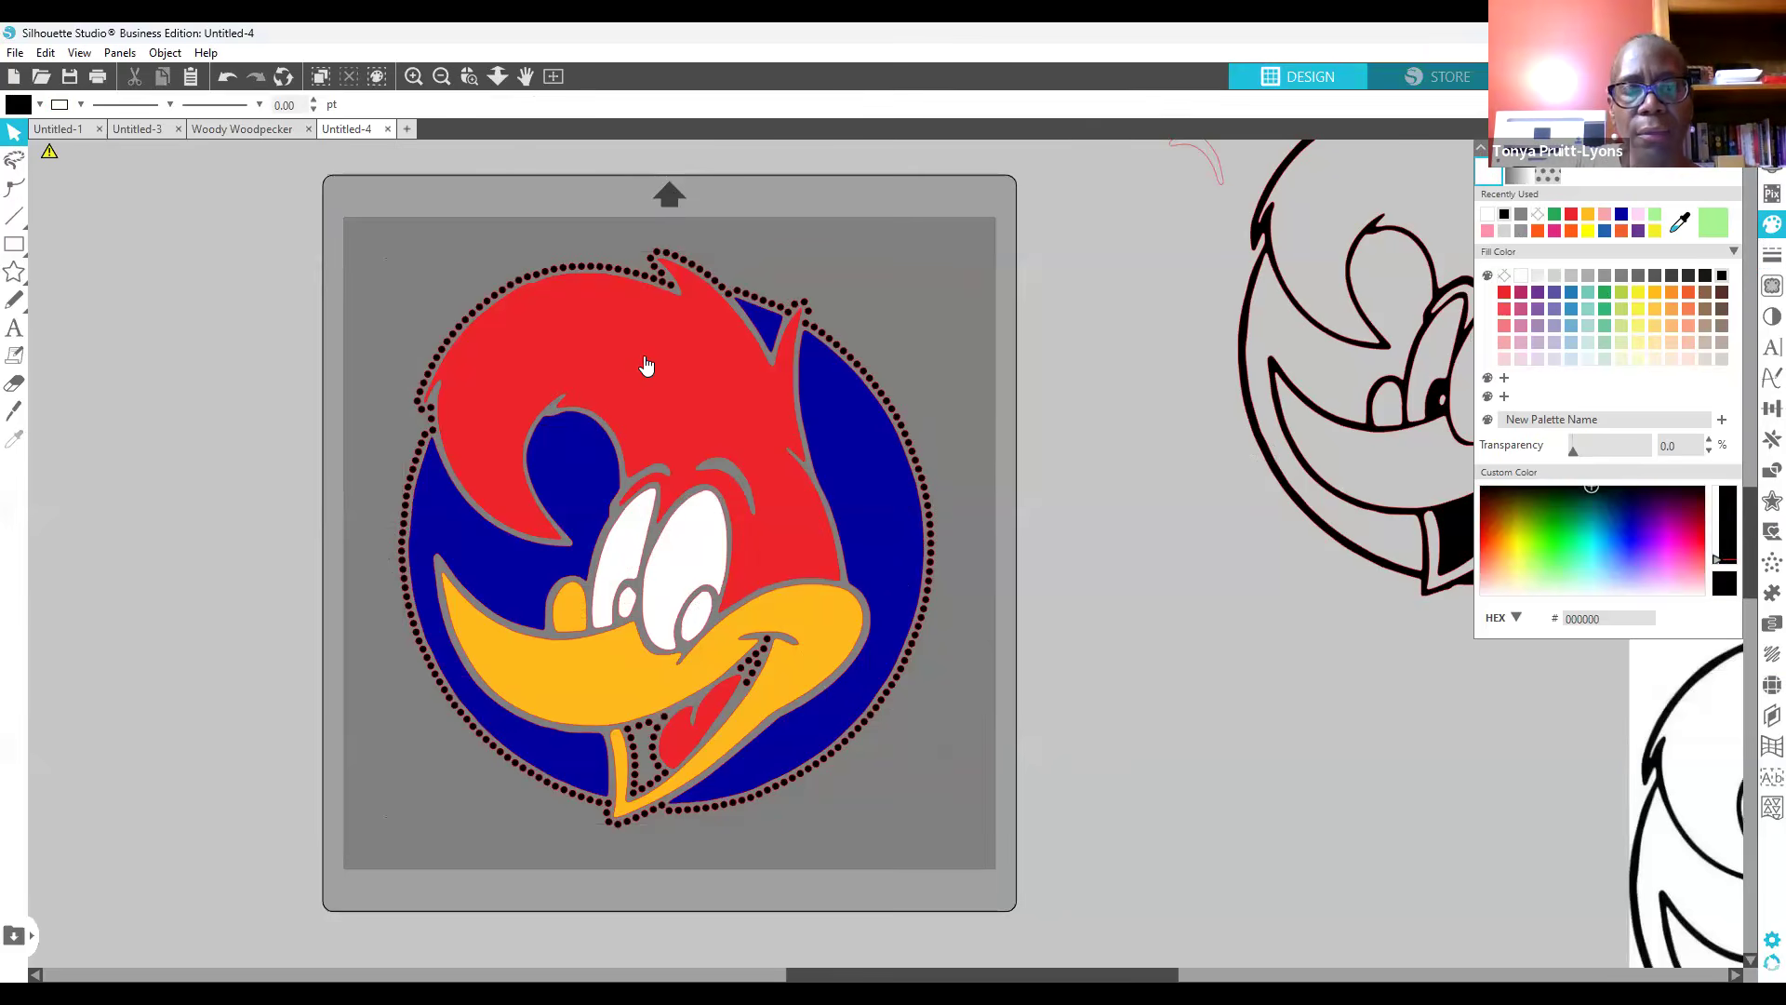
Step: Try an internal offset of 0.130 in on the red head shape and undo it
{"action": "left_click", "coordinate": [575, 332]}
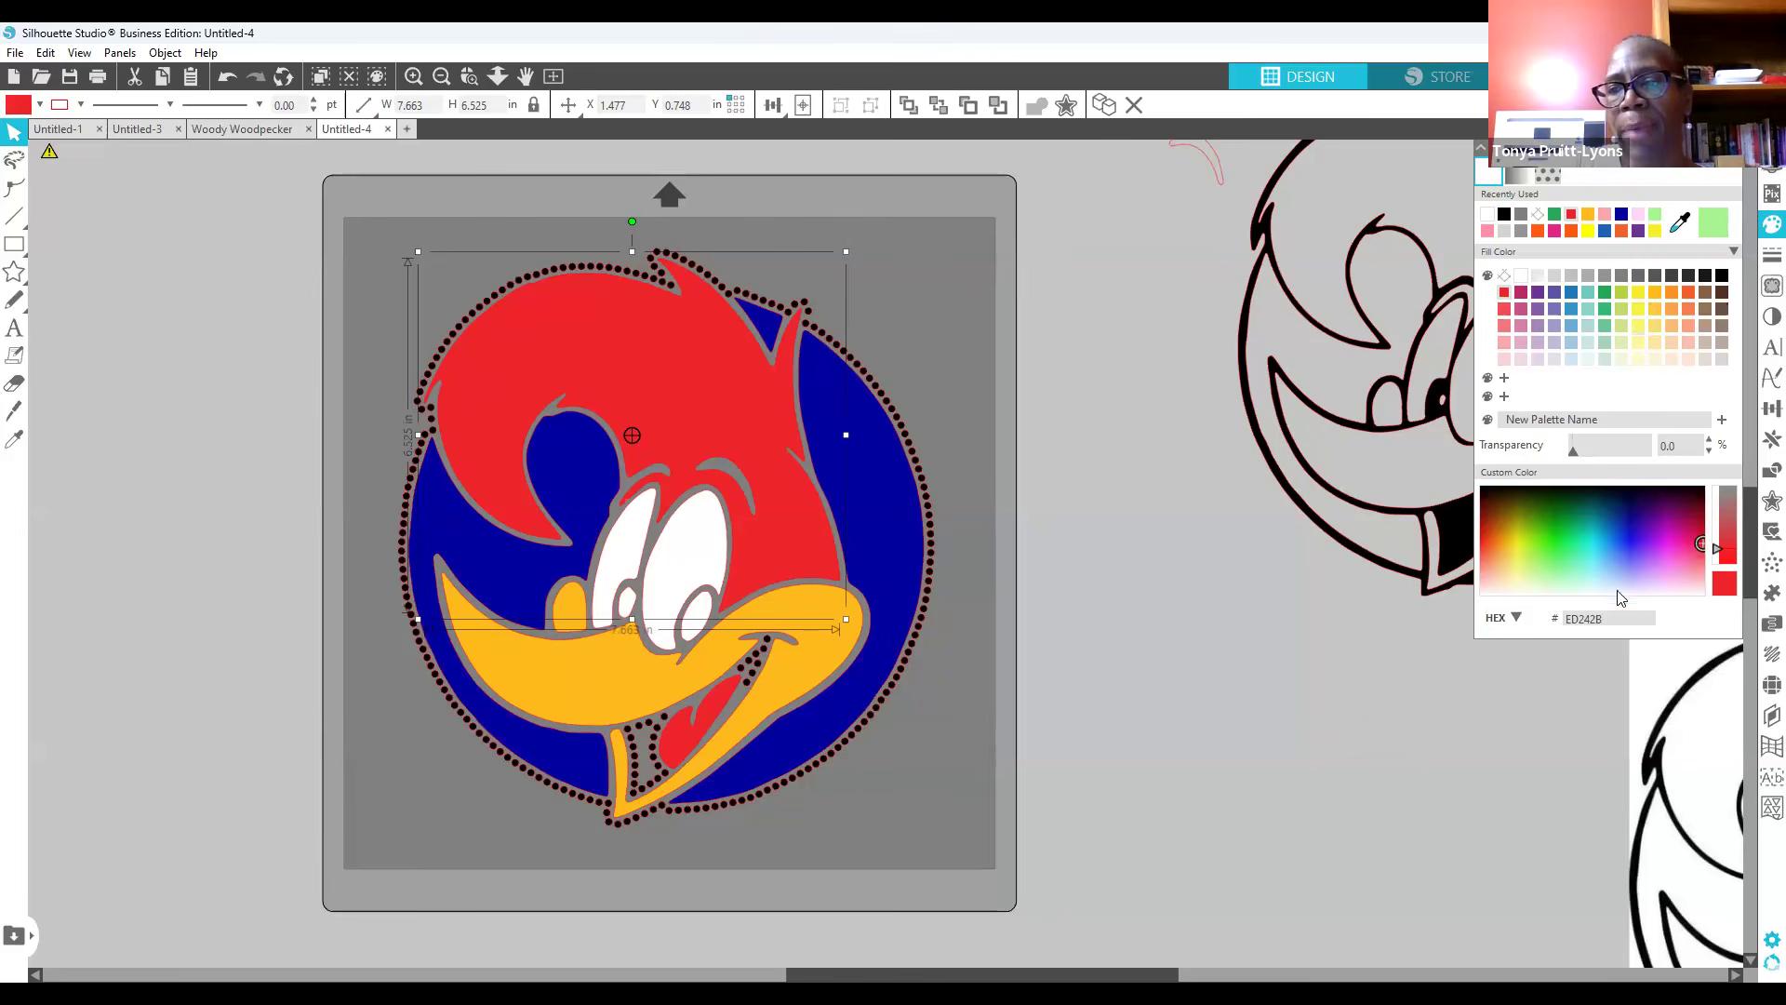
{"action": "left_click", "coordinate": [1767, 502]}
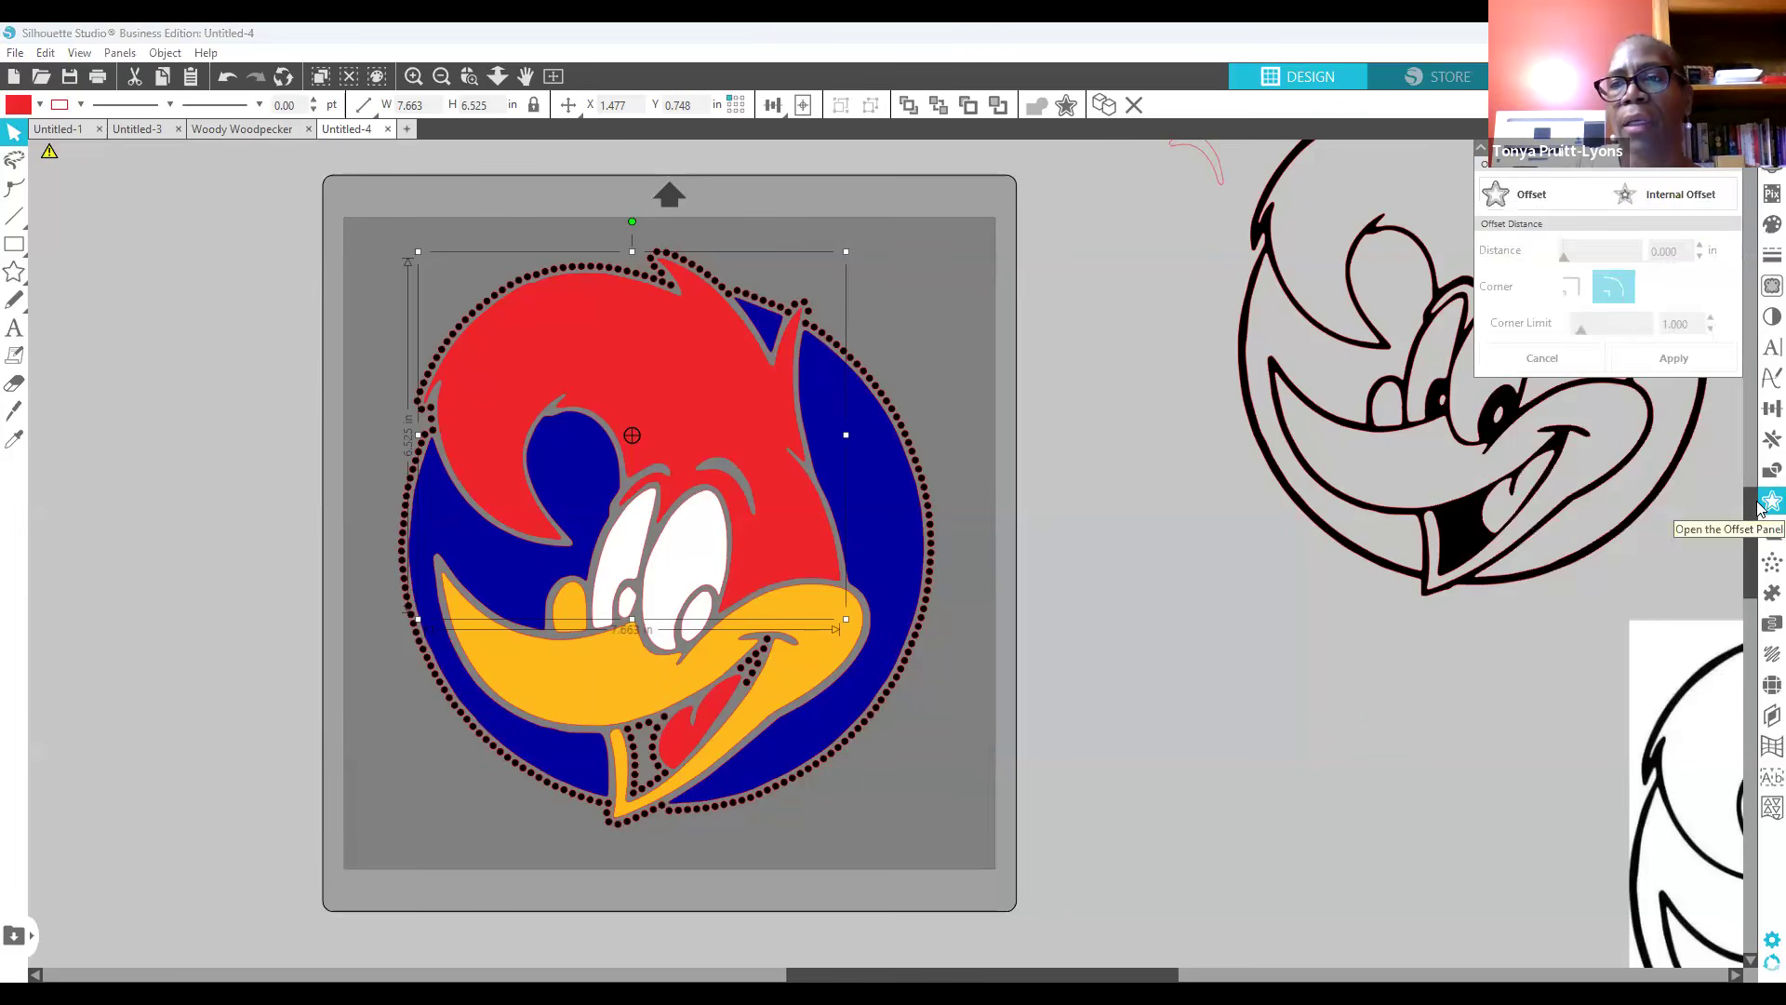
{"action": "left_click", "coordinate": [1669, 195]}
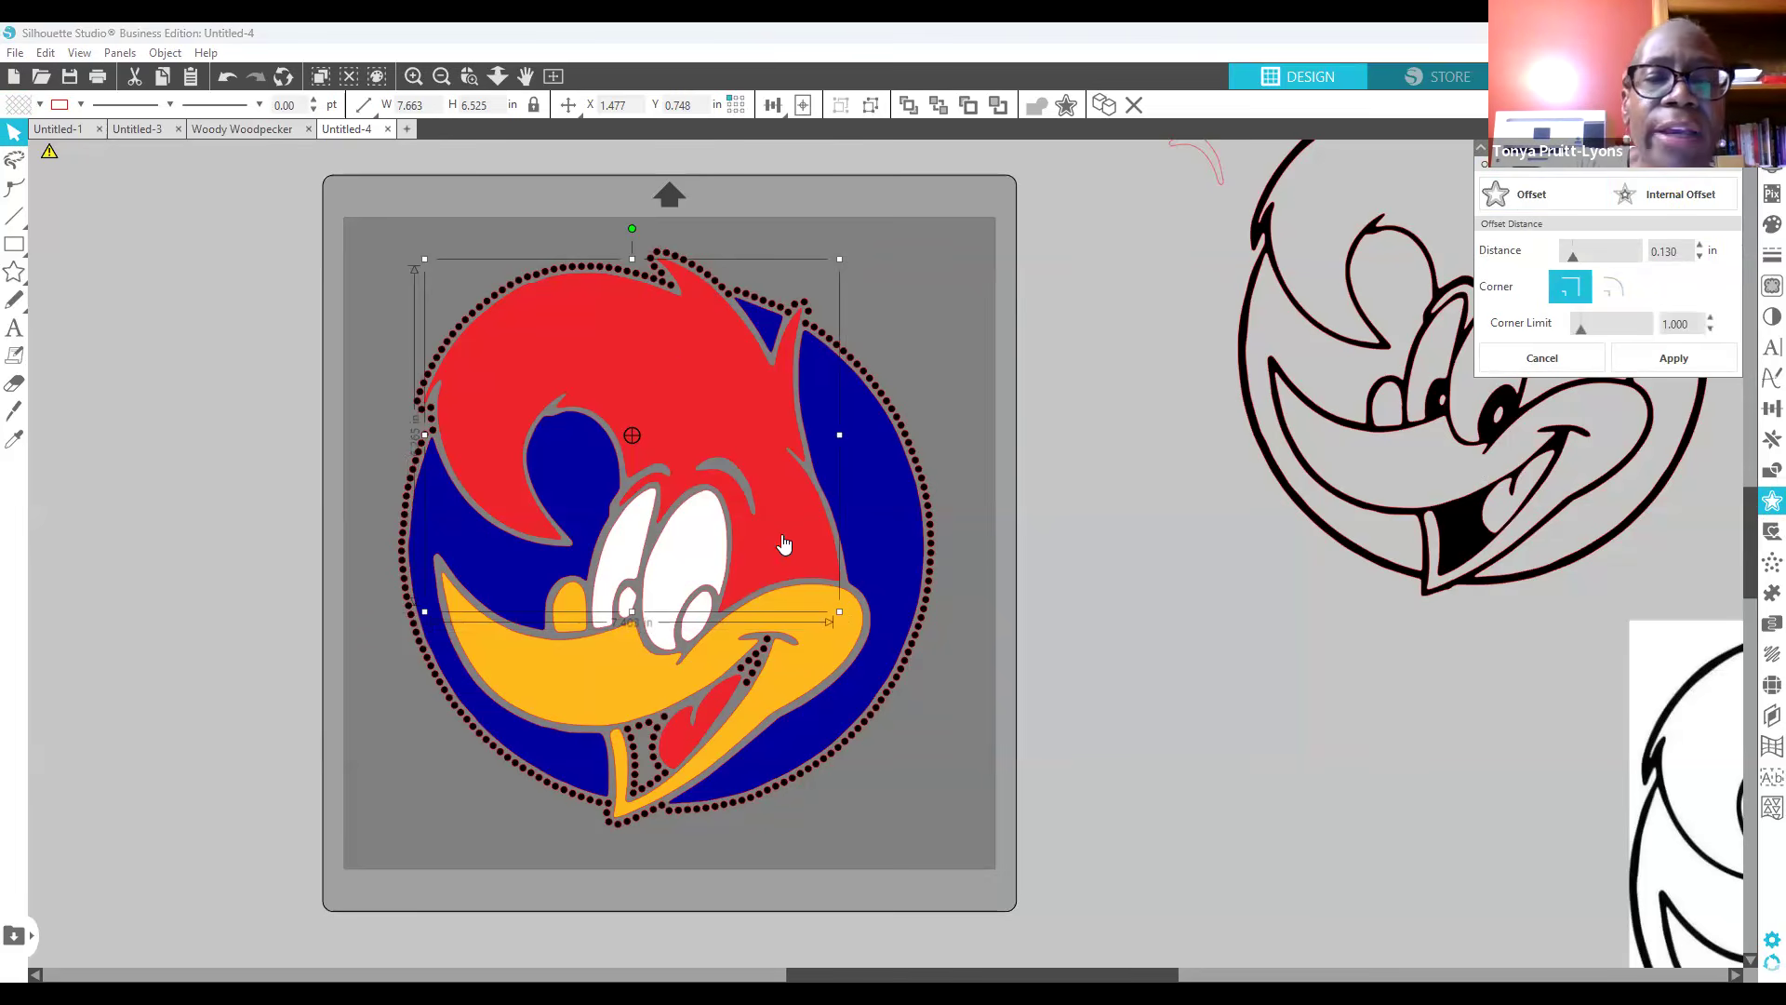
{"action": "left_click", "coordinate": [228, 74]}
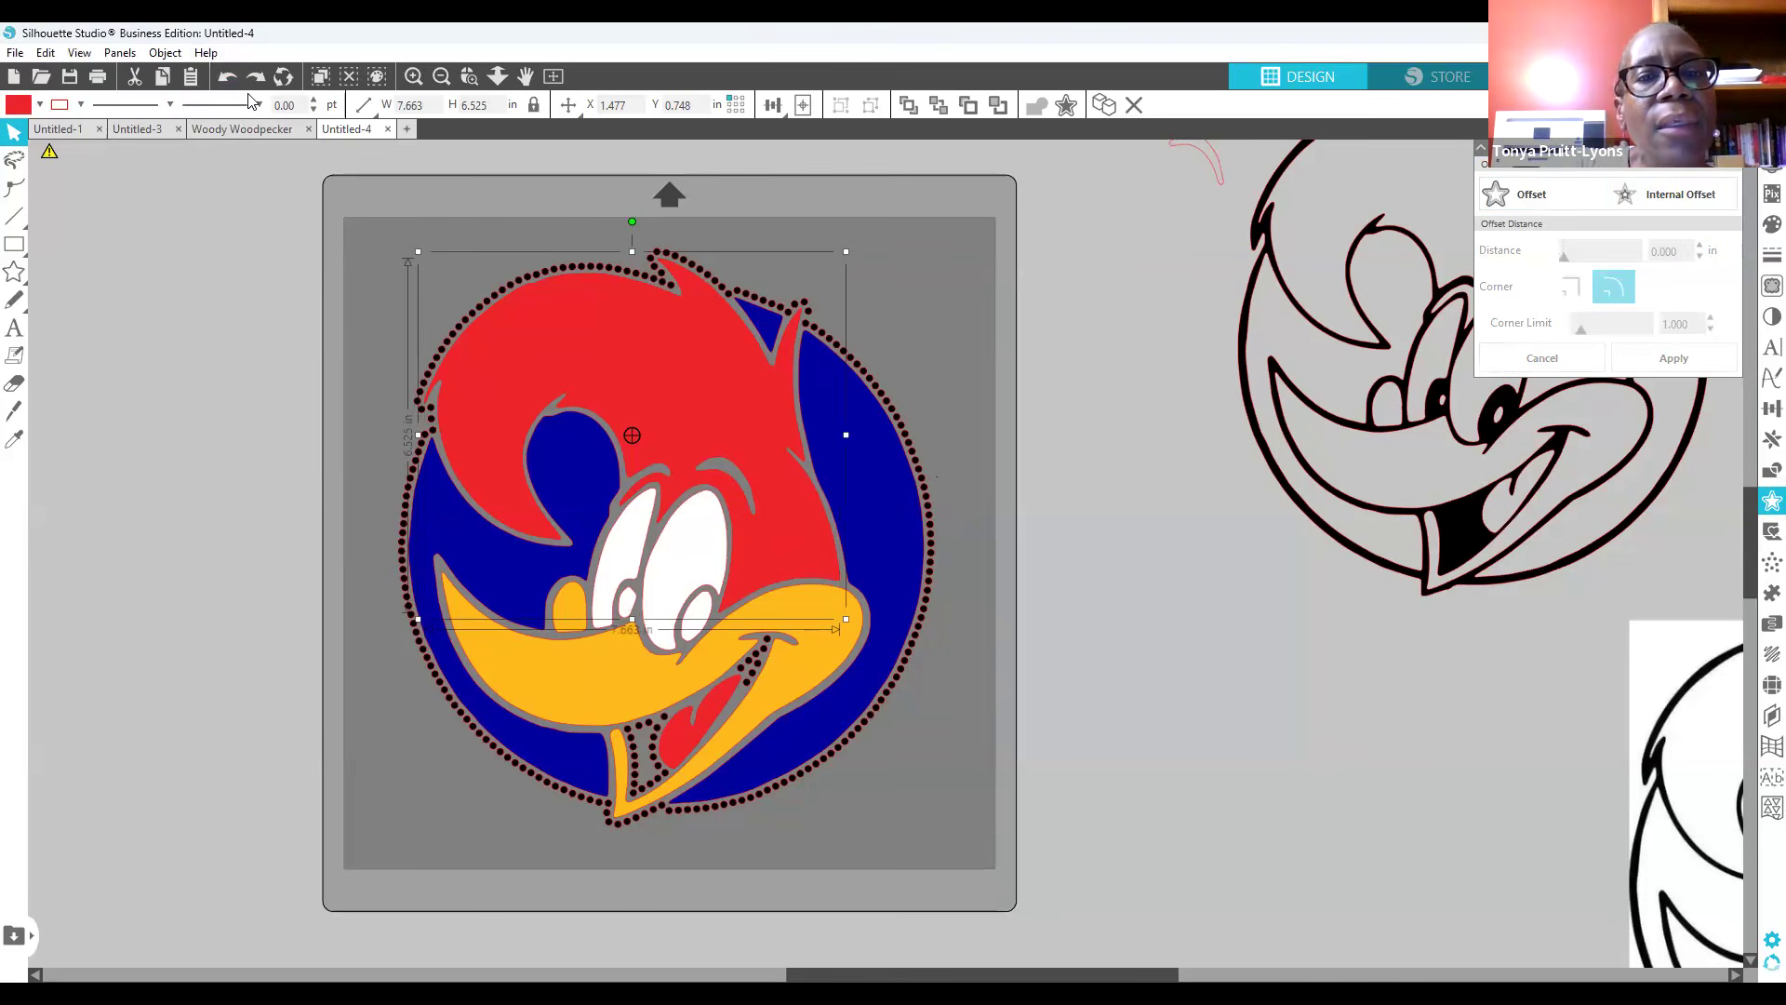
Step: Fill the red head shape with light grey AAAAAA
{"action": "left_click", "coordinate": [310, 307]}
{"action": "left_click", "coordinate": [561, 362]}
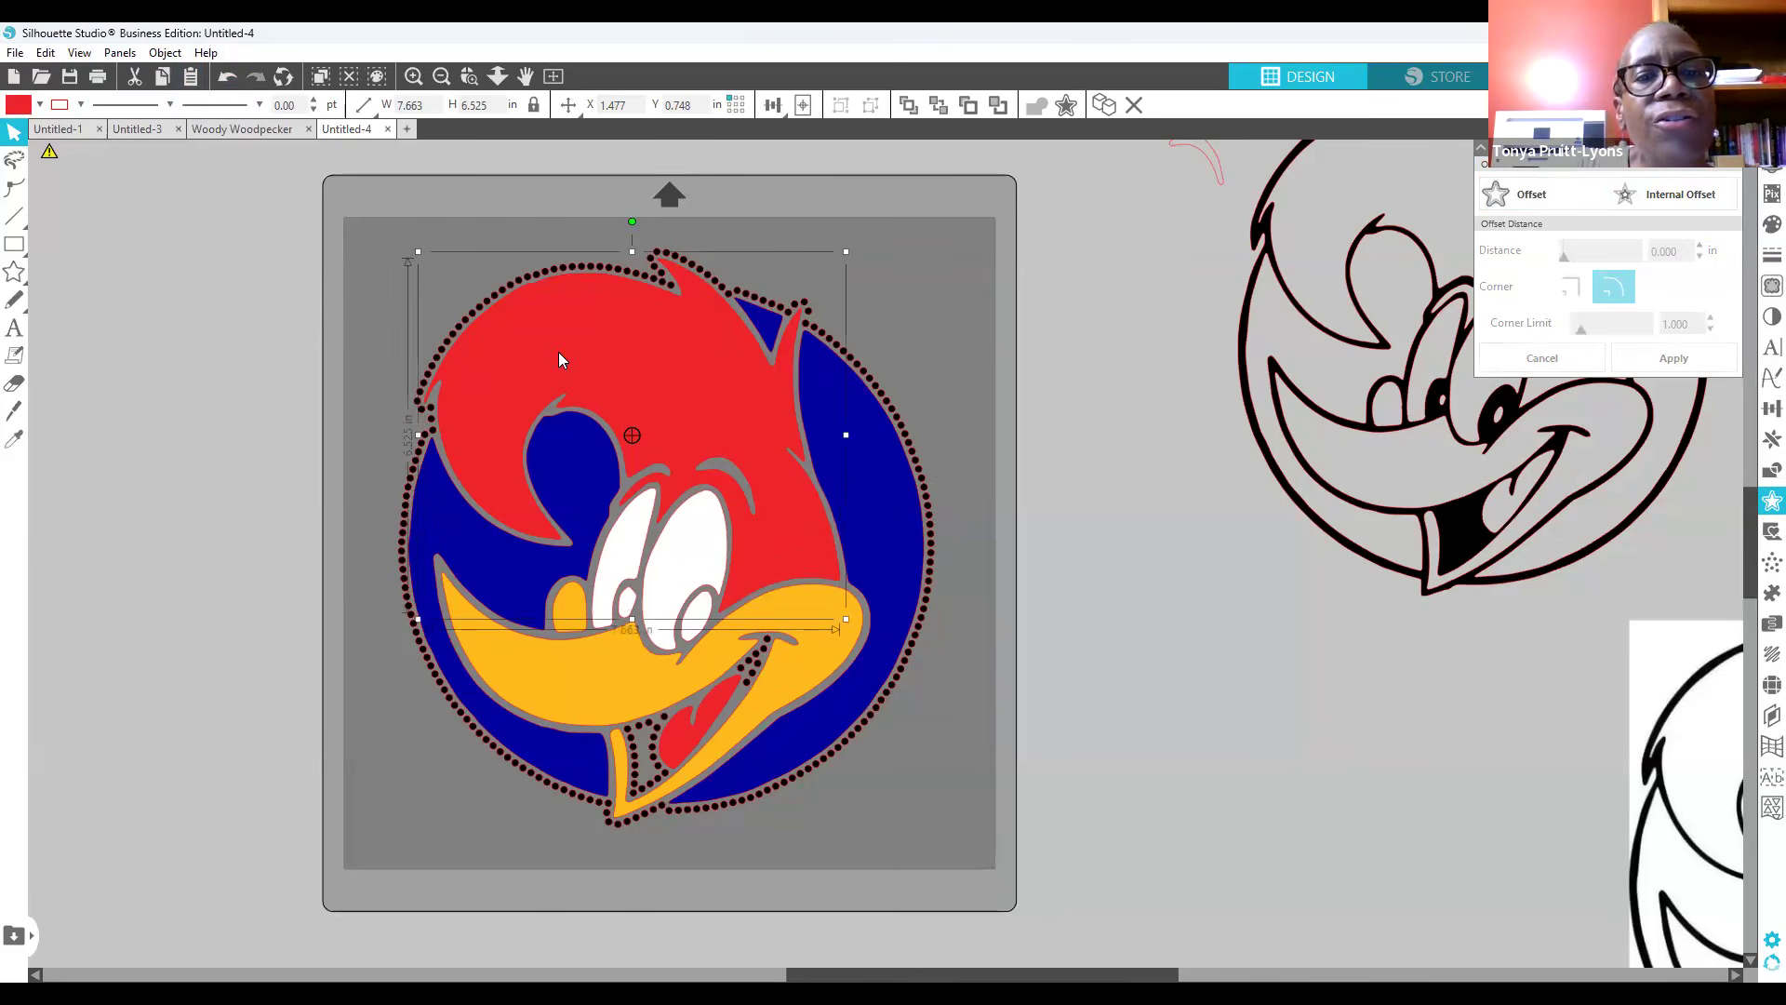
{"action": "left_click", "coordinate": [1763, 225]}
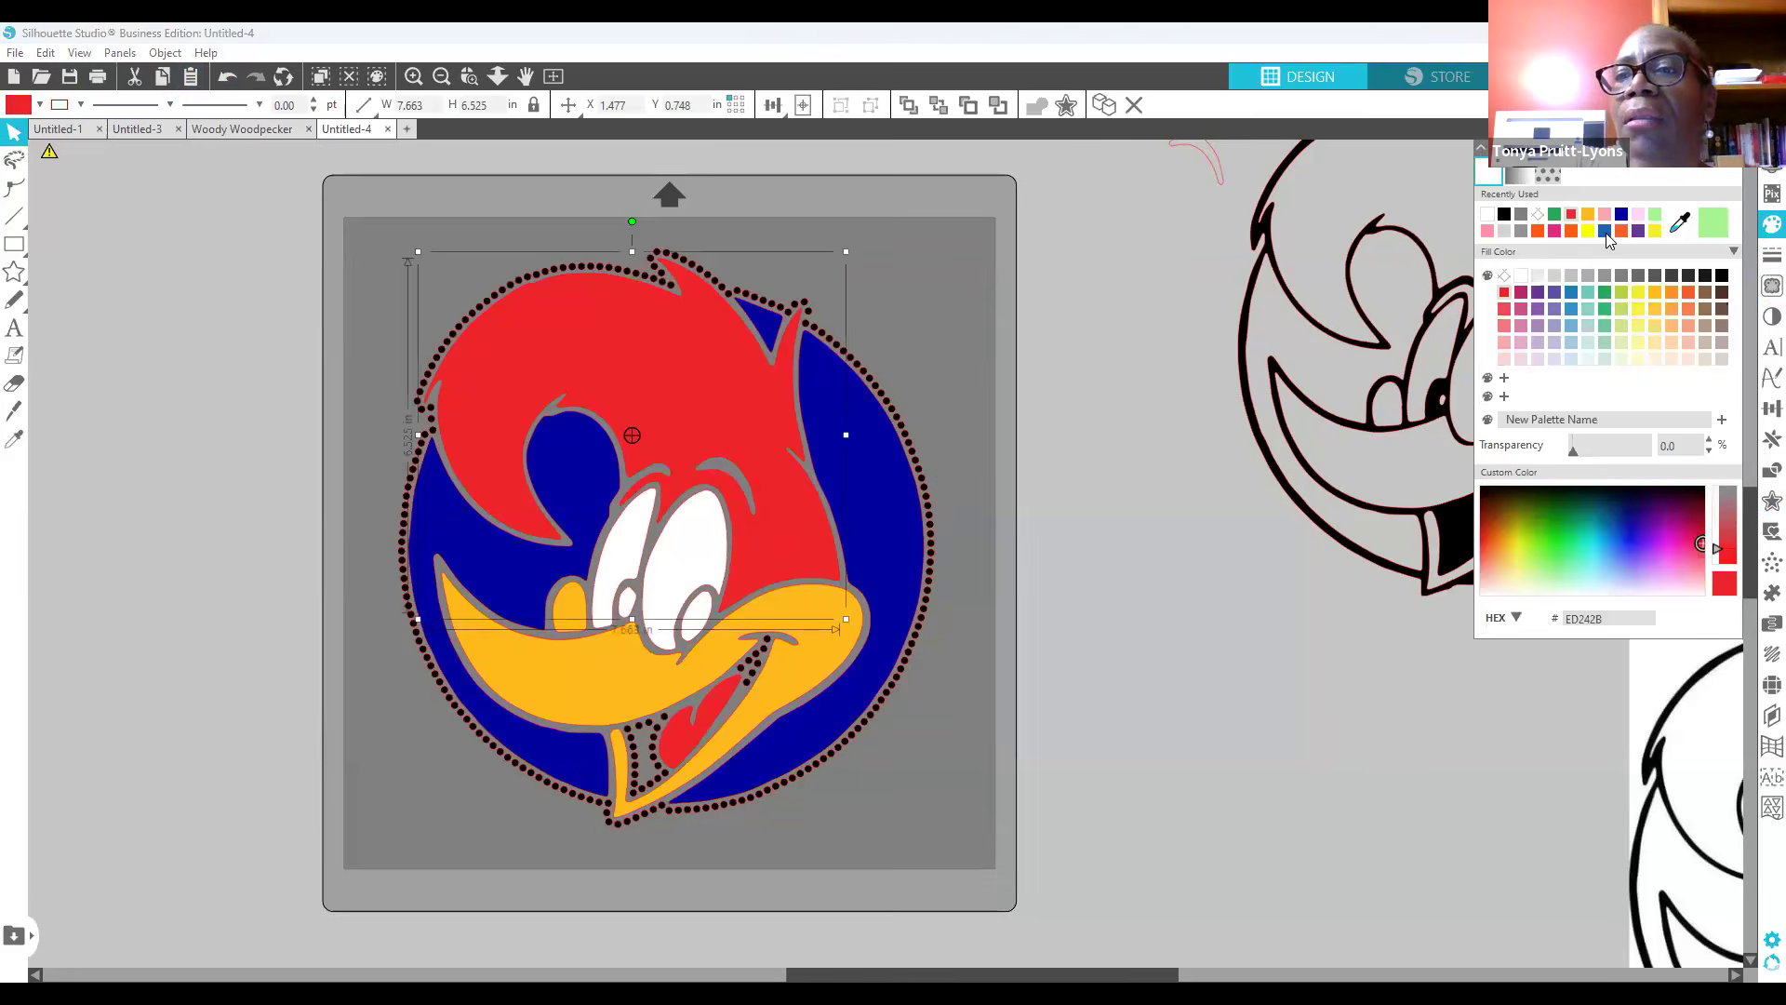
{"action": "left_click", "coordinate": [1589, 275]}
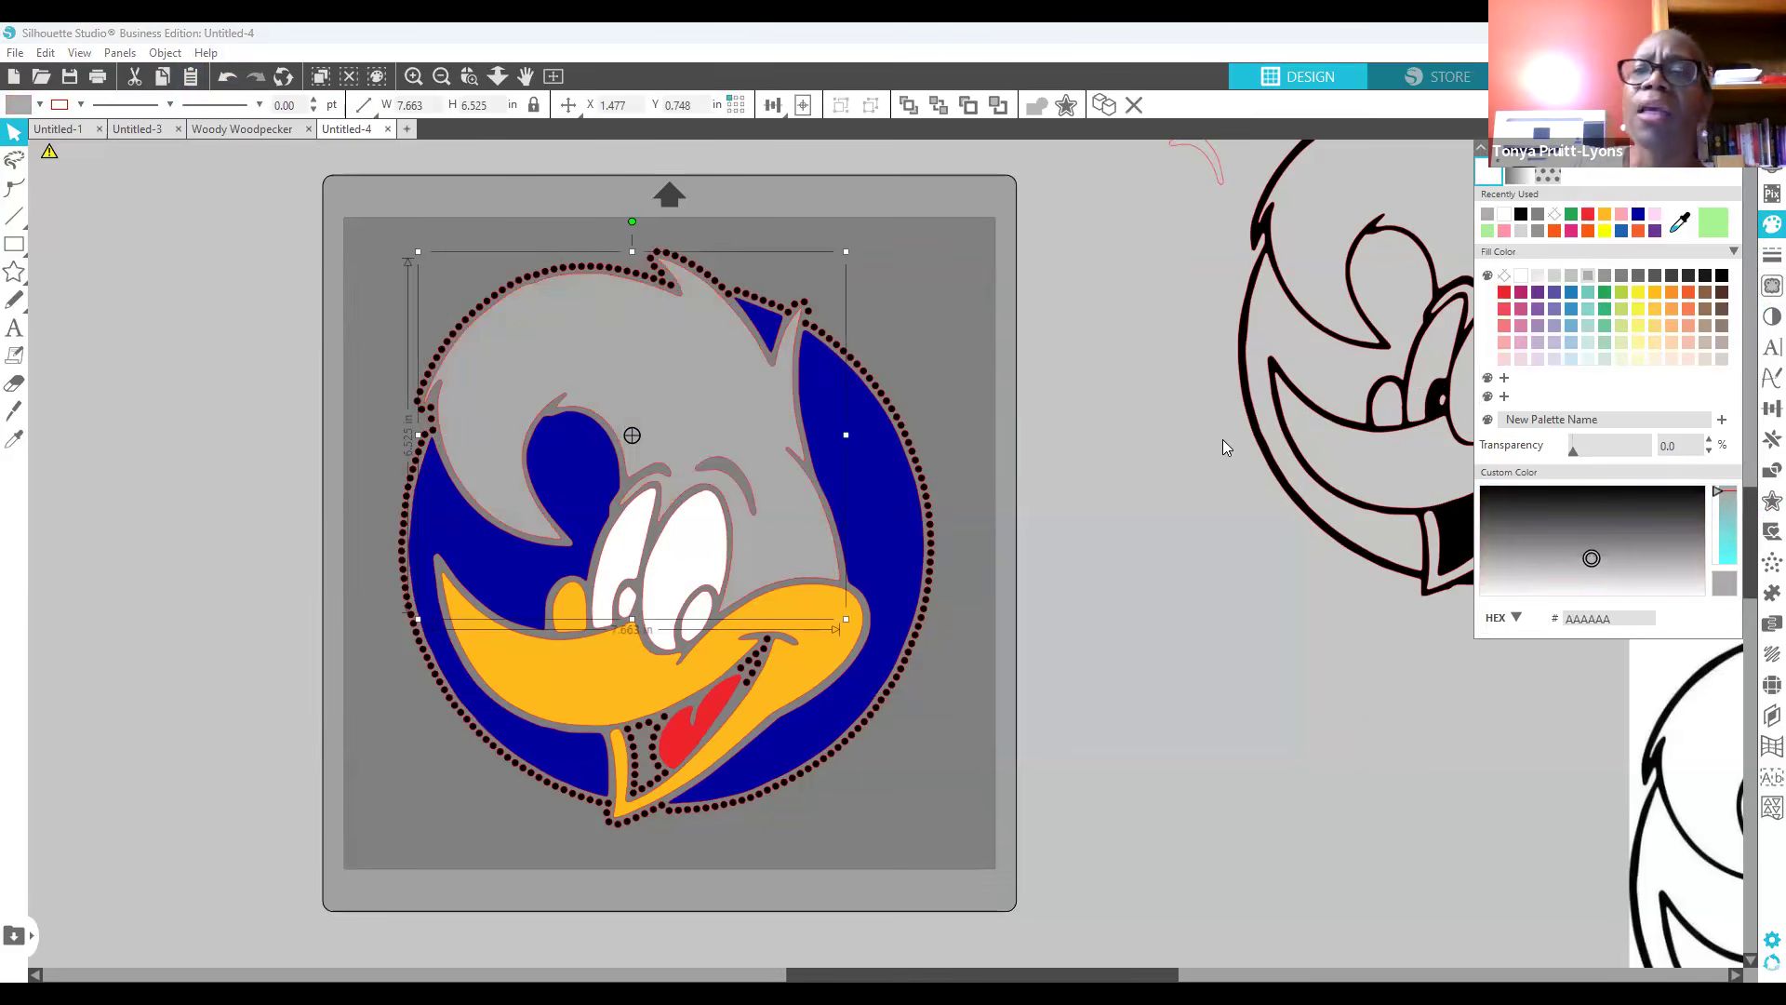
Step: Create an internal offset of 0.030 in with sharp corners on the light grey head shape
{"action": "left_click", "coordinate": [1761, 505]}
{"action": "left_click", "coordinate": [1655, 203]}
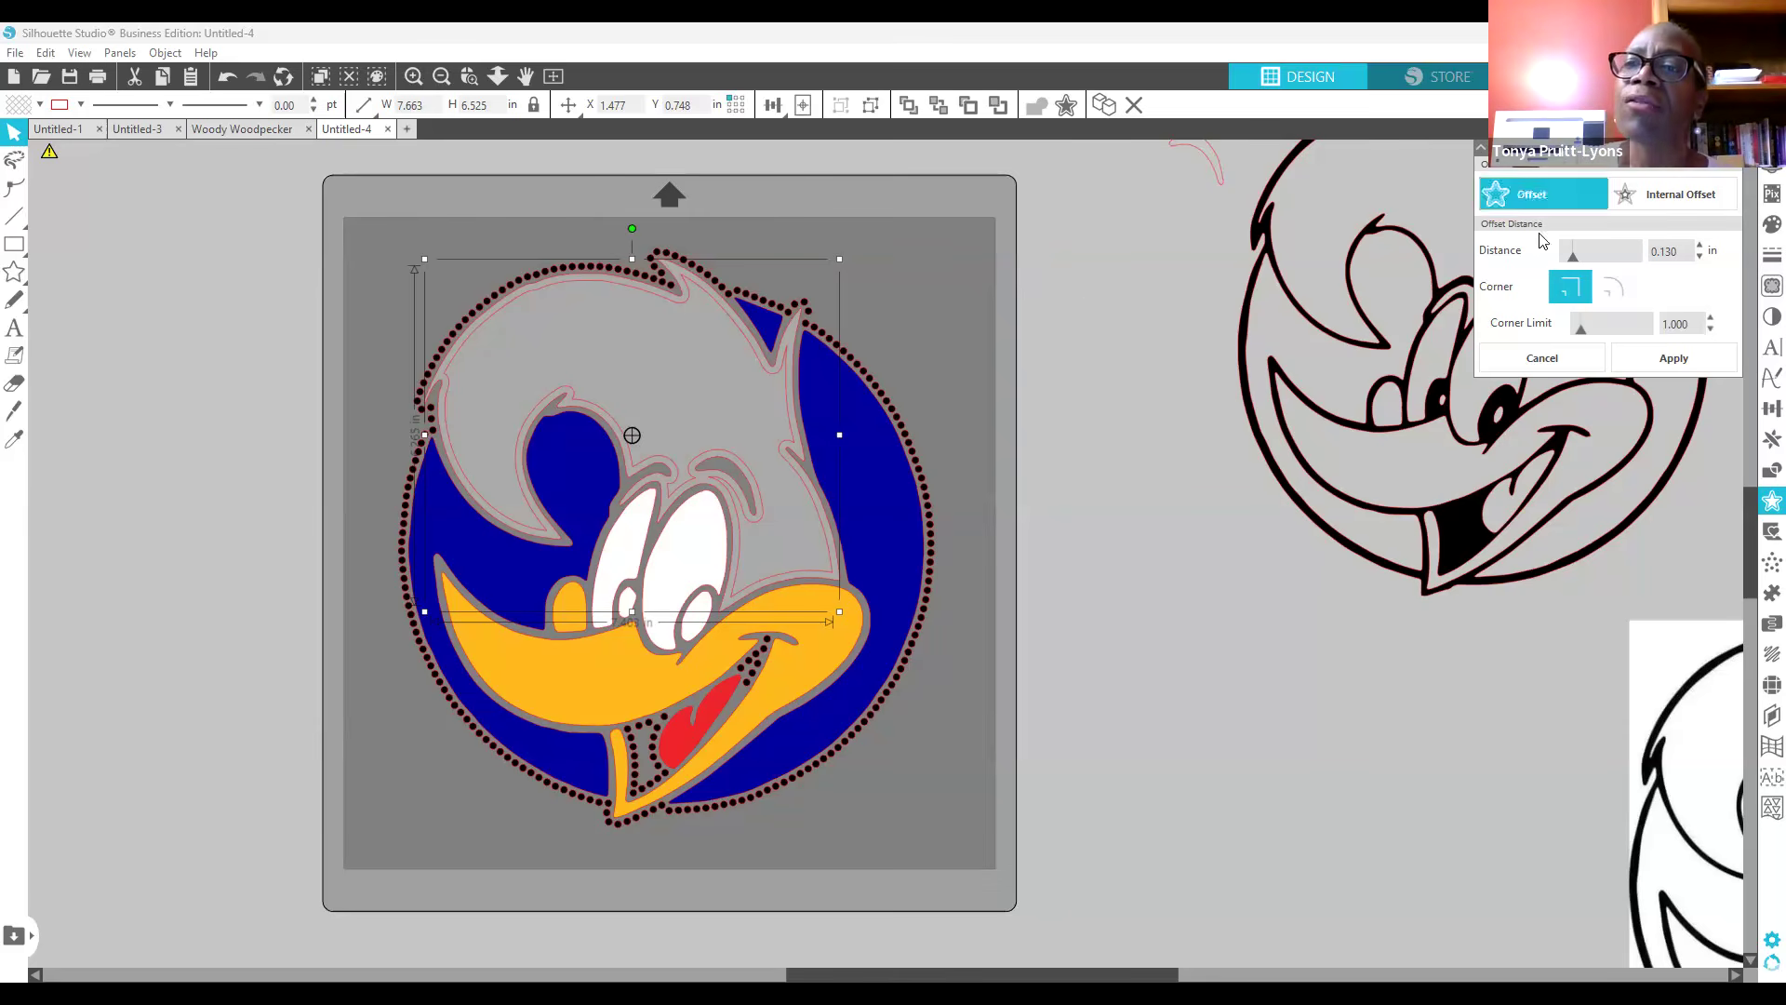
{"action": "double_click", "coordinate": [1684, 251]}
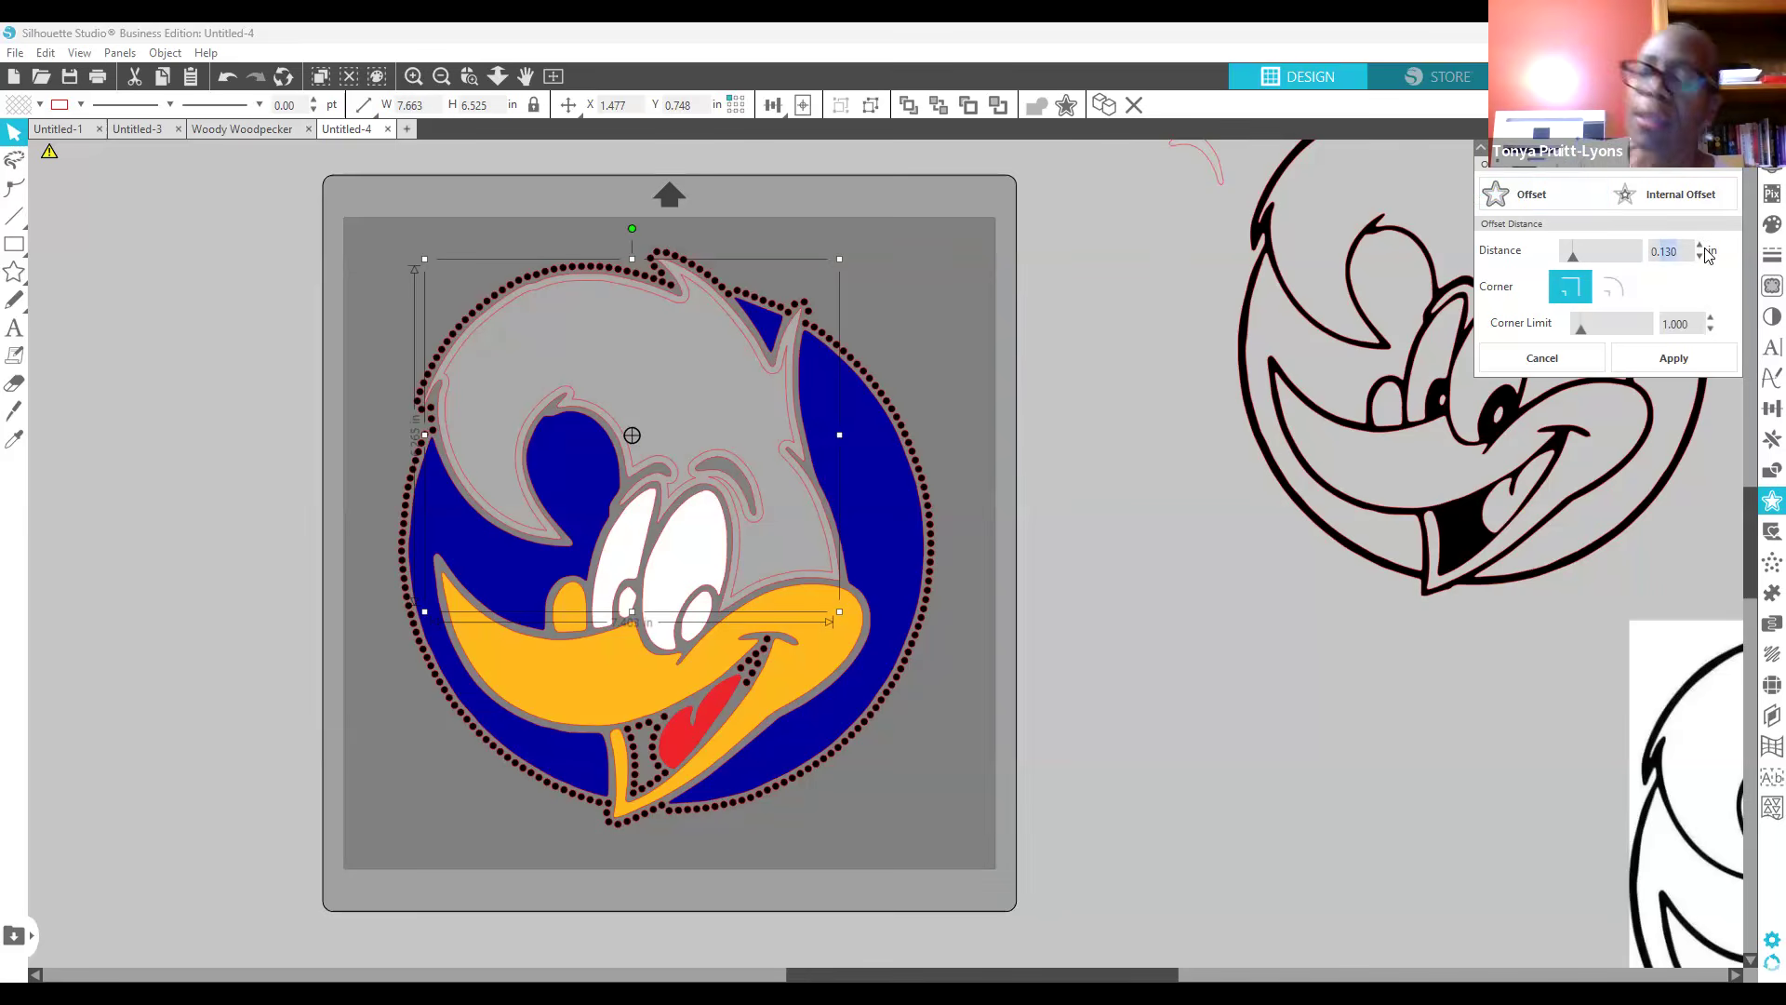
{"action": "type", "text": "0.030"}
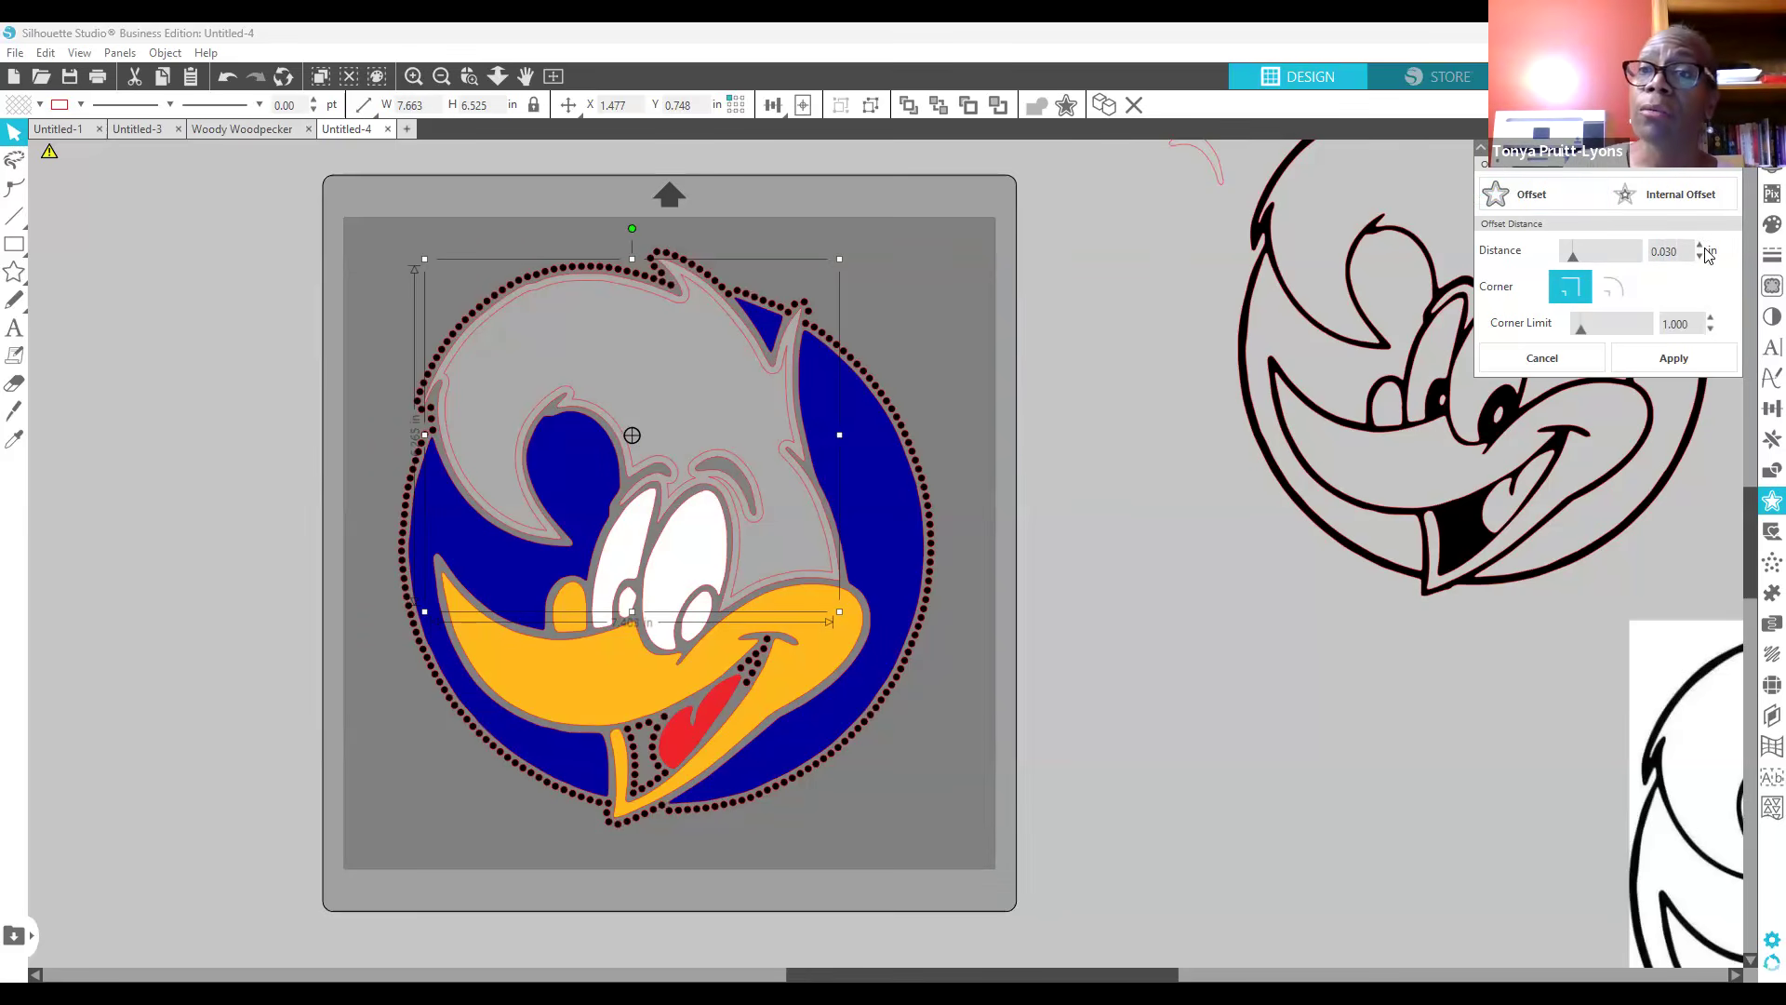
{"action": "key", "text": "Return"}
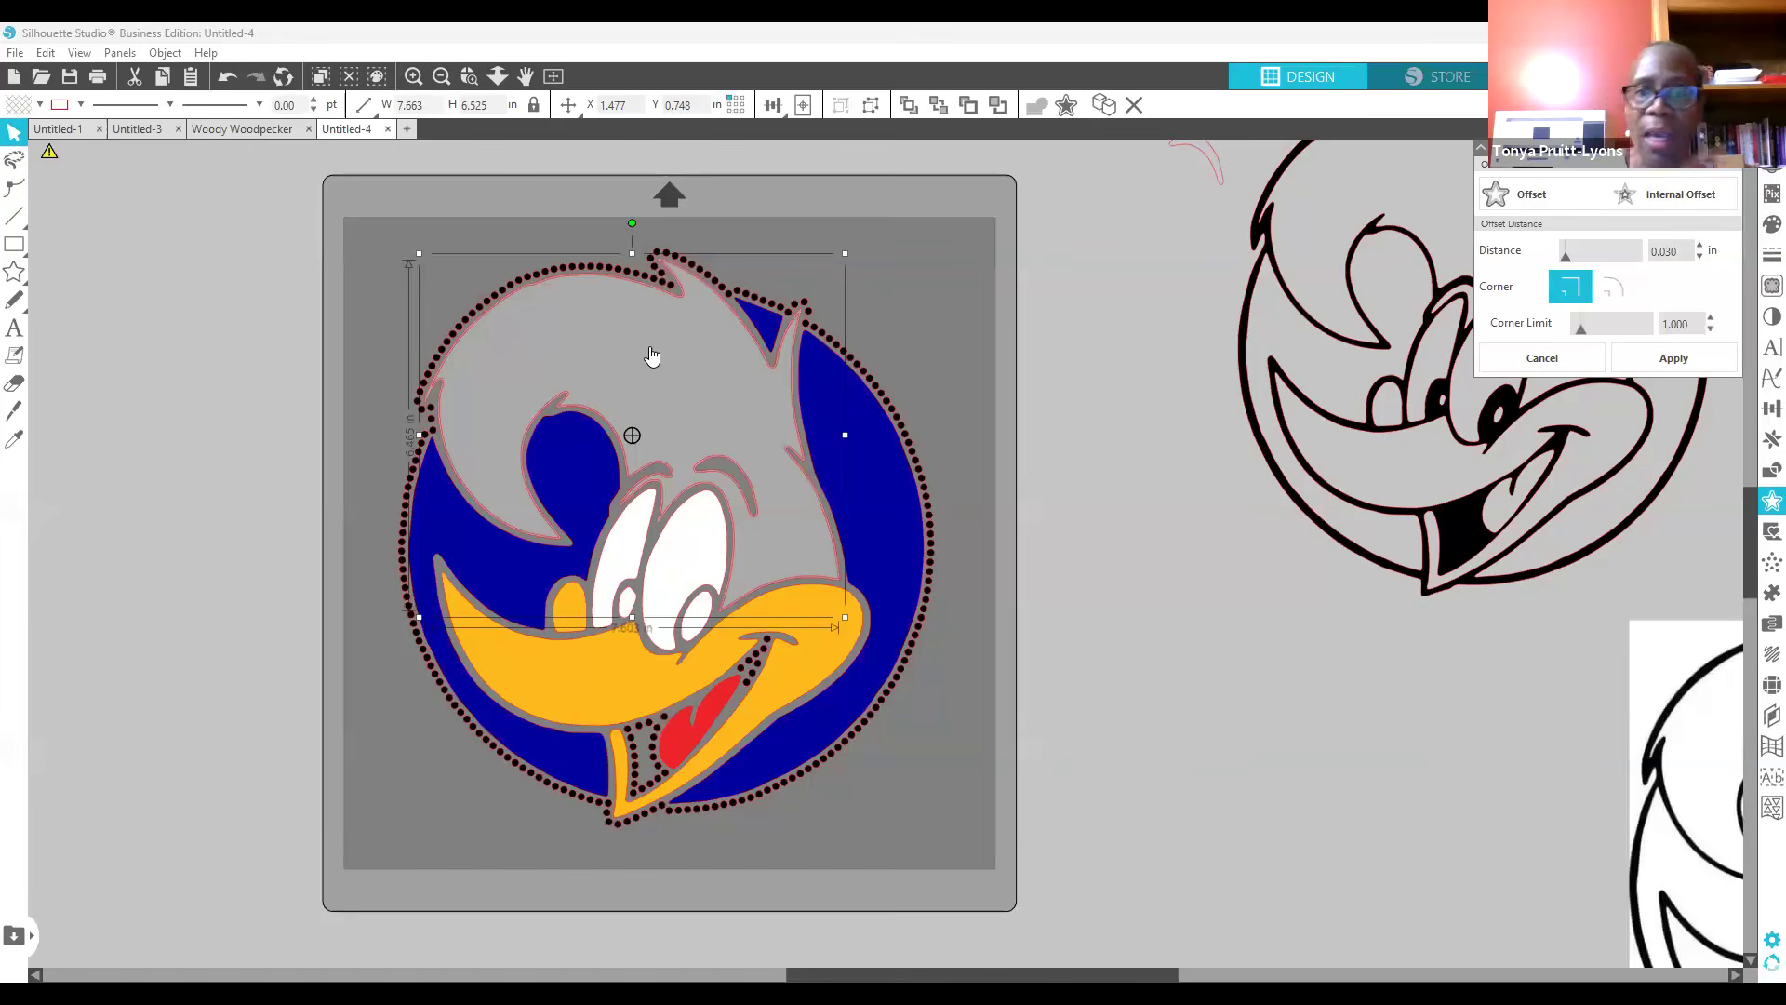
Step: Apply a linear fill of 10ss rhinestones to the head inset and colour the stones red ED242B
{"action": "left_click", "coordinate": [1770, 686]}
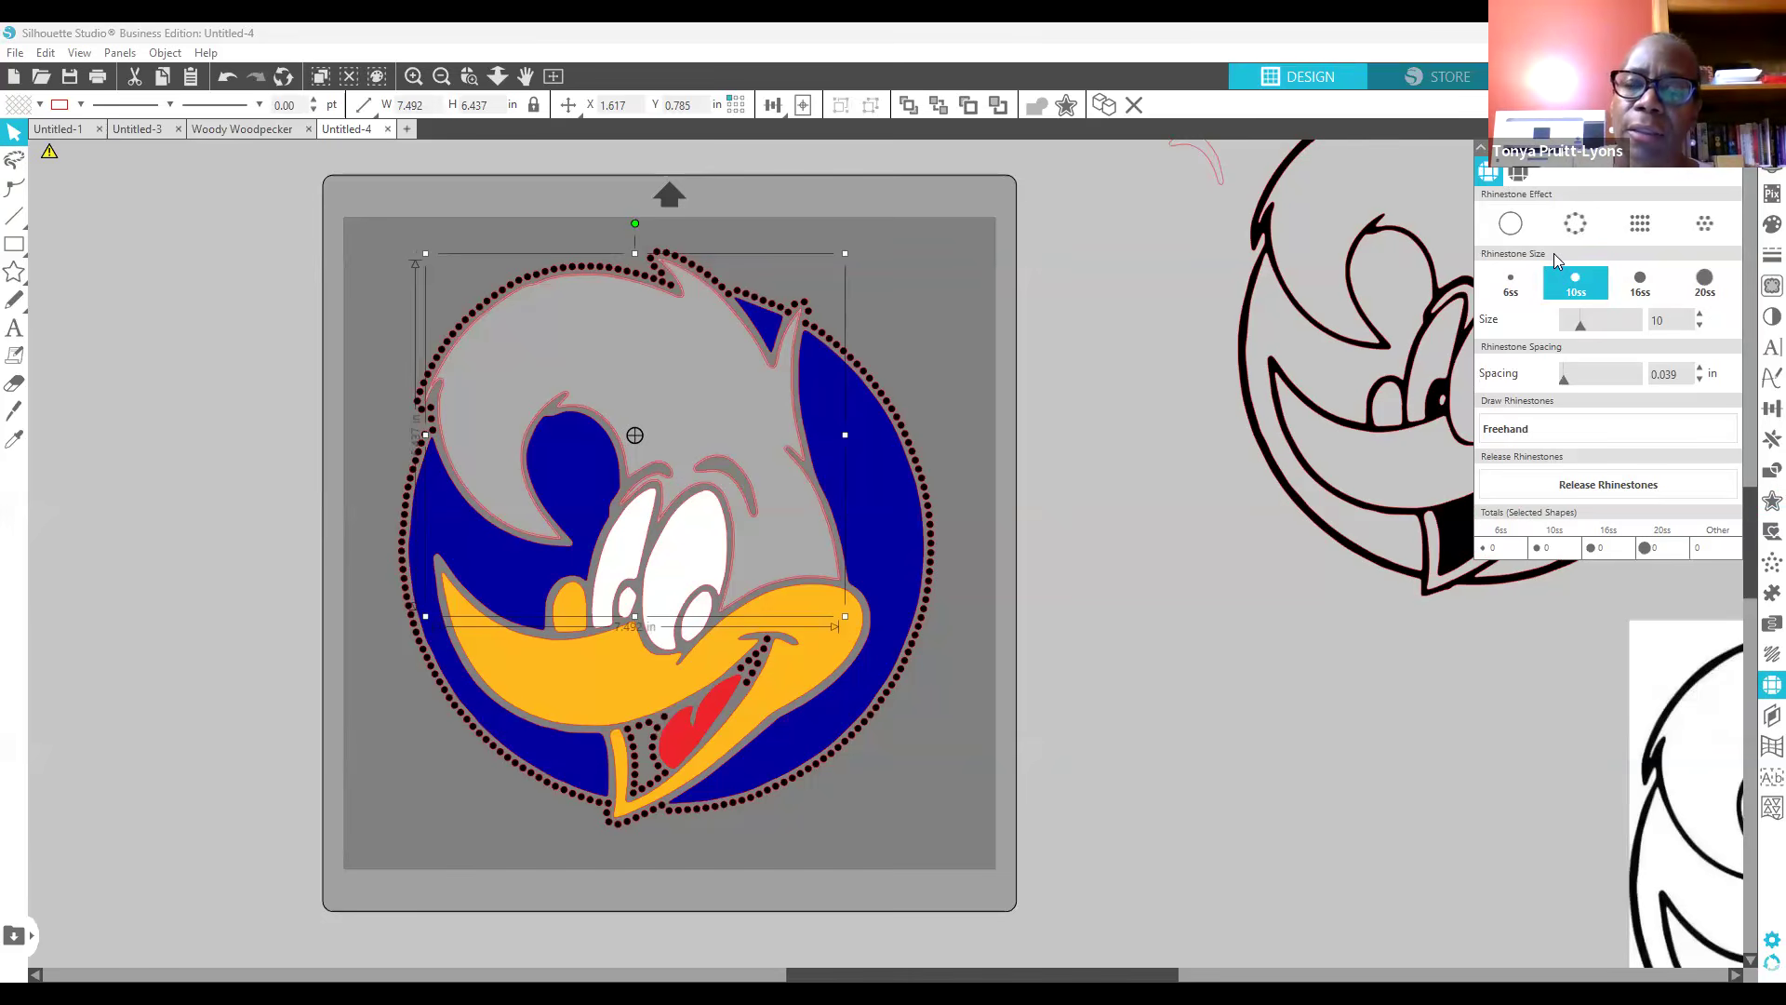
{"action": "left_click", "coordinate": [1637, 230]}
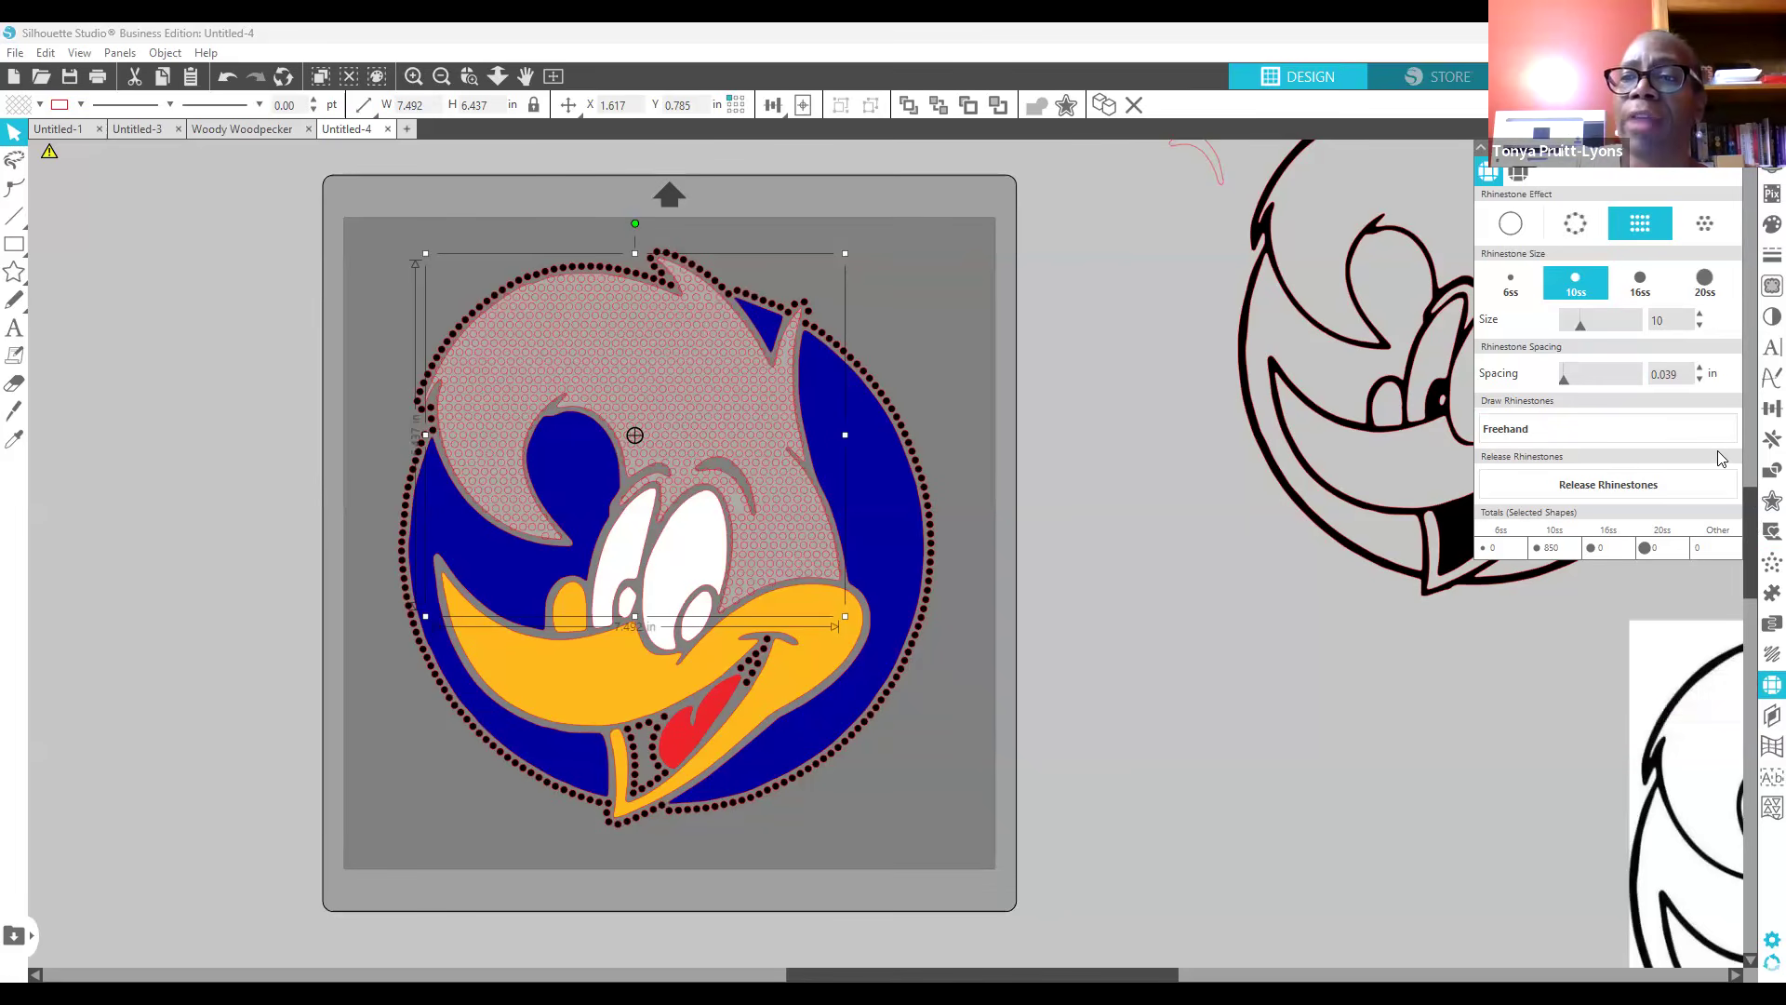
{"action": "left_click", "coordinate": [1759, 227]}
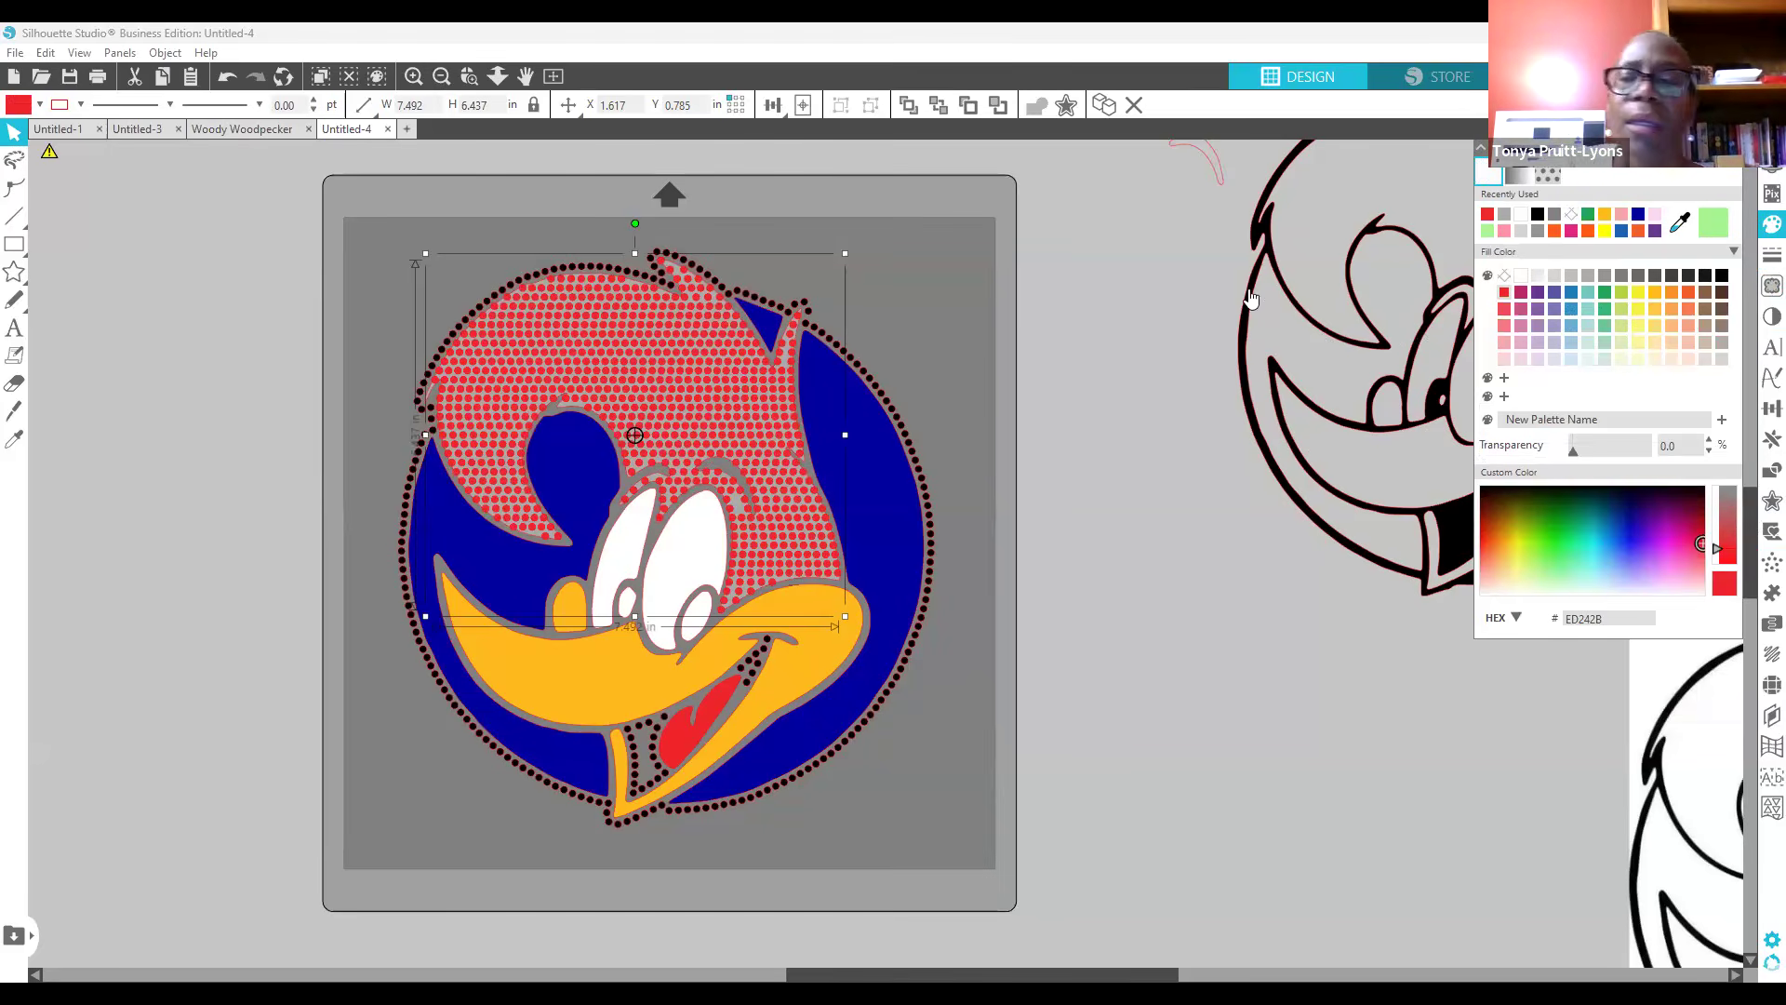
Step: Set the spacing of the red head rhinestones to 0.020 in
{"action": "left_click", "coordinate": [1769, 686]}
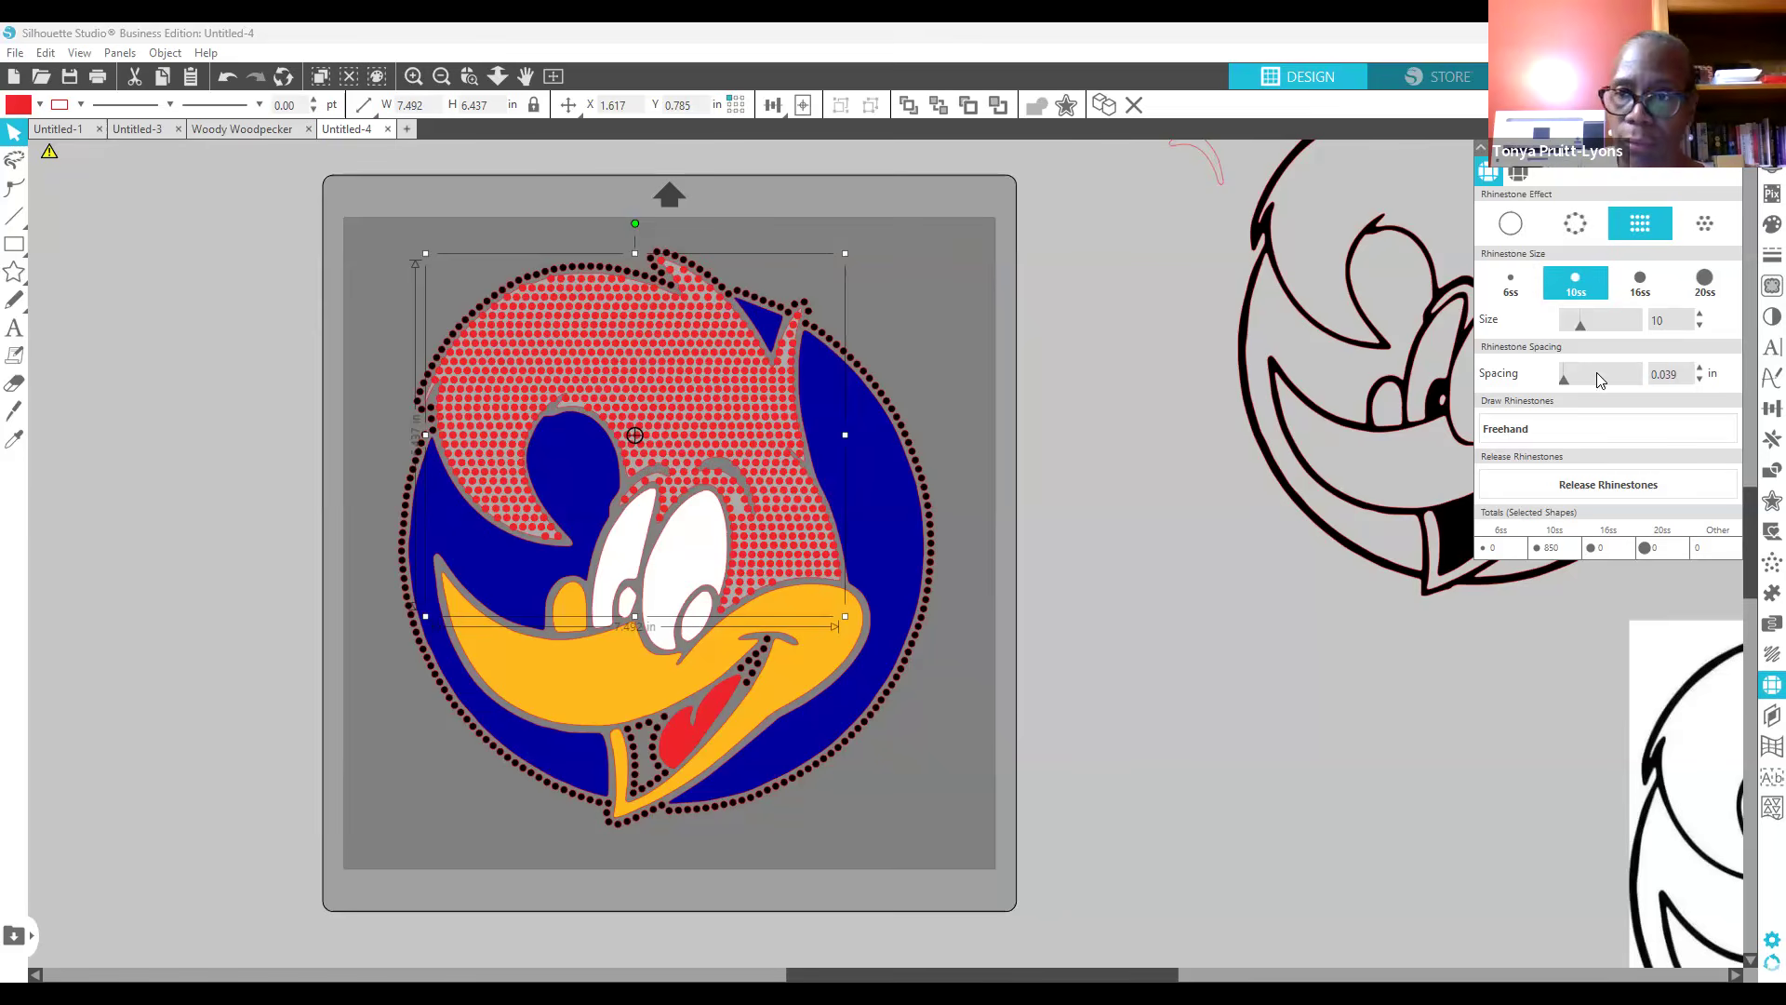
{"action": "left_click_drag", "start_coordinate": [1665, 375], "coordinate": [1698, 375]}
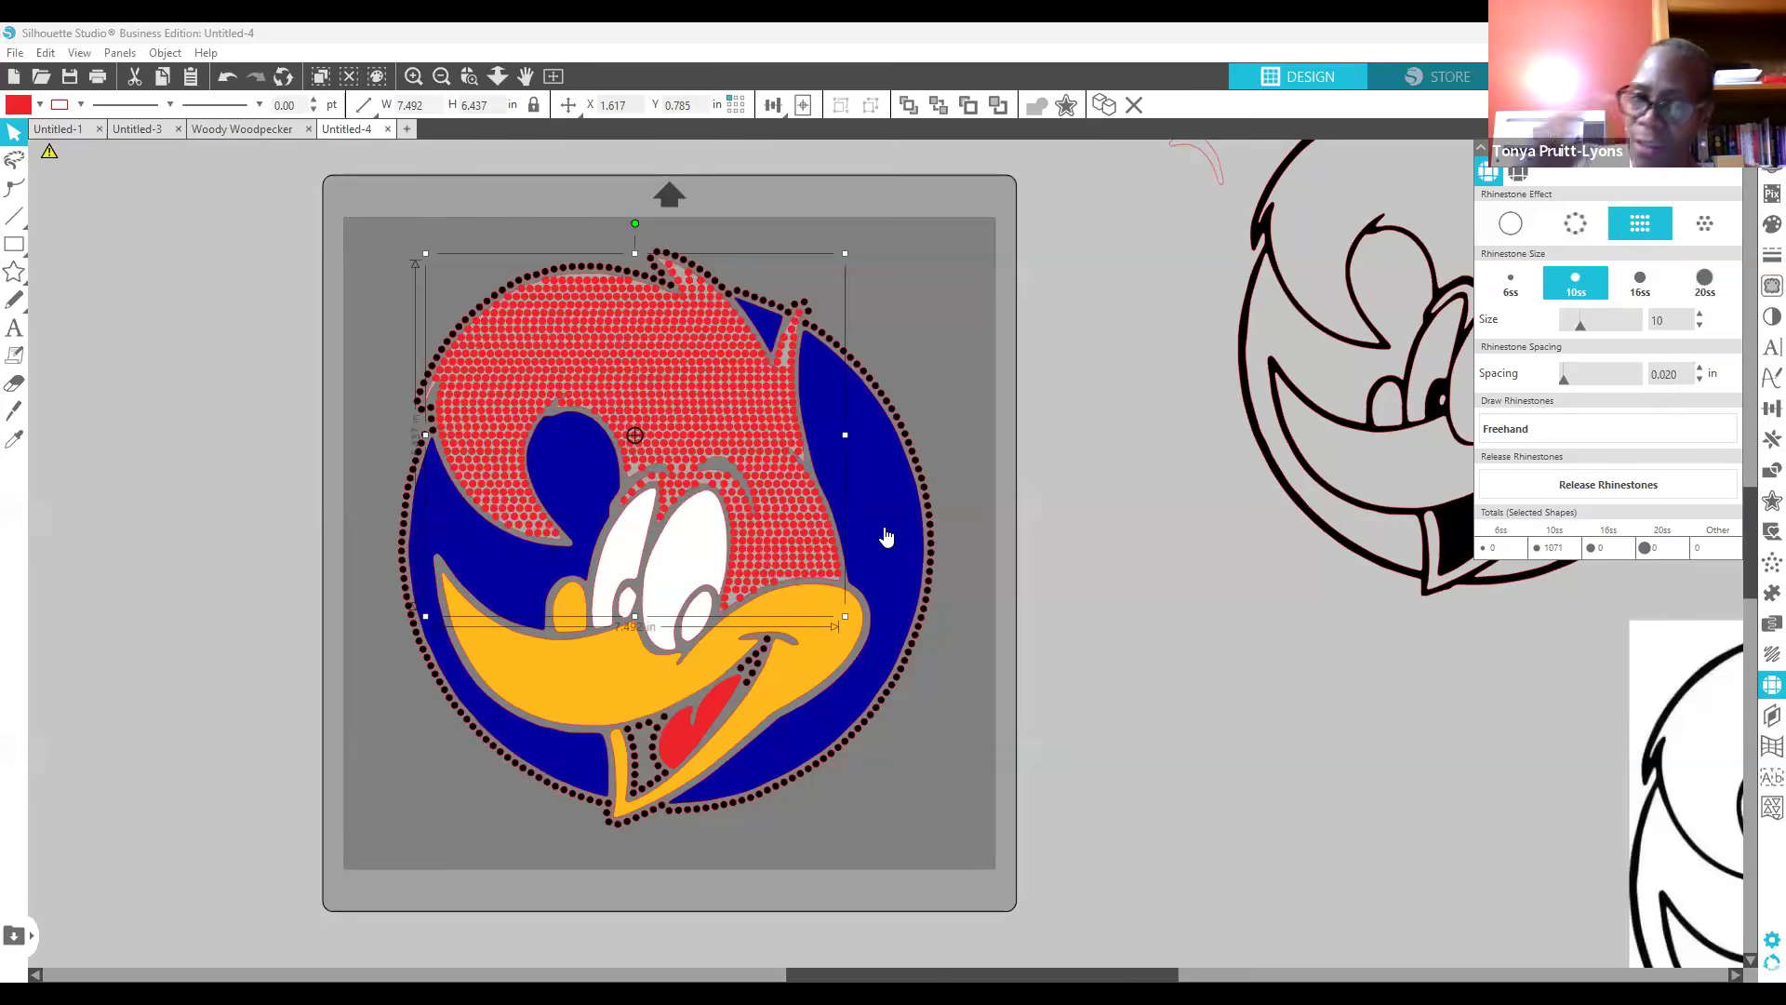
{"action": "left_click", "coordinate": [992, 487]}
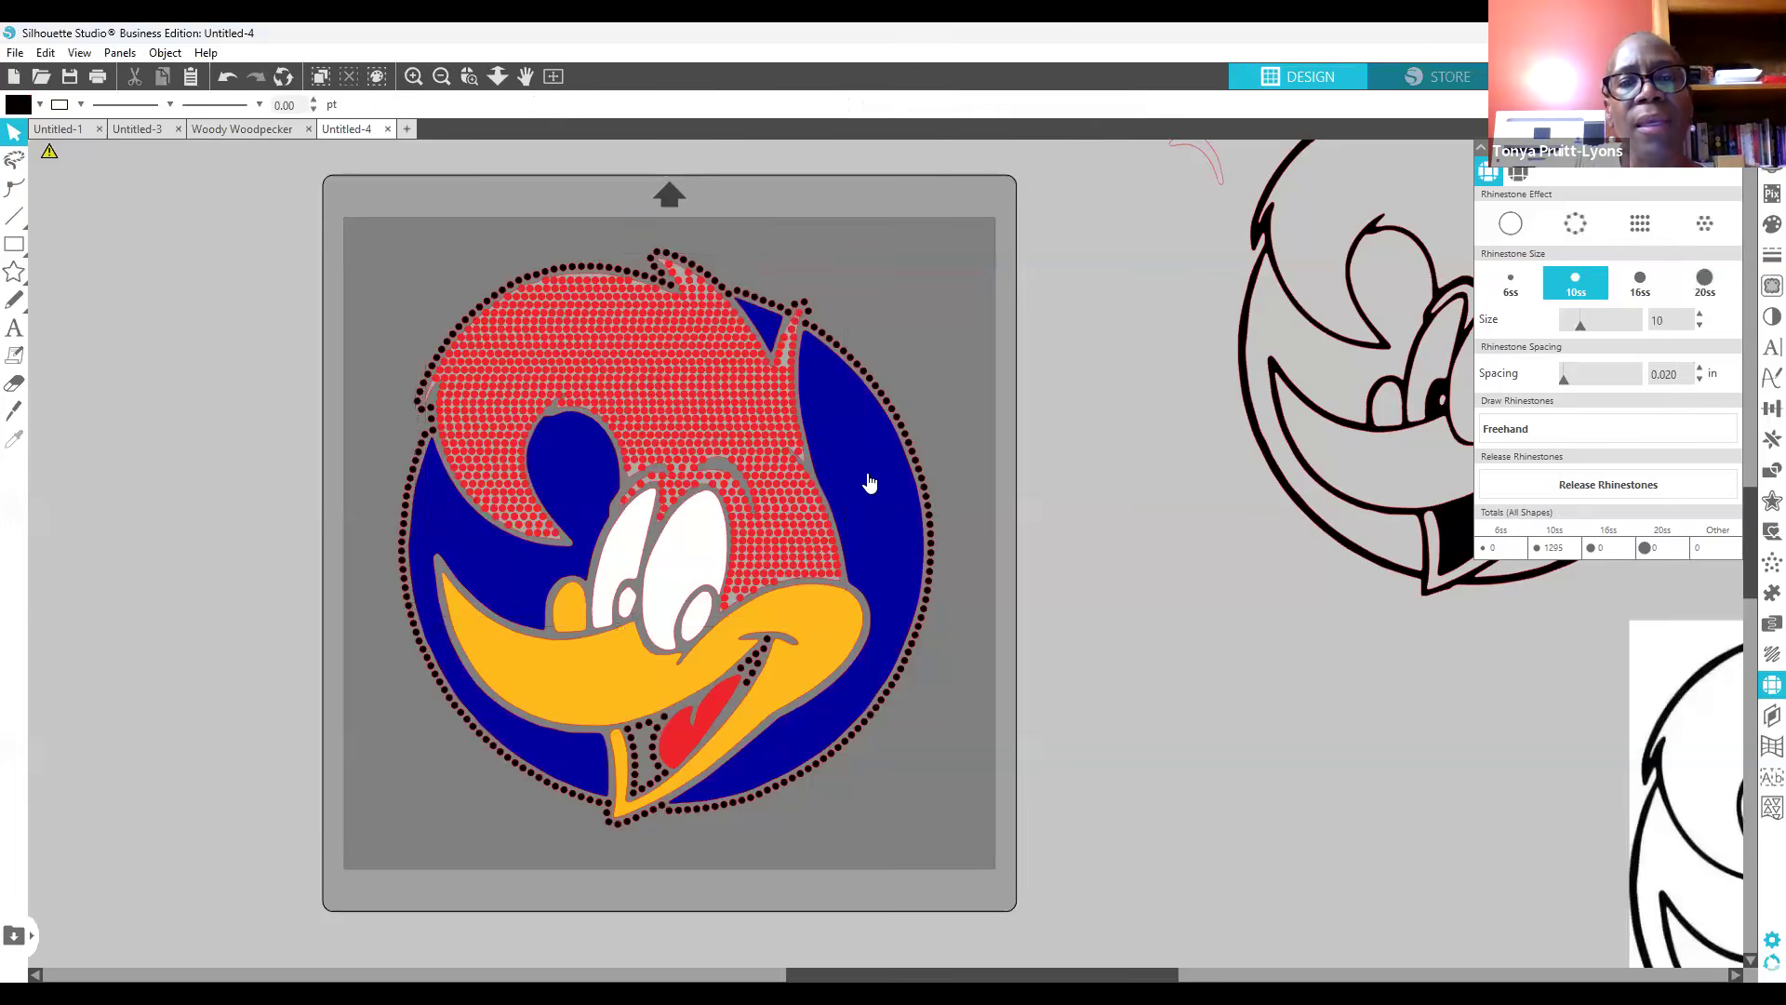
Step: Create an internal offset of 0.030 in on the blue background shape behind the head's right side
{"action": "left_click", "coordinate": [864, 474]}
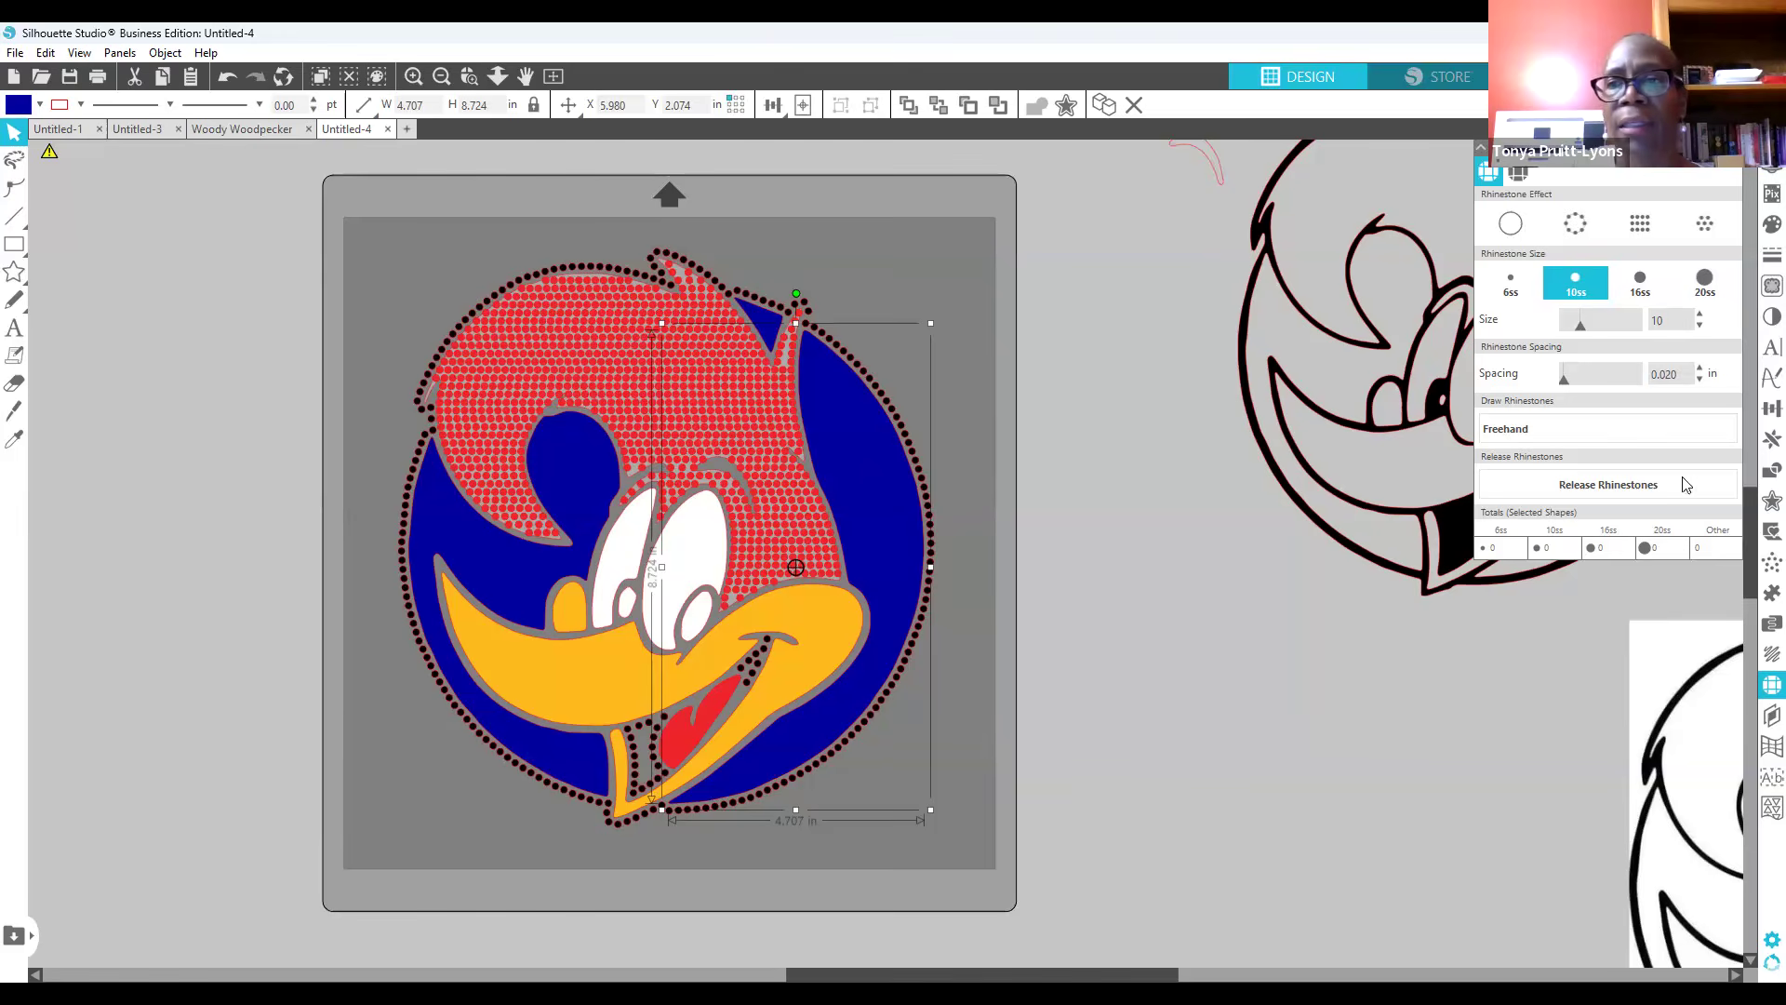
{"action": "left_click", "coordinate": [1759, 507]}
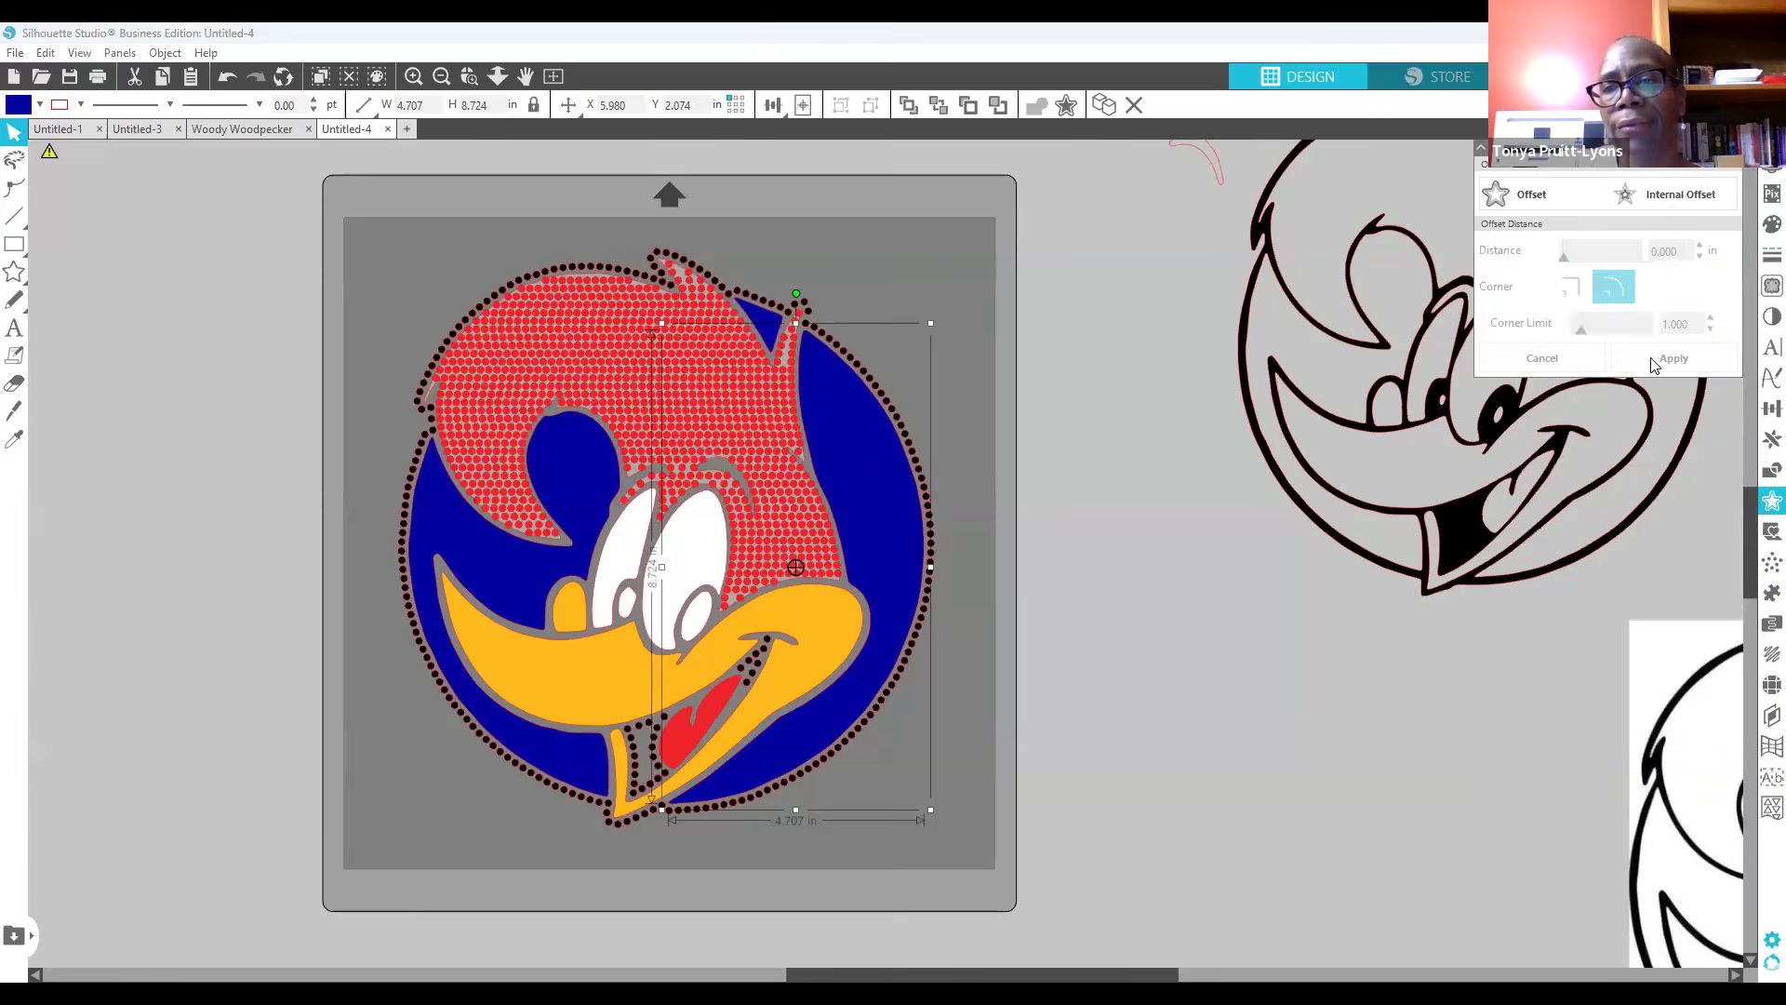
{"action": "left_click", "coordinate": [1676, 191]}
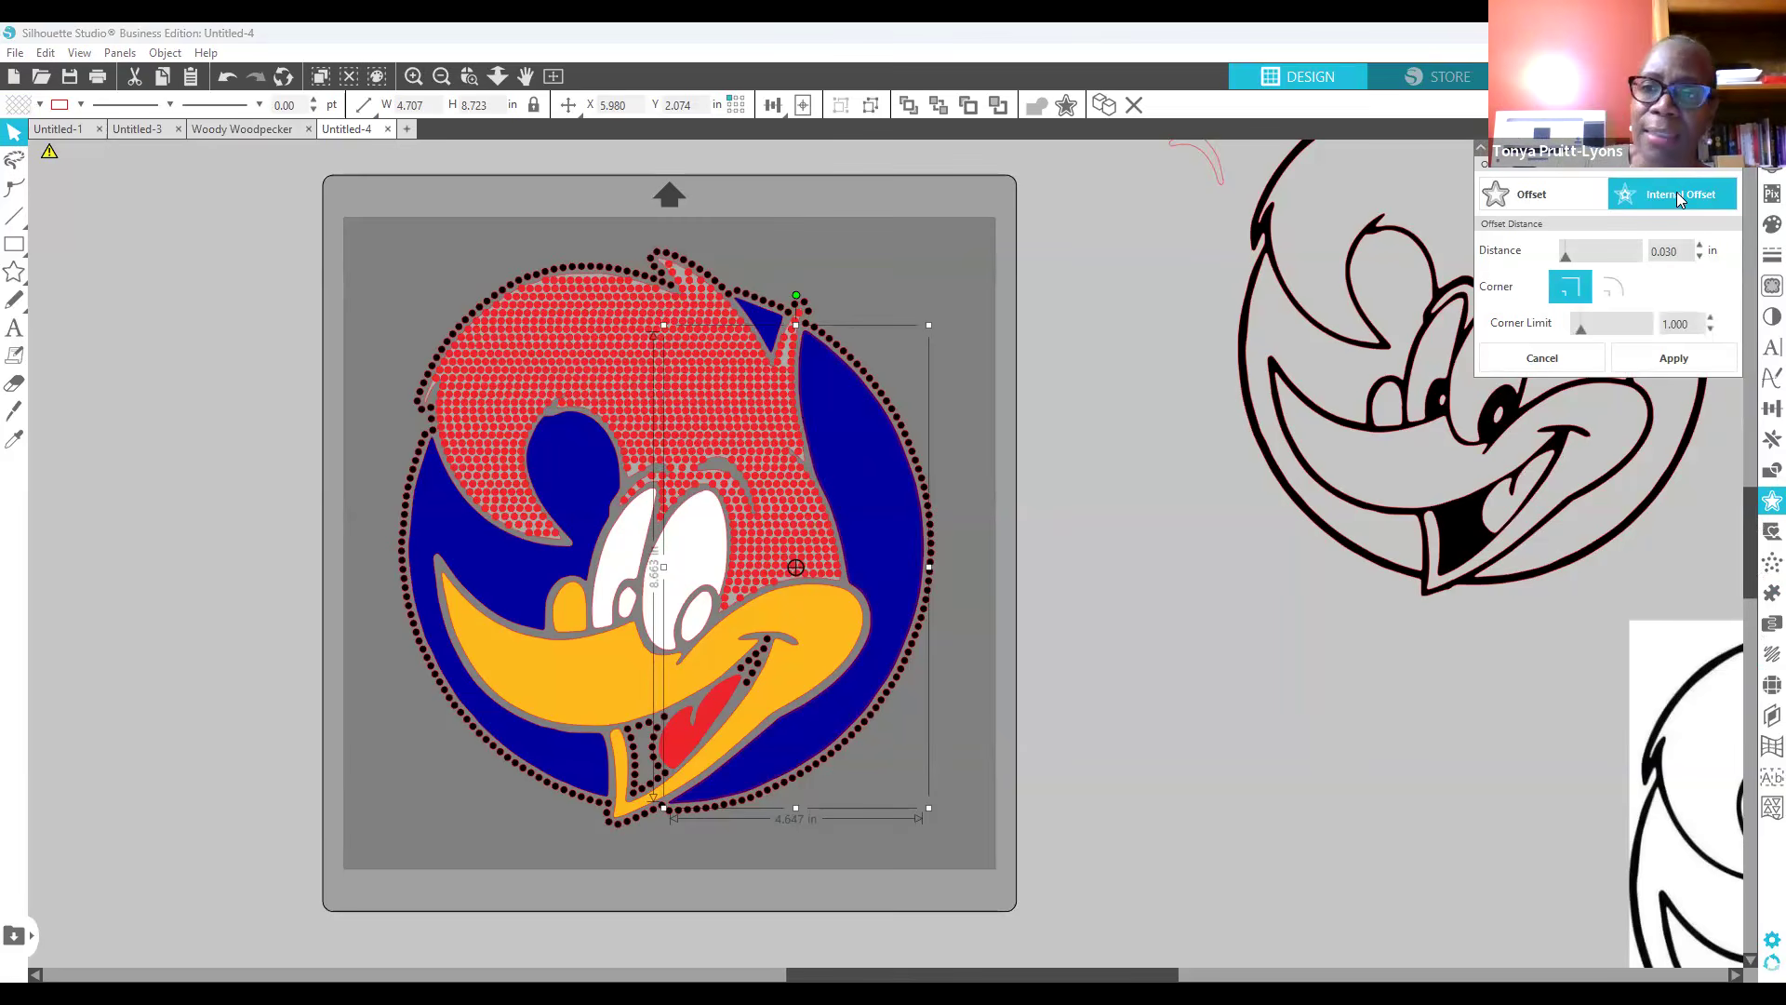
{"action": "left_click", "coordinate": [1524, 203]}
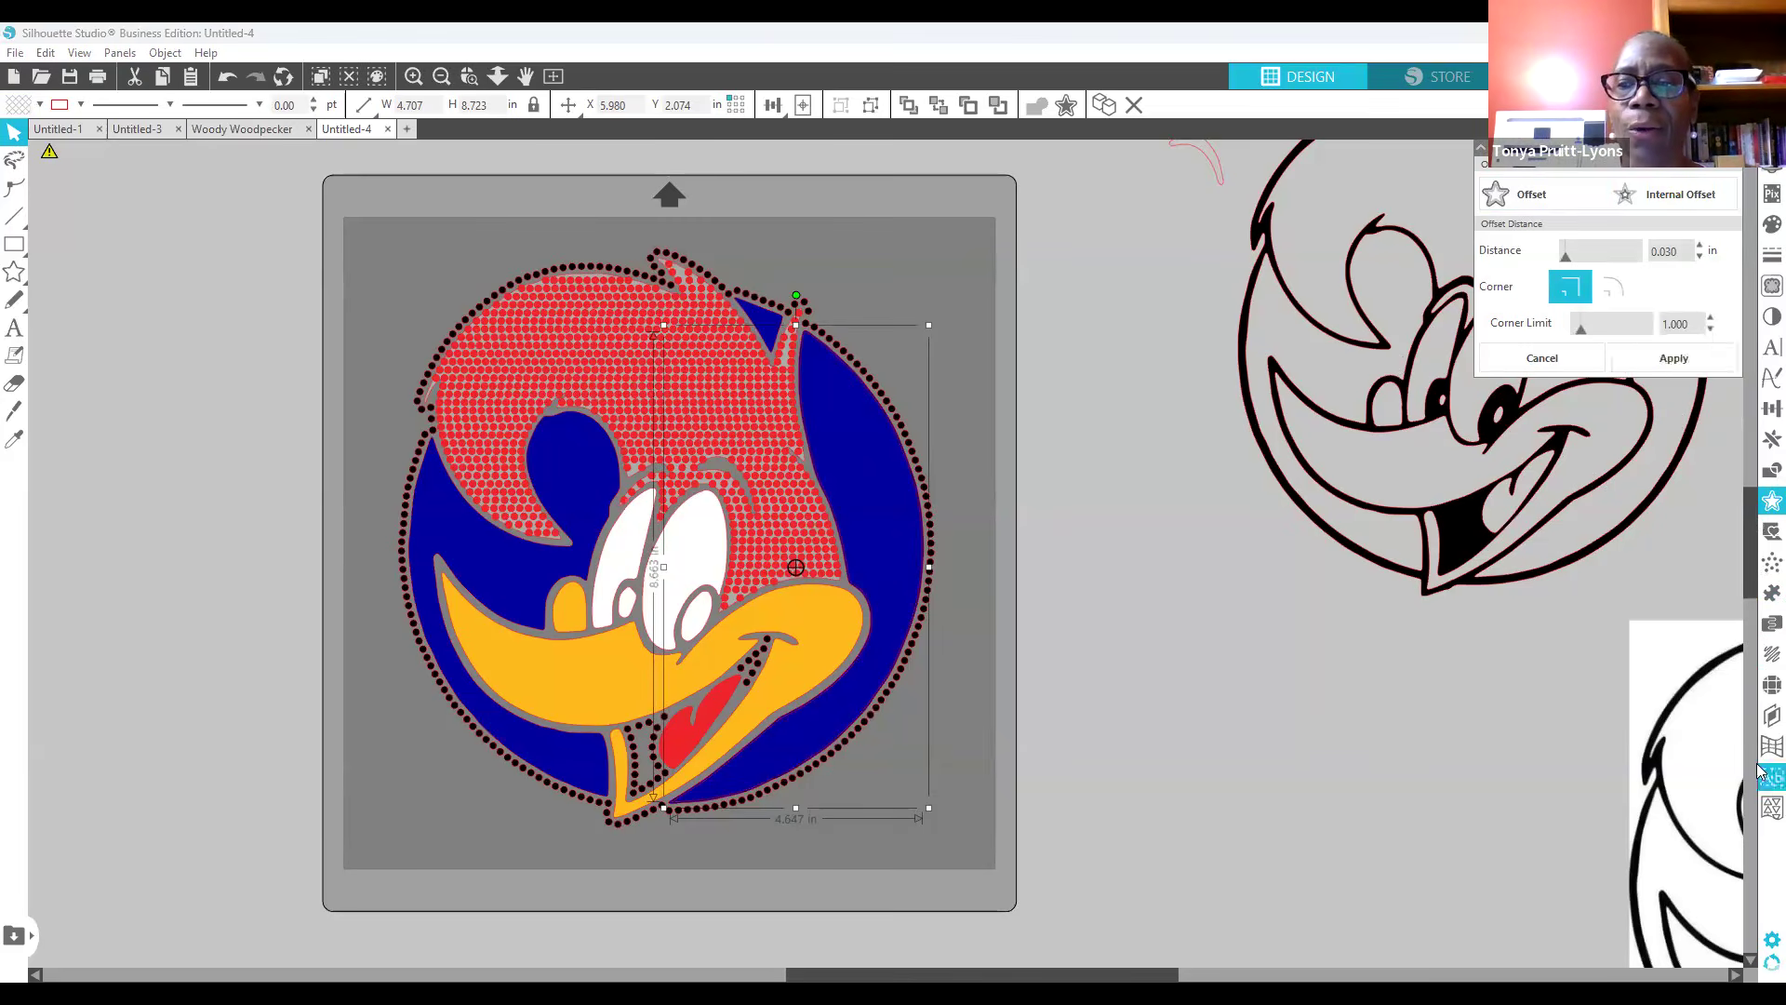
Step: Apply a linear fill of 10ss rhinestones to the right background inset and colour the stones dark blue 00009E
{"action": "left_click", "coordinate": [1761, 694]}
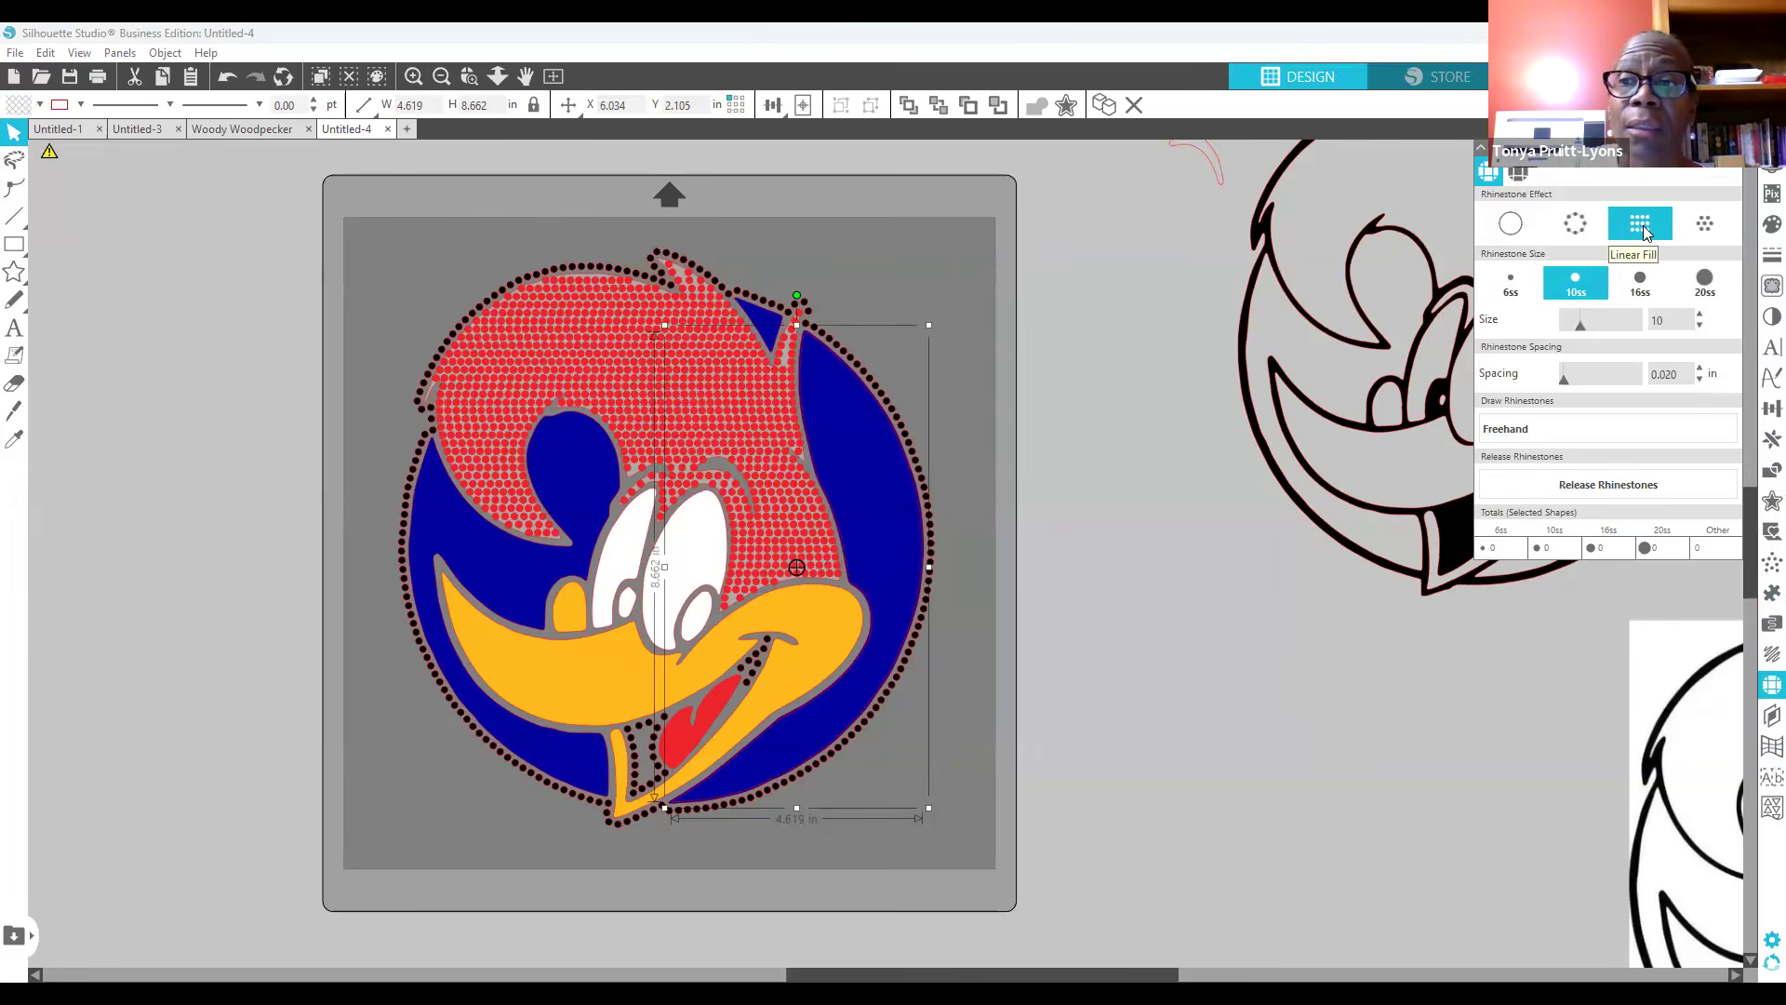
{"action": "left_click", "coordinate": [1642, 225]}
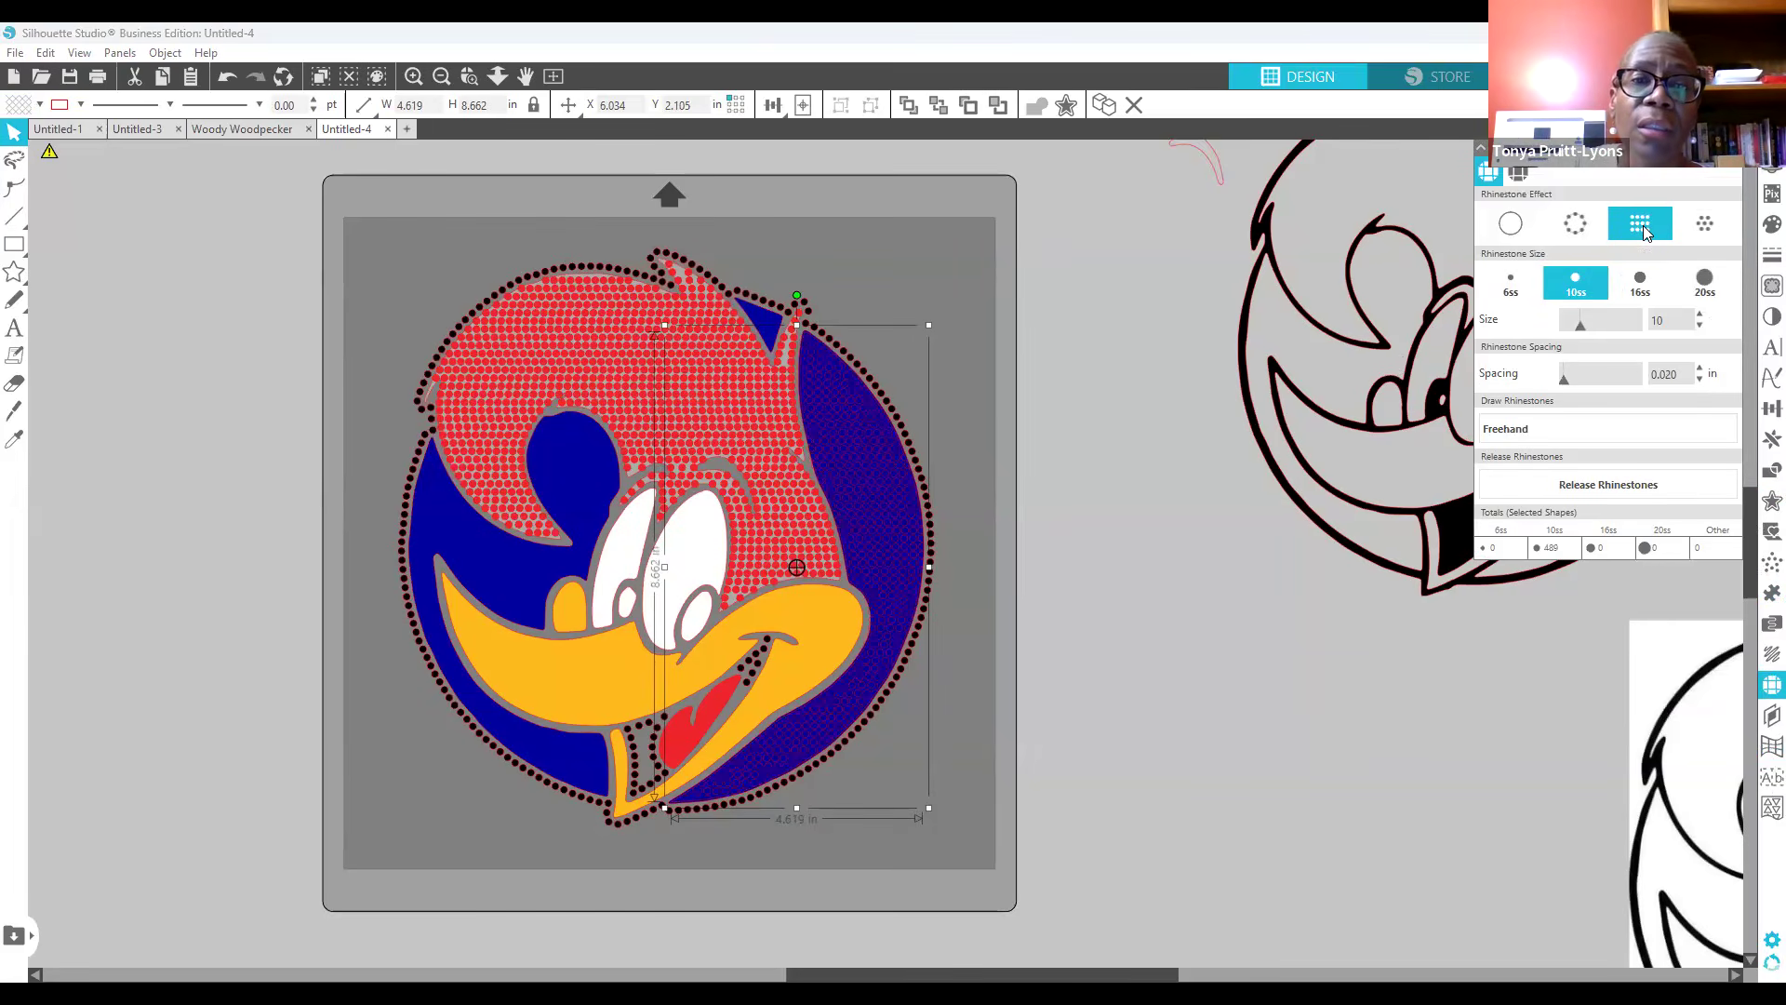
{"action": "left_click", "coordinate": [1762, 229]}
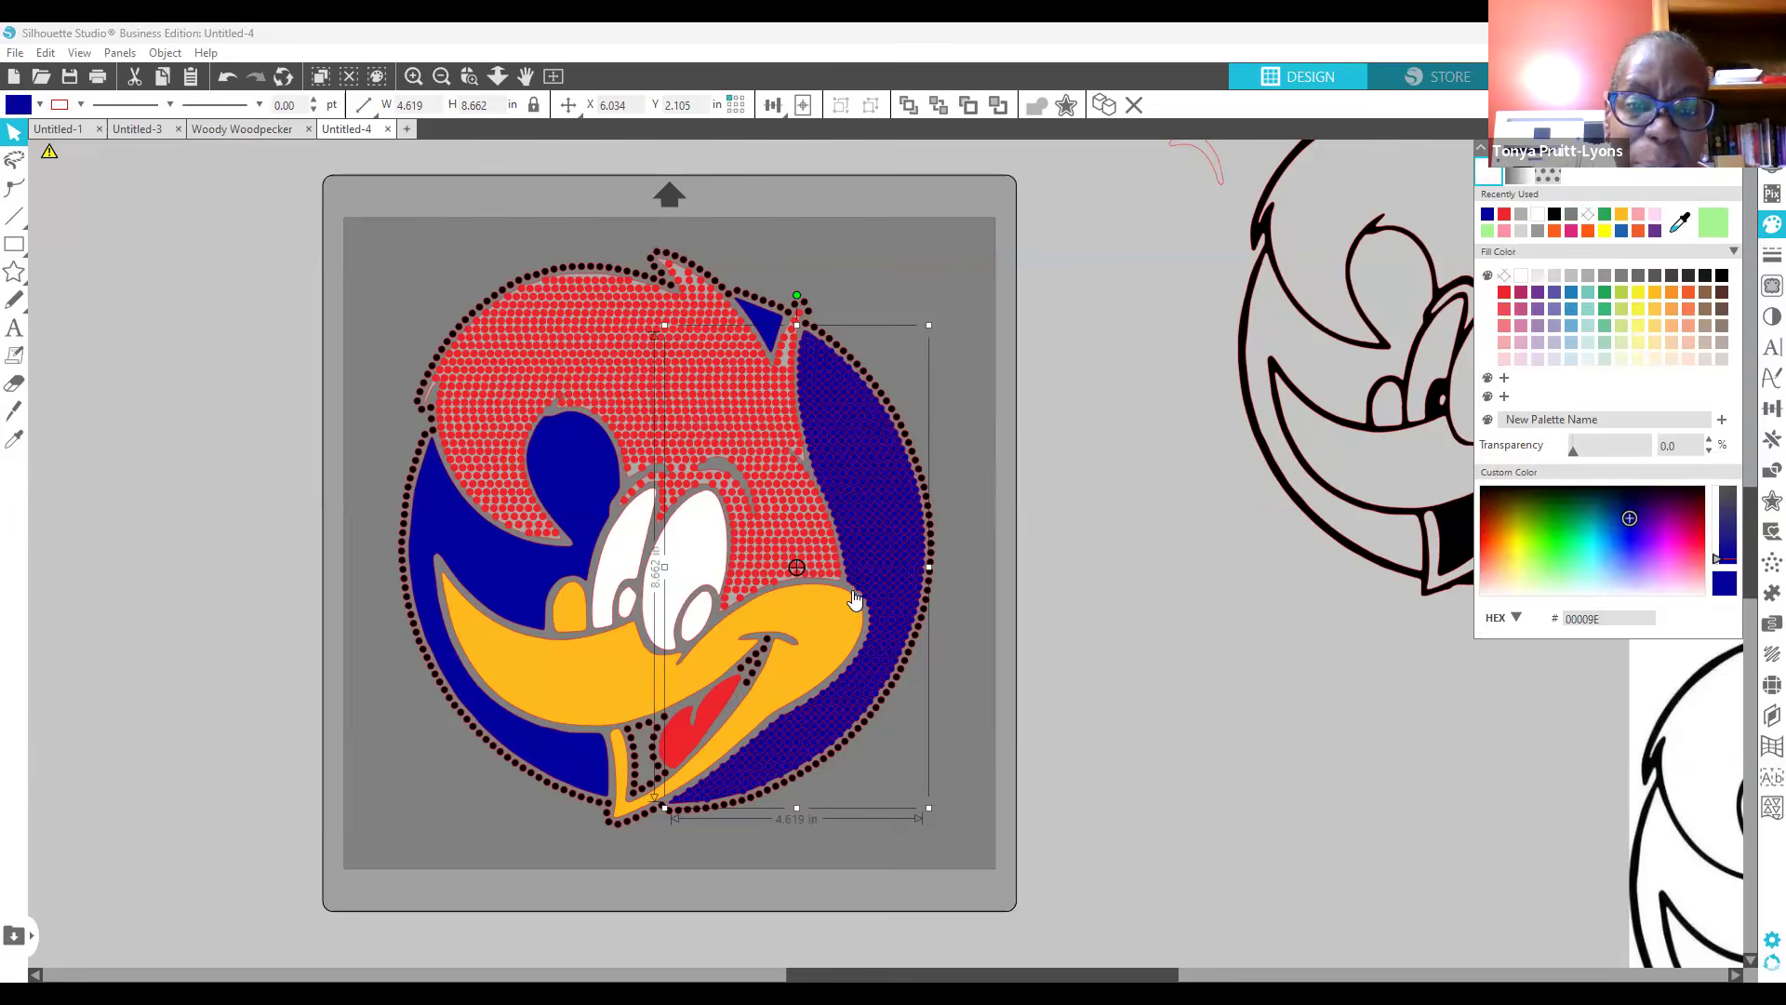
Step: Move the solid blue right background shape and the grey head shape off the mat to the right, away from the rhinestones
{"action": "left_click_drag", "start_coordinate": [853, 592], "coordinate": [1117, 571]}
{"action": "left_click_drag", "start_coordinate": [980, 533], "coordinate": [906, 570]}
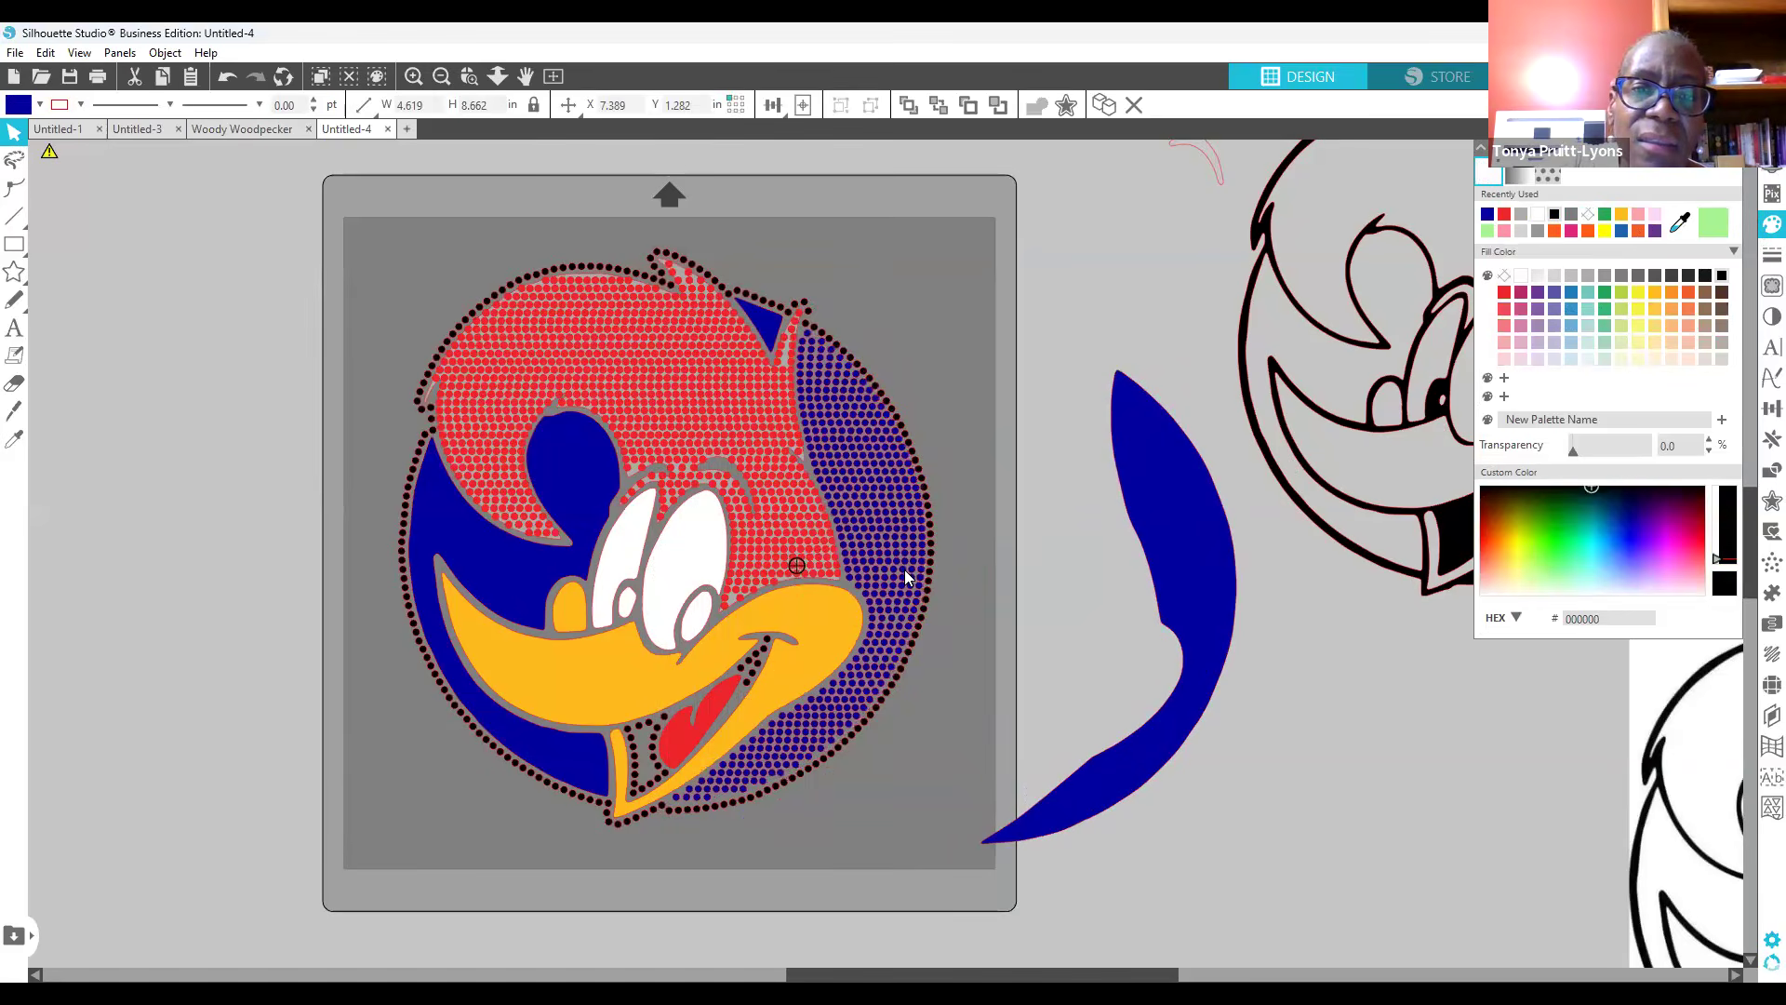
{"action": "left_click", "coordinate": [717, 542]}
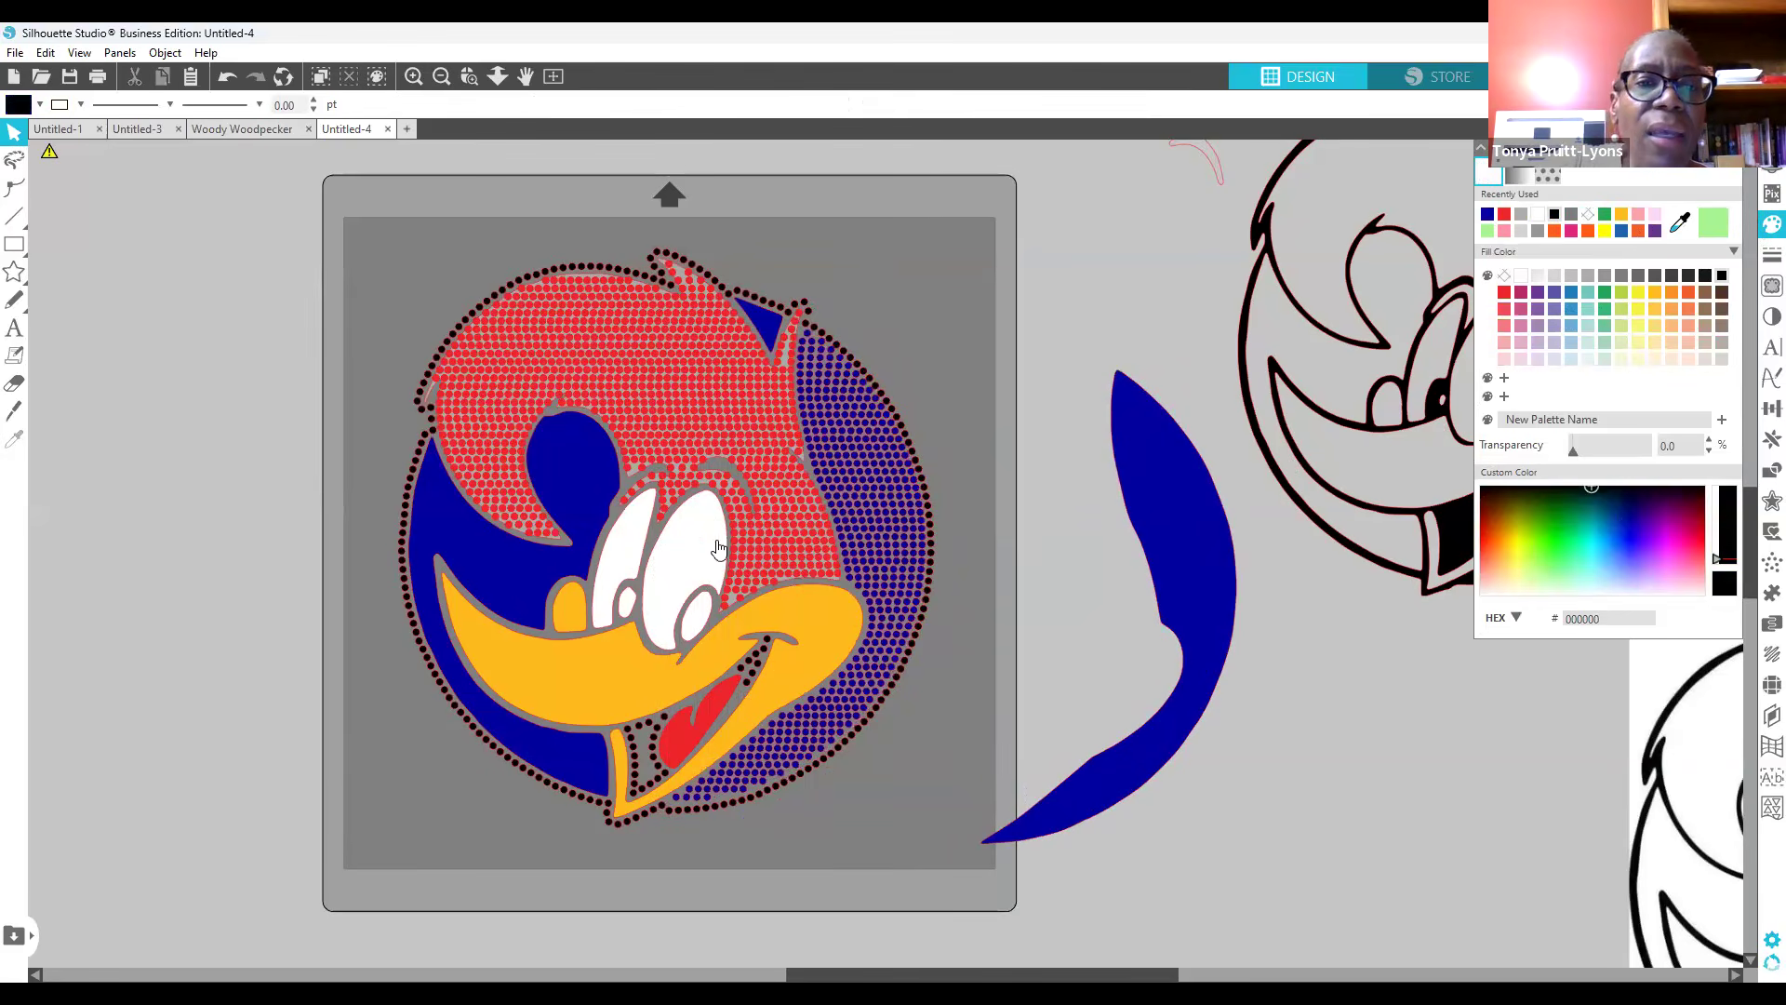
{"action": "left_click", "coordinate": [735, 603]}
{"action": "left_click_drag", "start_coordinate": [930, 533], "coordinate": [1115, 452]}
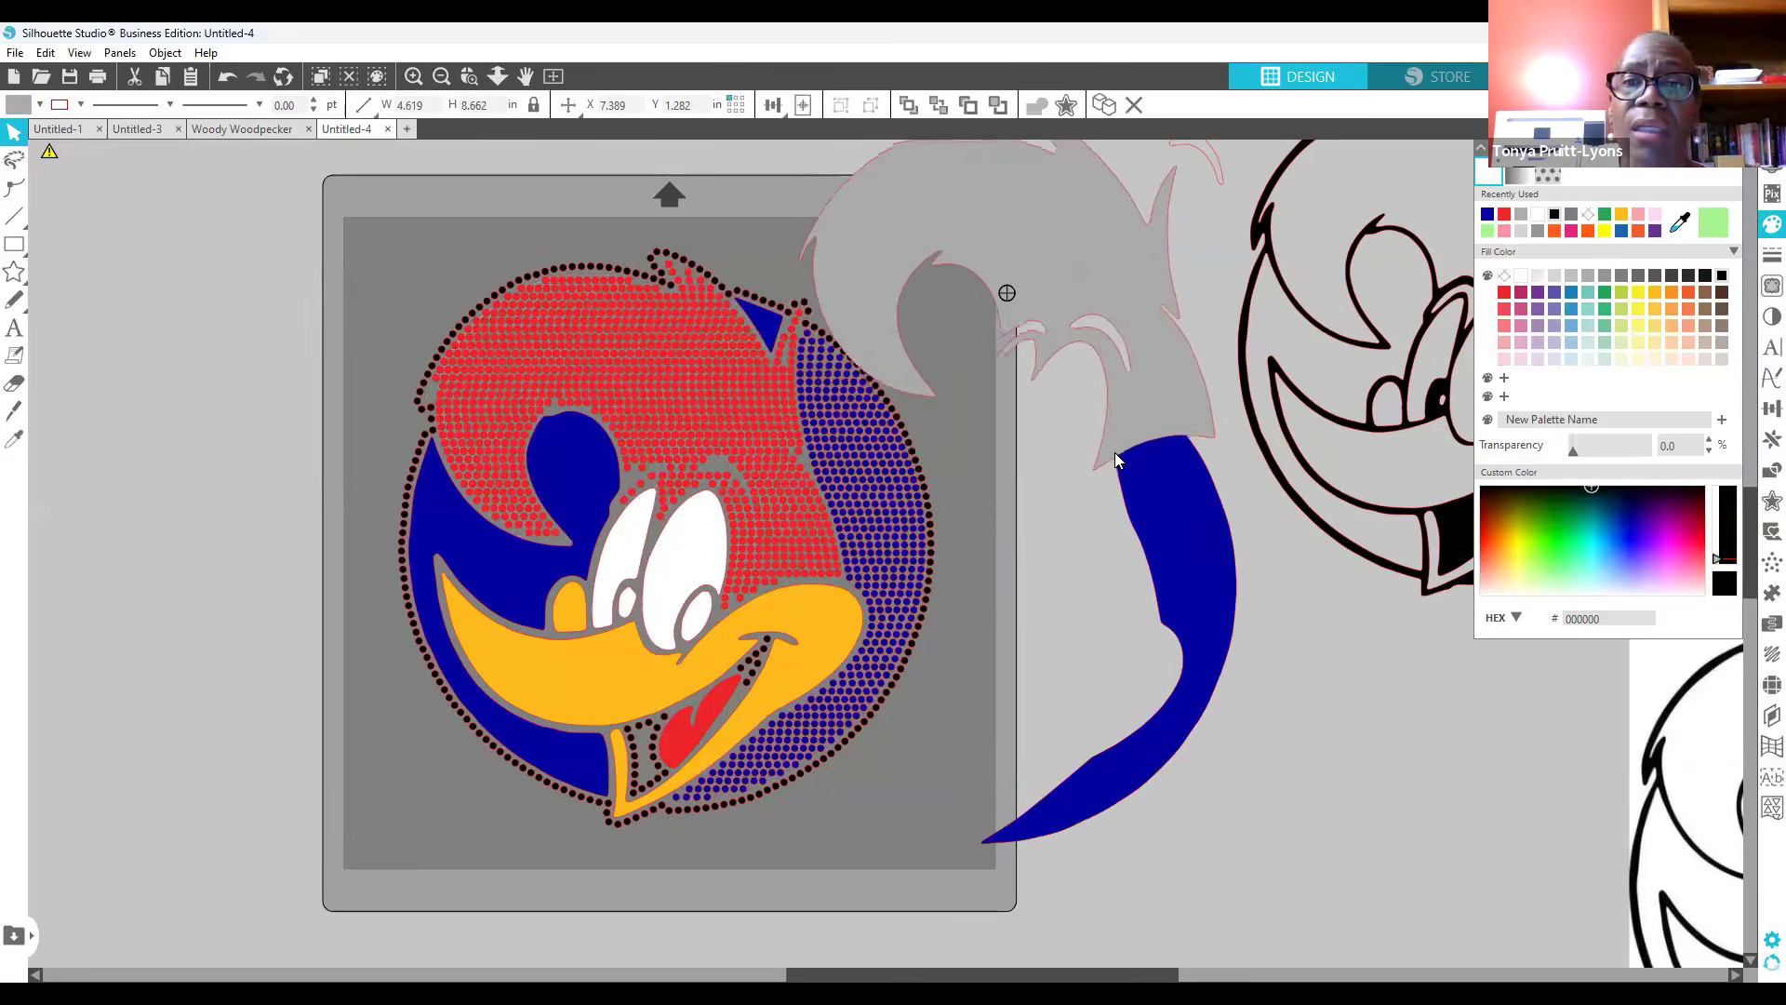
{"action": "left_click_drag", "start_coordinate": [1155, 602], "coordinate": [1370, 409]}
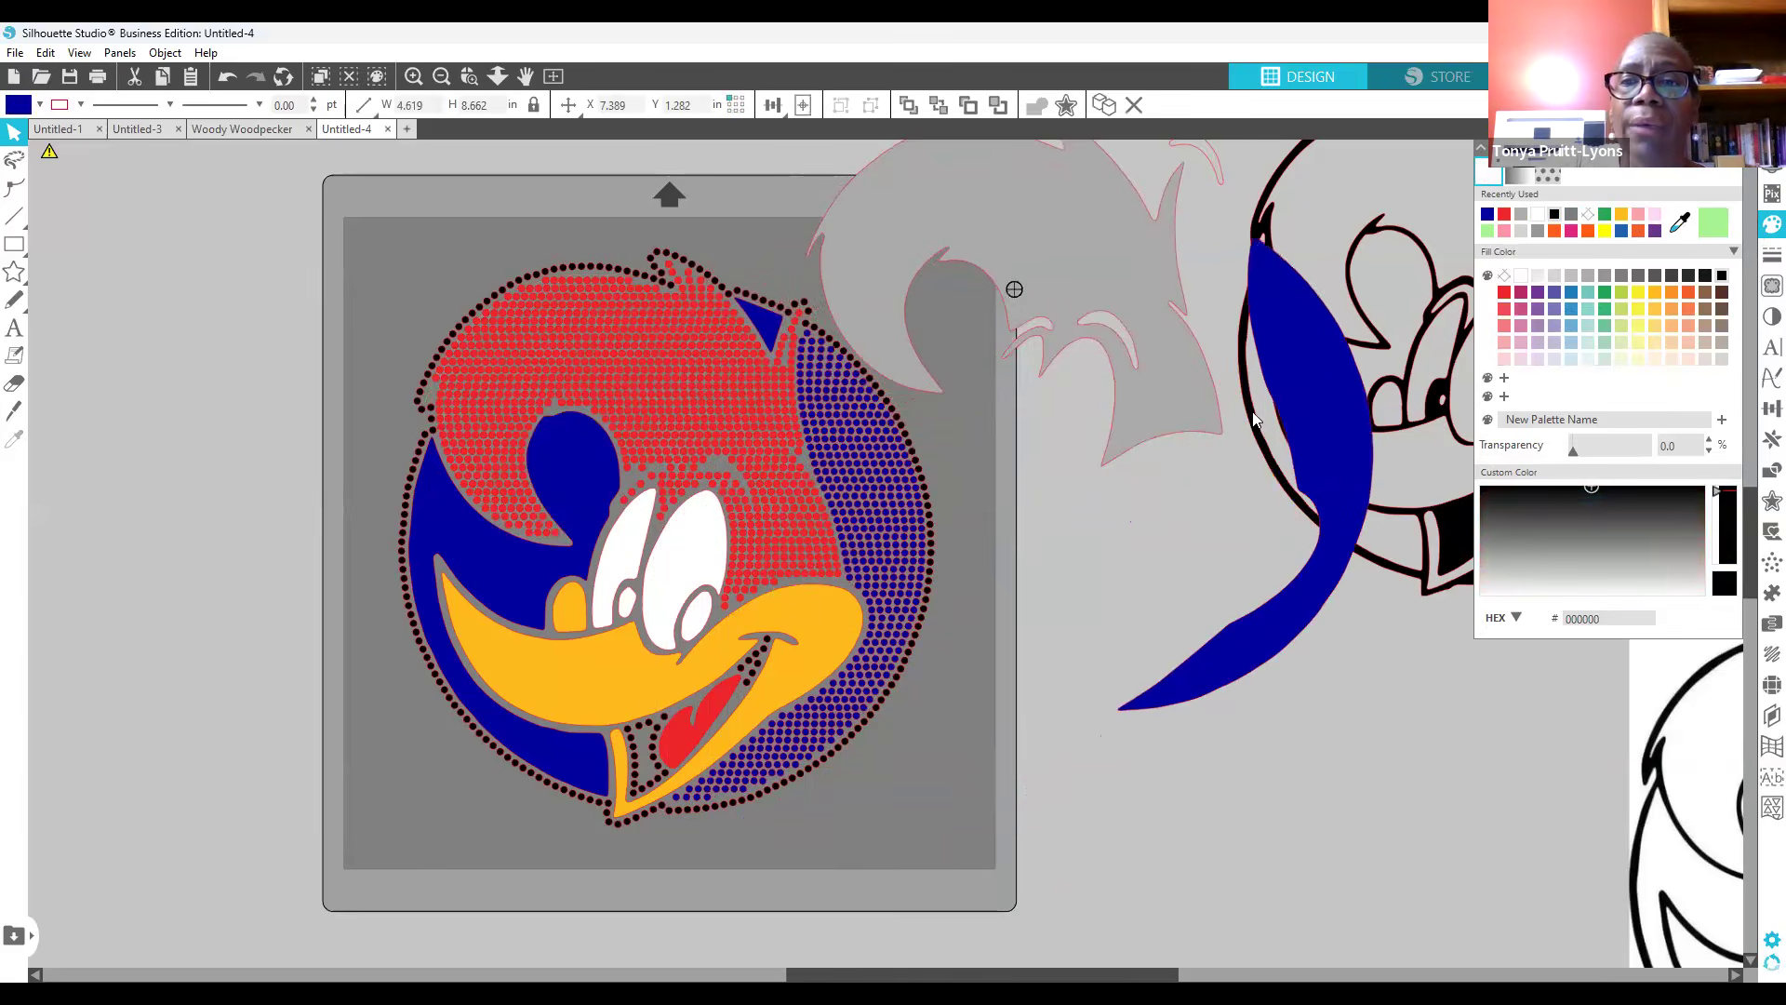
{"action": "left_click_drag", "start_coordinate": [1013, 298], "coordinate": [1240, 390]}
{"action": "left_click_drag", "start_coordinate": [1267, 657], "coordinate": [1427, 673]}
{"action": "left_click", "coordinate": [968, 504]}
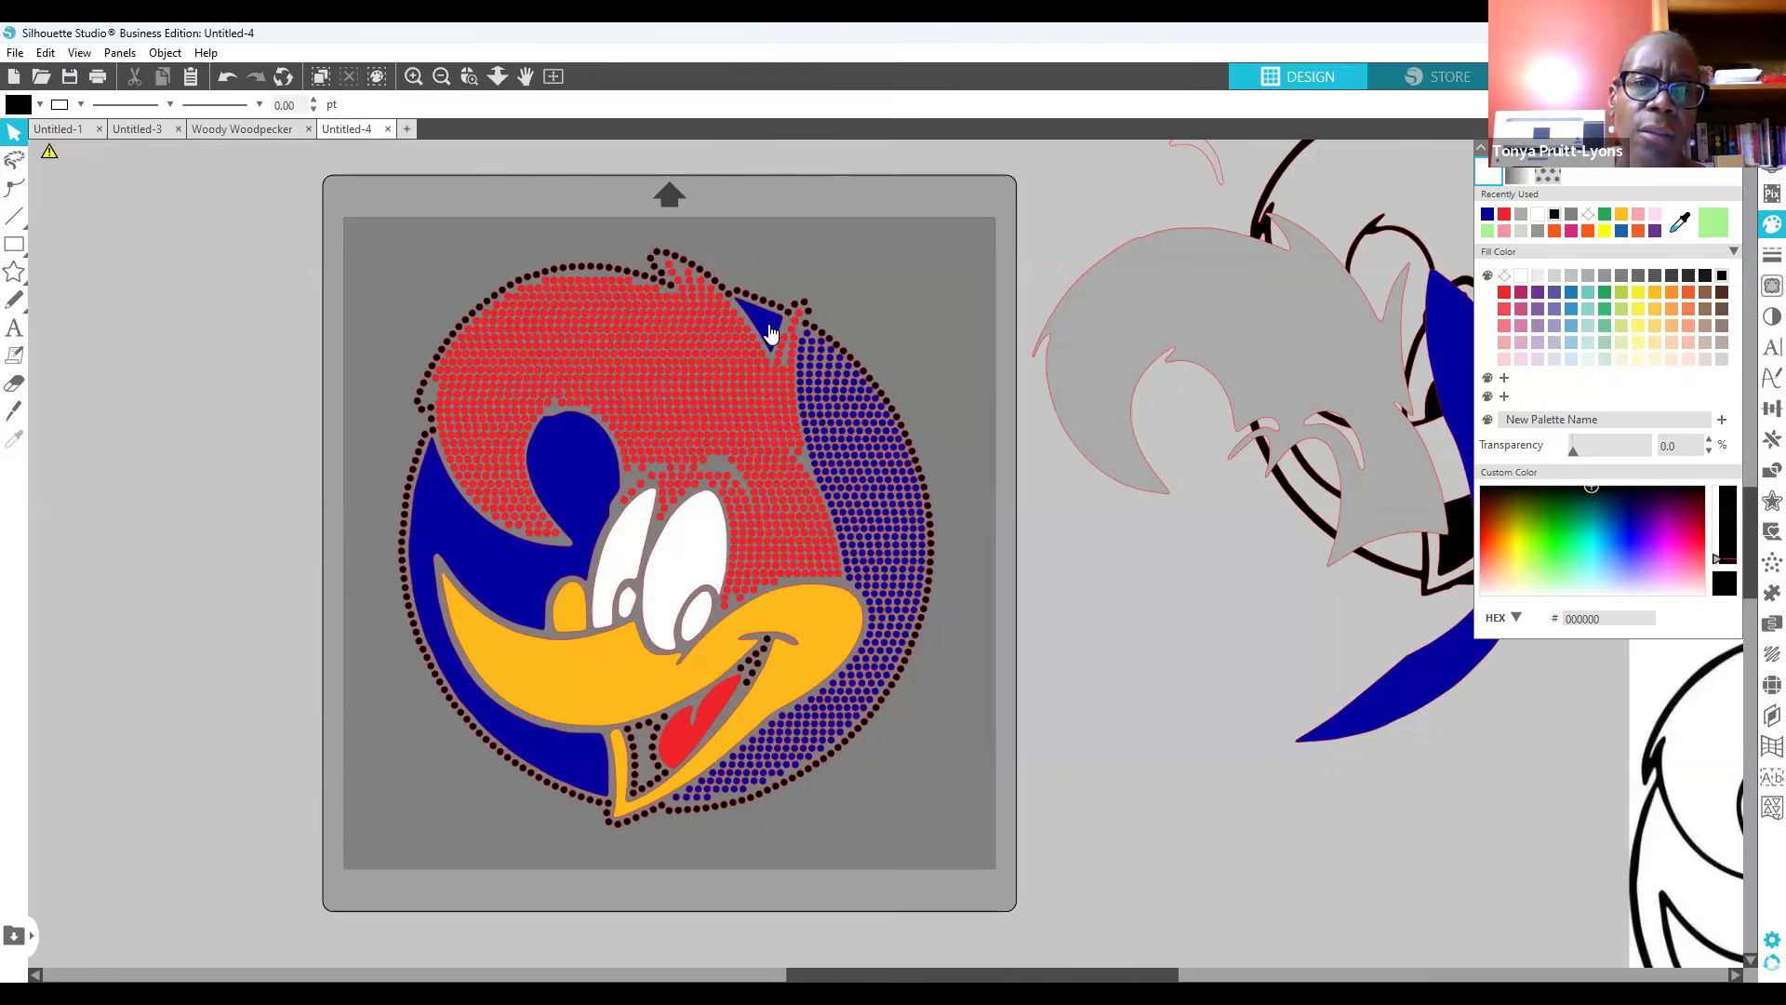
Step: Create an internal offset of 0.030 in on the blue background shape on the left side of the design
{"action": "left_click", "coordinate": [605, 483]}
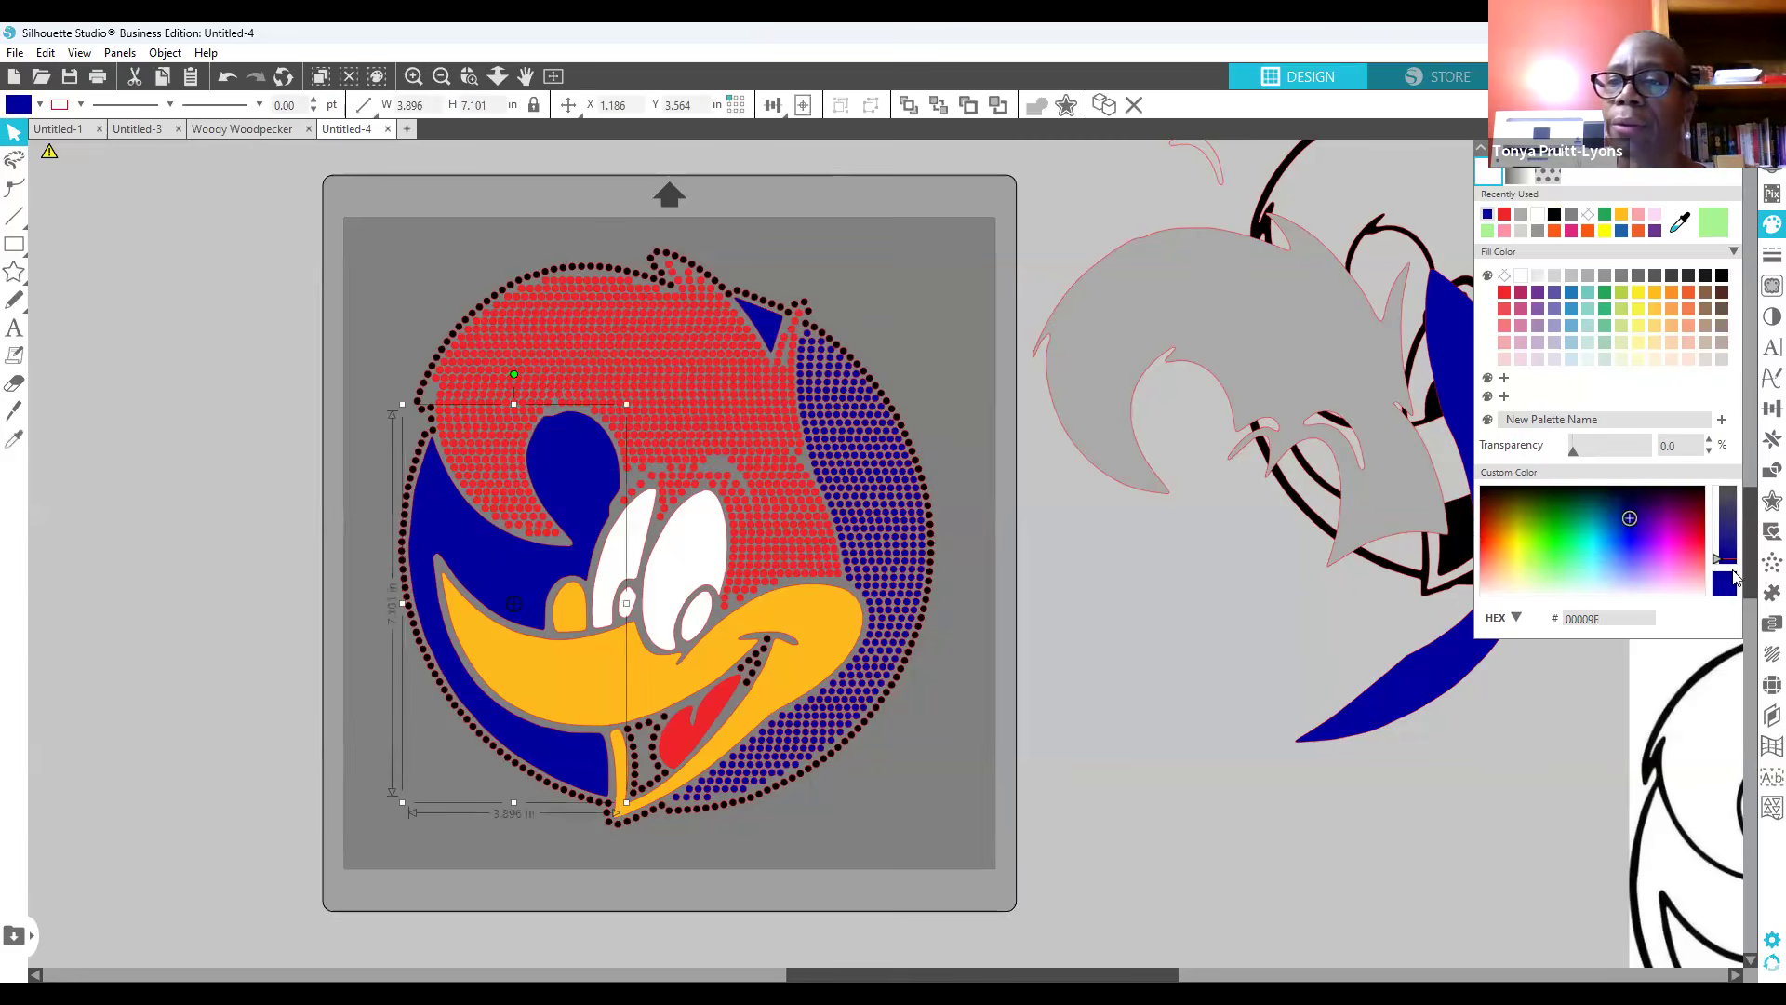
{"action": "left_click", "coordinate": [1772, 501]}
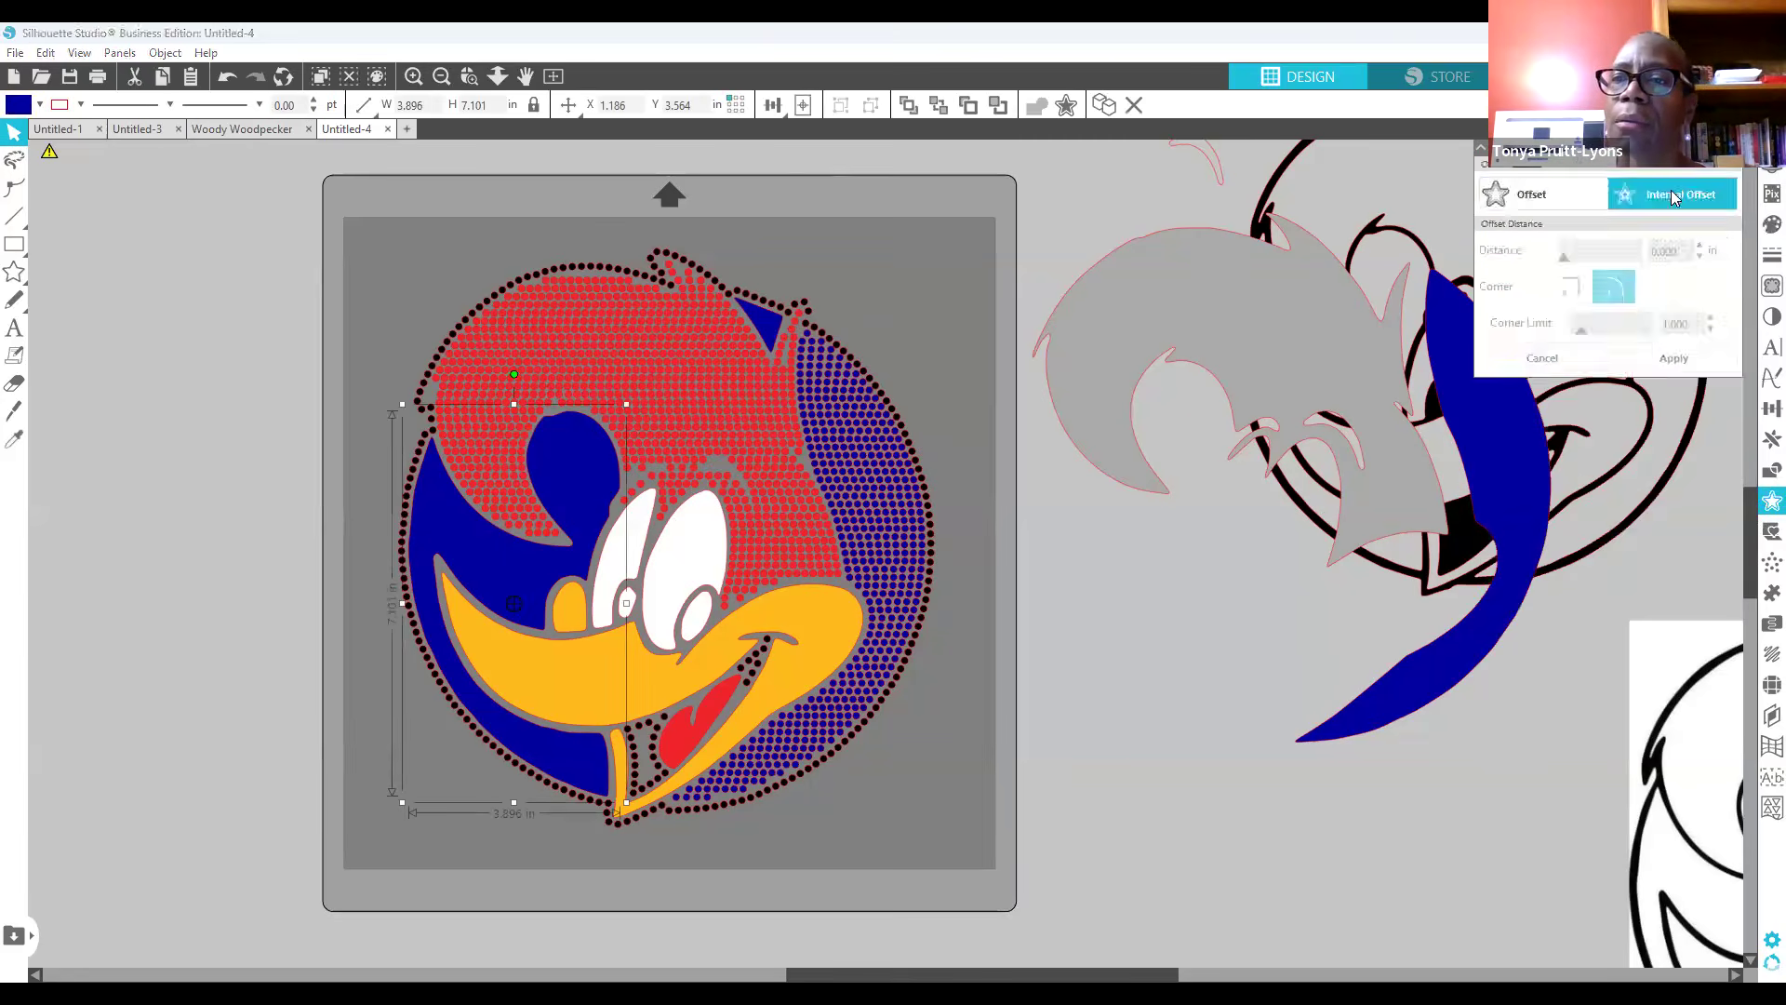
{"action": "left_click", "coordinate": [1672, 196]}
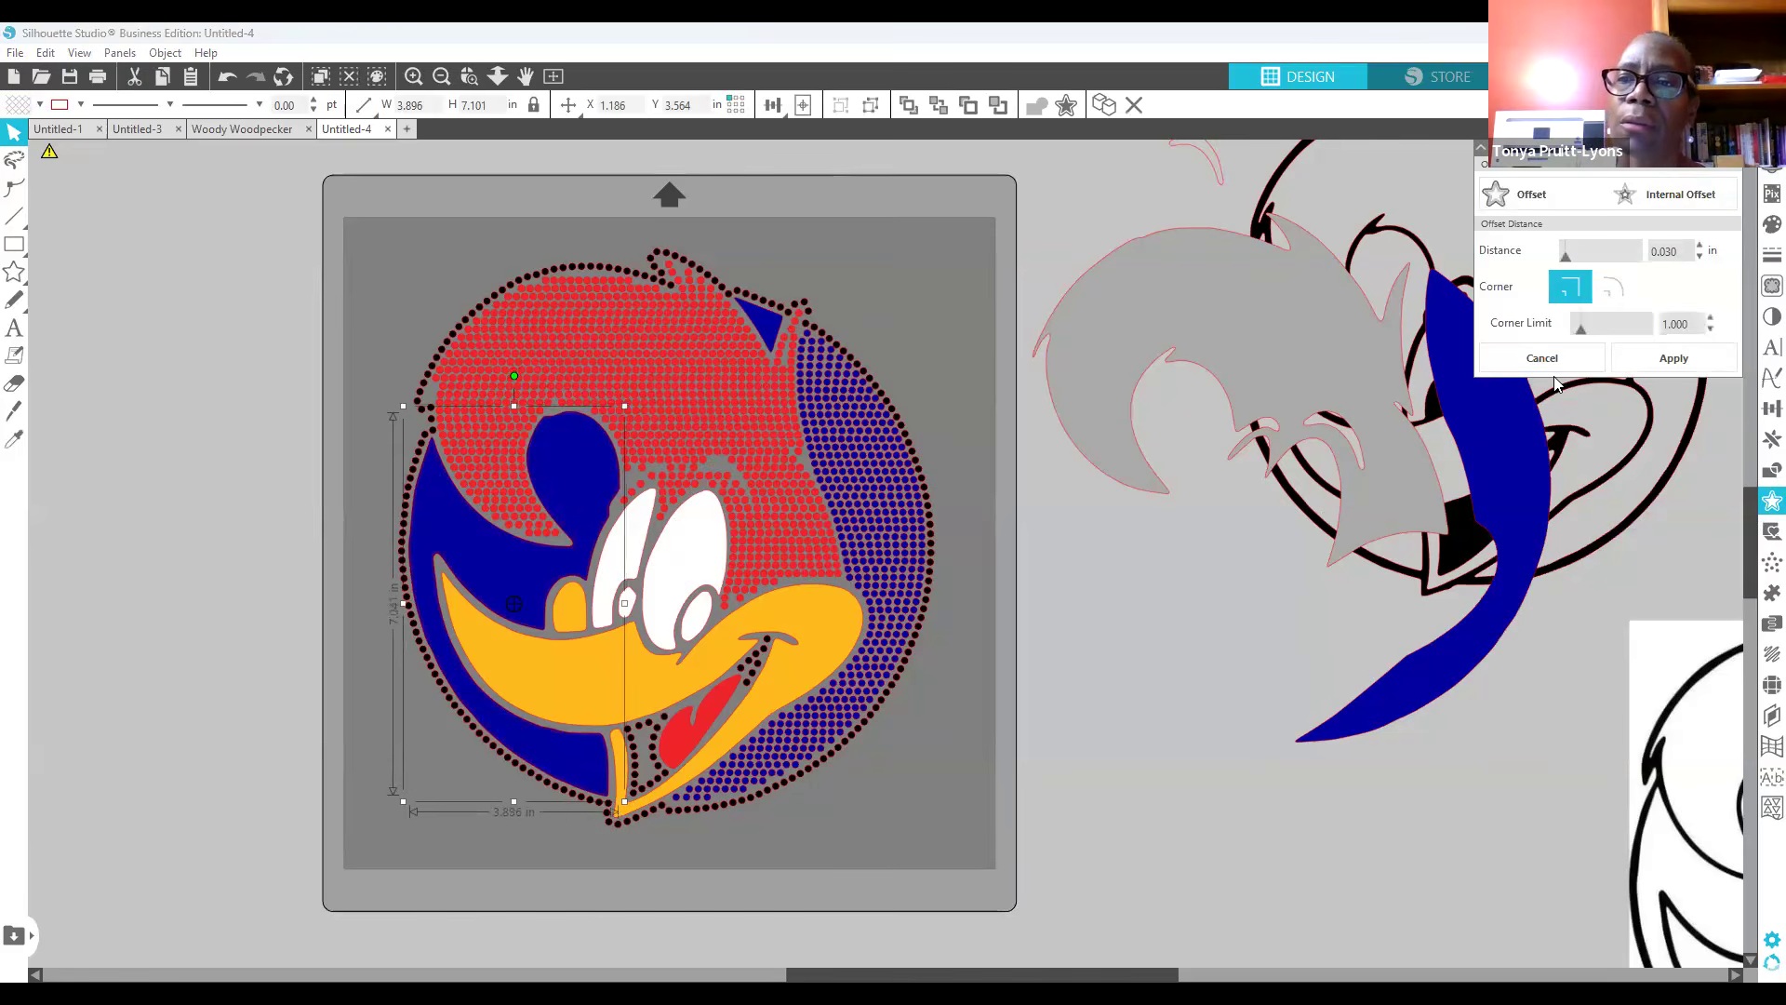
Step: Apply a linear fill of 10ss rhinestones to the left background inset and colour the stones dark blue 00009E
{"action": "left_click", "coordinate": [1770, 686]}
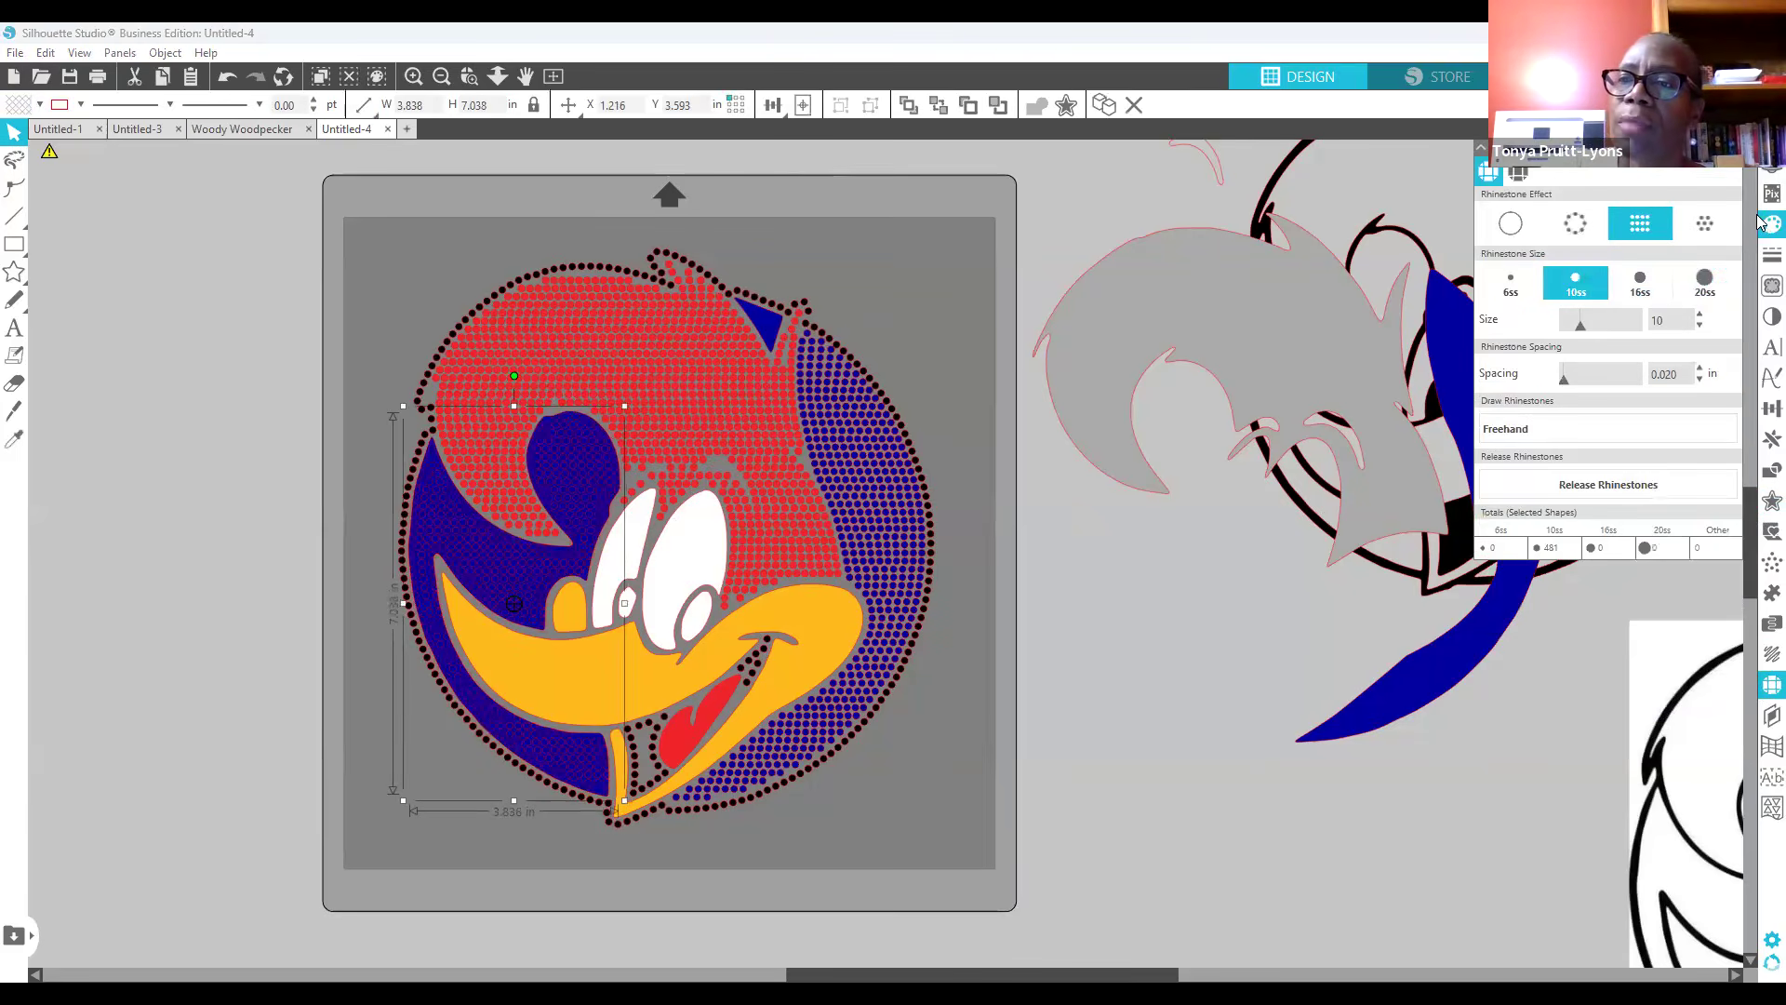
{"action": "left_click", "coordinate": [1487, 214]}
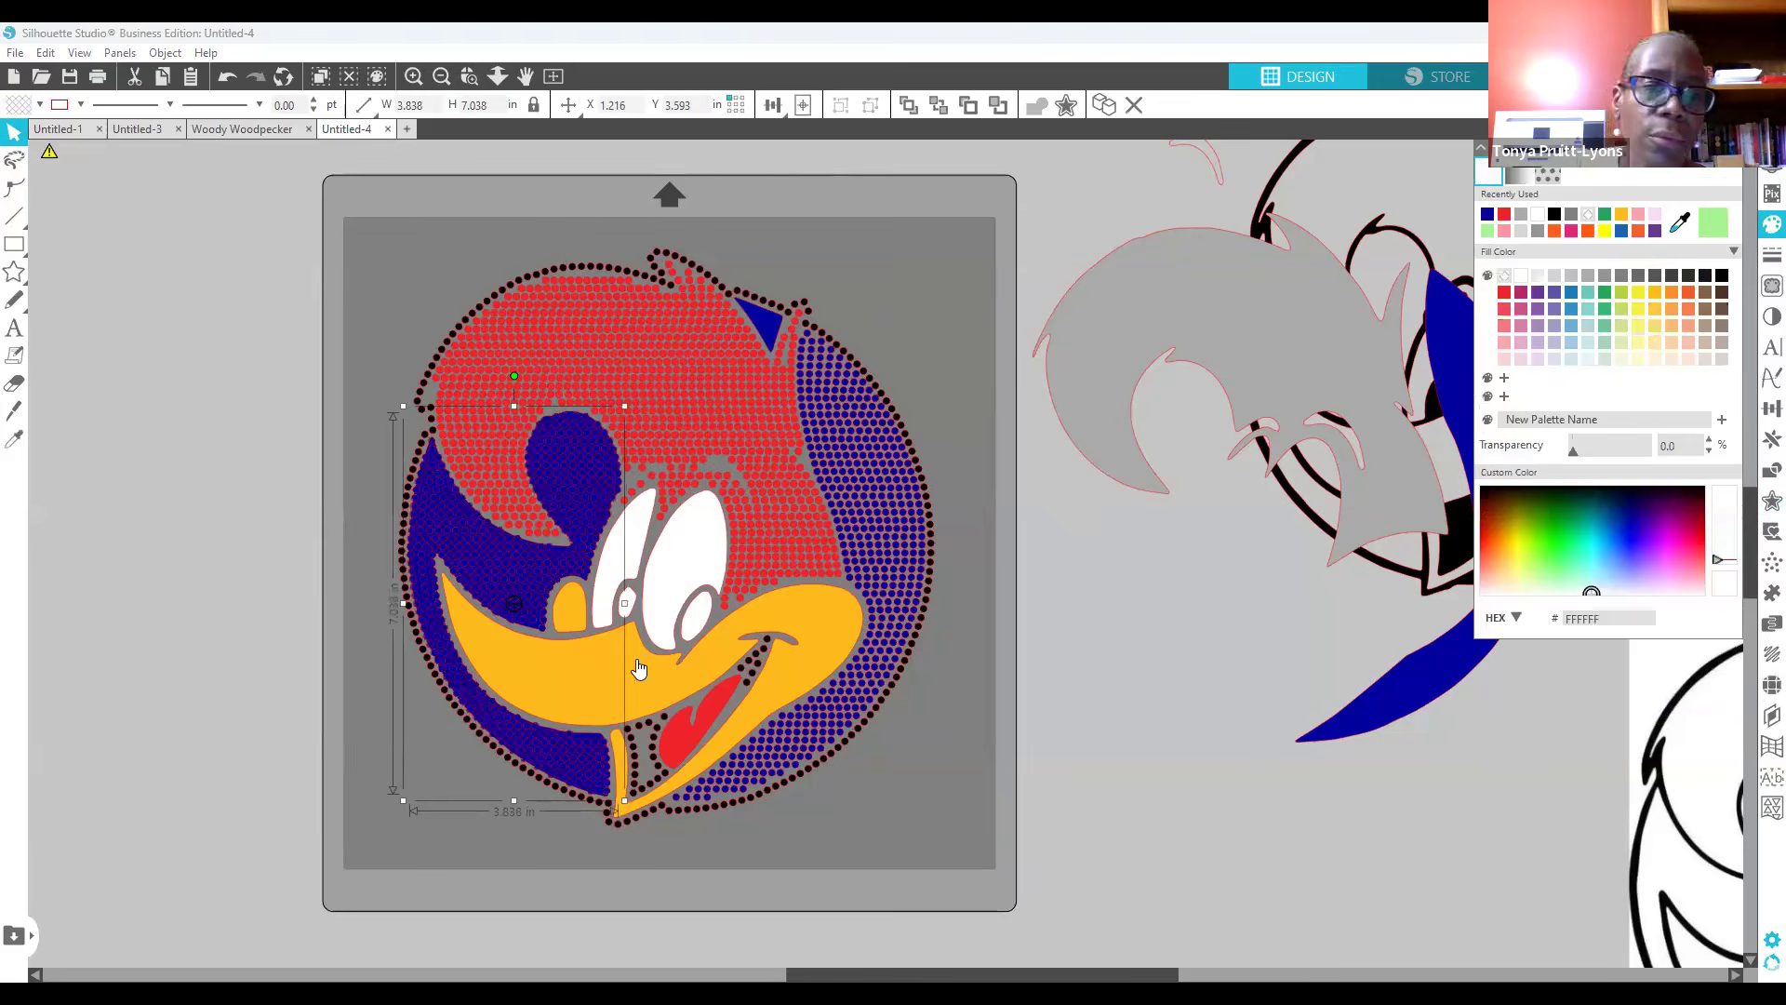
{"action": "left_click", "coordinate": [598, 802]}
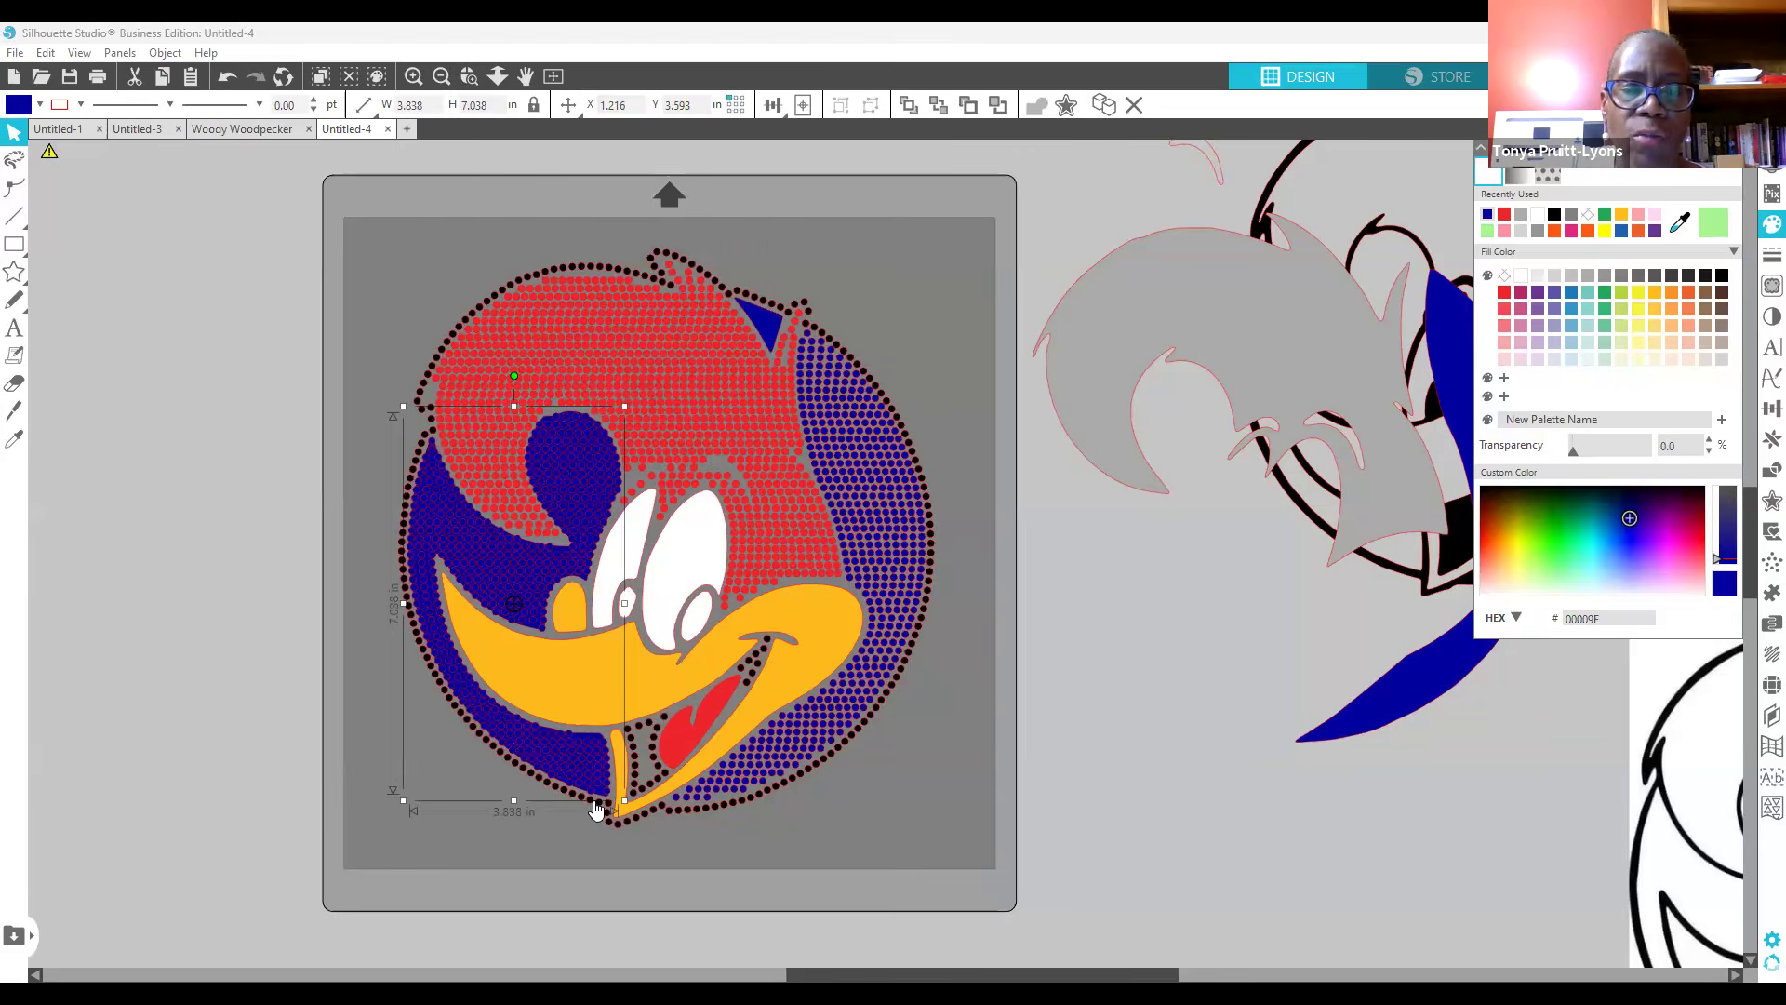
Step: Move the solid blue left background shape off the mat to the left, leaving its rhinestones in place
{"action": "left_click_drag", "start_coordinate": [600, 802], "coordinate": [242, 618]}
{"action": "left_click", "coordinate": [554, 779]}
{"action": "left_click_drag", "start_coordinate": [554, 779], "coordinate": [569, 772]}
Step: Try a radial fill on the right blue rhinestone area and return it to linear fill
{"action": "left_click", "coordinate": [861, 469]}
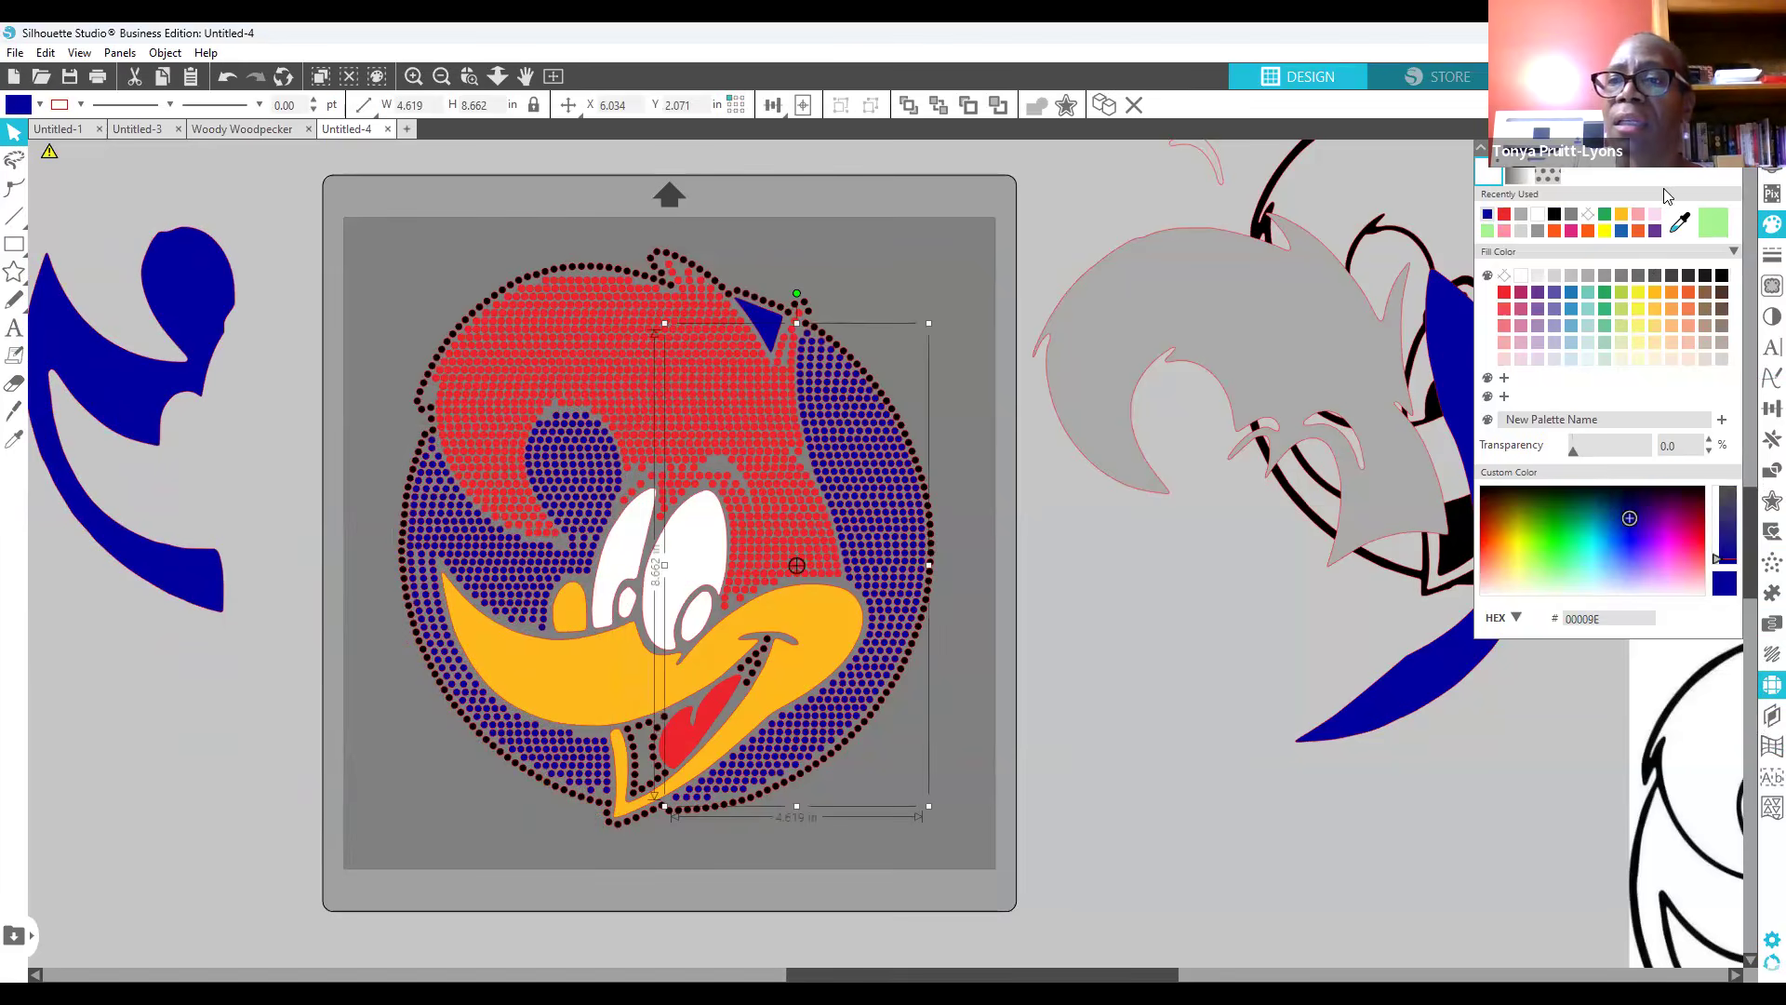
{"action": "left_click", "coordinate": [1771, 684]}
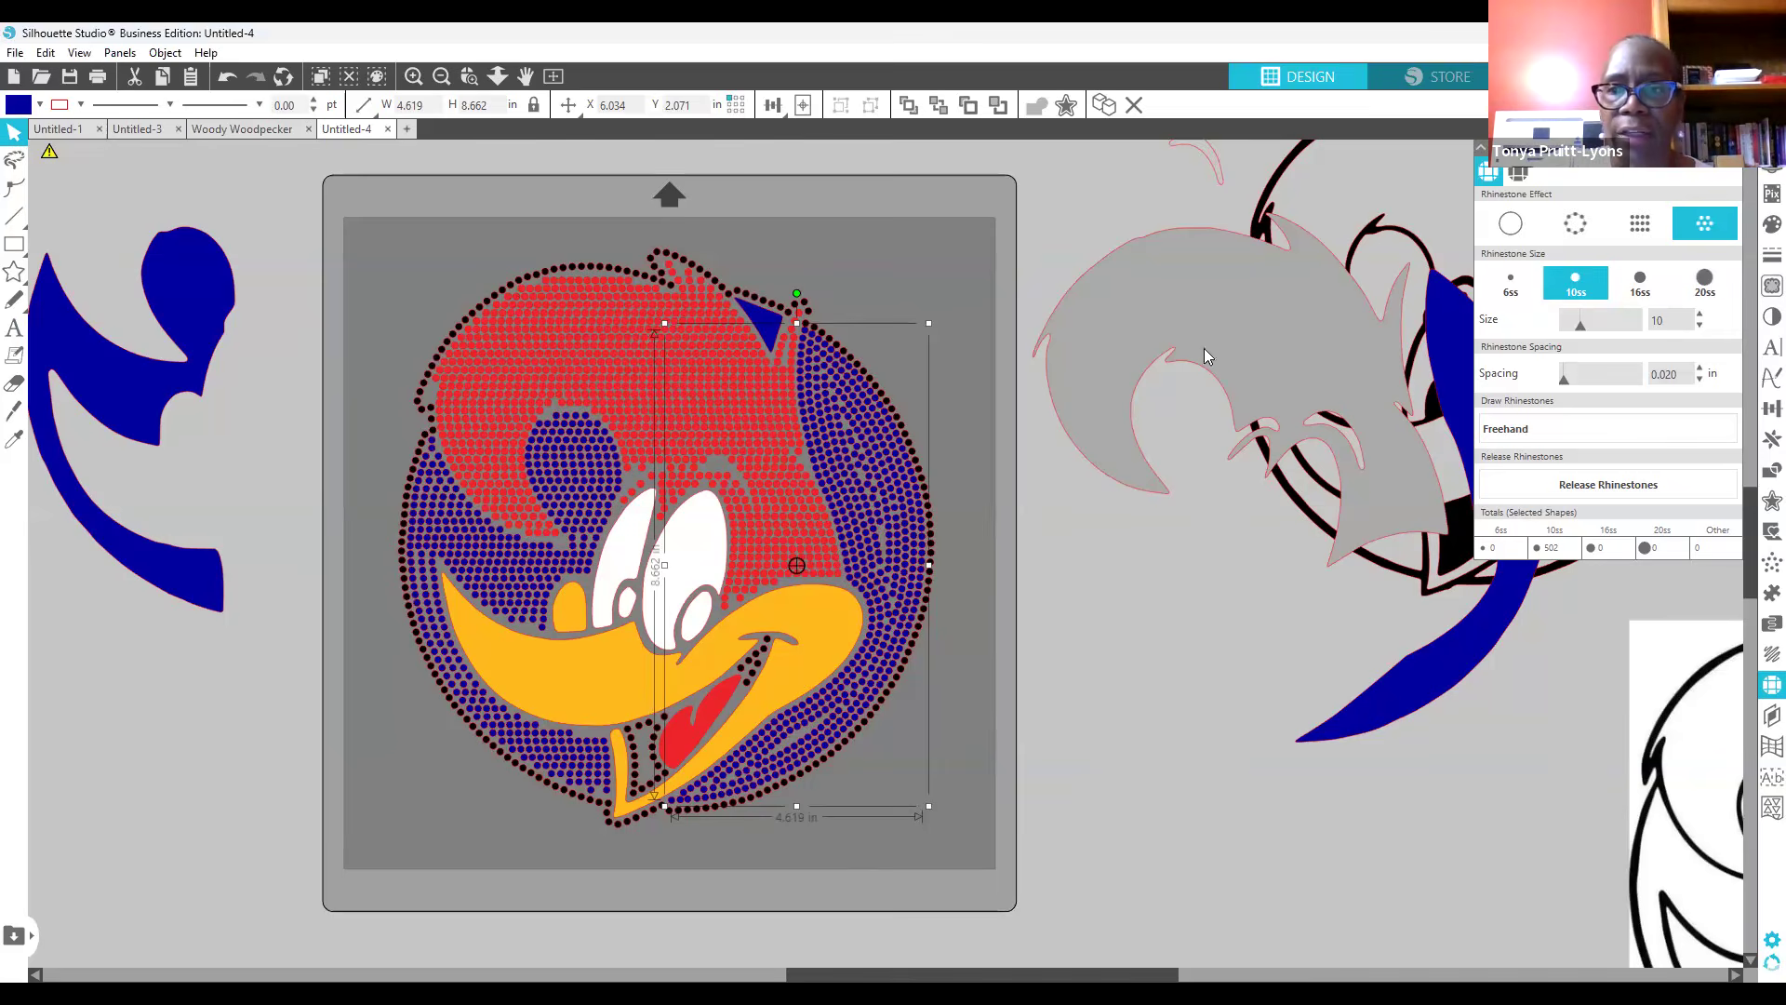
{"action": "left_click", "coordinate": [1635, 231]}
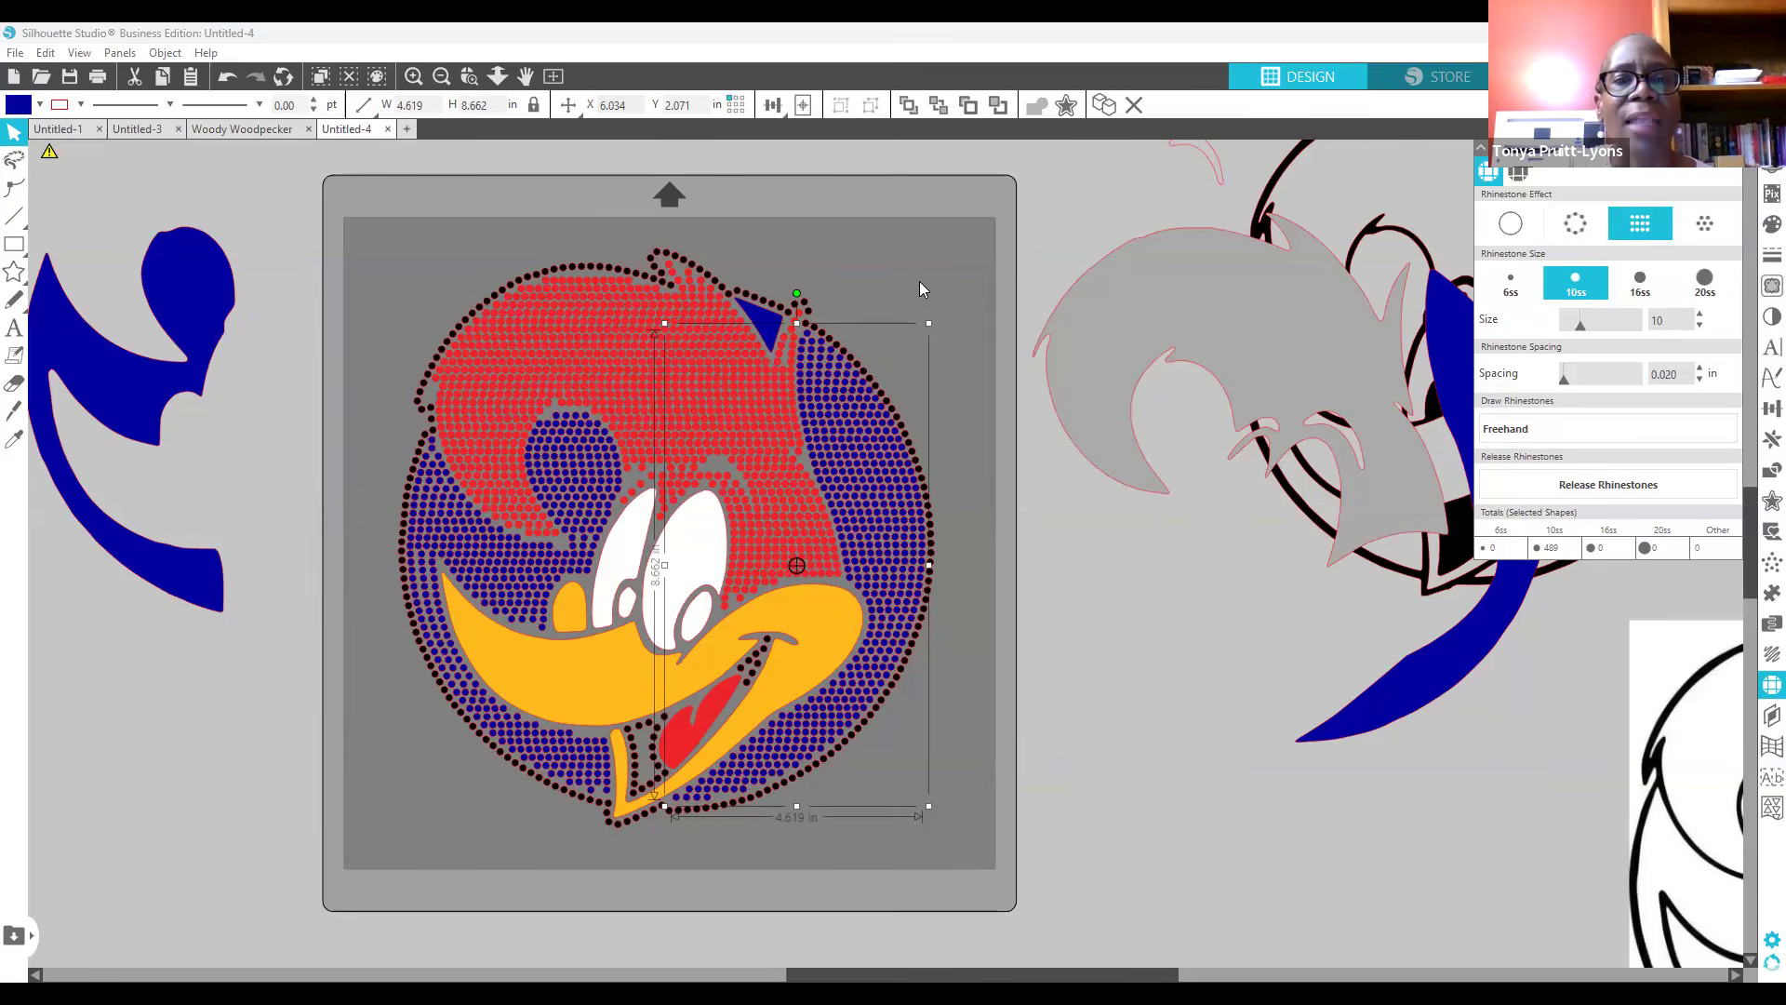
Step: Inset the small blue triangle beside the head's upper right crest by 0.030 in and fill it with 10ss rhinestones
{"action": "left_click", "coordinate": [763, 317]}
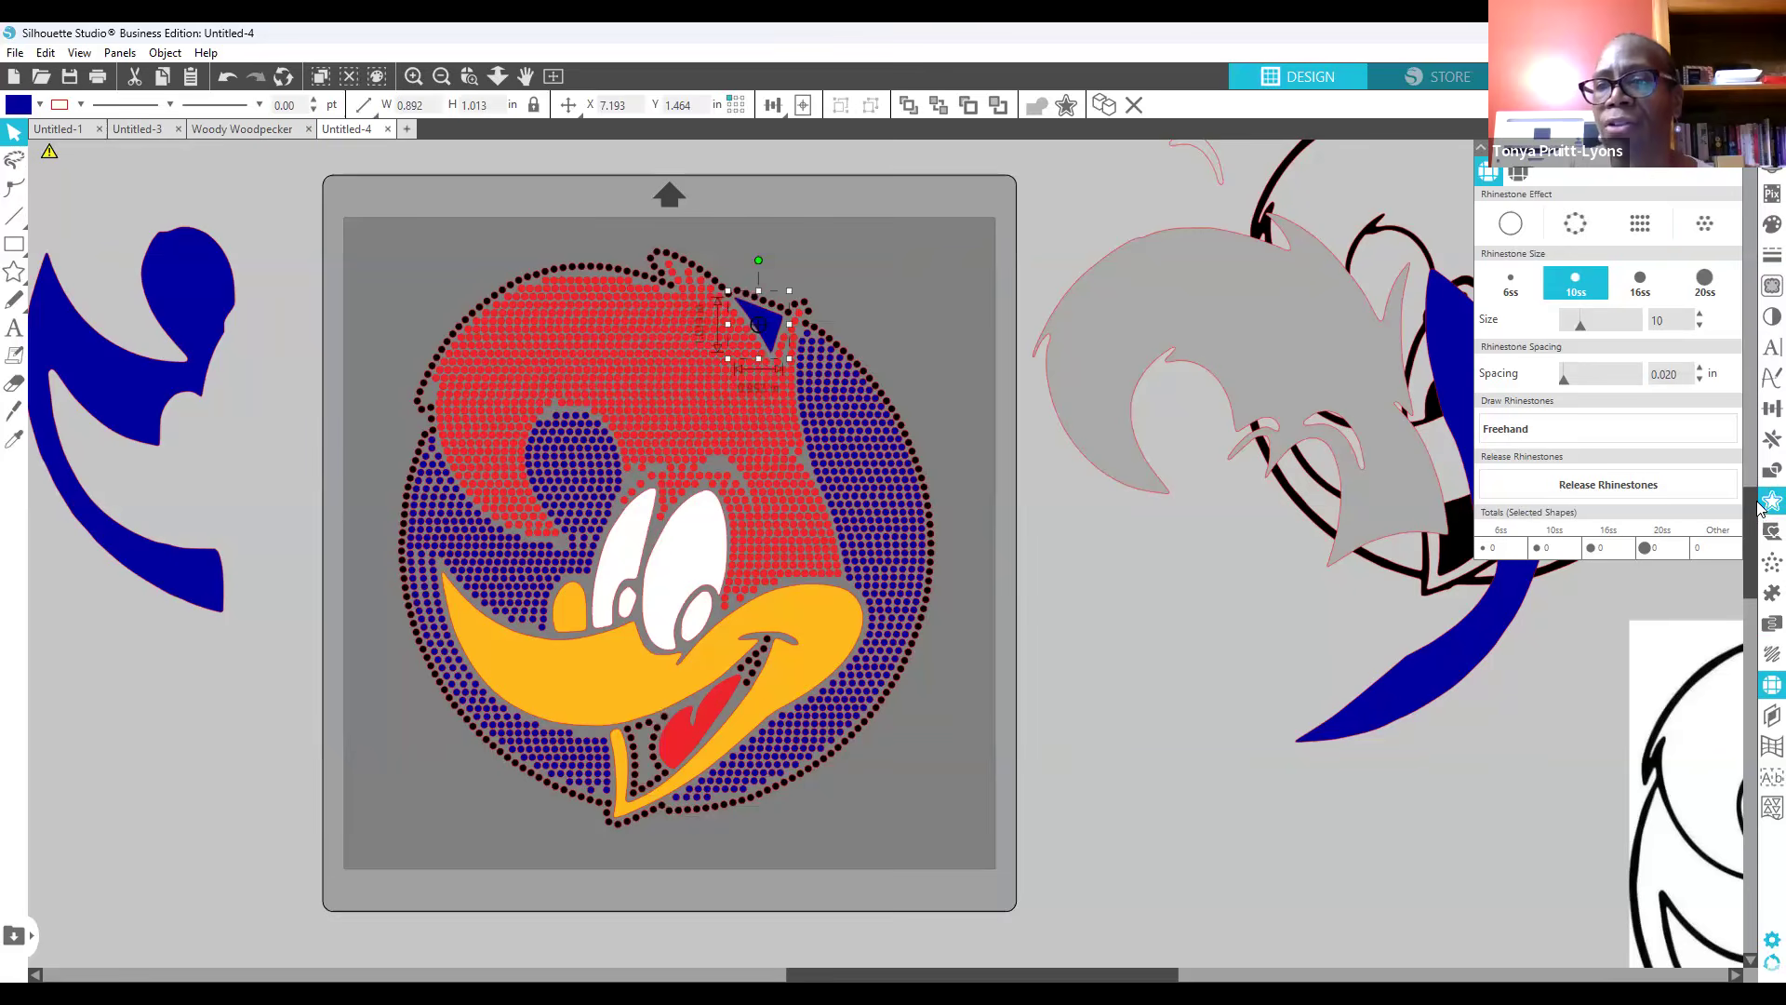
{"action": "left_click", "coordinate": [1655, 198]}
{"action": "left_click", "coordinate": [1697, 358]}
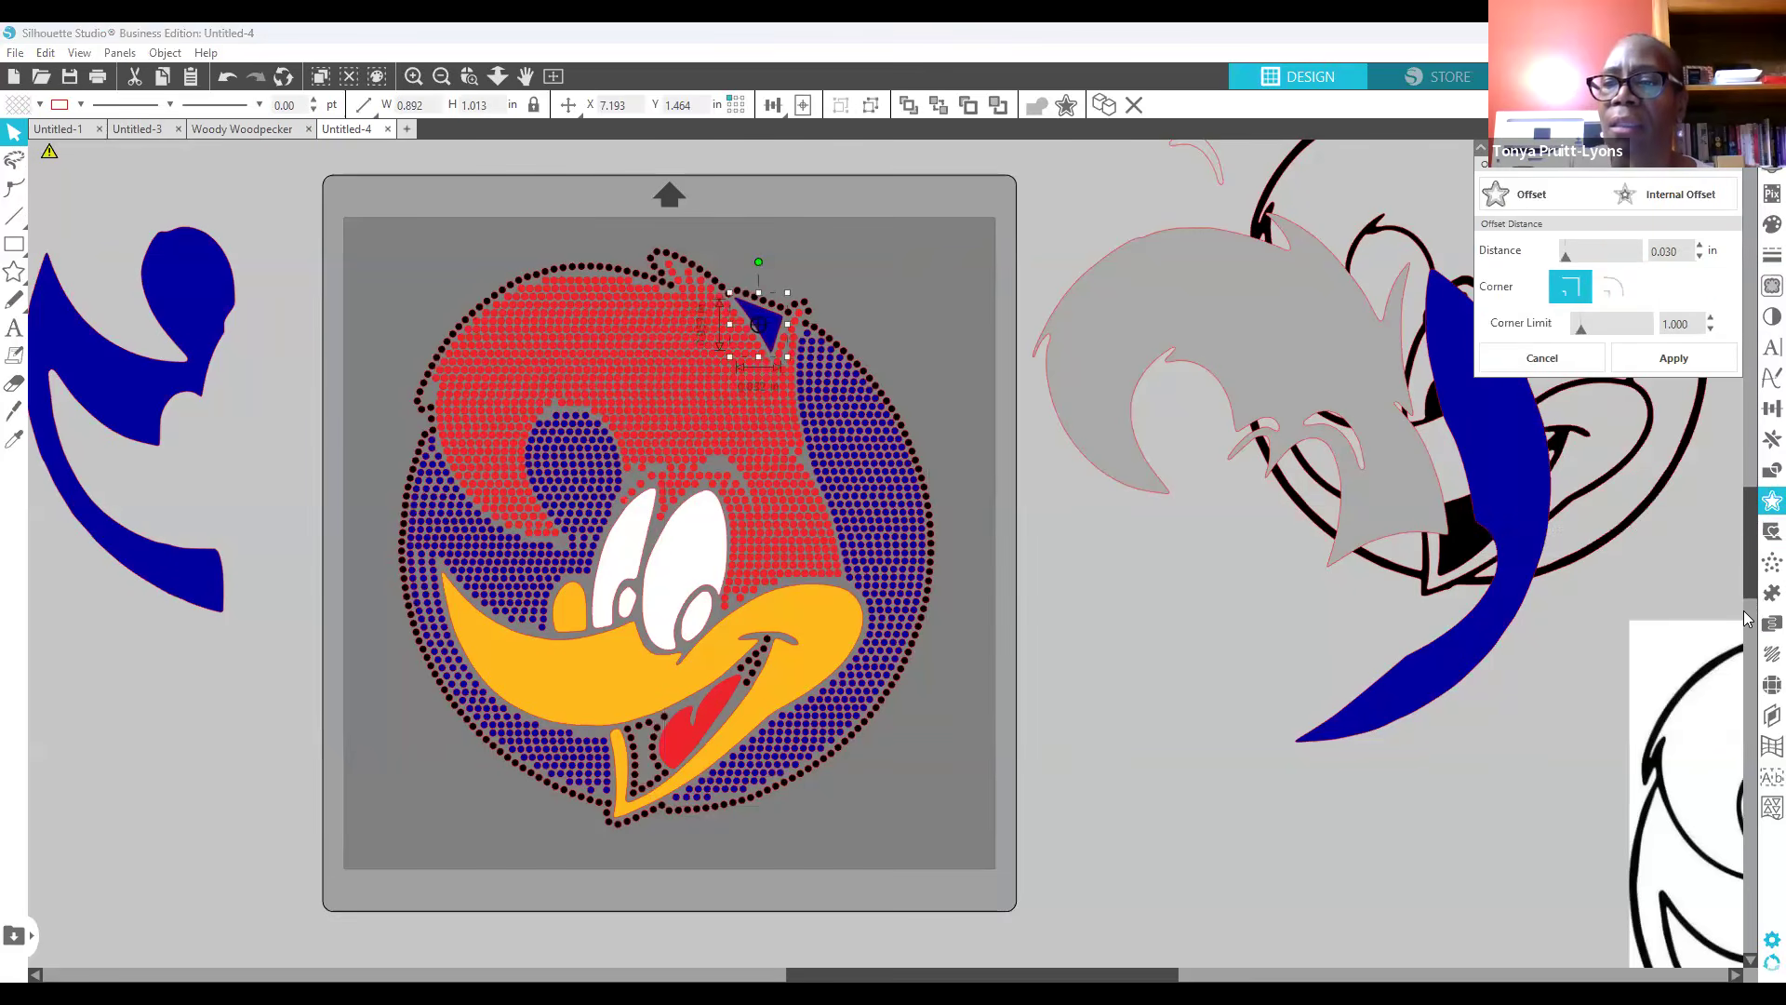
{"action": "left_click", "coordinate": [1770, 685]}
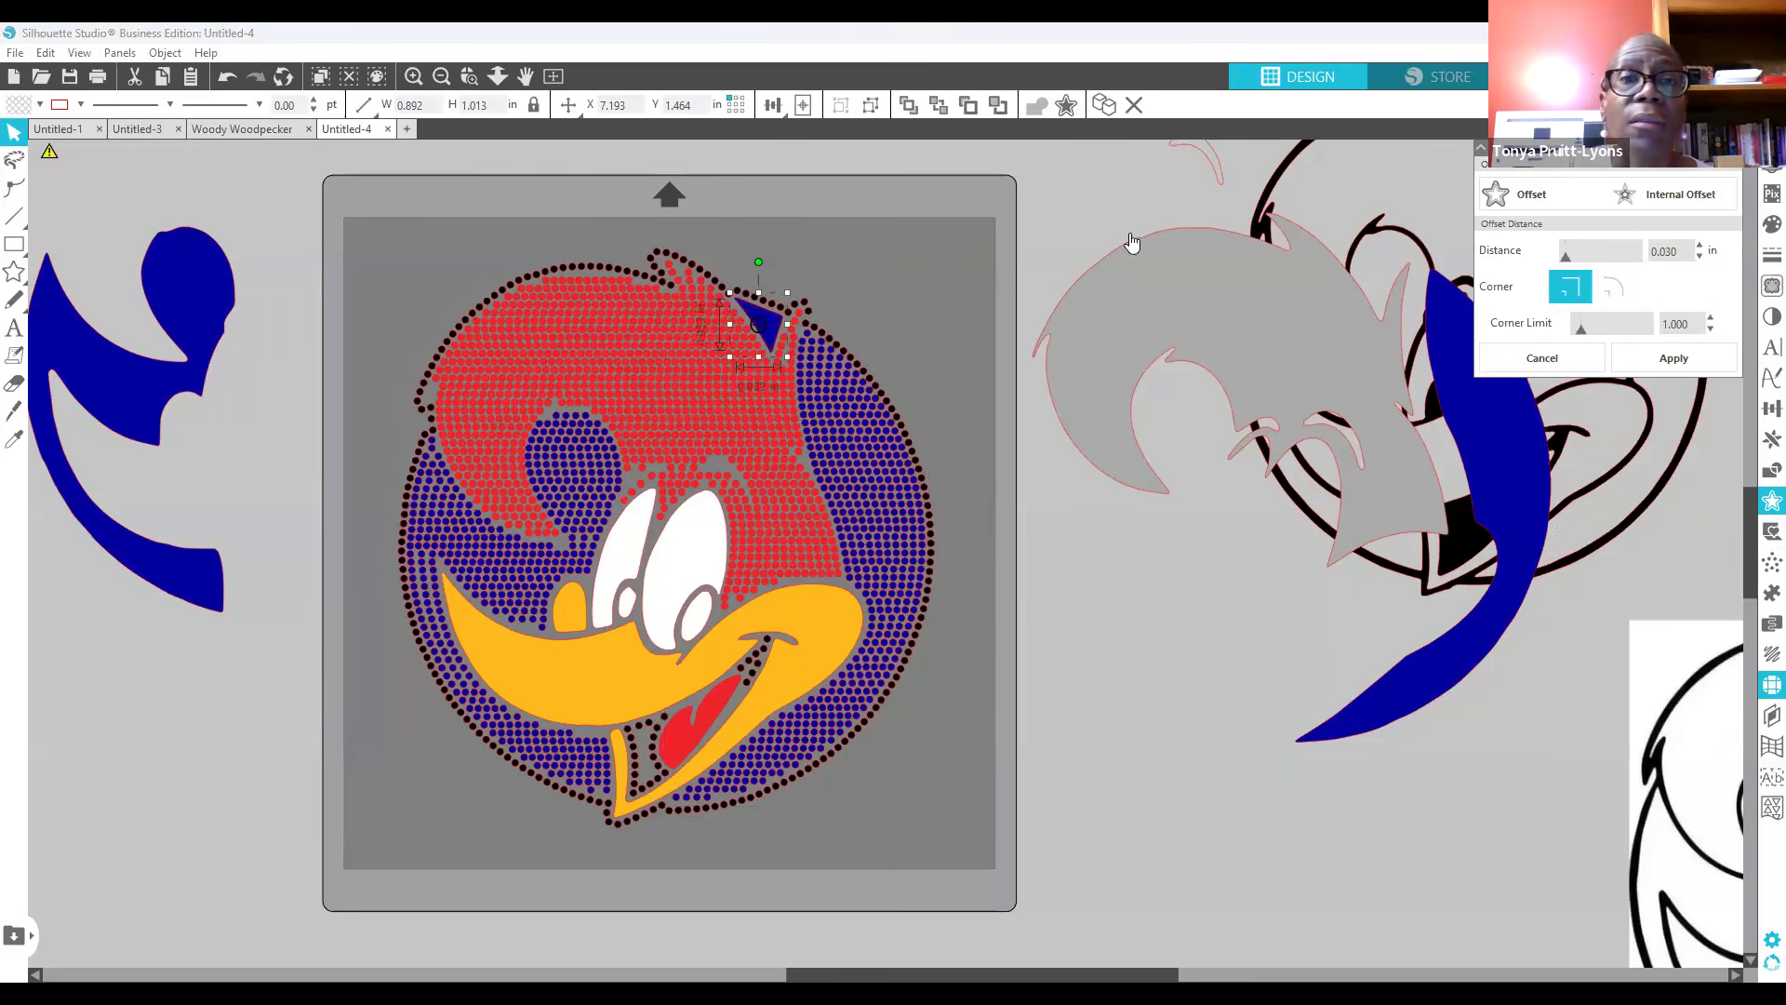
{"action": "left_click", "coordinate": [939, 264]}
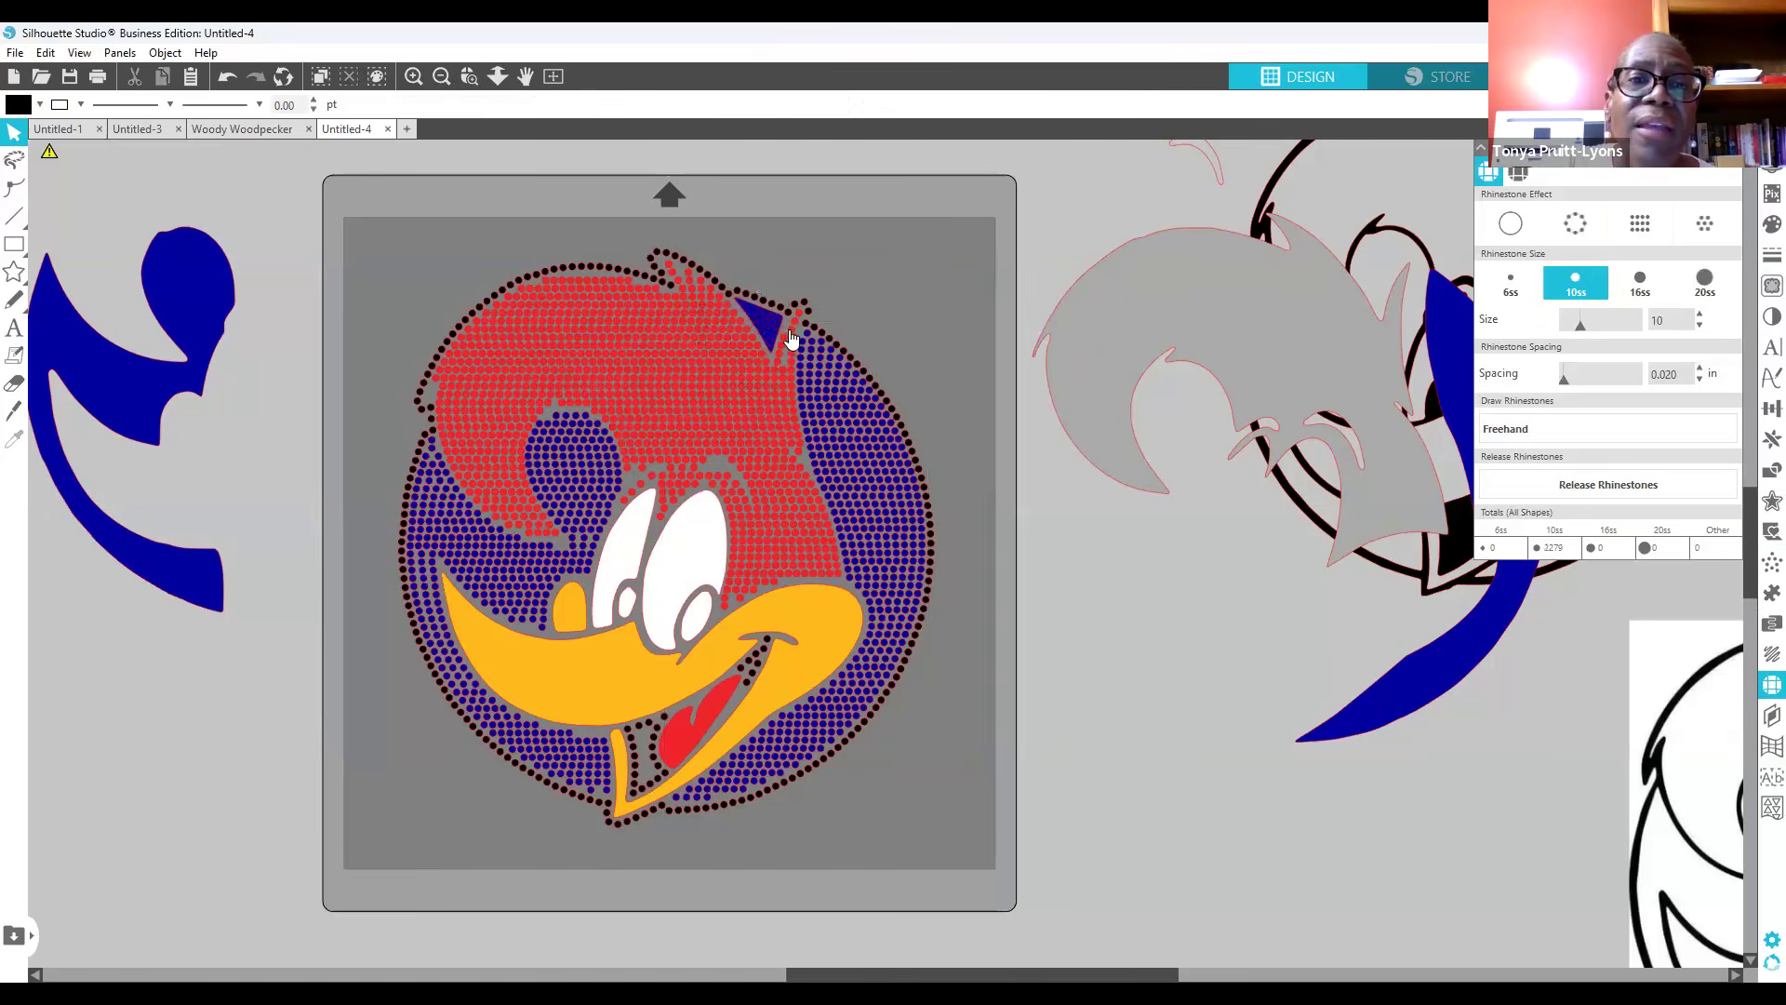
Step: Move the solid blue triangle off the mat to the right and colour its rhinestones dark blue 00009E
{"action": "left_click", "coordinate": [1770, 225]}
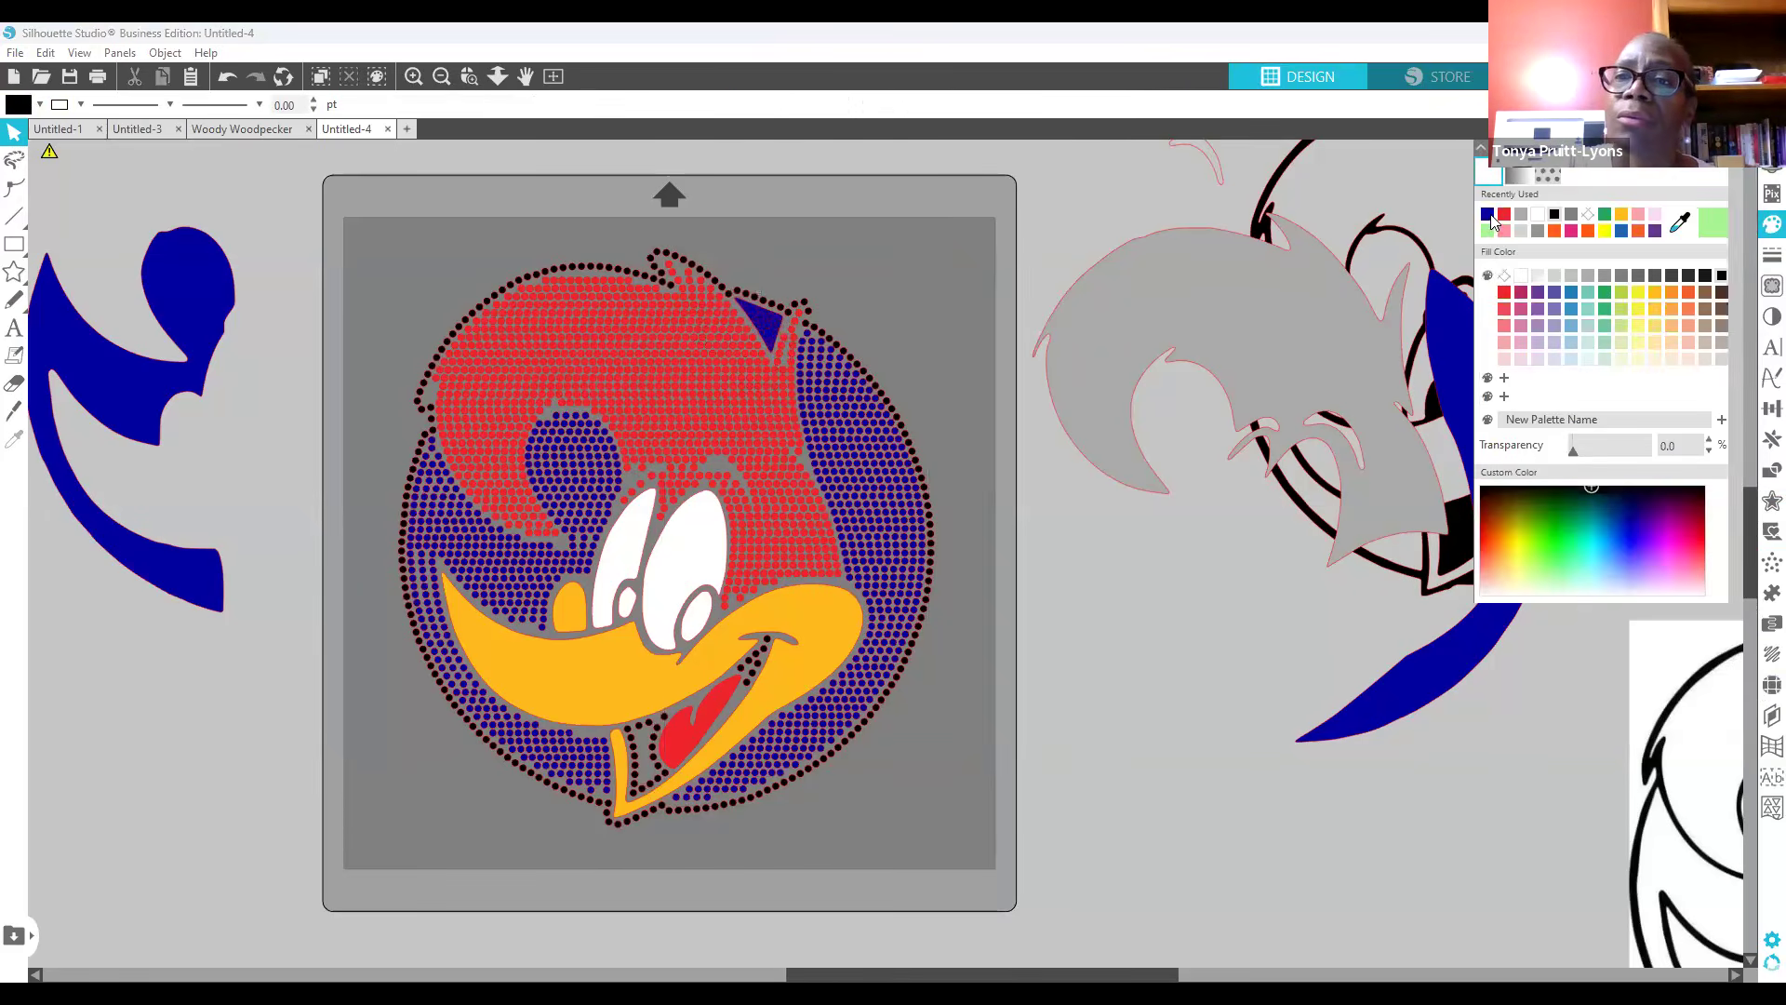
{"action": "left_click_drag", "start_coordinate": [772, 342], "coordinate": [1158, 212]}
{"action": "left_click", "coordinate": [766, 322]}
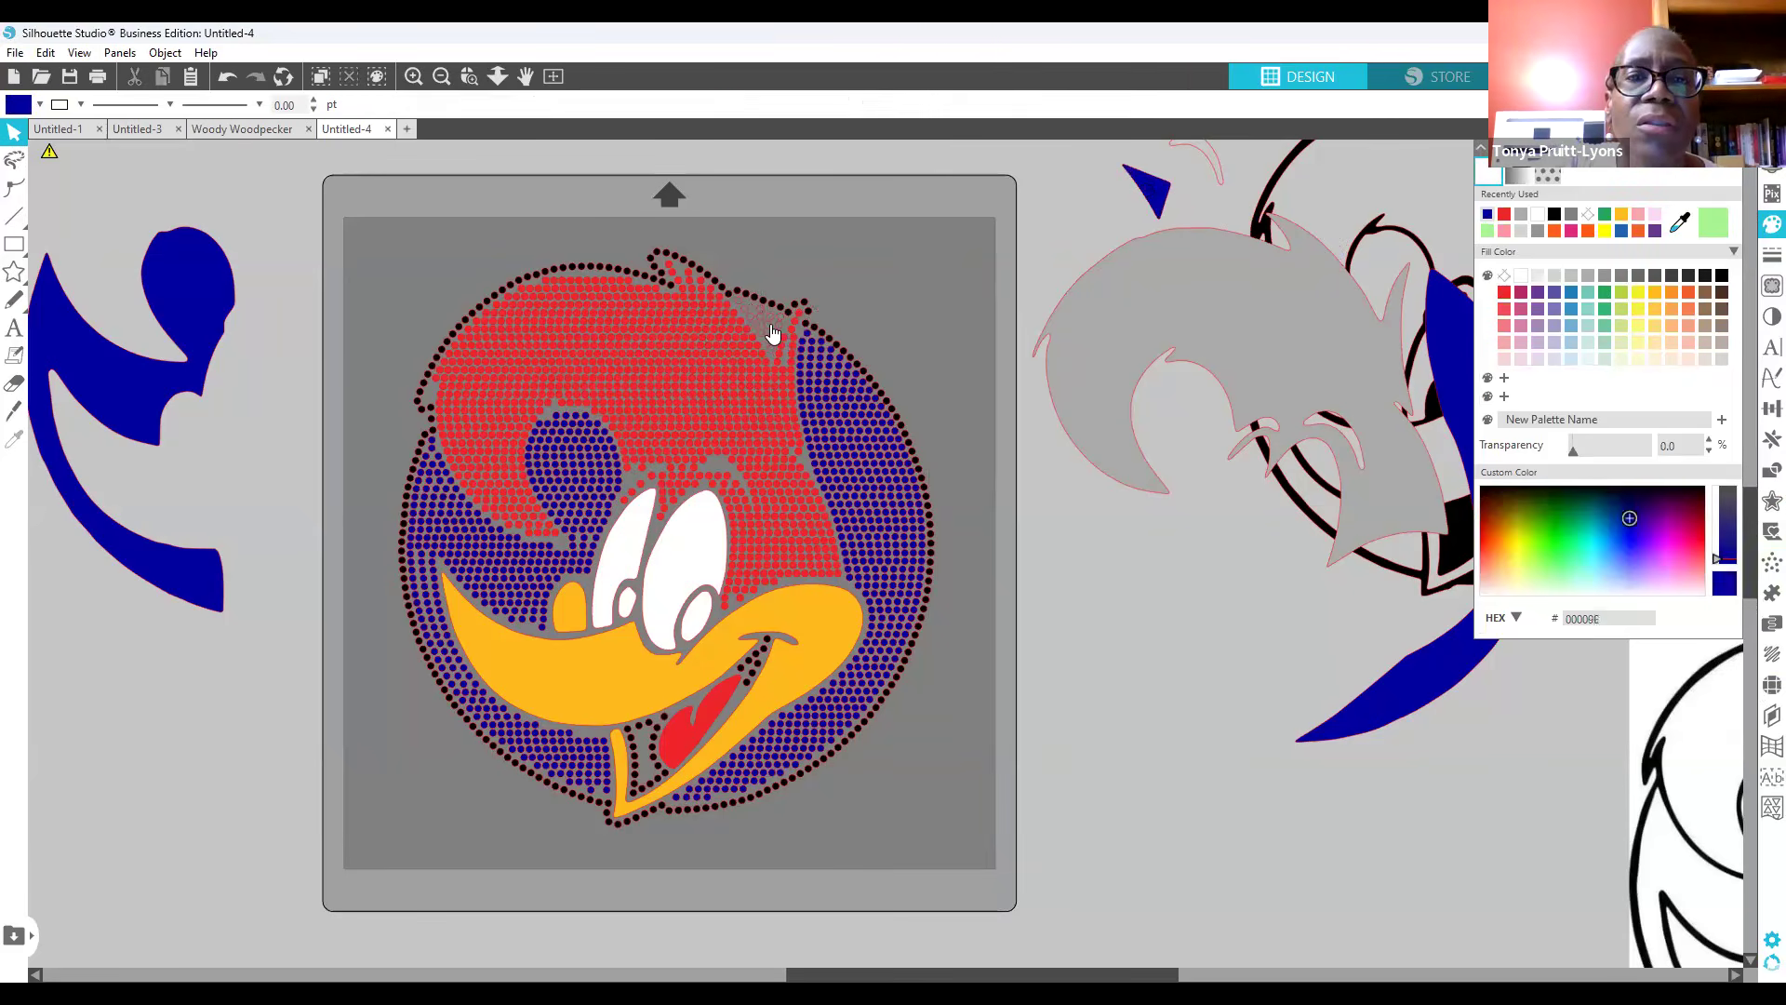
{"action": "left_click", "coordinate": [771, 330]}
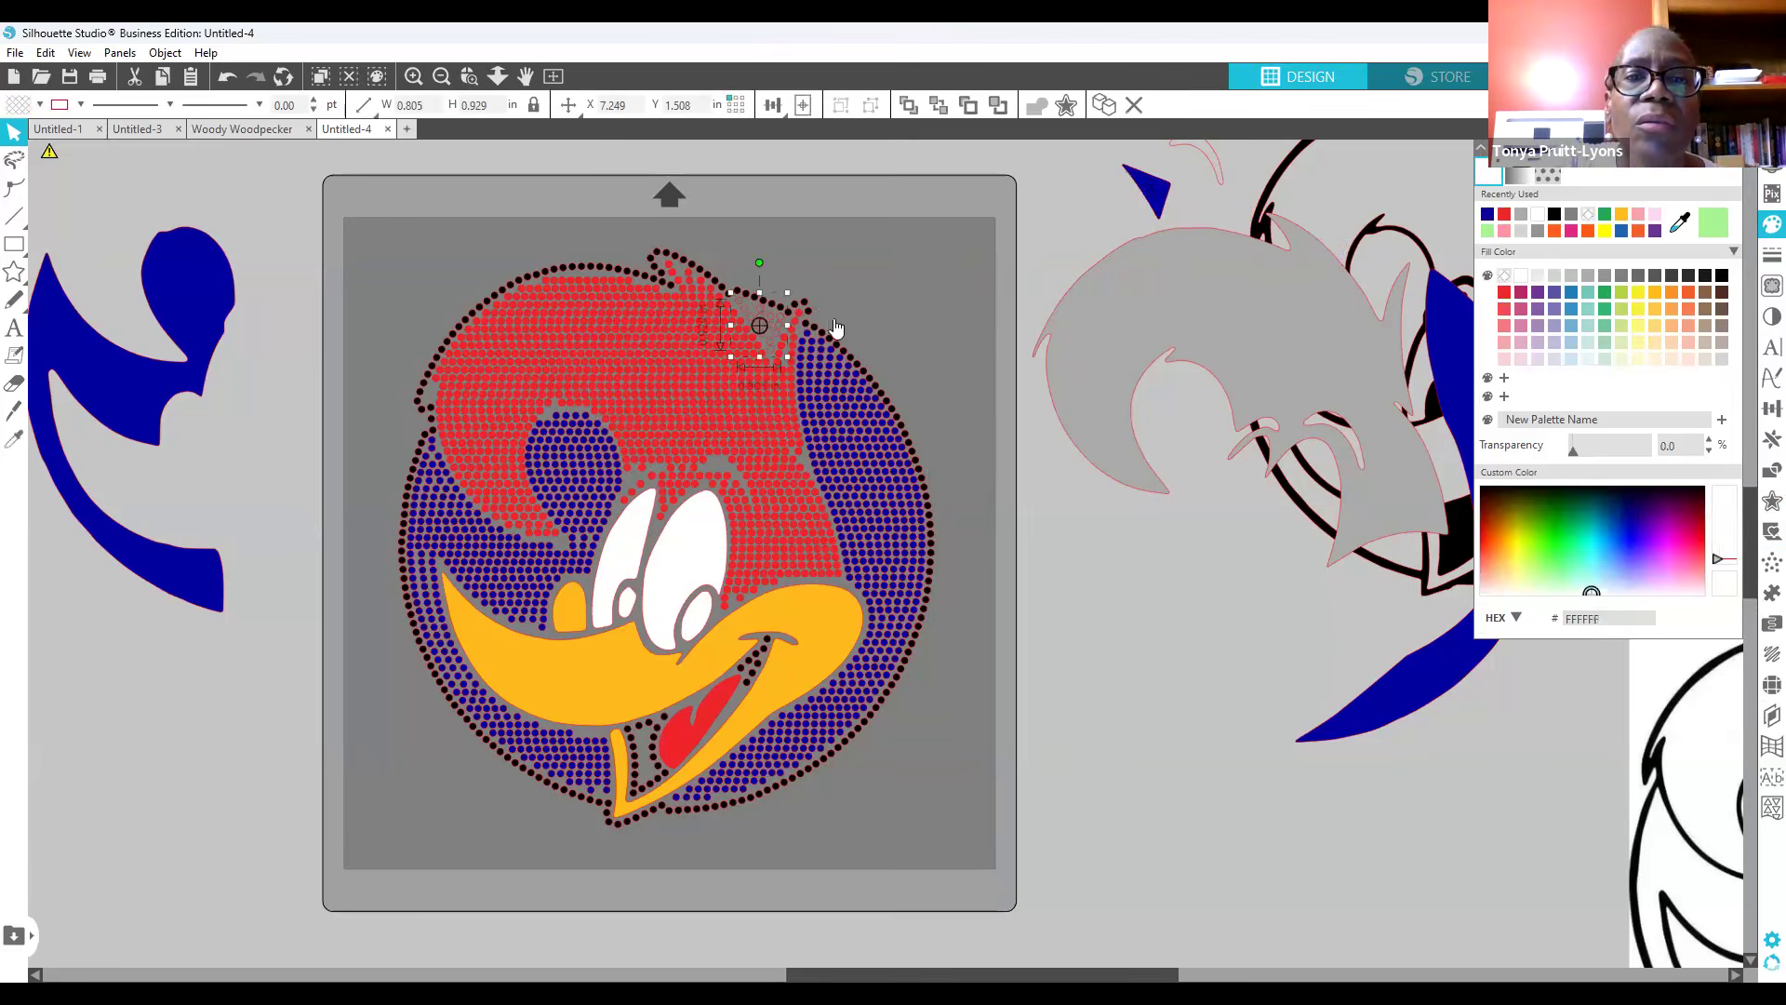
{"action": "left_click", "coordinate": [1487, 214]}
{"action": "left_click", "coordinate": [1172, 626]}
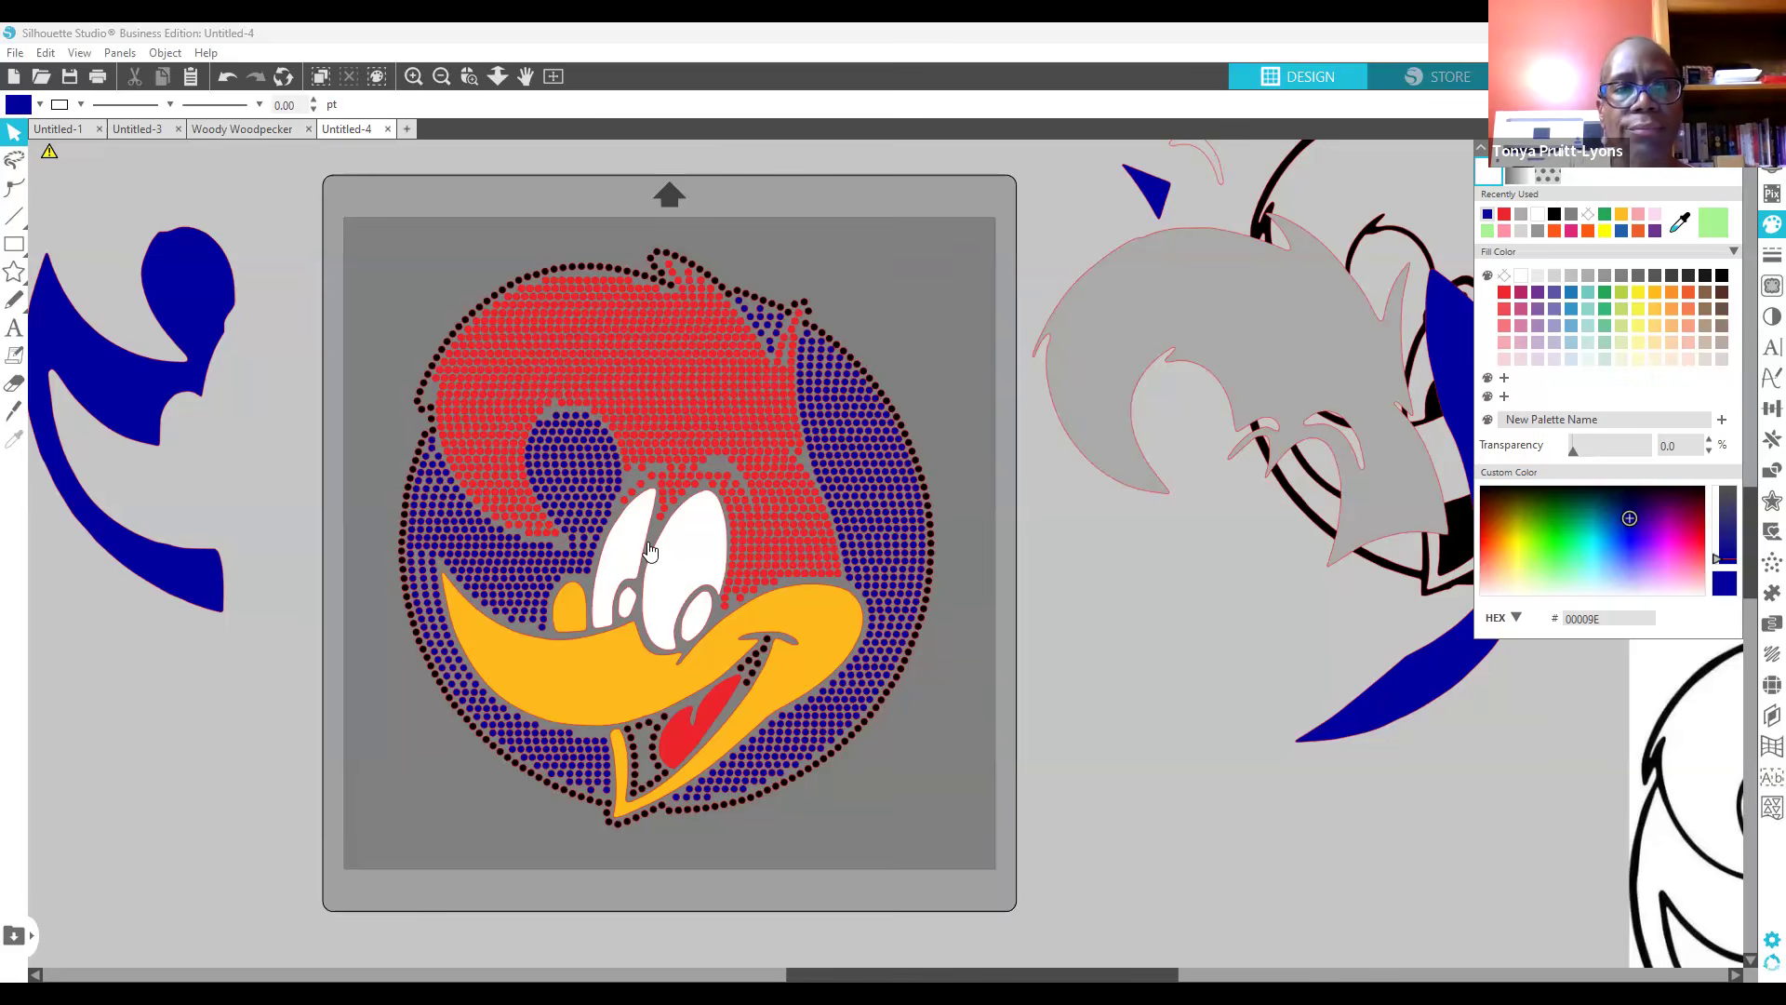
Step: Inset the orange beak by 0.030 in, apply a linear fill of 10ss rhinestones and colour the stones orange FDBA1B
{"action": "scroll", "coordinate": [800, 660], "scroll_direction": "down", "scroll_amount": 1}
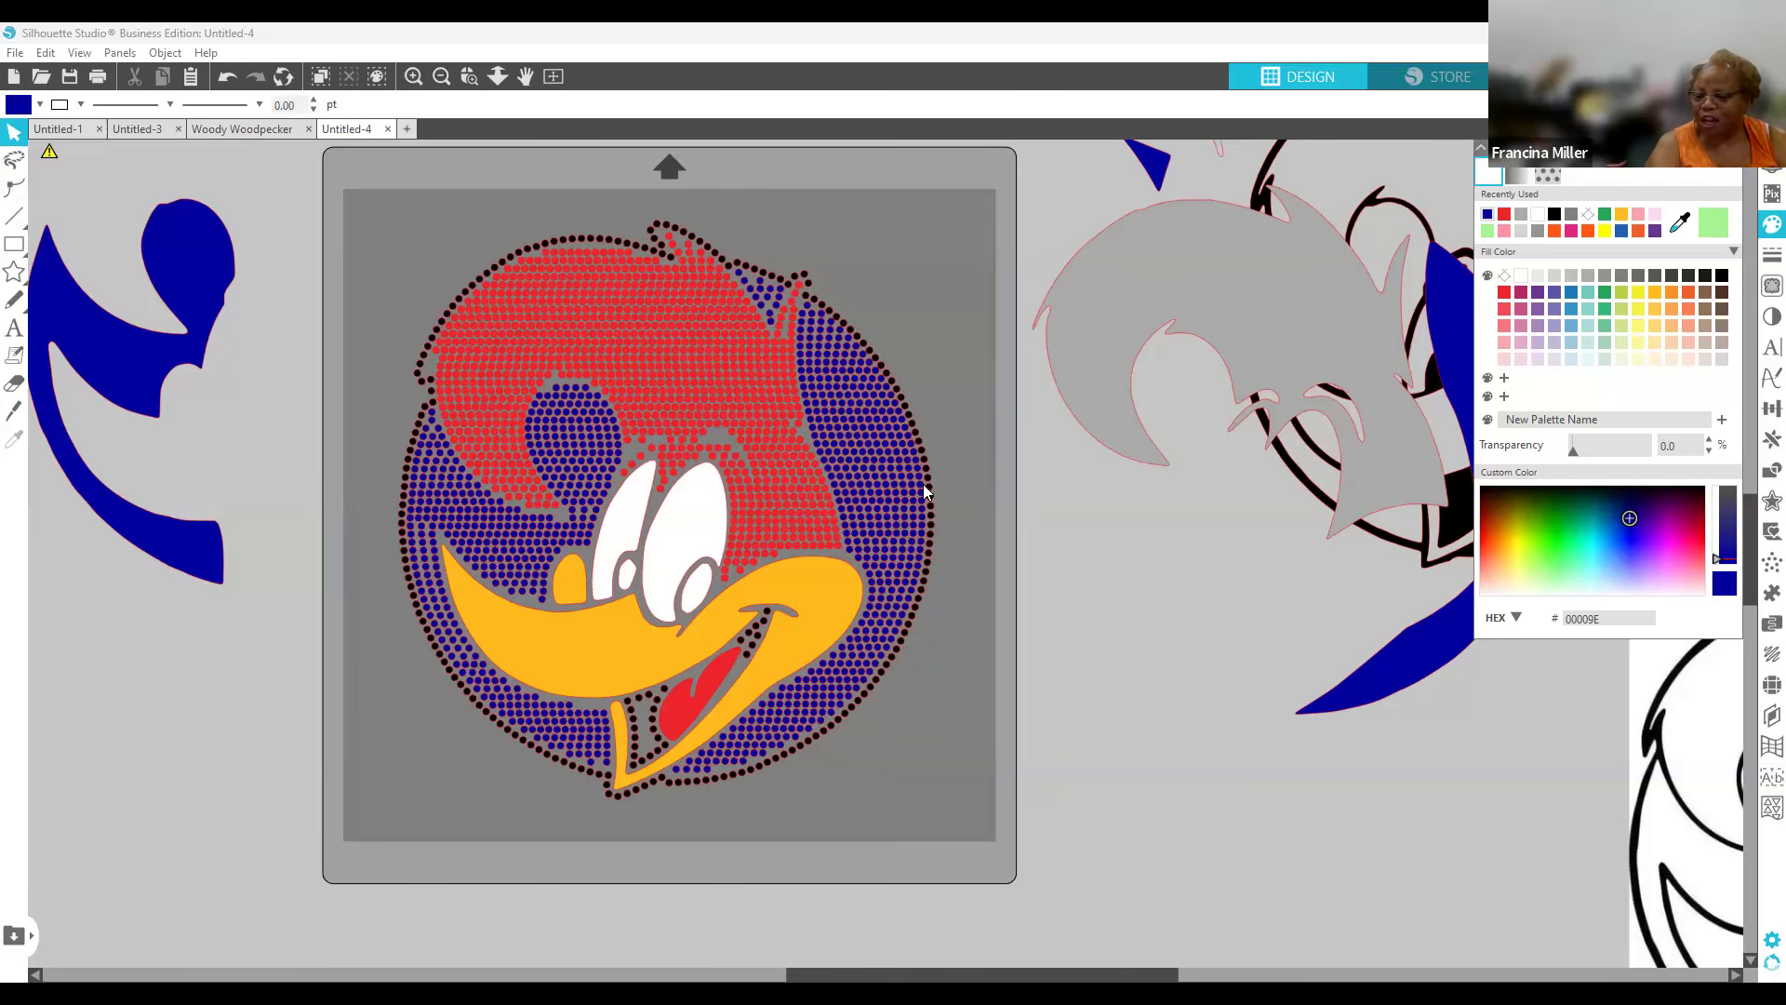
{"action": "left_click", "coordinate": [544, 622]}
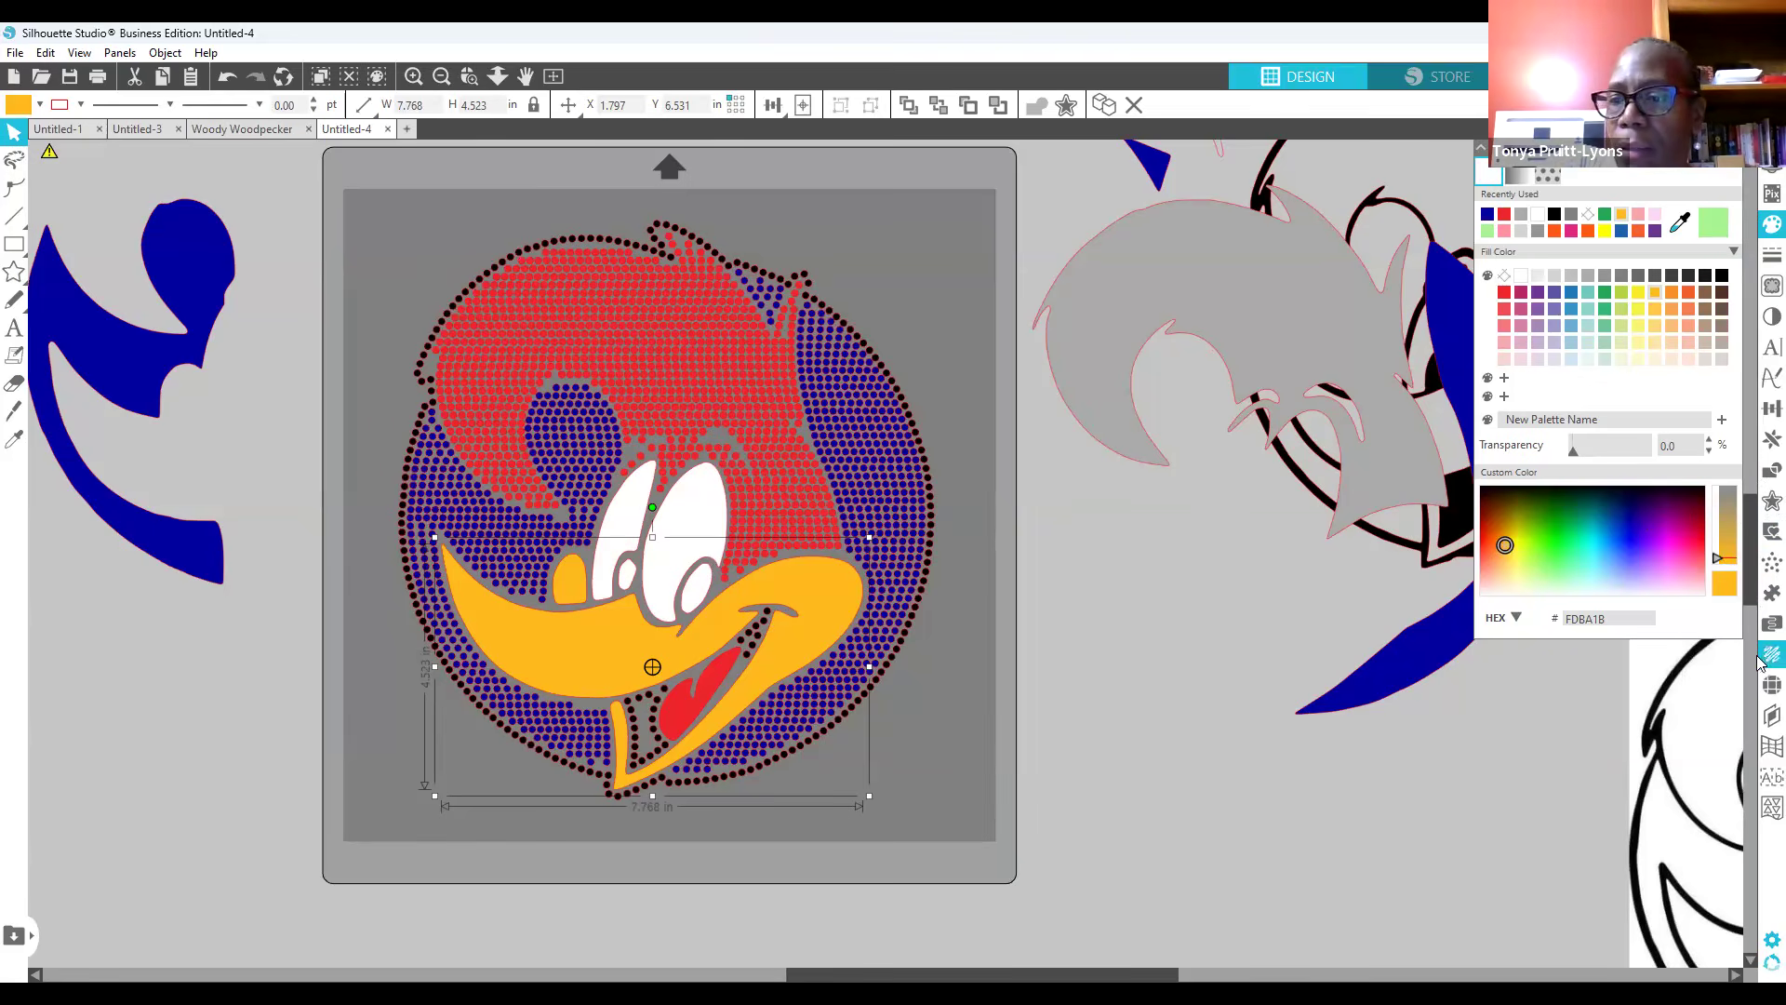
{"action": "left_click", "coordinate": [1772, 501]}
{"action": "left_click", "coordinate": [1663, 201]}
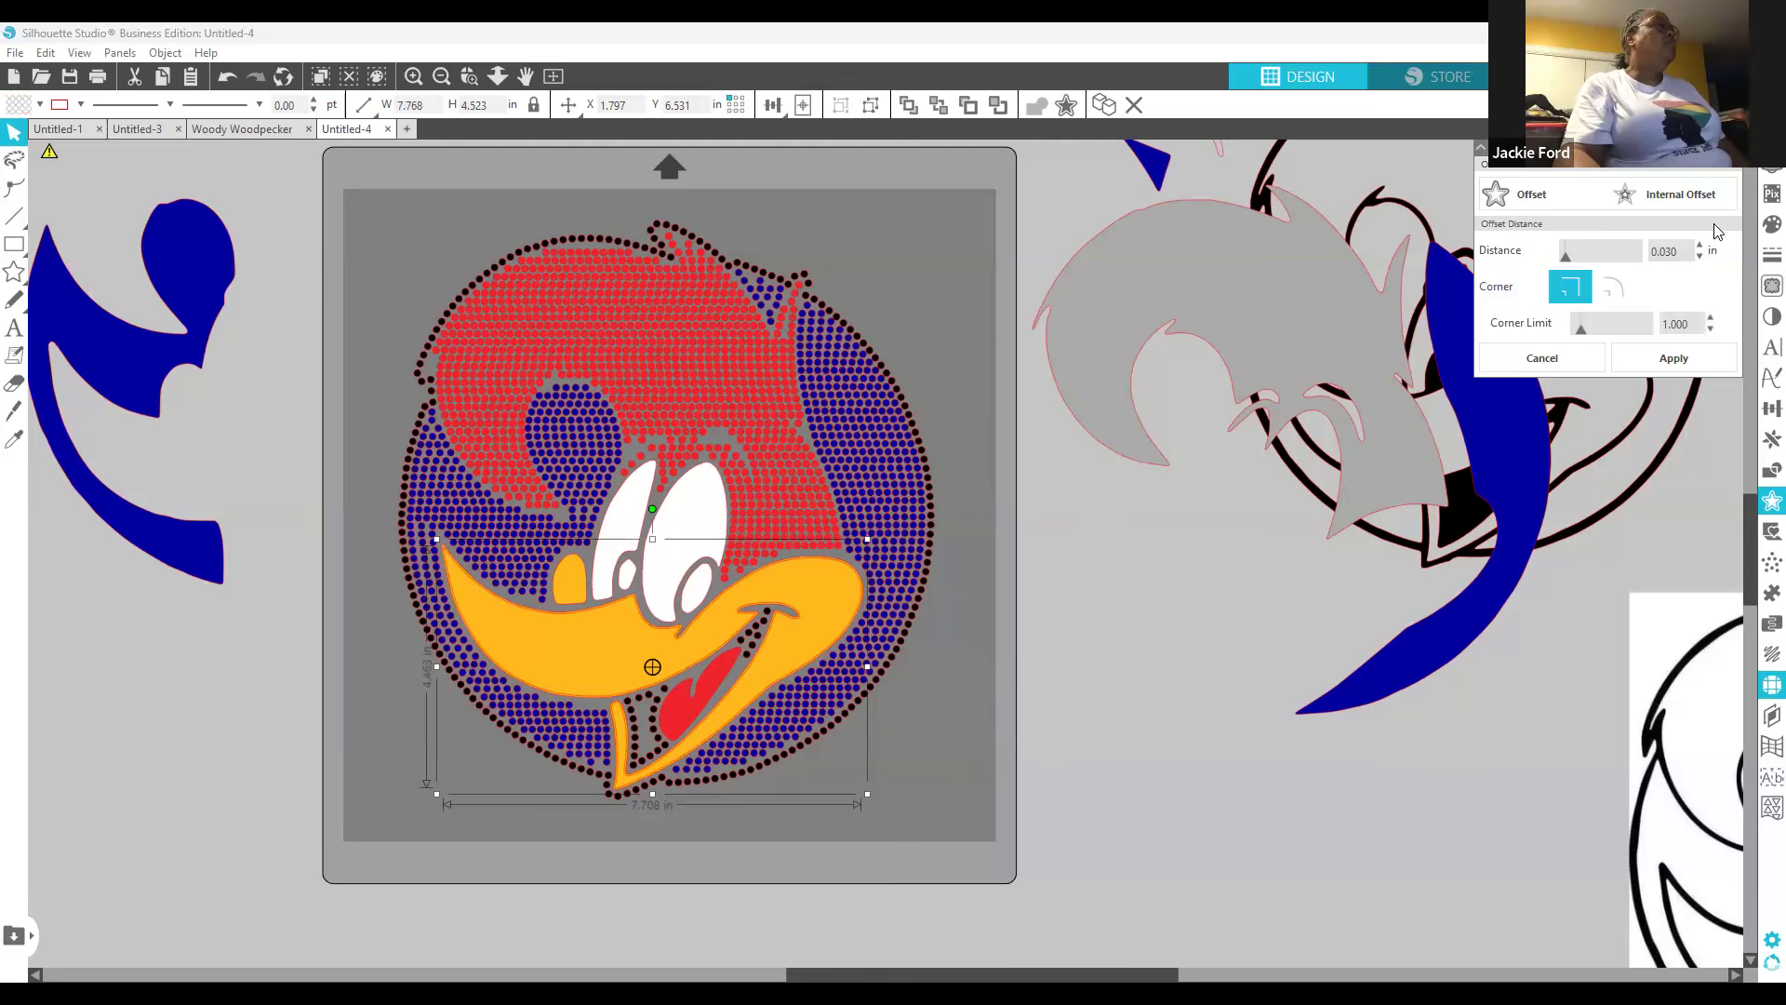
{"action": "key", "text": "ctrl+z"}
{"action": "left_click", "coordinate": [1627, 234]}
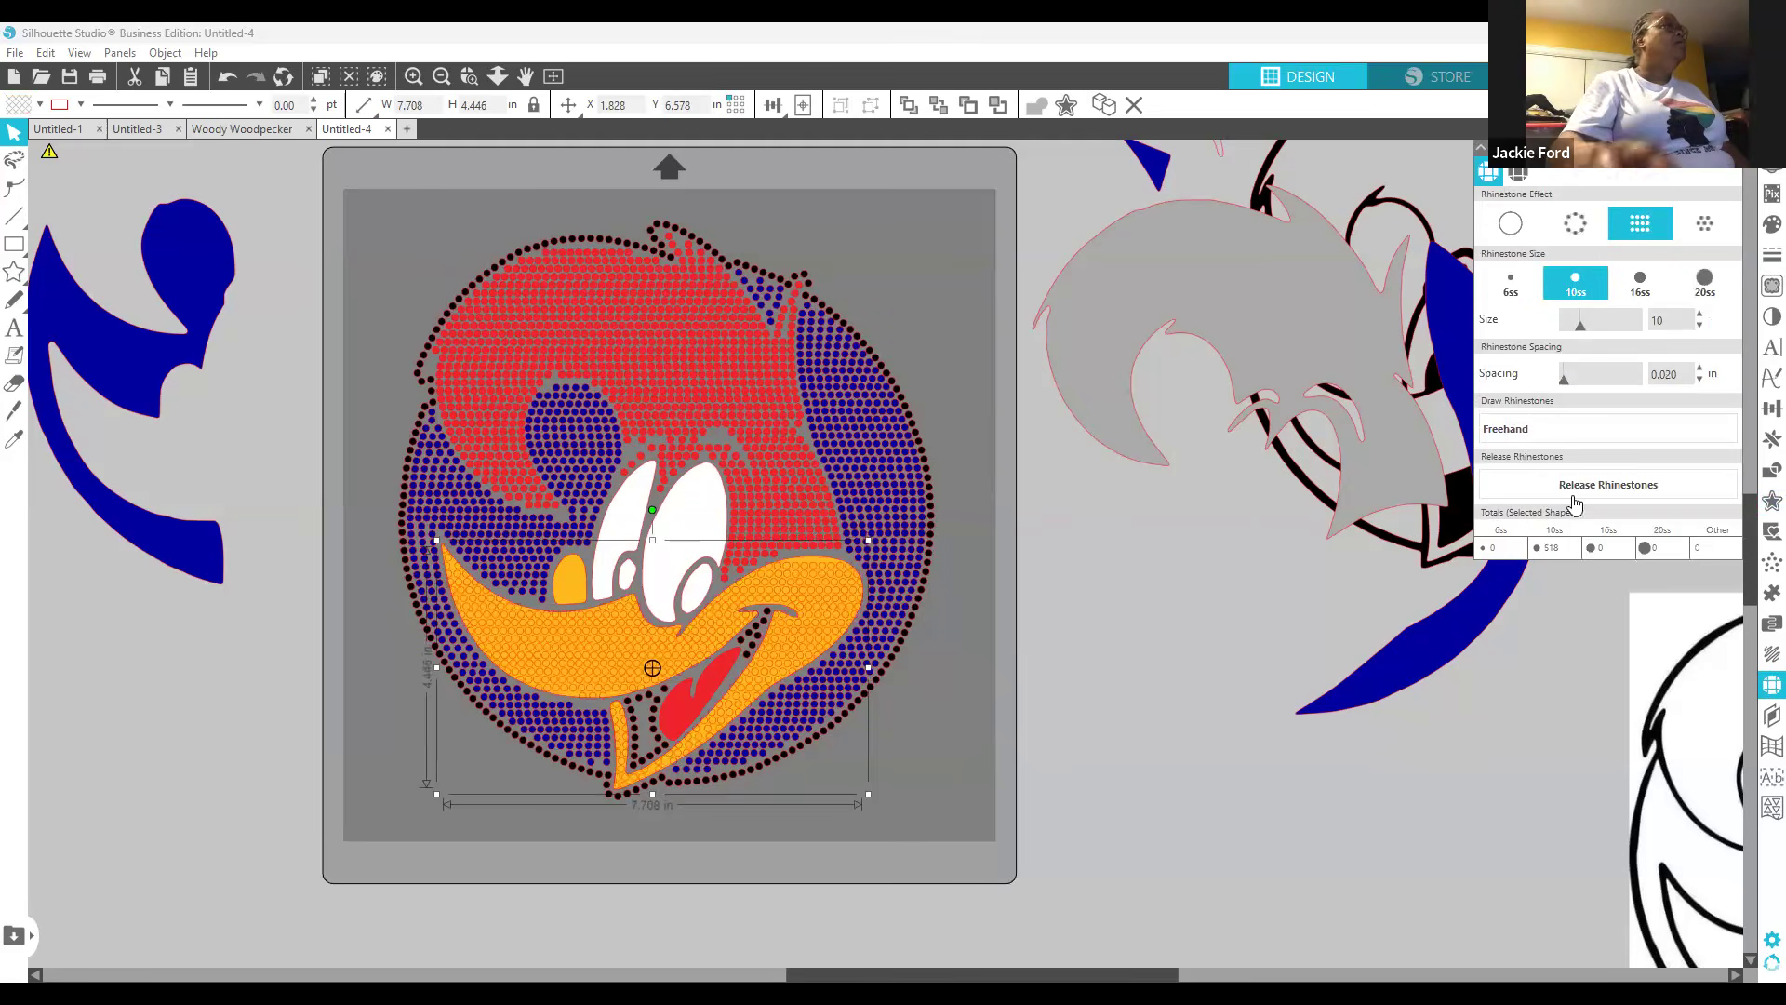
{"action": "left_click", "coordinate": [1771, 226]}
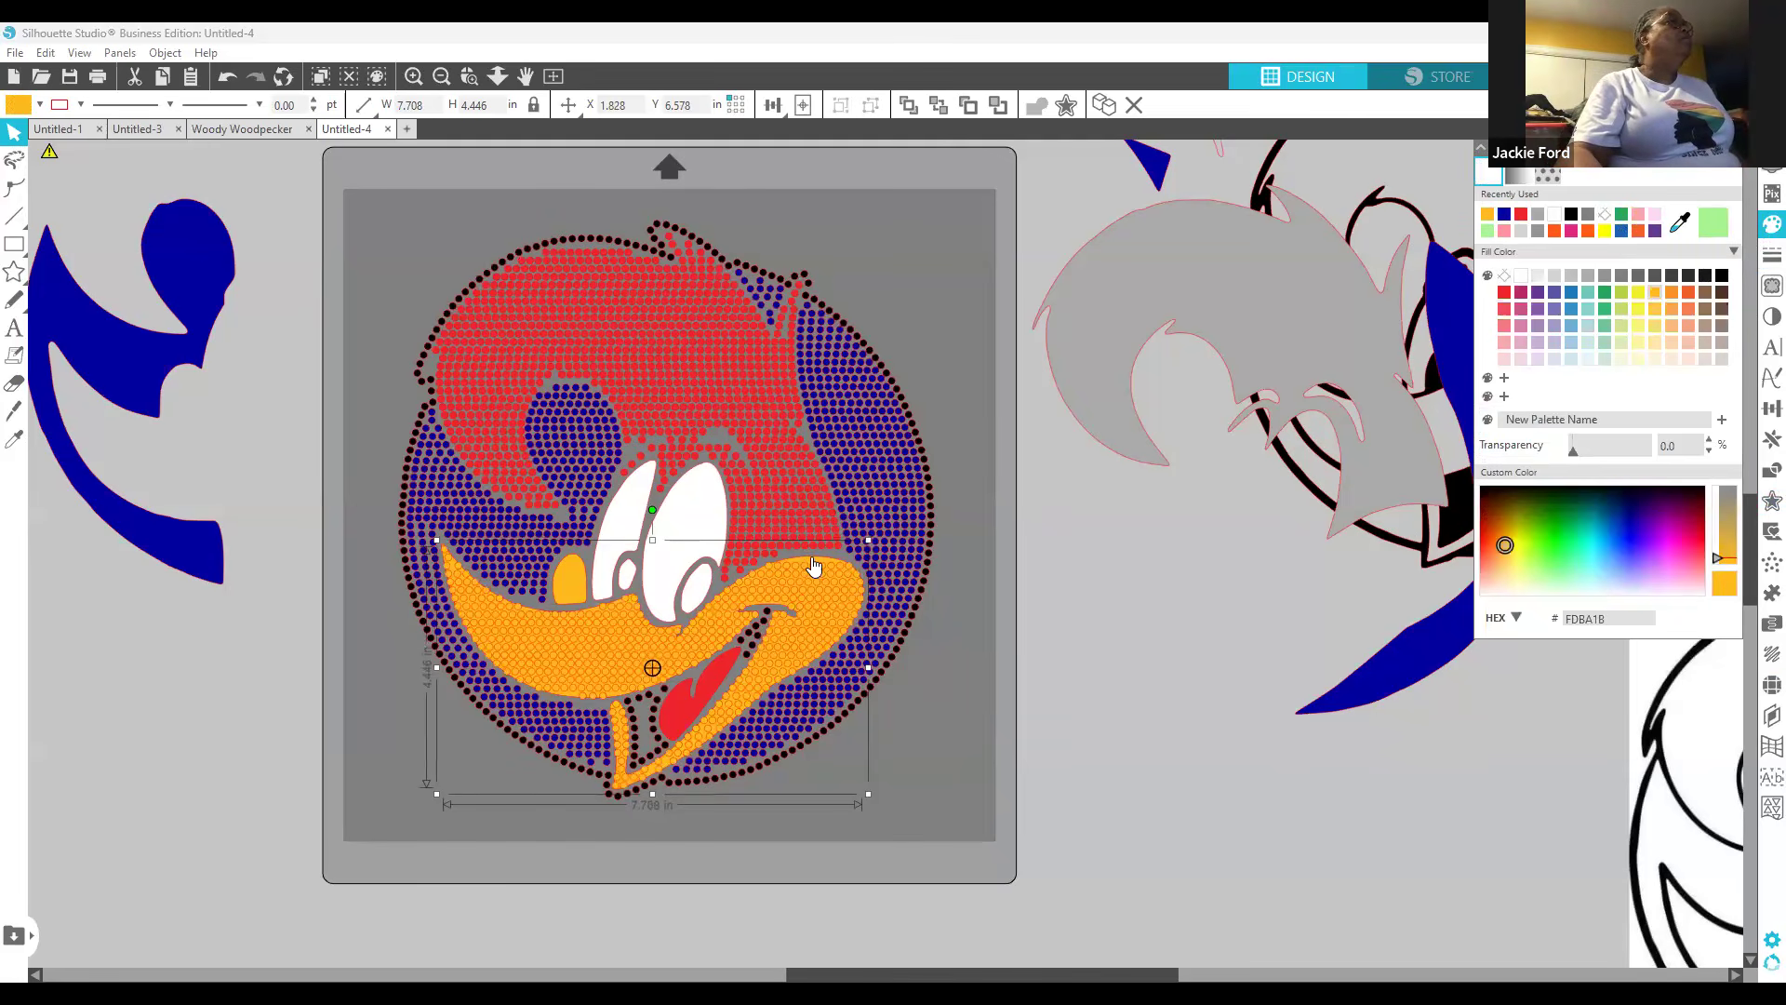
Step: Move the solid orange beak off the mat to the left, leaving its rhinestones in the design
{"action": "left_click_drag", "start_coordinate": [813, 568], "coordinate": [1059, 738]}
{"action": "left_click_drag", "start_coordinate": [827, 706], "coordinate": [198, 604]}
{"action": "left_click", "coordinate": [527, 757]}
{"action": "left_click", "coordinate": [649, 702]}
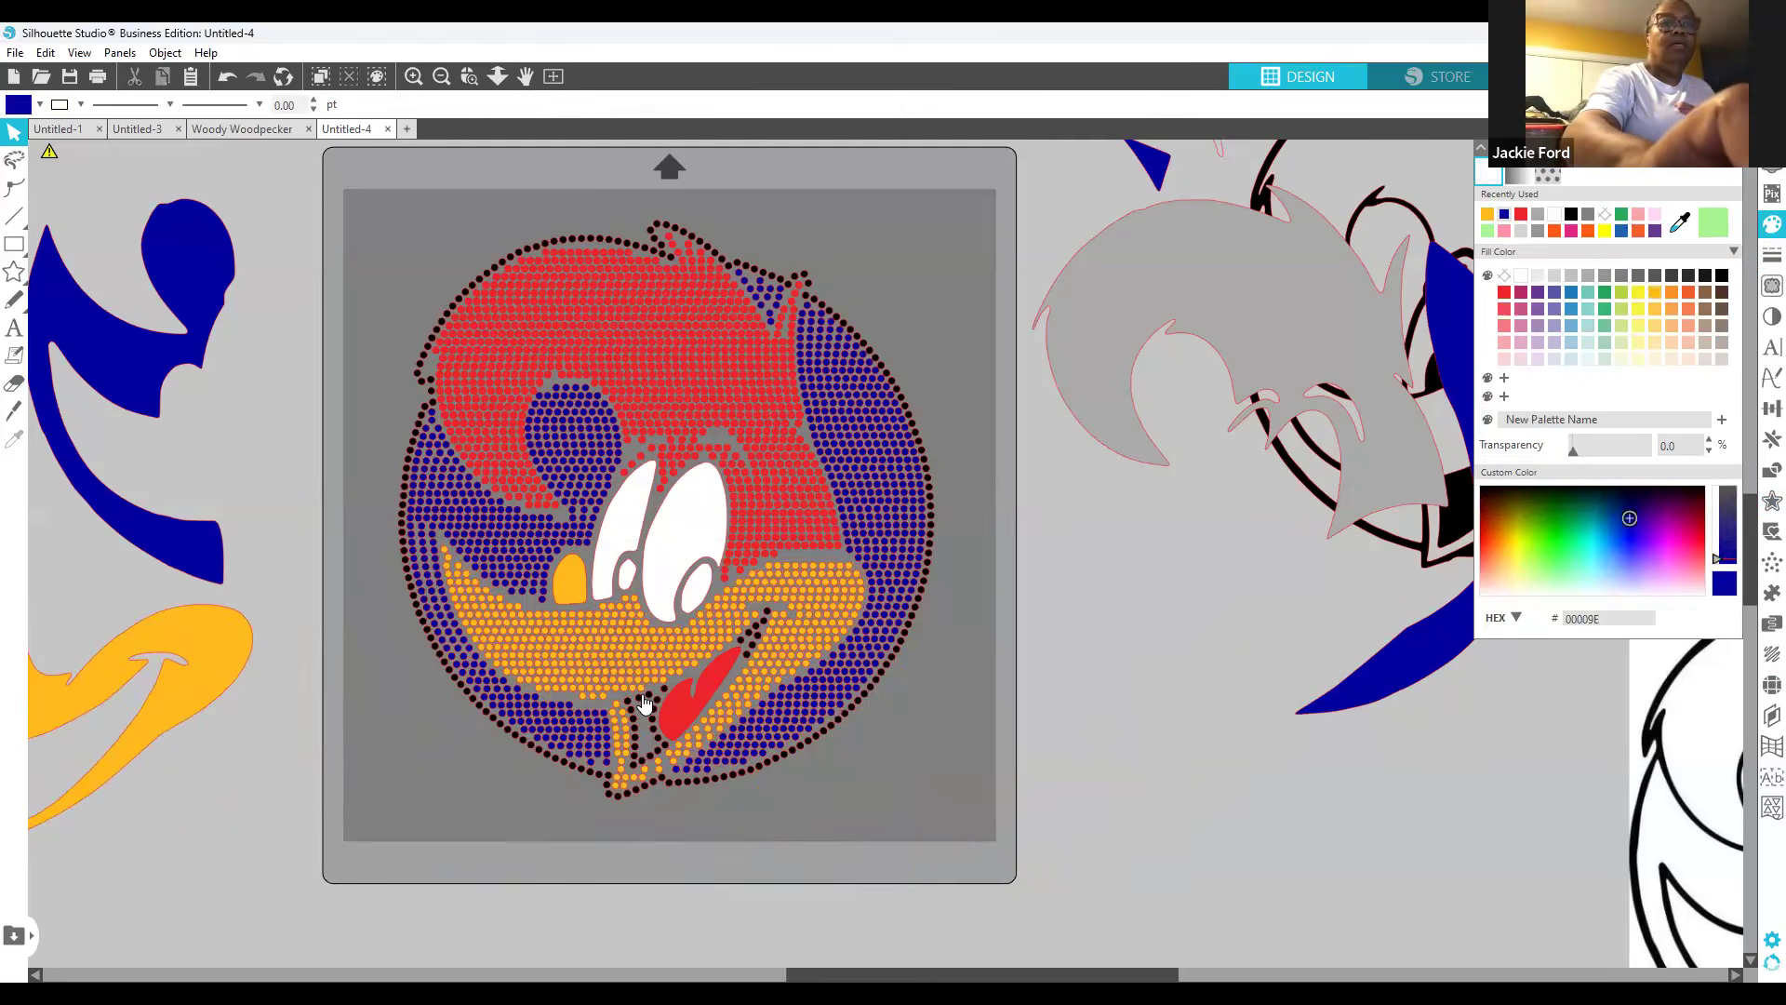
{"action": "left_click", "coordinate": [646, 761]}
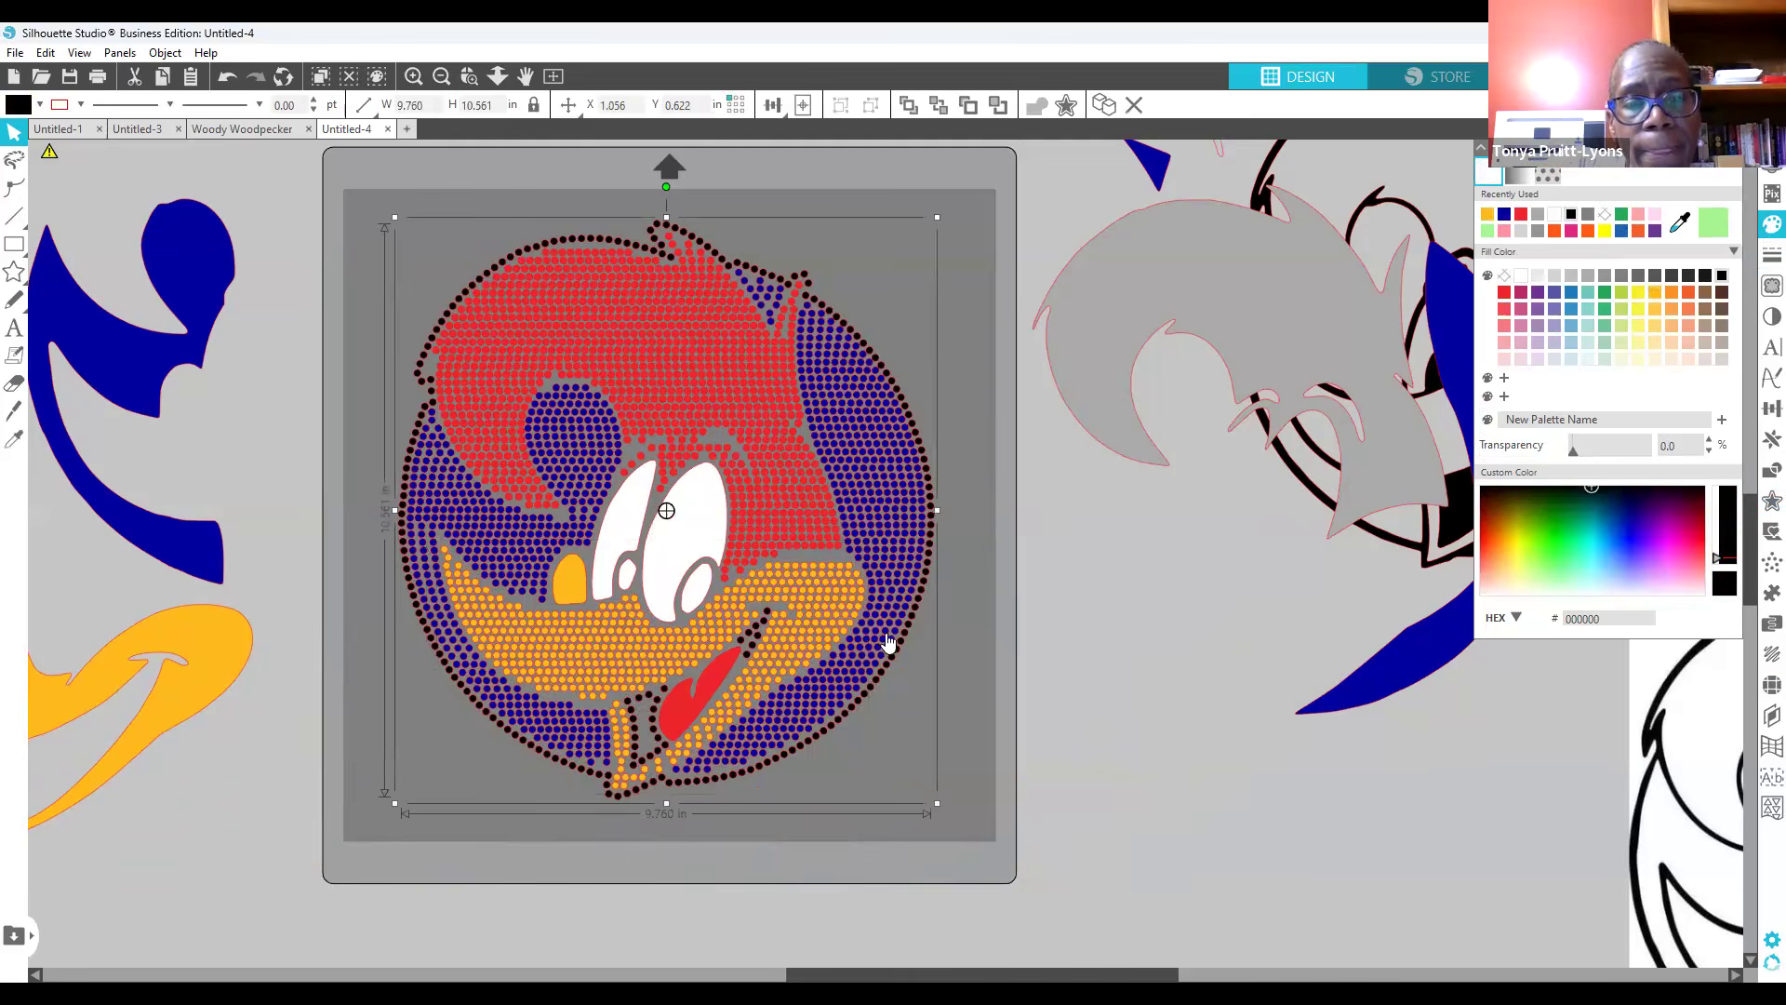
Step: Inset the red tongue by 0.030 in, apply a radial fill of 10ss rhinestones and colour the stones red ED242B
{"action": "left_click", "coordinate": [711, 696]}
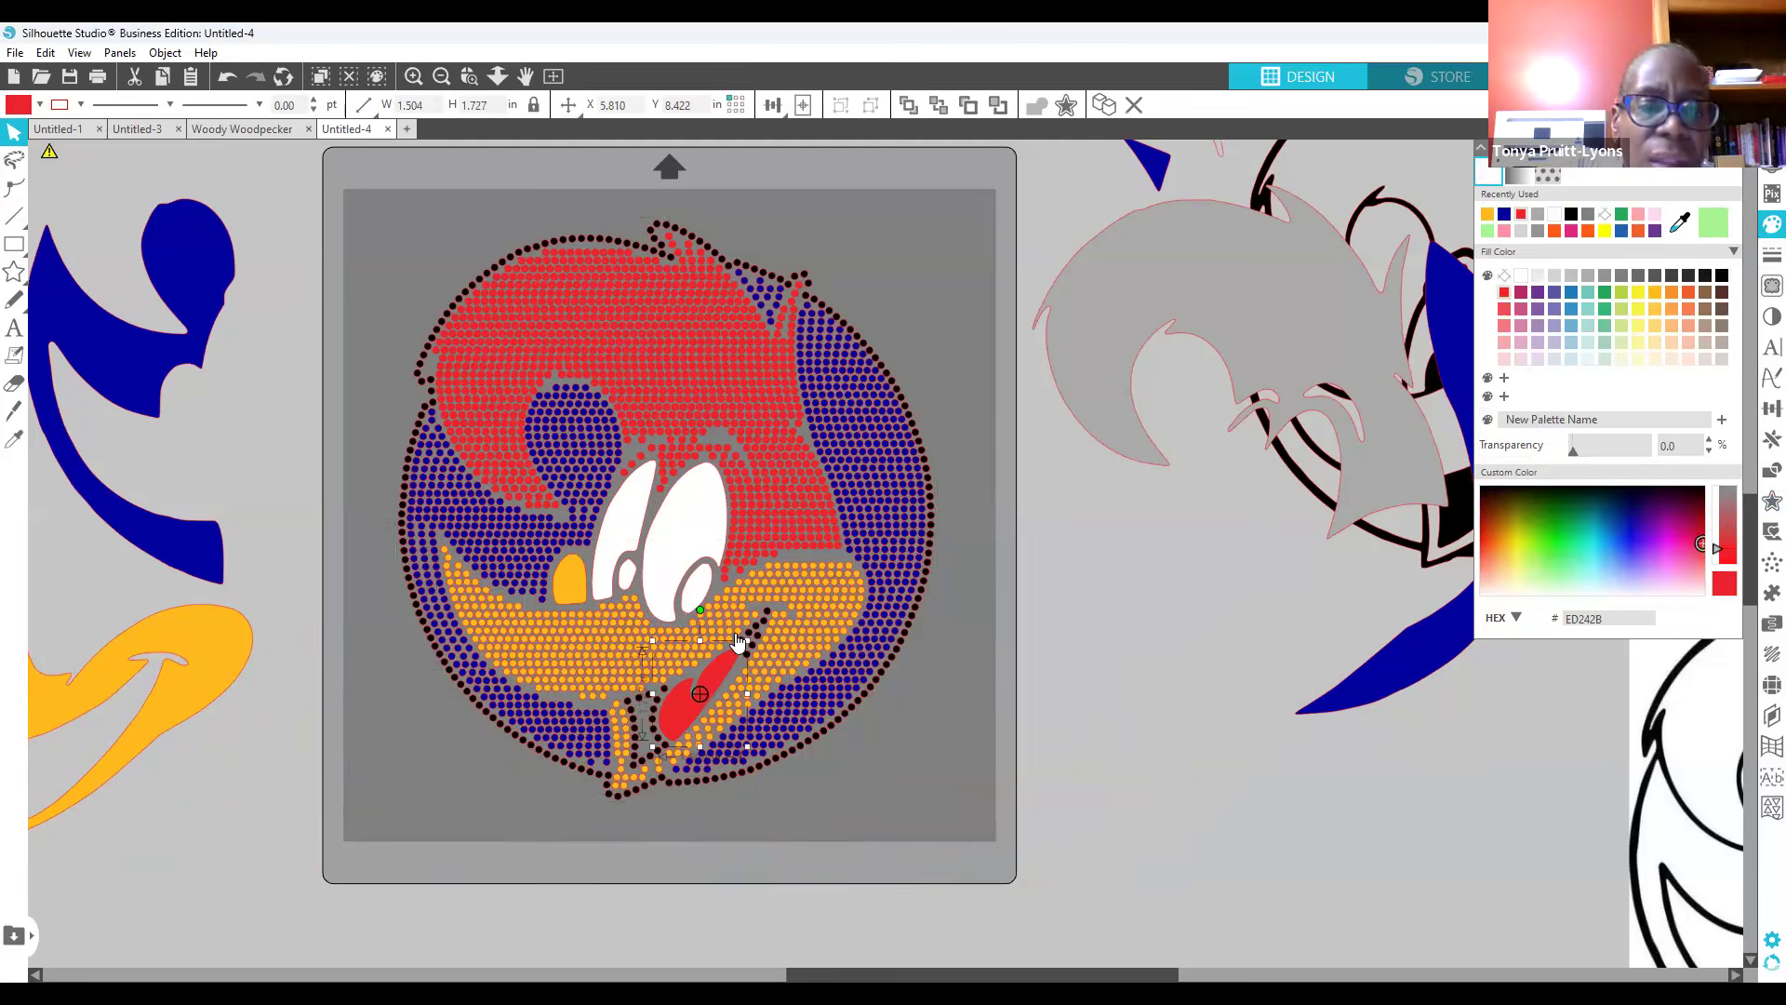
{"action": "left_click", "coordinate": [1770, 501]}
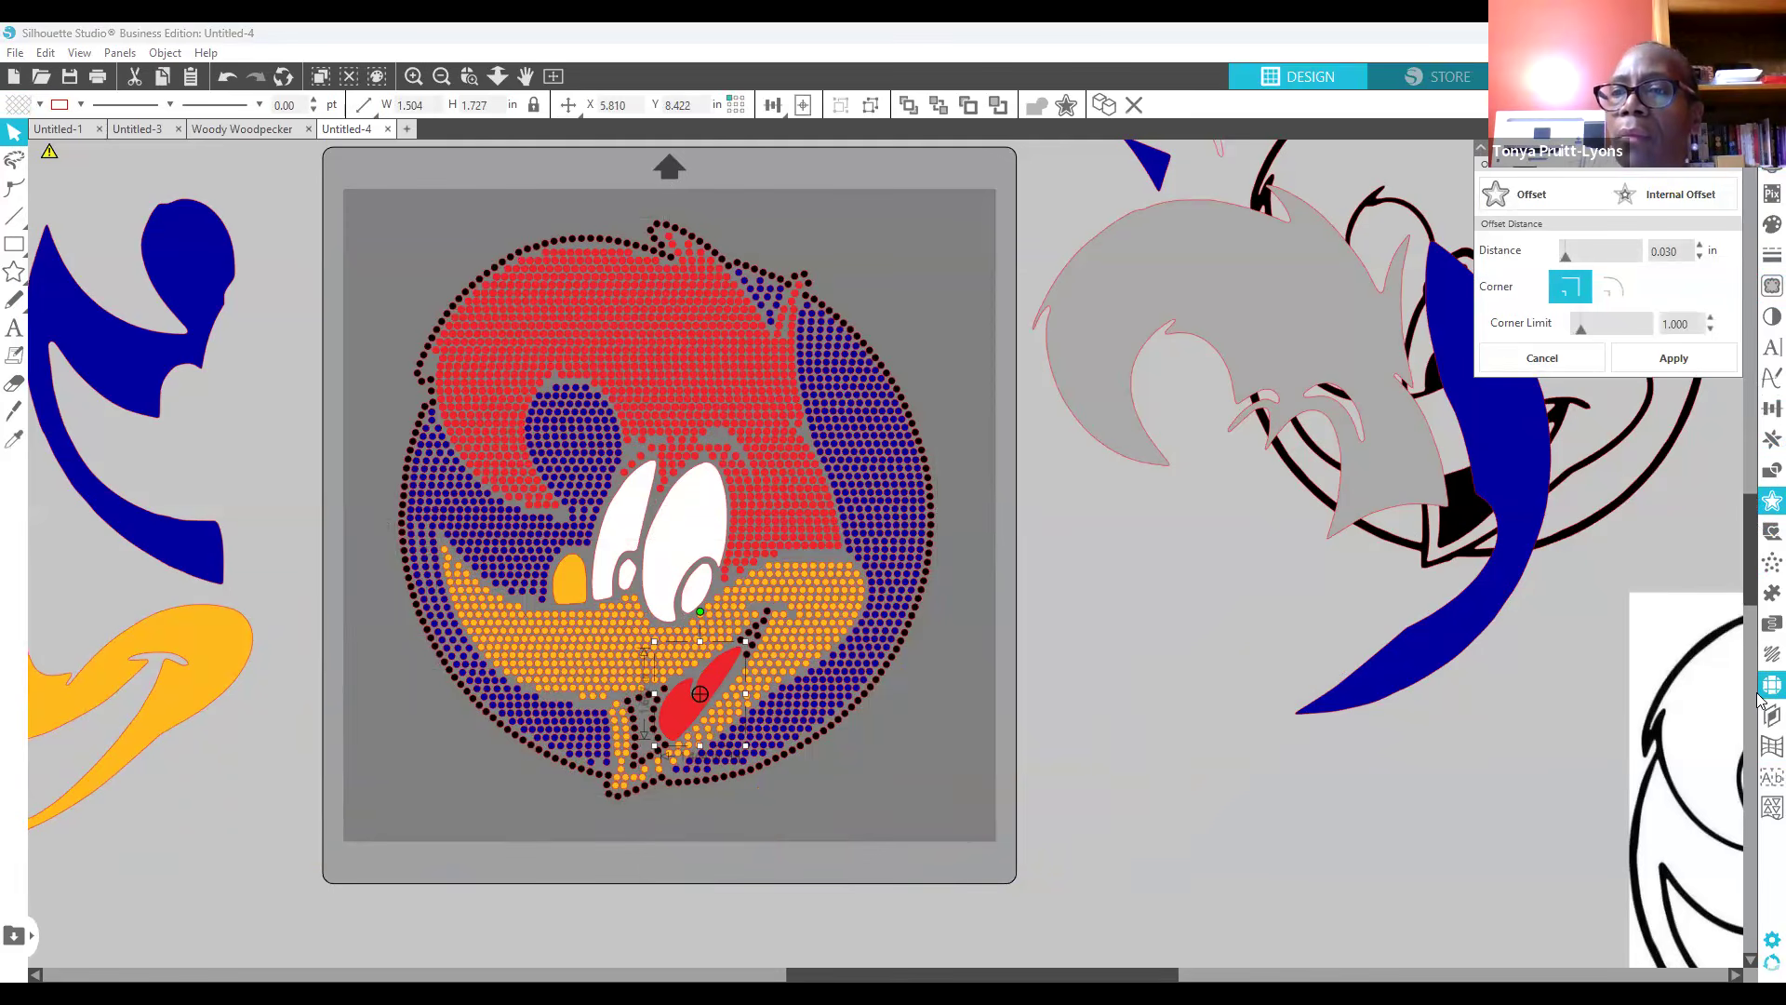
{"action": "left_click", "coordinate": [1703, 223]}
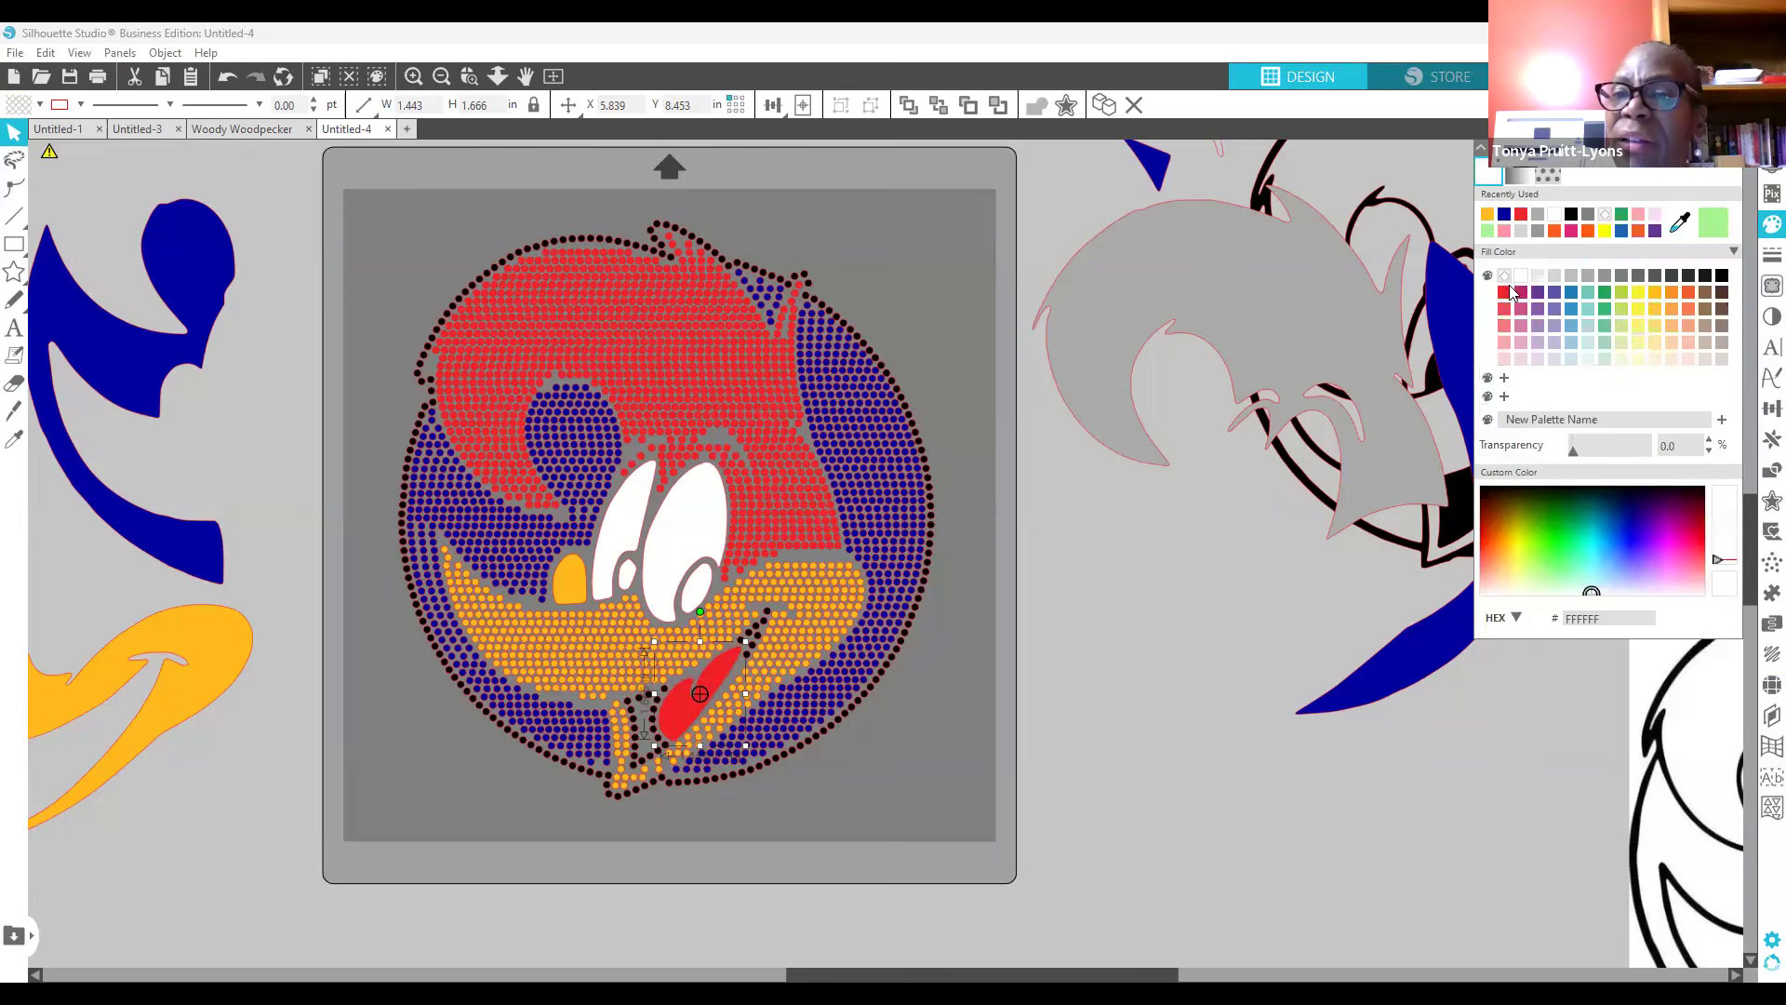
{"action": "left_click", "coordinate": [1507, 292]}
{"action": "left_click", "coordinate": [1168, 513]}
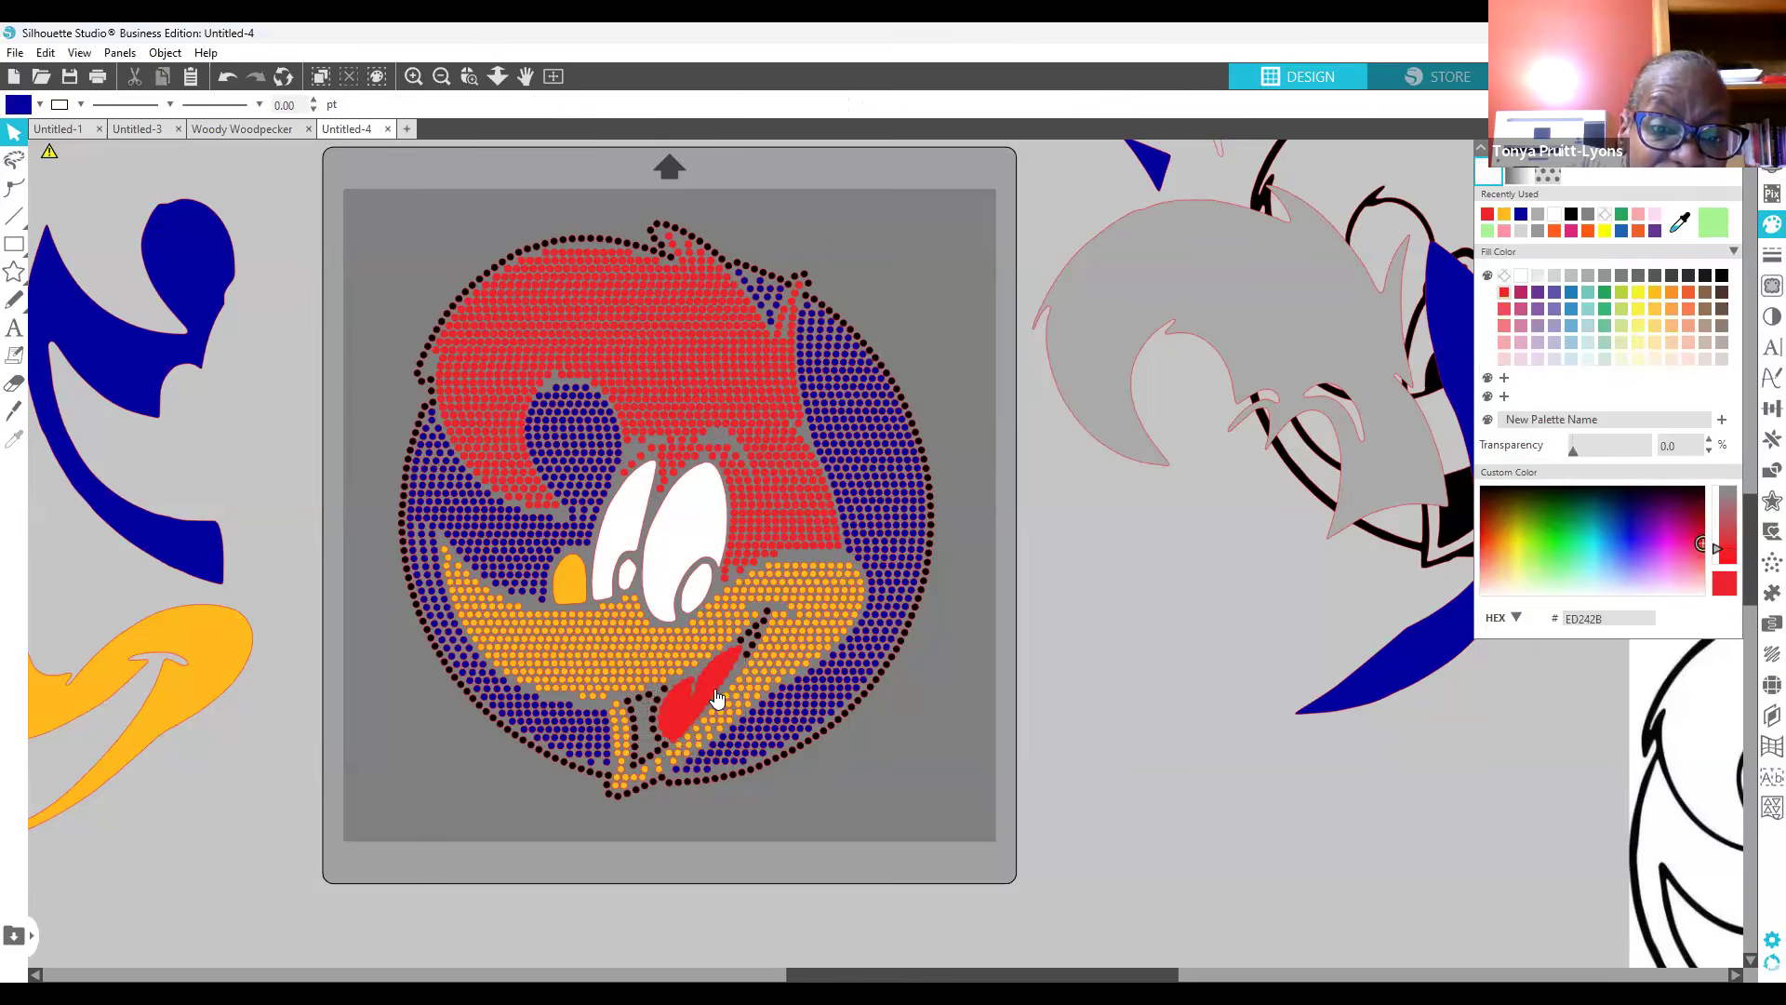
Step: Move the solid red tongue off the mat to the left and place its rhinestones back inside the mouth
{"action": "left_click", "coordinate": [718, 686]}
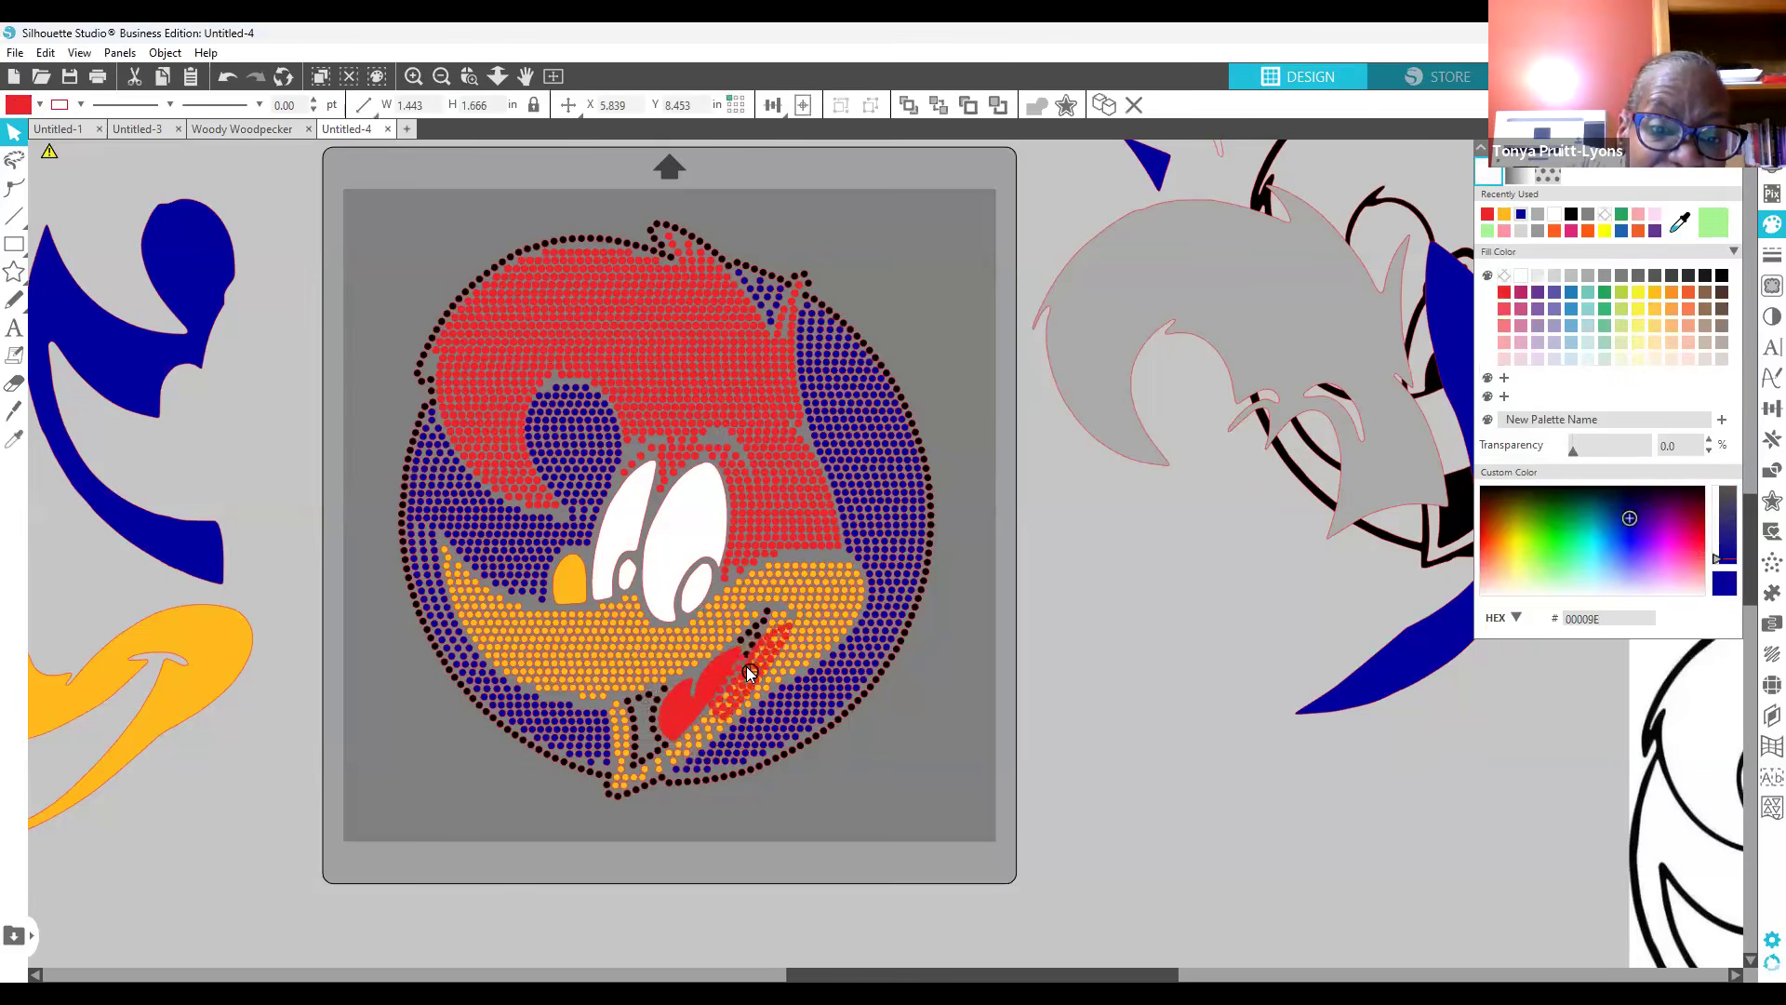
{"action": "left_click_drag", "start_coordinate": [747, 667], "coordinate": [985, 670]}
{"action": "left_click_drag", "start_coordinate": [687, 698], "coordinate": [171, 770]}
{"action": "left_click_drag", "start_coordinate": [963, 710], "coordinate": [695, 707]}
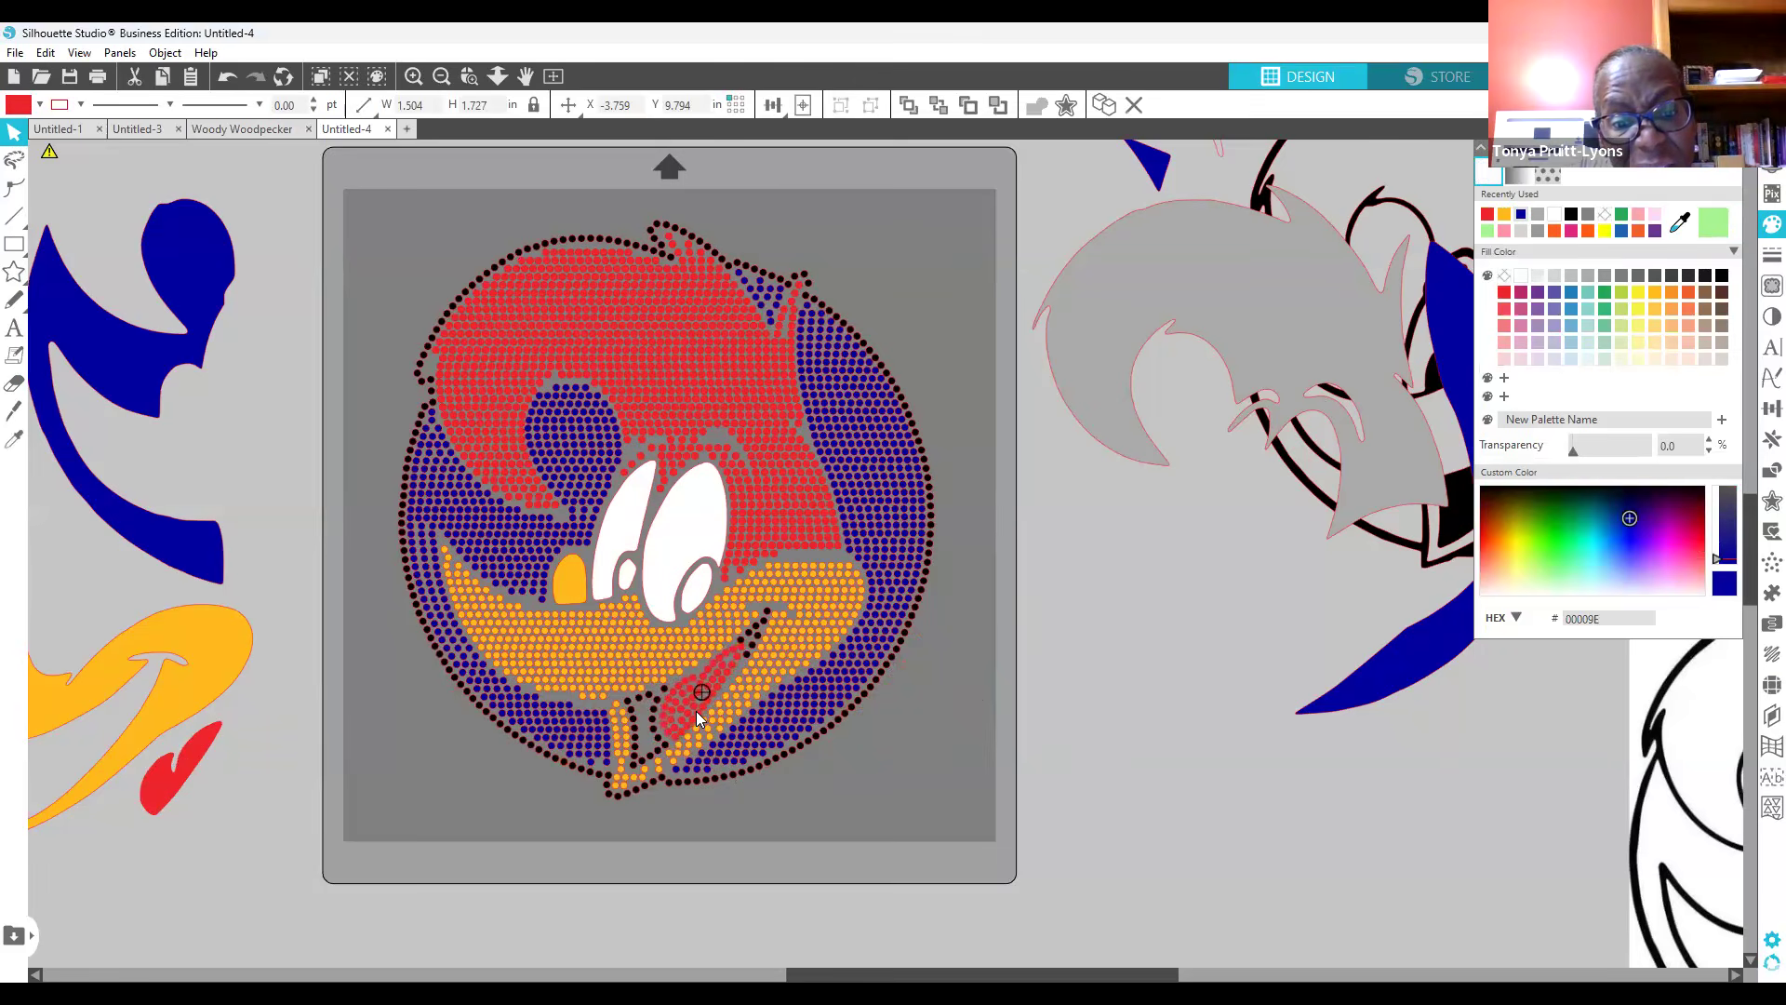
Step: Nudge and slightly rotate the red tongue rhinestones to fit between the beak stones
{"action": "left_click", "coordinate": [696, 708]}
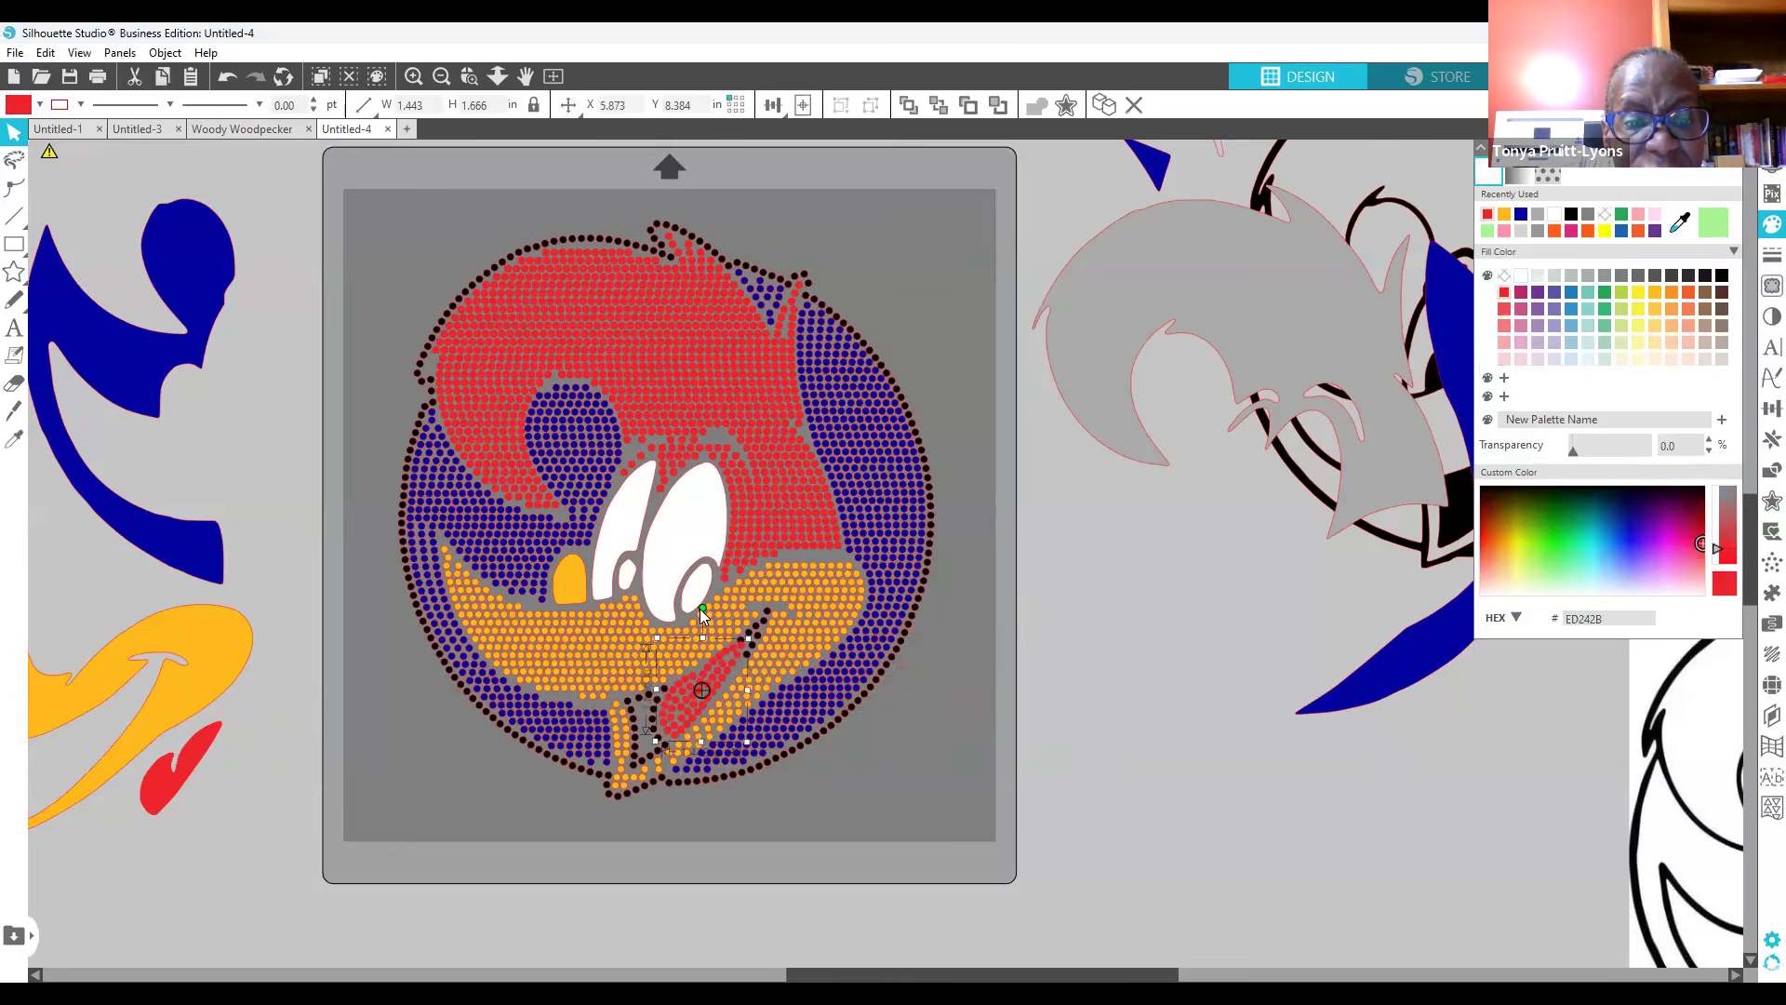
{"action": "left_click_drag", "start_coordinate": [705, 621], "coordinate": [708, 623]}
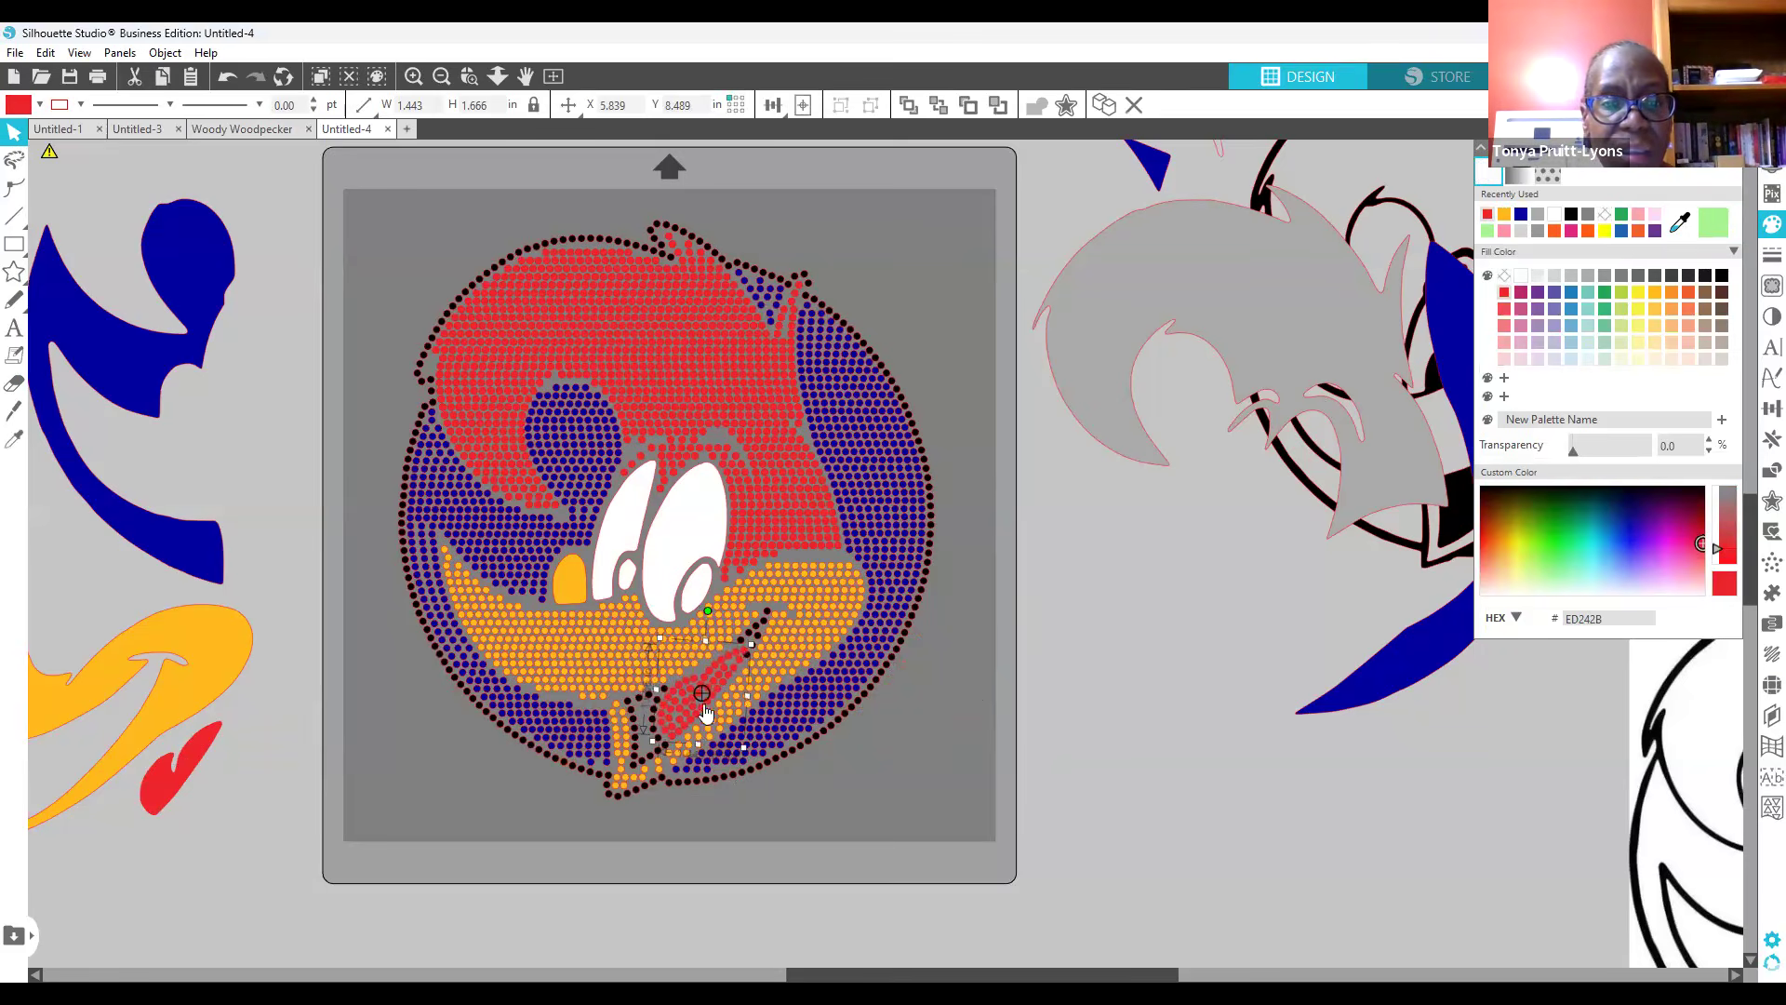
{"action": "left_click", "coordinate": [1169, 731]}
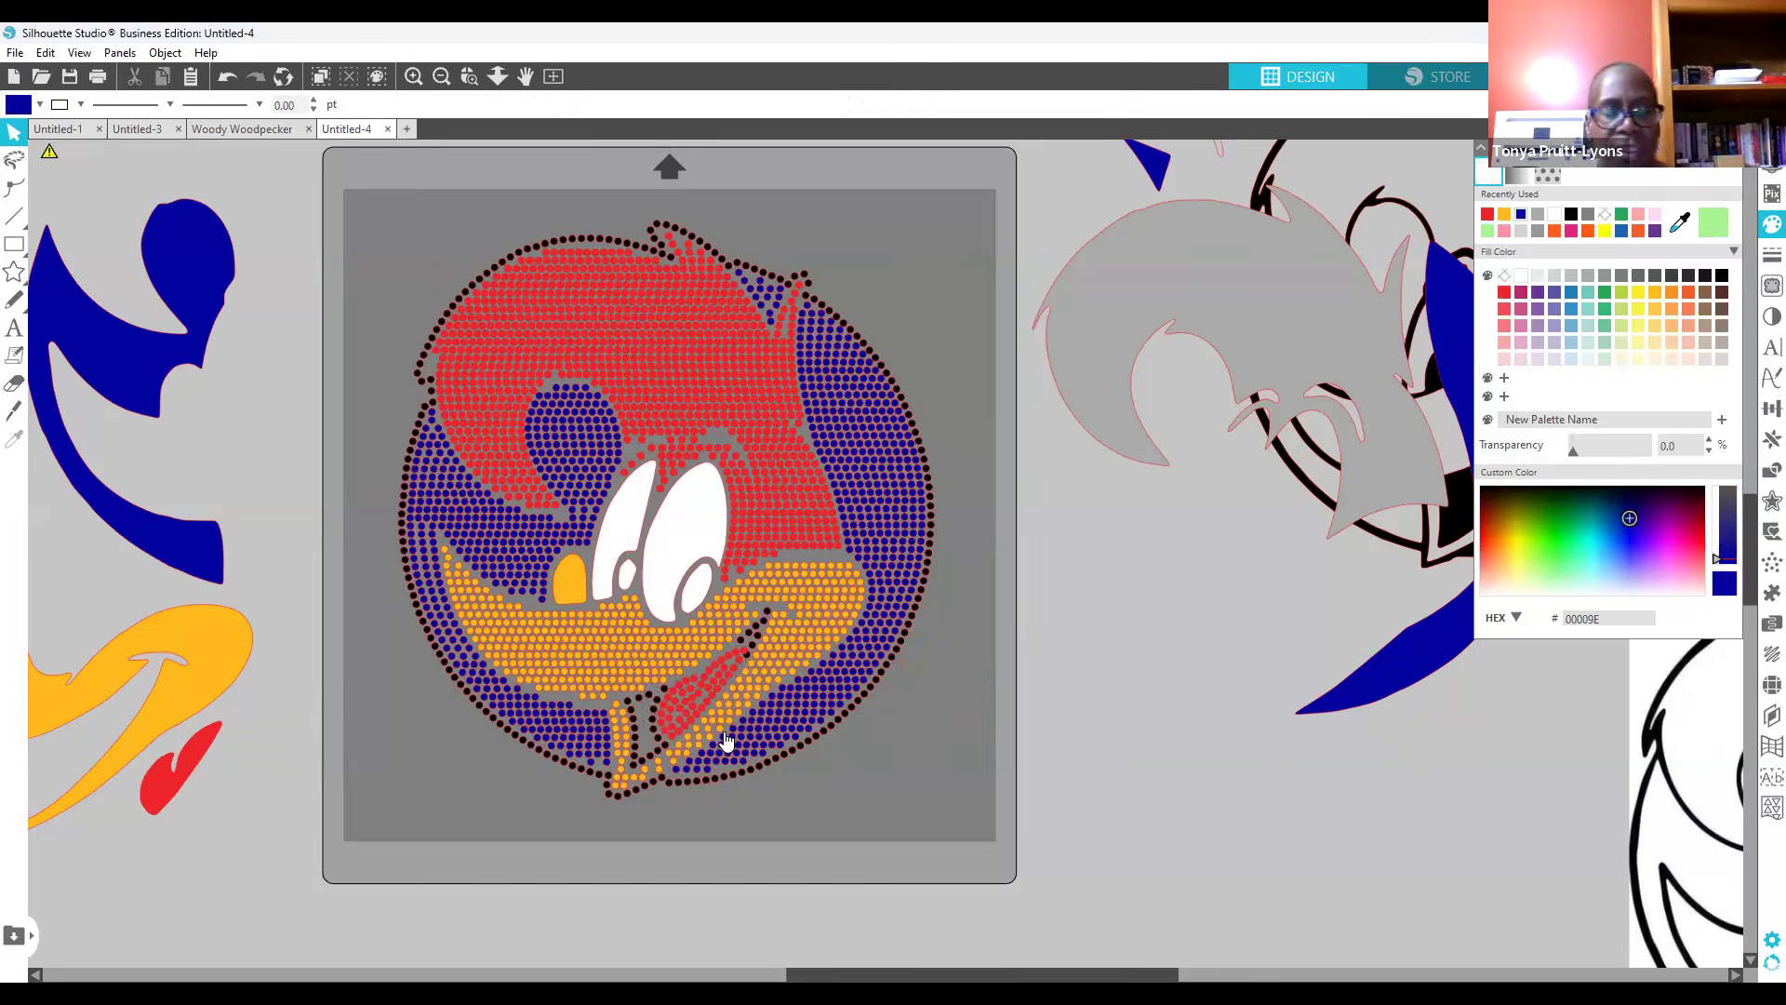
Step: Replace the solid right eye with a 0.030 in inset filled linearly with white 10ss rhinestones, moving the original off the mat to the left
{"action": "left_click", "coordinate": [644, 704]}
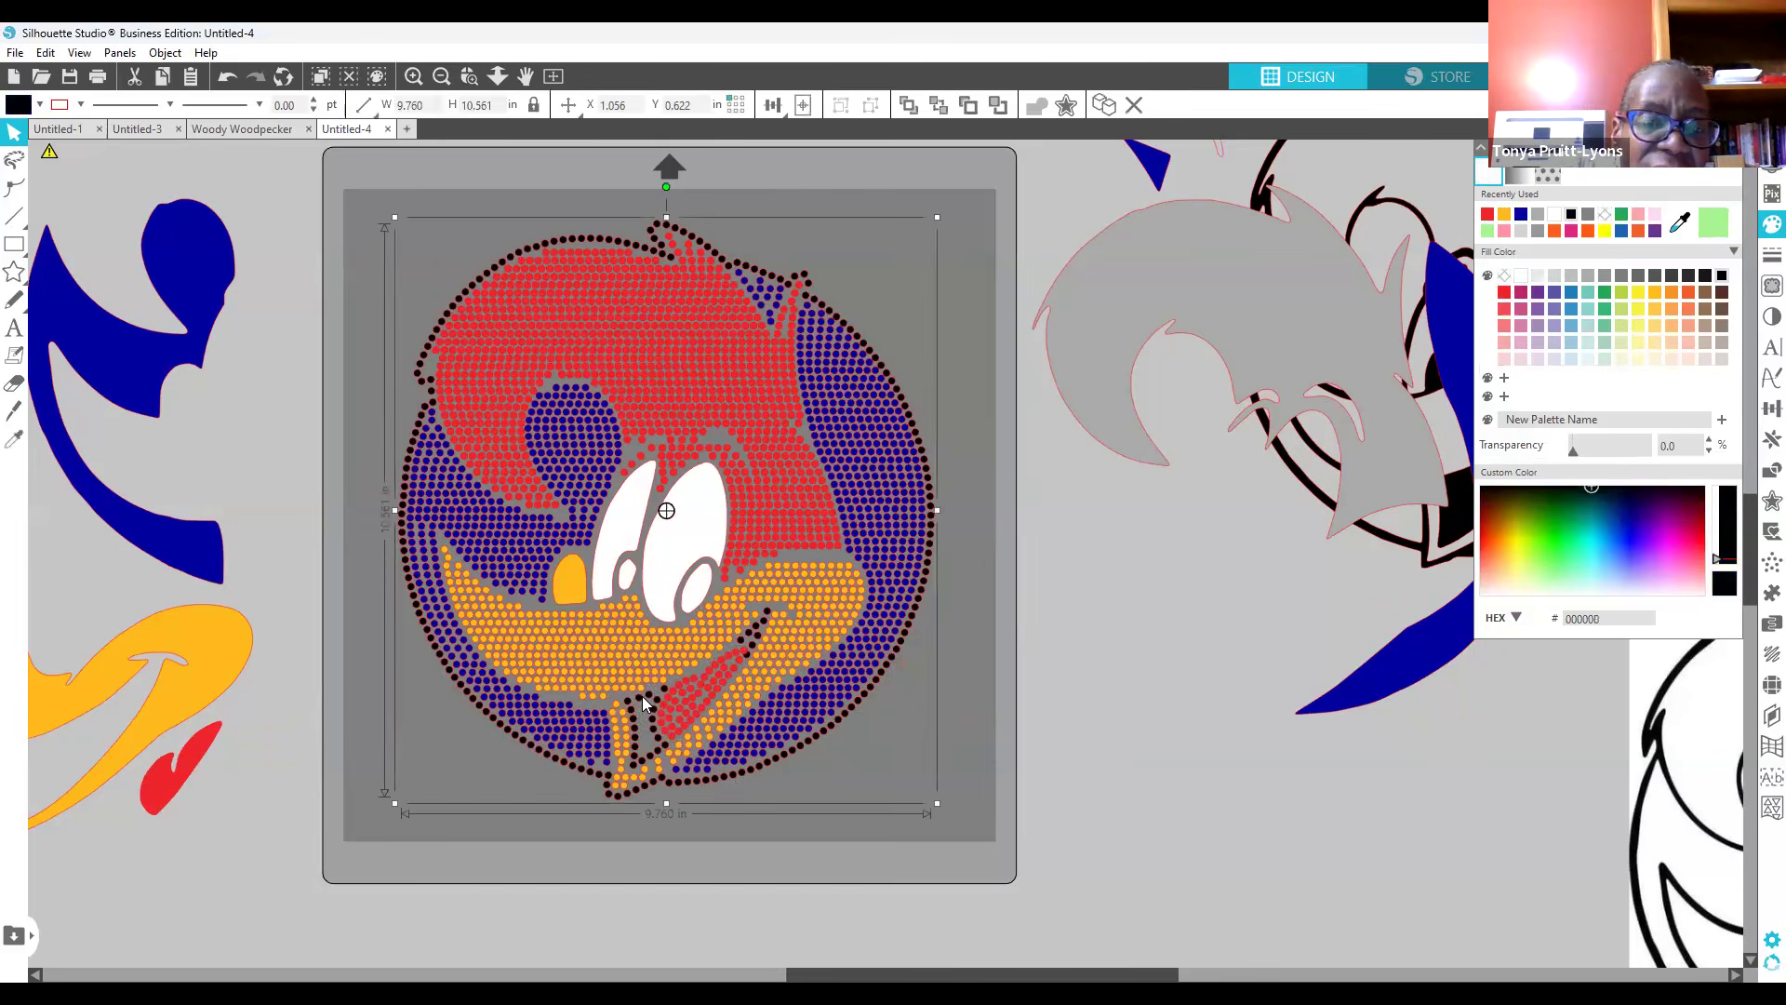
{"action": "left_click", "coordinate": [693, 491]}
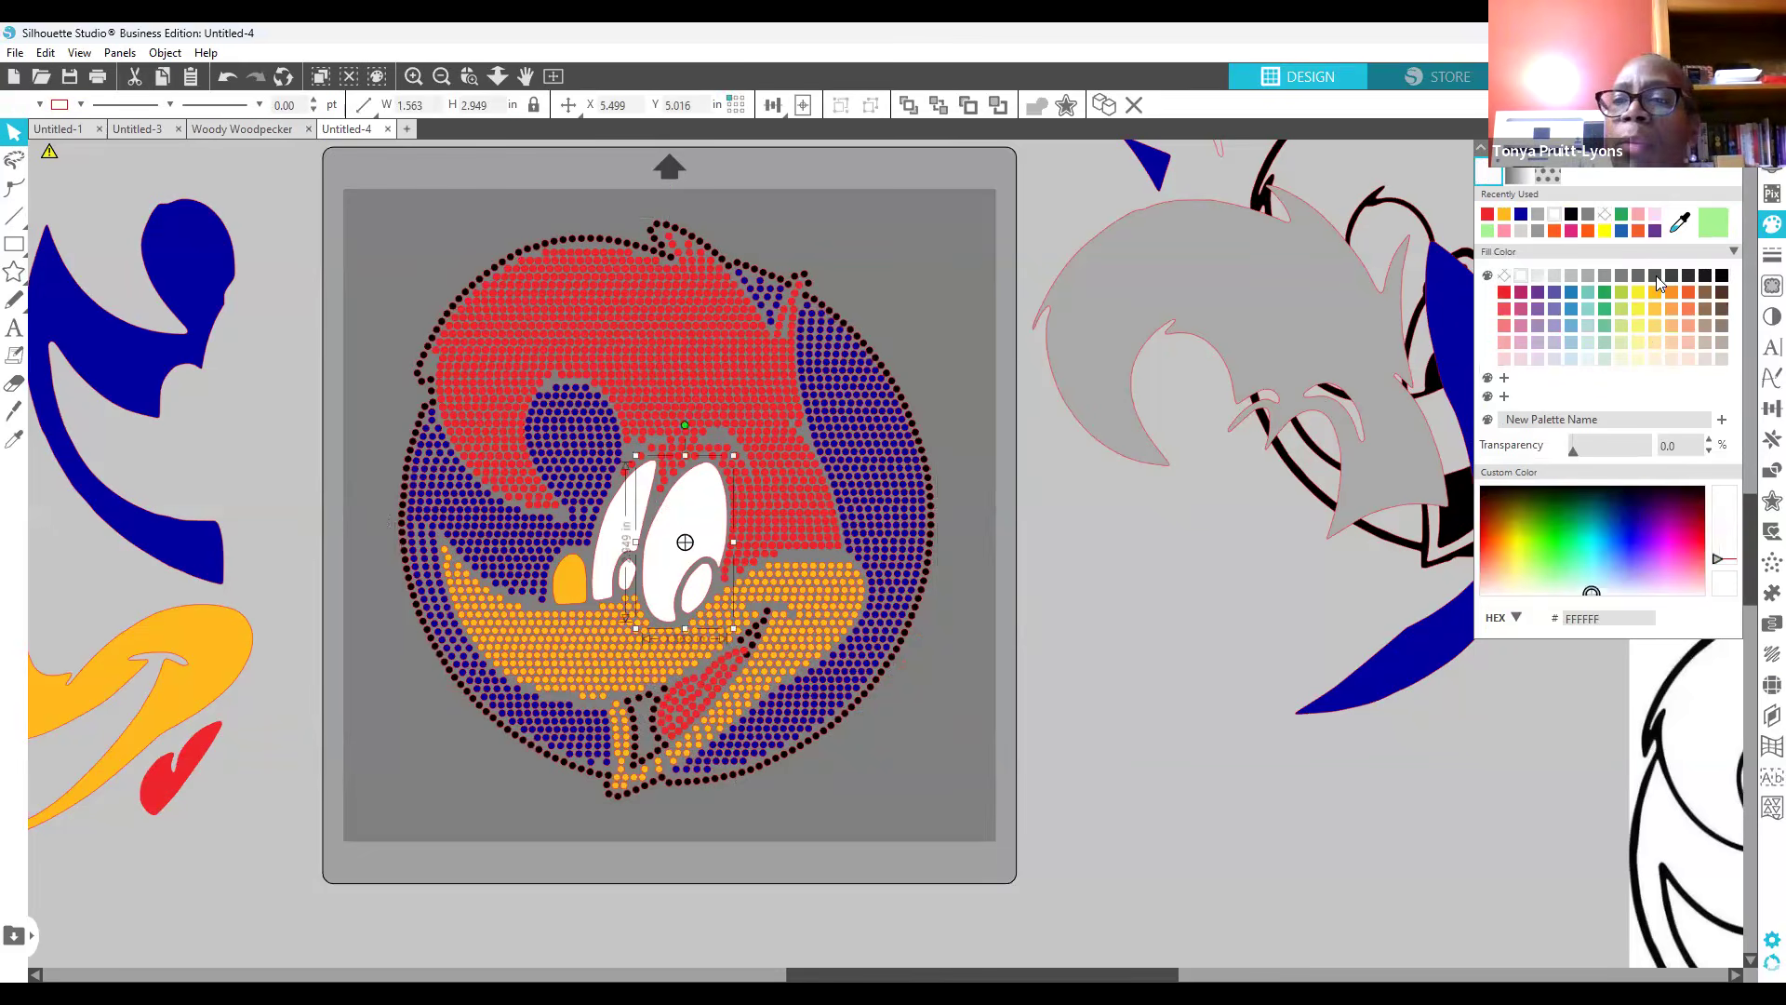
{"action": "left_click", "coordinate": [1760, 505]}
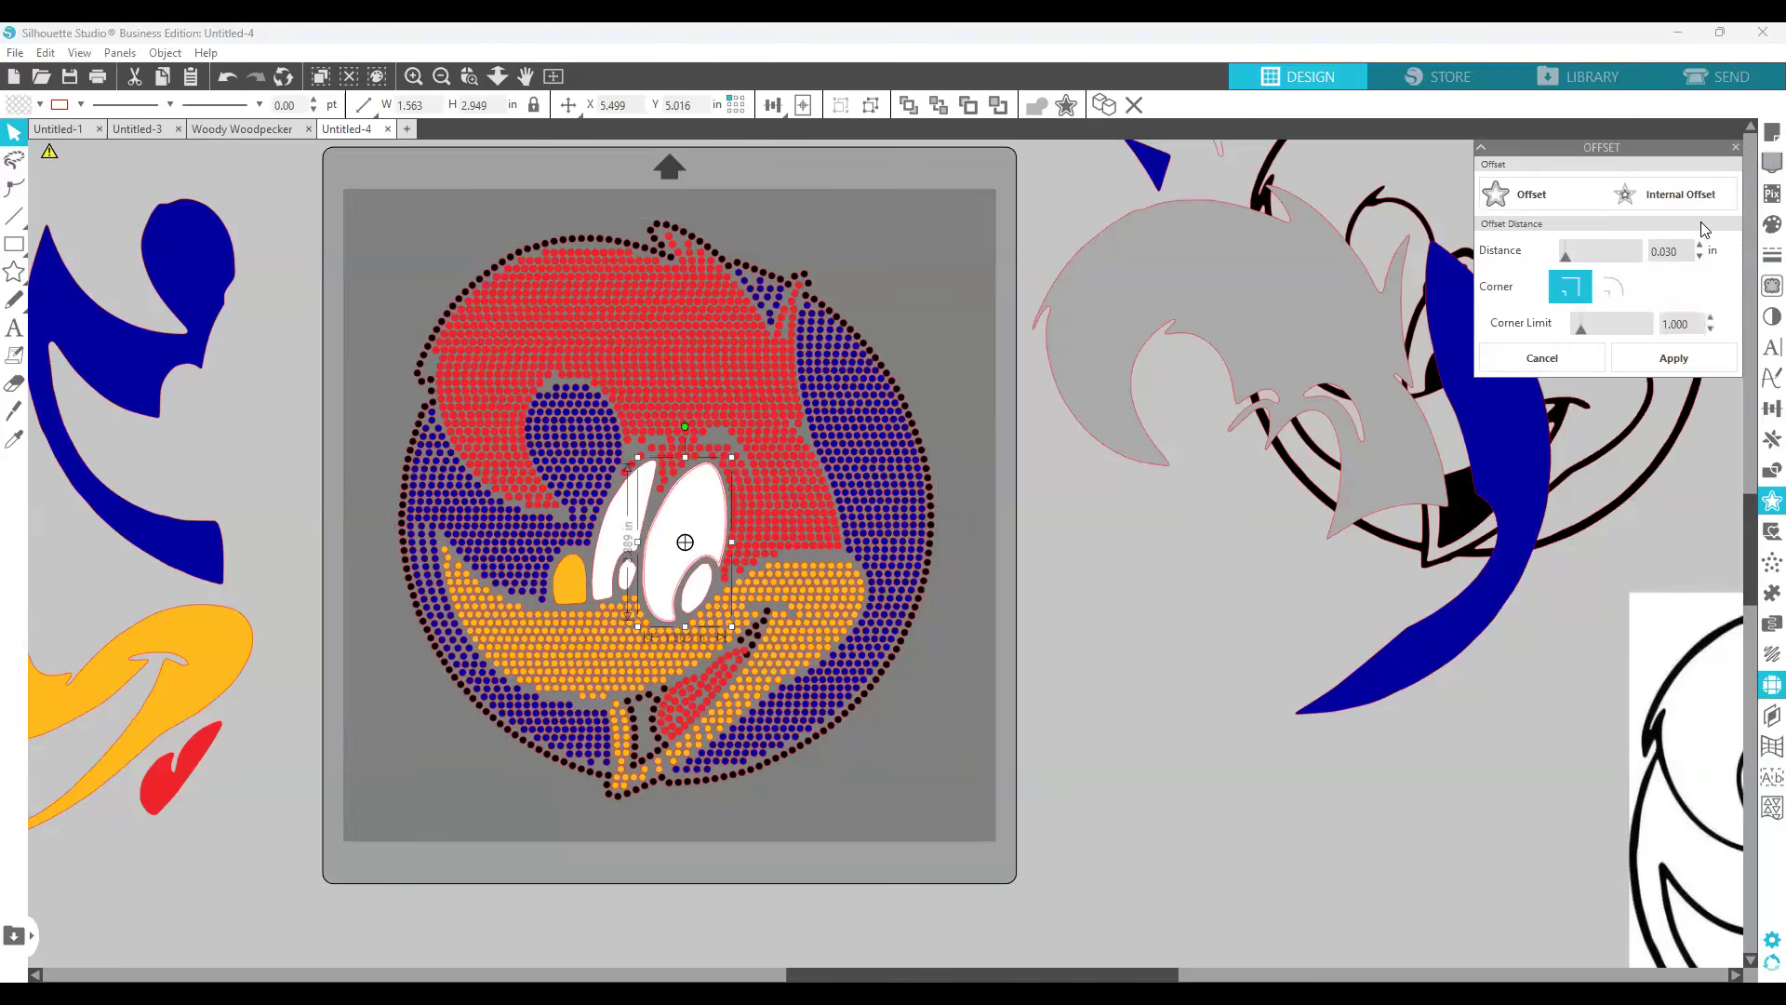
{"action": "left_click", "coordinate": [1634, 224]}
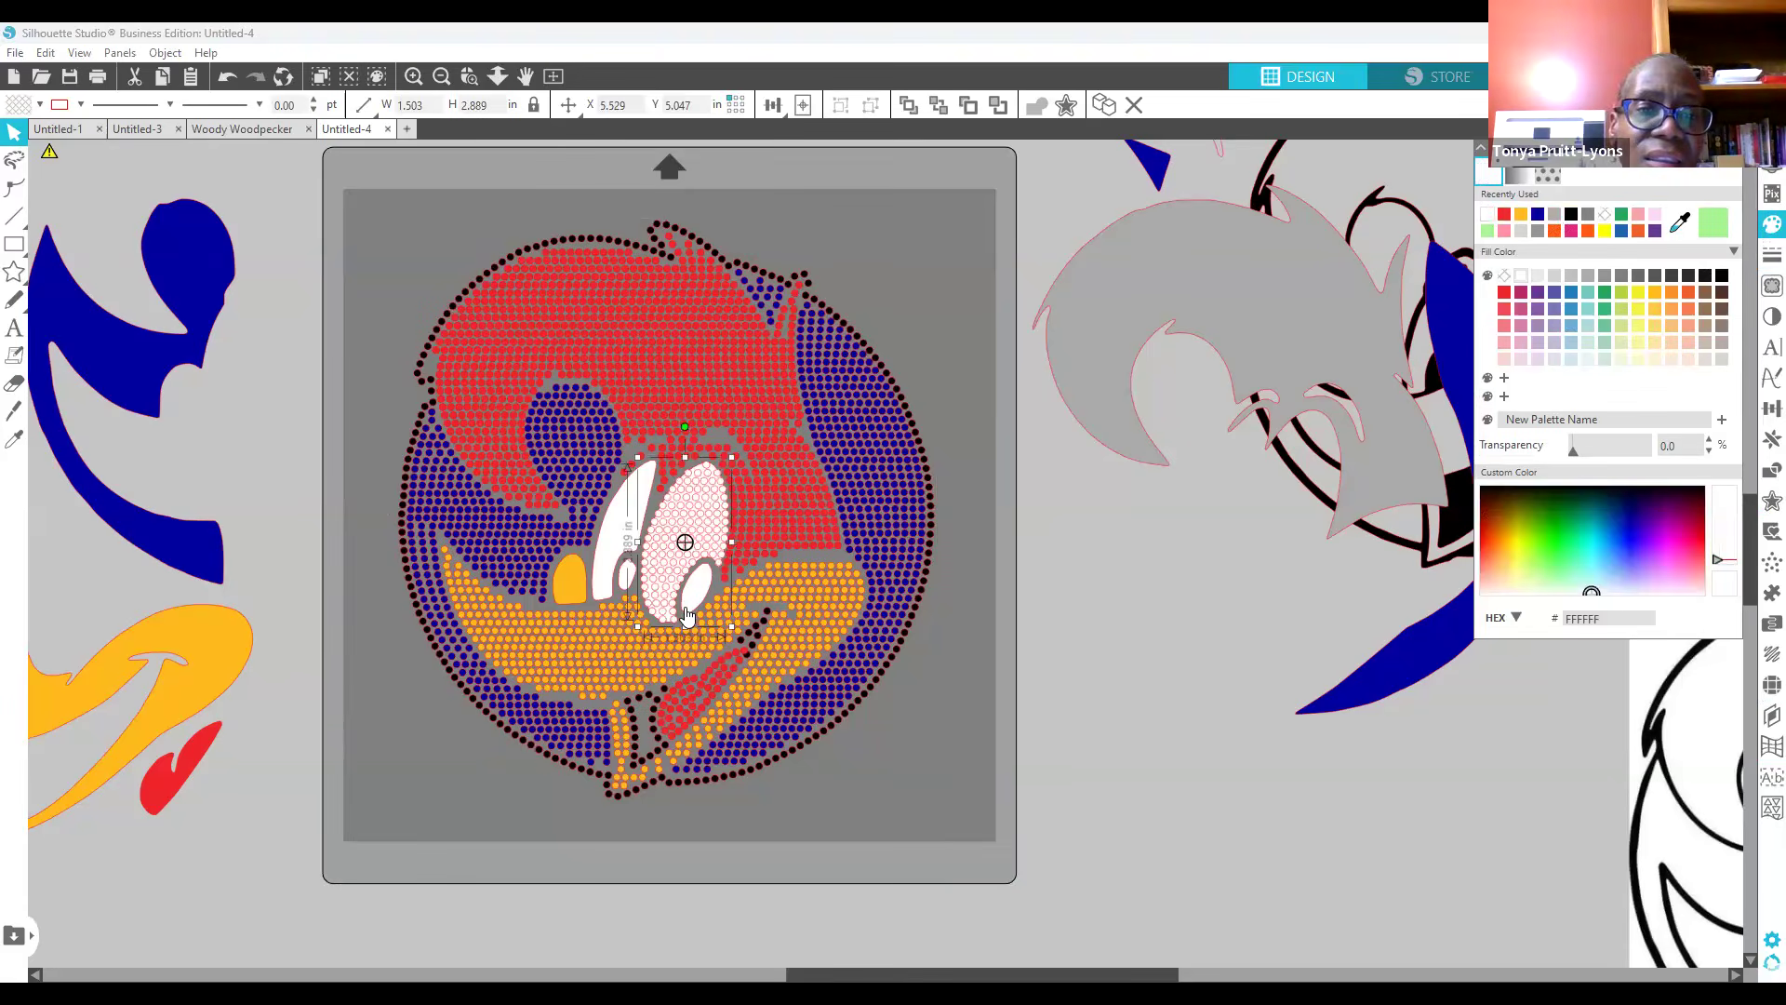
{"action": "left_click_drag", "start_coordinate": [670, 628], "coordinate": [180, 862]}
Step: Replace the solid left eye with an inset filled radially with white 10ss rhinestones, moving the original off the mat to the left
{"action": "left_click", "coordinate": [614, 542]}
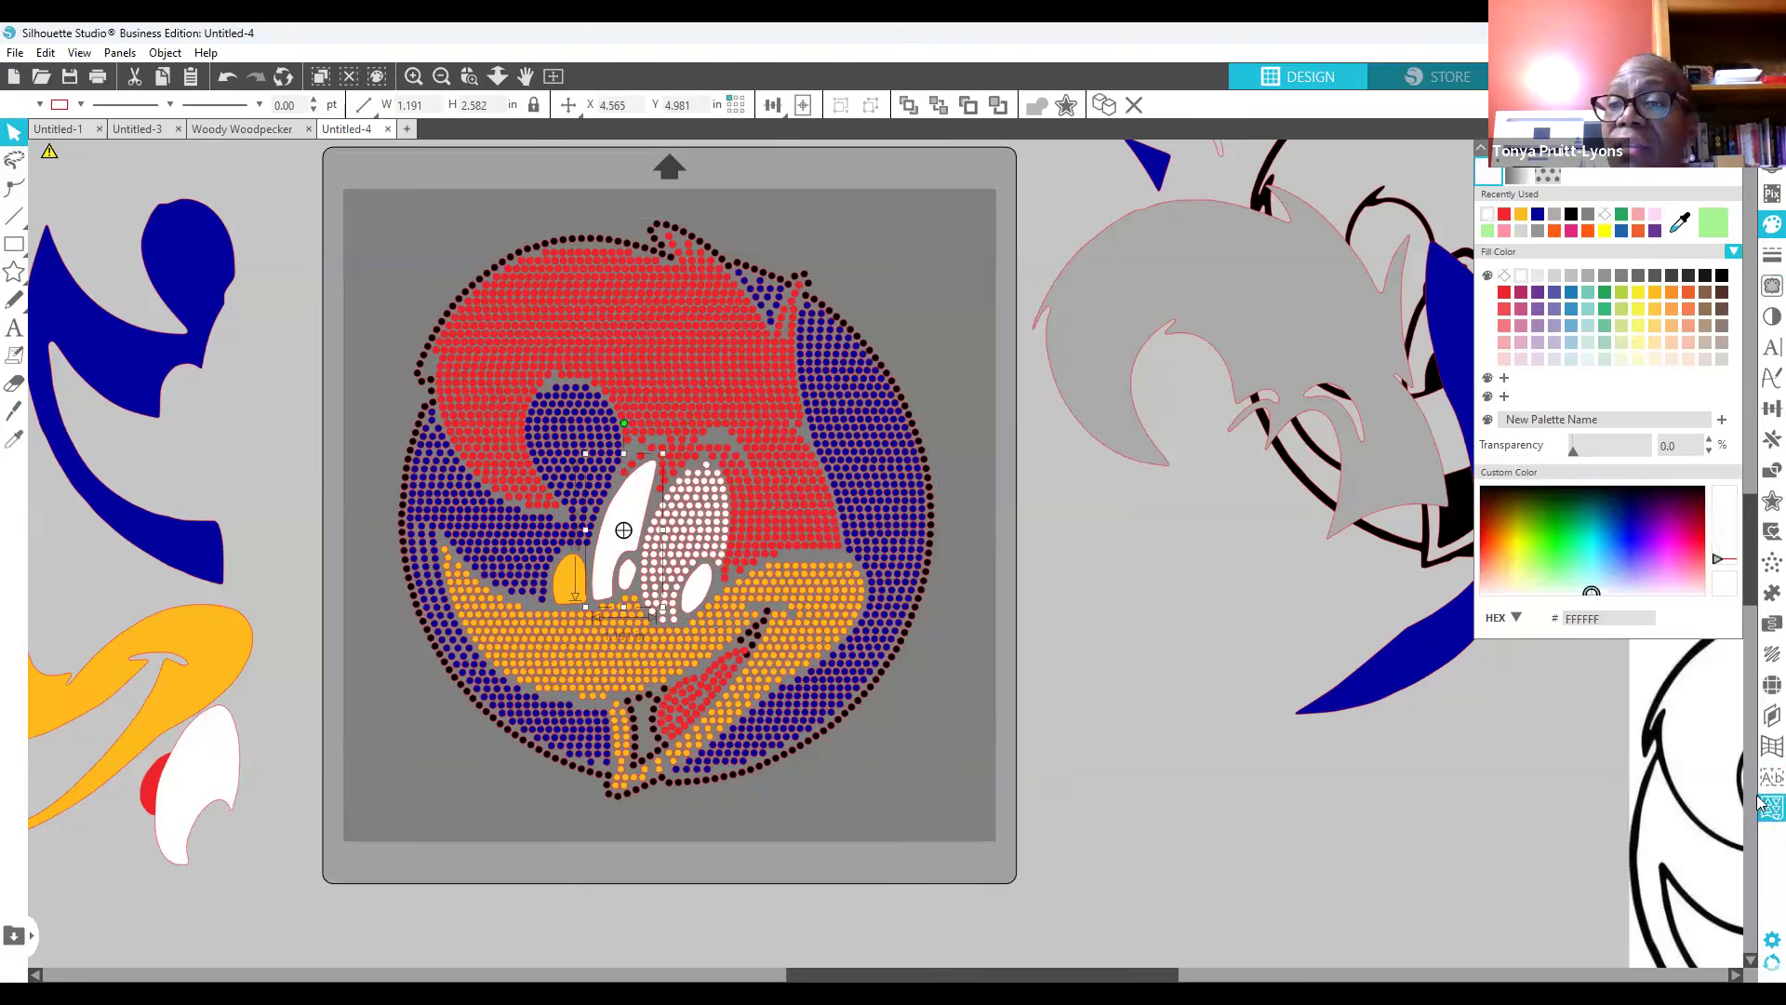
{"action": "left_click", "coordinate": [1761, 684]}
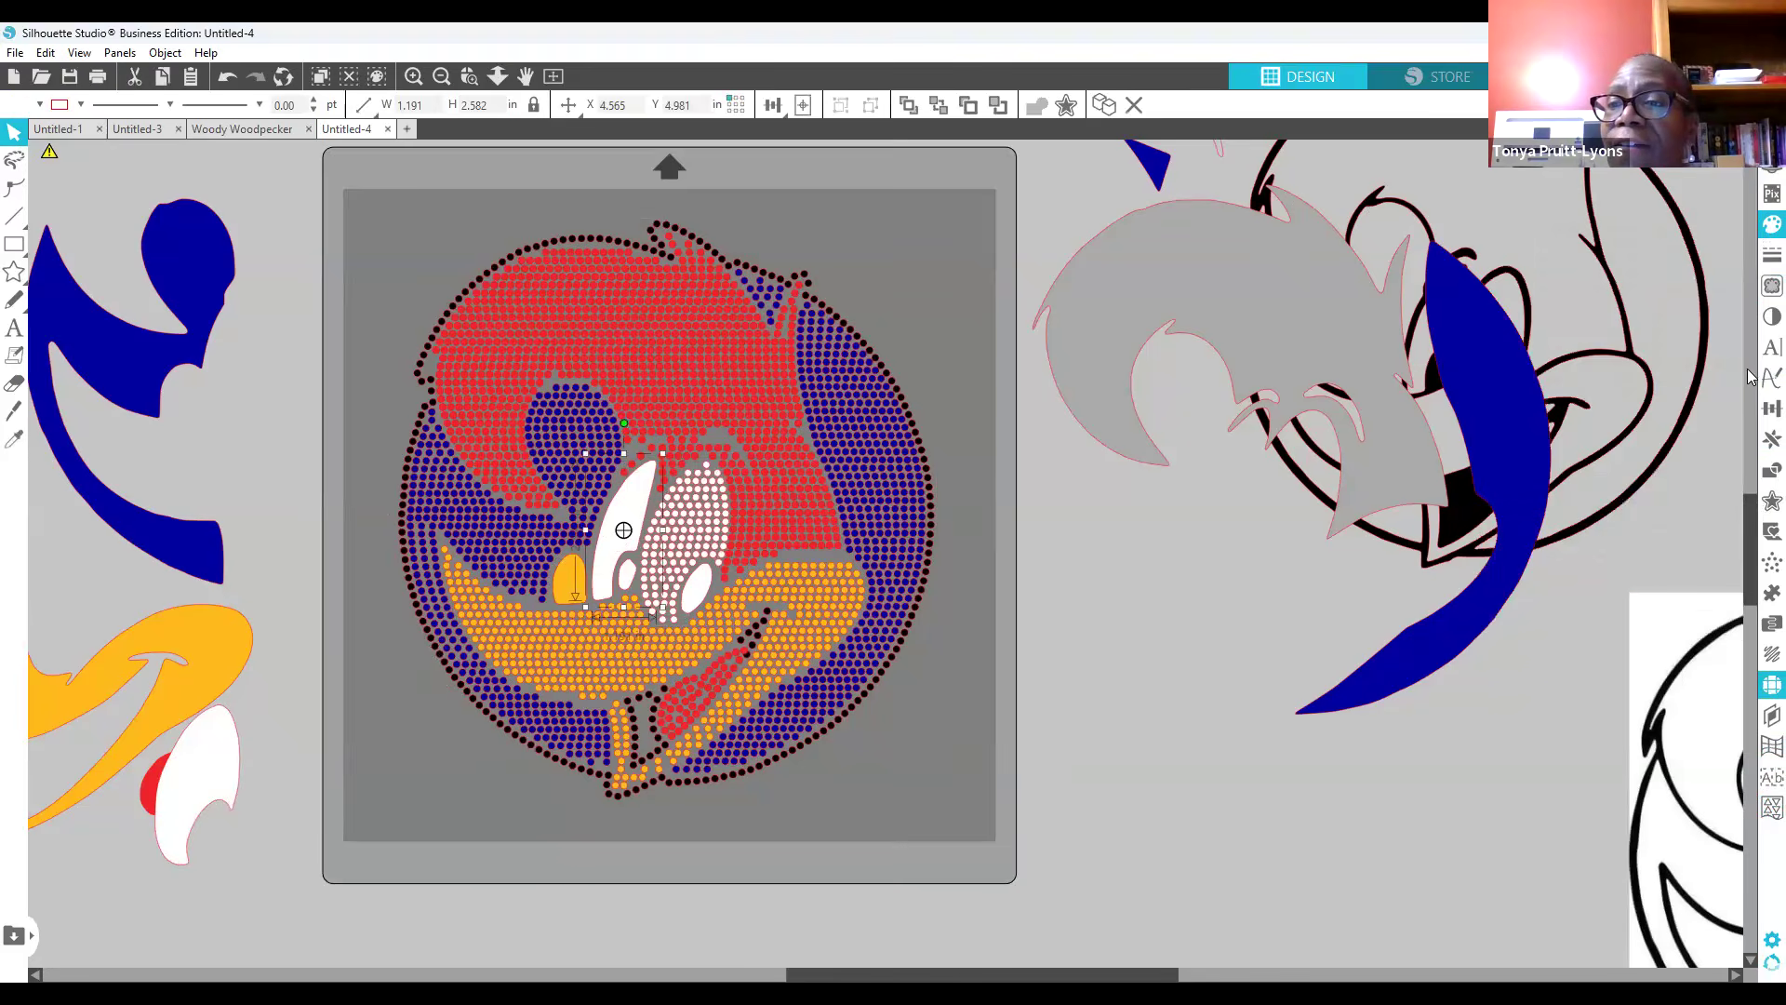
{"action": "left_click", "coordinate": [1772, 501]}
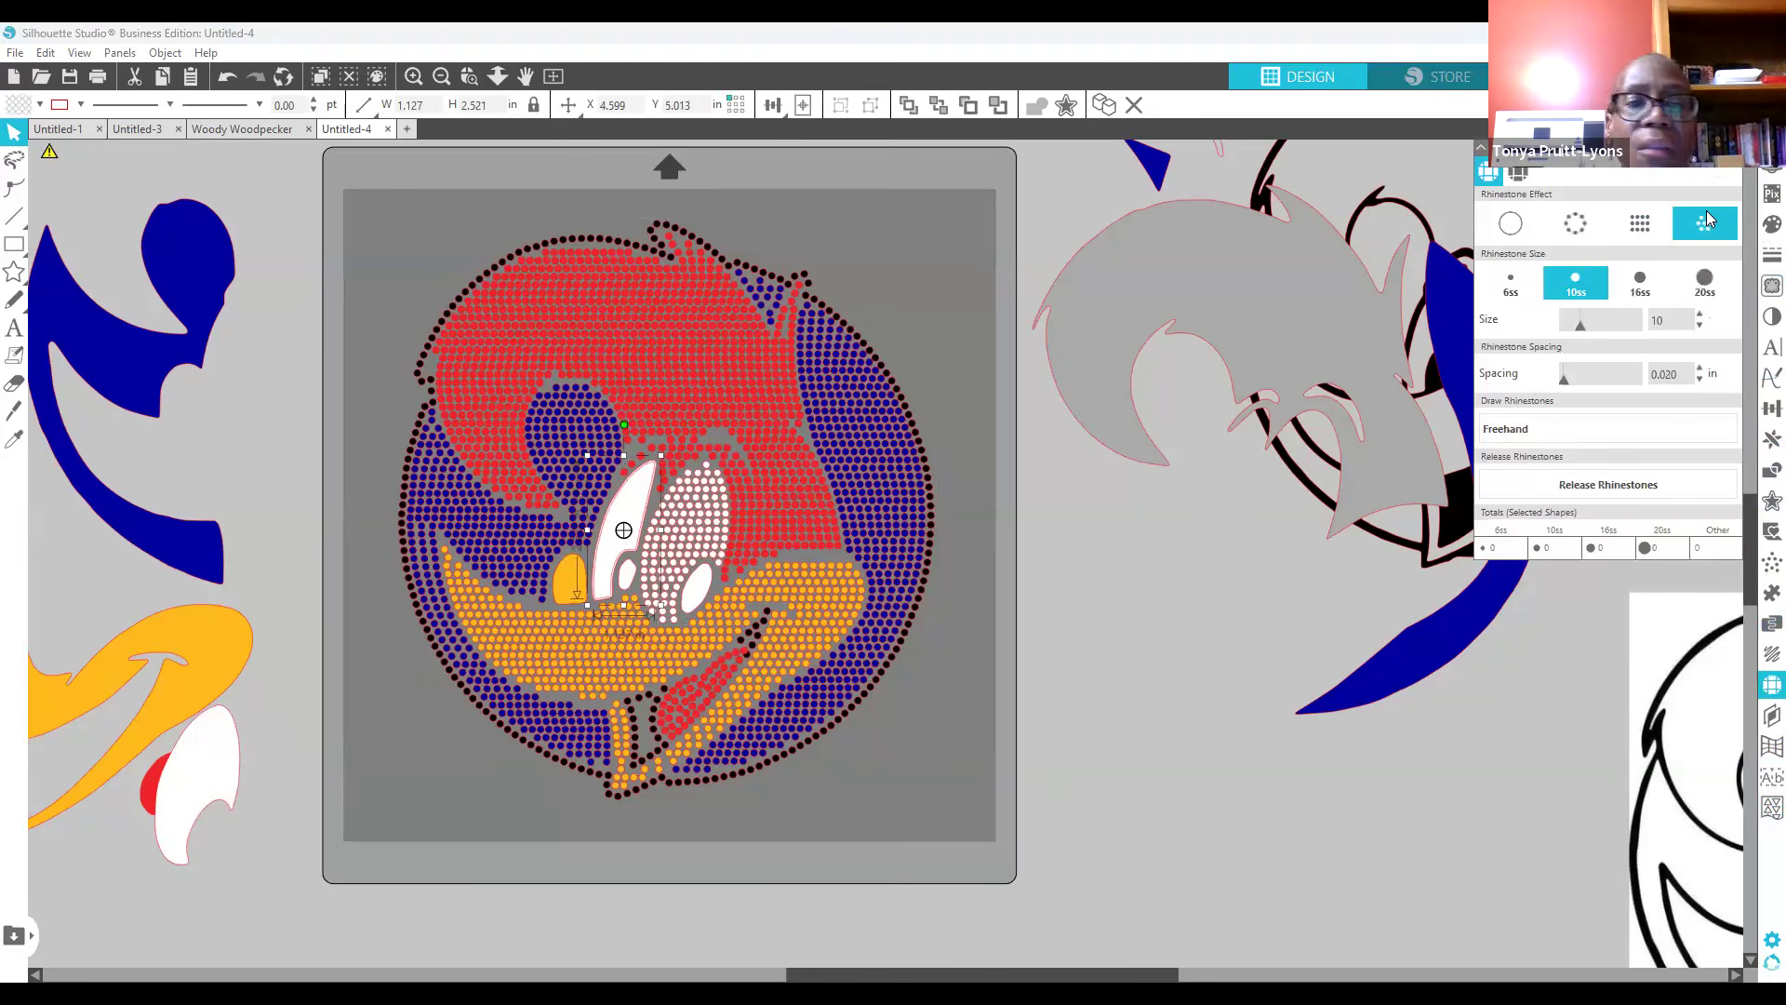
{"action": "left_click", "coordinate": [1706, 212]}
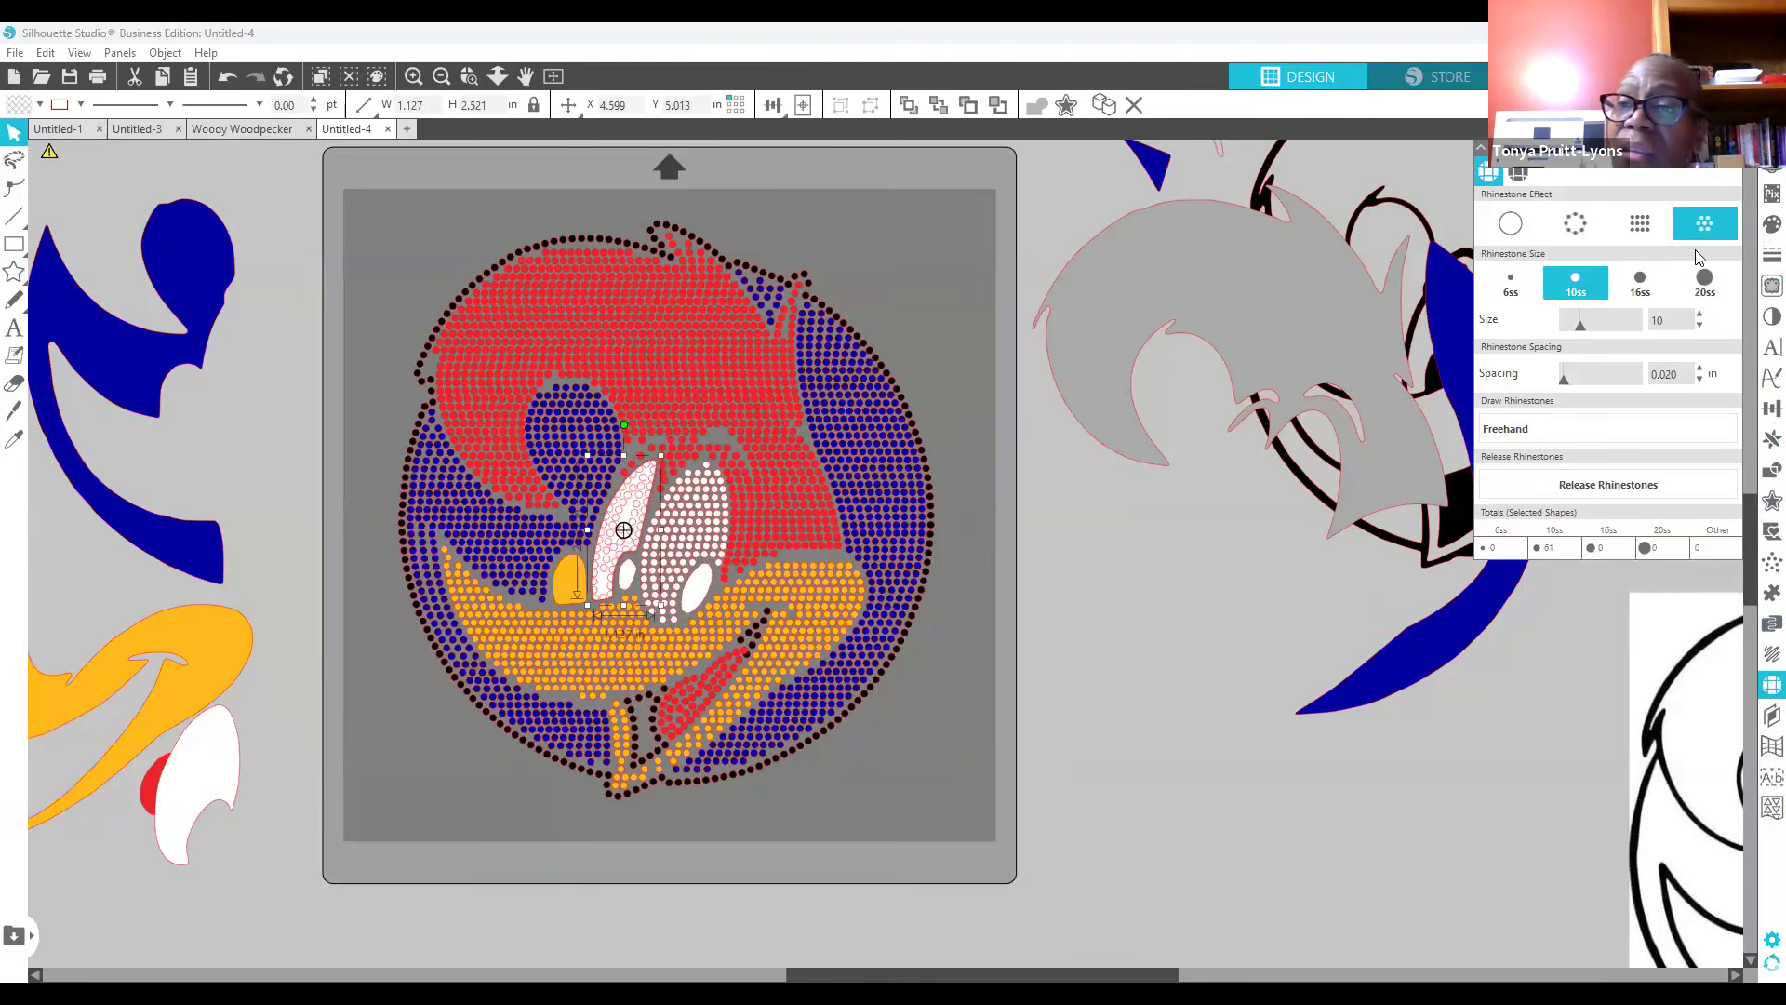
{"action": "left_click", "coordinate": [1488, 213]}
{"action": "left_click_drag", "start_coordinate": [601, 589], "coordinate": [42, 733]}
{"action": "left_click", "coordinate": [244, 687]}
Step: Replace the small orange shape beside the left eye with a 0.030 in inset filled linearly with orange 10ss rhinestones, moving the original off the mat
{"action": "left_click", "coordinate": [575, 588]}
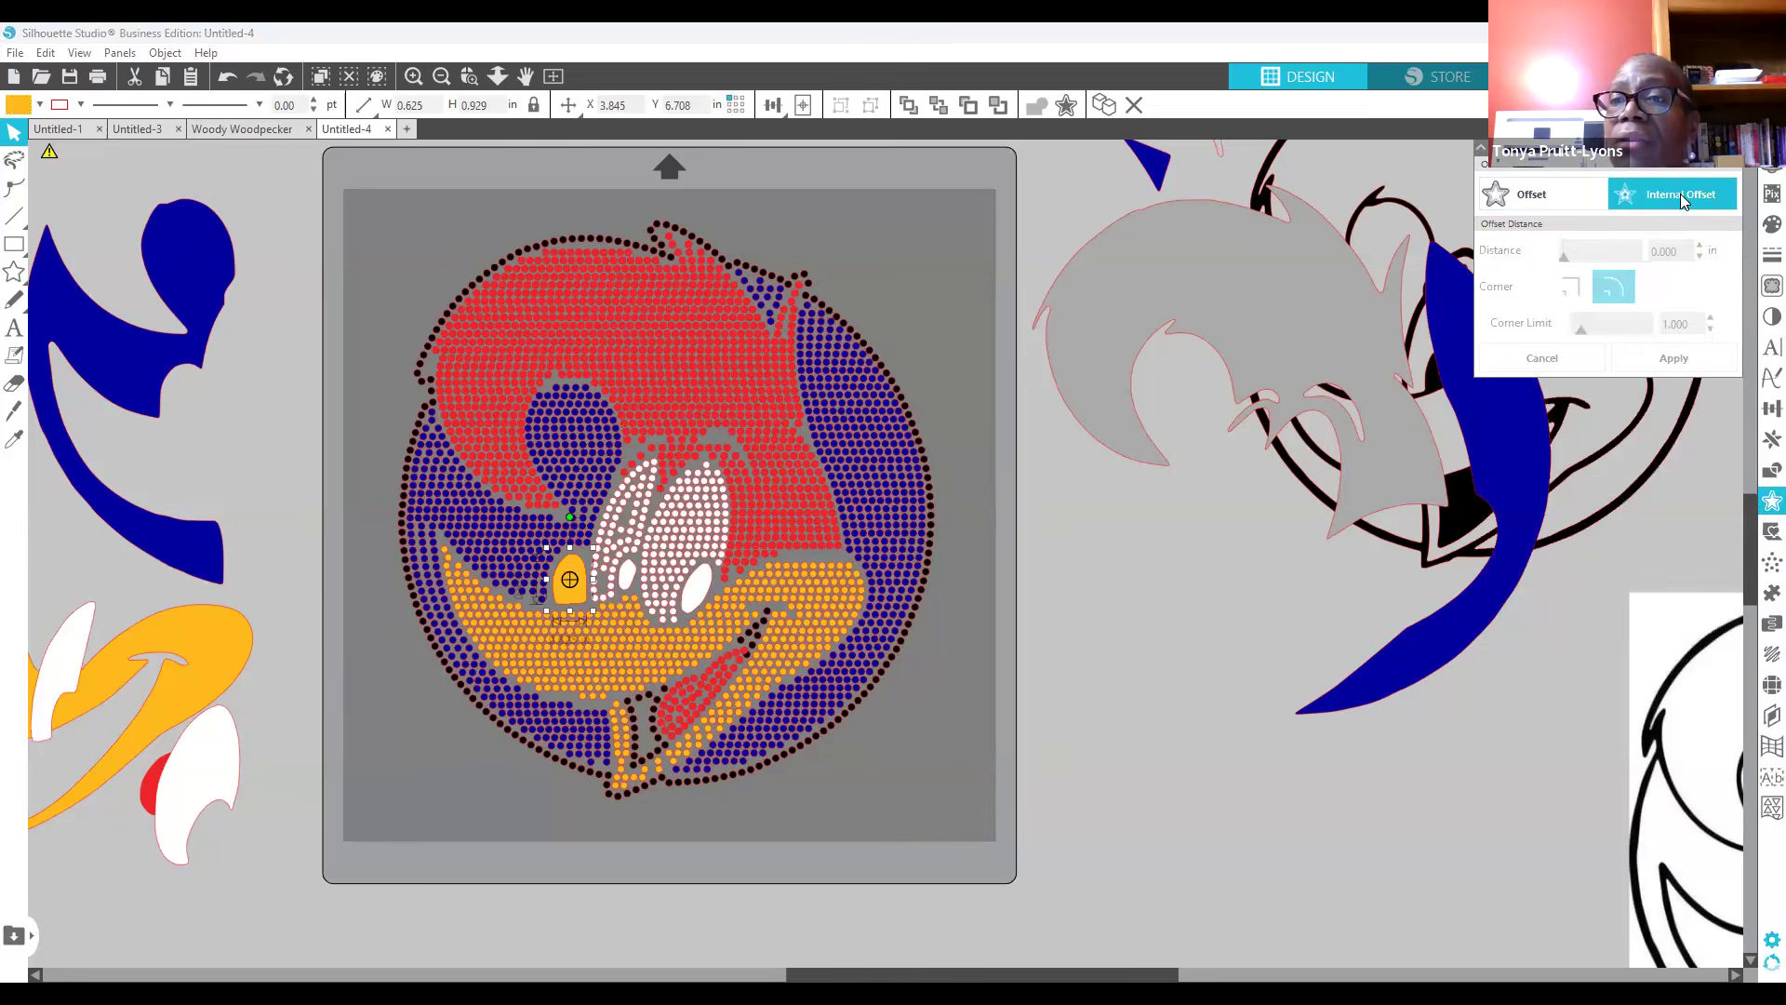
{"action": "left_click", "coordinate": [1675, 203]}
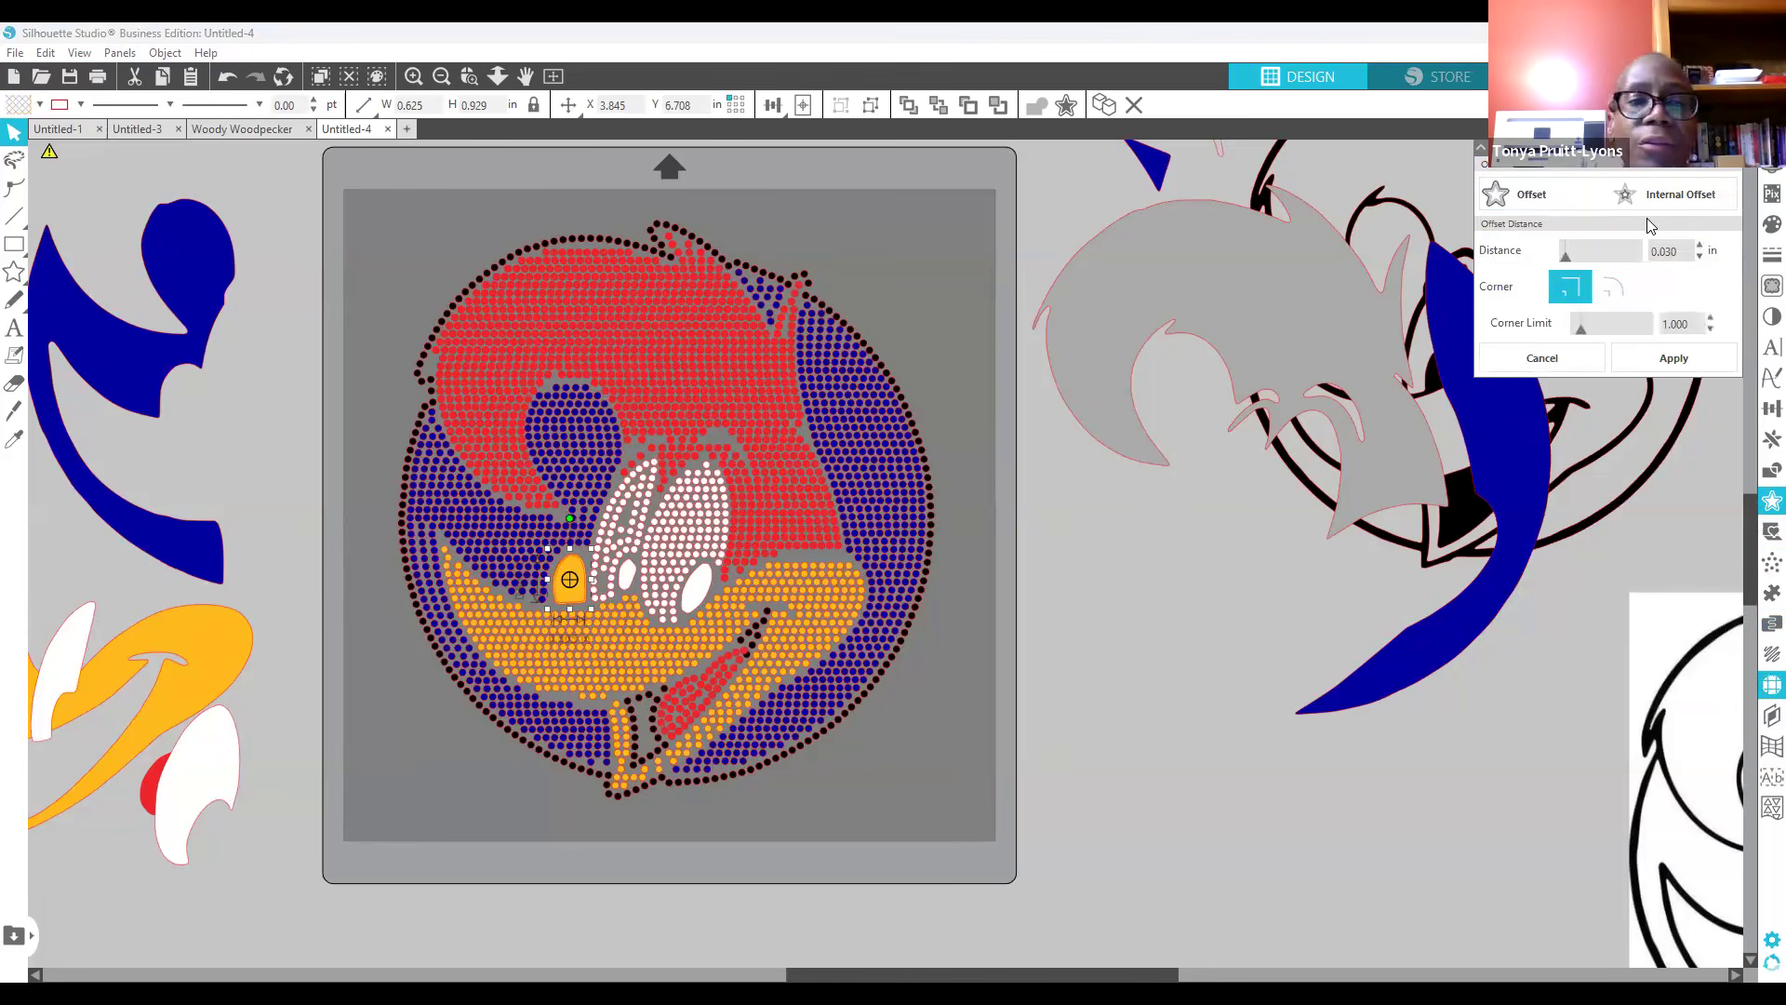
{"action": "left_click", "coordinate": [1770, 224]}
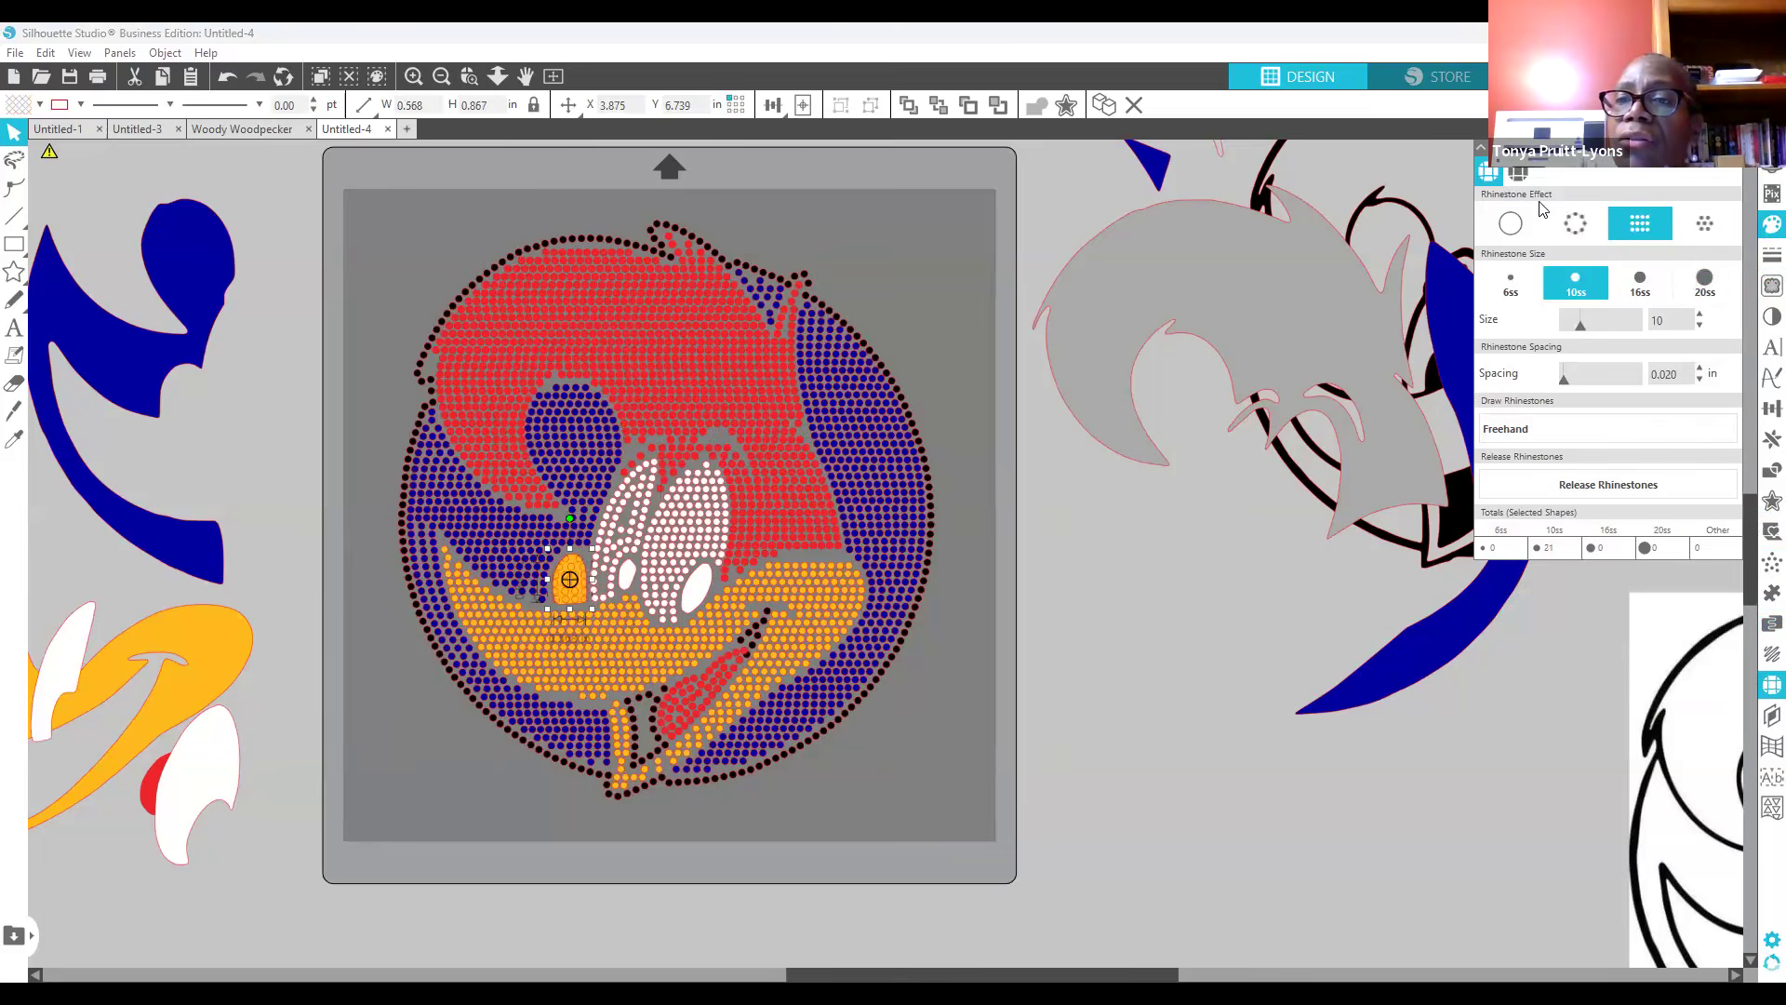
{"action": "left_click", "coordinate": [396, 715]}
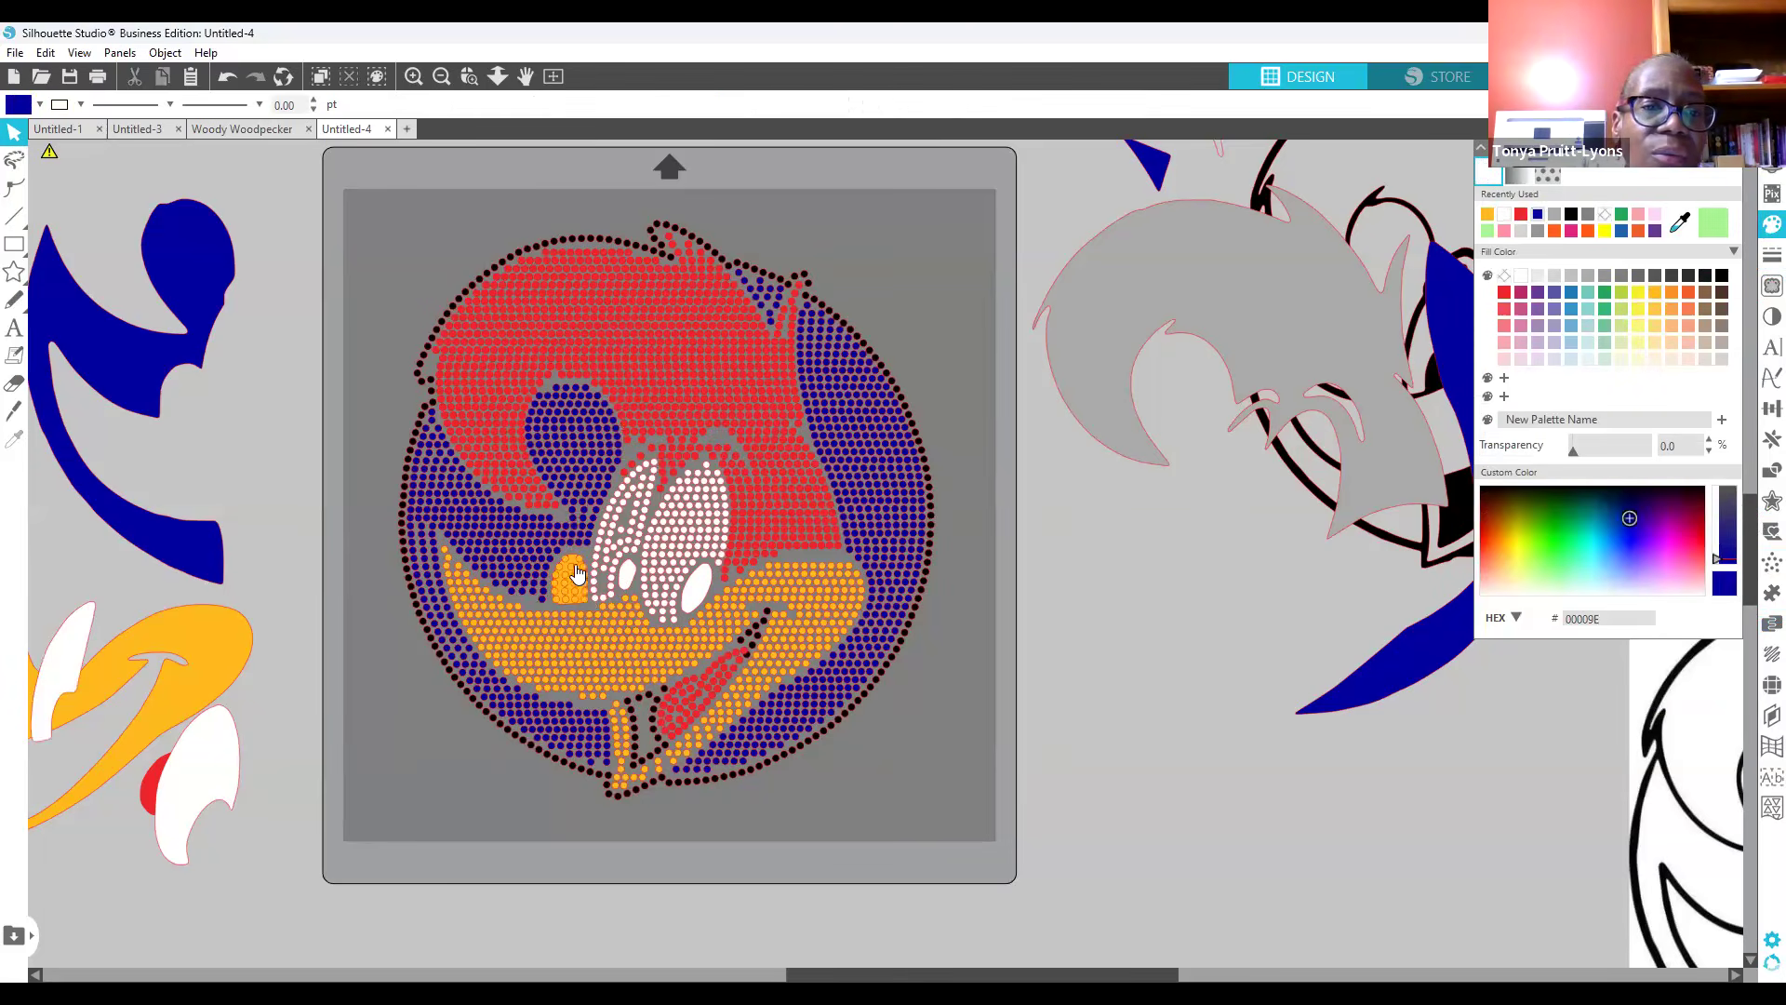
{"action": "left_click_drag", "start_coordinate": [565, 558], "coordinate": [56, 617]}
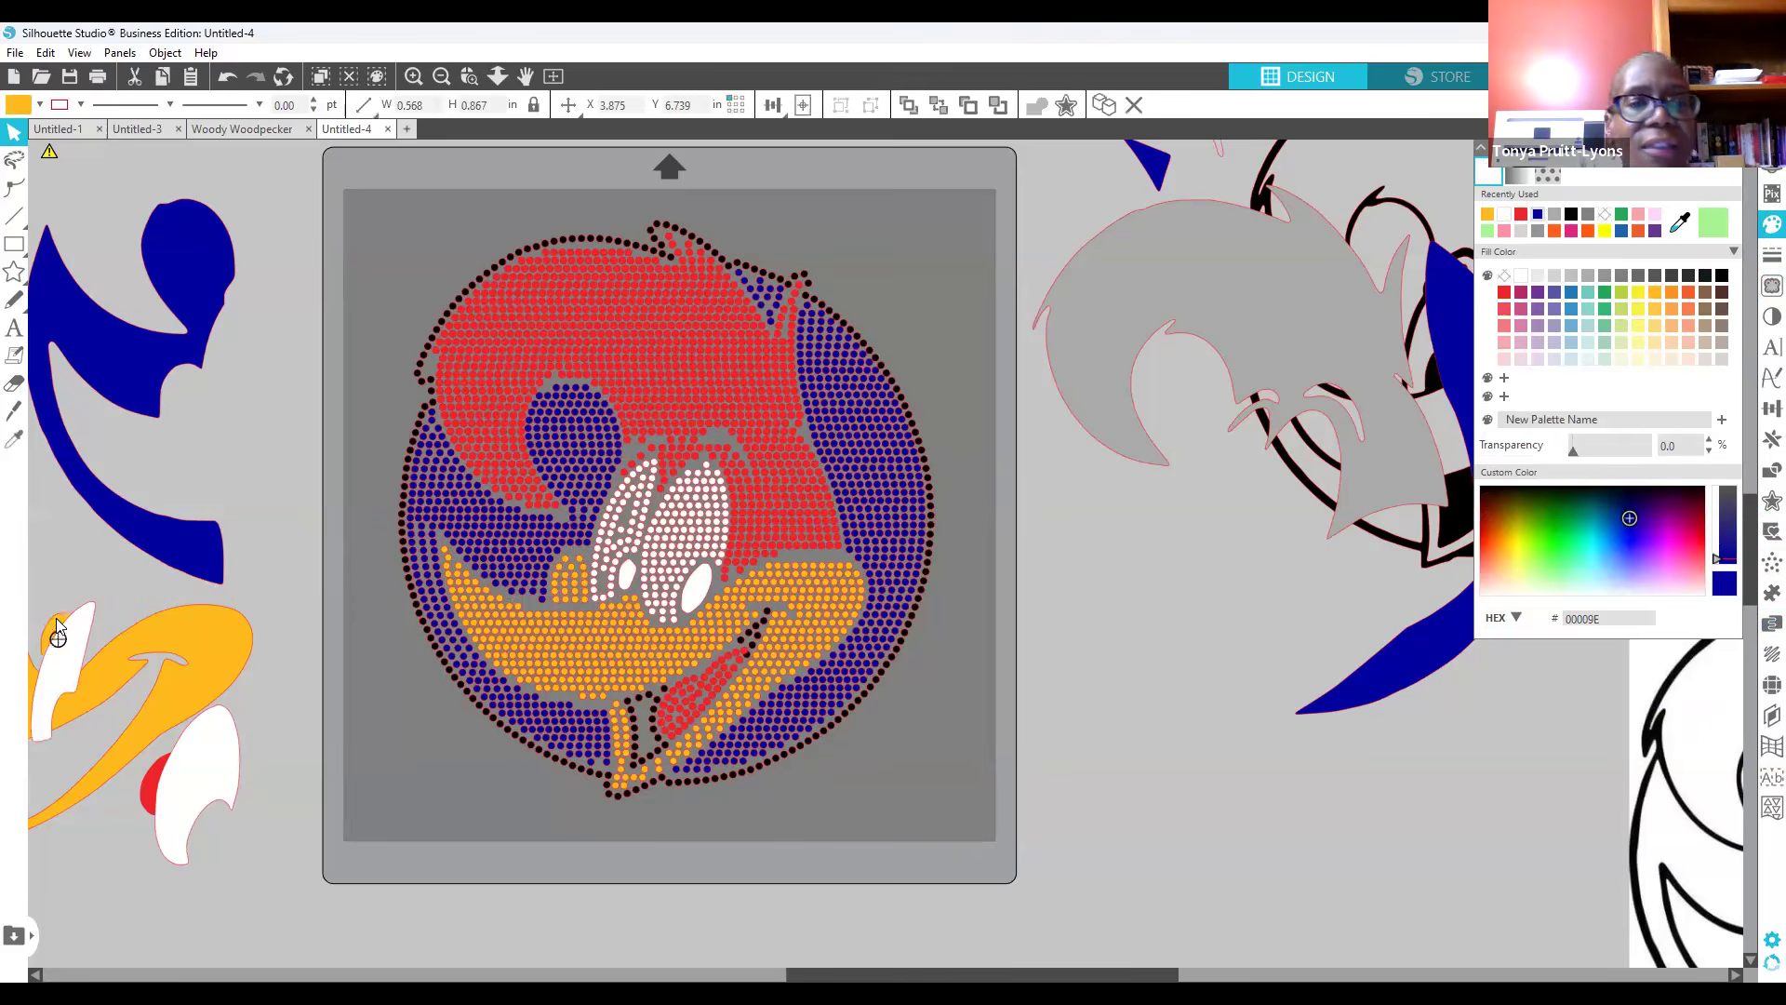
Step: Fill the solid right pupil linearly with 10ss rhinestones and colour its stones black
{"action": "left_click", "coordinate": [674, 609]}
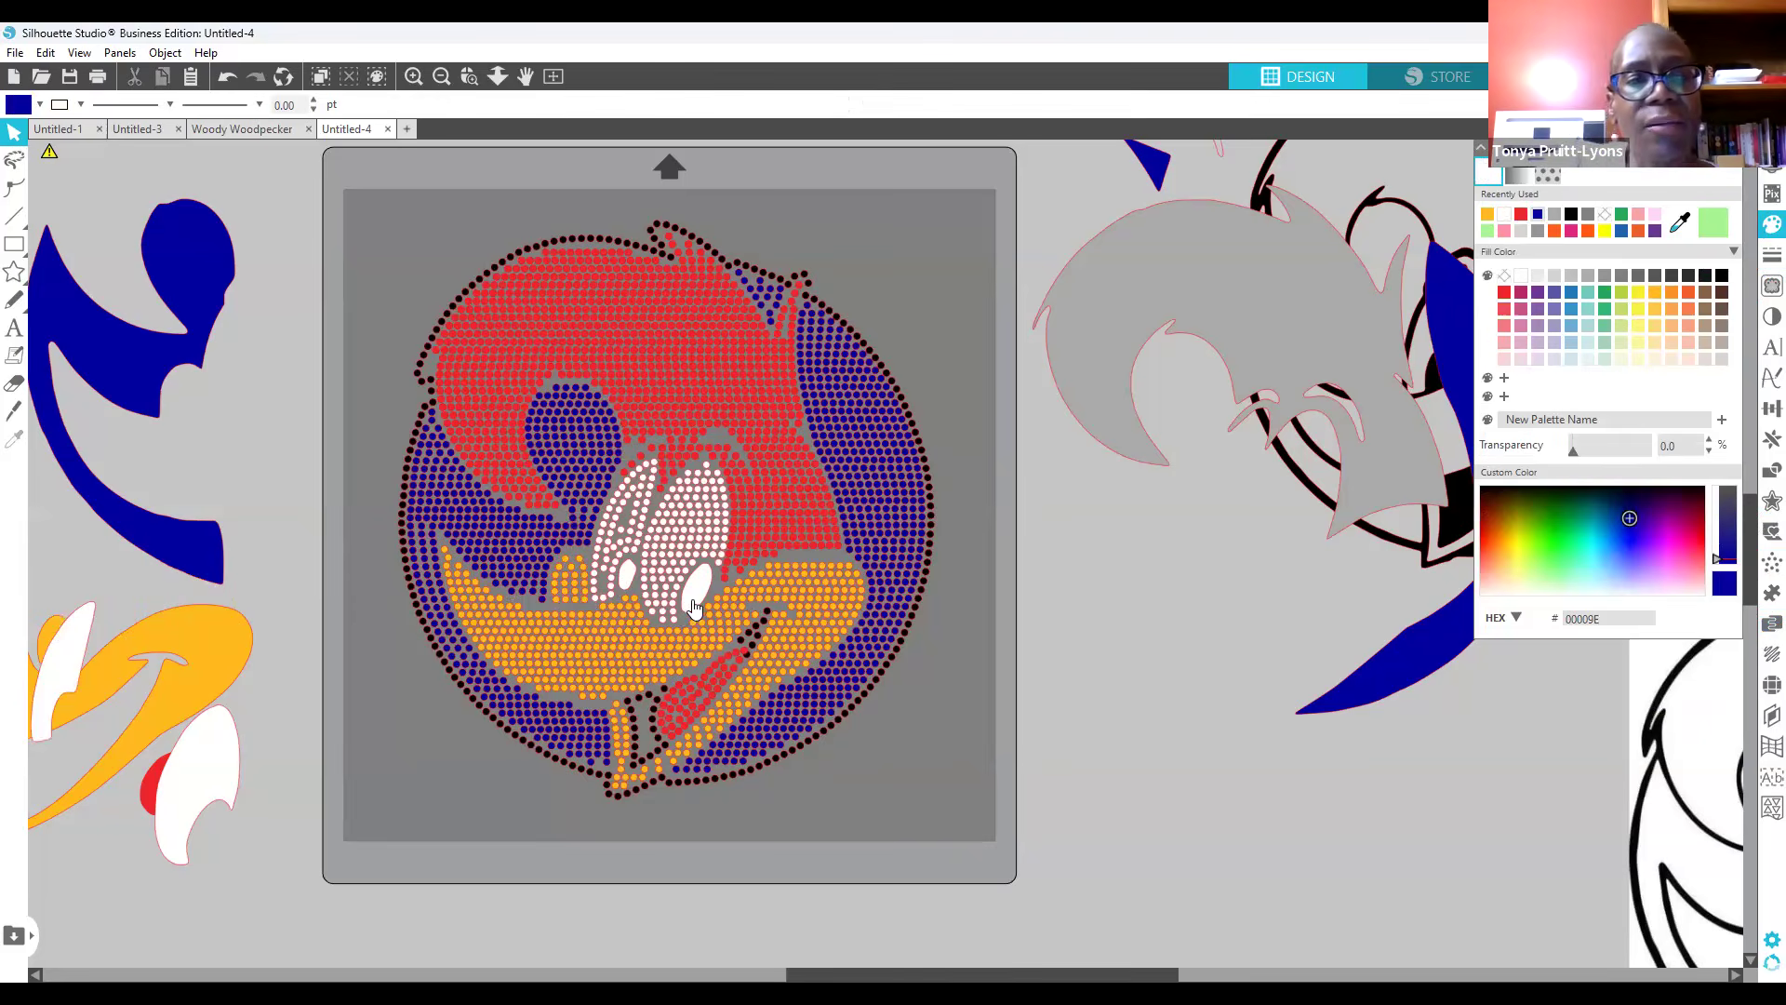
{"action": "left_click", "coordinate": [693, 600]}
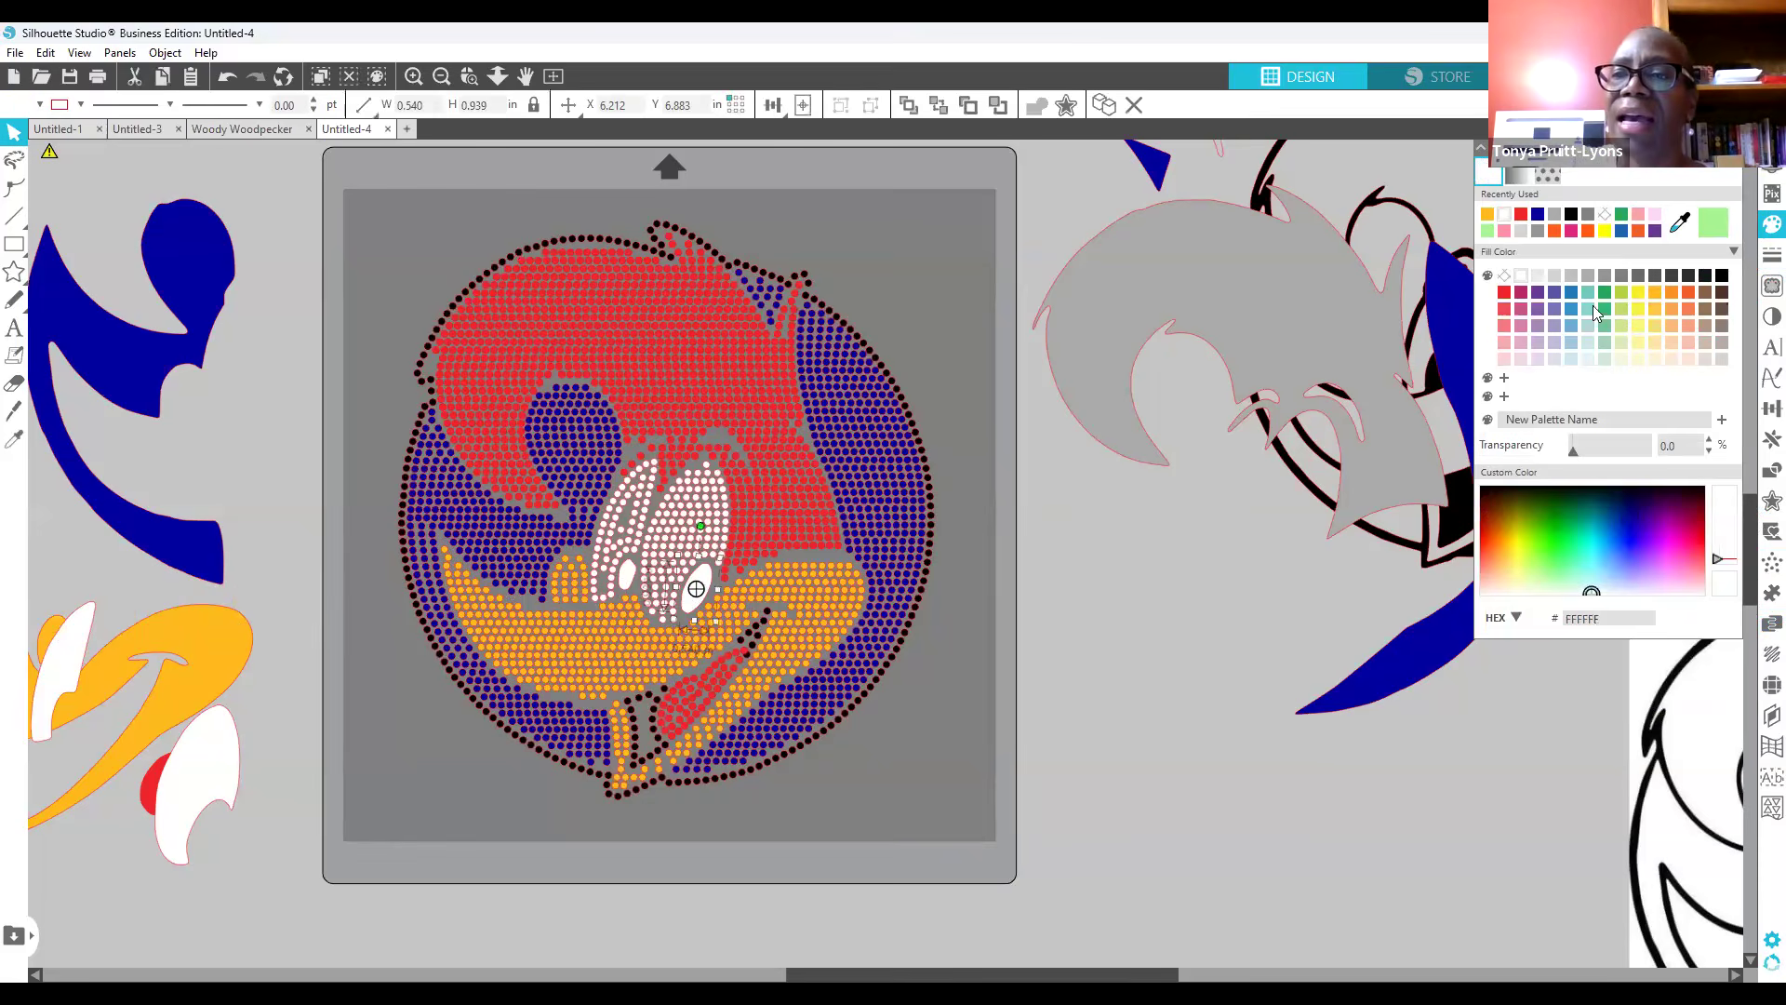
{"action": "left_click", "coordinate": [1570, 215]}
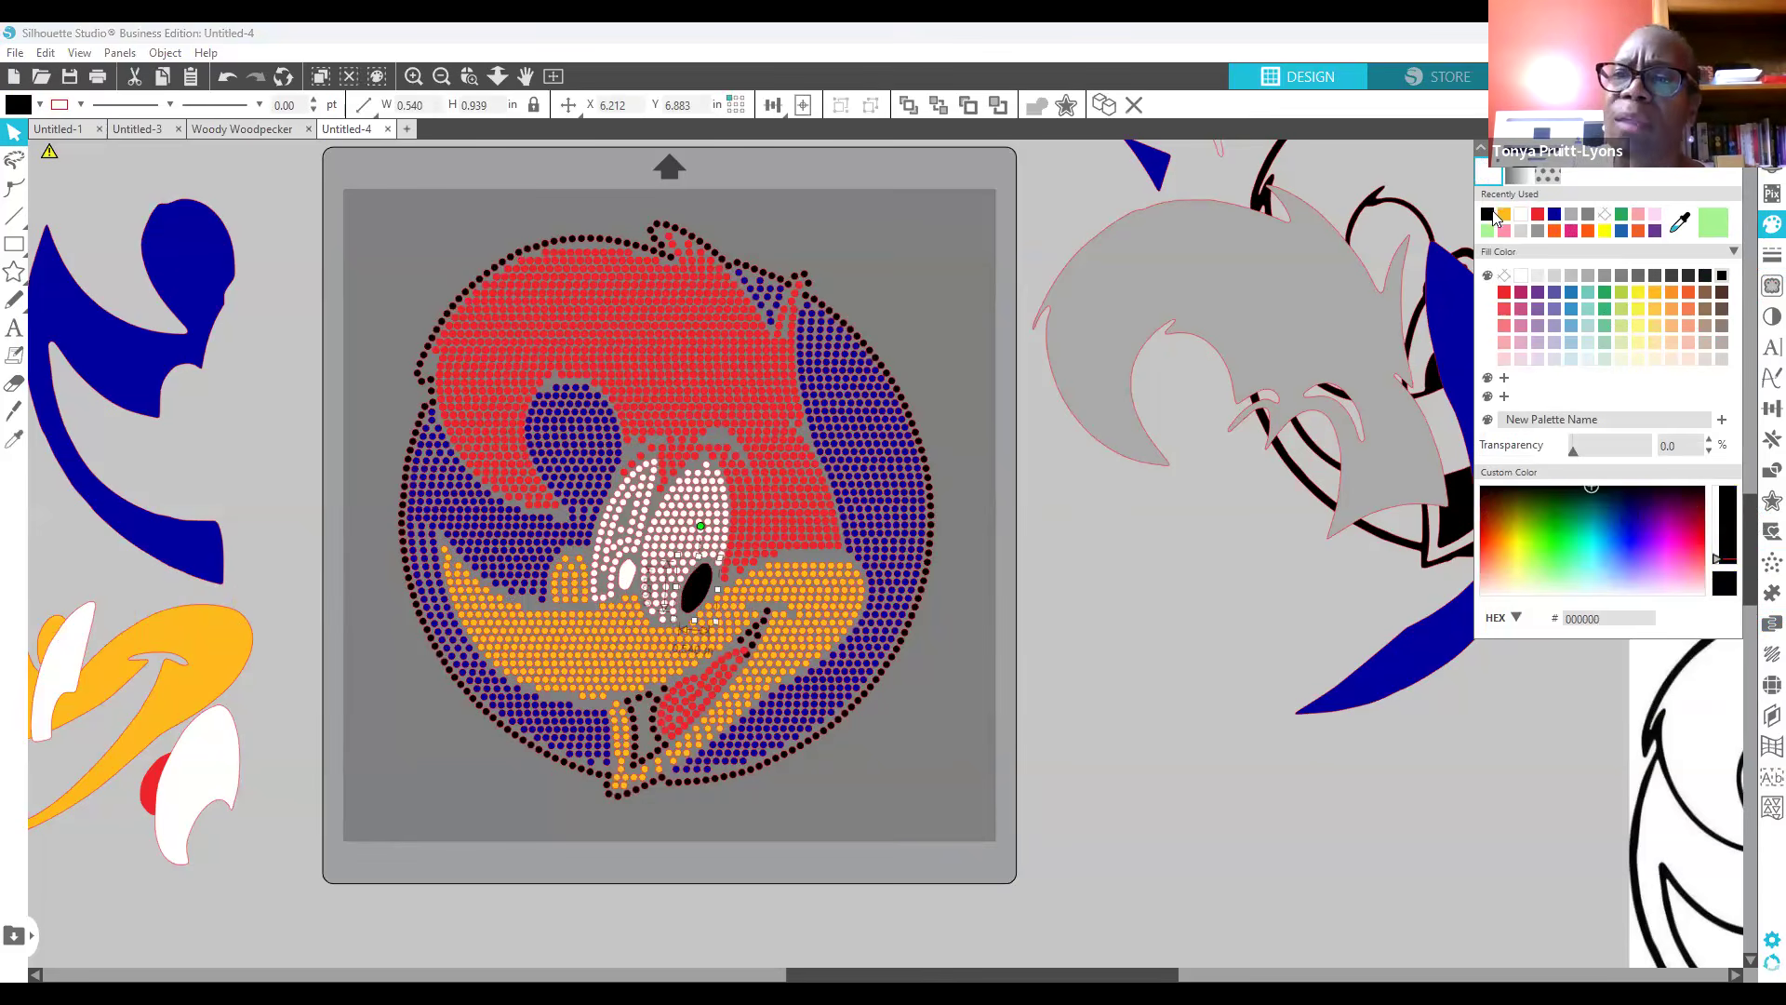
{"action": "left_click", "coordinate": [1522, 215]}
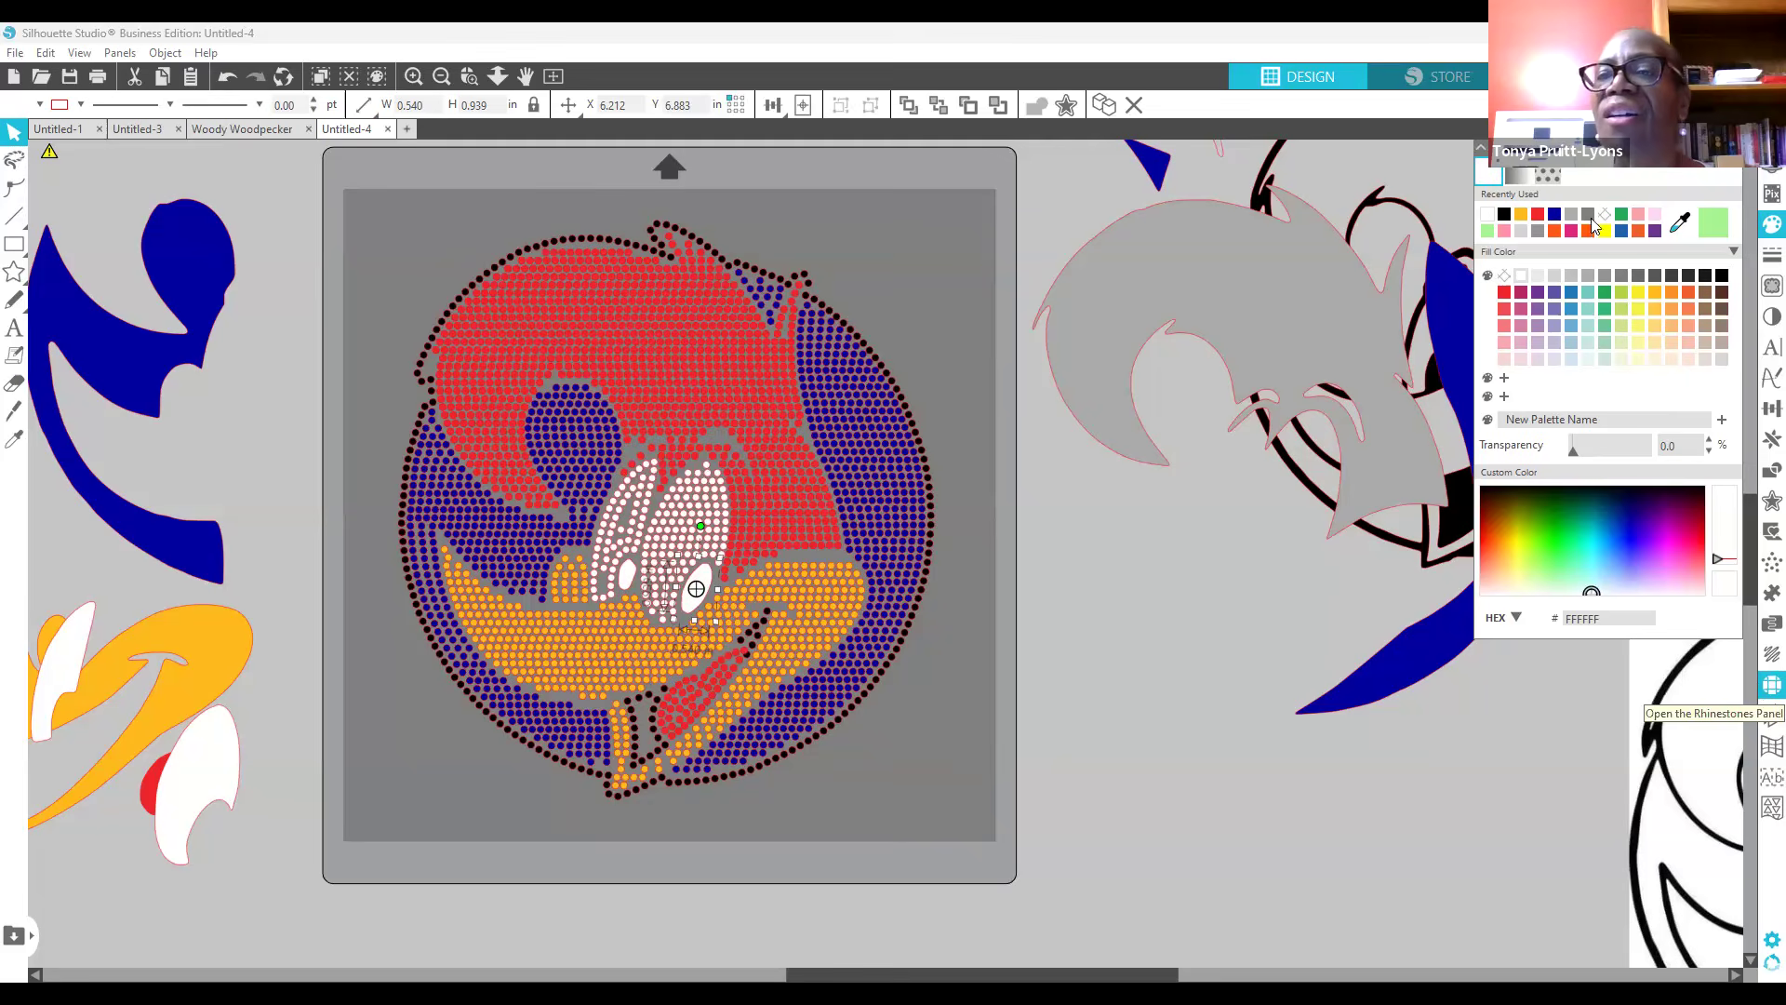
{"action": "left_click", "coordinate": [1761, 688]}
{"action": "left_click", "coordinate": [1640, 223]}
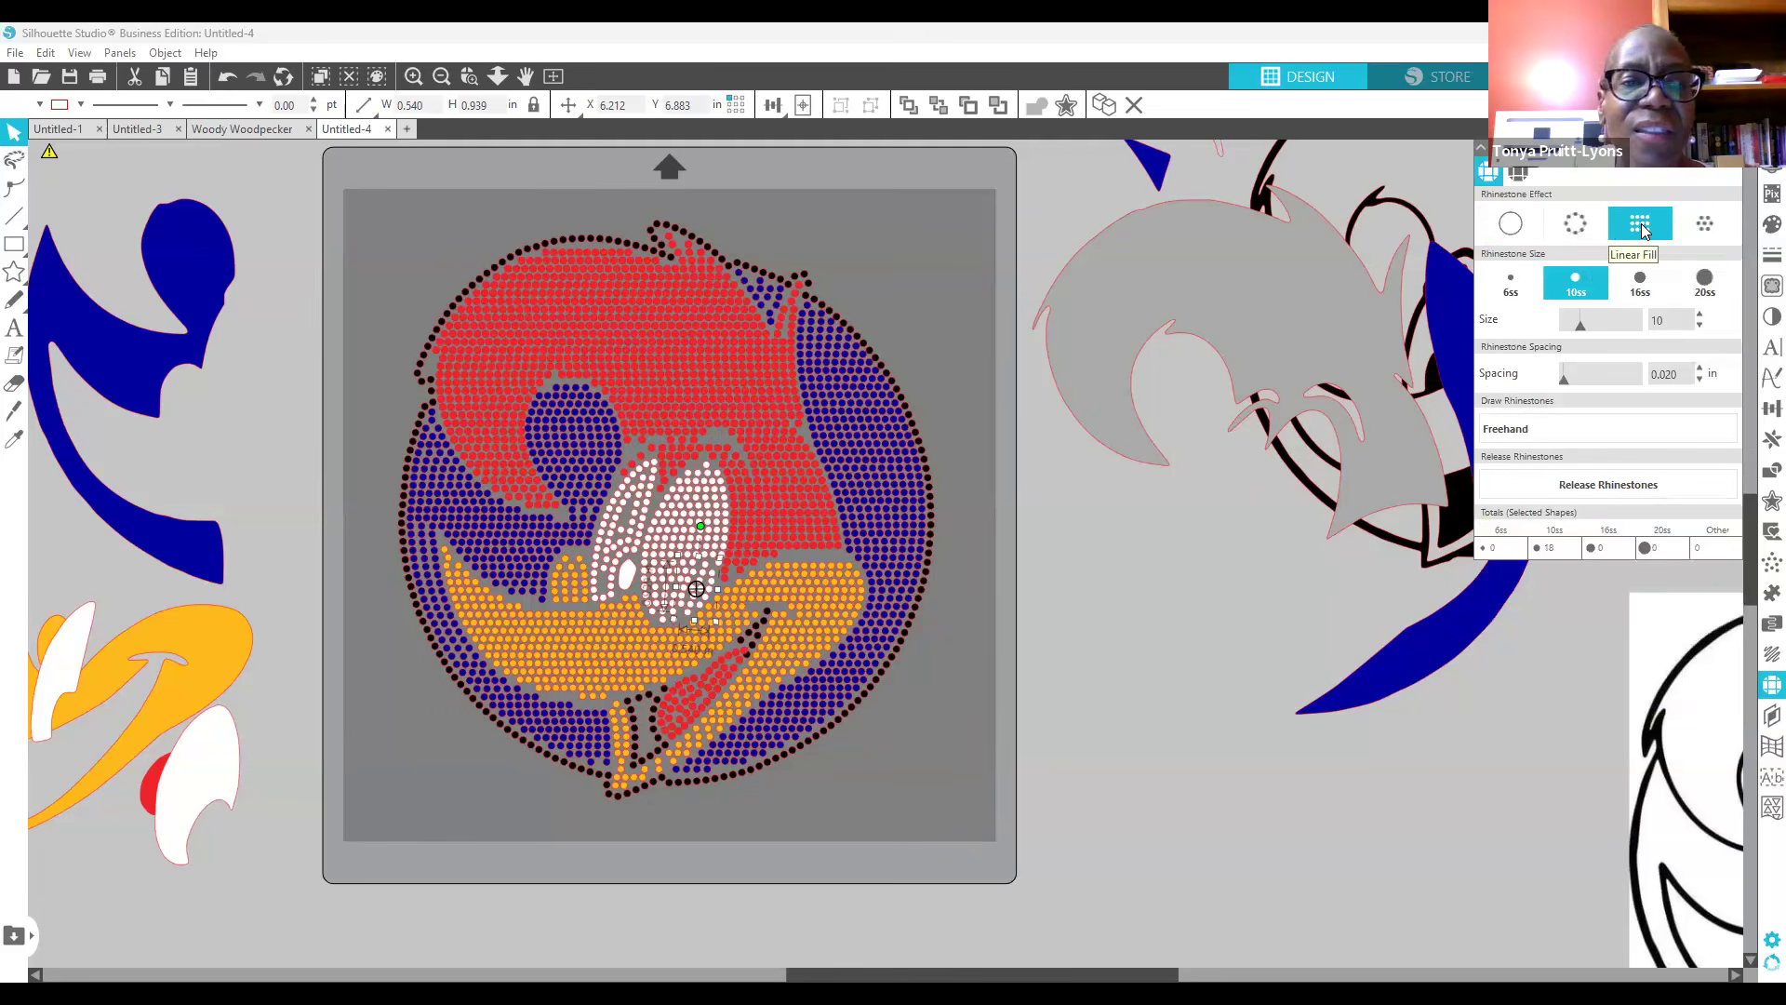
{"action": "left_click", "coordinate": [1772, 224]}
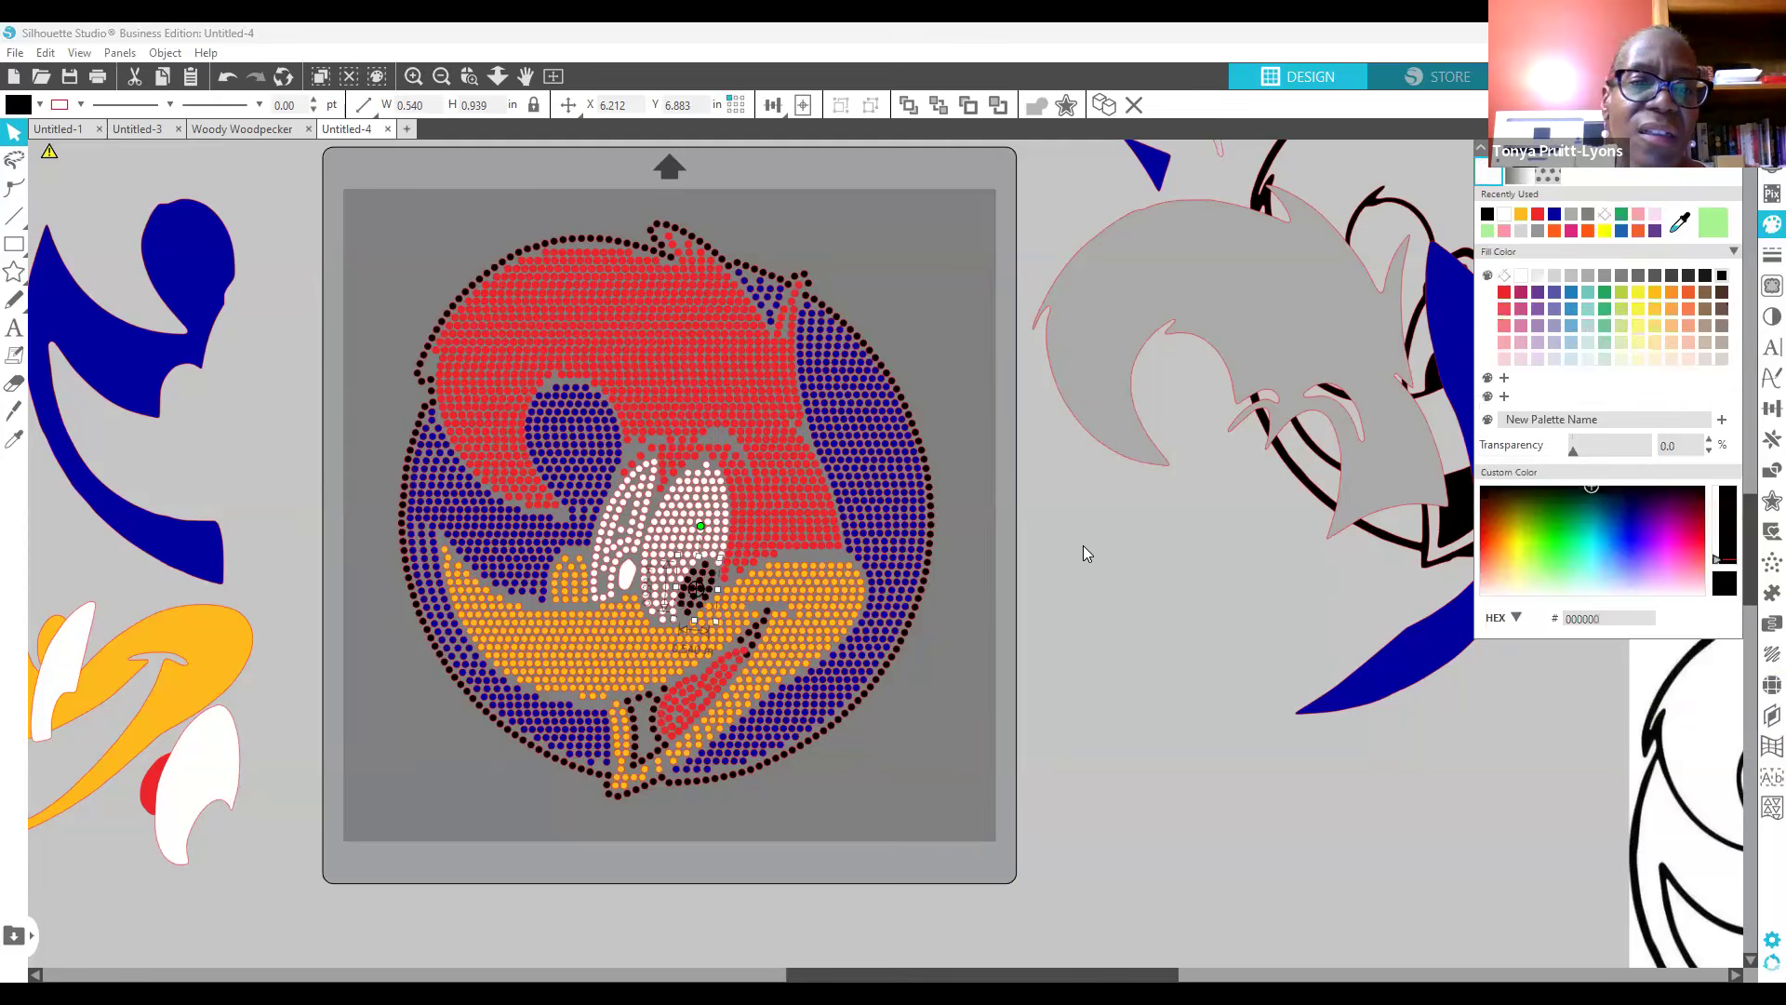
{"action": "left_click", "coordinate": [774, 638]}
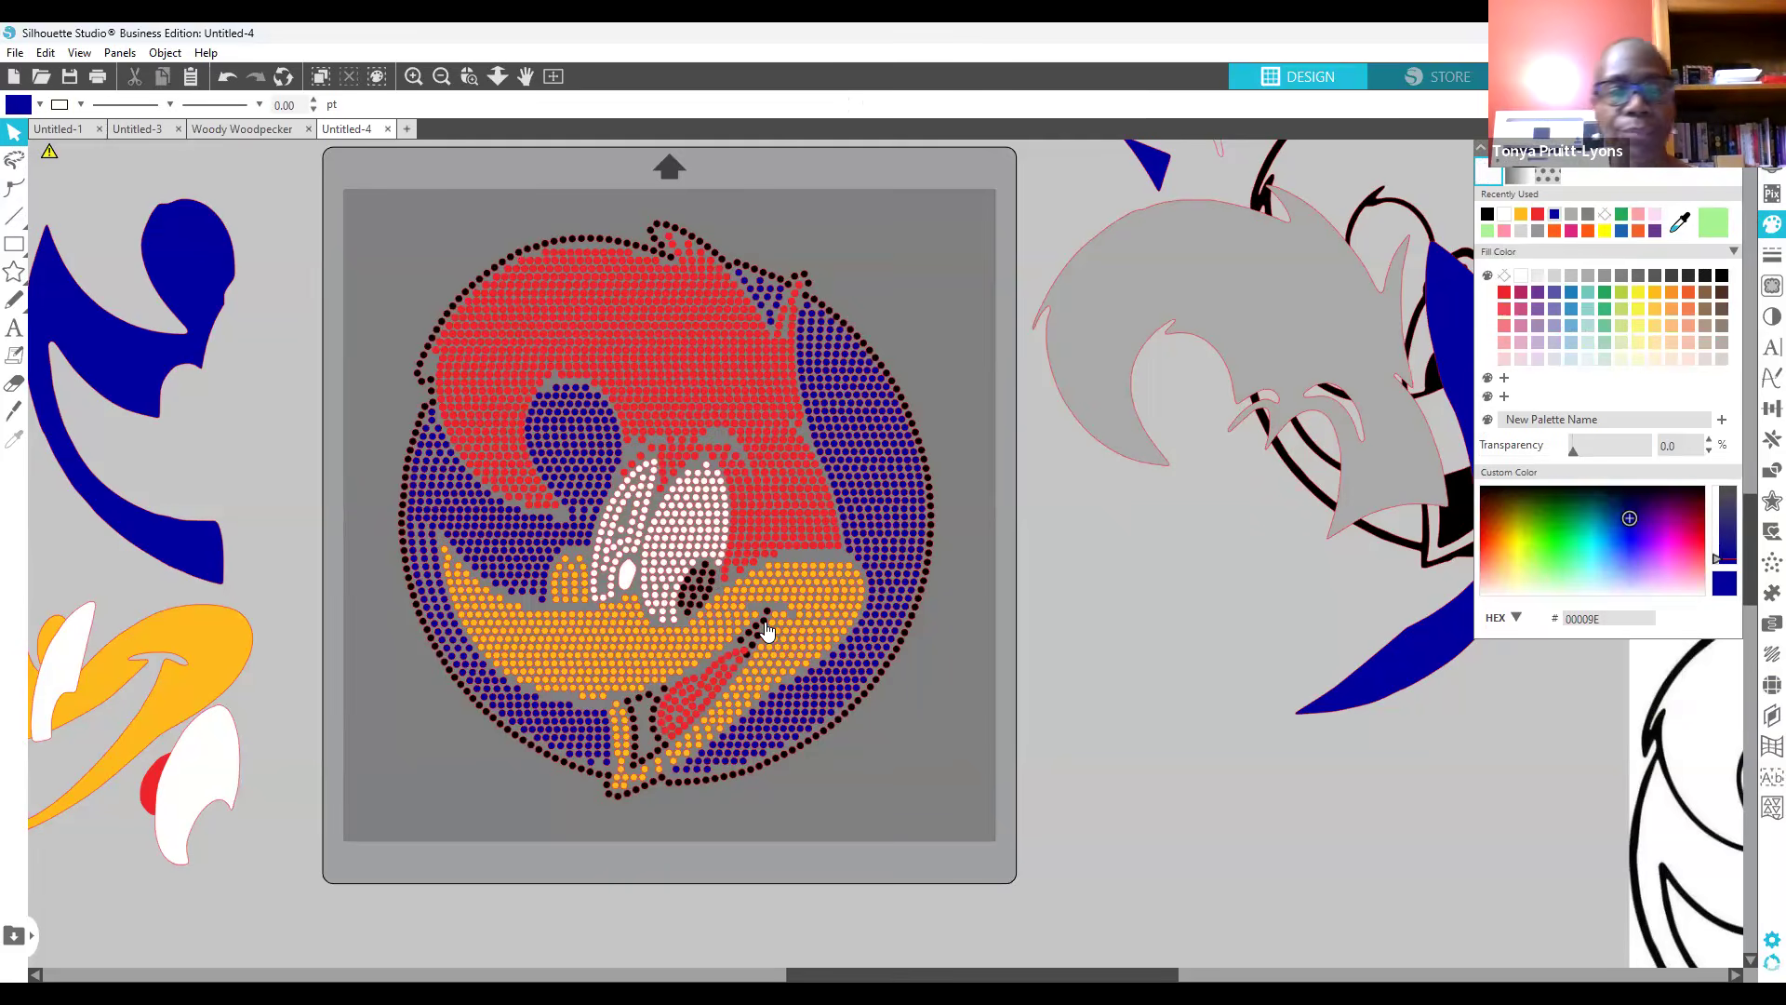
Step: Rotate the right pupil's black rhinestones slightly clockwise to fit between the white eye stones and the beak
{"action": "left_click", "coordinate": [699, 603]}
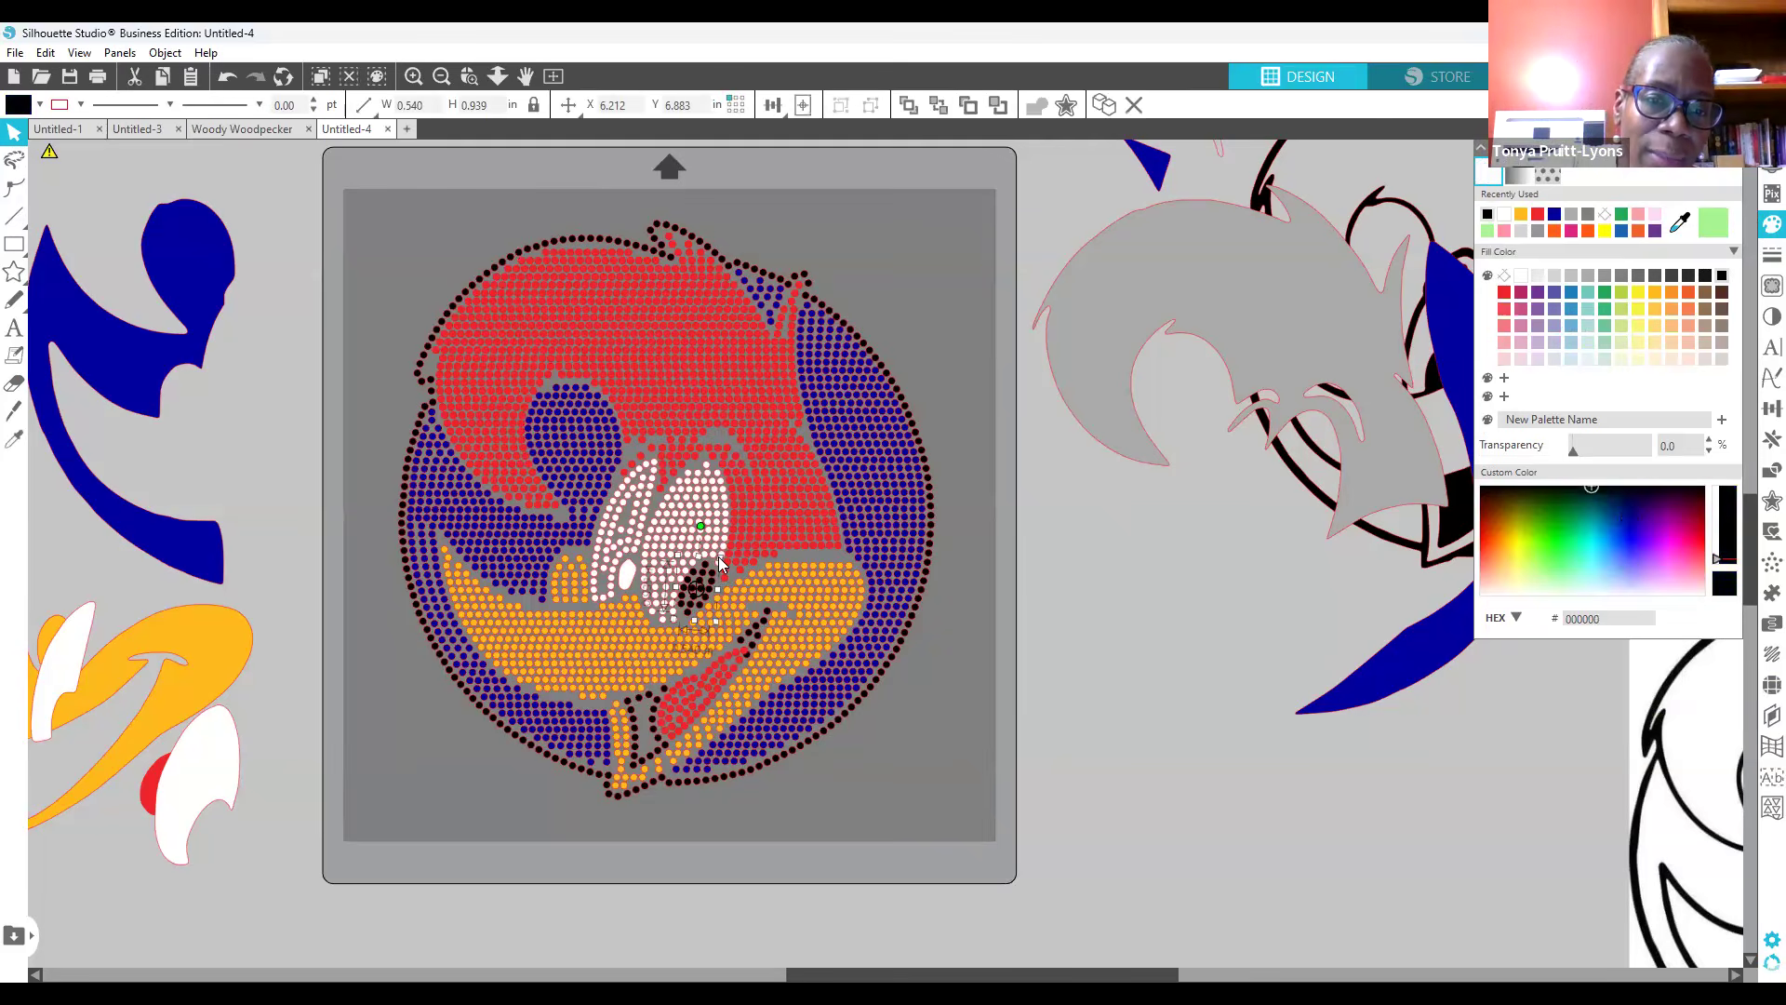
{"action": "left_click_drag", "start_coordinate": [719, 565], "coordinate": [724, 559]}
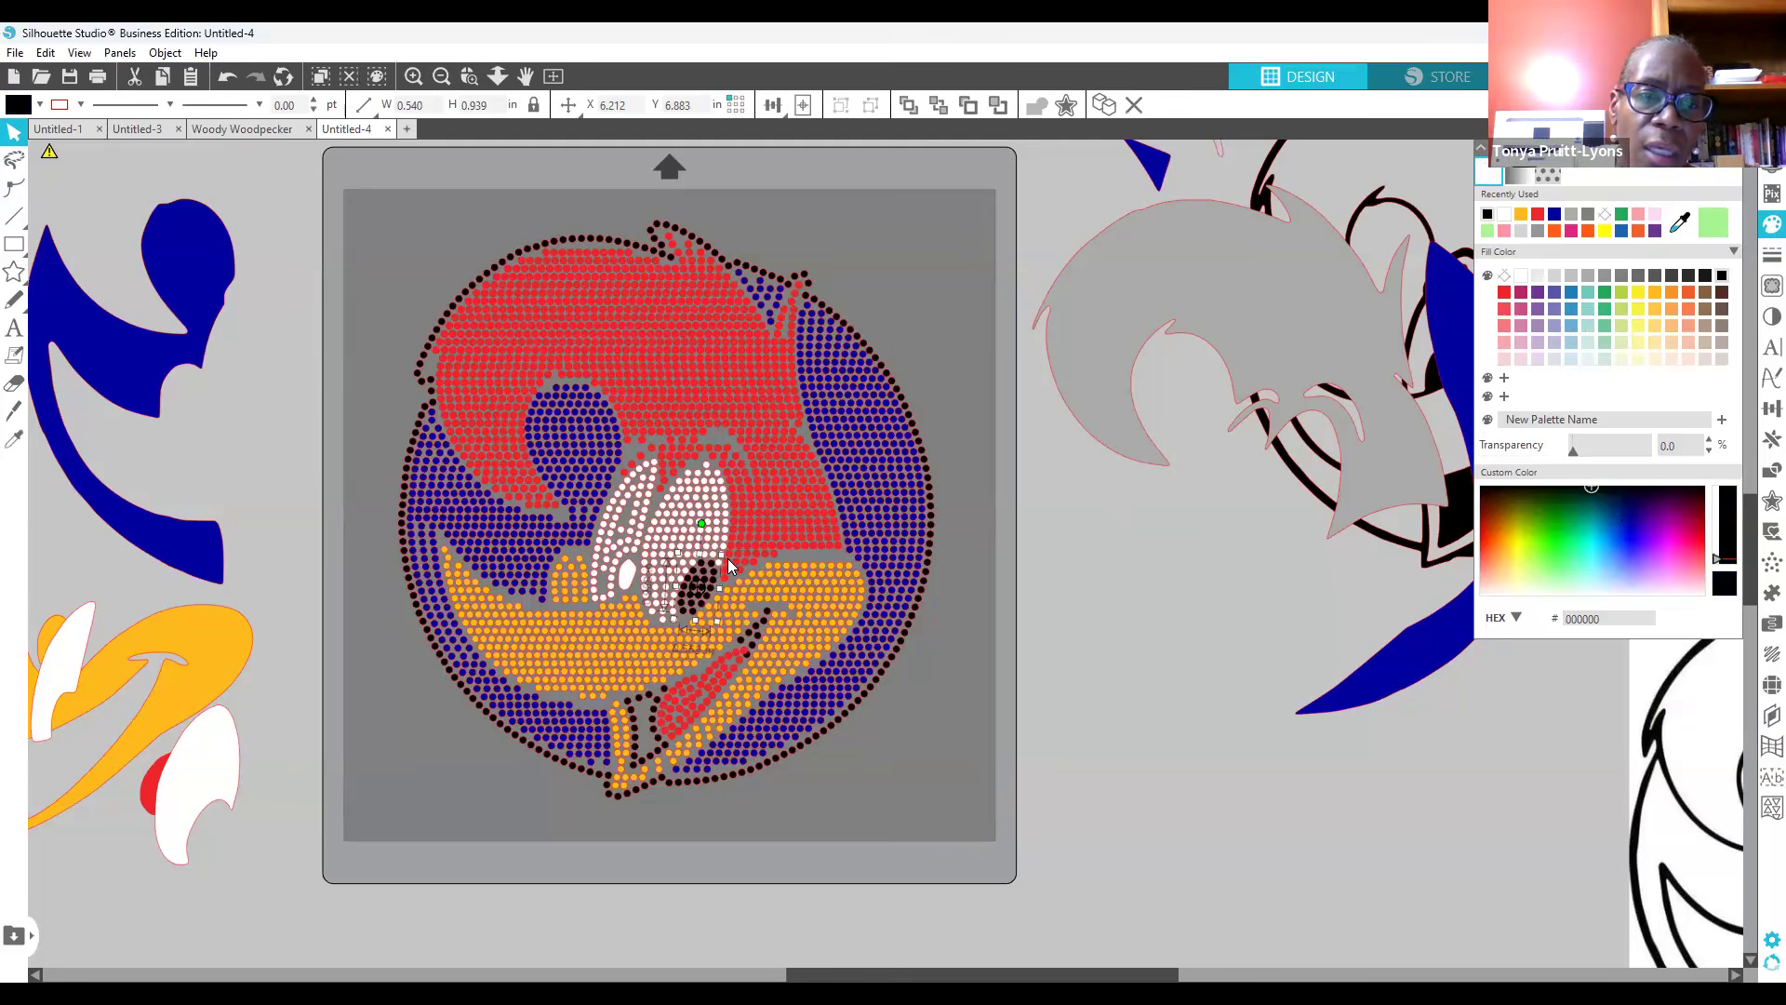
{"action": "left_click_drag", "start_coordinate": [726, 559], "coordinate": [725, 564]}
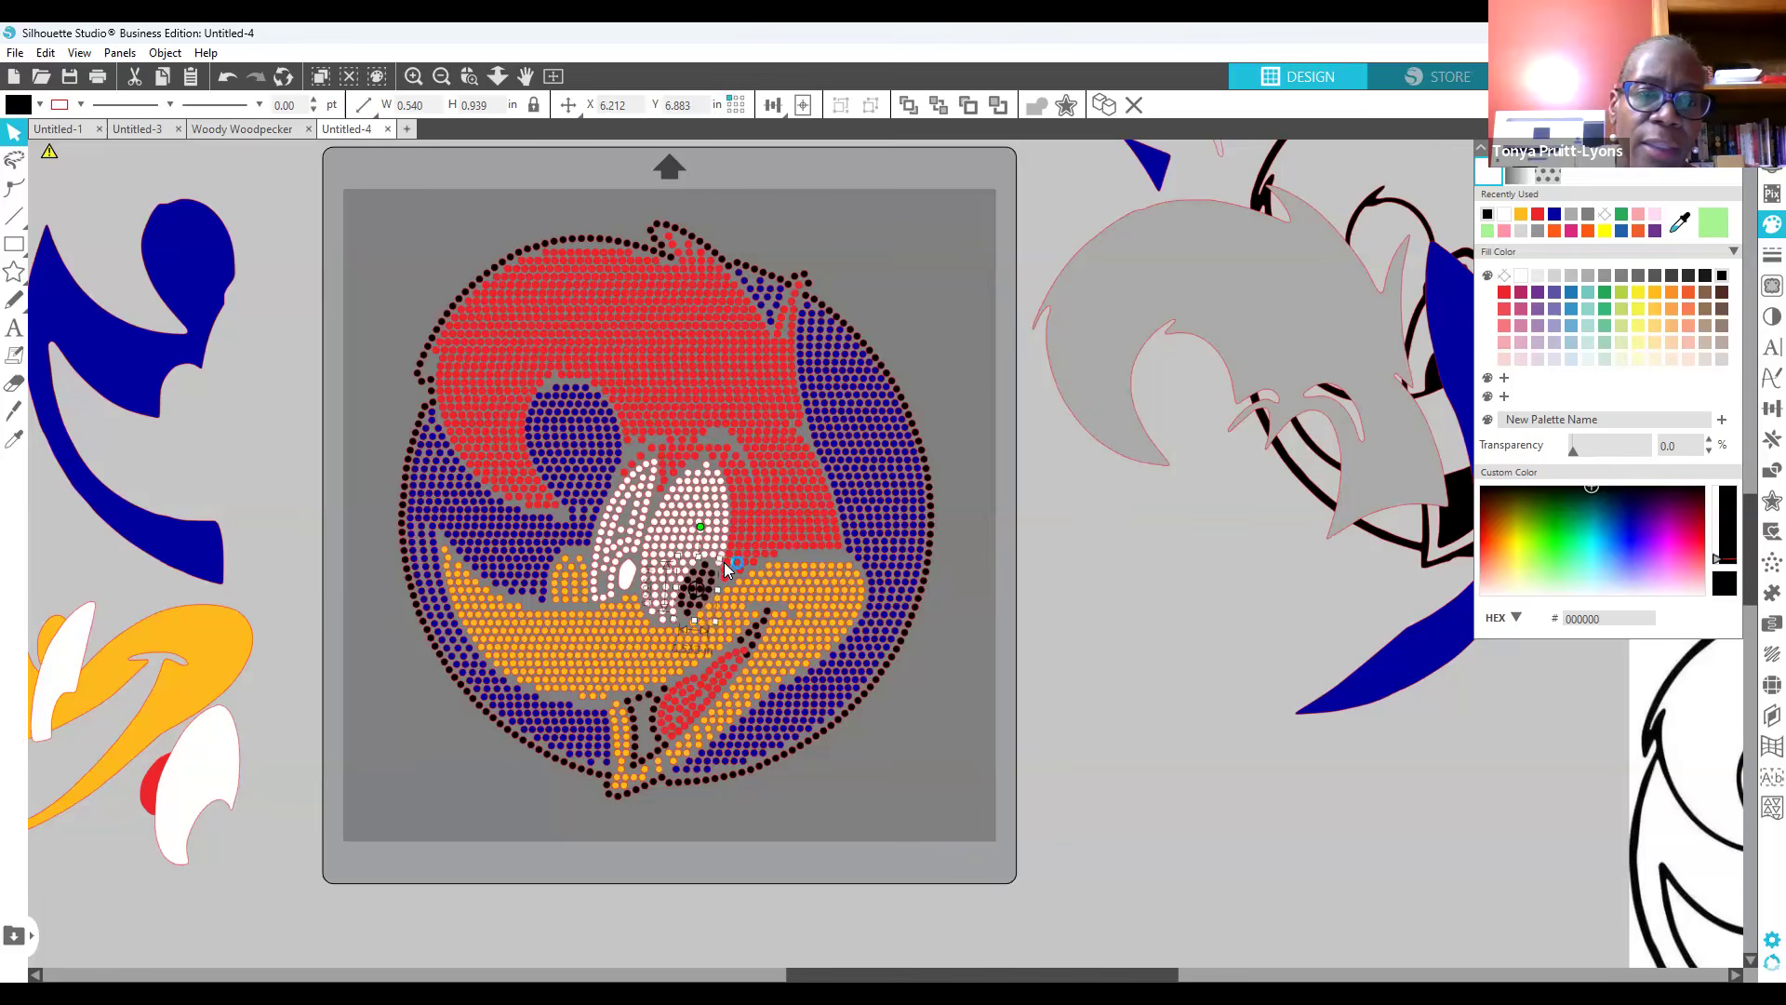
{"action": "left_click_drag", "start_coordinate": [700, 524], "coordinate": [703, 522]}
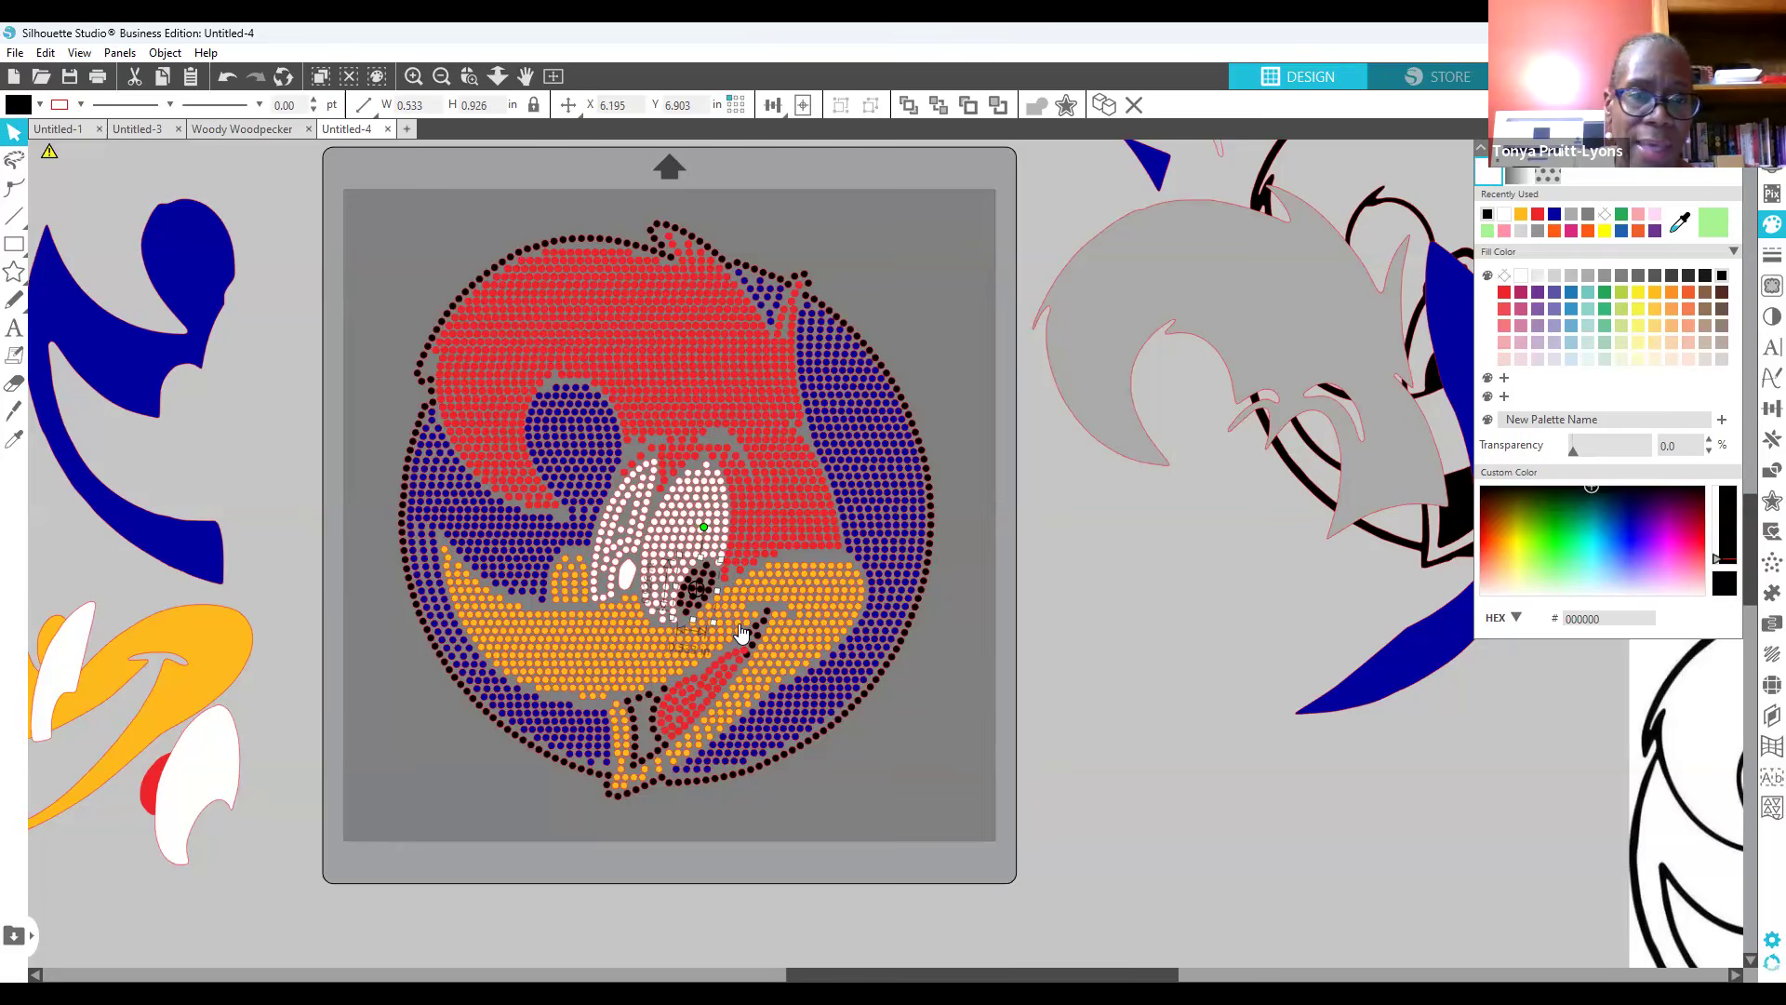
{"action": "left_click", "coordinate": [1066, 711]}
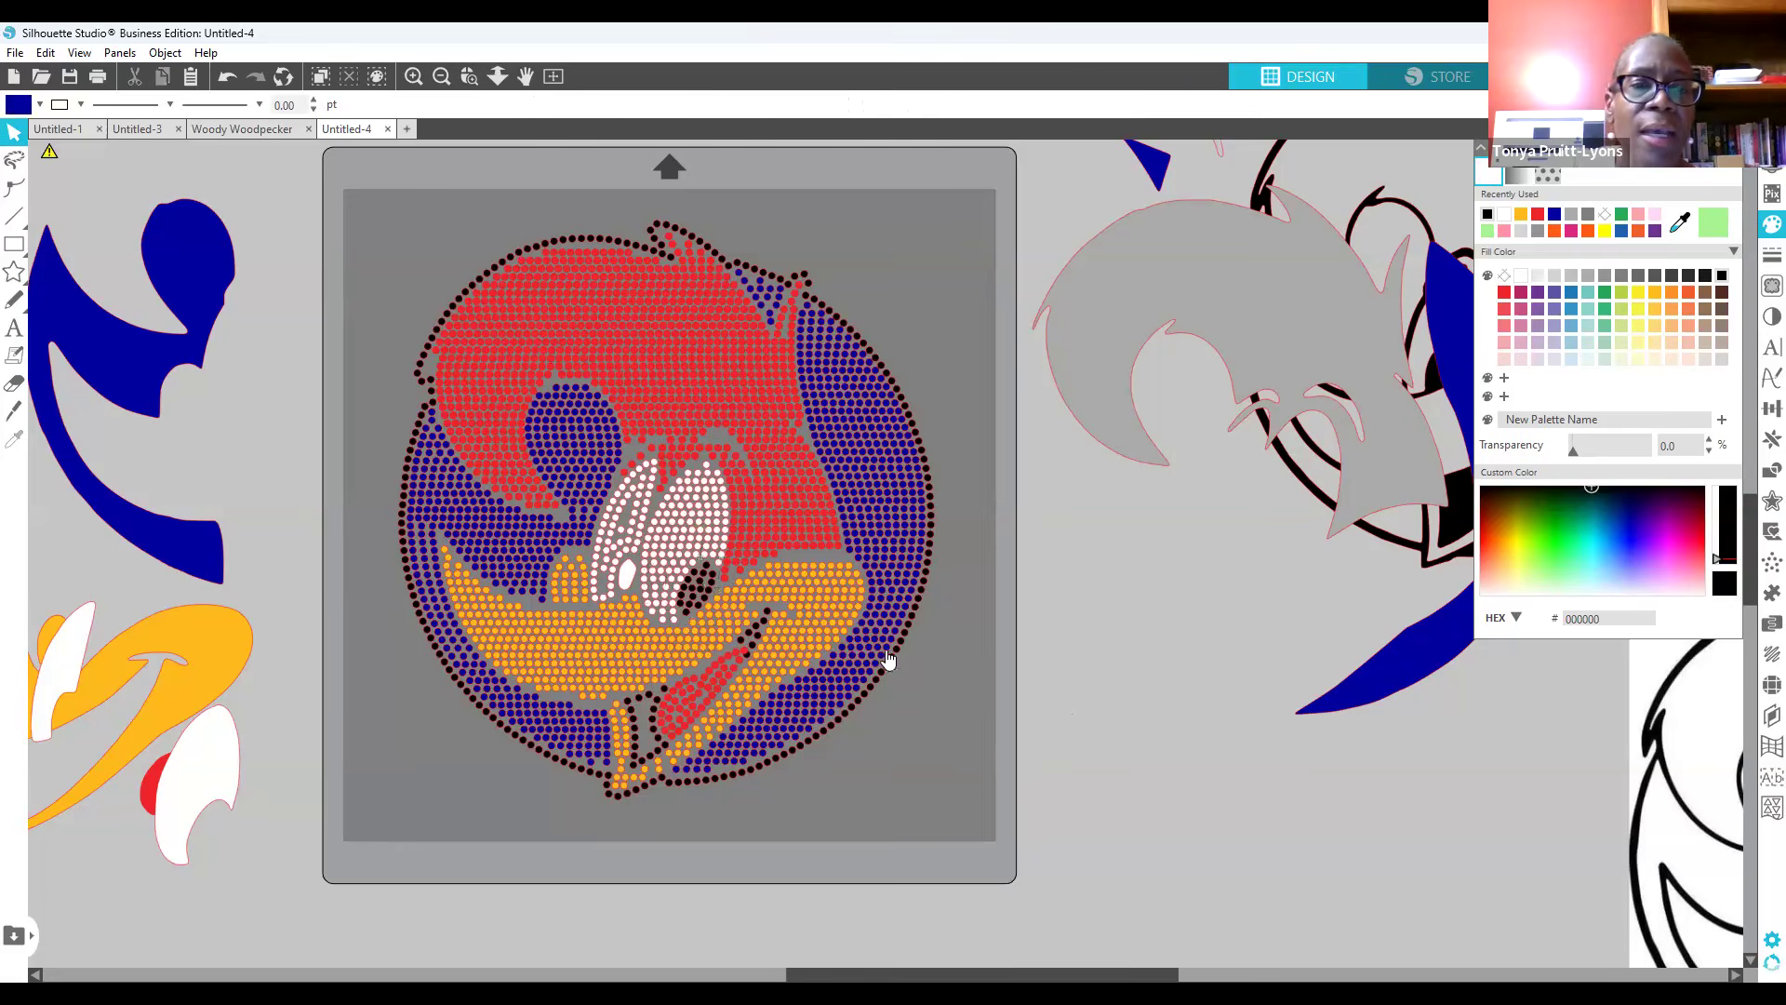
Step: Nudge the right pupil's black rhinestones slightly down and across to X 6.212, Y 6.937
{"action": "left_click", "coordinate": [698, 593]}
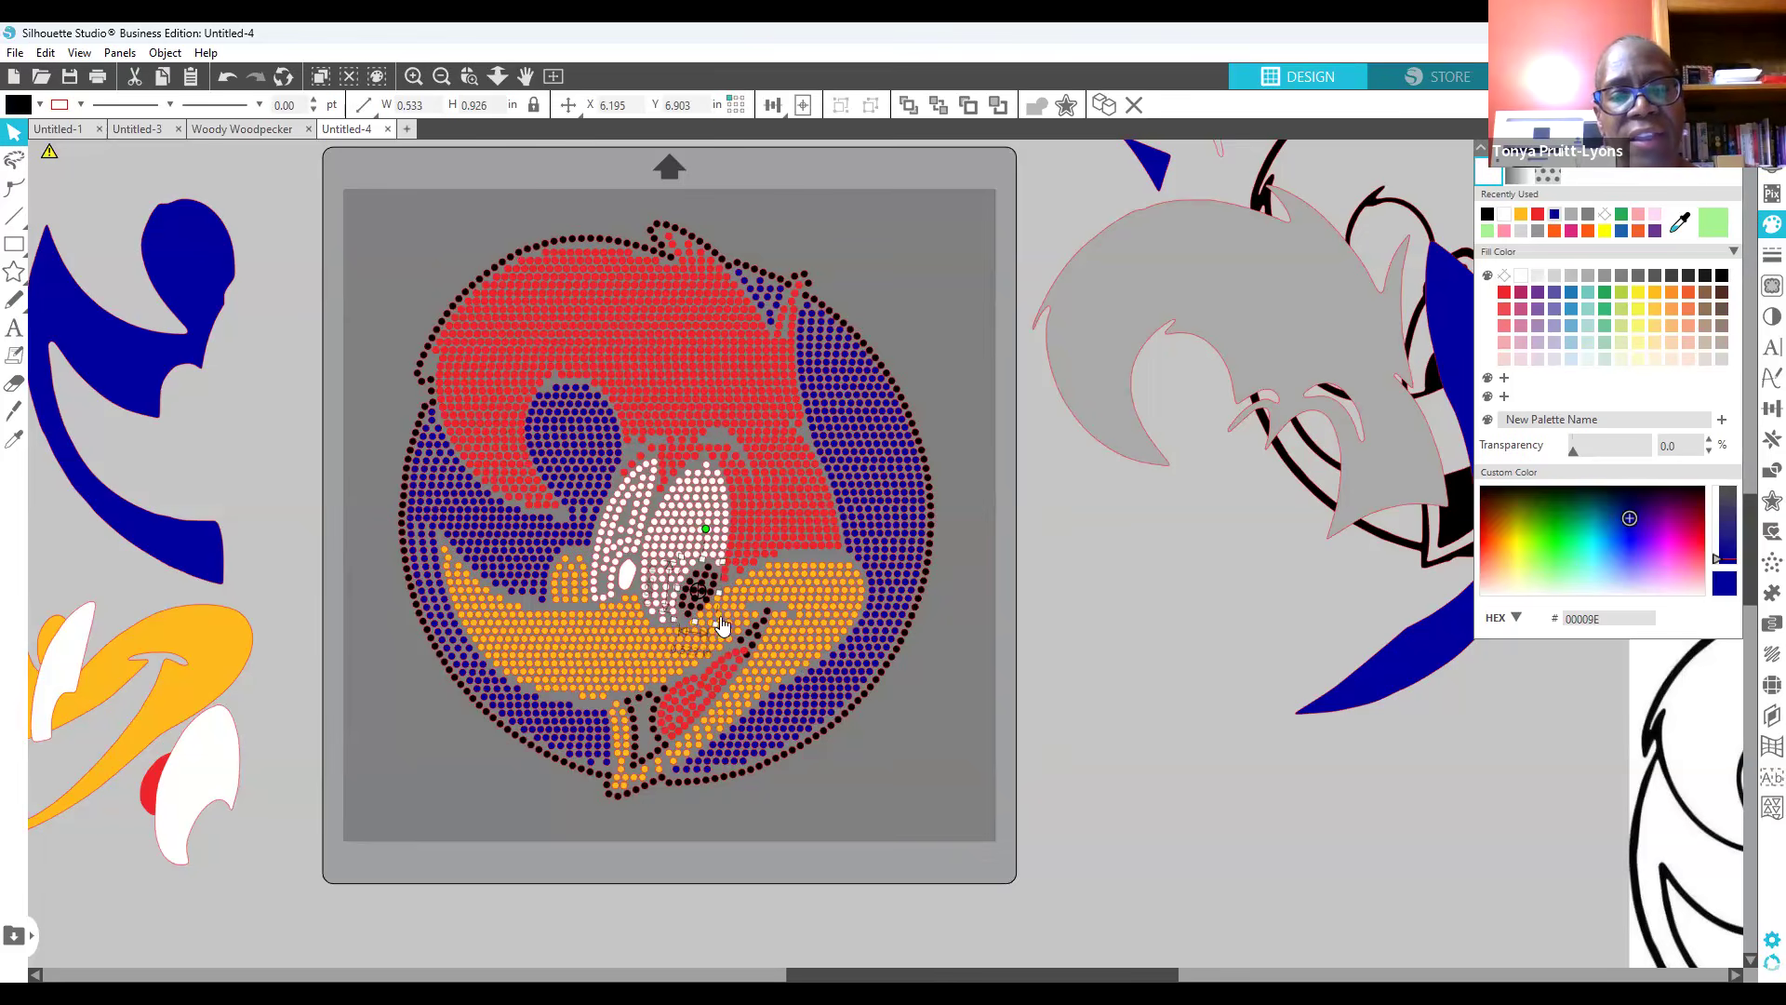
{"action": "left_click_drag", "start_coordinate": [722, 625], "coordinate": [721, 631]}
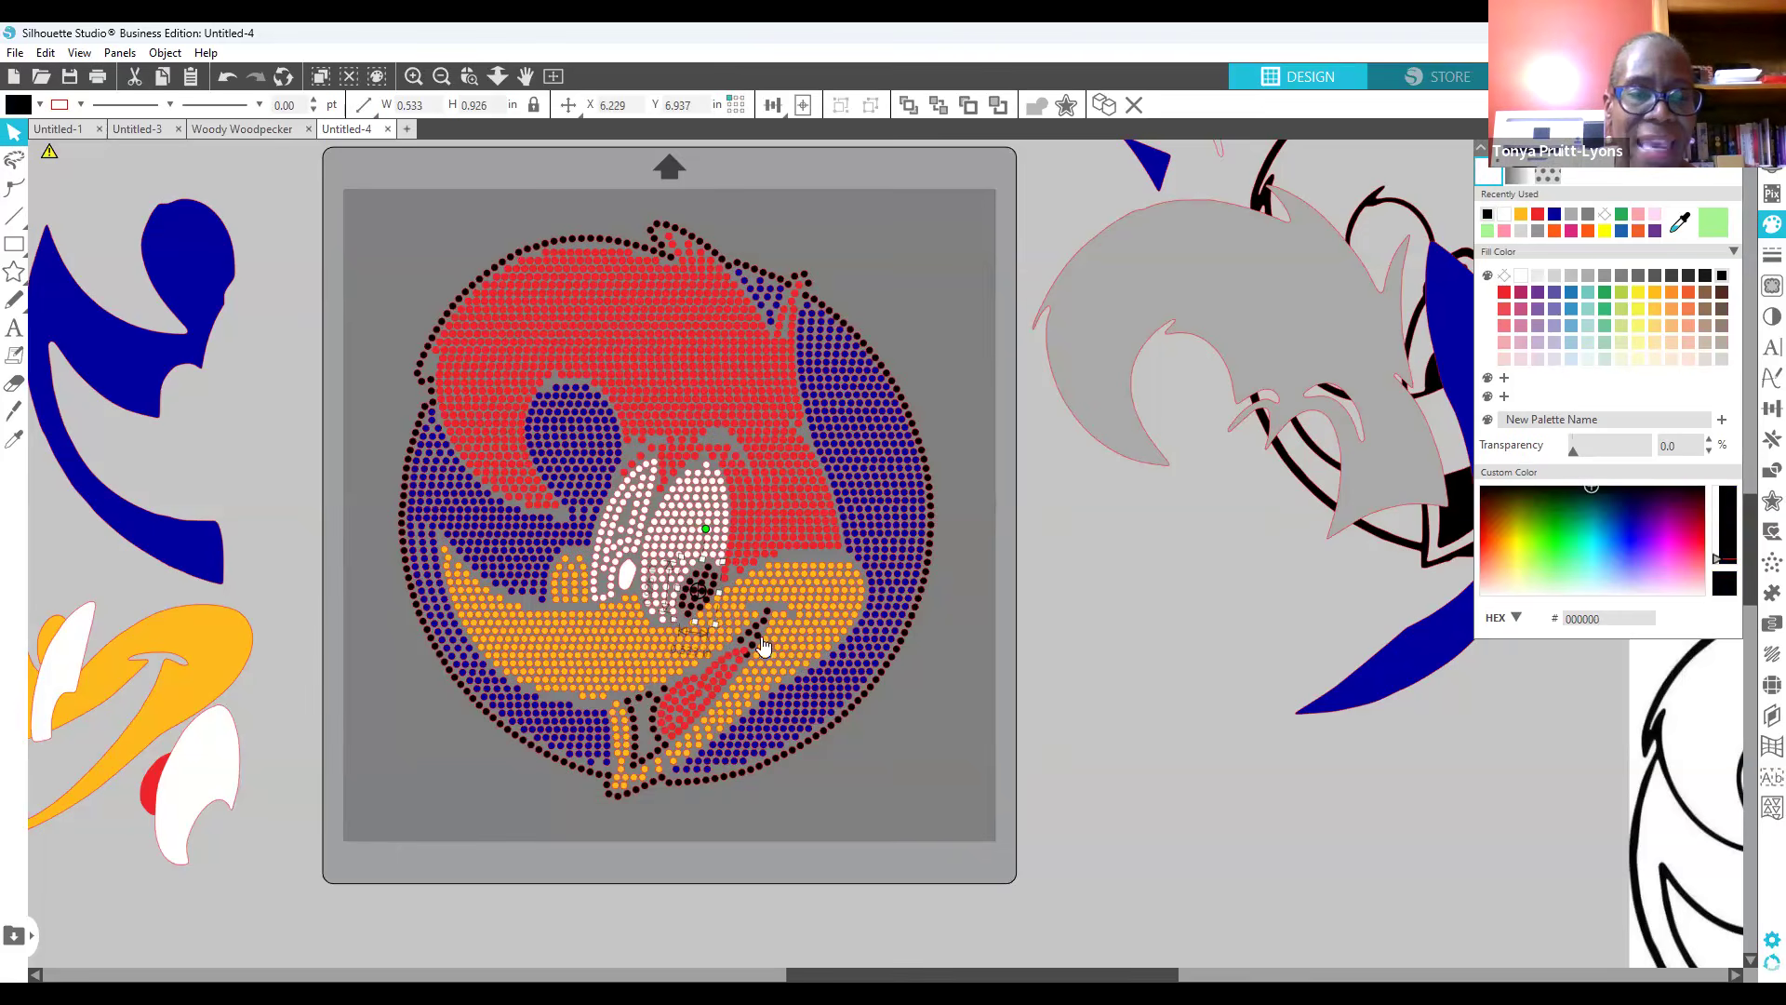
{"action": "left_click", "coordinate": [1099, 687]}
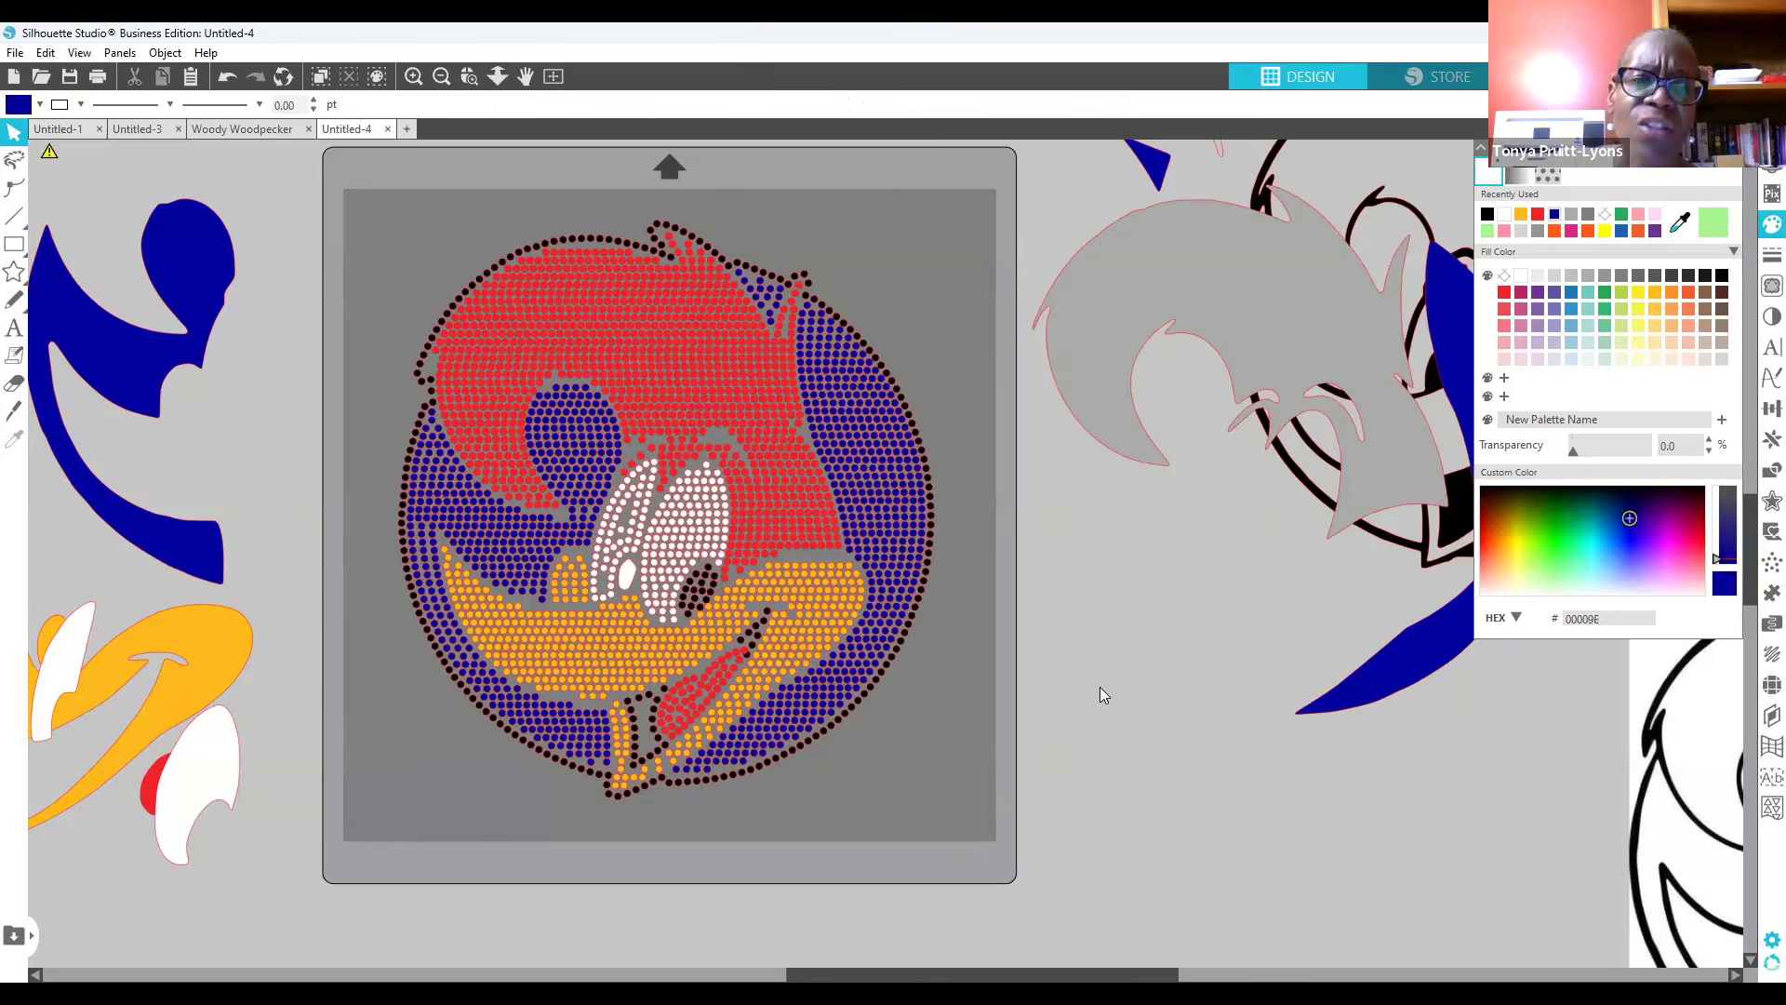
{"action": "left_click", "coordinate": [695, 600]}
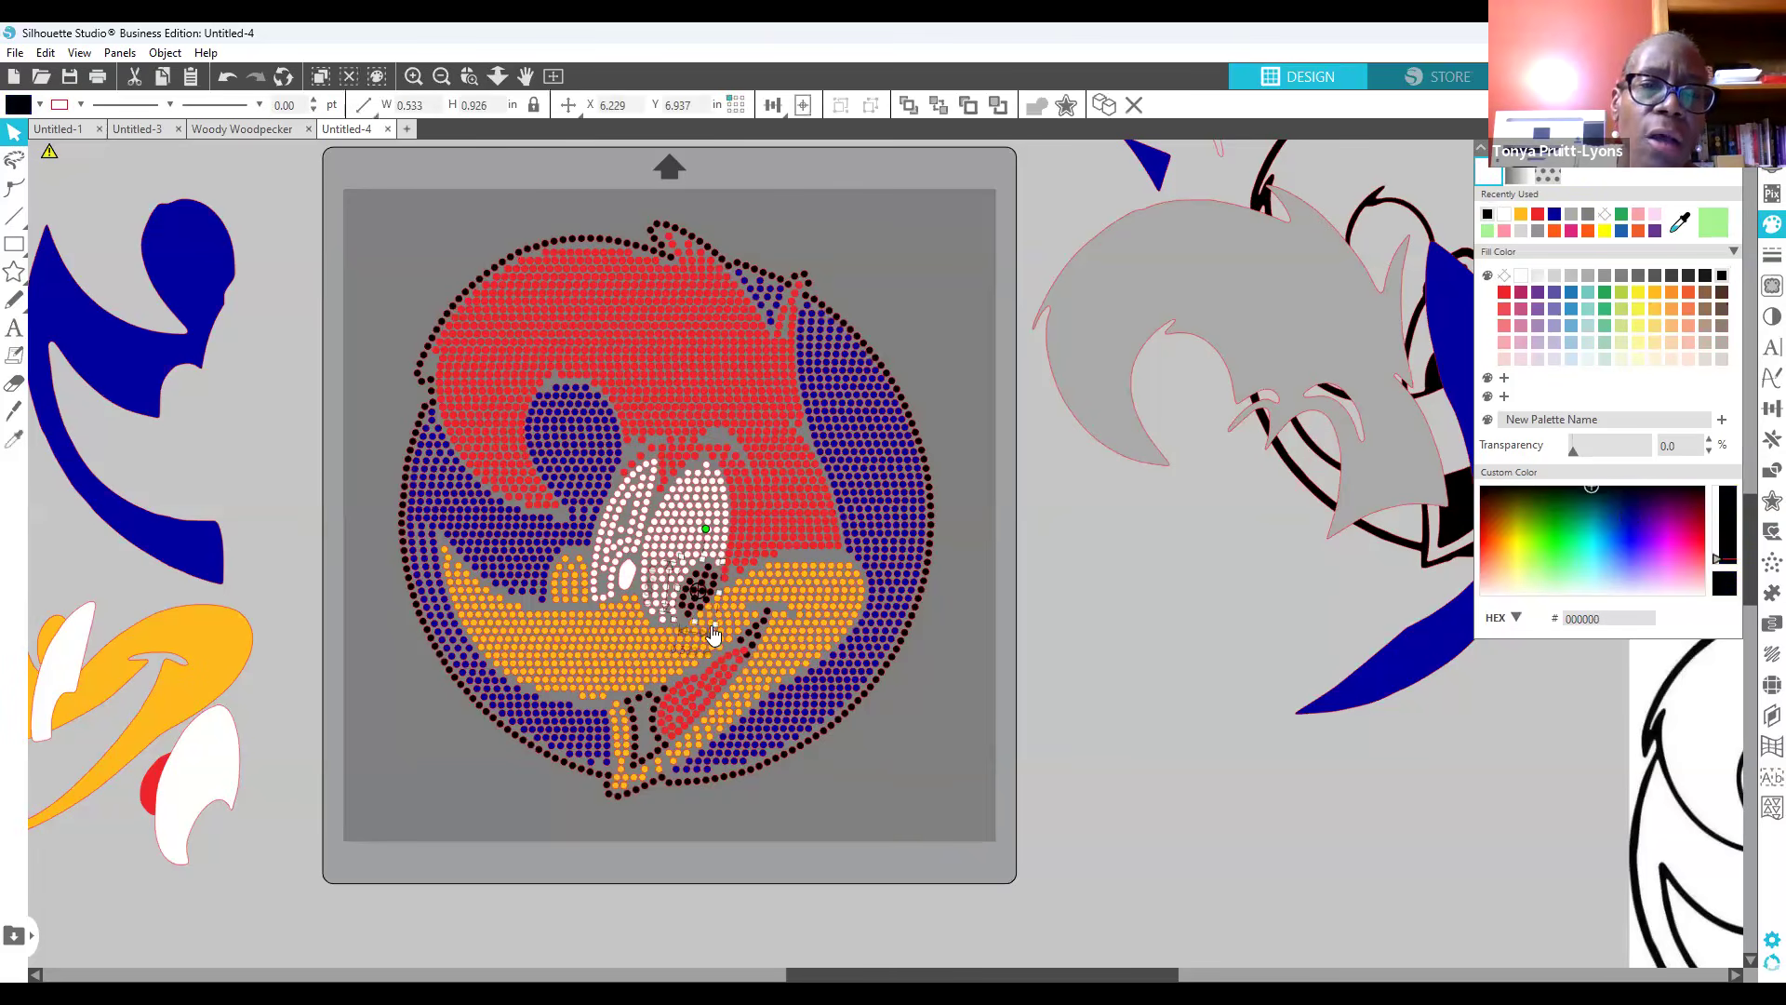
{"action": "key", "text": "Left"}
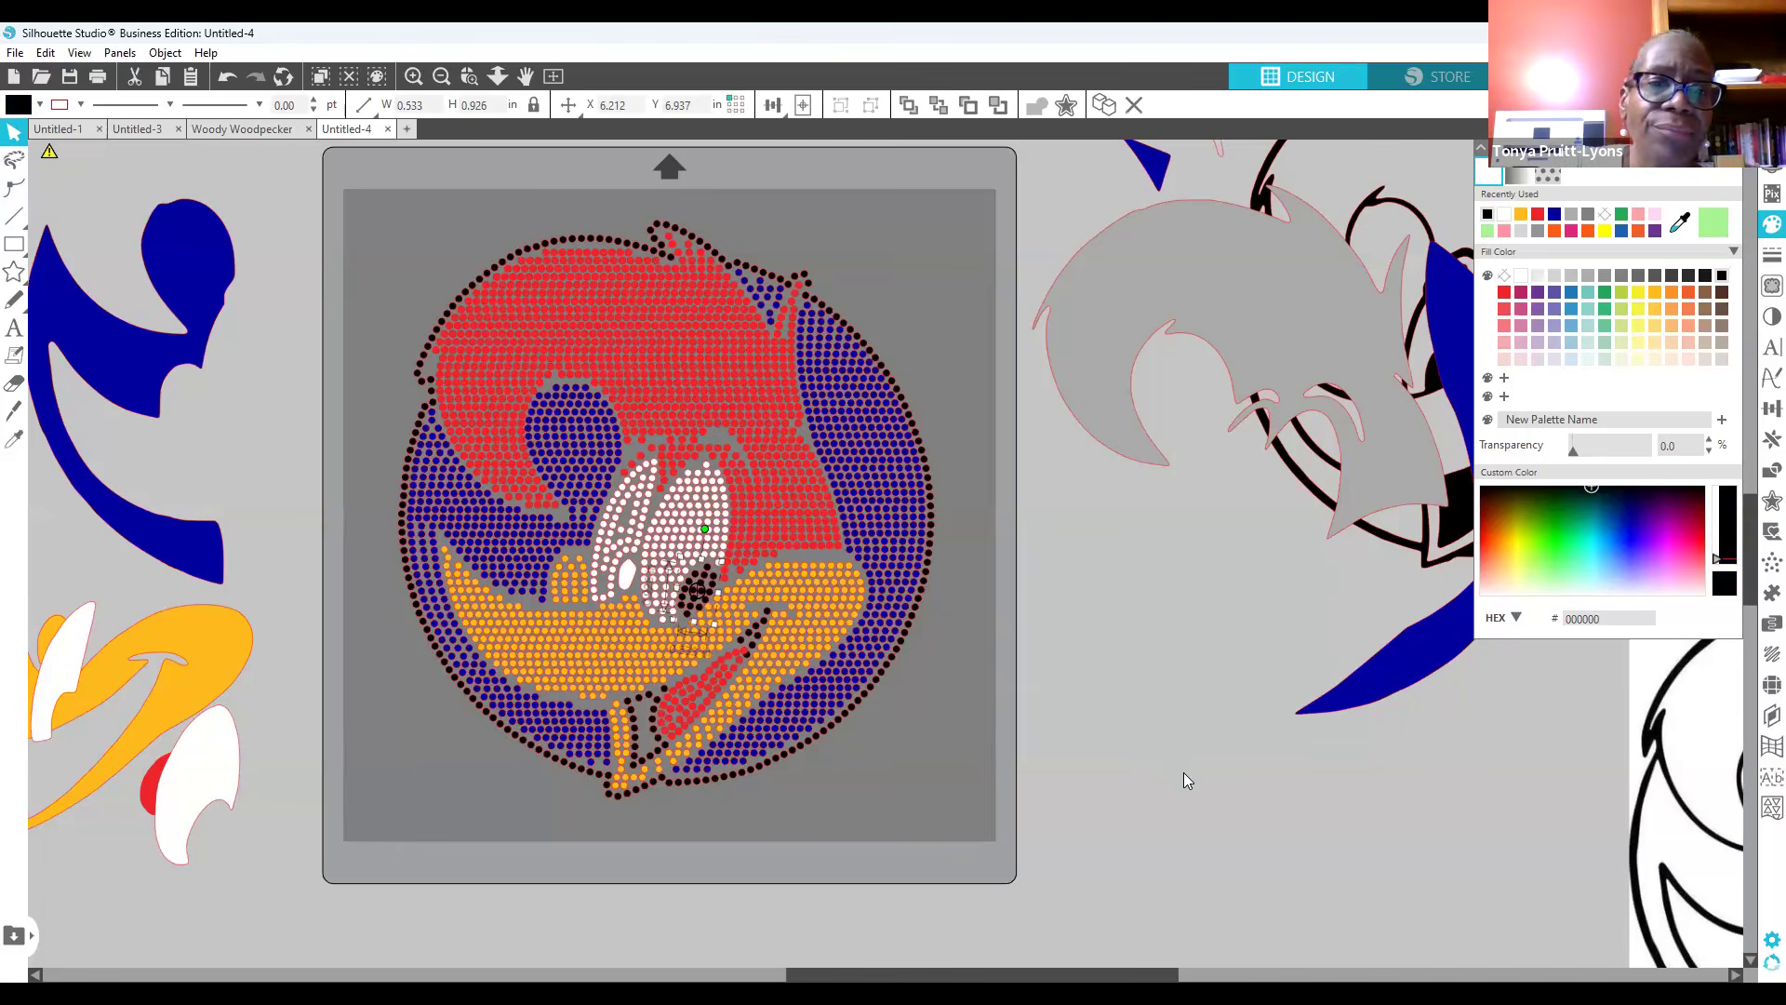
{"action": "left_click", "coordinate": [1037, 675]}
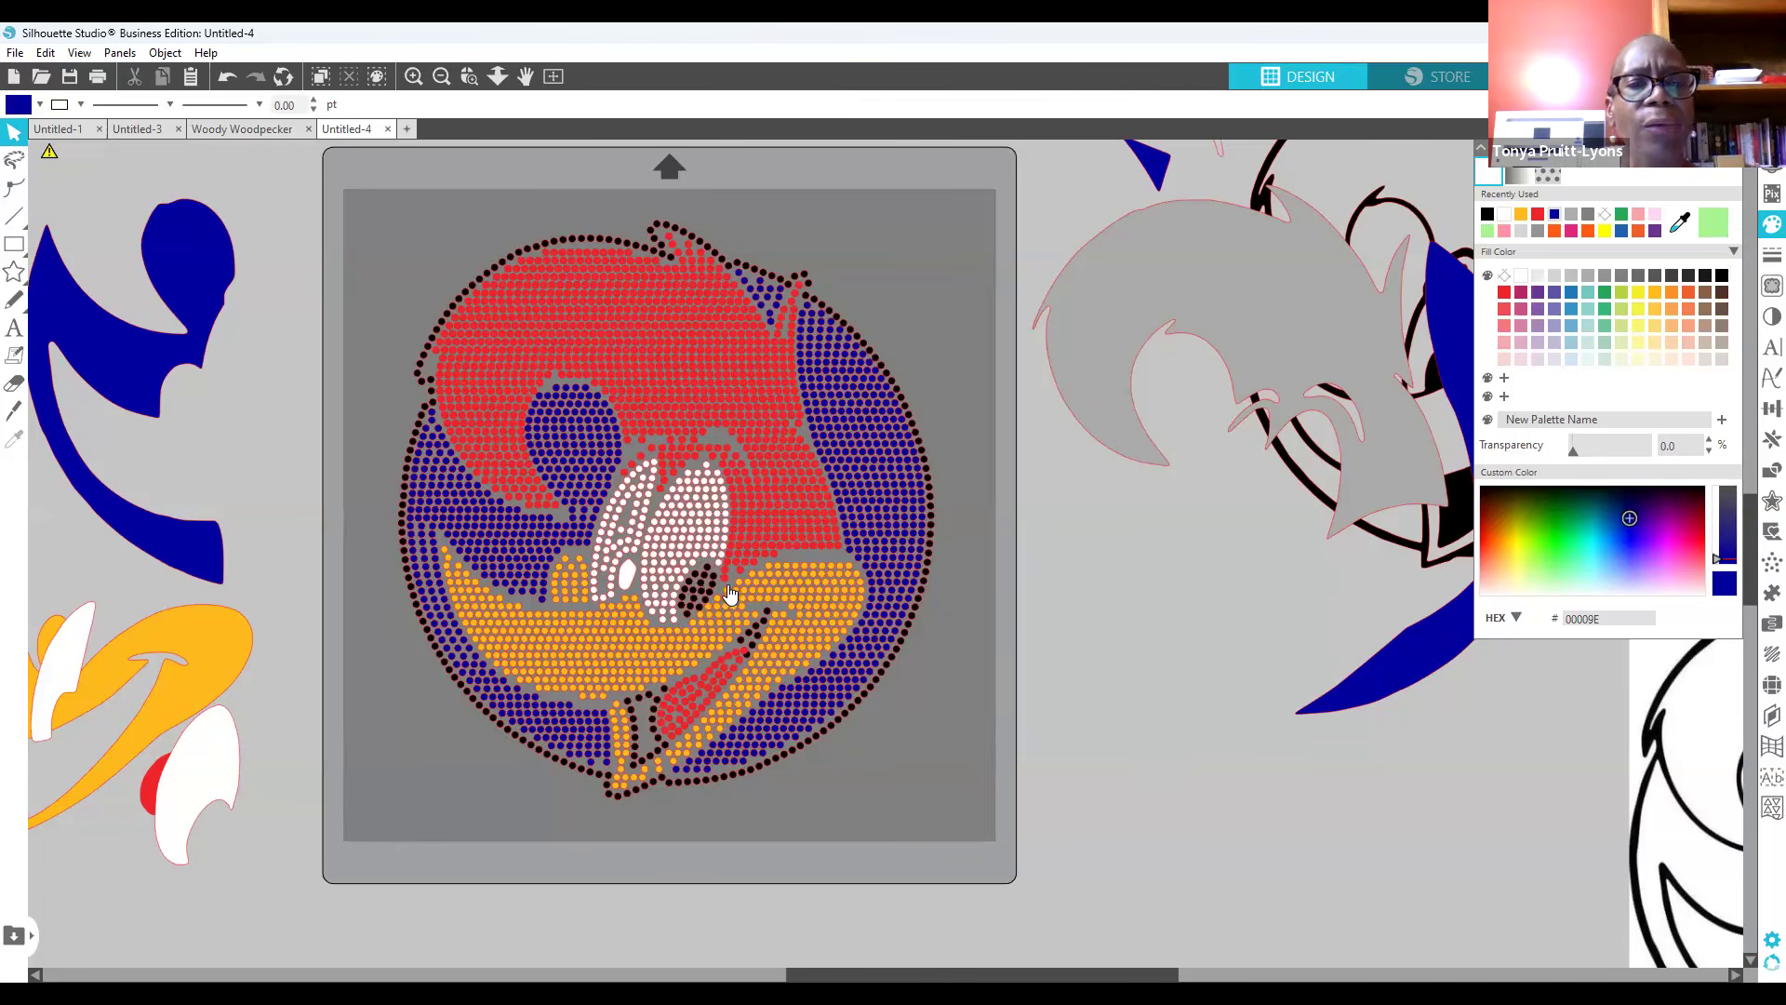
Step: Fill the solid left pupil linearly with 10ss rhinestones and colour its stones black
{"action": "left_click", "coordinate": [628, 580]}
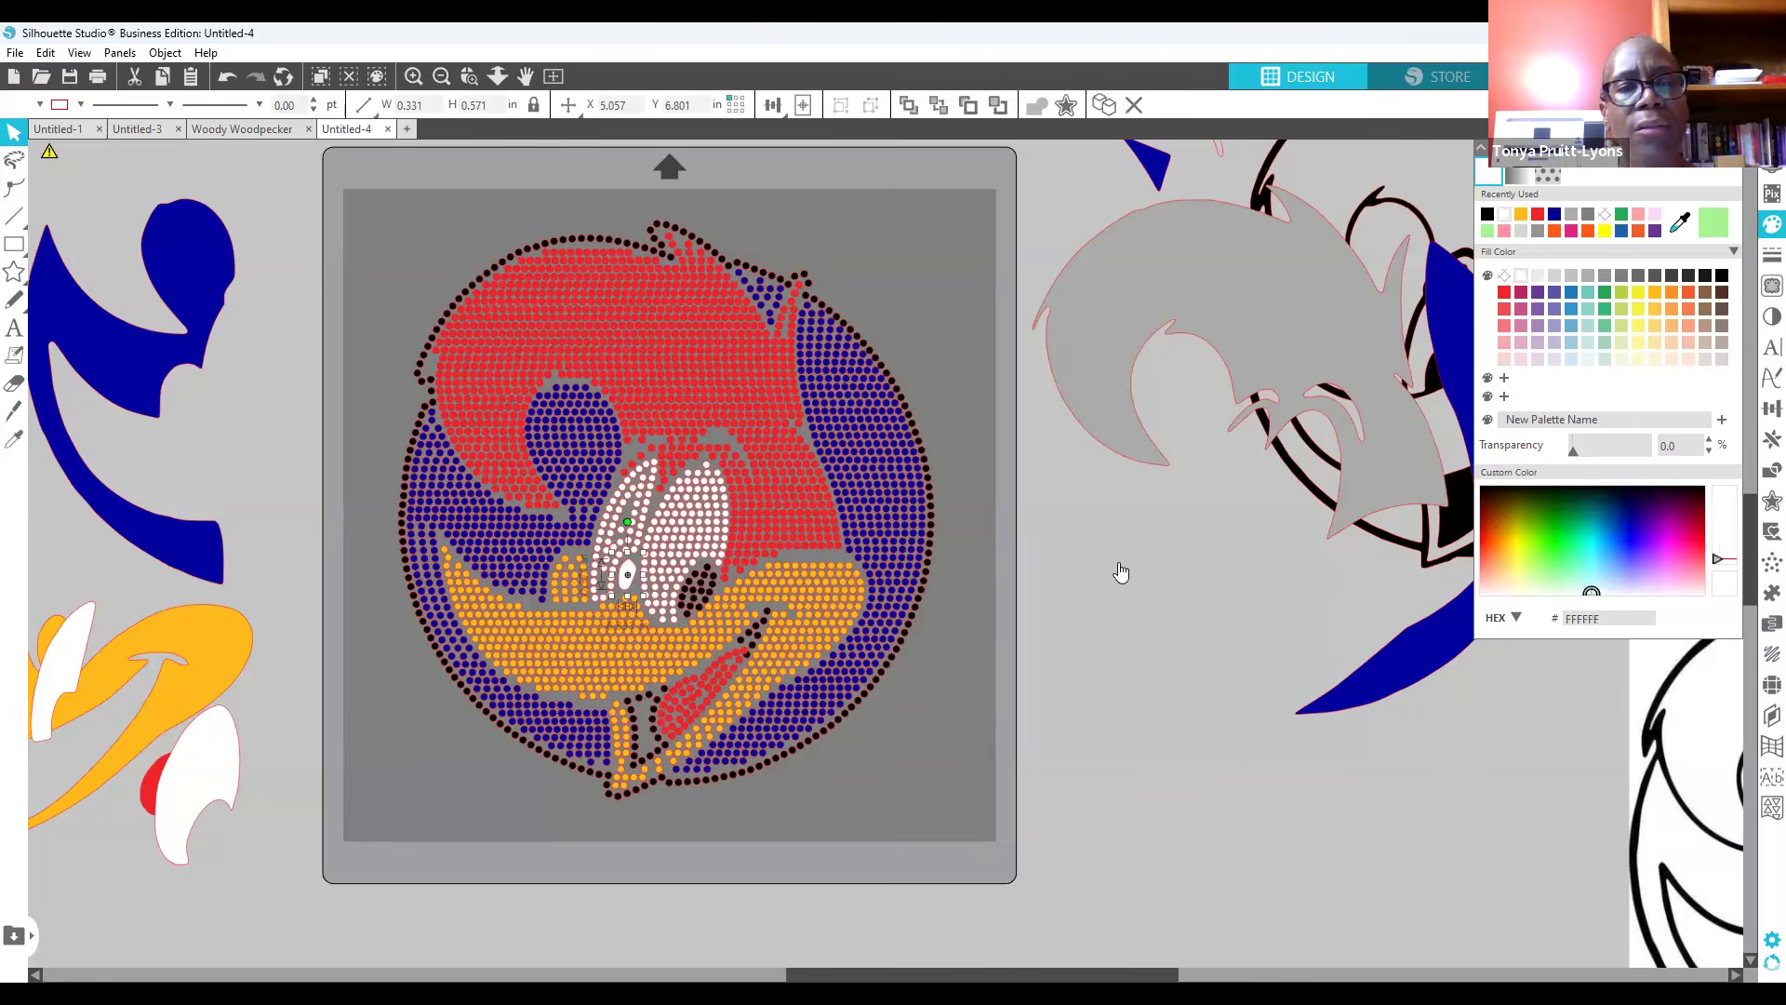
{"action": "left_click", "coordinate": [1760, 693]}
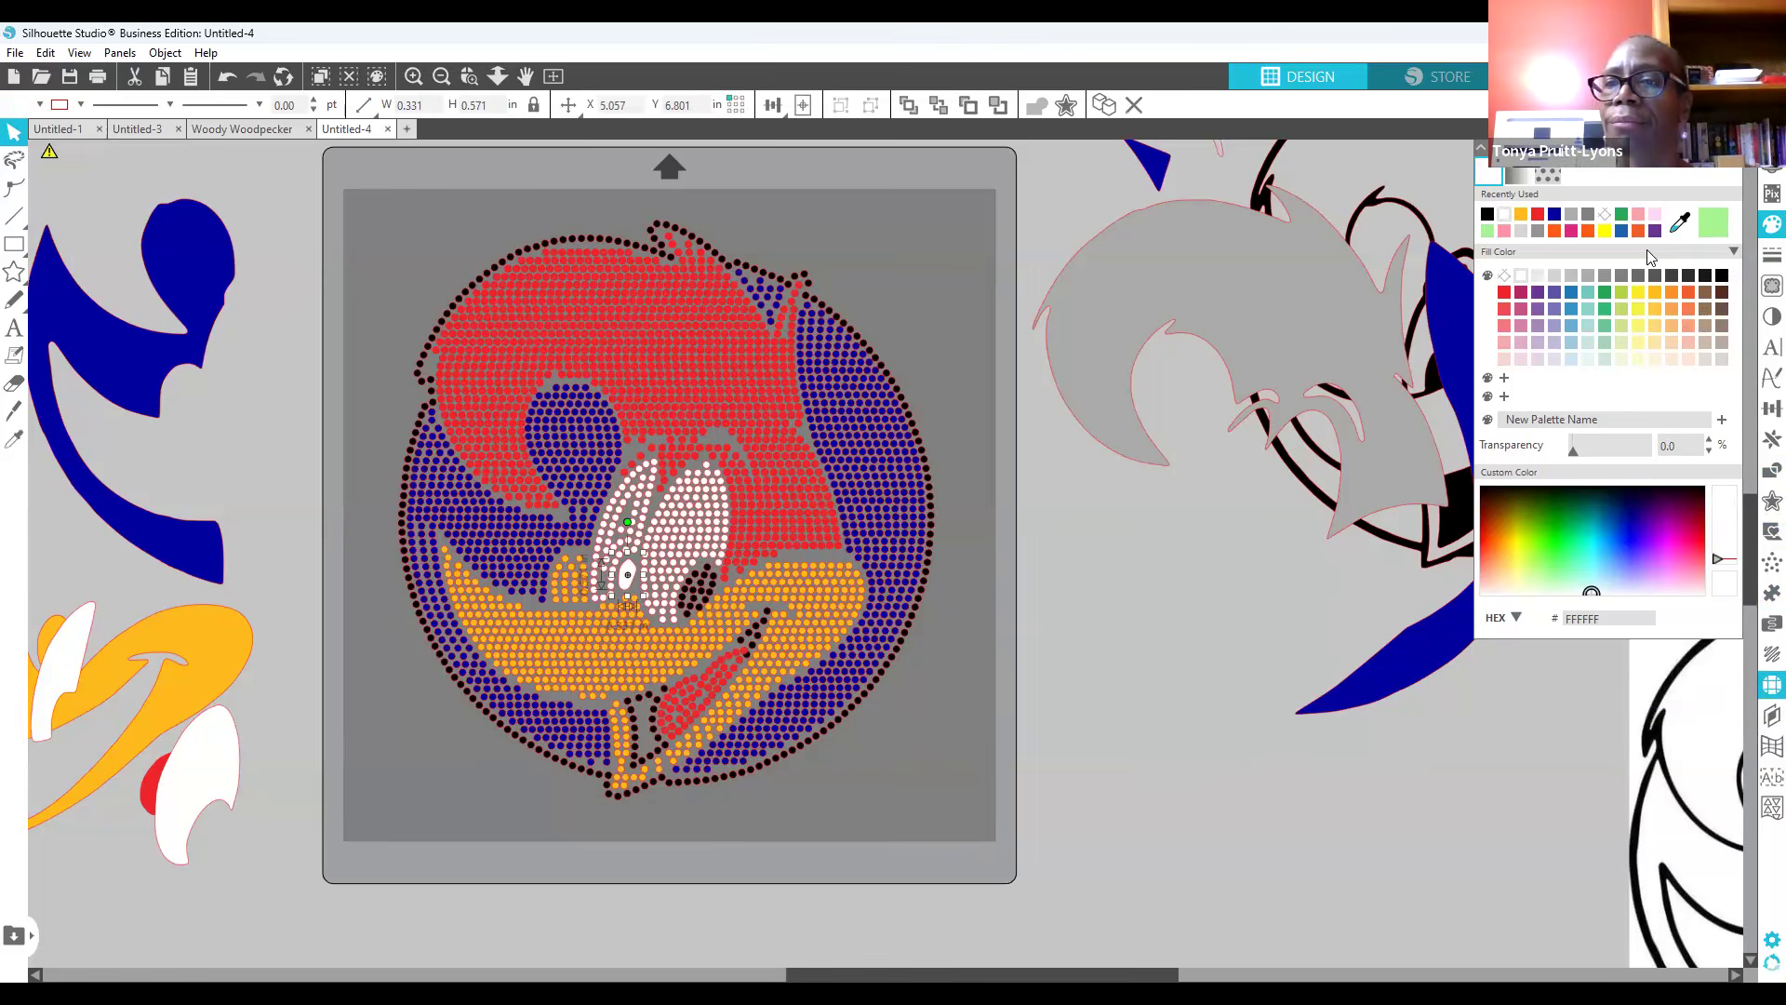
{"action": "left_click", "coordinate": [1761, 227]}
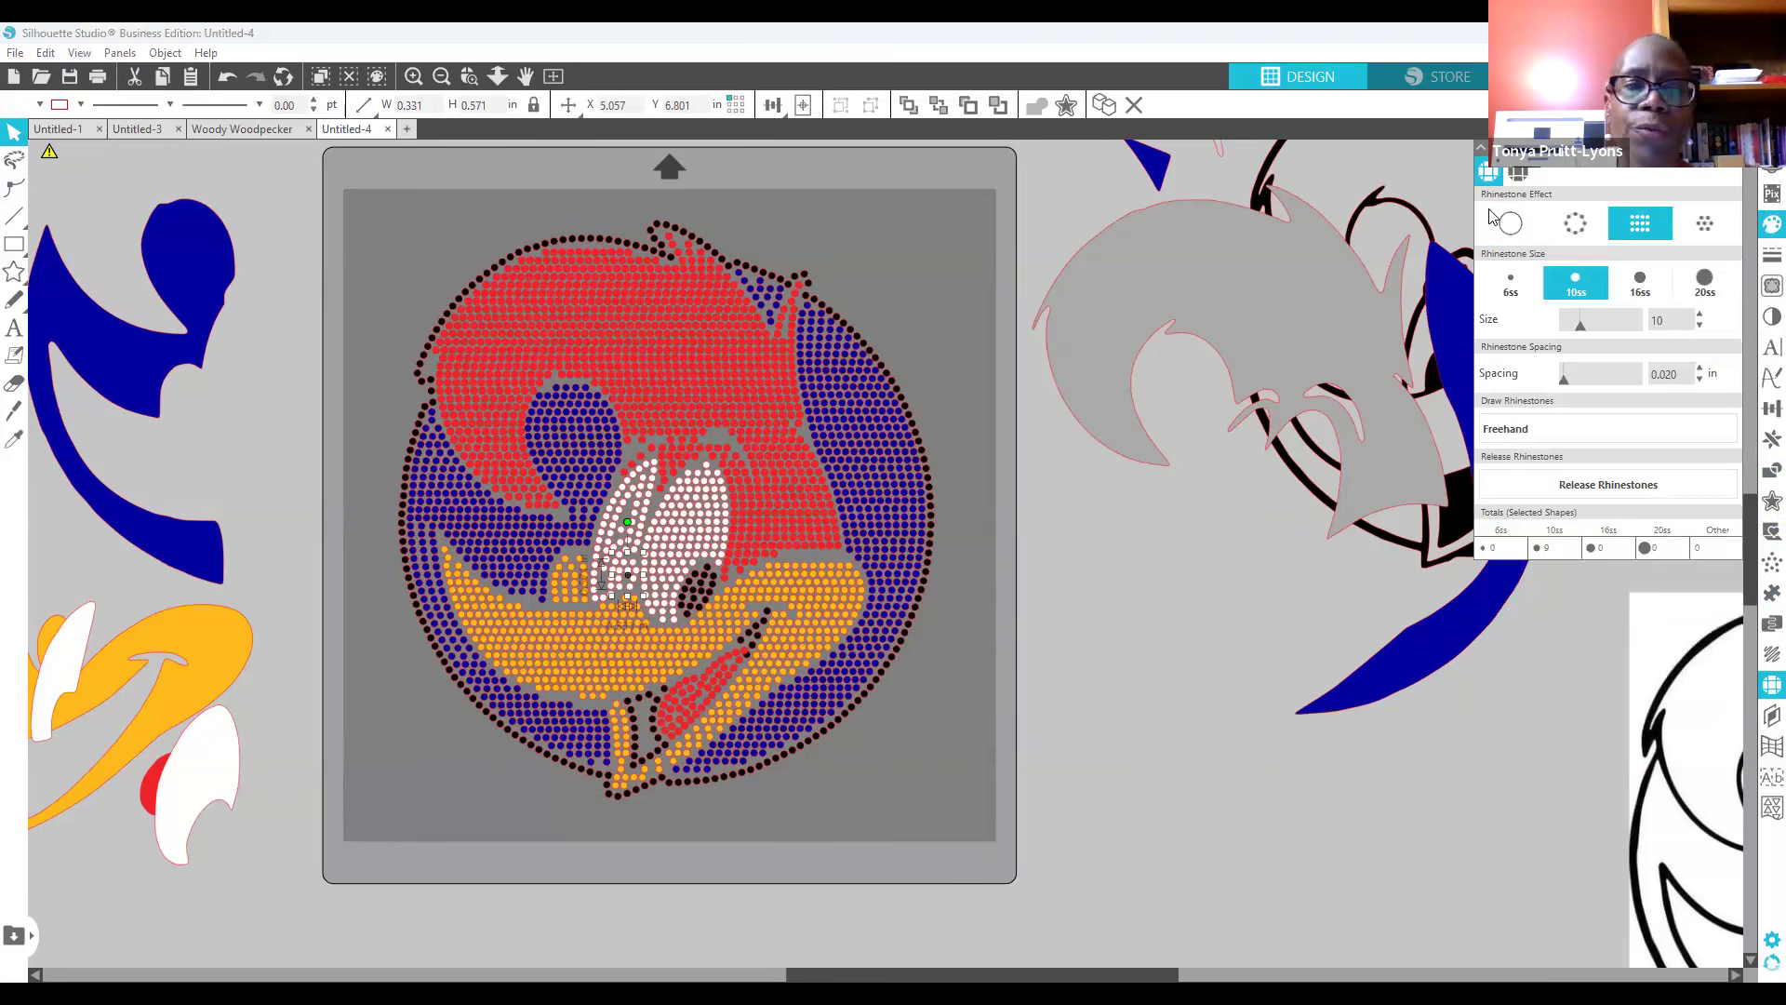
{"action": "left_click", "coordinate": [629, 595]}
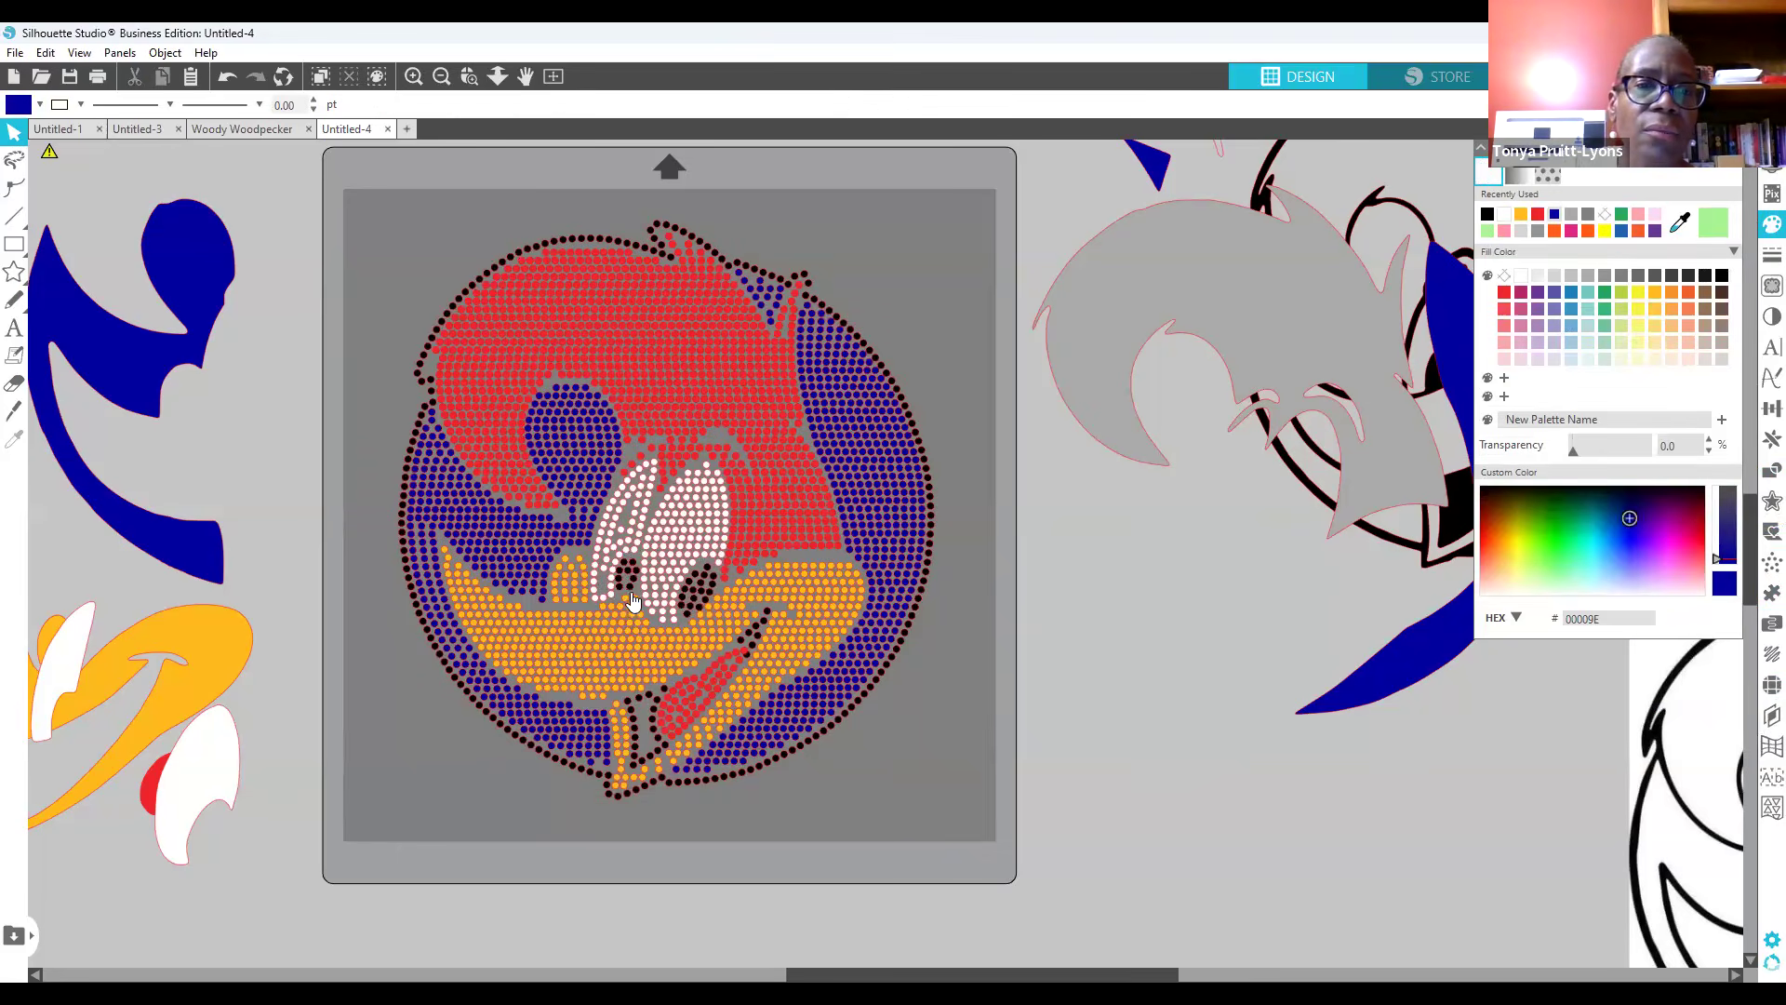
Step: Rotate the left pupil's black rhinestones slightly and nudge them up to fit inside the white eye stones
{"action": "left_click", "coordinate": [628, 595]}
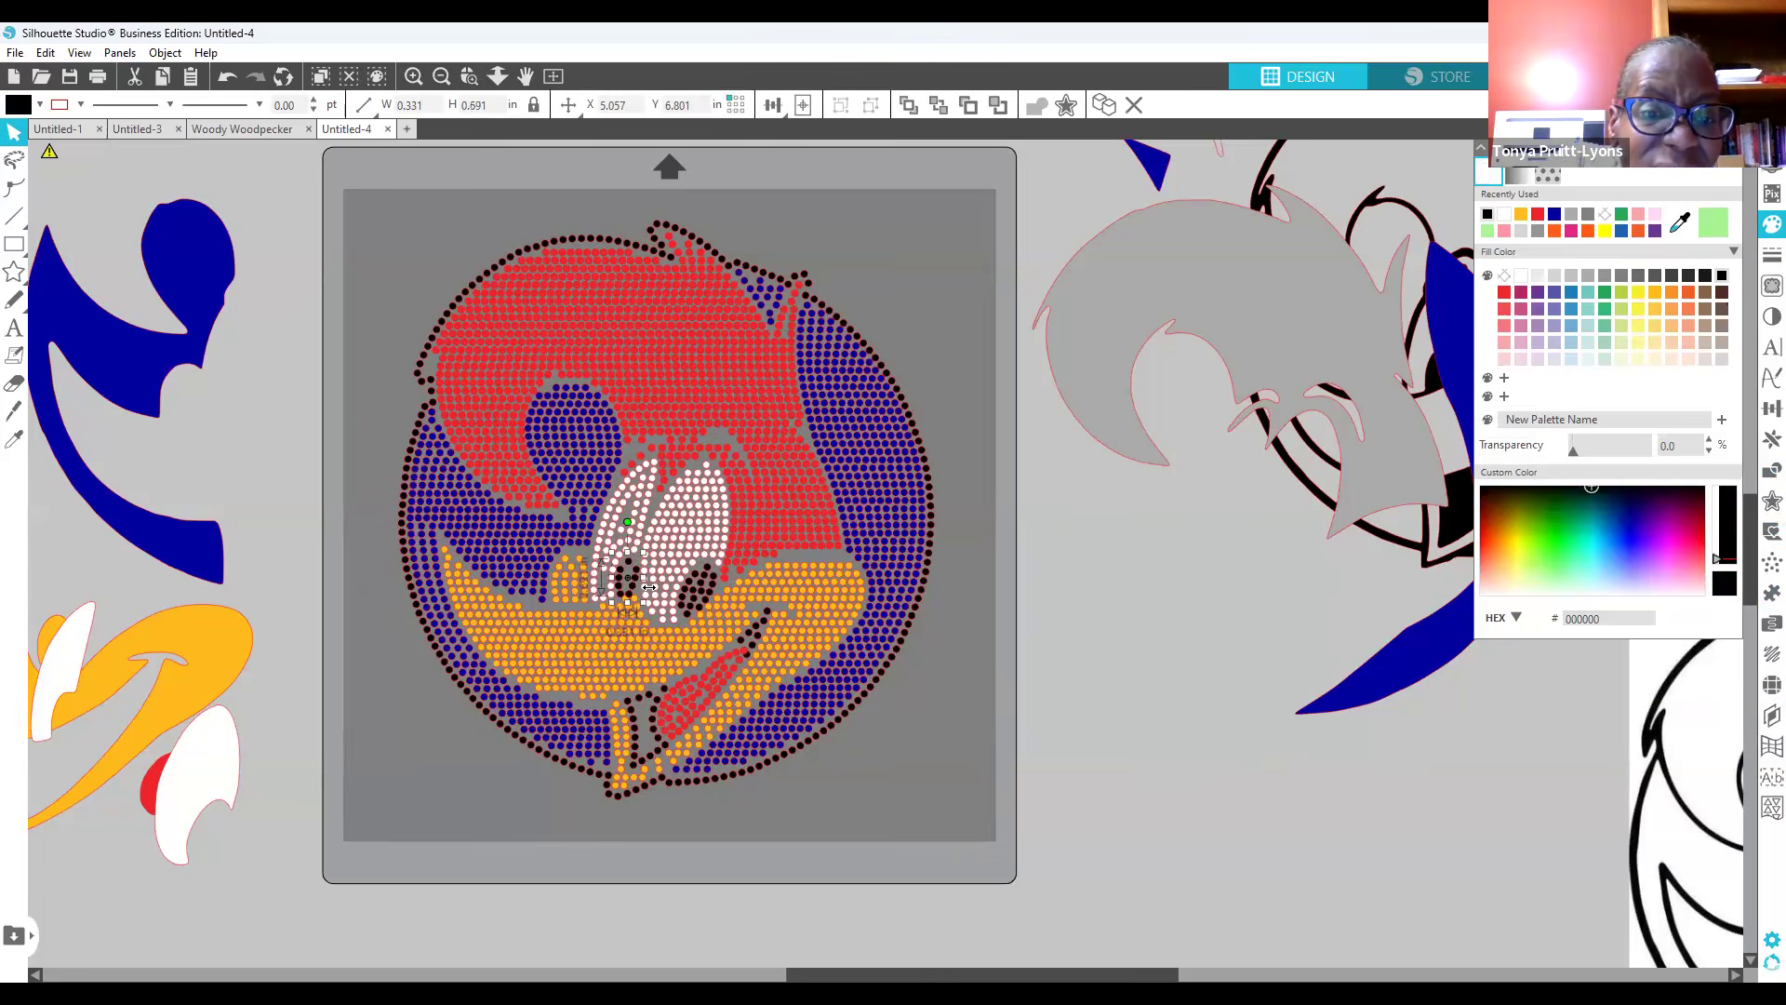
{"action": "left_click_drag", "start_coordinate": [628, 518], "coordinate": [631, 560]}
{"action": "left_click", "coordinate": [1001, 688]}
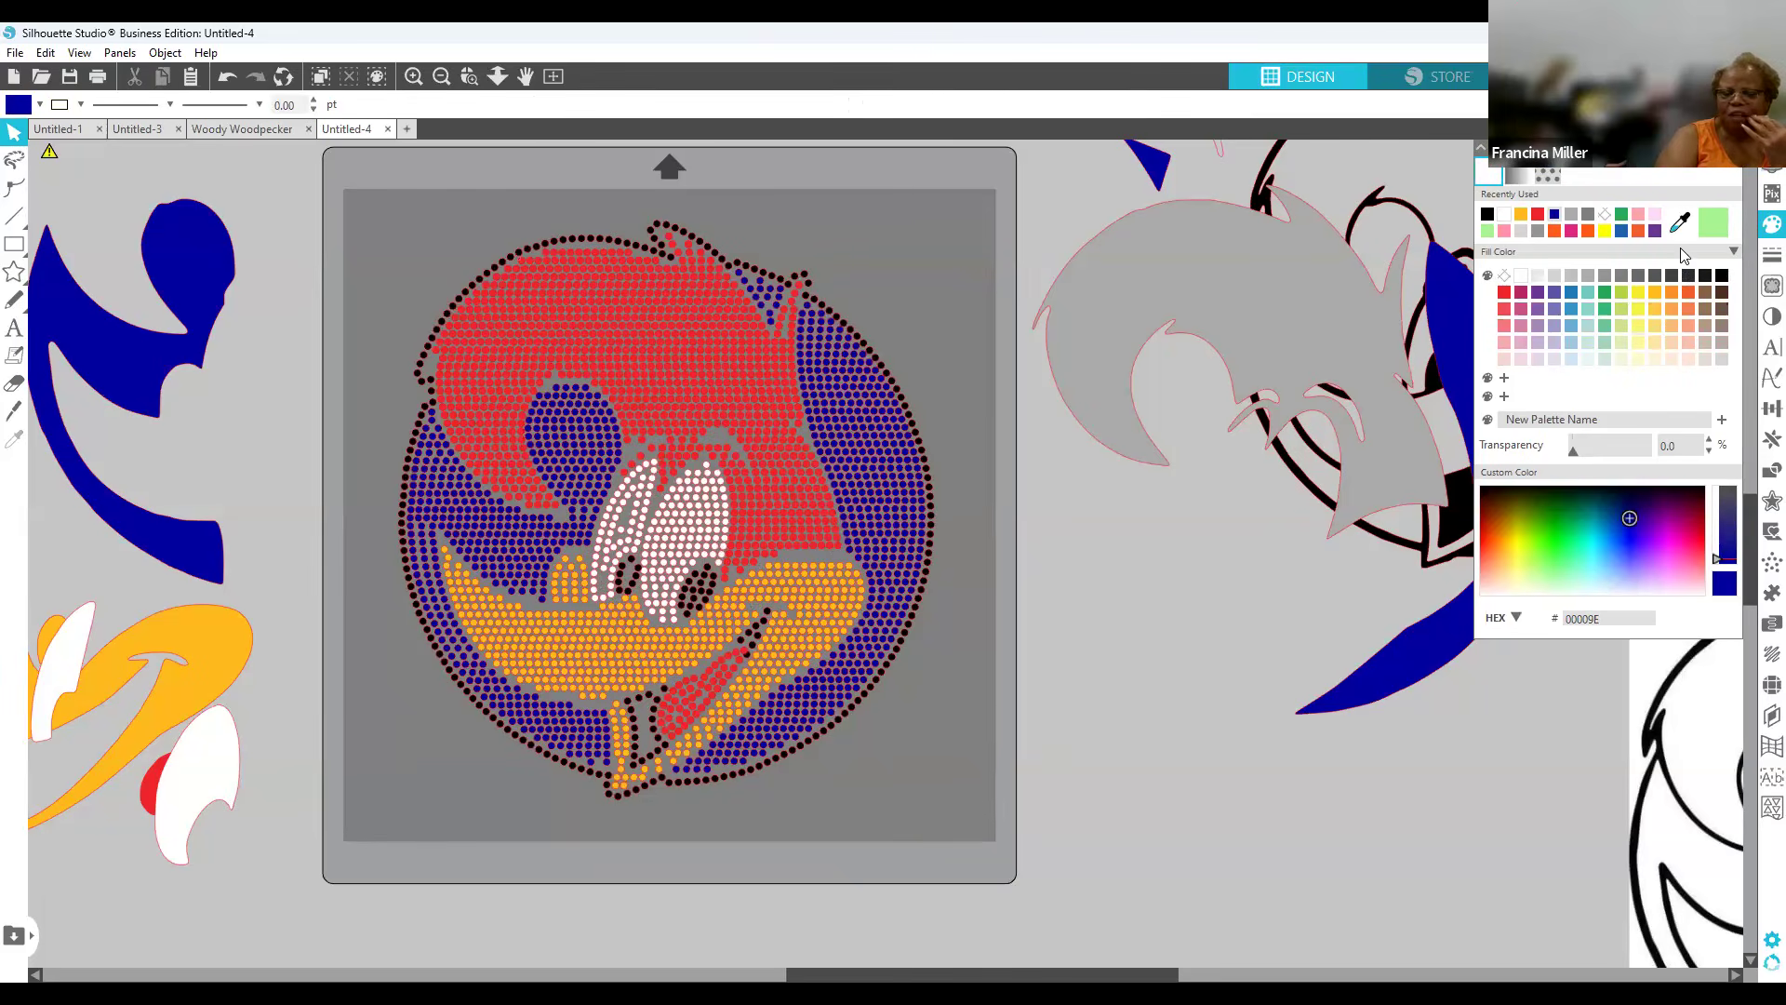
Step: Recolour the black outline rhinestones white and set the media colour of the page to black
{"action": "left_click", "coordinate": [667, 231]}
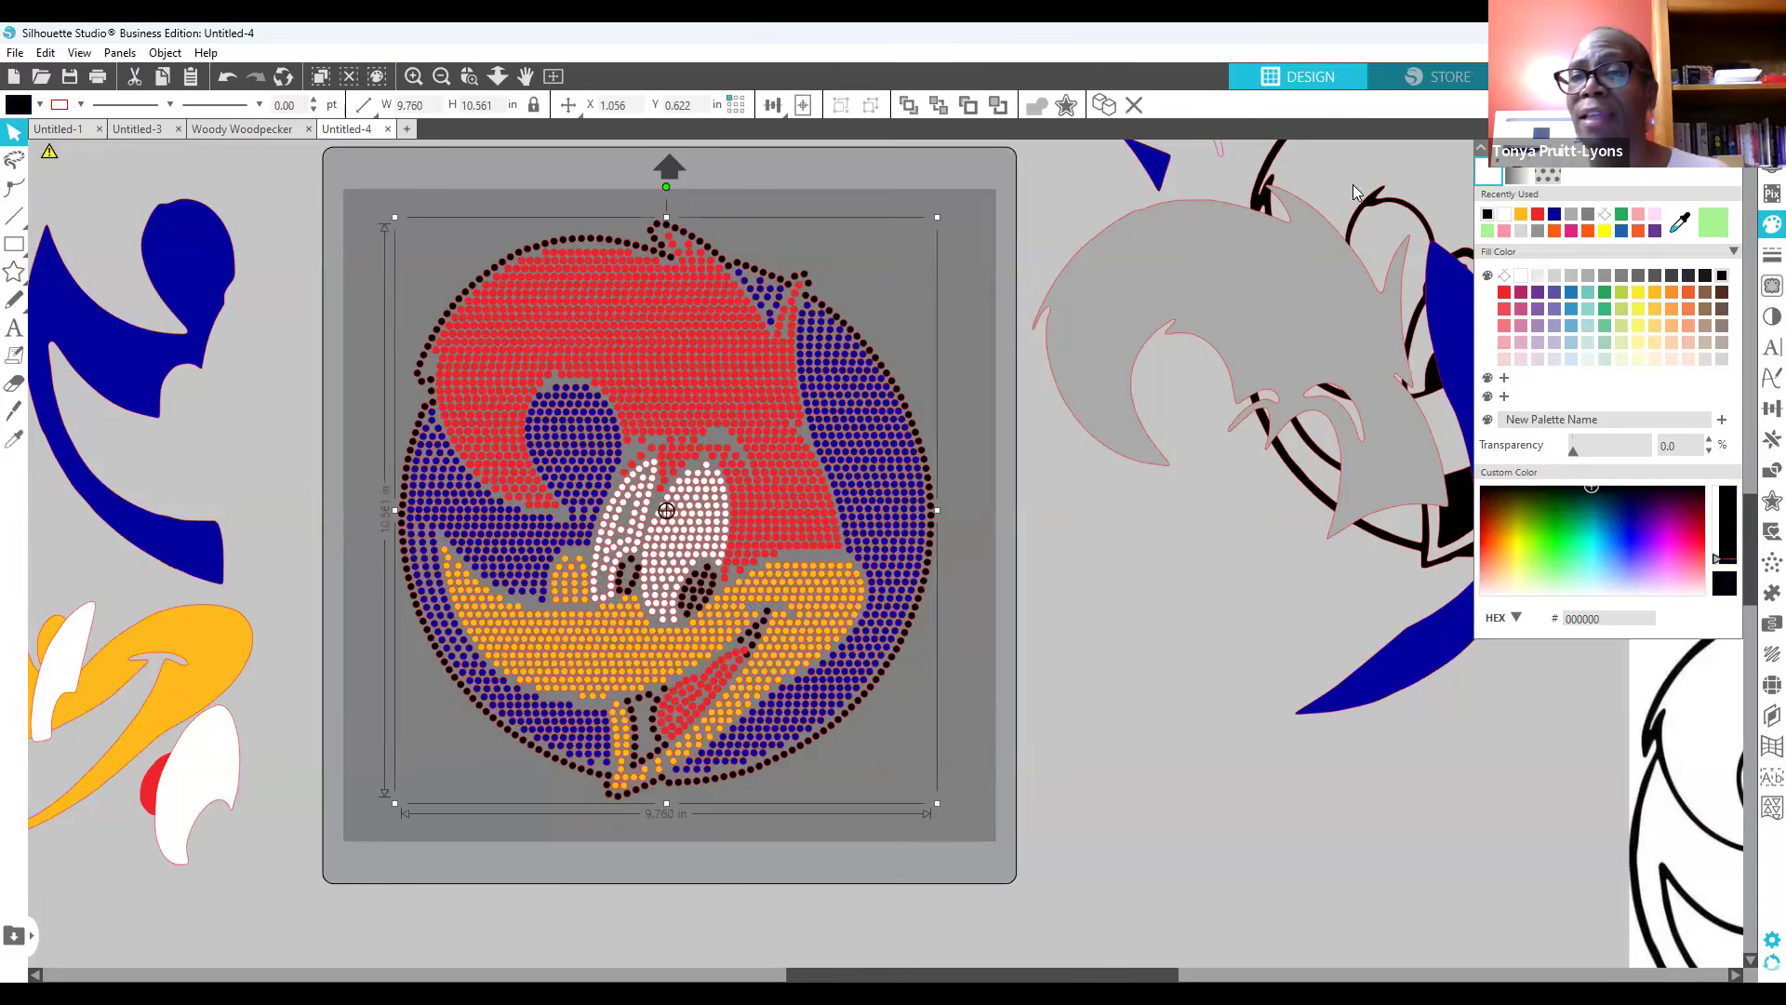
{"action": "left_click", "coordinate": [1507, 225]}
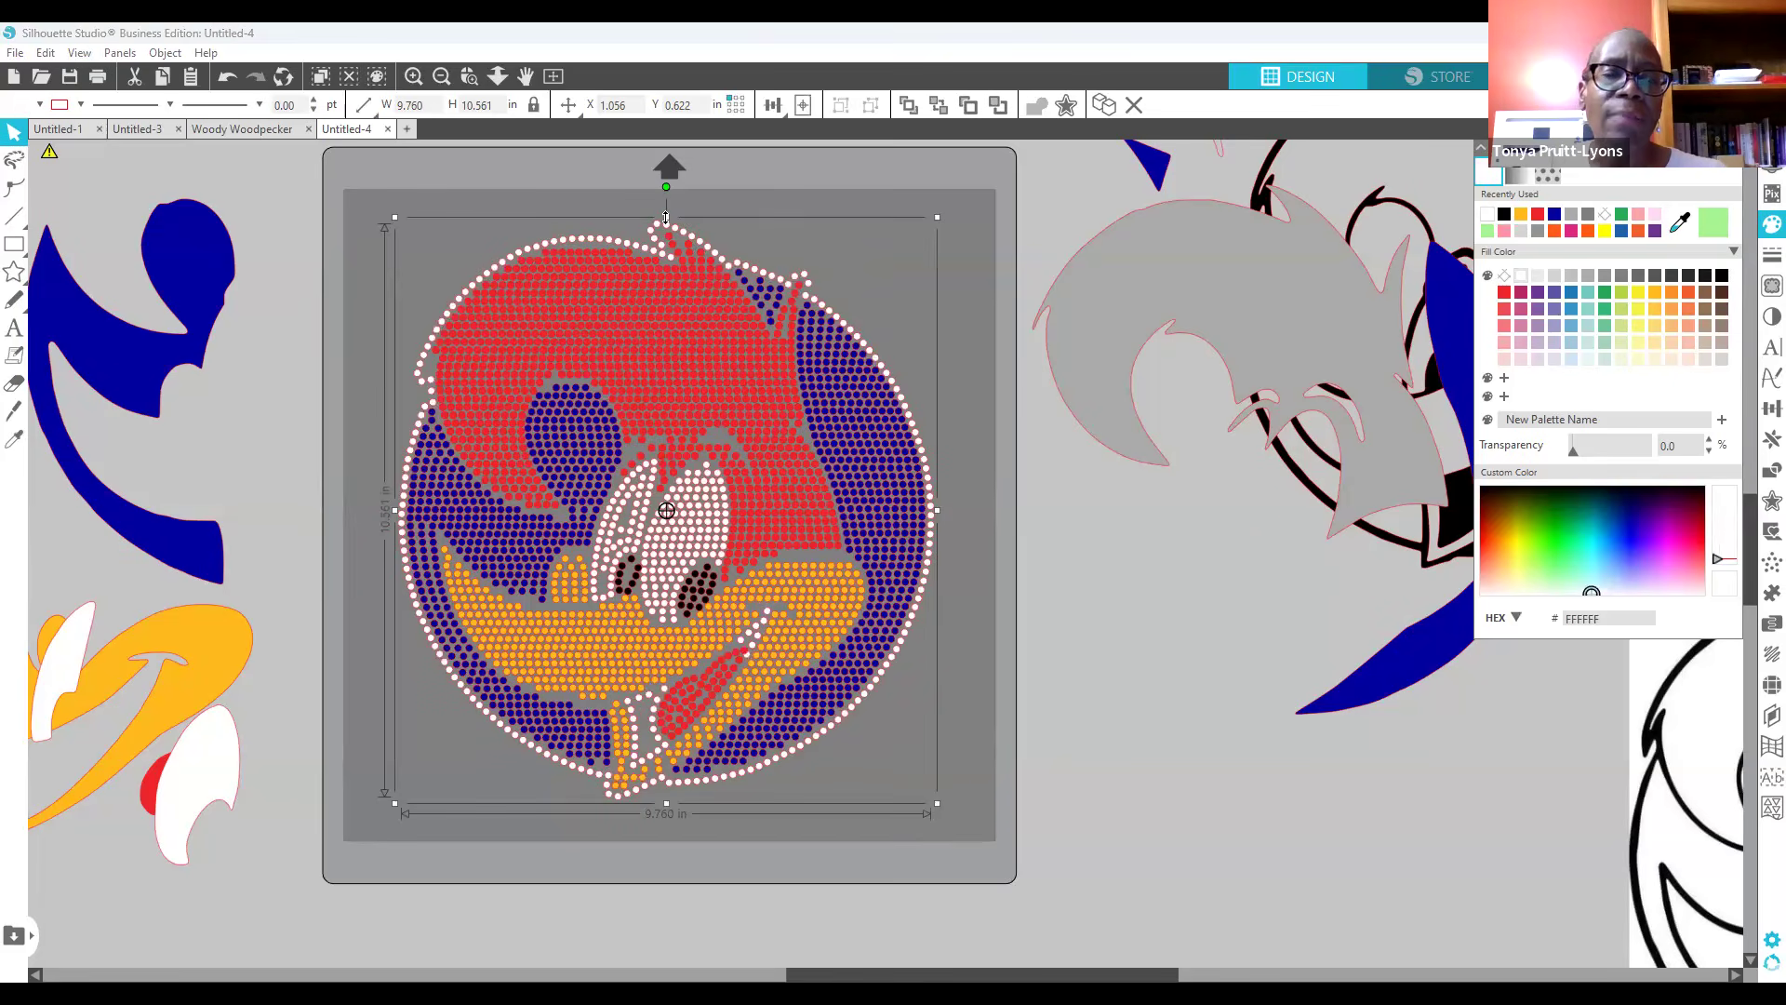
{"action": "left_click", "coordinate": [969, 206]}
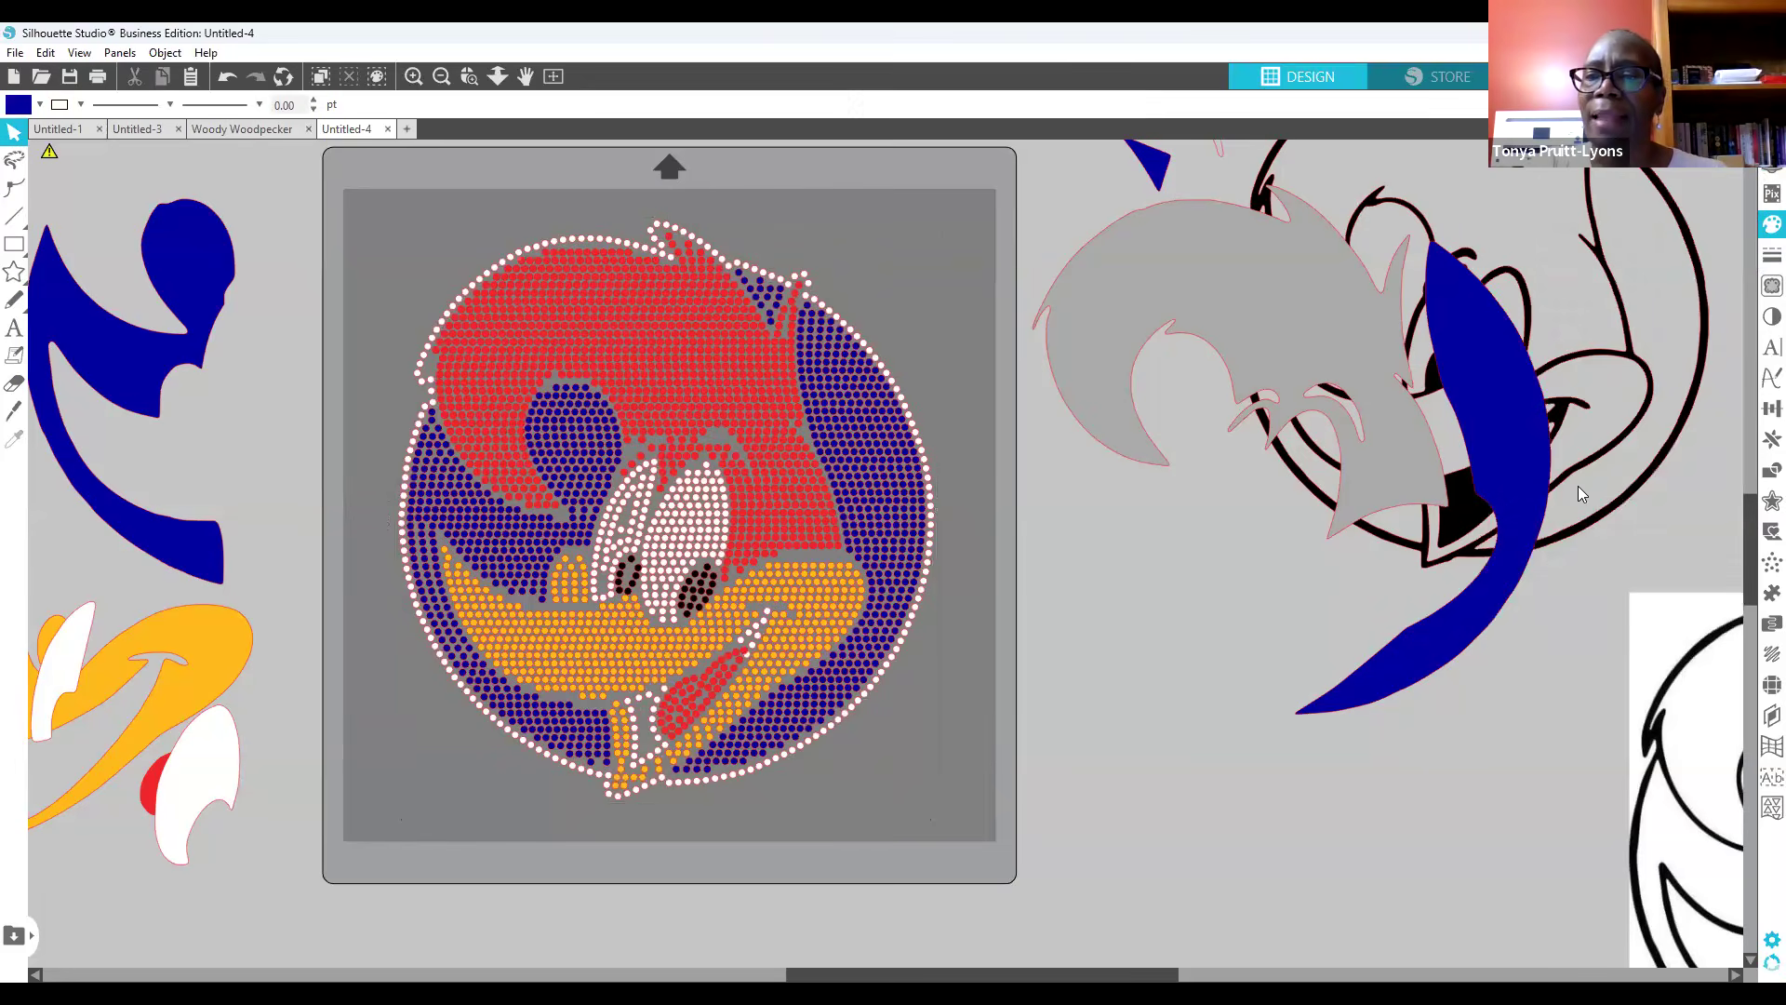
{"action": "left_click", "coordinate": [1557, 563]}
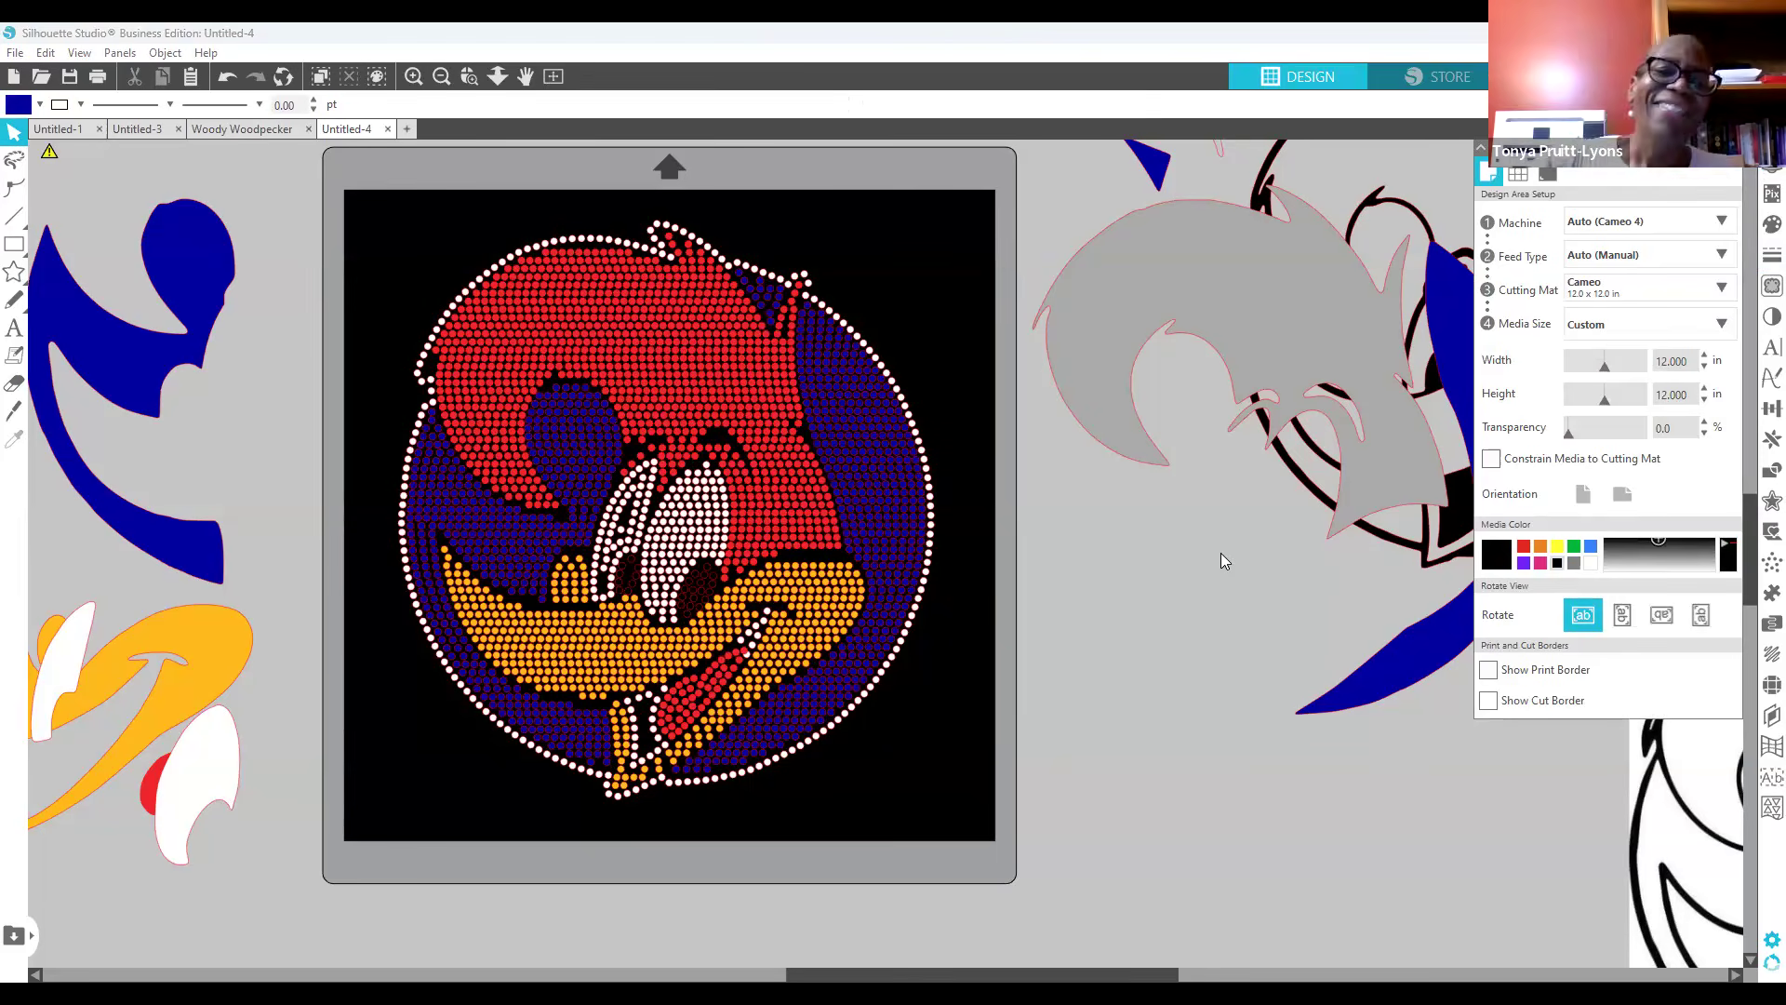
Step: Recolour the black rhinestones of both pupils dark grey, hex 404040
{"action": "left_click", "coordinate": [700, 609]}
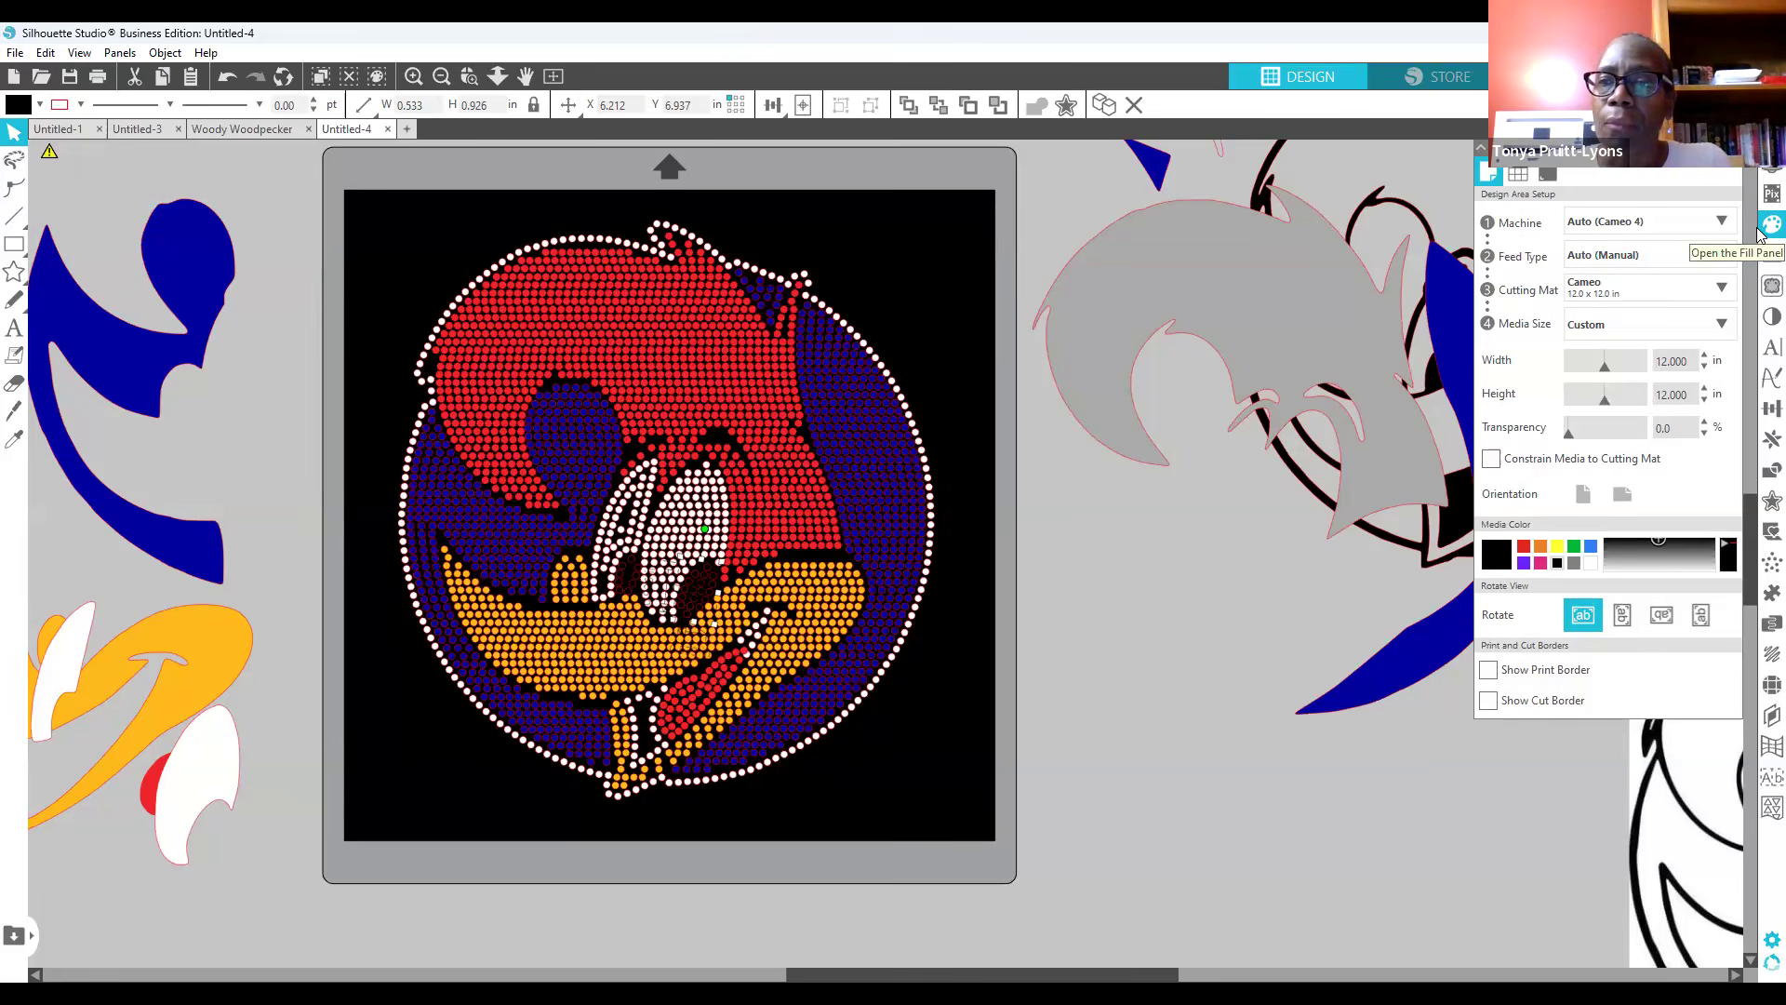
{"action": "left_click", "coordinate": [1770, 224]}
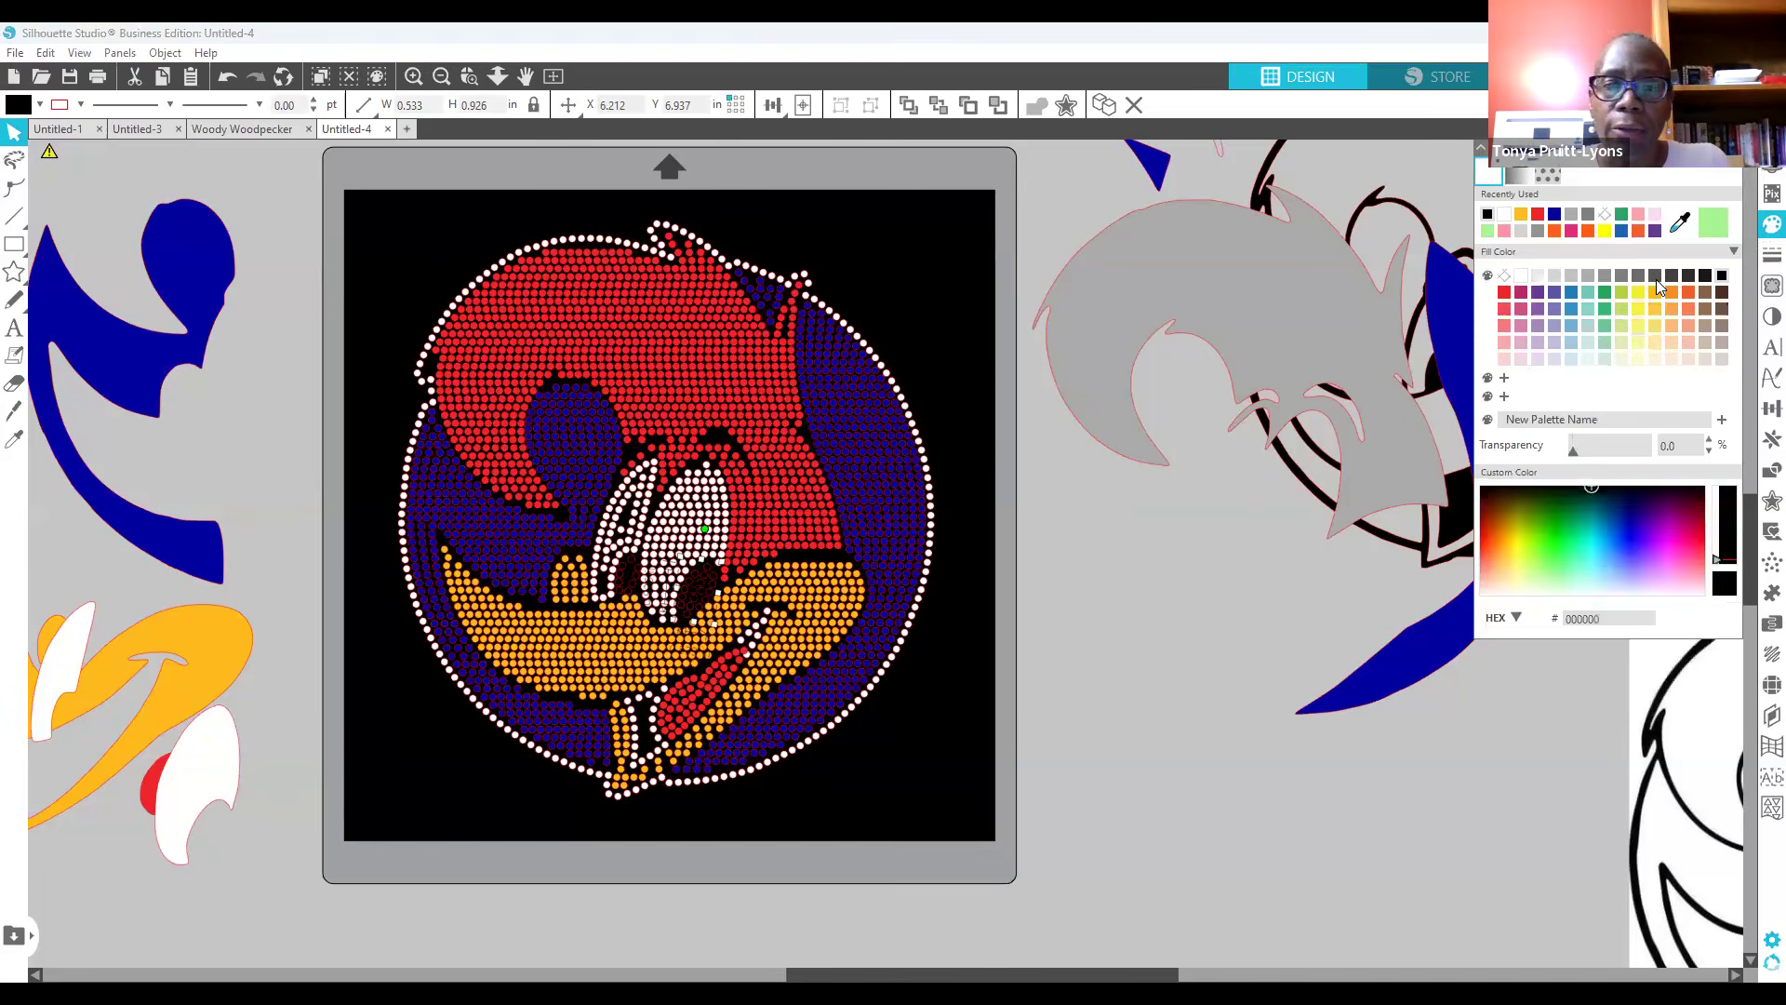
{"action": "left_click", "coordinate": [1656, 277]}
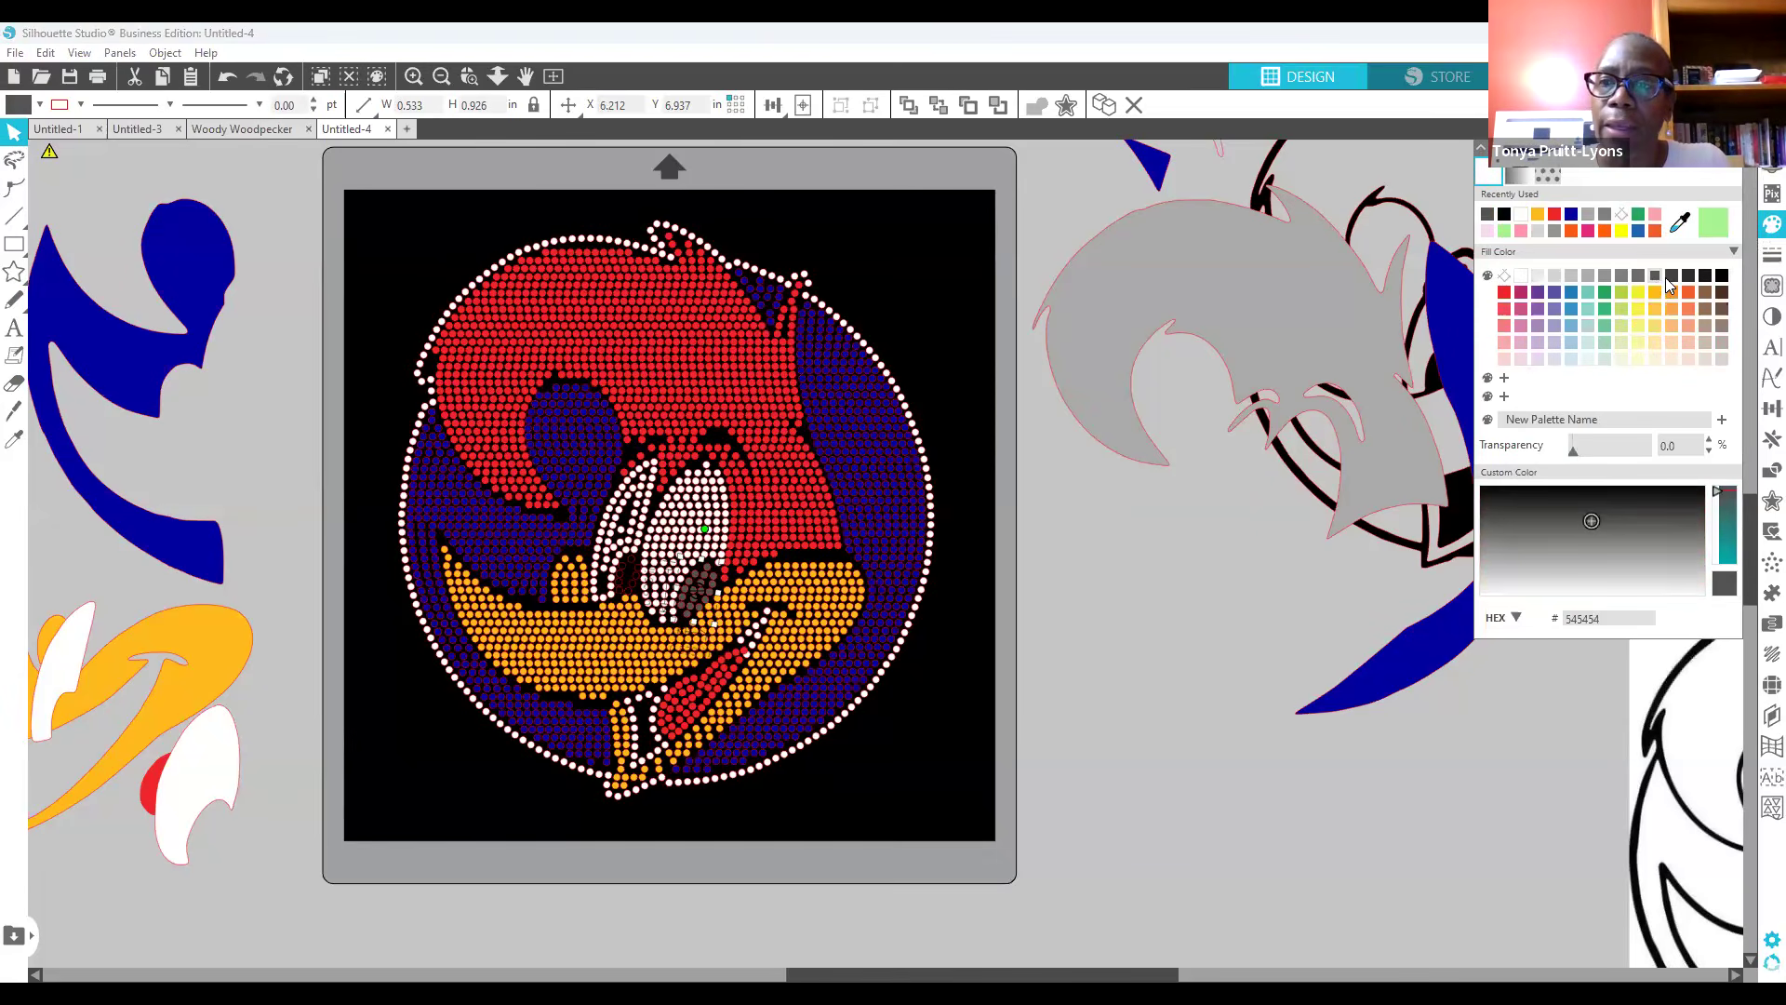
{"action": "left_click", "coordinate": [1669, 276]}
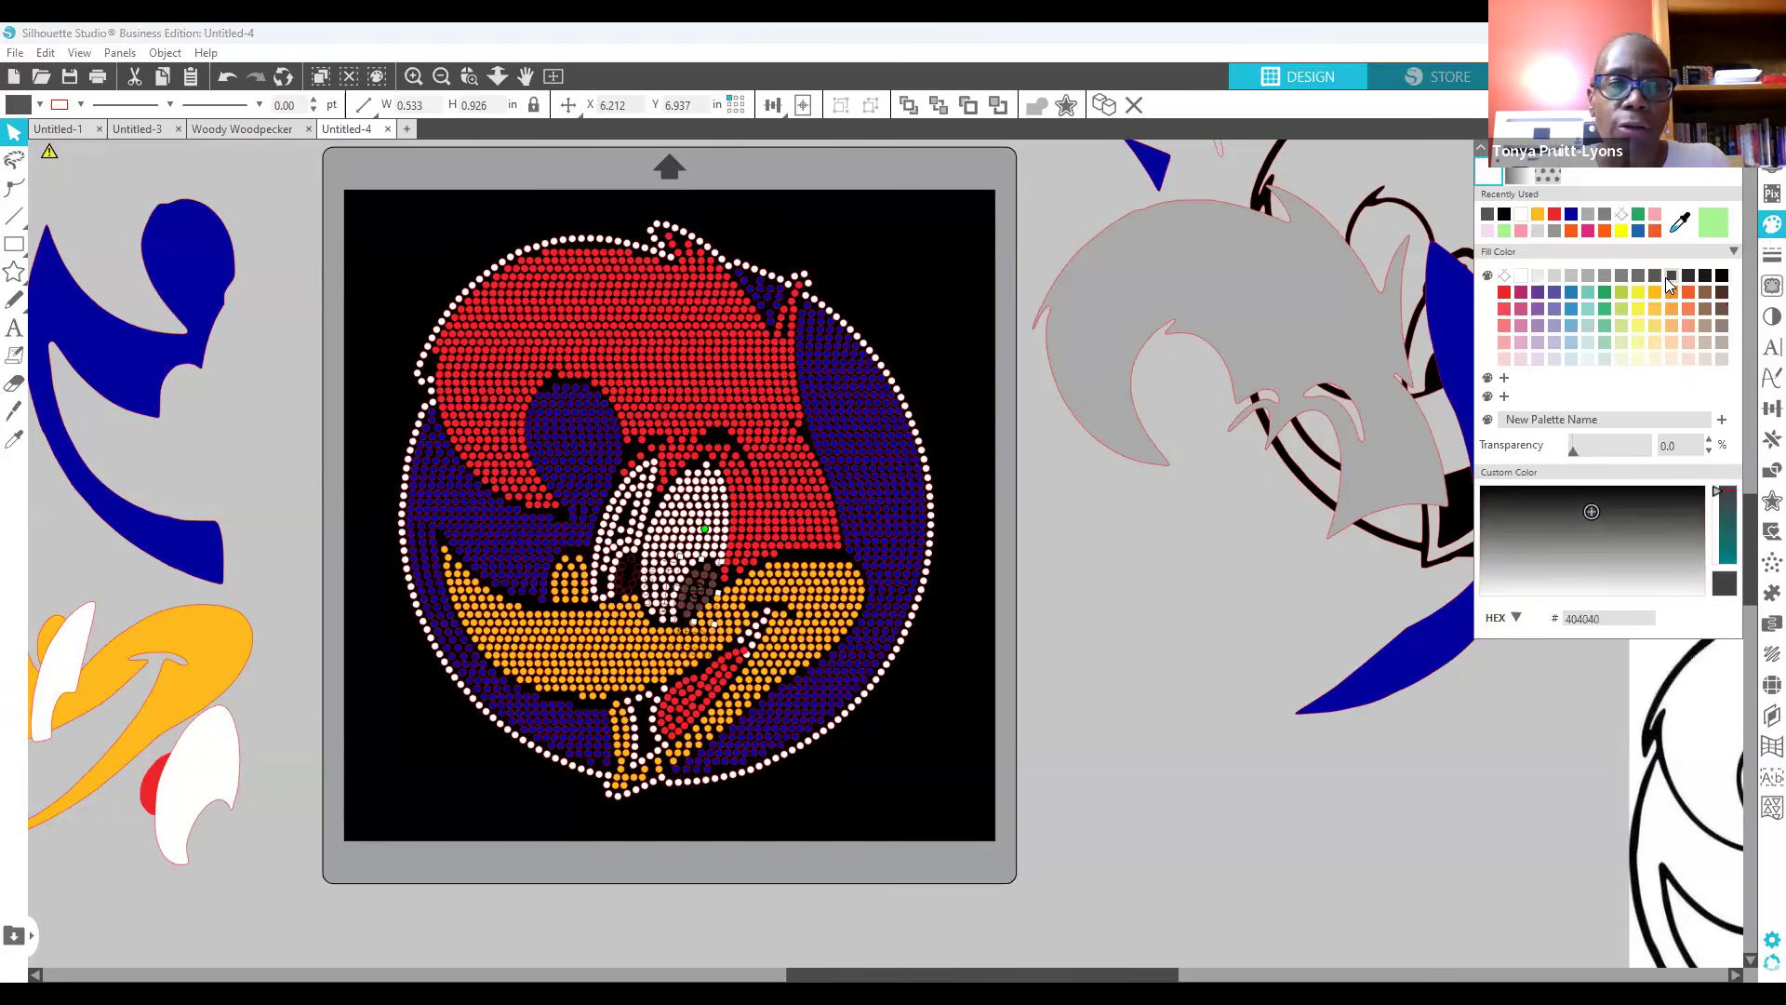
{"action": "left_click", "coordinate": [626, 596]}
{"action": "left_click", "coordinate": [626, 596]}
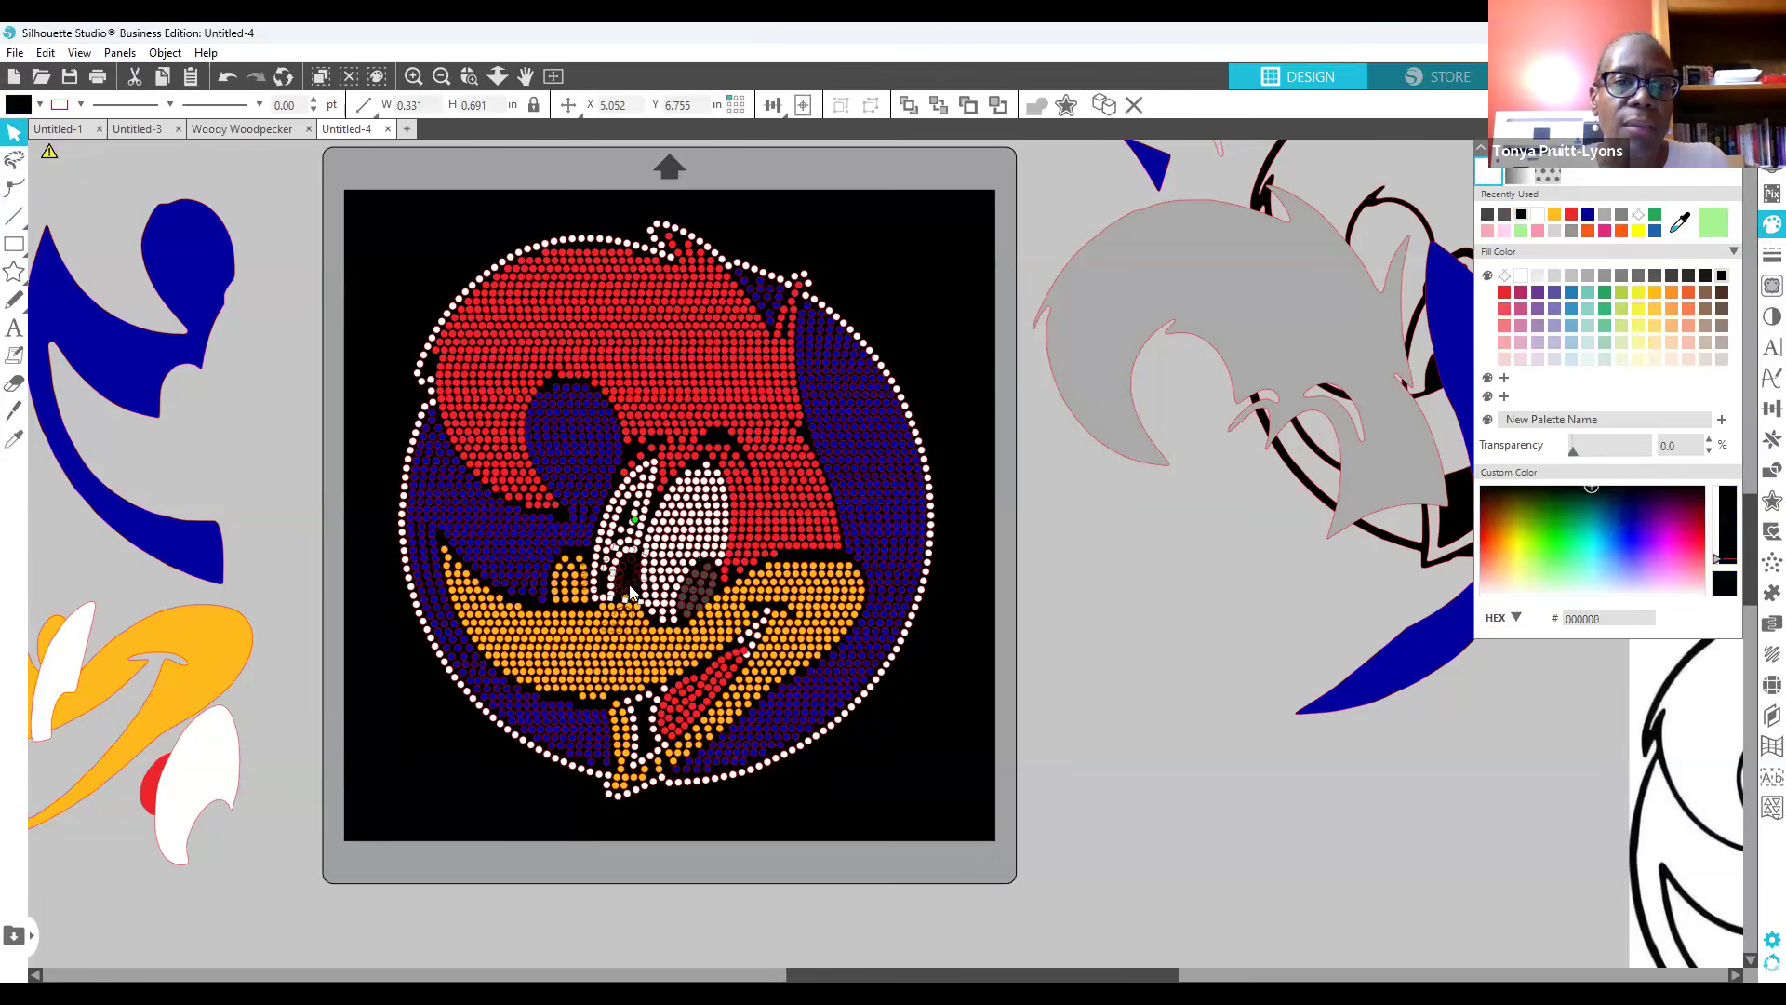
{"action": "left_click", "coordinate": [1672, 276]}
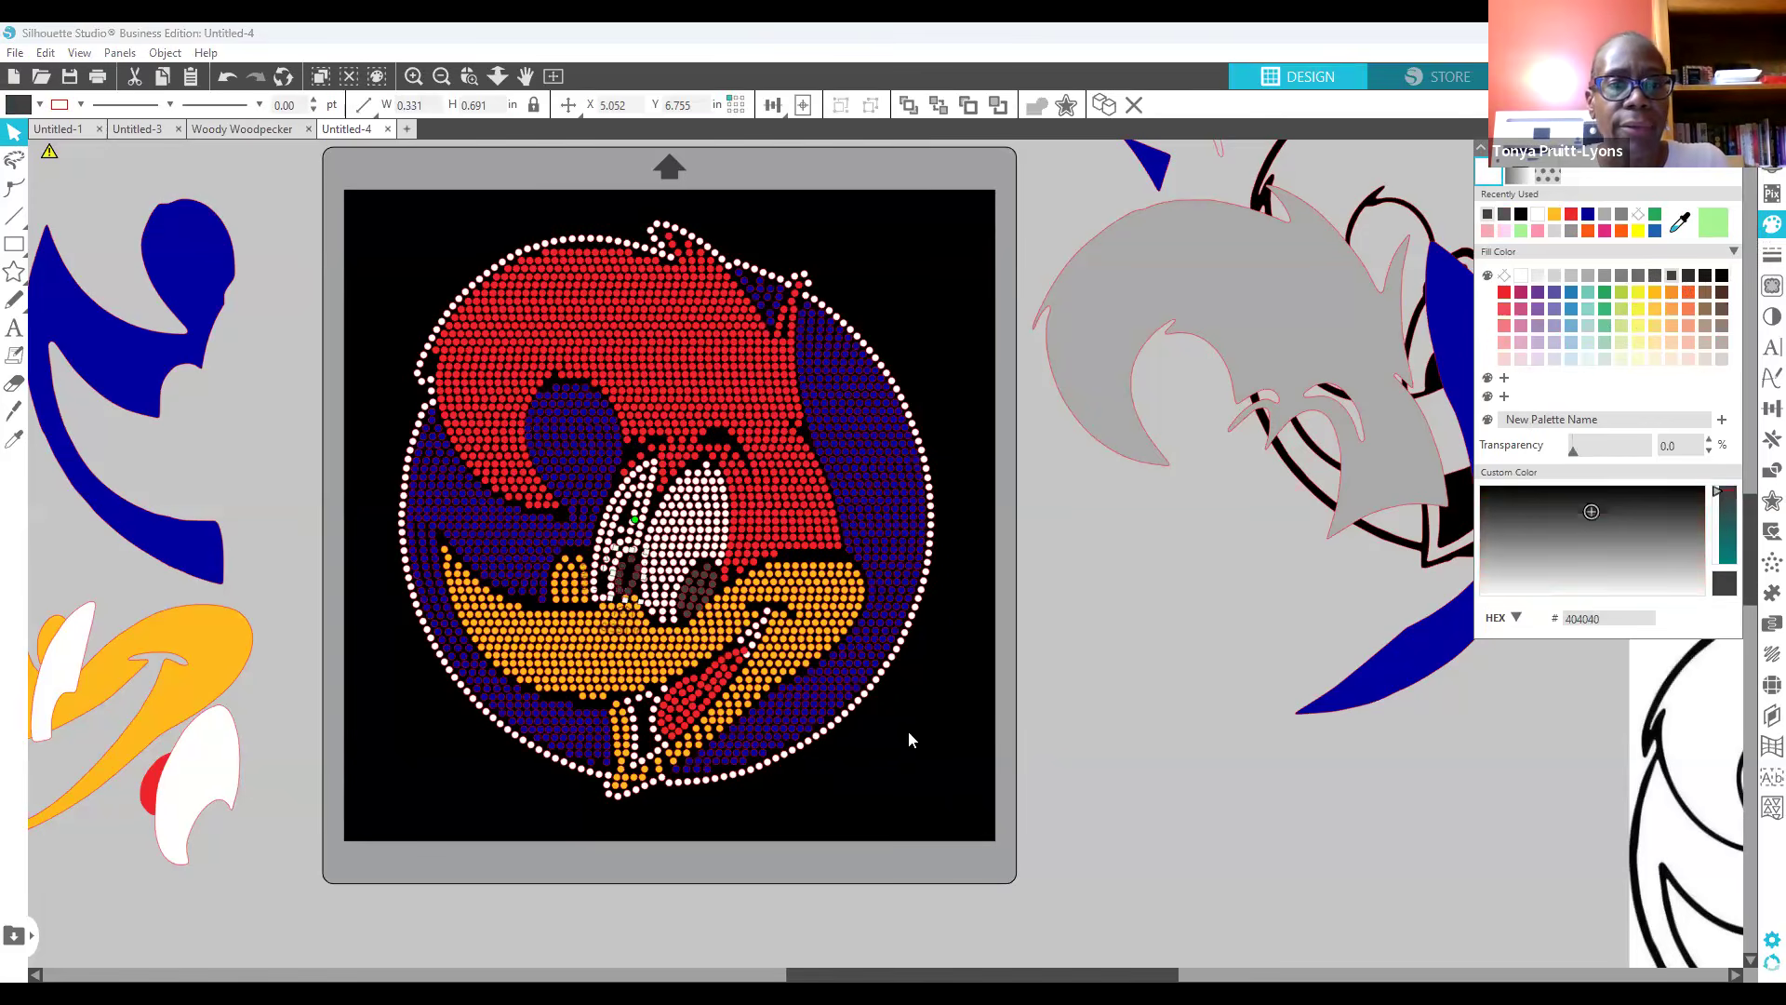
{"action": "left_click", "coordinate": [1055, 732]}
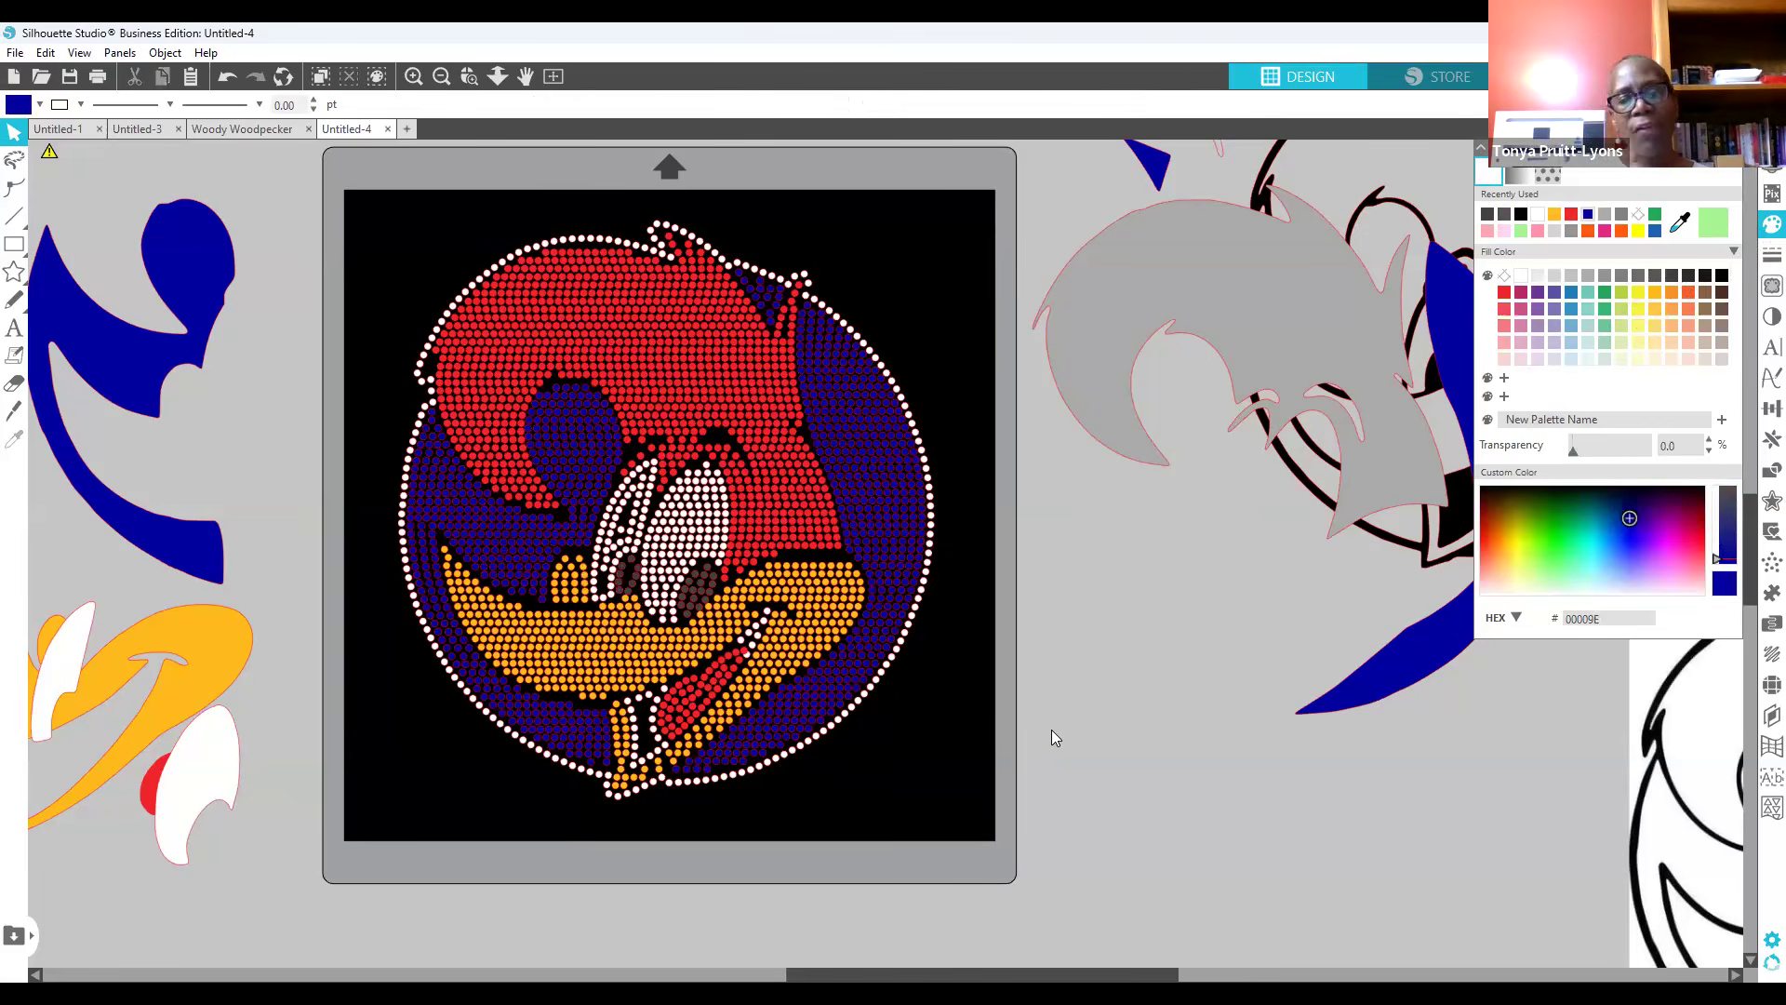
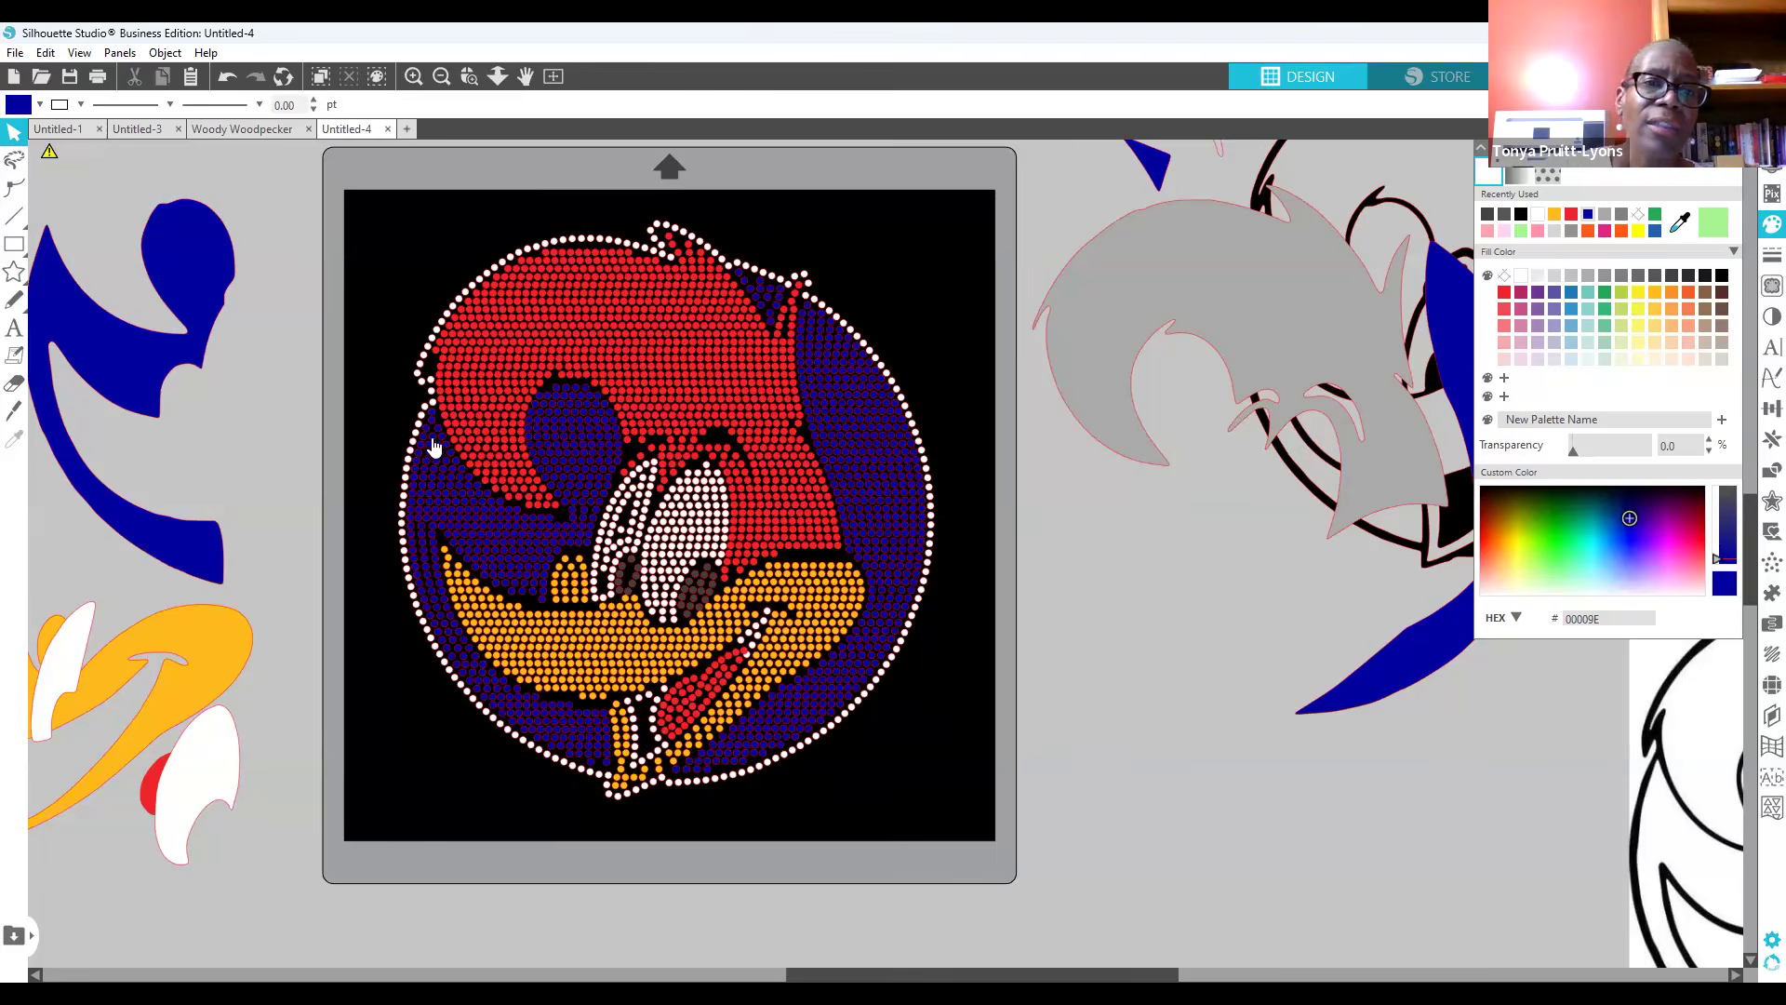
Step: Release the compound path of the white outline rhinestones and check that the outer outline and mouth pieces select separately
{"action": "left_click", "coordinate": [852, 331]}
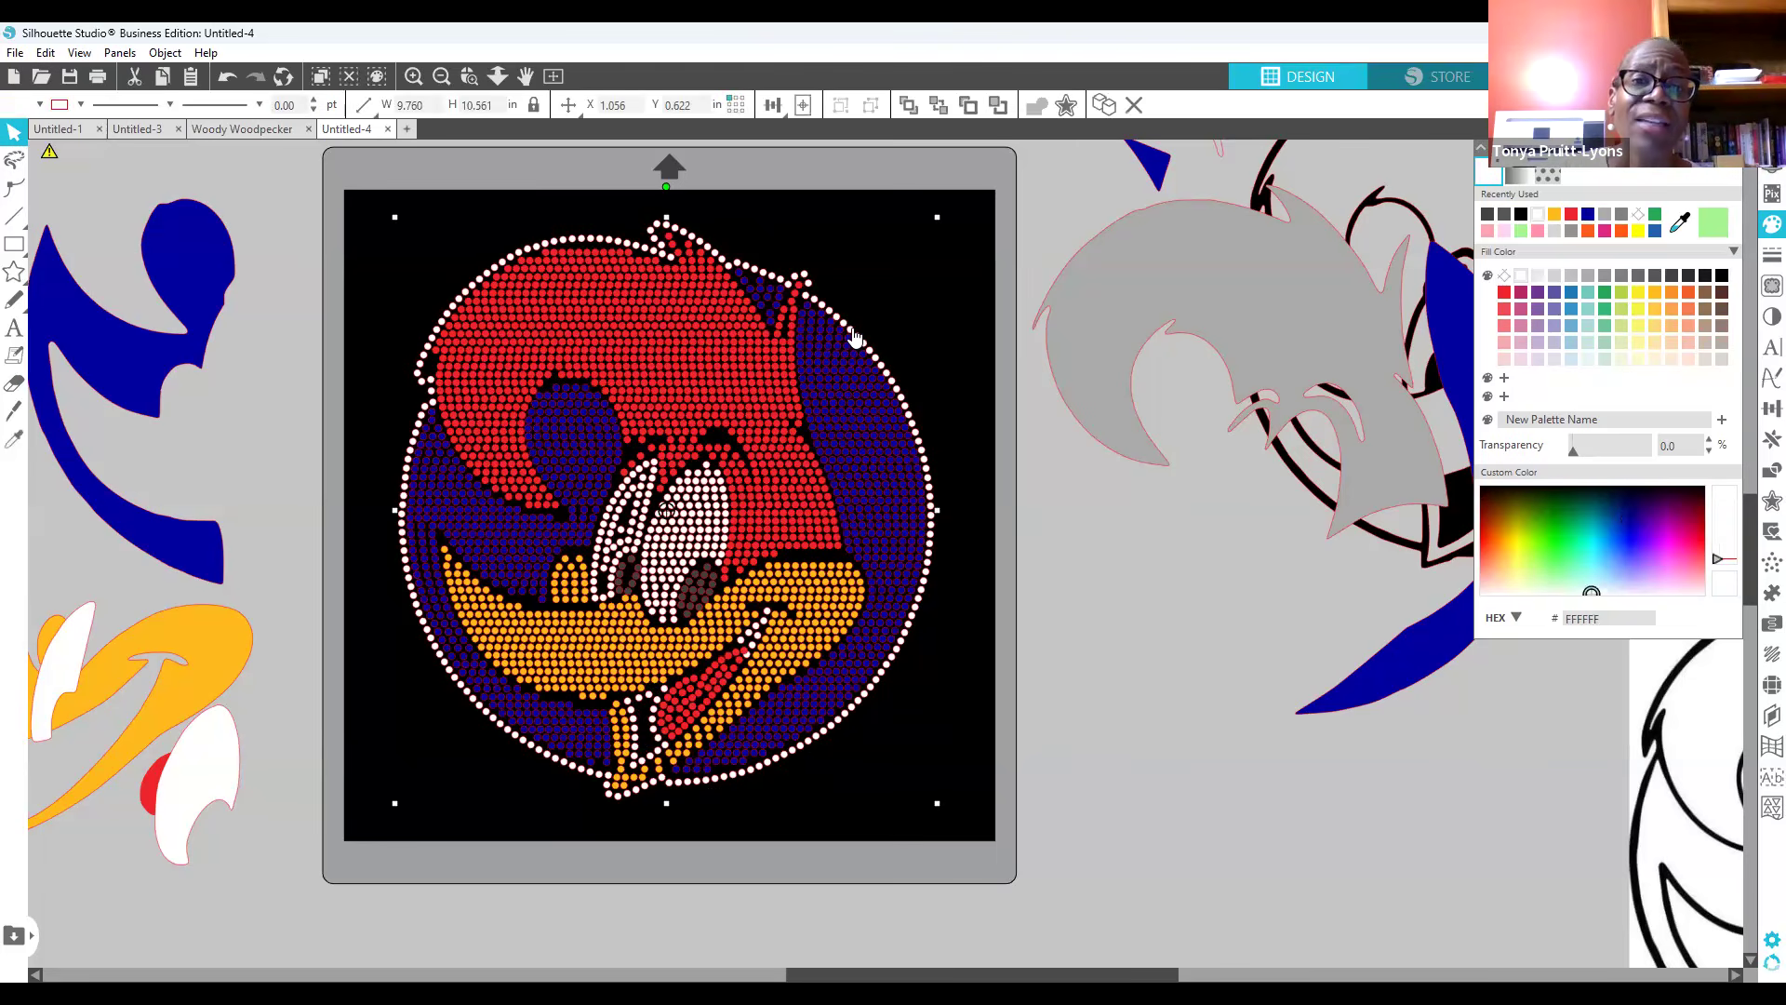
{"action": "right_click", "coordinate": [853, 336]}
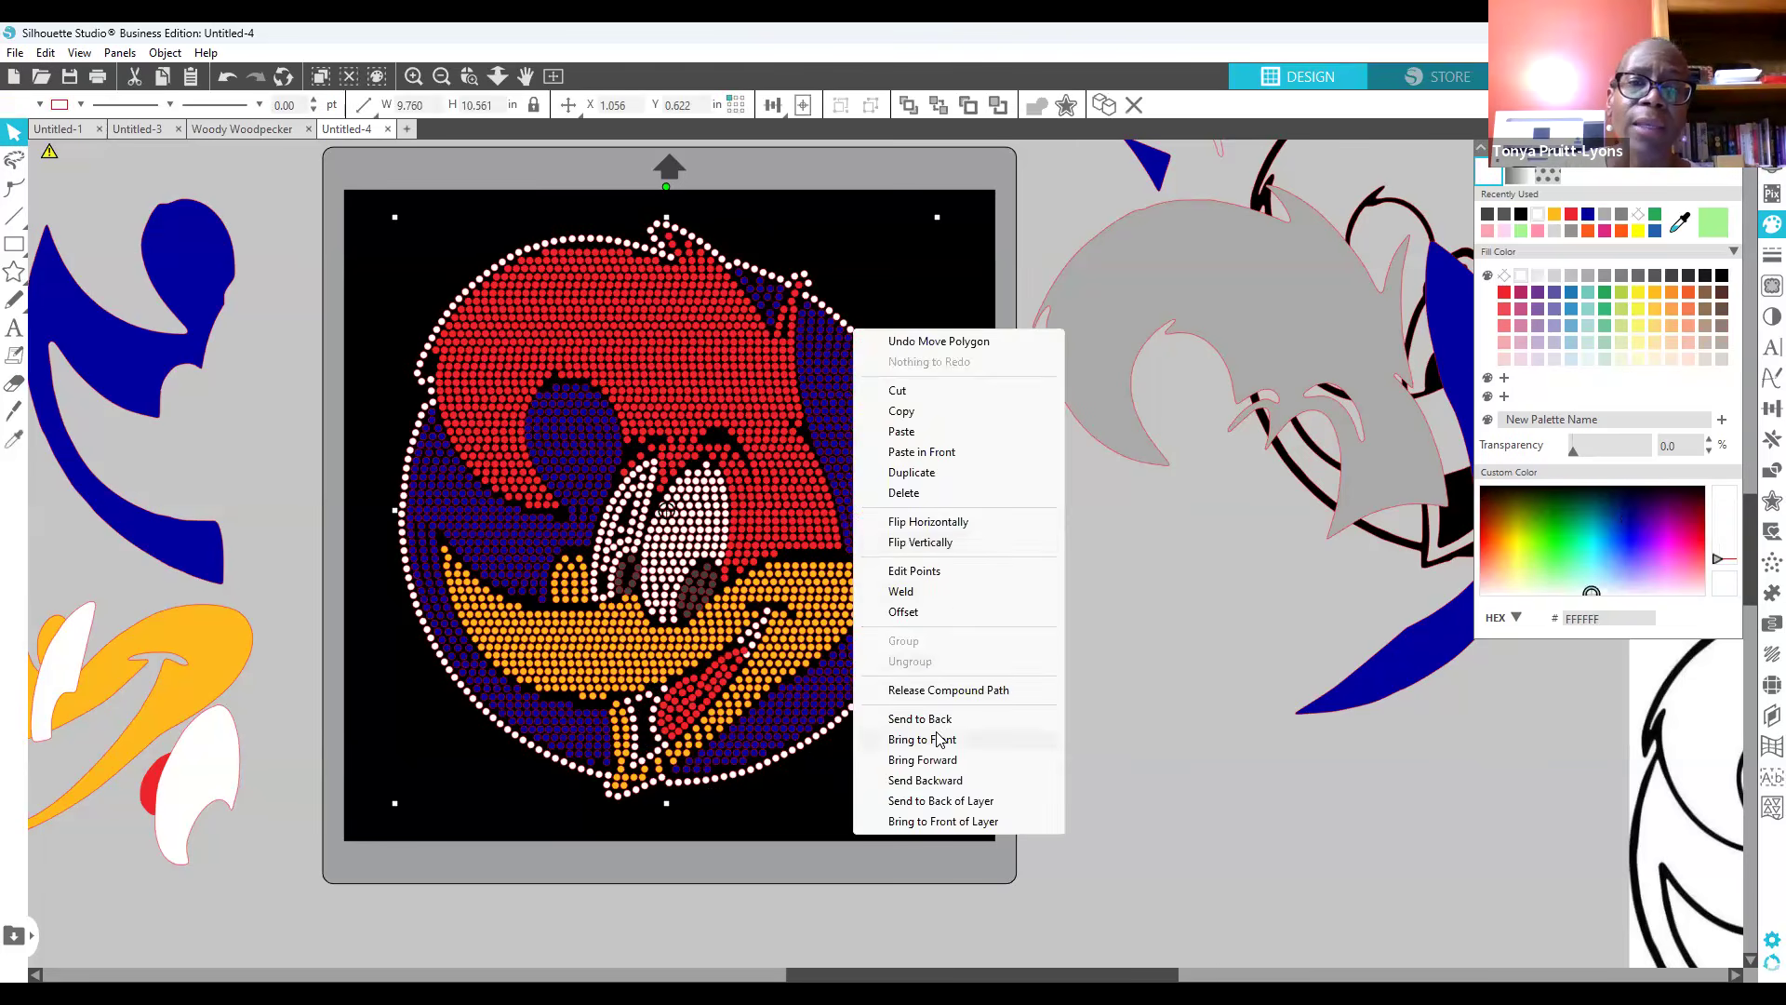
{"action": "left_click", "coordinate": [970, 693]}
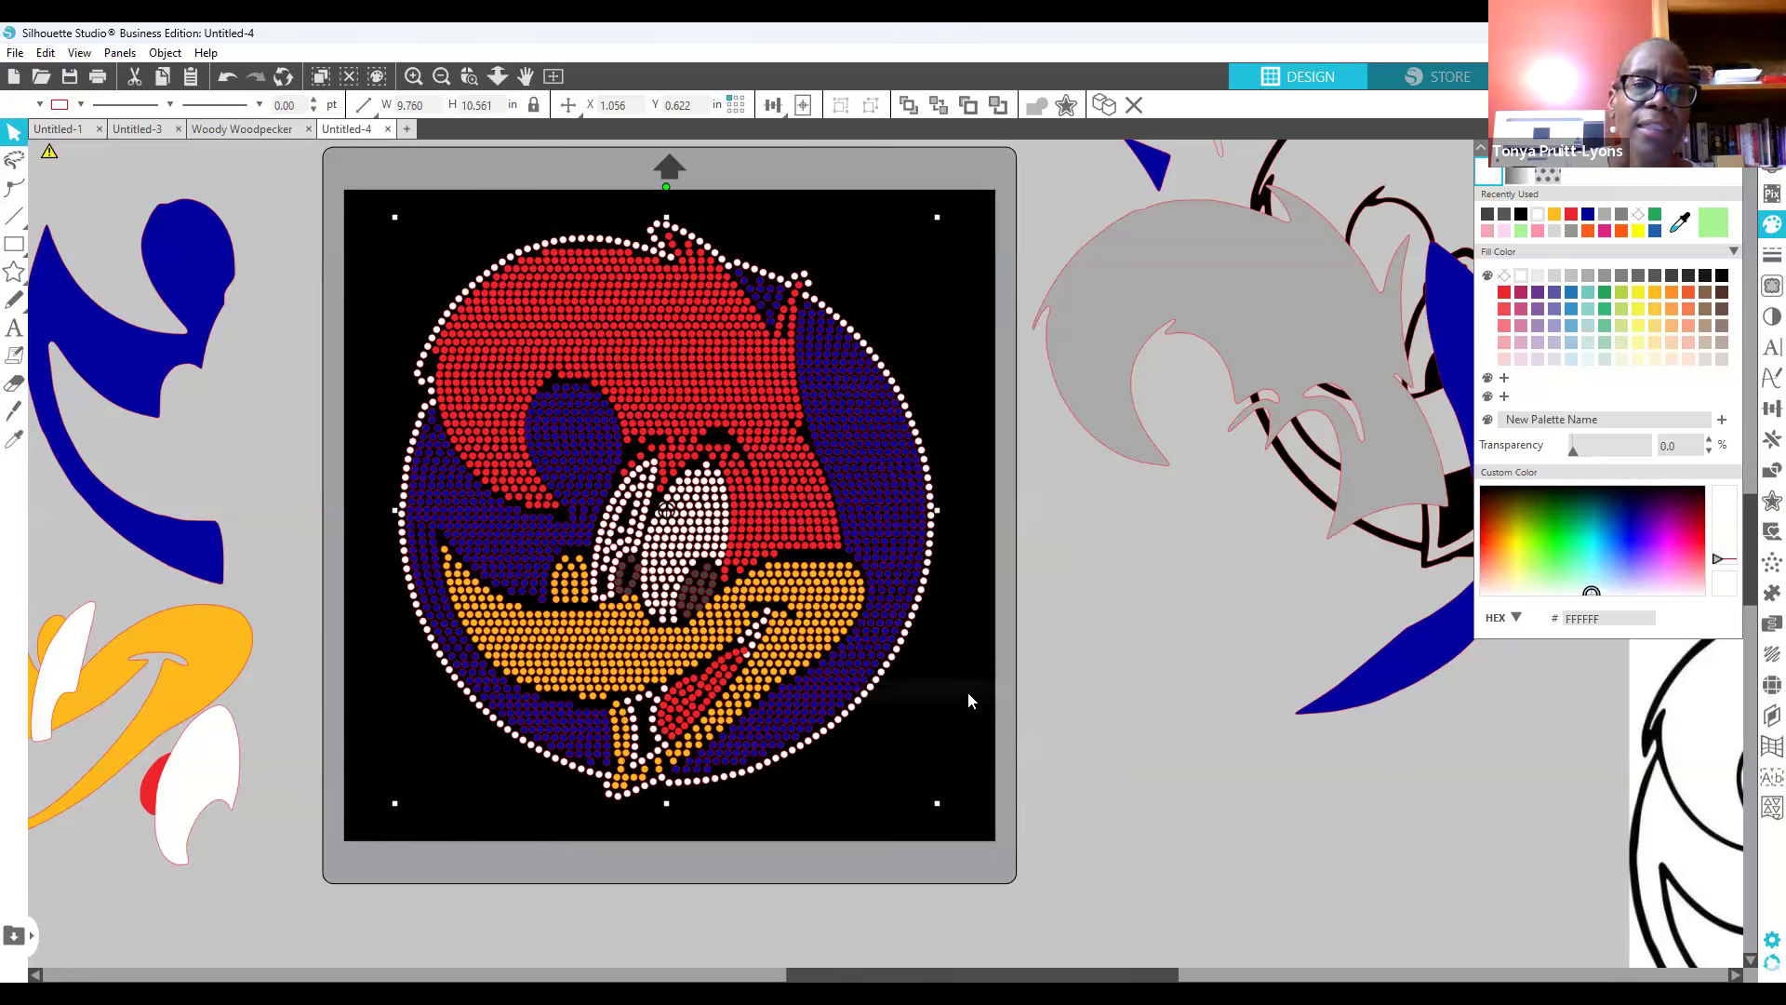
{"action": "left_click", "coordinate": [1052, 693]}
{"action": "left_click", "coordinate": [640, 763]}
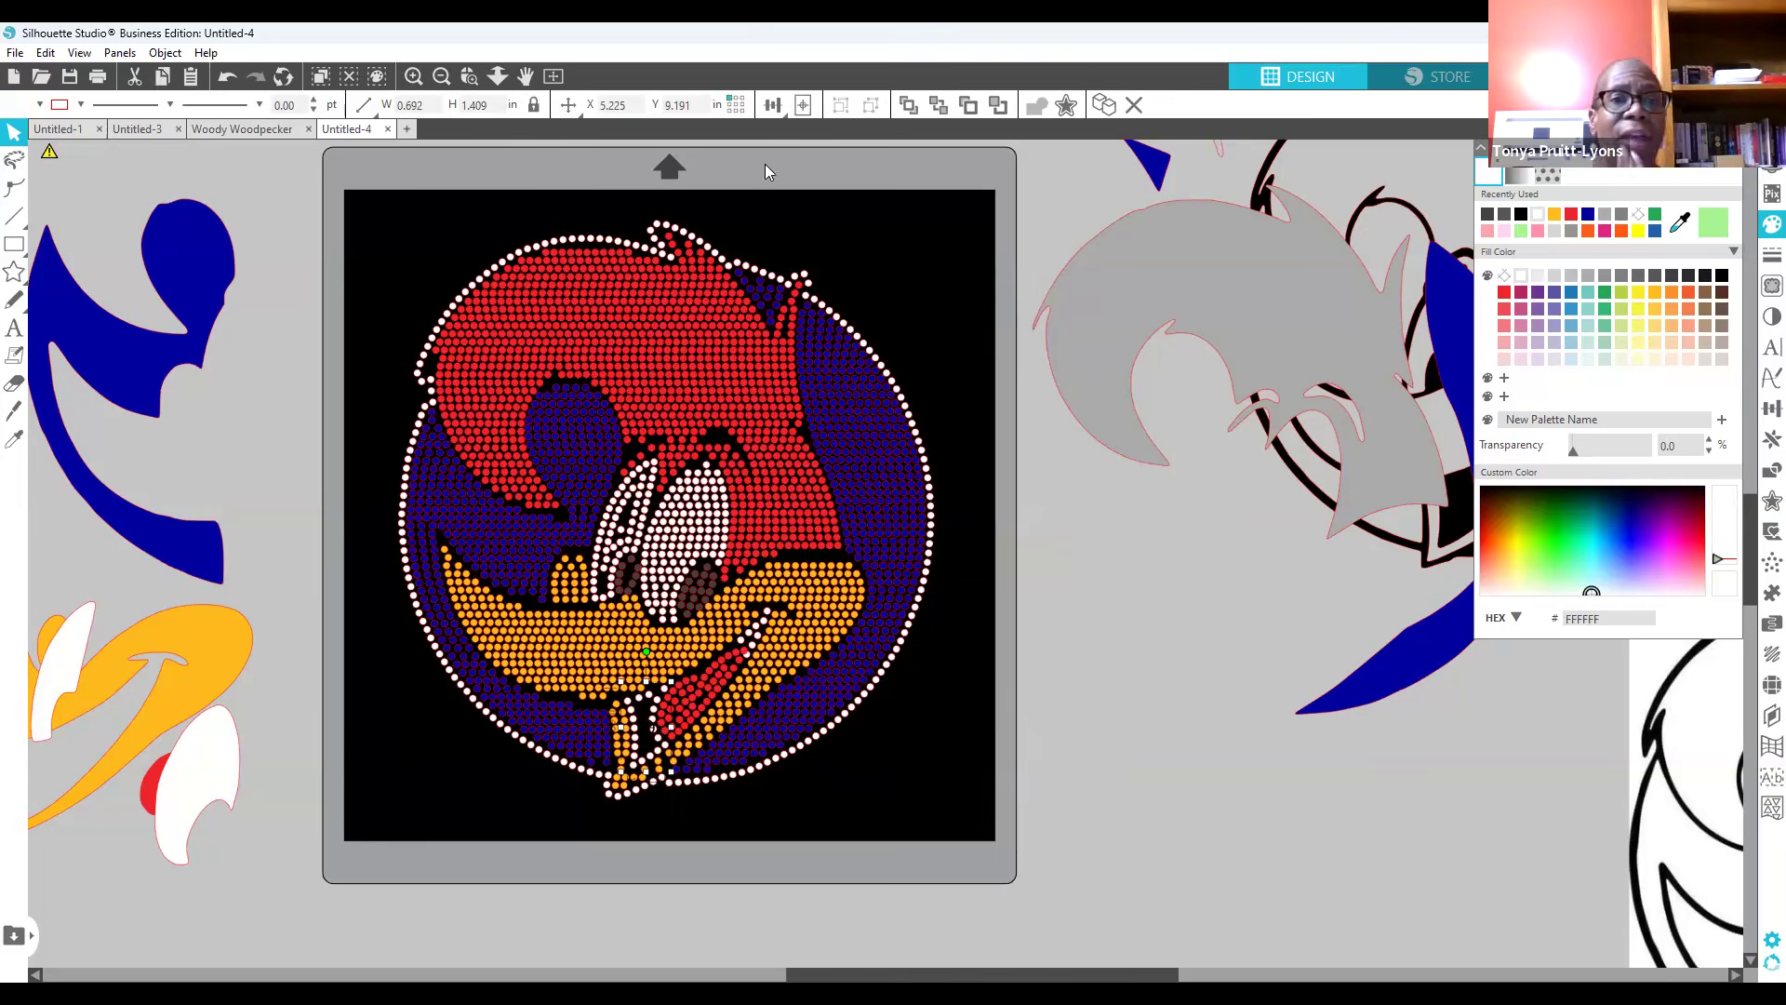
{"action": "left_click", "coordinate": [619, 252]}
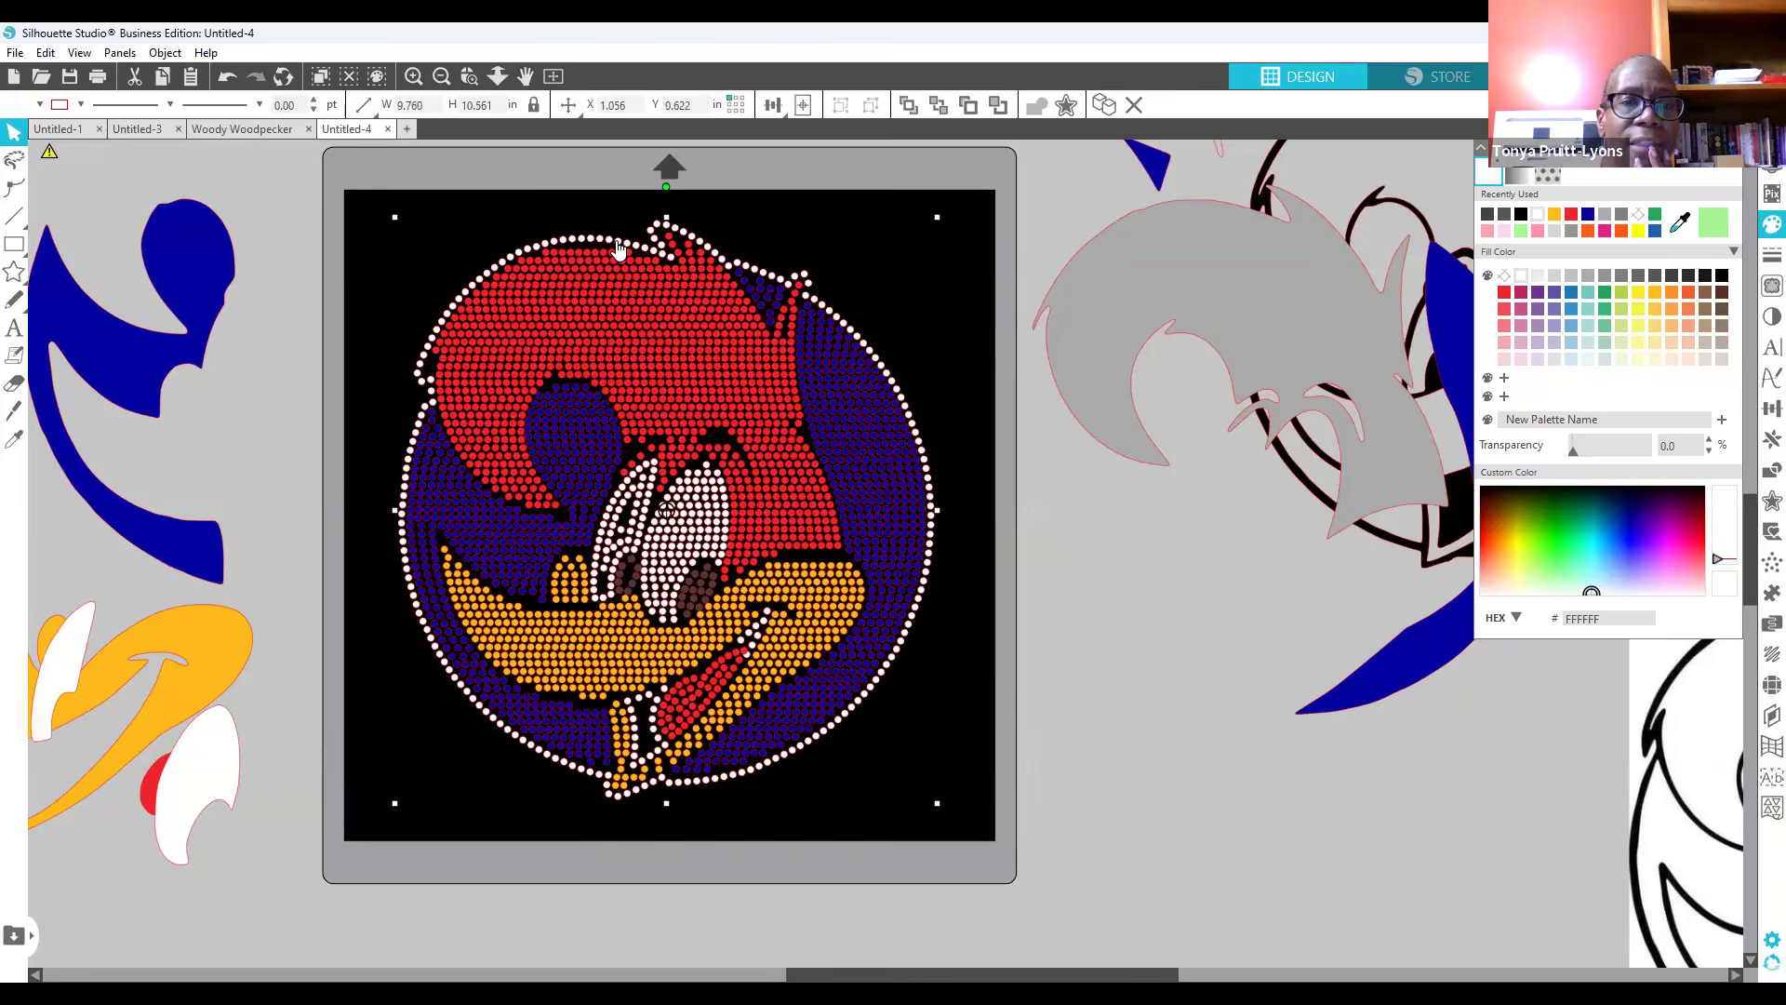
{"action": "right_click", "coordinate": [617, 242]}
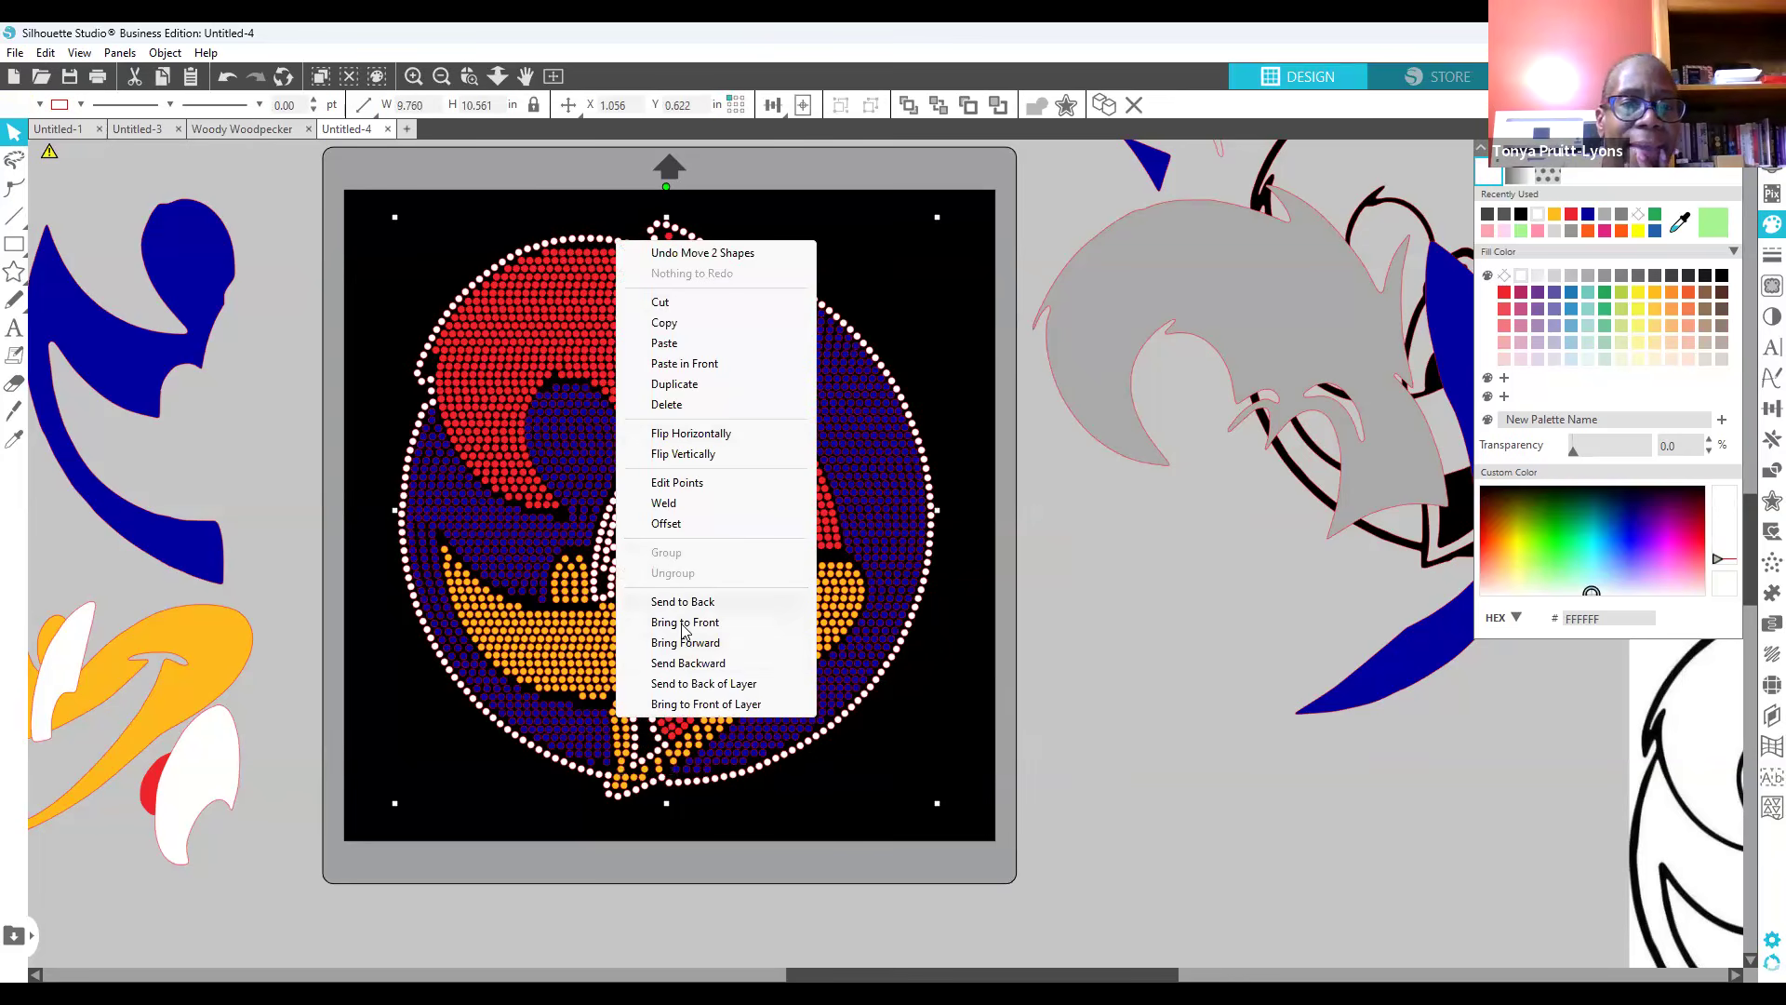
{"action": "left_click", "coordinate": [888, 779]}
{"action": "left_click", "coordinate": [596, 749]}
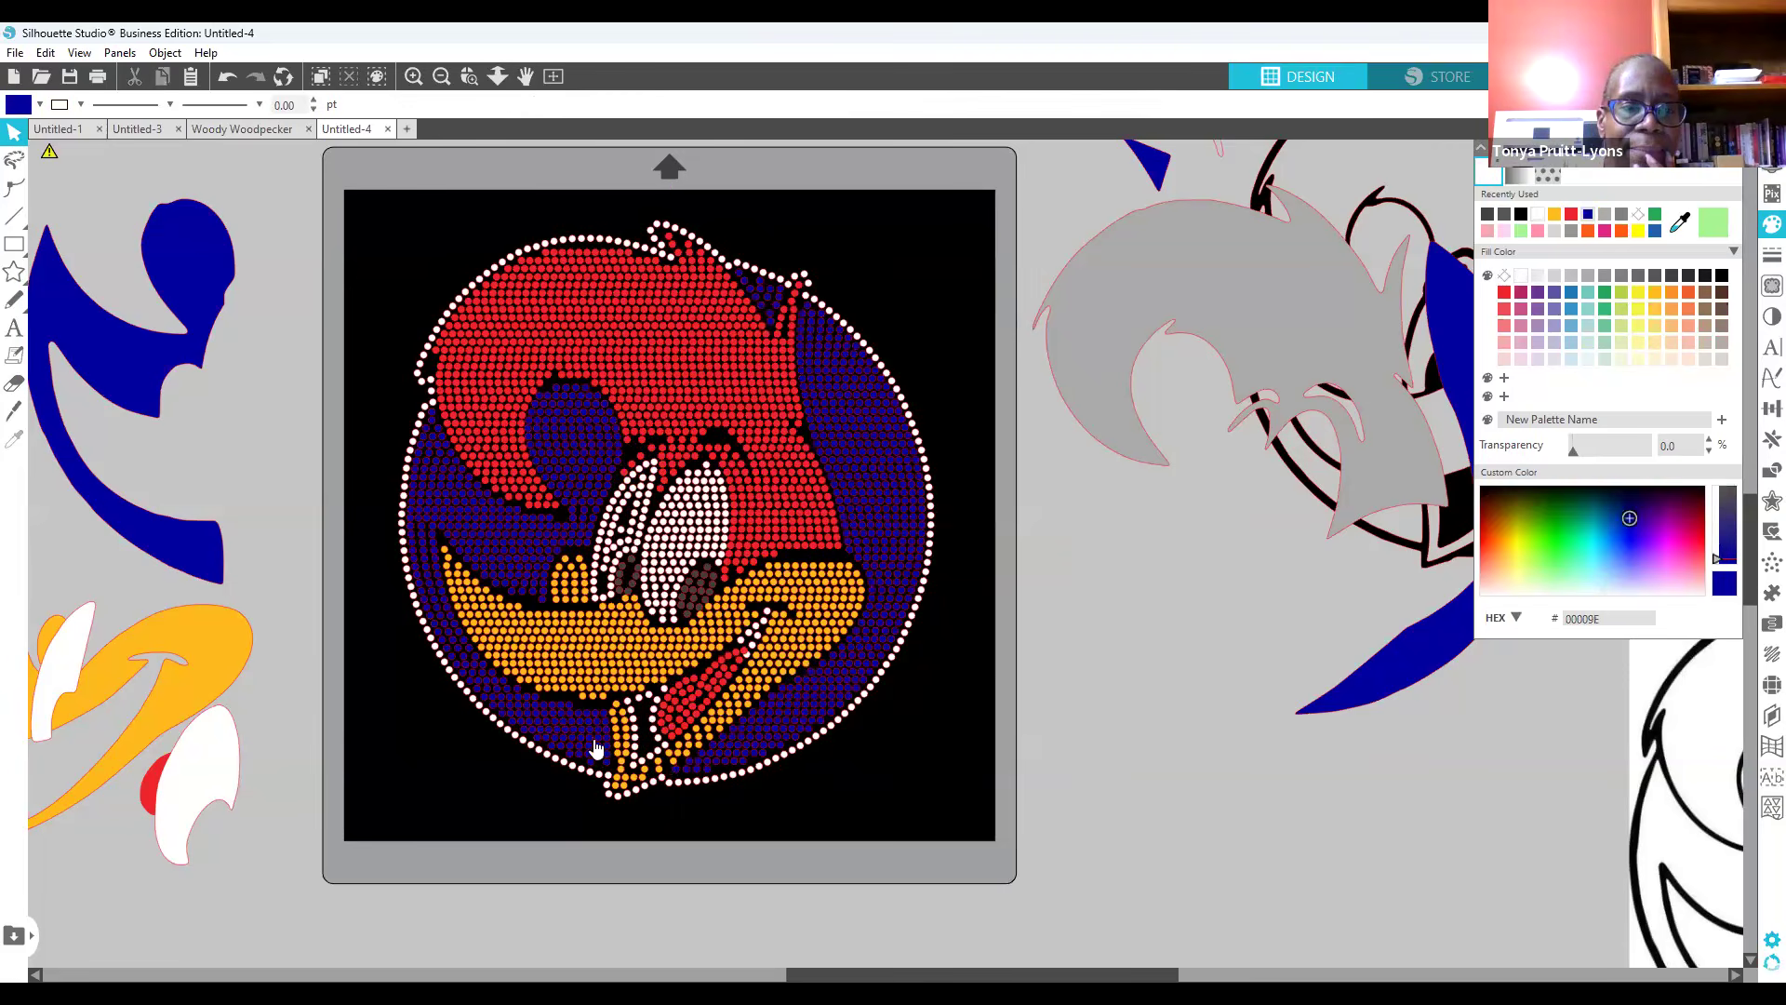
Step: Fill the lower mouth shape linearly with 10ss rhinestones and recolour its stones dark grey, hex 545454
{"action": "left_click", "coordinate": [649, 761]}
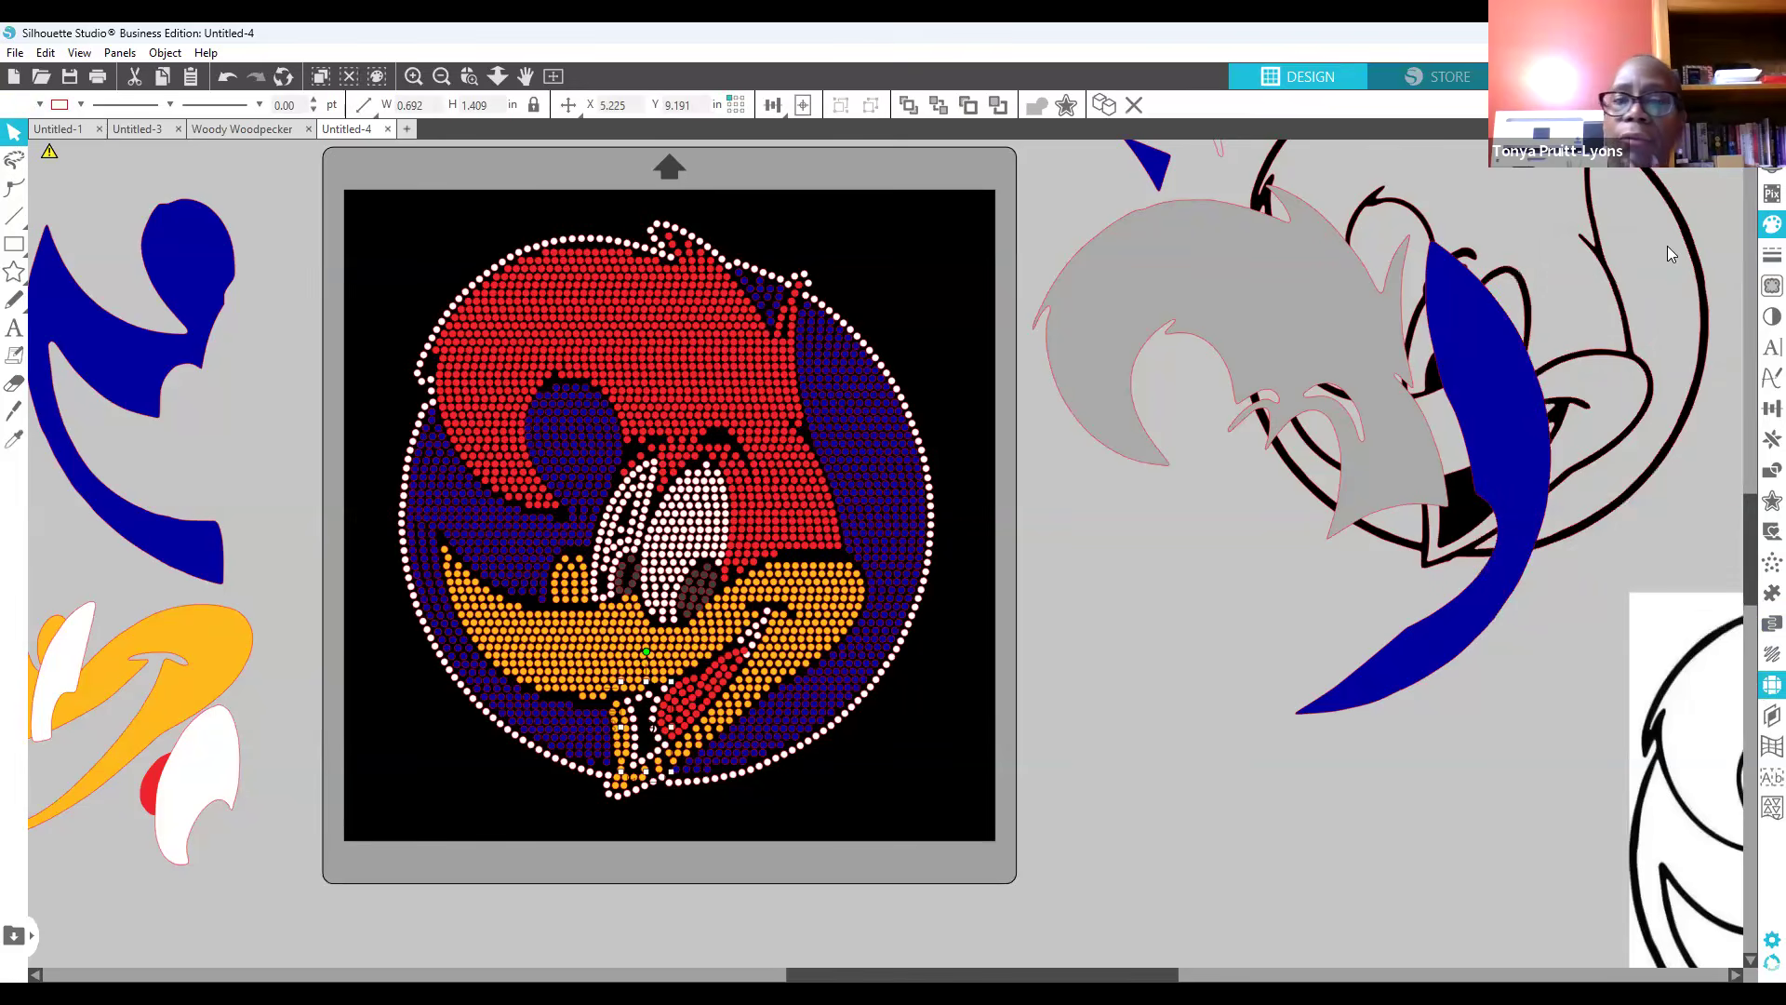
{"action": "left_click", "coordinate": [1642, 234]}
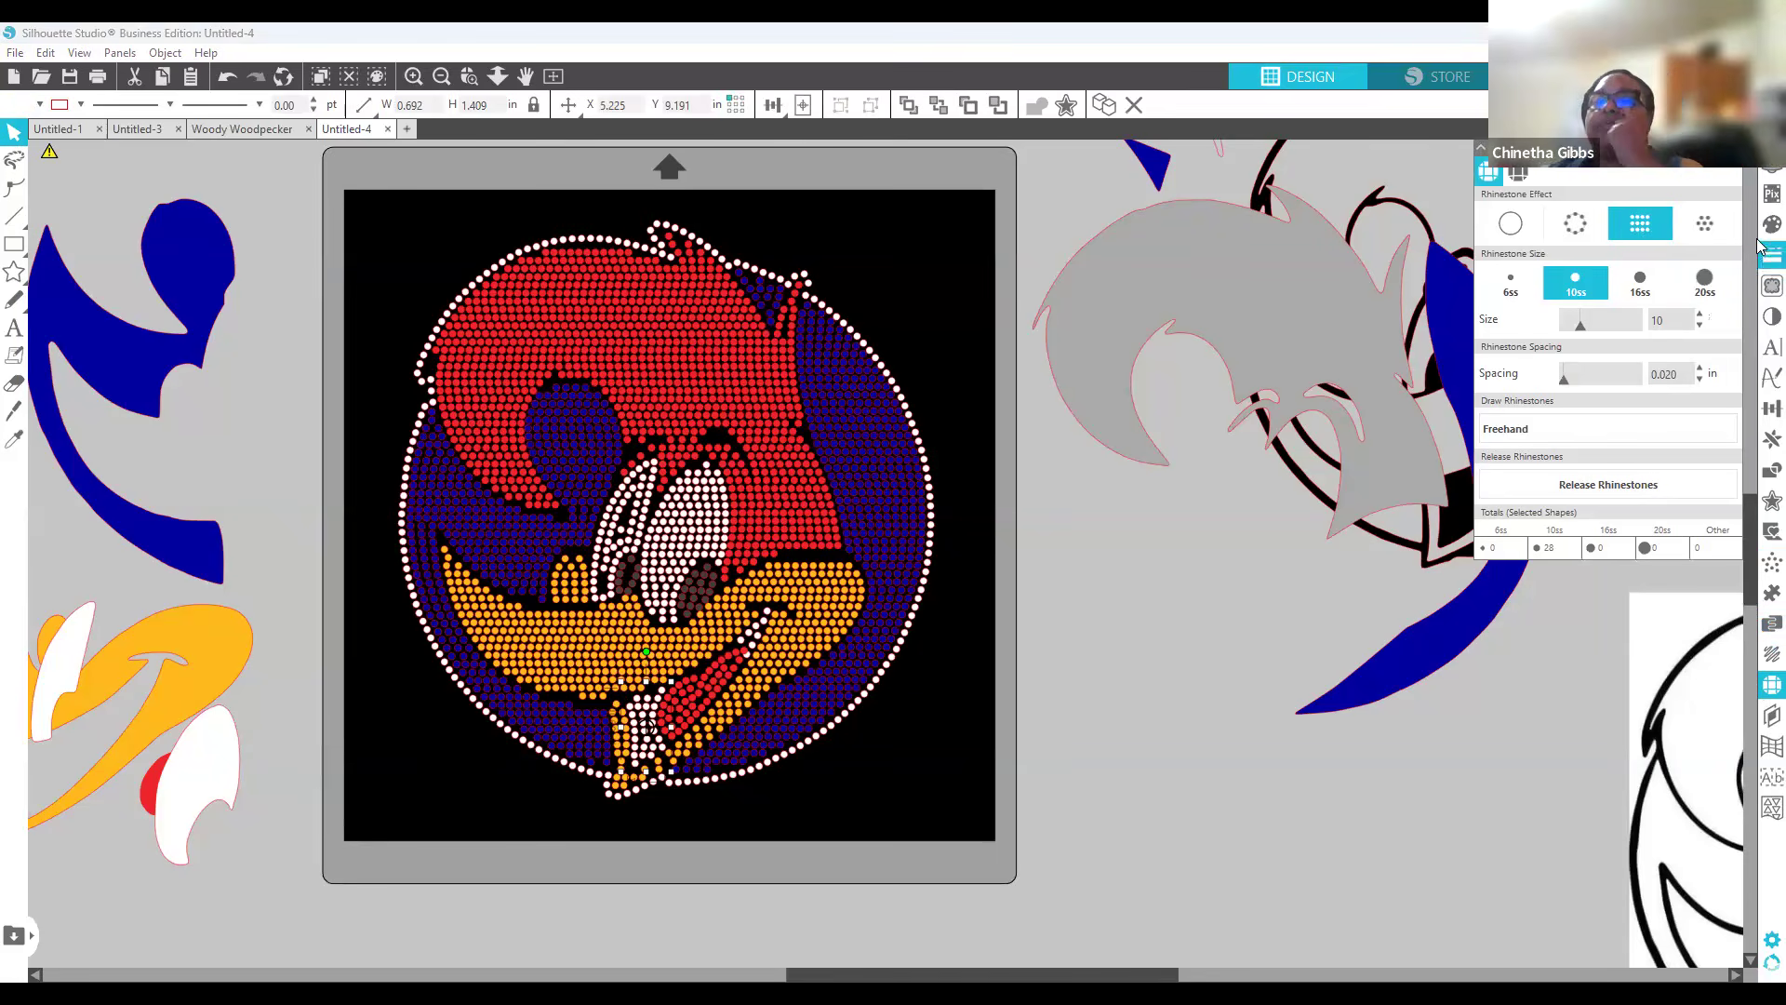
{"action": "left_click", "coordinate": [1500, 213]}
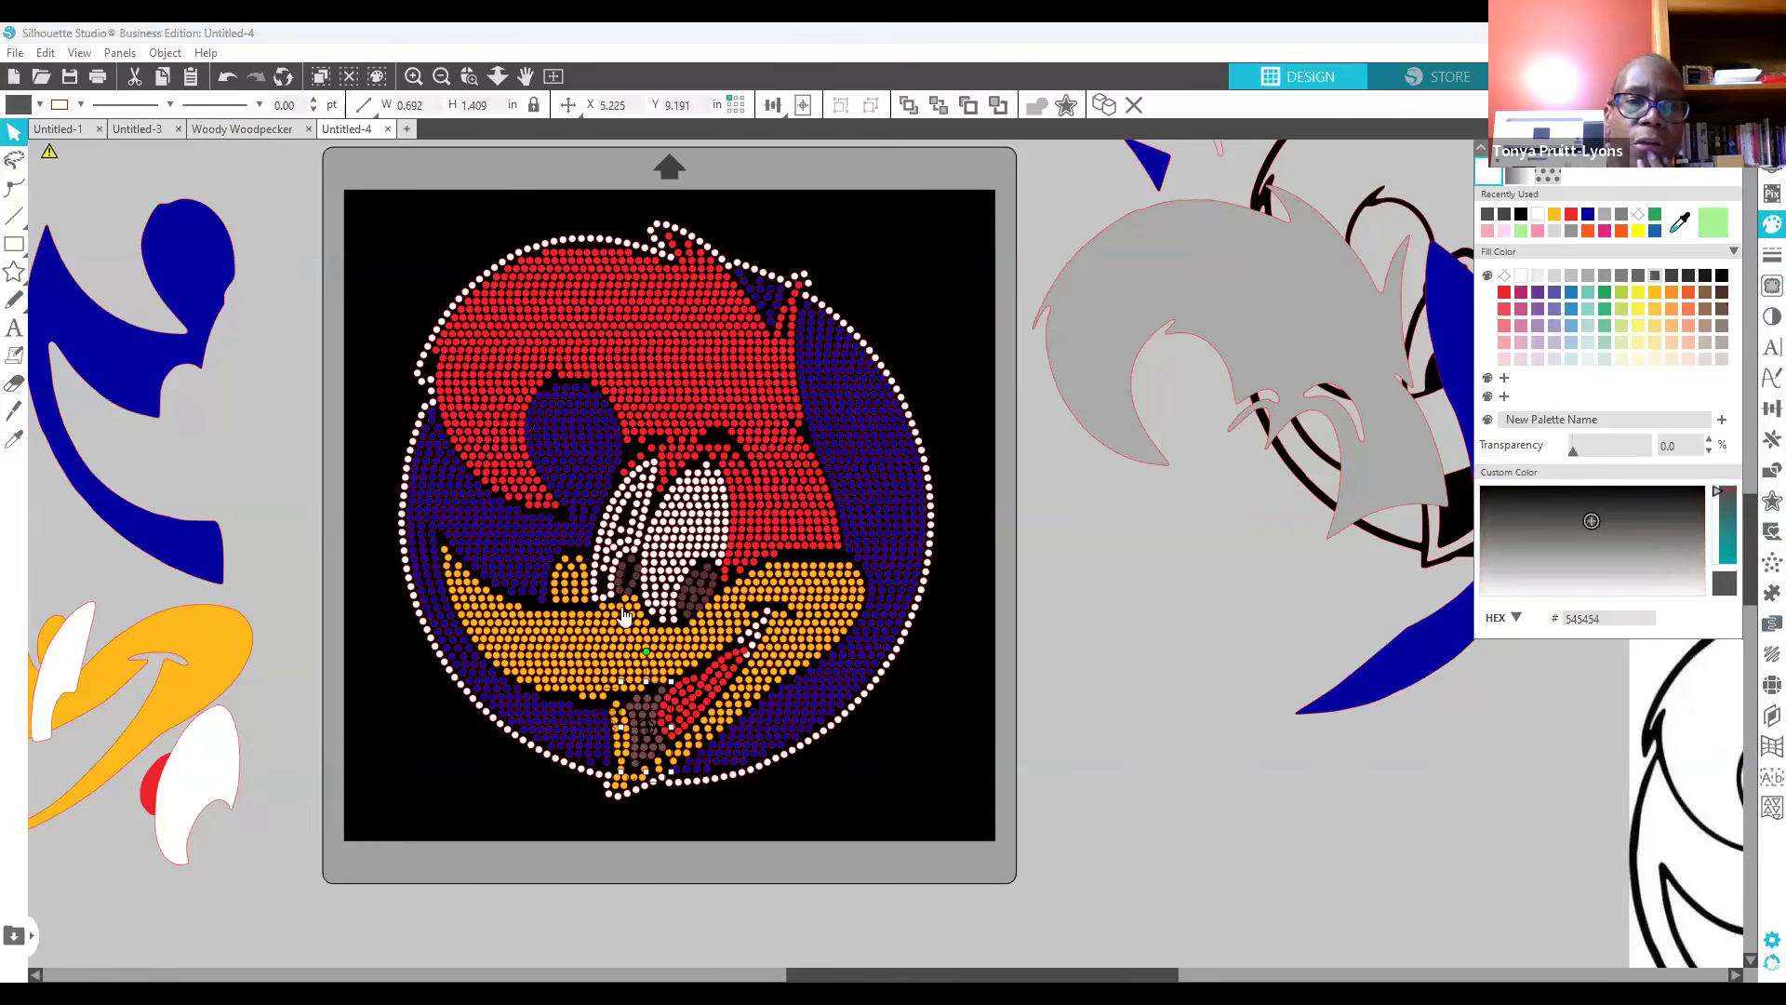
Step: Fill the small white shape at the mouth corner linearly with 10ss rhinestones and colour it dark grey
{"action": "left_click", "coordinate": [758, 641]}
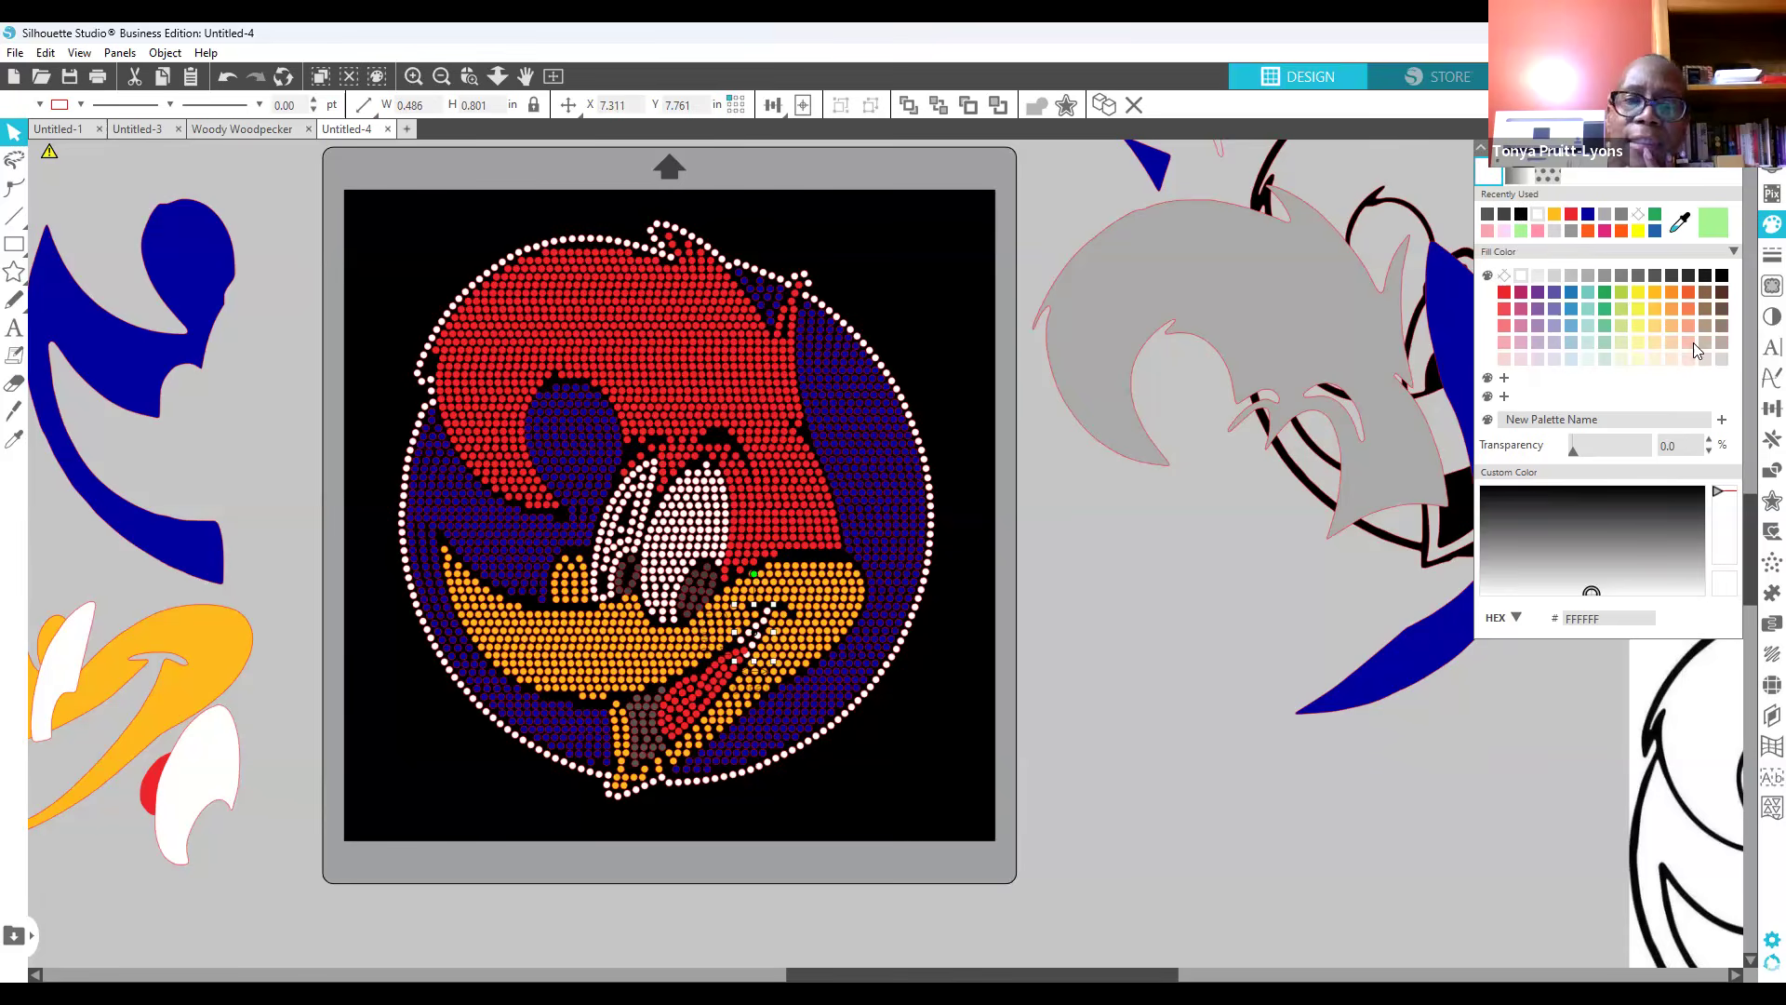
{"action": "left_click", "coordinate": [1771, 685]}
{"action": "left_click", "coordinate": [1641, 226]}
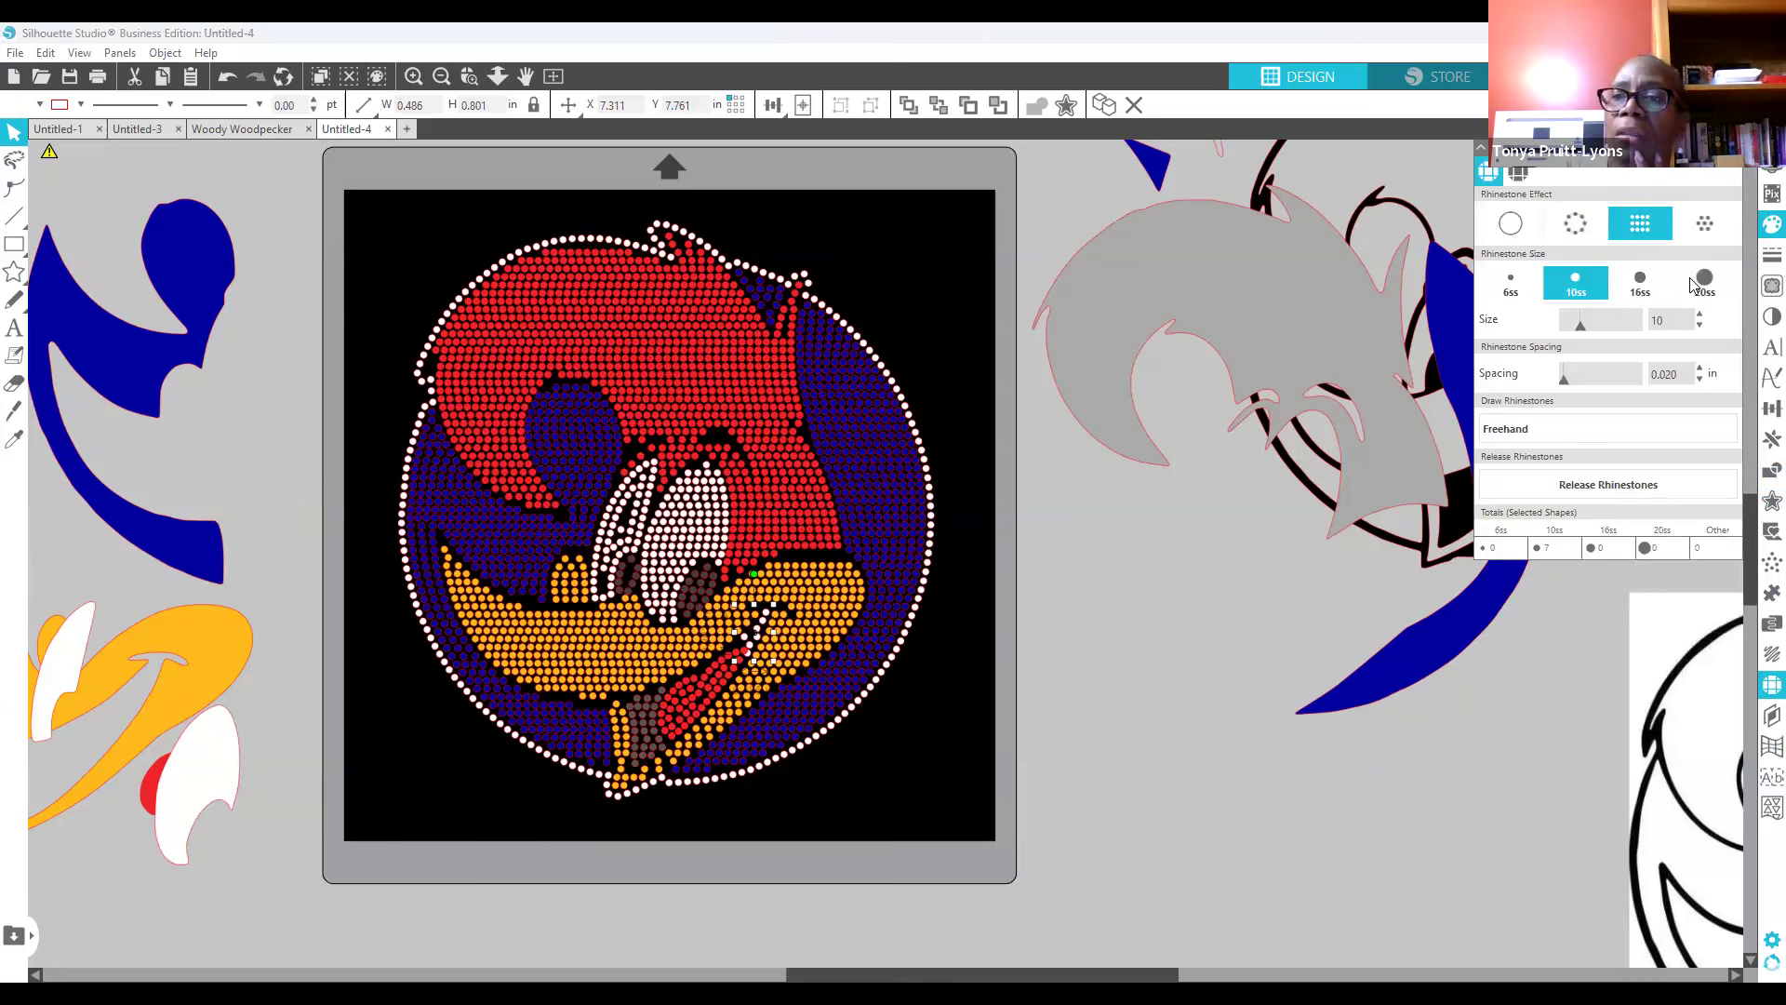
{"action": "left_click", "coordinate": [1762, 227]}
{"action": "left_click", "coordinate": [1252, 751]}
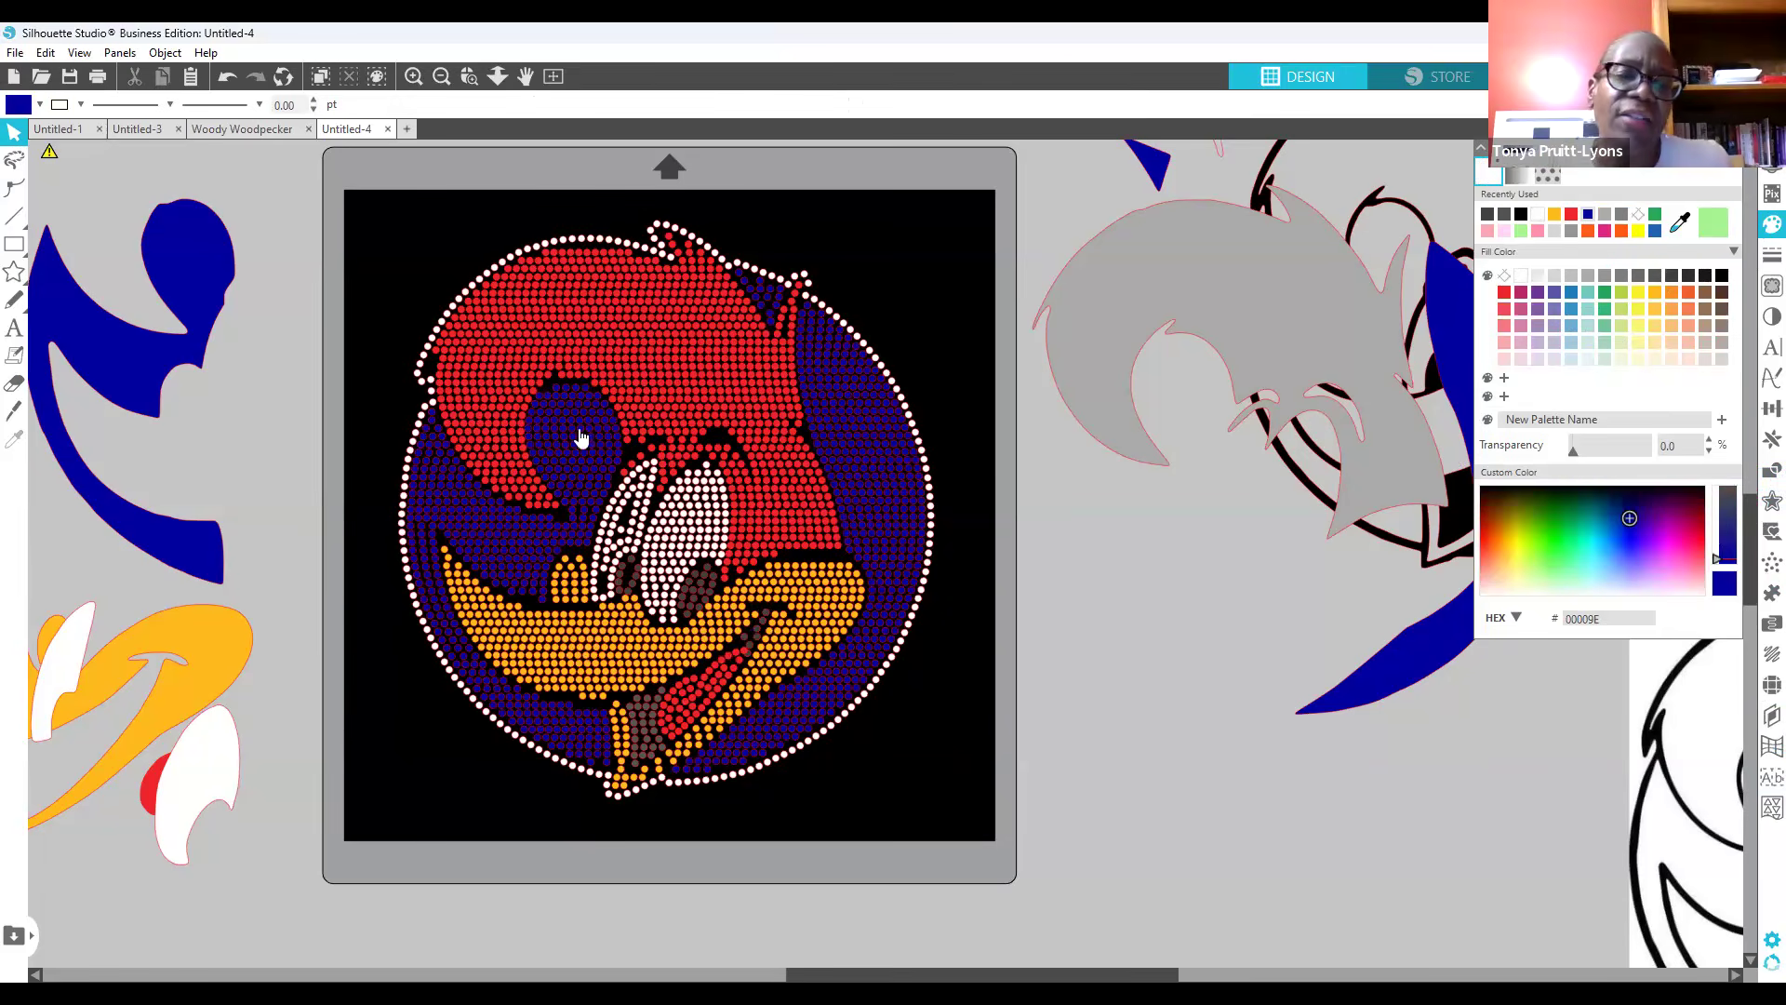
Step: Recolour the outer outline rhinestones dark grey, hex 545454, and remove the red line colour from all stones of the design
{"action": "left_click", "coordinate": [629, 251]}
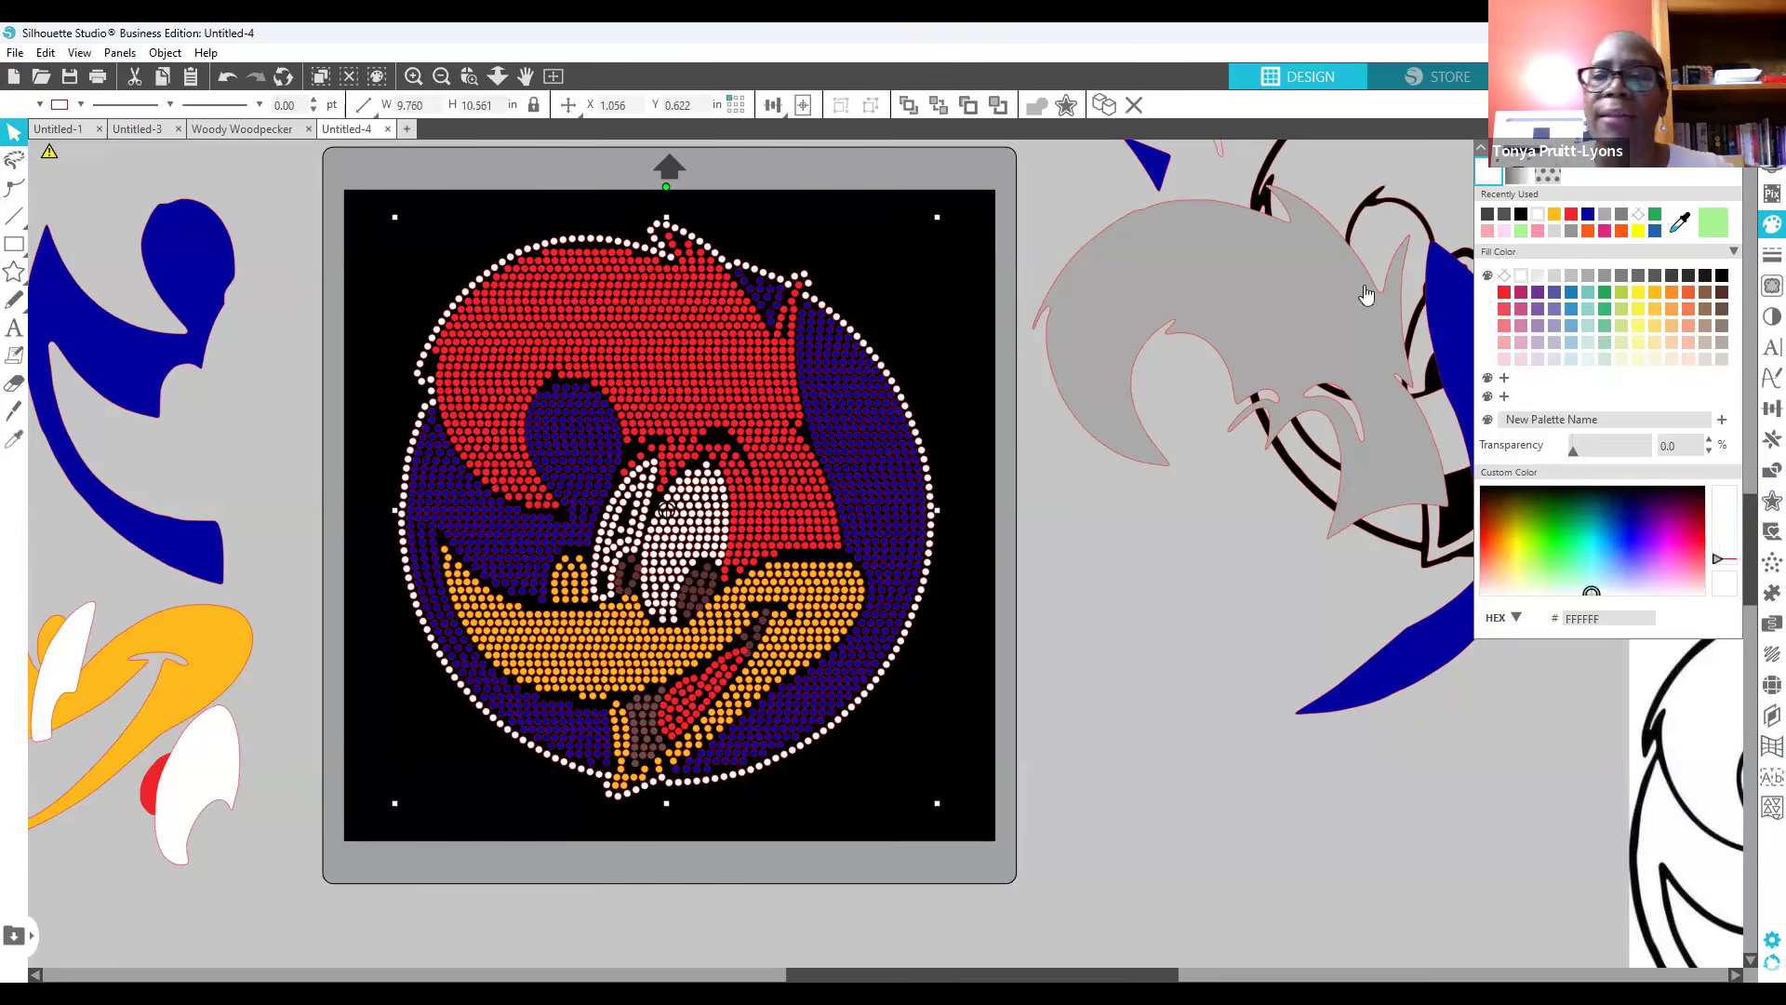
{"action": "left_click", "coordinate": [1655, 277]}
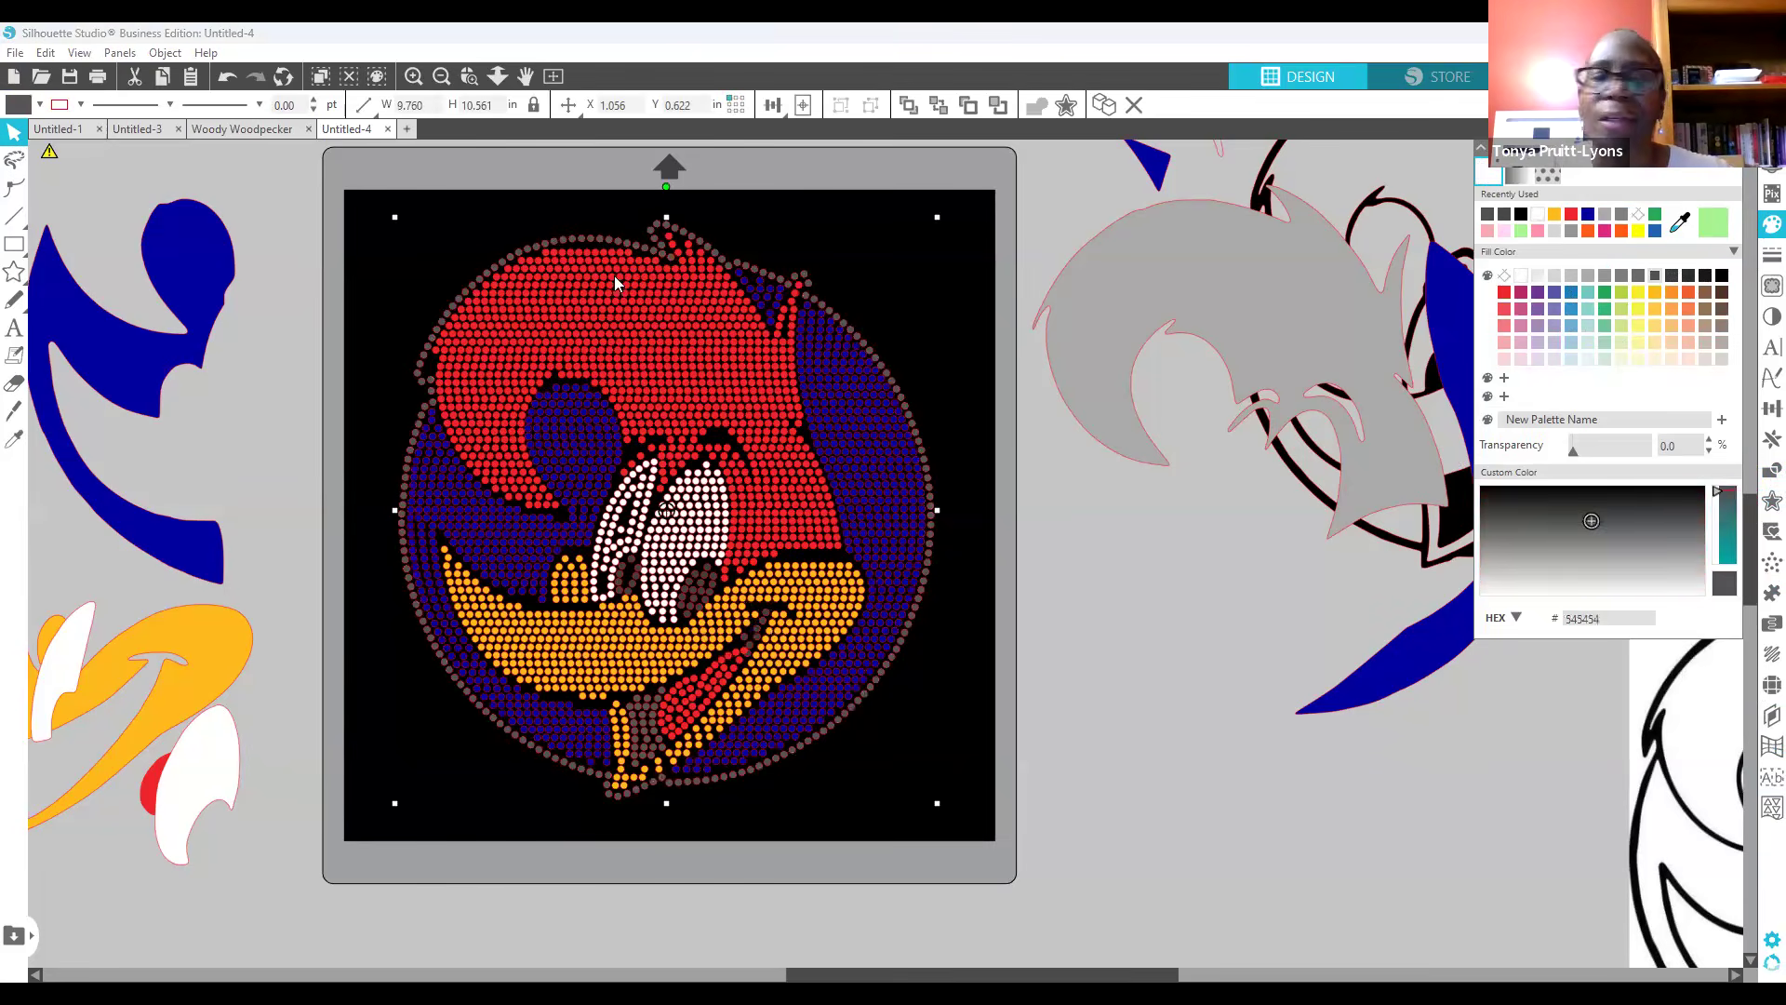
{"action": "left_click_drag", "start_coordinate": [376, 244], "coordinate": [956, 785]}
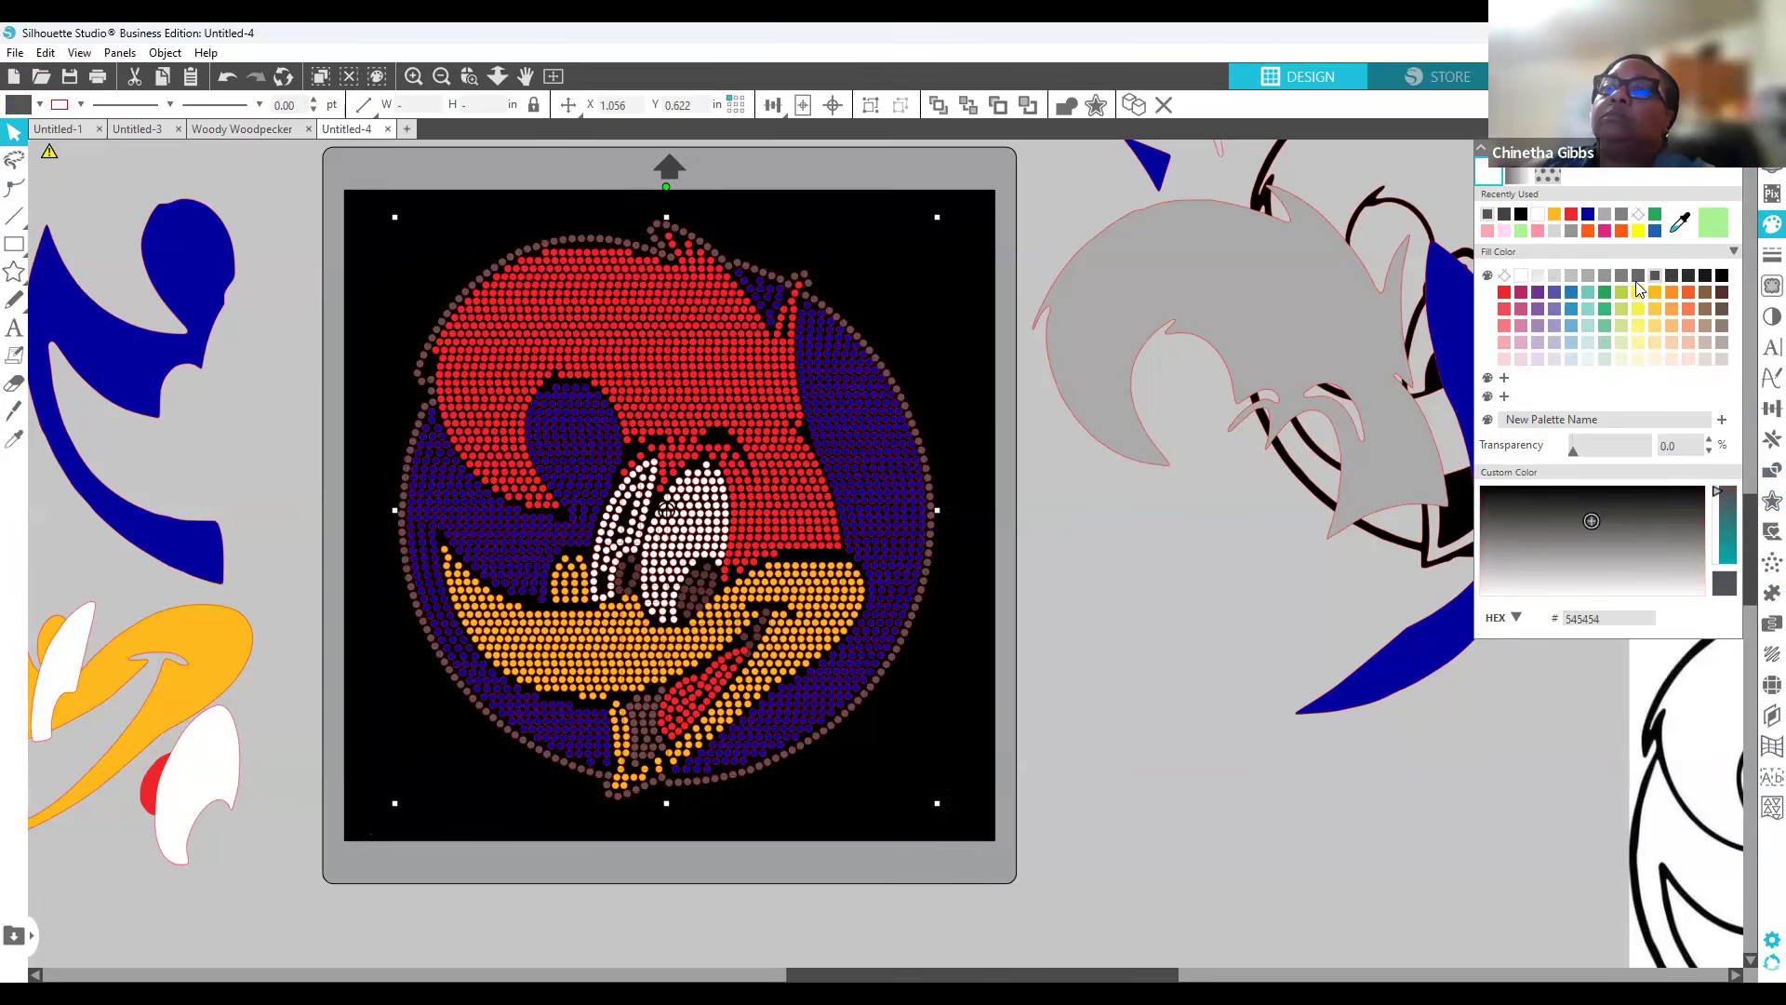
{"action": "left_click", "coordinate": [1767, 259]}
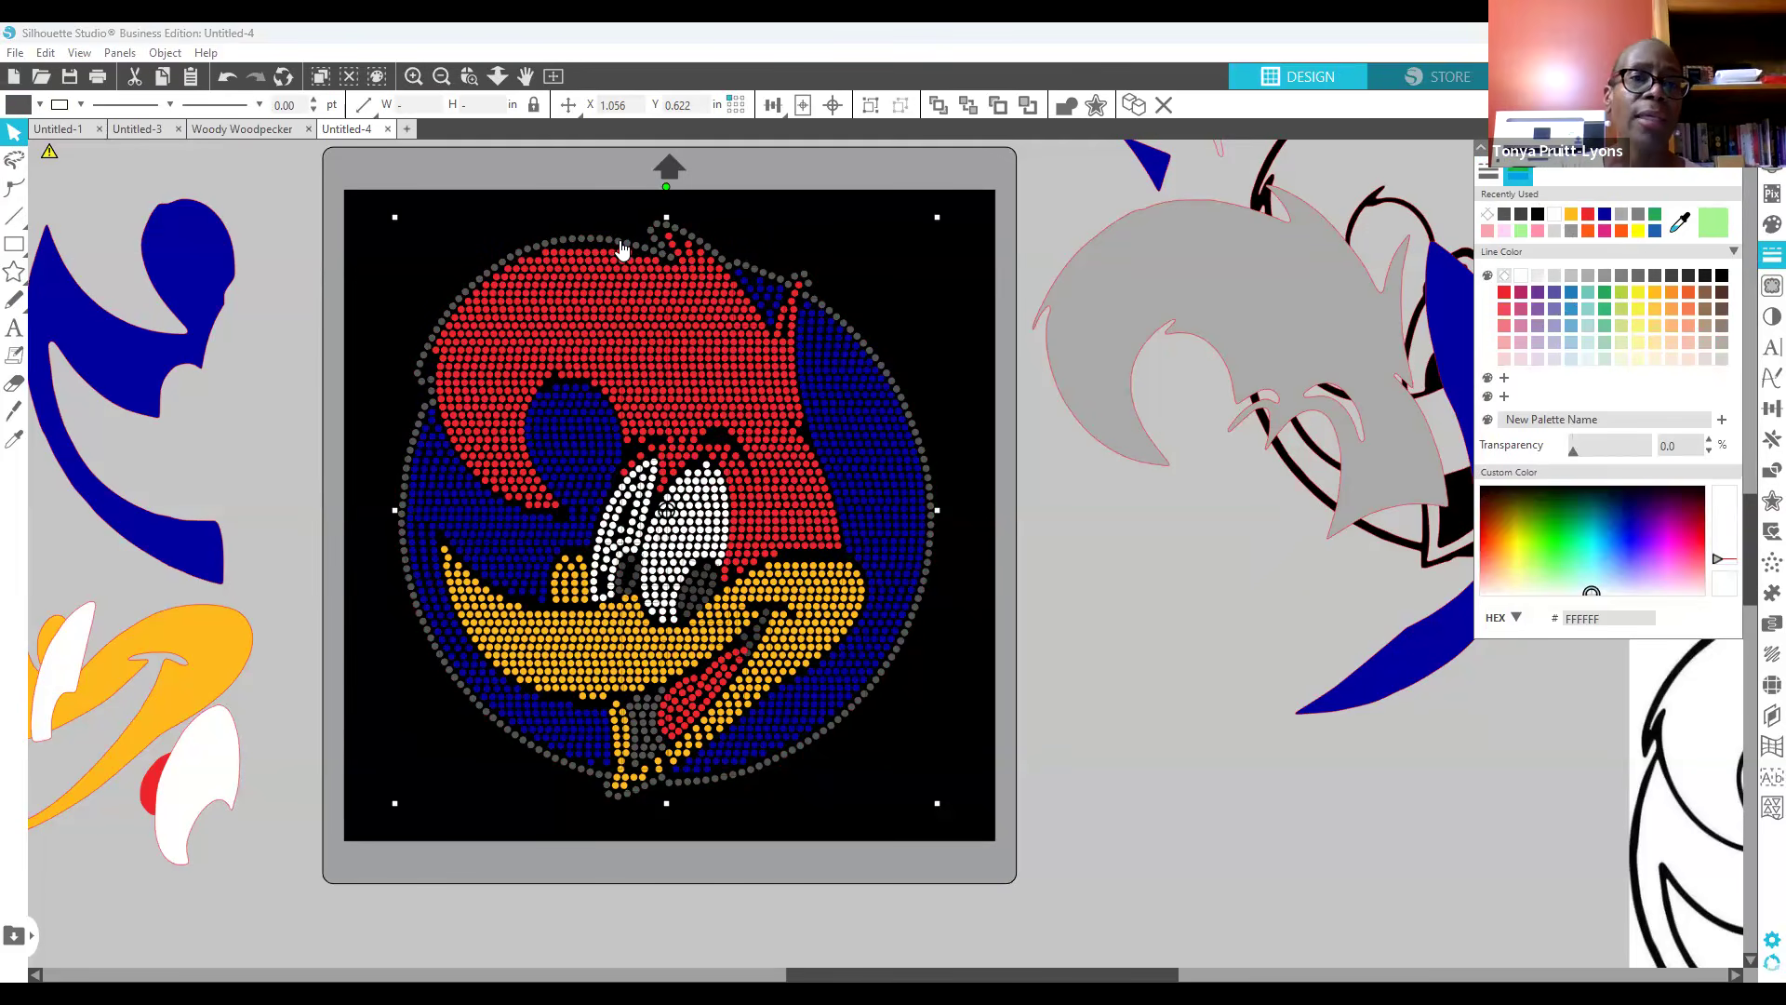
Step: Shift the whole rhinestone design slightly down and to the right on the page
{"action": "mouse_move", "coordinate": [622, 249]}
{"action": "left_mouse_down"}
{"action": "mouse_move", "coordinate": [590, 251]}
{"action": "mouse_move", "coordinate": [631, 249]}
{"action": "left_mouse_up"}
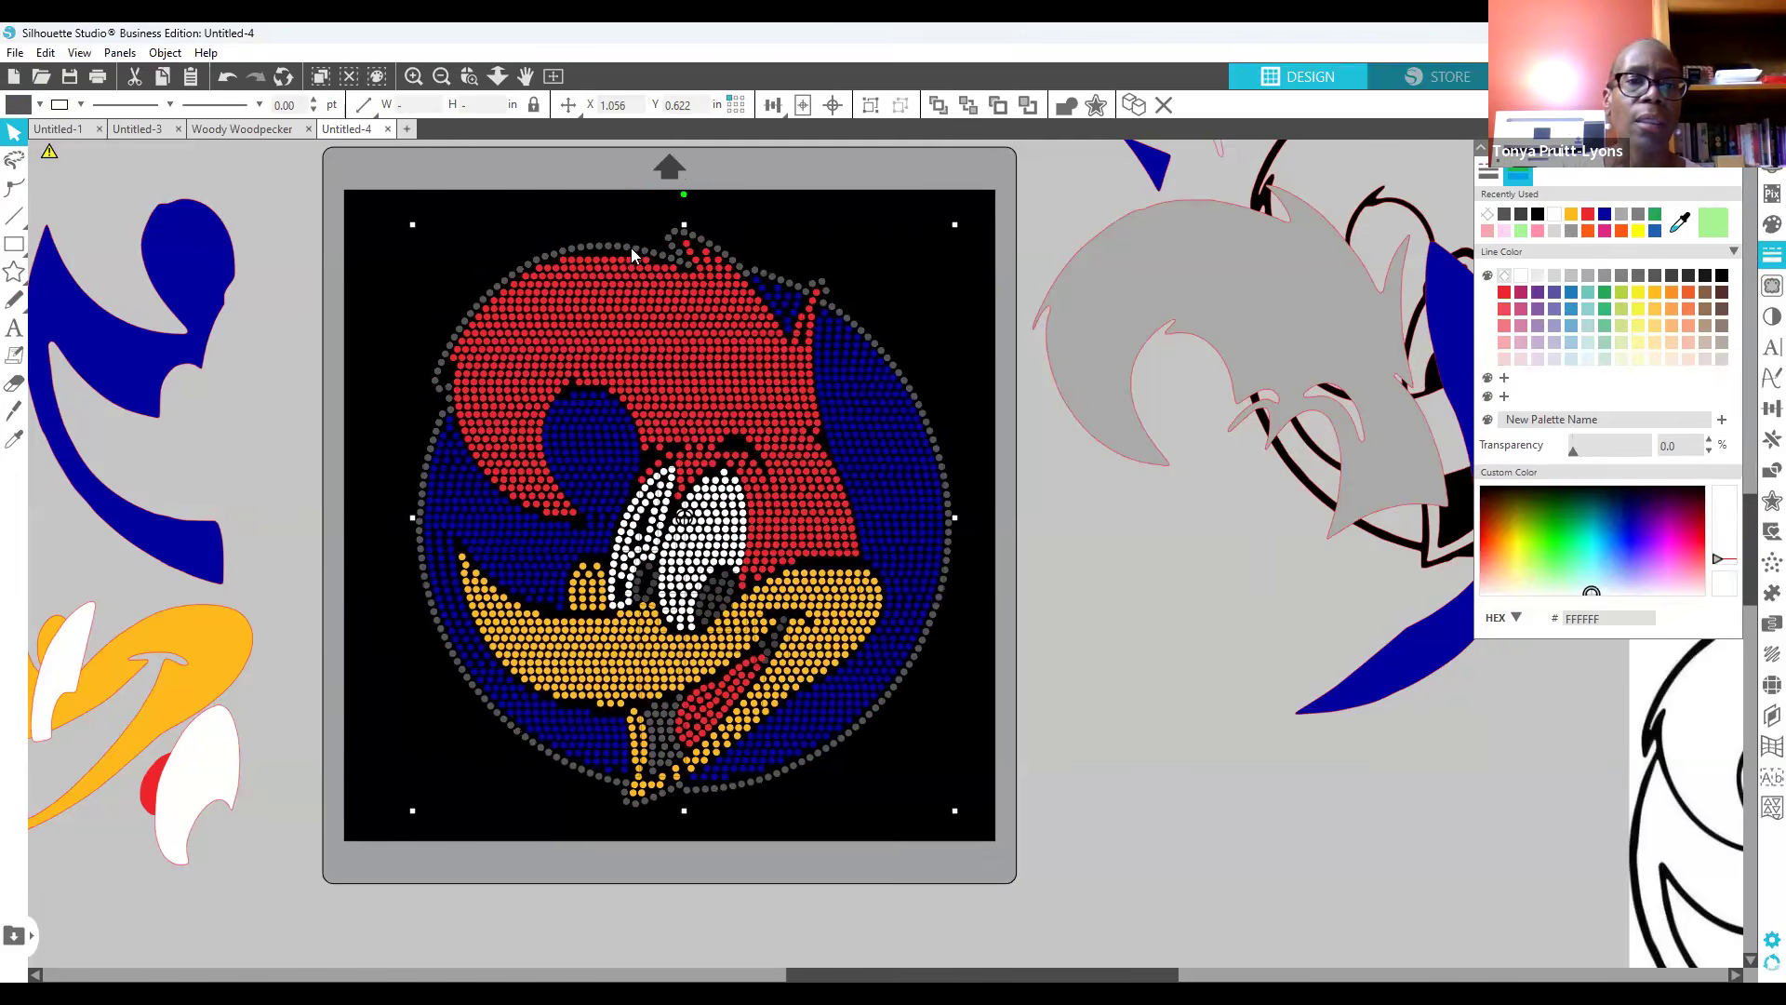
{"action": "right_click", "coordinate": [629, 247]}
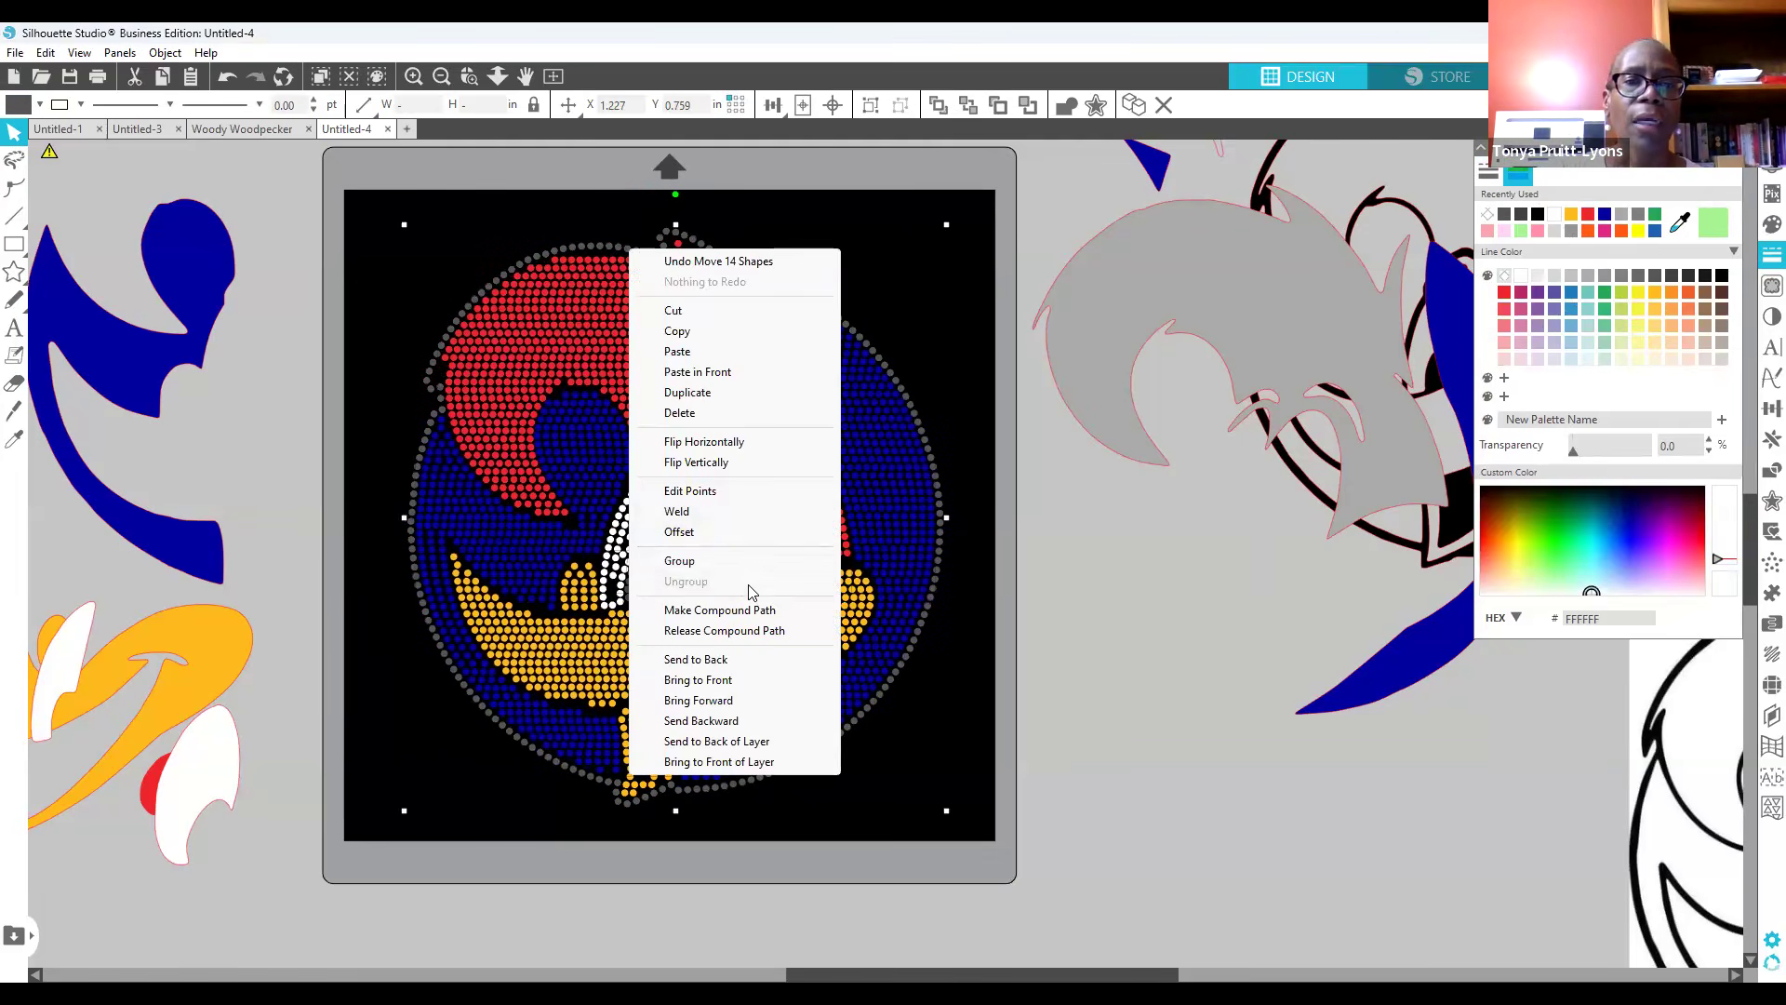
{"action": "left_click", "coordinate": [960, 702]}
Step: Compare the design without its grey outer outline by moving the outline off the page and back around the design
{"action": "left_click", "coordinate": [602, 263]}
{"action": "left_click_drag", "start_coordinate": [602, 254], "coordinate": [1550, 316]}
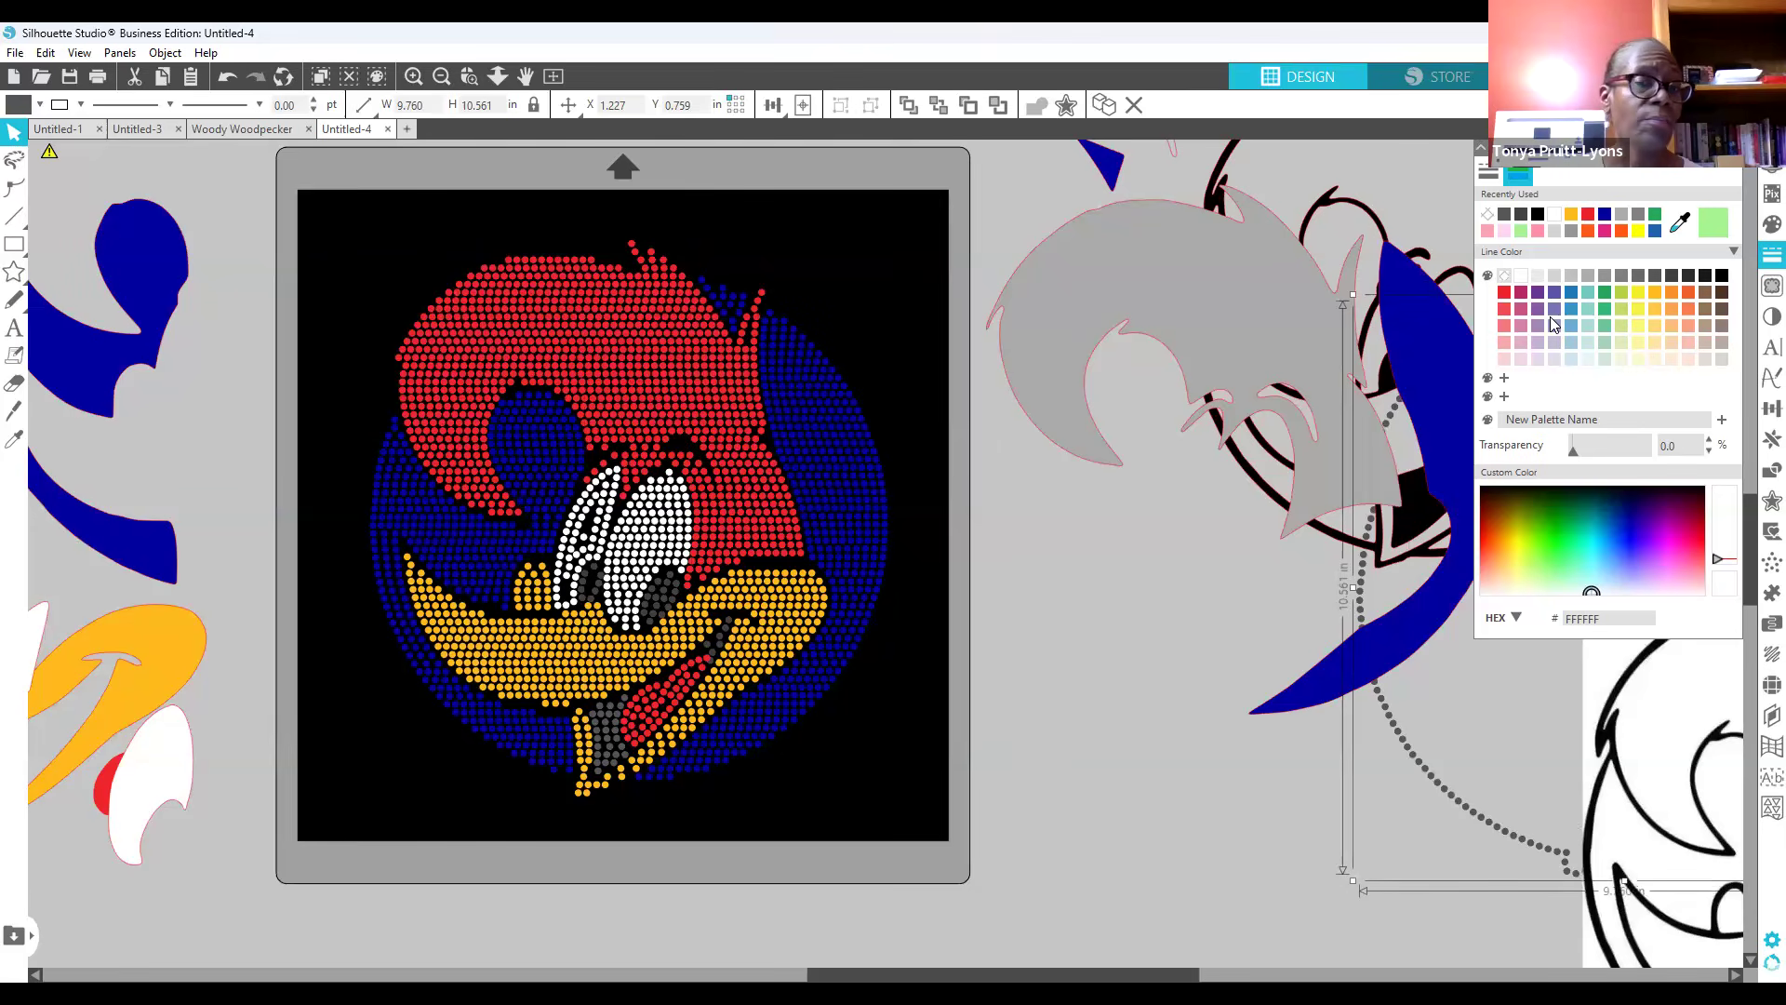
{"action": "left_click_drag", "start_coordinate": [1550, 316], "coordinate": [1600, 210]}
{"action": "scroll", "coordinate": [1007, 365], "scroll_direction": "down", "scroll_amount": 2}
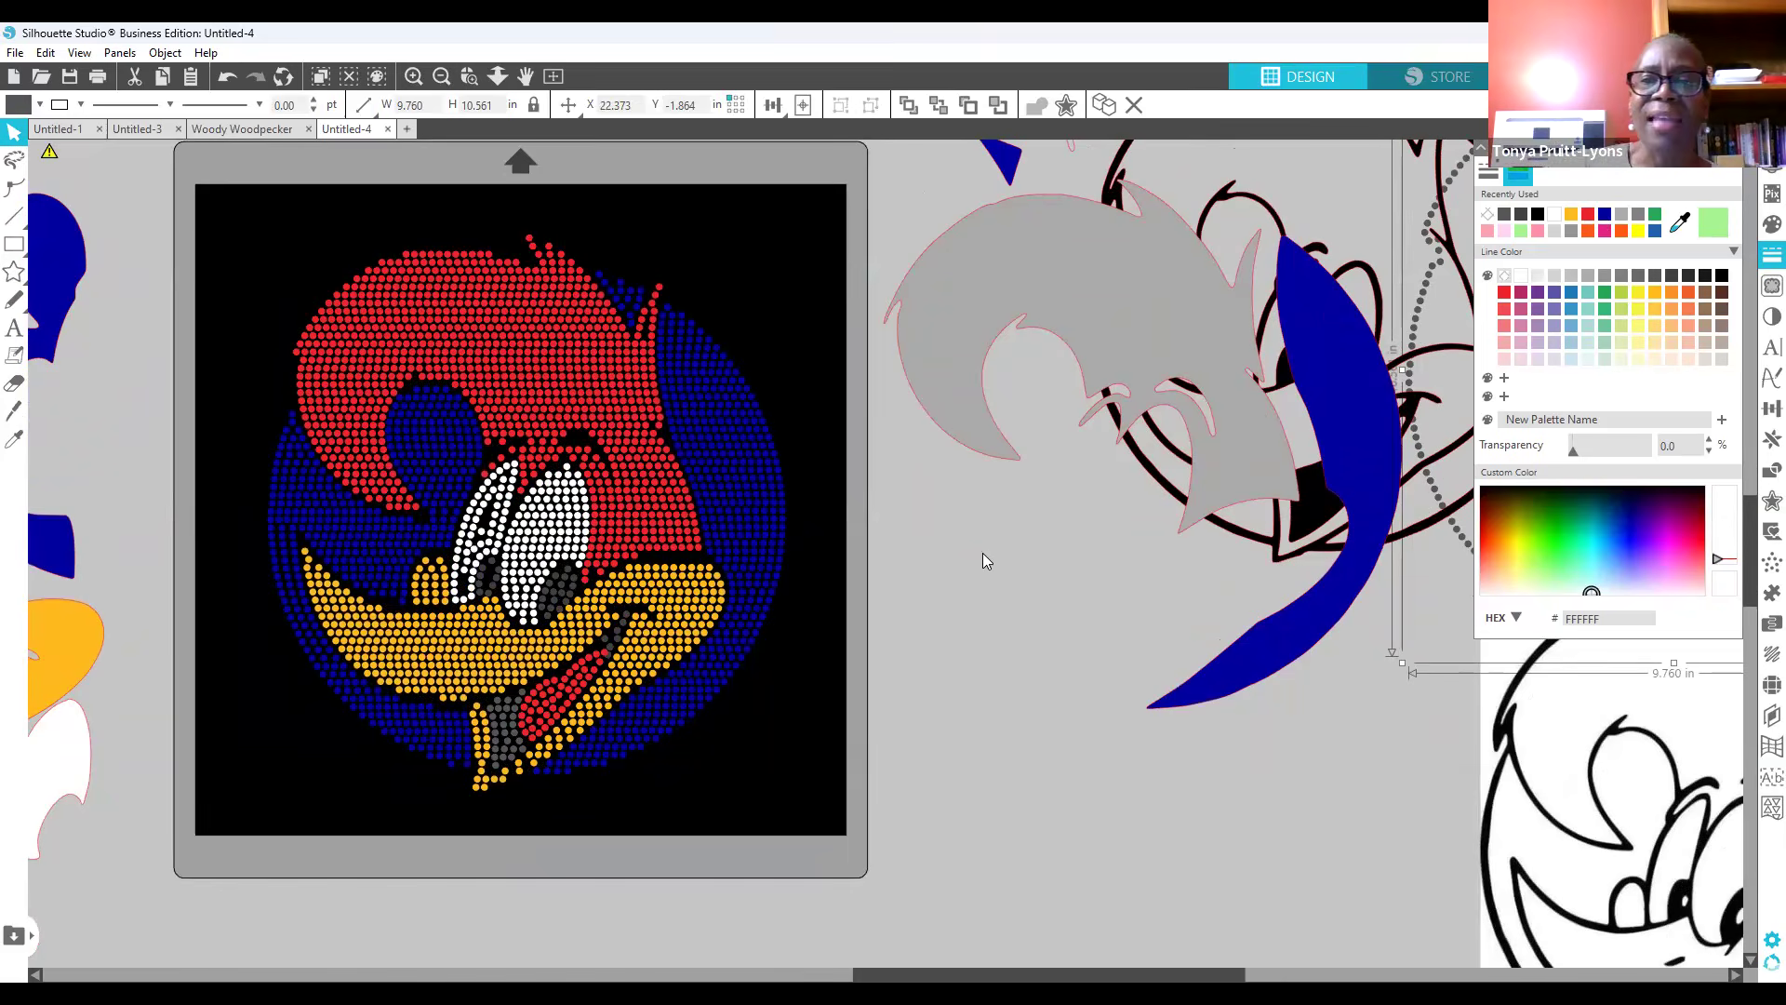
{"action": "left_click_drag", "start_coordinate": [1465, 544], "coordinate": [316, 672]}
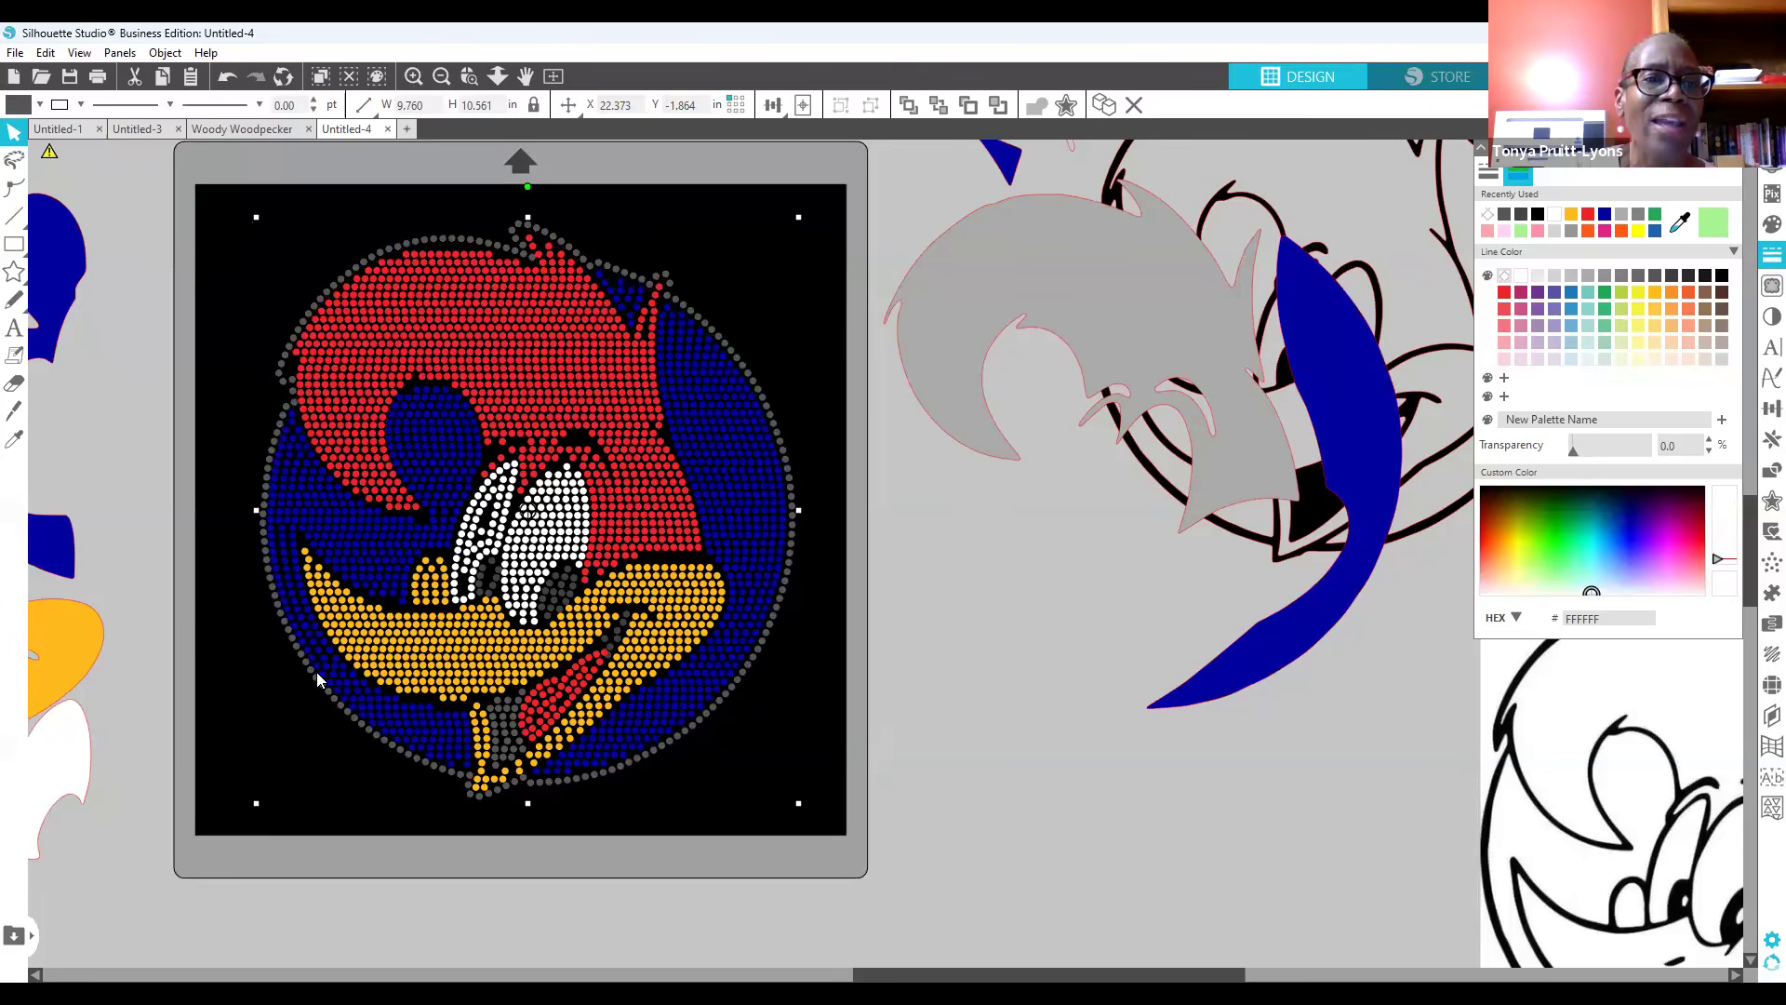
Step: Move the grey outer outline rhinestones off the page, beside the design
{"action": "left_click", "coordinate": [453, 259]}
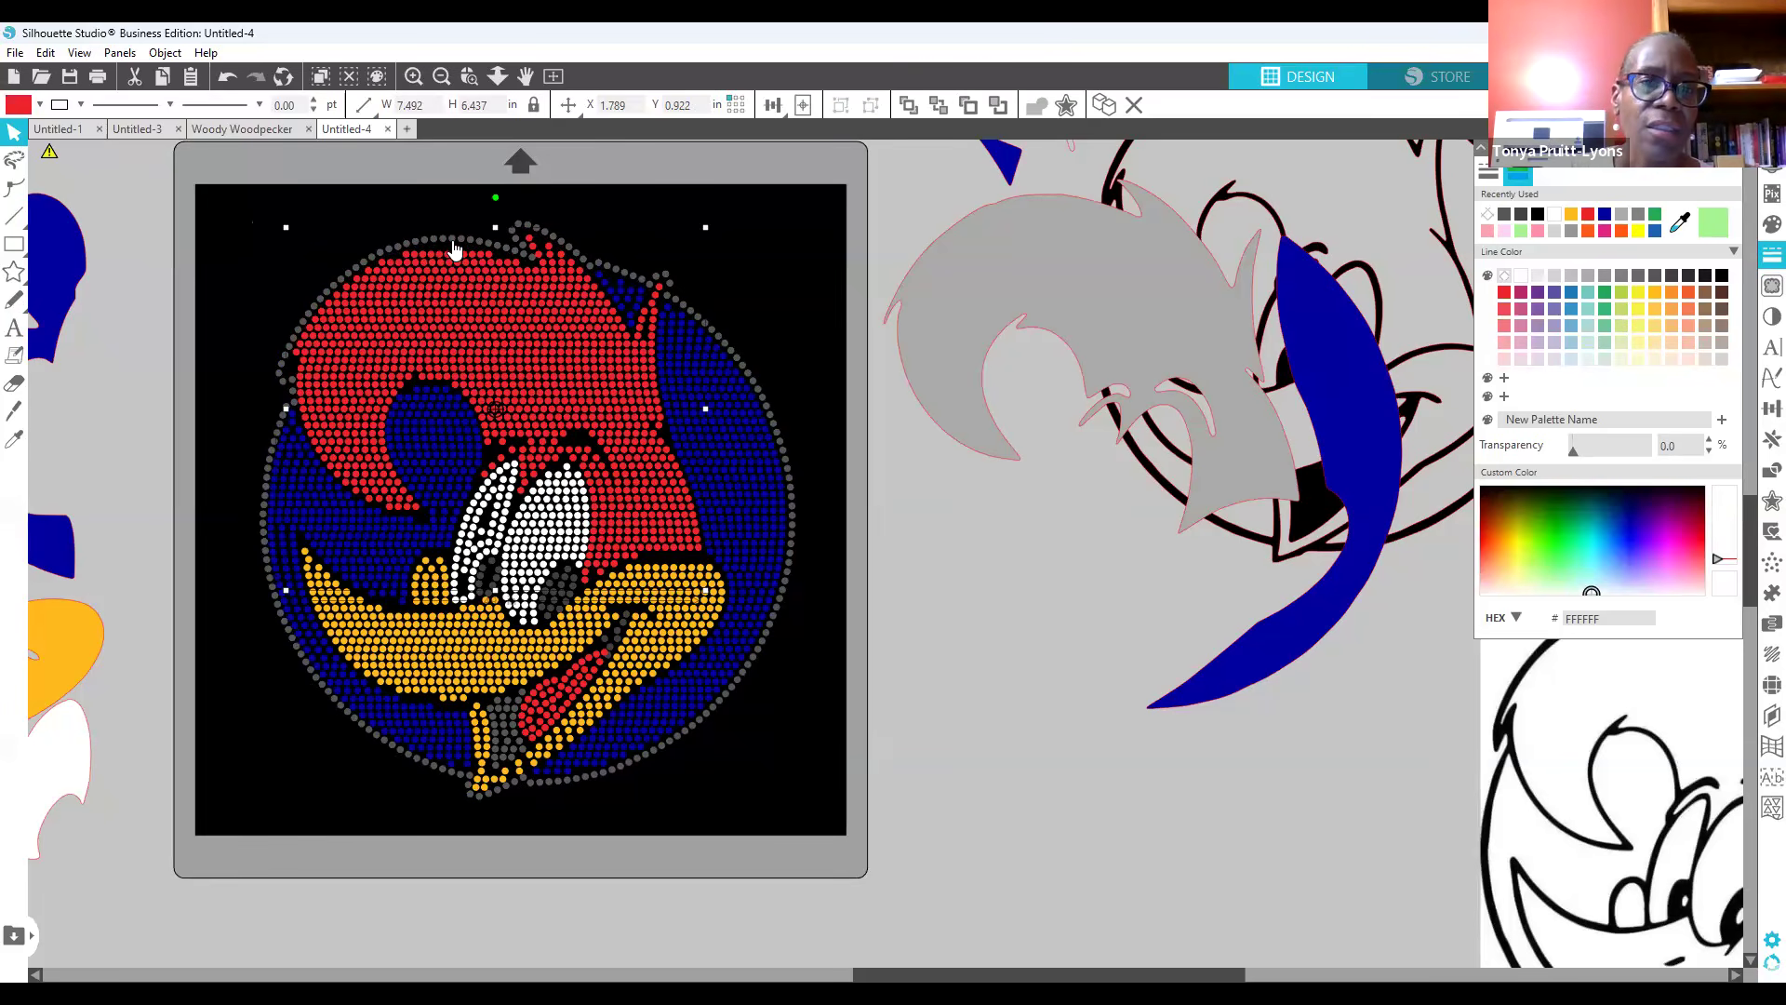
{"action": "left_click_drag", "start_coordinate": [456, 247], "coordinate": [1429, 268]}
{"action": "left_click", "coordinate": [1054, 372]}
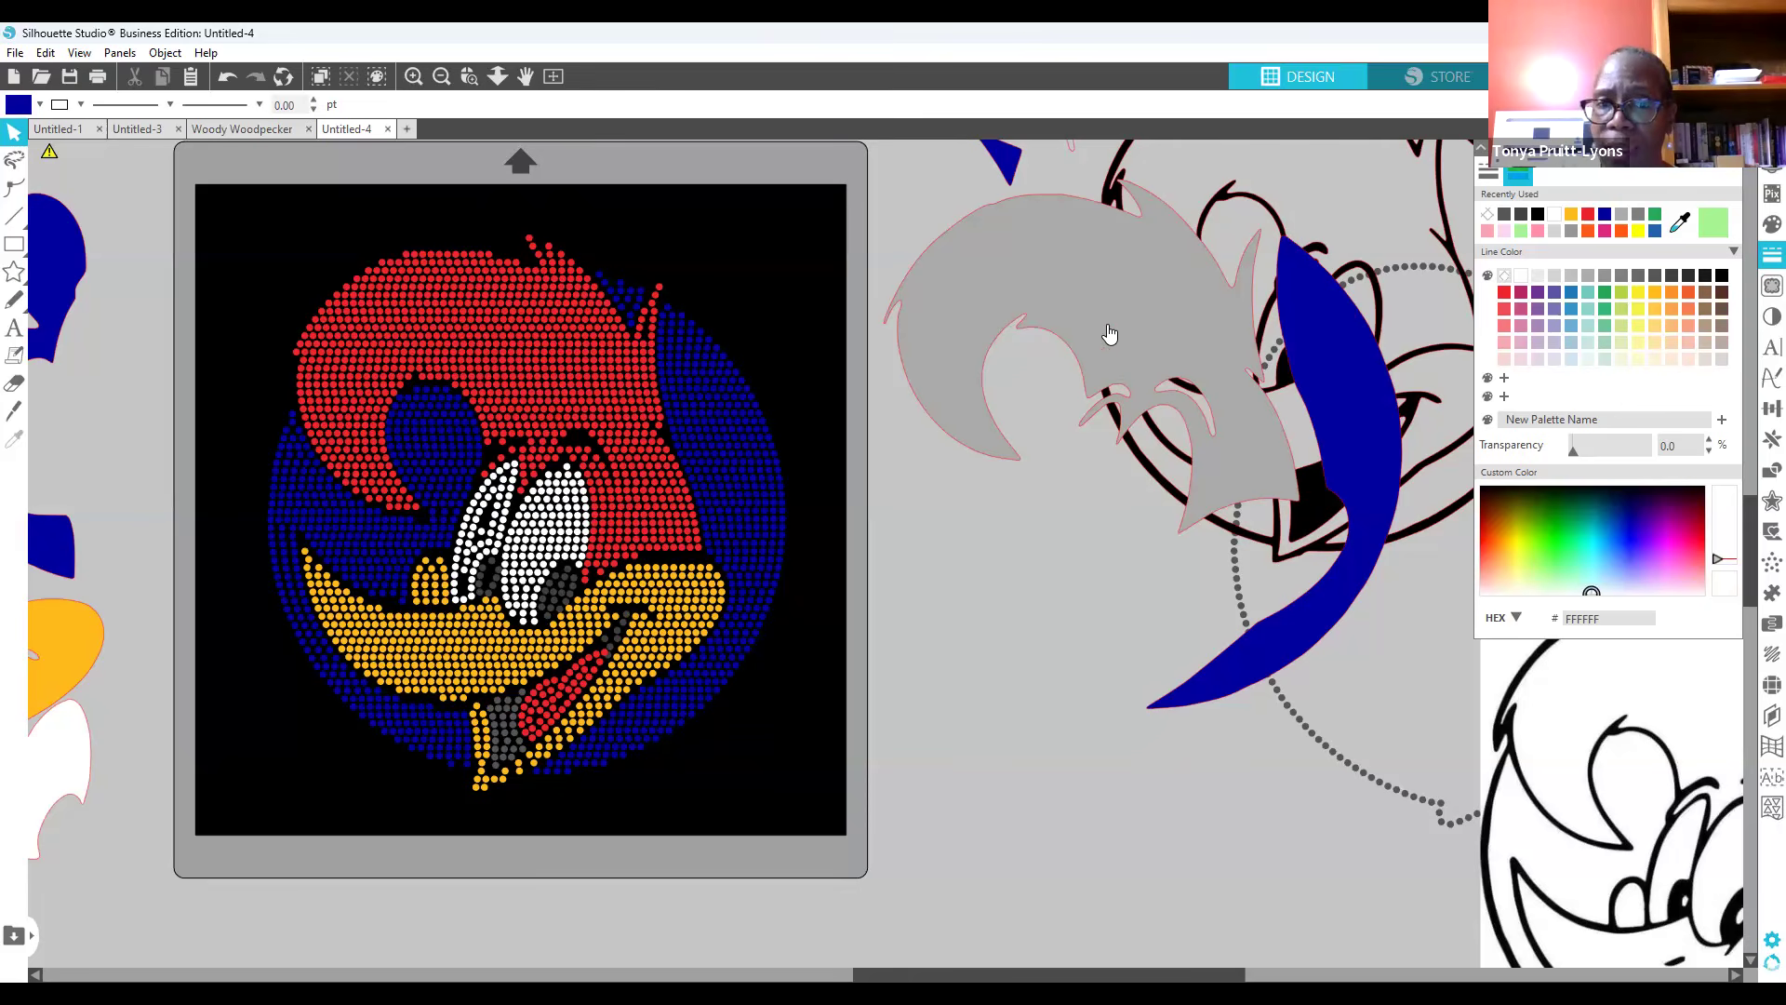
Step: Remove the rhinestone effect from all the shapes on the page, restoring their solid colour fills
{"action": "left_click_drag", "start_coordinate": [240, 225], "coordinate": [832, 837]}
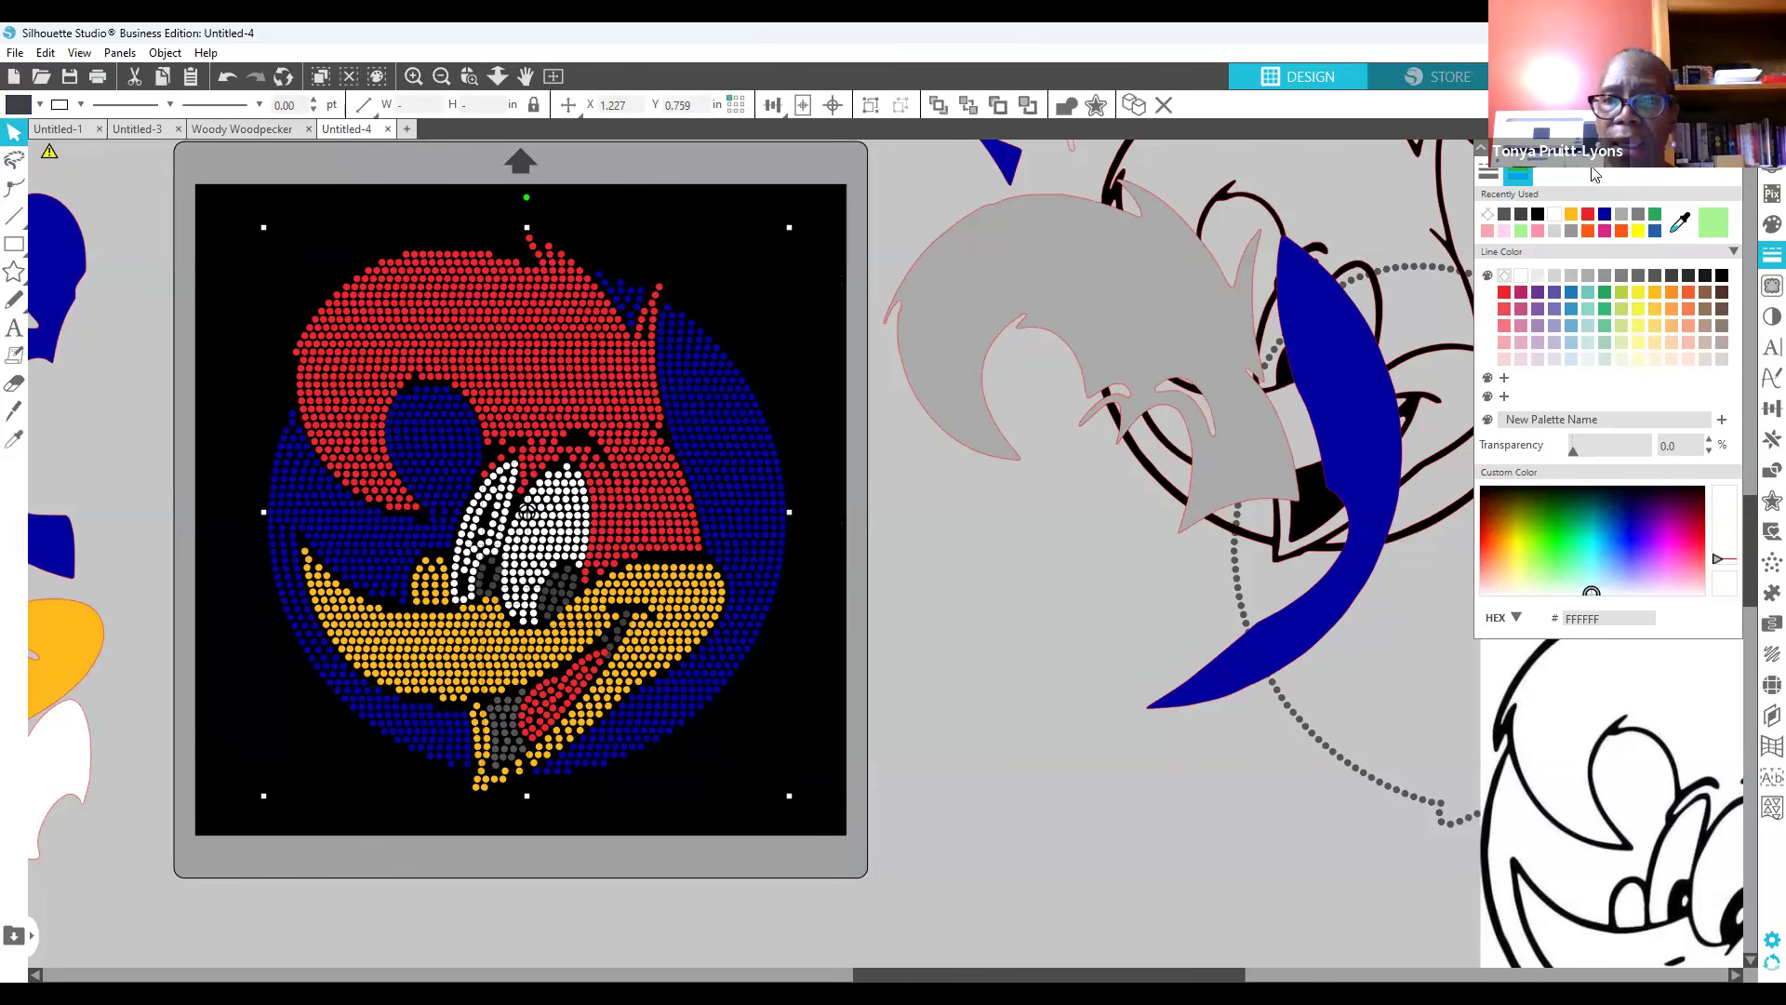
{"action": "left_click", "coordinate": [1764, 688]}
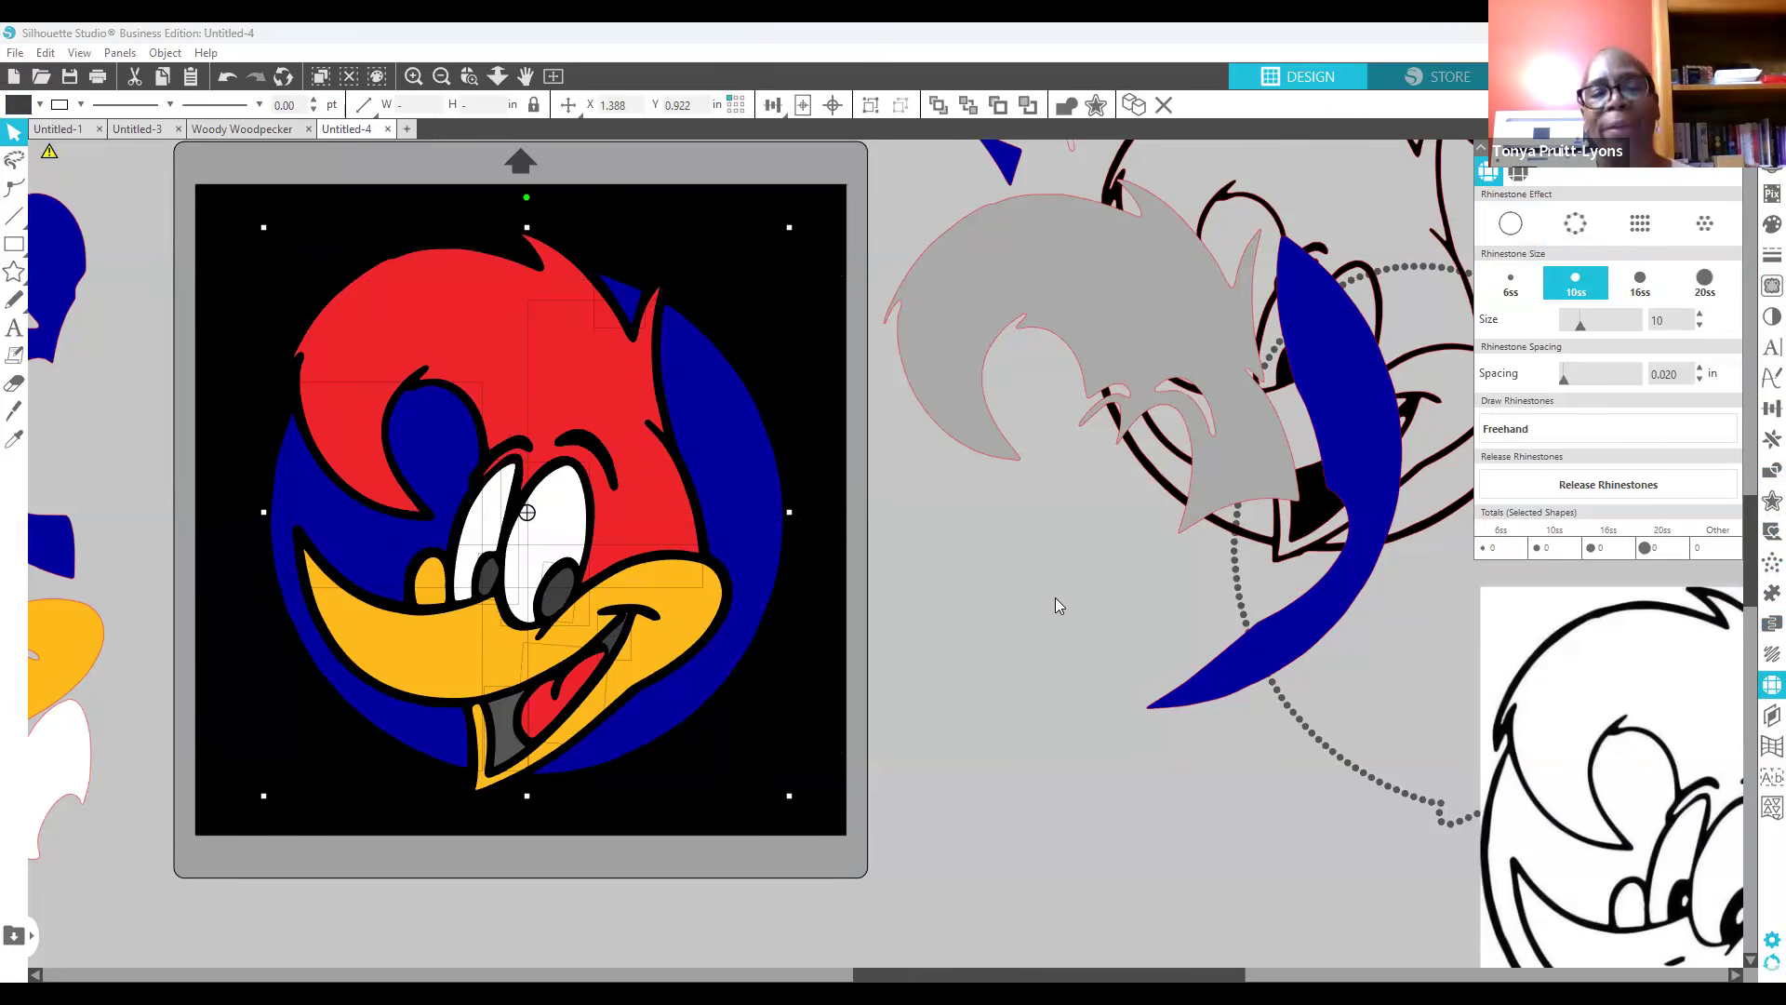
{"action": "left_click", "coordinate": [874, 664]}
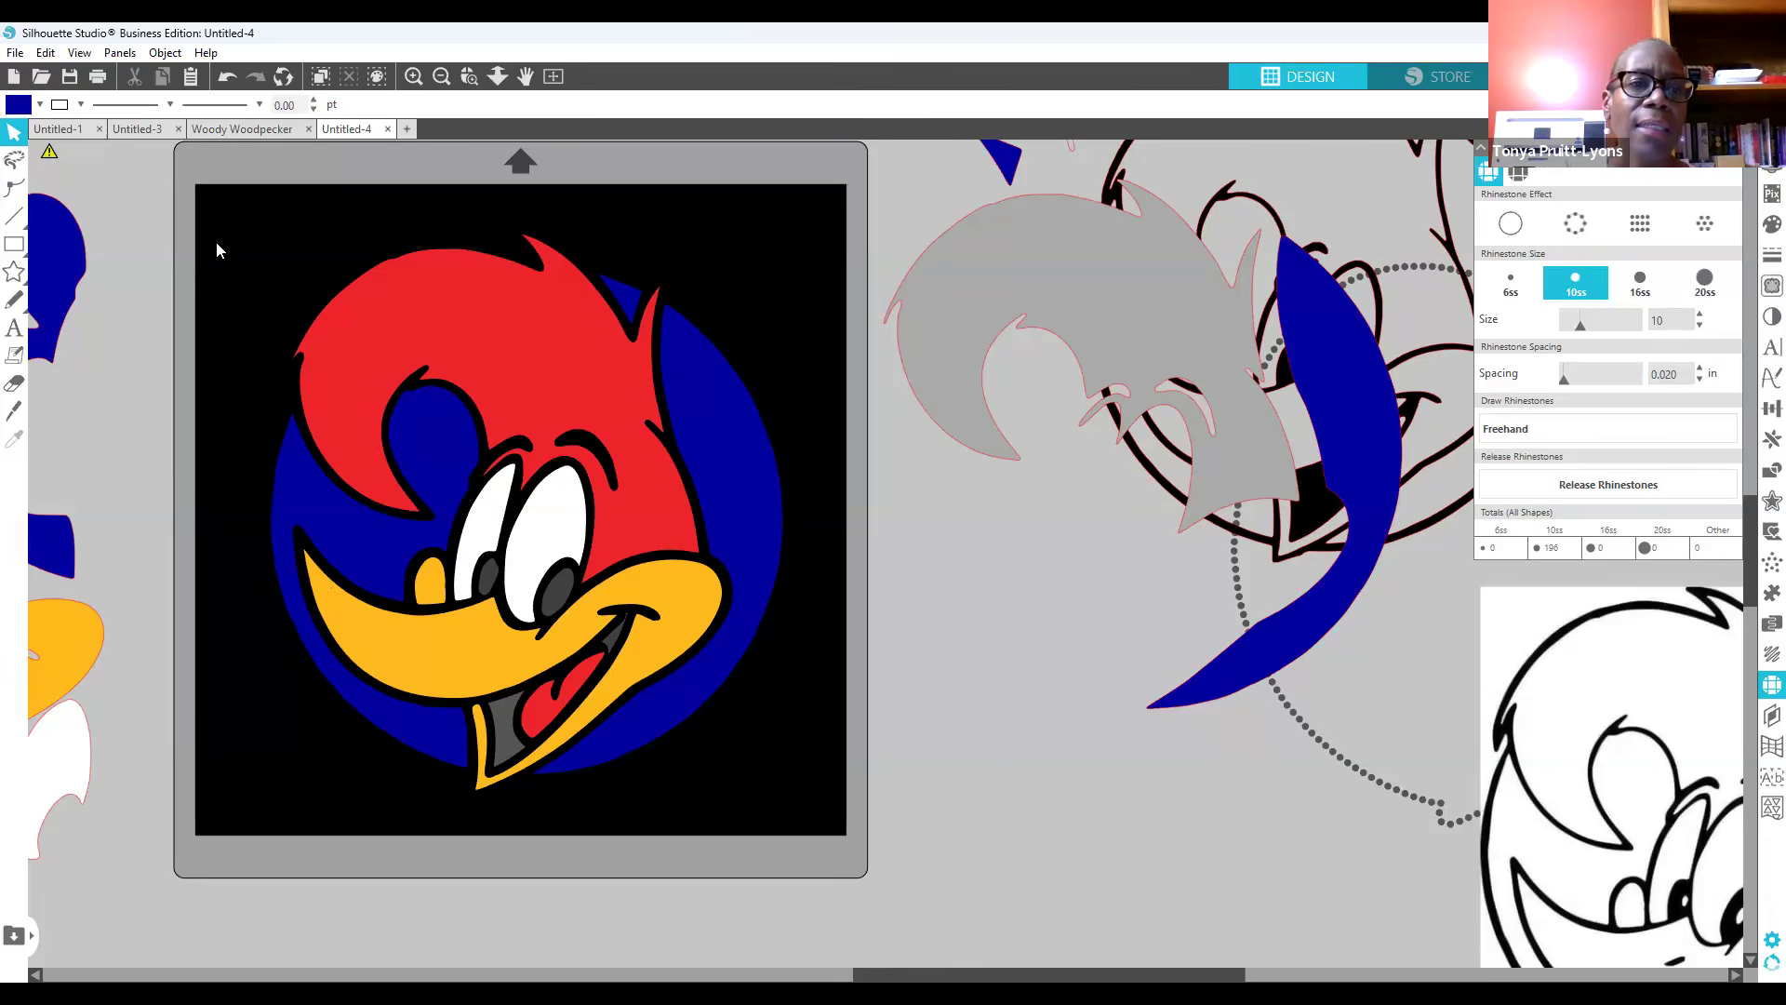
Step: Enlarge the whole solid design to about 10.6 in wide and position it within the black page
{"action": "left_click_drag", "start_coordinate": [249, 284], "coordinate": [880, 861]}
{"action": "left_click_drag", "start_coordinate": [746, 786], "coordinate": [703, 737]}
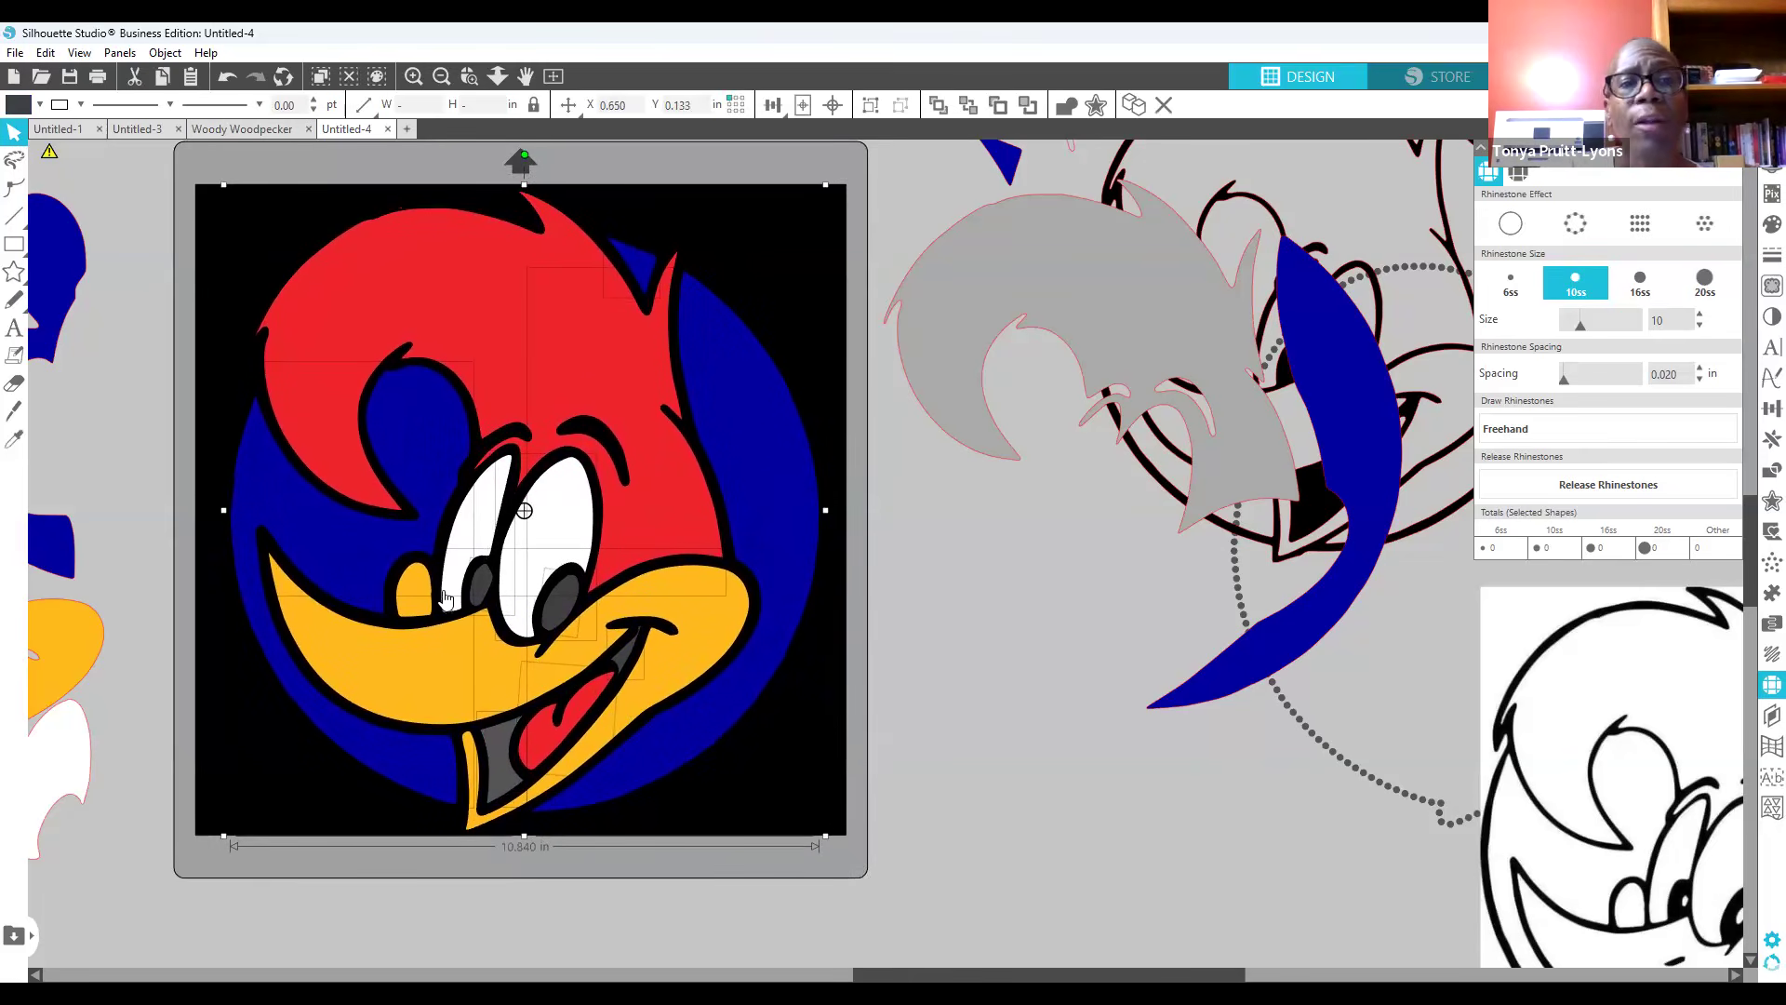
{"action": "left_click_drag", "start_coordinate": [205, 205], "coordinate": [806, 820]}
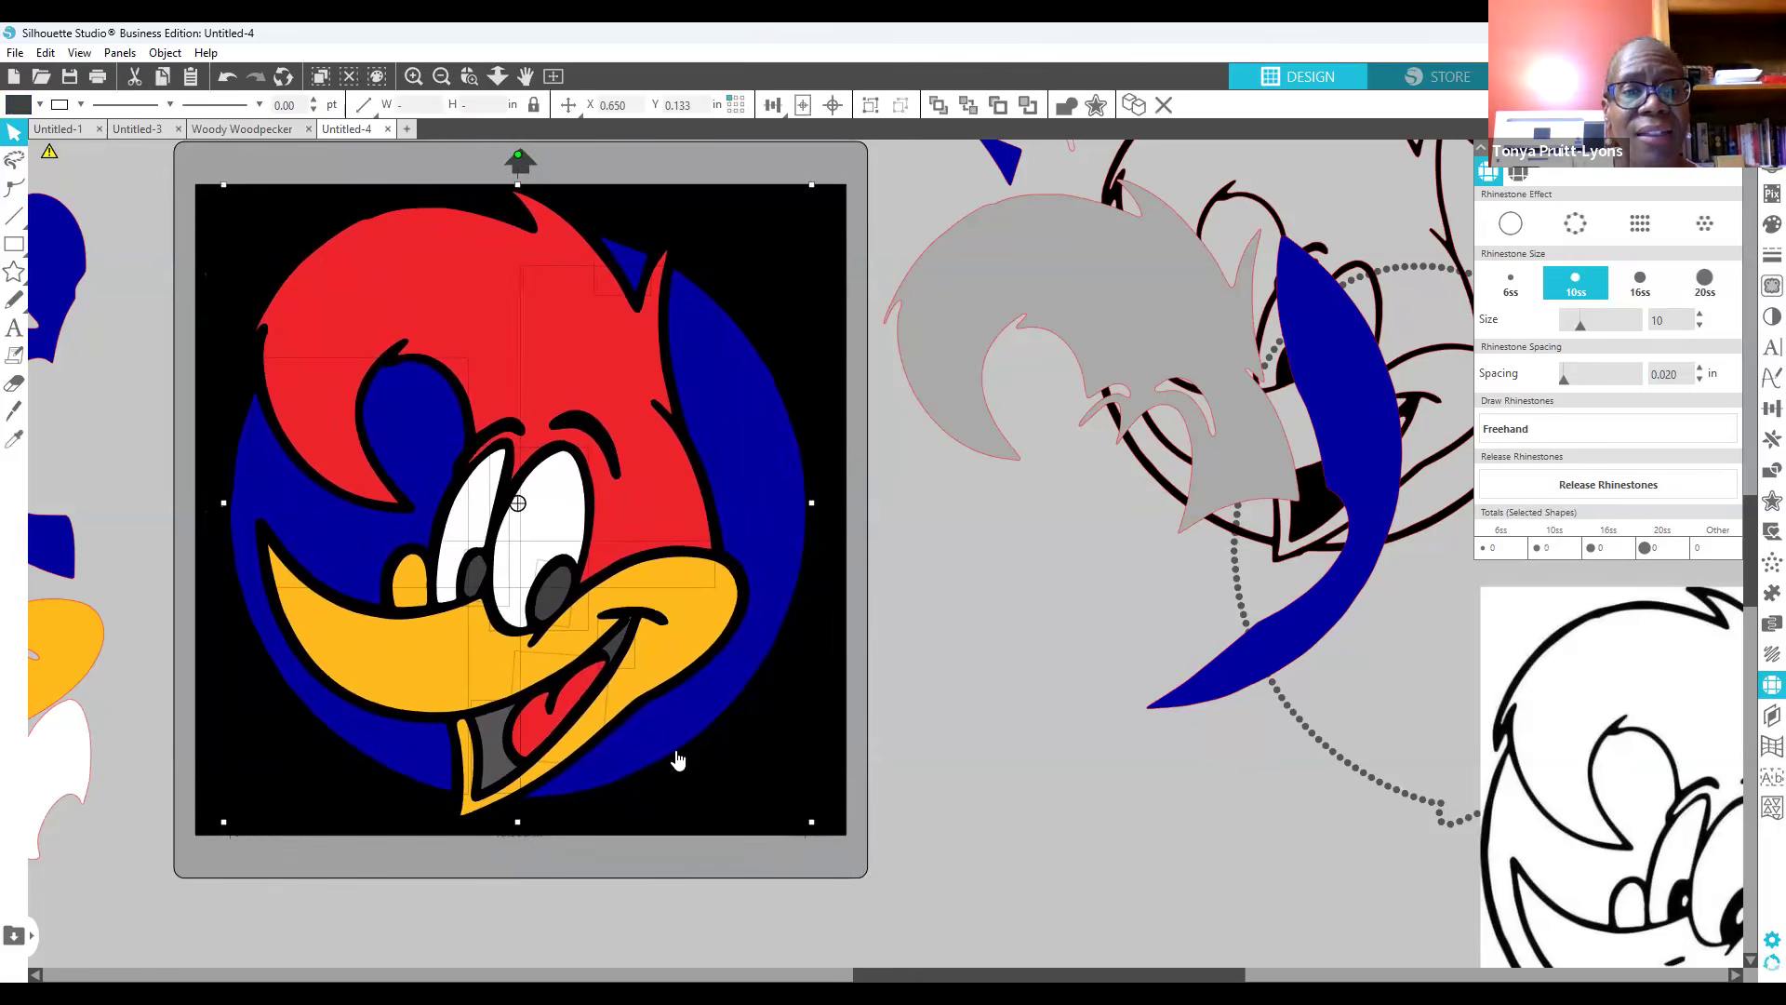
{"action": "mouse_move", "coordinate": [672, 744]}
{"action": "left_mouse_down"}
{"action": "mouse_move", "coordinate": [685, 762]}
{"action": "mouse_move", "coordinate": [679, 748]}
{"action": "left_mouse_up"}
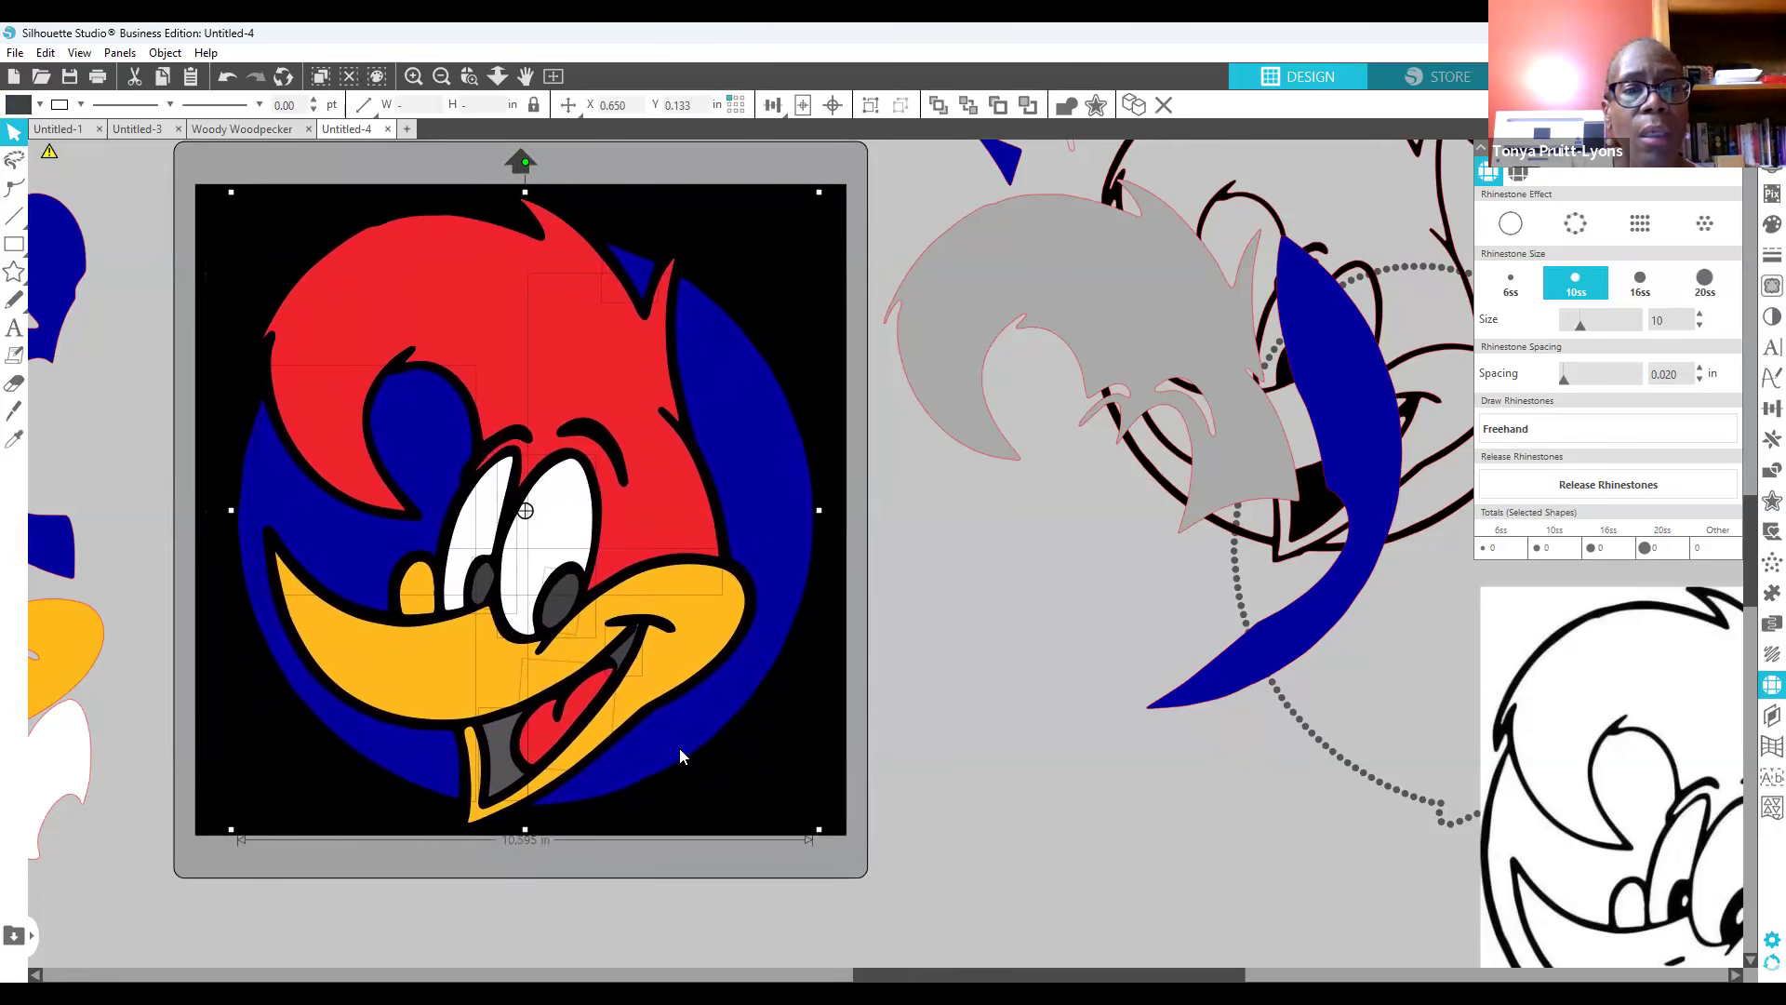
{"action": "left_click", "coordinate": [891, 737]}
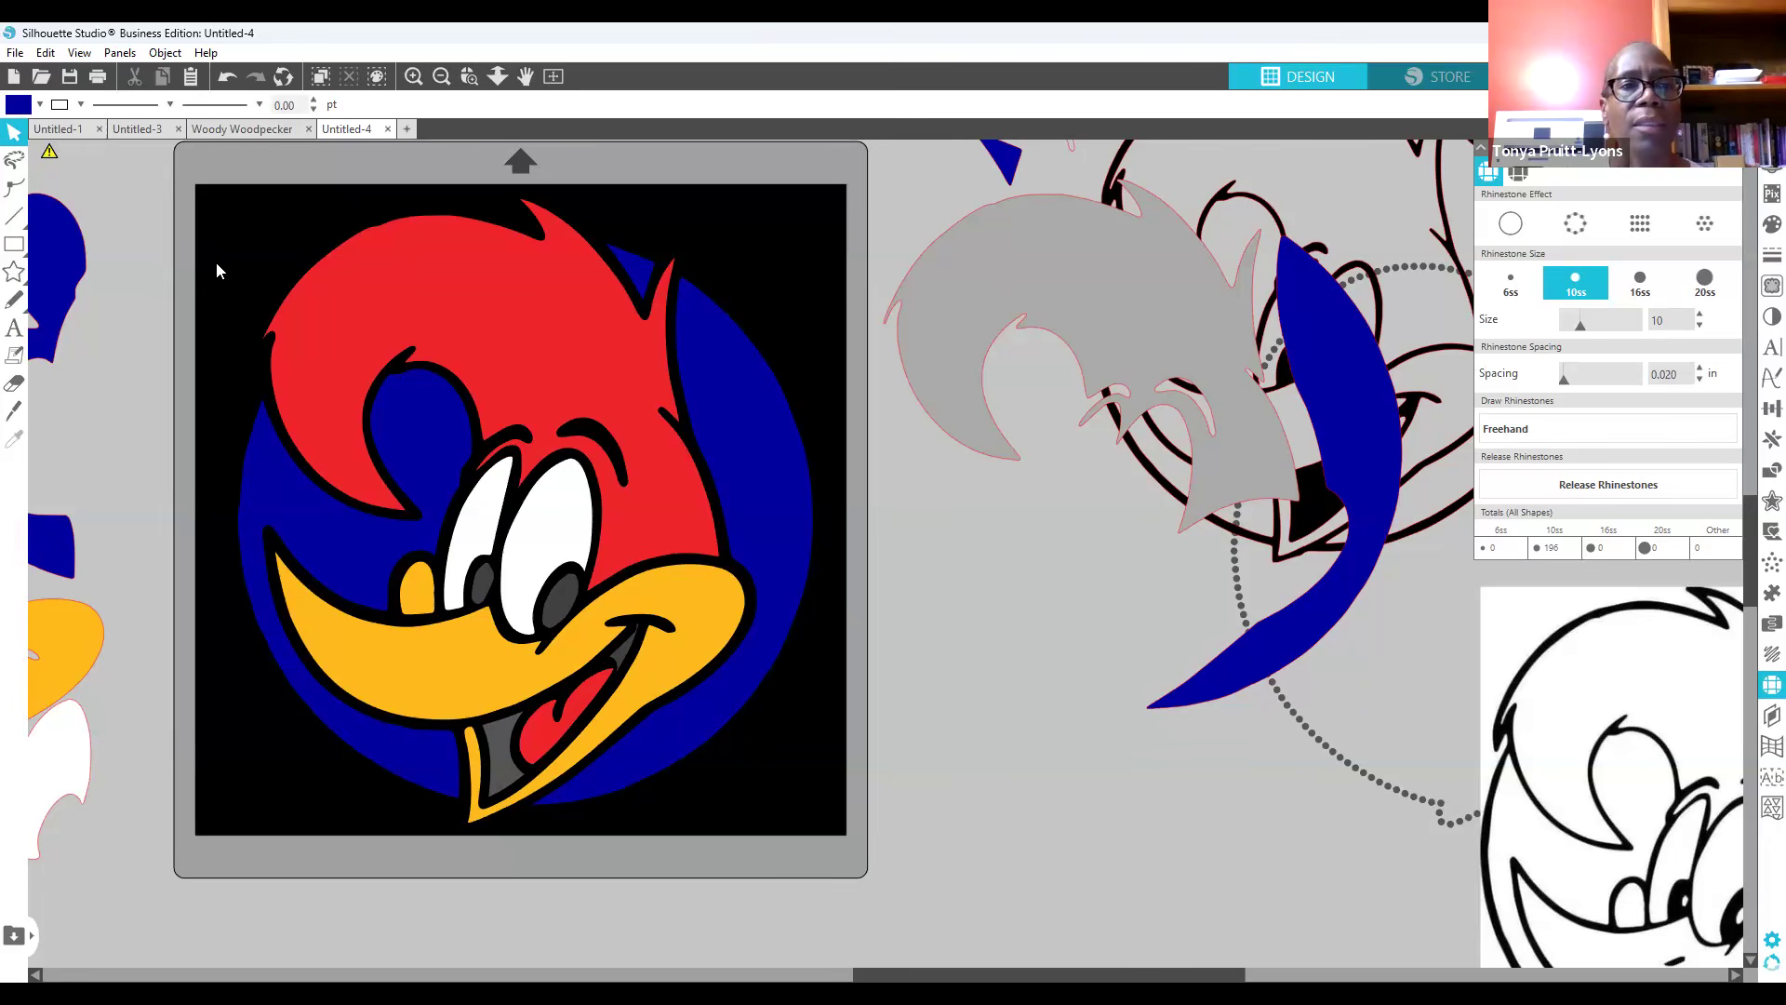
Step: Fill all the enlarged shapes on the page linearly with 10ss rhinestones at 0.020 in spacing
{"action": "left_click_drag", "start_coordinate": [201, 214], "coordinate": [811, 821]}
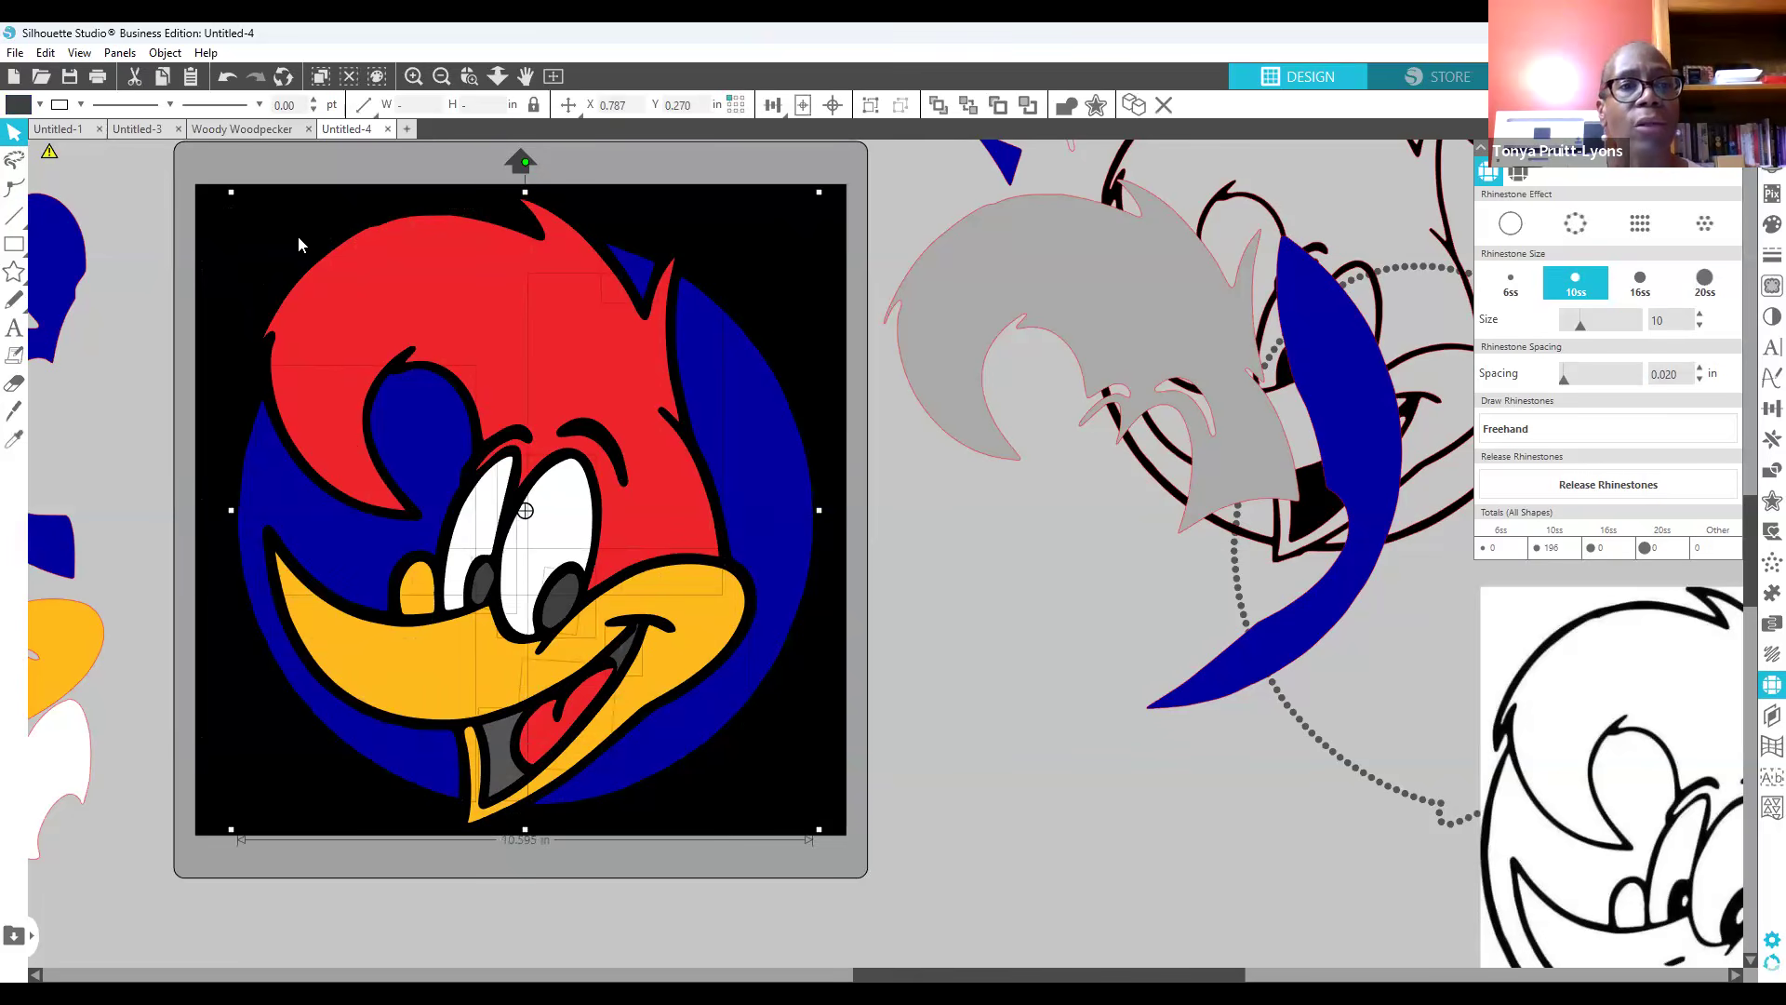
{"action": "left_click_drag", "start_coordinate": [214, 188], "coordinate": [852, 848]}
{"action": "left_click", "coordinate": [1643, 227]}
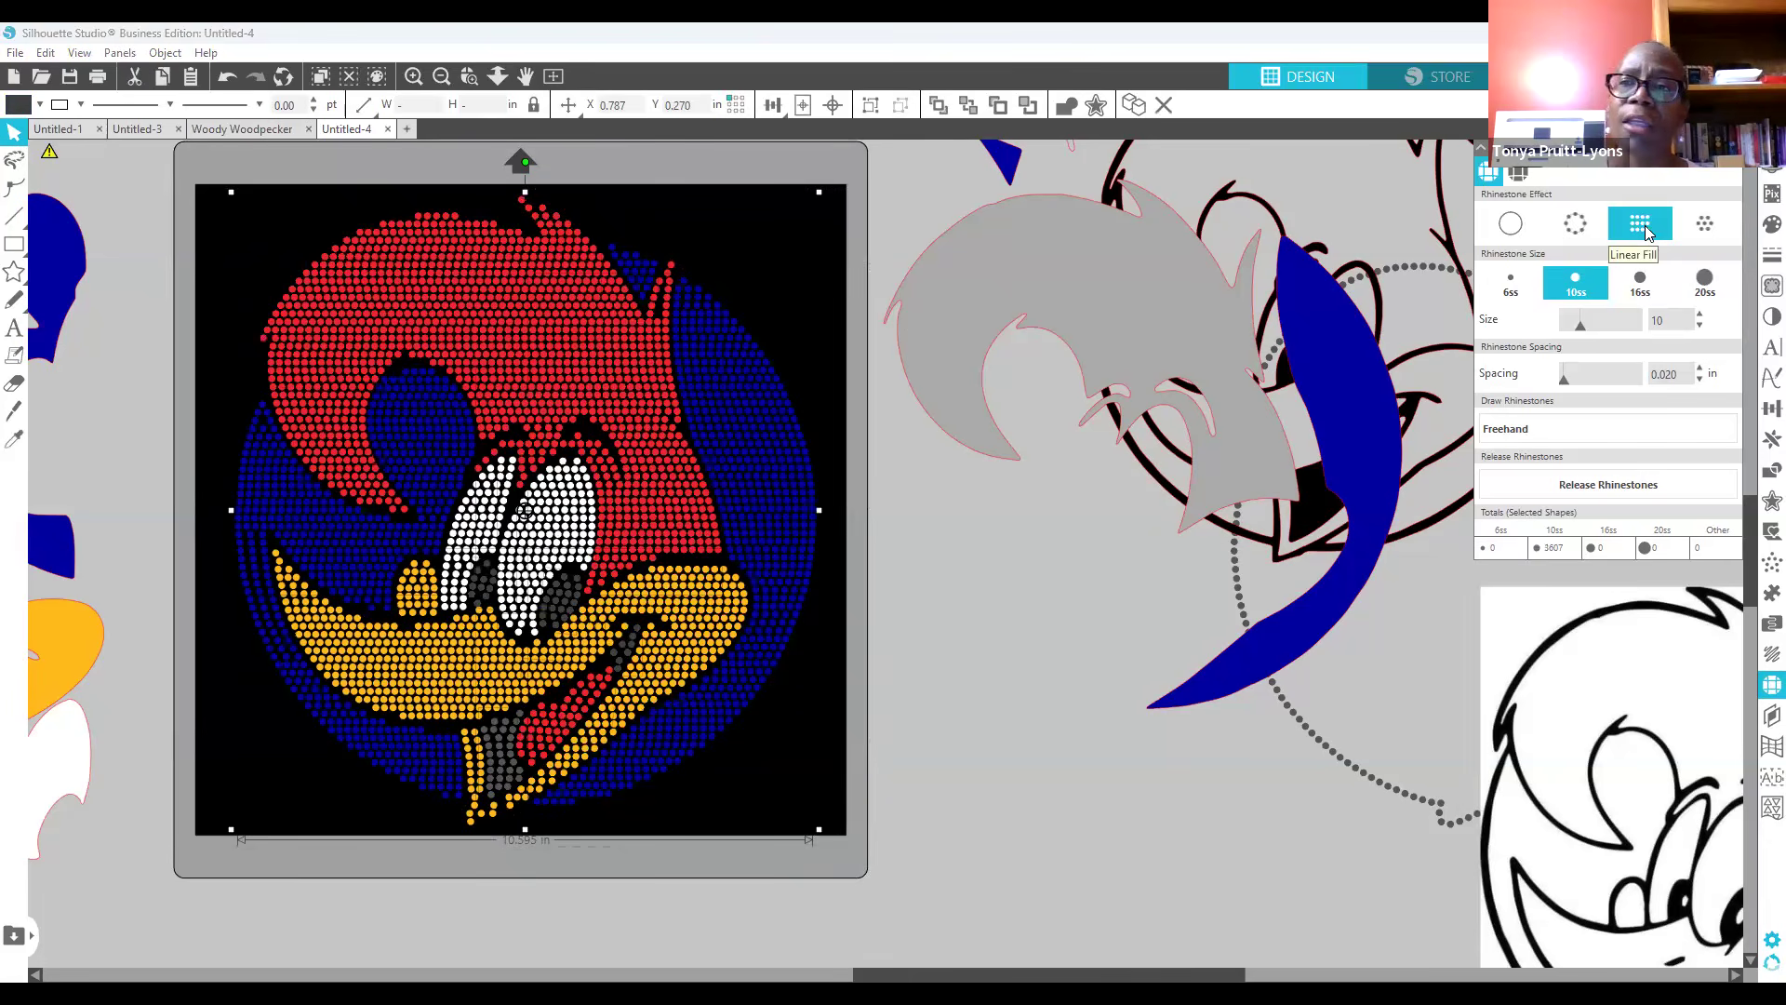
{"action": "left_click", "coordinate": [984, 696]}
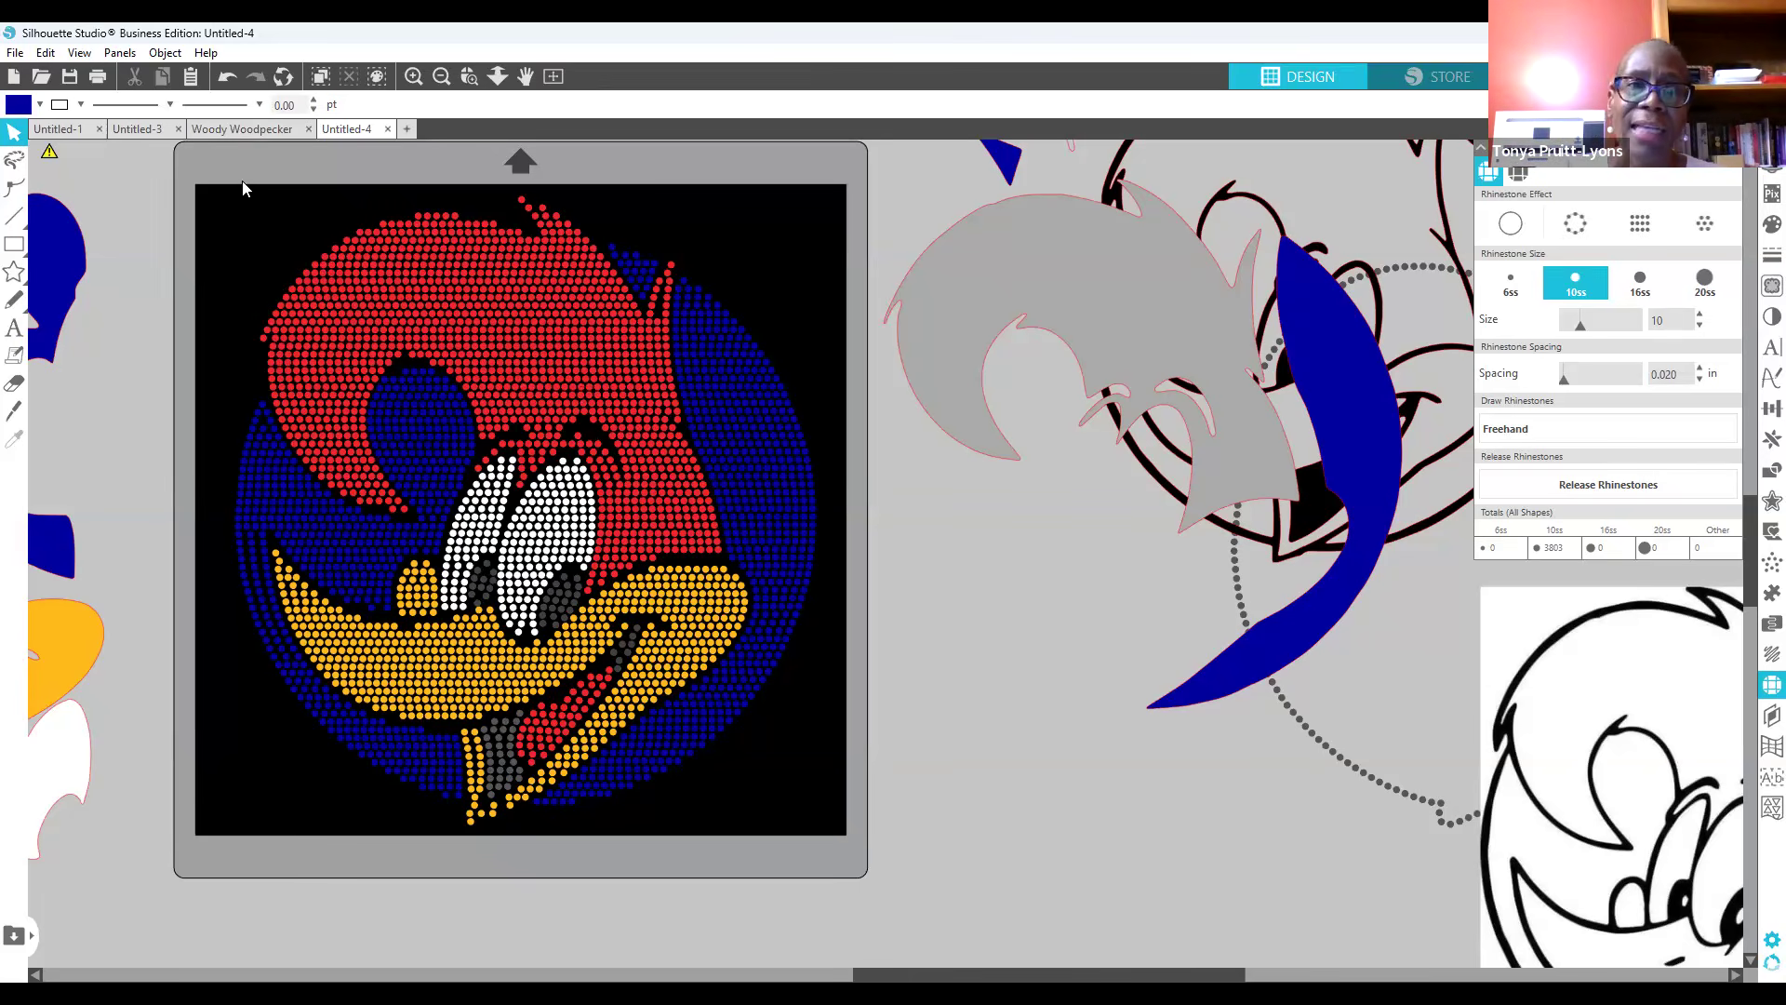
Step: Select the whole rhinestone design on the page and shrink it to about 5.8 in wide
{"action": "left_click_drag", "start_coordinate": [223, 231], "coordinate": [837, 831]}
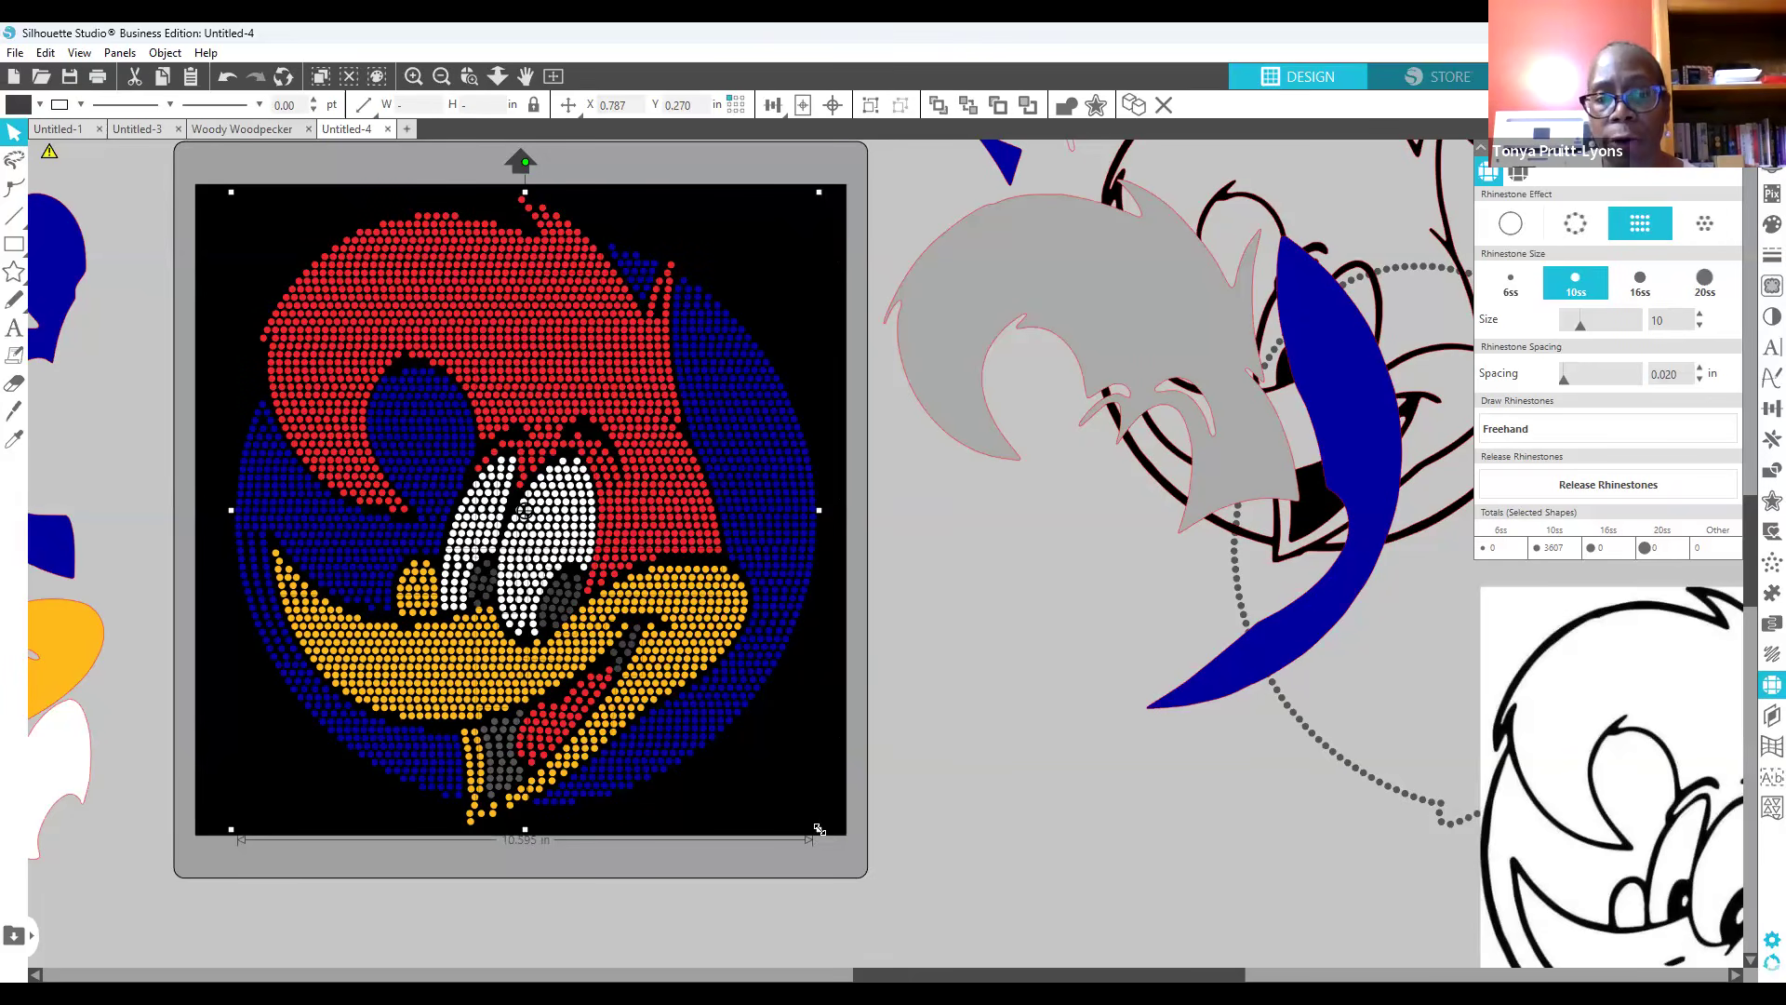
{"action": "left_click_drag", "start_coordinate": [818, 831], "coordinate": [821, 831]}
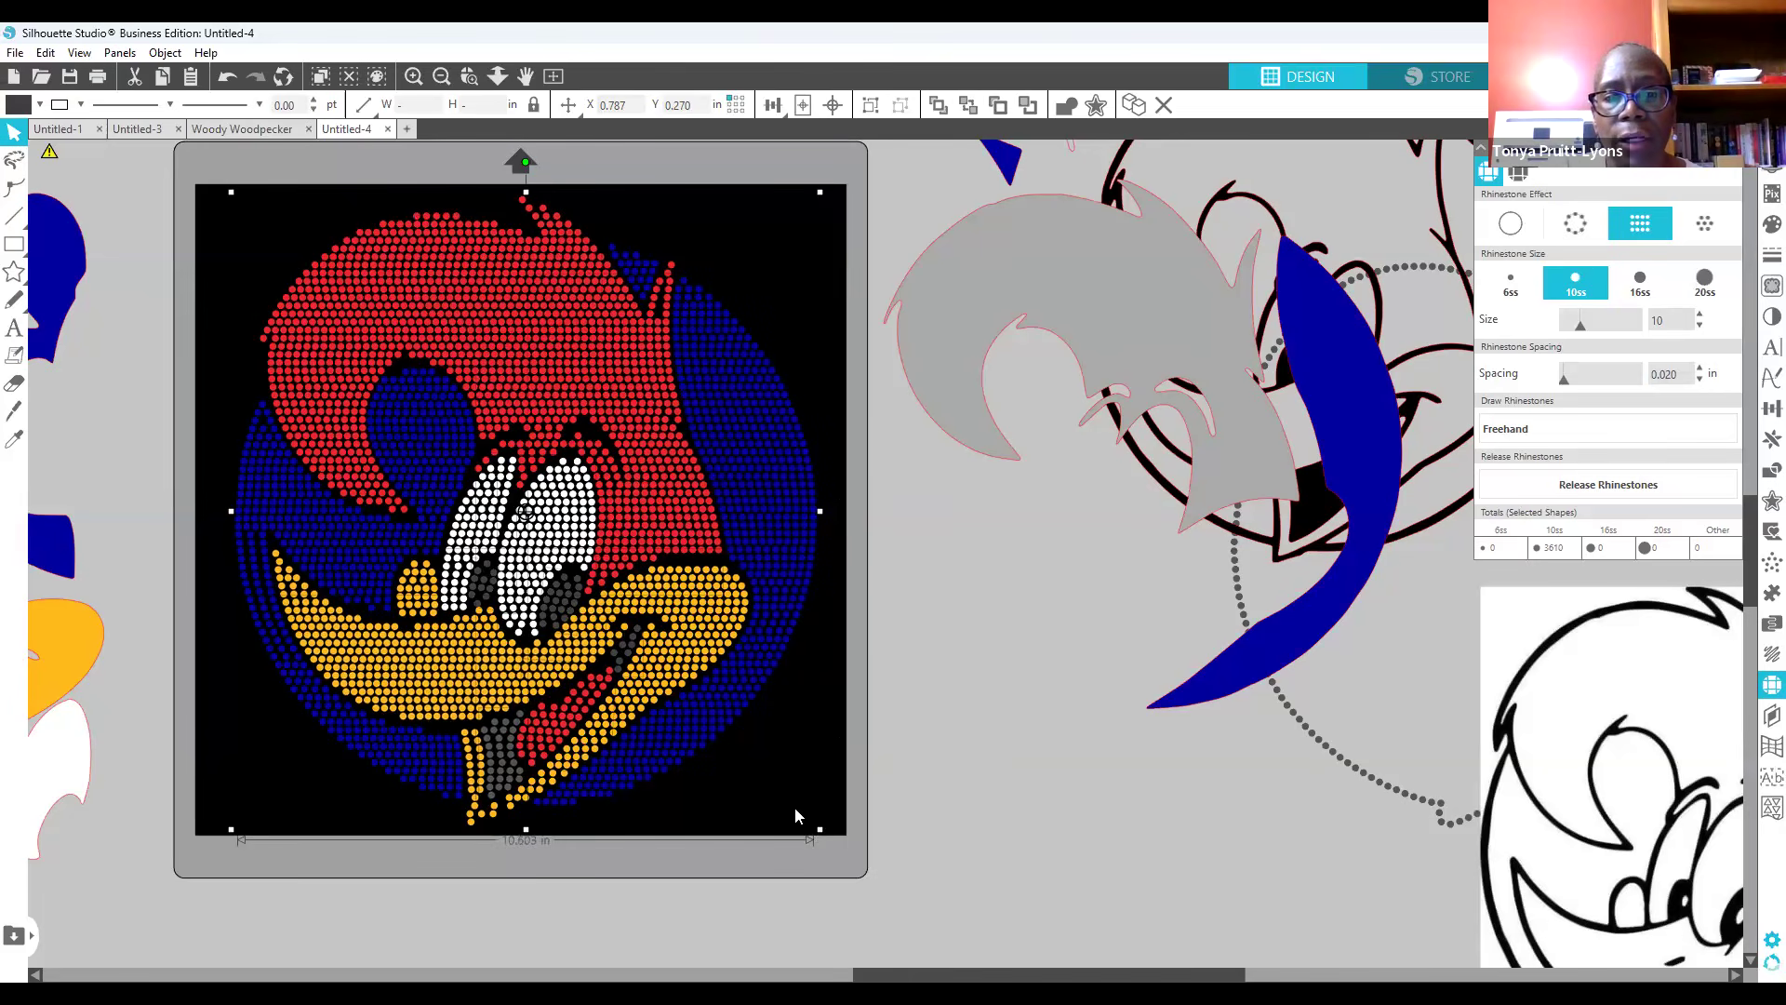
{"action": "left_click_drag", "start_coordinate": [784, 802], "coordinate": [679, 683]}
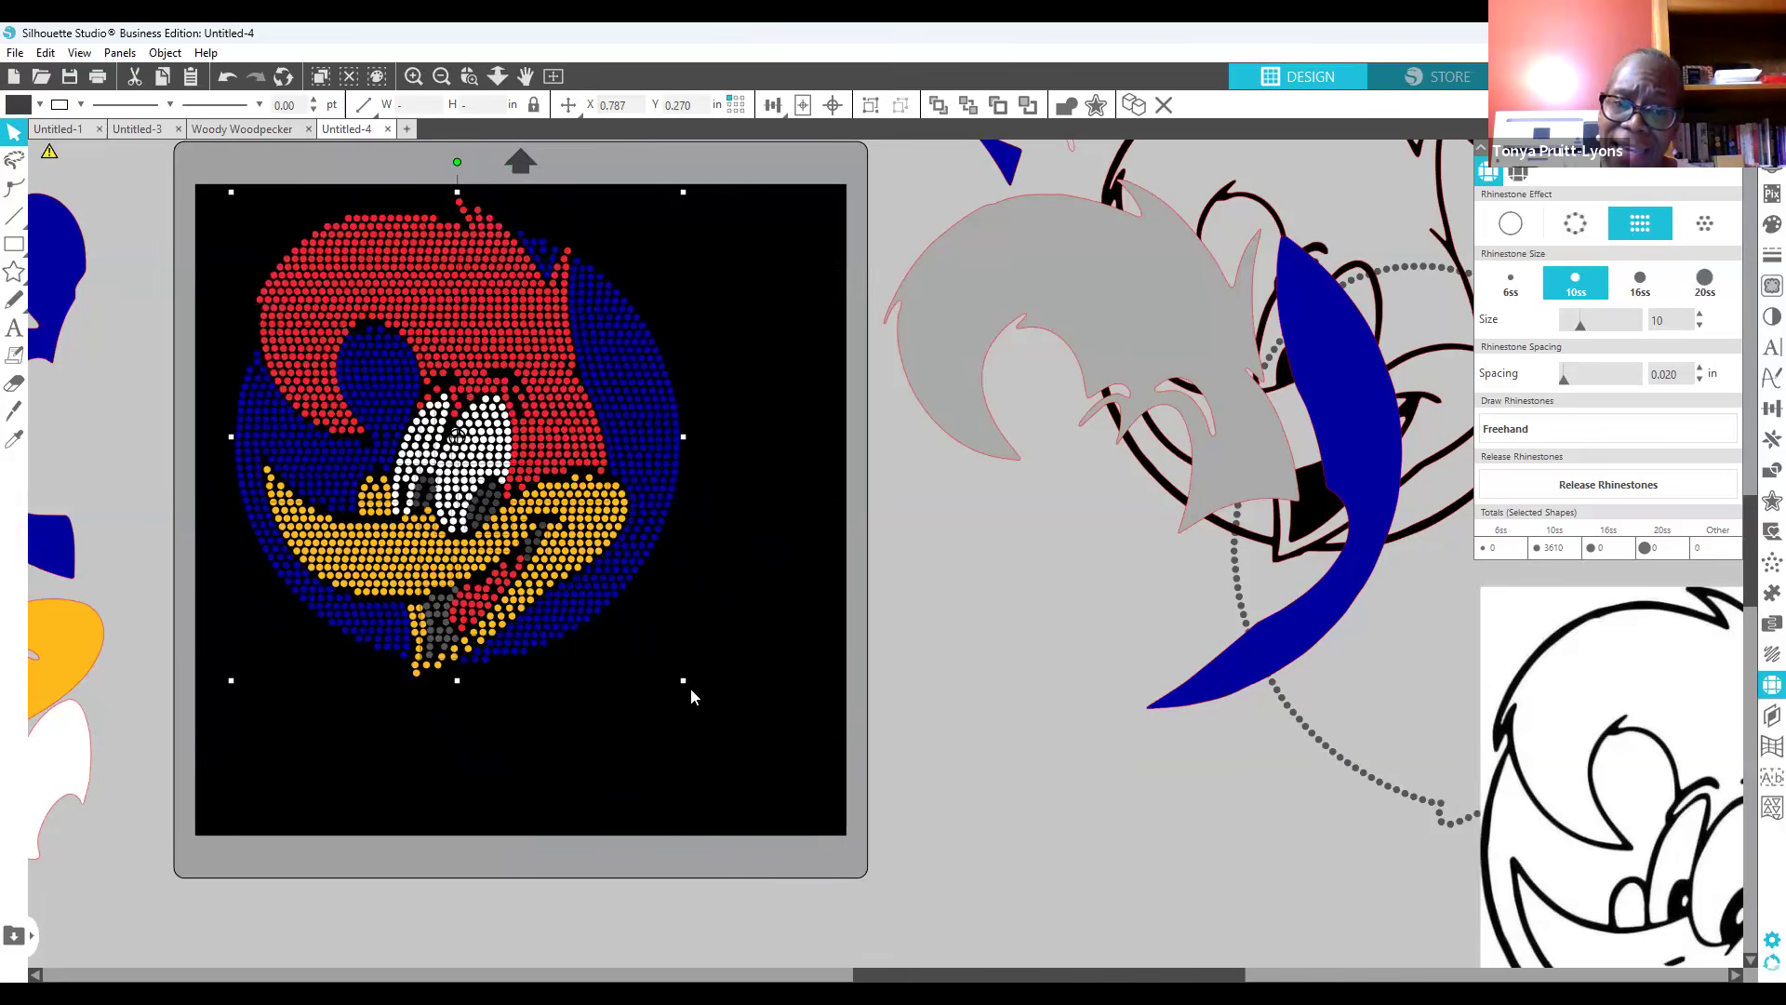
{"action": "left_click_drag", "start_coordinate": [665, 661], "coordinate": [606, 555]}
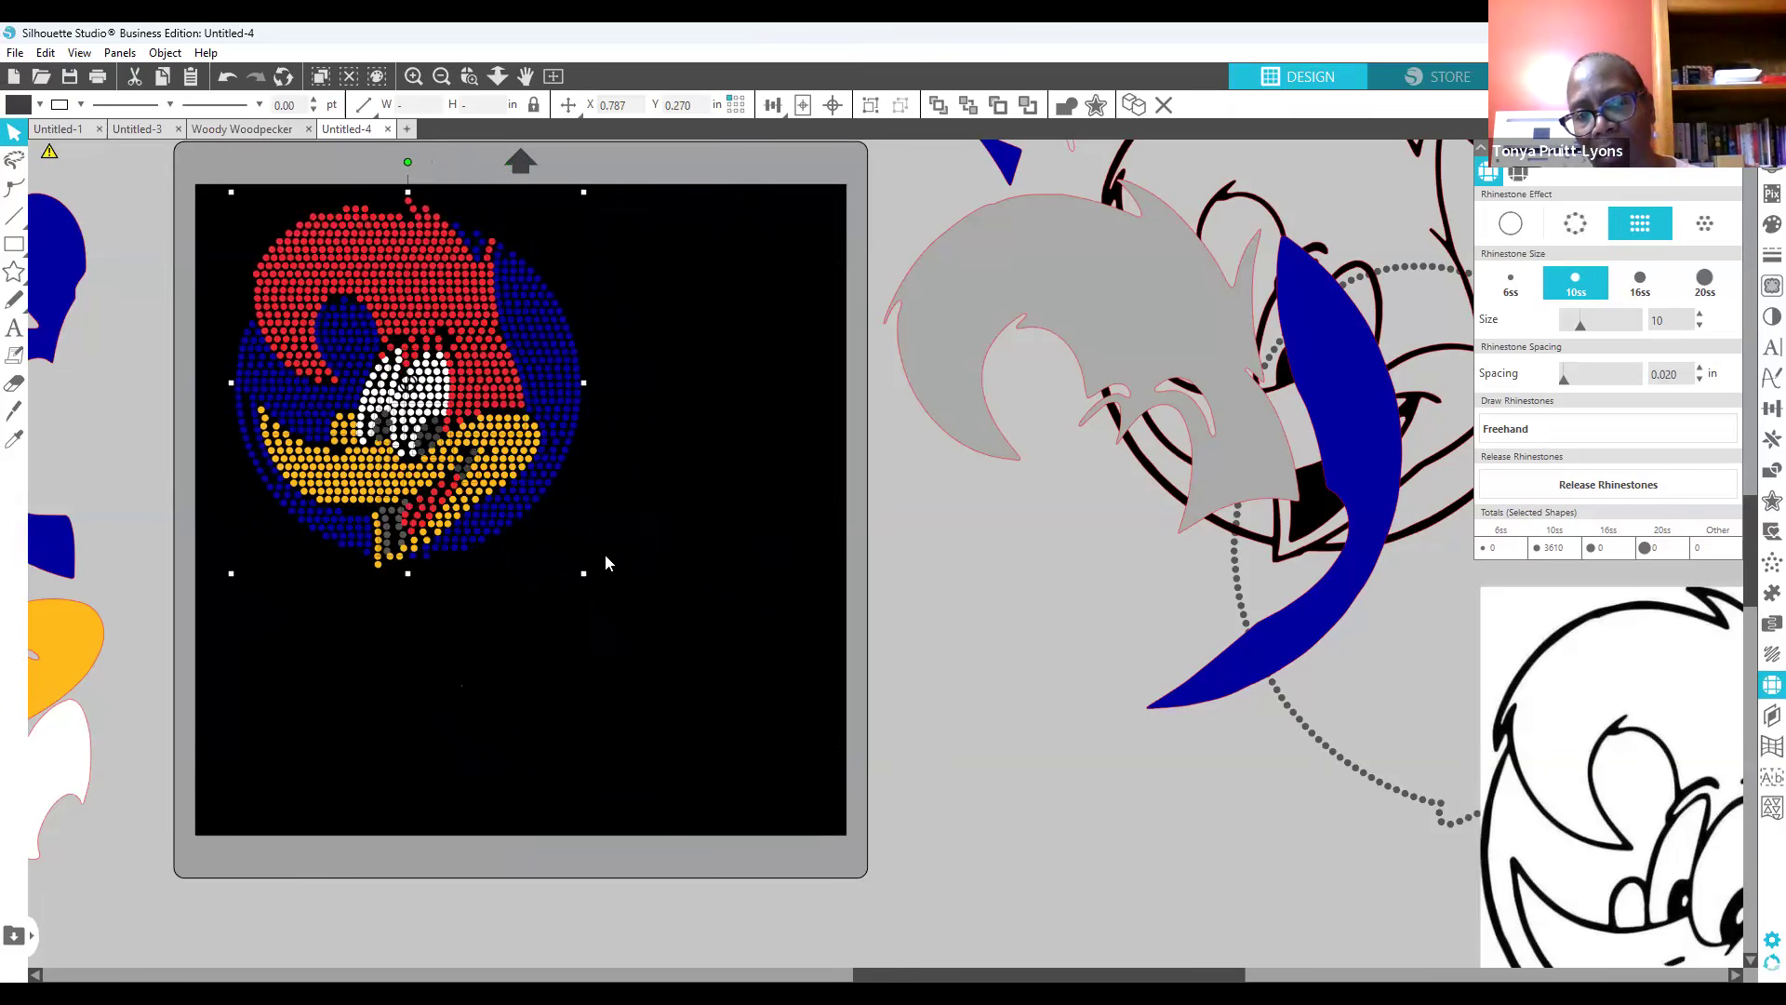
{"action": "left_click_drag", "start_coordinate": [602, 554], "coordinate": [583, 527]}
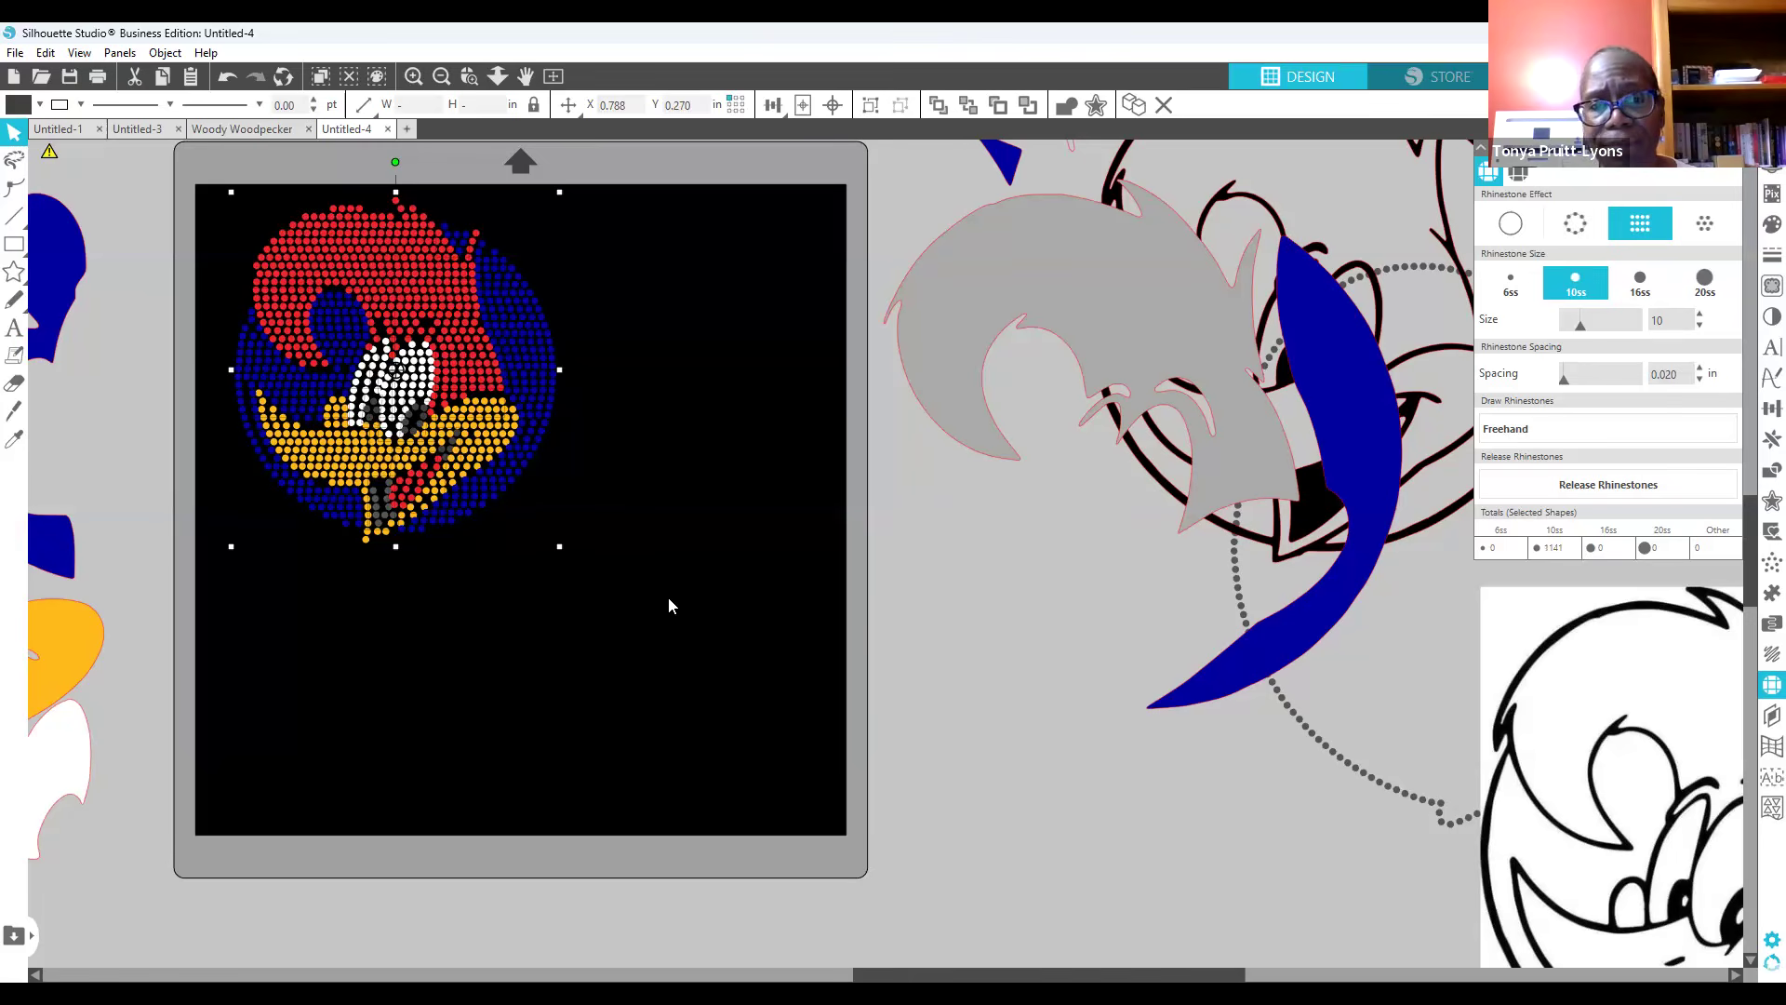
Step: Move the 5.8 in wide design onto the grey area beside the page, and back onto the black page
{"action": "left_click_drag", "start_coordinate": [521, 407], "coordinate": [770, 581]}
{"action": "left_click_drag", "start_coordinate": [916, 612], "coordinate": [1178, 730]}
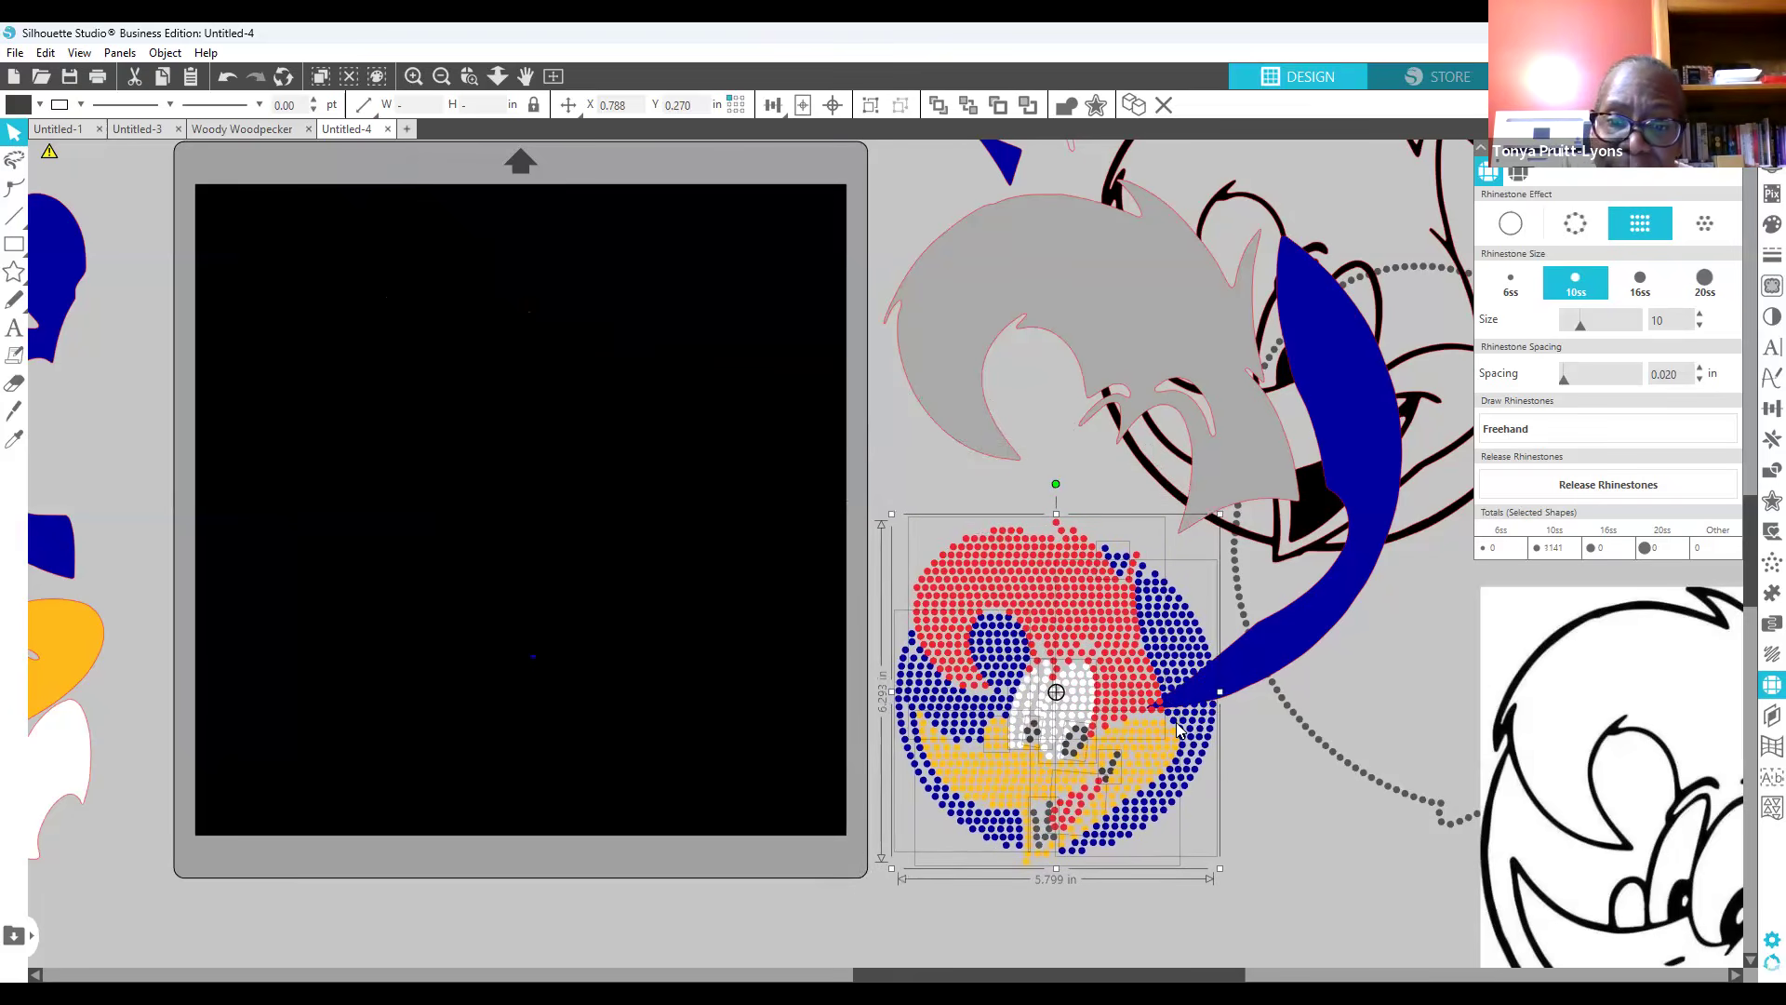
{"action": "left_click_drag", "start_coordinate": [1178, 730], "coordinate": [543, 457]}
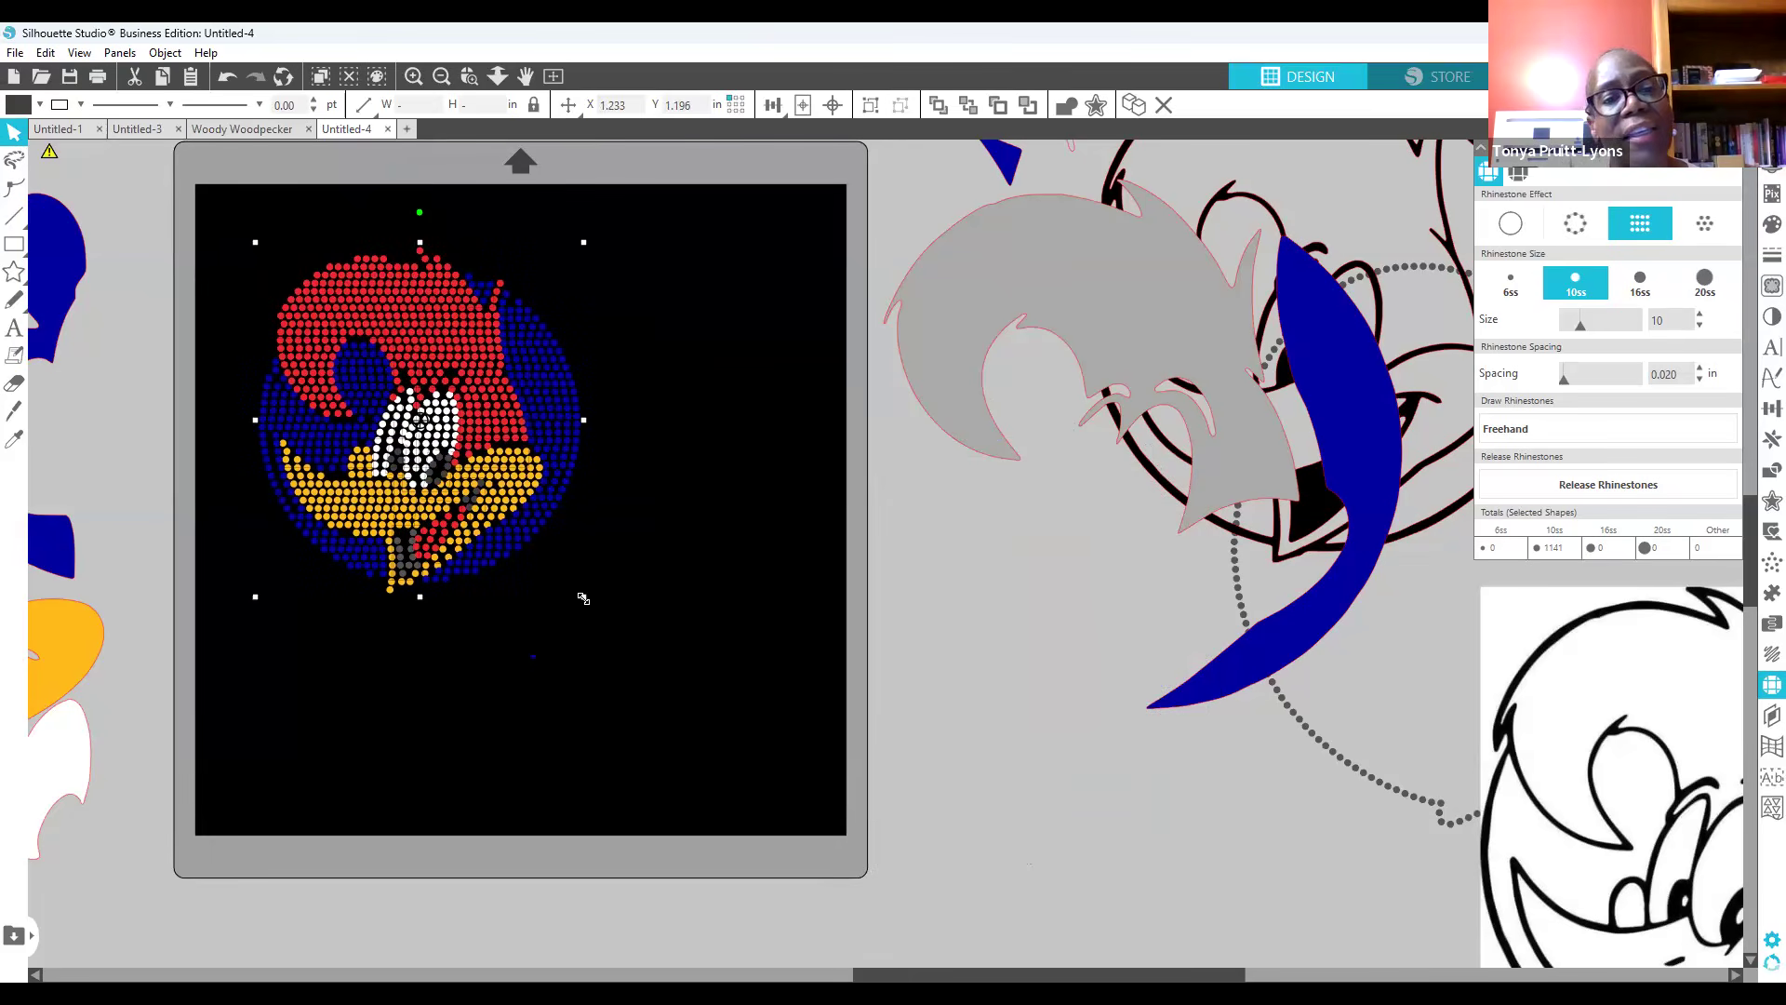
Step: Shrink the design to about 4.8 in wide, try it on the grey area, and return it to the black page
{"action": "left_click_drag", "start_coordinate": [584, 595], "coordinate": [530, 547]}
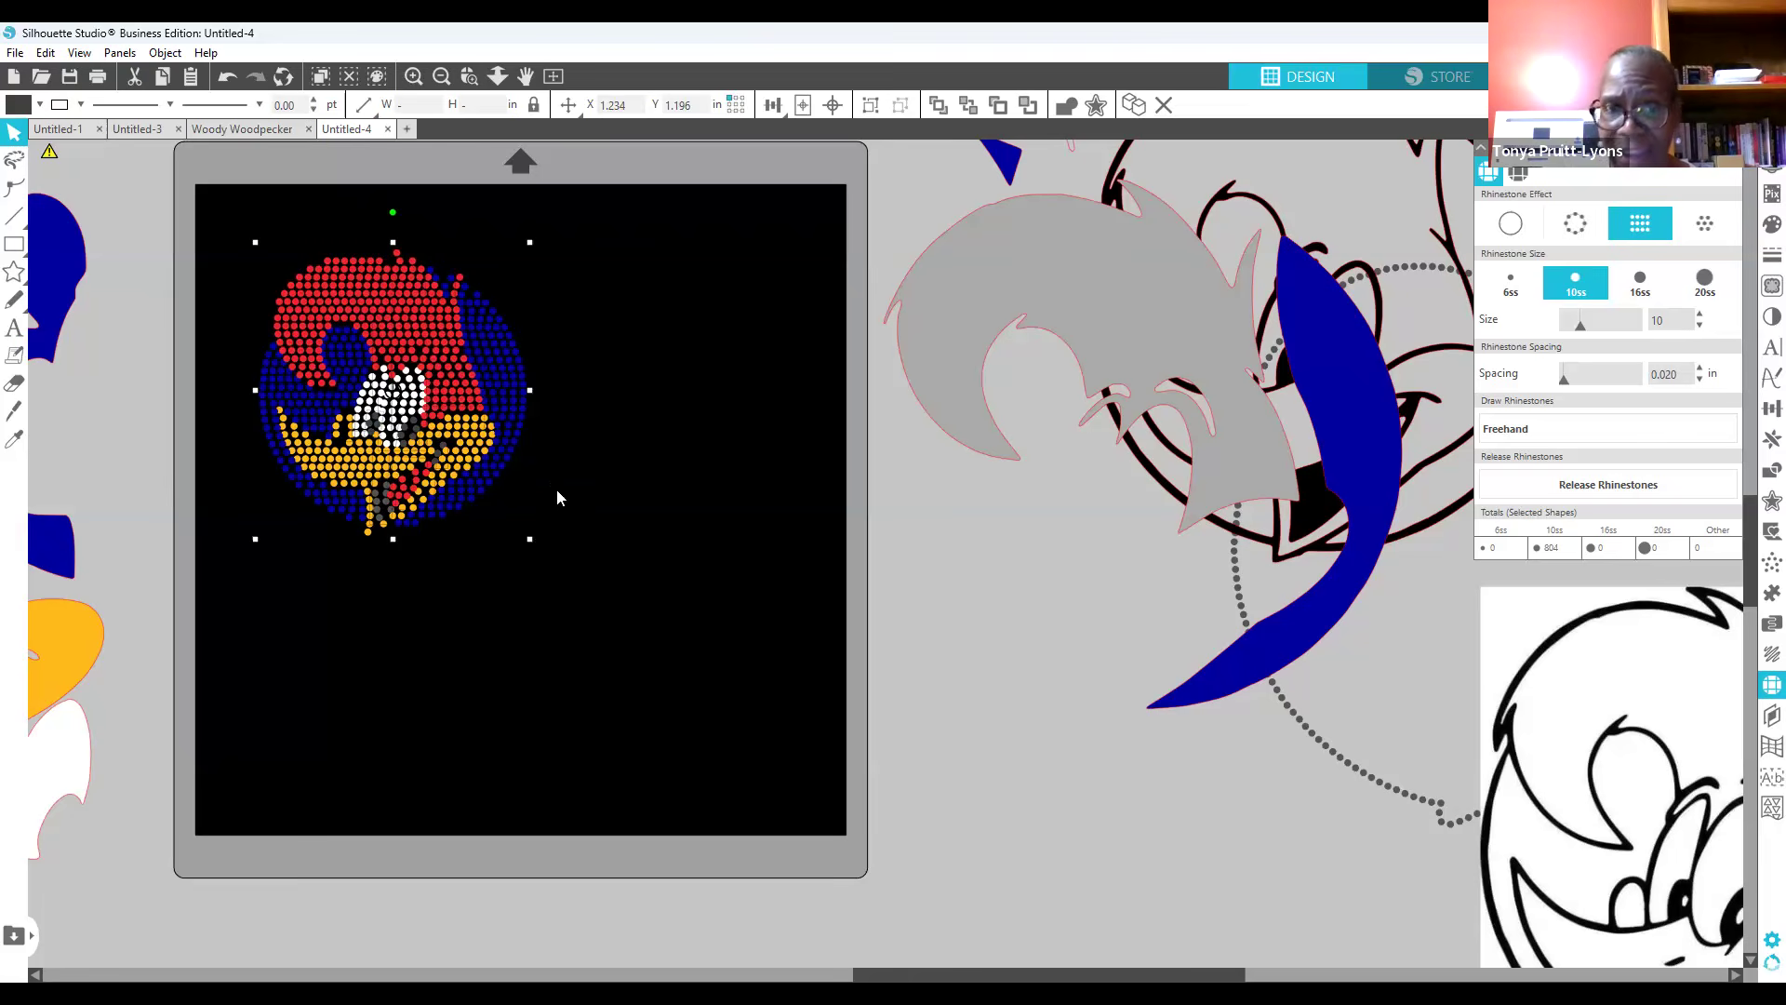
{"action": "left_click_drag", "start_coordinate": [515, 433], "coordinate": [1085, 674]}
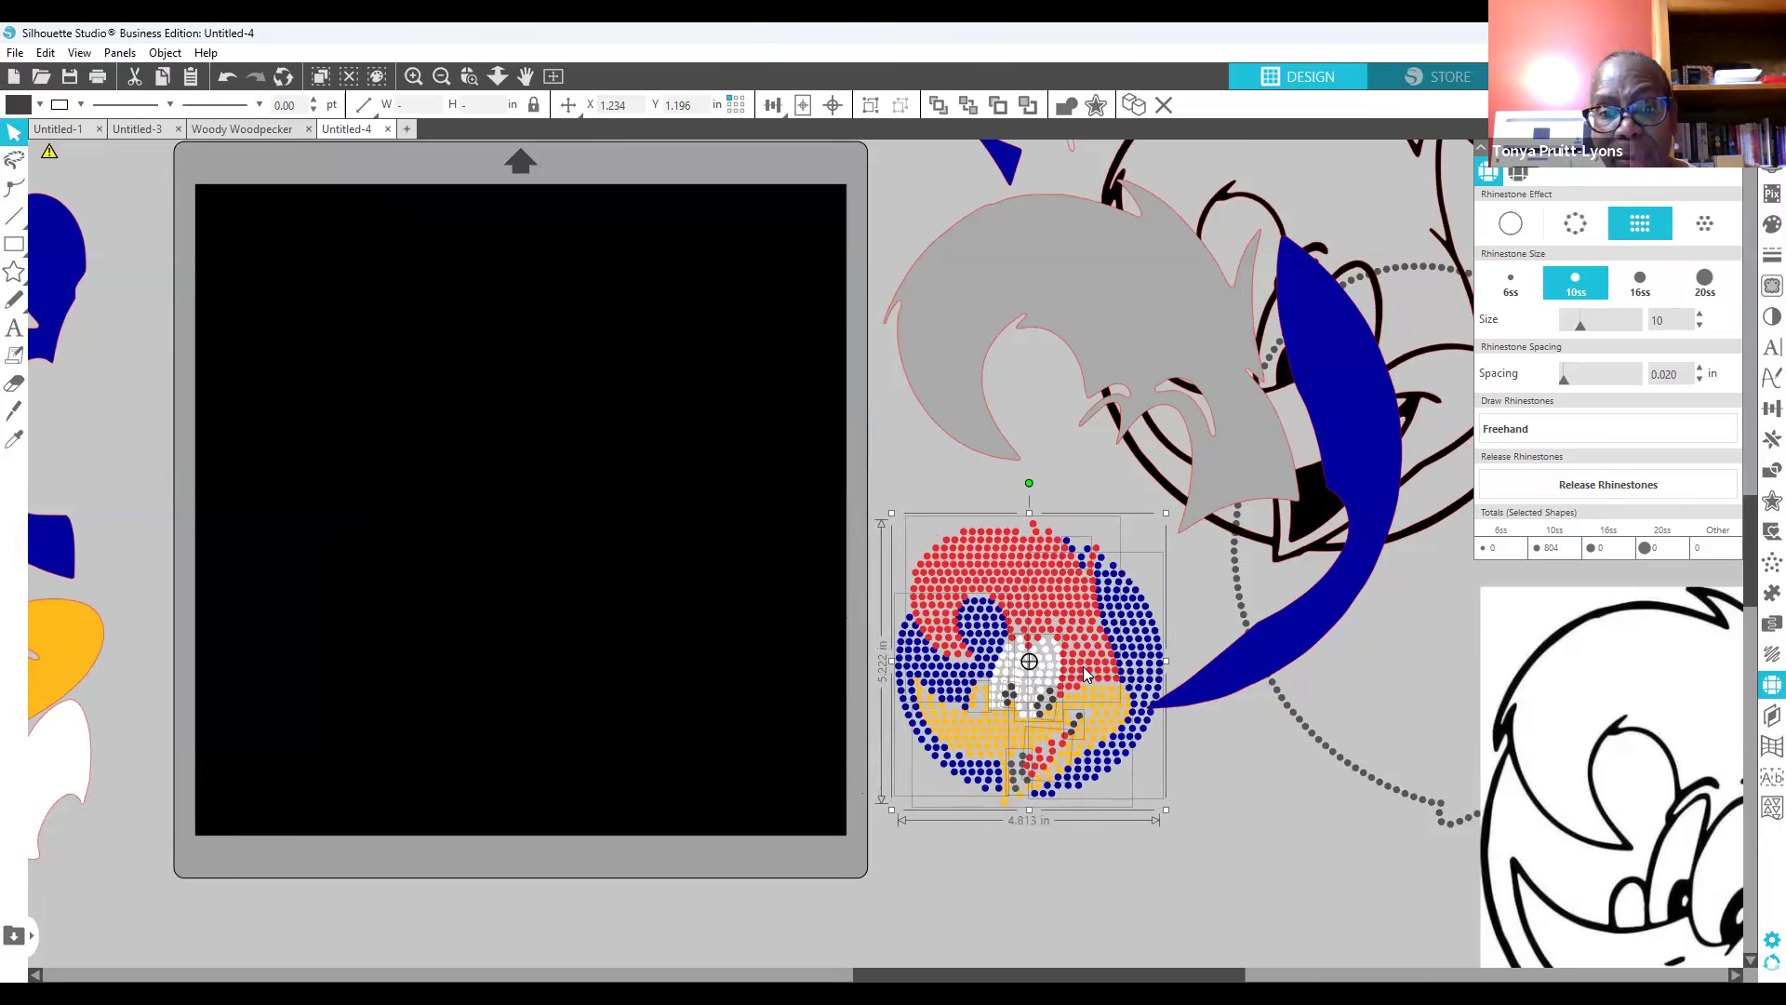
{"action": "left_click_drag", "start_coordinate": [1086, 673], "coordinate": [486, 433]}
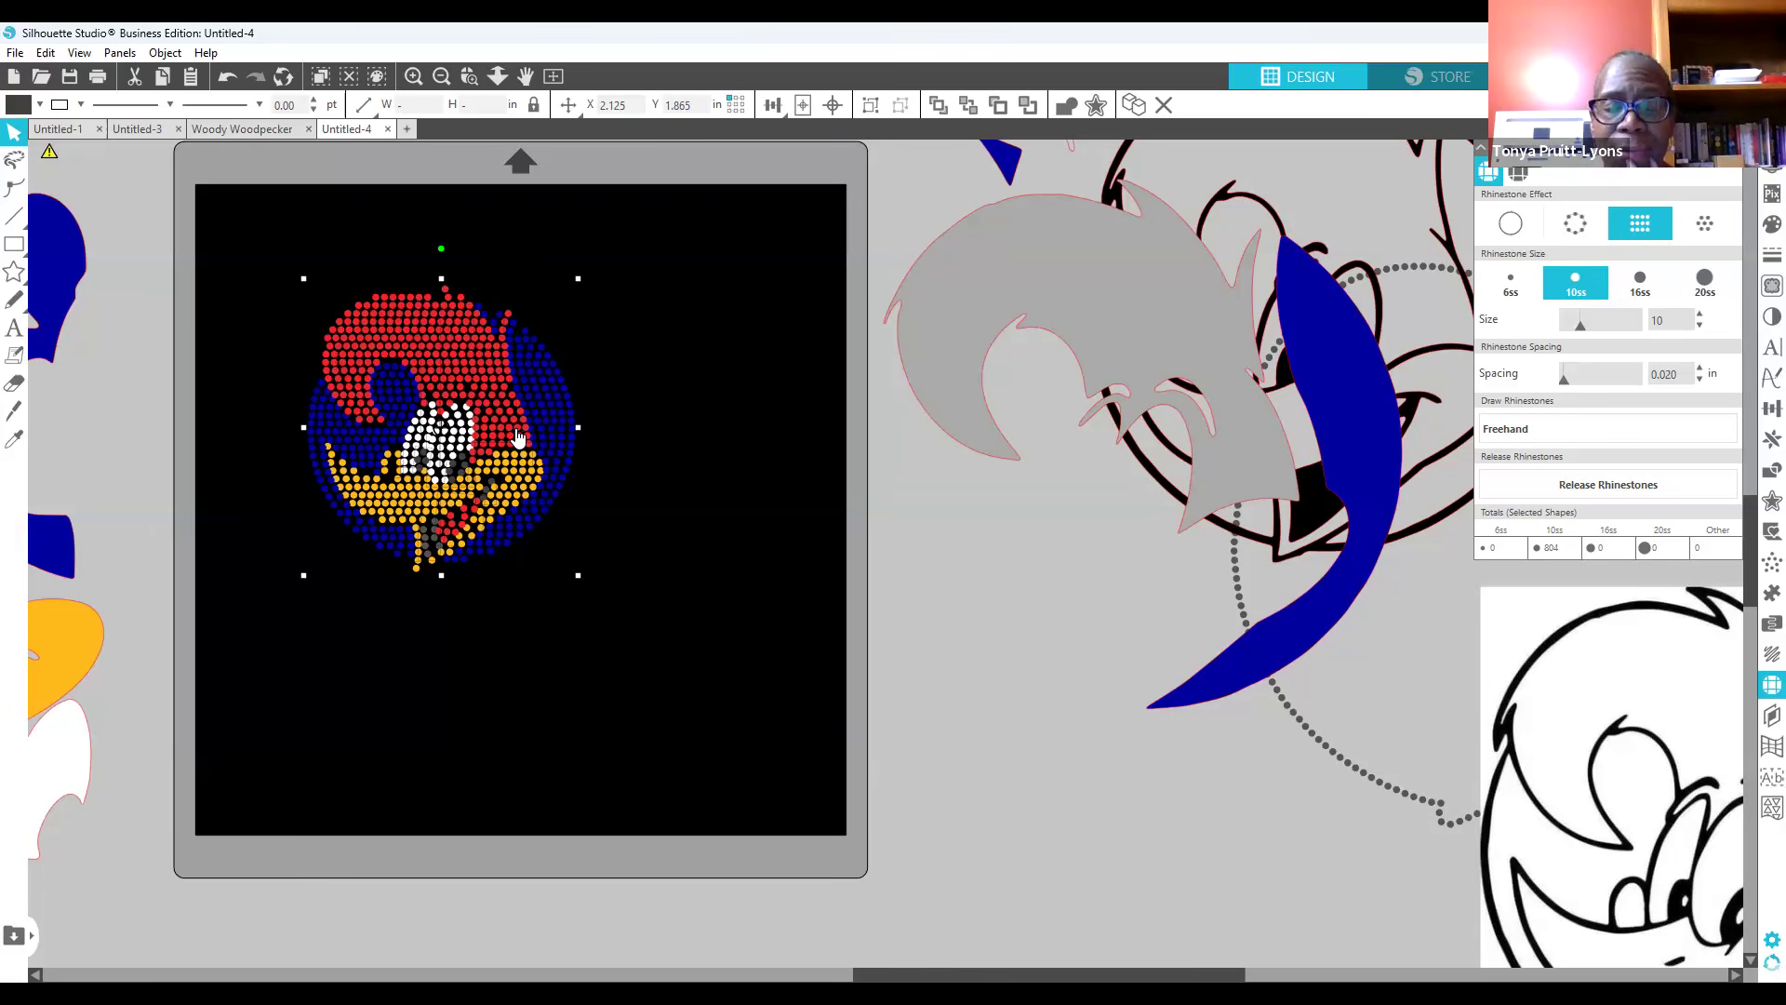
{"action": "left_click_drag", "start_coordinate": [506, 409], "coordinate": [455, 366]}
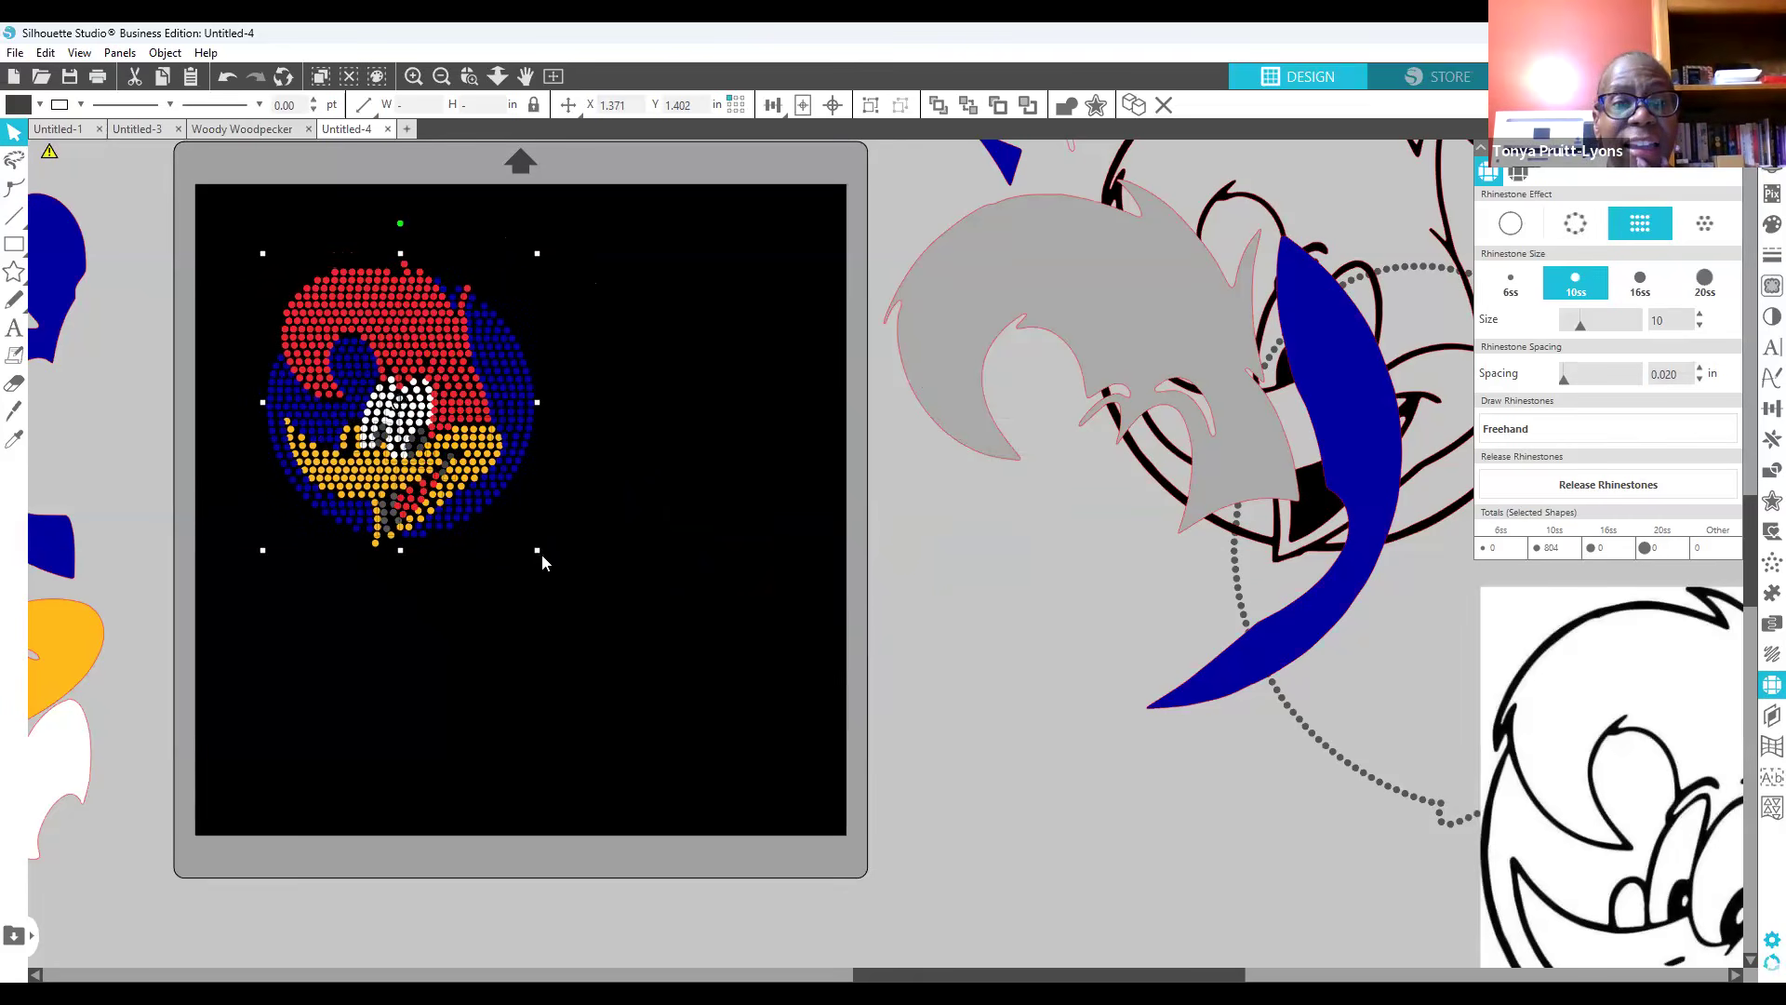
Step: Enlarge the rhinestone design to about 10.6 in wide and position it within the black page
{"action": "left_click_drag", "start_coordinate": [566, 583], "coordinate": [691, 705]}
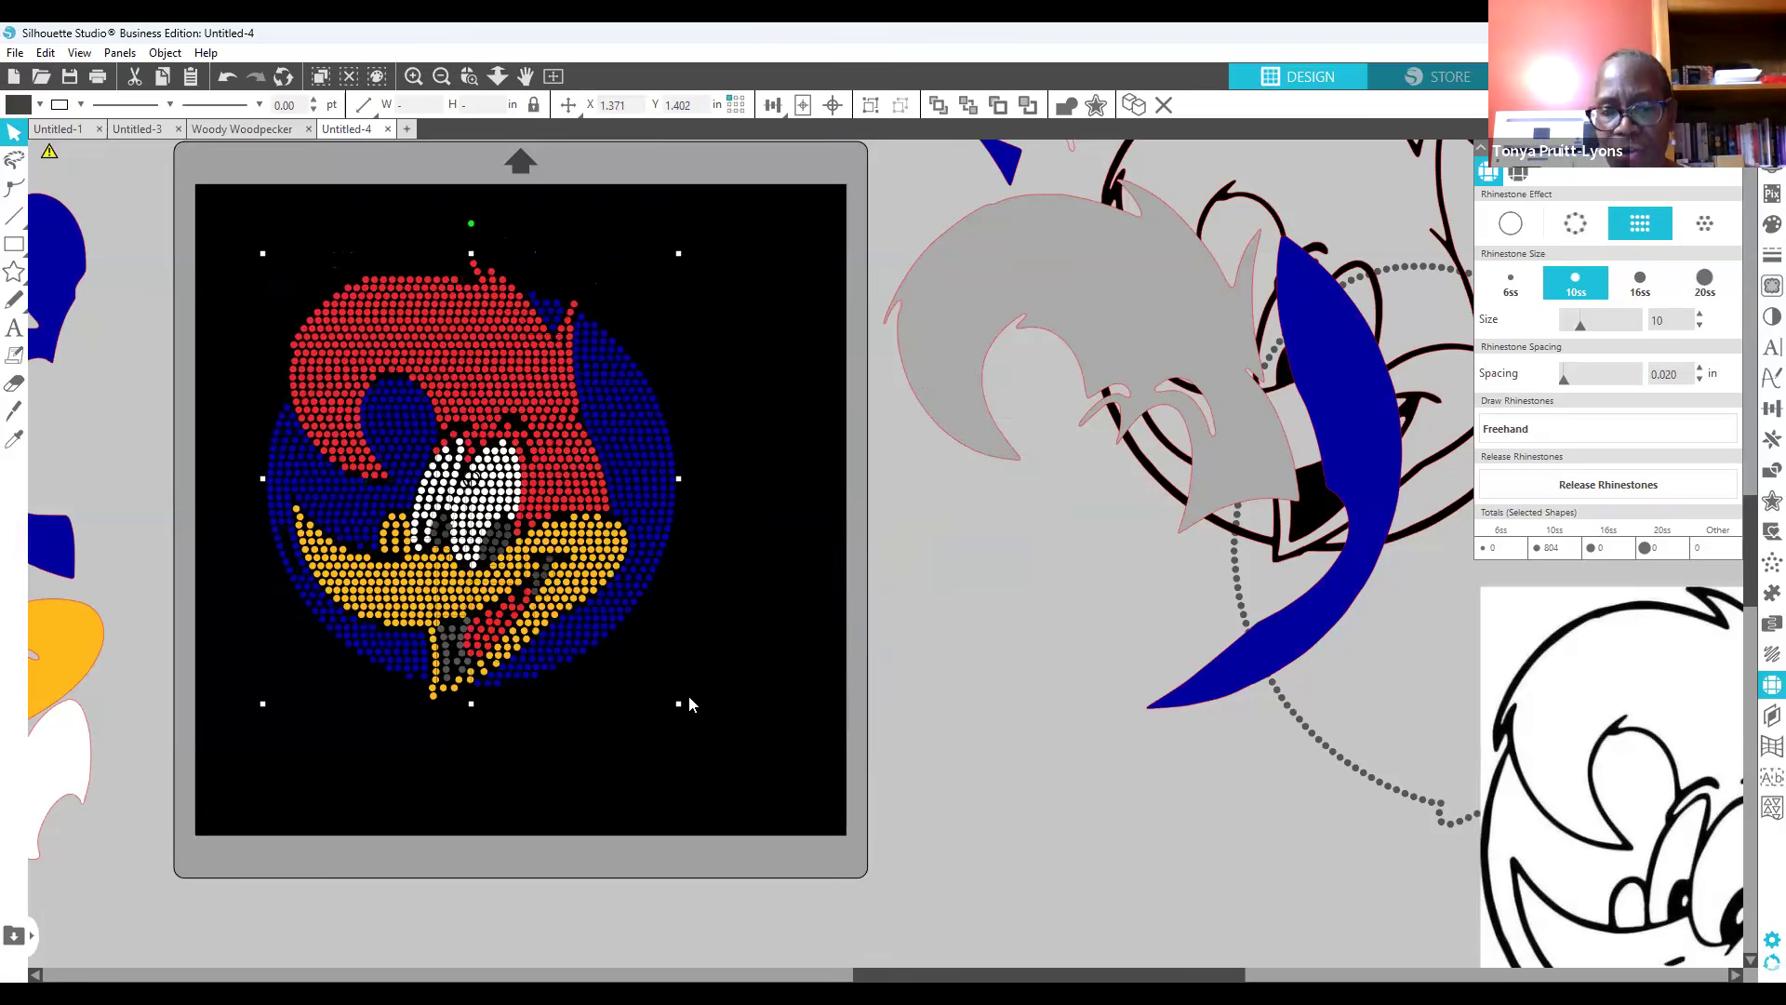
{"action": "left_click_drag", "start_coordinate": [749, 759], "coordinate": [836, 834]}
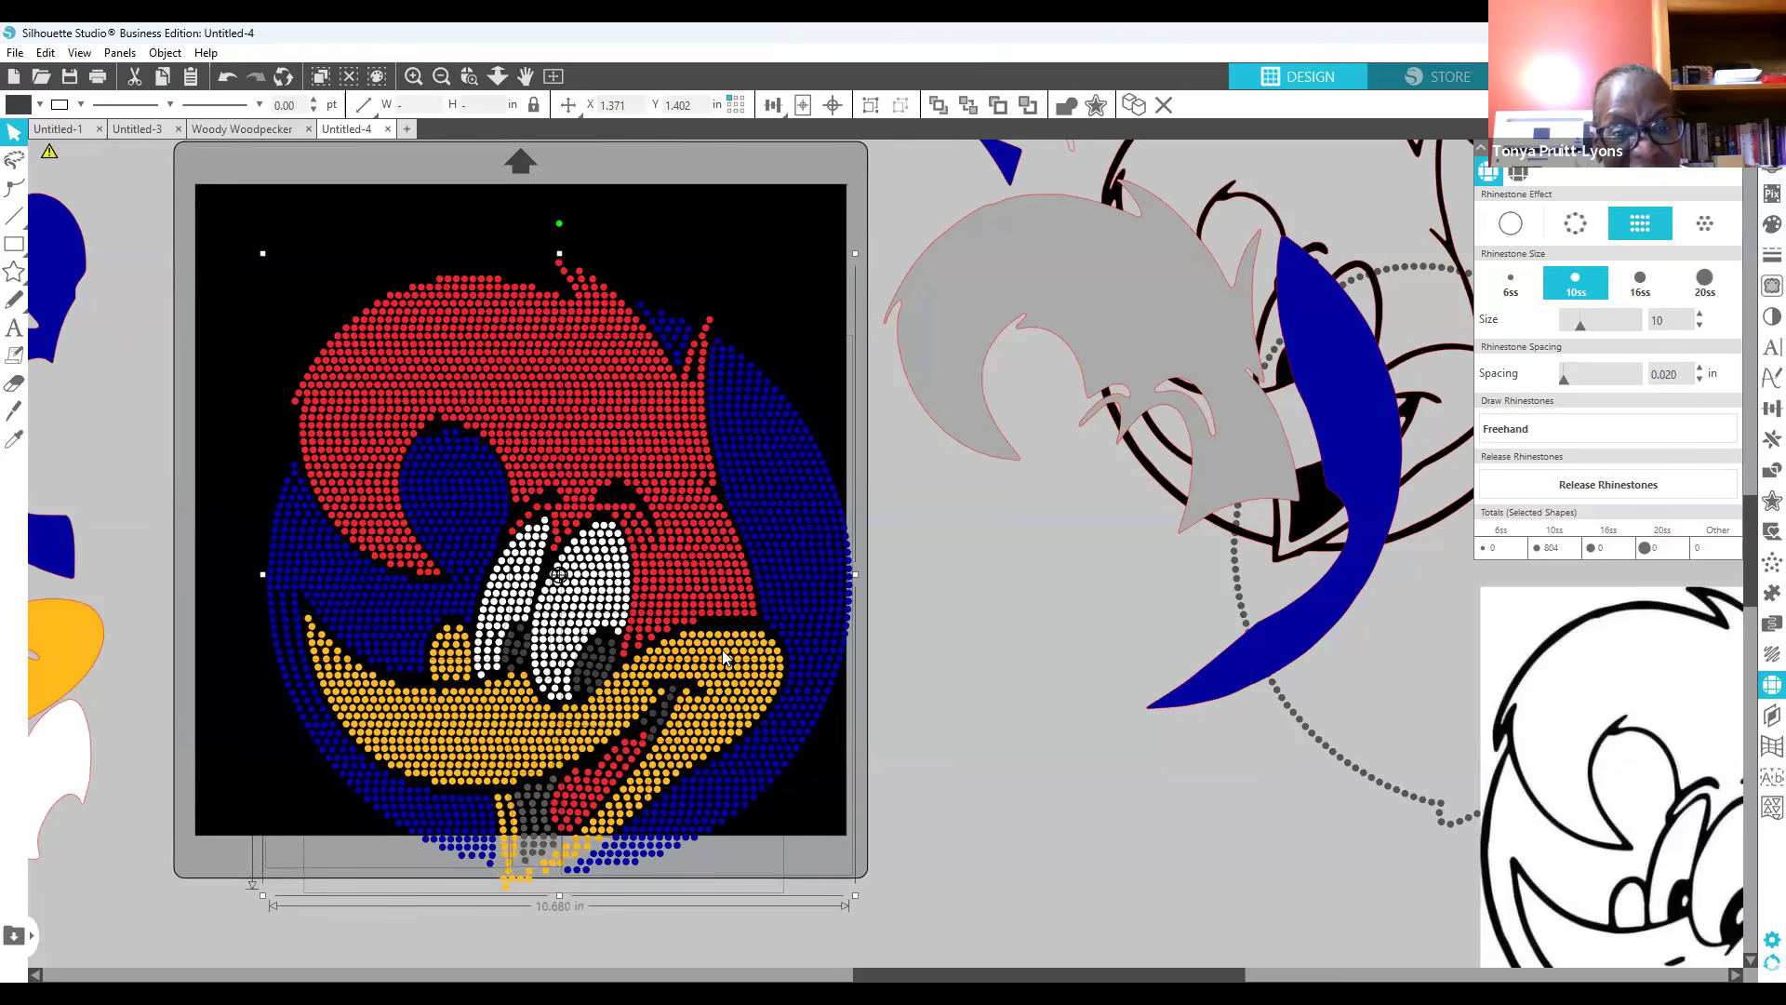
{"action": "mouse_move", "coordinate": [724, 657]}
{"action": "left_mouse_down"}
{"action": "mouse_move", "coordinate": [1166, 651]}
{"action": "mouse_move", "coordinate": [1387, 787]}
{"action": "mouse_move", "coordinate": [707, 668]}
{"action": "left_mouse_up"}
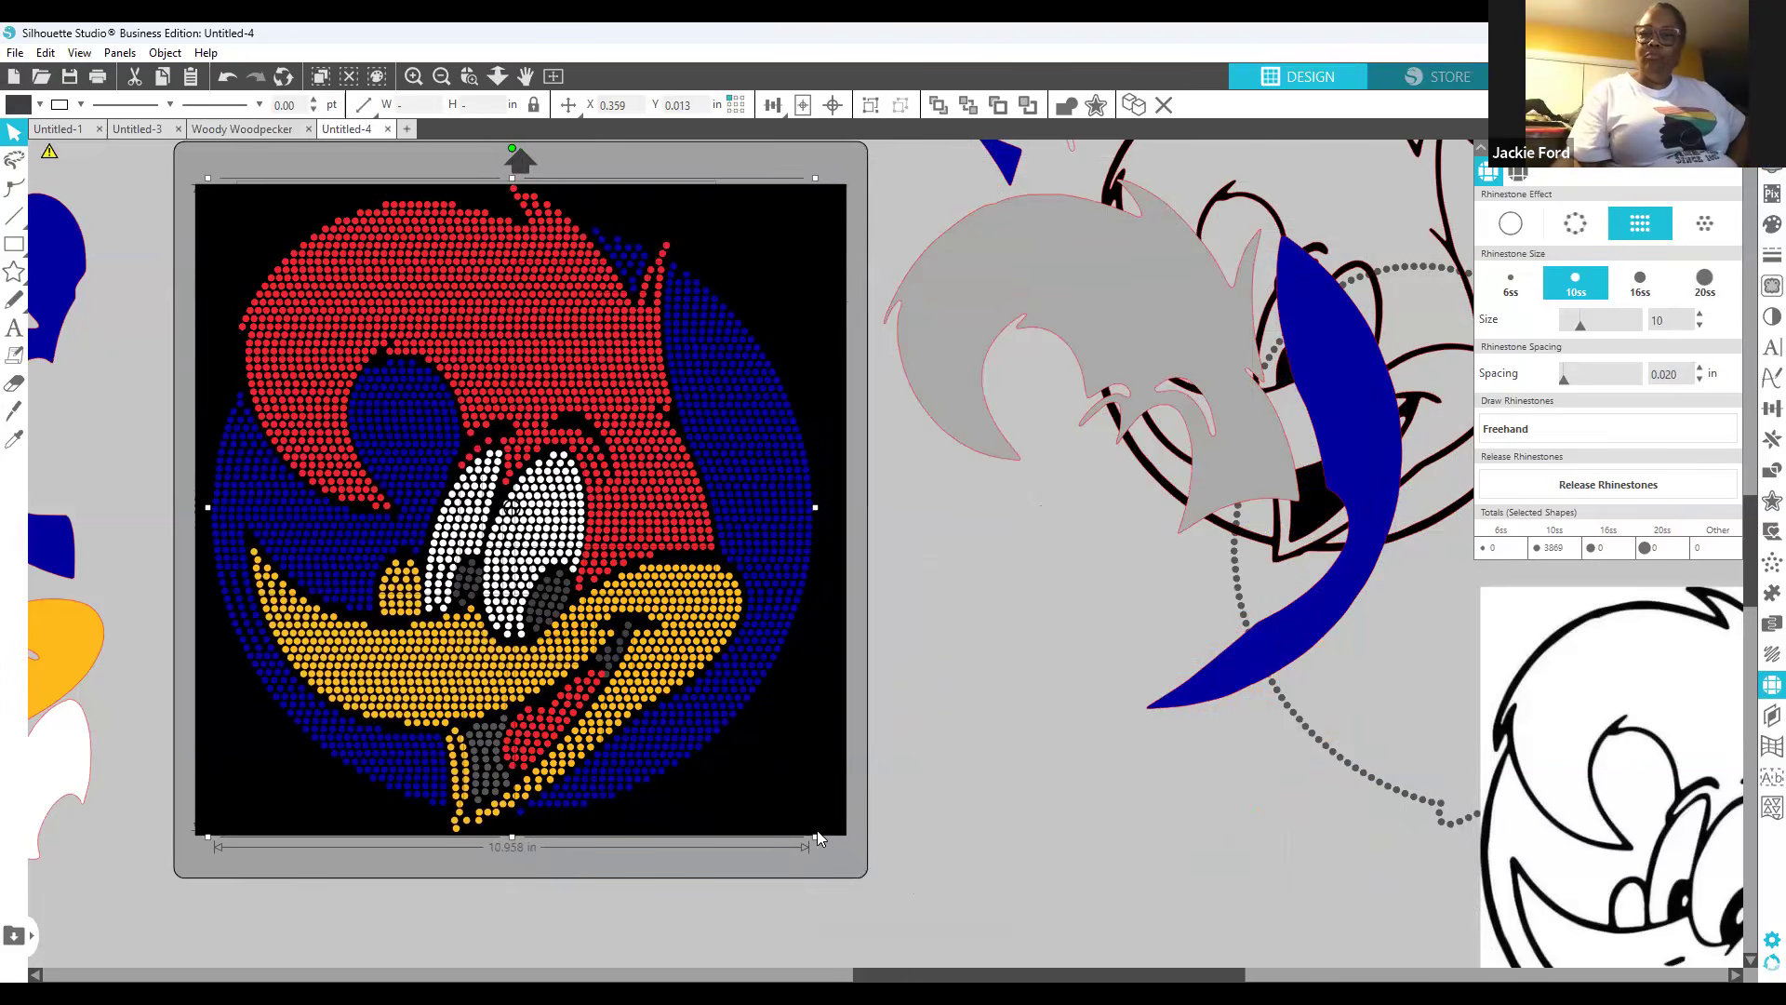
{"action": "left_click_drag", "start_coordinate": [650, 638], "coordinate": [663, 638]}
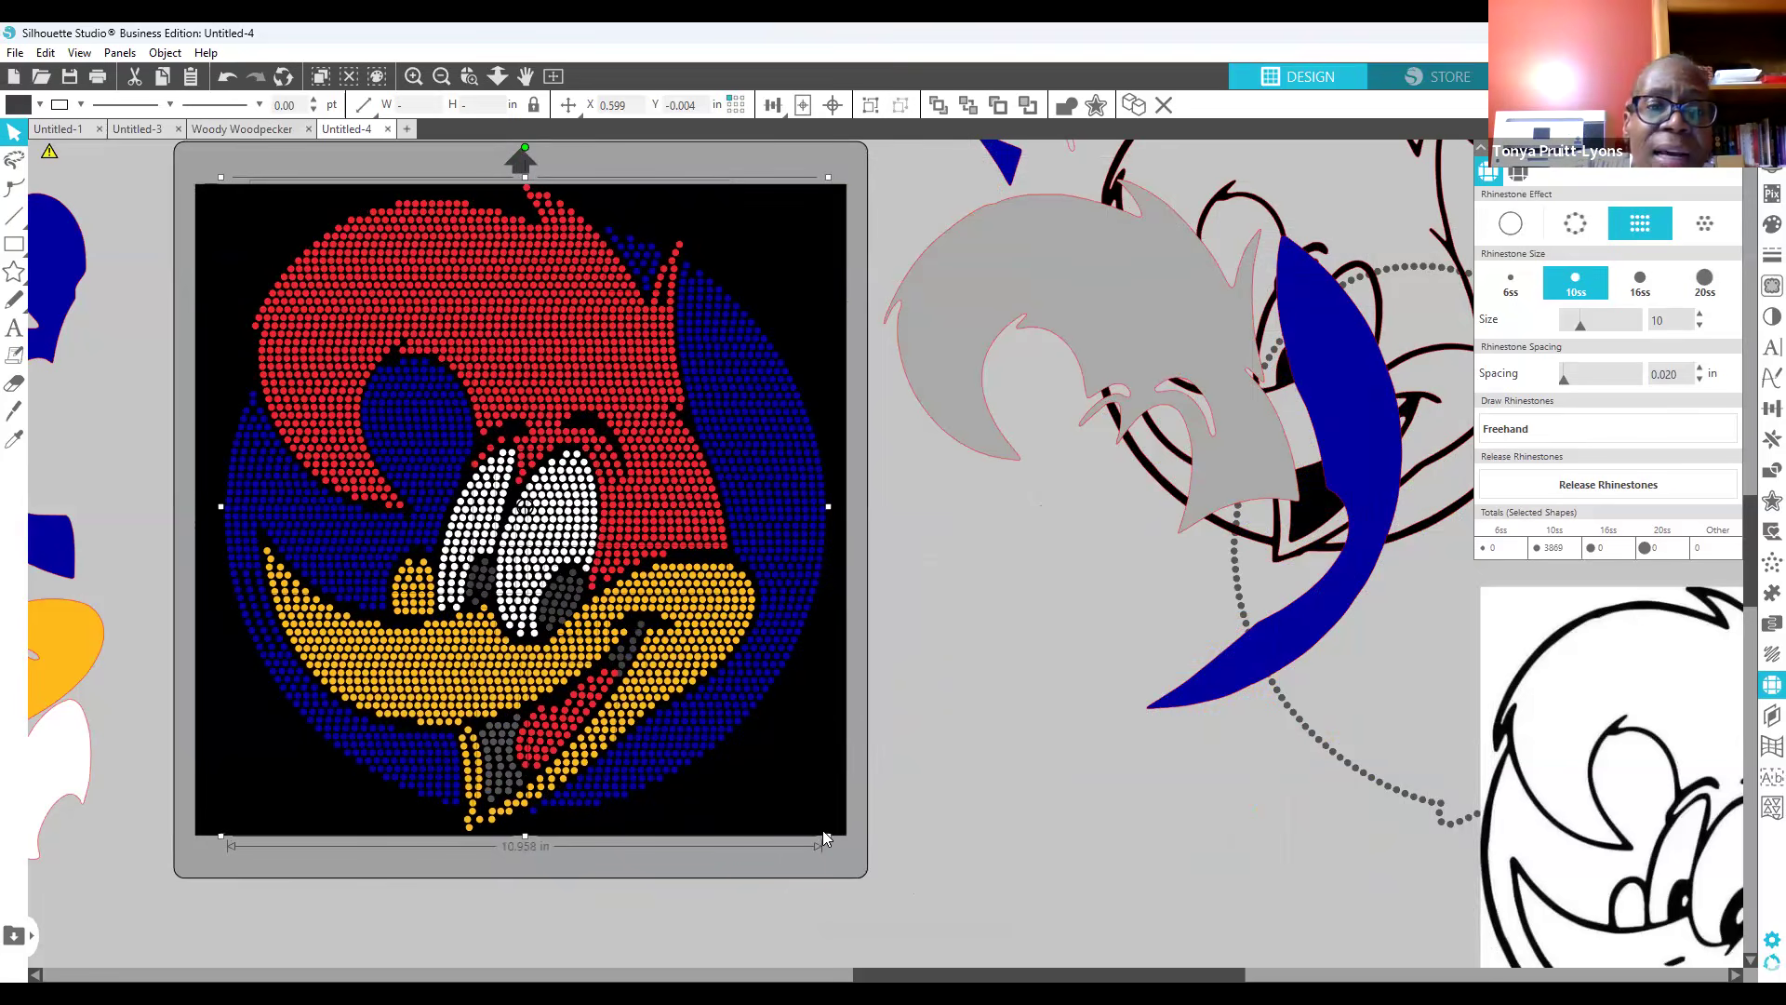
{"action": "left_click_drag", "start_coordinate": [815, 826], "coordinate": [807, 811]}
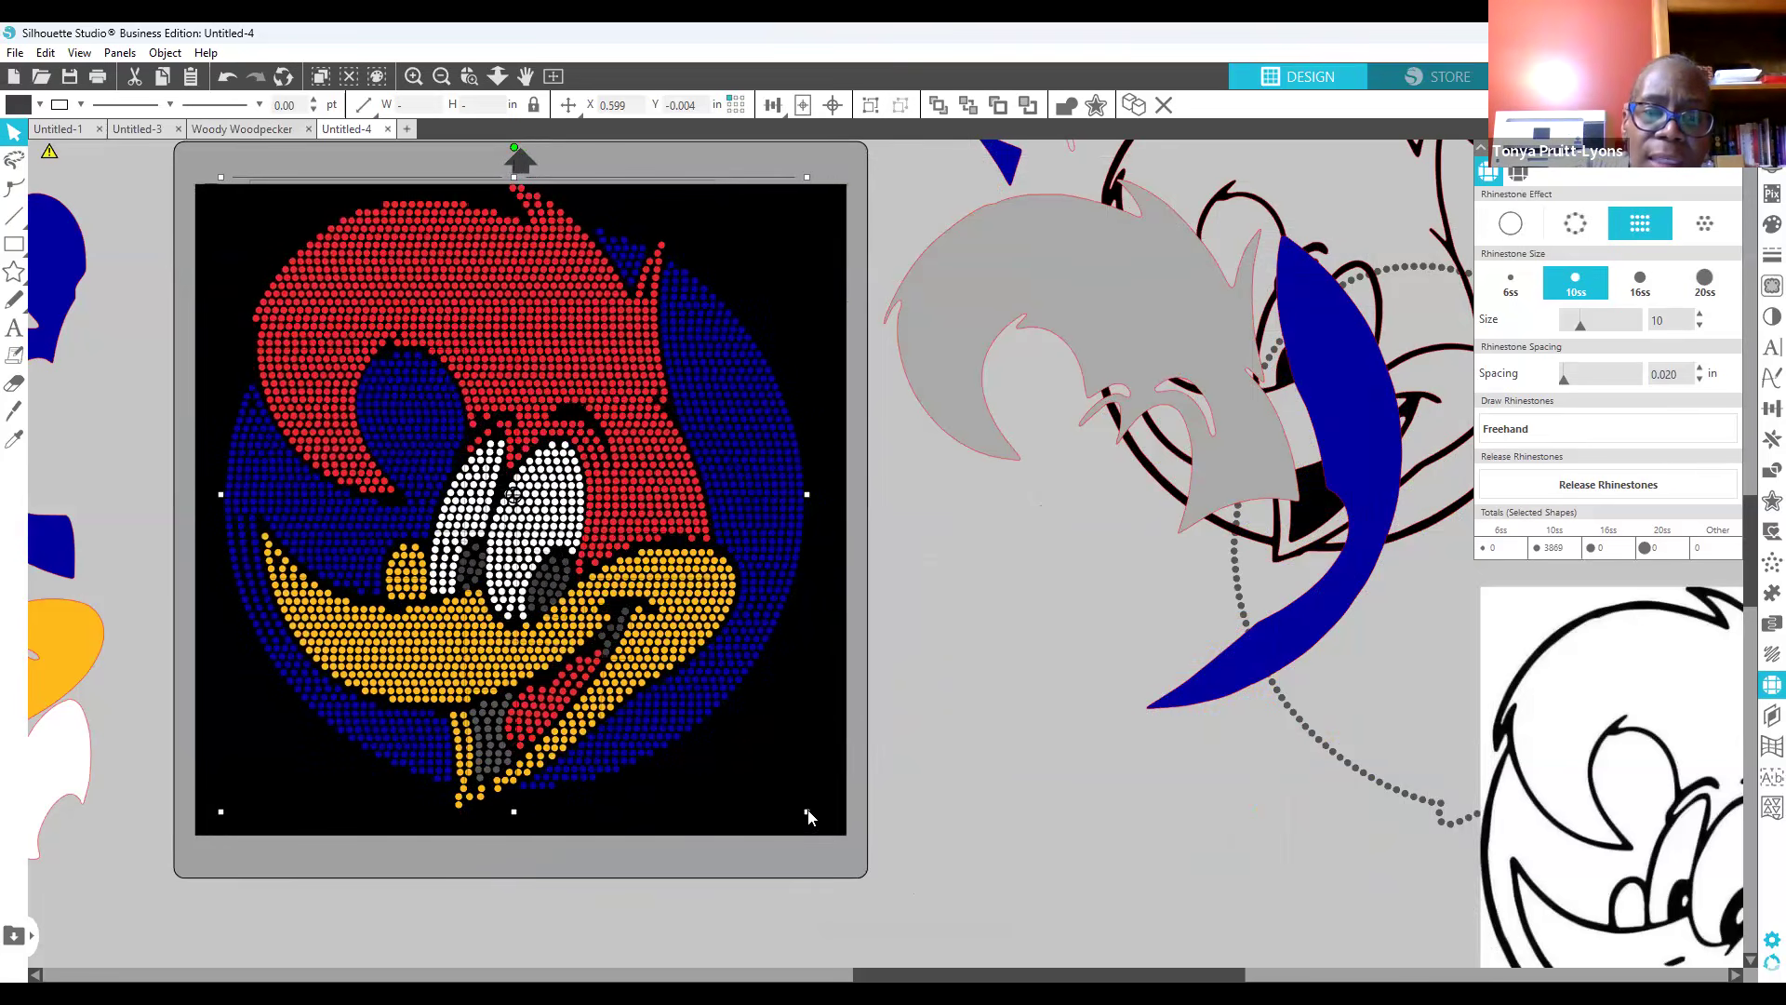
{"action": "left_click_drag", "start_coordinate": [808, 816], "coordinate": [805, 809]}
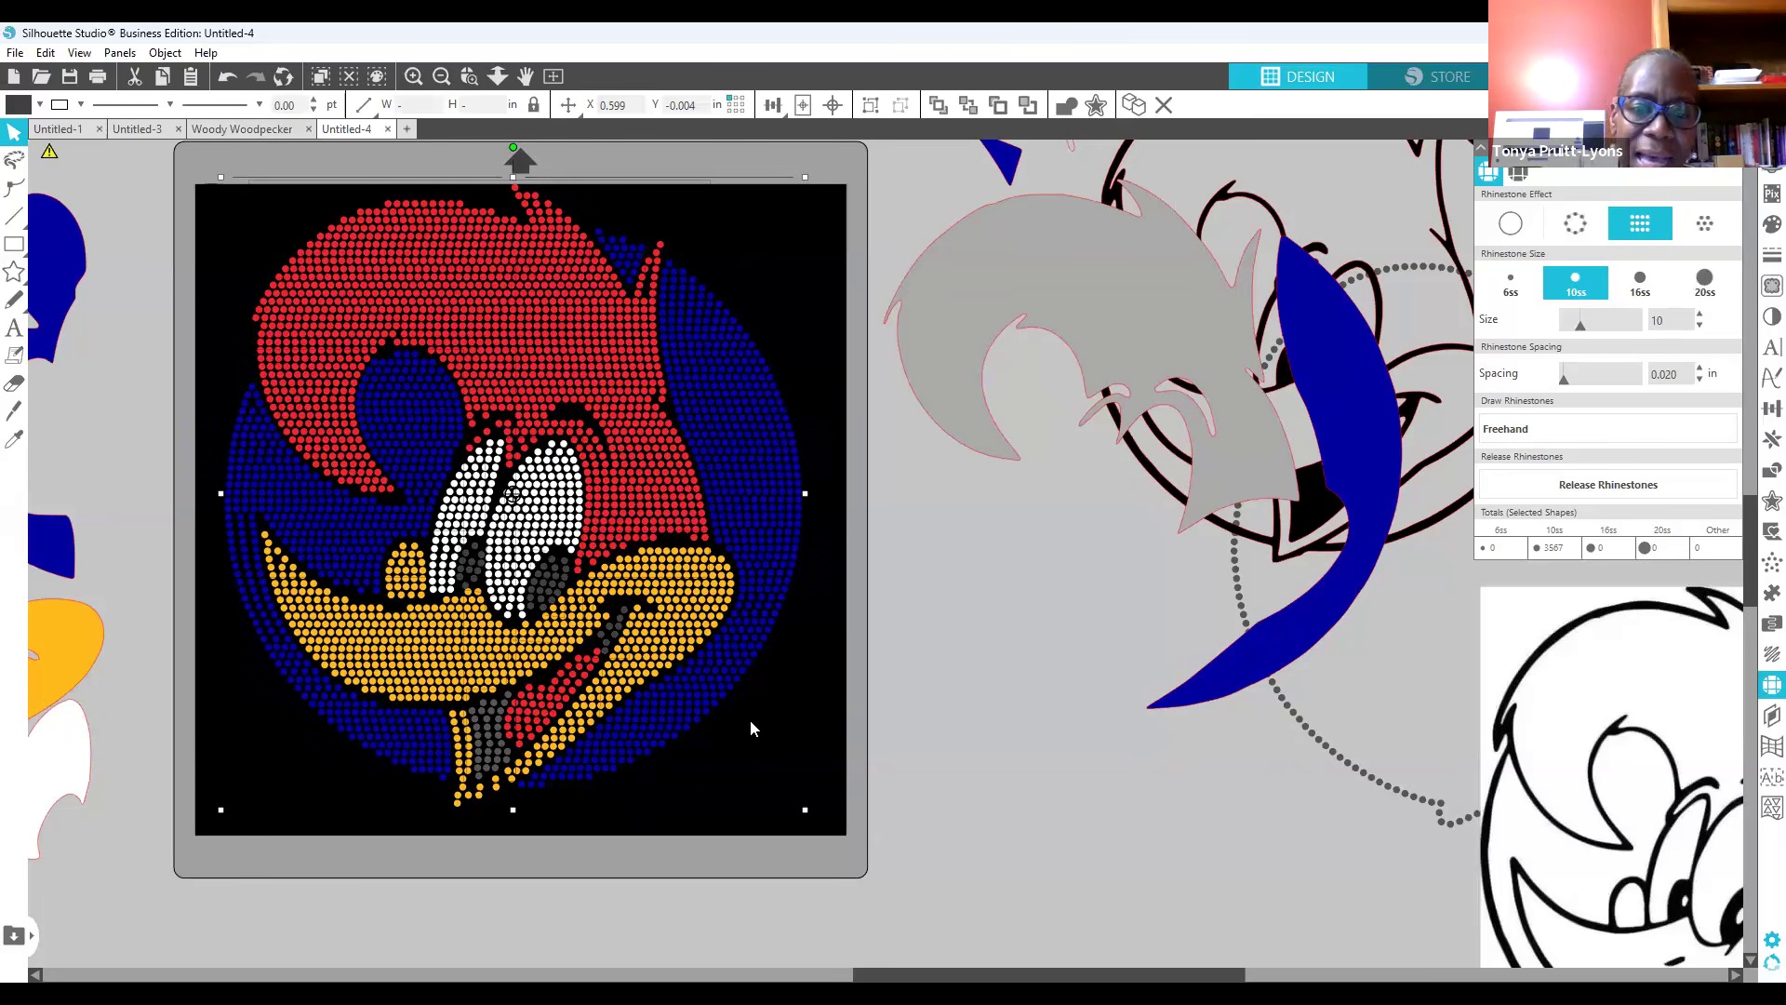
{"action": "mouse_move", "coordinate": [654, 623]}
{"action": "left_mouse_down"}
{"action": "mouse_move", "coordinate": [673, 641]}
{"action": "mouse_move", "coordinate": [1086, 611]}
{"action": "mouse_move", "coordinate": [1111, 649]}
{"action": "mouse_move", "coordinate": [1423, 812]}
{"action": "mouse_move", "coordinate": [1028, 781]}
{"action": "mouse_move", "coordinate": [638, 624]}
{"action": "left_mouse_up"}
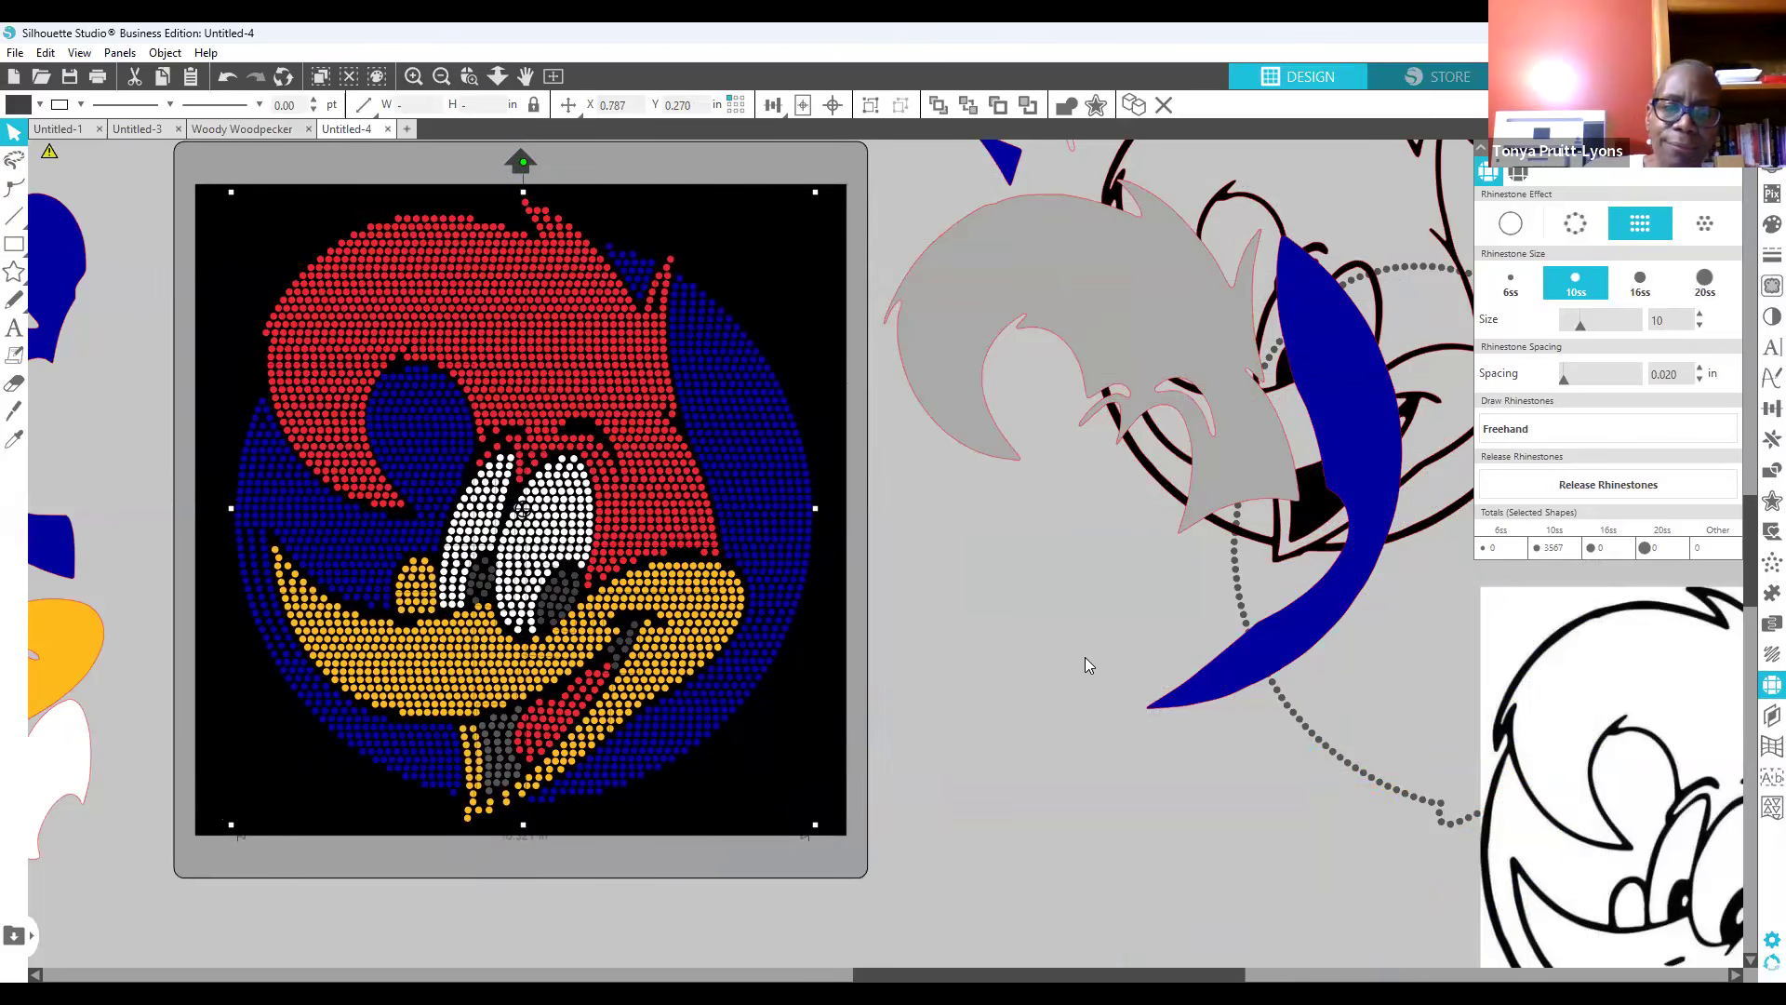
{"action": "left_click", "coordinate": [851, 744]}
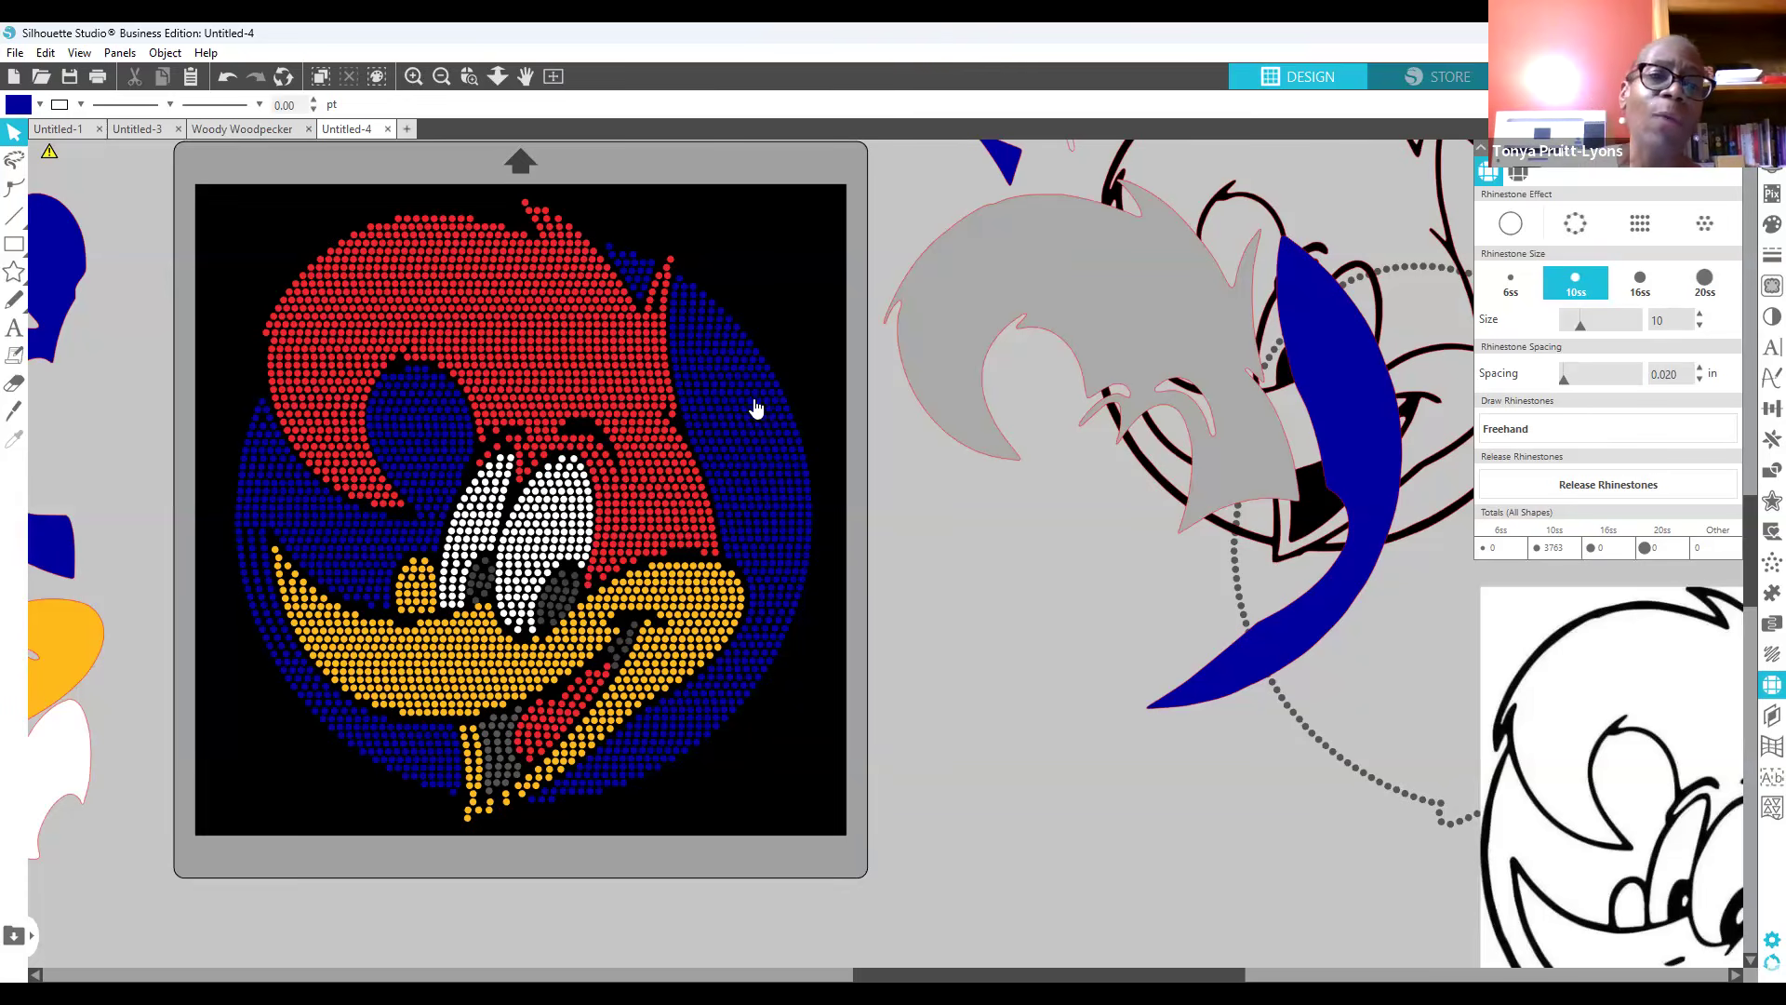
Step: Undo the accidental move of the red head shape and nudge the whole design slightly sideways on the page
{"action": "left_click_drag", "start_coordinate": [658, 492], "coordinate": [665, 471]}
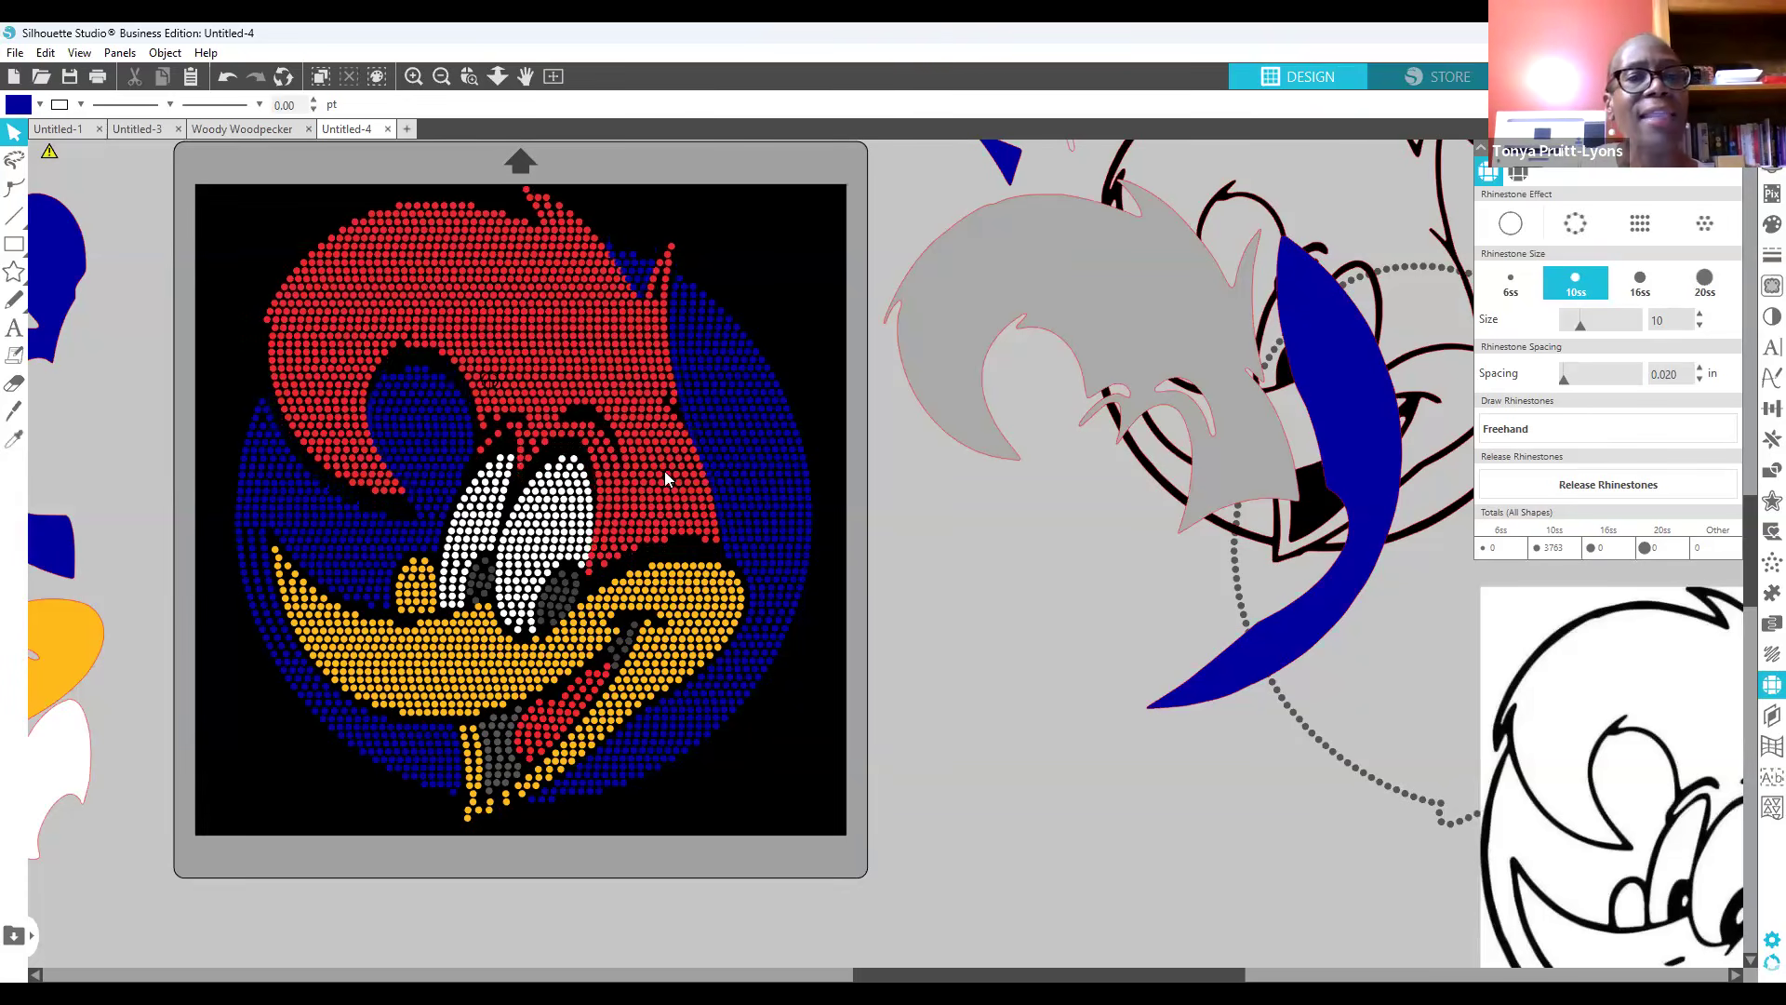
{"action": "left_click", "coordinate": [226, 77]}
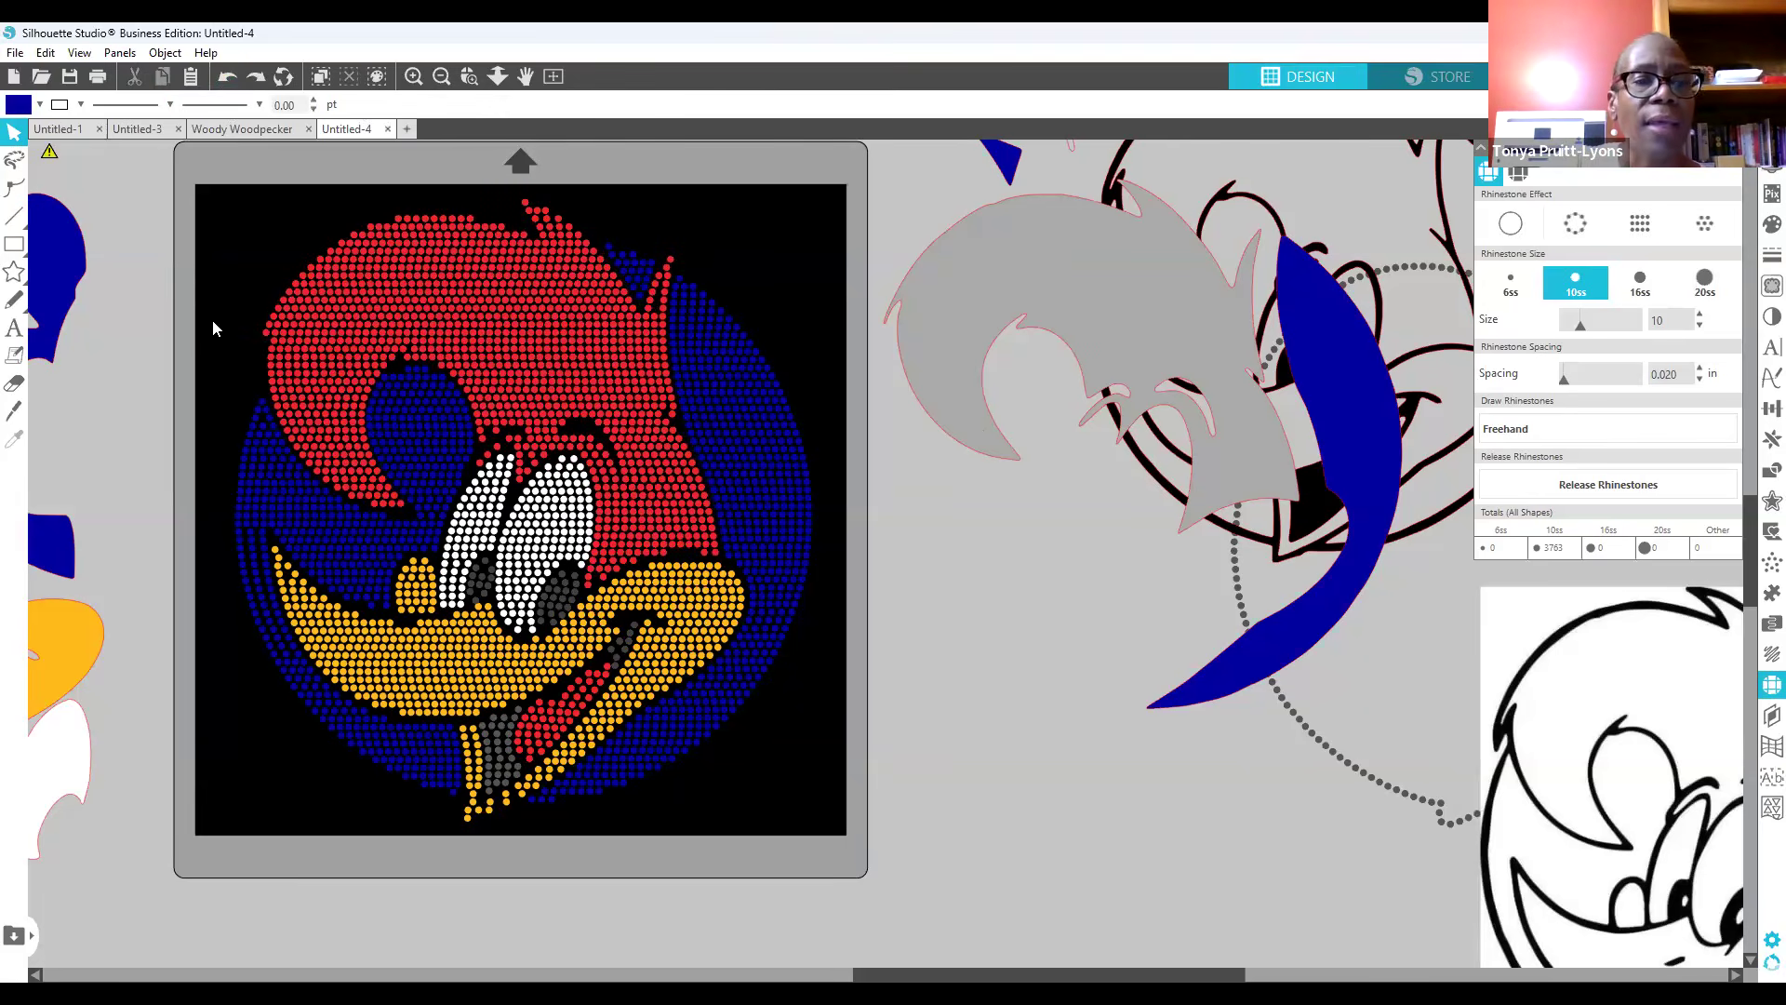
{"action": "left_click_drag", "start_coordinate": [214, 205], "coordinate": [823, 824]}
{"action": "left_click_drag", "start_coordinate": [673, 747], "coordinate": [680, 739]}
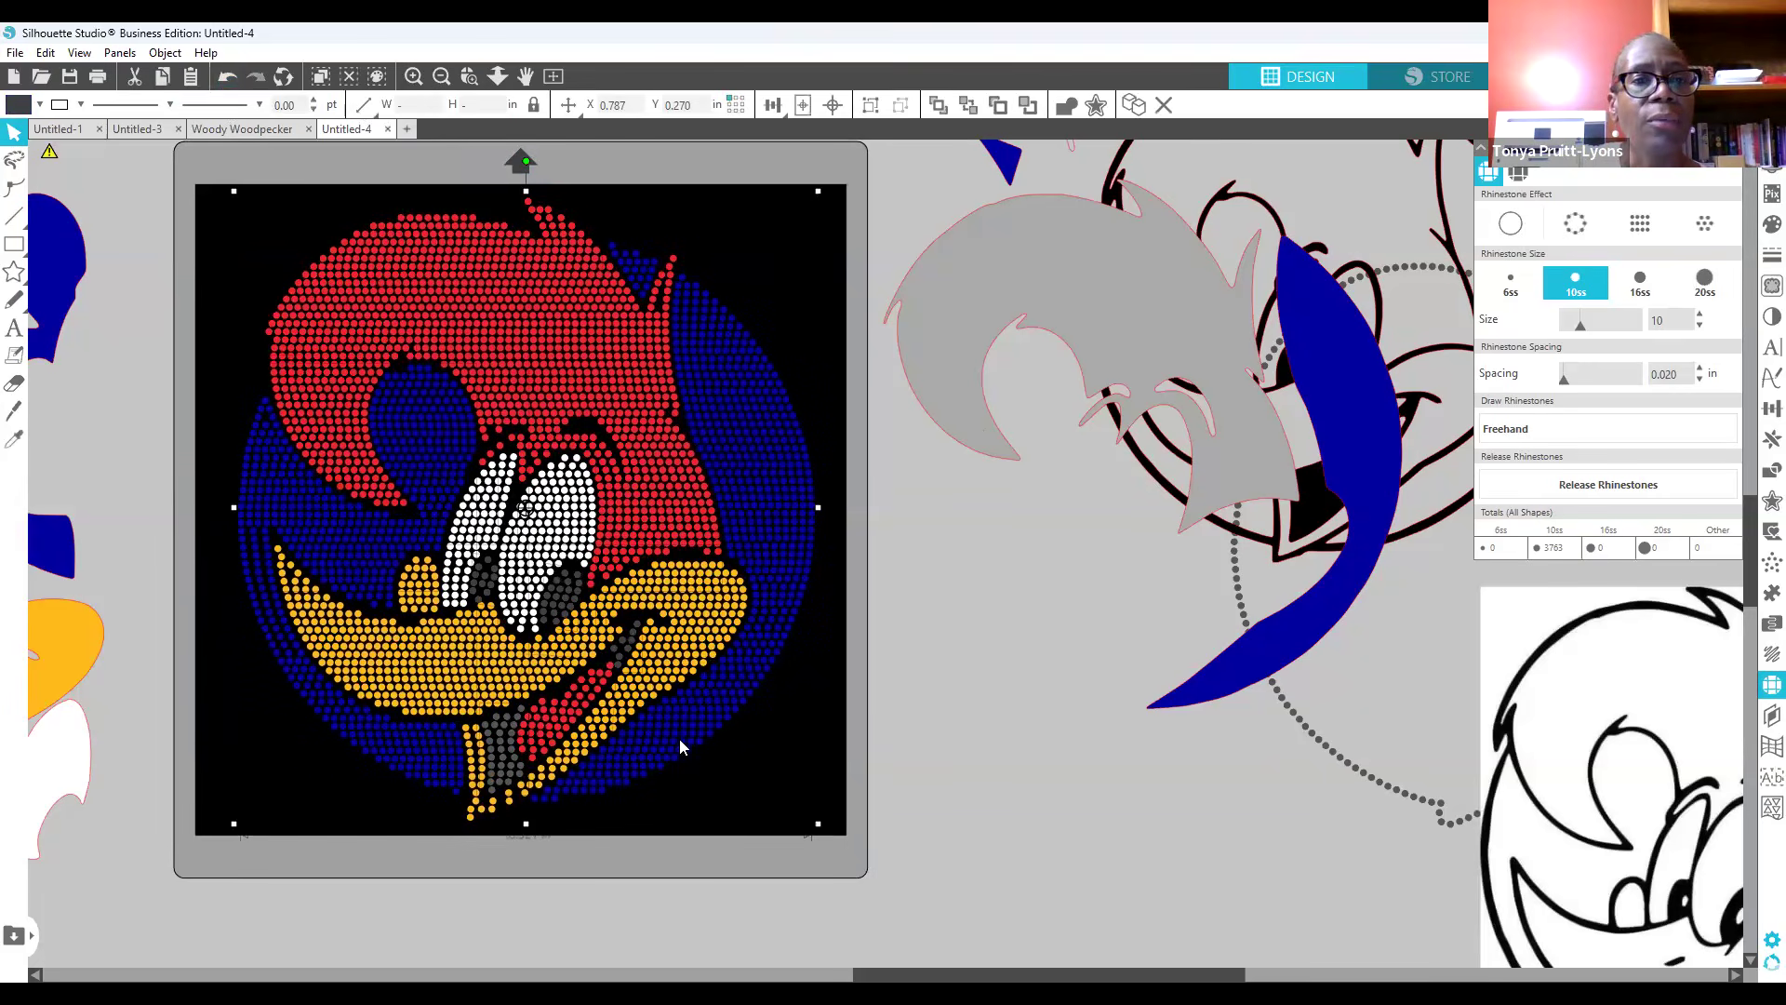
{"action": "left_click", "coordinate": [961, 707]}
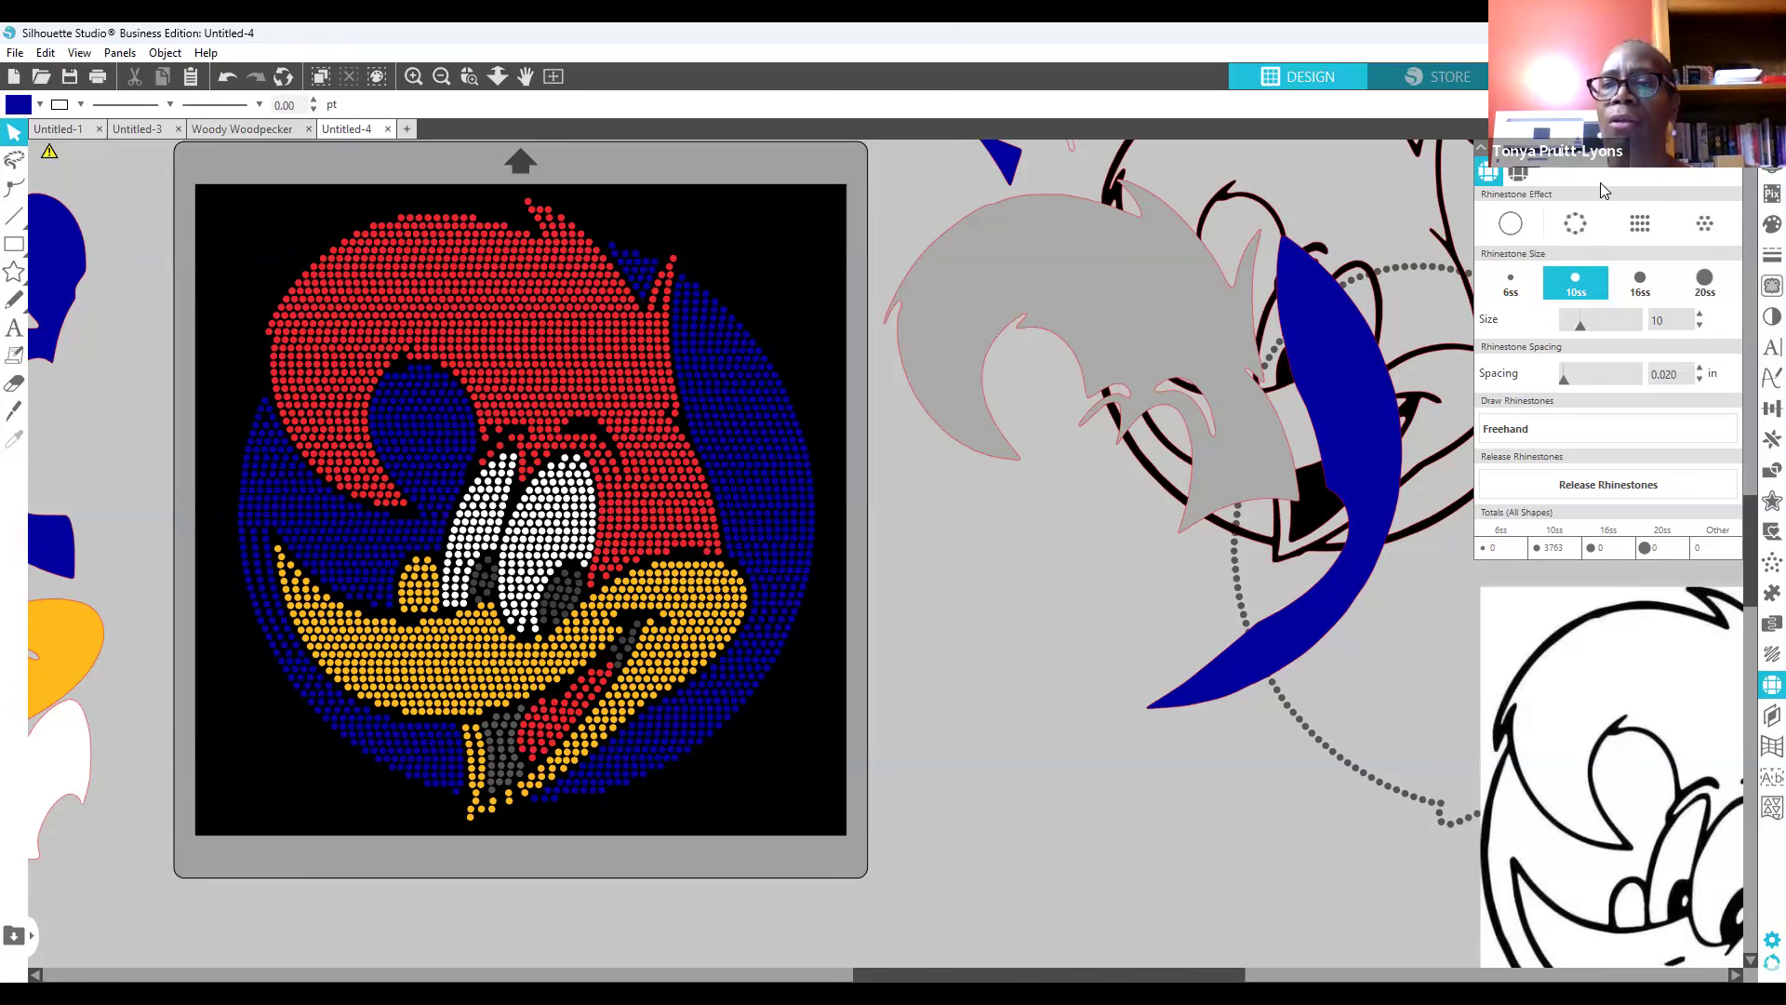
Step: Check the rhinestone total for the whole design on the page
{"action": "left_click", "coordinate": [1582, 428]}
{"action": "left_click", "coordinate": [1698, 424]}
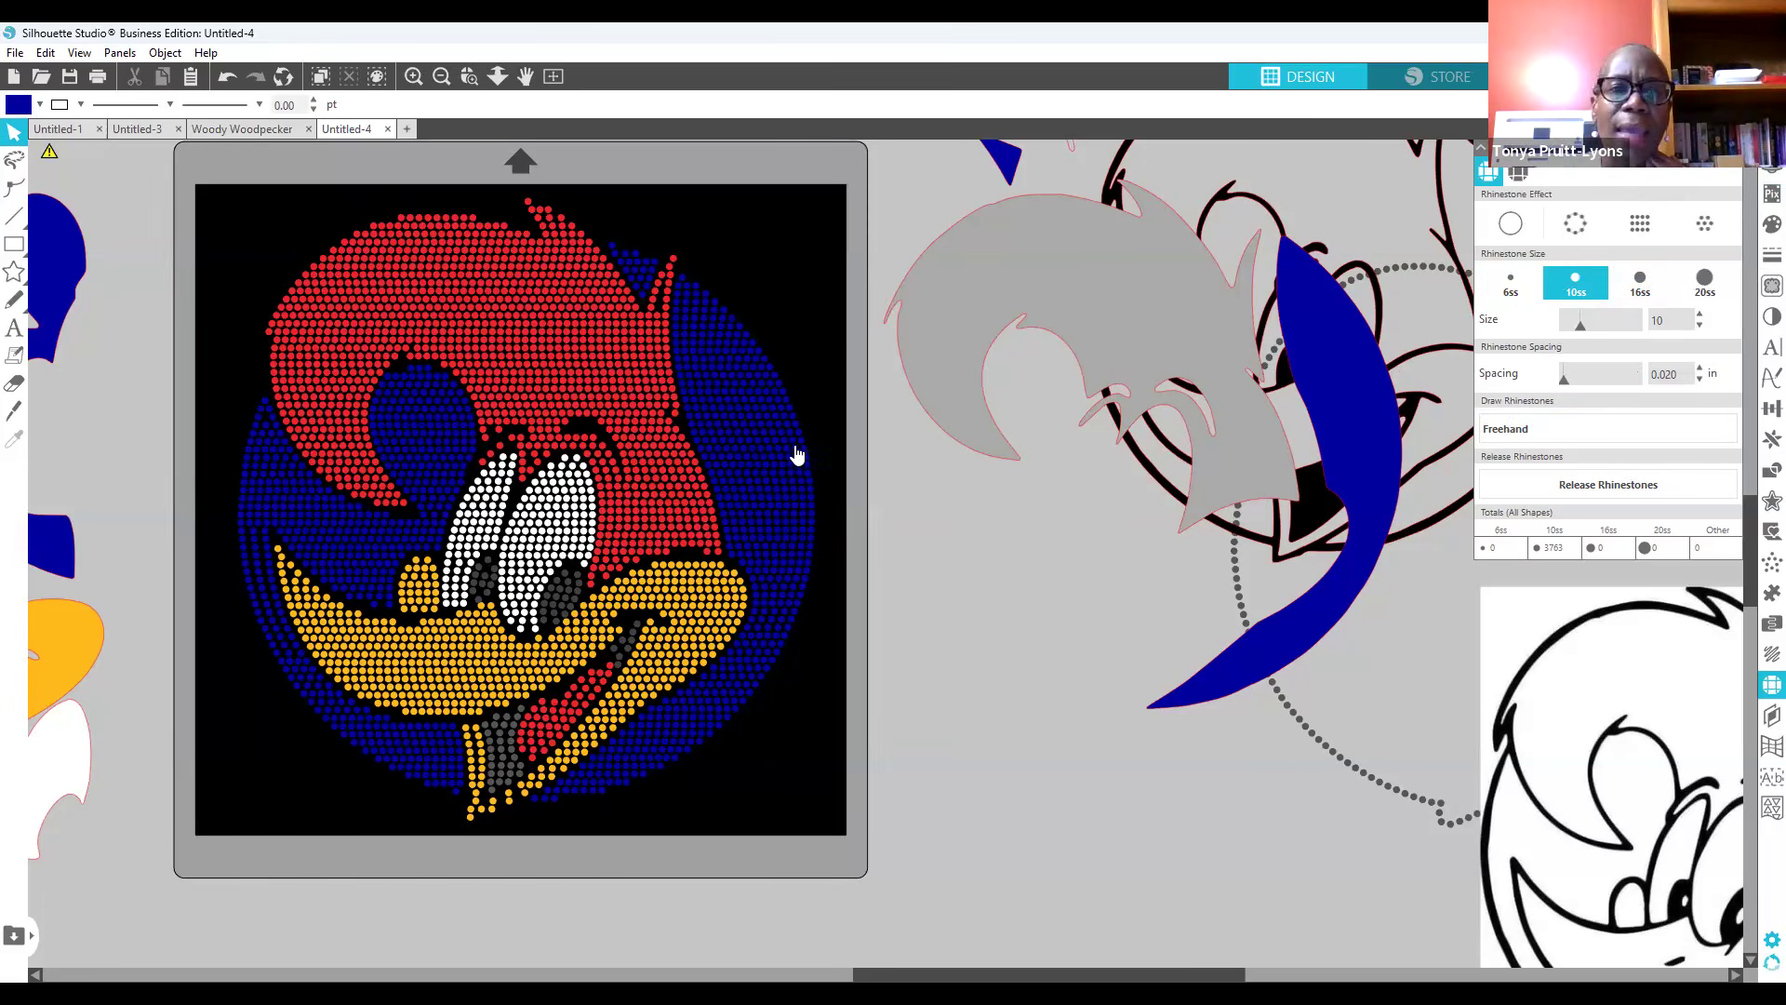
{"action": "left_click", "coordinate": [650, 395]}
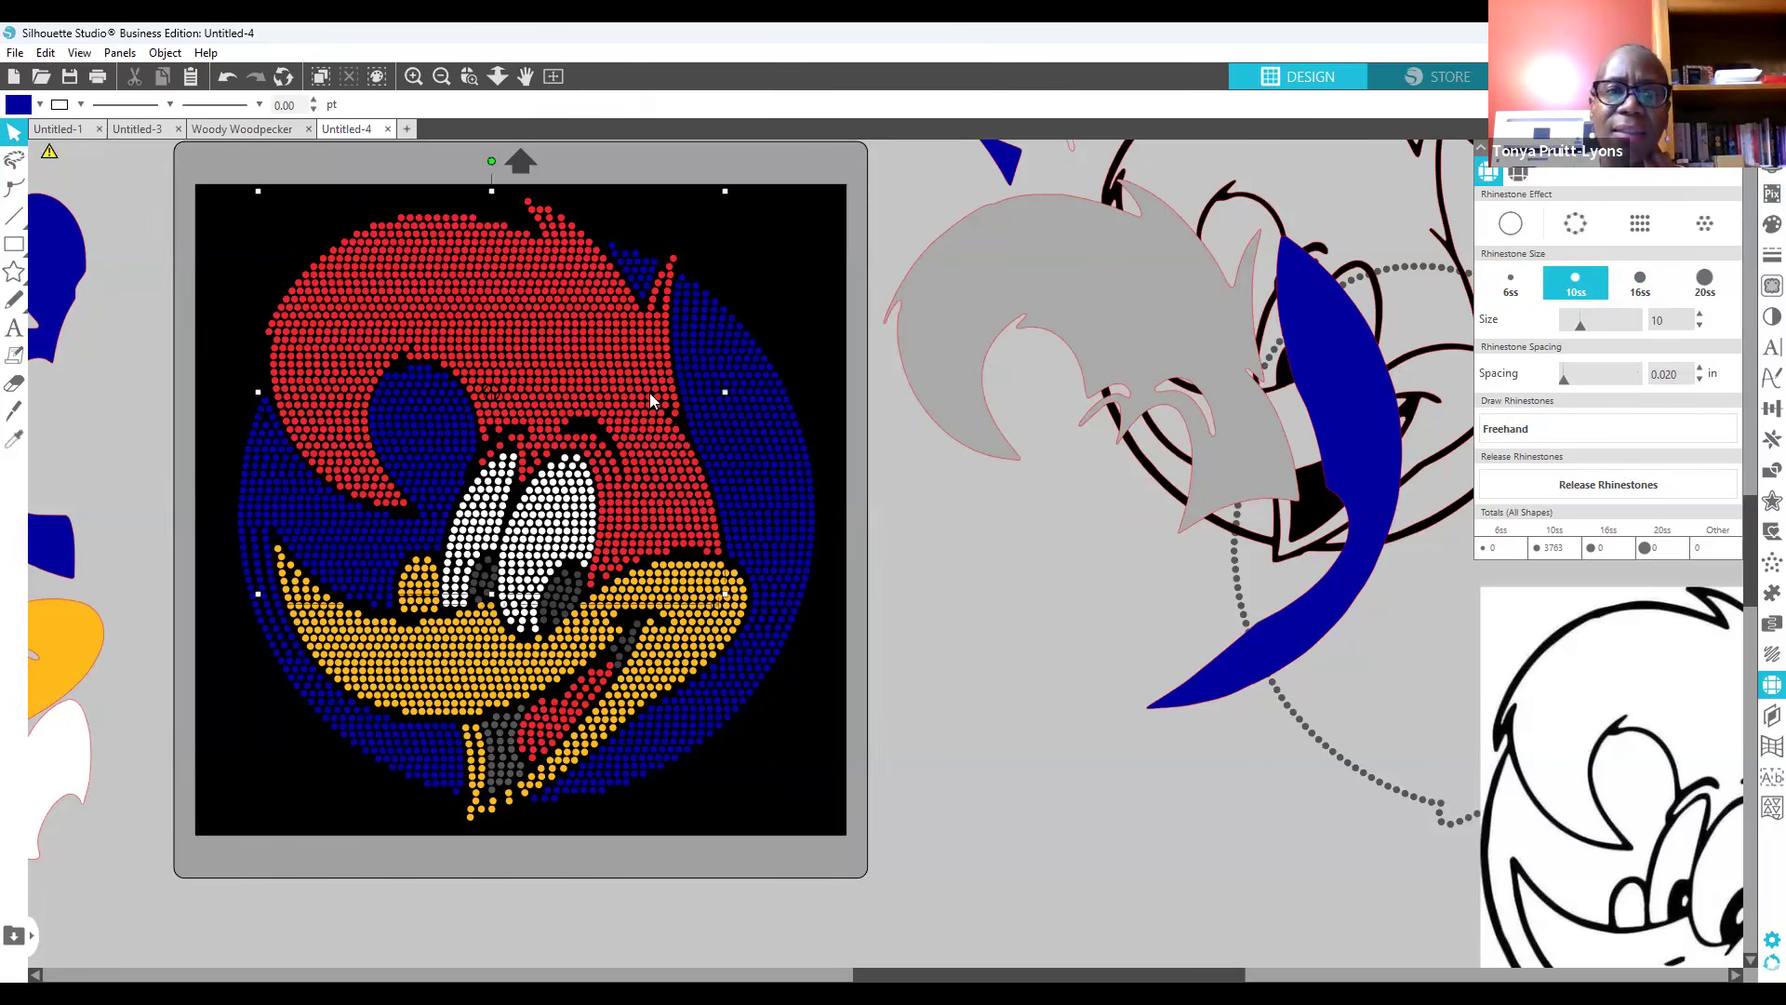
{"action": "left_click_drag", "start_coordinate": [204, 191], "coordinate": [844, 837]}
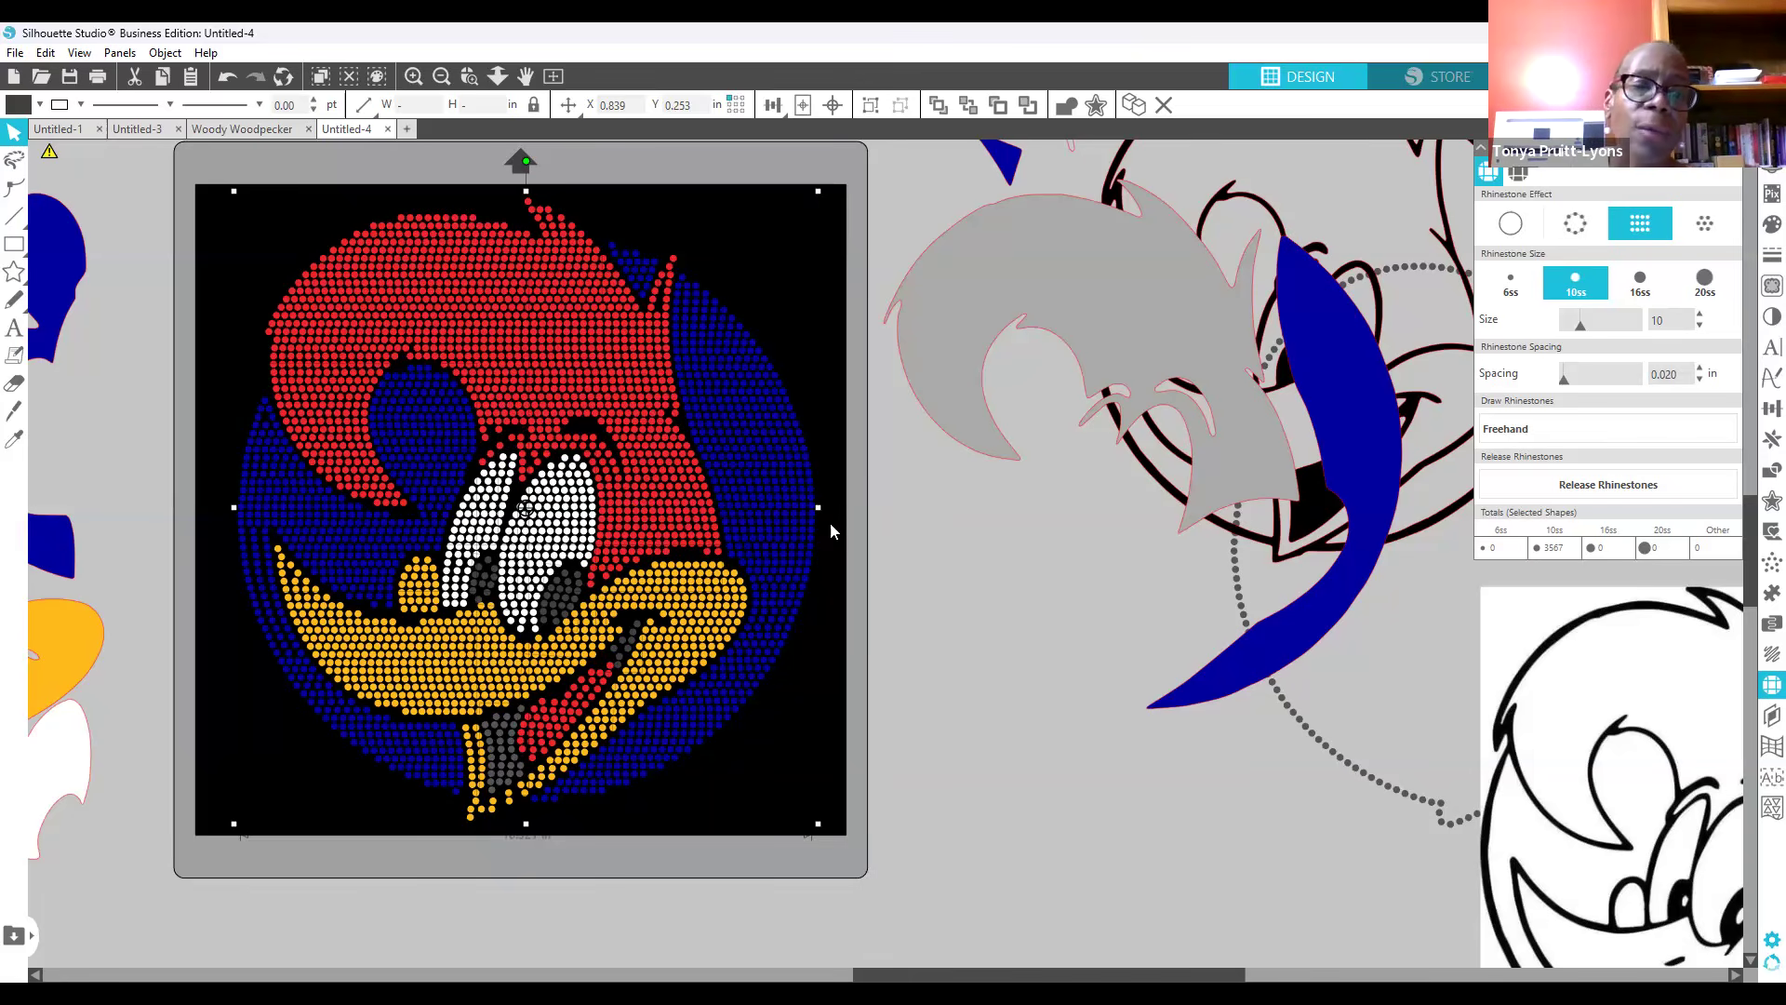
{"action": "left_click", "coordinate": [952, 640]}
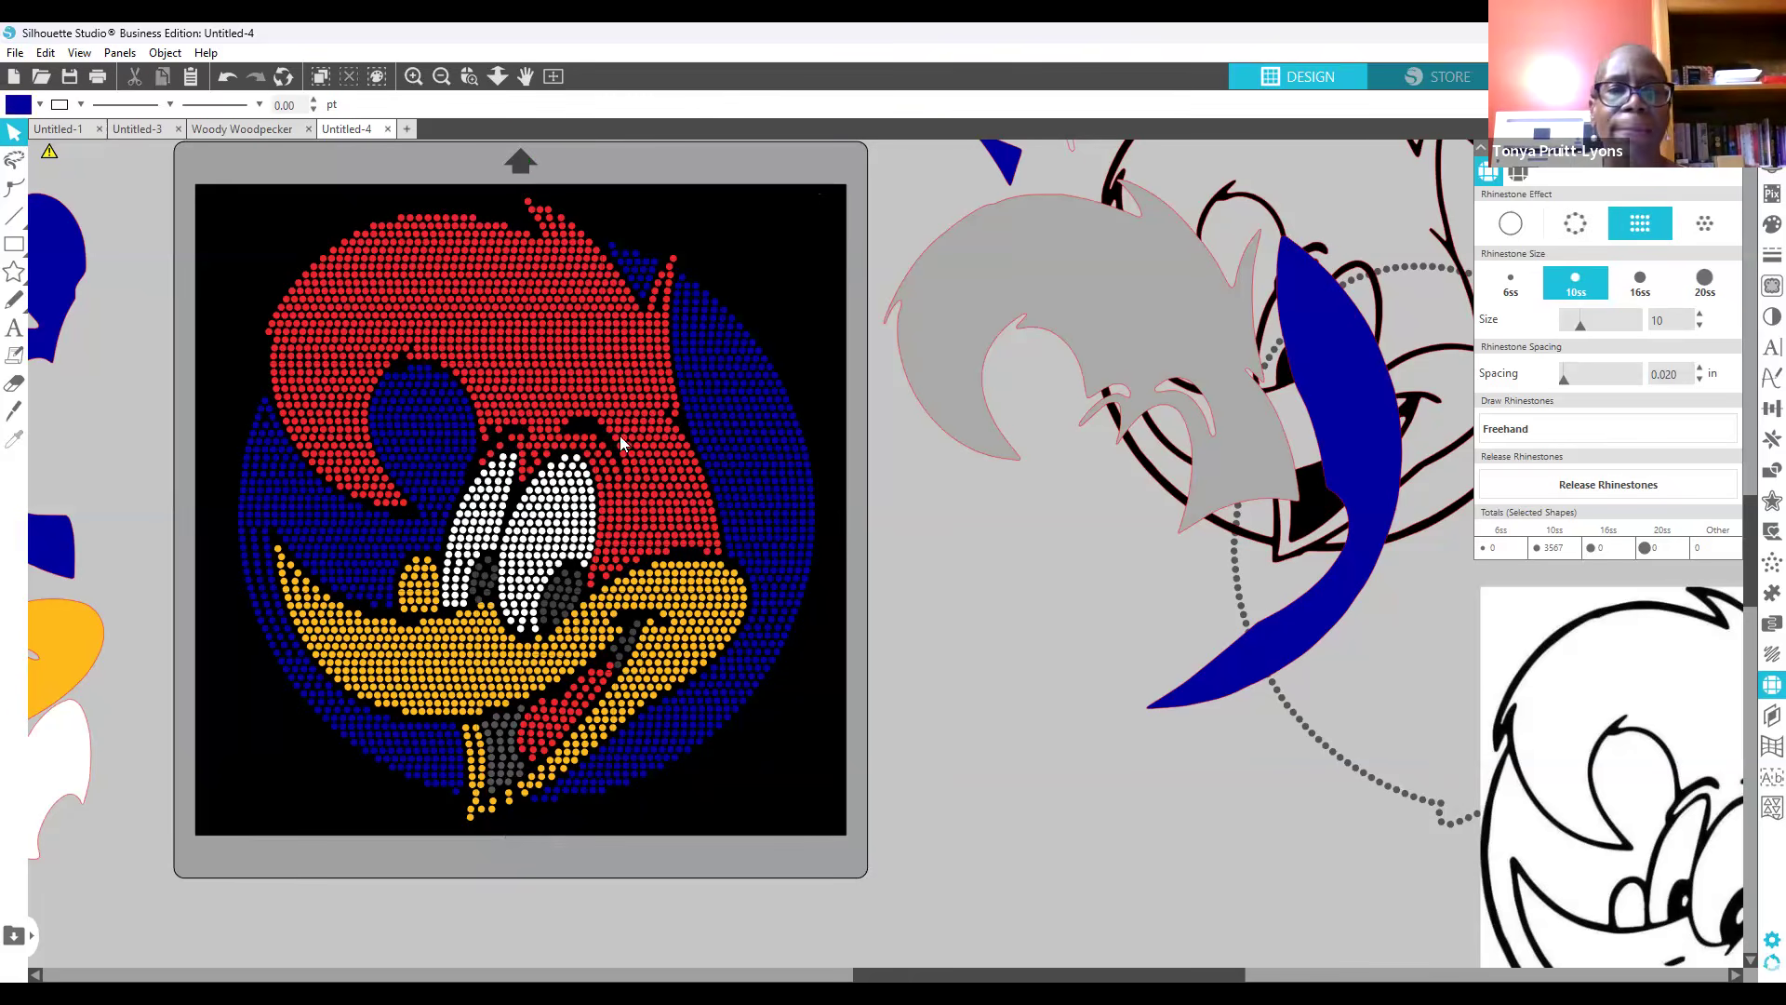
Step: Group the red head shape with the red tongue shape
{"action": "left_click", "coordinate": [590, 365]}
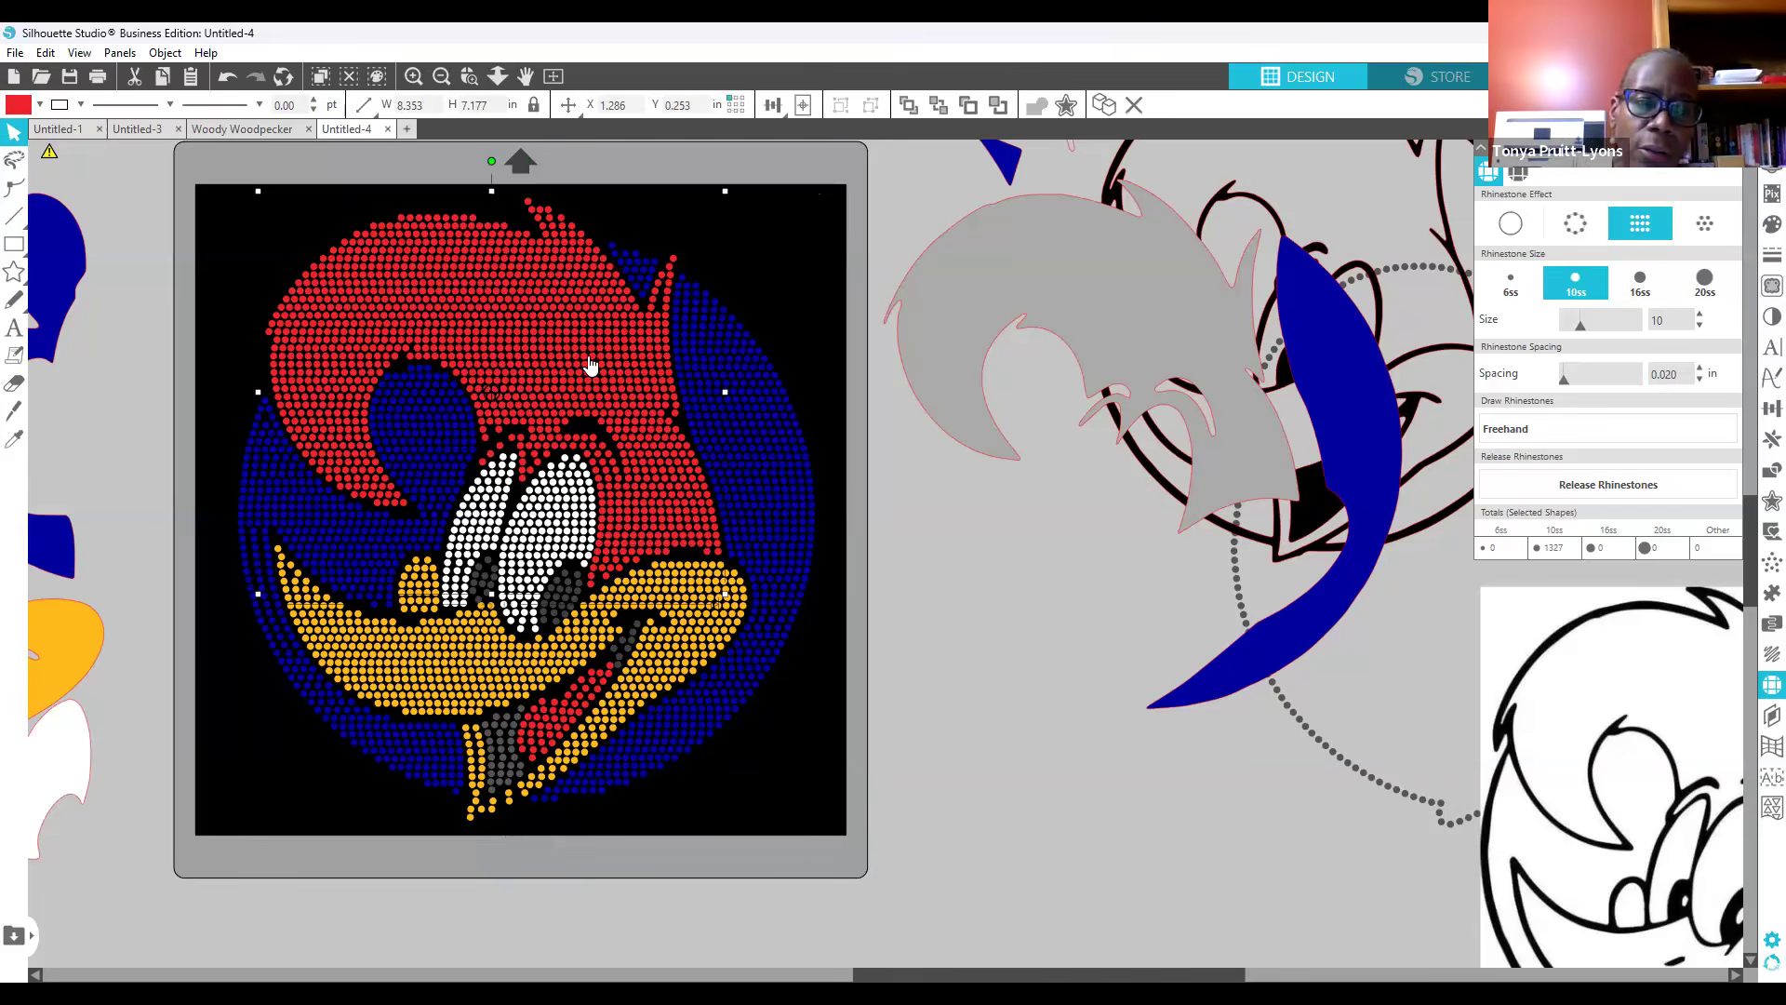
{"action": "left_click", "coordinate": [564, 728], "text": "shift"}
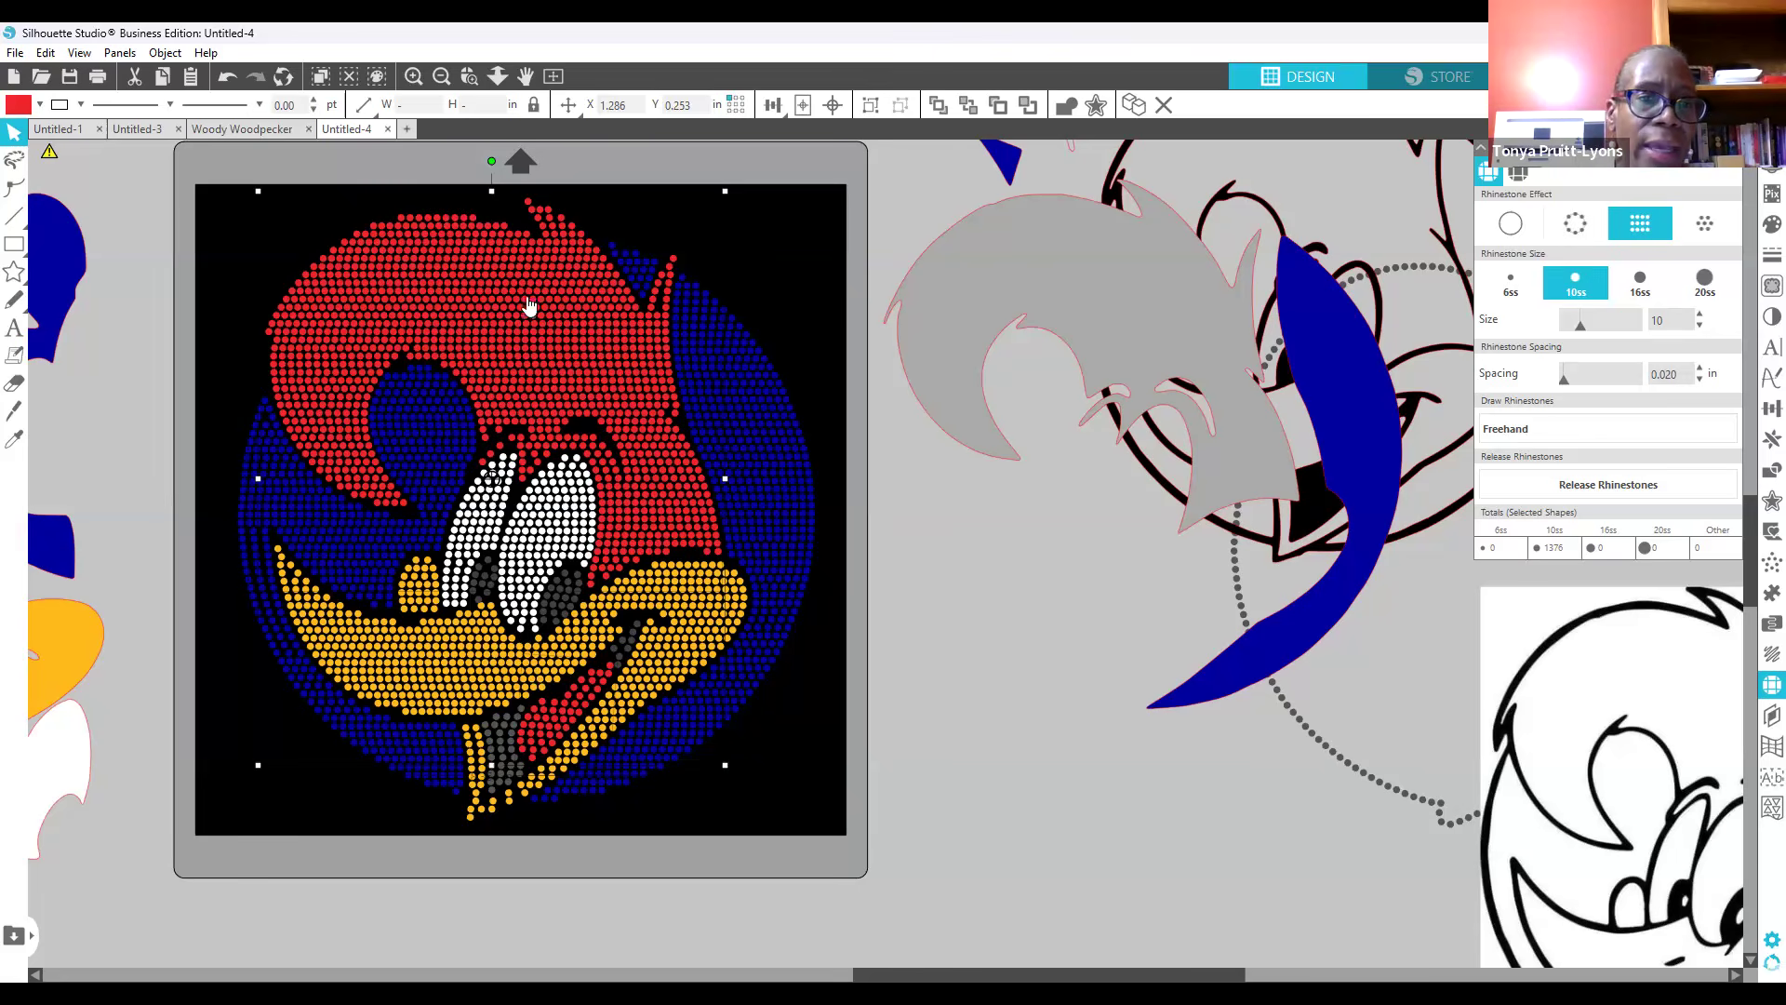
{"action": "left_click", "coordinate": [564, 732]}
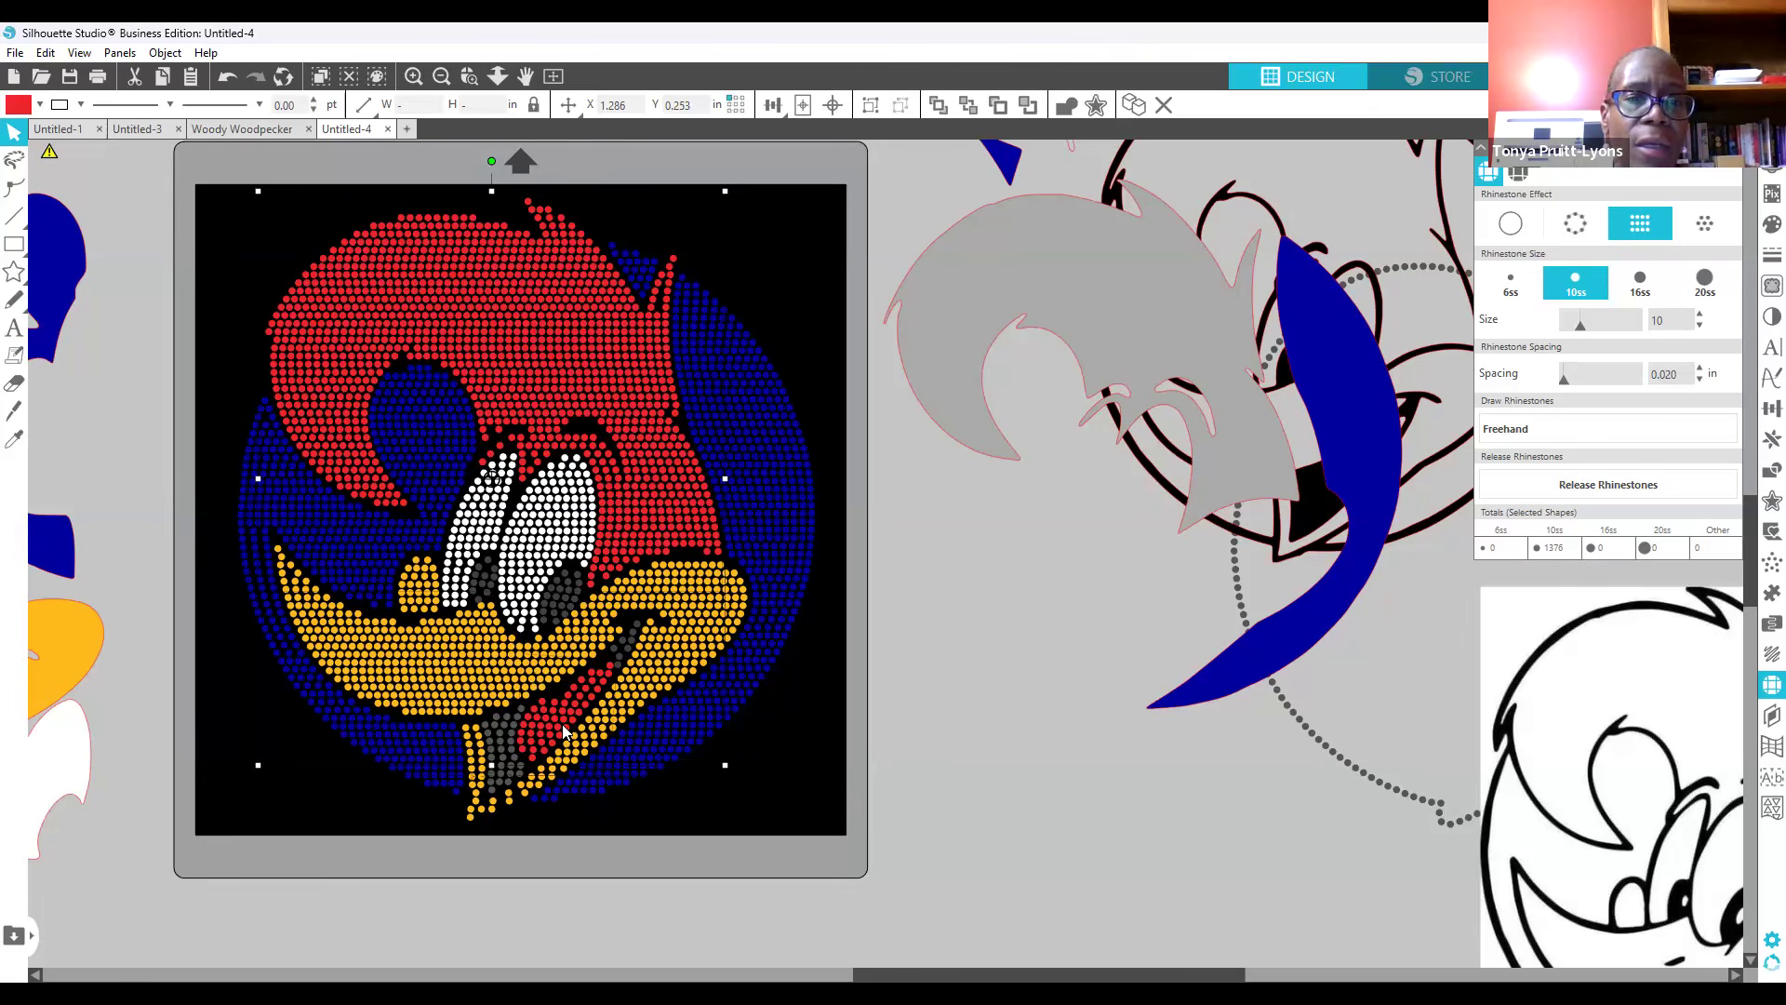
{"action": "right_click", "coordinate": [564, 732]}
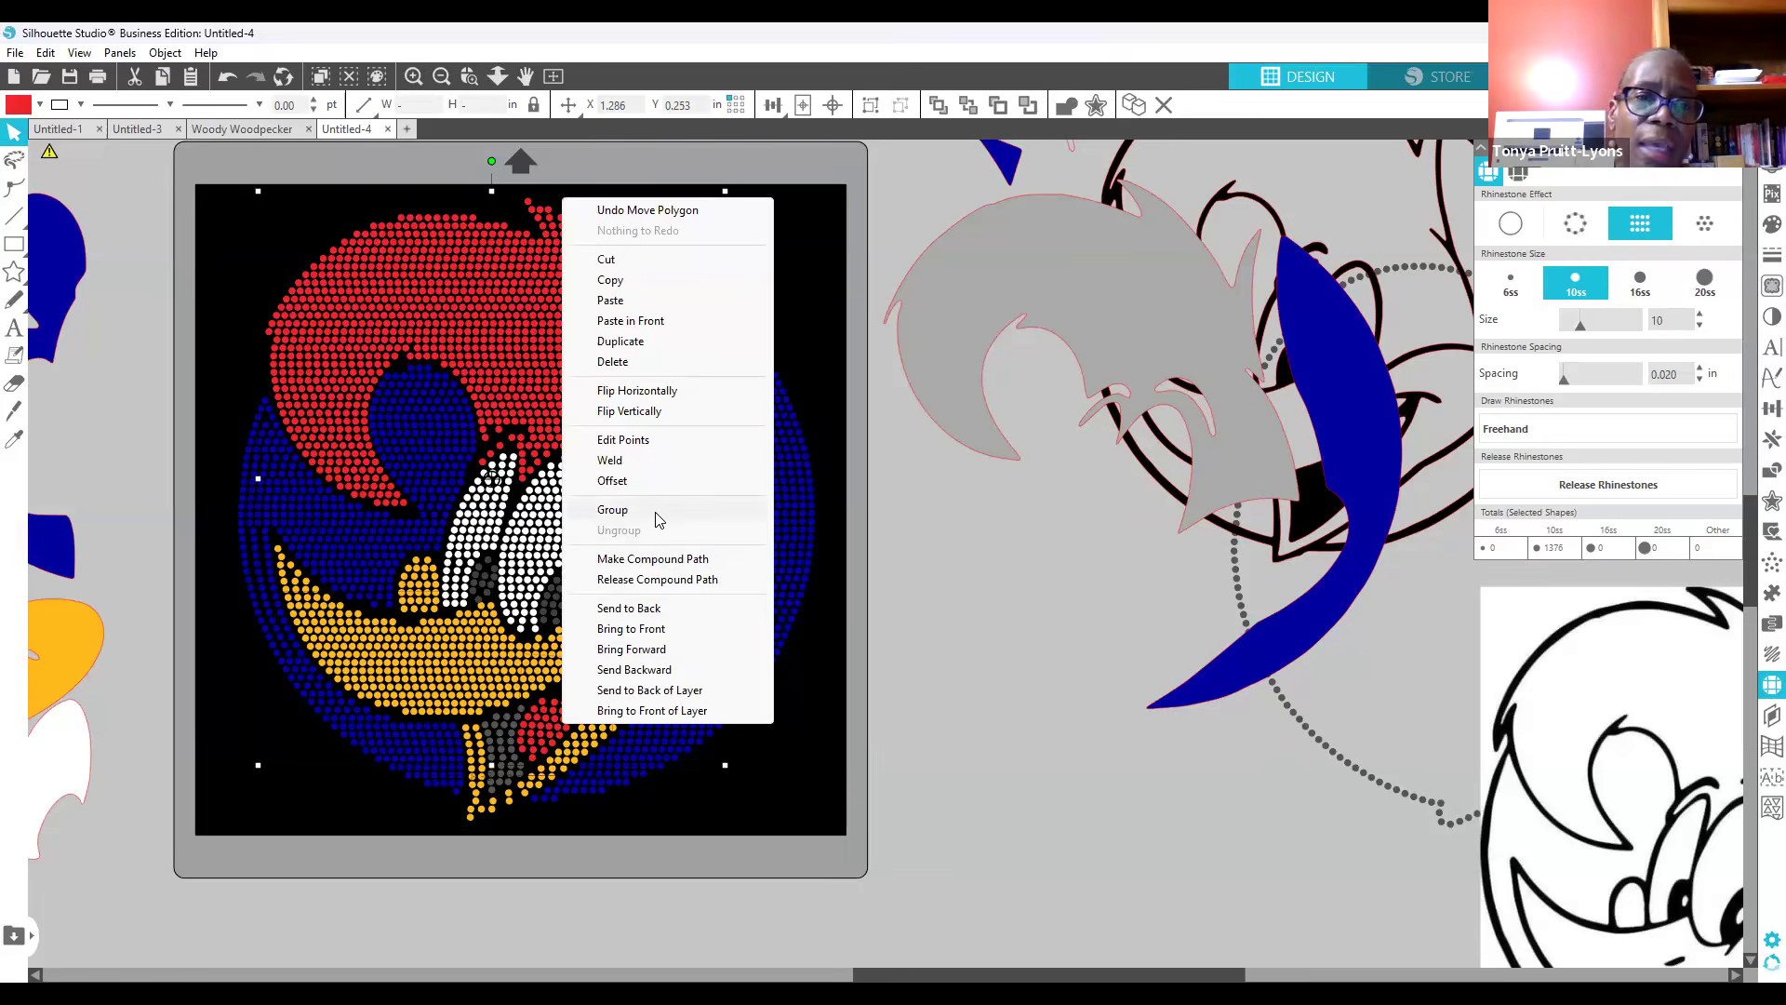
{"action": "left_click", "coordinate": [654, 518]}
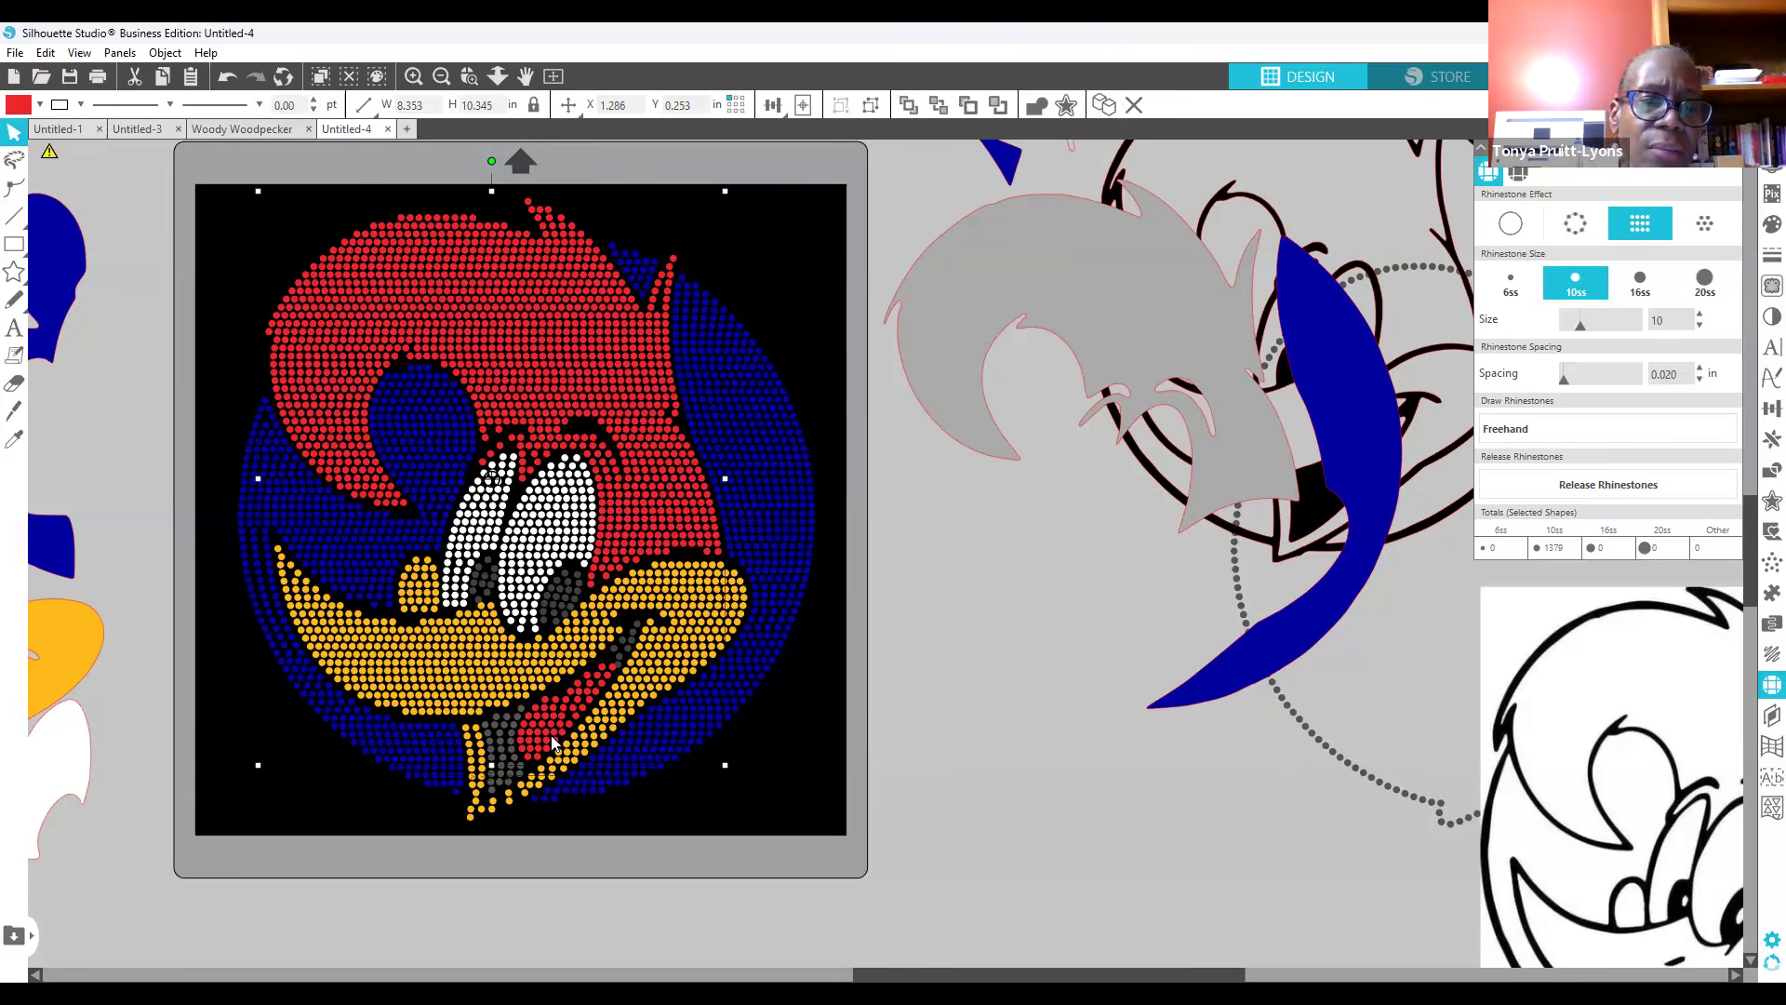
Step: Ungroup the red head and tongue shapes
{"action": "right_click", "coordinate": [550, 207]}
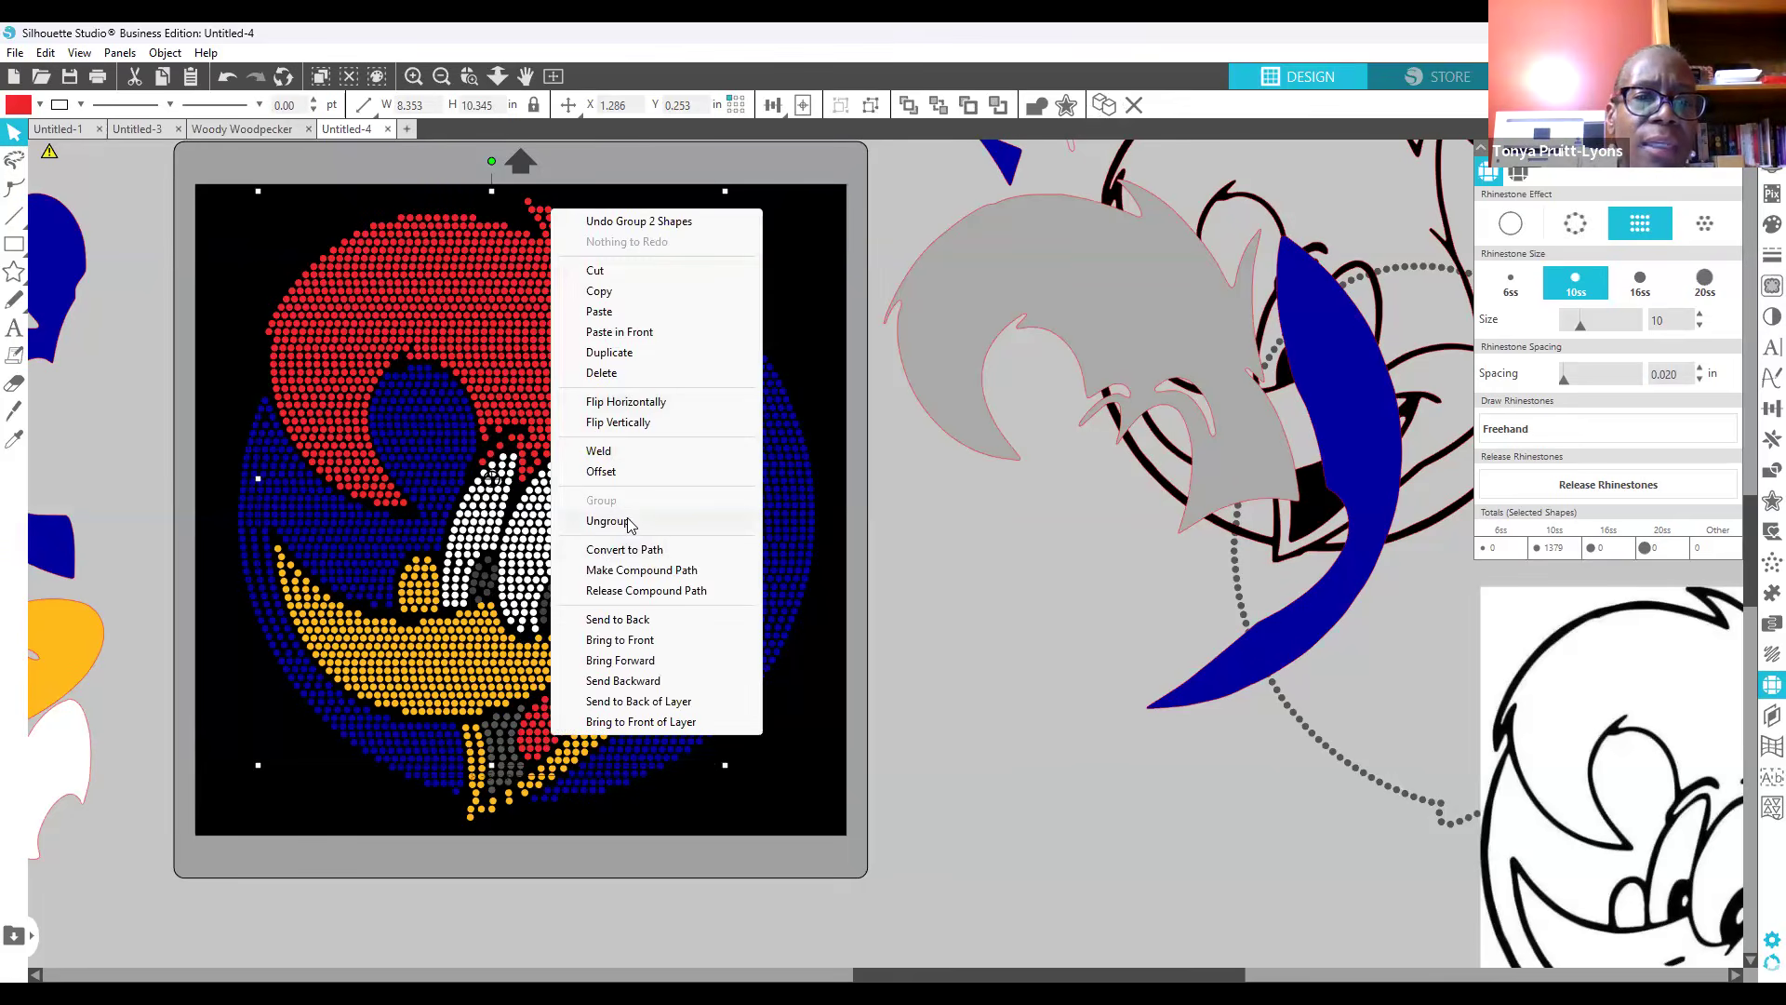
{"action": "left_click", "coordinate": [625, 519]}
{"action": "left_click", "coordinate": [919, 708]}
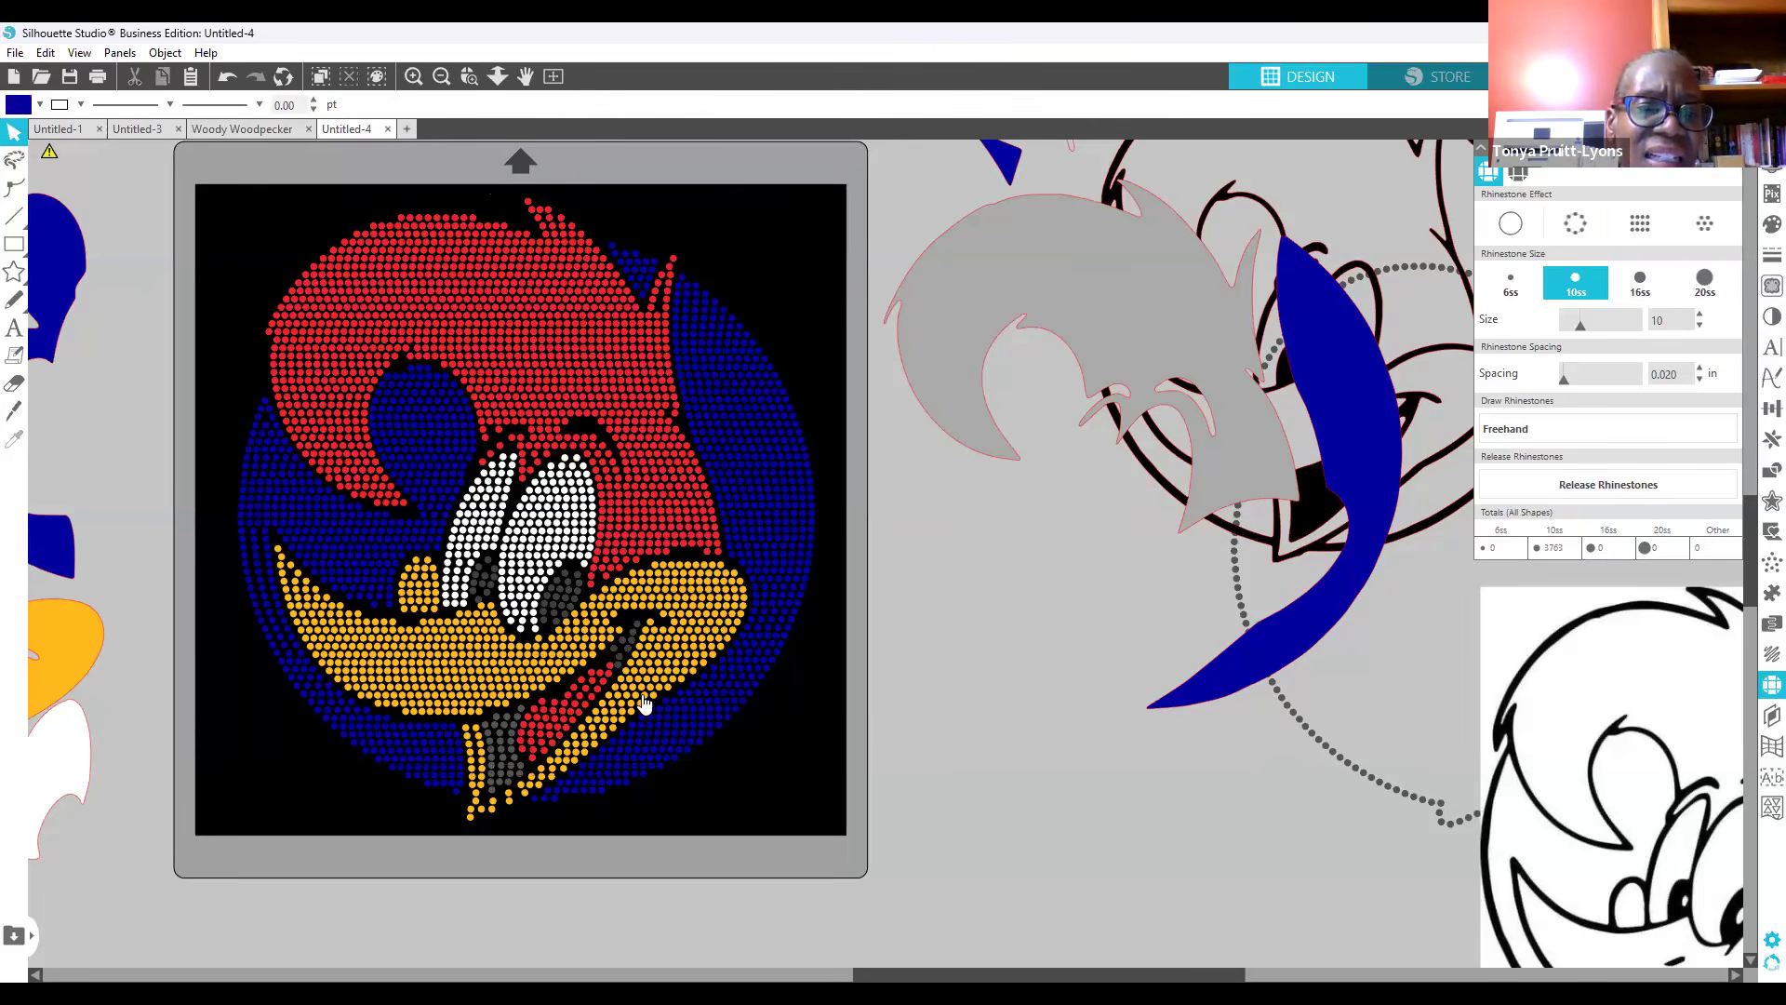
Step: Select the red head shape together with the red tongue and group them
{"action": "left_click", "coordinate": [574, 707]}
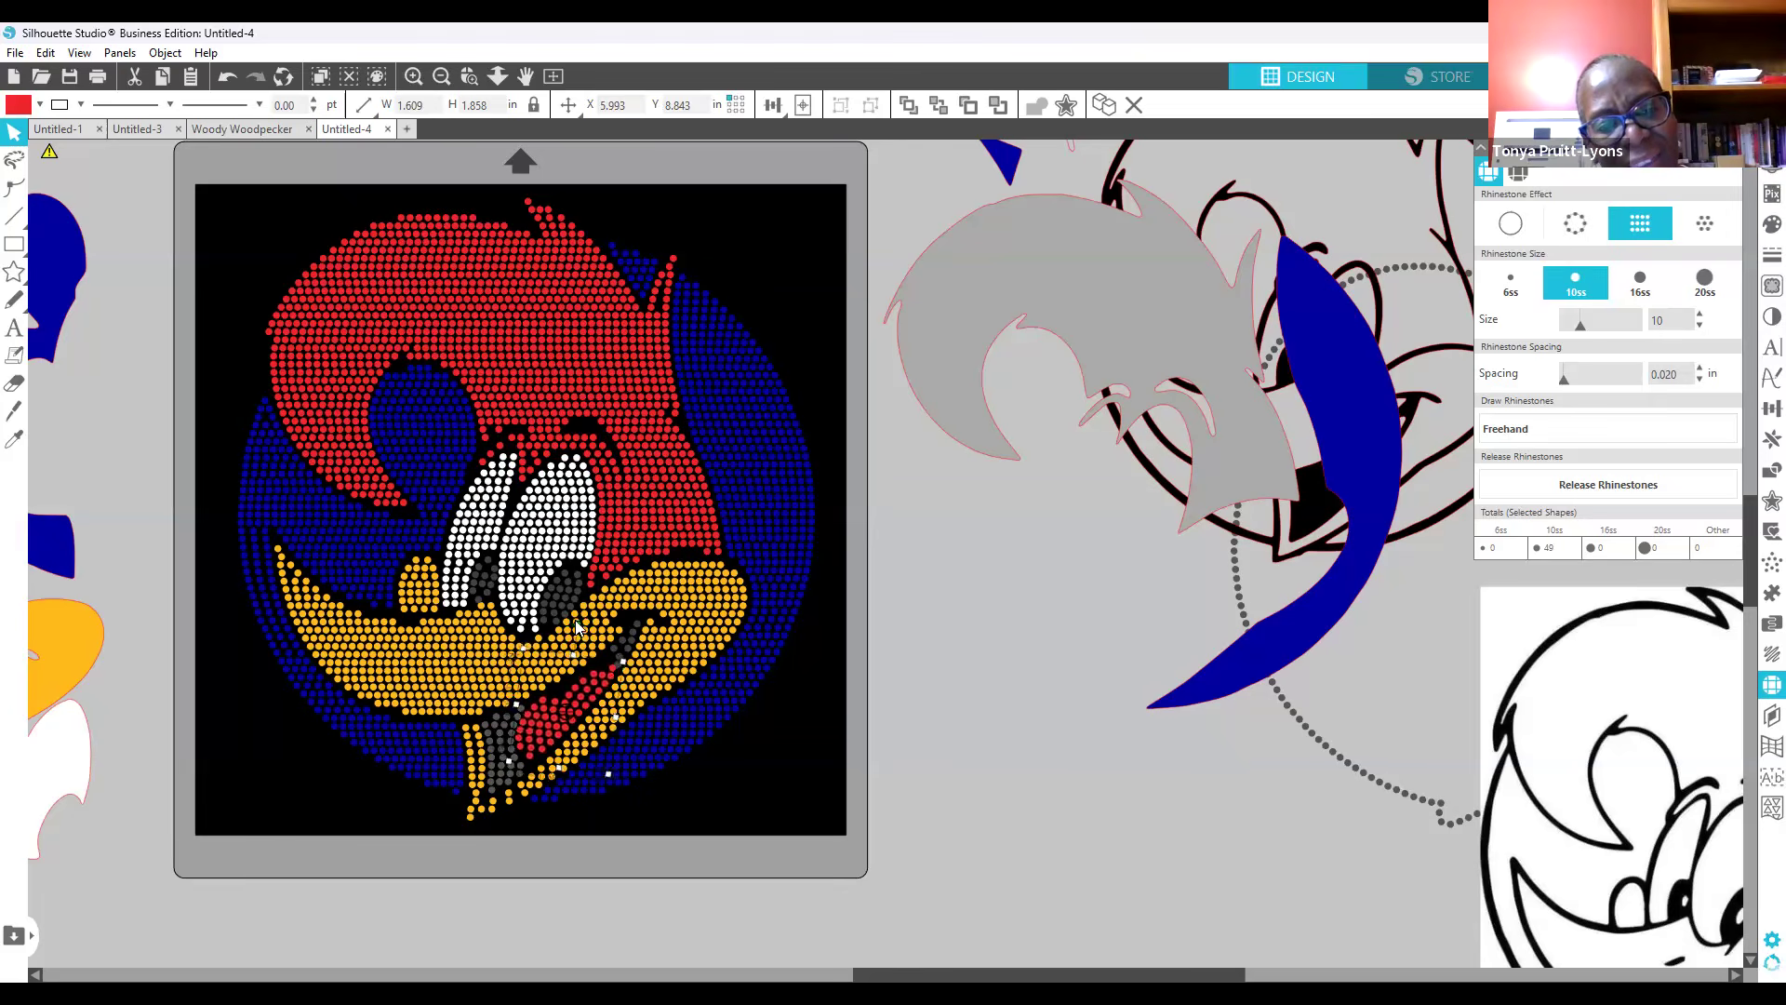
{"action": "left_click", "coordinate": [867, 742]}
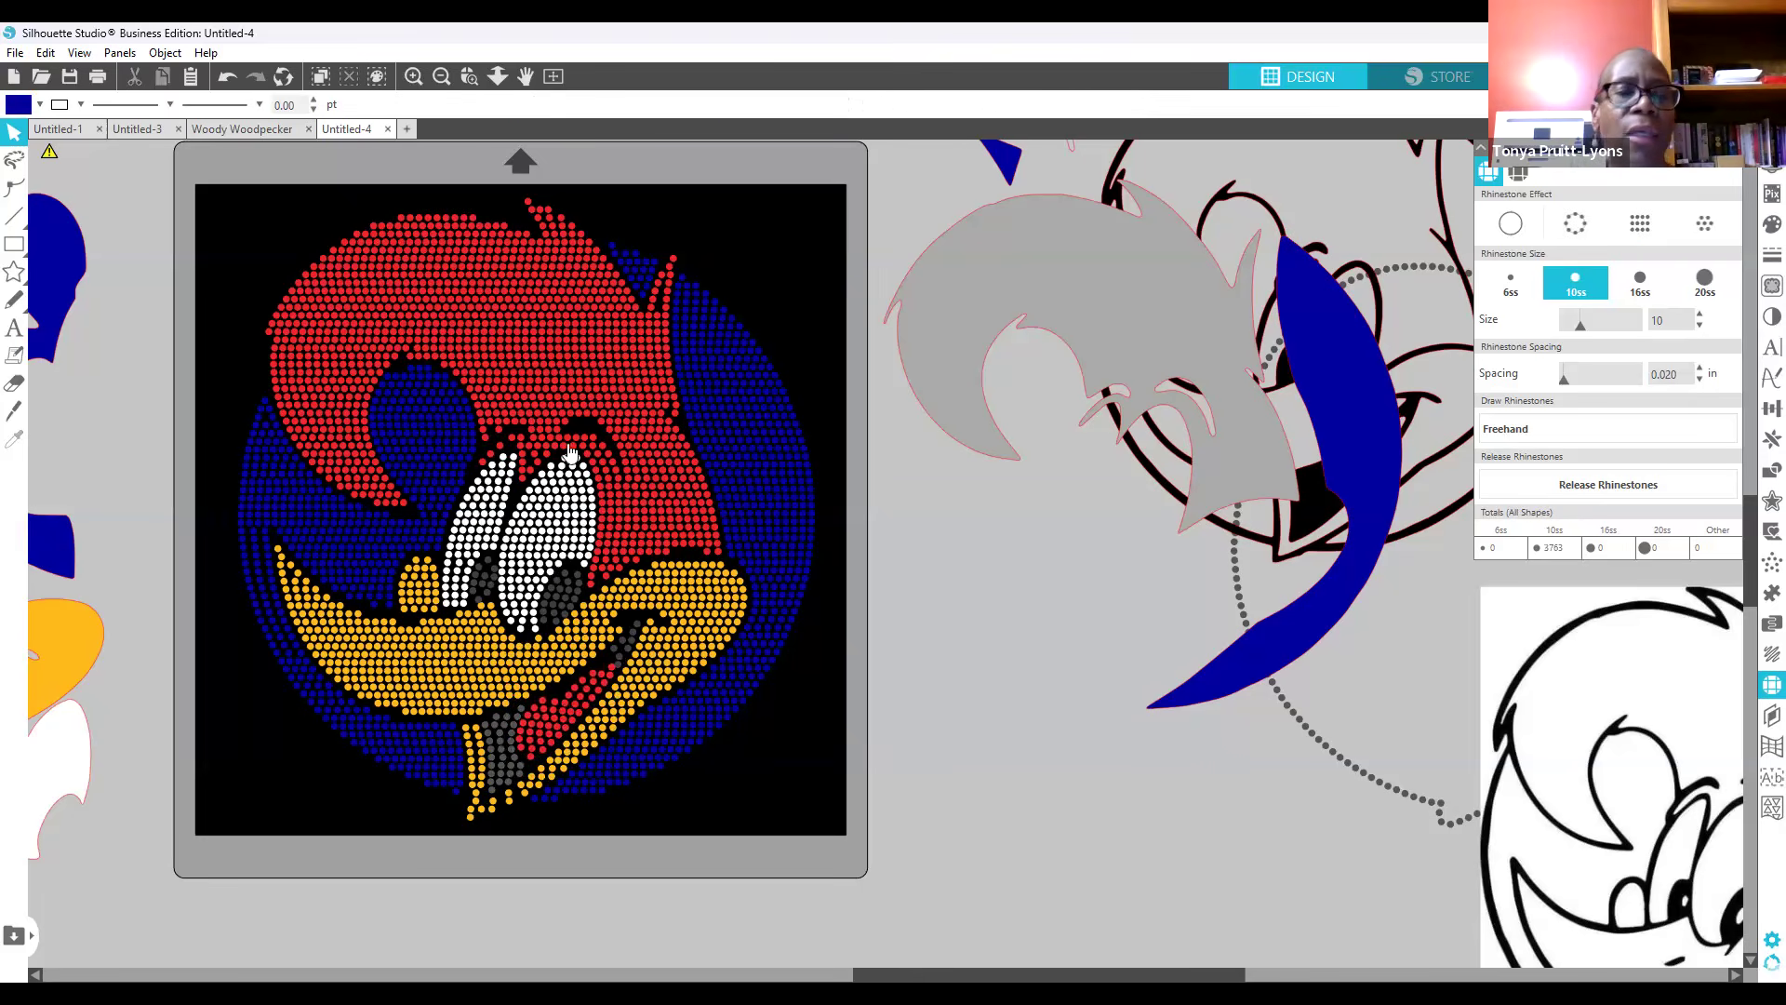
{"action": "left_click", "coordinate": [535, 361]}
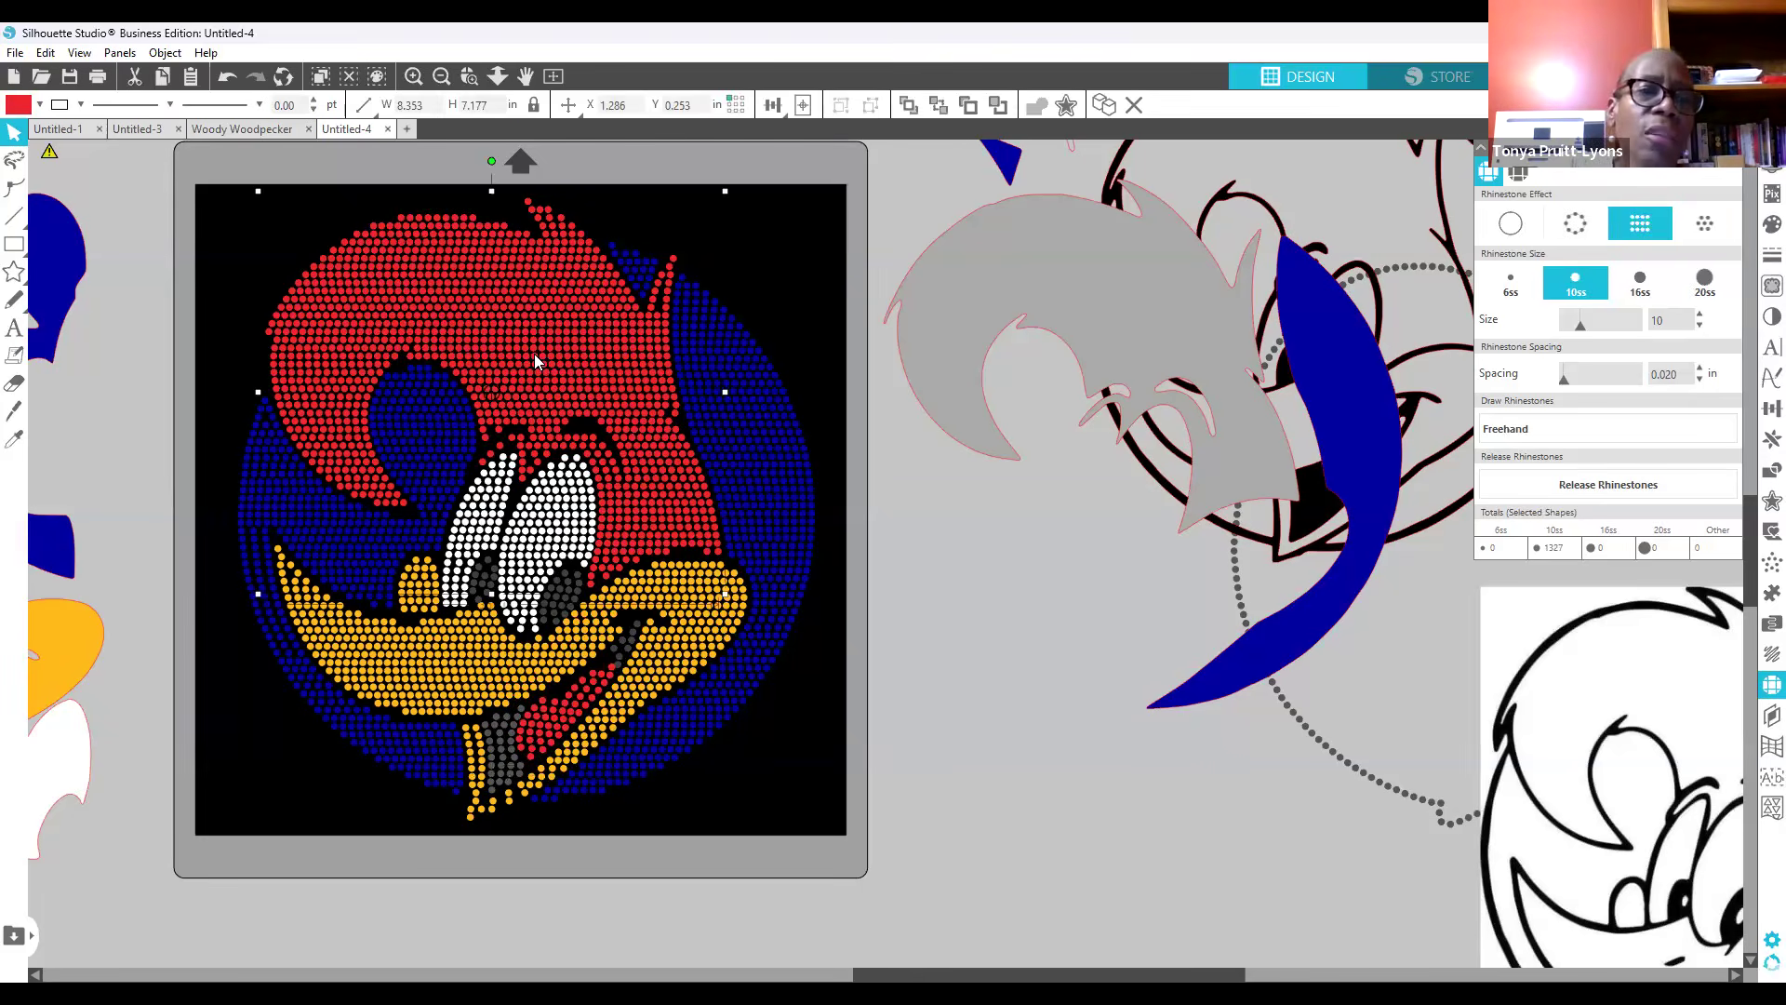
{"action": "left_click", "coordinate": [551, 741], "text": "shift"}
{"action": "right_click", "coordinate": [552, 741]}
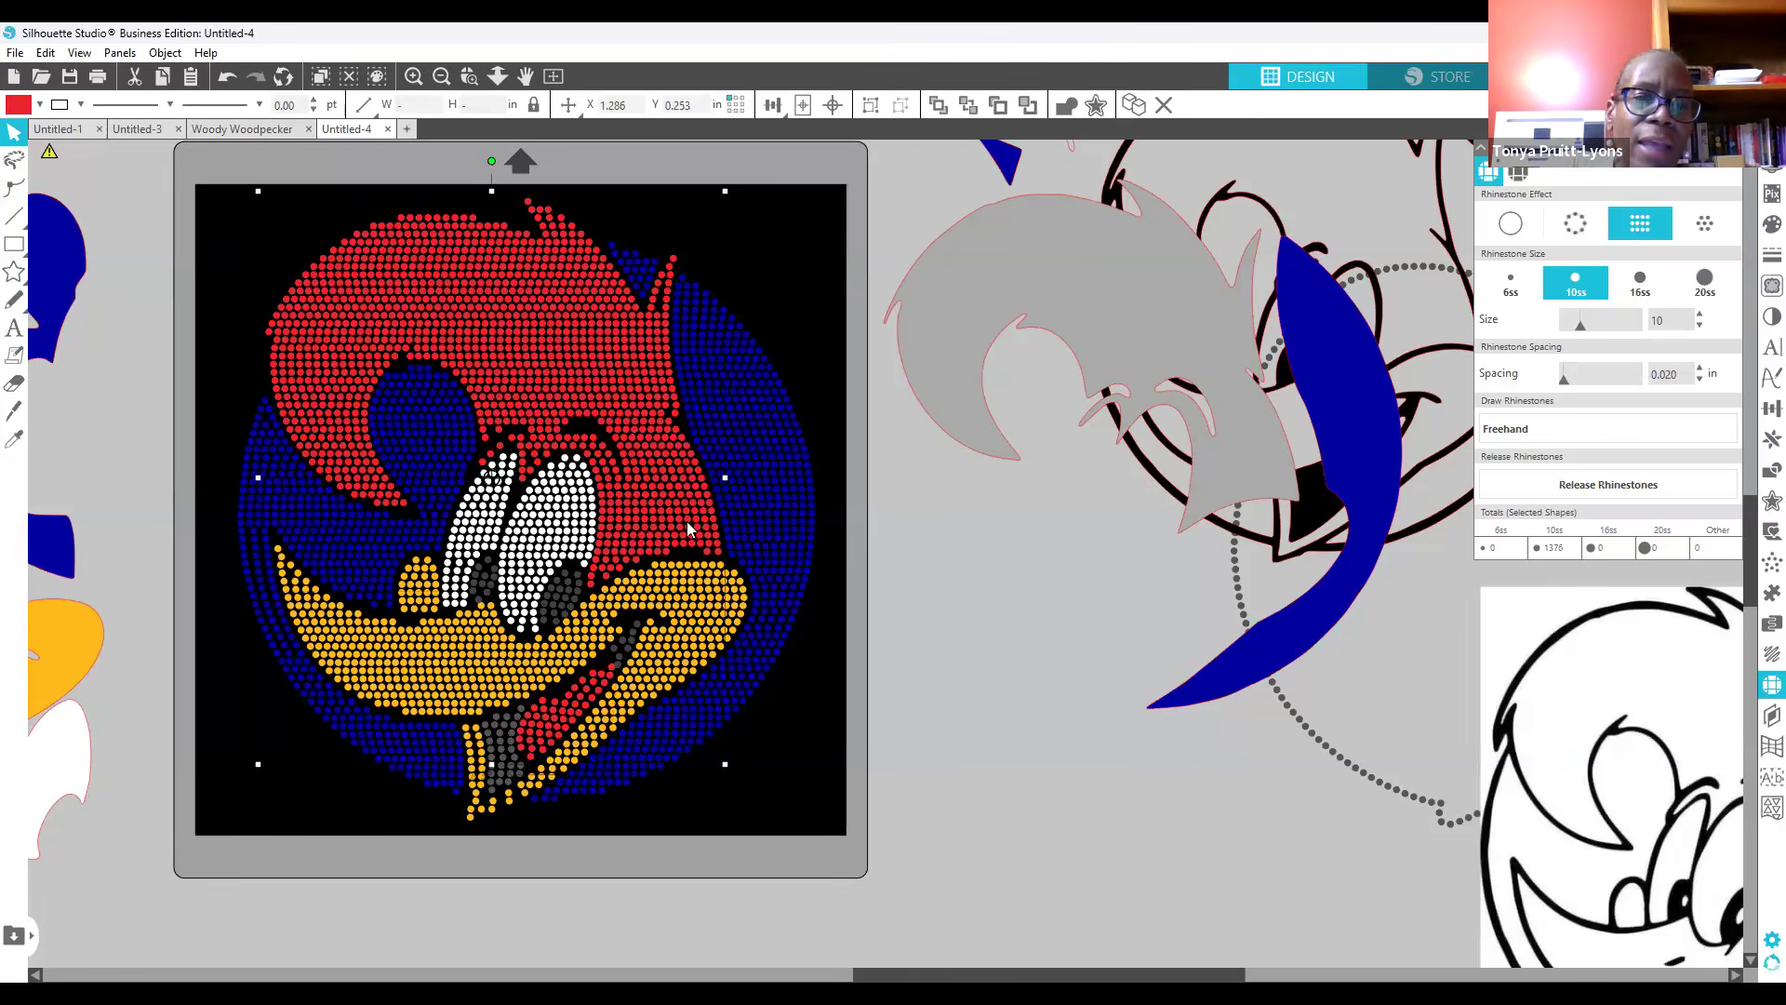
{"action": "left_click", "coordinate": [649, 520]}
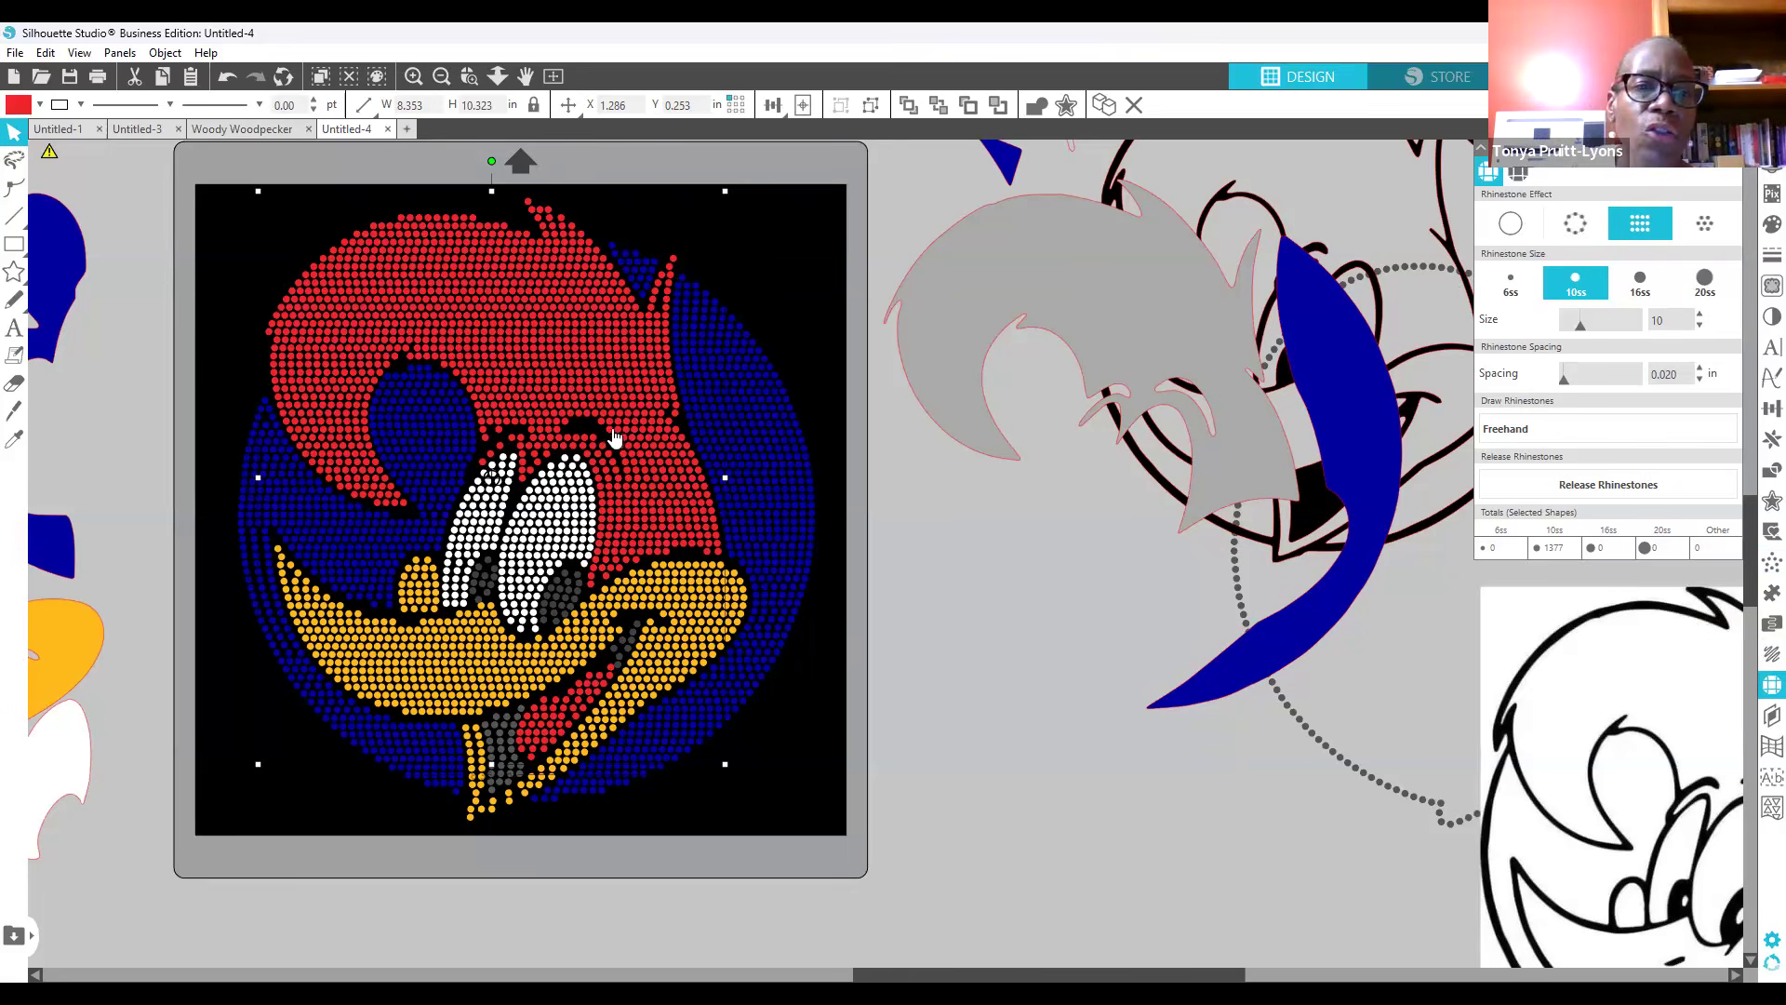
Step: Group the blue background shapes on both sides of the head
{"action": "left_click", "coordinate": [430, 437]}
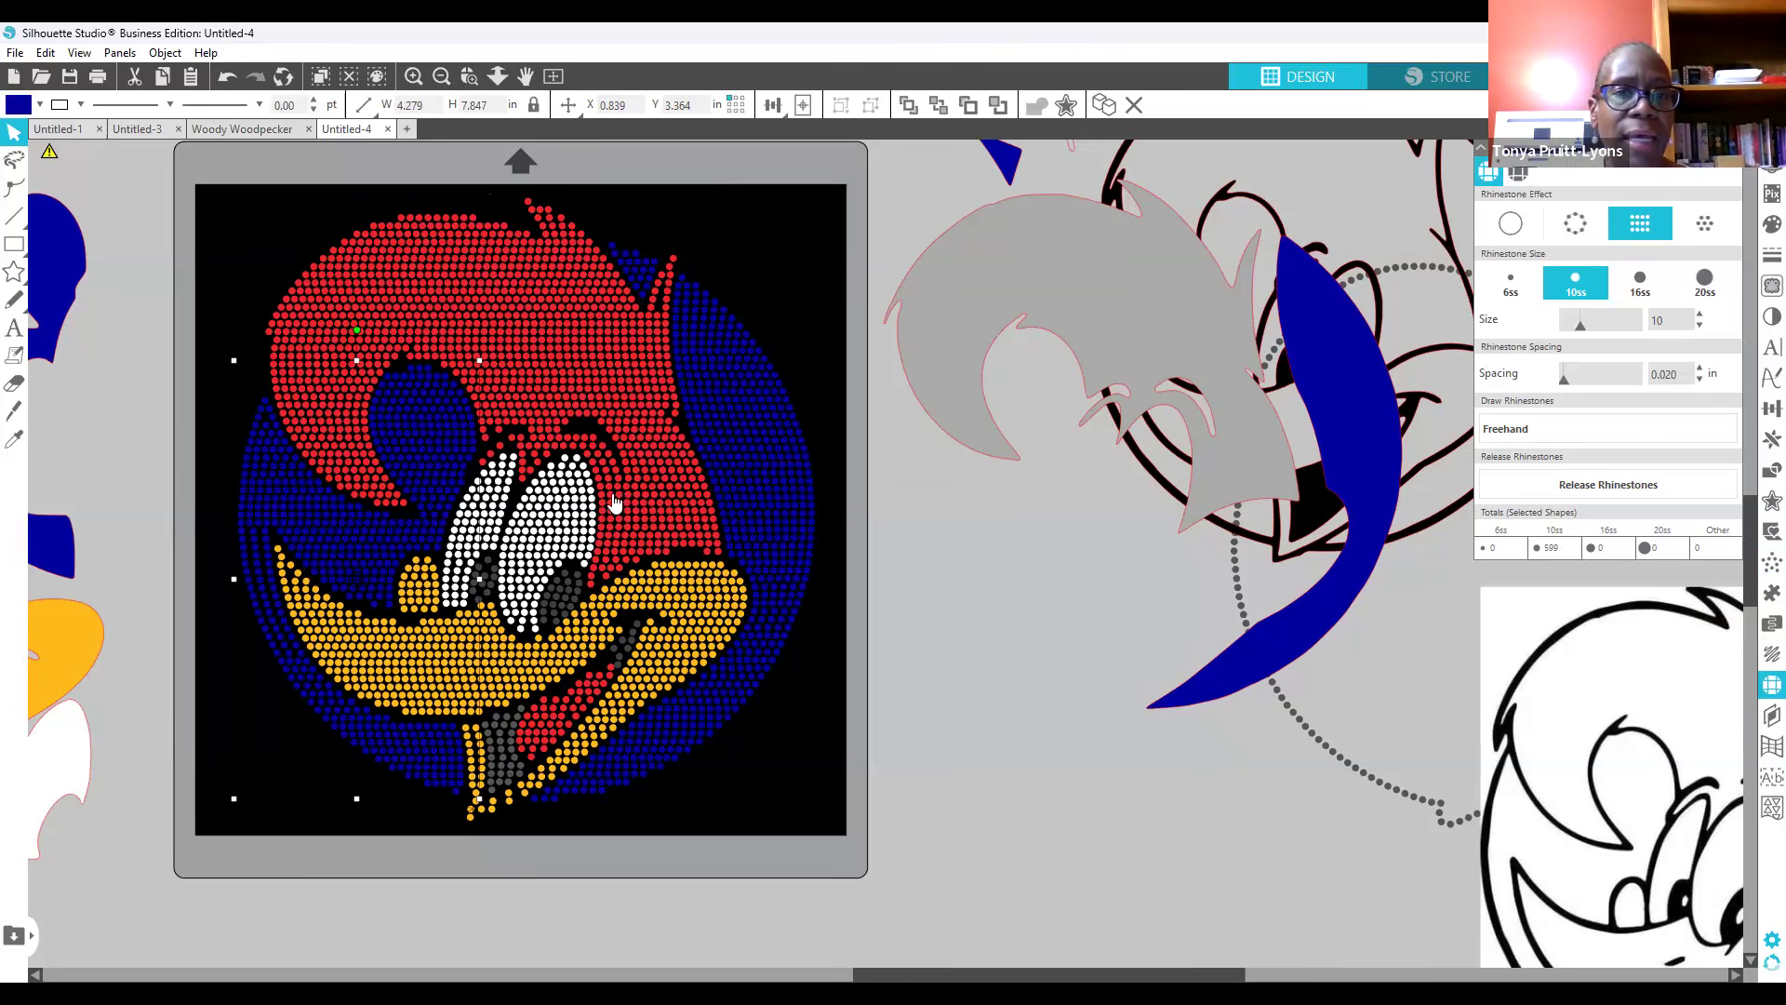
{"action": "left_click", "coordinate": [739, 476], "text": "shift"}
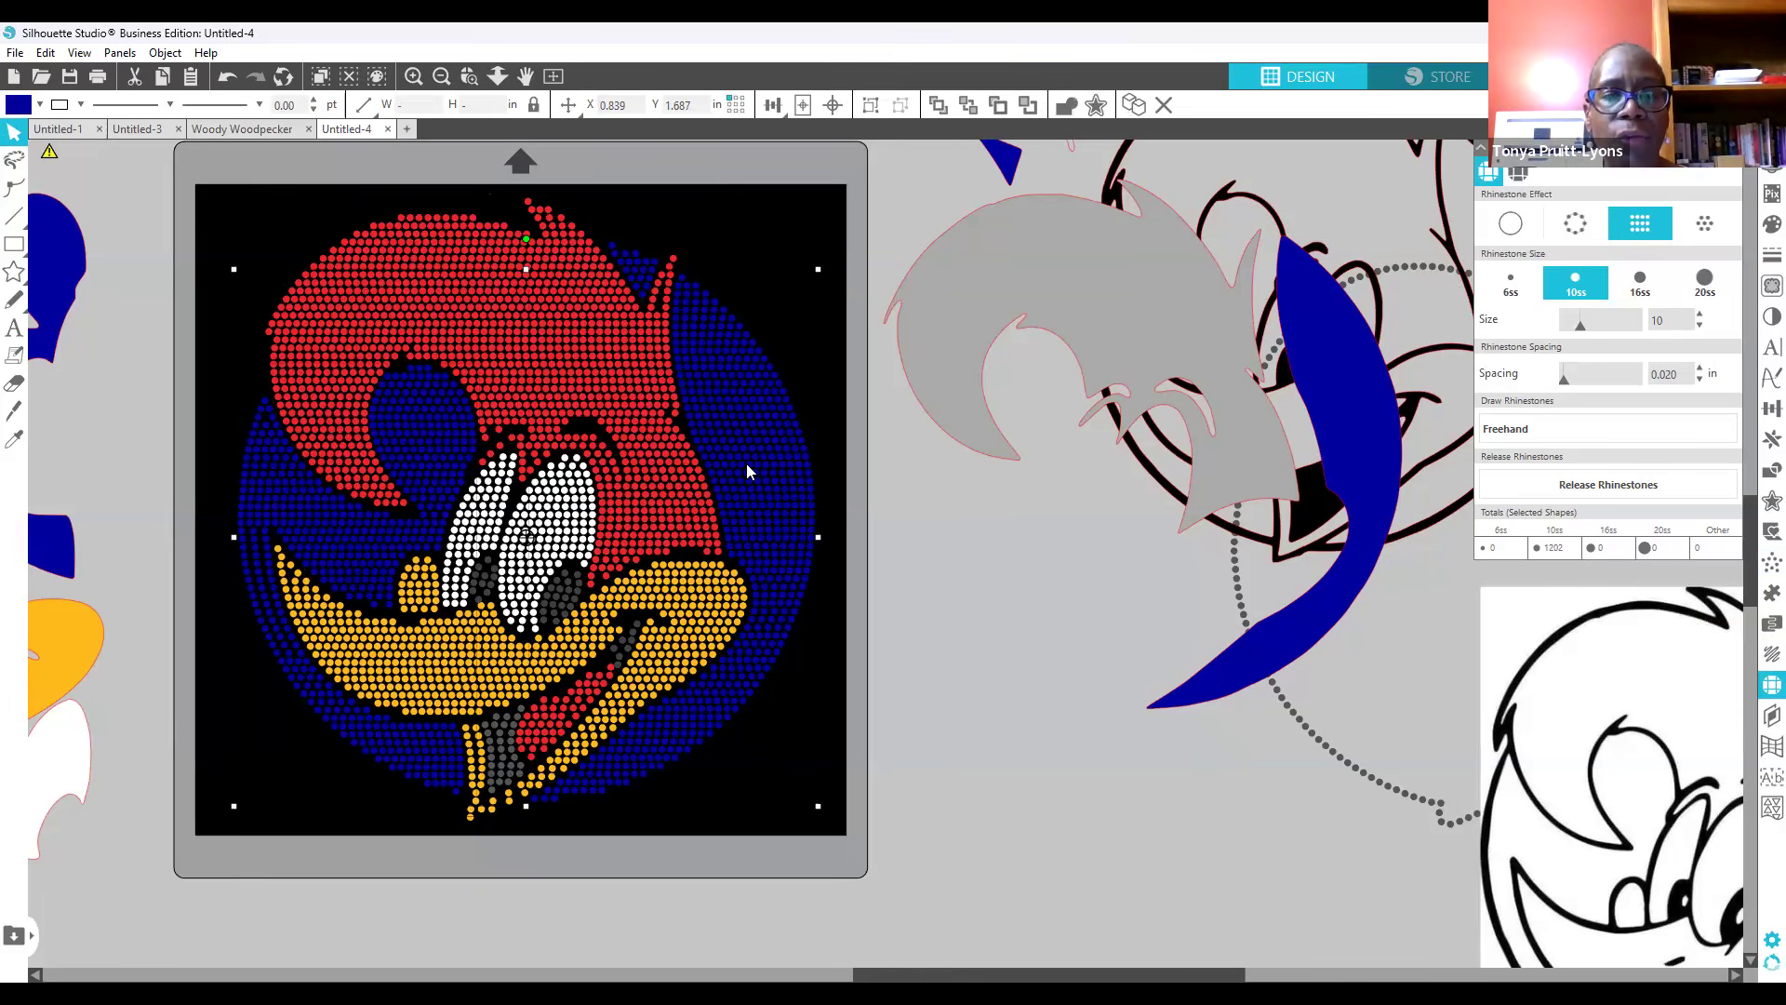
{"action": "right_click", "coordinate": [745, 464]}
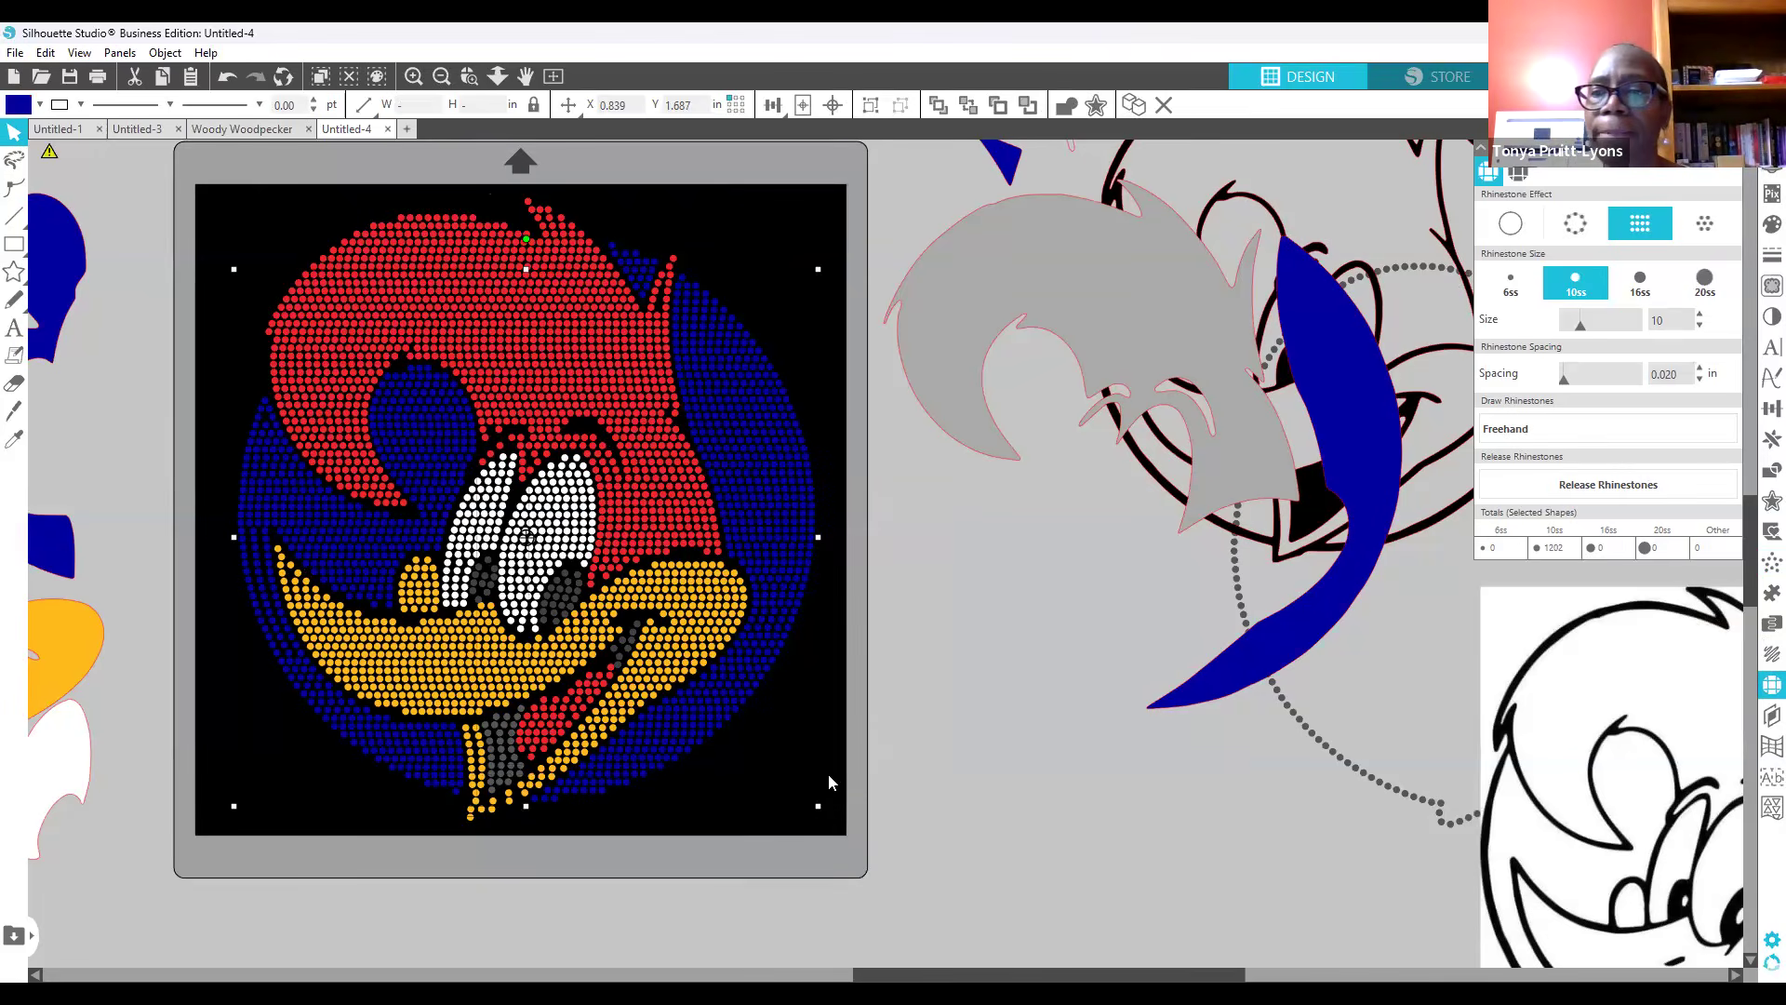
{"action": "left_click", "coordinate": [832, 775]}
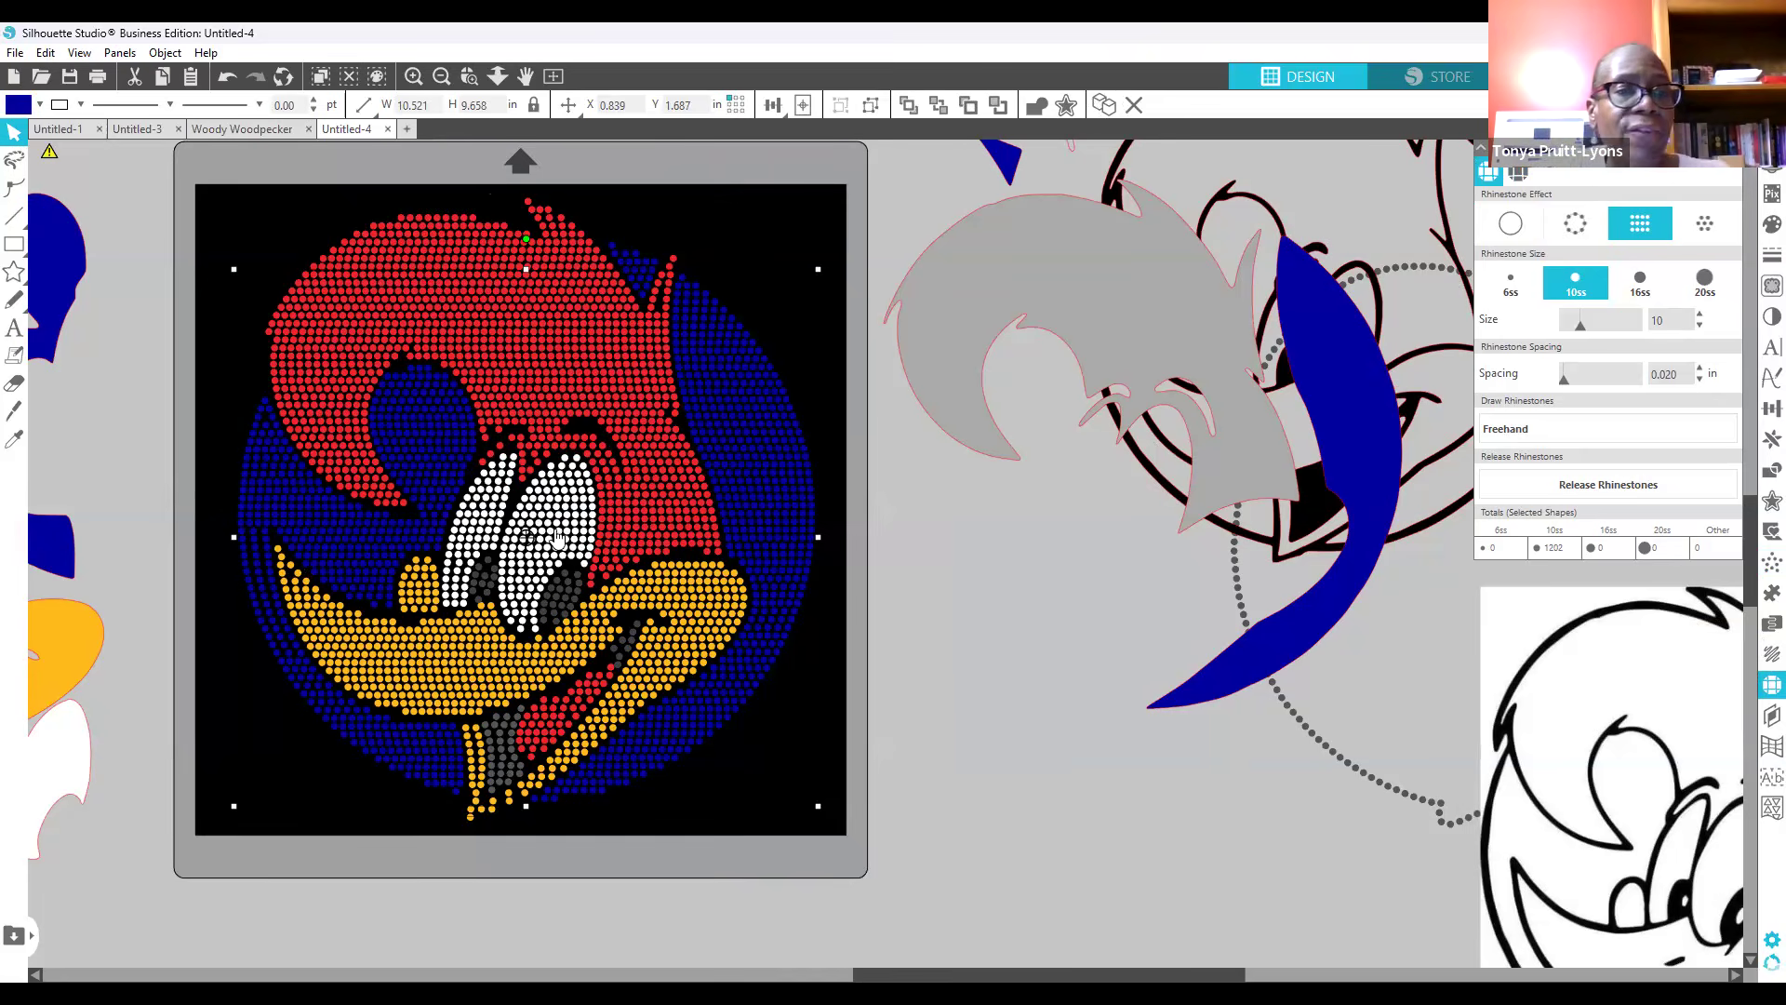
Step: Group the small yellow shape beside the eyes with the yellow beak
{"action": "left_click", "coordinate": [421, 606]}
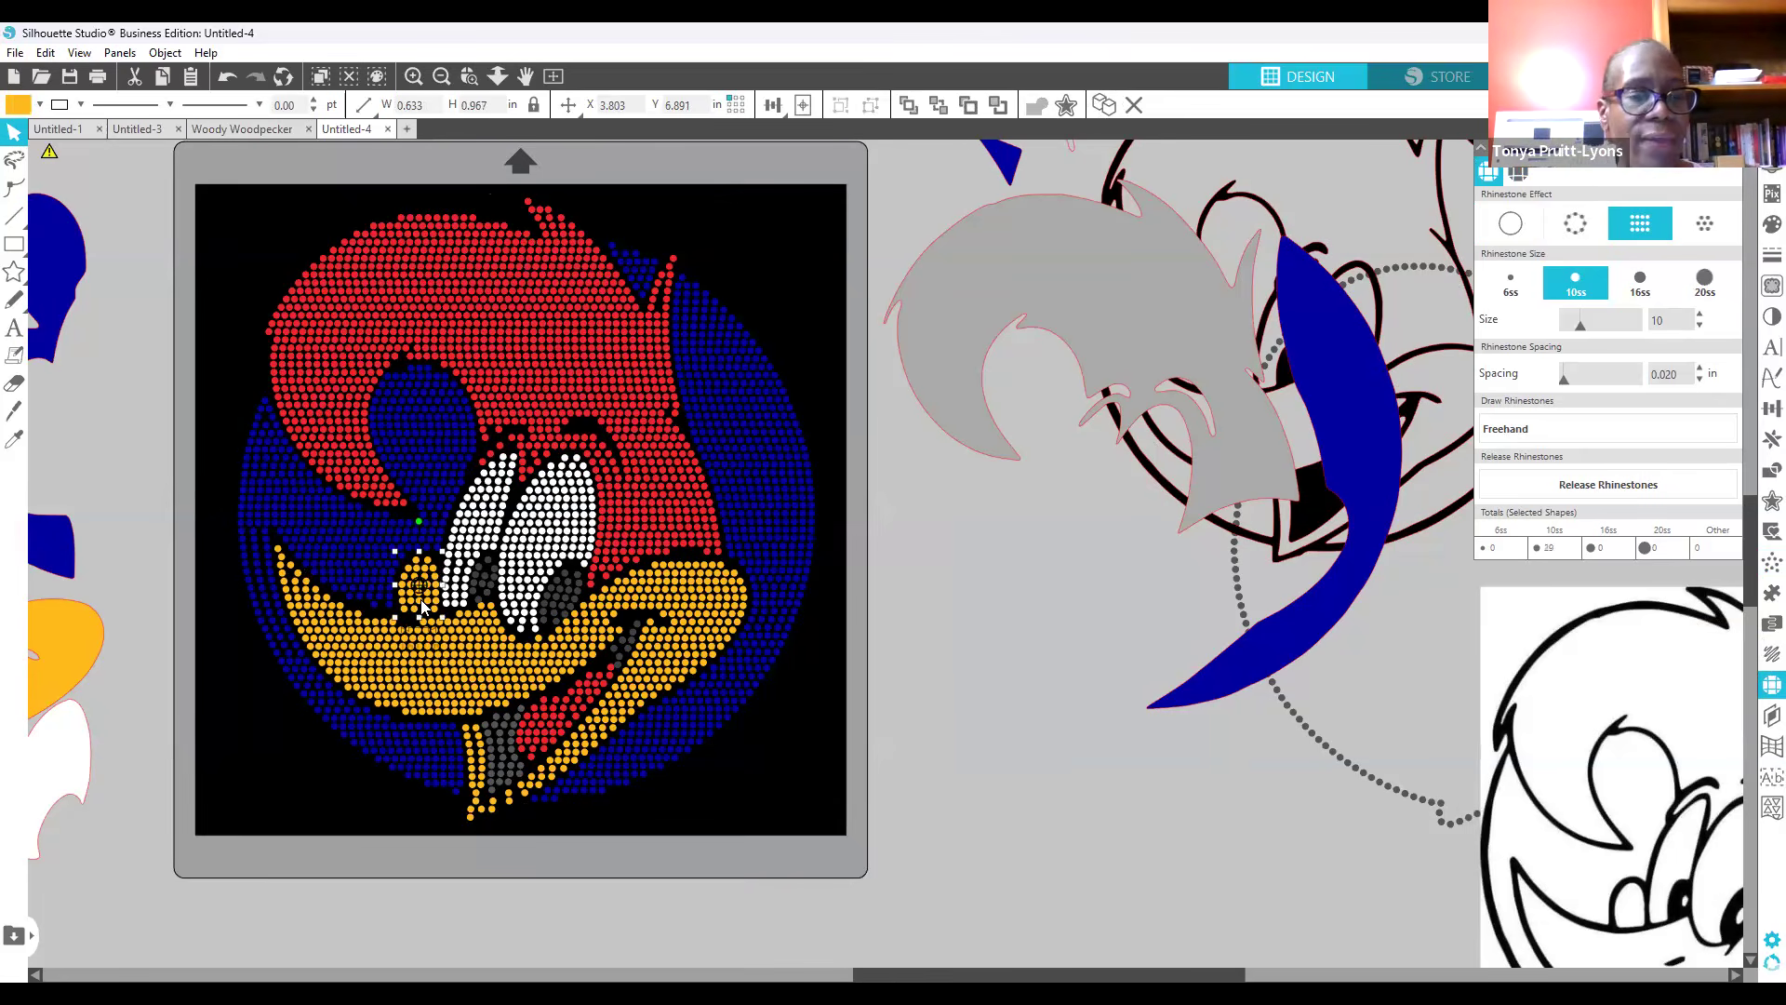
{"action": "left_click", "coordinate": [478, 671]}
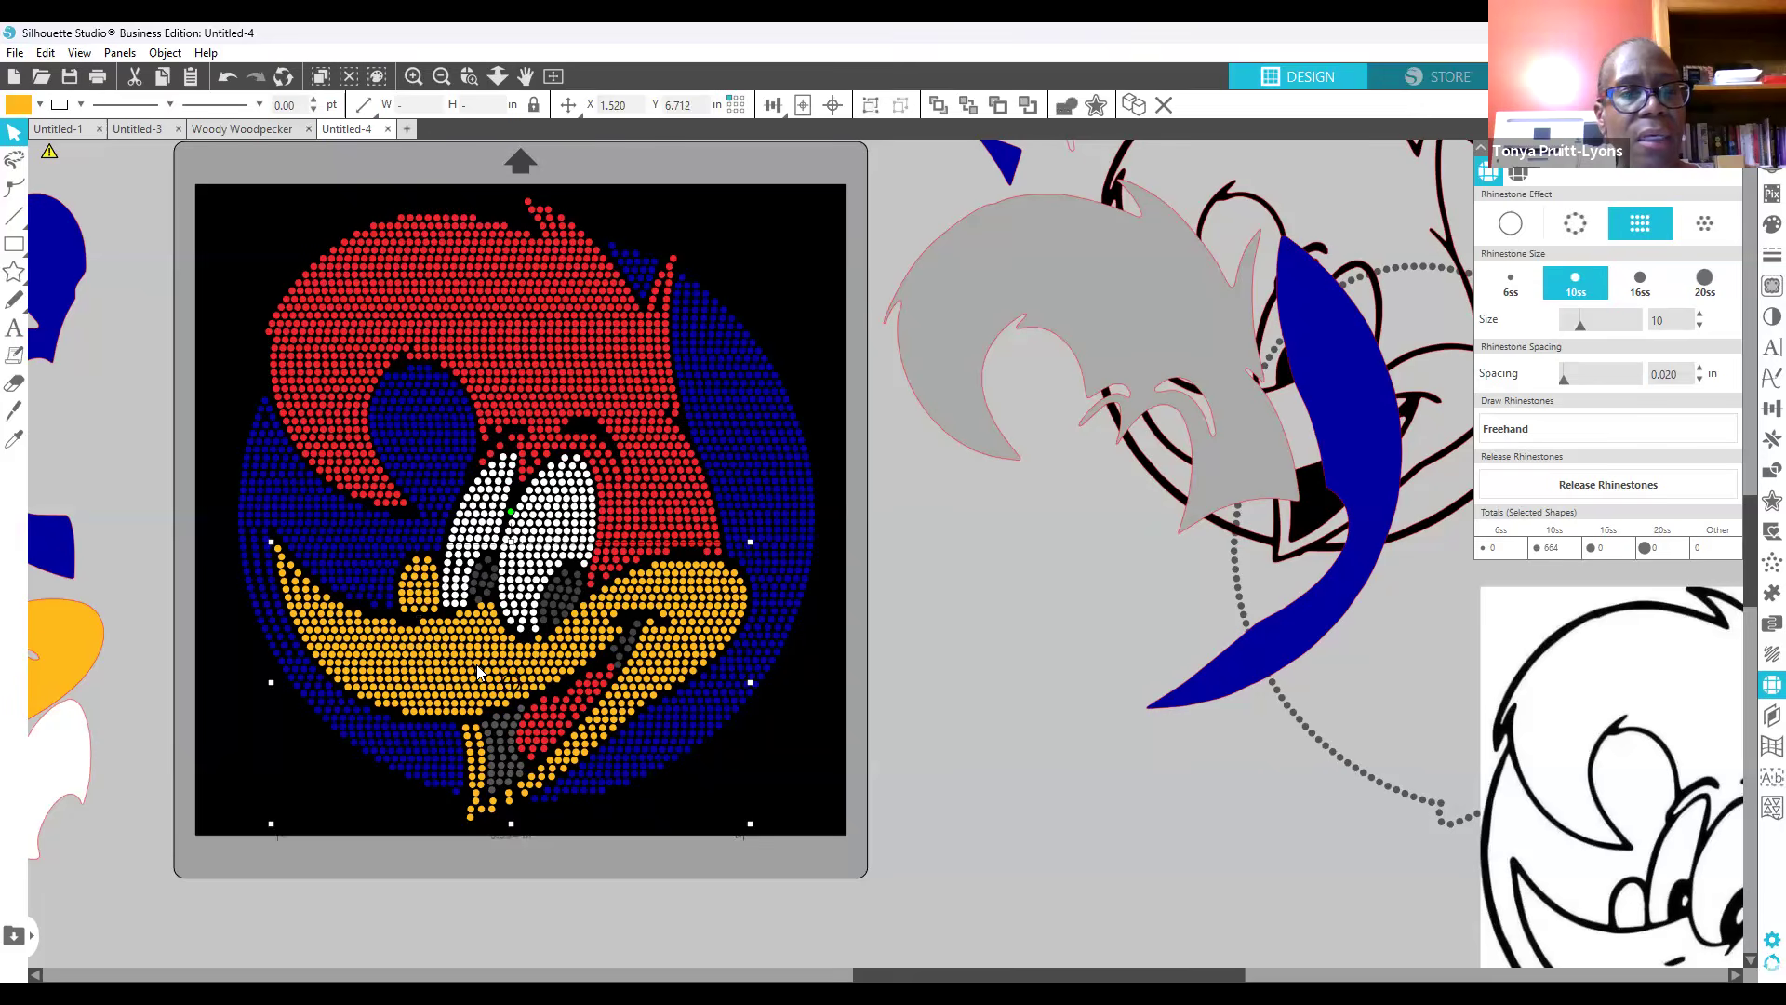
{"action": "right_click", "coordinate": [477, 671]}
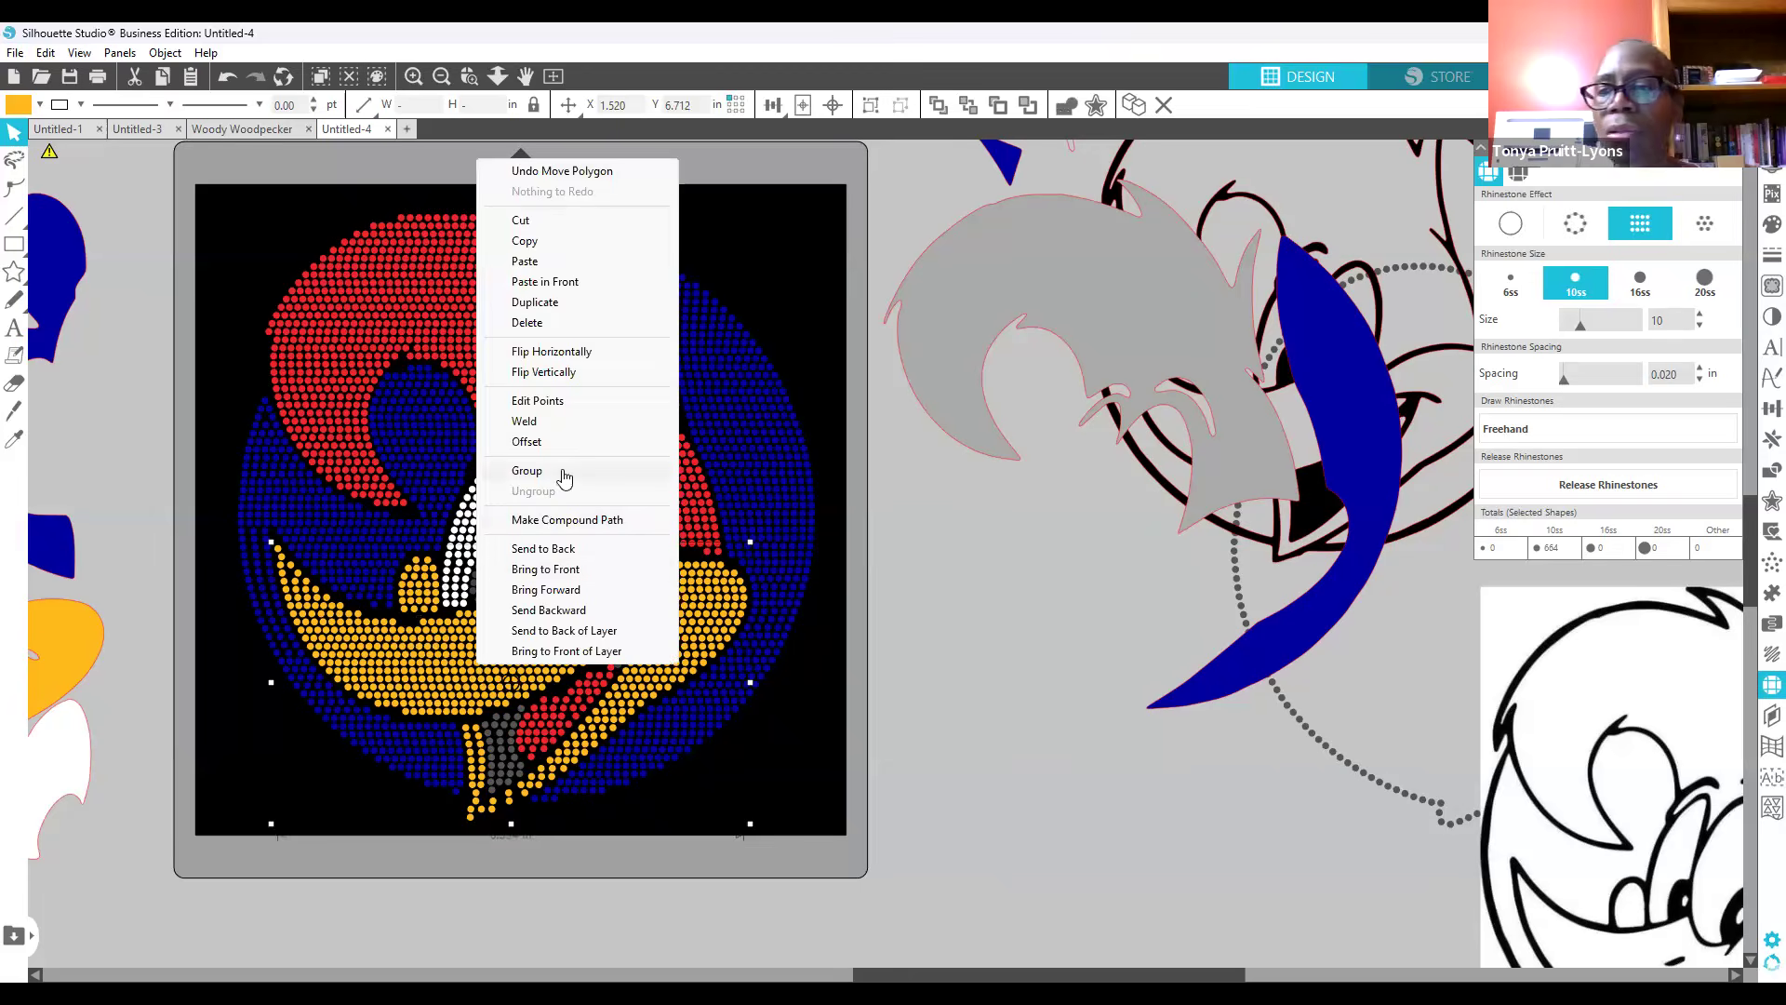
{"action": "left_click", "coordinate": [562, 476]}
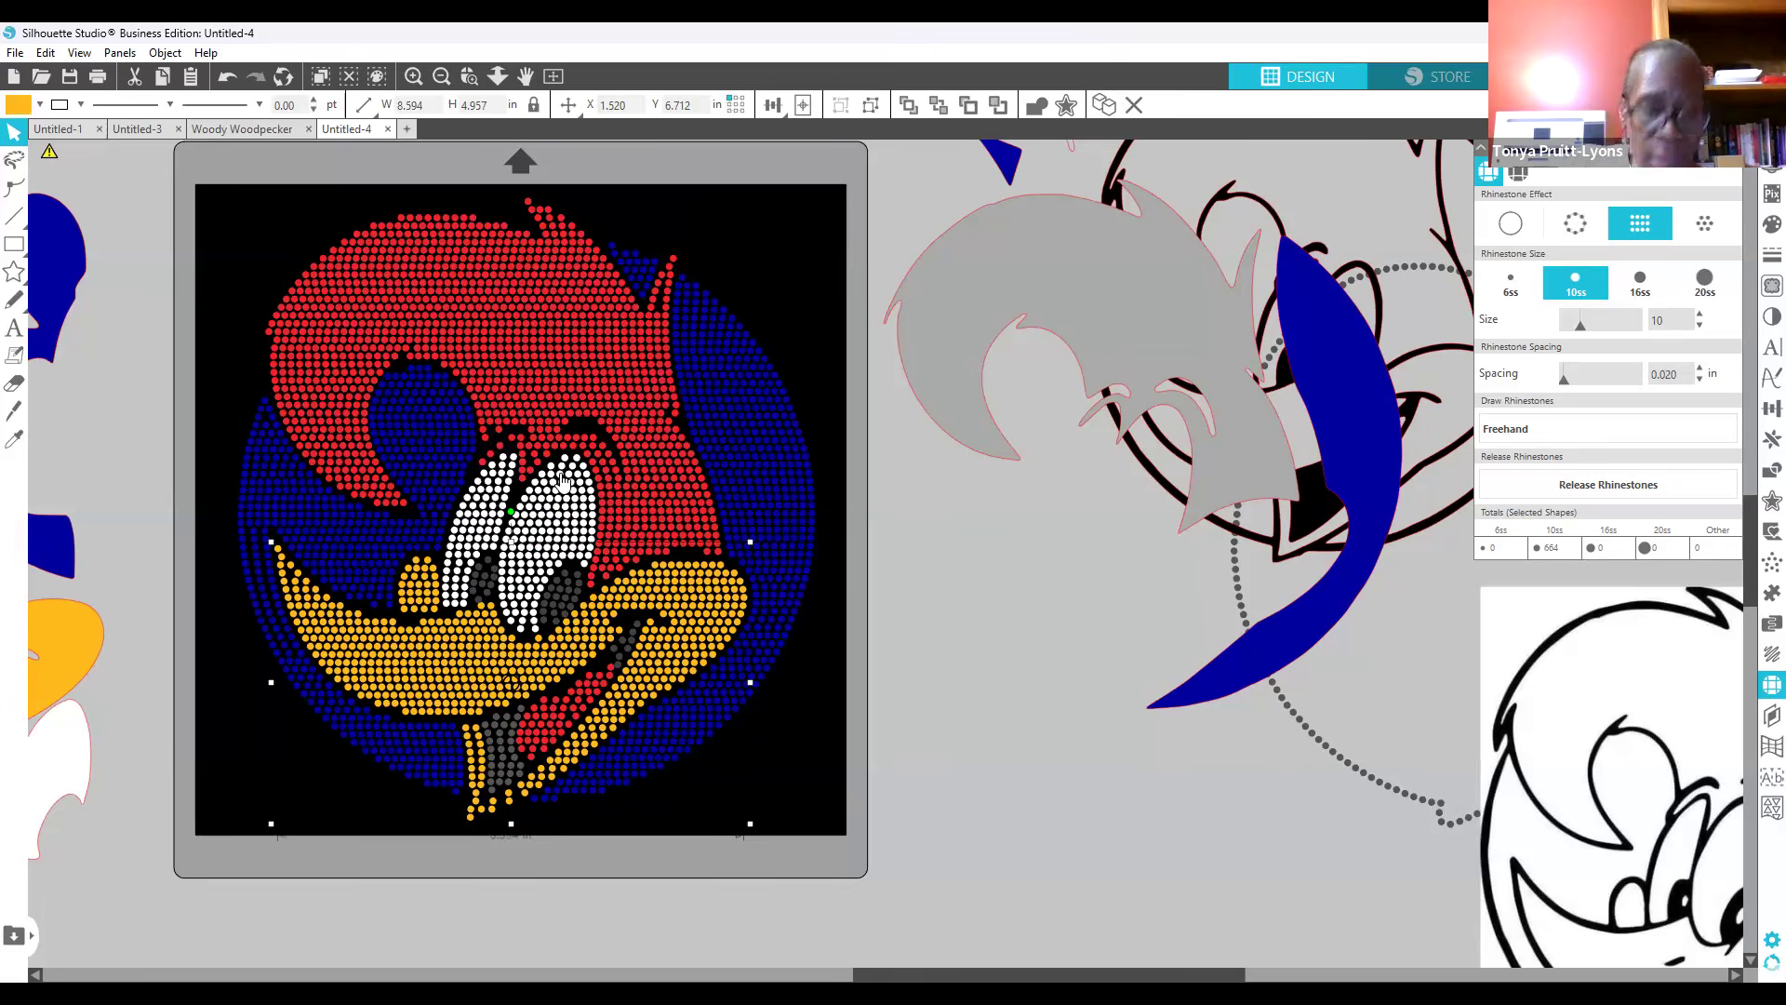
Step: Group the two white eye shapes
{"action": "left_click", "coordinate": [482, 531]}
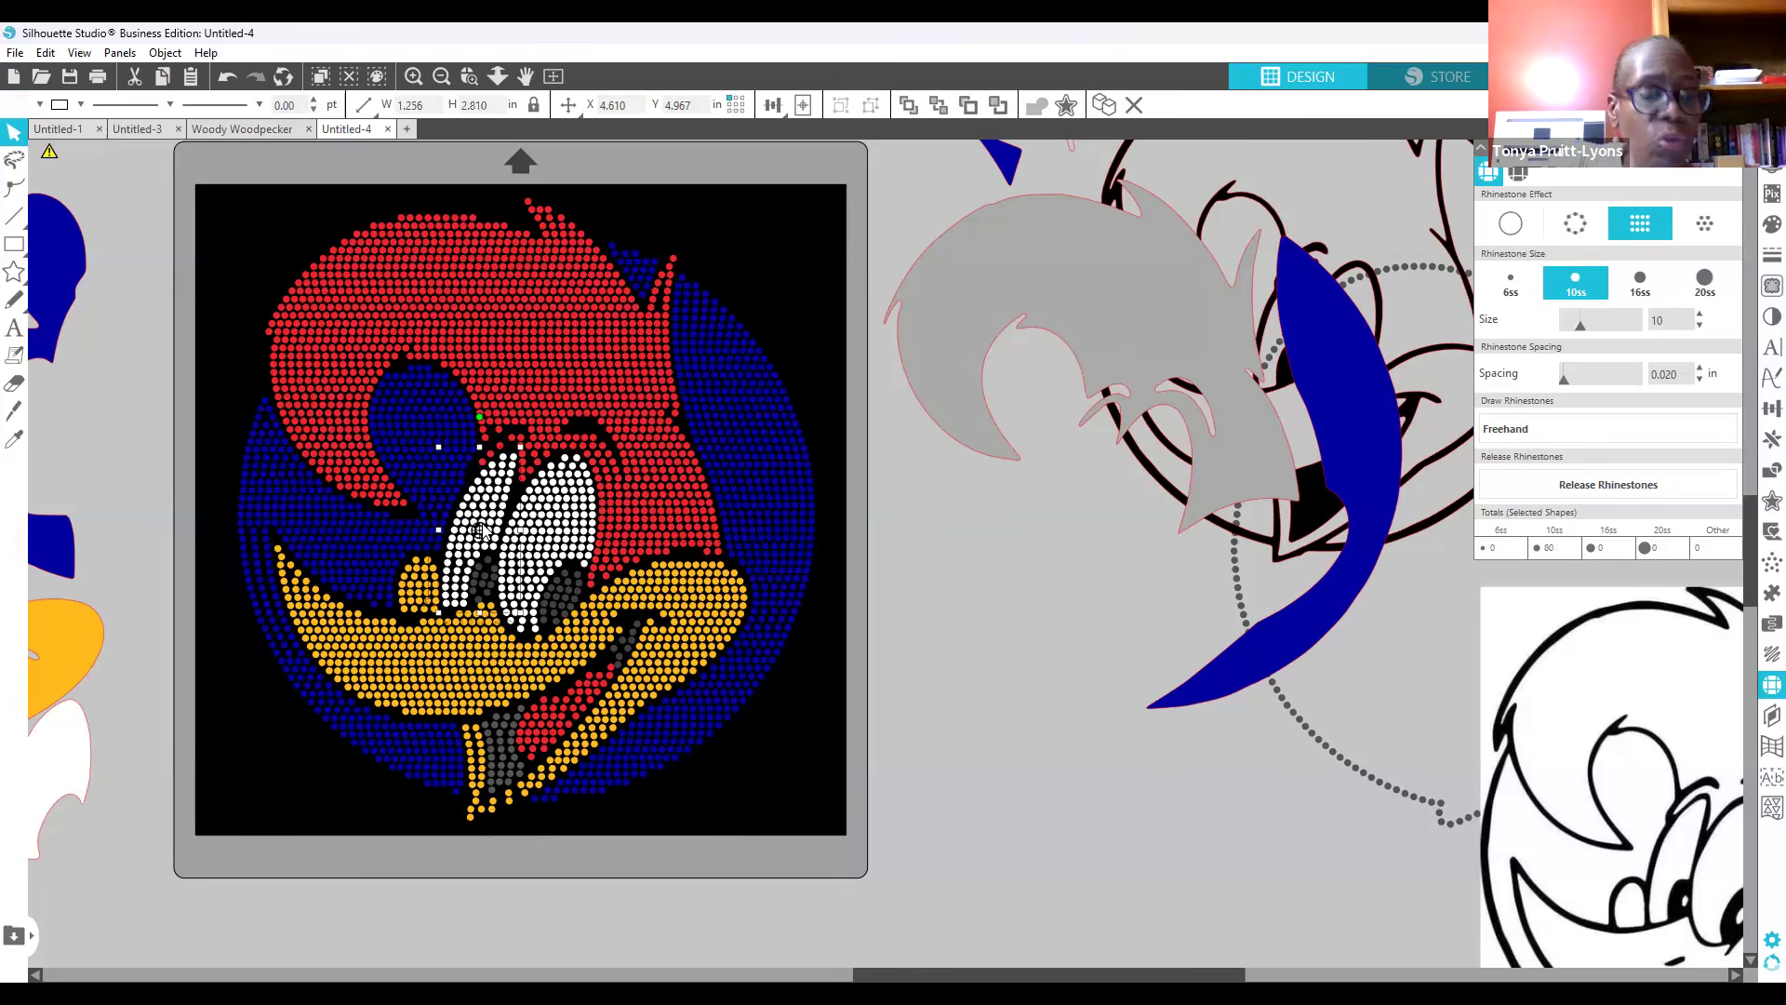
{"action": "left_click", "coordinate": [566, 523], "text": "shift"}
{"action": "right_click", "coordinate": [563, 523]}
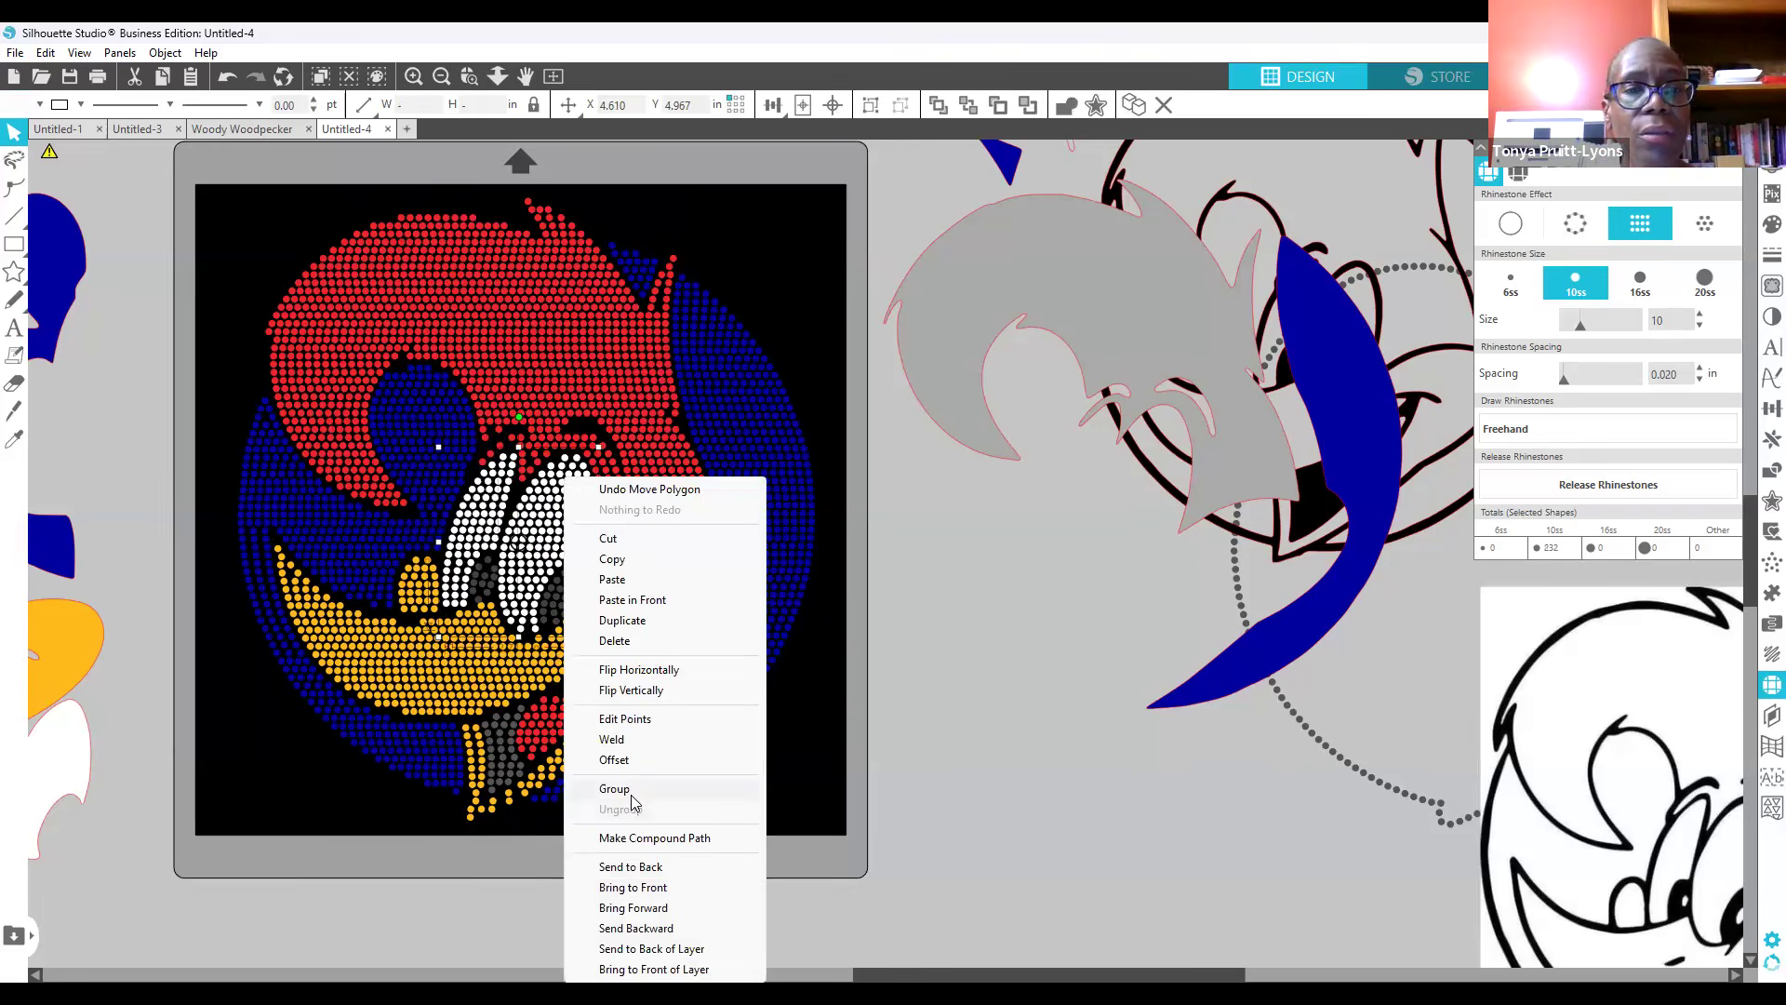
{"action": "left_click", "coordinate": [631, 796]}
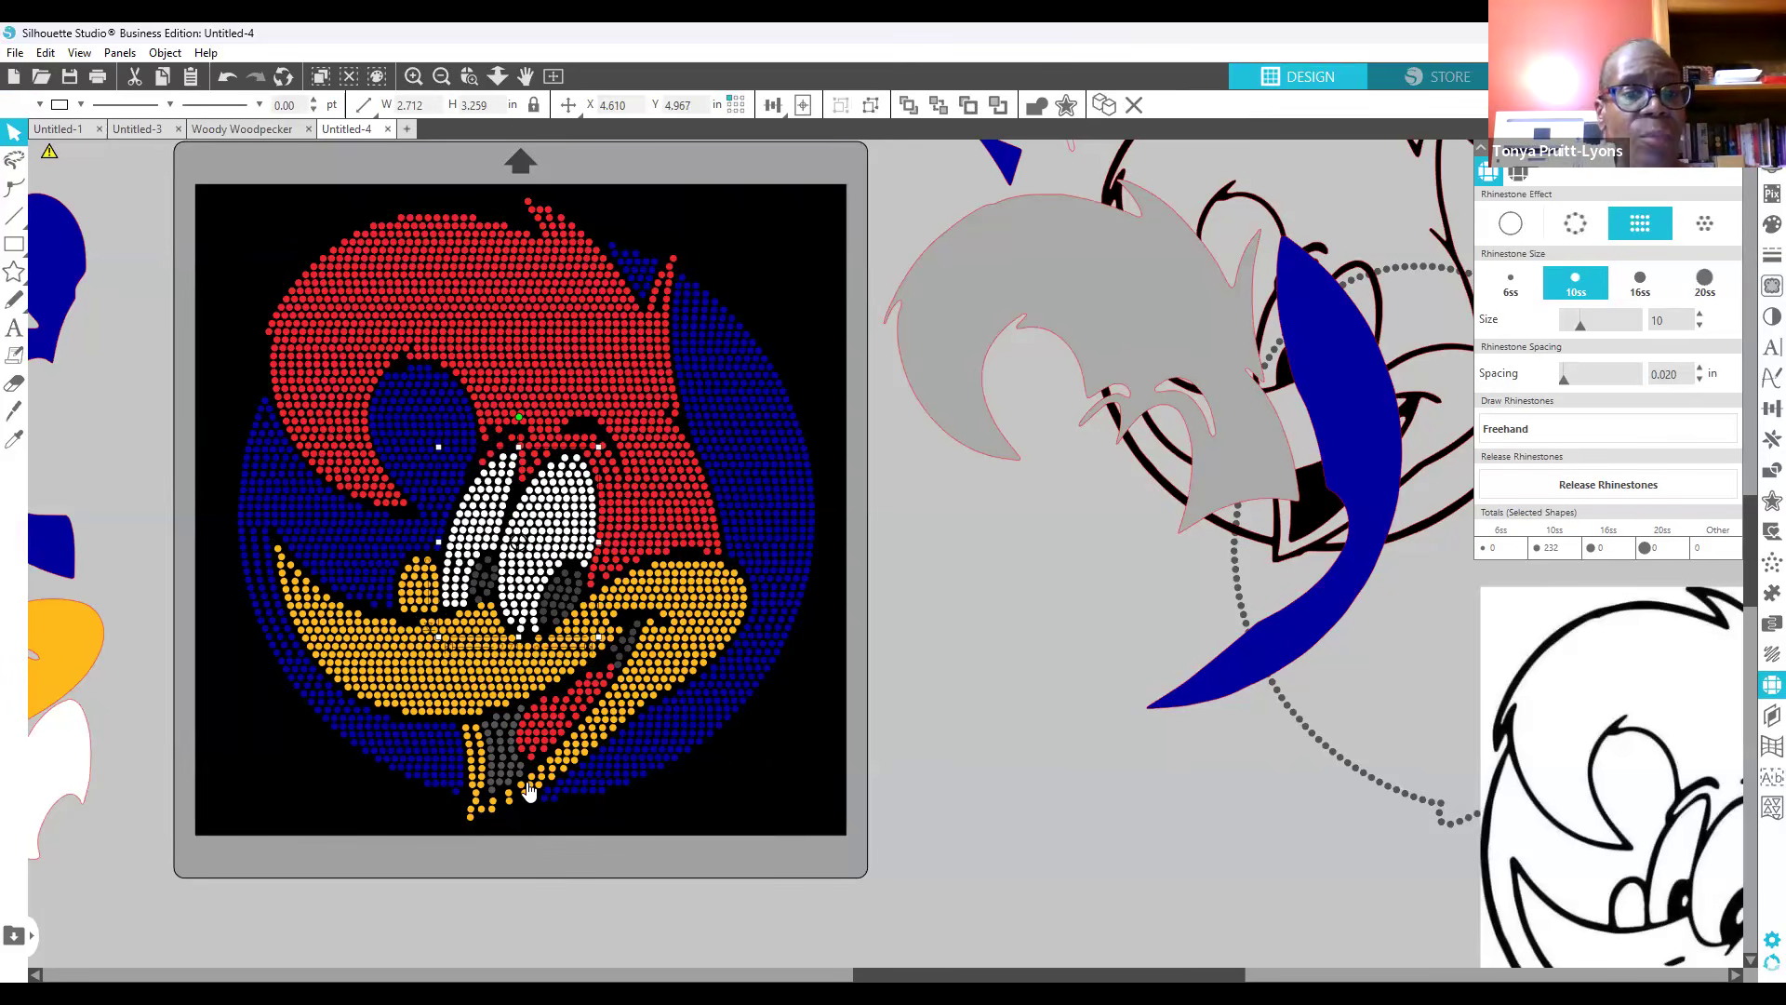
Step: Group the dark grey shapes: both pupils, the throat area and the small piece at the mouth corner
{"action": "left_click", "coordinate": [488, 599]}
{"action": "left_click", "coordinate": [560, 598], "text": "shift"}
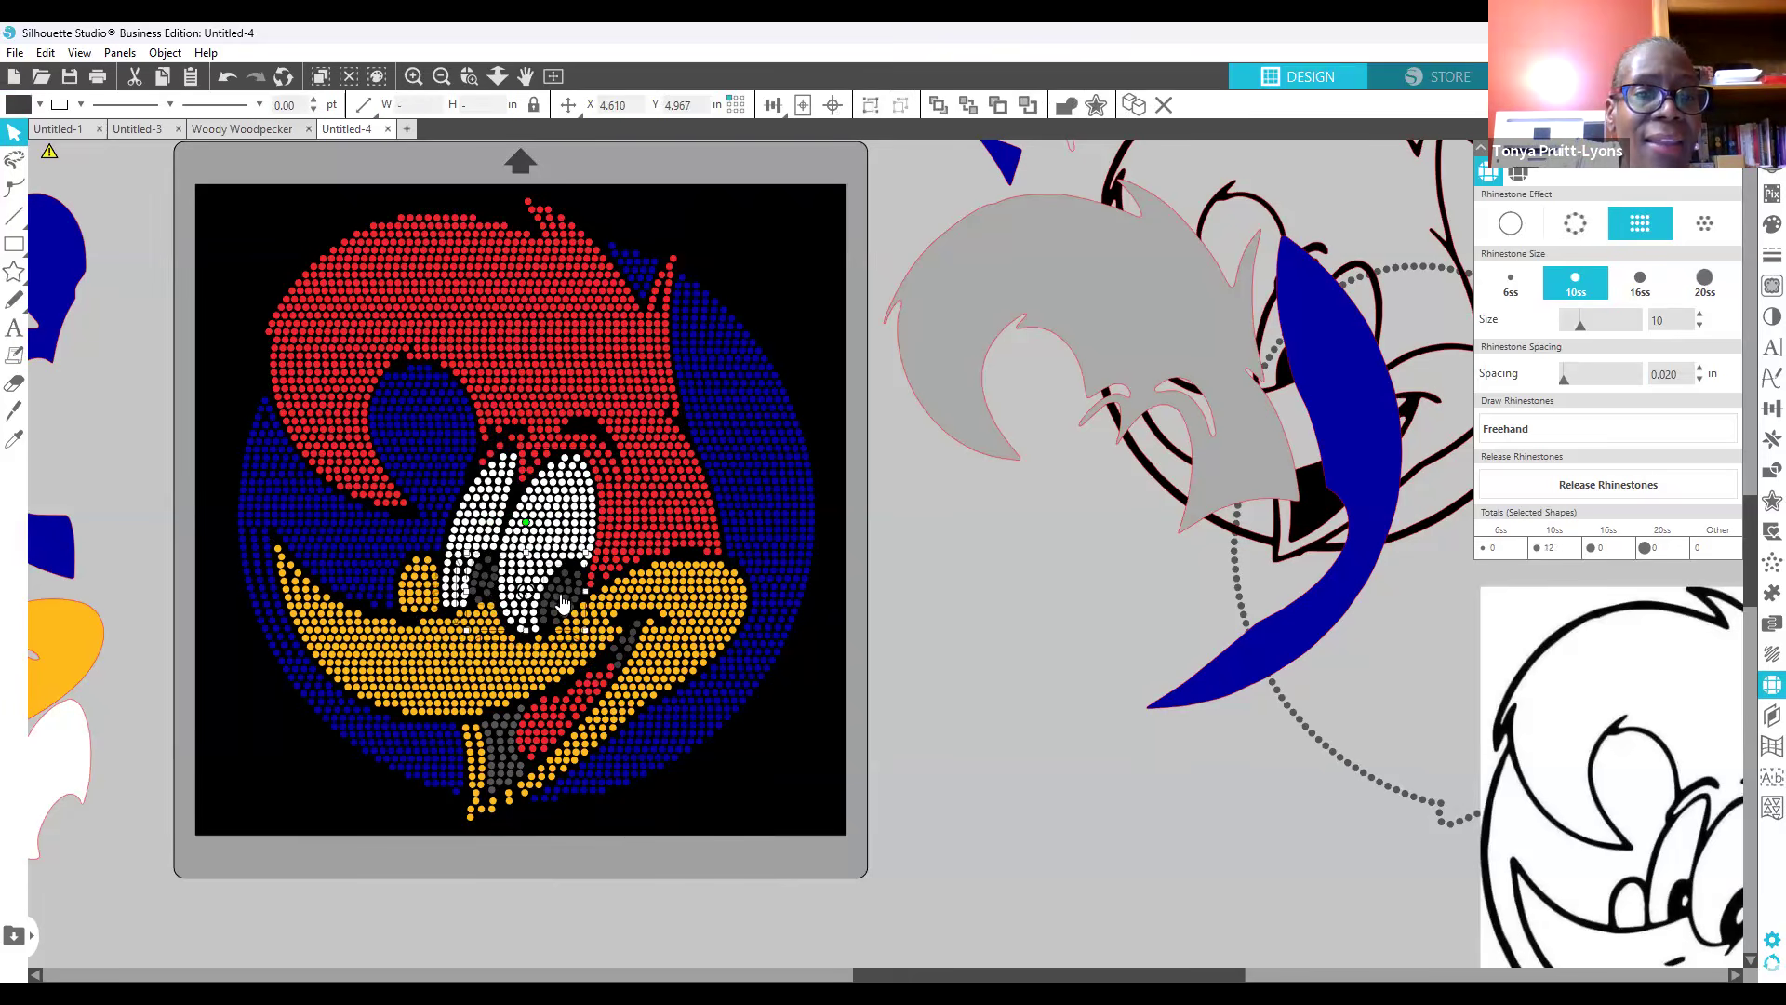
{"action": "left_click", "coordinate": [503, 775], "text": "shift"}
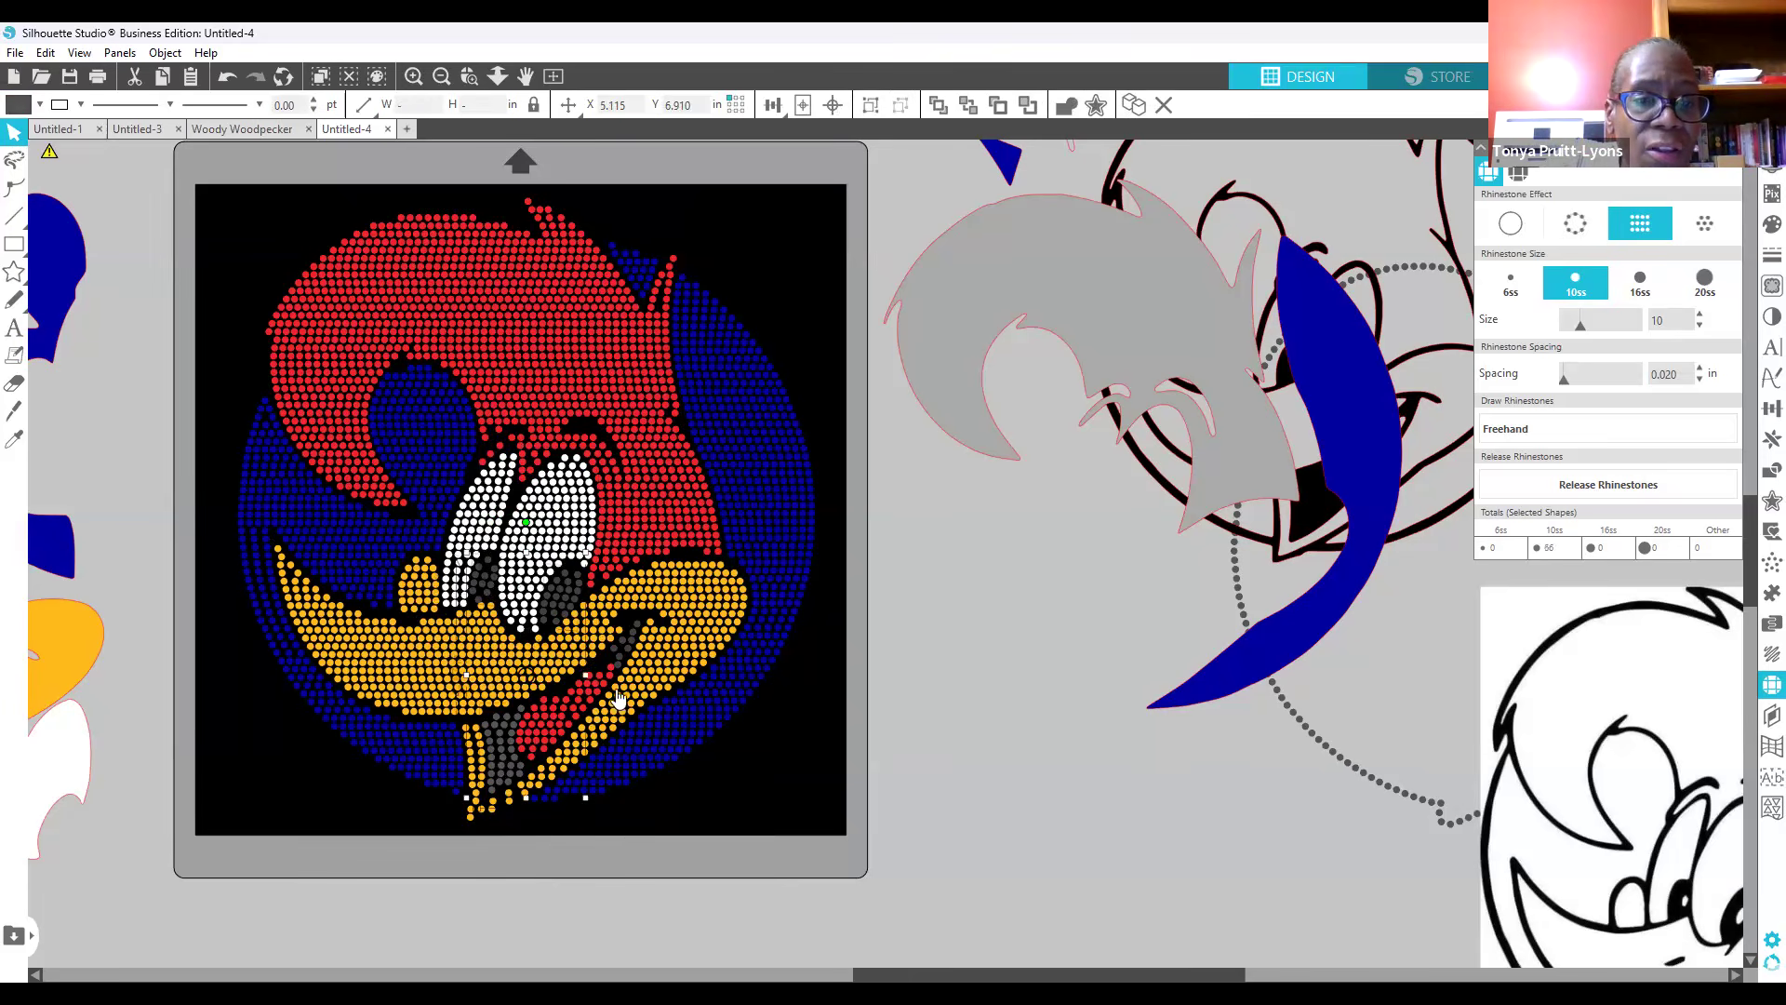
{"action": "left_click", "coordinate": [626, 656], "text": "shift"}
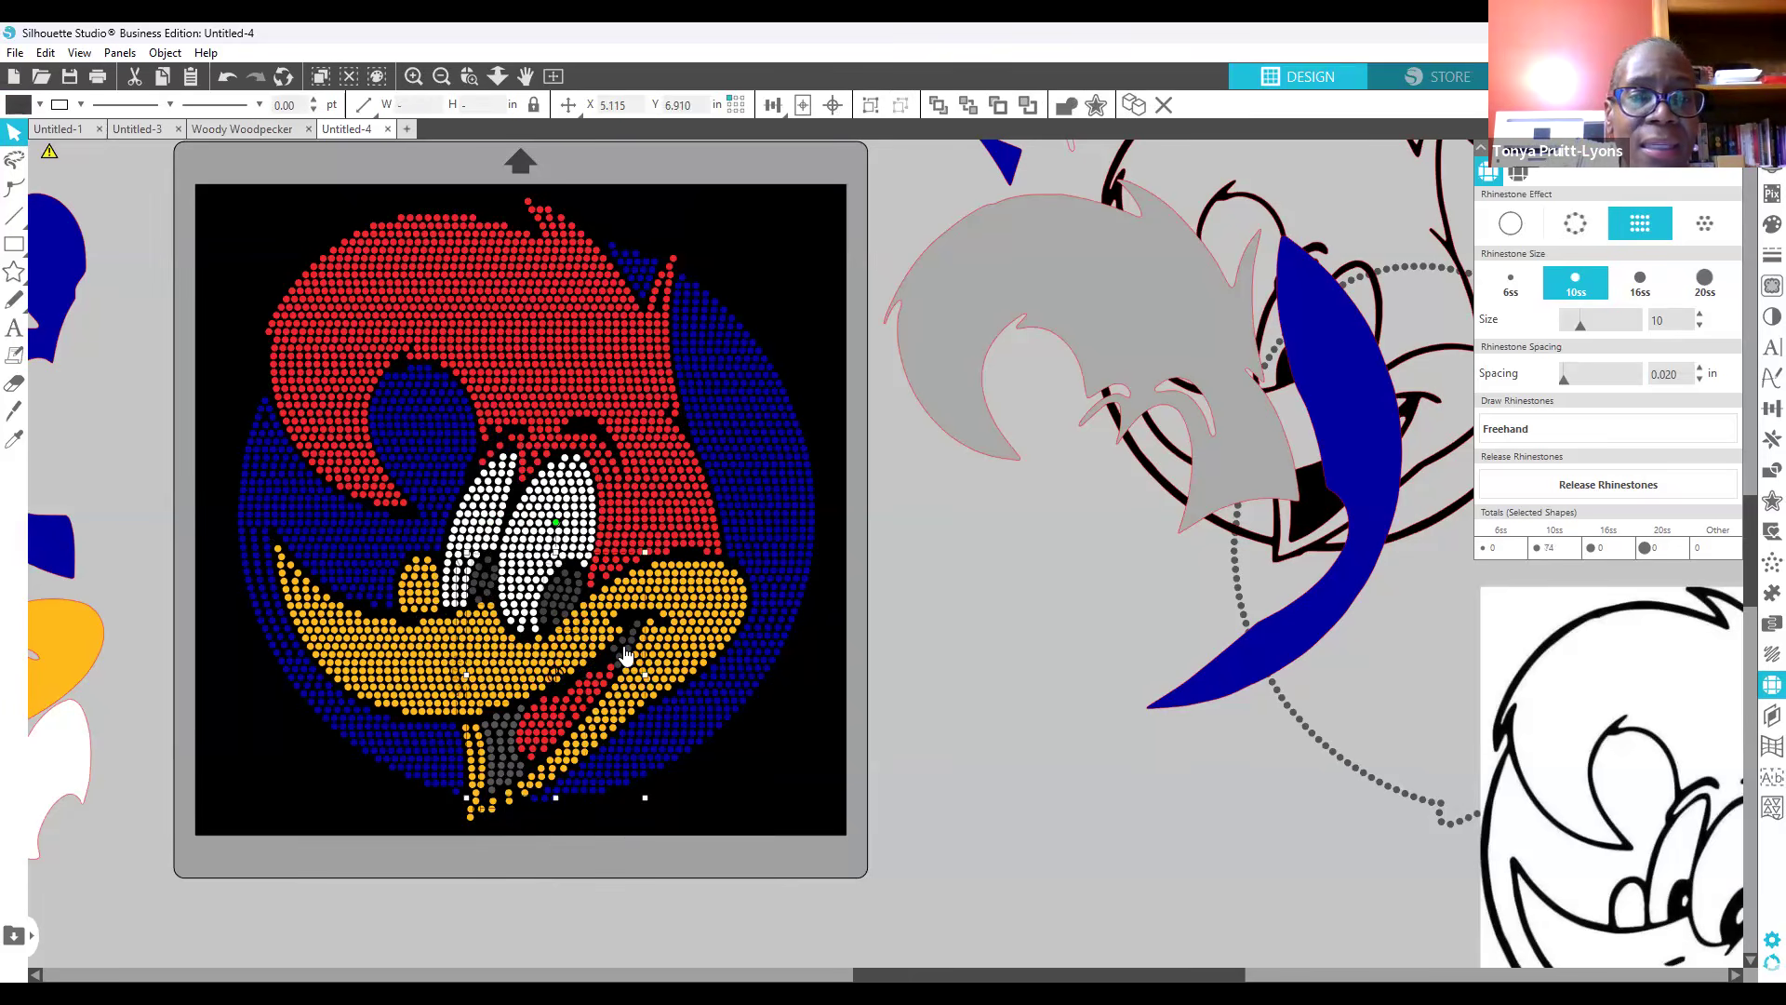
{"action": "right_click", "coordinate": [625, 661]}
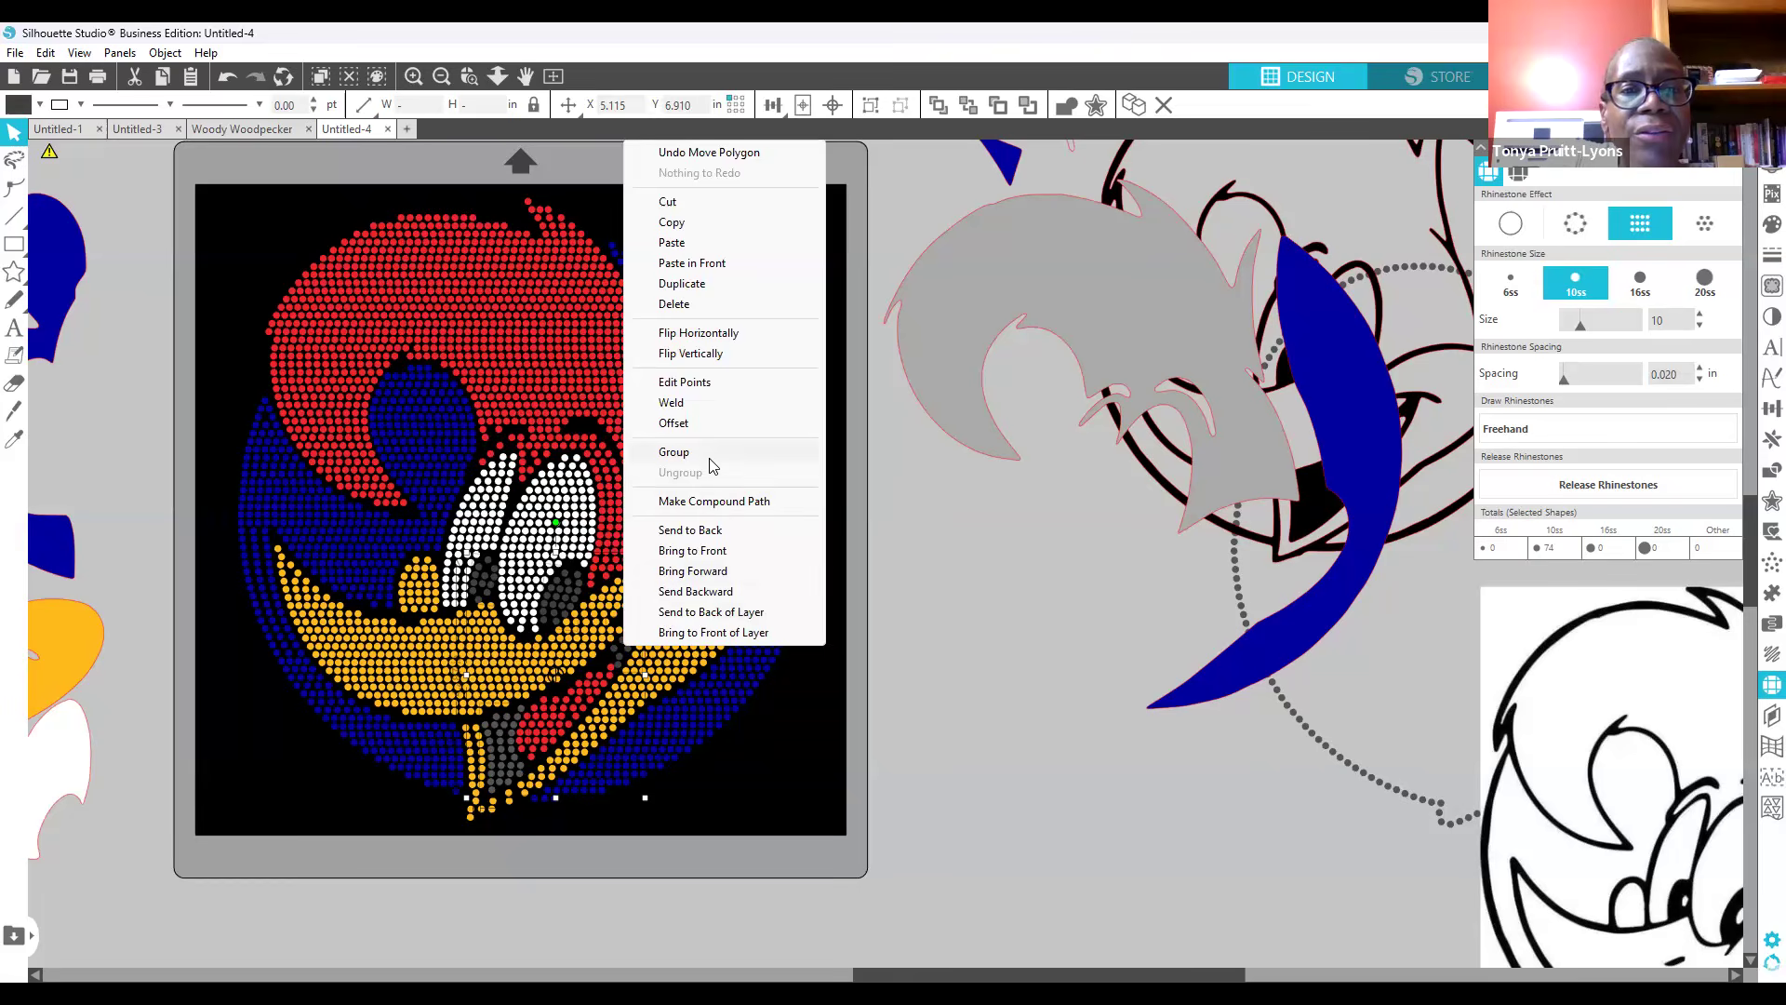
{"action": "left_click", "coordinate": [674, 452]}
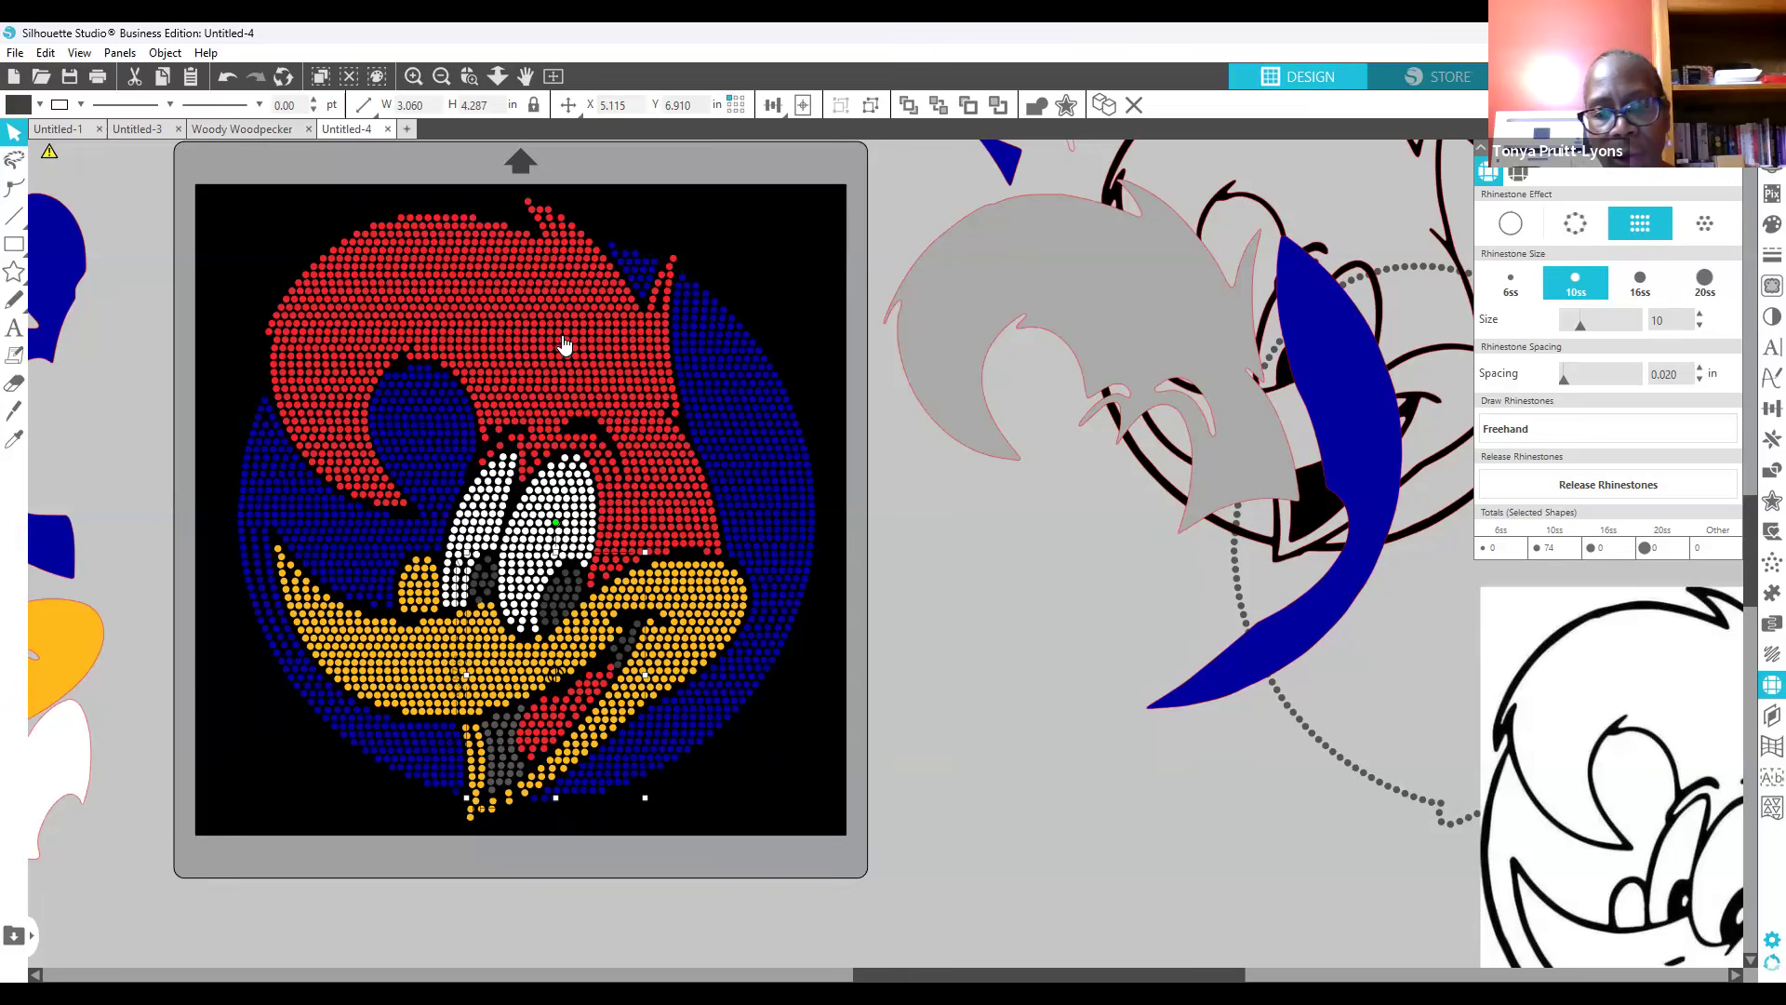
Step: Move the red head and tongue group slightly upwards to test the grouping, and undo the move
{"action": "mouse_move", "coordinate": [512, 329]}
{"action": "left_mouse_down"}
{"action": "mouse_move", "coordinate": [491, 294]}
{"action": "mouse_move", "coordinate": [541, 275]}
{"action": "mouse_move", "coordinate": [502, 297]}
{"action": "left_mouse_up"}
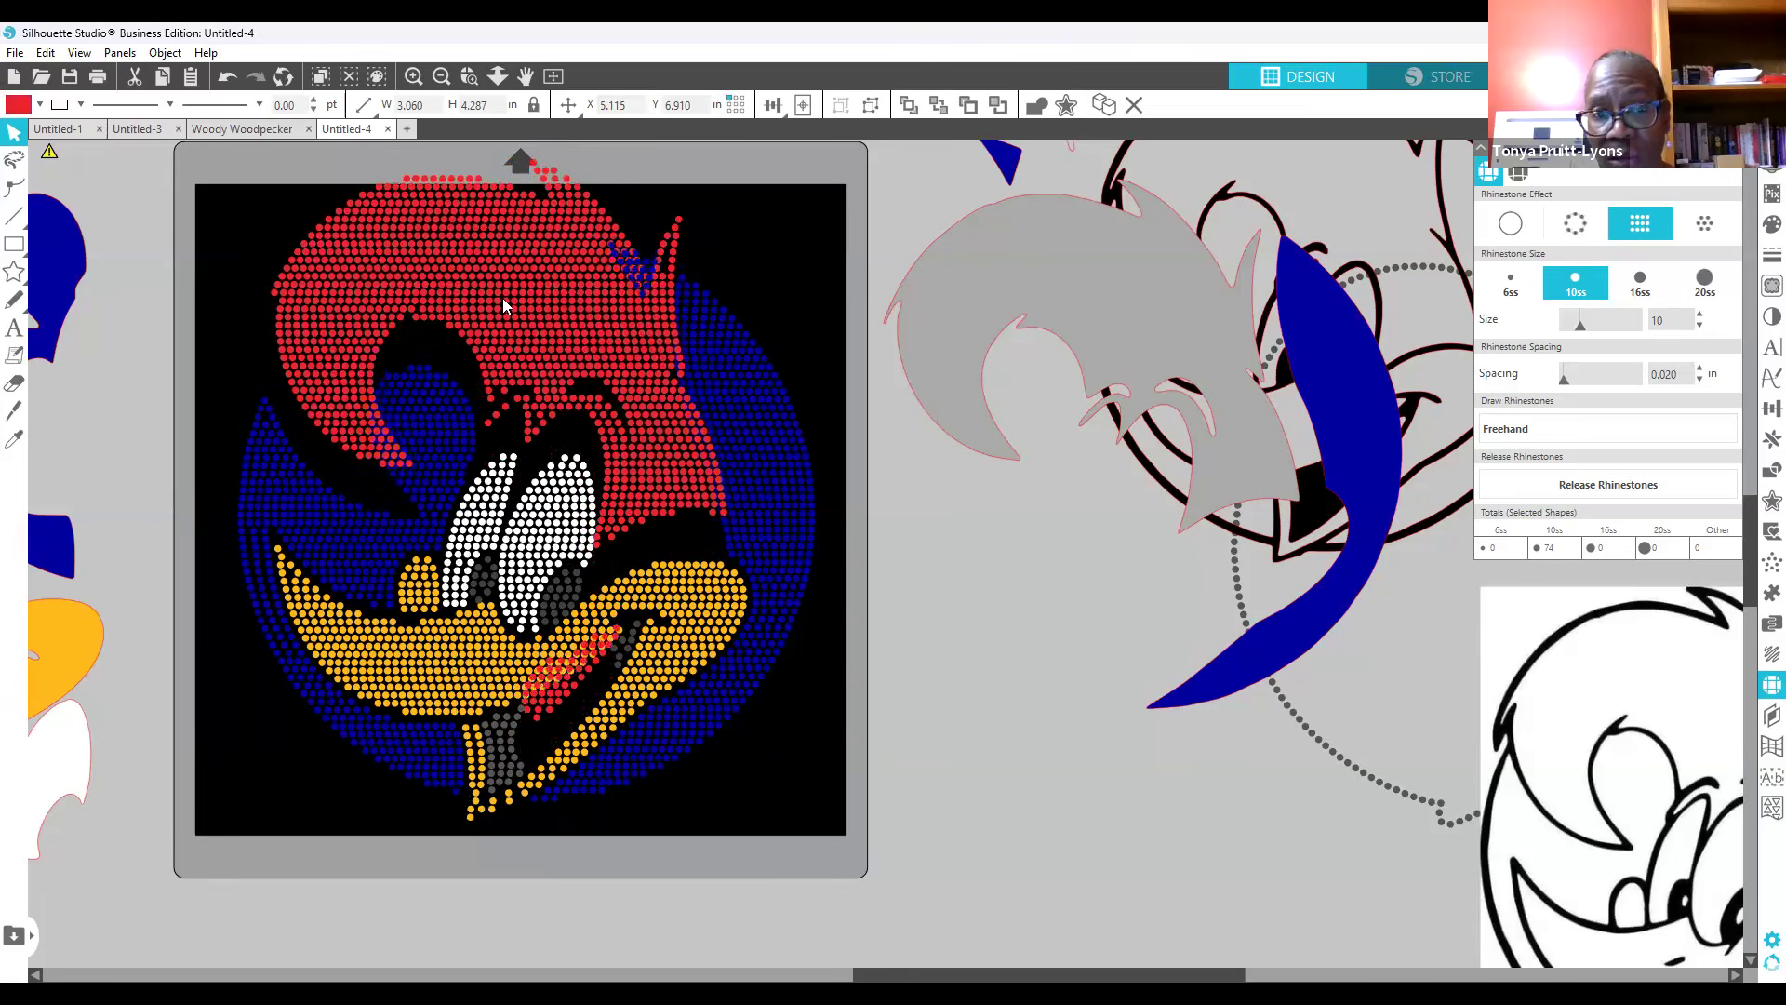
{"action": "left_click", "coordinate": [228, 80]}
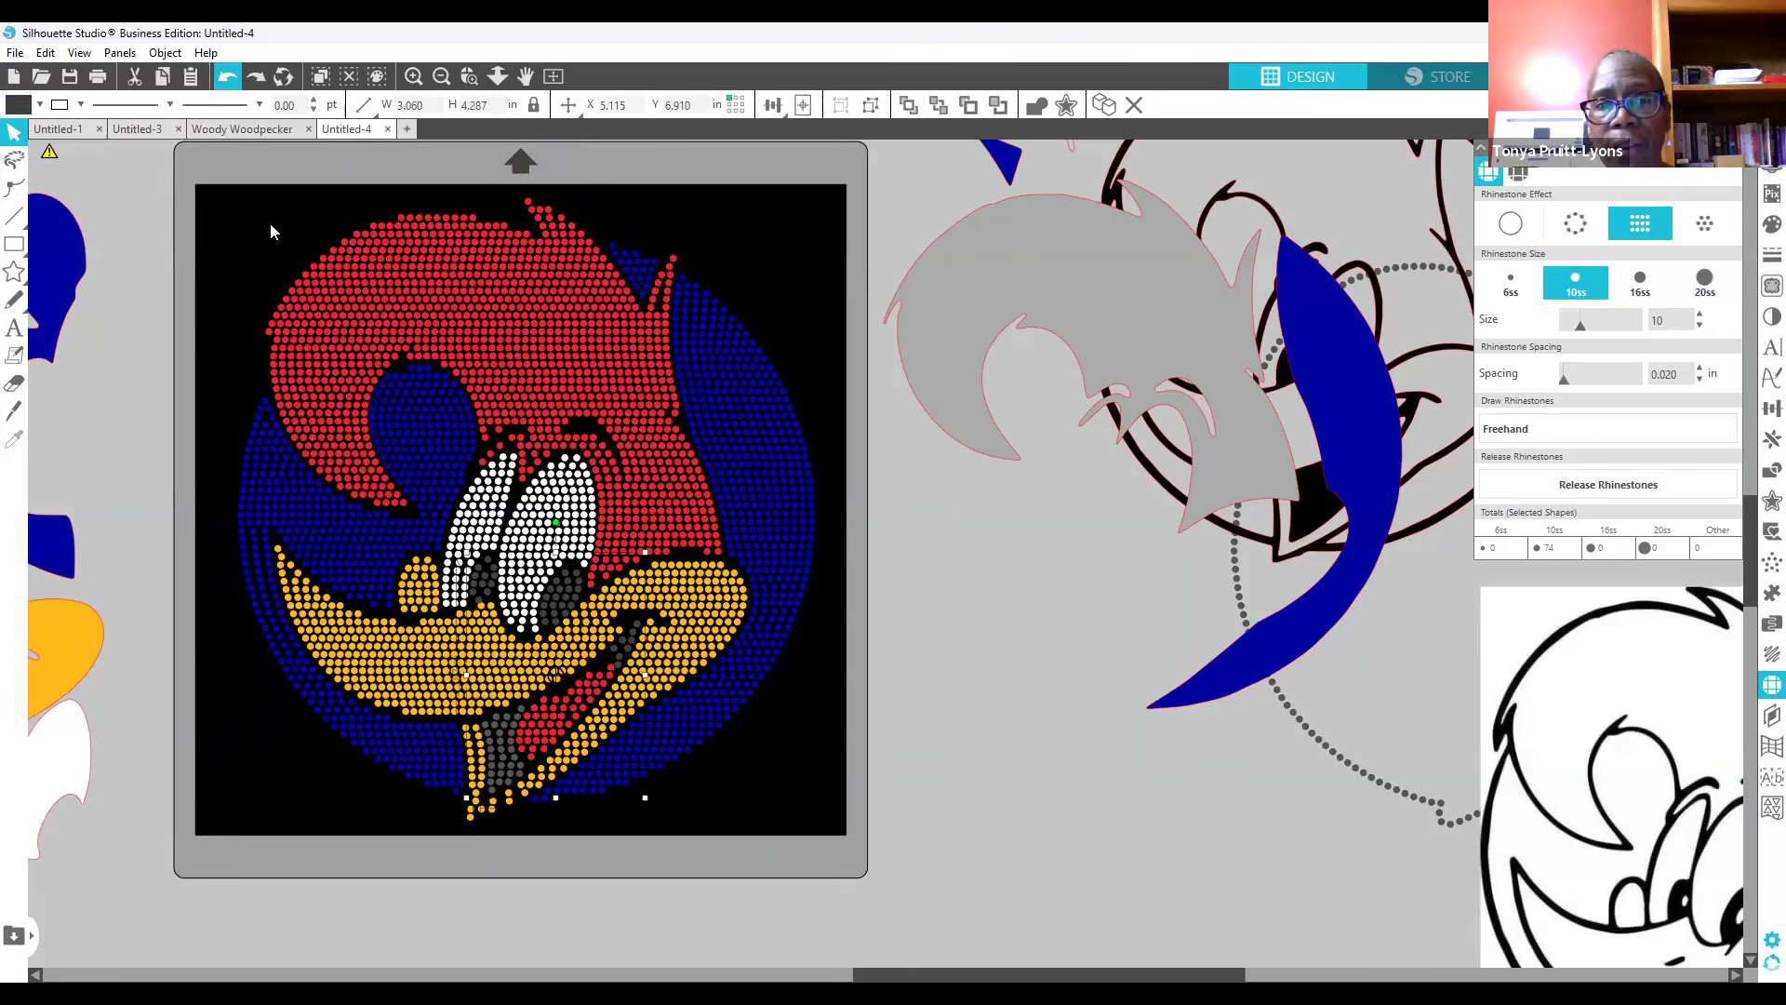
Step: Separate the red group into individual rhinestones and set the page's media color to grey
{"action": "left_click", "coordinate": [549, 318]}
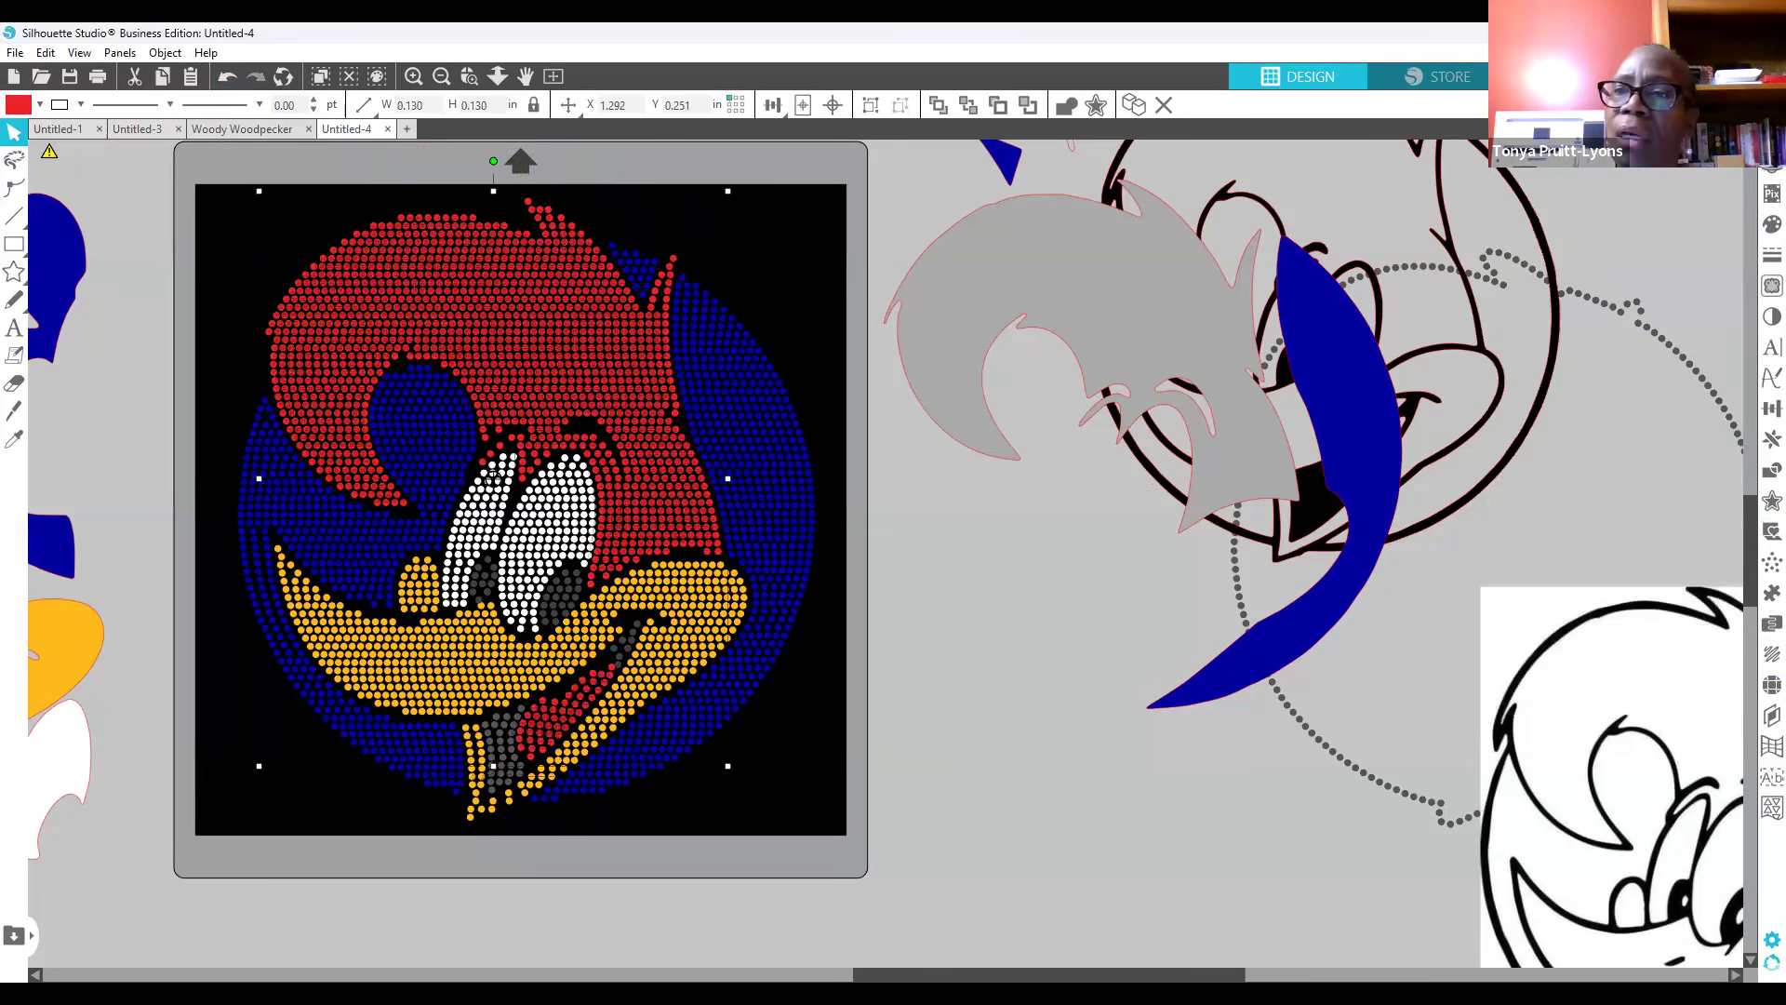
{"action": "left_click", "coordinate": [1574, 564]}
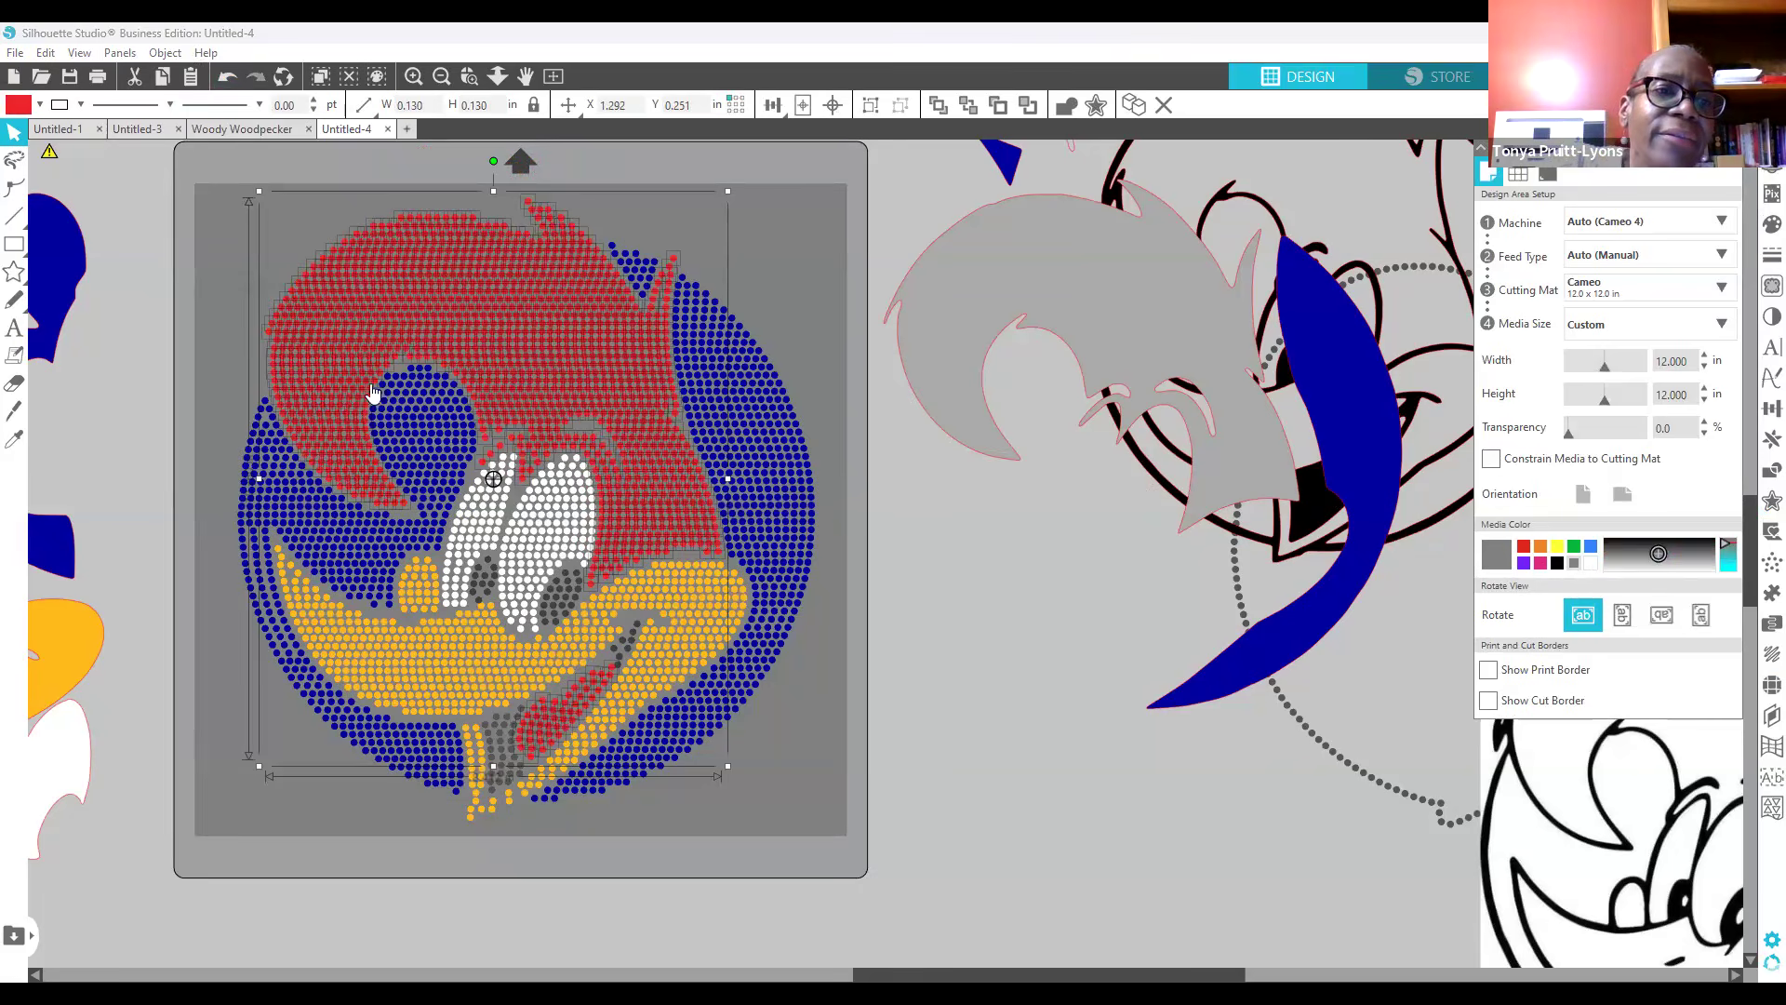
{"action": "left_click", "coordinate": [852, 521]}
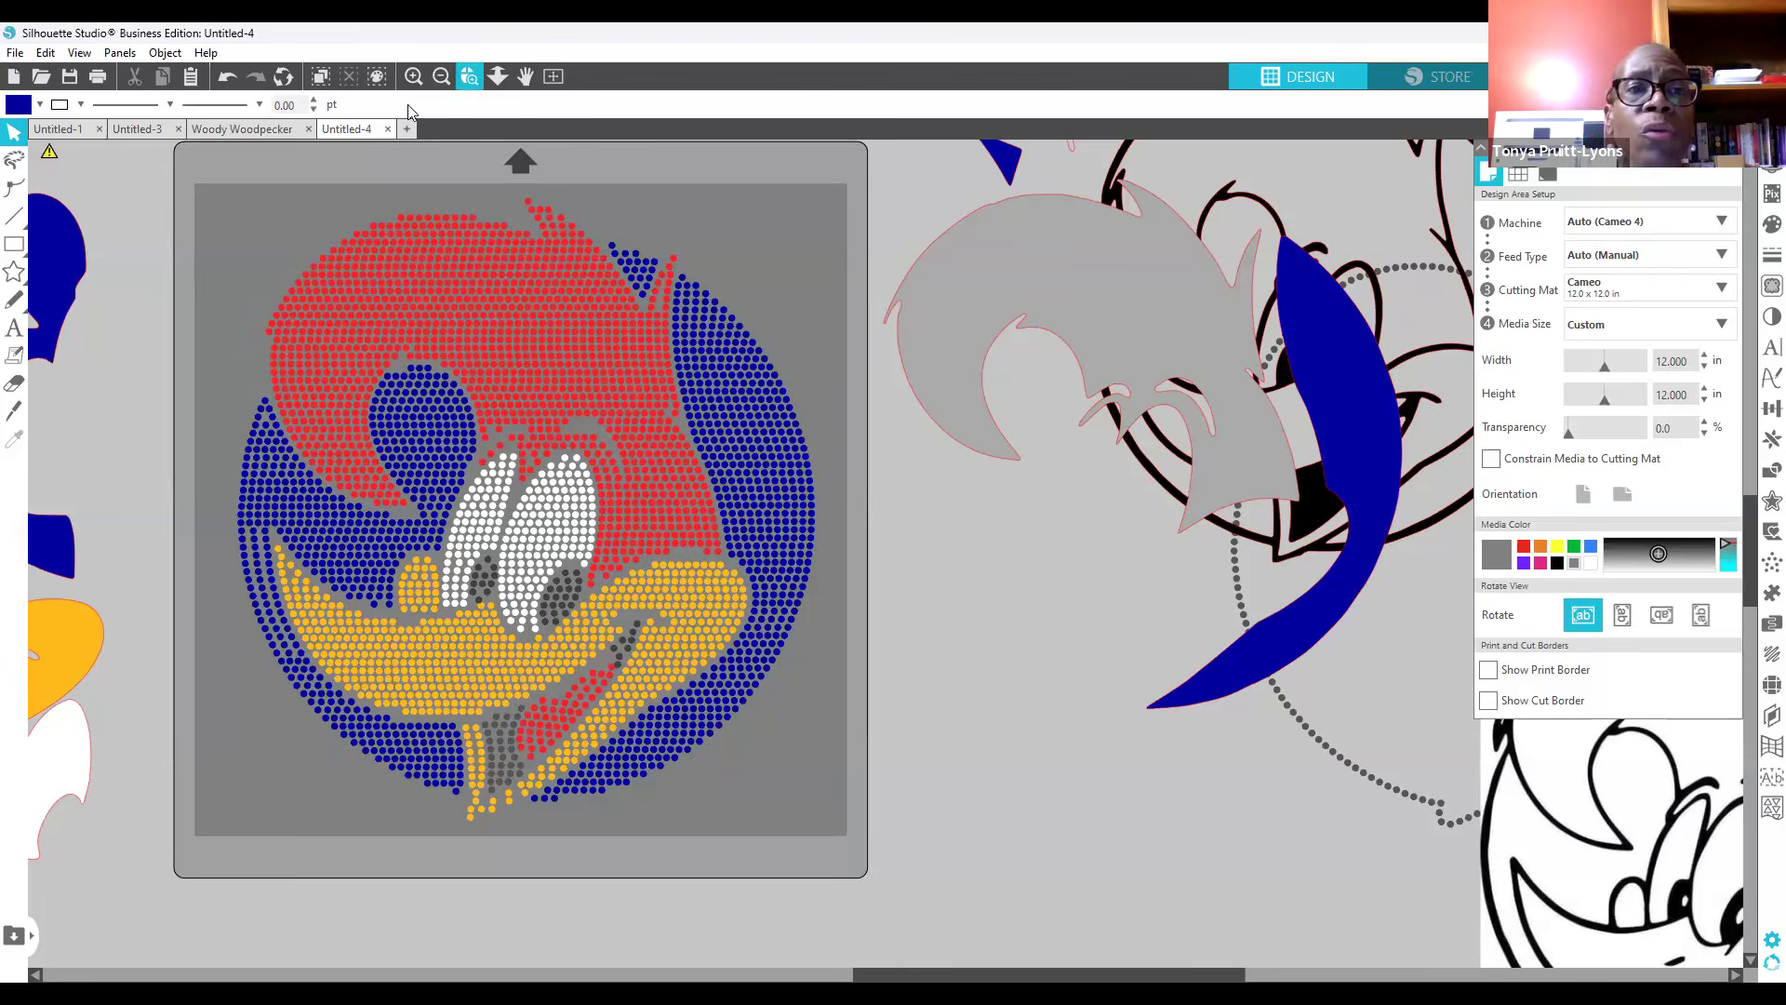
Step: Duplicate one red rhinestone at the gap above the blue area inside the curl and place the copy beside it
{"action": "left_click", "coordinate": [413, 75]}
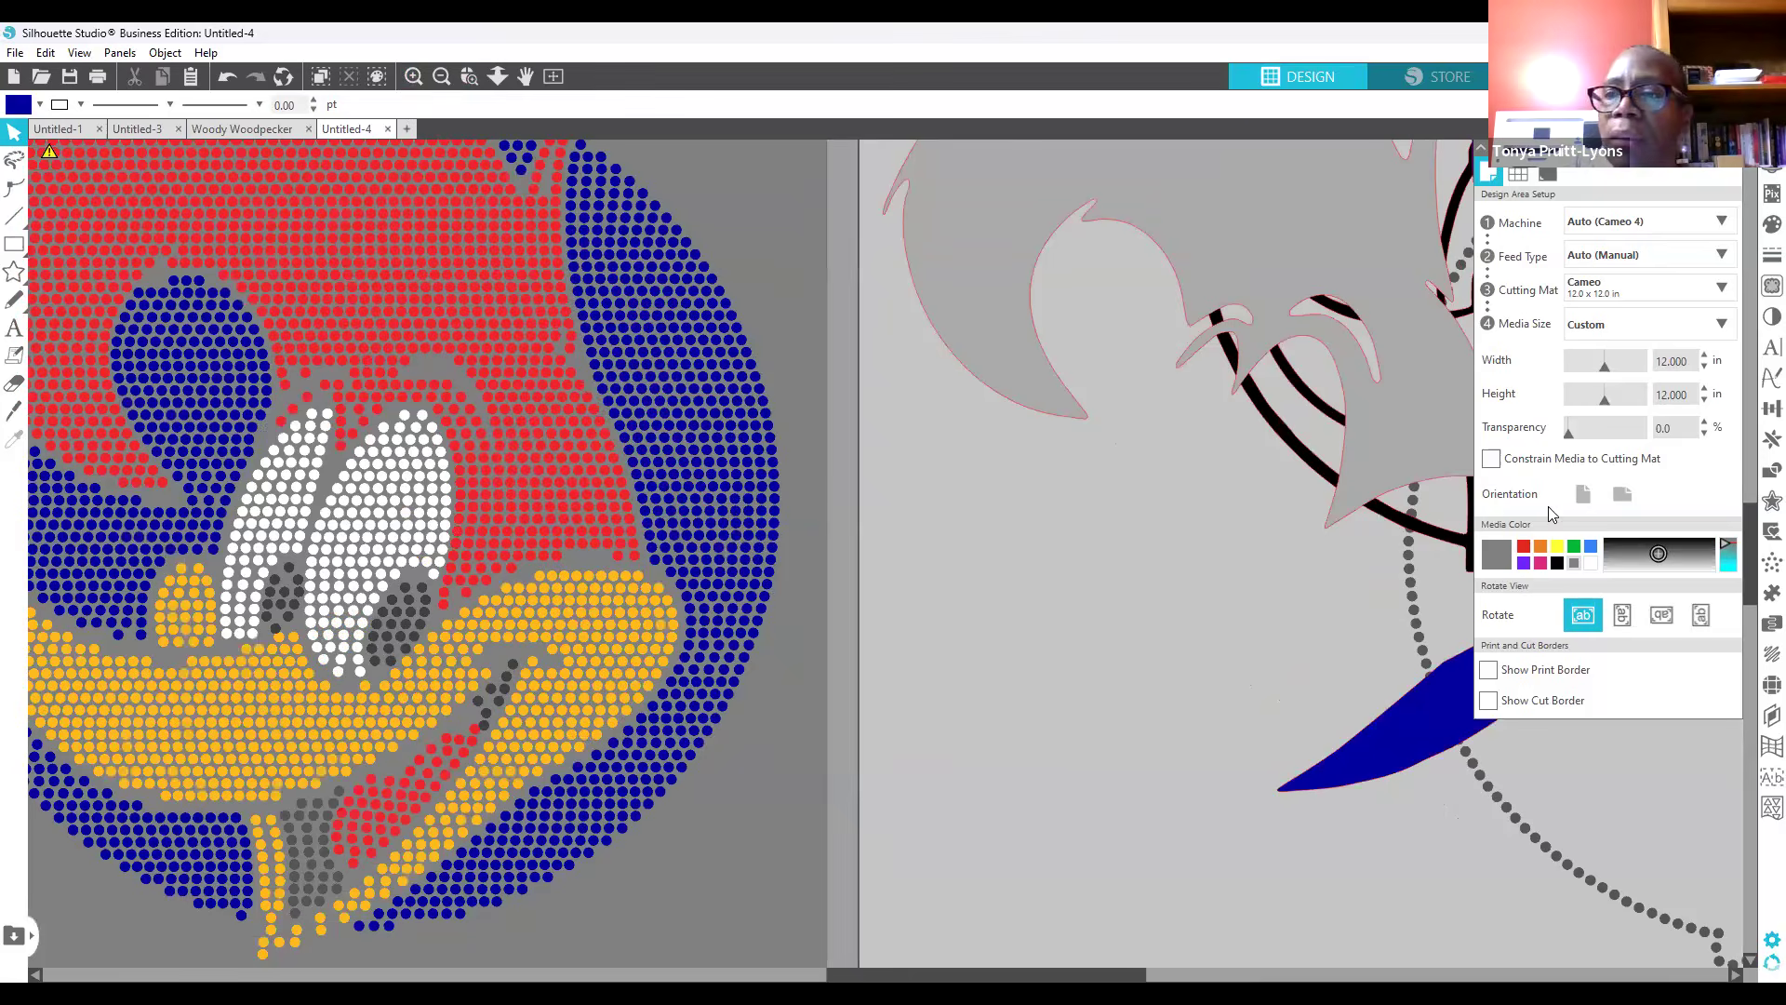
{"action": "left_click_drag", "start_coordinate": [992, 976], "coordinate": [761, 977]}
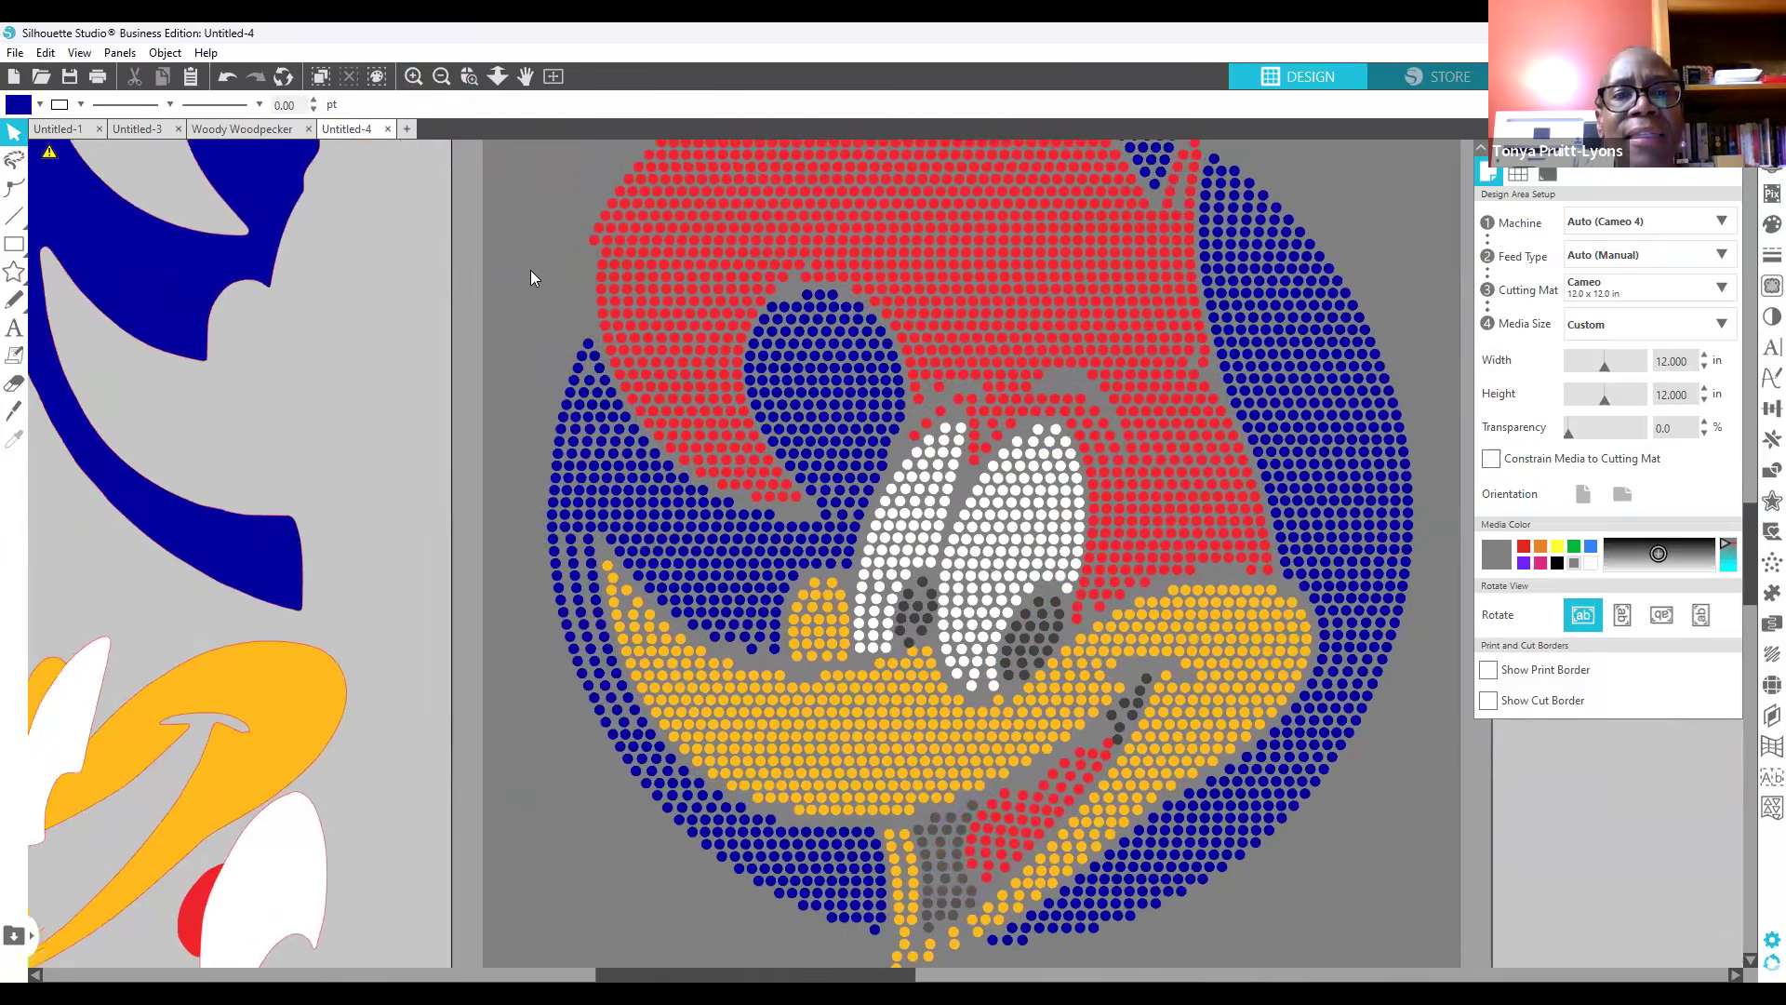
{"action": "scroll", "coordinate": [530, 270], "scroll_direction": "up", "scroll_amount": 3}
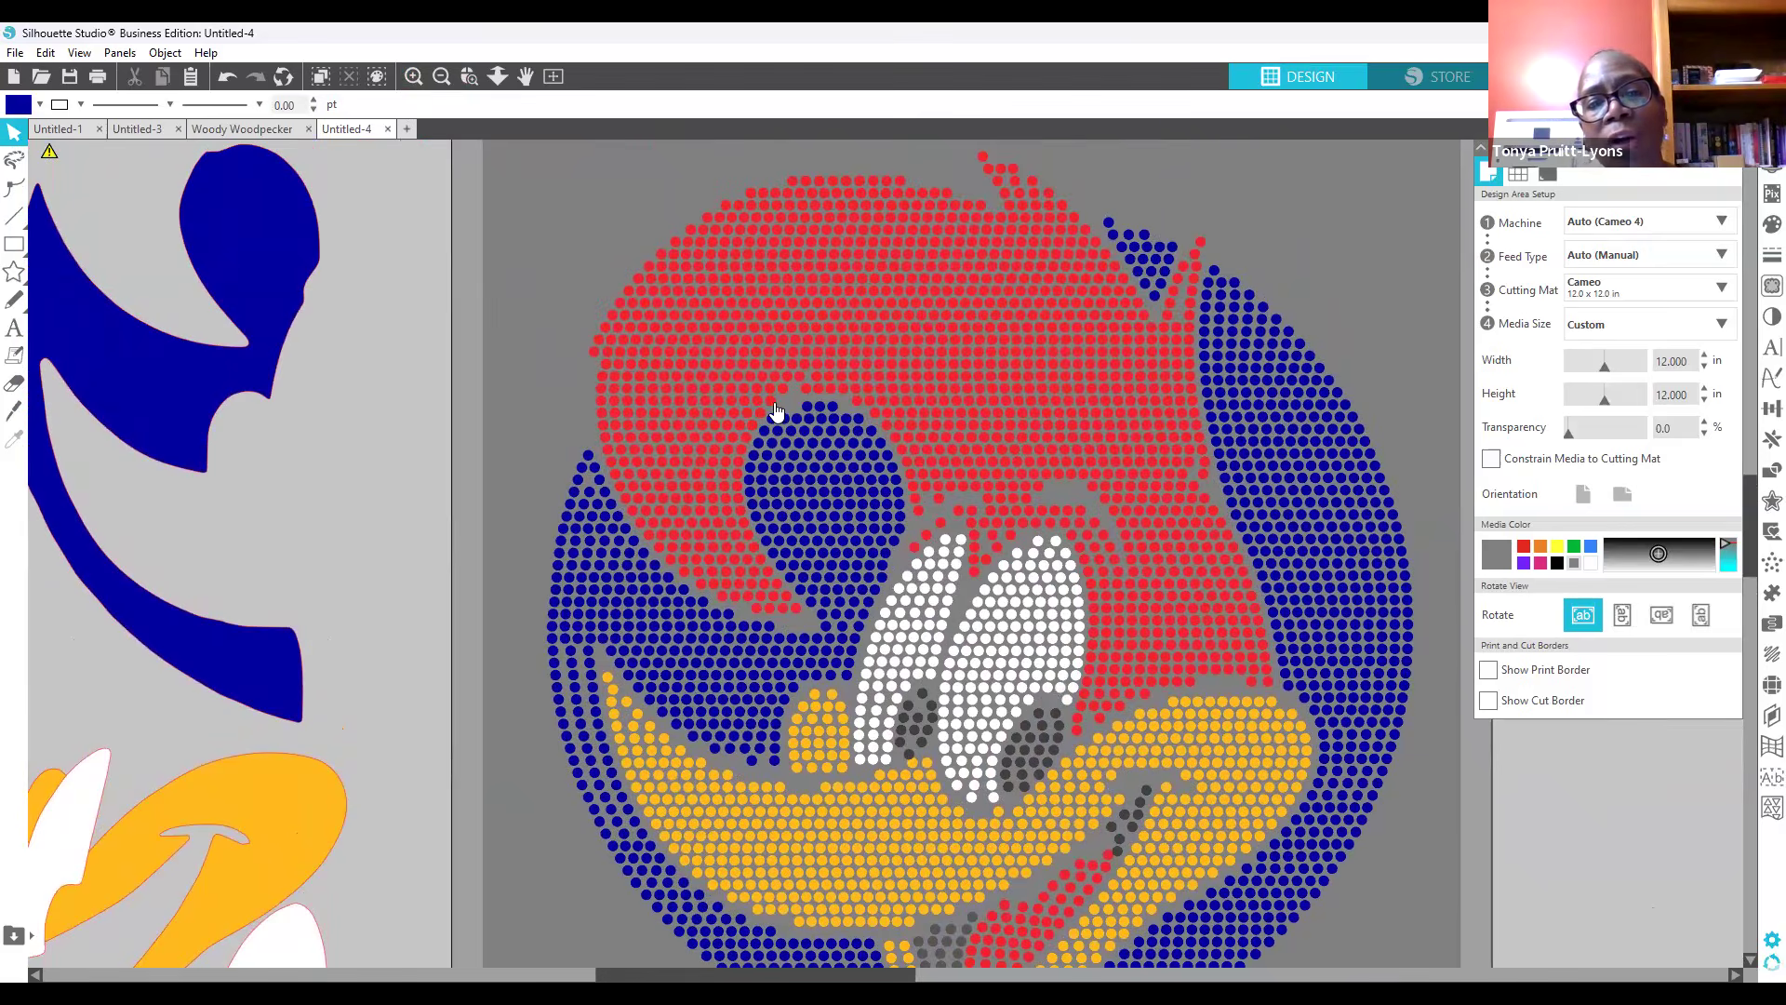
{"action": "left_click", "coordinate": [771, 403]}
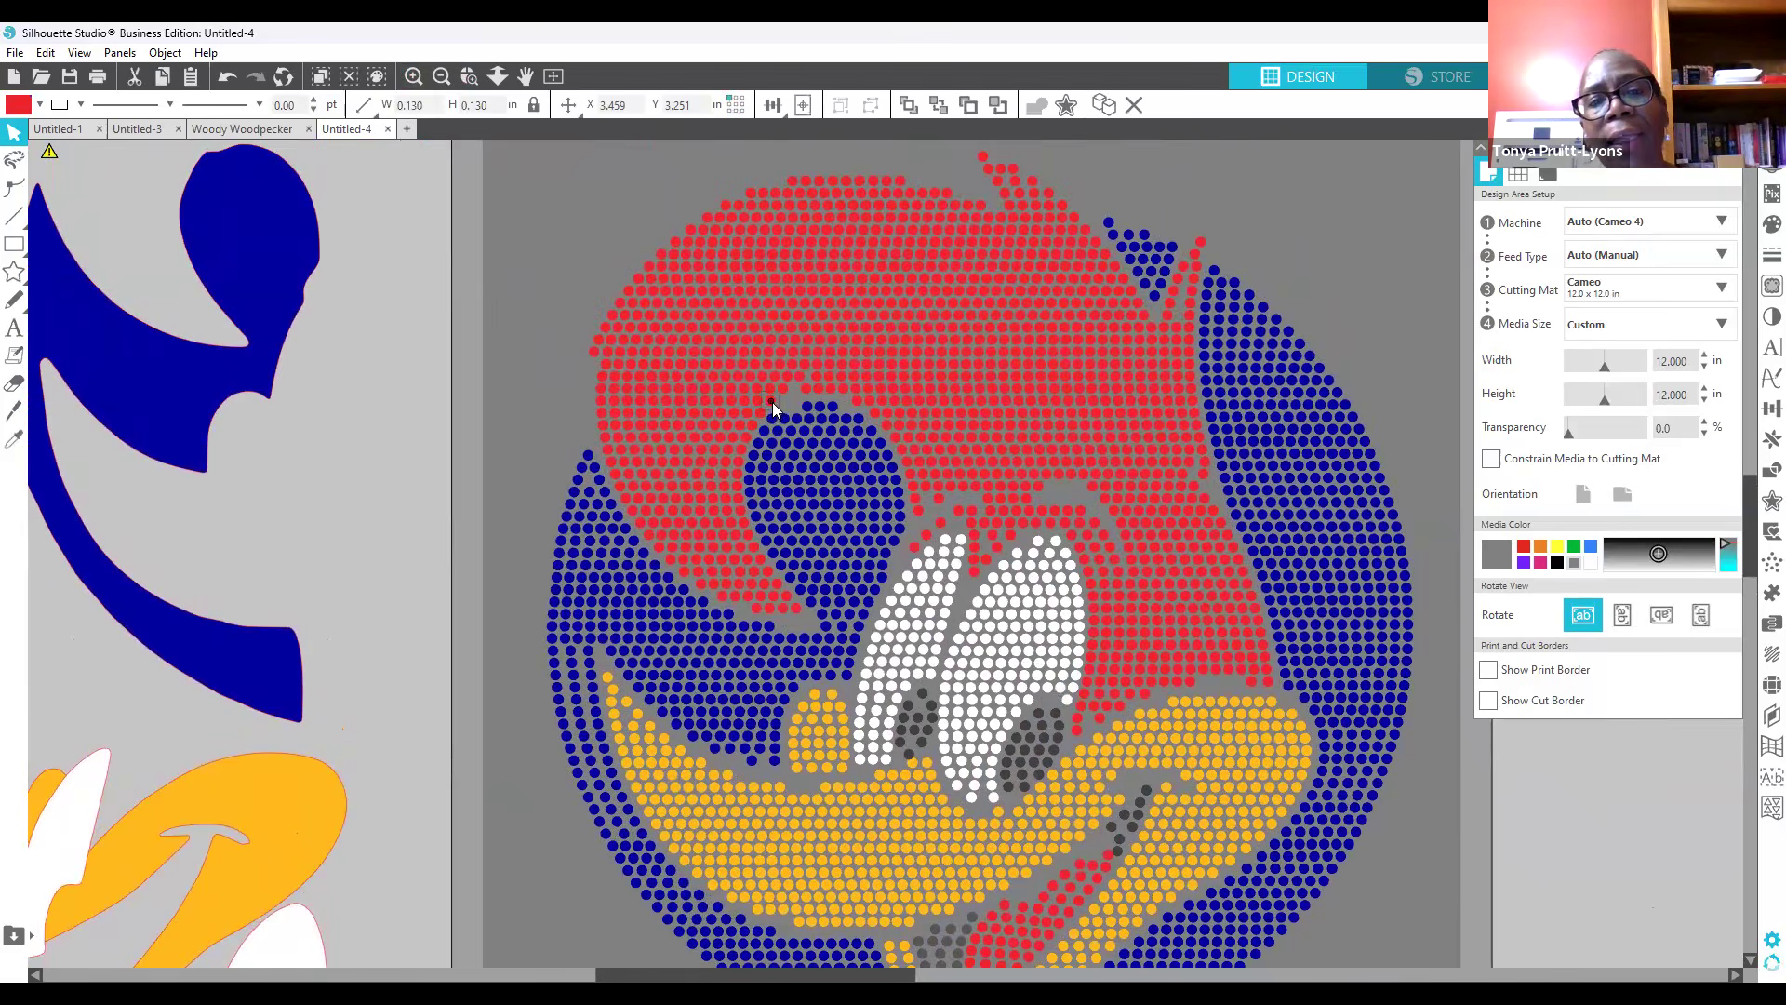
{"action": "right_click", "coordinate": [772, 402]}
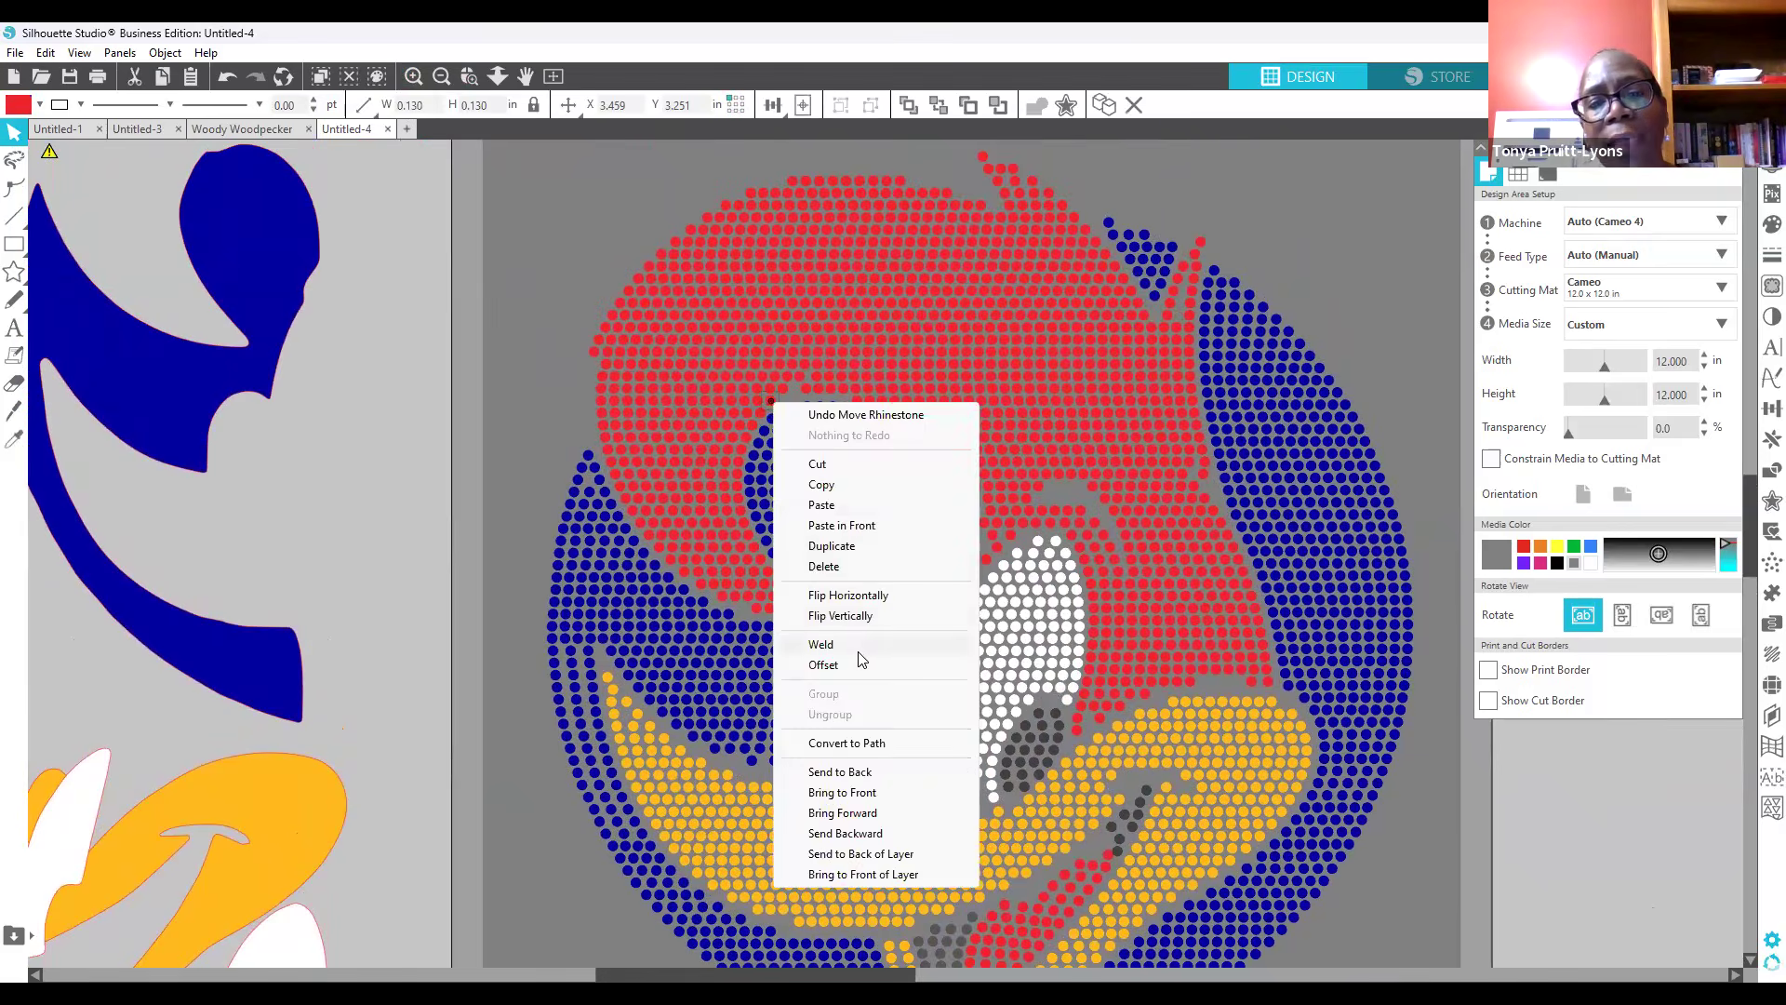
{"action": "left_click", "coordinate": [867, 550]}
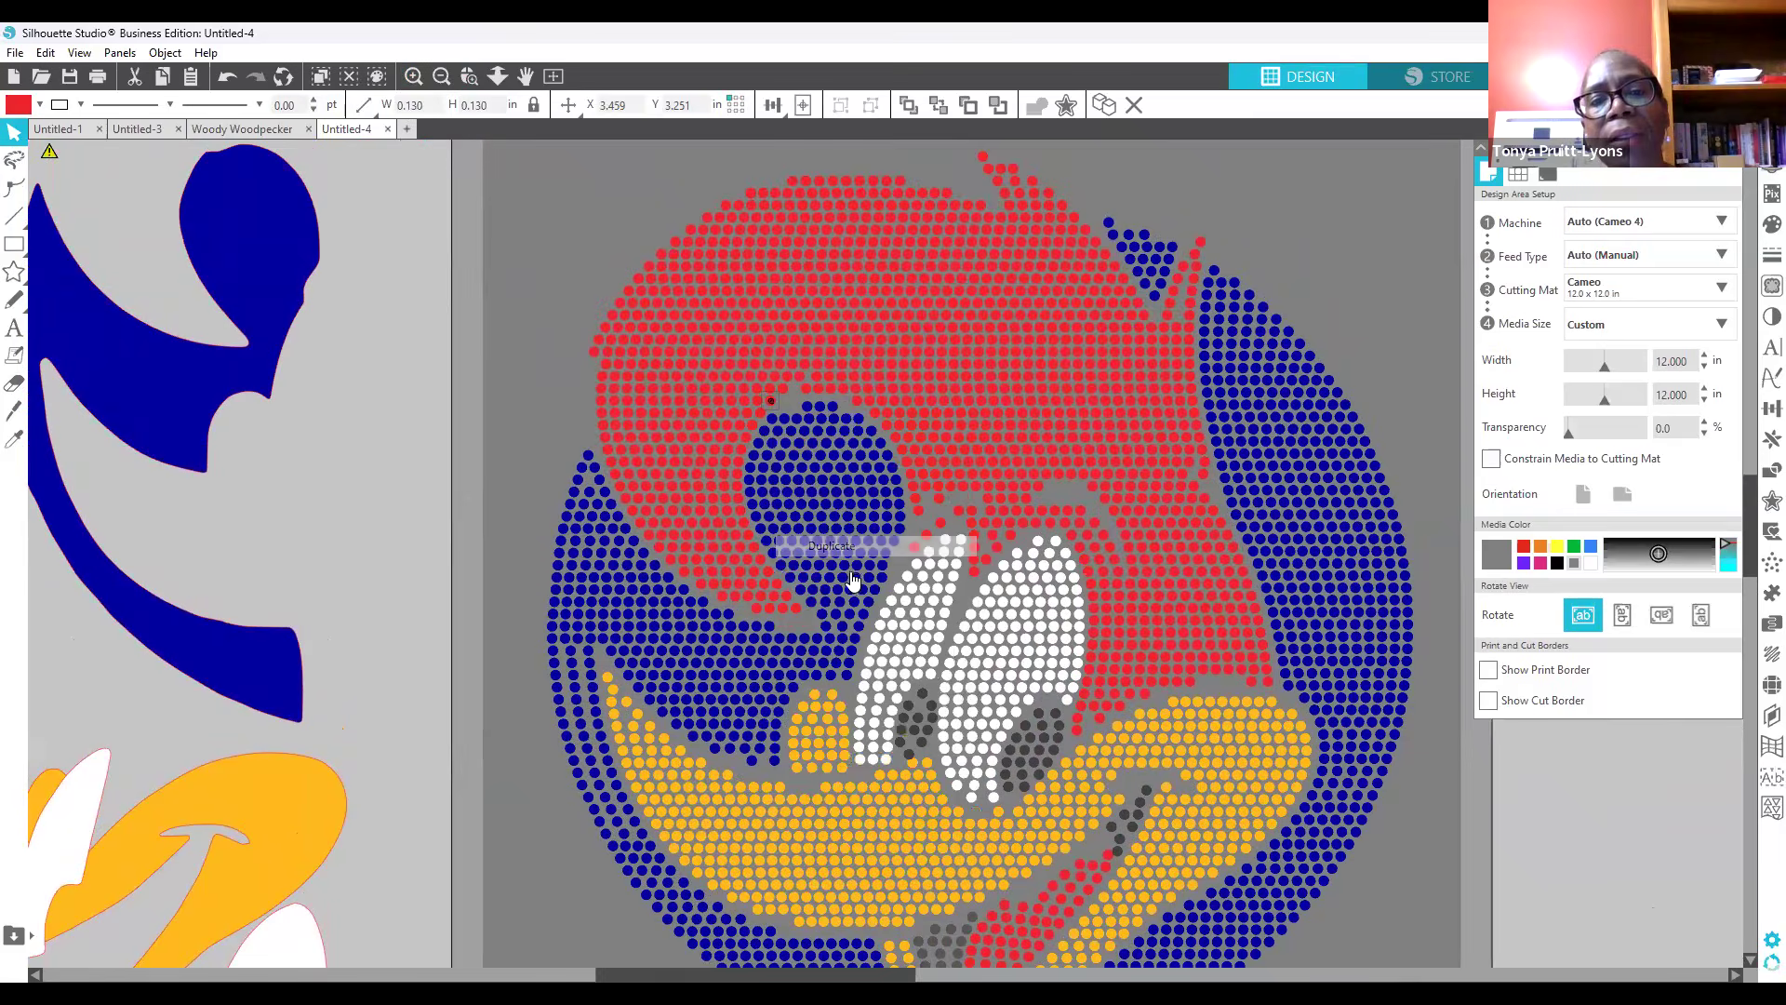
{"action": "left_click", "coordinate": [519, 392]}
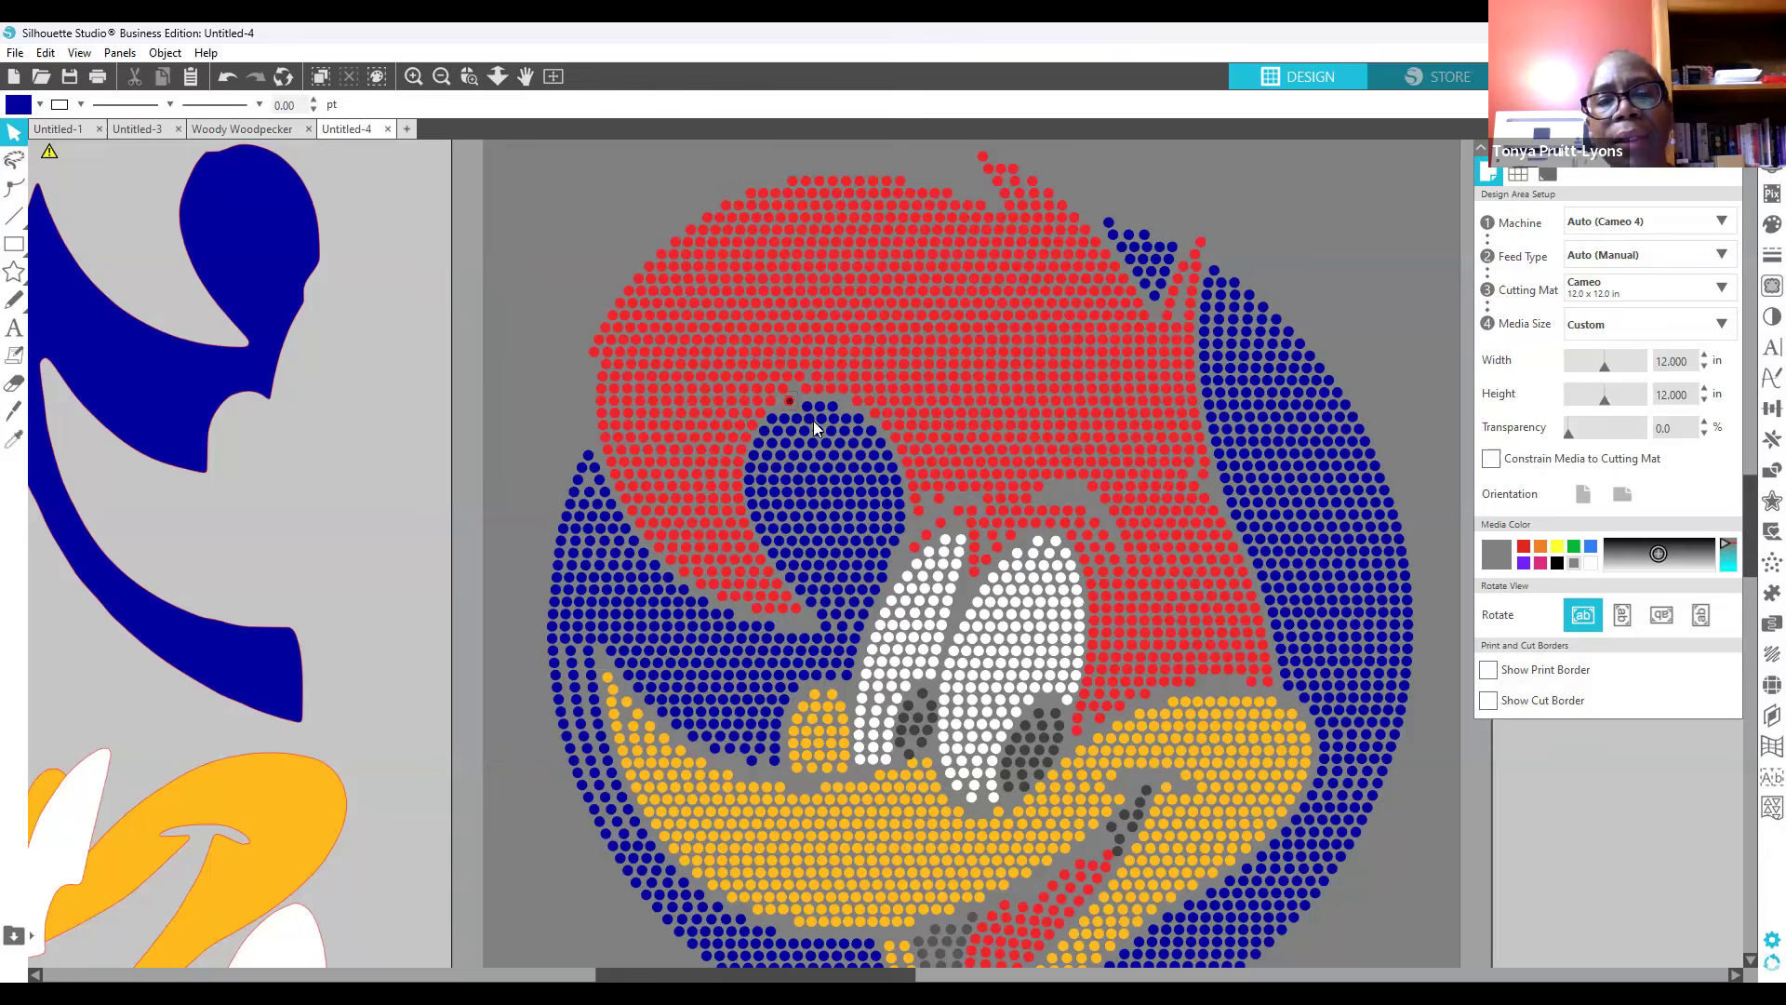
{"action": "left_click", "coordinate": [790, 401]}
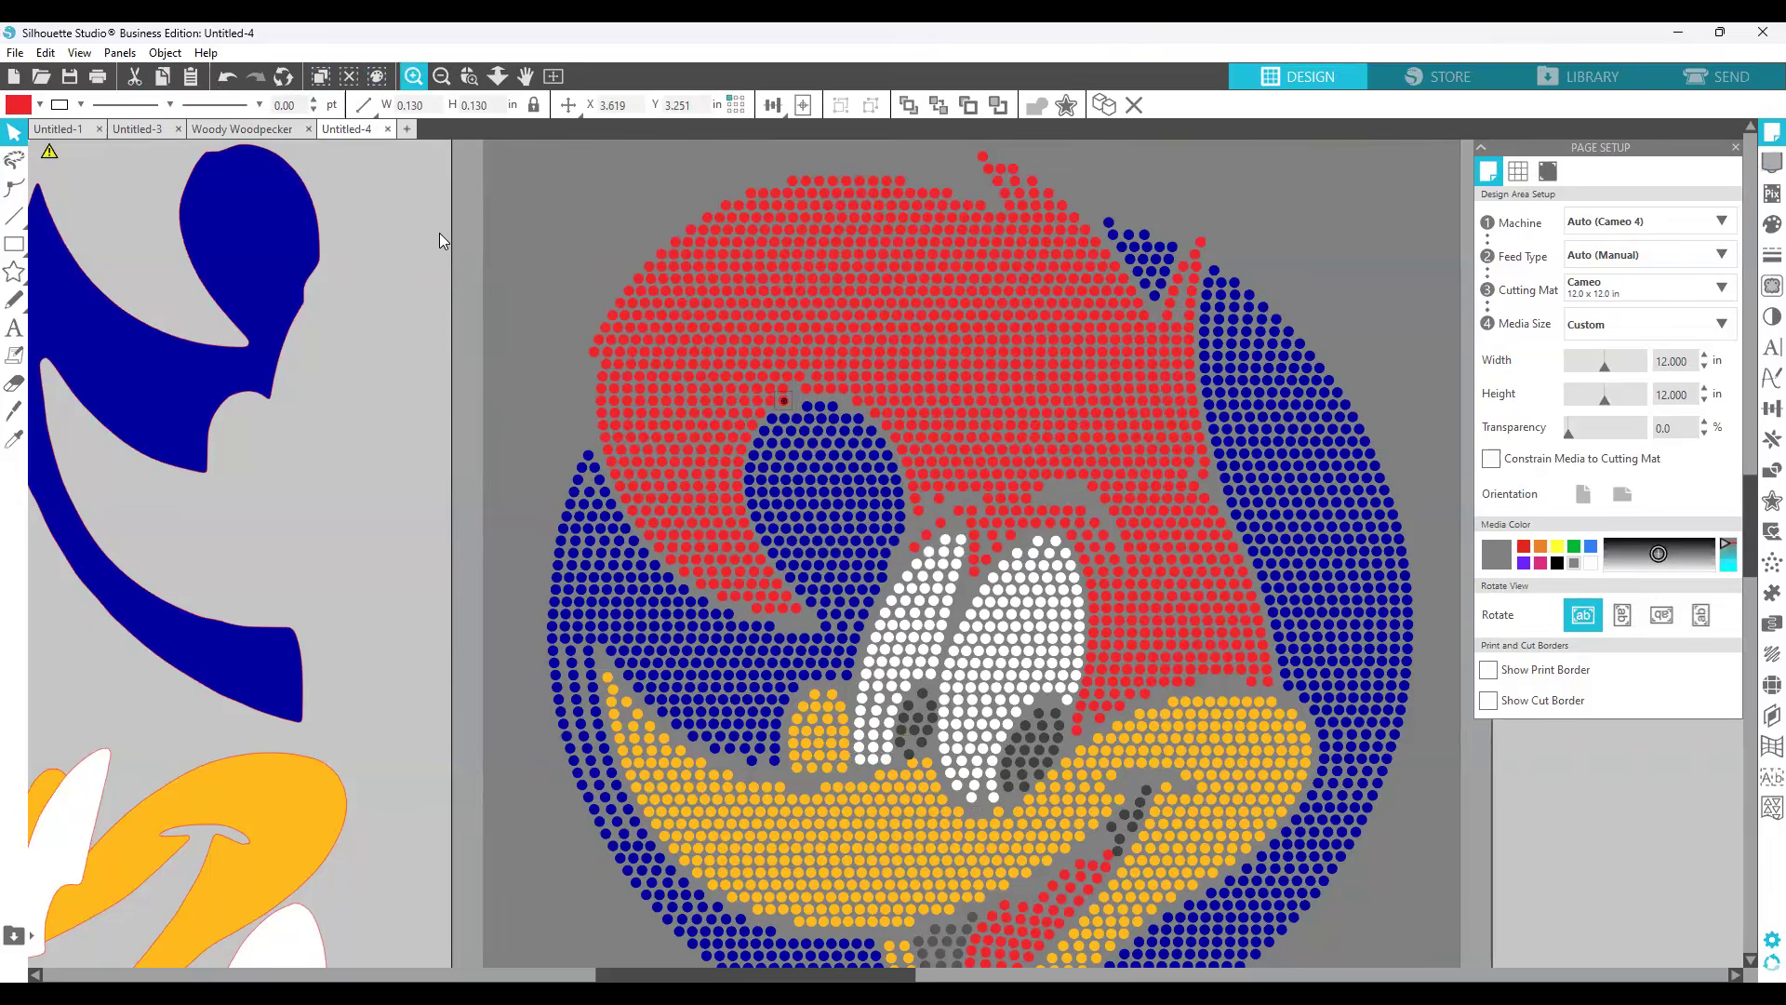
{"action": "scroll", "coordinate": [336, 346], "scroll_direction": "up", "scroll_amount": 1}
{"action": "left_click", "coordinate": [338, 341]}
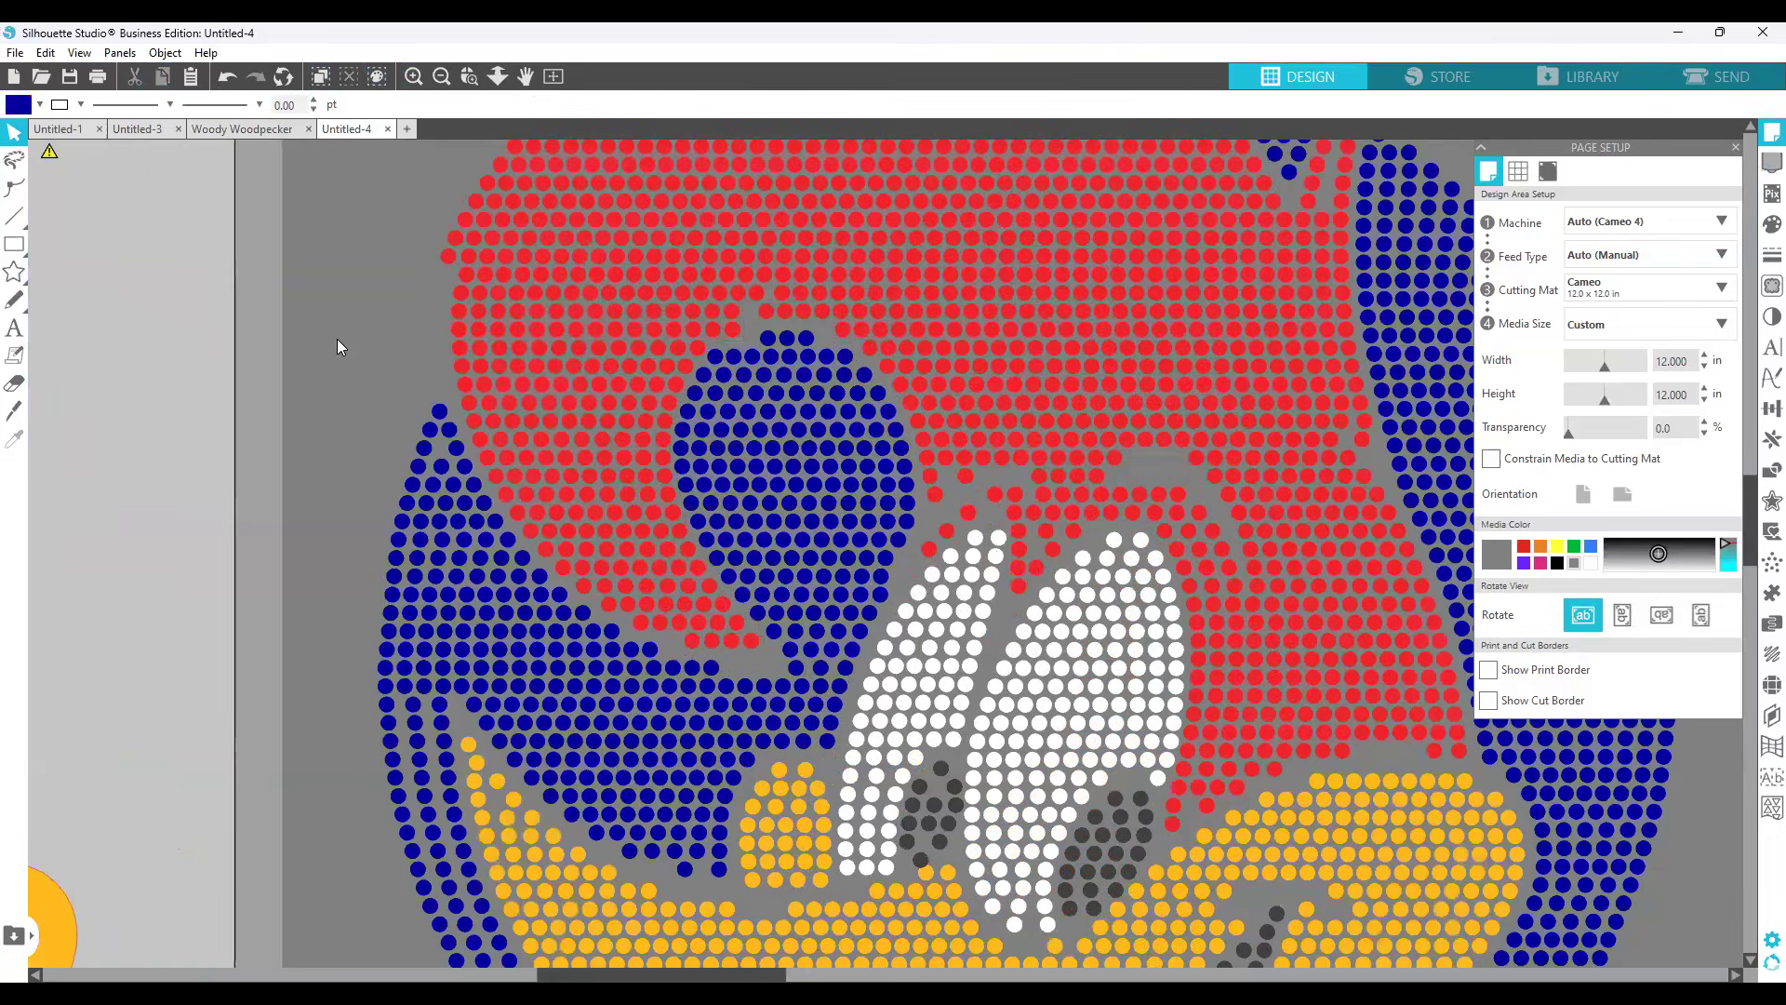
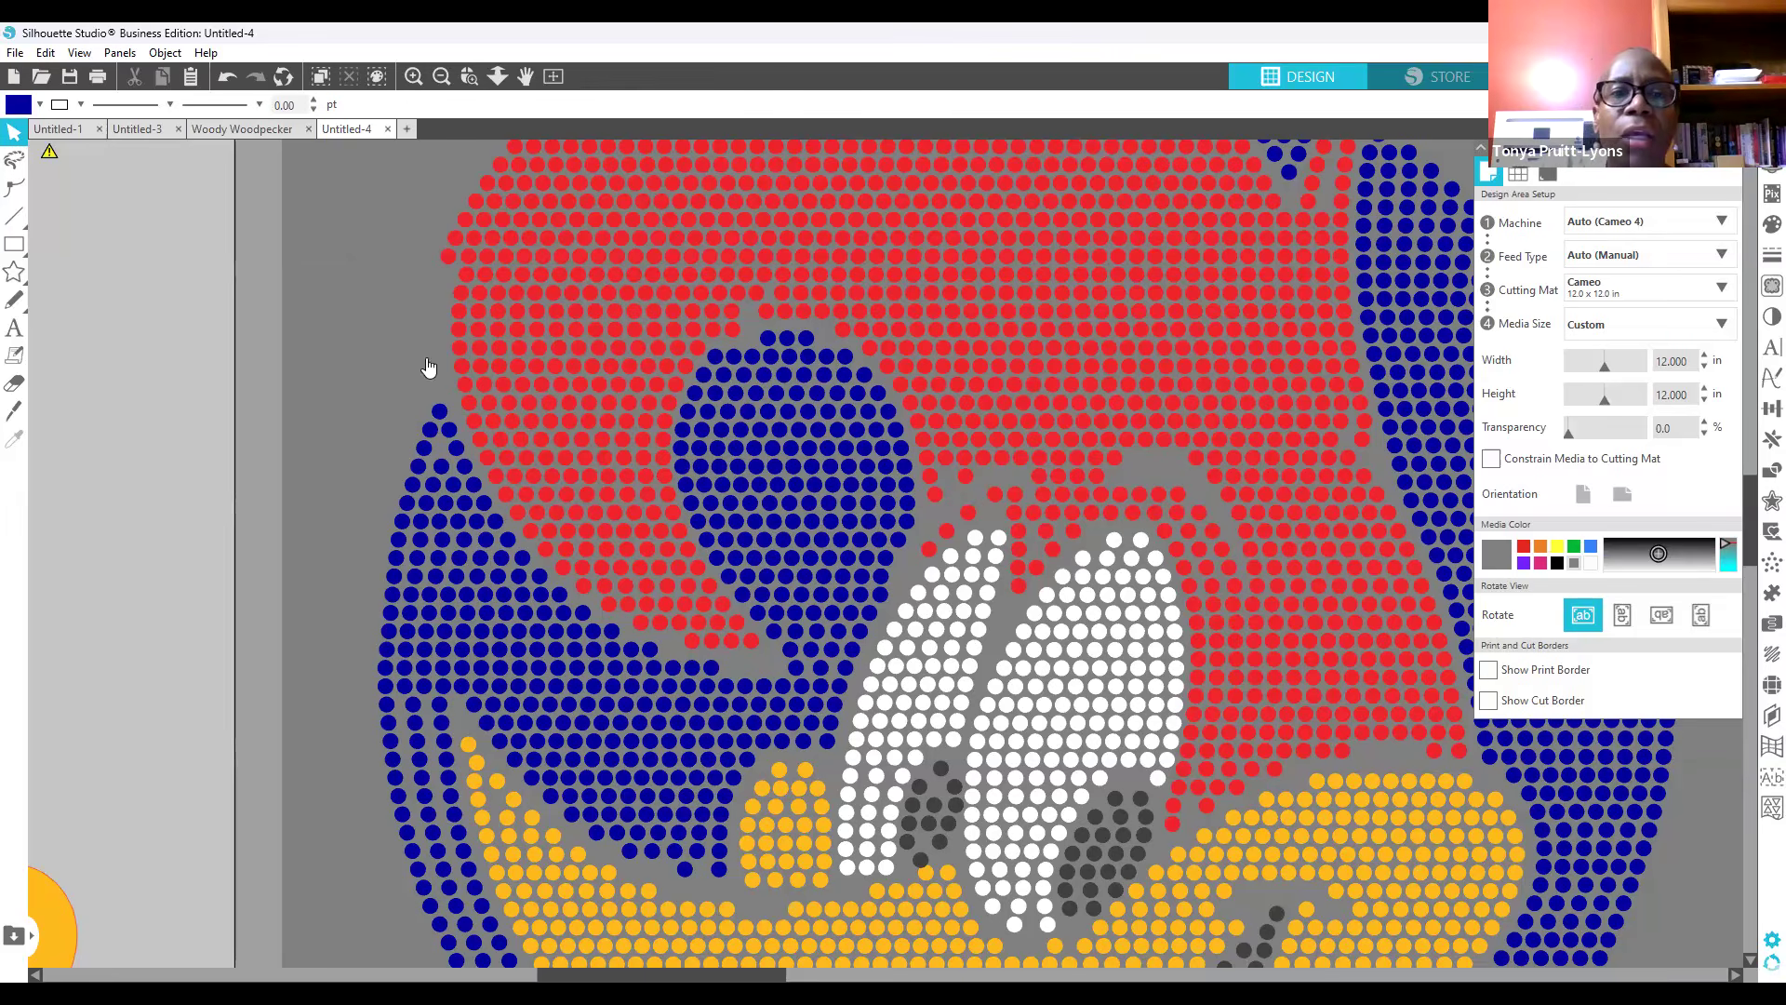
Step: Duplicate the red rhinestone left of the gap above the blue area inside the curl and nudge the copy right into the gap
{"action": "left_click", "coordinate": [731, 332]}
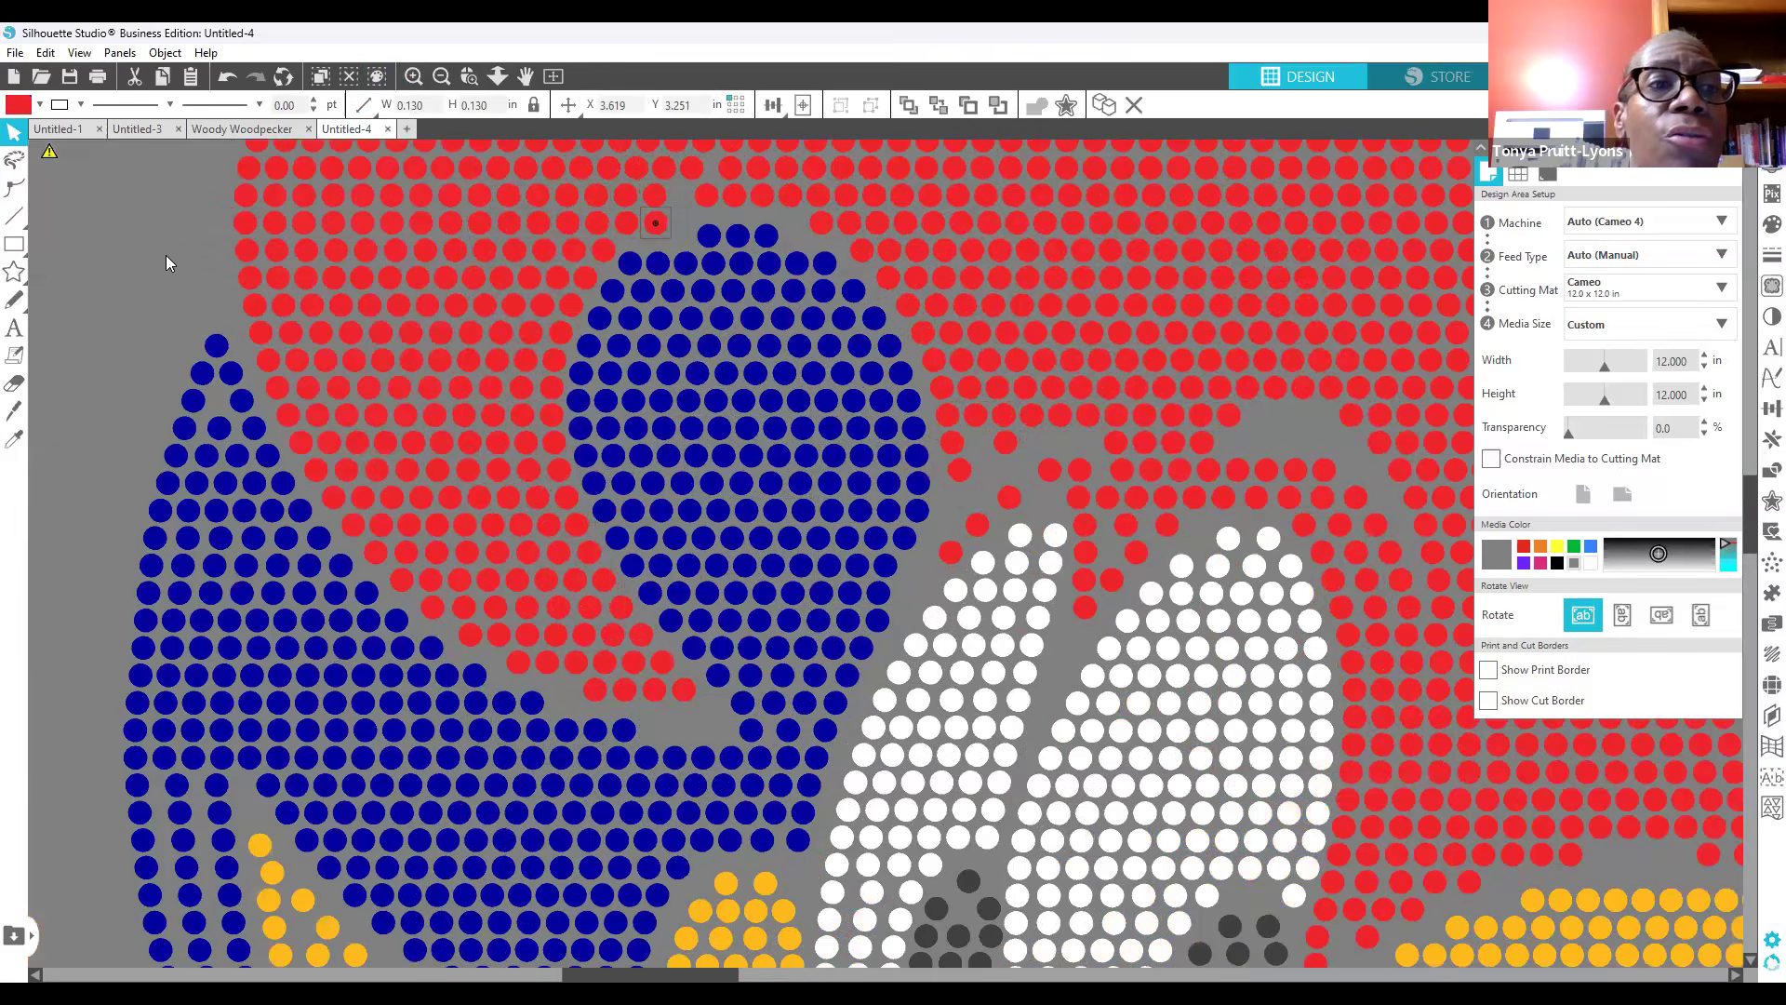
{"action": "scroll", "coordinate": [165, 254], "scroll_direction": "up", "scroll_amount": 3}
{"action": "scroll", "coordinate": [165, 257], "scroll_direction": "up", "scroll_amount": 1}
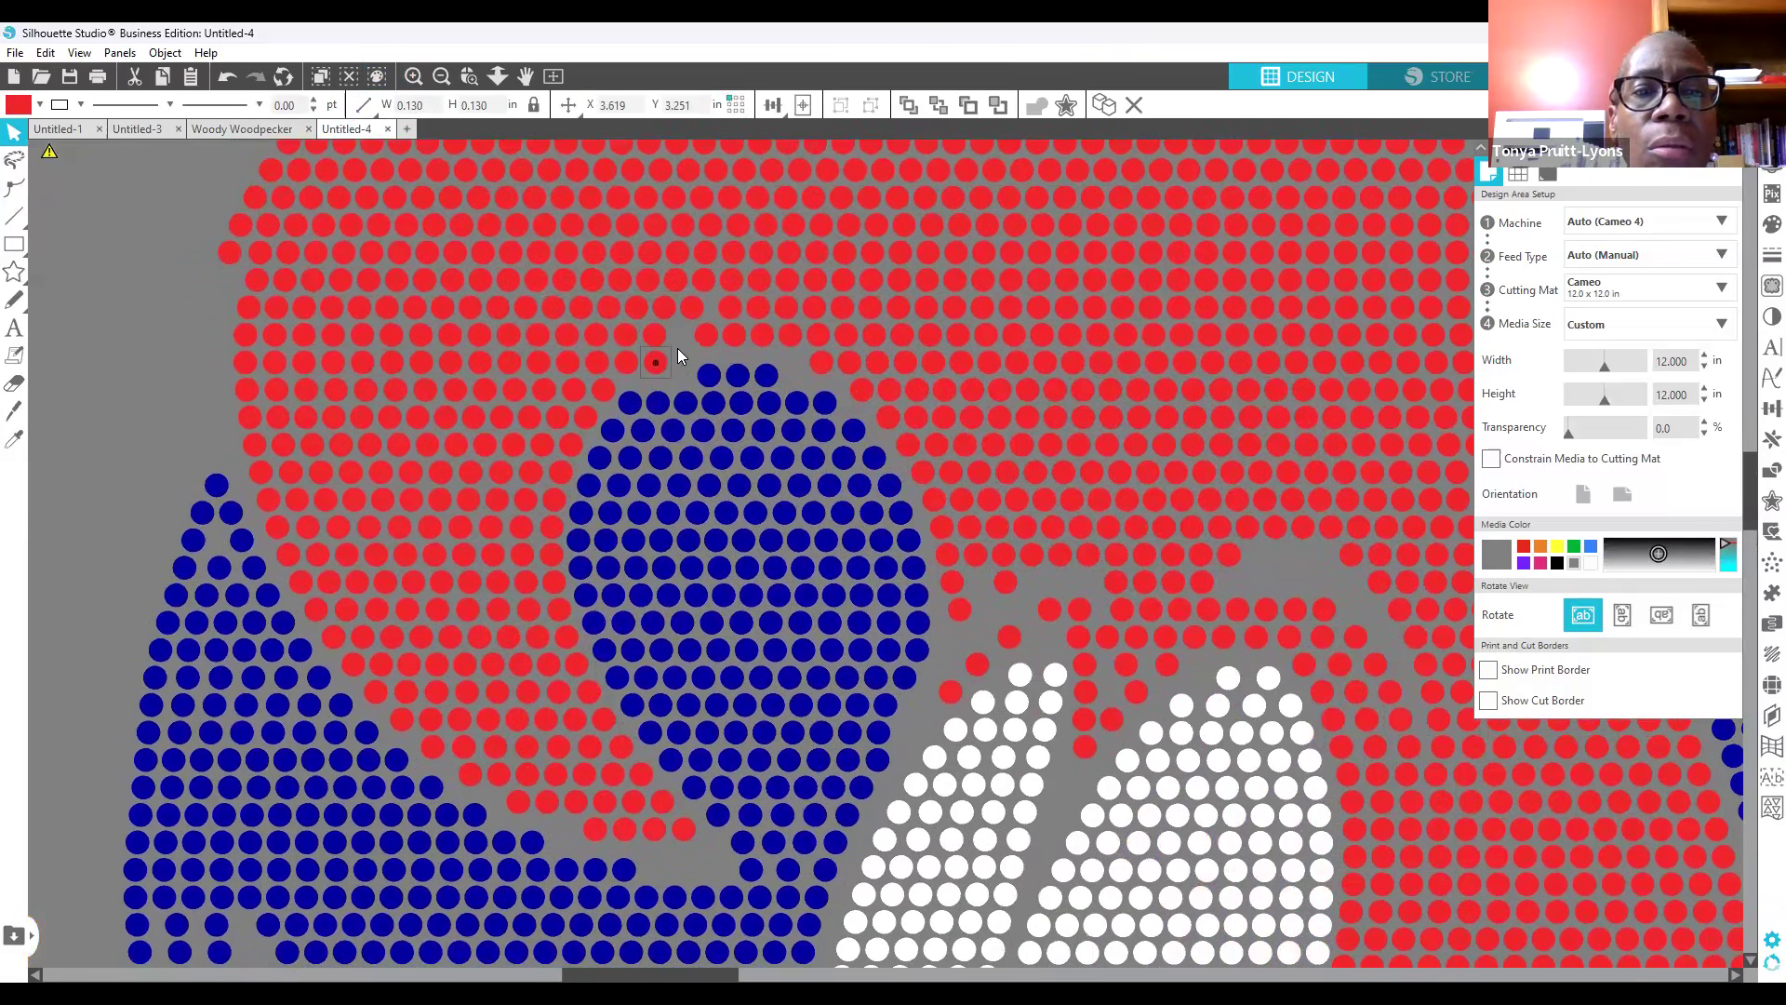
{"action": "left_click", "coordinate": [175, 360]}
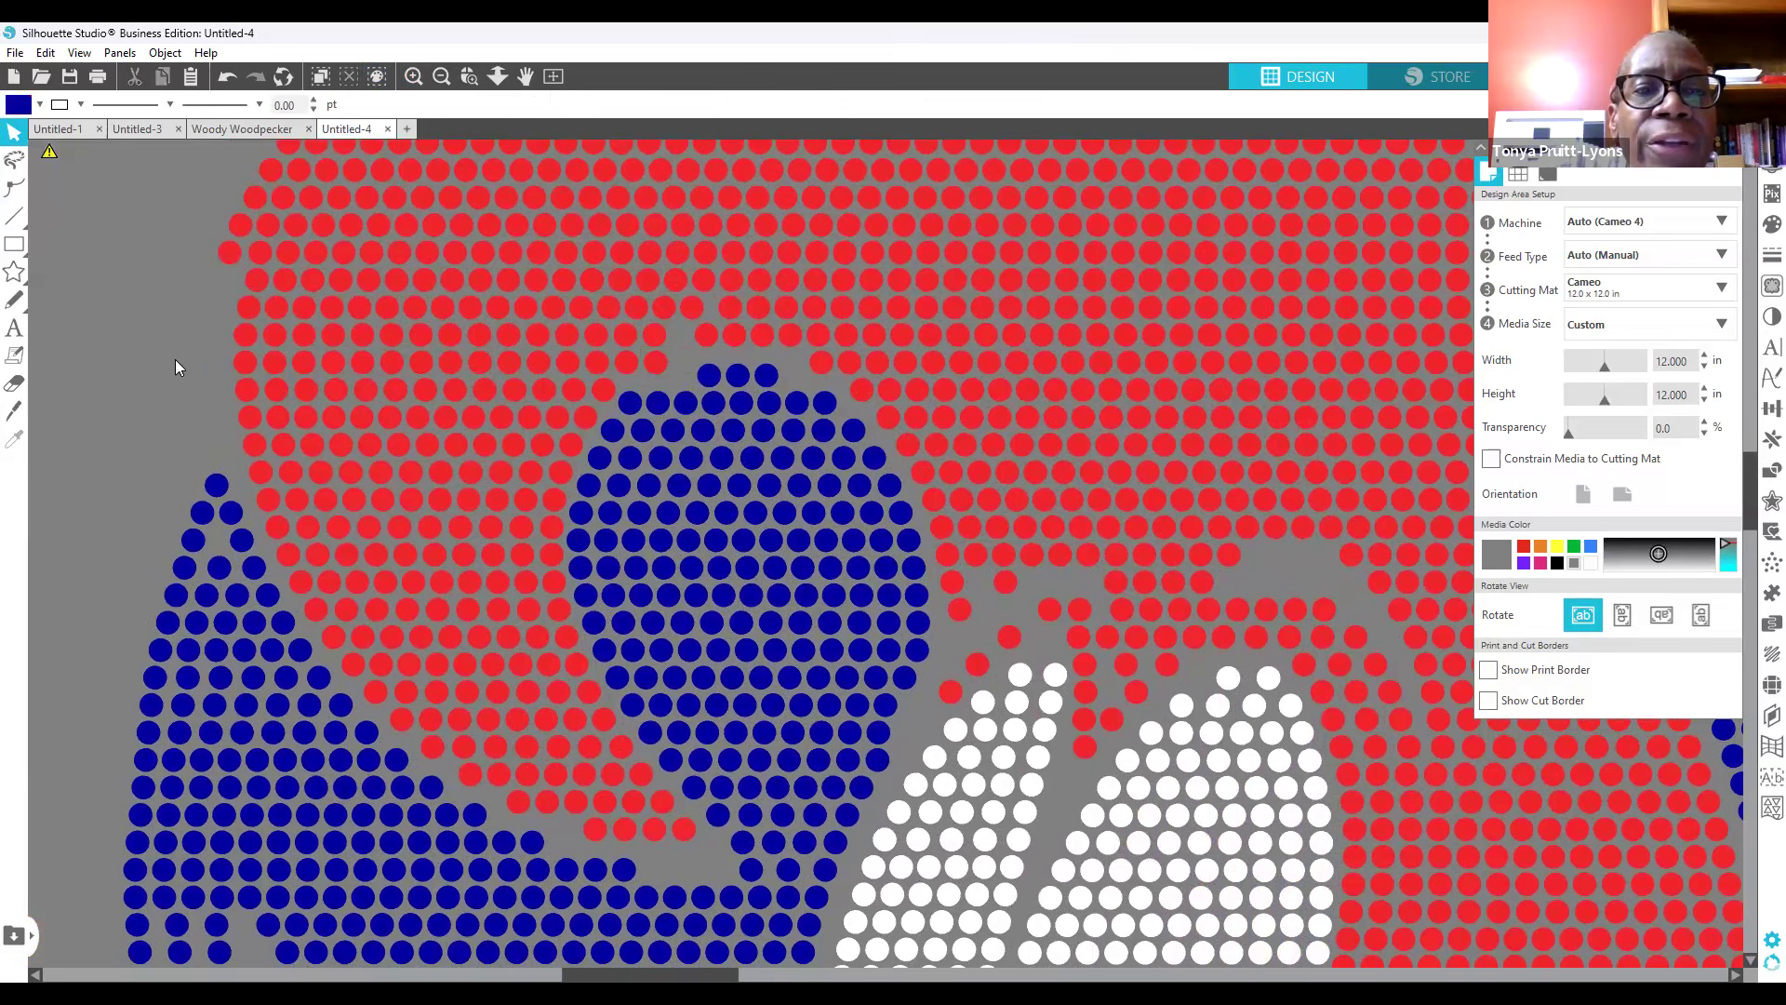
{"action": "right_click", "coordinate": [655, 337]}
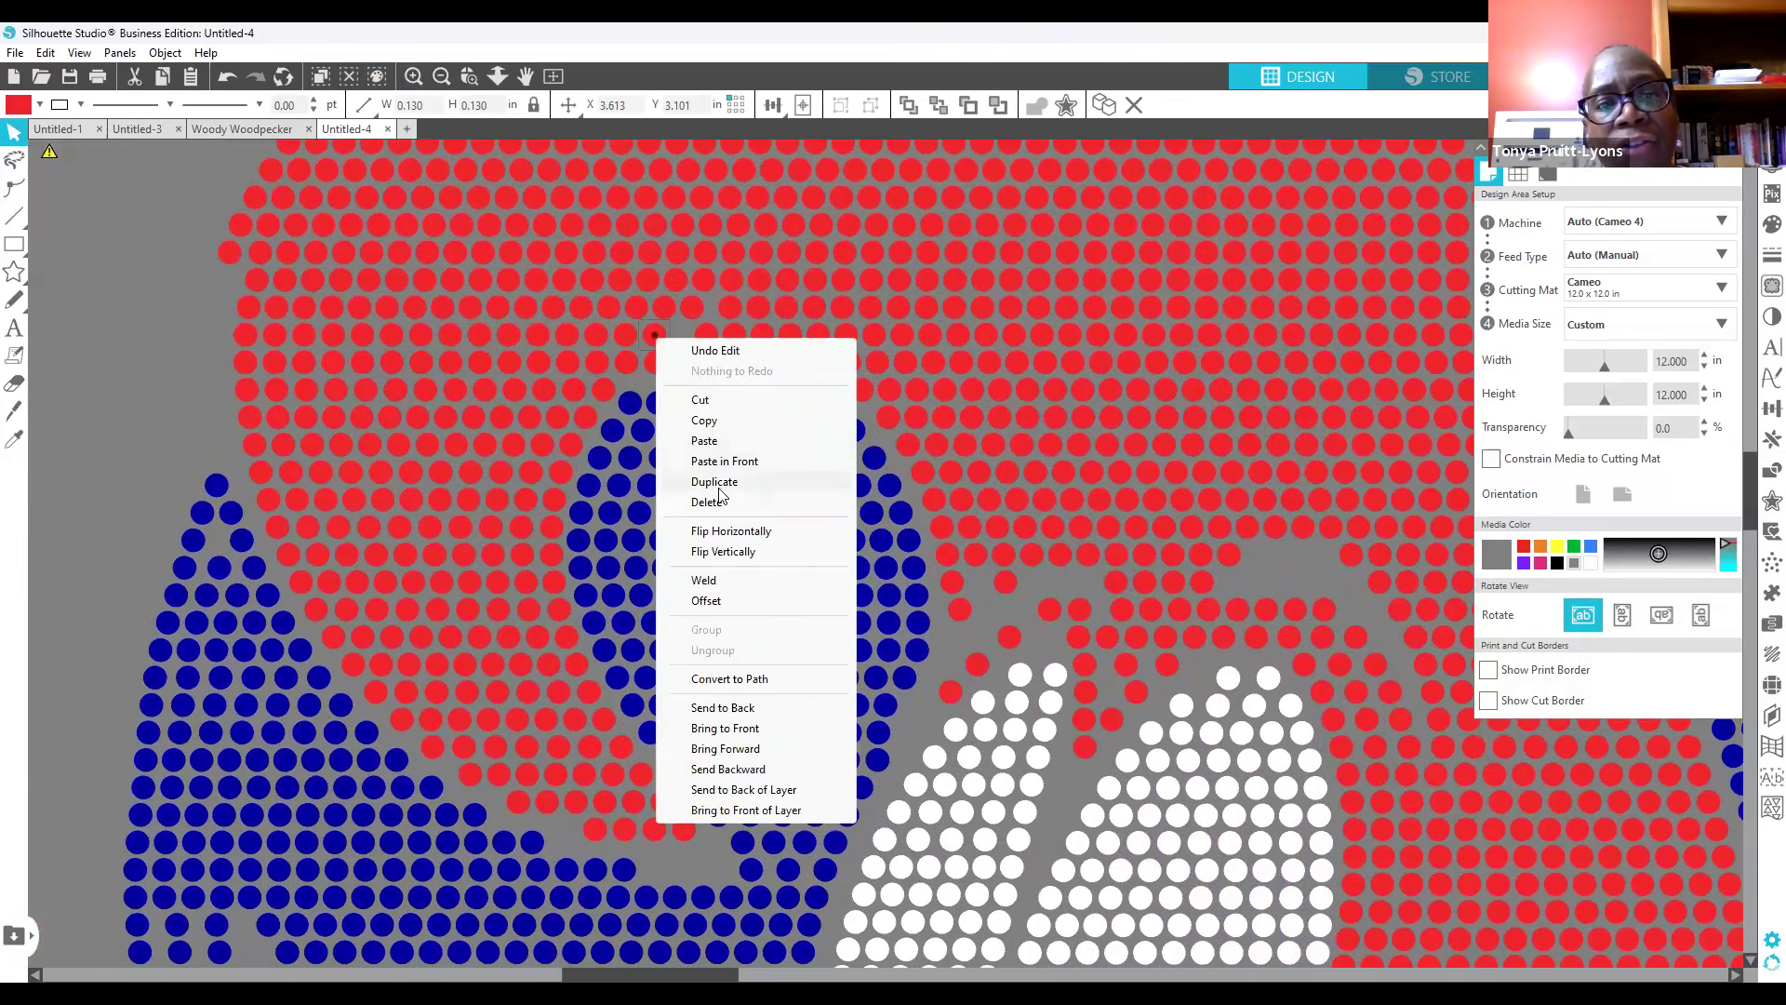
{"action": "left_click", "coordinate": [718, 481]}
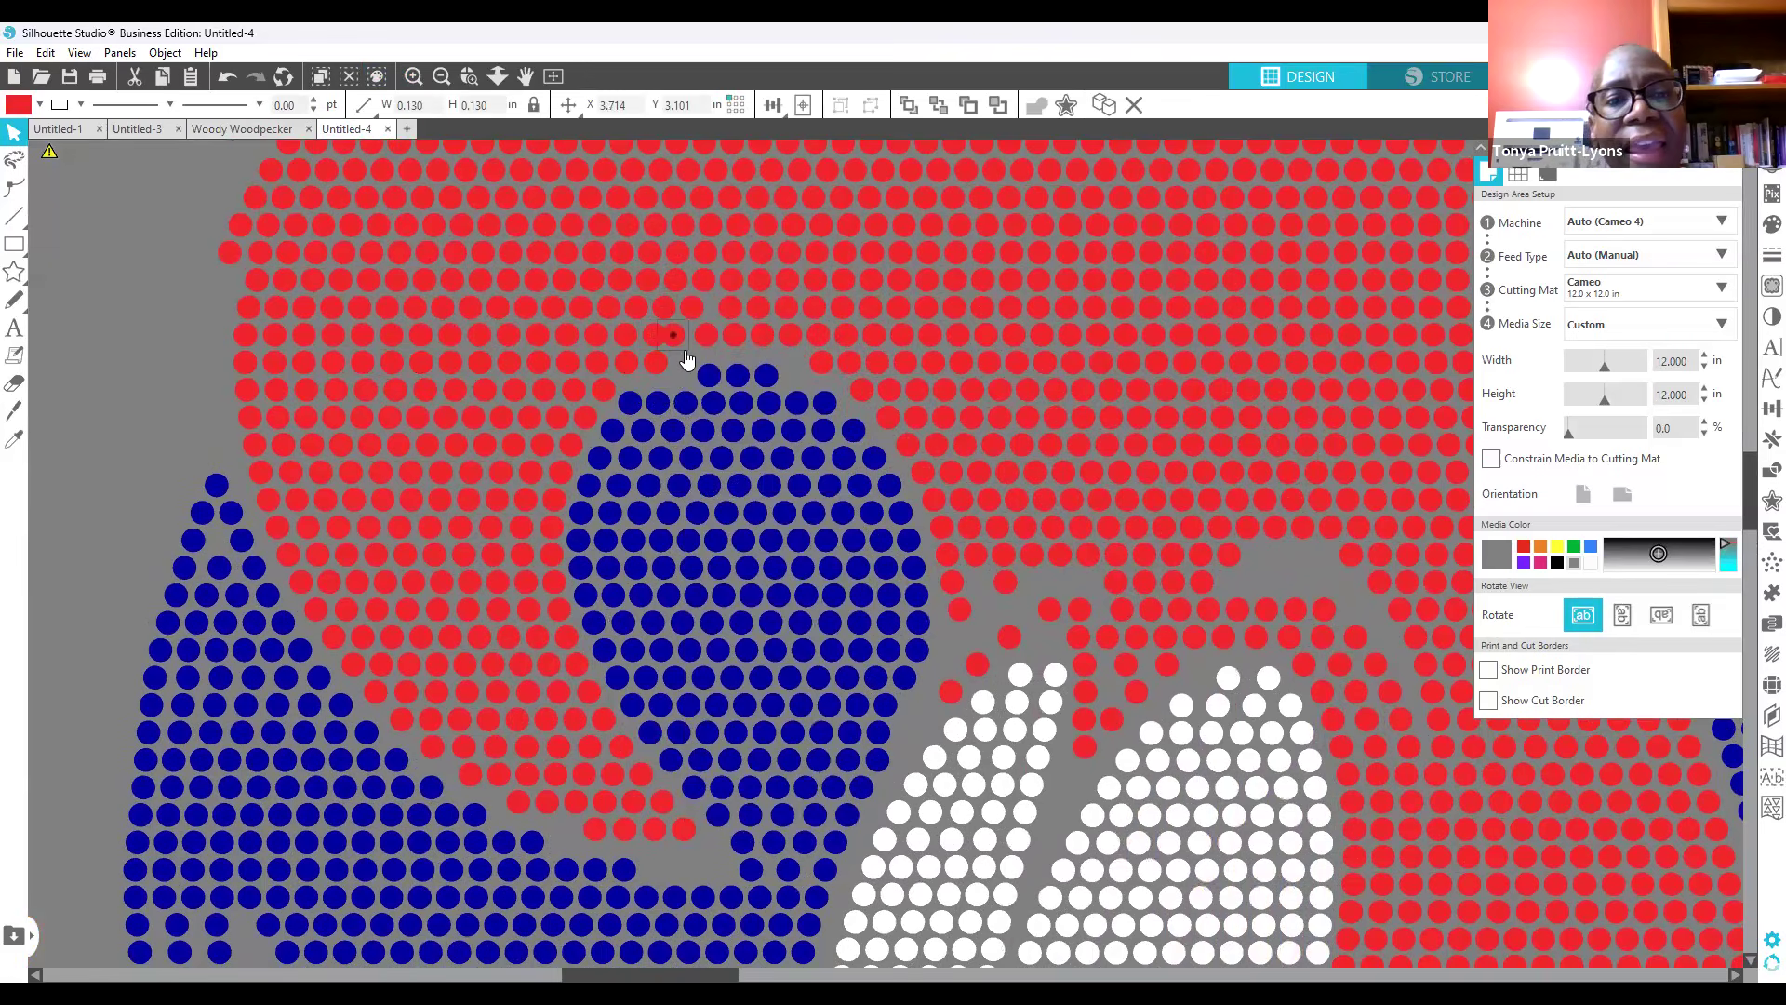
{"action": "key", "text": "Right"}
{"action": "key", "text": "Right"}
{"action": "key", "text": "Right"}
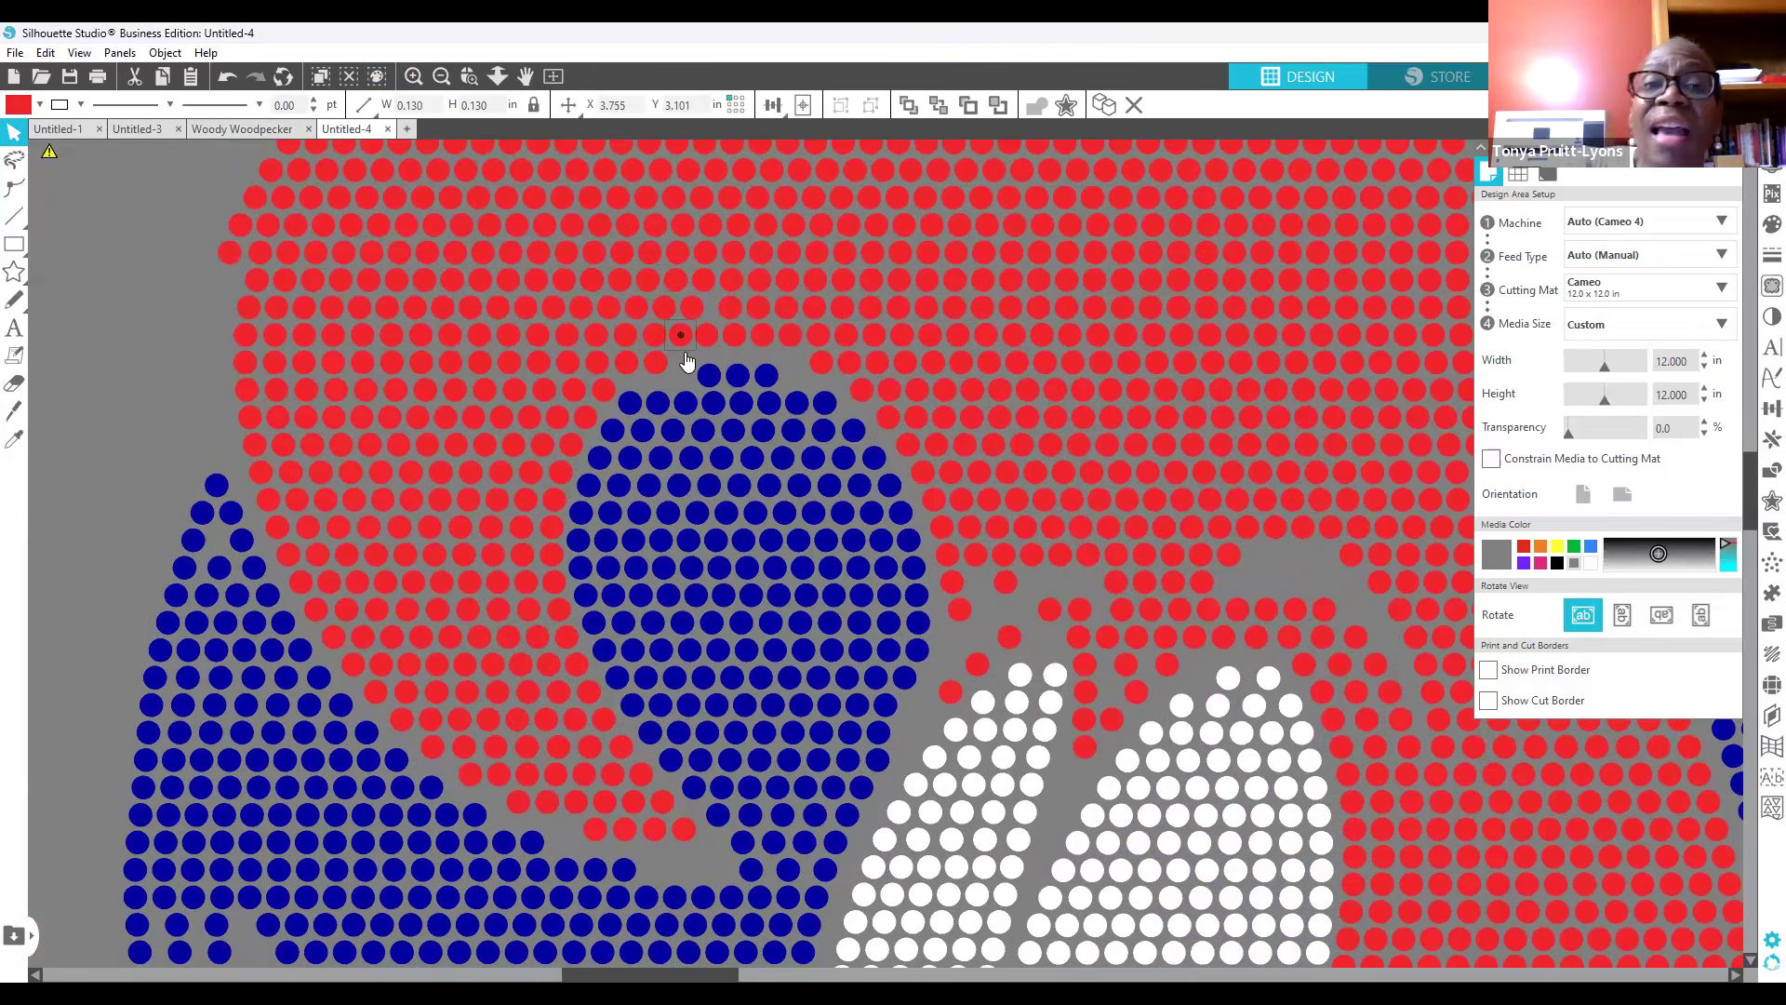
{"action": "left_click", "coordinate": [128, 283]}
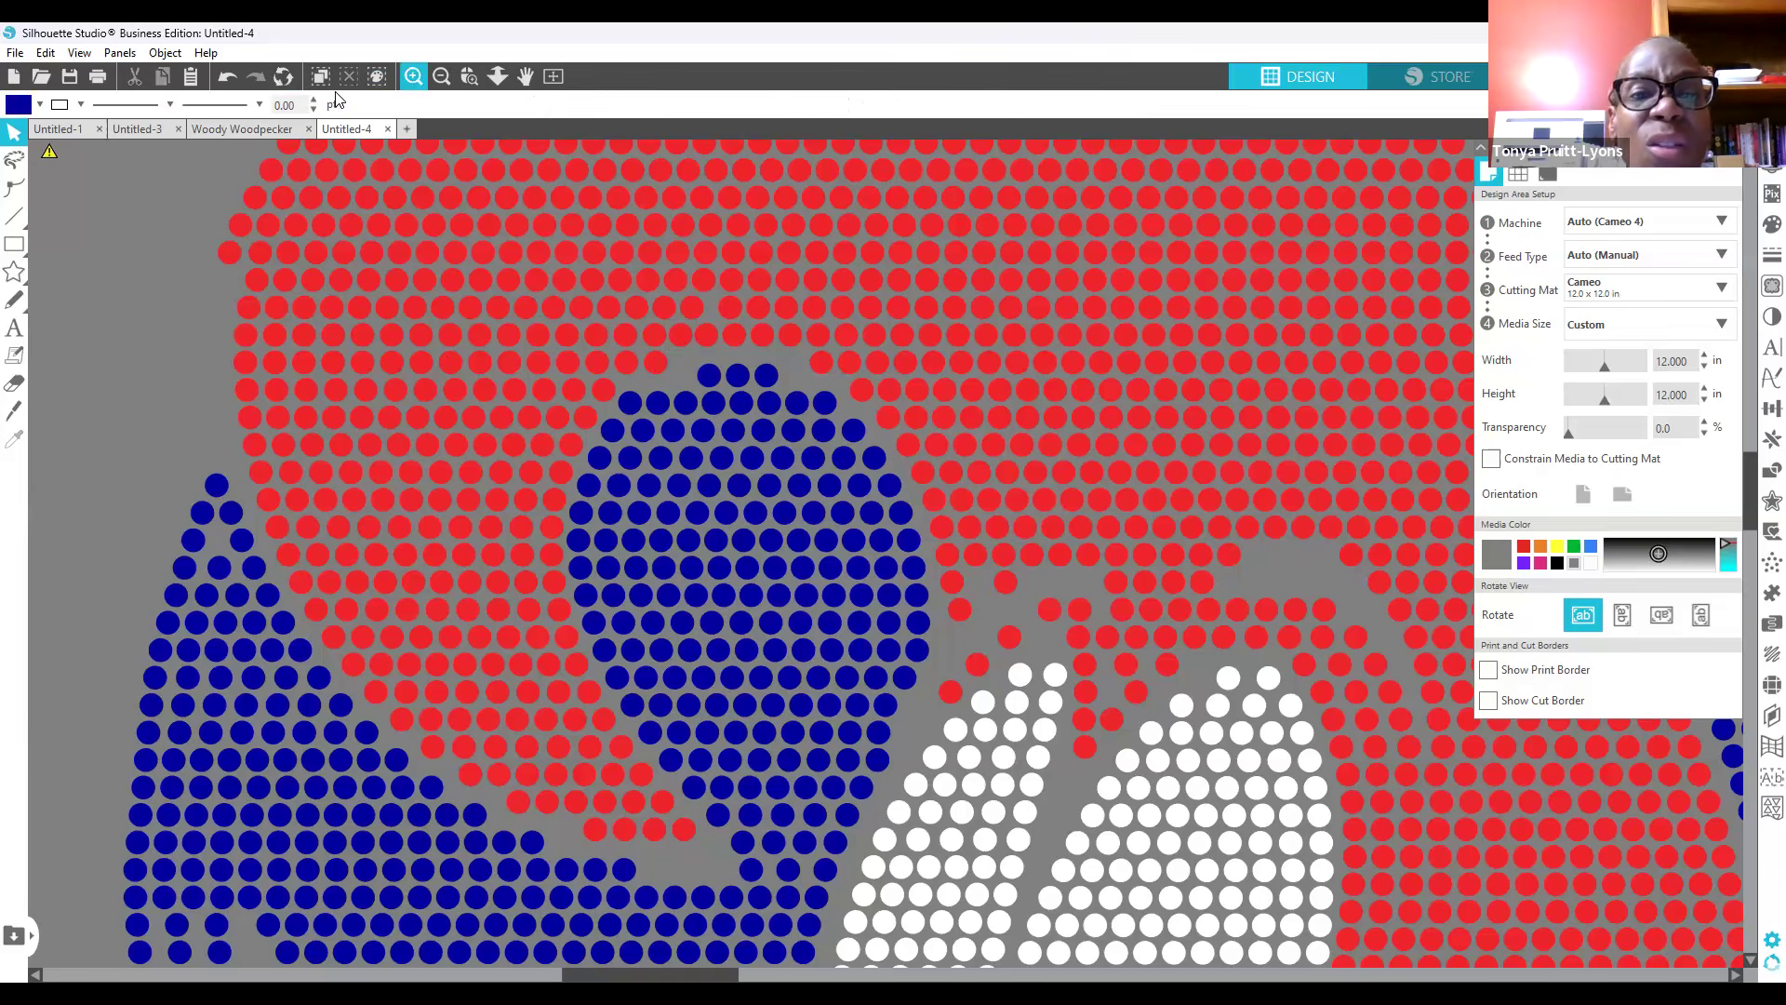
Step: Nudge individual red rhinestones sideways along the row just above the curl's blue area to even out their spacing
{"action": "left_click", "coordinate": [413, 76]}
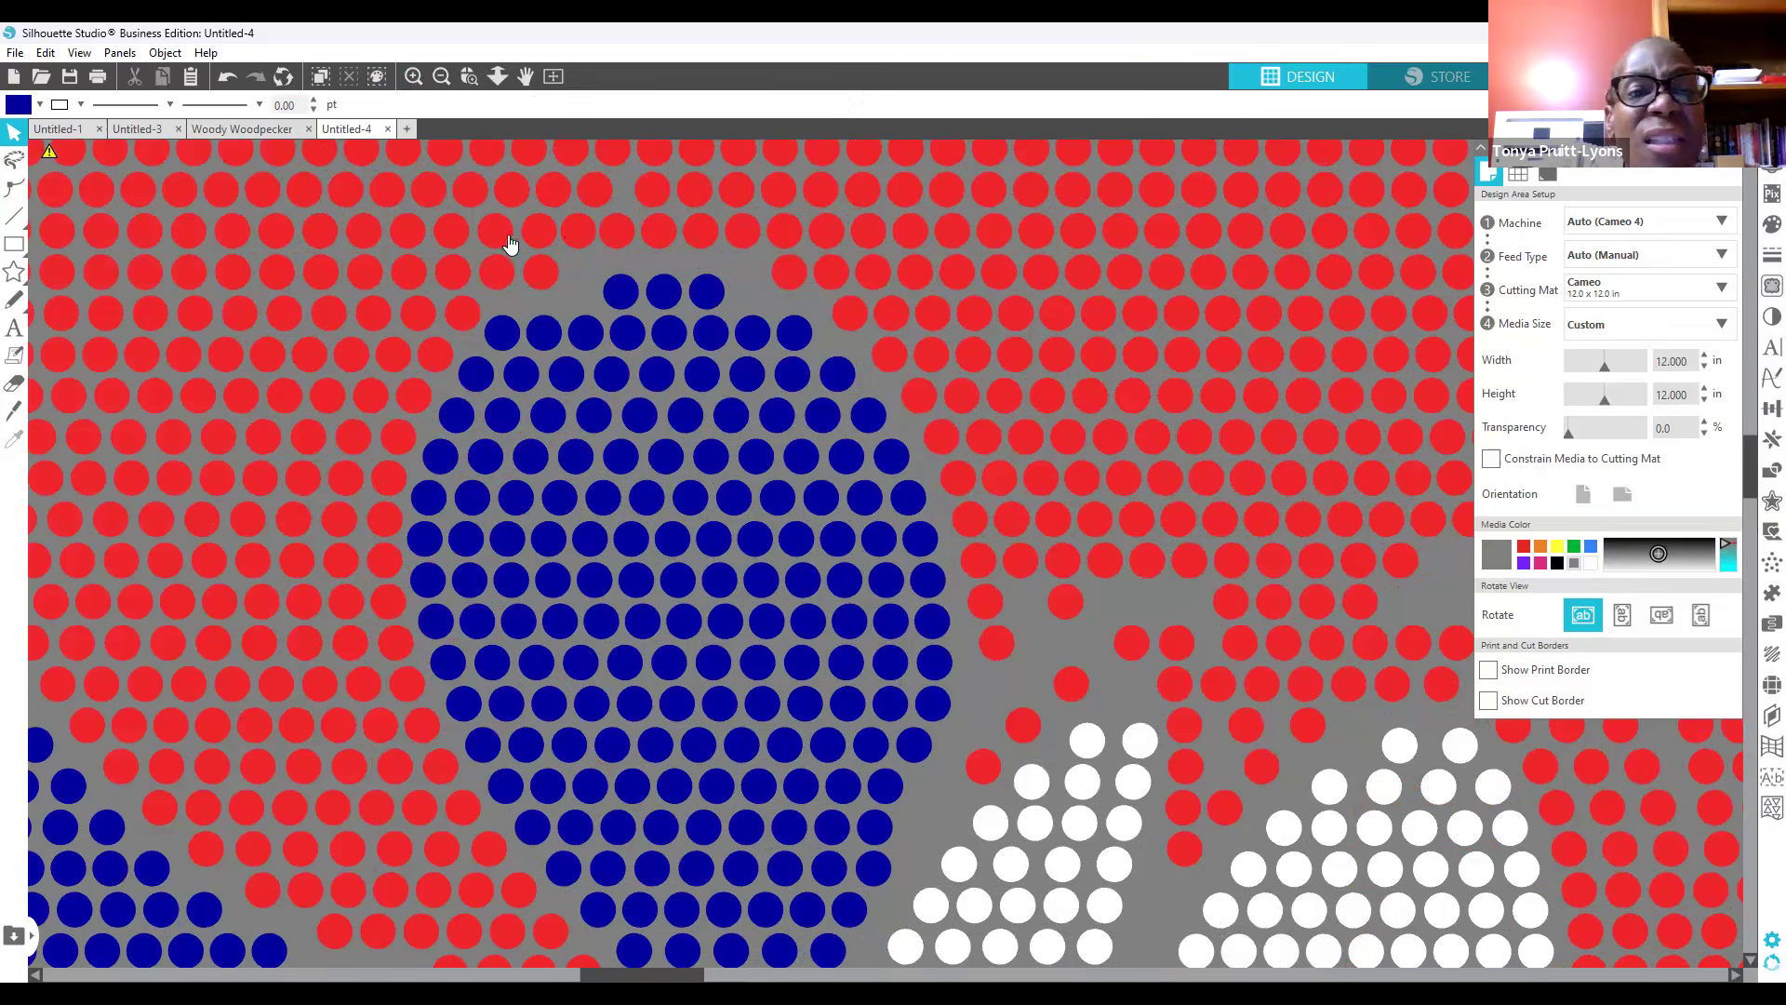
{"action": "left_click", "coordinate": [453, 233]}
{"action": "key", "text": "Left"}
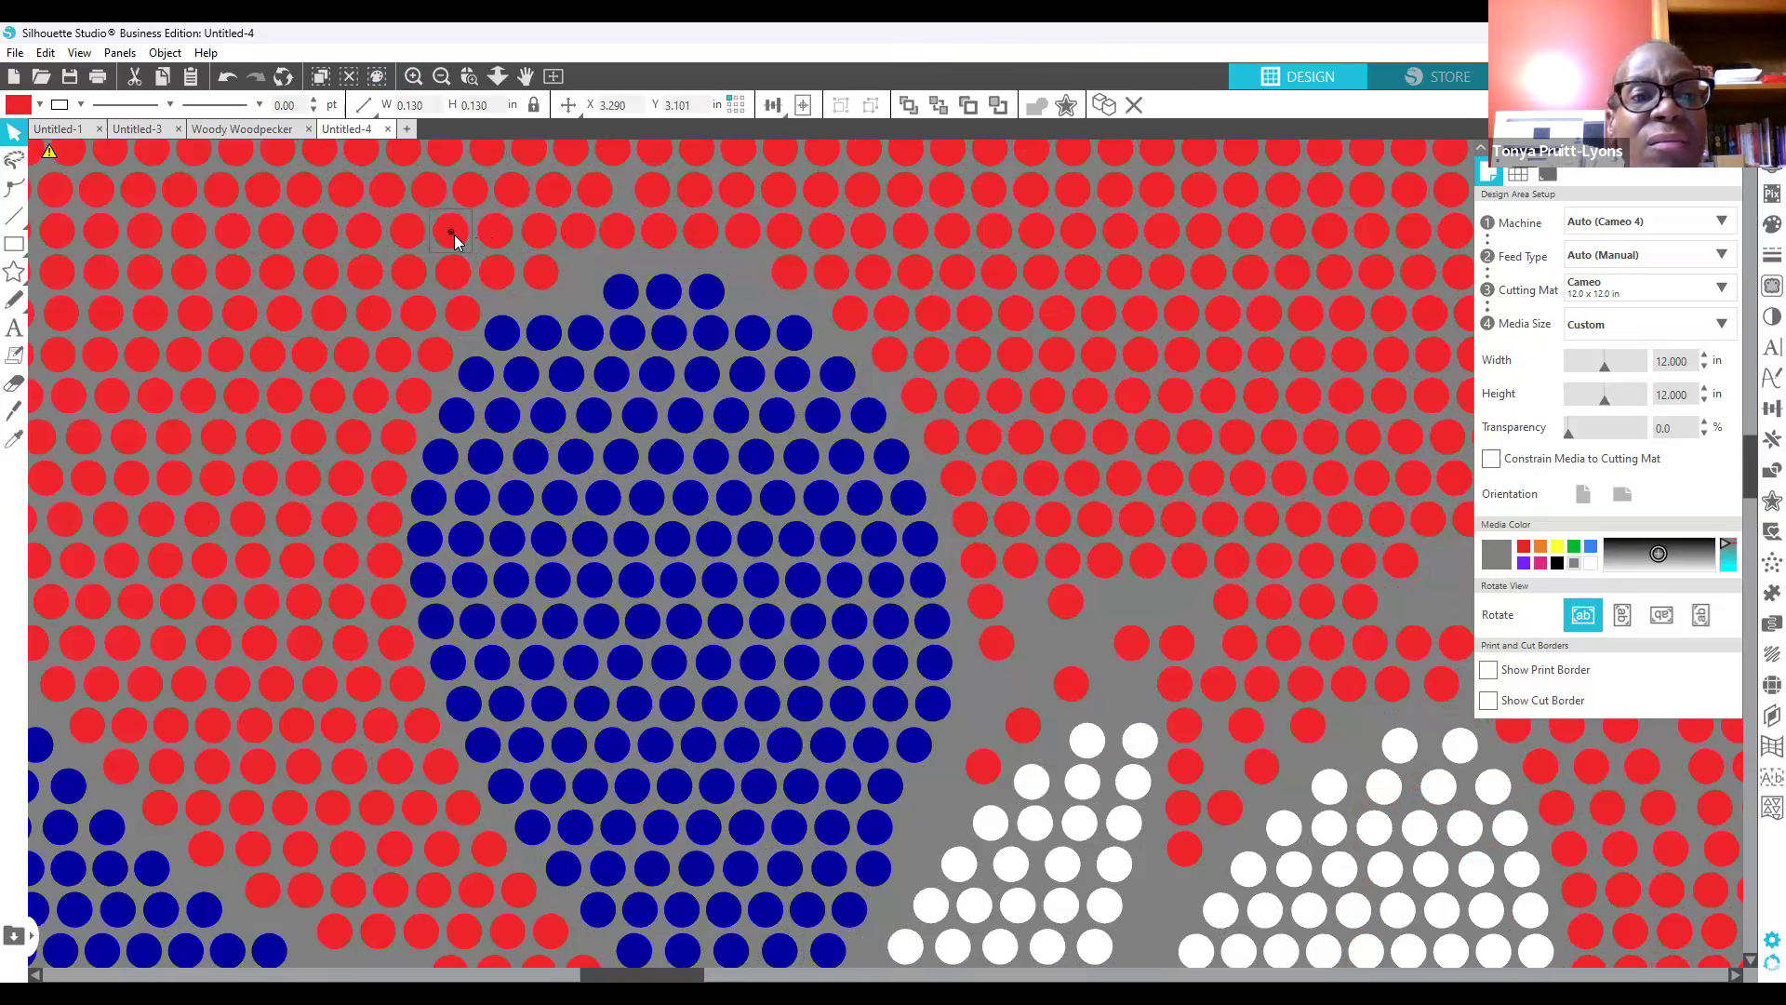
{"action": "key", "text": "Left"}
{"action": "key", "text": "Left"}
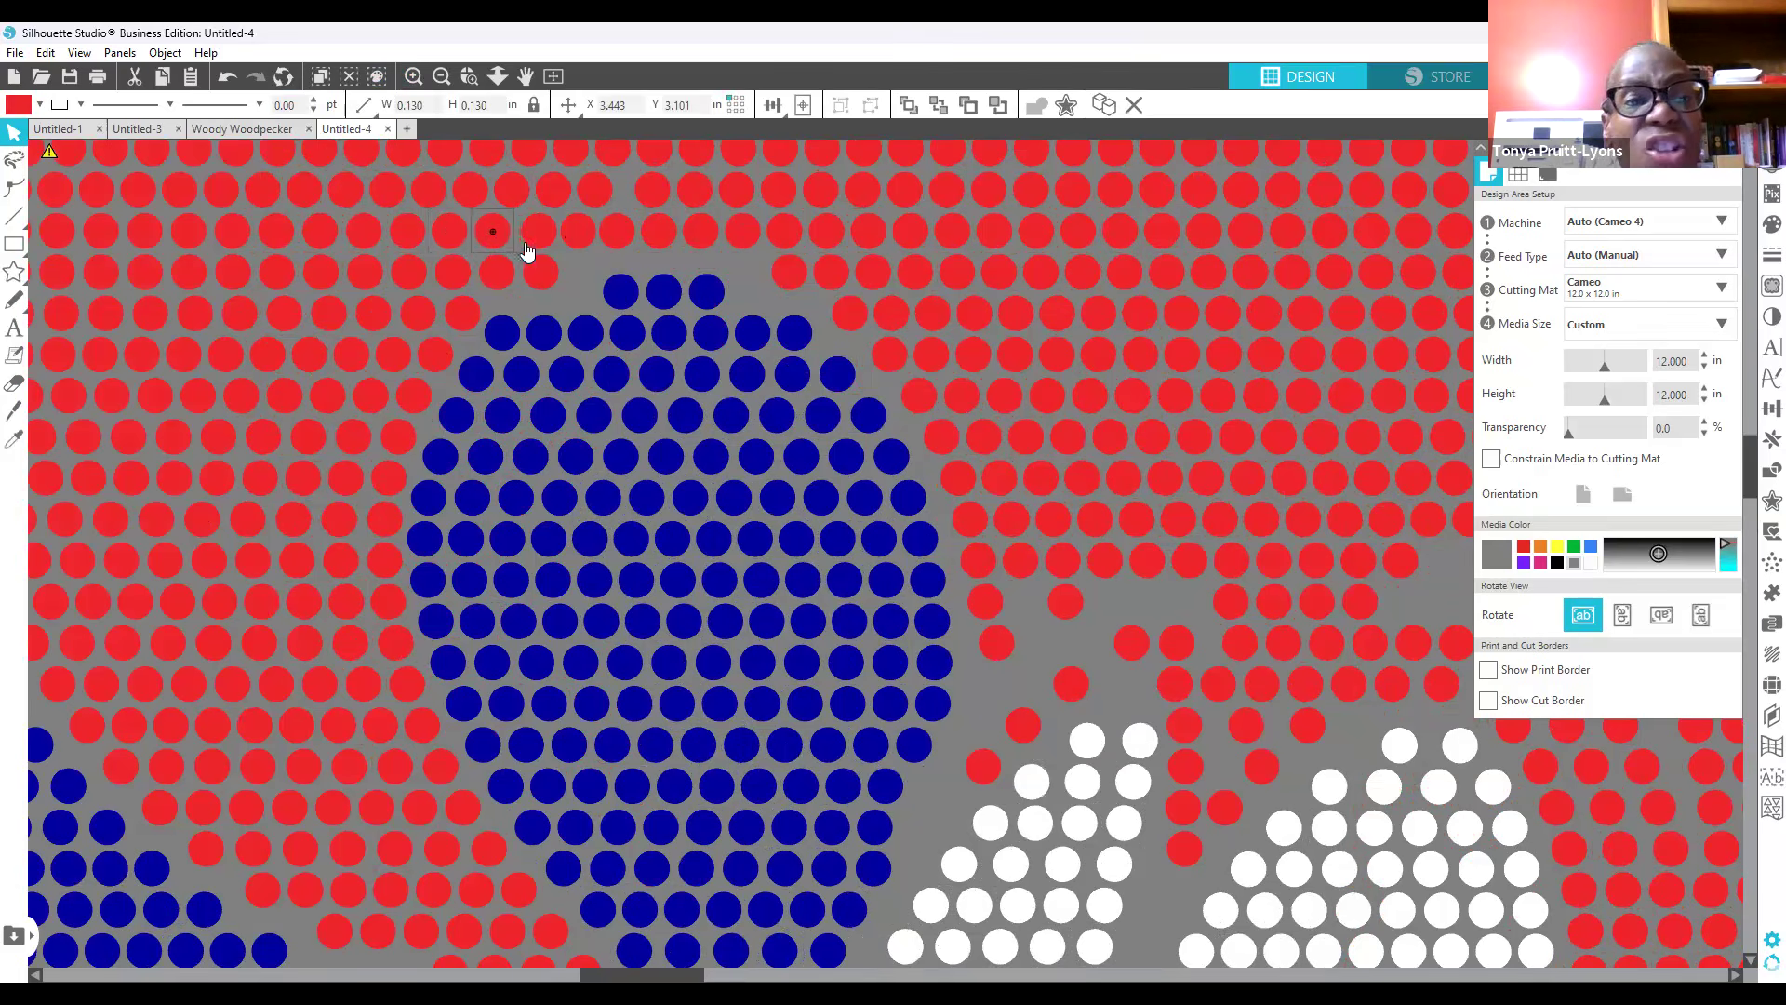
{"action": "left_click", "coordinate": [527, 240]}
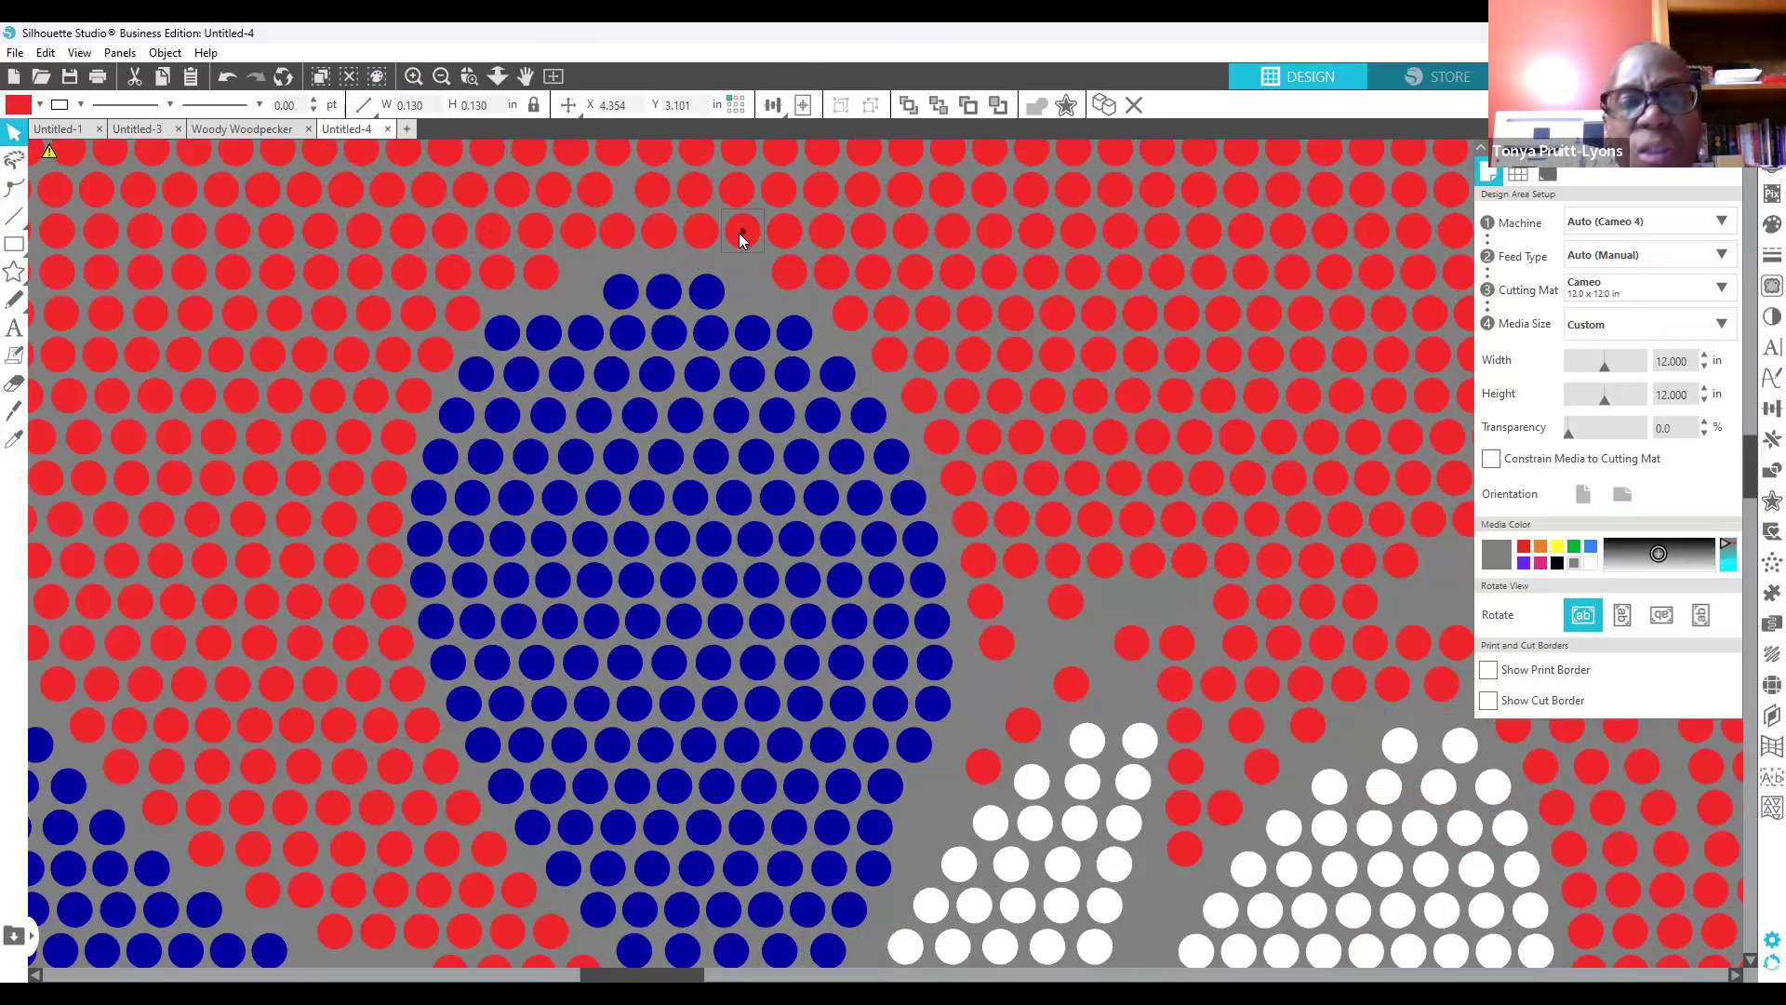
{"action": "key", "text": "Right"}
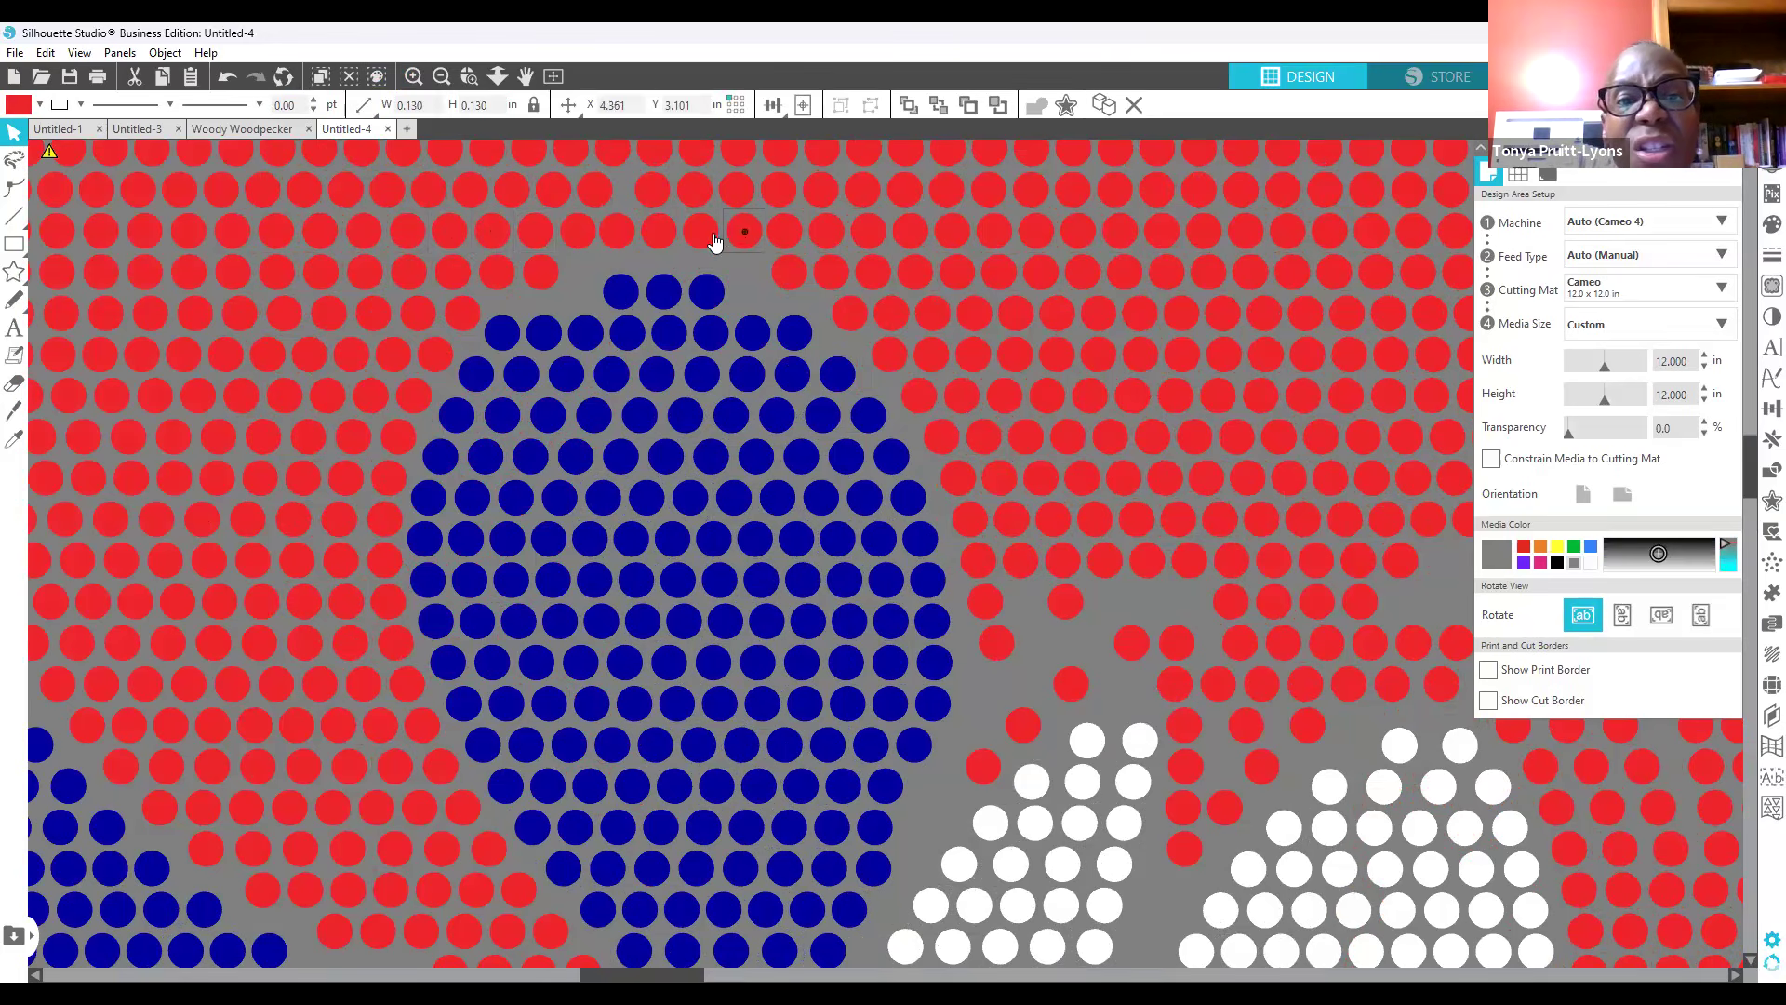
{"action": "left_click_drag", "start_coordinate": [713, 233], "coordinate": [627, 247]}
{"action": "key", "text": "Right"}
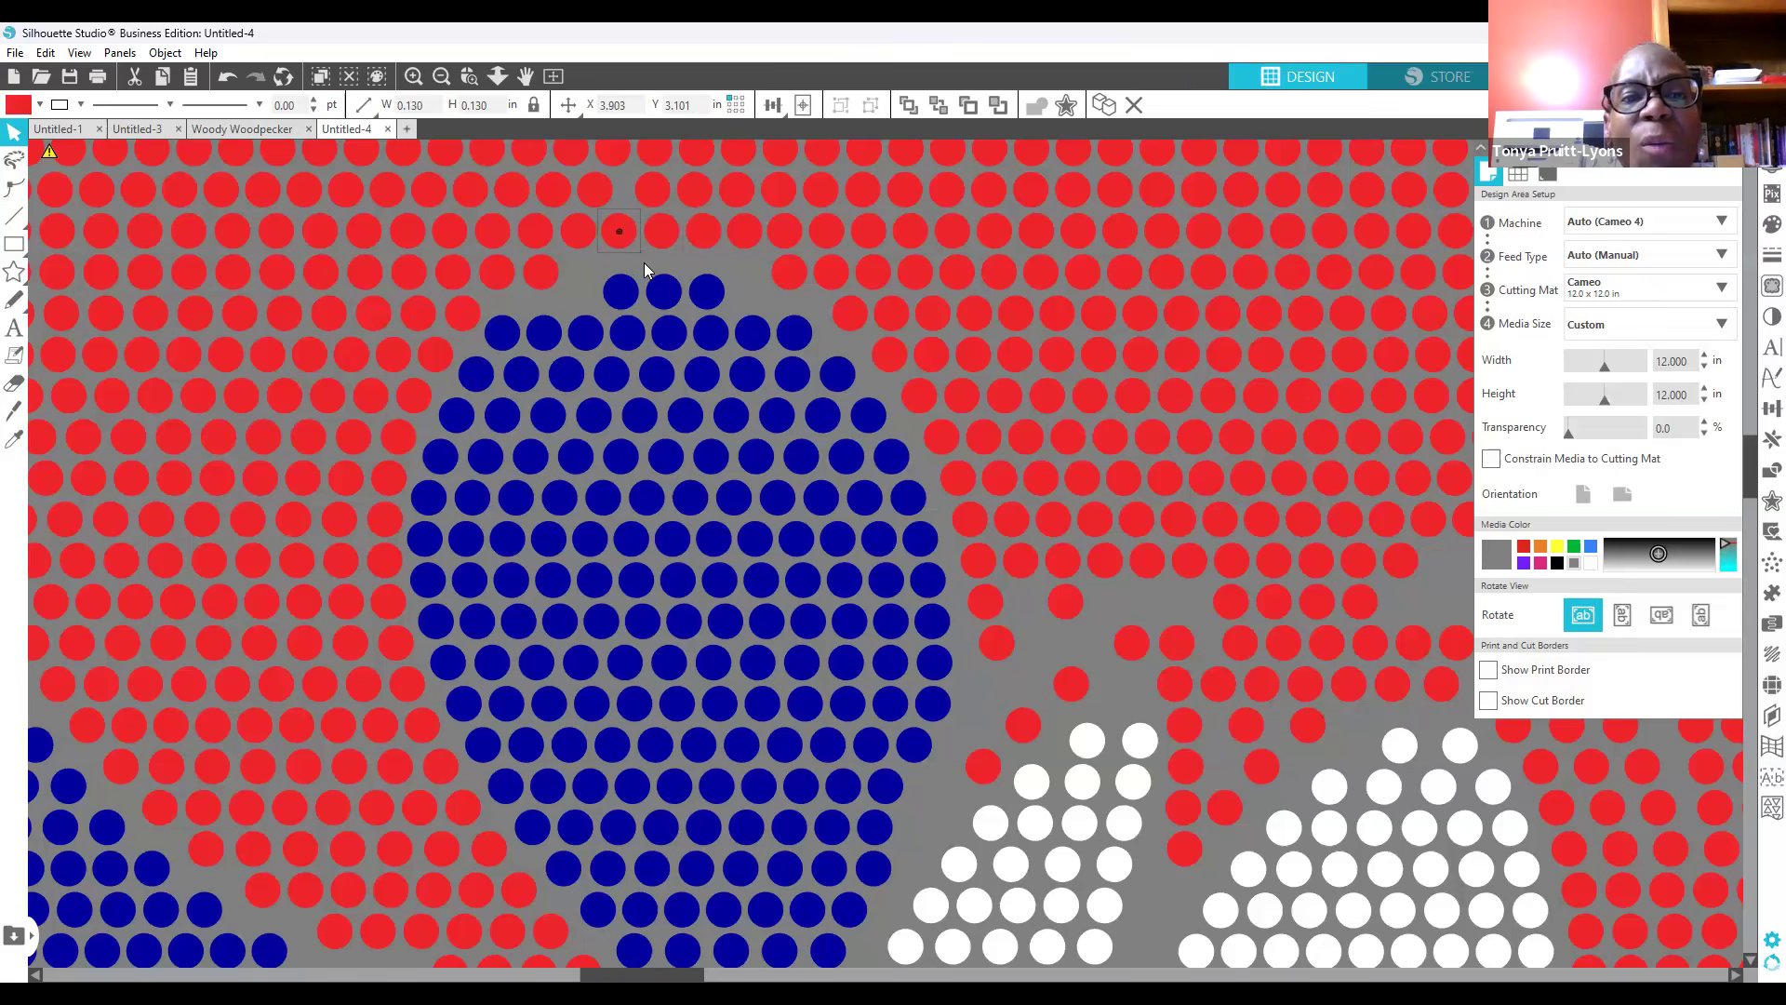
{"action": "left_click", "coordinate": [640, 270]}
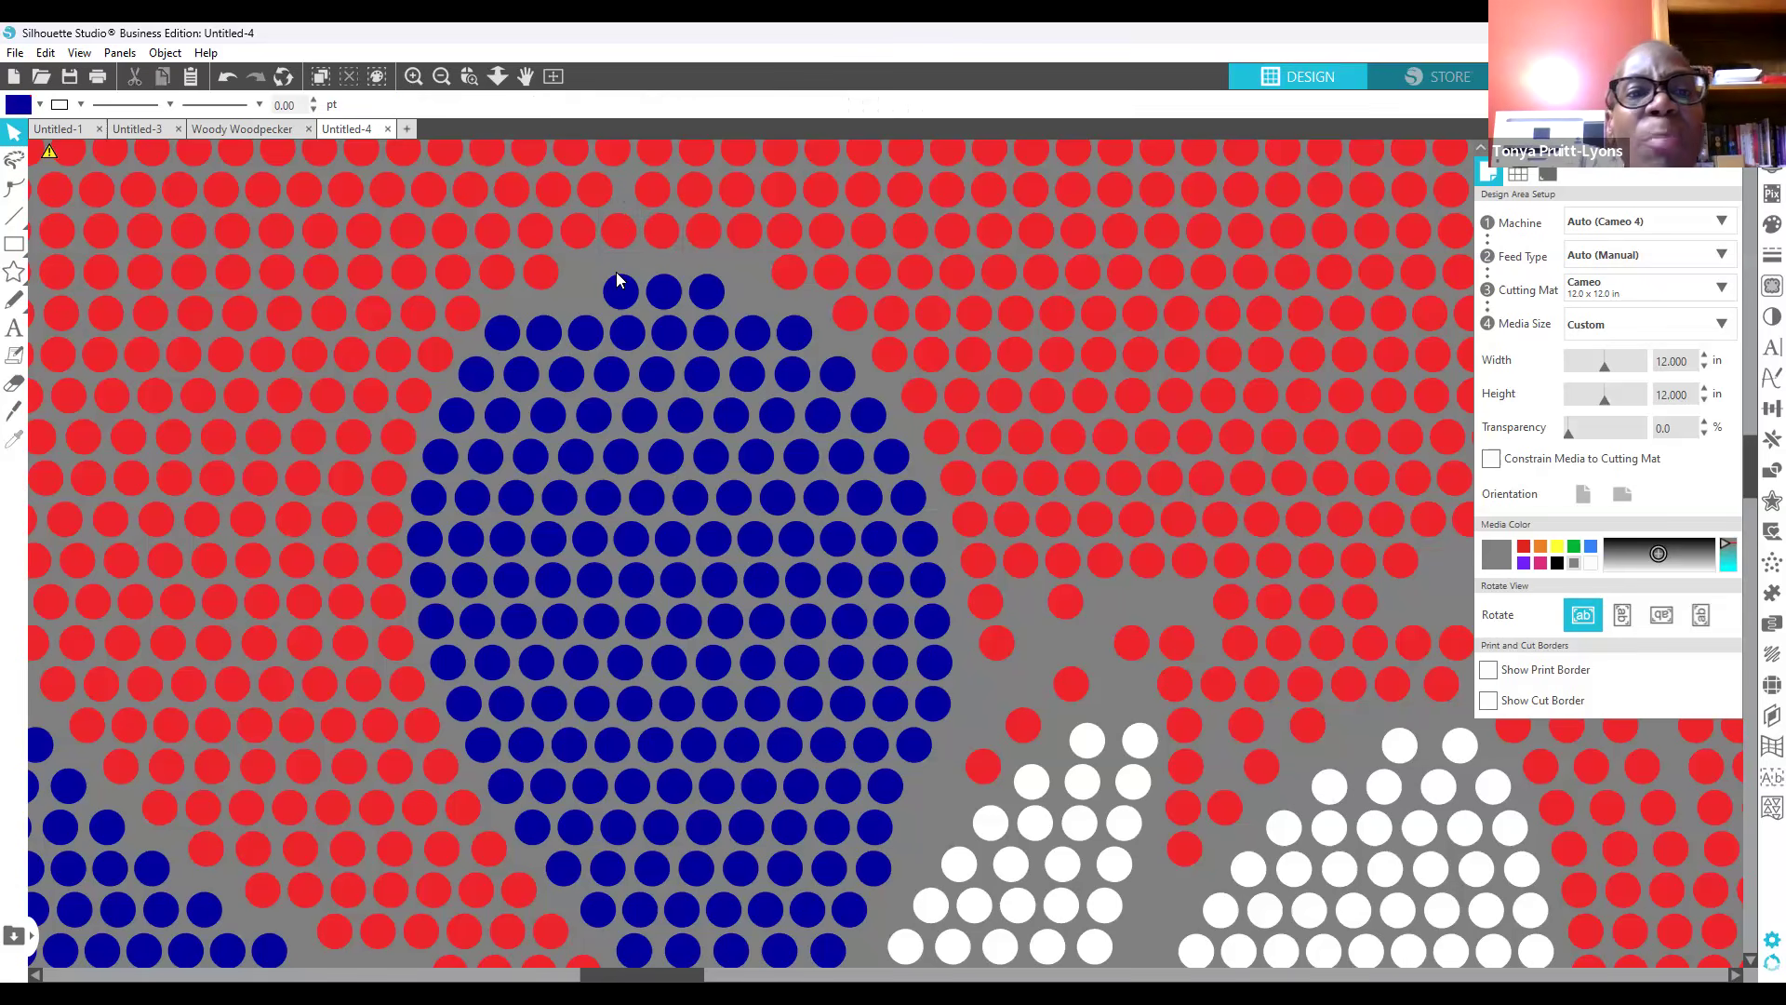
{"action": "left_click", "coordinate": [626, 246]}
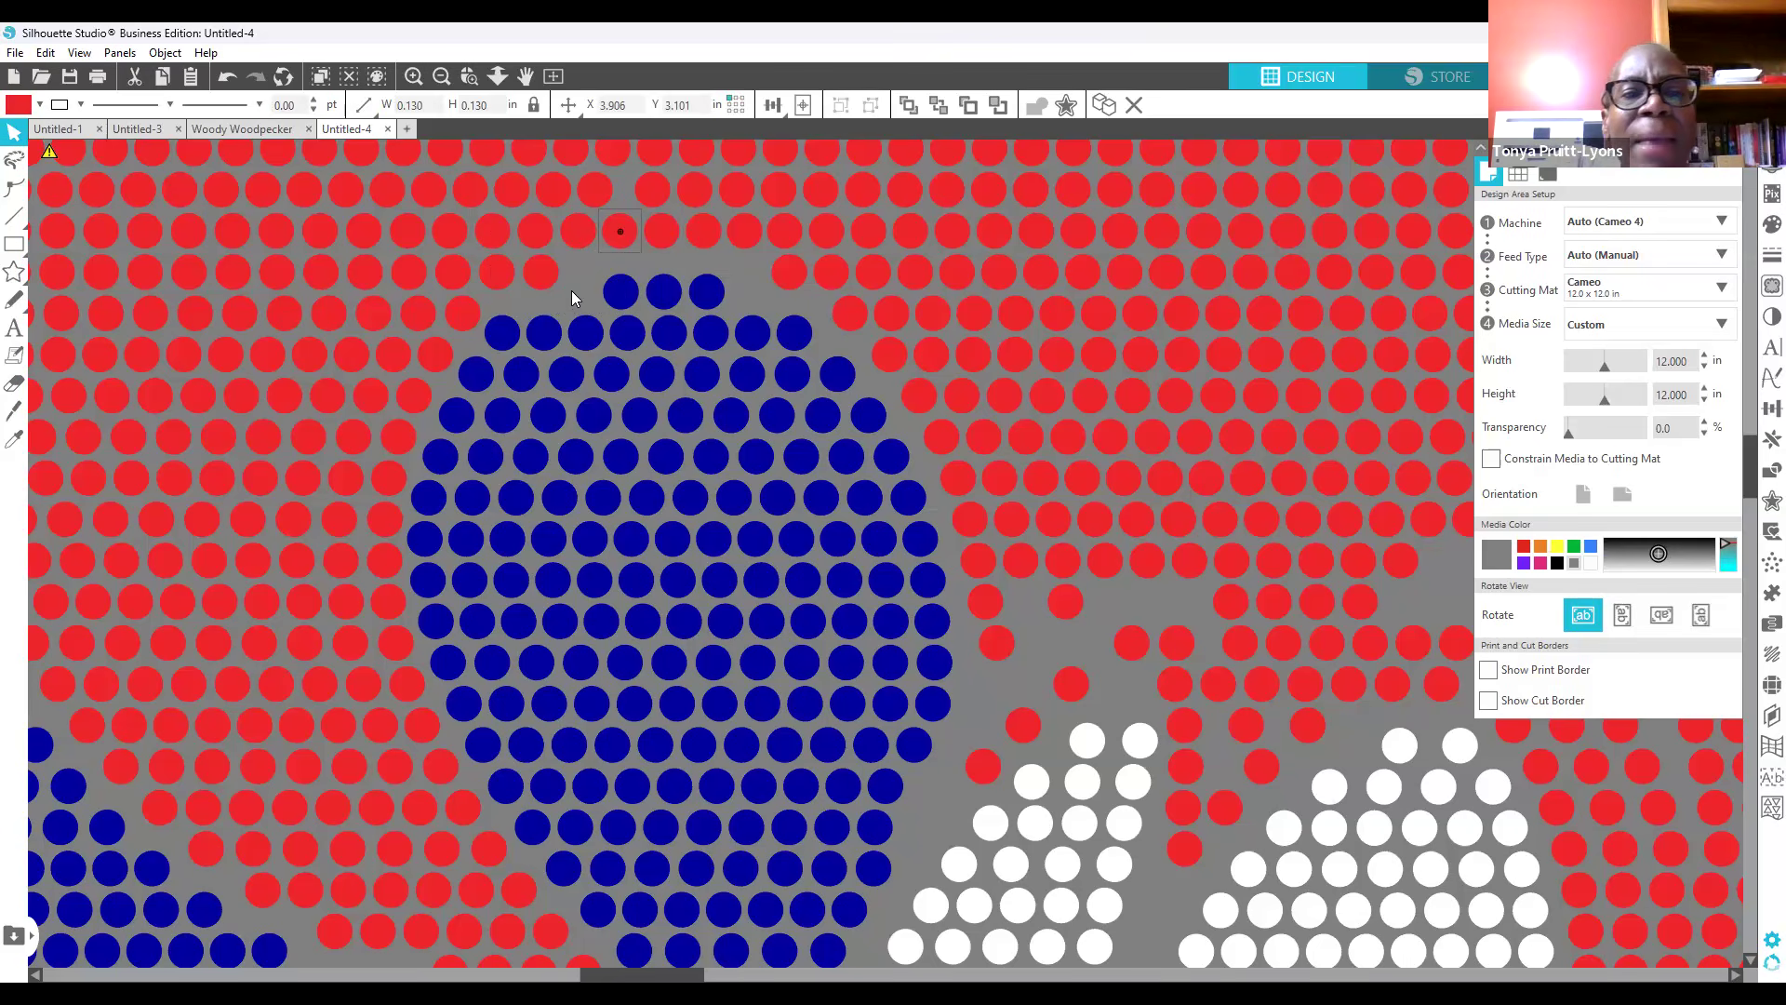
Step: Reposition the loose red rhinestones above the tip of the narrower white eye so they follow its outline with even spacing
{"action": "left_click", "coordinate": [680, 296]}
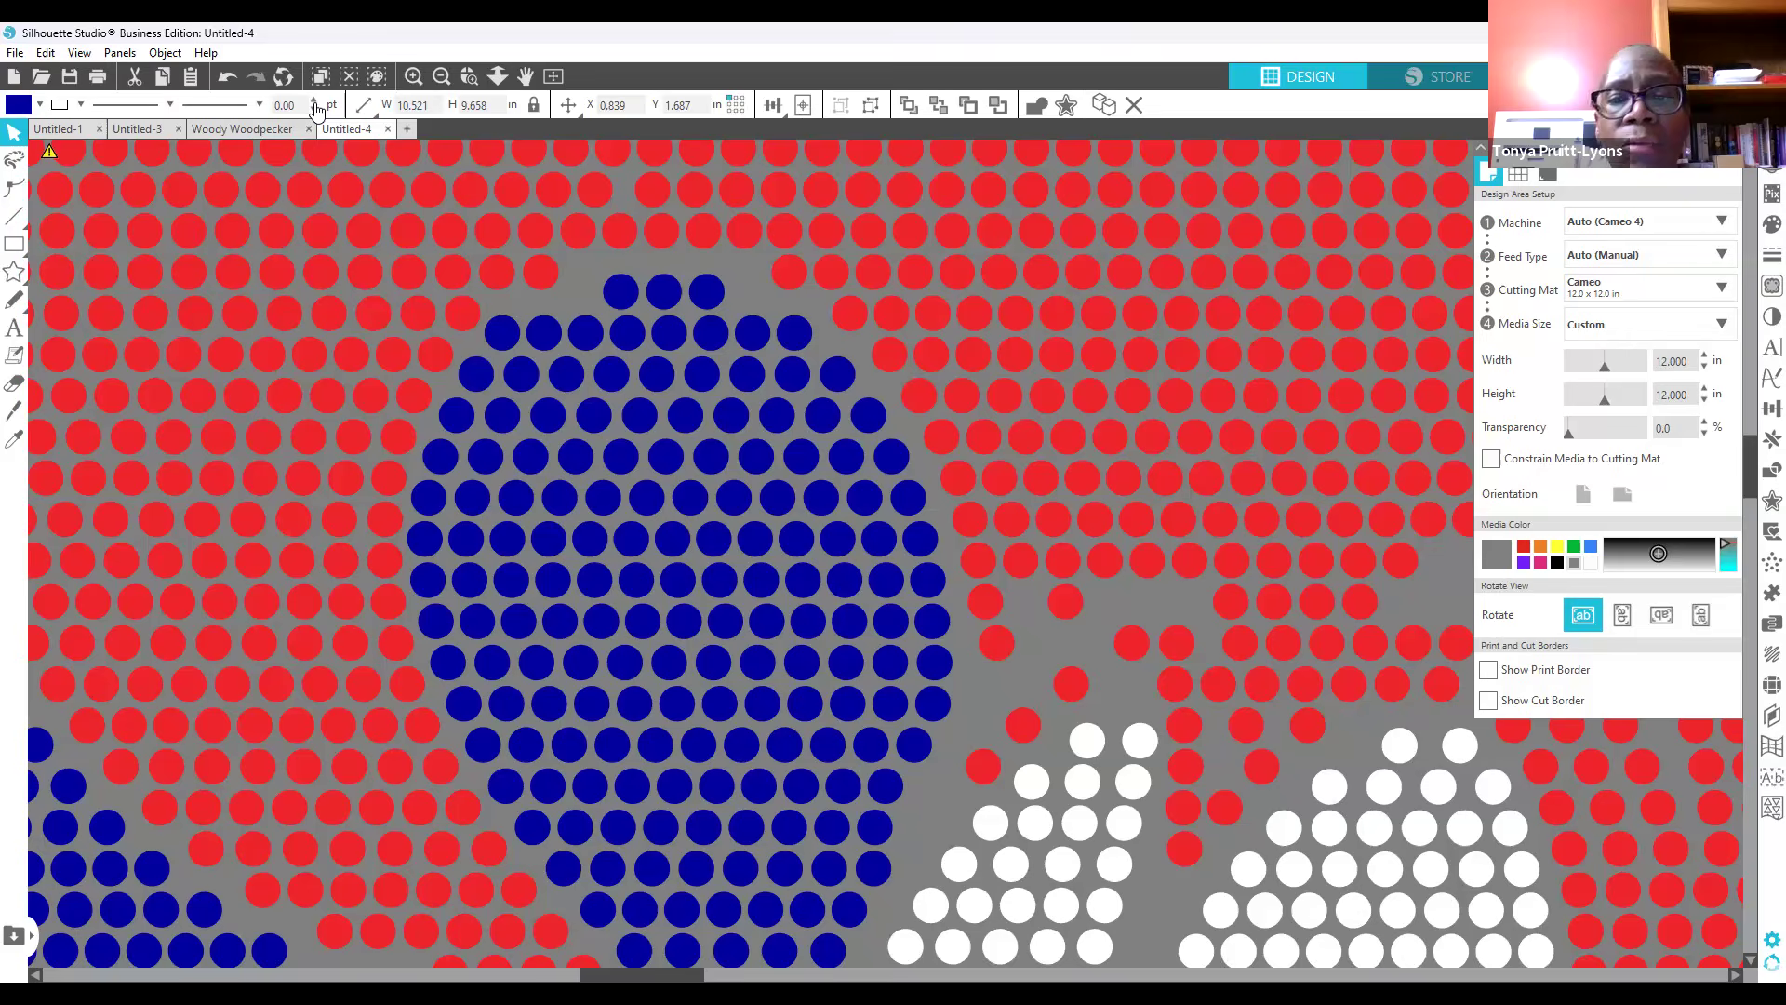
{"action": "left_click", "coordinate": [440, 75]}
{"action": "left_click", "coordinate": [441, 76]}
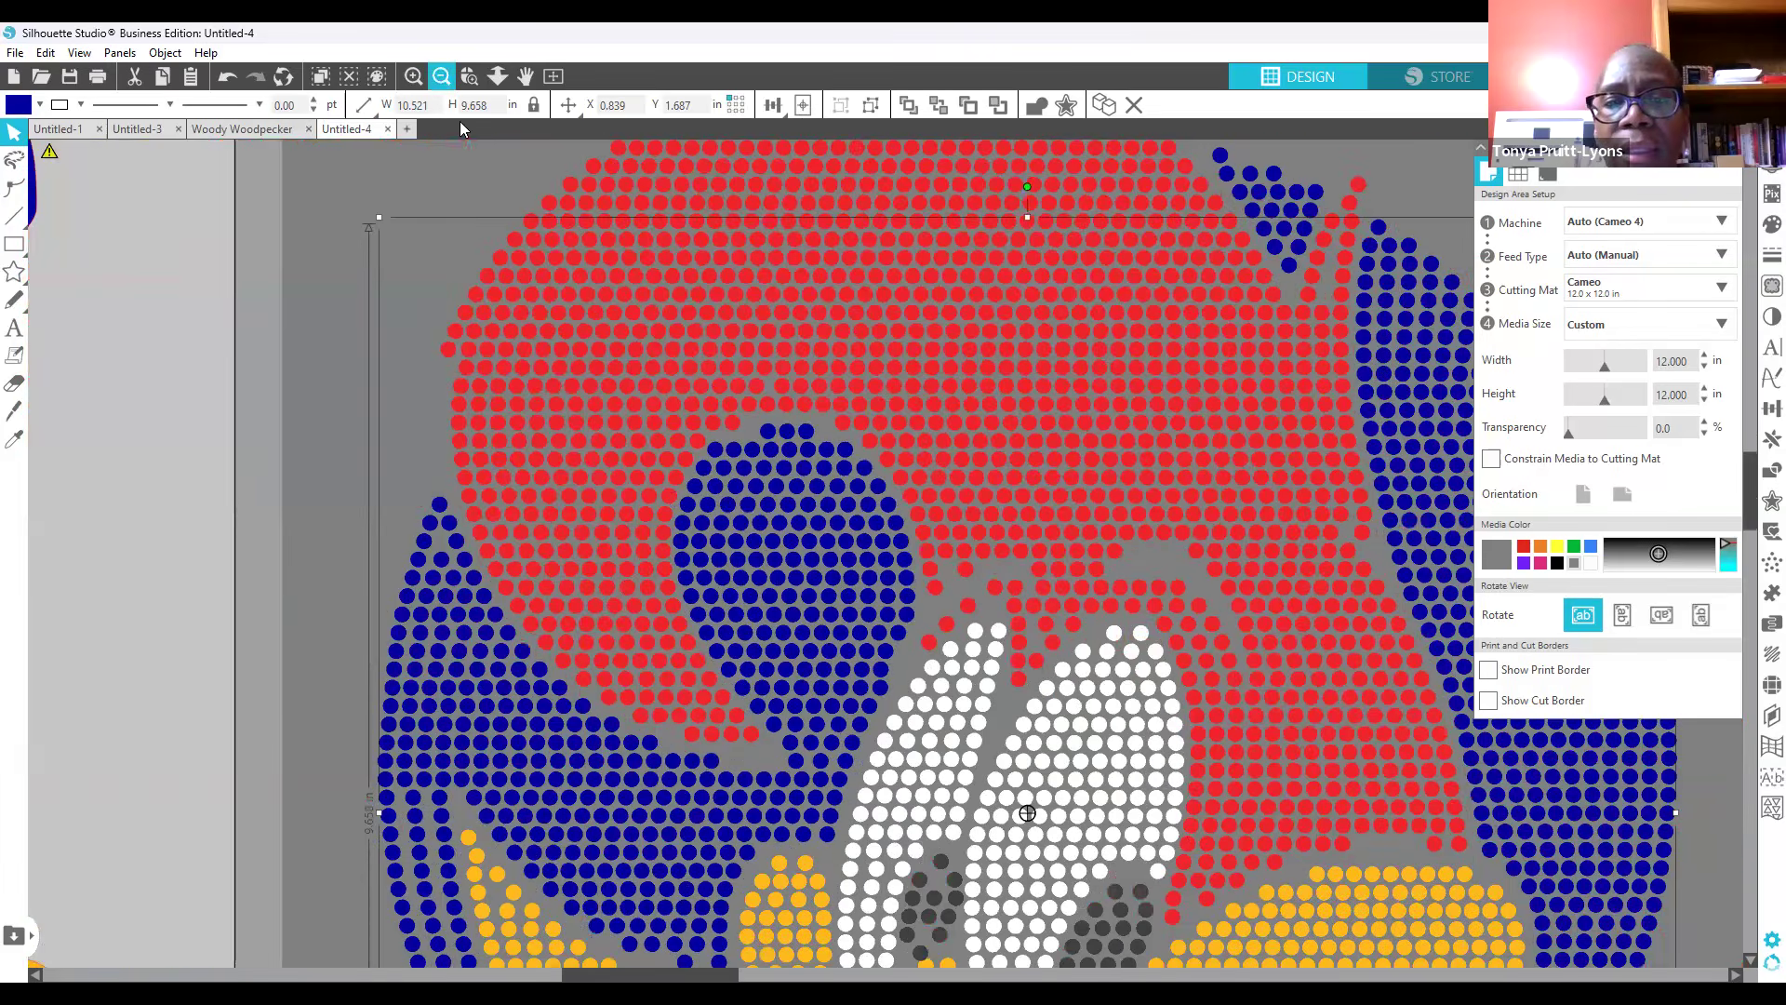
{"action": "left_click", "coordinate": [992, 602]}
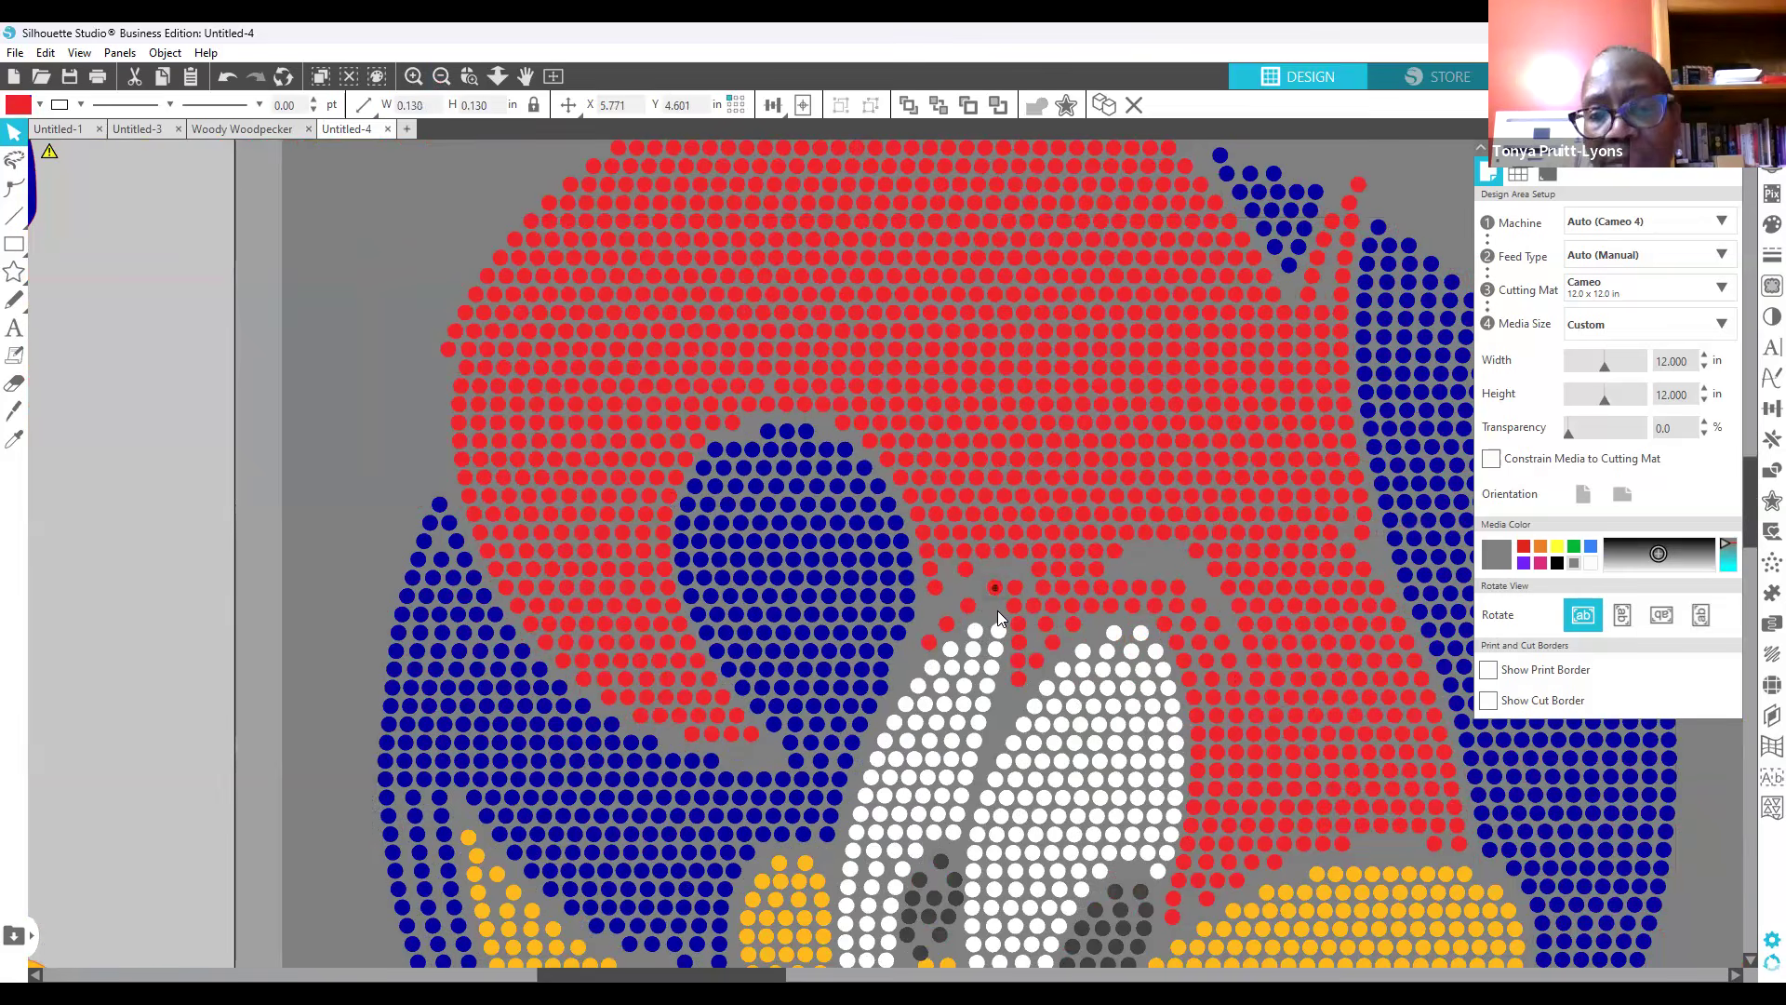
{"action": "key", "text": "Down"}
{"action": "key", "text": "Down"}
{"action": "key", "text": "Right"}
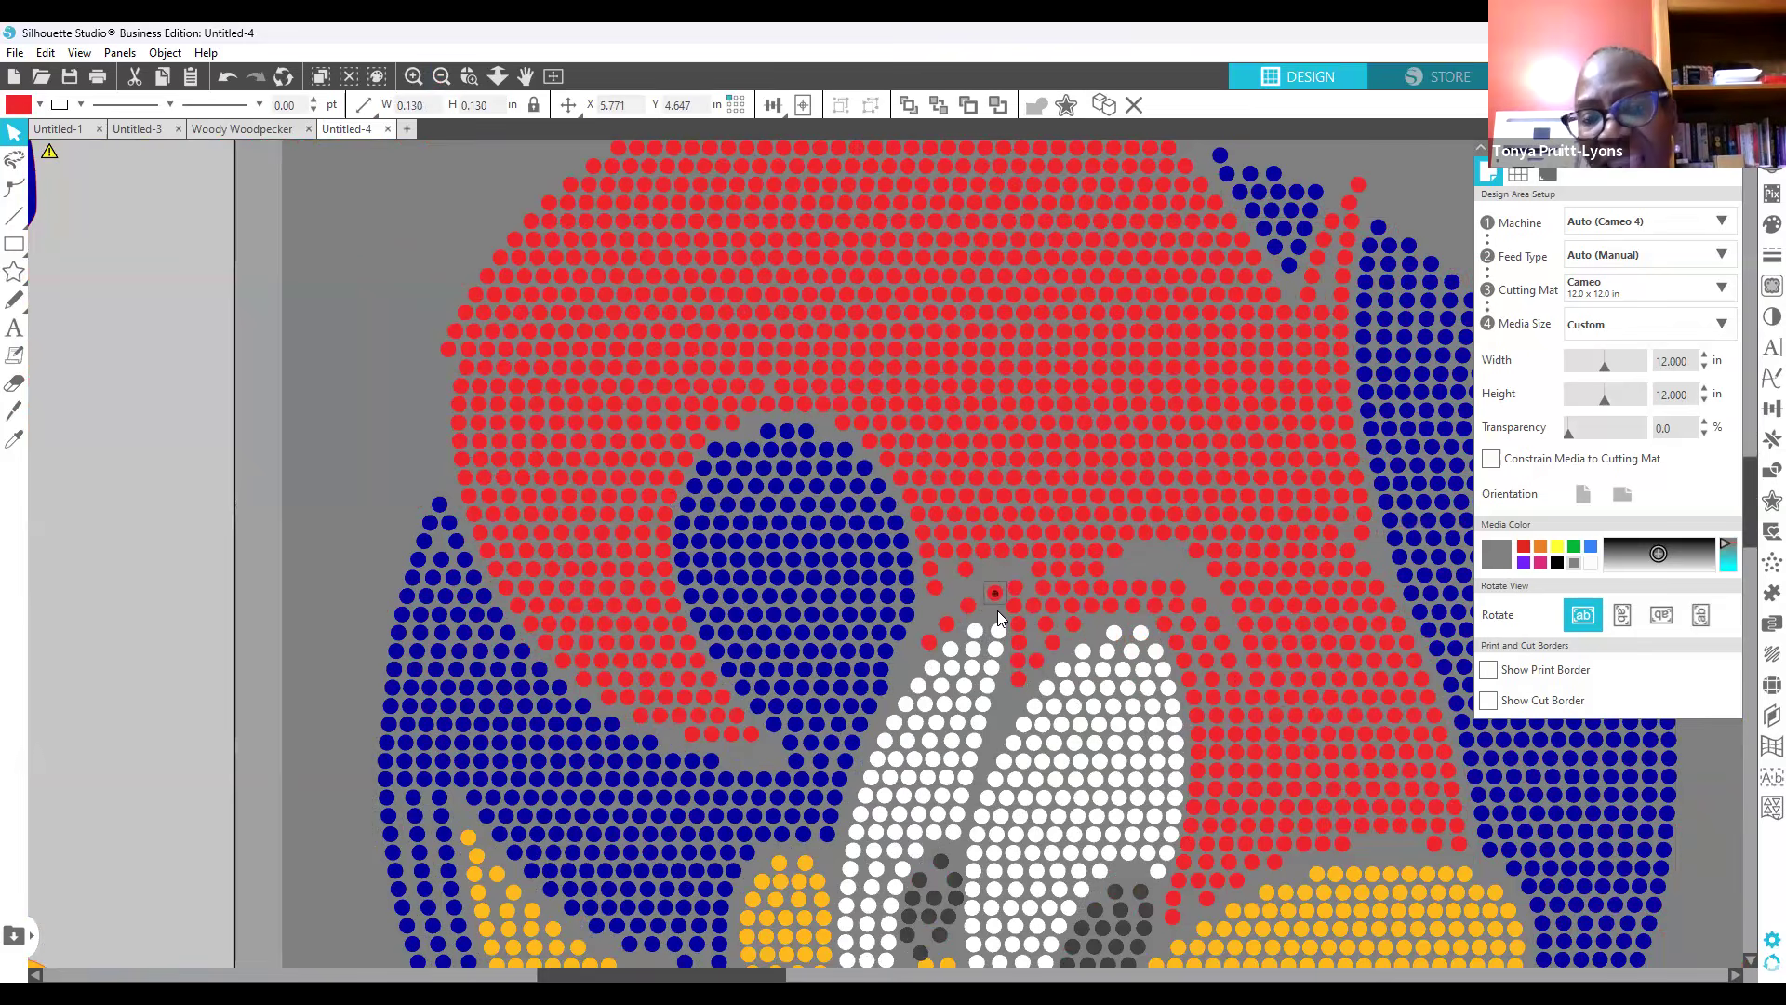
{"action": "left_click_drag", "start_coordinate": [999, 600], "coordinate": [980, 614]}
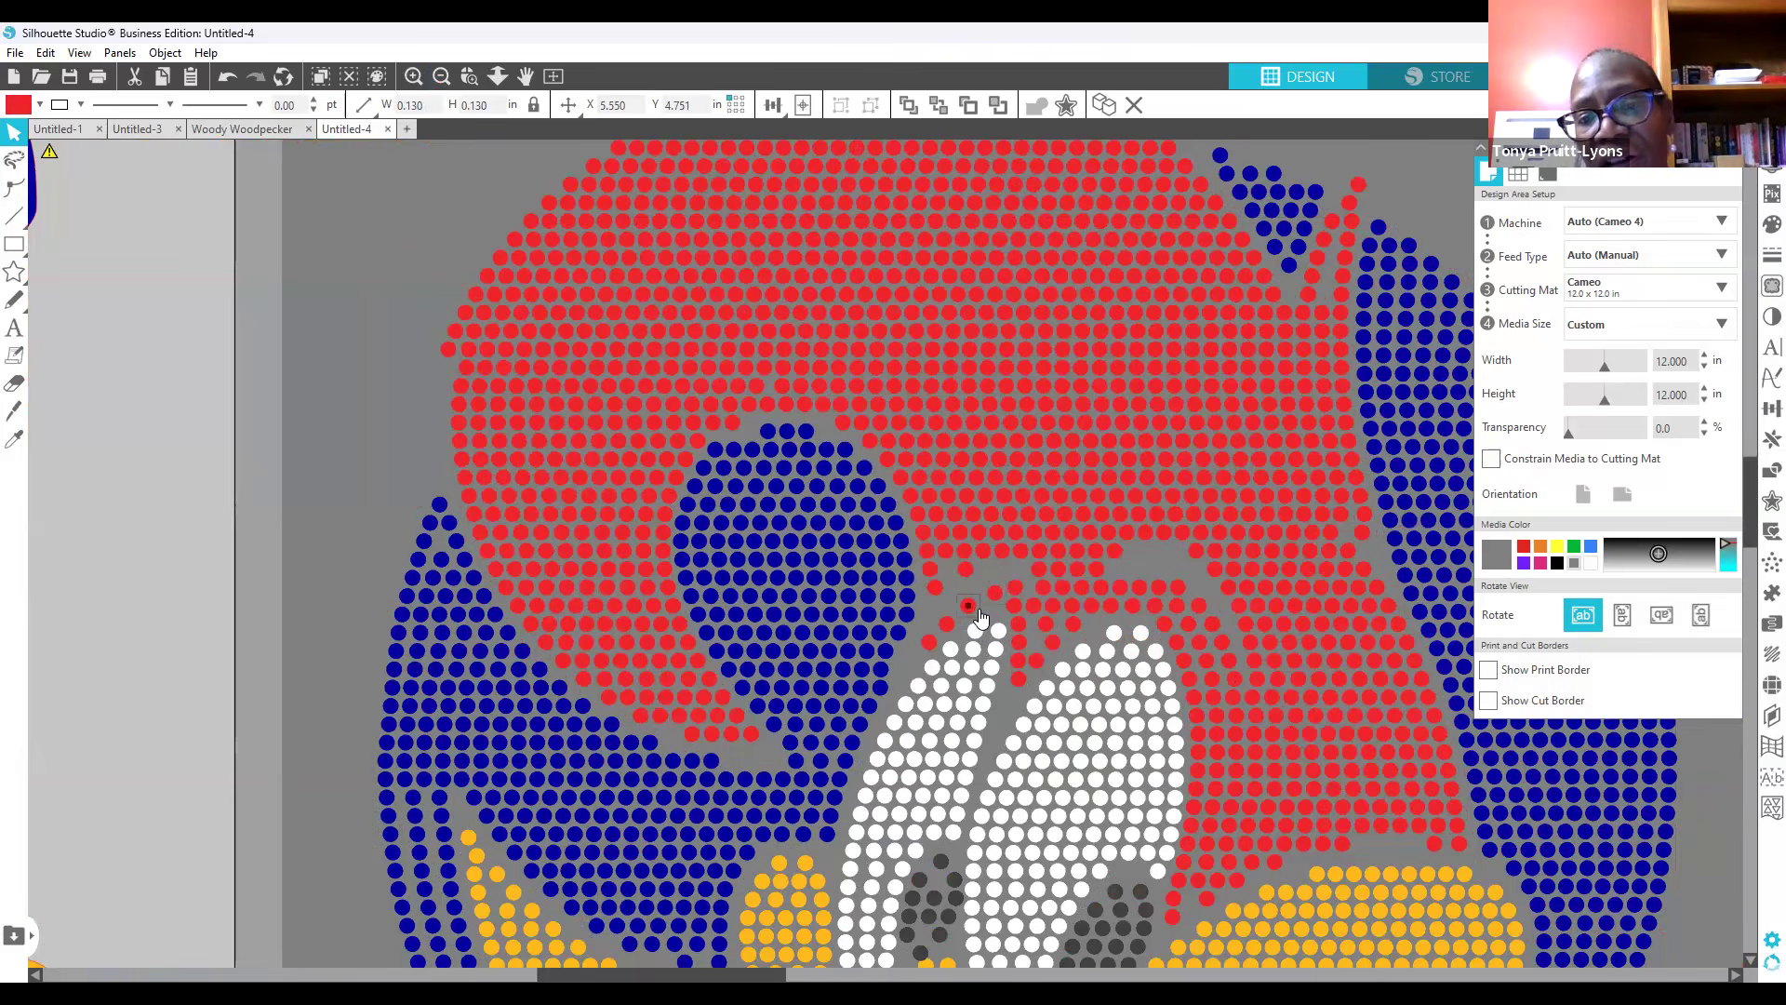
{"action": "key", "text": "Right"}
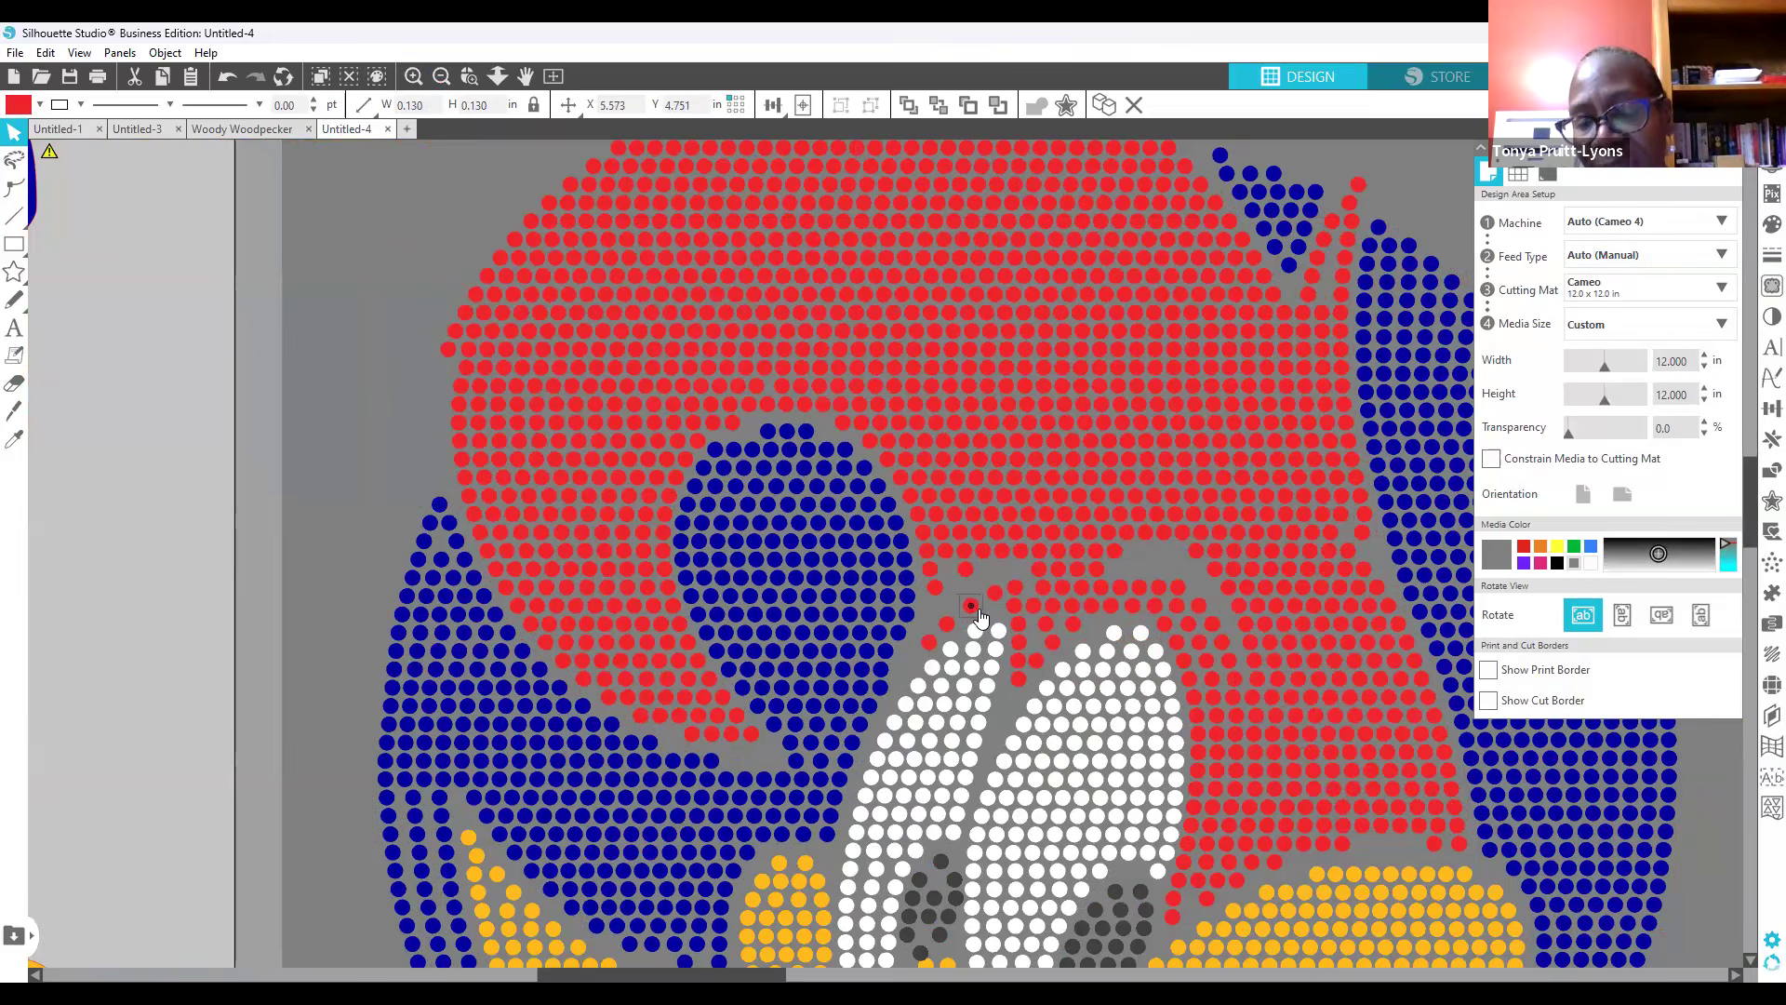
{"action": "left_click_drag", "start_coordinate": [955, 635], "coordinate": [949, 647]}
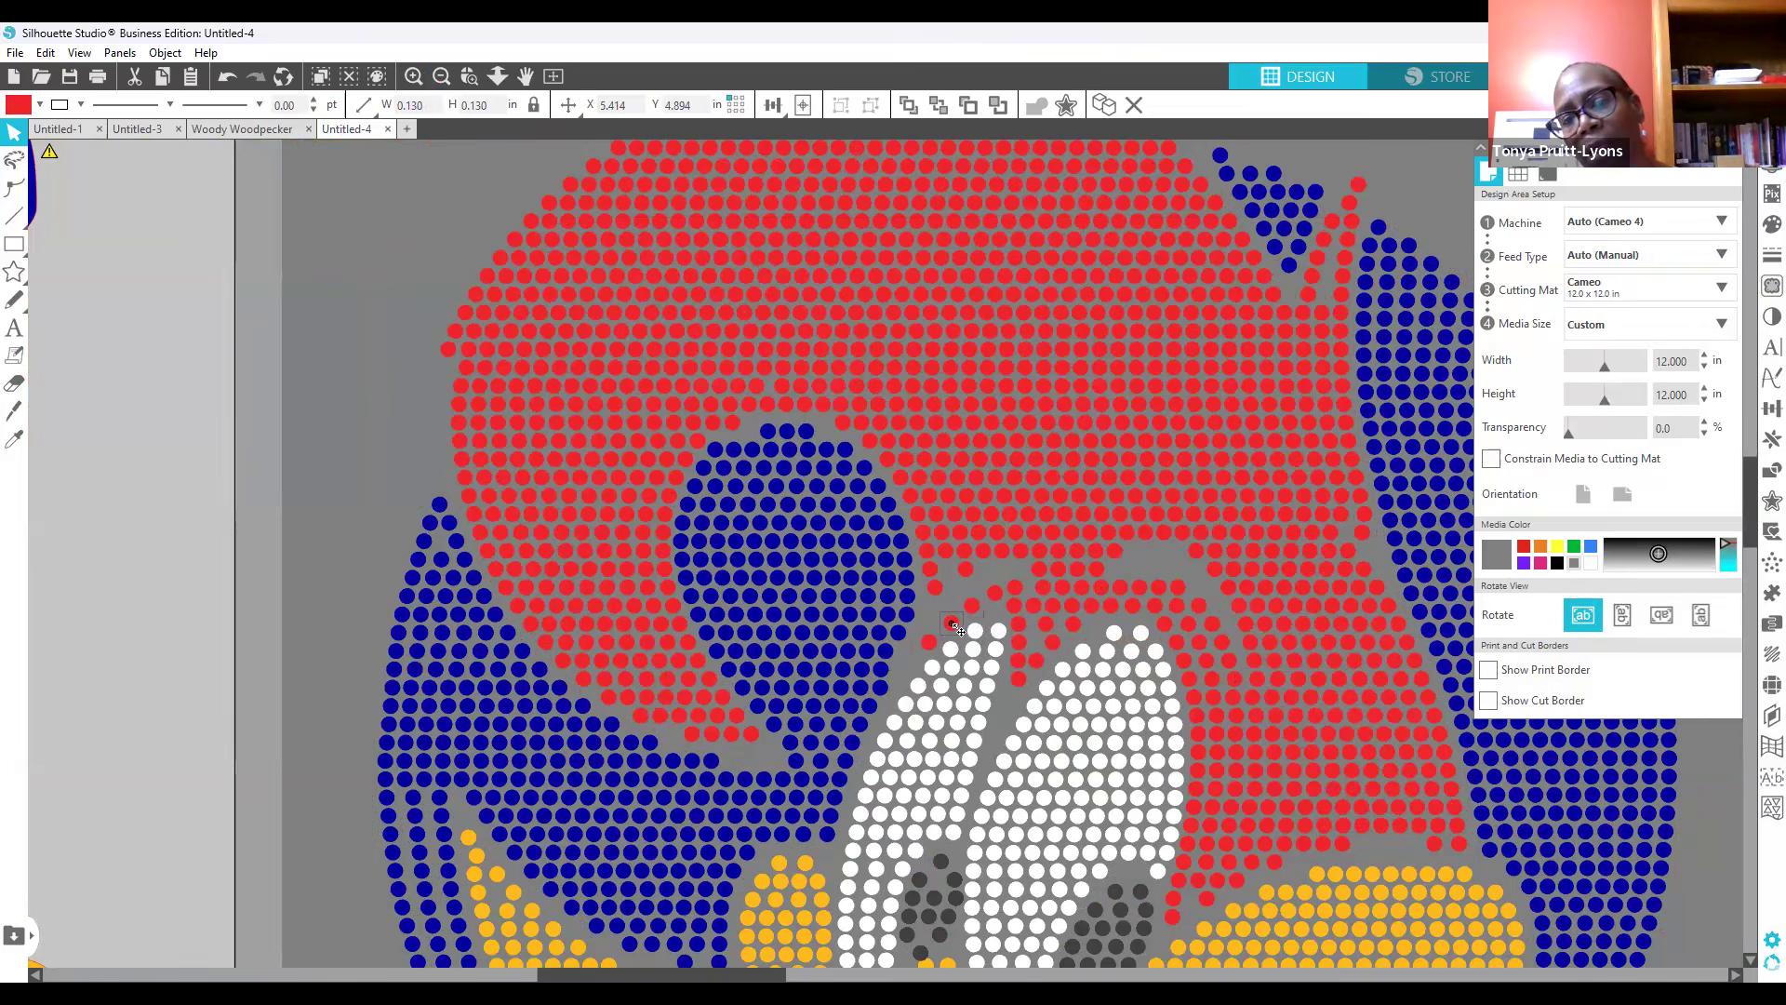
{"action": "left_click_drag", "start_coordinate": [951, 623], "coordinate": [971, 605]}
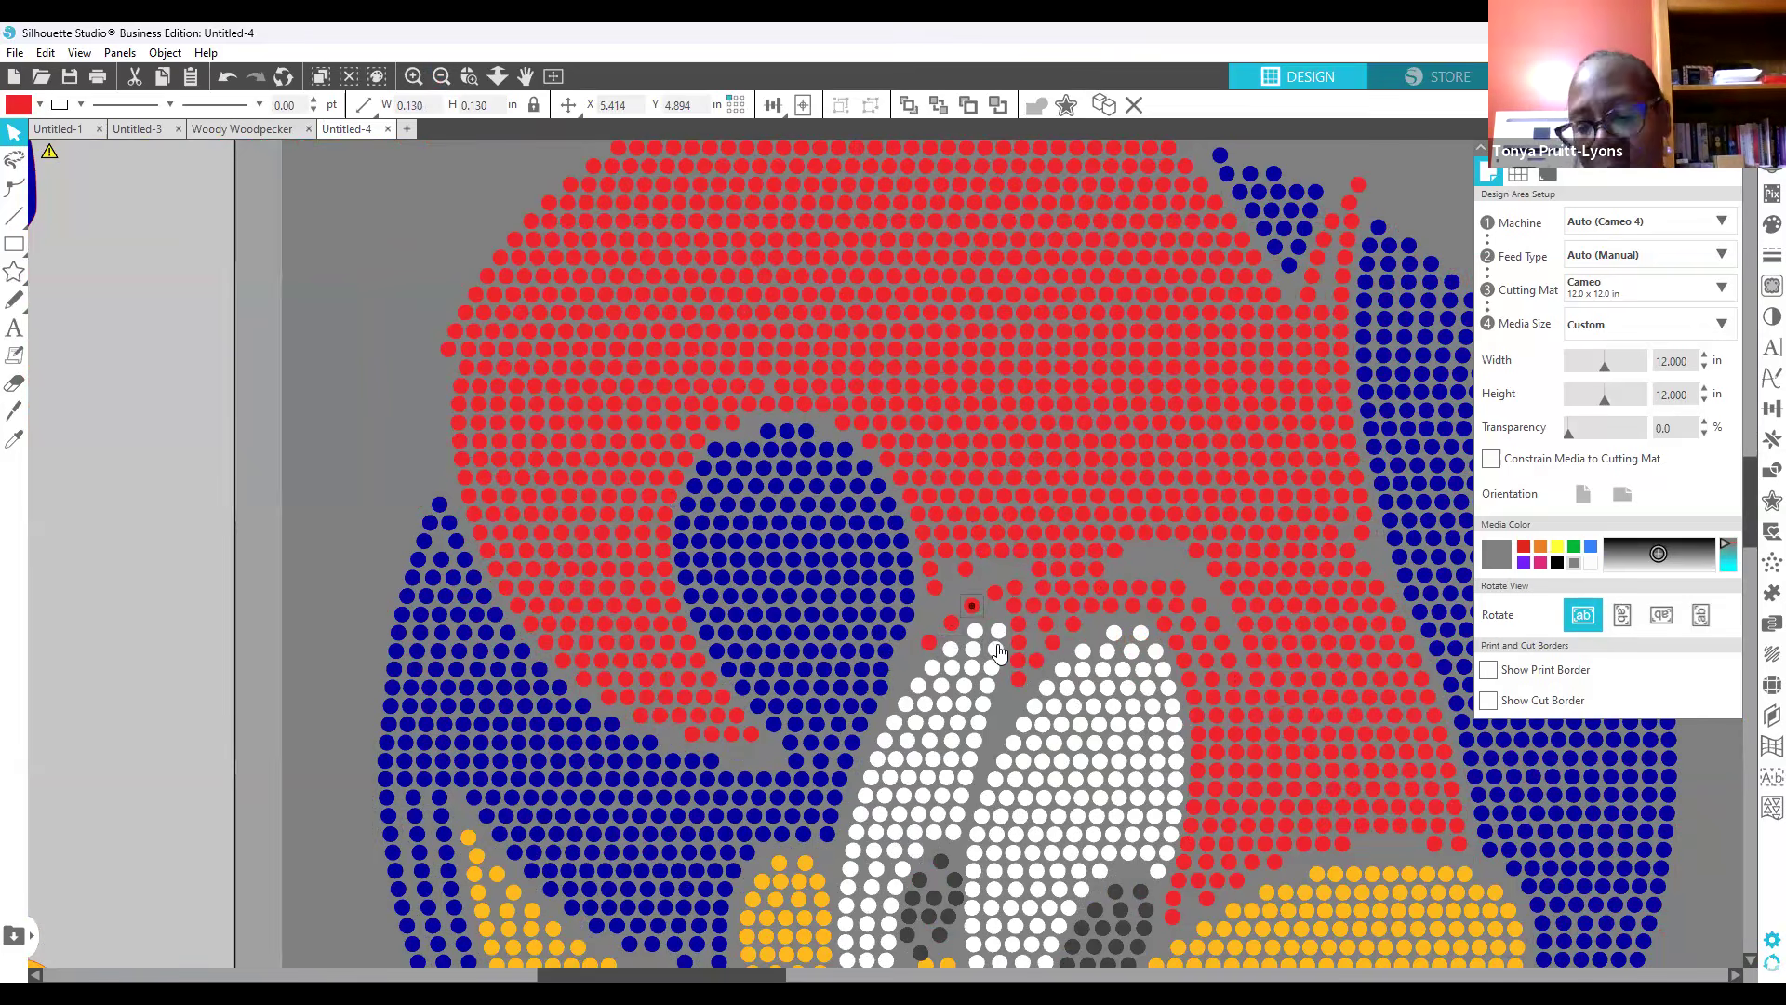
{"action": "key", "text": "Down"}
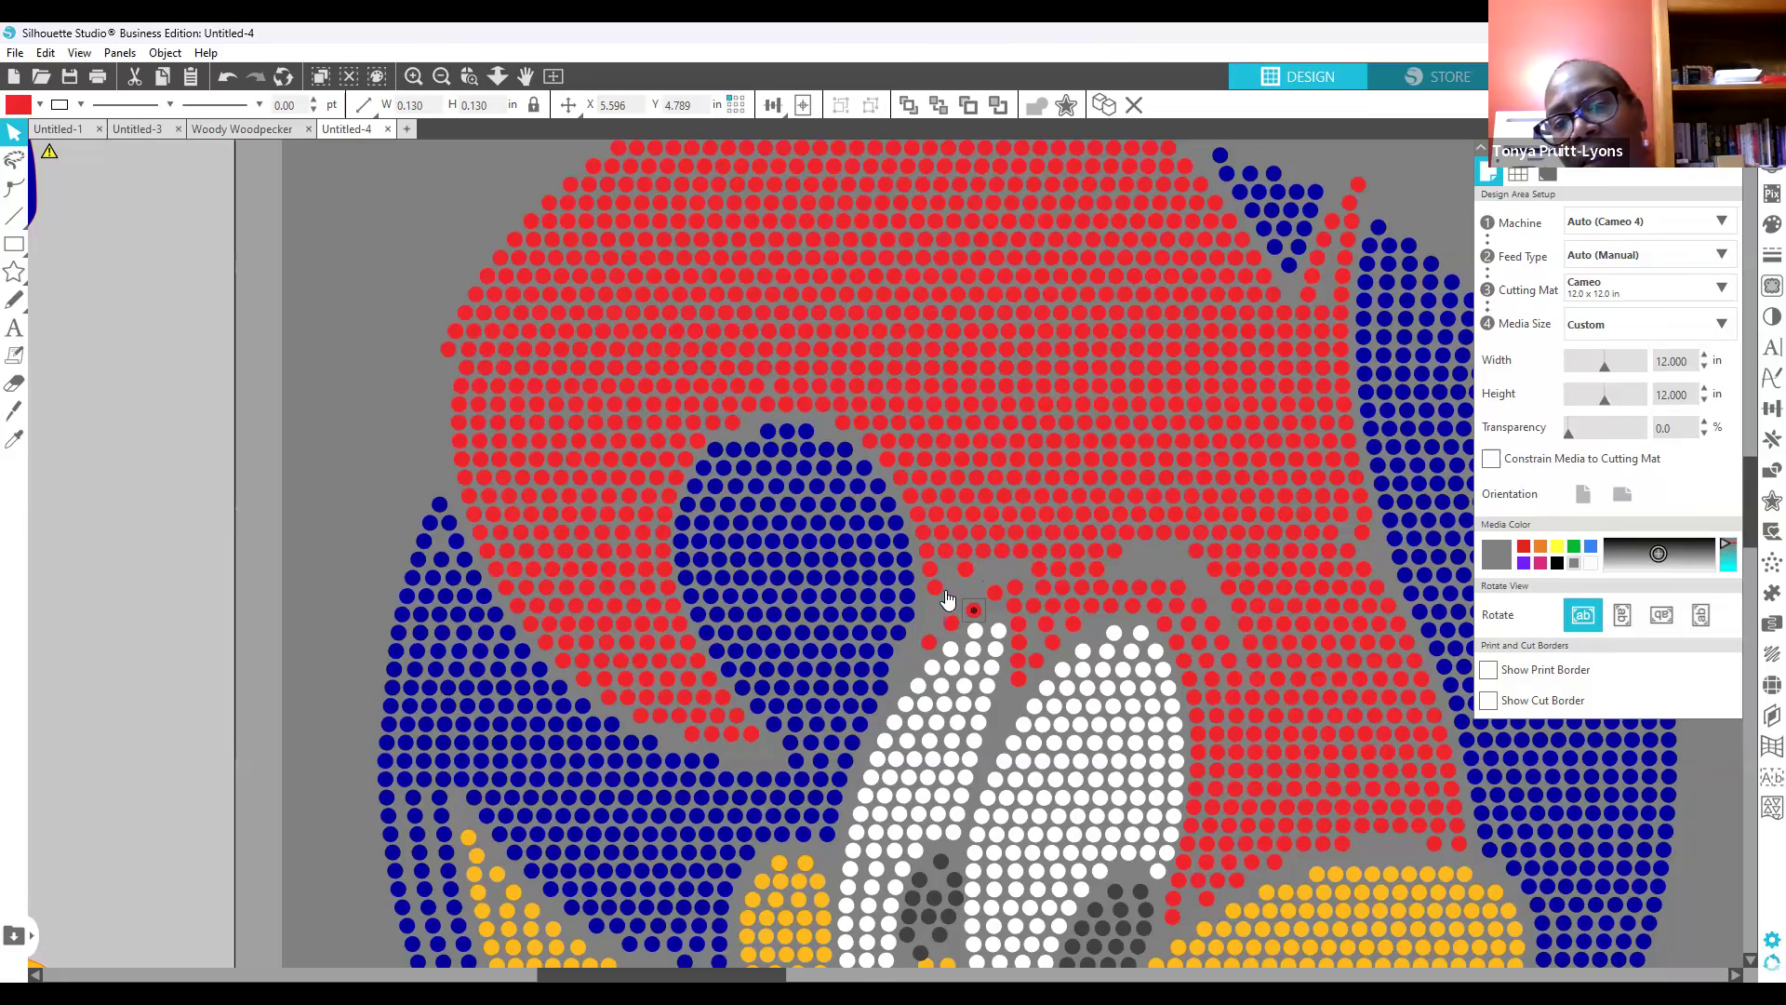
Step: Duplicate the red rhinestone between the curl's blue area and the narrower eye, and place the copy diagonally above it
{"action": "left_click_drag", "start_coordinate": [973, 609], "coordinate": [938, 588]}
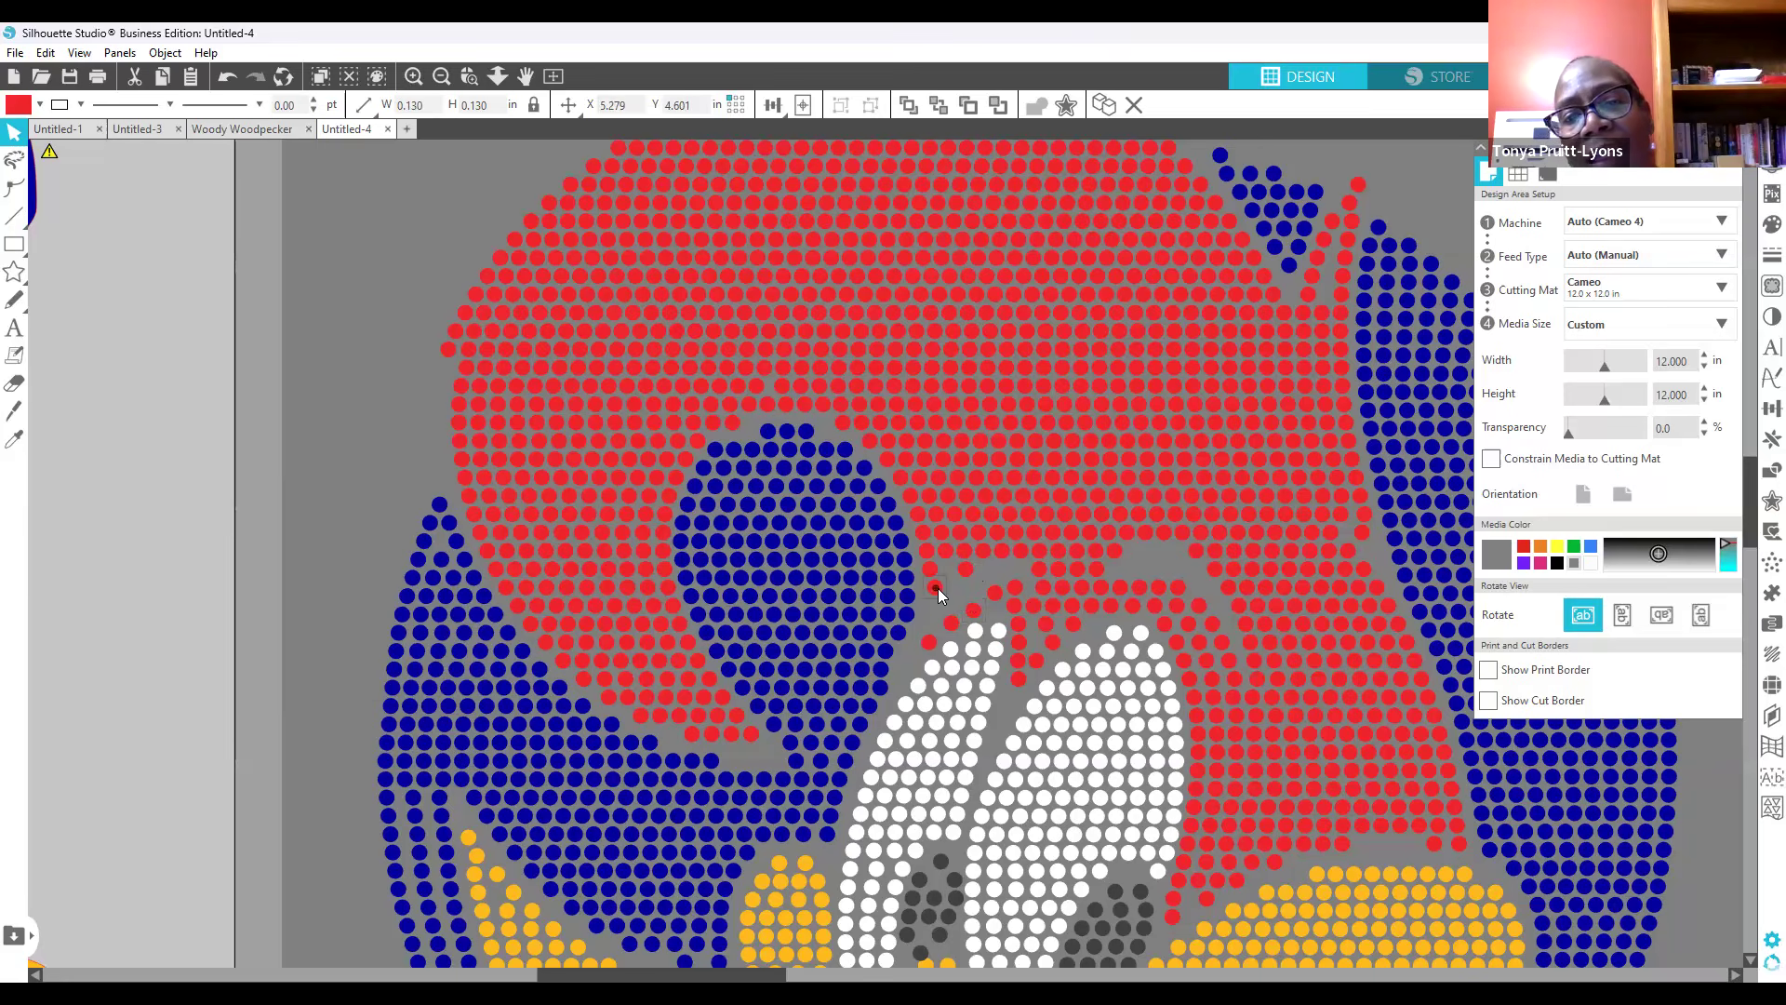
{"action": "right_click", "coordinate": [938, 588]}
{"action": "left_click", "coordinate": [1019, 507]}
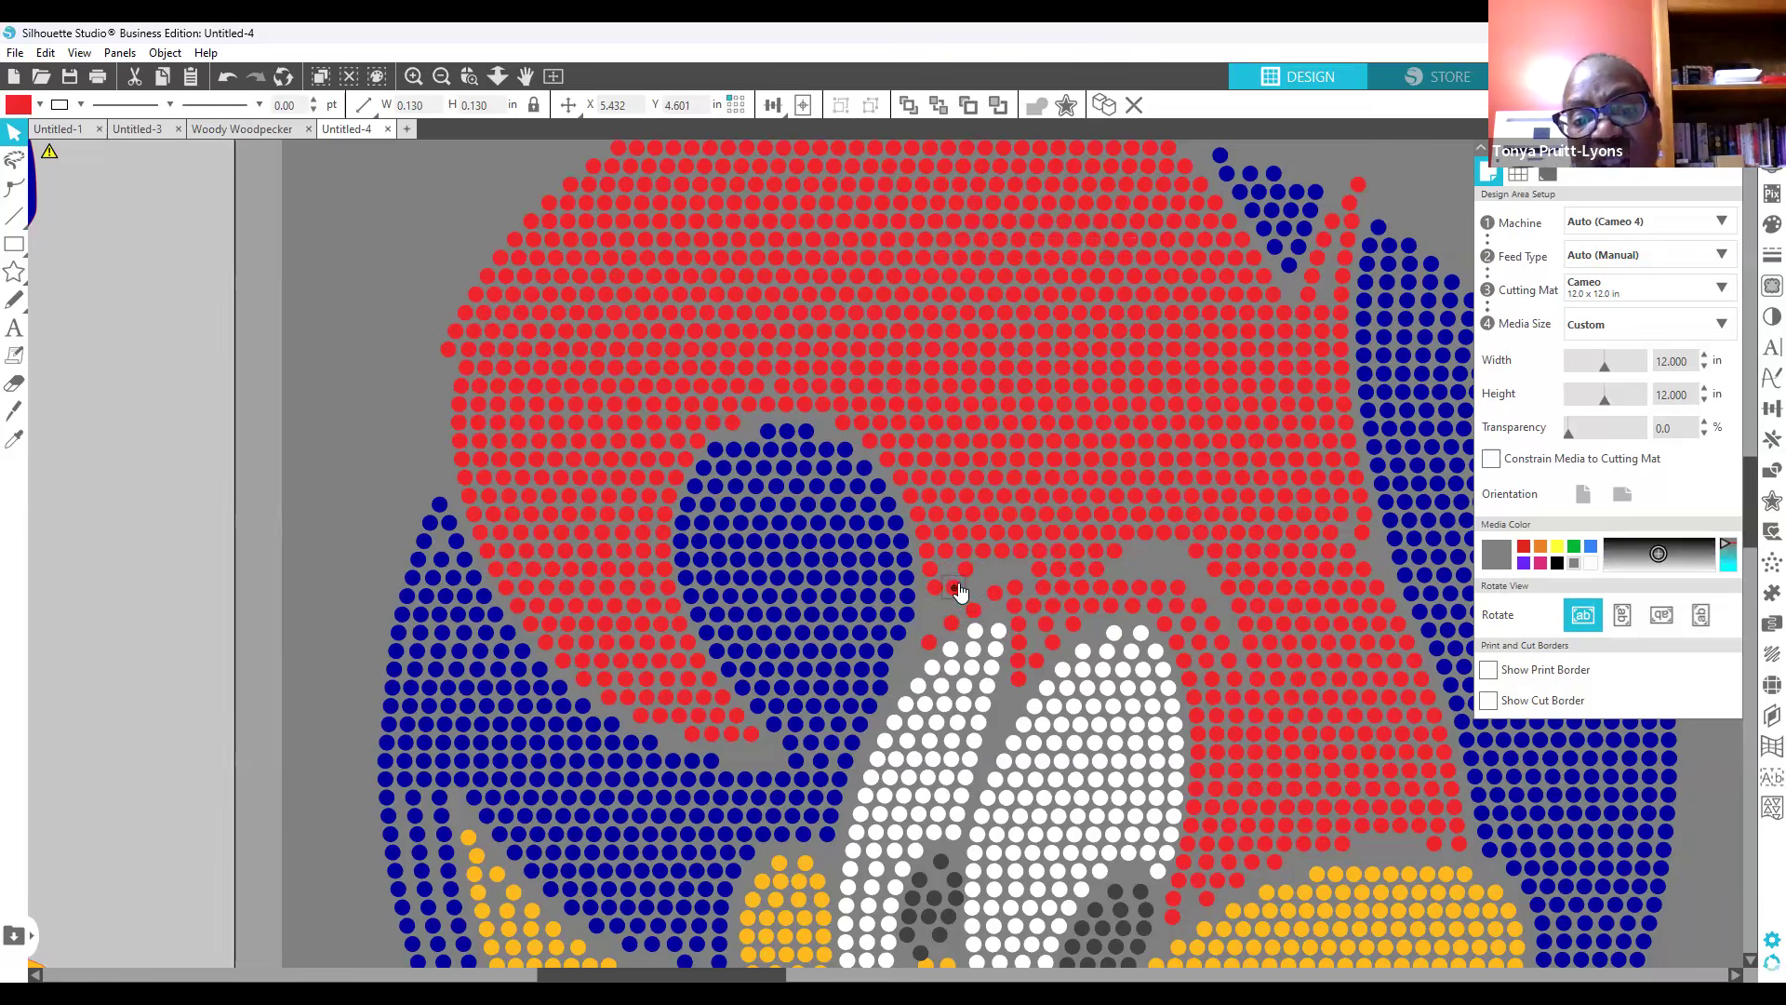
{"action": "left_click_drag", "start_coordinate": [949, 583], "coordinate": [951, 580]}
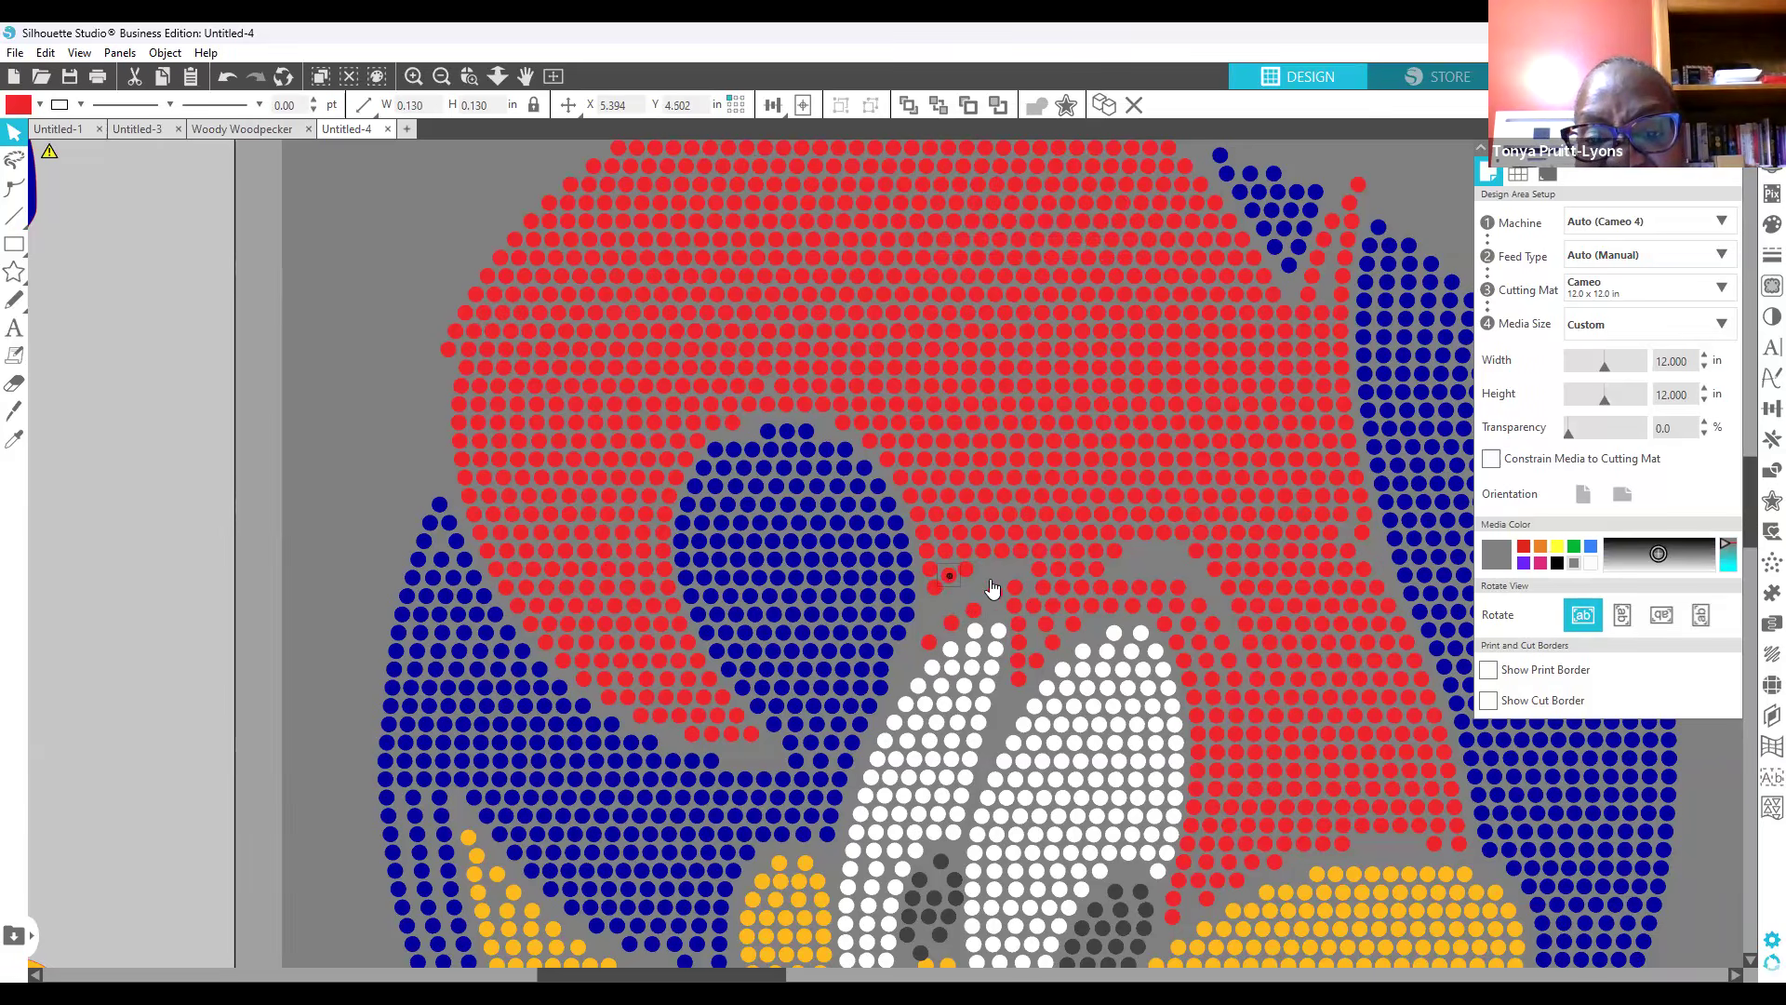
Step: Move the extra red rhinestone above the narrower eye out of the design onto the empty area left of the artwork
{"action": "left_click", "coordinate": [977, 588]}
{"action": "left_click_drag", "start_coordinate": [988, 586], "coordinate": [260, 657]}
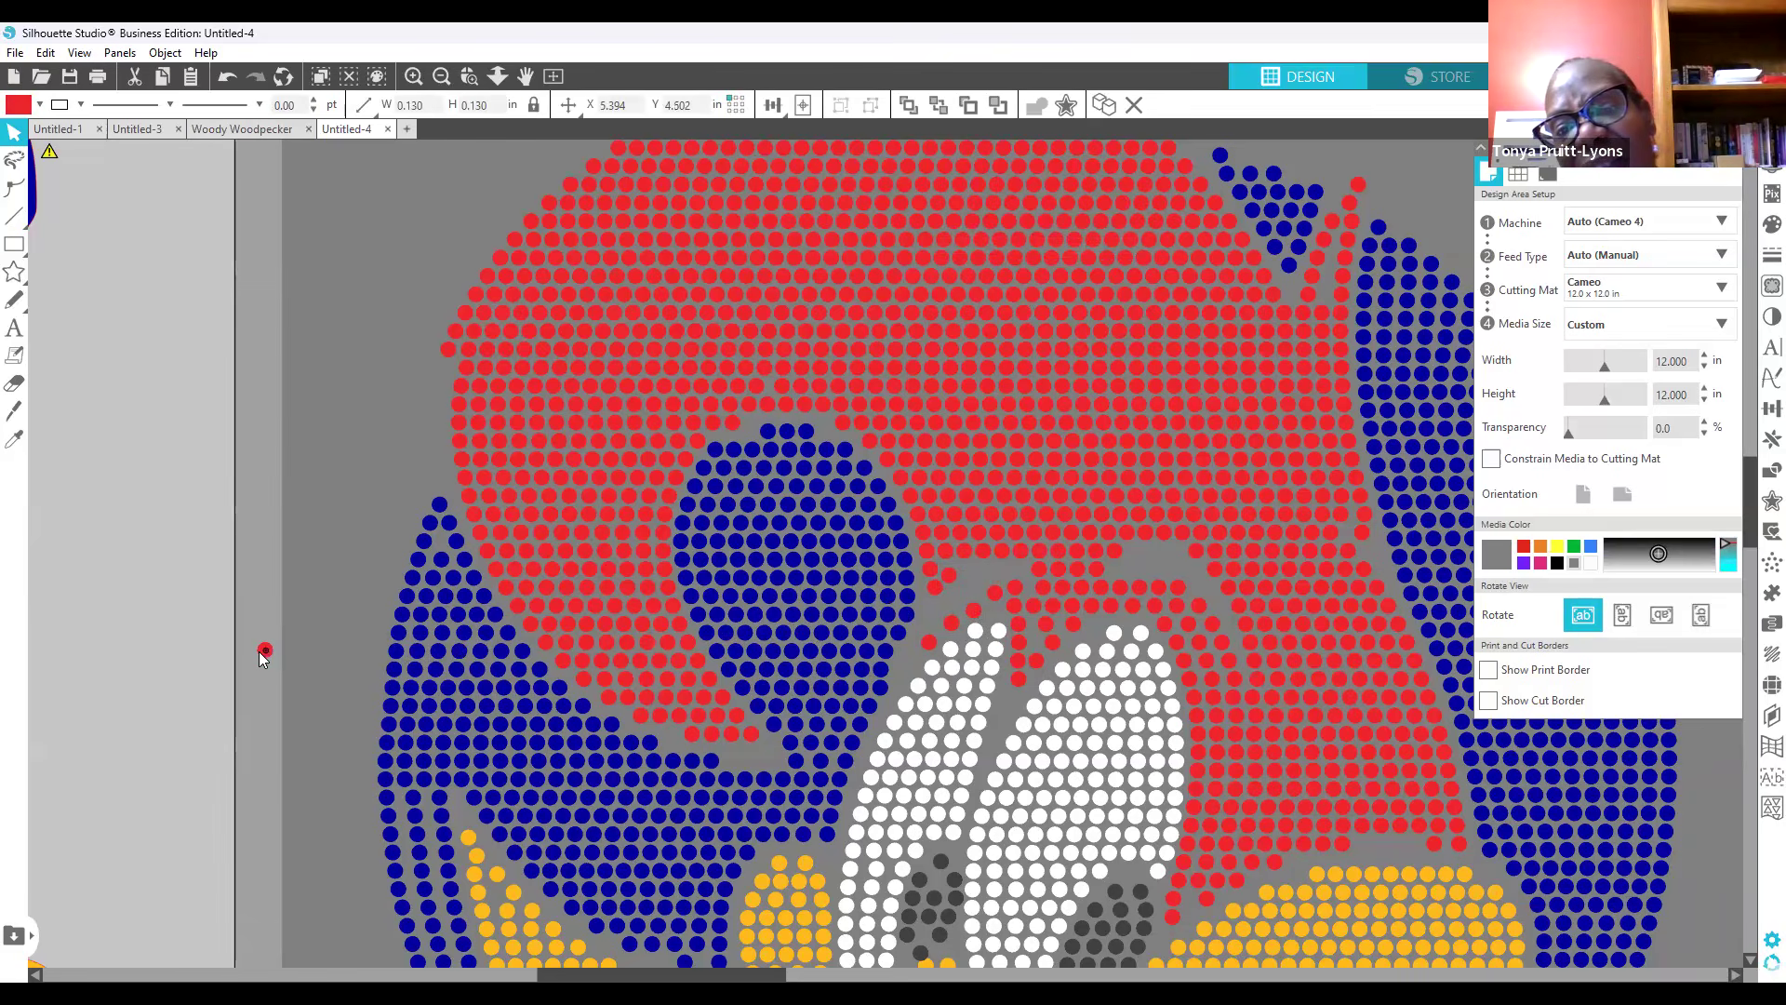
{"action": "left_click", "coordinate": [955, 589]}
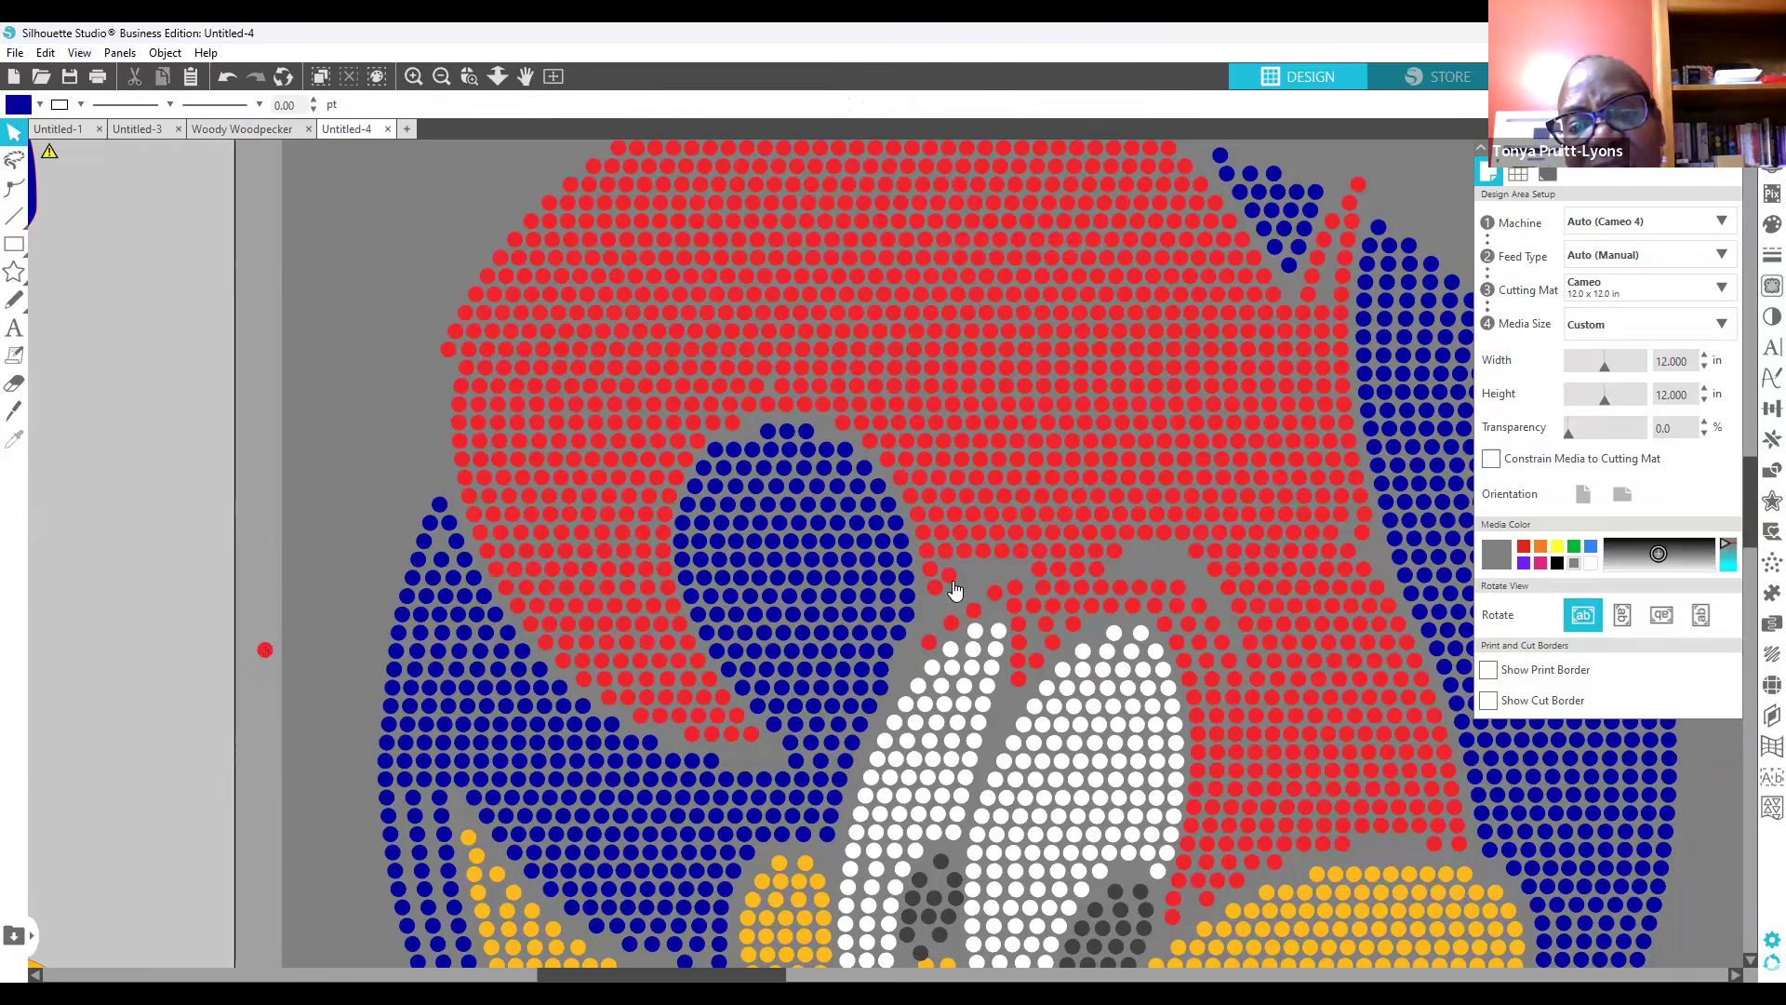
{"action": "left_click", "coordinate": [954, 577]}
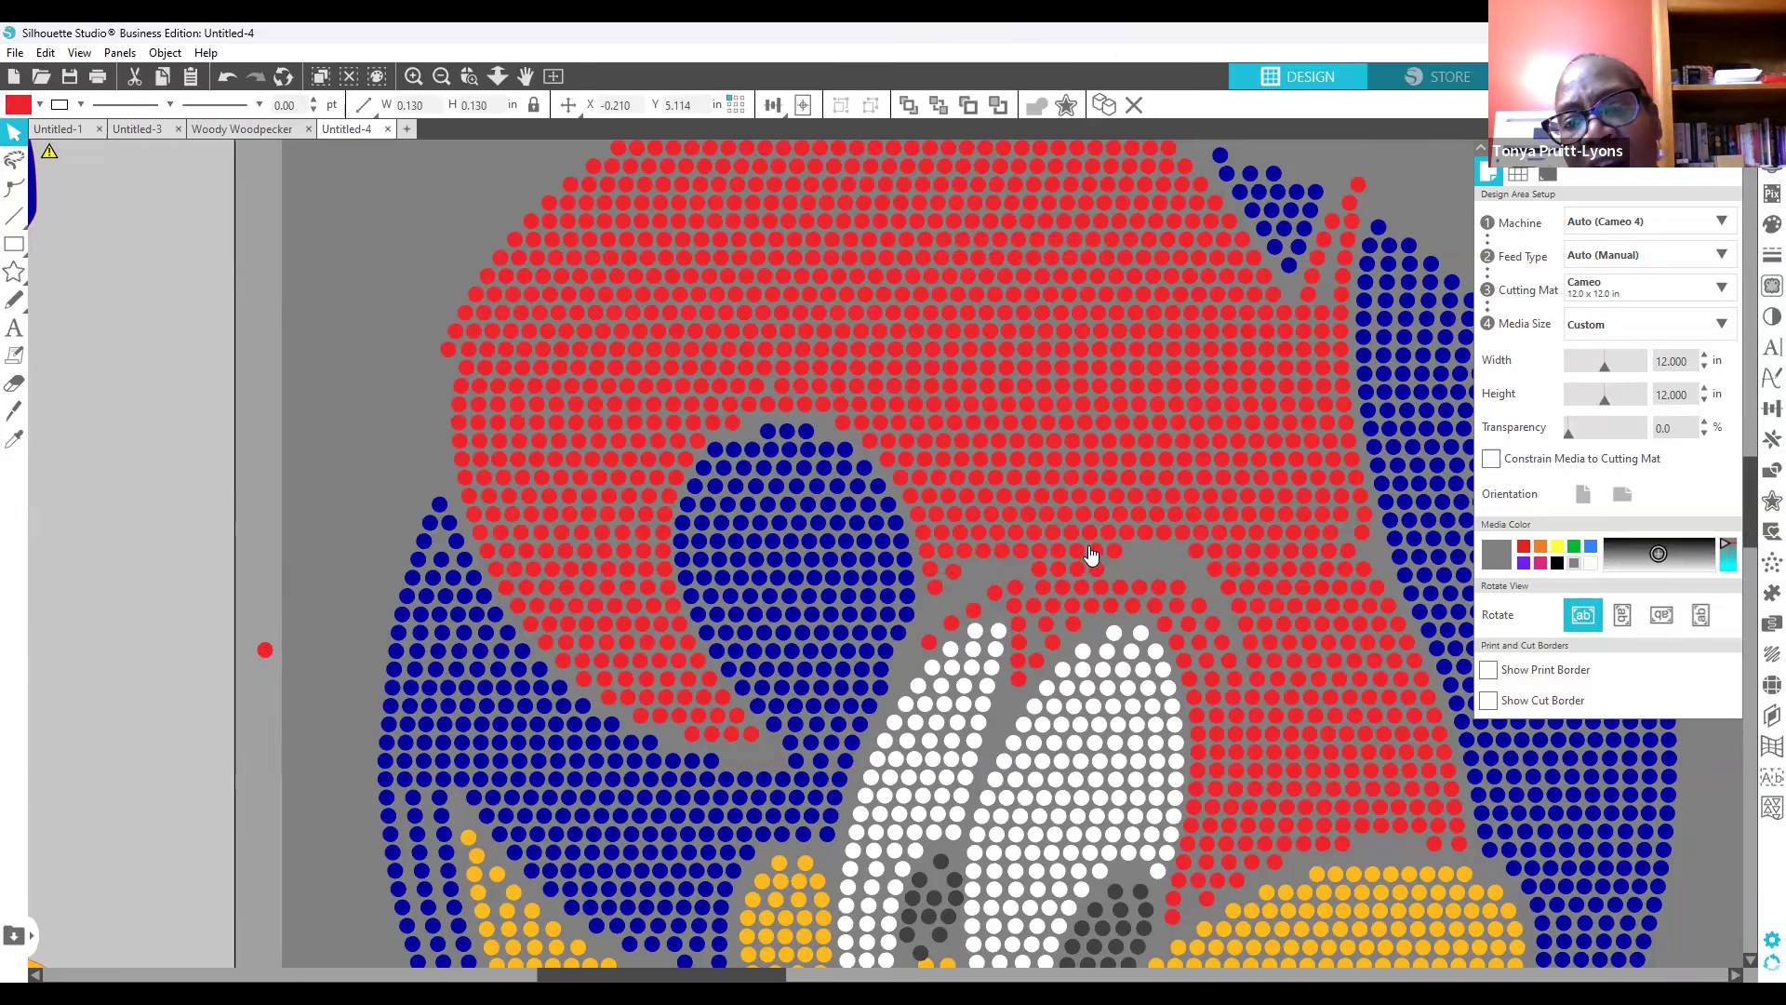
{"action": "left_click", "coordinate": [982, 569]}
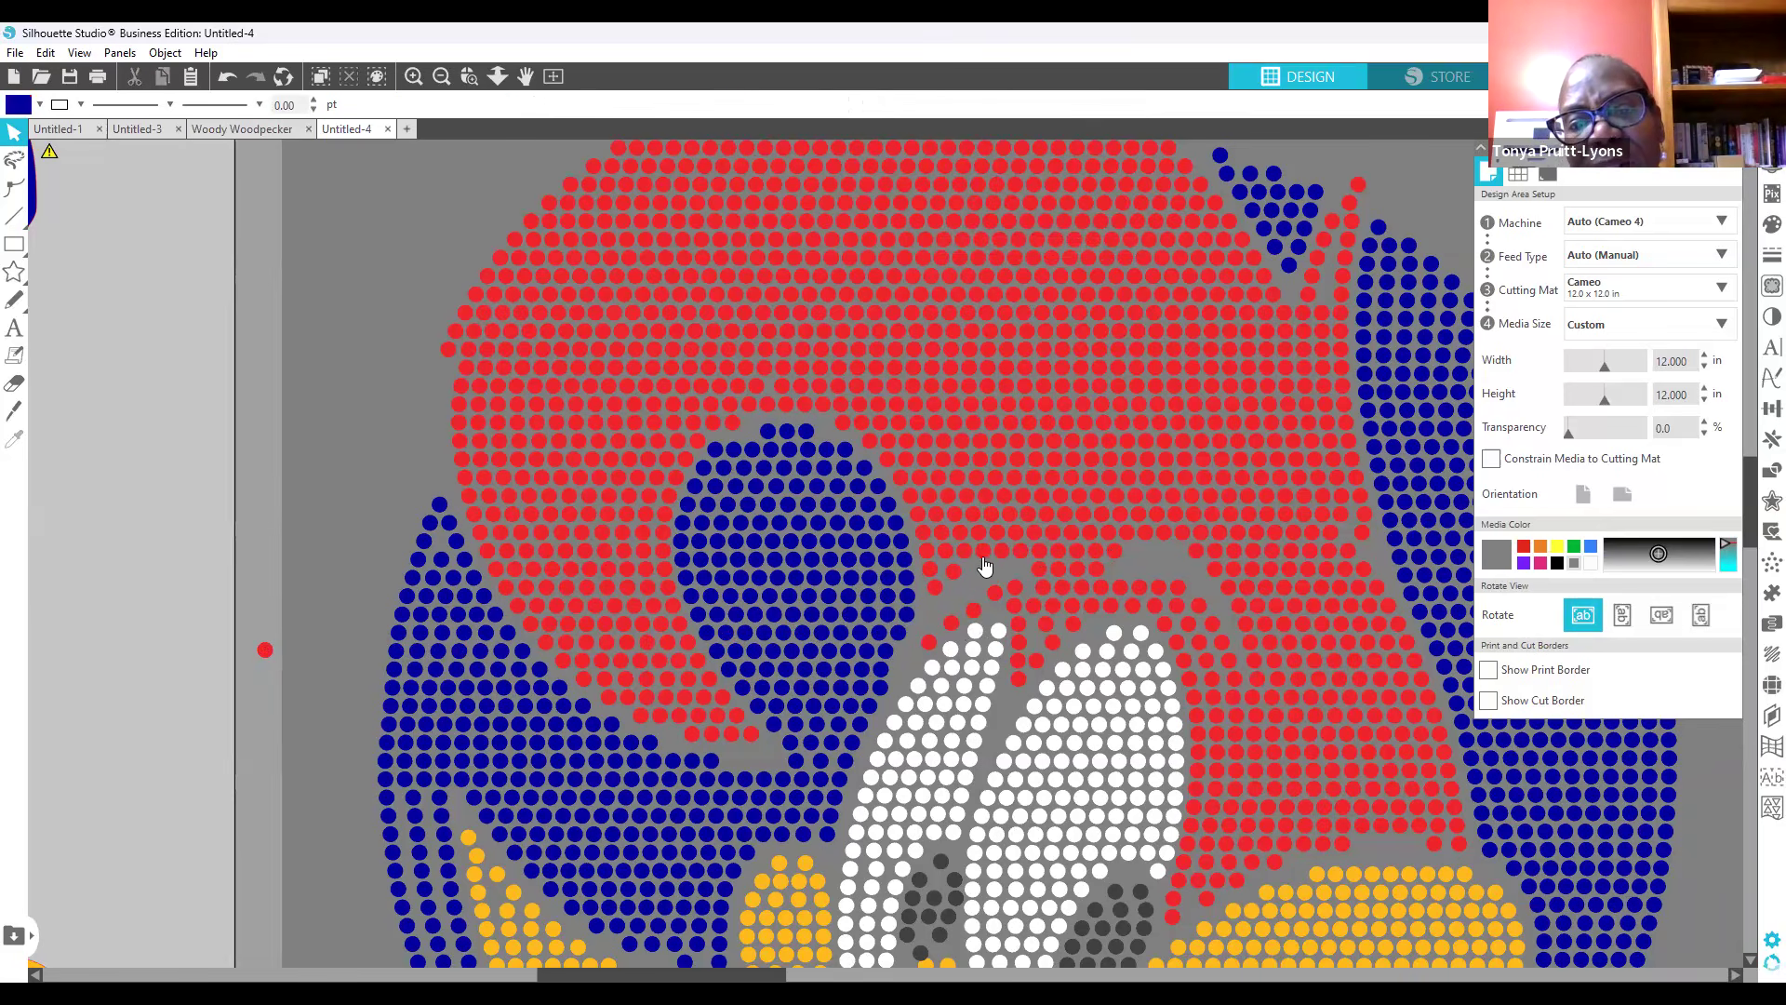
{"action": "left_click", "coordinate": [982, 552]}
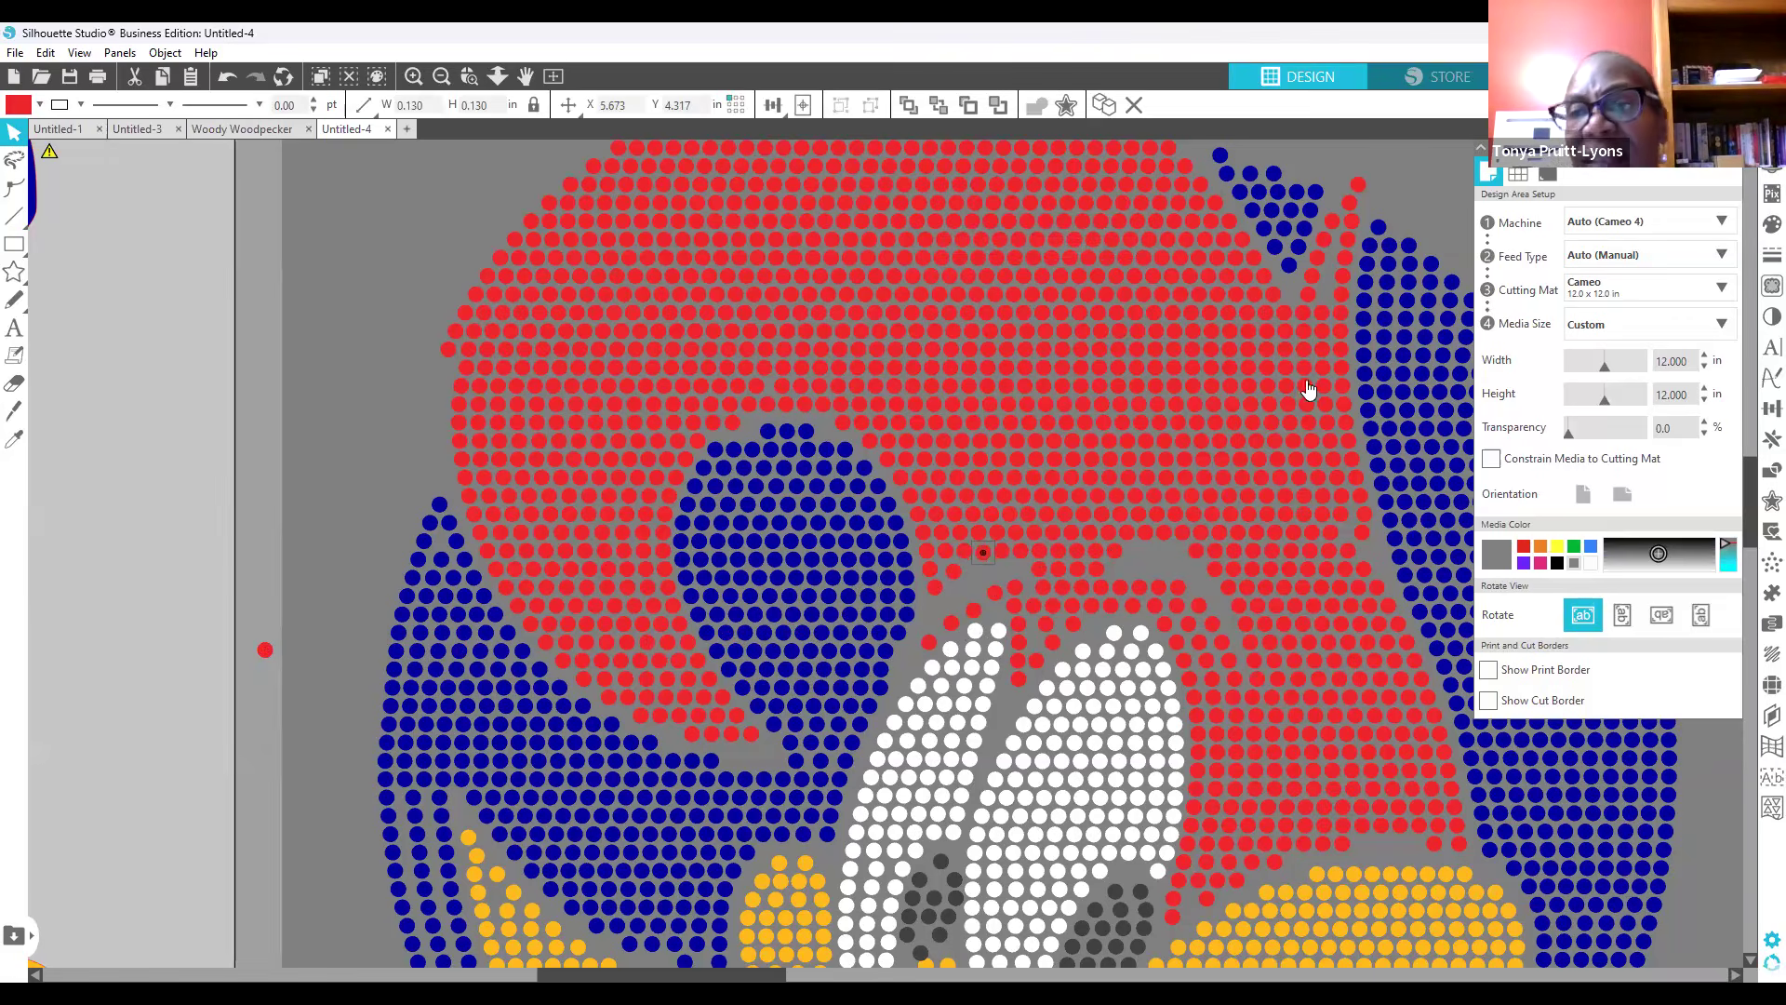
Step: Set the page's media color to black
{"action": "left_click", "coordinate": [1727, 148]}
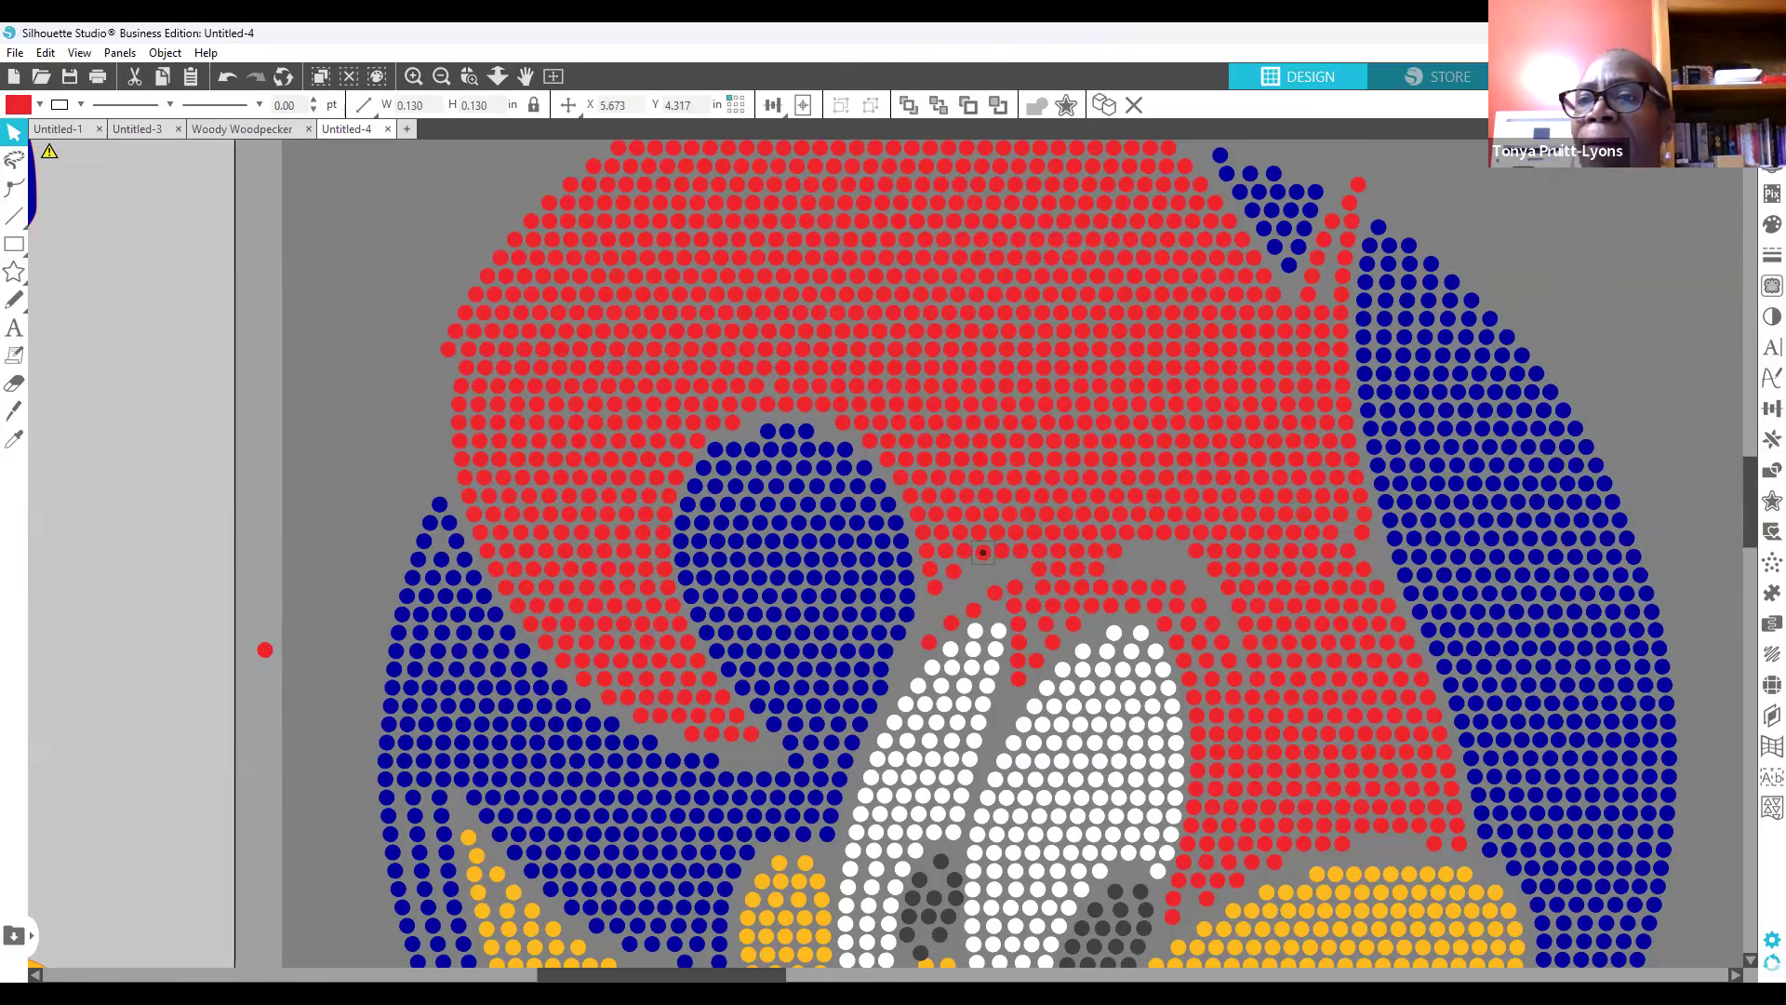
{"action": "left_click", "coordinate": [1771, 162]}
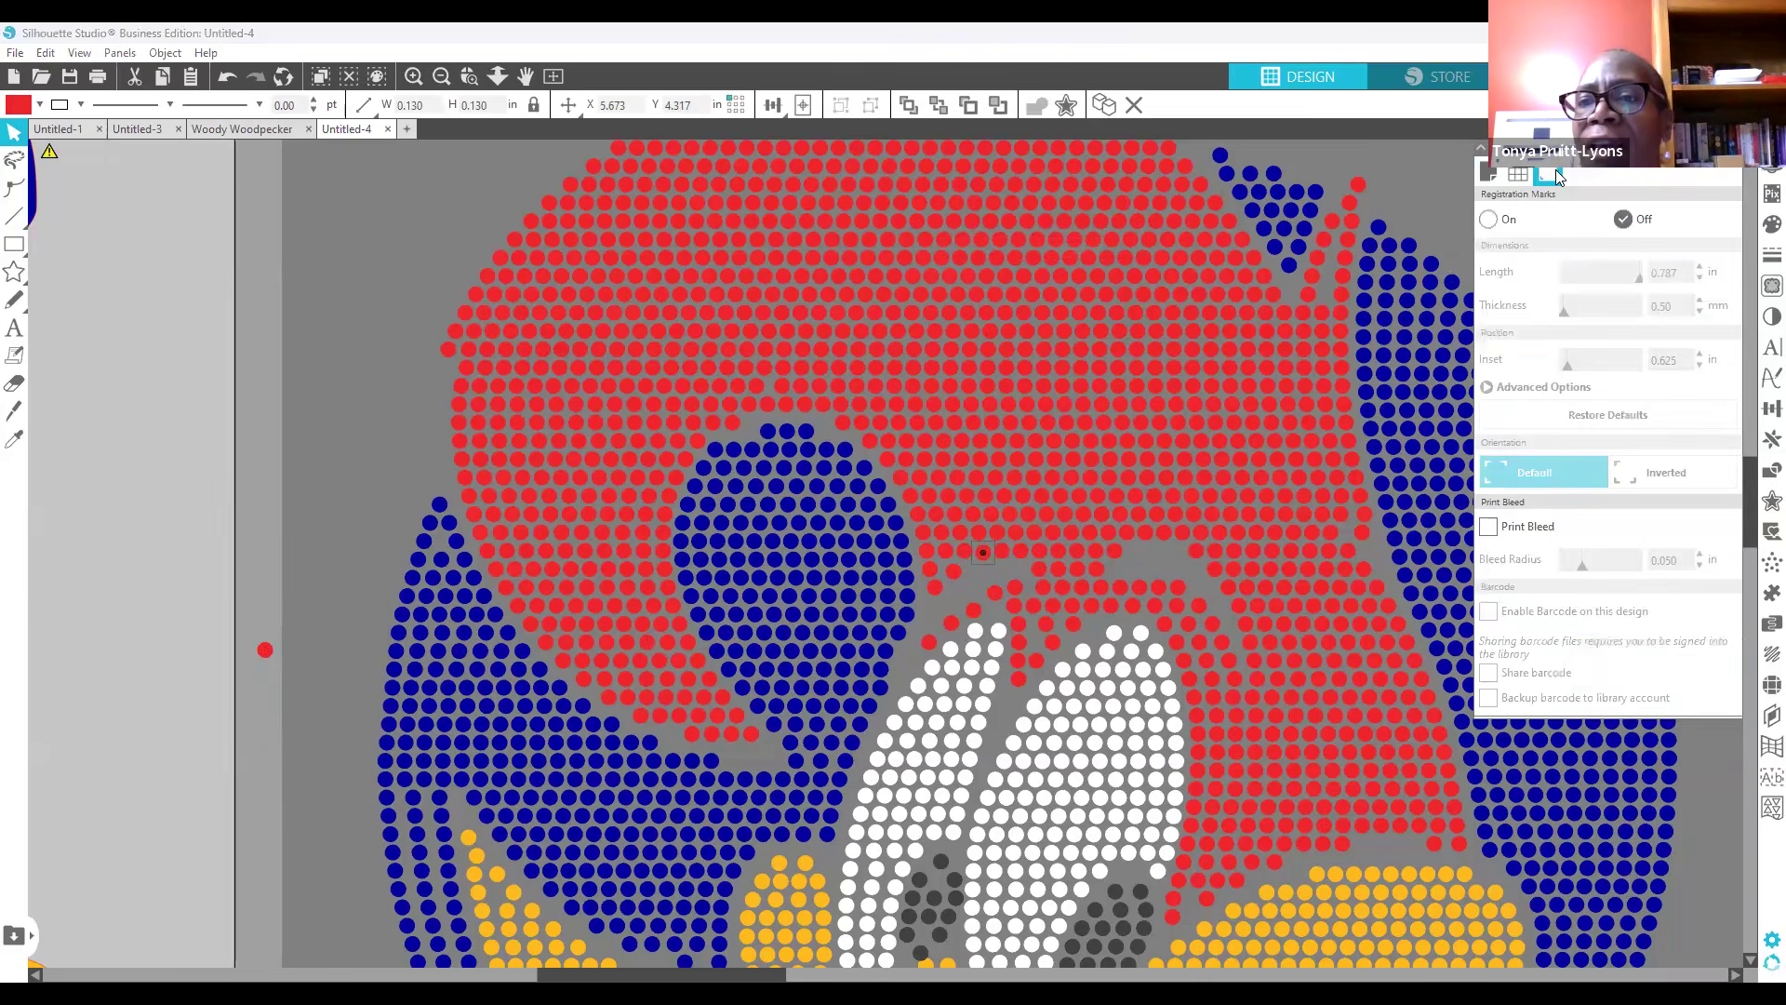
{"action": "left_click", "coordinate": [1488, 174]}
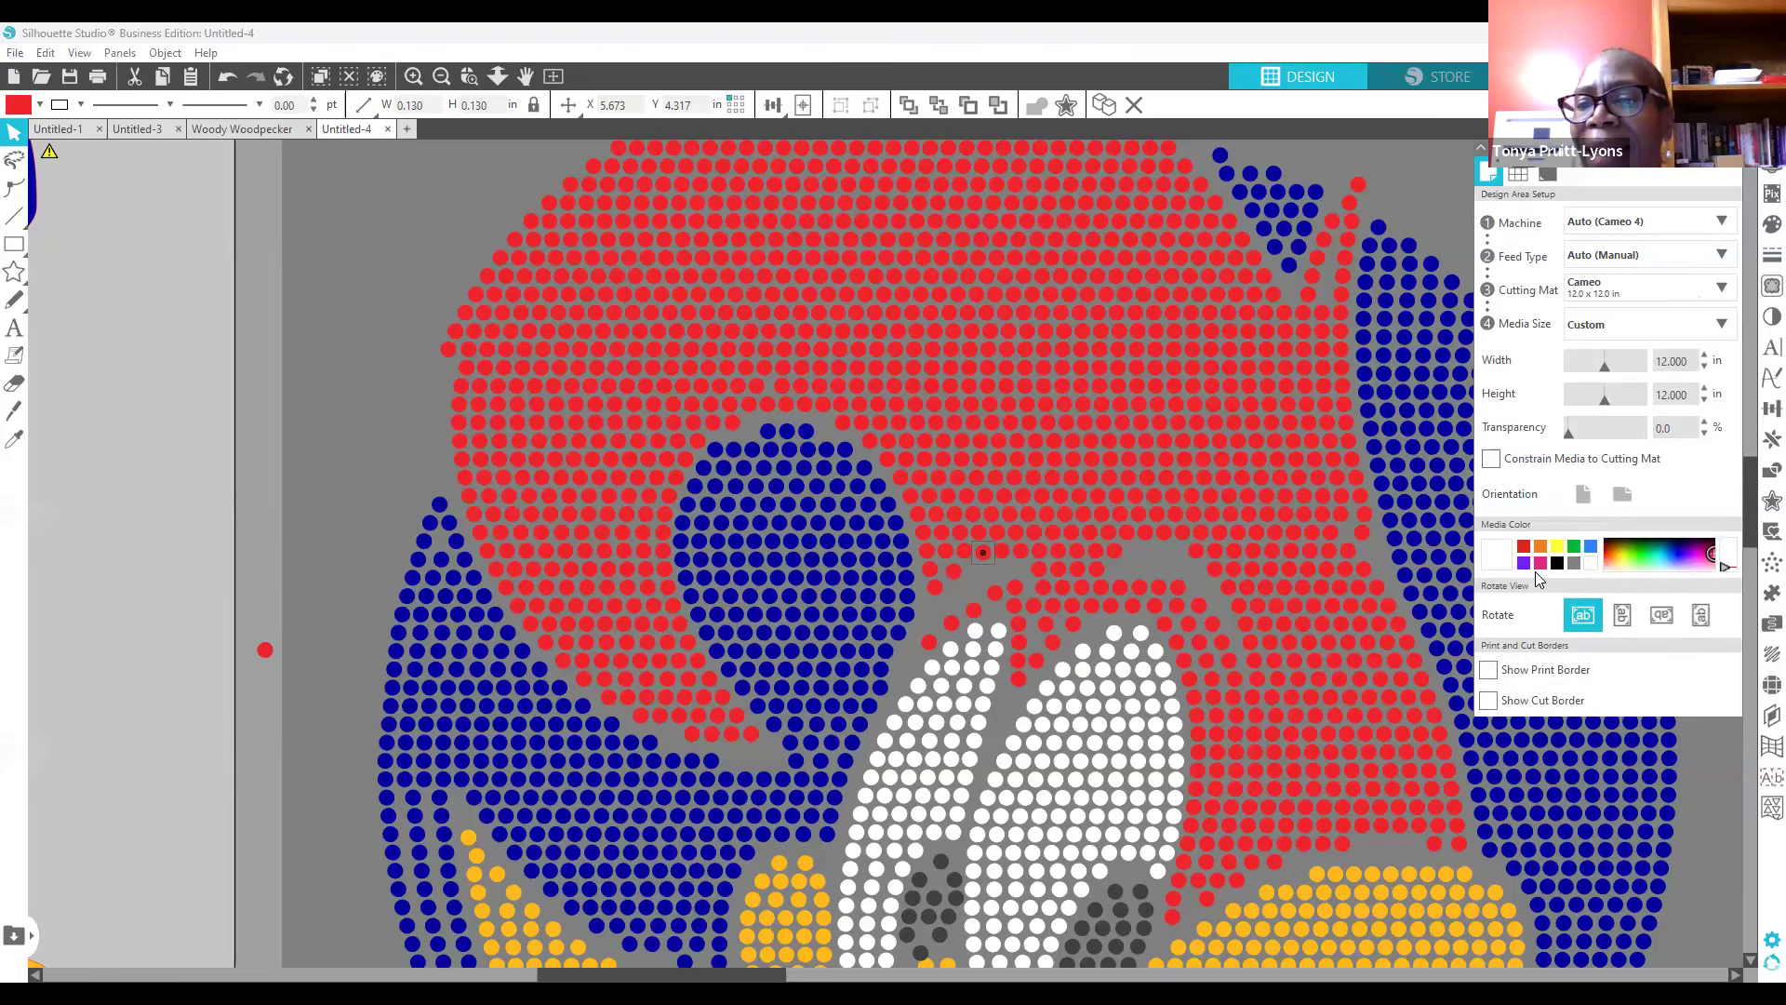
{"action": "left_click", "coordinate": [1557, 562]}
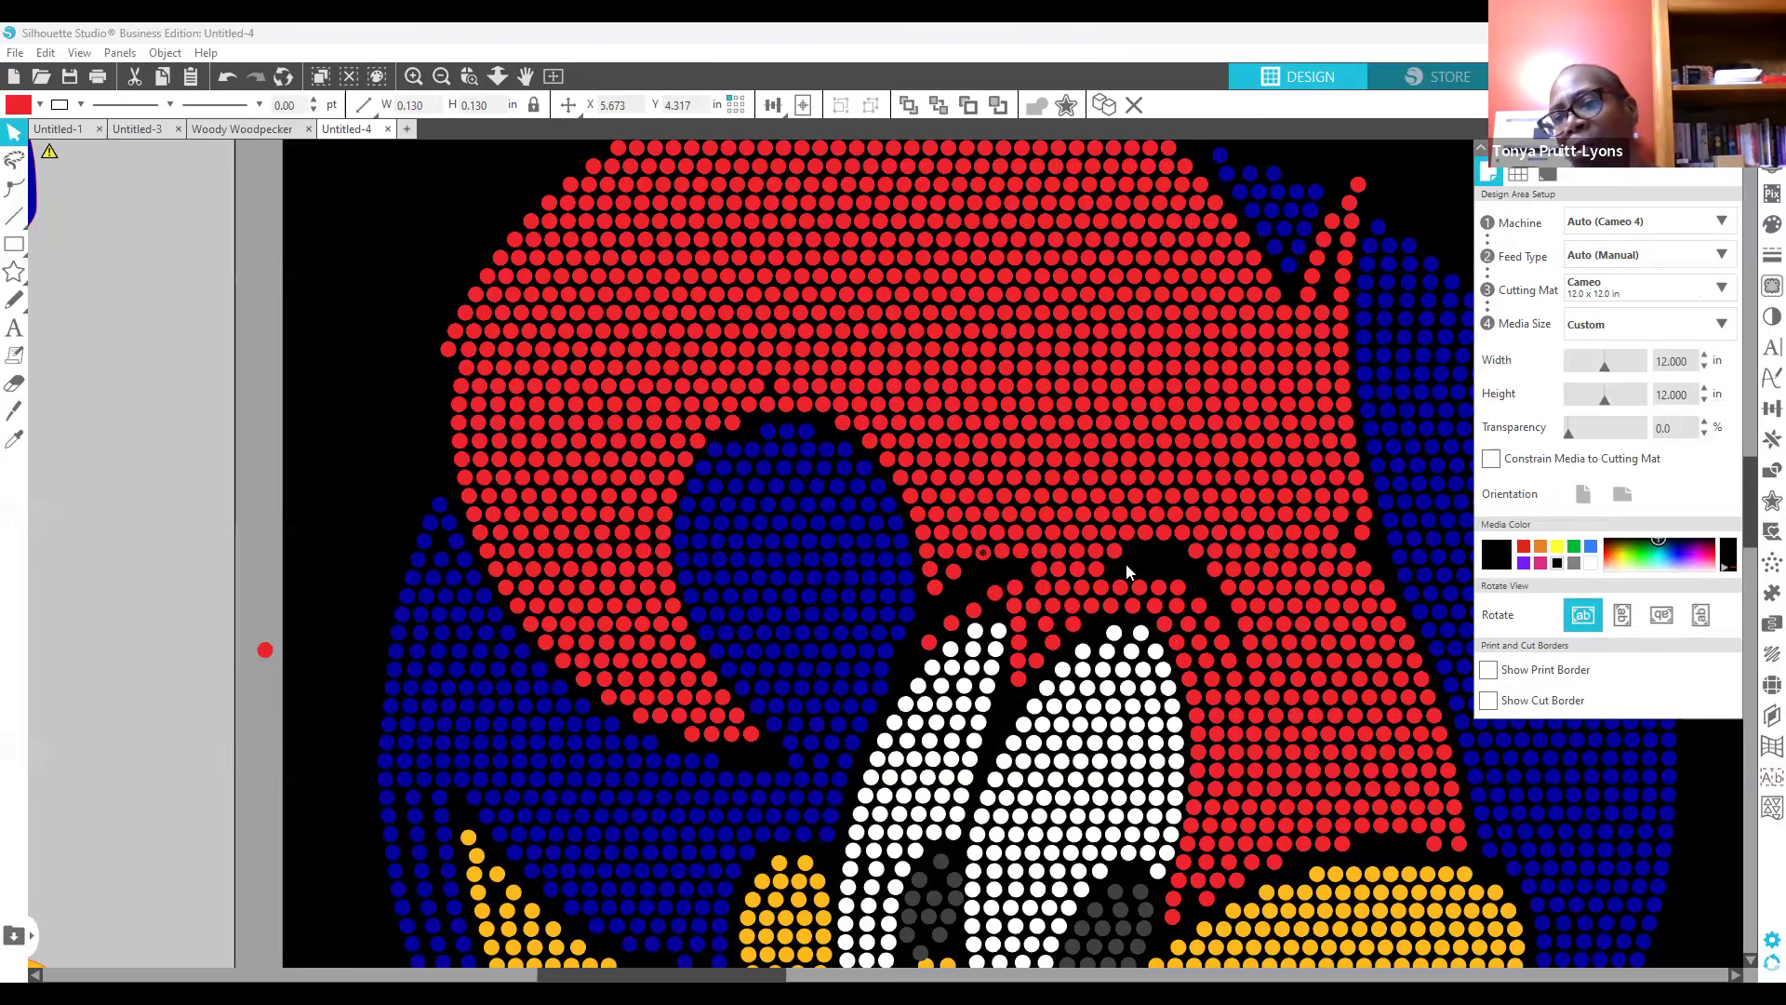
Step: Nudge the red rhinestone just above the narrower white eye's tip slightly left and down so it sits closer to the eye outline
{"action": "left_click", "coordinate": [995, 593]}
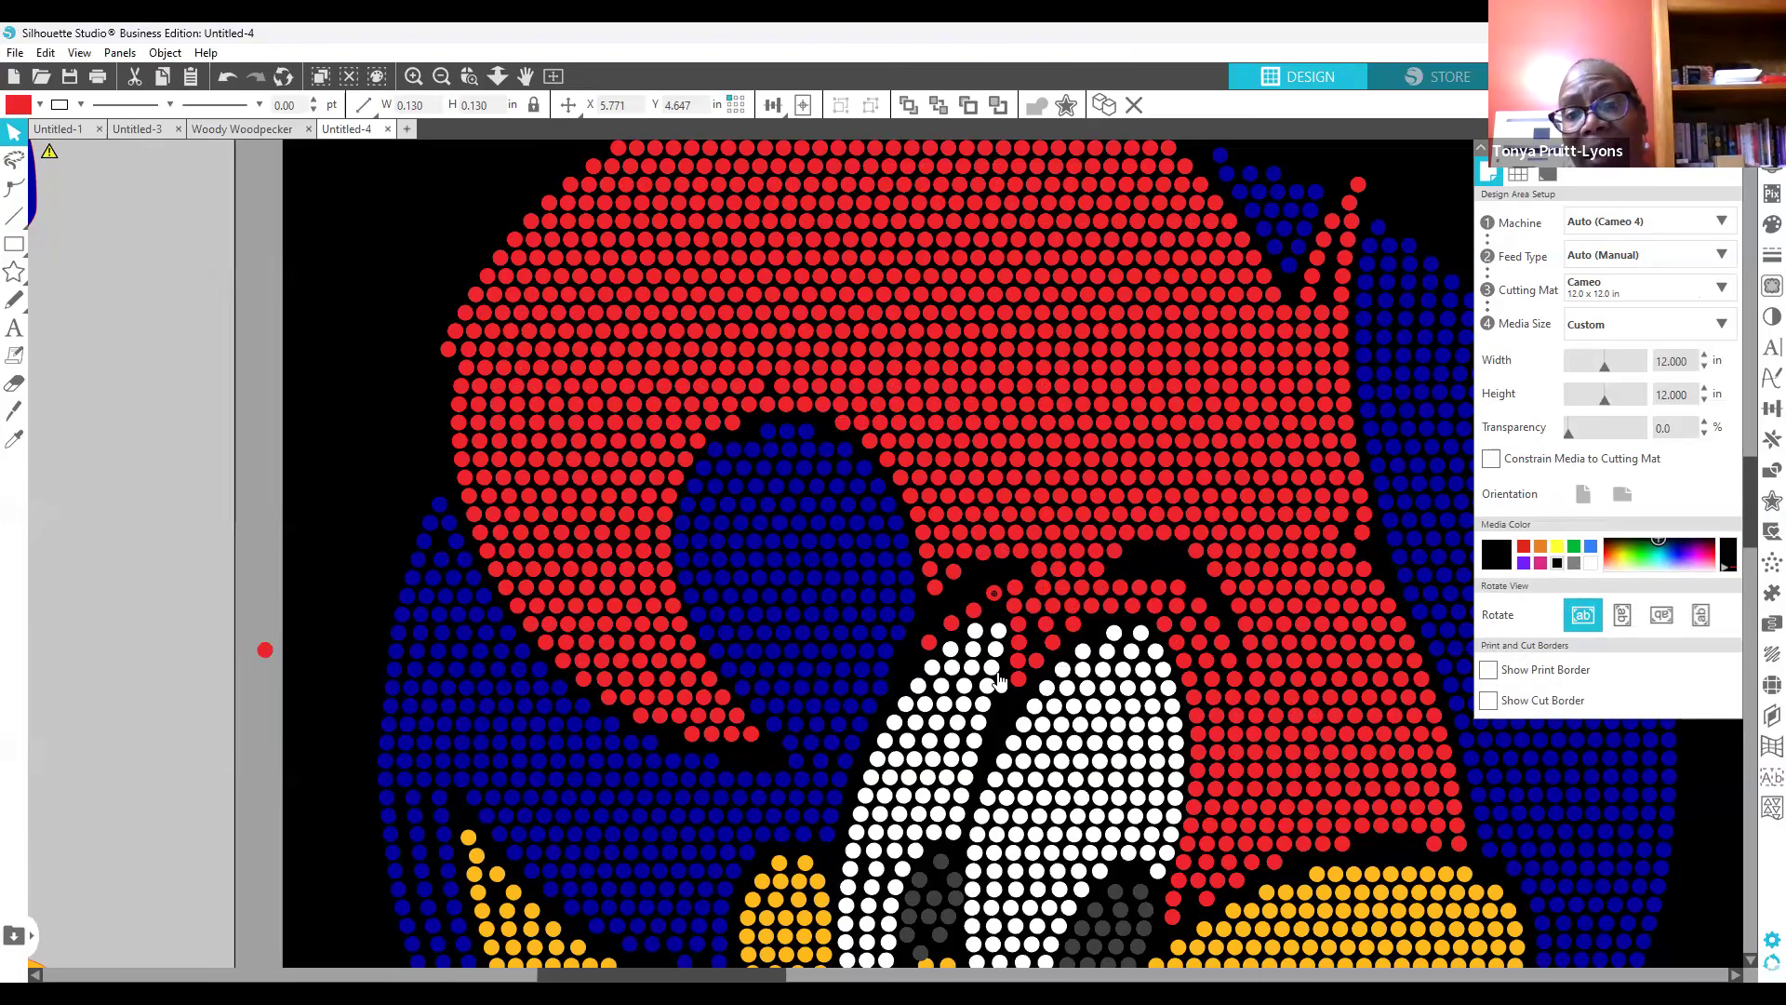
{"action": "key", "text": "Left"}
{"action": "key", "text": "Left"}
{"action": "key", "text": "Left"}
{"action": "key", "text": "Left"}
{"action": "key", "text": "Left"}
{"action": "key", "text": "Down"}
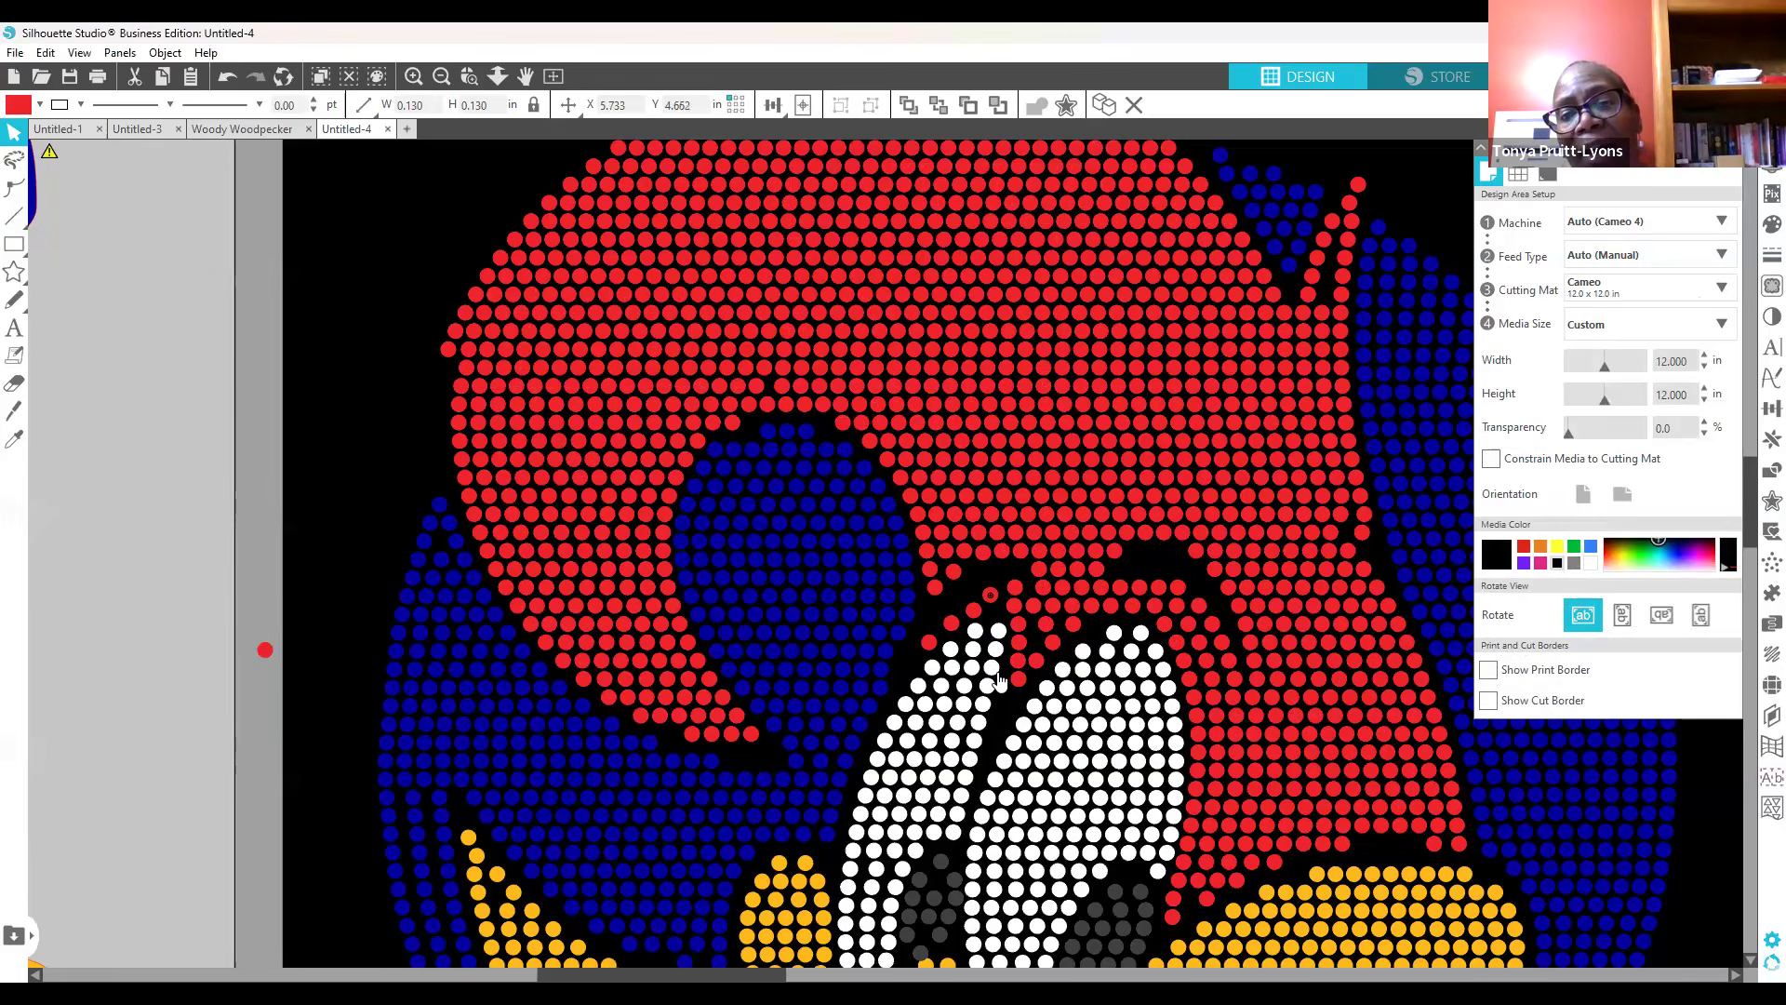
{"action": "key", "text": "Down"}
{"action": "key", "text": "Down"}
{"action": "key", "text": "Down"}
{"action": "key", "text": "Right"}
{"action": "key", "text": "Right"}
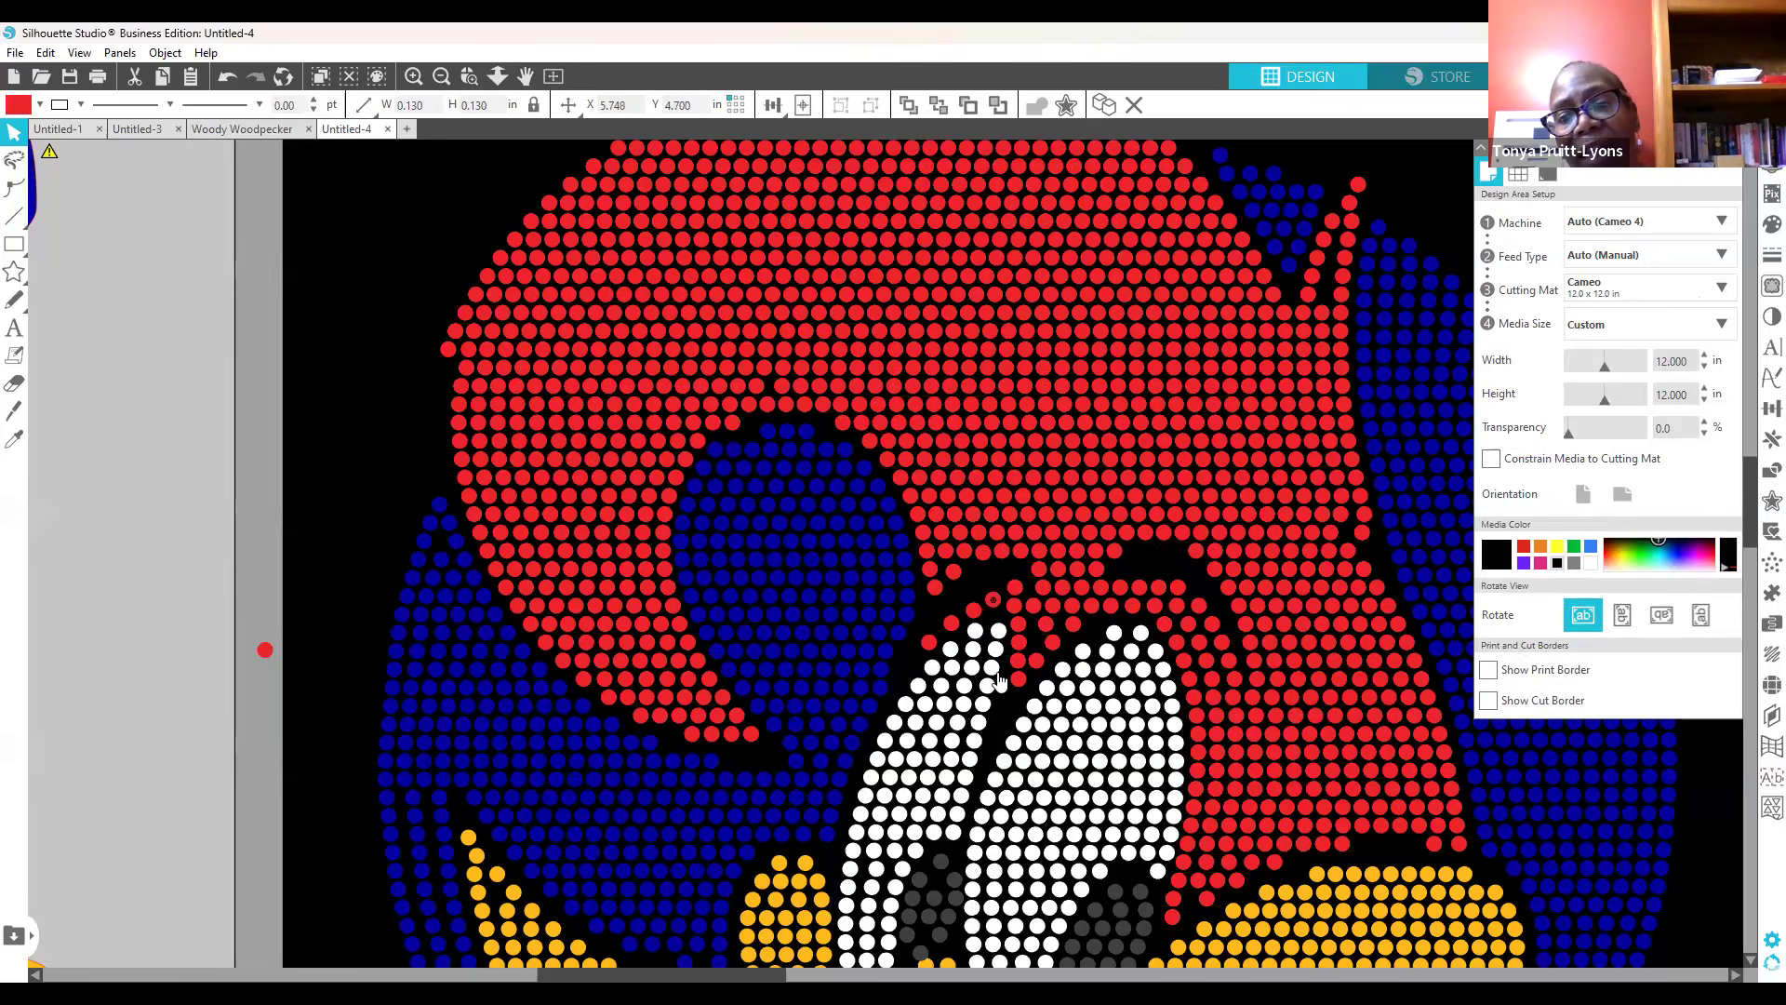
Step: Nudge the loose red rhinestone between the curl's blue area and the narrower white eye into even spacing with its neighbours
{"action": "key", "text": "Up"}
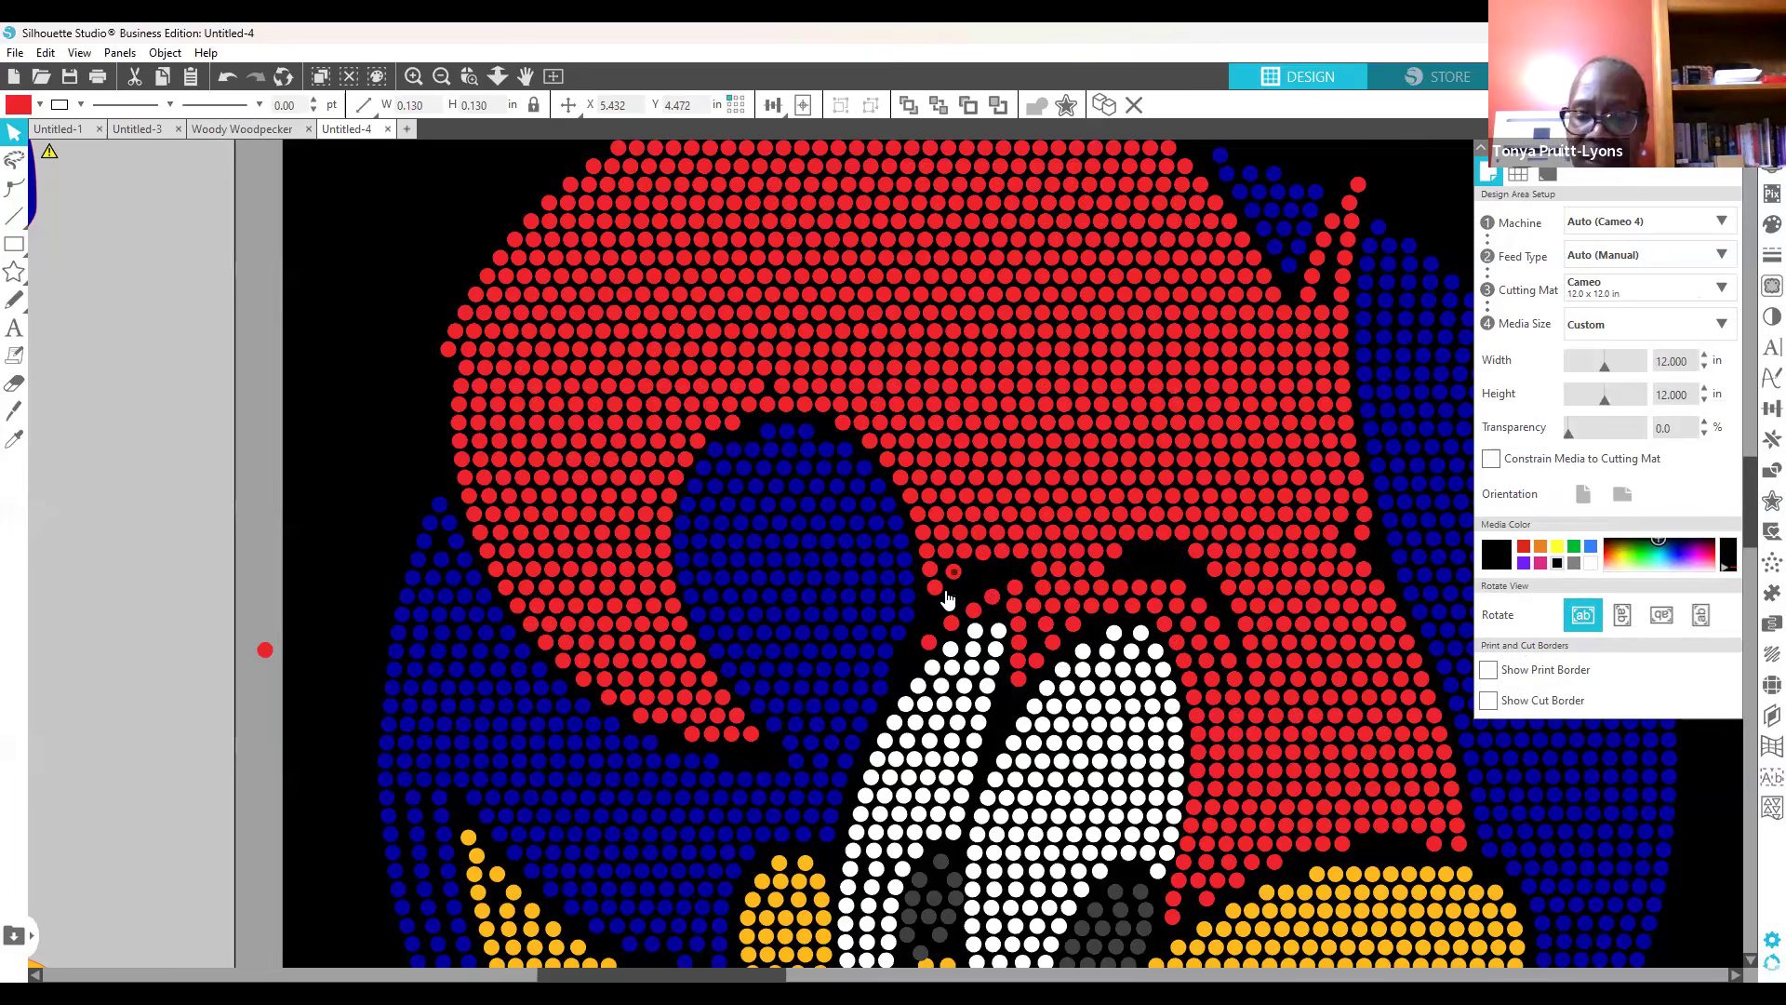
{"action": "key", "text": "Up"}
{"action": "key", "text": "Up"}
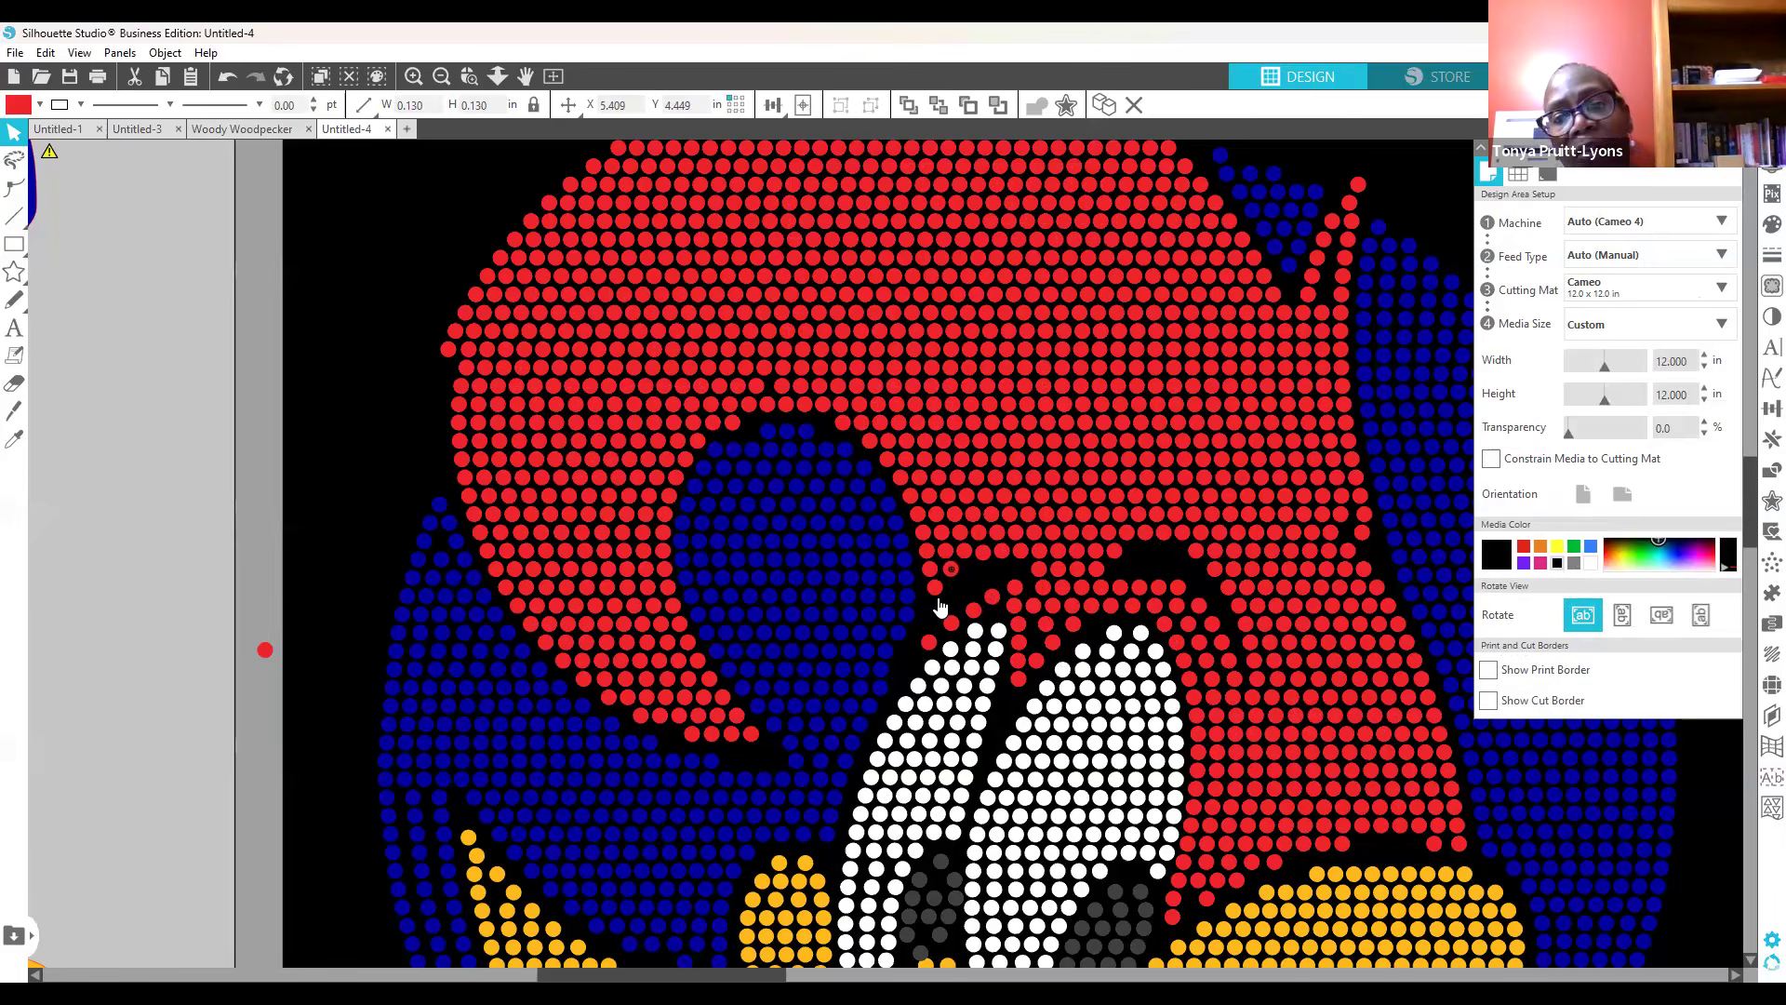
{"action": "key", "text": "Down"}
{"action": "key", "text": "Right"}
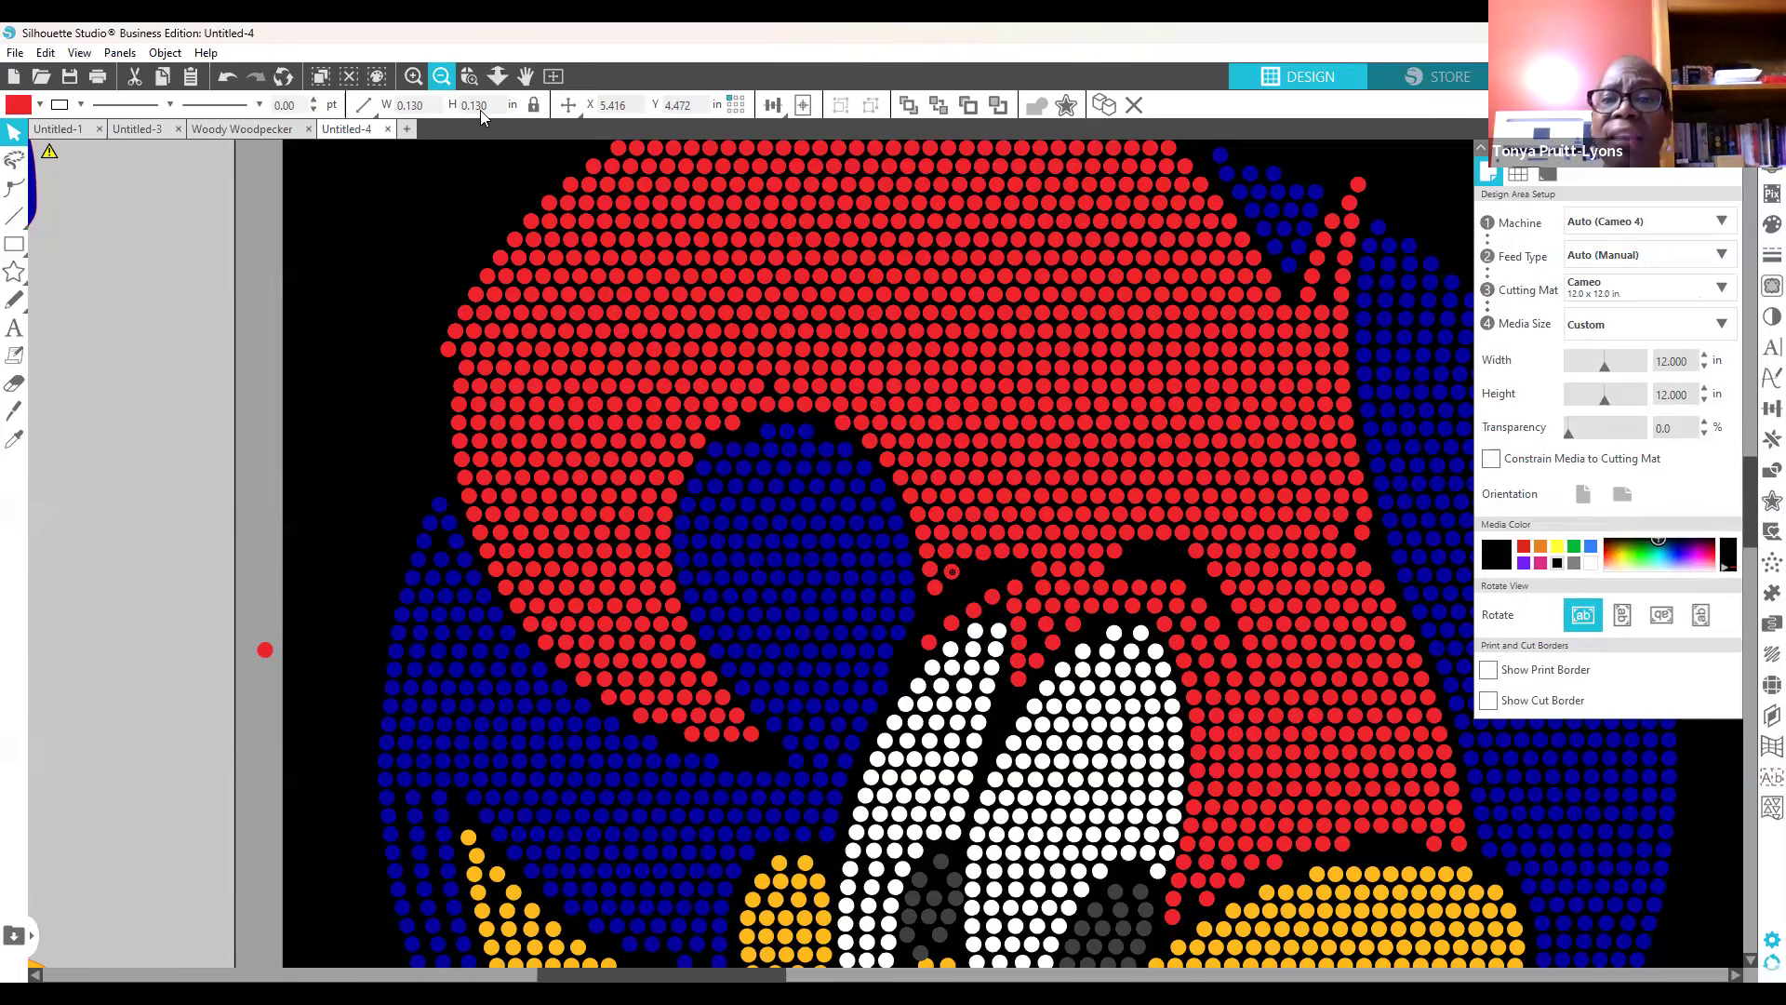
Step: Move the stray red rhinestone beside the narrower white eye's upper left edge out of the design, just past the page's right edge
{"action": "left_click", "coordinate": [441, 77]}
{"action": "left_click", "coordinate": [441, 77]}
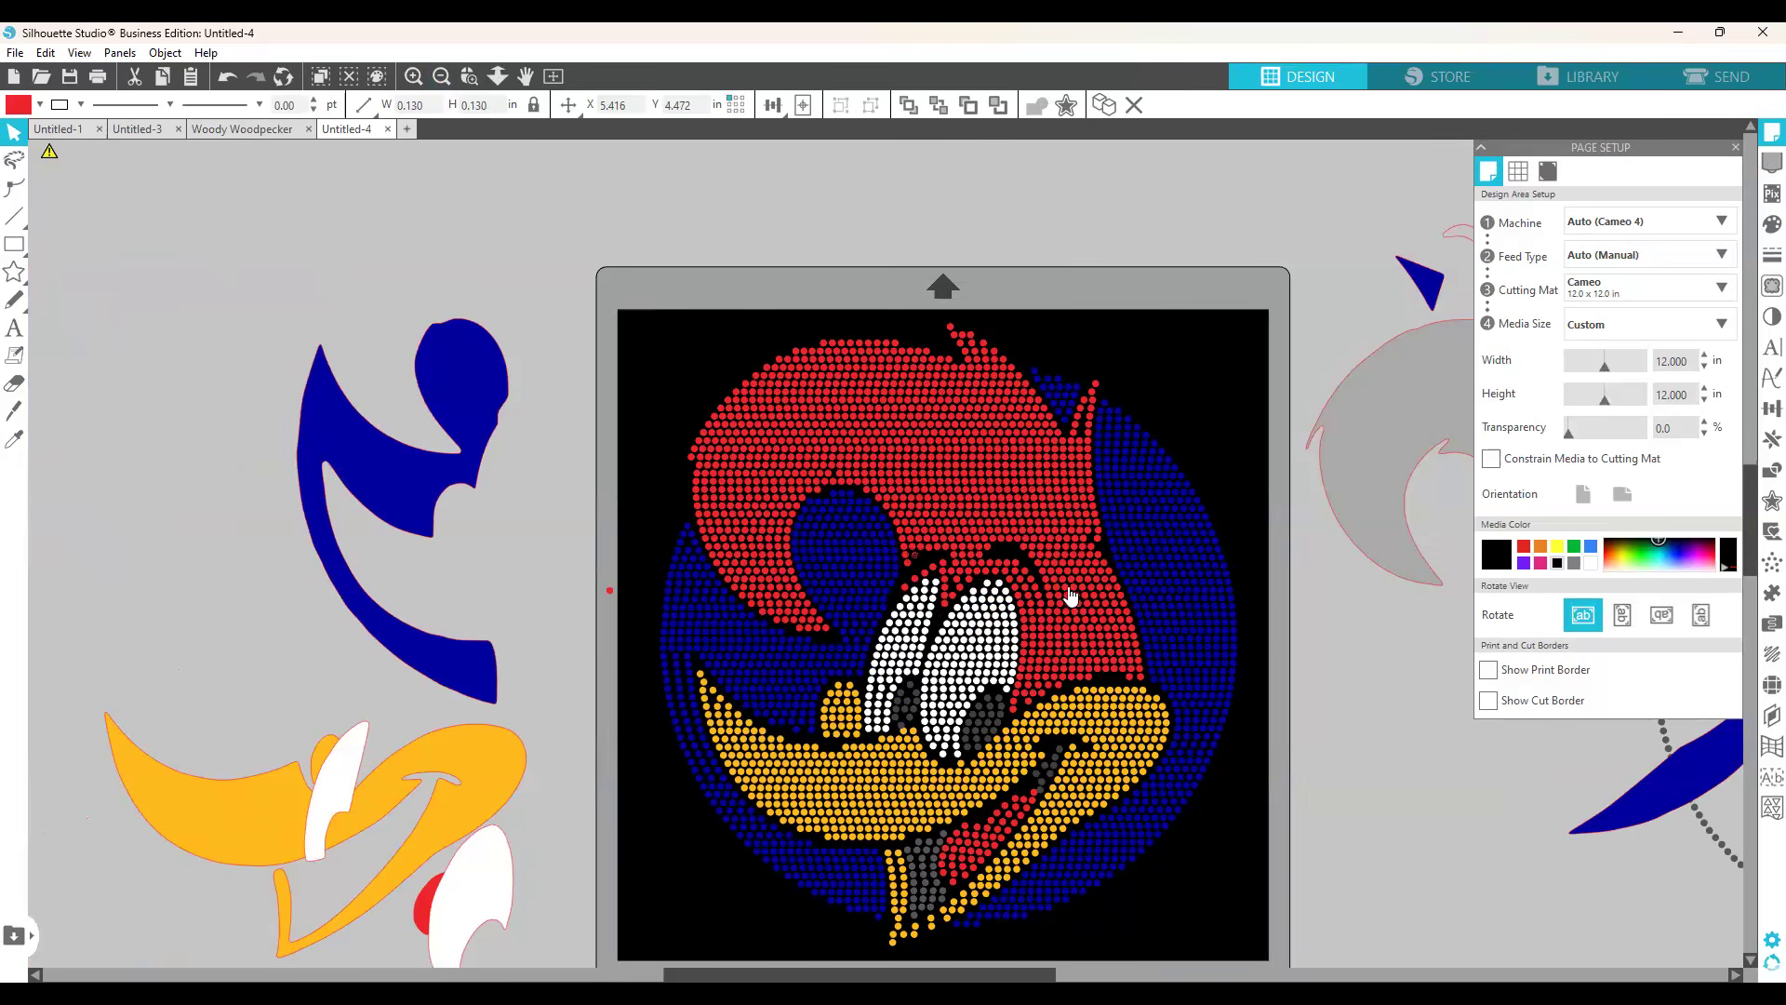
{"action": "left_click", "coordinate": [1291, 672]}
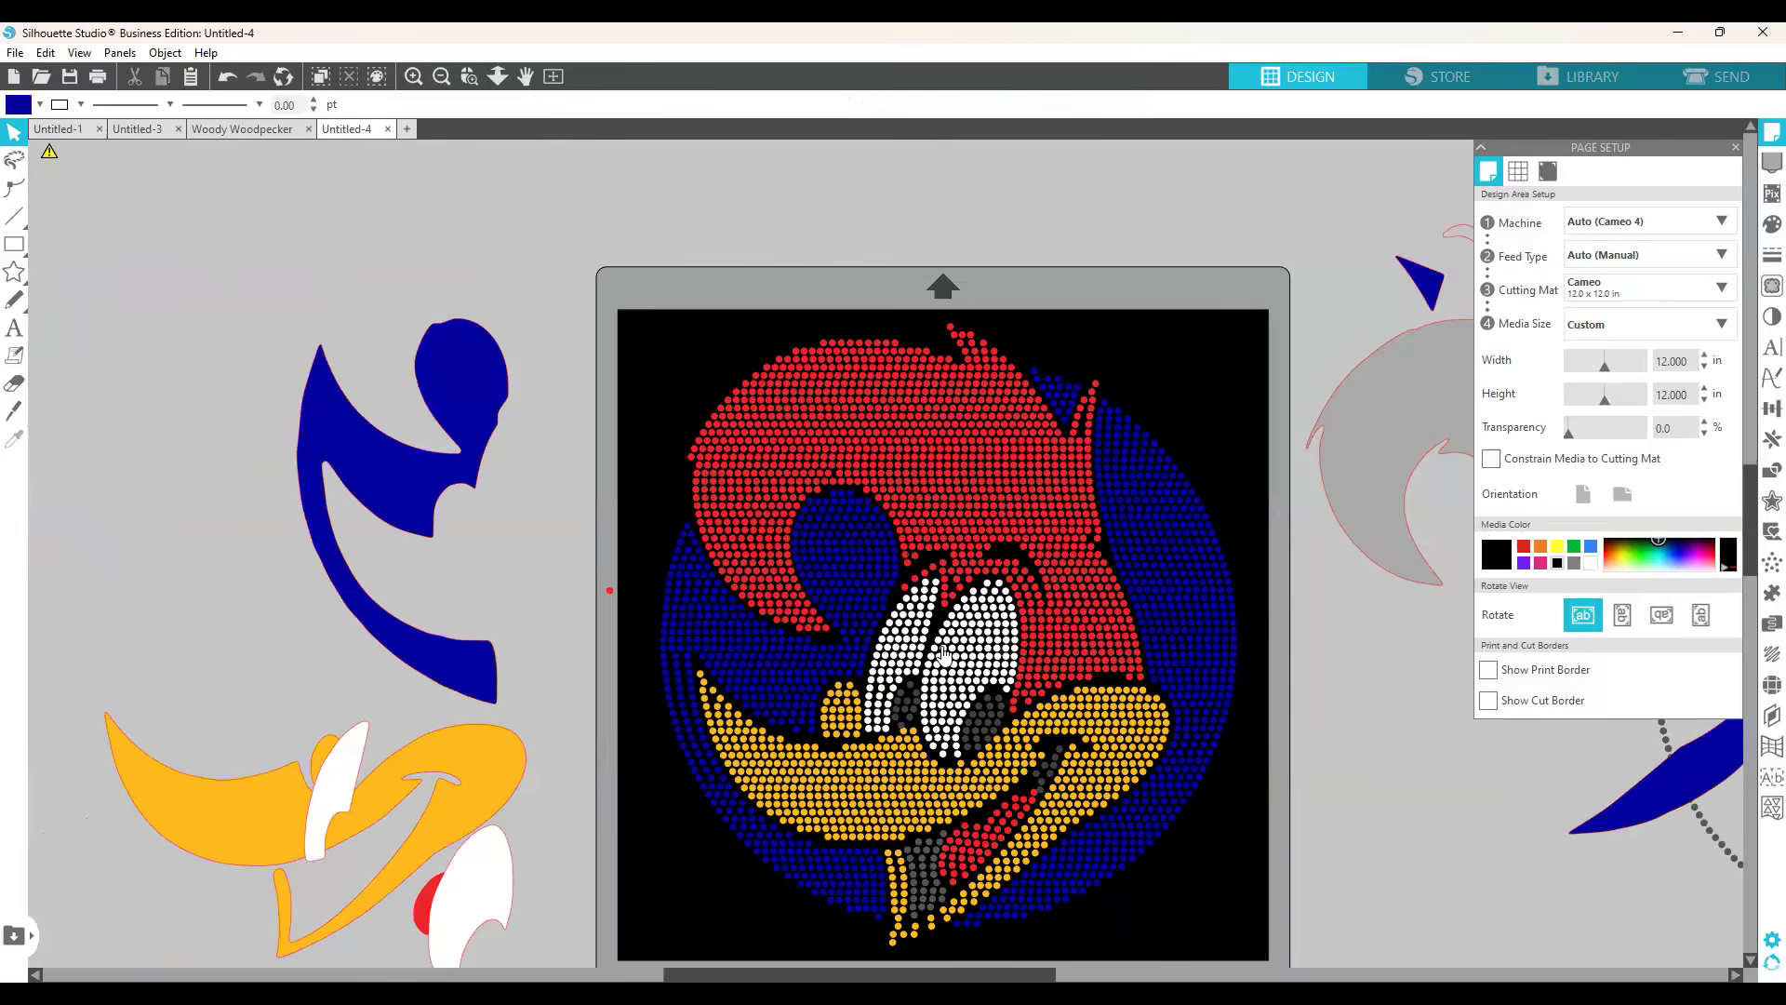
{"action": "left_click", "coordinate": [903, 596]}
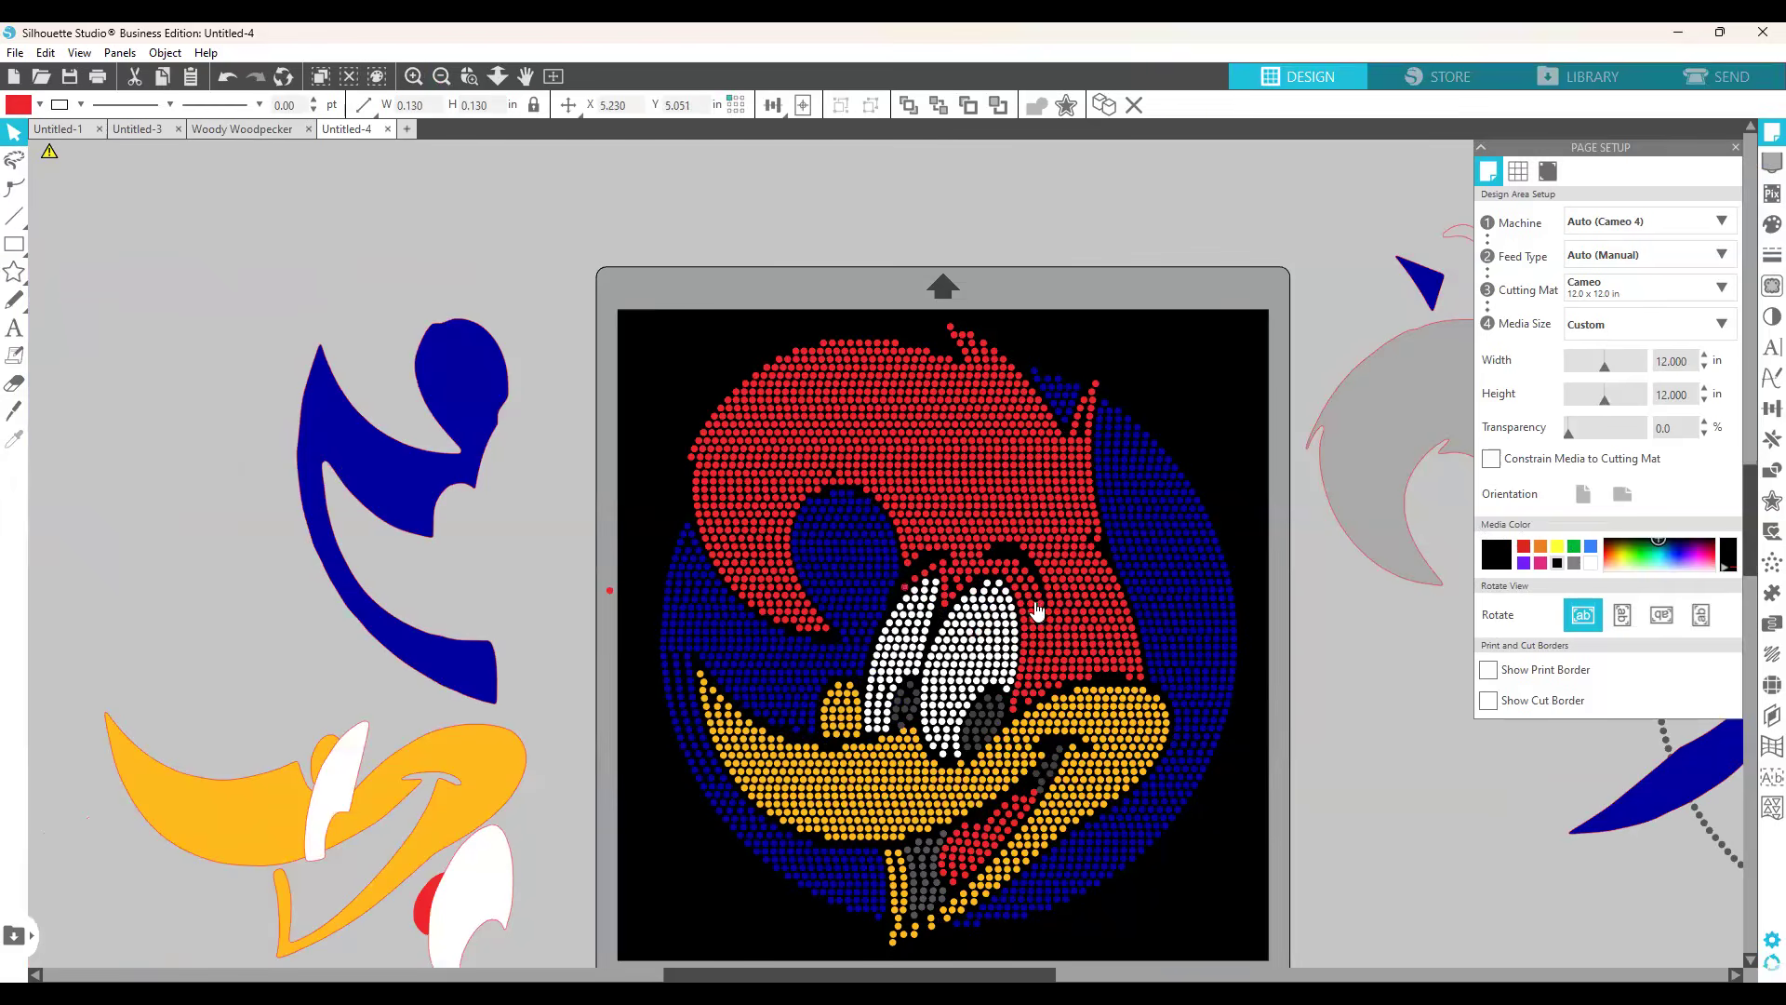
{"action": "left_click", "coordinate": [933, 566]}
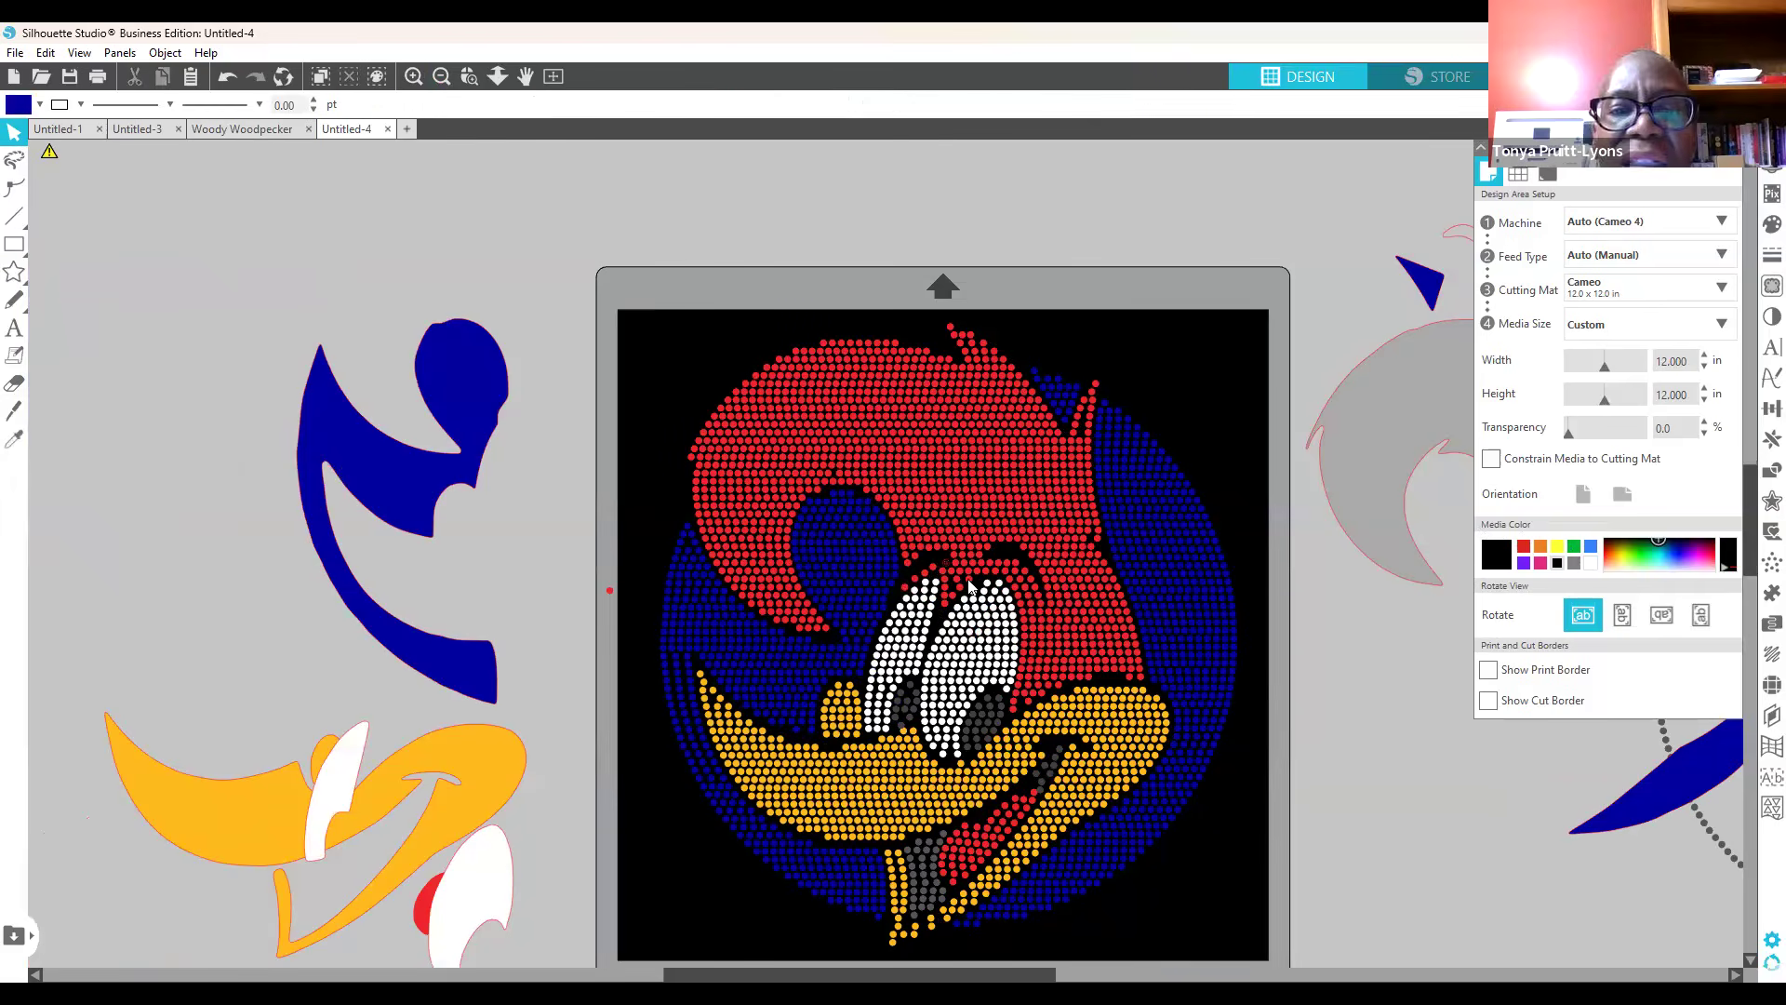
{"action": "left_click", "coordinate": [941, 569]}
{"action": "left_click_drag", "start_coordinate": [1283, 735], "coordinate": [1276, 736]}
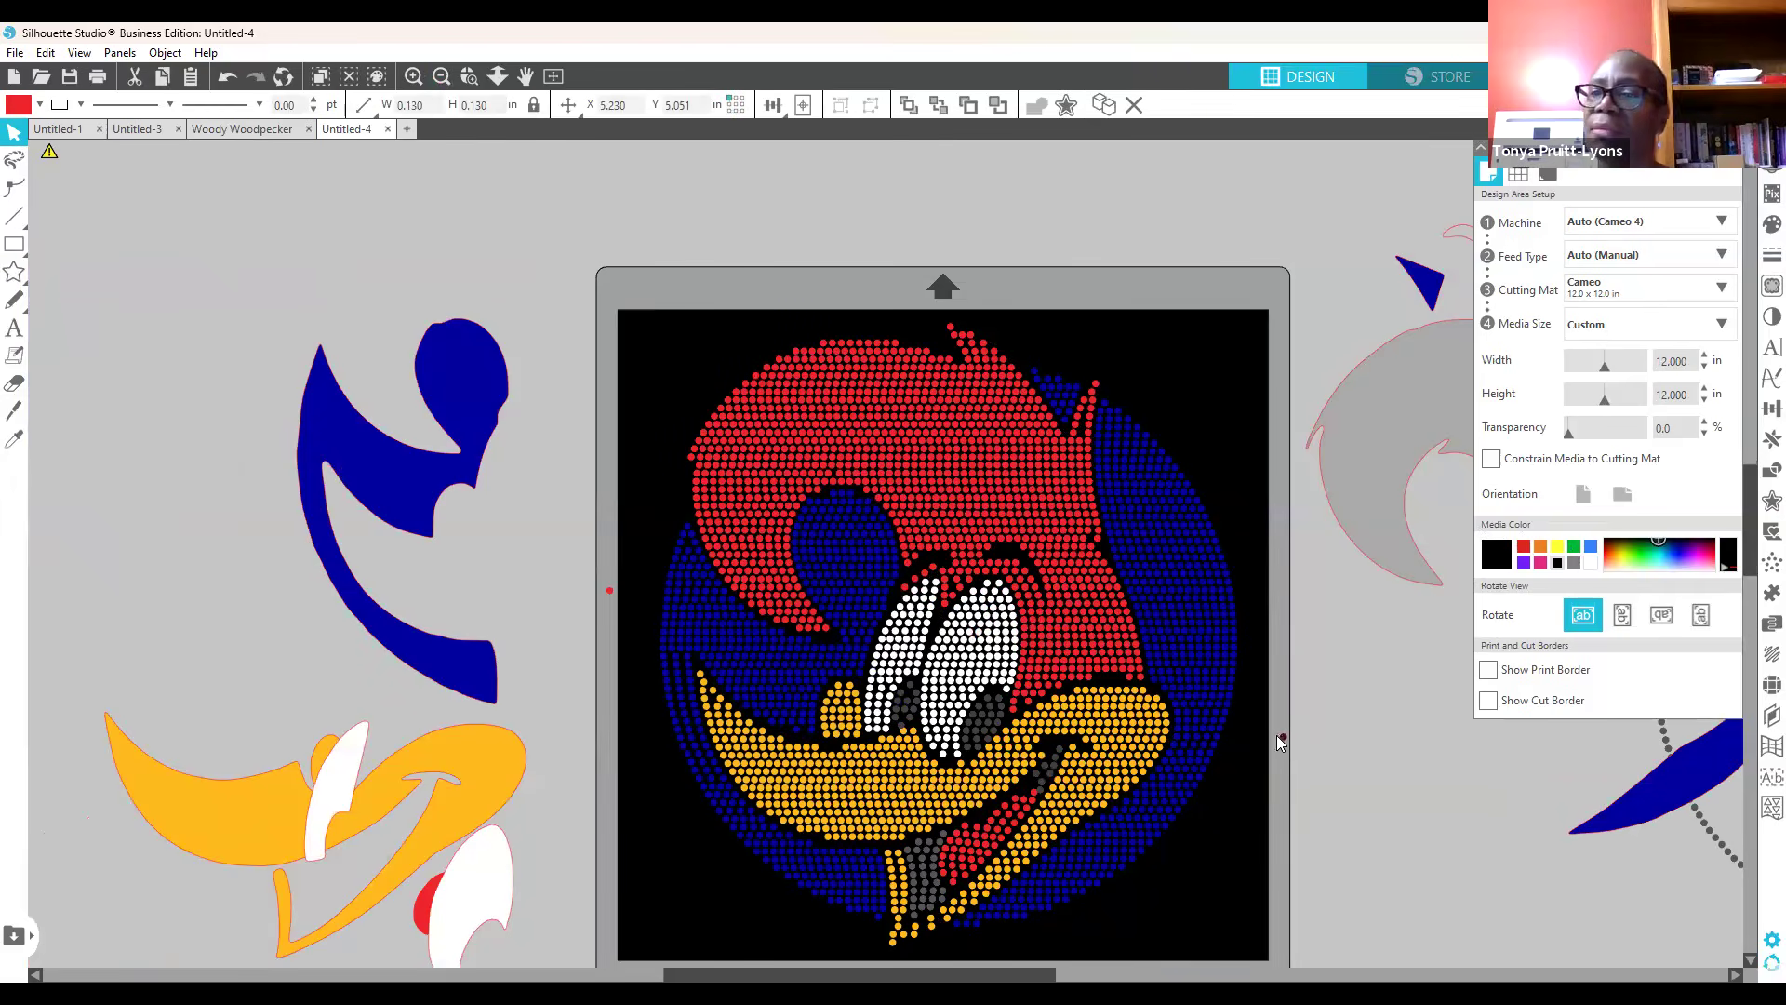
{"action": "left_click", "coordinate": [1168, 766]}
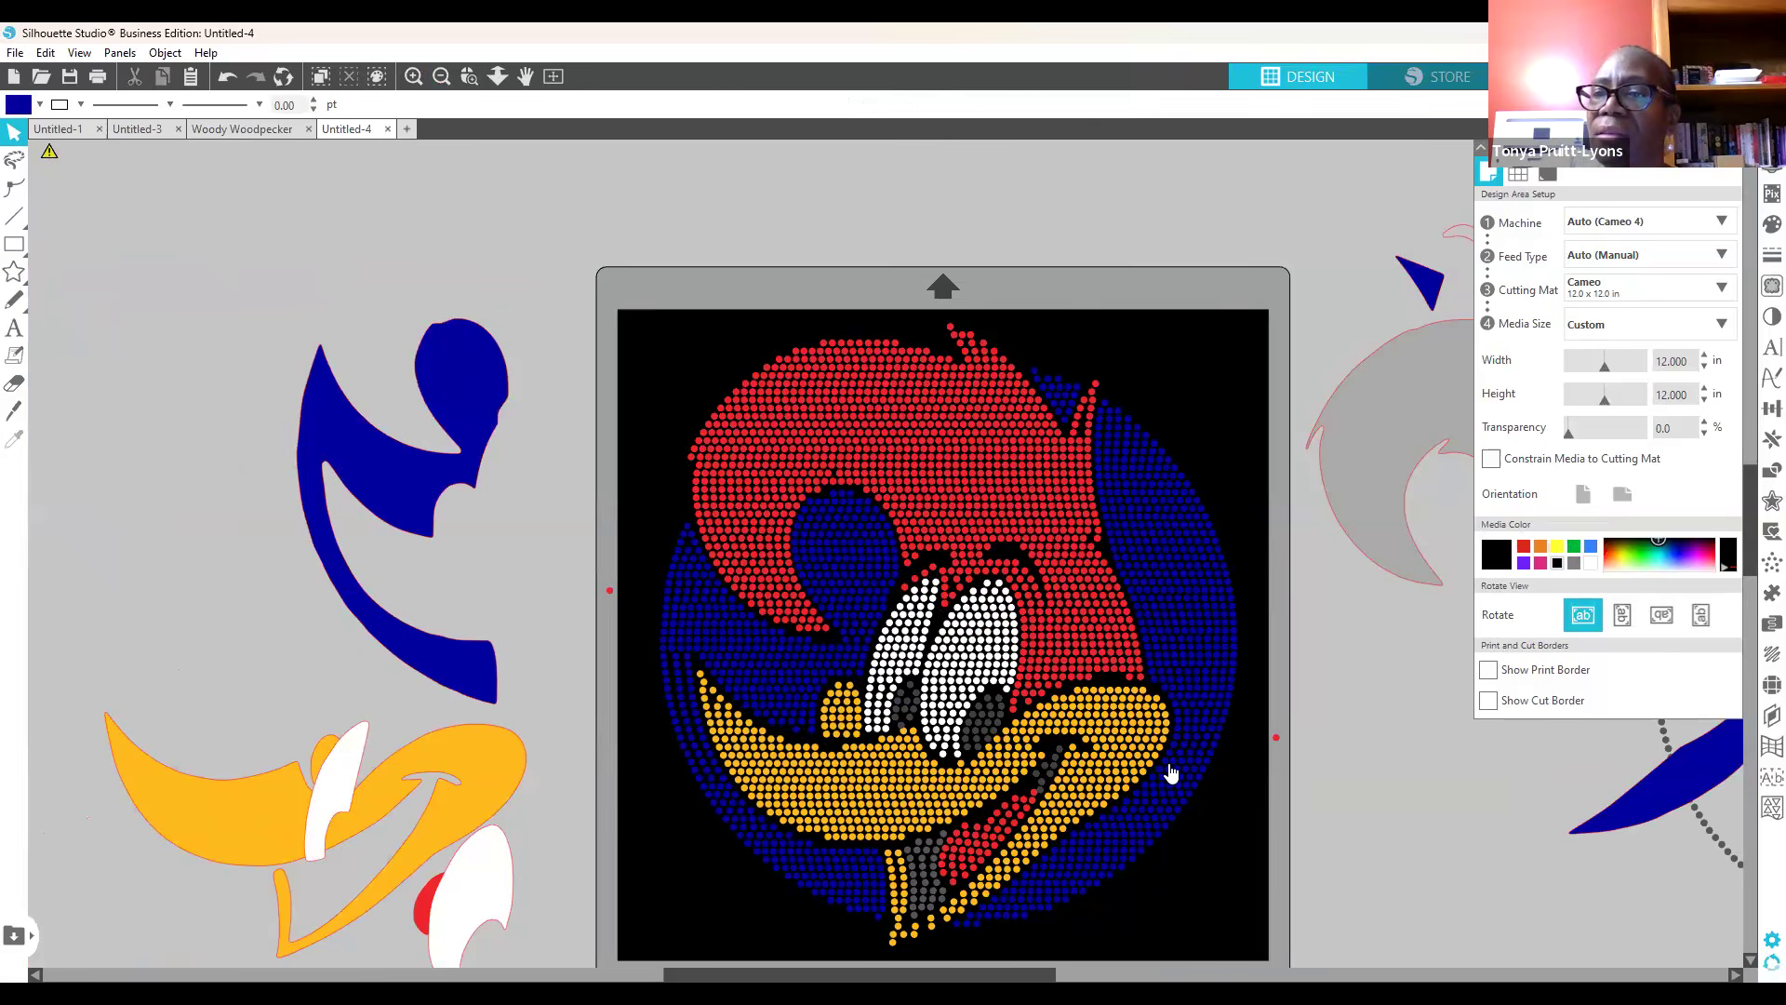
Step: Reposition individual red rhinestones along the upper edge of the left eye to even out their spacing
{"action": "left_click", "coordinate": [932, 566]}
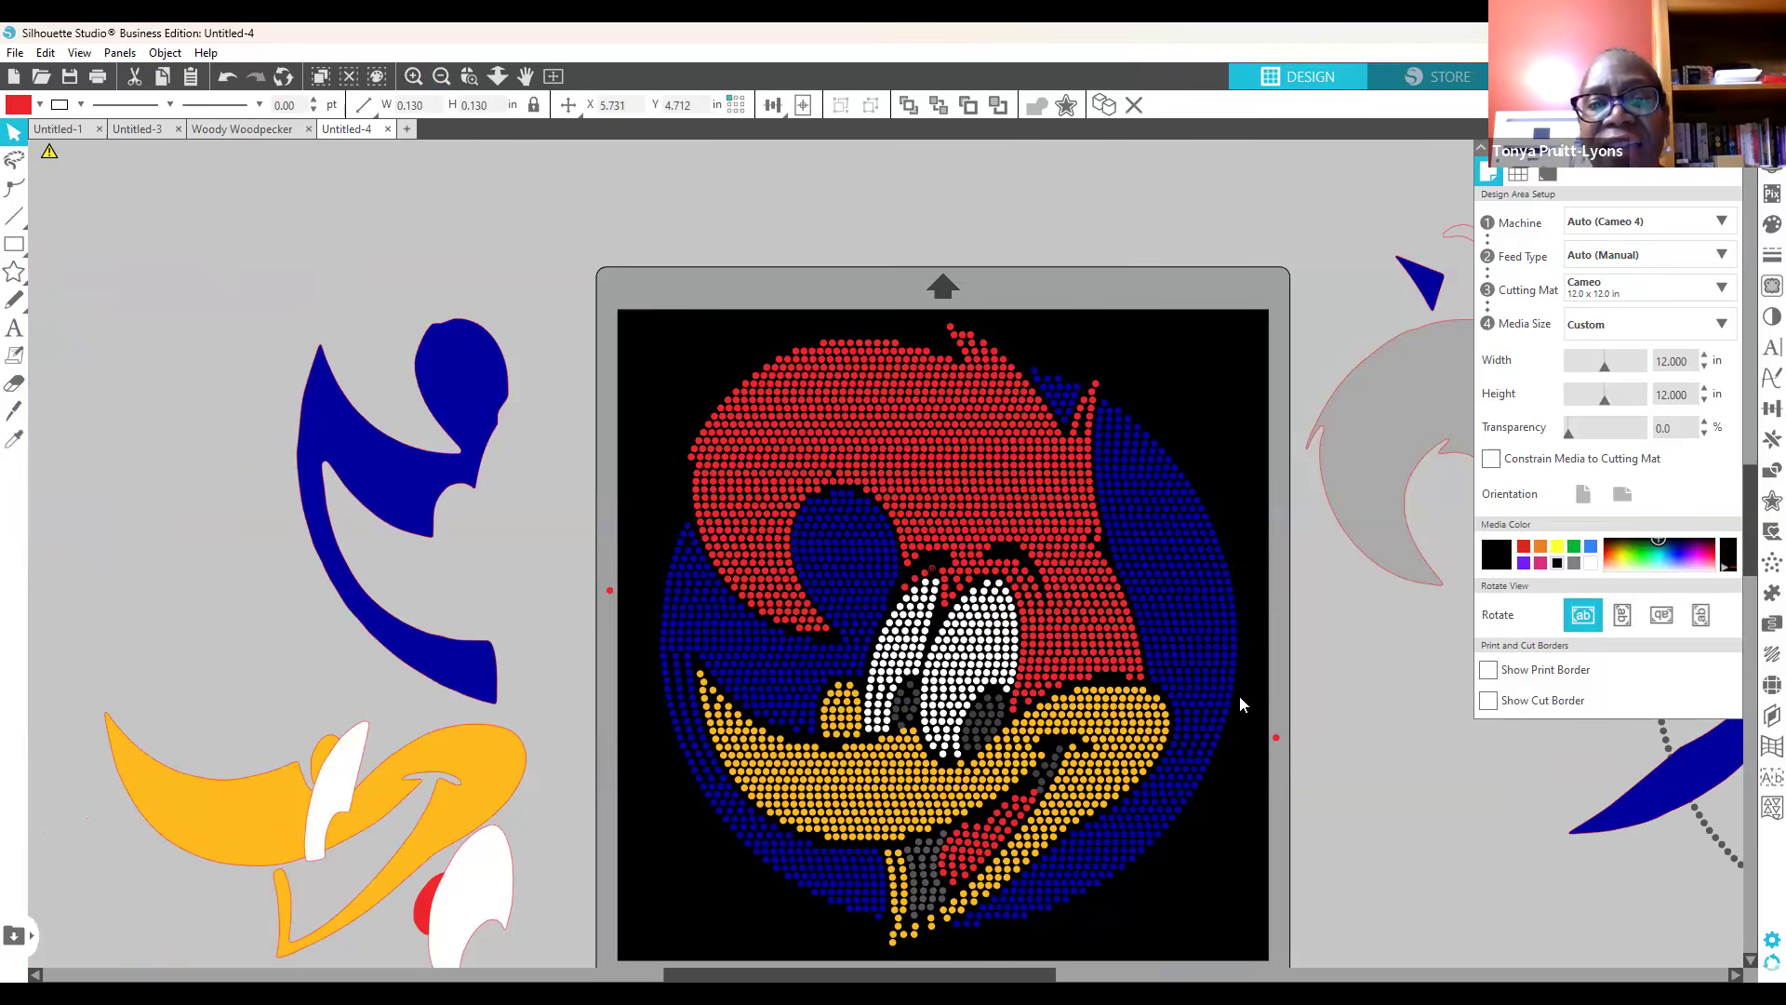
{"action": "left_click", "coordinate": [1265, 794]}
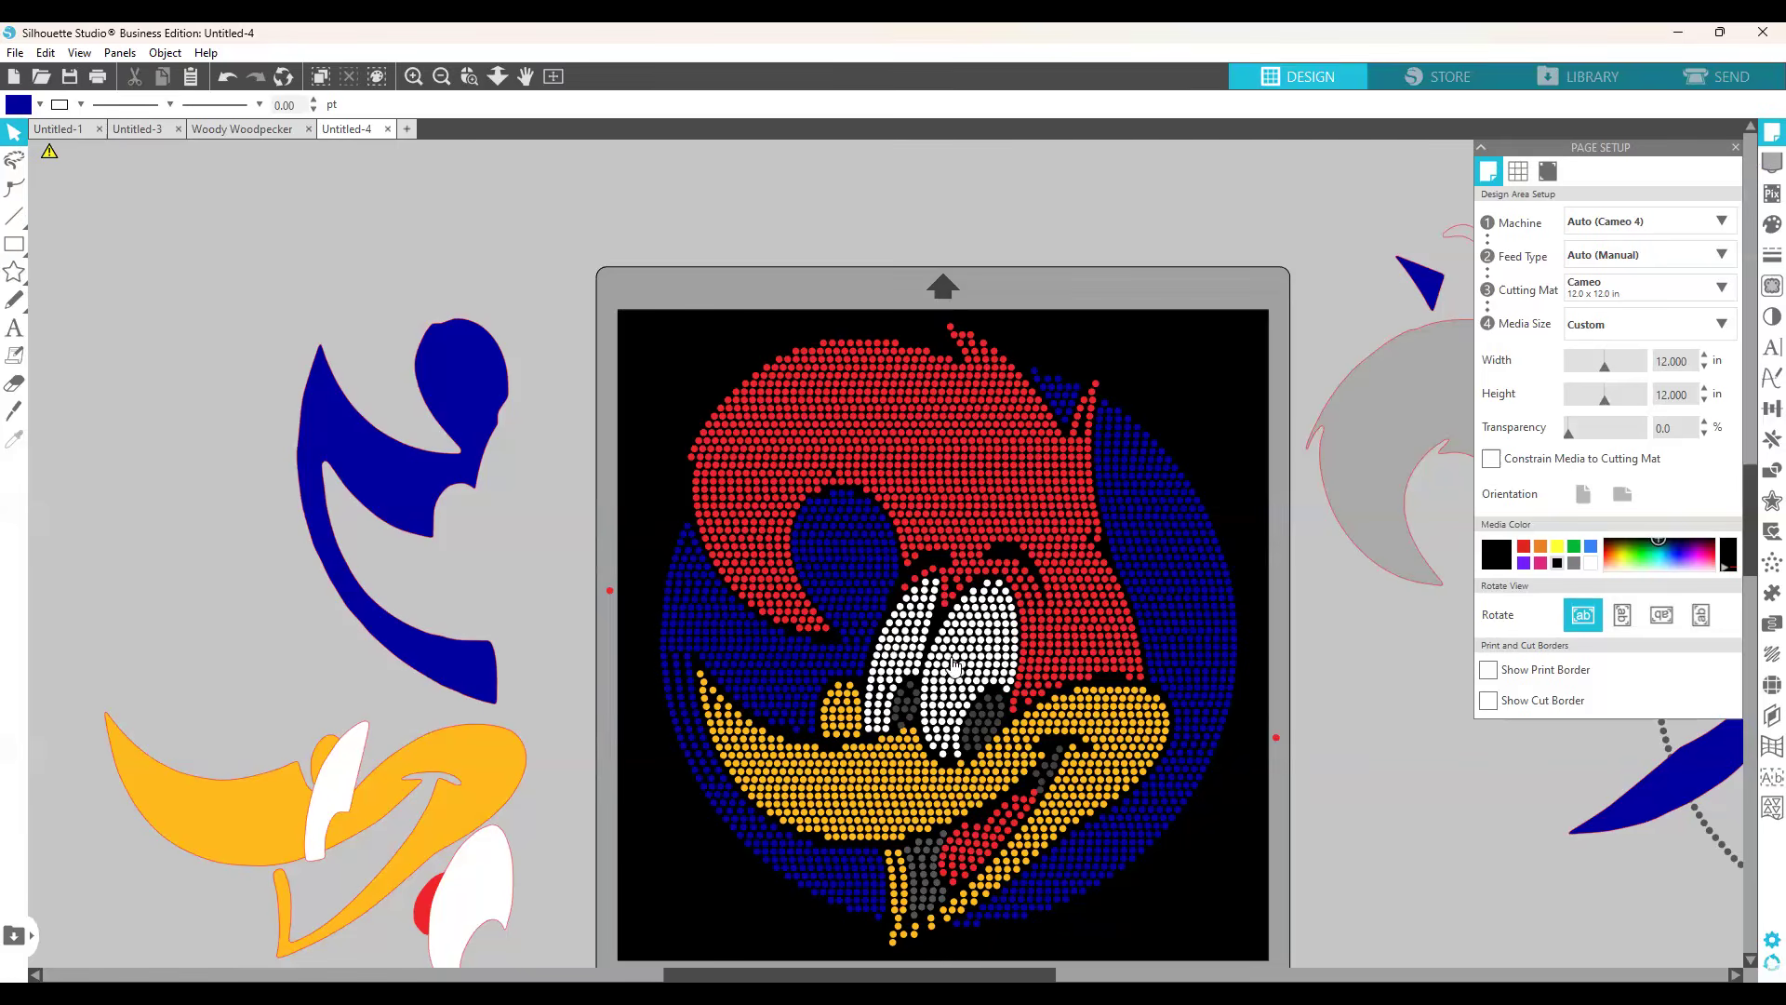
{"action": "left_click", "coordinate": [907, 592]}
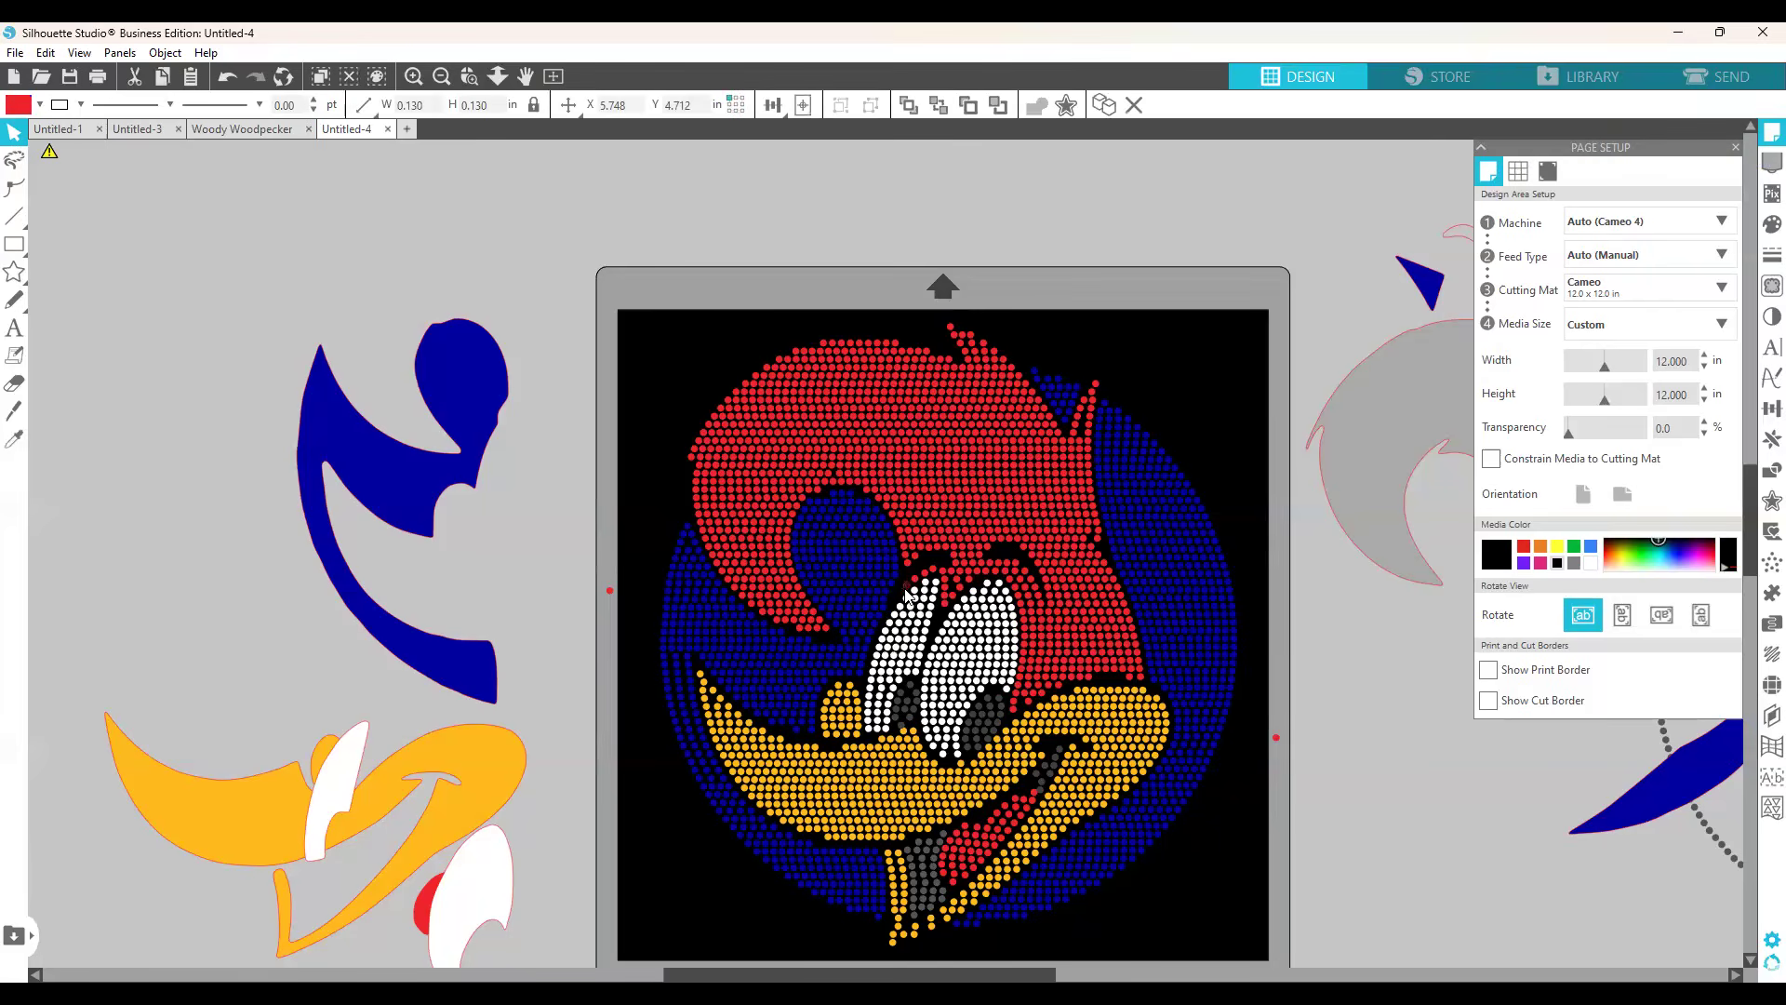
{"action": "left_click", "coordinate": [1270, 908]}
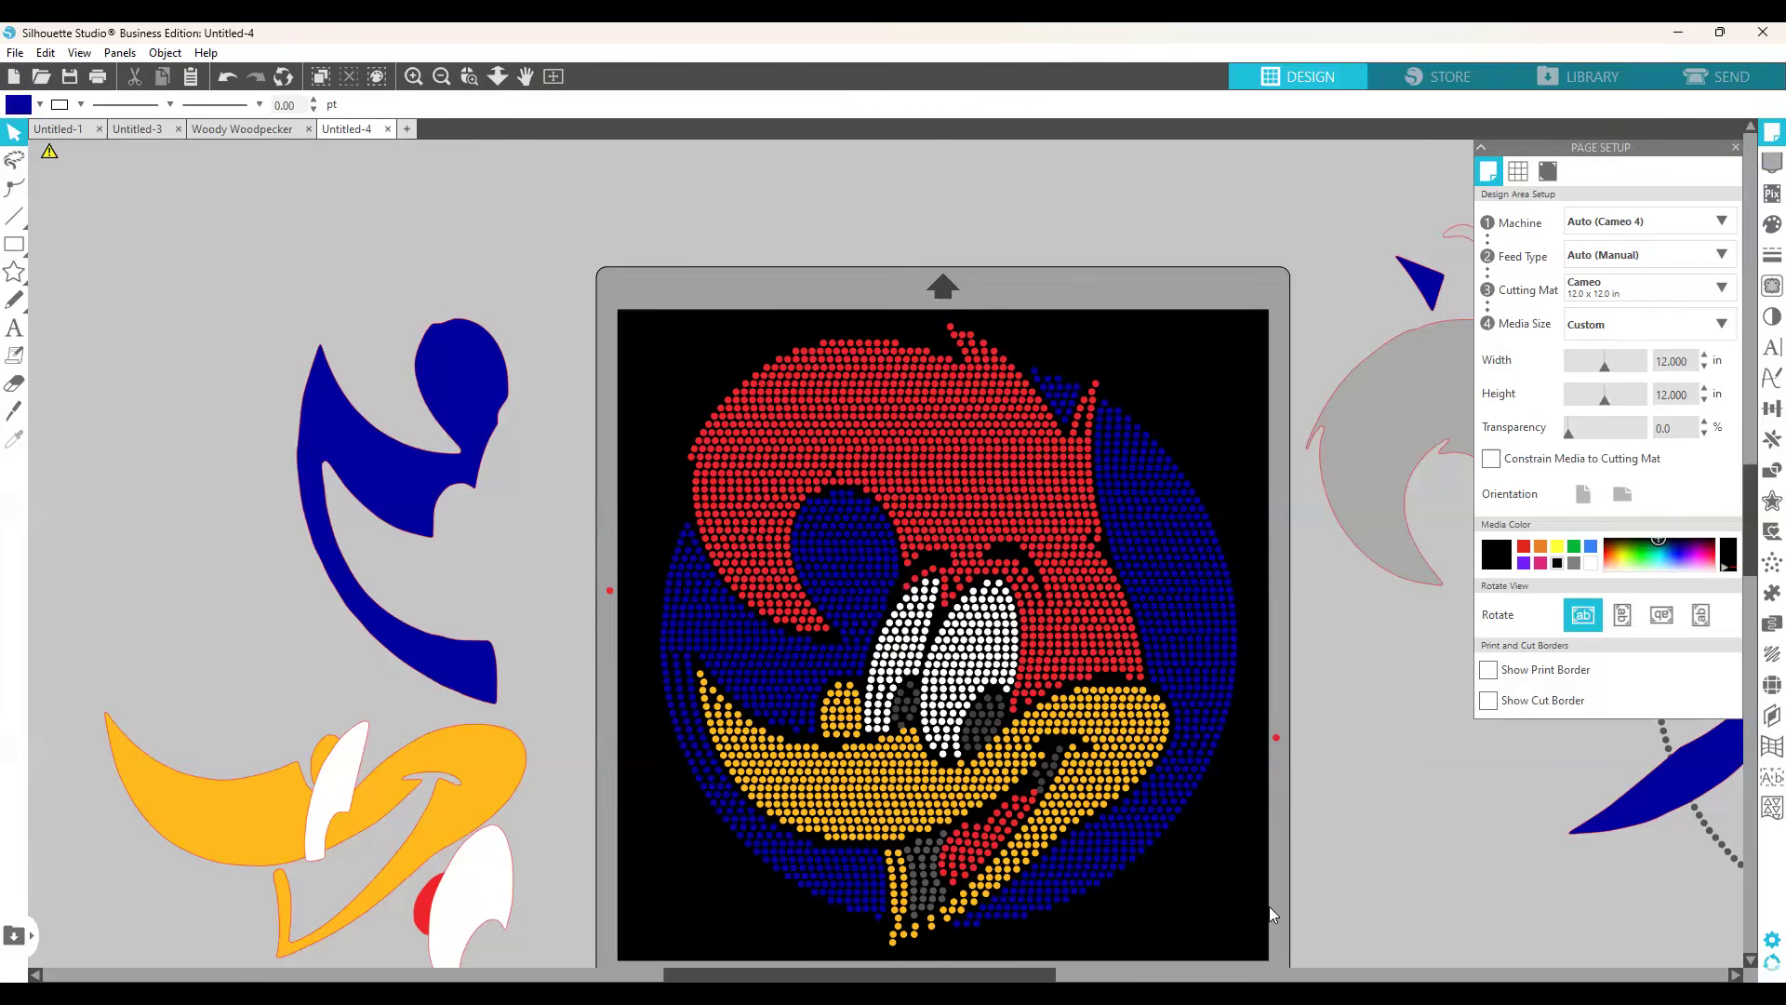
{"action": "left_click", "coordinate": [908, 595]}
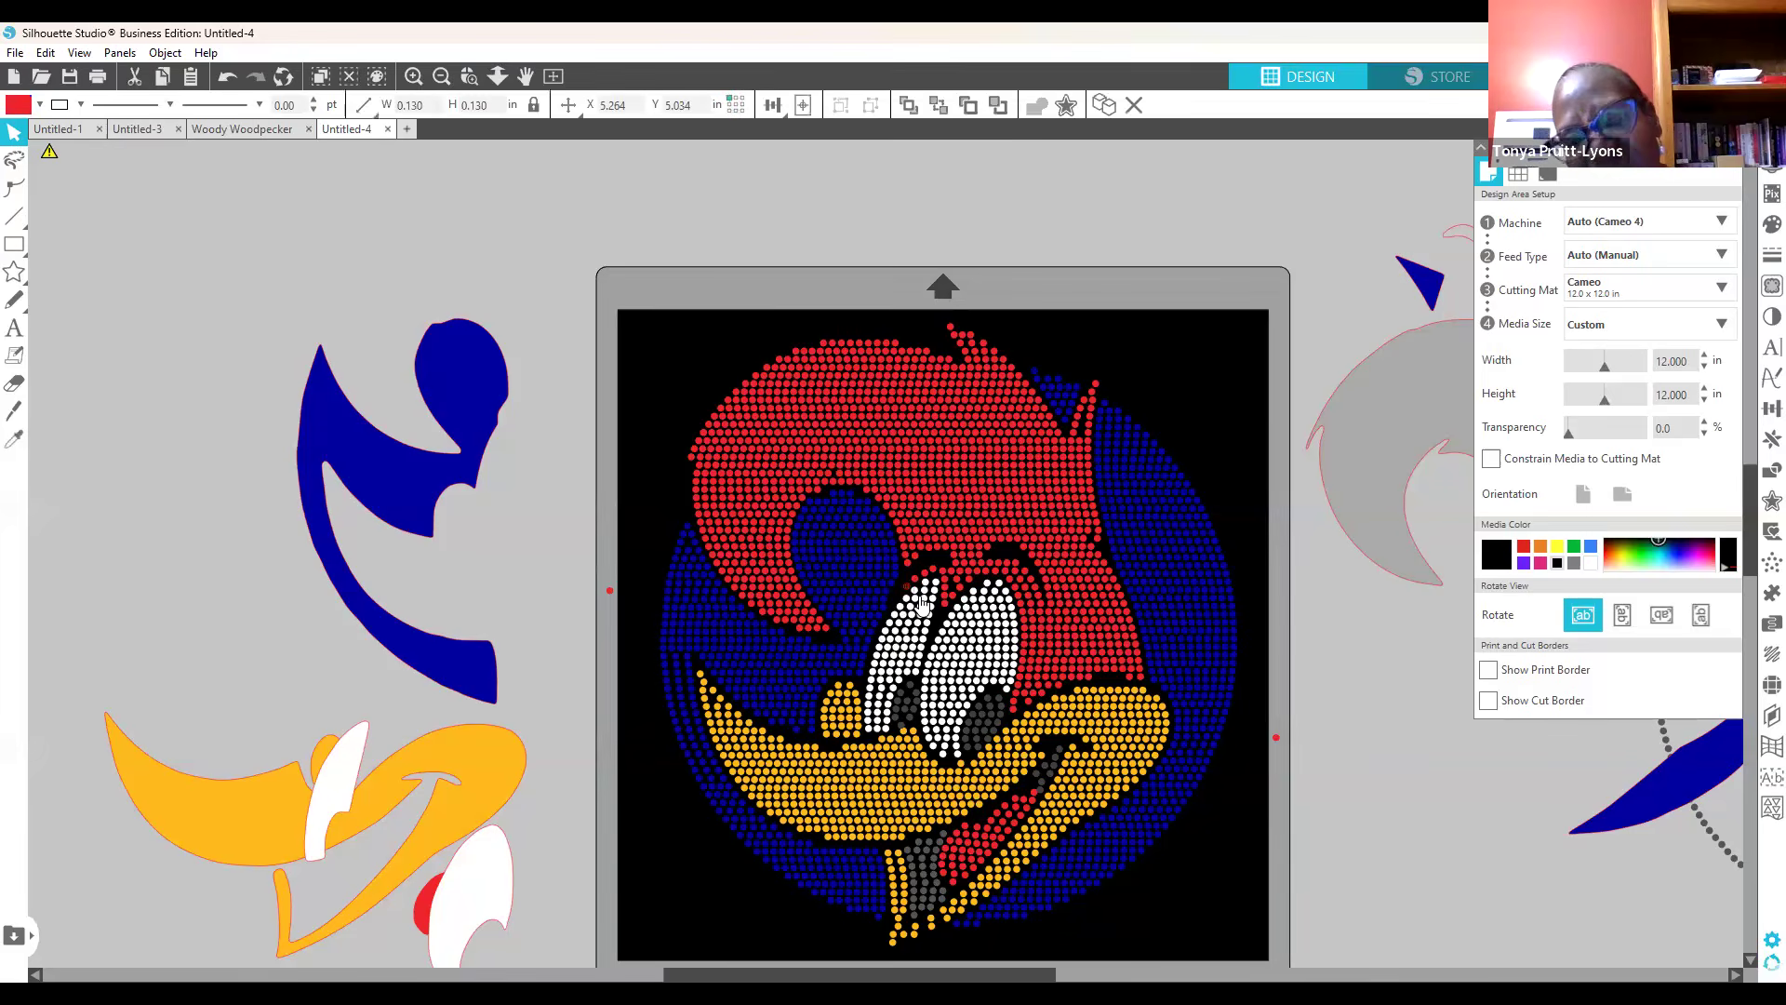
{"action": "left_click_drag", "start_coordinate": [918, 611], "coordinate": [912, 614]}
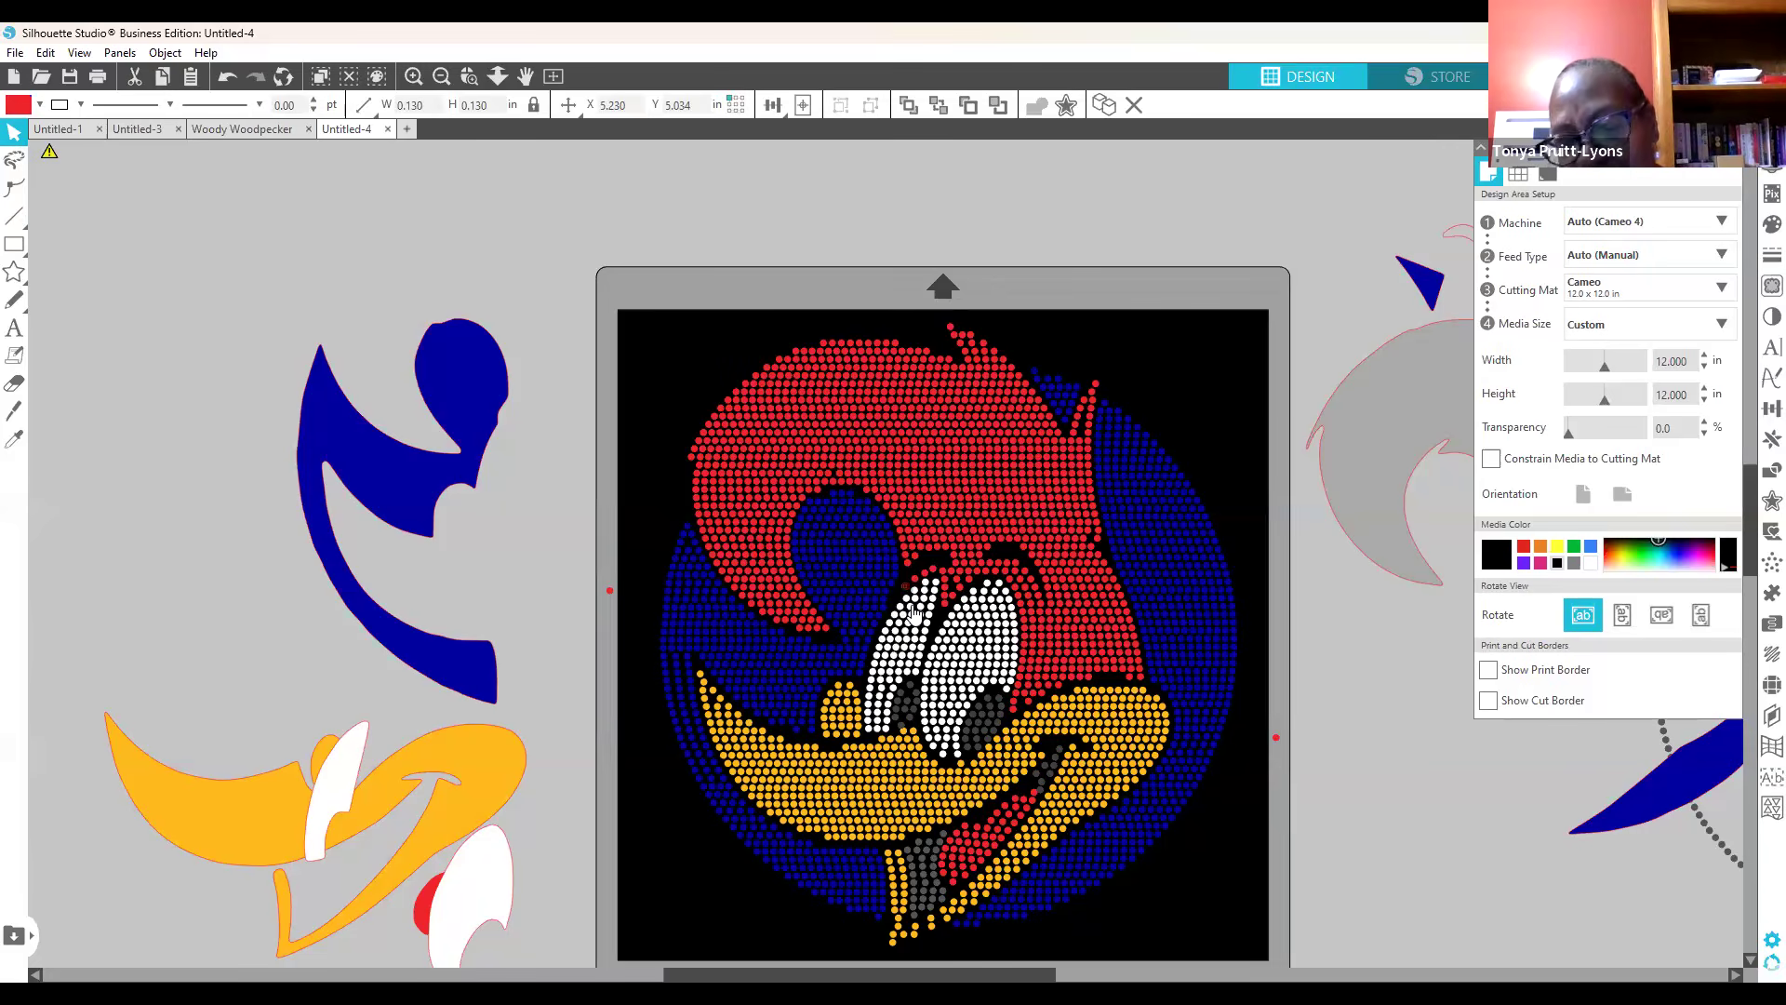
{"action": "left_click_drag", "start_coordinate": [912, 612], "coordinate": [914, 614]}
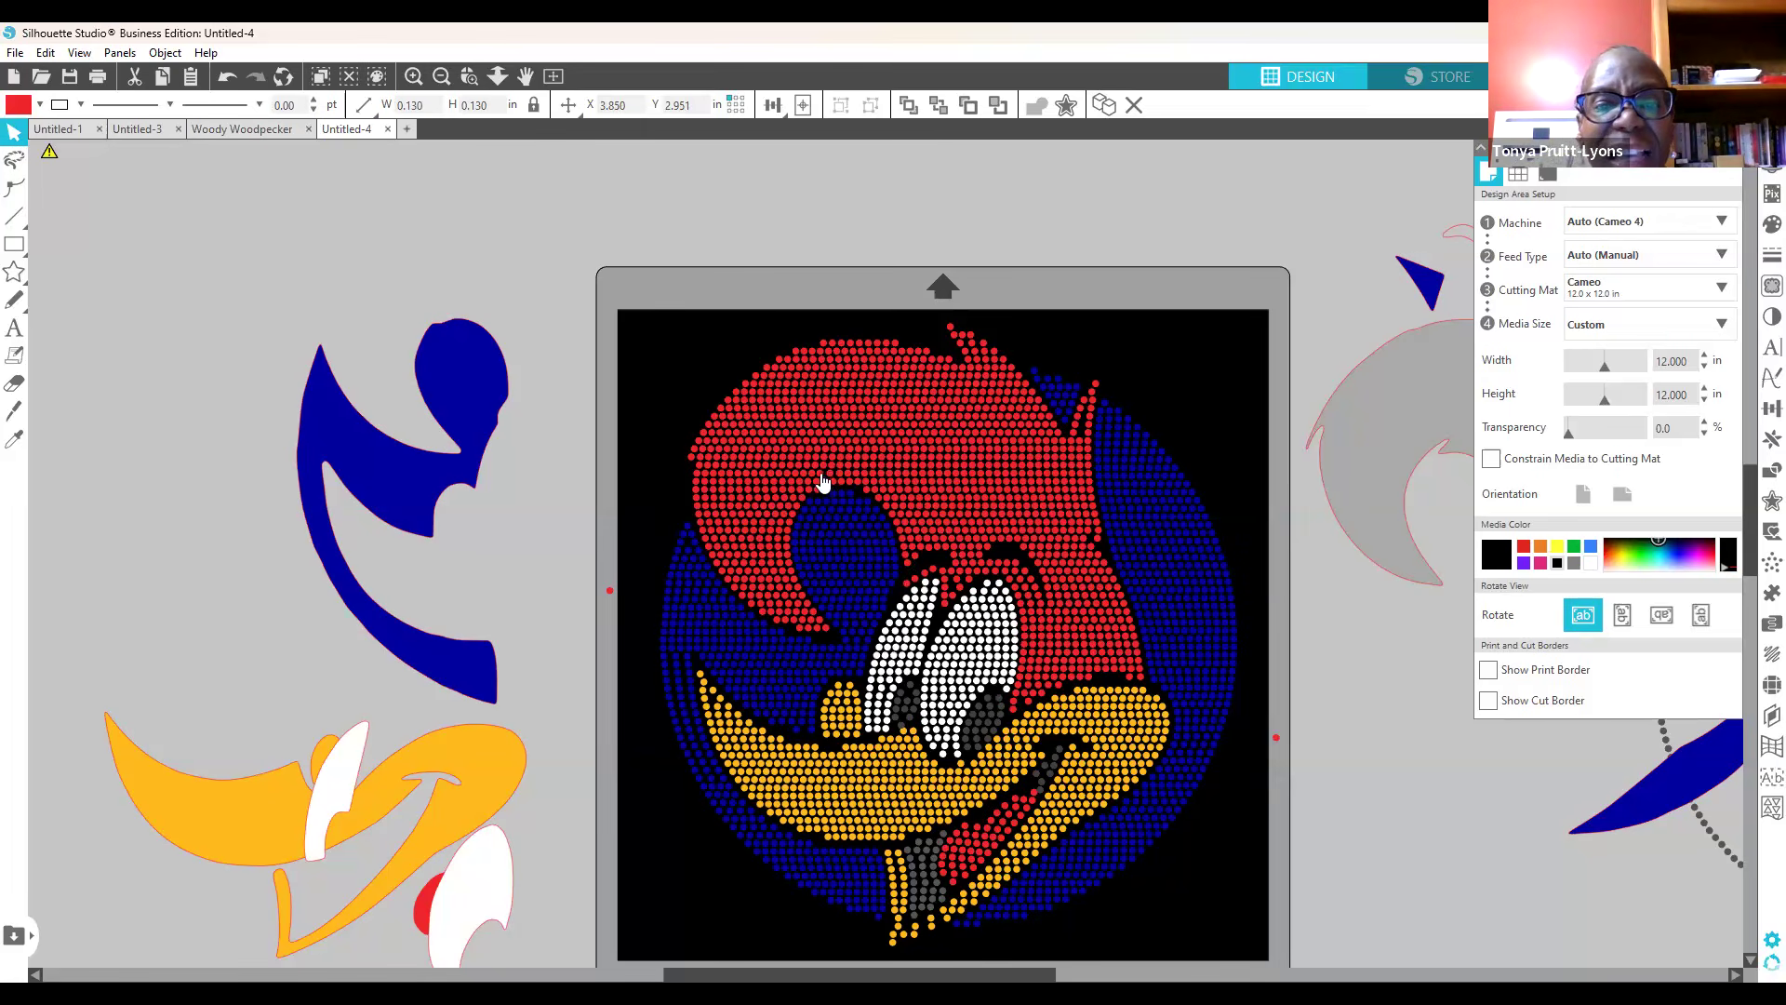
Step: Clear the stray red rhinestone lying on the mat border to the right of the design
{"action": "left_click", "coordinate": [928, 528]}
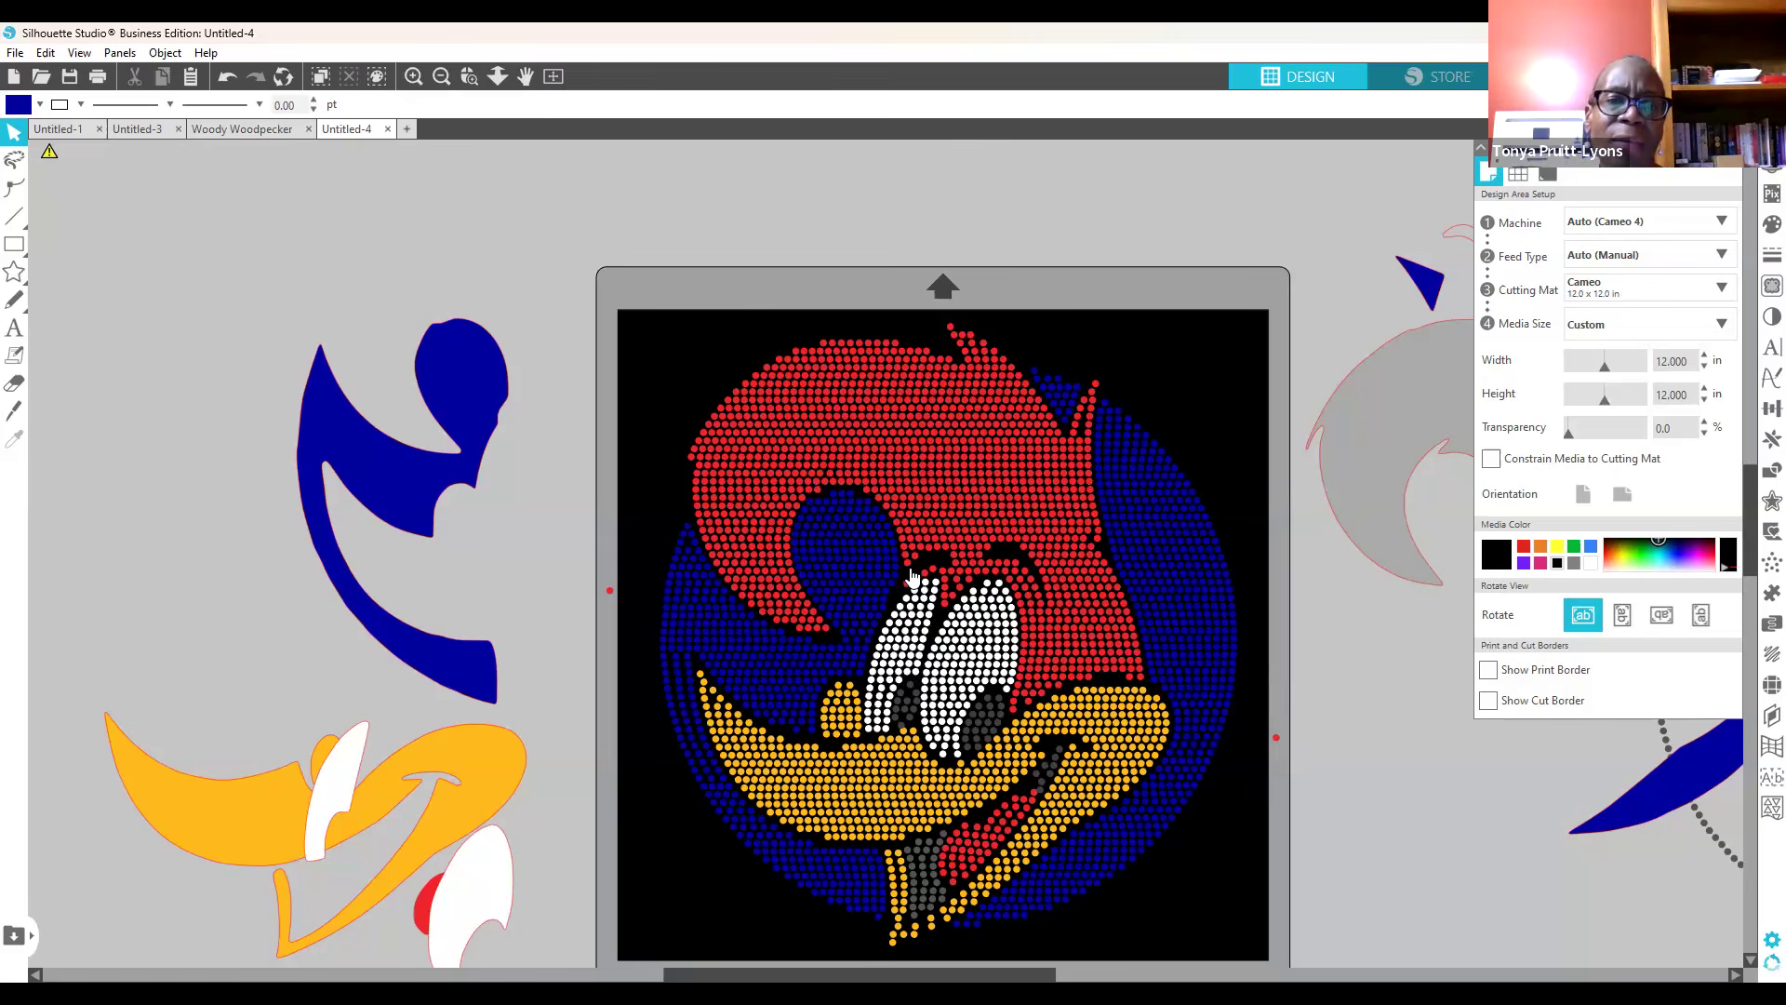
{"action": "left_click", "coordinate": [1277, 740]}
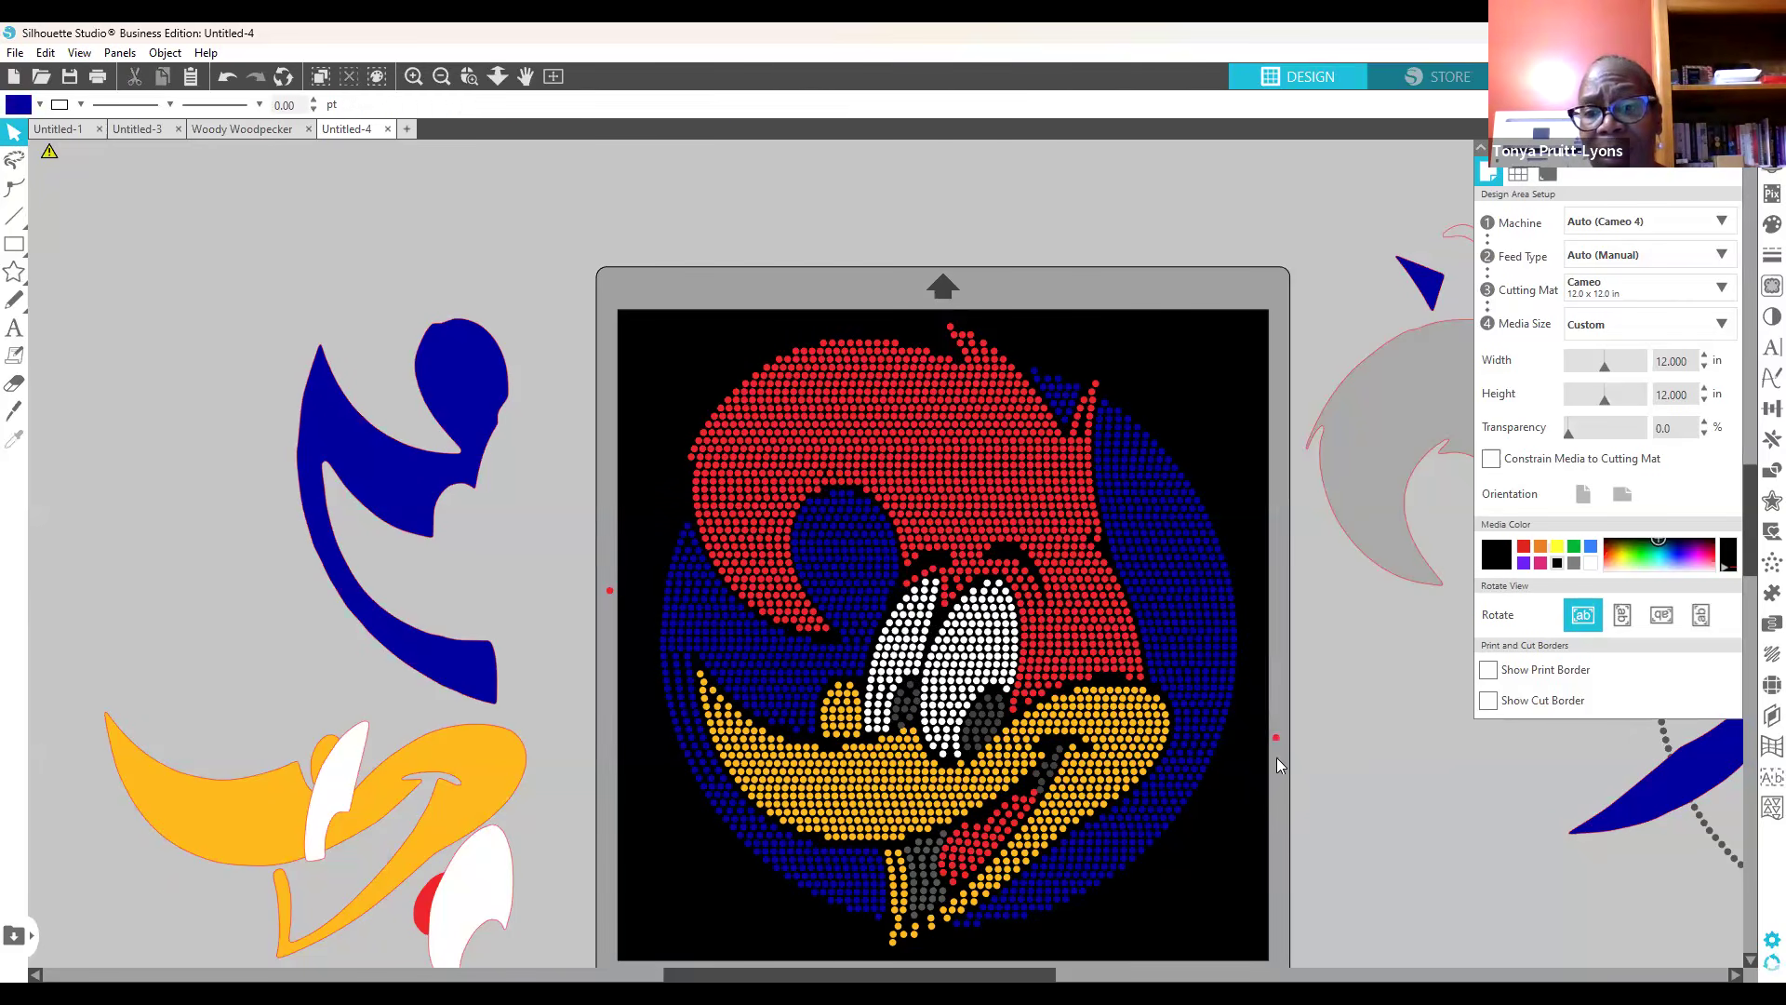
{"action": "left_click", "coordinate": [1328, 782]}
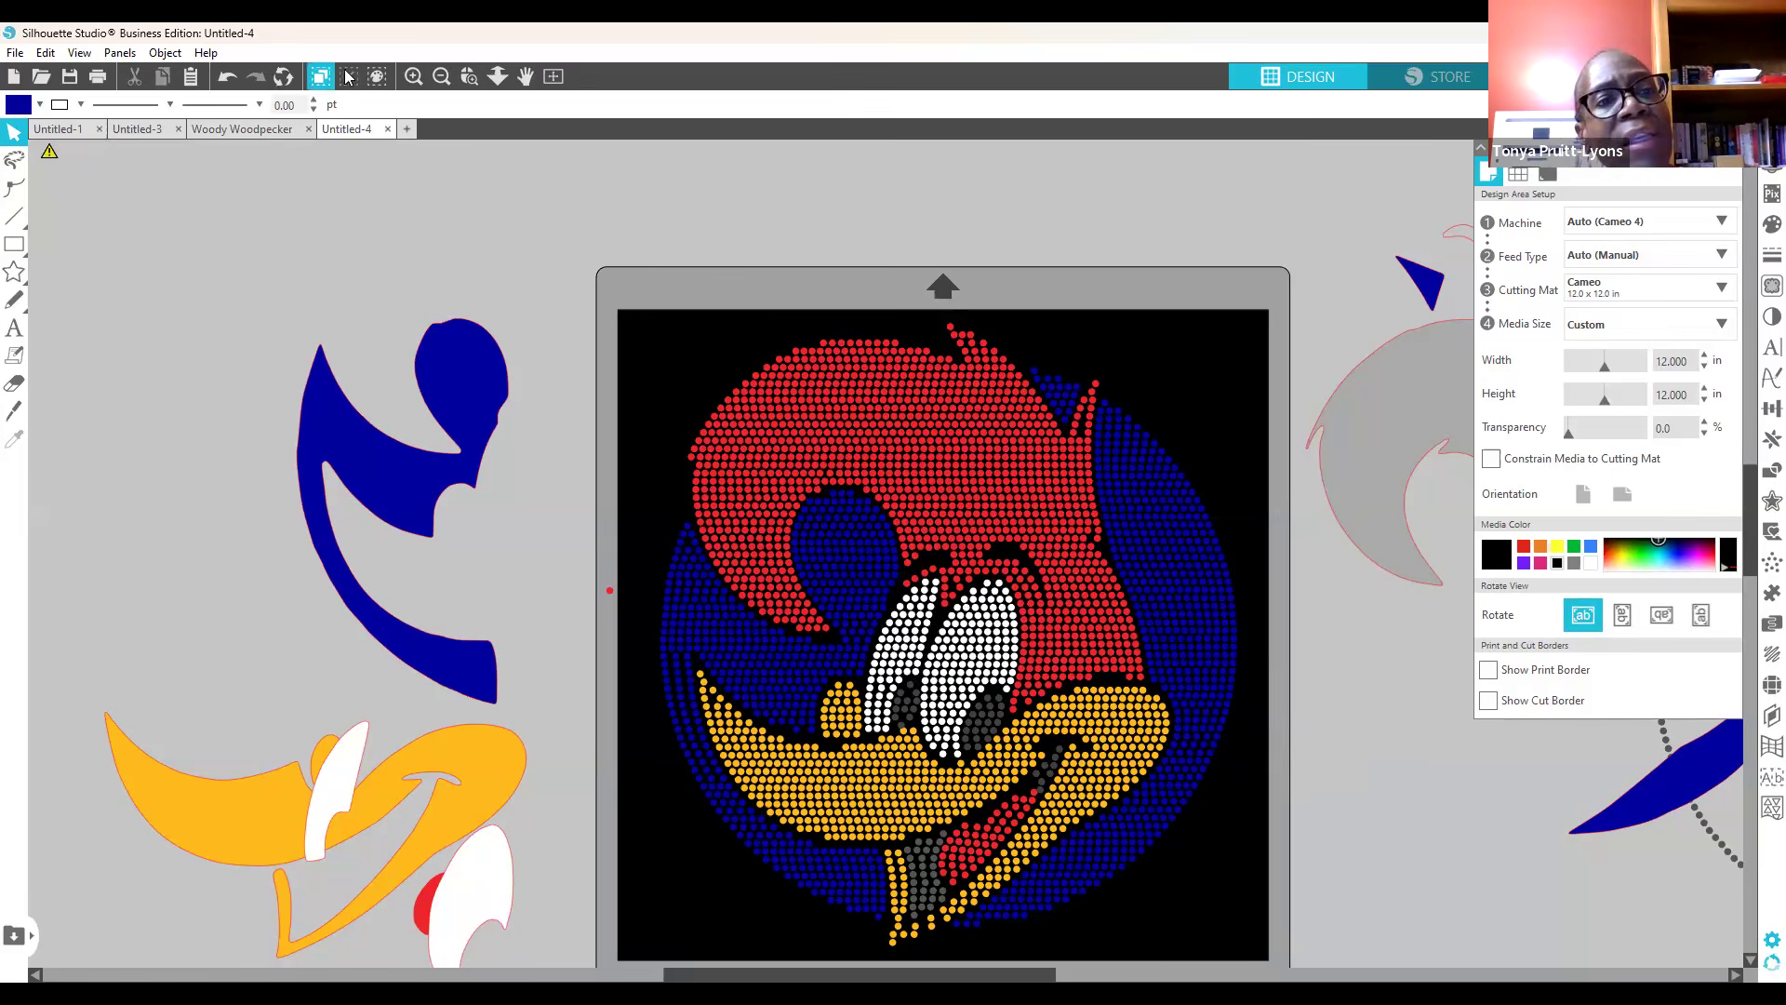
Step: Space out the red rhinestones in the row between the tops of the two eyes by shifting them sideways
{"action": "left_click", "coordinate": [413, 76]}
{"action": "left_click", "coordinate": [413, 77]}
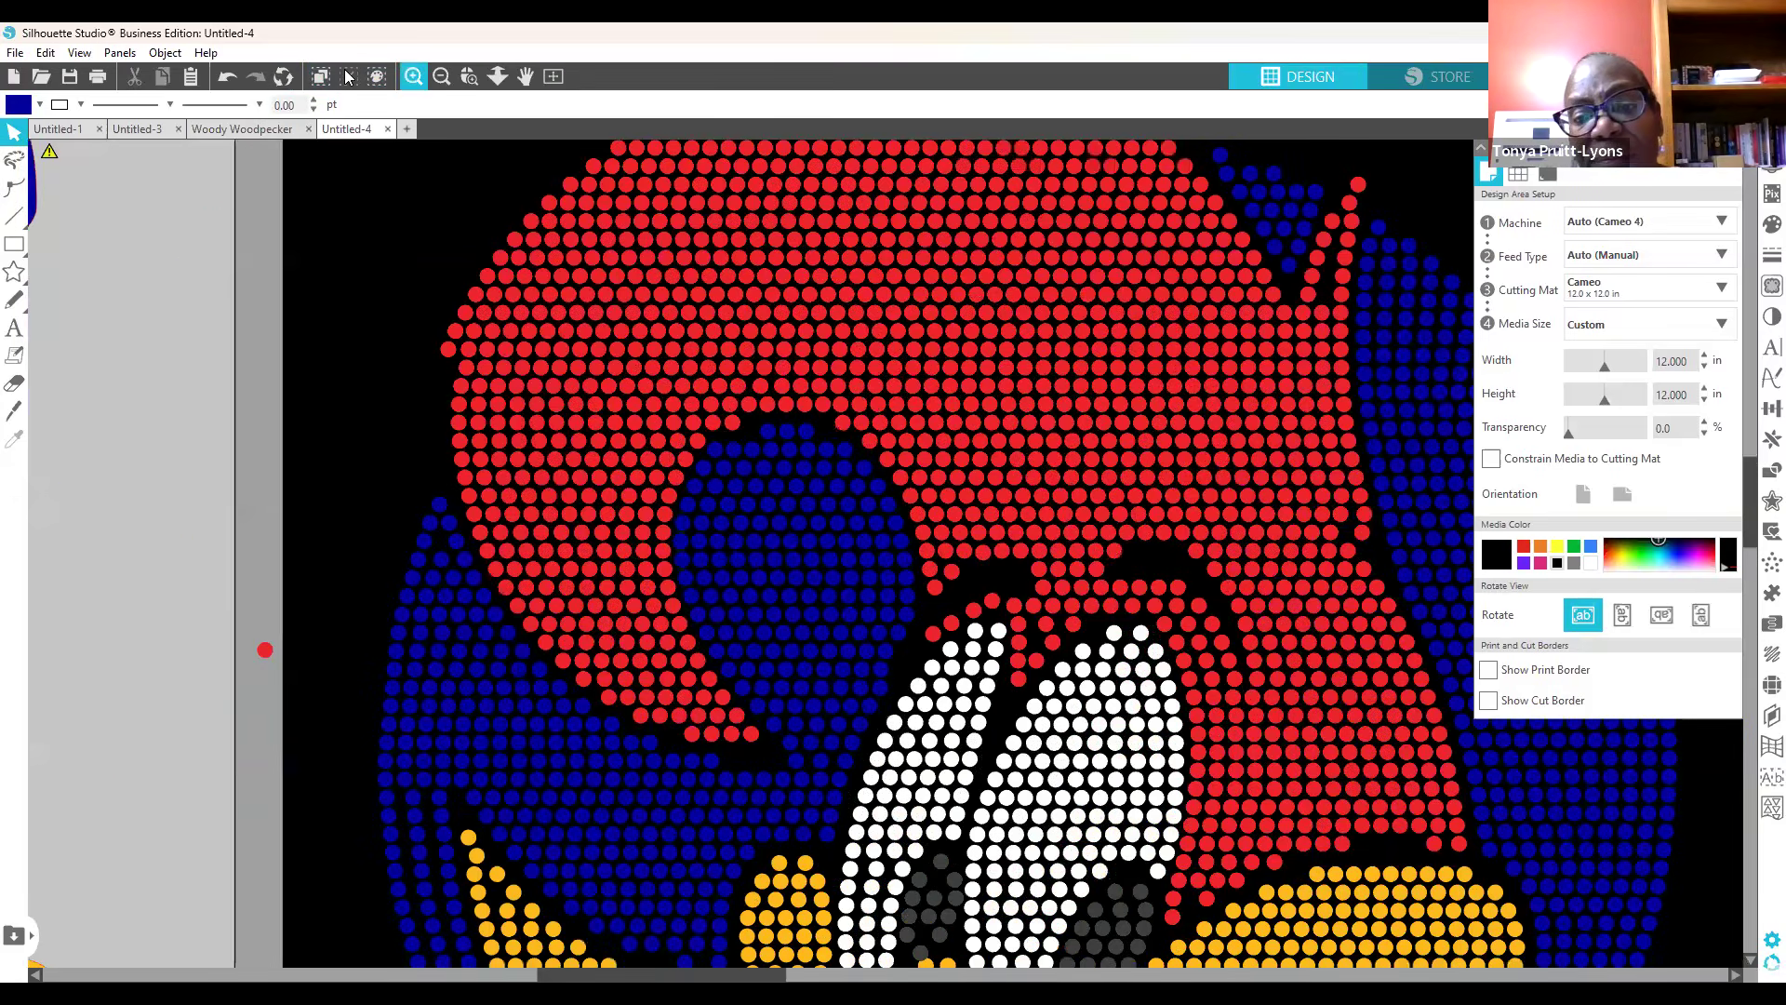
{"action": "left_click", "coordinate": [413, 76]}
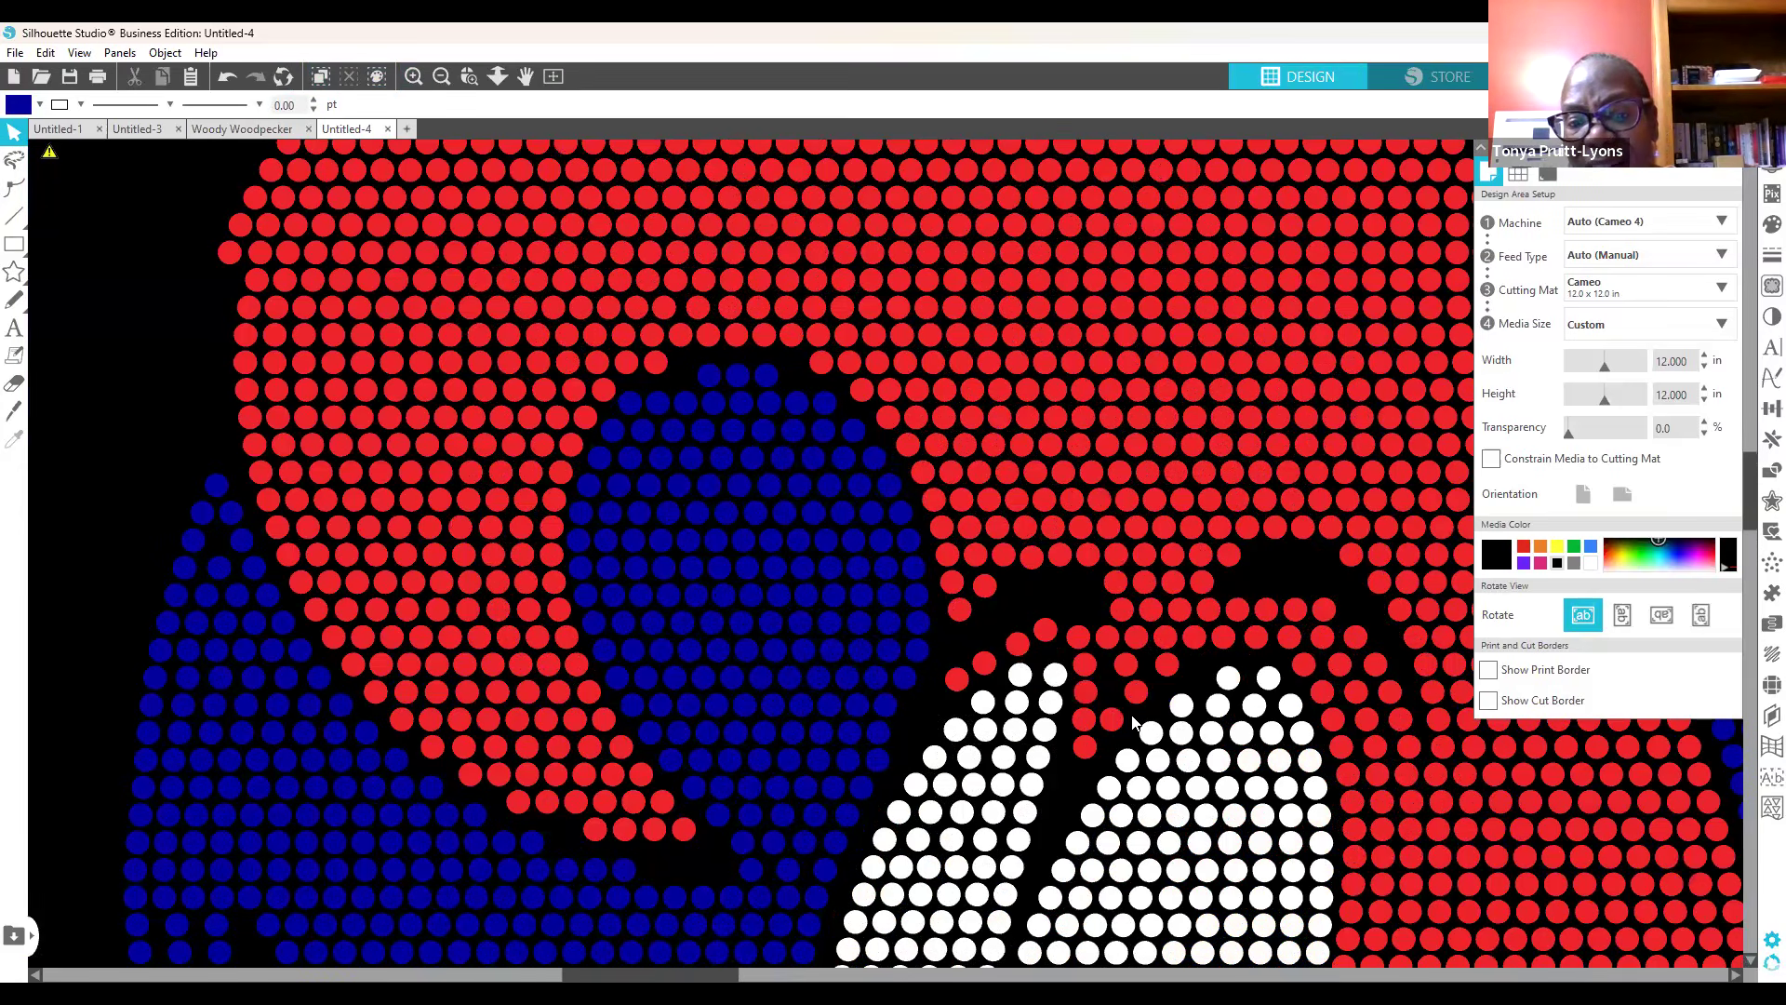
{"action": "left_click", "coordinate": [1125, 666]}
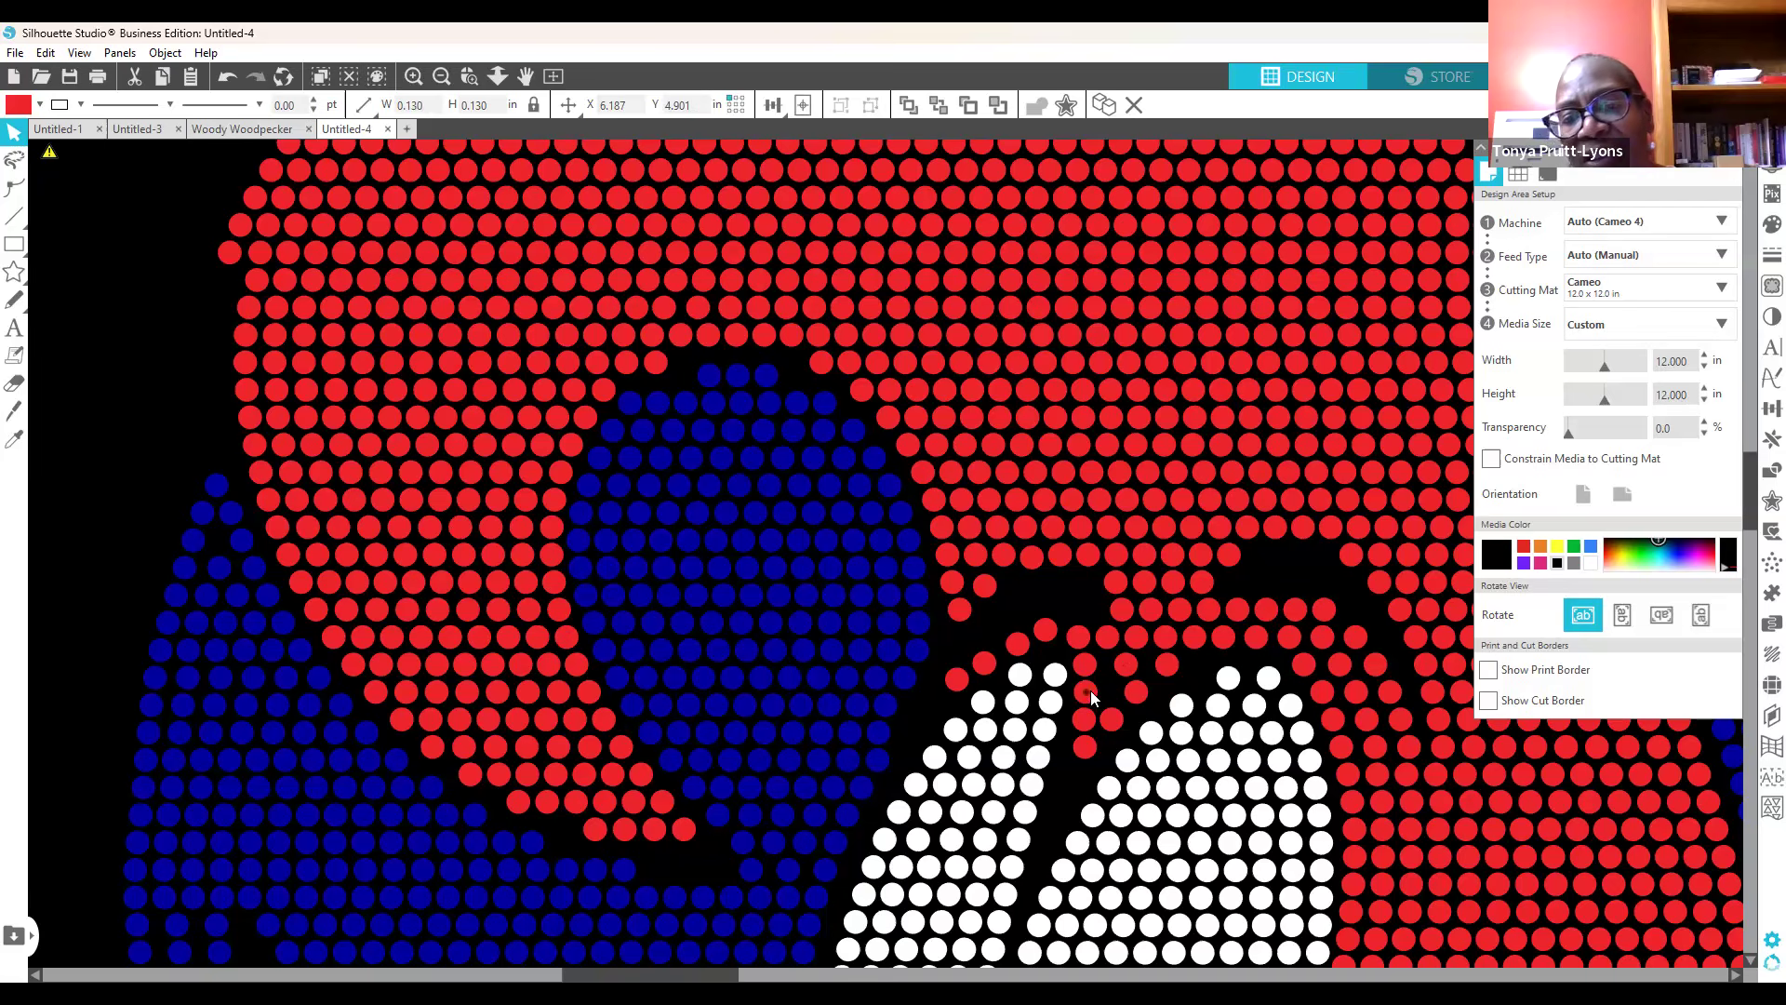
{"action": "right_click", "coordinate": [1090, 690]}
{"action": "left_click", "coordinate": [1174, 351]}
{"action": "left_click_drag", "start_coordinate": [1104, 701], "coordinate": [1110, 707]}
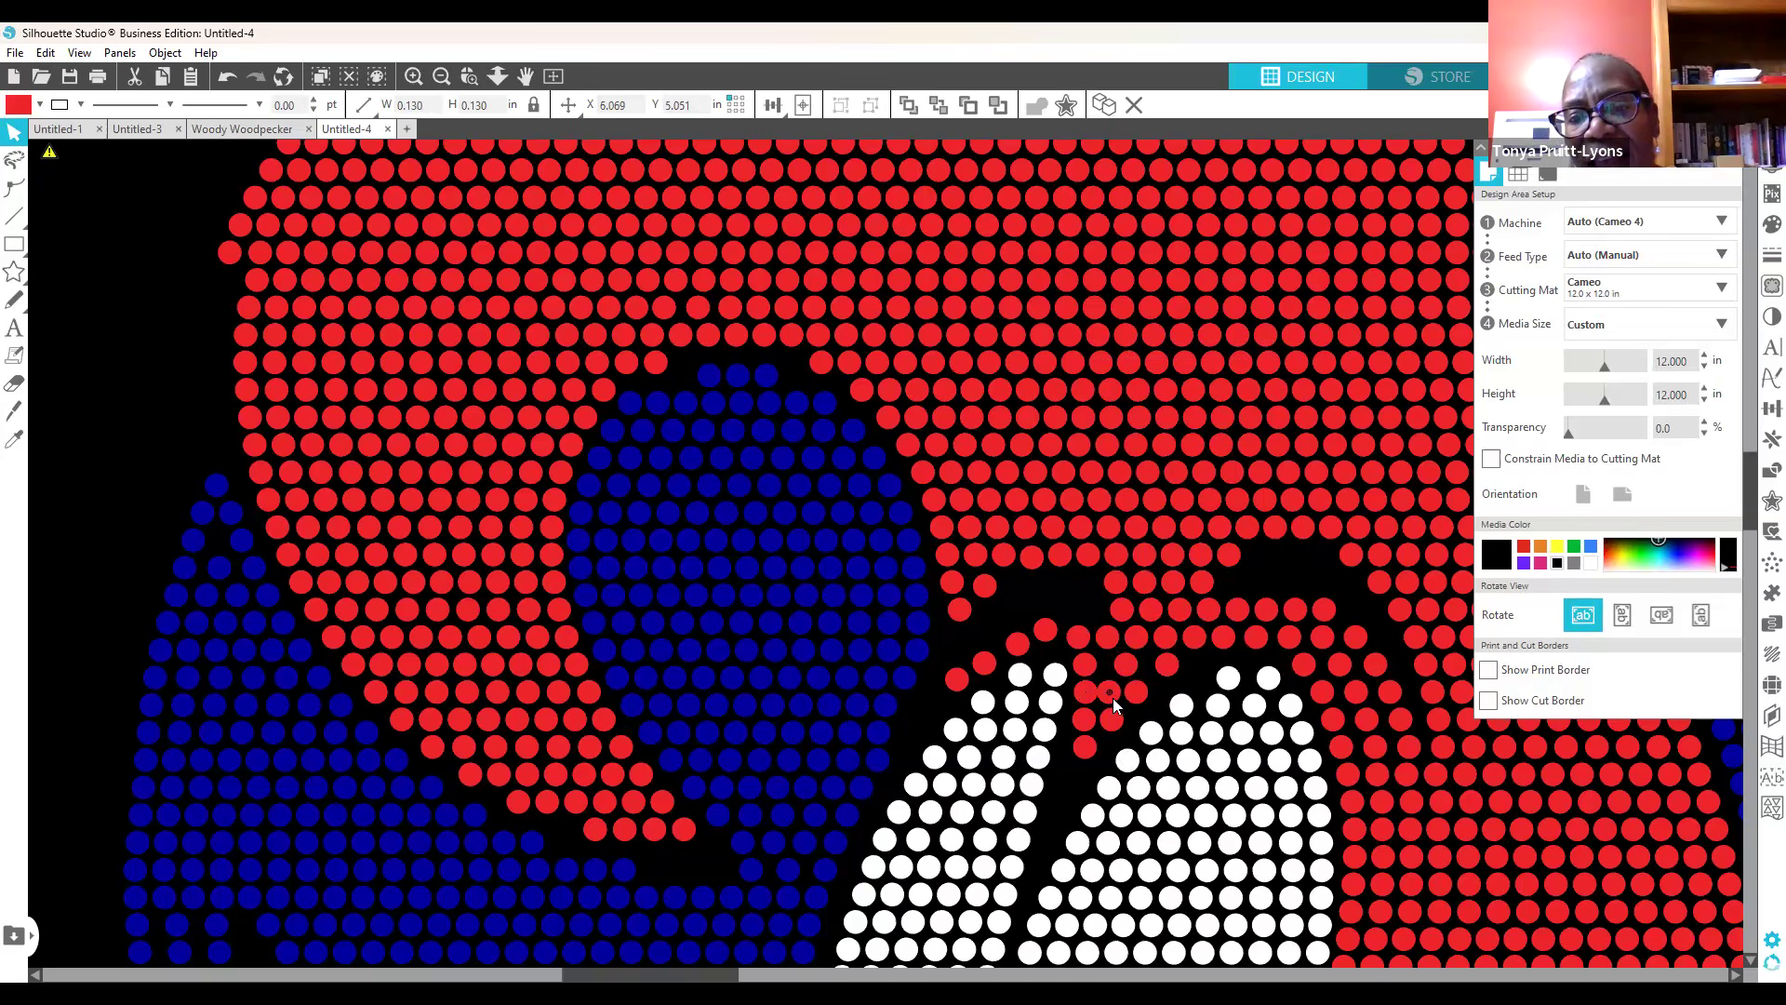
{"action": "left_click_drag", "start_coordinate": [1116, 696], "coordinate": [1138, 704]}
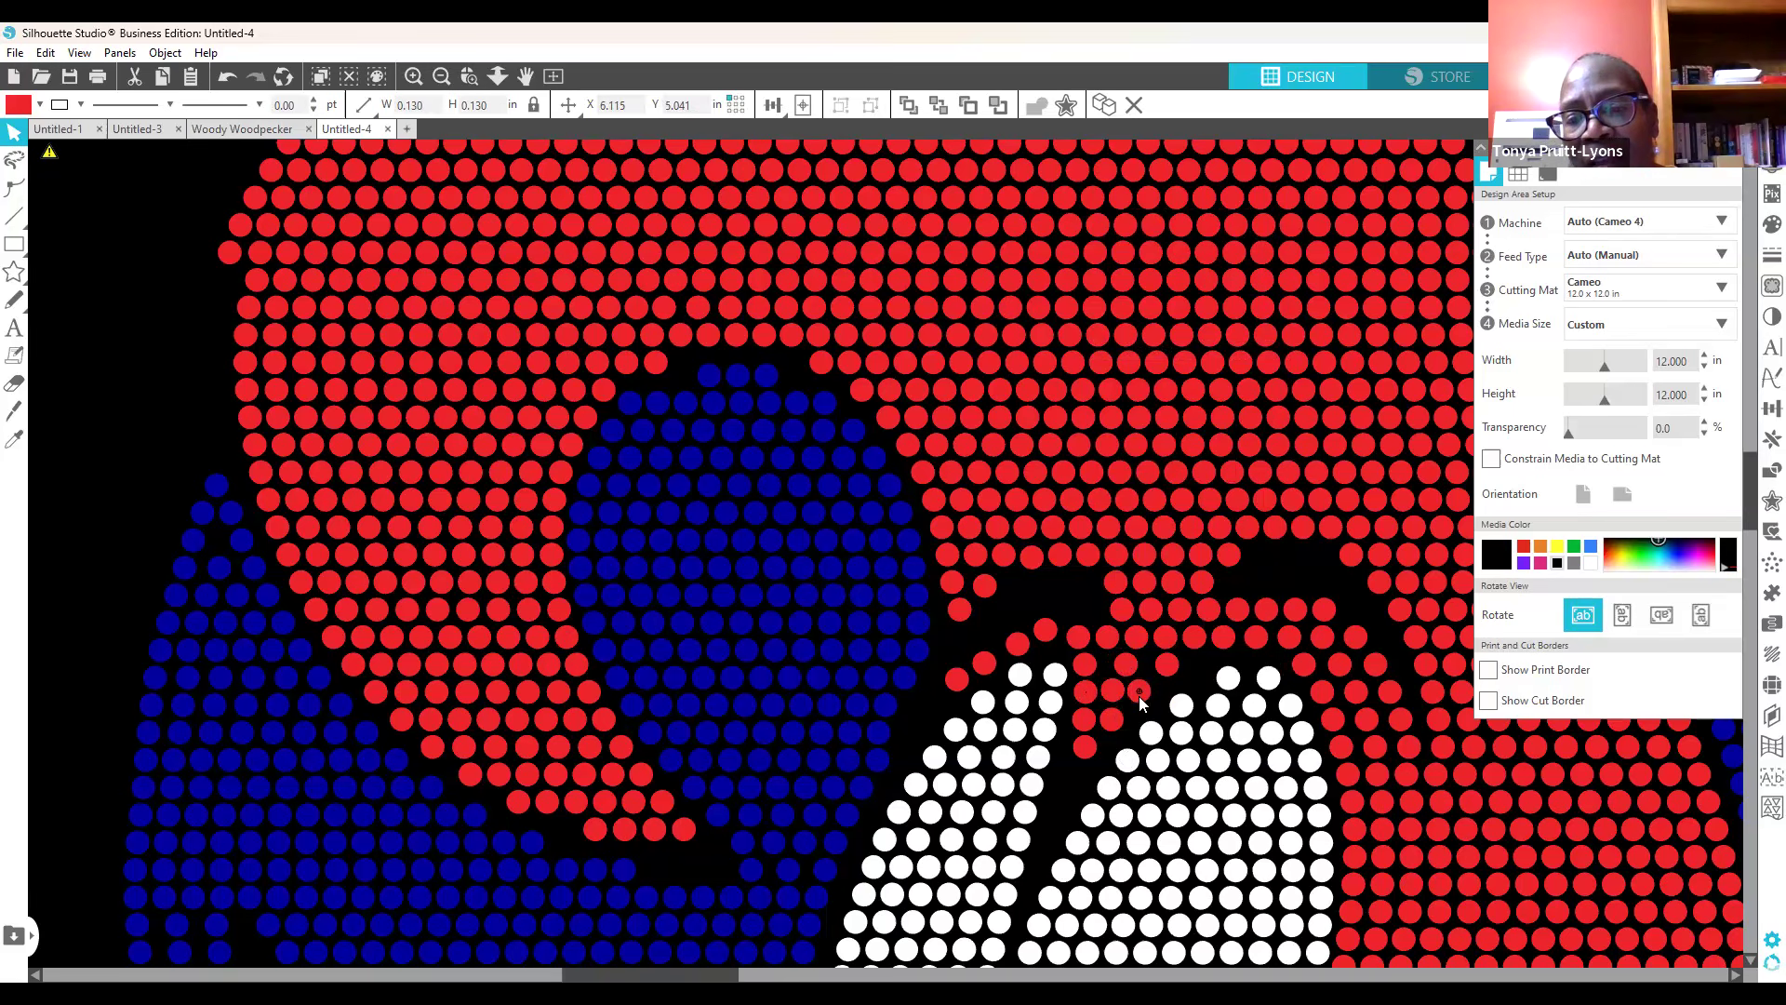
{"action": "left_click", "coordinate": [1121, 705]}
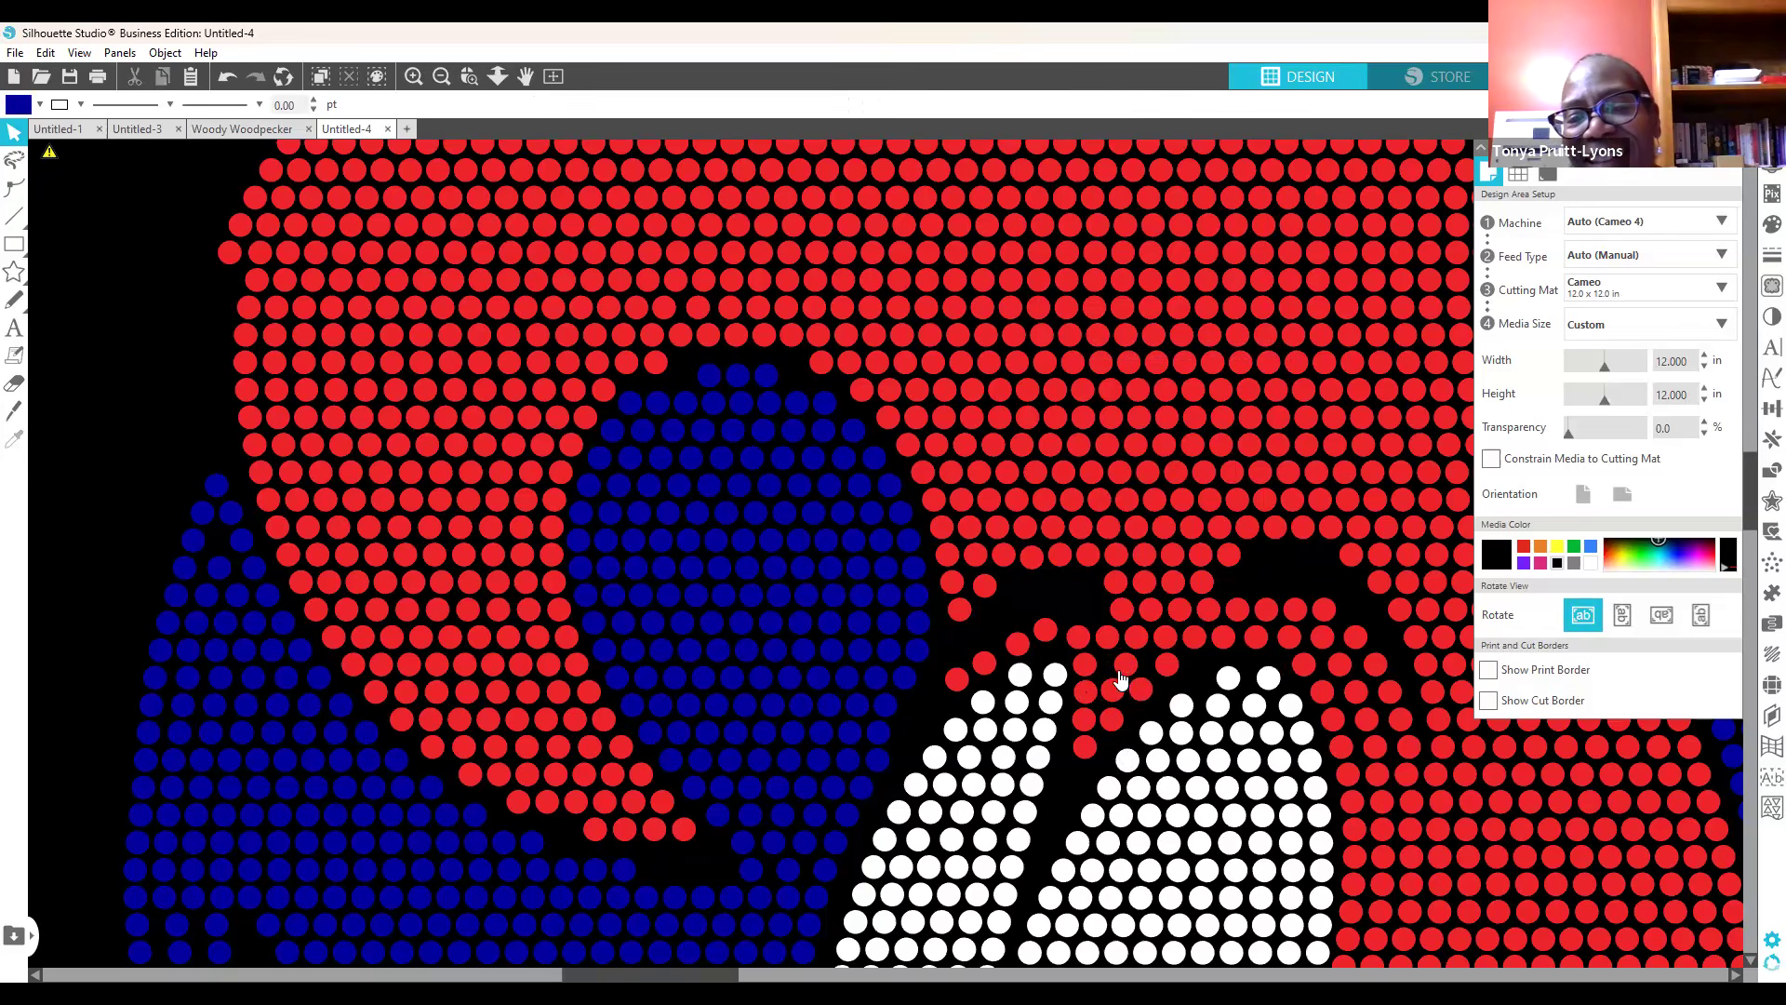
Step: Nudge the red rhinestone one row higher between the eyes to about X 6.177, Y 4.896 in
{"action": "left_click", "coordinate": [1121, 671]}
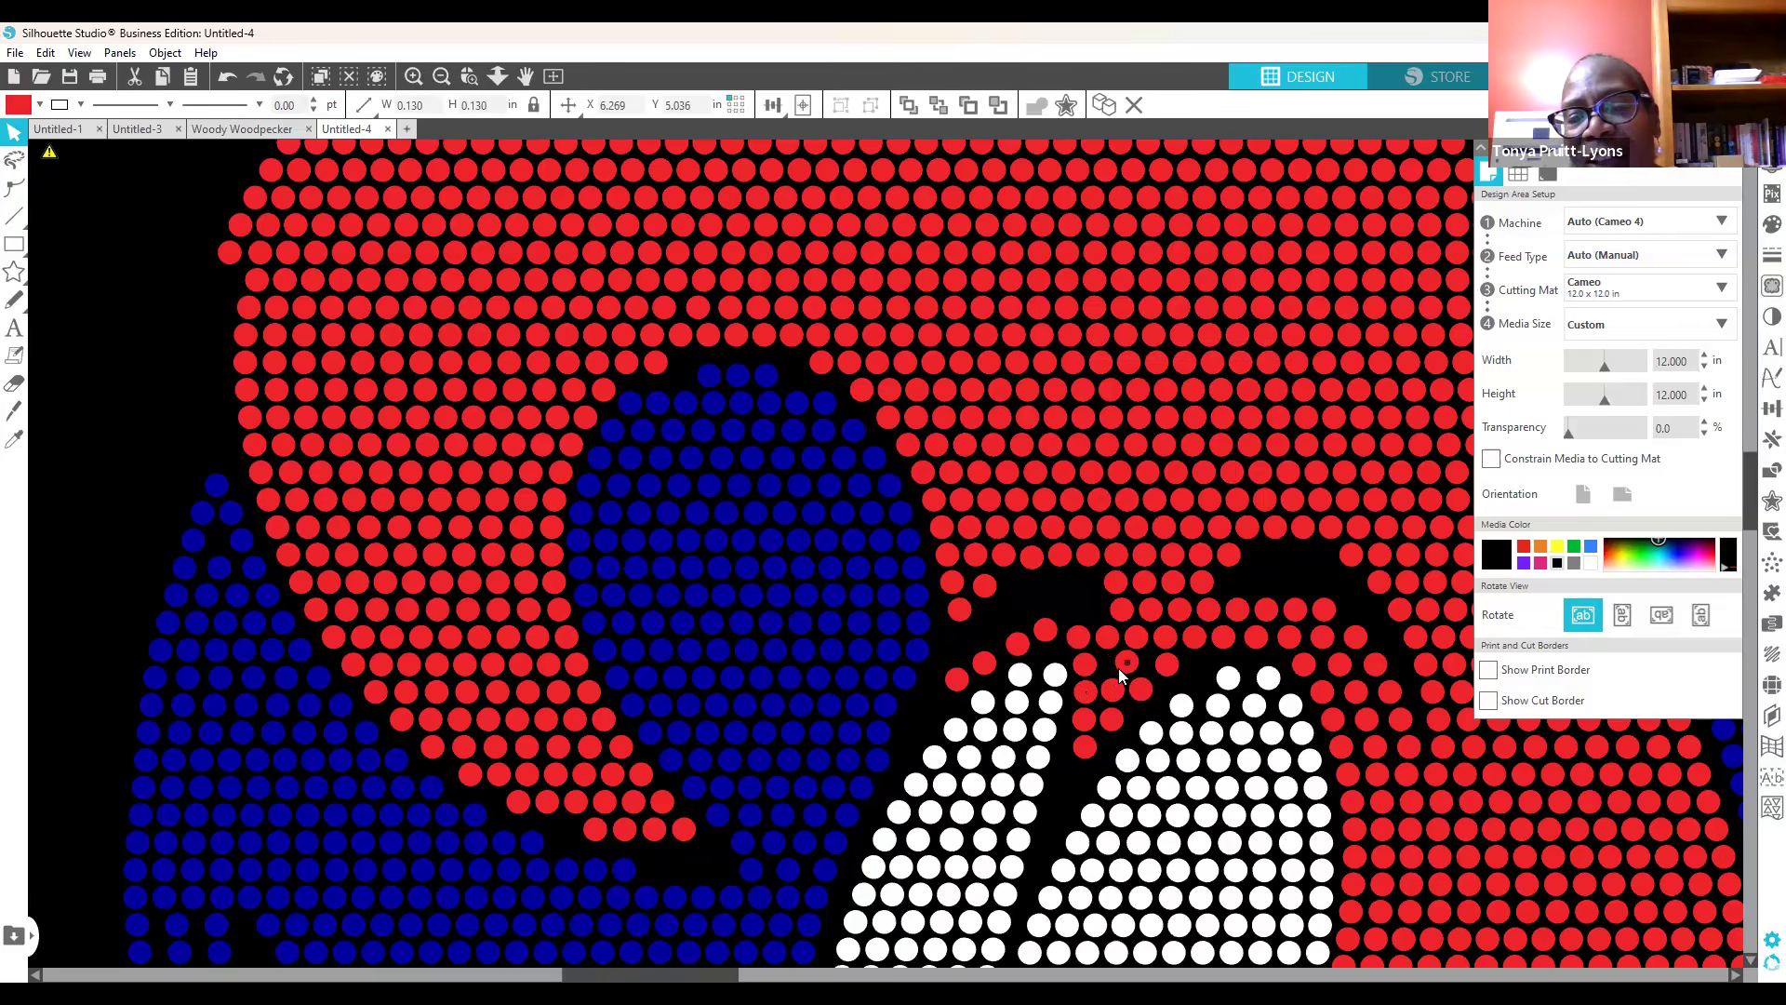
{"action": "mouse_move", "coordinate": [1123, 687]}
{"action": "left_mouse_down"}
{"action": "mouse_move", "coordinate": [991, 641]}
{"action": "mouse_move", "coordinate": [1121, 663]}
{"action": "left_mouse_up"}
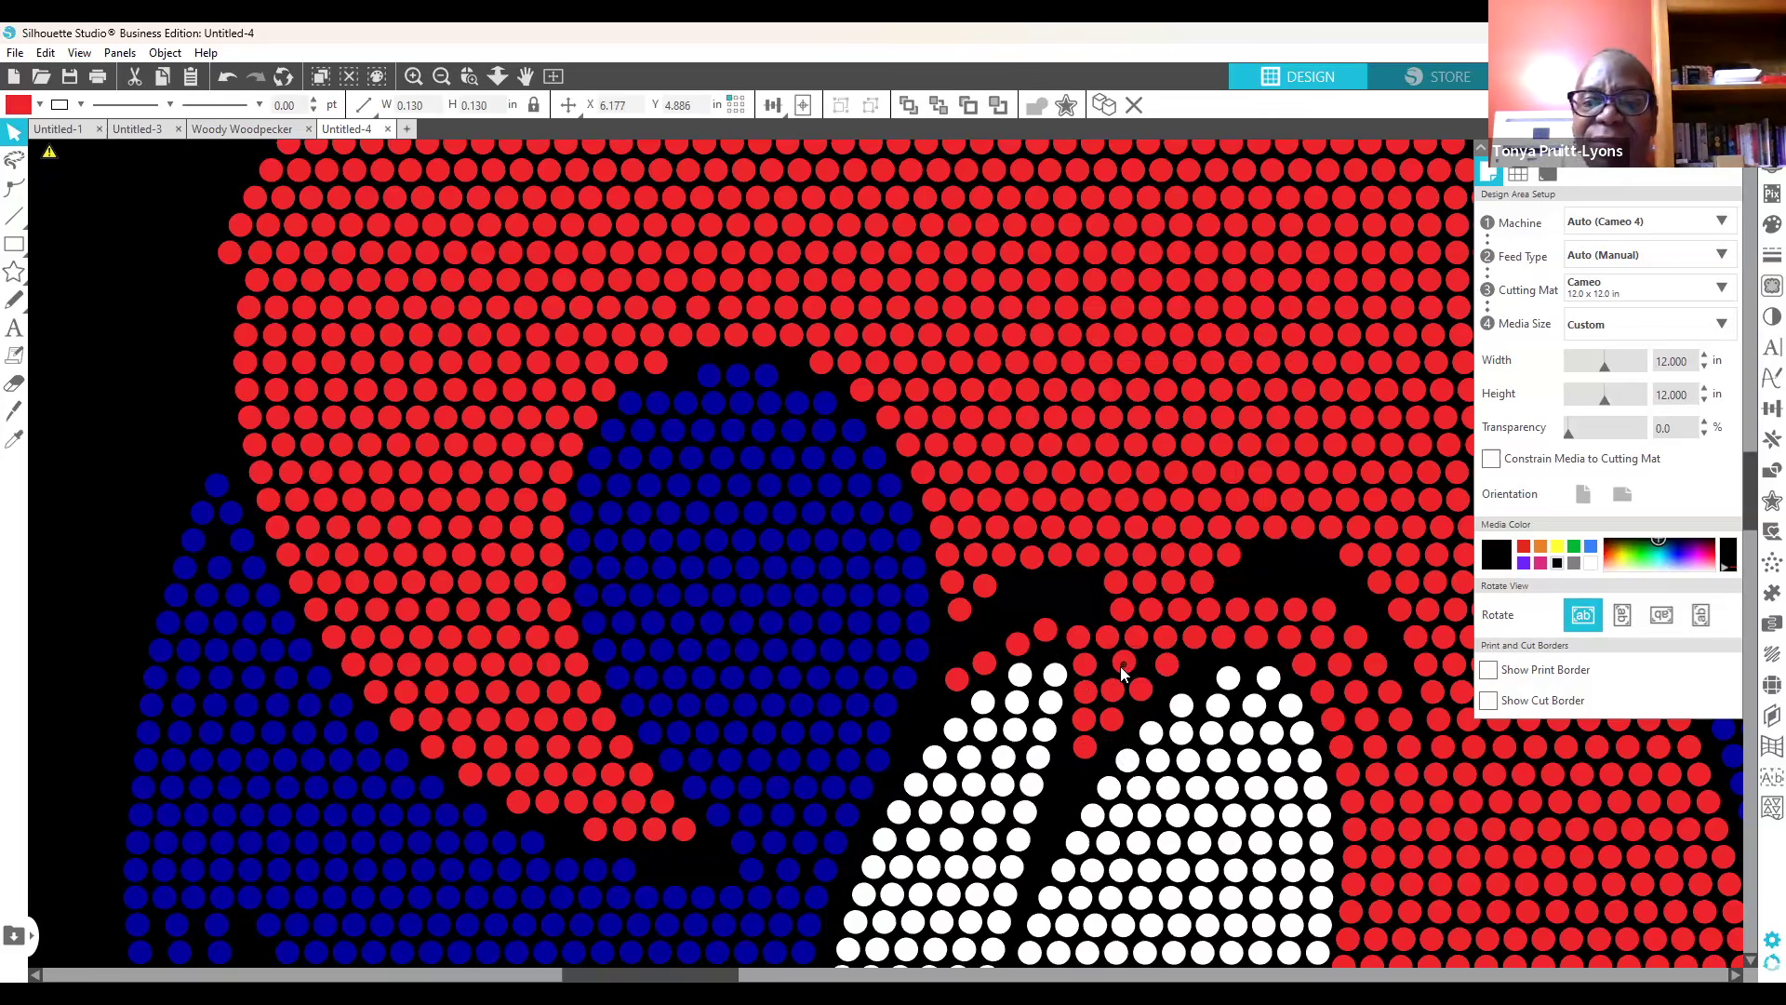
{"action": "key", "text": "Down"}
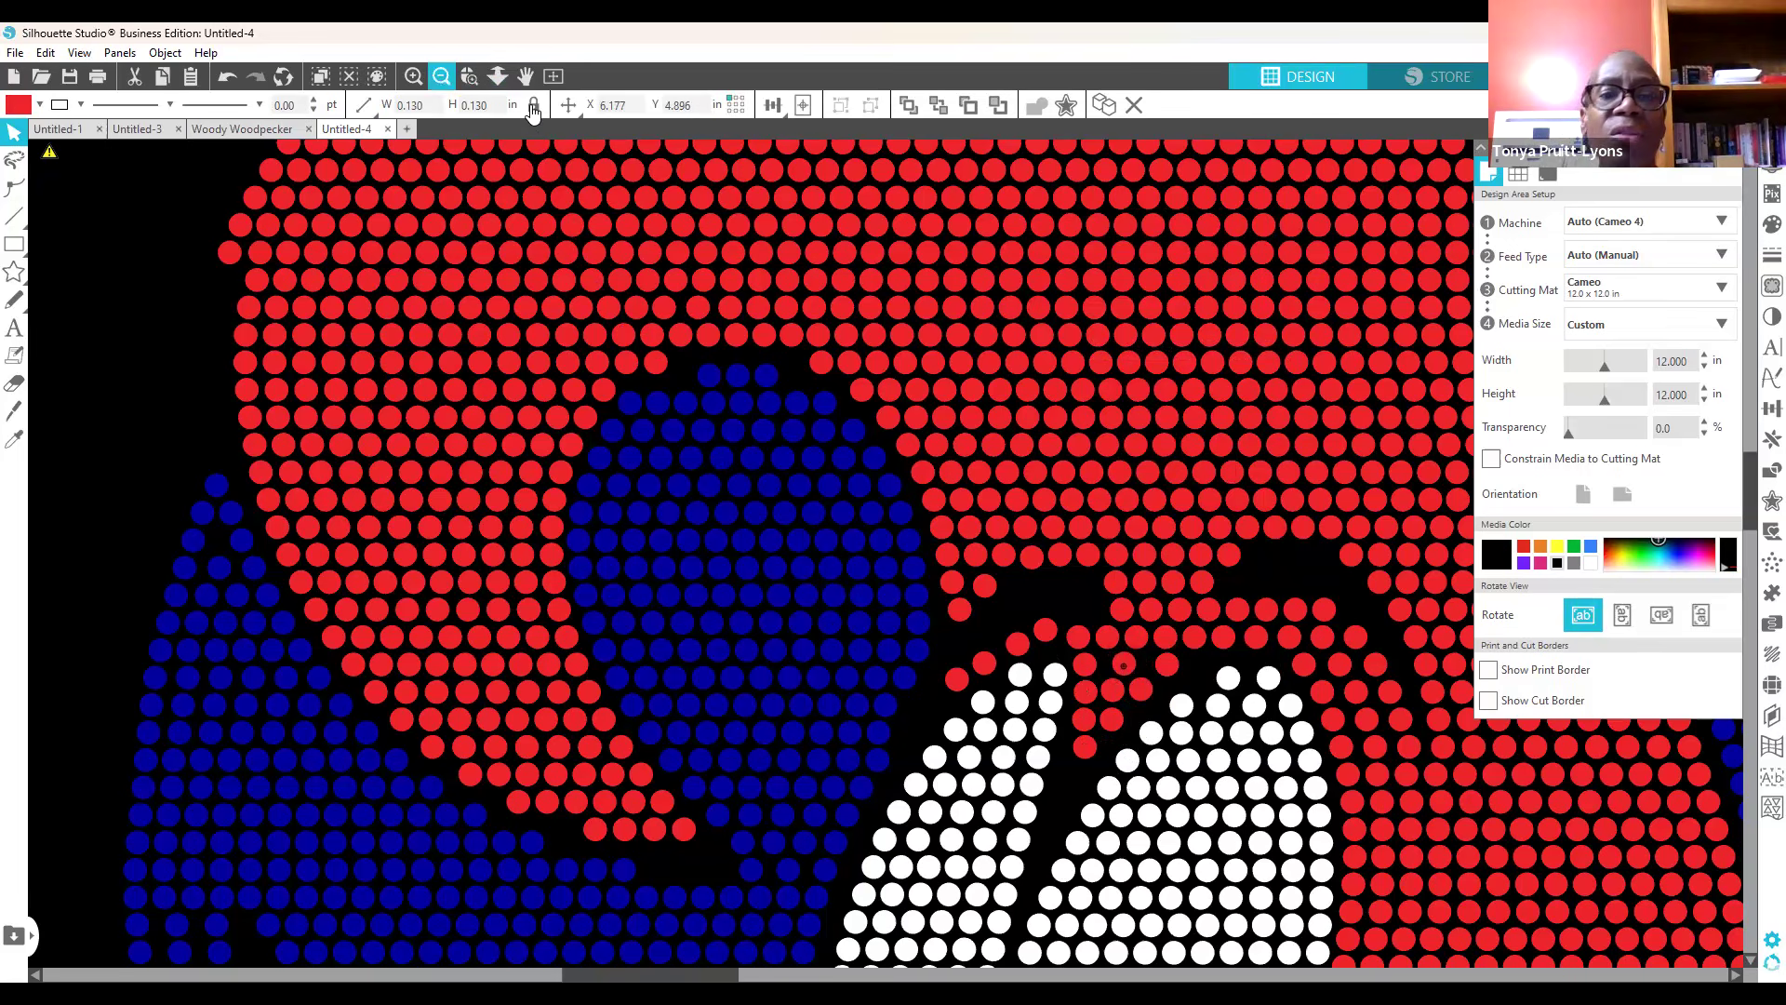
{"action": "left_click", "coordinate": [441, 76]}
{"action": "left_click", "coordinate": [441, 76]}
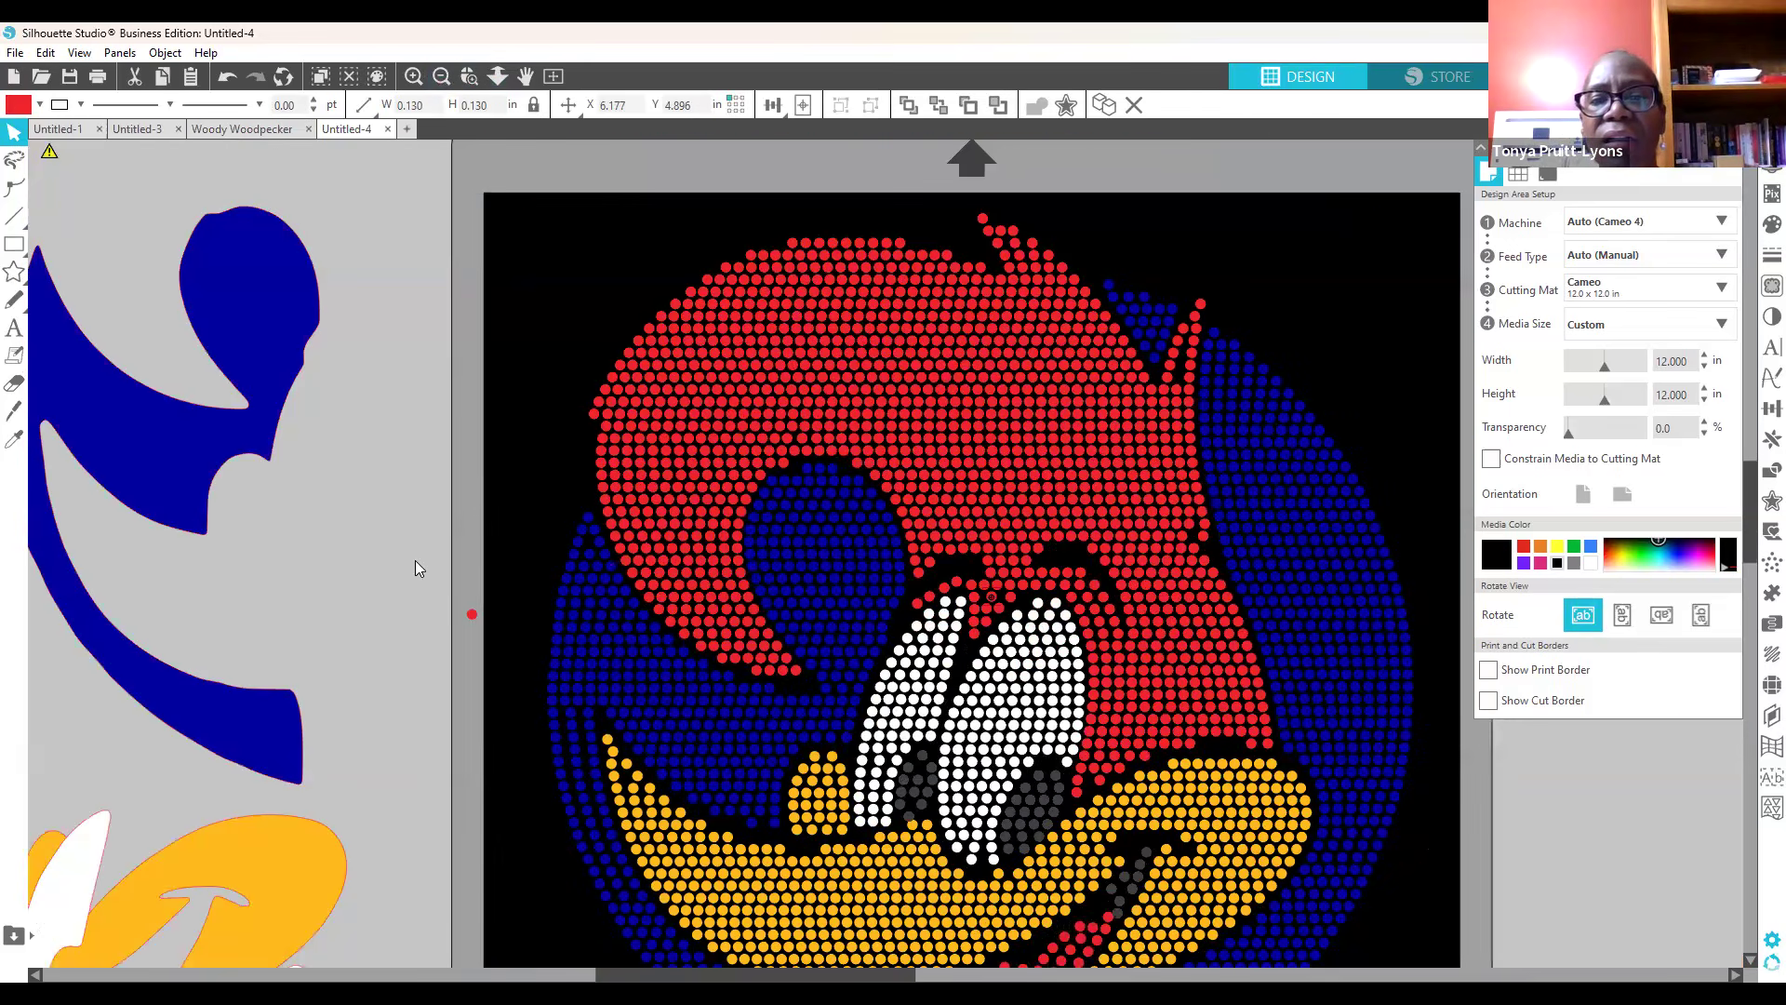
{"action": "left_click", "coordinate": [471, 649]}
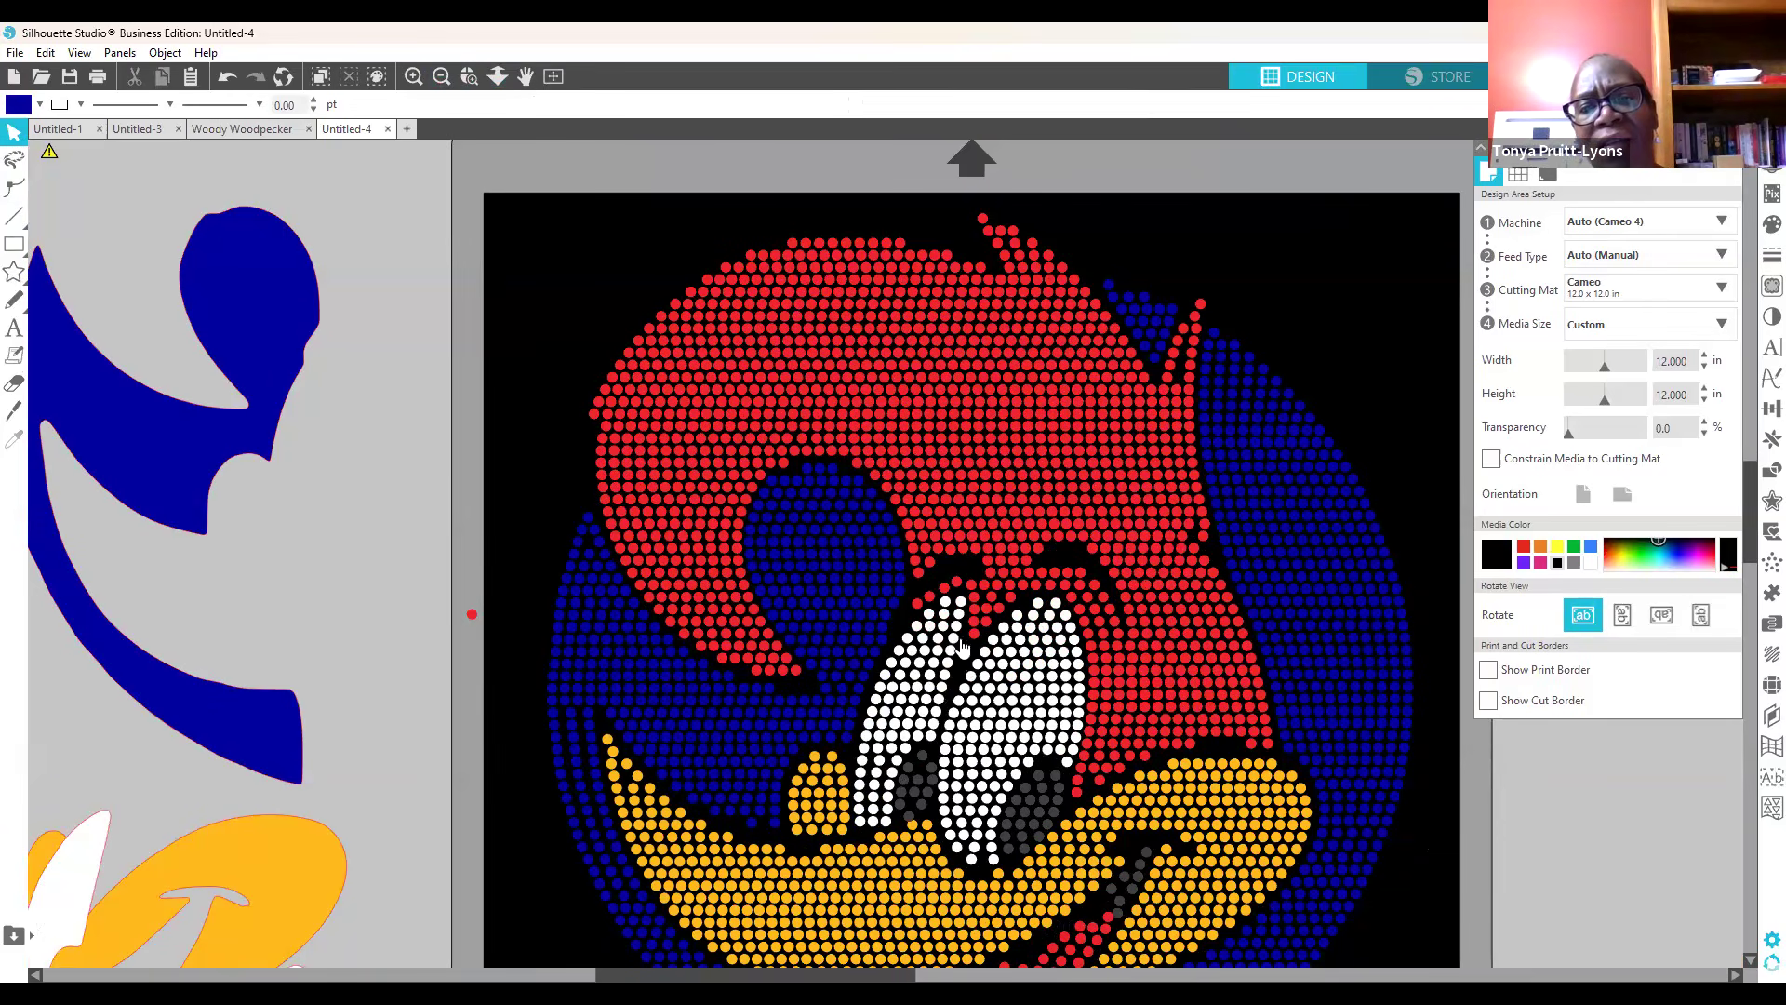
{"action": "left_click", "coordinate": [1010, 600]}
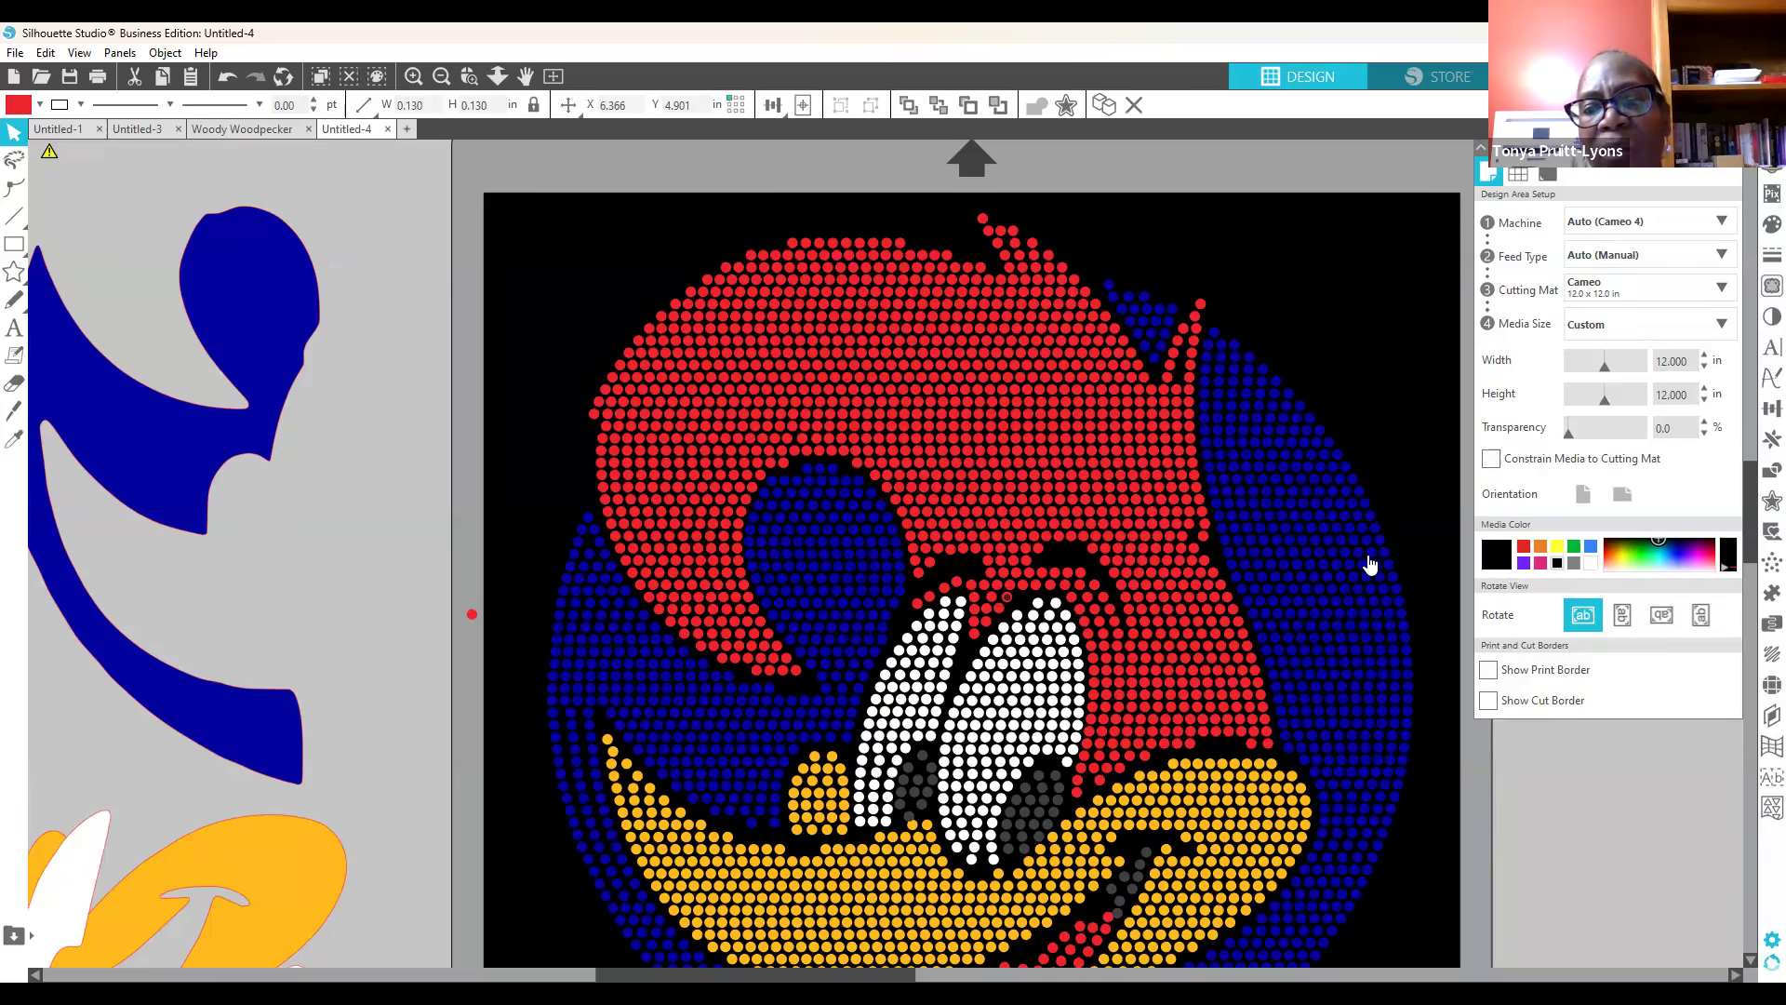
{"action": "left_click", "coordinate": [1431, 435]}
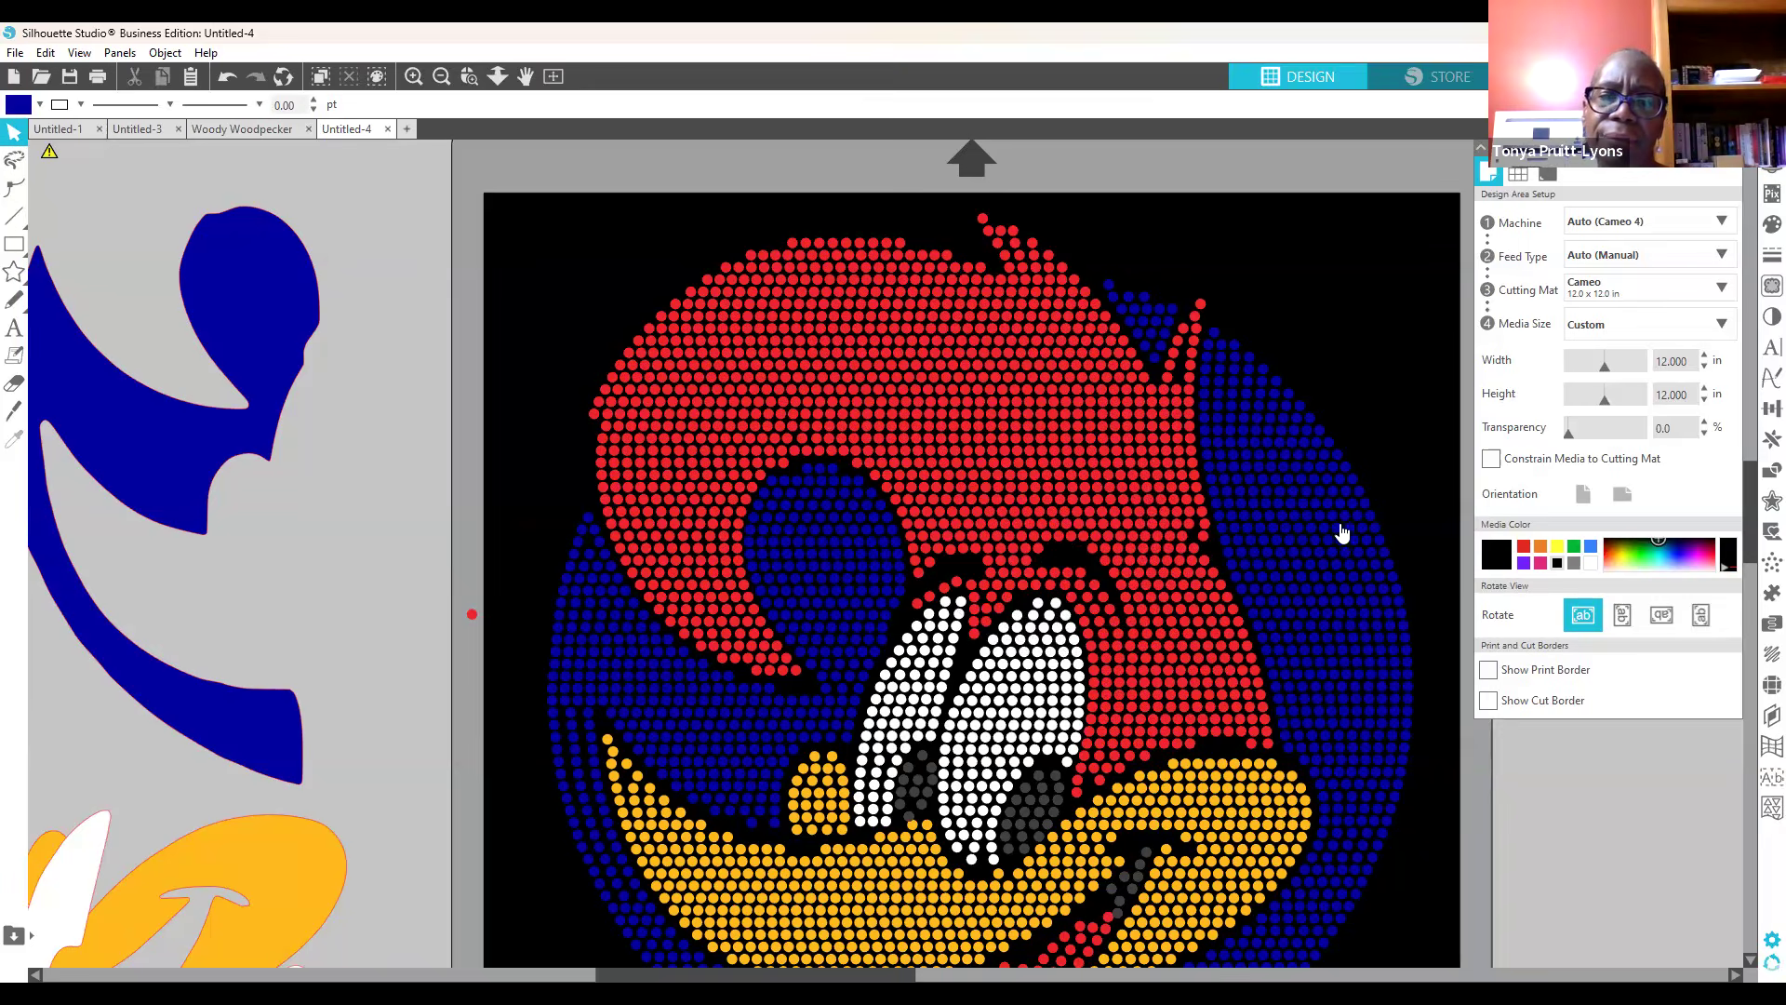
Step: Move the end rhinestone of the red curl's lower tip down and outward to about X 3.883, Y 5.938 in
{"action": "scroll", "coordinate": [1344, 537], "scroll_direction": "down", "scroll_amount": 1}
{"action": "scroll", "coordinate": [1344, 537], "scroll_direction": "down", "scroll_amount": 3}
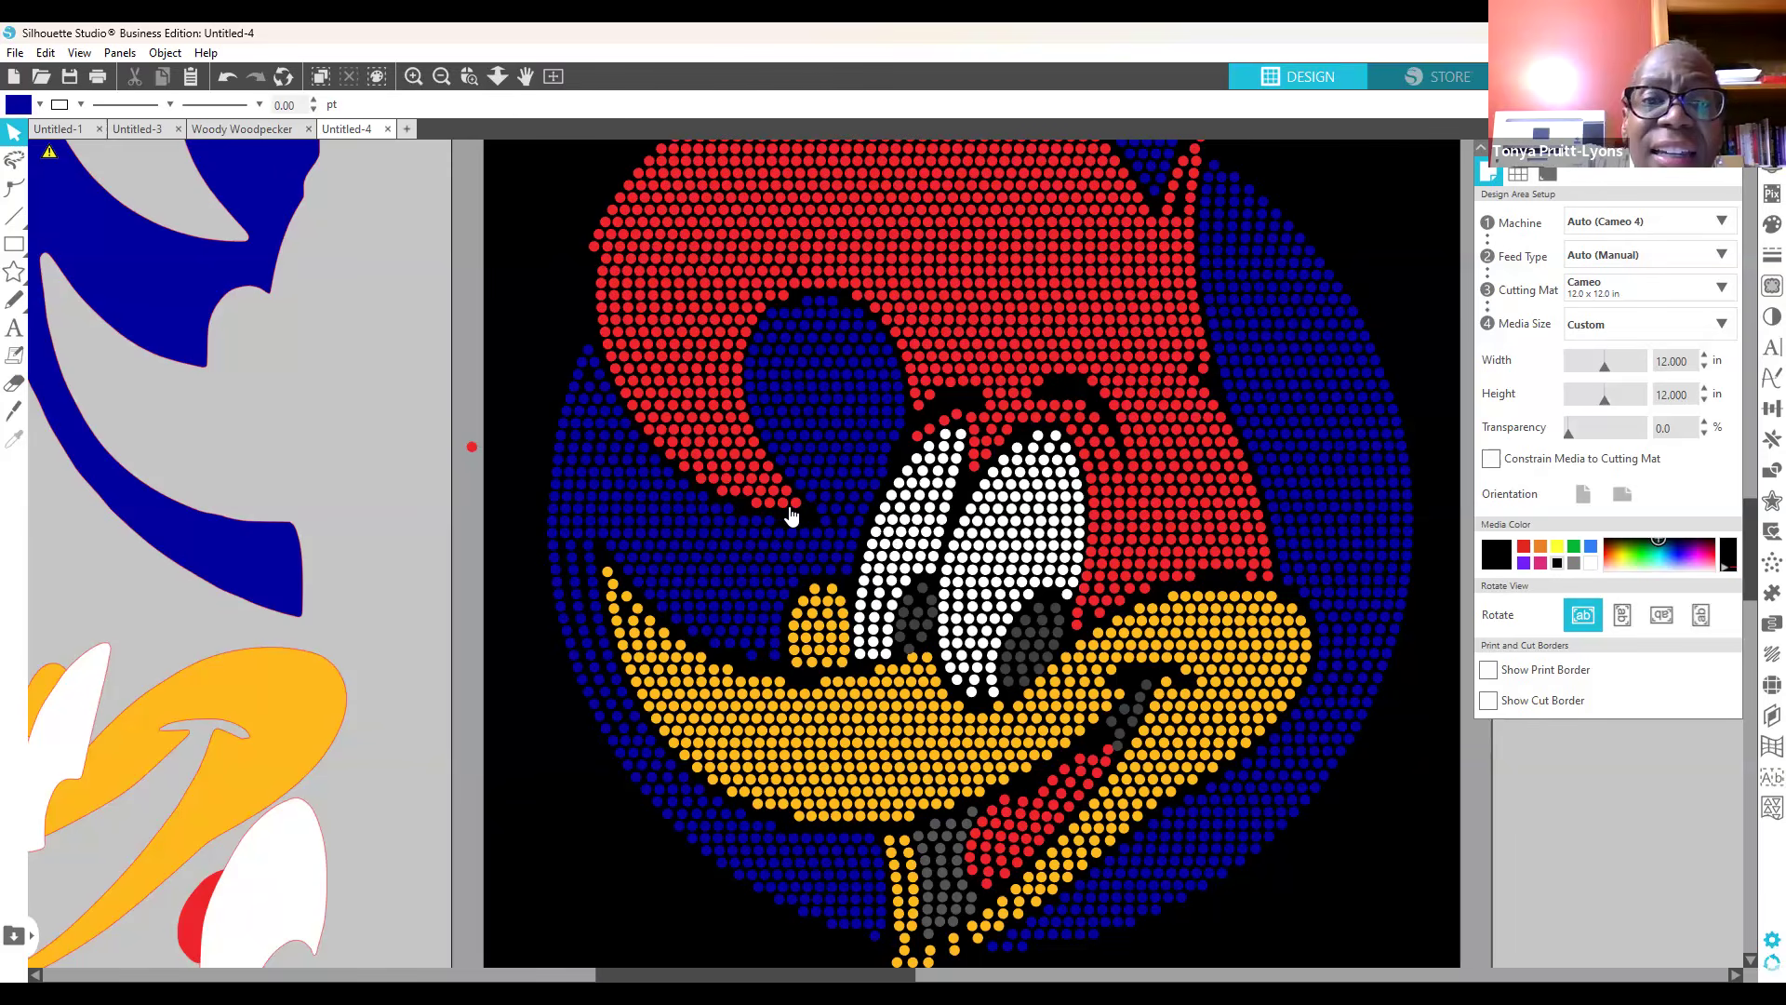
{"action": "left_click", "coordinate": [782, 511]}
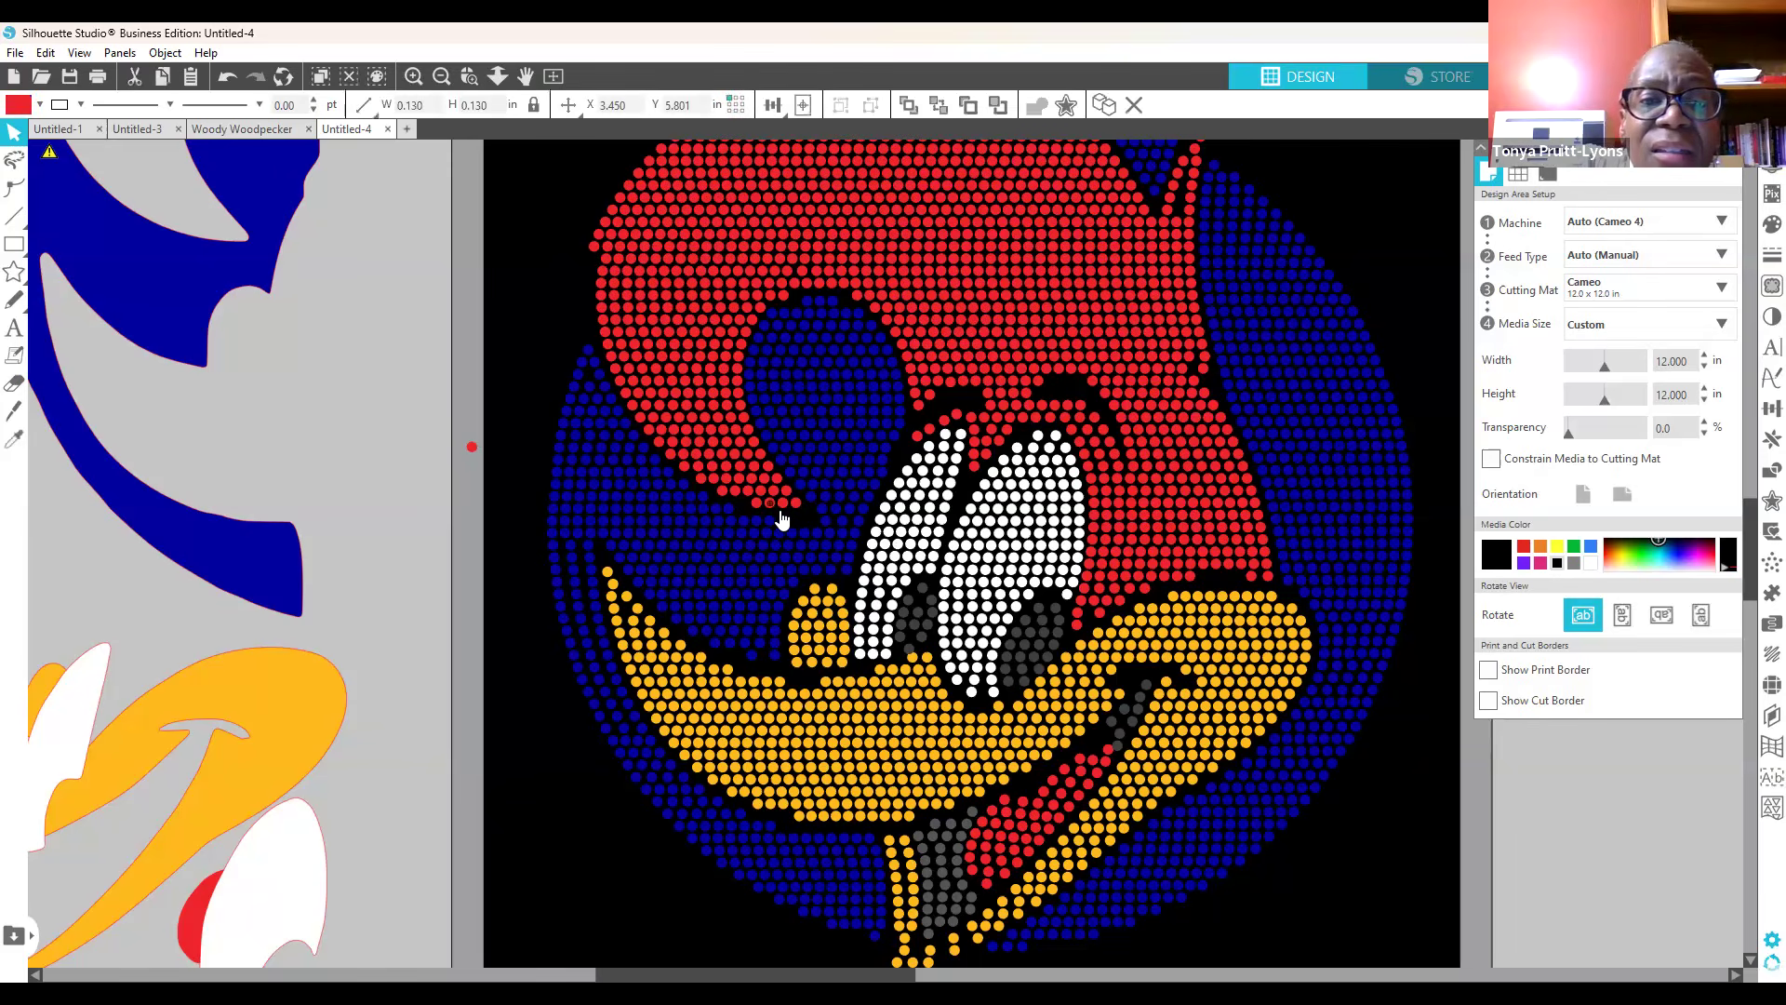
{"action": "left_click", "coordinate": [473, 452]}
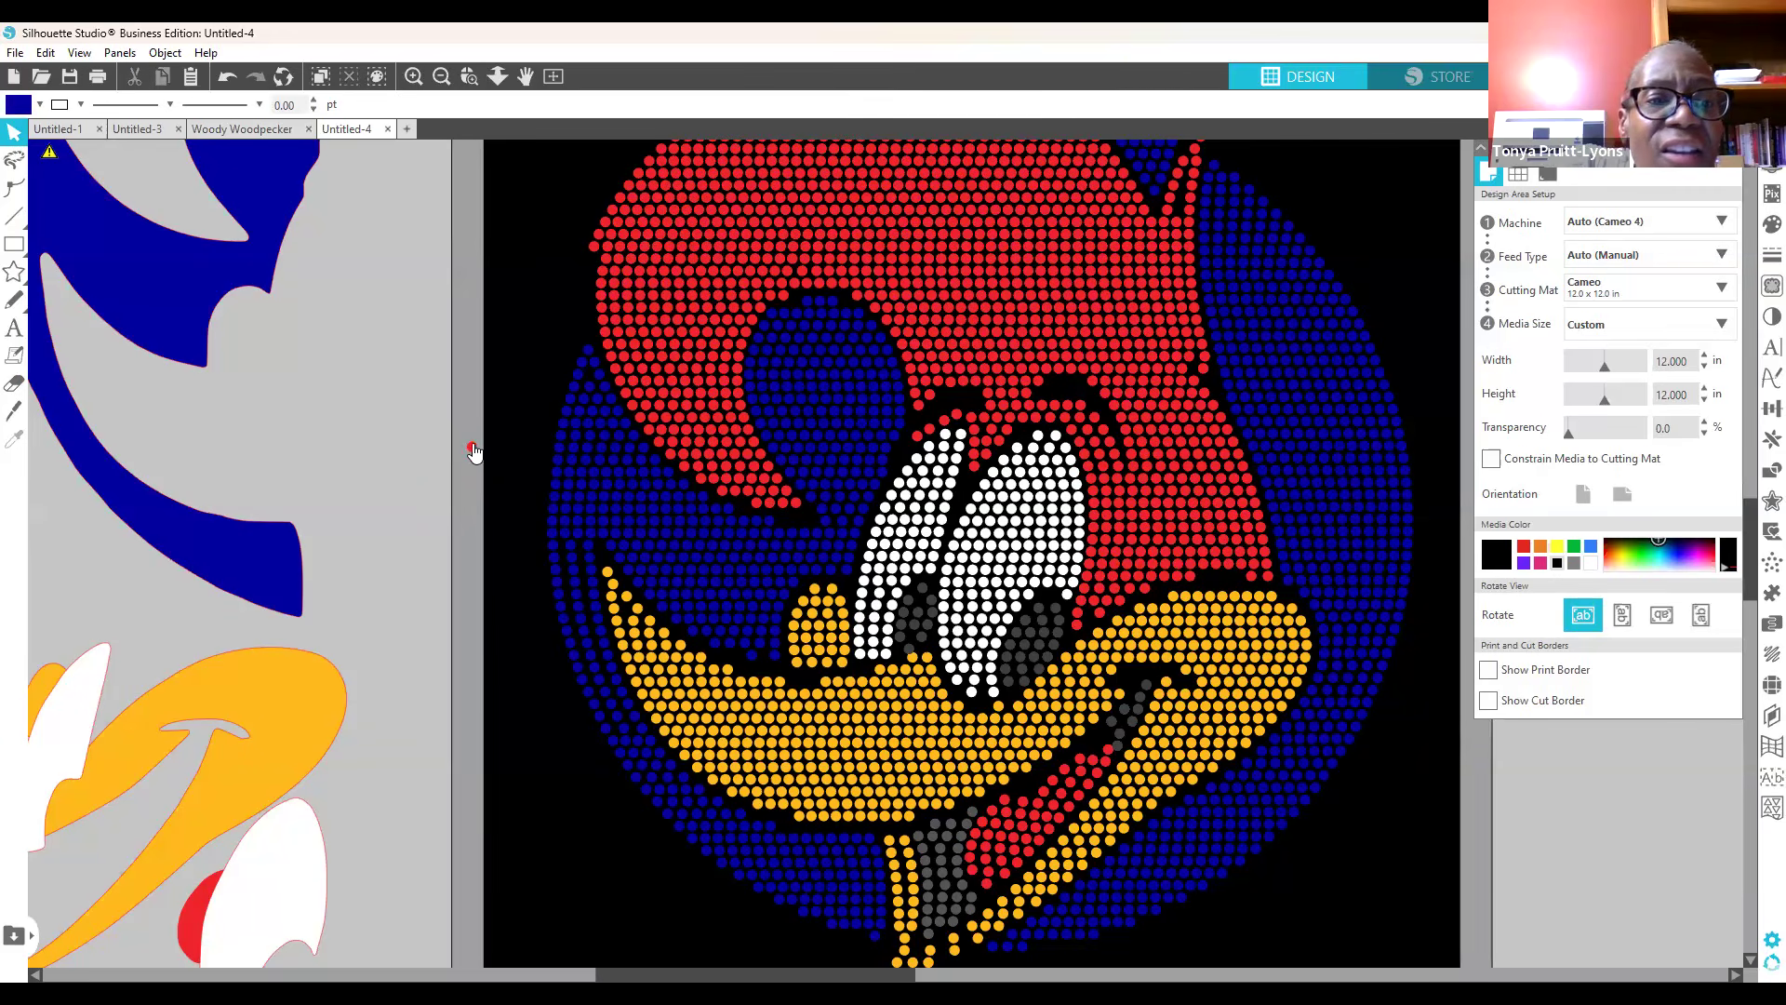
{"action": "left_click", "coordinate": [780, 515]}
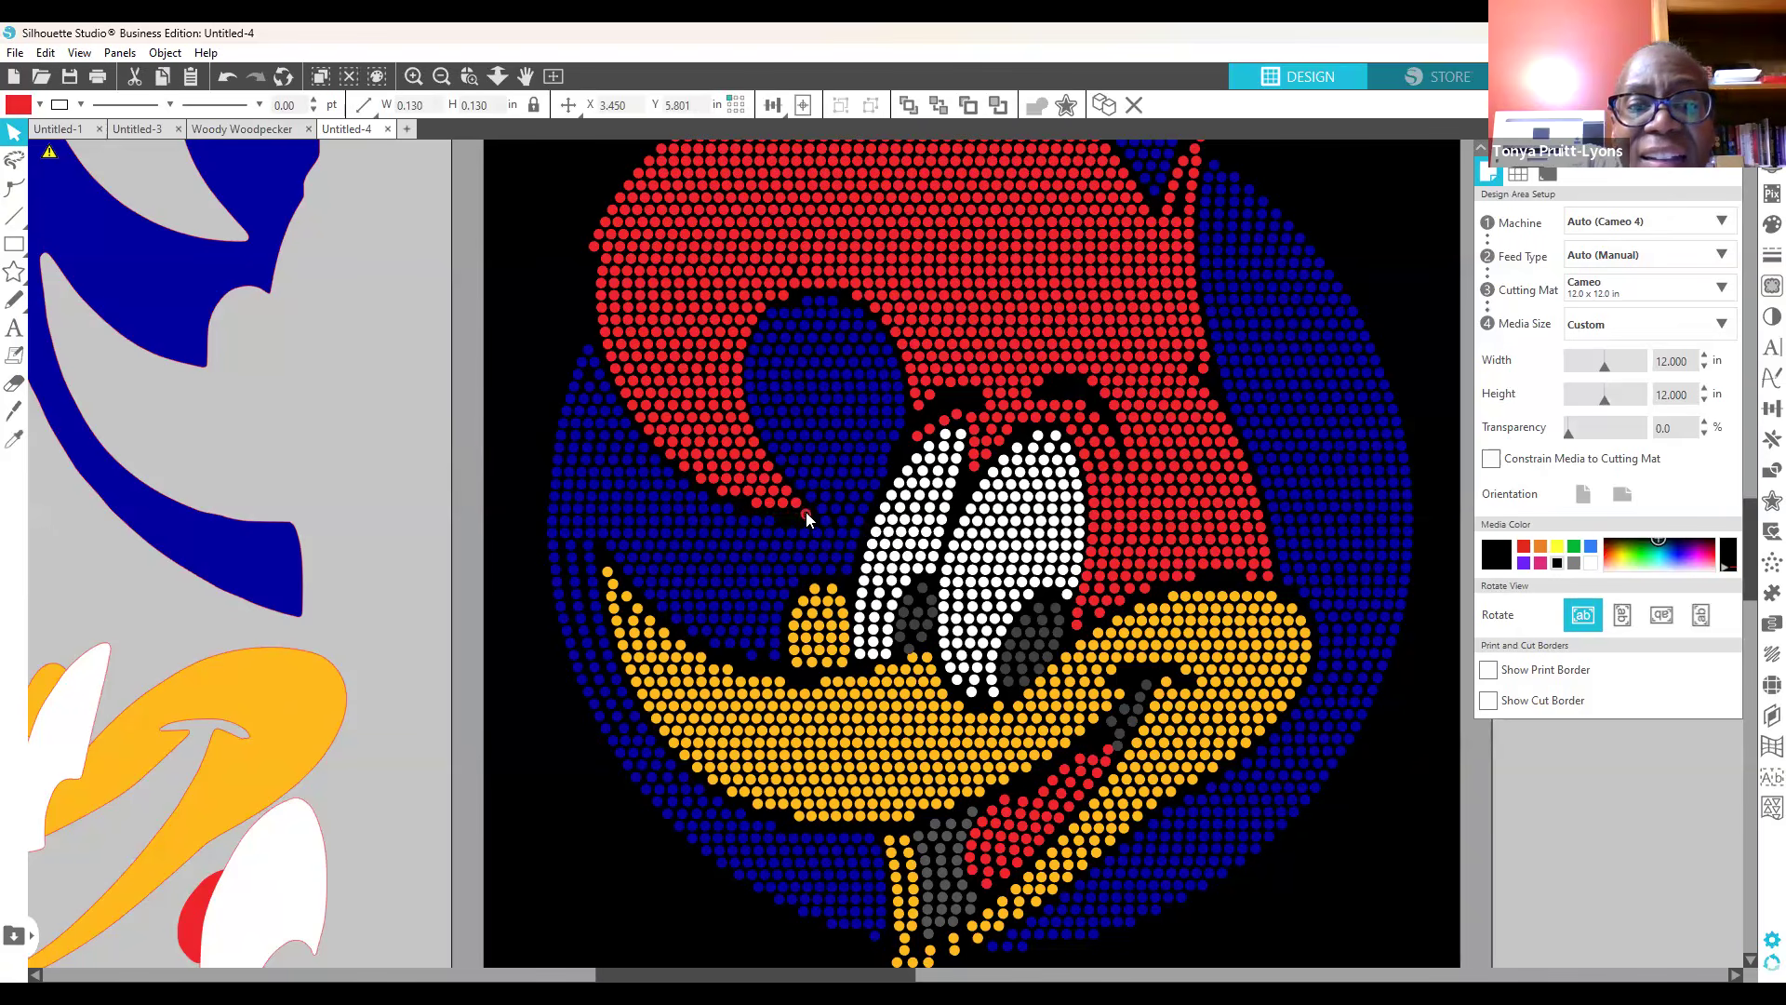
{"action": "left_click", "coordinate": [812, 532]}
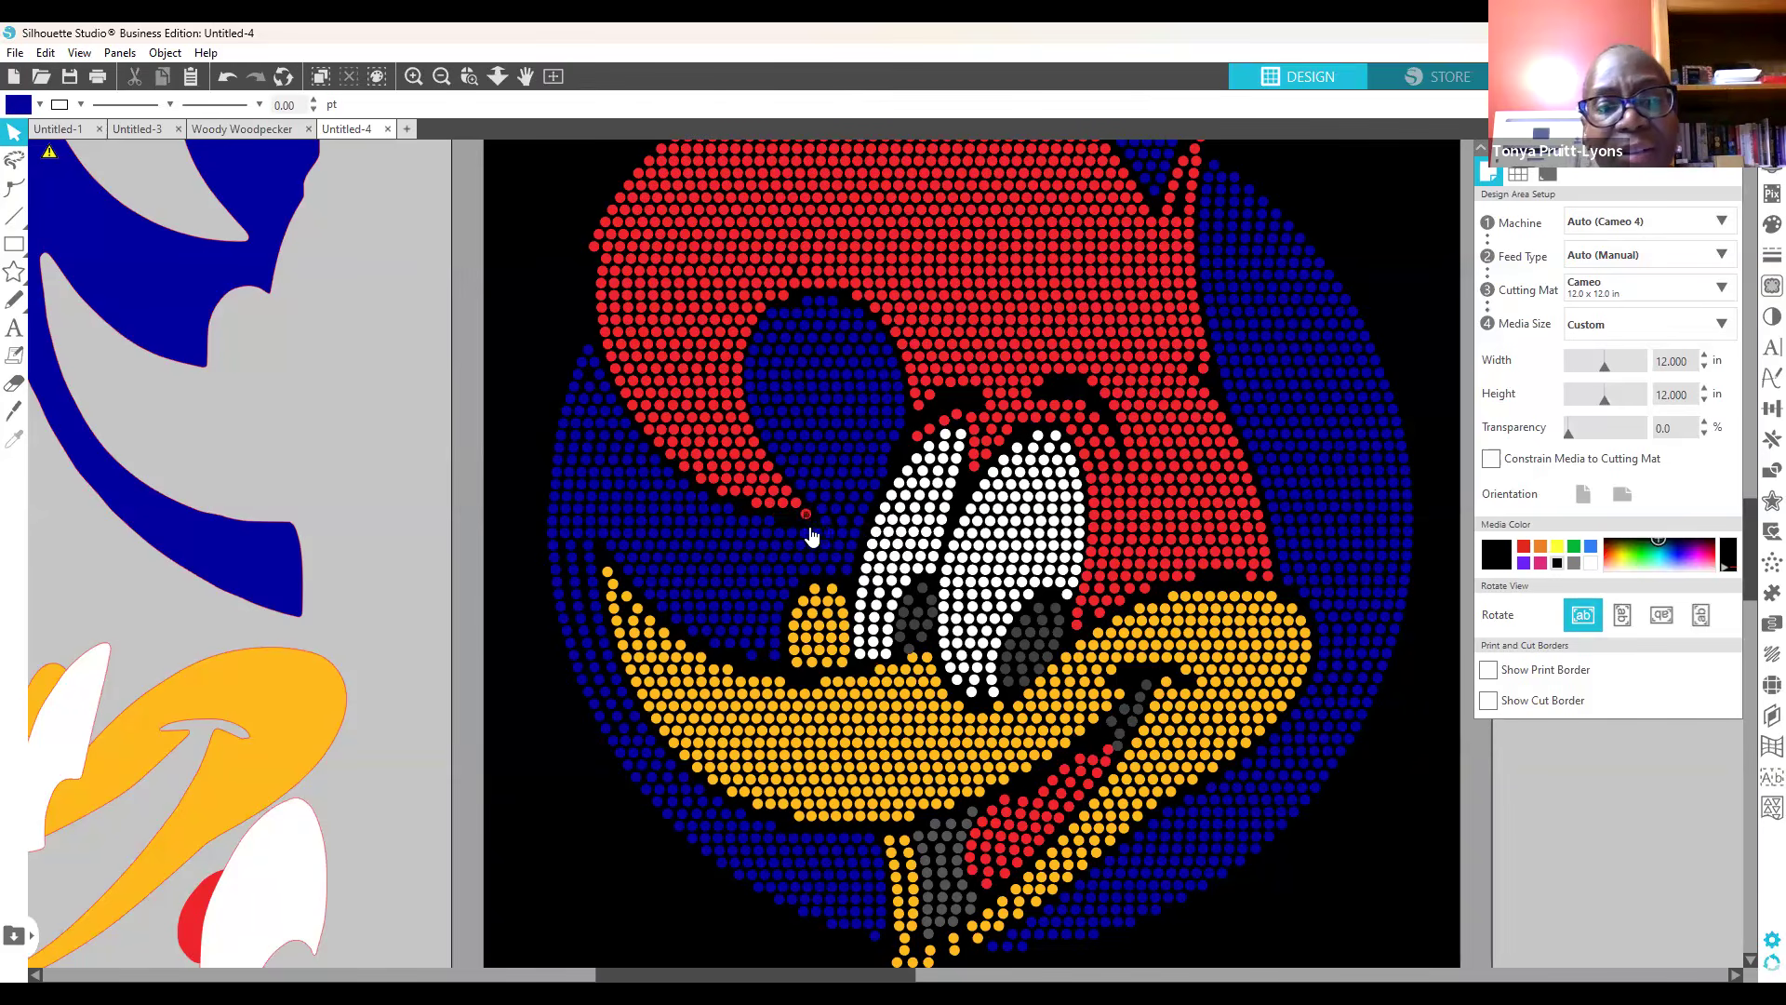
{"action": "left_click", "coordinate": [845, 569]}
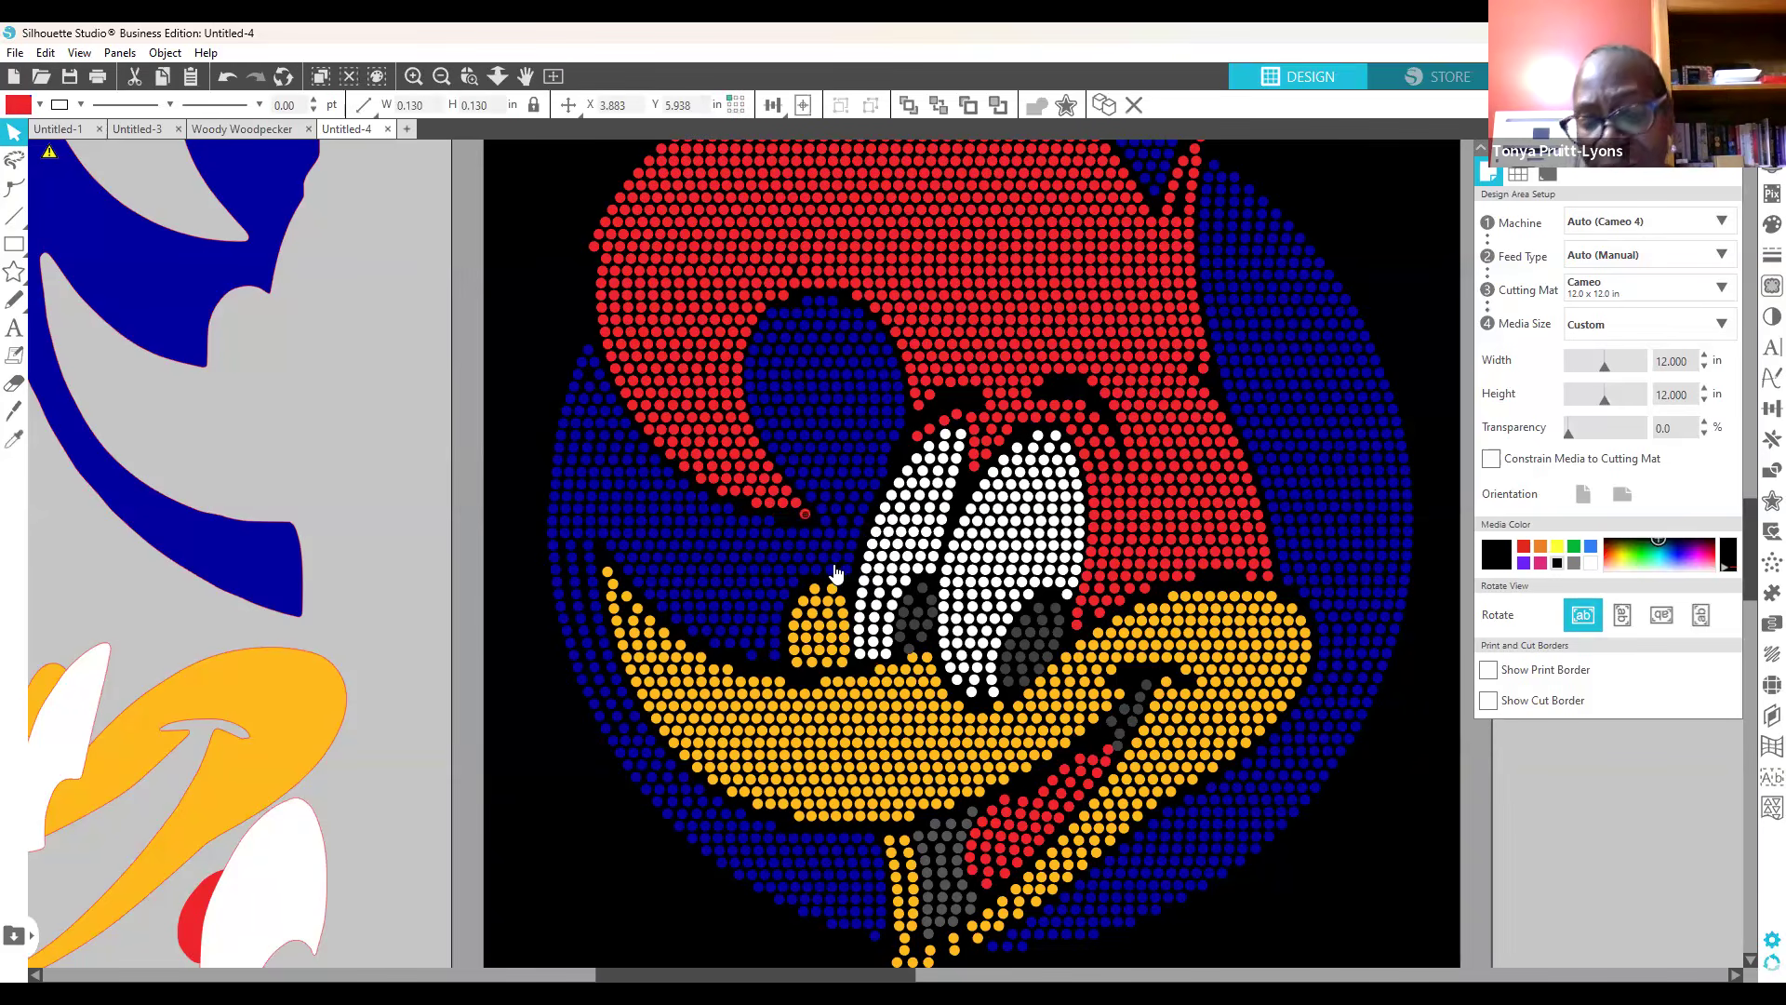
{"action": "key", "text": "Up"}
Step: Check the red rhinestone near the curl's tip and clear the stray red one on the mat's left border
{"action": "left_click", "coordinate": [780, 508]}
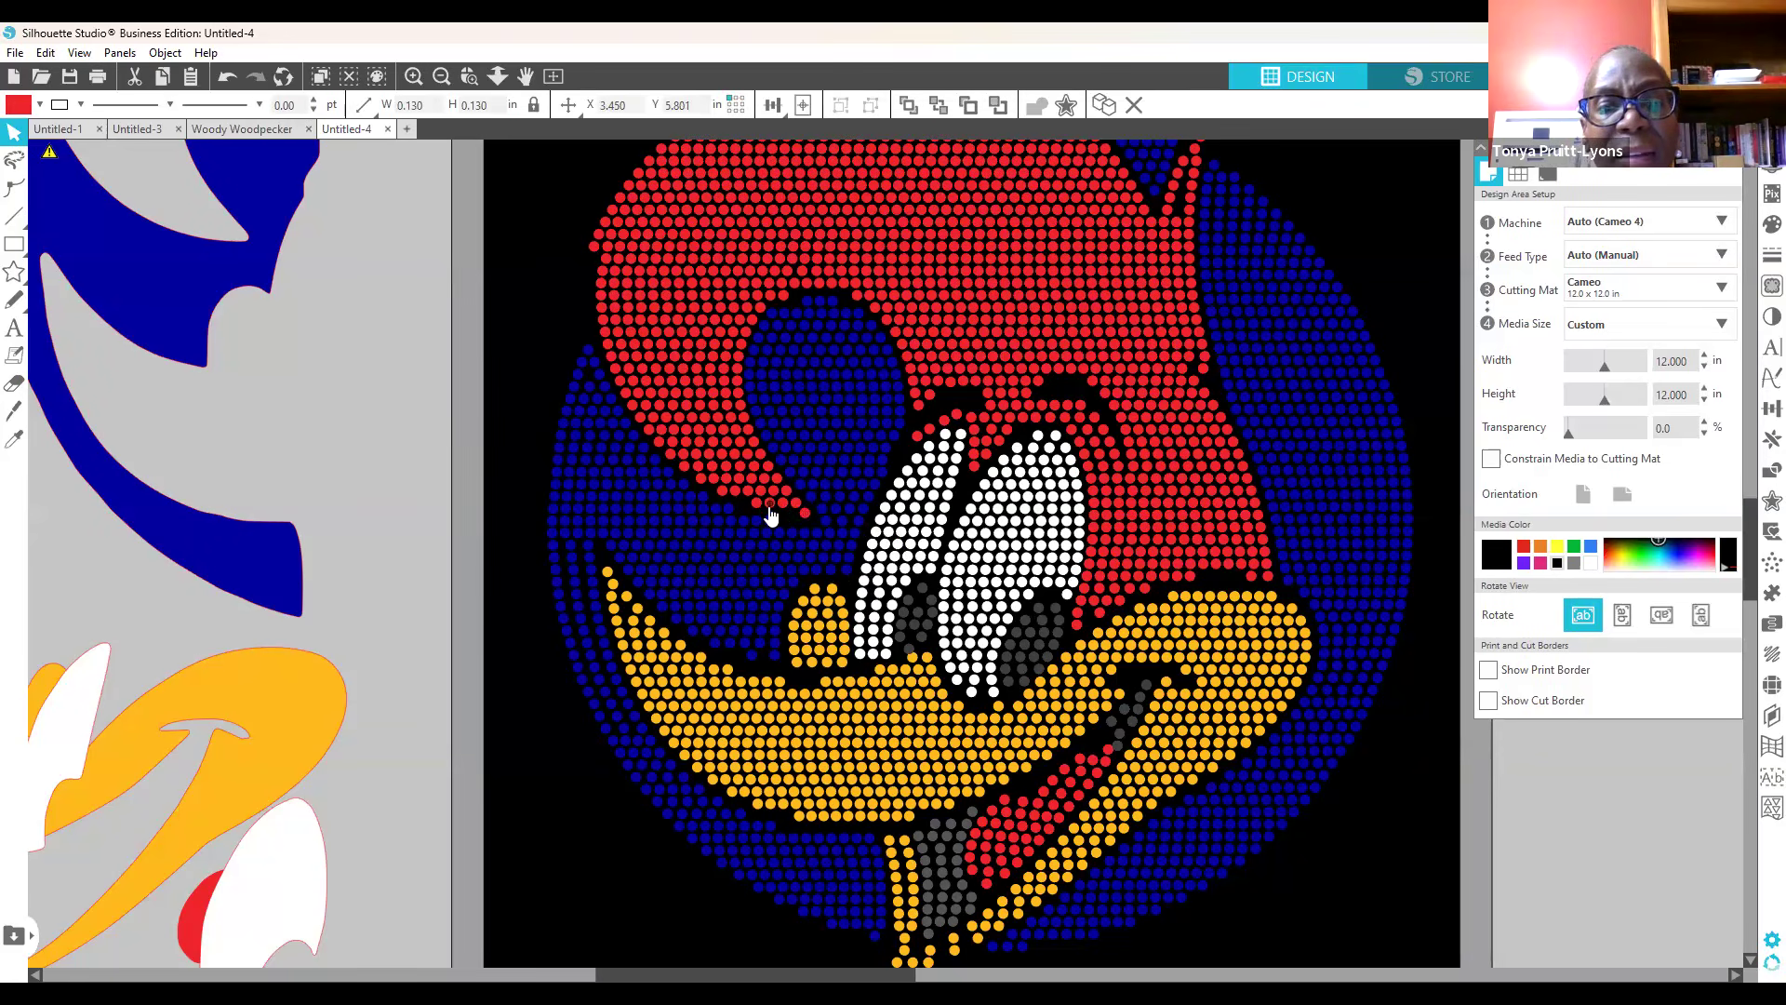
{"action": "right_click", "coordinate": [770, 512]}
{"action": "left_click", "coordinate": [1435, 757]}
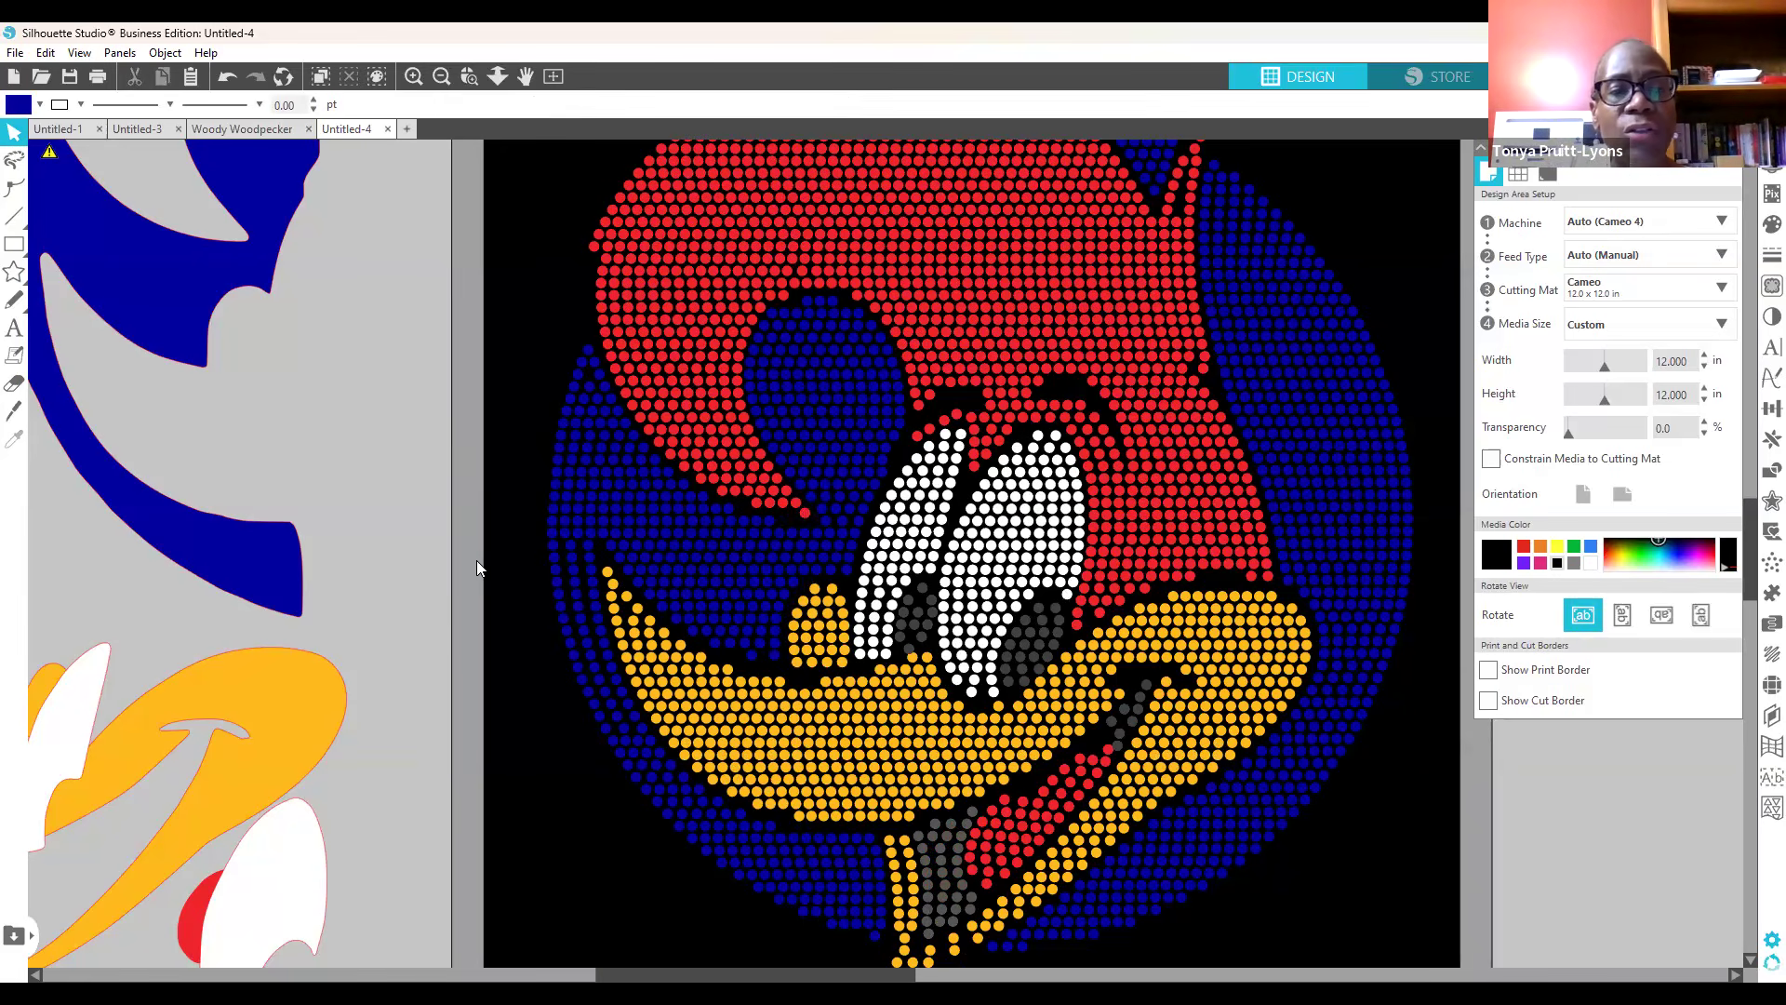
Step: Move the red rhinestone beside the curl's end stone to about X 3.714, Y 5.950 in
{"action": "left_click", "coordinate": [783, 504]}
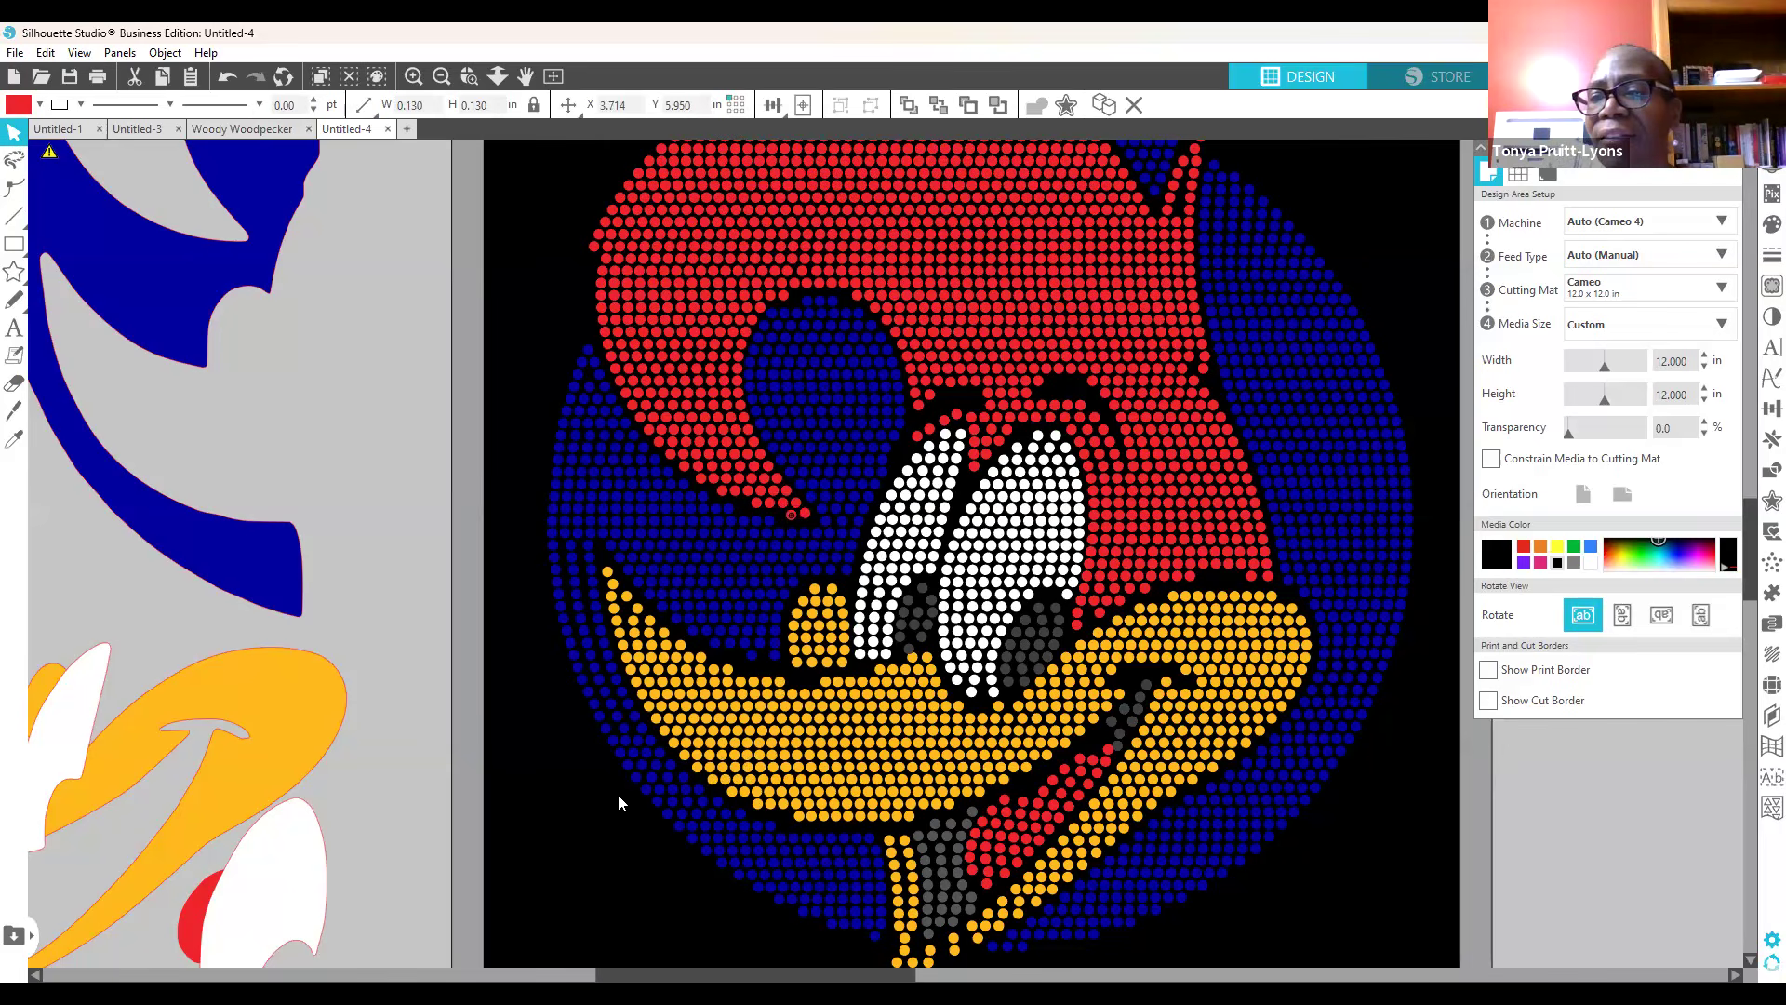
{"action": "left_click", "coordinate": [543, 754]}
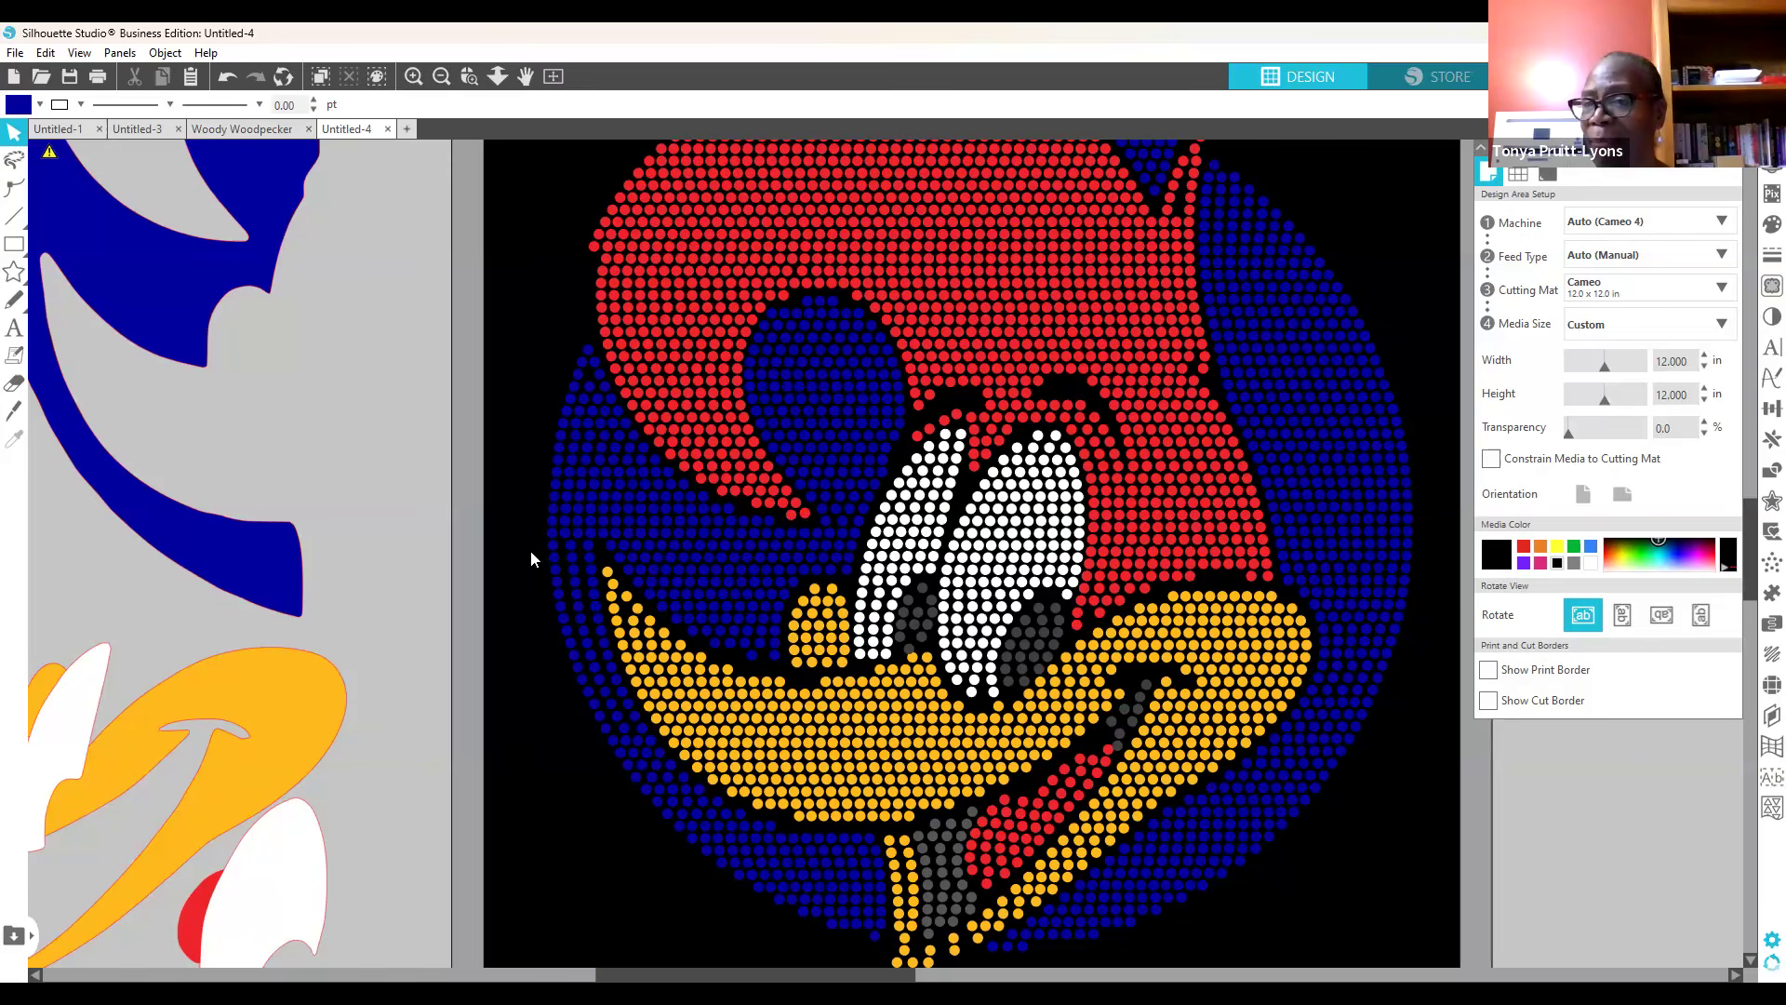
{"action": "left_click", "coordinate": [791, 516]}
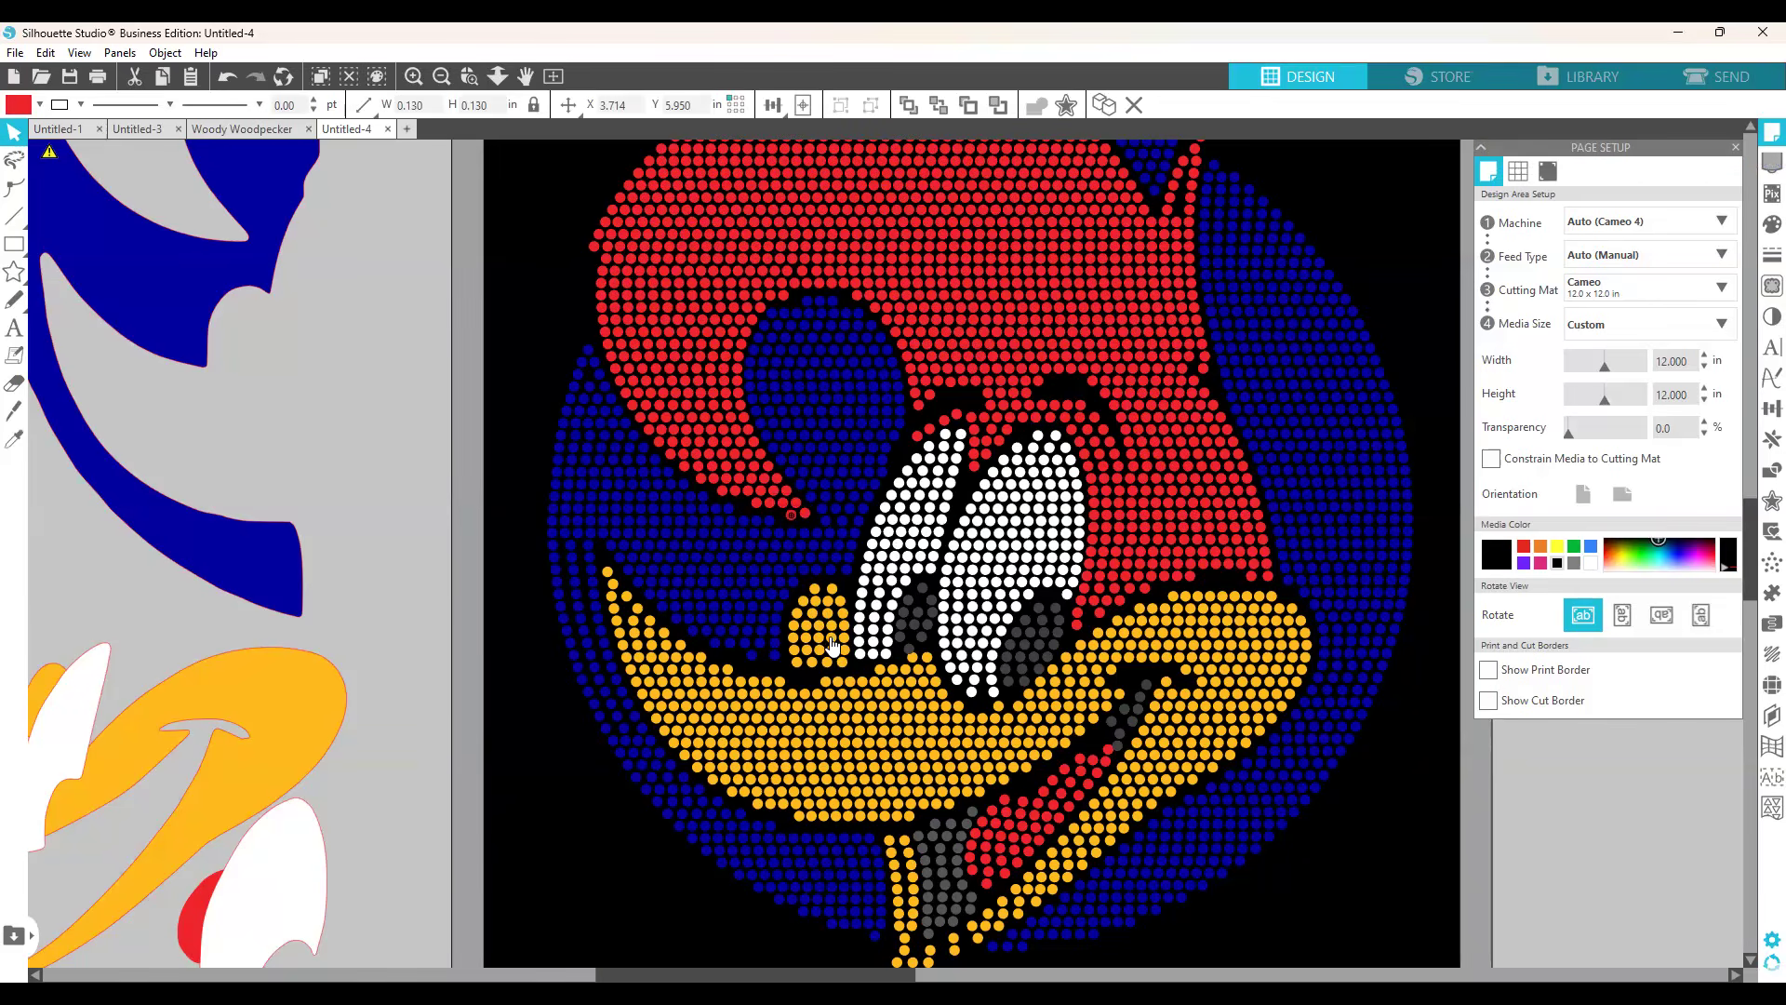
{"action": "left_click", "coordinate": [491, 648]}
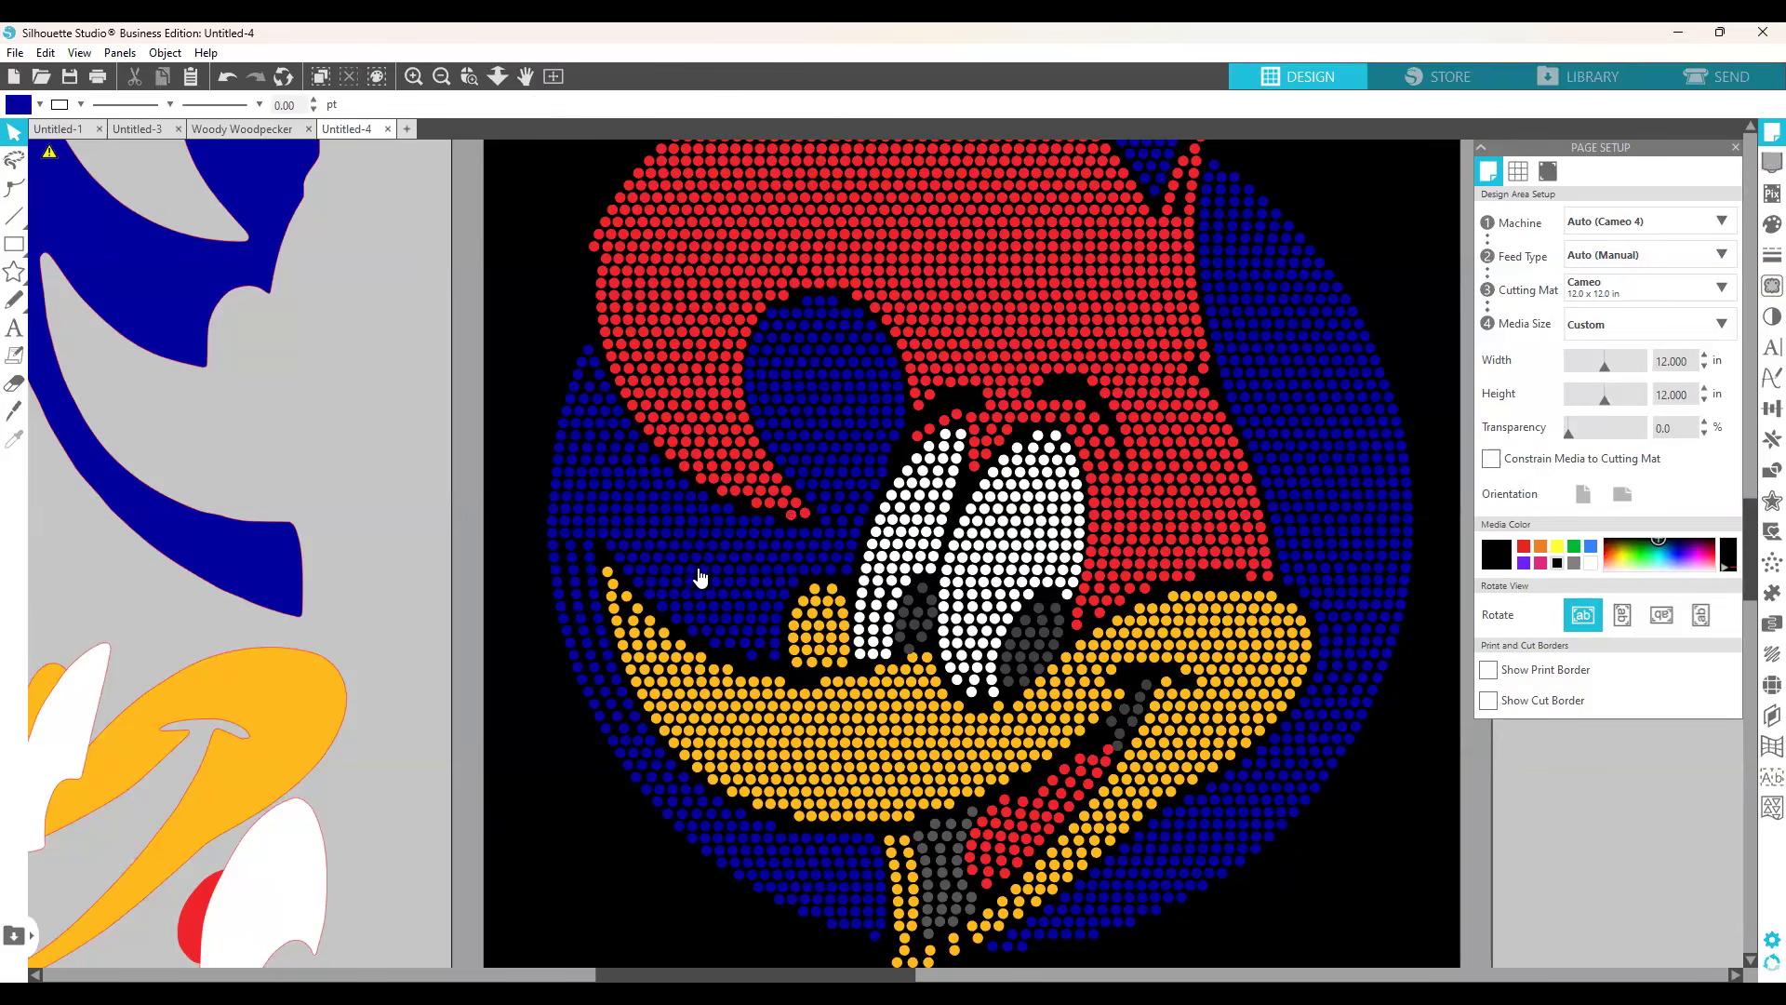
Step: Move the red rhinestone on the lower edge of the curl to about X 3.128, Y 5.801 in
{"action": "left_click", "coordinate": [756, 505]}
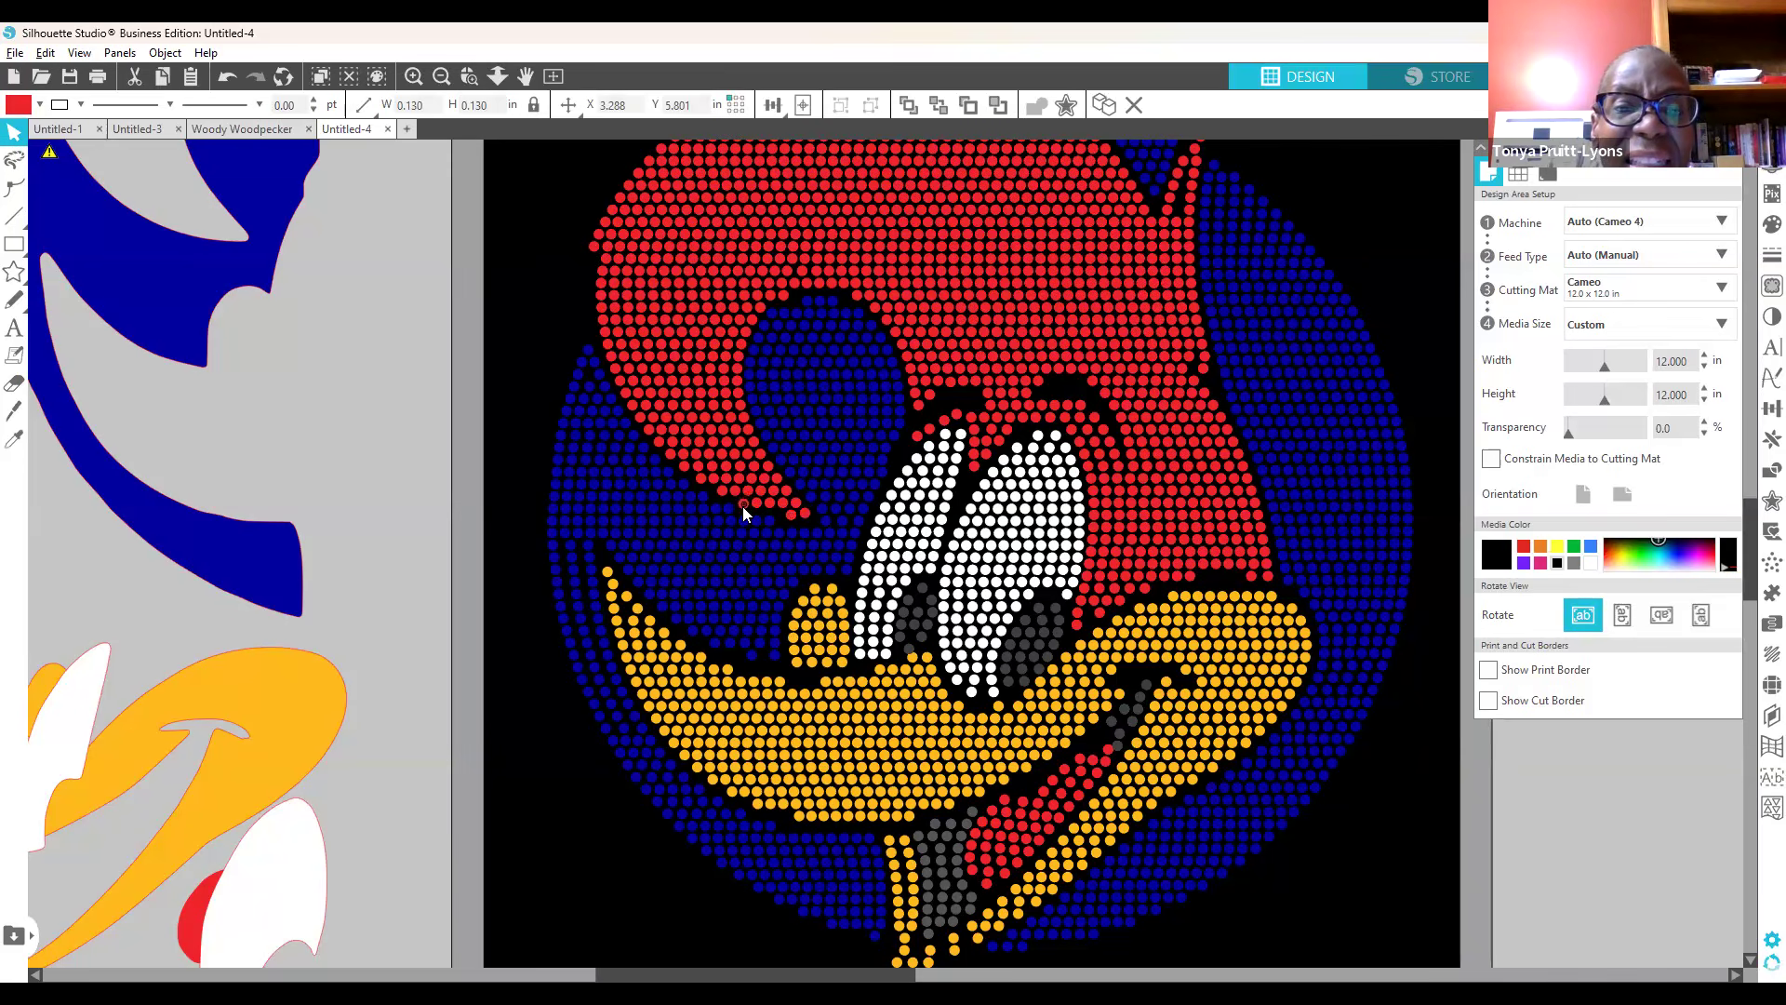
{"action": "left_click", "coordinate": [743, 517]}
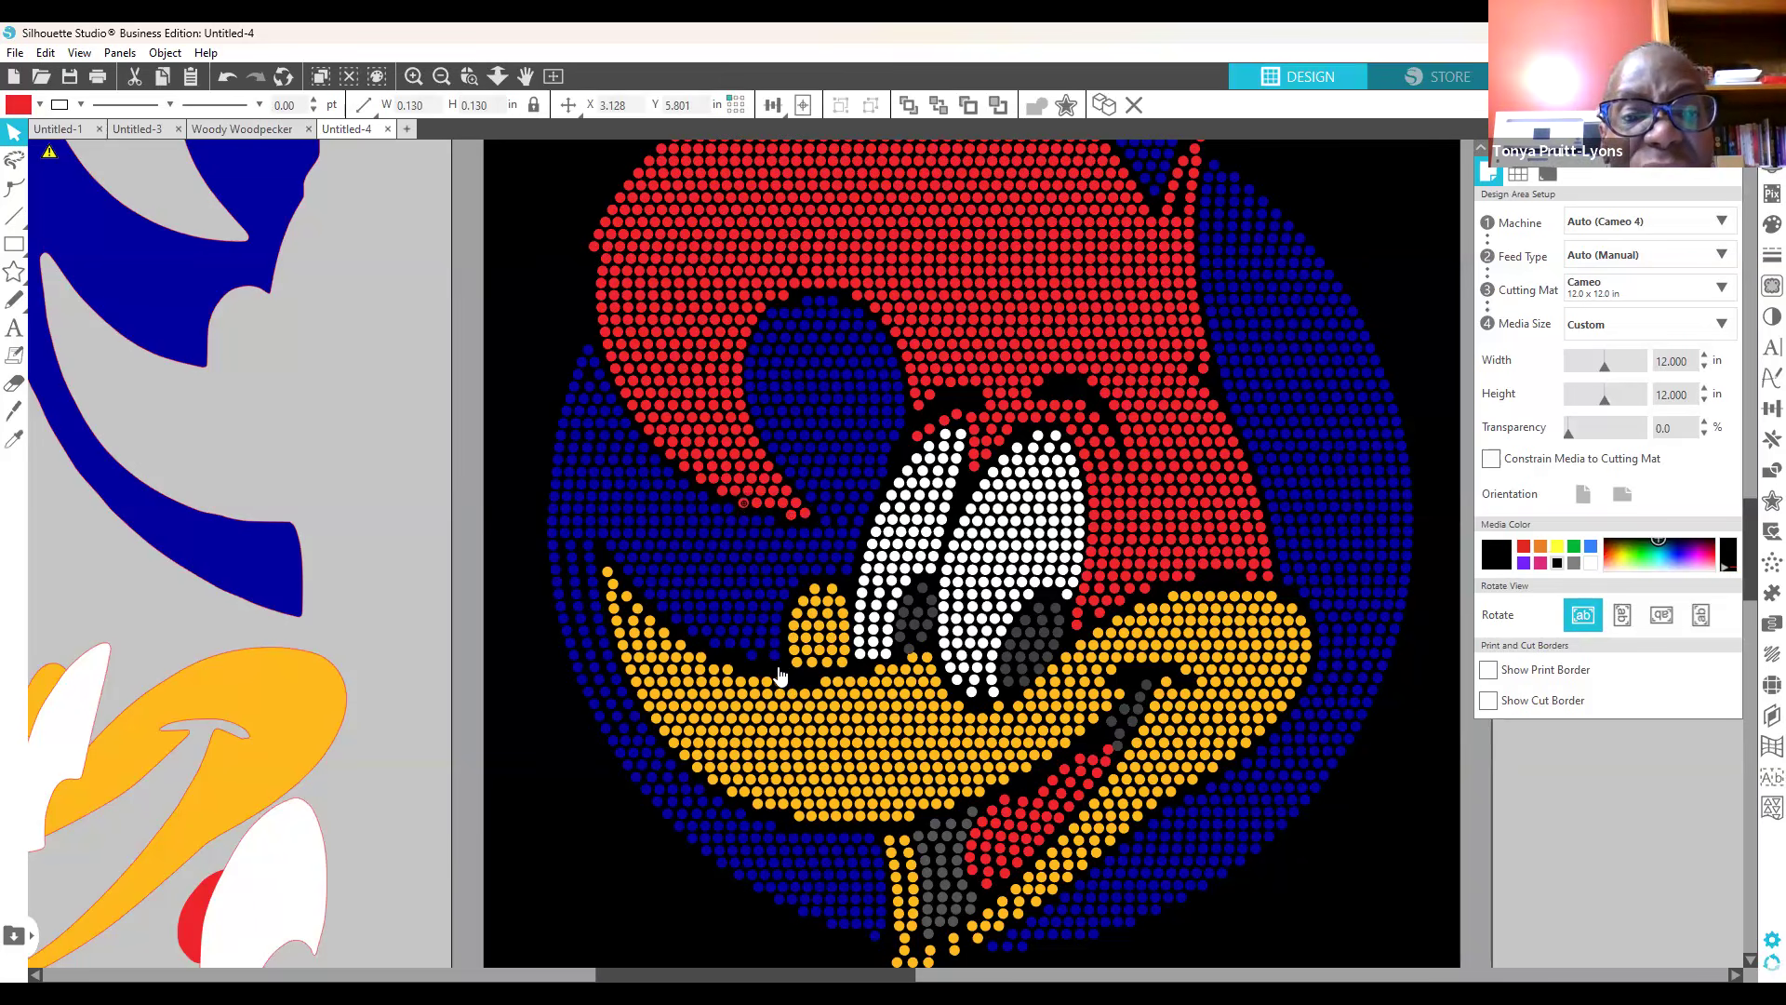
{"action": "left_click", "coordinate": [483, 716]}
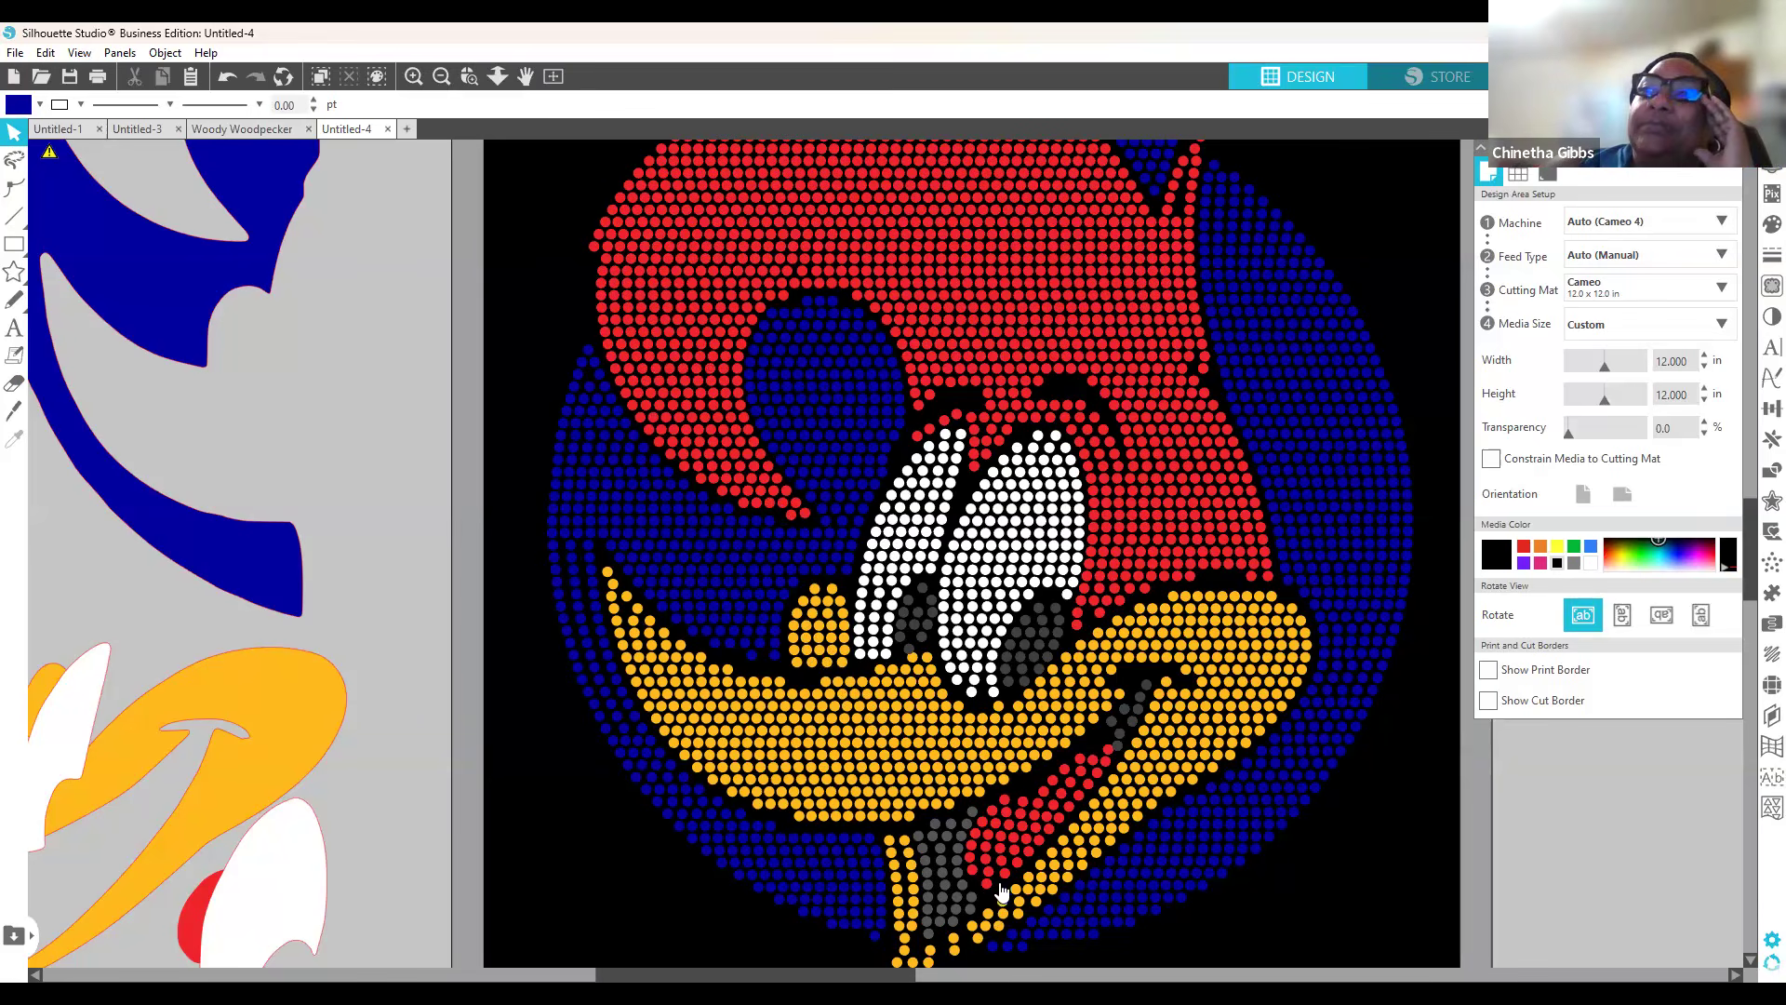
Step: Nudge the red rhinestone at the notch in the head's back edge, beside the blue area, to about X 8.687, Y 4.128 in
{"action": "scroll", "coordinate": [489, 603], "scroll_direction": "up", "scroll_amount": 3}
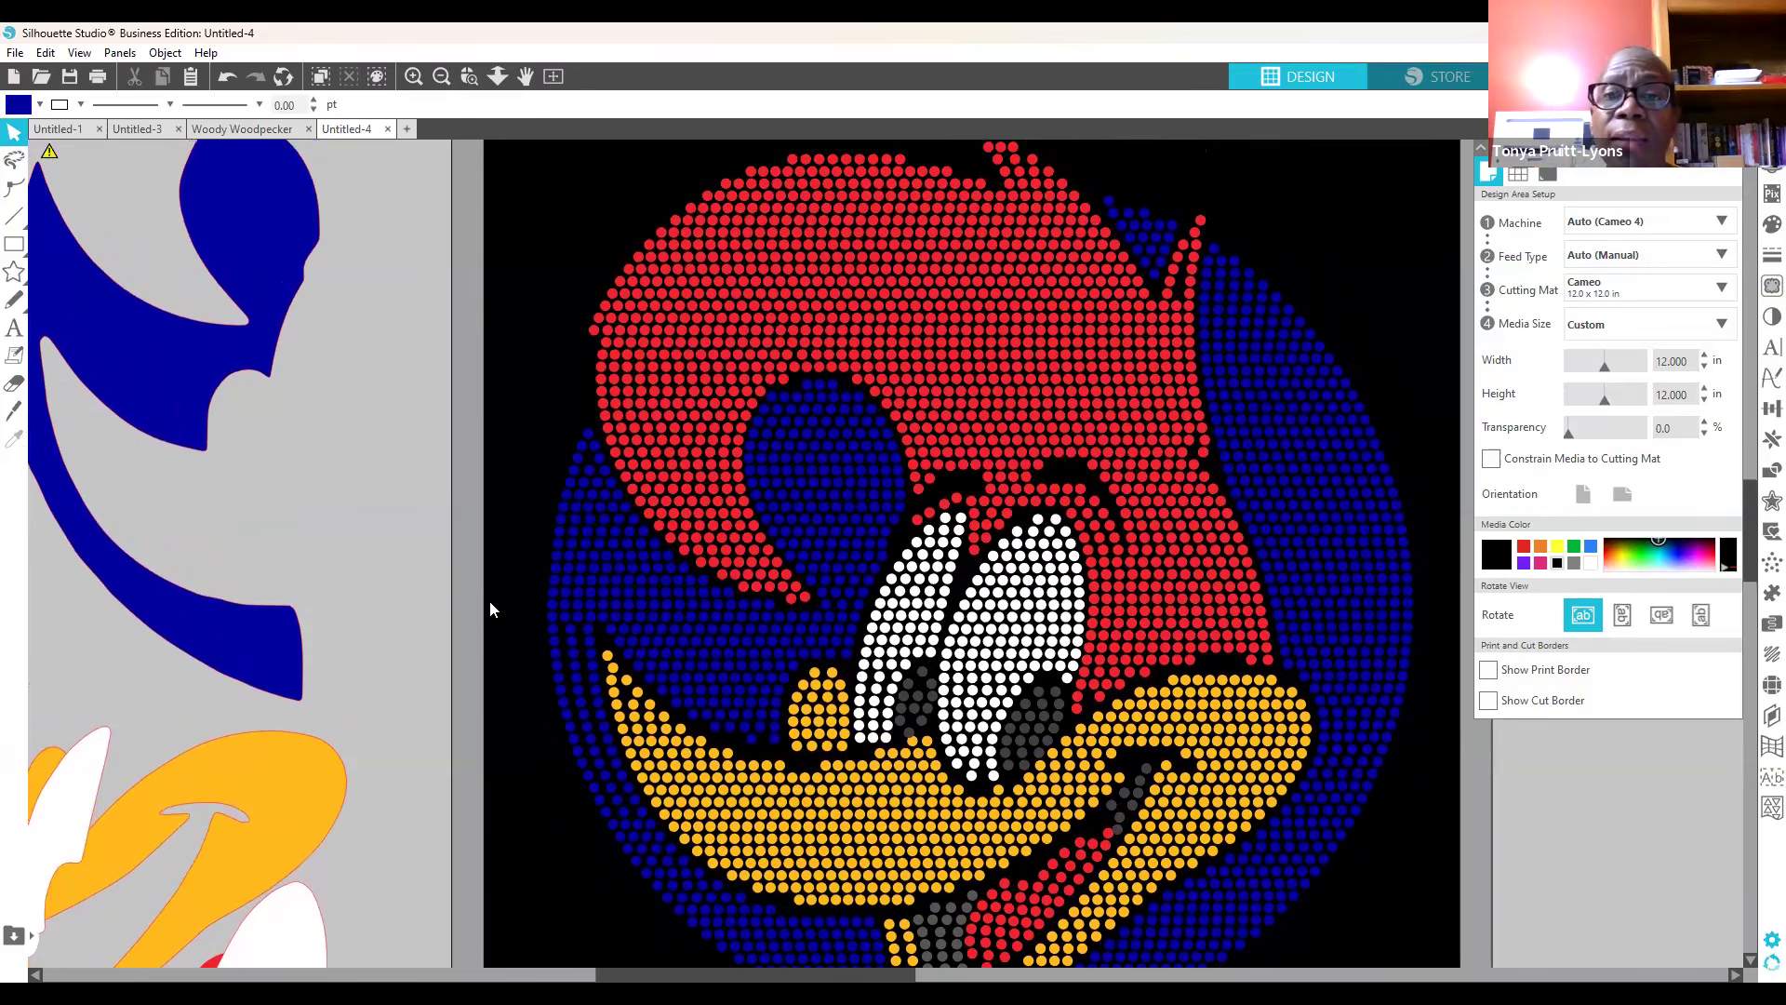
{"action": "scroll", "coordinate": [489, 609], "scroll_direction": "up", "scroll_amount": 1}
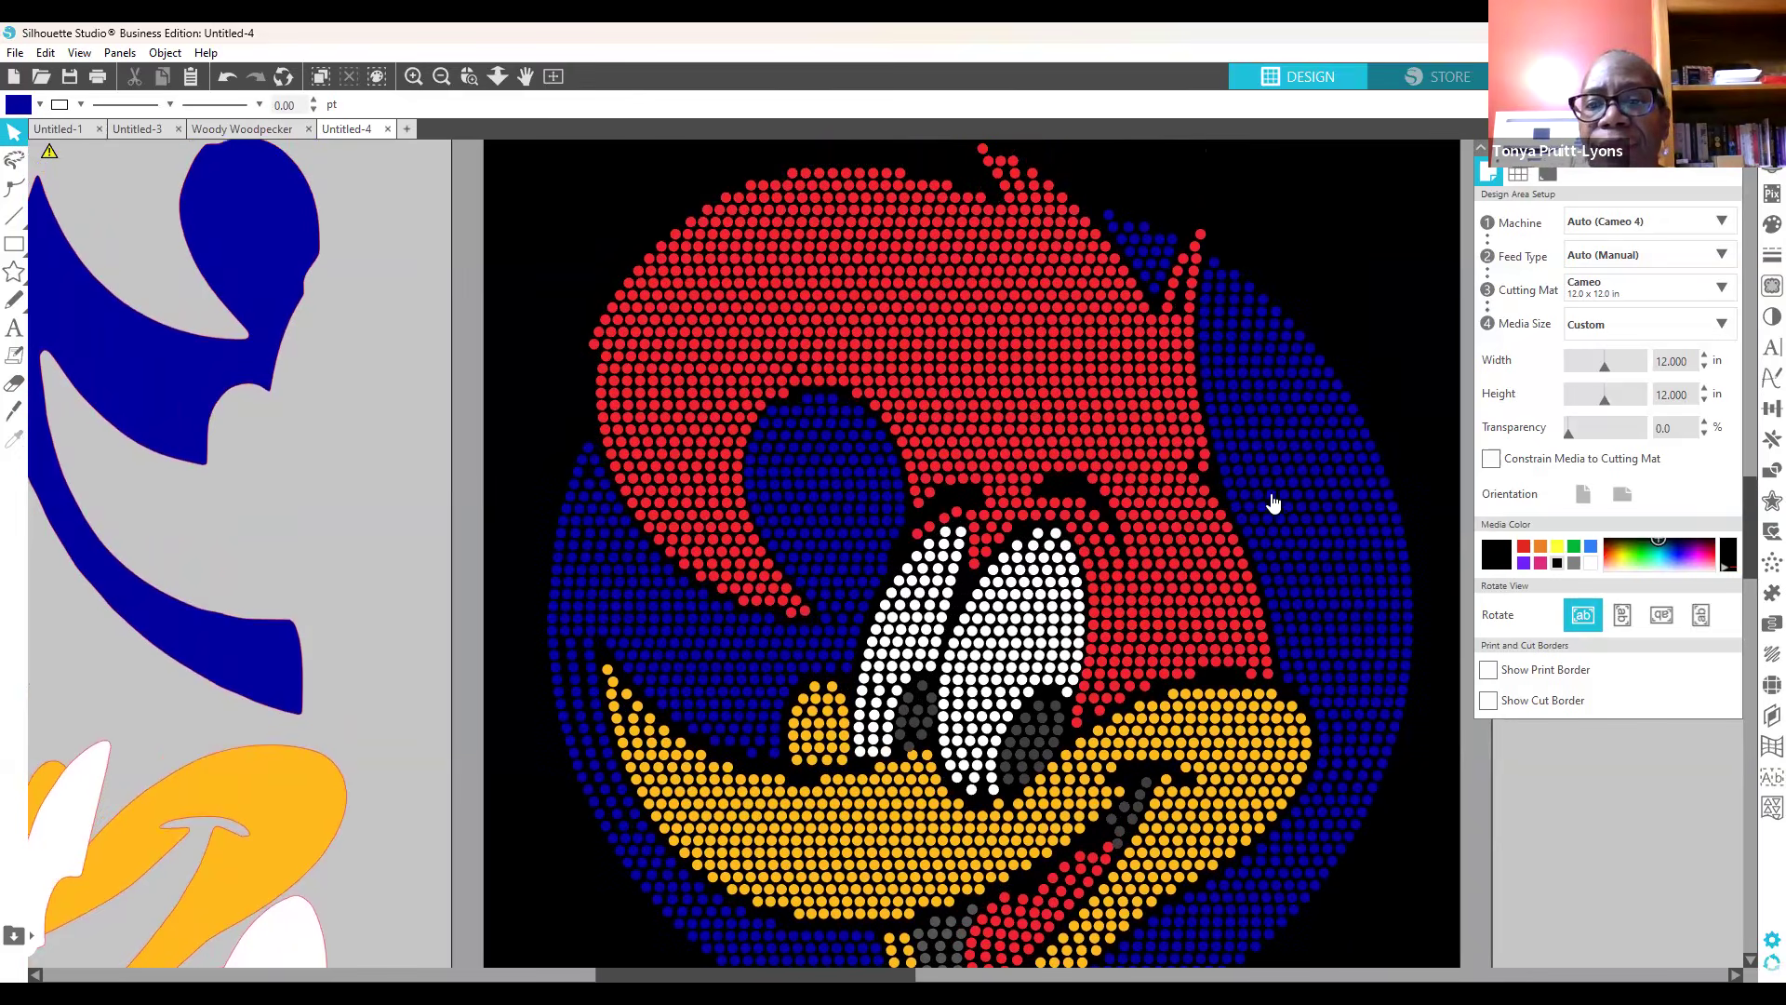
{"action": "left_click", "coordinate": [1205, 469]}
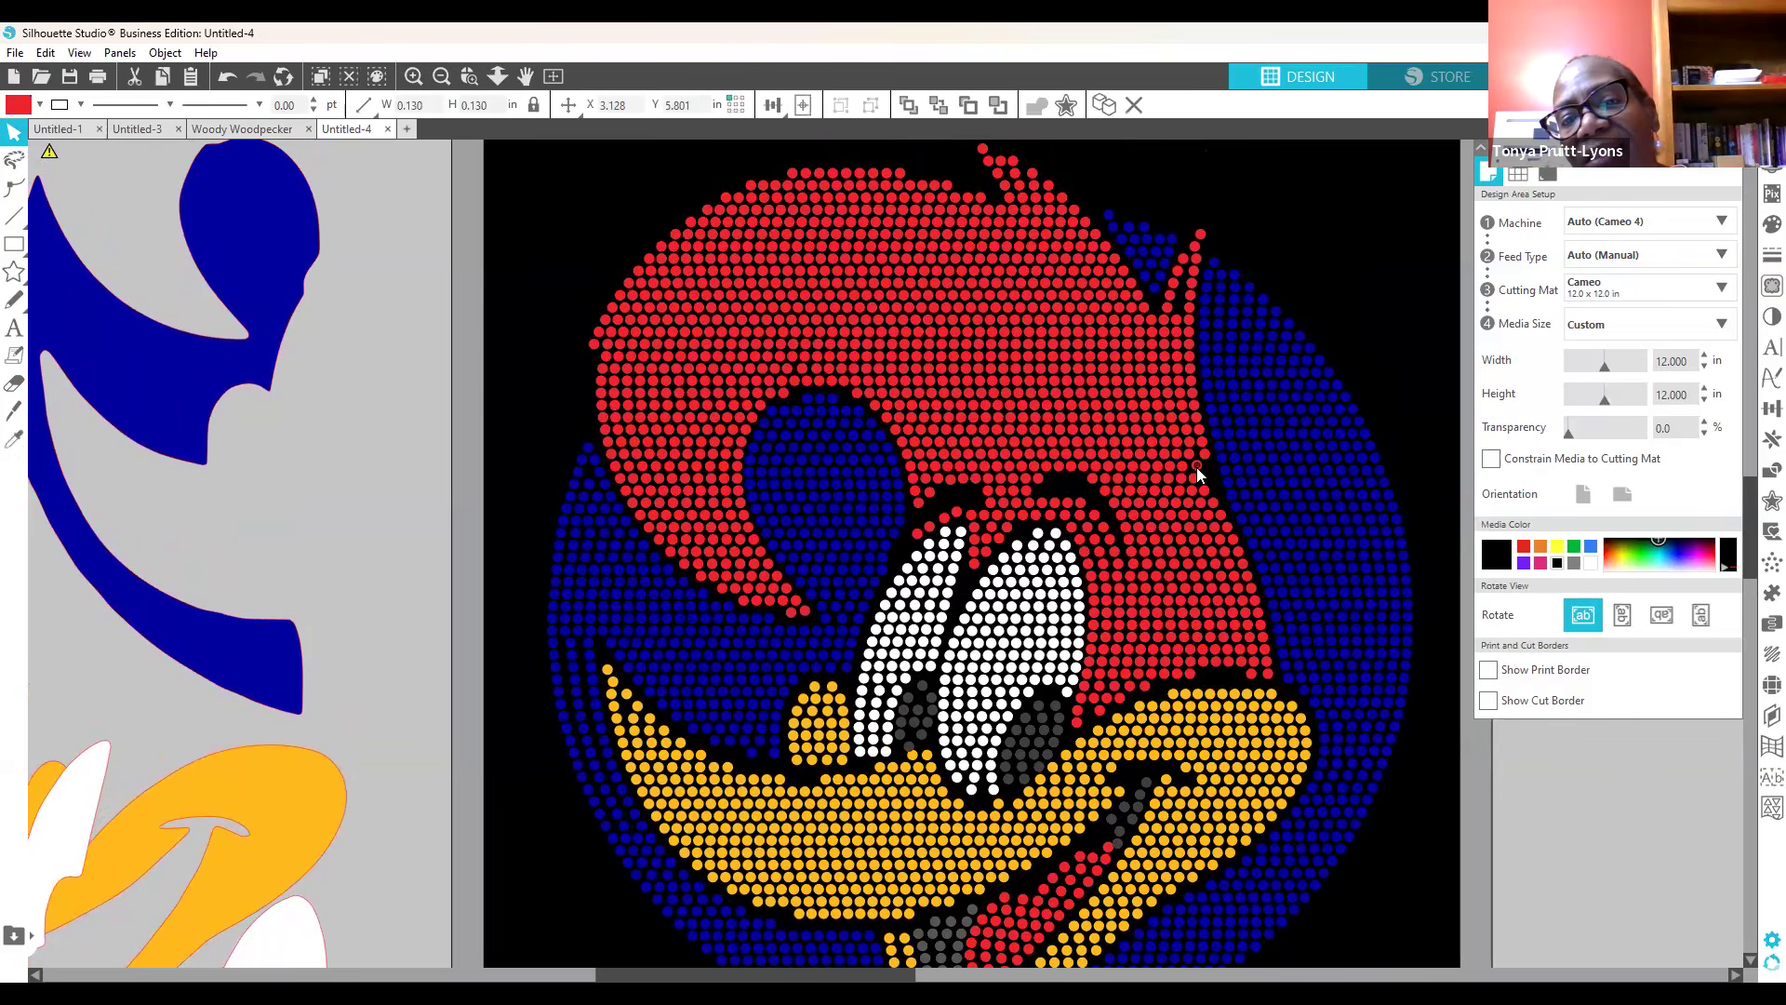
{"action": "key", "text": "Delete"}
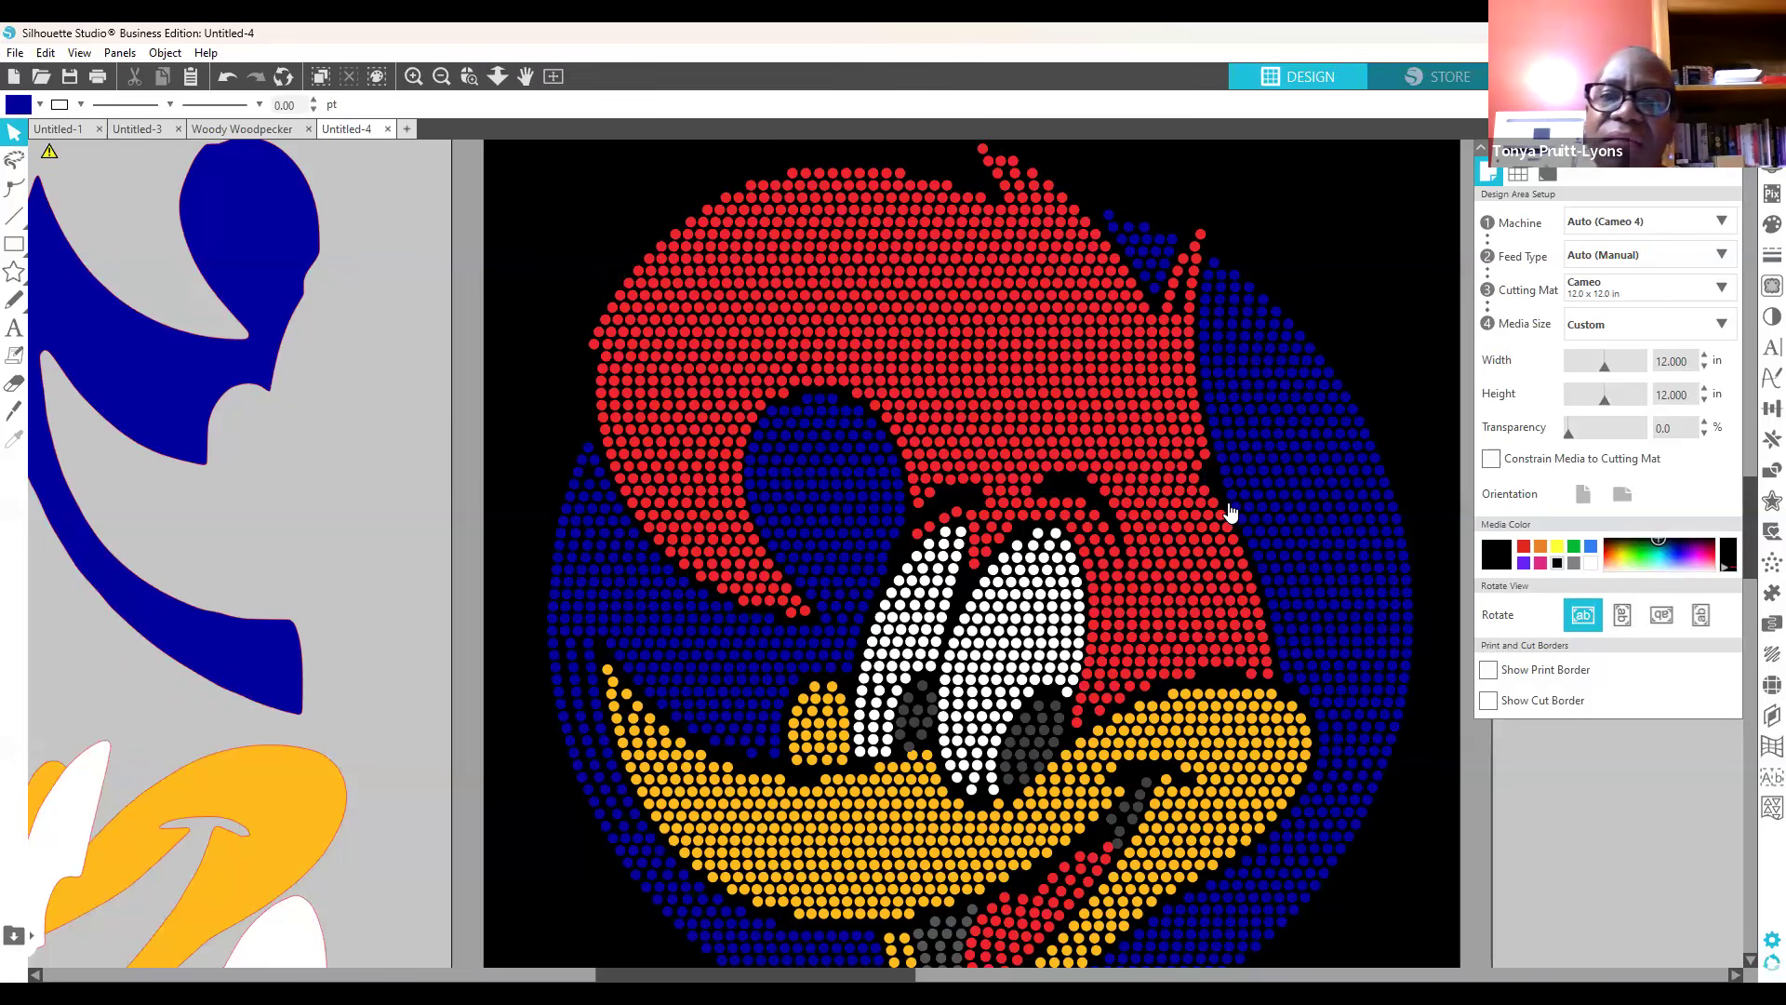
{"action": "right_click", "coordinate": [1196, 467]}
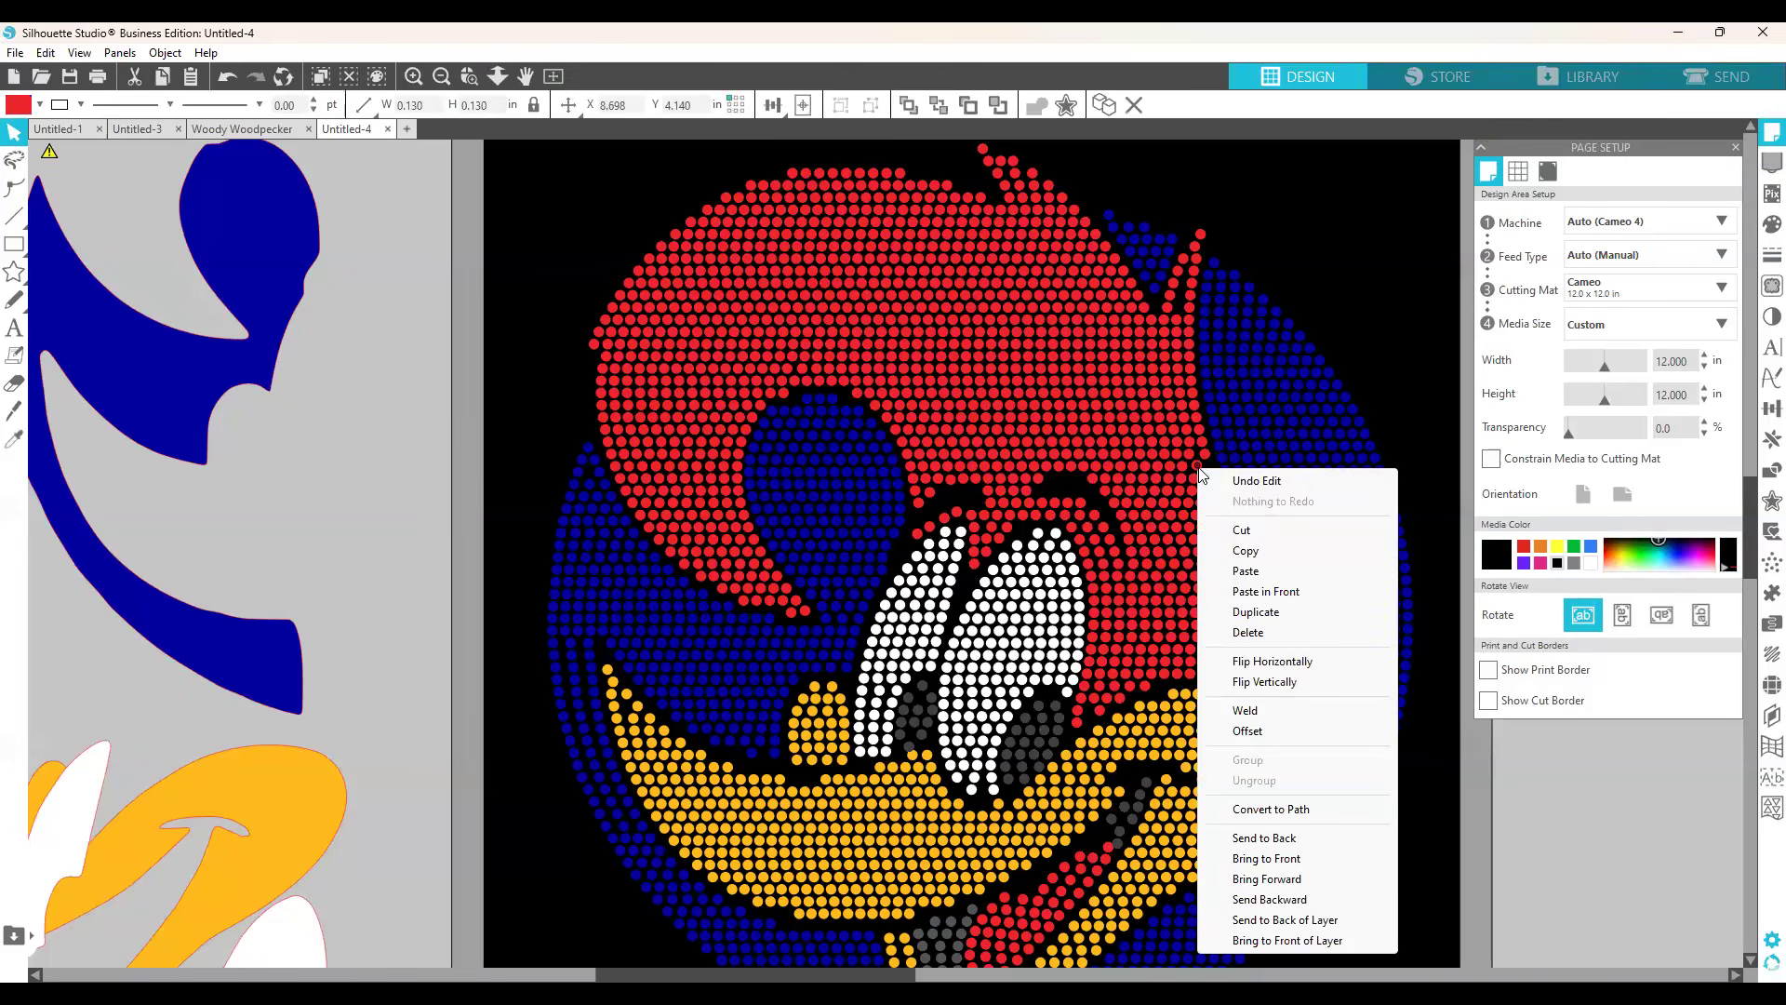
{"action": "left_click", "coordinate": [1374, 357]}
{"action": "left_click", "coordinate": [1375, 357]}
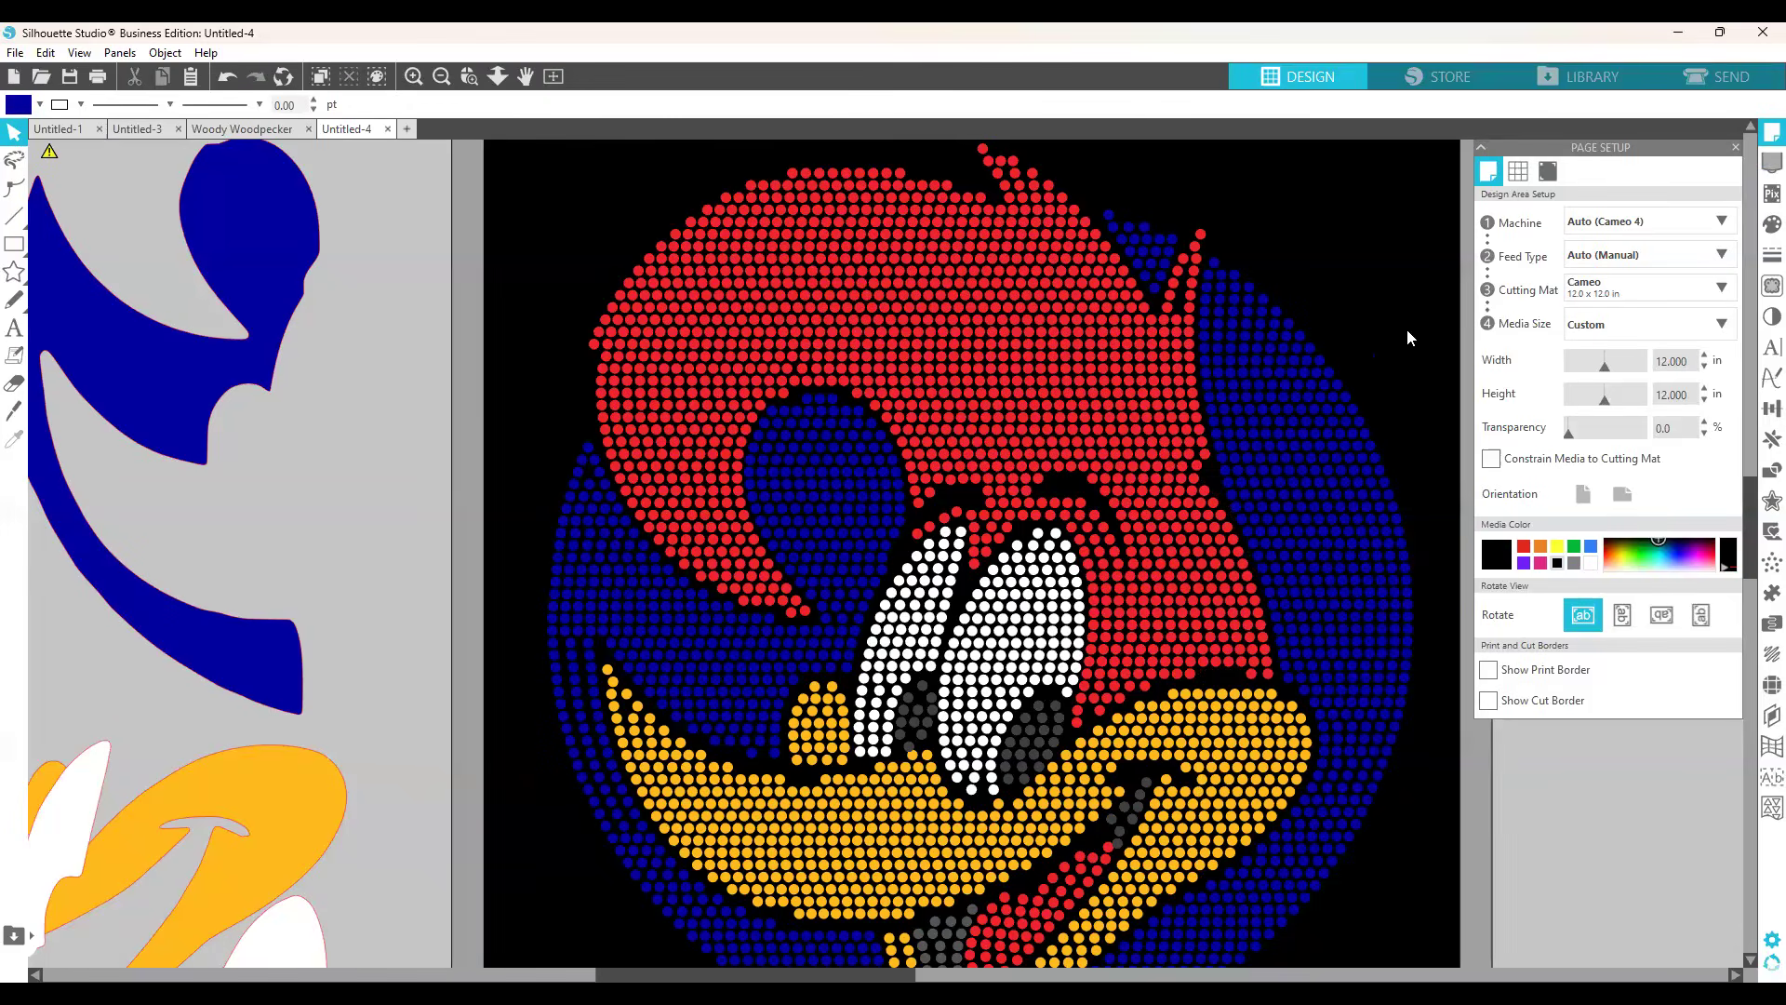
{"action": "left_click", "coordinate": [1198, 465]}
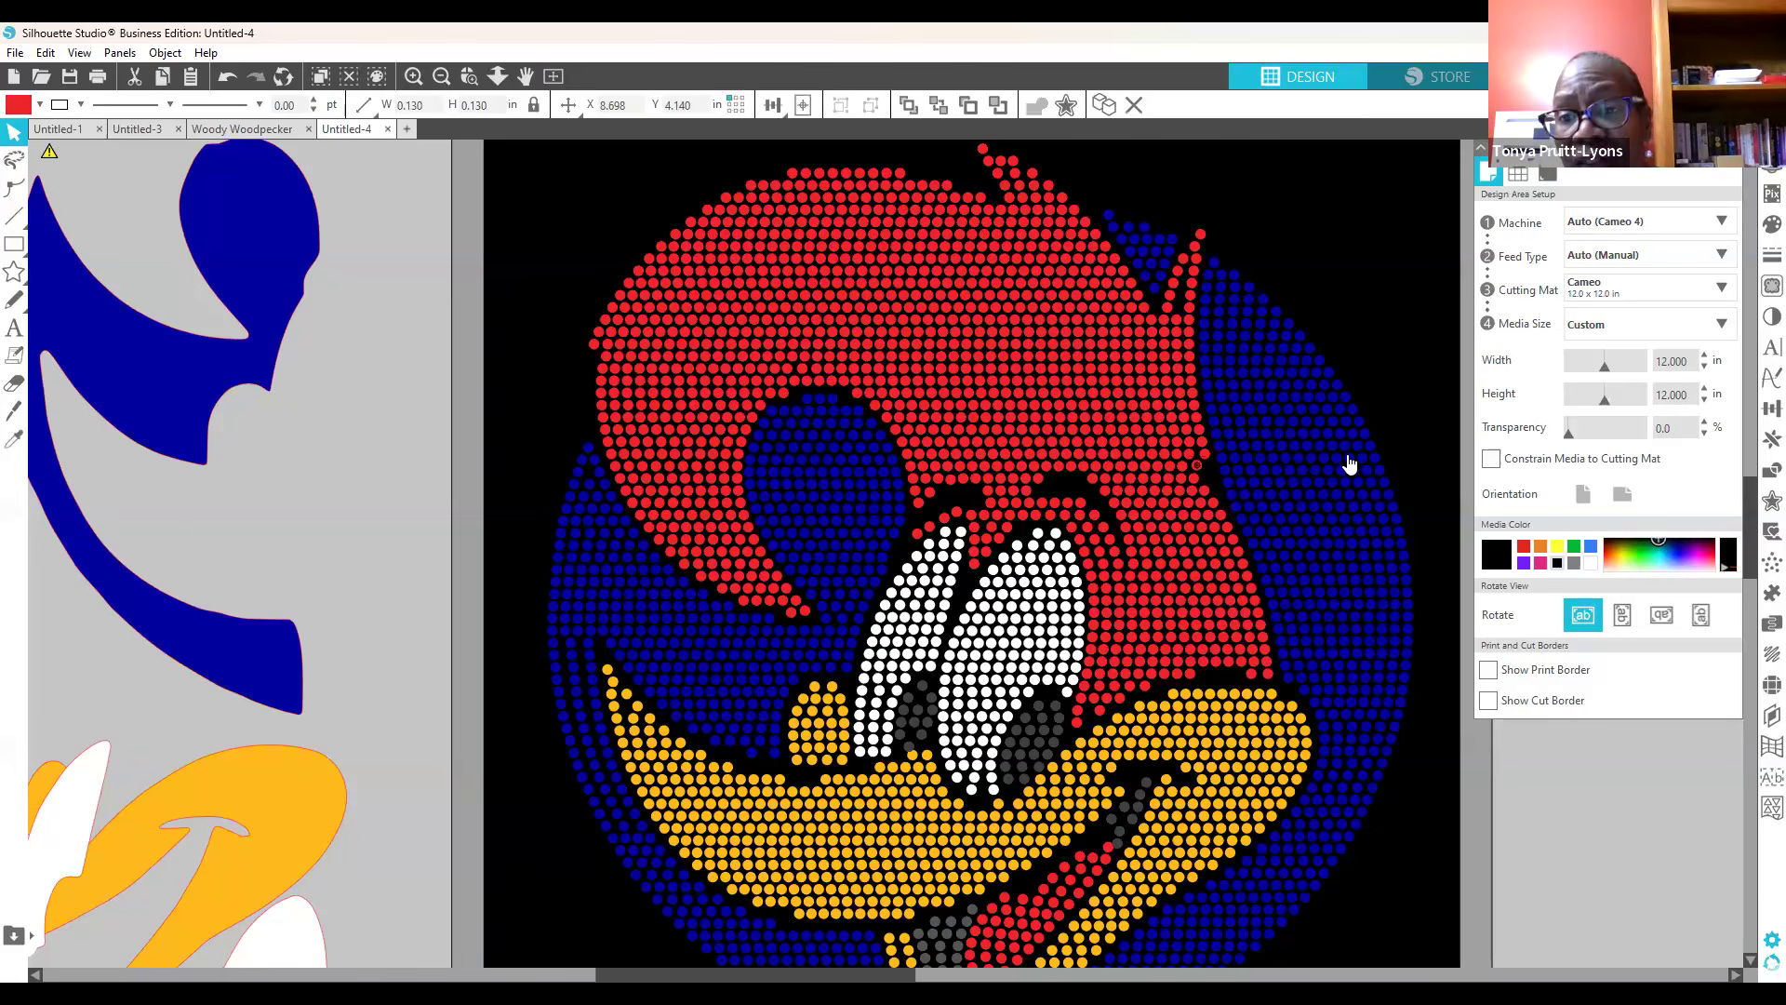
{"action": "left_click", "coordinate": [1375, 361]}
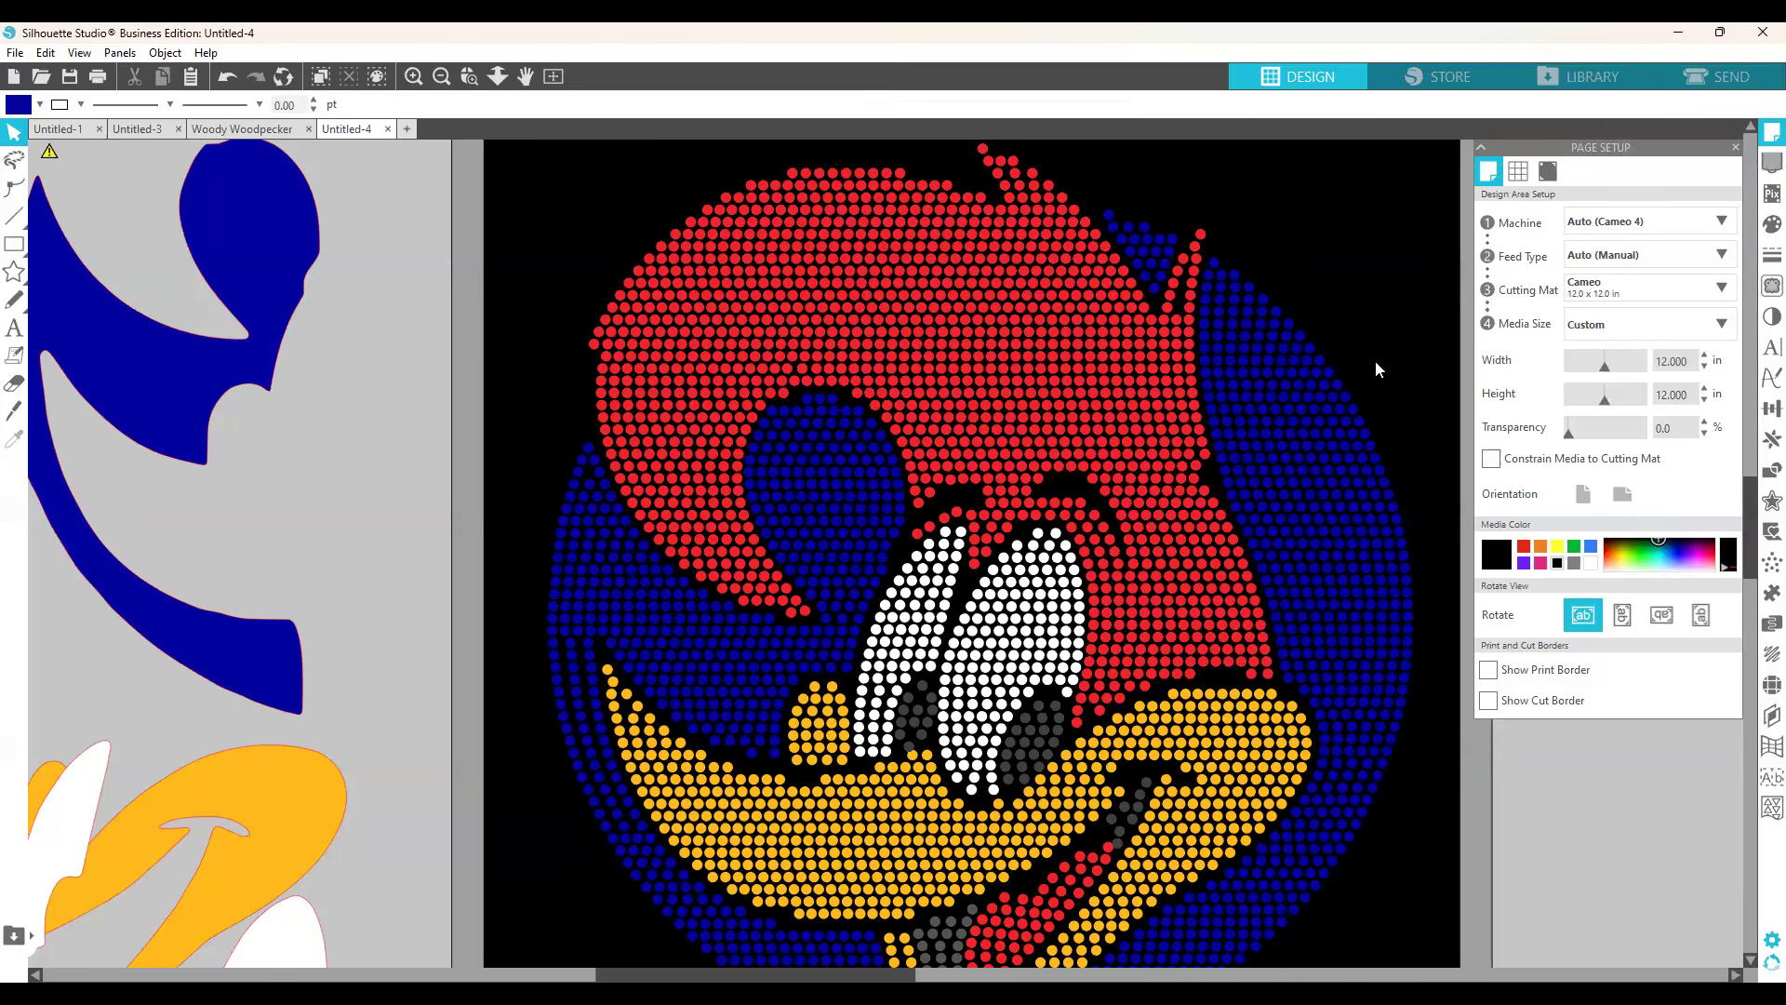
{"action": "left_click", "coordinate": [1196, 471]}
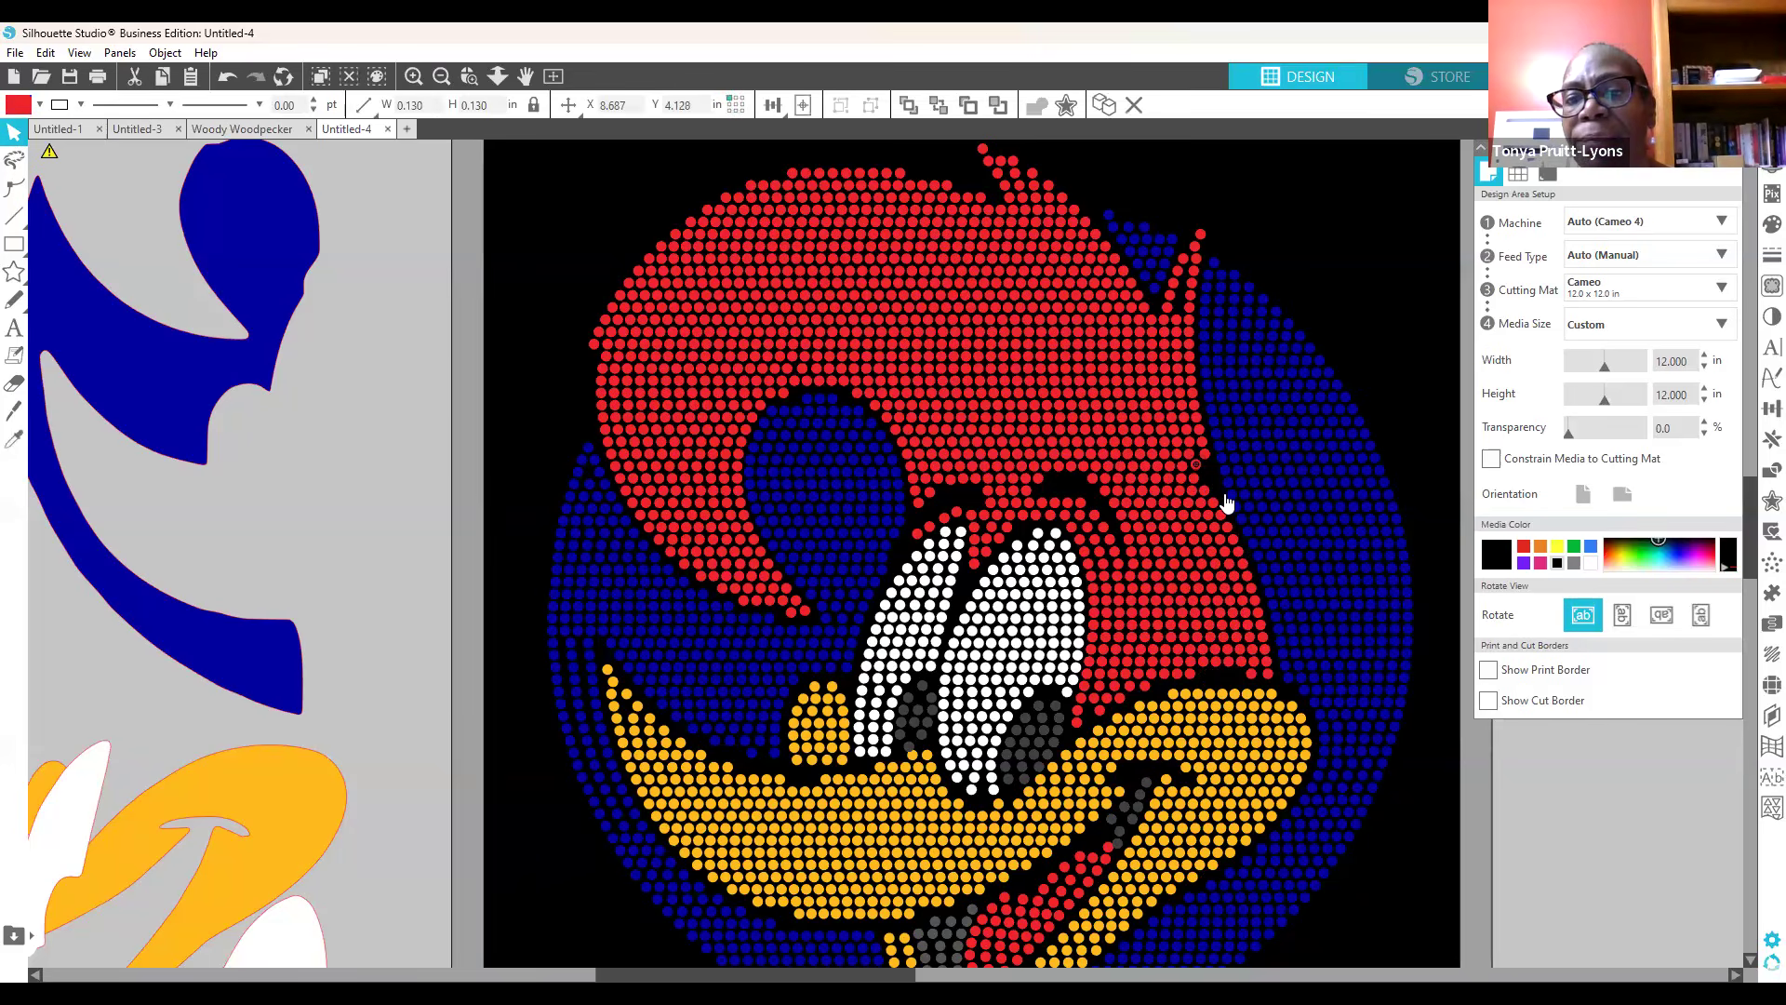
{"action": "left_click", "coordinate": [1358, 330]}
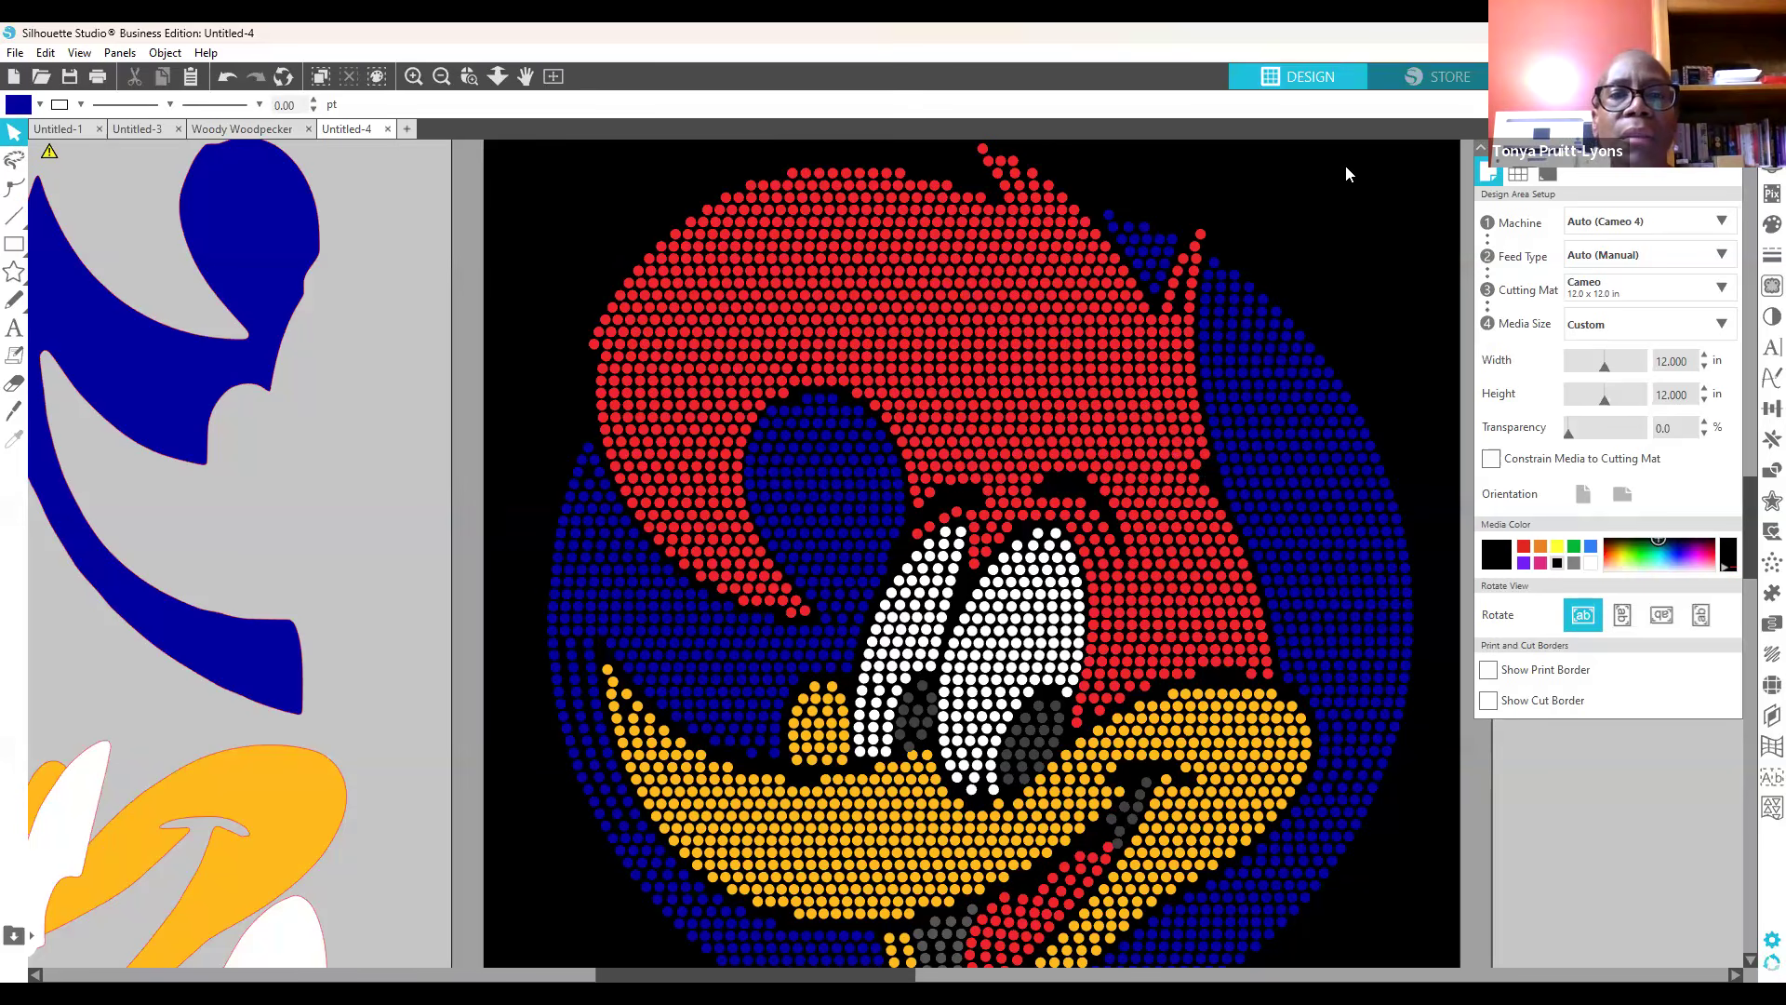
Step: Try moving the red rhinestone just above the beak to about X 8.684, Y 6.713 in, and undo the move
{"action": "scroll", "coordinate": [1314, 173], "scroll_direction": "down", "scroll_amount": 2}
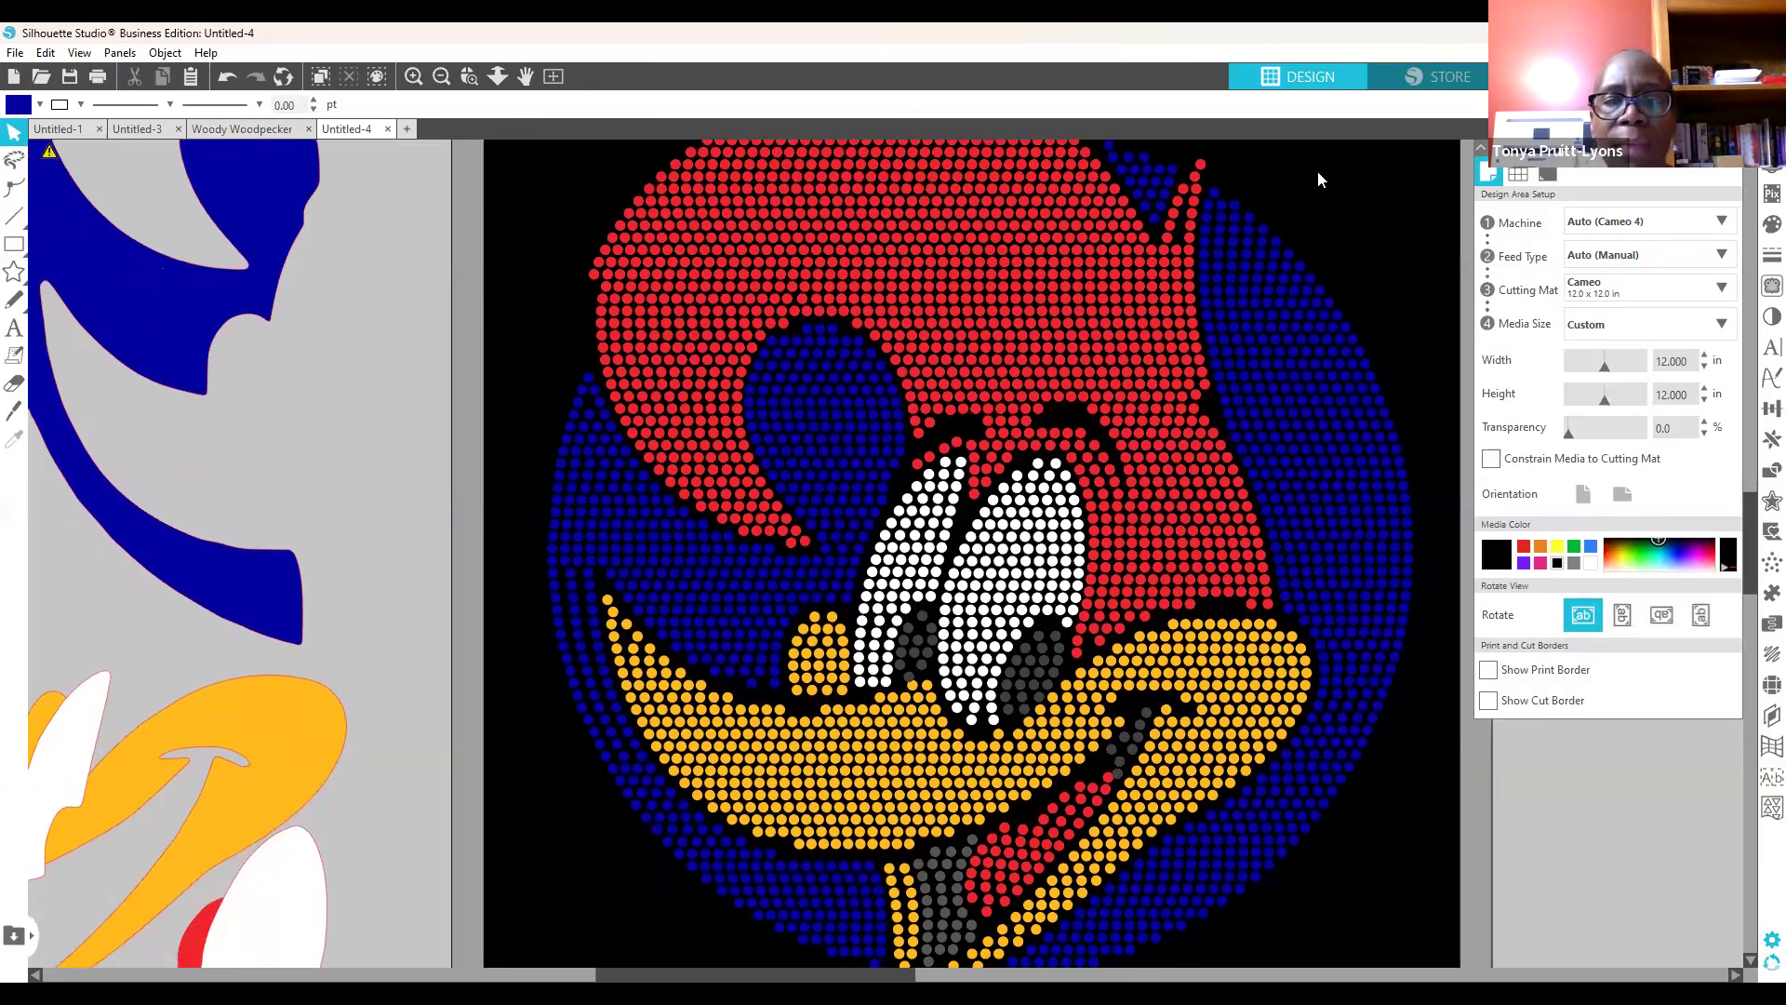
{"action": "scroll", "coordinate": [1317, 171], "scroll_direction": "down", "scroll_amount": 1}
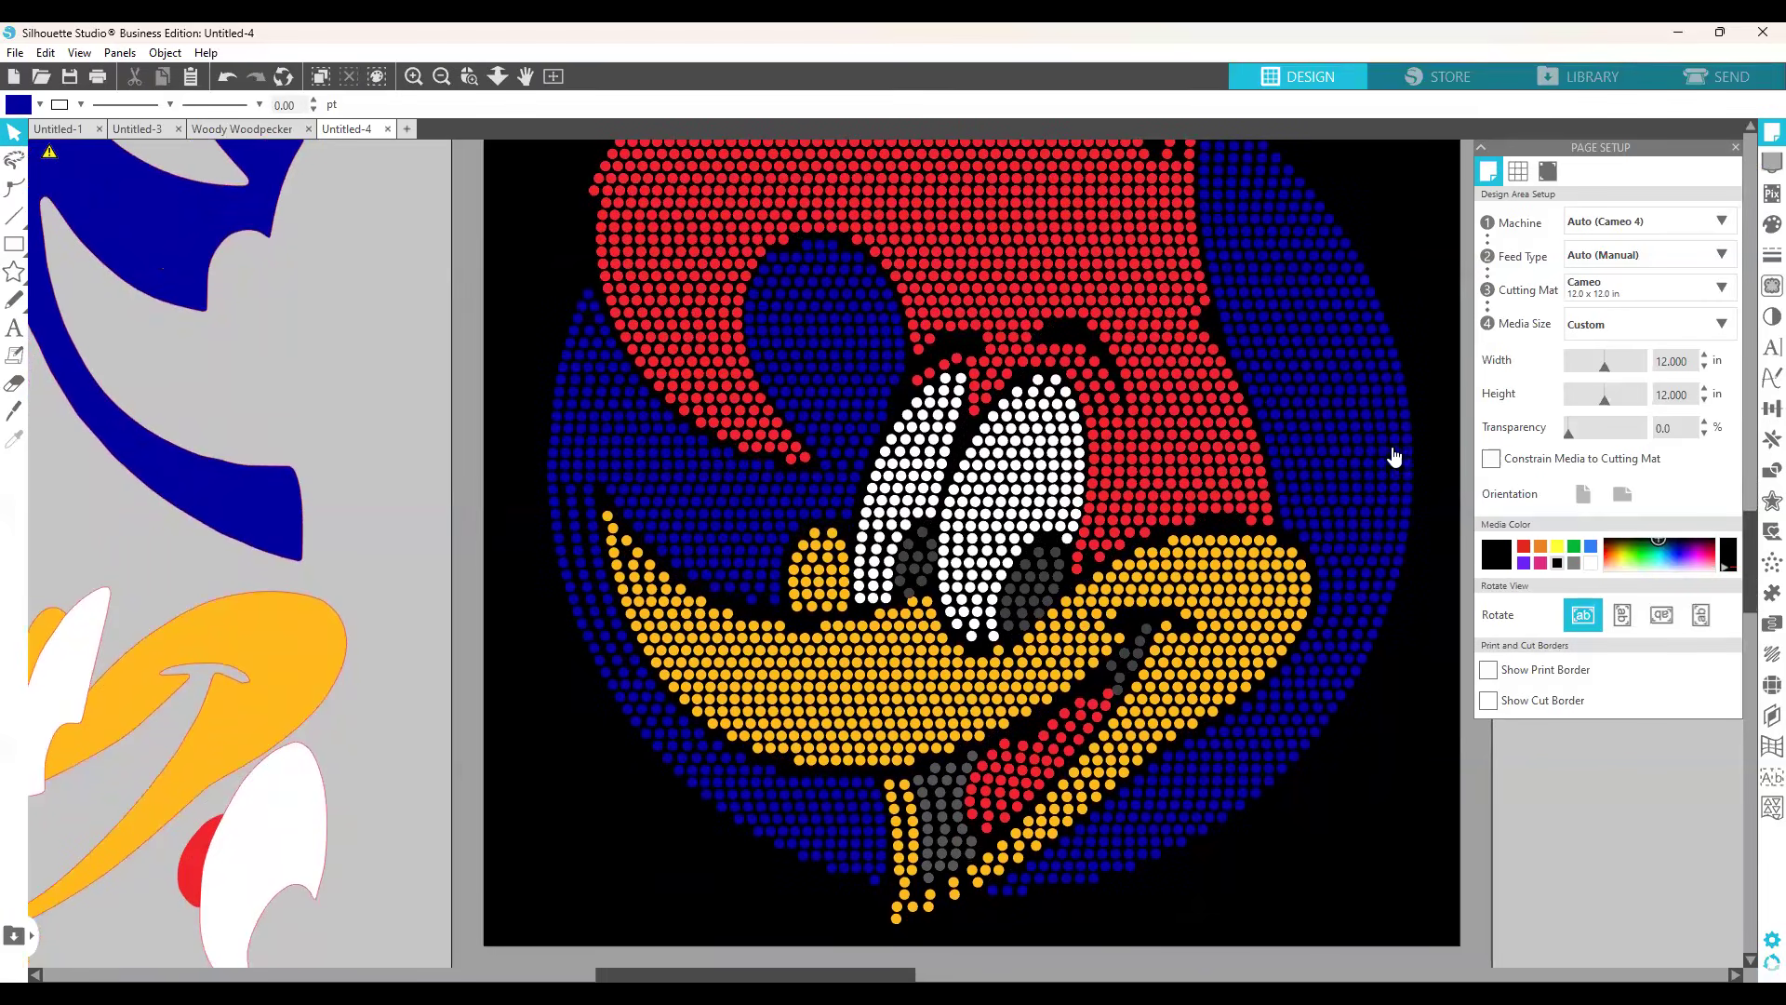
{"action": "scroll", "coordinate": [1396, 430], "scroll_direction": "up", "scroll_amount": 2}
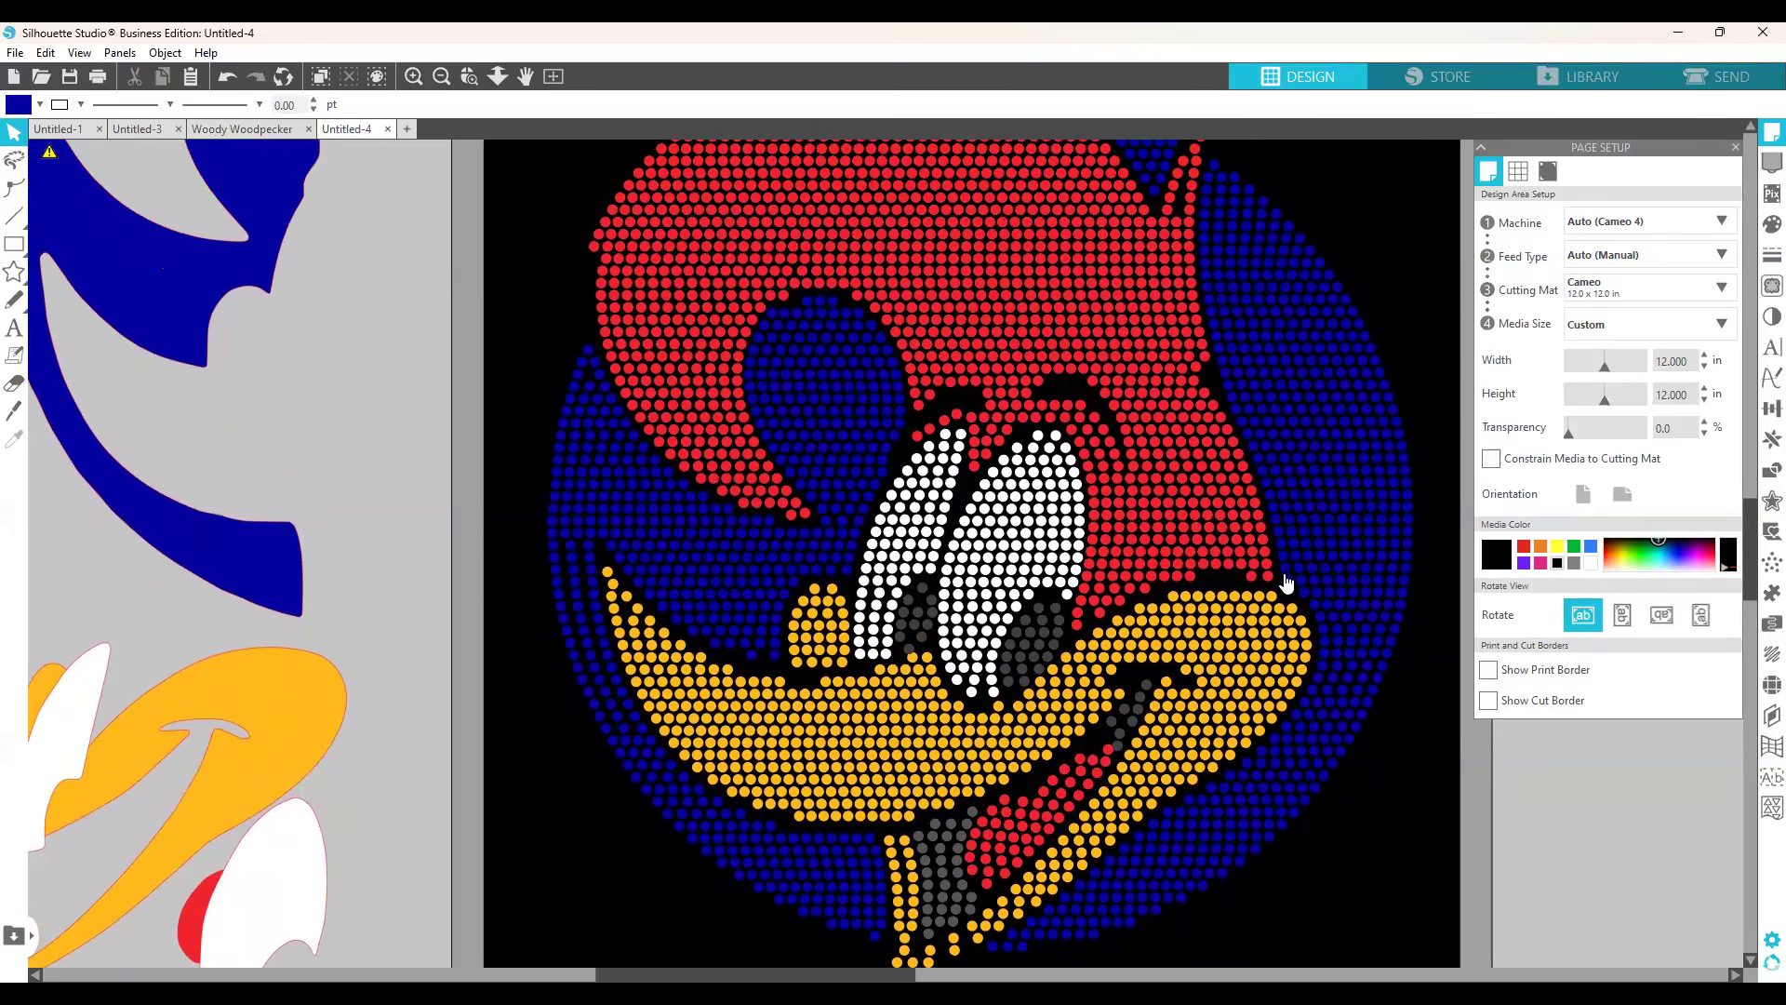
{"action": "left_click", "coordinate": [1192, 582]}
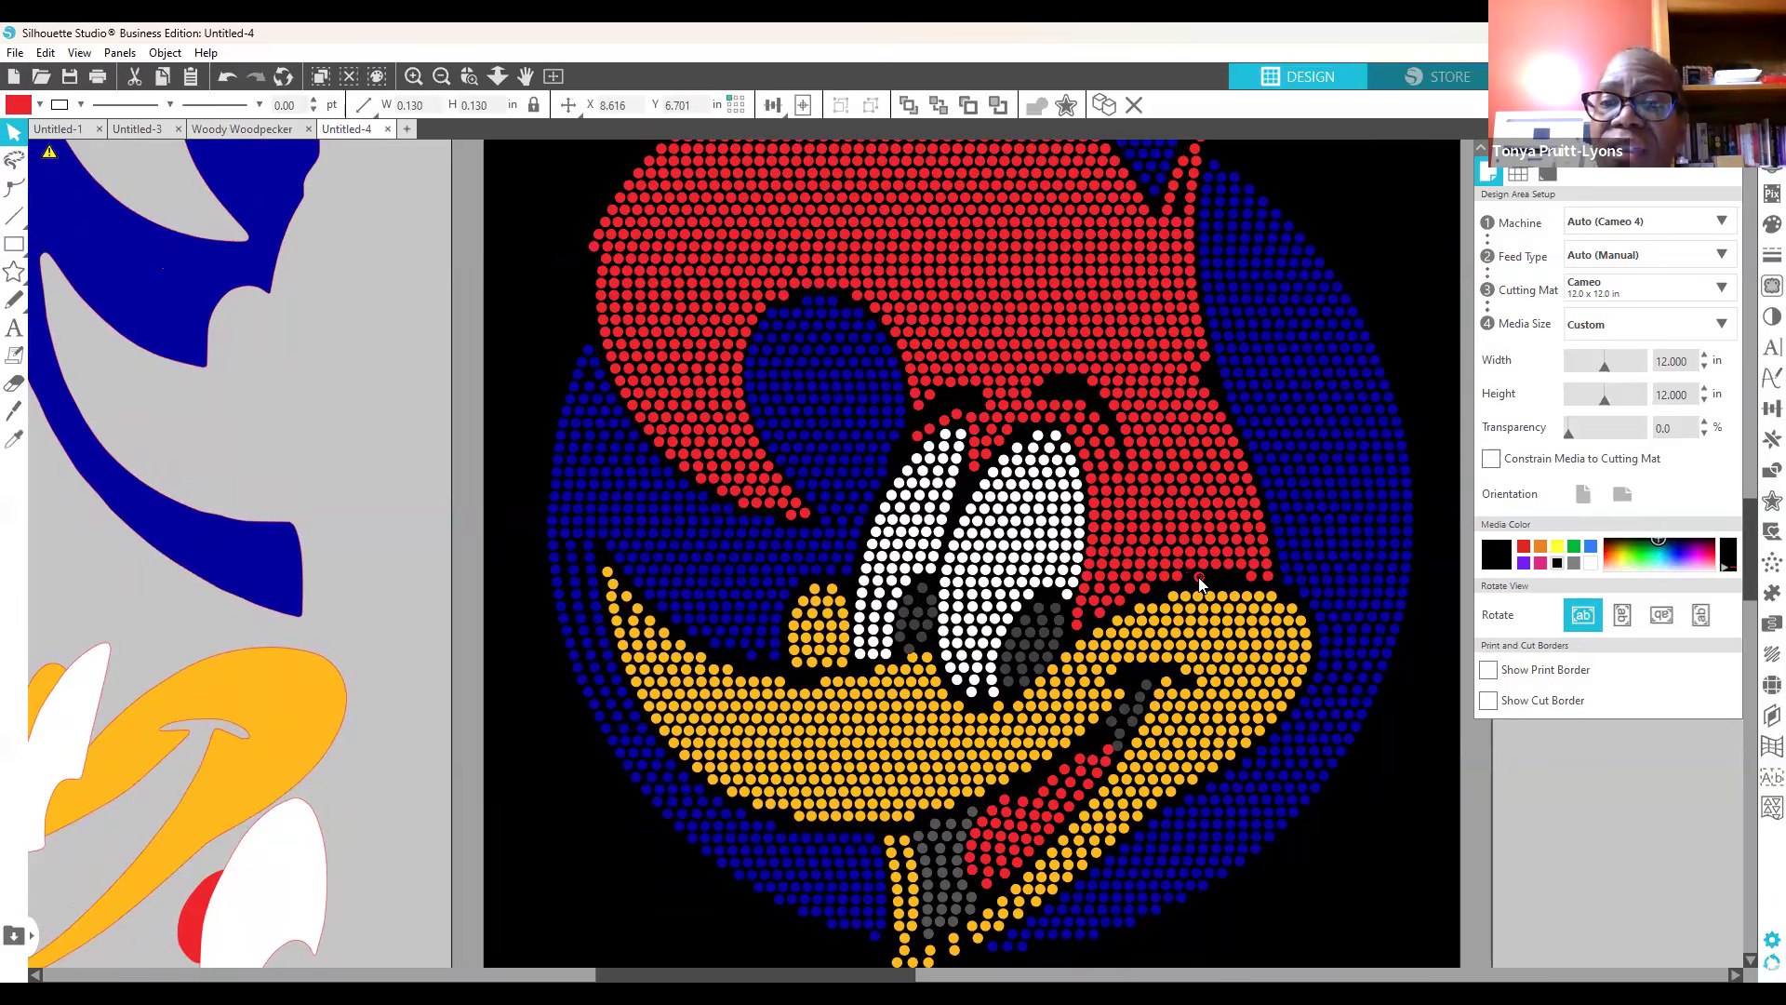
{"action": "left_click", "coordinate": [413, 75]}
{"action": "left_click", "coordinate": [860, 519]}
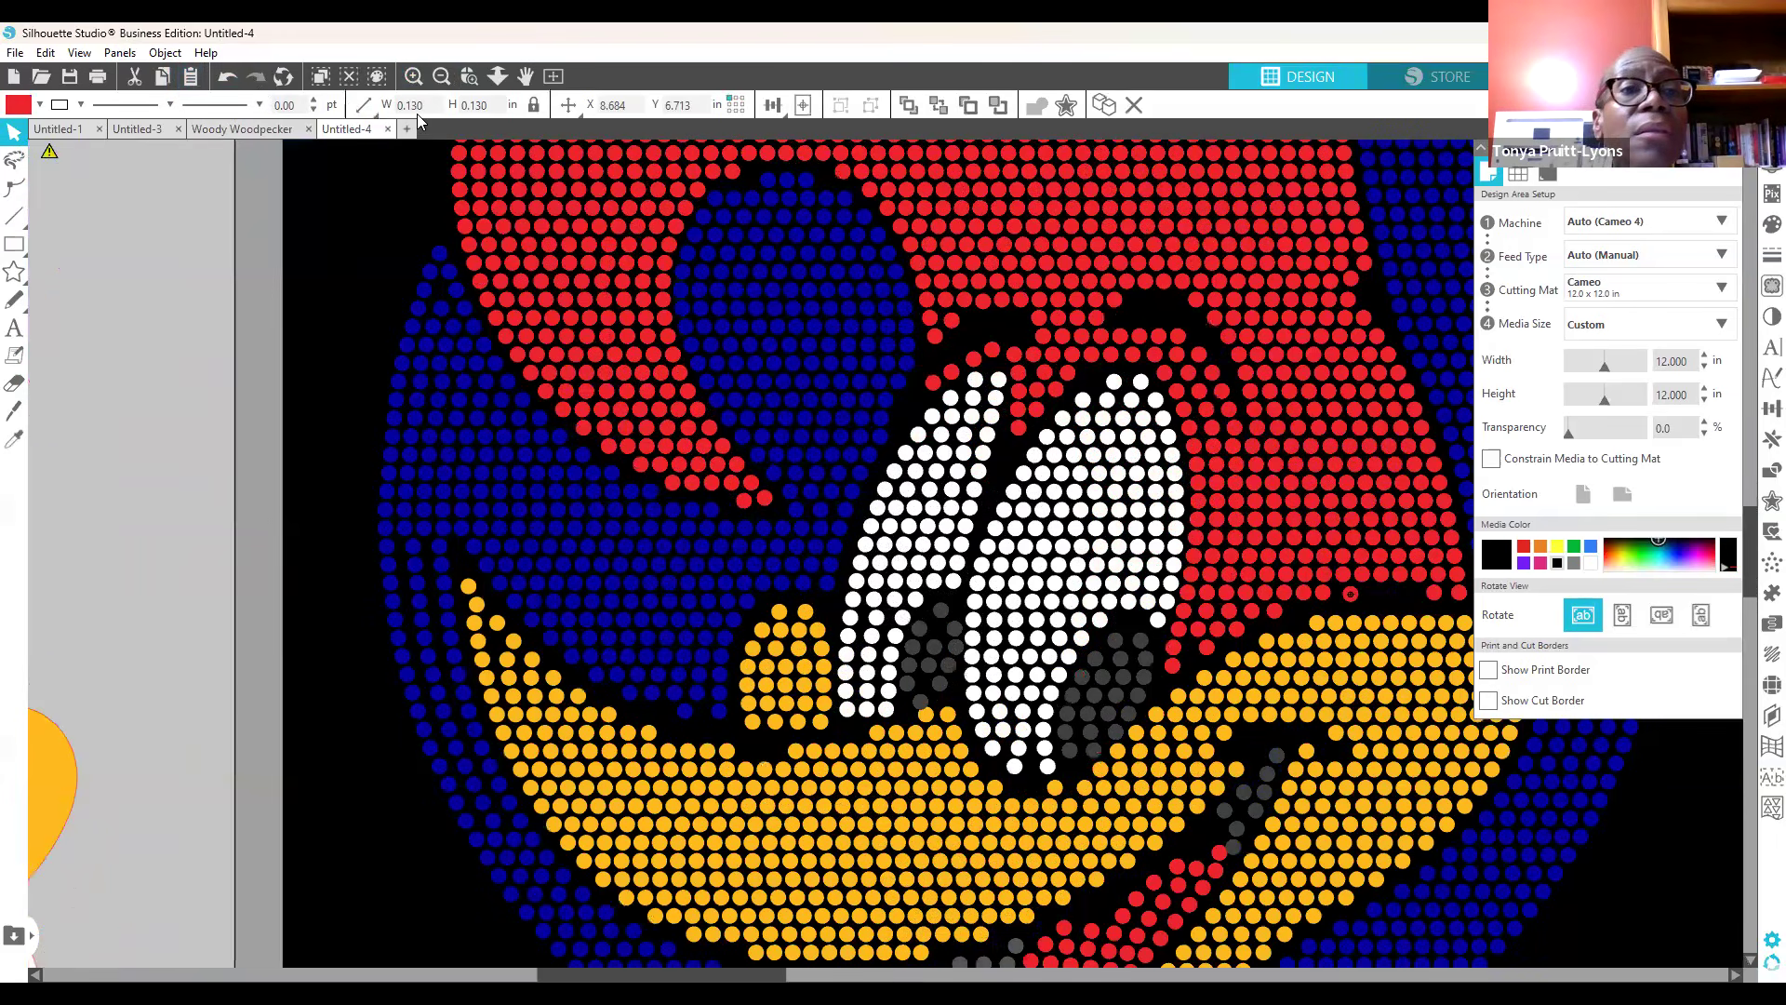
{"action": "key", "text": "ctrl+plus"}
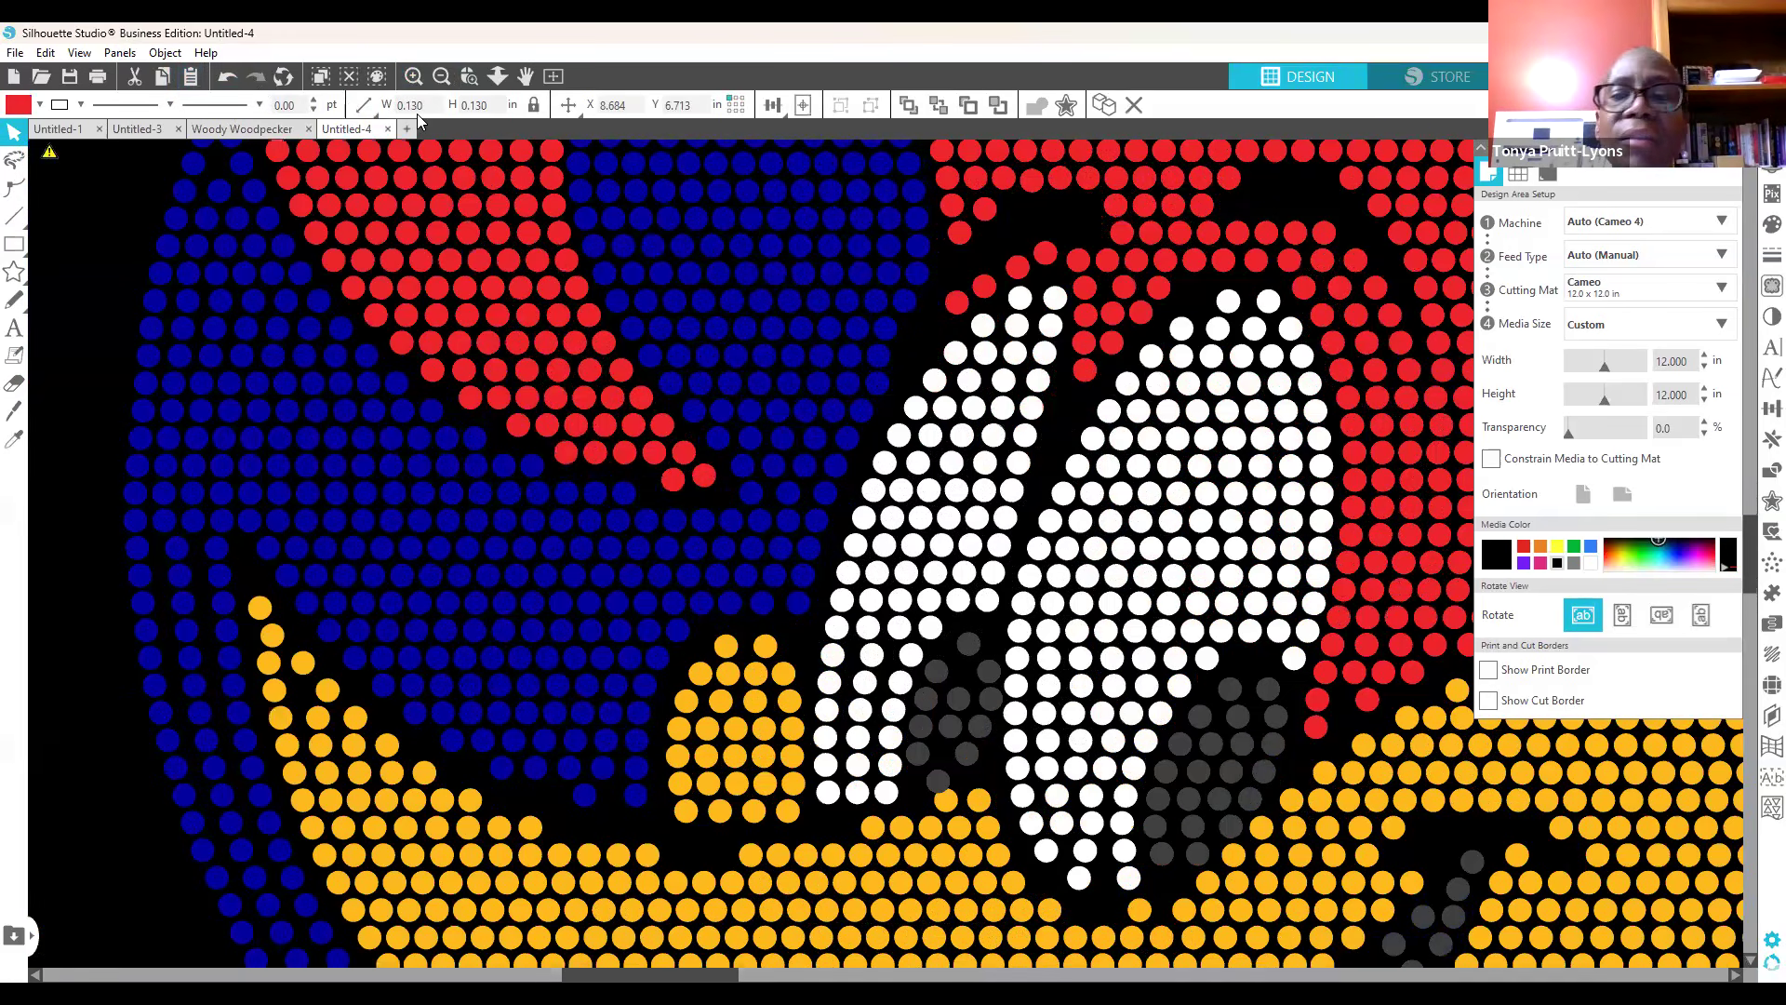
{"action": "key", "text": "ctrl+minus"}
{"action": "key", "text": "ctrl+minus"}
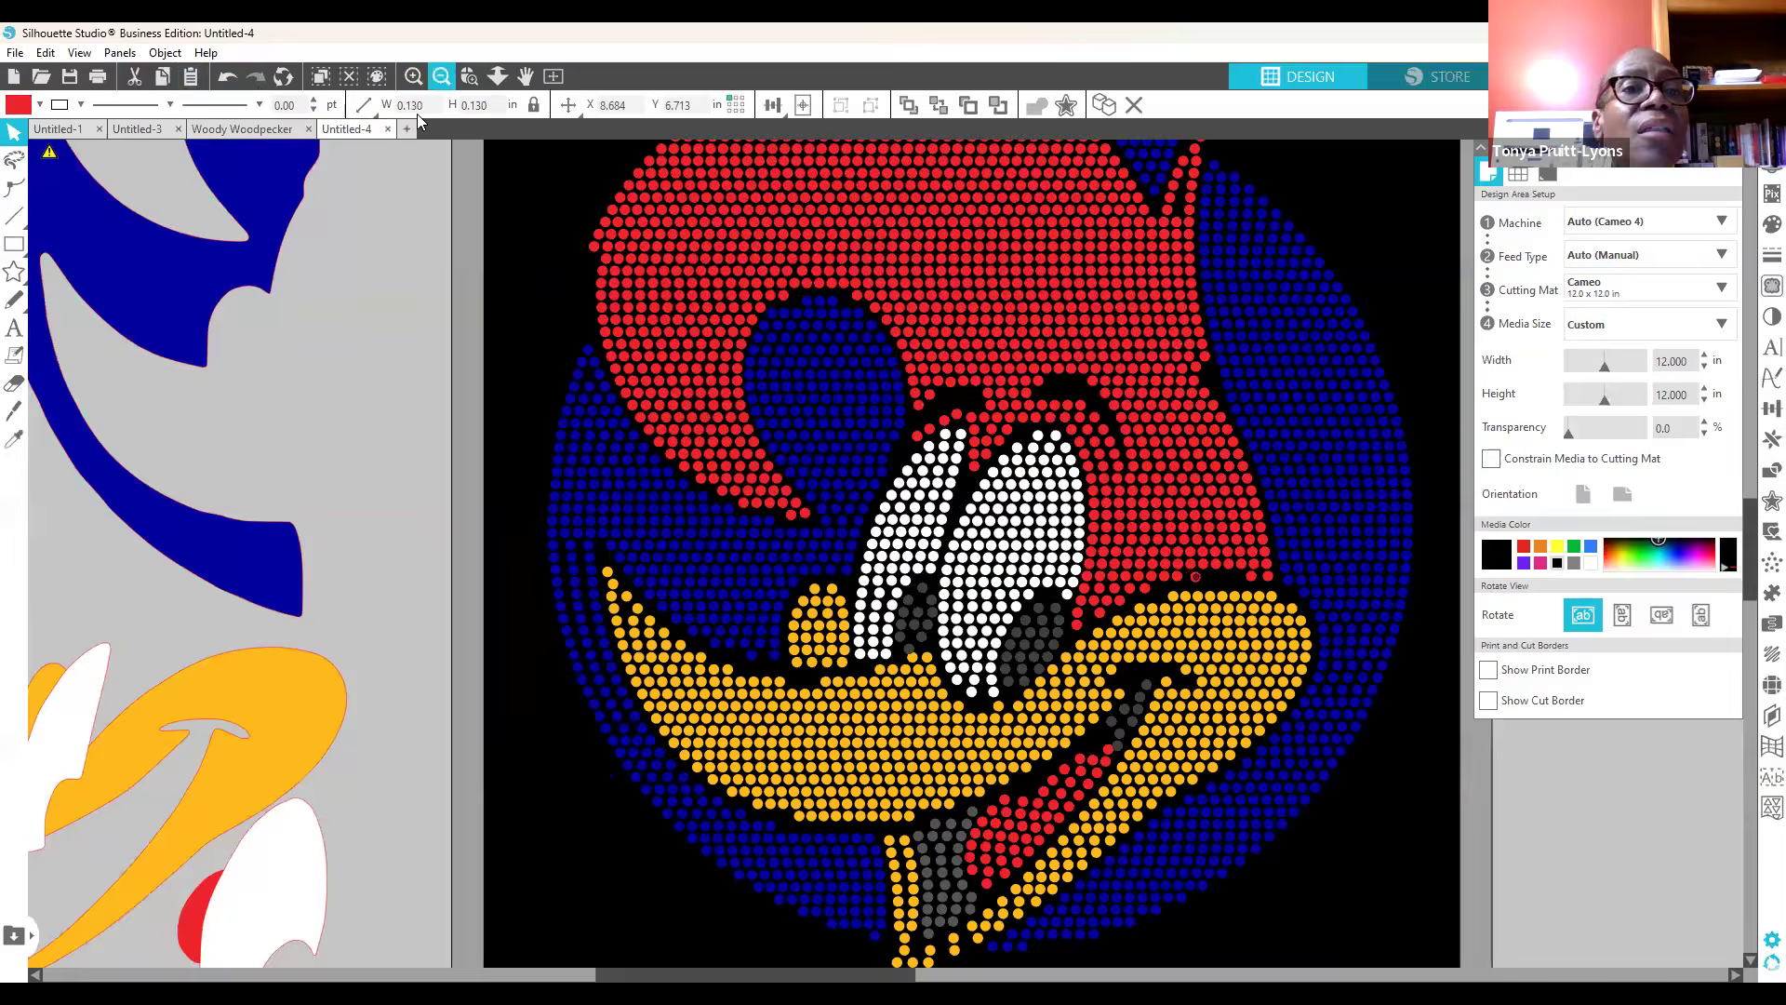
{"action": "left_click", "coordinate": [232, 84]}
{"action": "left_click", "coordinate": [231, 85]}
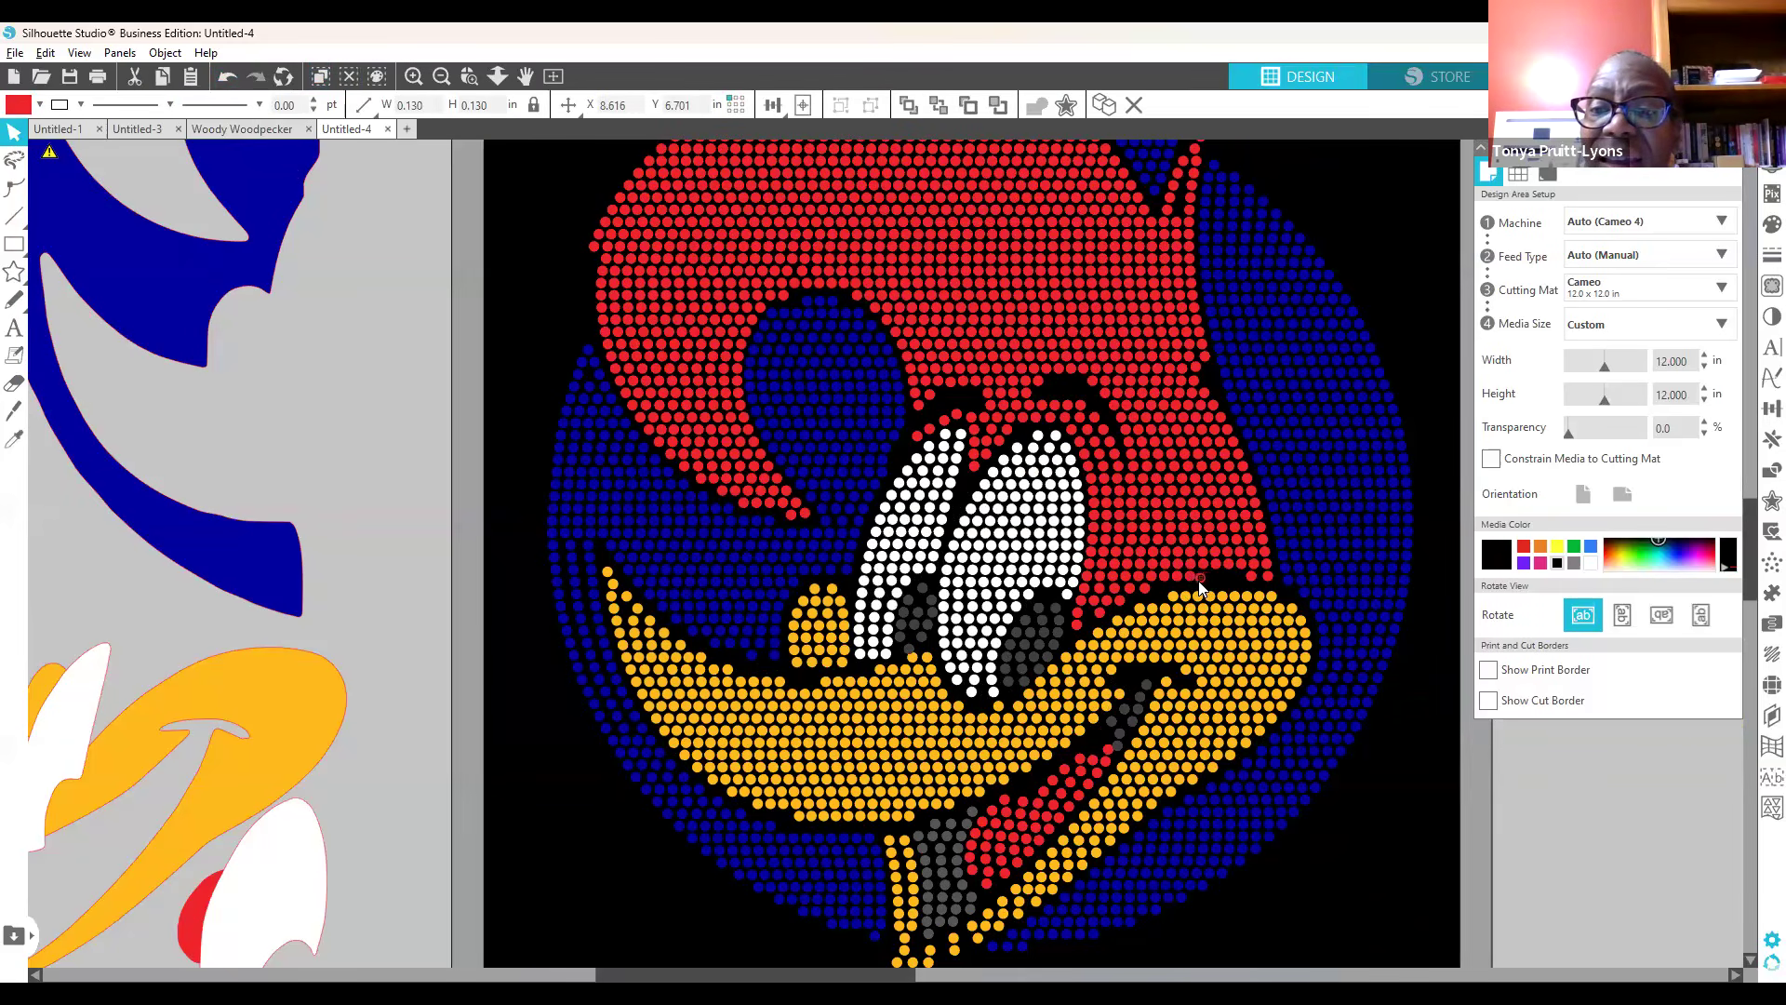
Step: Shift the red rhinestone just above the beak to about X 8.787, Y 6.724 in and close the page settings
{"action": "left_click_drag", "start_coordinate": [1202, 581], "coordinate": [1204, 581]}
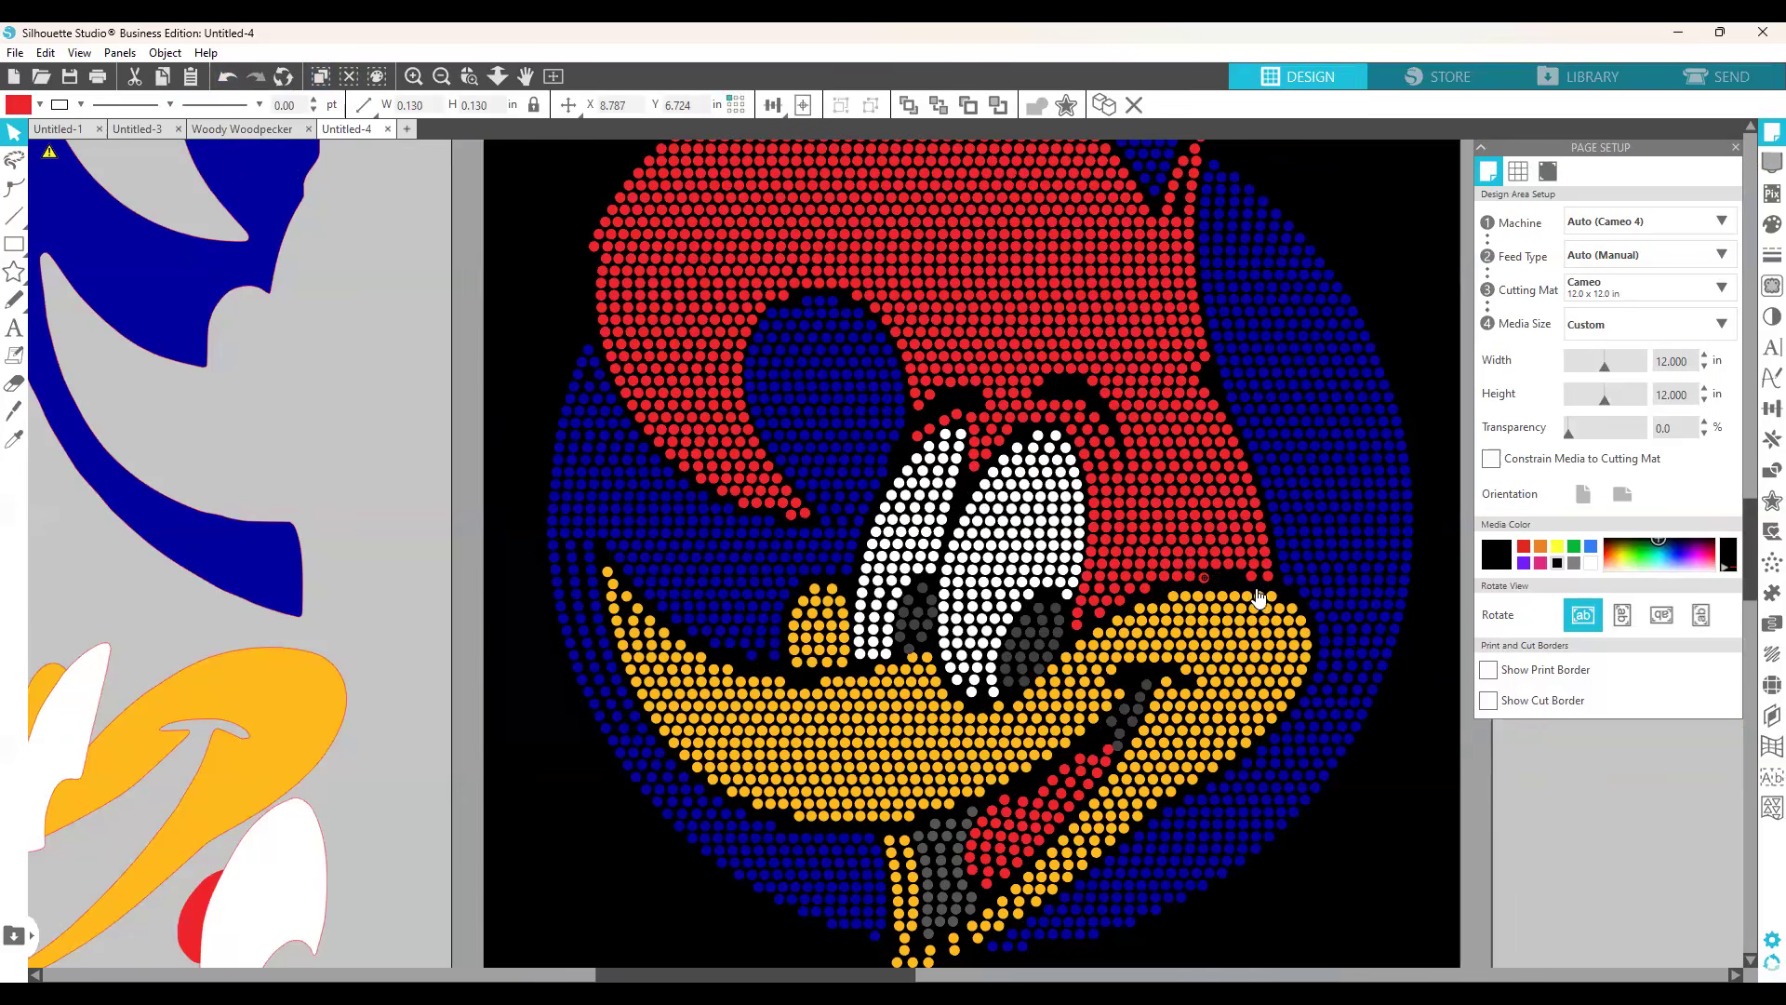
{"action": "left_click", "coordinate": [1733, 147]}
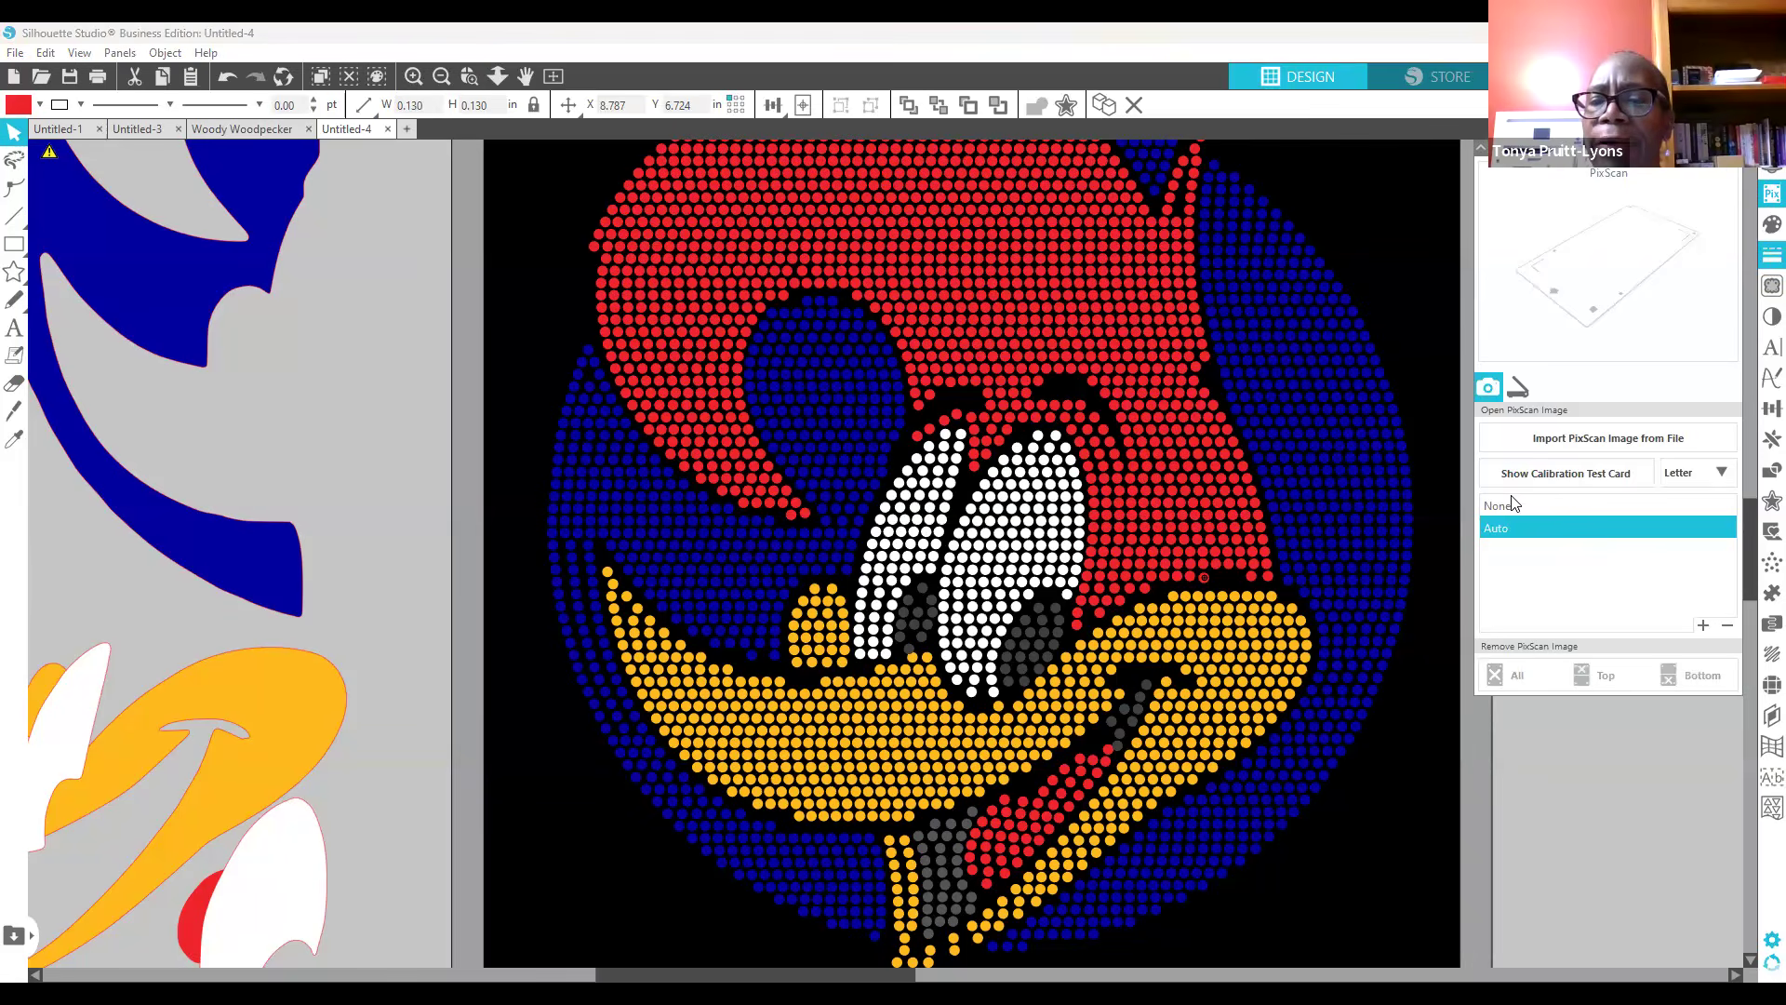
{"action": "left_click", "coordinate": [1199, 590]}
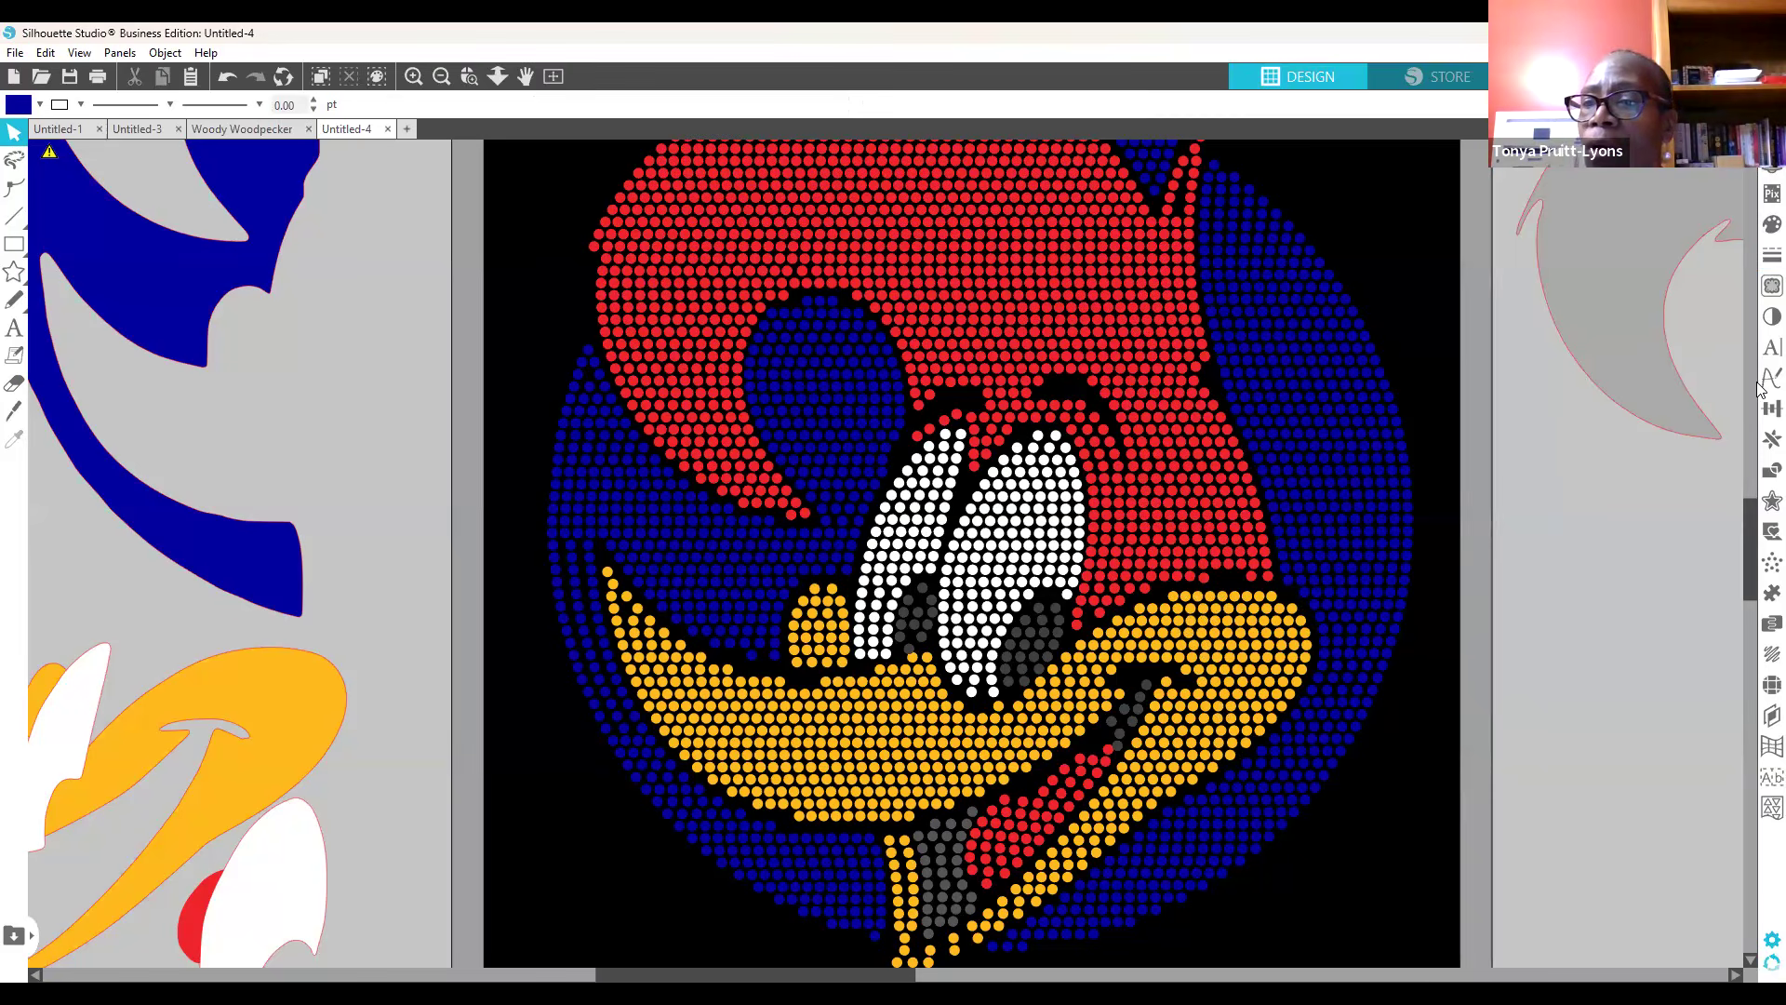
Step: Place a single freehand 10ss rhinestone in the empty black area just outside the blue circle
{"action": "left_click", "coordinate": [1761, 693]}
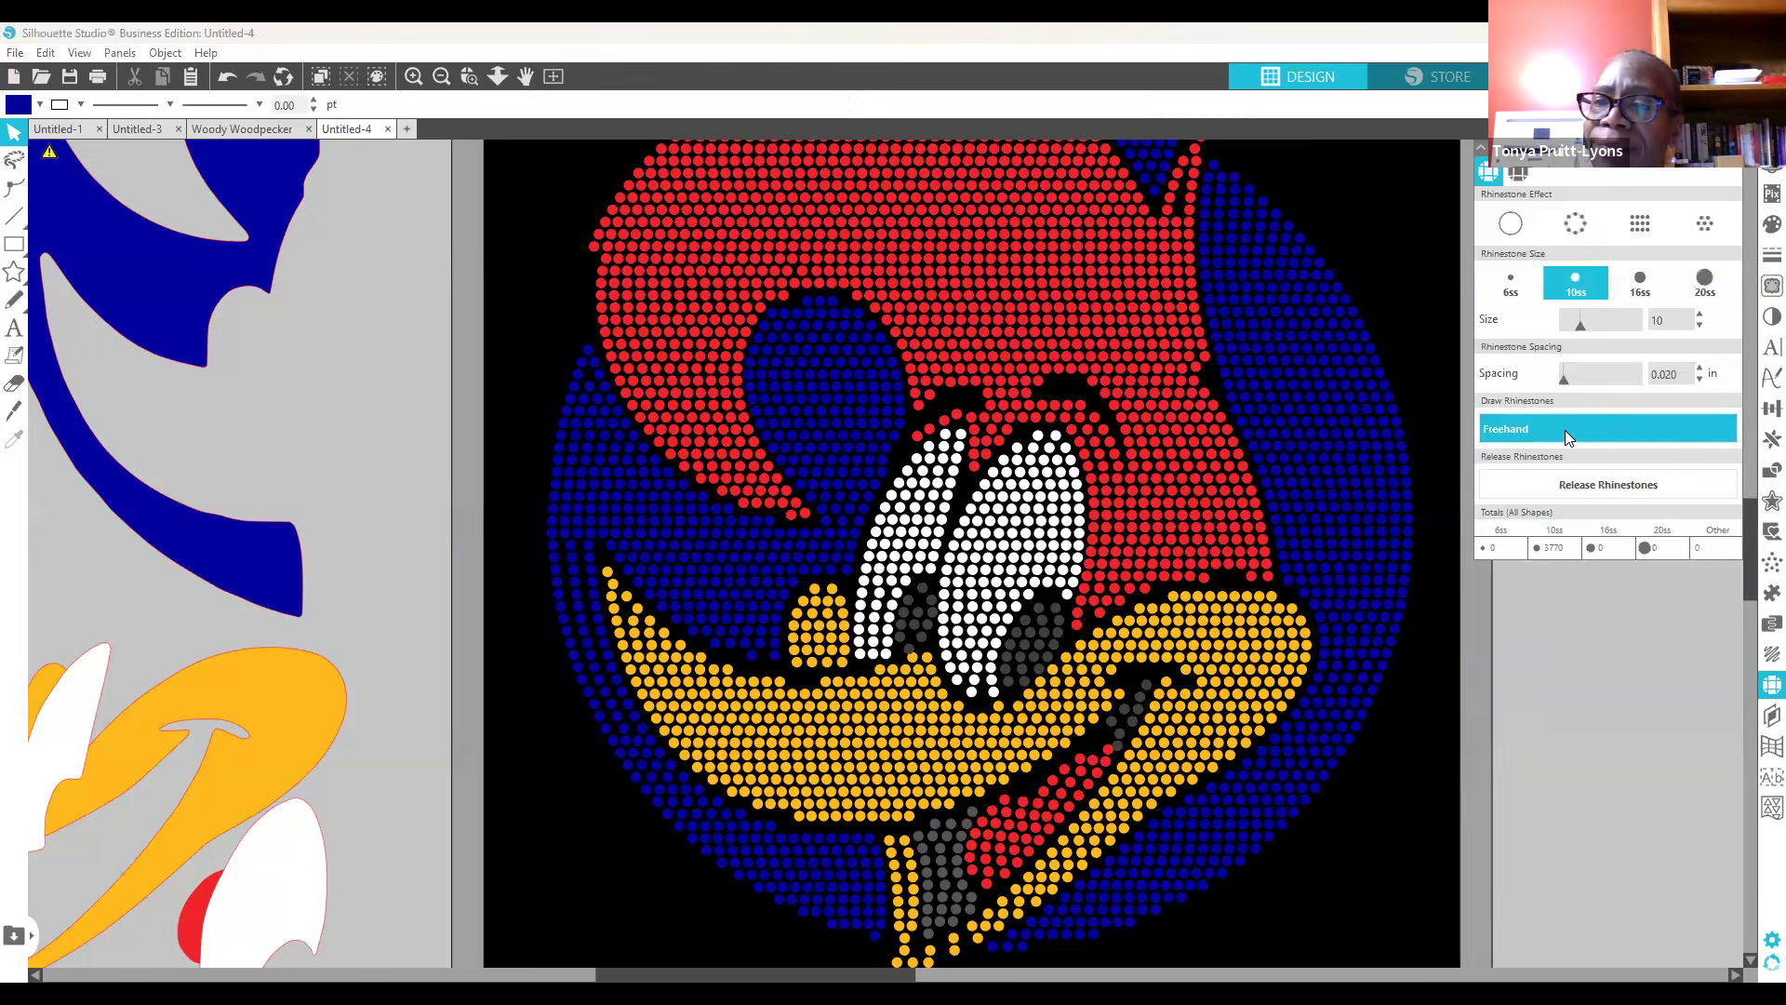
{"action": "left_click", "coordinate": [1569, 437]}
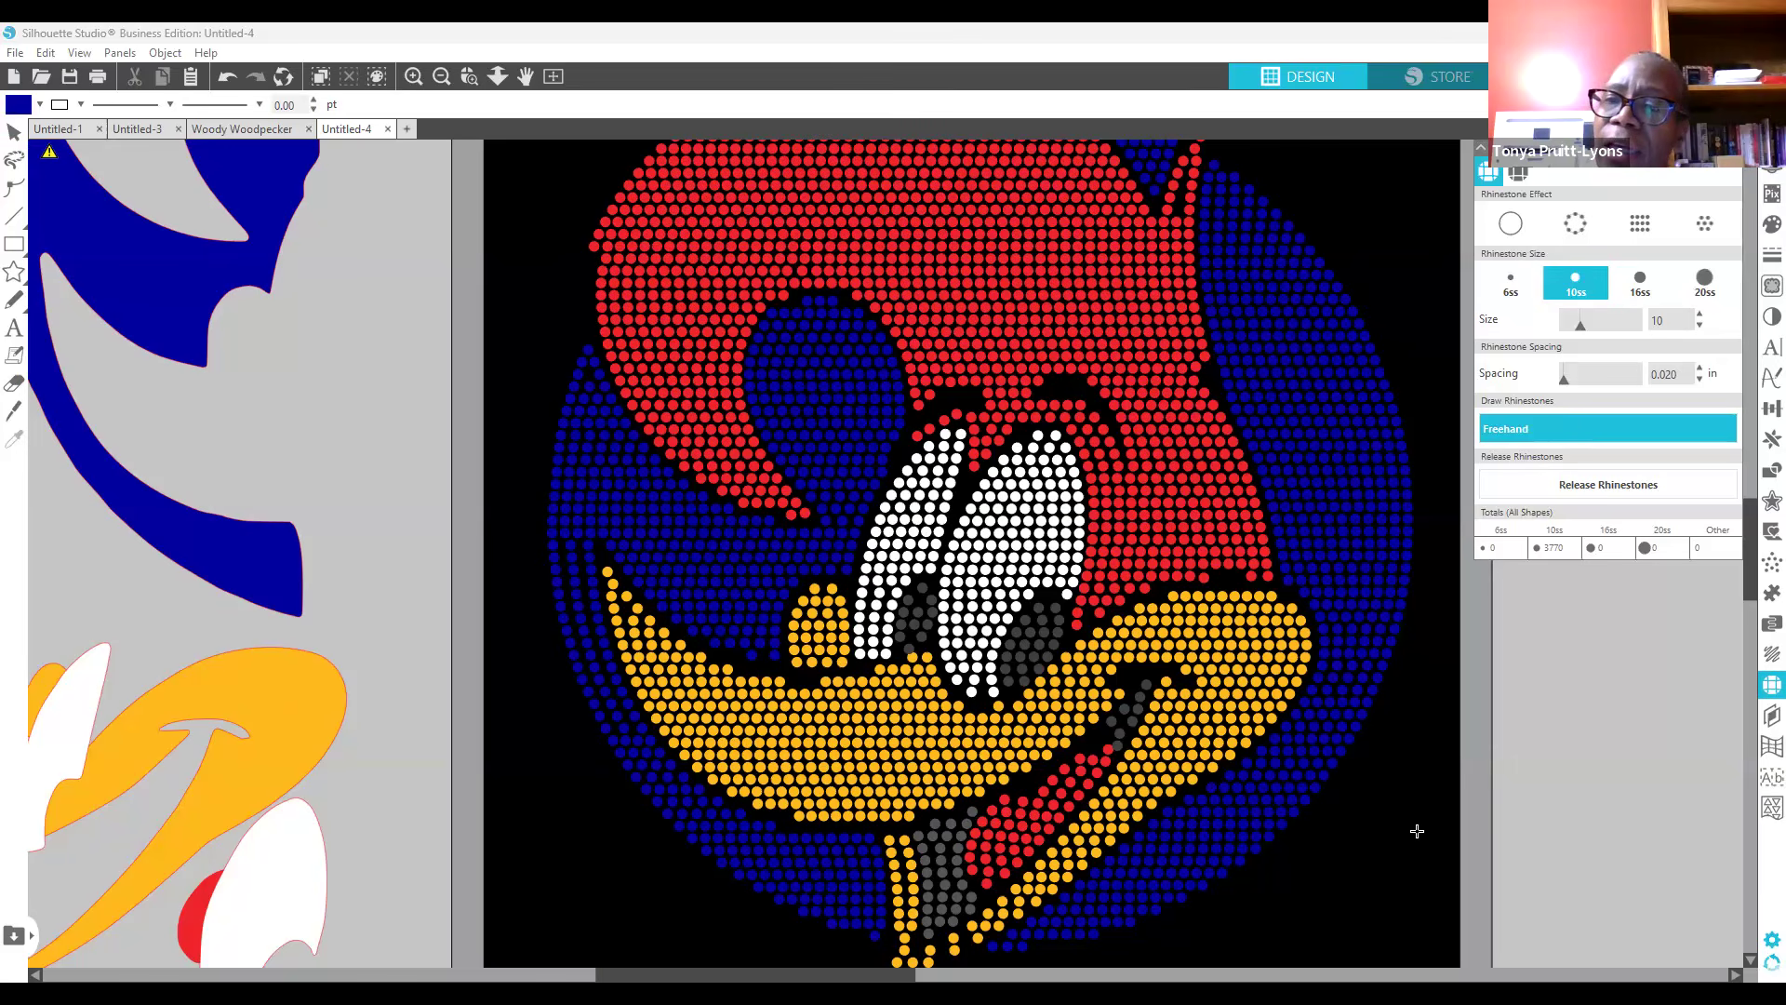
{"action": "left_click", "coordinate": [1423, 704]}
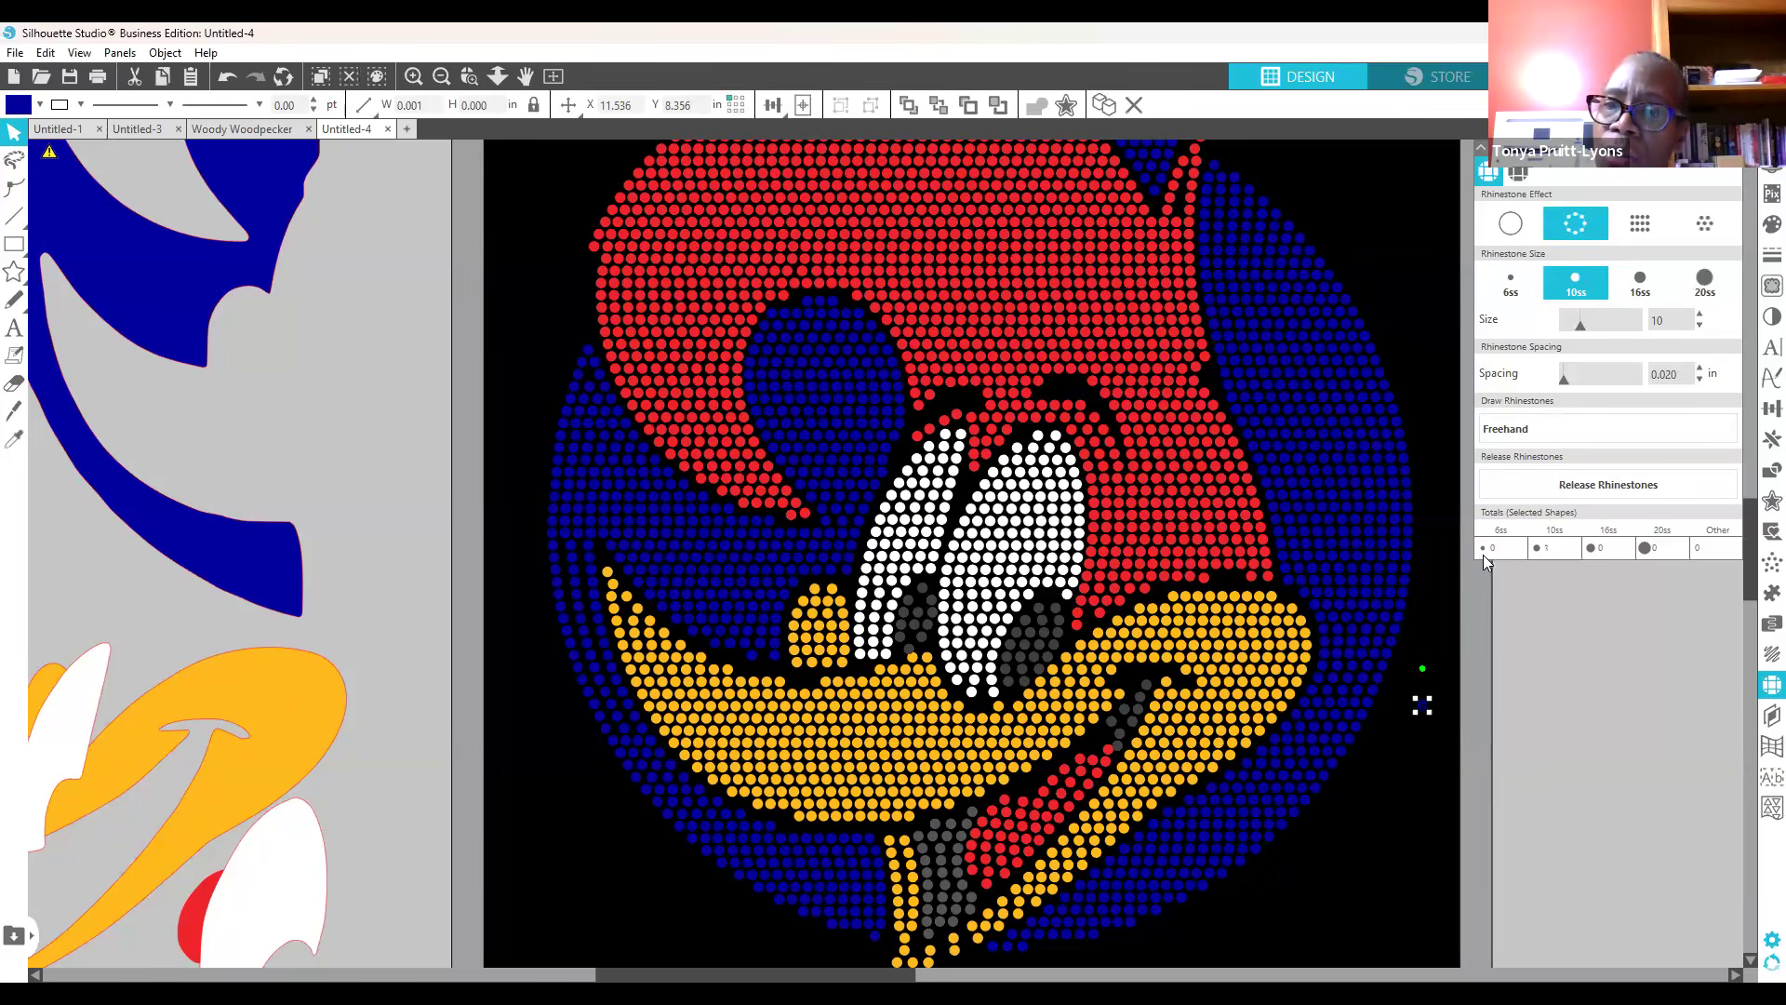
Step: Draw a slanted freehand line of 10ss rhinestones beside the mat, about 0.95 in wide and 2.42 in high
{"action": "left_click", "coordinate": [1559, 433]}
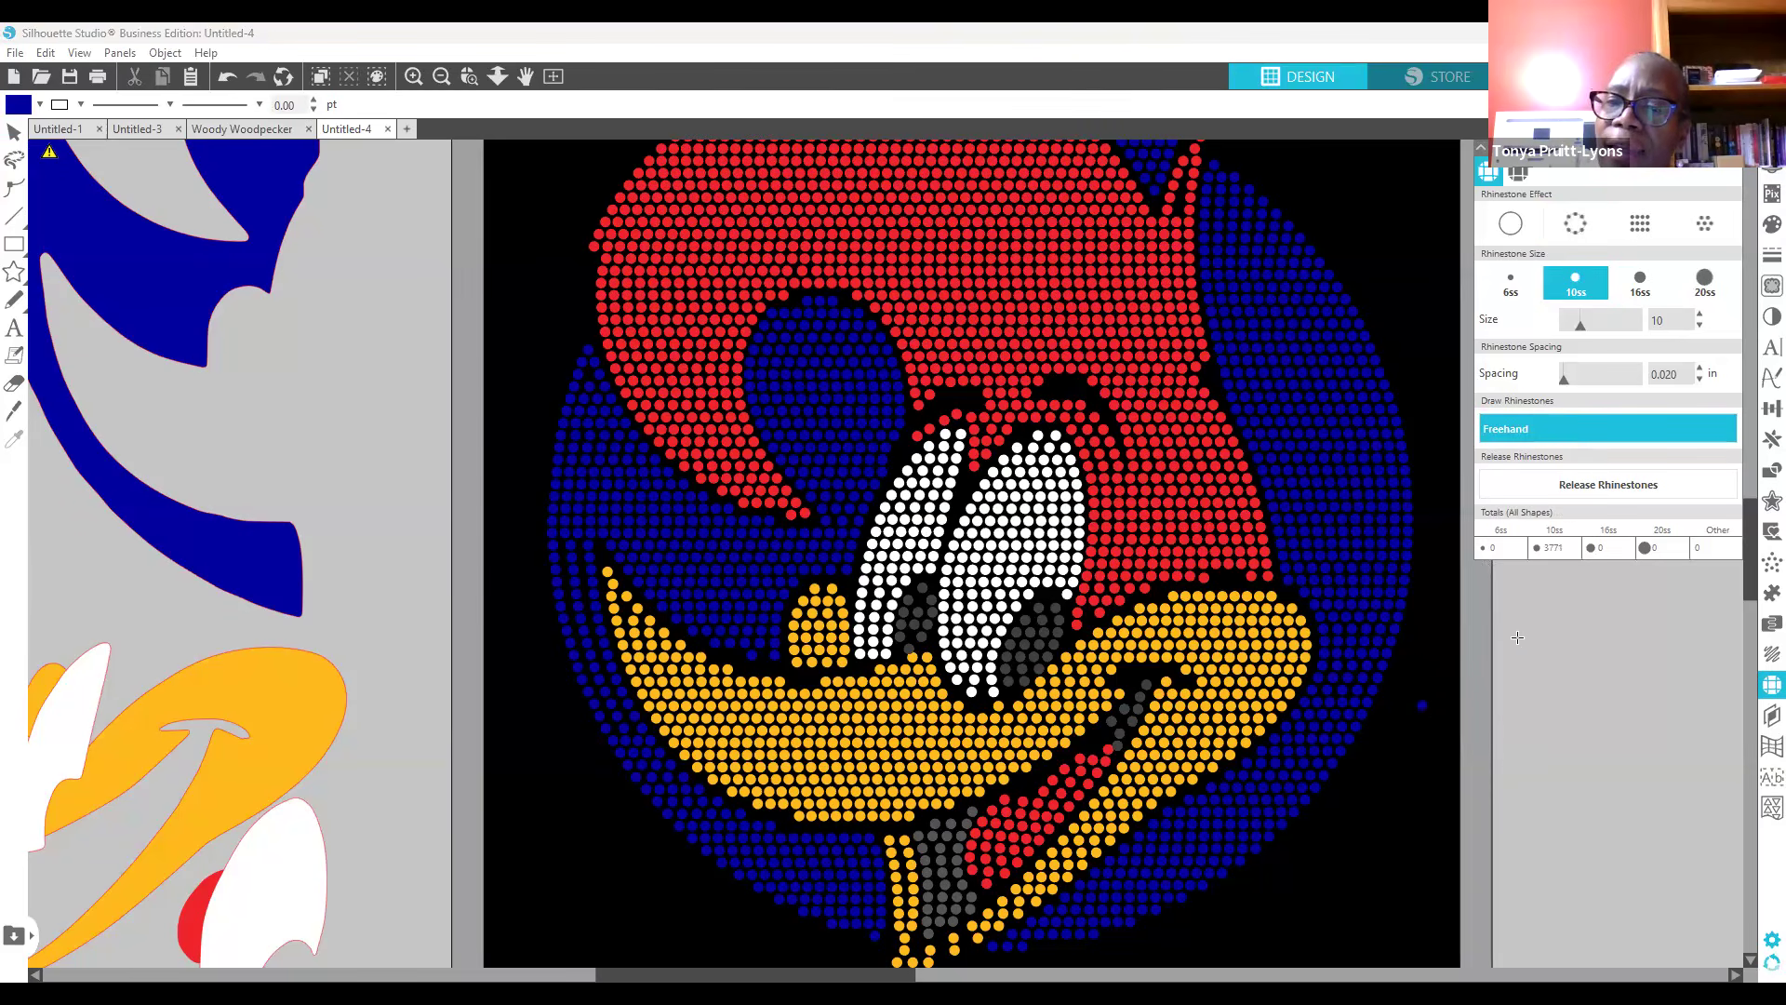
{"action": "left_click_drag", "start_coordinate": [1508, 629], "coordinate": [1588, 834]}
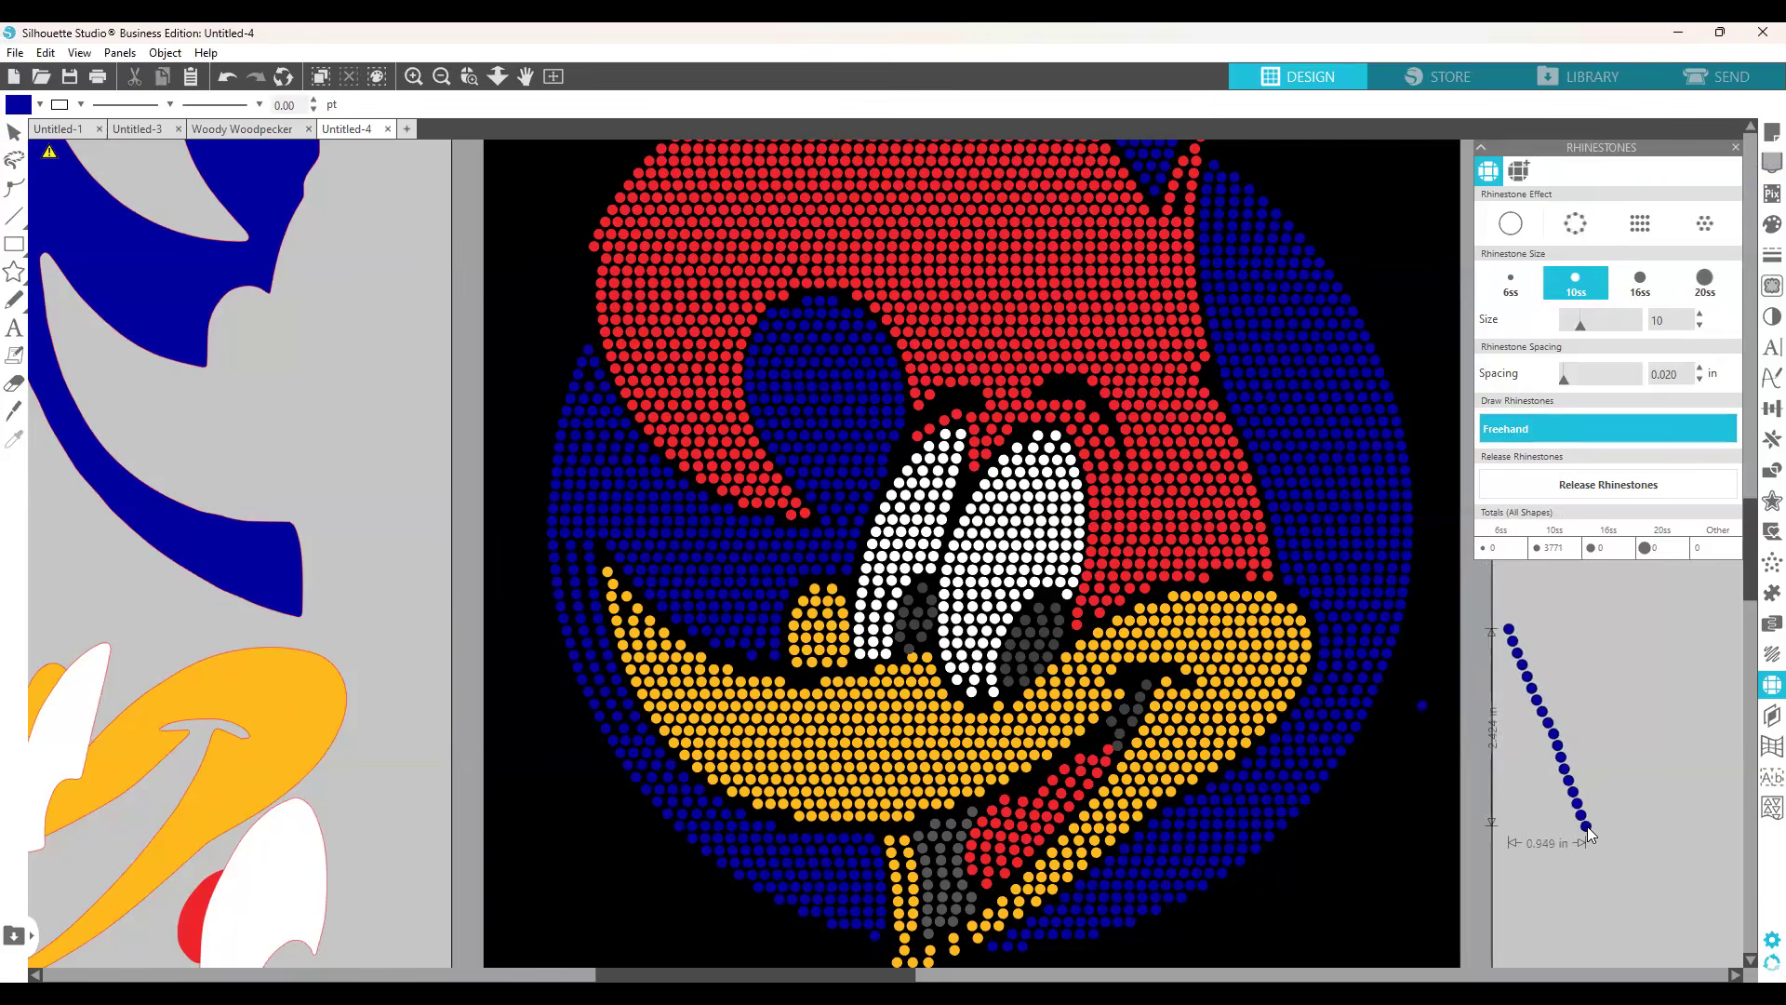
{"action": "left_click_drag", "start_coordinate": [1588, 830], "coordinate": [1587, 831]}
Step: Bring the single blue rhinestone over to the new line beside the mat and fill both with red
{"action": "left_click_drag", "start_coordinate": [1422, 705], "coordinate": [1597, 808]}
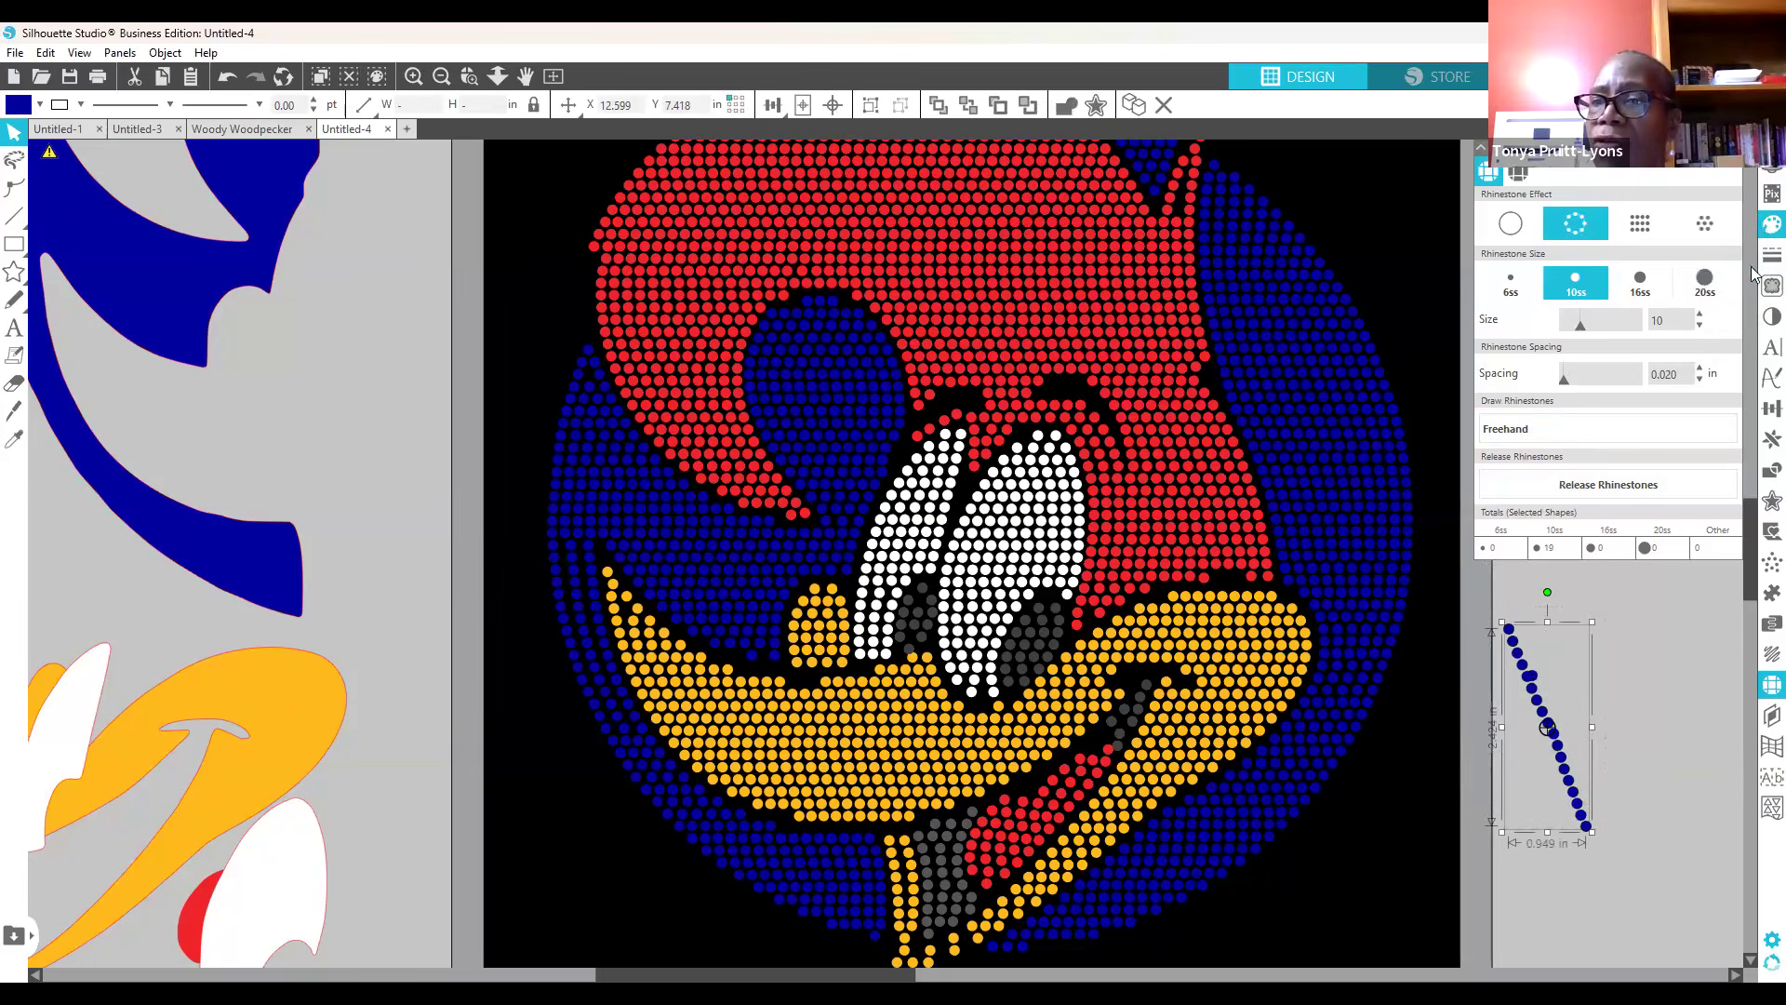
{"action": "left_click", "coordinate": [1770, 224]}
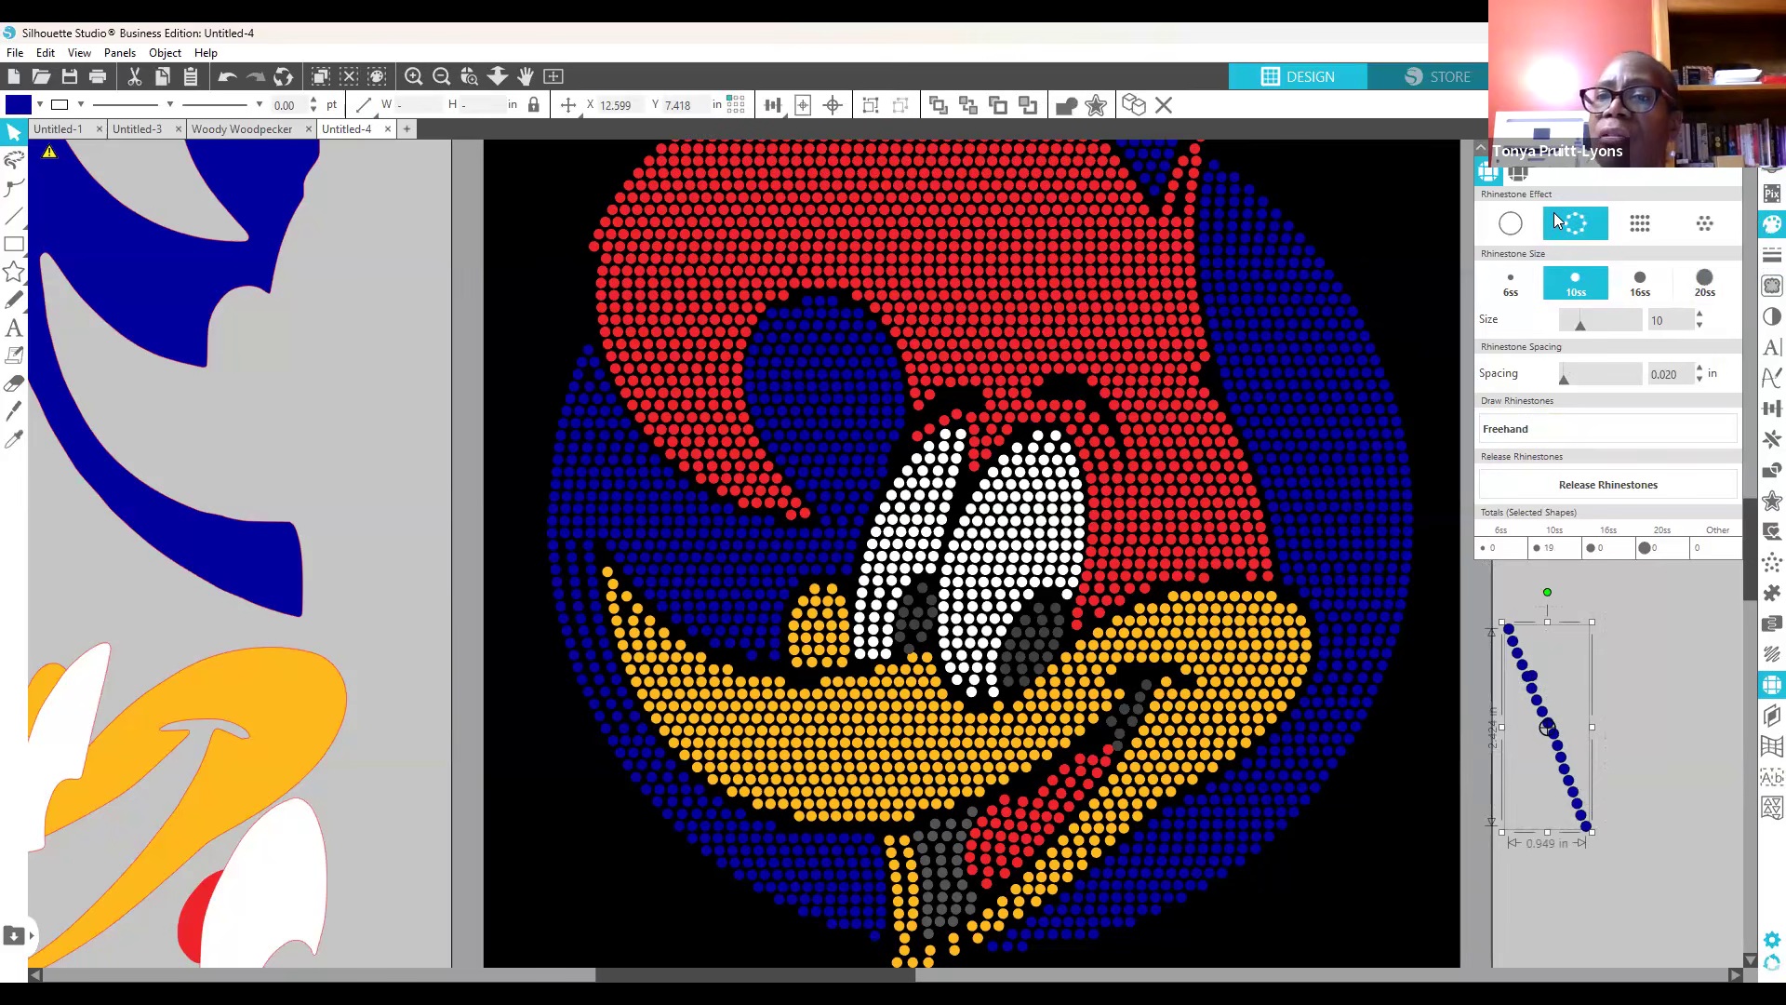
{"action": "left_click", "coordinate": [1503, 291]}
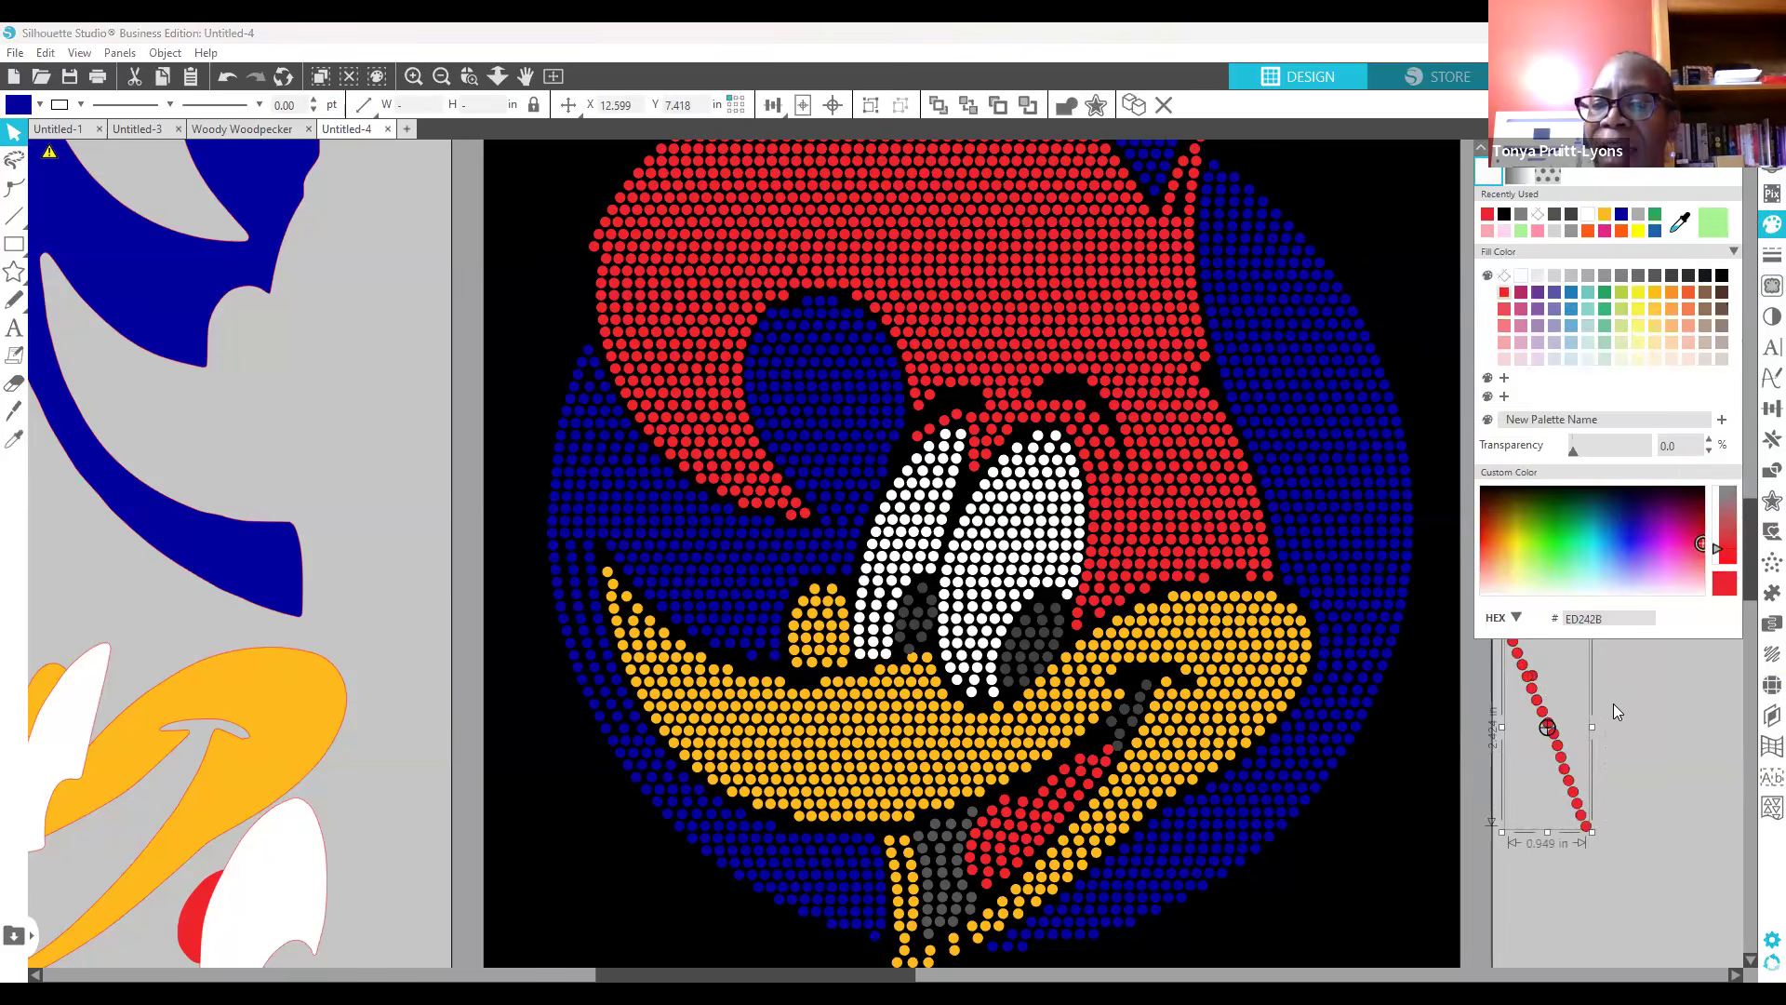
{"action": "left_click", "coordinate": [1604, 733]}
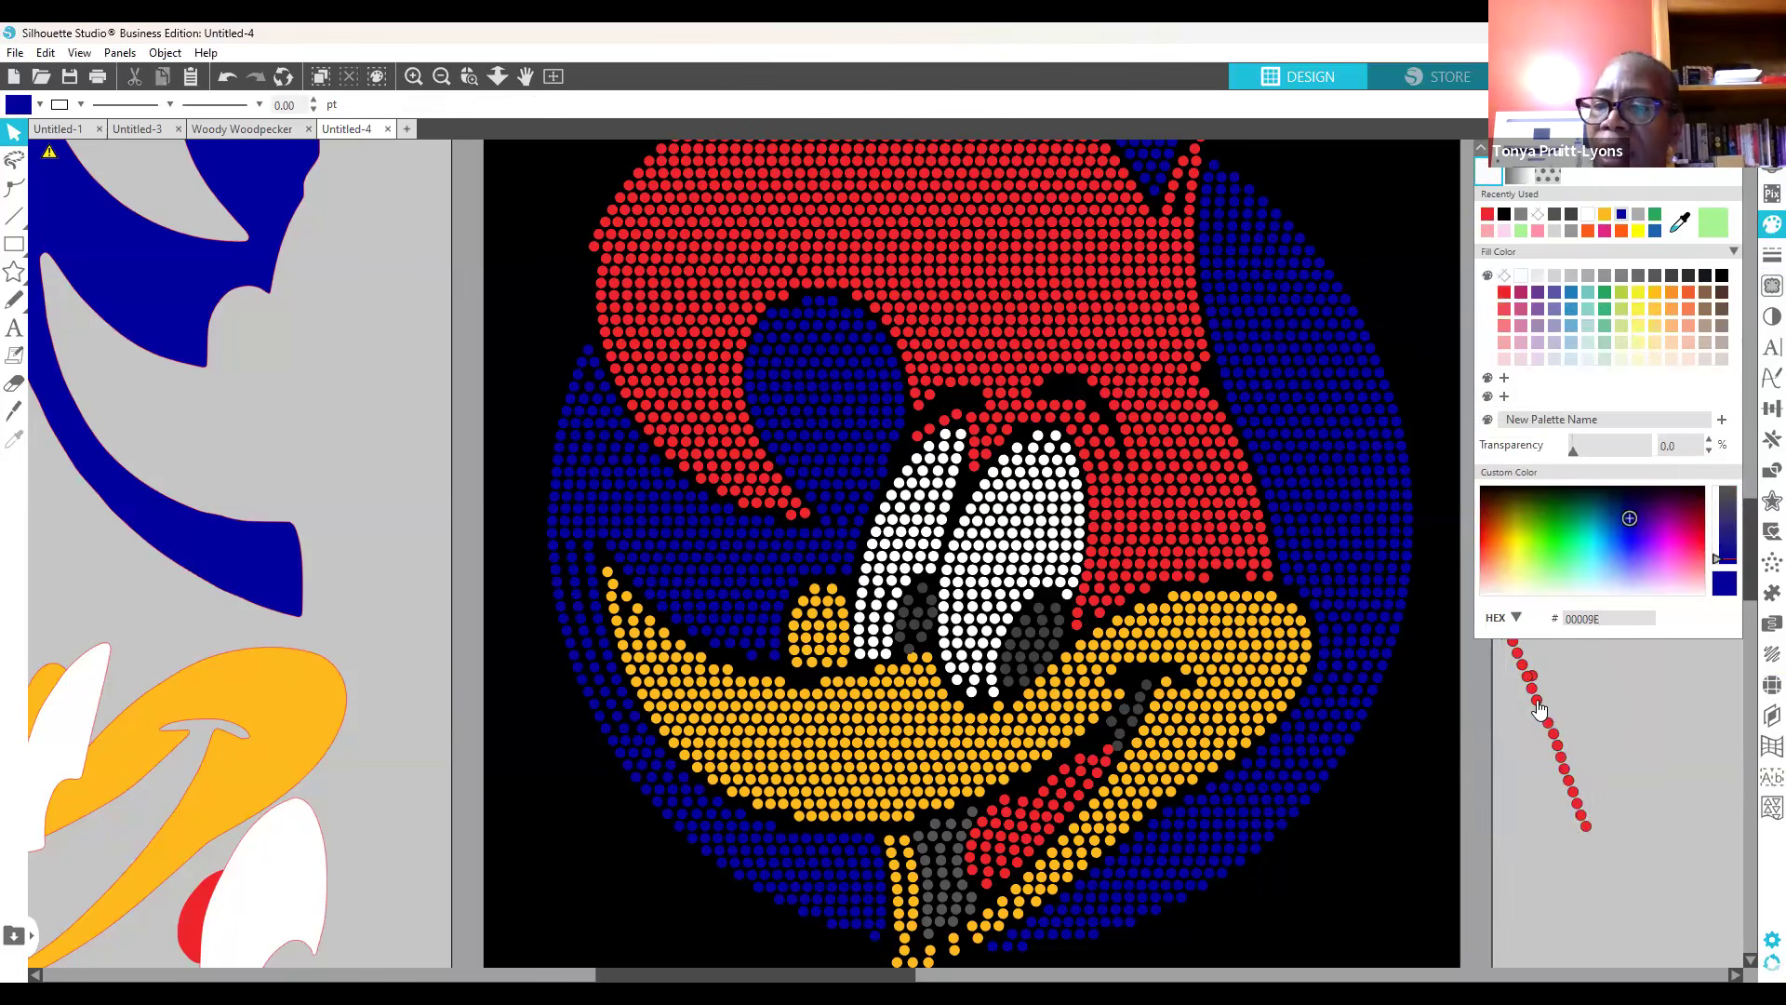
Step: Move the red rhinestone line down and away from the single red stone beside the mat, and select the line
{"action": "left_click_drag", "start_coordinate": [1533, 682], "coordinate": [1590, 735]}
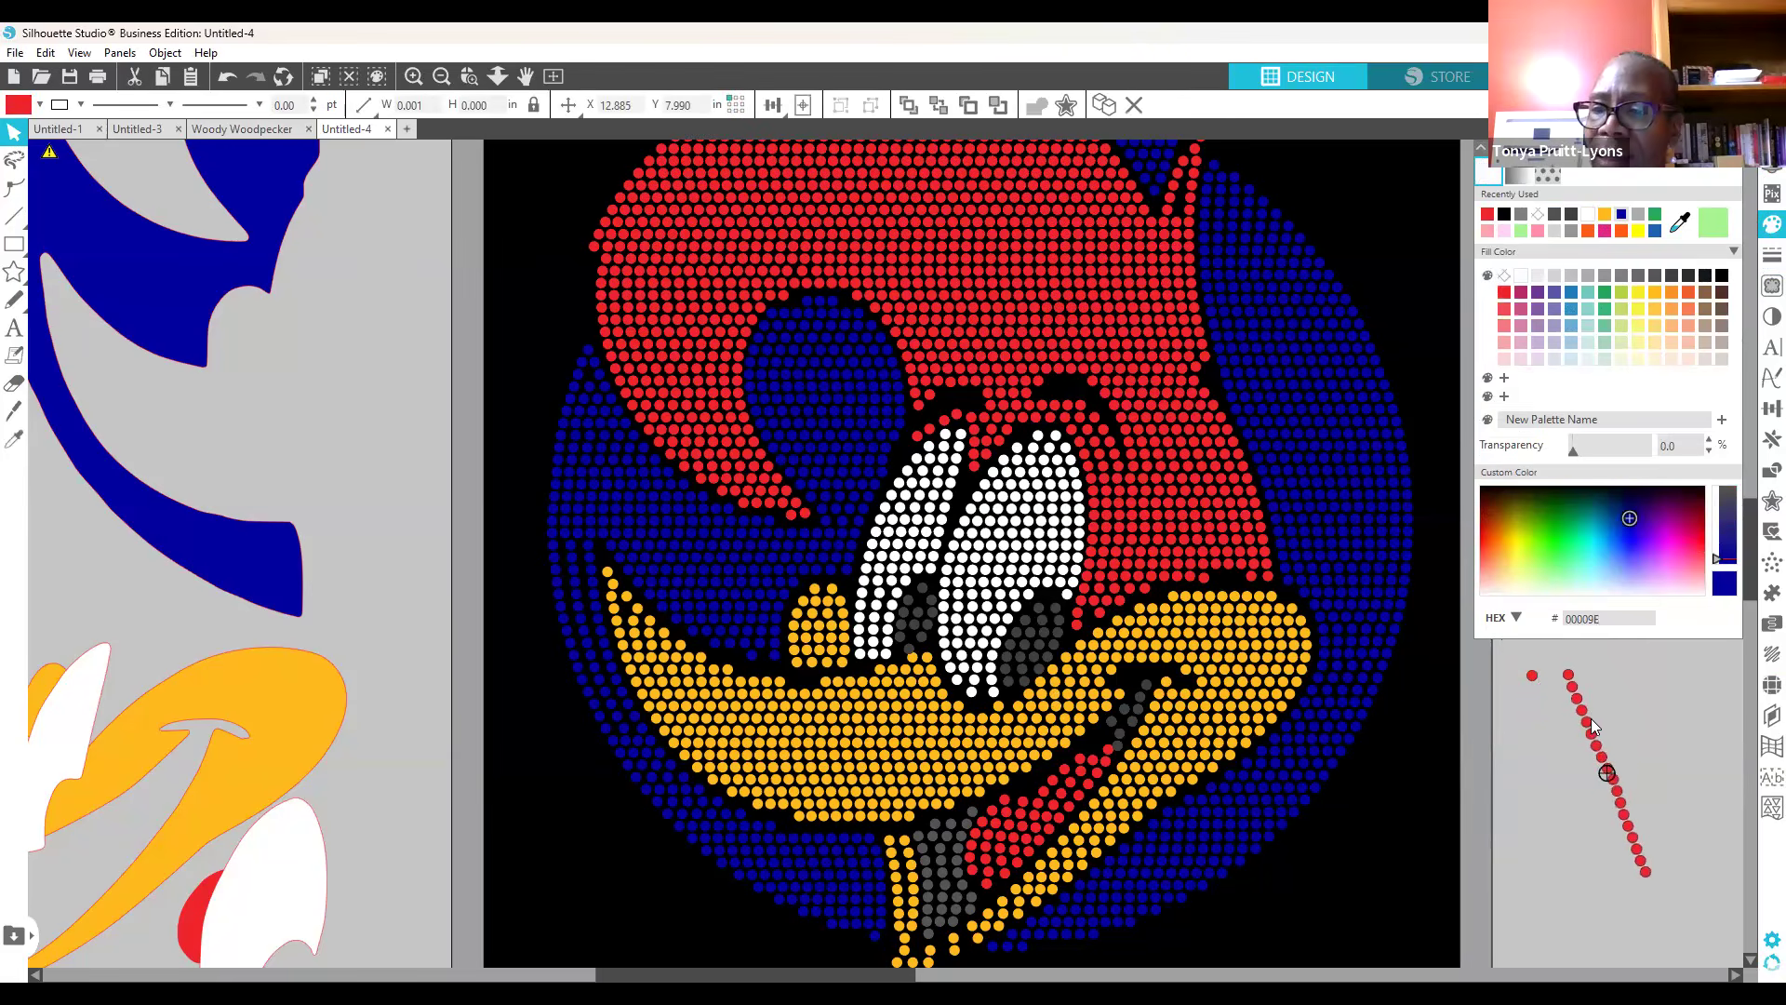
{"action": "left_click", "coordinate": [1592, 740]}
{"action": "right_click", "coordinate": [1587, 728]}
{"action": "left_click", "coordinate": [1492, 790]}
{"action": "left_click", "coordinate": [1602, 765]}
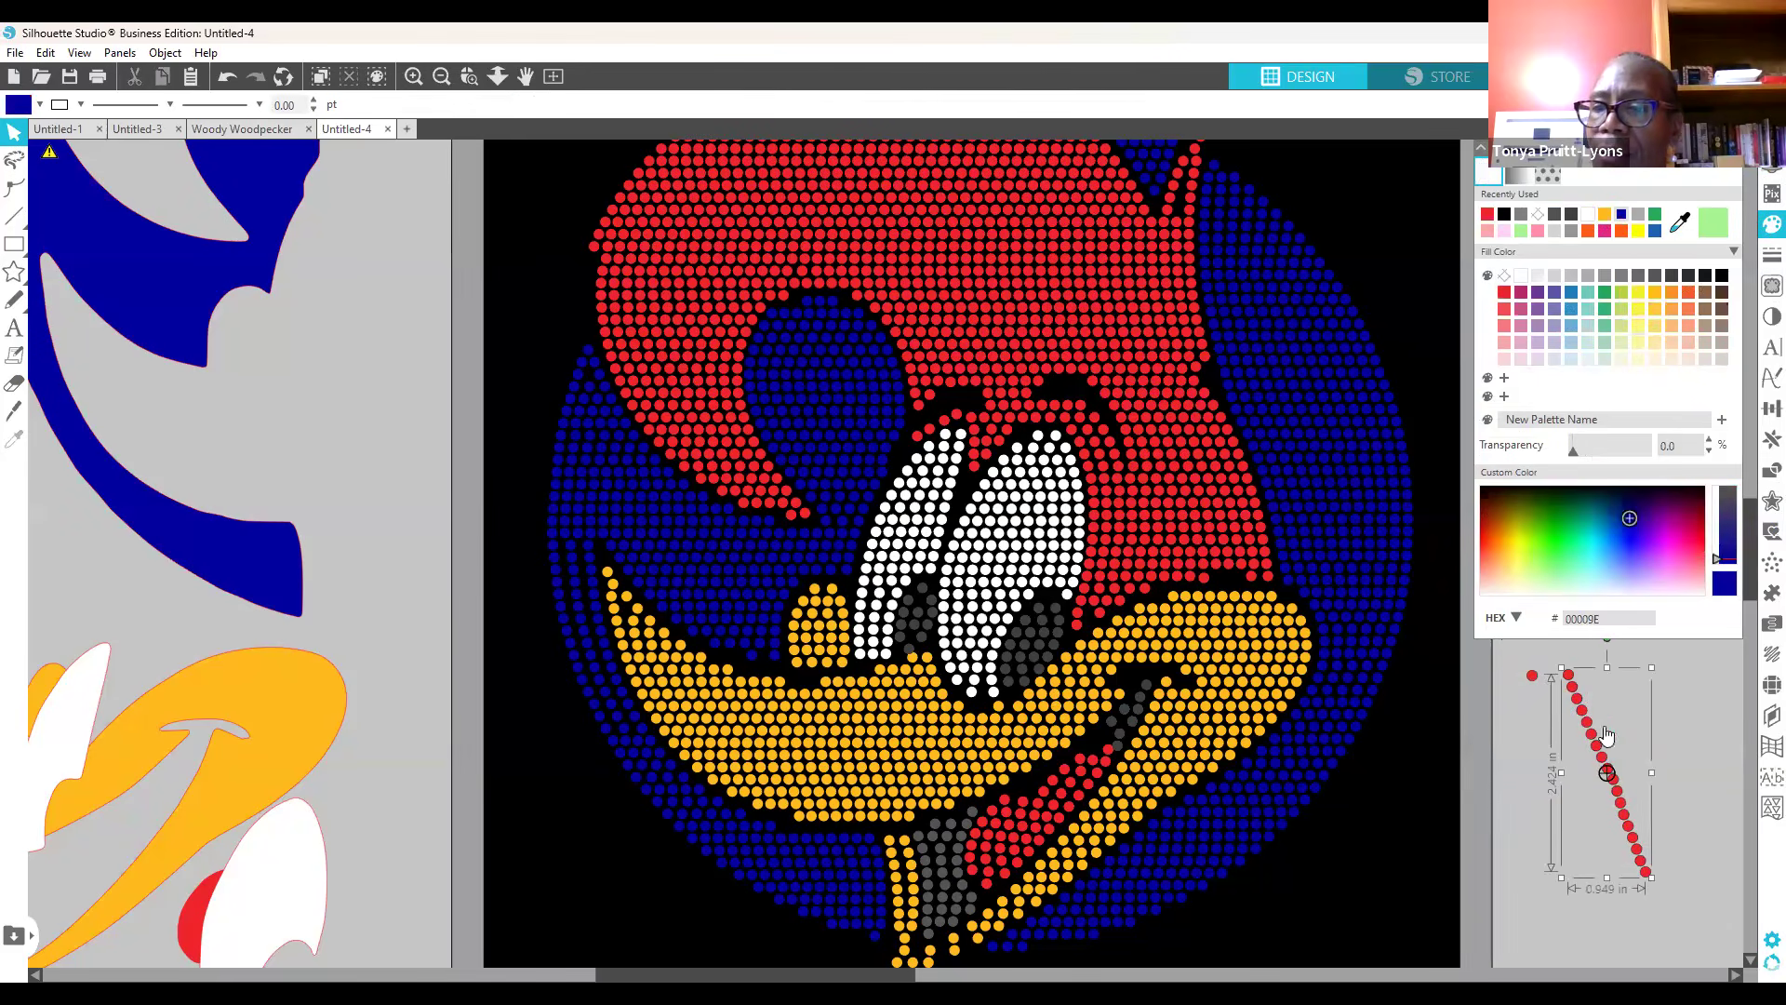
Step: Release the slanted red rhinestone line beside the mat into single stones and pull its end stones away from the line
{"action": "left_click", "coordinate": [1771, 686]}
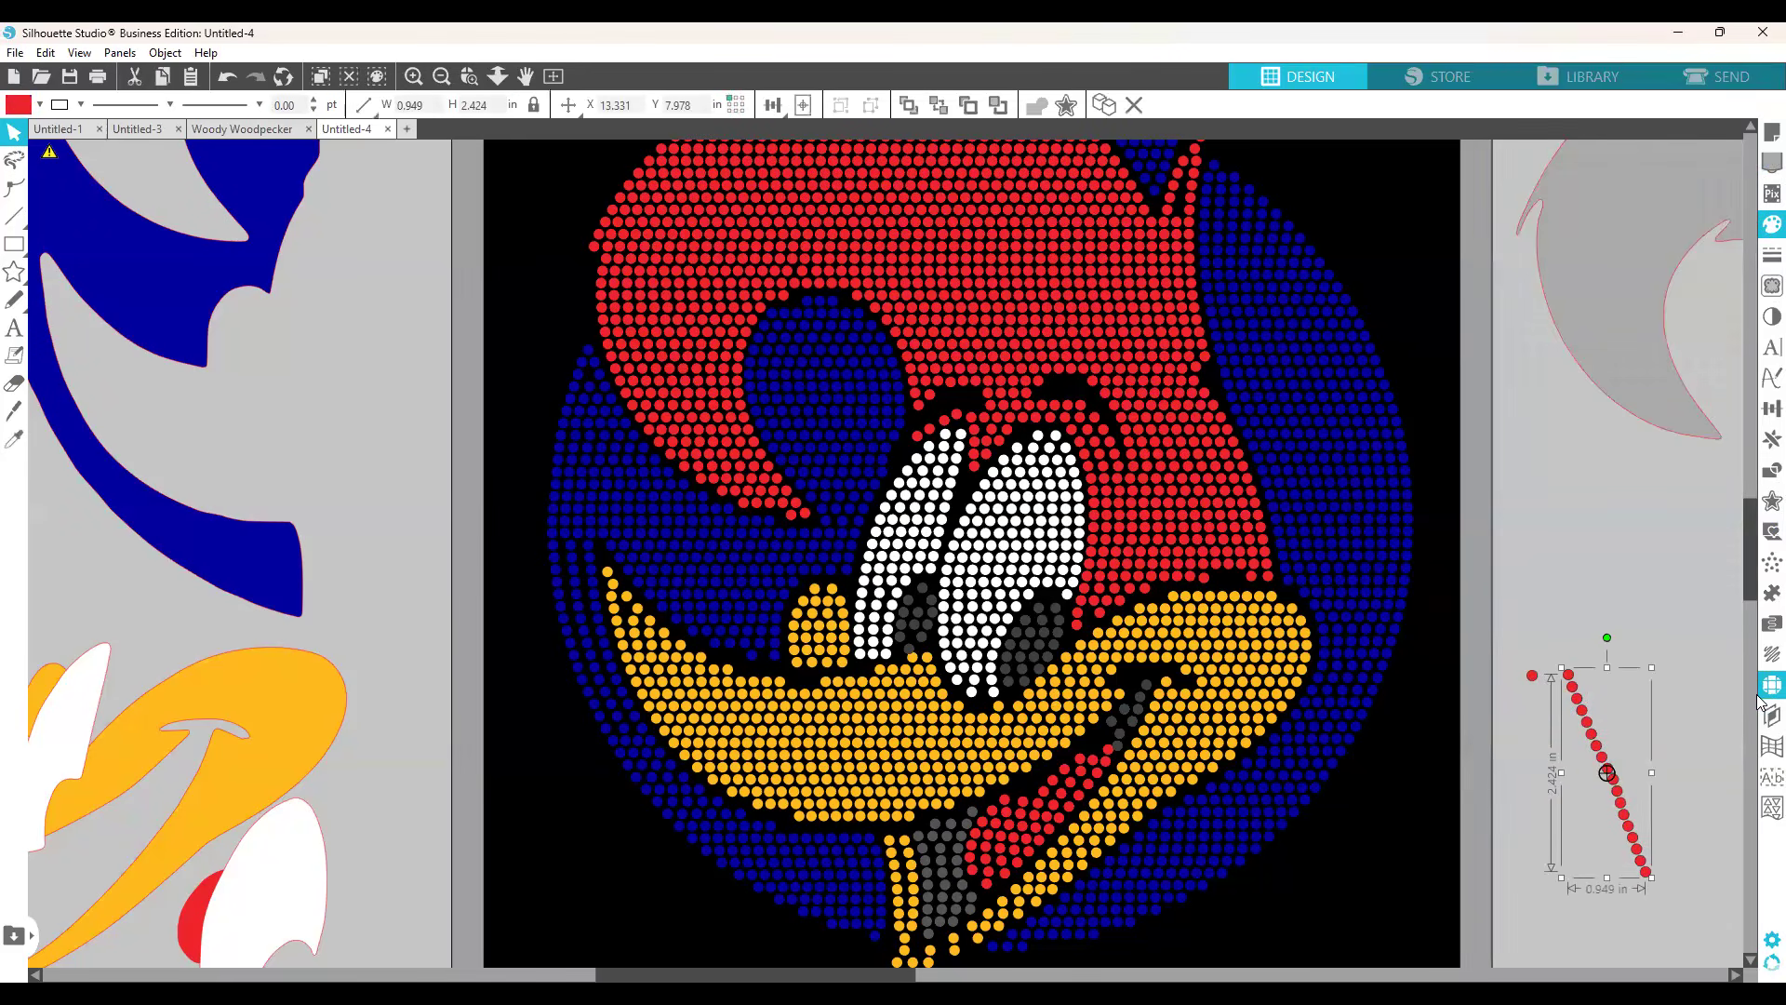
{"action": "left_click", "coordinate": [1639, 486]}
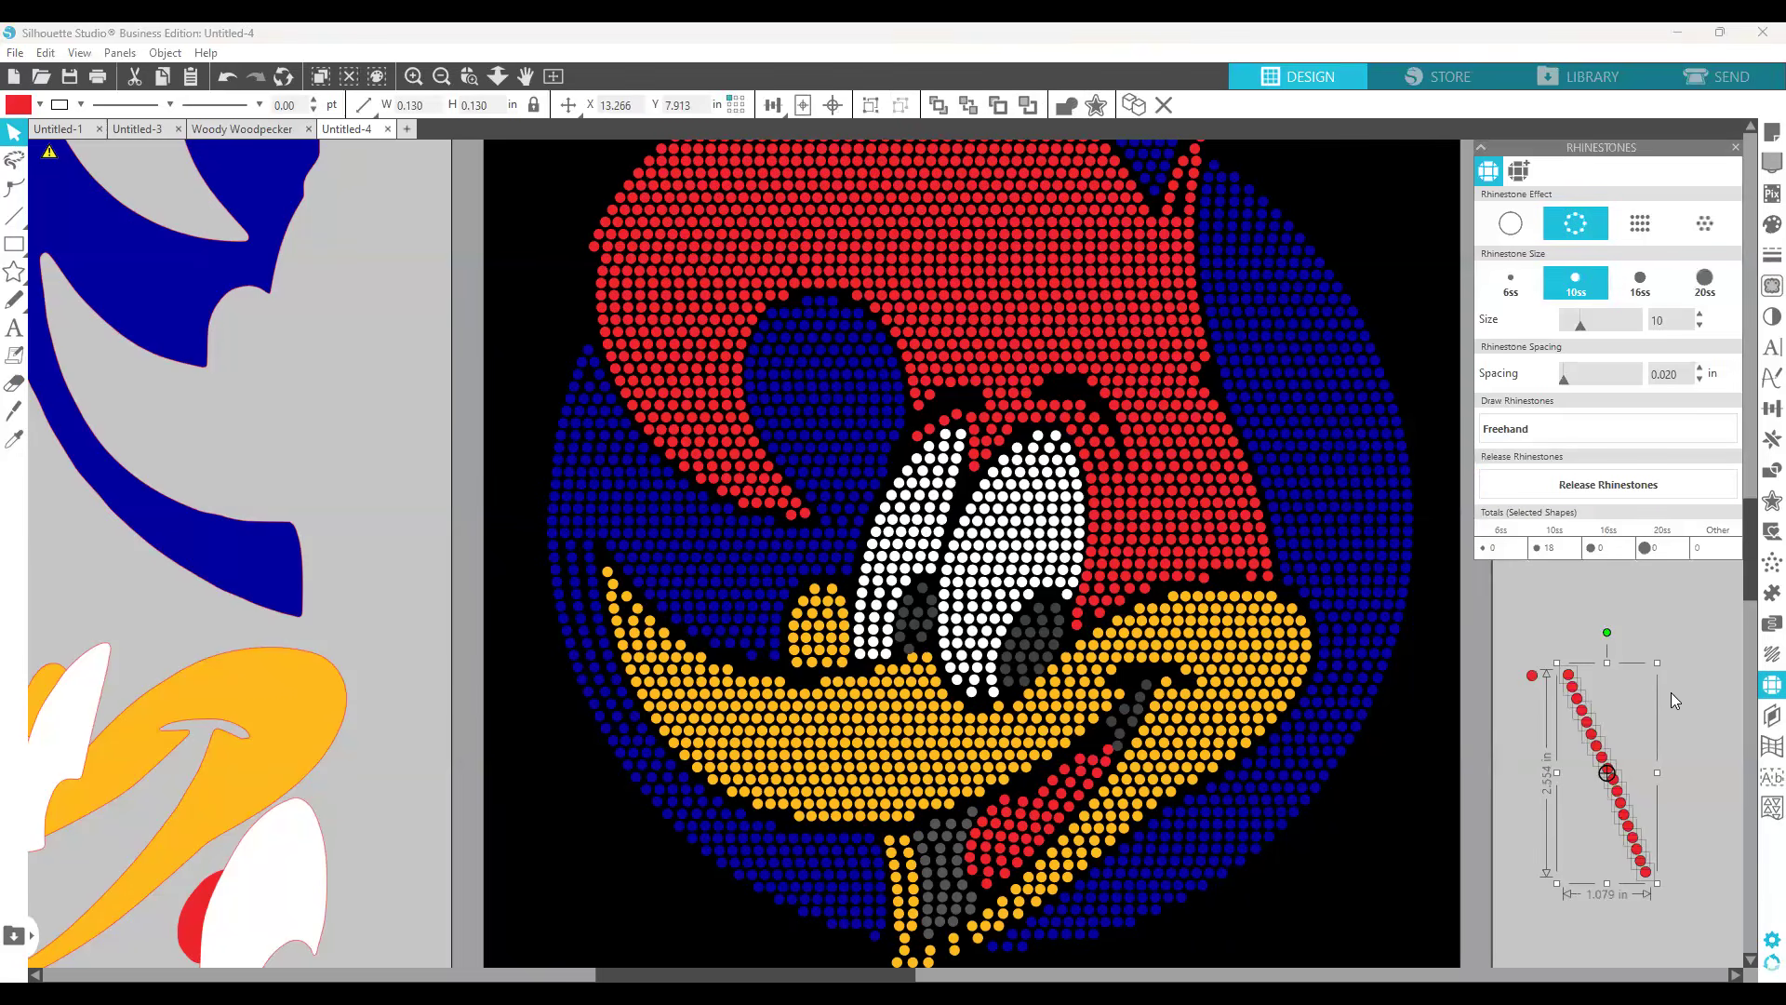
{"action": "left_click", "coordinate": [1514, 729]}
{"action": "left_click_drag", "start_coordinate": [1569, 674], "coordinate": [1569, 749]}
{"action": "left_click", "coordinate": [1588, 729]}
{"action": "left_click", "coordinate": [1643, 718]}
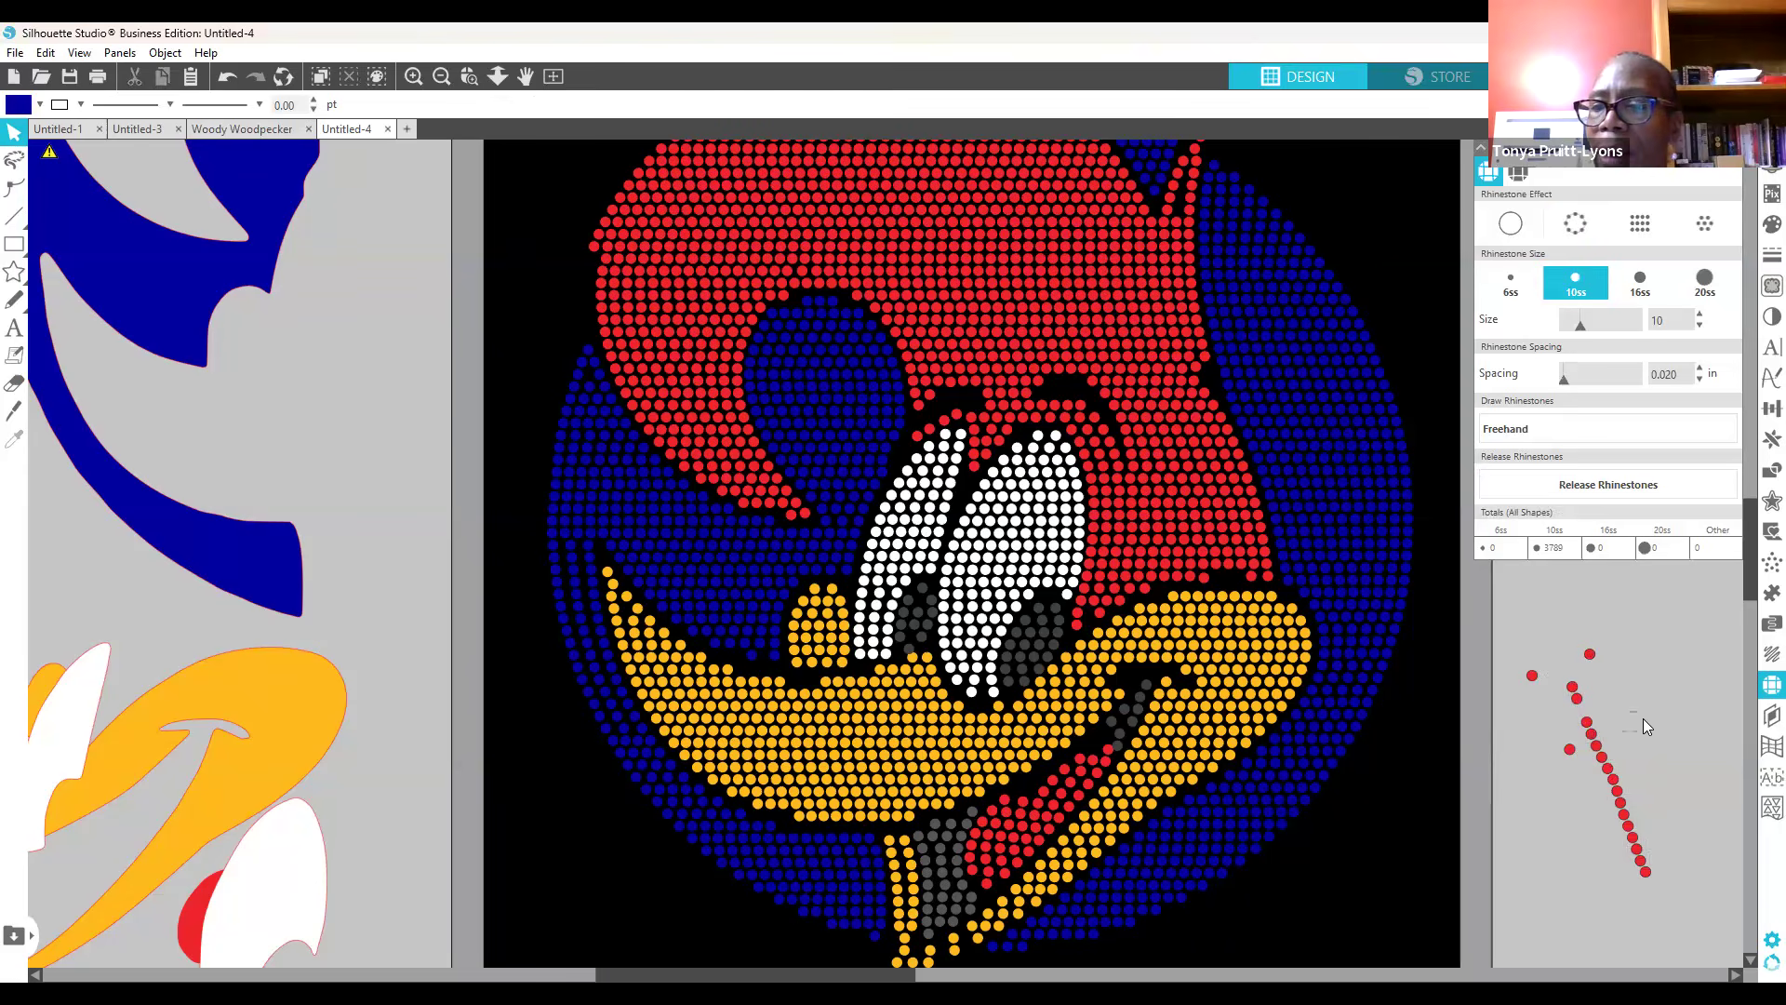
Step: Move three spare red stones from beside the mat into the gap in the bottom red row above the beak
{"action": "left_click", "coordinate": [1533, 677]}
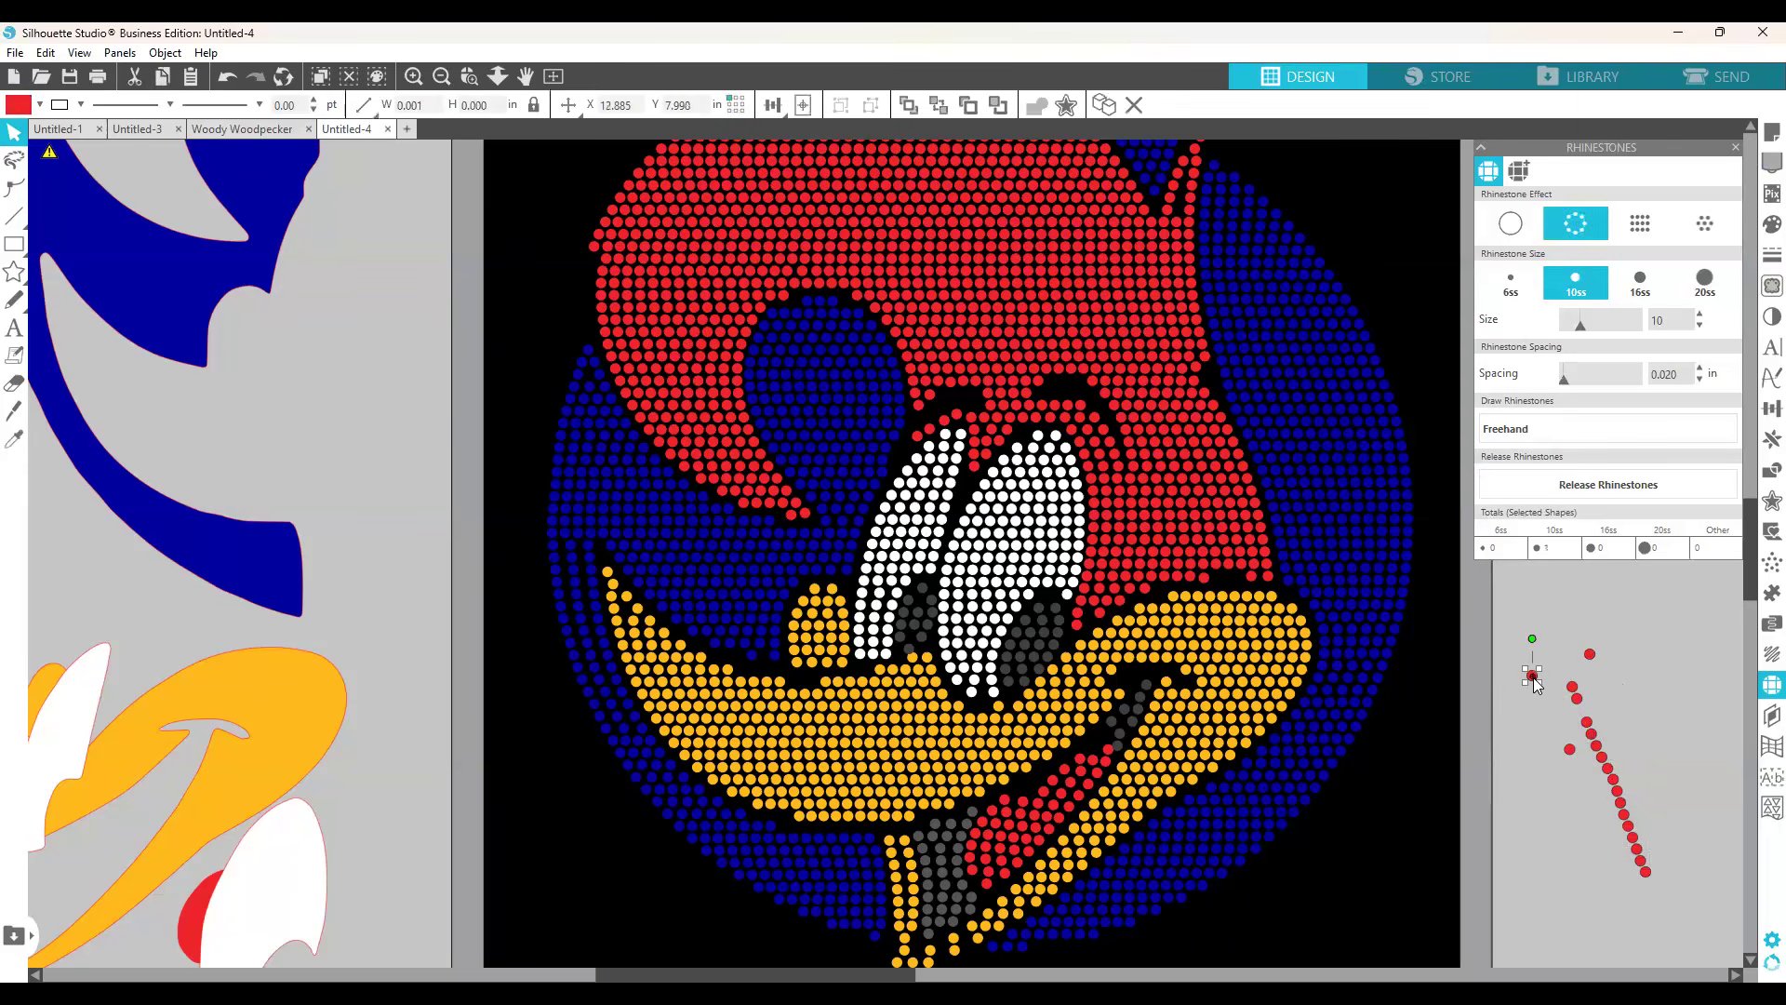
{"action": "left_click_drag", "start_coordinate": [1538, 687], "coordinate": [1224, 588]}
{"action": "left_click_drag", "start_coordinate": [1587, 633], "coordinate": [1225, 572]}
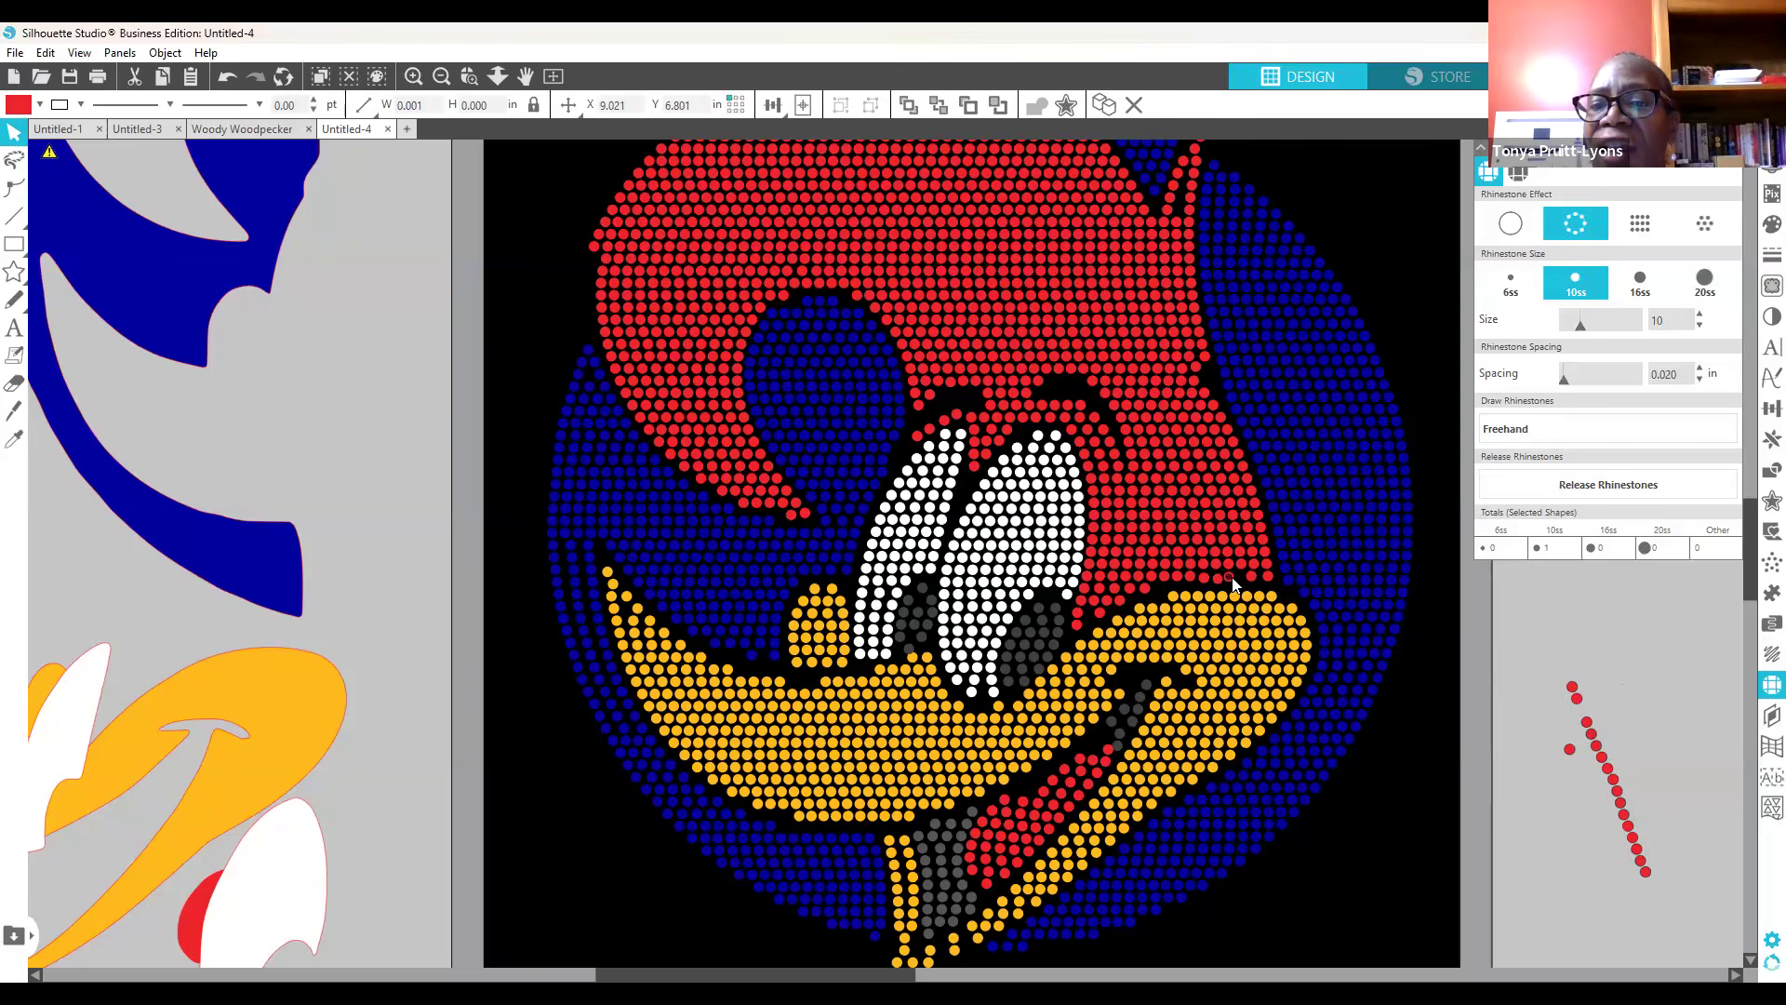
{"action": "left_click", "coordinate": [1458, 624]}
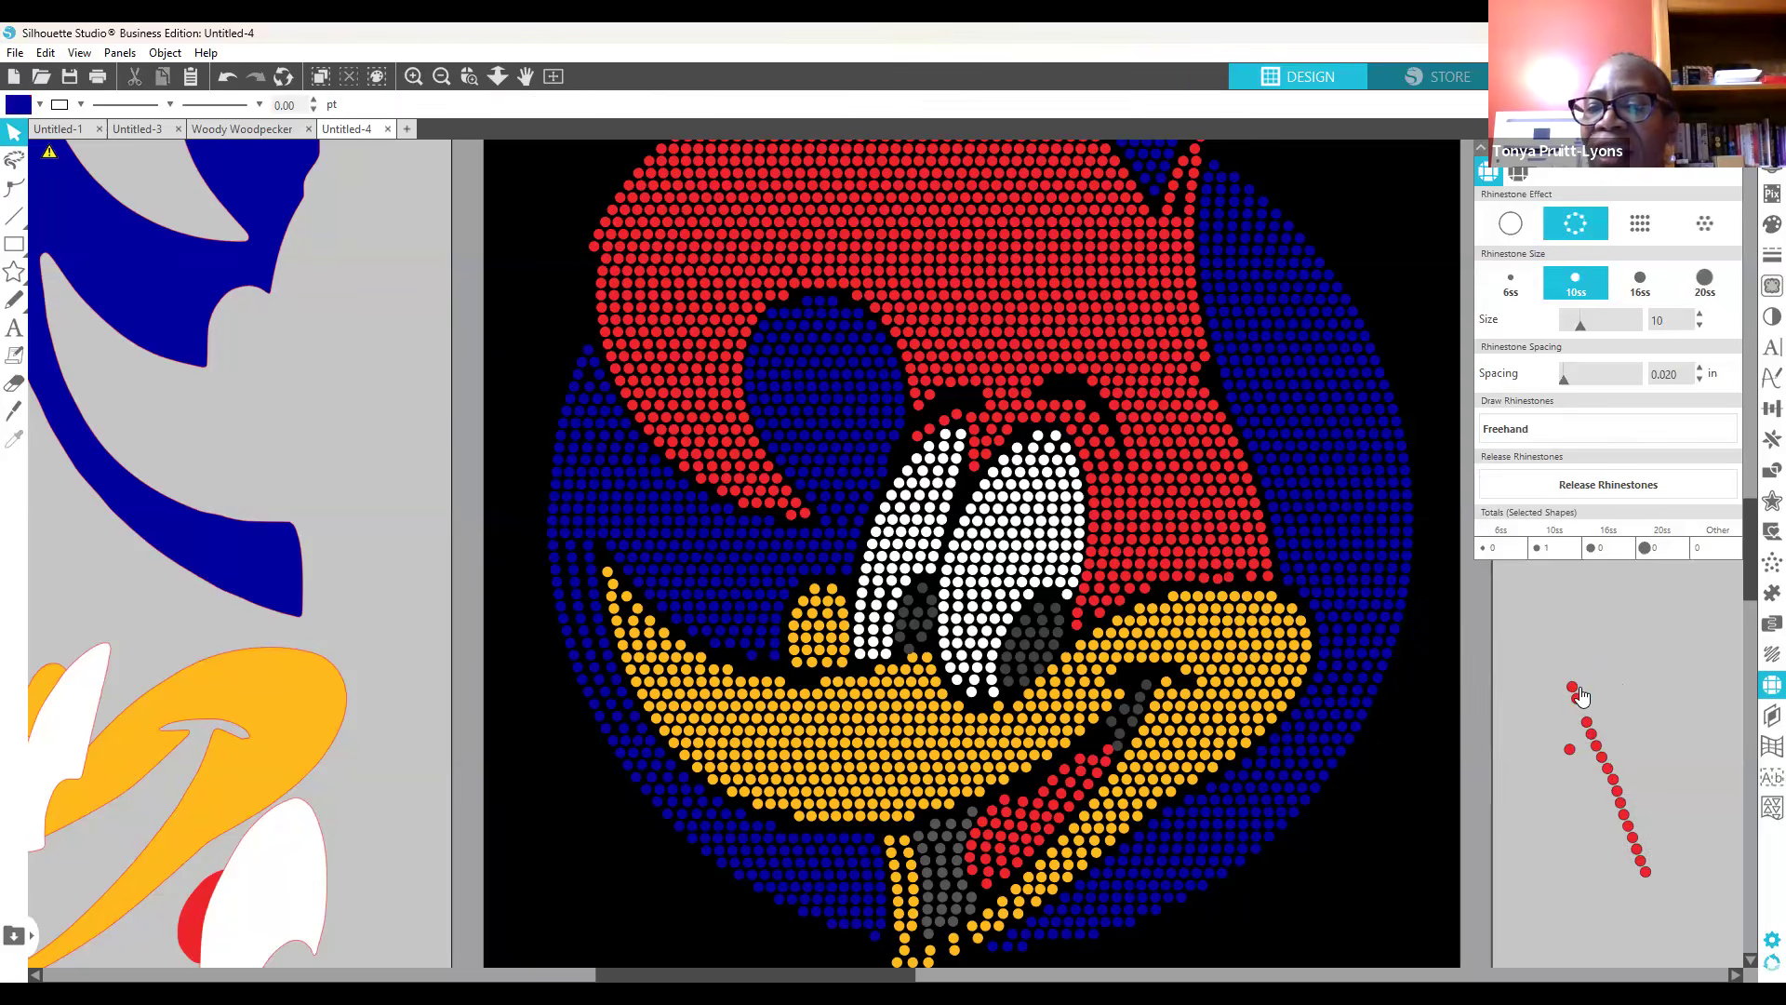
{"action": "left_click", "coordinate": [1238, 577]}
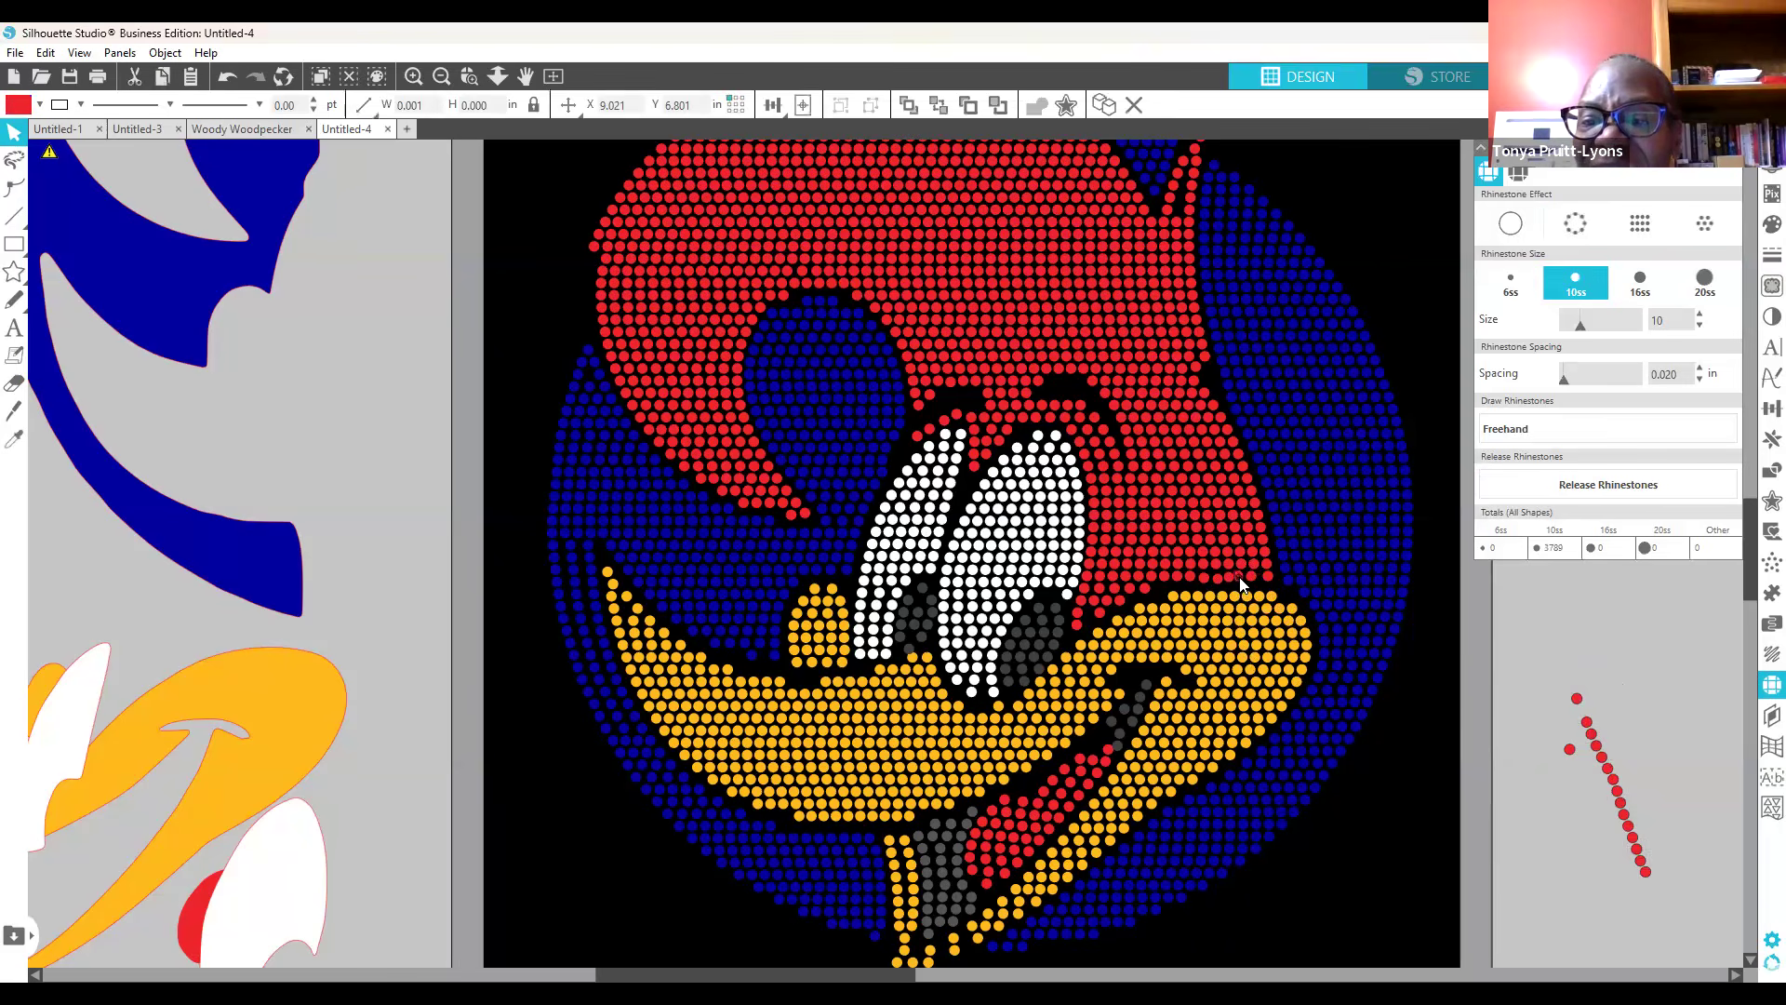
{"action": "left_click", "coordinate": [1493, 662]}
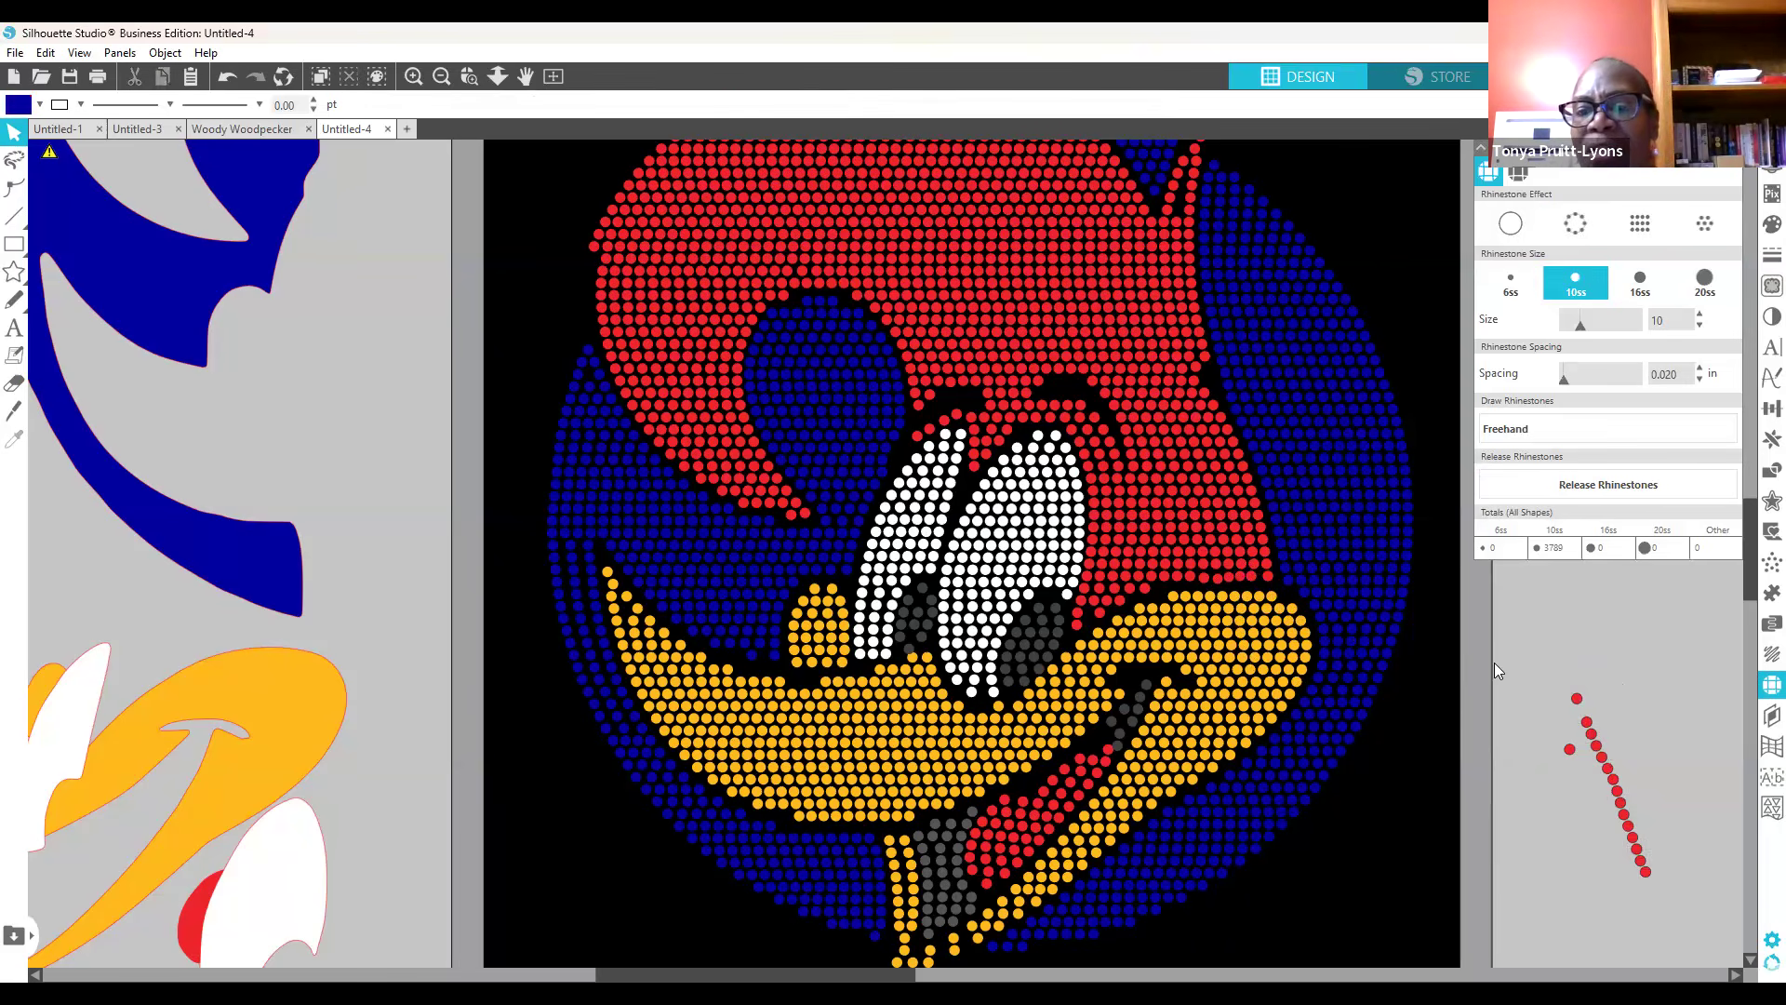
Step: Shift the added red stones slightly within the row above the beak to even out their placement
{"action": "left_click", "coordinate": [1221, 586]}
{"action": "left_click_drag", "start_coordinate": [1222, 586], "coordinate": [1214, 586]}
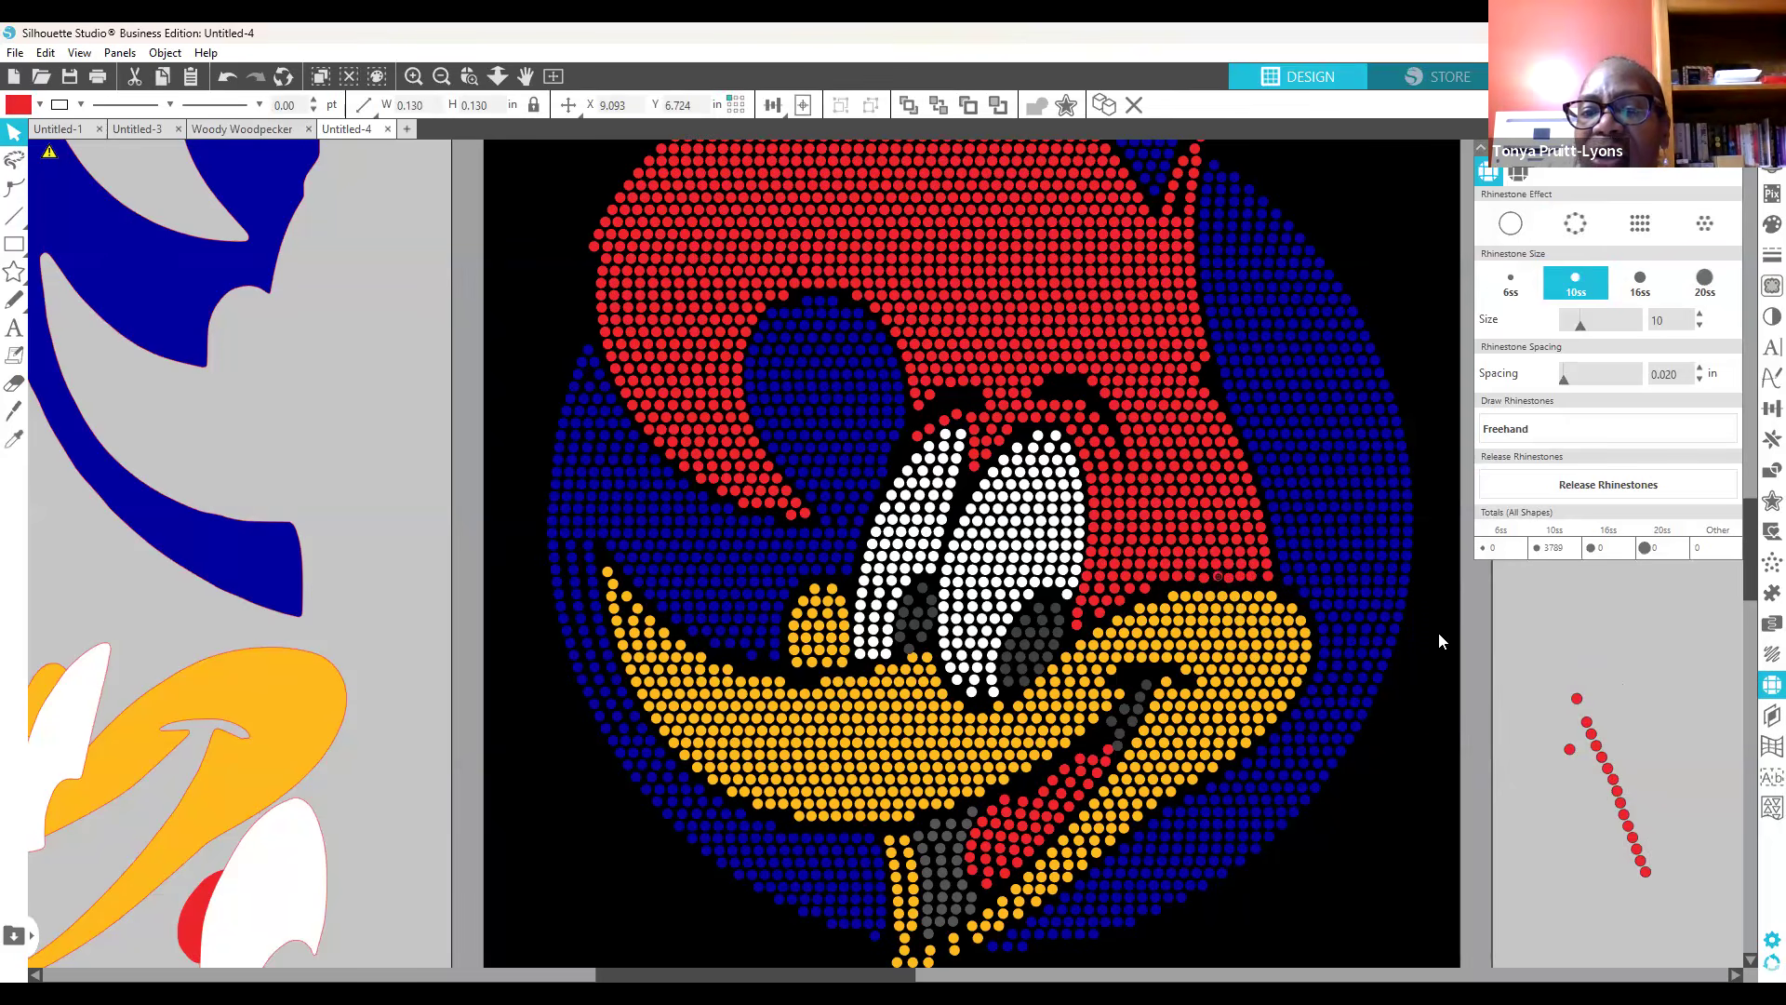
{"action": "left_click", "coordinate": [1196, 583]}
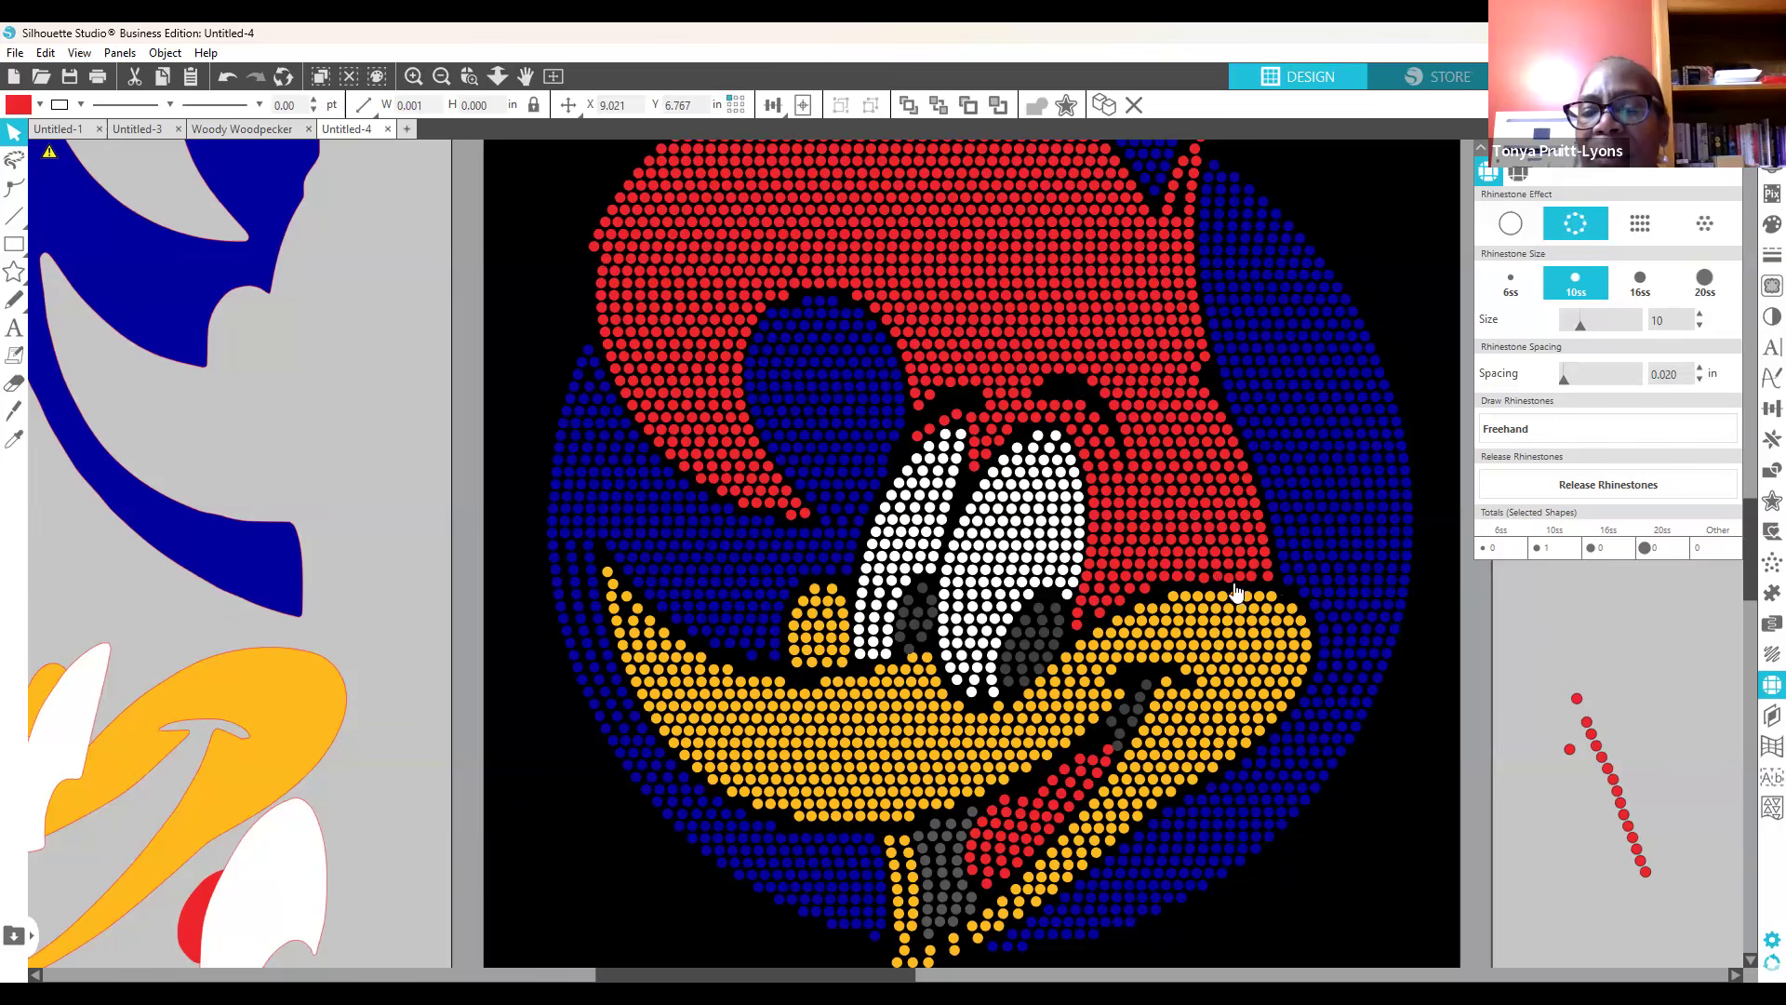
{"action": "left_click", "coordinate": [1171, 588]}
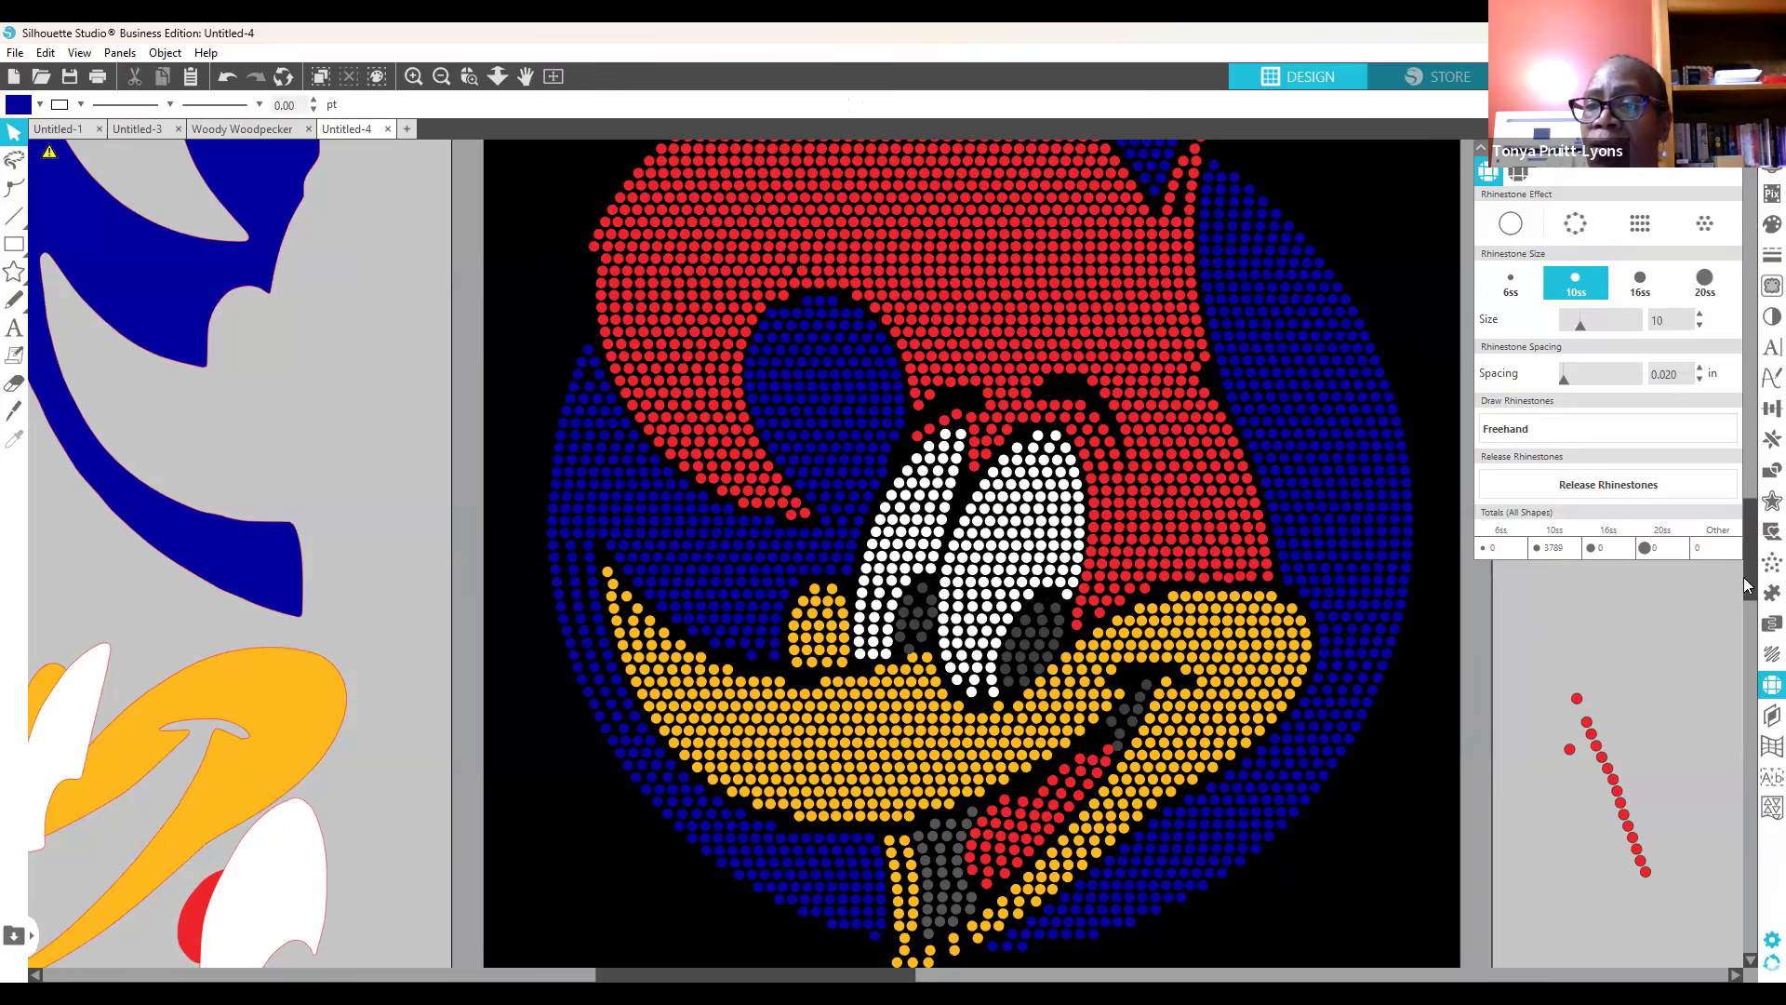
Step: Select the red stones in the row above the beak and try spacing them evenly horizontally
{"action": "left_click", "coordinate": [1763, 409]}
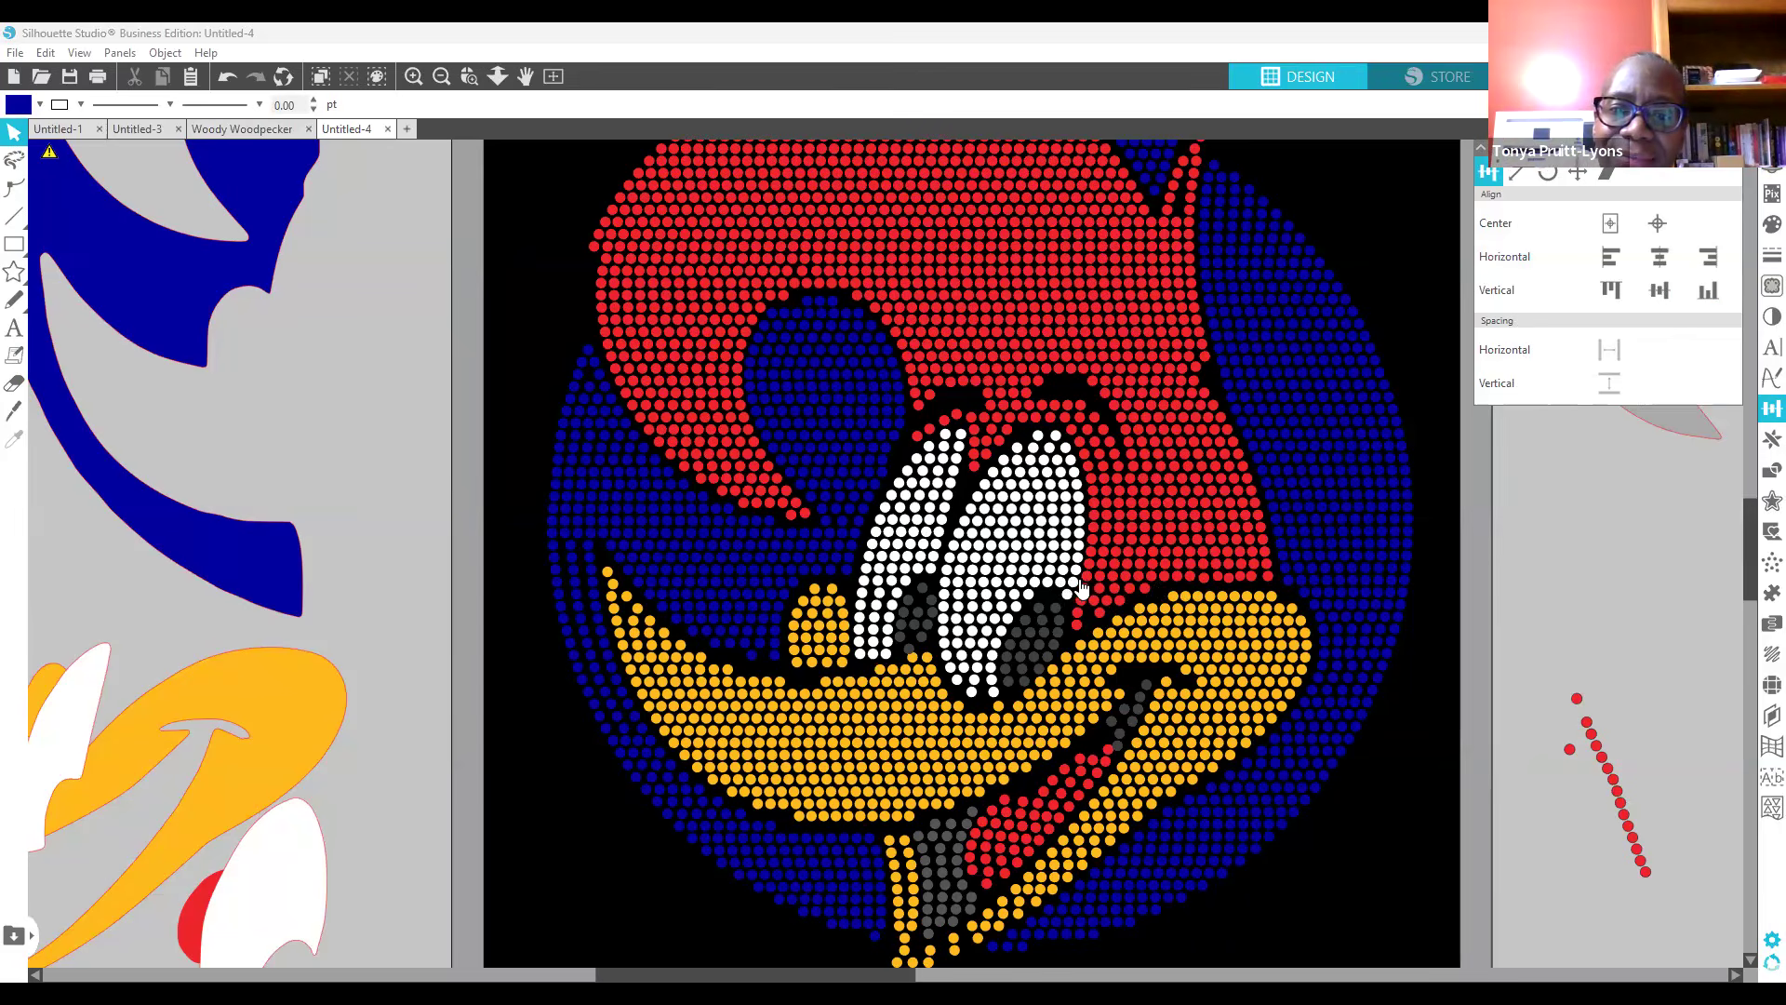
{"action": "left_click", "coordinate": [1151, 584]}
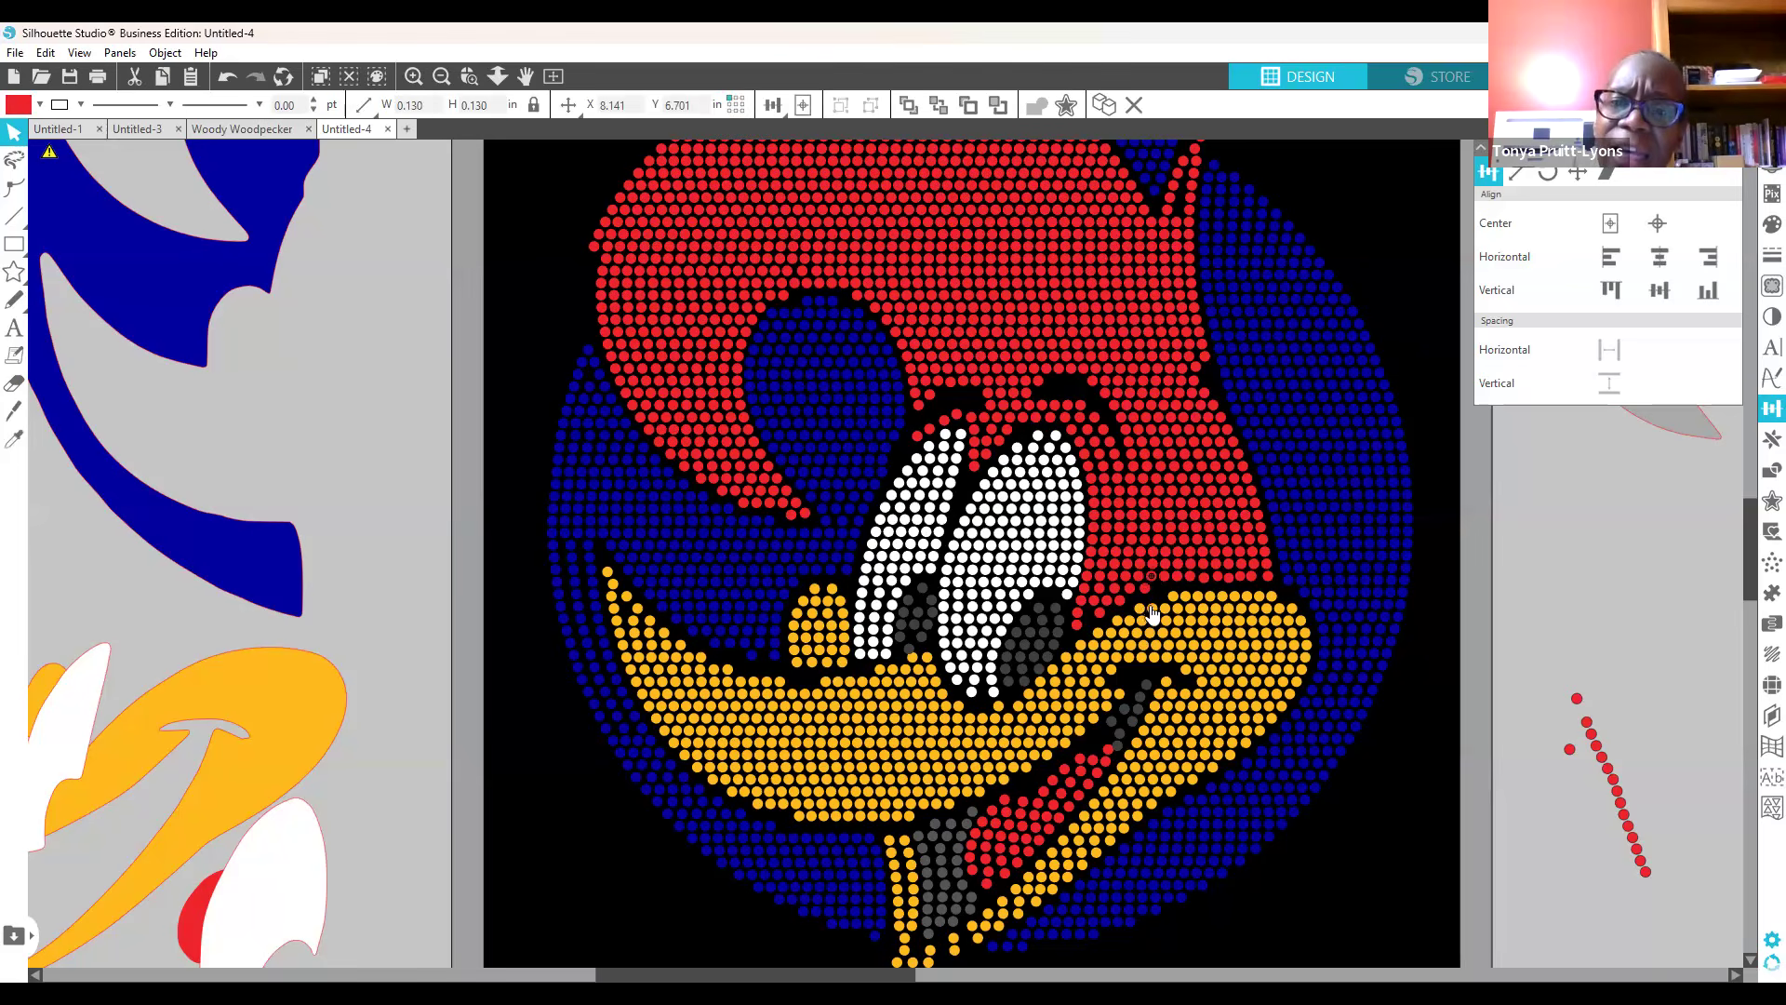
{"action": "left_click", "coordinate": [1168, 584]}
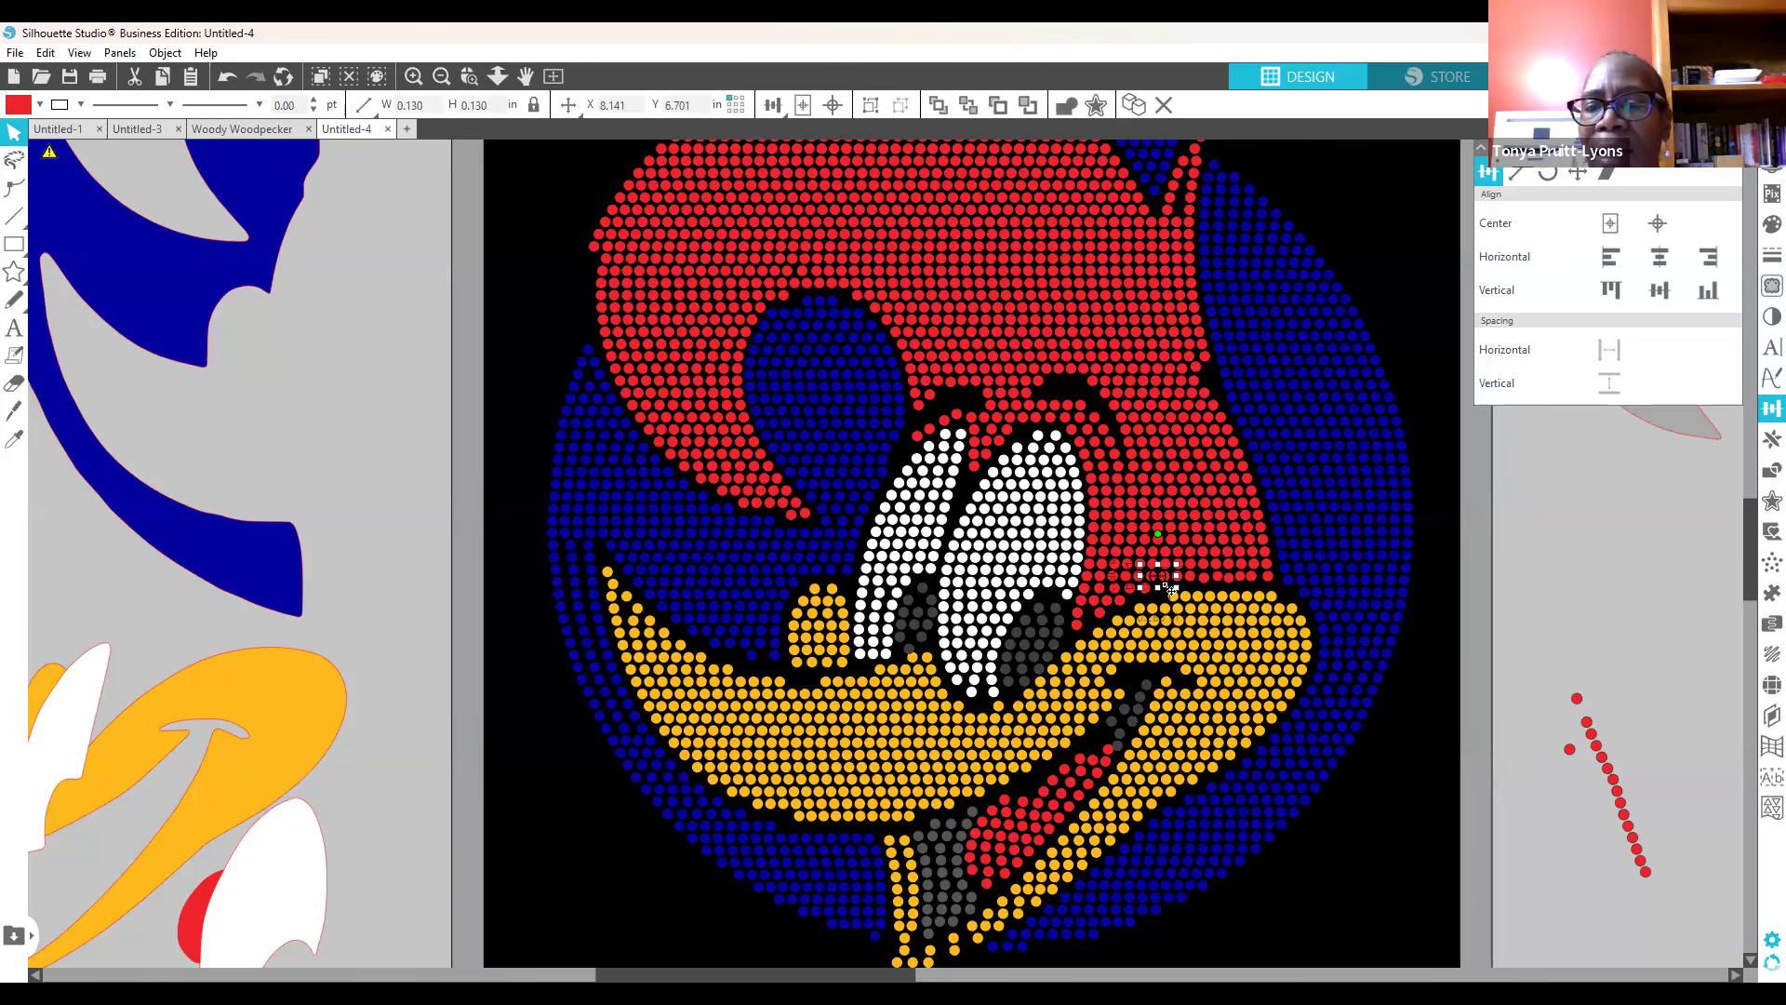
{"action": "left_click", "coordinate": [1271, 576], "text": "shift"}
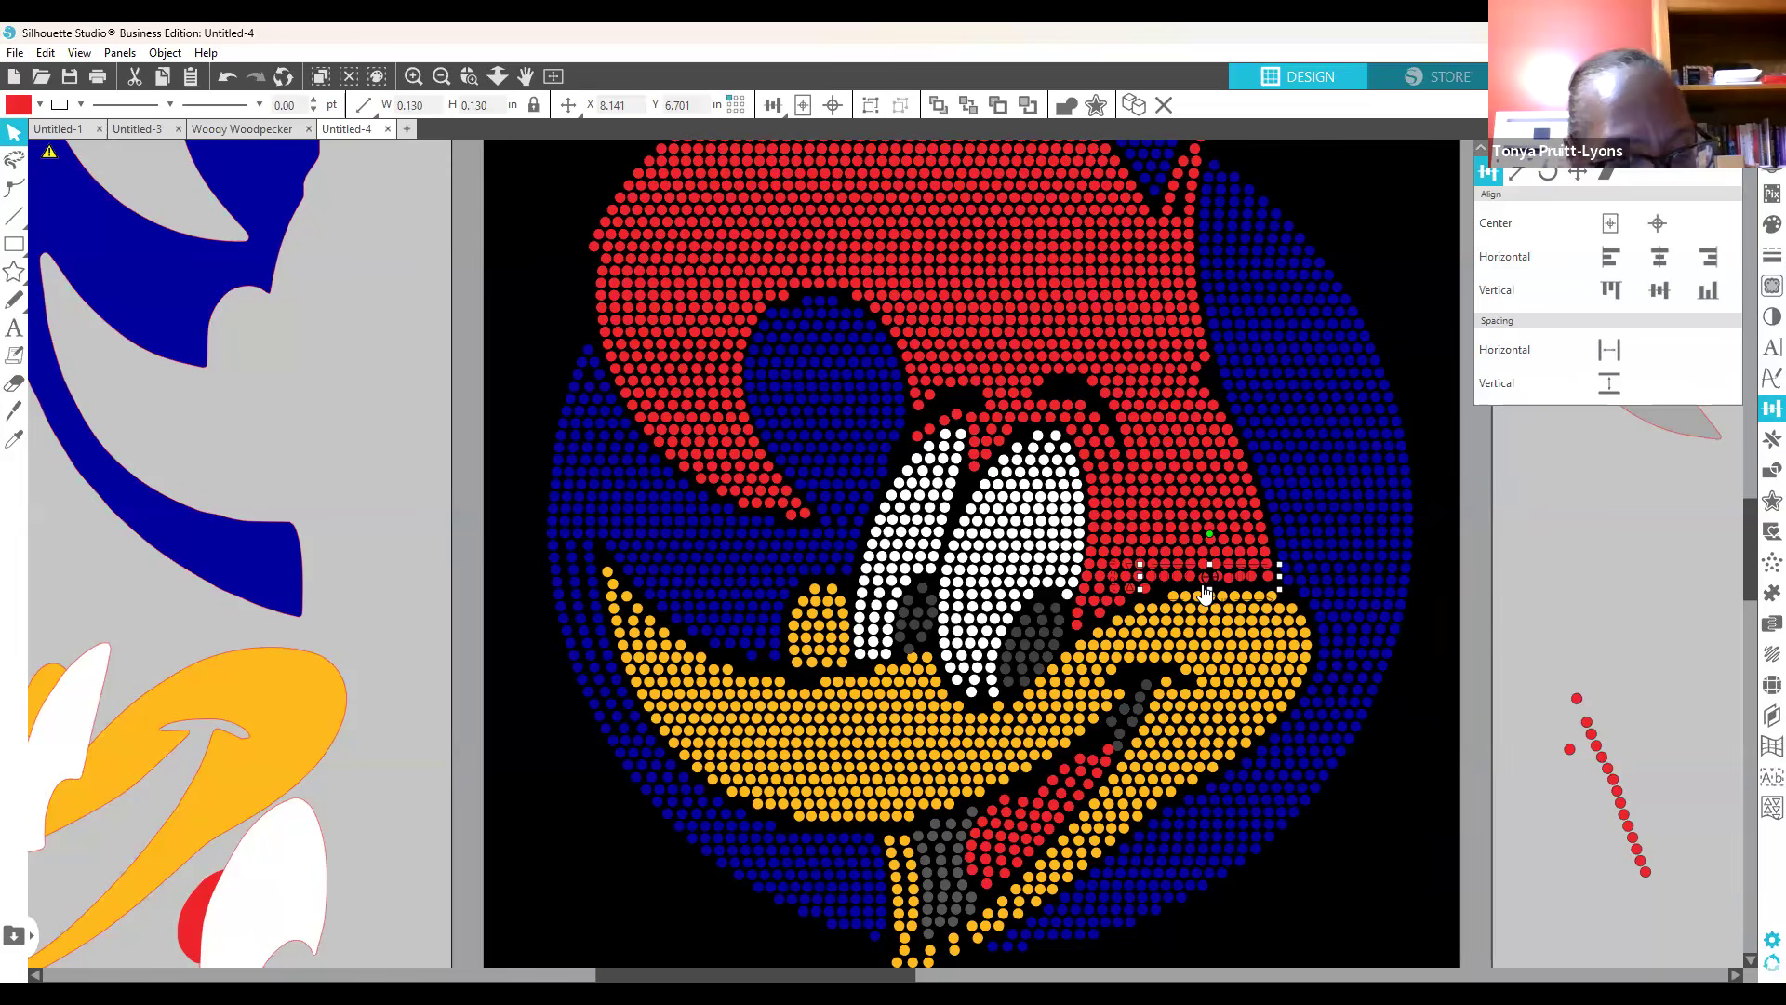
{"action": "left_click", "coordinate": [1610, 351]}
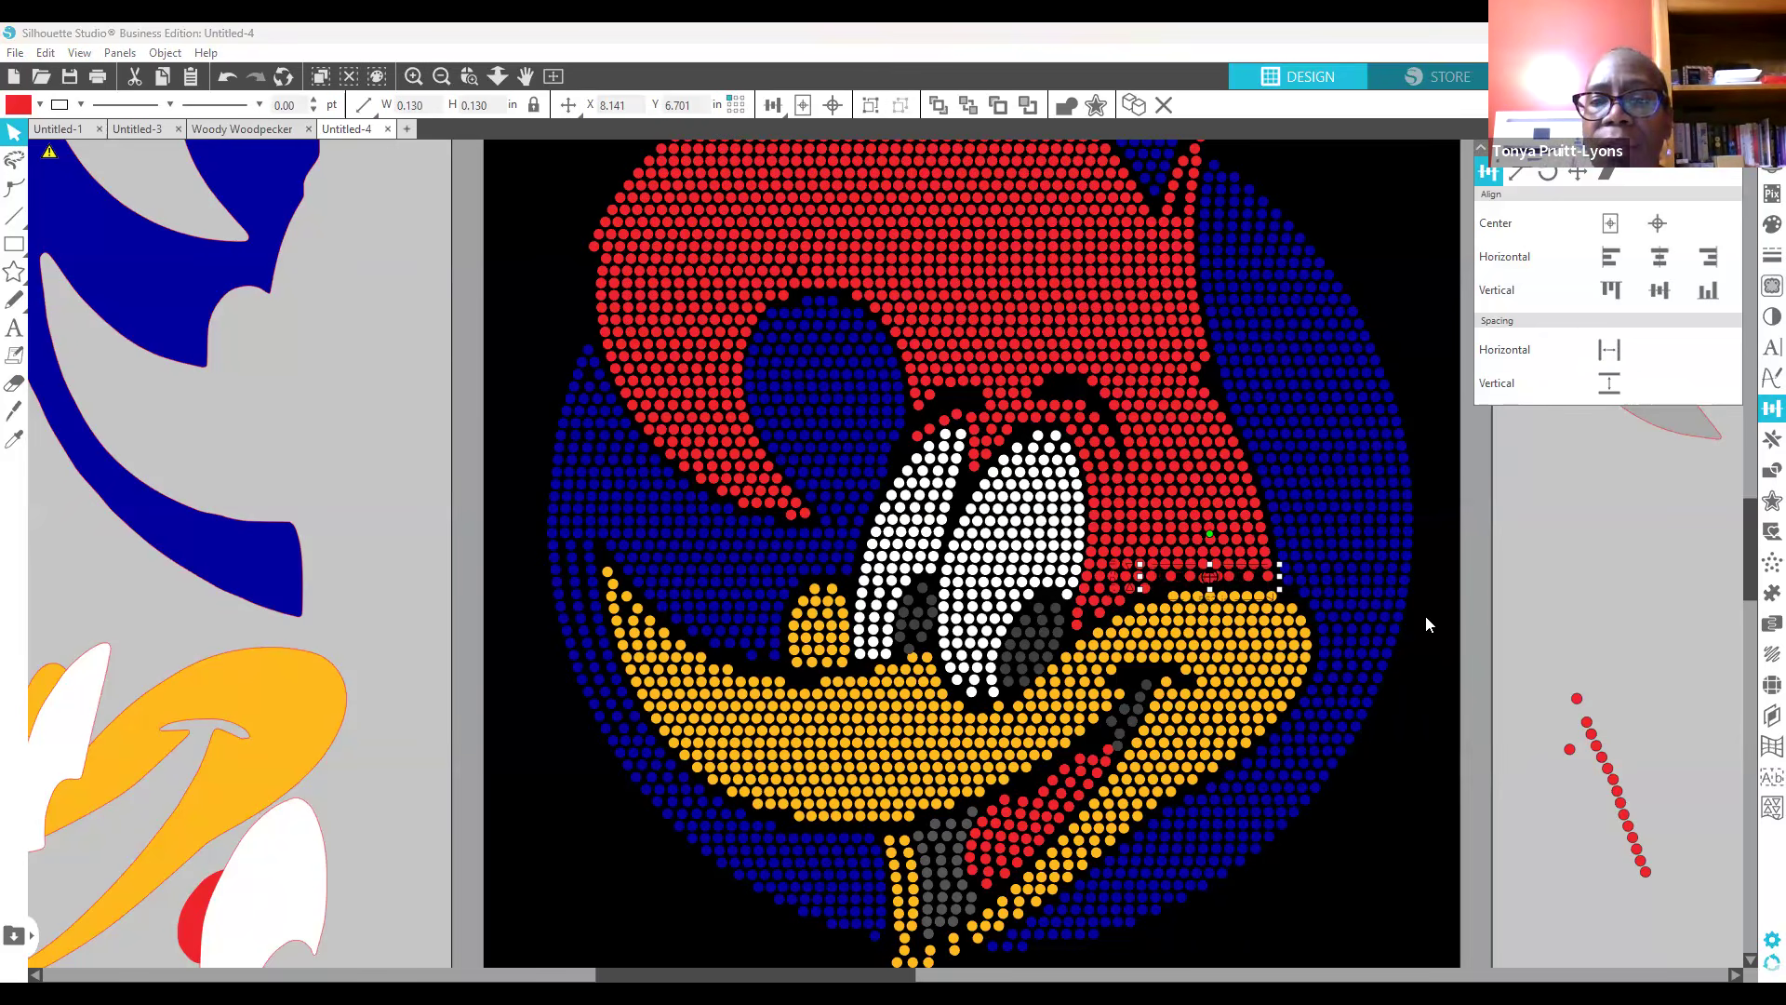
{"action": "left_click", "coordinate": [337, 255]}
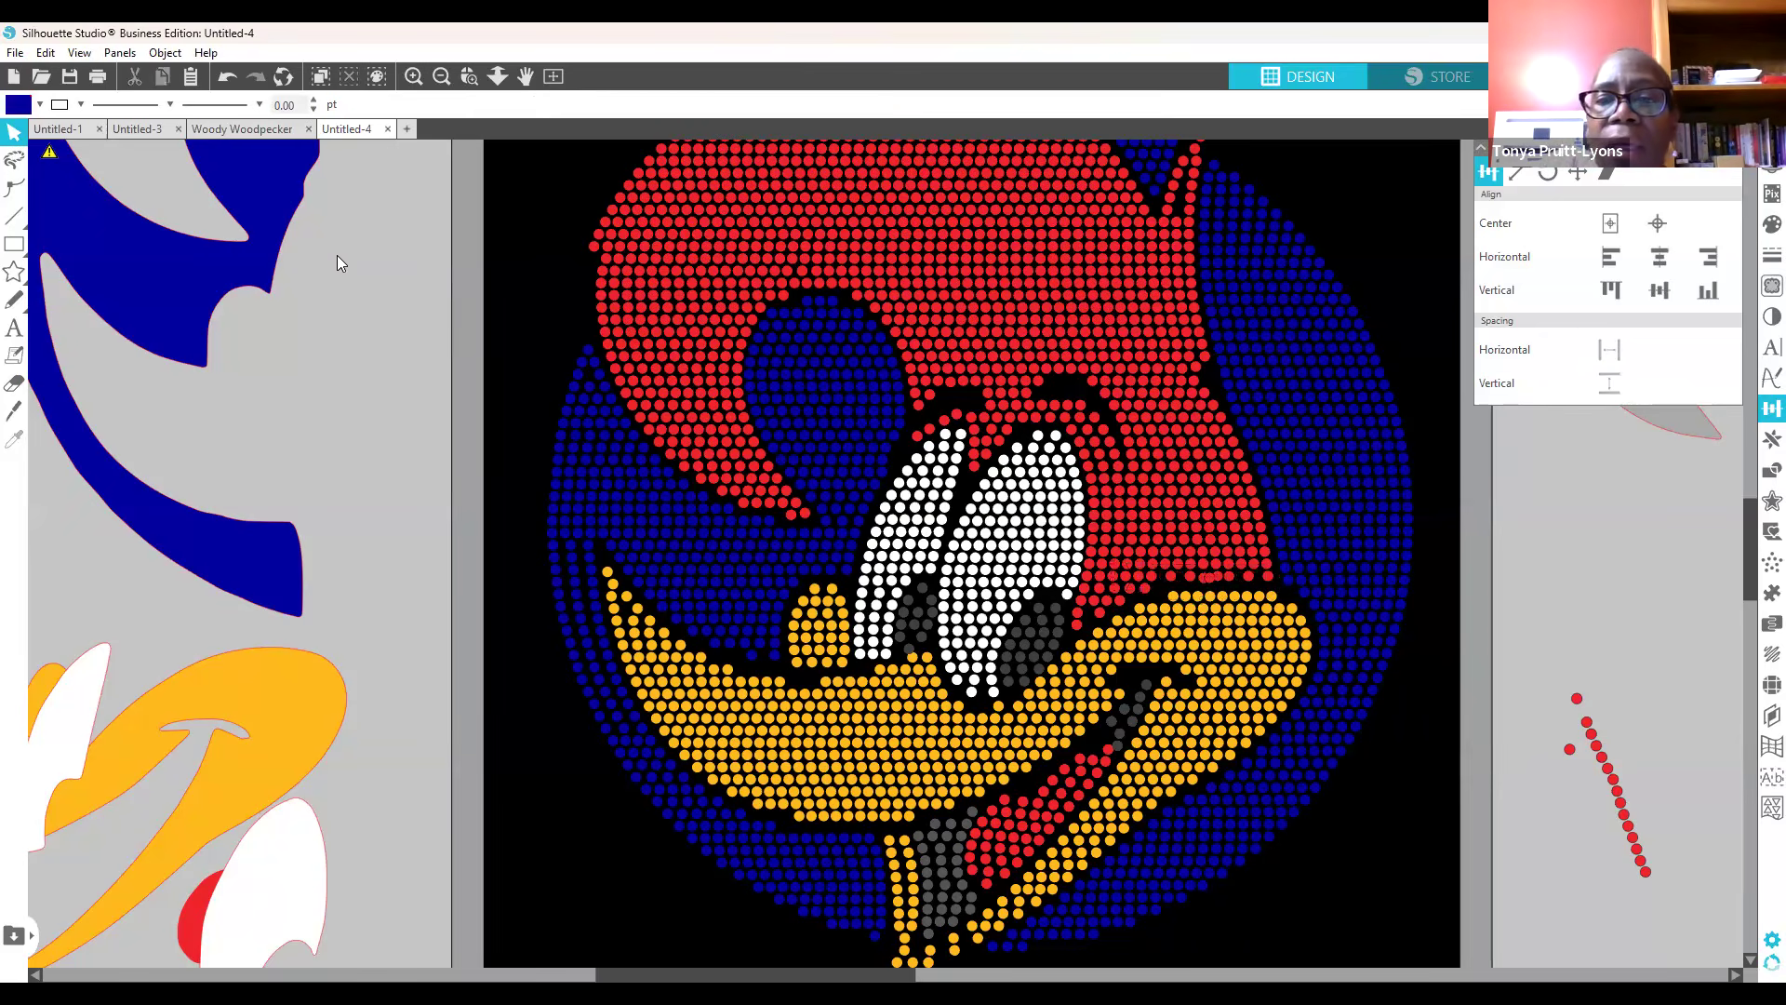
Step: Undo the horizontal spacing of the red stones and clear the selection
{"action": "left_click", "coordinate": [225, 82]}
{"action": "left_click", "coordinate": [224, 83]}
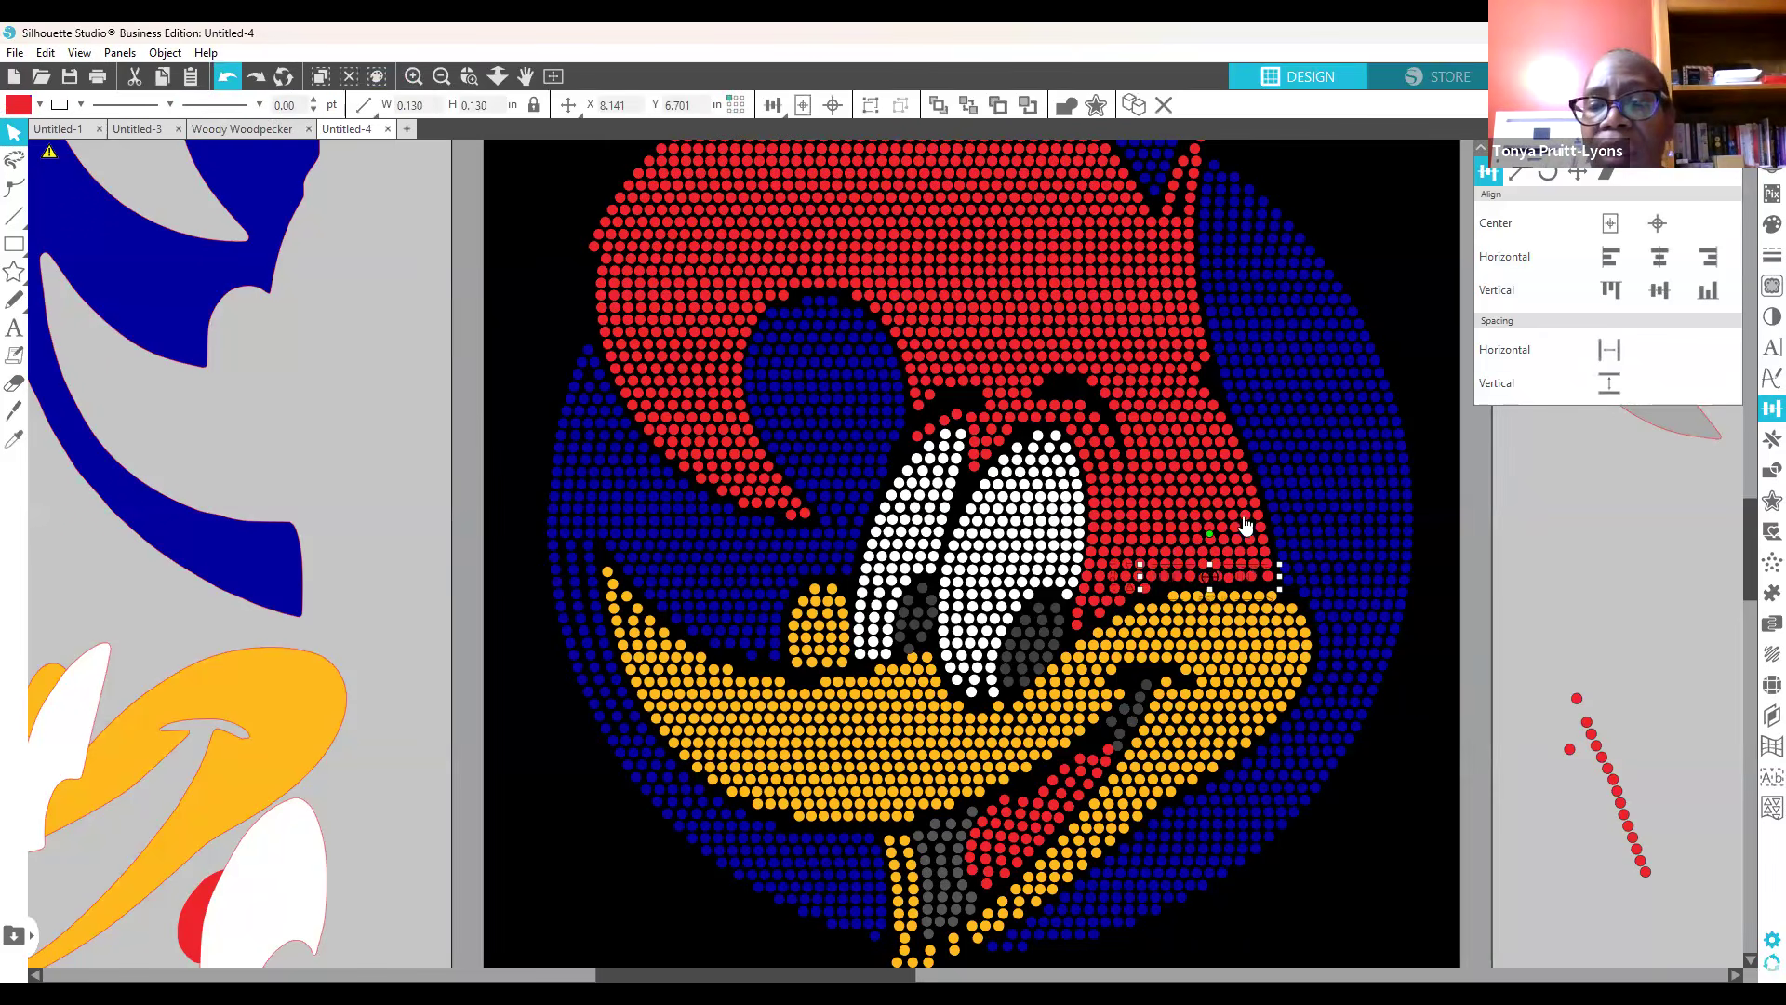
{"action": "left_click", "coordinate": [1523, 565]}
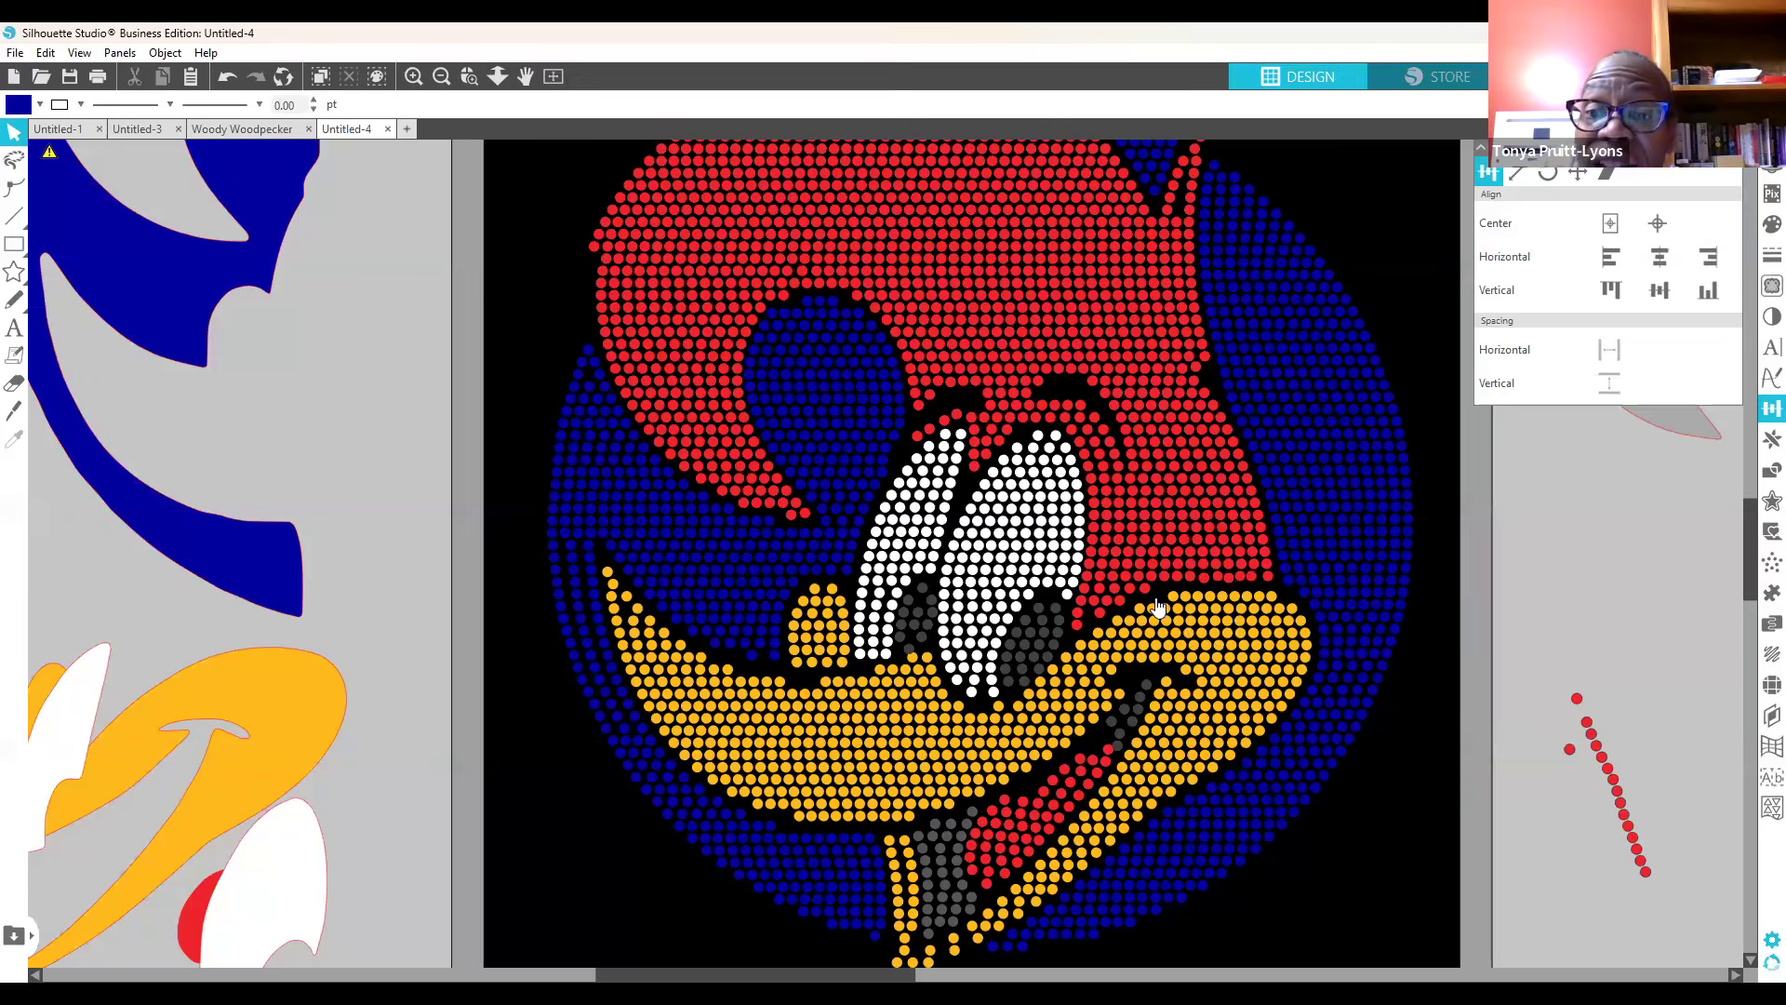
Step: Set the media color to grey and try horizontal spacing on a wider selection of the red stones in the row above the beak
{"action": "left_click", "coordinate": [1271, 583]}
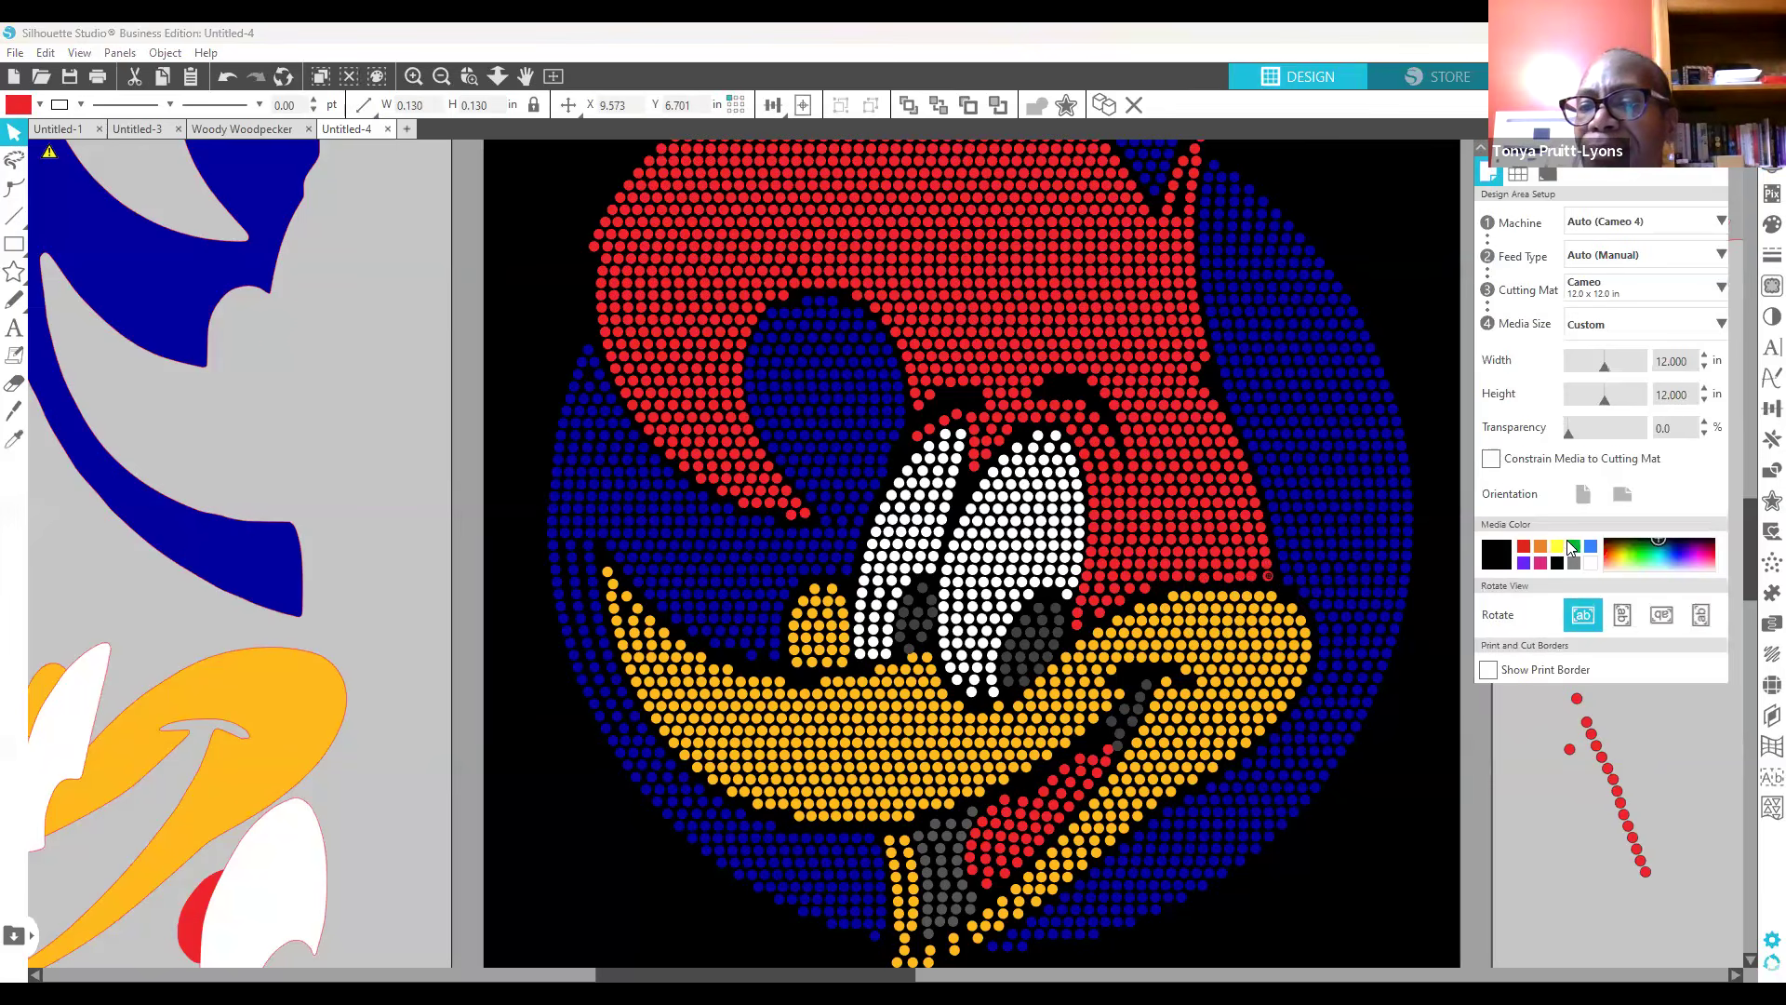
{"action": "left_click", "coordinate": [1574, 563]}
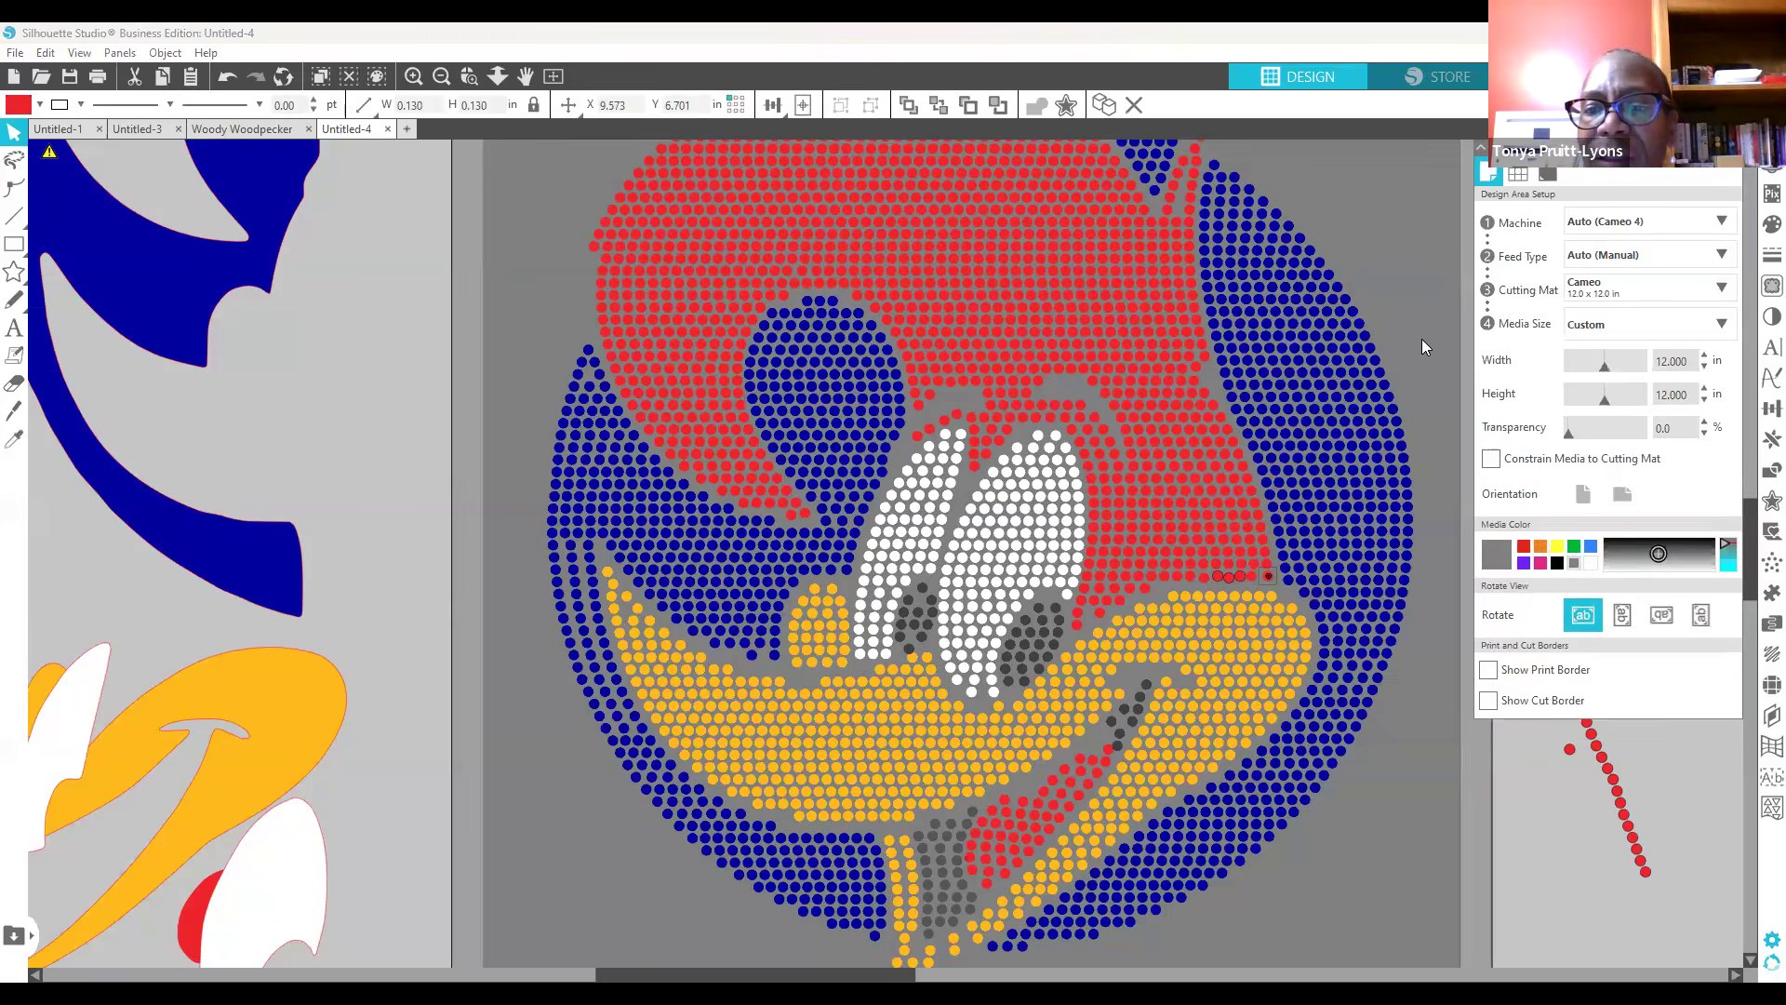
{"action": "left_click", "coordinate": [1237, 576]}
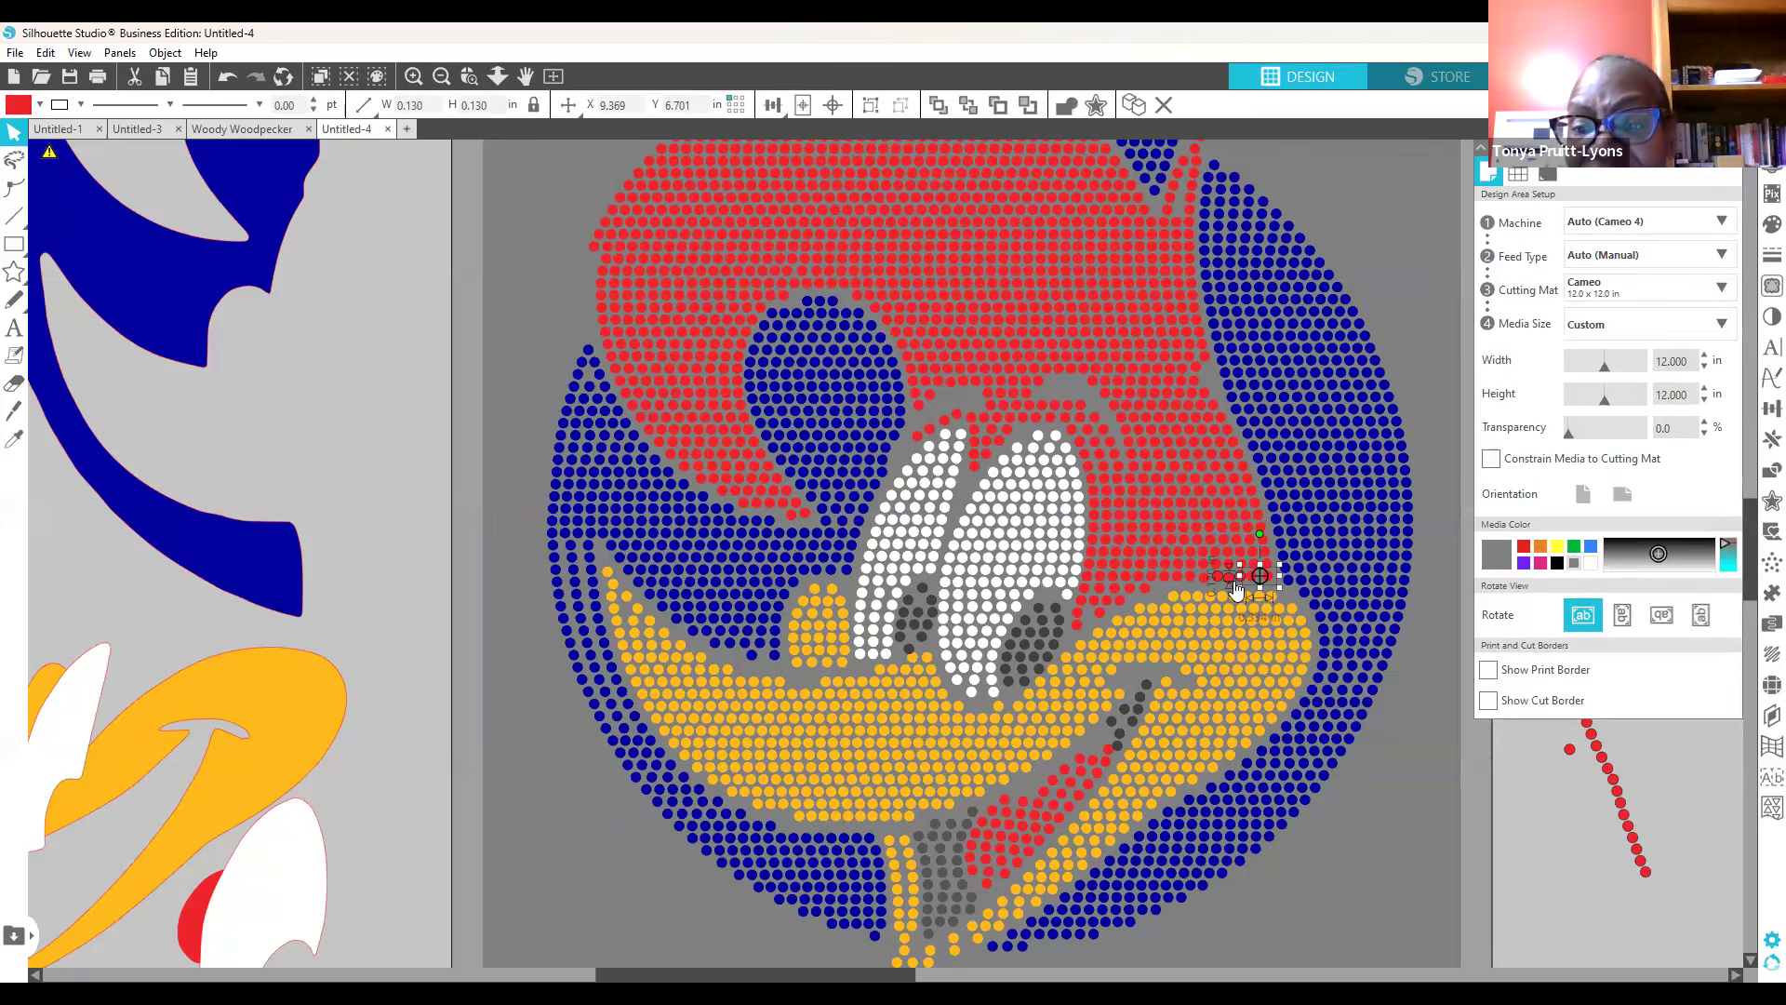
{"action": "left_click_drag", "start_coordinate": [1237, 590], "coordinate": [1214, 586]}
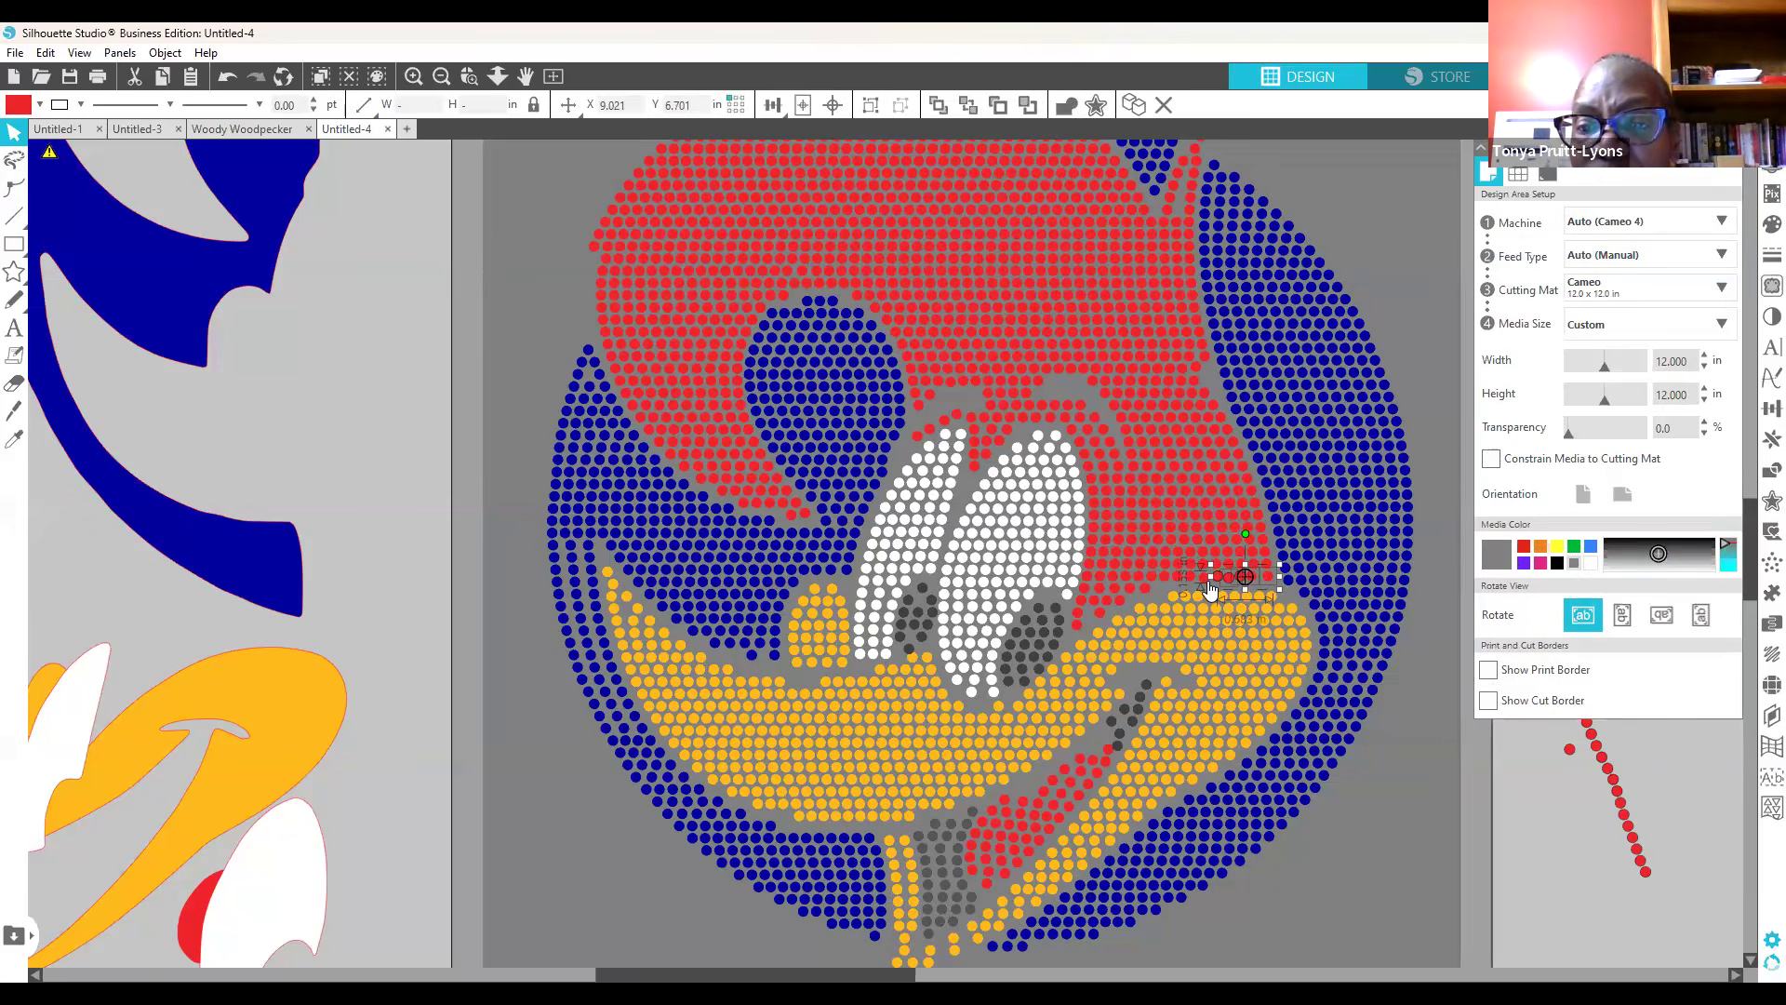
{"action": "left_click_drag", "start_coordinate": [1207, 580], "coordinate": [1114, 593]}
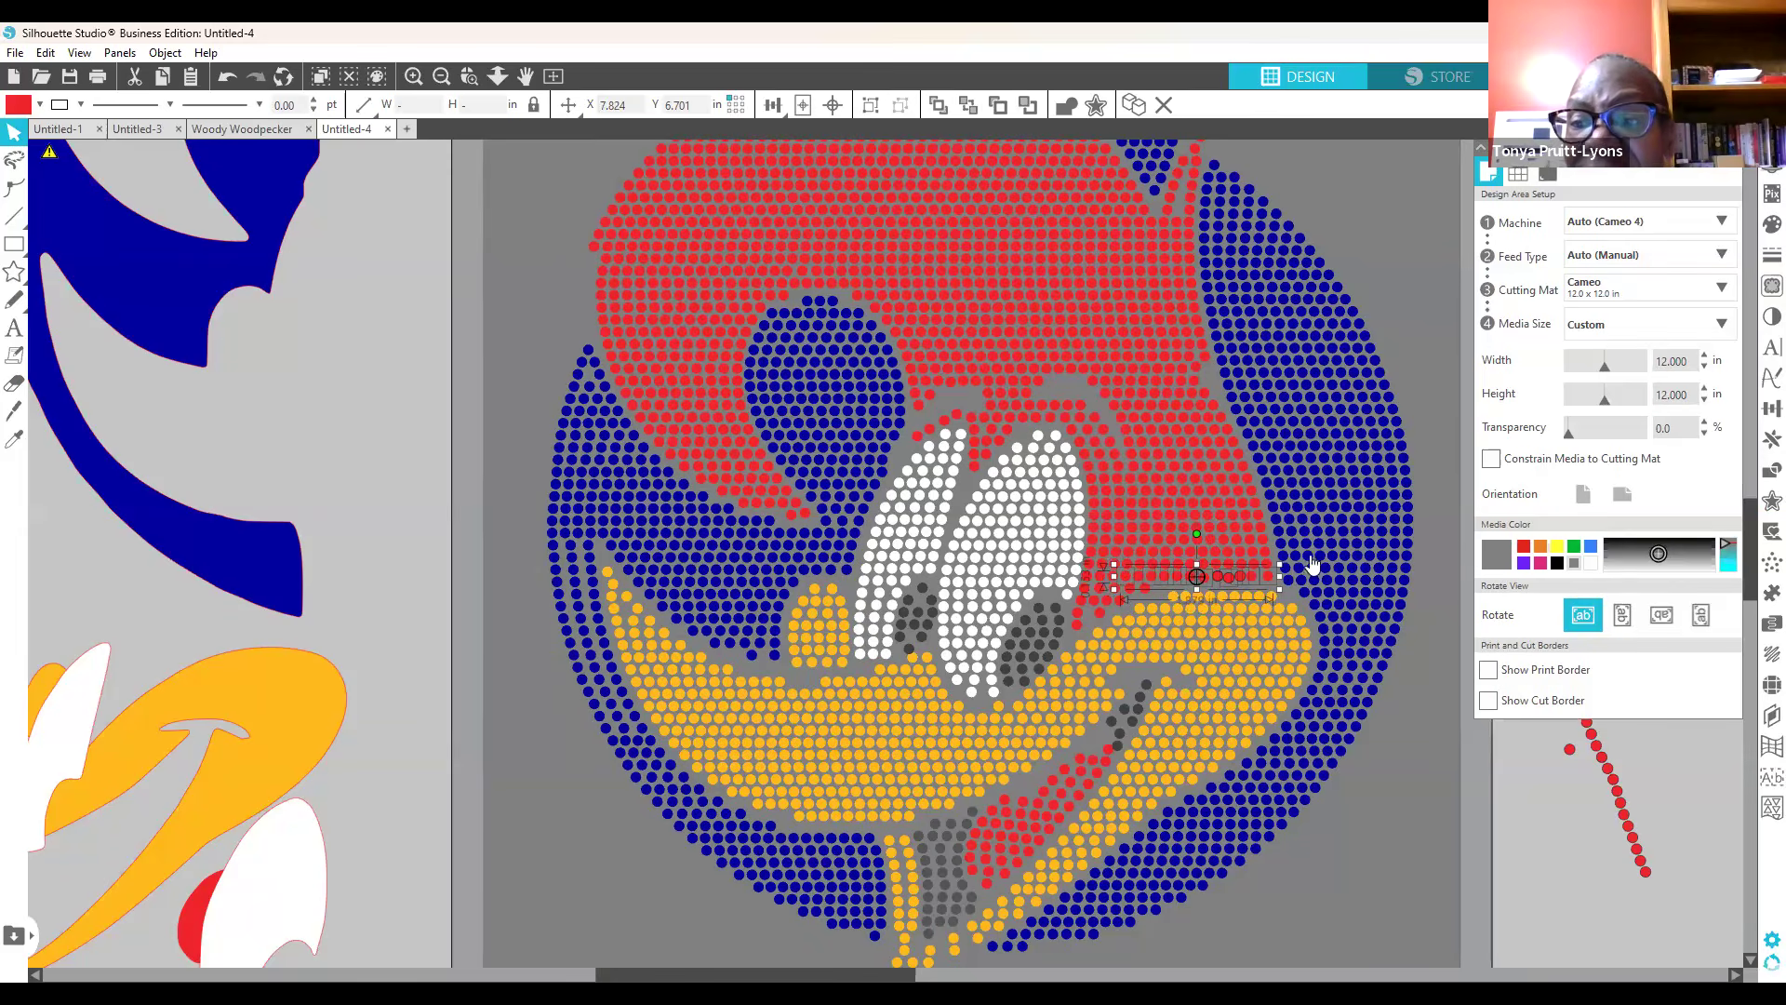
{"action": "left_click", "coordinate": [1767, 410]}
{"action": "left_click", "coordinate": [1611, 355]}
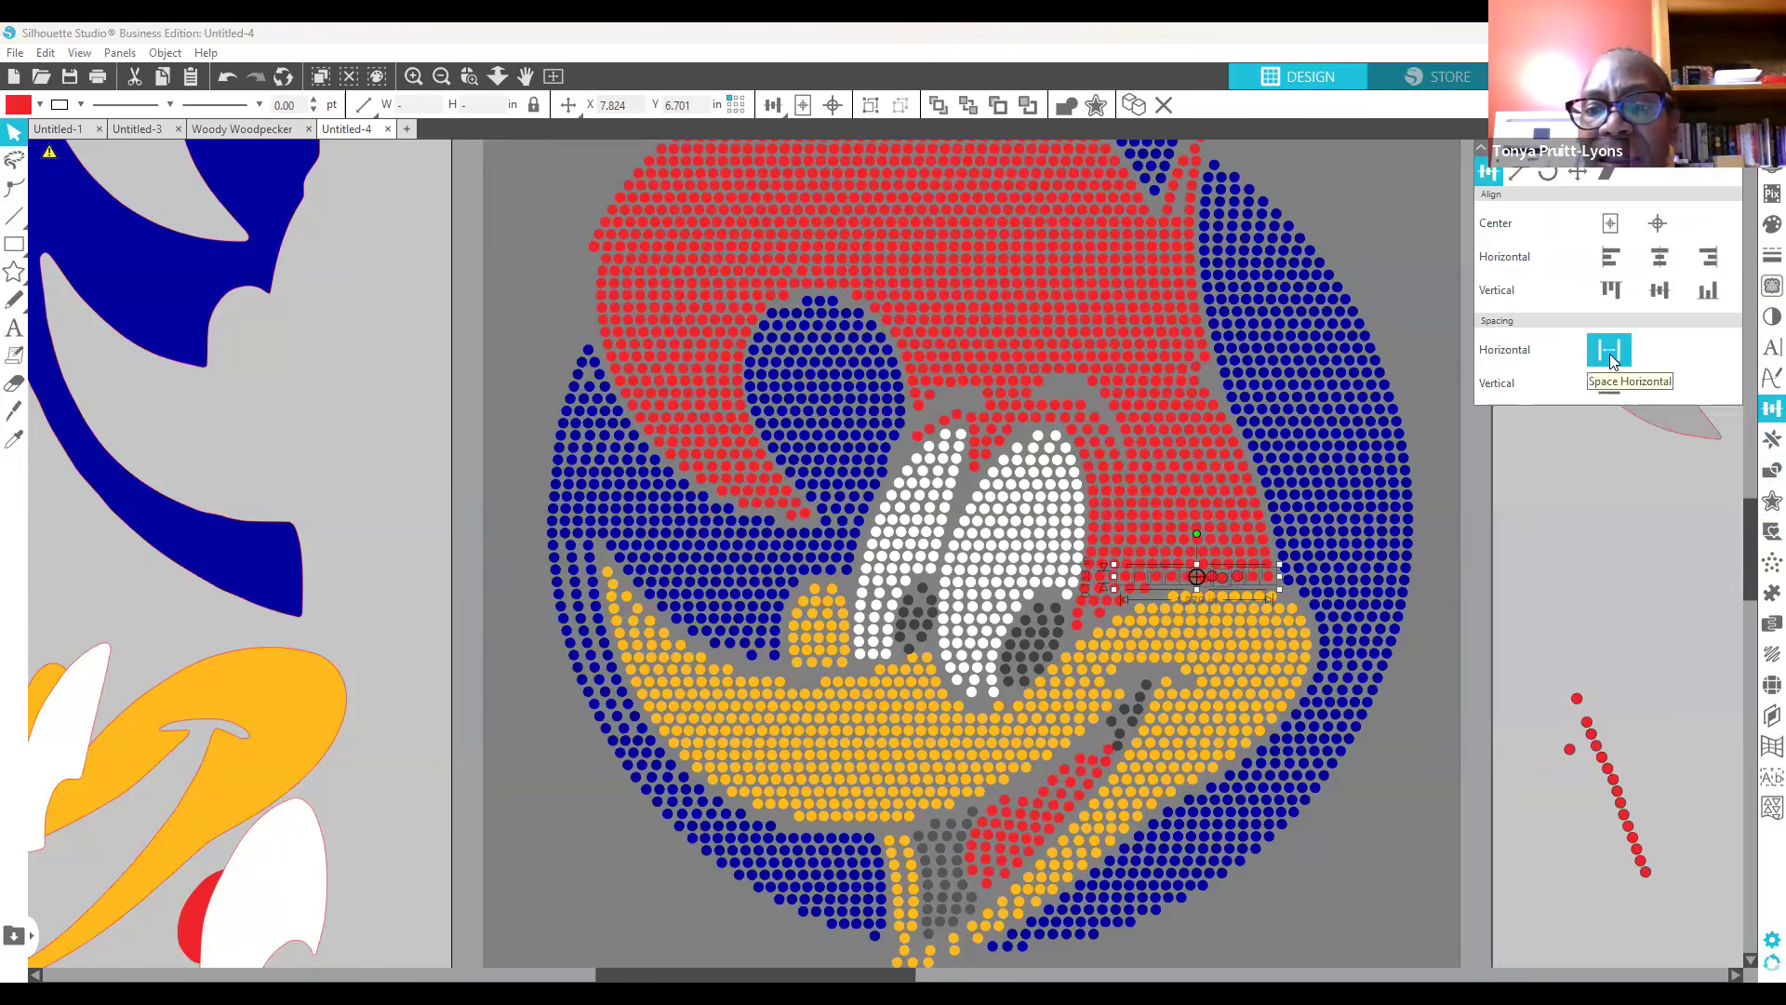
Step: Undo the repeated horizontal spacing and the grey media color
{"action": "left_click", "coordinate": [232, 76]}
{"action": "left_click", "coordinate": [229, 77]}
{"action": "left_click", "coordinate": [229, 76]}
{"action": "left_click", "coordinate": [229, 76]}
{"action": "left_click", "coordinate": [229, 76]}
{"action": "left_click", "coordinate": [229, 76]}
{"action": "left_click", "coordinate": [229, 75]}
{"action": "left_click", "coordinate": [229, 74]}
{"action": "left_click", "coordinate": [229, 74]}
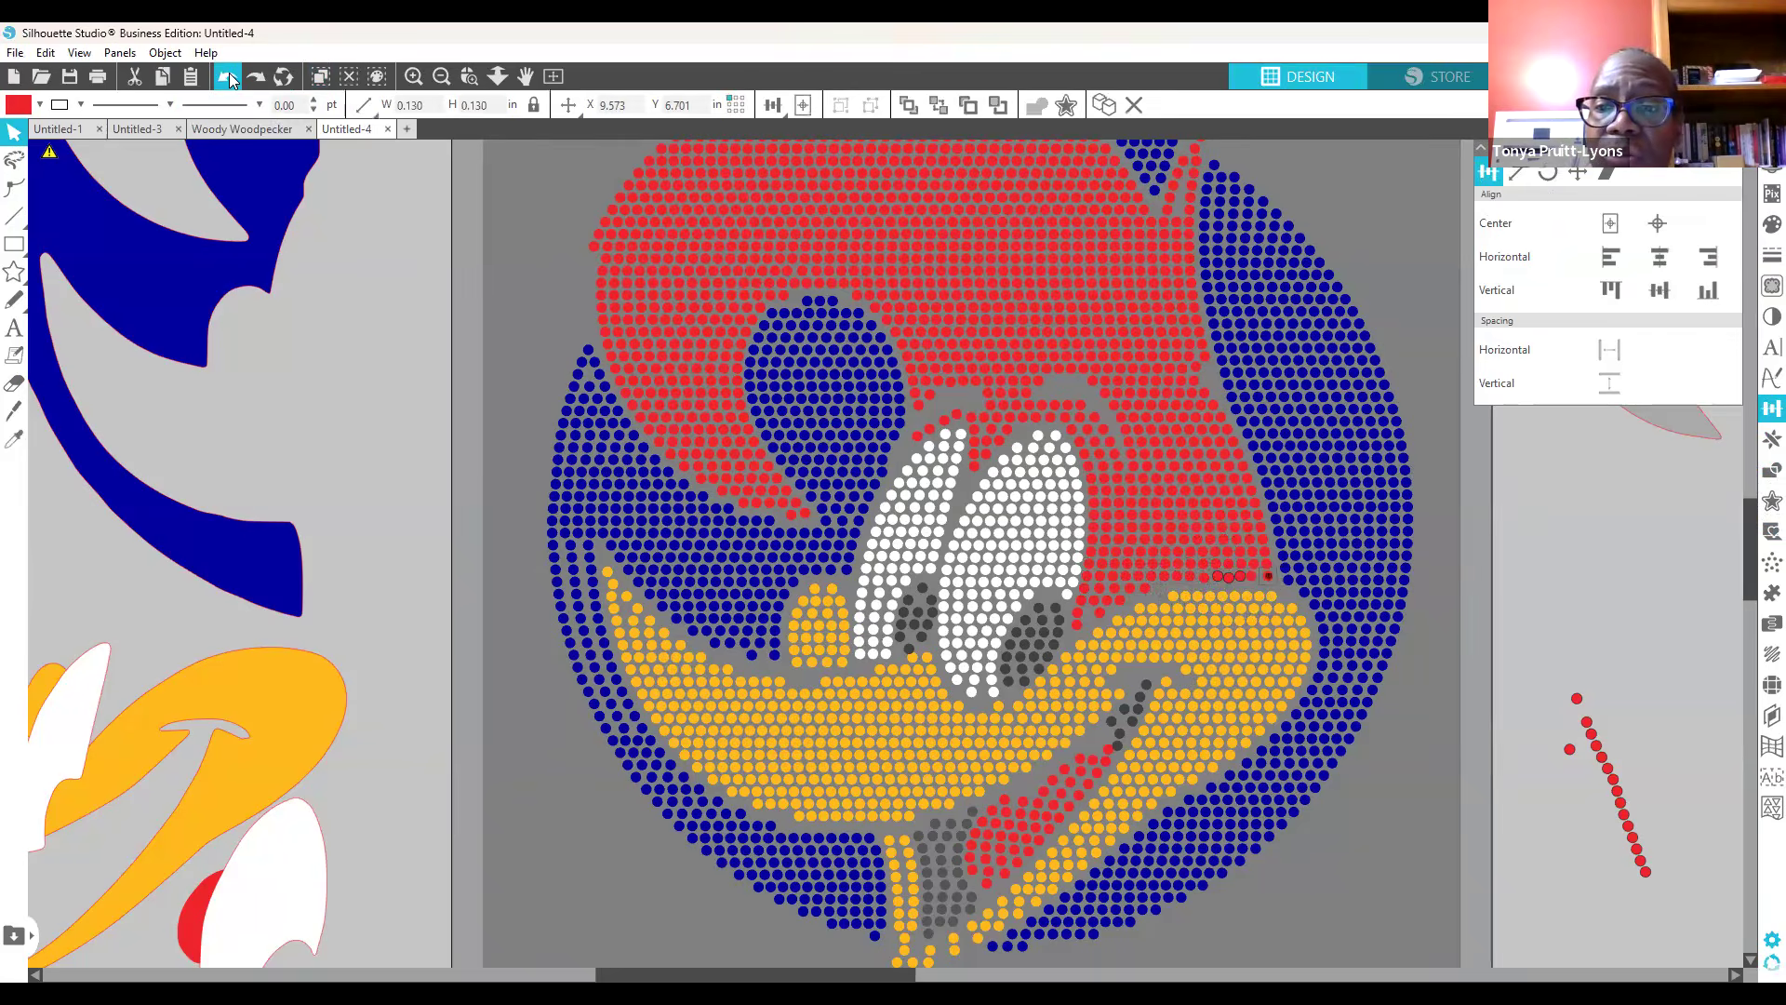
{"action": "left_click", "coordinate": [229, 74]}
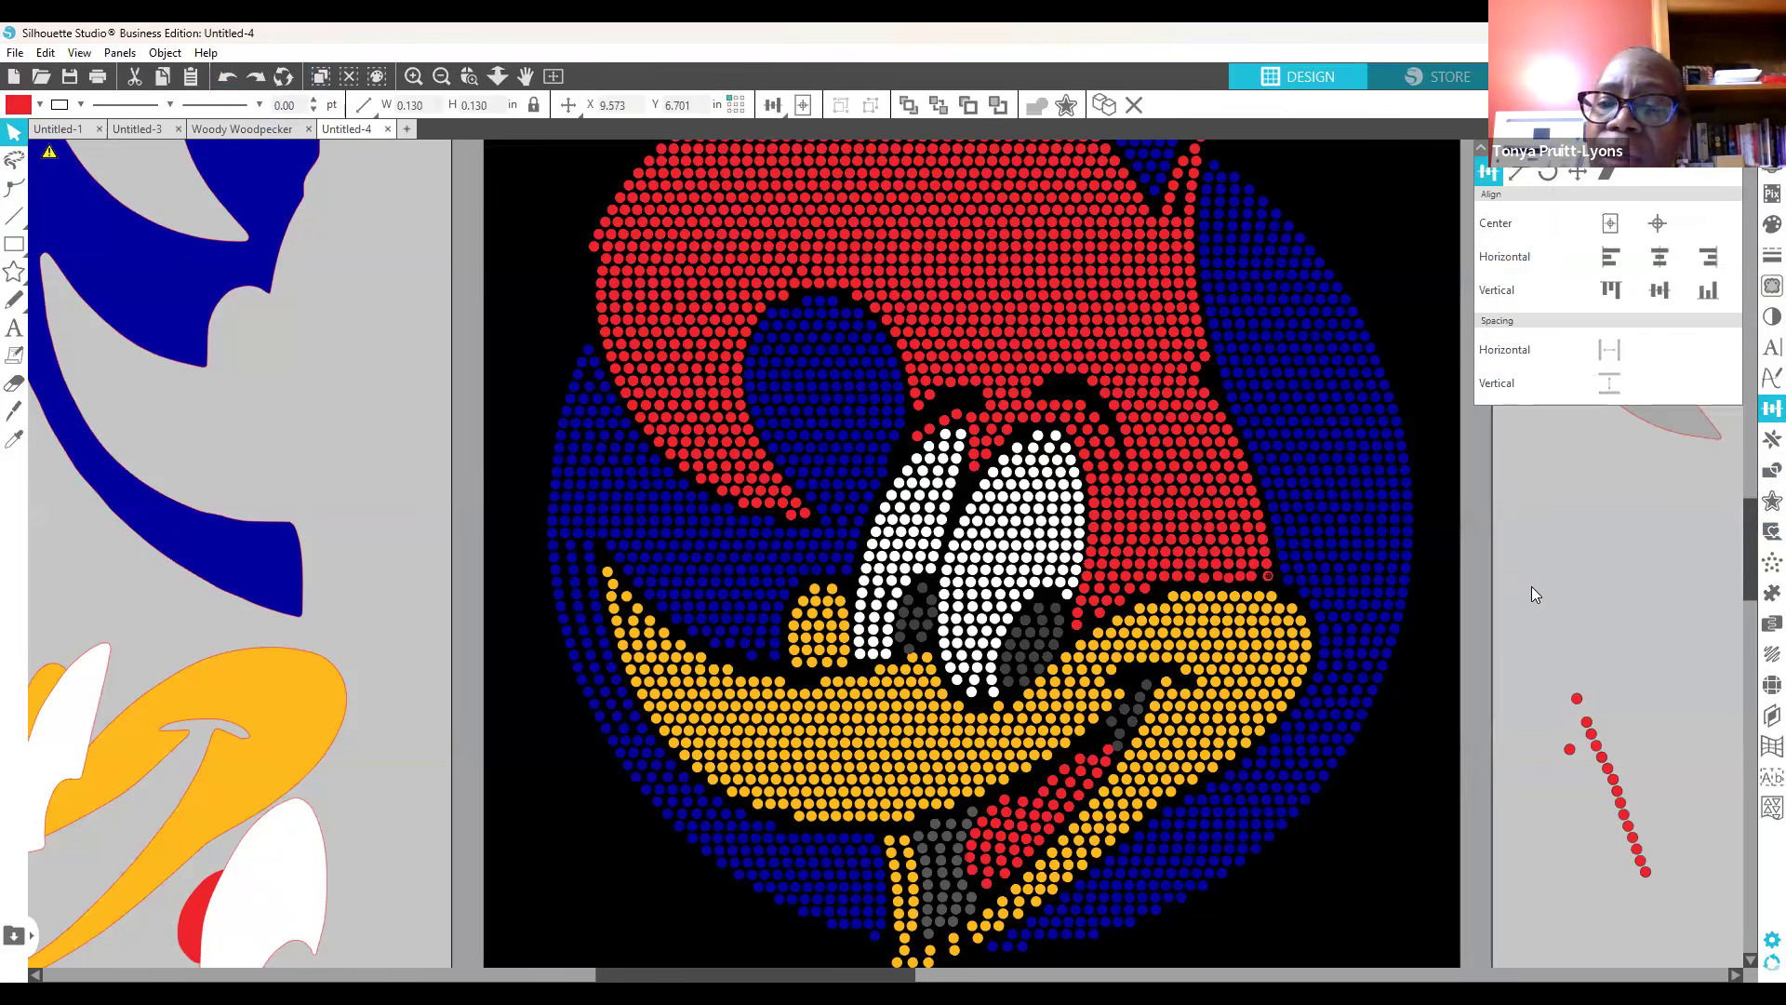
Step: Nudge the red stone near the middle of the row above the beak upward, and move it out to the empty area beside the mat
{"action": "left_click", "coordinate": [1209, 692]}
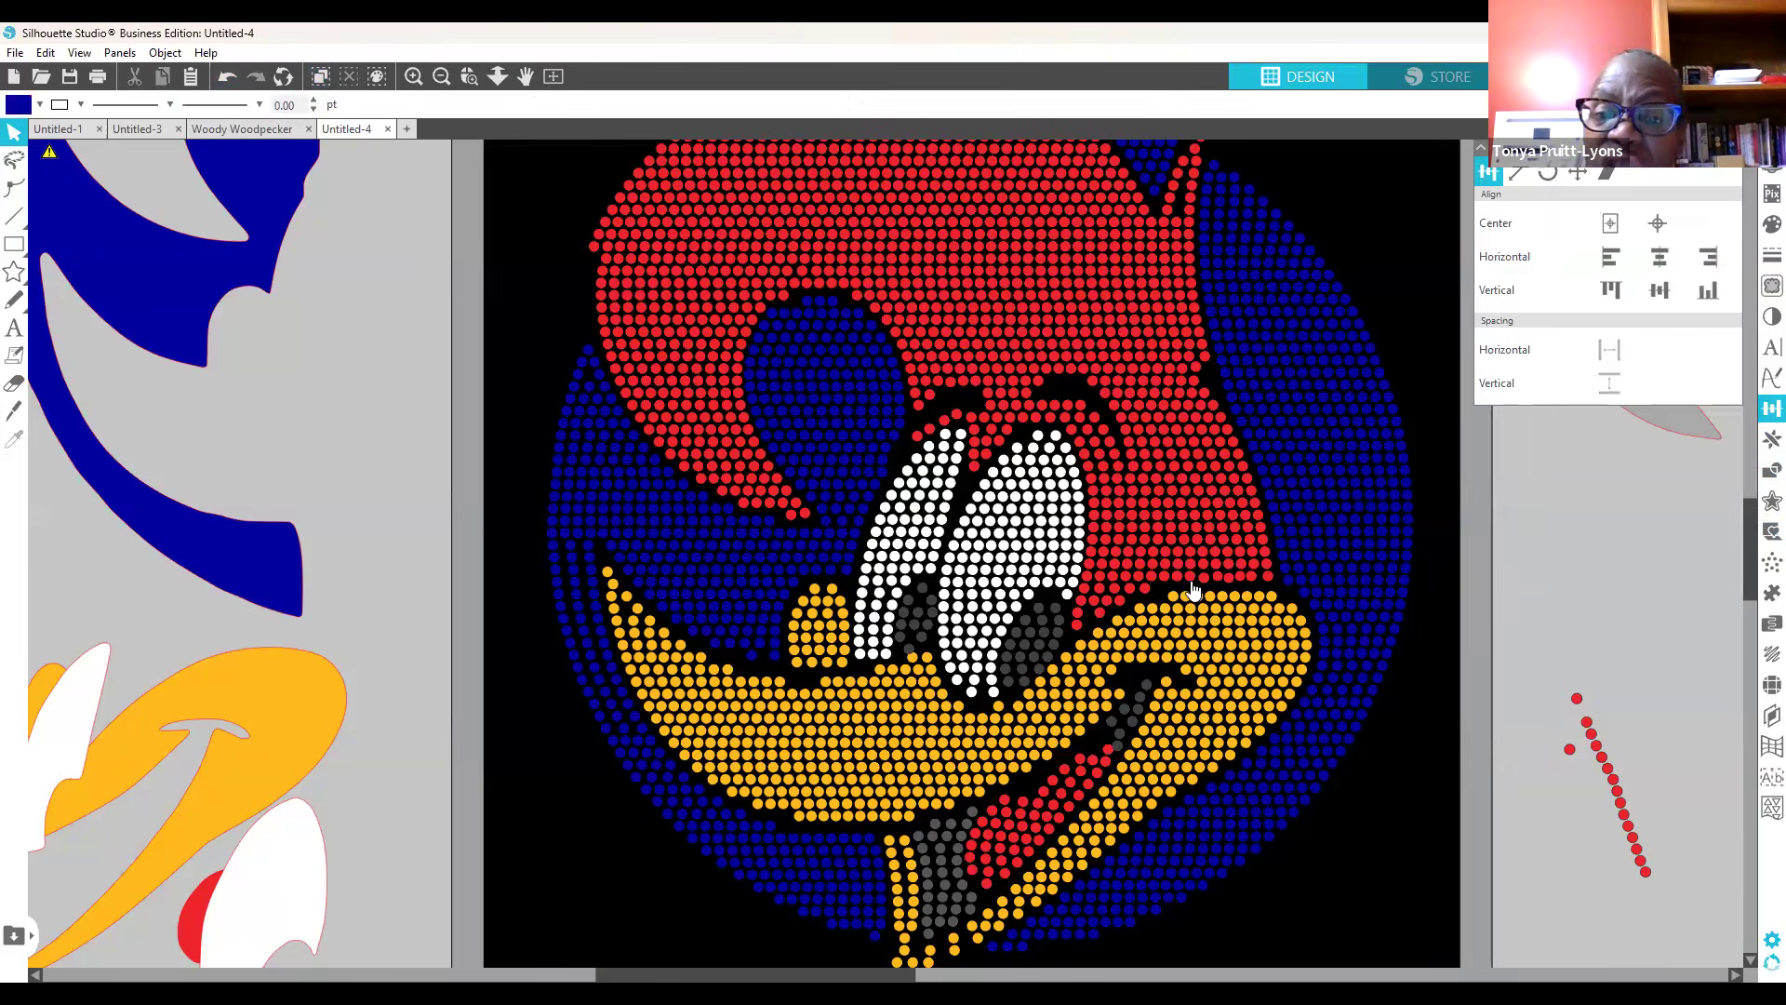
{"action": "left_click", "coordinate": [1205, 581]}
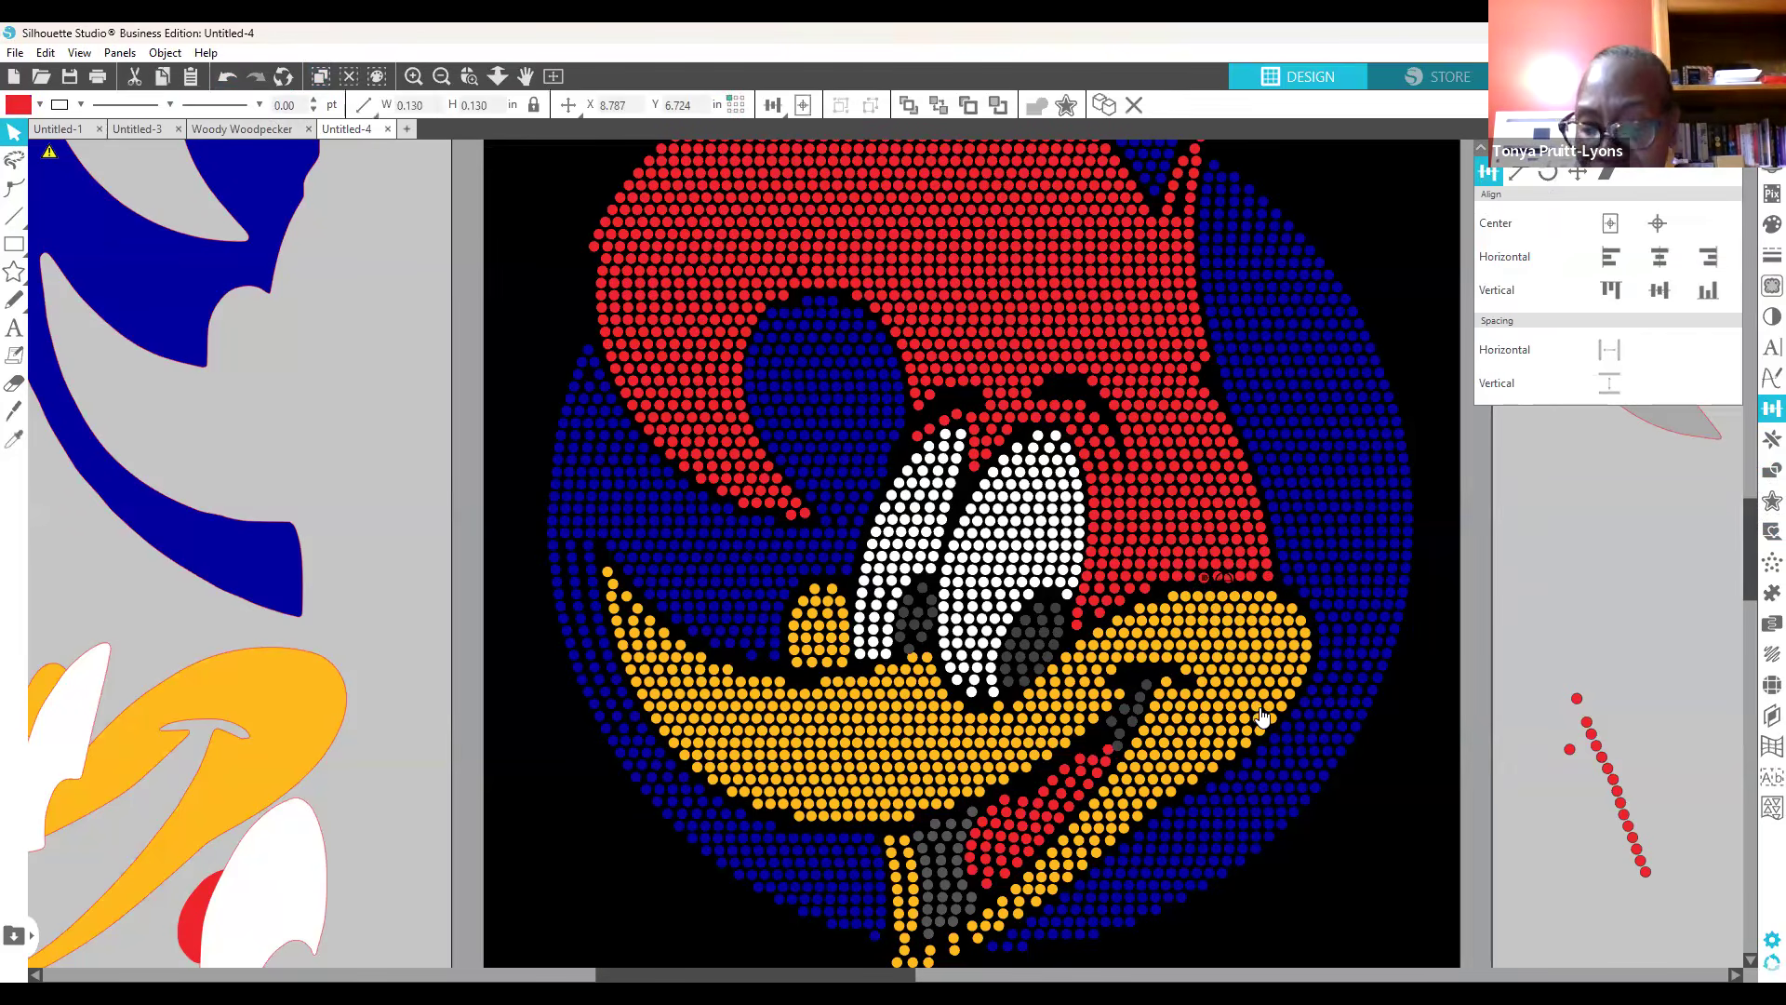
{"action": "key", "text": "Up"}
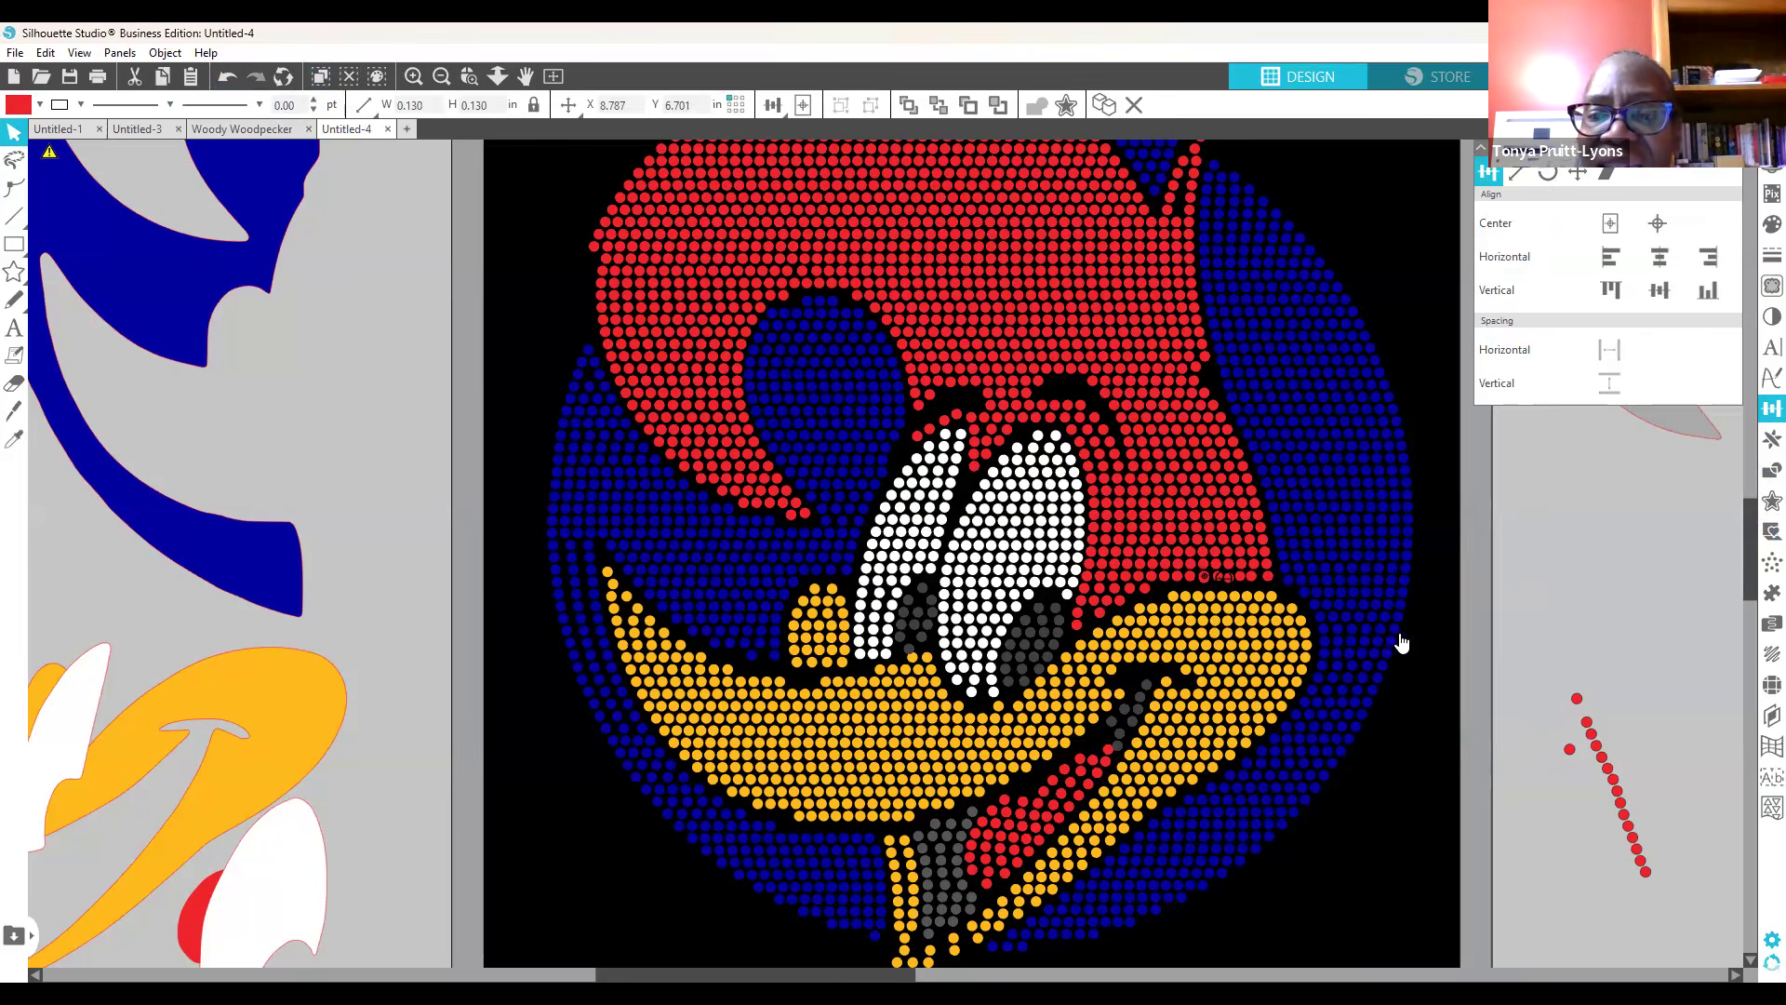
{"action": "left_click", "coordinate": [1209, 583]}
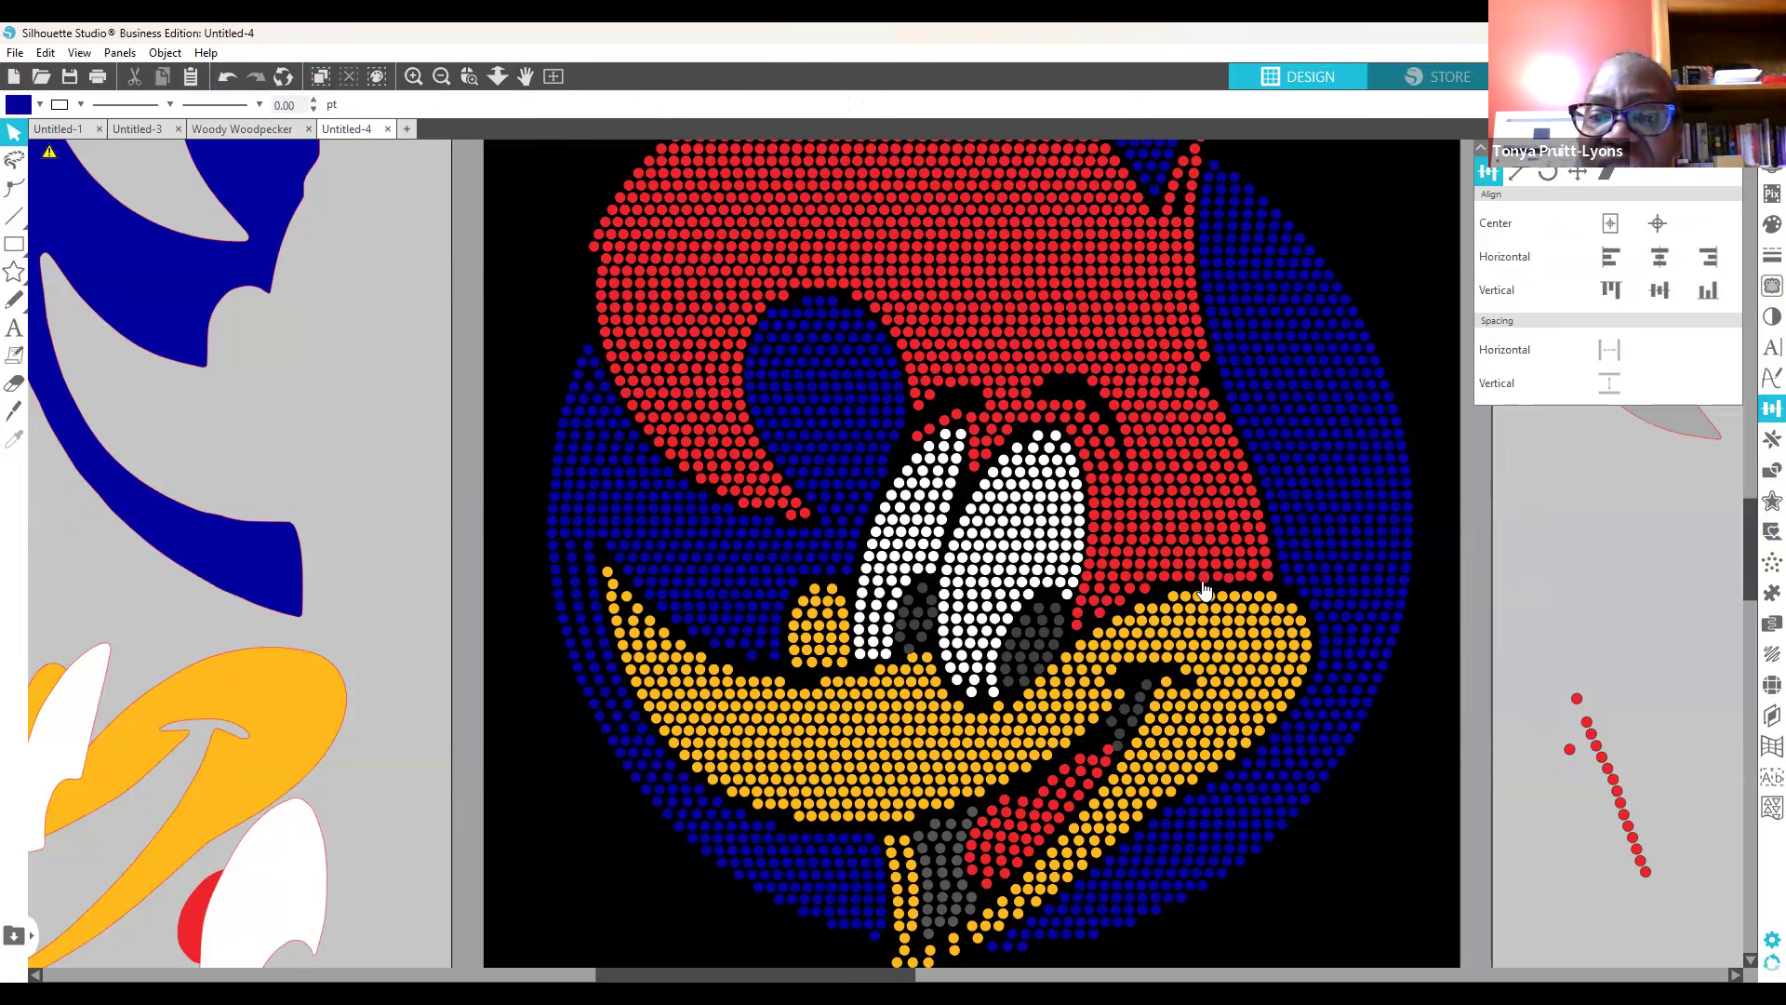
{"action": "left_click_drag", "start_coordinate": [1518, 566], "coordinate": [1590, 544]}
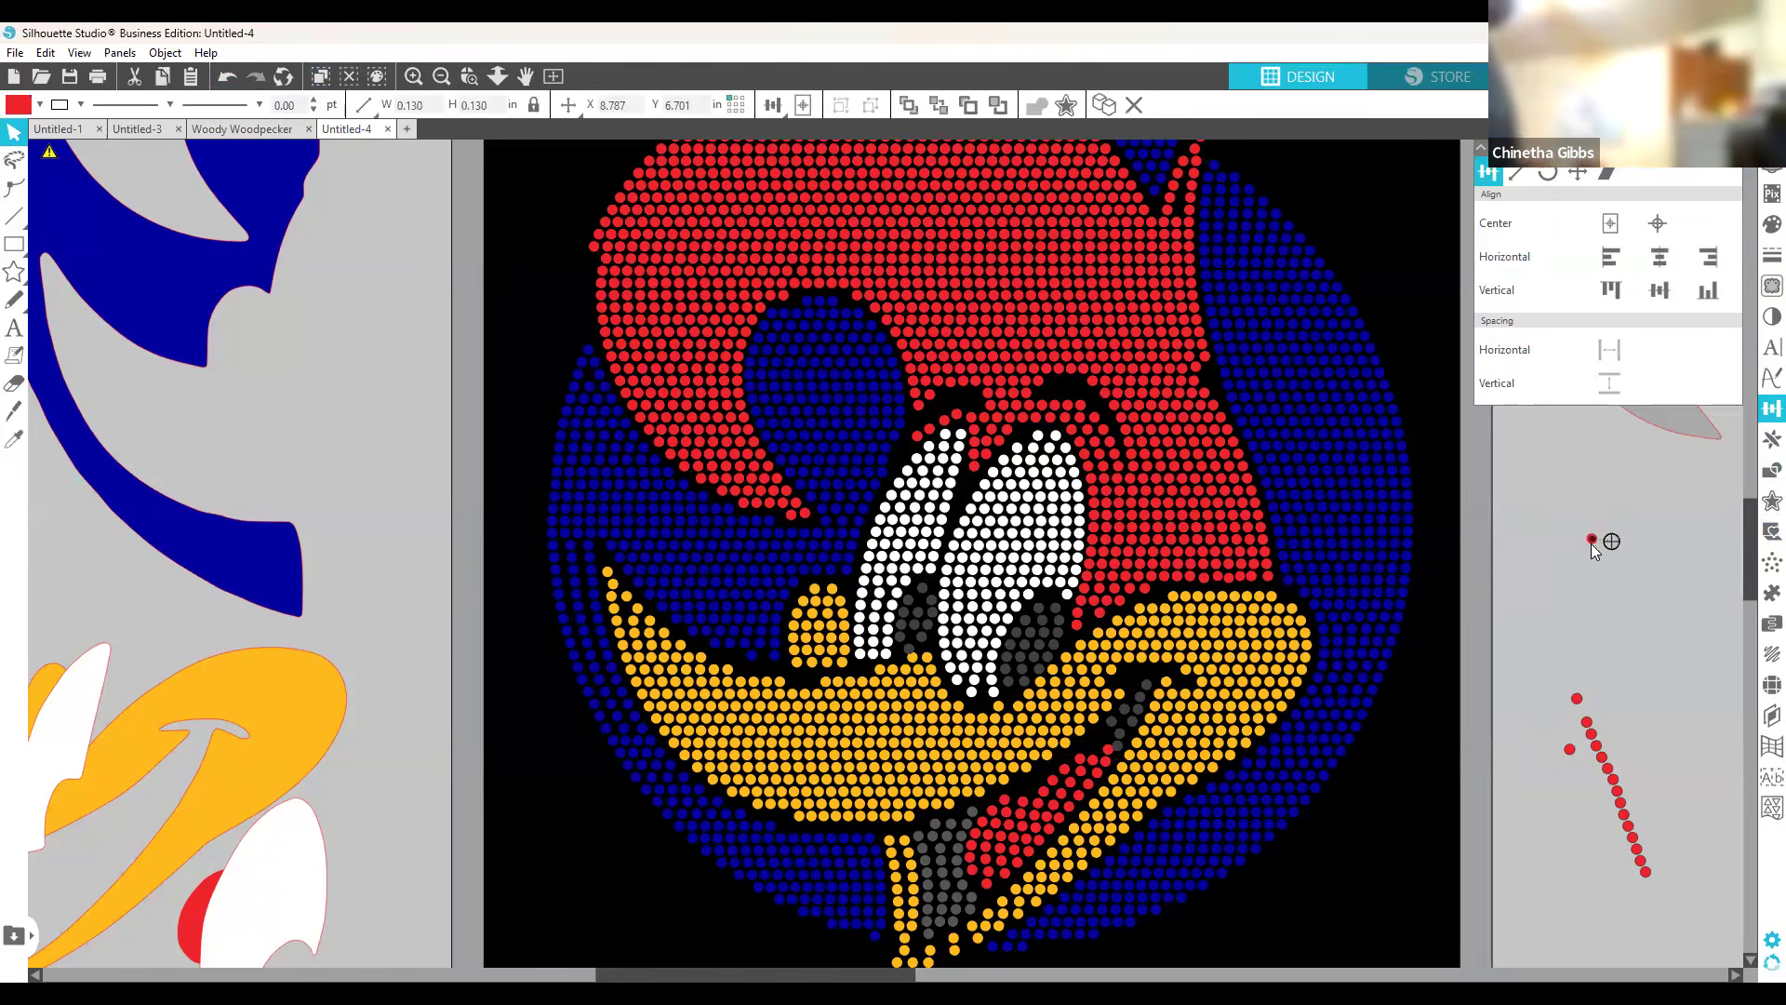
Step: Delete an extra red stone from the middle of the row above the beak
{"action": "left_click", "coordinate": [1203, 582]}
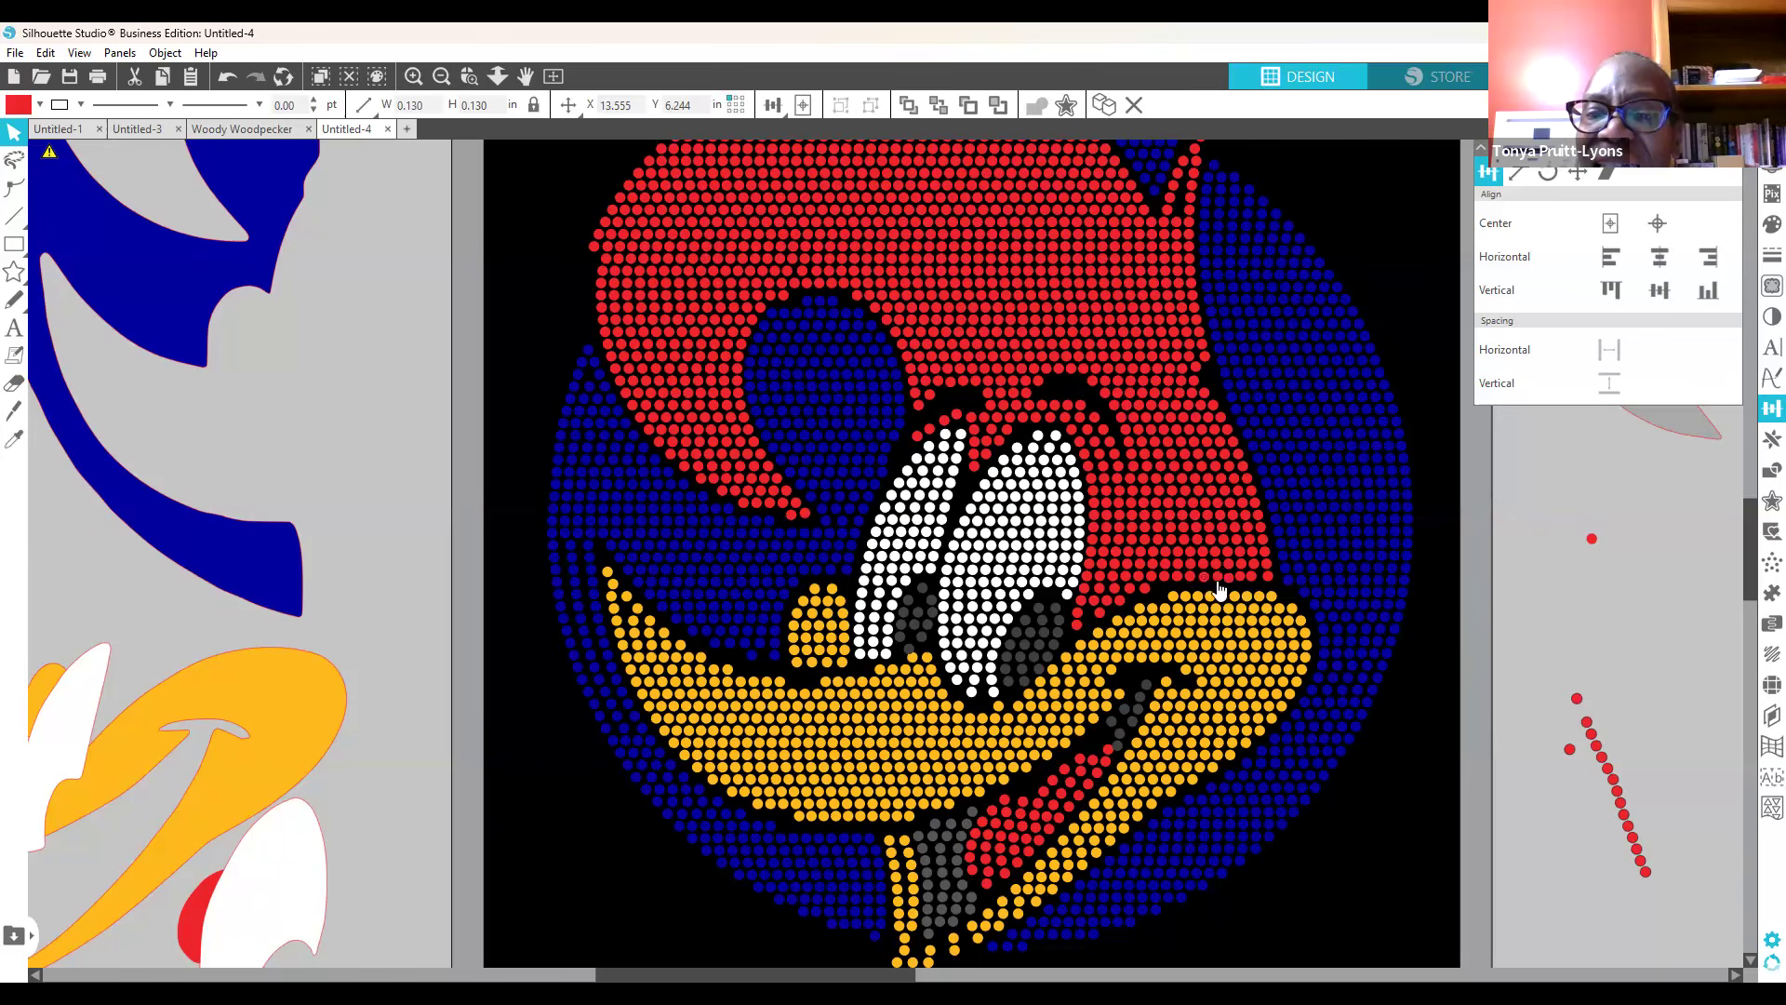
{"action": "left_click", "coordinate": [1217, 581]}
{"action": "left_click", "coordinate": [1220, 586]}
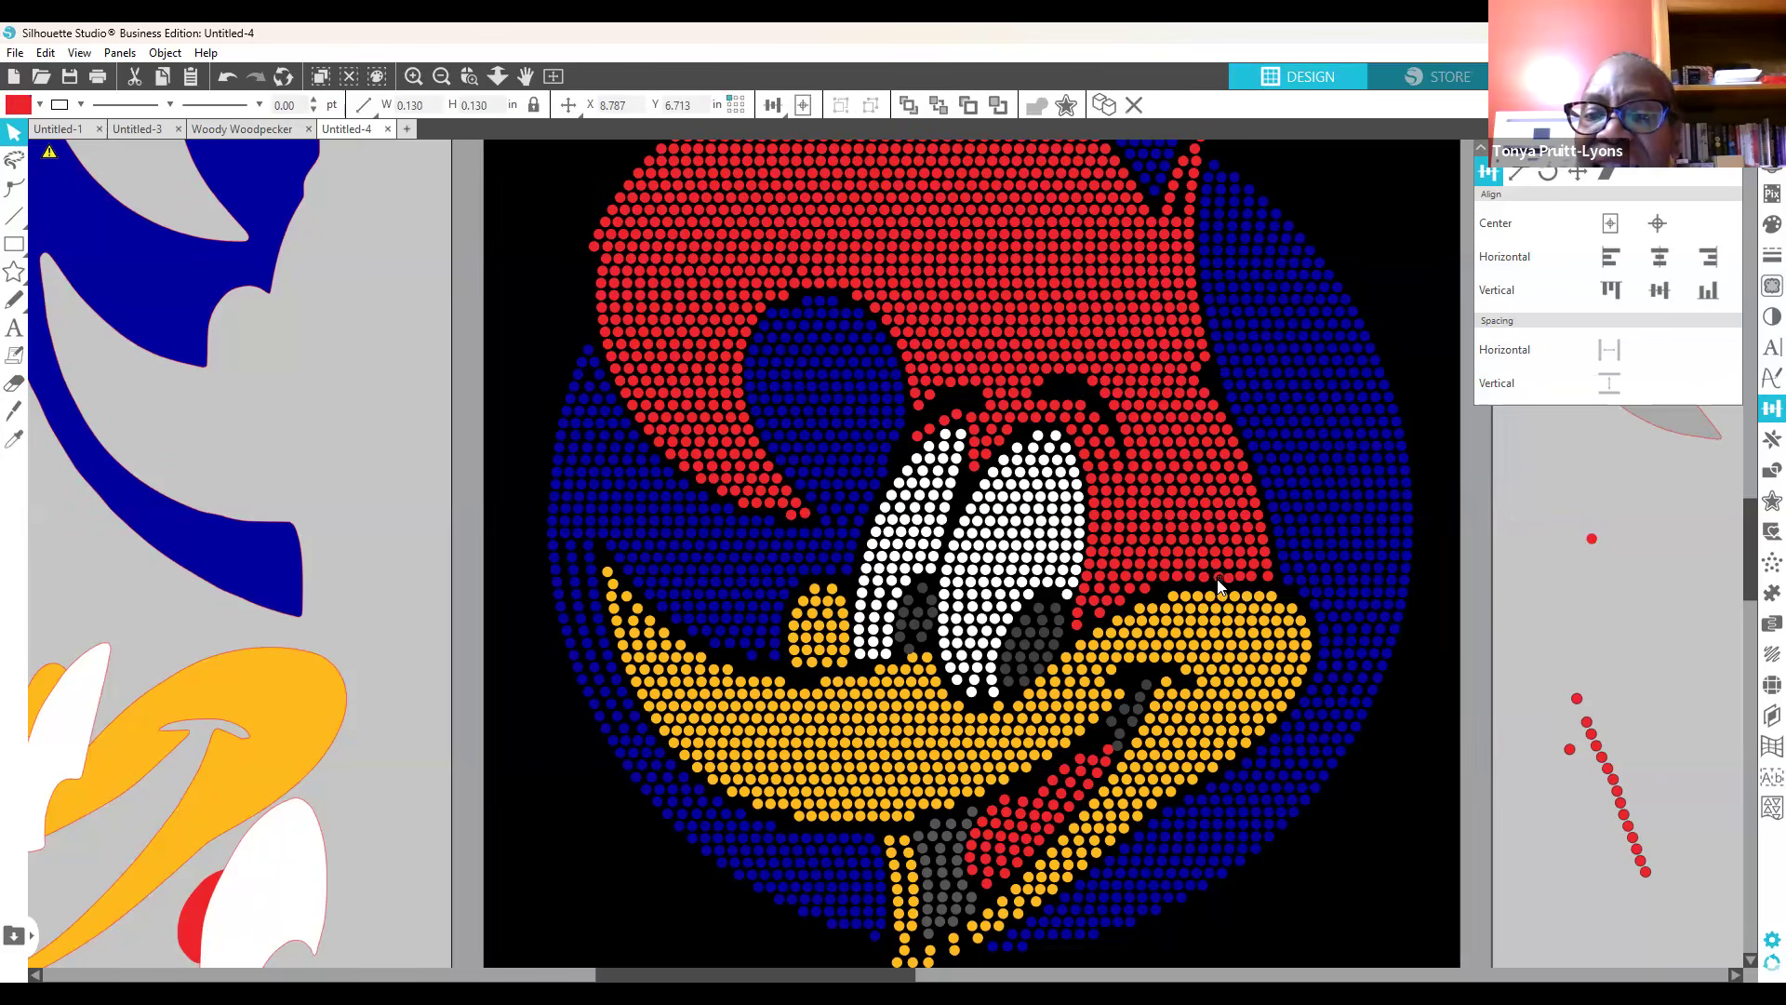
{"action": "key", "text": "Delete"}
{"action": "left_click", "coordinate": [1252, 586]}
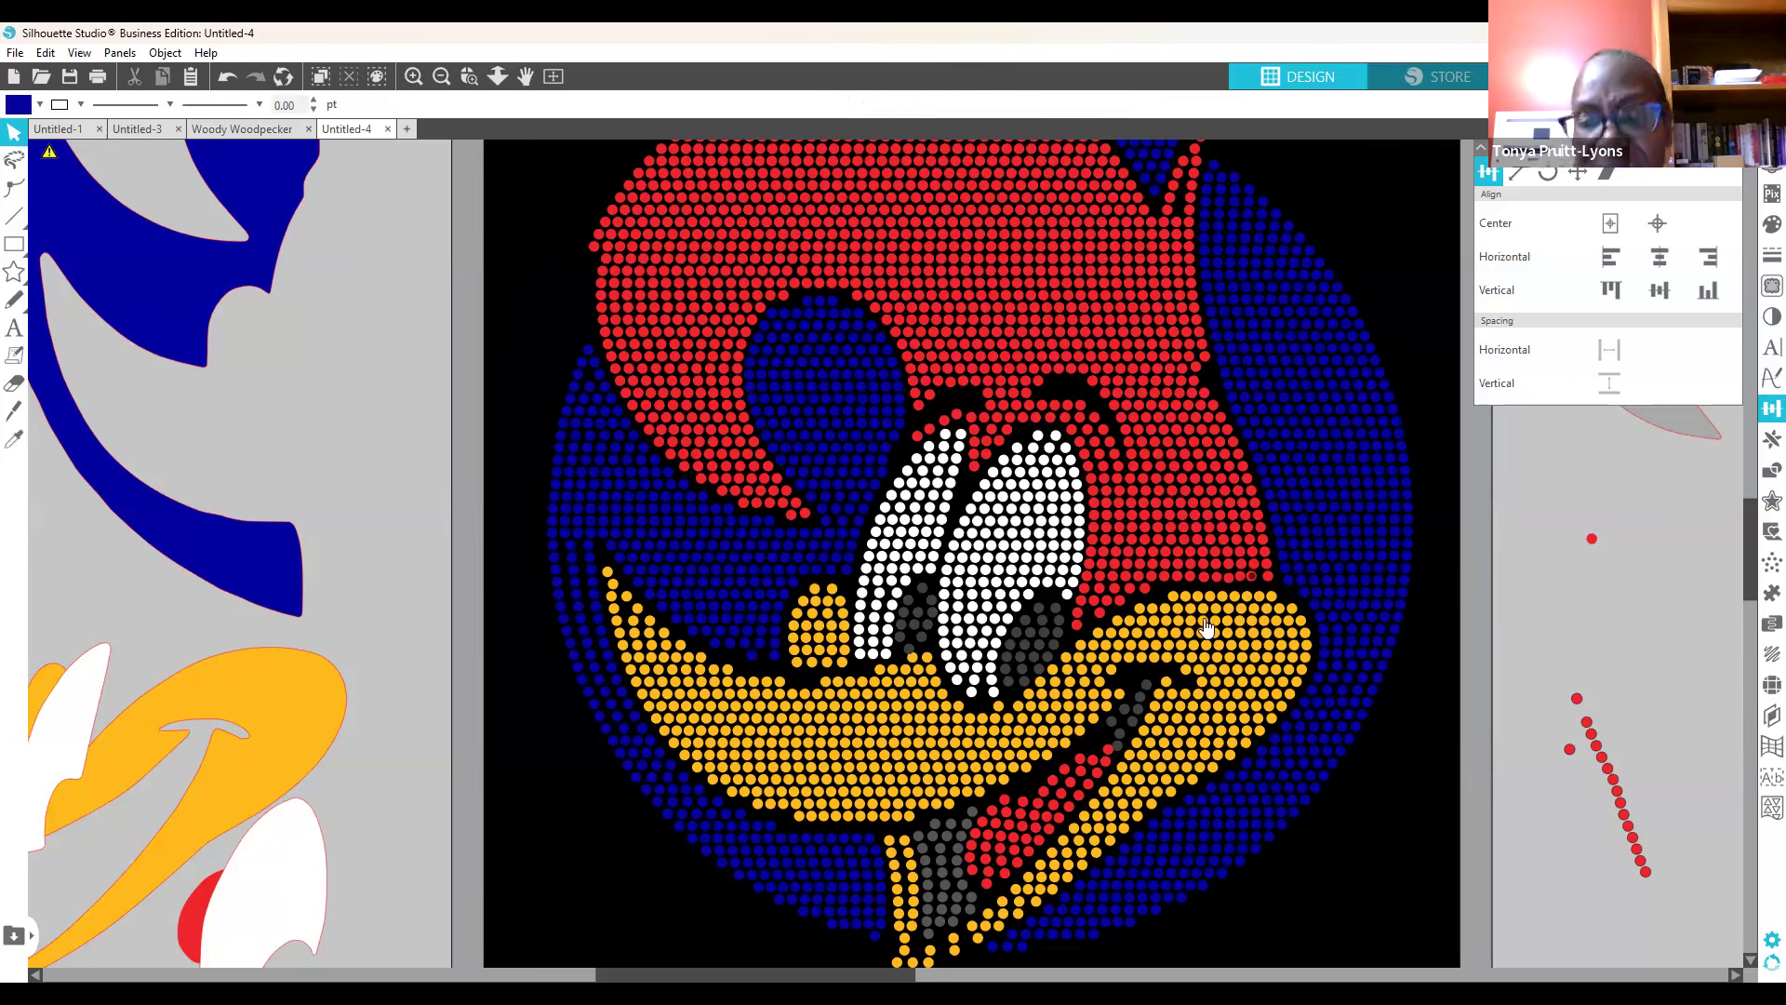
Step: Try equal horizontal spacing on the red stones along the flat part of the row above the beak
{"action": "left_click", "coordinate": [1269, 585]}
{"action": "left_click", "coordinate": [1268, 579]}
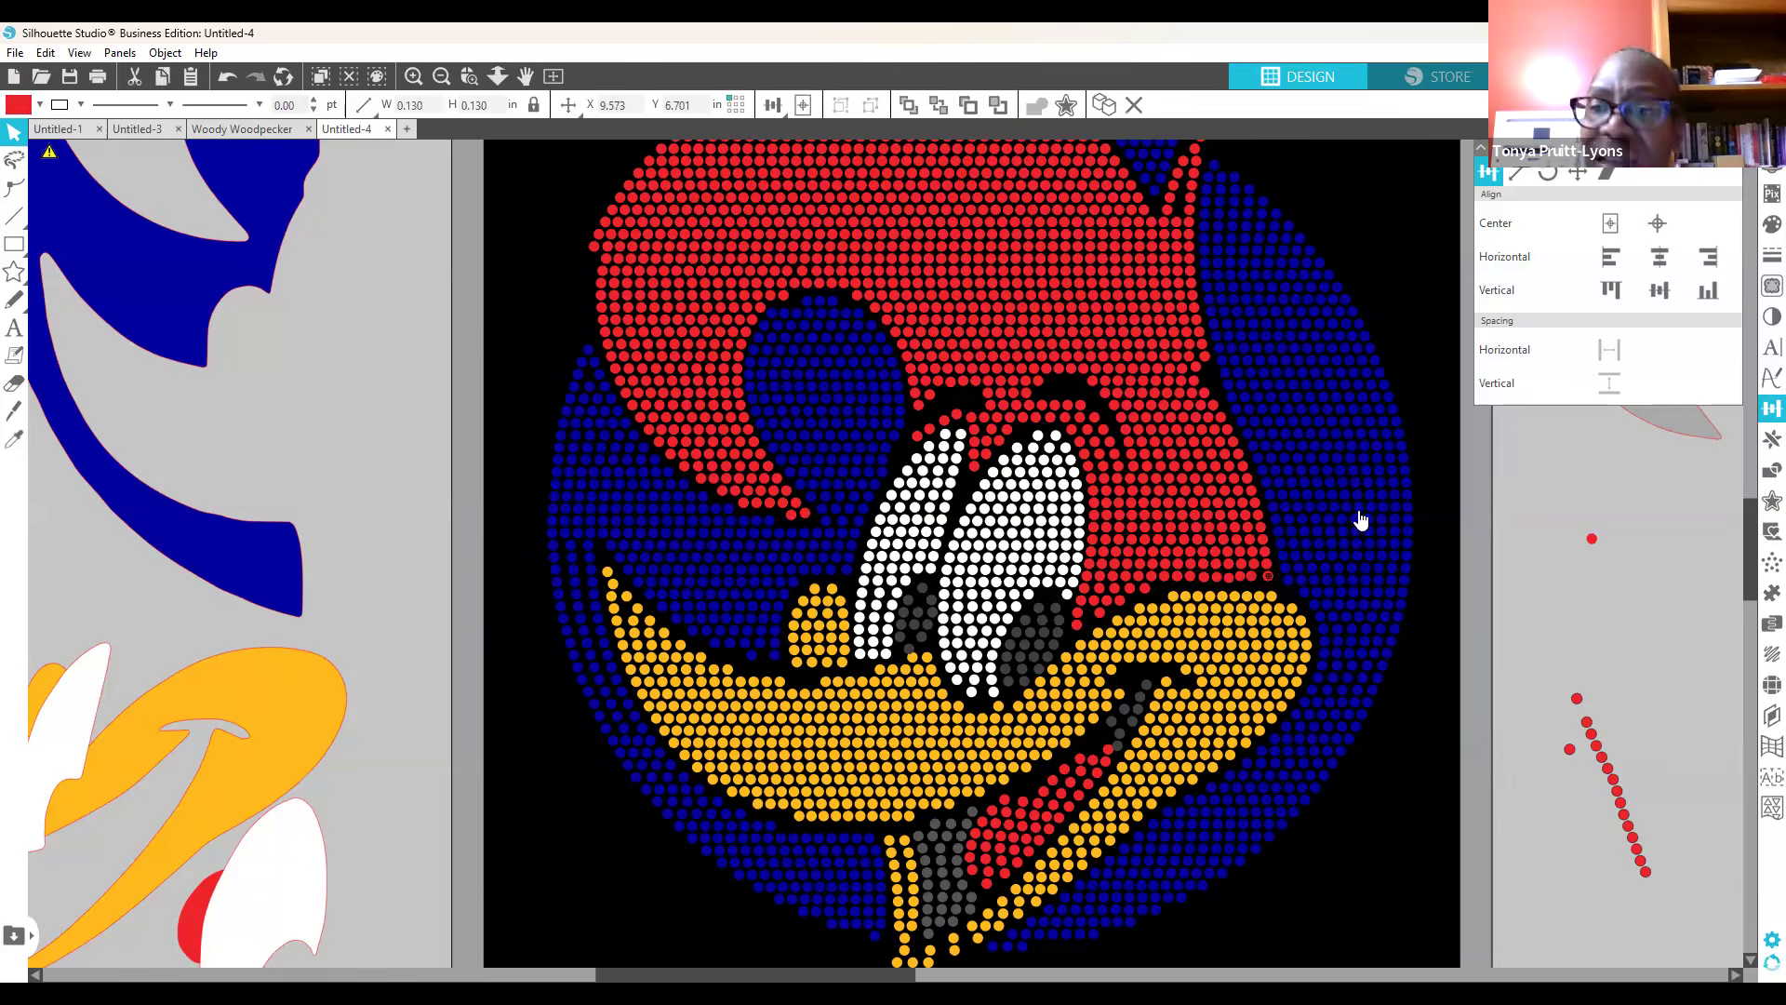
{"action": "left_click_drag", "start_coordinate": [1253, 586], "coordinate": [1139, 584]}
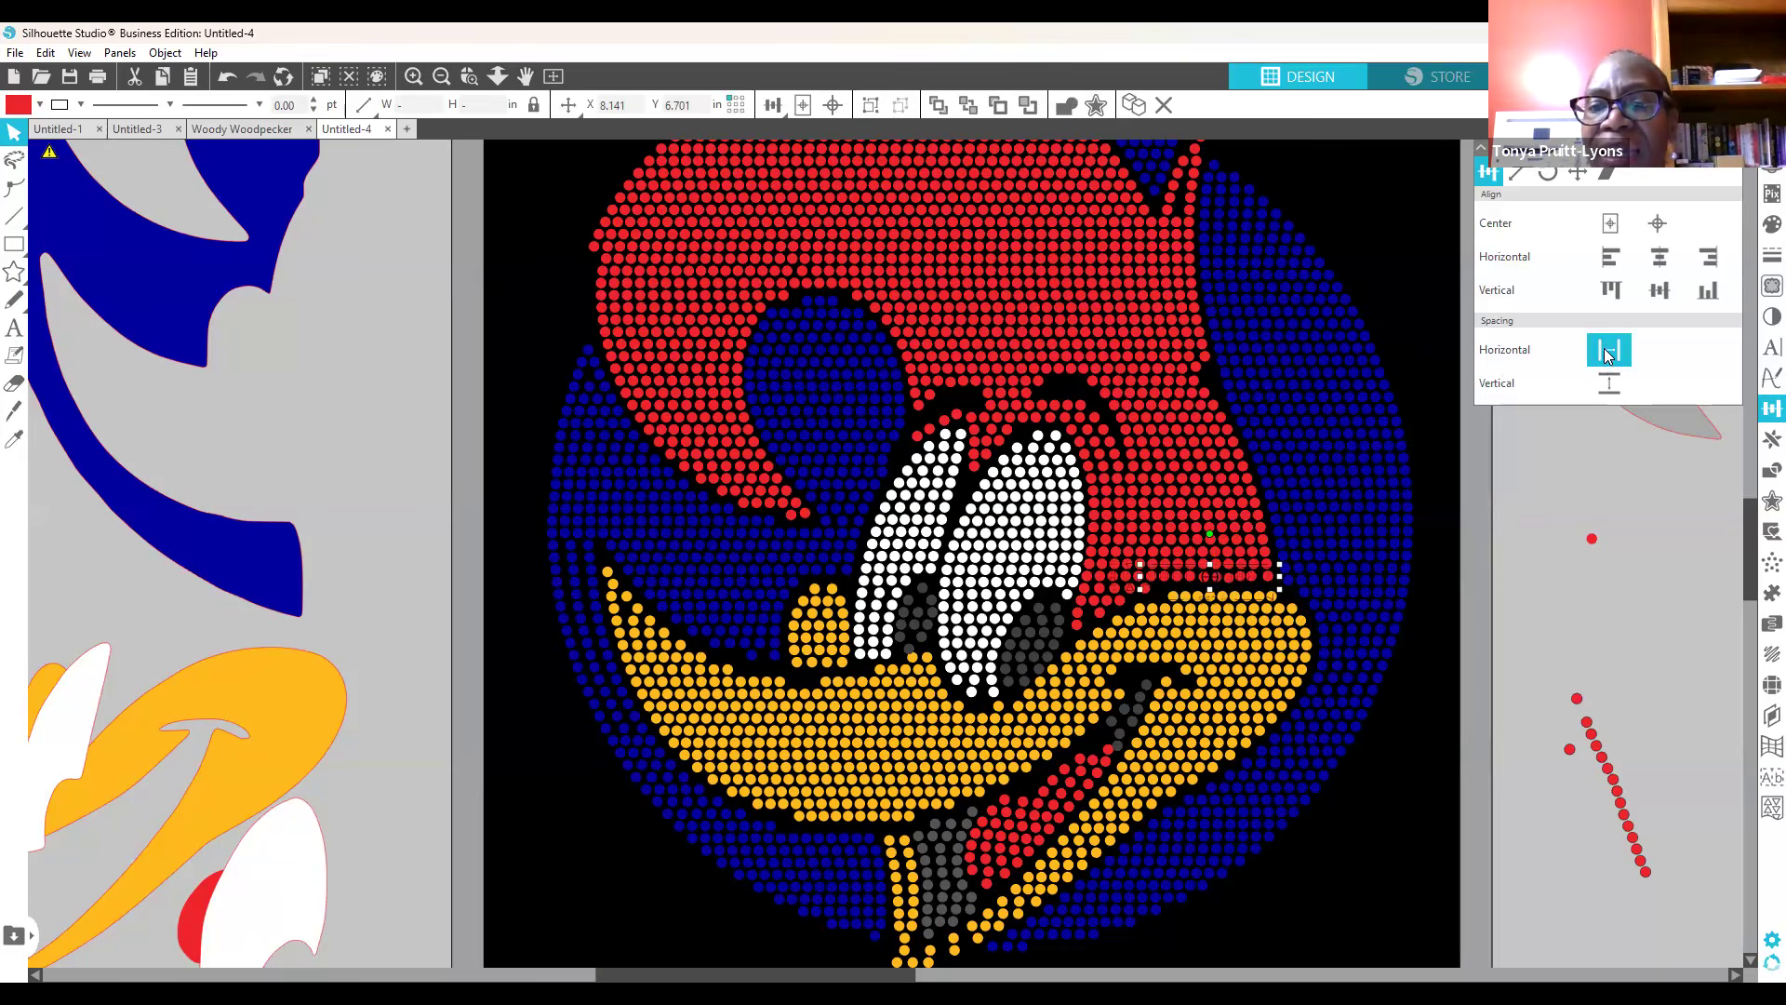
{"action": "left_click", "coordinate": [1494, 586]}
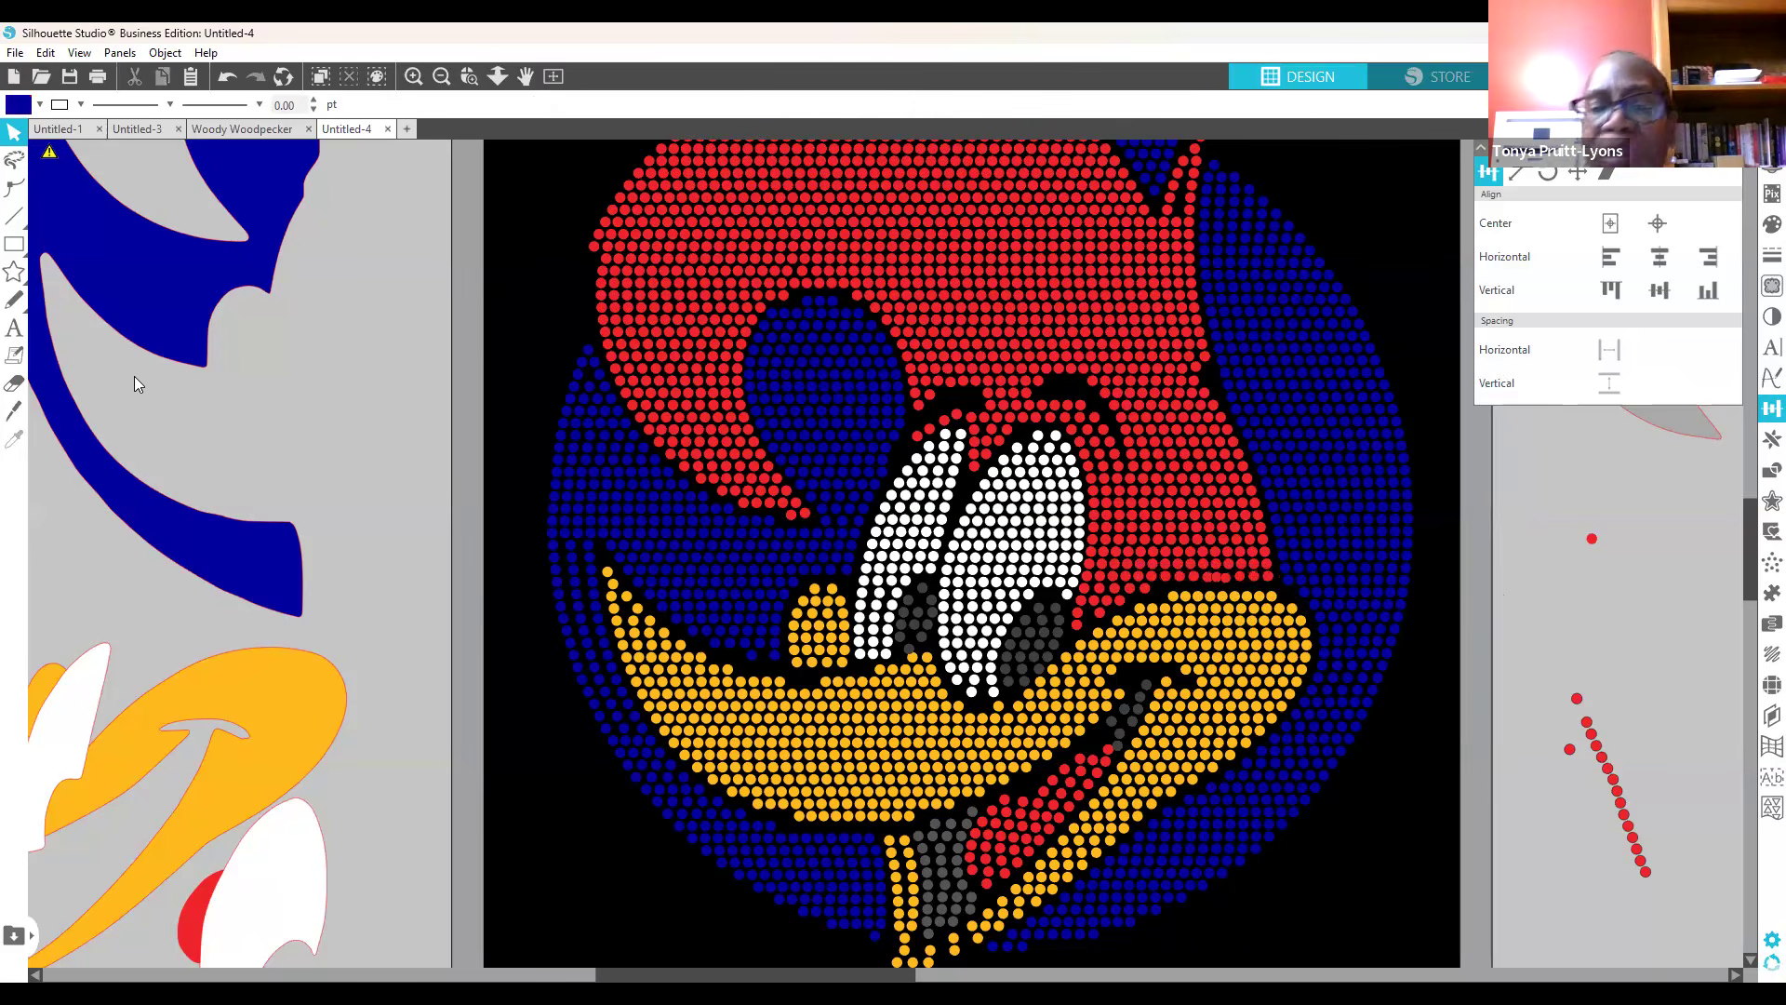
Step: Undo the horizontal spacing applied to the red row above the beak
{"action": "left_click", "coordinate": [227, 82]}
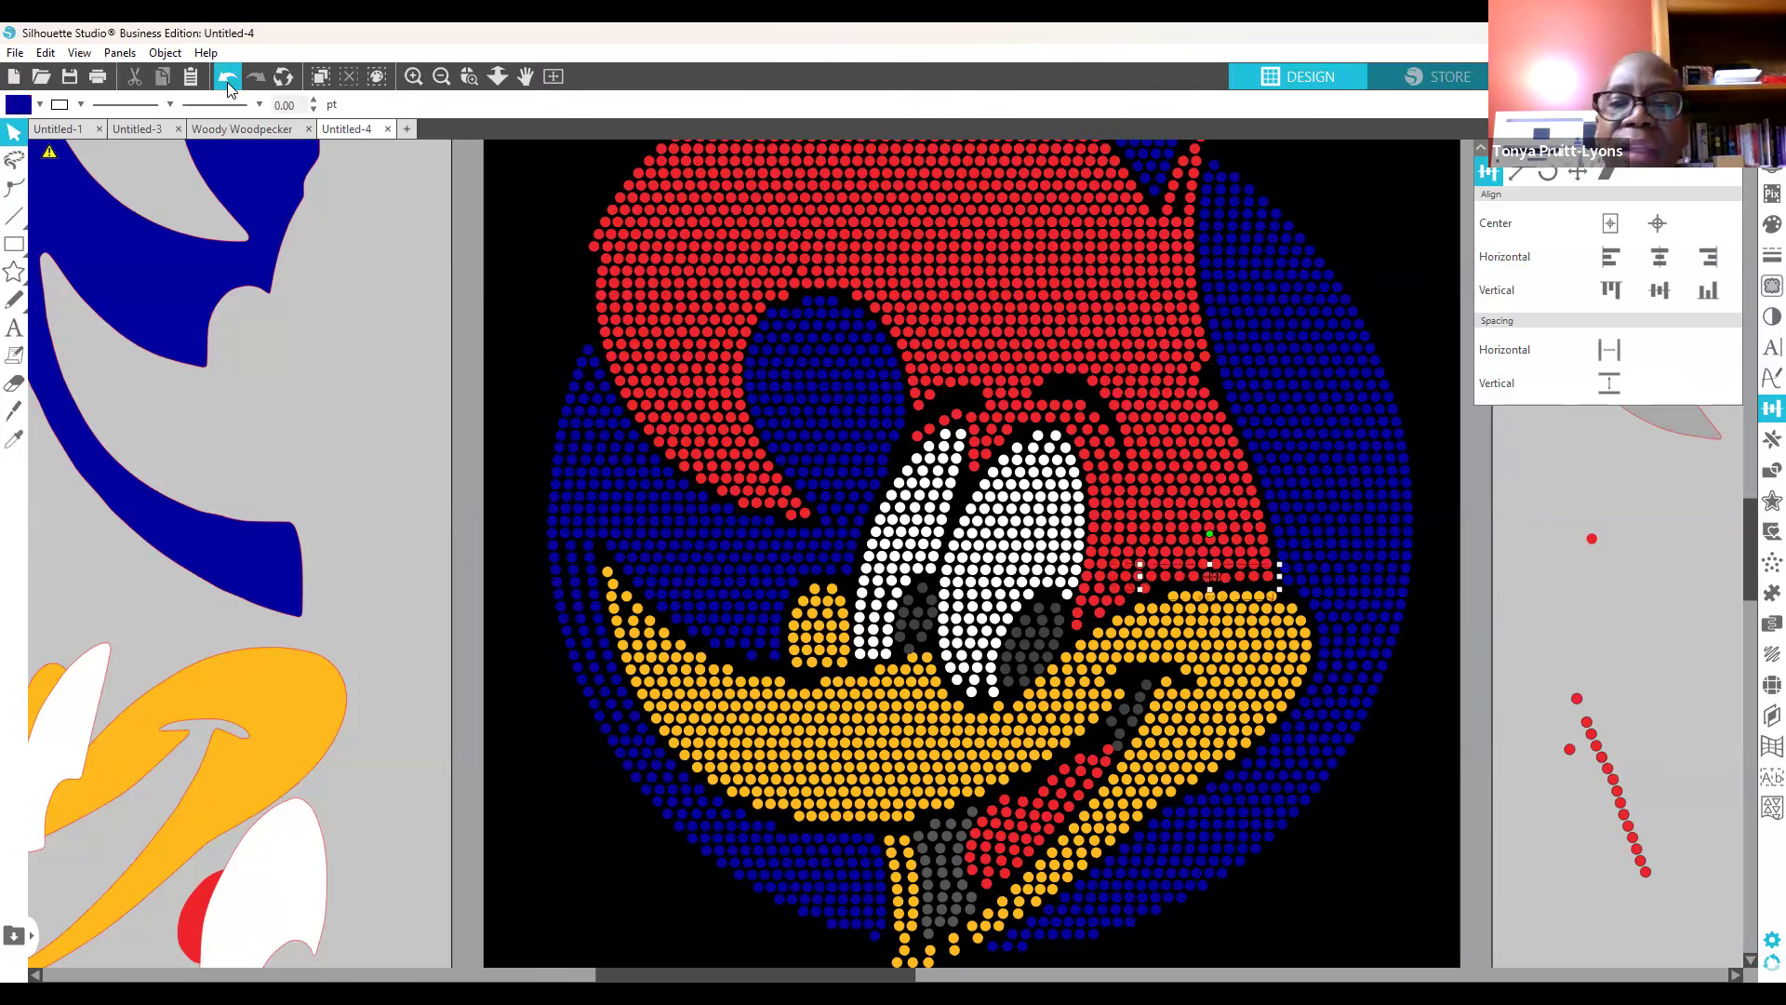
{"action": "left_click", "coordinate": [226, 82]}
{"action": "left_click", "coordinate": [226, 83]}
{"action": "left_click", "coordinate": [225, 84]}
{"action": "left_click", "coordinate": [224, 83]}
{"action": "left_click", "coordinate": [223, 84]}
{"action": "left_click", "coordinate": [223, 84]}
{"action": "left_click", "coordinate": [223, 84]}
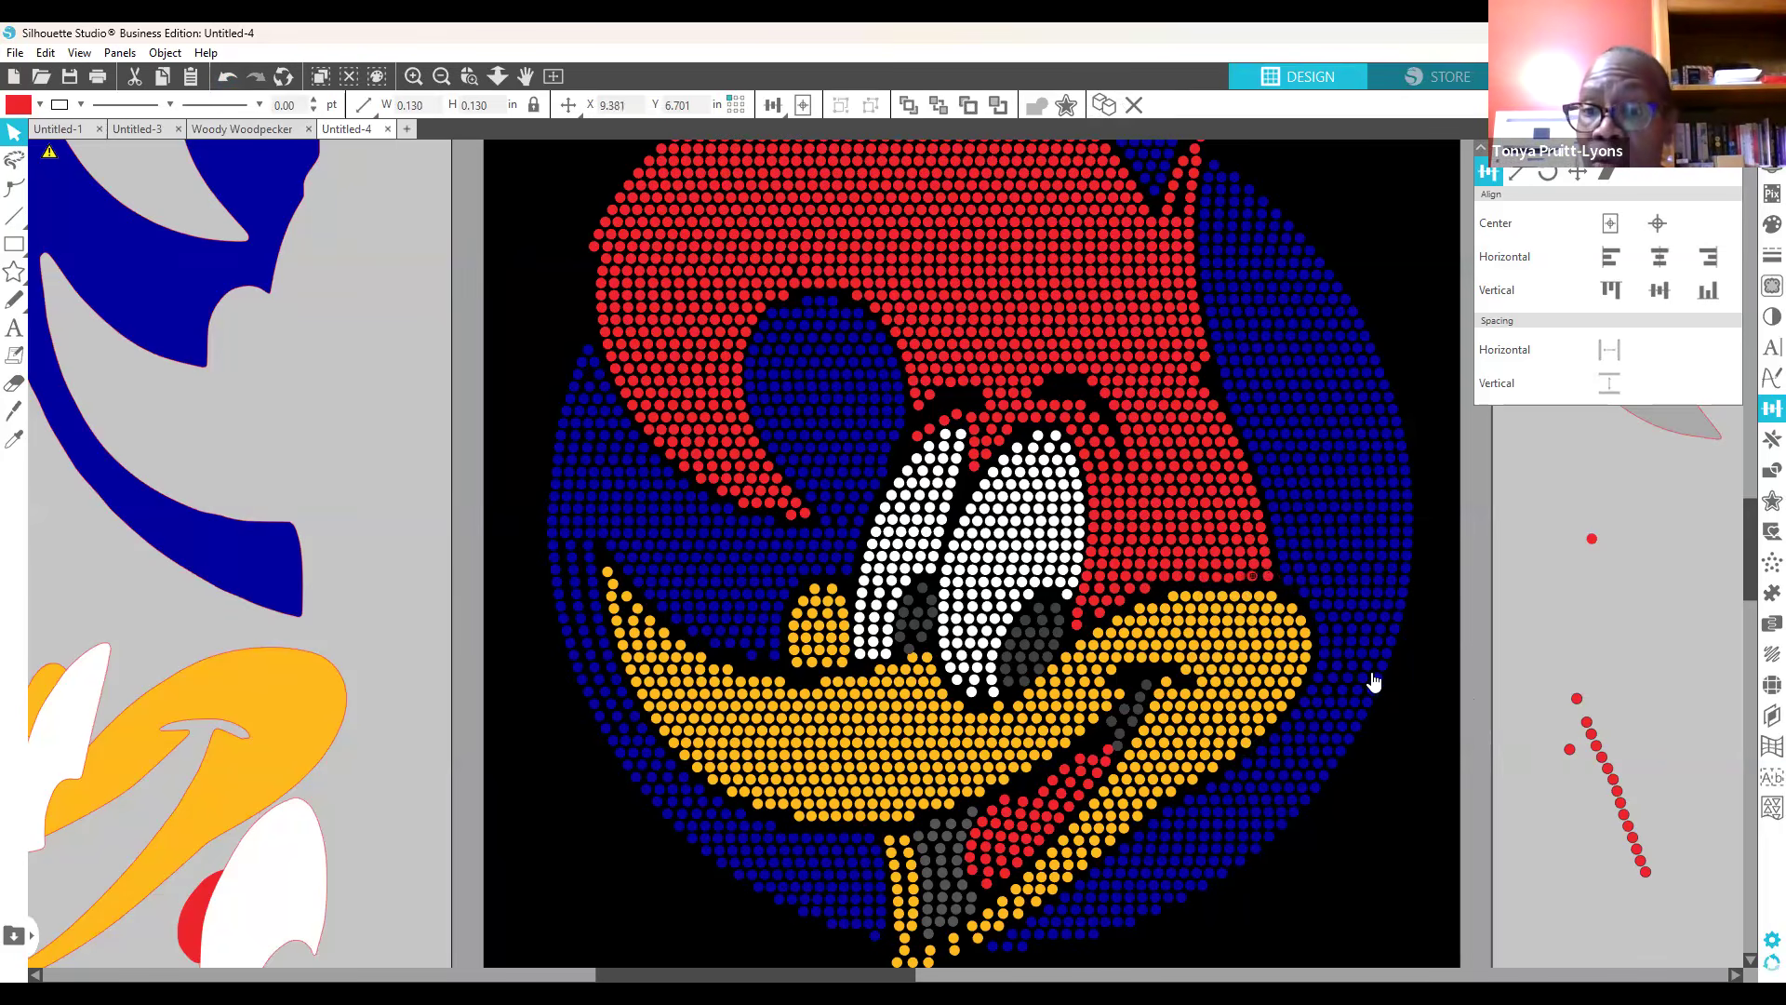
Step: Nudge the individual red stones near the right end of the row above the beak leftward to even out their gaps
{"action": "left_click_drag", "start_coordinate": [1255, 579], "coordinate": [1242, 580]}
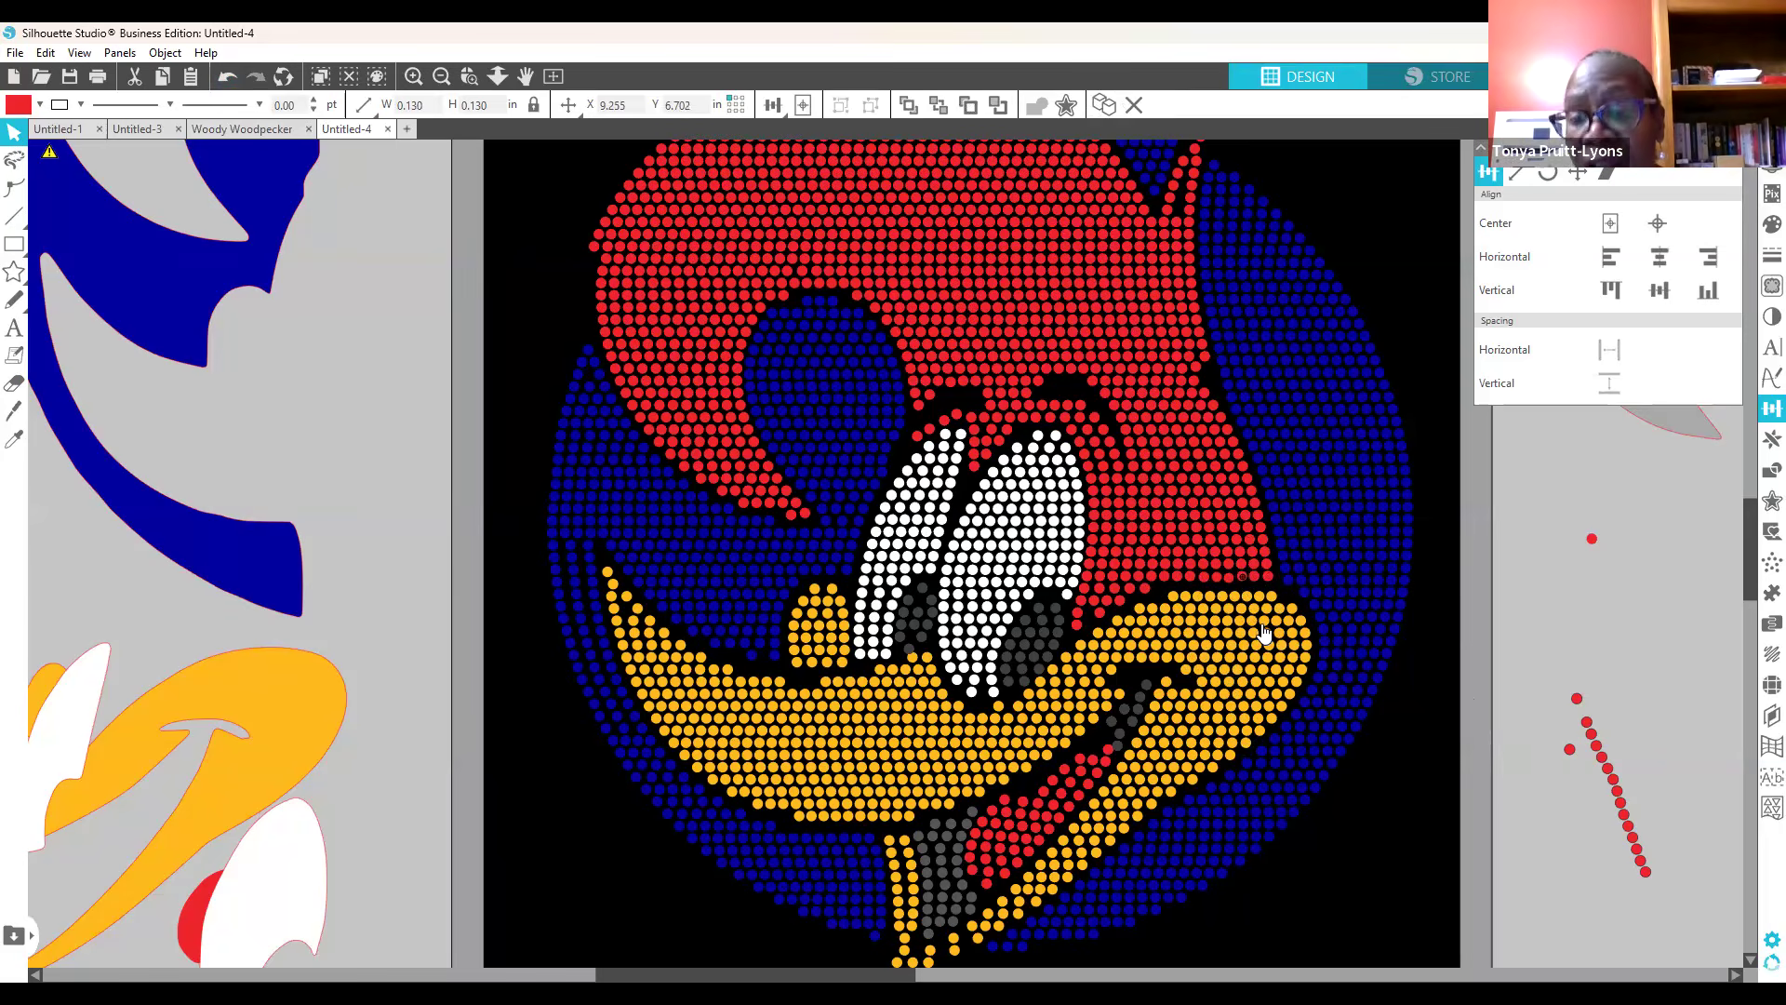
{"action": "key", "text": "Left"}
{"action": "key", "text": "Down"}
{"action": "left_click", "coordinate": [1228, 582]}
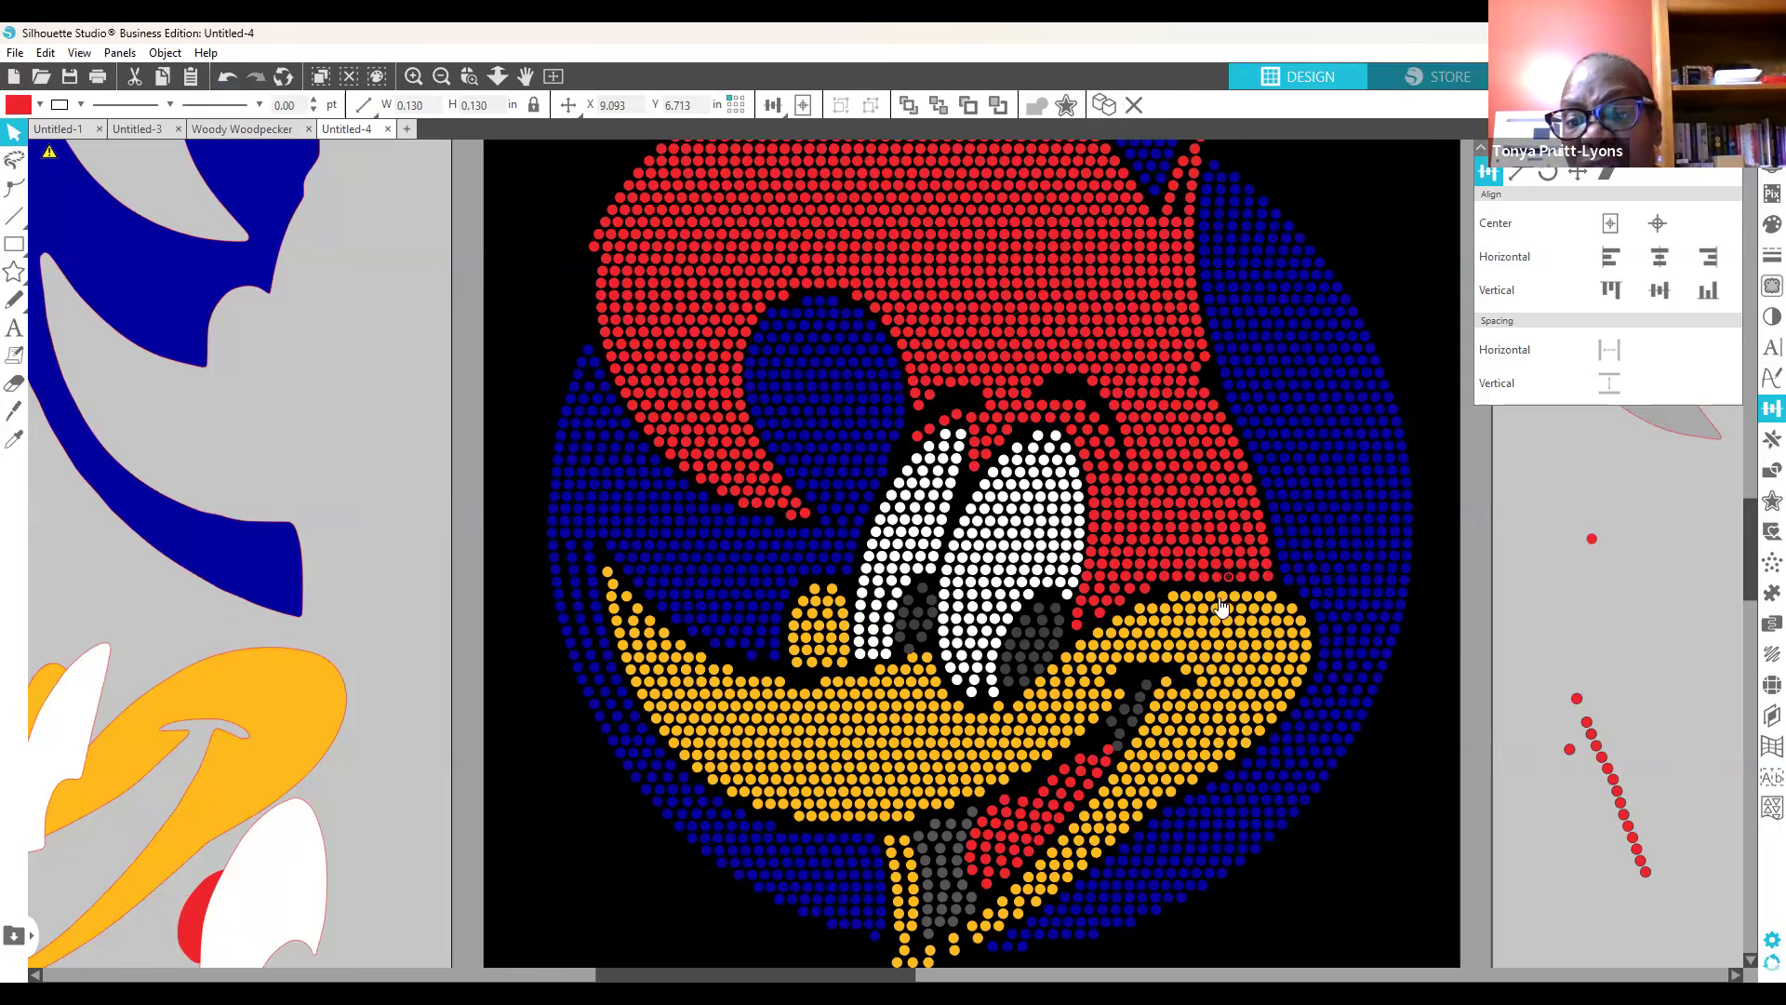
{"action": "left_click", "coordinate": [1428, 586]}
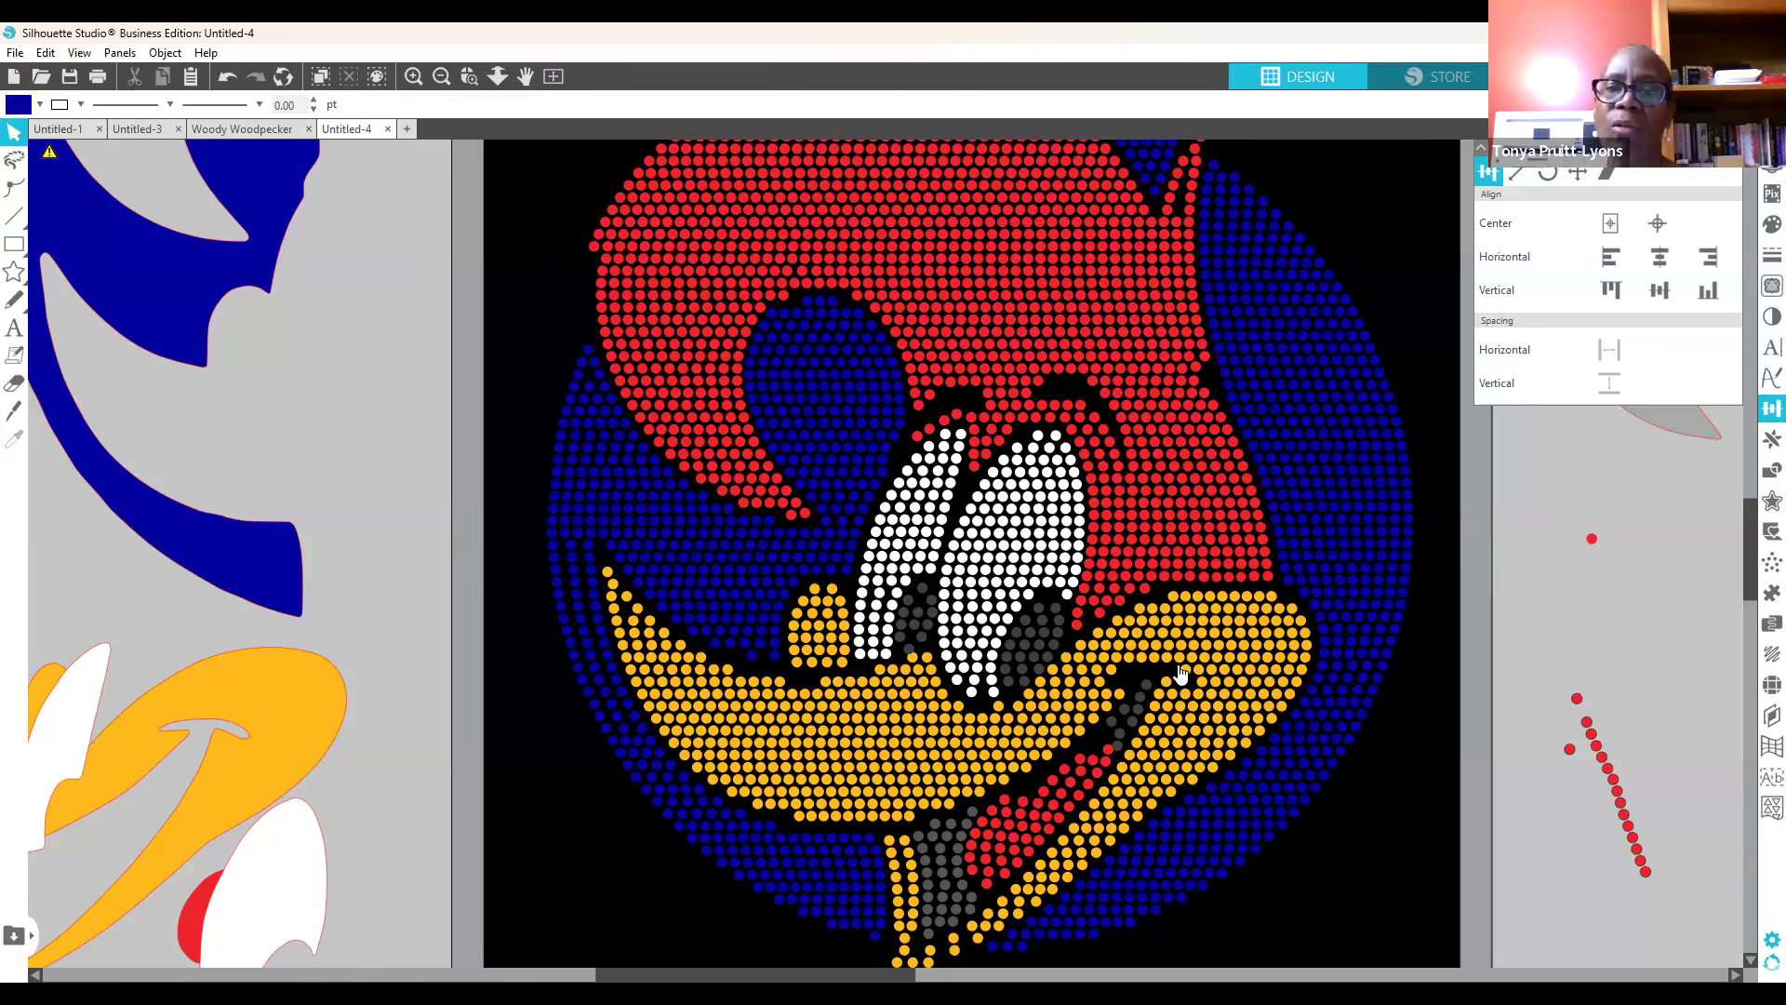
Step: Adjust the two neighbouring red stones where the row above the beak starts curving down toward the eye, evening their spacing
{"action": "left_click", "coordinate": [1144, 595]}
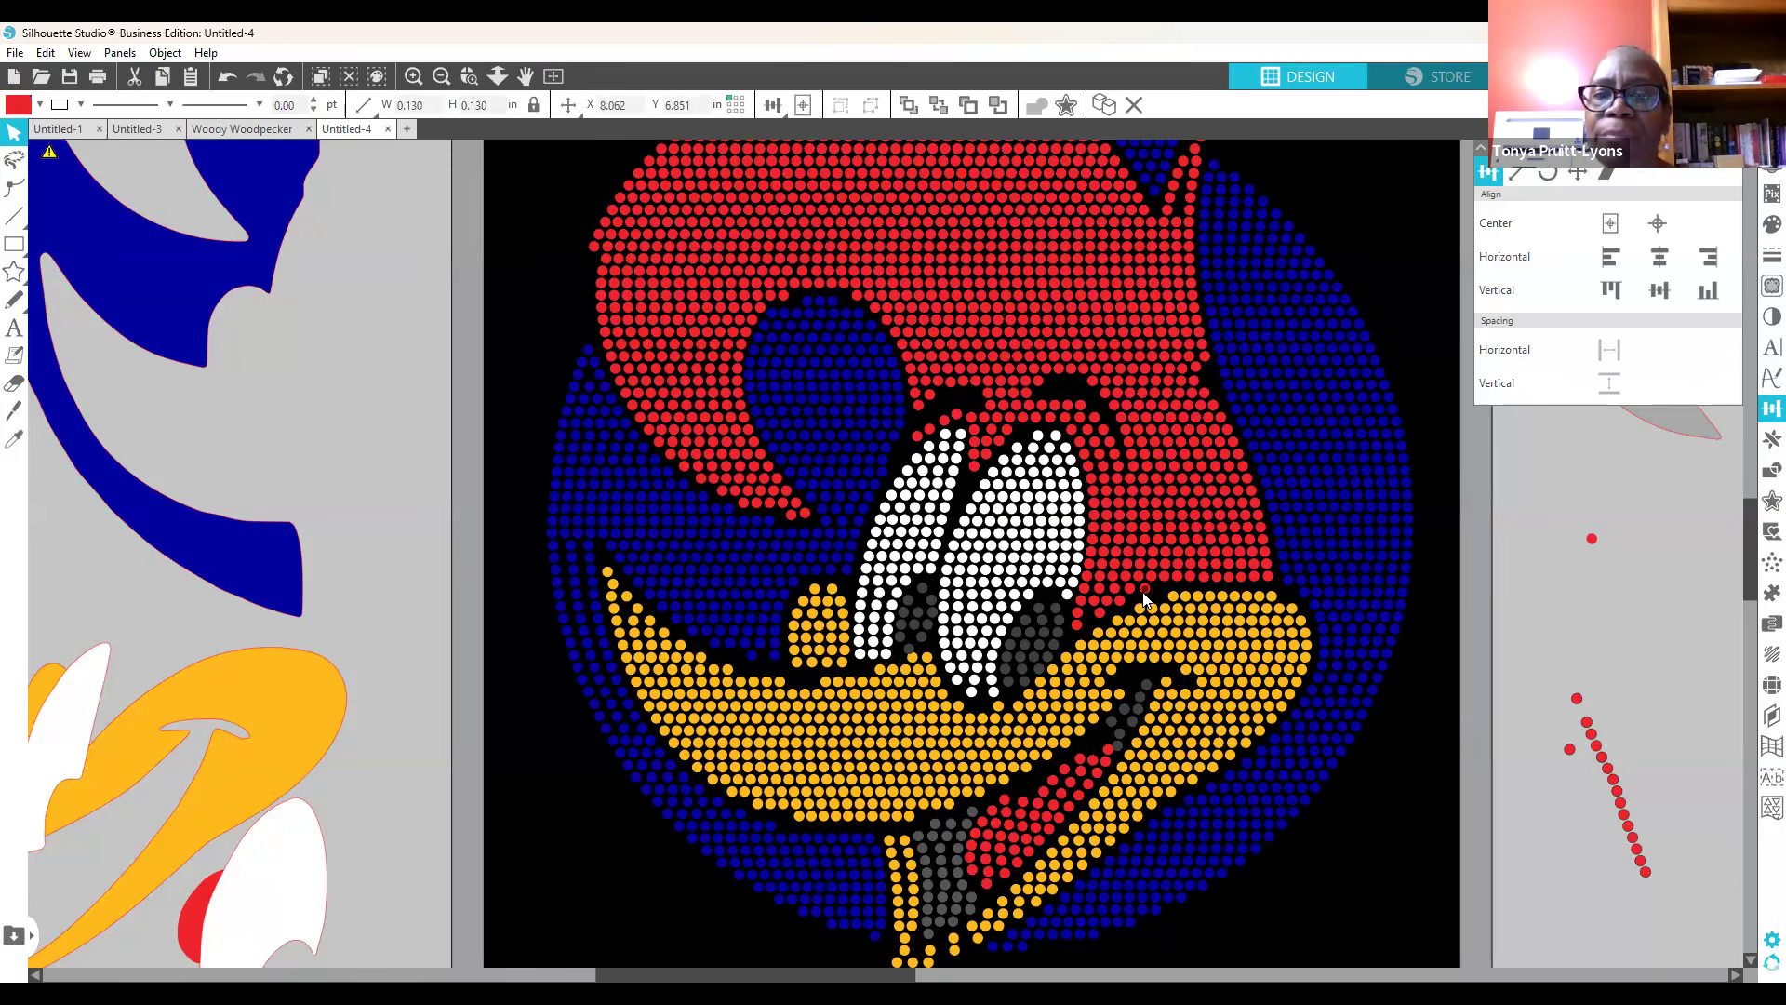
{"action": "left_click", "coordinate": [1563, 586]}
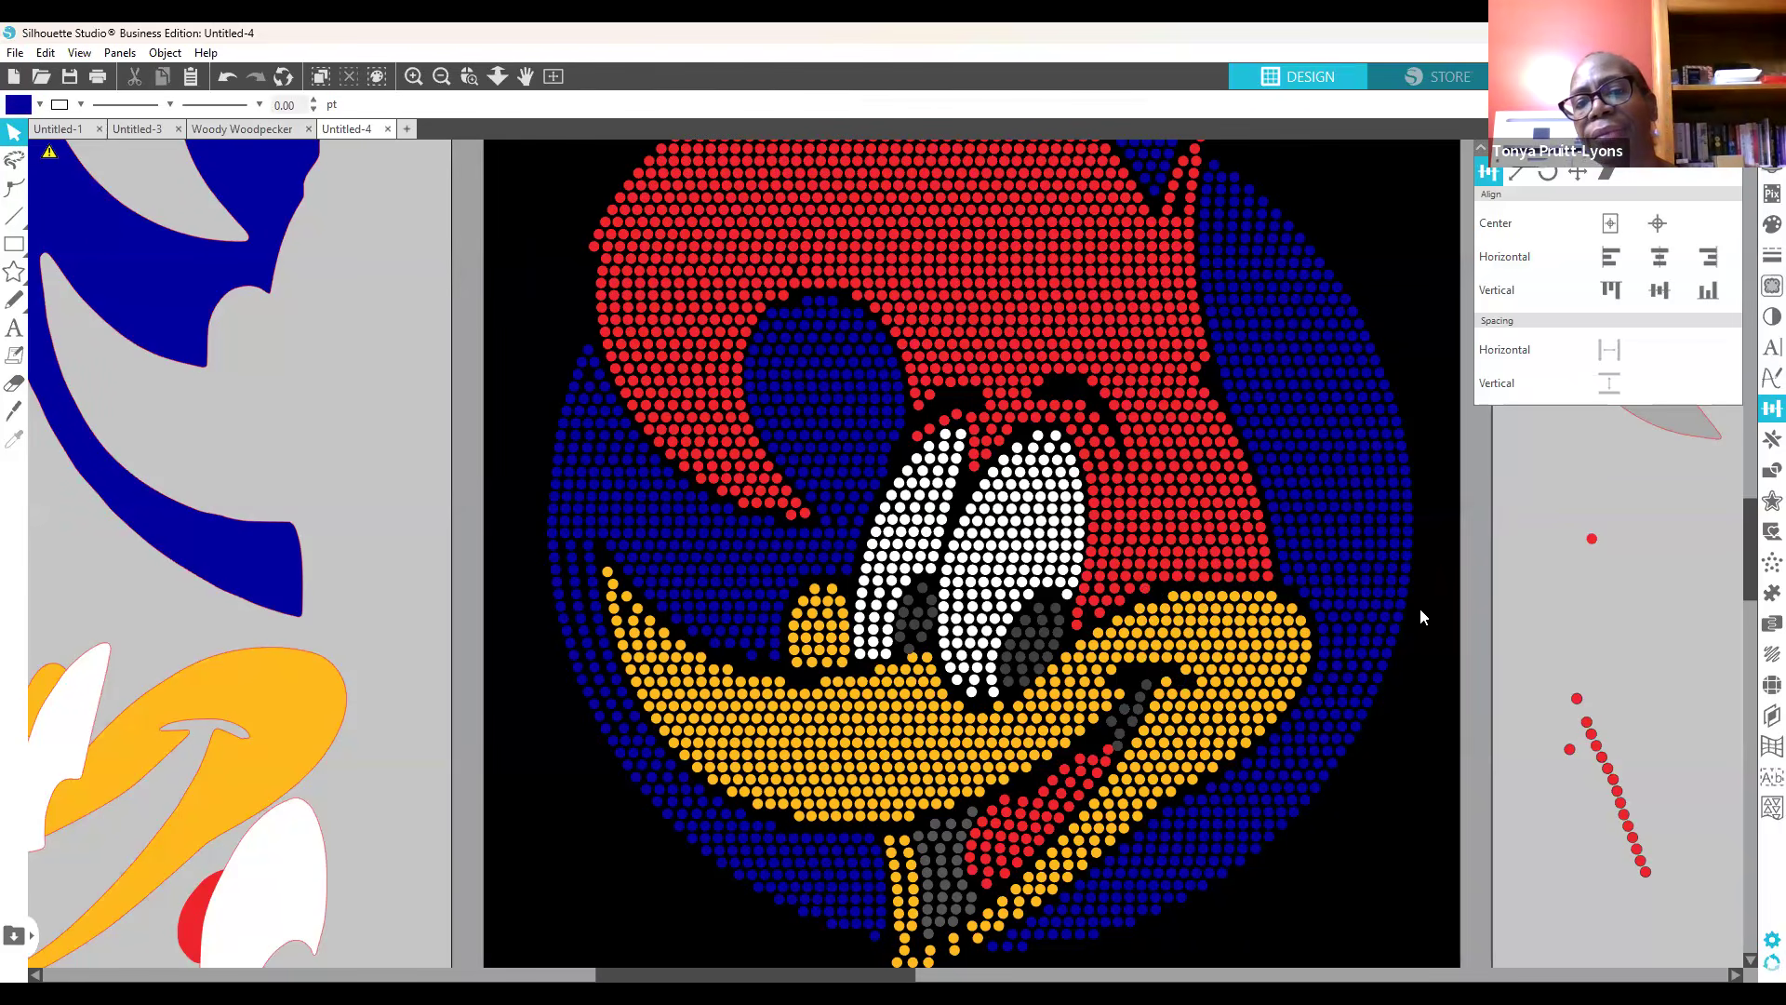
{"action": "left_click", "coordinate": [1144, 598]}
{"action": "right_click", "coordinate": [1144, 600]}
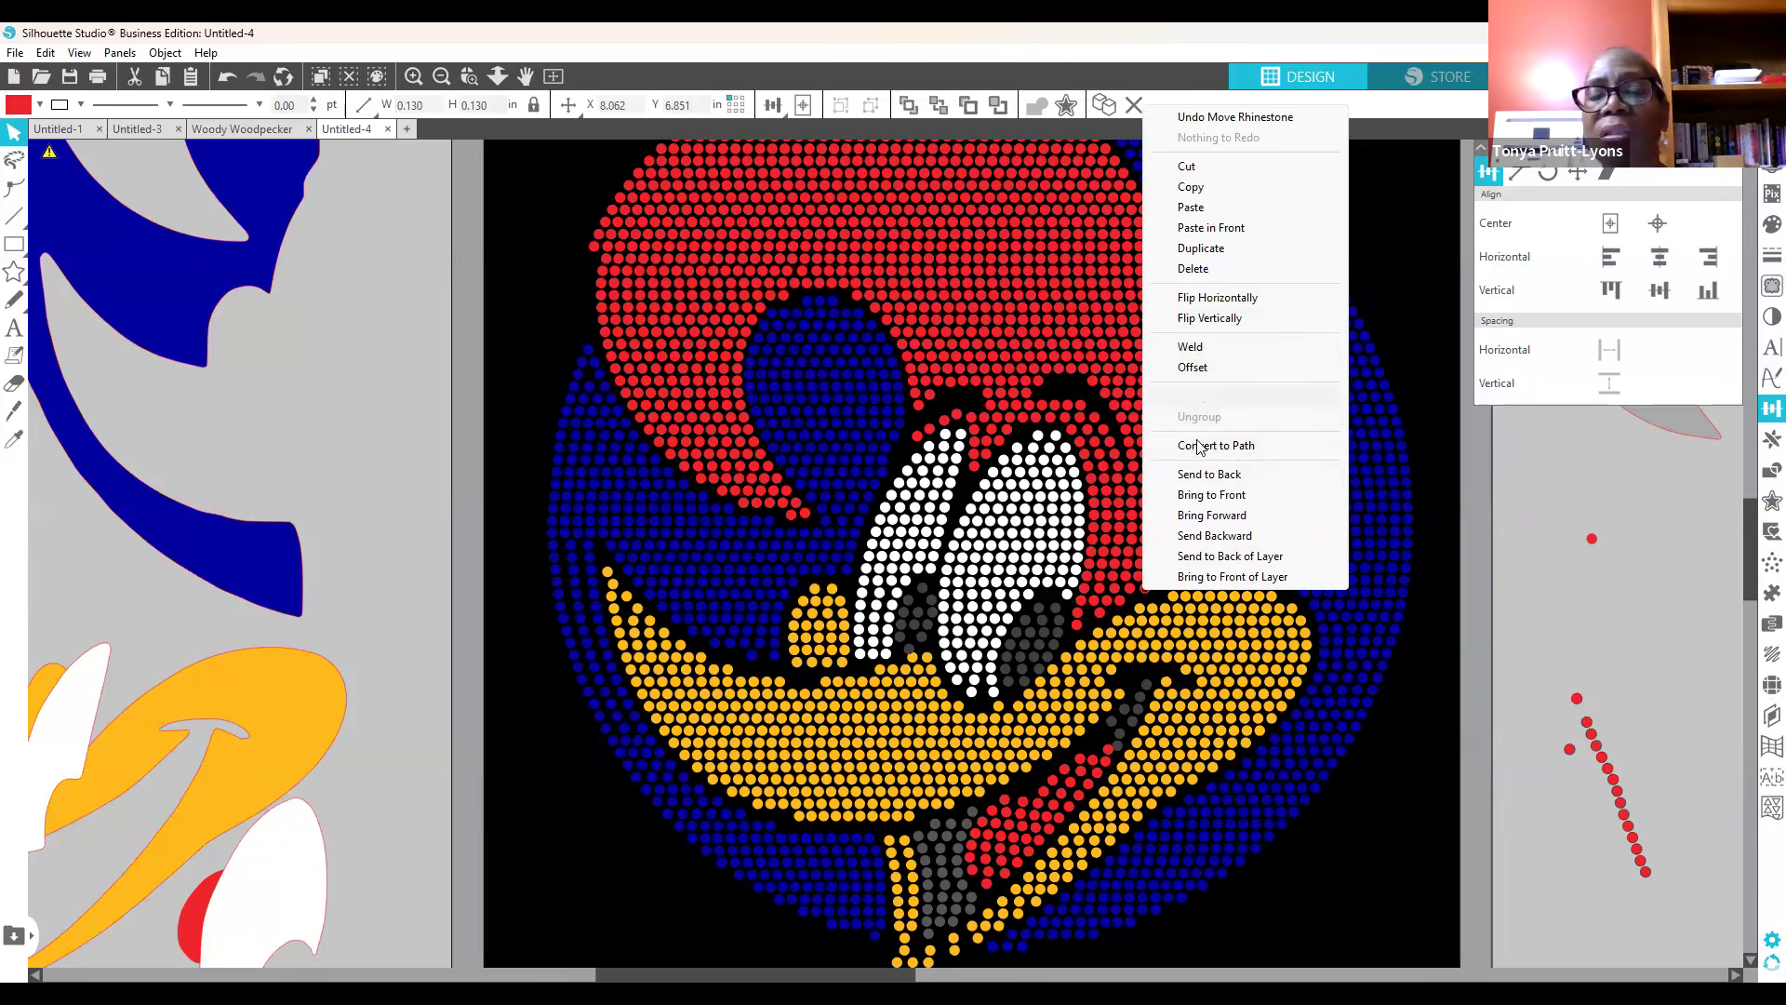
{"action": "left_click", "coordinate": [1424, 680]}
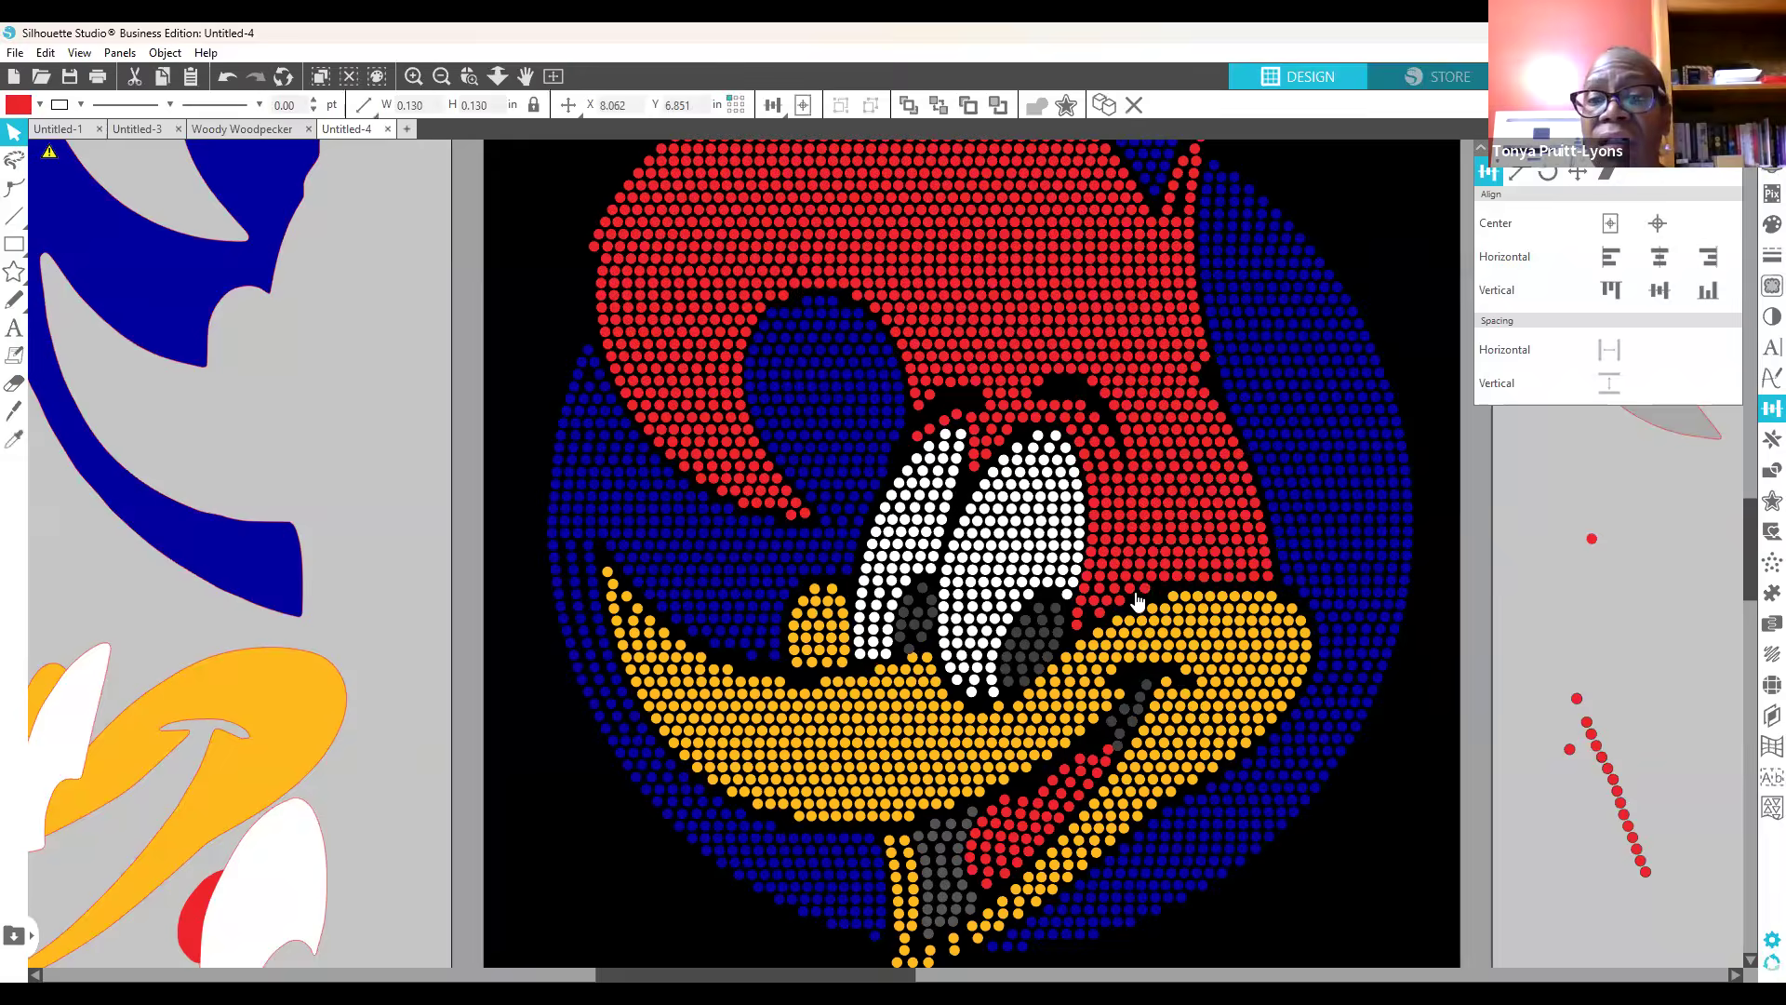
{"action": "left_click", "coordinate": [1143, 598]}
{"action": "left_click", "coordinate": [1147, 595]}
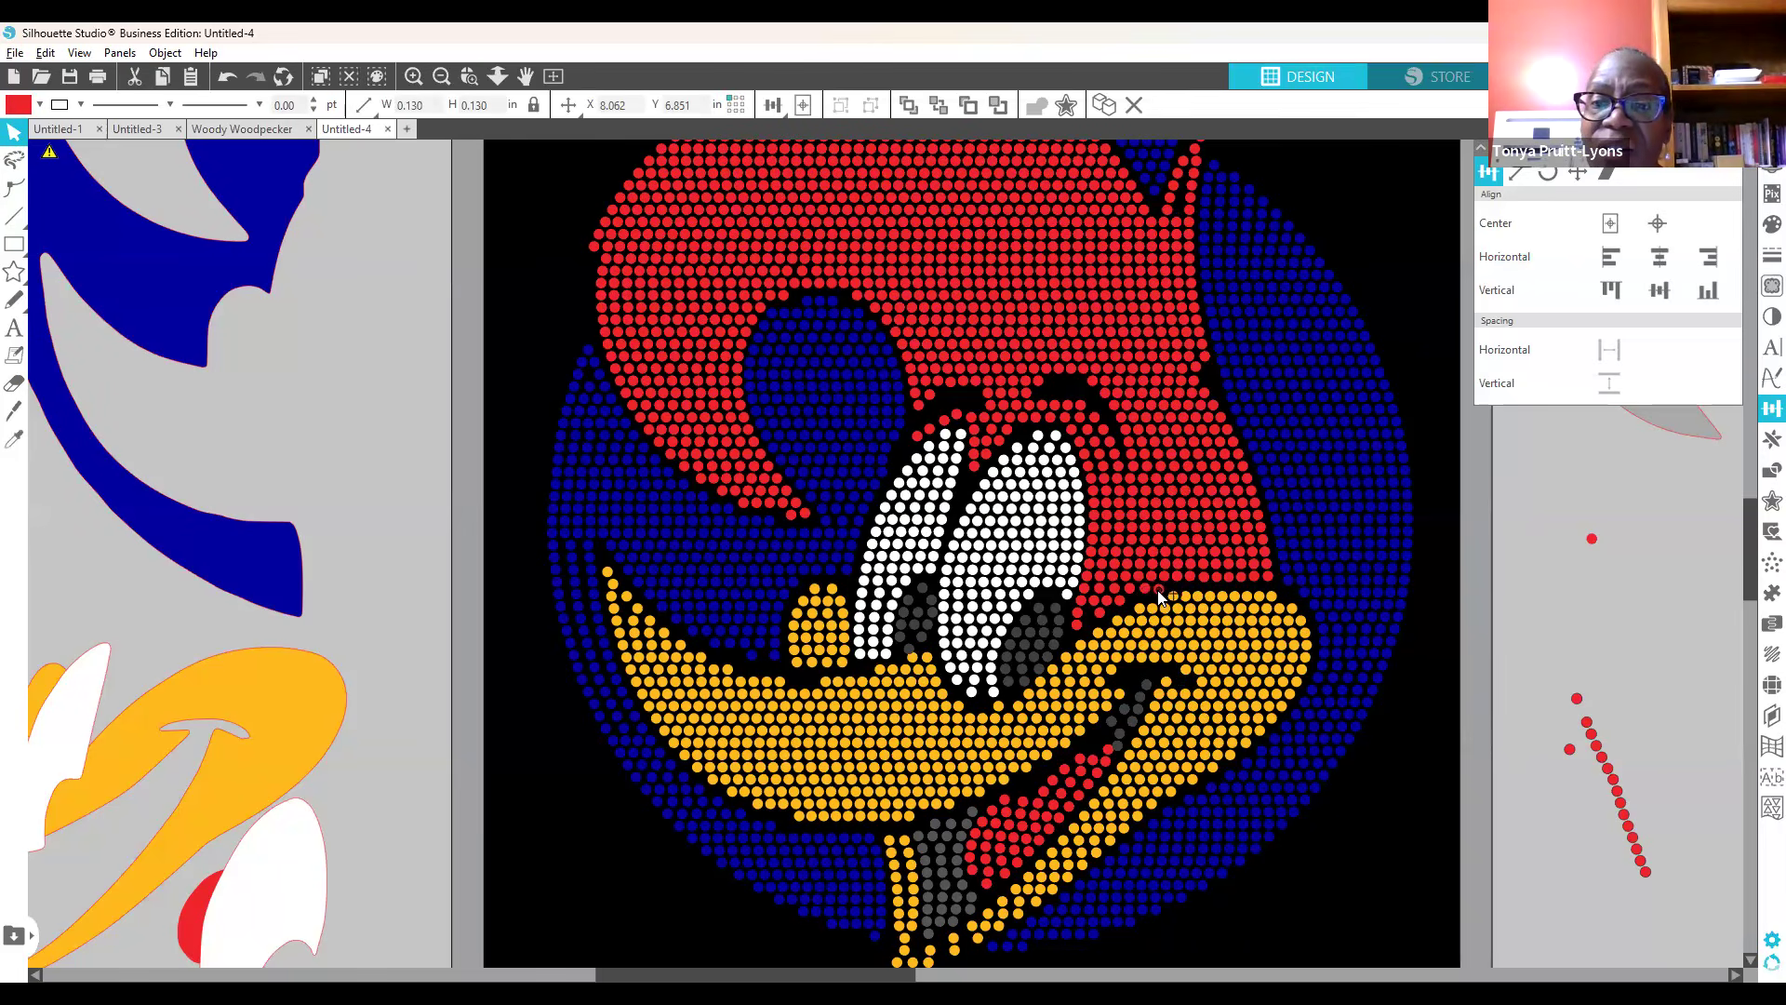
{"action": "left_click", "coordinate": [1382, 717]}
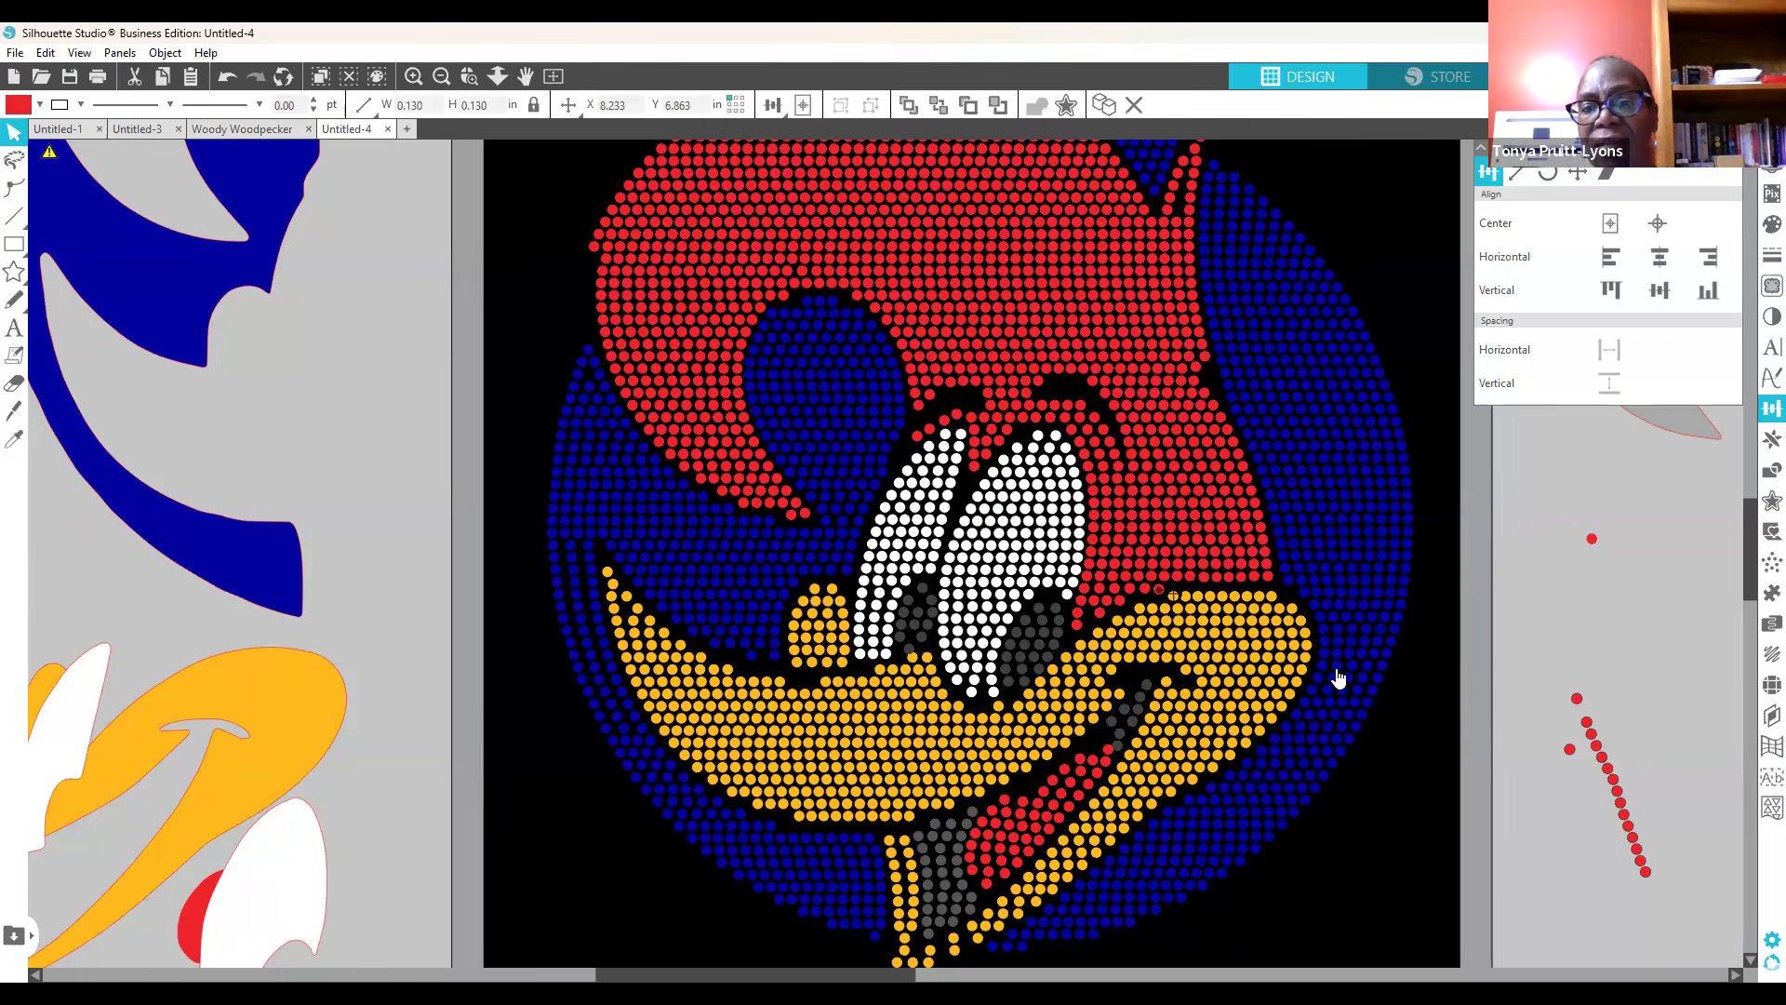
{"action": "left_click", "coordinate": [1491, 694]}
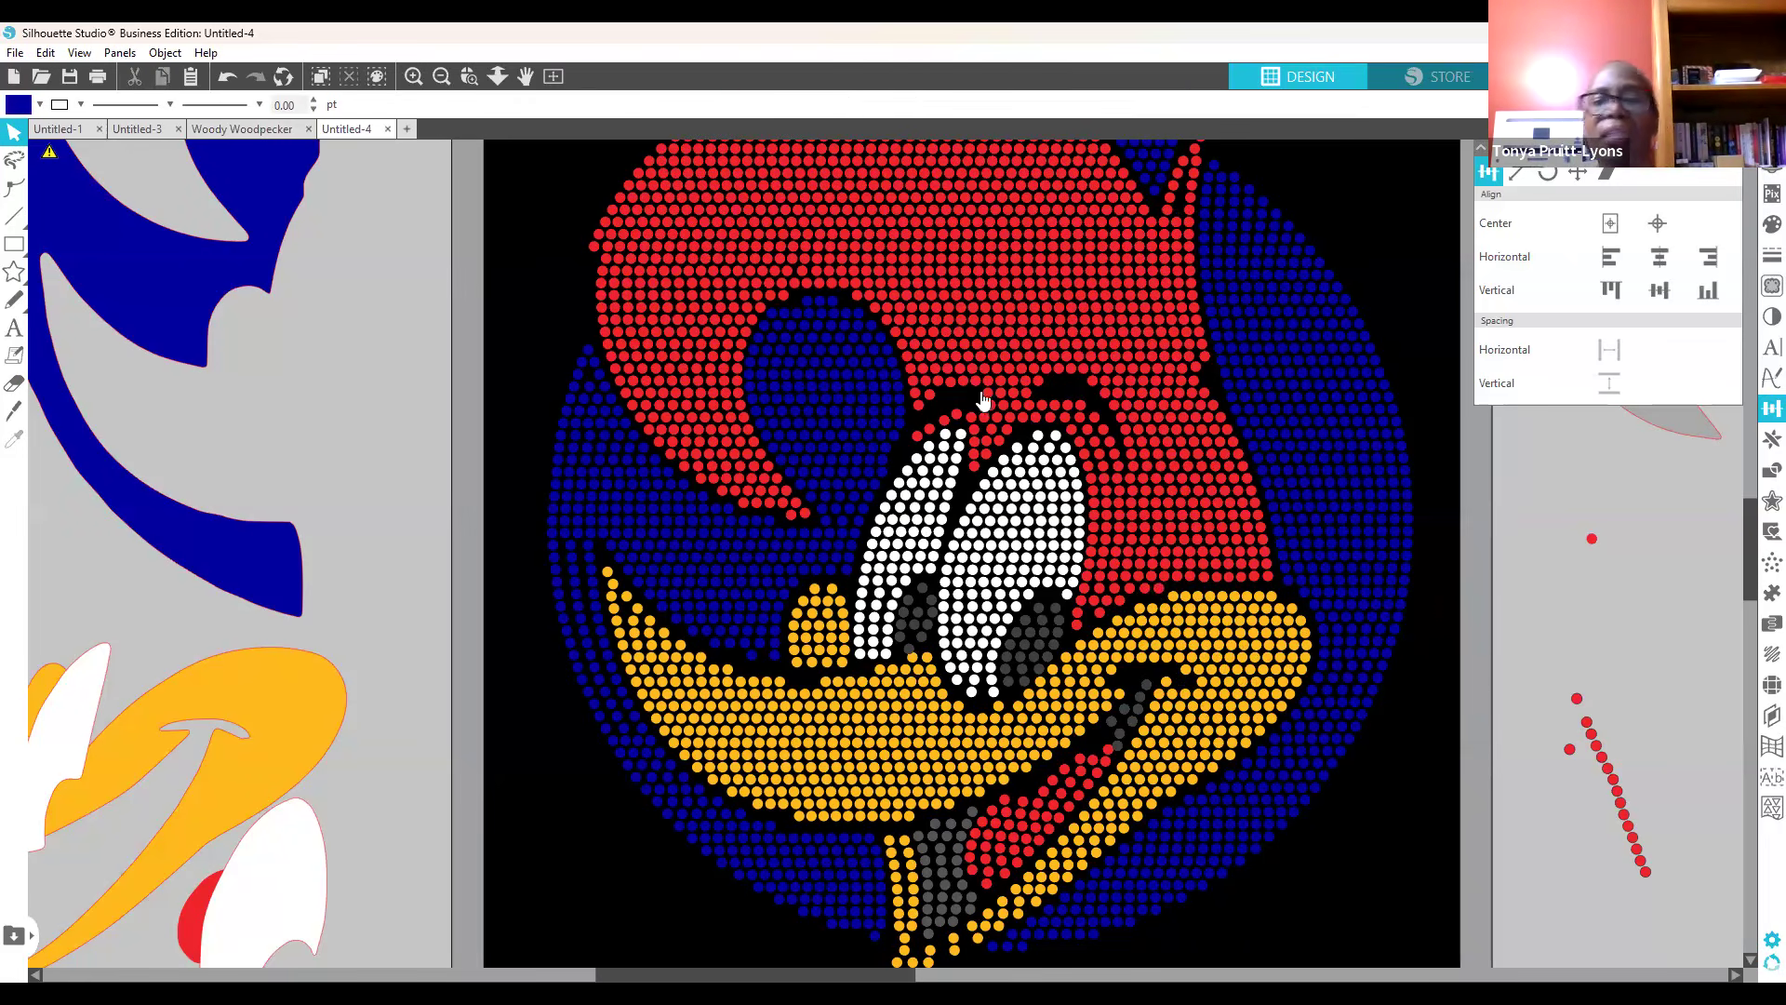
{"action": "left_click", "coordinate": [1145, 600]}
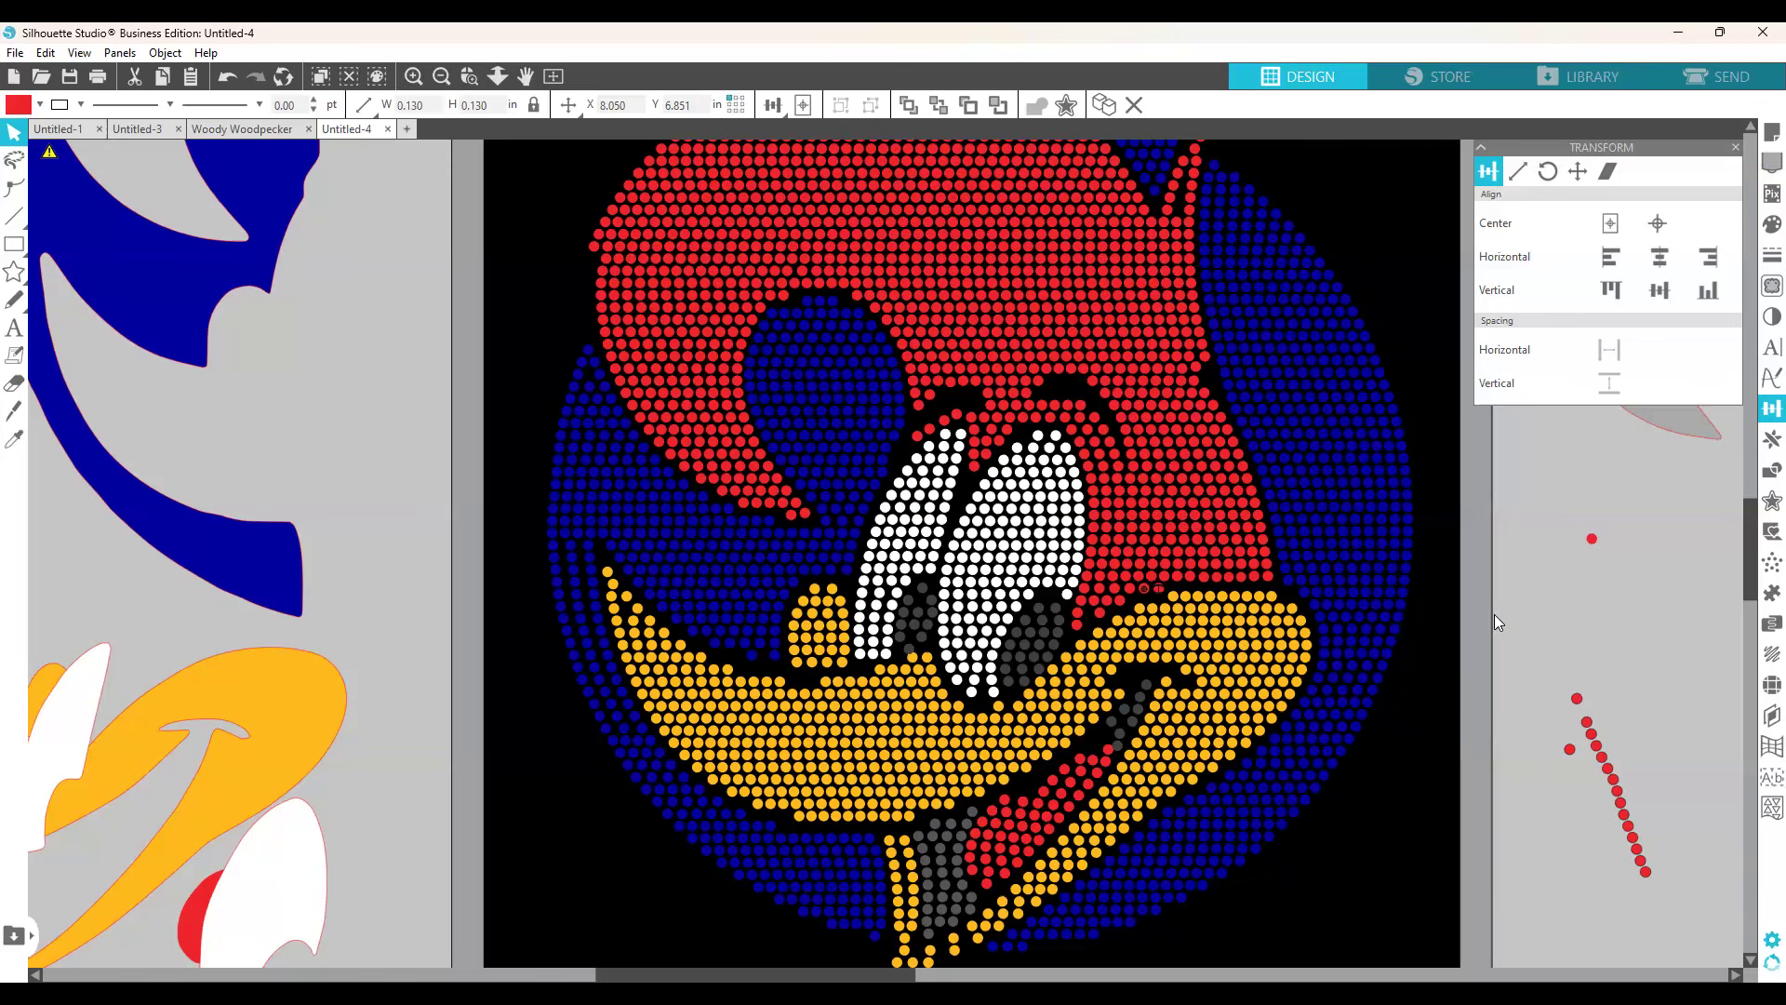
{"action": "left_click", "coordinate": [1558, 617]}
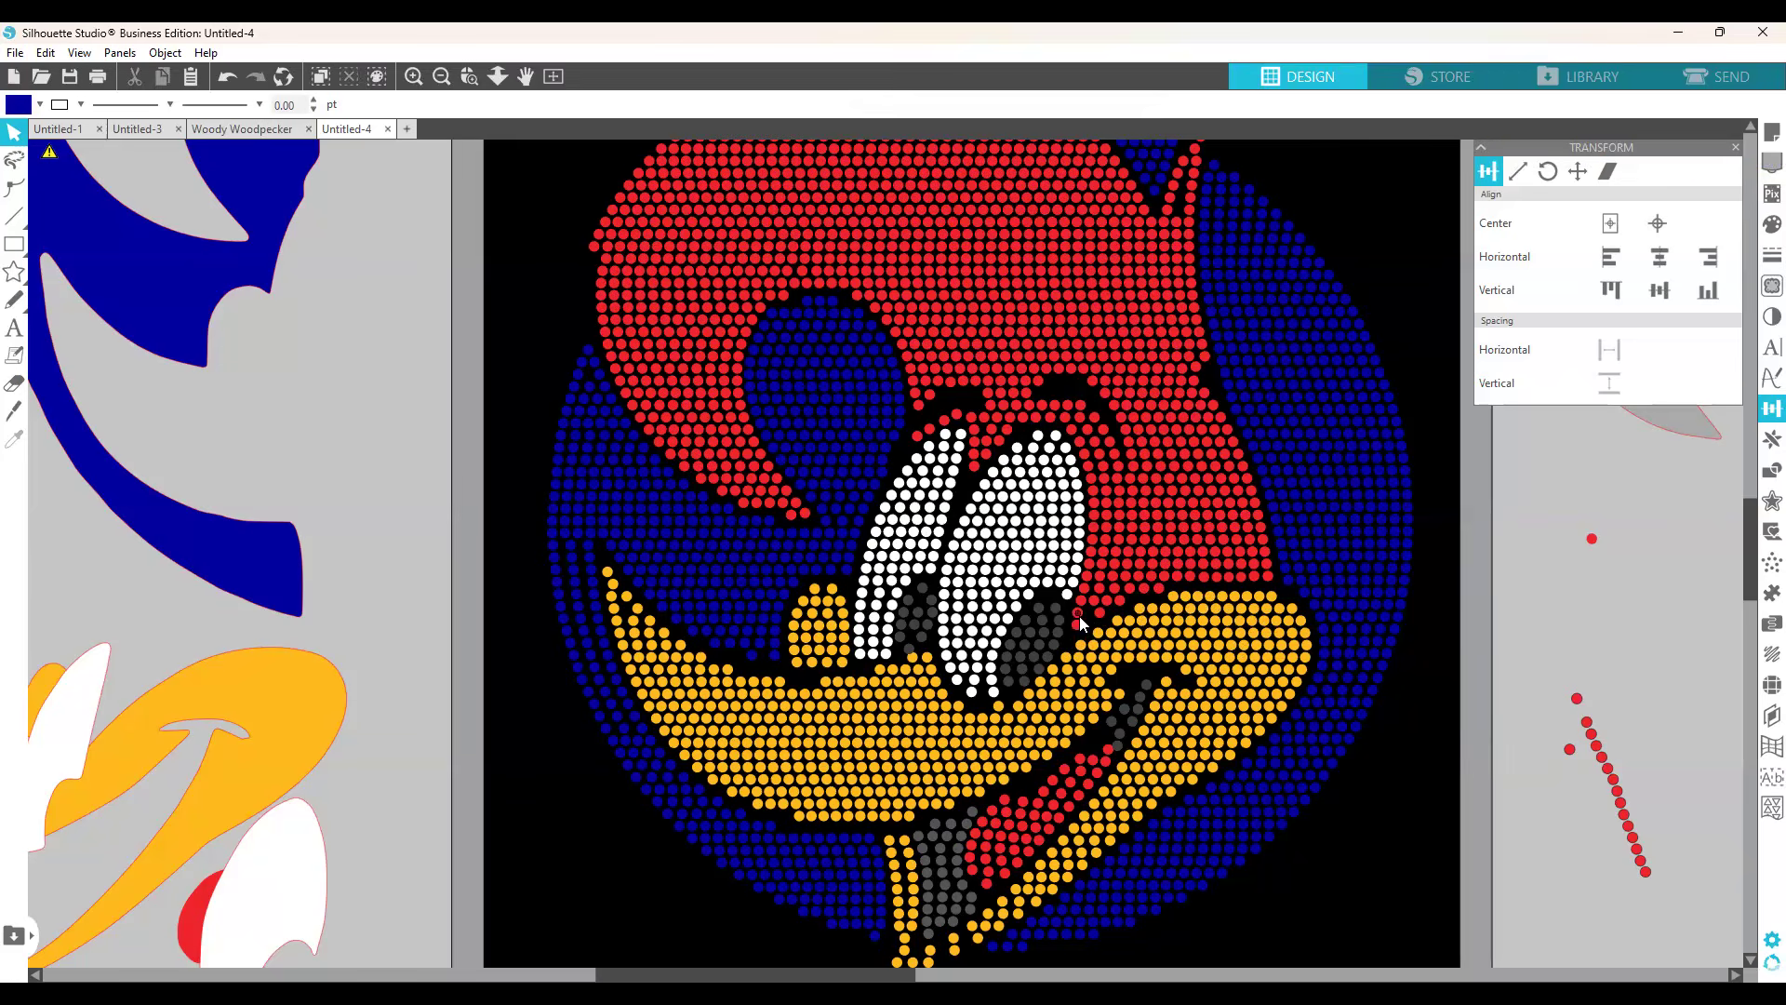
Step: Nudge the red stones beside the grey pupil, at the lower left end of the row, rightward to balance their gaps
{"action": "left_click", "coordinate": [1077, 617]}
{"action": "left_click_drag", "start_coordinate": [1078, 616], "coordinate": [1106, 622]}
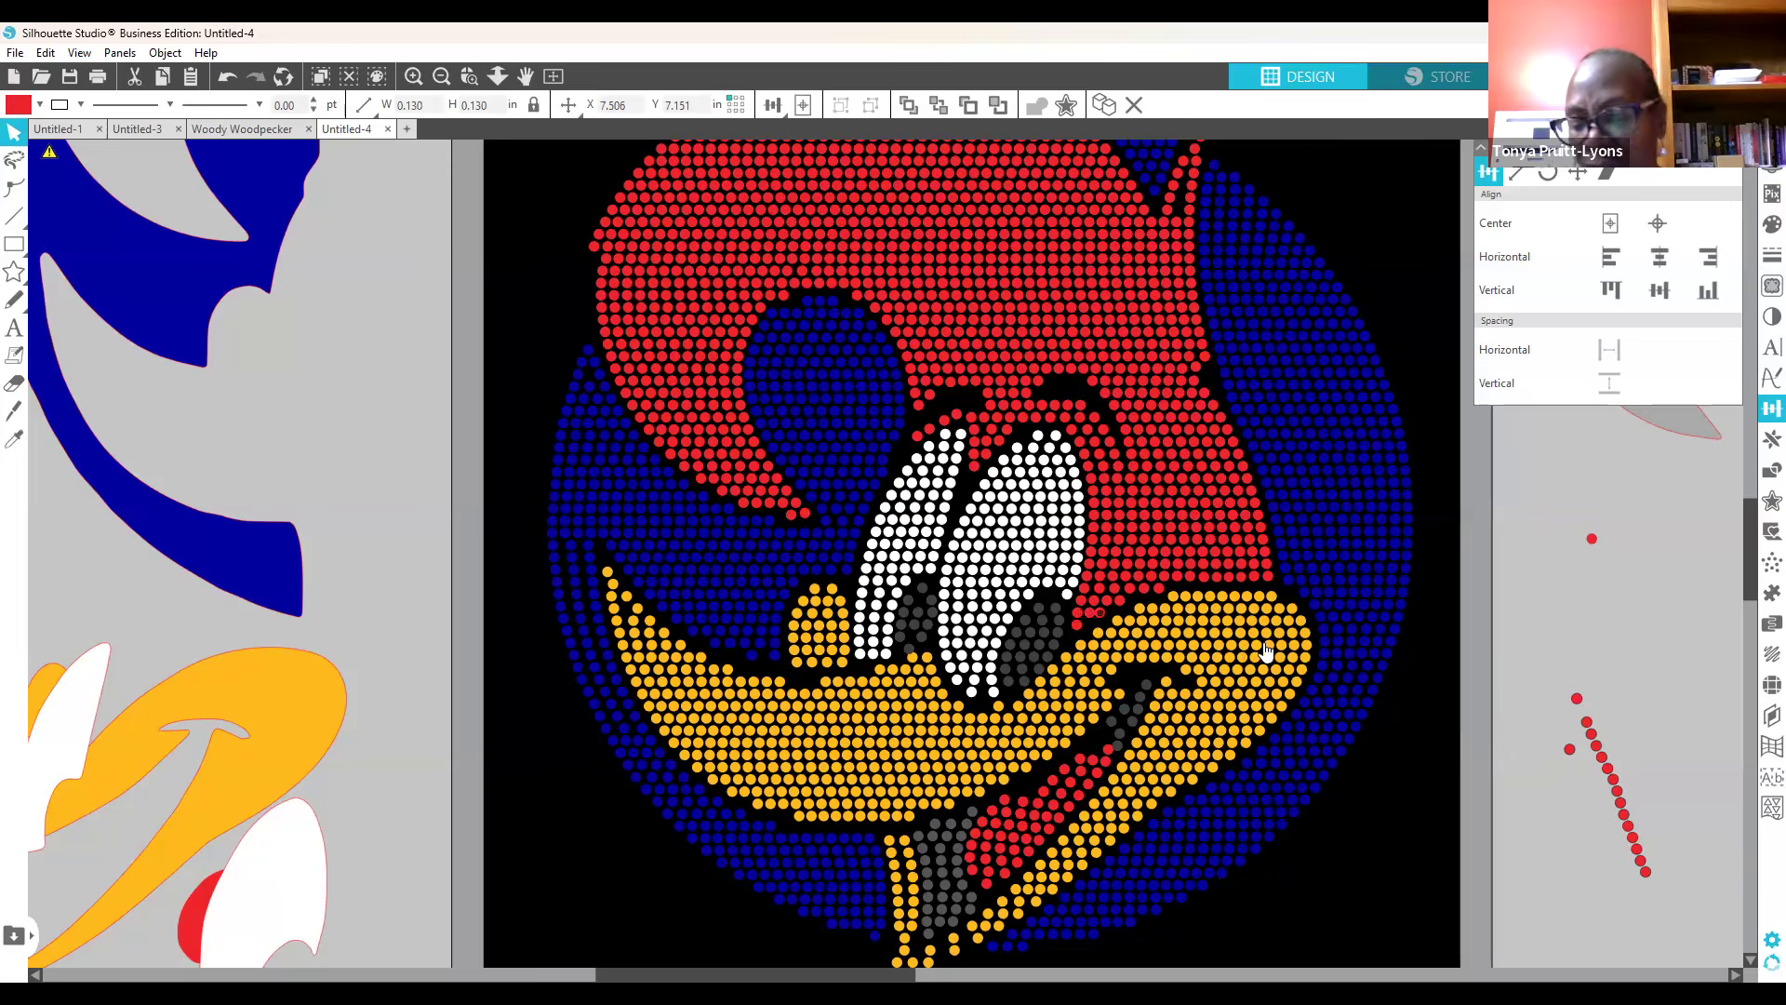
{"action": "key", "text": "Right"}
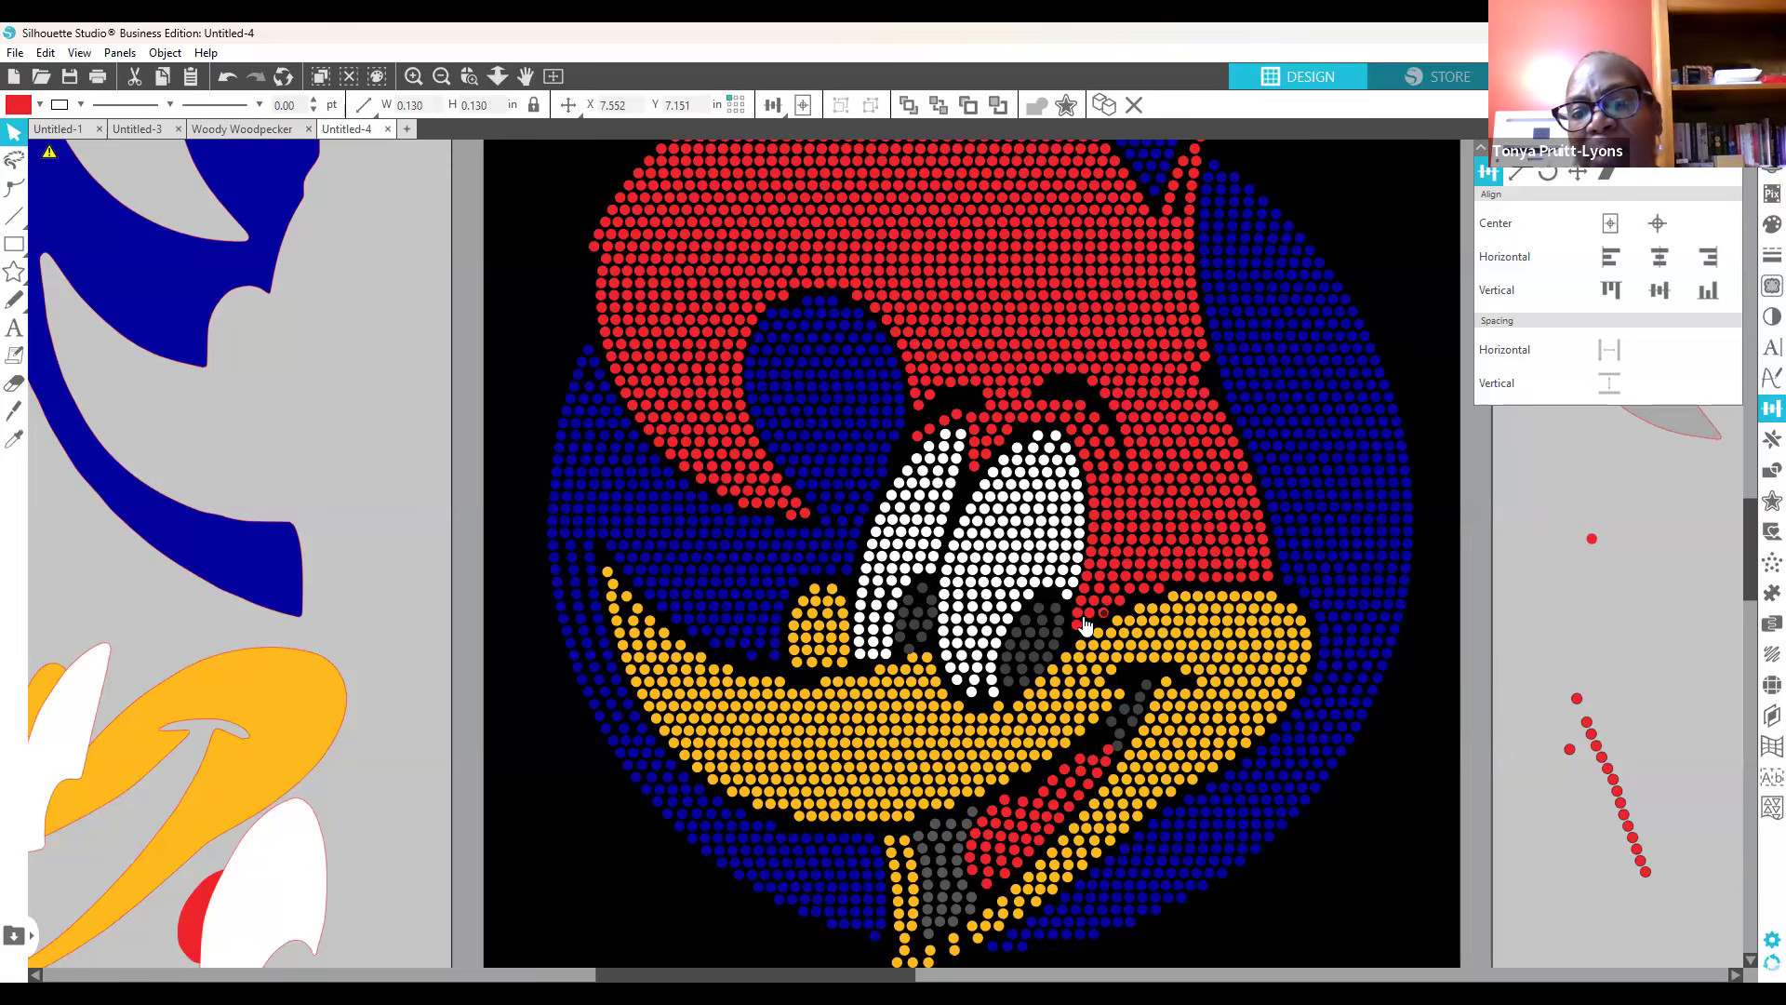
{"action": "left_click", "coordinate": [1089, 614]}
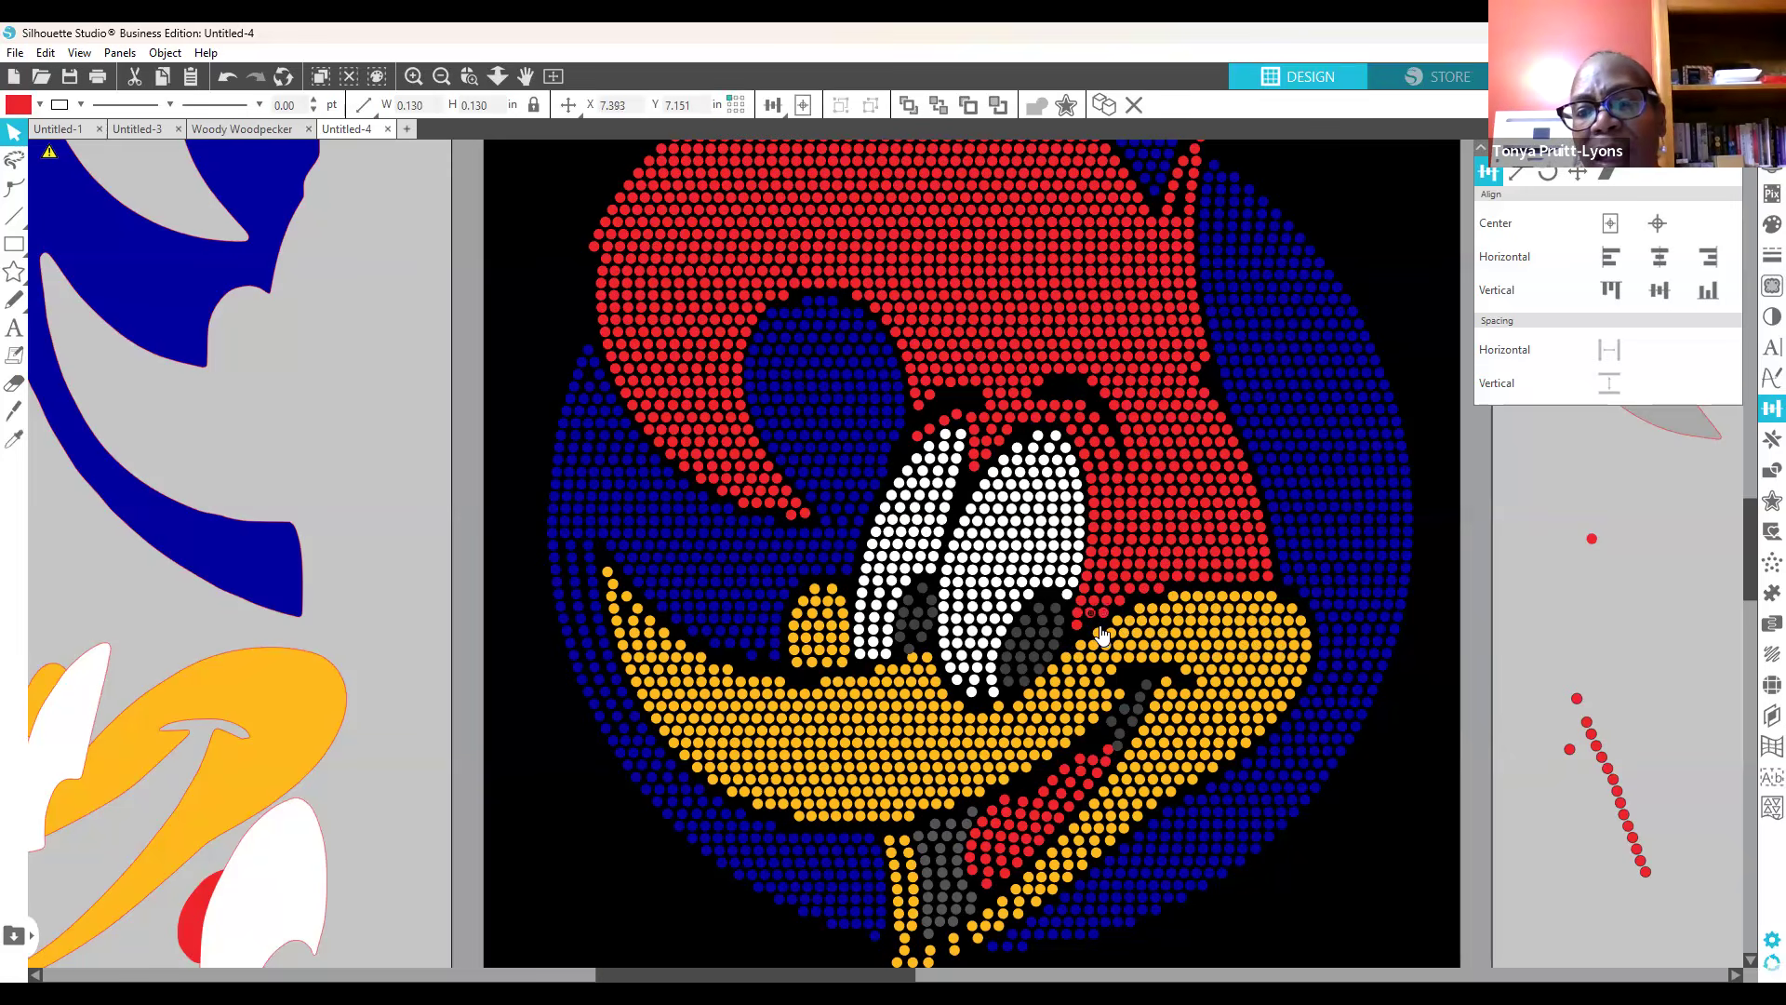
{"action": "left_click", "coordinate": [1524, 611]}
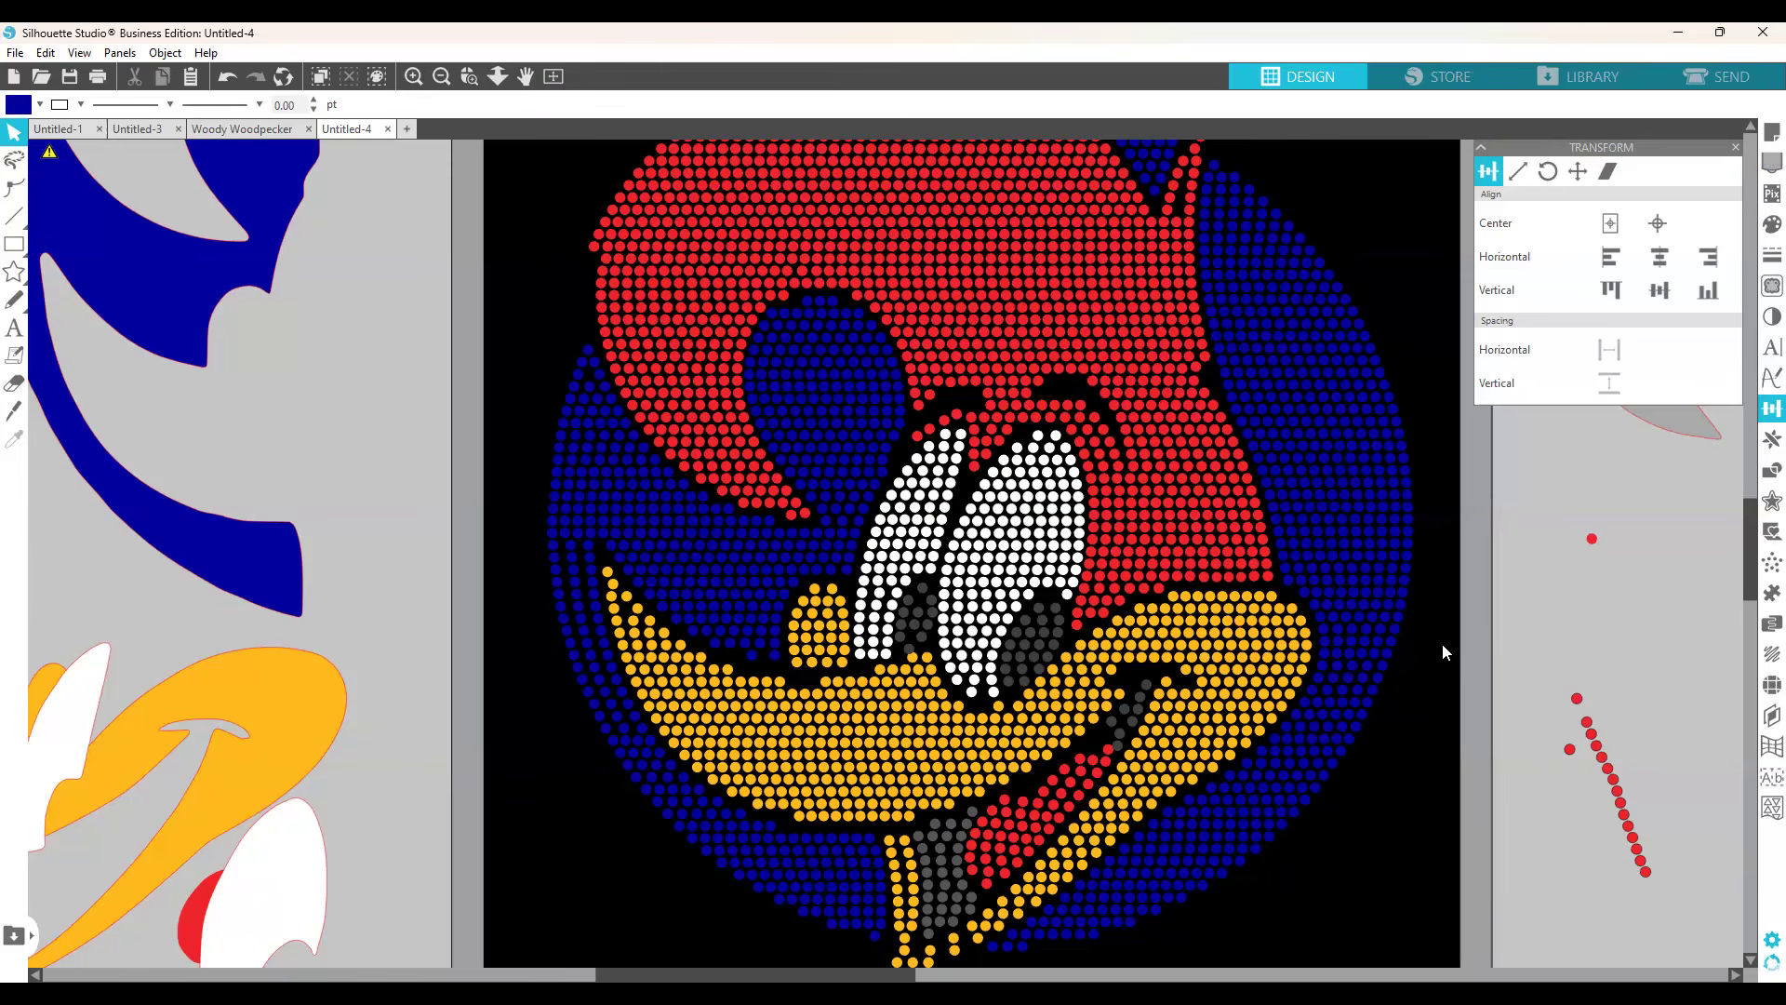
Step: Inspect the placement of the red stones at both ends of the row above the beak
{"action": "scroll", "coordinate": [1445, 651], "scroll_direction": "down", "scroll_amount": 1}
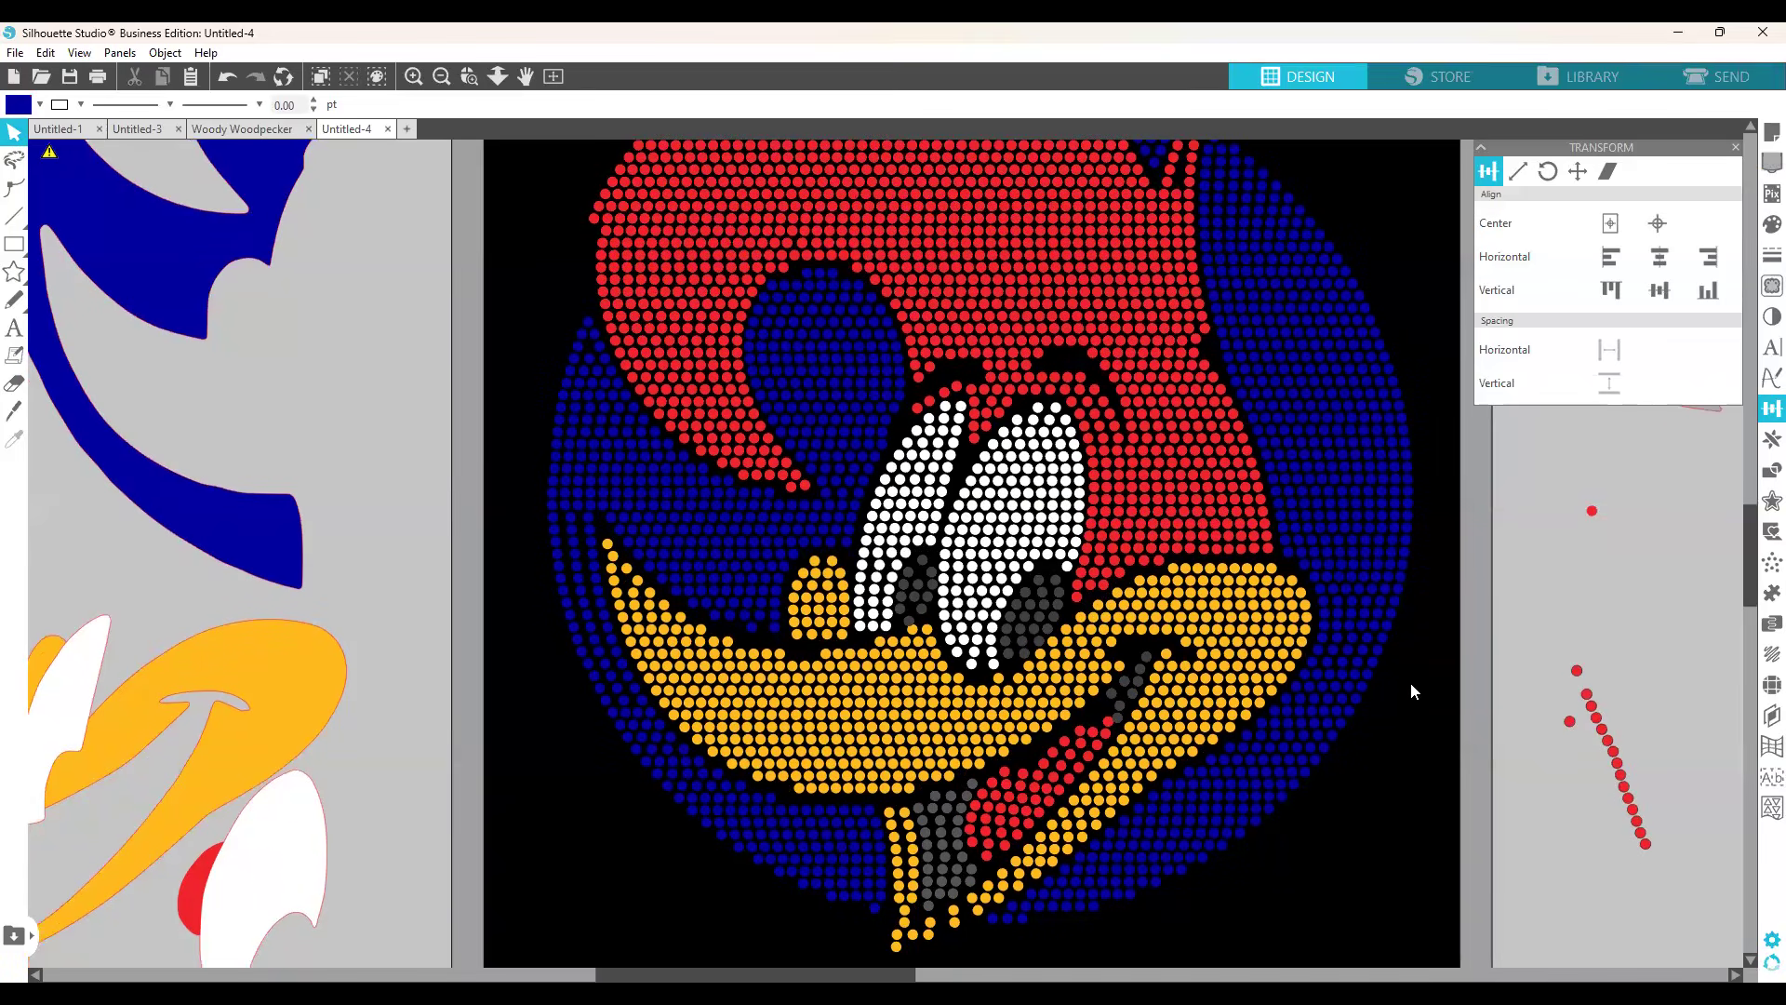
{"action": "scroll", "coordinate": [1411, 683], "scroll_direction": "up", "scroll_amount": 1}
{"action": "scroll", "coordinate": [1423, 688], "scroll_direction": "down", "scroll_amount": 1}
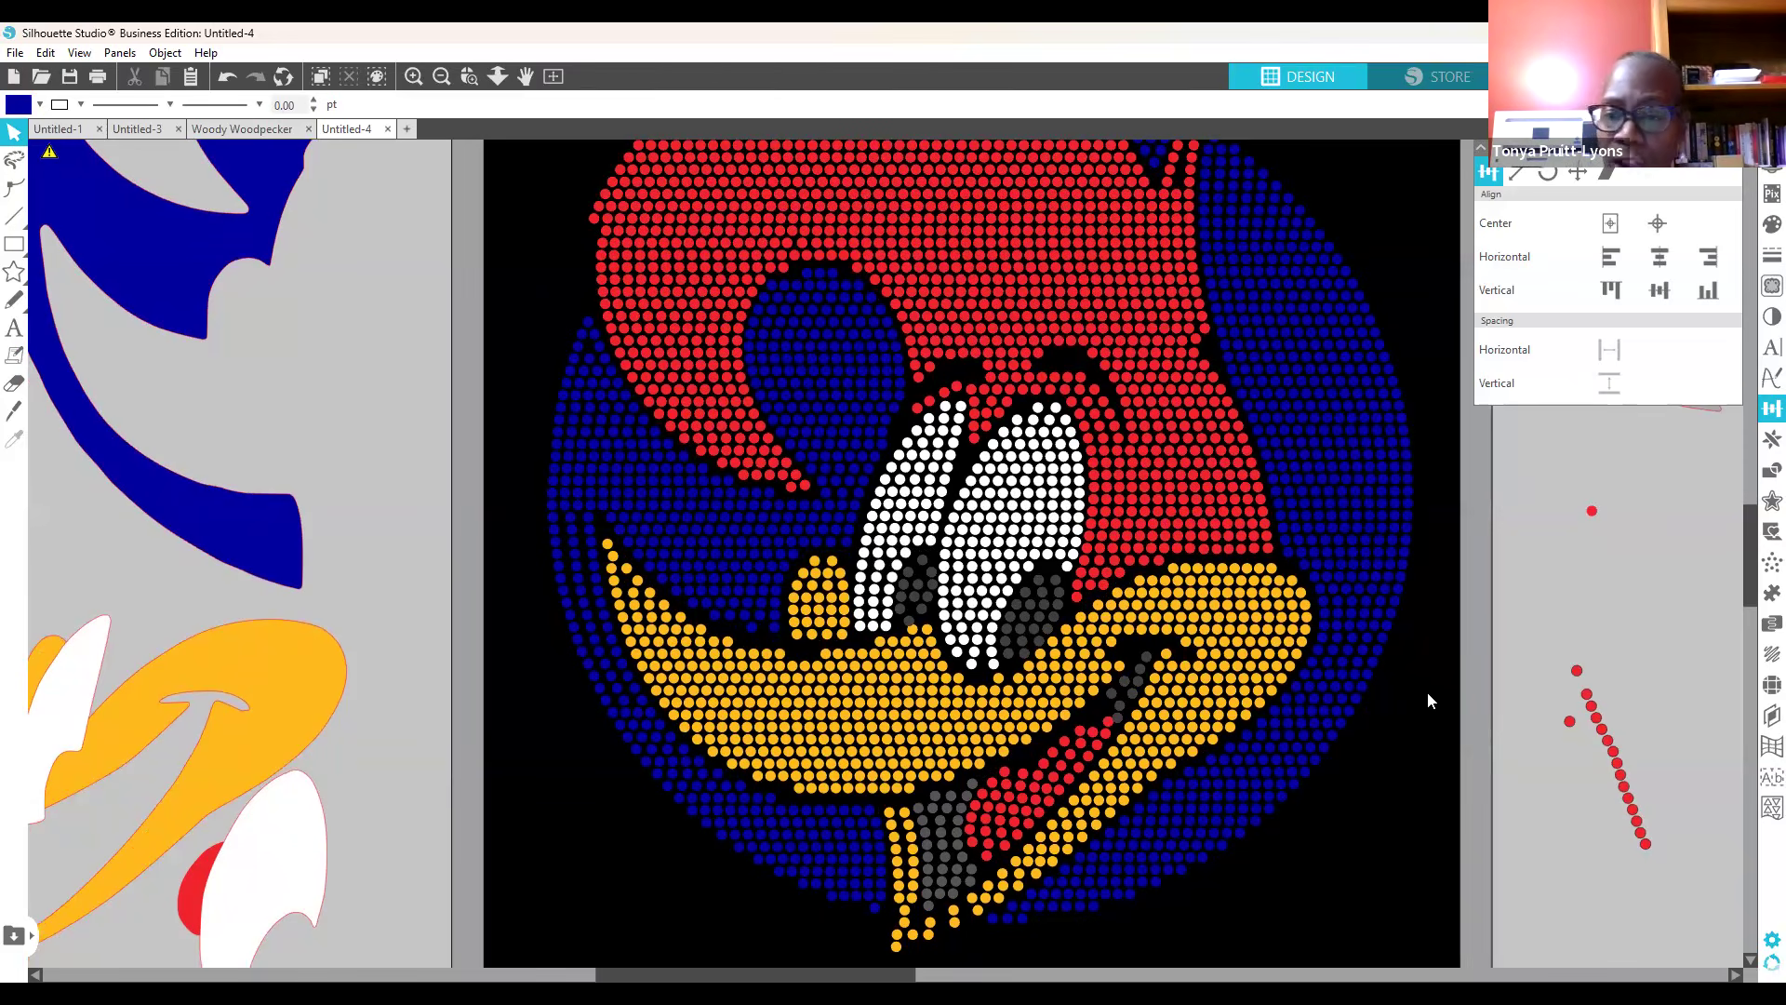
{"action": "right_click", "coordinate": [1468, 609]}
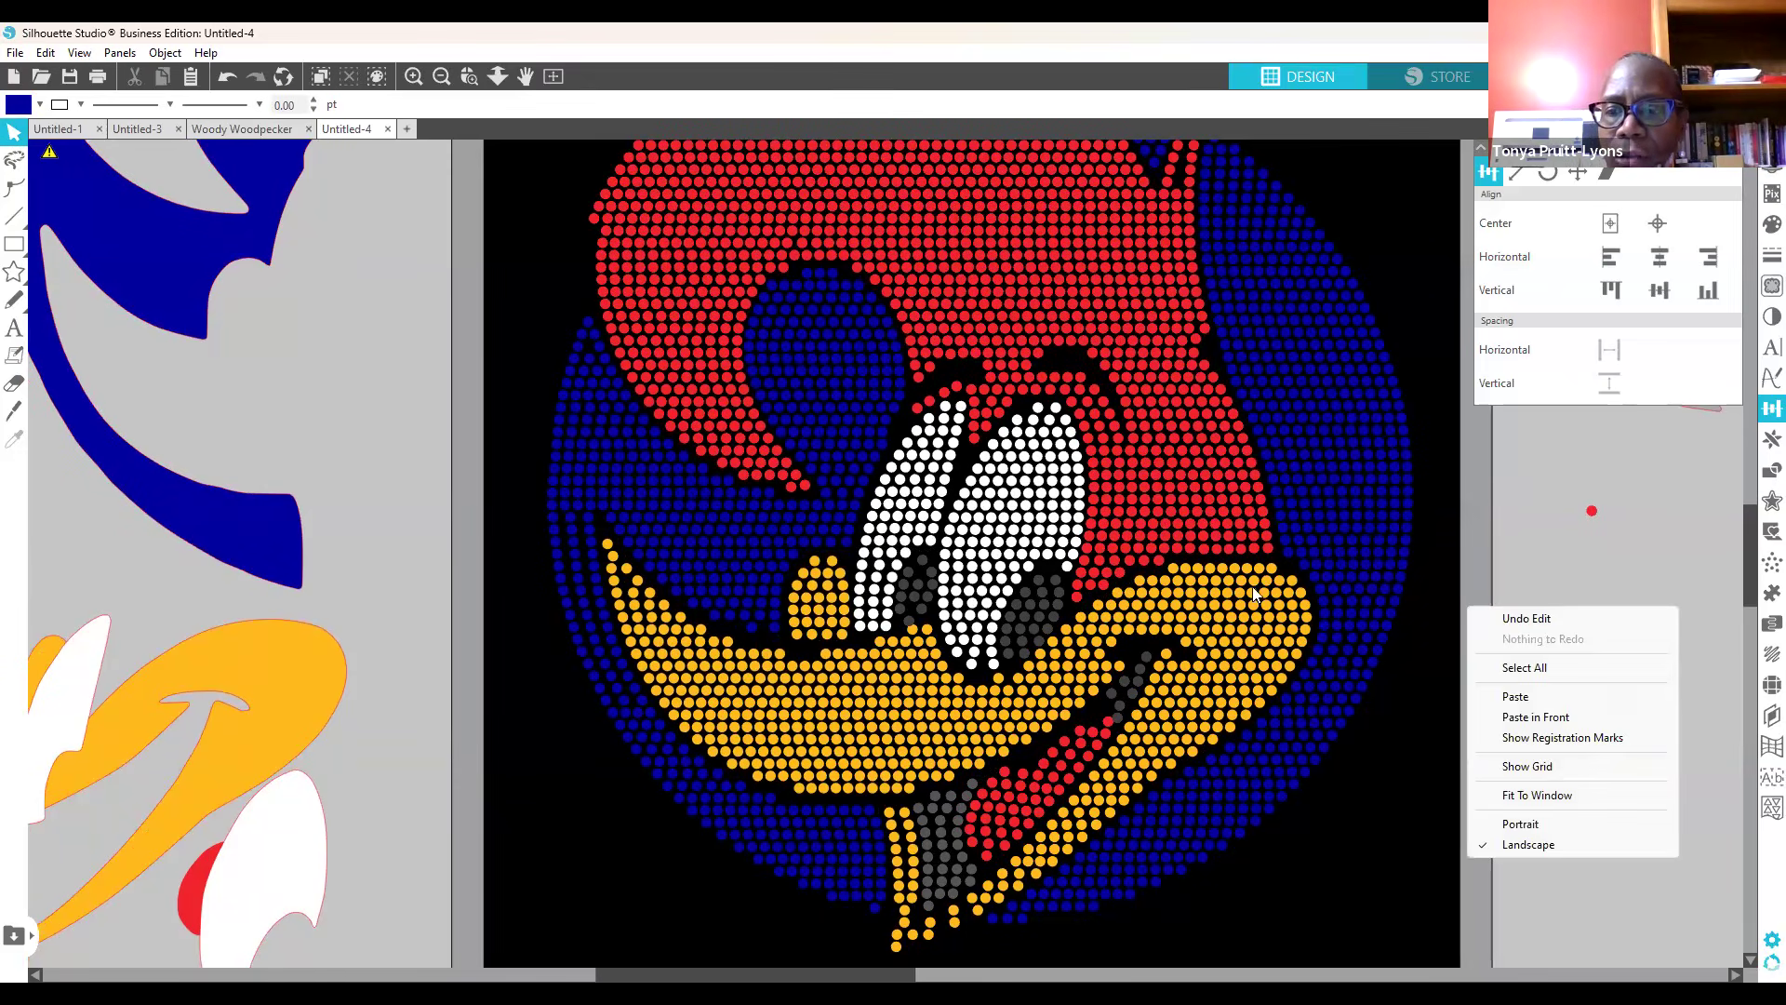
{"action": "left_click", "coordinate": [1274, 557]}
{"action": "left_click", "coordinate": [1272, 558]}
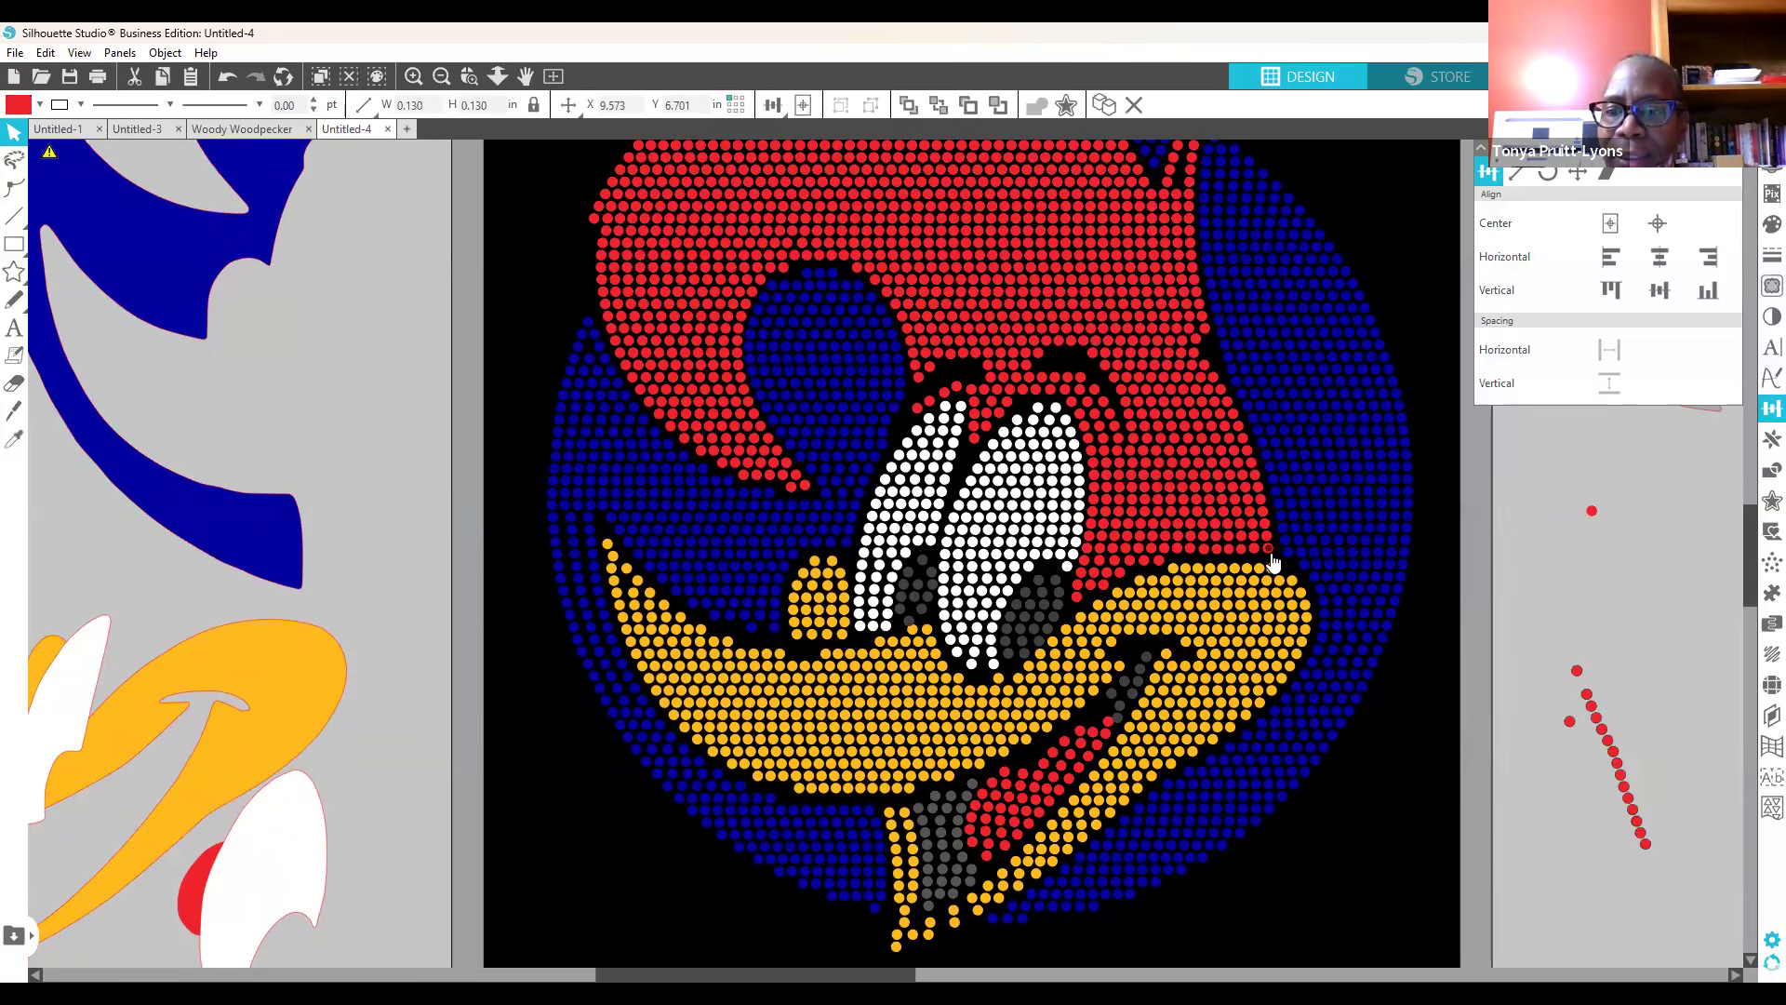
{"action": "right_click", "coordinate": [1271, 554]}
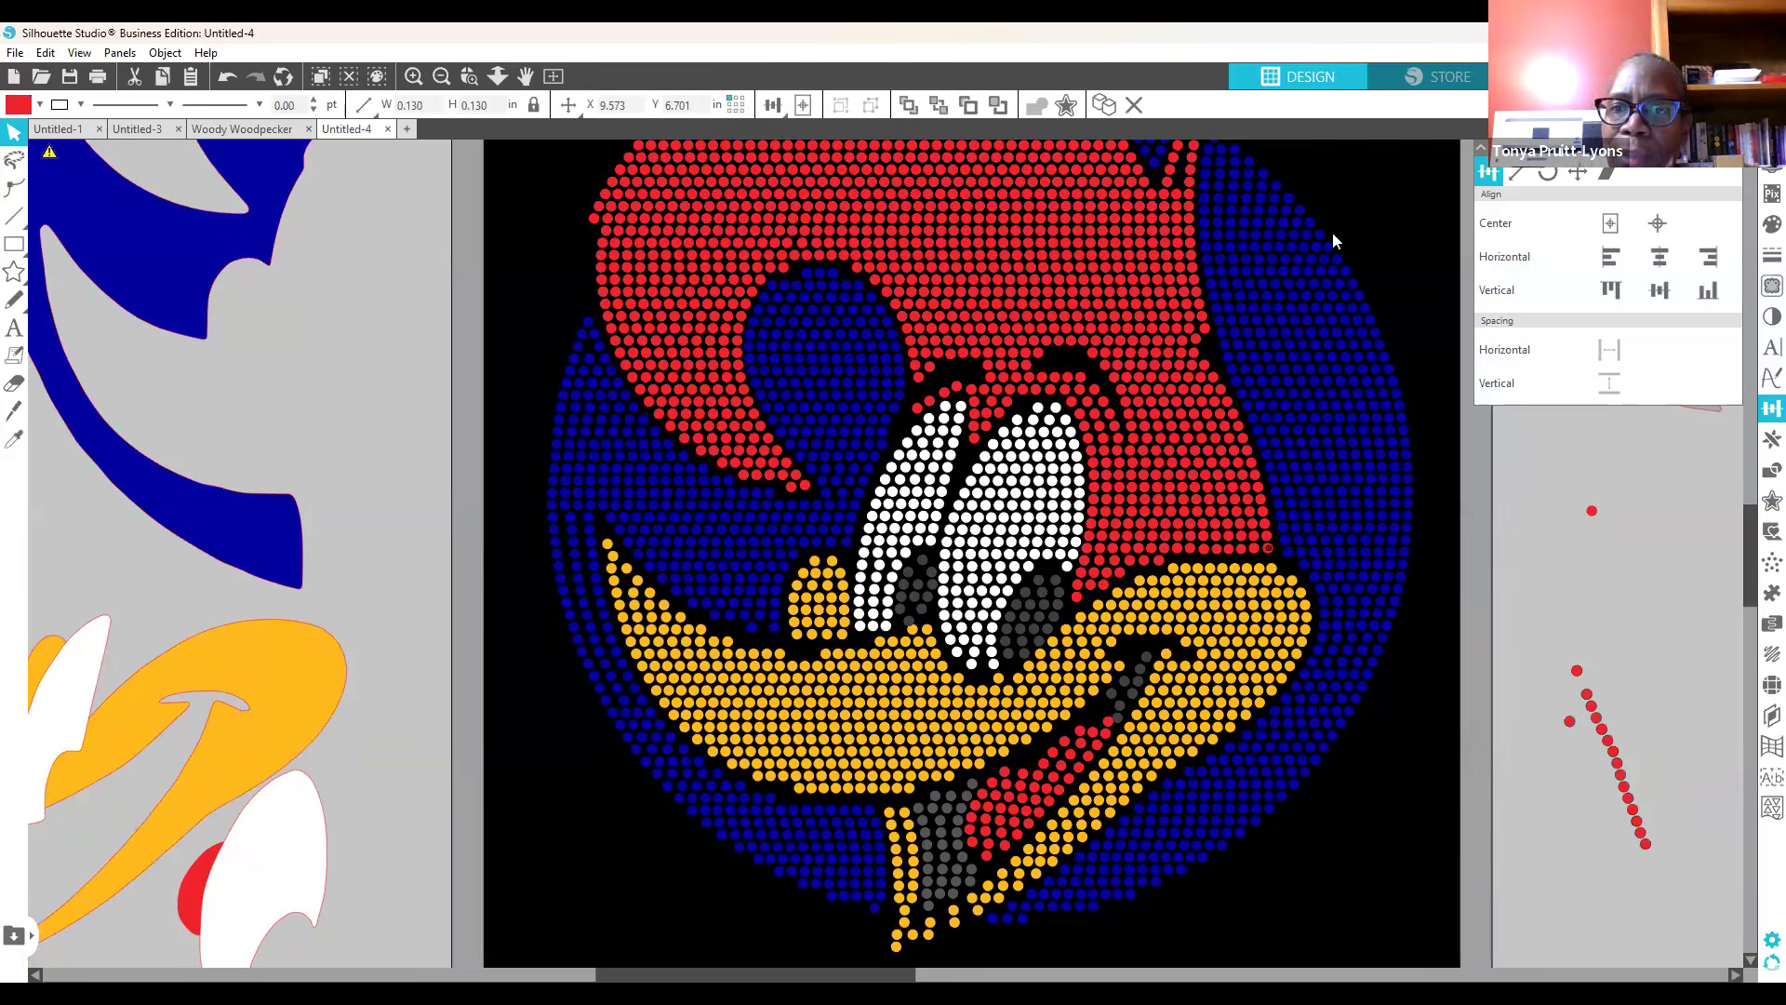
{"action": "left_click", "coordinate": [1504, 635]}
{"action": "left_click_drag", "start_coordinate": [1040, 696], "coordinate": [1079, 606]}
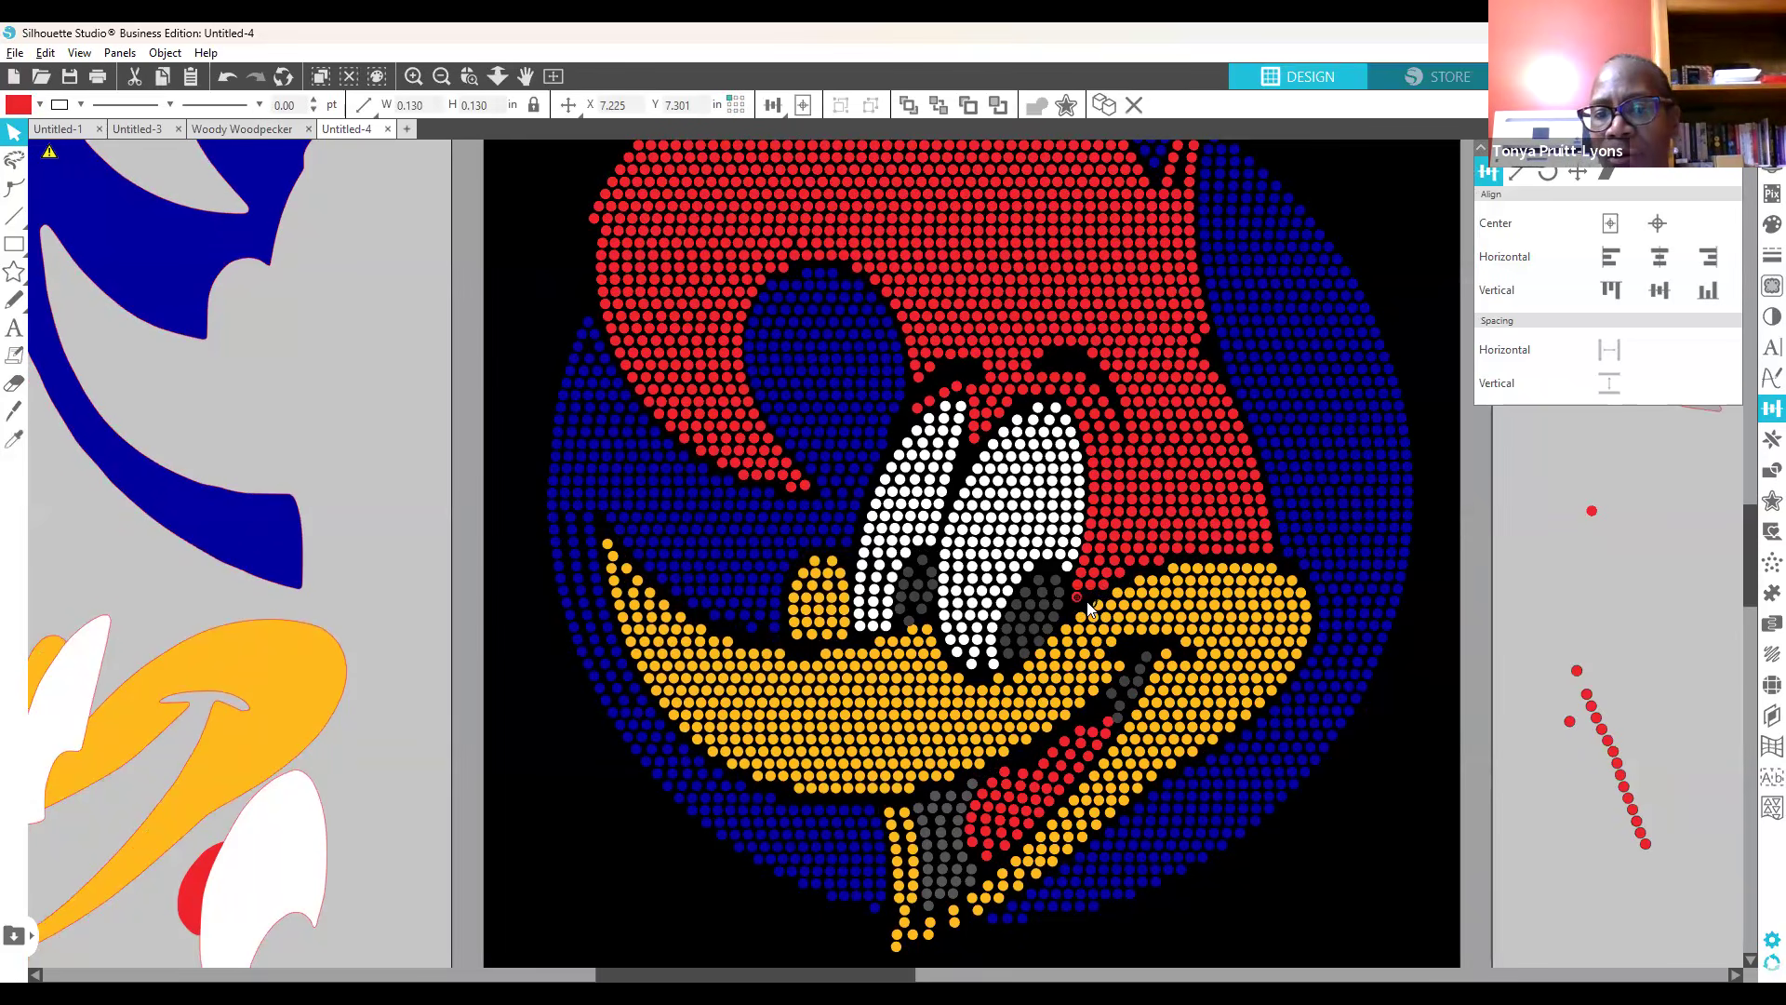
{"action": "left_click", "coordinate": [1413, 589]}
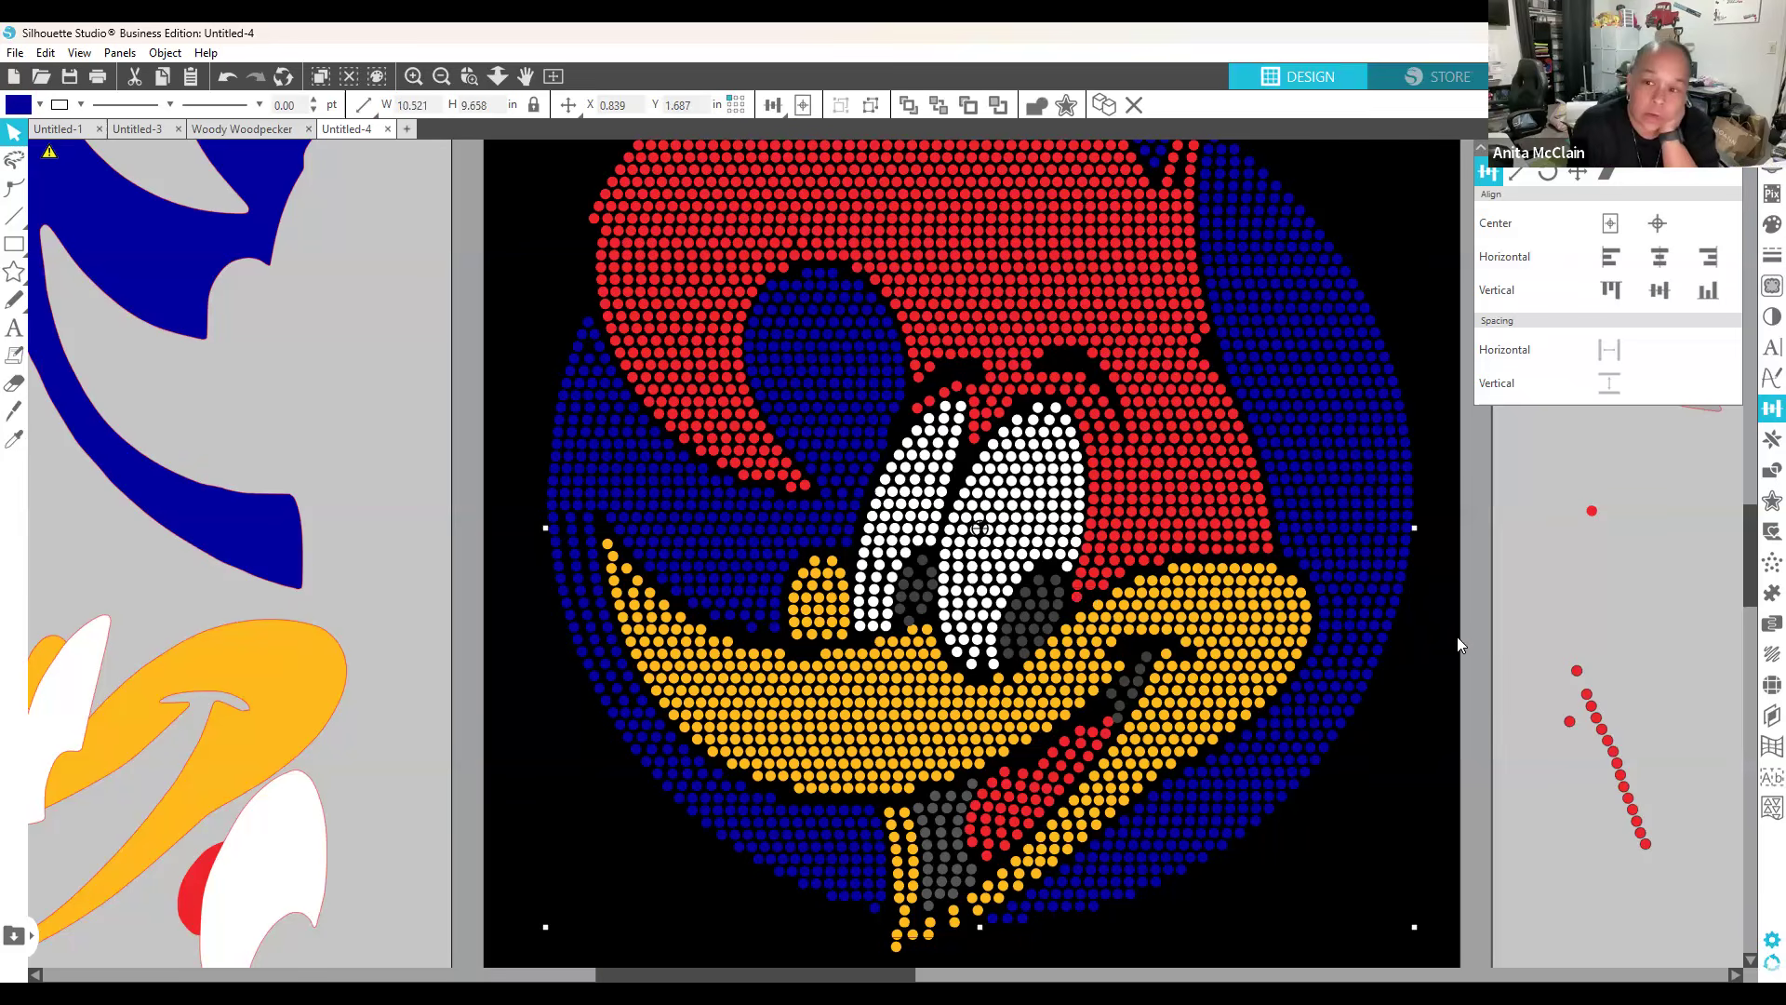
{"action": "left_click", "coordinate": [1457, 644]}
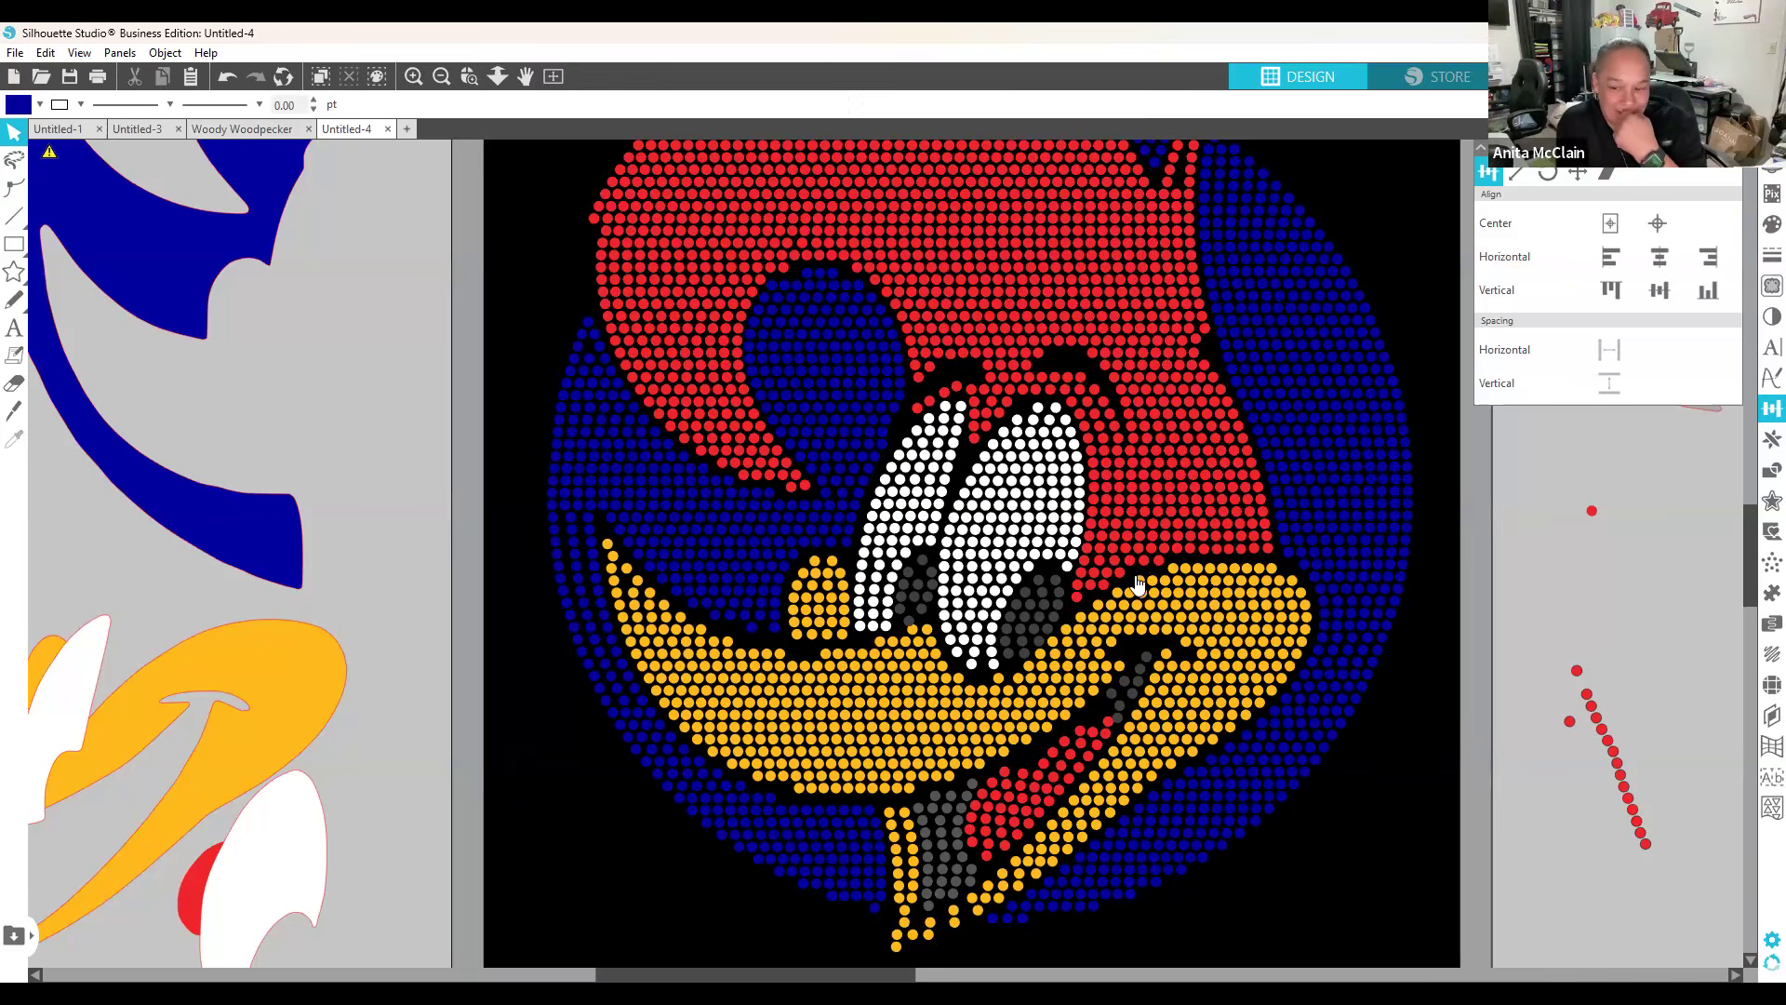
Step: Check the red stone near the grey pupil and review the lower part of the rhinestone template
{"action": "left_click", "coordinate": [1104, 590]}
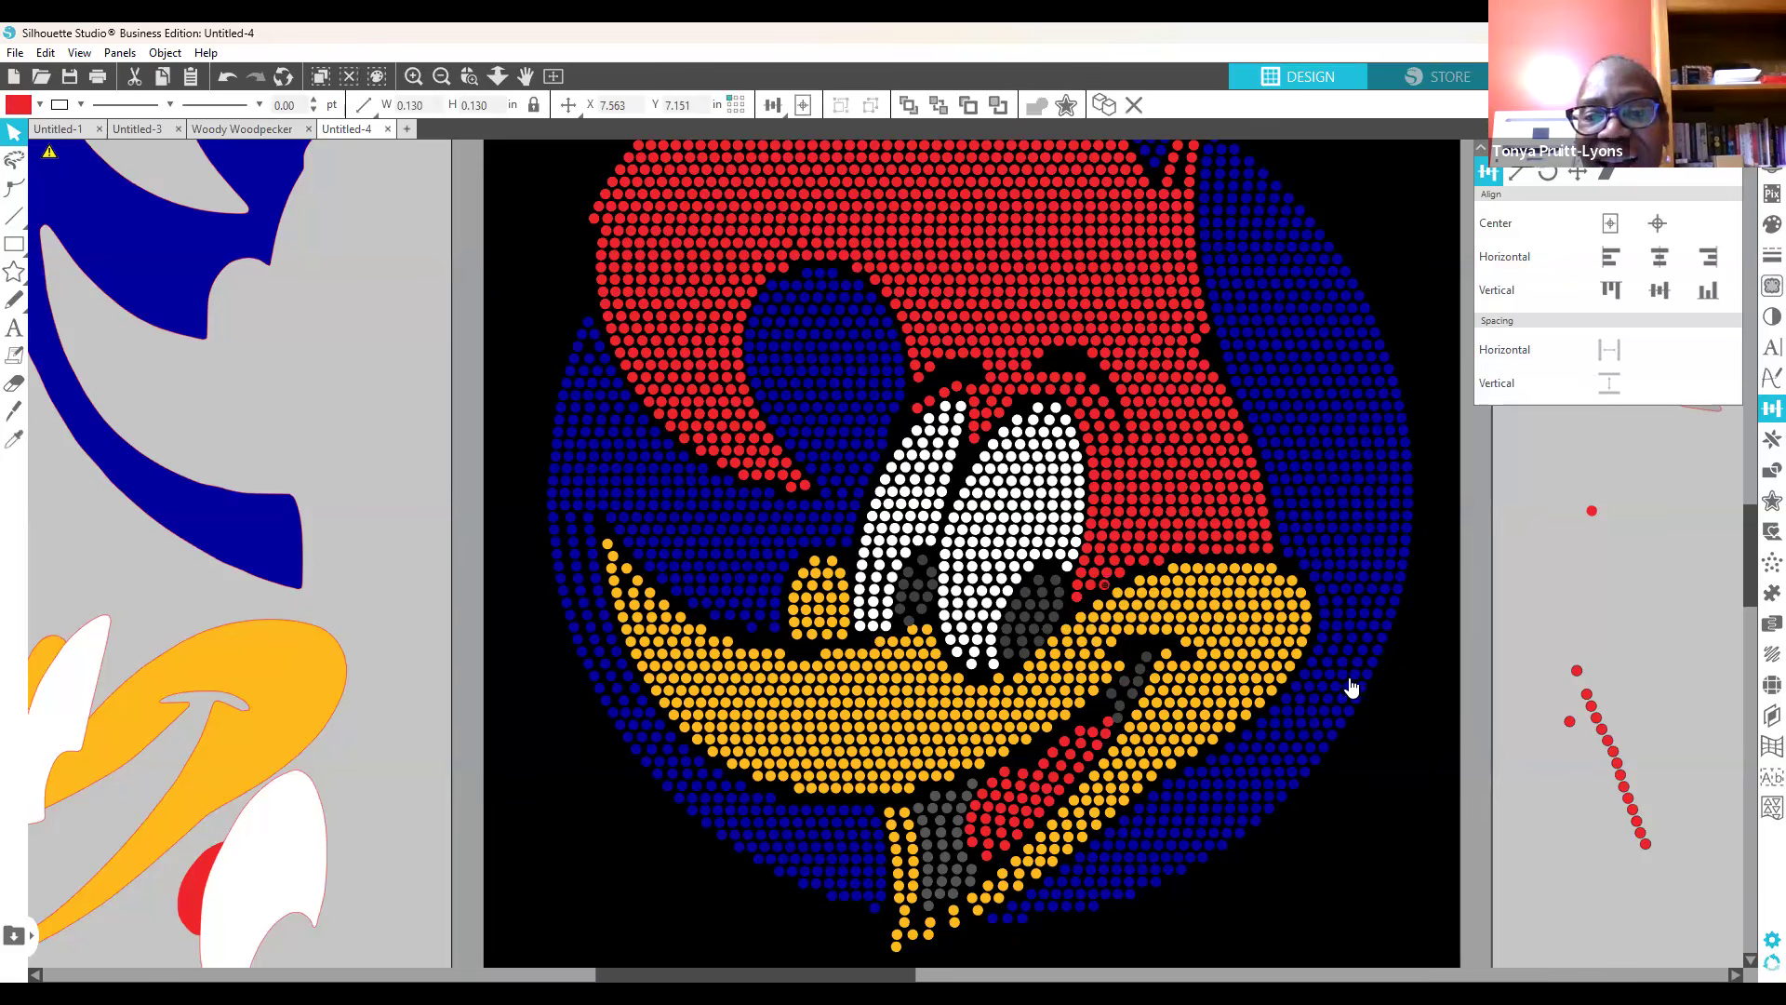
{"action": "left_click", "coordinate": [1386, 690]}
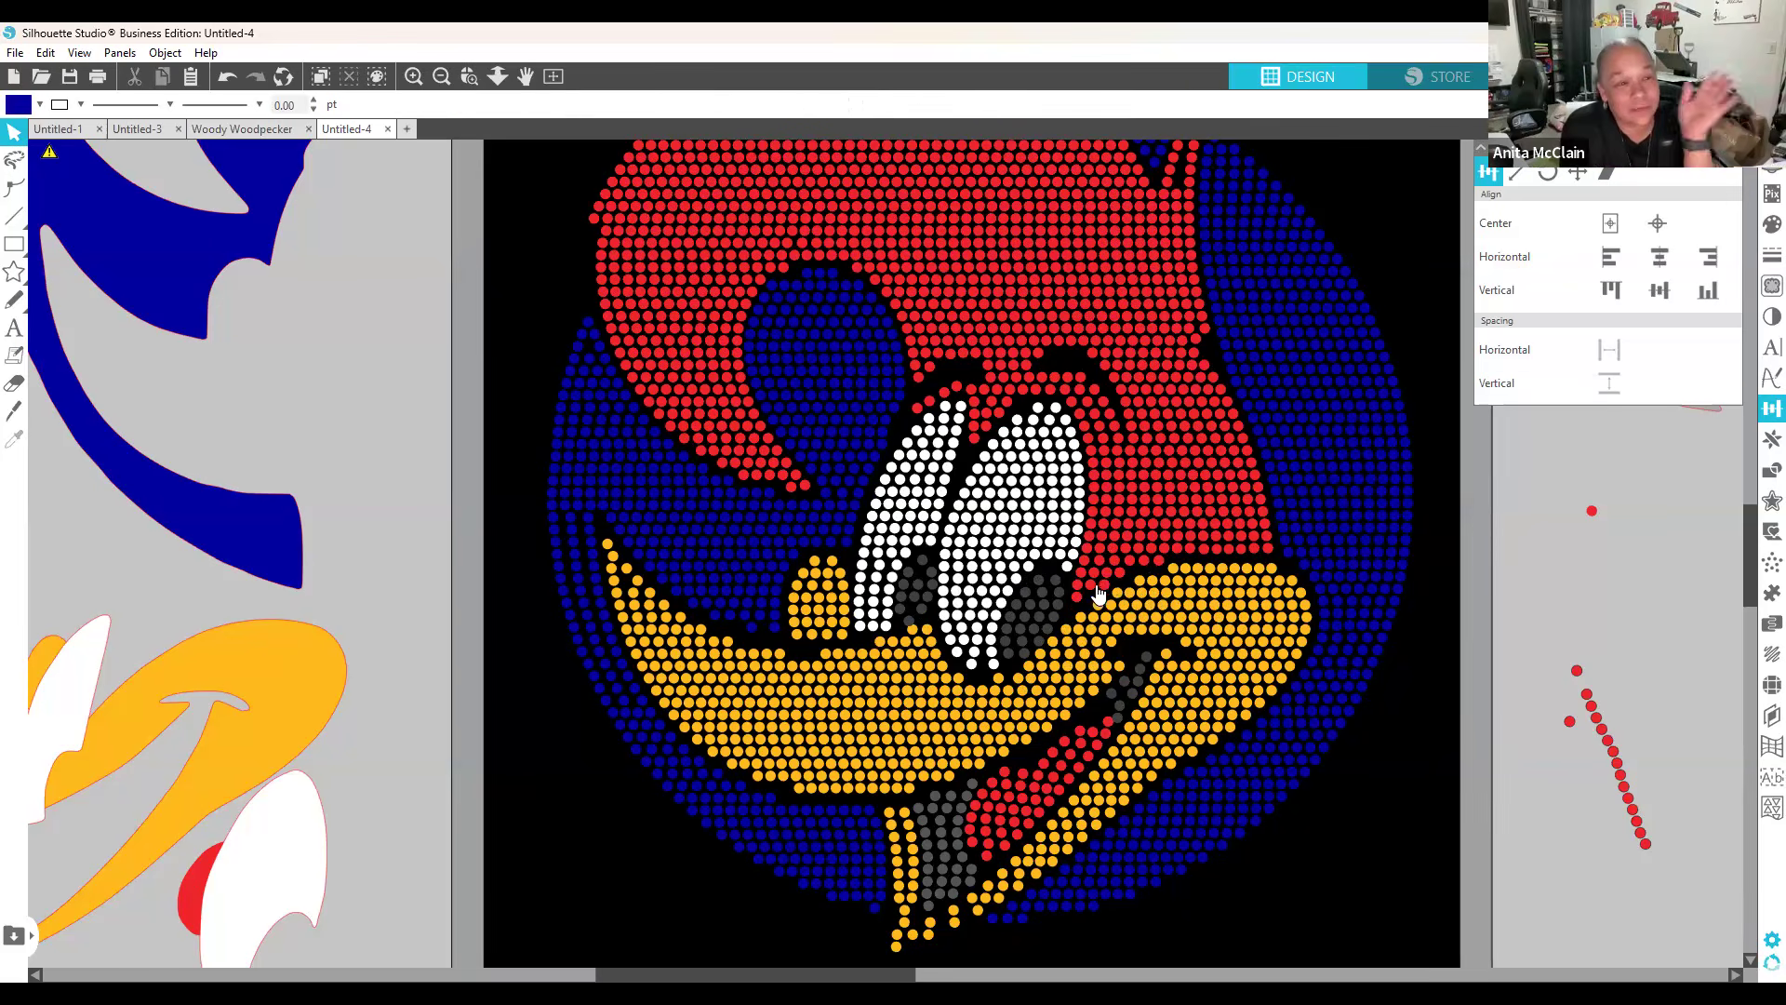
{"action": "left_click", "coordinate": [1103, 593]}
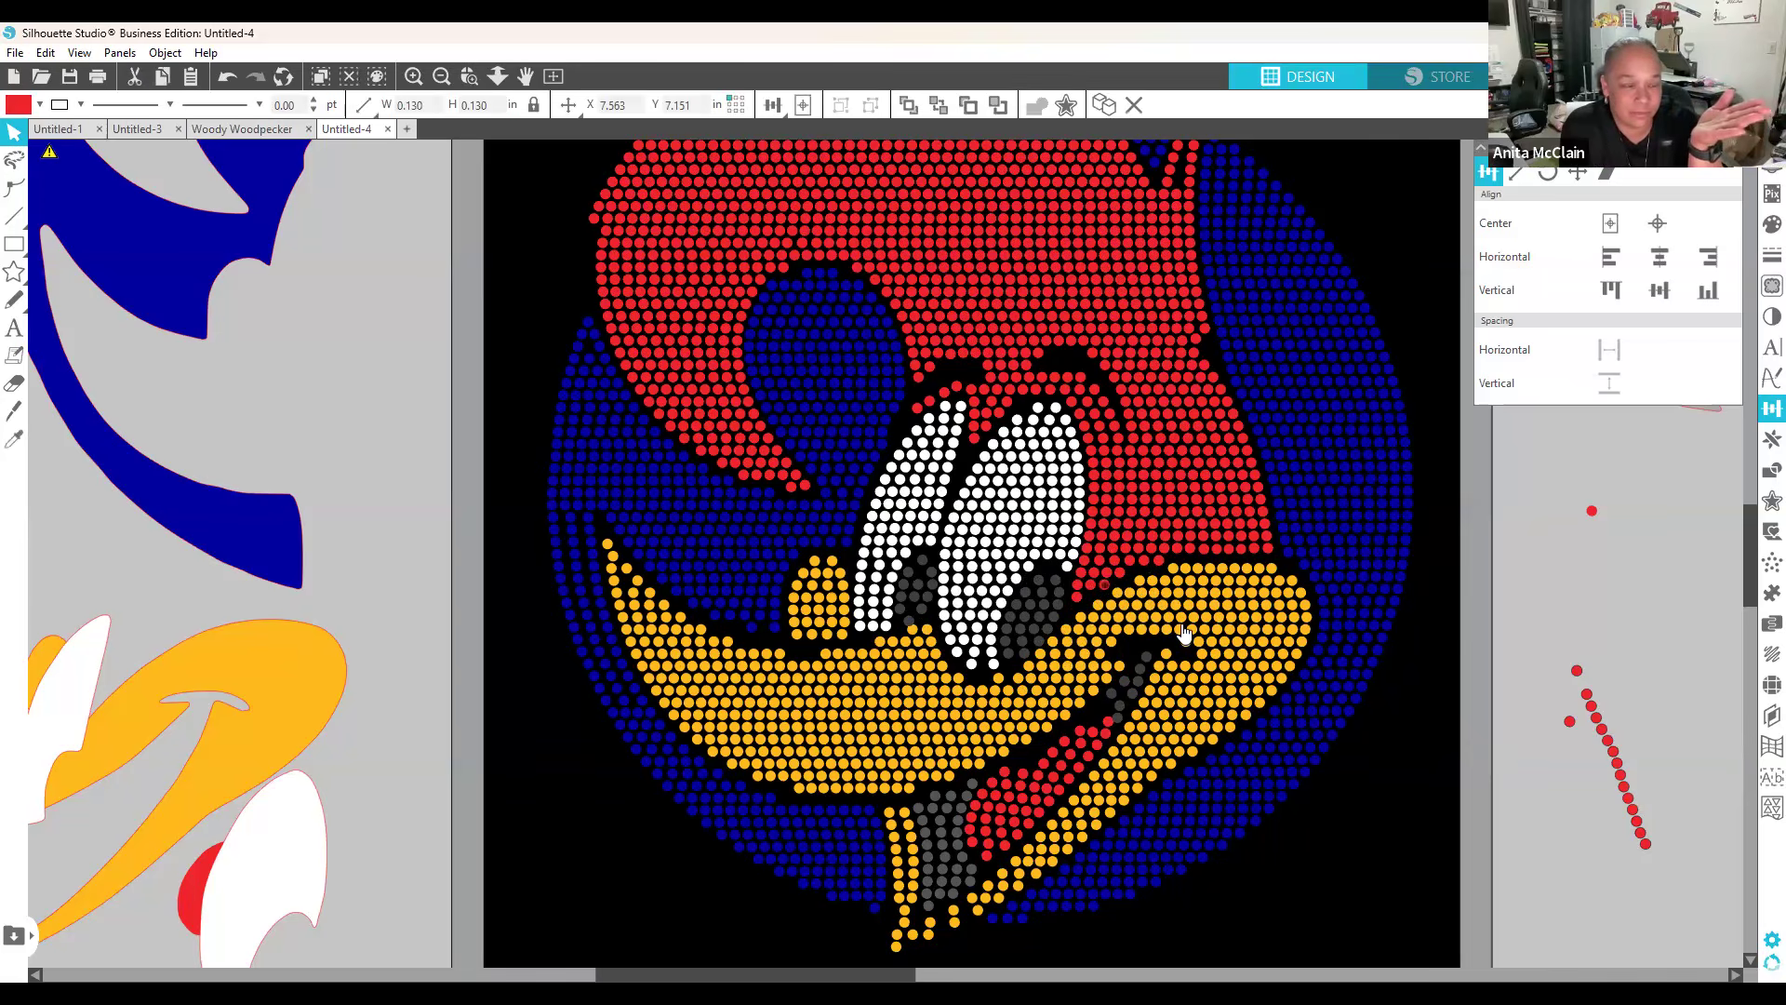
{"action": "left_click", "coordinate": [1430, 651]}
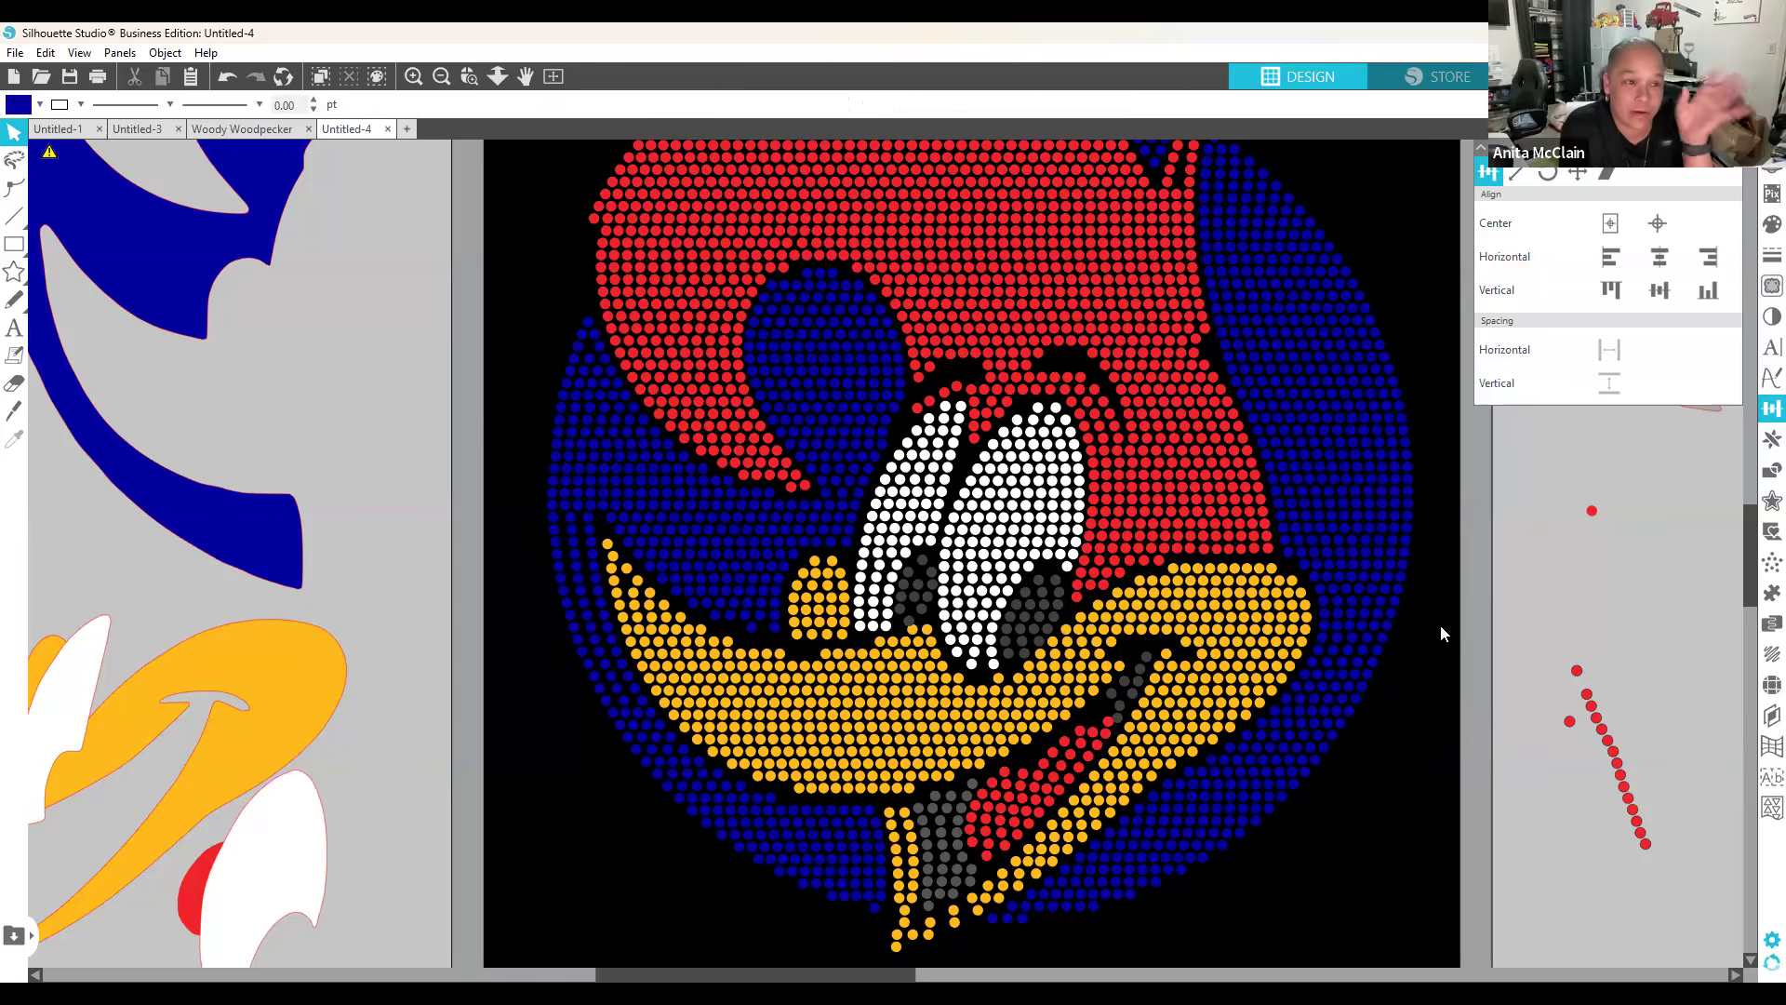
{"action": "scroll", "coordinate": [1439, 625], "scroll_direction": "down", "scroll_amount": 1}
{"action": "scroll", "coordinate": [1436, 625], "scroll_direction": "down", "scroll_amount": 1}
{"action": "scroll", "coordinate": [1429, 627], "scroll_direction": "down", "scroll_amount": 1}
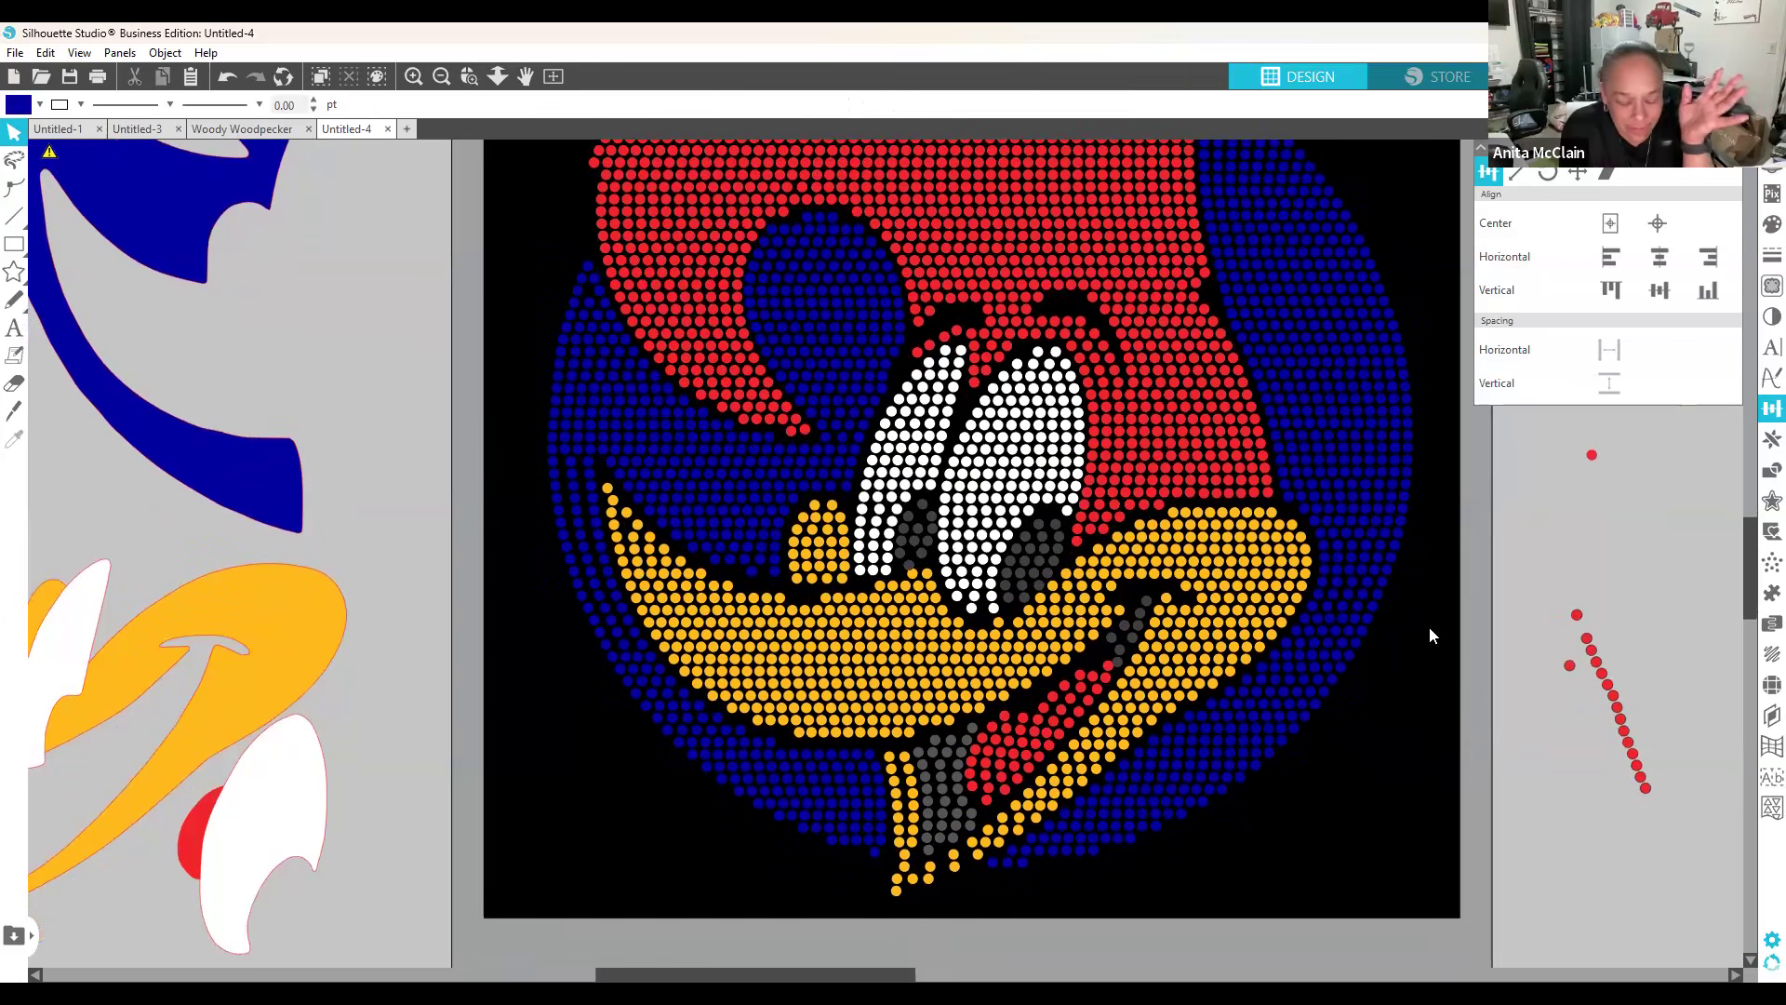
{"action": "scroll", "coordinate": [1411, 648], "scroll_direction": "down", "scroll_amount": 2}
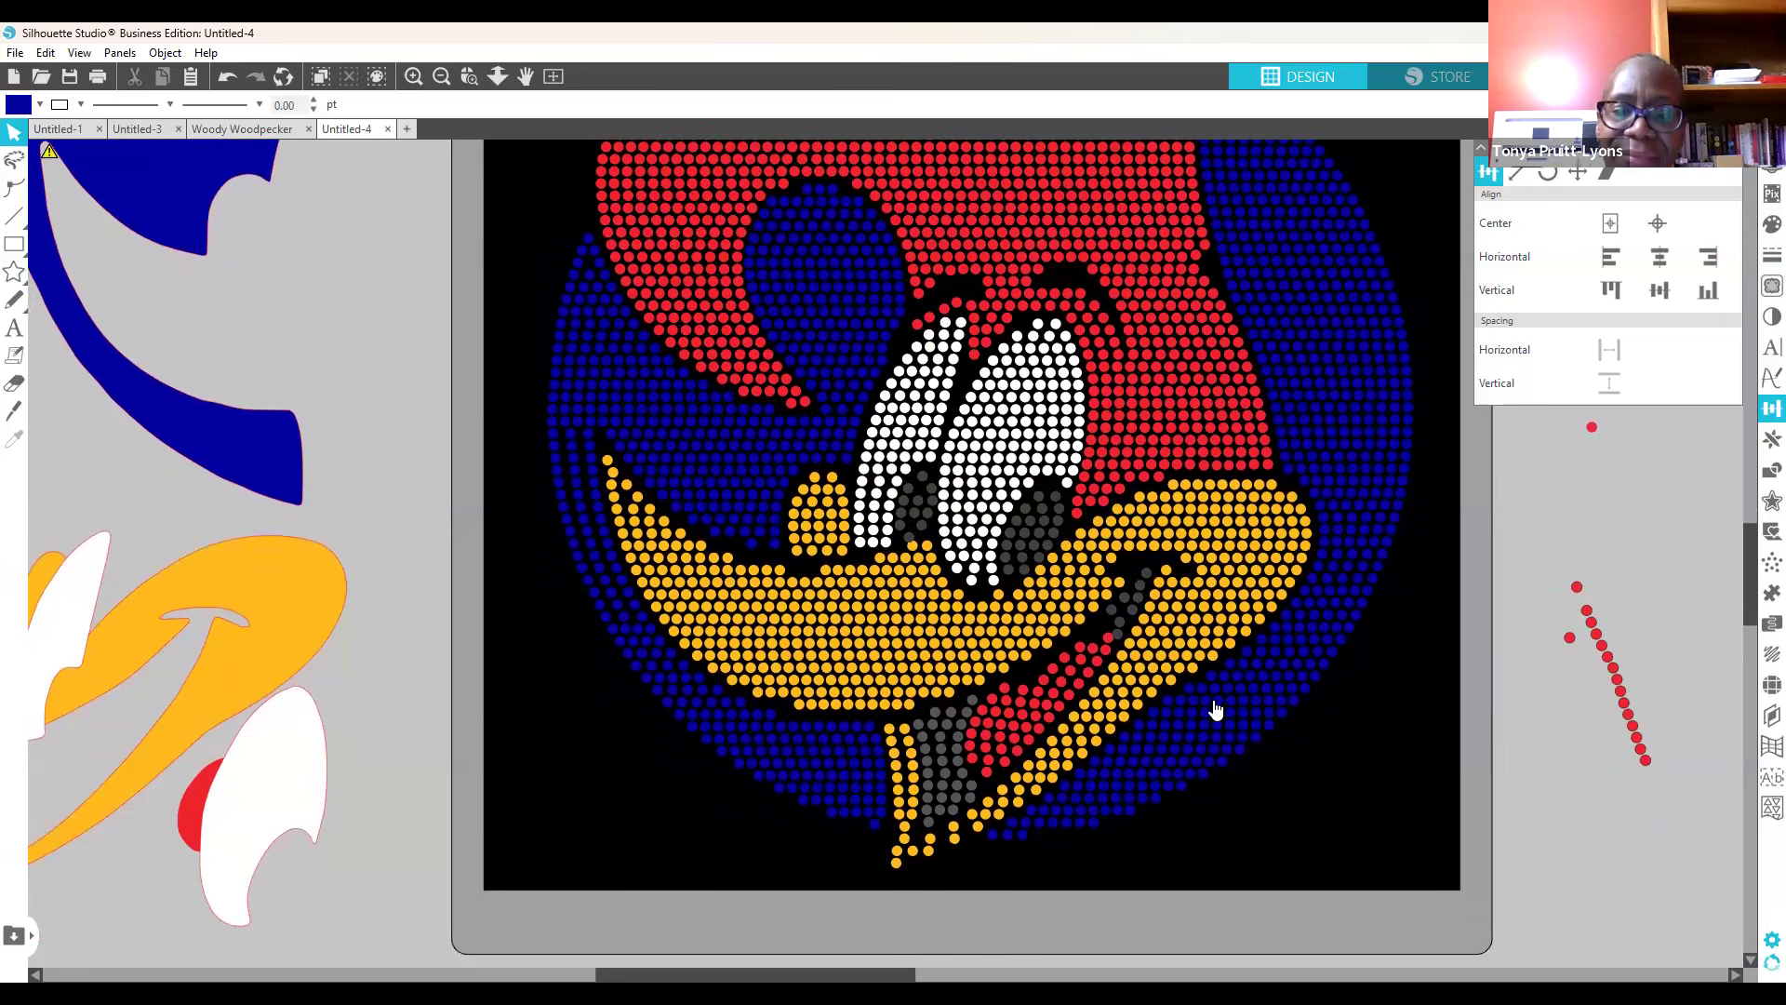
Step: Nudge the red stone at the lower tip of the tongue slightly to the left
{"action": "left_click", "coordinate": [985, 774]}
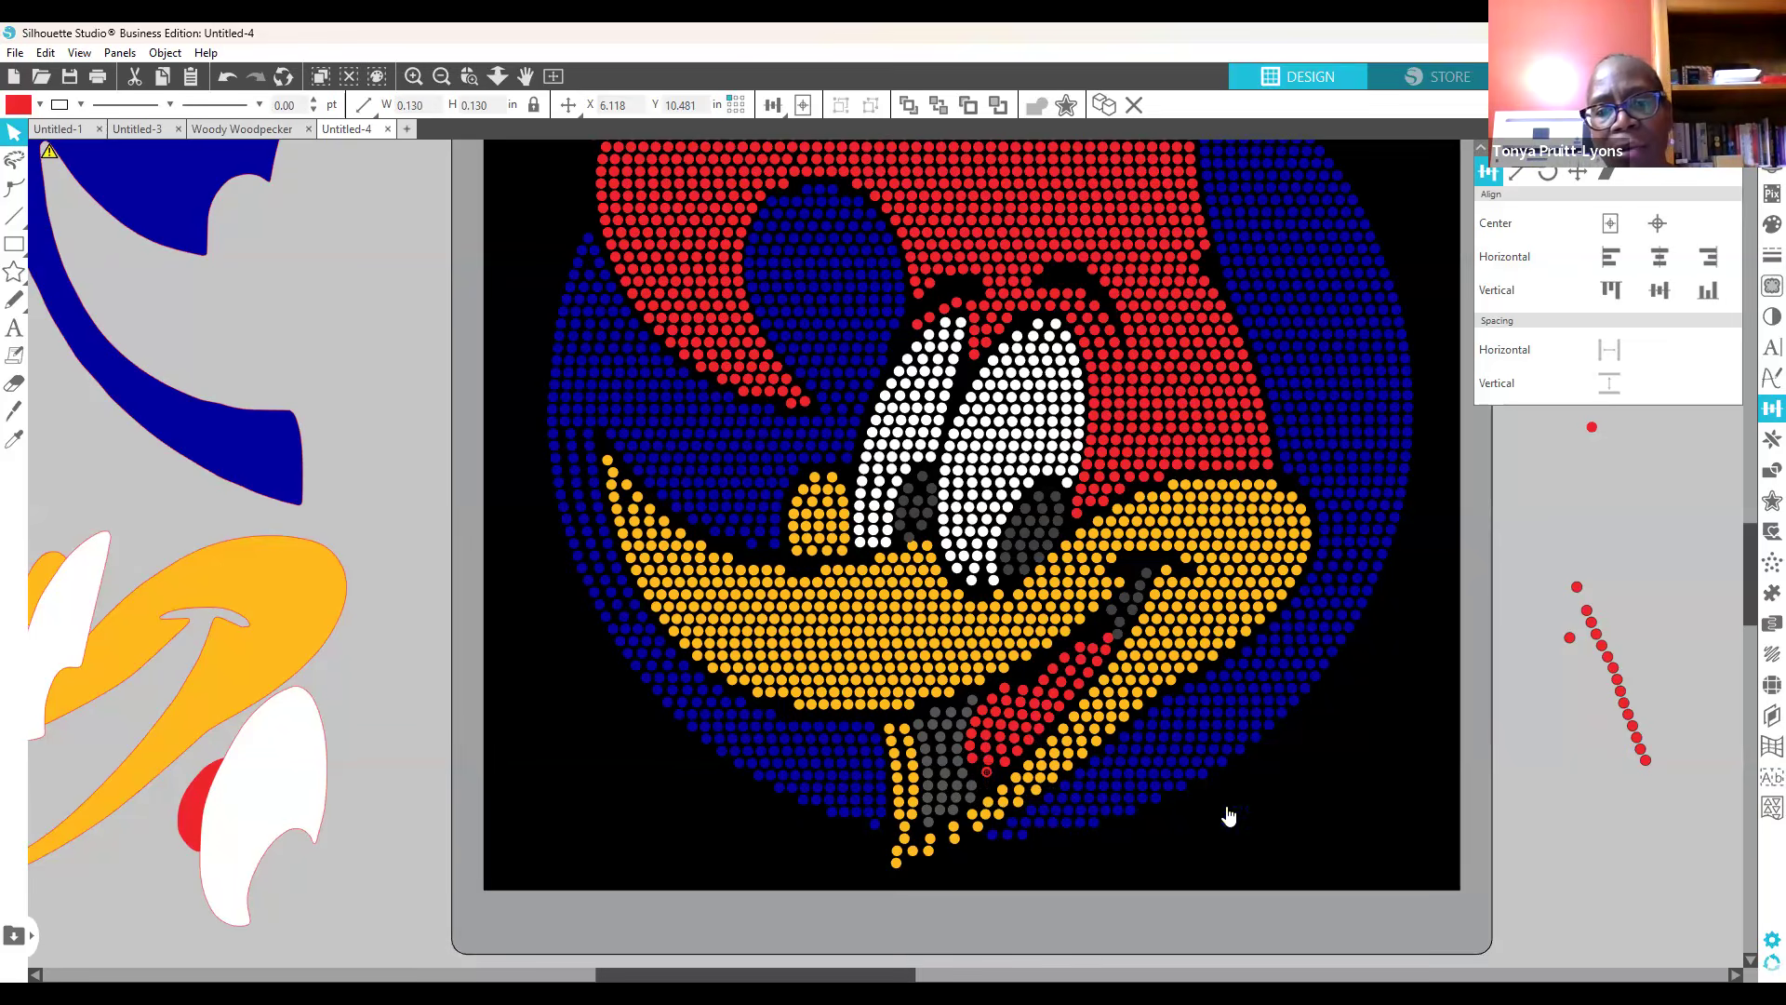
{"action": "left_click", "coordinate": [981, 792]}
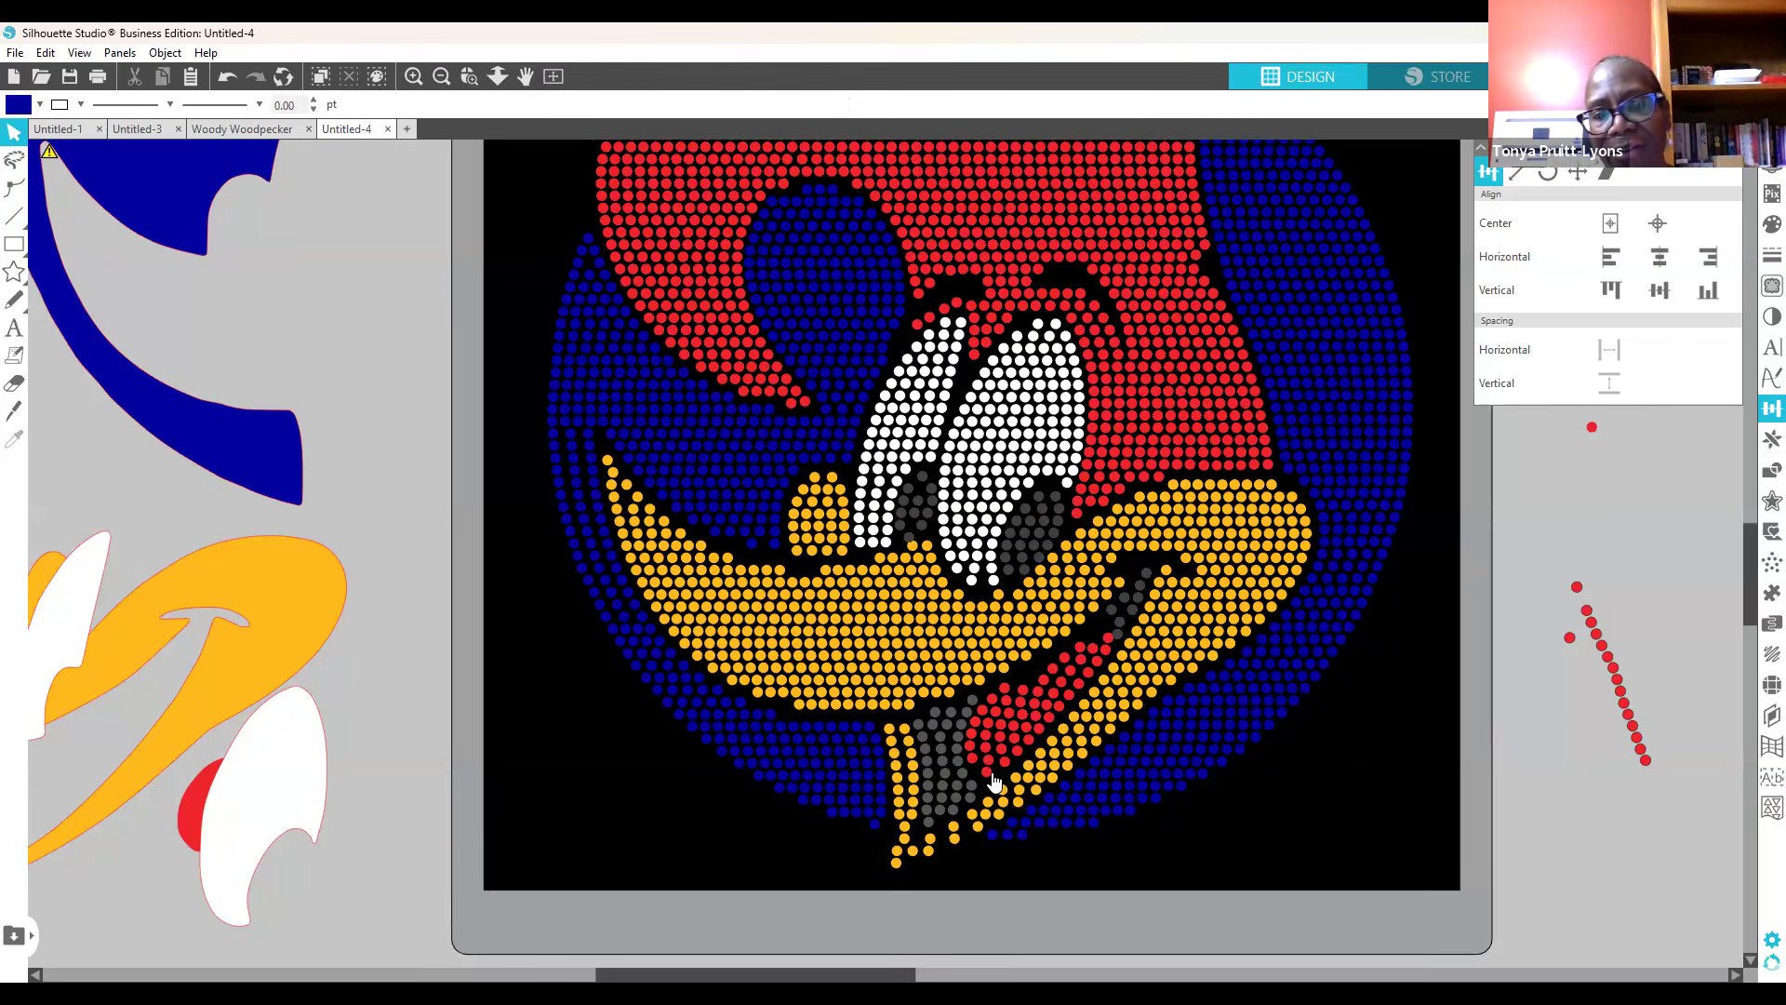
{"action": "left_click", "coordinate": [986, 773]}
{"action": "key", "text": "Left"}
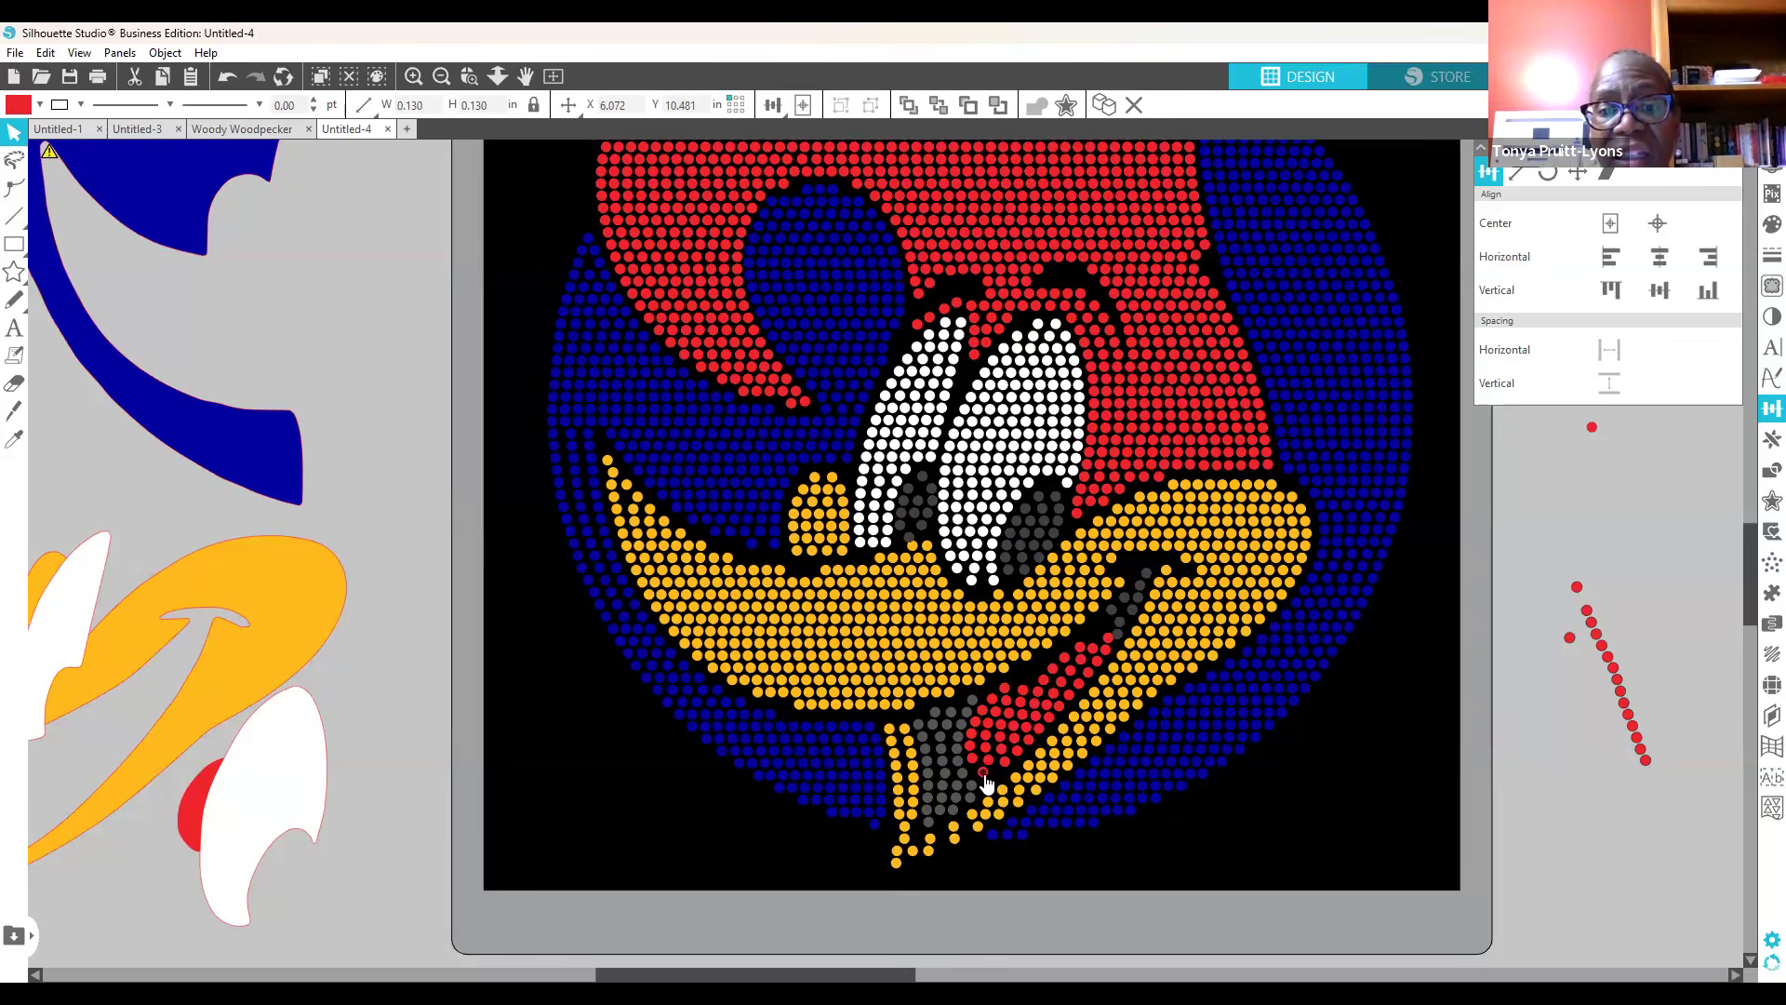
Step: Duplicate the red stone at the tongue's lower tip and adjust the placement of the copy beside the original
{"action": "right_click", "coordinate": [984, 774]}
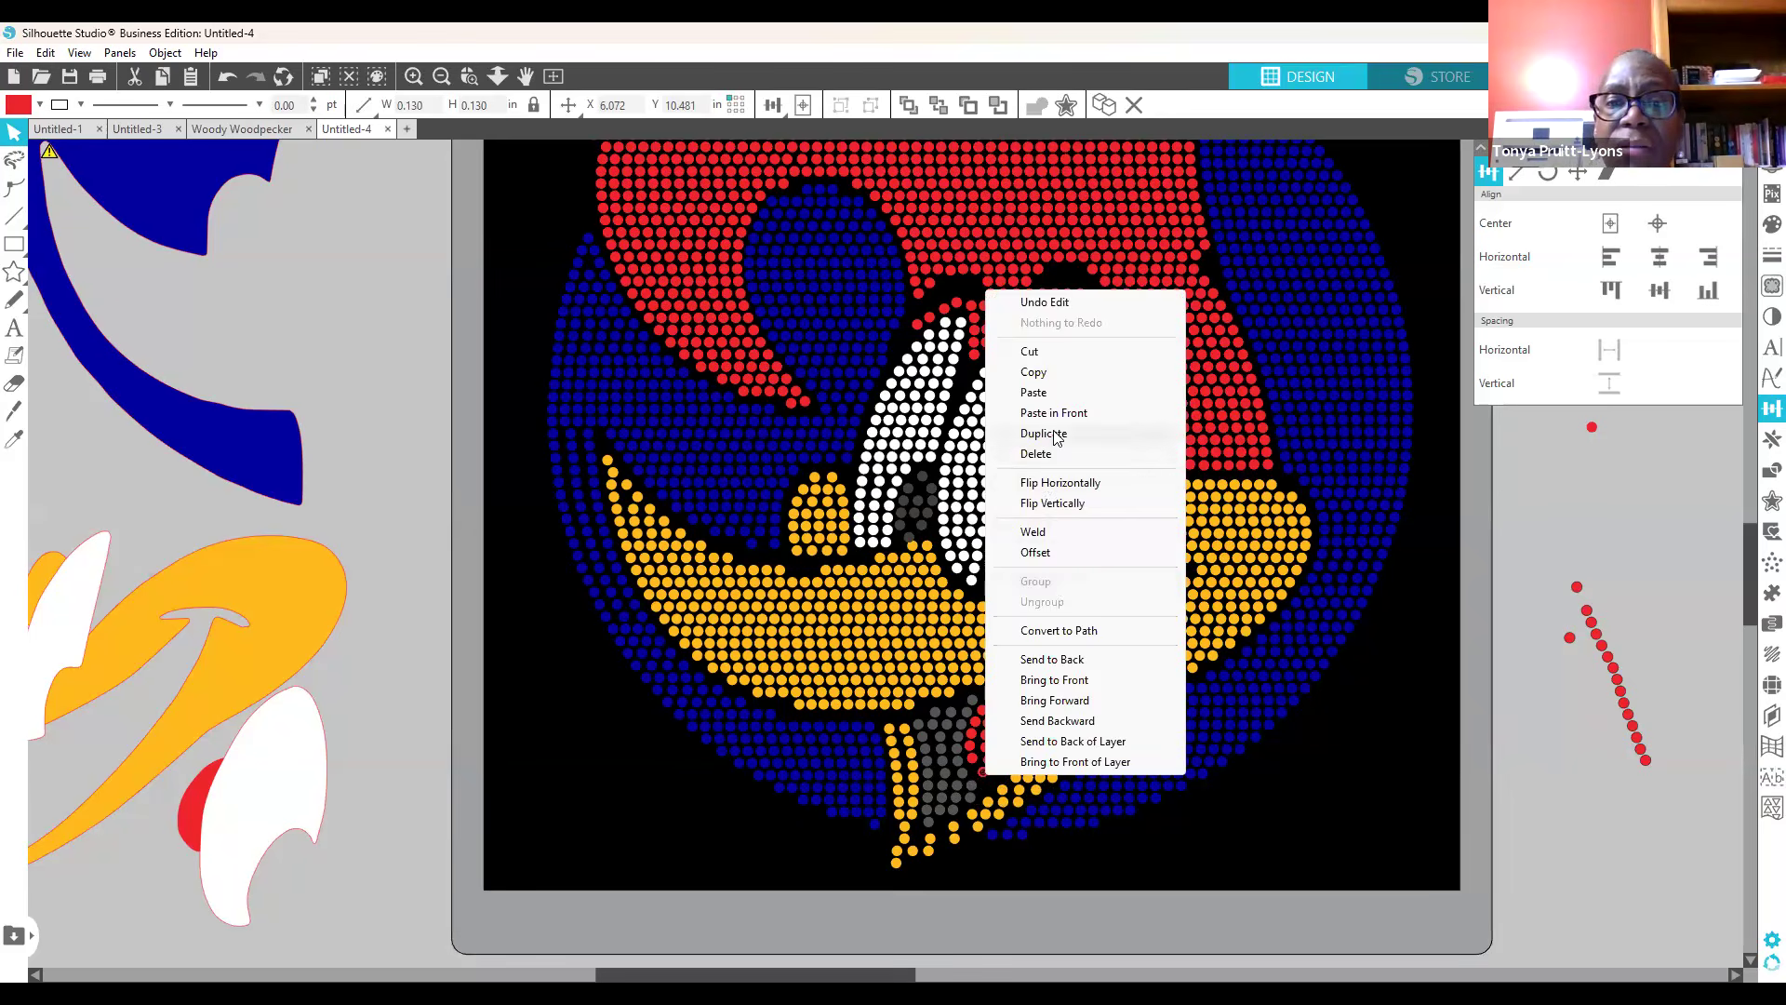
{"action": "left_click", "coordinate": [1047, 433]}
{"action": "left_click_drag", "start_coordinate": [1000, 776], "coordinate": [994, 774]}
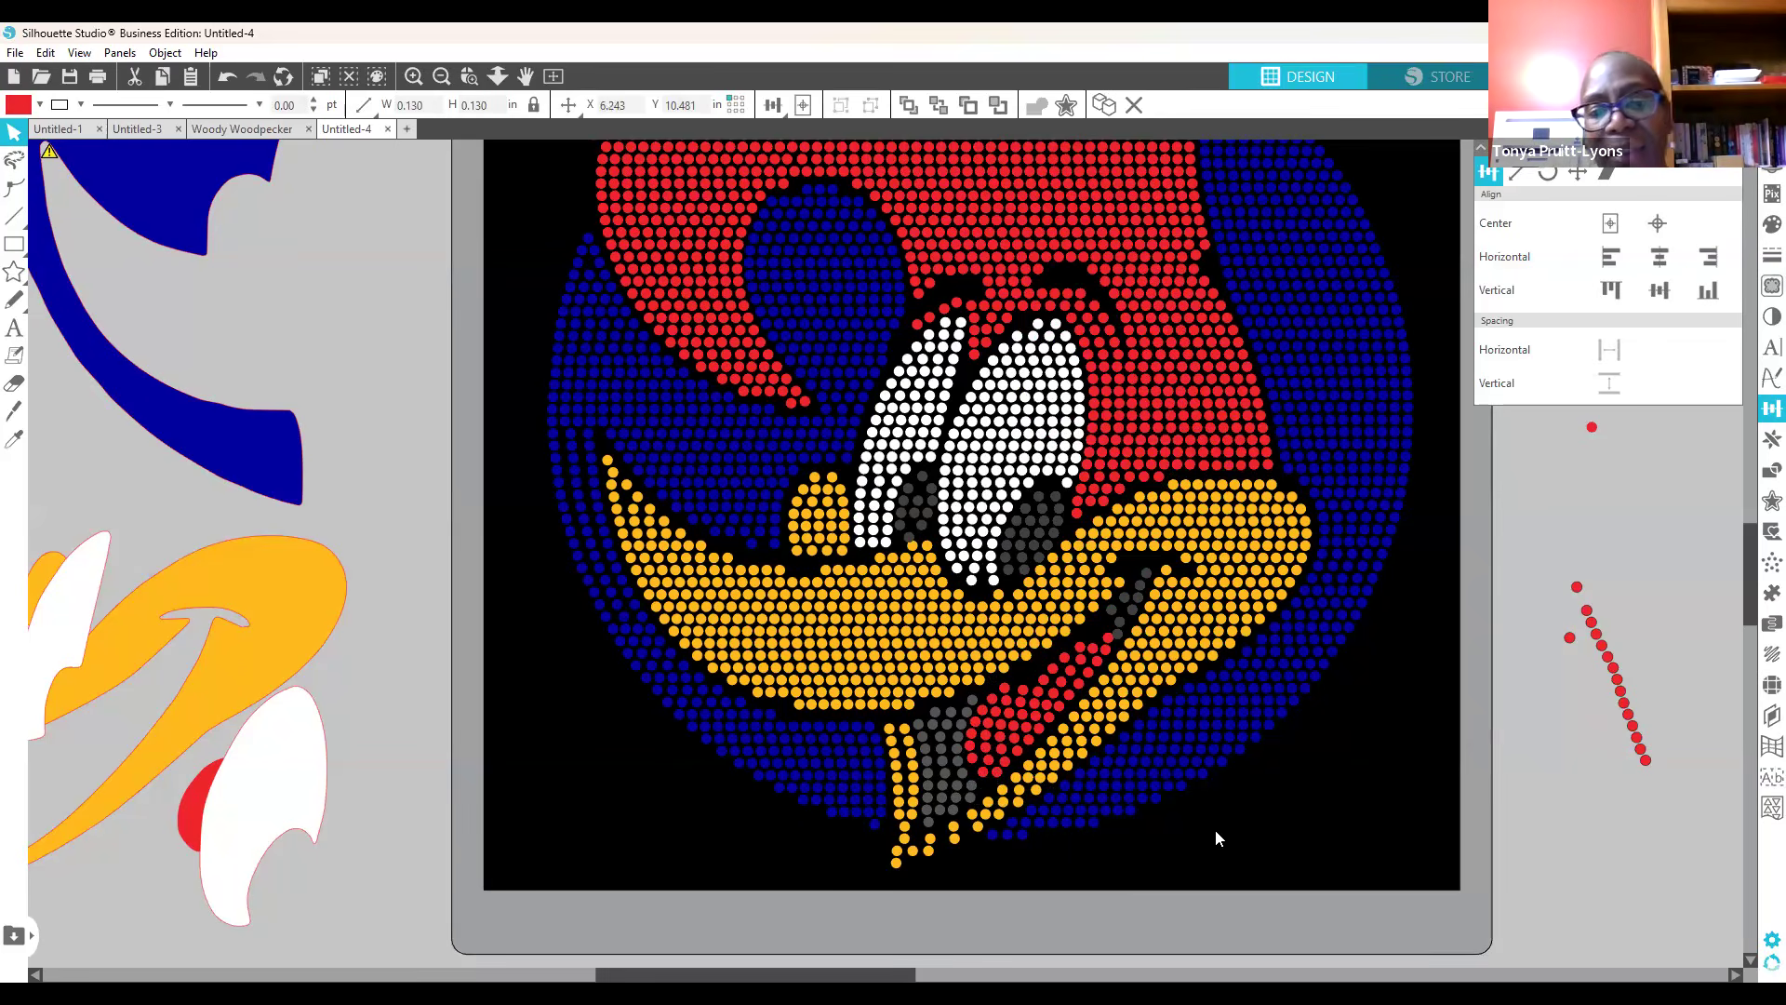
{"action": "left_click", "coordinate": [988, 788]}
{"action": "left_click", "coordinate": [988, 786]}
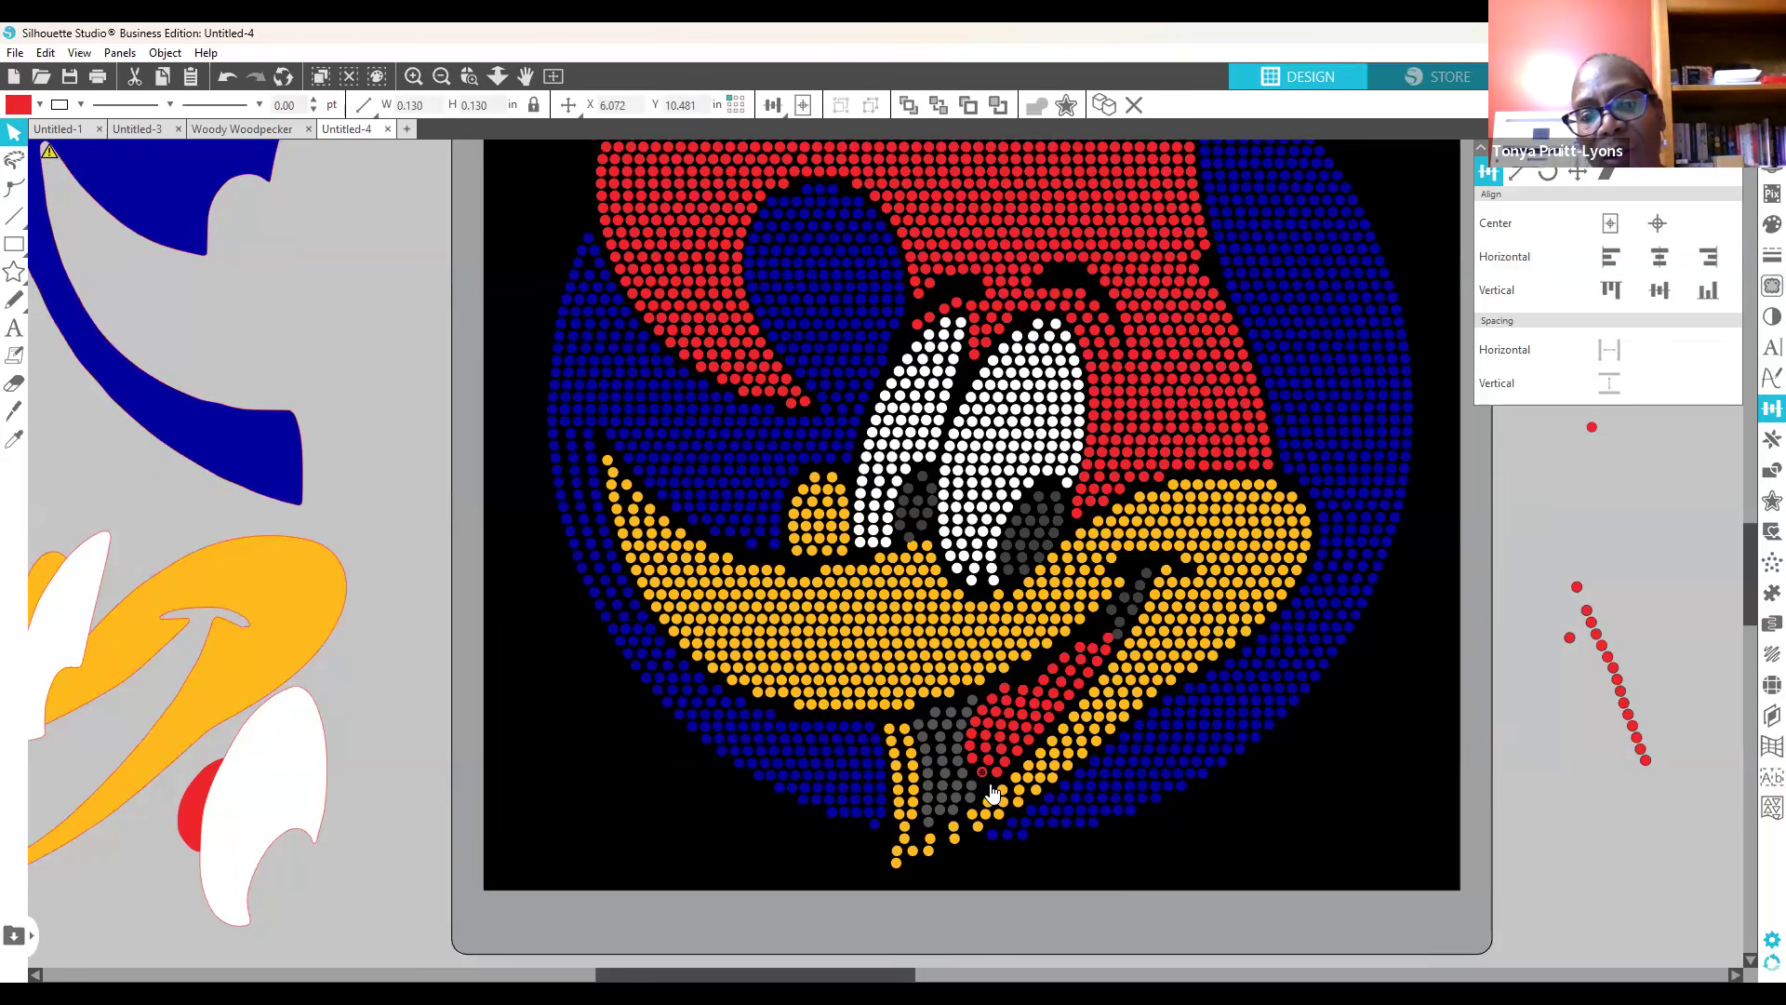
{"action": "left_click_drag", "start_coordinate": [991, 789], "coordinate": [1004, 788]}
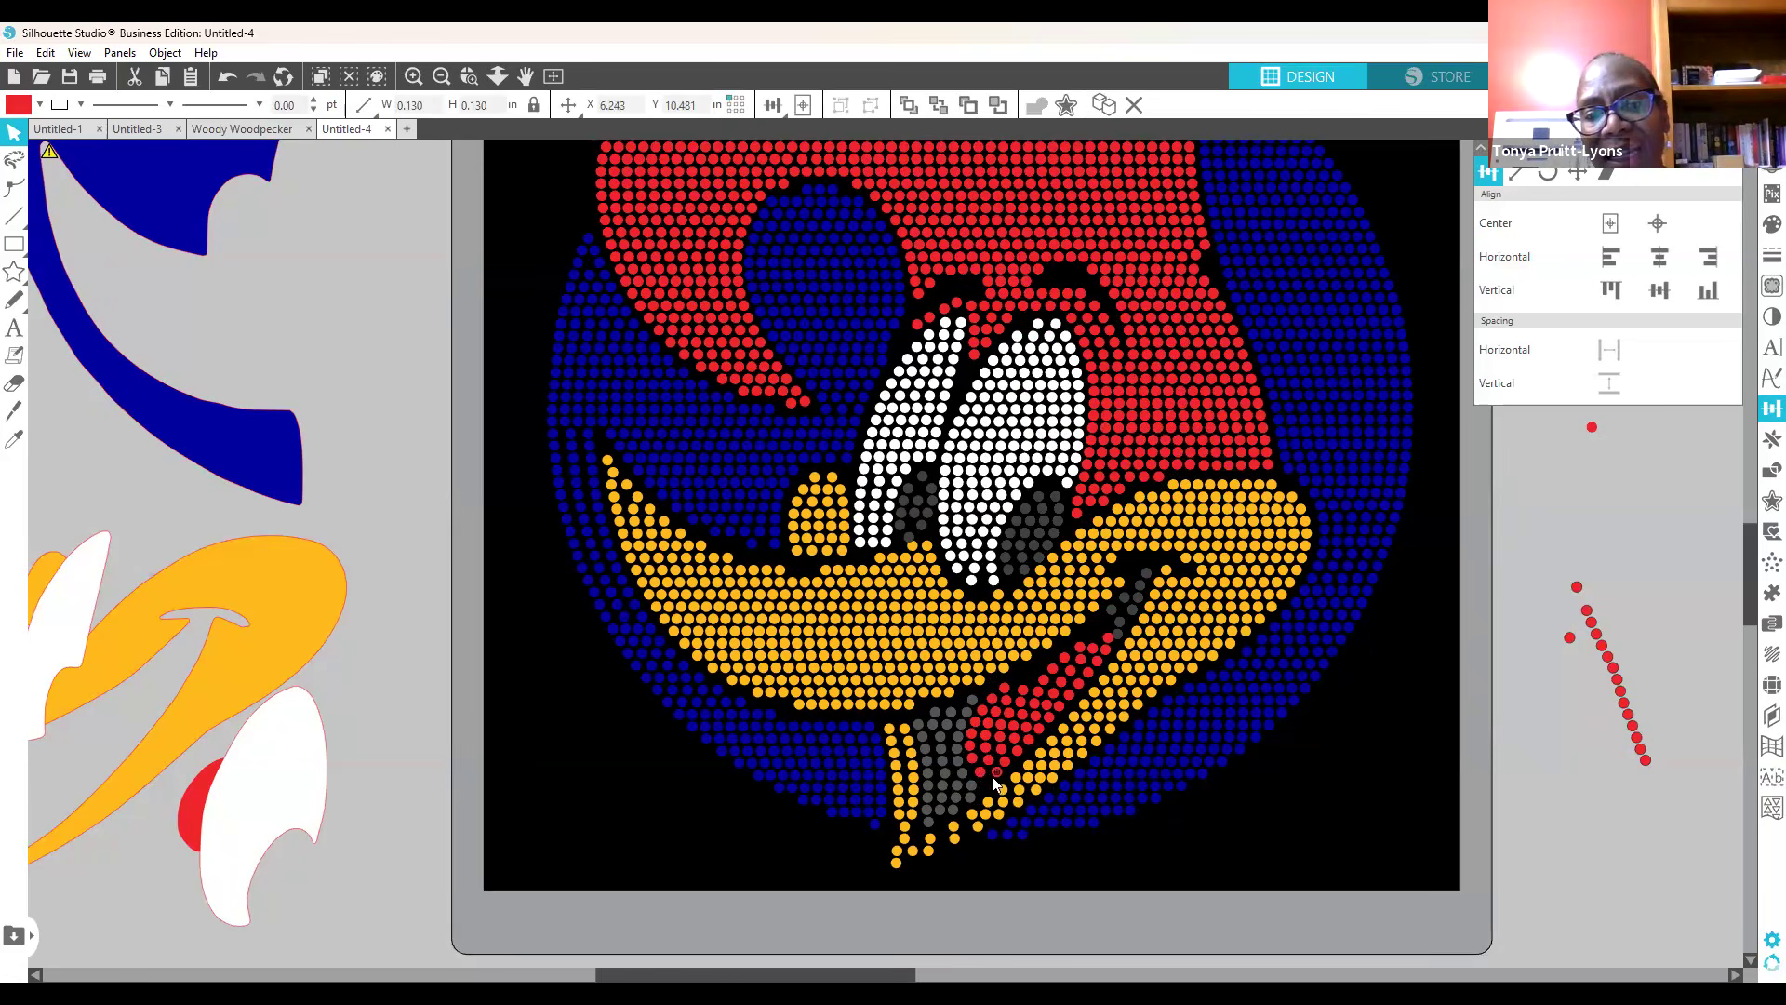
{"action": "left_click", "coordinate": [1235, 844]}
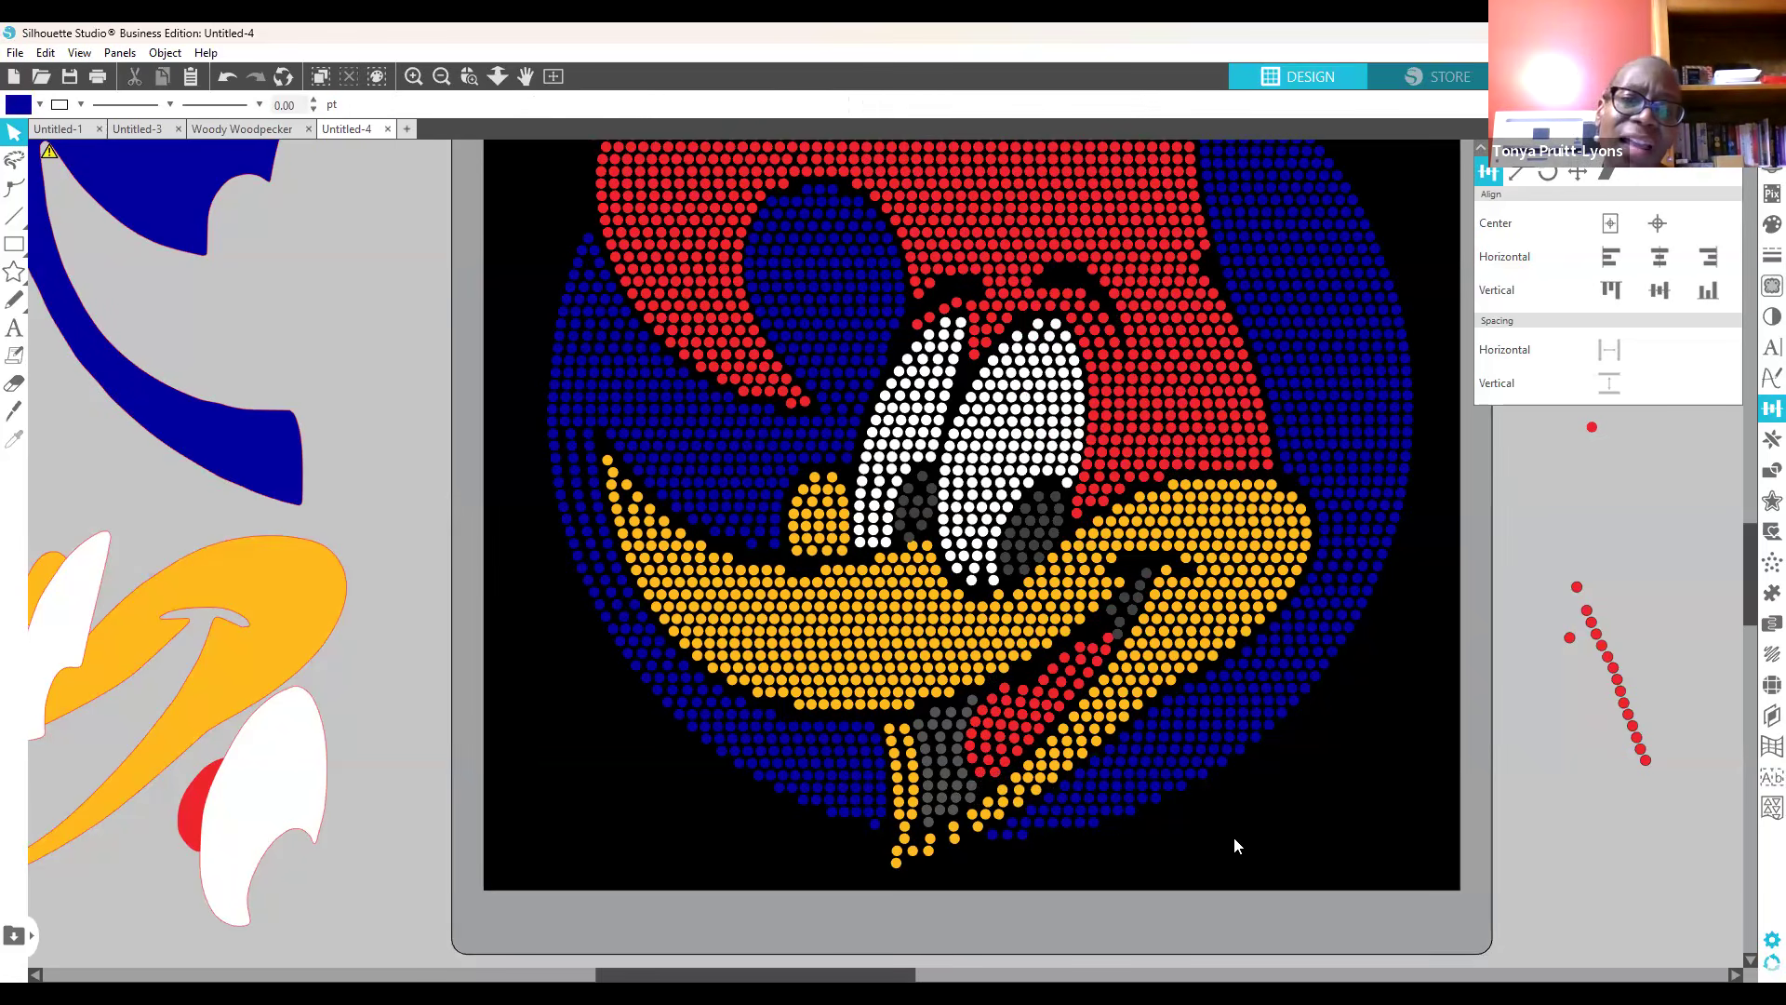
{"action": "left_click", "coordinate": [981, 773]}
{"action": "left_click", "coordinate": [1311, 793]}
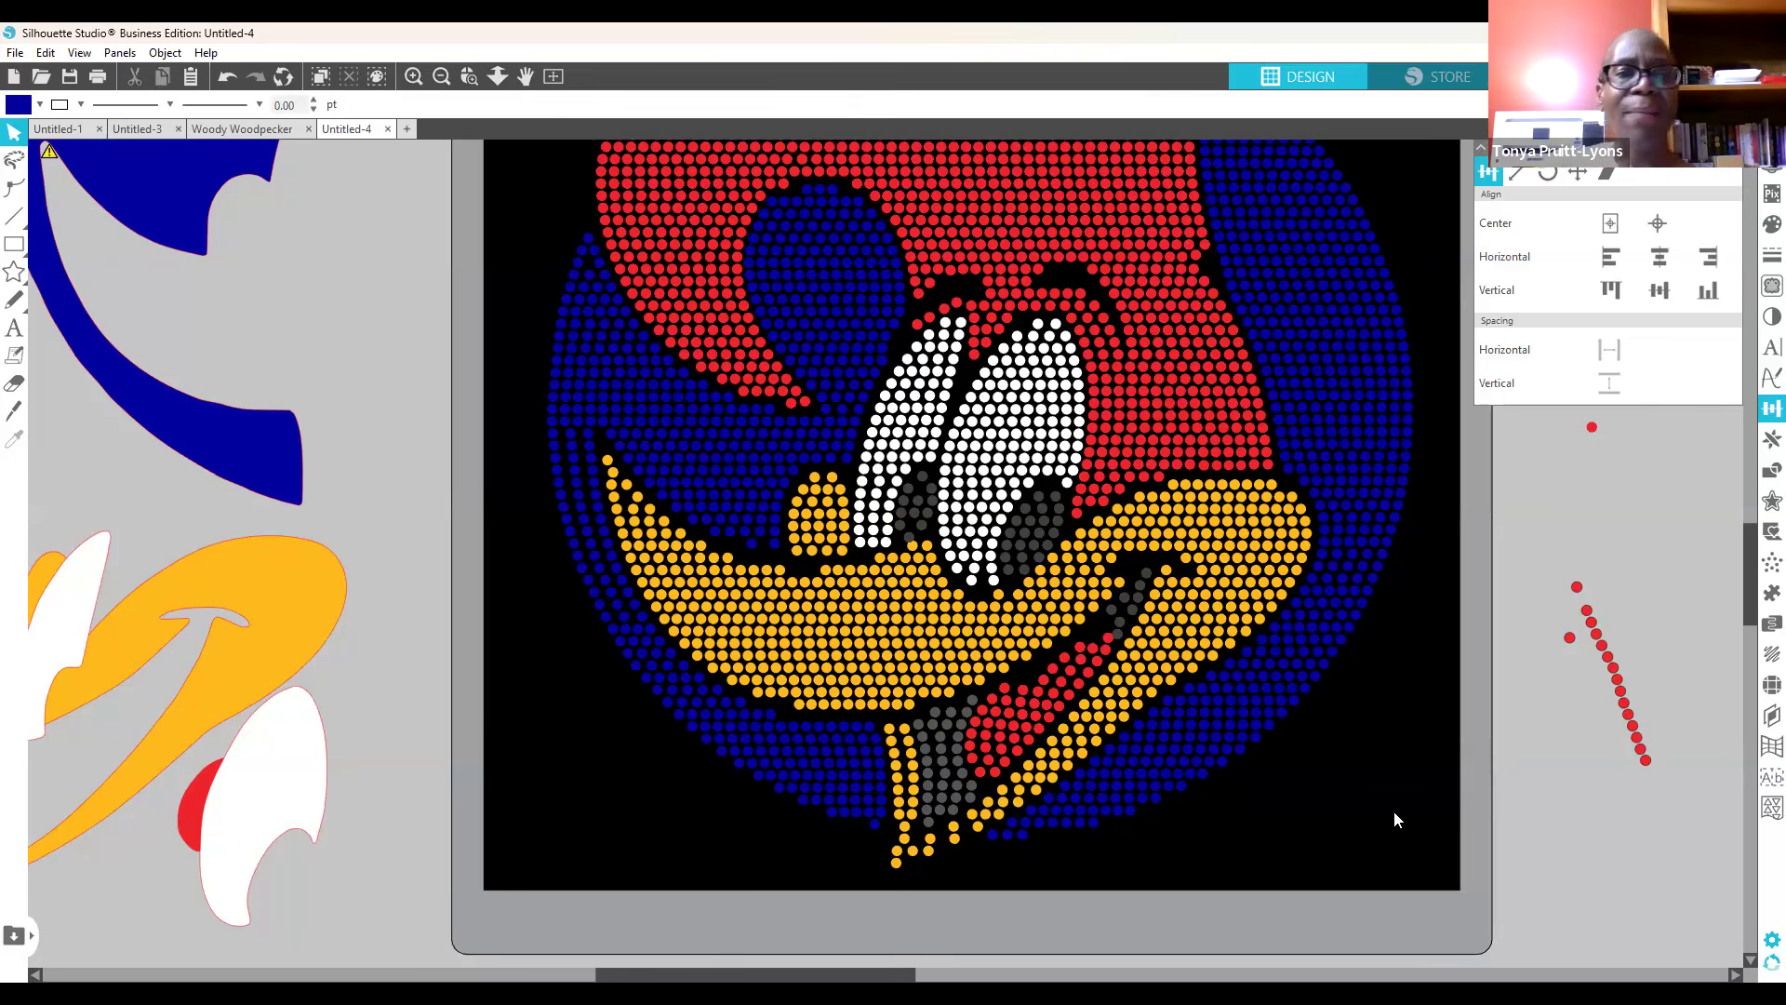
Step: Review the rhinestone template and open the Select by Color options
{"action": "scroll", "coordinate": [1393, 811], "scroll_direction": "up", "scroll_amount": 3}
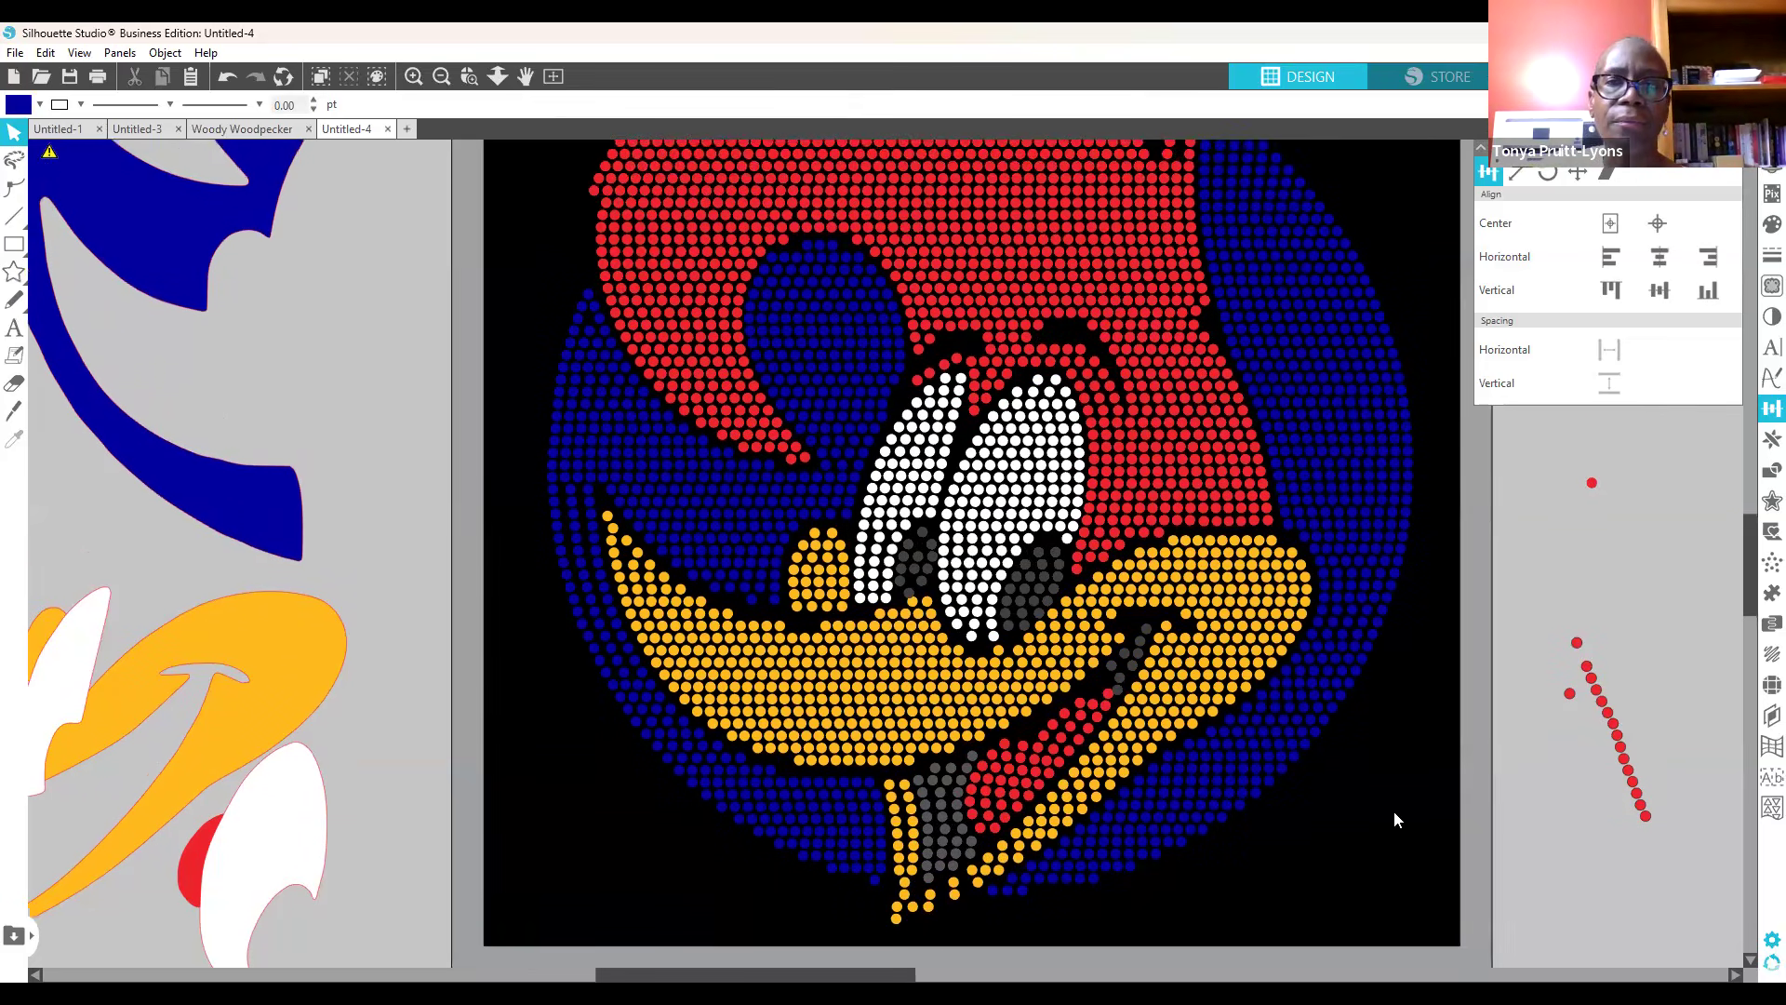
{"action": "scroll", "coordinate": [1404, 814], "scroll_direction": "up", "scroll_amount": 1}
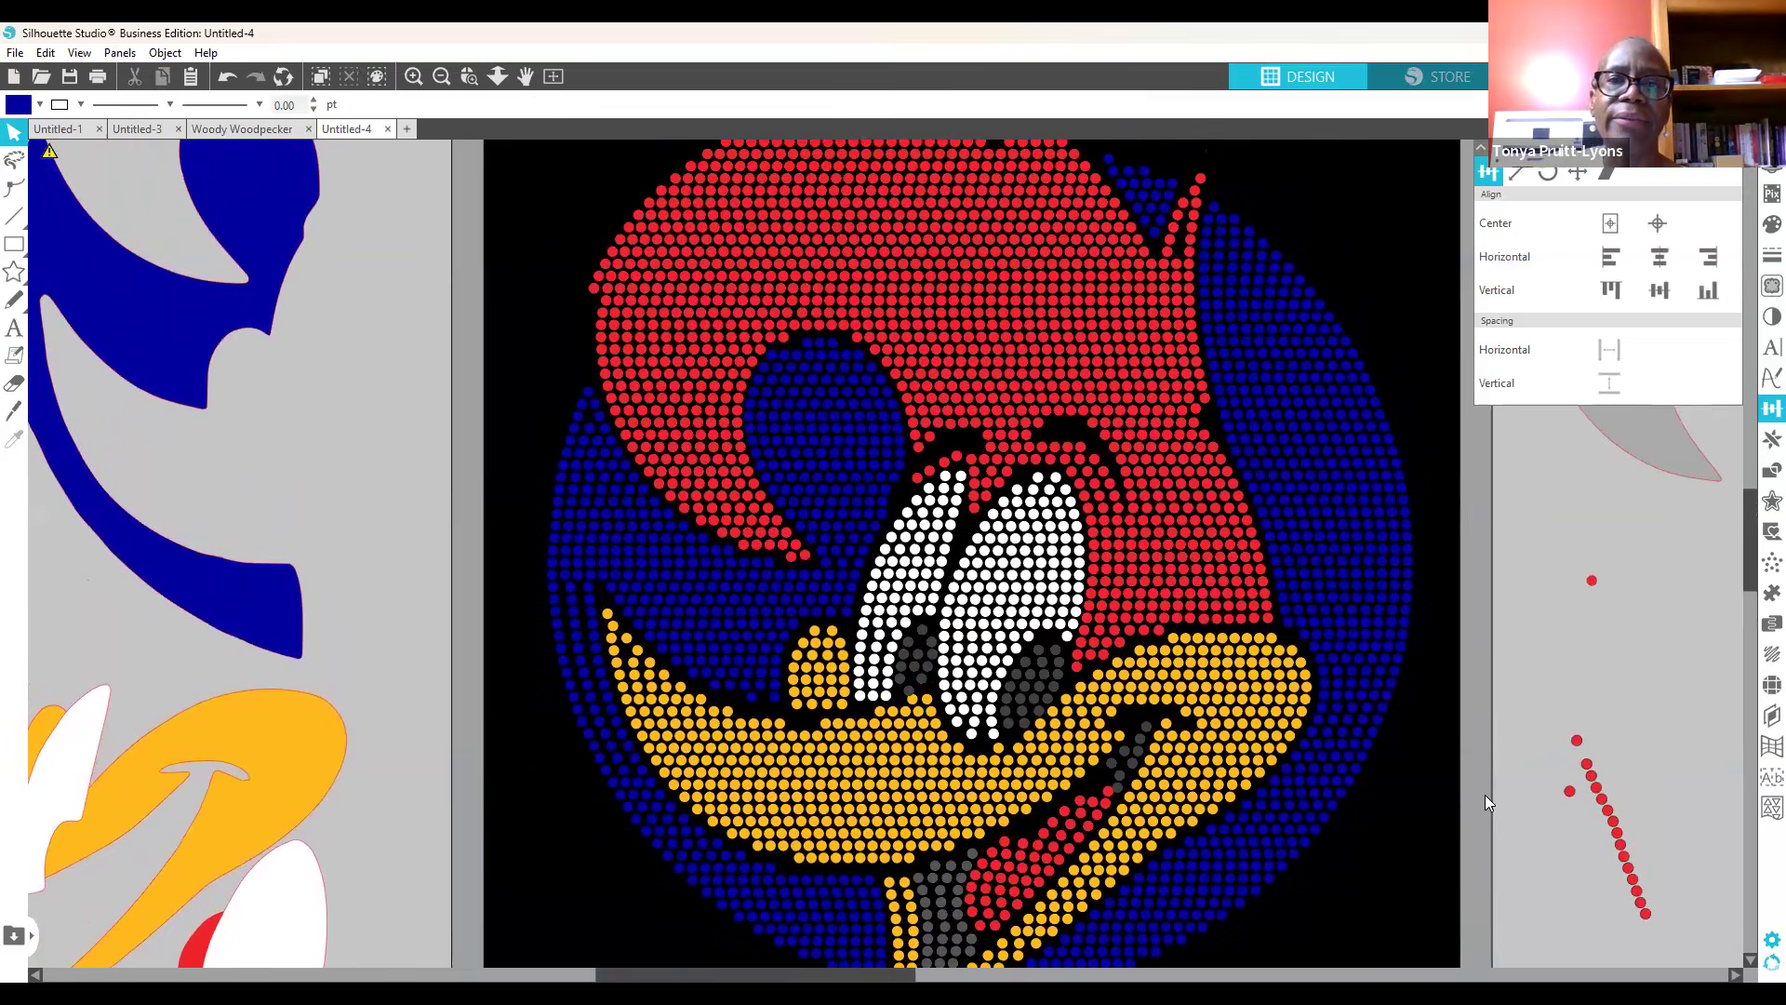
{"action": "scroll", "coordinate": [1484, 789], "scroll_direction": "down", "scroll_amount": 5}
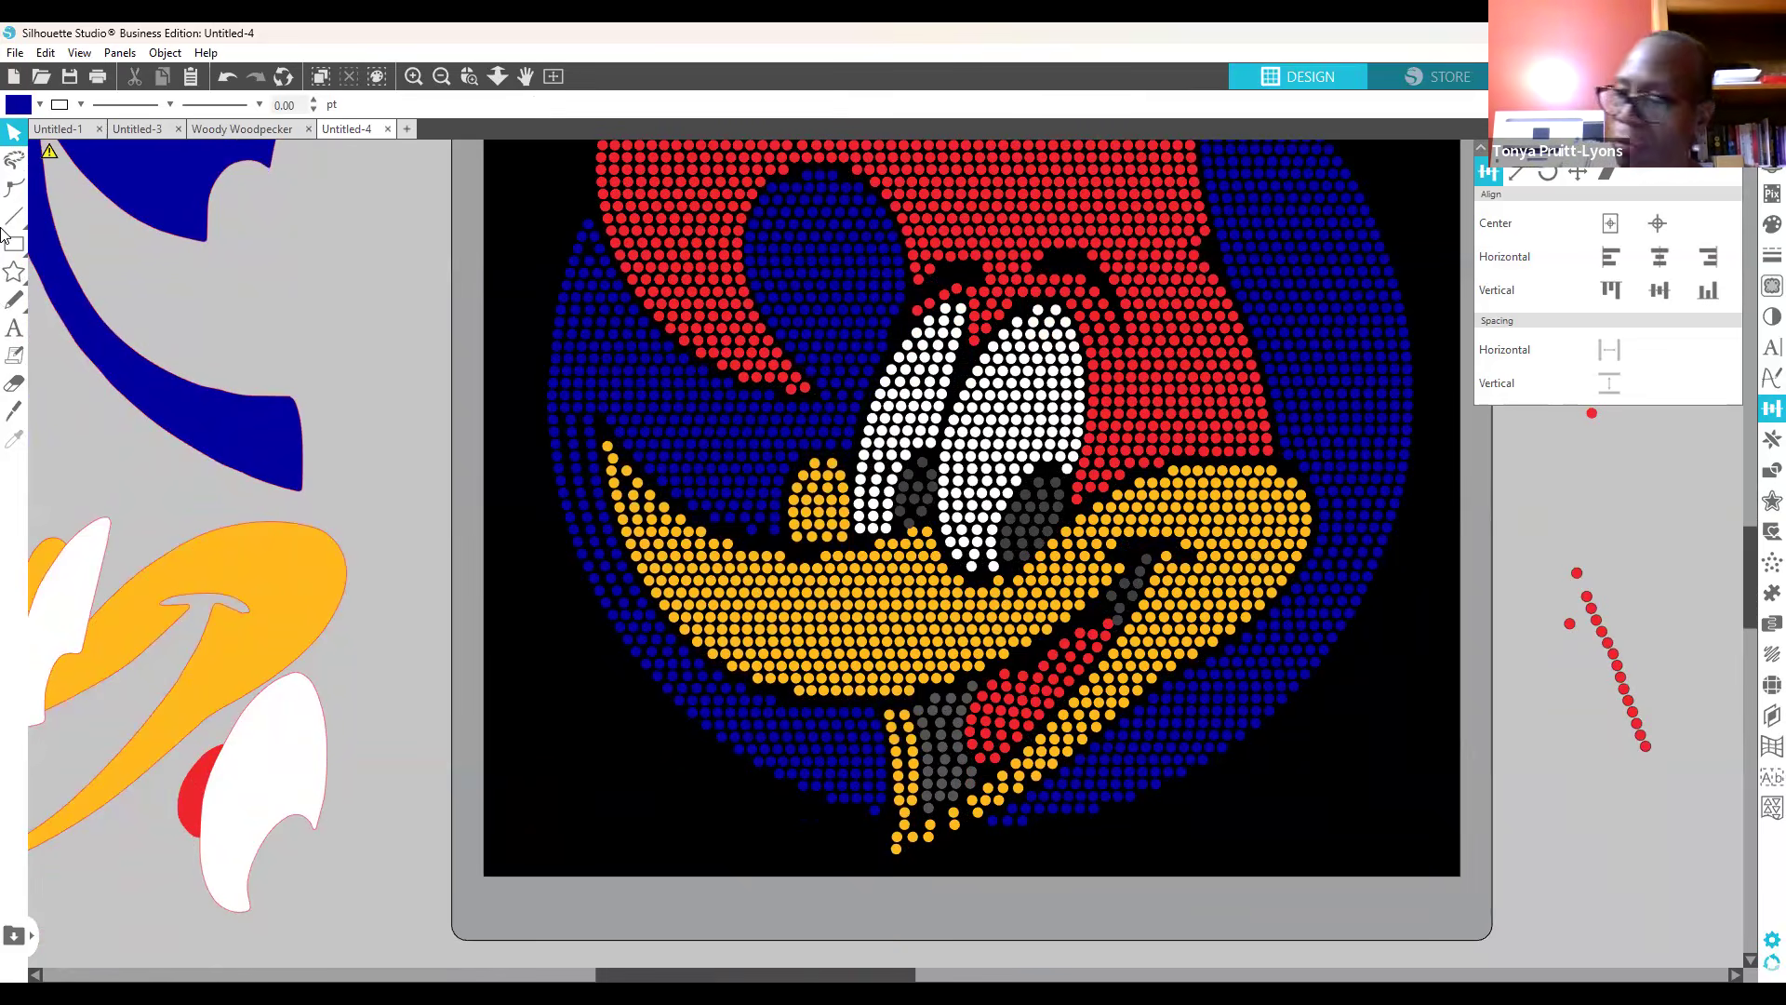
{"action": "mouse_move", "coordinate": [3, 236]}
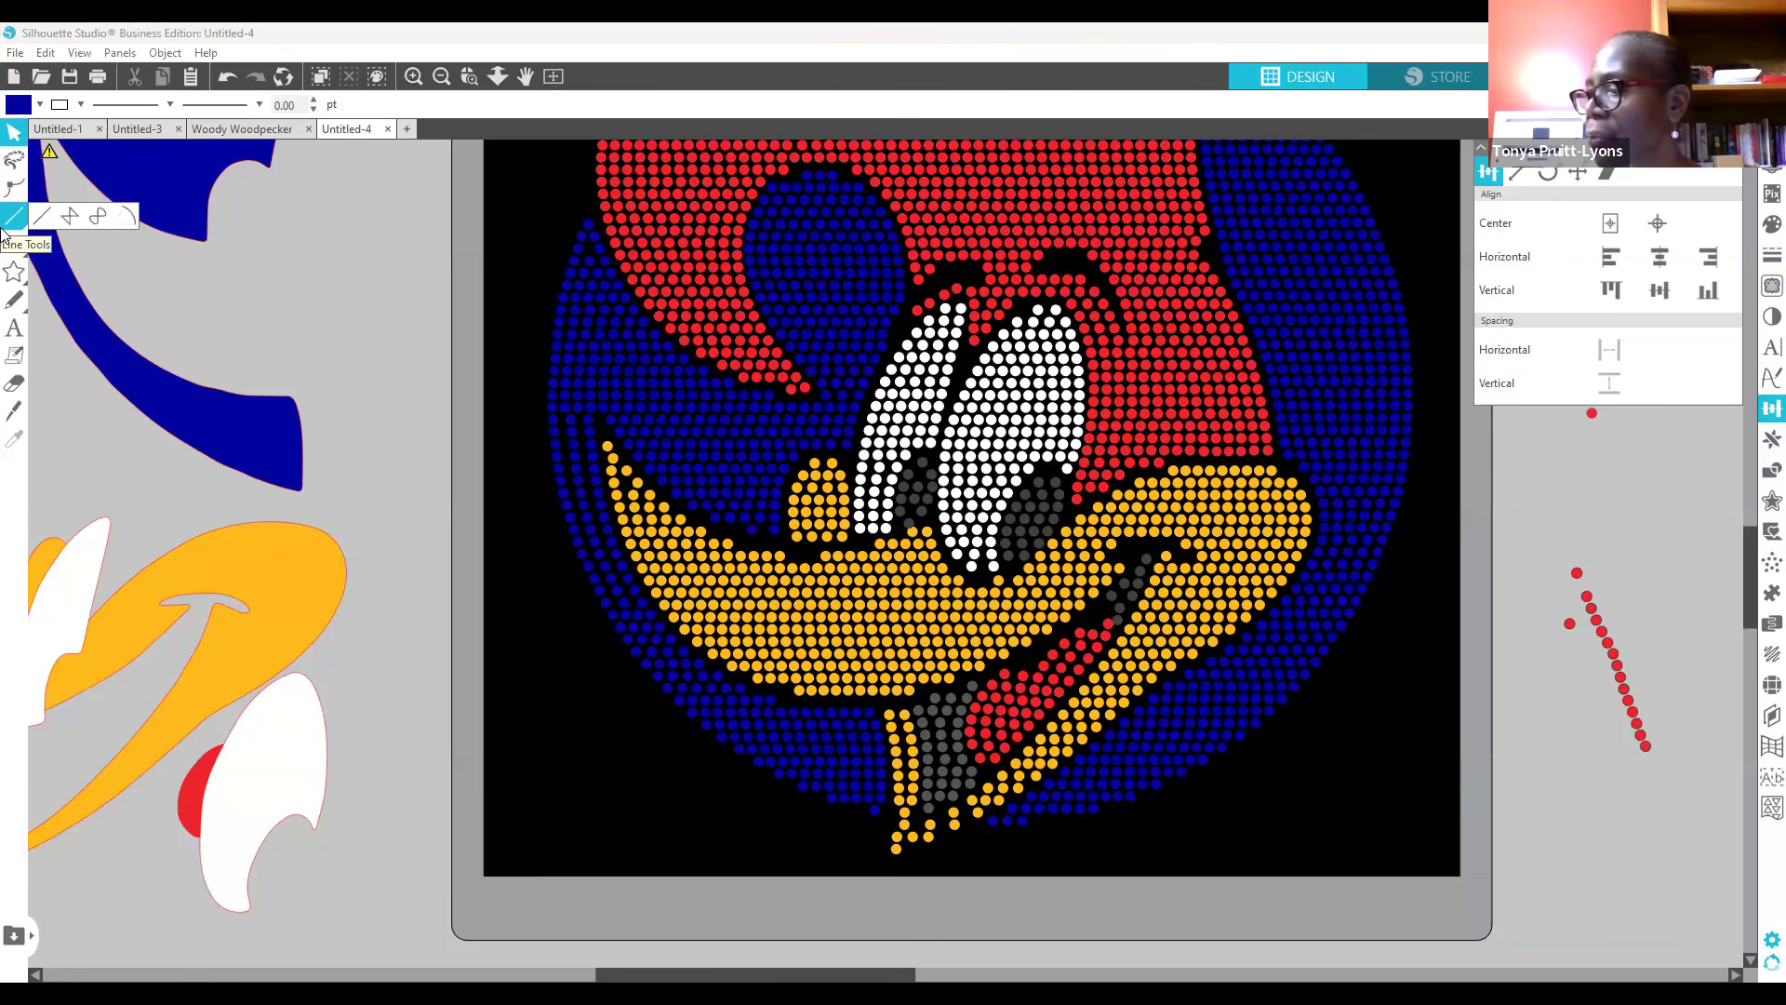
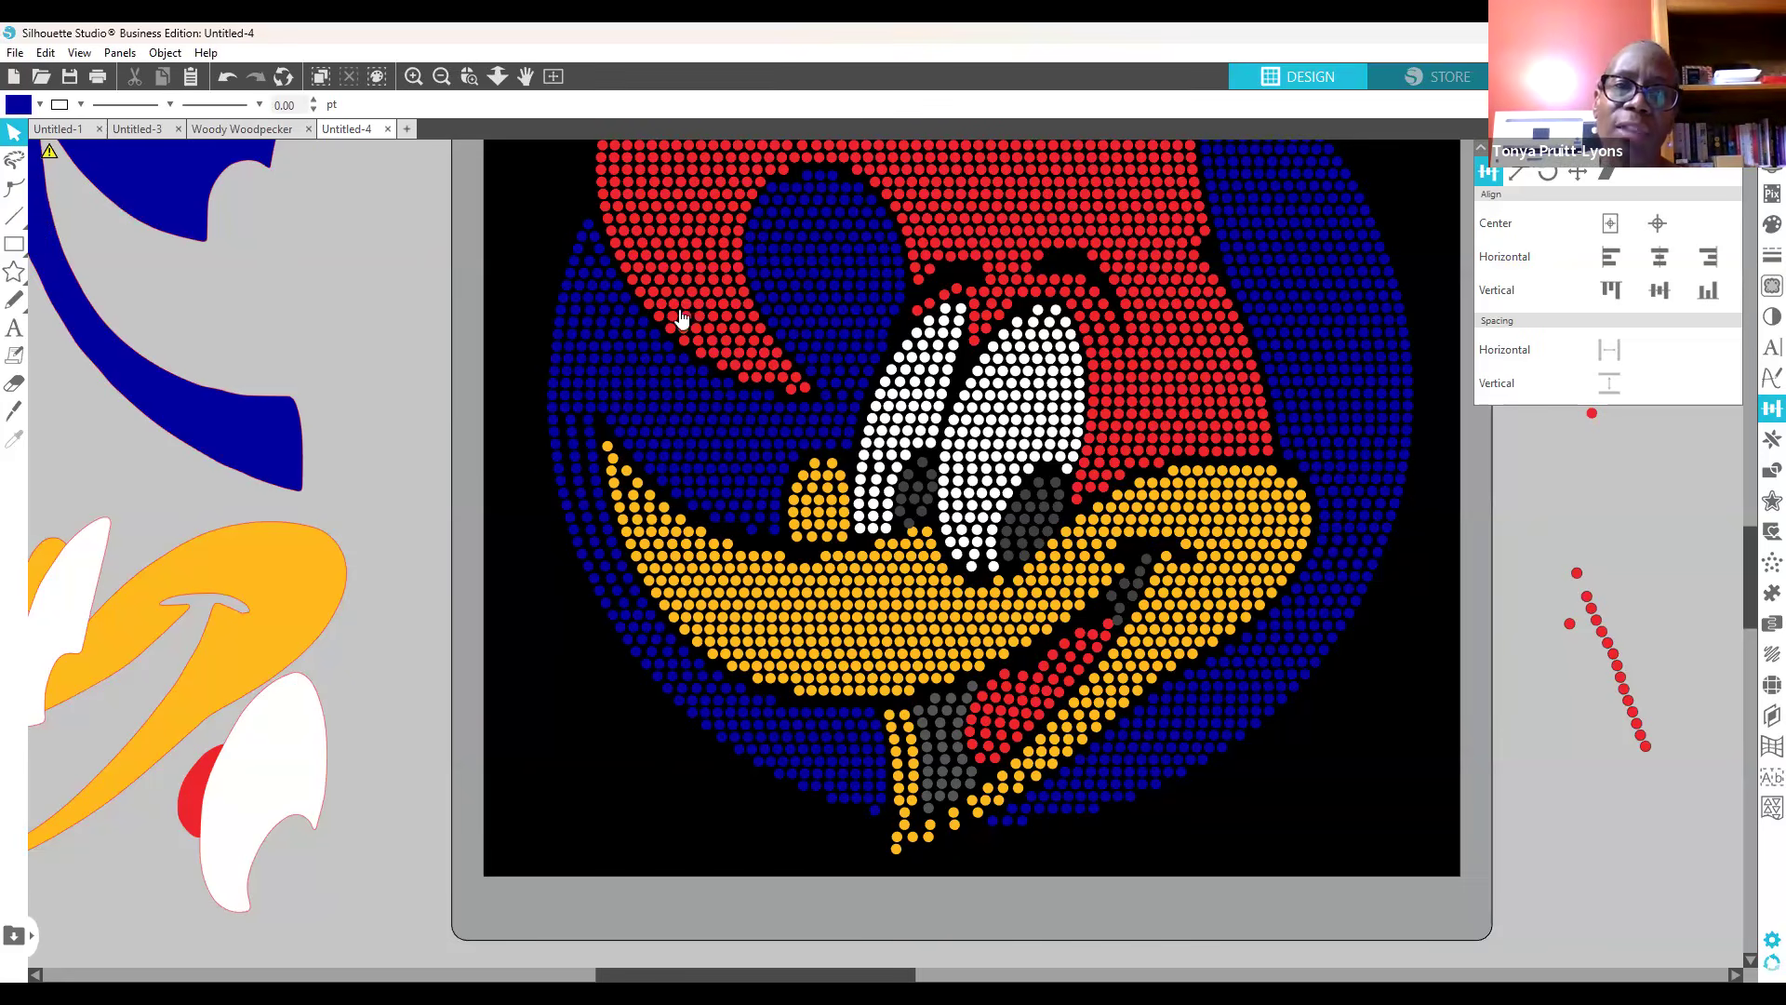
{"action": "scroll", "coordinate": [496, 486], "scroll_direction": "up", "scroll_amount": 2}
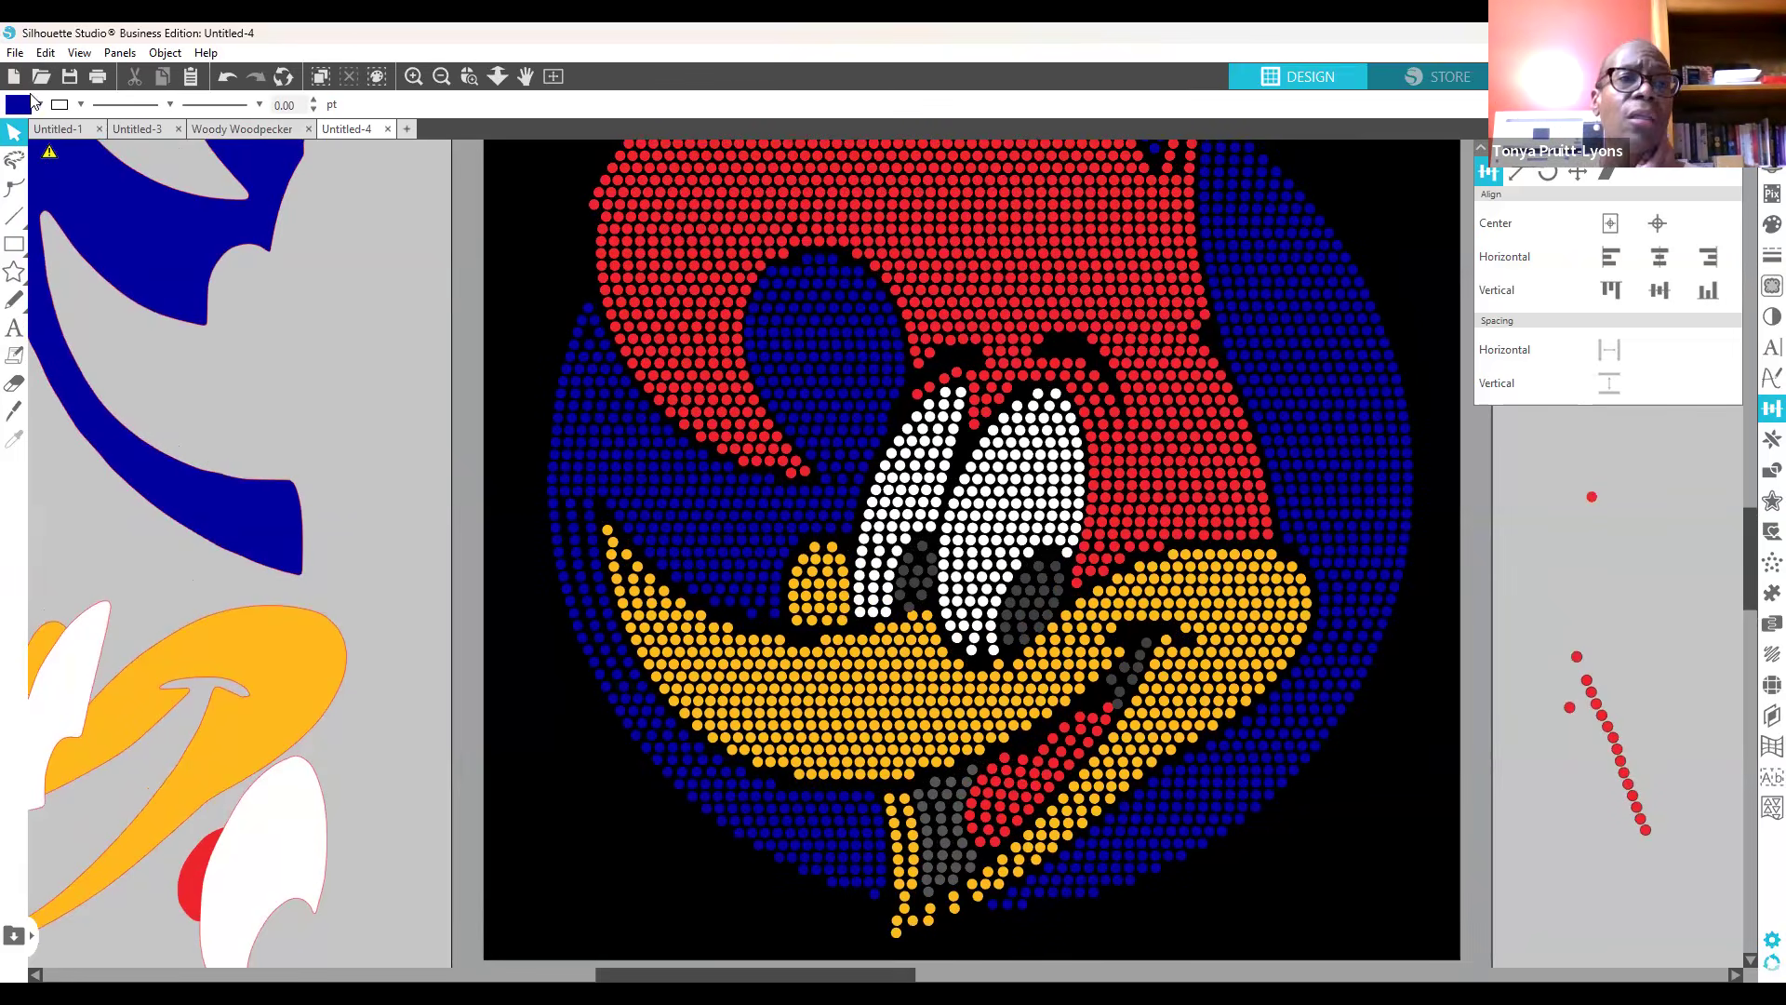
{"action": "left_click", "coordinate": [120, 53]}
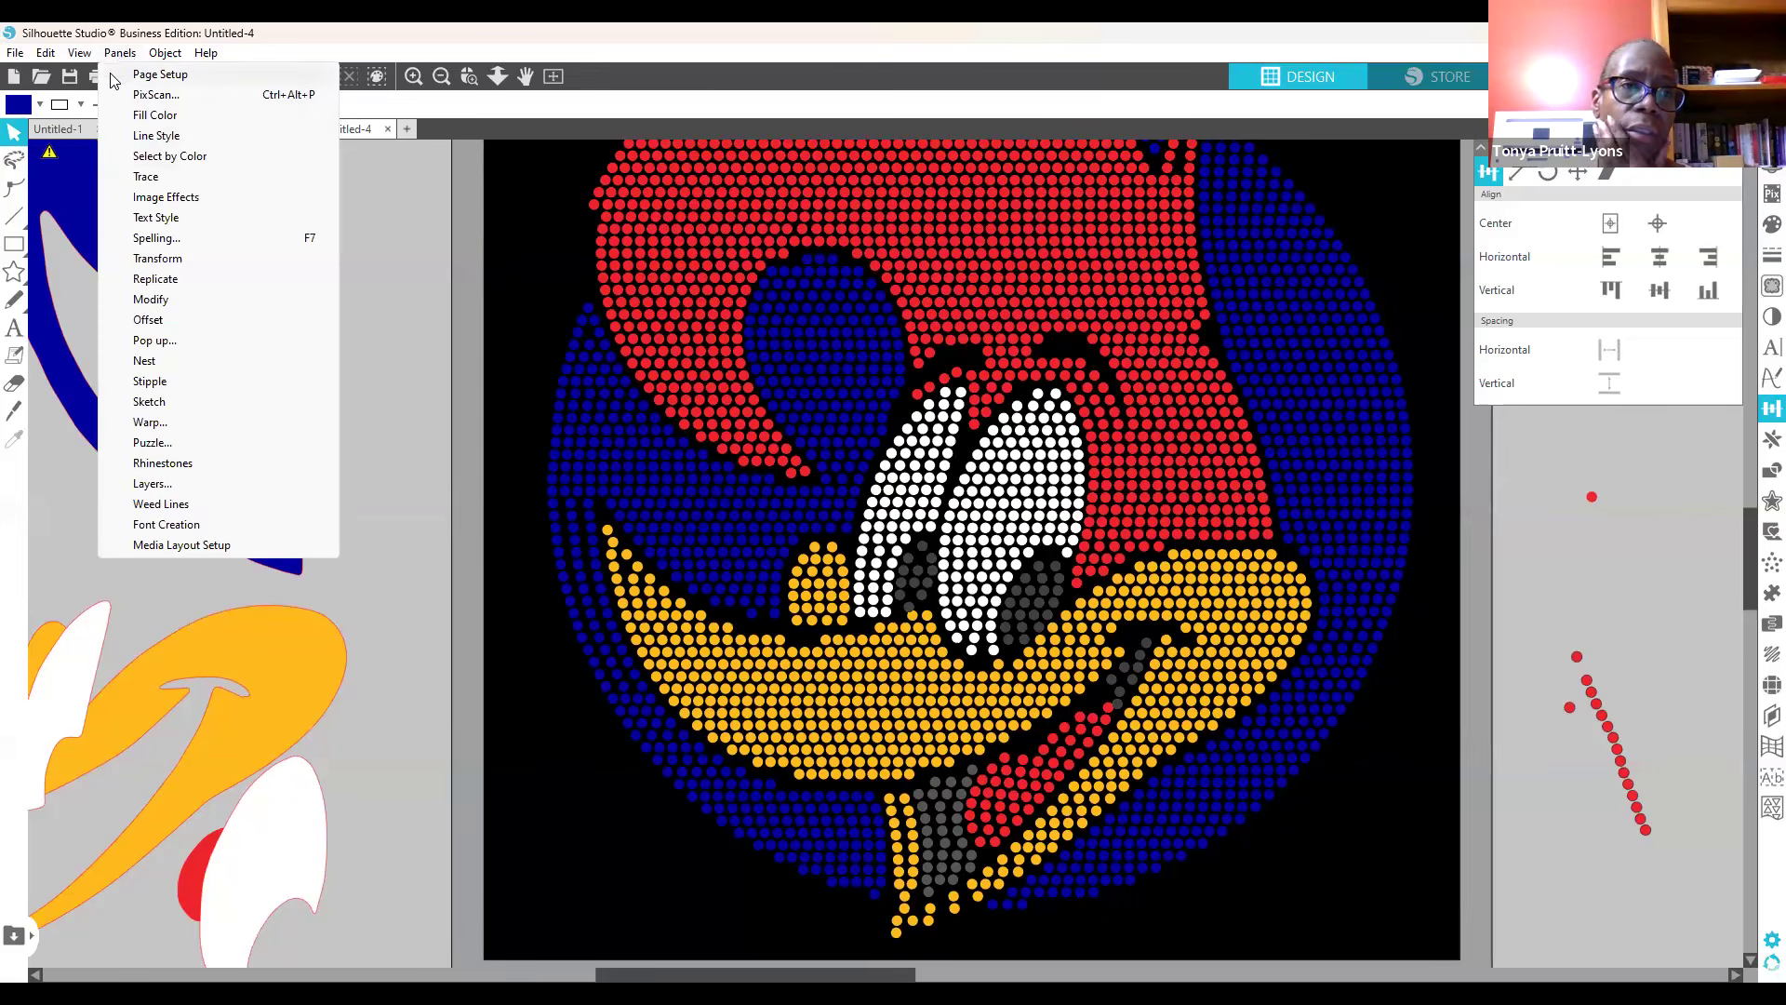
{"action": "left_click", "coordinate": [202, 158]}
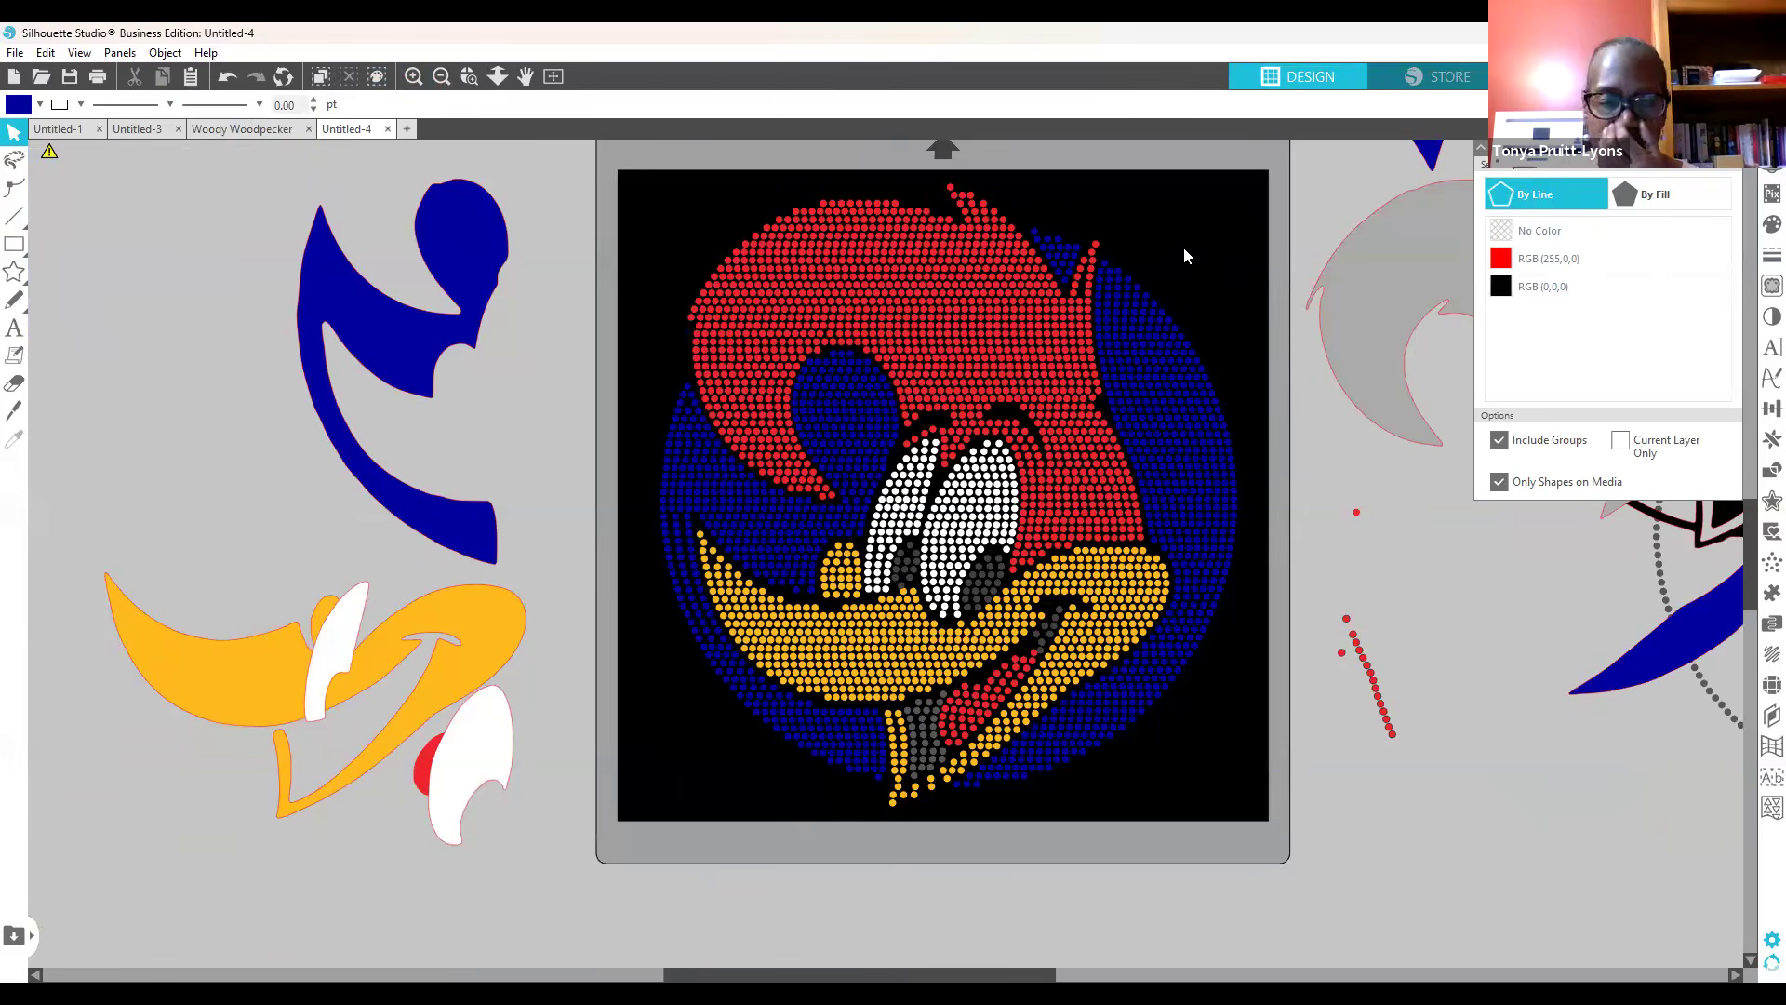
Step: Group the slanted row of spare red stones beside the mat and move the group to the page's lower right edge
{"action": "left_click", "coordinate": [1378, 694]}
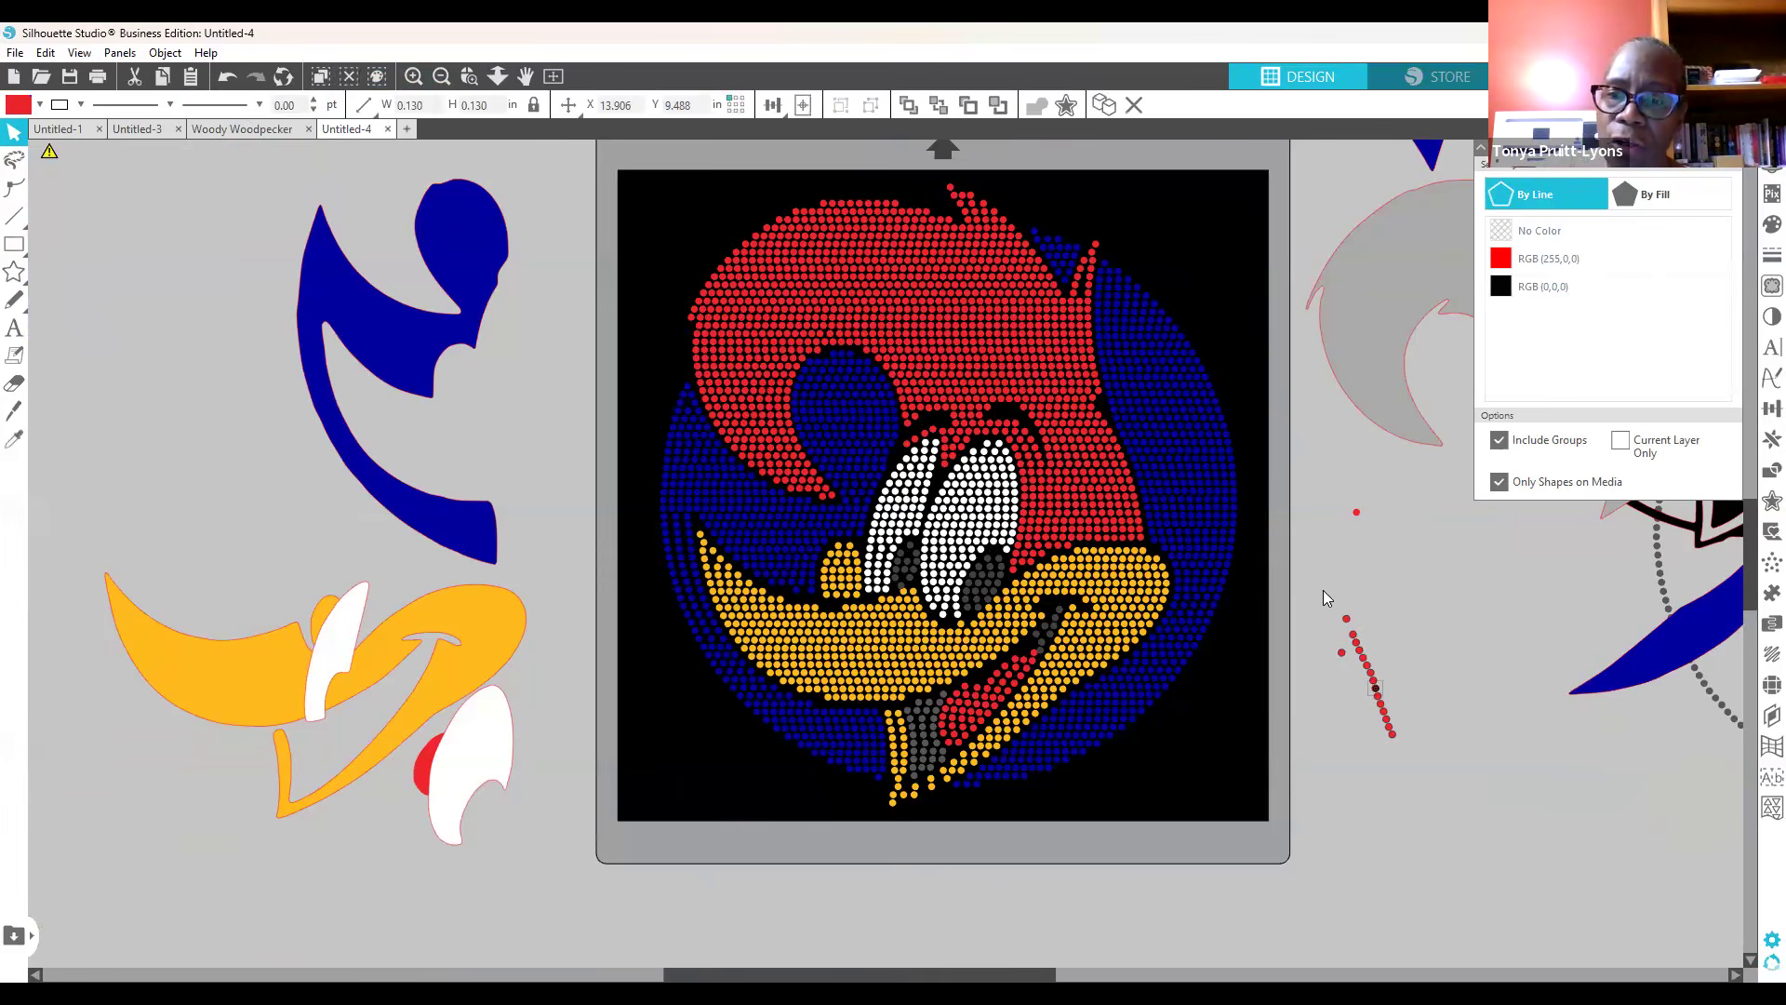
{"action": "left_click_drag", "start_coordinate": [1317, 595], "coordinate": [1412, 755]}
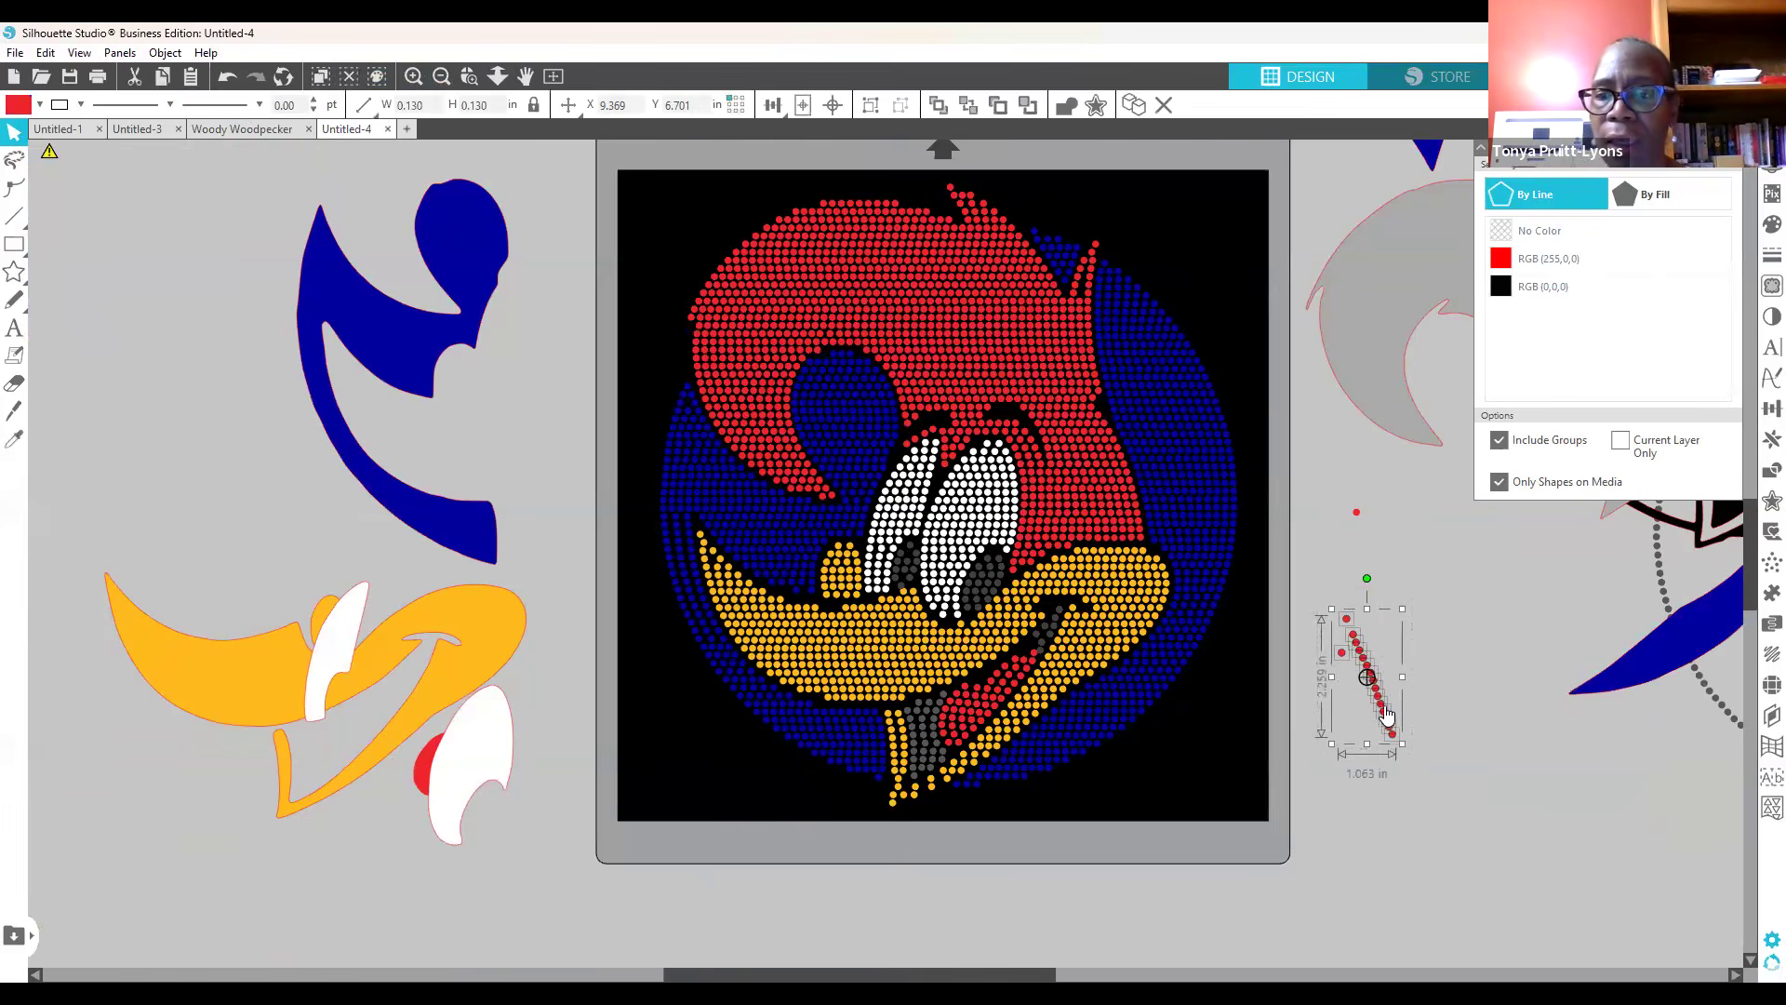
{"action": "right_click", "coordinate": [1380, 705]}
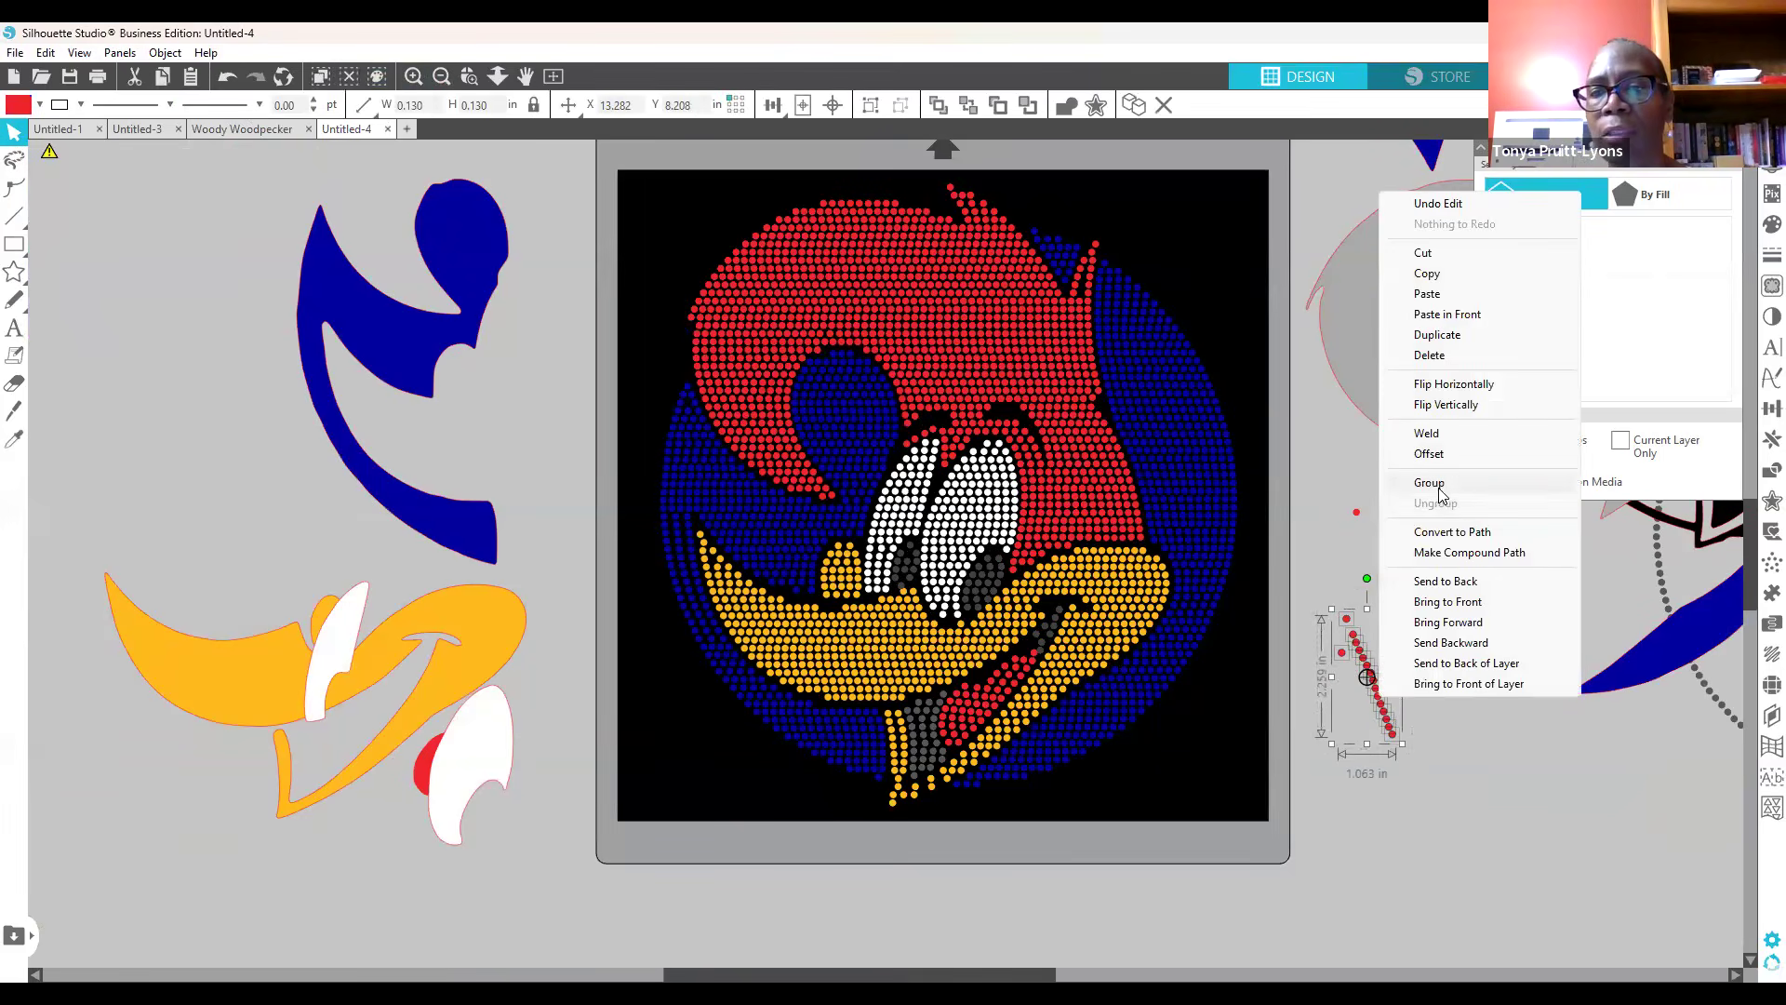
{"action": "left_click", "coordinate": [1425, 482]}
{"action": "left_click_drag", "start_coordinate": [1368, 728], "coordinate": [1280, 765]}
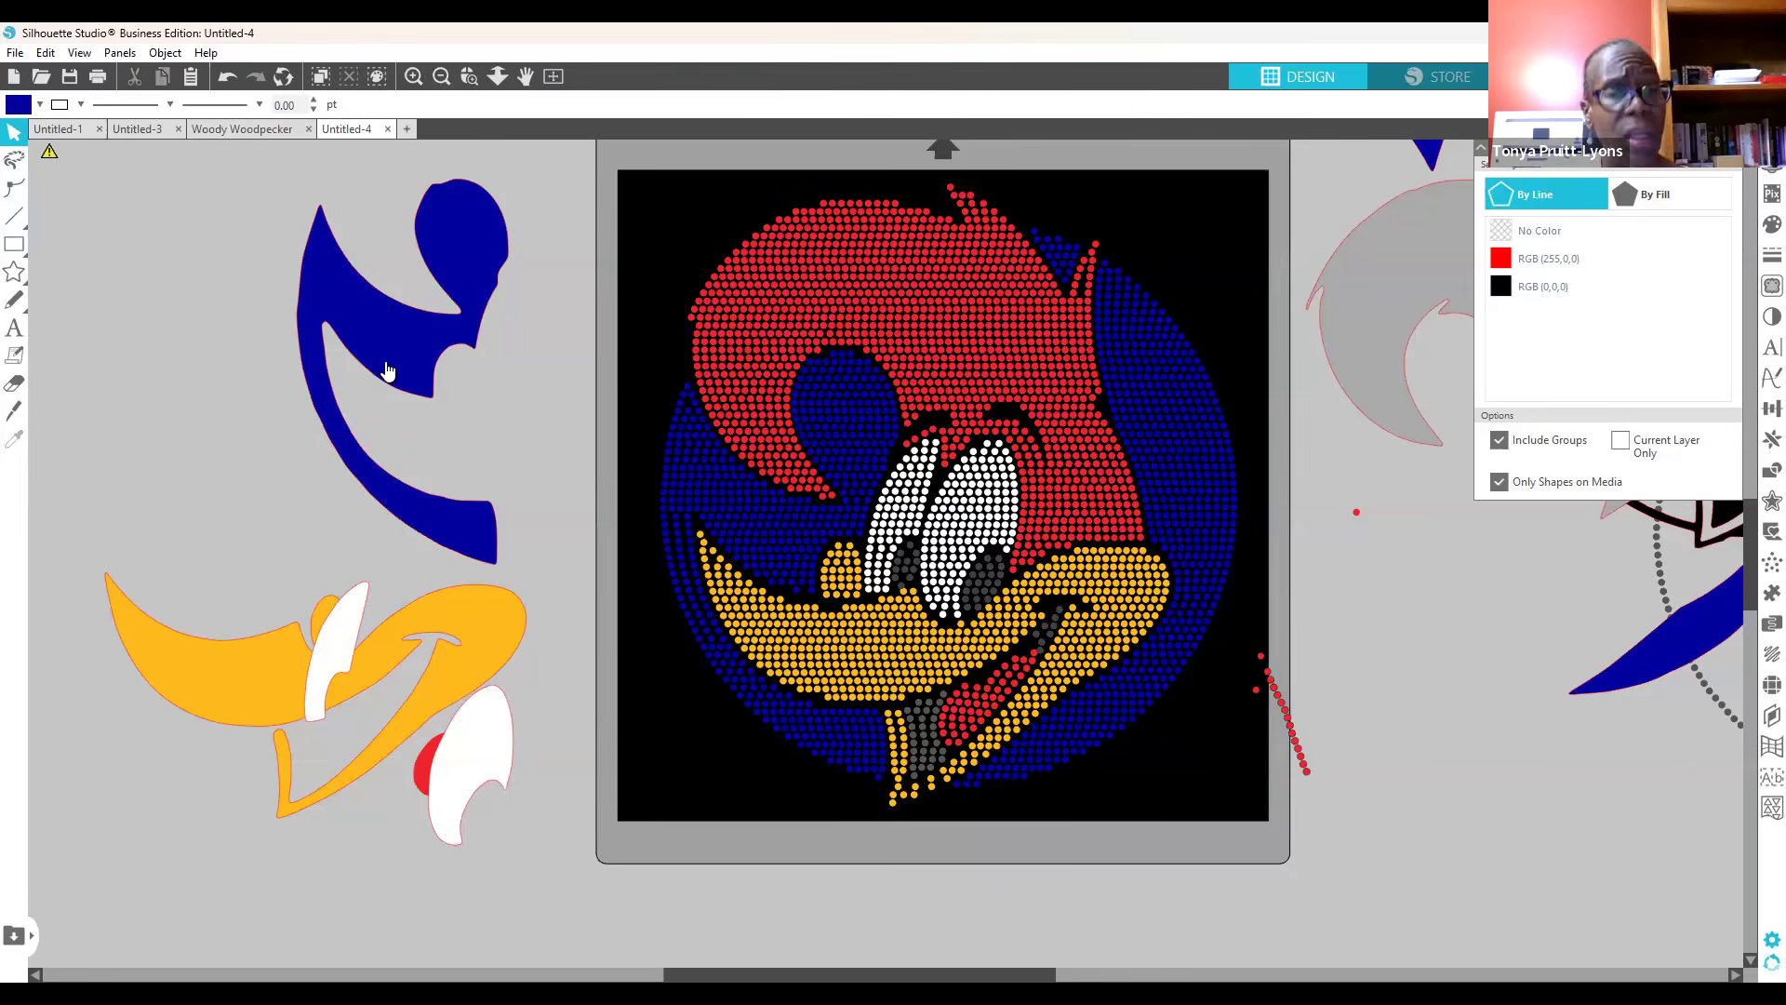
Step: Select all shapes by the red fill RGB (237,37,43), clear the selection and return the colour selection to line colours
{"action": "left_click", "coordinate": [121, 53]}
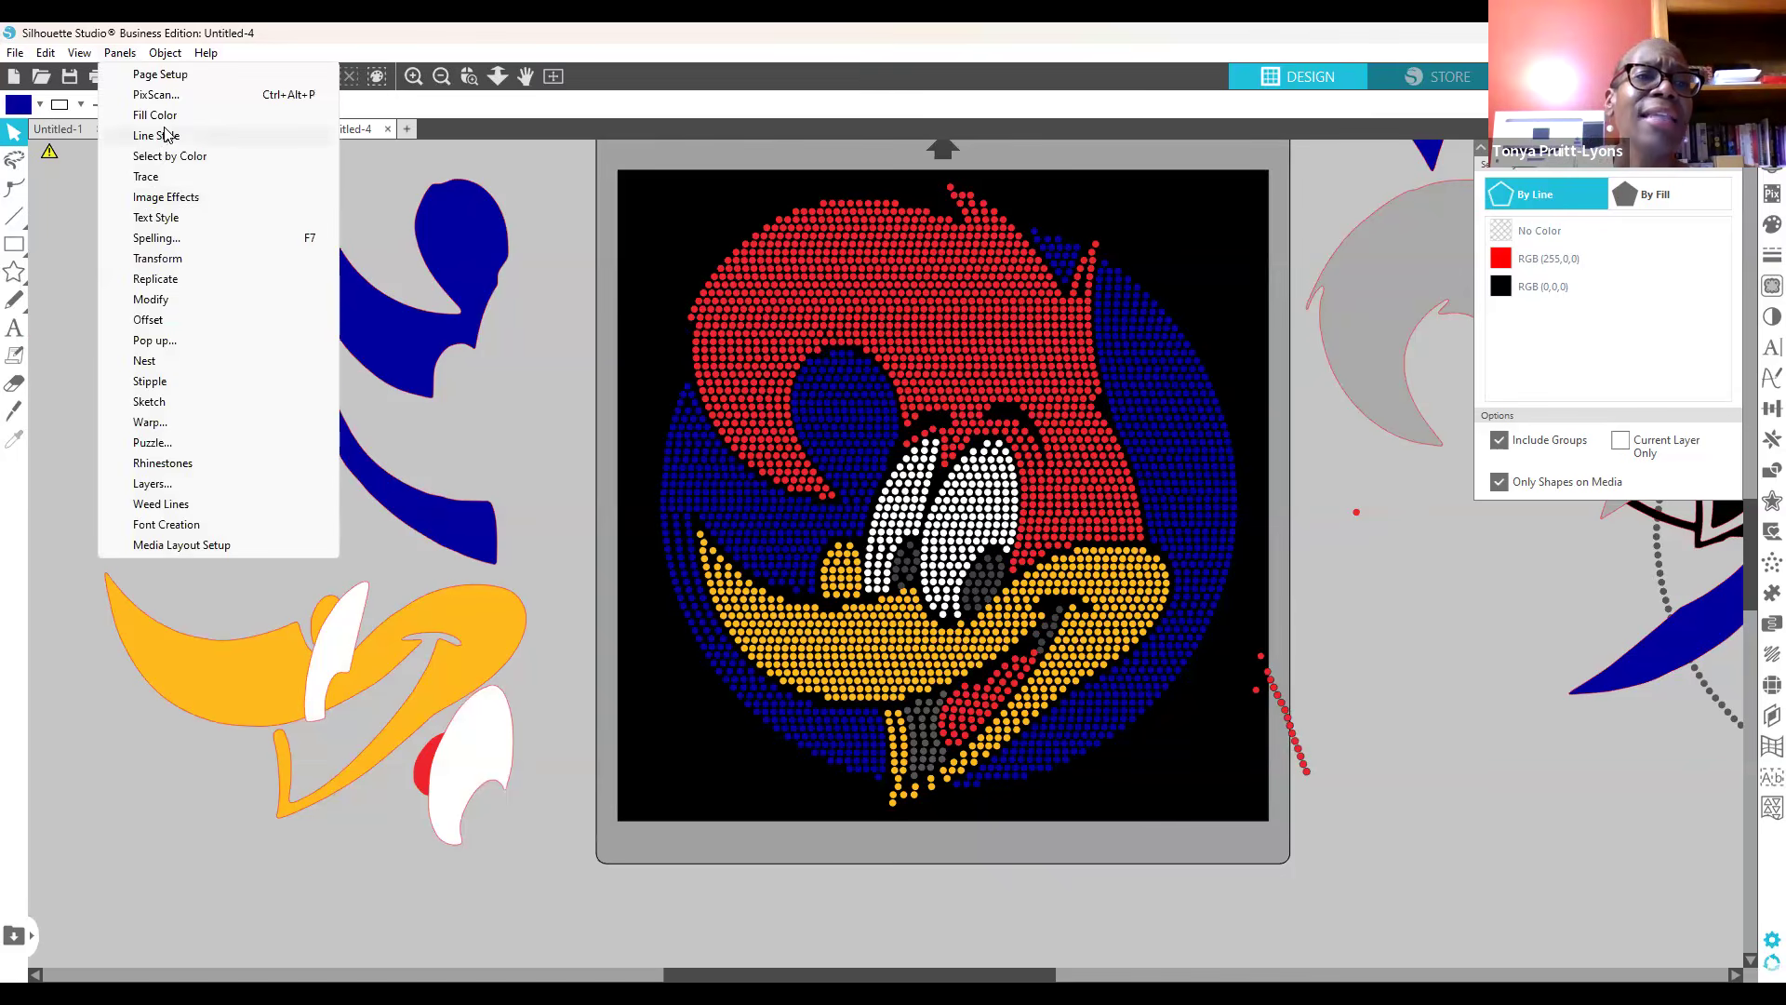
{"action": "left_click", "coordinate": [207, 159]}
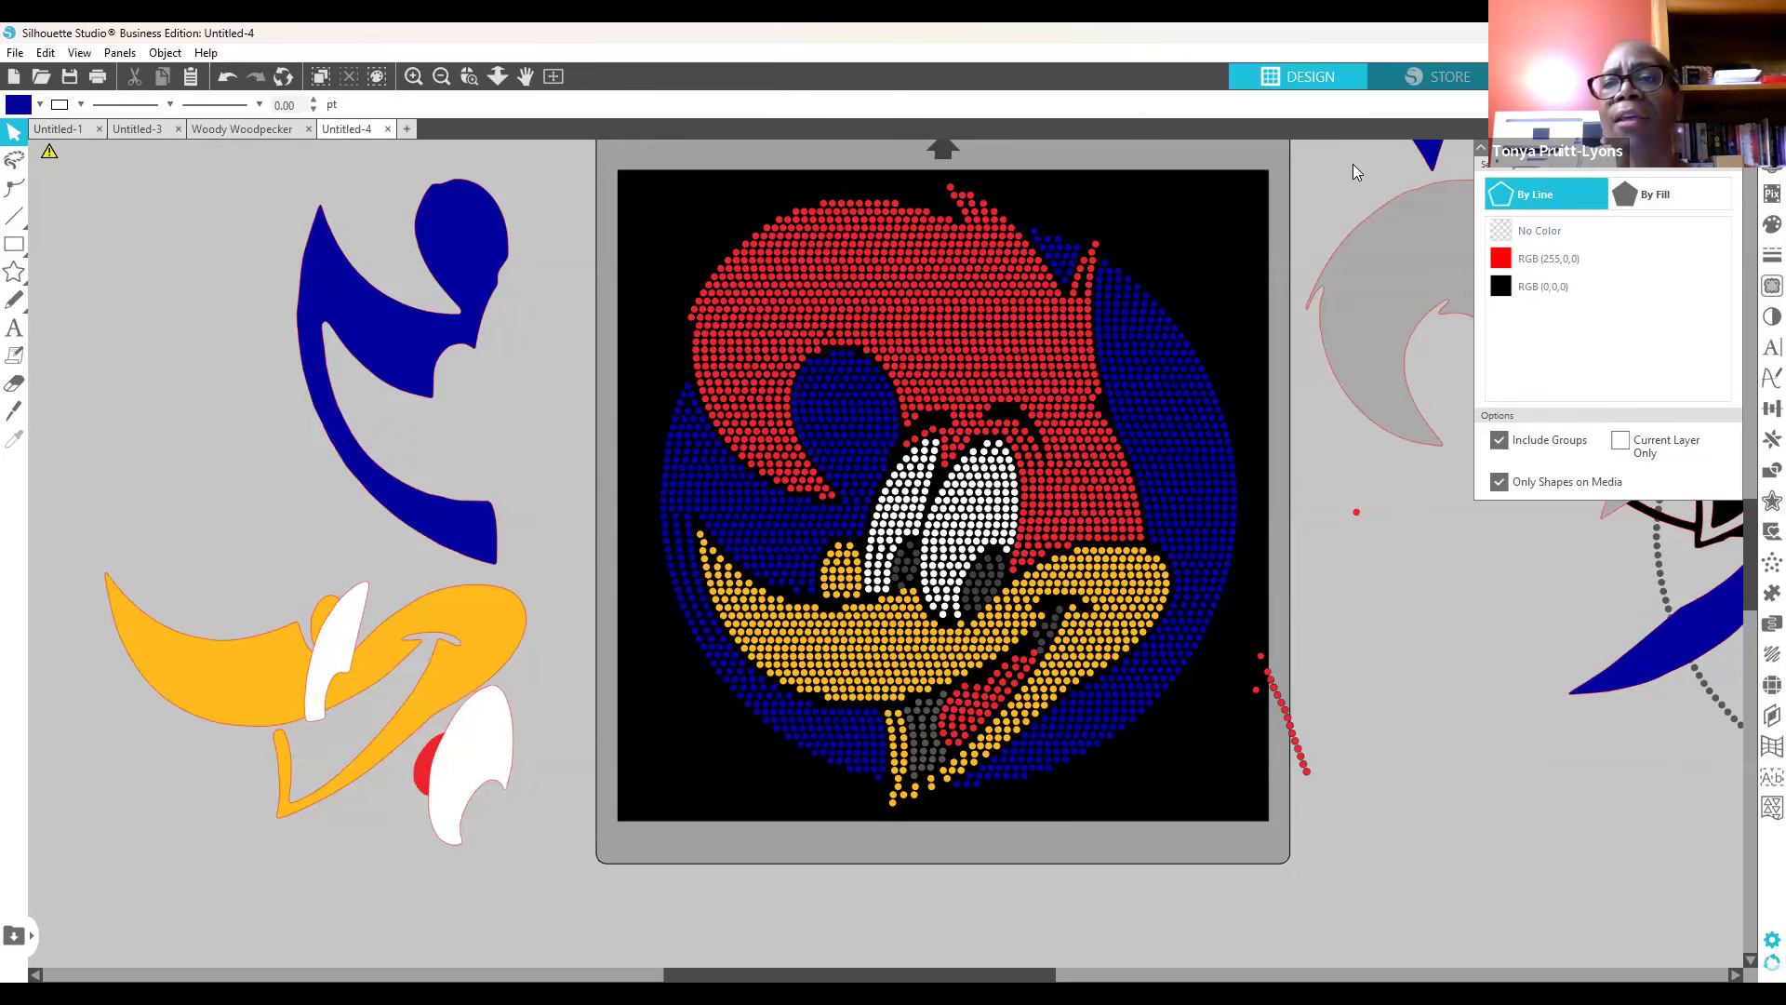
{"action": "left_click", "coordinate": [1640, 198]}
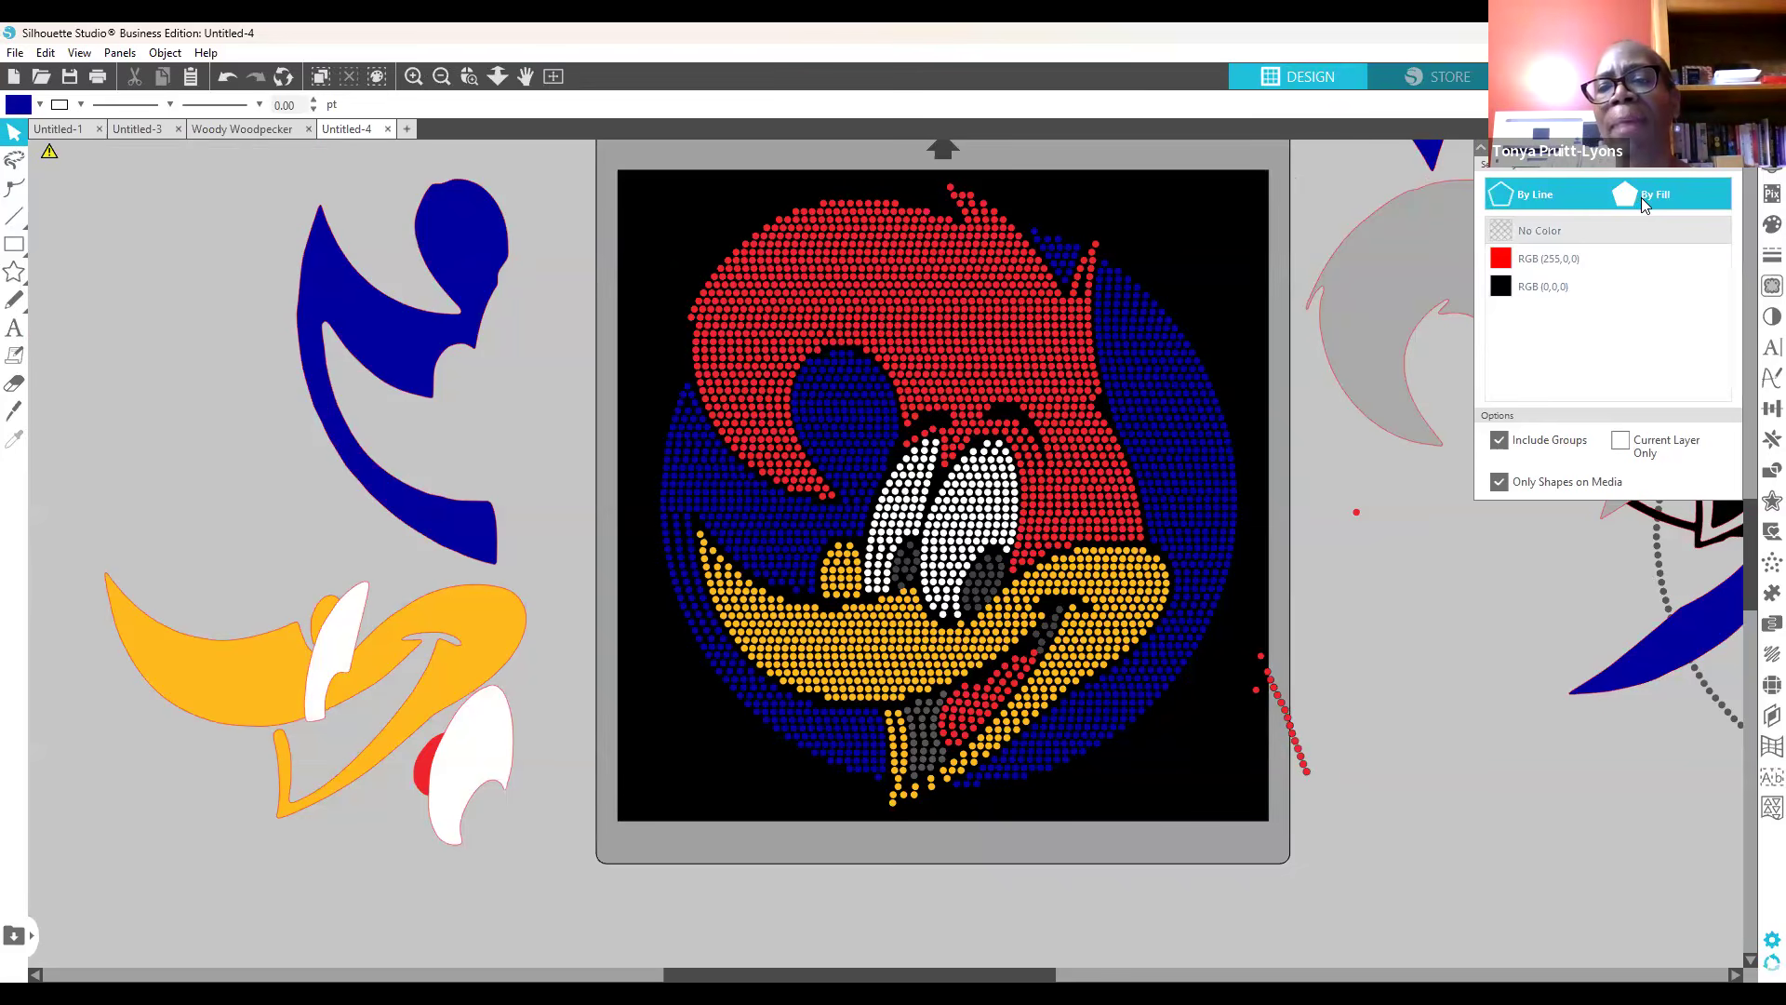
{"action": "left_click", "coordinate": [1641, 197]}
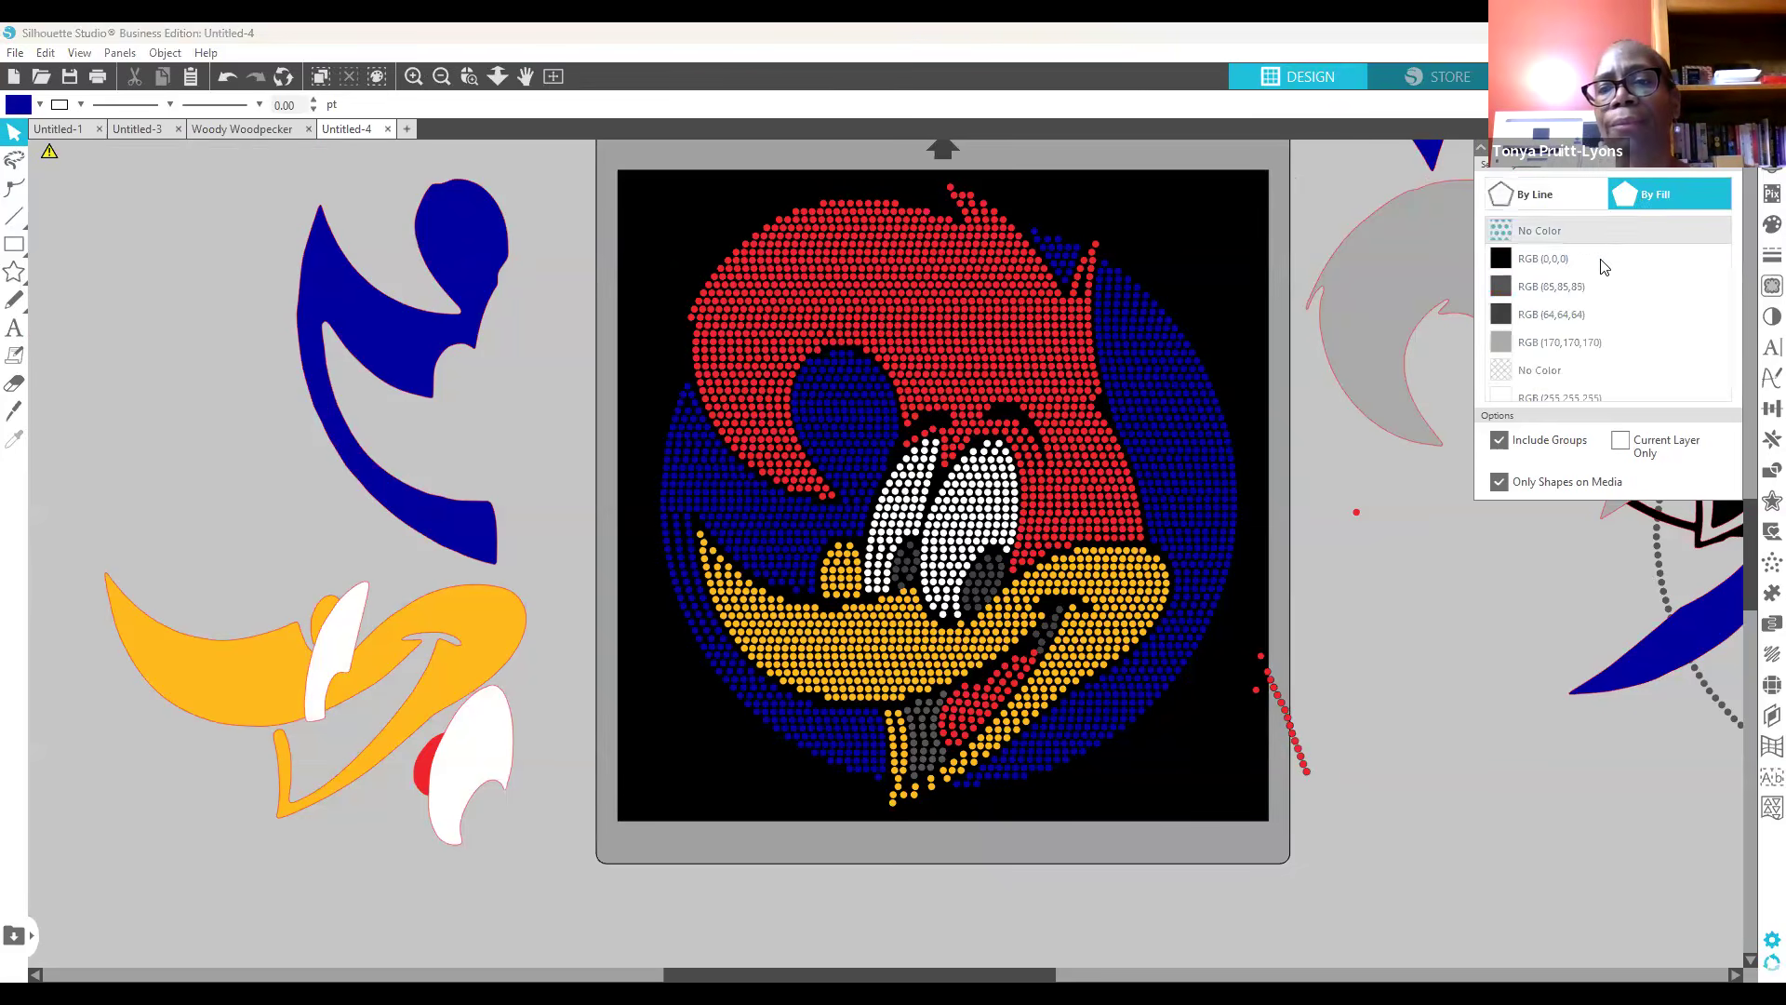
{"action": "scroll", "coordinate": [1553, 292], "scroll_direction": "down", "scroll_amount": 3}
{"action": "scroll", "coordinate": [1554, 291], "scroll_direction": "up", "scroll_amount": 3}
{"action": "scroll", "coordinate": [1553, 291], "scroll_direction": "down", "scroll_amount": 3}
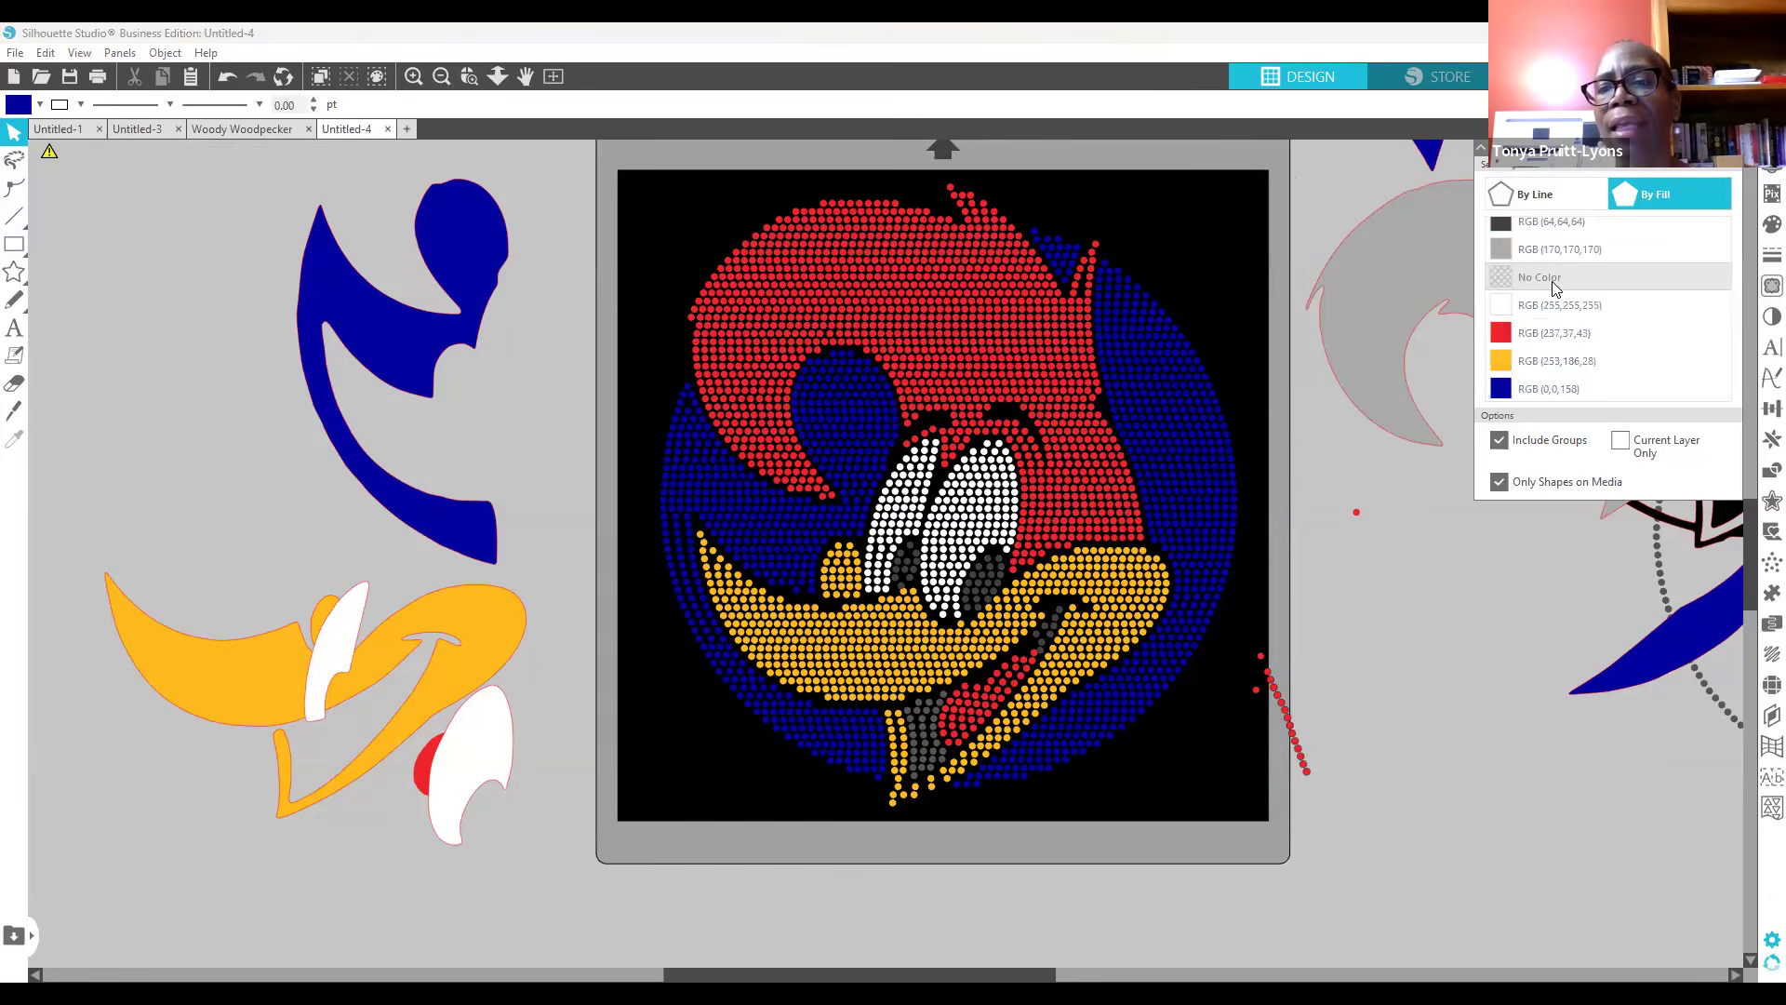
{"action": "left_click", "coordinate": [1504, 335]}
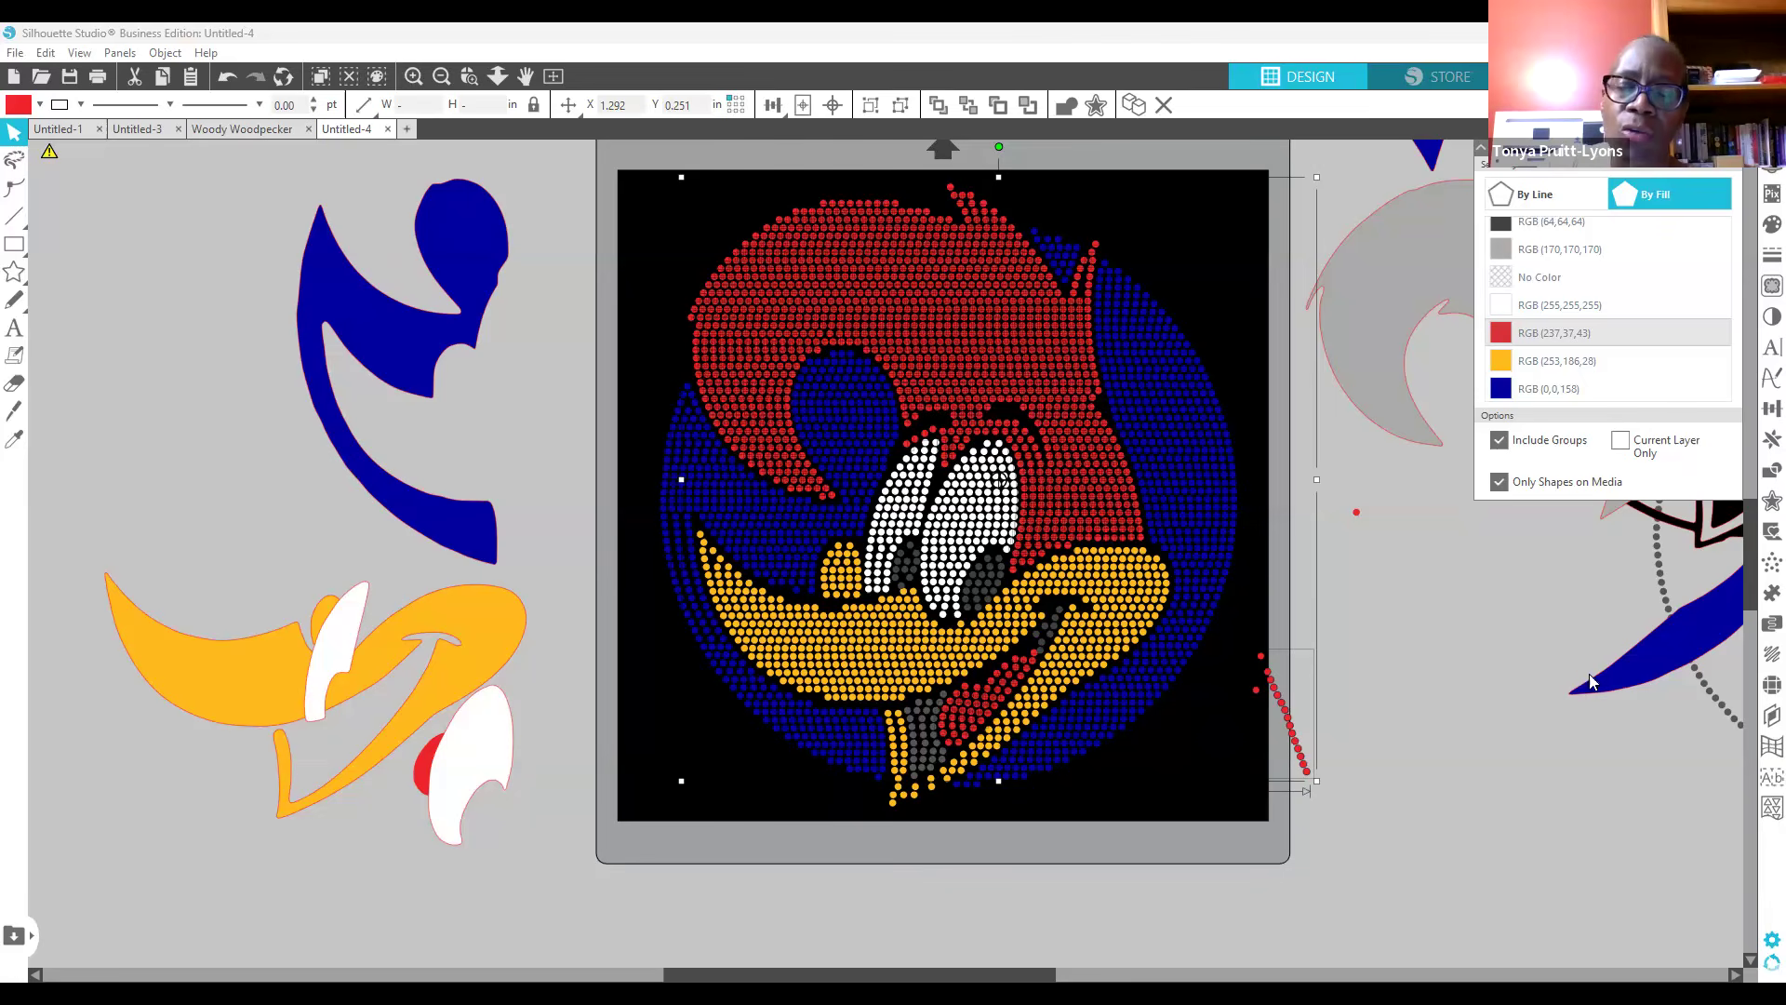
{"action": "left_click", "coordinate": [1500, 692]}
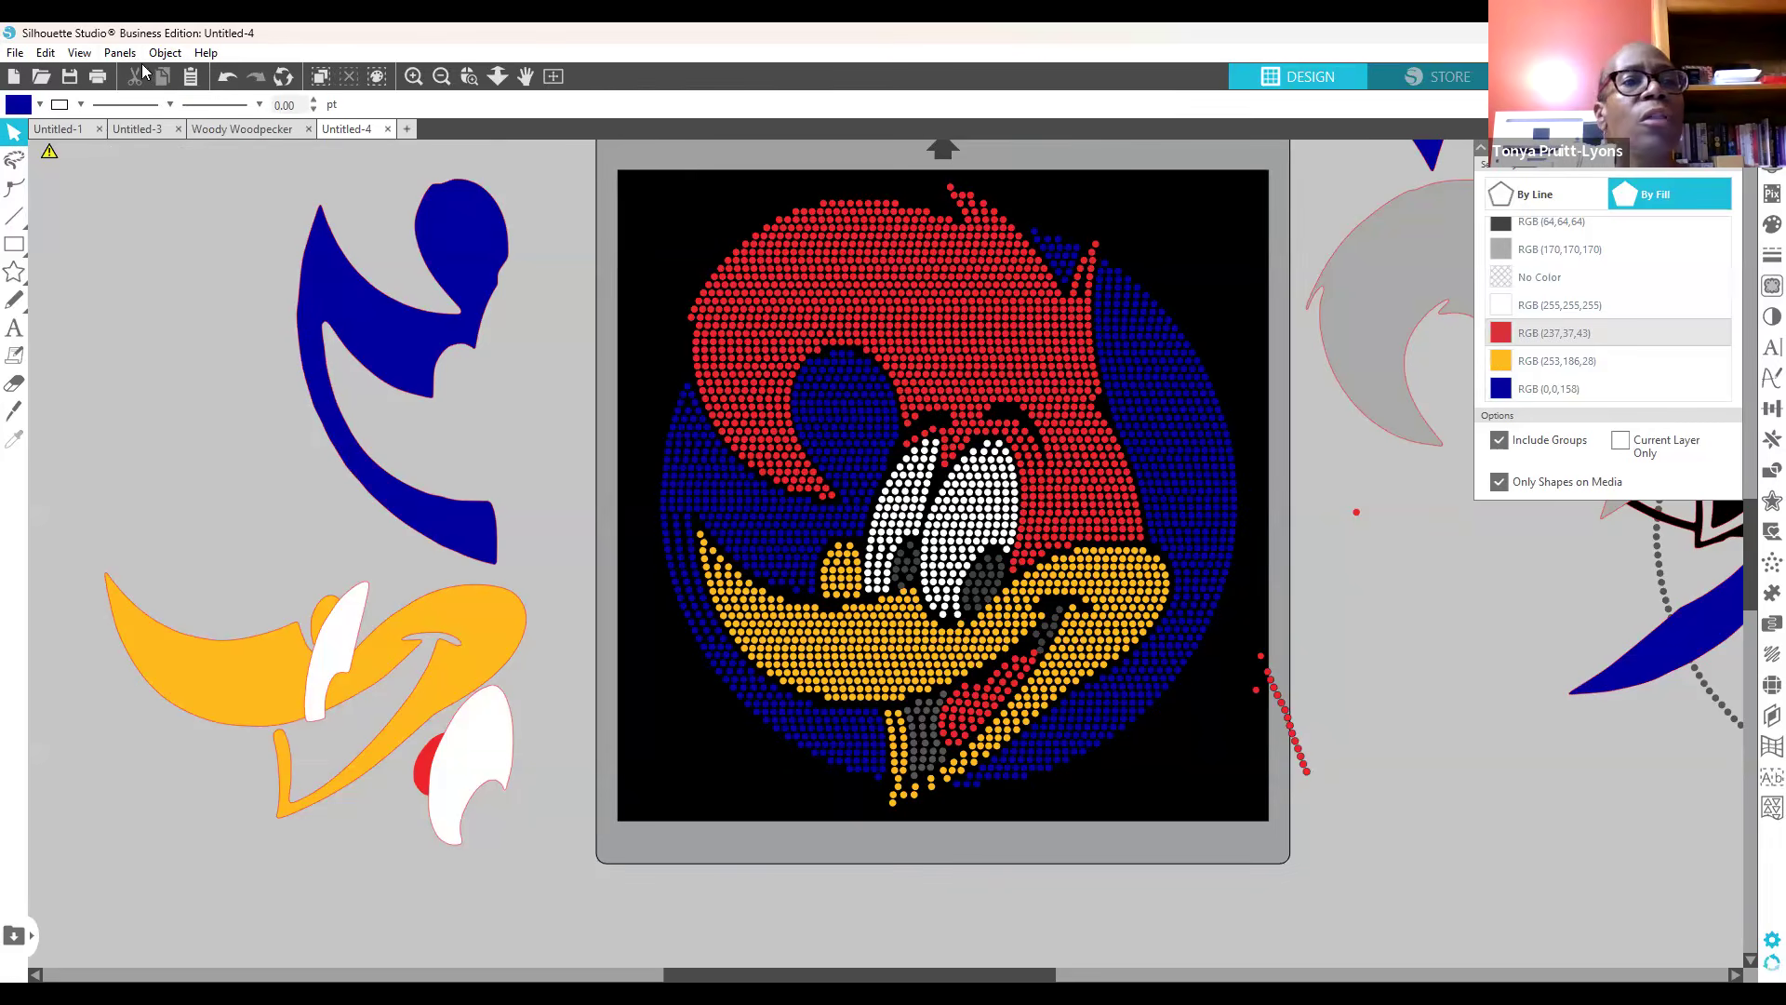
{"action": "left_click", "coordinate": [1532, 197]}
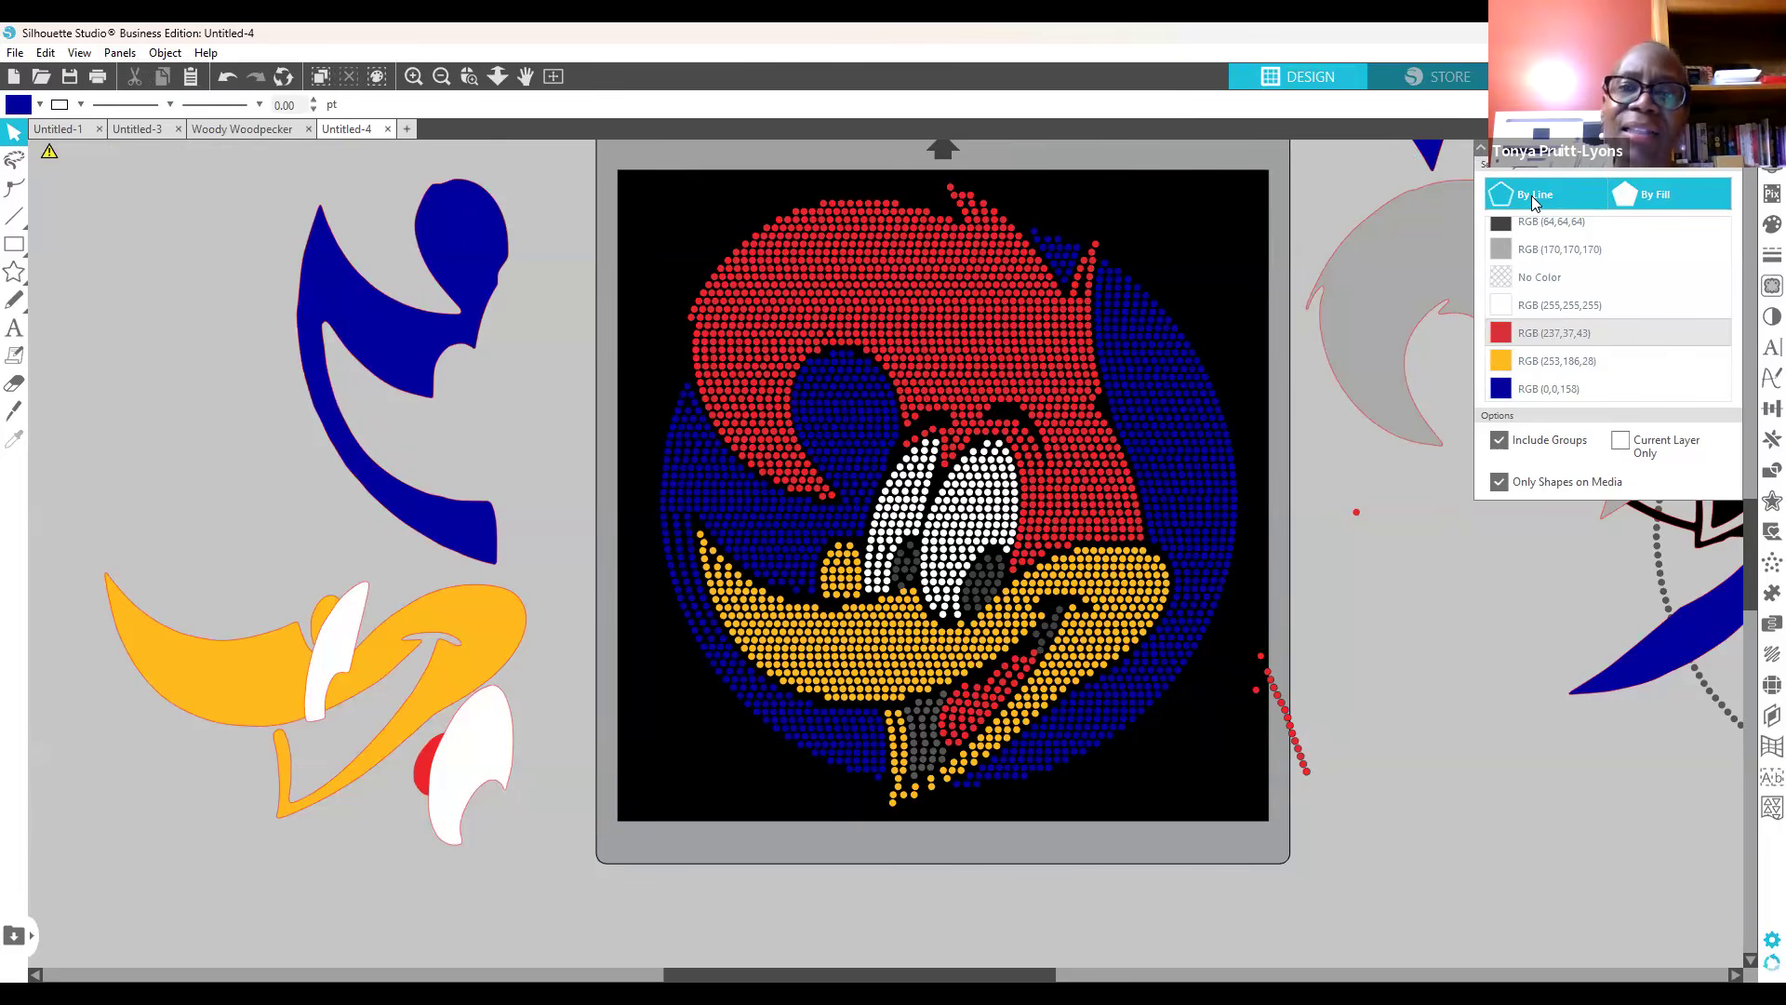
{"action": "left_click", "coordinate": [1535, 199]}
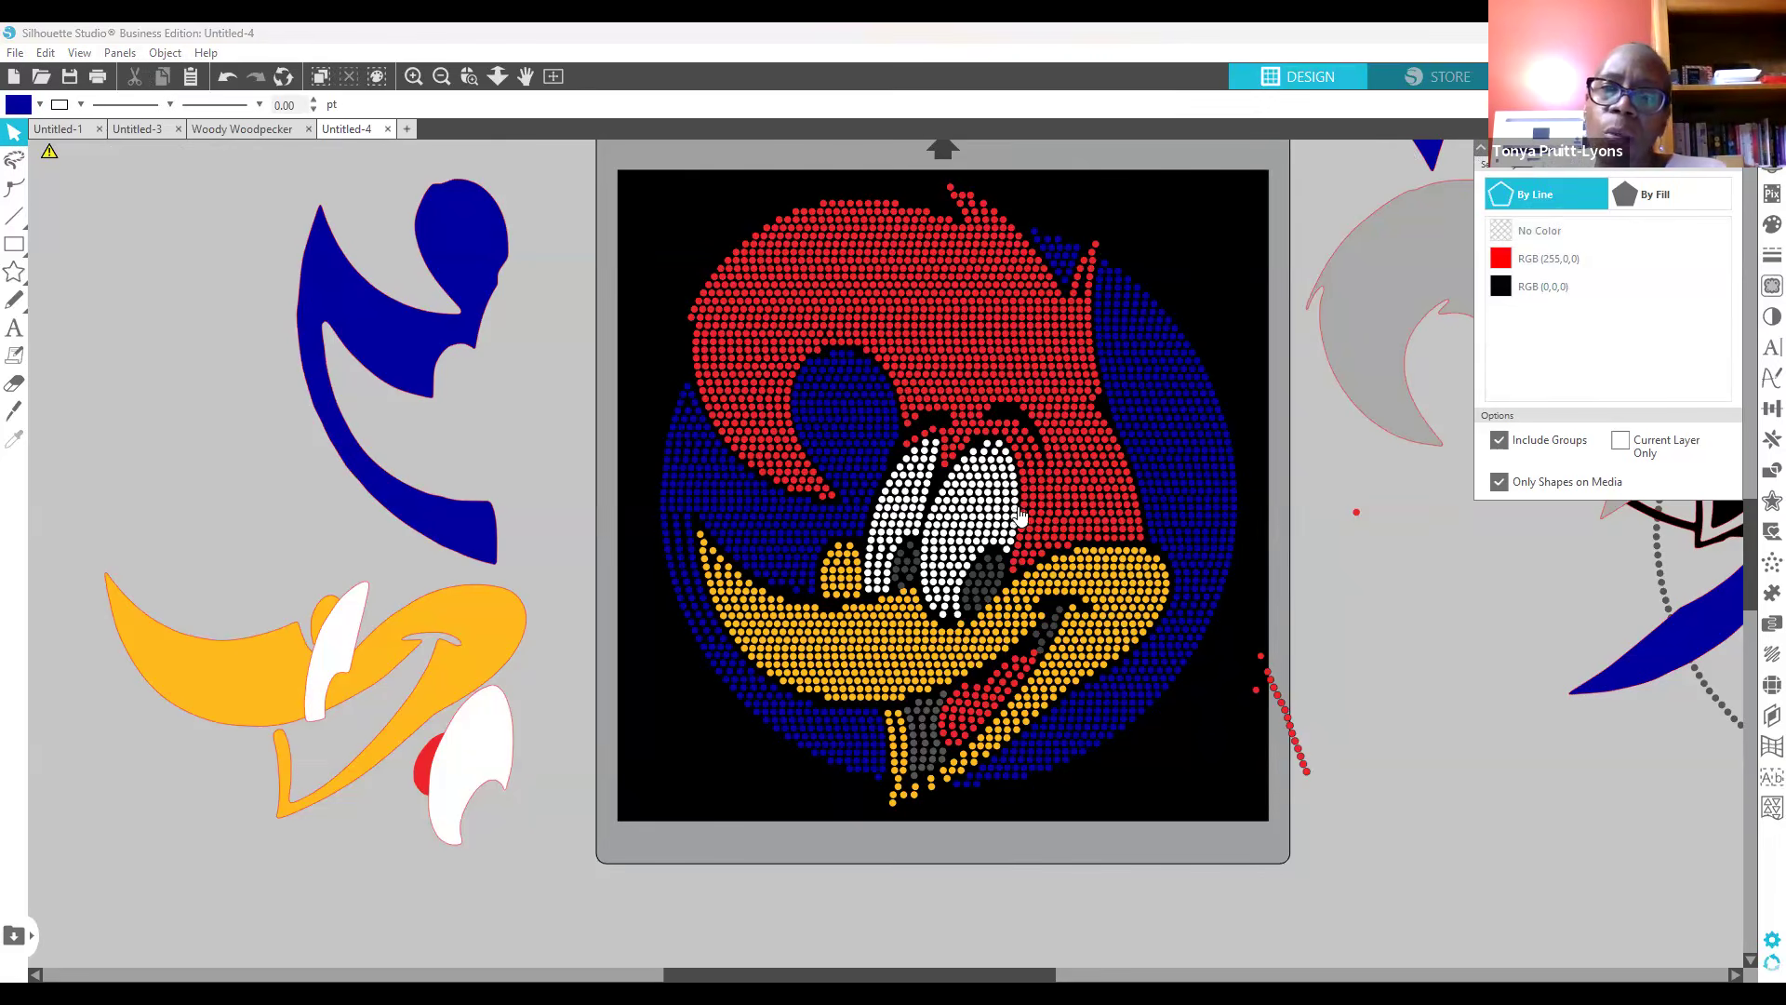
Step: Set the line colour of the blue background stones to the same dark blue as their fill, 00009E
{"action": "left_click", "coordinate": [1182, 437]}
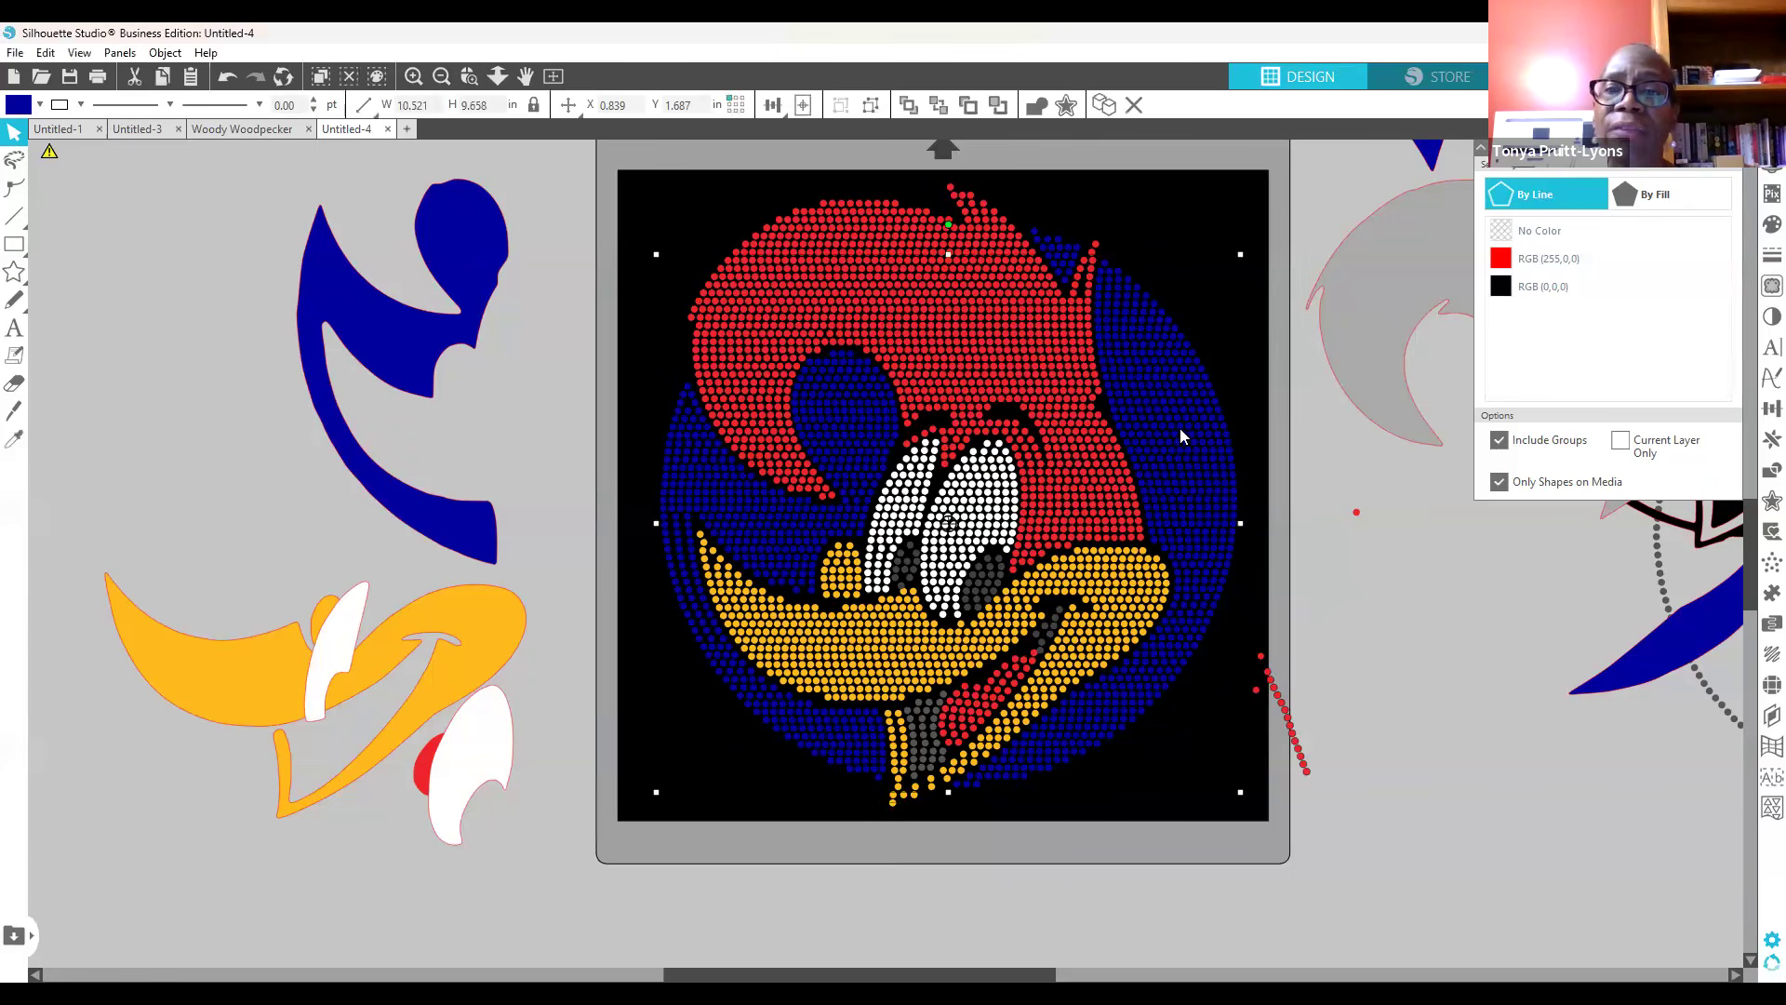
{"action": "left_click", "coordinate": [1224, 467]}
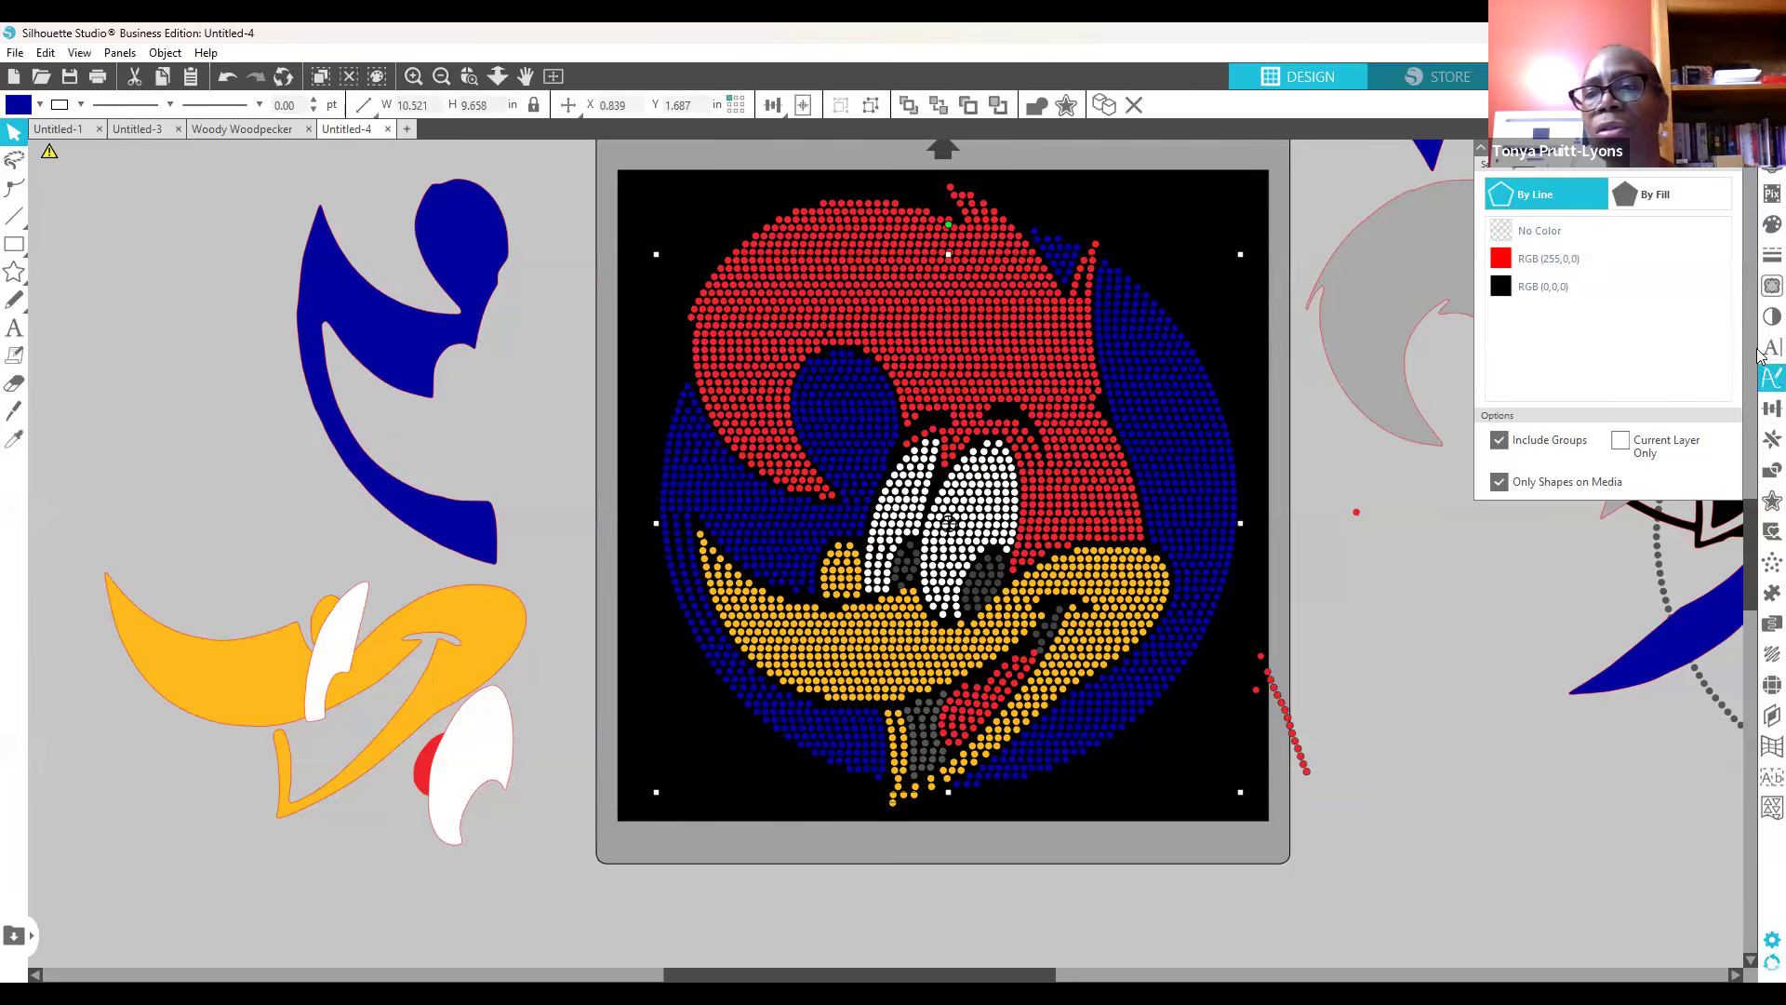
{"action": "left_click", "coordinate": [1770, 225]}
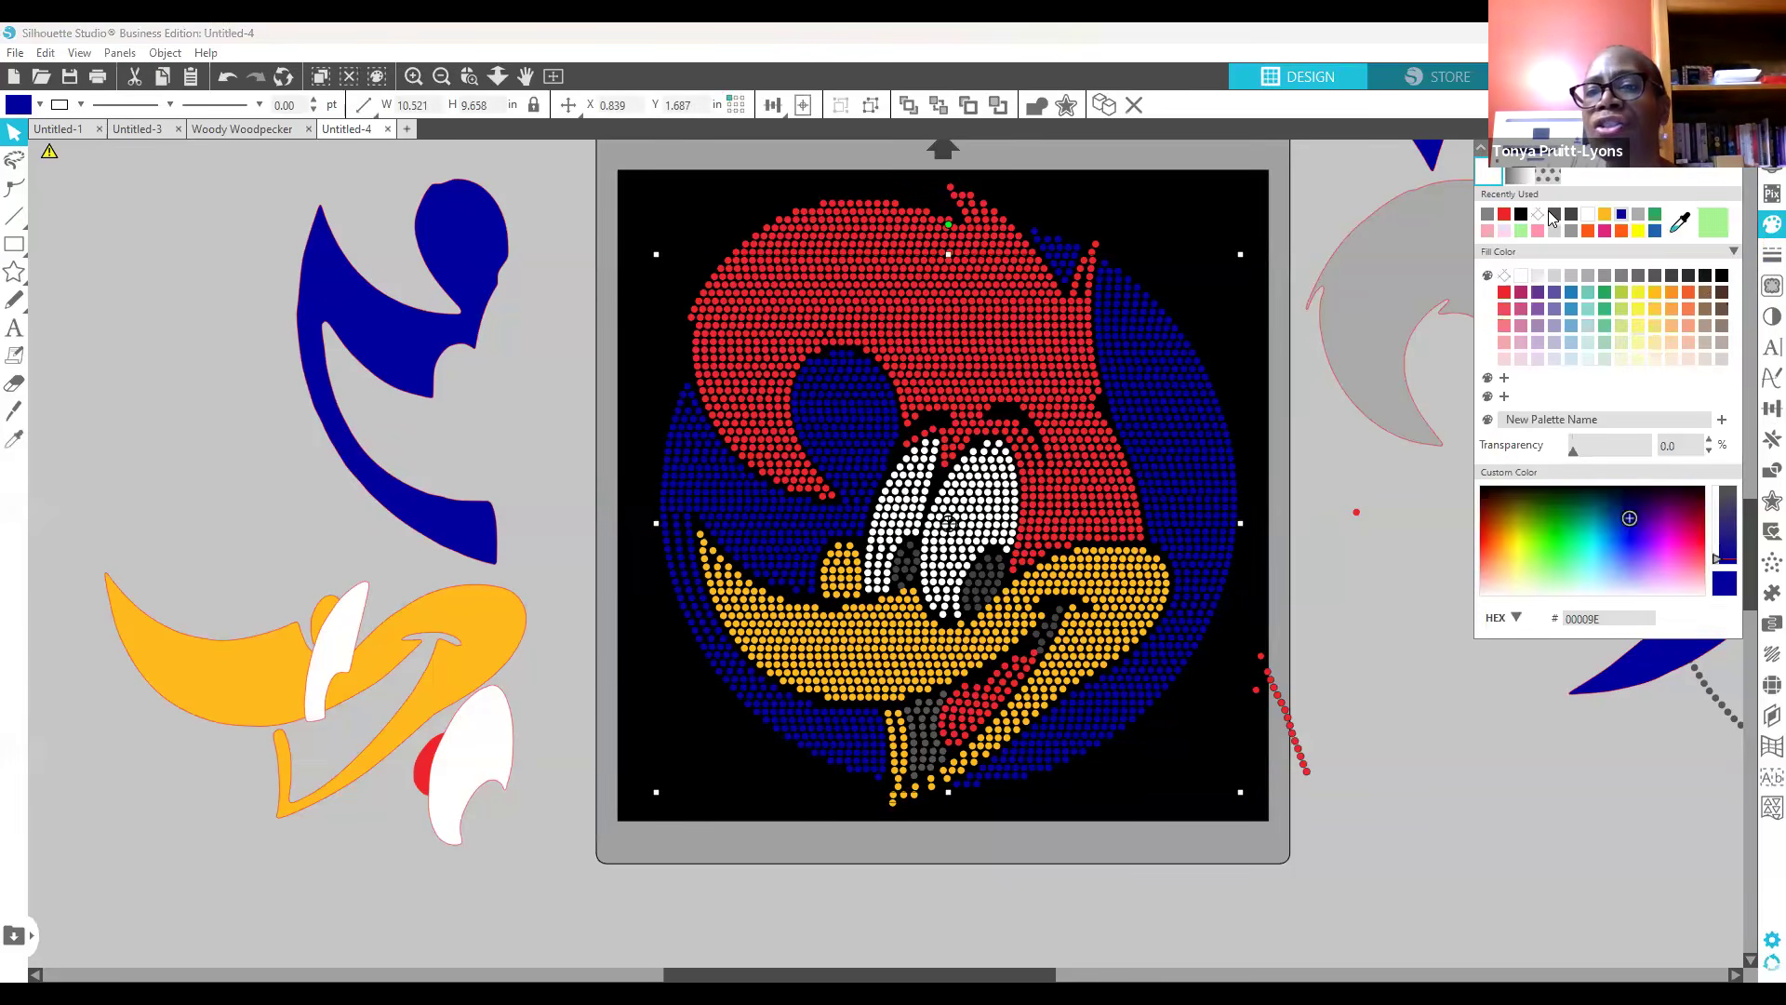
{"action": "left_click", "coordinate": [1771, 286]}
{"action": "left_click", "coordinate": [1771, 255]}
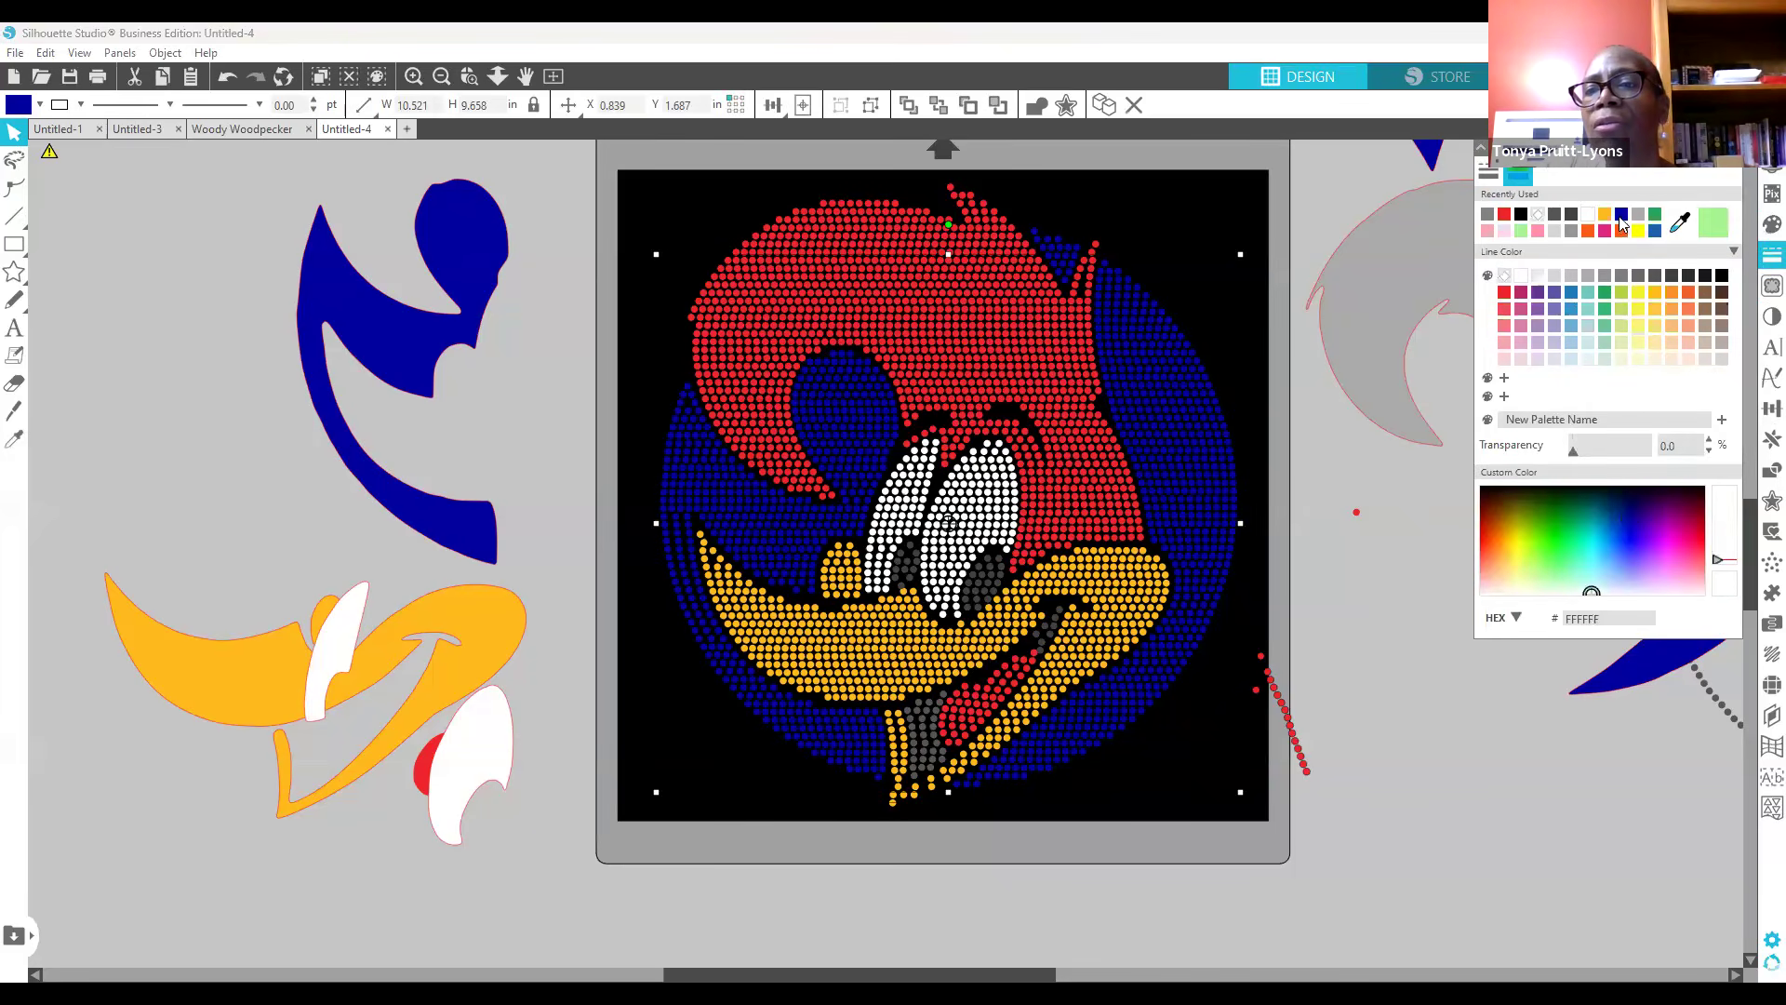
{"action": "left_click", "coordinate": [673, 219]}
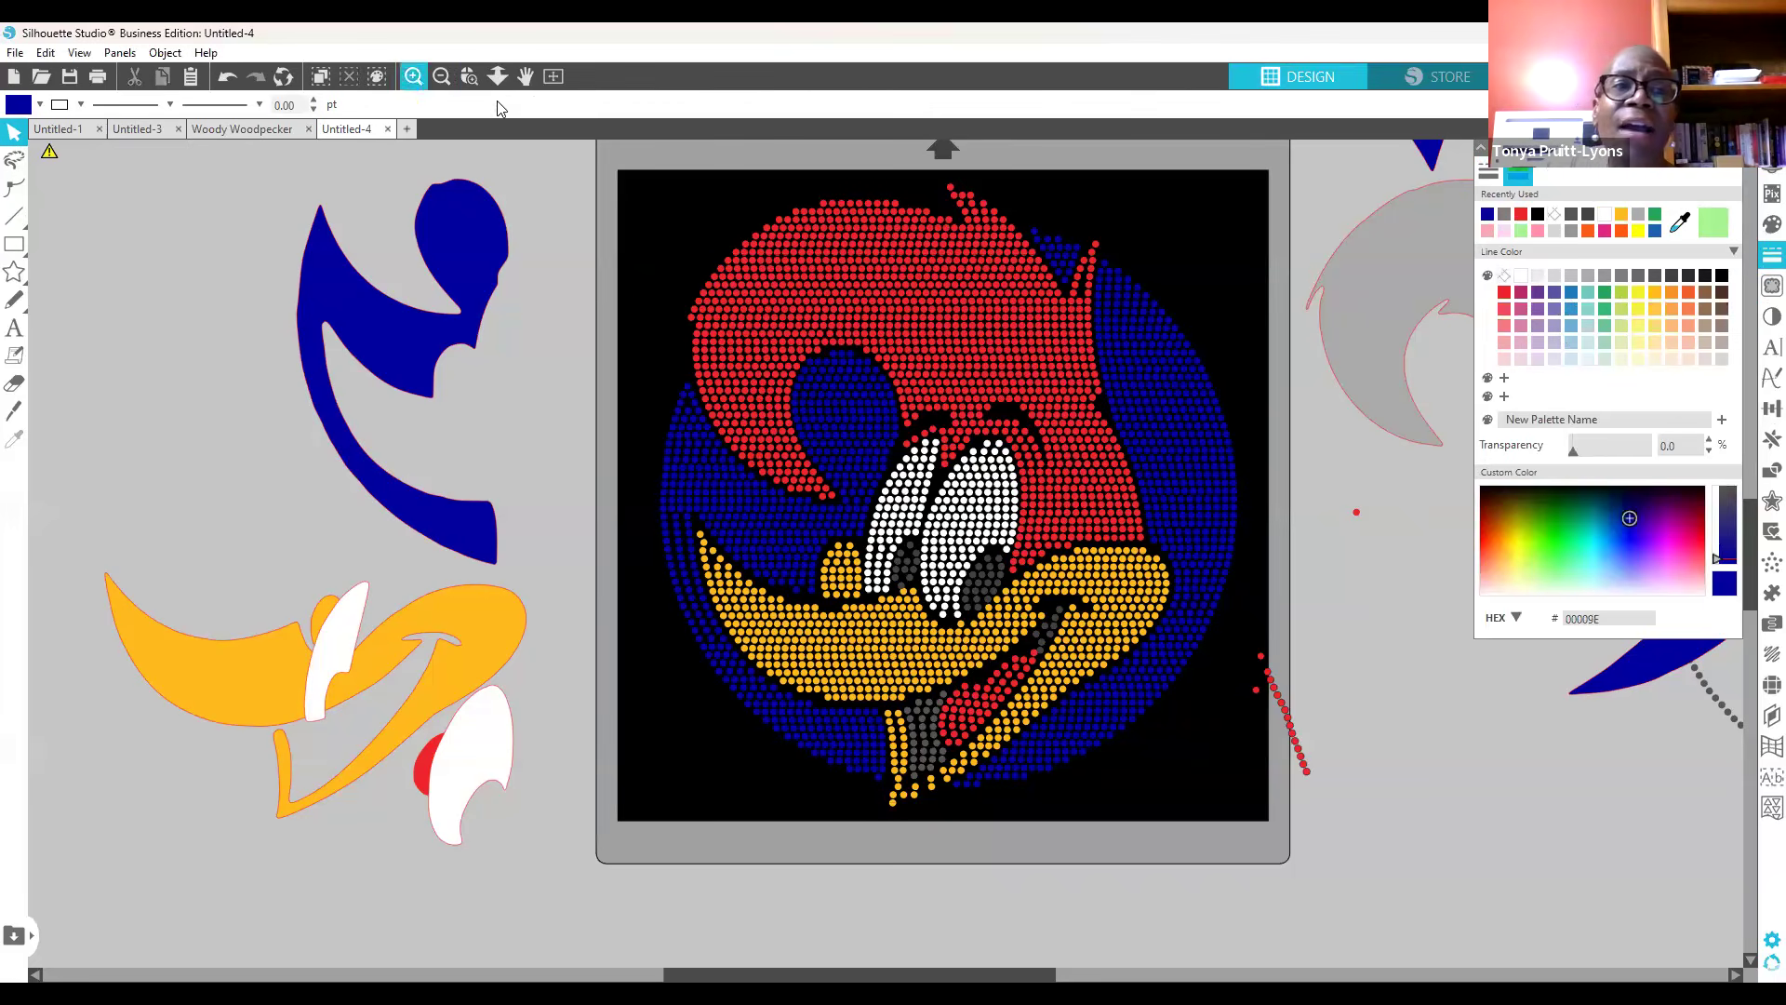
Step: Select the shapes with black line colour RGB (0,0,0) and move the slanted spare red stones and the single red stone farther from the page
{"action": "left_click", "coordinate": [119, 53]}
{"action": "left_click", "coordinate": [167, 153]}
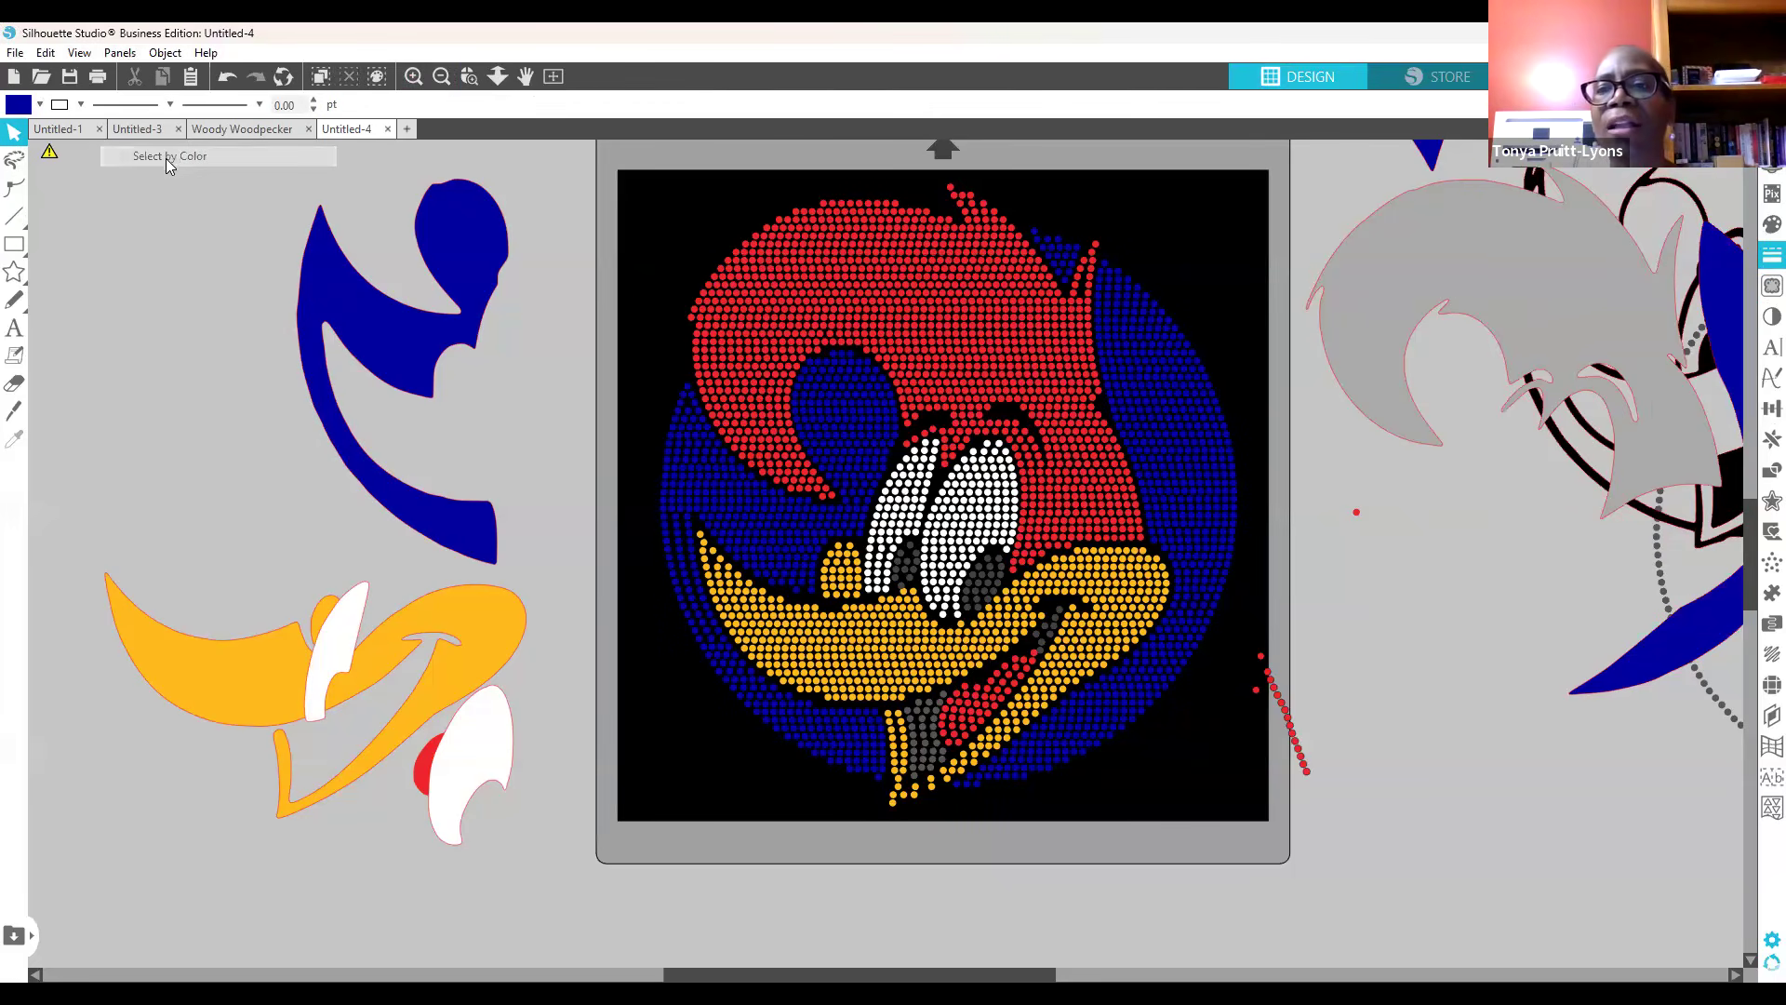
{"action": "left_click", "coordinate": [1594, 286]}
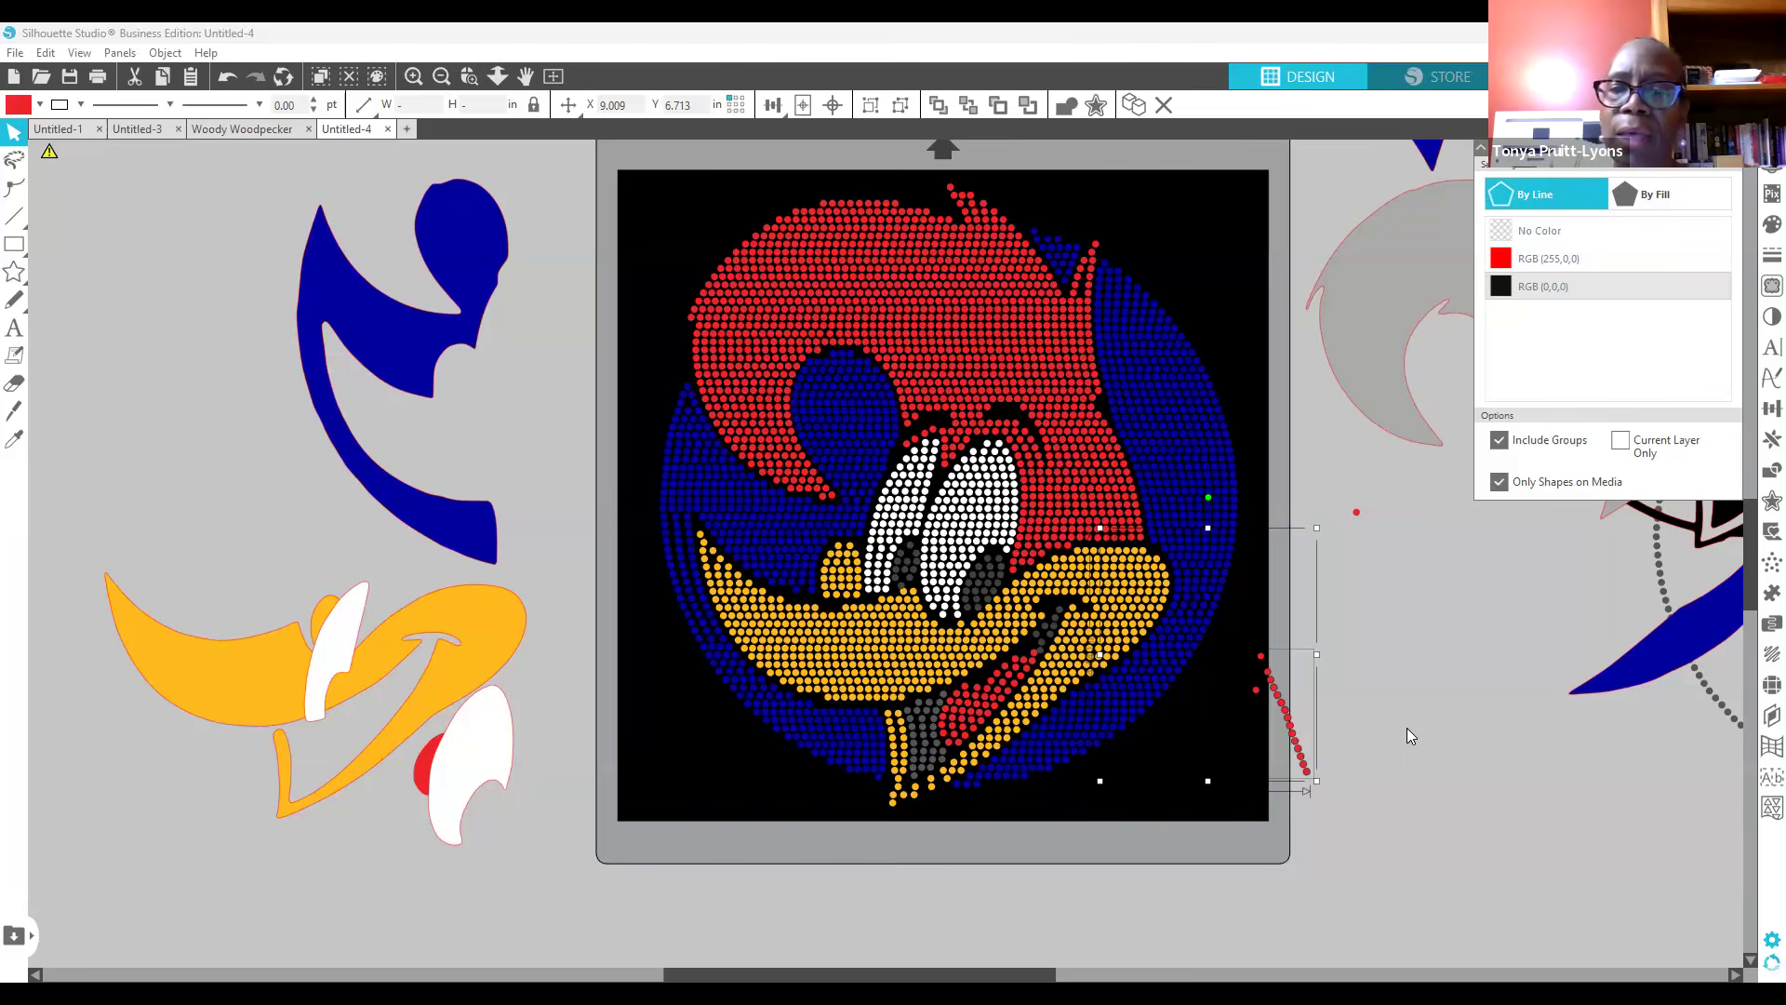
{"action": "left_click_drag", "start_coordinate": [1282, 714], "coordinate": [1474, 693]}
{"action": "left_click_drag", "start_coordinate": [1358, 511], "coordinate": [1408, 533]}
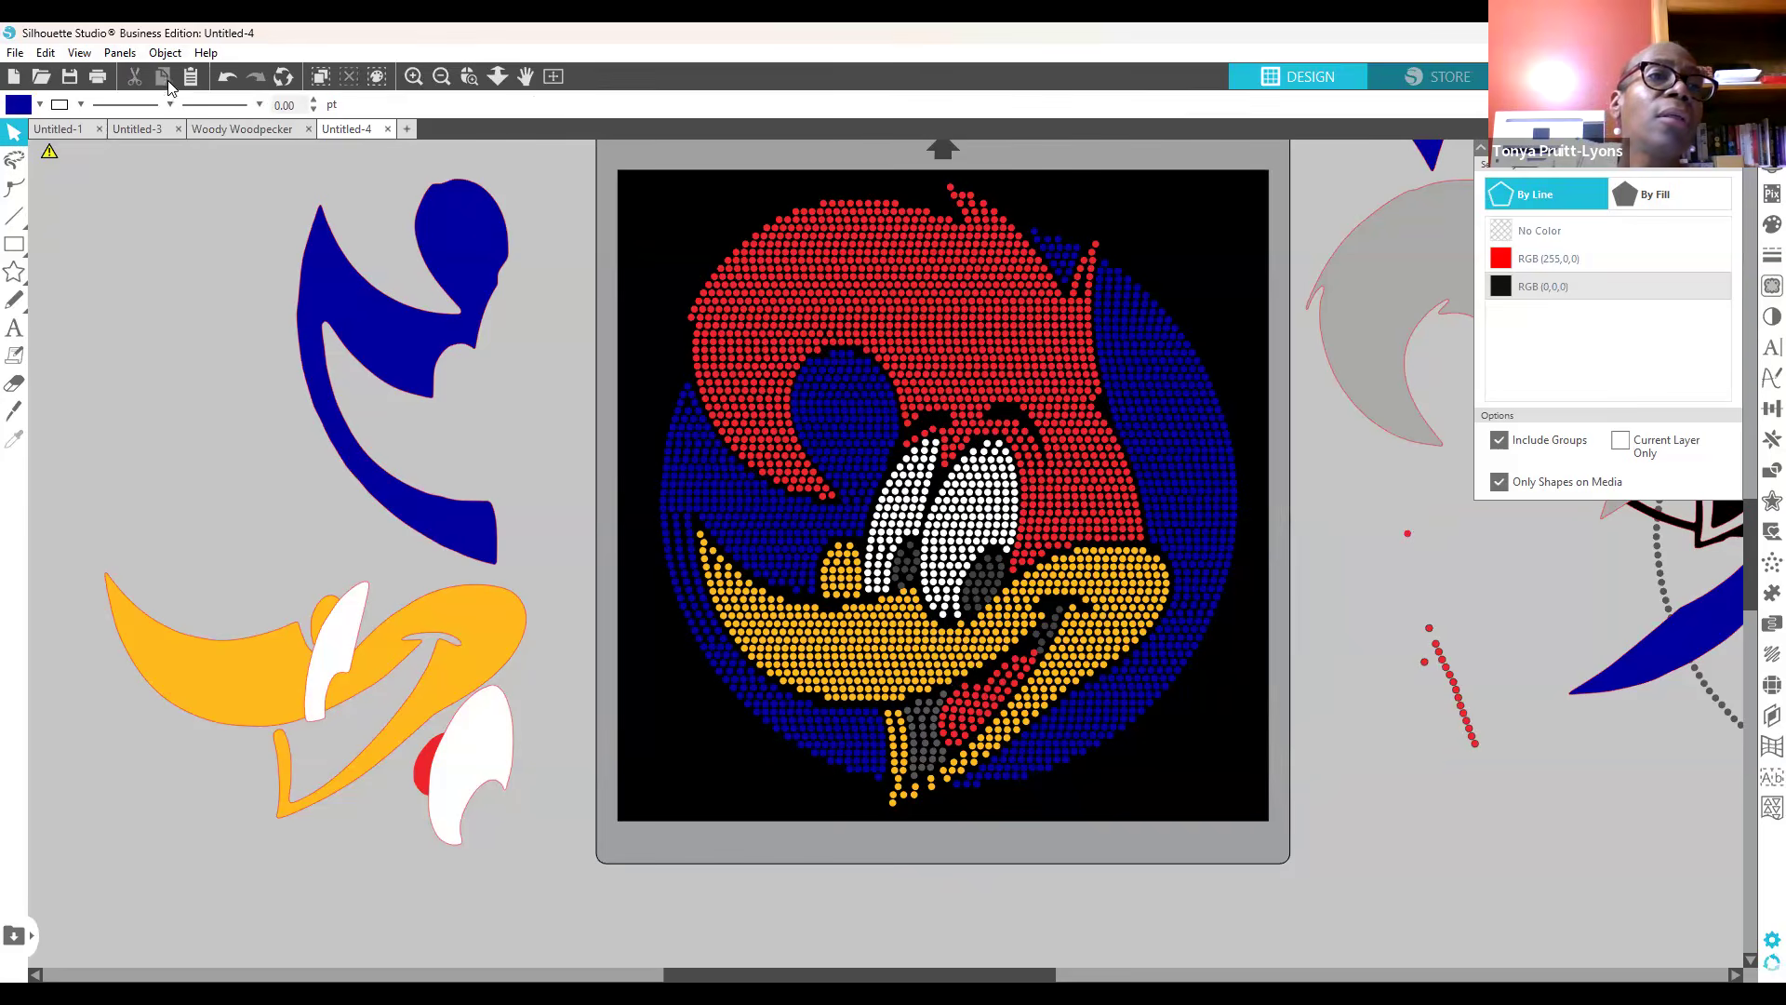
Step: Select all shapes with the red fill RGB (237,37,43) and group them
{"action": "left_click", "coordinate": [120, 53]}
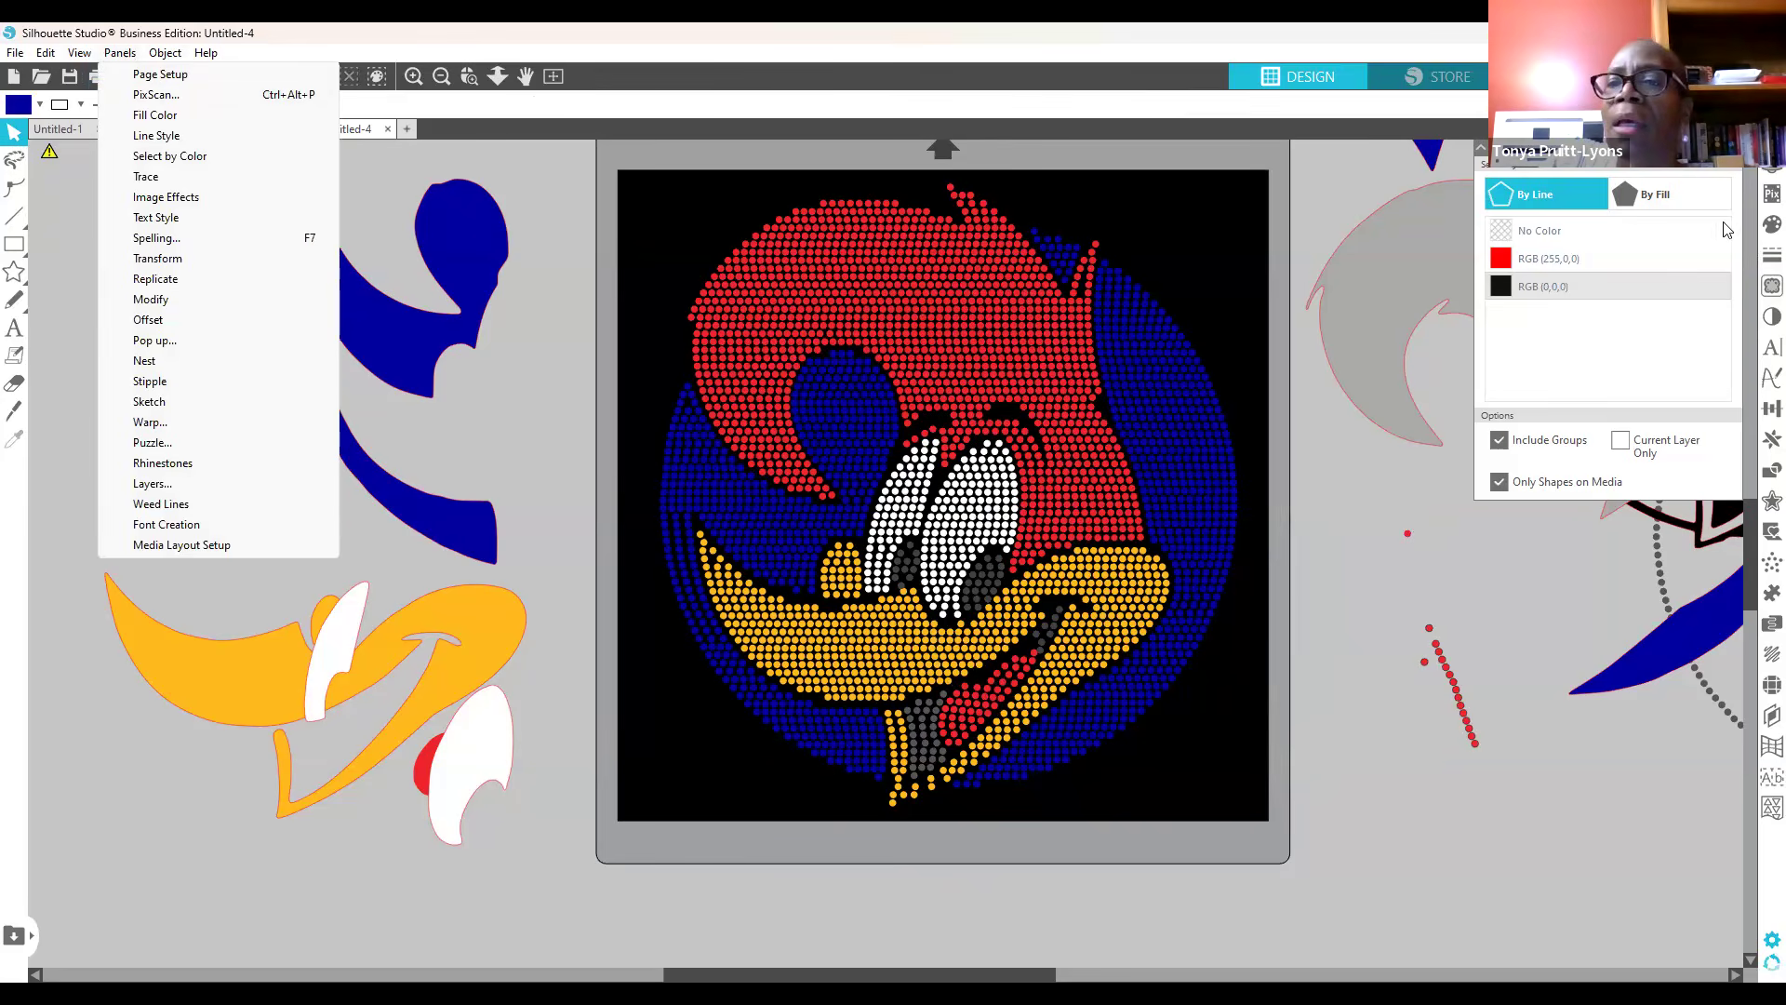
{"action": "left_click", "coordinate": [1637, 197]}
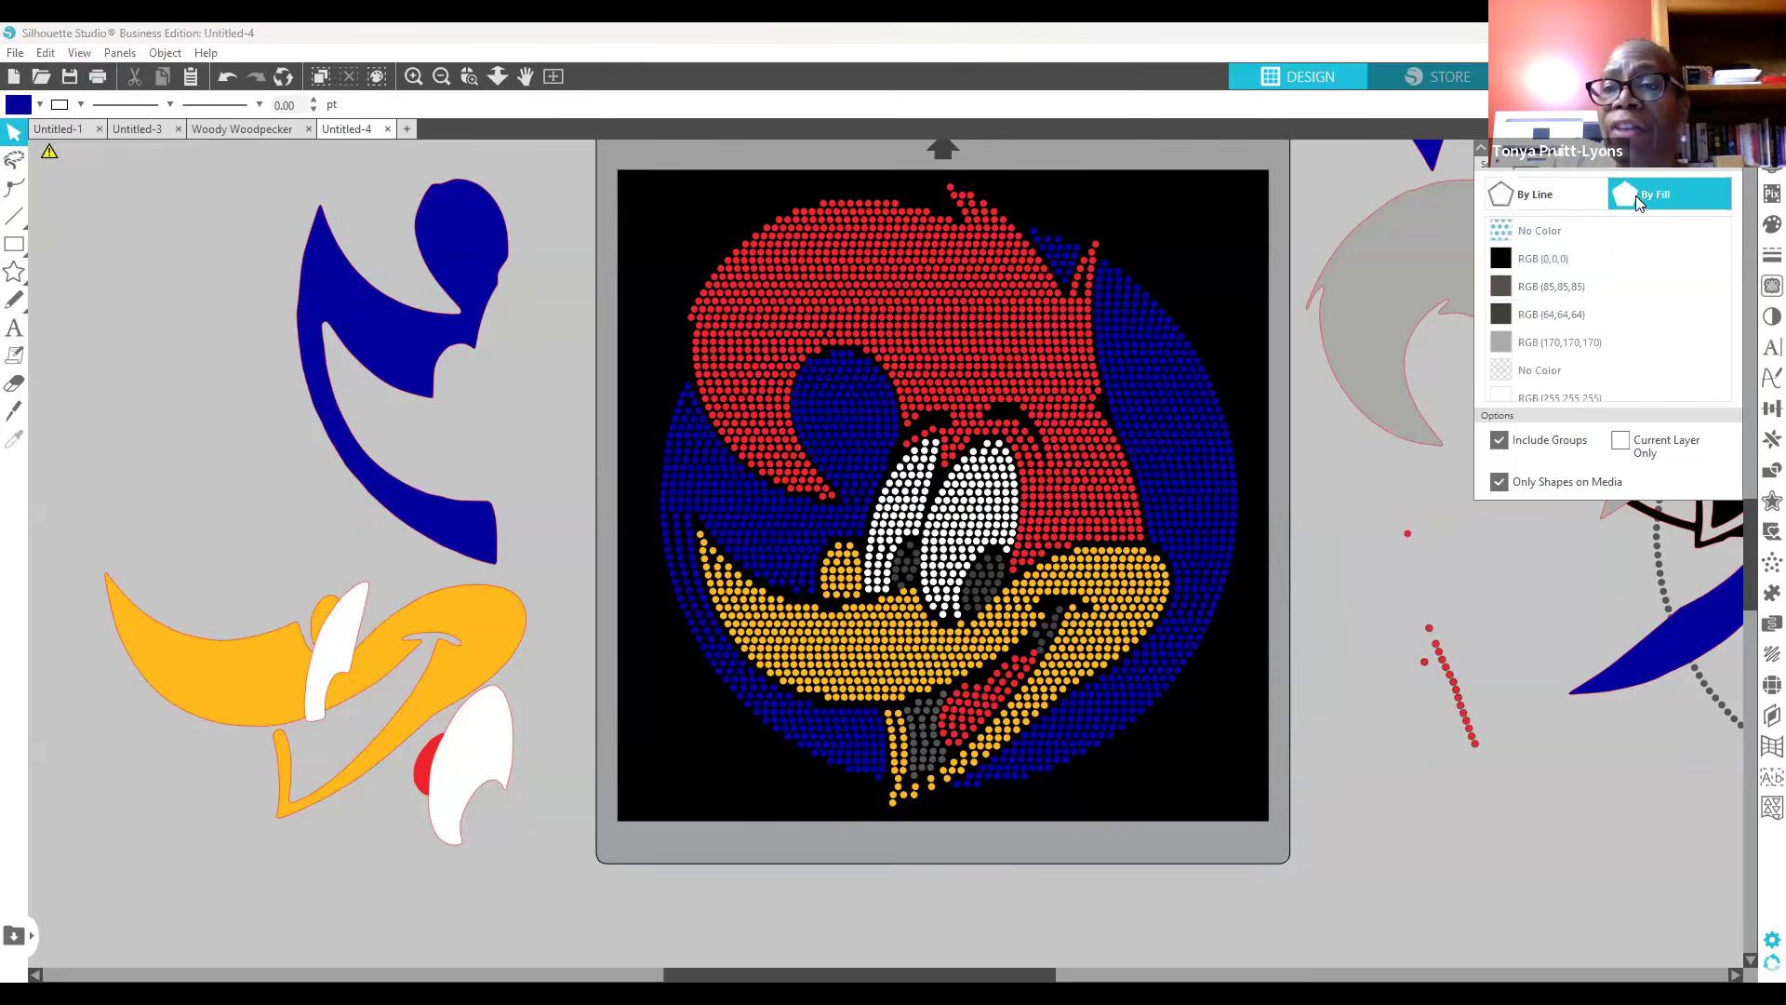
{"action": "scroll", "coordinate": [1566, 258], "scroll_direction": "down", "scroll_amount": 1}
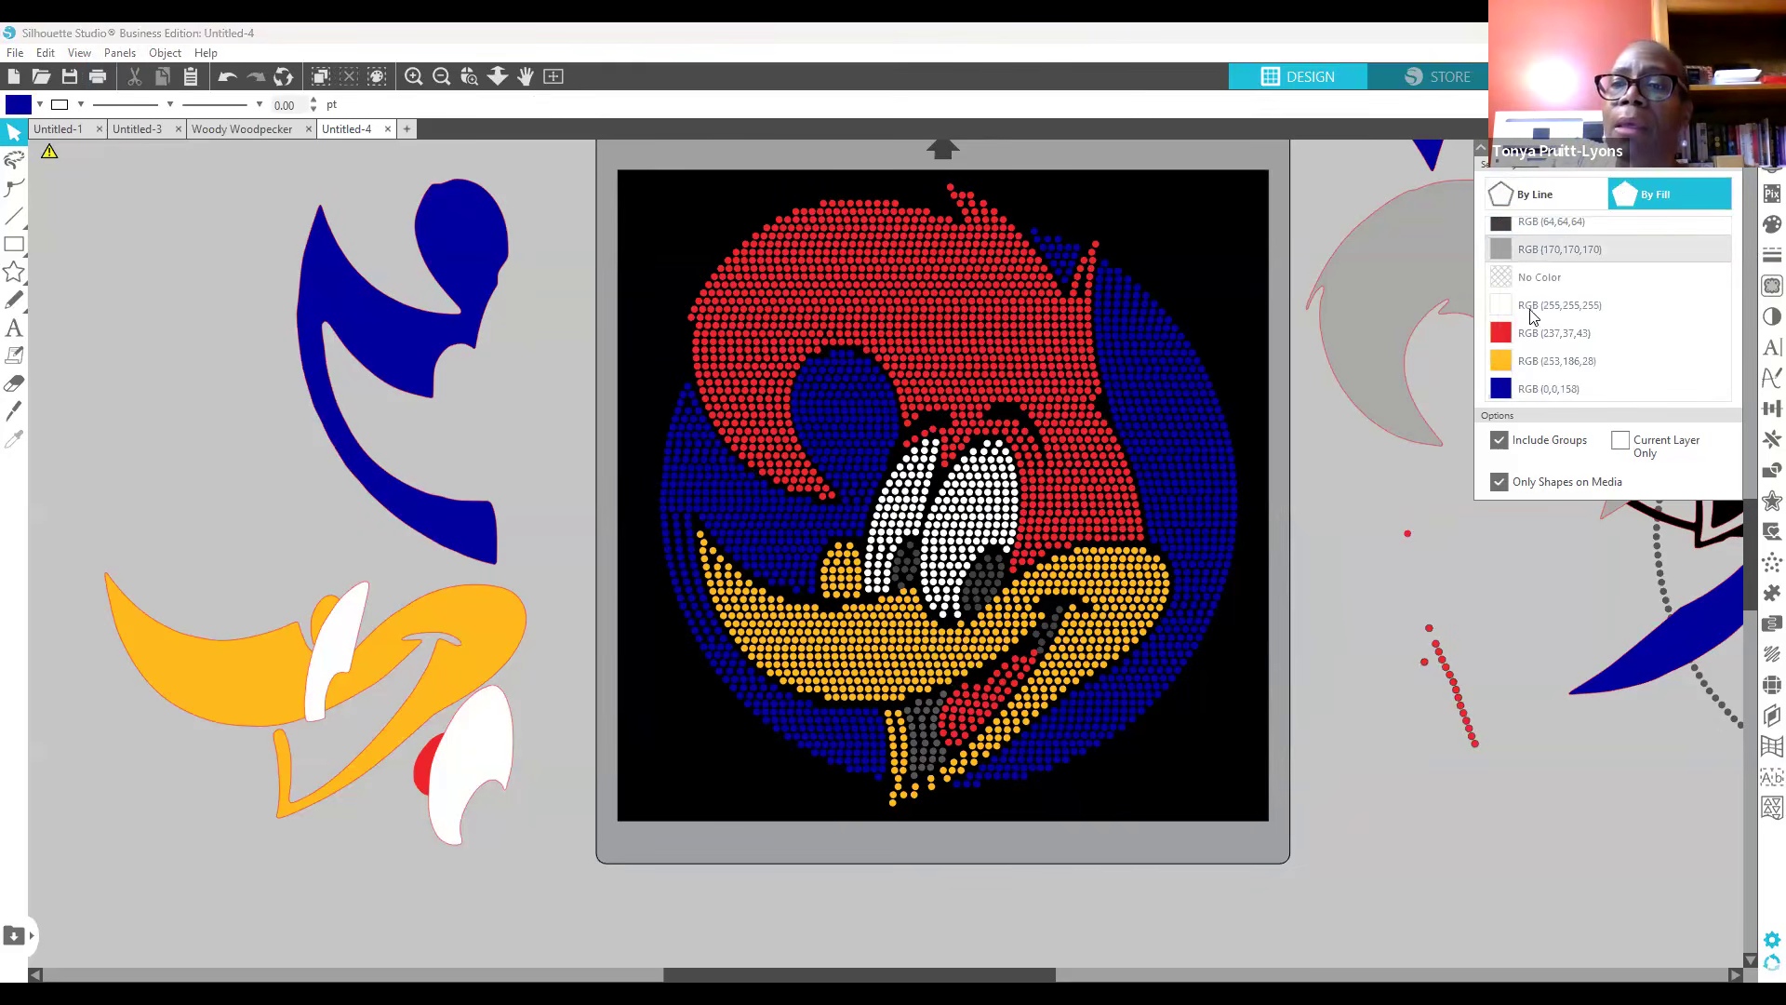
{"action": "left_click", "coordinate": [1514, 336]}
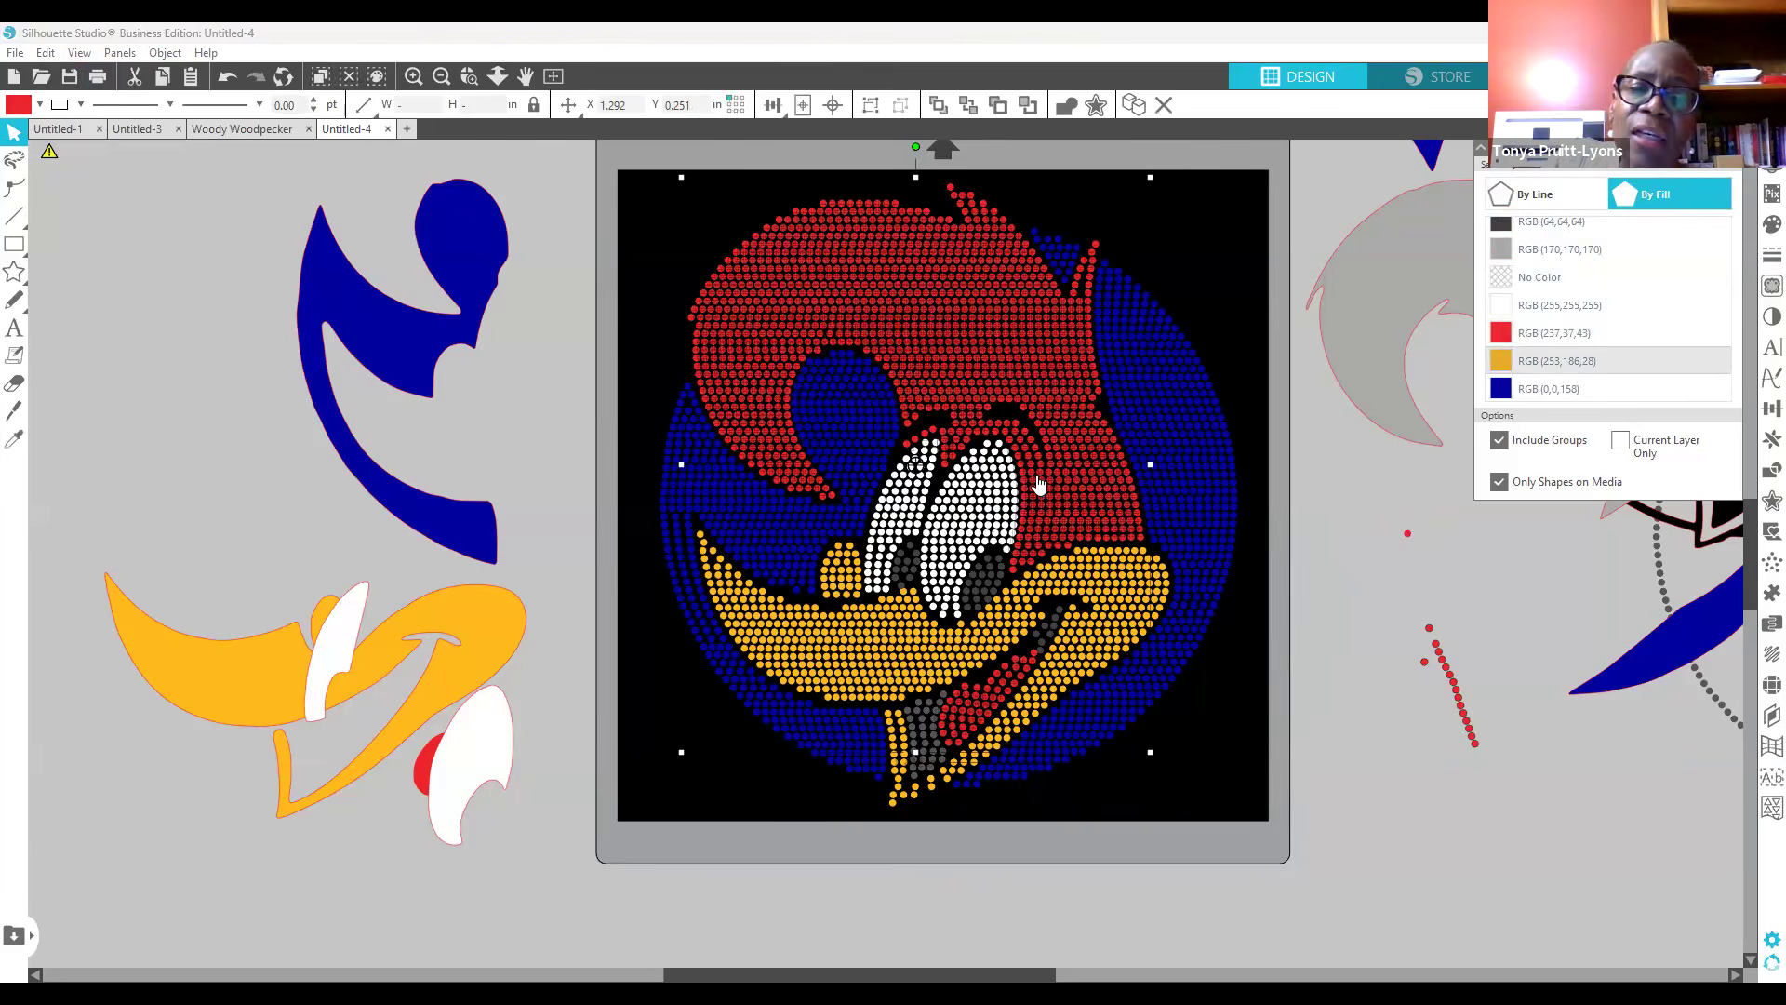
{"action": "right_click", "coordinate": [1090, 517]}
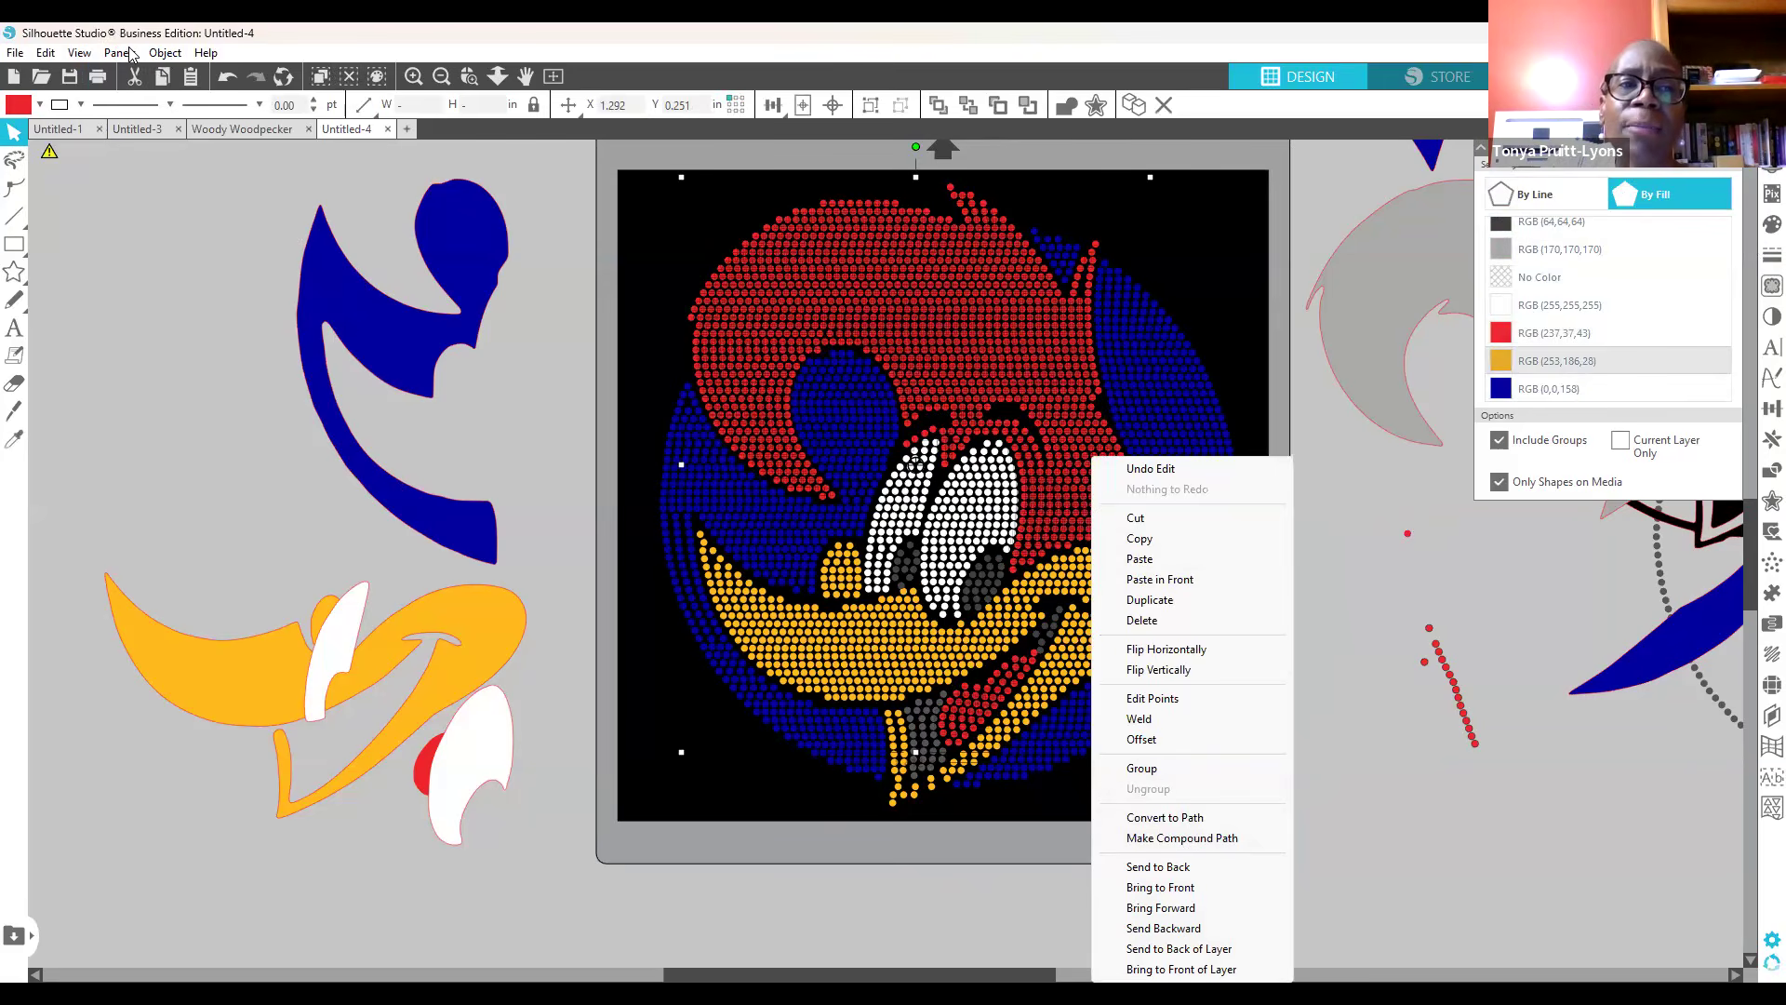
{"action": "left_click", "coordinate": [168, 54]}
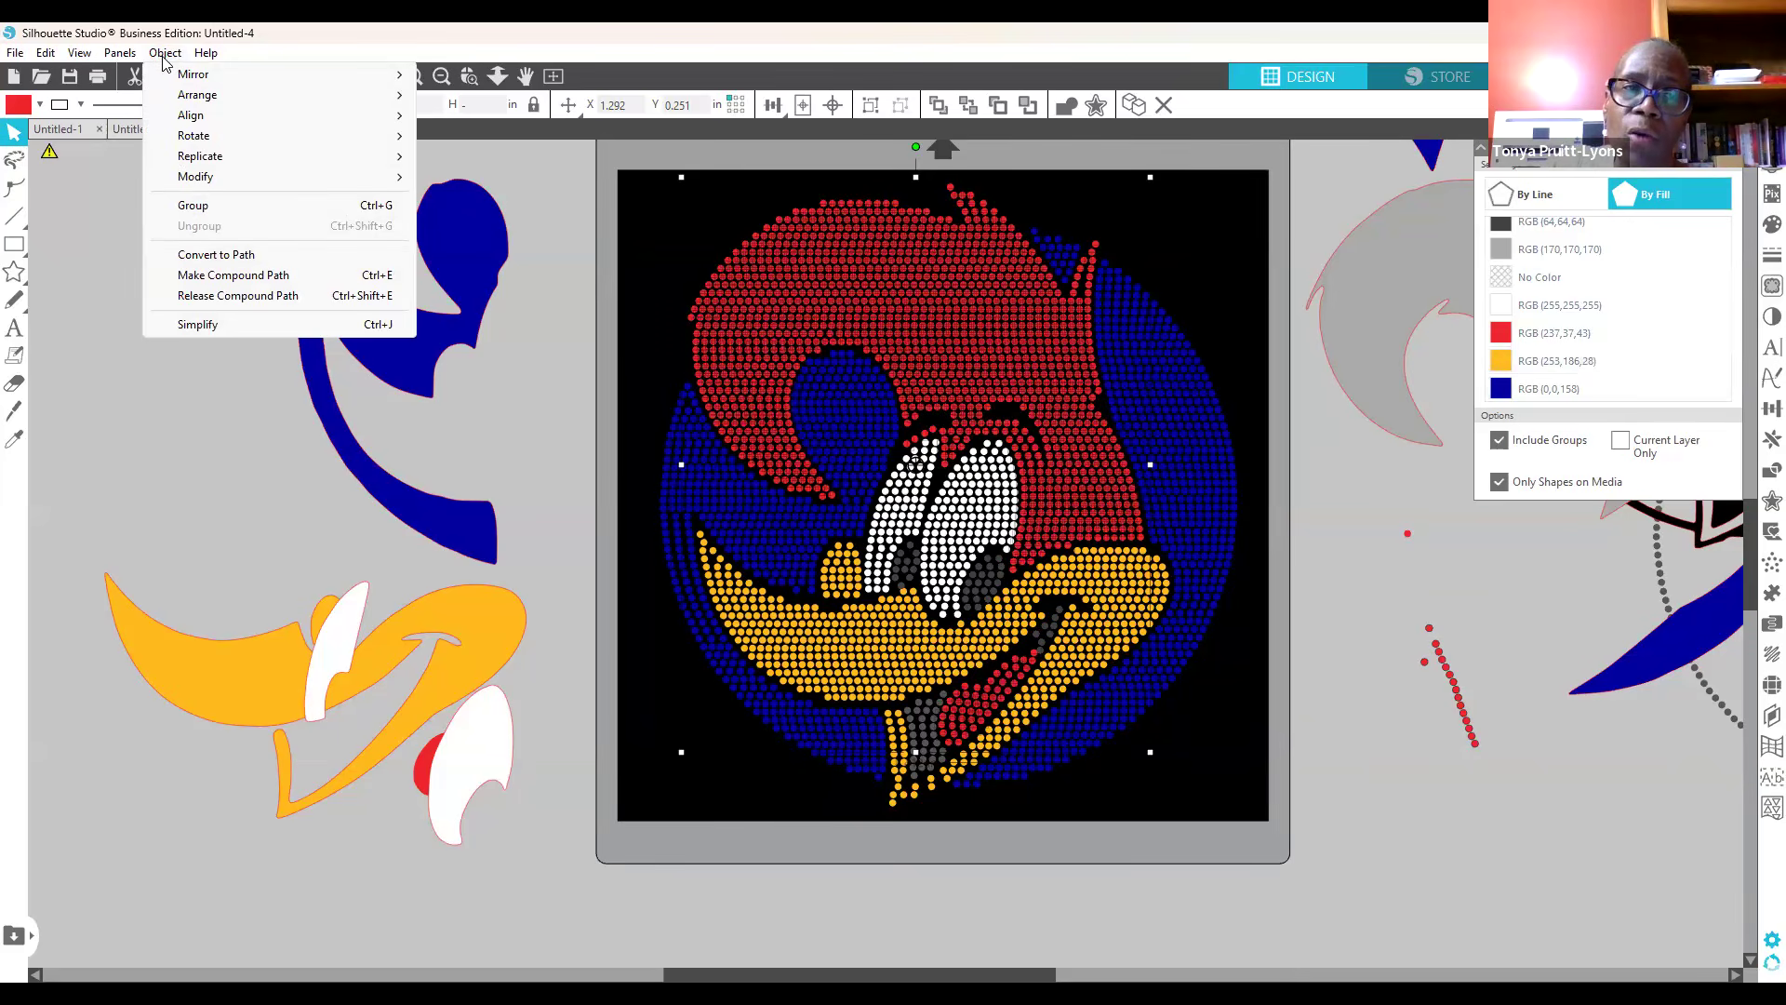
{"action": "left_click", "coordinate": [204, 213]}
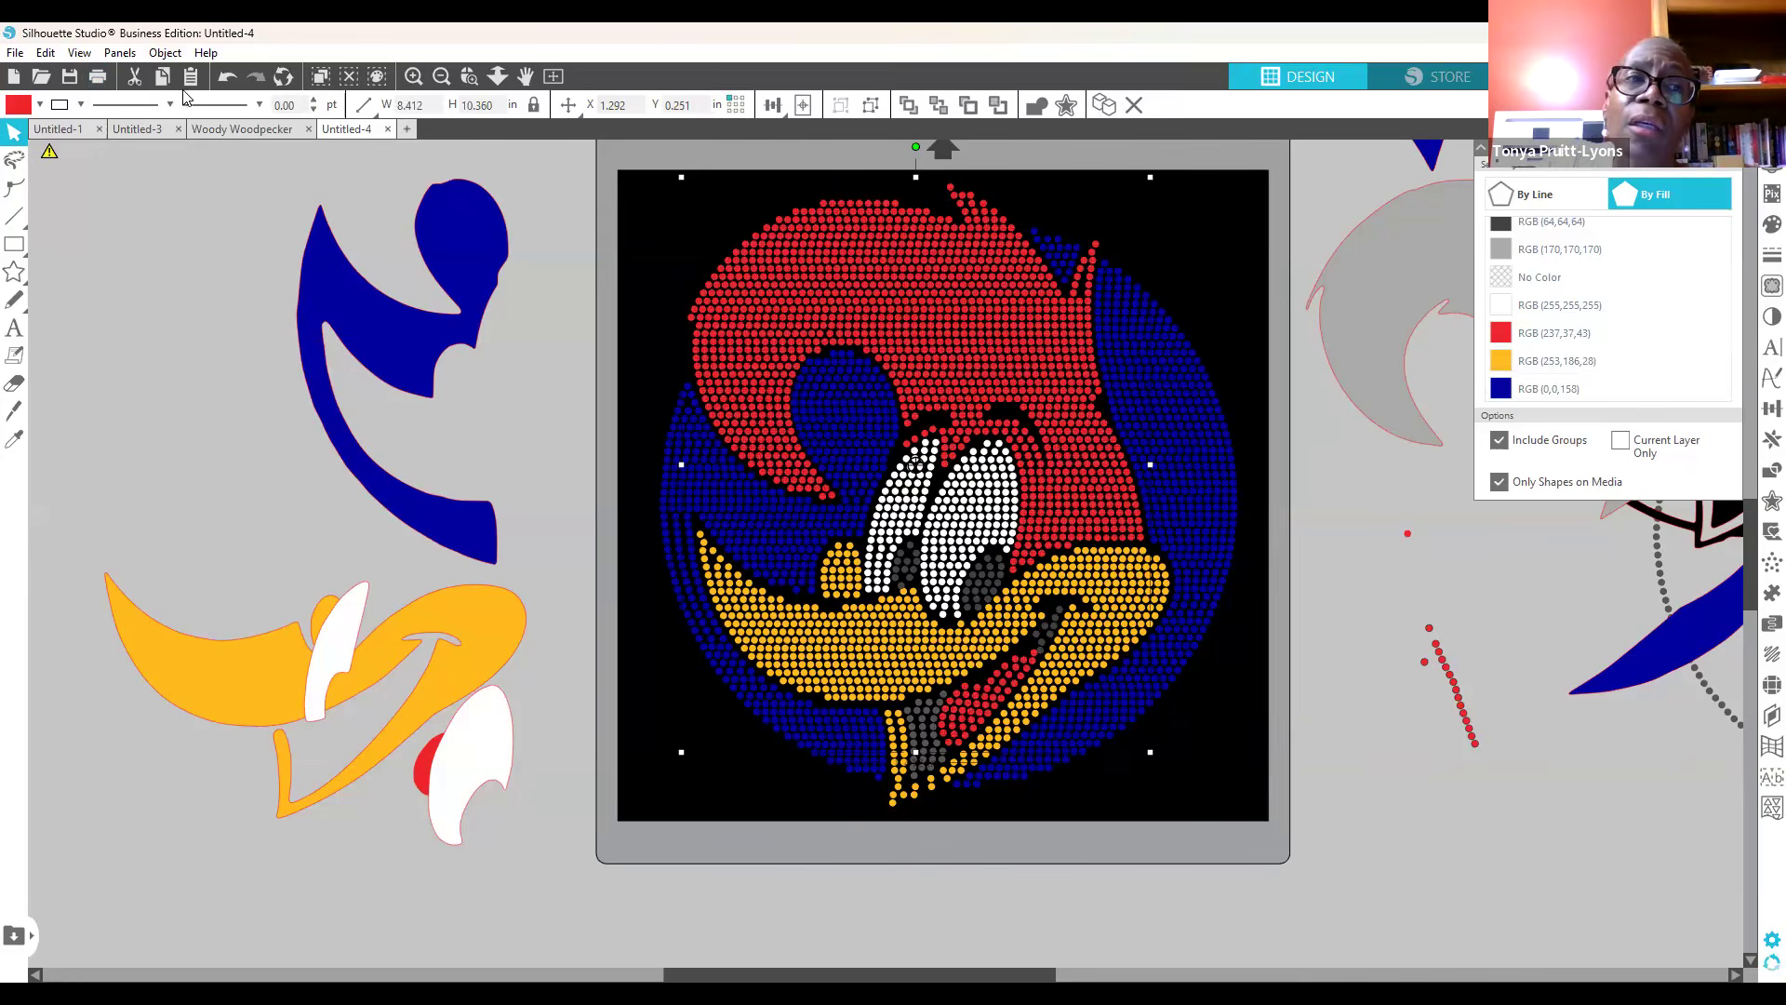
Step: Make the grouped red stones a compound path and set its fill colour to red ED242B
{"action": "left_click", "coordinate": [166, 53]}
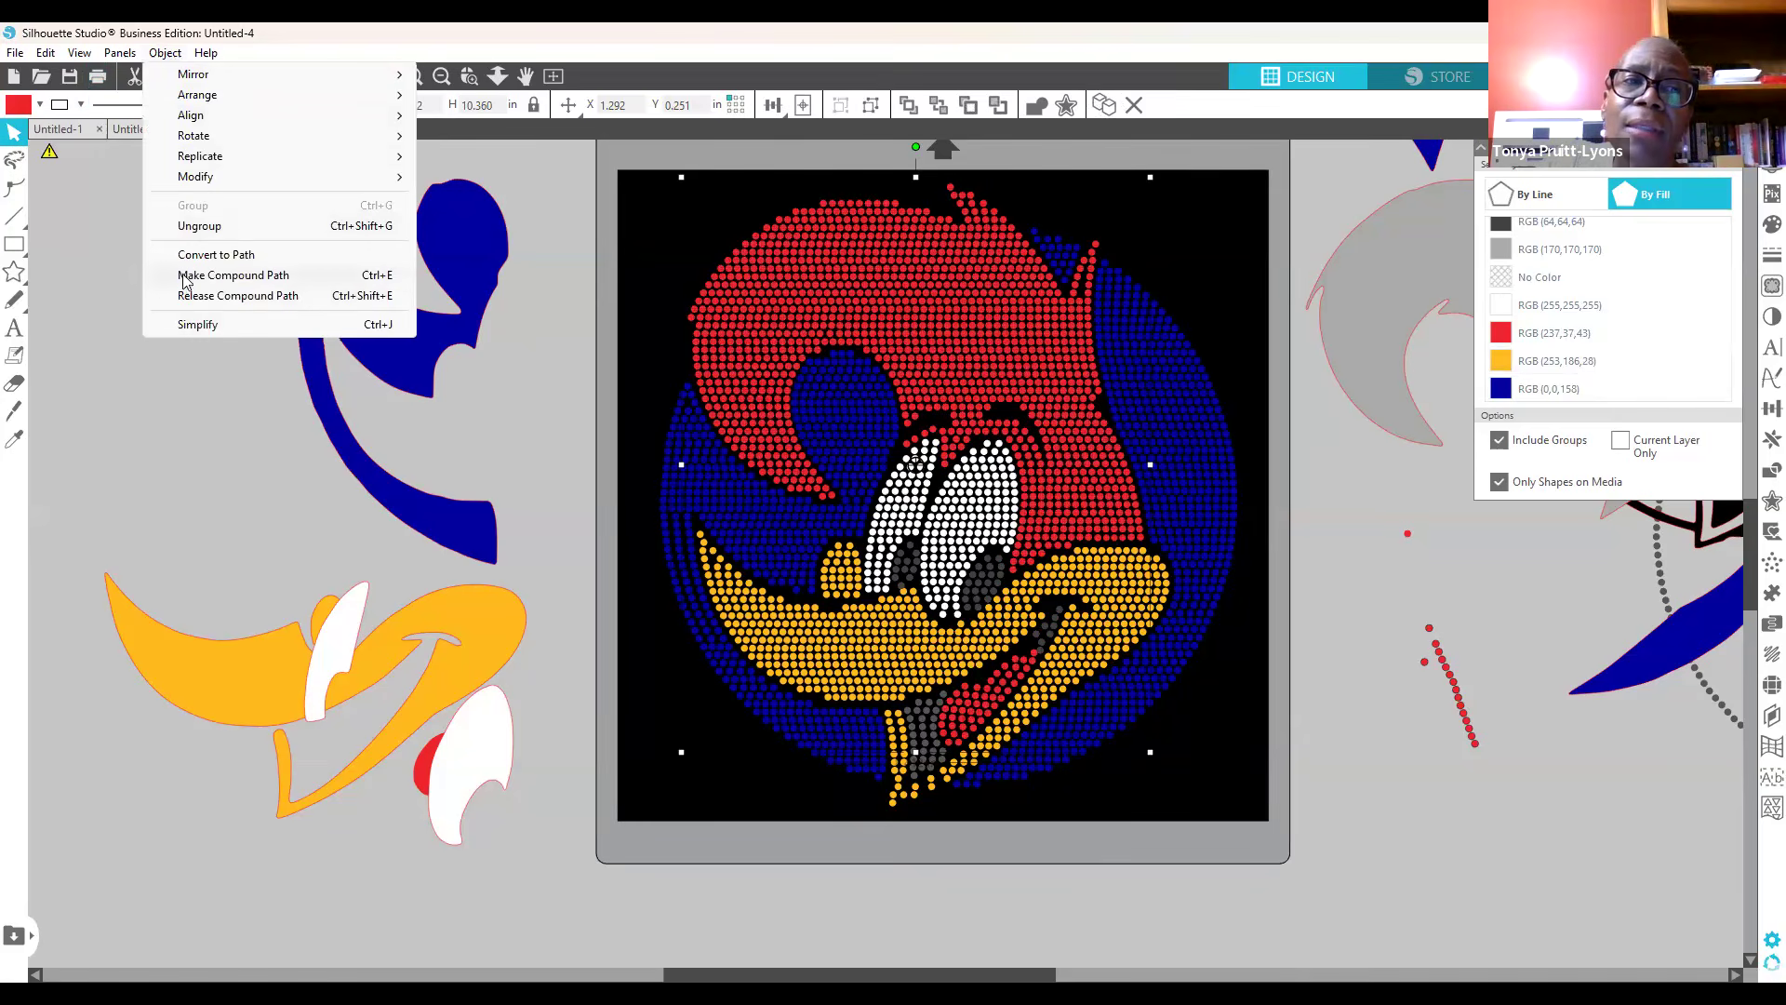
{"action": "left_click", "coordinate": [231, 275]}
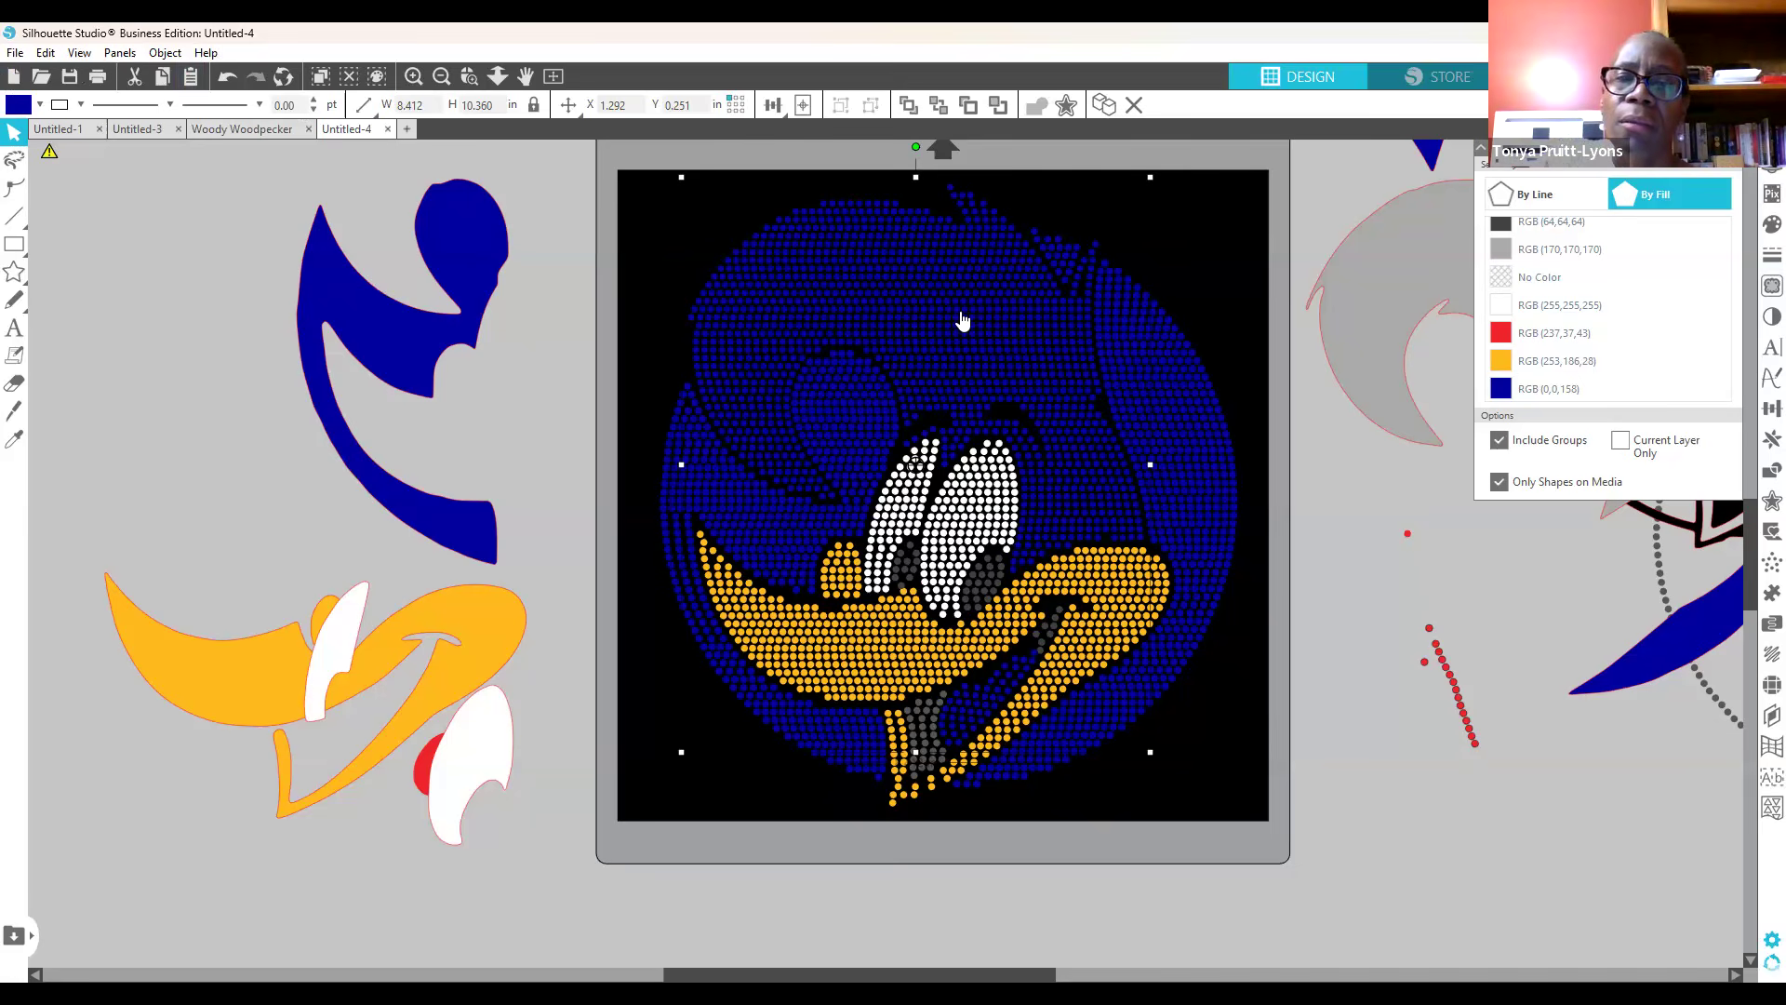
{"action": "left_click", "coordinate": [1760, 233]}
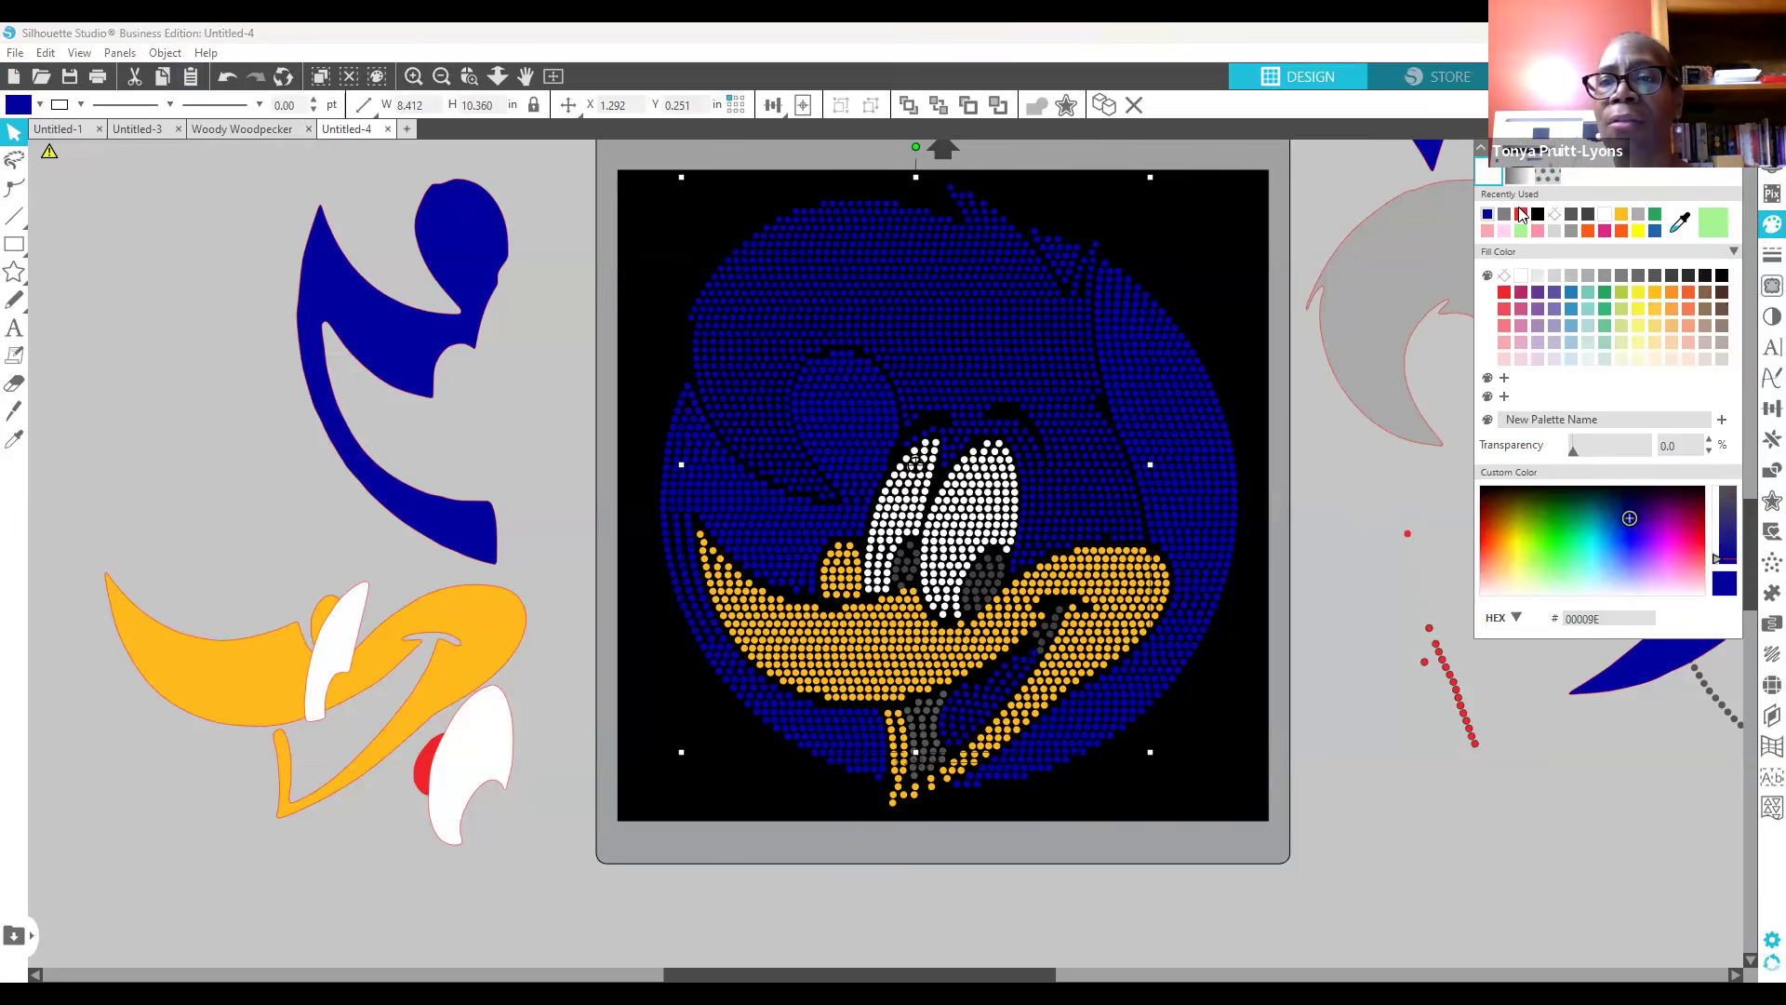
{"action": "left_click", "coordinate": [1521, 215]}
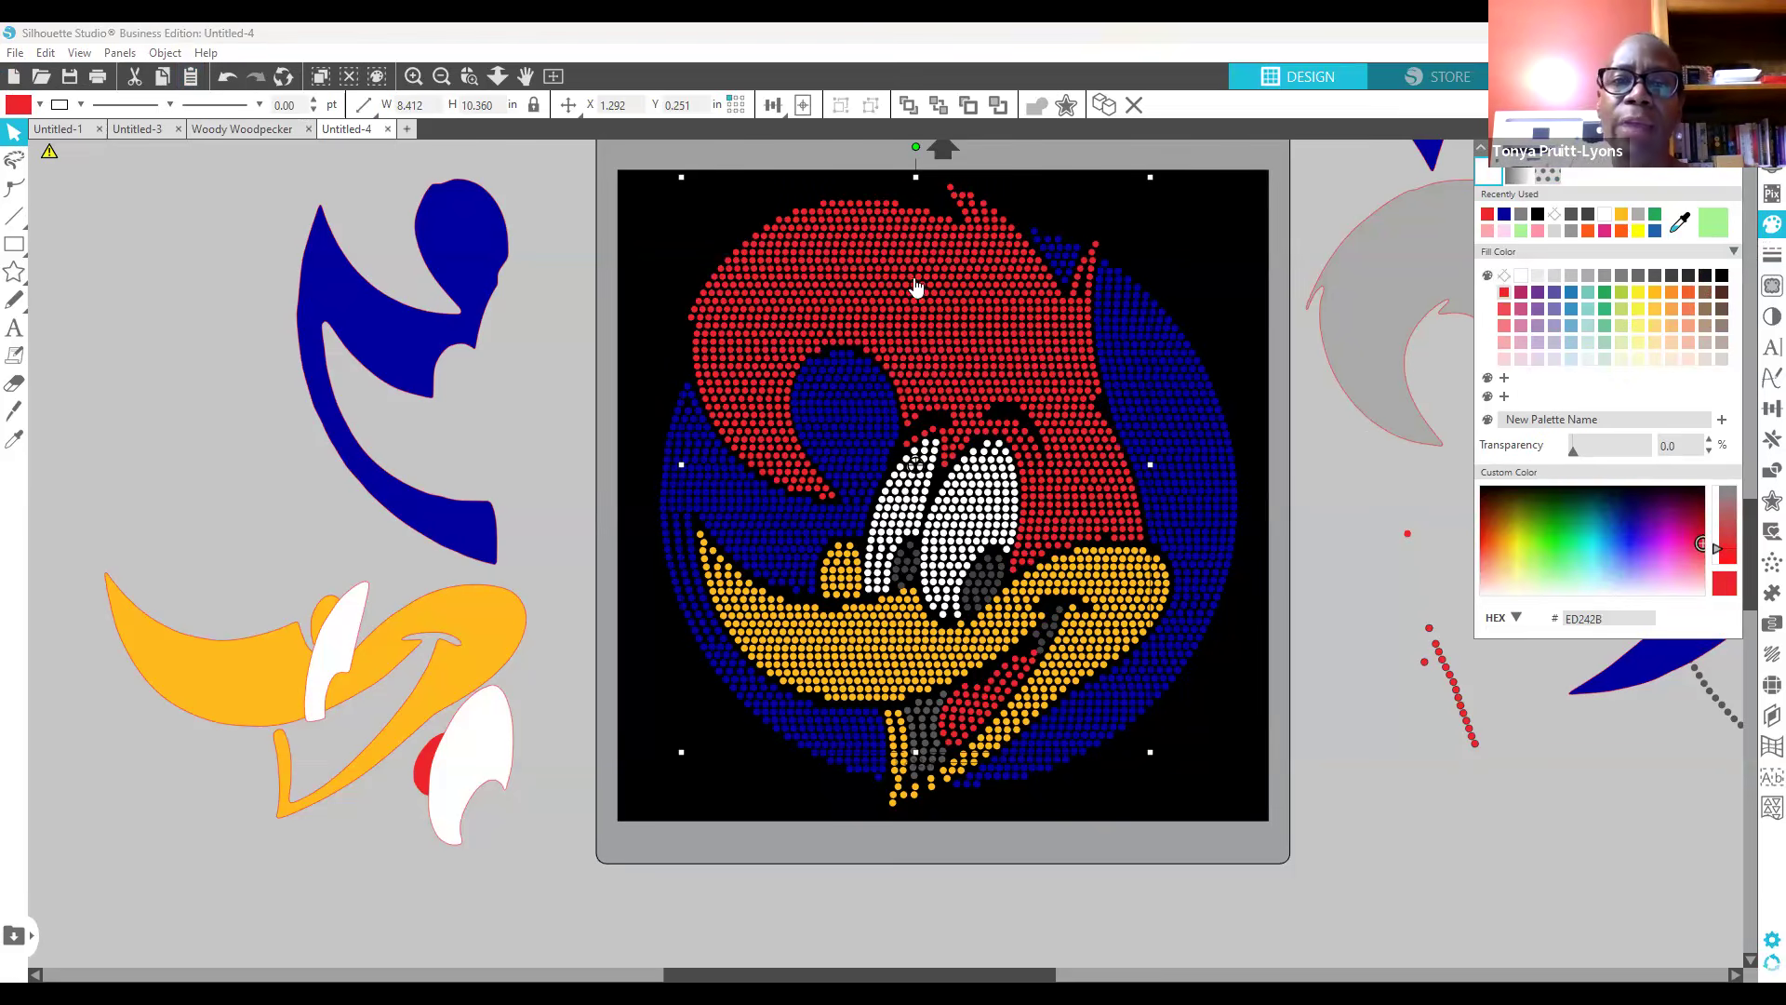
Step: Try moving the red compound path as one piece, undo the move and clear the selection
{"action": "left_click_drag", "start_coordinate": [963, 335], "coordinate": [970, 280]}
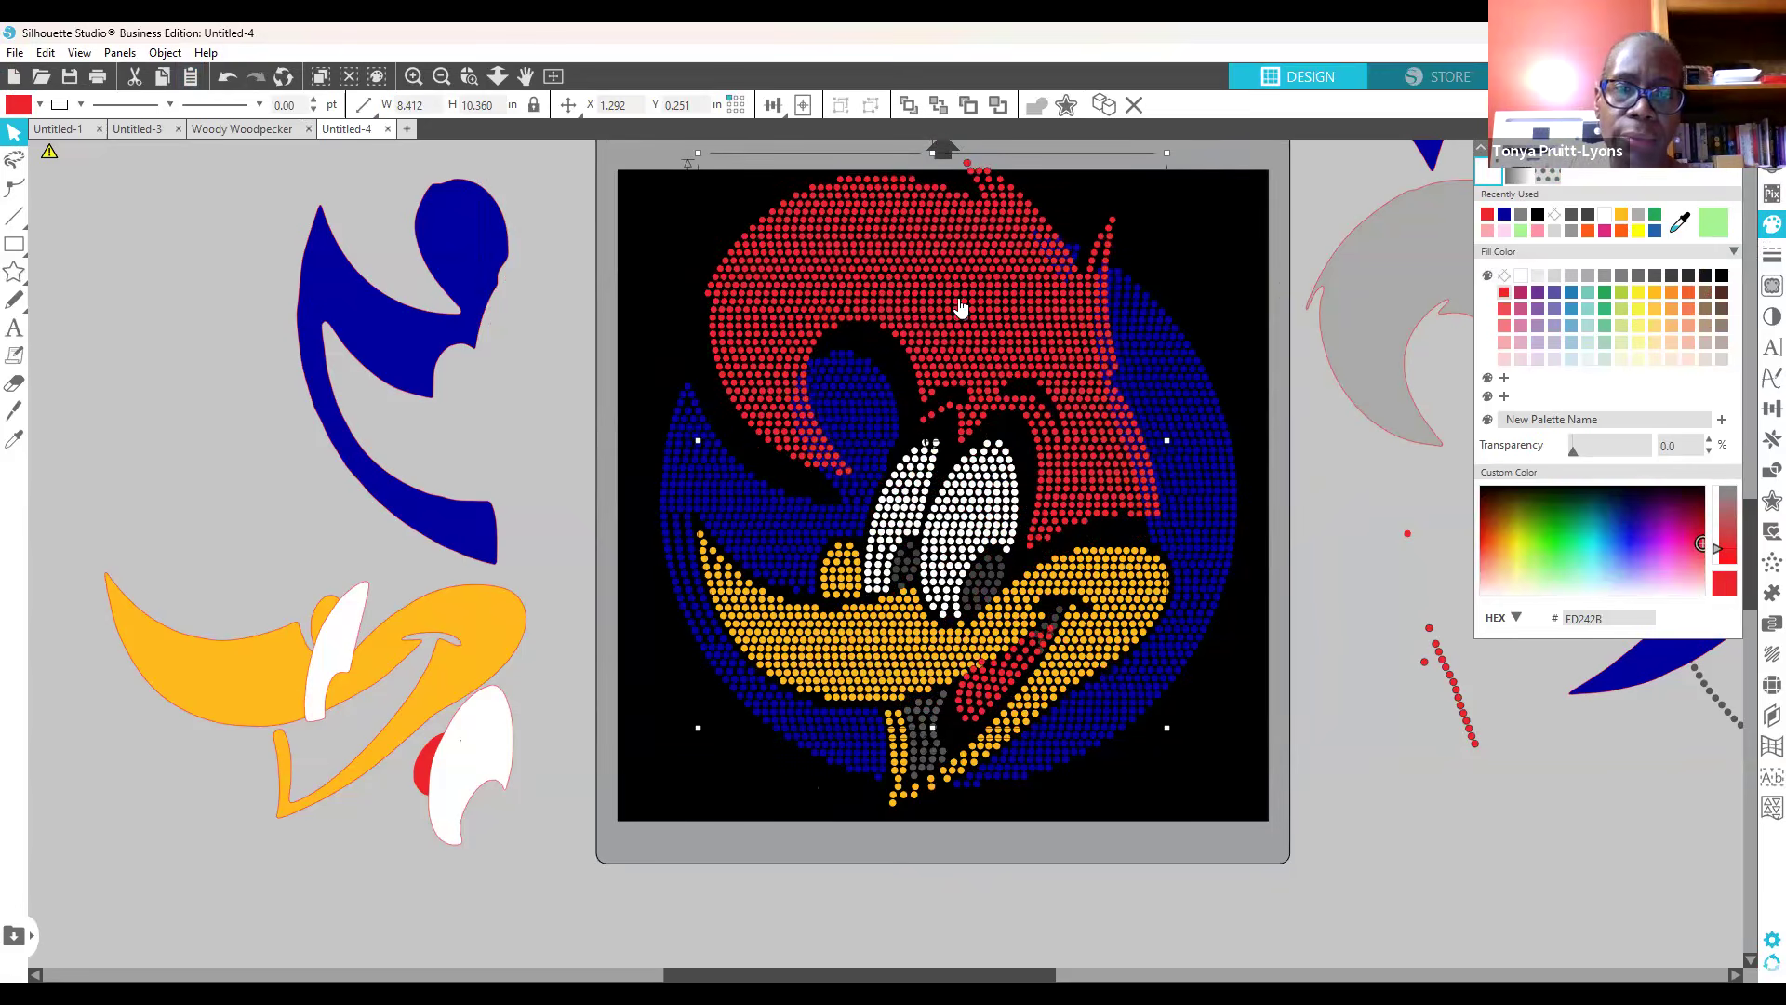
{"action": "left_click", "coordinate": [225, 79]}
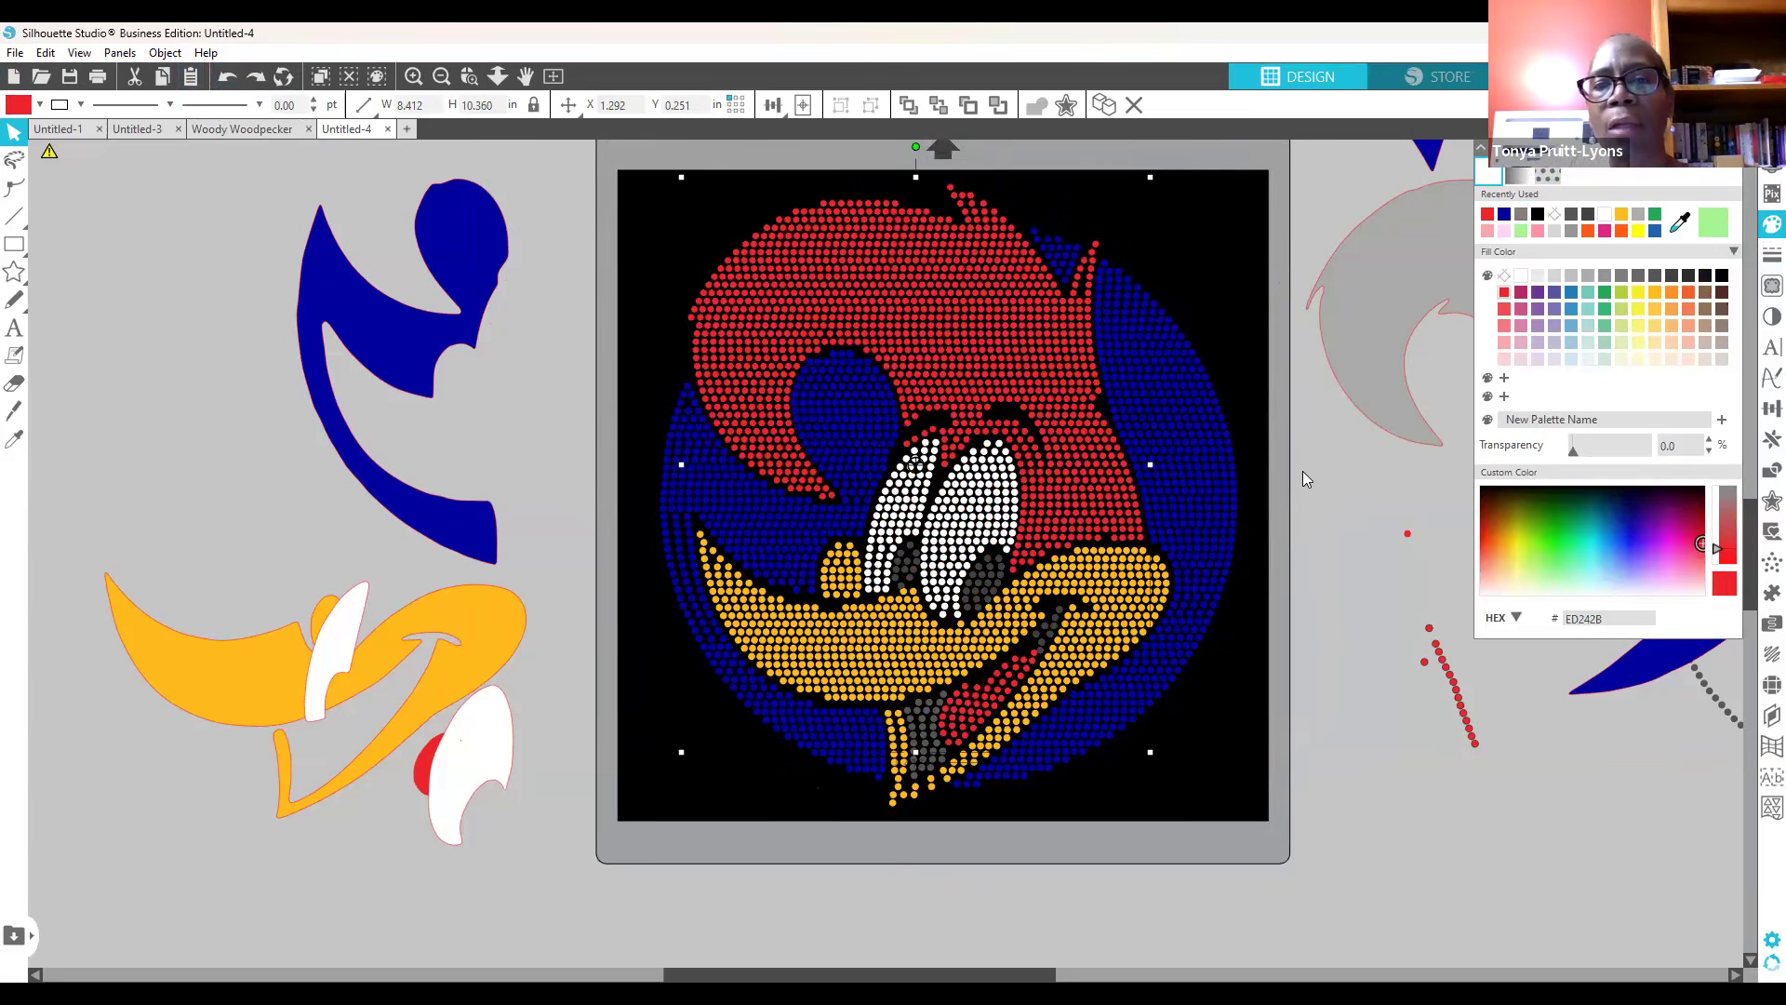
{"action": "left_click", "coordinate": [1328, 530]}
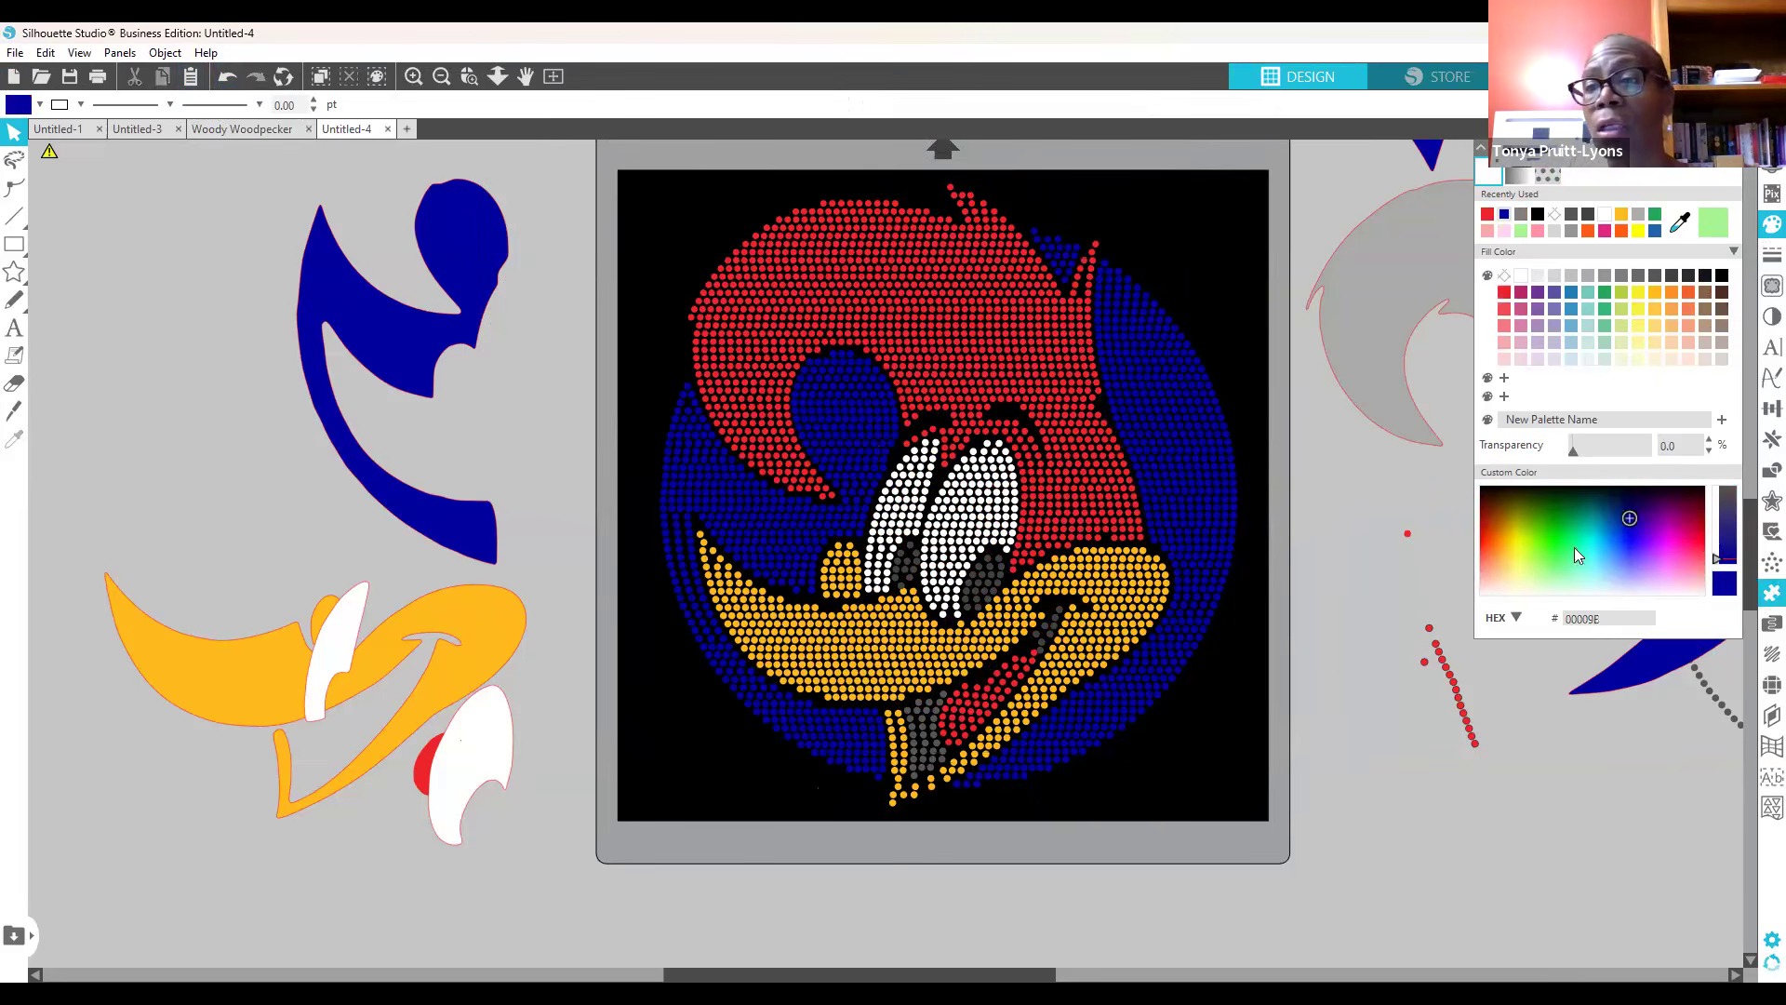
Step: Release the blue background's rhinestones into individual stones and clear the selection
{"action": "left_click", "coordinate": [1189, 434]}
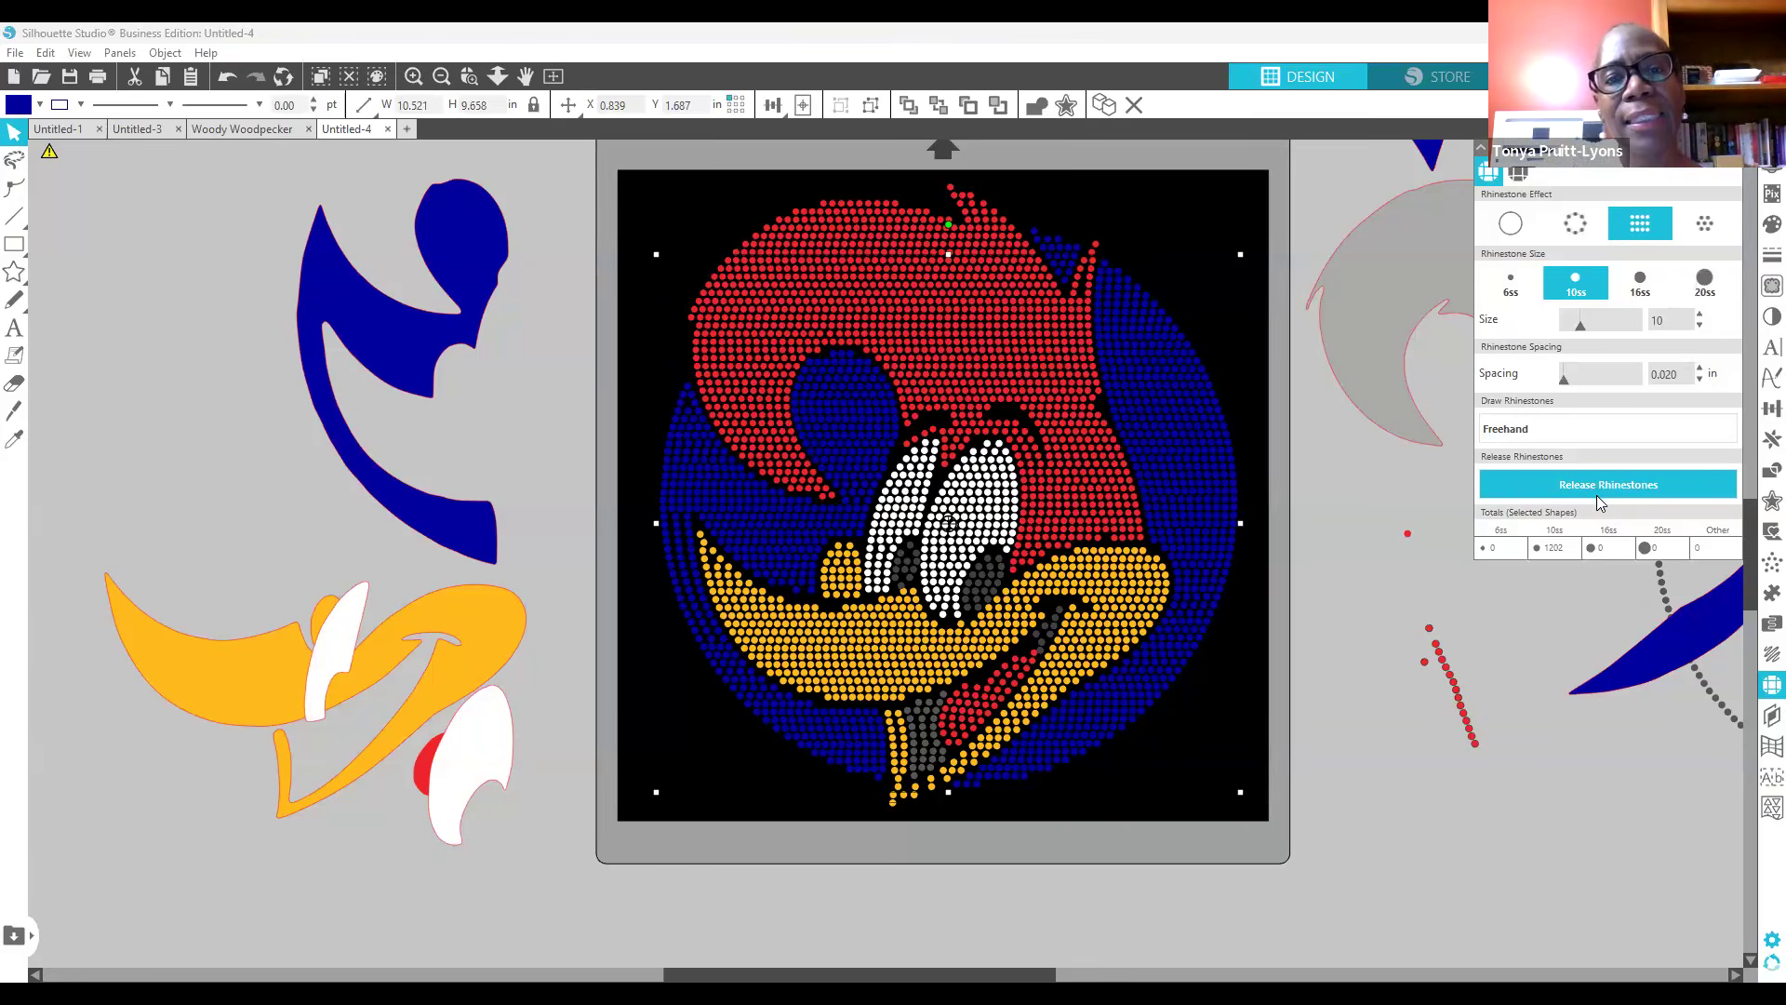
{"action": "left_click", "coordinate": [1596, 495]}
{"action": "left_click", "coordinate": [1574, 429]}
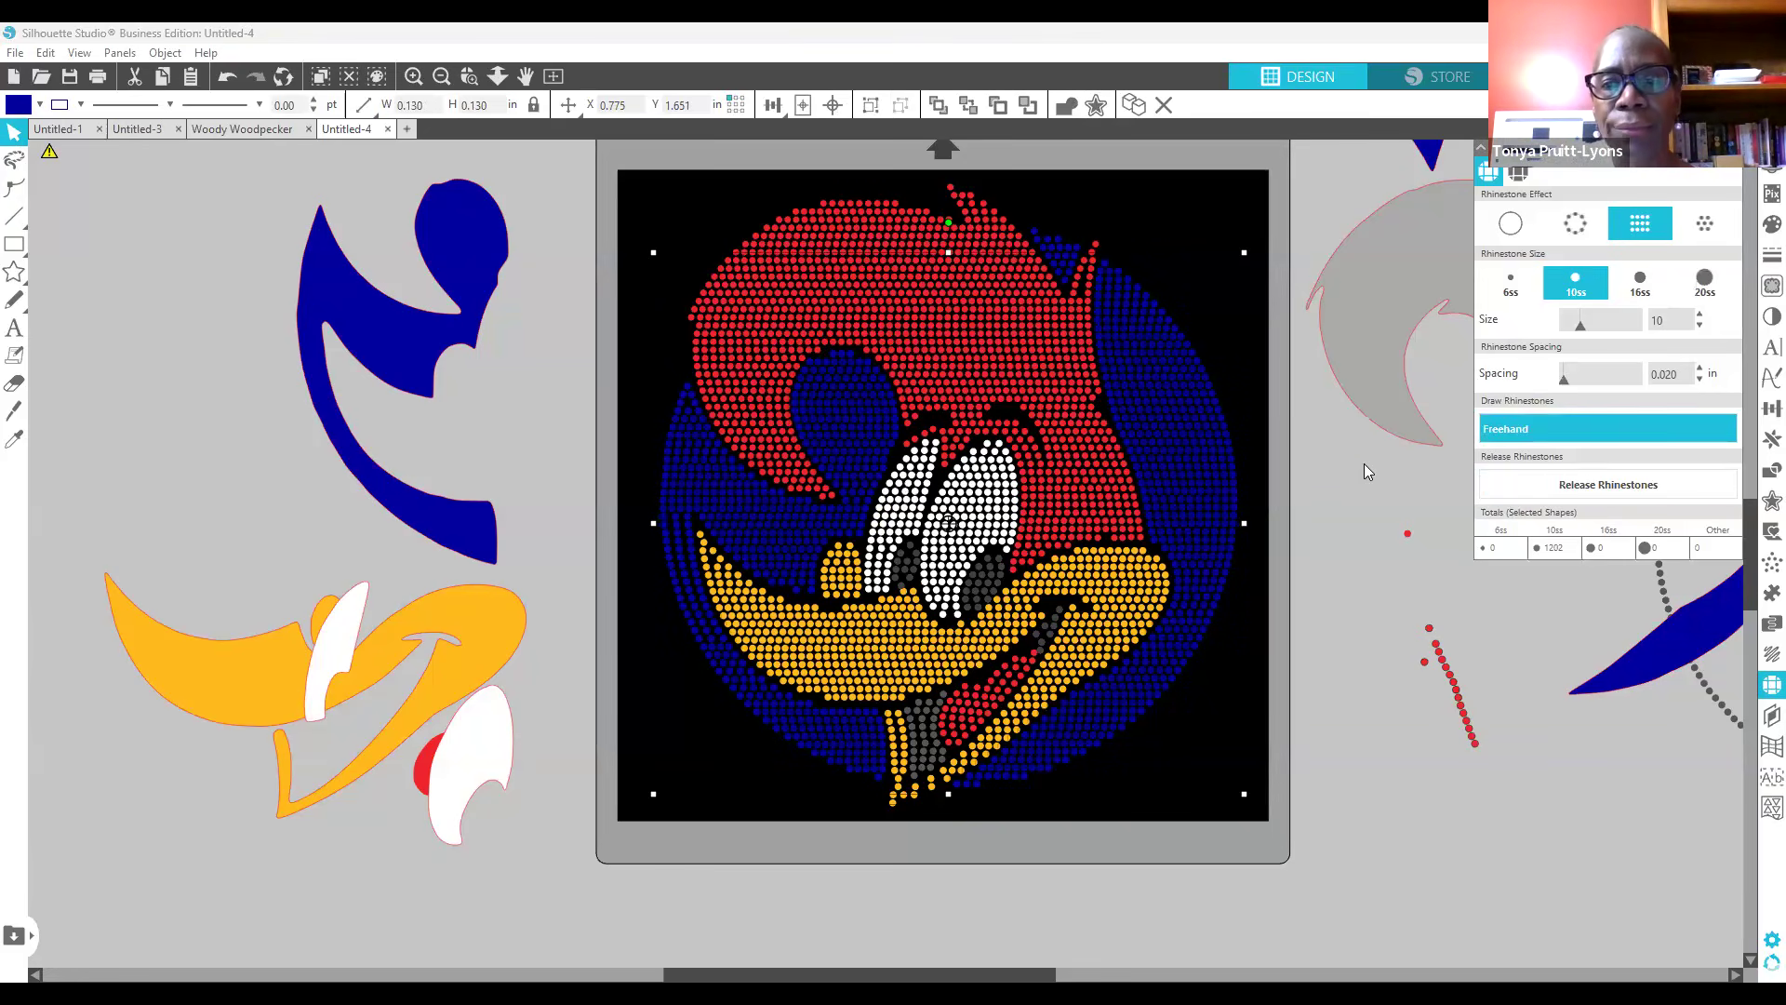
{"action": "left_click", "coordinate": [1376, 495]}
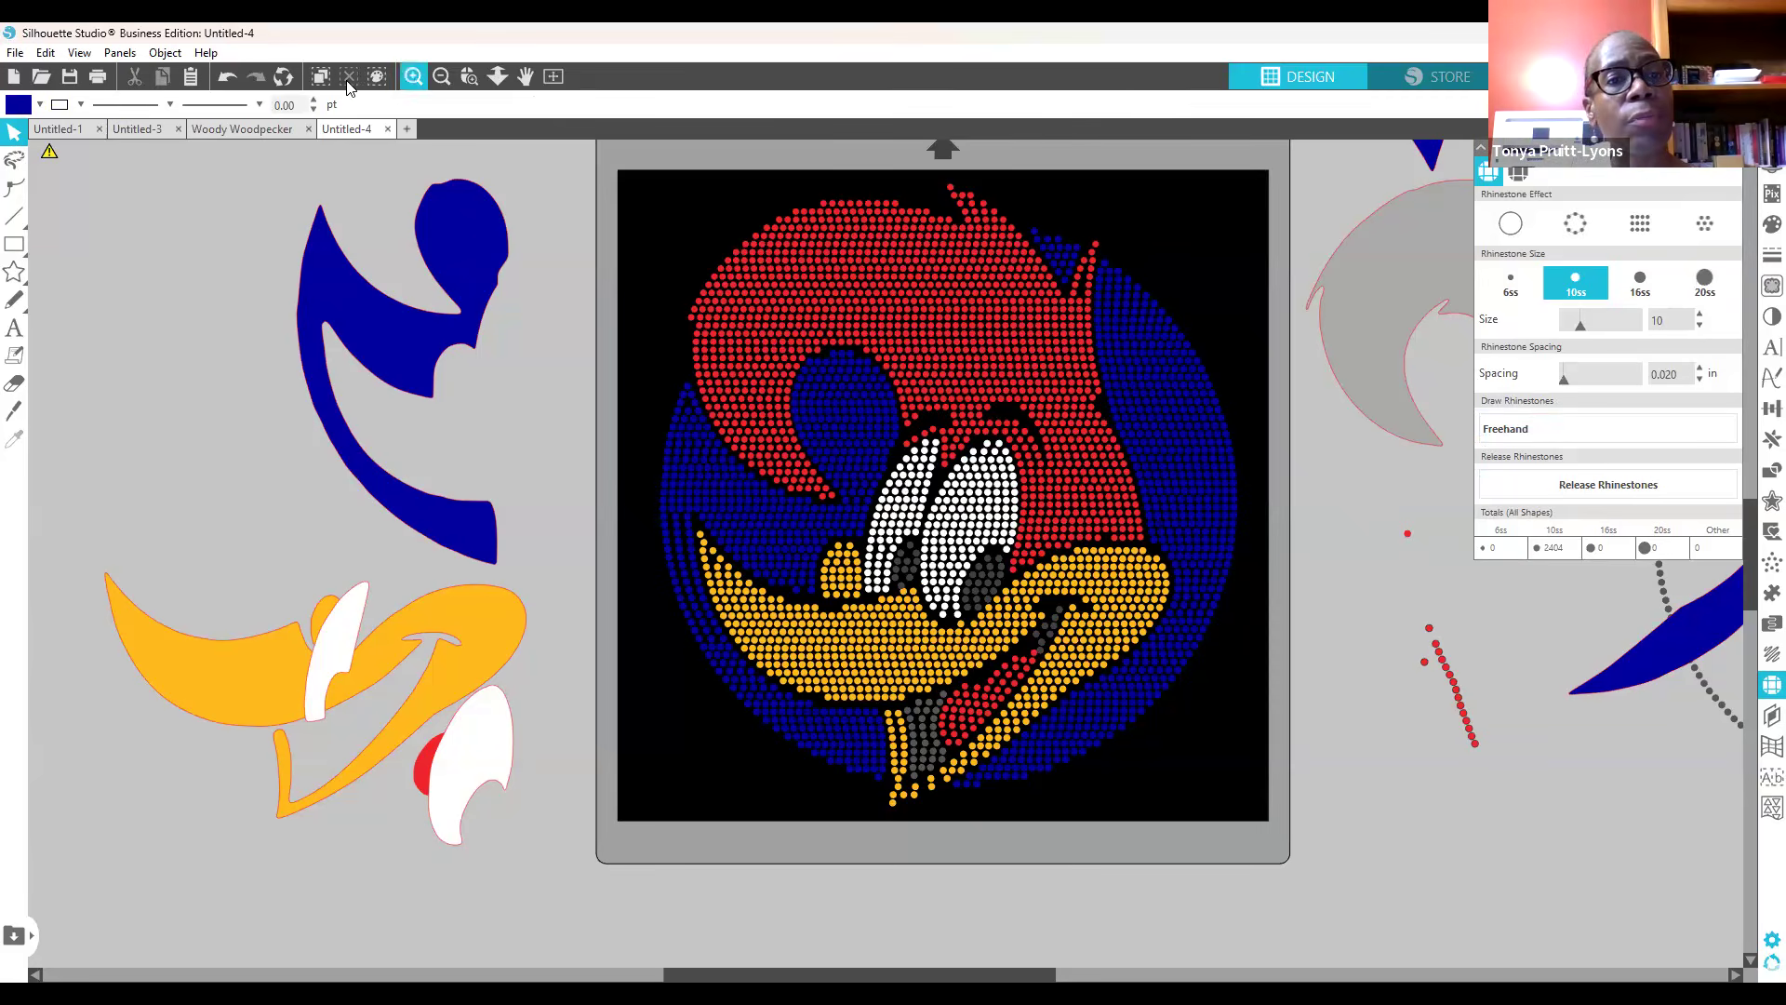
Step: Adjust the individual blue stones along the top row of the teardrop-shaped blue area inside the red hair curl
{"action": "left_click", "coordinate": [413, 77]}
{"action": "left_click", "coordinate": [413, 77]}
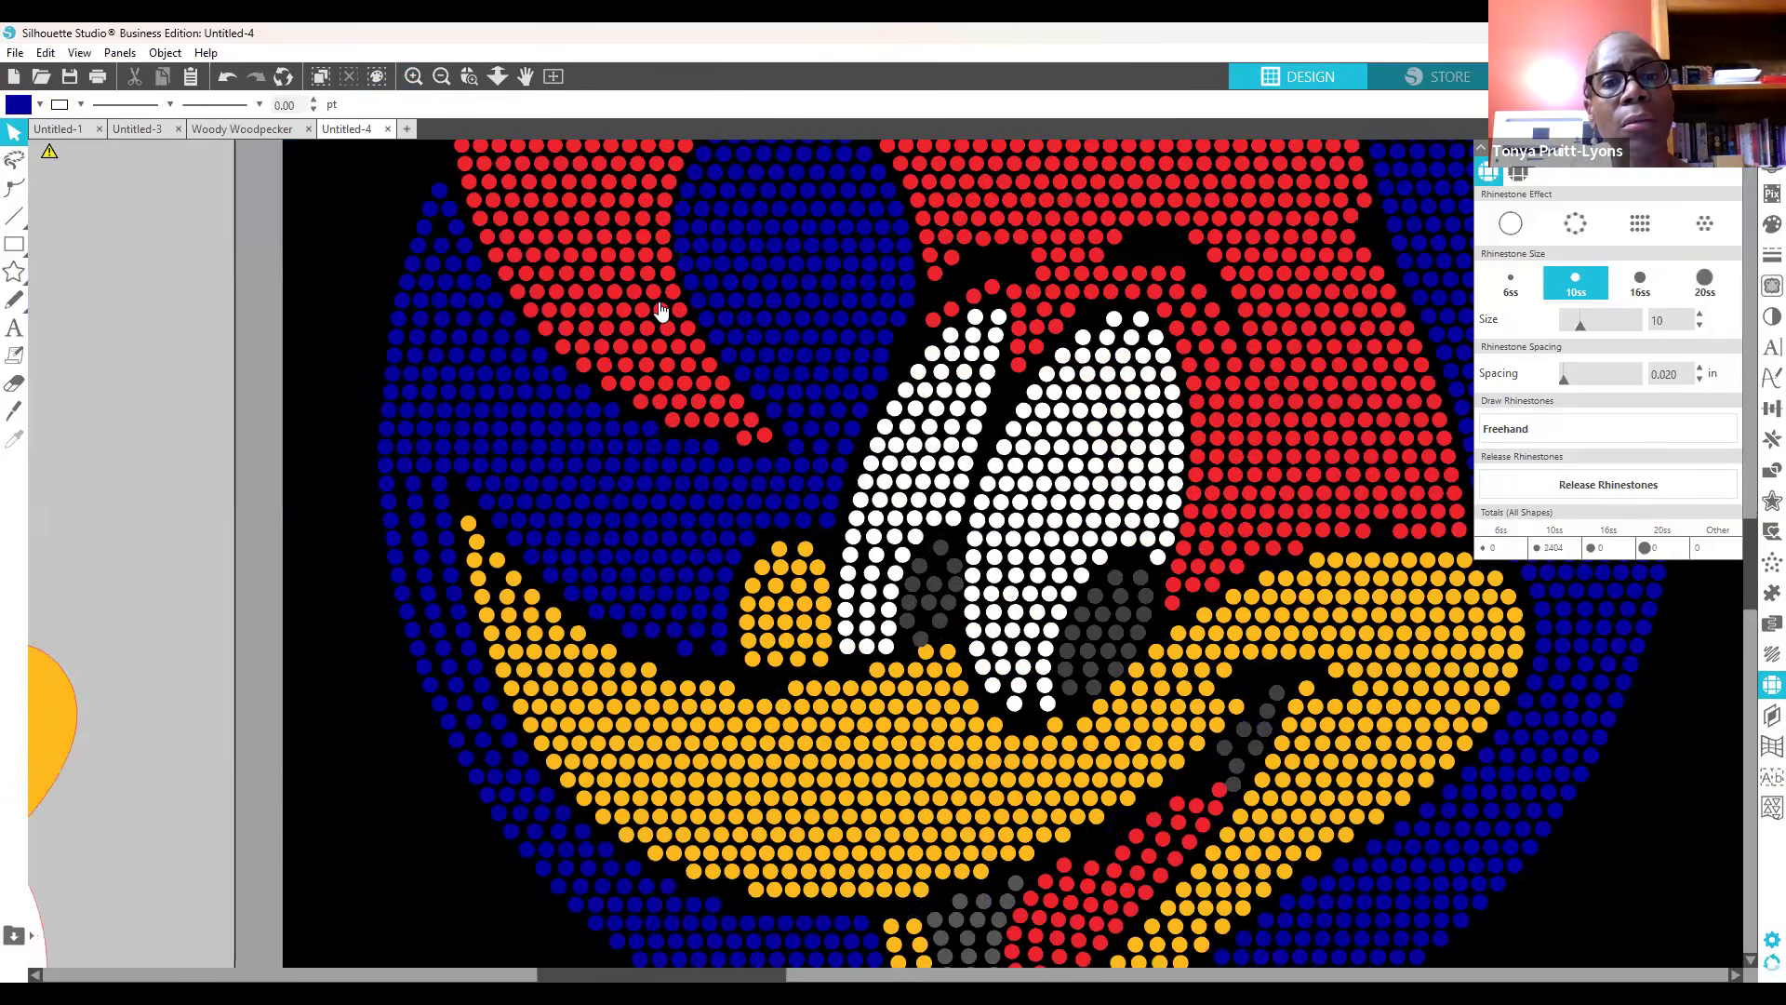
{"action": "scroll", "coordinate": [357, 294], "scroll_direction": "up", "scroll_amount": 3}
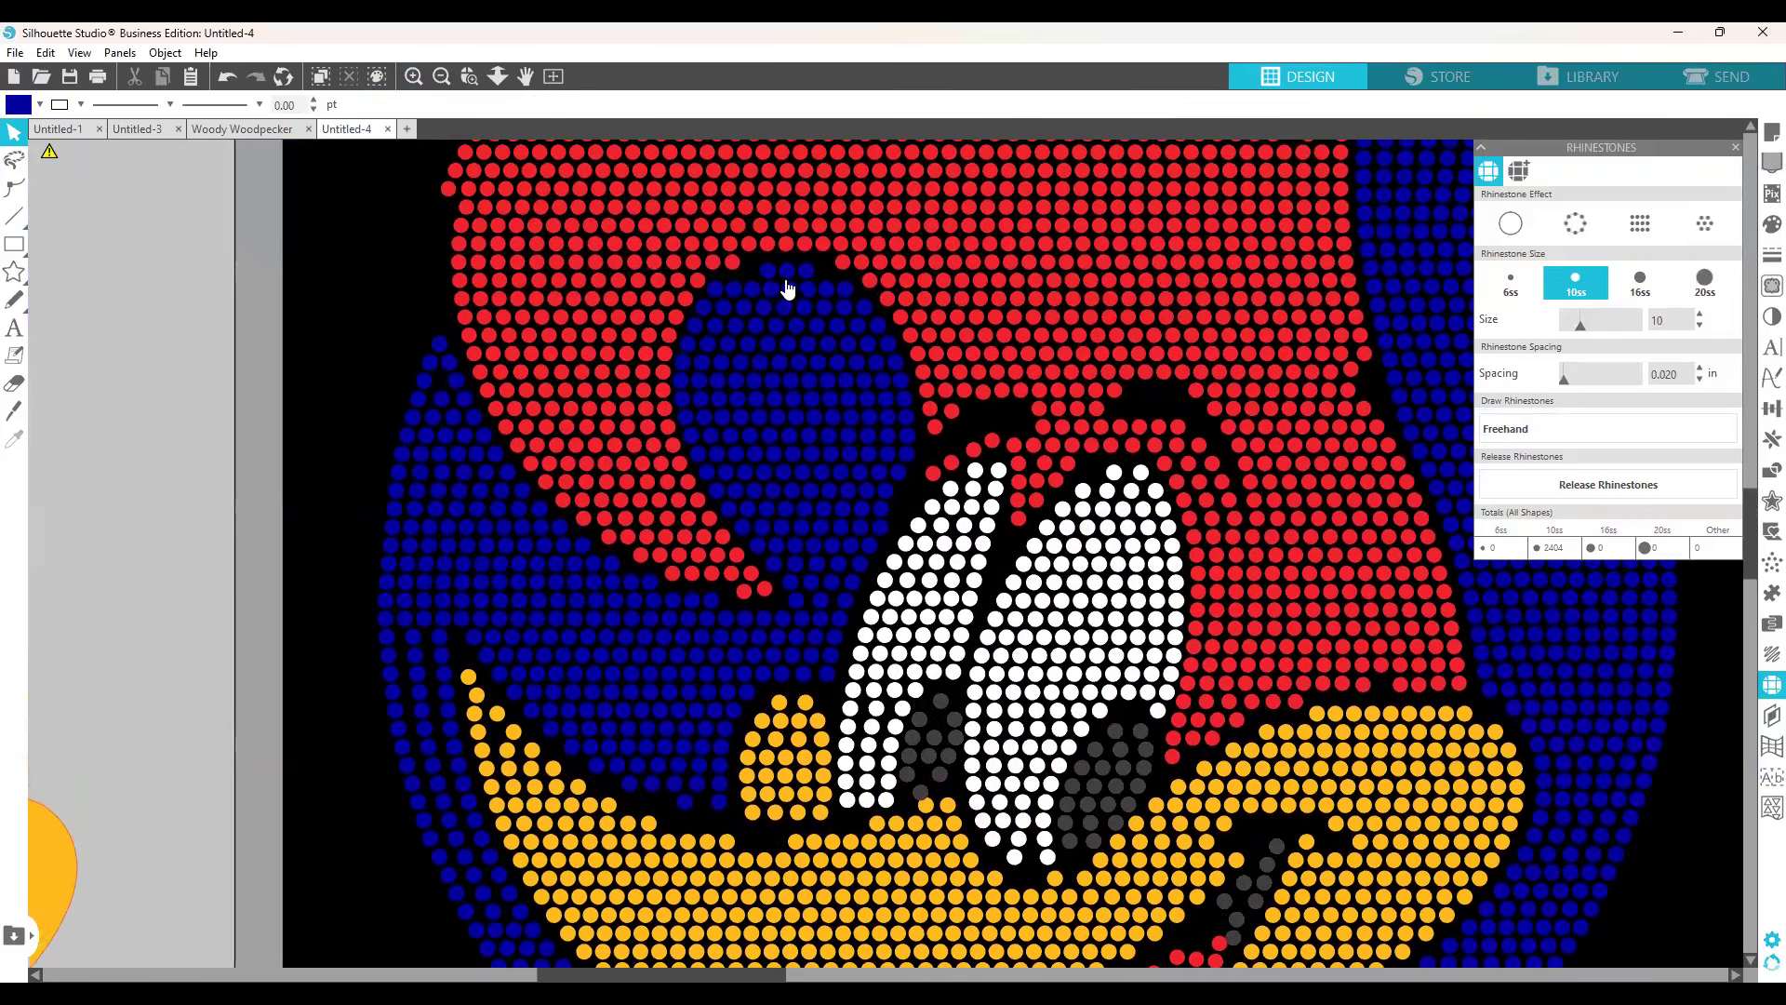
{"action": "left_click", "coordinate": [809, 275]}
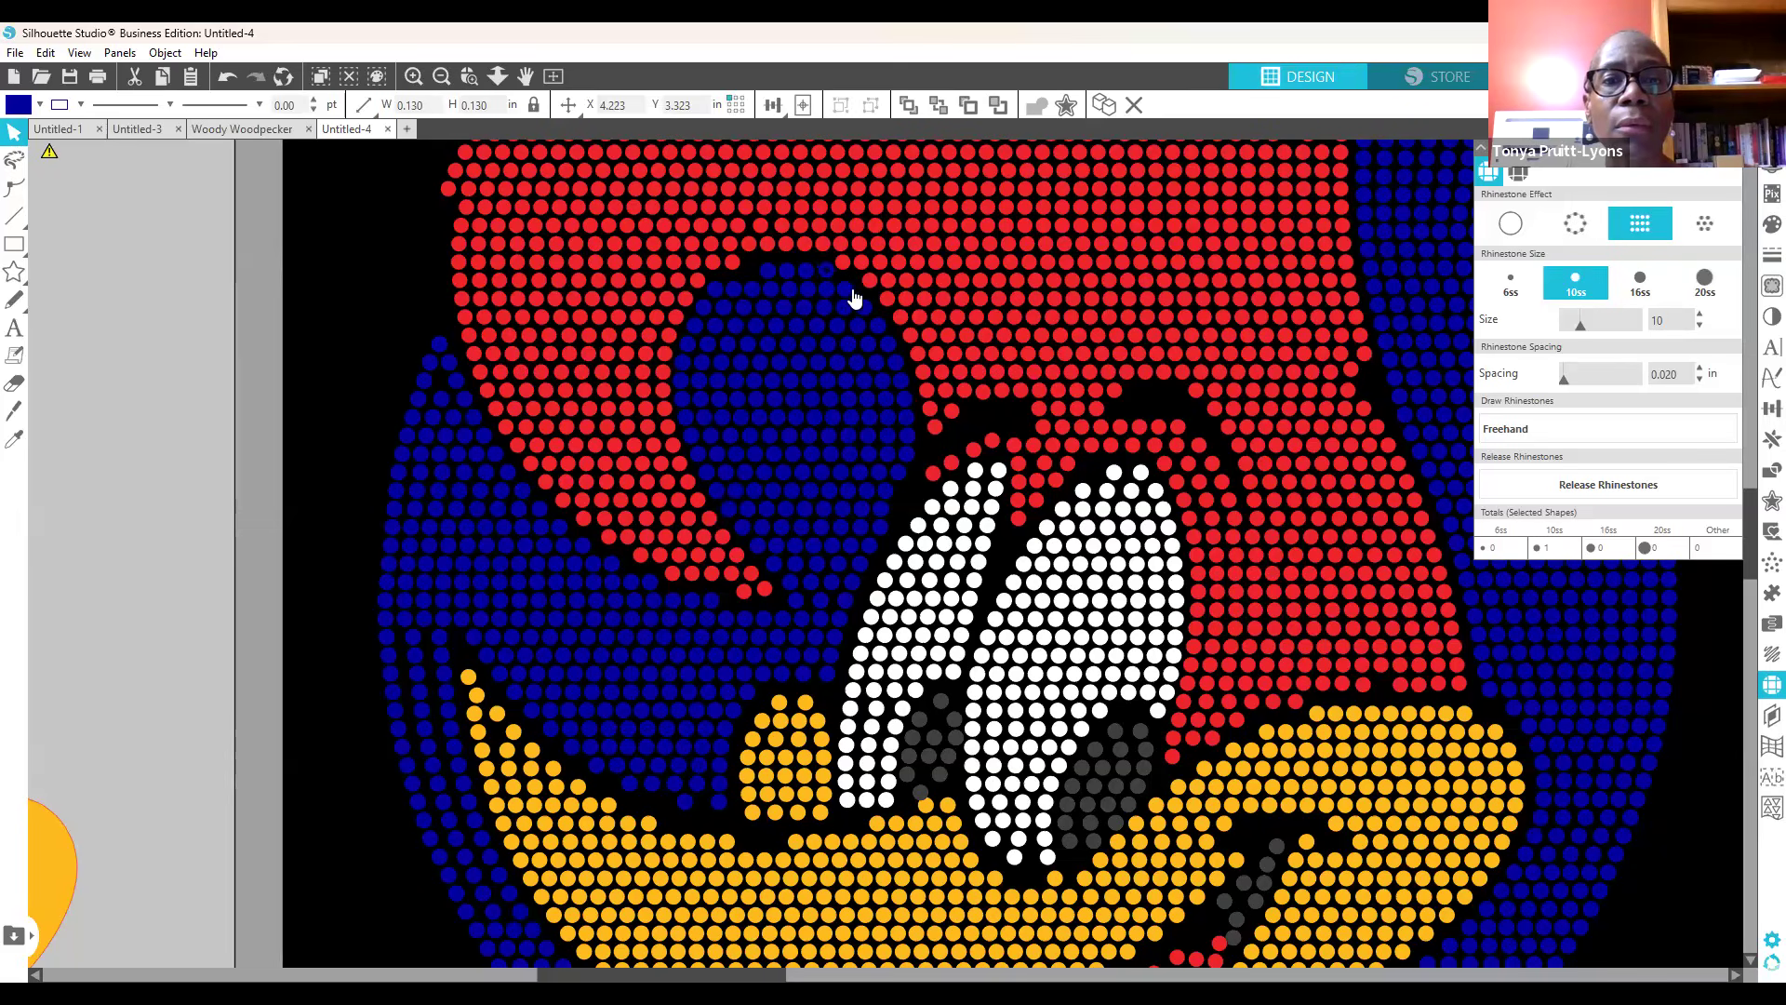
{"action": "left_click_drag", "start_coordinate": [830, 279], "coordinate": [849, 278]}
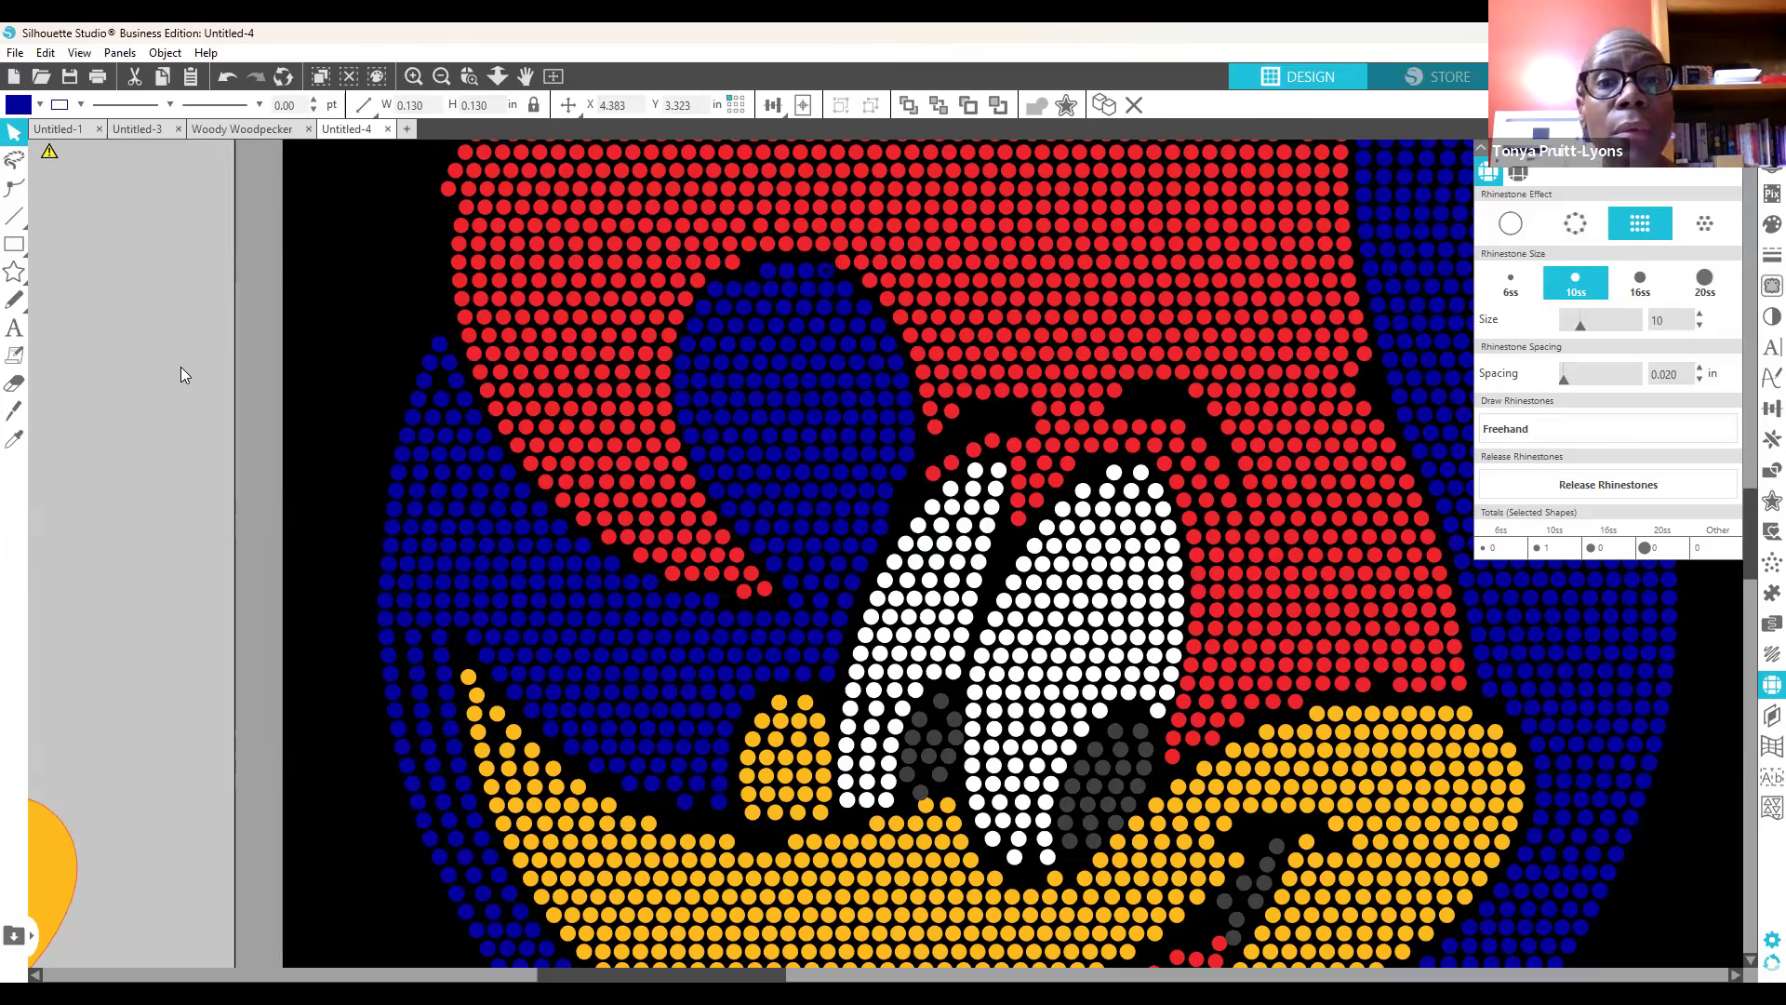
{"action": "left_click", "coordinate": [231, 276]}
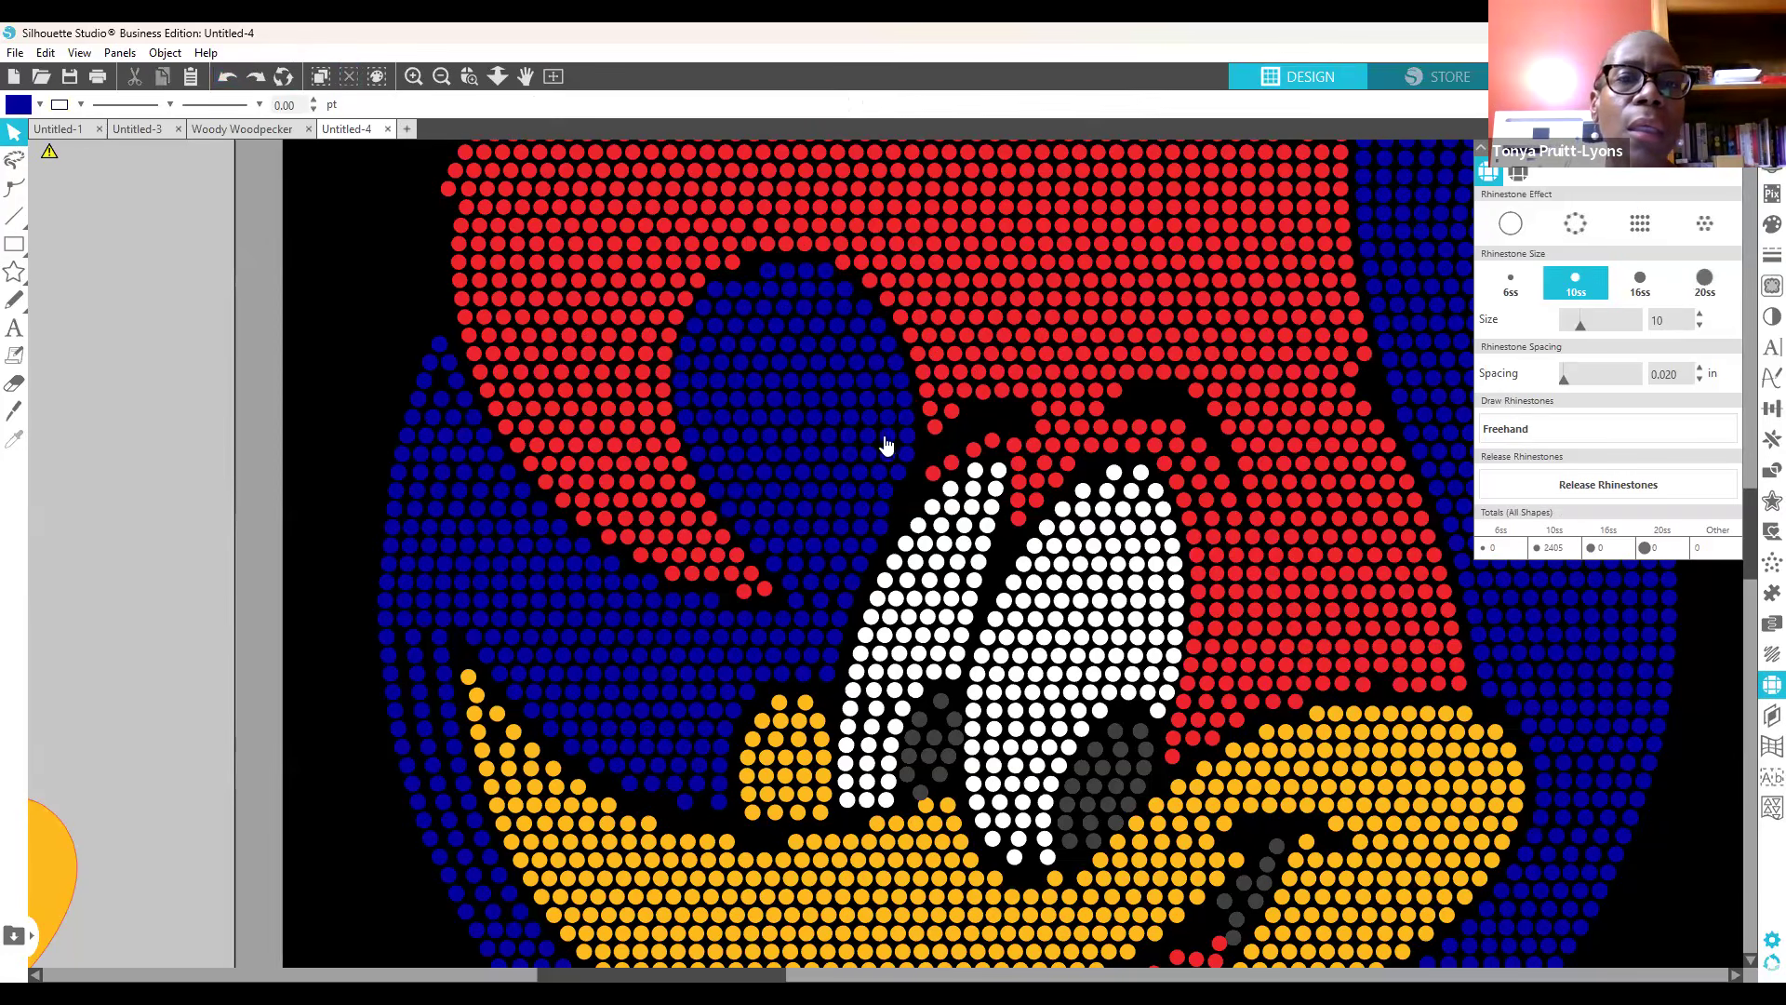
{"action": "left_click", "coordinate": [770, 273]}
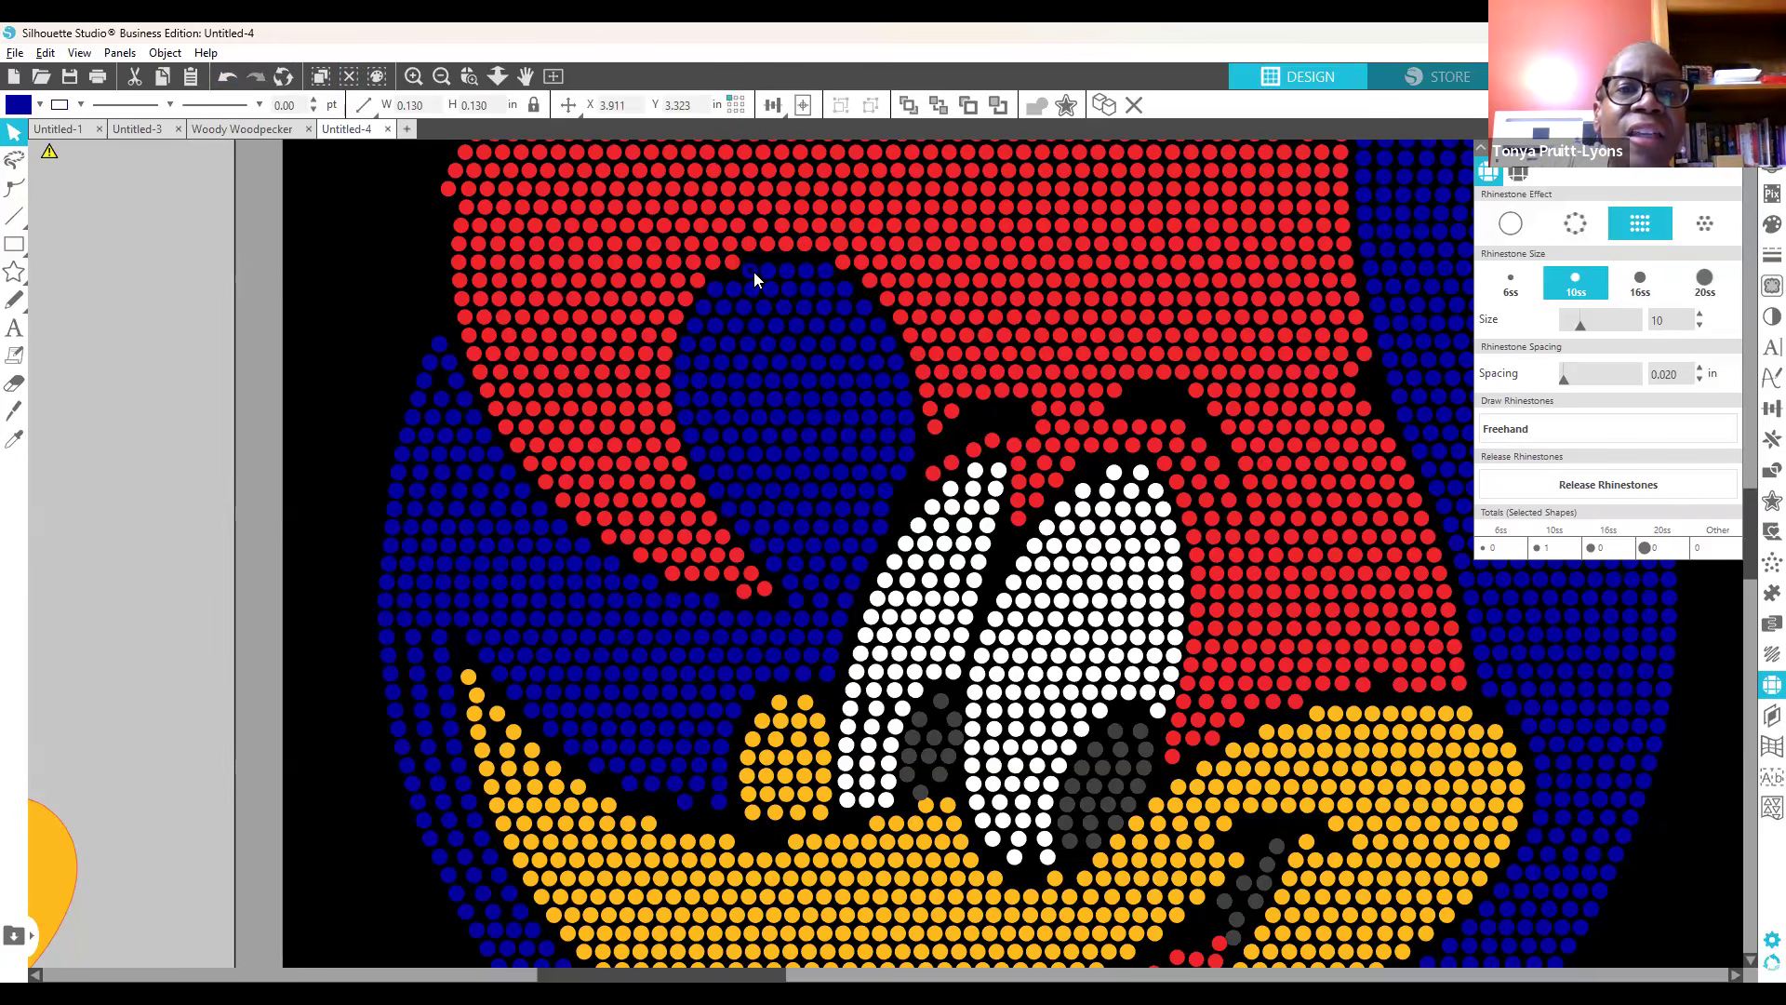
{"action": "left_click", "coordinate": [752, 272]}
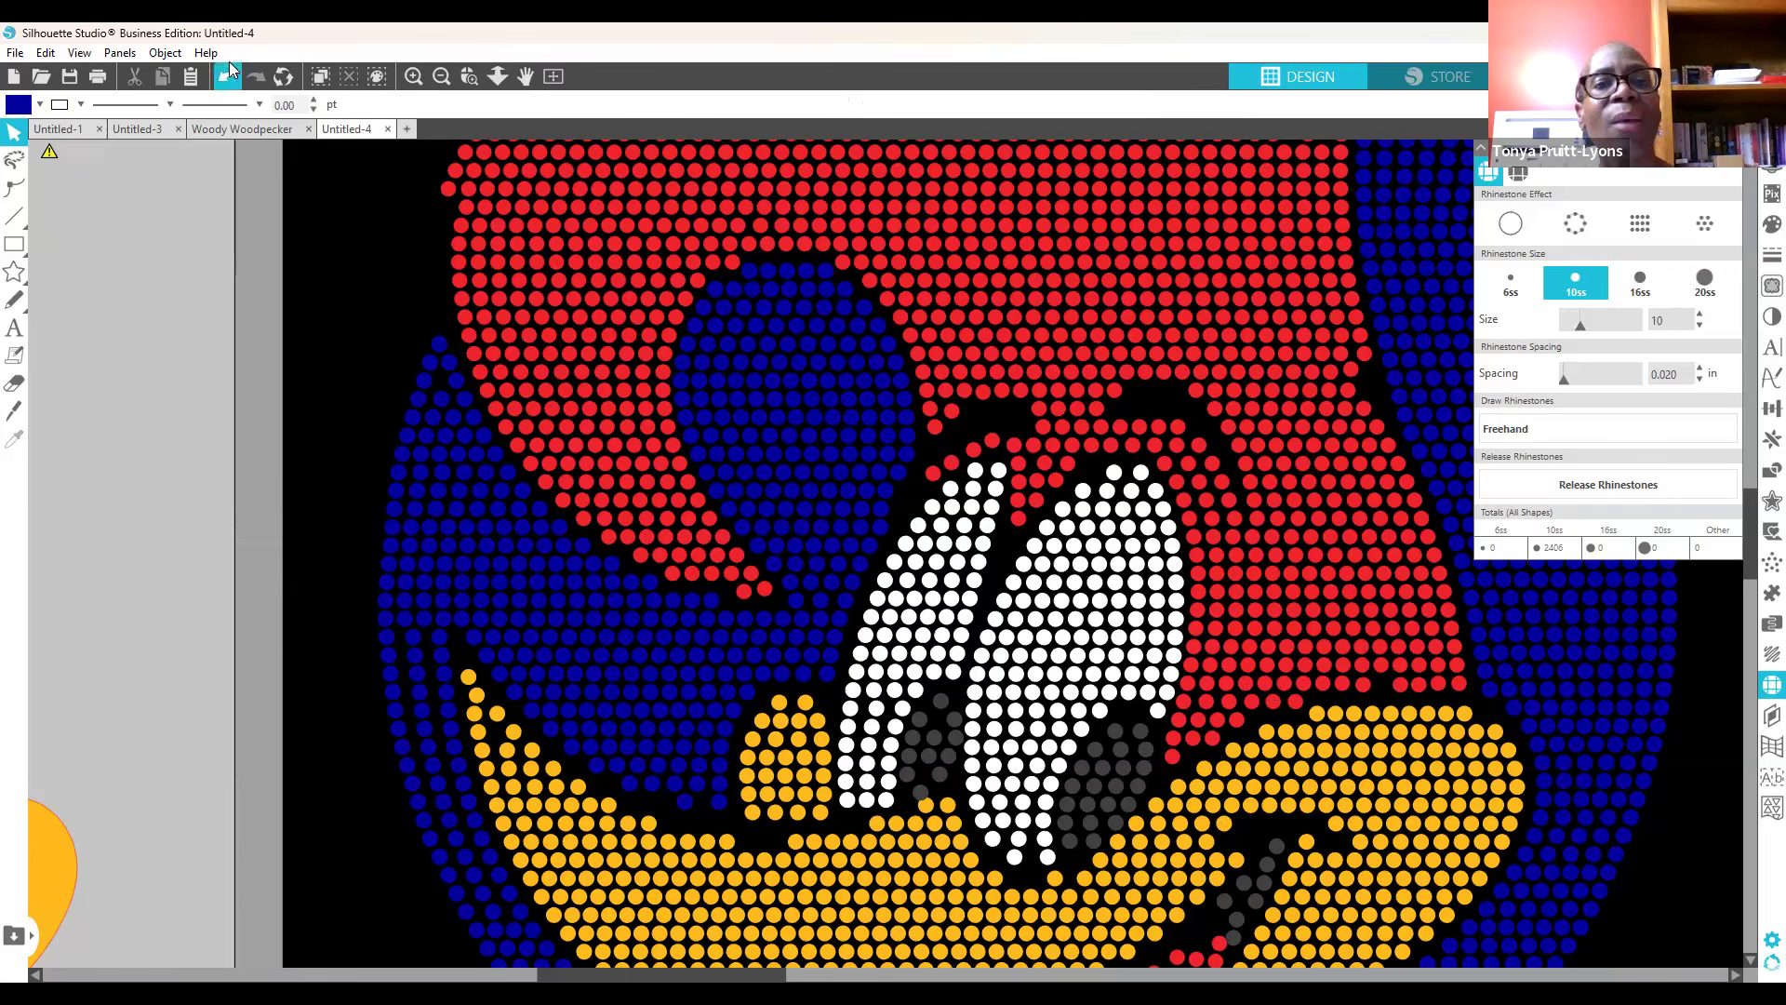
Step: Move two blue stones out of the design into the blank area beside the blue cut-out shape
{"action": "left_click", "coordinate": [441, 75]}
{"action": "left_click", "coordinate": [441, 75]}
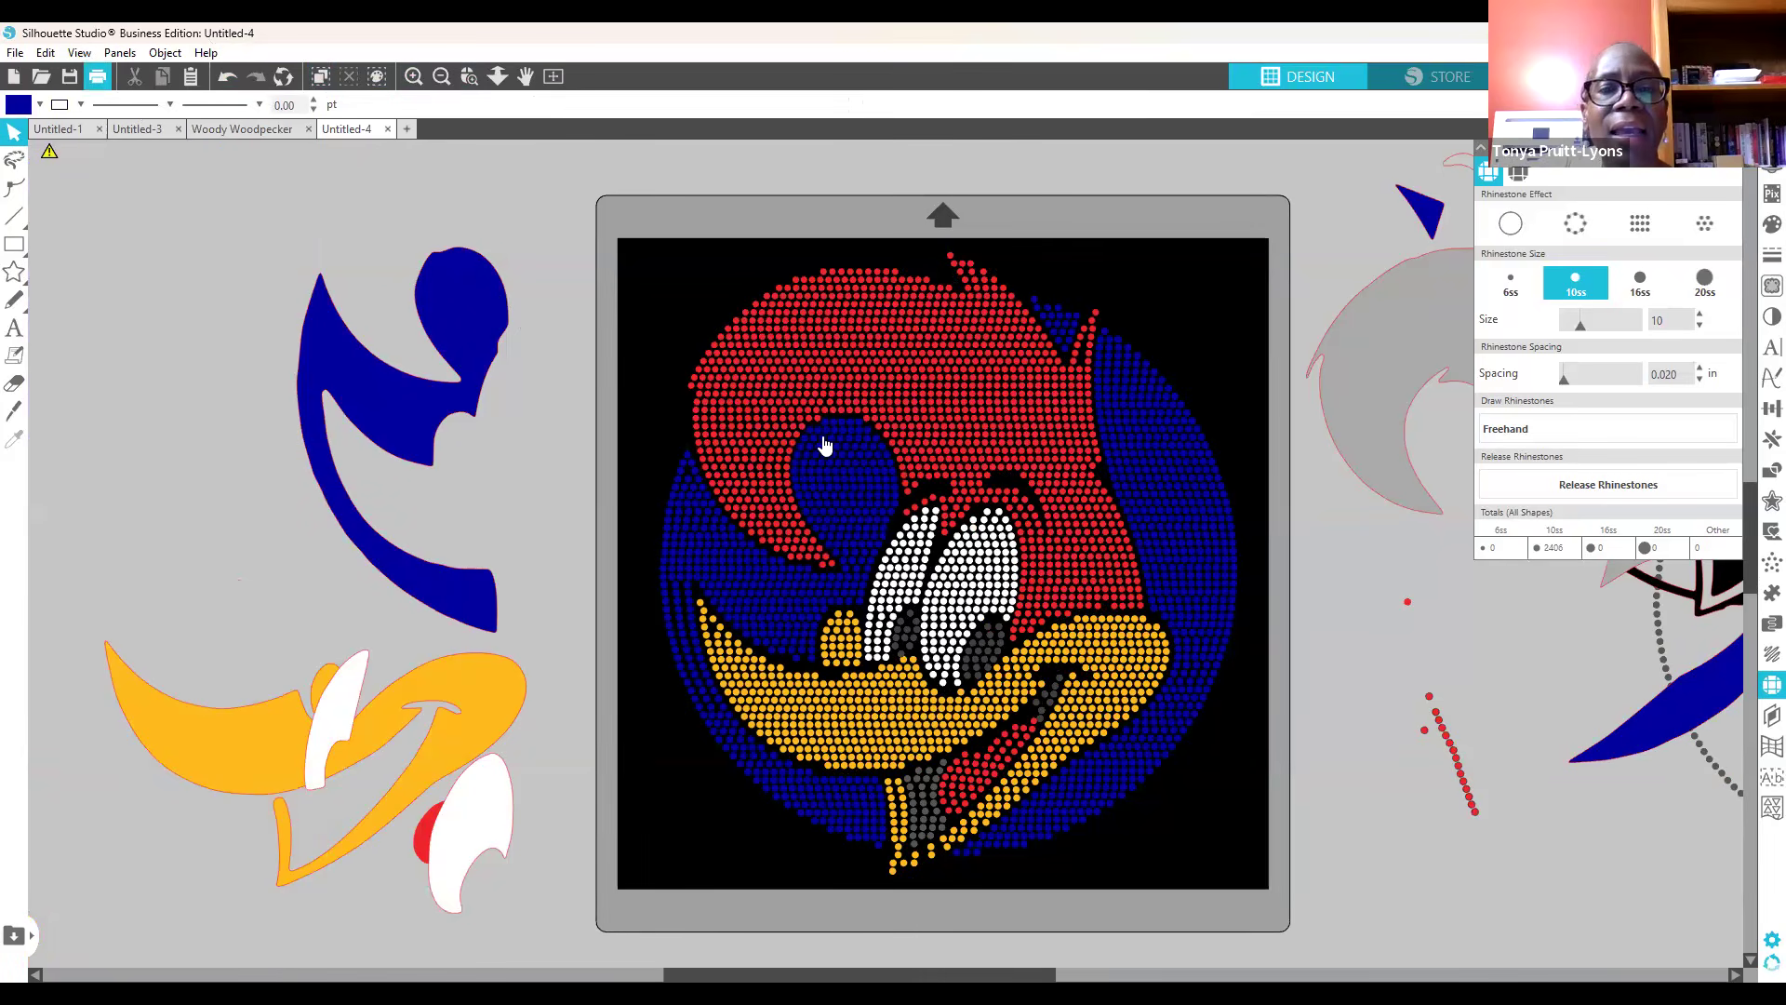
{"action": "left_click", "coordinate": [163, 388]}
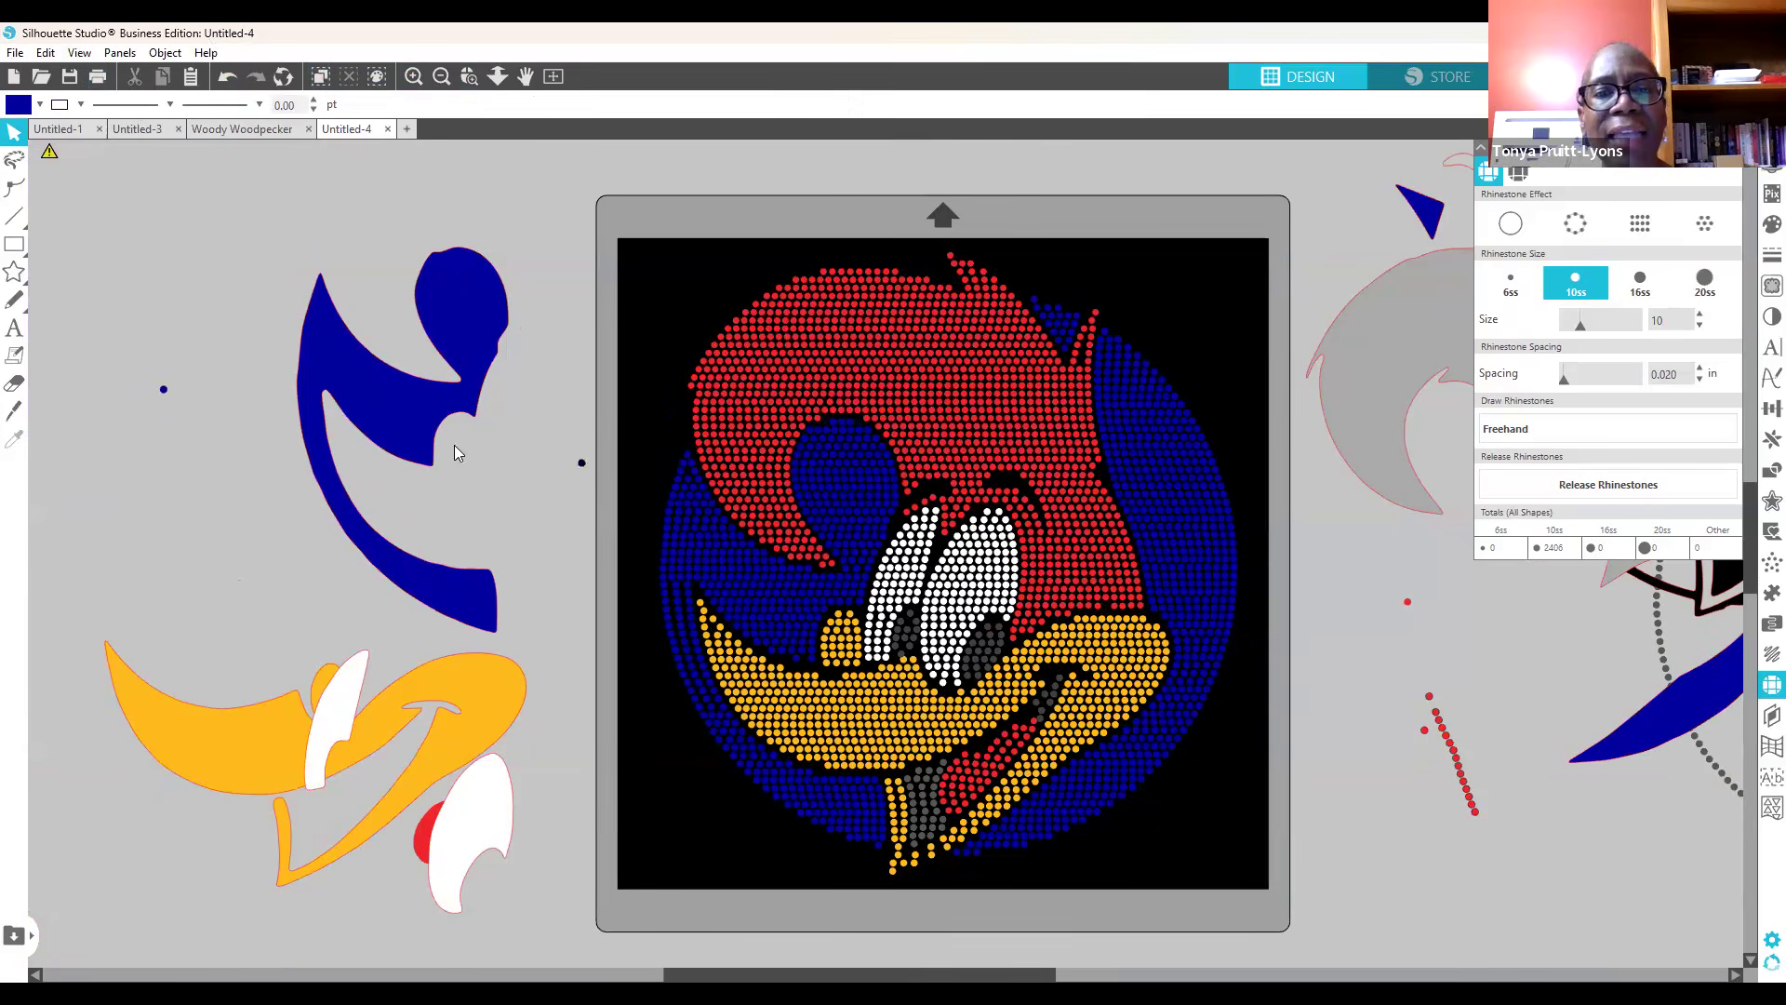
{"action": "left_click", "coordinate": [123, 397]}
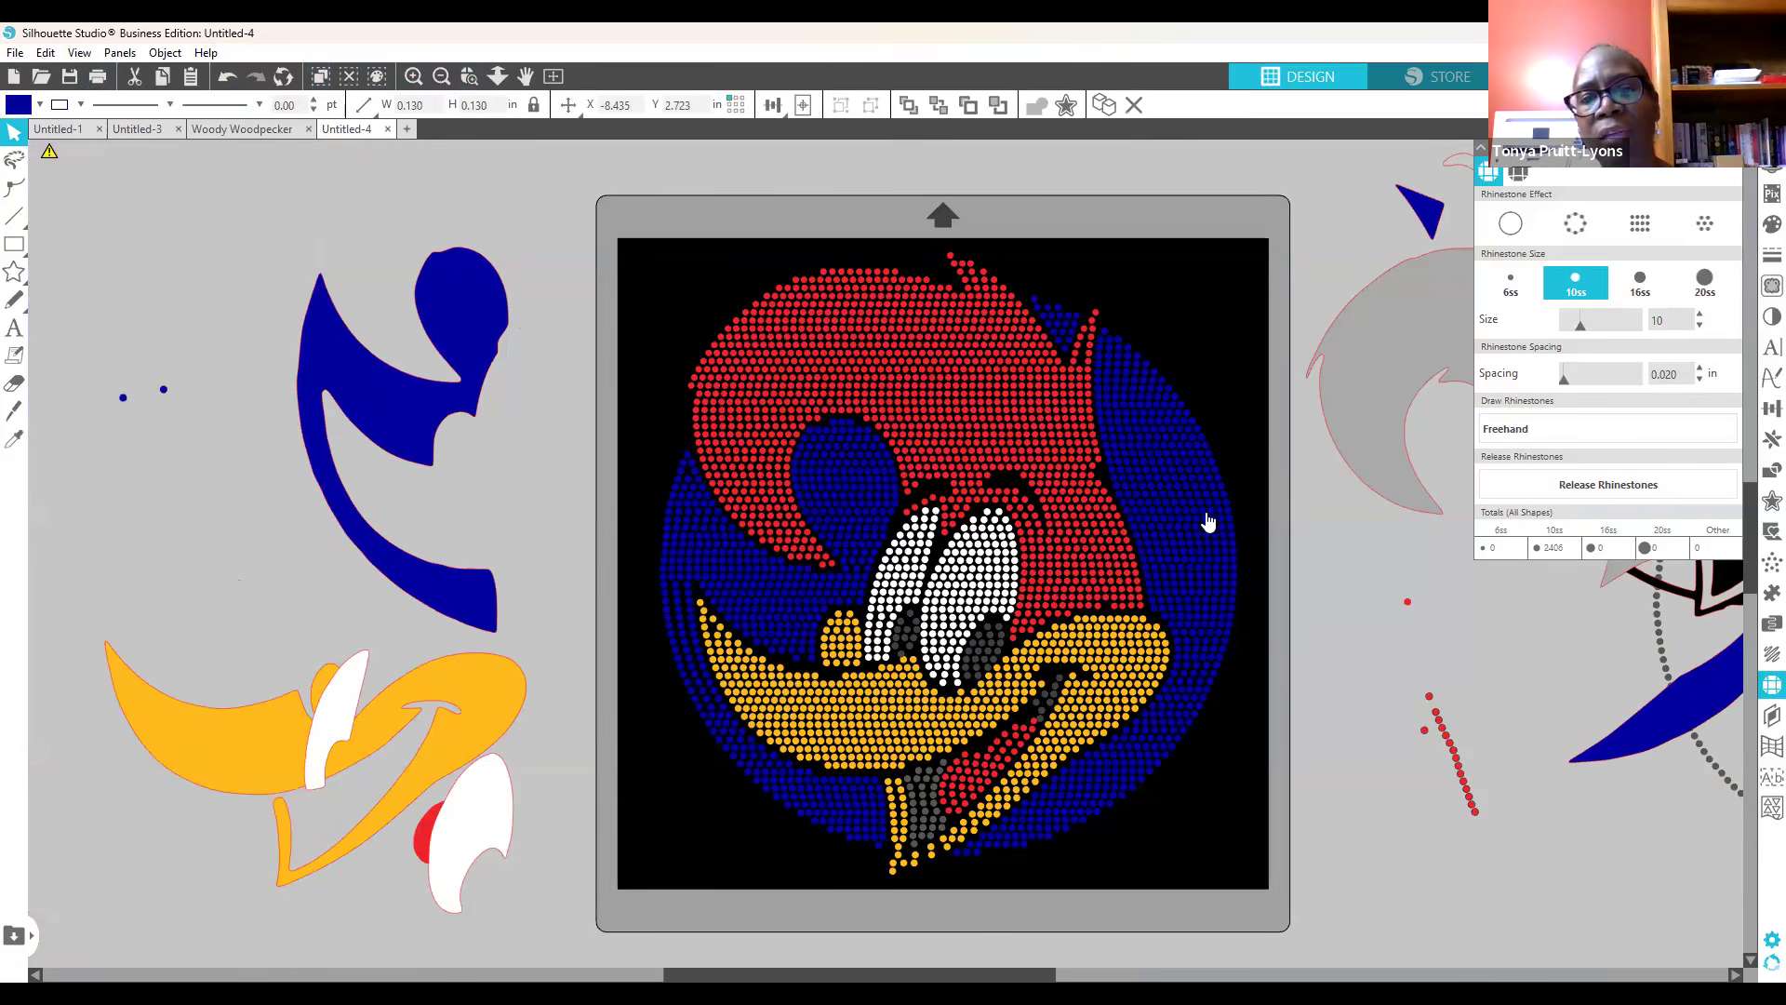
Step: Move one spare blue stone back into the blue background just above the yellow beak and clear the selection
{"action": "left_click", "coordinate": [949, 527]}
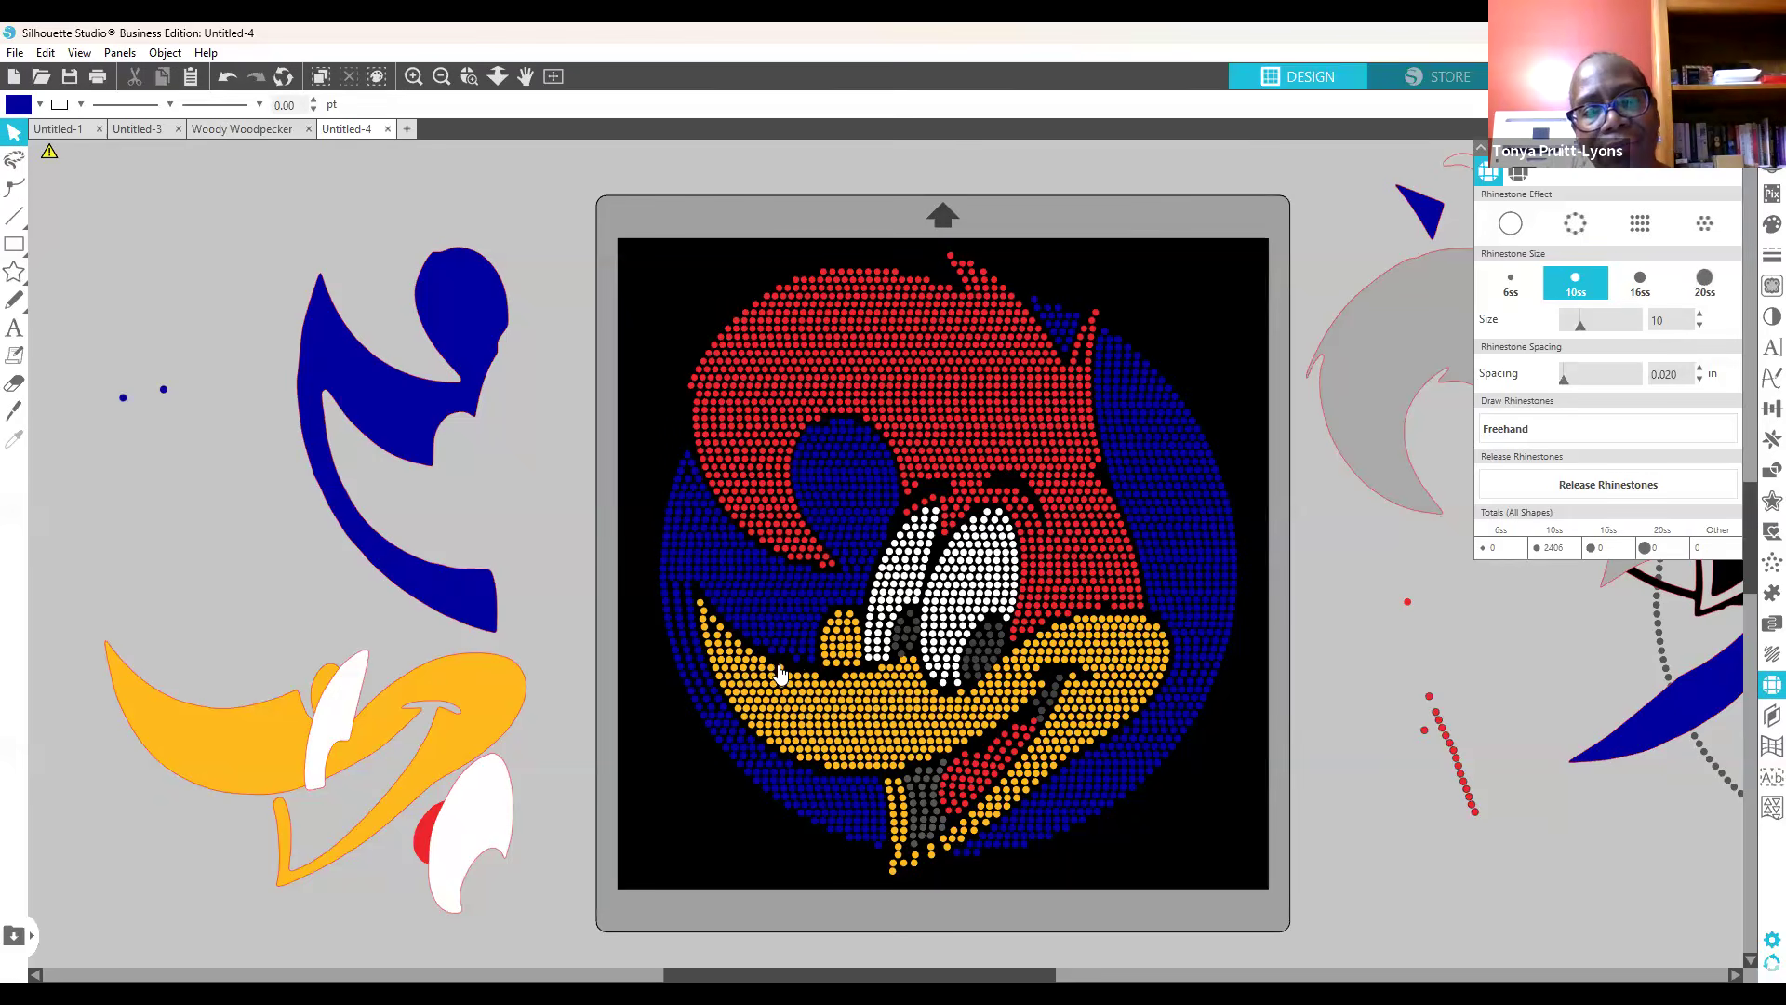
{"action": "left_click_drag", "start_coordinate": [163, 390], "coordinate": [798, 664]}
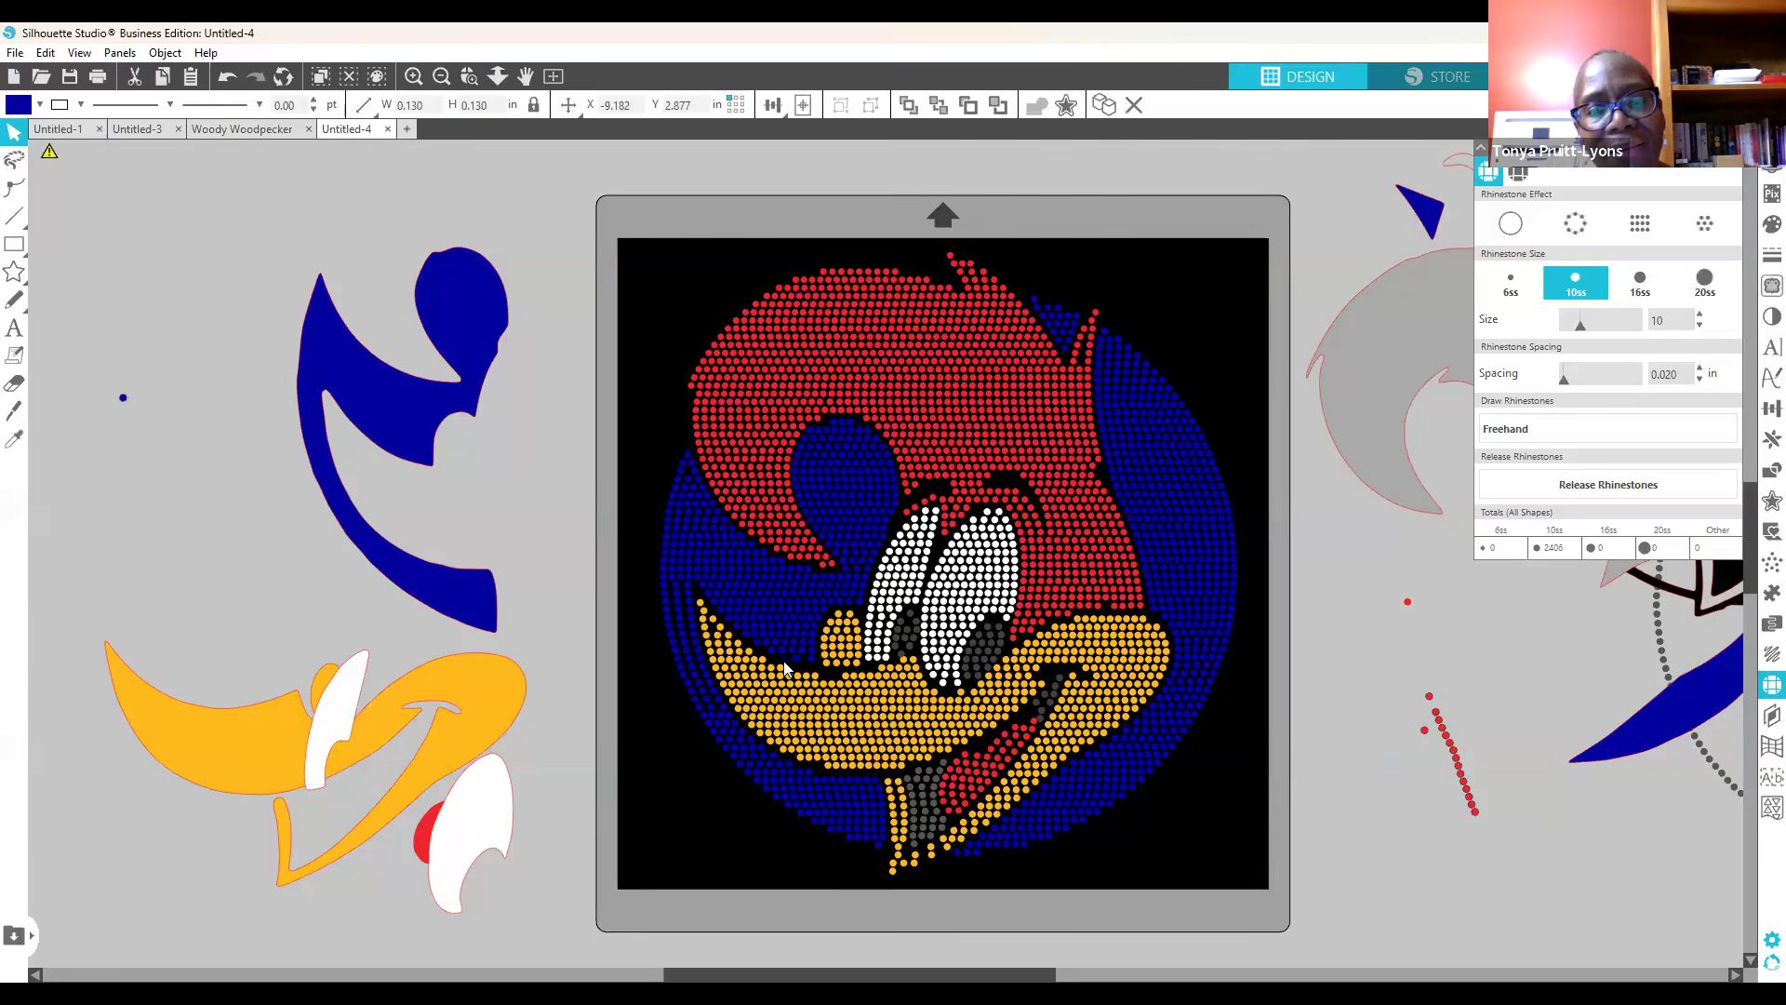
{"action": "left_click", "coordinate": [657, 719]}
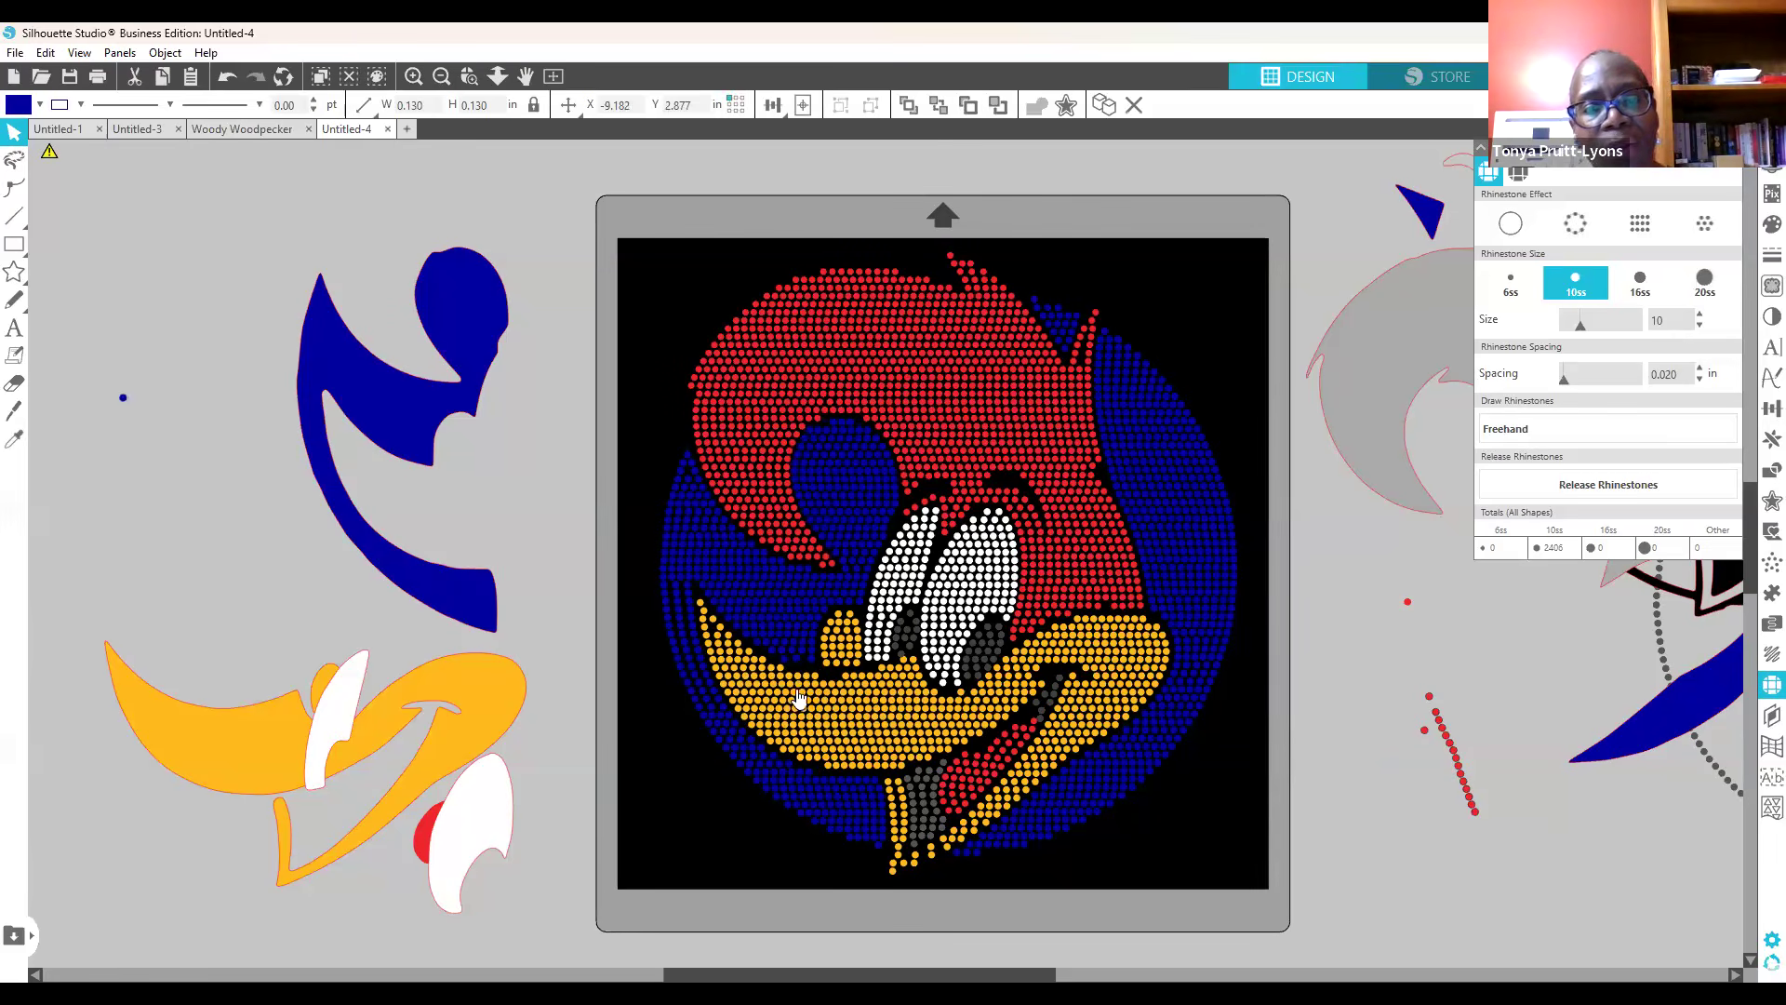
{"action": "left_click", "coordinate": [877, 732]}
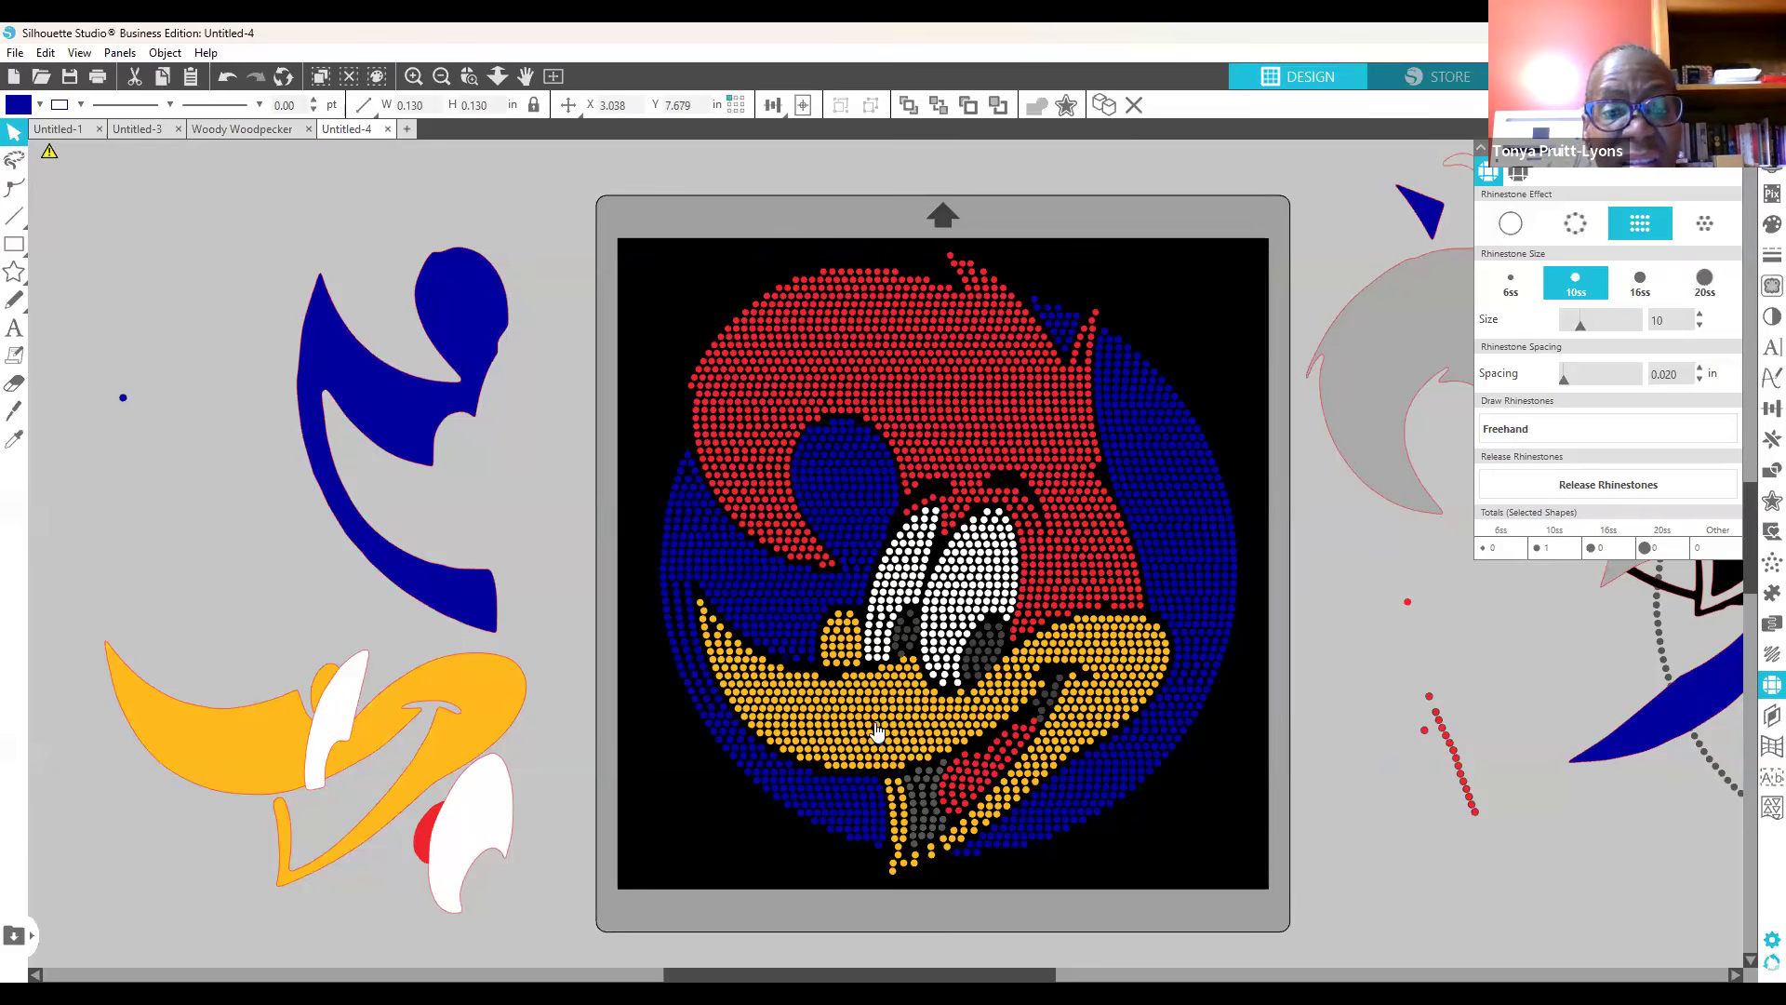
{"action": "left_click", "coordinate": [203, 492]}
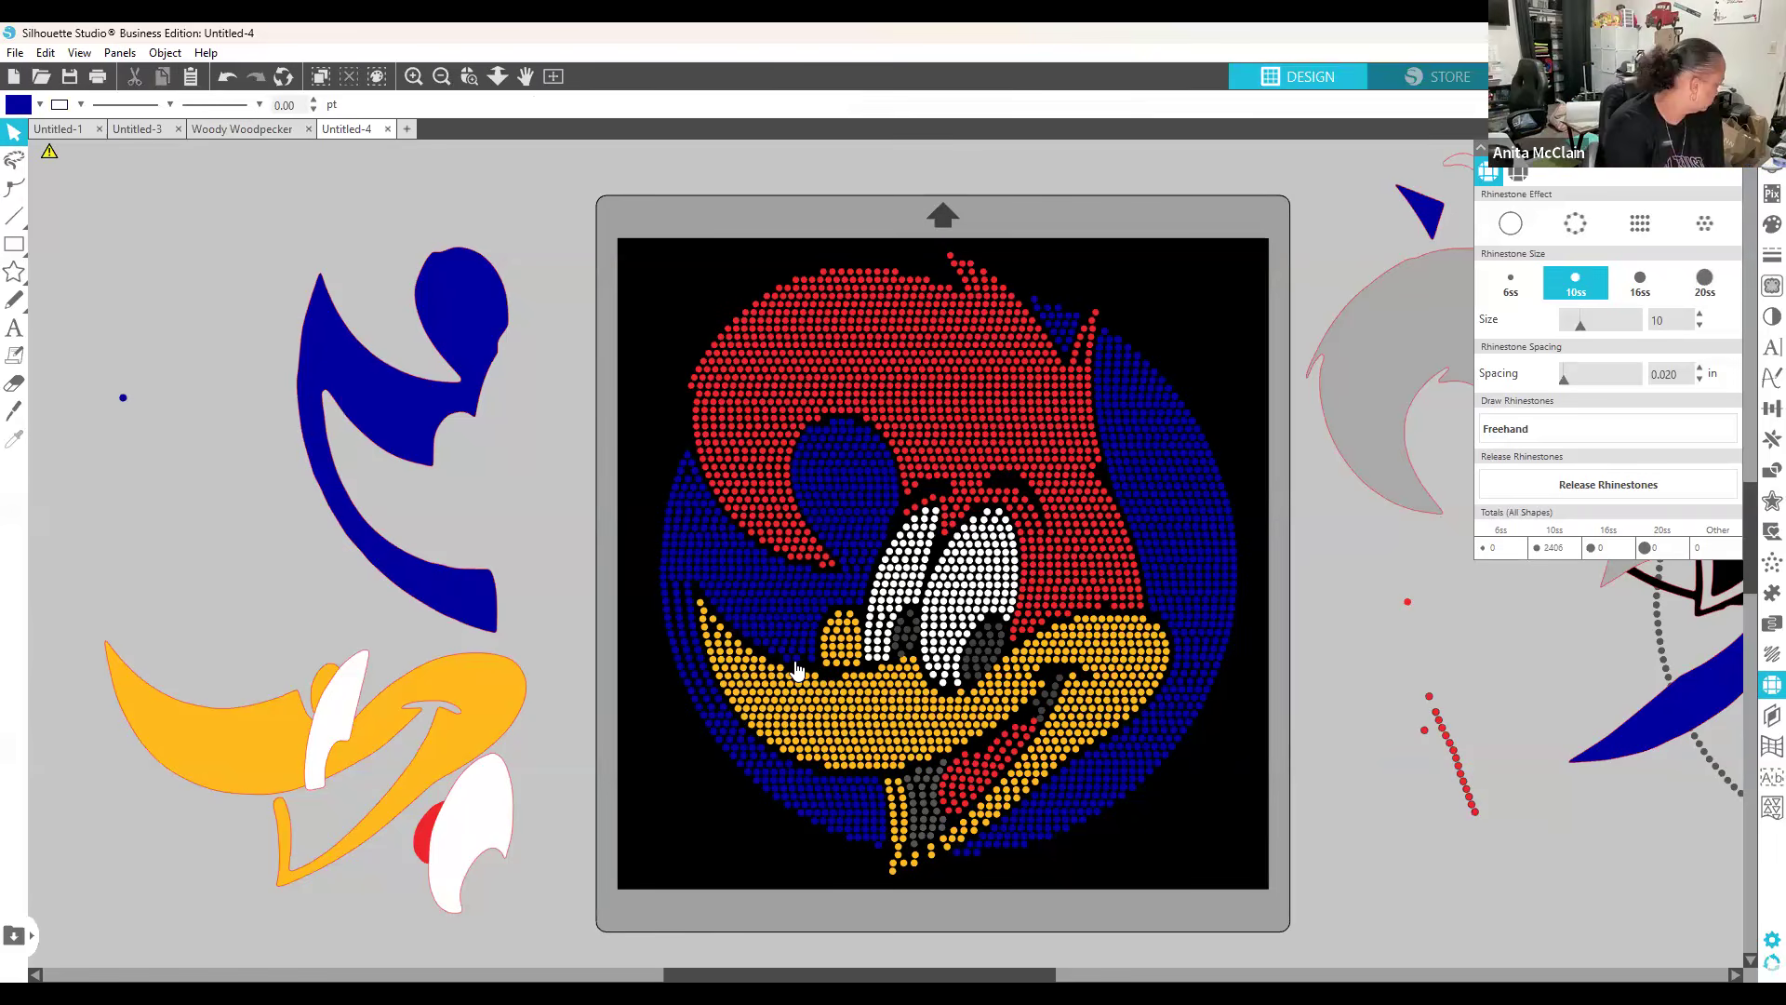
Step: Reposition individual blue stones in the row just above the yellow beak to even out their spacing
{"action": "left_click", "coordinate": [830, 691]}
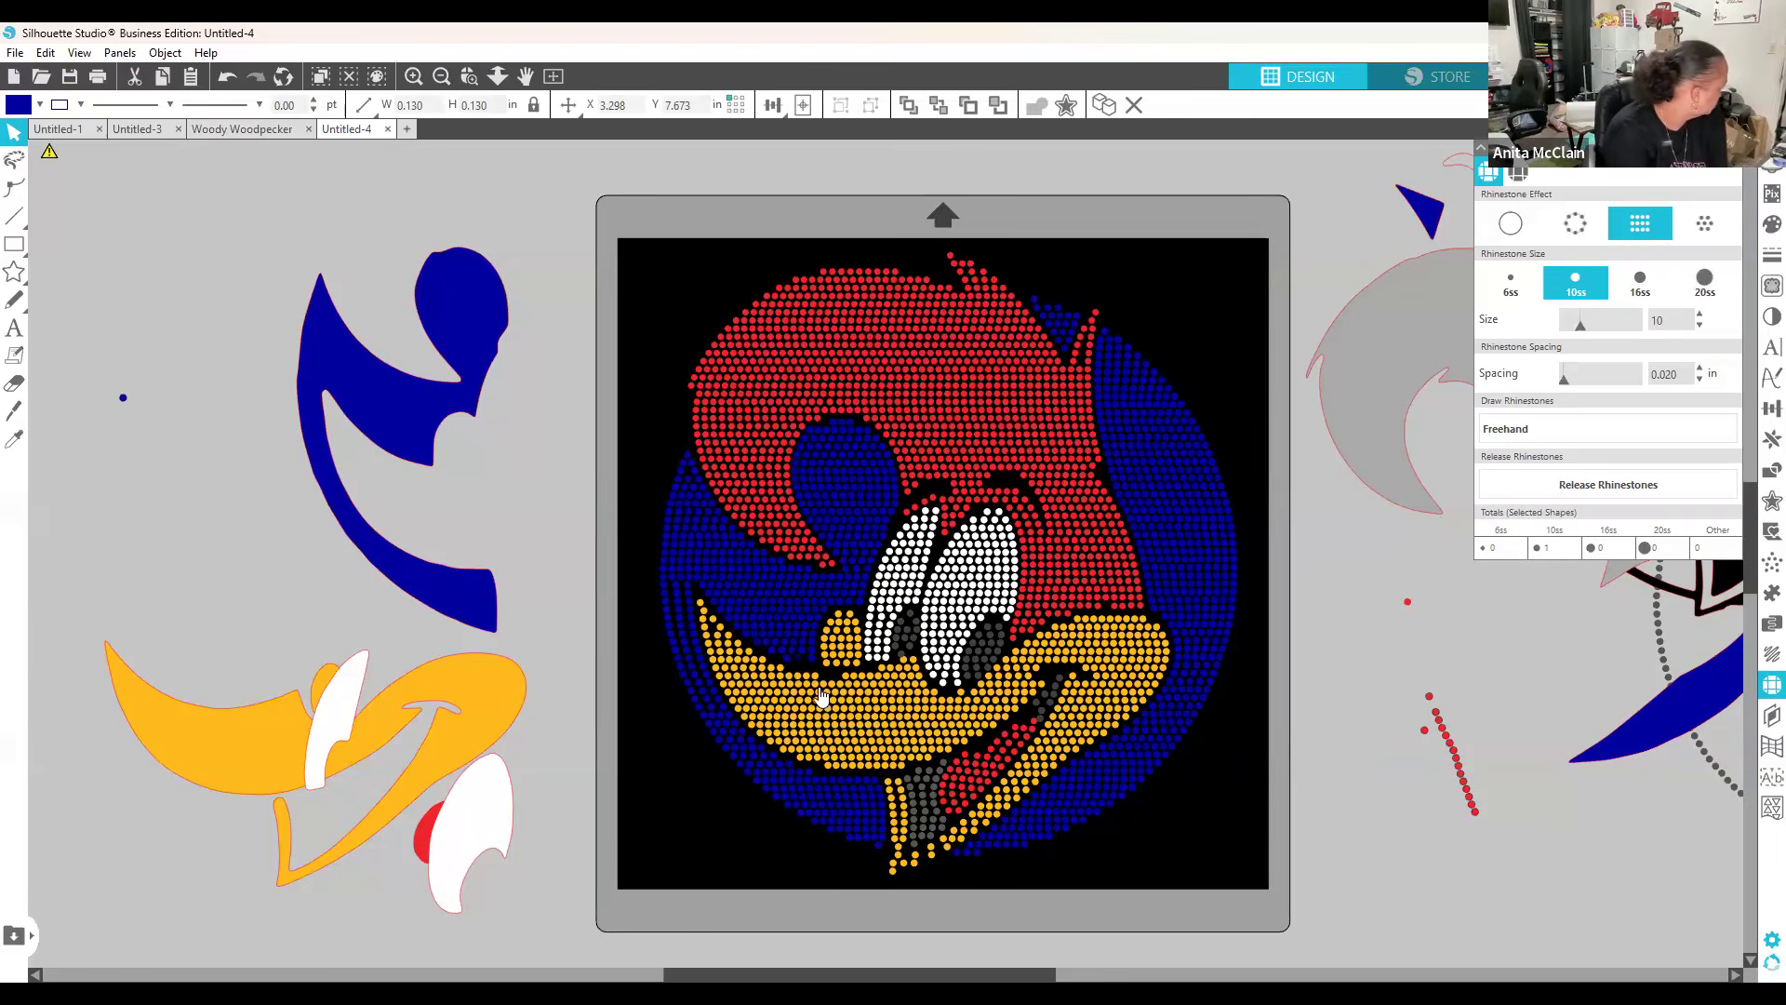
{"action": "left_click", "coordinate": [342, 610]}
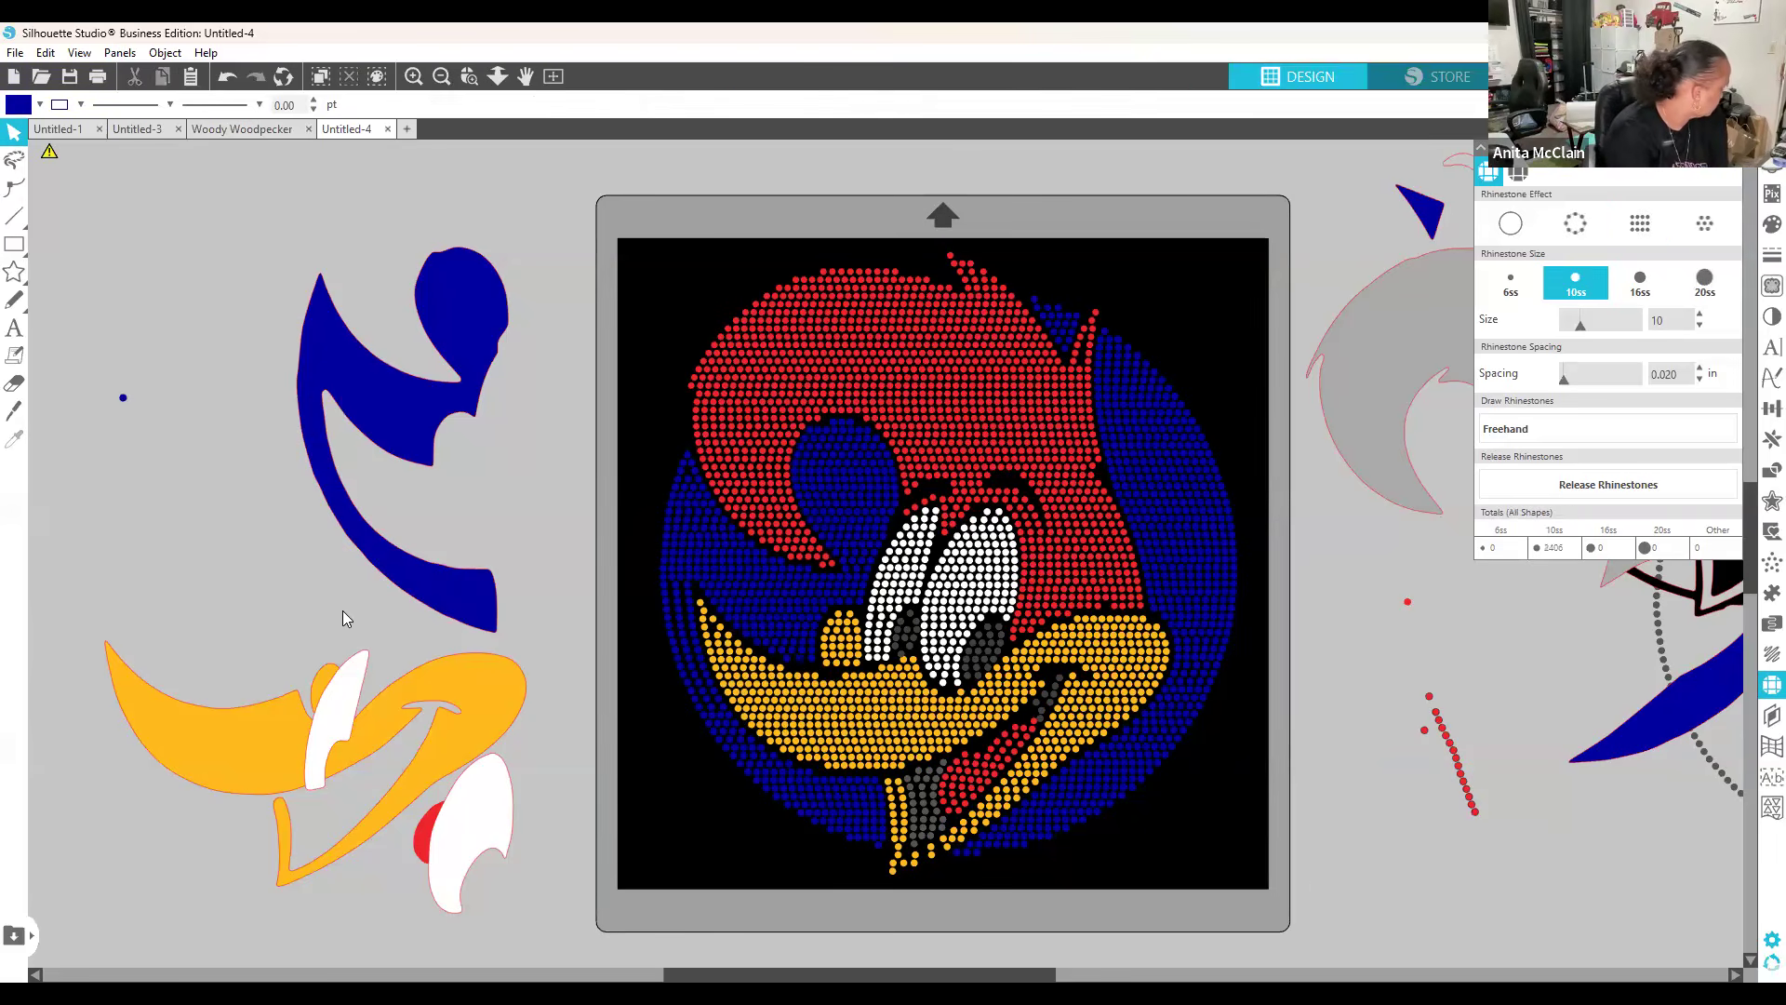
{"action": "left_click", "coordinate": [791, 666]}
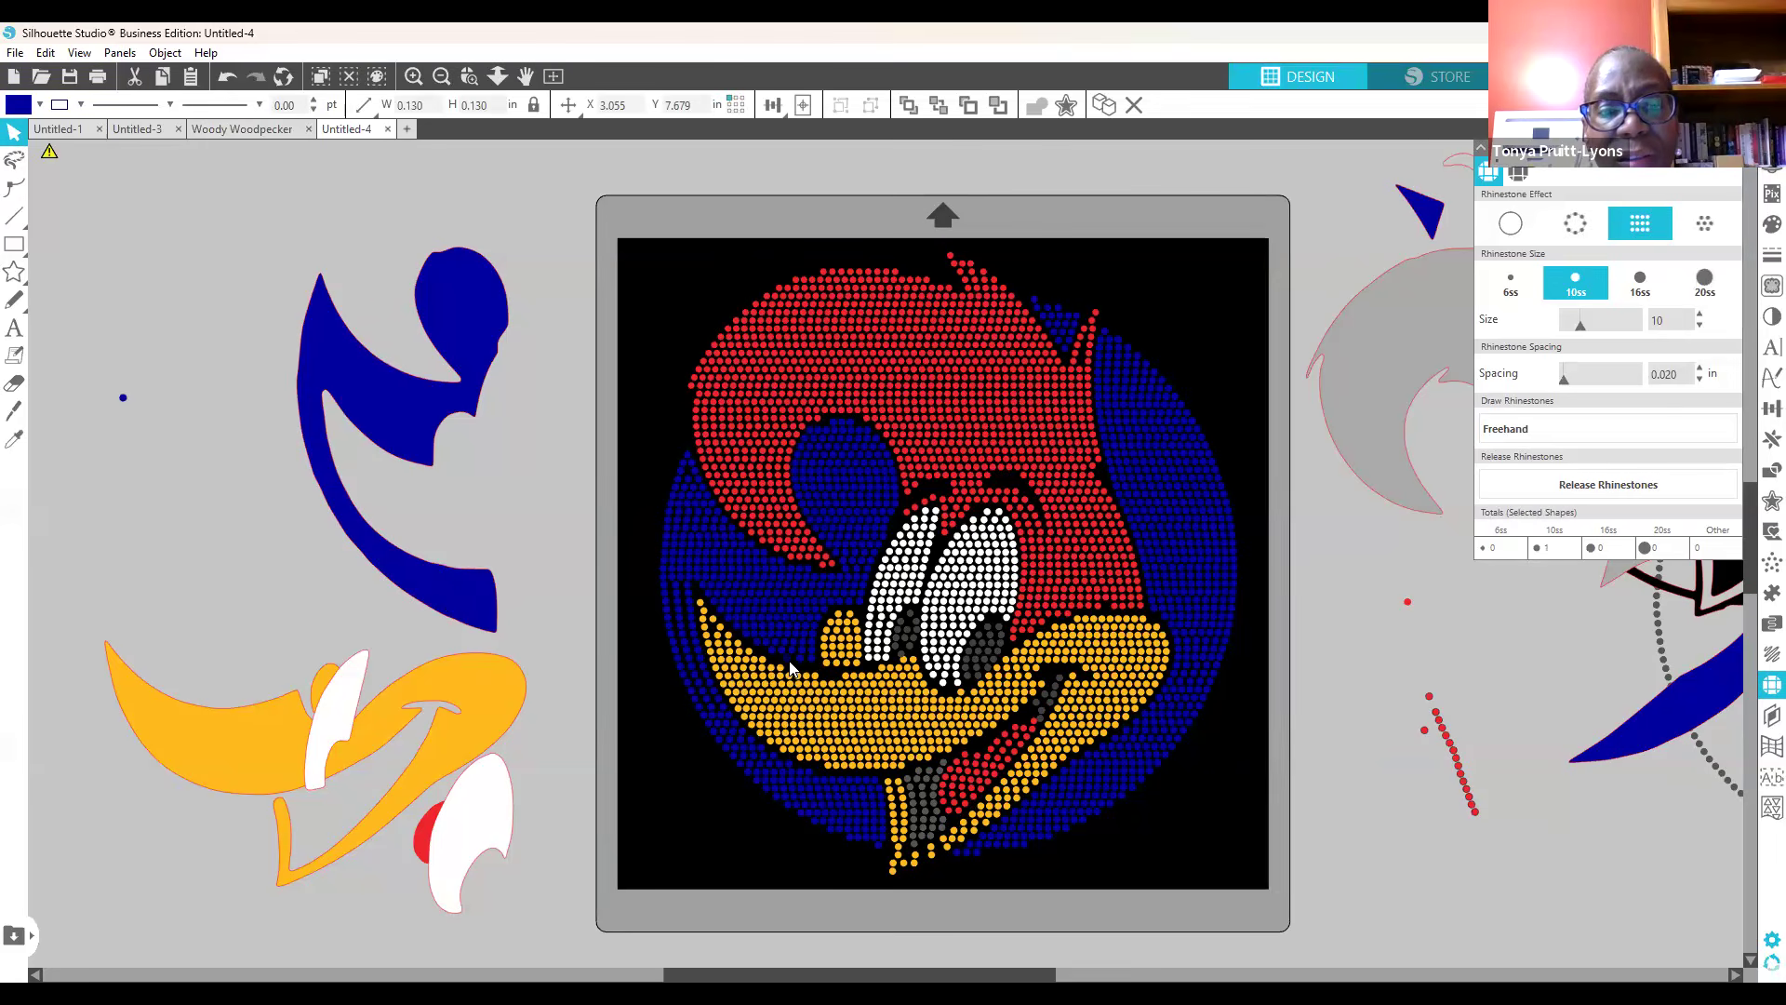
{"action": "left_click", "coordinate": [135, 544]}
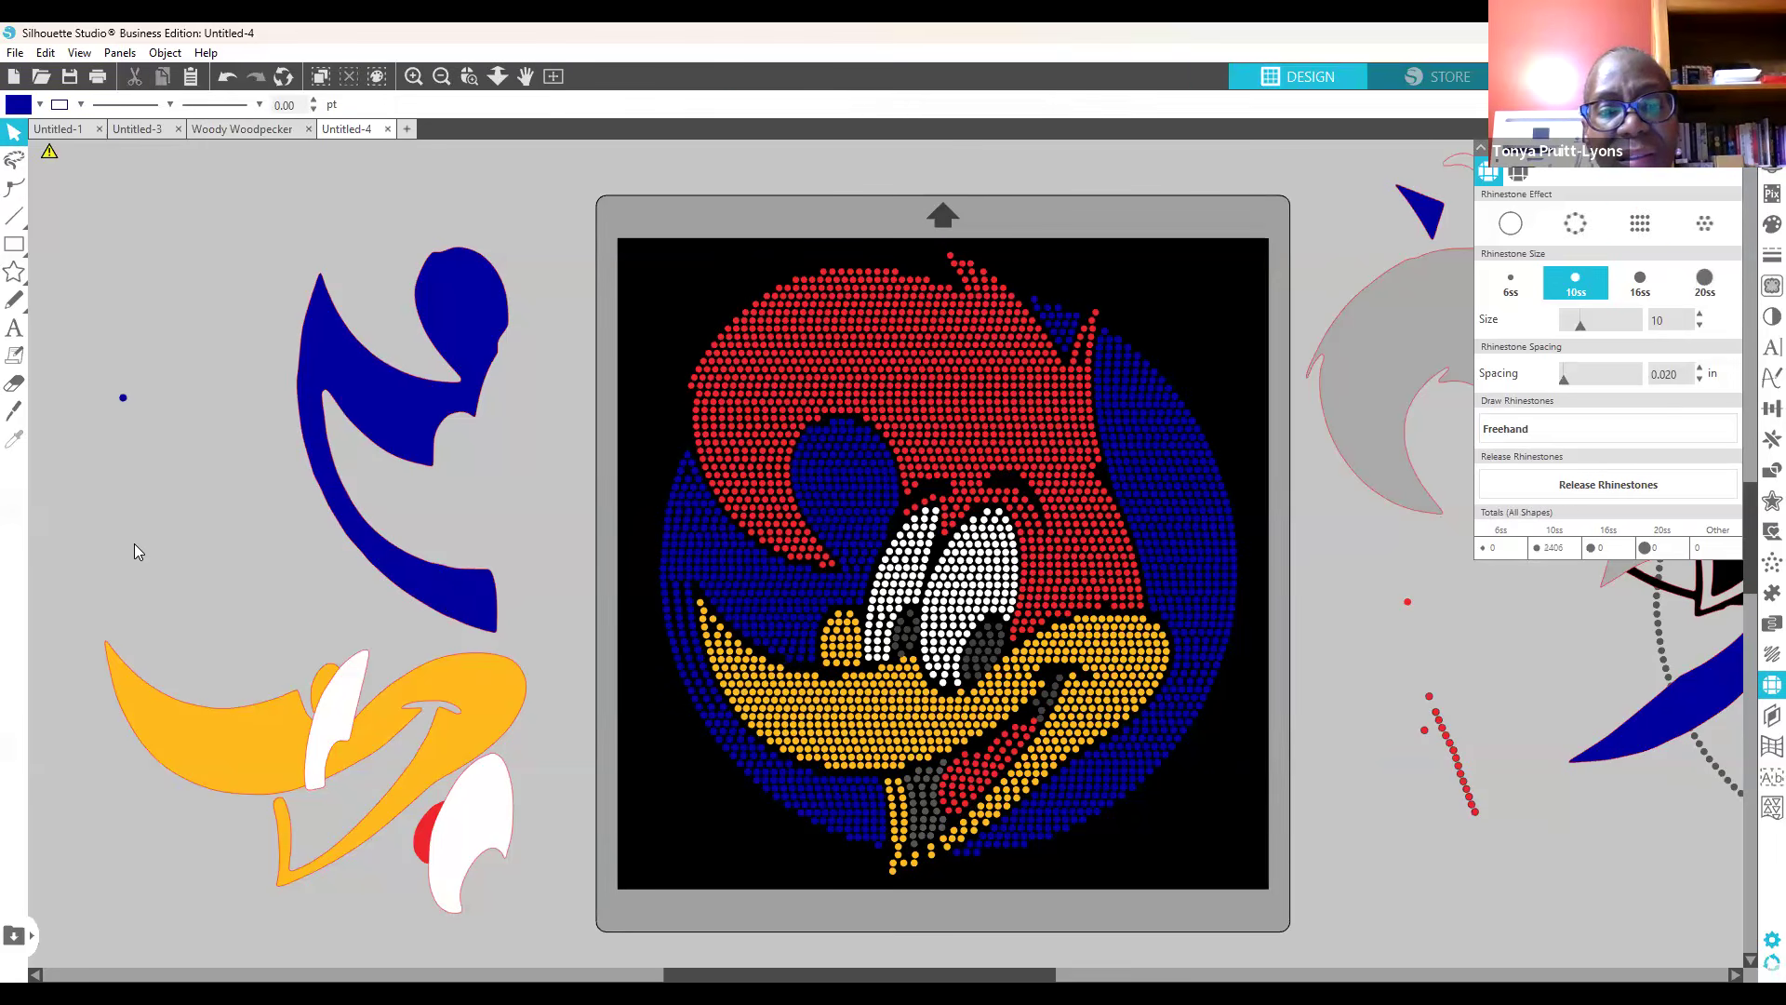
{"action": "left_click", "coordinate": [806, 681]}
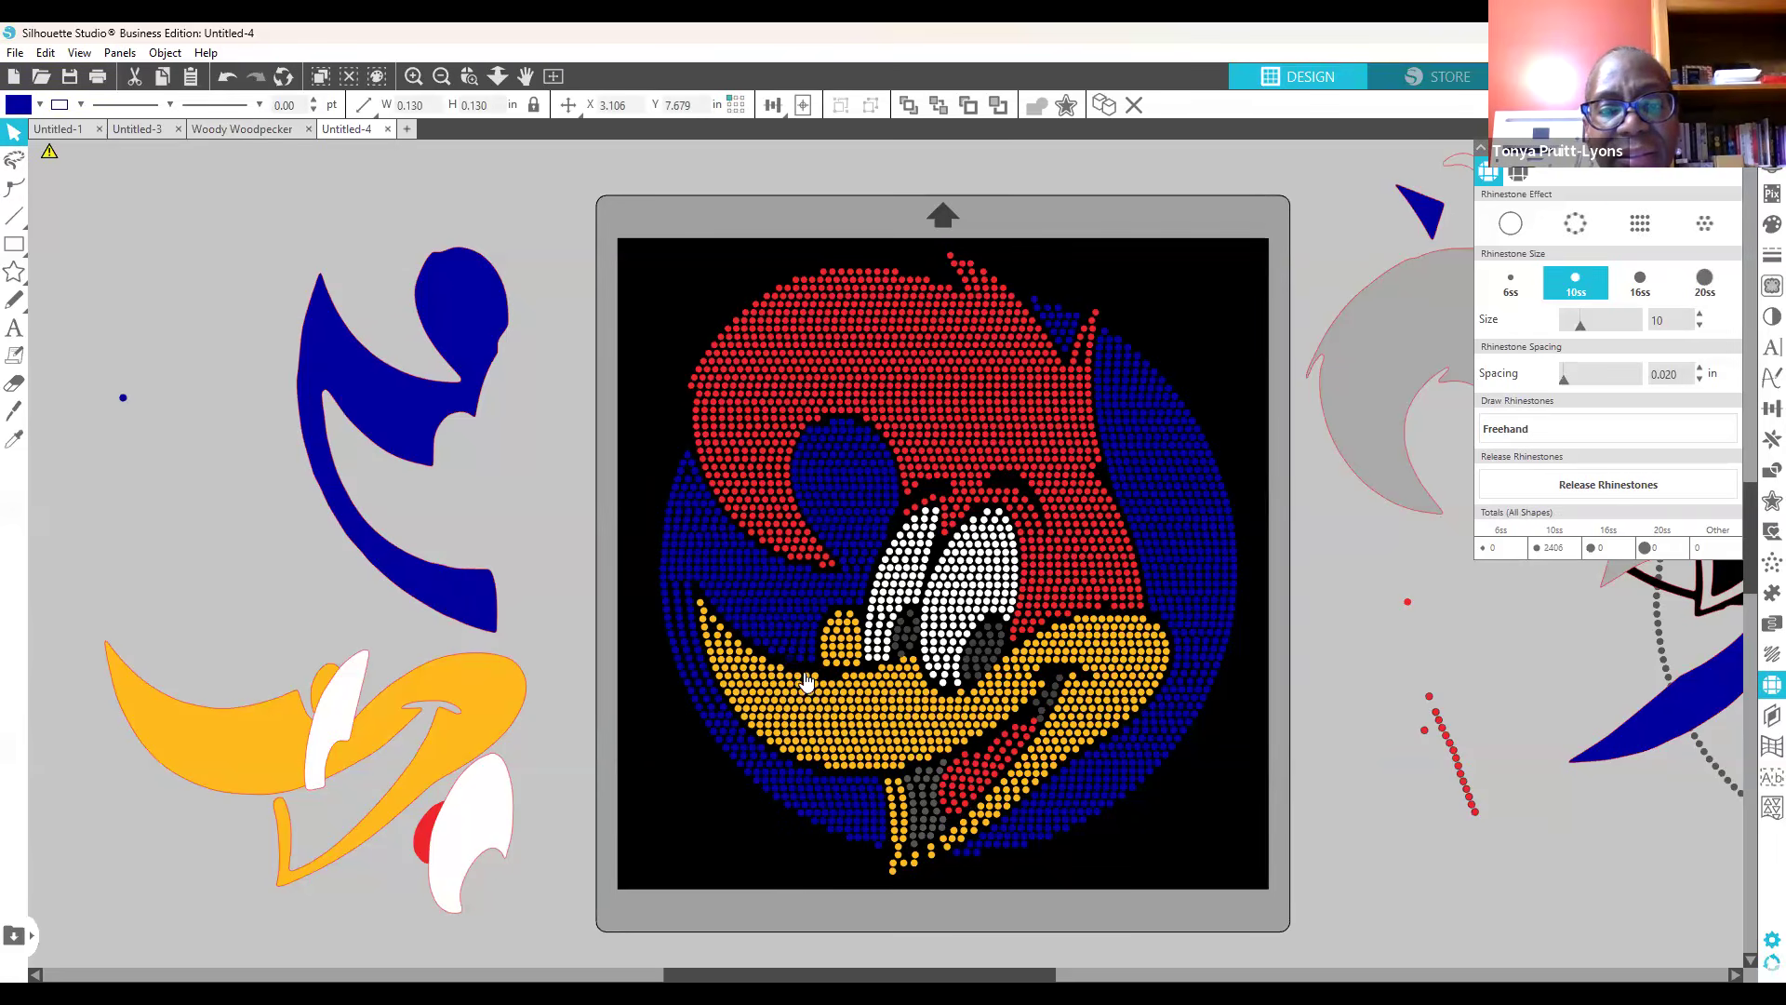
{"action": "left_click", "coordinate": [184, 546]}
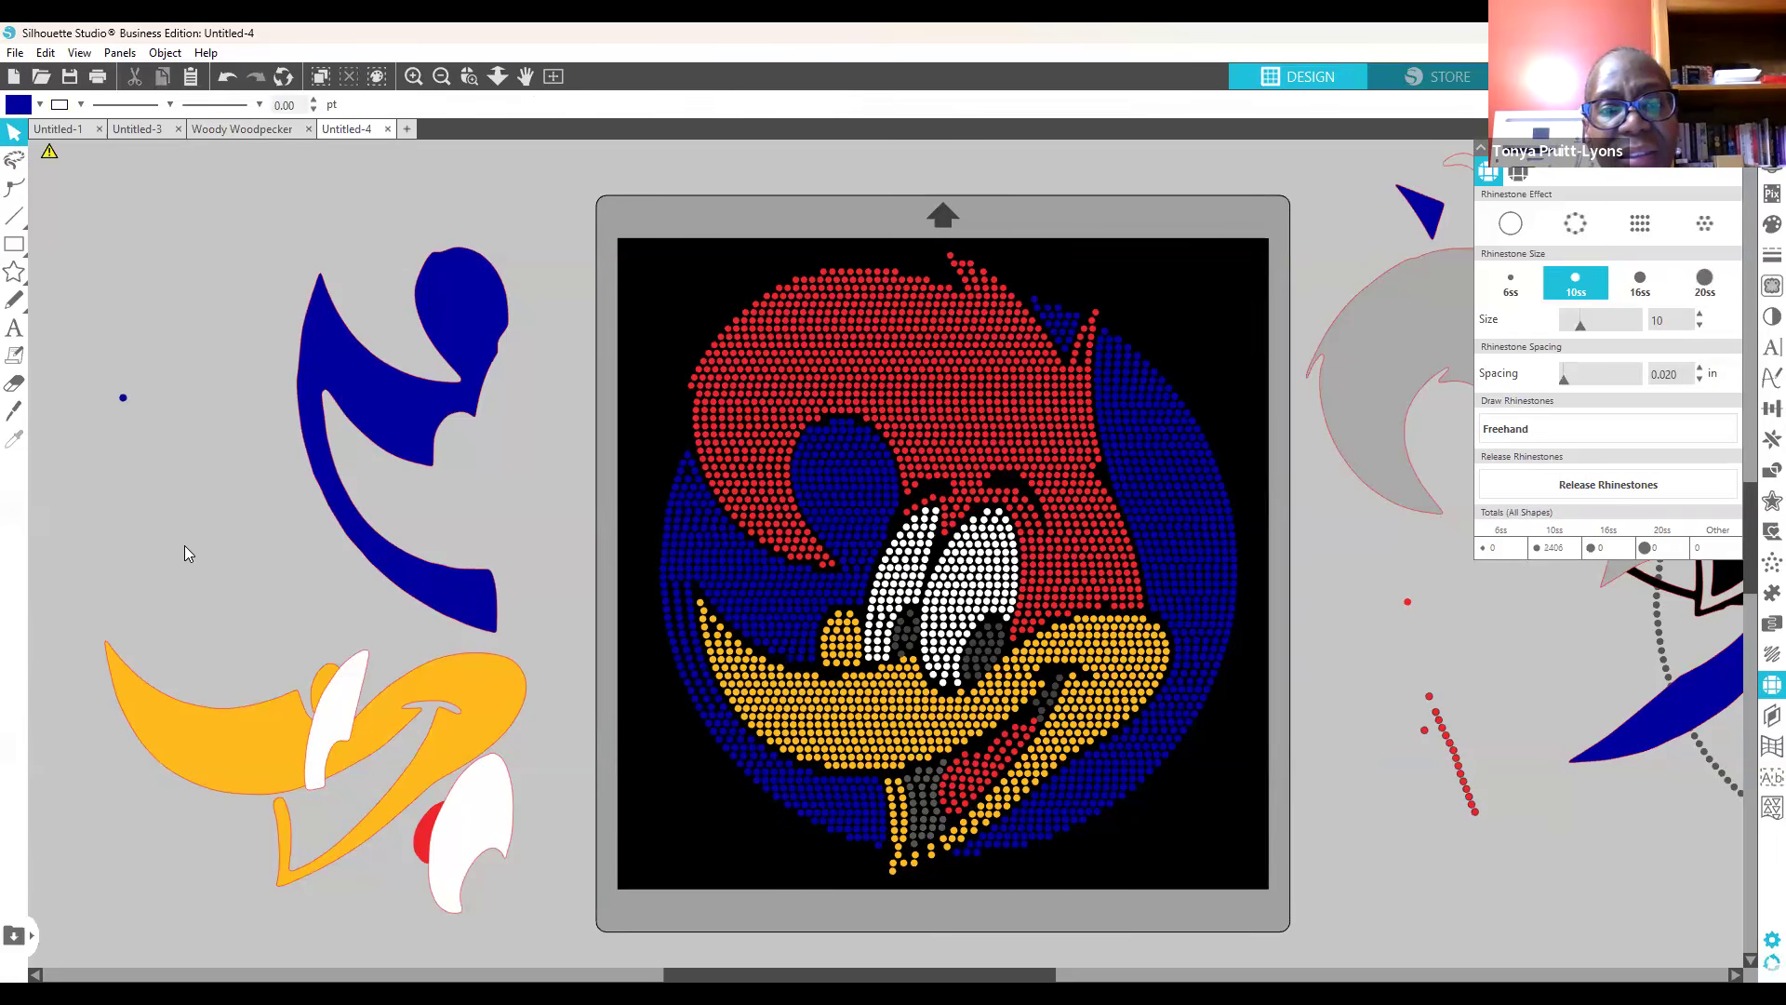
Step: Nudge the blue stone just above the yellow beak upward to line it up with its row, and clear the selection
{"action": "left_click", "coordinate": [811, 682]}
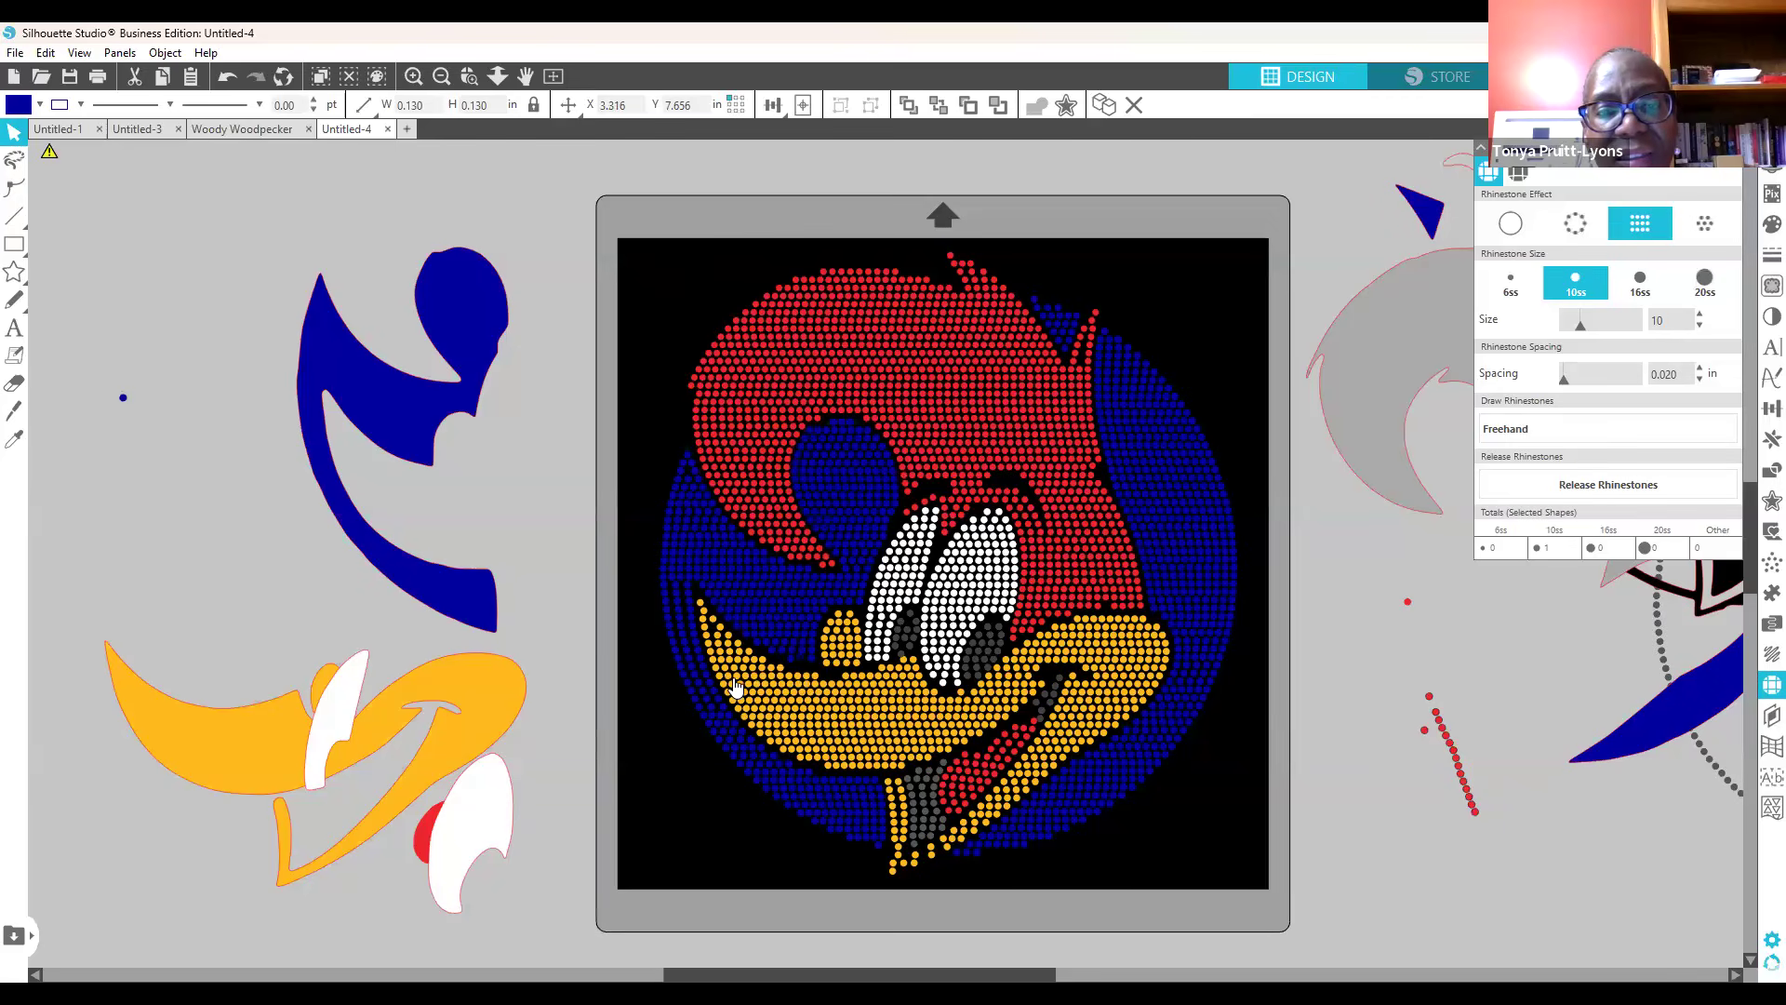
{"action": "left_click", "coordinate": [333, 571]}
{"action": "left_click", "coordinate": [793, 684]}
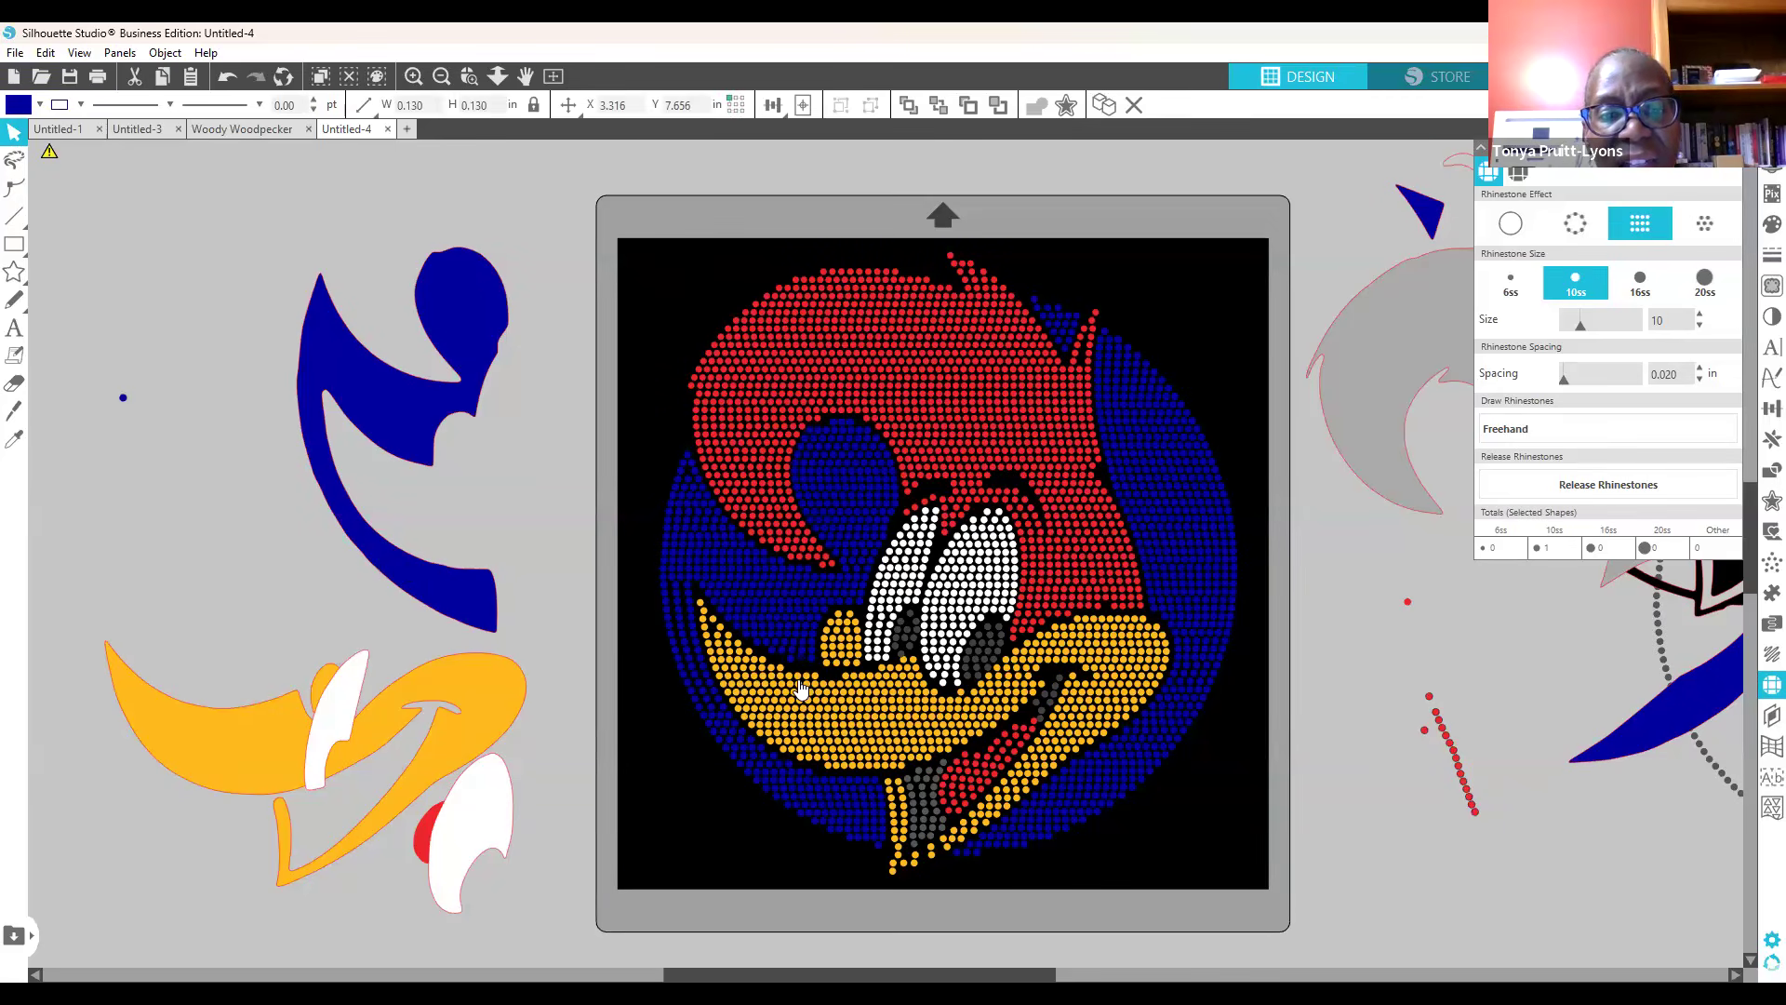
{"action": "key", "text": "Up"}
{"action": "key", "text": "Up"}
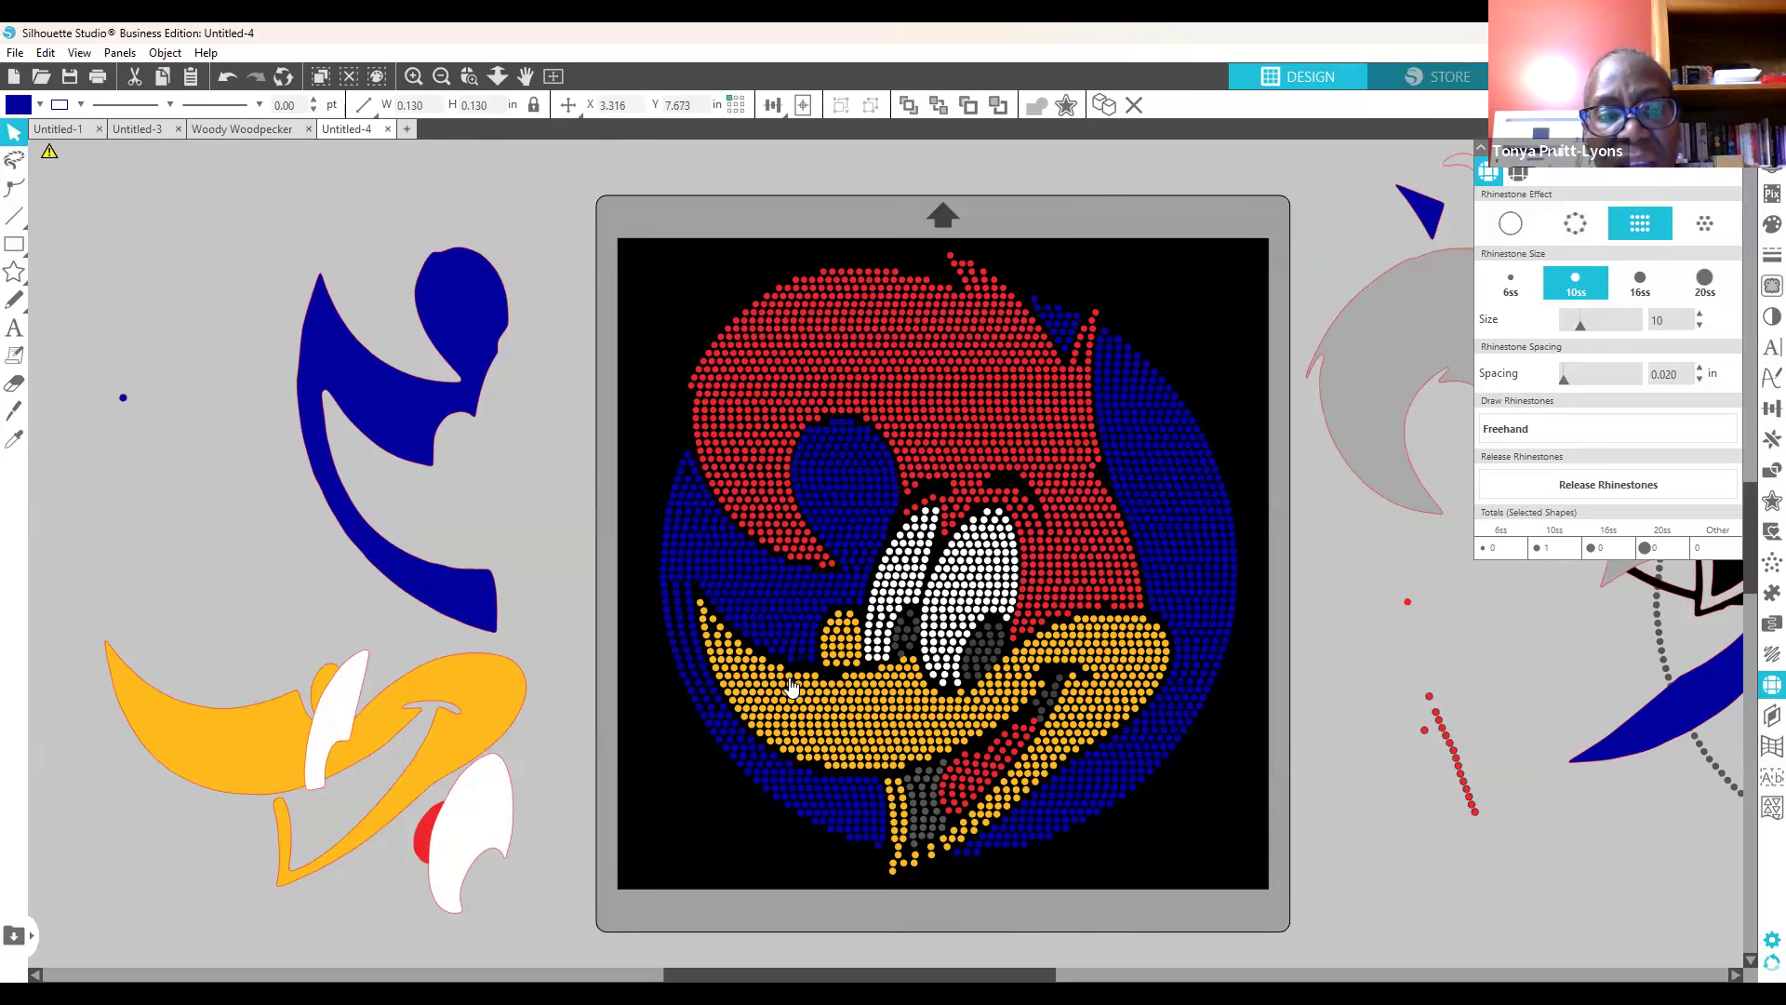
{"action": "left_click", "coordinate": [248, 560]}
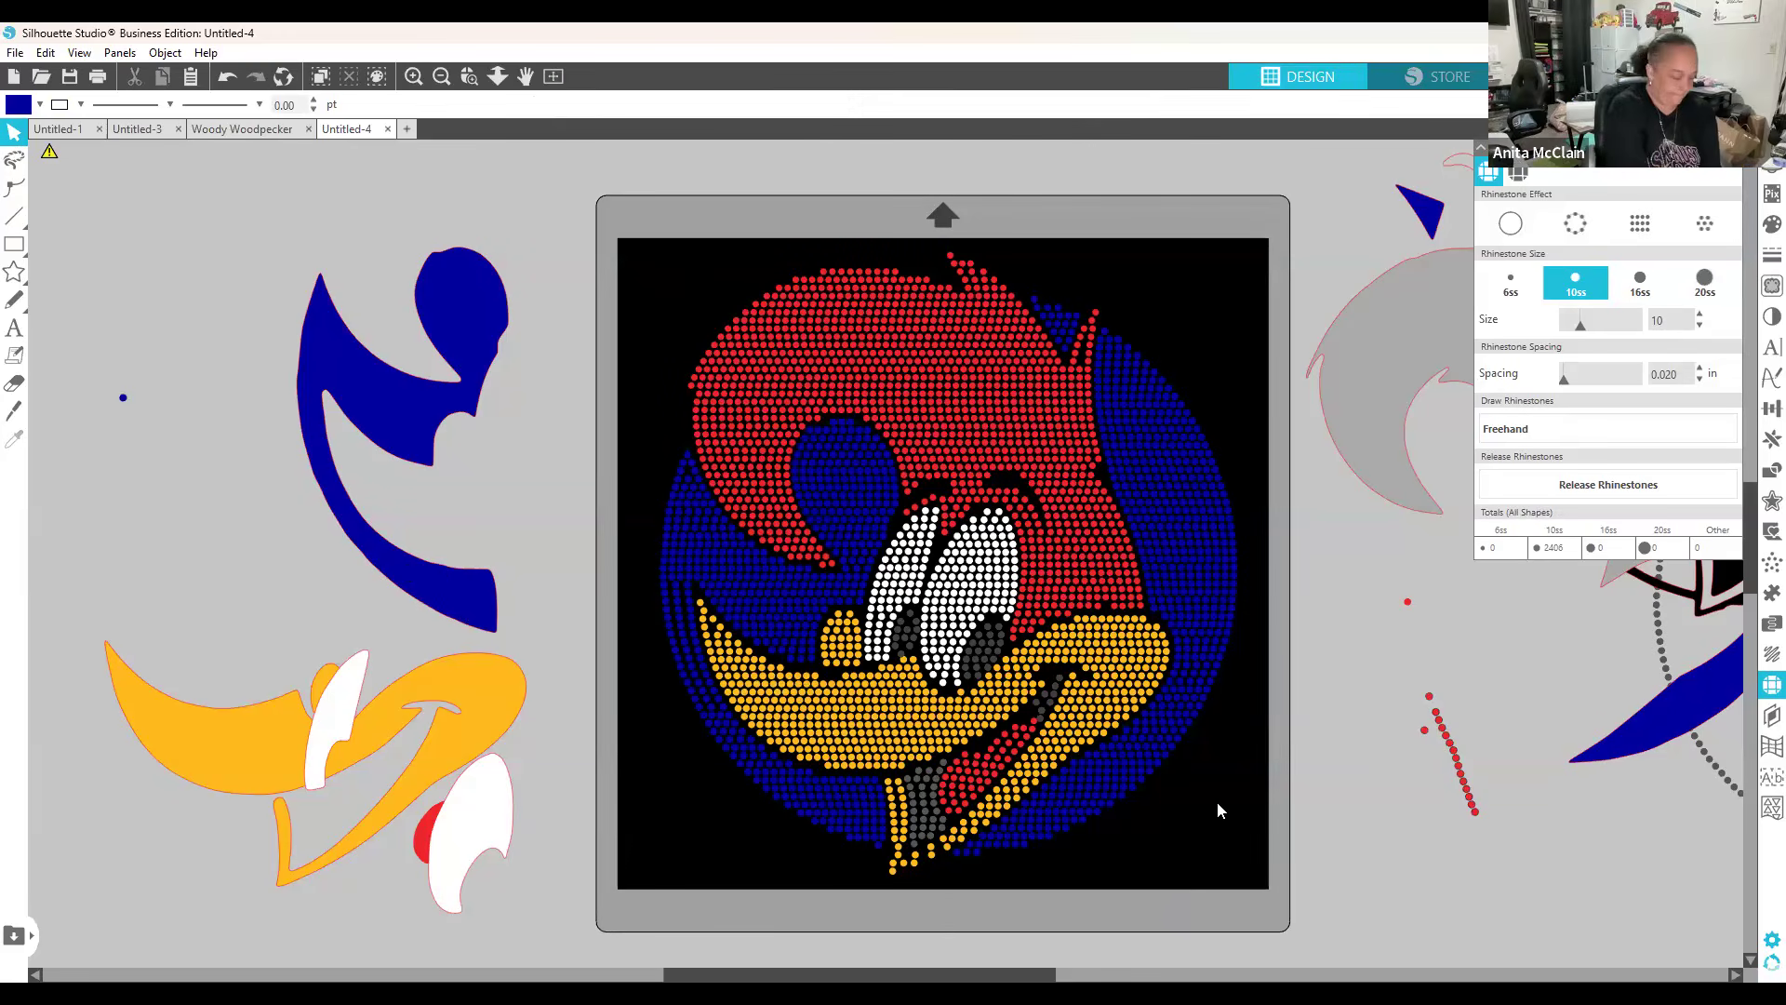
Step: Duplicate the blue stone at the circle's lower edge beside the yellow lower beak tip and place the copy at the end of its row
{"action": "scroll", "coordinate": [1216, 809], "scroll_direction": "down", "scroll_amount": 1}
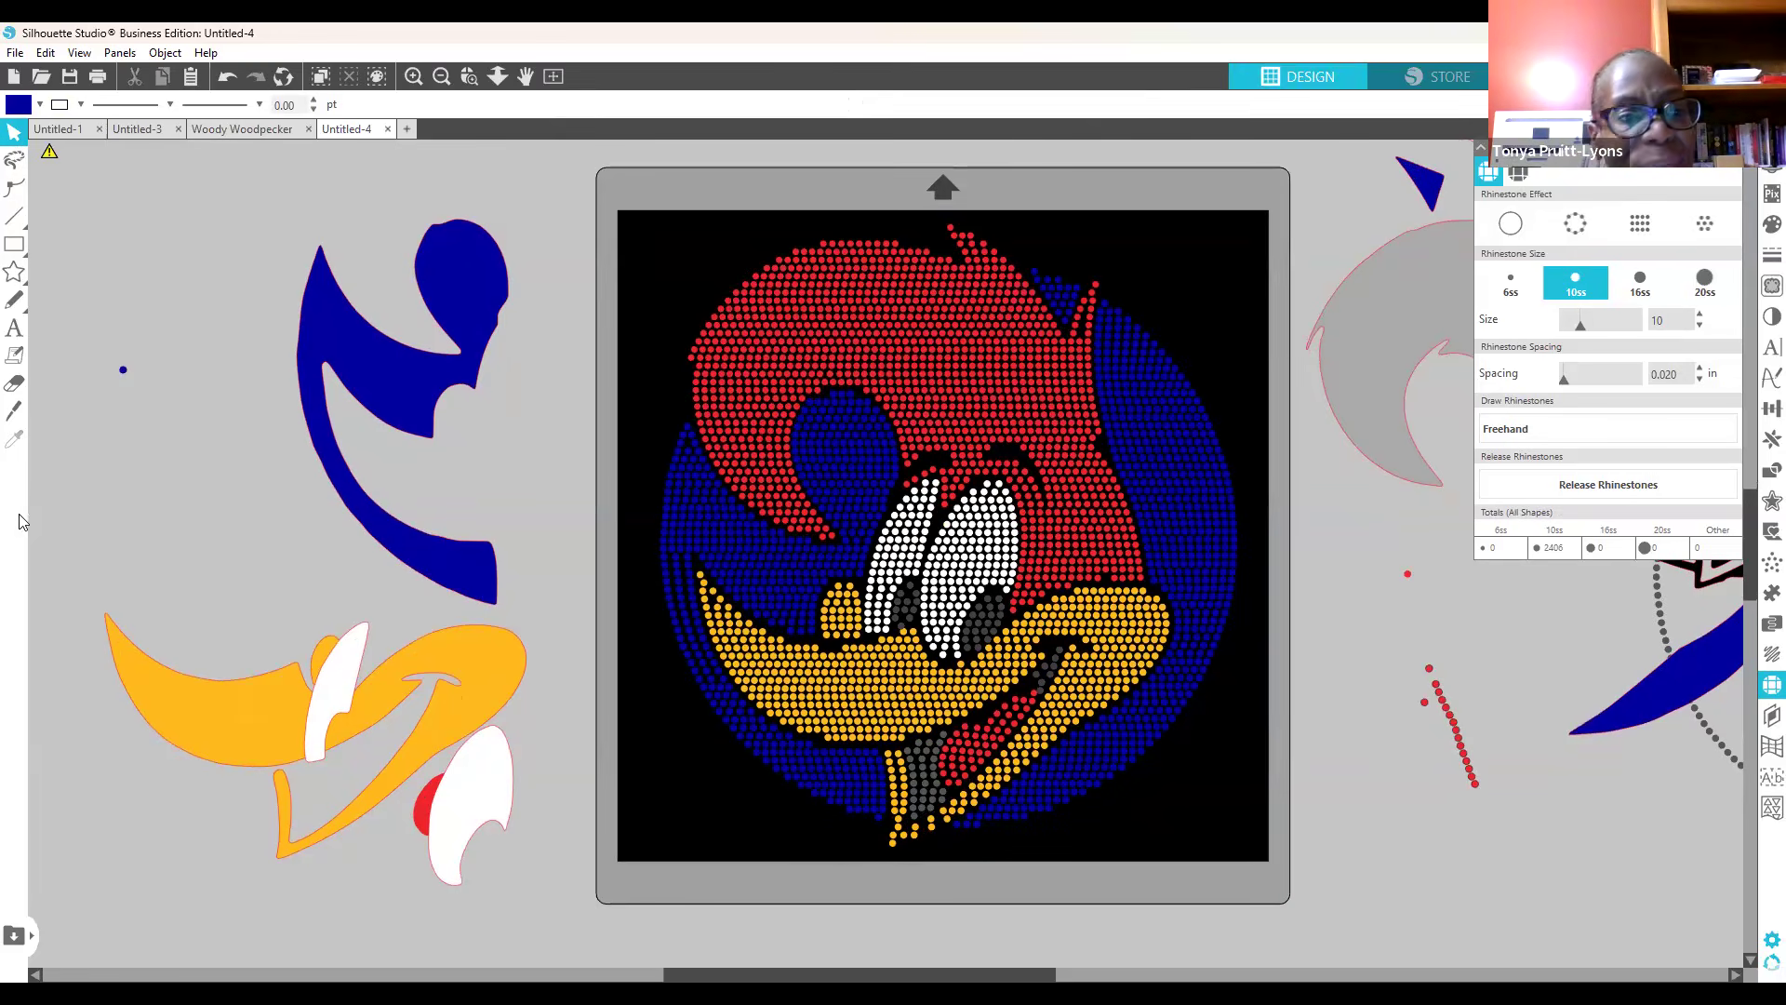
{"action": "left_click", "coordinate": [869, 817]}
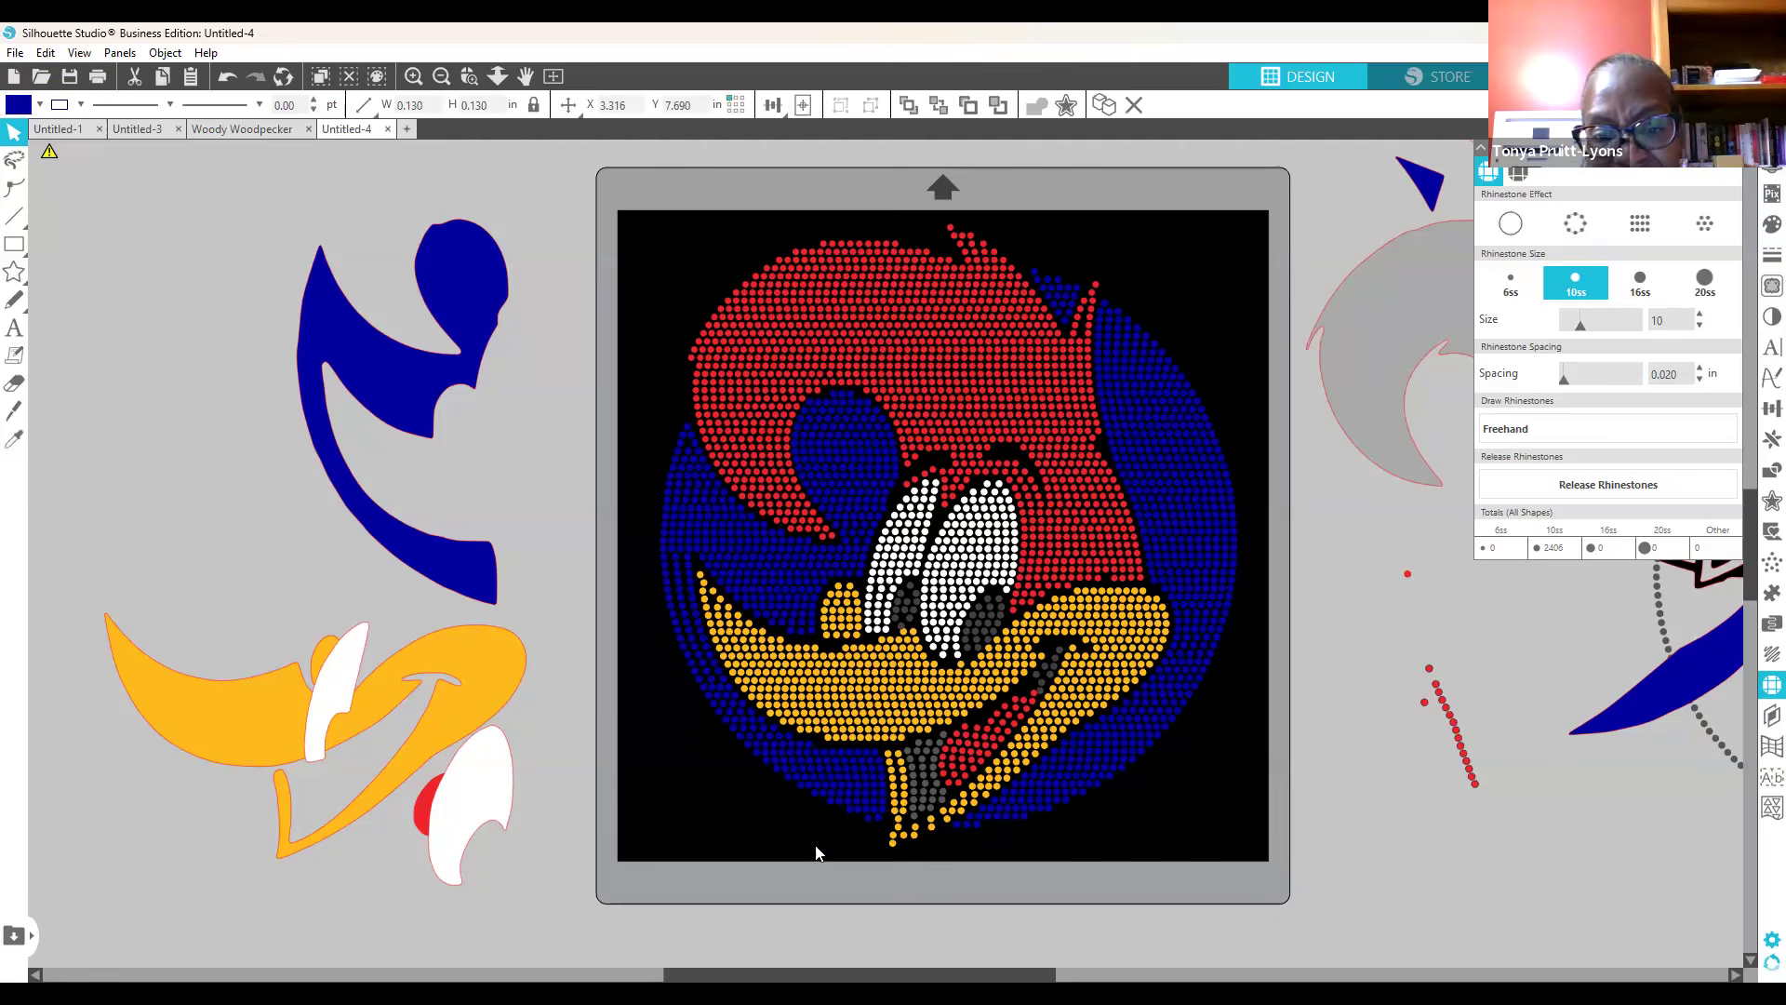
{"action": "left_click", "coordinate": [871, 836]}
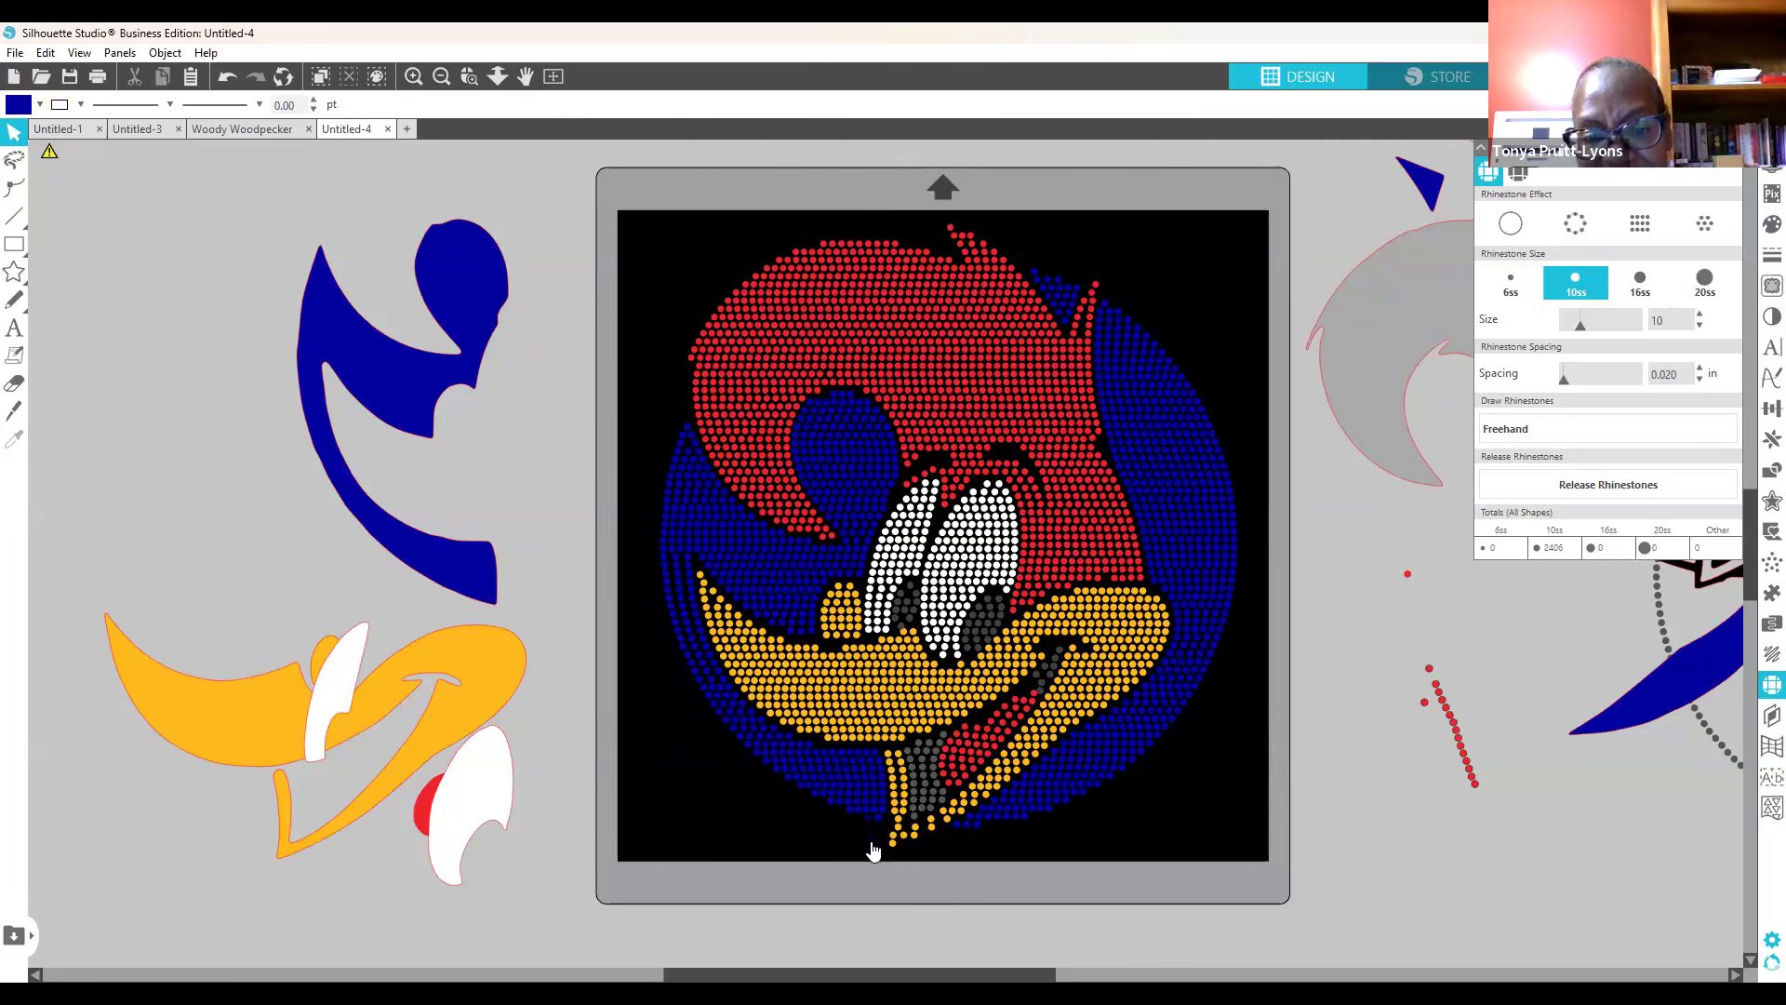
{"action": "left_click", "coordinate": [595, 848]}
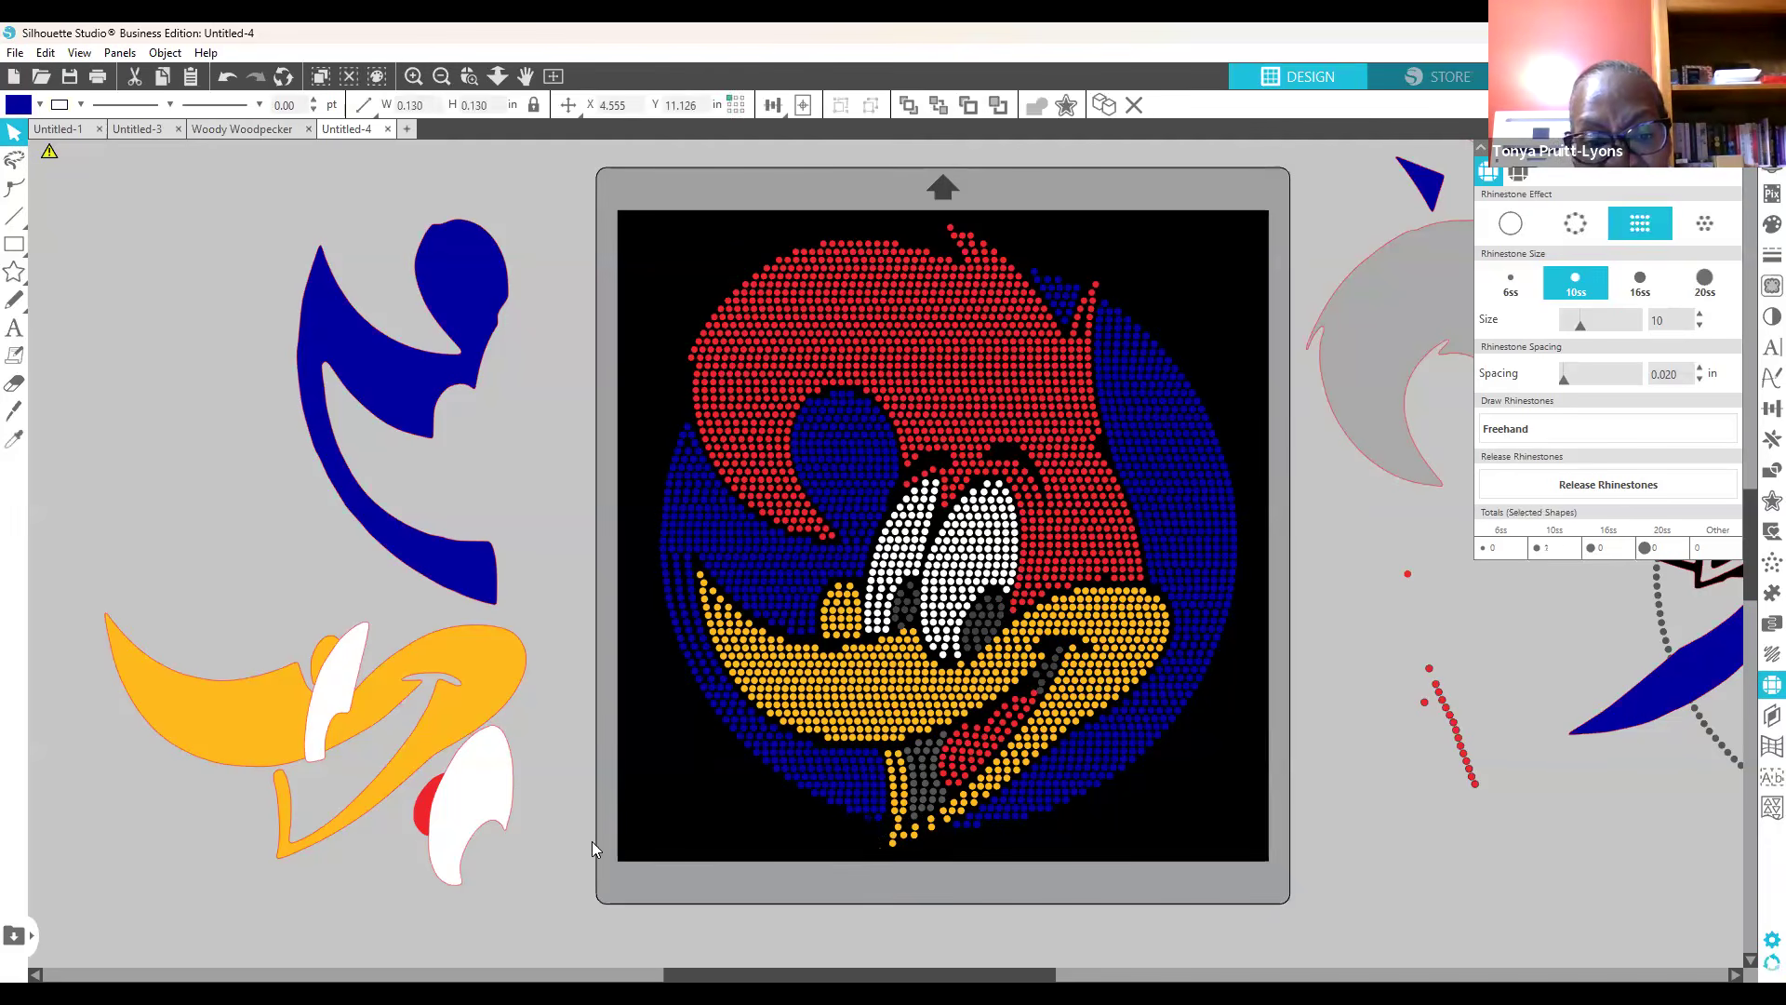
{"action": "left_click", "coordinate": [708, 843]}
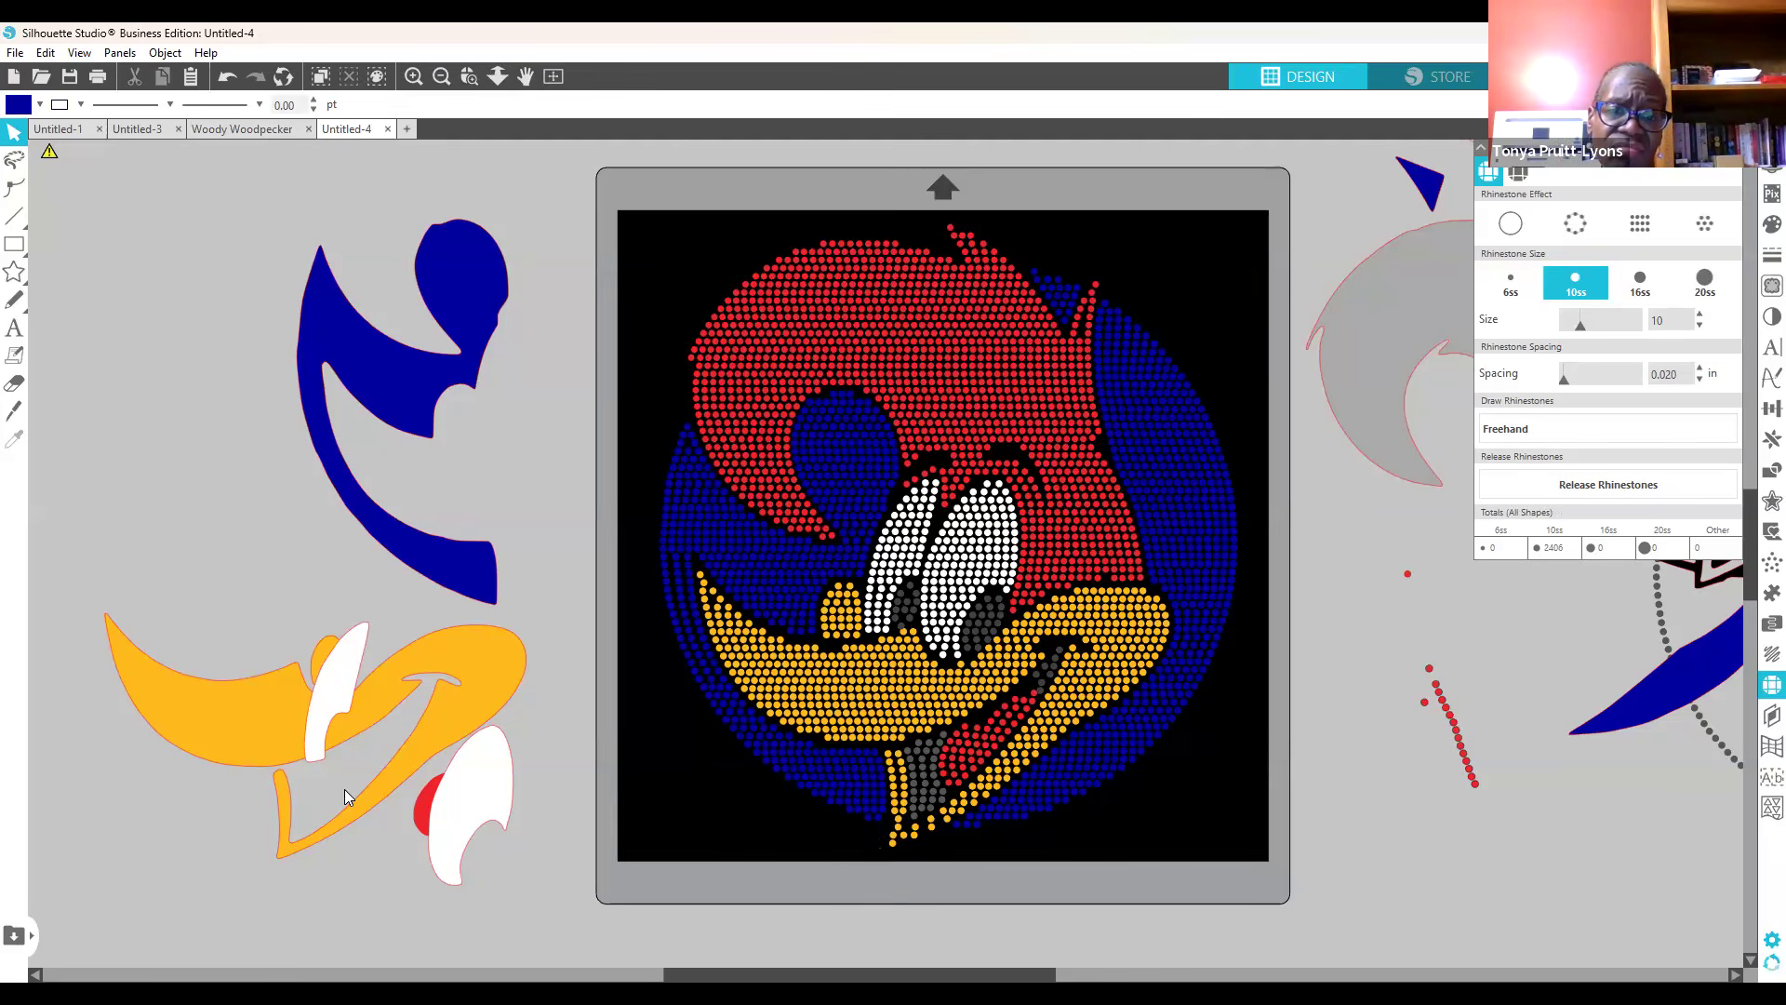
{"action": "left_click", "coordinate": [865, 822]}
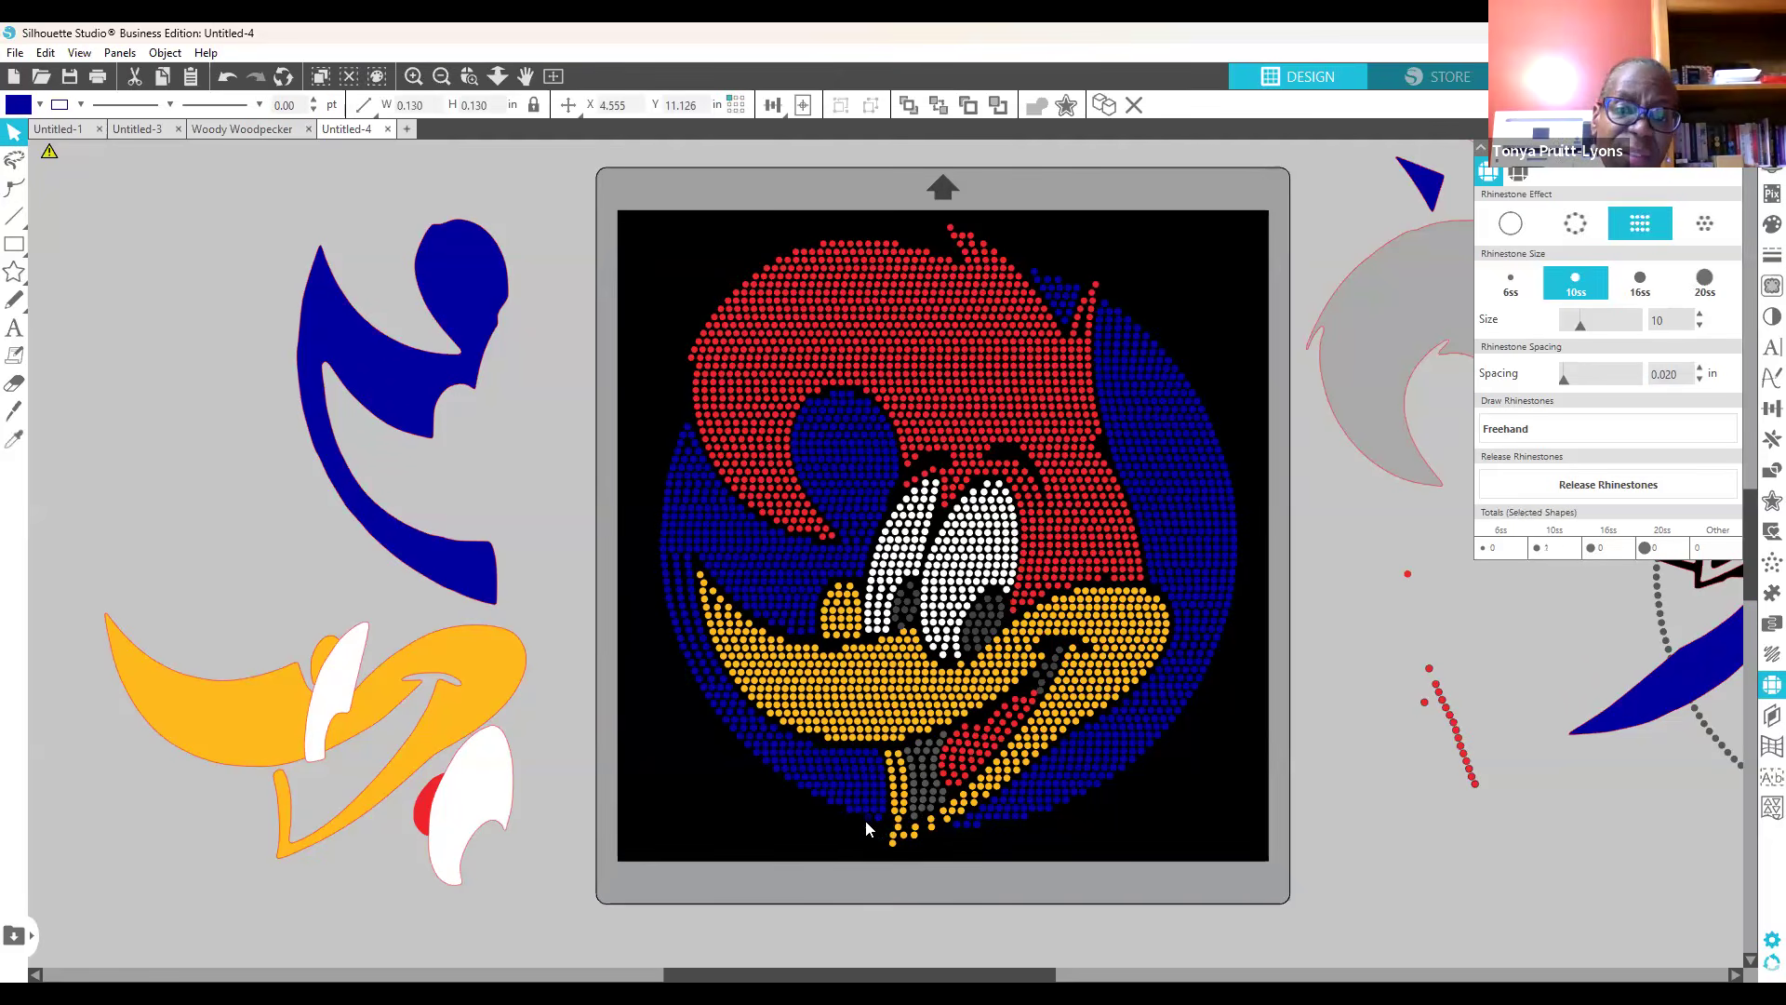
{"action": "right_click", "coordinate": [865, 823]}
{"action": "left_click", "coordinate": [935, 482]}
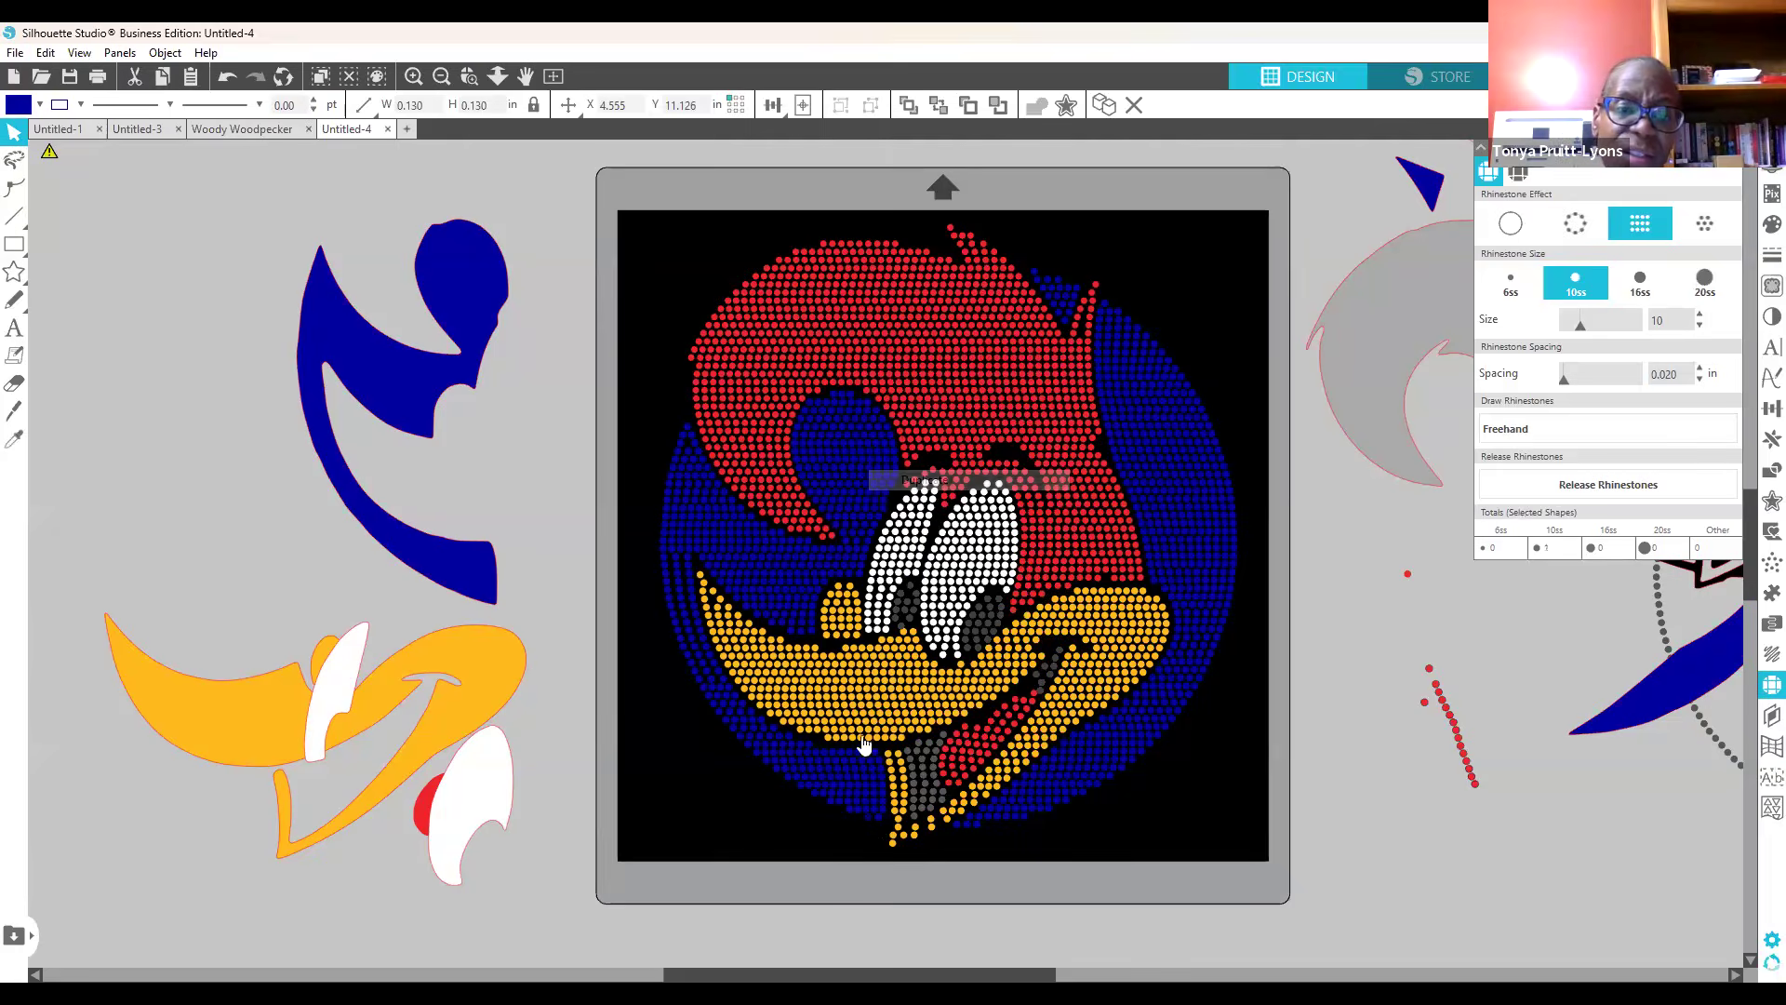
{"action": "left_click", "coordinate": [891, 826]}
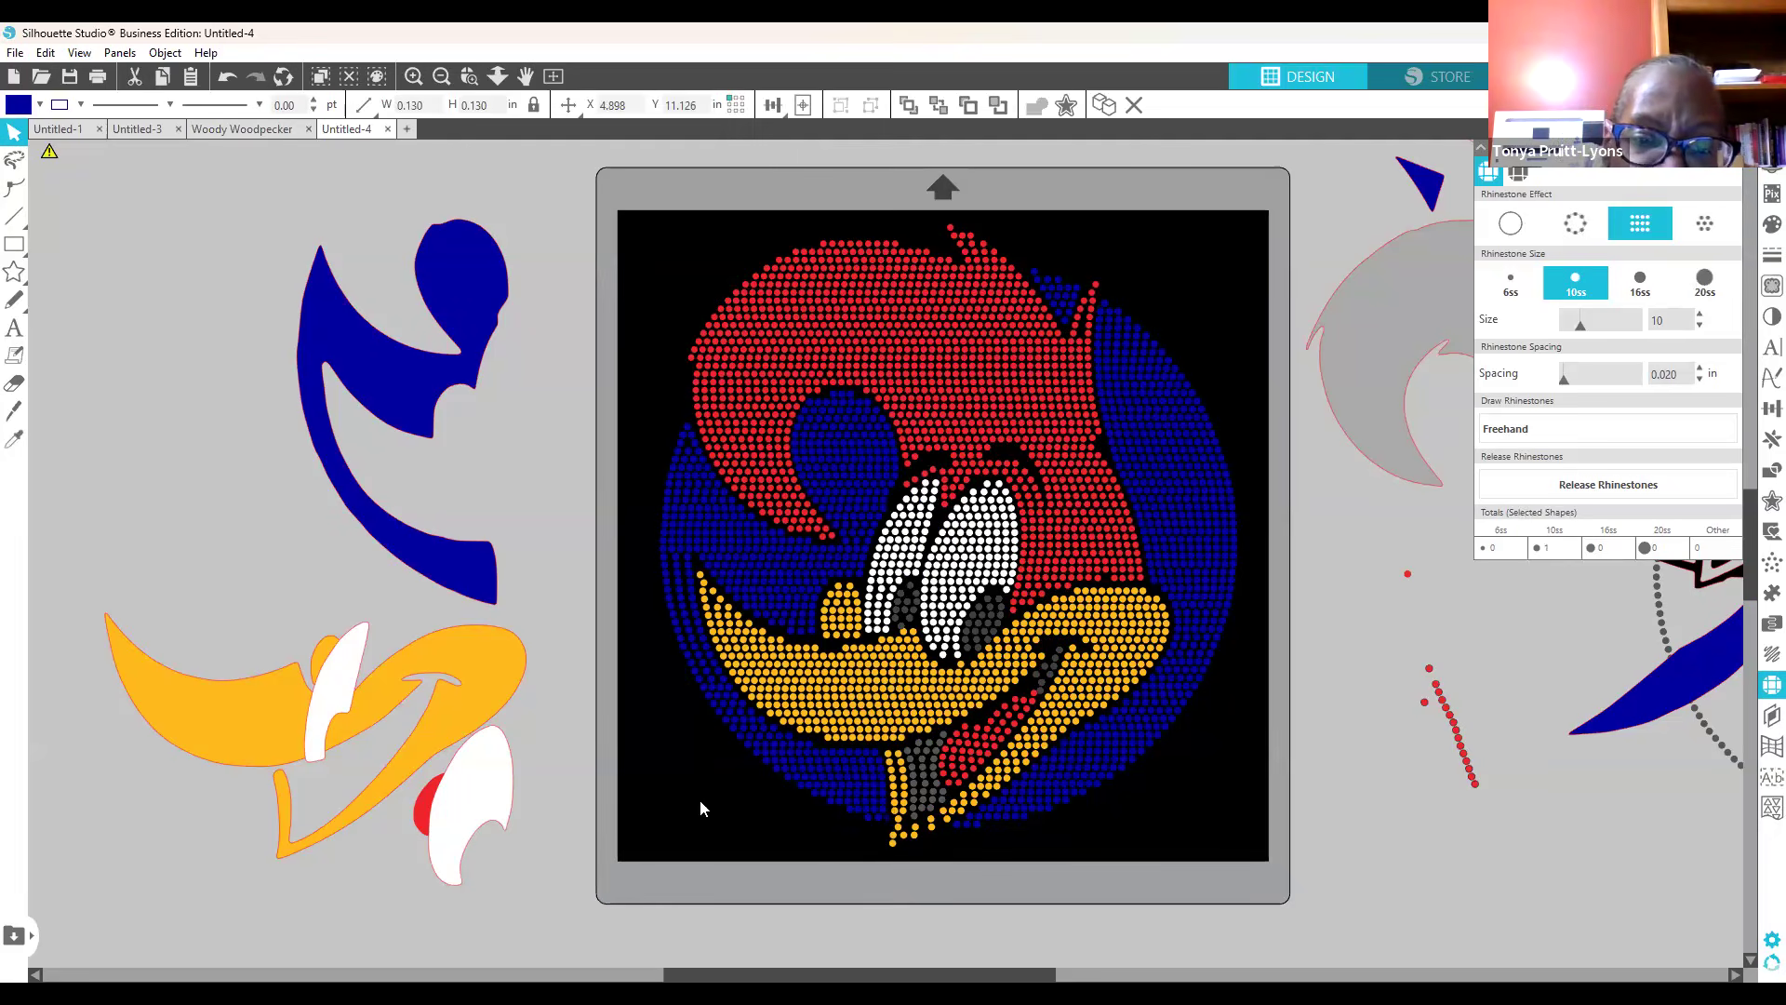
{"action": "left_click", "coordinate": [726, 845]}
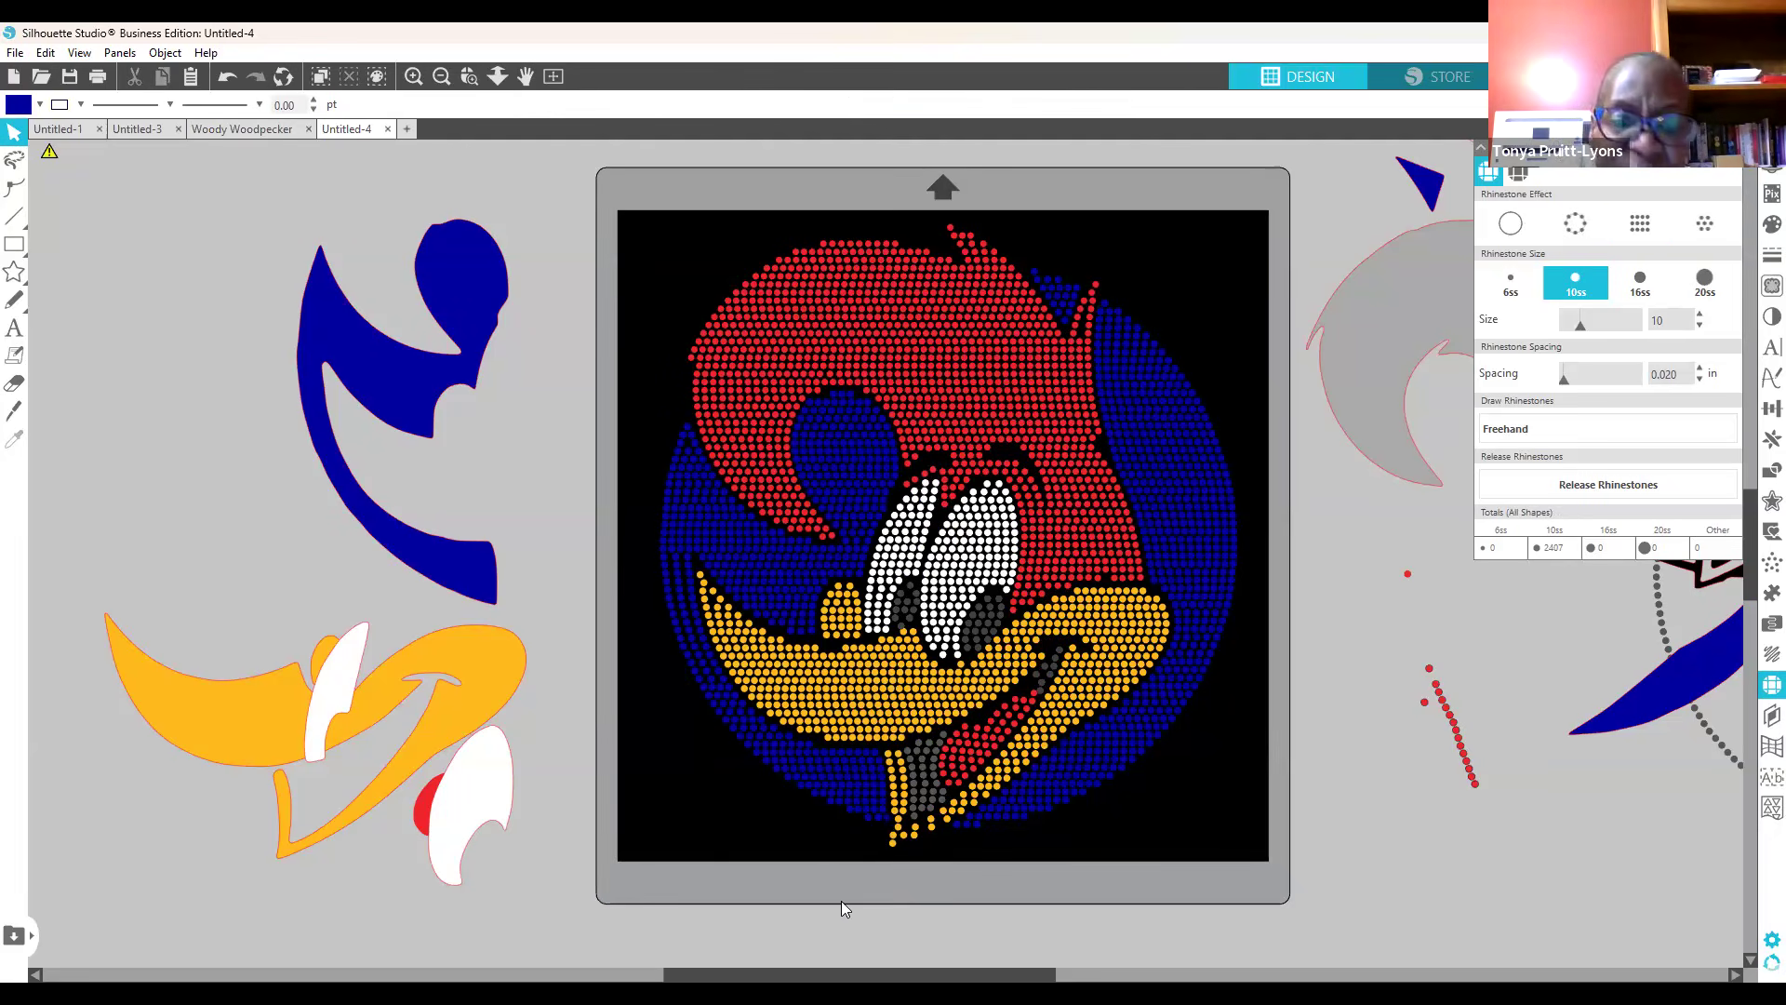
{"action": "left_click", "coordinate": [878, 827]}
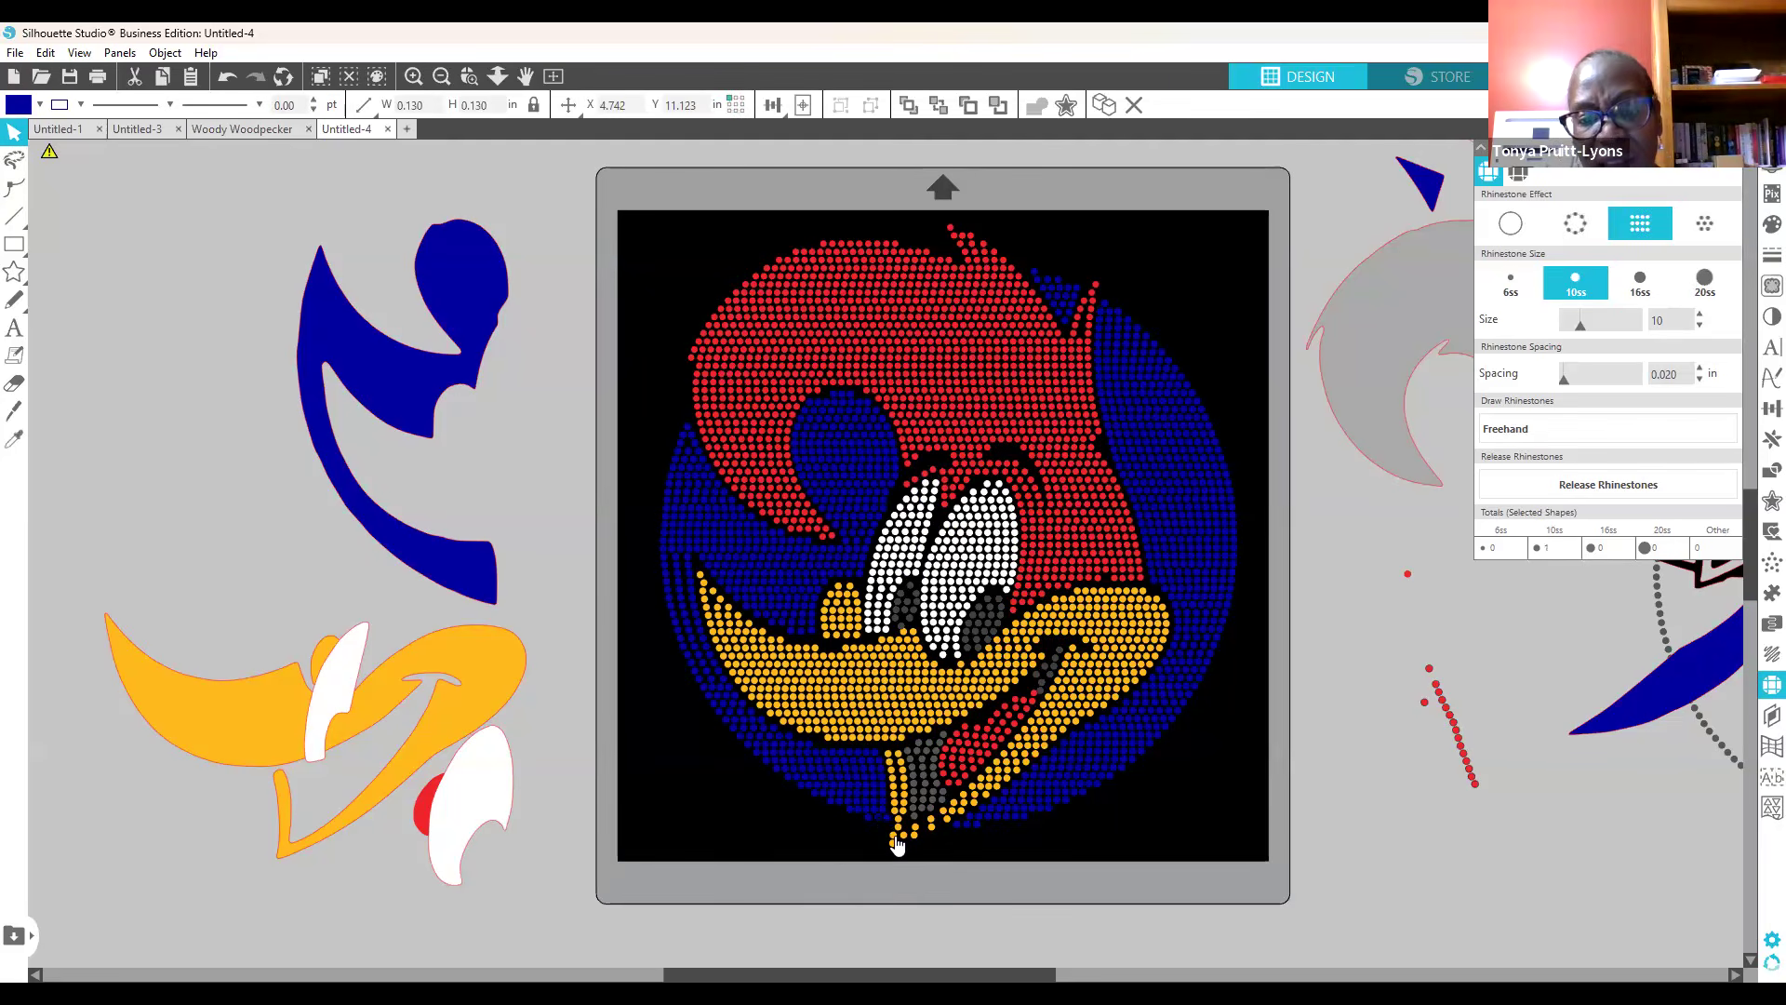
{"action": "left_click", "coordinate": [614, 813]}
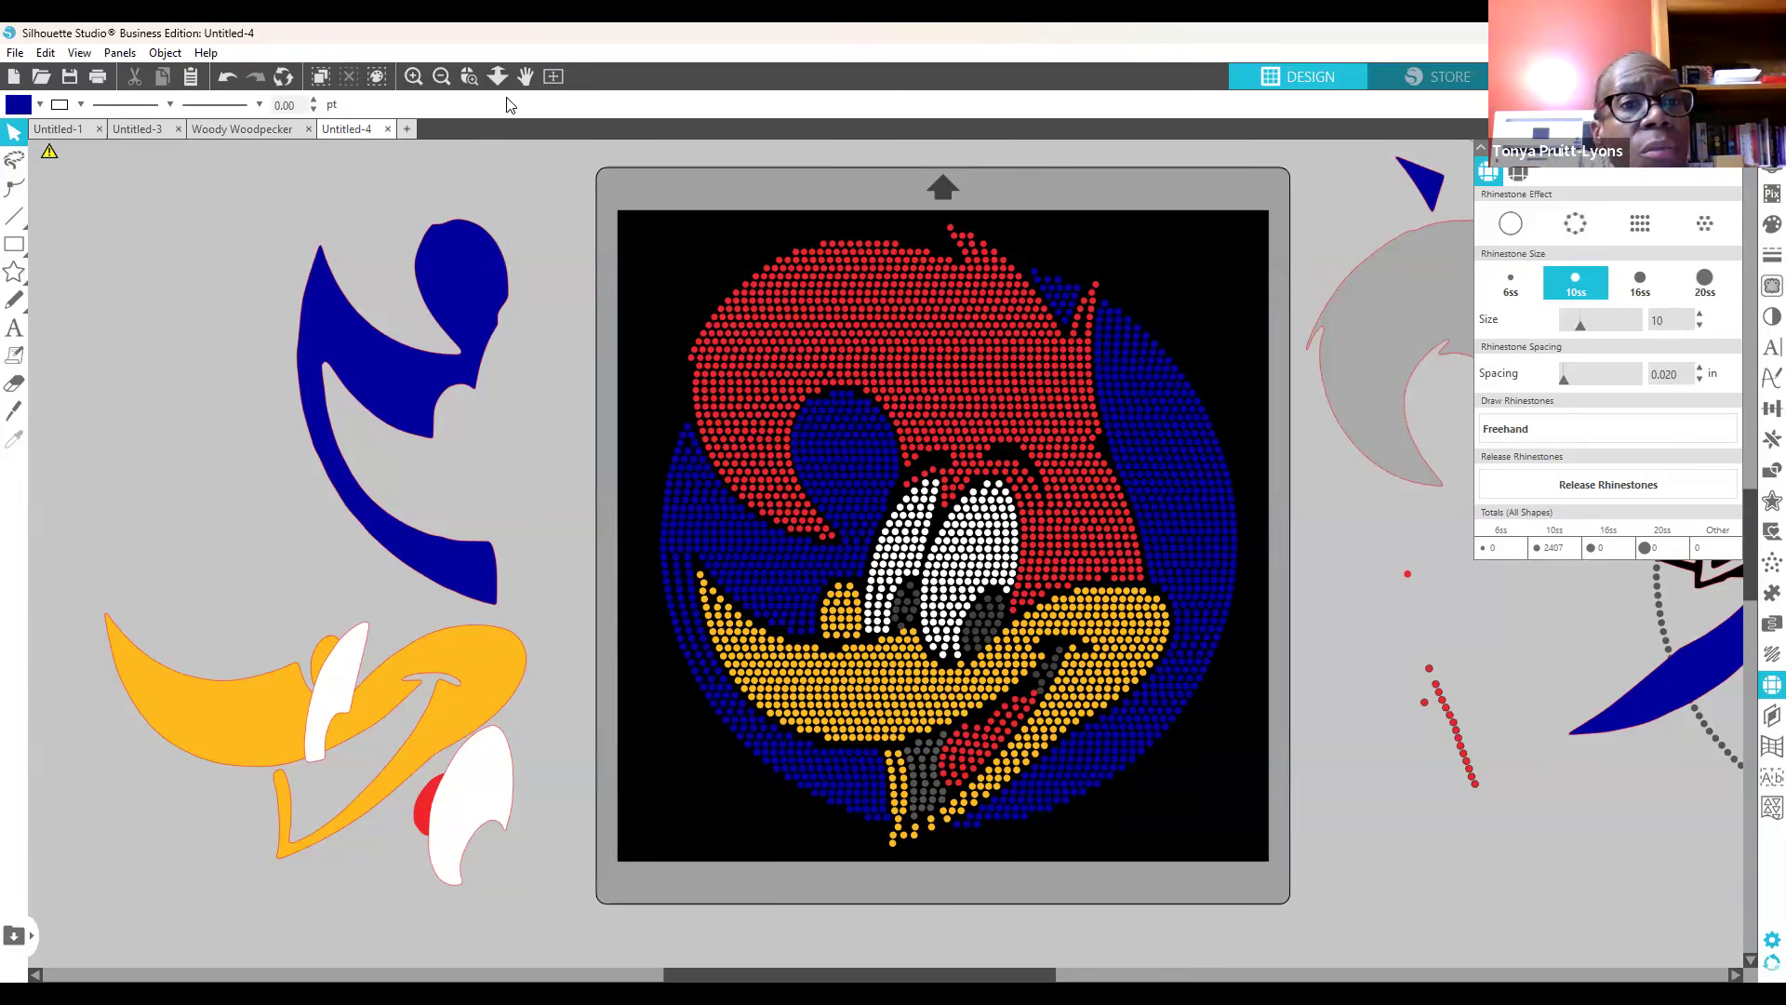
Step: Select four blue stones in the row beside the upper beak's pointed tip, show the alignment and spacing options, and clear the selection
{"action": "left_click", "coordinate": [413, 77]}
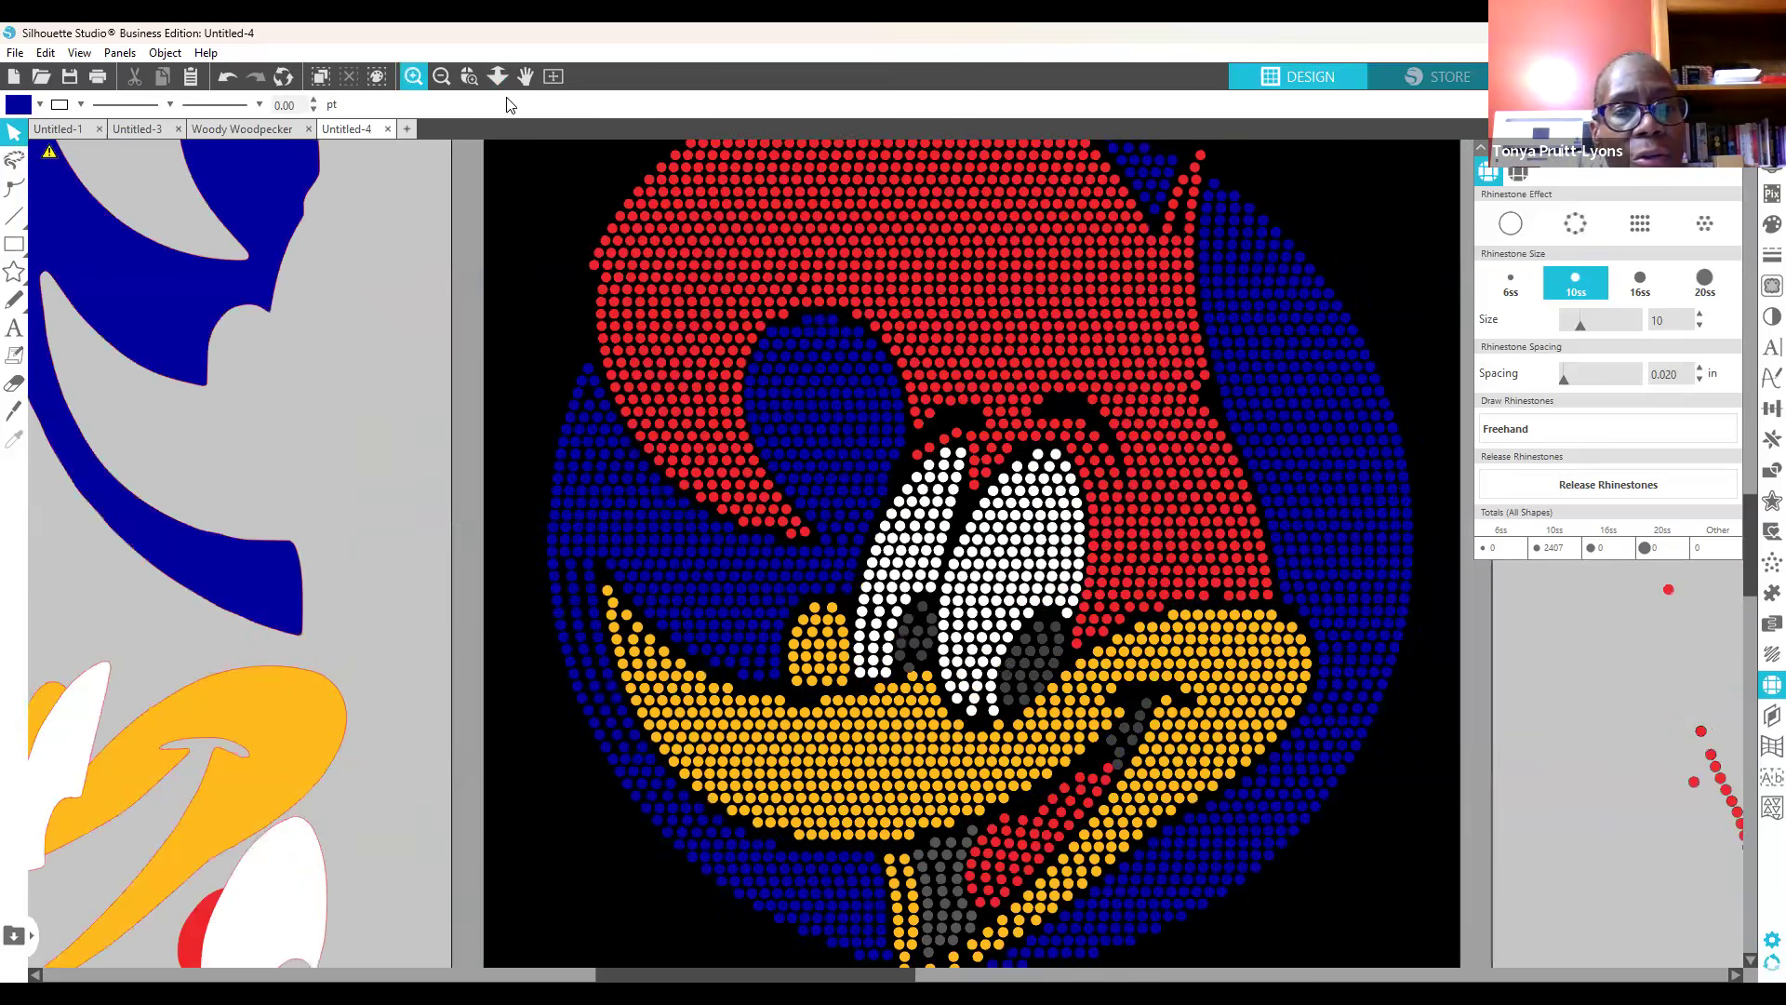
{"action": "left_click", "coordinate": [413, 77]}
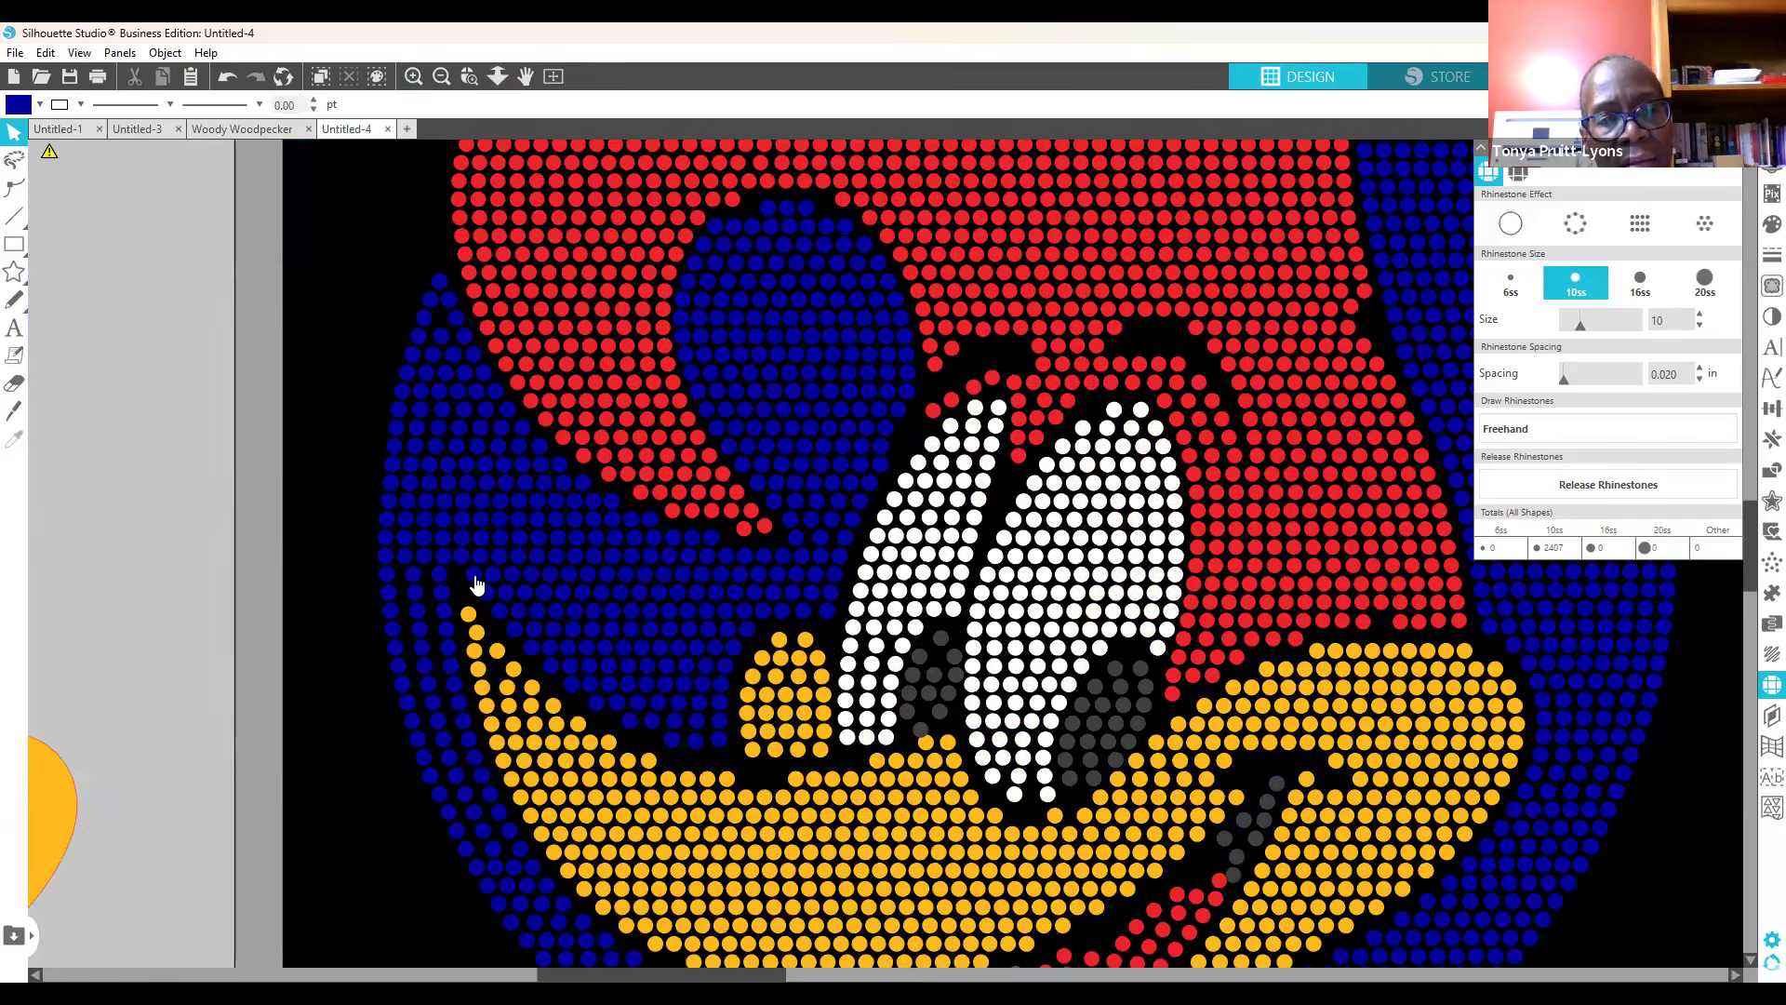
{"action": "left_click", "coordinate": [391, 583]}
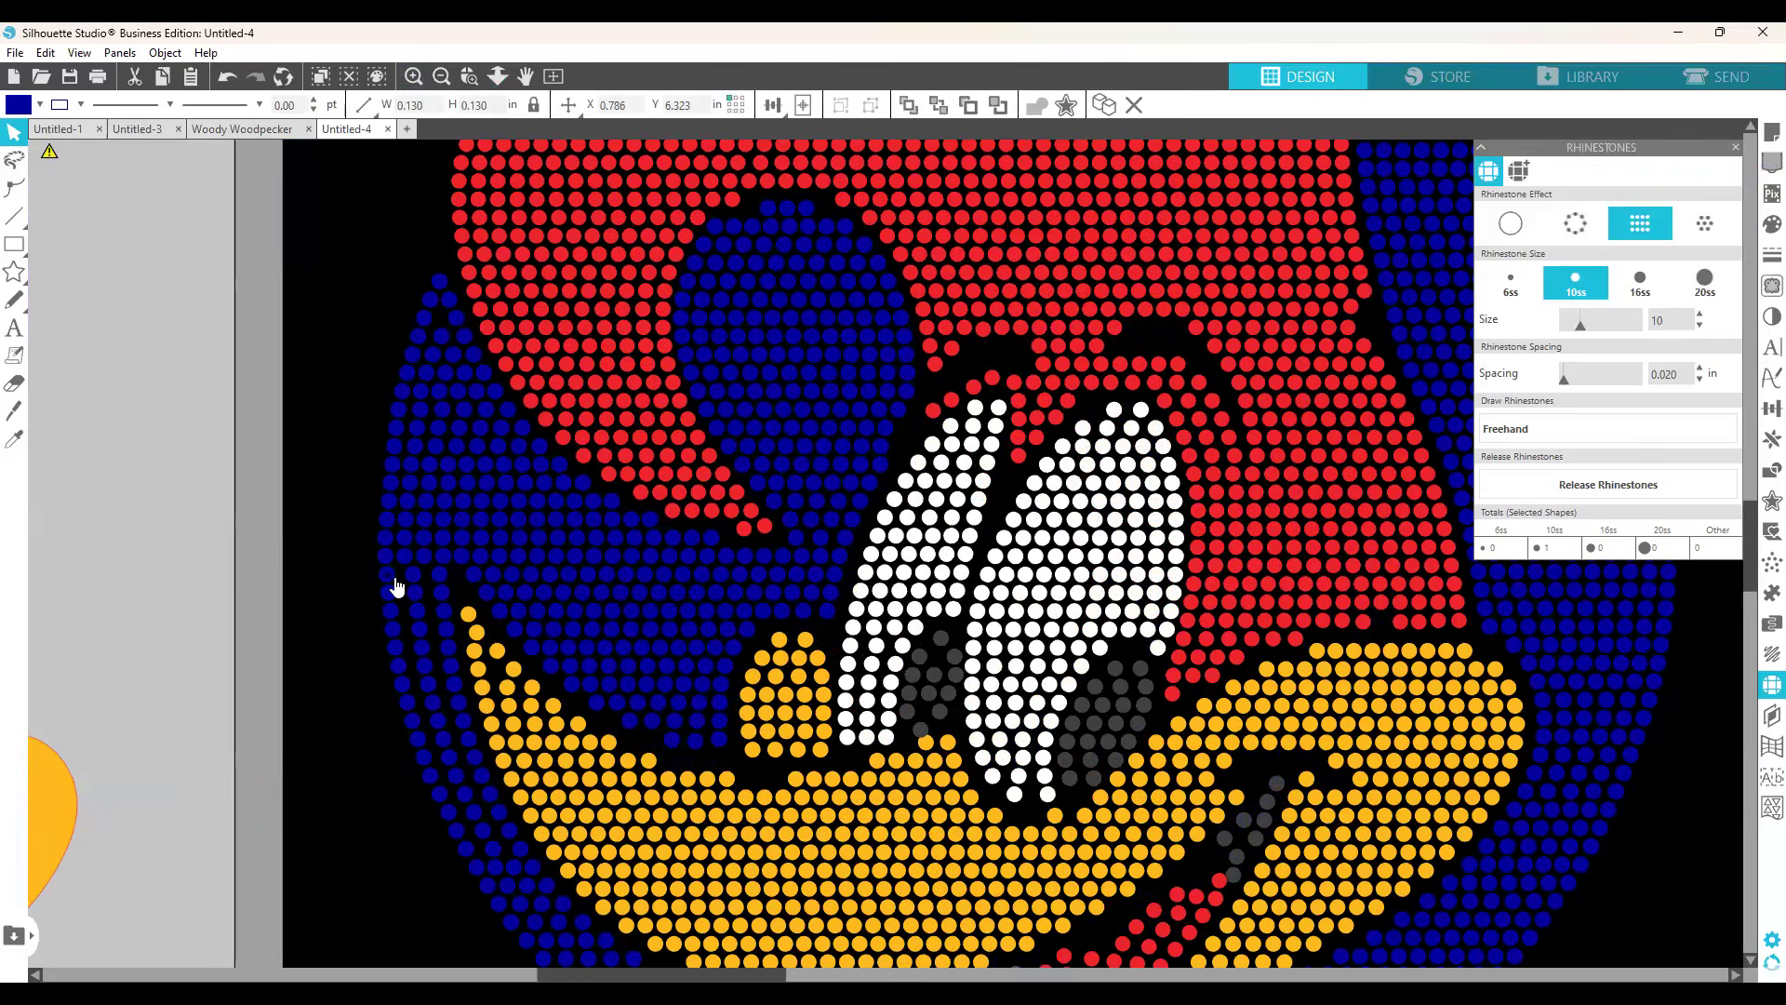
{"action": "left_click", "coordinate": [415, 587], "text": "shift"}
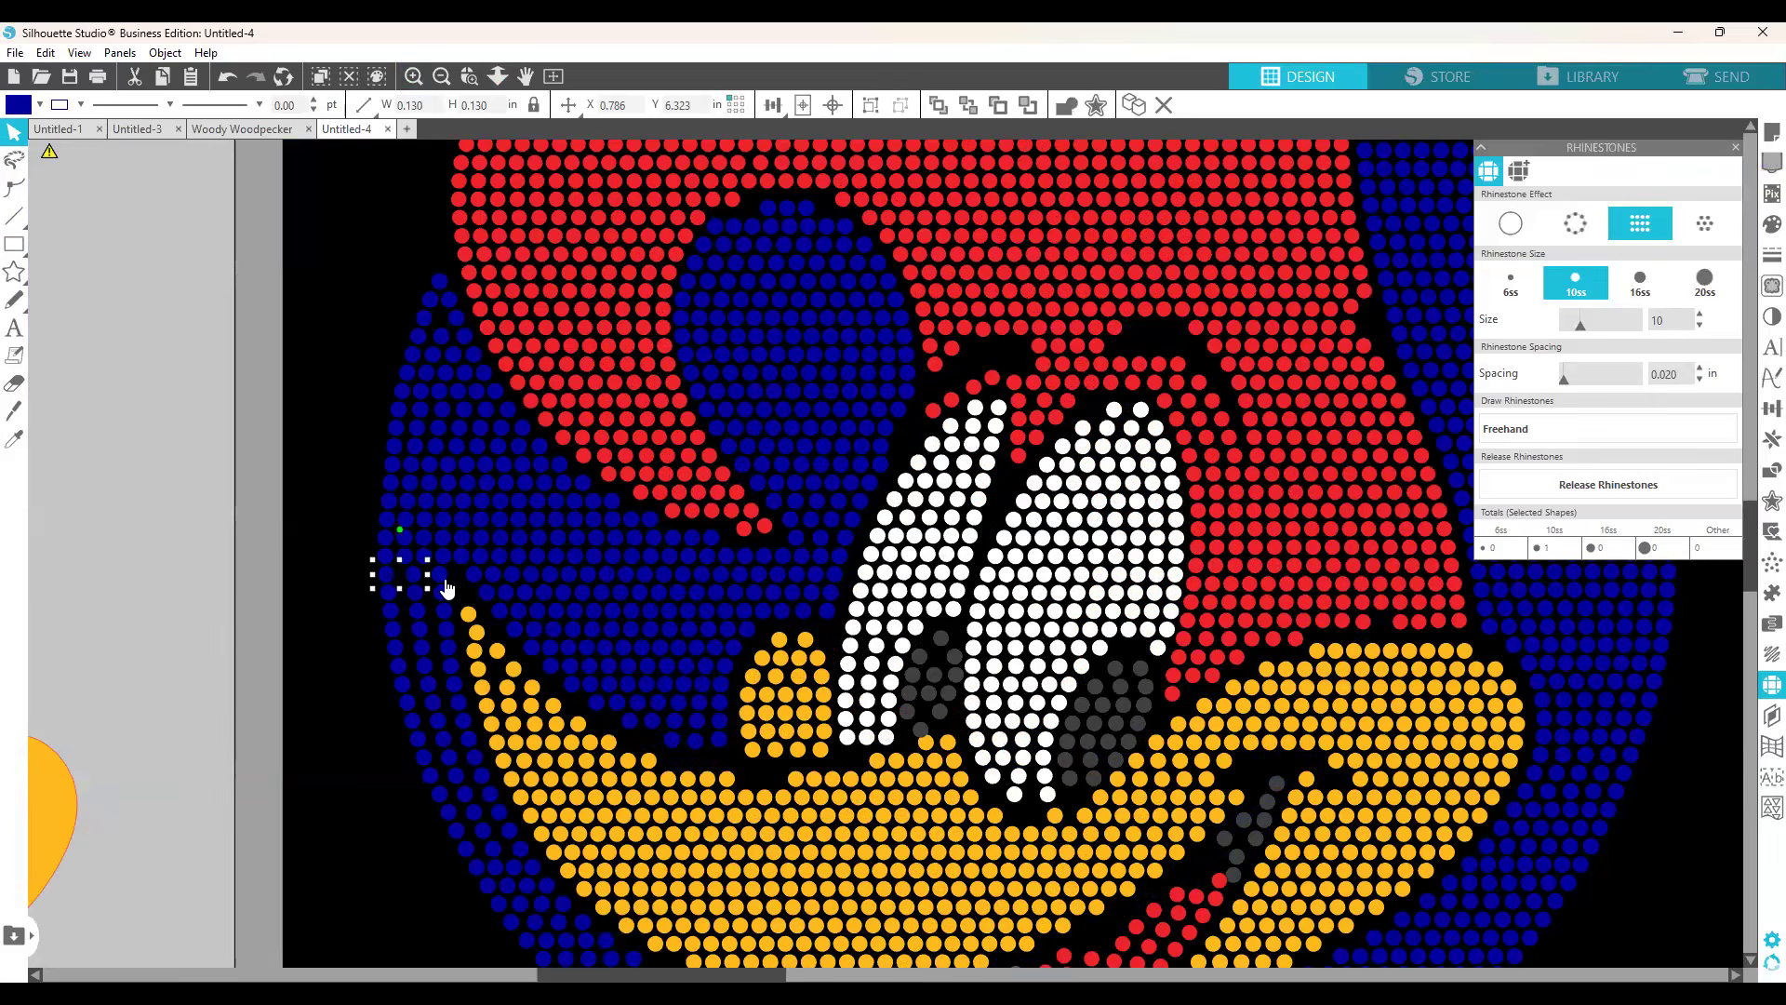
{"action": "left_click", "coordinate": [474, 588], "text": "shift"}
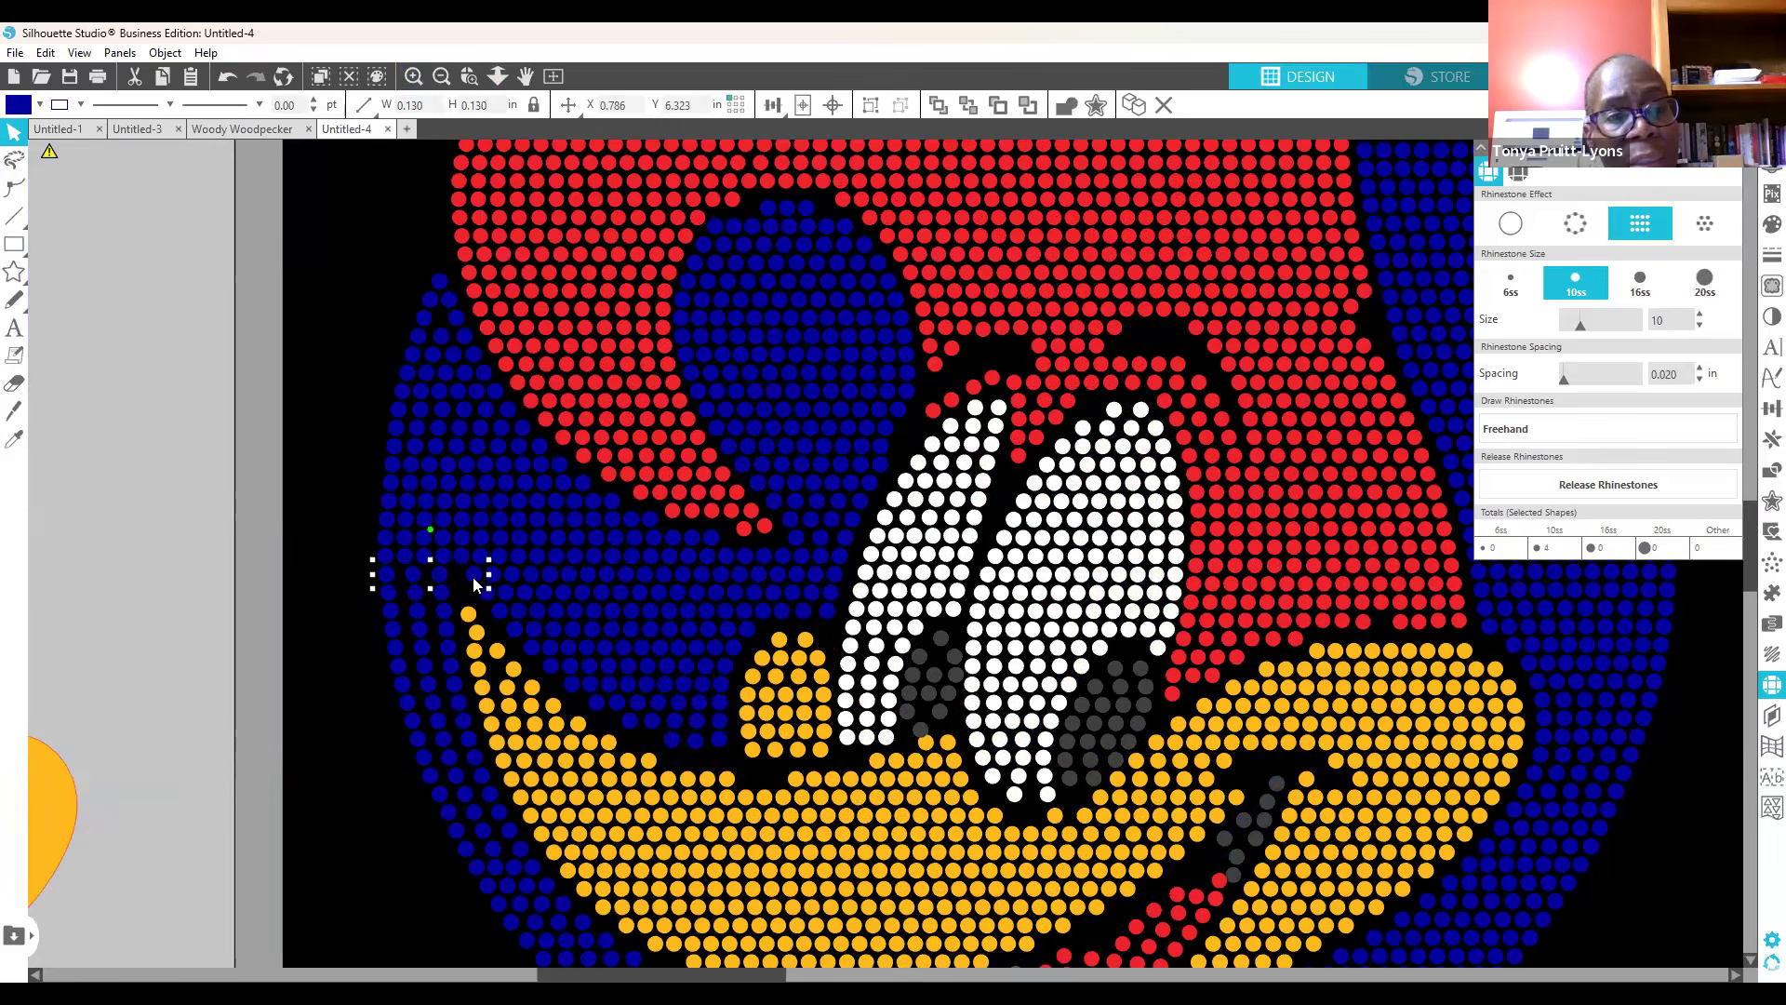
{"action": "left_click", "coordinate": [1763, 411]}
{"action": "left_click", "coordinate": [1761, 411]}
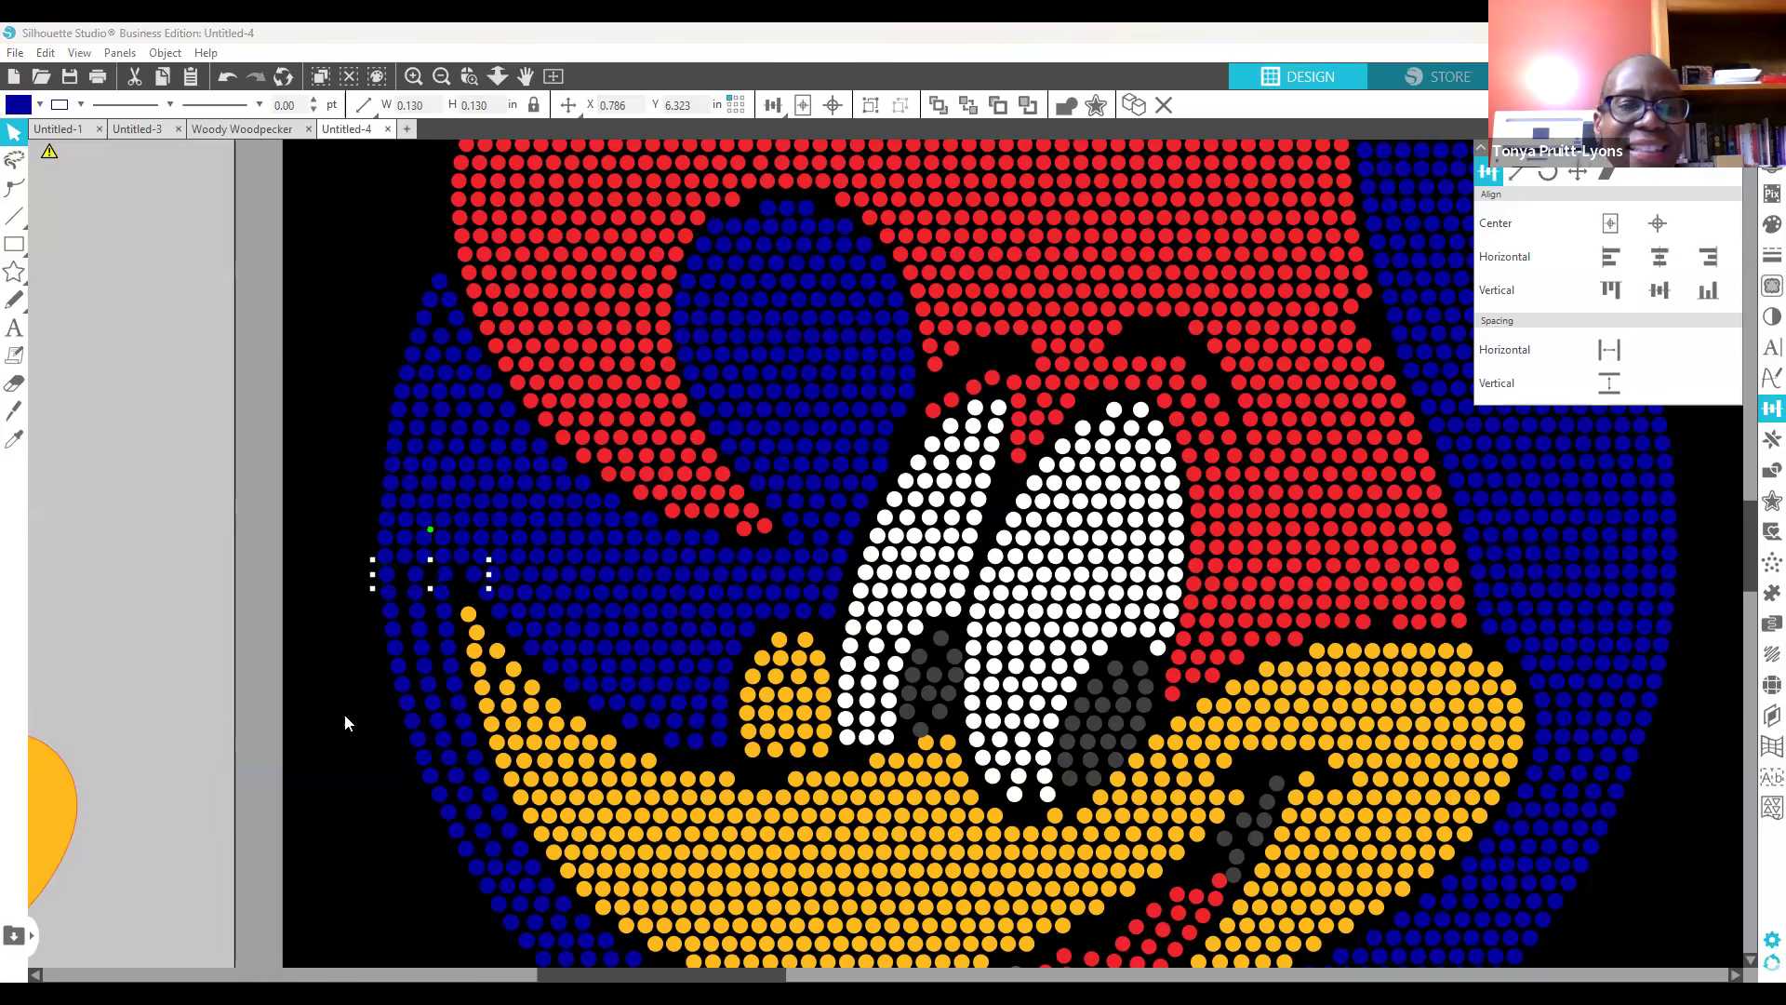
{"action": "left_click", "coordinate": [253, 777]}
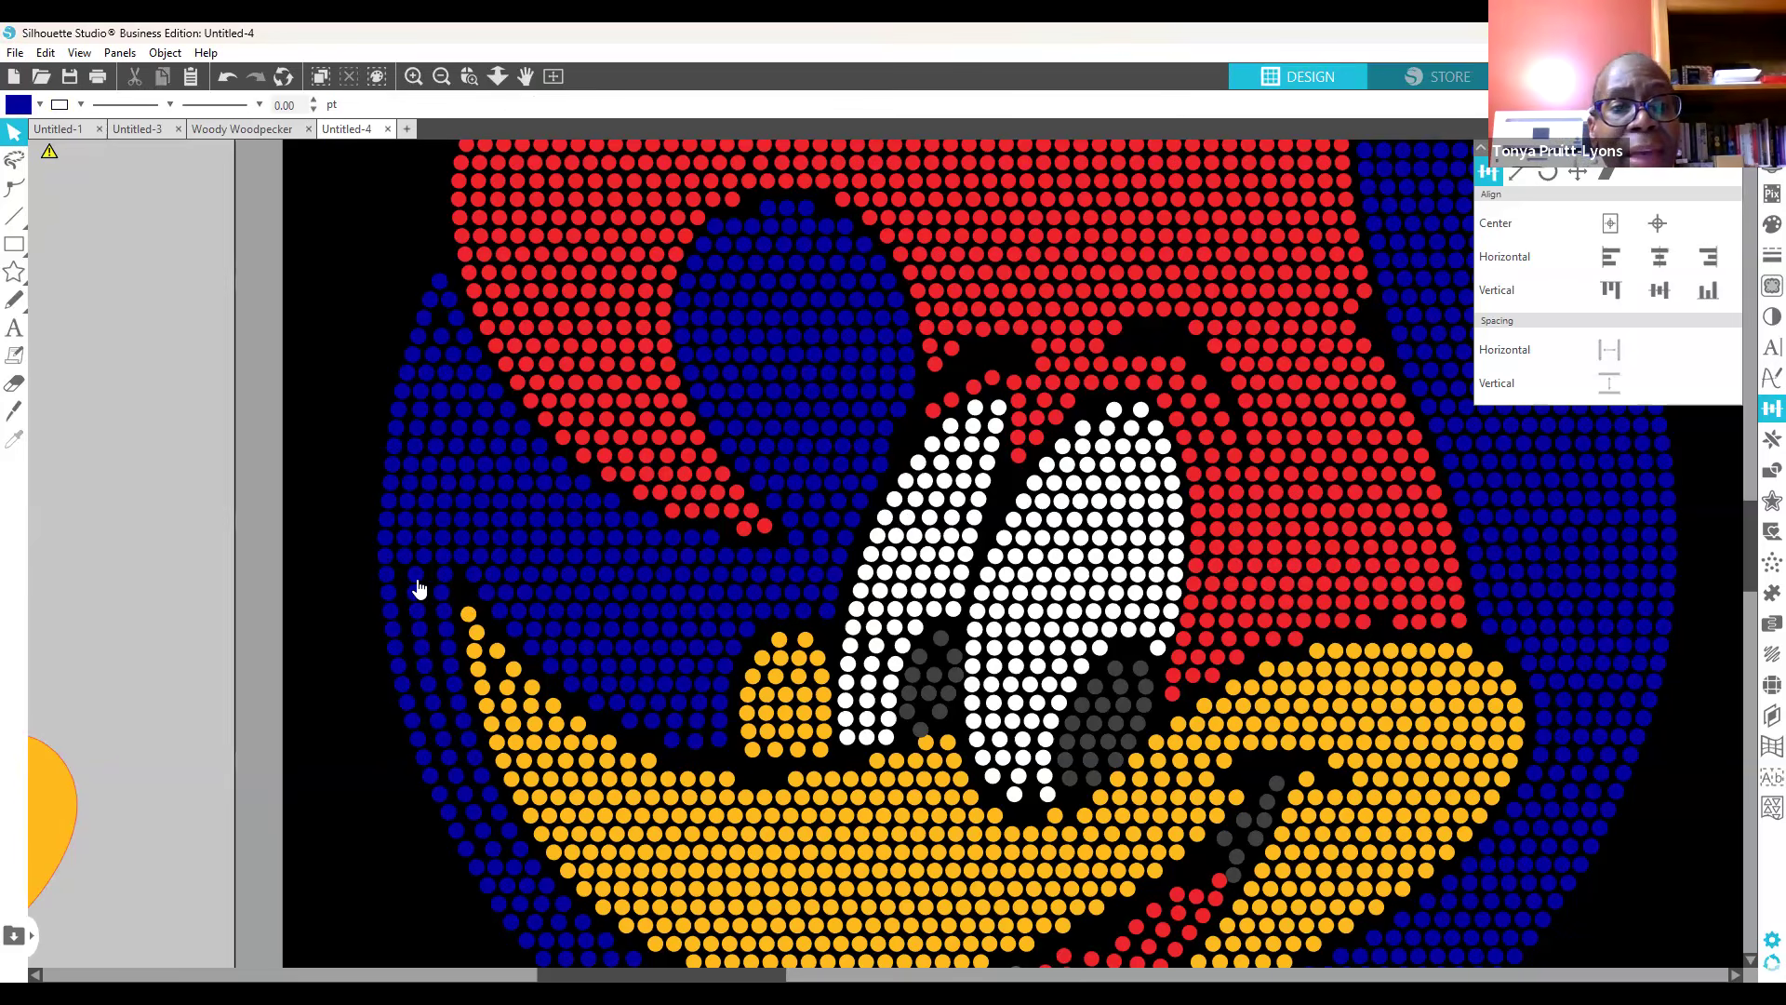
Step: Shift the blue stones beside the beak's pointed tip along their row and duplicate one to fill the gap
{"action": "left_click", "coordinate": [462, 616]}
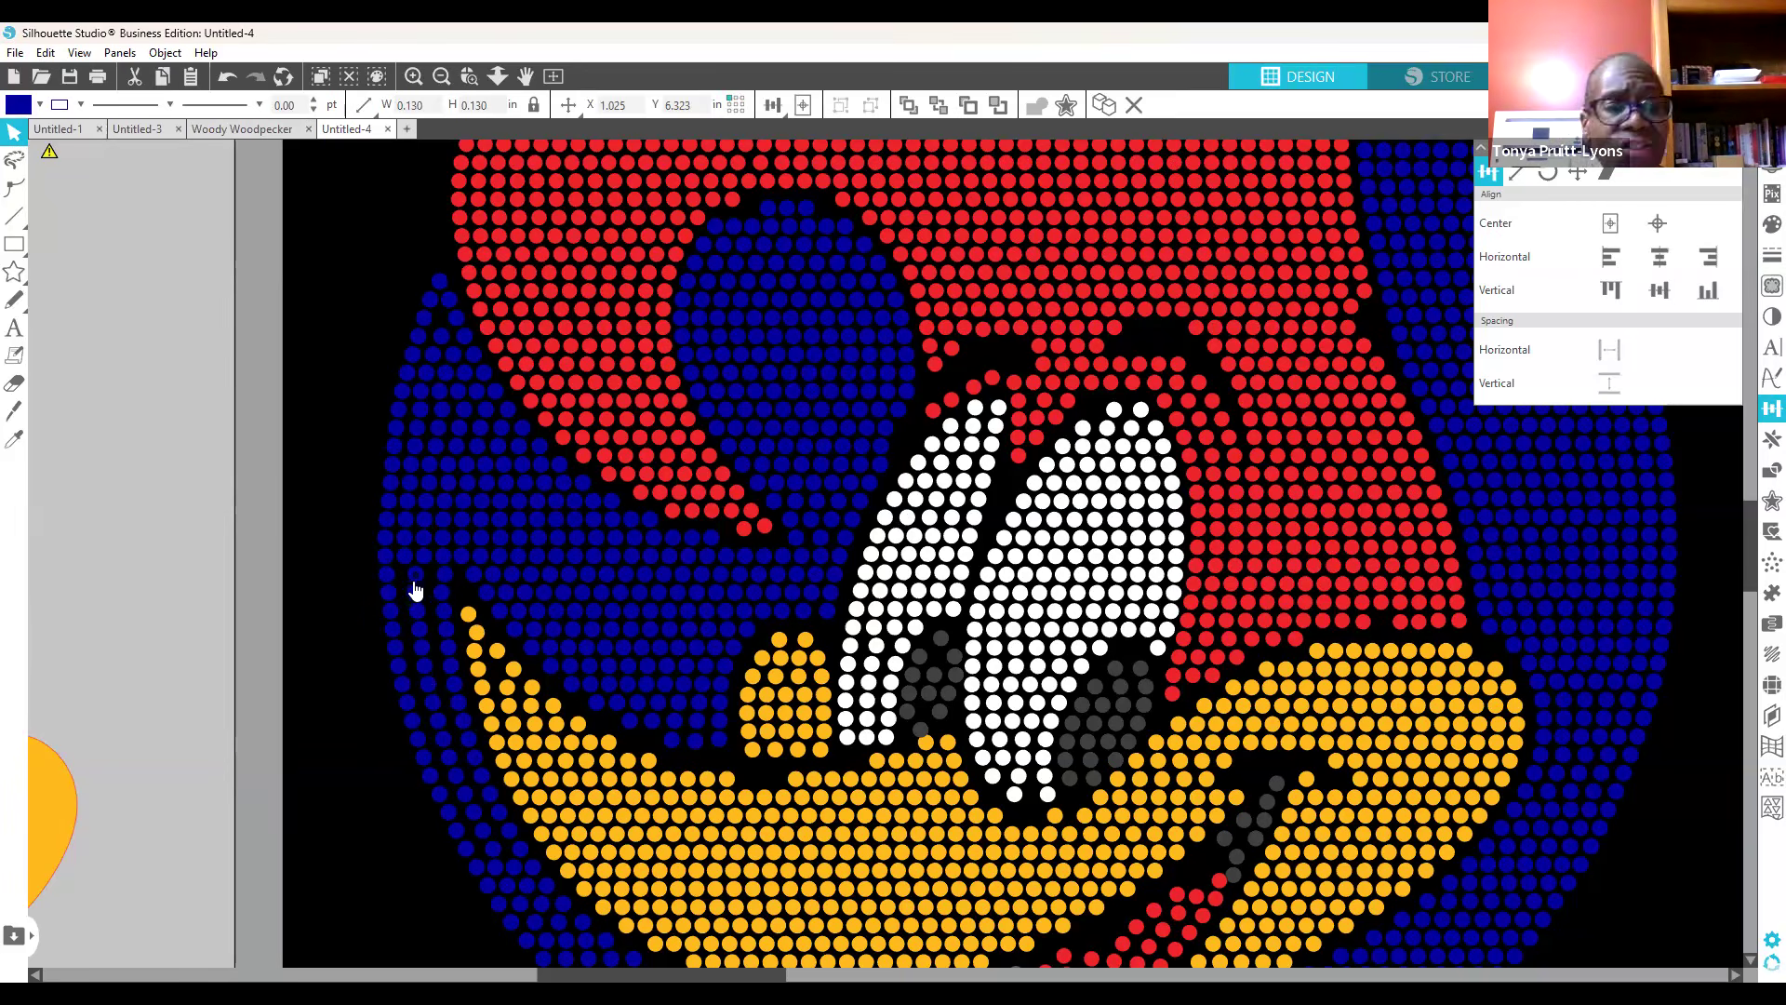
{"action": "left_click", "coordinate": [458, 605]}
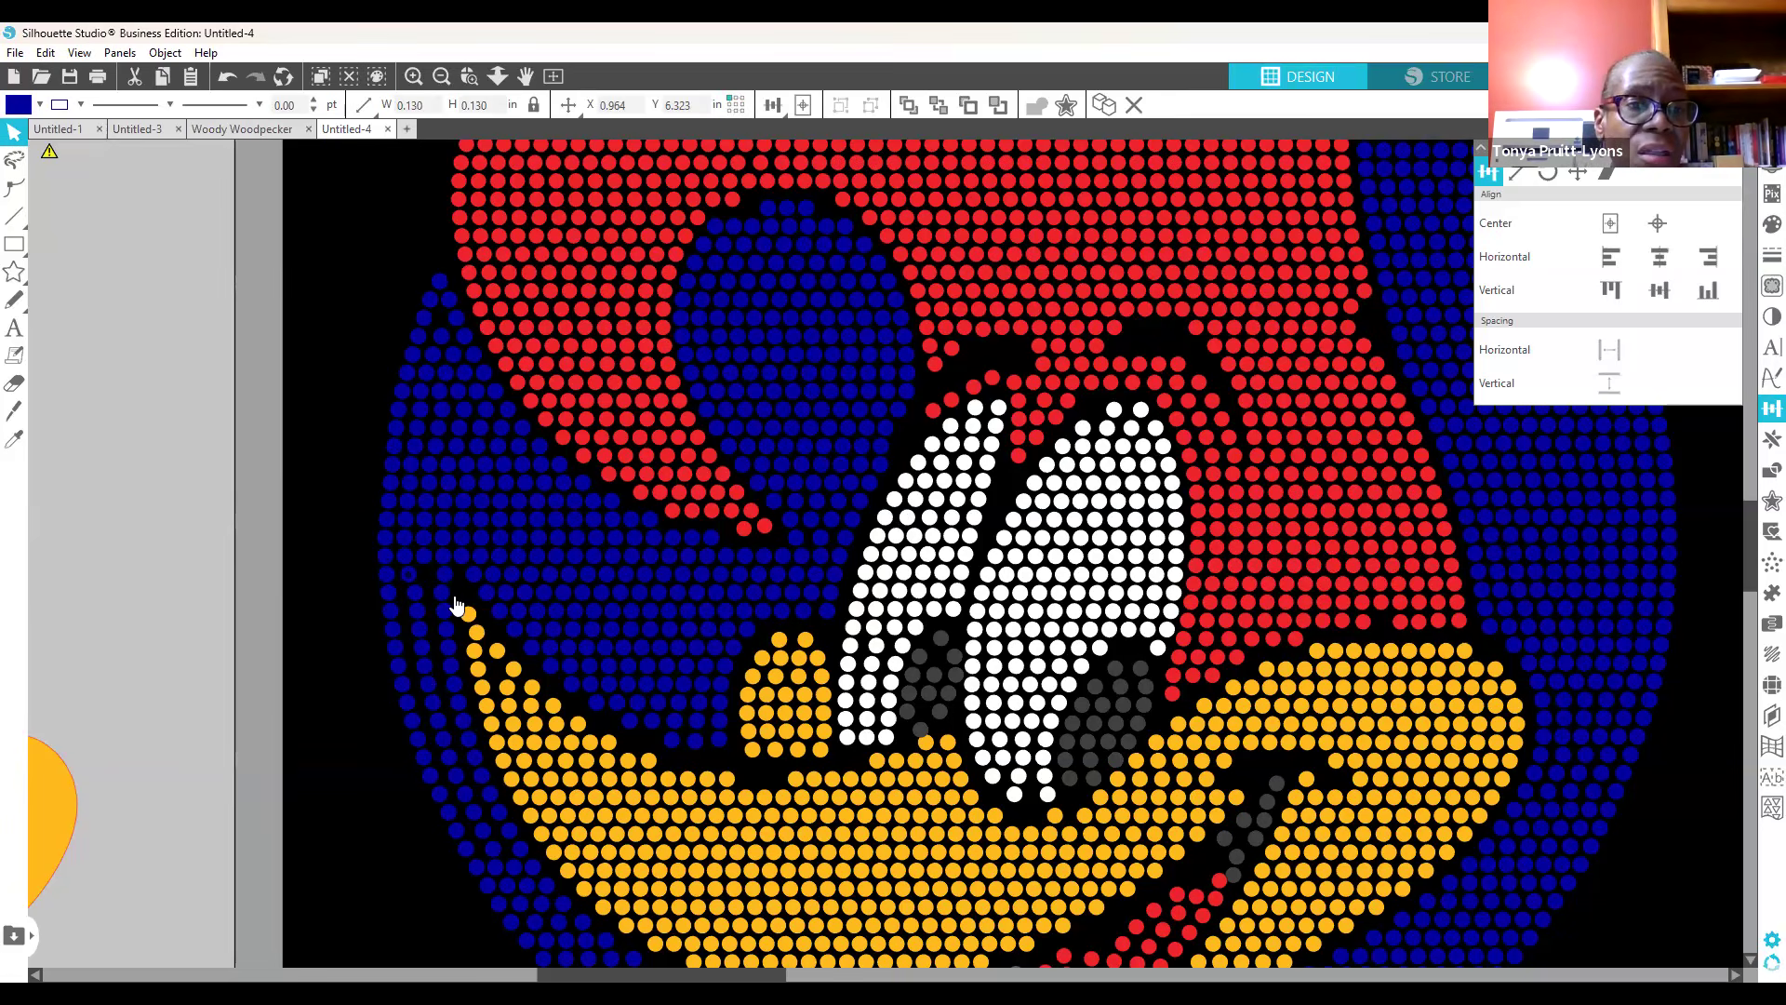
{"action": "left_click", "coordinate": [421, 589]}
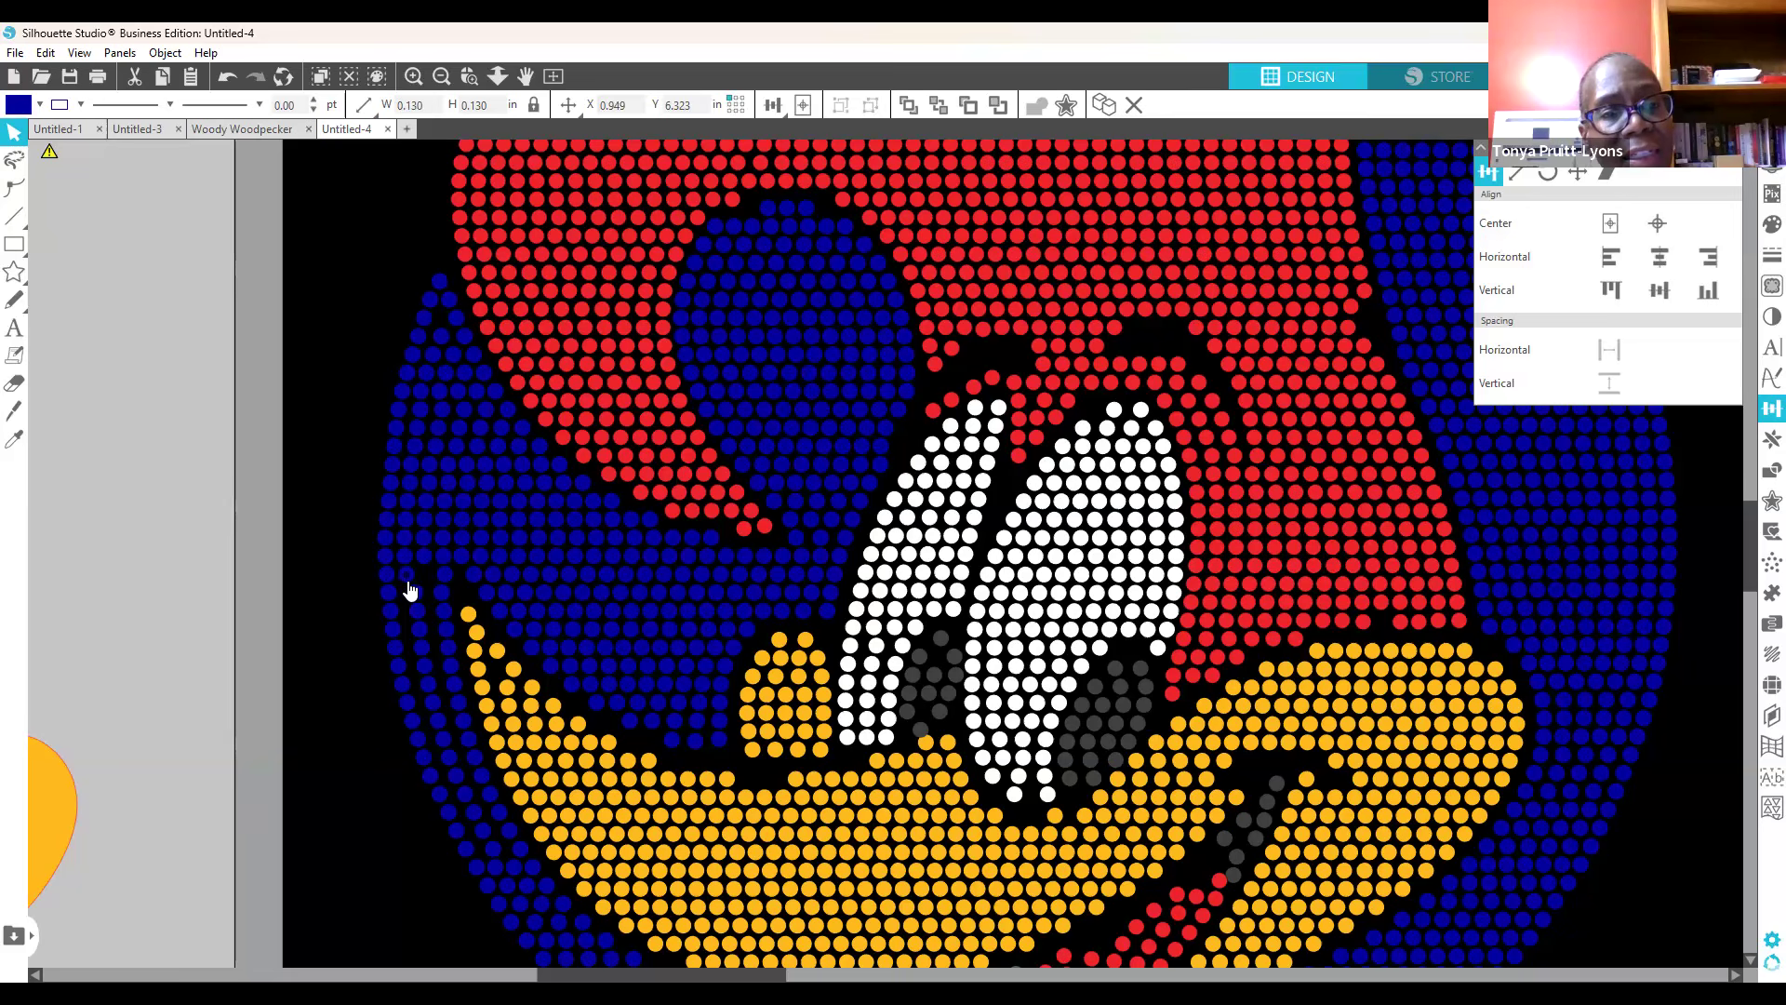
{"action": "right_click", "coordinate": [456, 379]}
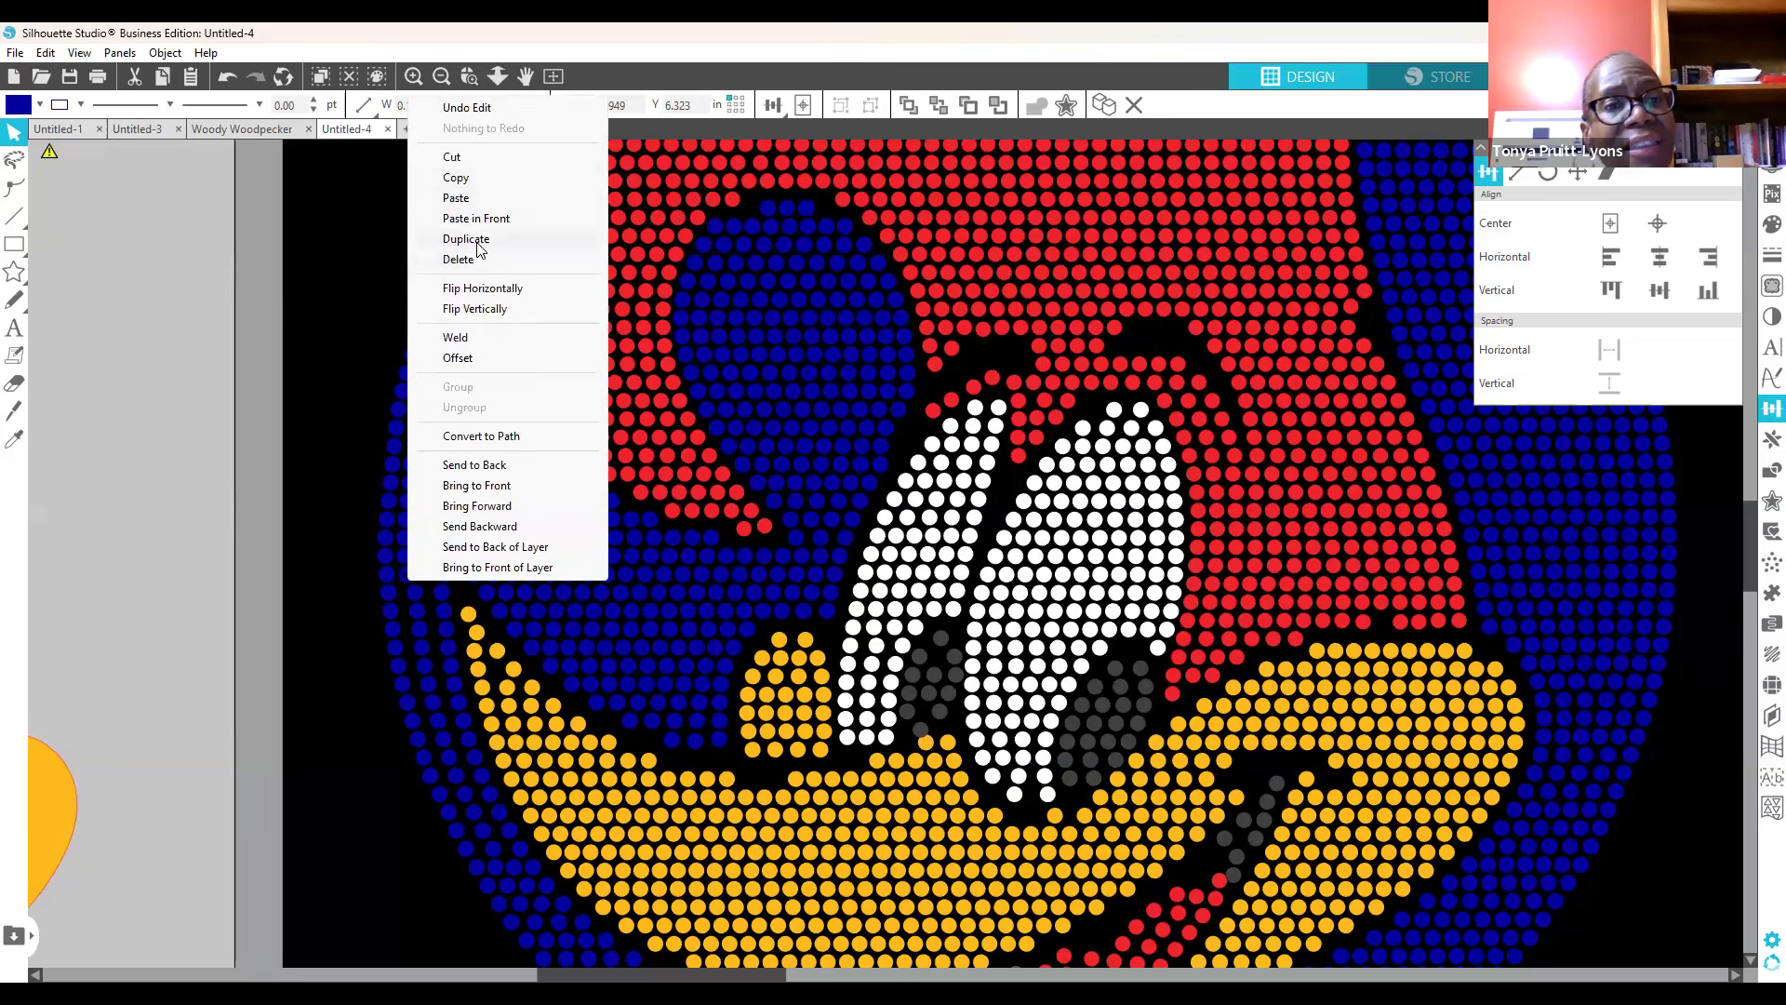
{"action": "left_click", "coordinate": [477, 242]}
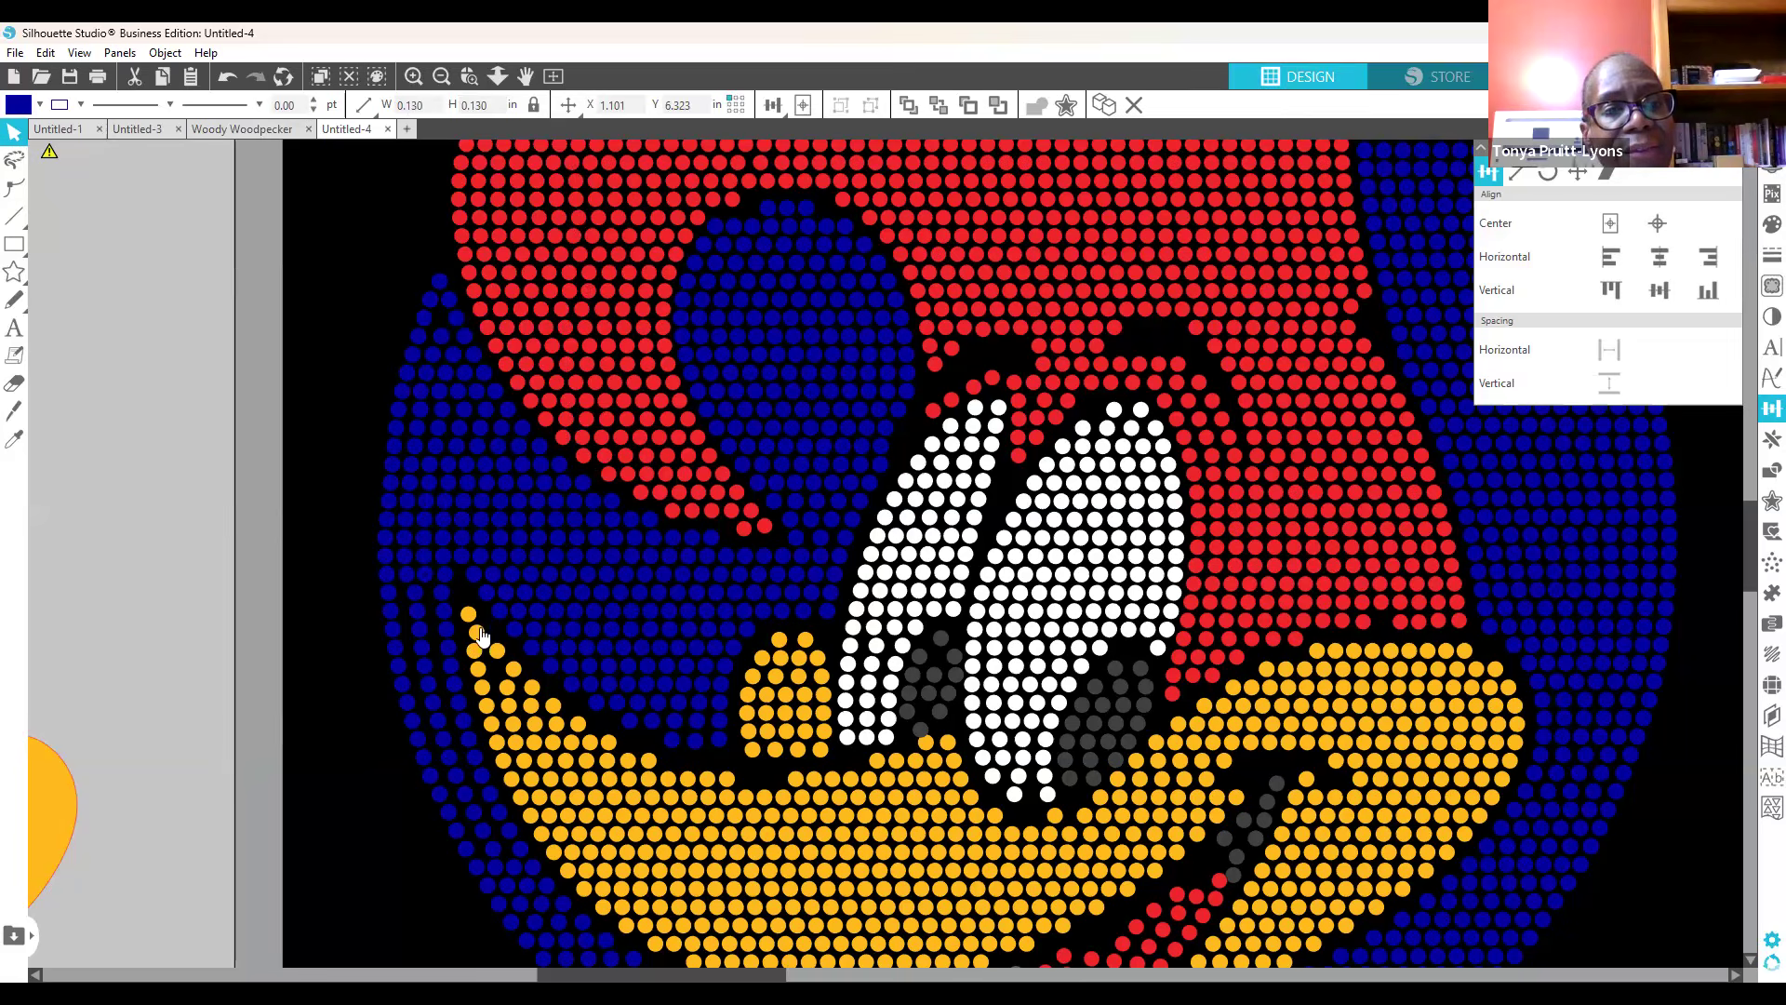
Step: Select the five blue stones in the row just above the beak's pointed tip, space them evenly horizontally, and clear the selection
{"action": "left_click", "coordinate": [390, 580]}
{"action": "left_click", "coordinate": [388, 579]}
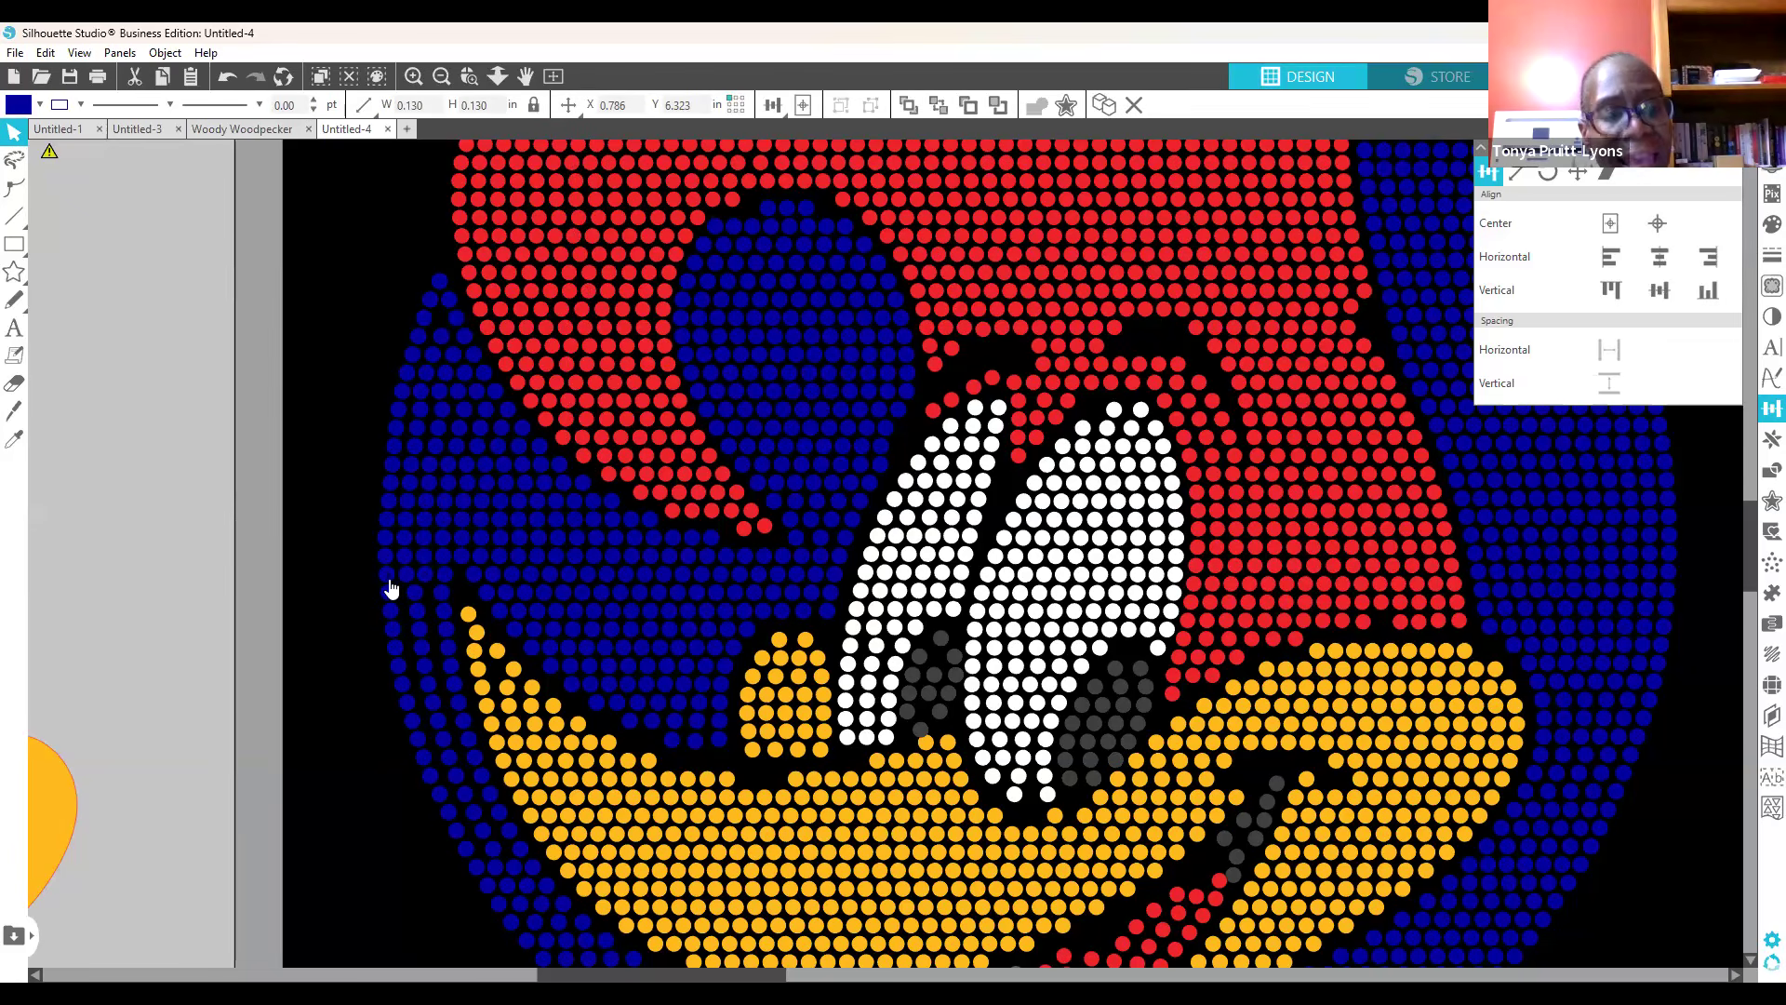
{"action": "left_click", "coordinate": [411, 578], "text": "shift"}
{"action": "left_click", "coordinate": [431, 586], "text": "shift"}
{"action": "left_click", "coordinate": [451, 588], "text": "shift"}
{"action": "left_click", "coordinate": [469, 590], "text": "shift"}
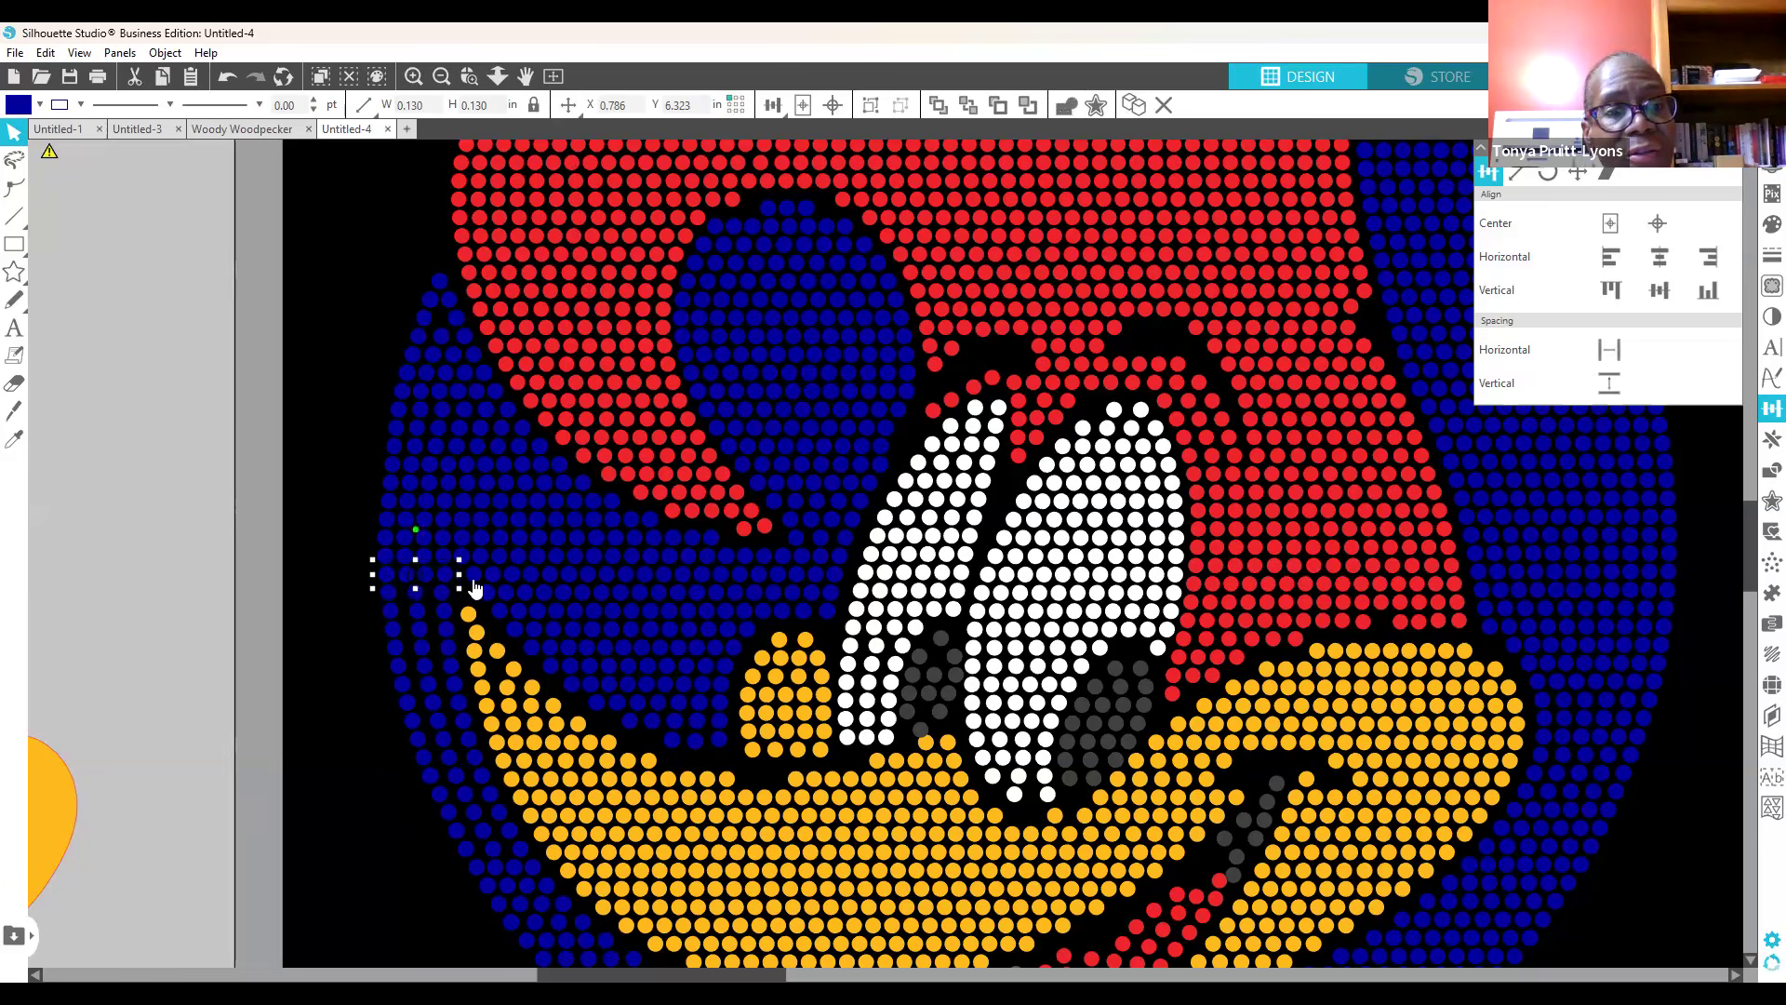
{"action": "left_click", "coordinate": [1602, 357]}
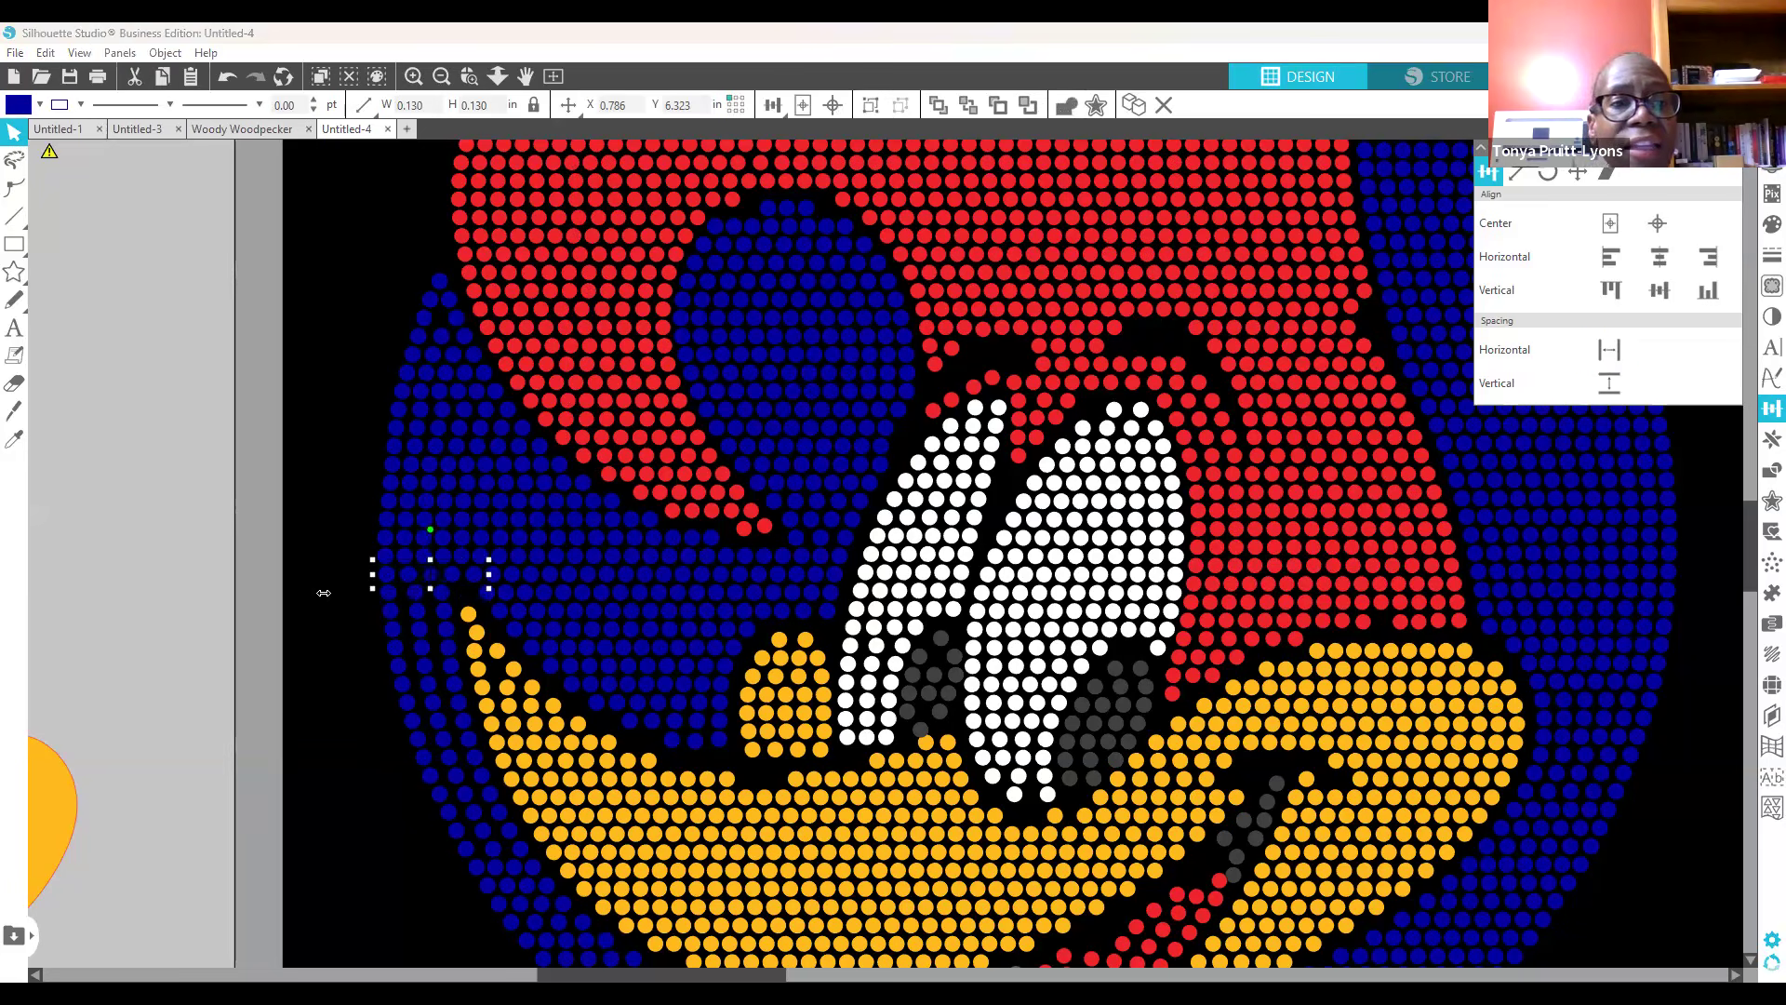
{"action": "left_click", "coordinate": [312, 654]}
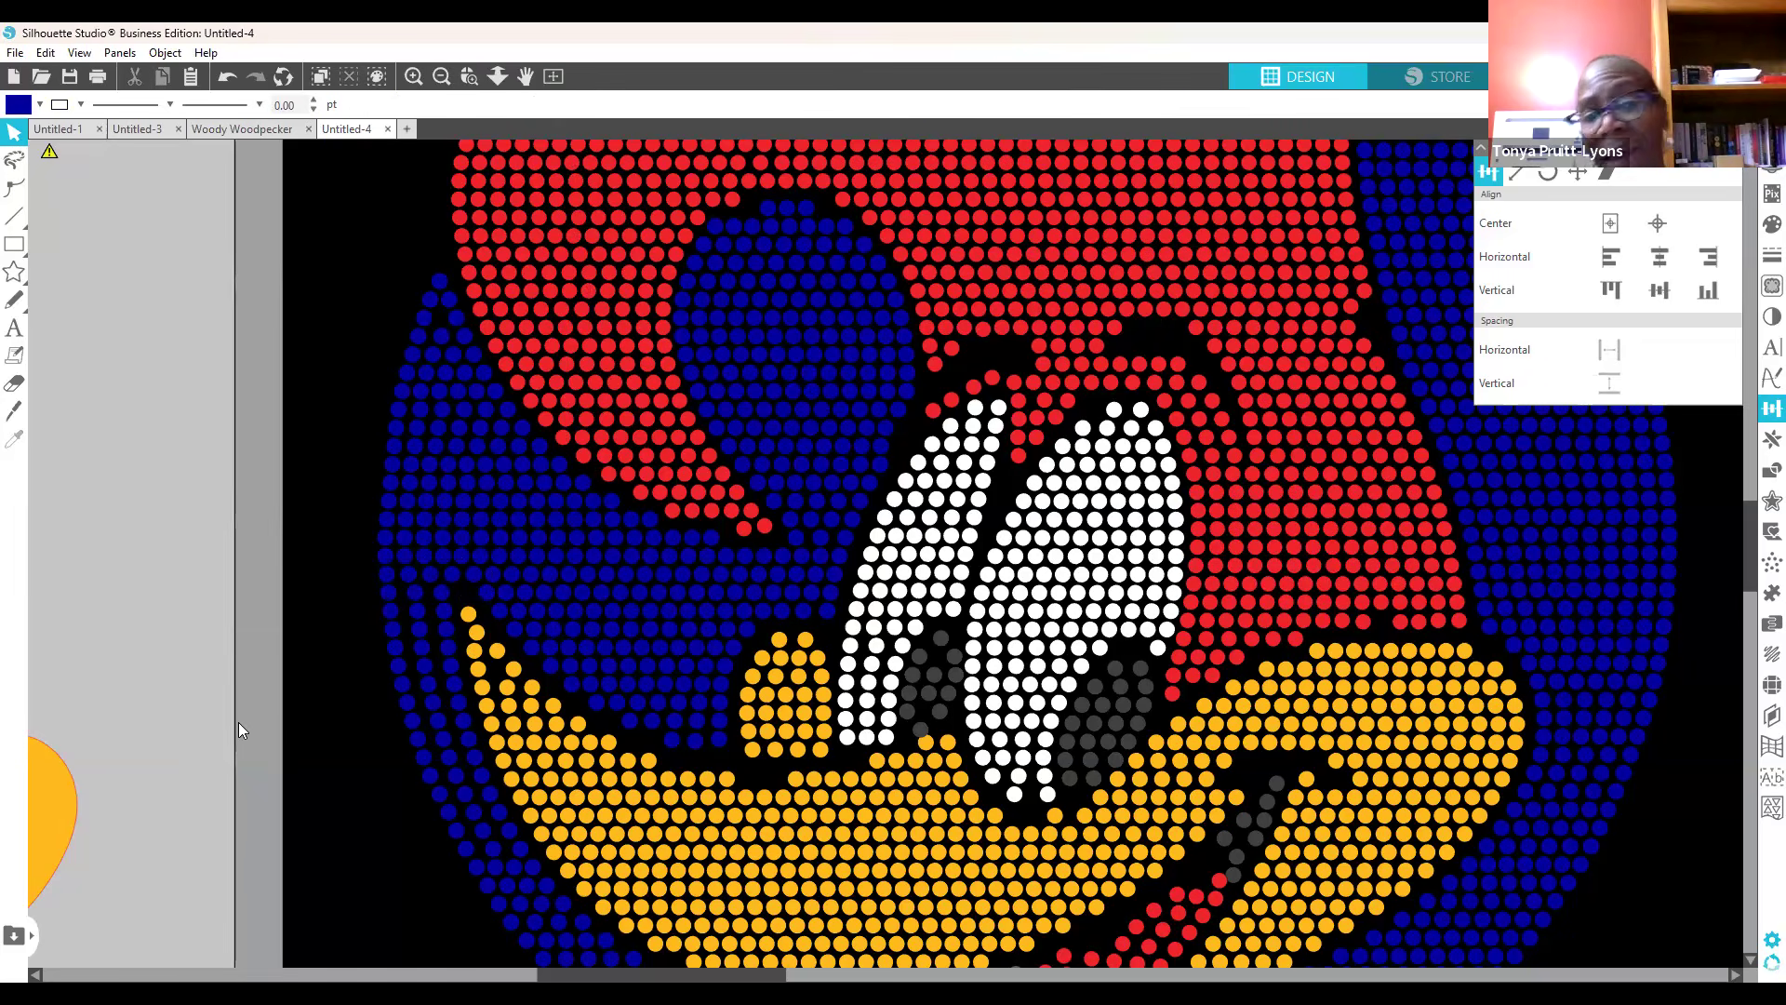
Step: Try shifting the blue stones in the row directly beside the beak's pointed tip along their row
{"action": "left_click", "coordinate": [416, 604]}
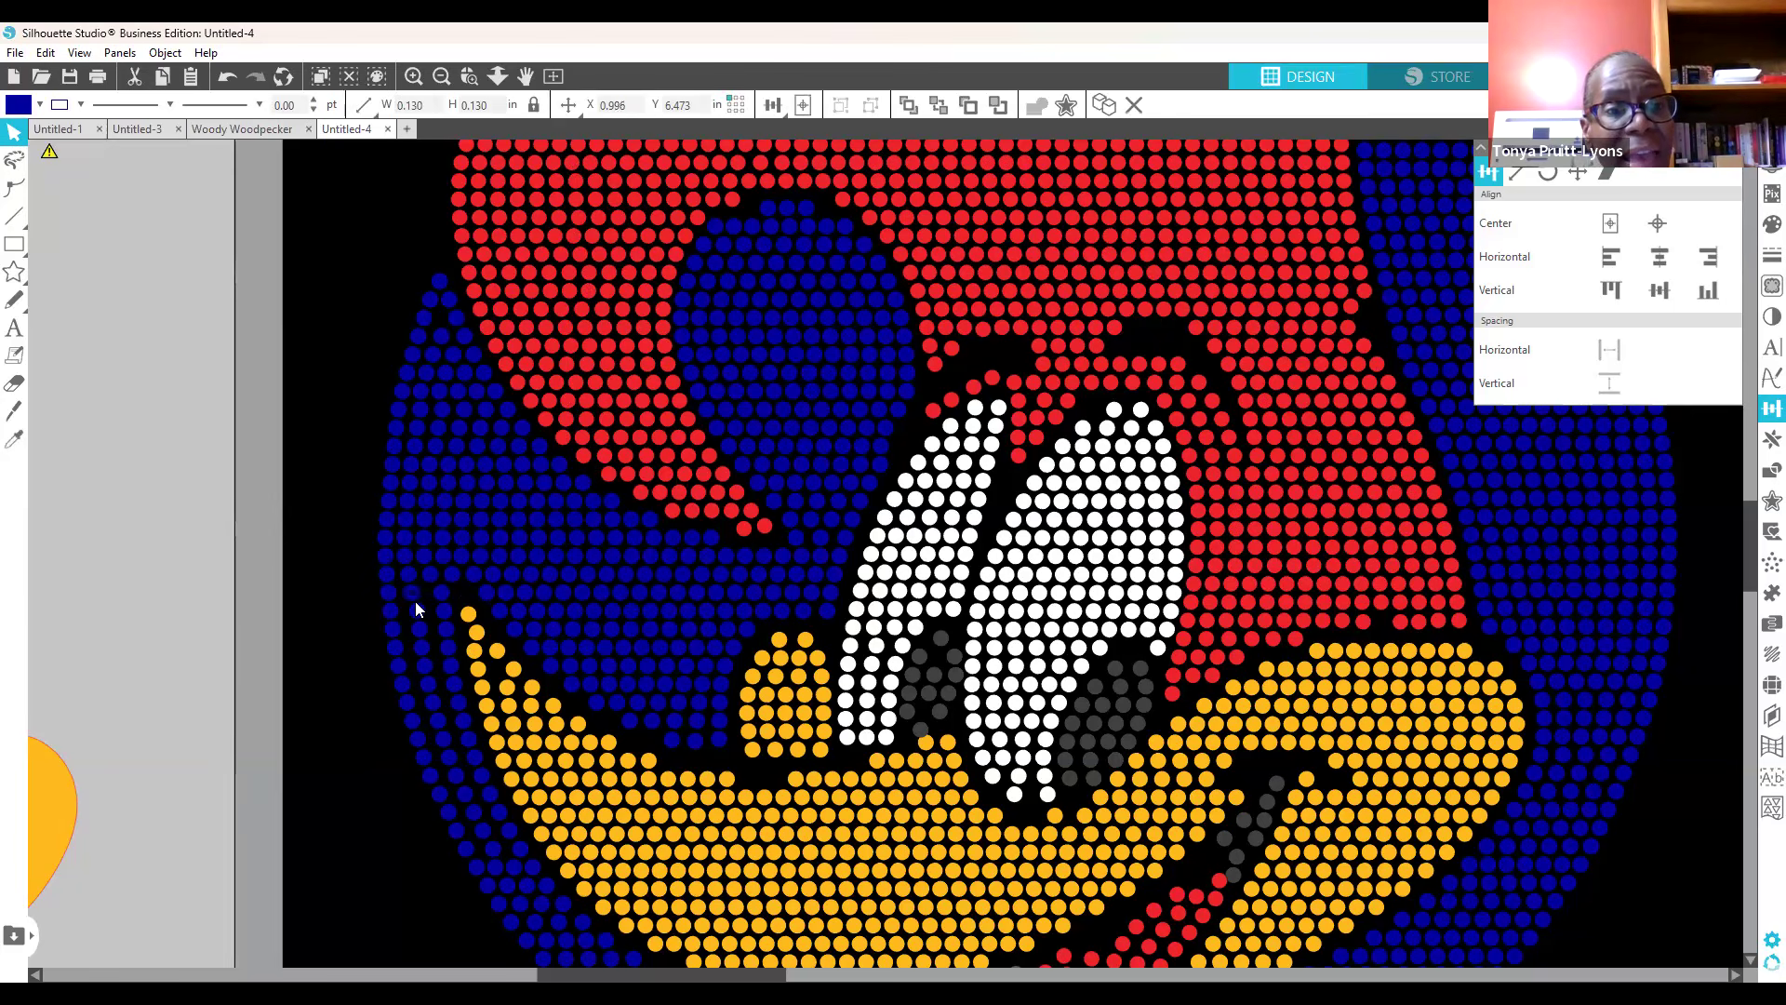
{"action": "key", "text": "Left"}
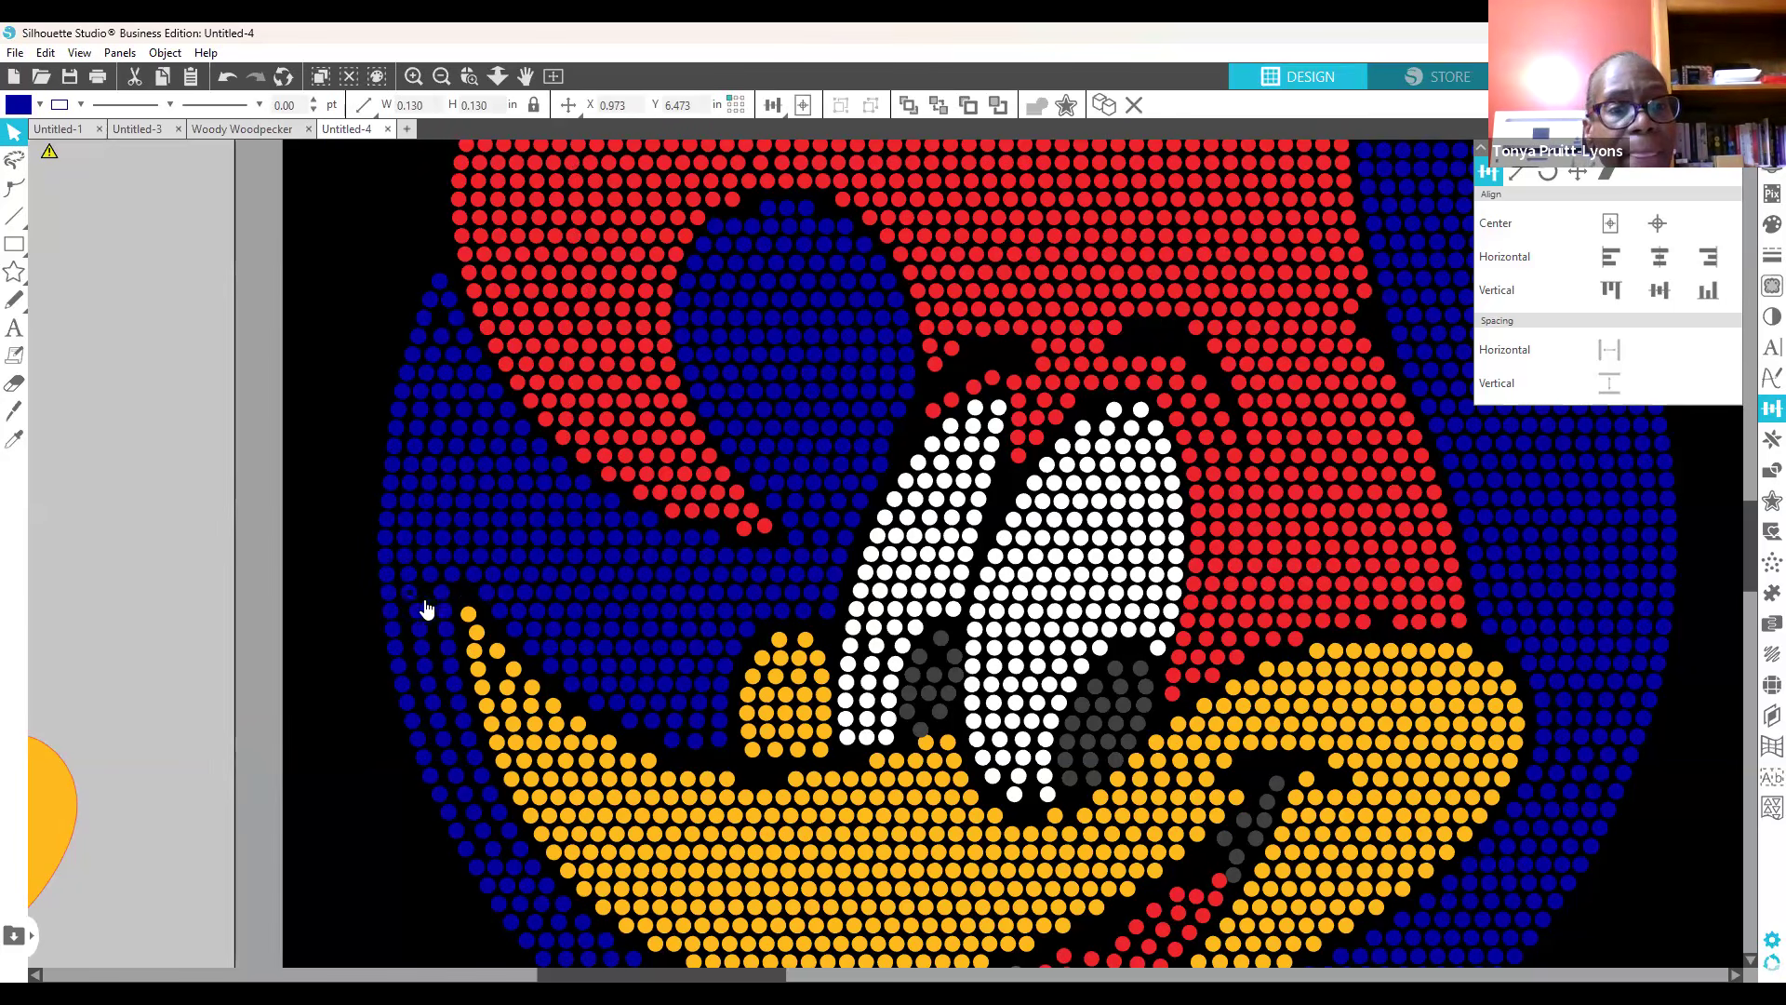
{"action": "key", "text": "Right"}
{"action": "key", "text": "Right"}
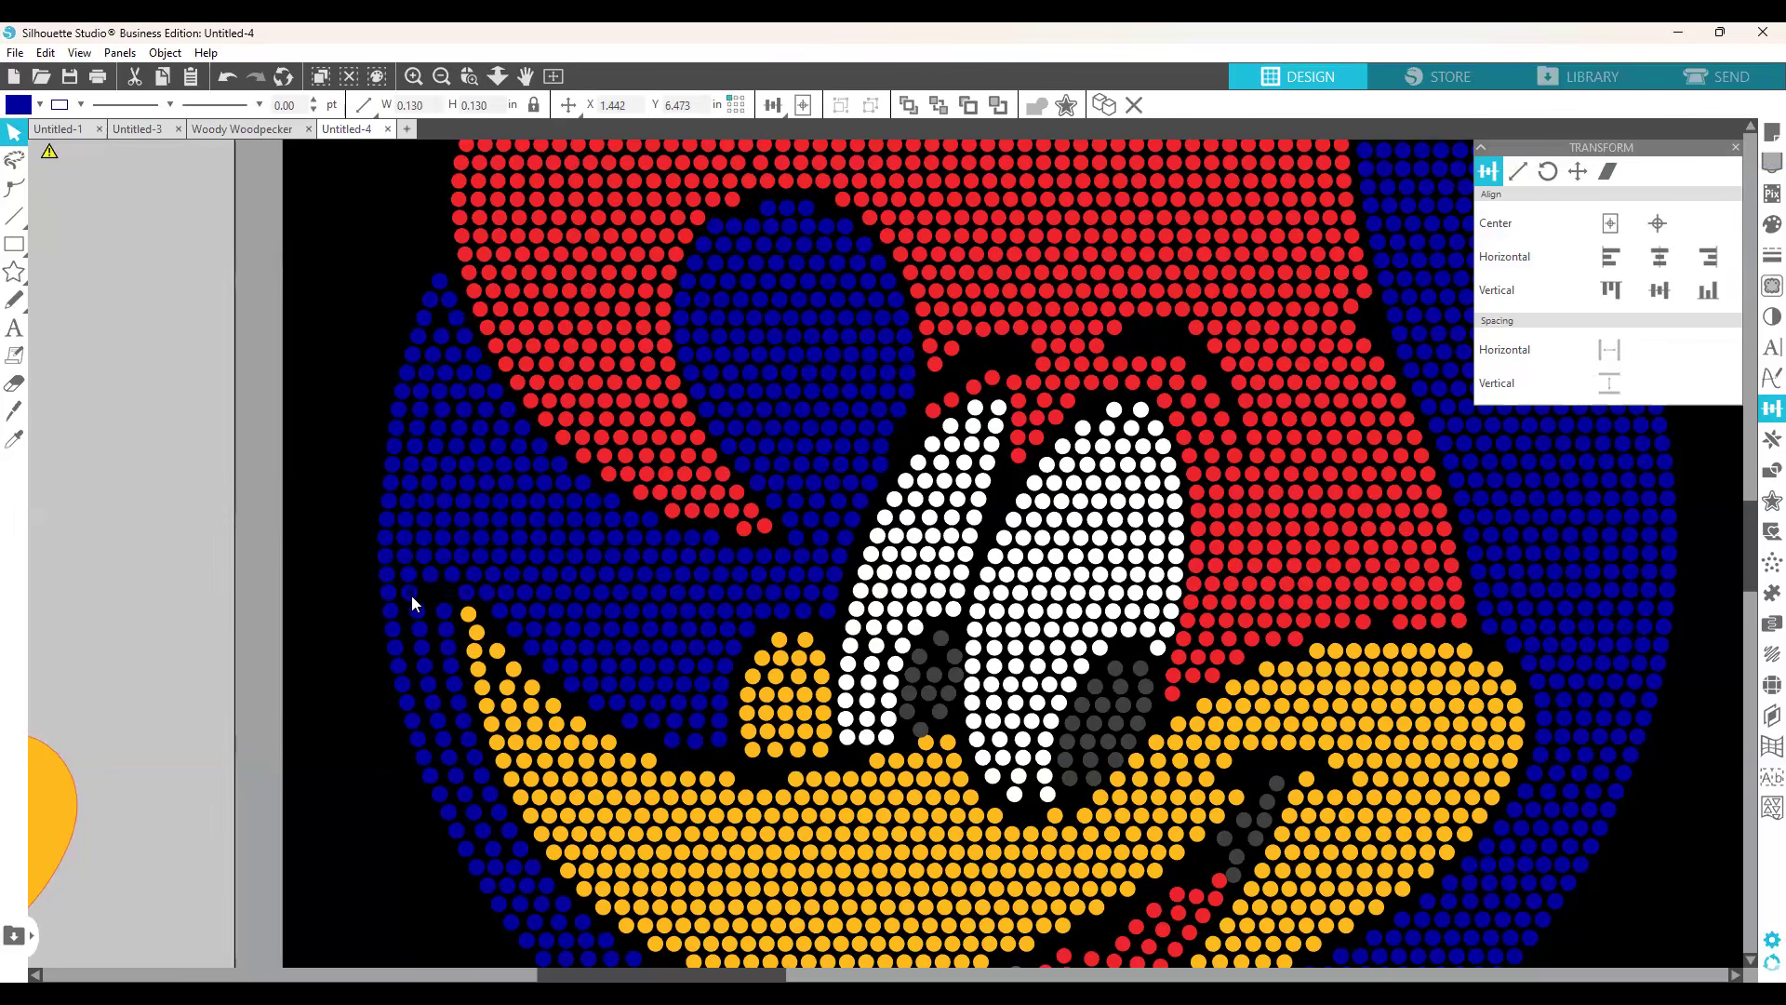
{"action": "right_click", "coordinate": [411, 597]}
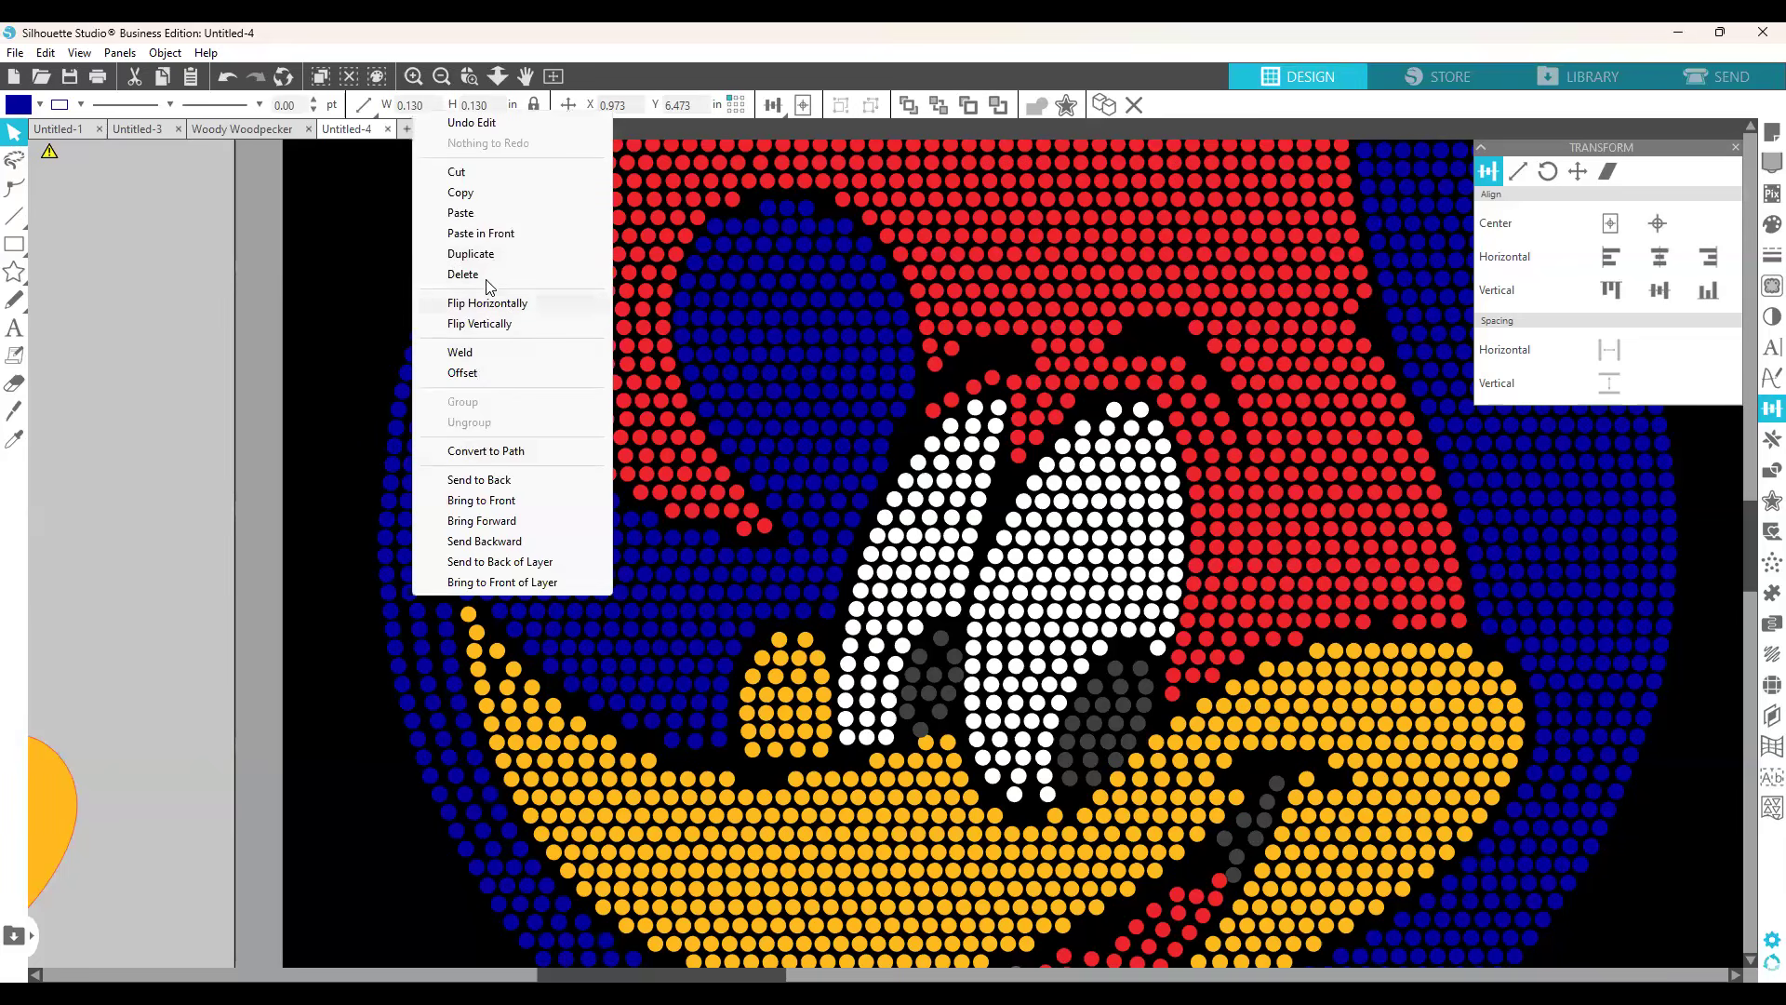
{"action": "left_click", "coordinate": [410, 773]}
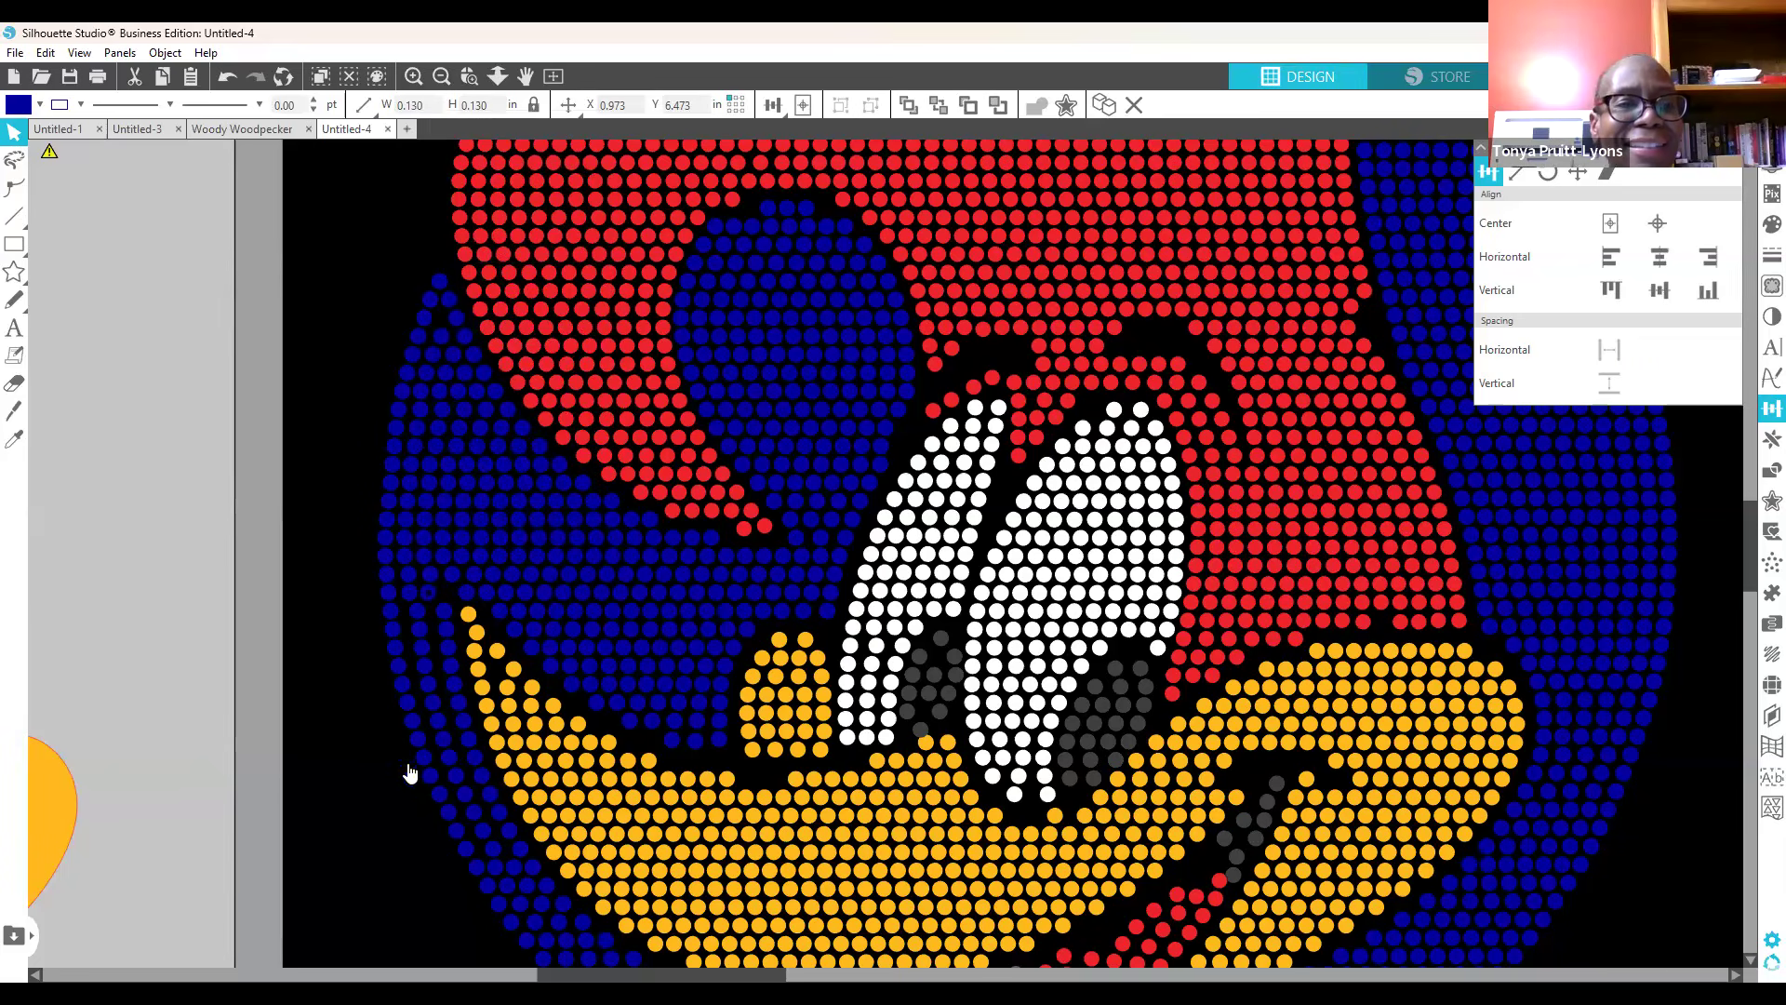
Step: Select the blue stones at the circle's edge in the beak tip's row, space them evenly horizontally, and clear the selection
{"action": "left_click", "coordinate": [420, 602]}
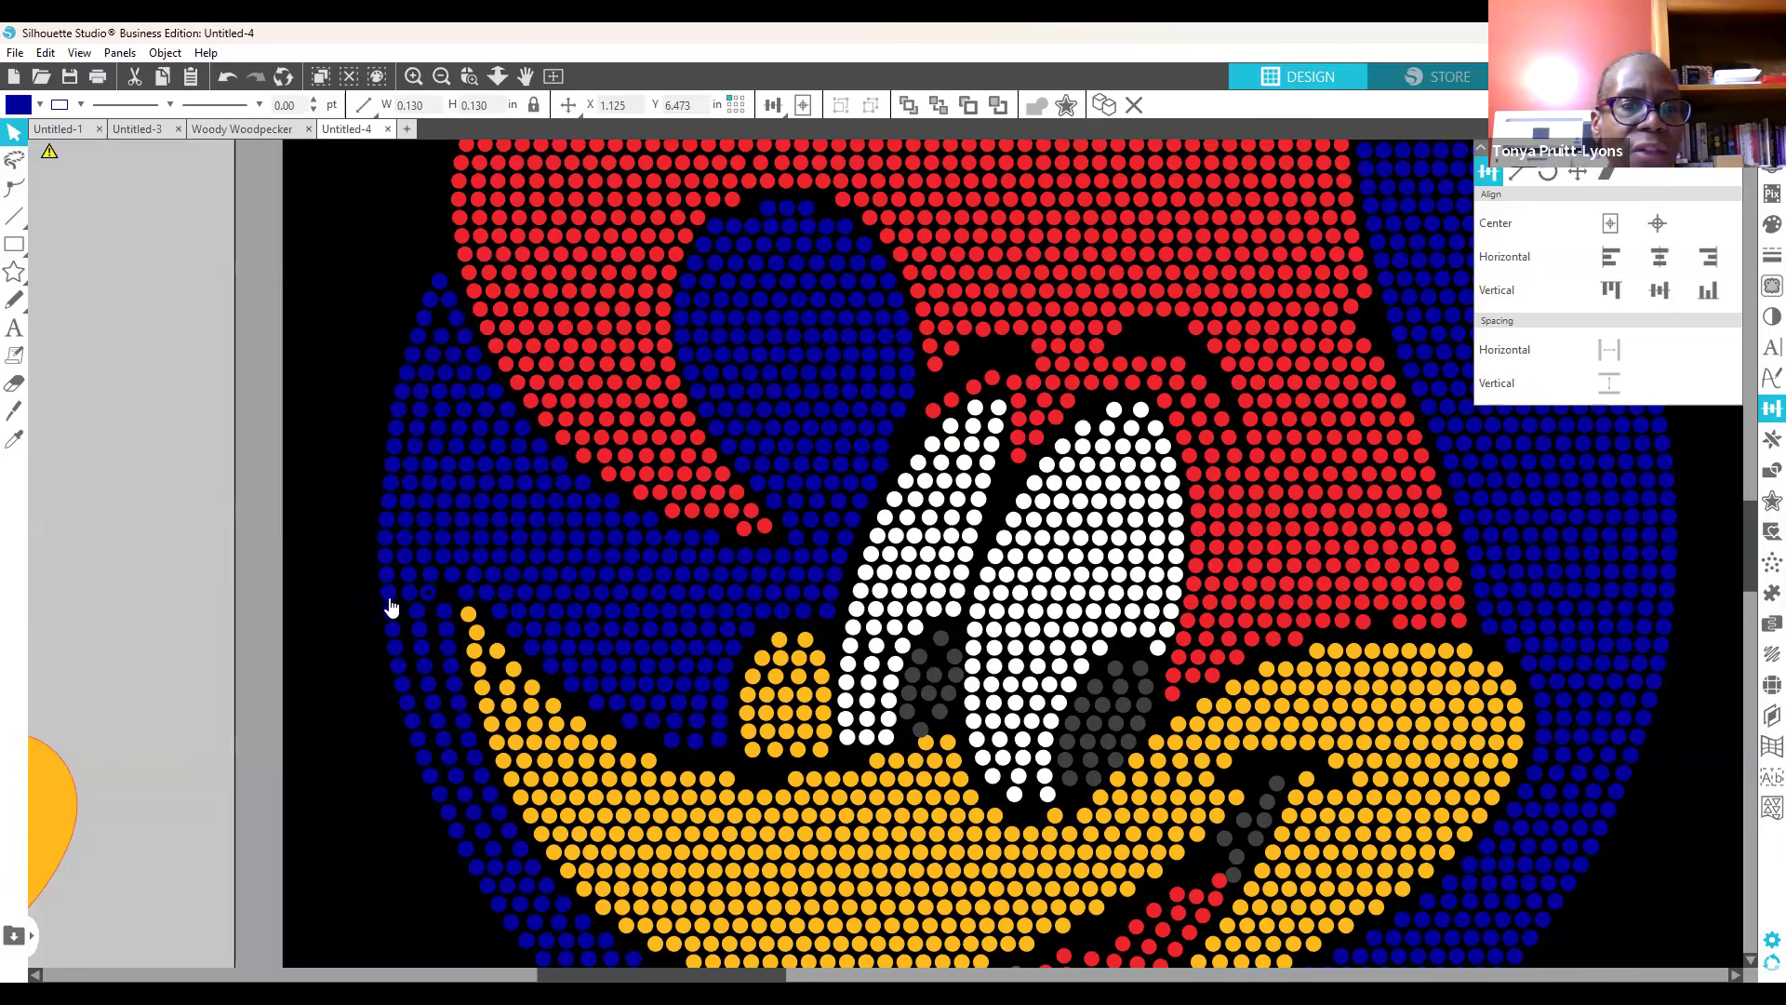
{"action": "left_click", "coordinate": [388, 594]}
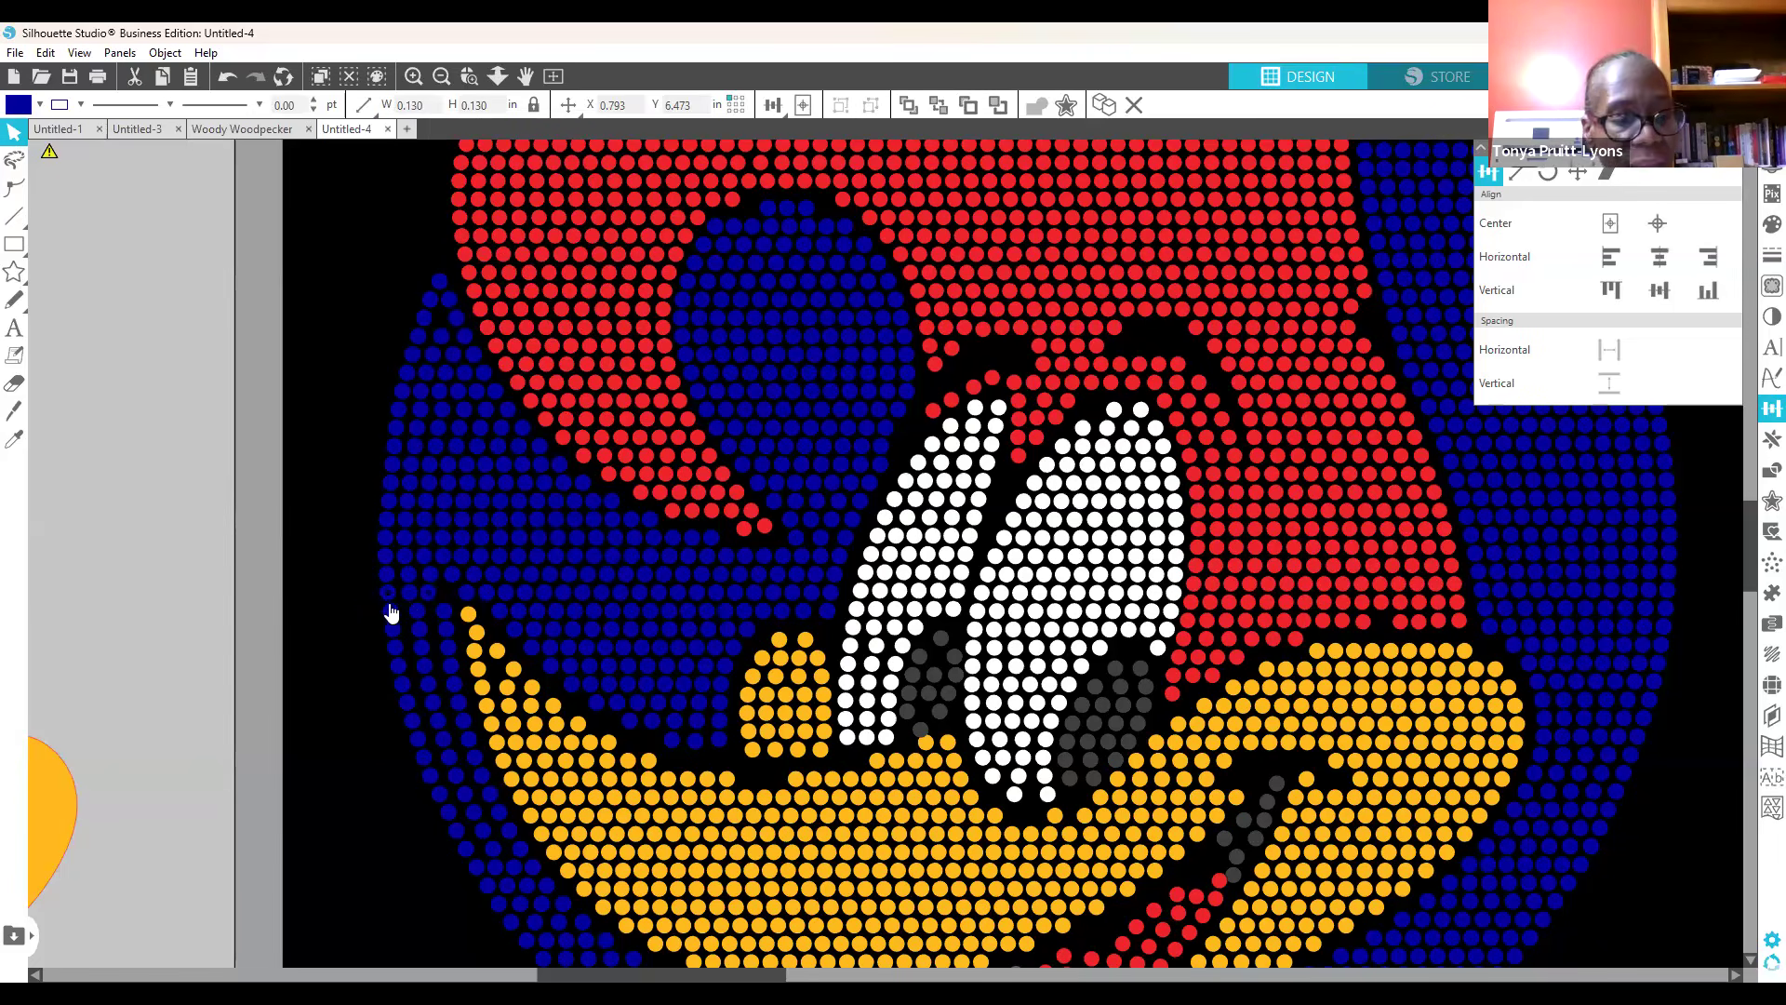
{"action": "left_click", "coordinate": [454, 595], "text": "shift"}
{"action": "left_click", "coordinate": [491, 604], "text": "shift"}
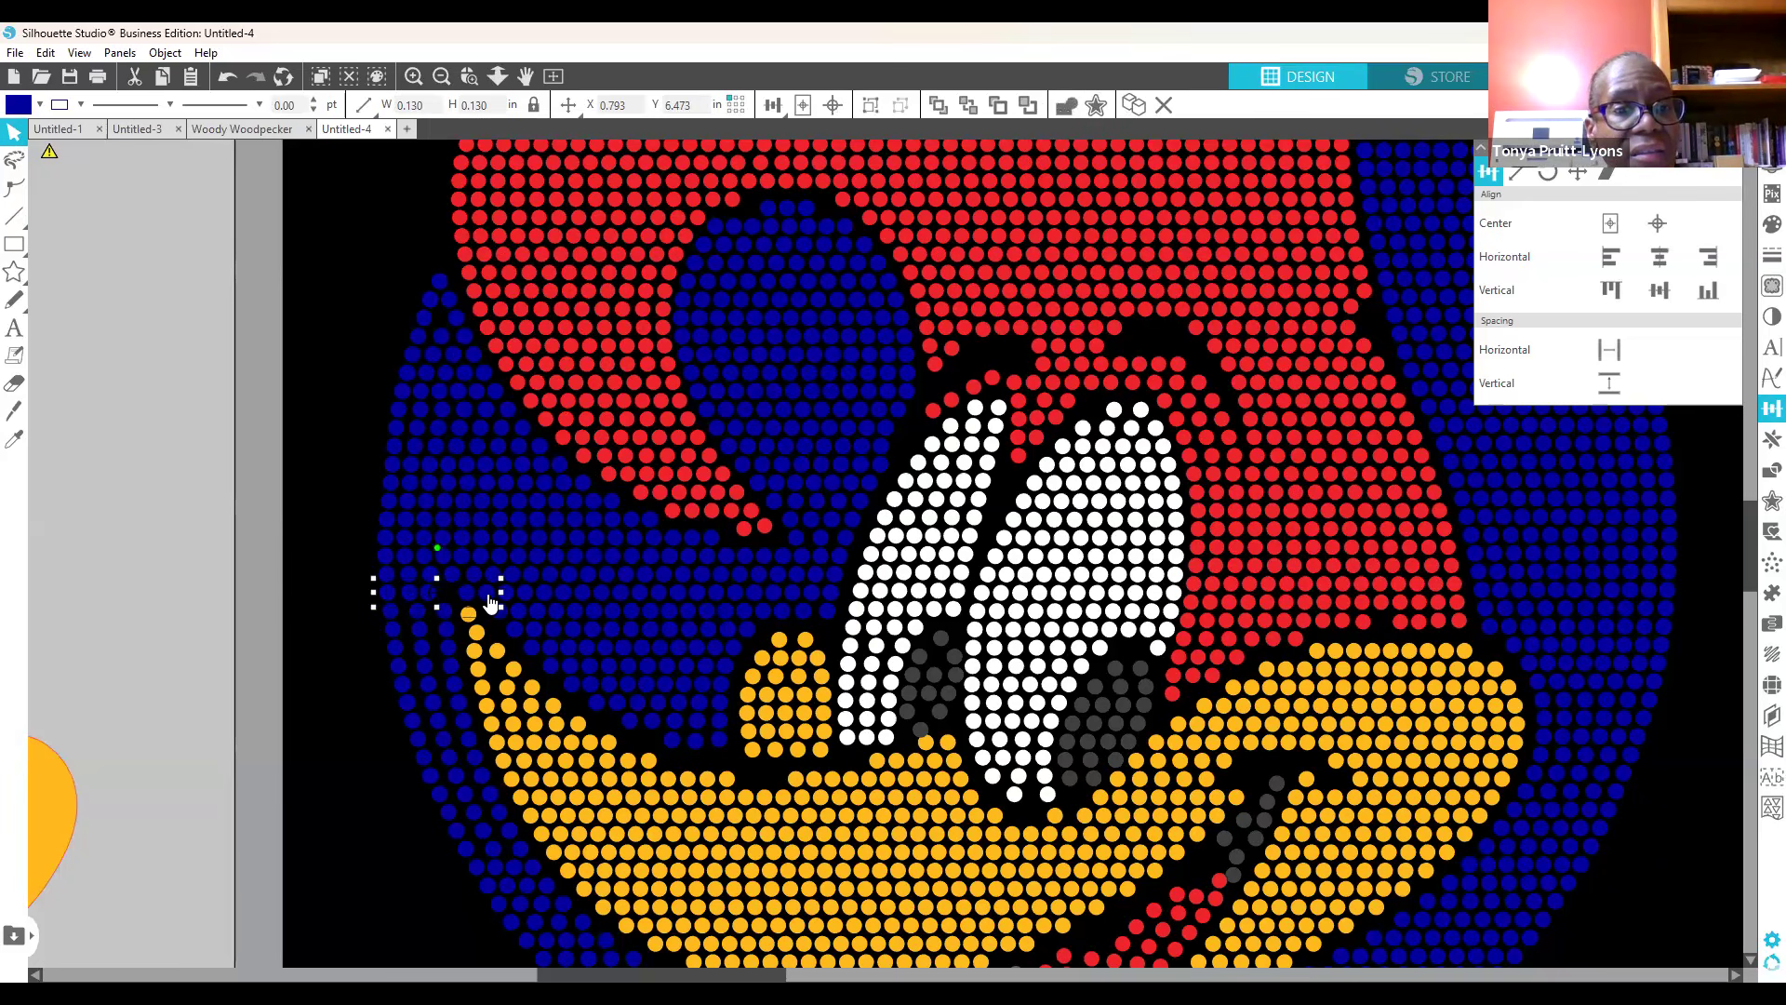
{"action": "left_click", "coordinate": [1609, 351]}
{"action": "left_click", "coordinate": [298, 836]}
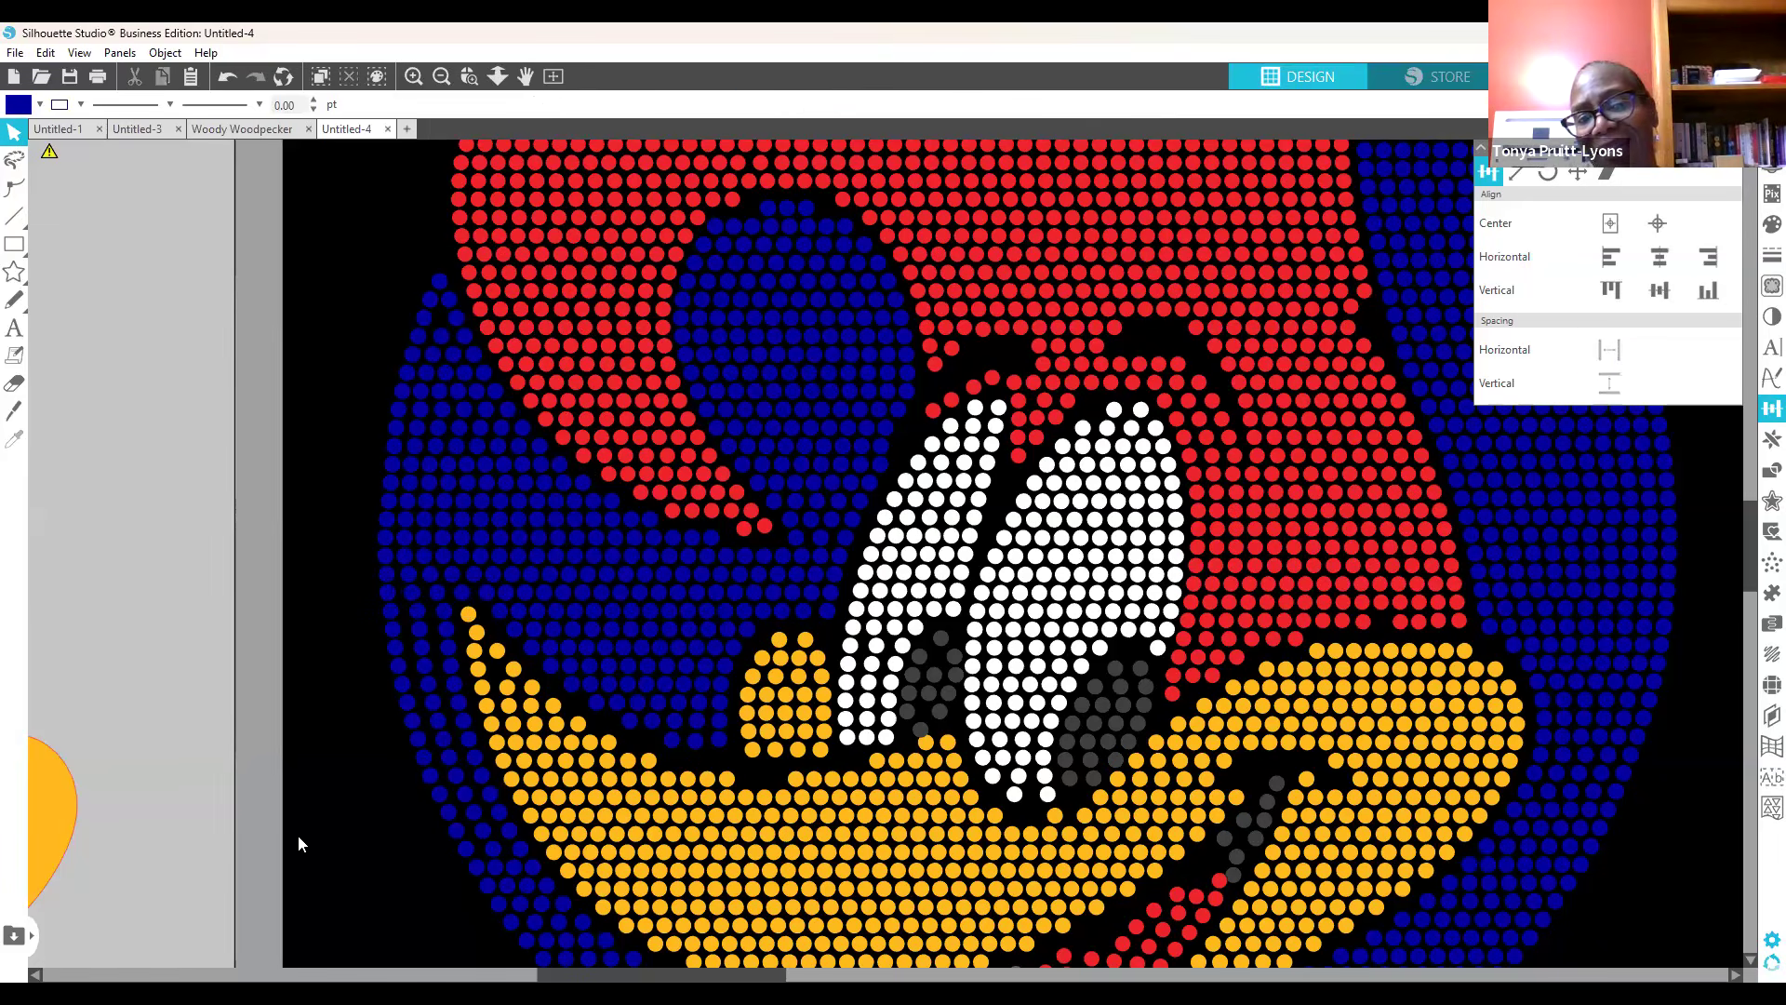
Step: Pull the outermost blue stone of the beak tip's row out beyond the circle's edge and clear the selection
{"action": "scroll", "coordinate": [614, 228], "scroll_direction": "down", "scroll_amount": 3}
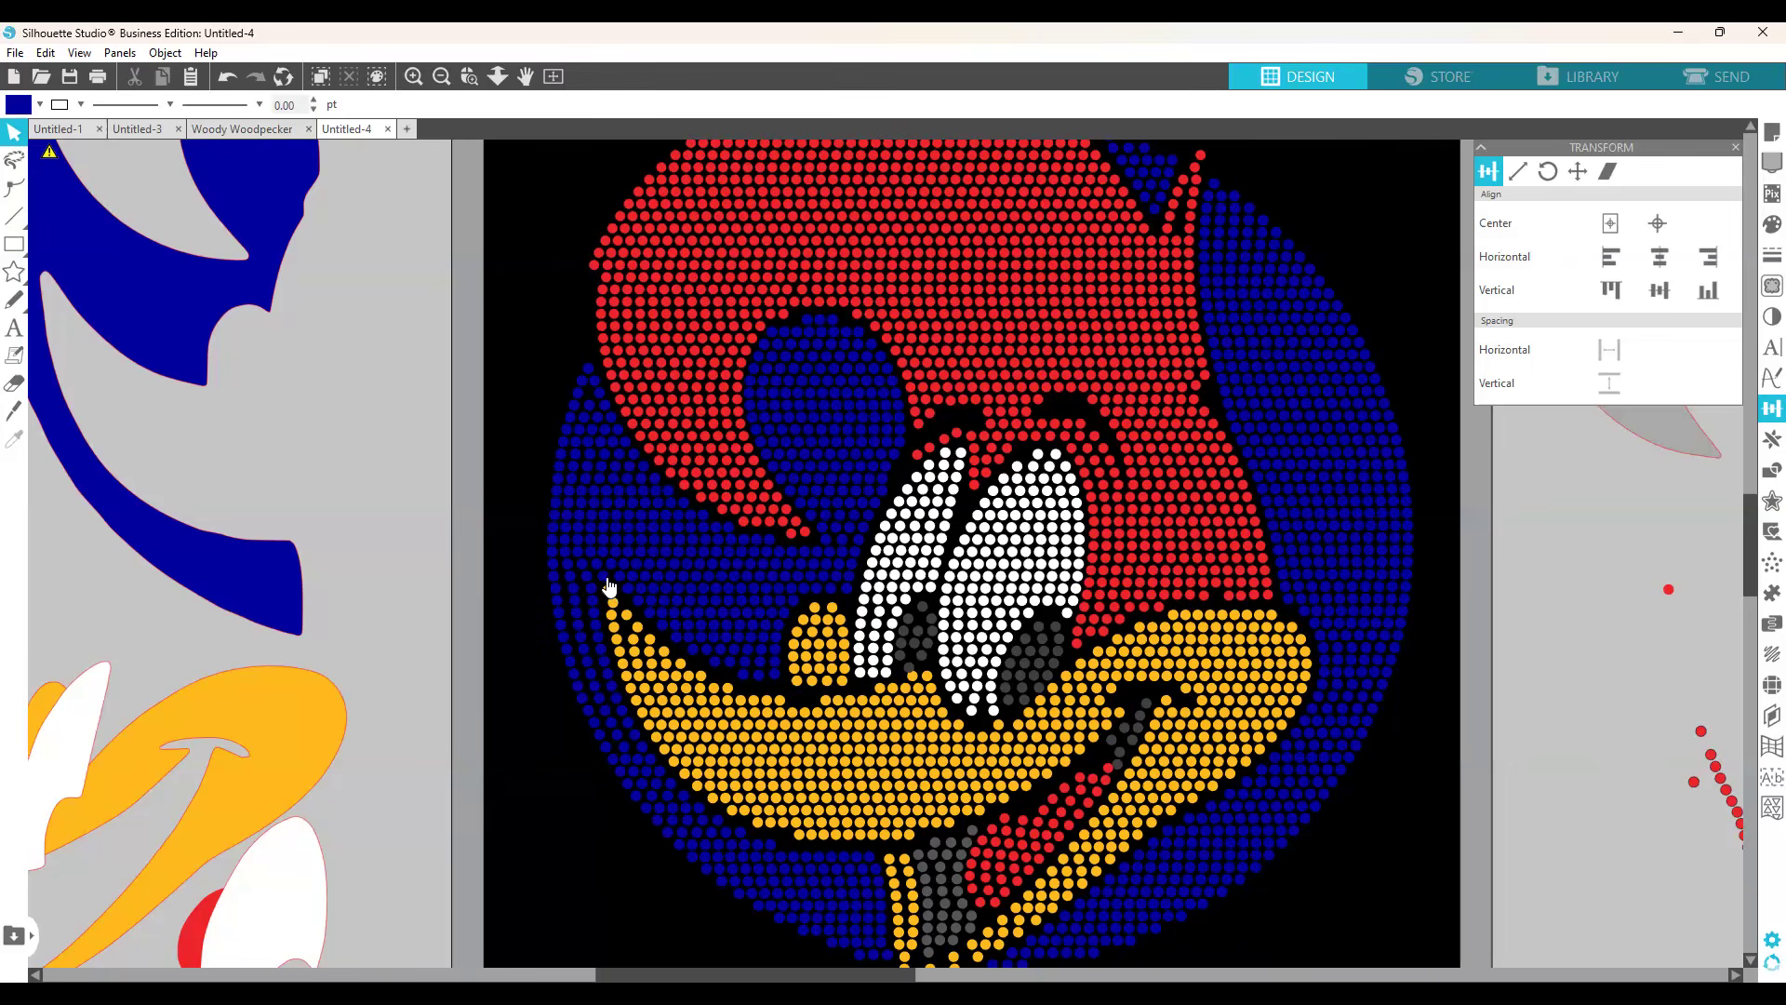
{"action": "left_click", "coordinate": [491, 610]}
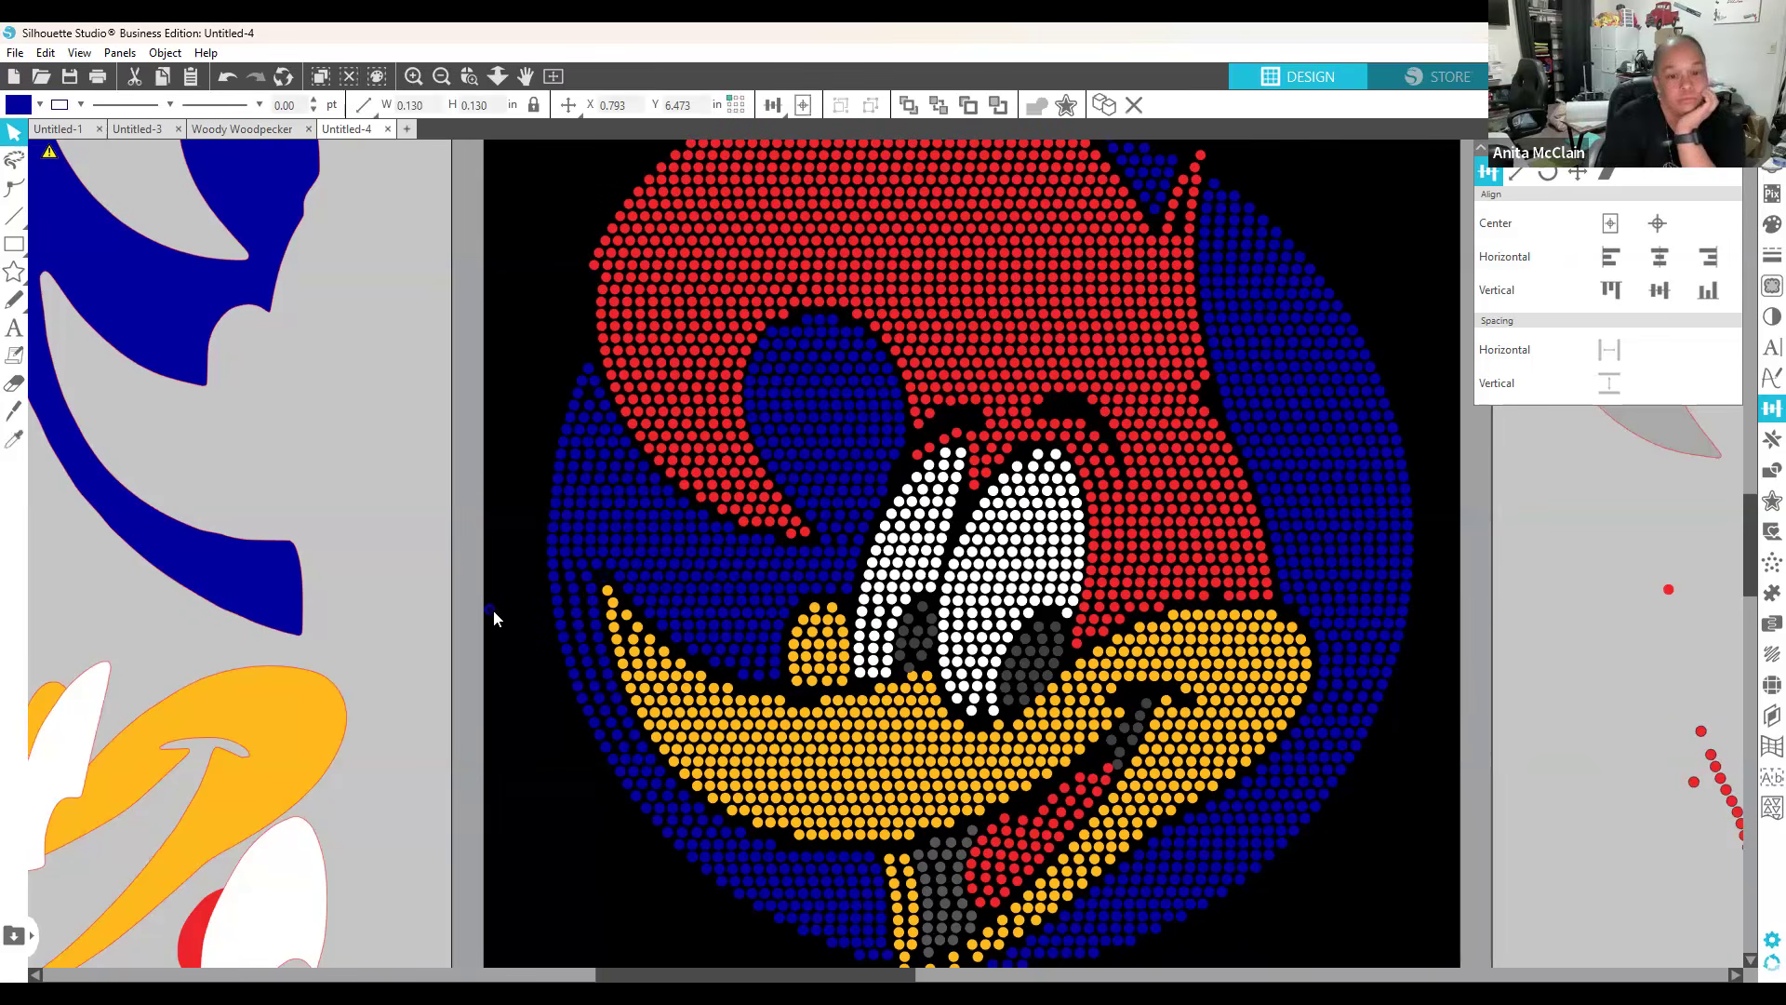
{"action": "left_click_drag", "start_coordinate": [493, 610], "coordinate": [513, 536]}
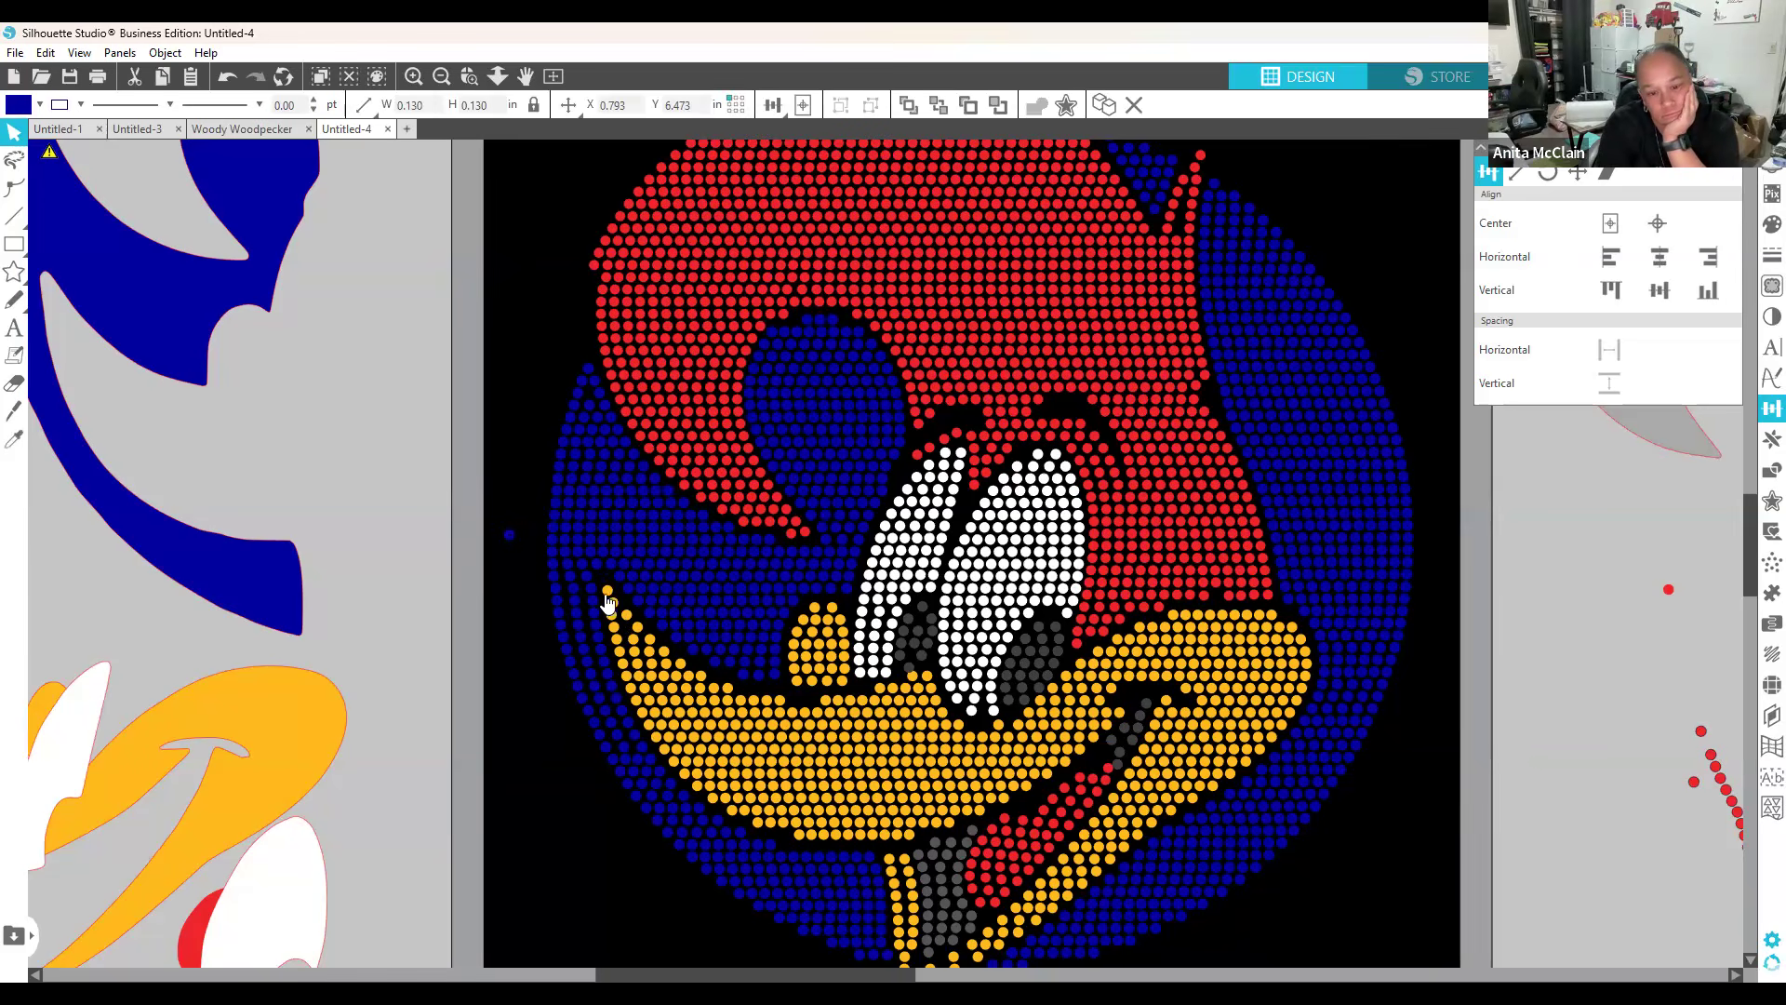
{"action": "left_click", "coordinate": [328, 147]}
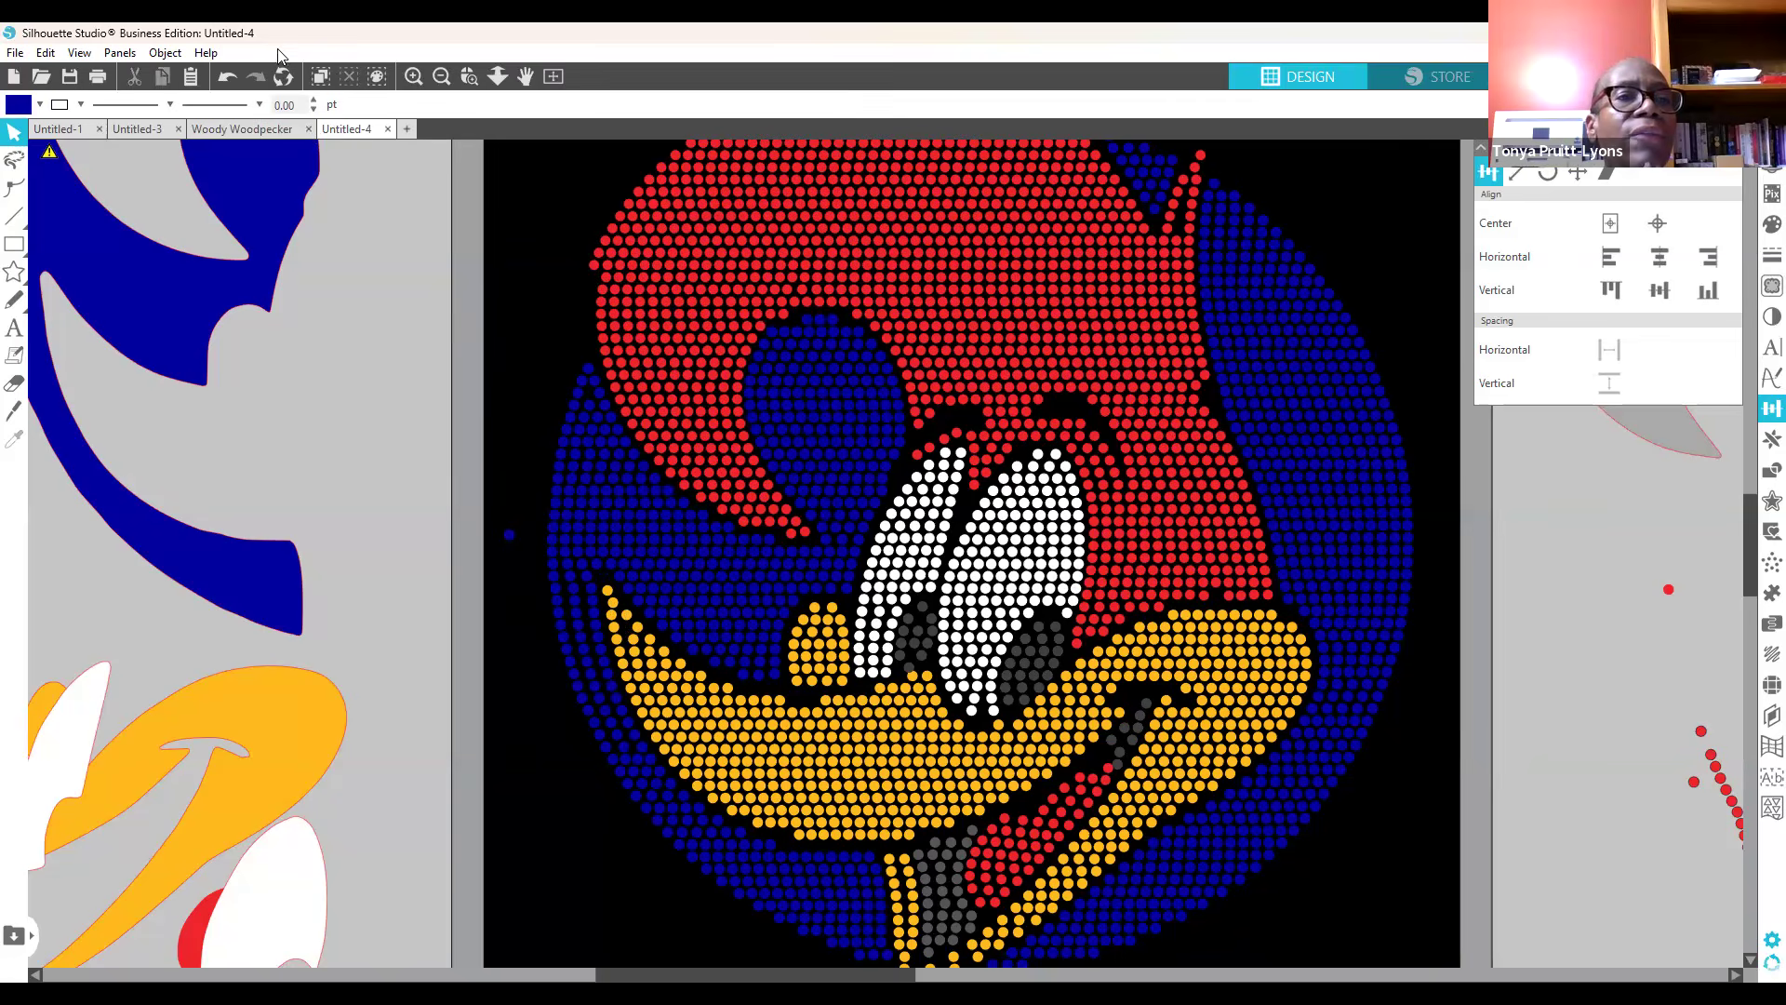
Step: Undo the recent moves and spacing changes to the blue stones in the row beside the beak's pointed tip
{"action": "left_click", "coordinate": [225, 81]}
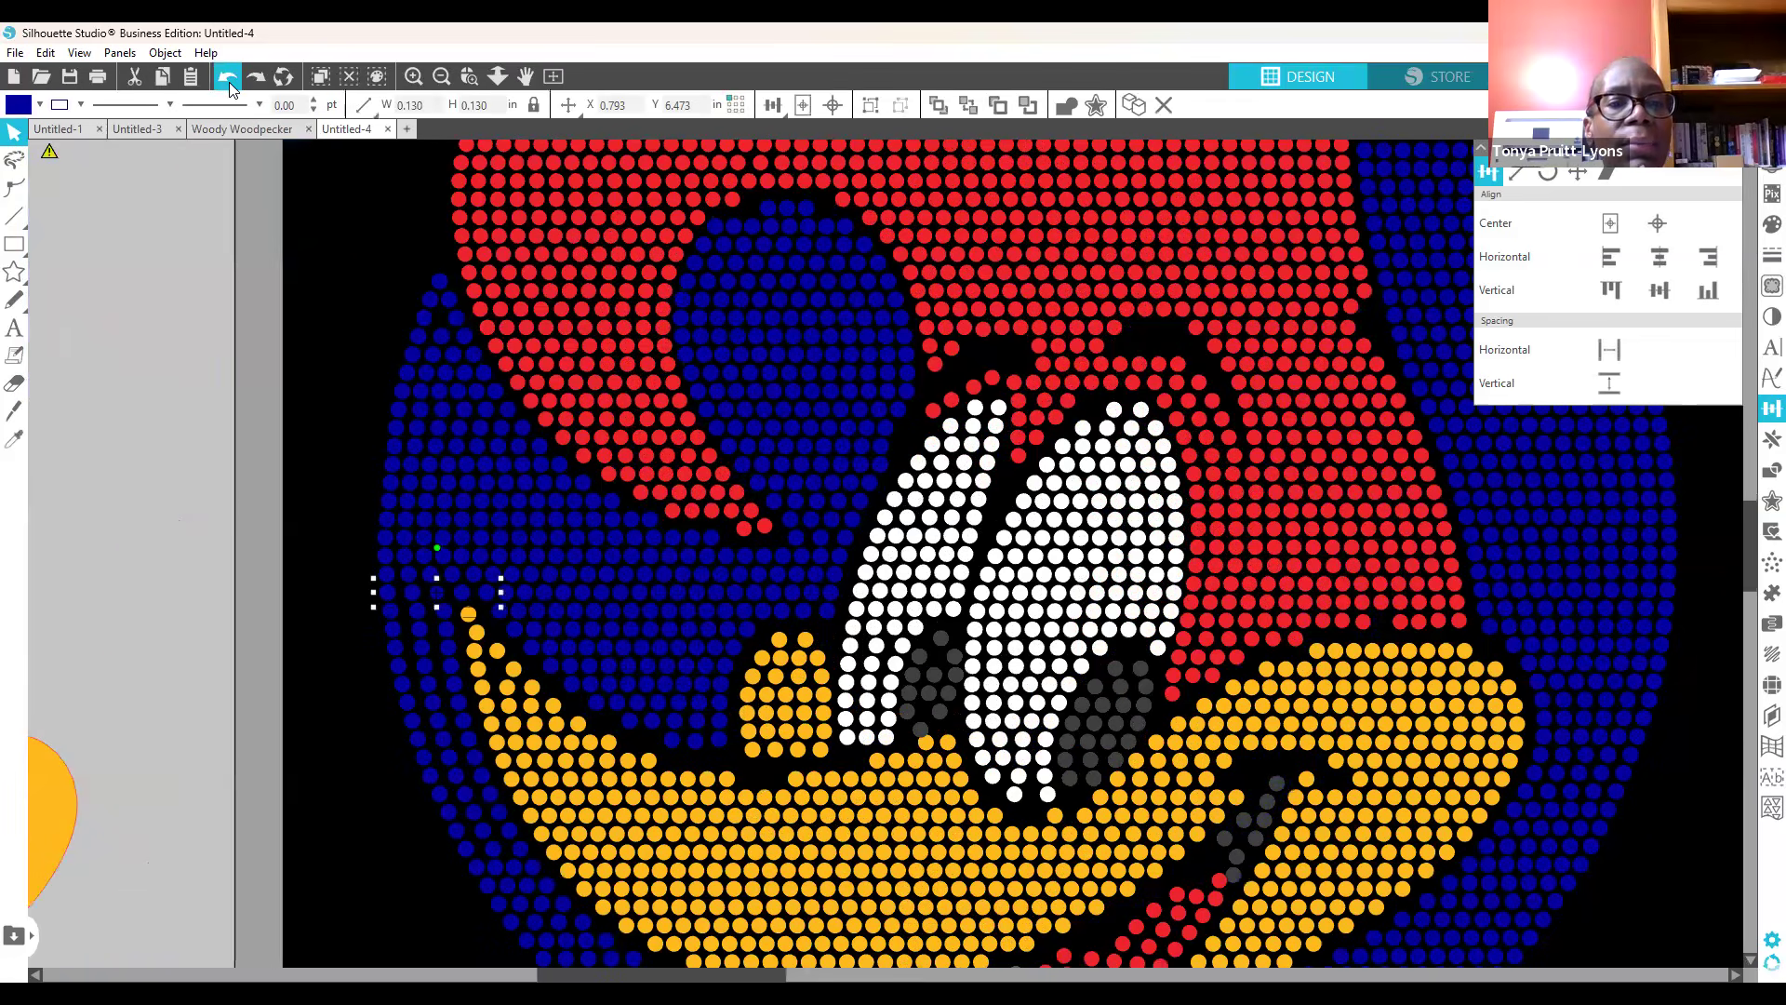
{"action": "left_click", "coordinate": [227, 82]}
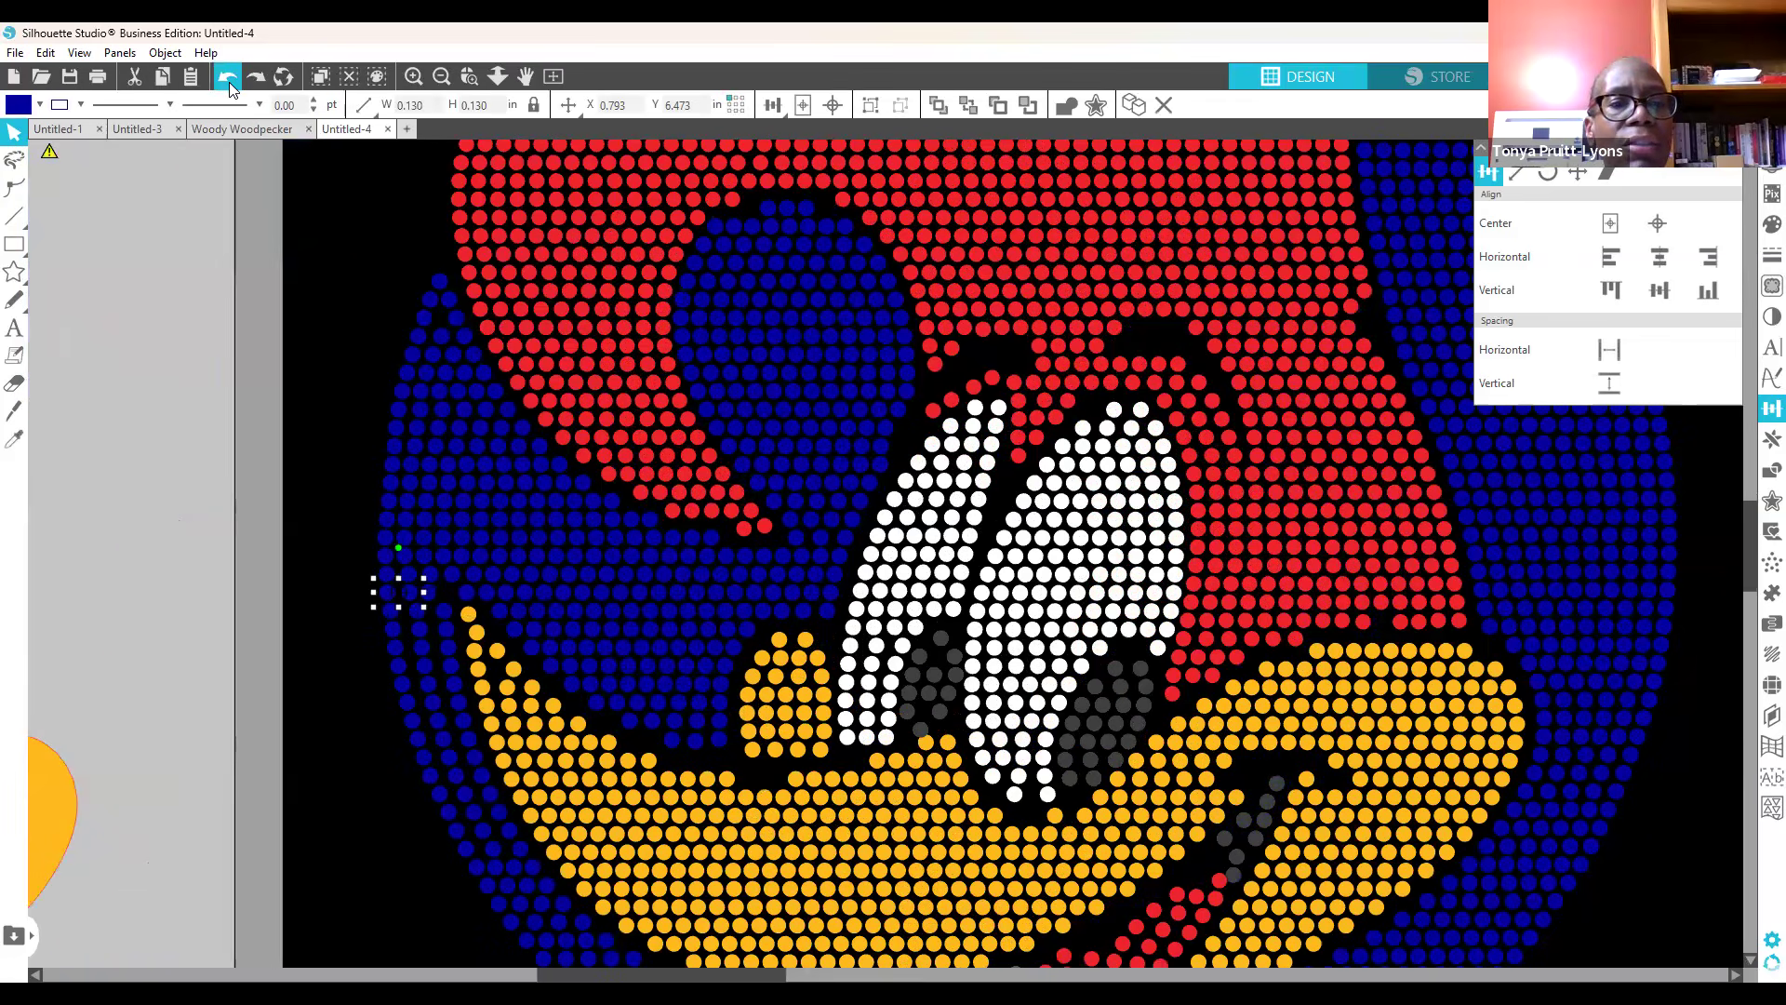
{"action": "left_click", "coordinate": [228, 82]}
{"action": "left_click", "coordinate": [229, 82]}
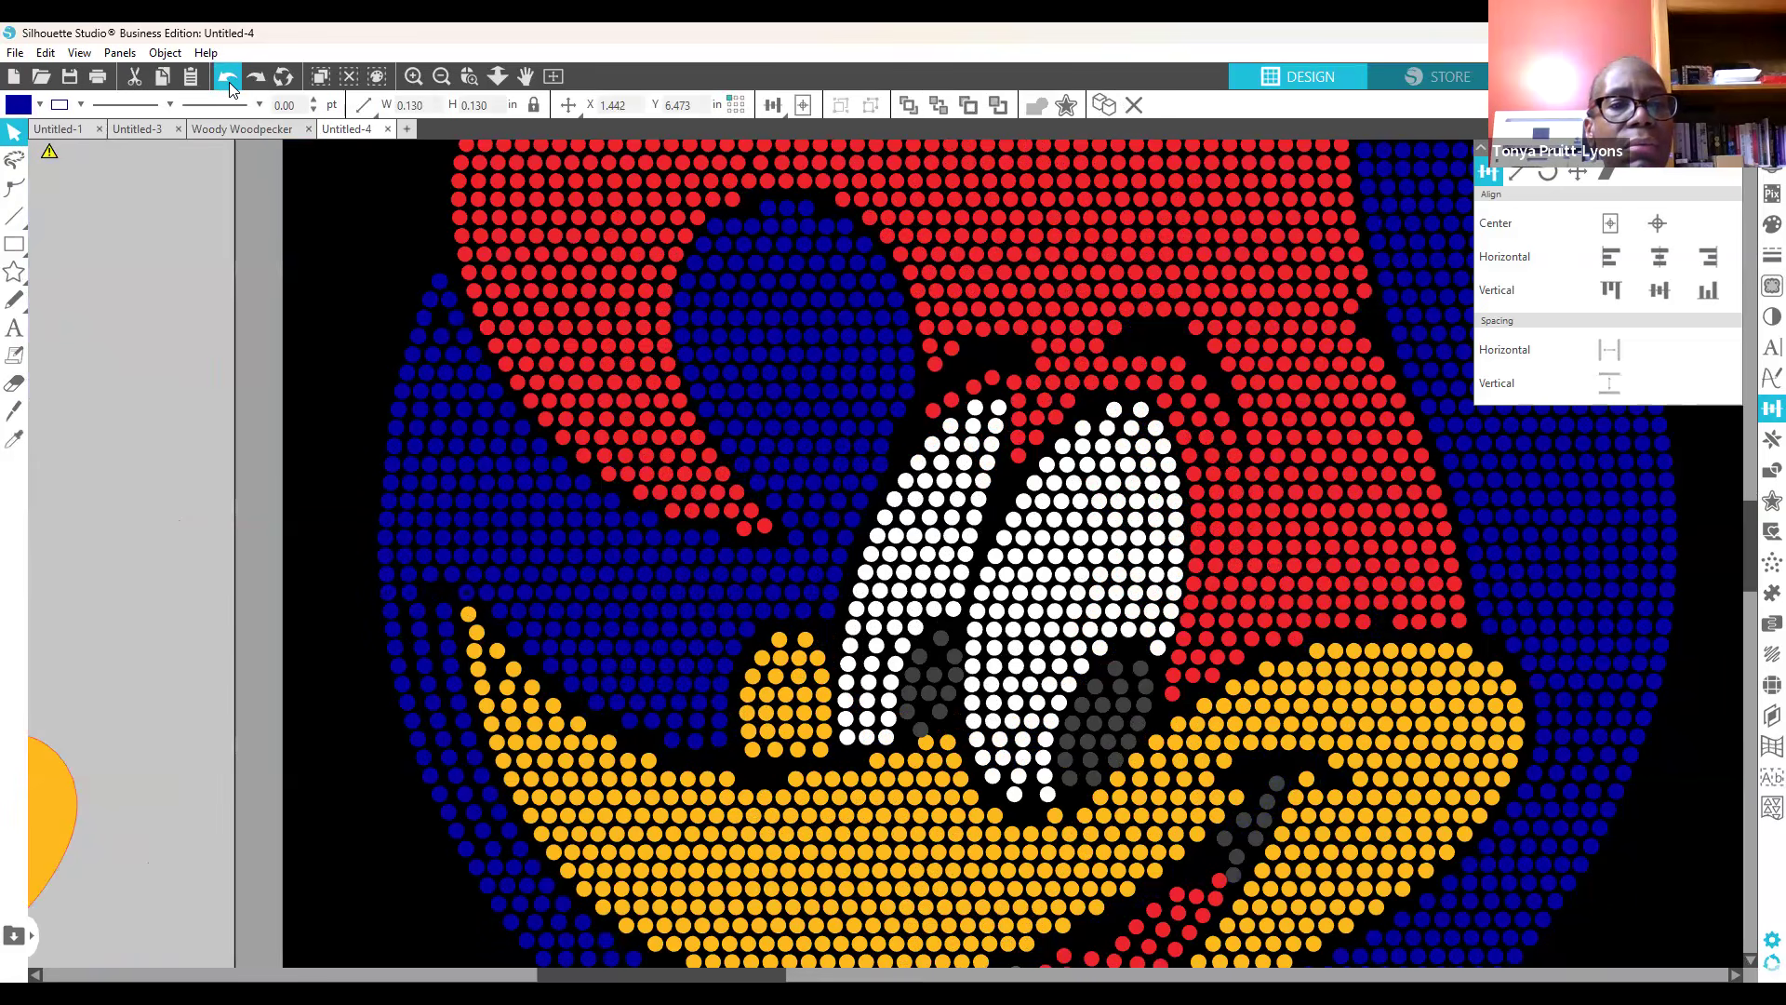
{"action": "left_click", "coordinate": [228, 82]}
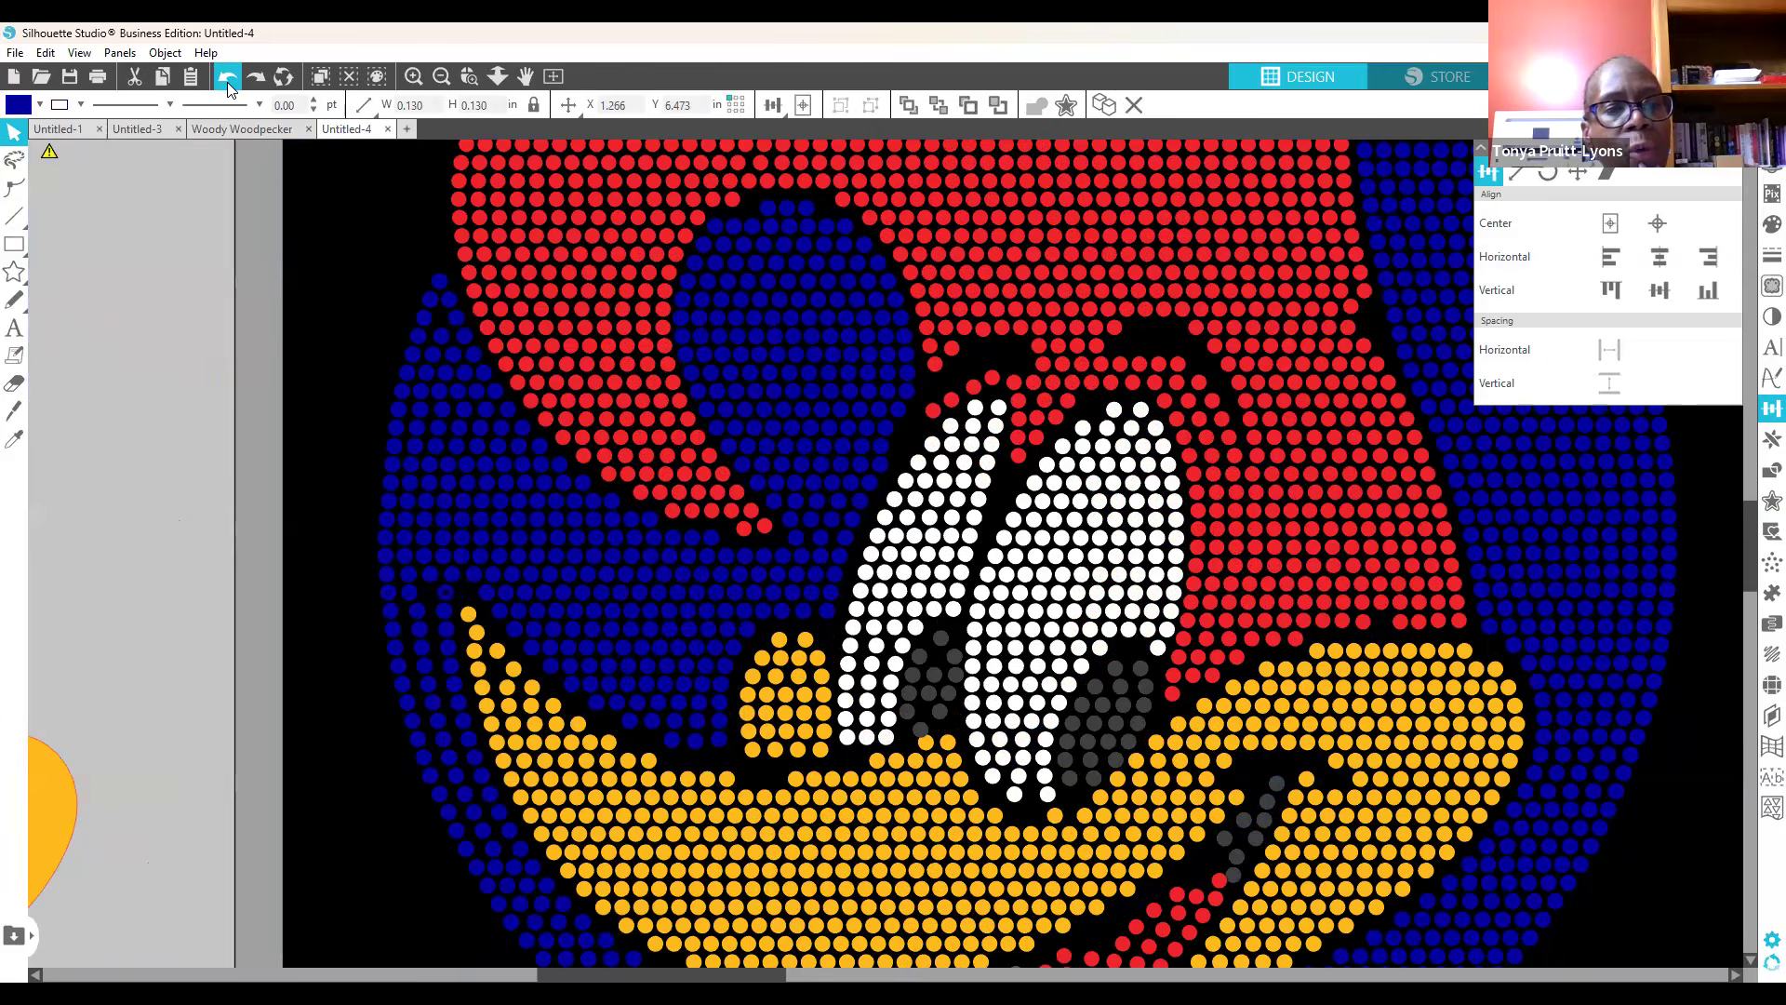
{"action": "left_click", "coordinate": [229, 82]}
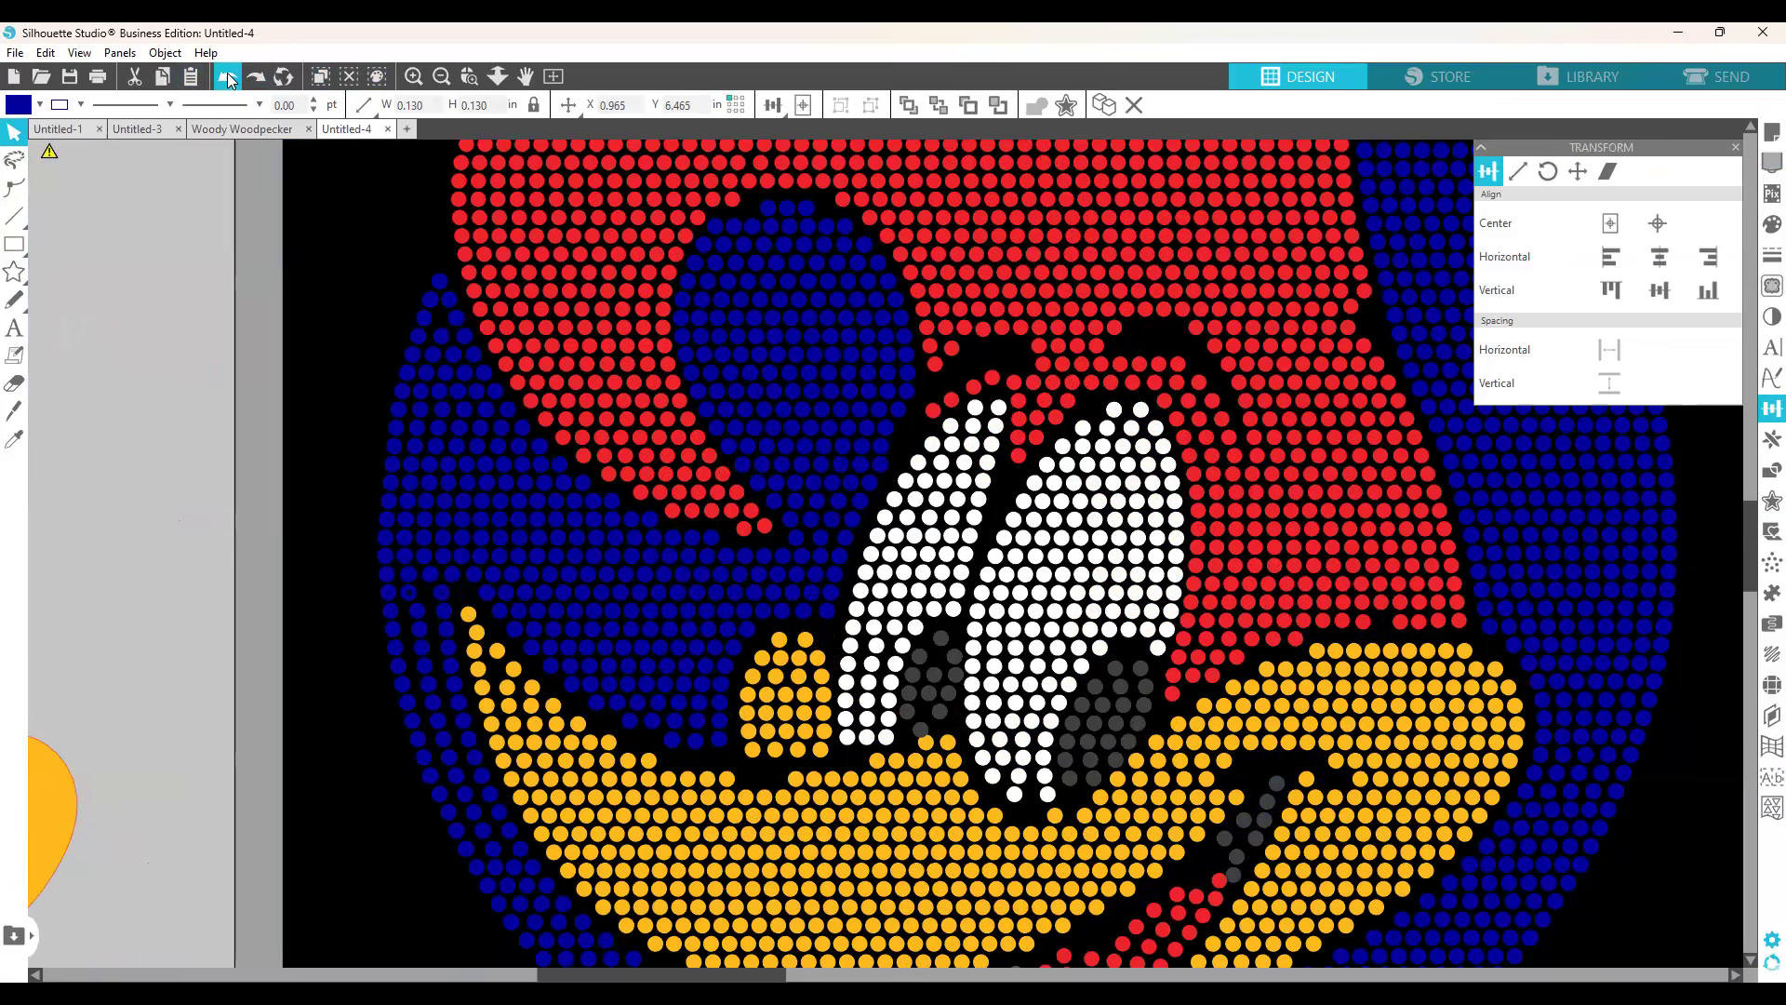
{"action": "left_click", "coordinate": [227, 74]}
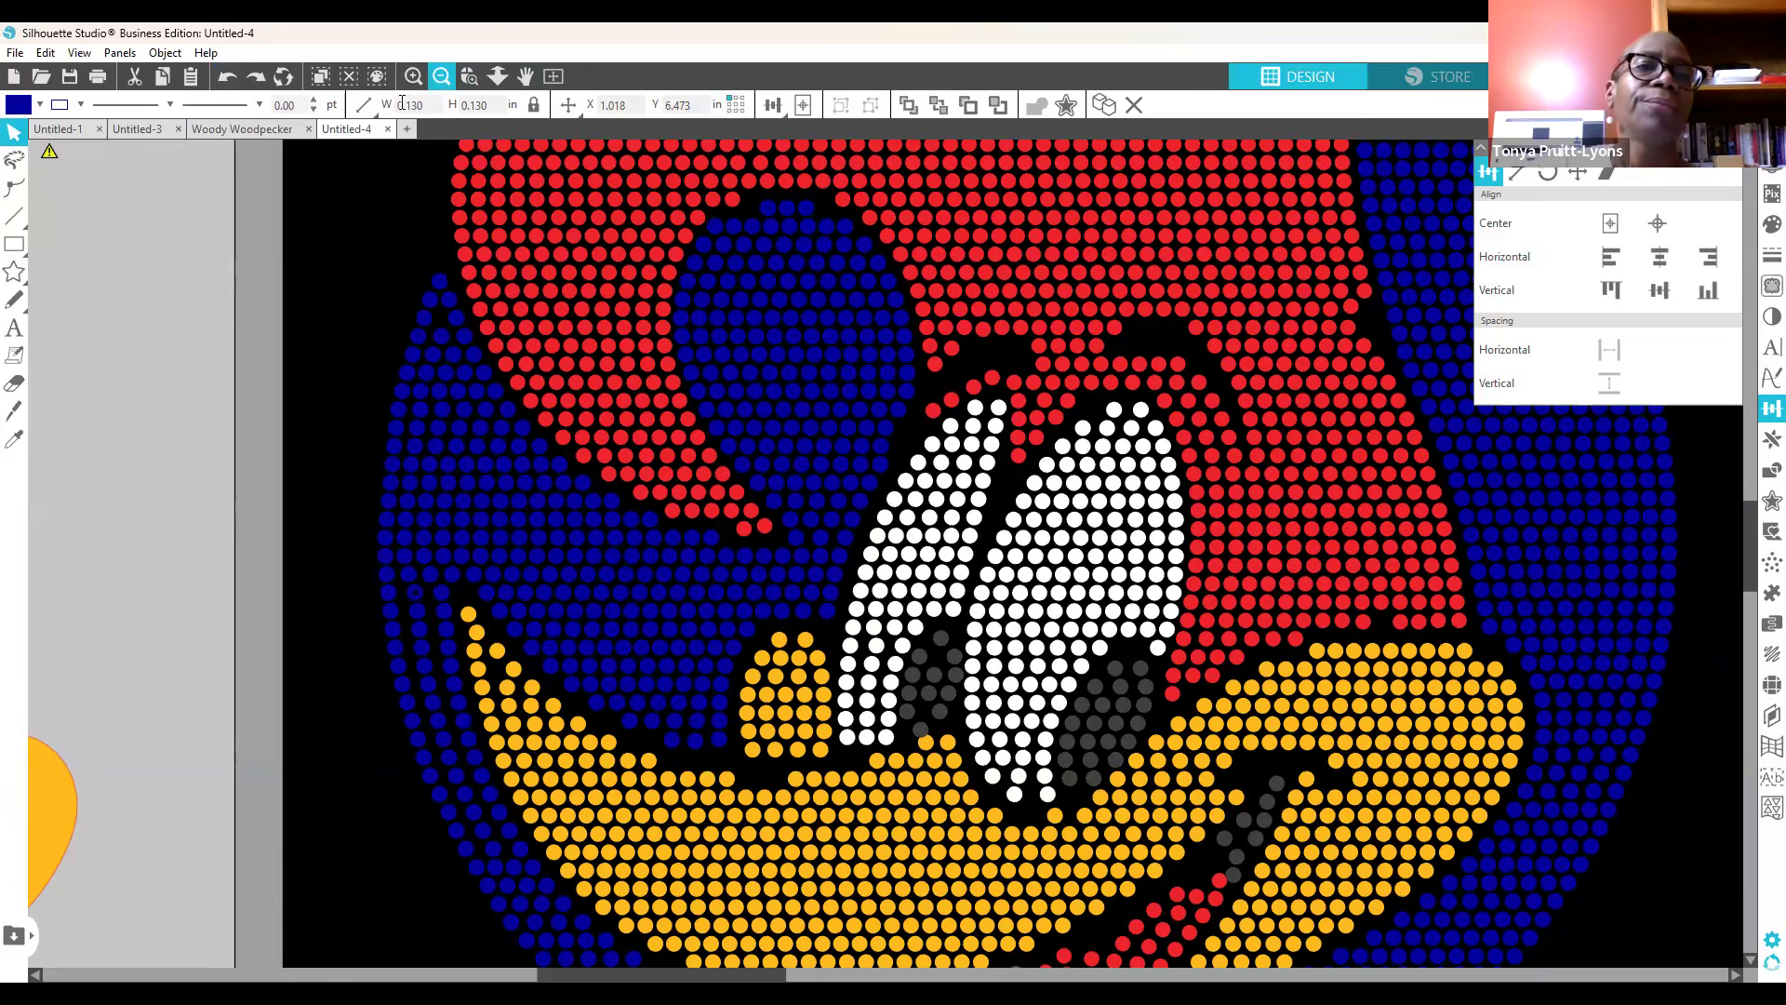
Step: Select every blue shape on the media by fill color and group the selection
{"action": "left_click", "coordinate": [441, 76]}
{"action": "left_click", "coordinate": [441, 76]}
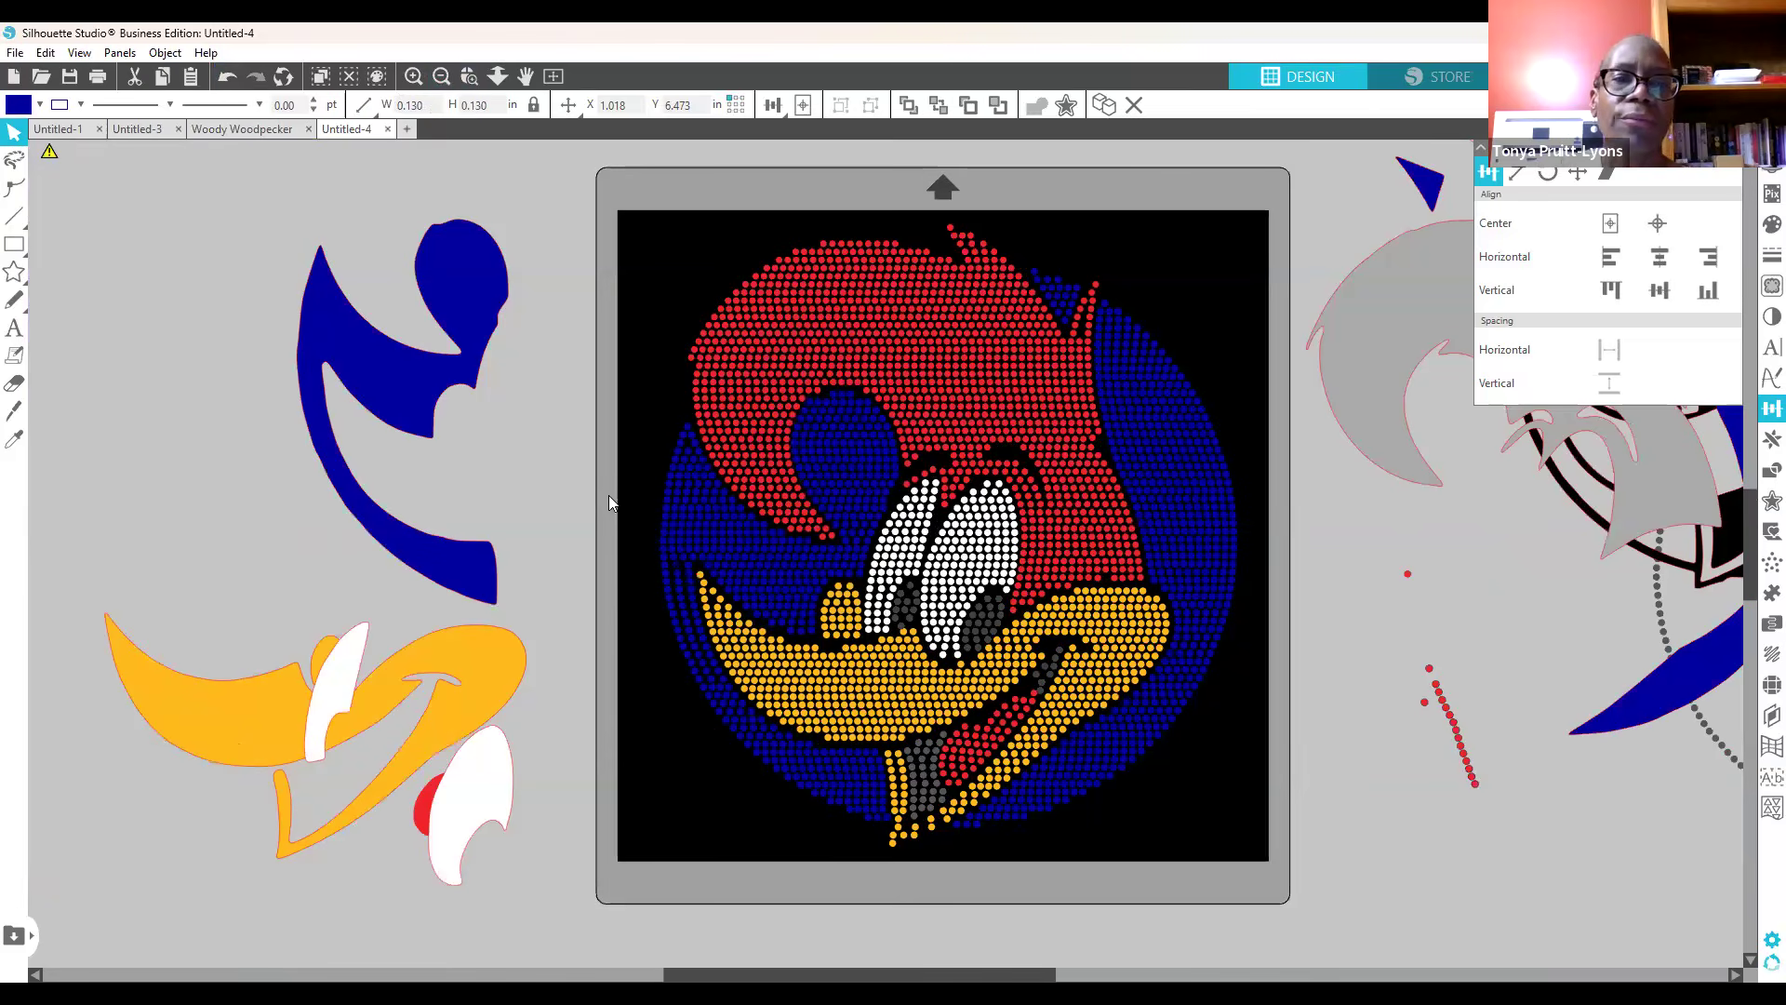
{"action": "left_click", "coordinate": [649, 651]}
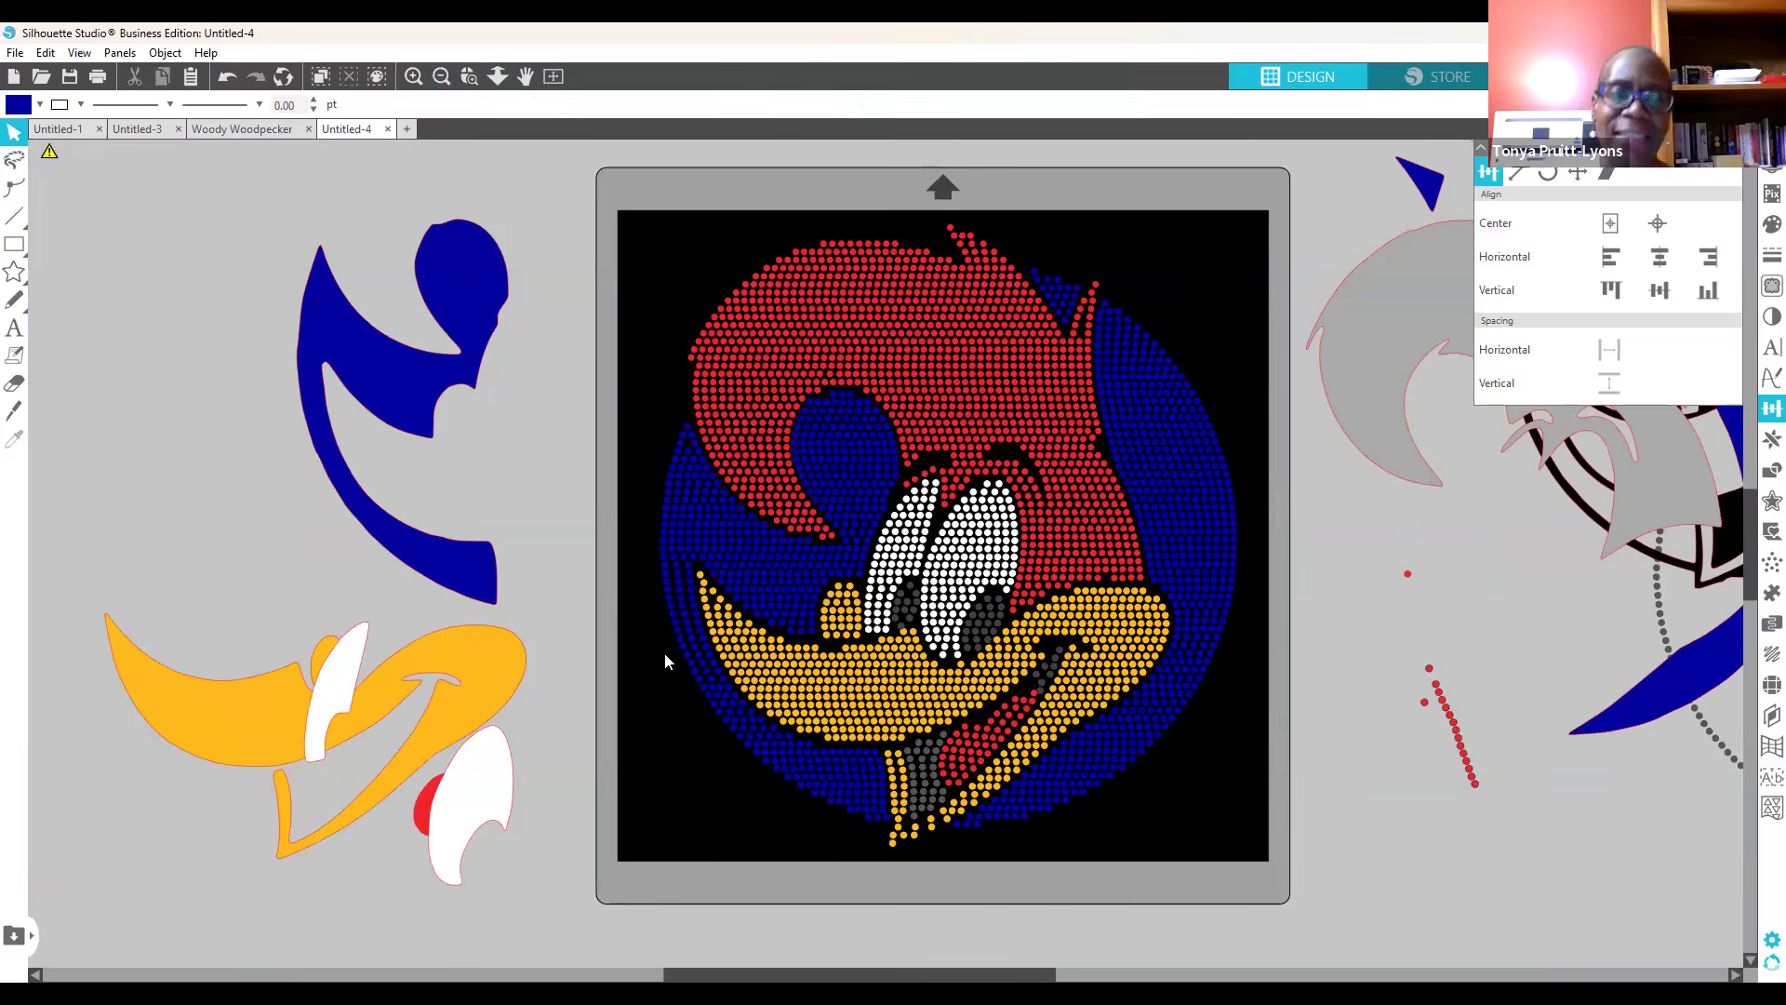
{"action": "scroll", "coordinate": [664, 659], "scroll_direction": "down", "scroll_amount": 1}
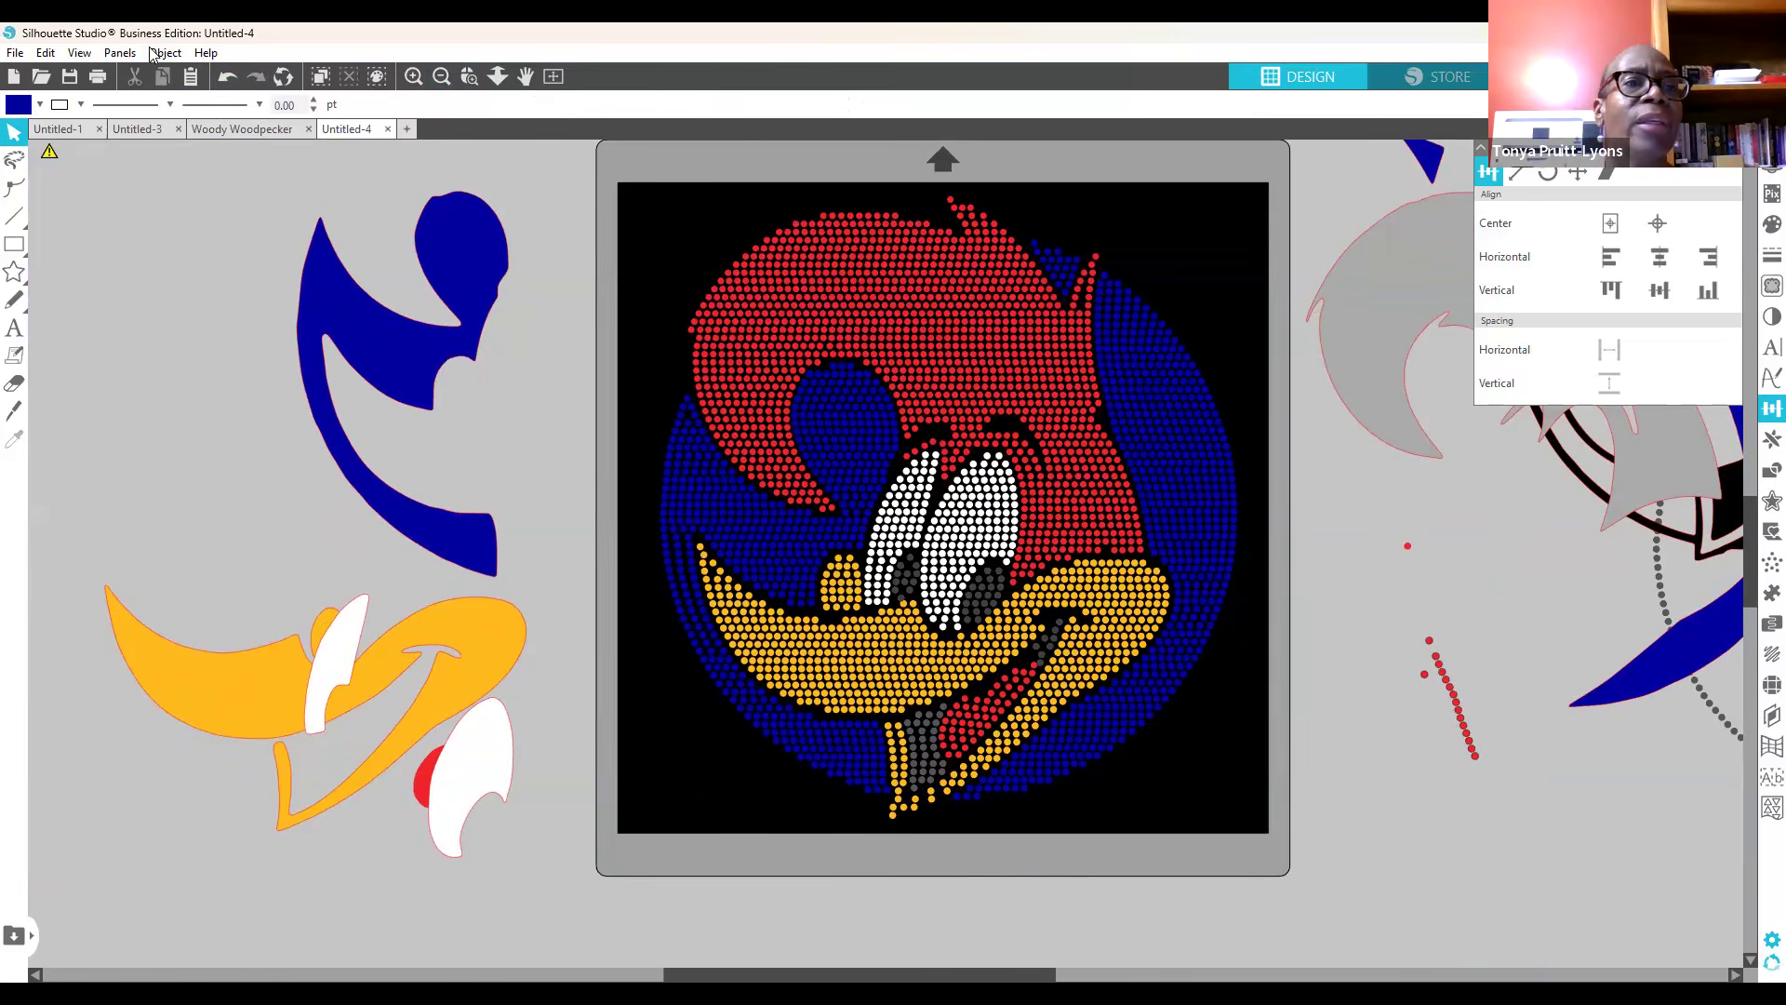
{"action": "left_click", "coordinate": [120, 53]}
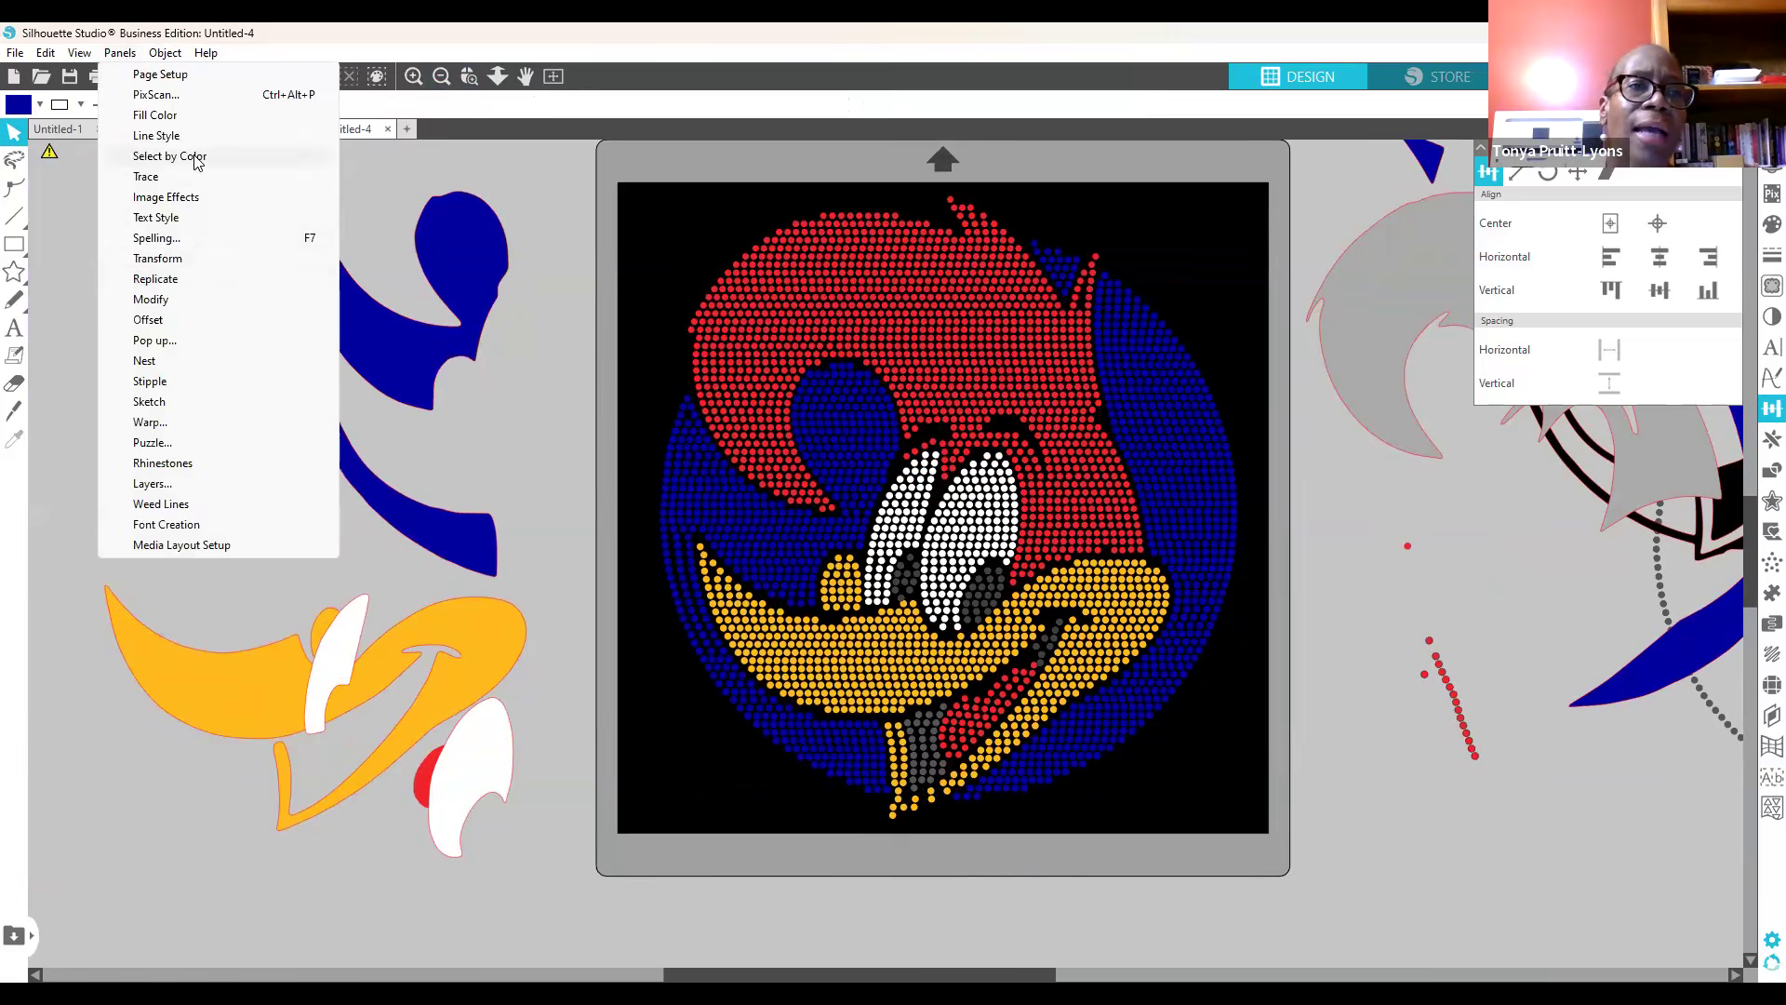
{"action": "left_click", "coordinate": [192, 156]}
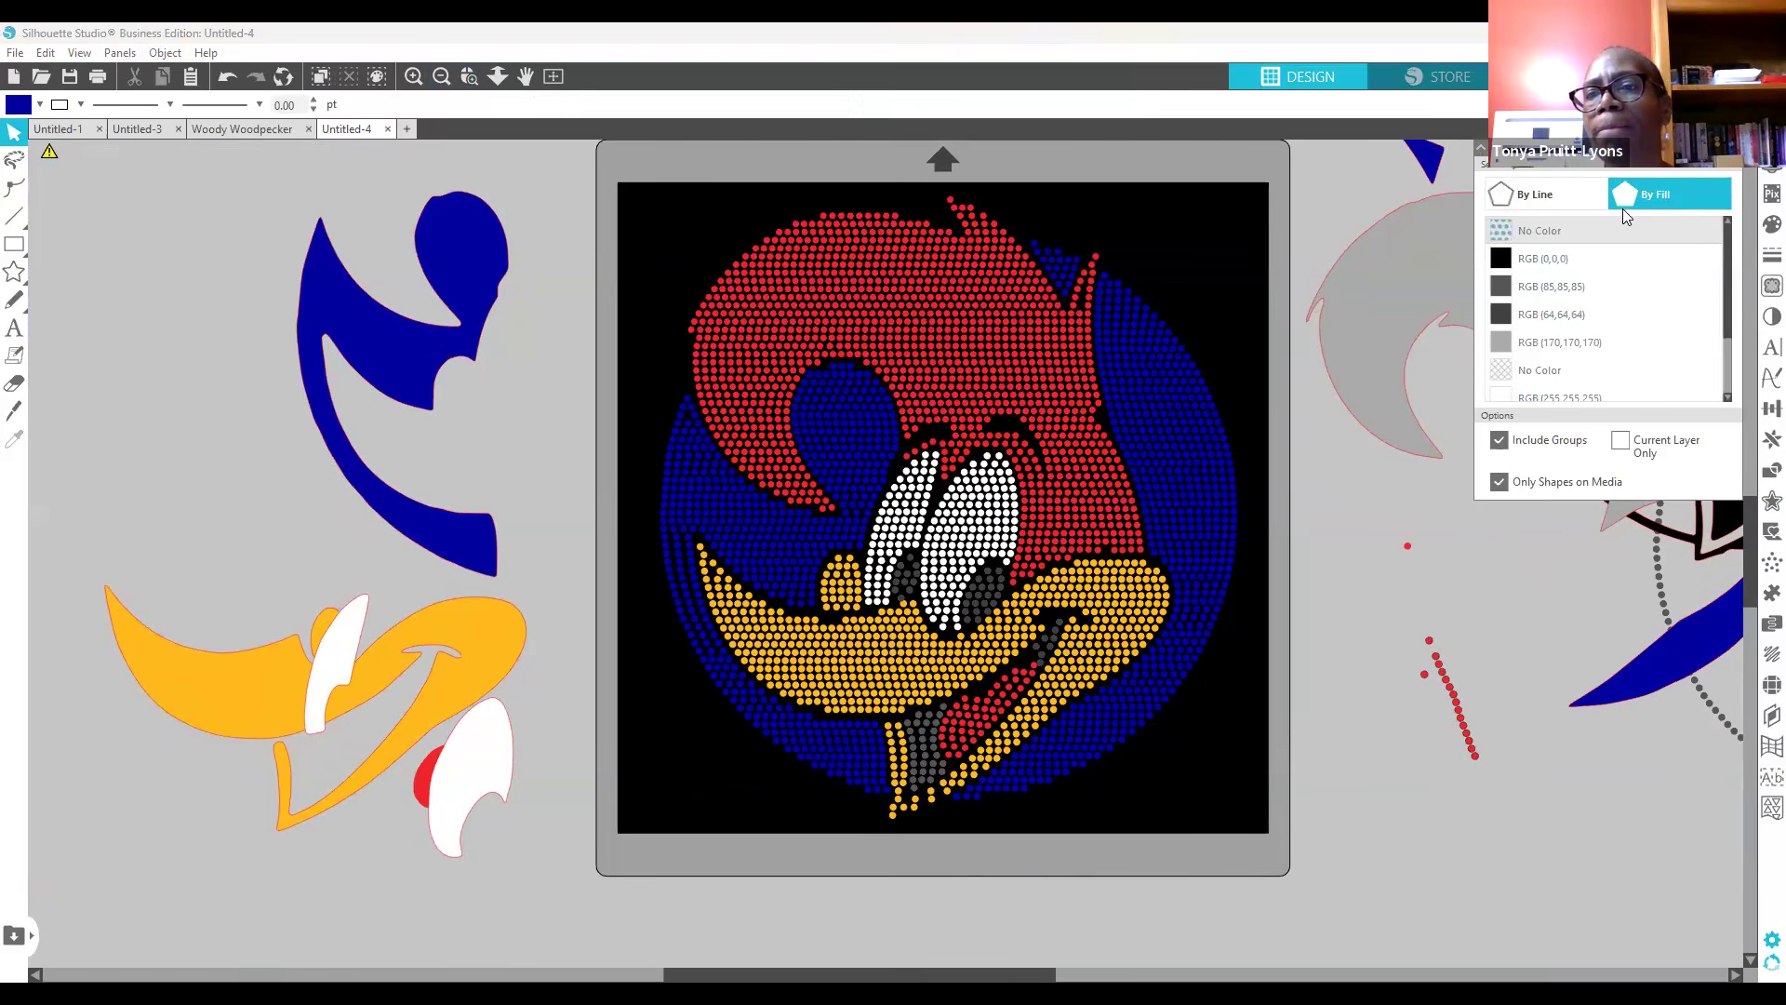
{"action": "scroll", "coordinate": [1644, 280], "scroll_direction": "down", "scroll_amount": 3}
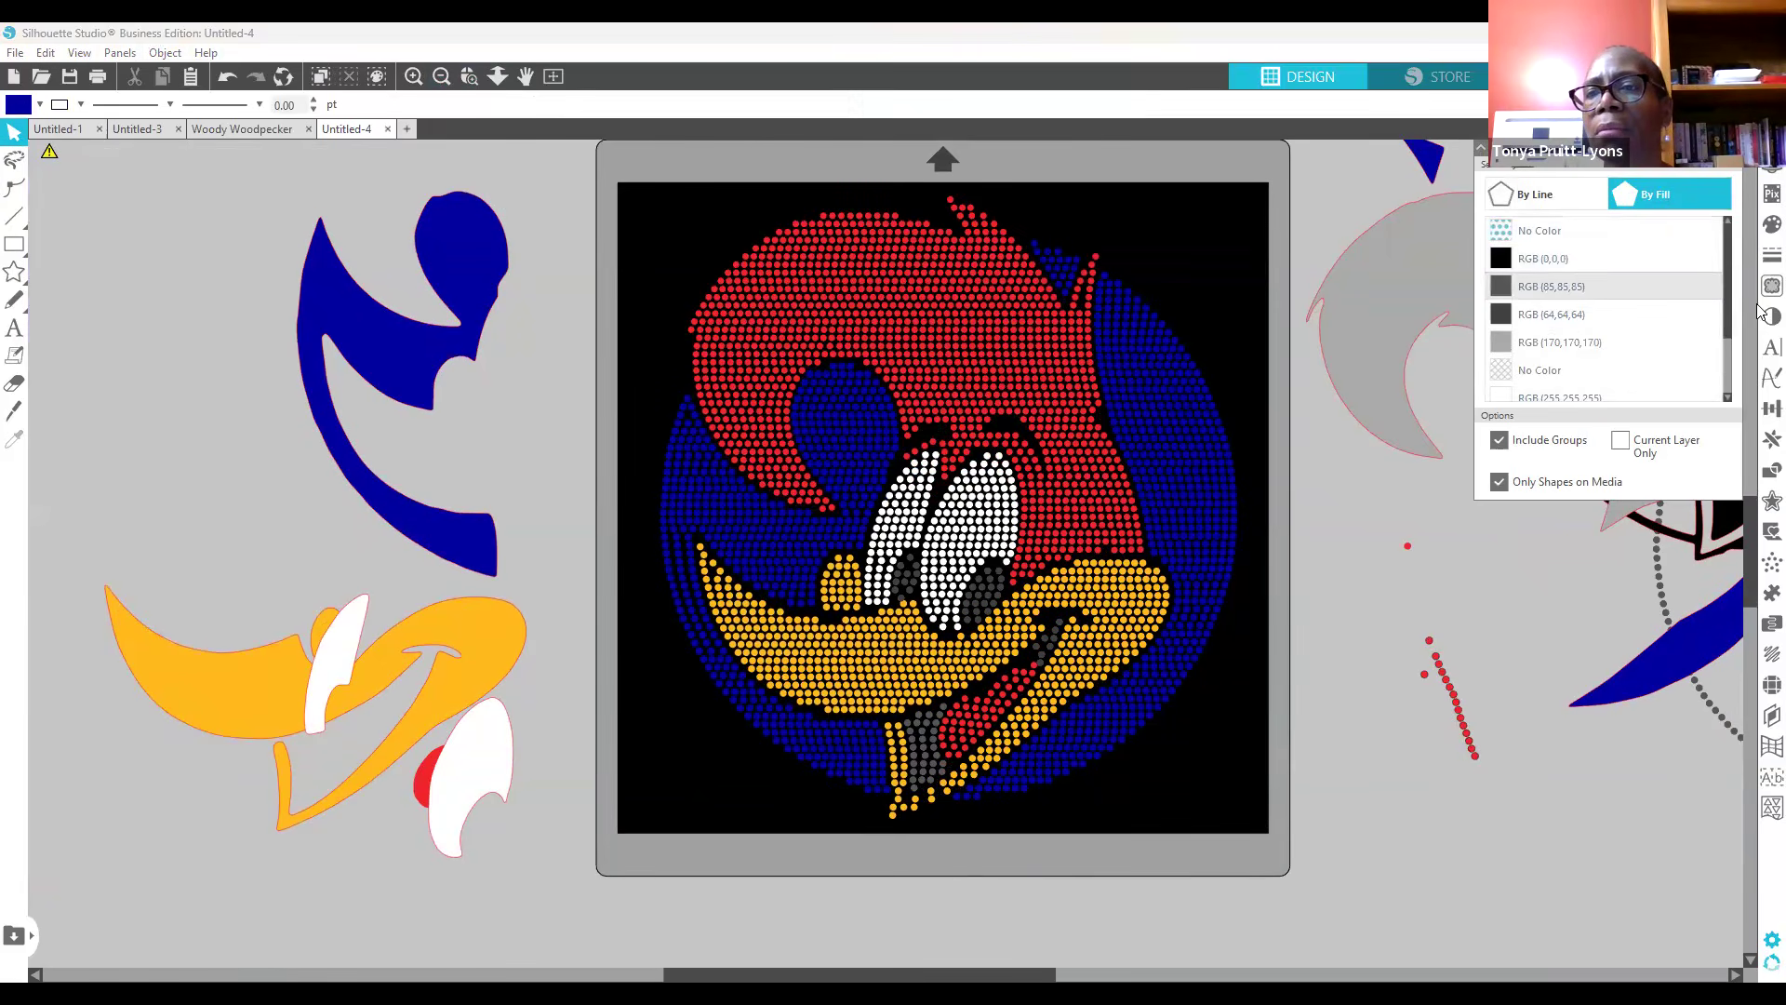
{"action": "scroll", "coordinate": [1721, 311], "scroll_direction": "down", "scroll_amount": 1}
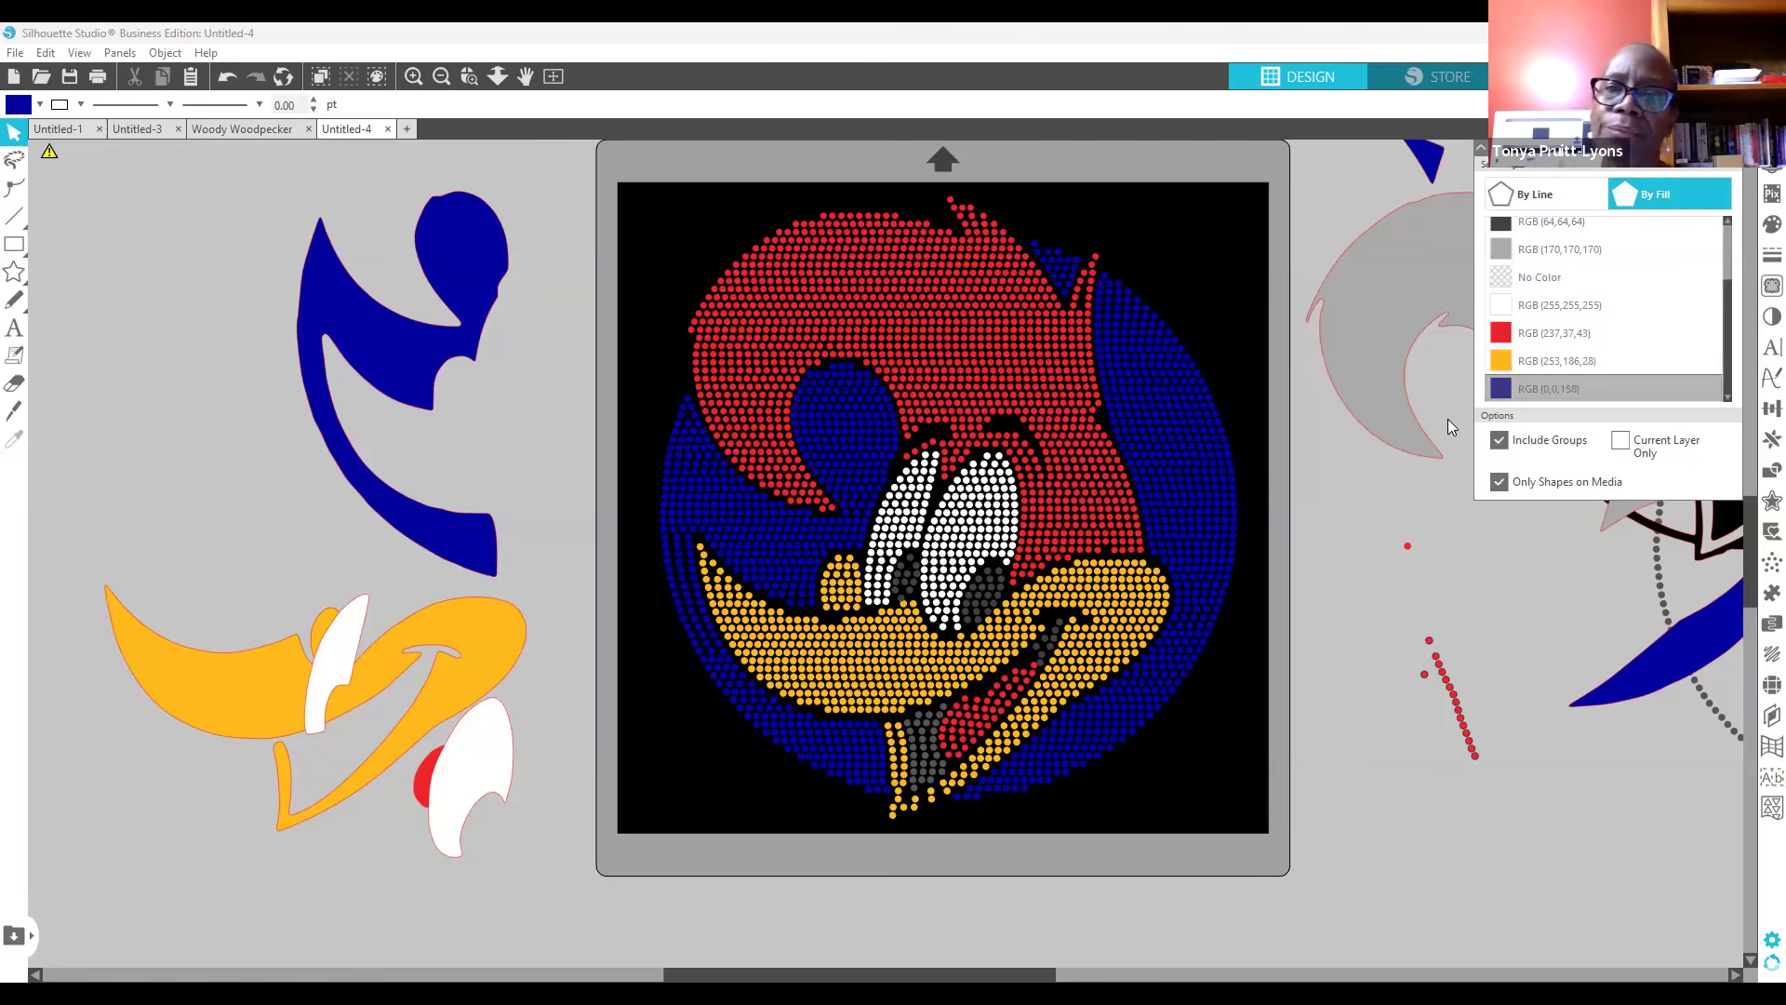
{"action": "left_click", "coordinate": [1525, 389]}
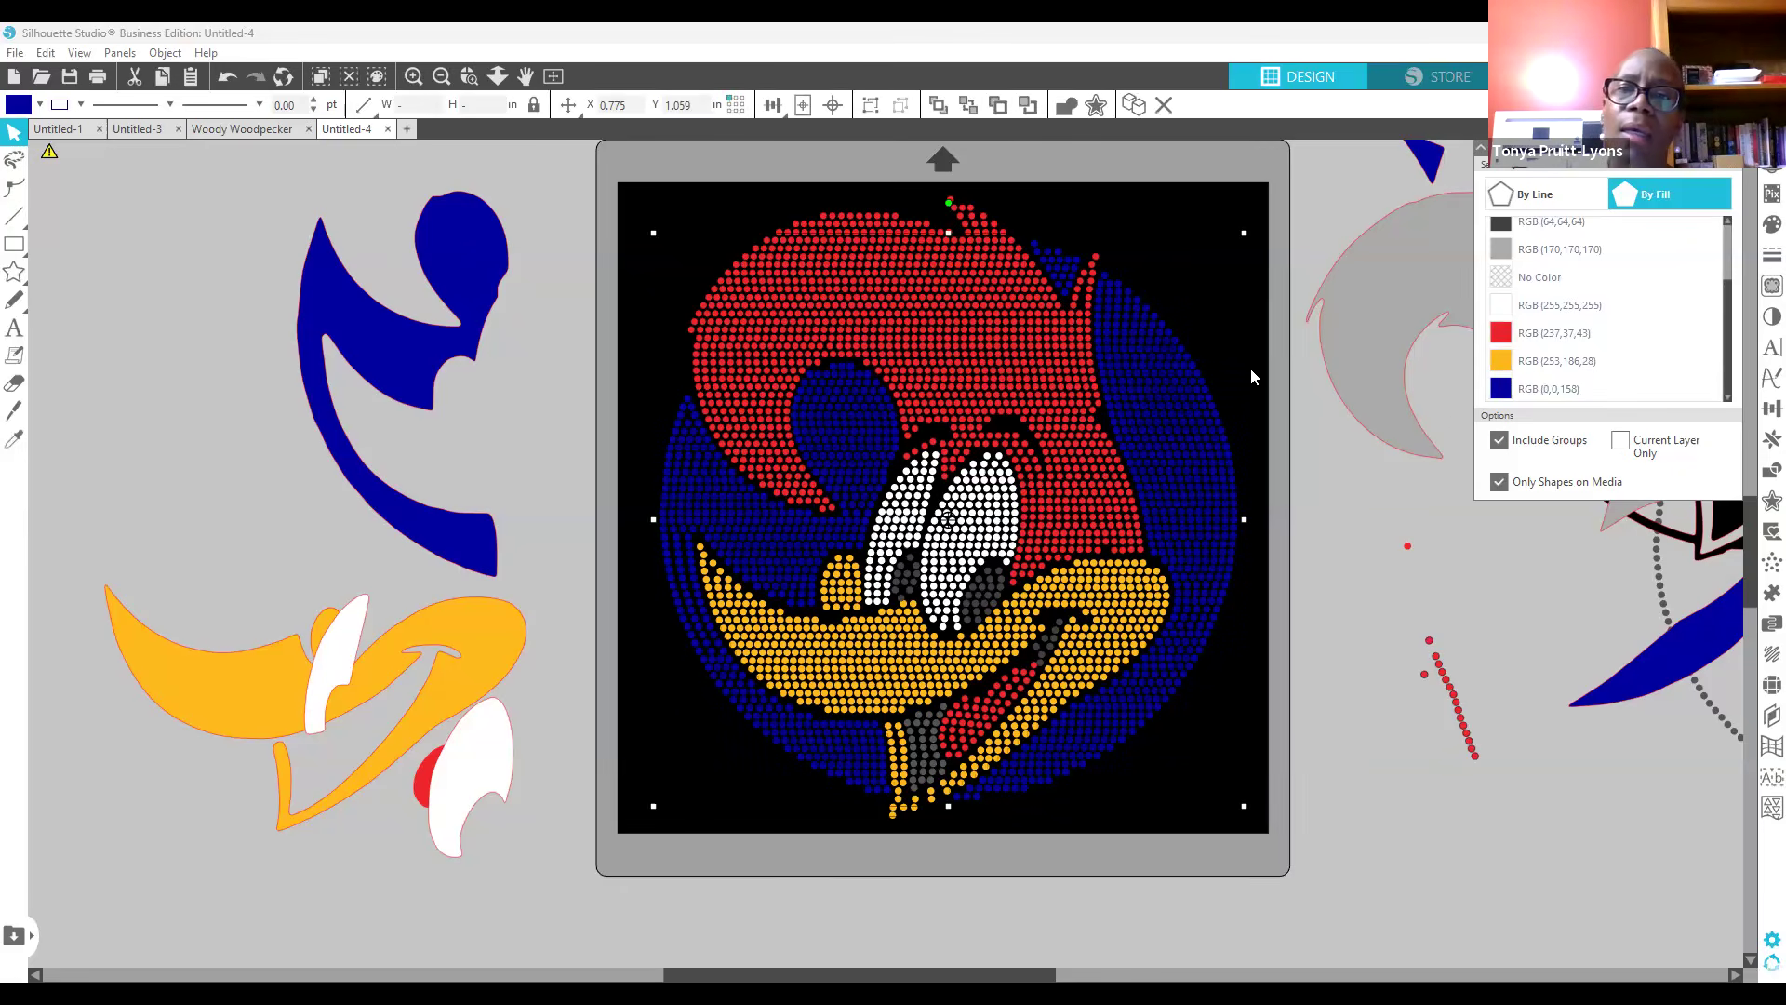
{"action": "right_click", "coordinate": [1205, 400]}
{"action": "left_click", "coordinate": [1280, 707]}
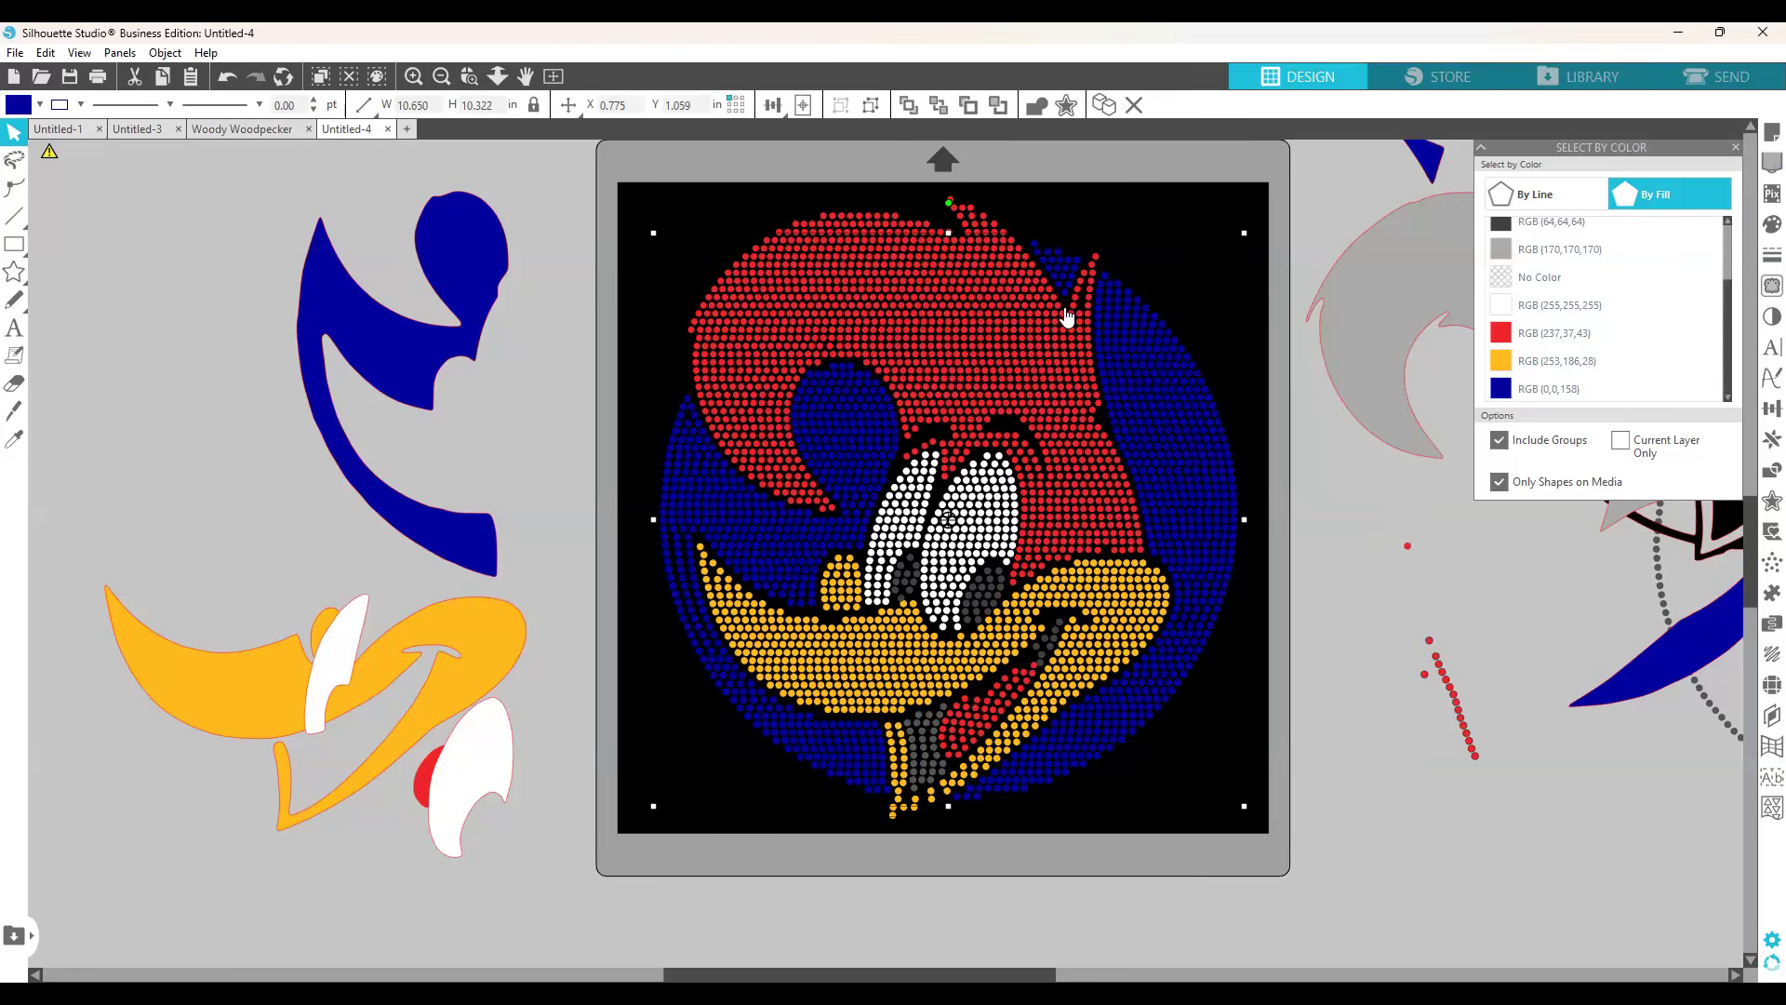
Step: Undo the accidental shift of the blue stone group and make the group a compound path
{"action": "left_click", "coordinate": [1180, 307]}
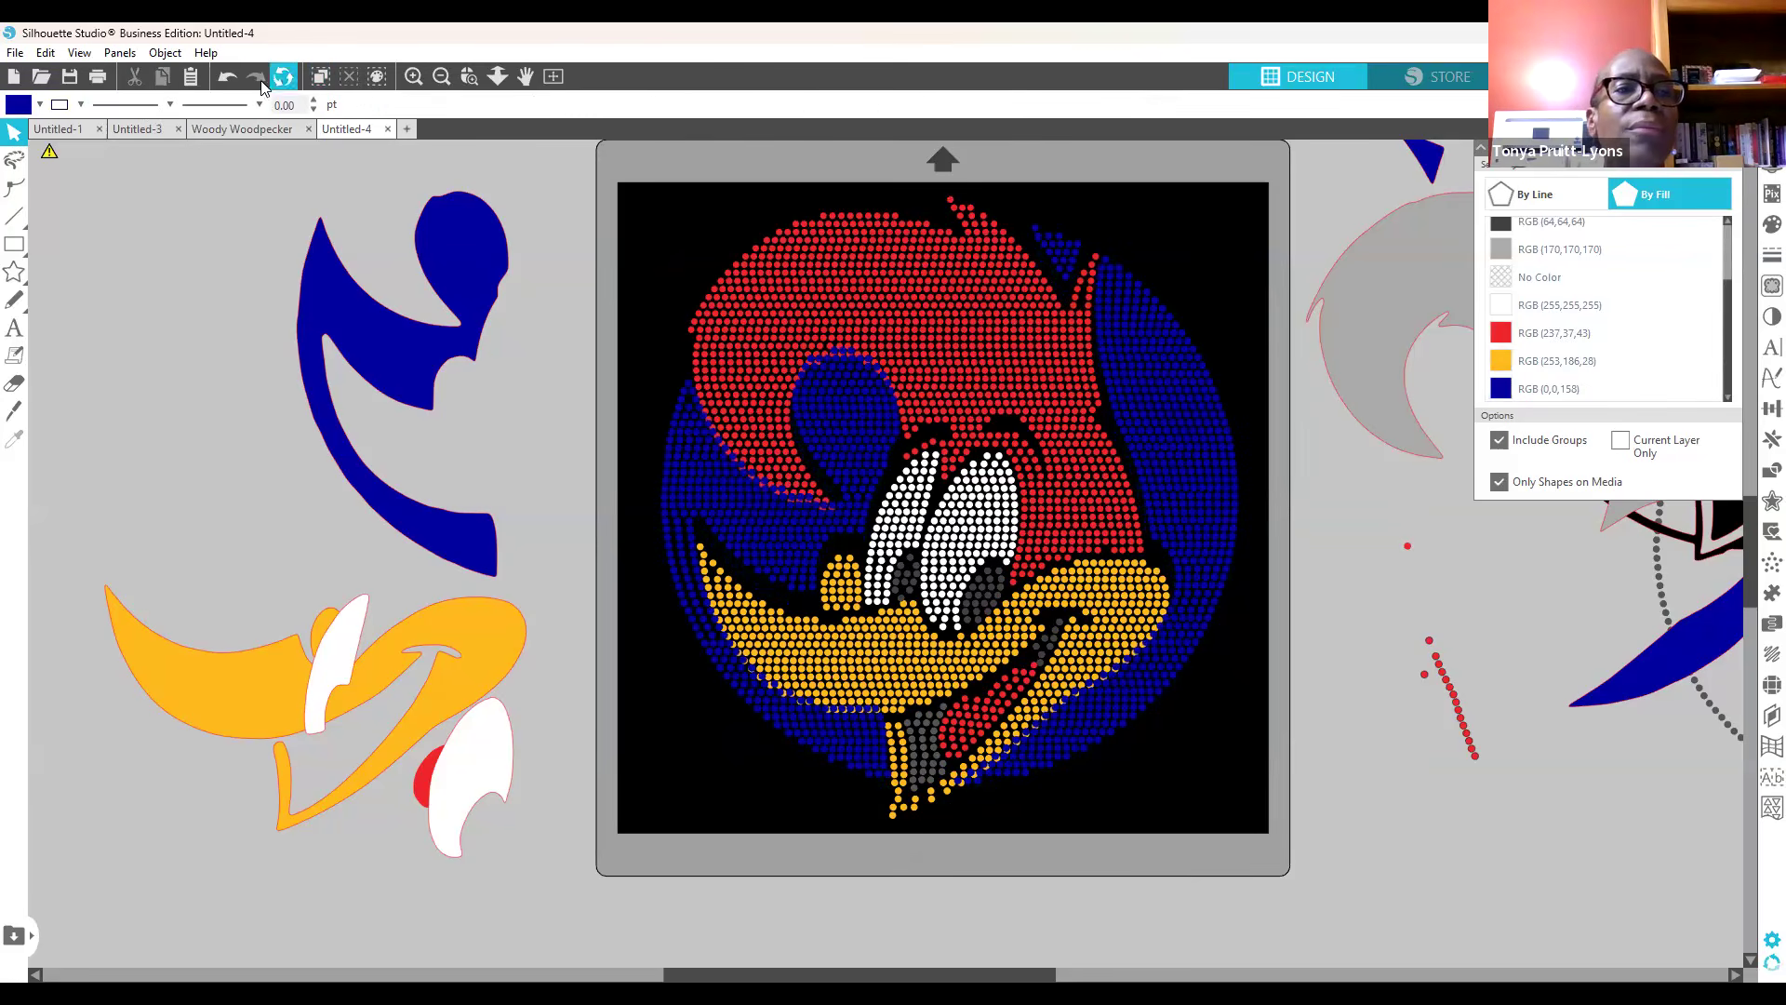
{"action": "left_click", "coordinate": [227, 77]}
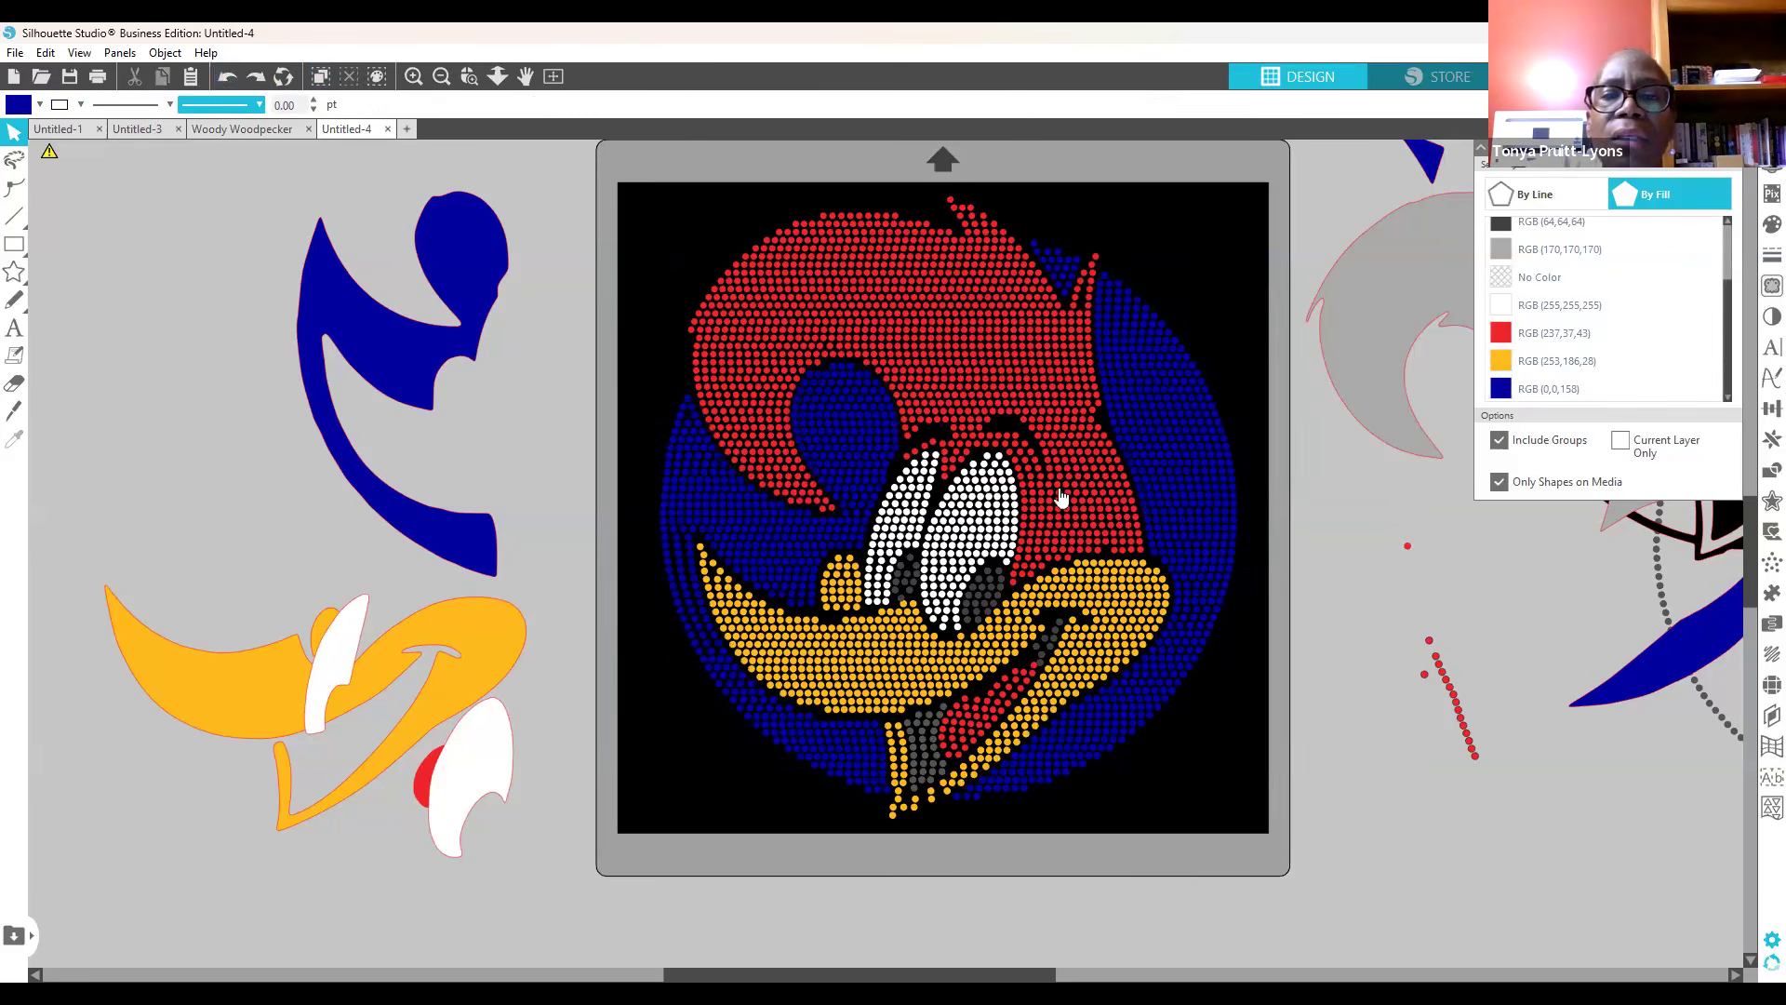
{"action": "right_click", "coordinate": [1151, 463]}
{"action": "left_click", "coordinate": [1242, 817]}
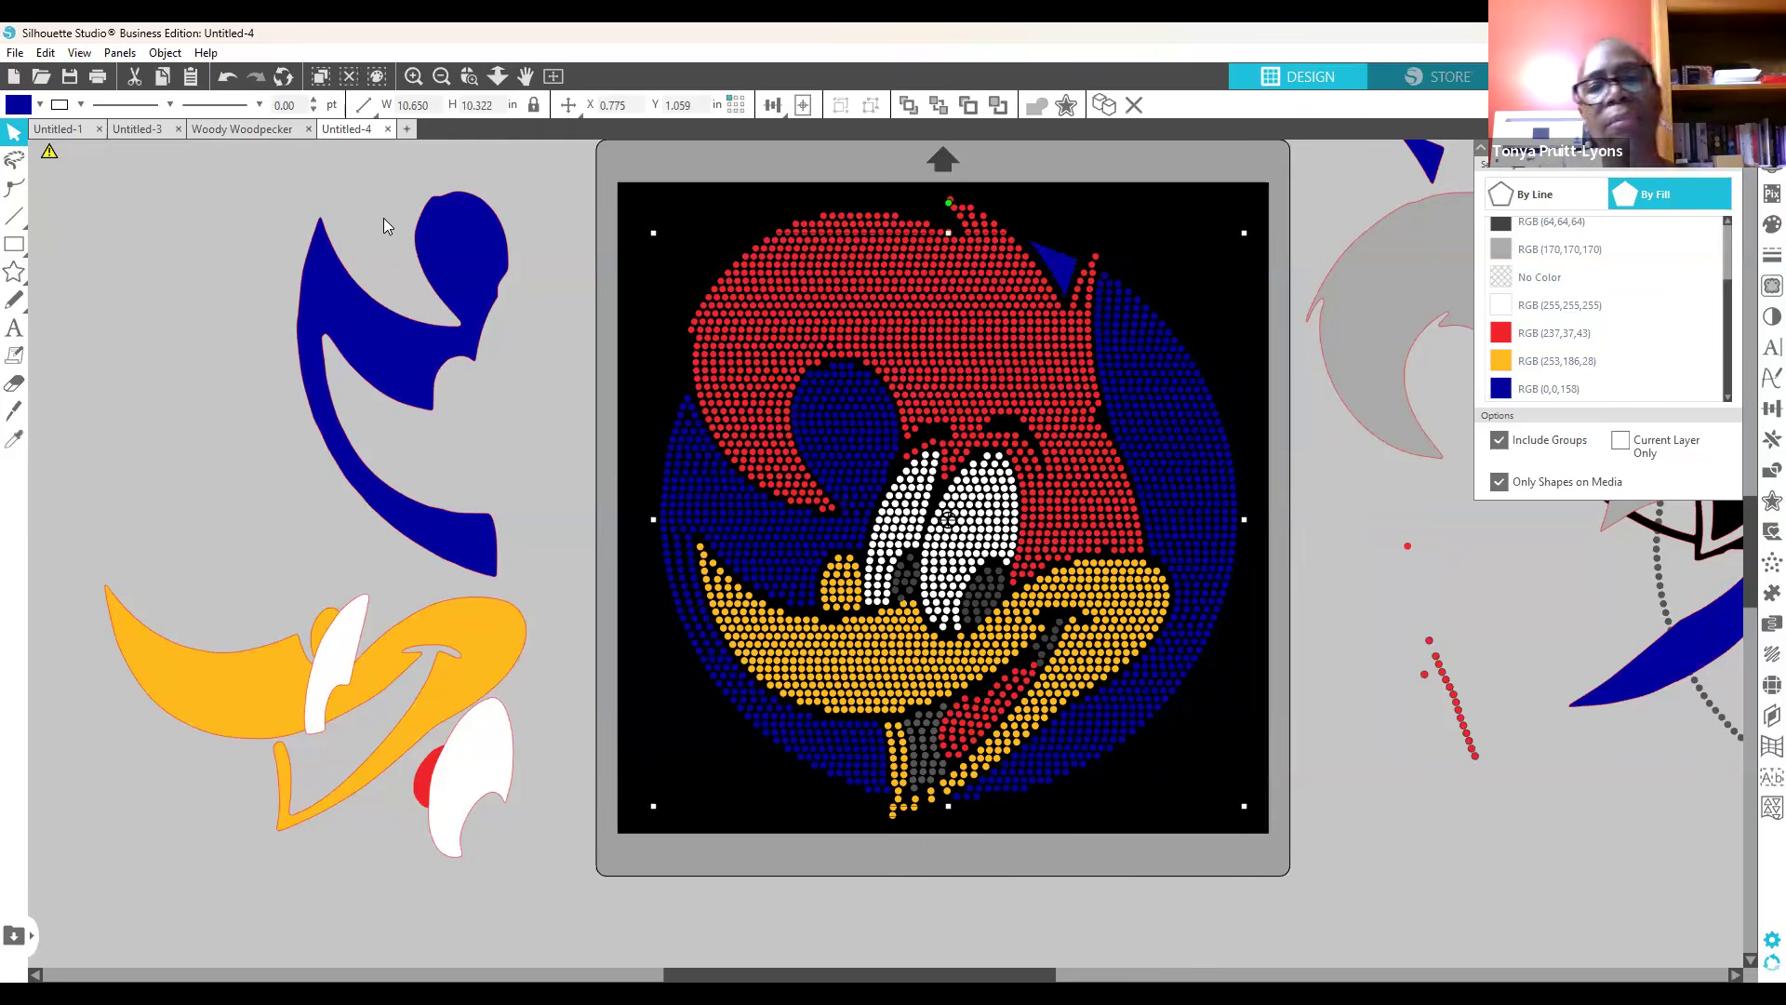
Step: Undo the compound path and the grouping of the blue shapes, redoing any step that was undone too far
{"action": "left_click", "coordinate": [225, 78]}
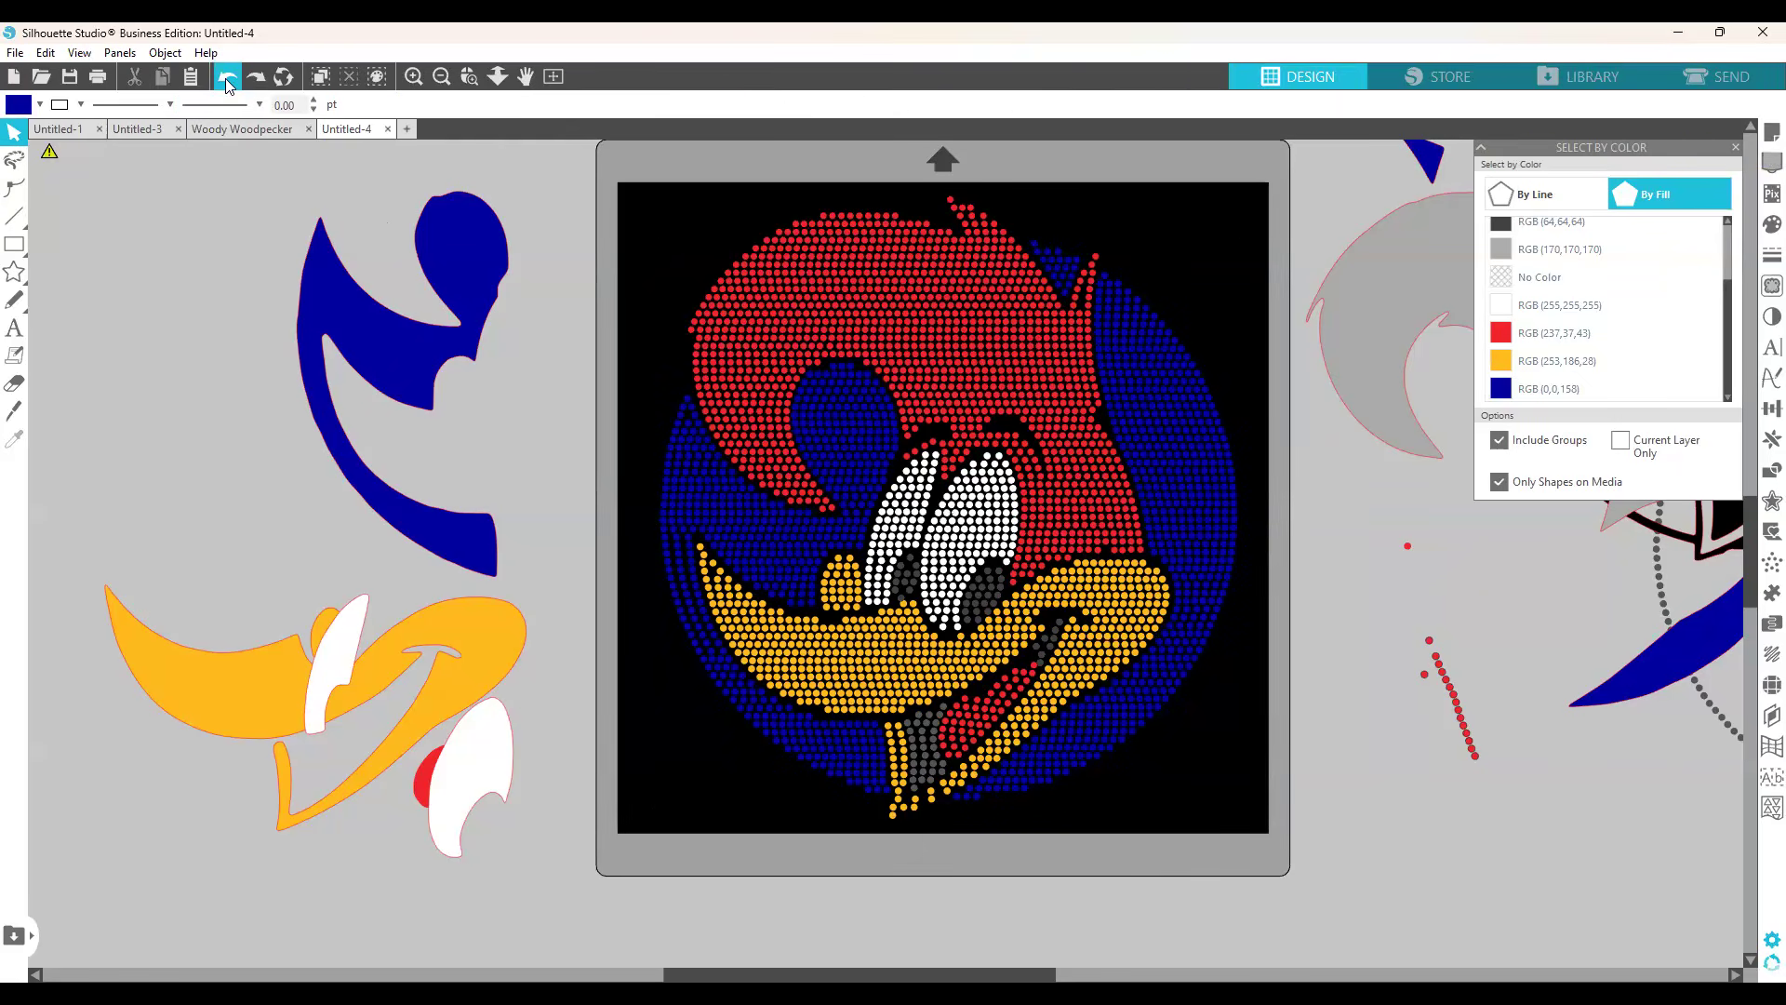
{"action": "left_click", "coordinate": [225, 78]}
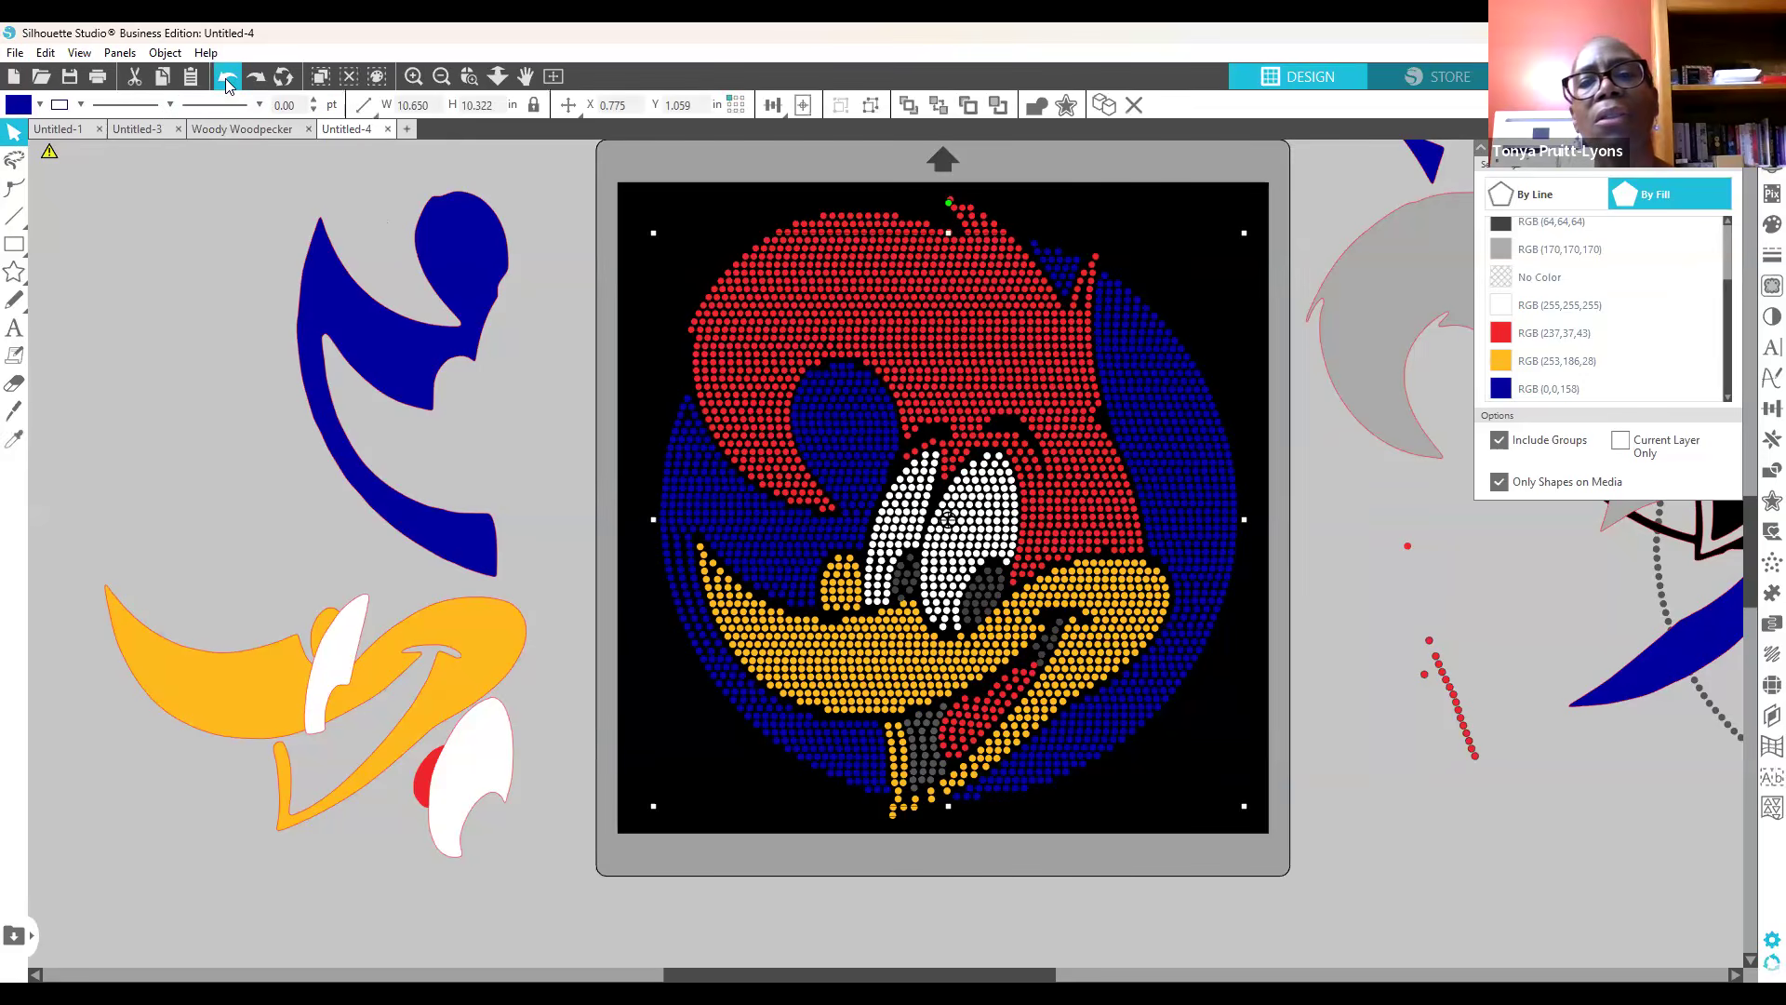
{"action": "left_click", "coordinate": [226, 78]}
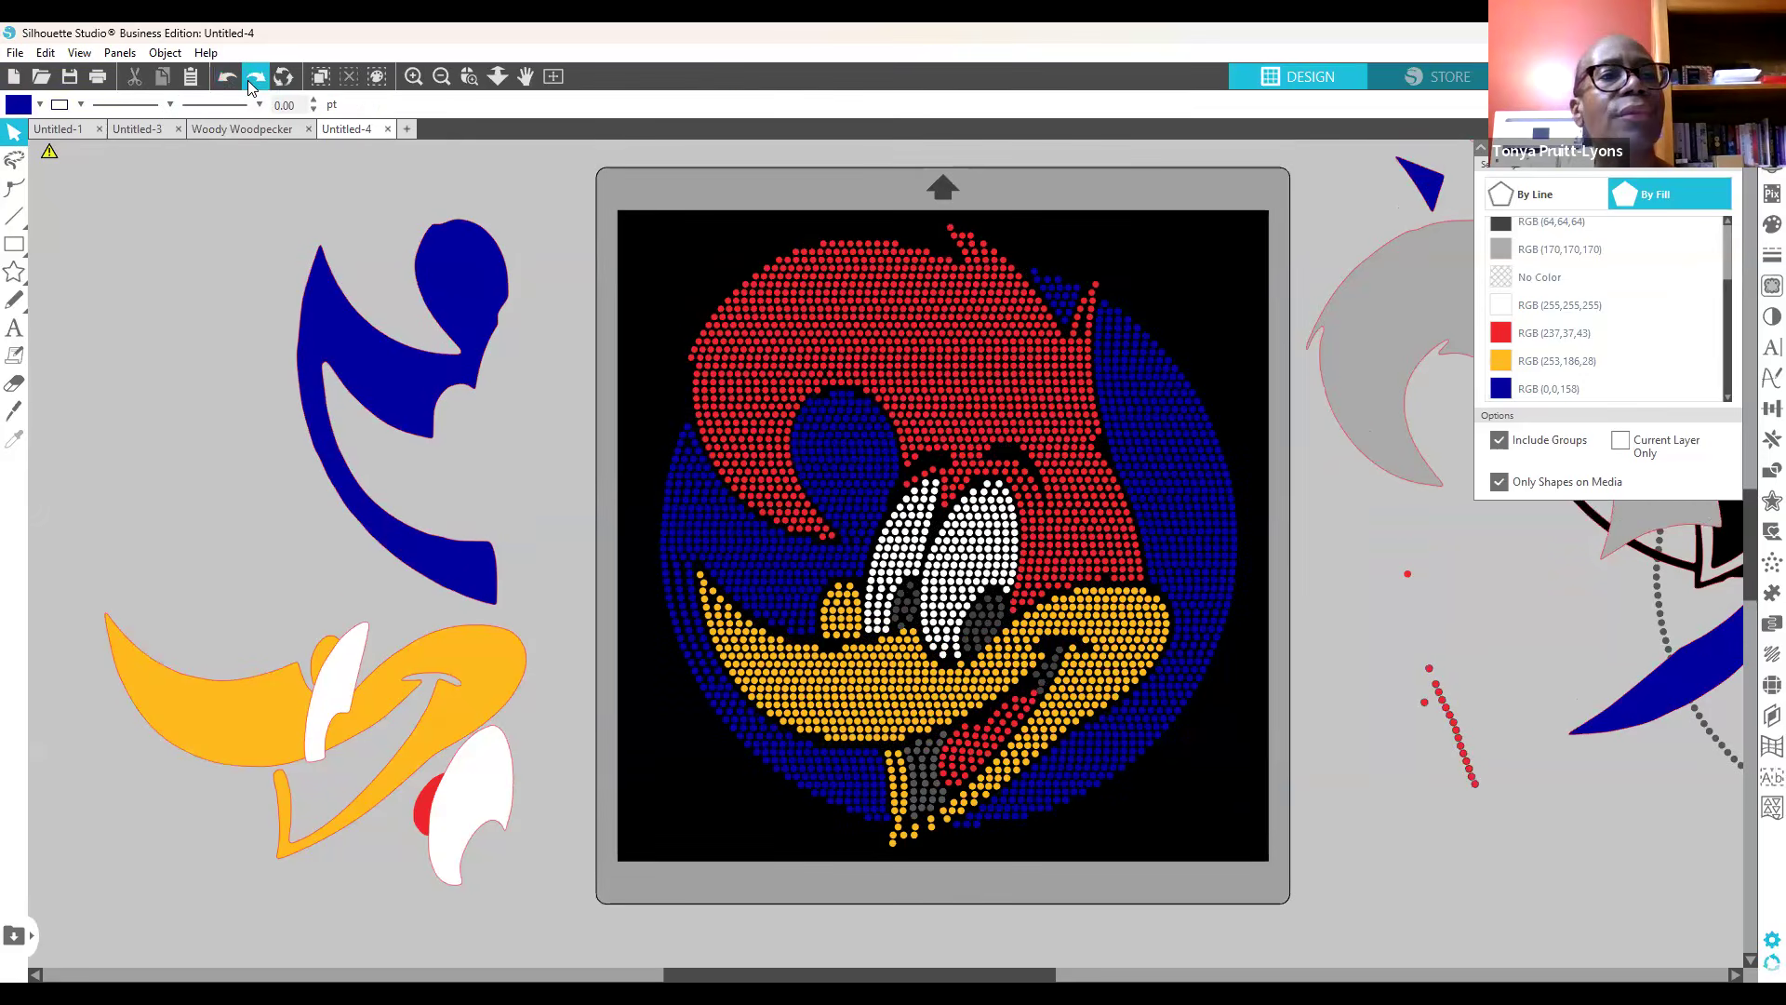
{"action": "left_click", "coordinate": [261, 86]}
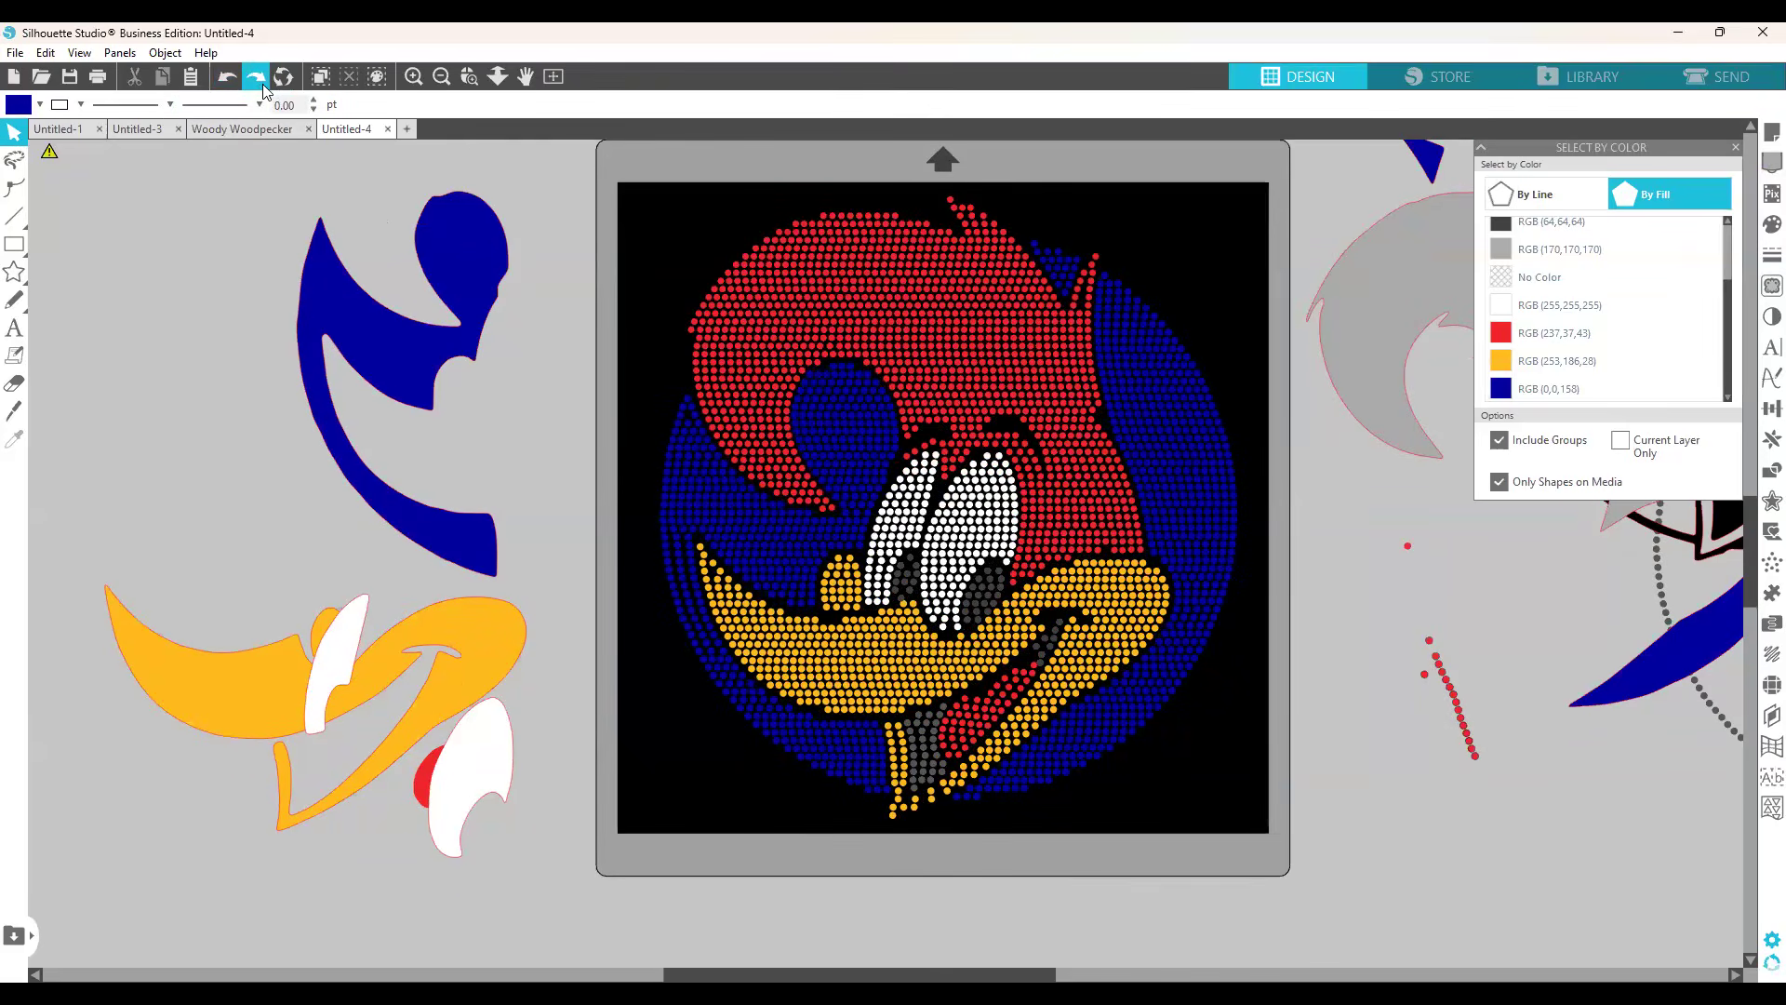
Step: Release the rhinestones of the small blue triangular patch beside the red crest and clear the selection
{"action": "left_click", "coordinate": [1065, 284]}
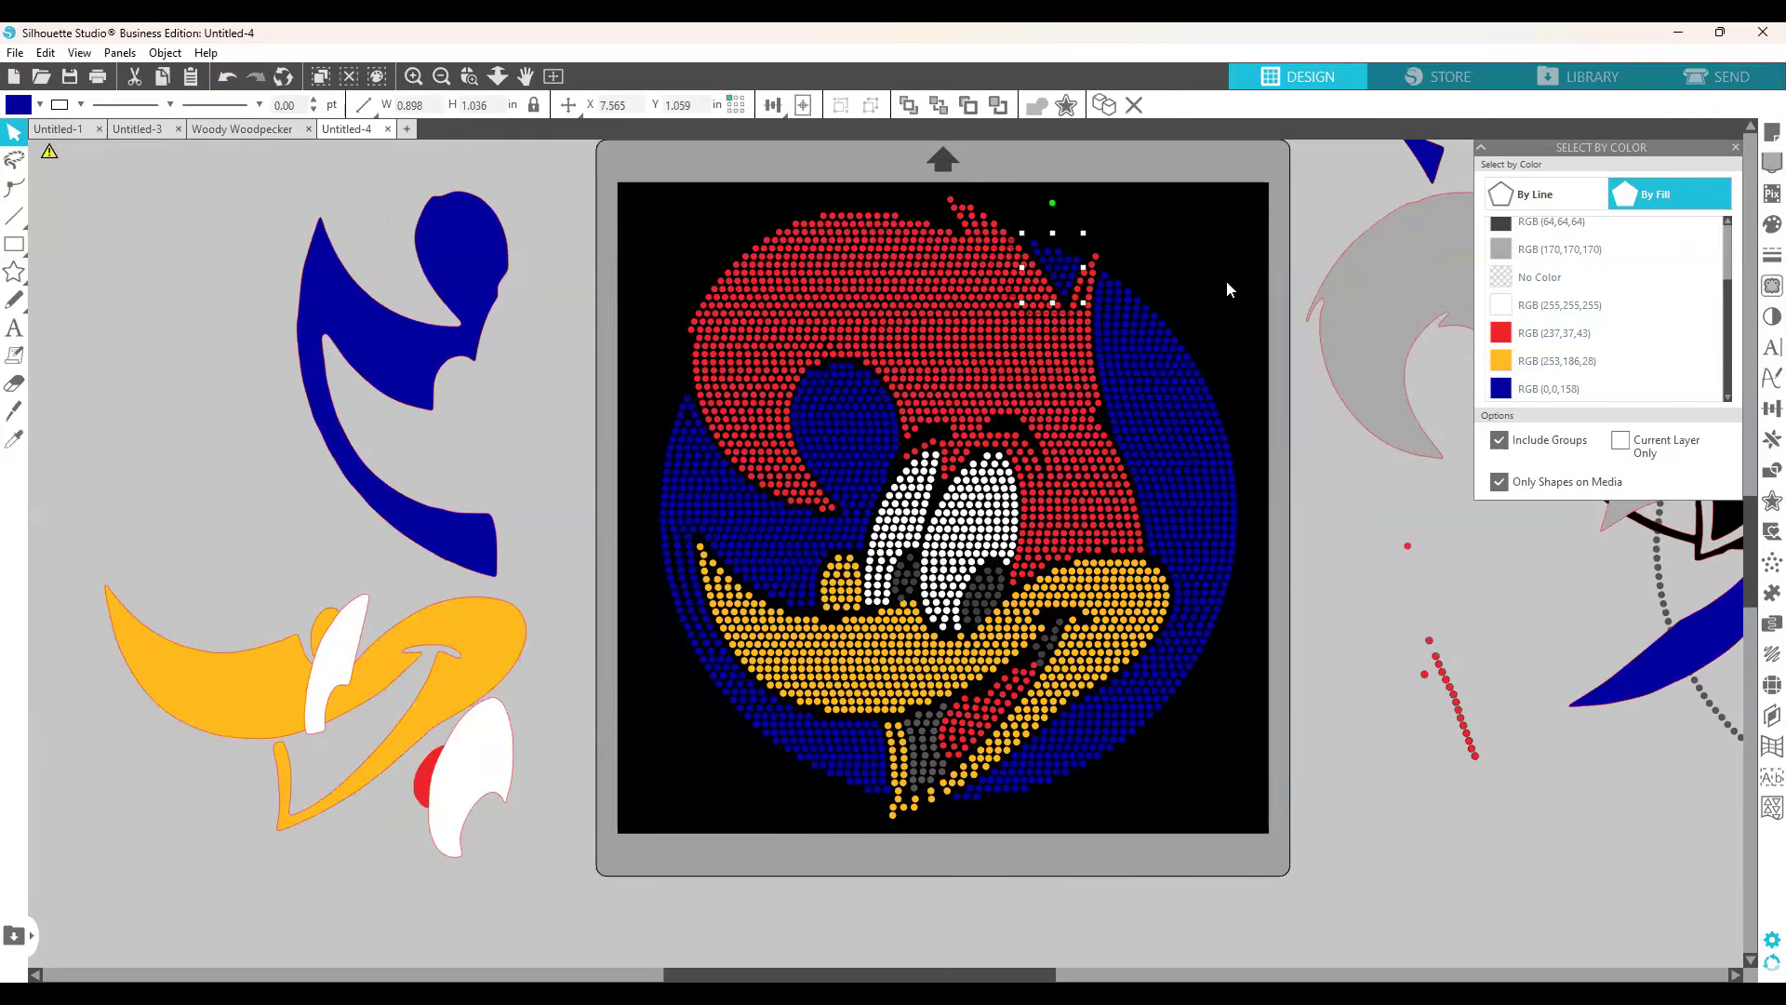
{"action": "left_click", "coordinate": [1770, 686]}
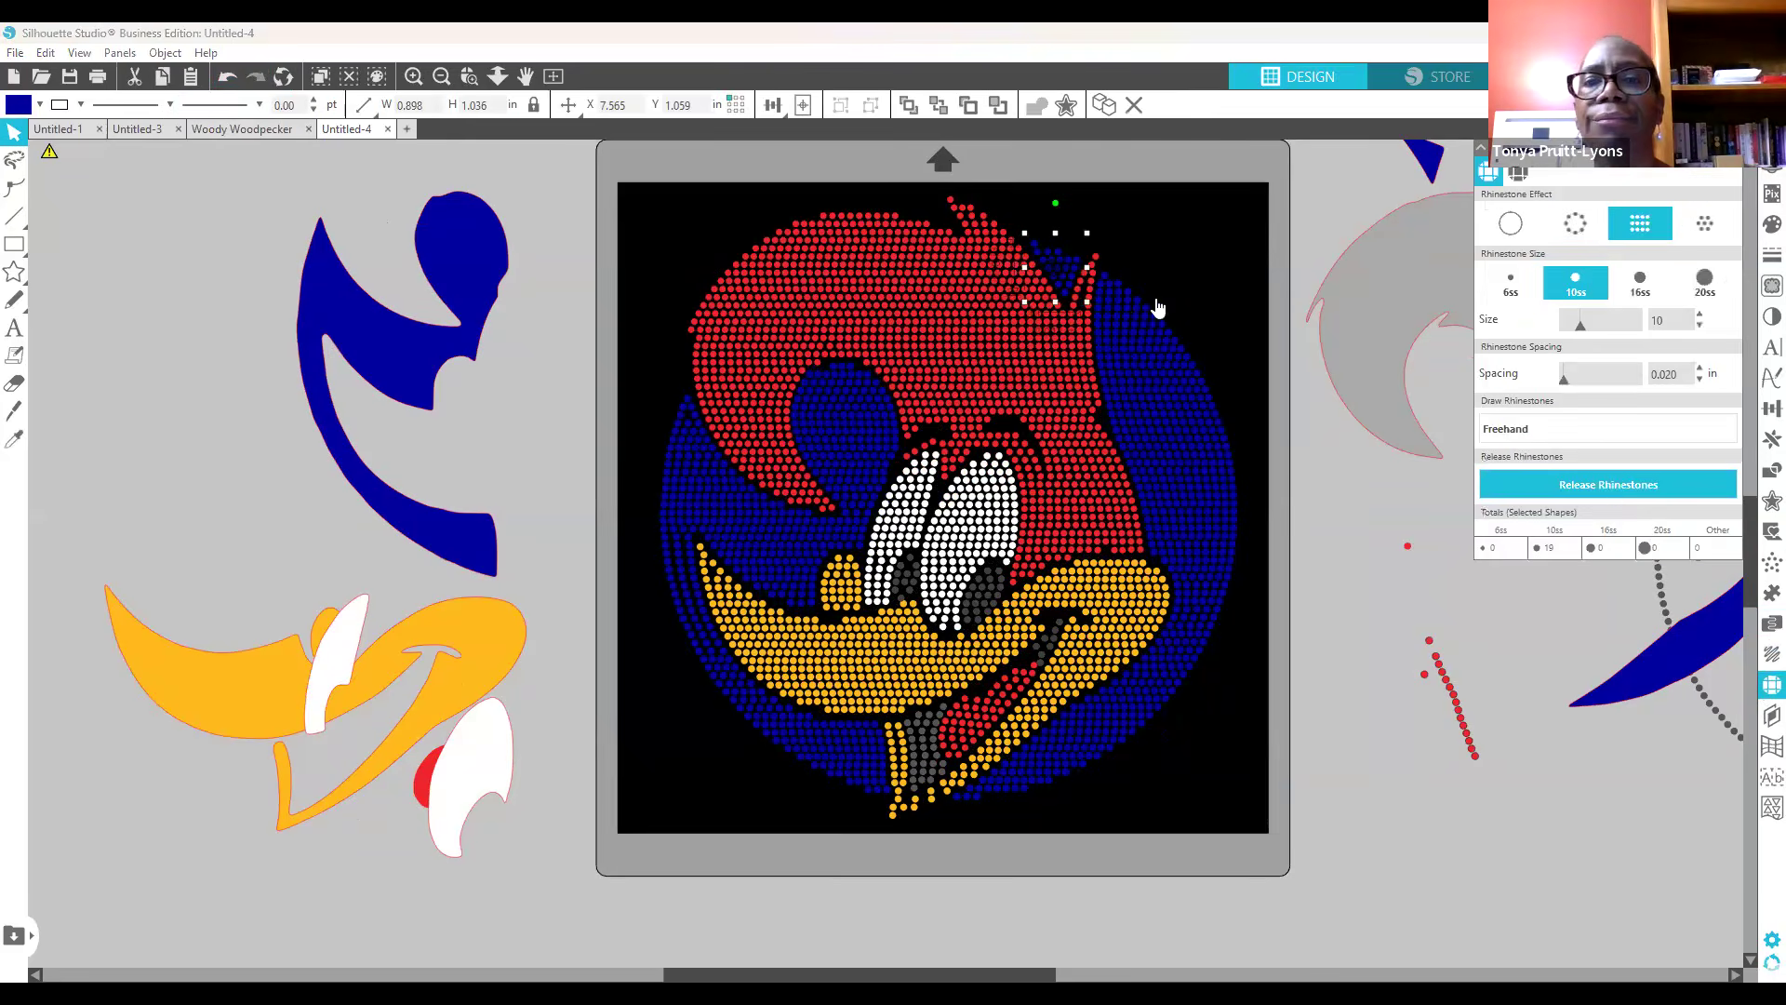
{"action": "left_click", "coordinate": [1209, 241]}
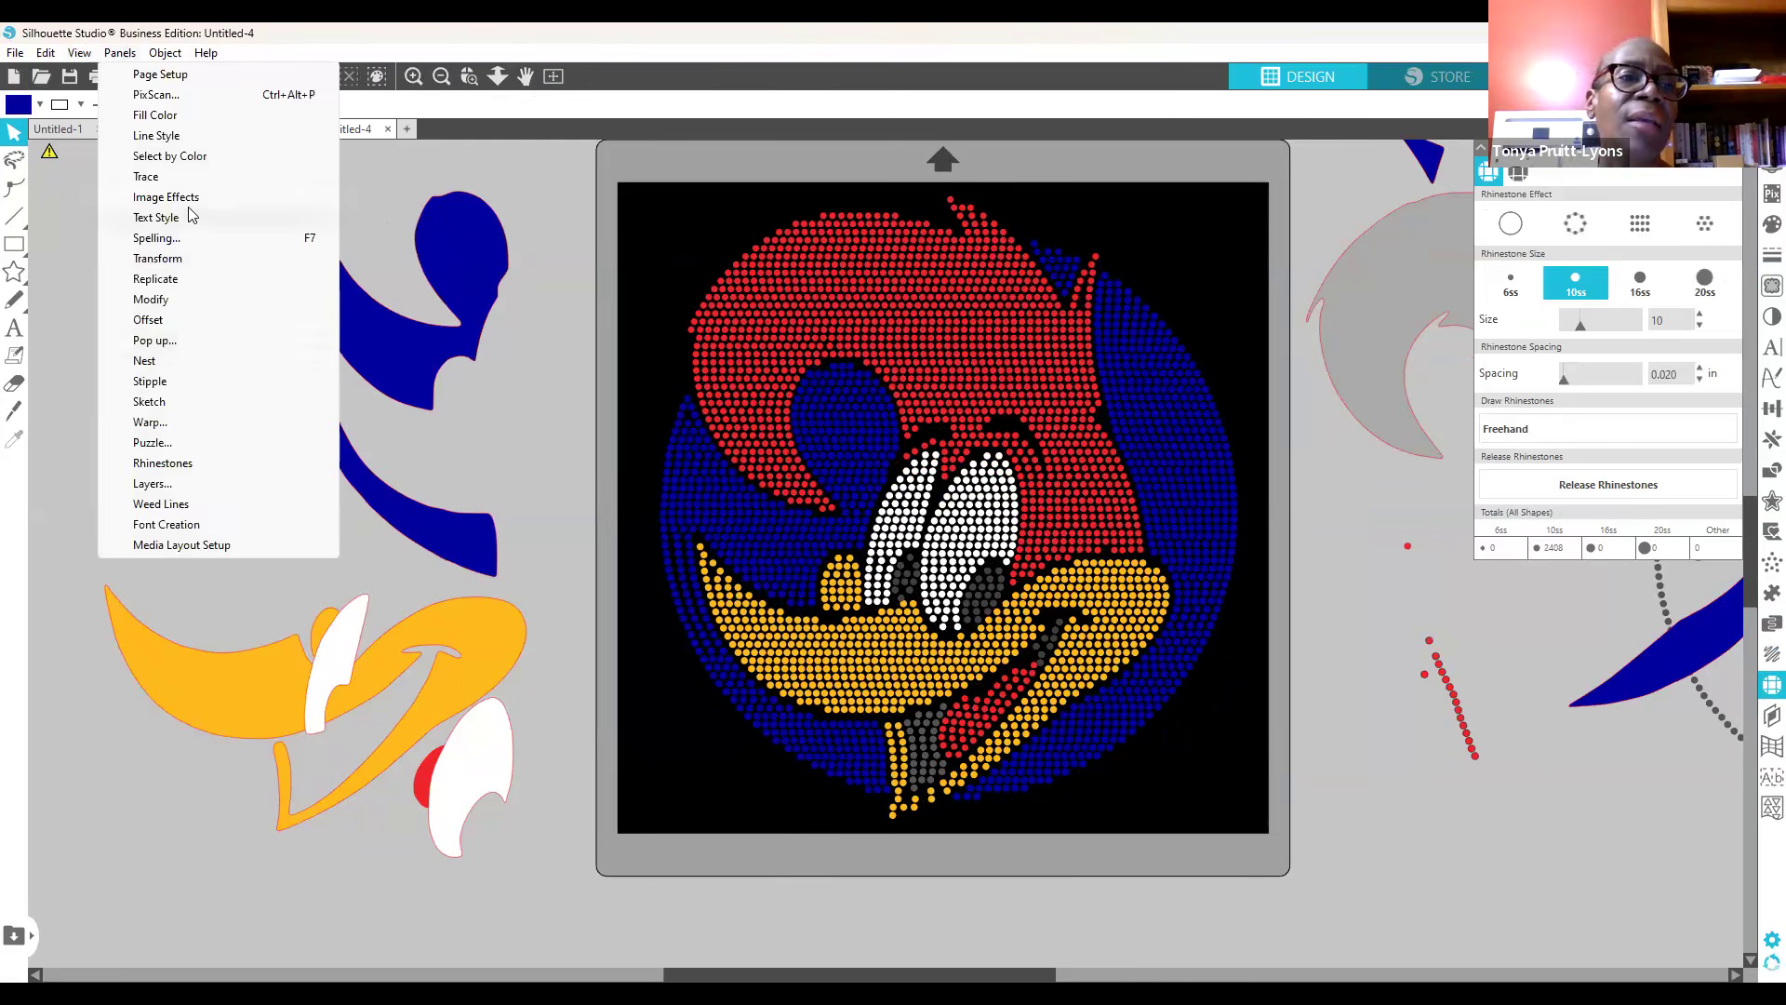
Step: Select all blue stones on the media by fill color, group them and clear the selection
{"action": "left_click", "coordinate": [197, 156]}
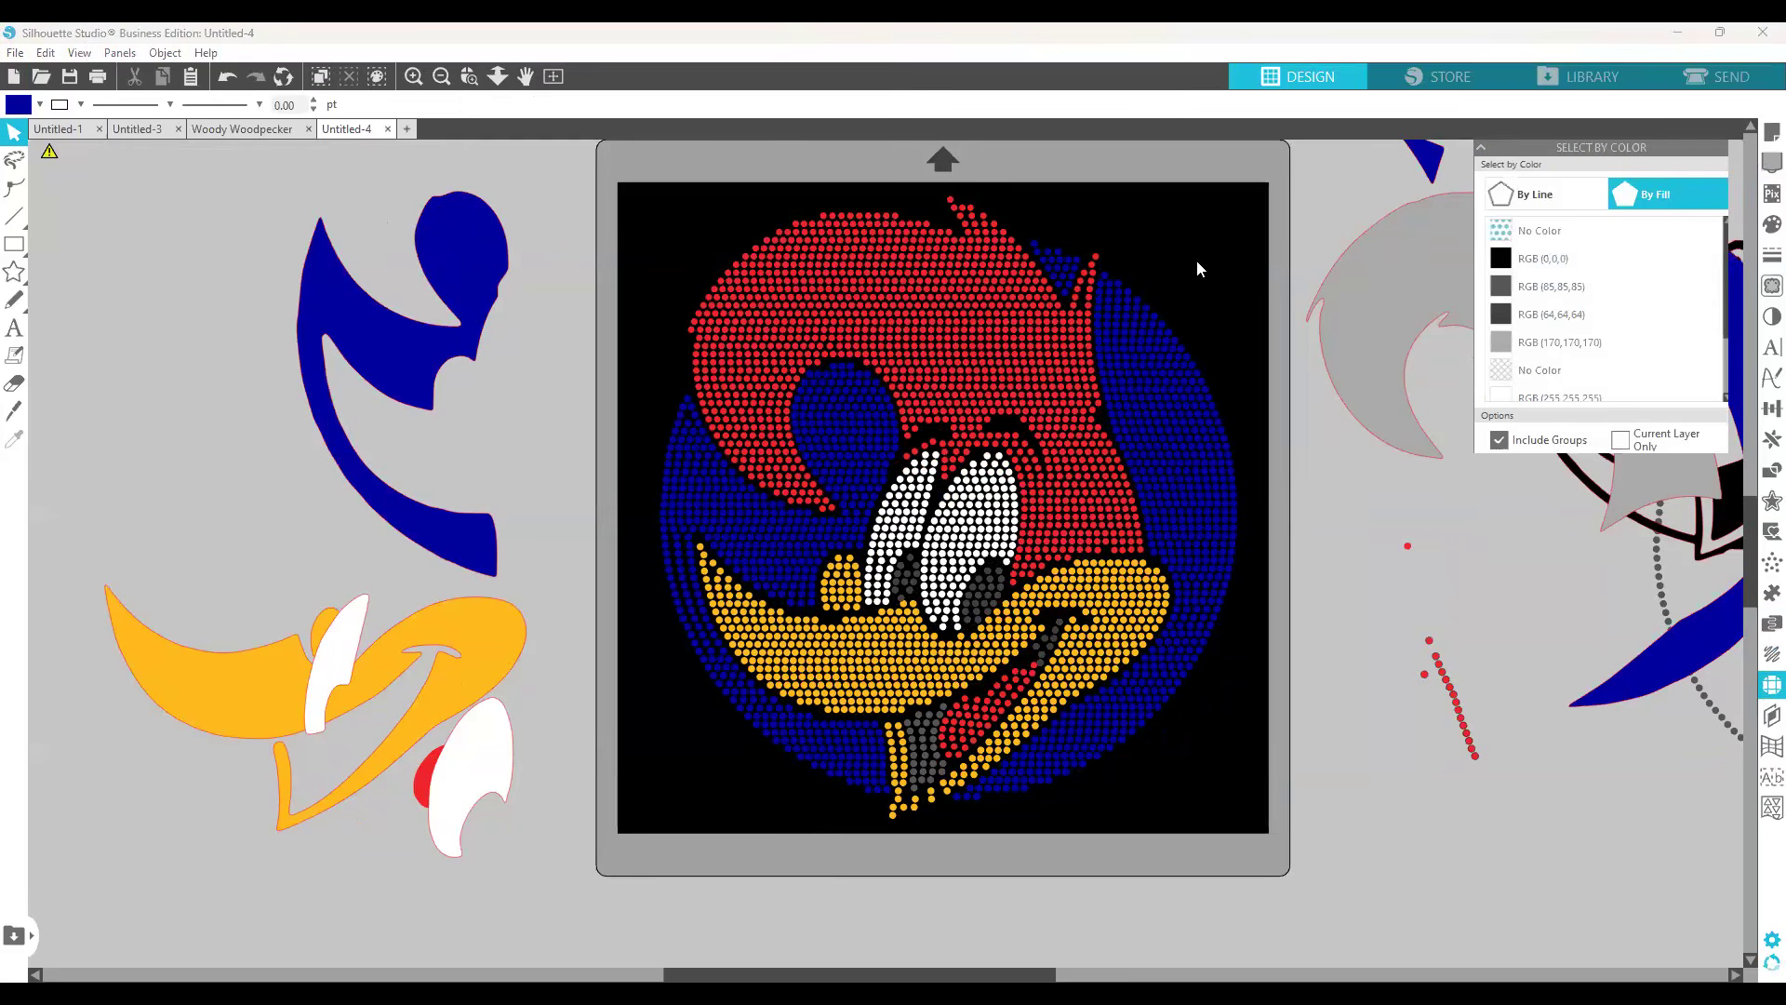
{"action": "left_click", "coordinate": [1500, 390]}
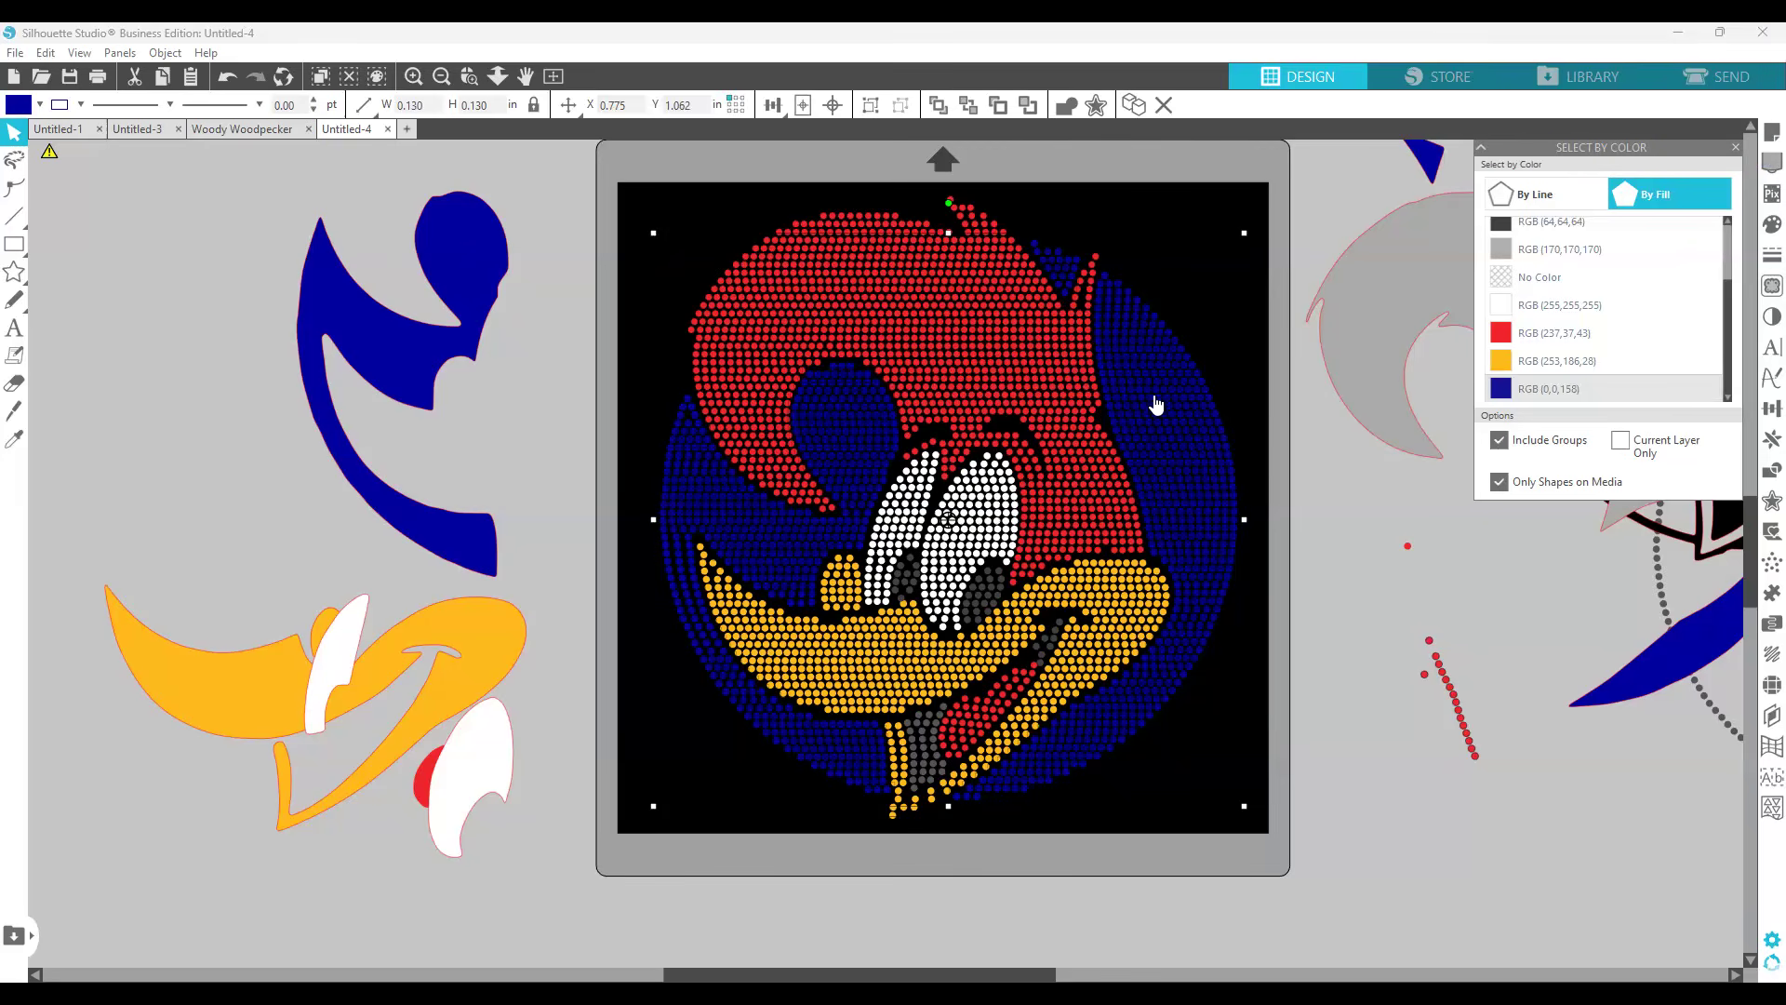
{"action": "left_click", "coordinate": [852, 145]}
{"action": "left_click", "coordinate": [227, 76]}
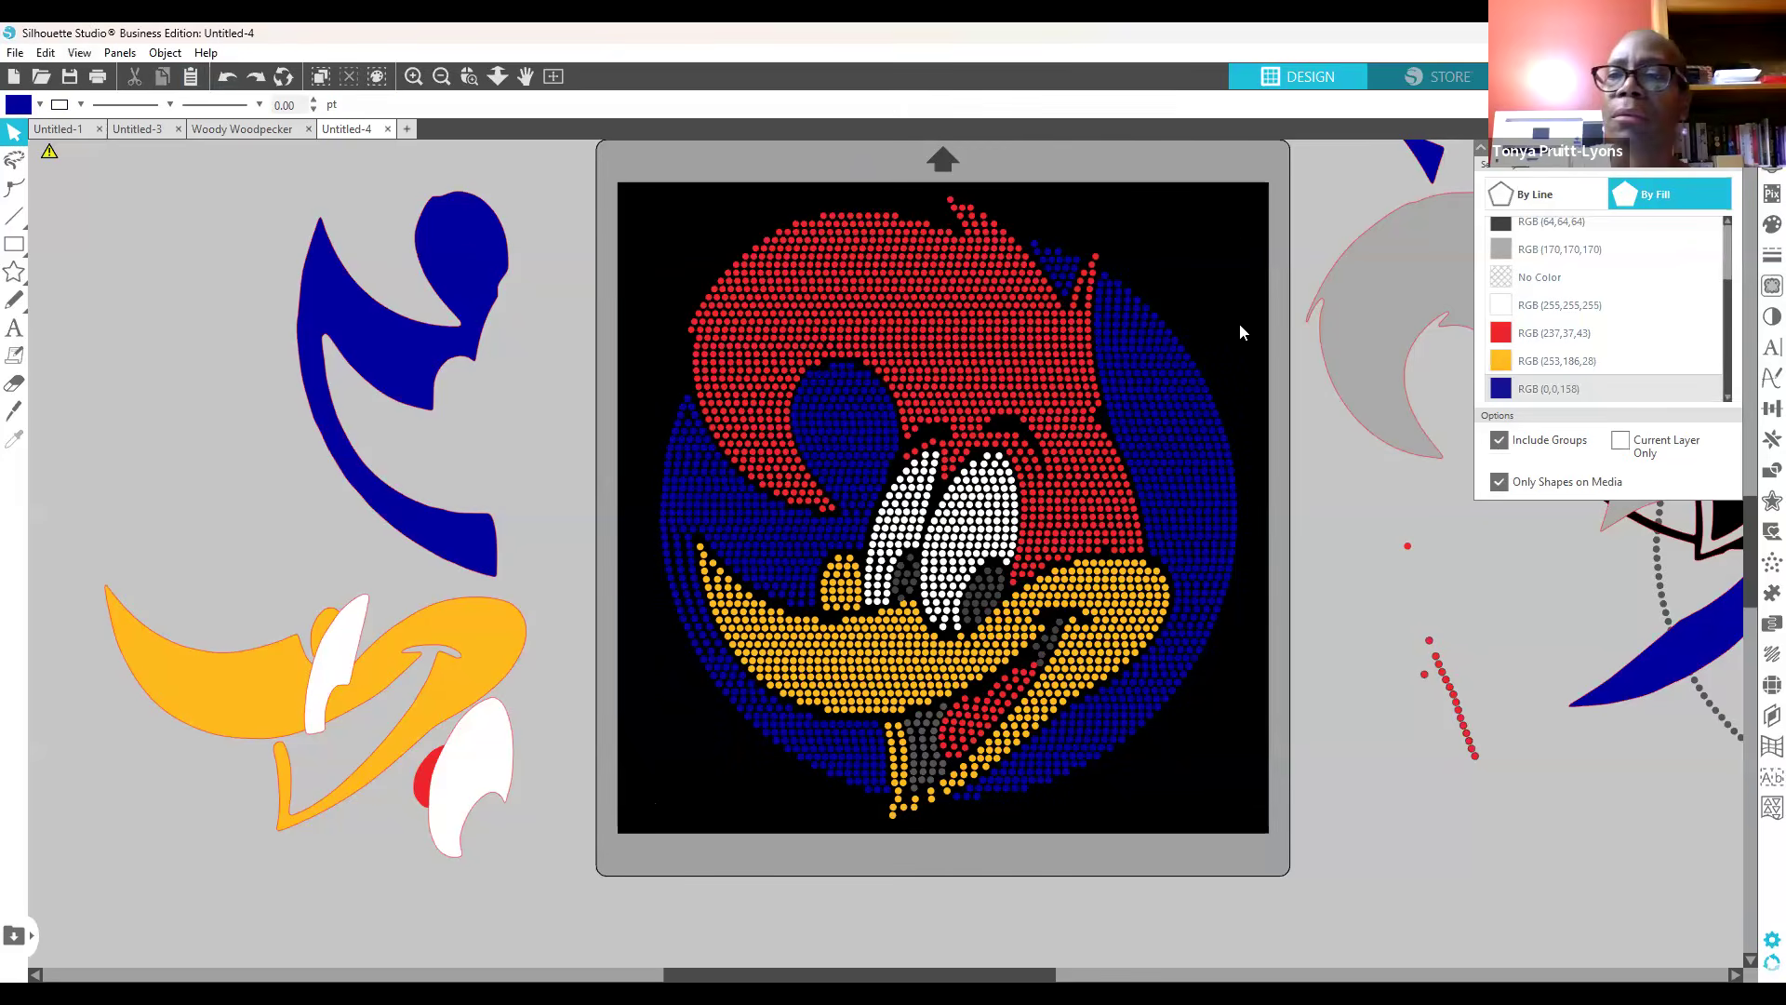
{"action": "left_click", "coordinate": [1500, 391]}
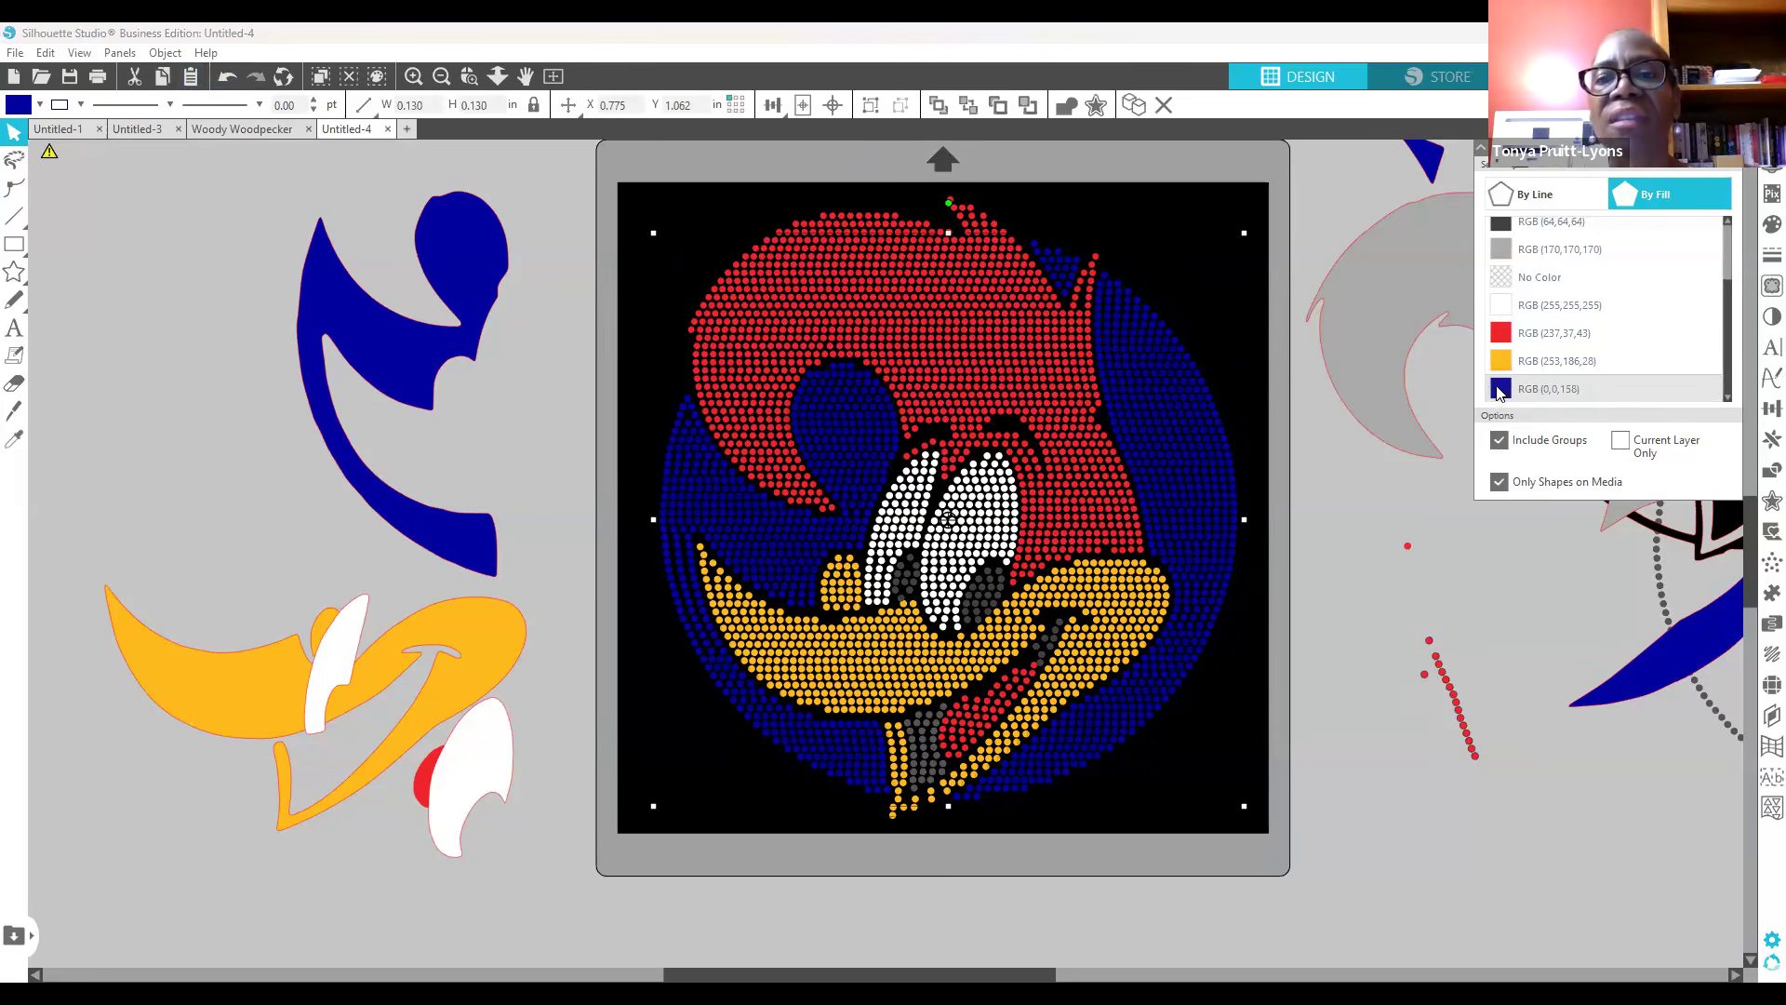
{"action": "right_click", "coordinate": [1218, 384]}
{"action": "left_click", "coordinate": [1285, 679]}
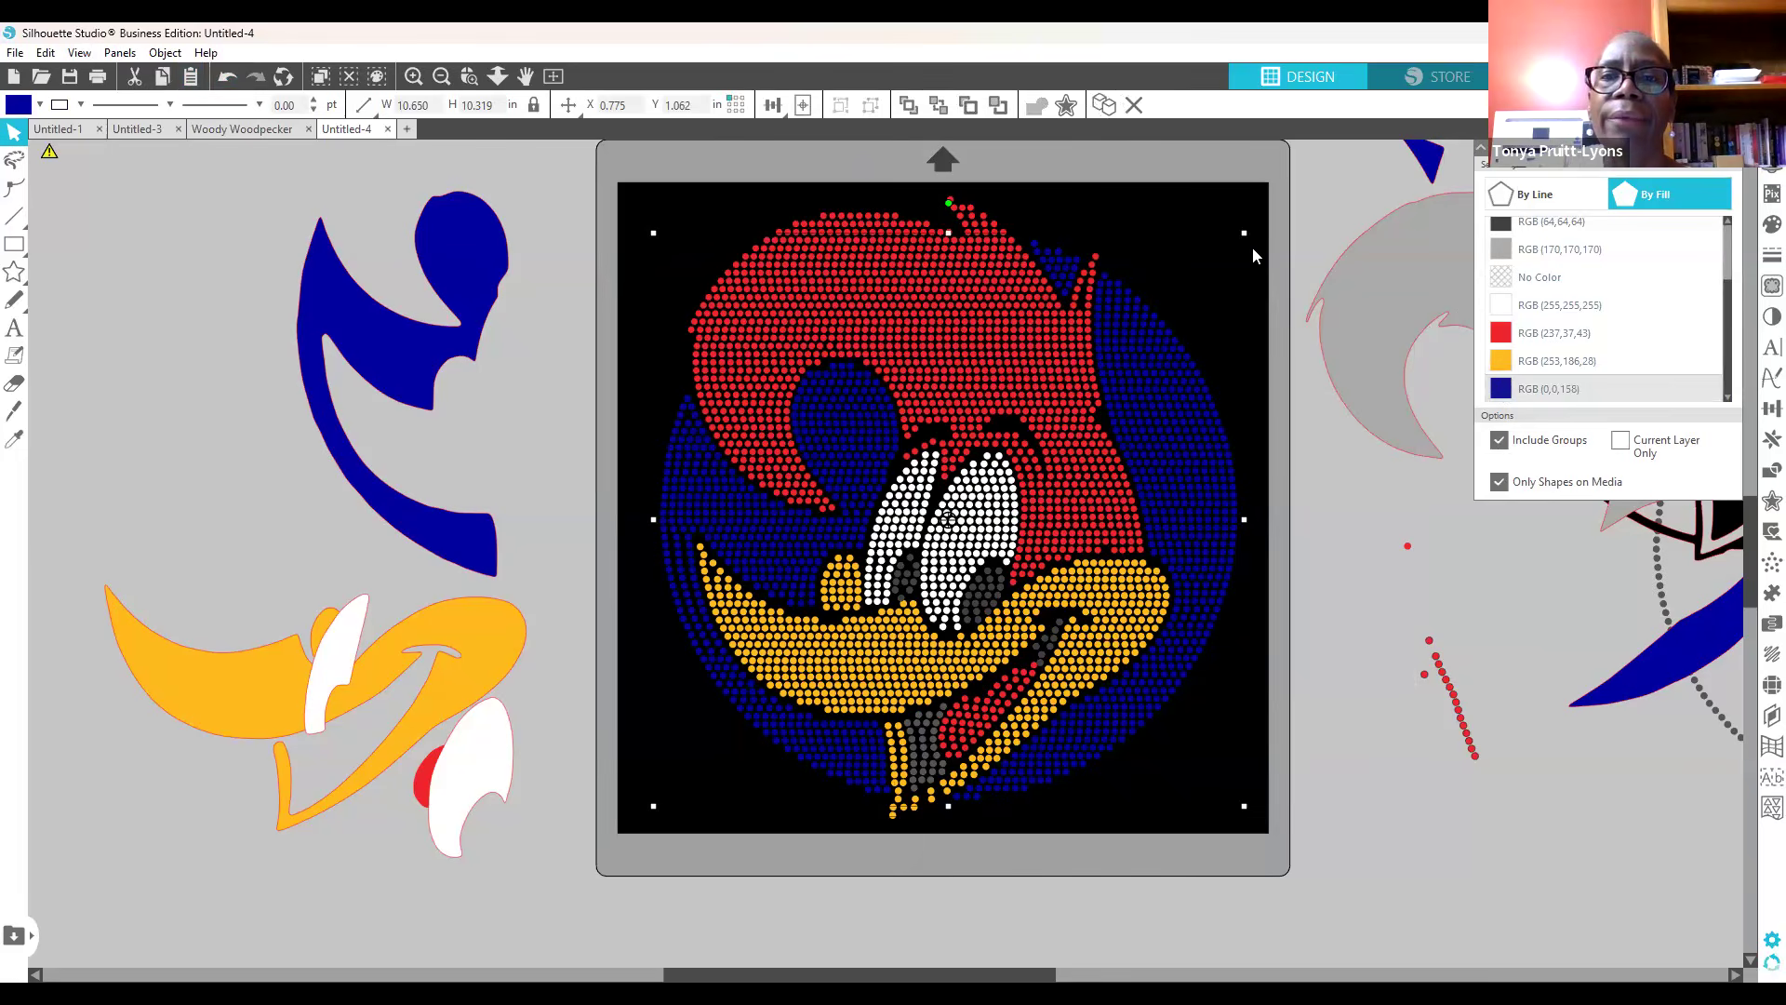
{"action": "left_click", "coordinate": [1354, 641]}
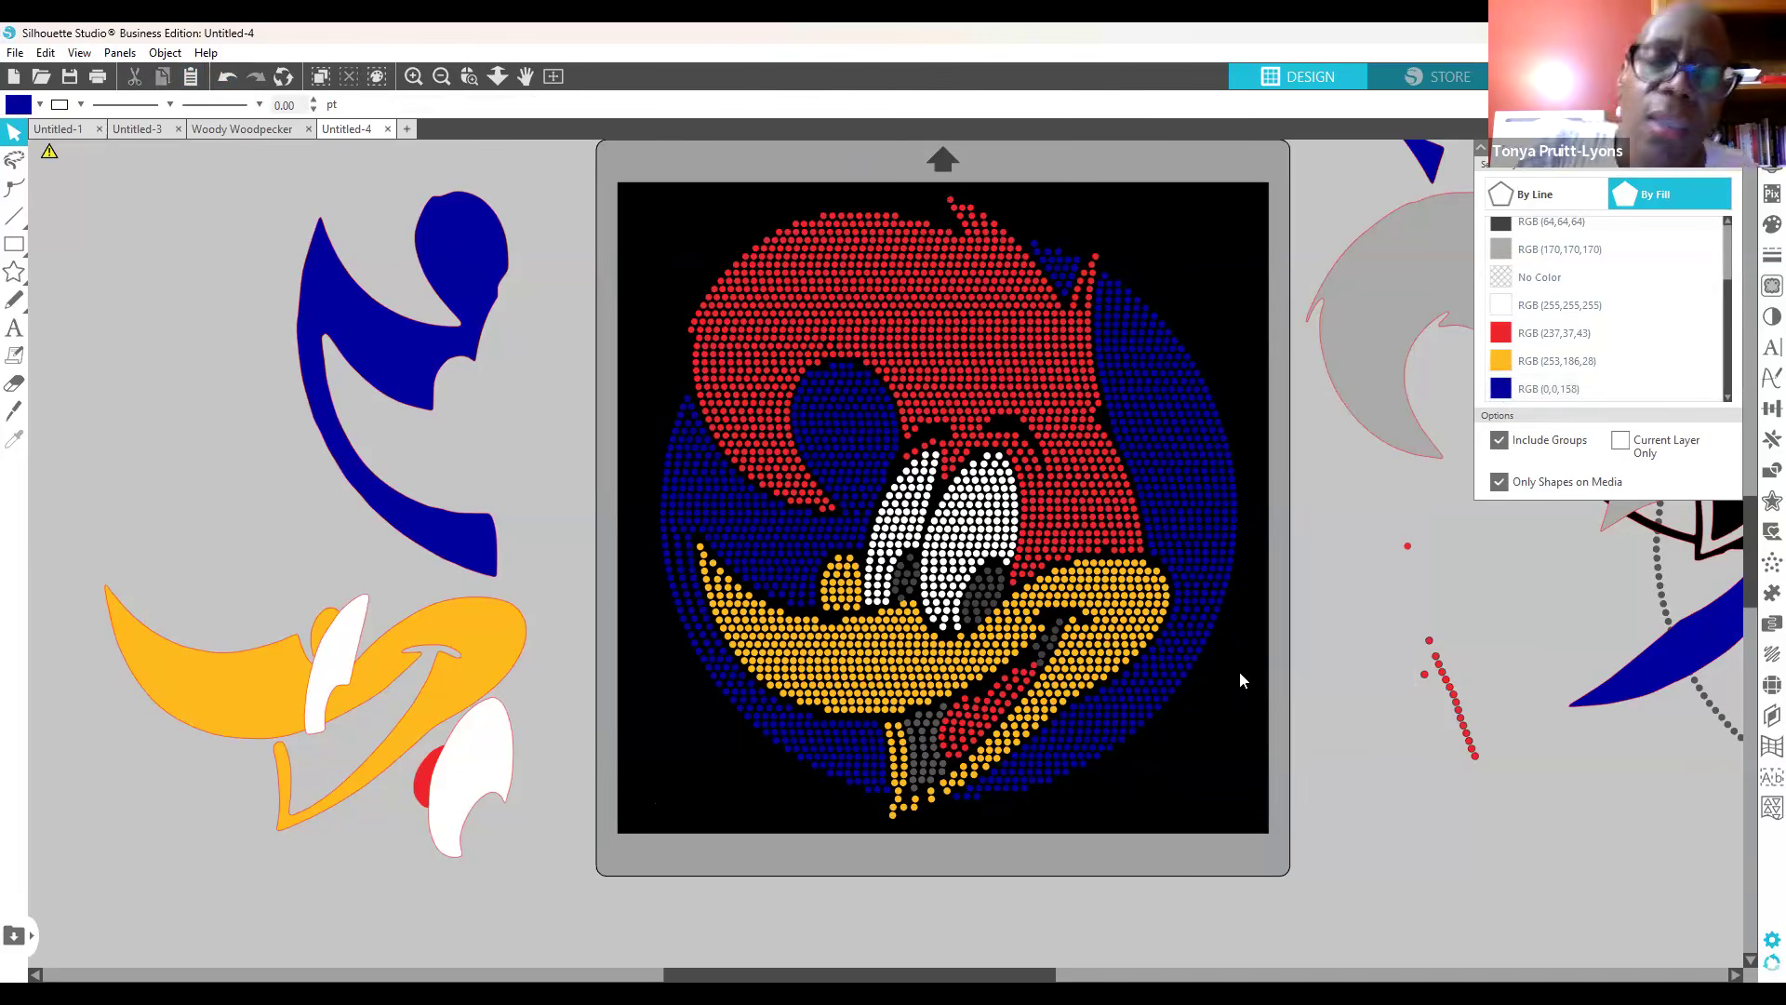
Step: Release the rhinestones of the yellow beak into individual stones and clear the selection
{"action": "left_click", "coordinate": [1133, 625]}
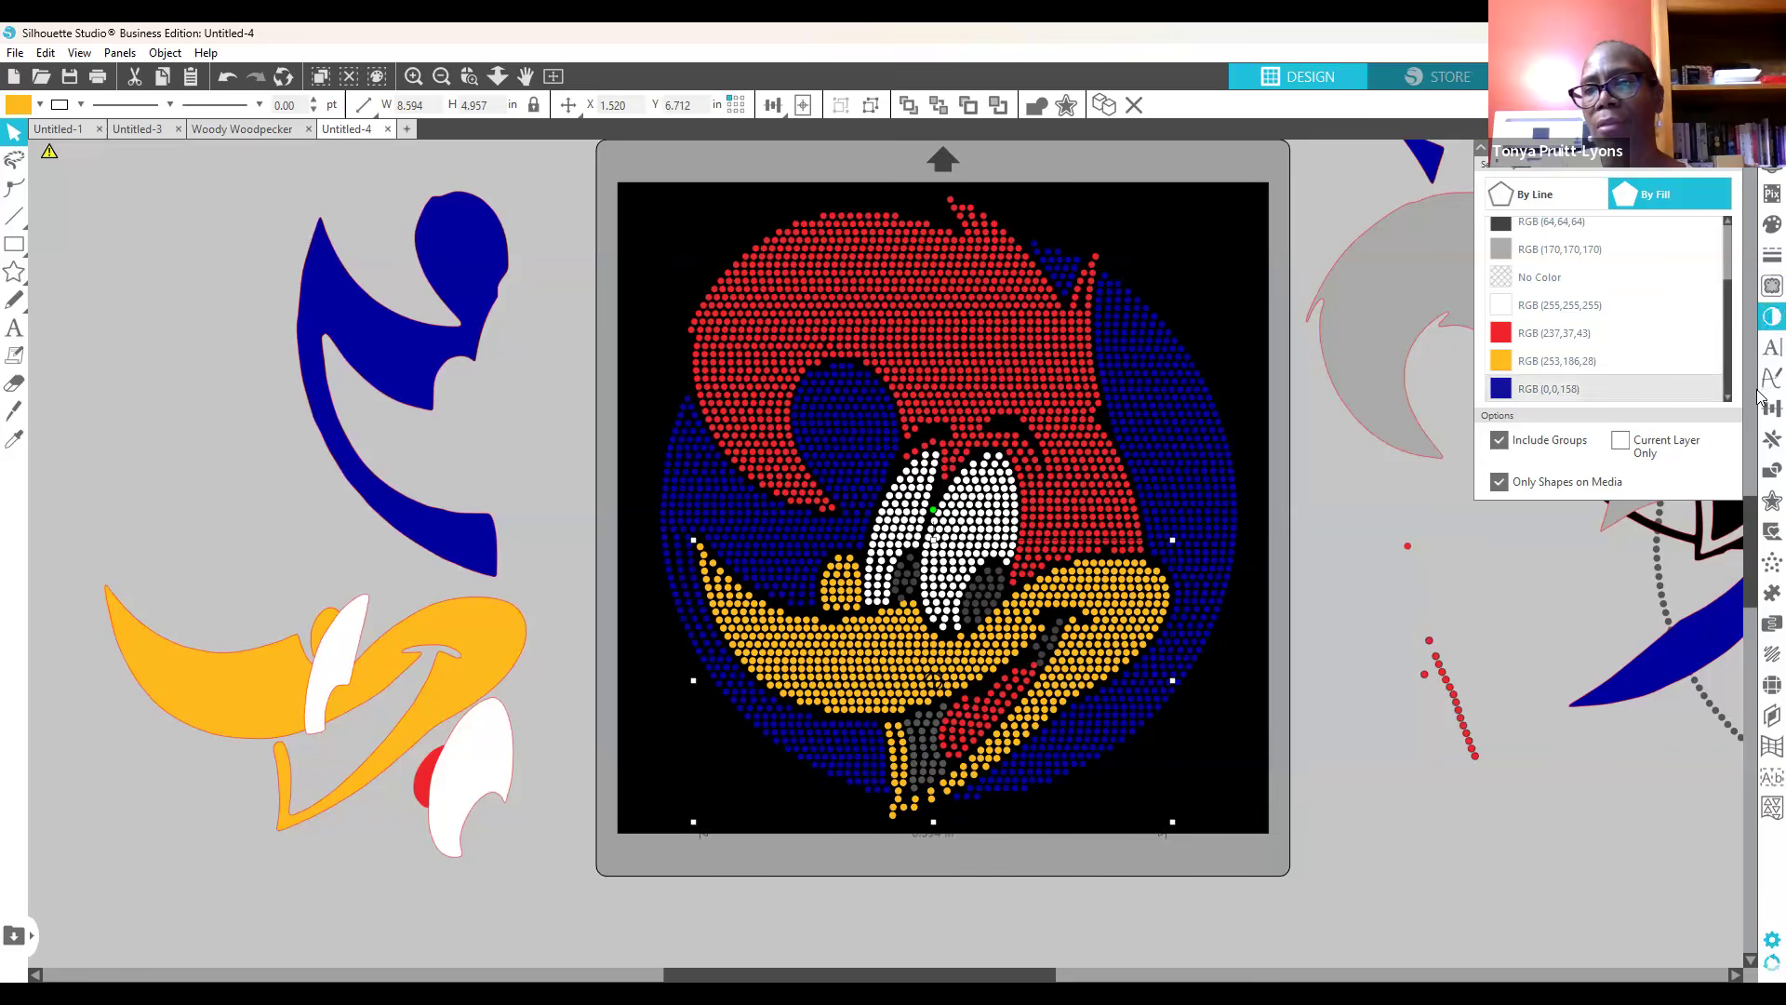
{"action": "left_click", "coordinate": [1761, 688]}
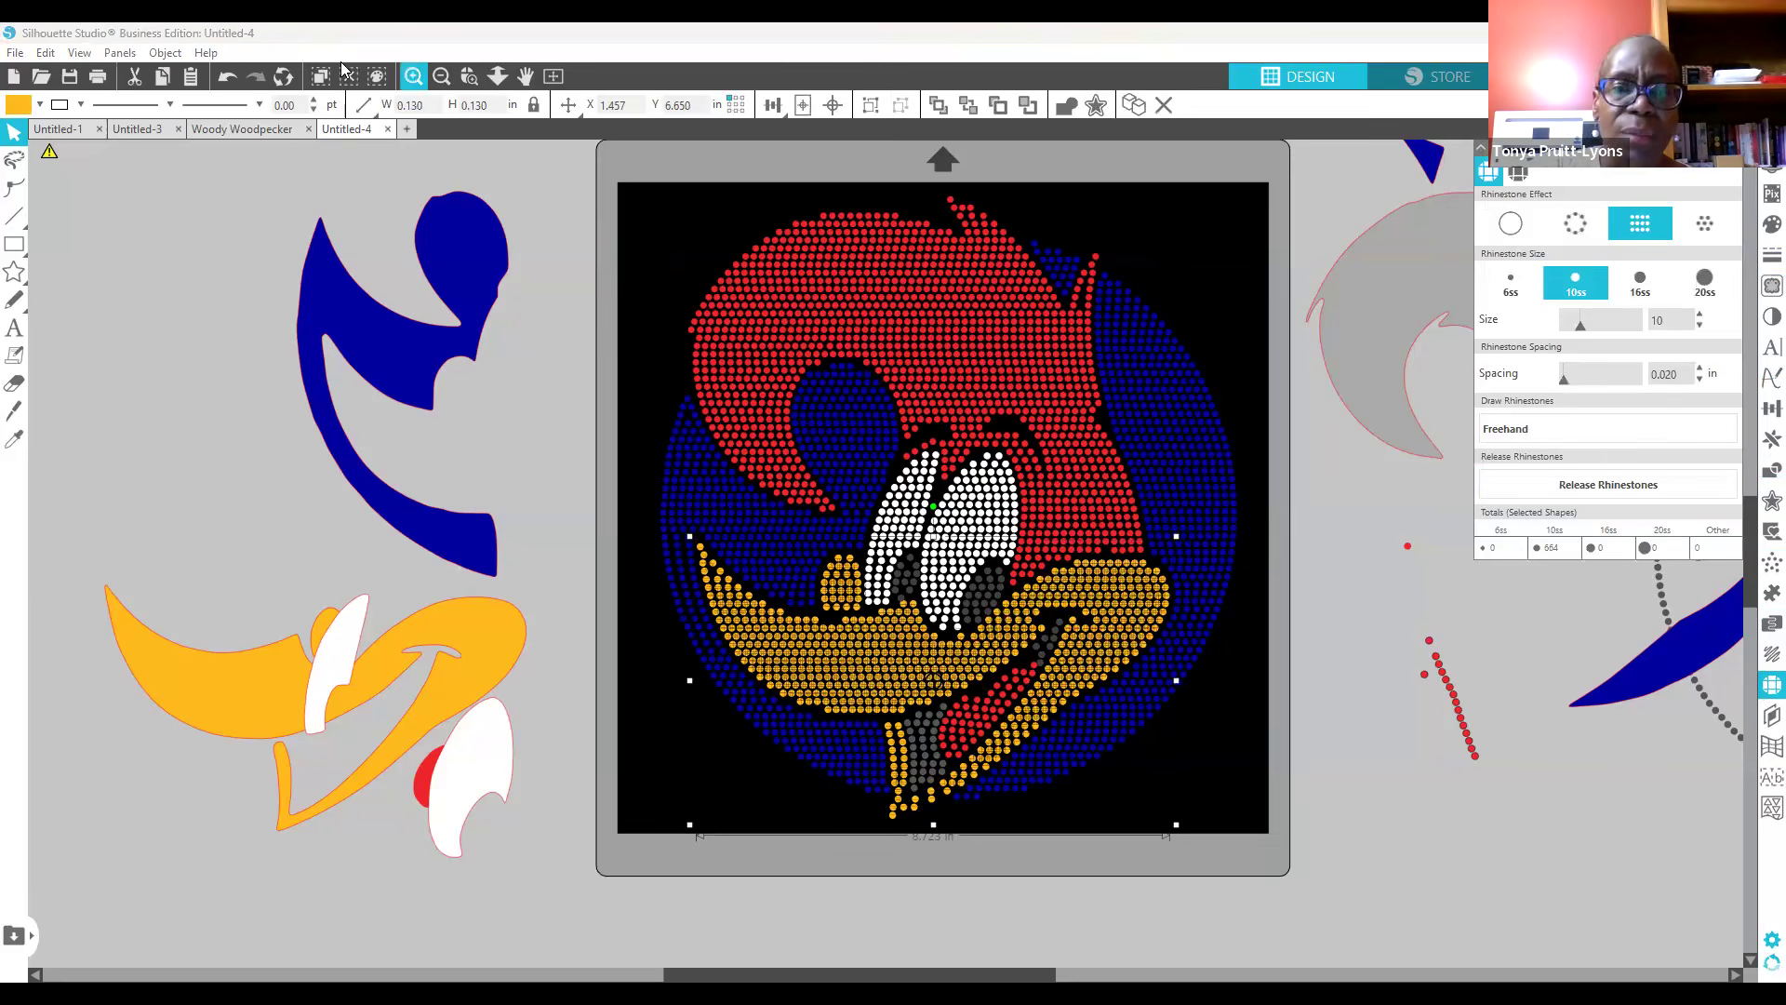
{"action": "scroll", "coordinate": [476, 516], "scroll_direction": "down", "scroll_amount": 5}
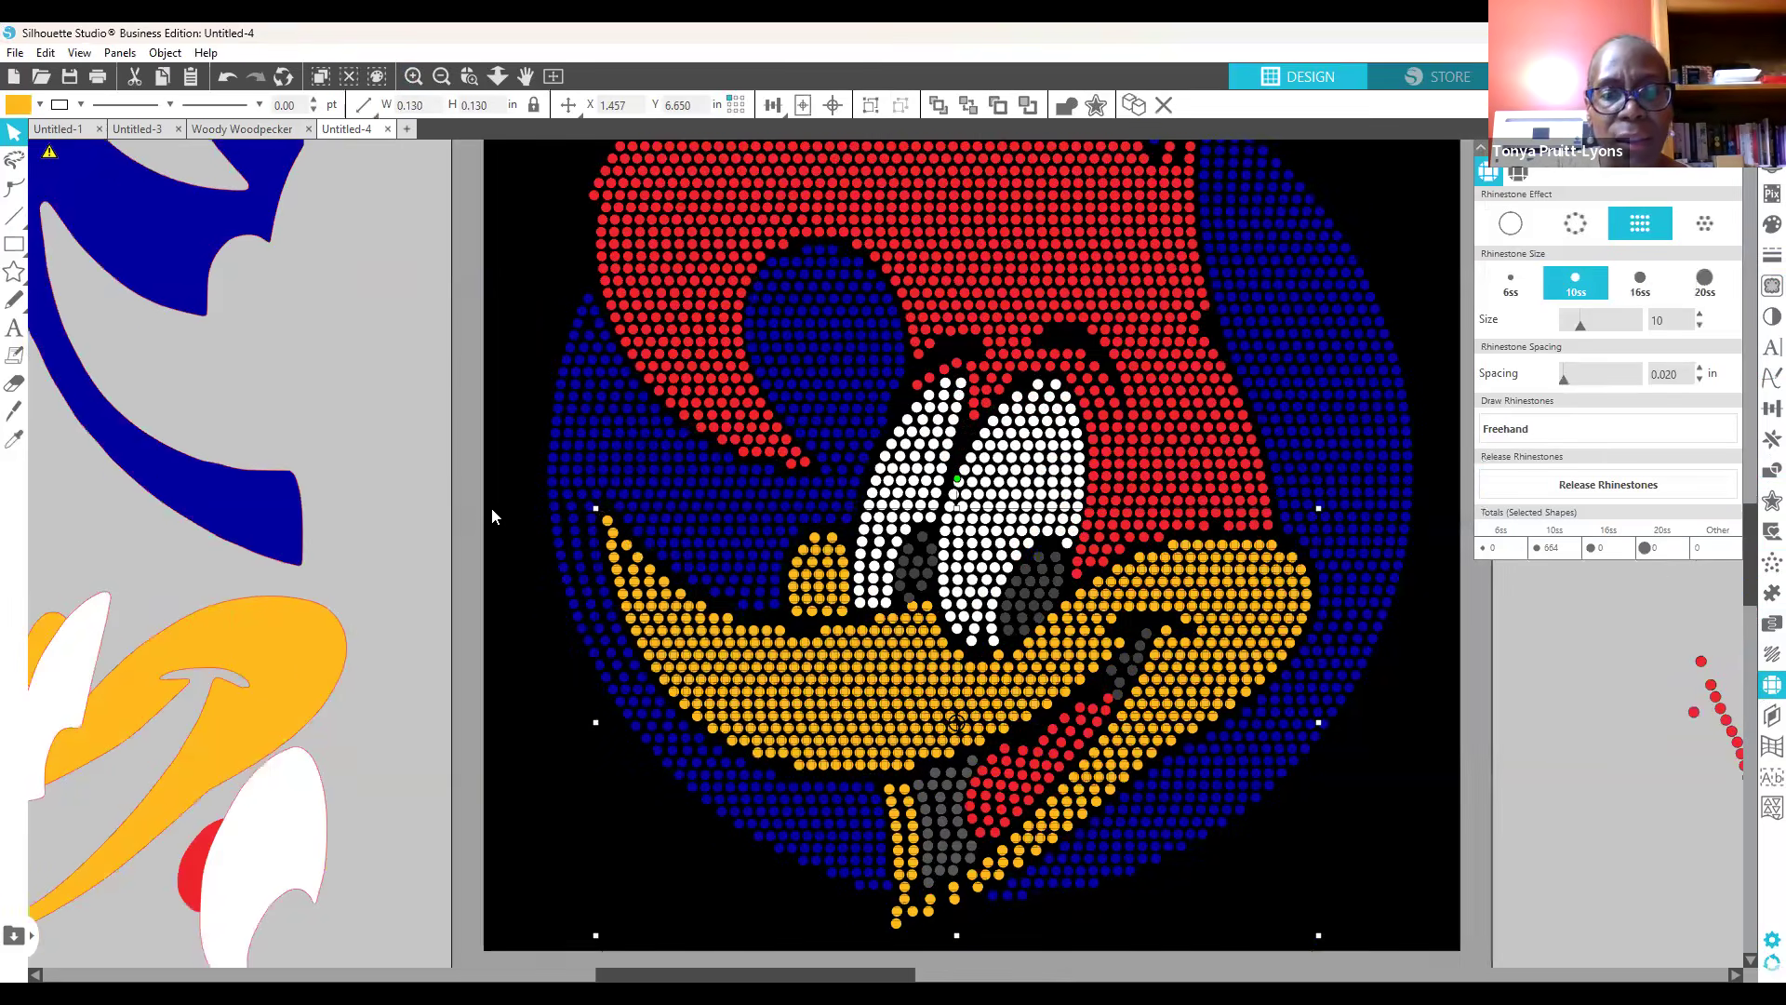
{"action": "scroll", "coordinate": [1350, 489], "scroll_direction": "down", "scroll_amount": 3}
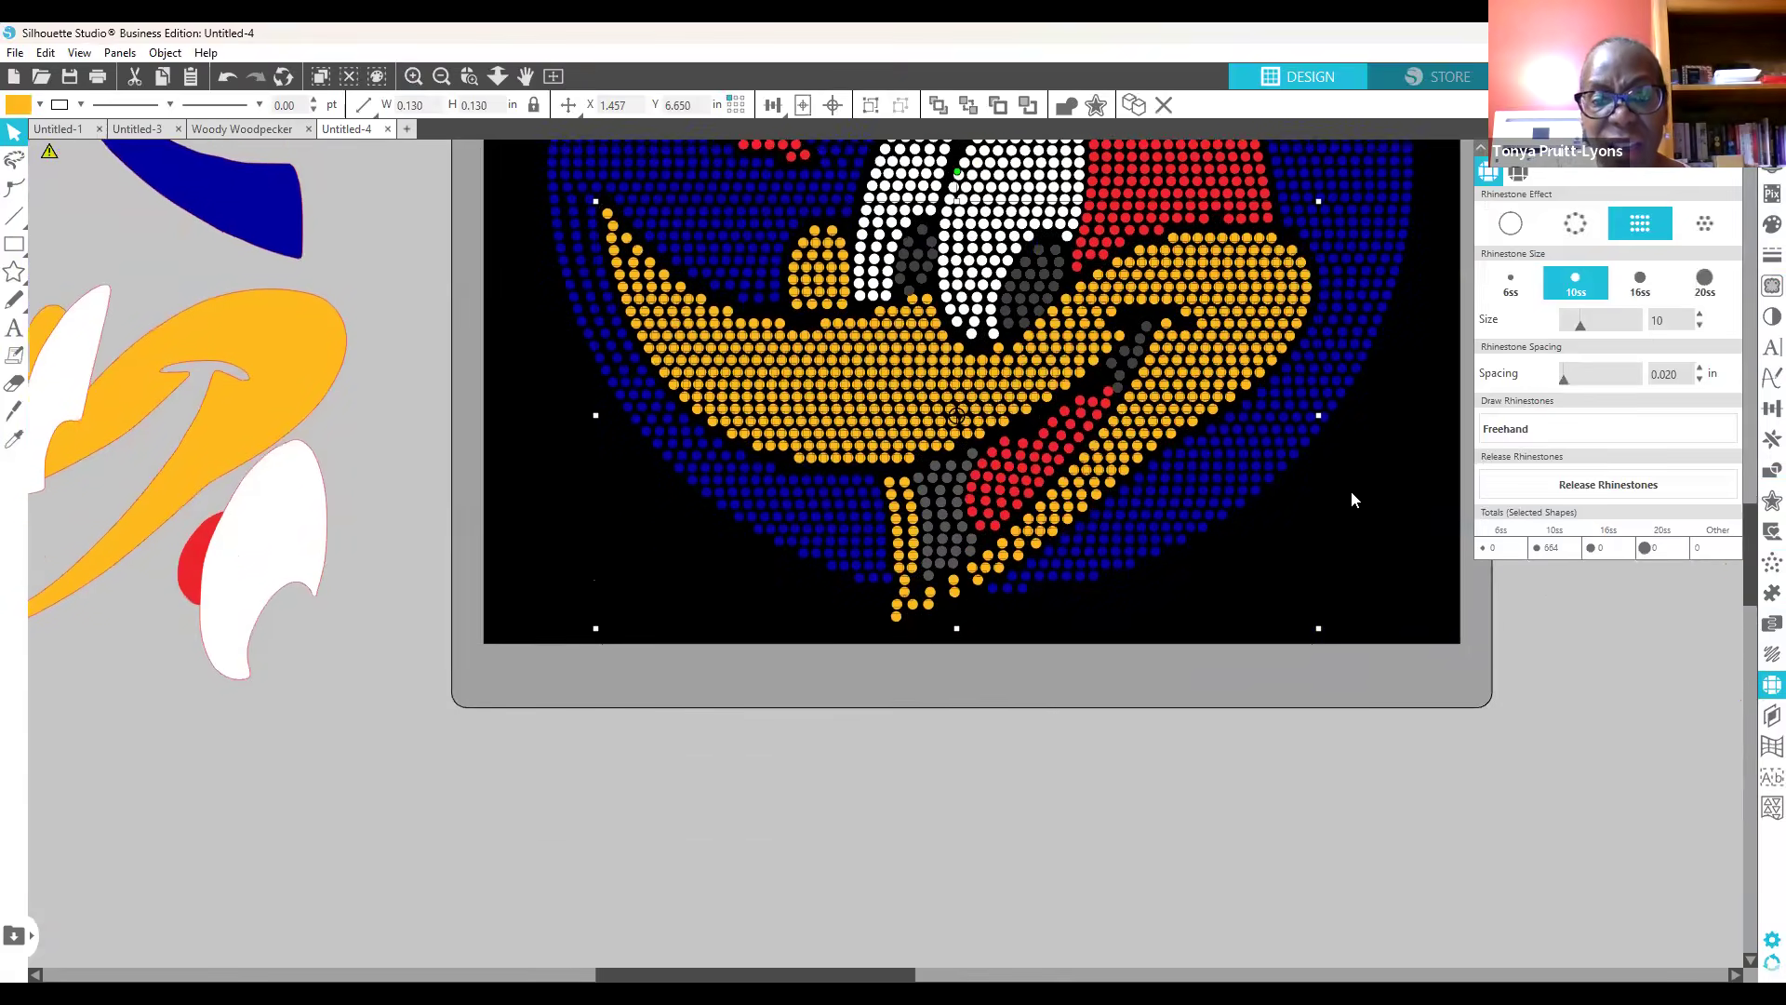
{"action": "scroll", "coordinate": [1070, 647], "scroll_direction": "up", "scroll_amount": 2}
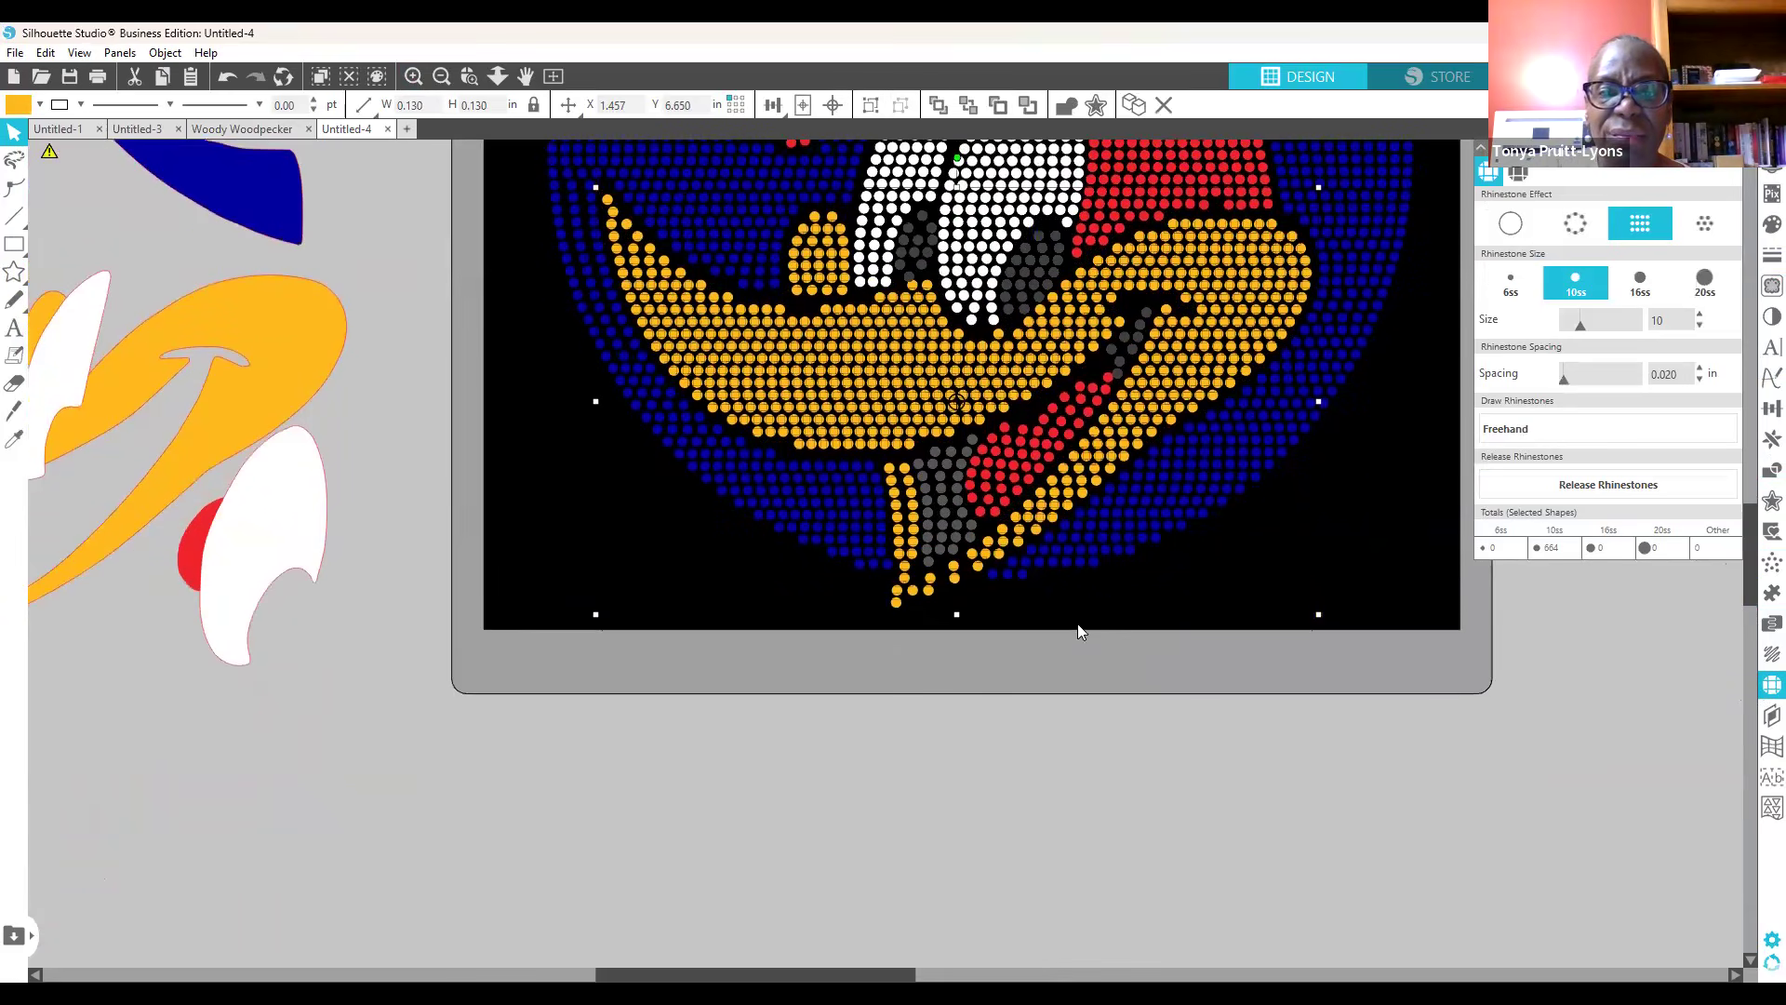
{"action": "left_click", "coordinate": [1077, 630]}
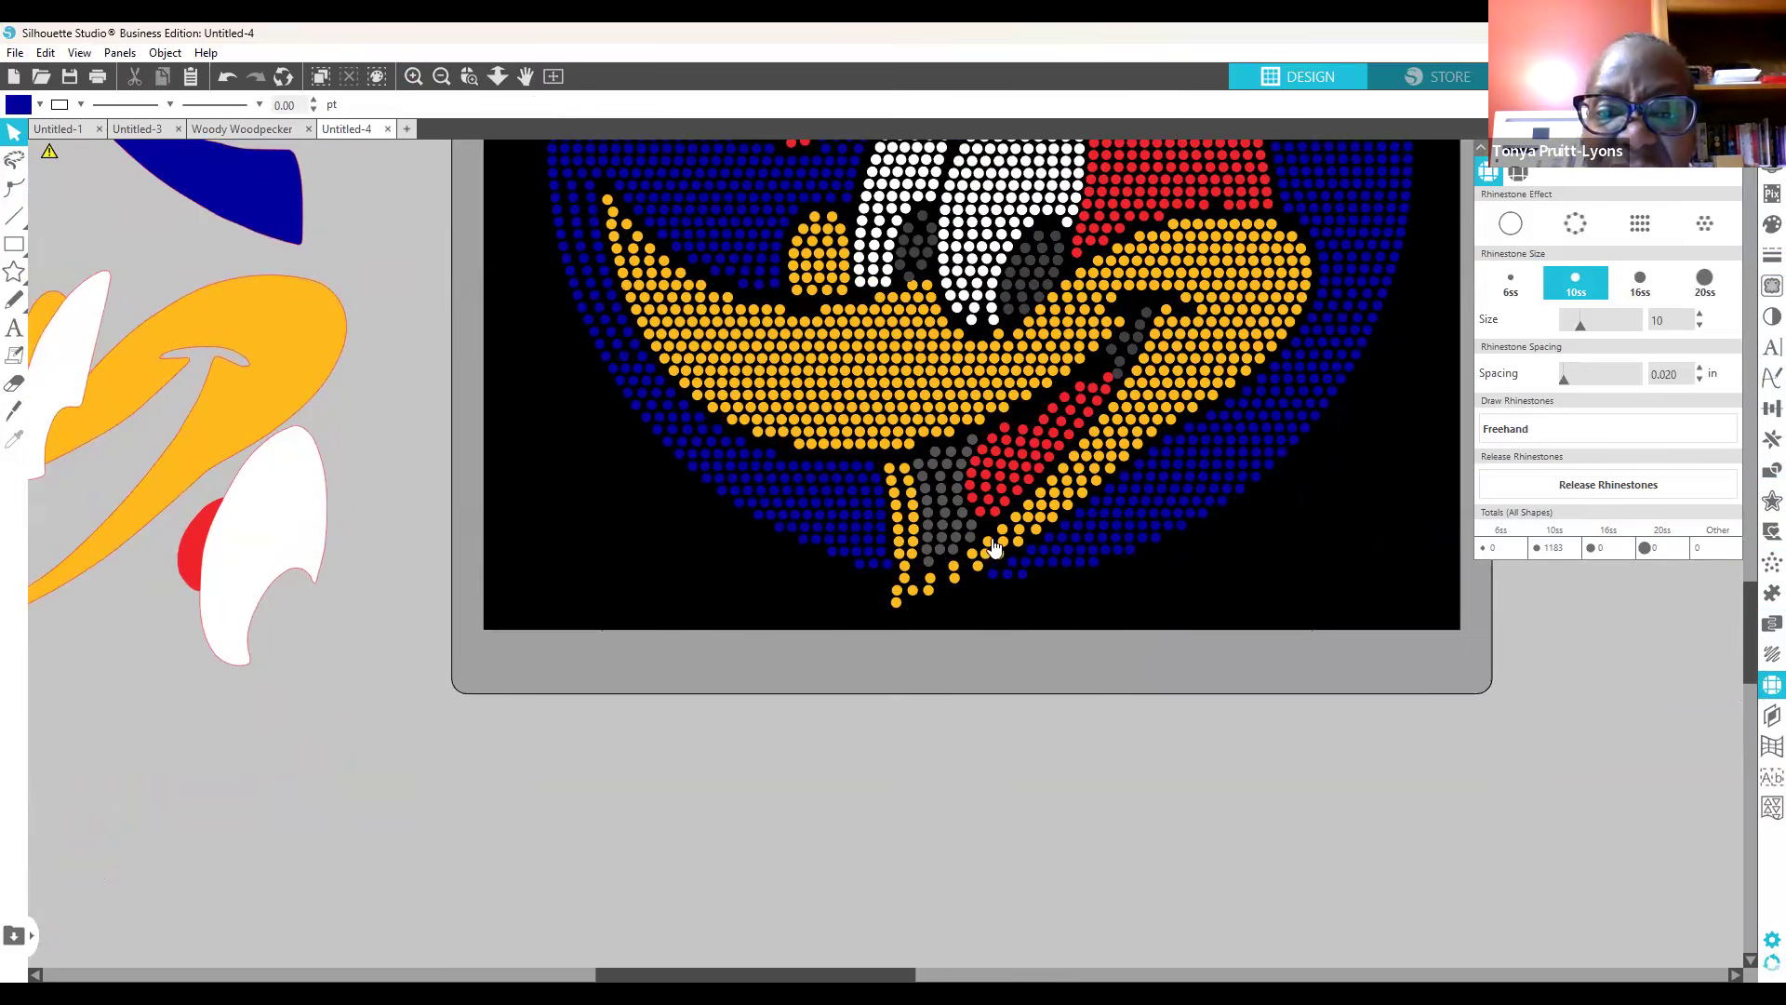
Step: Duplicate two yellow stones at the lower beak's tip and place the copies in the gaps along its bottom edge
{"action": "left_click", "coordinate": [930, 591]}
{"action": "right_click", "coordinate": [931, 592]}
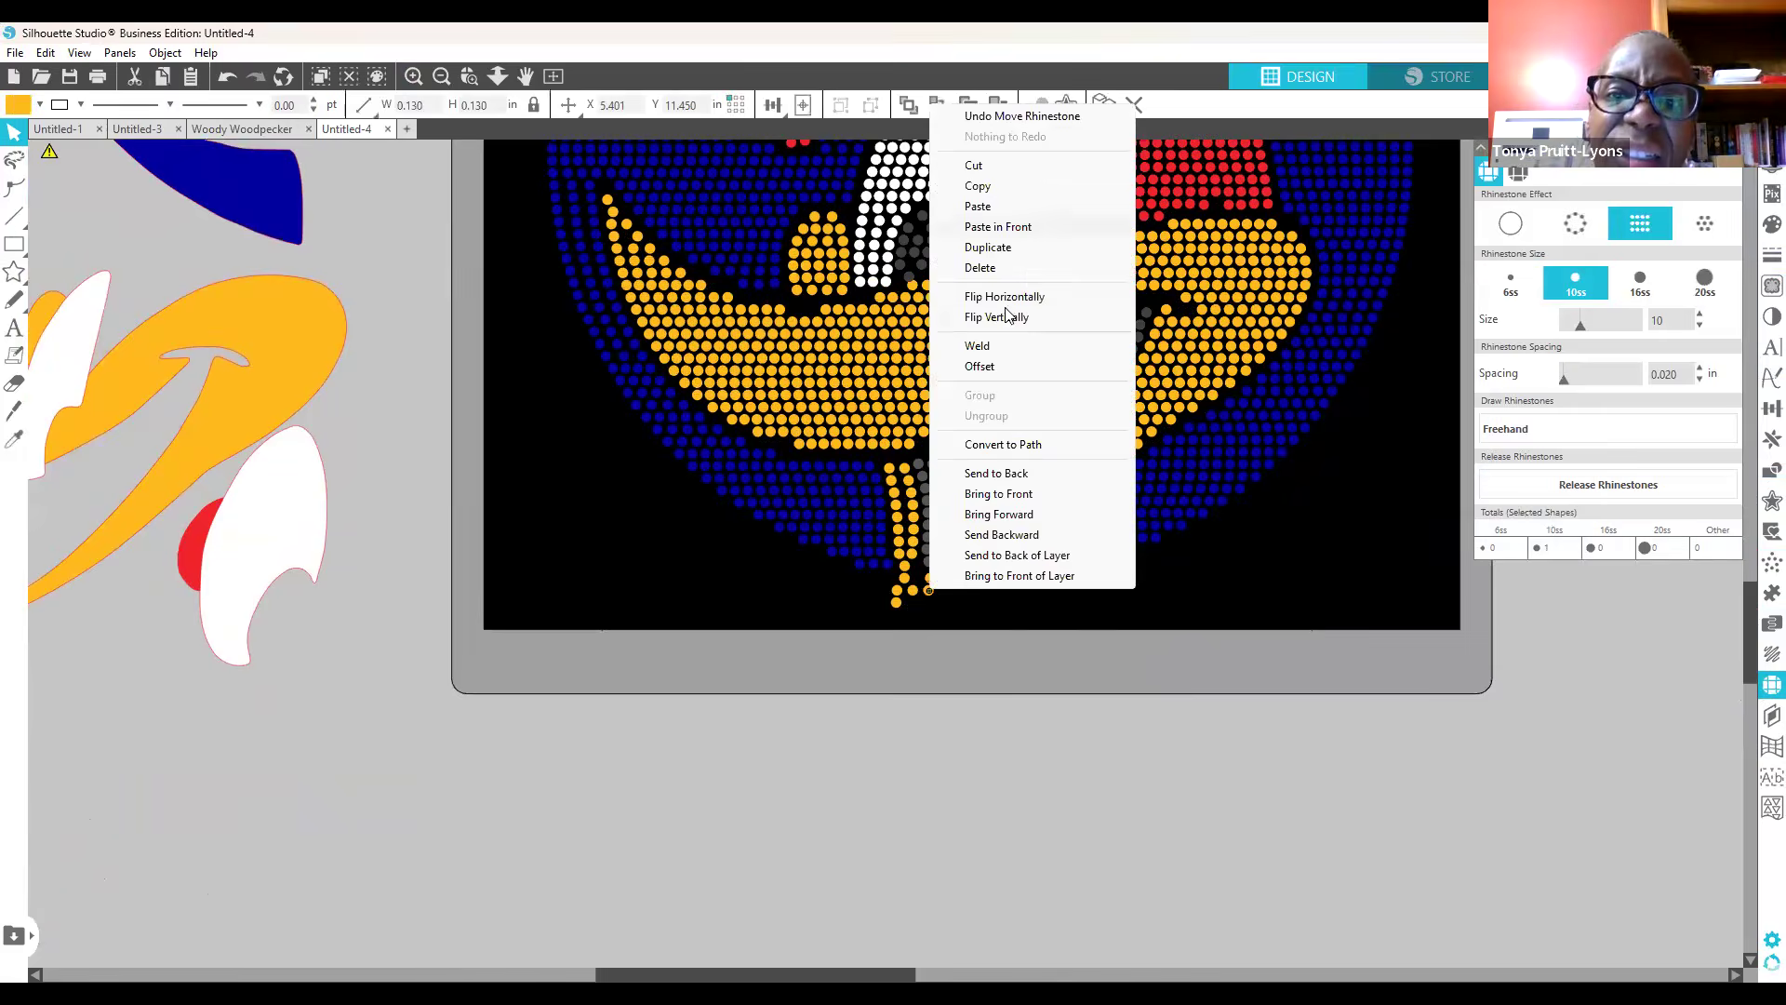
{"action": "left_click", "coordinate": [994, 248]}
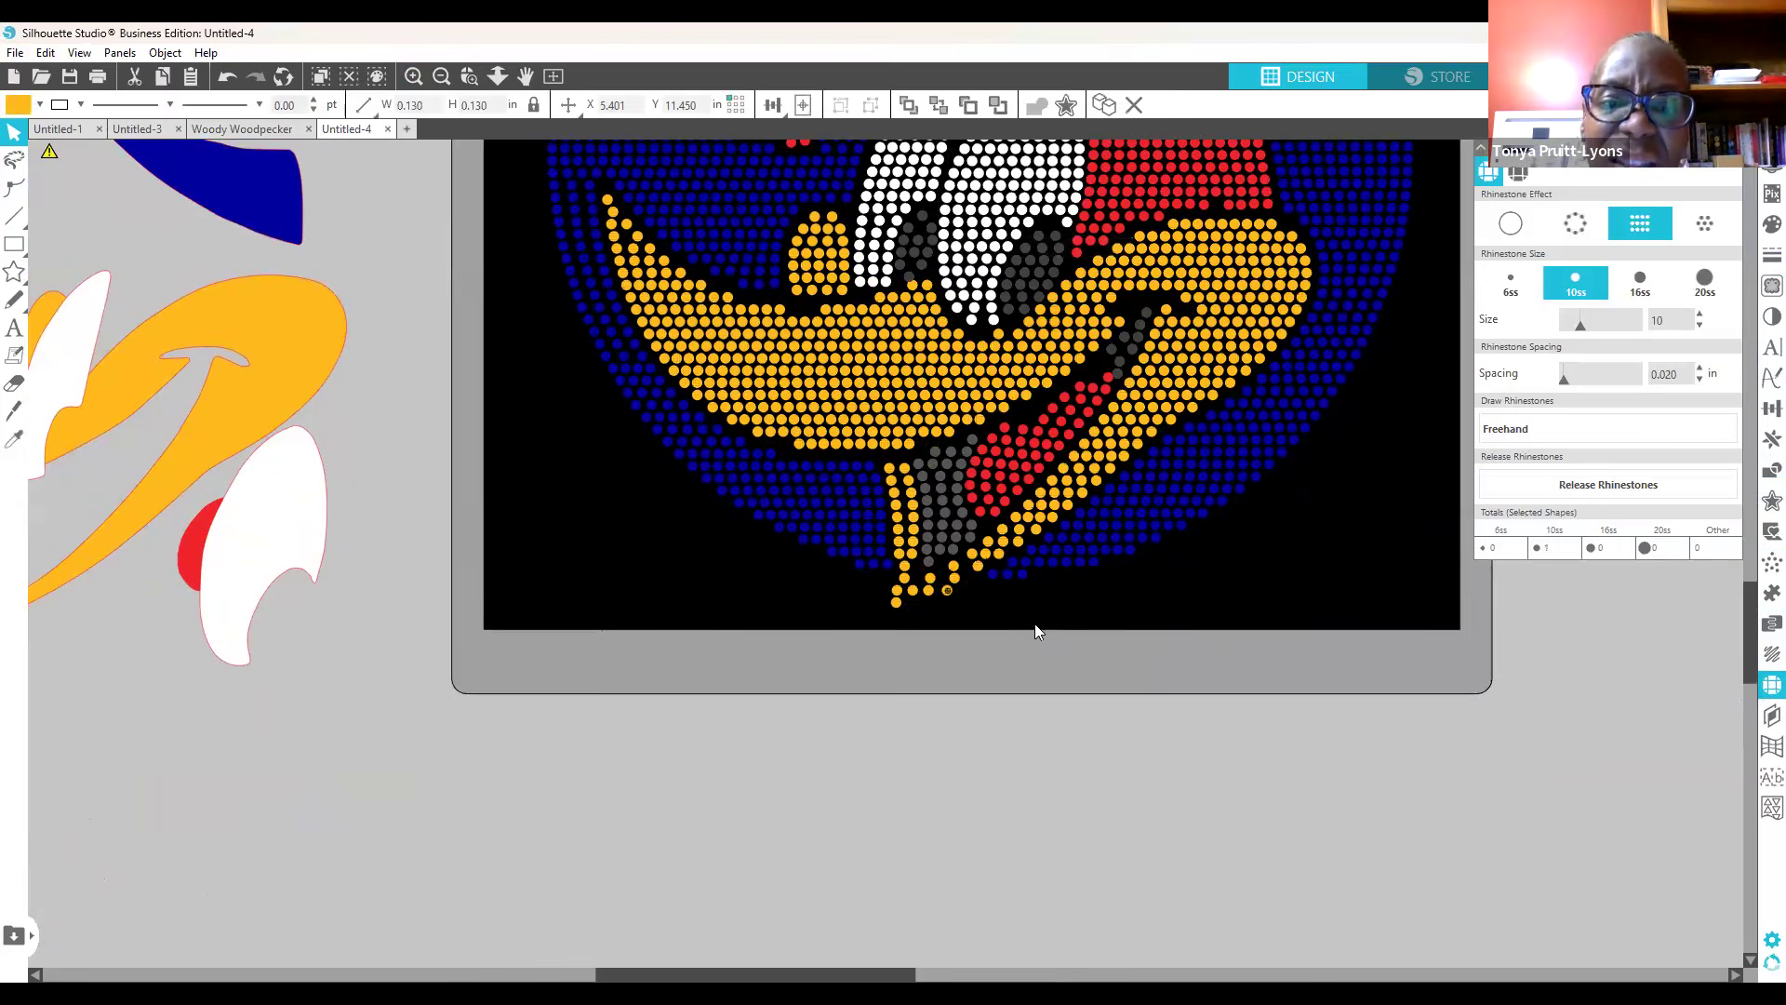
{"action": "left_click", "coordinate": [944, 596]}
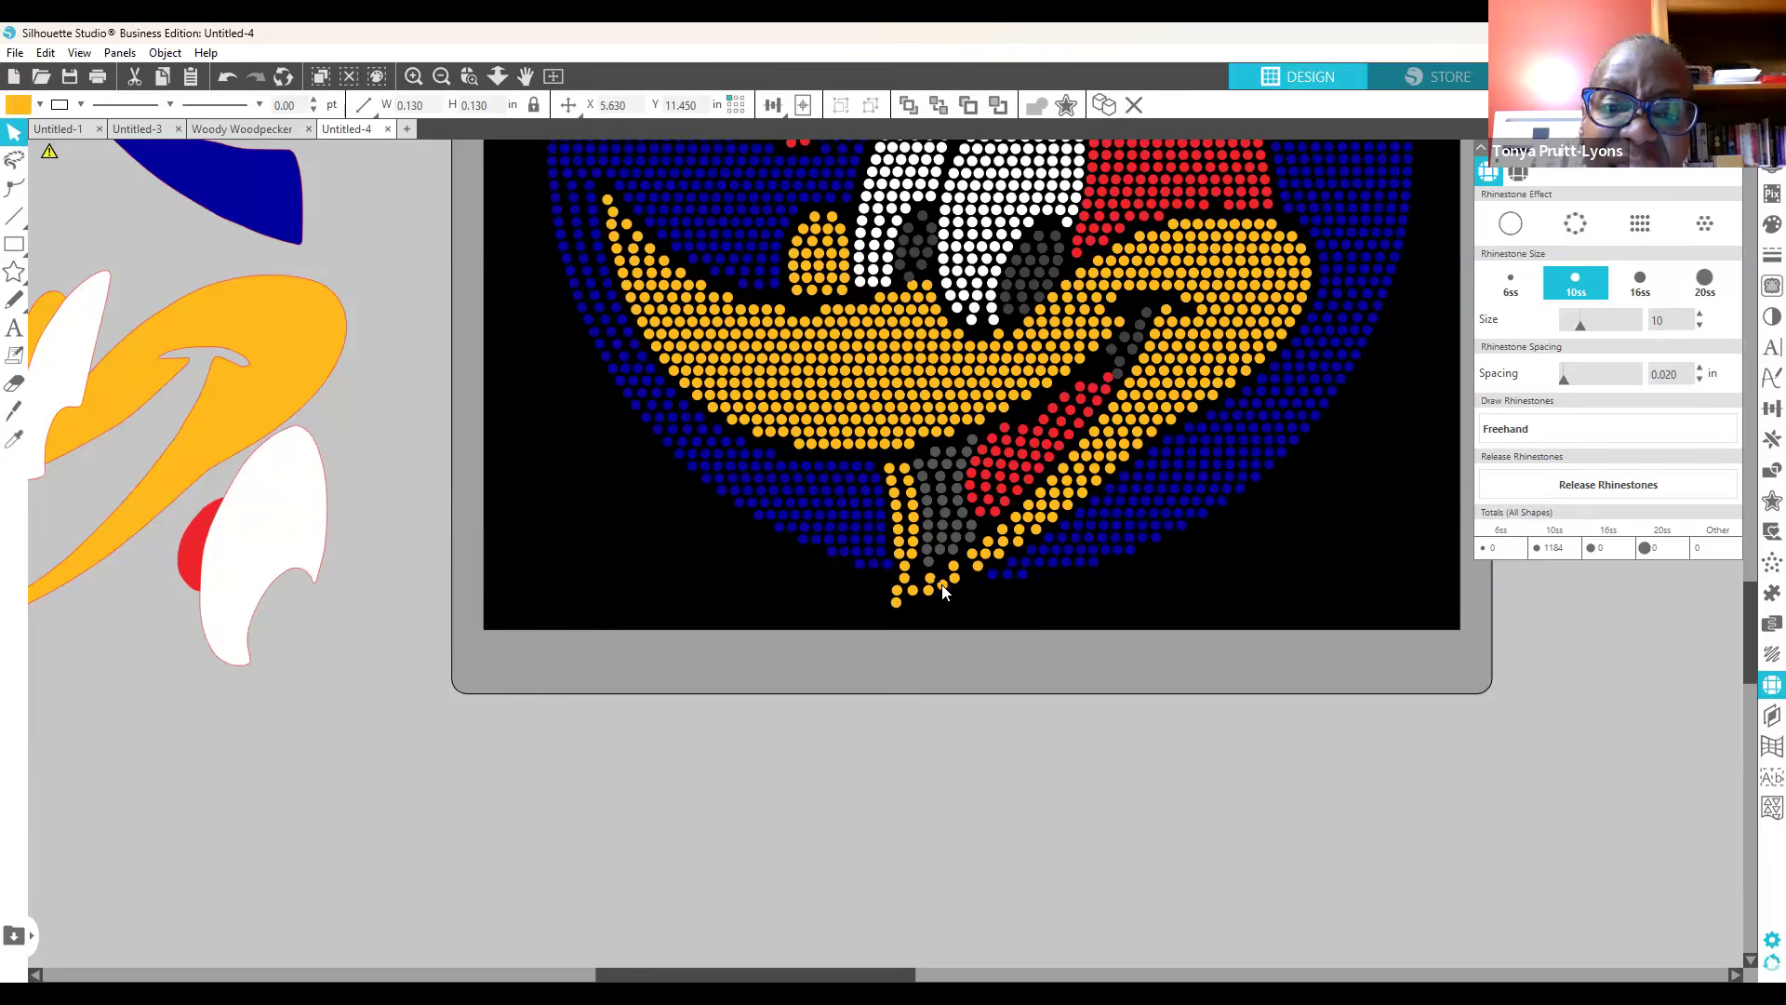
{"action": "left_click_drag", "start_coordinate": [944, 592], "coordinate": [957, 578]}
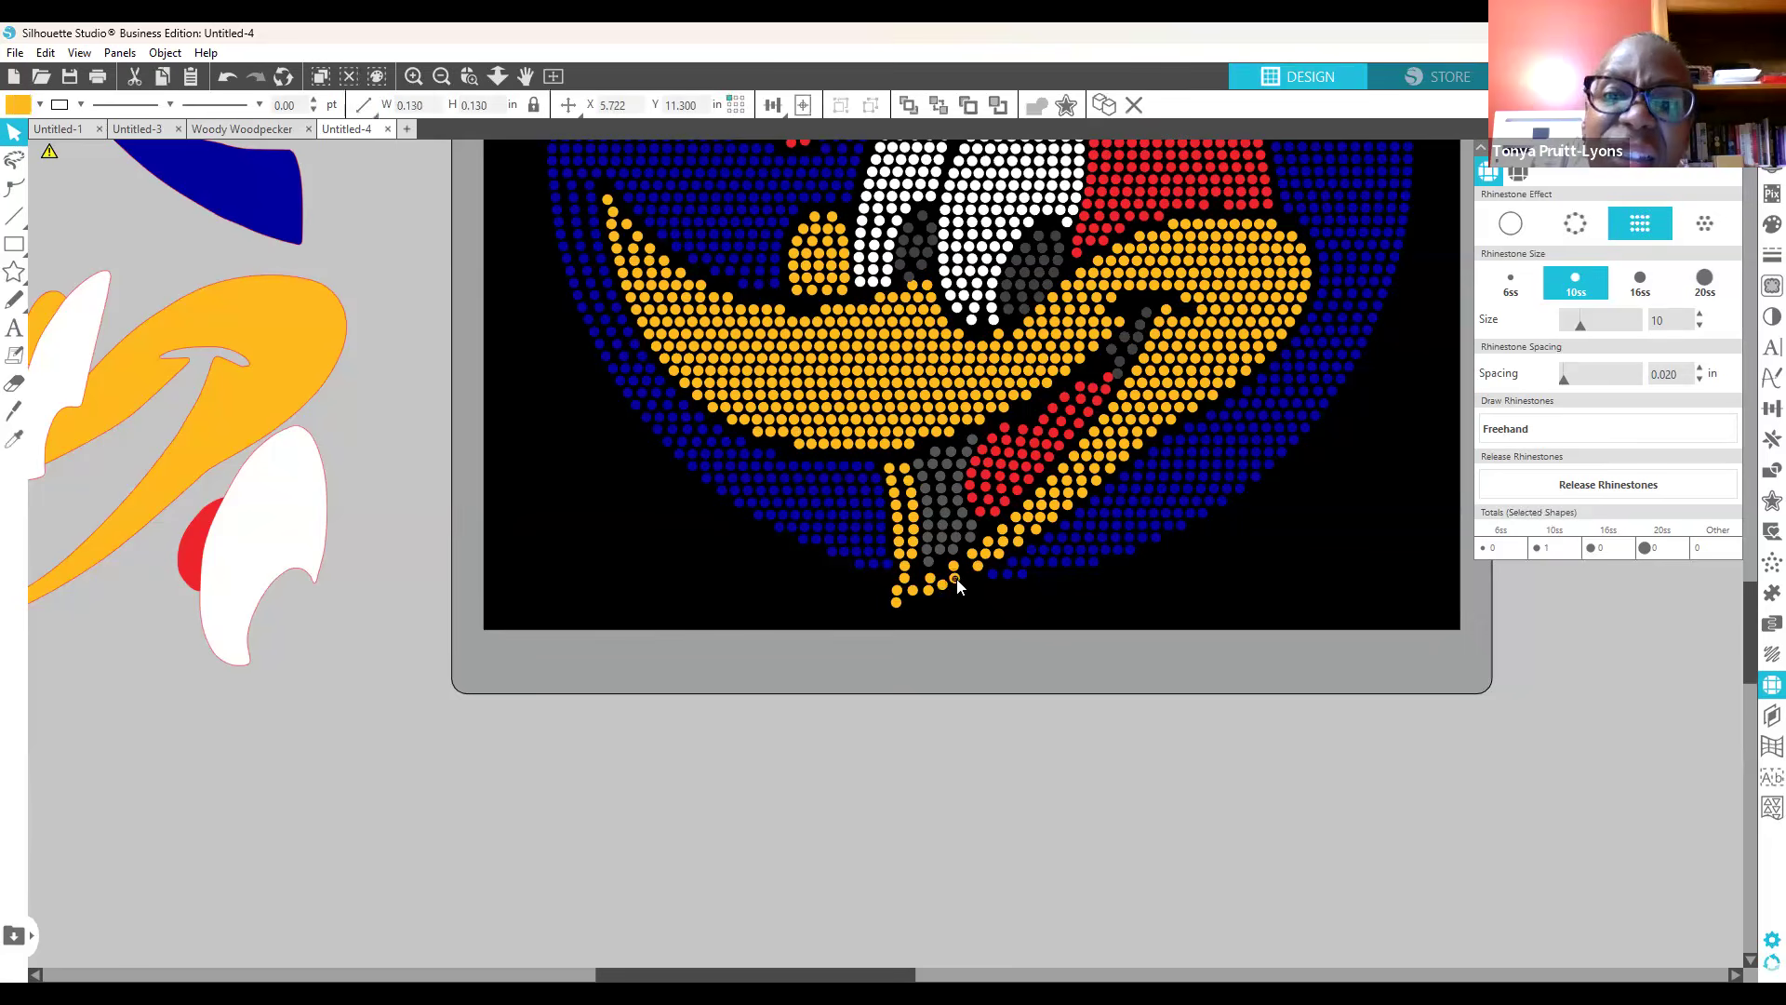
{"action": "right_click", "coordinate": [955, 578]}
{"action": "left_click", "coordinate": [1046, 240]}
{"action": "left_click_drag", "start_coordinate": [971, 583], "coordinate": [960, 579]}
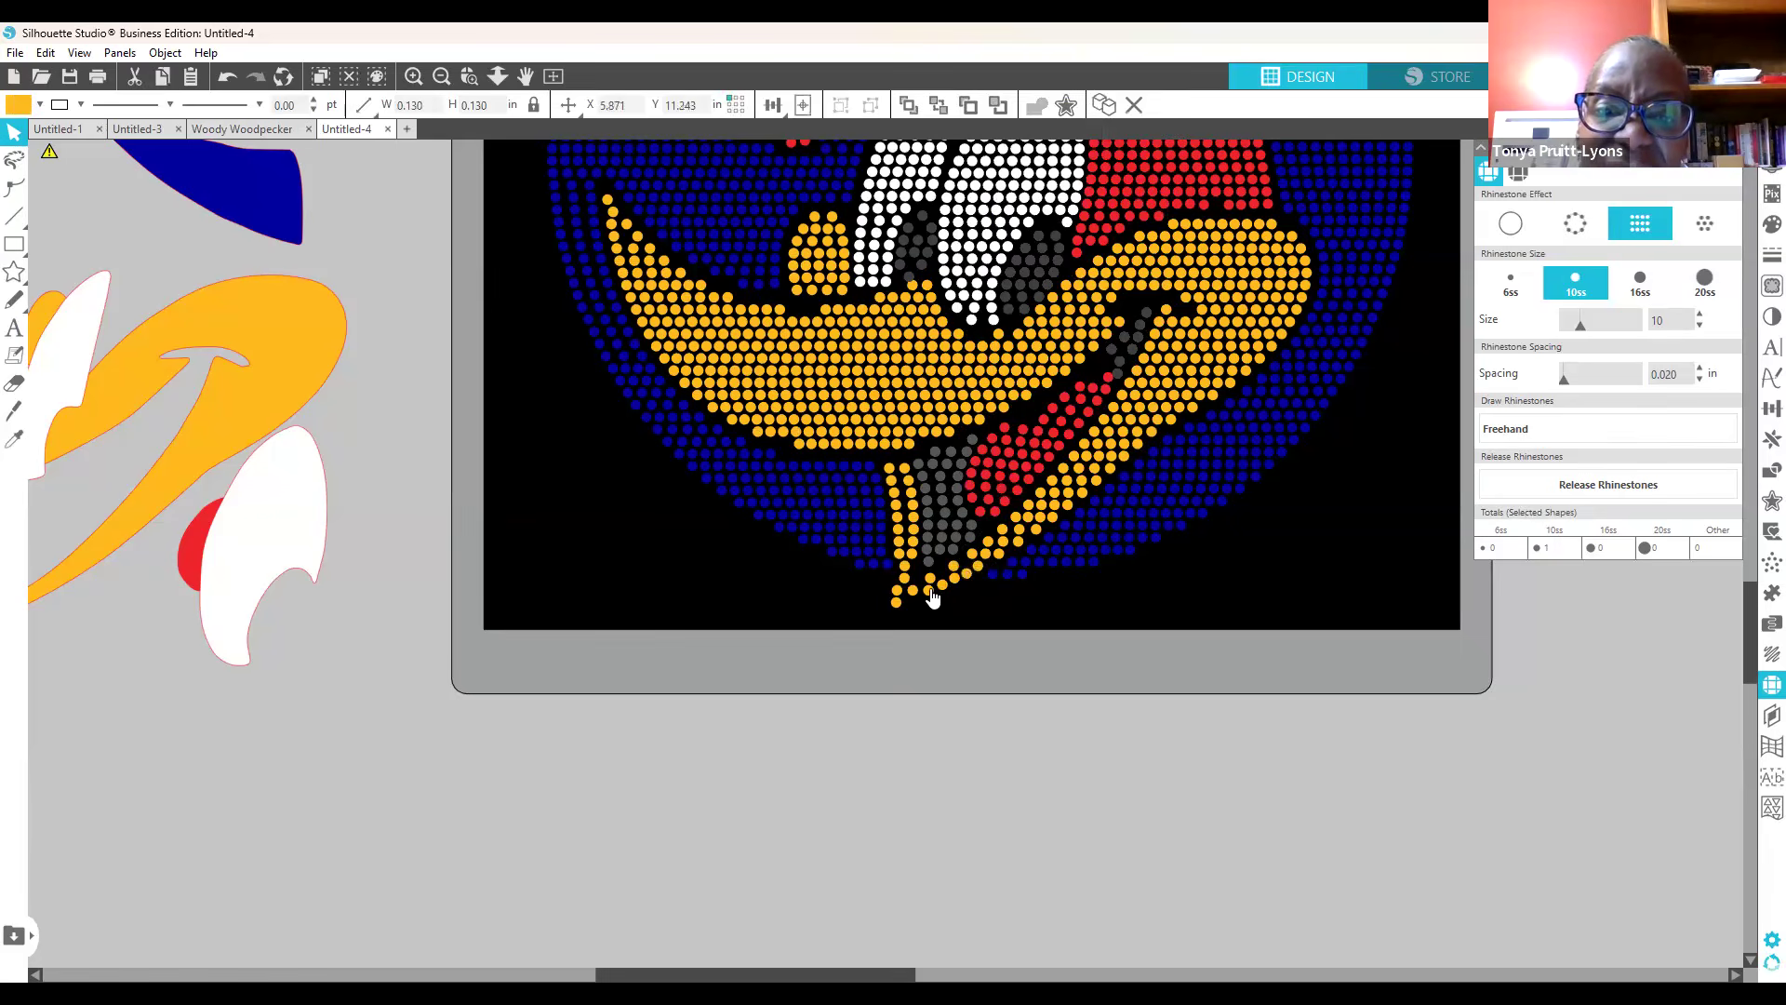
Step: Reposition the yellow stones along the lower beak tip's bottom edge to even out their spacing
{"action": "left_click", "coordinate": [933, 598]}
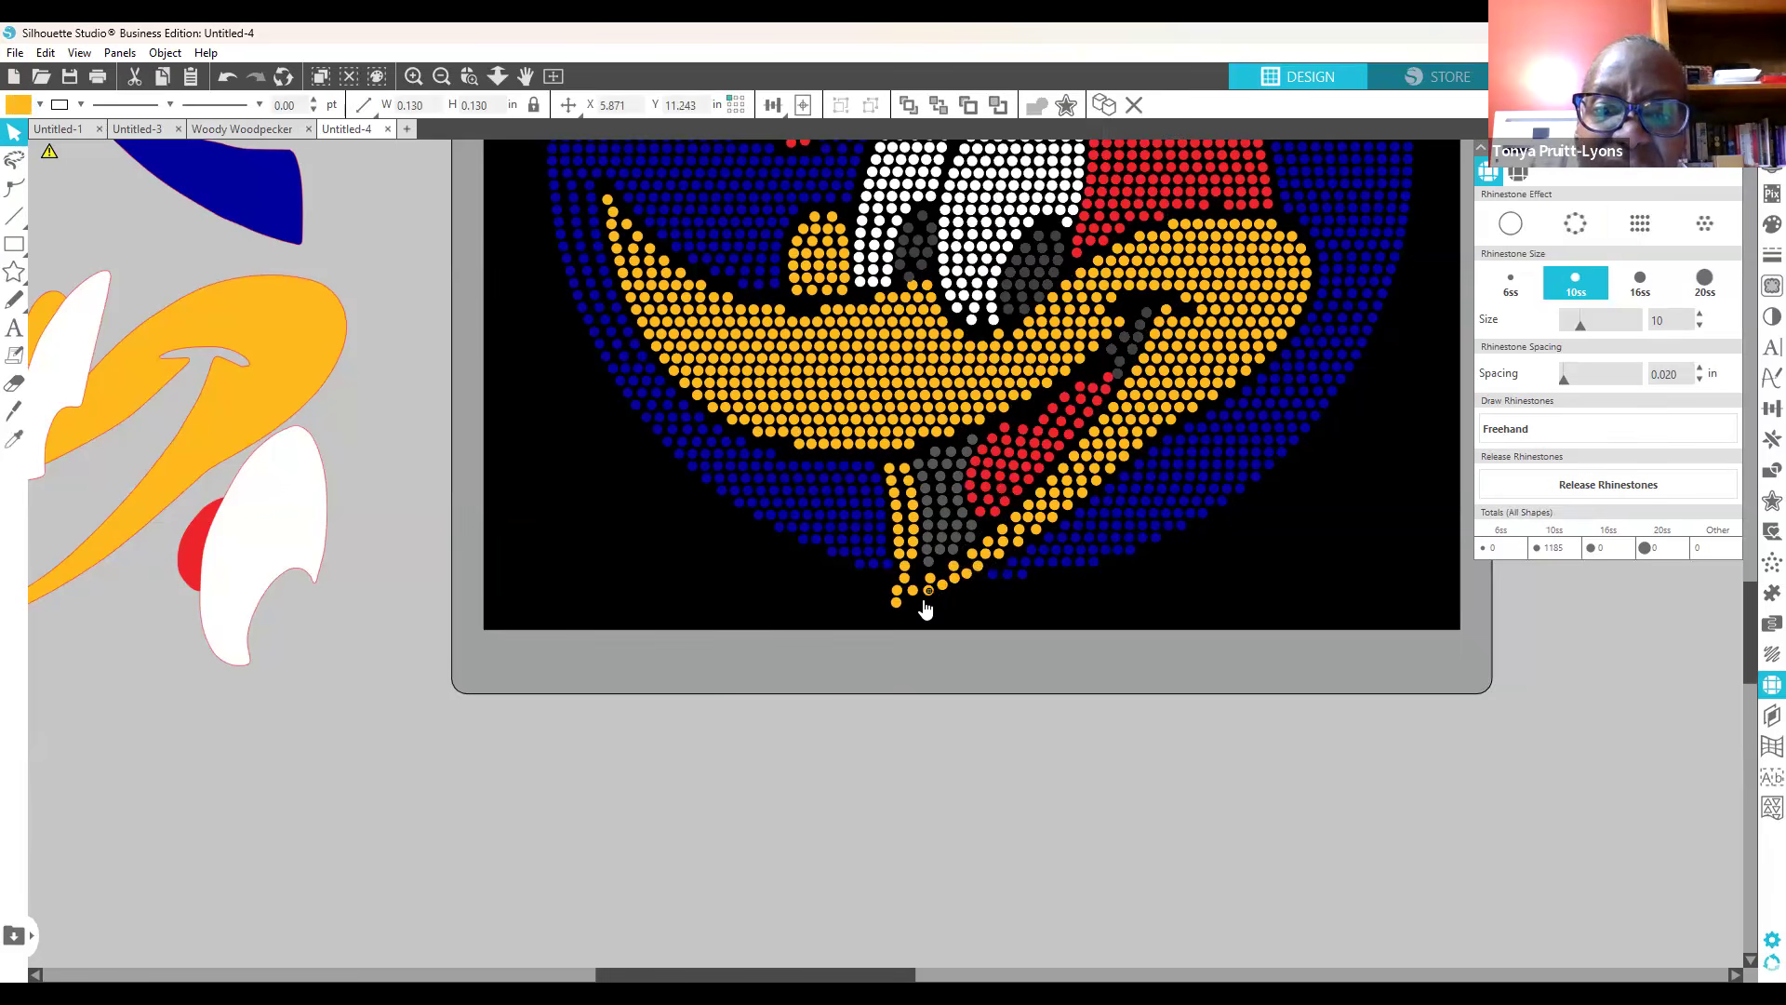
{"action": "left_click", "coordinate": [929, 595]}
{"action": "left_click_drag", "start_coordinate": [929, 595], "coordinate": [927, 597]}
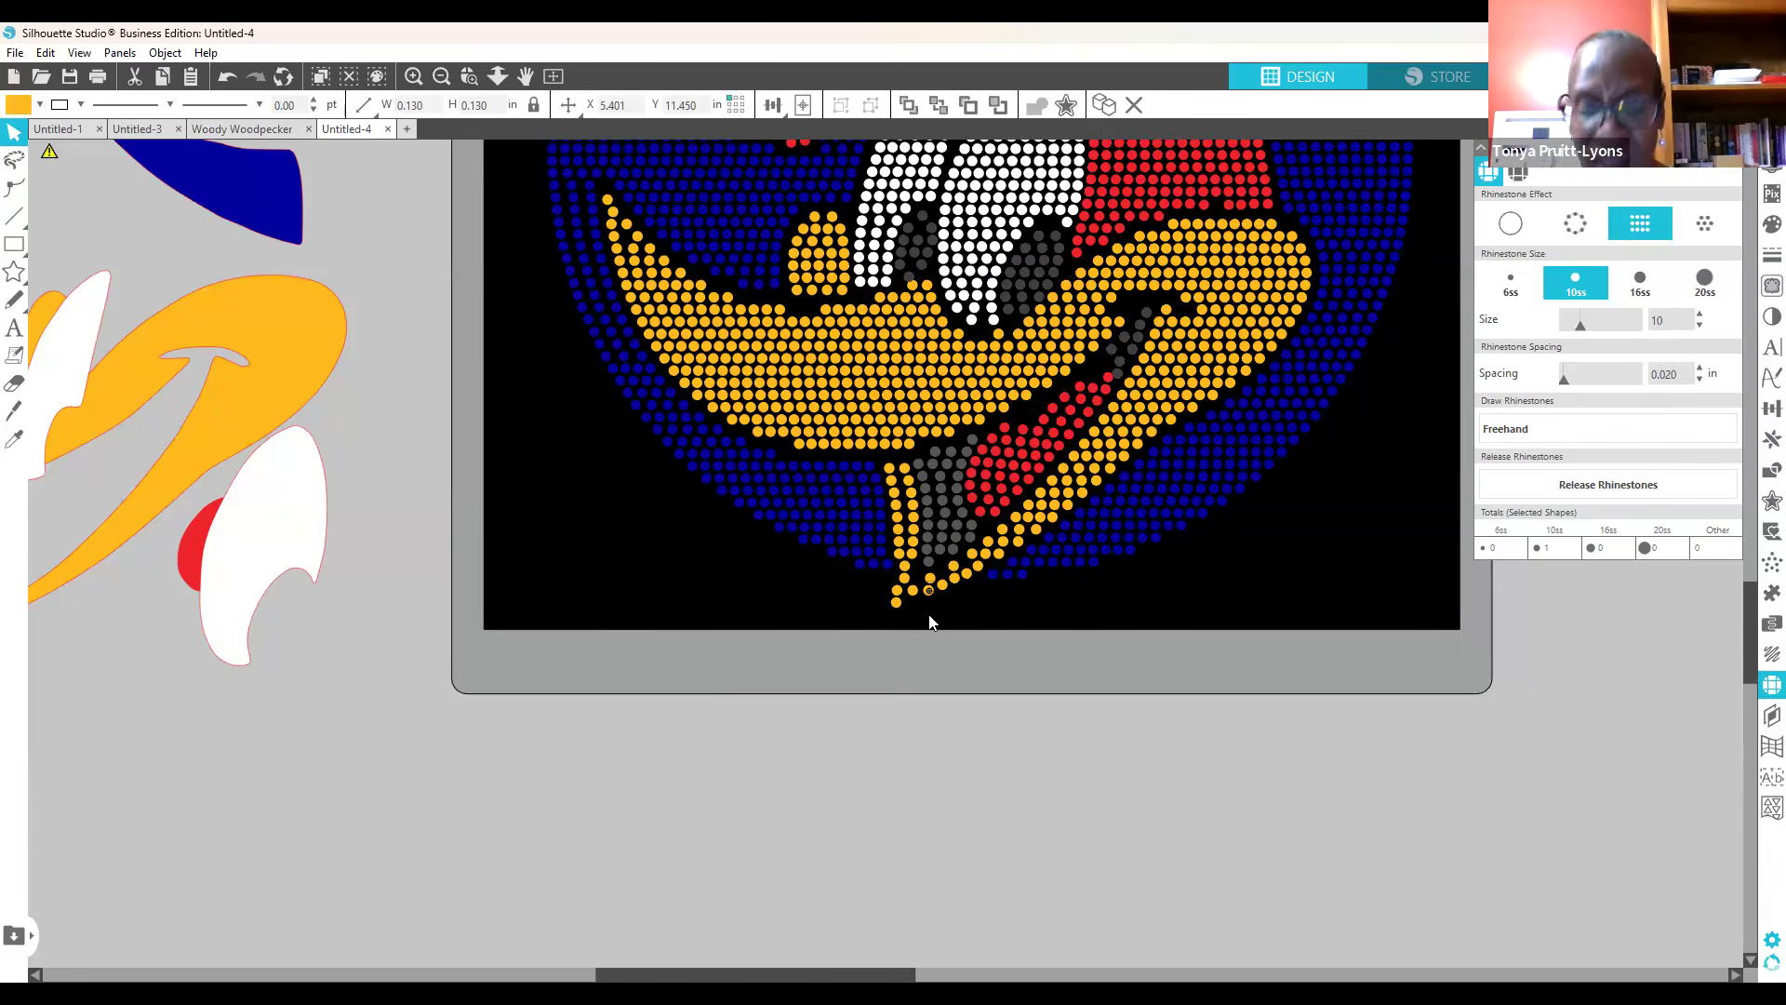
{"action": "key", "text": "Down"}
{"action": "left_click", "coordinate": [940, 586]}
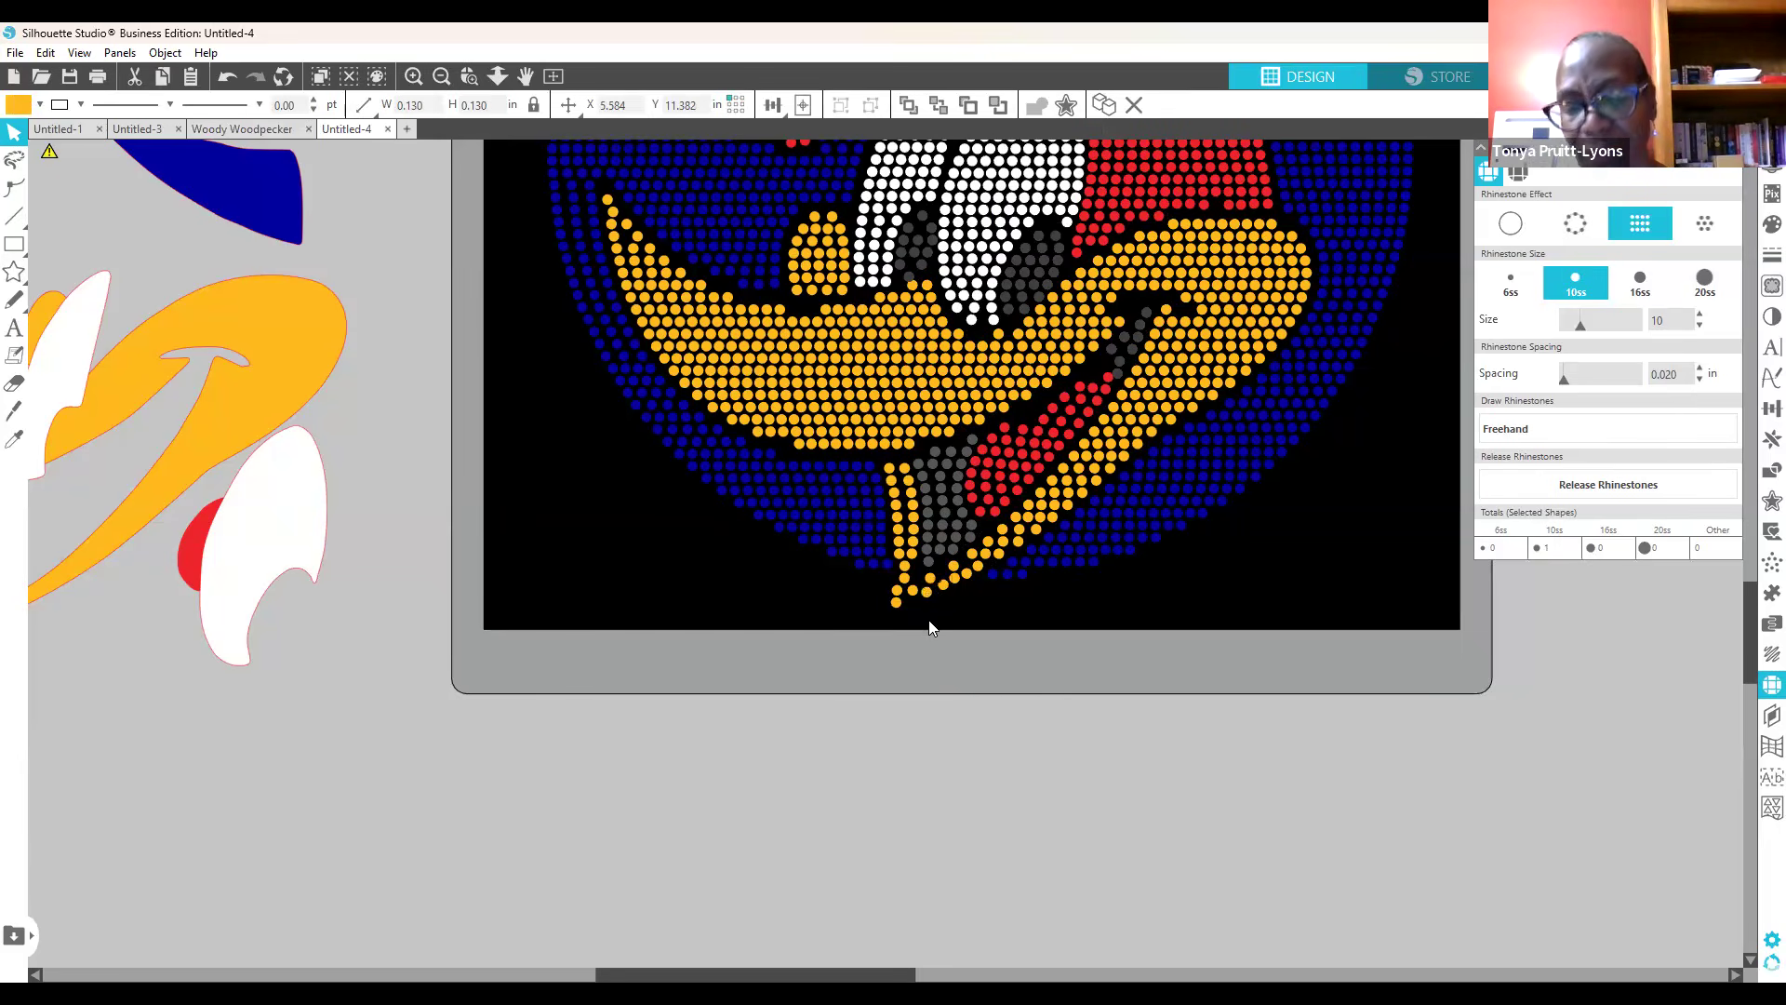
{"action": "left_click", "coordinate": [952, 588]}
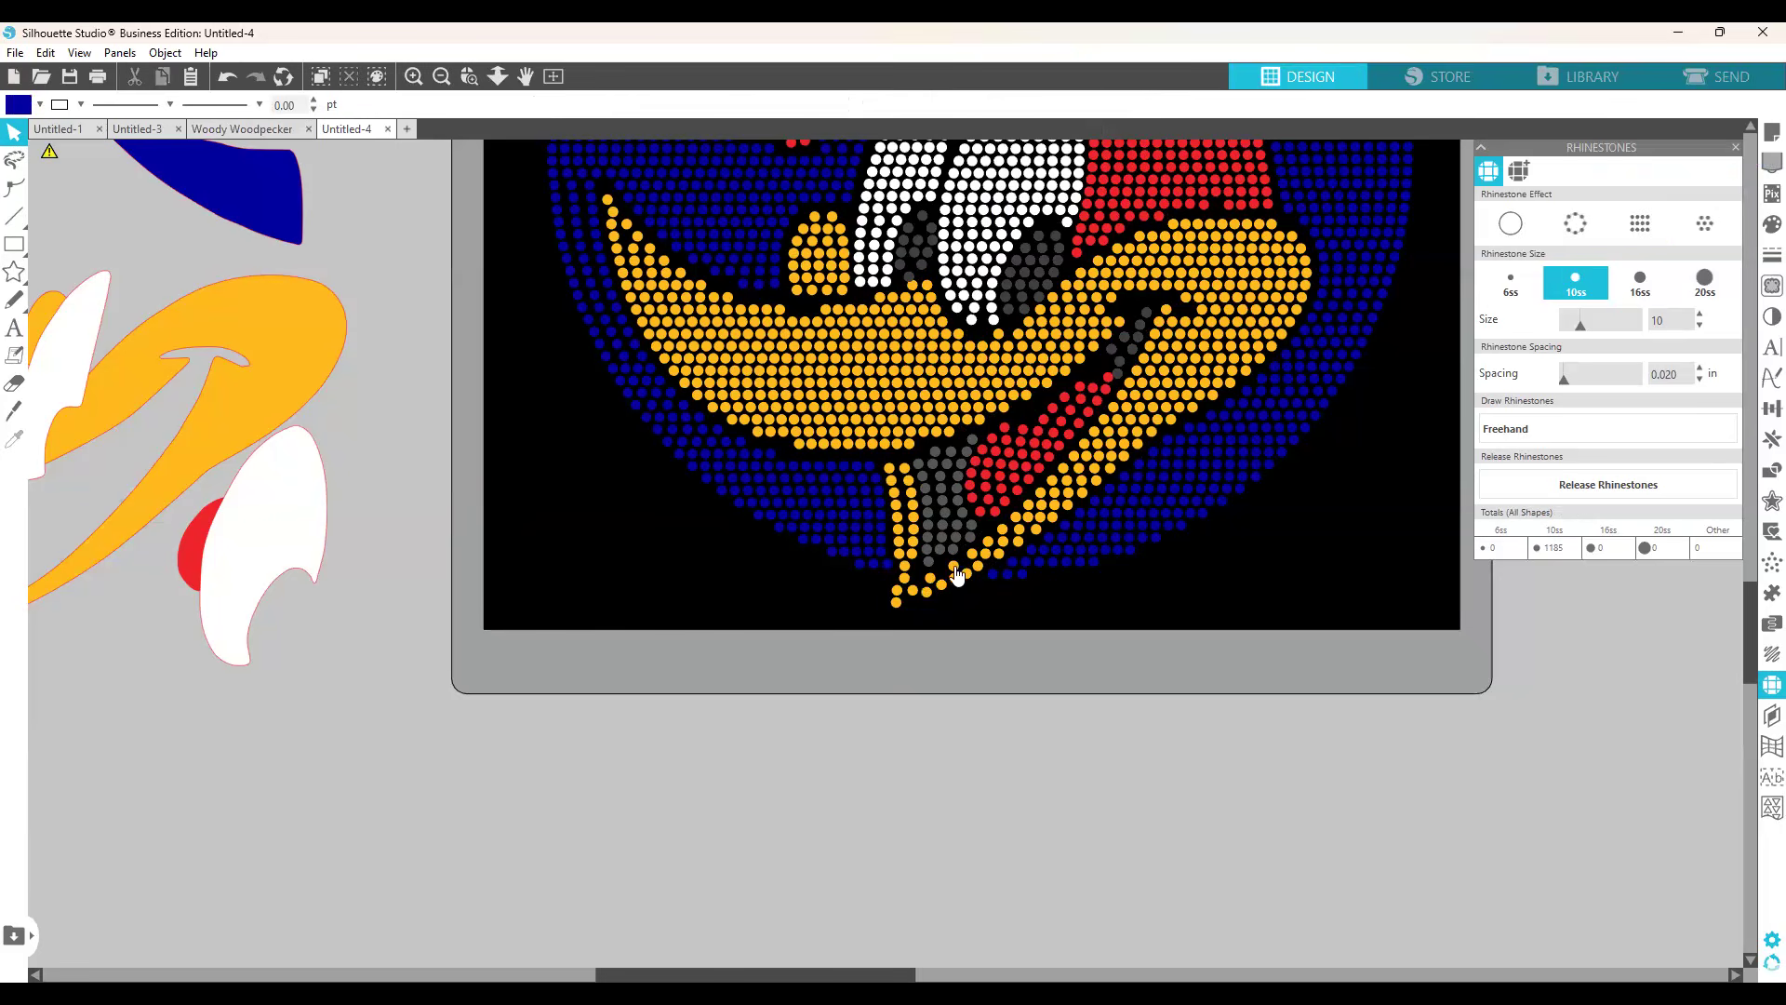
{"action": "left_click", "coordinate": [954, 568]}
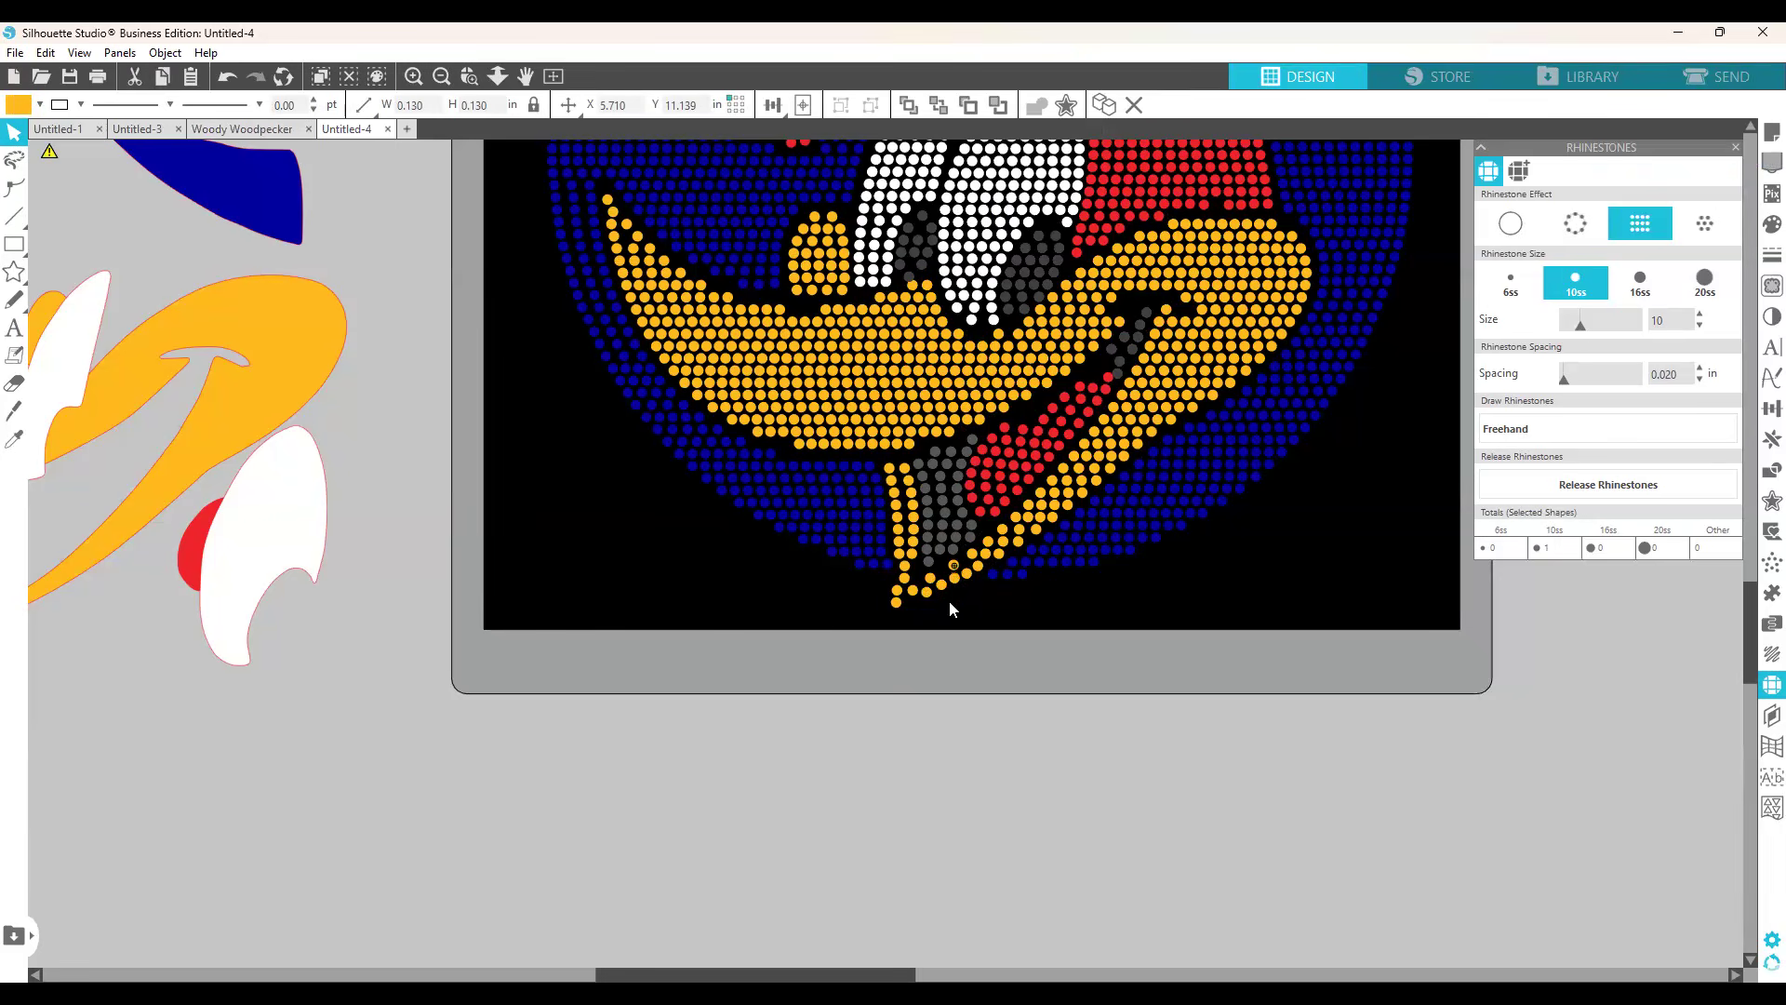
{"action": "left_click", "coordinate": [897, 612]}
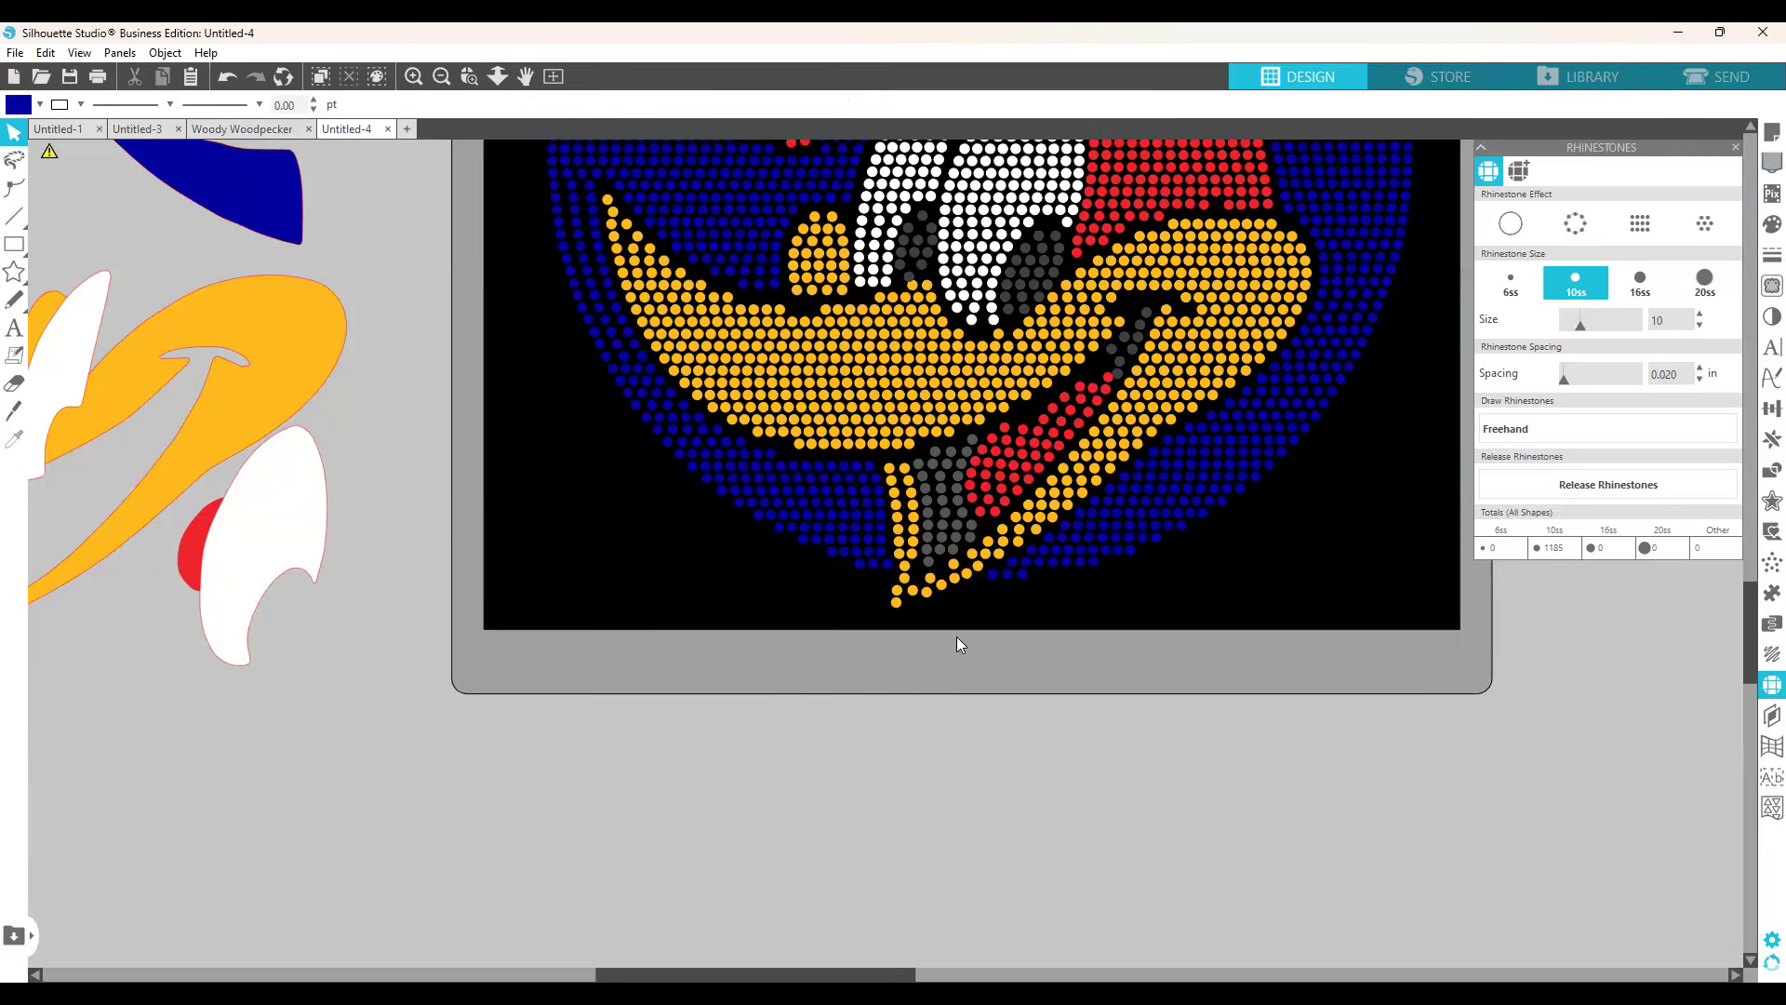
Step: Nudge the yellow stone beside the beak's lowest point down and left, and adjust the stone above it
{"action": "left_click", "coordinate": [912, 594]}
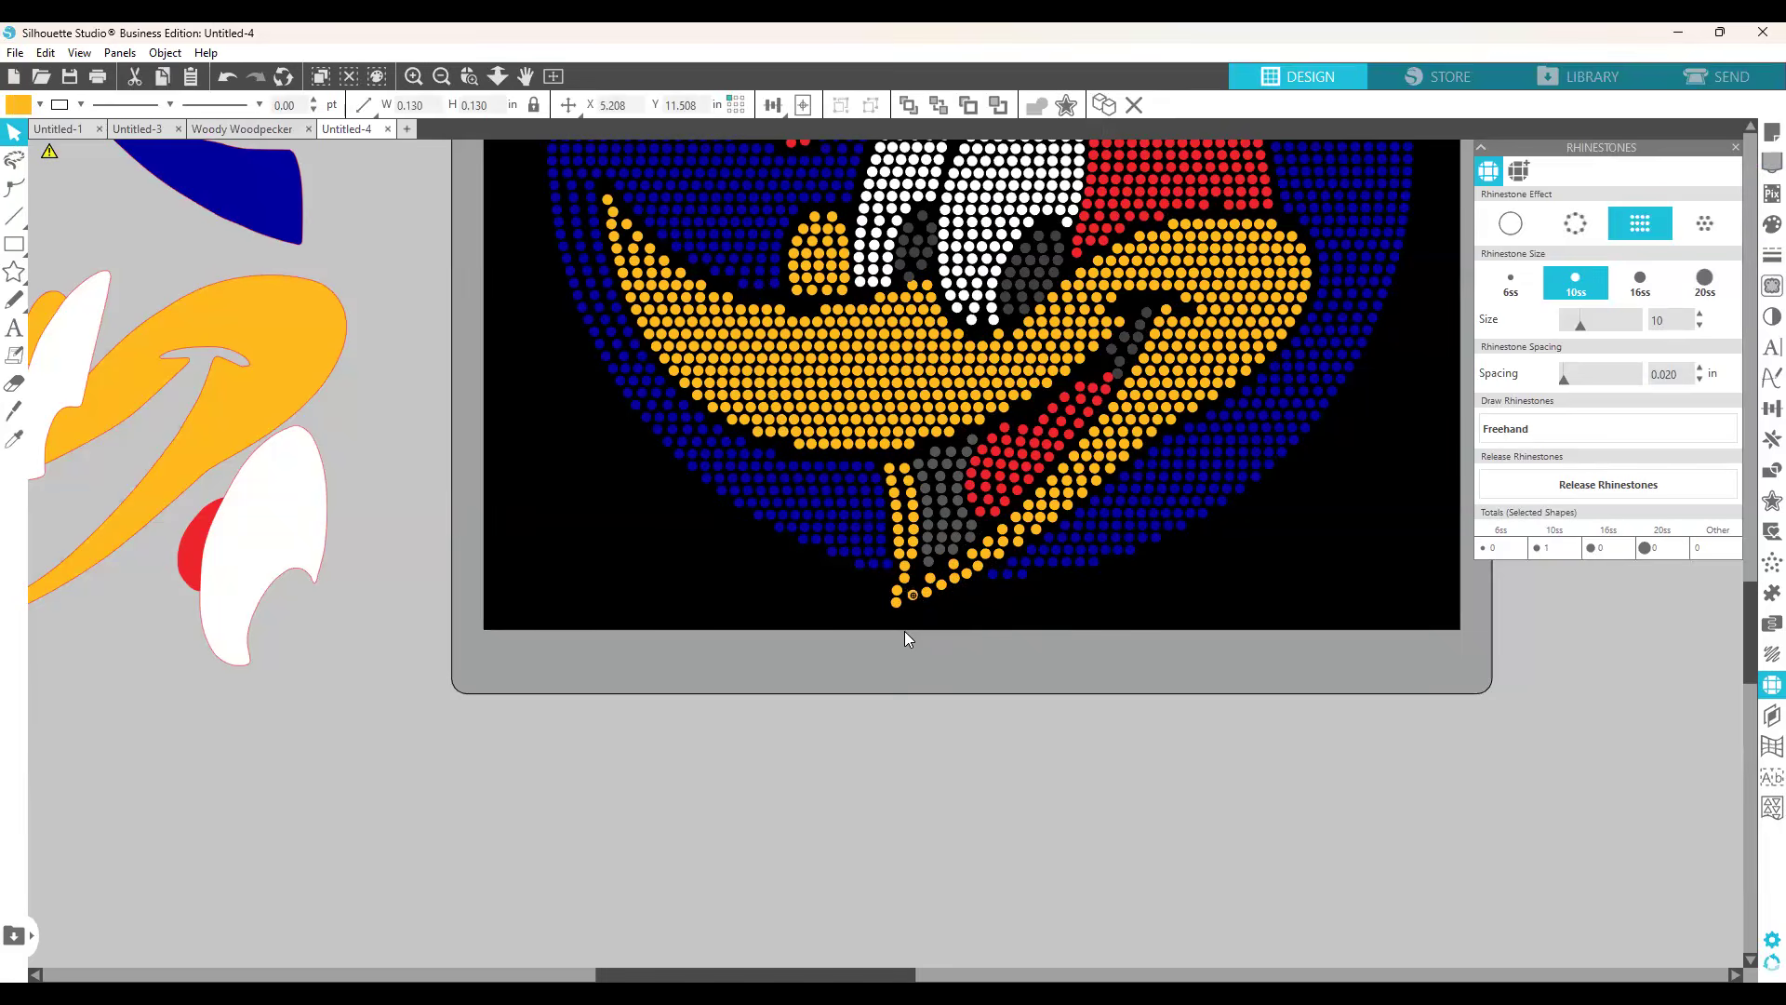
{"action": "key", "text": "Down"}
{"action": "key", "text": "Down"}
{"action": "key", "text": "Down"}
{"action": "key", "text": "Left"}
{"action": "key", "text": "Down"}
{"action": "left_click", "coordinate": [897, 592]}
{"action": "left_click", "coordinate": [914, 591]}
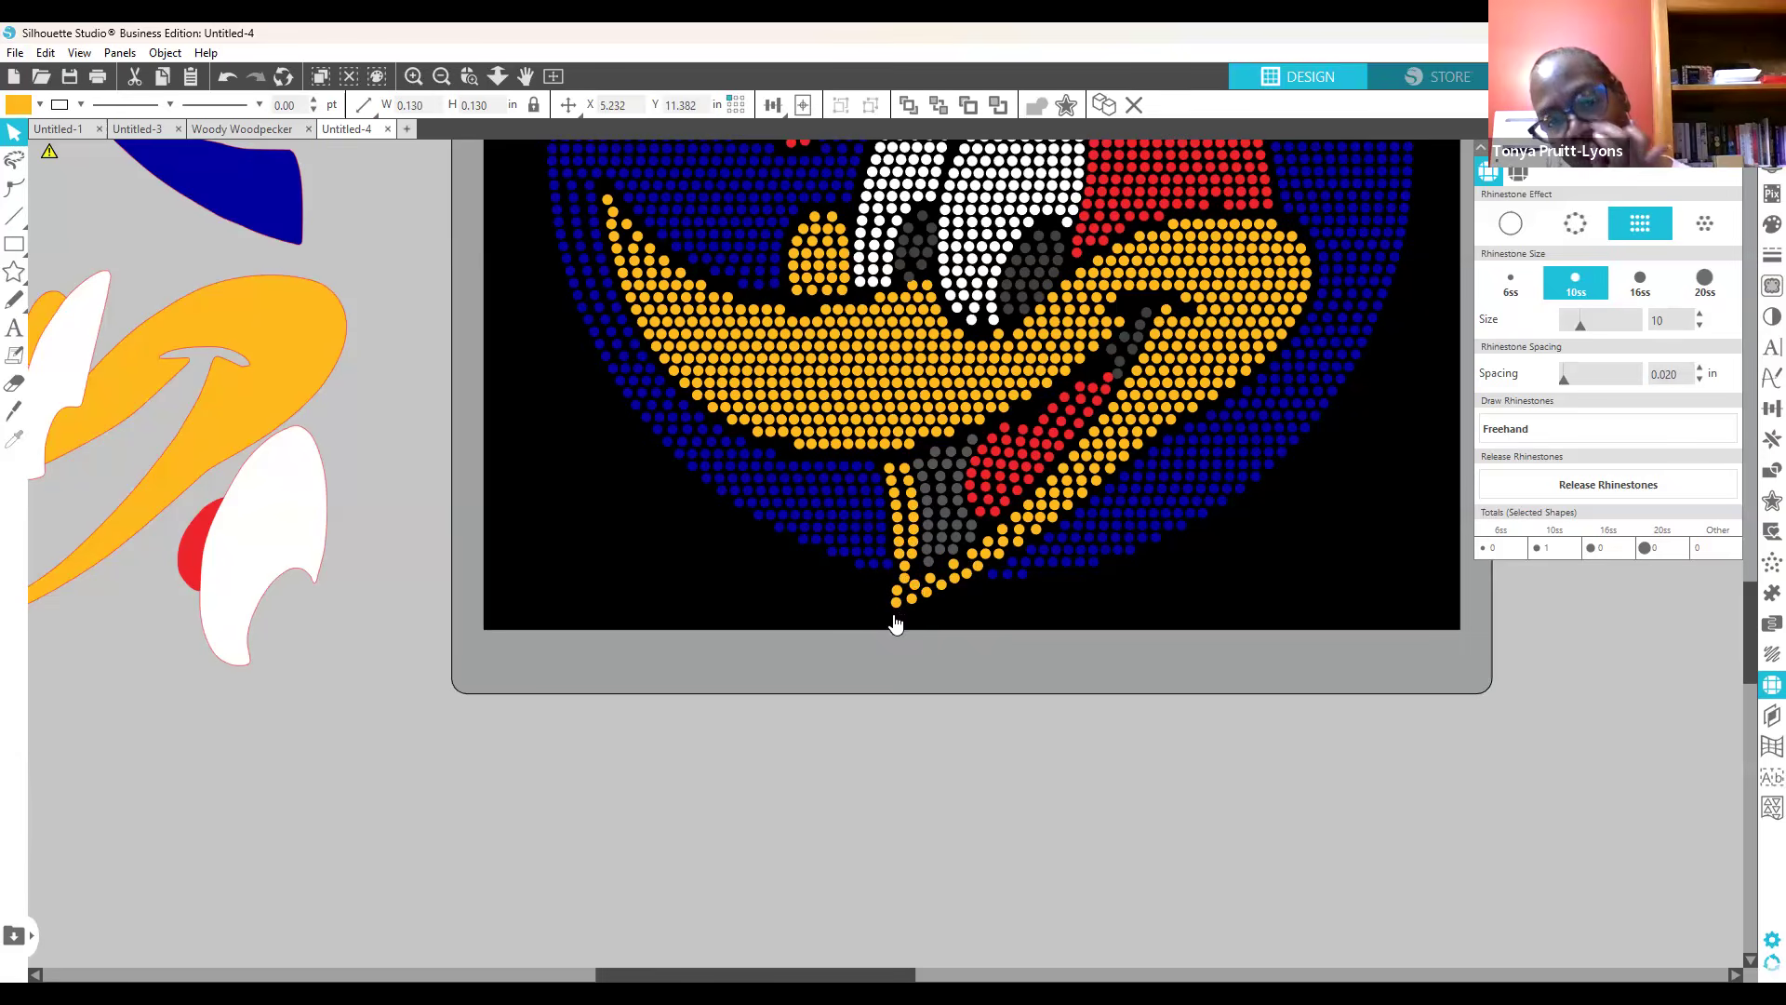
Step: Nudge the yellow stone at the very tip of the lower beak slightly right and down
{"action": "left_click", "coordinate": [896, 615]}
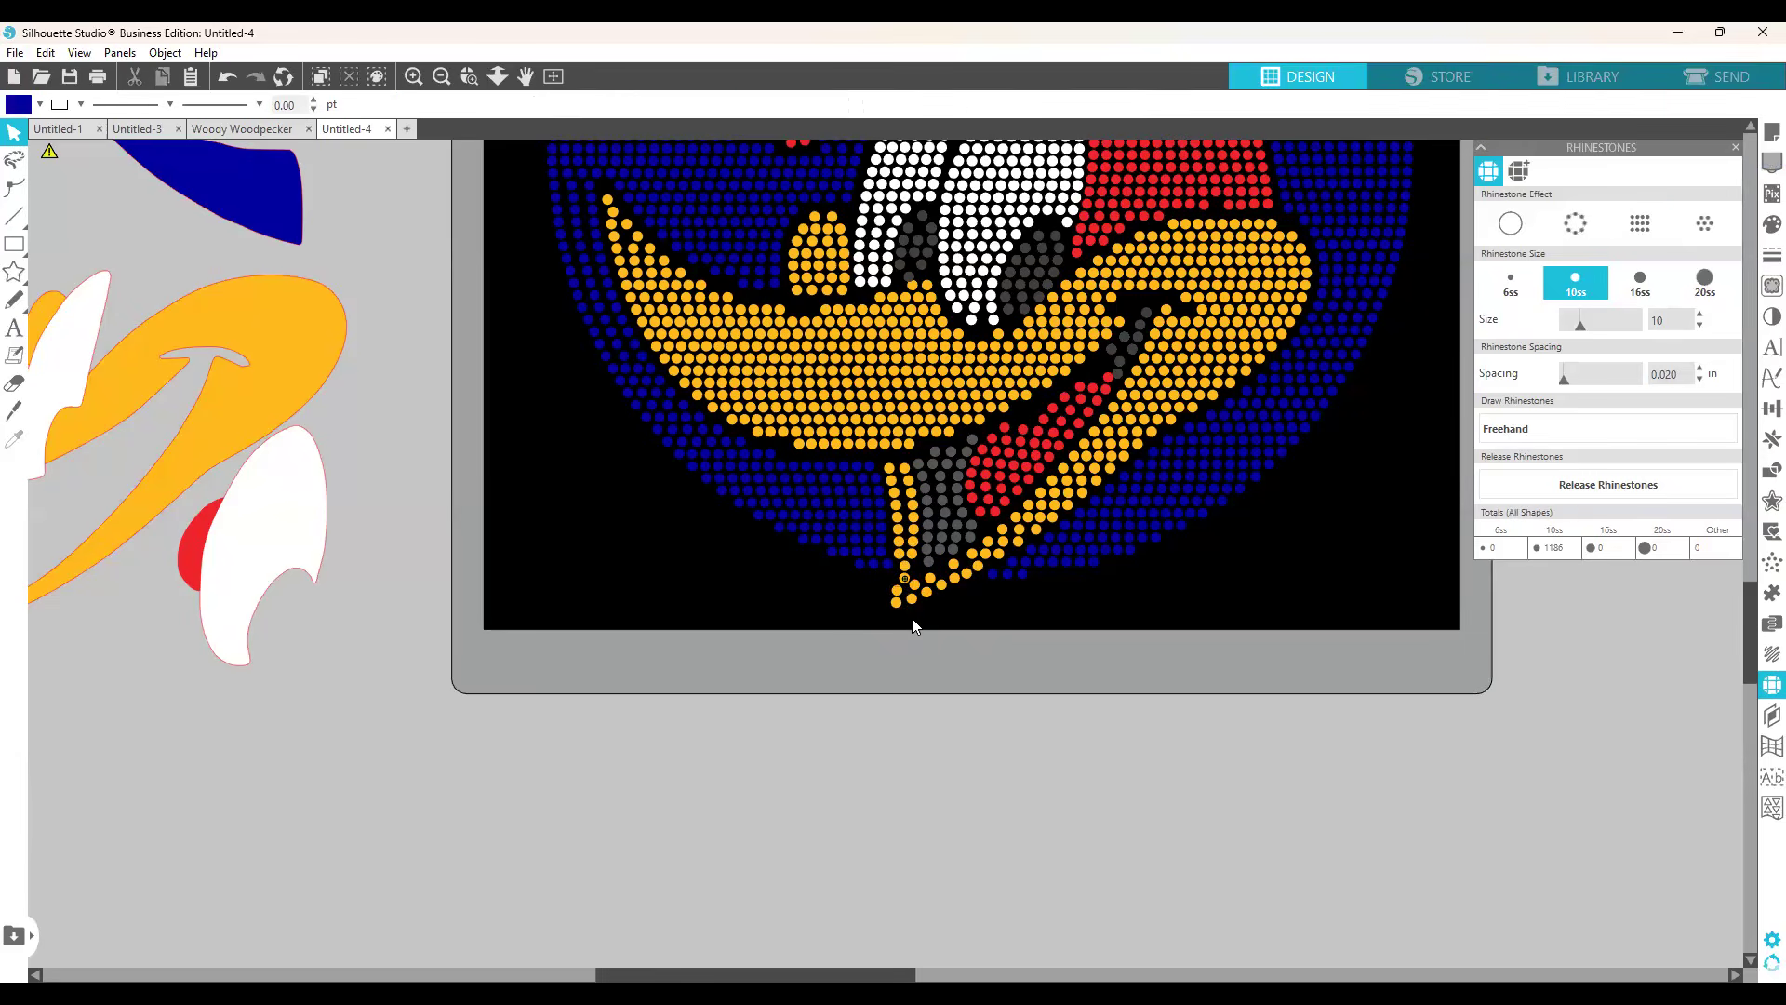
{"action": "left_click", "coordinate": [912, 625]}
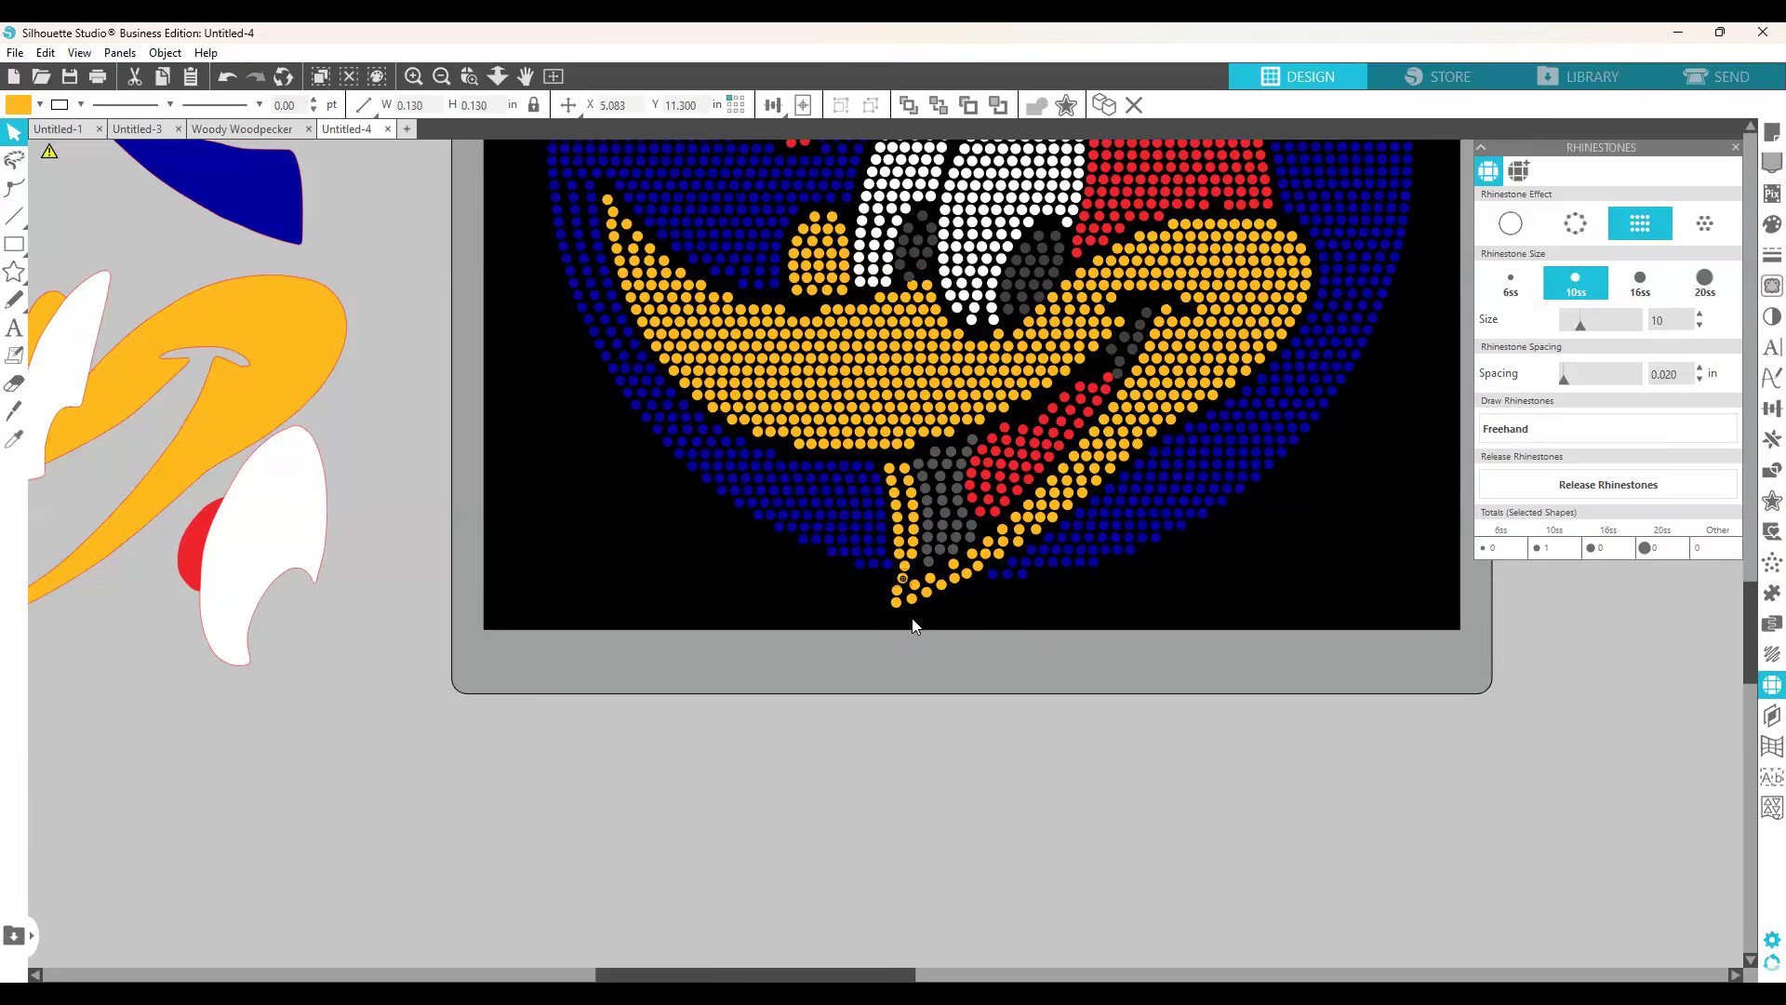
{"action": "left_click_drag", "start_coordinate": [901, 578], "coordinate": [895, 603]}
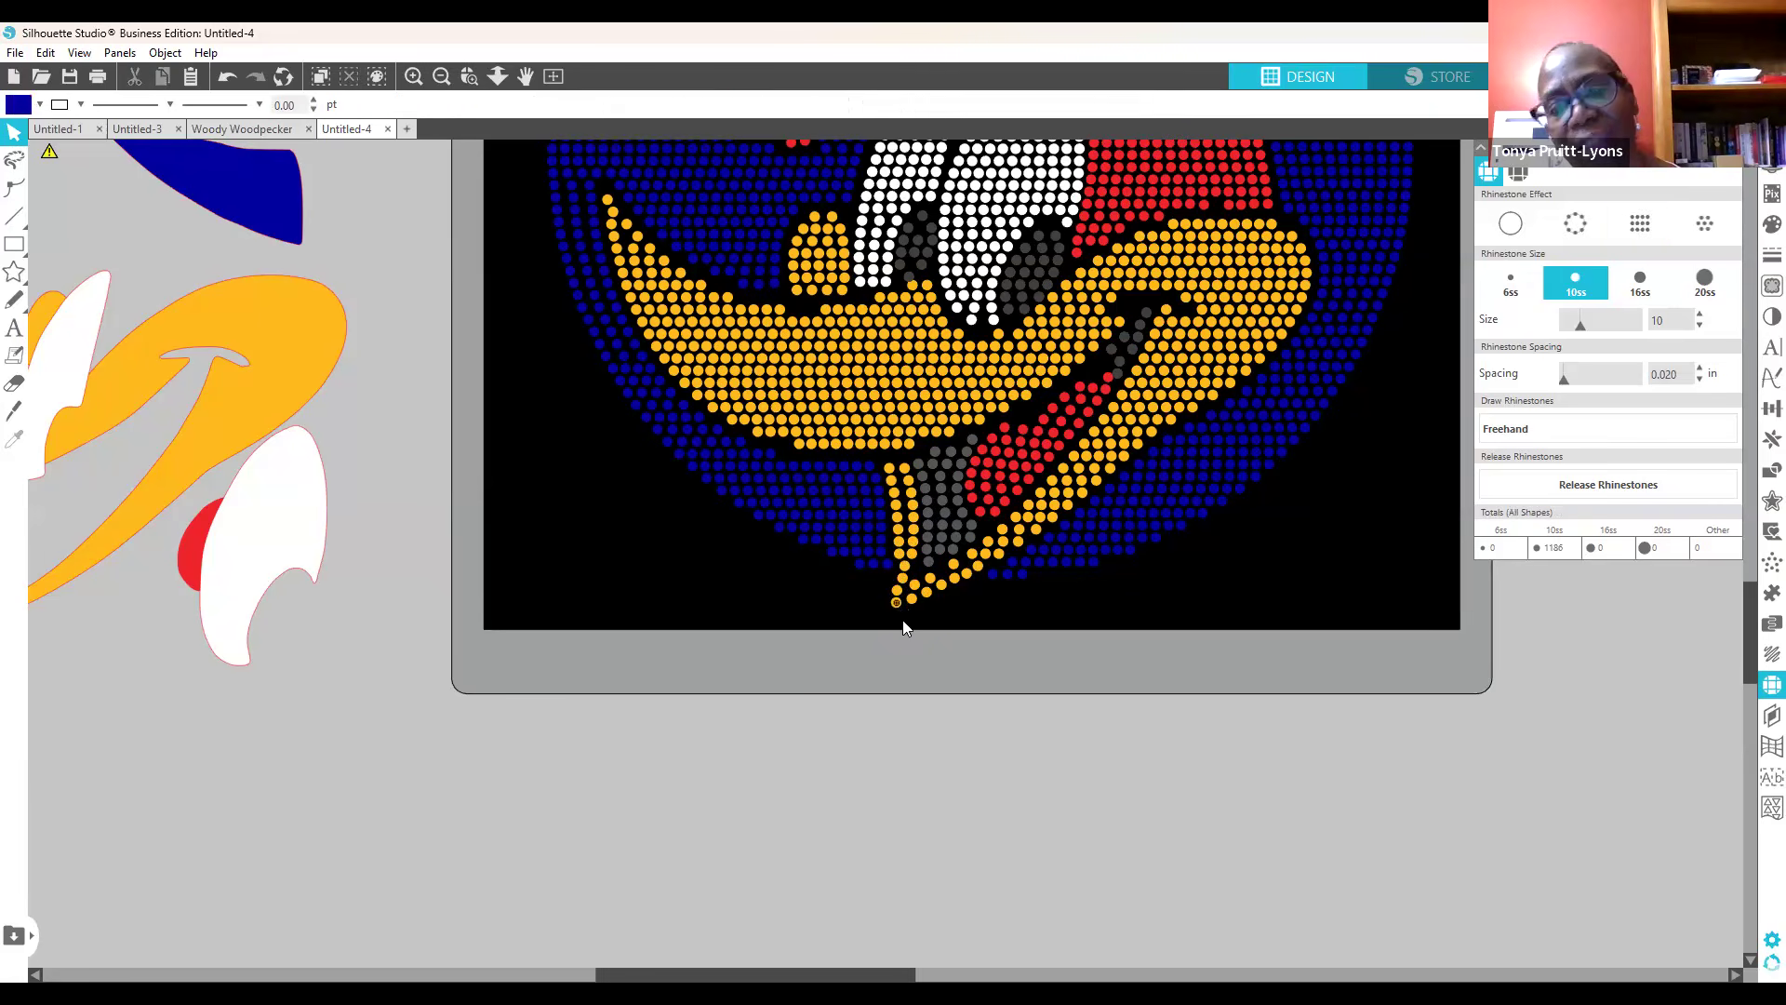
{"action": "key", "text": "Right"}
{"action": "key", "text": "Right"}
{"action": "key", "text": "Down"}
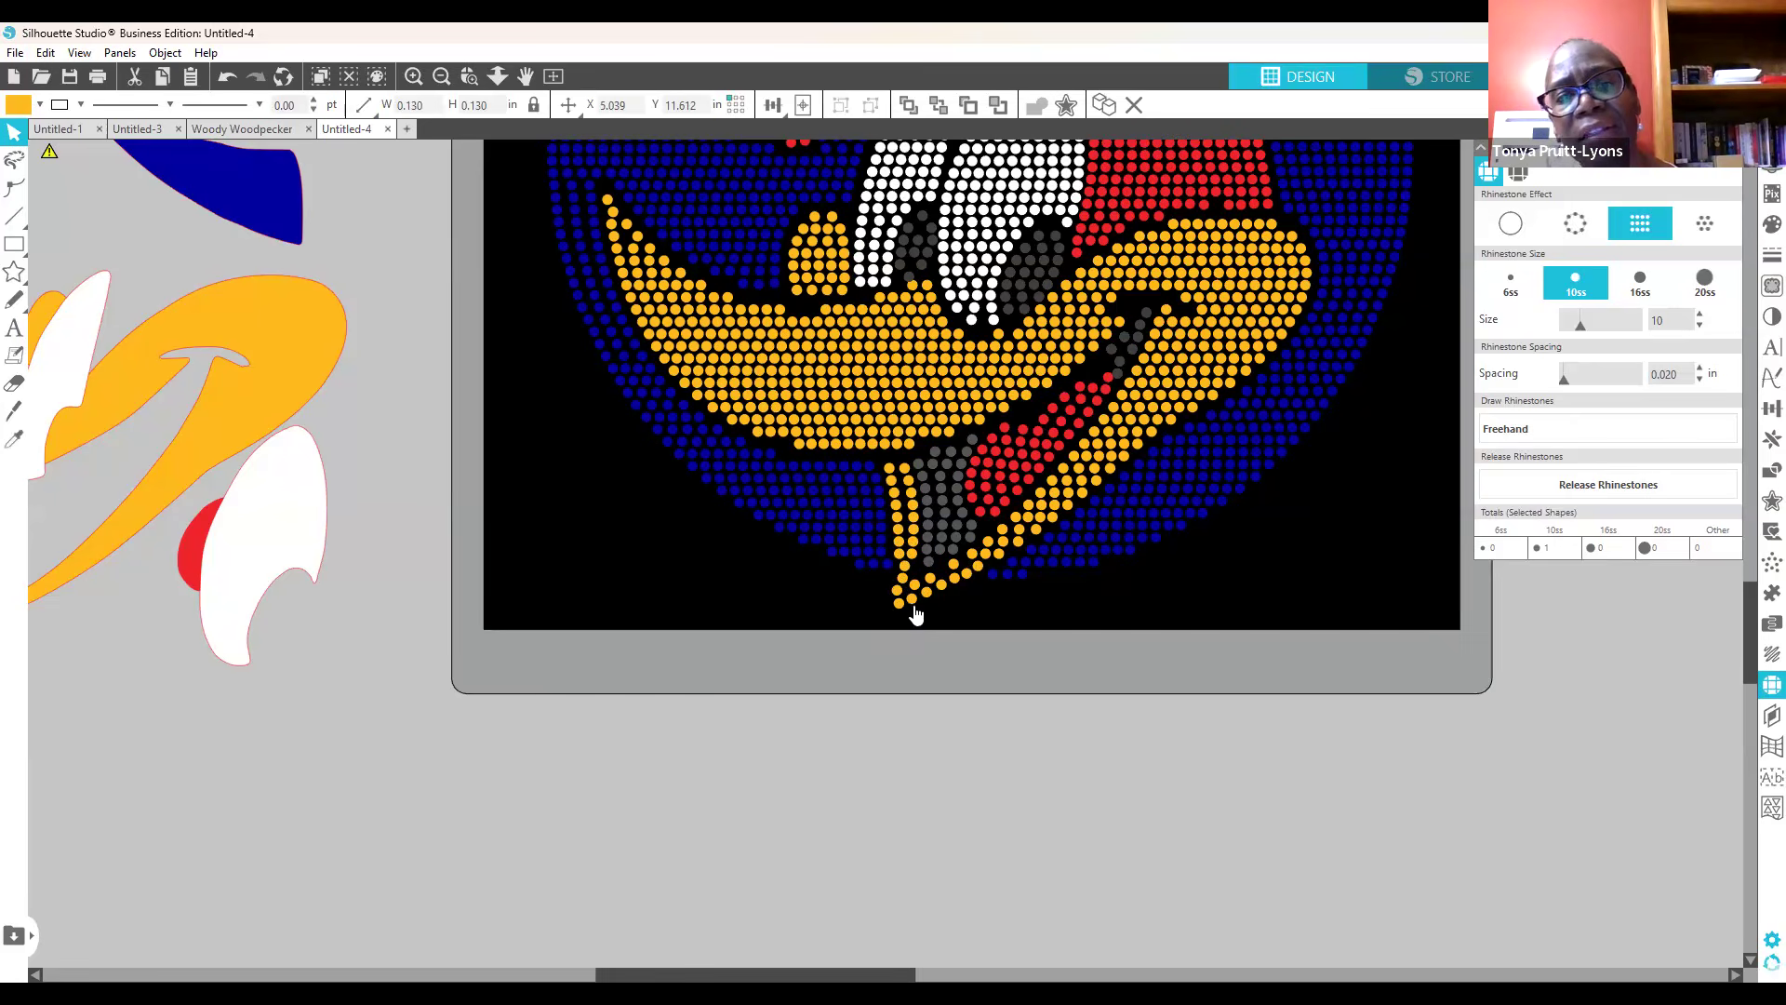
Step: Duplicate the yellow stone above the lower beak's tip, fit the copy into the gap beside it, and clear the selection
{"action": "left_click", "coordinate": [904, 595]}
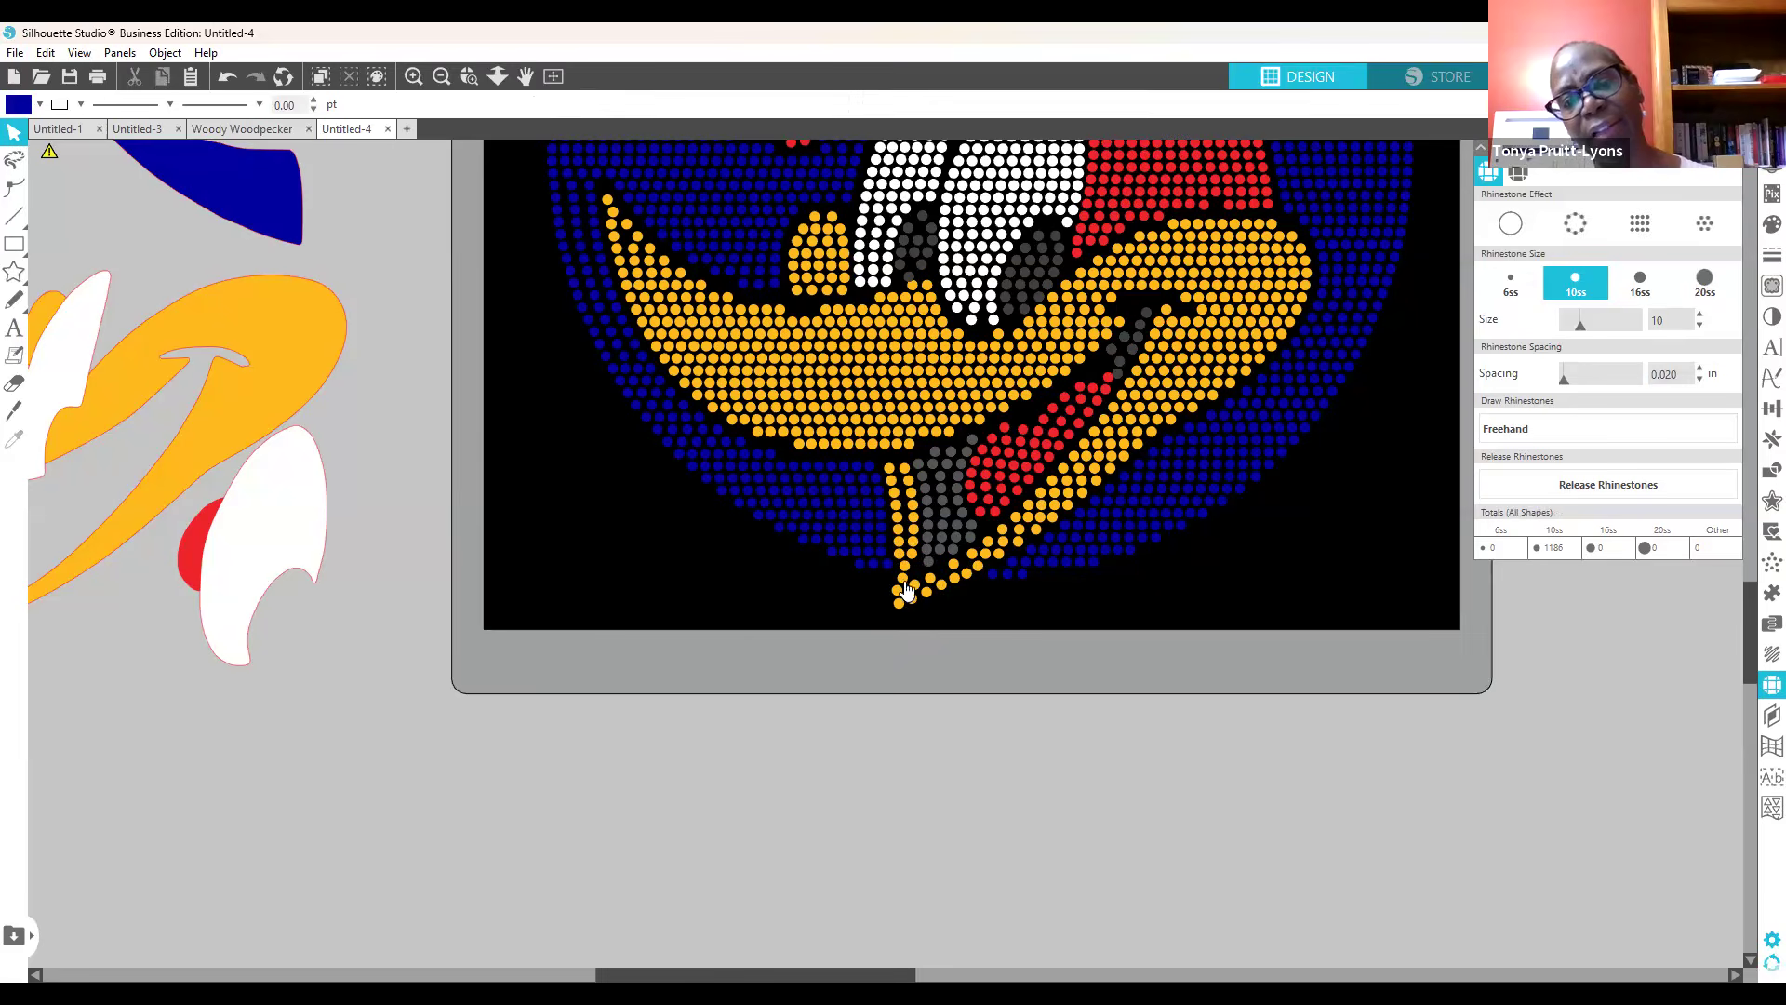
{"action": "right_click", "coordinate": [1020, 281]}
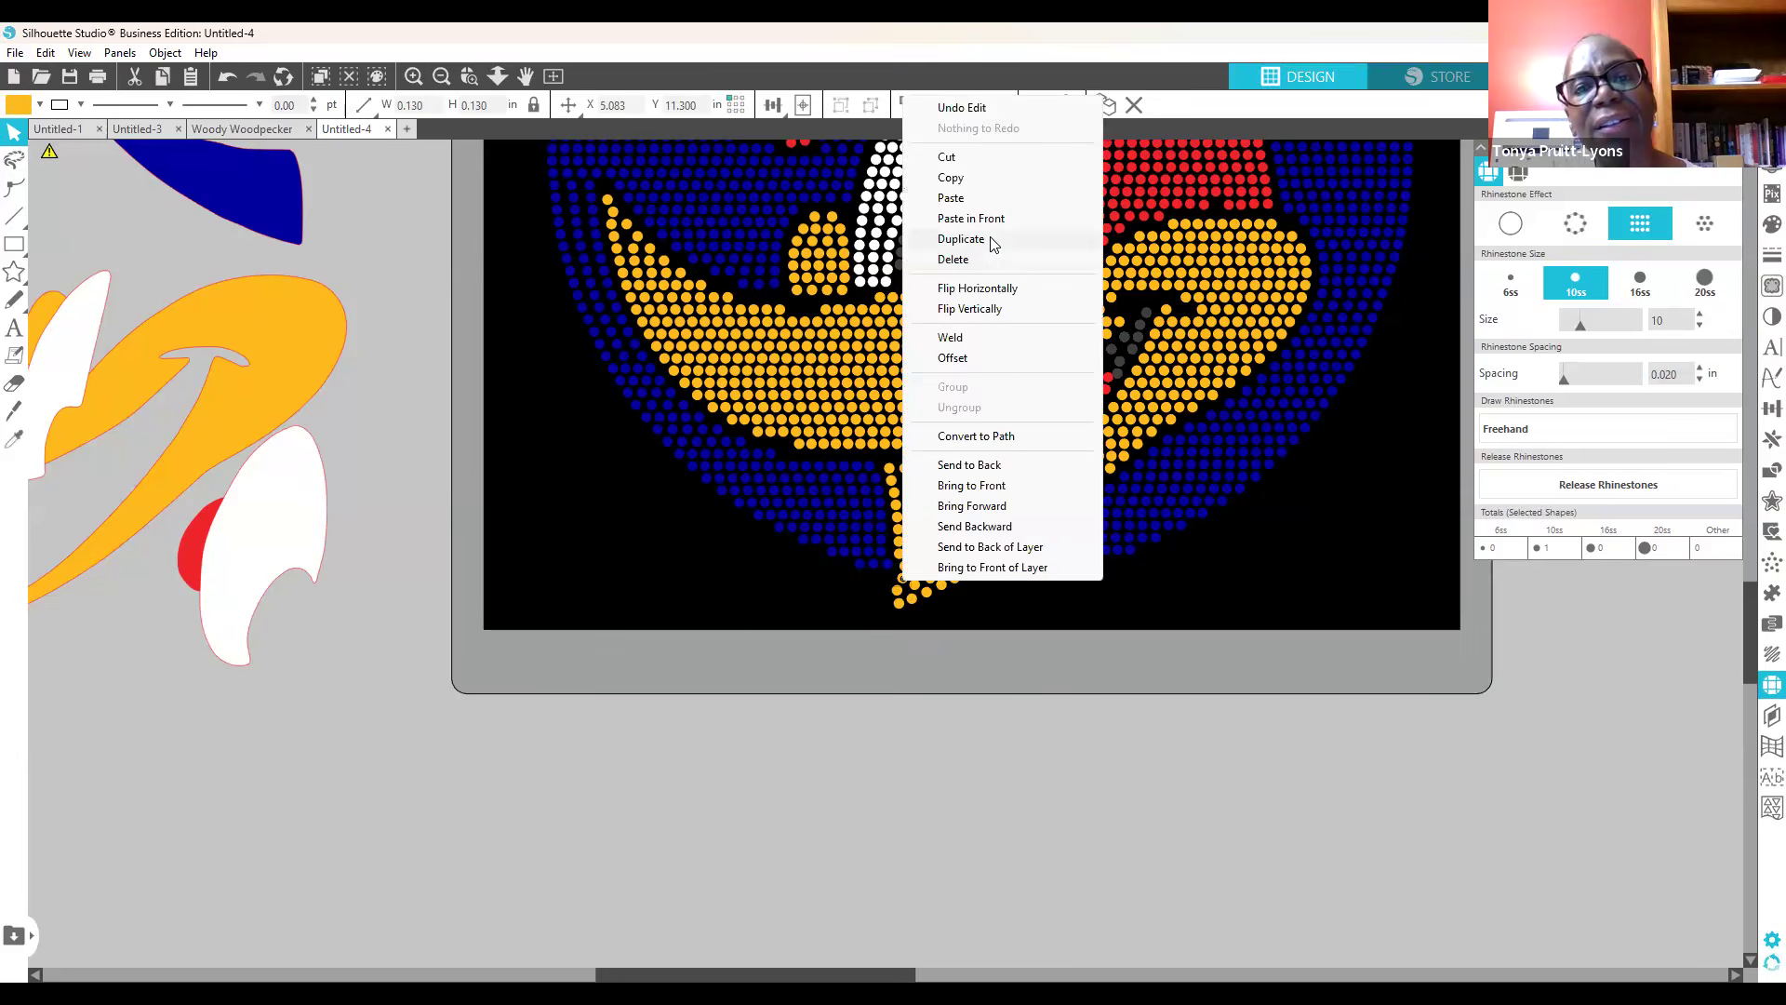
{"action": "left_click", "coordinate": [992, 239]}
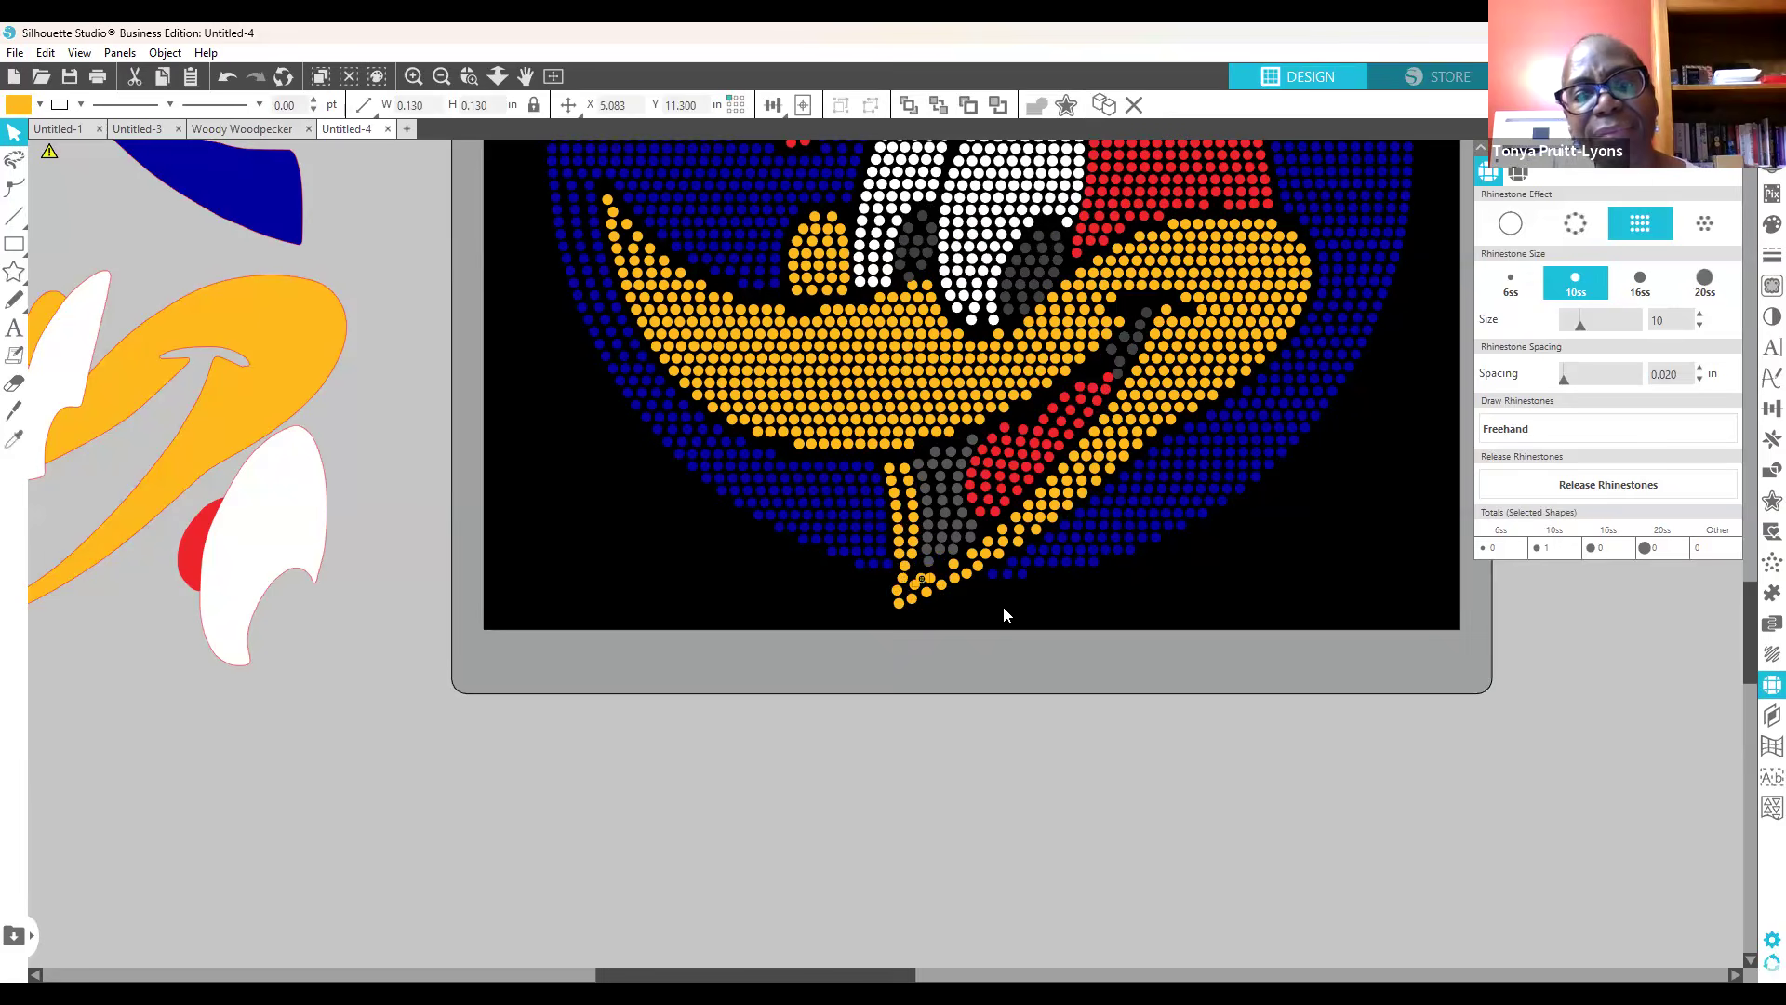
{"action": "left_click", "coordinate": [917, 575]}
{"action": "left_click", "coordinate": [917, 573]}
{"action": "left_click", "coordinate": [953, 623]}
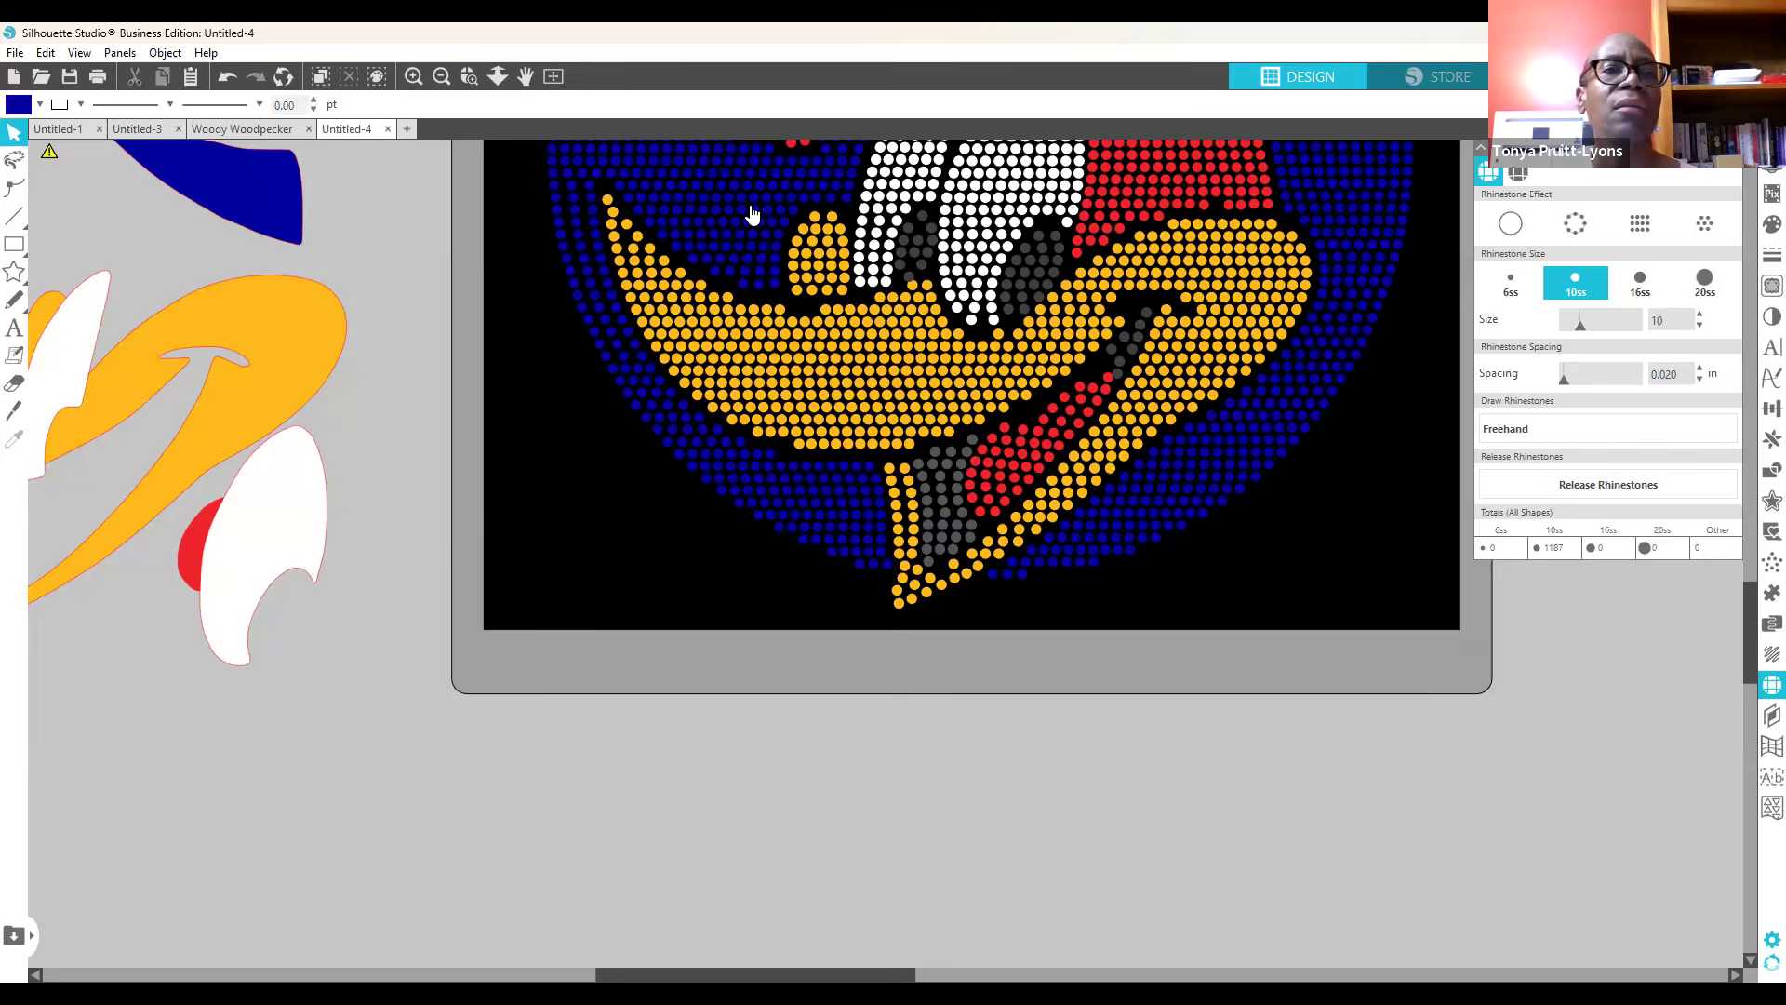
Step: Check the whole lower beak and nudge the yellow stone inside its tip slightly down to even out the spacing
{"action": "left_click", "coordinate": [442, 76]}
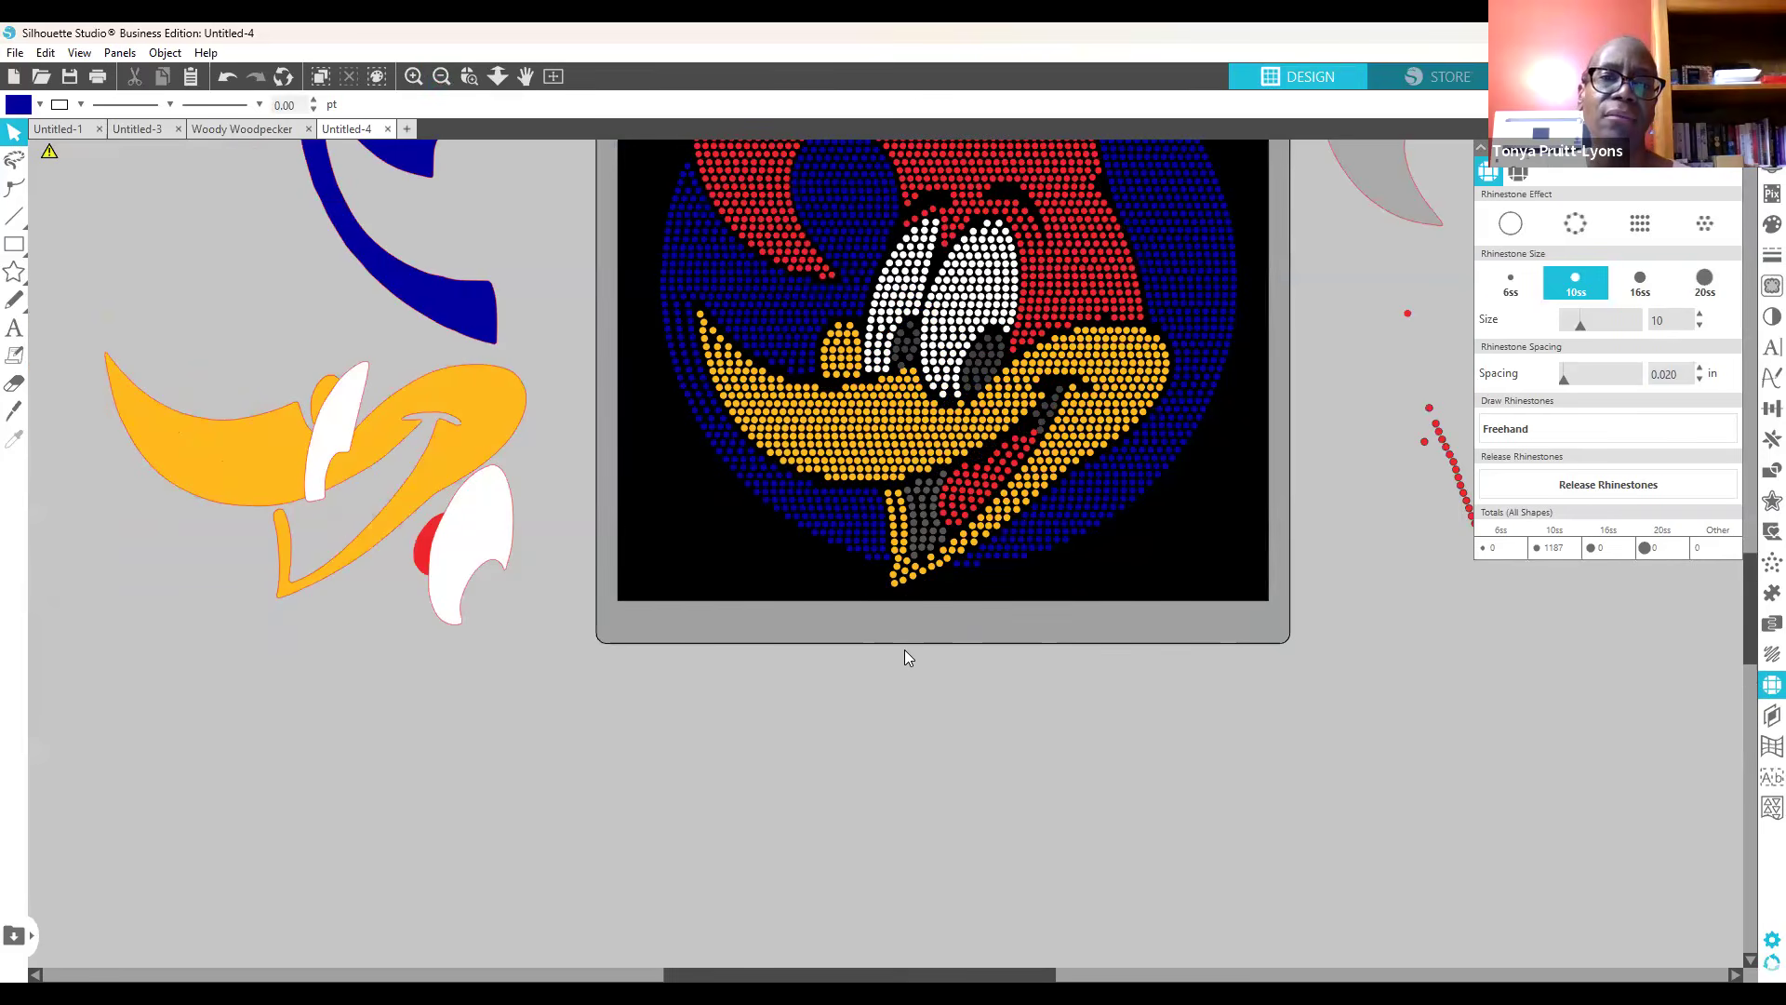
{"action": "scroll", "coordinate": [968, 603], "scroll_direction": "up", "scroll_amount": 1}
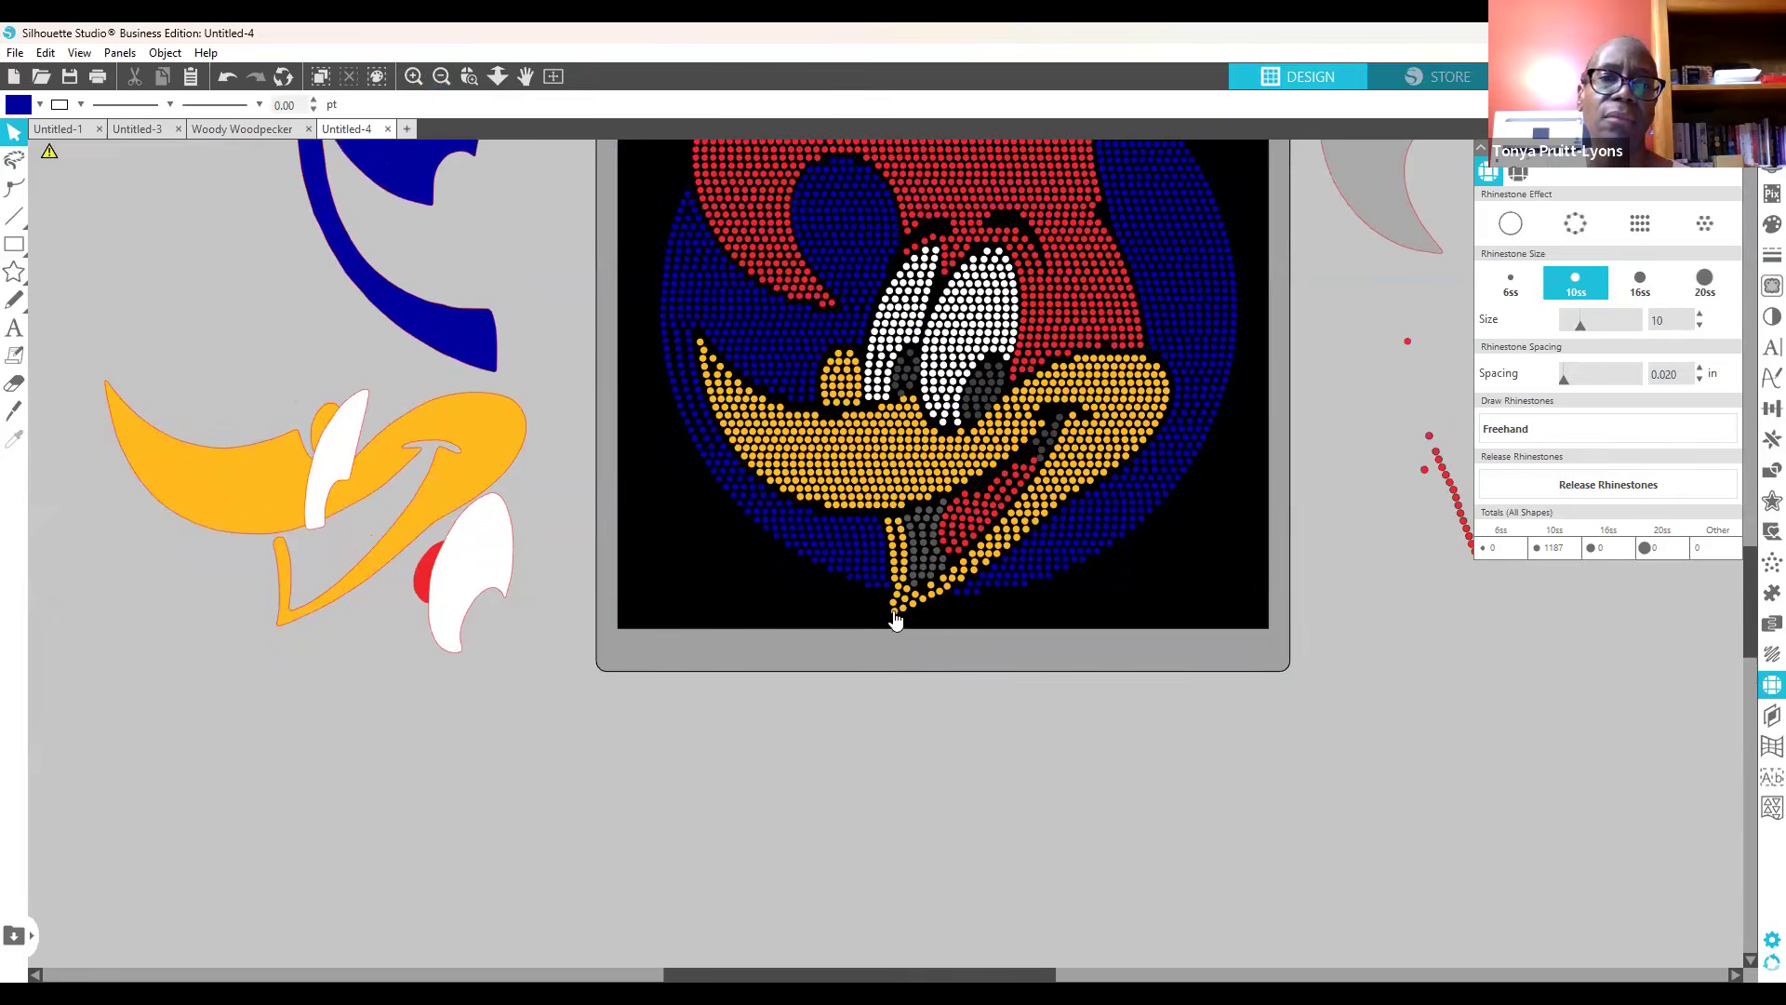
{"action": "left_click", "coordinate": [909, 600]}
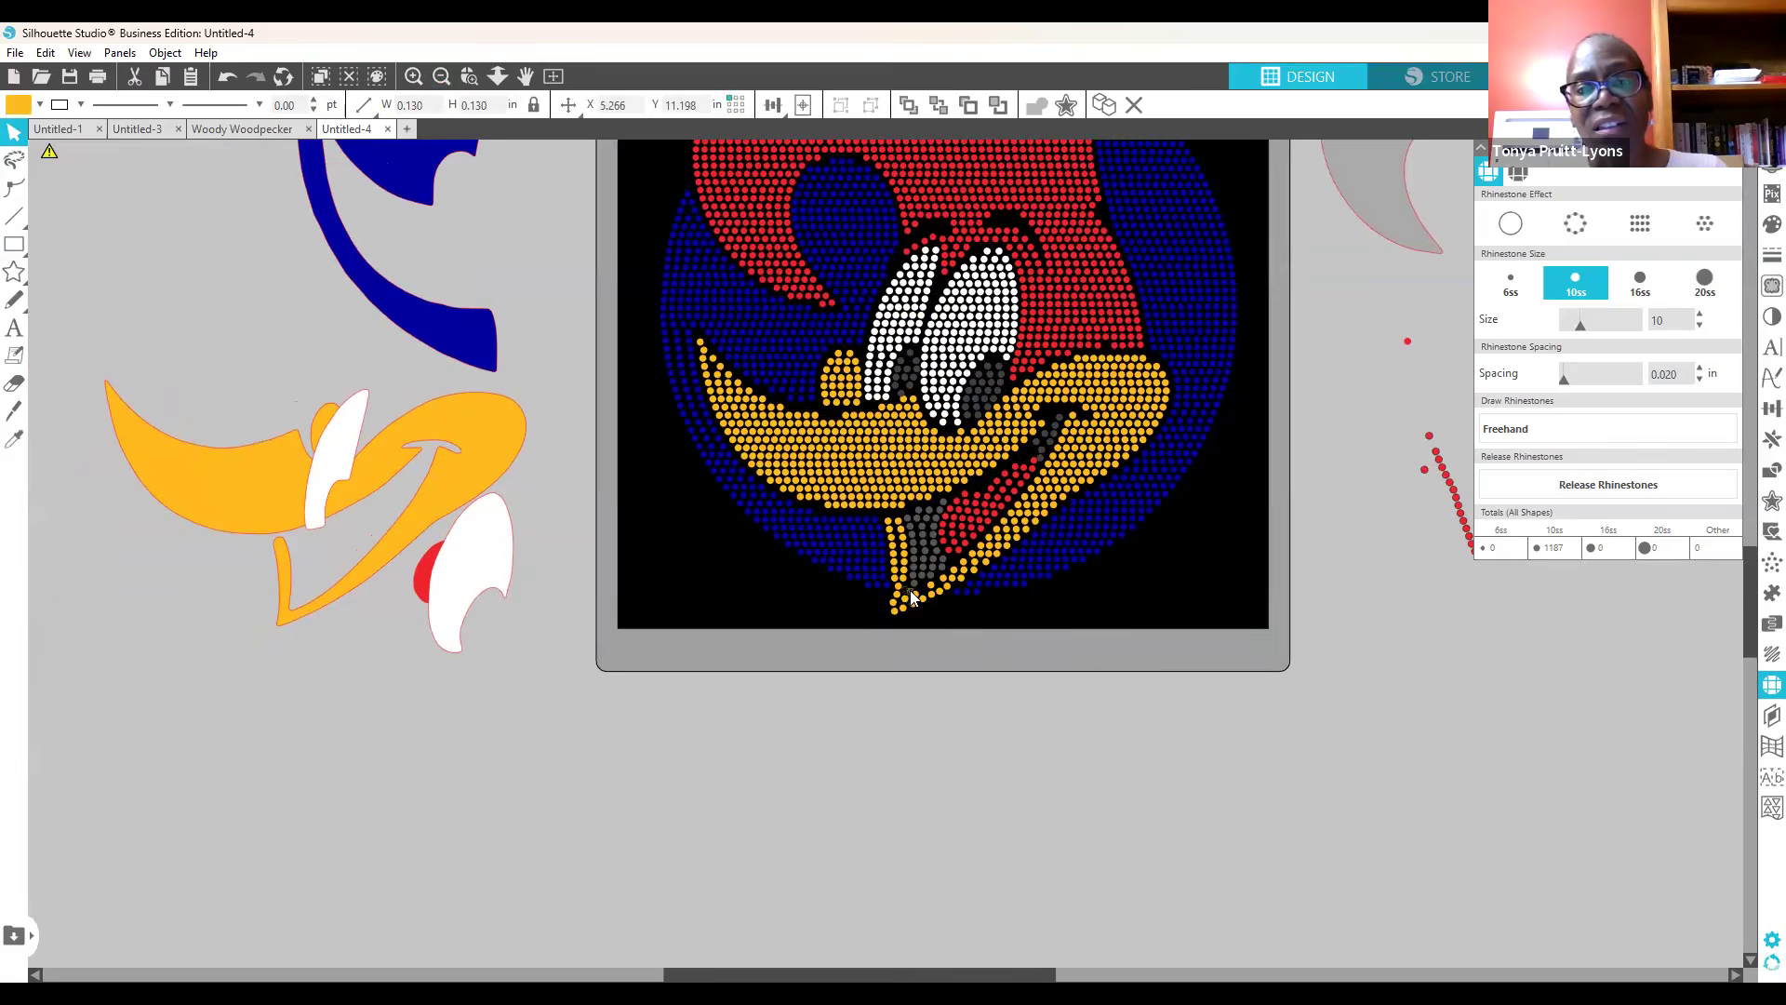
{"action": "left_click", "coordinate": [919, 645]}
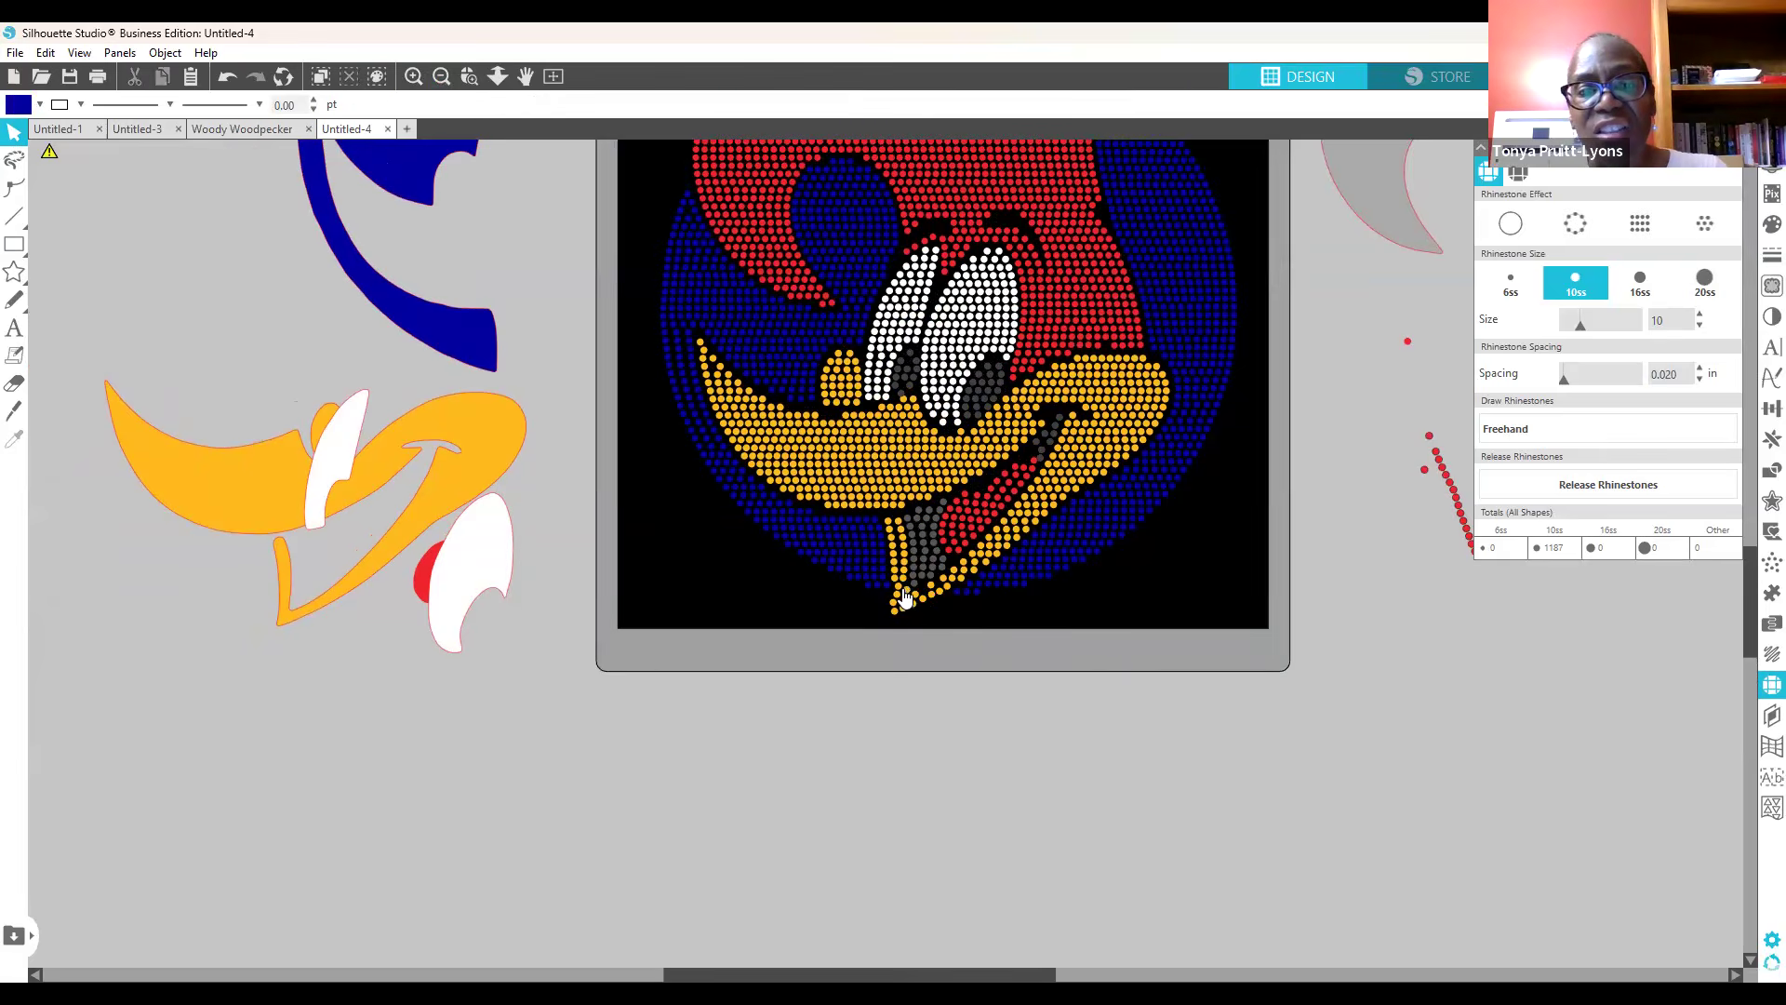
{"action": "left_click", "coordinate": [904, 596]}
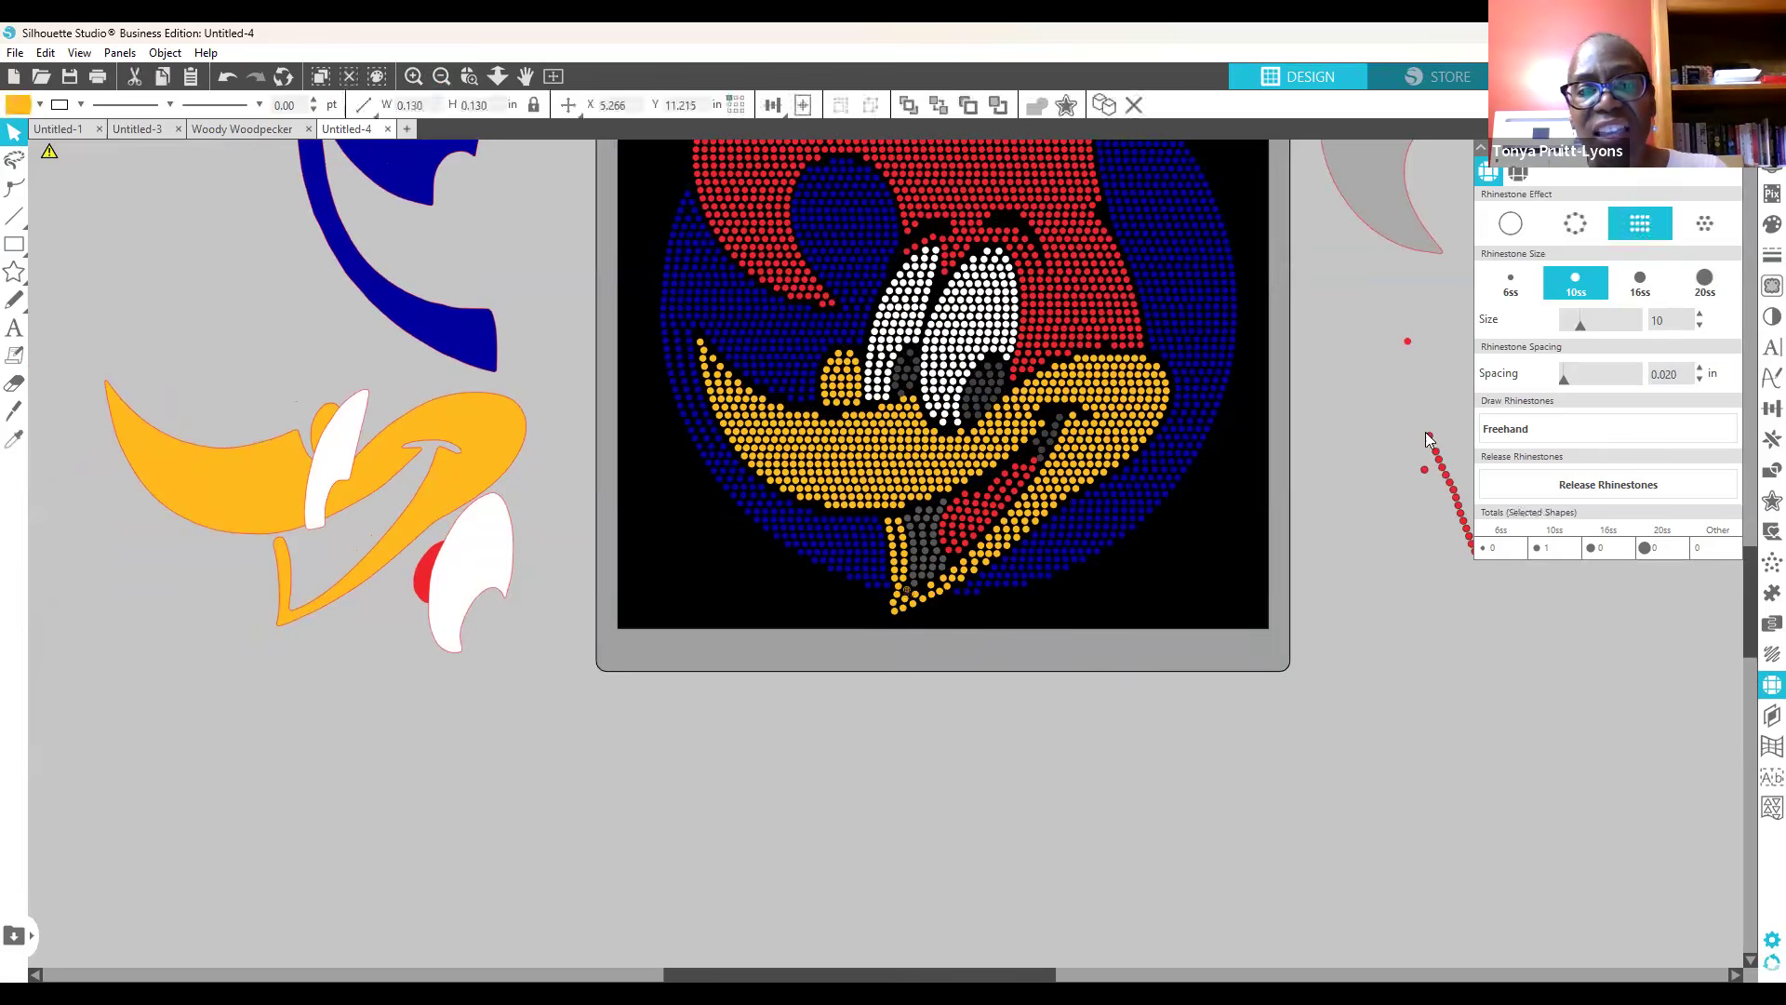
Step: Open the fill colour options and clear the stone selection
{"action": "left_click", "coordinate": [1770, 225]}
{"action": "left_click", "coordinate": [1384, 472]}
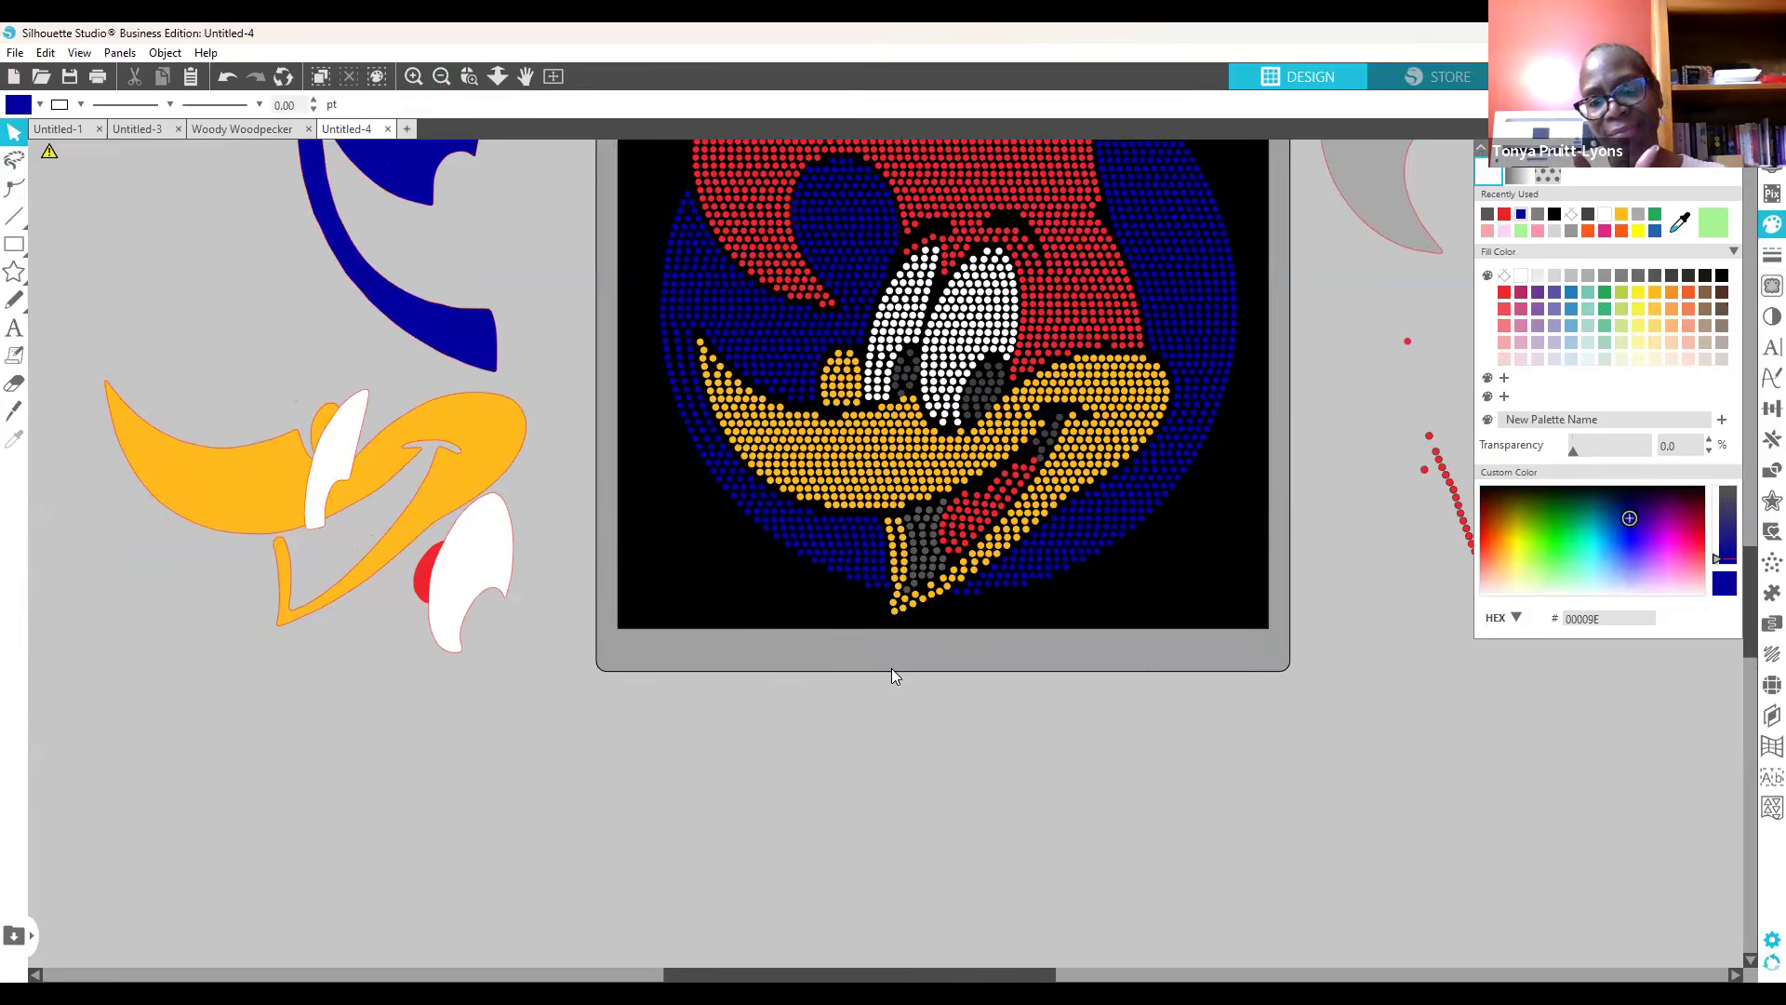
Step: Fill the dark grey stone just above the lower beak's tip with the beak's orange, FDBA1B
{"action": "left_click", "coordinate": [902, 593]}
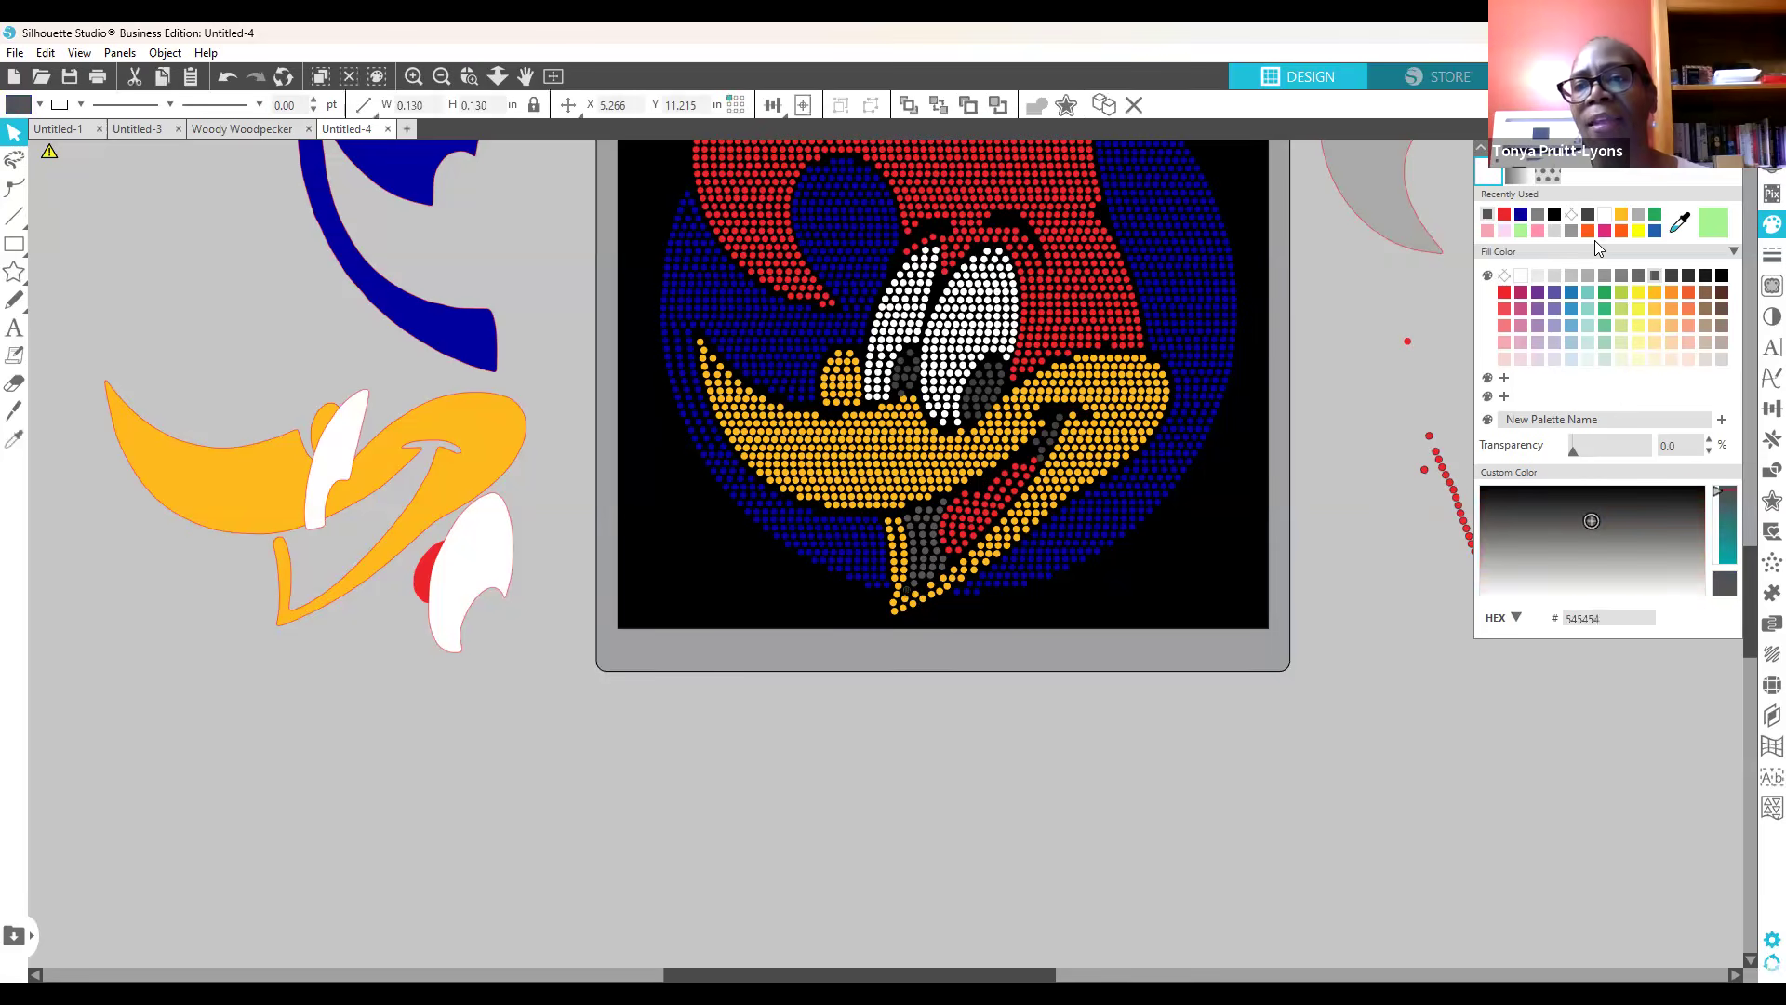
{"action": "left_click", "coordinate": [1655, 292]}
{"action": "left_click", "coordinate": [1332, 497]}
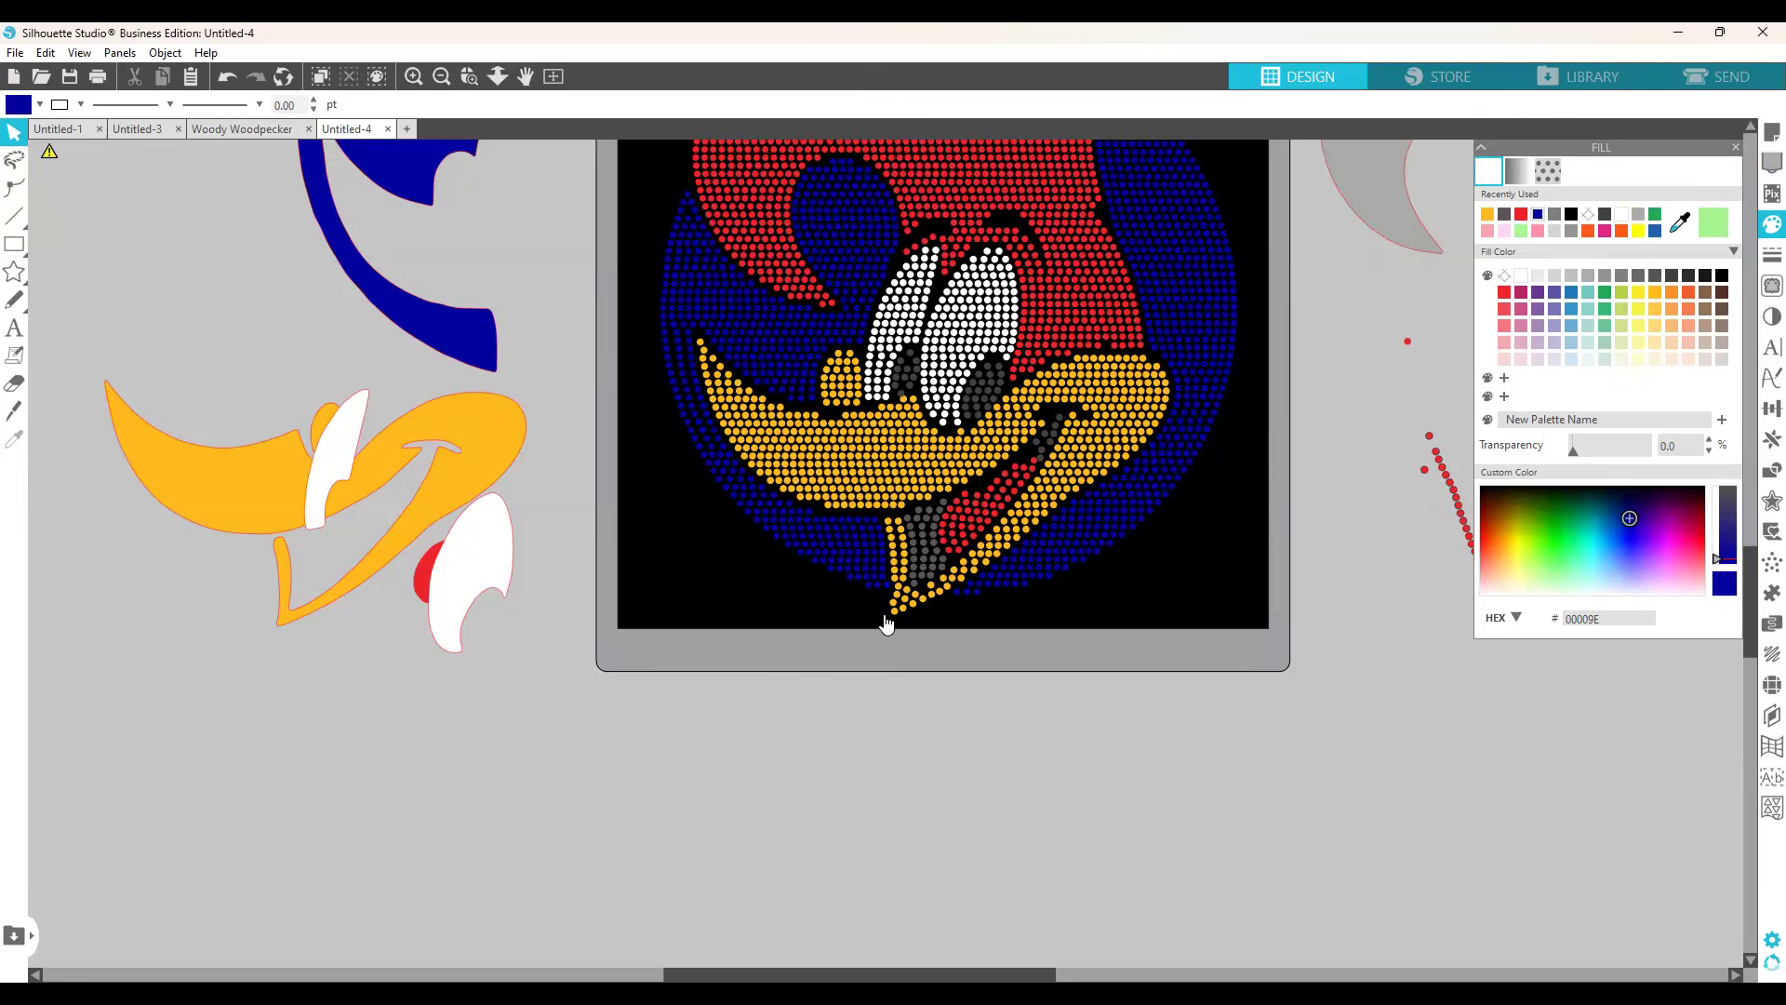
Step: Restore the dark grey fill 545454 on the stone just above the lower beak's tip
{"action": "left_click", "coordinate": [930, 673]}
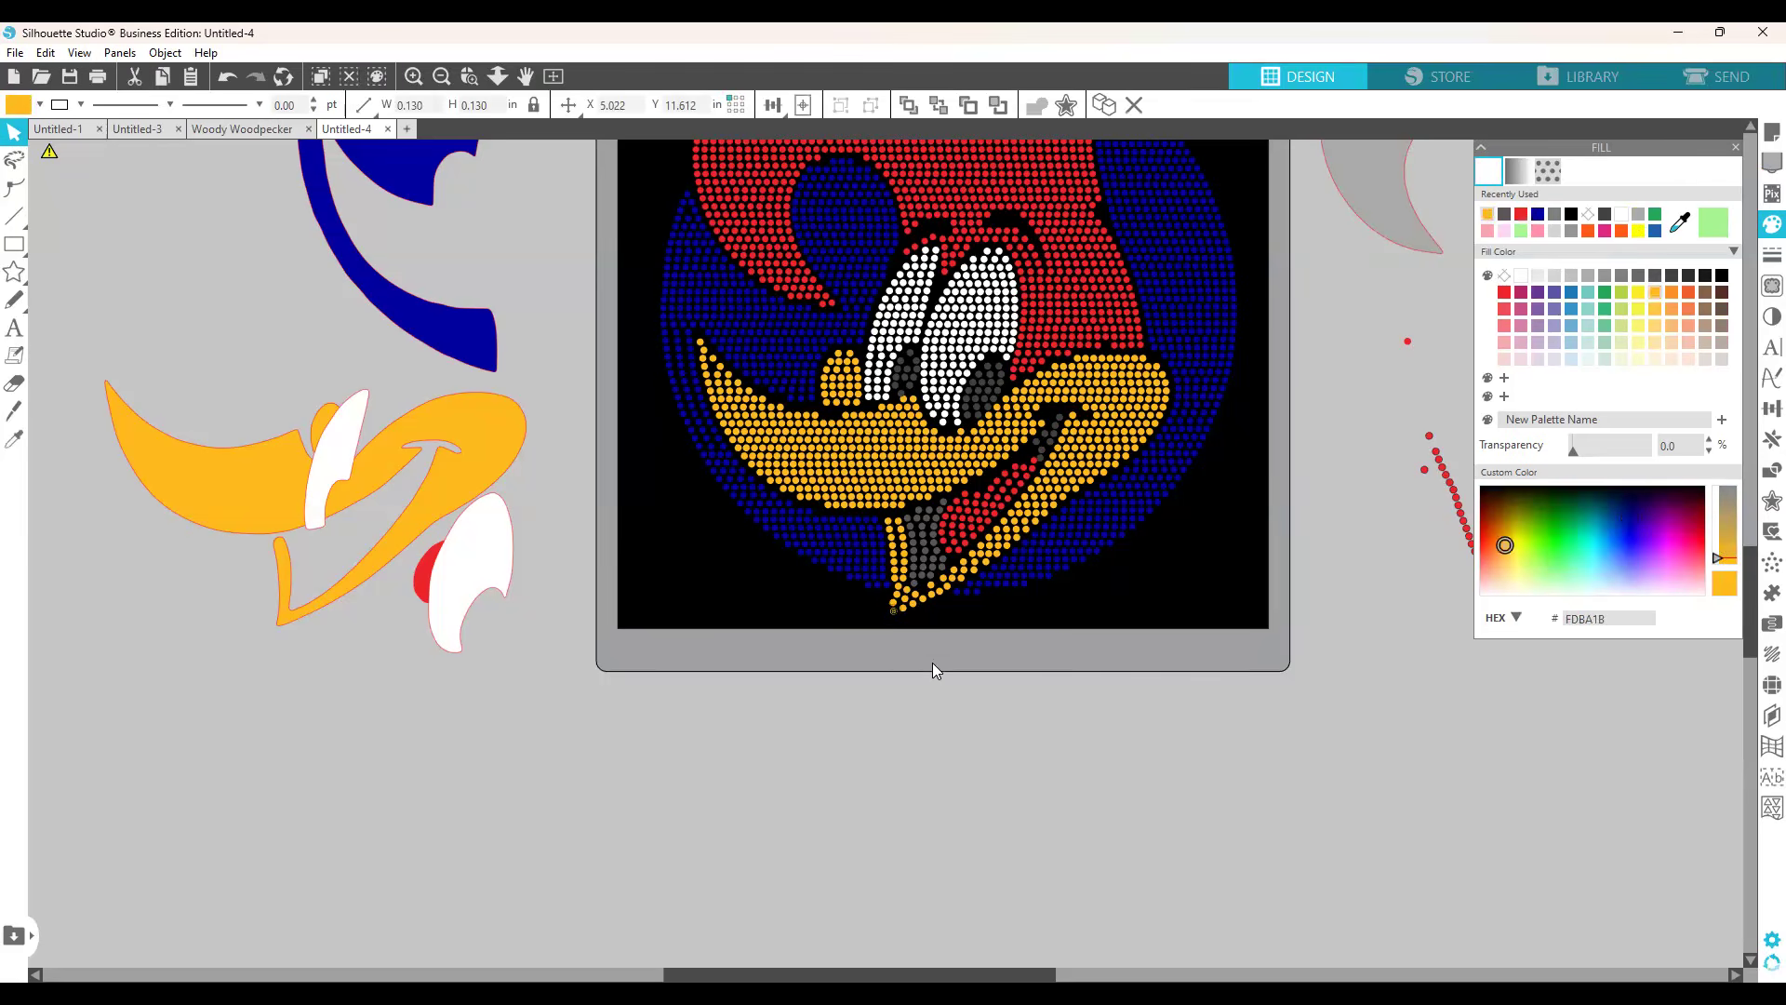
{"action": "left_click", "coordinate": [961, 614]}
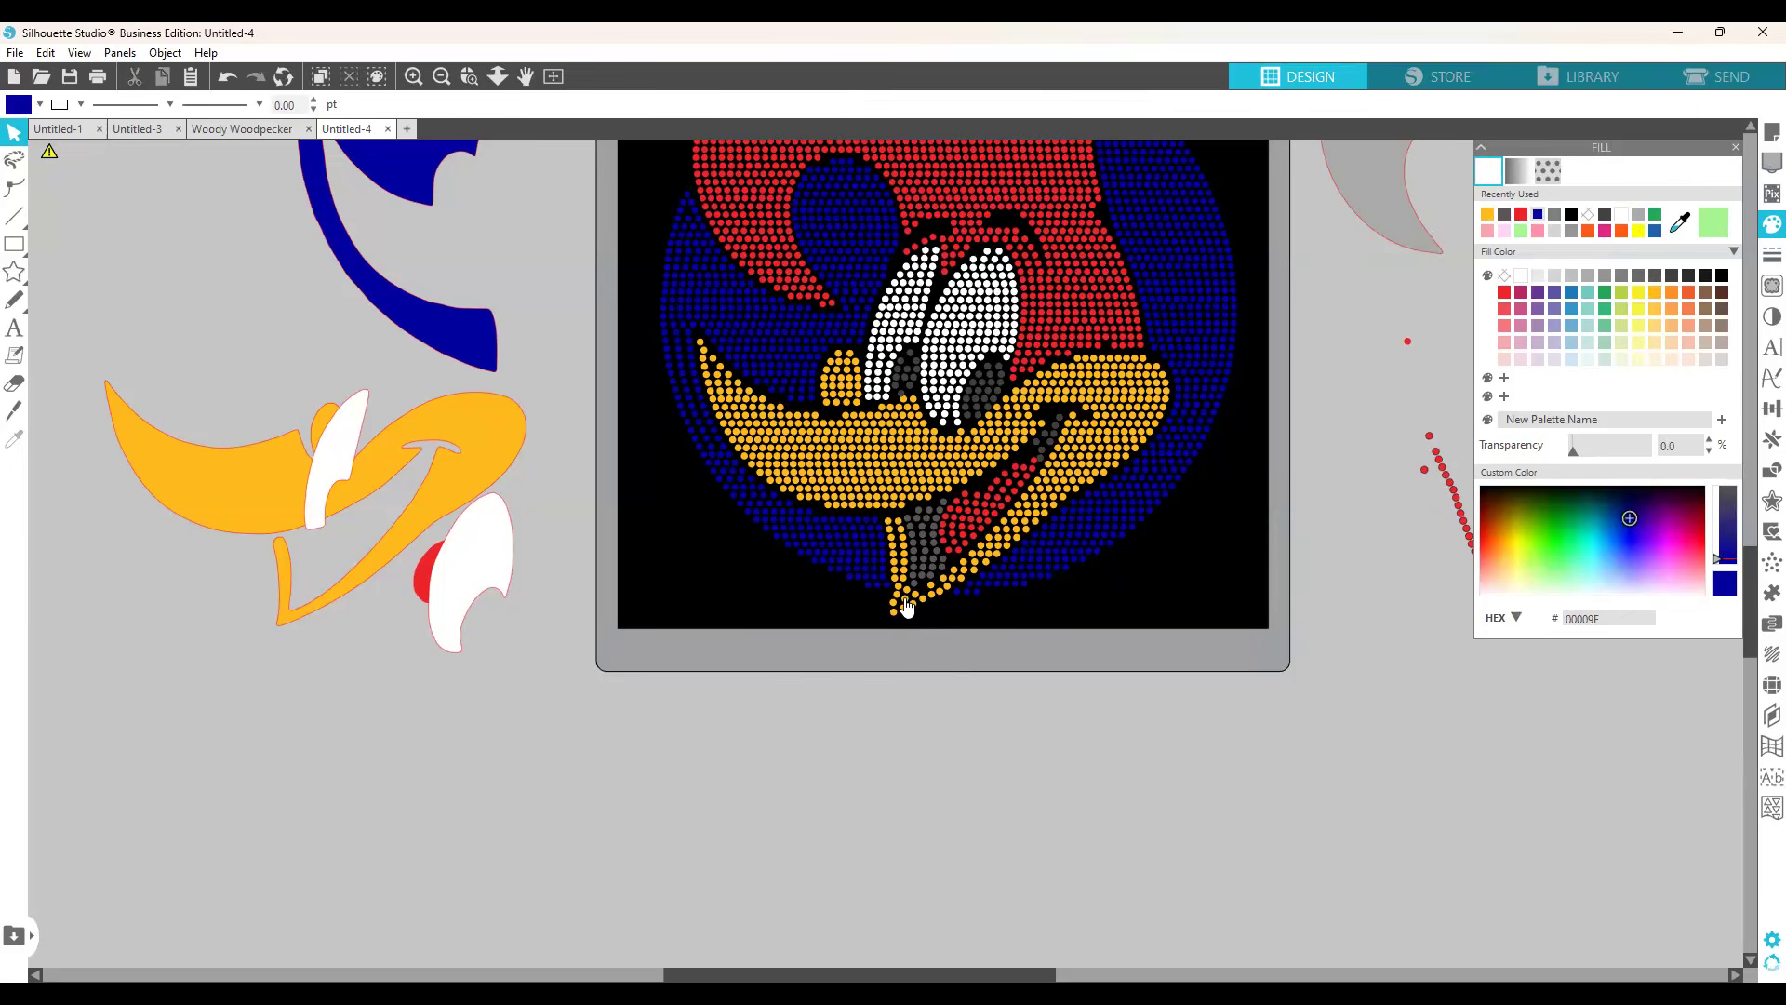
{"action": "left_click", "coordinate": [909, 596]}
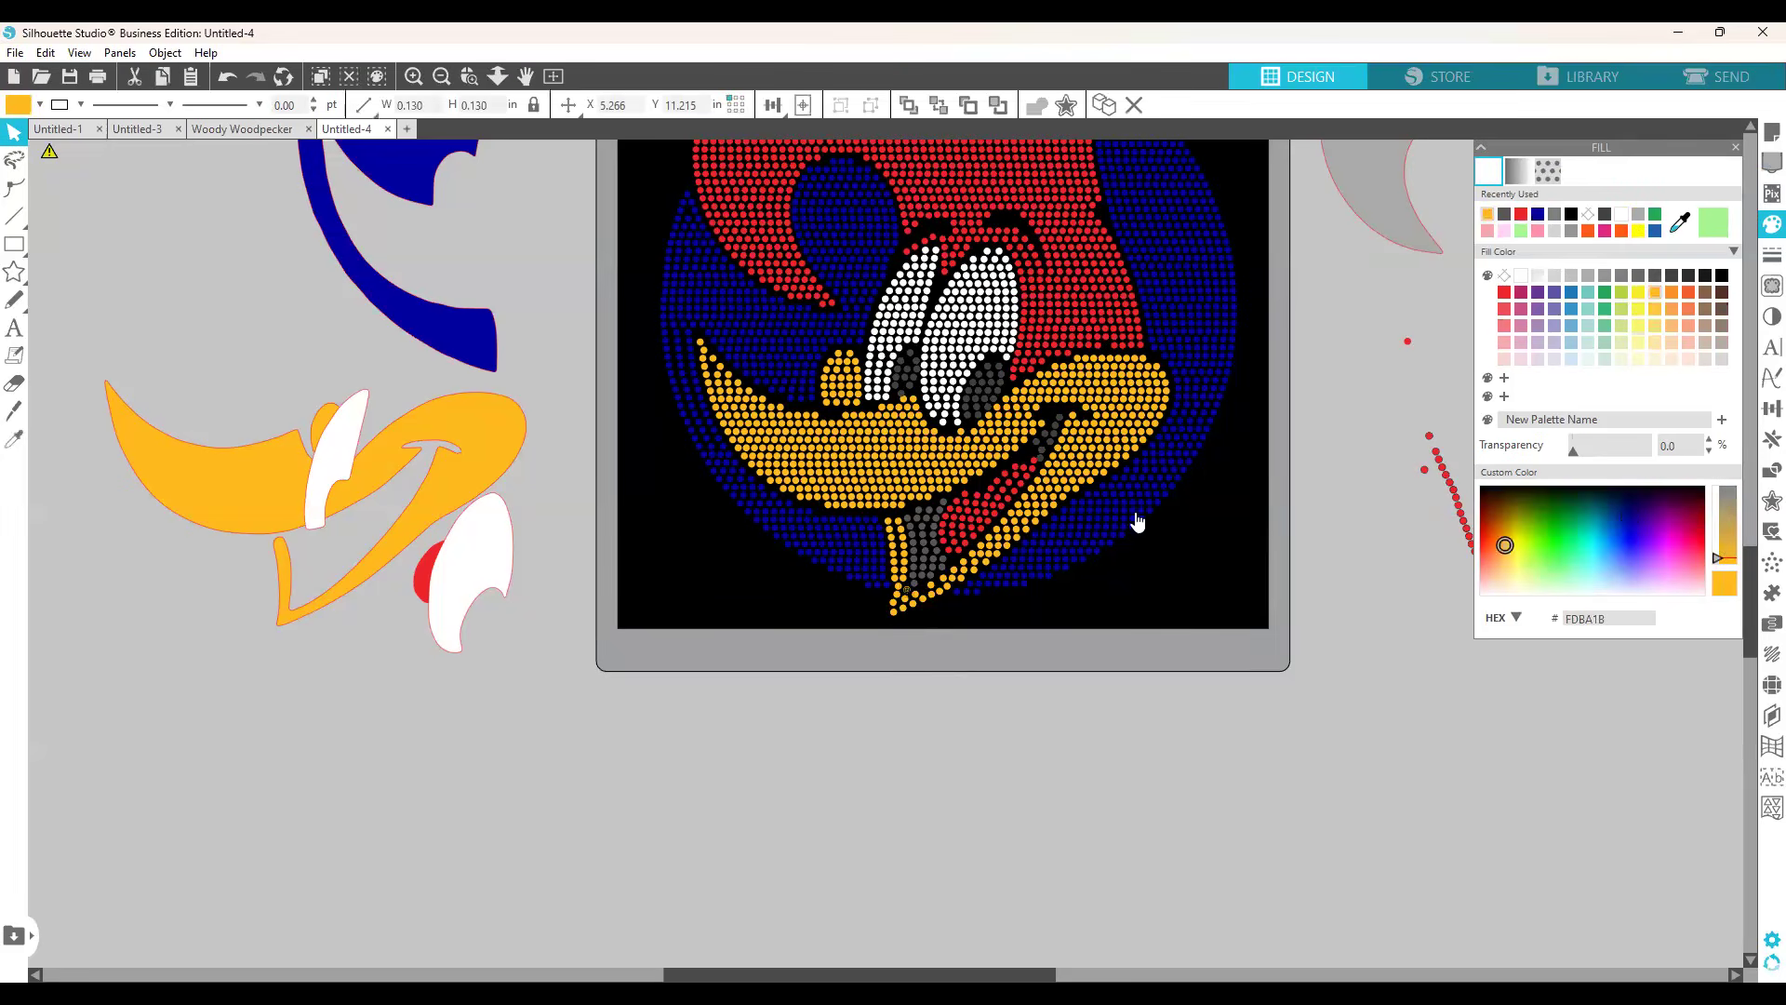
{"action": "left_click", "coordinate": [1654, 276]}
{"action": "left_click", "coordinate": [1304, 567]}
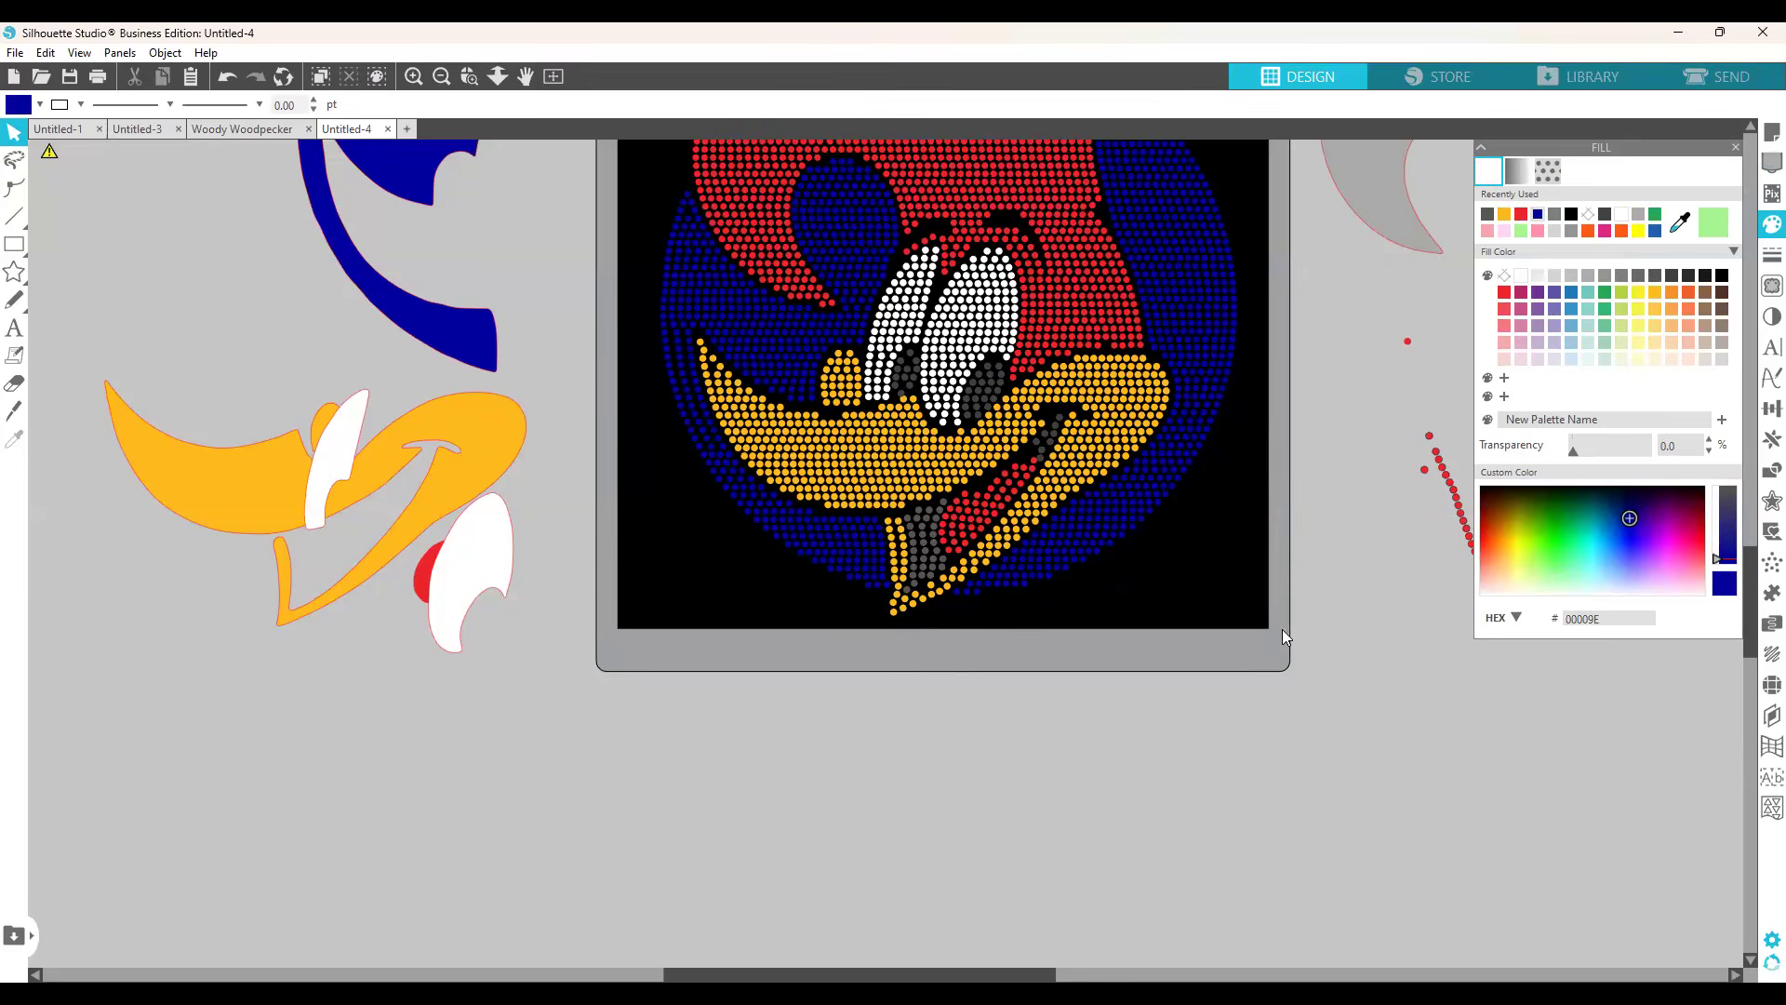
Step: Duplicate the dark grey stone just above the lower beak's tip
{"action": "left_click", "coordinate": [907, 602]}
{"action": "right_click", "coordinate": [901, 599]}
{"action": "left_click", "coordinate": [972, 565]}
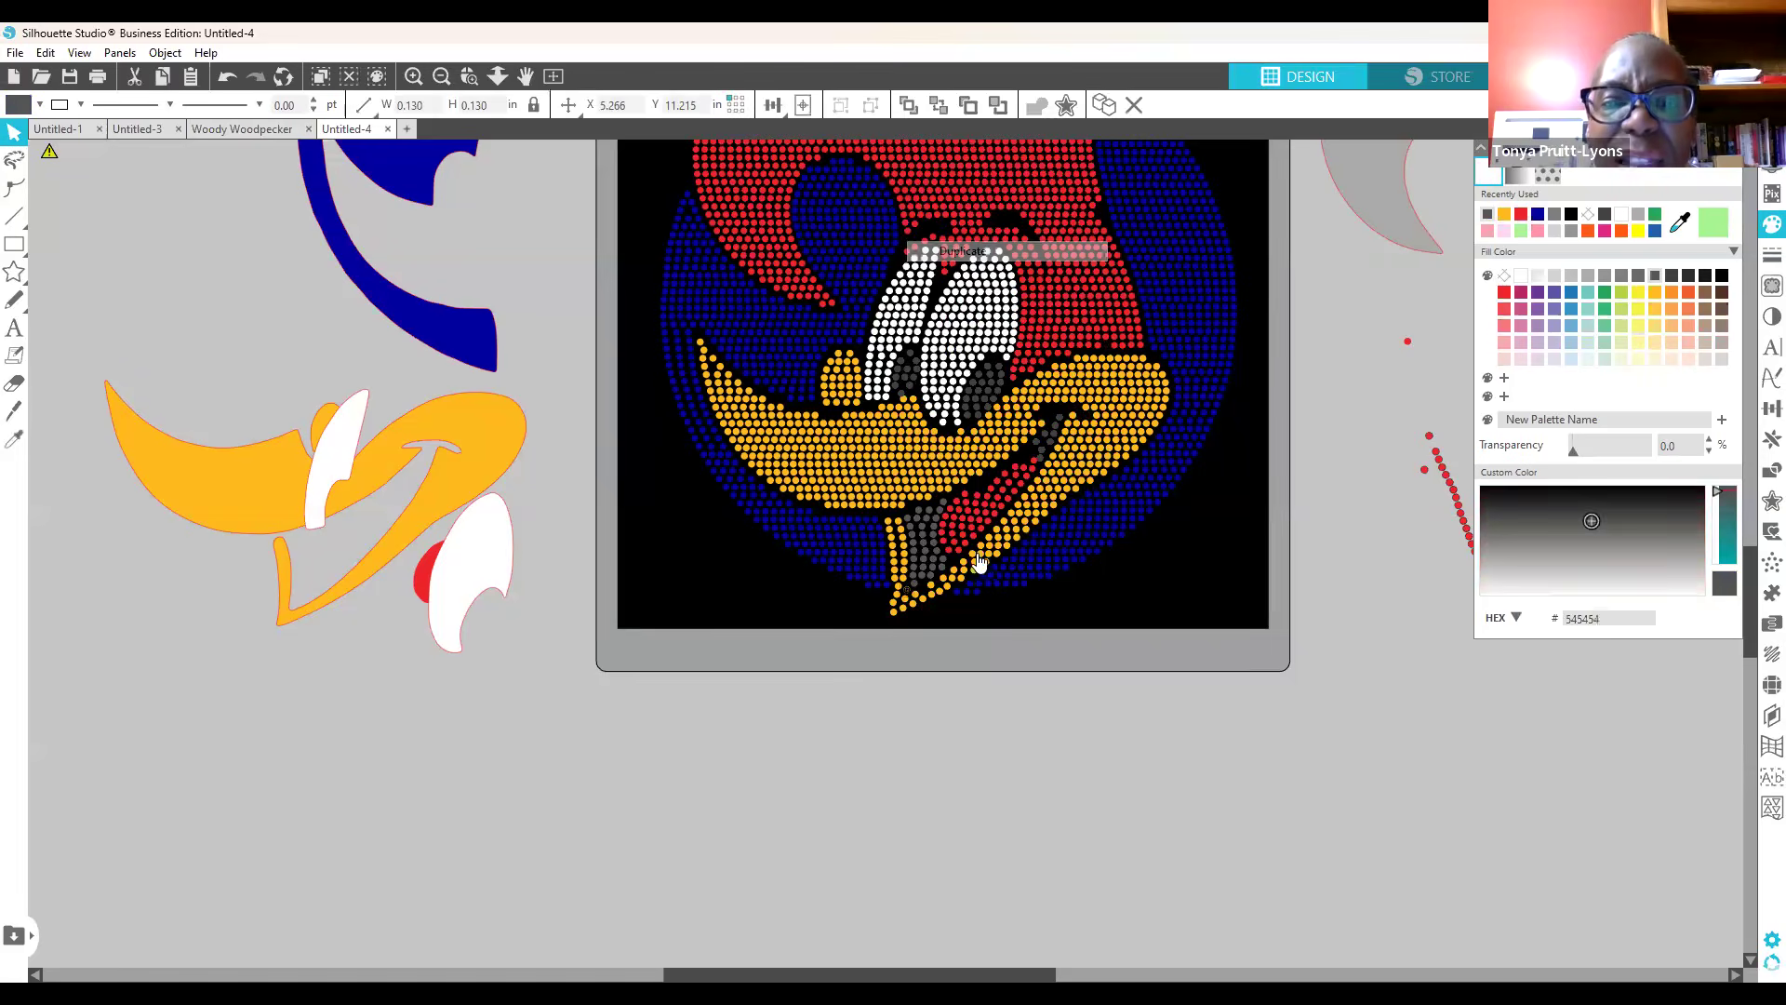
{"action": "left_click", "coordinate": [928, 592]}
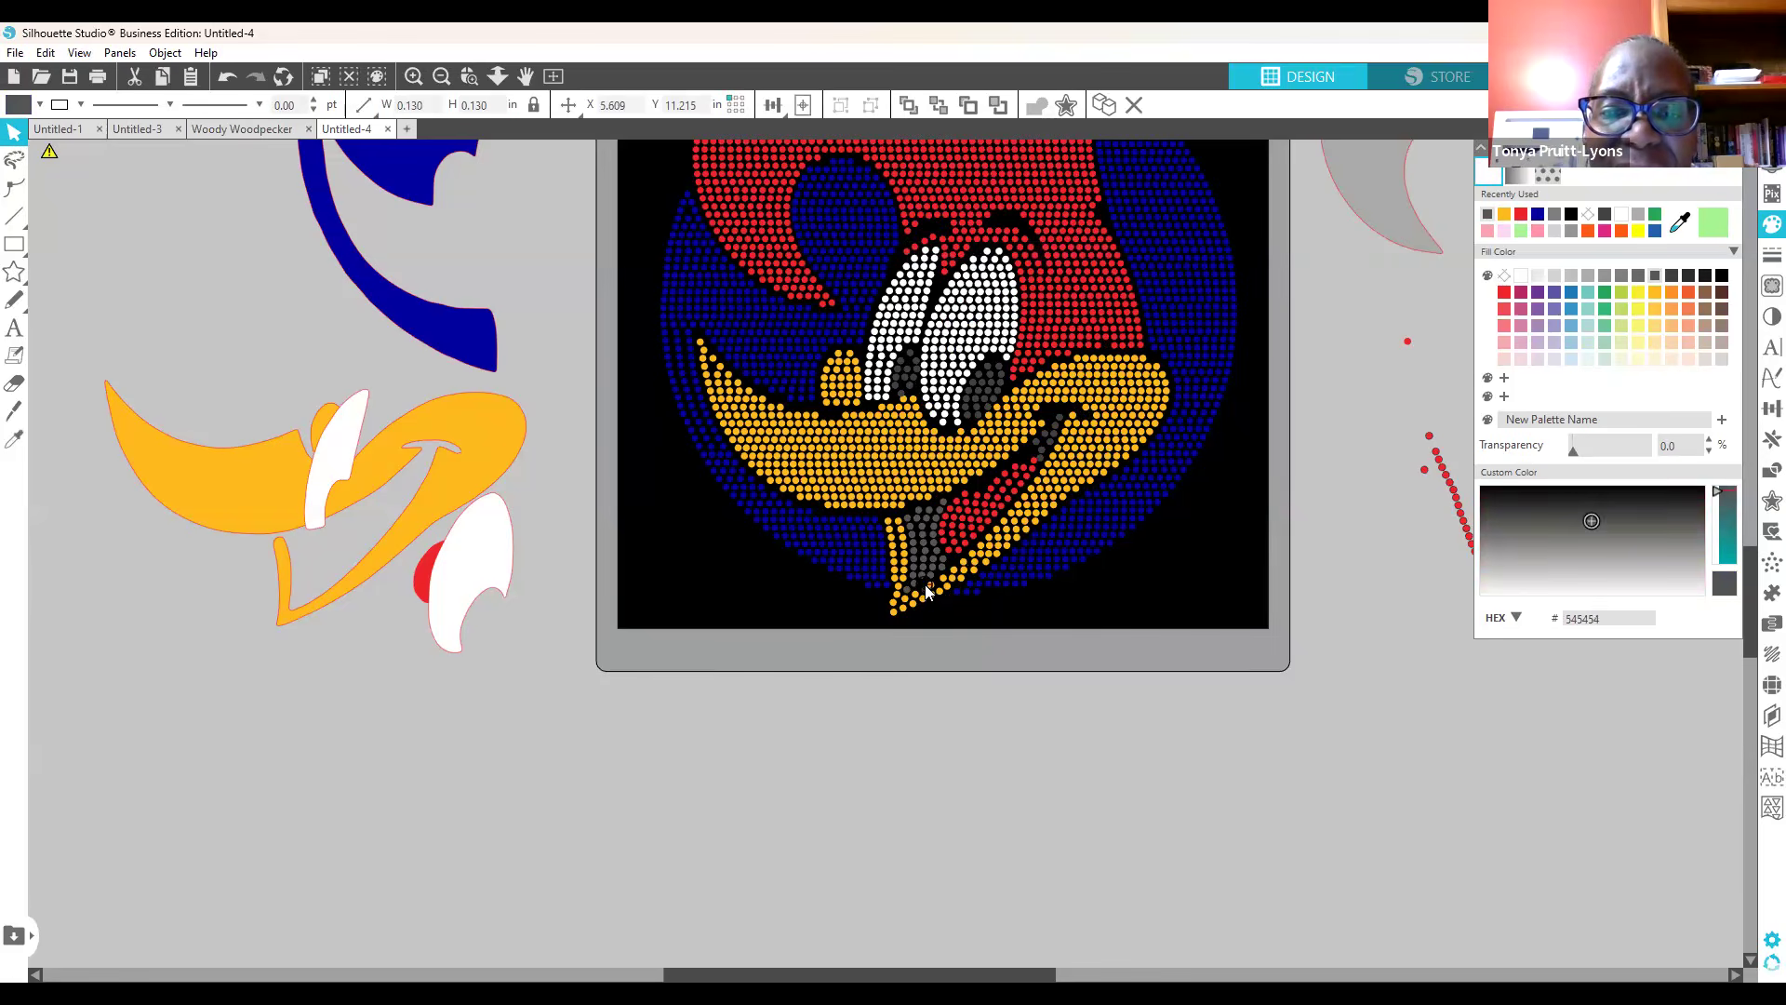
{"action": "left_click", "coordinate": [923, 592]}
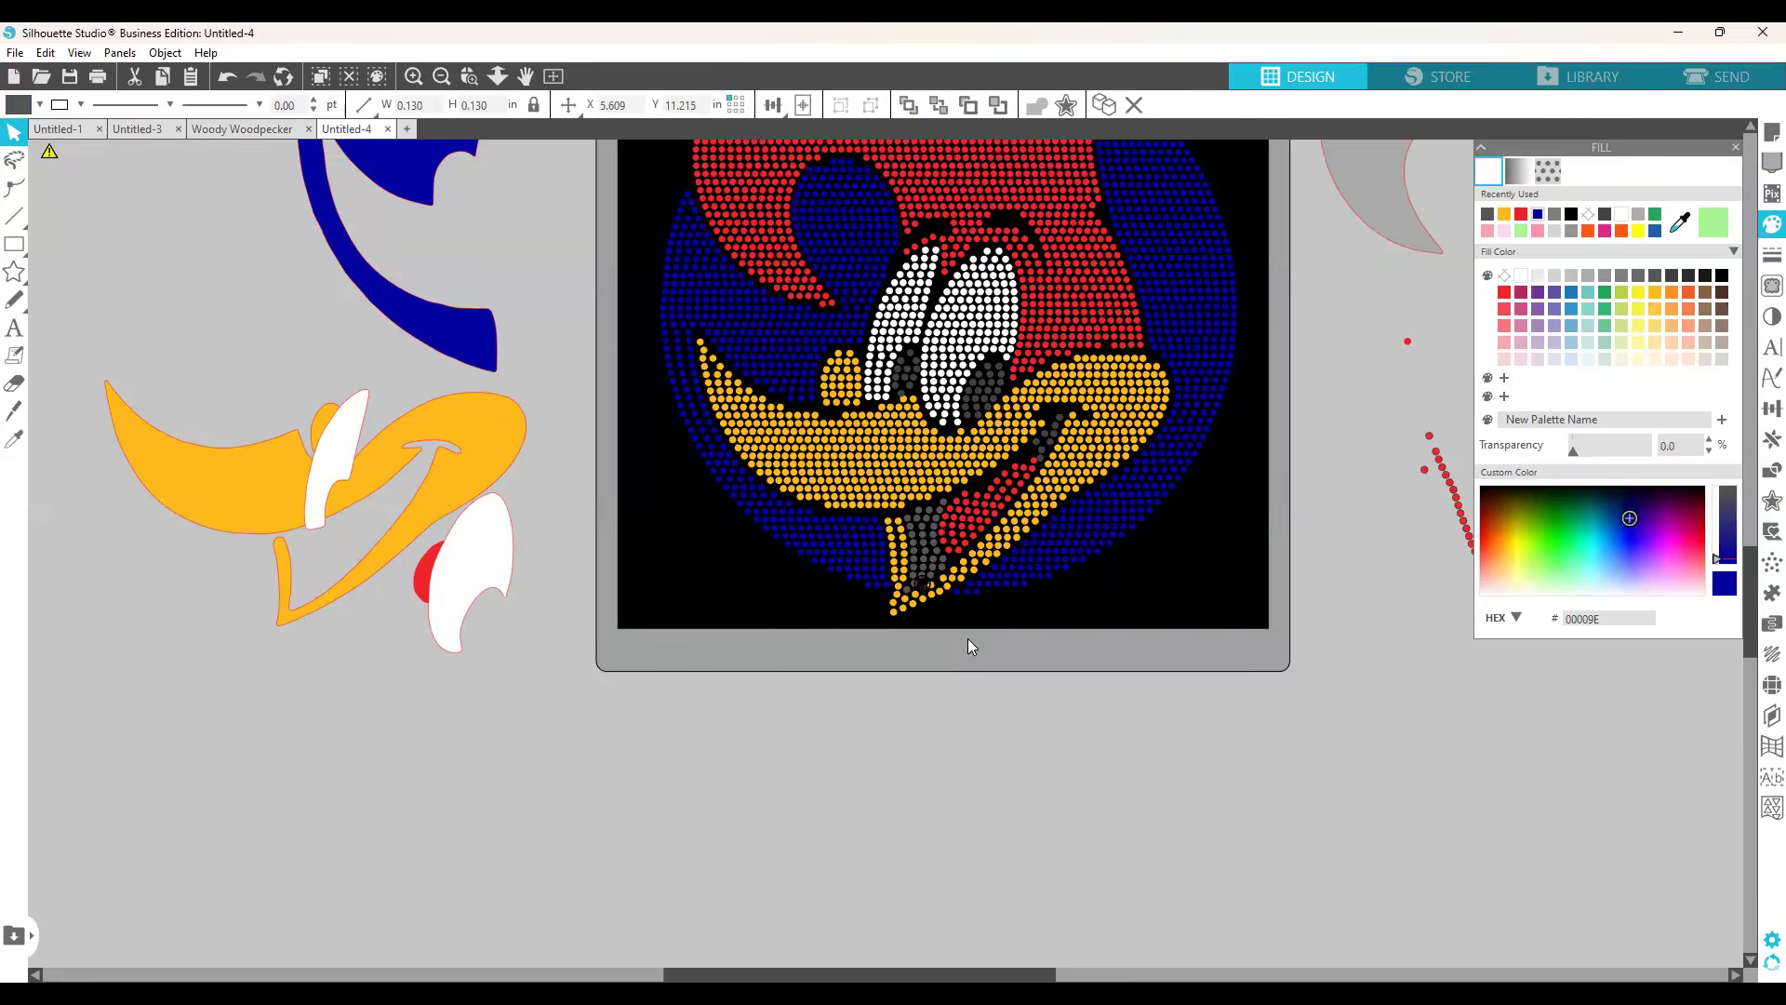
Step: Move the duplicated grey stone to about X 5.557, Y 11.198 in the lower beak edge and fill it with the beak's orange
{"action": "left_click", "coordinate": [924, 599]}
{"action": "left_click", "coordinate": [925, 598]}
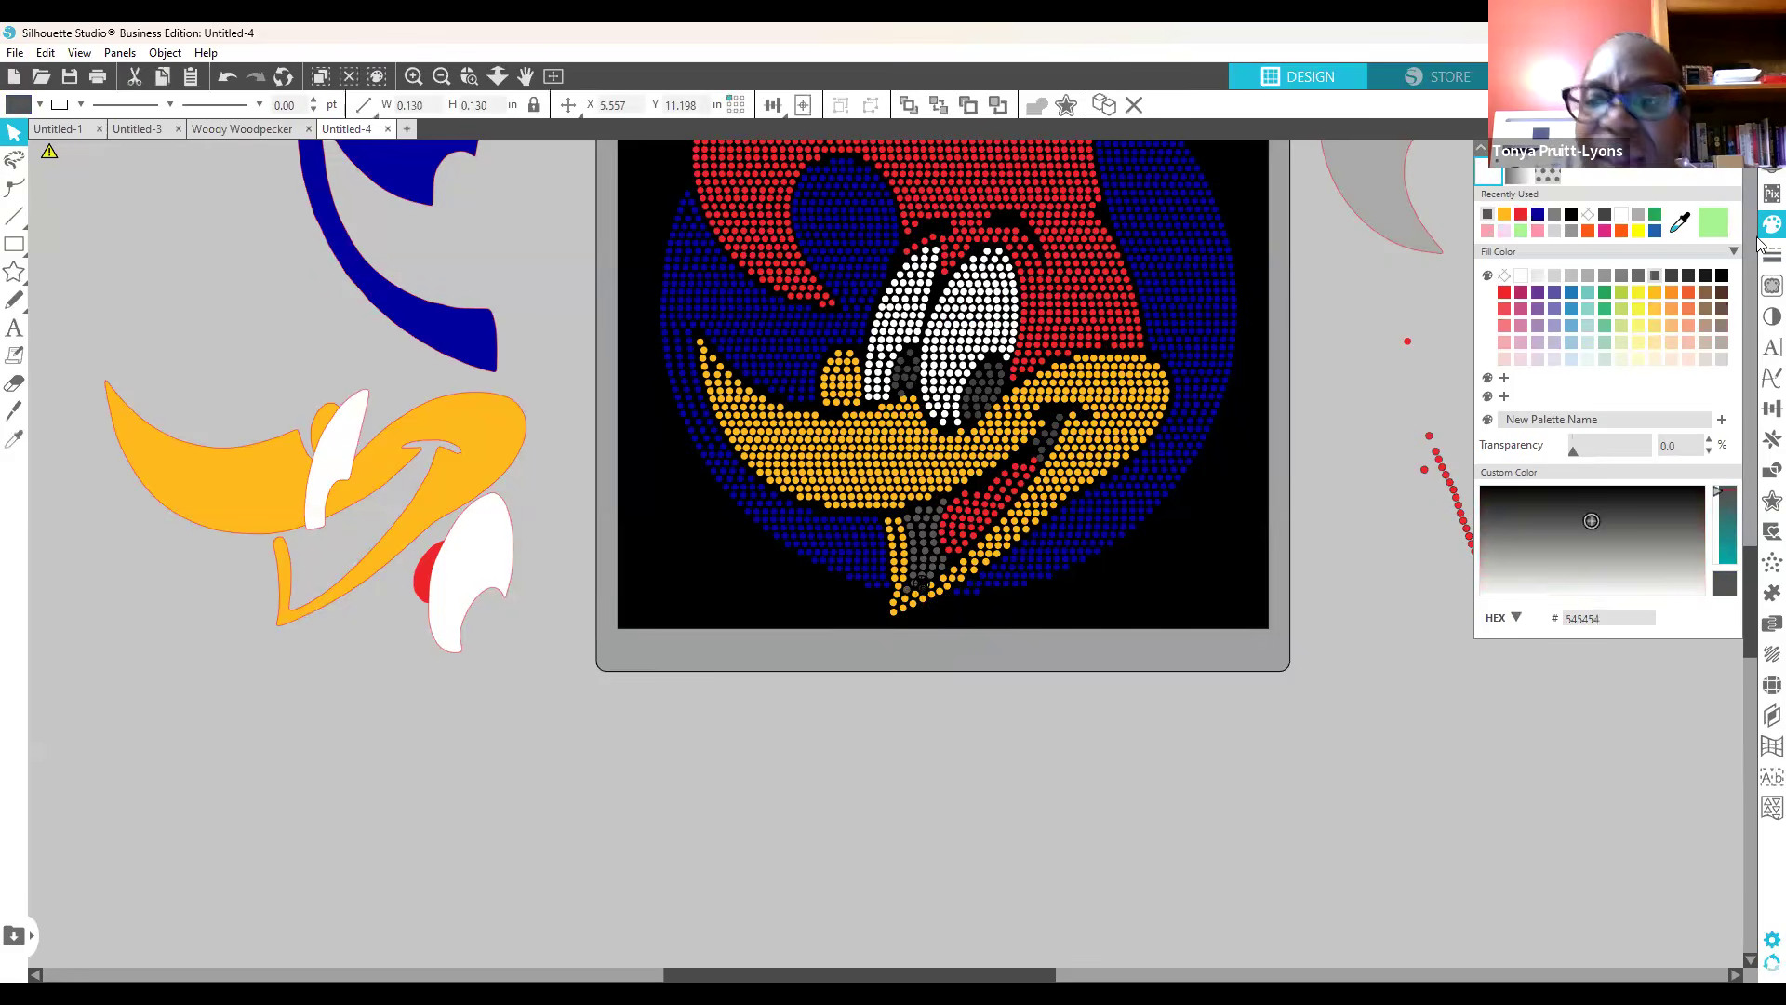
{"action": "left_click", "coordinate": [1504, 215]}
{"action": "left_click", "coordinate": [1218, 553]}
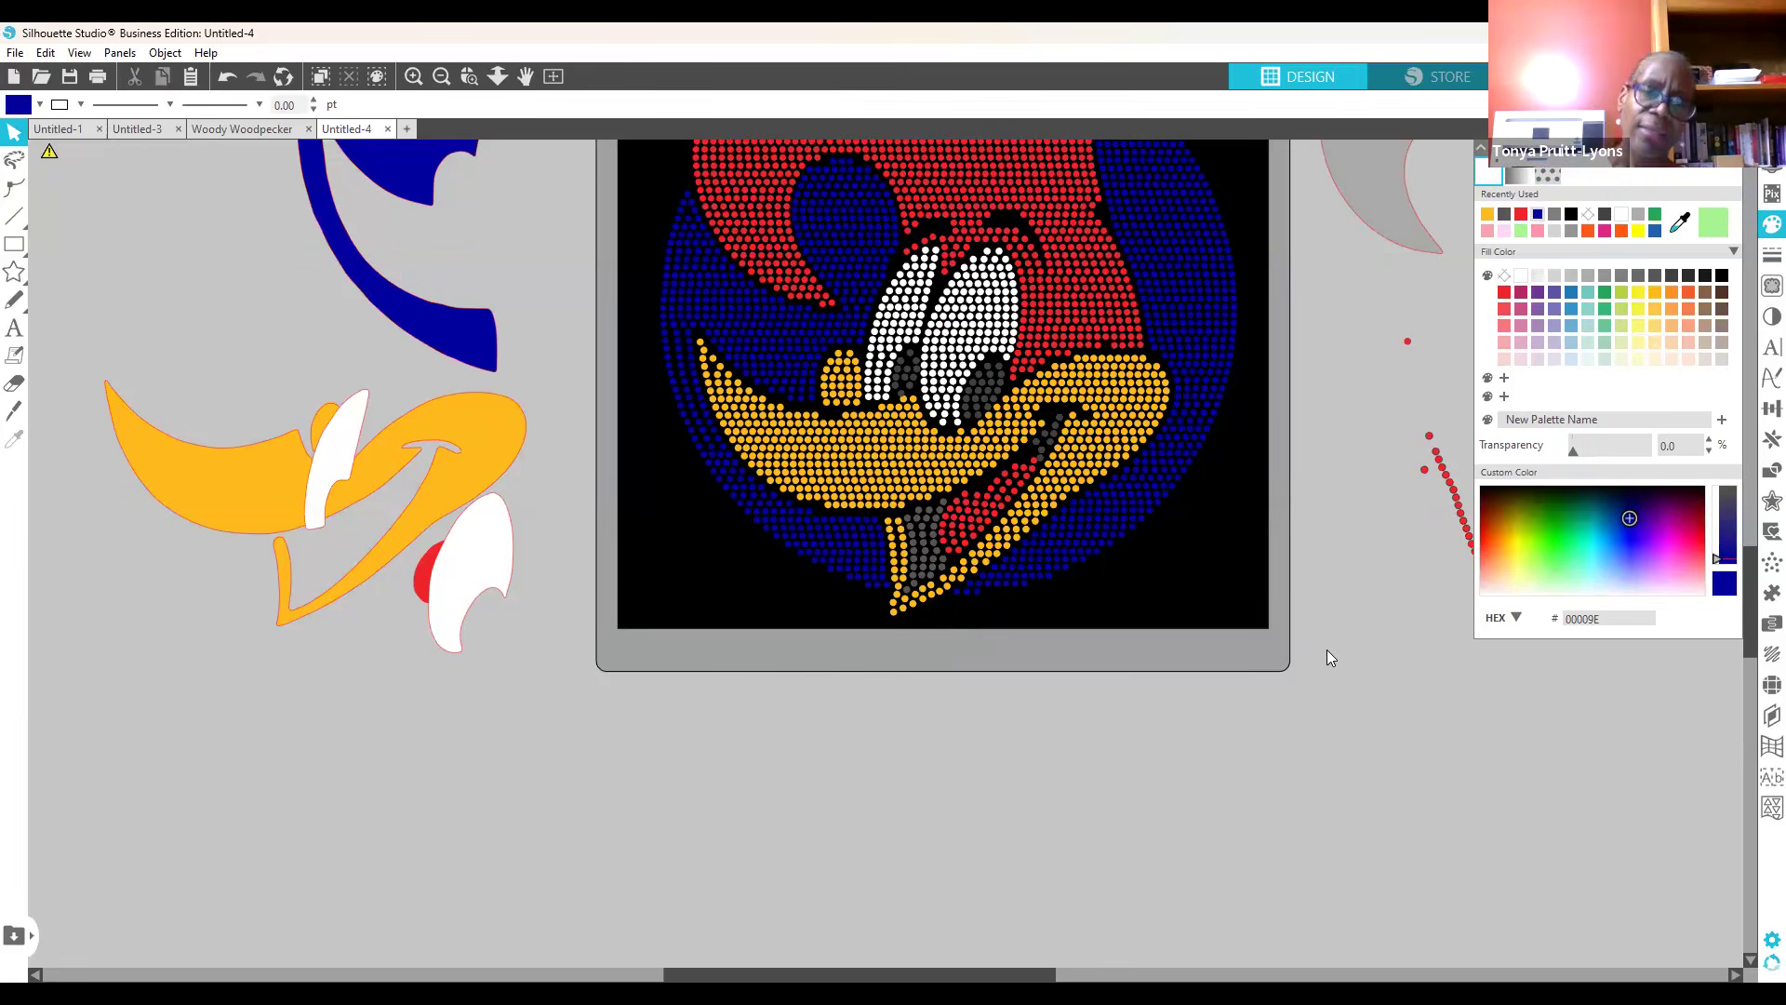
Step: Nudge the orange stone near the lower beak's tip left to X 5.049, Y 11.300
{"action": "left_click", "coordinate": [897, 600]}
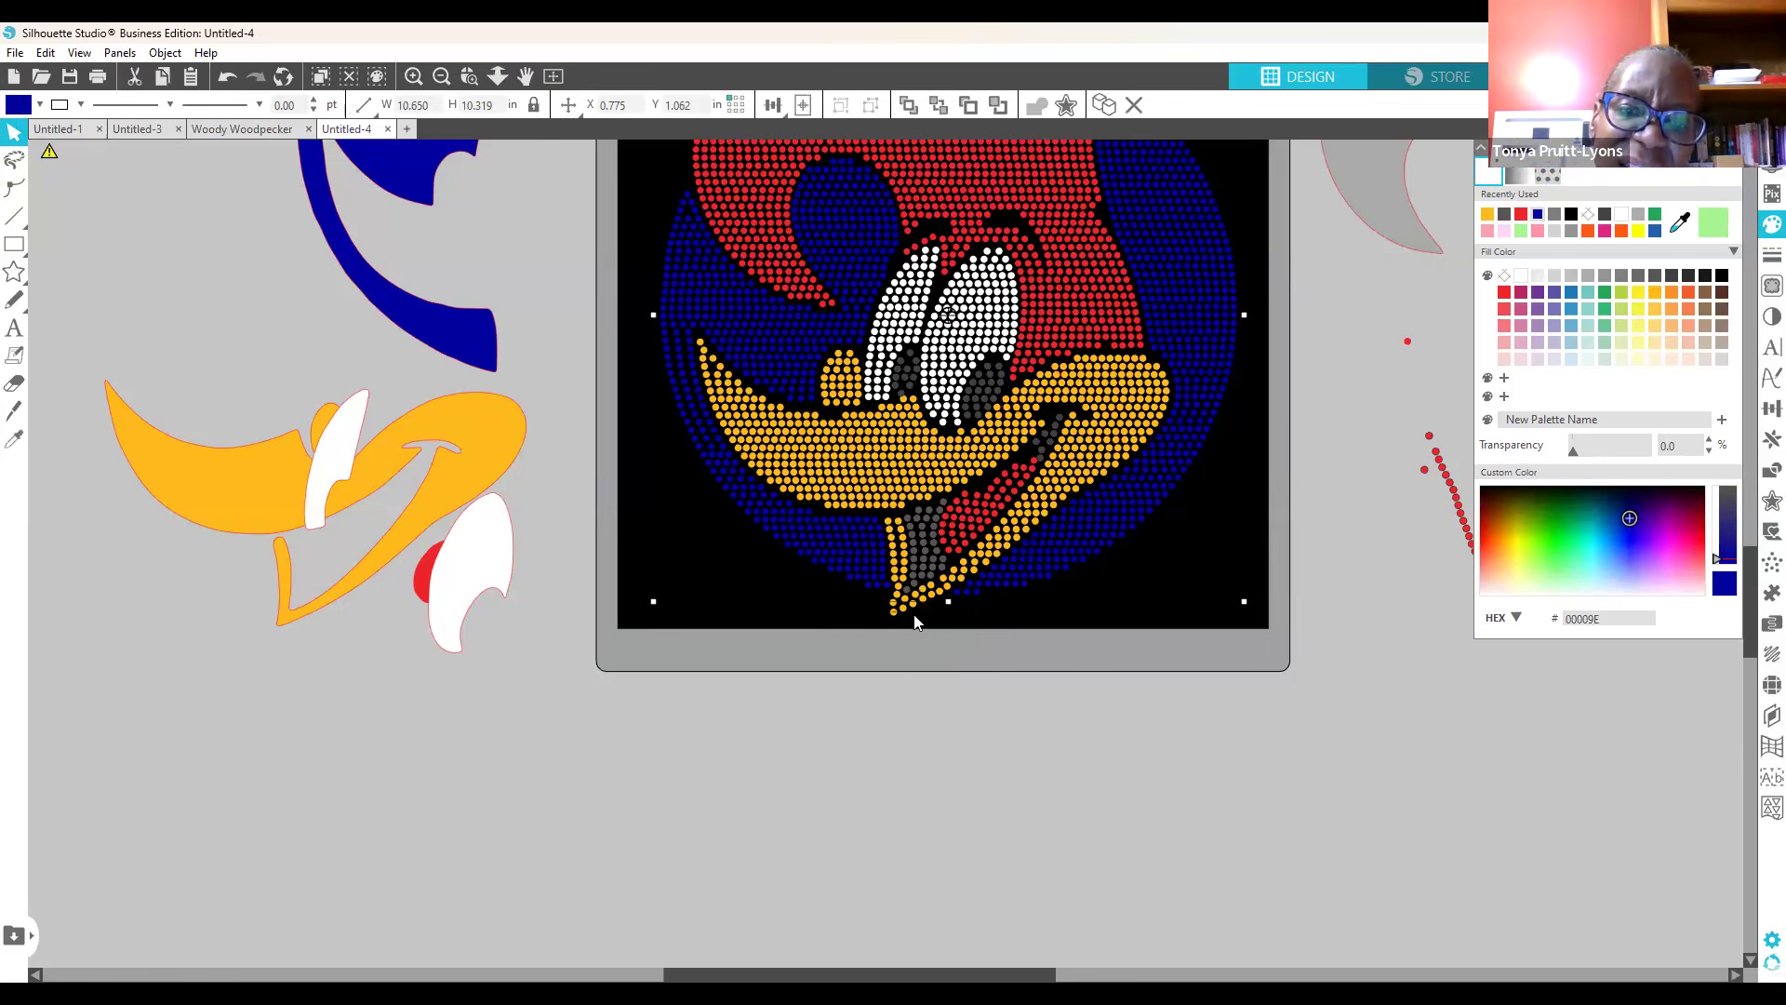
{"action": "left_click", "coordinate": [898, 602]}
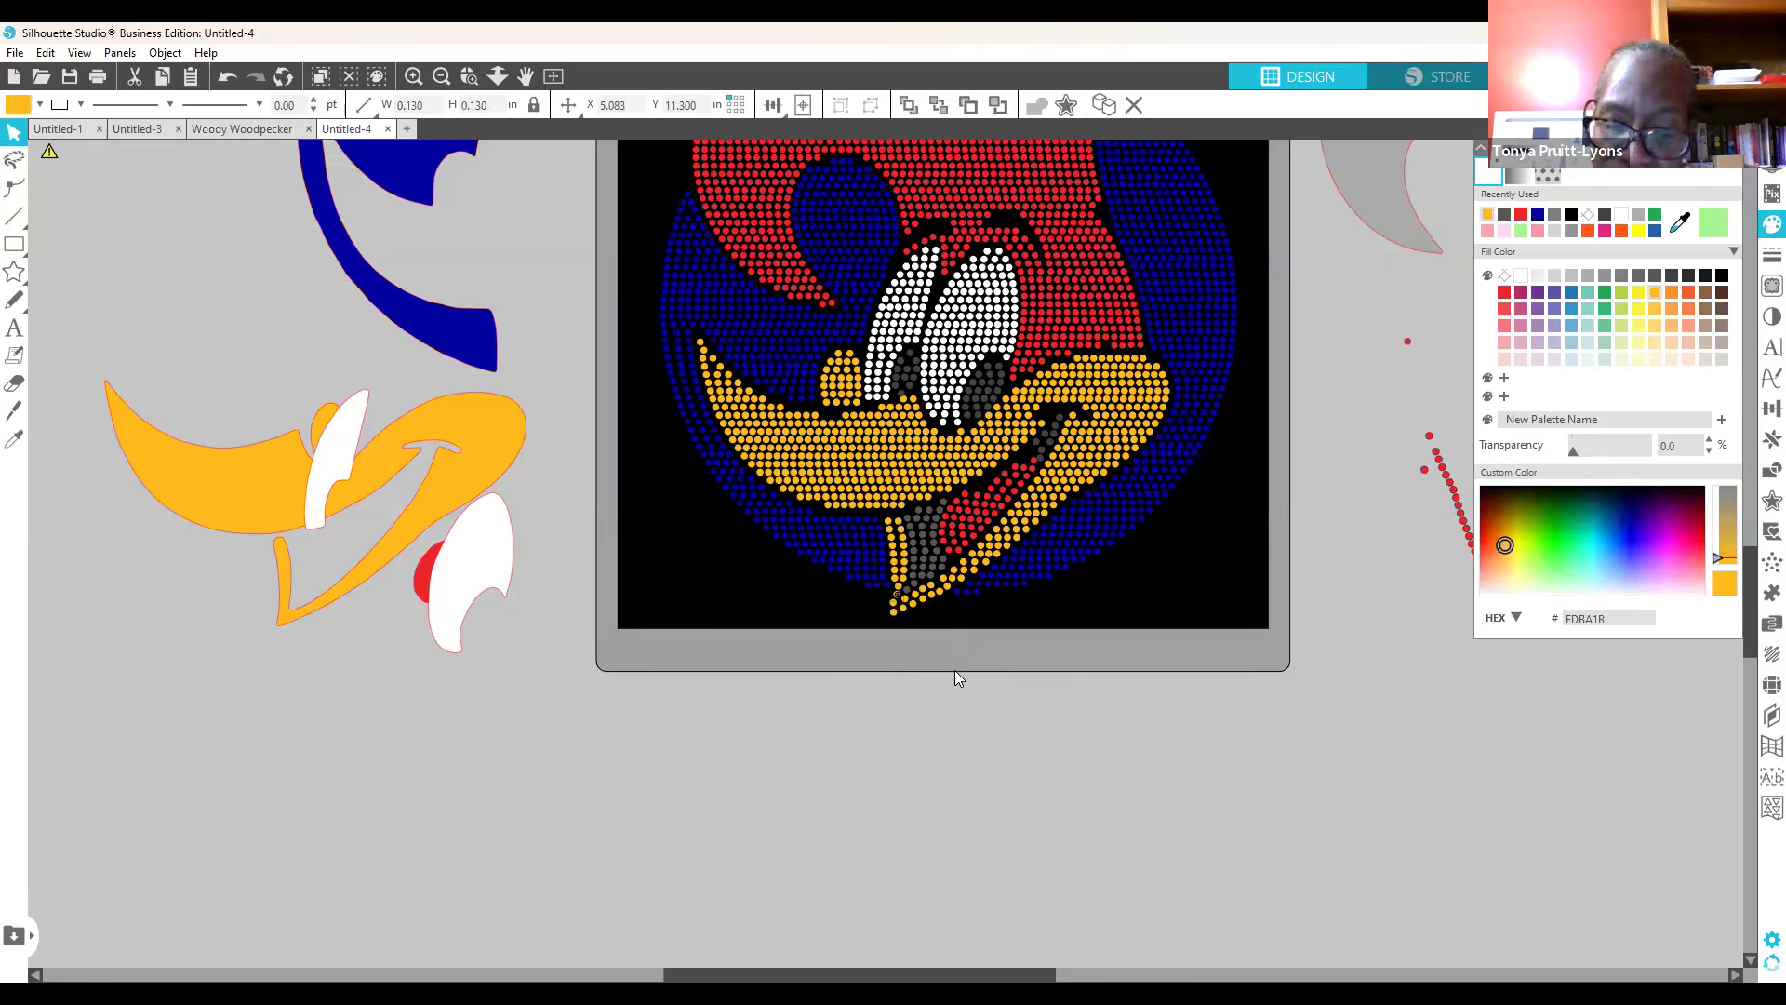
{"action": "key", "text": "Left"}
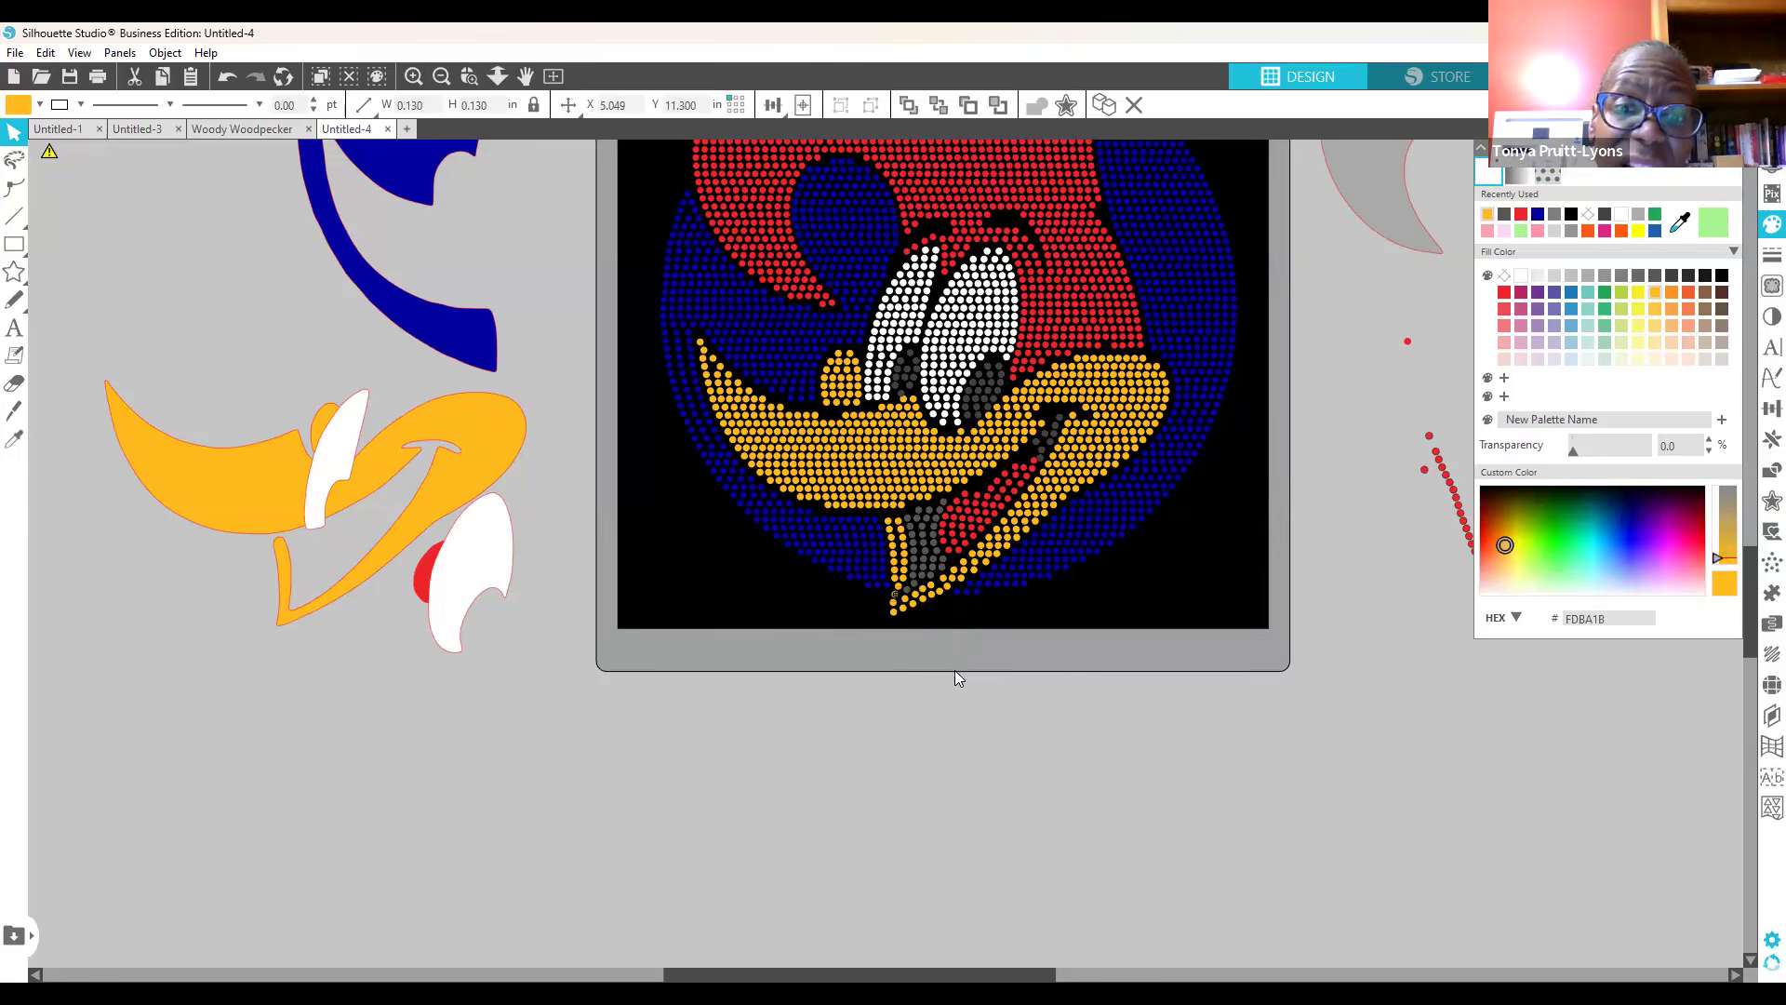
{"action": "left_click", "coordinate": [916, 735]}
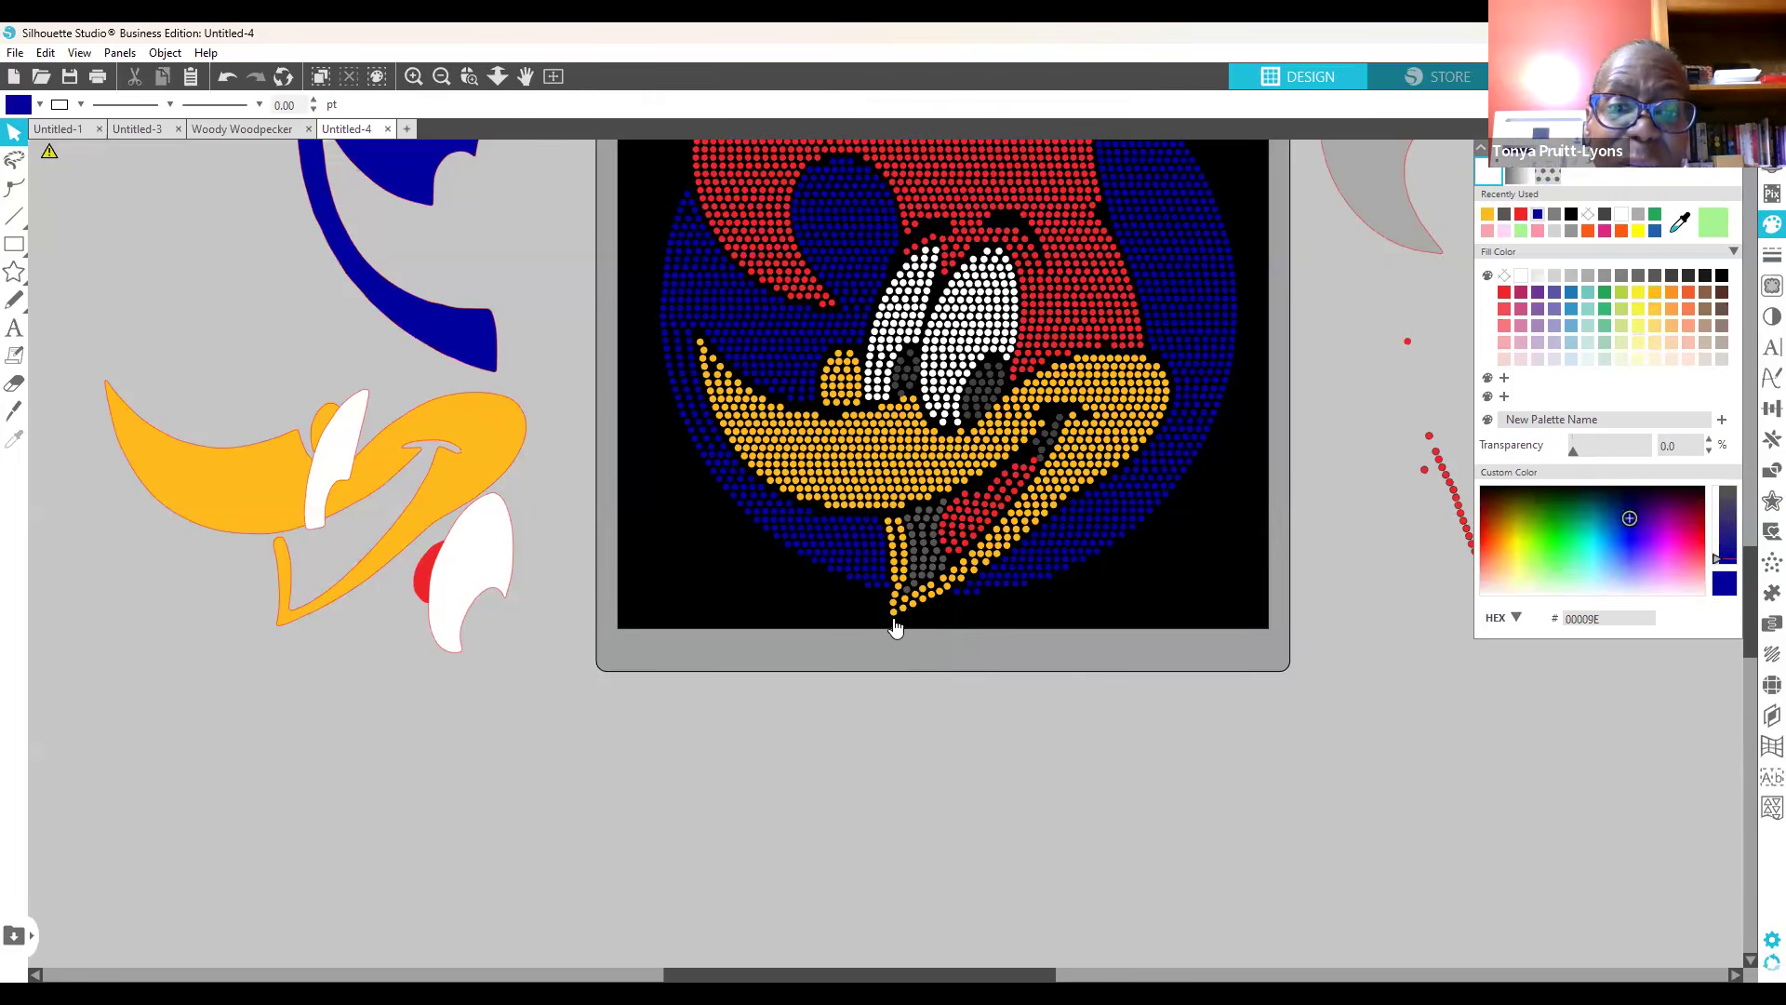
Step: Adjust the orange stones at the lower beak's tip, placing them at about X 5.039, Y 11.646 and X 5.049, Y 11.468
{"action": "left_click", "coordinate": [892, 613]}
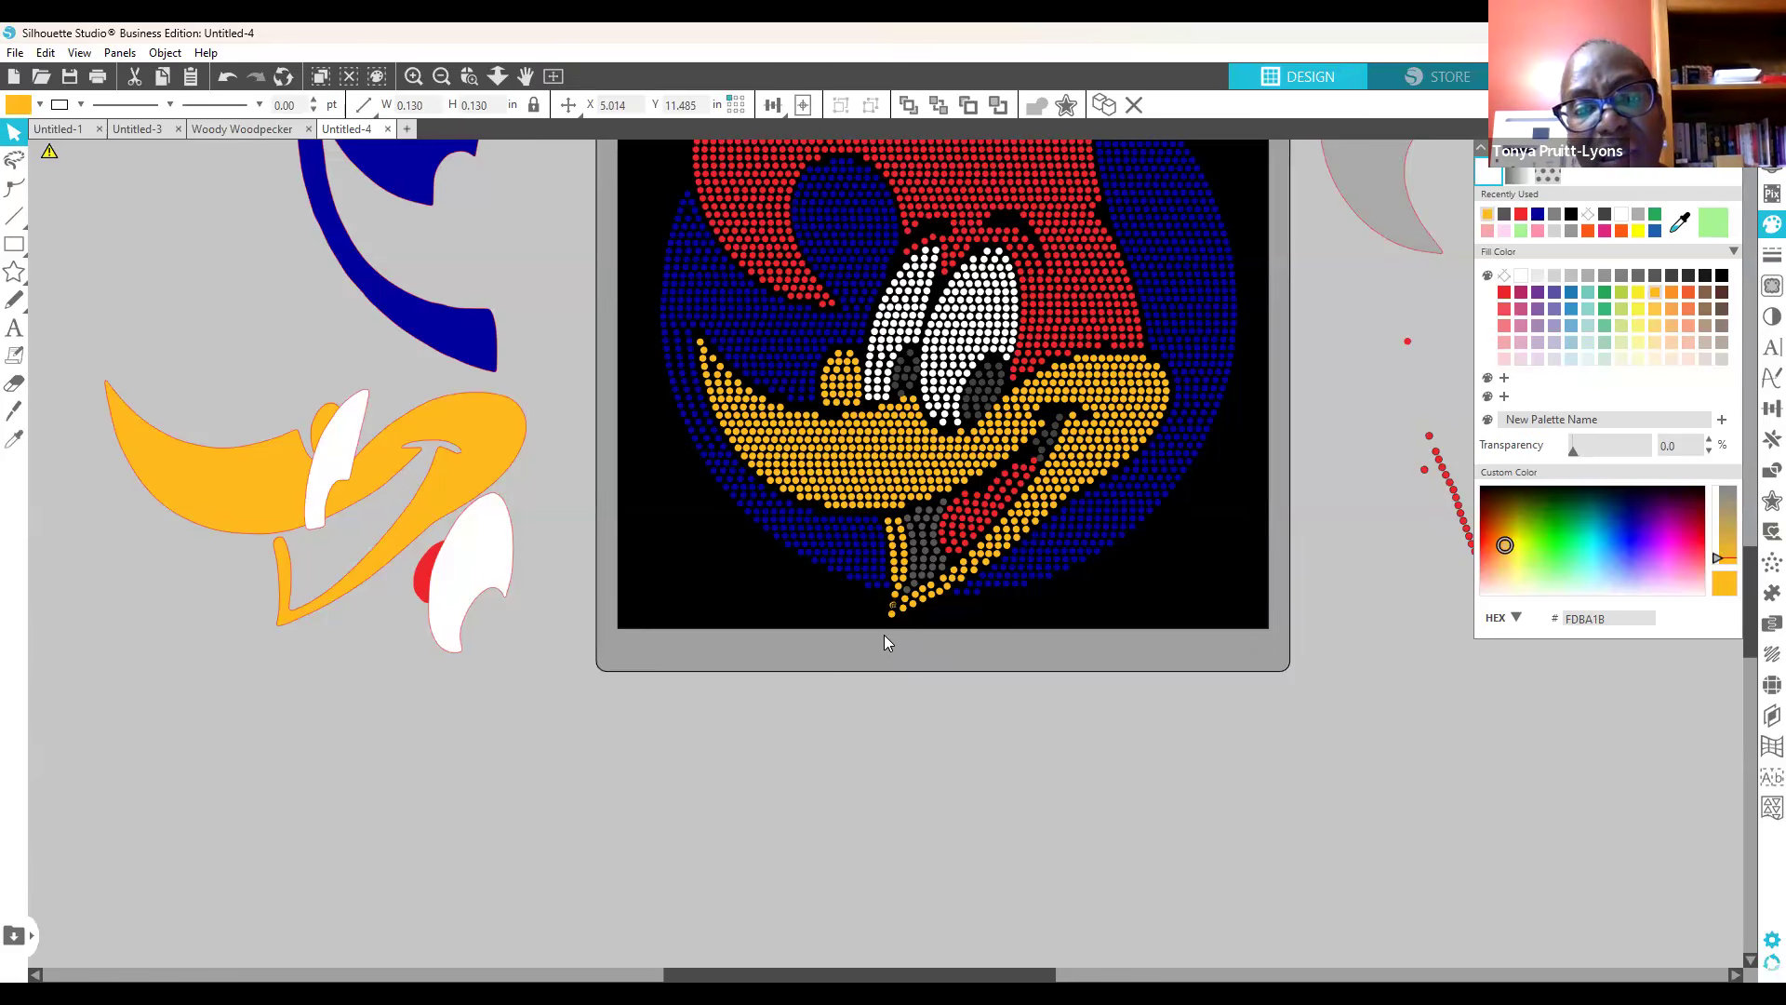
{"action": "left_click", "coordinate": [895, 629]}
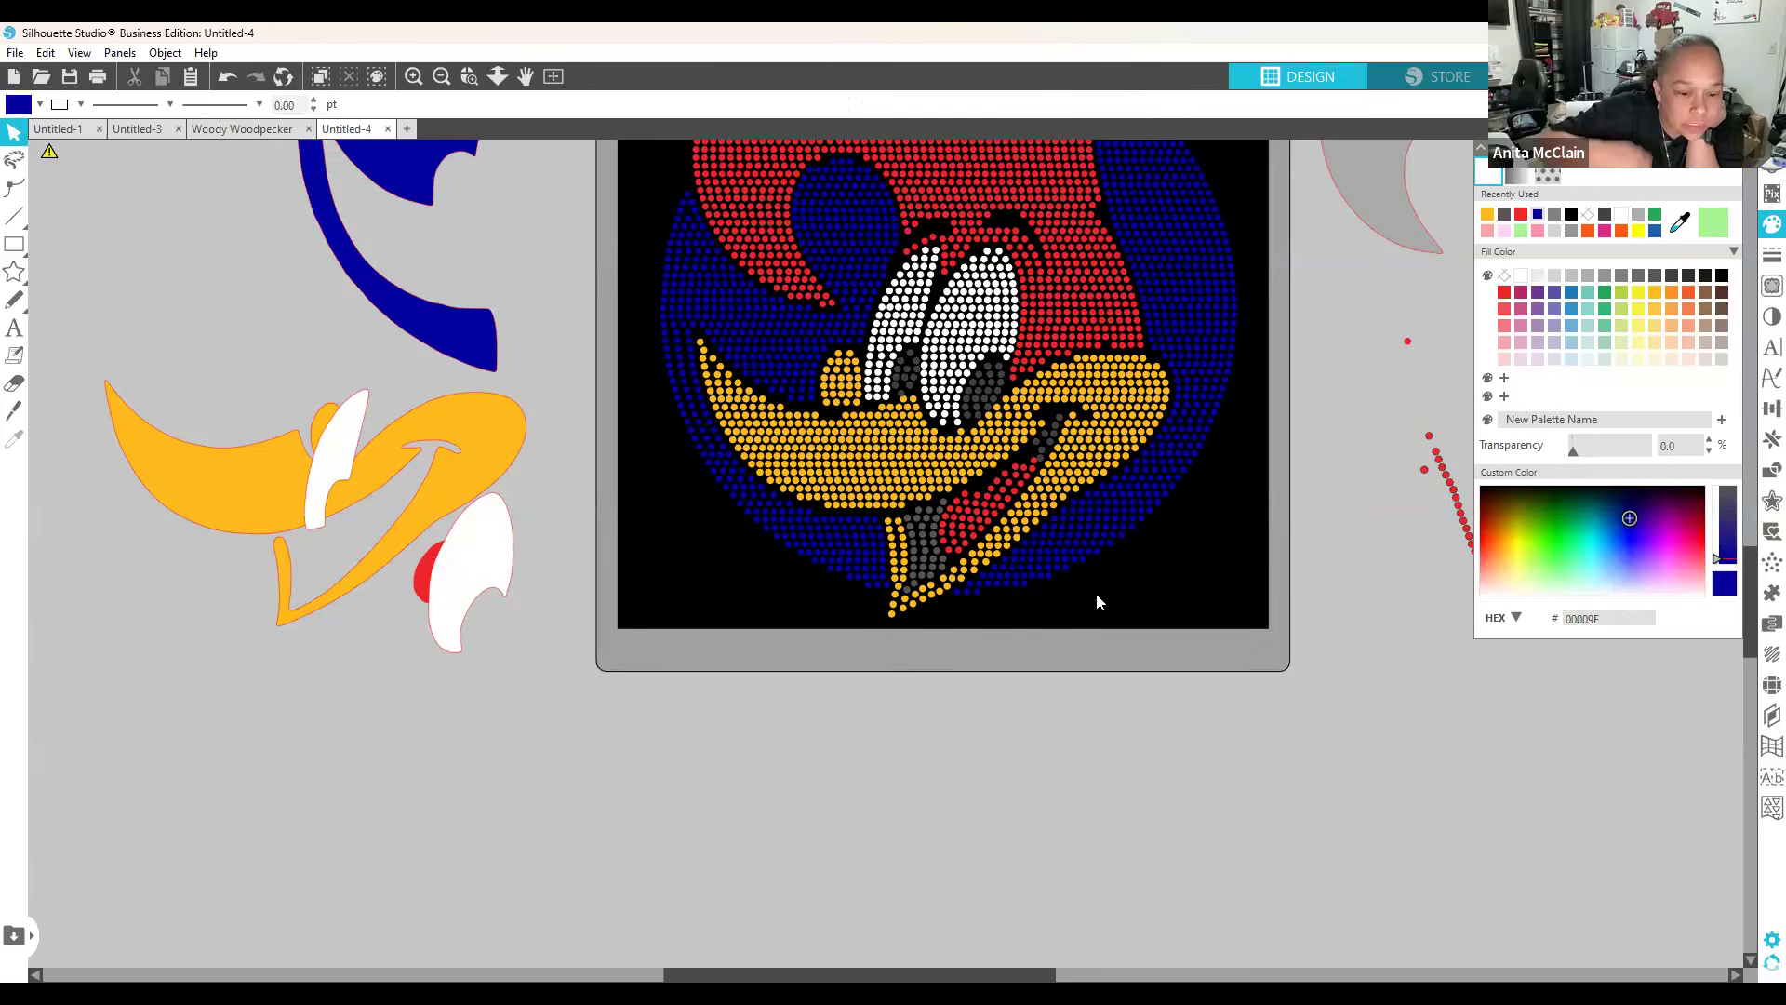
{"action": "left_click", "coordinate": [890, 615]}
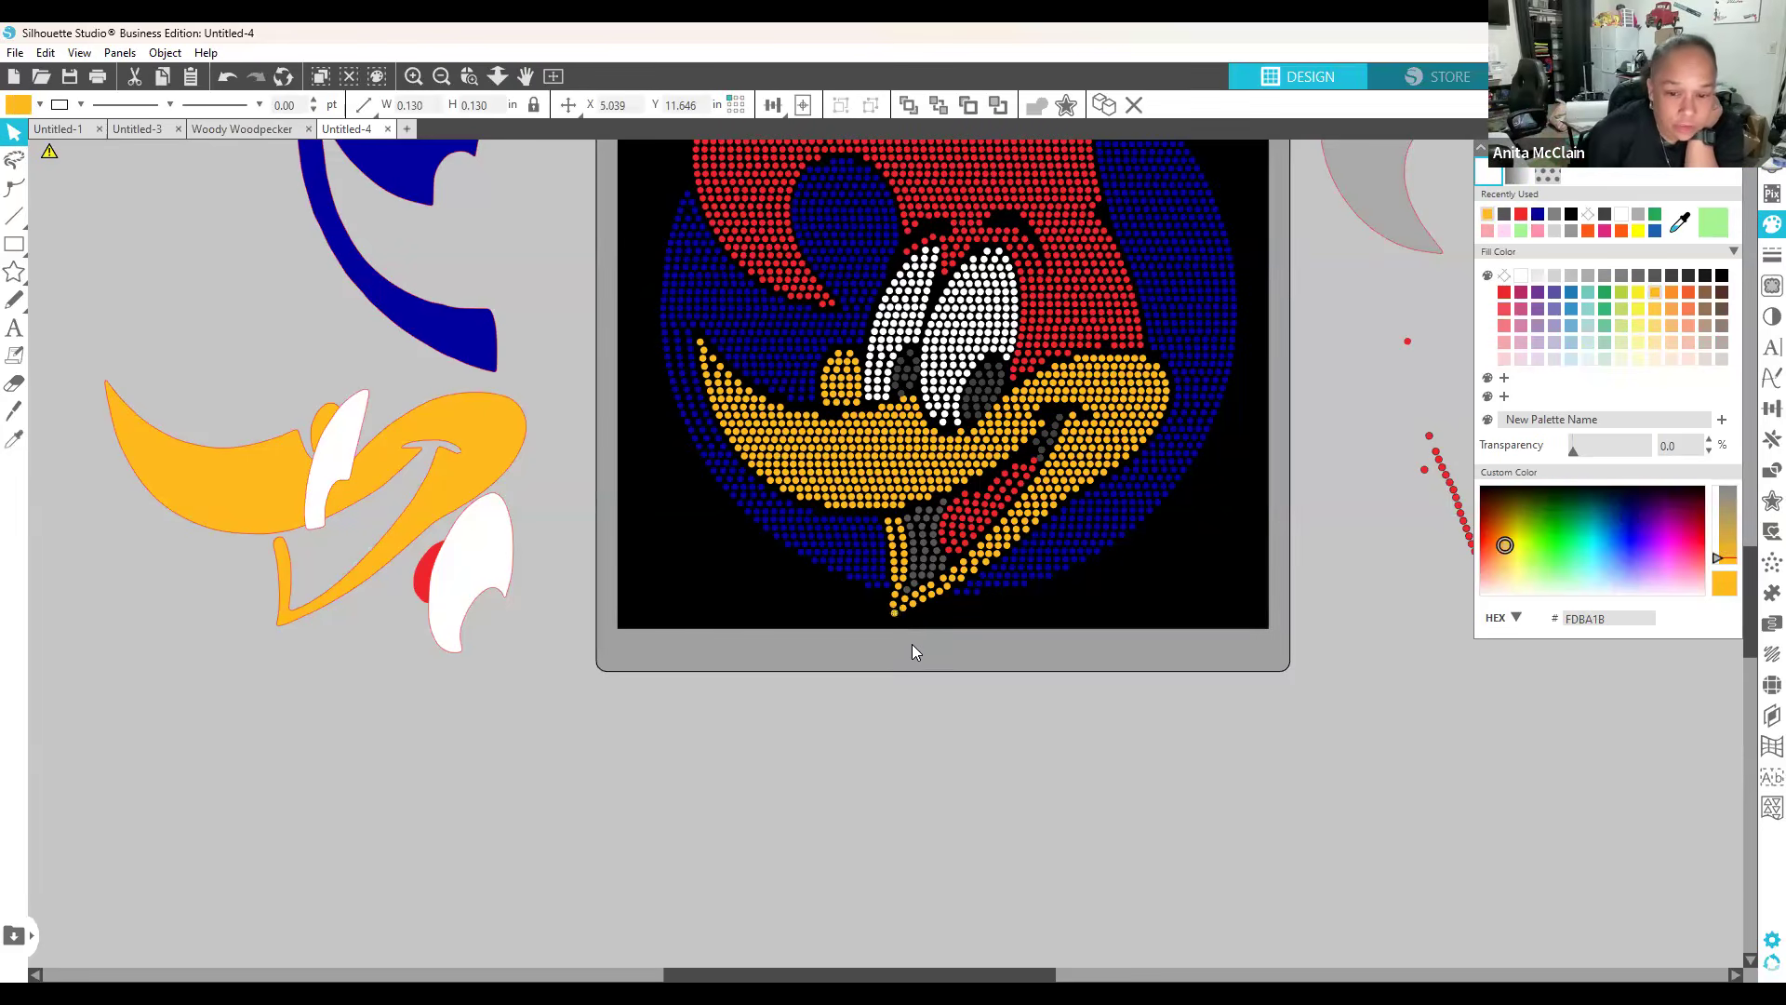
{"action": "left_click", "coordinate": [907, 647]}
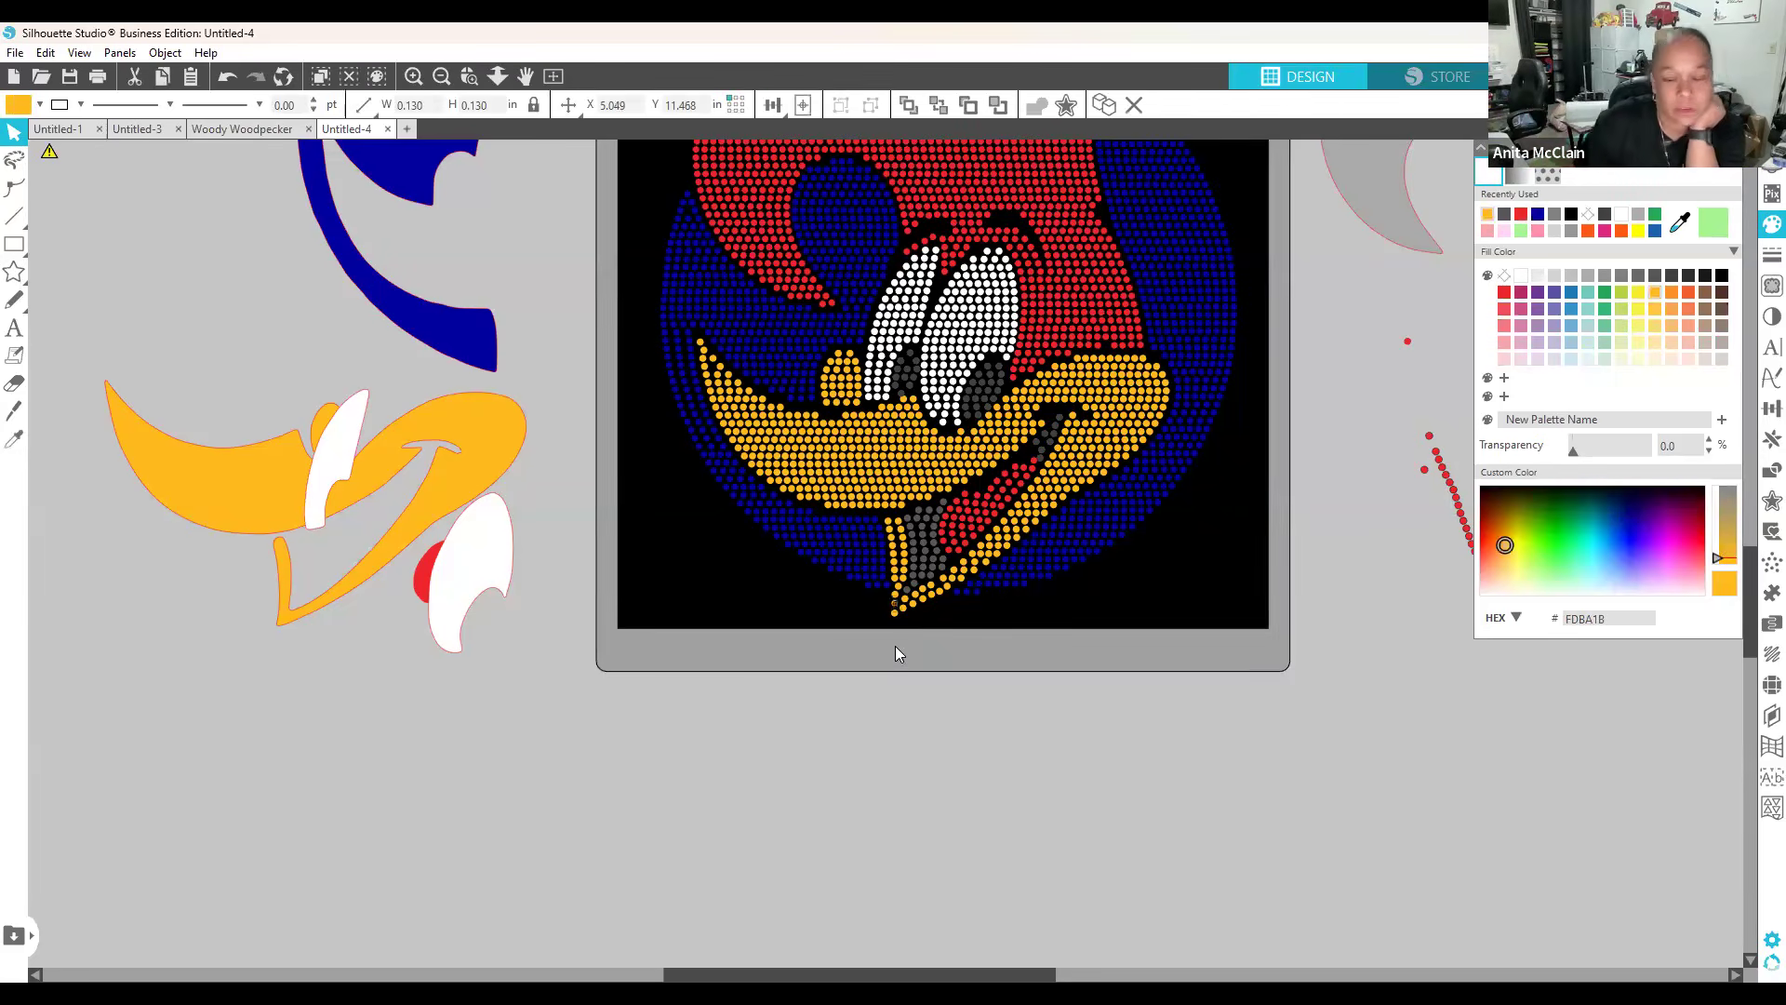
{"action": "left_click", "coordinate": [898, 651]}
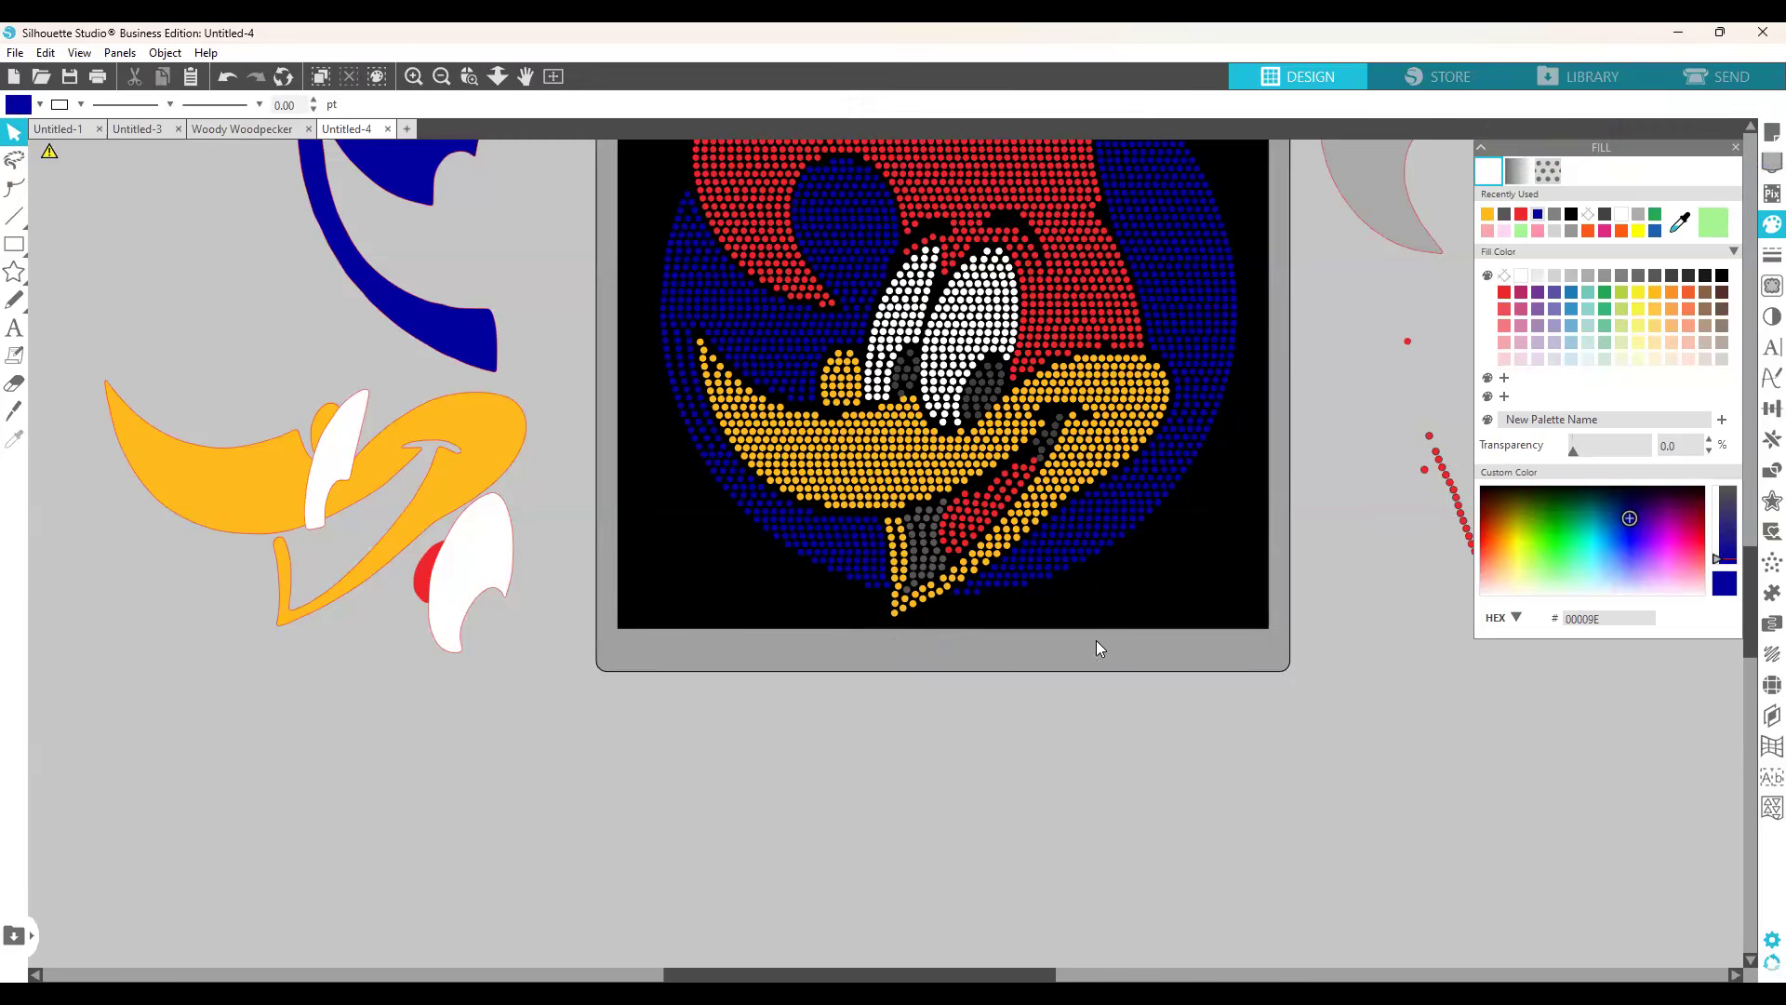
{"action": "scroll", "coordinate": [1179, 642], "scroll_direction": "up", "scroll_amount": 1}
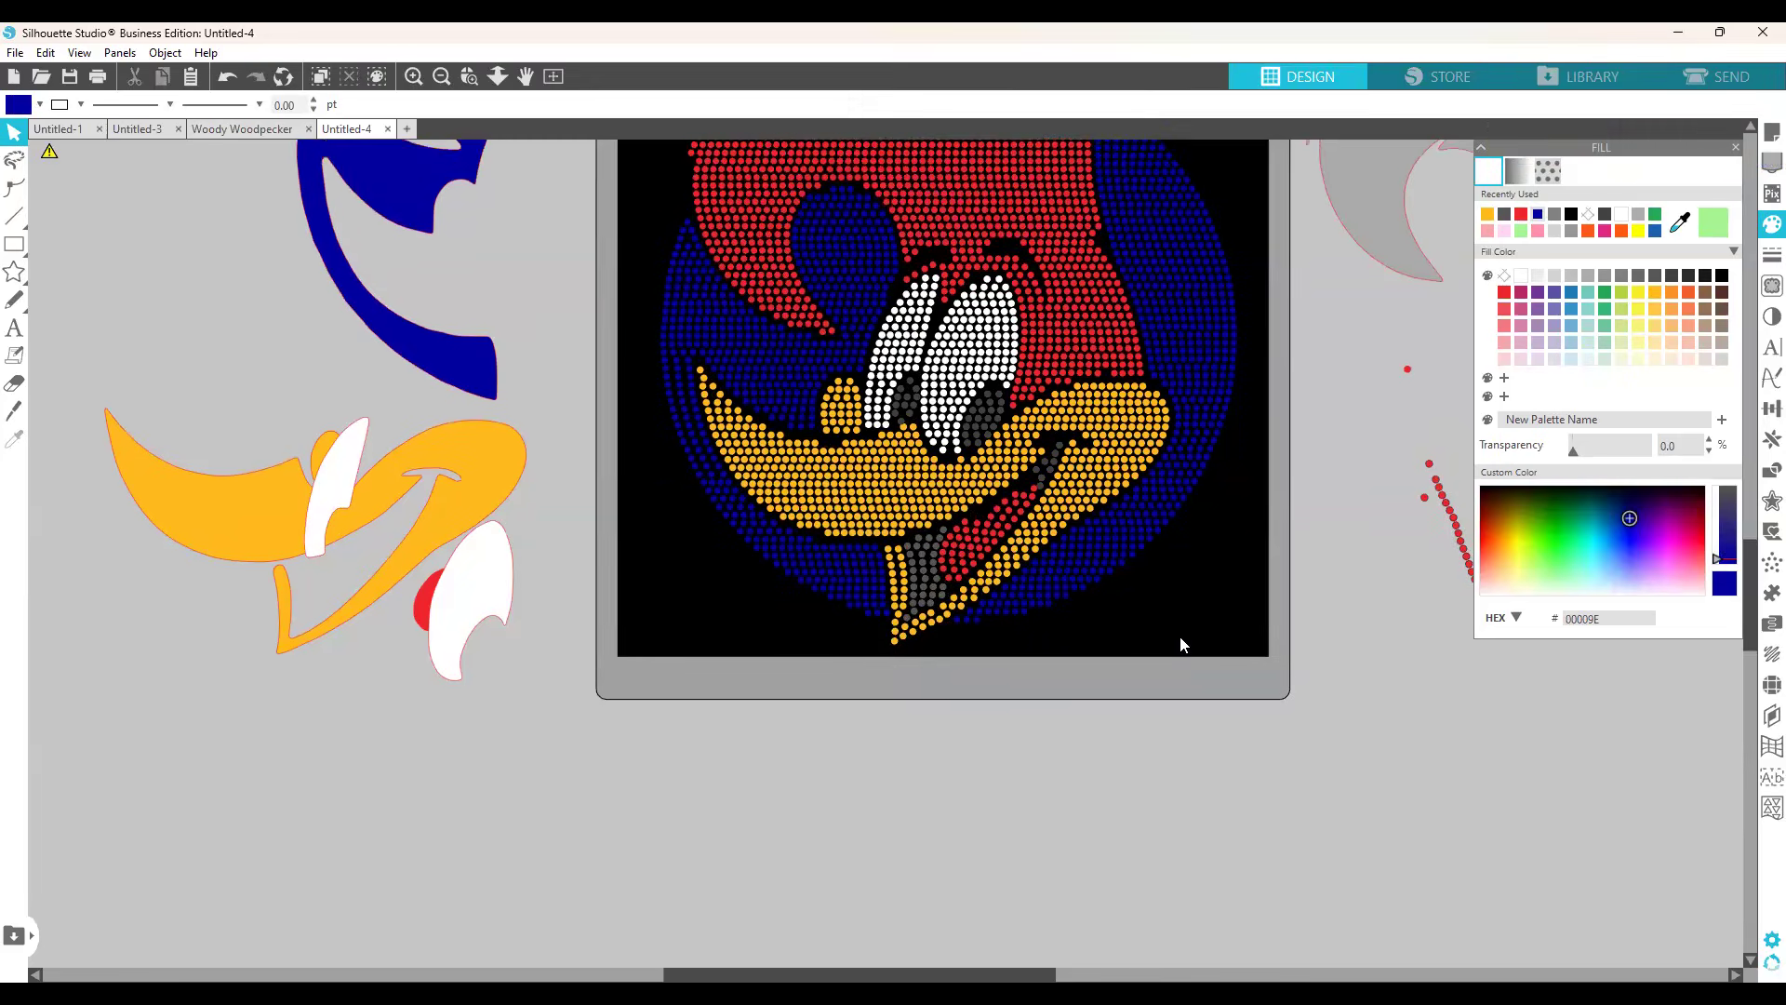
{"action": "left_click", "coordinate": [907, 630]}
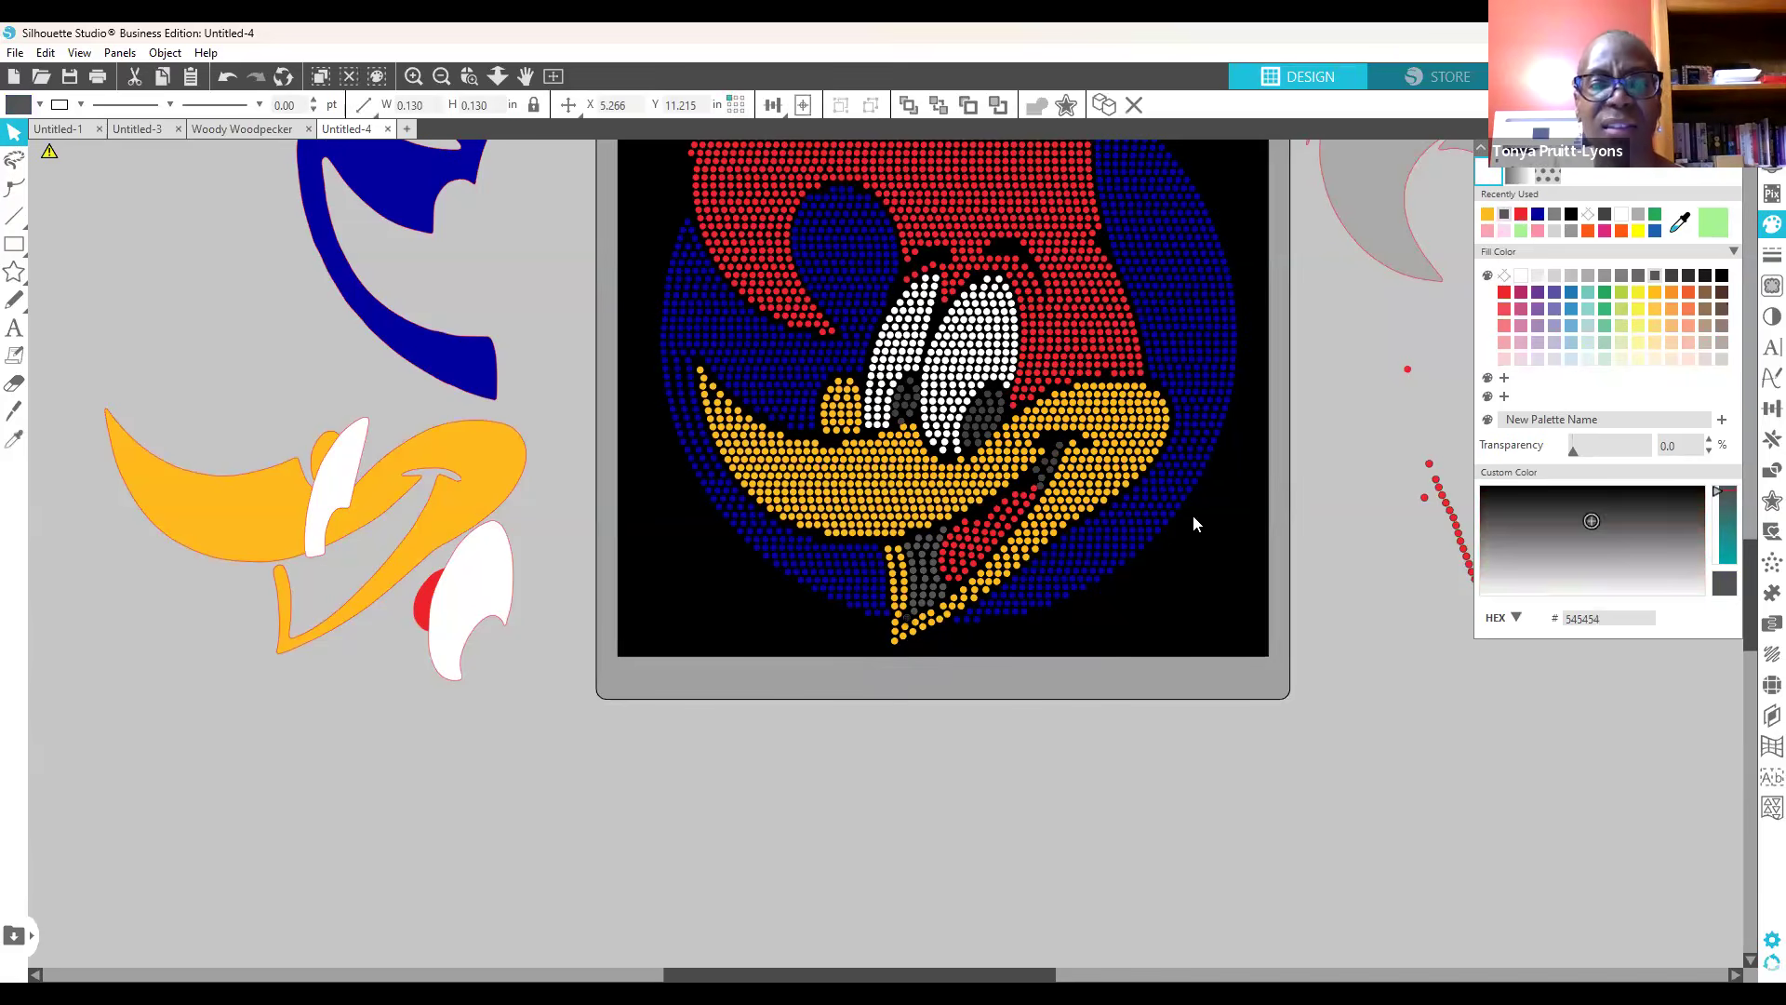
{"action": "left_click", "coordinate": [1303, 694]}
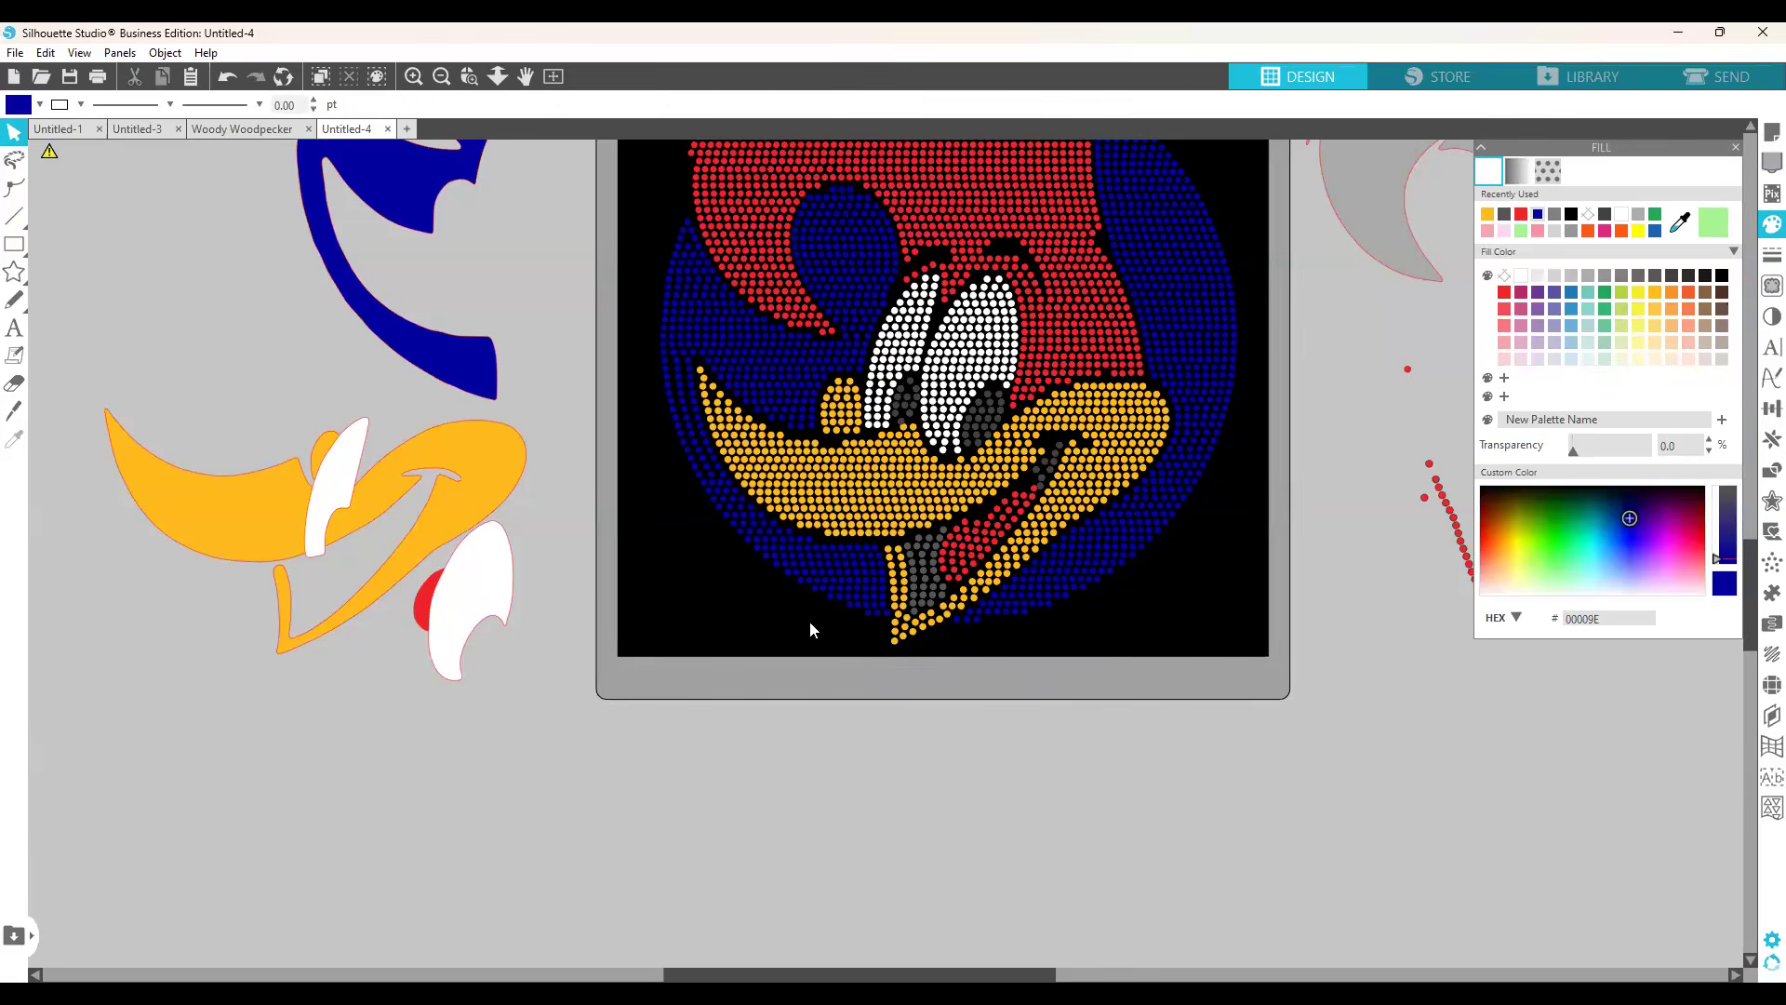
{"action": "left_click", "coordinate": [916, 615]}
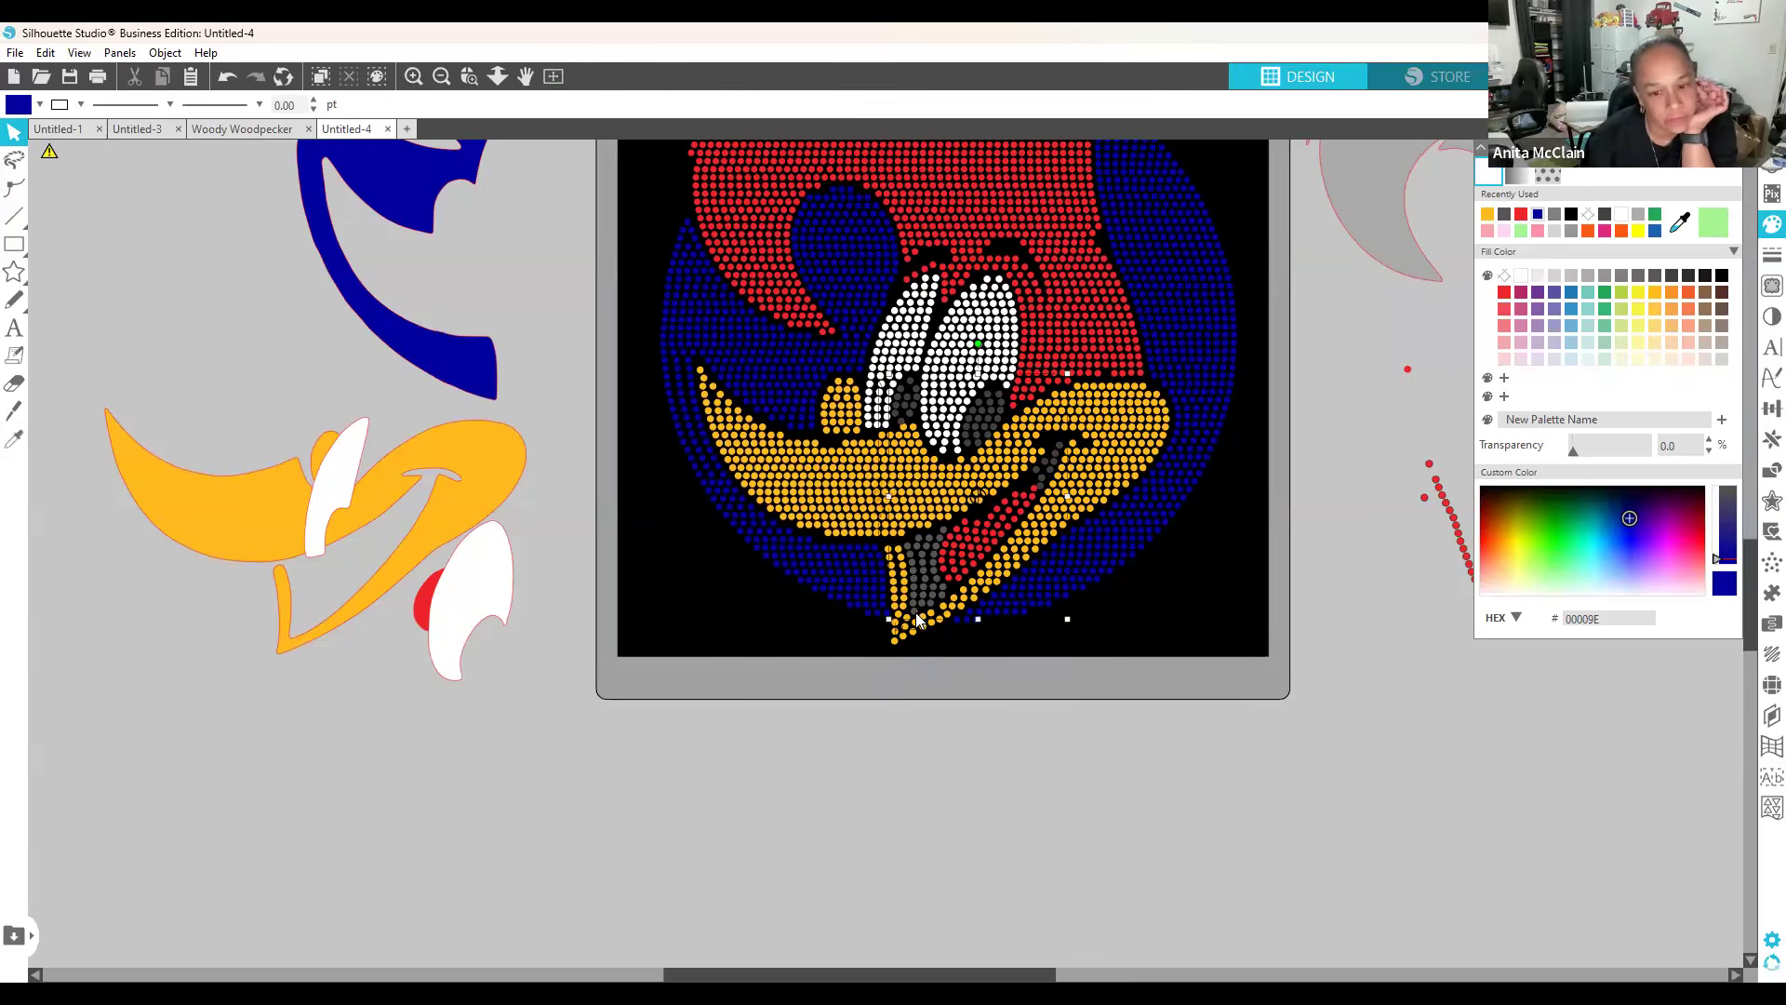
{"action": "left_click", "coordinate": [1148, 685]}
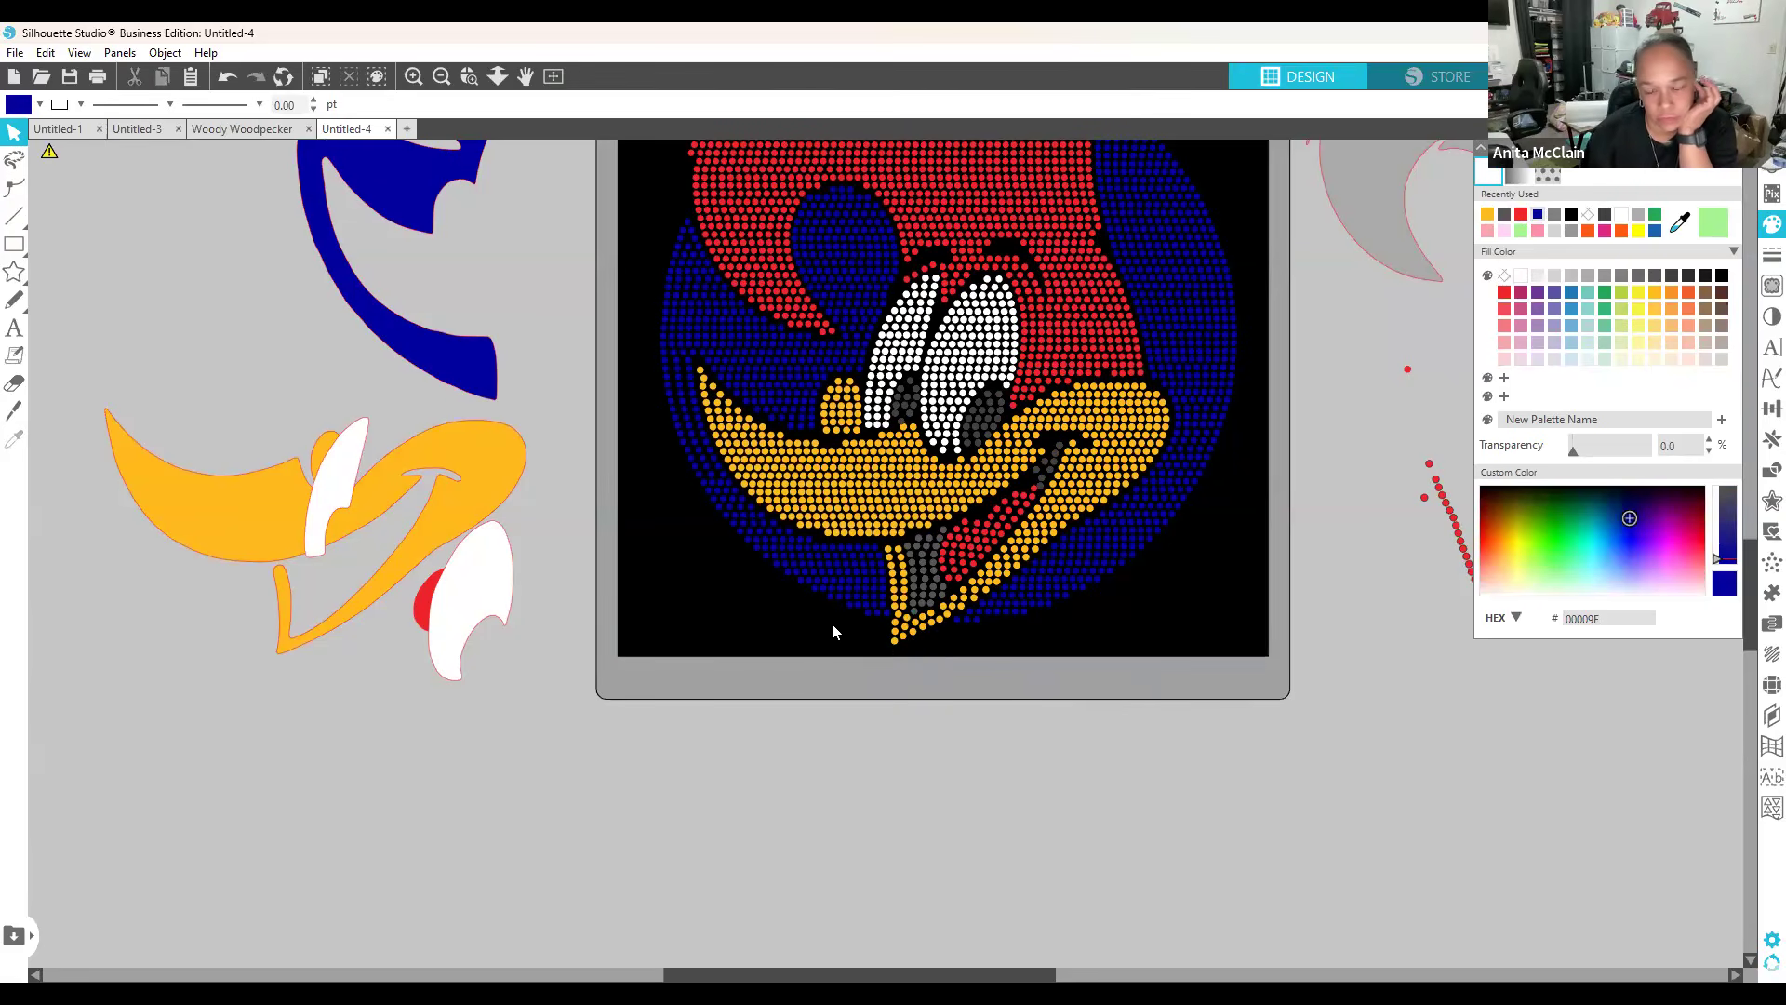
Step: Duplicate an orange stone on the lower beak edge and place the copy in the gap at about X 5.938, Y 11.000
{"action": "left_click", "coordinate": [964, 596]}
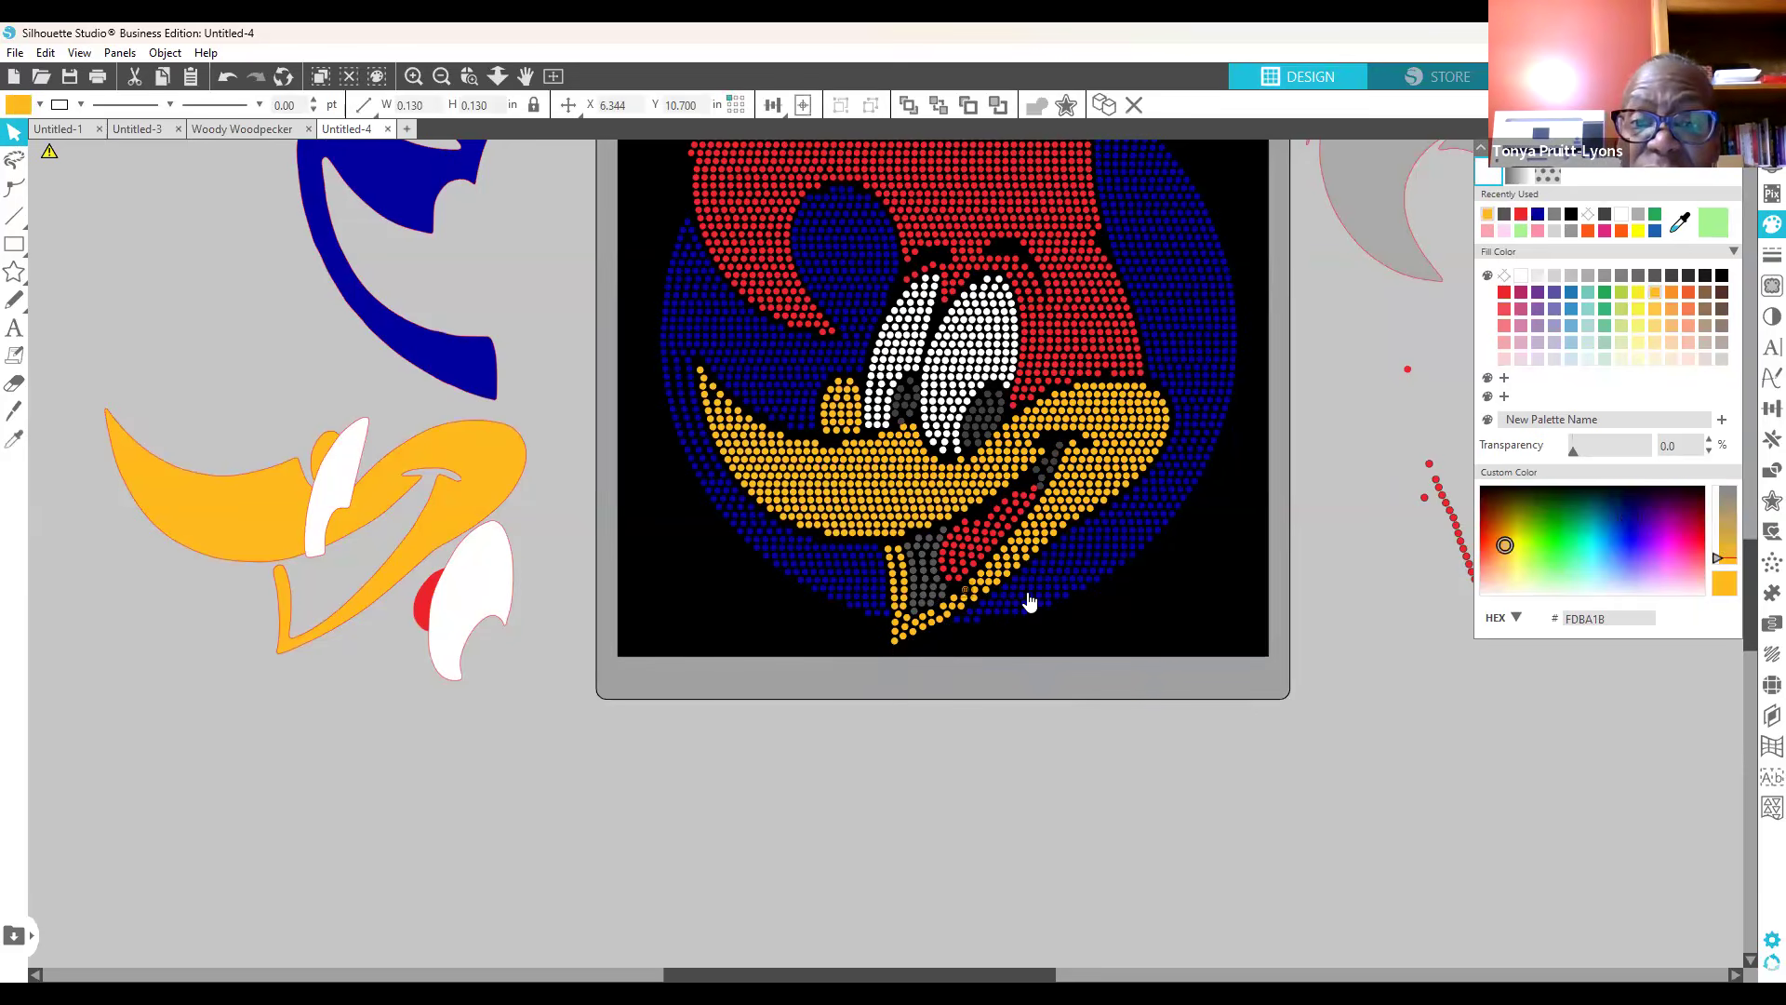
{"action": "right_click", "coordinate": [932, 617]}
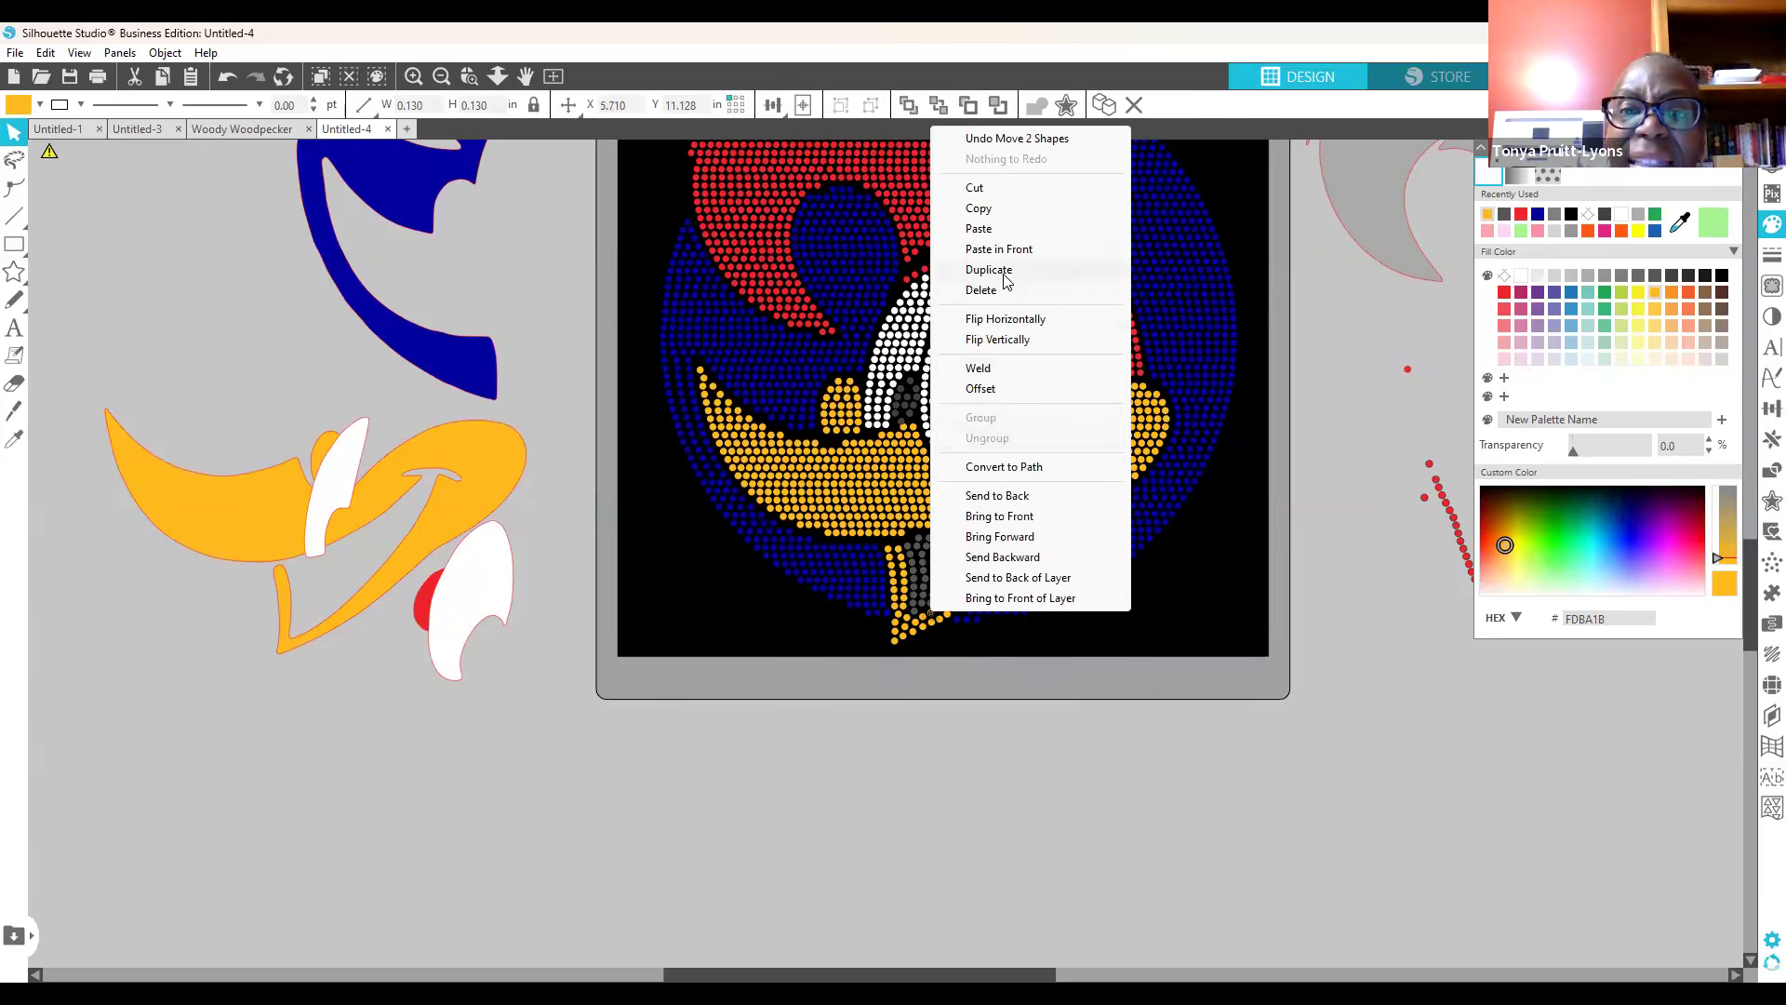
{"action": "left_click", "coordinate": [1012, 320]}
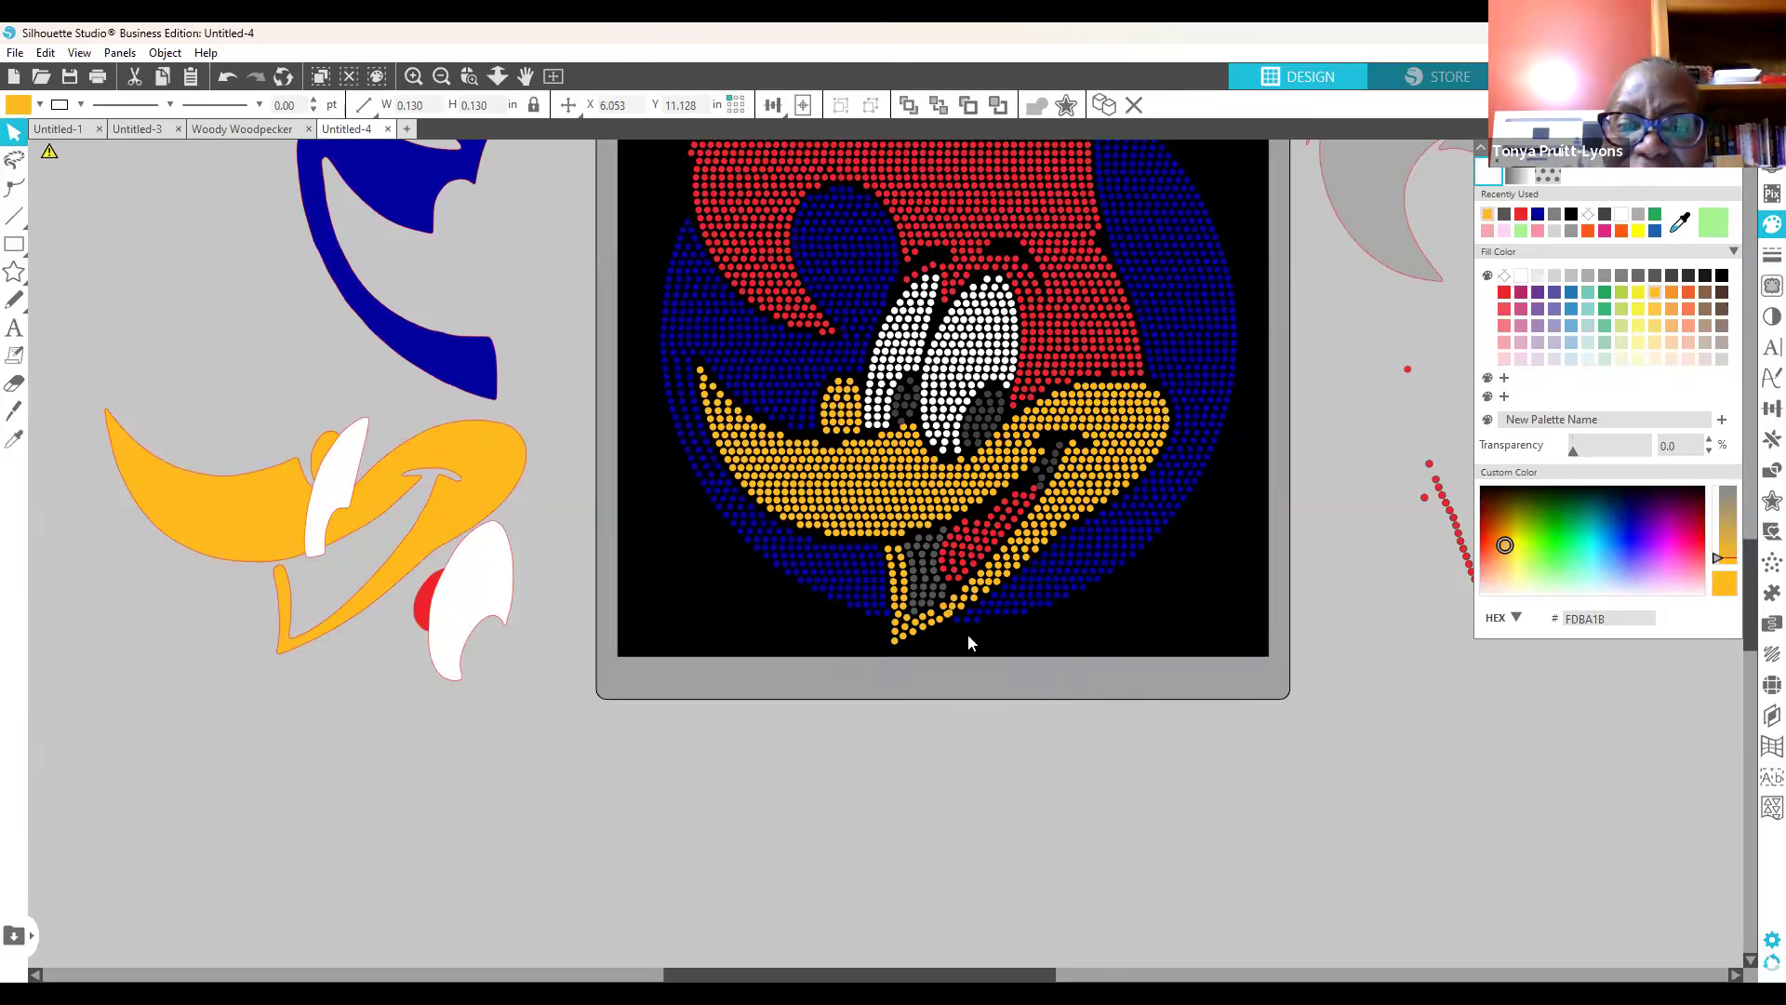
{"action": "left_click", "coordinate": [952, 619]}
{"action": "left_click", "coordinate": [940, 616]}
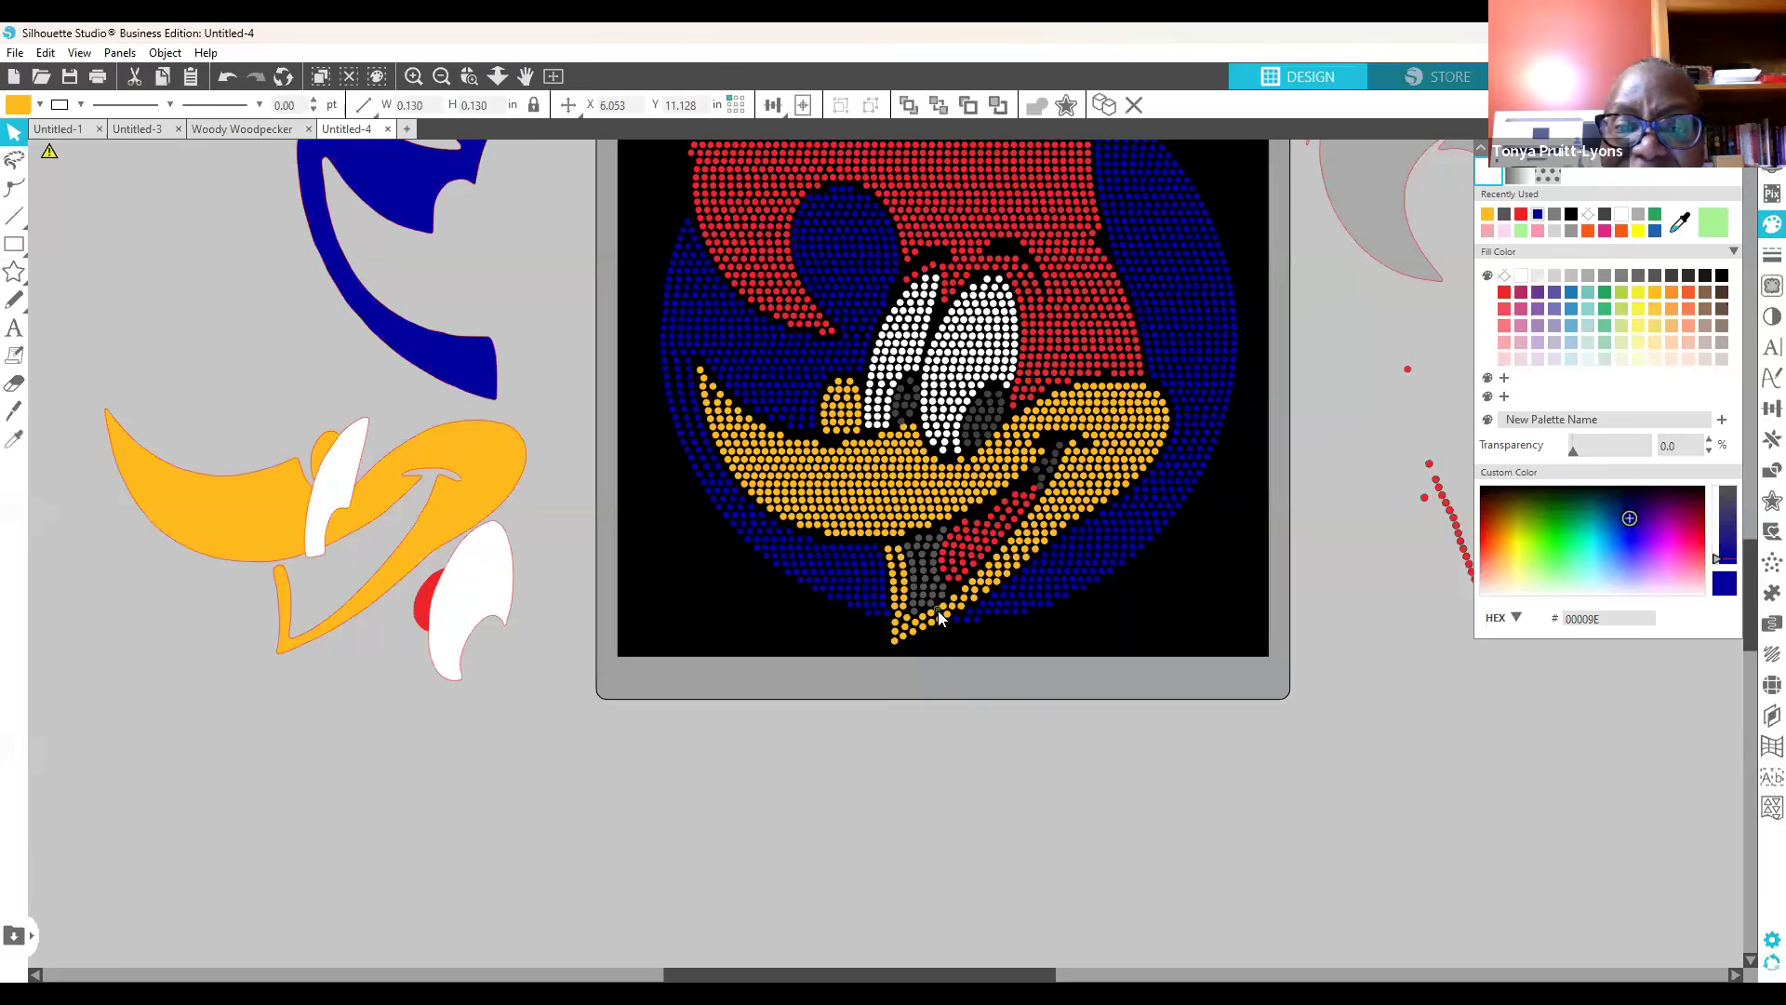
{"action": "left_click", "coordinate": [944, 605]}
{"action": "key", "text": "Delete"}
{"action": "key", "text": "ctrl+z"}
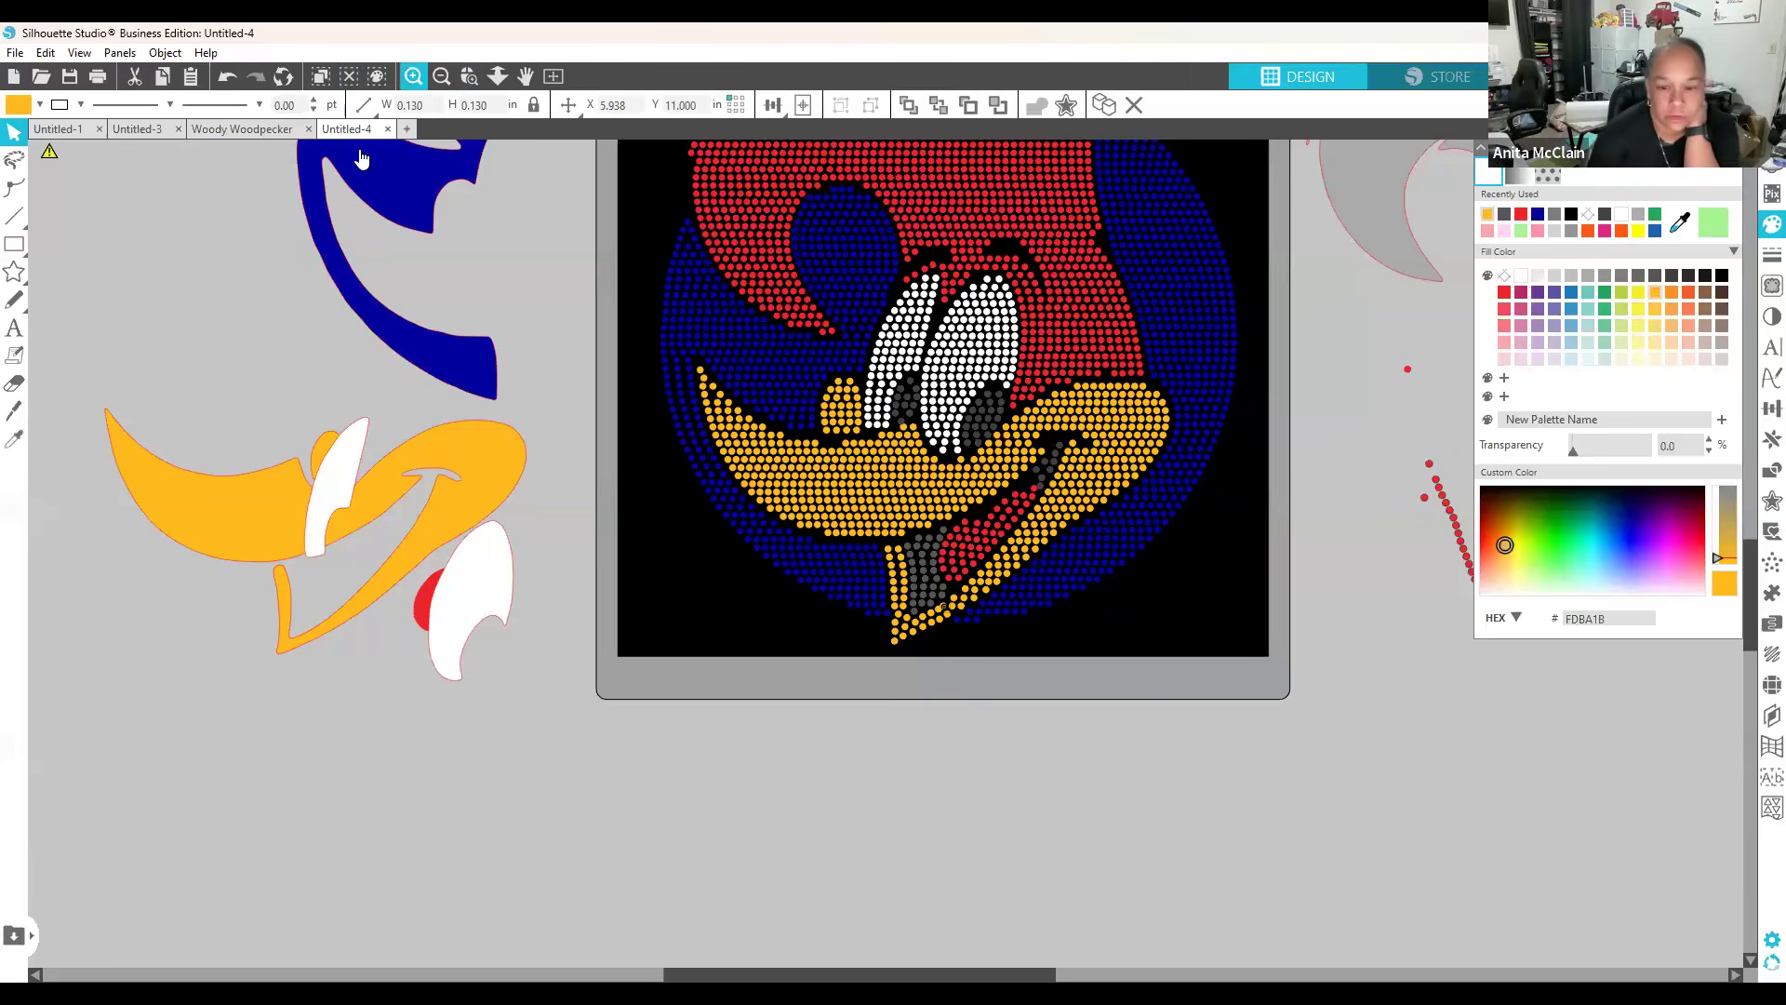
Step: Move two orange stones along the lower beak's inner edge to about X 5.979, Y 10.955 and X 6.179, Y 10.825
{"action": "left_click", "coordinate": [413, 76]}
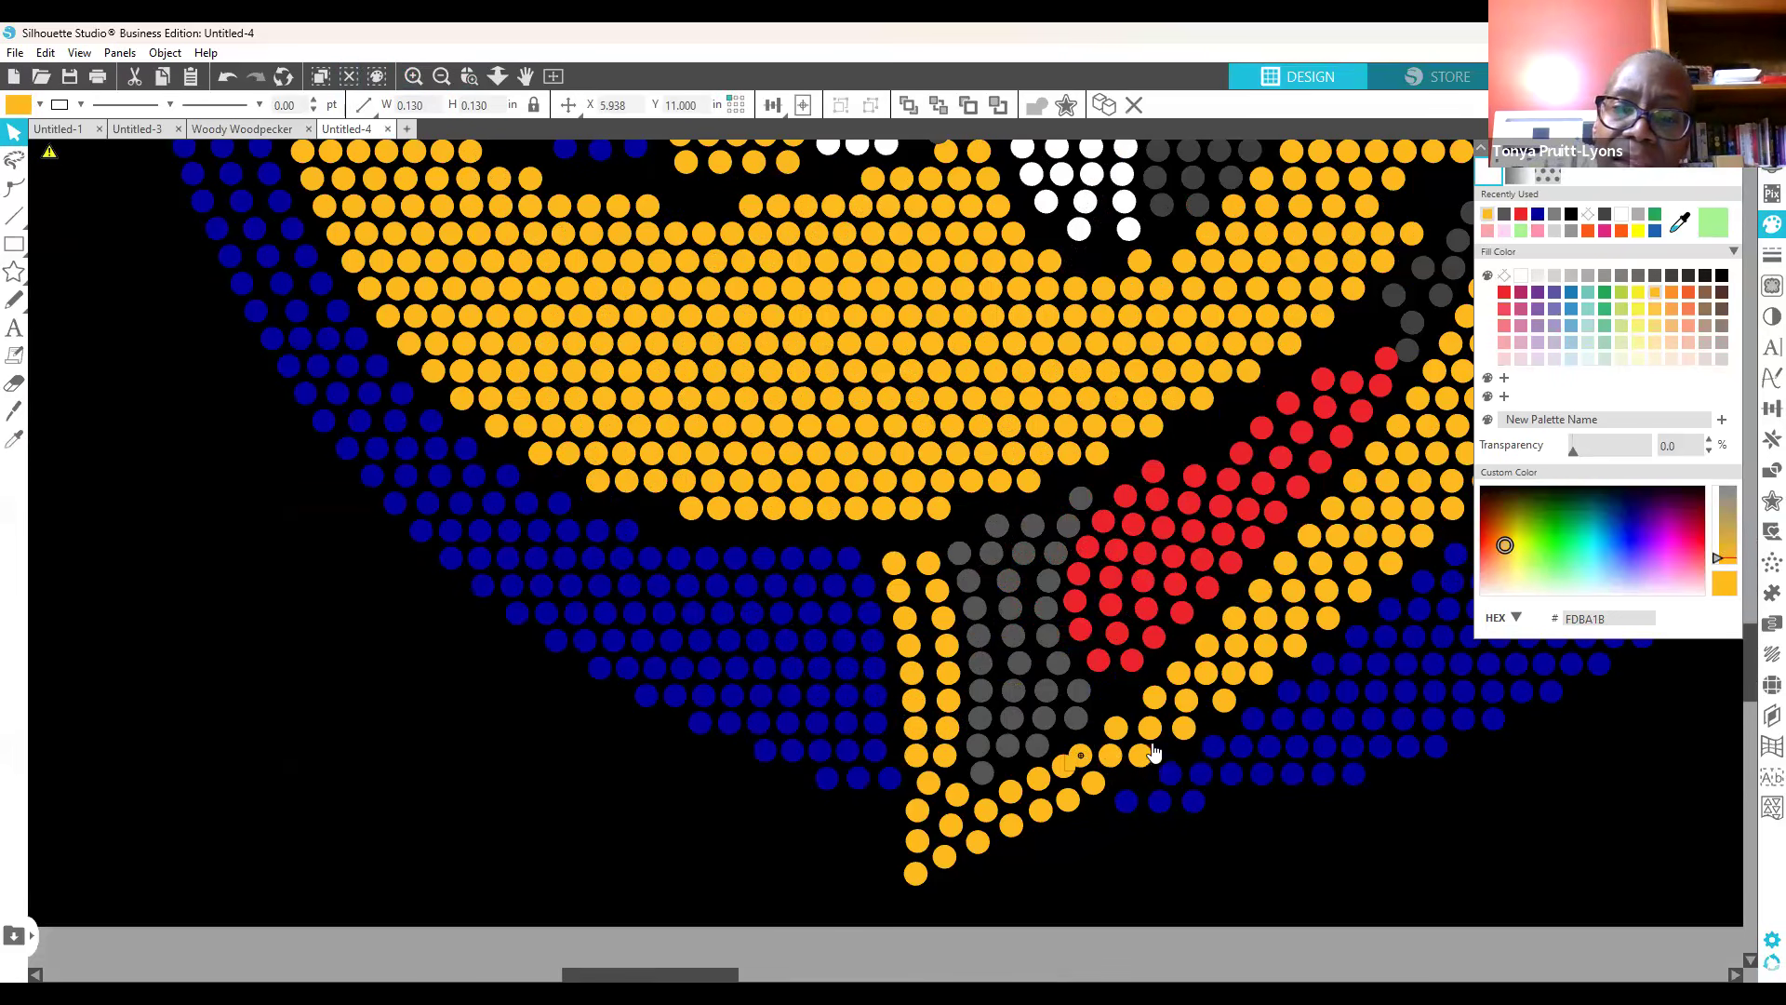
{"action": "left_click_drag", "start_coordinate": [1123, 721], "coordinate": [1115, 765]}
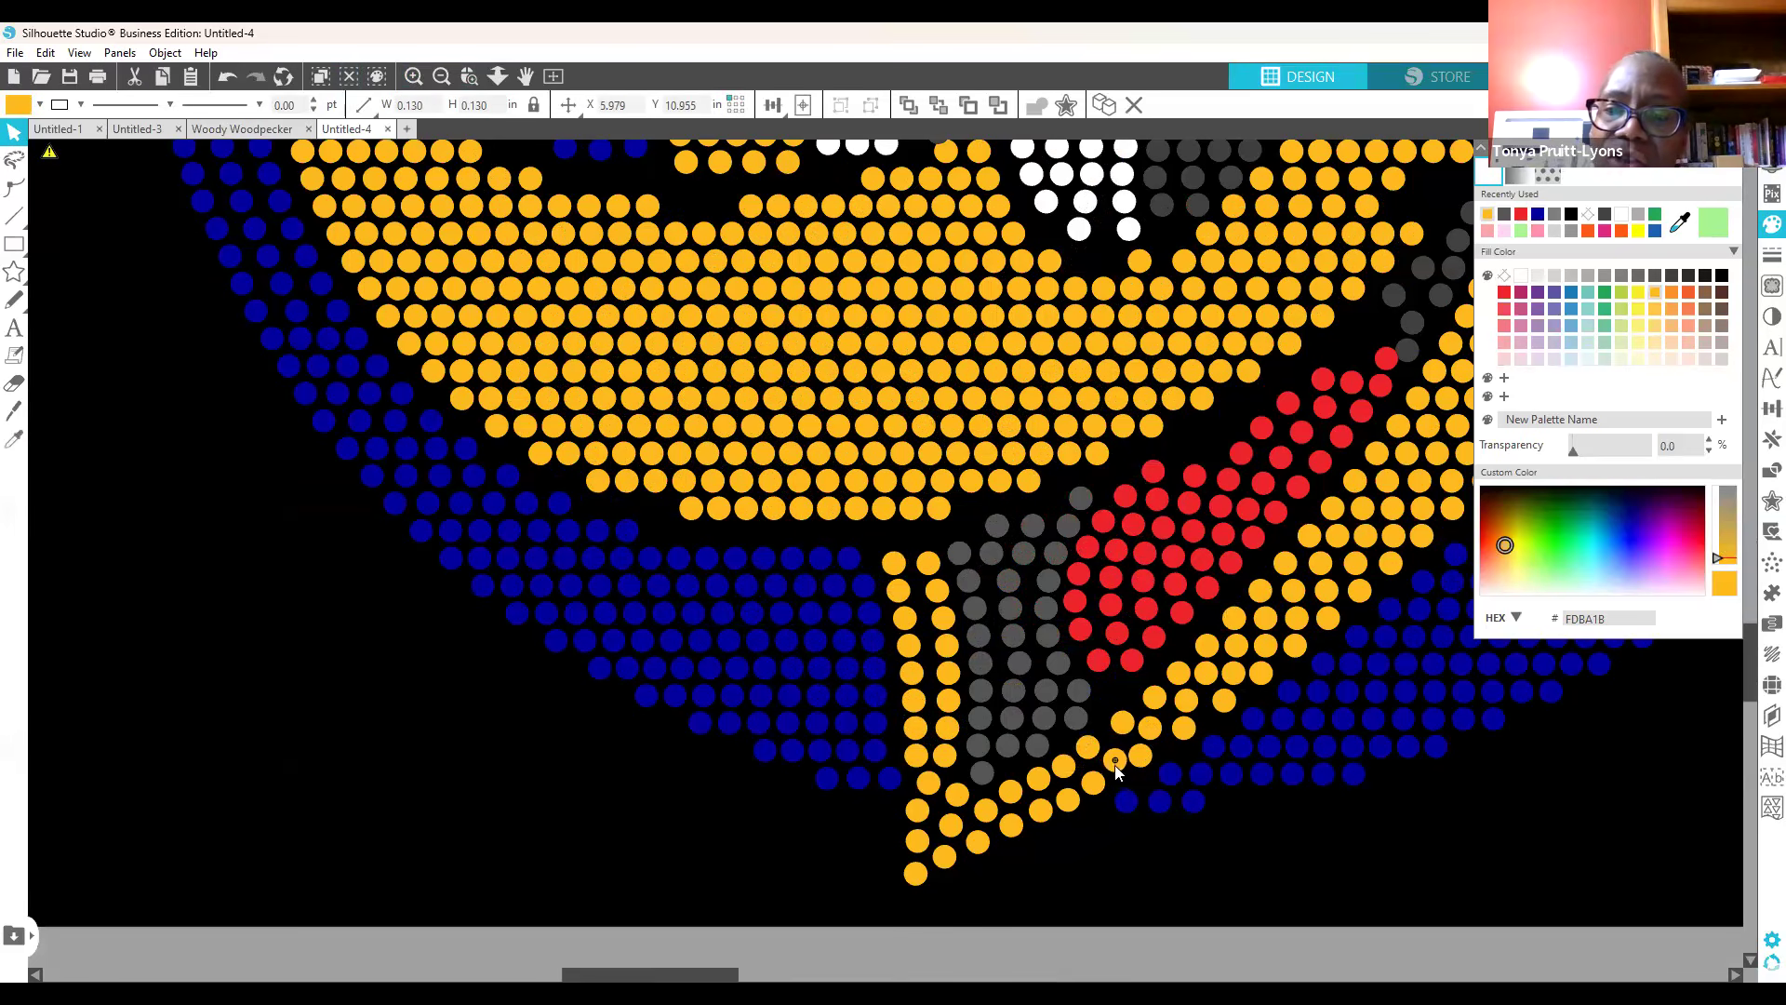
{"action": "left_click", "coordinate": [1171, 740]}
{"action": "left_click_drag", "start_coordinate": [1154, 698], "coordinate": [1131, 736]}
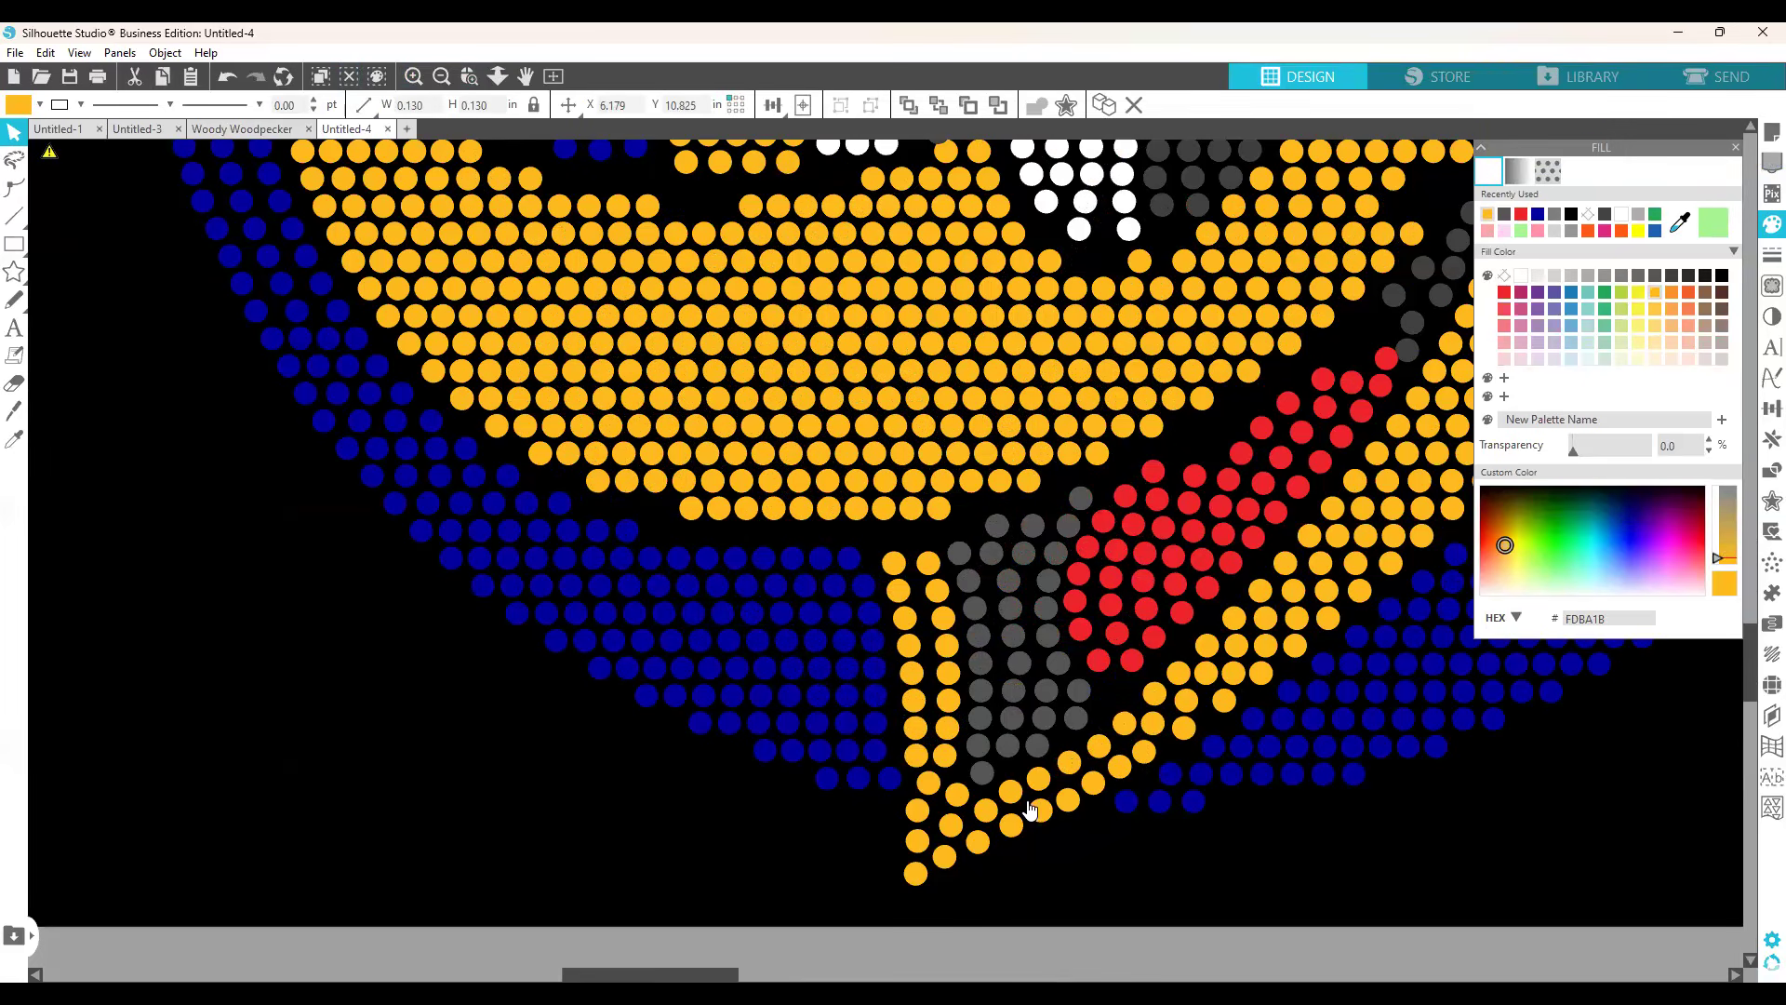
Step: Shift the orange stones along the lower beak's inner edge to open a one-stone gap, leaving one at about X 5.832, Y 11.059
{"action": "left_click", "coordinate": [973, 854]}
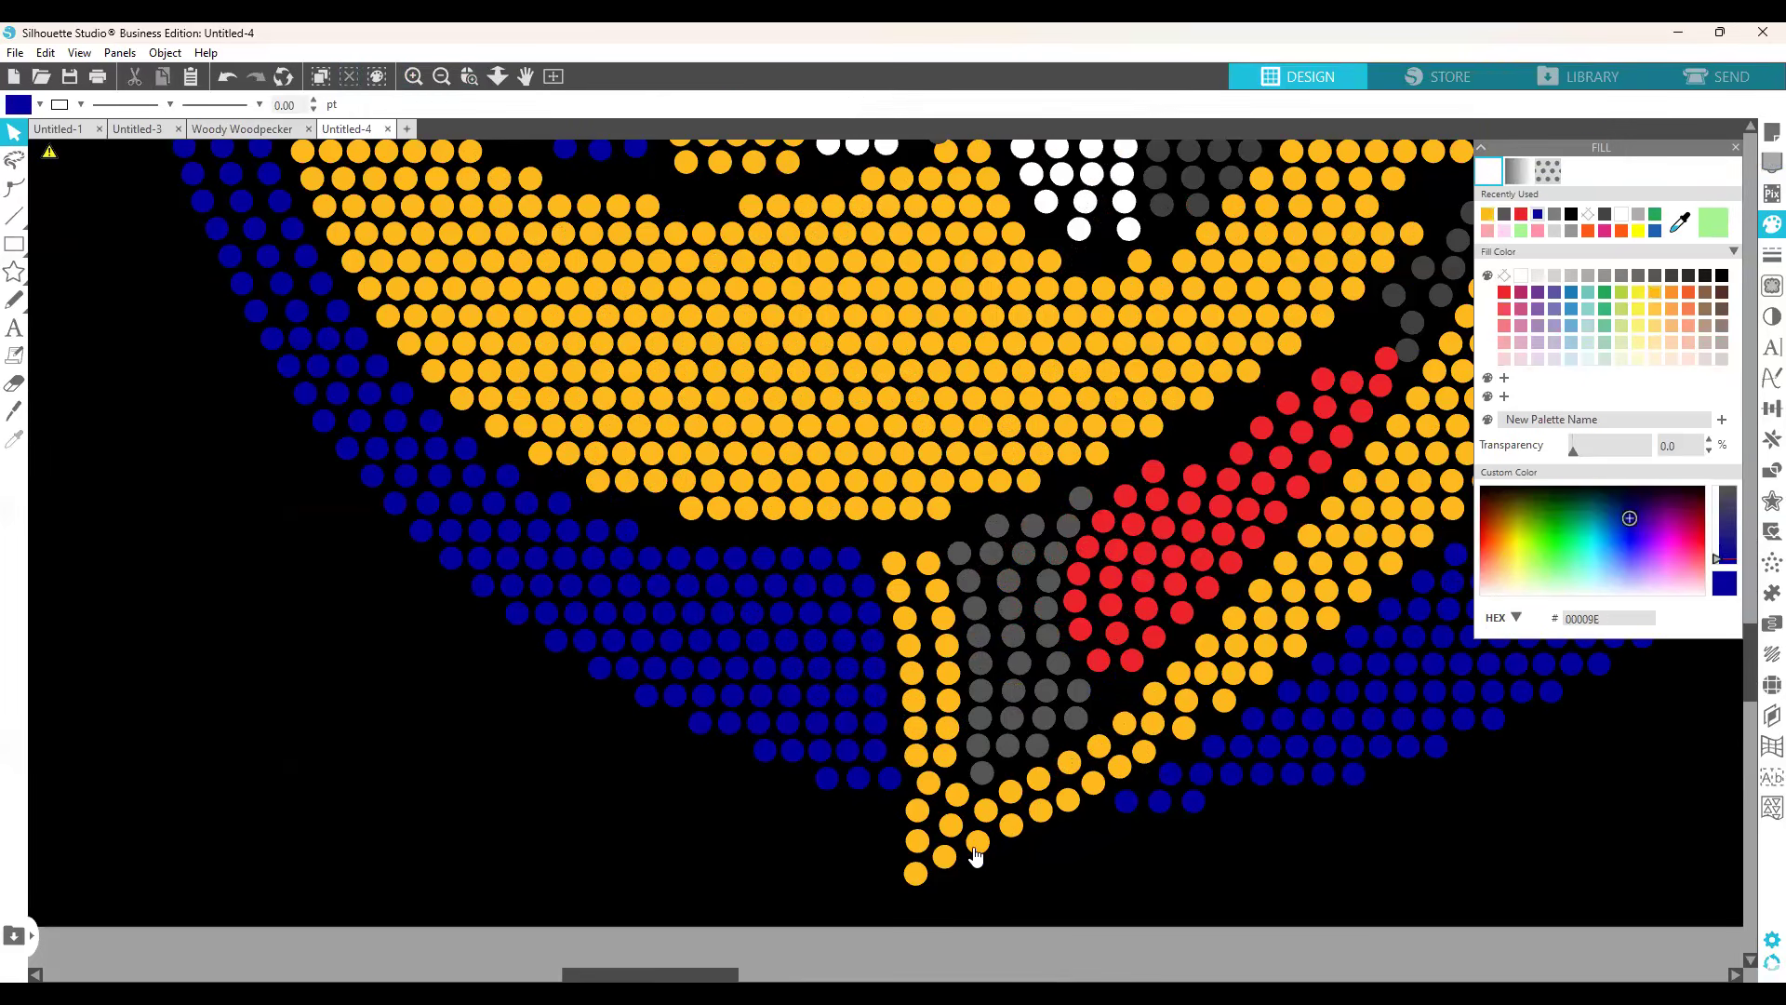
{"action": "left_click", "coordinate": [1012, 795]}
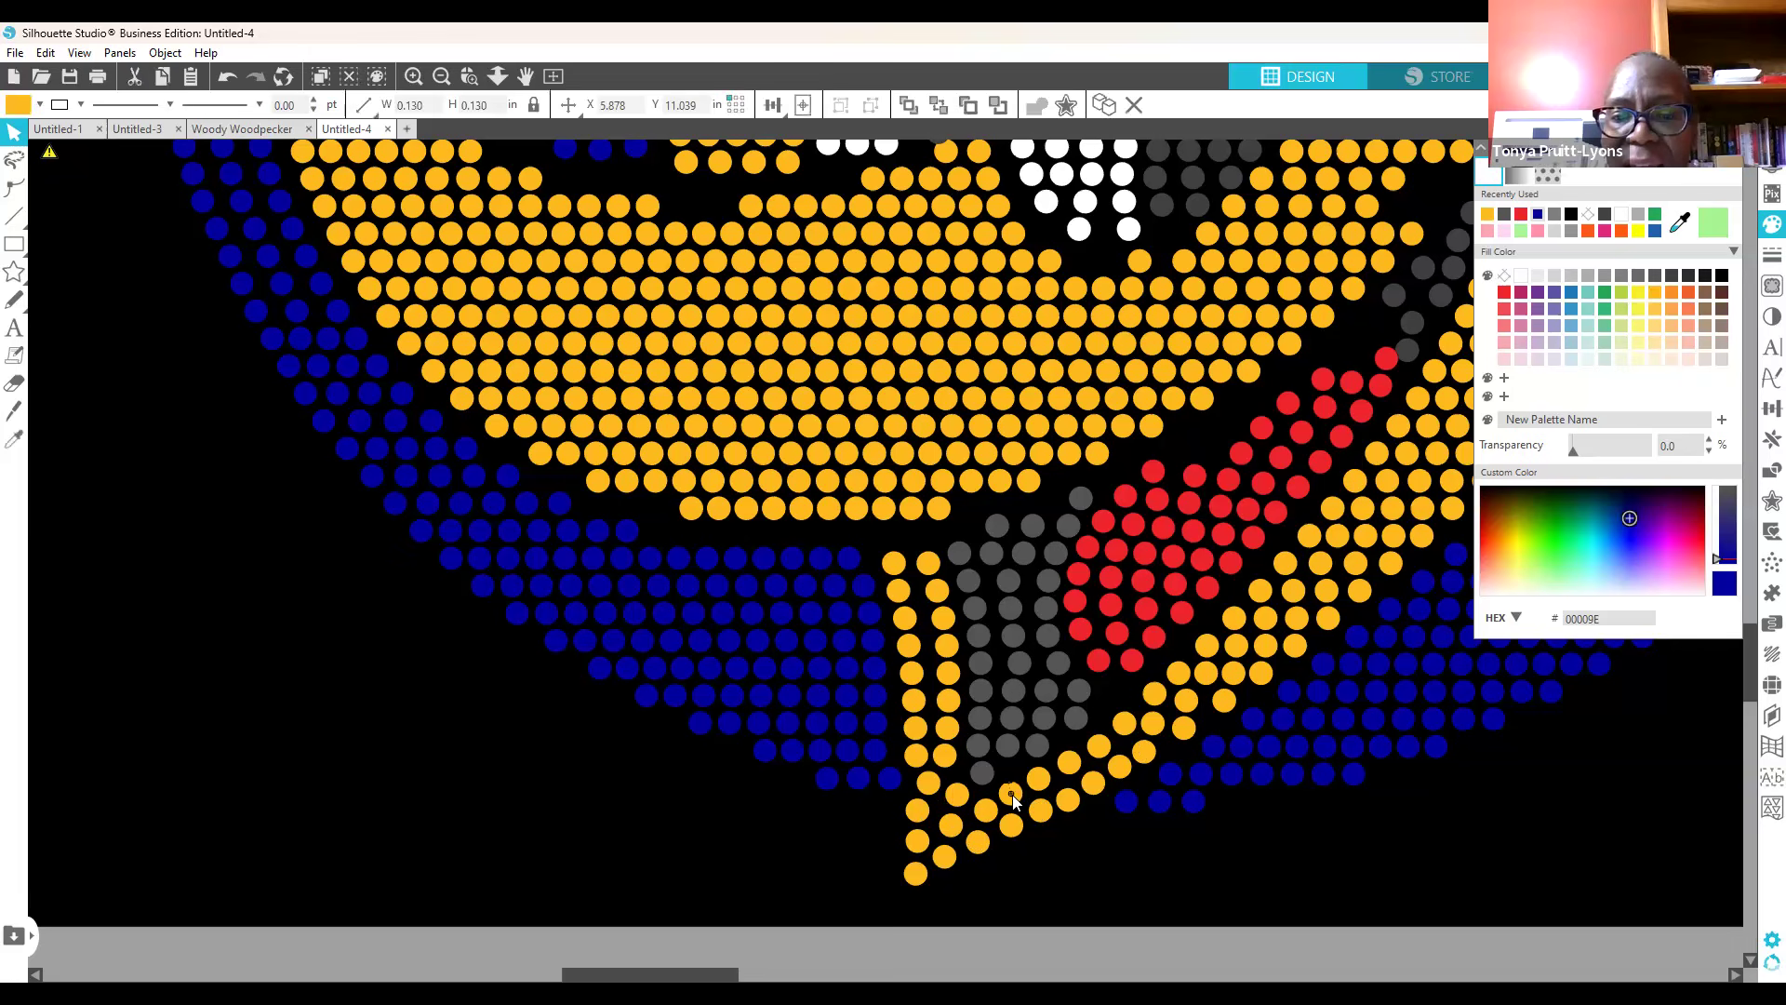
{"action": "left_click", "coordinate": [987, 812]}
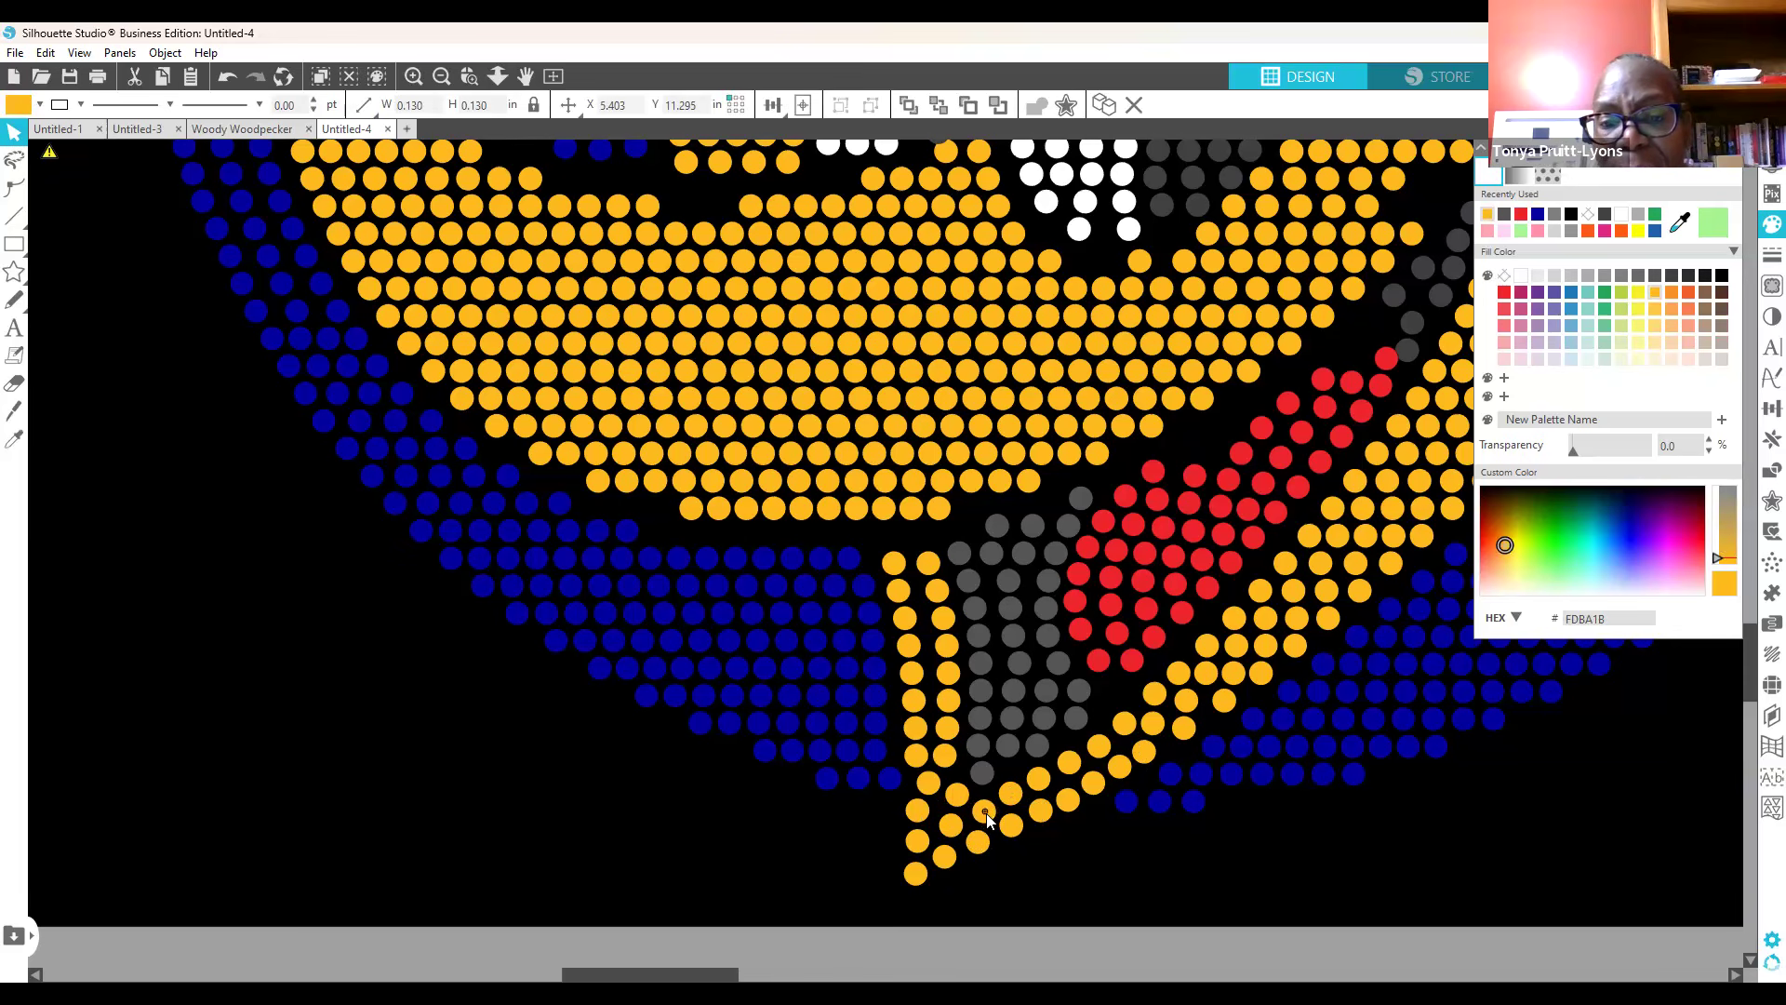
{"action": "left_click_drag", "start_coordinate": [1011, 809], "coordinate": [1101, 745]}
{"action": "left_click", "coordinate": [1127, 721]}
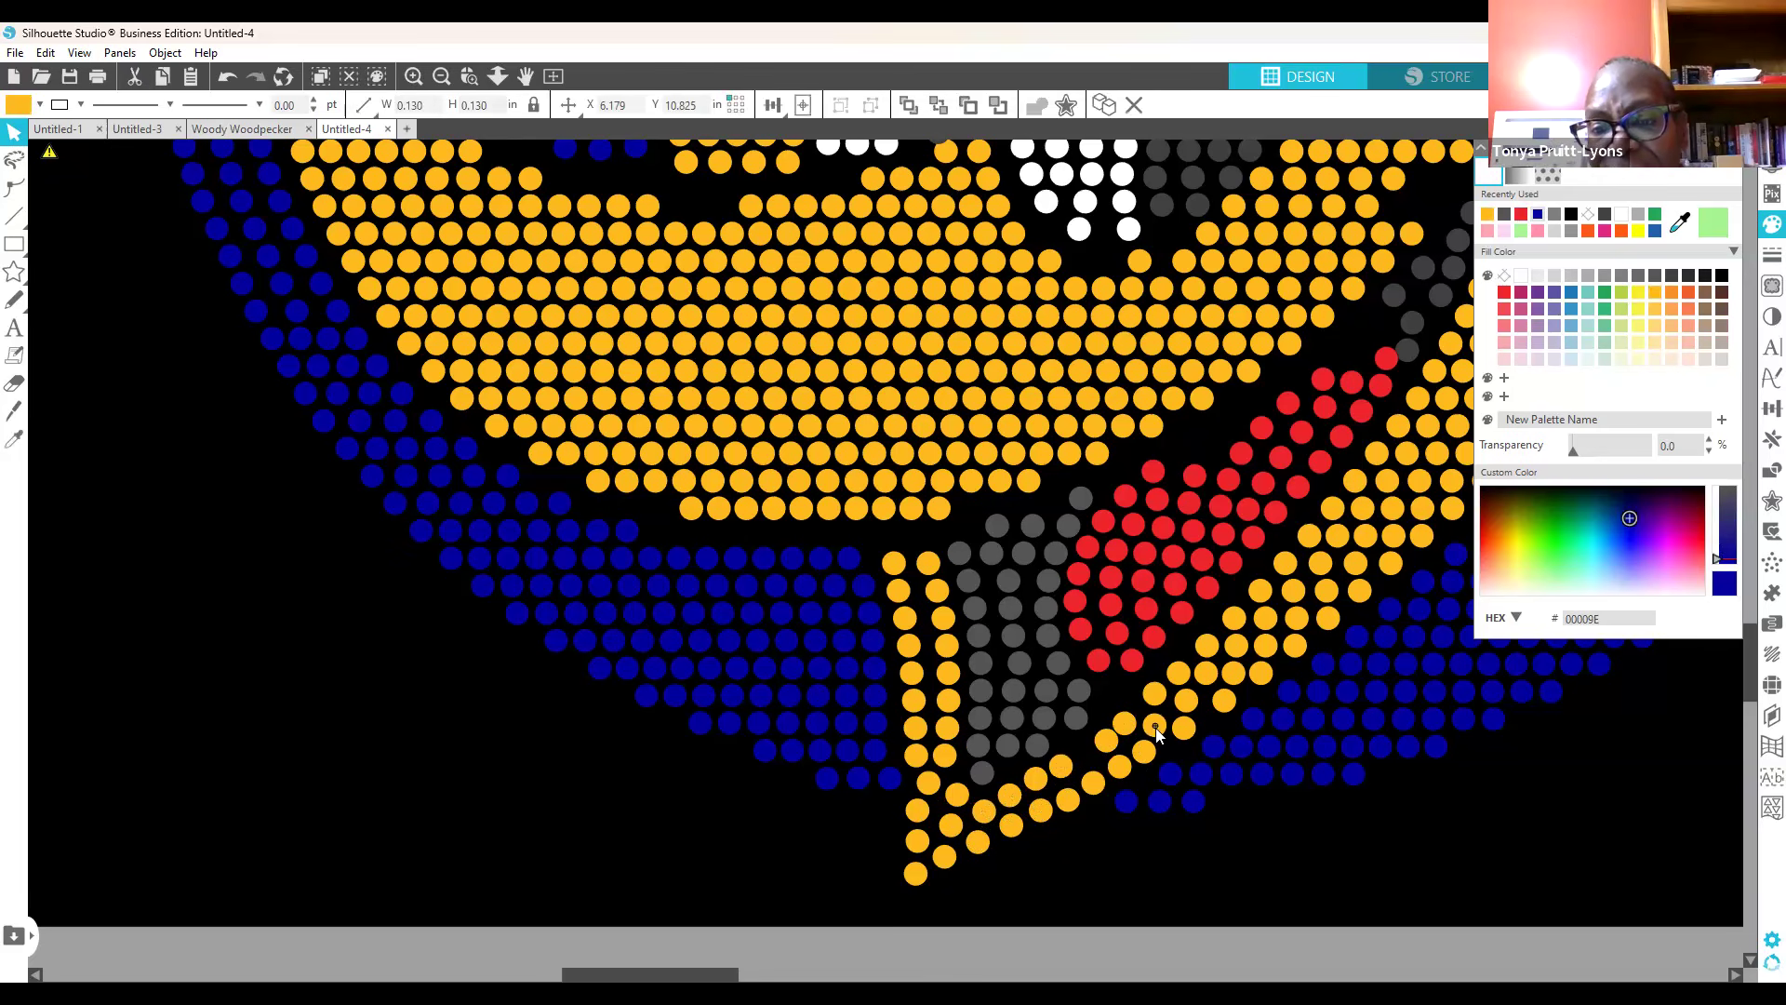
{"action": "left_click_drag", "start_coordinate": [1128, 732], "coordinate": [1135, 728]}
{"action": "left_click", "coordinate": [1116, 751]}
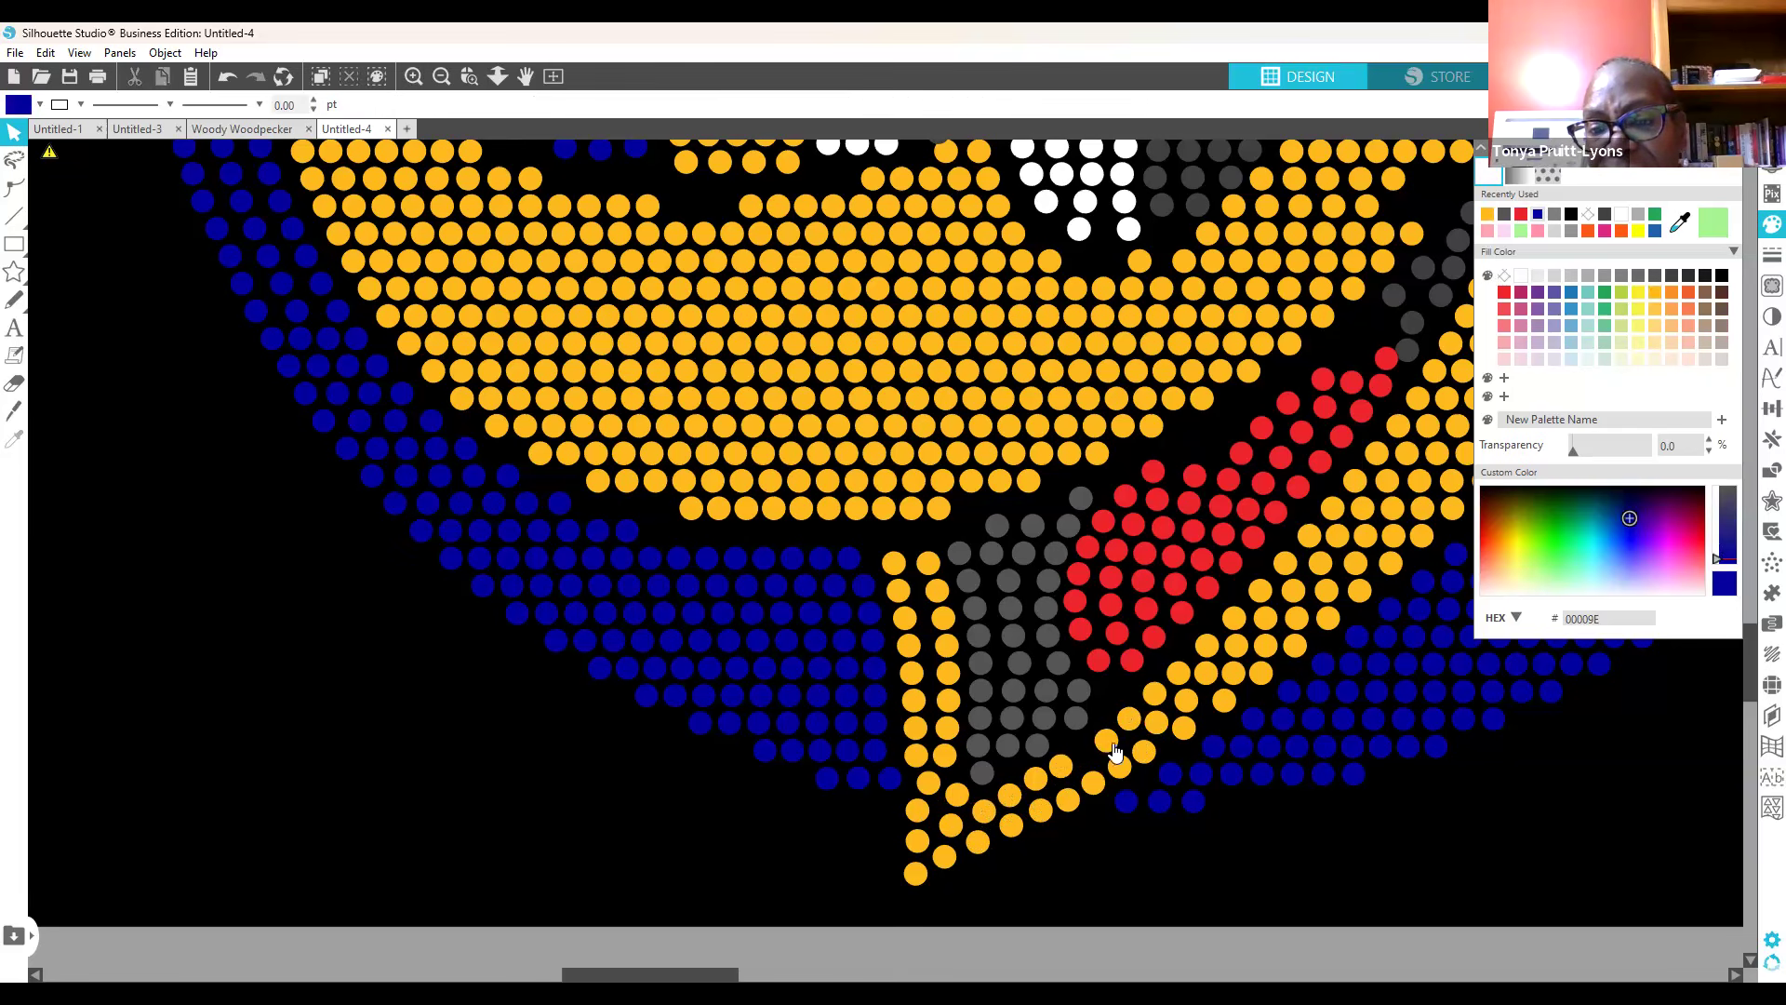
Step: Duplicate the orange stone below the gap, place the copy at about X 5.949, Y 10.988, and position its upper neighbour at X 6.101, Y 10.899
{"action": "right_click", "coordinate": [1060, 766]}
{"action": "left_click", "coordinate": [1135, 424]}
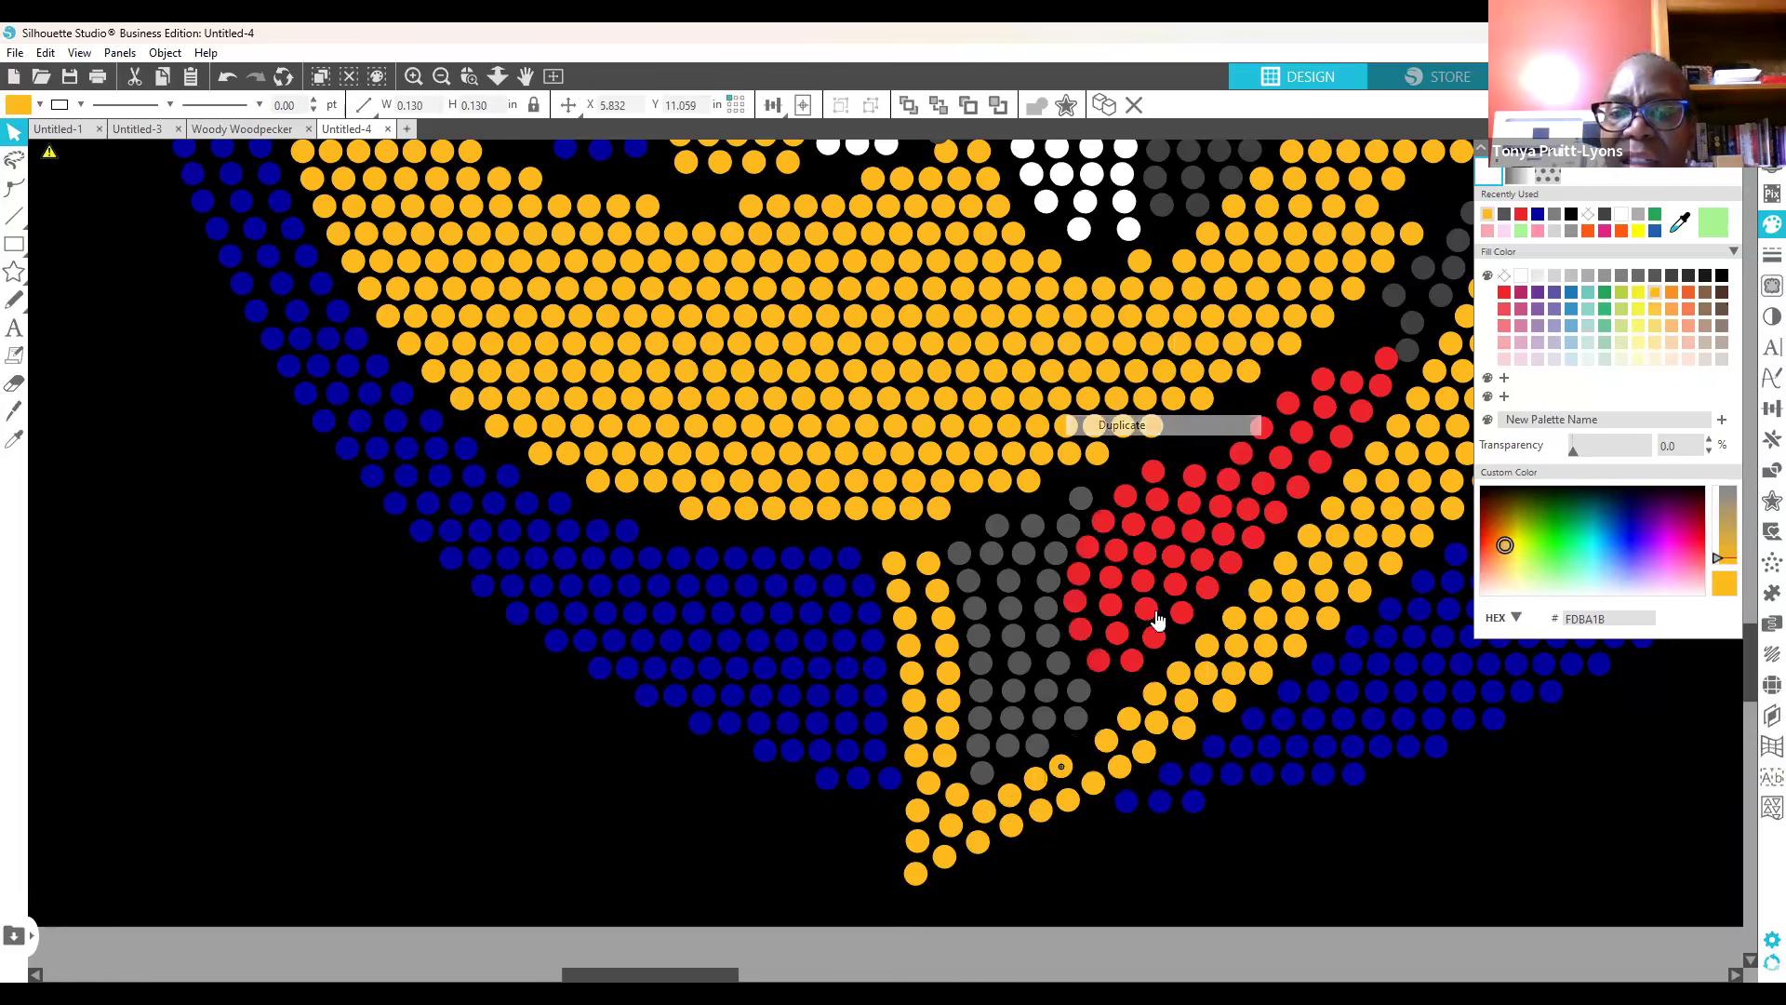
{"action": "left_click_drag", "start_coordinate": [1094, 757], "coordinate": [1113, 741]}
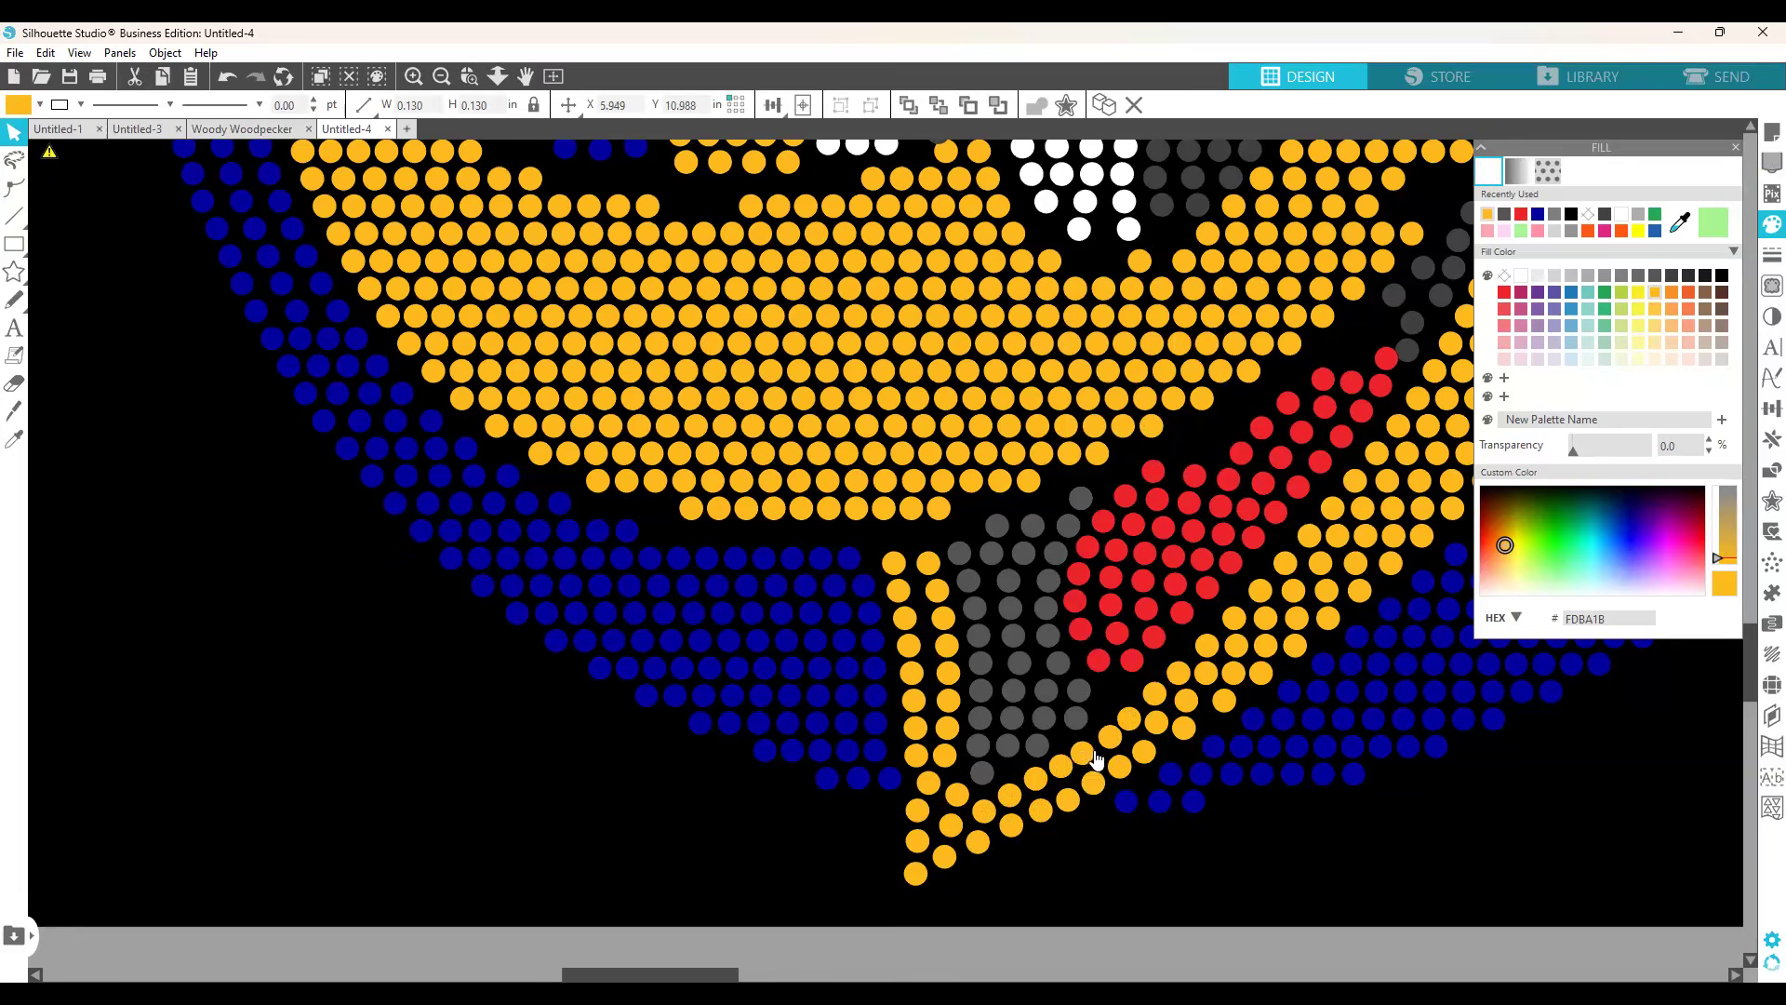
{"action": "left_click", "coordinate": [1097, 760]}
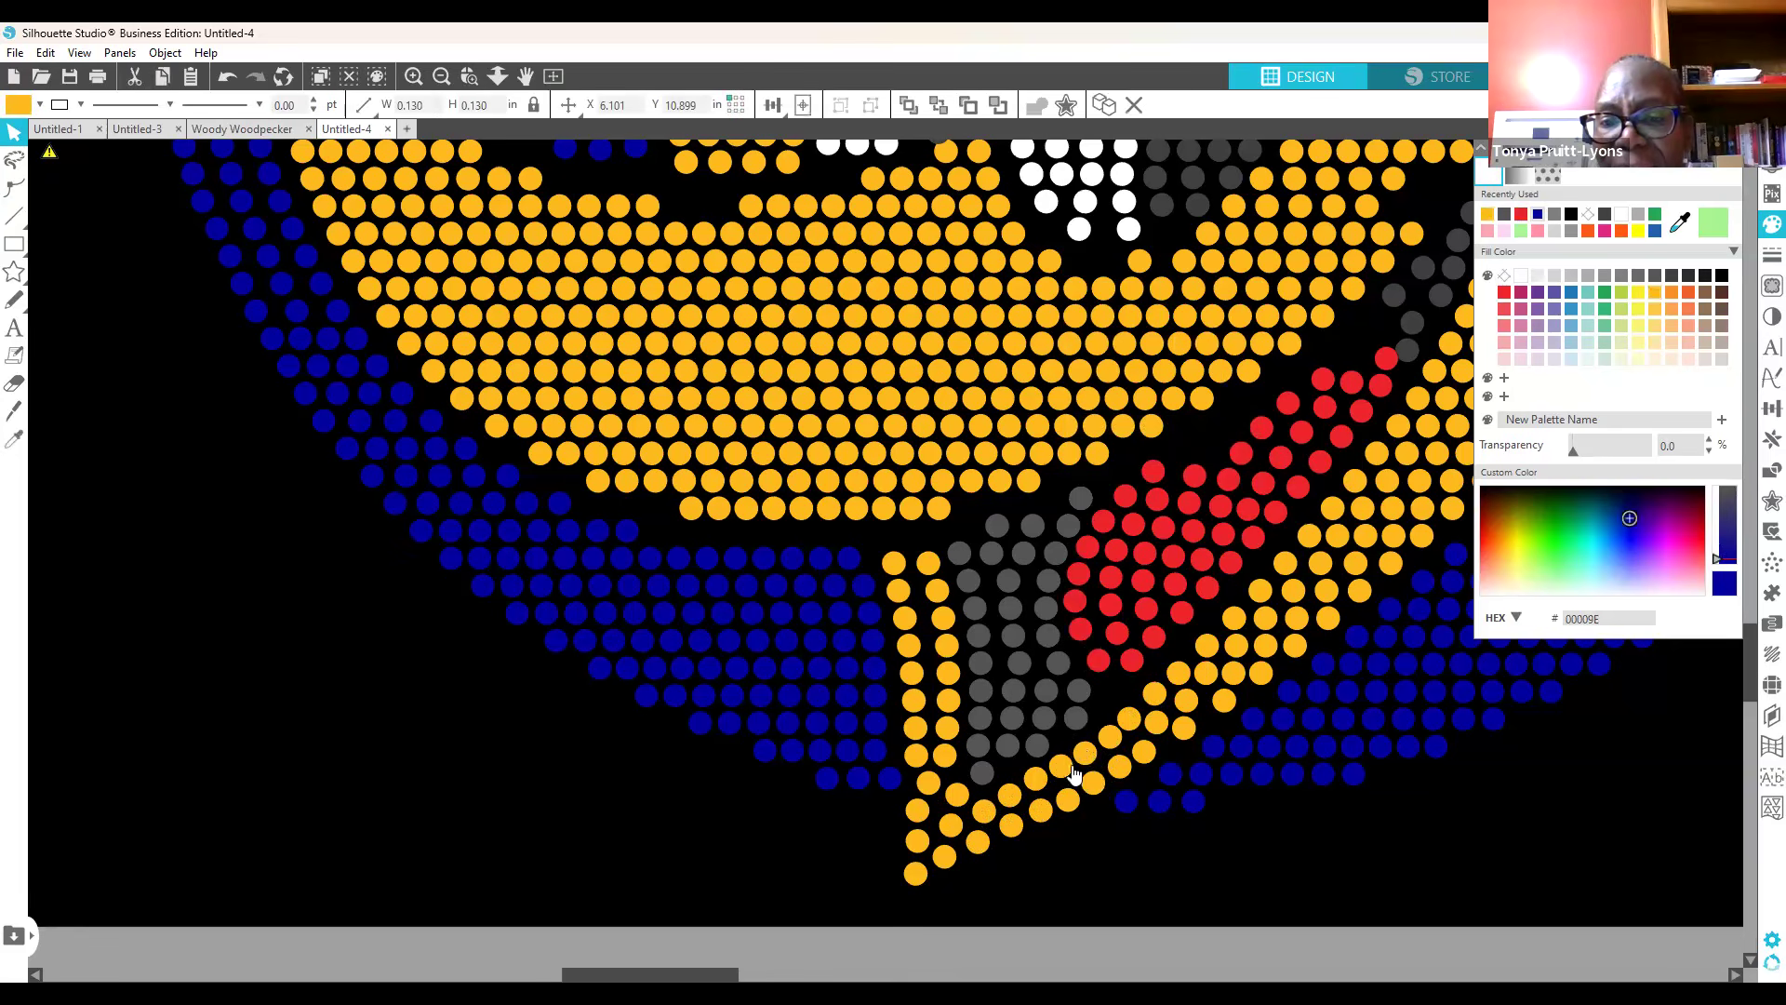
{"action": "left_click", "coordinate": [1109, 744]}
{"action": "left_click", "coordinate": [1128, 729]}
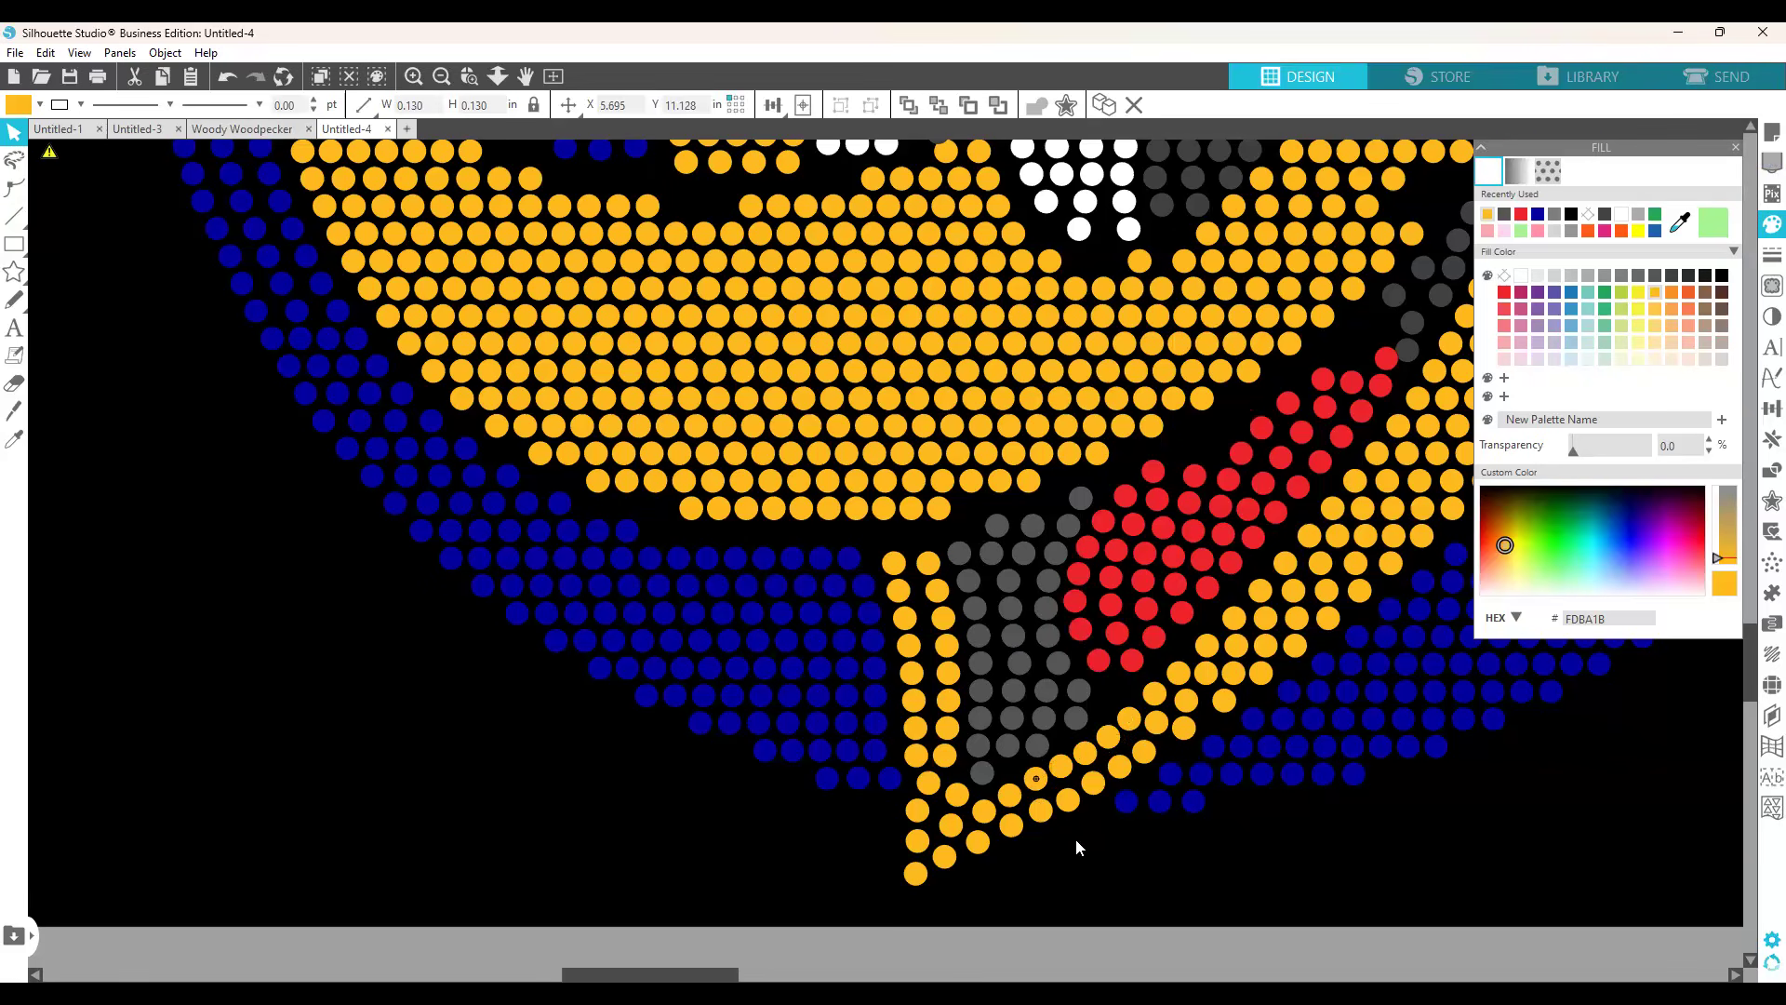
Step: Fine-tune the spacing of the inner-edge orange stones, placing them at about X 5.690, Y 11.143; X 5.959, Y 10.983; and X 6.210, Y 10.800
{"action": "key", "text": "Down"}
{"action": "key", "text": "Down"}
{"action": "key", "text": "Down"}
{"action": "key", "text": "Down"}
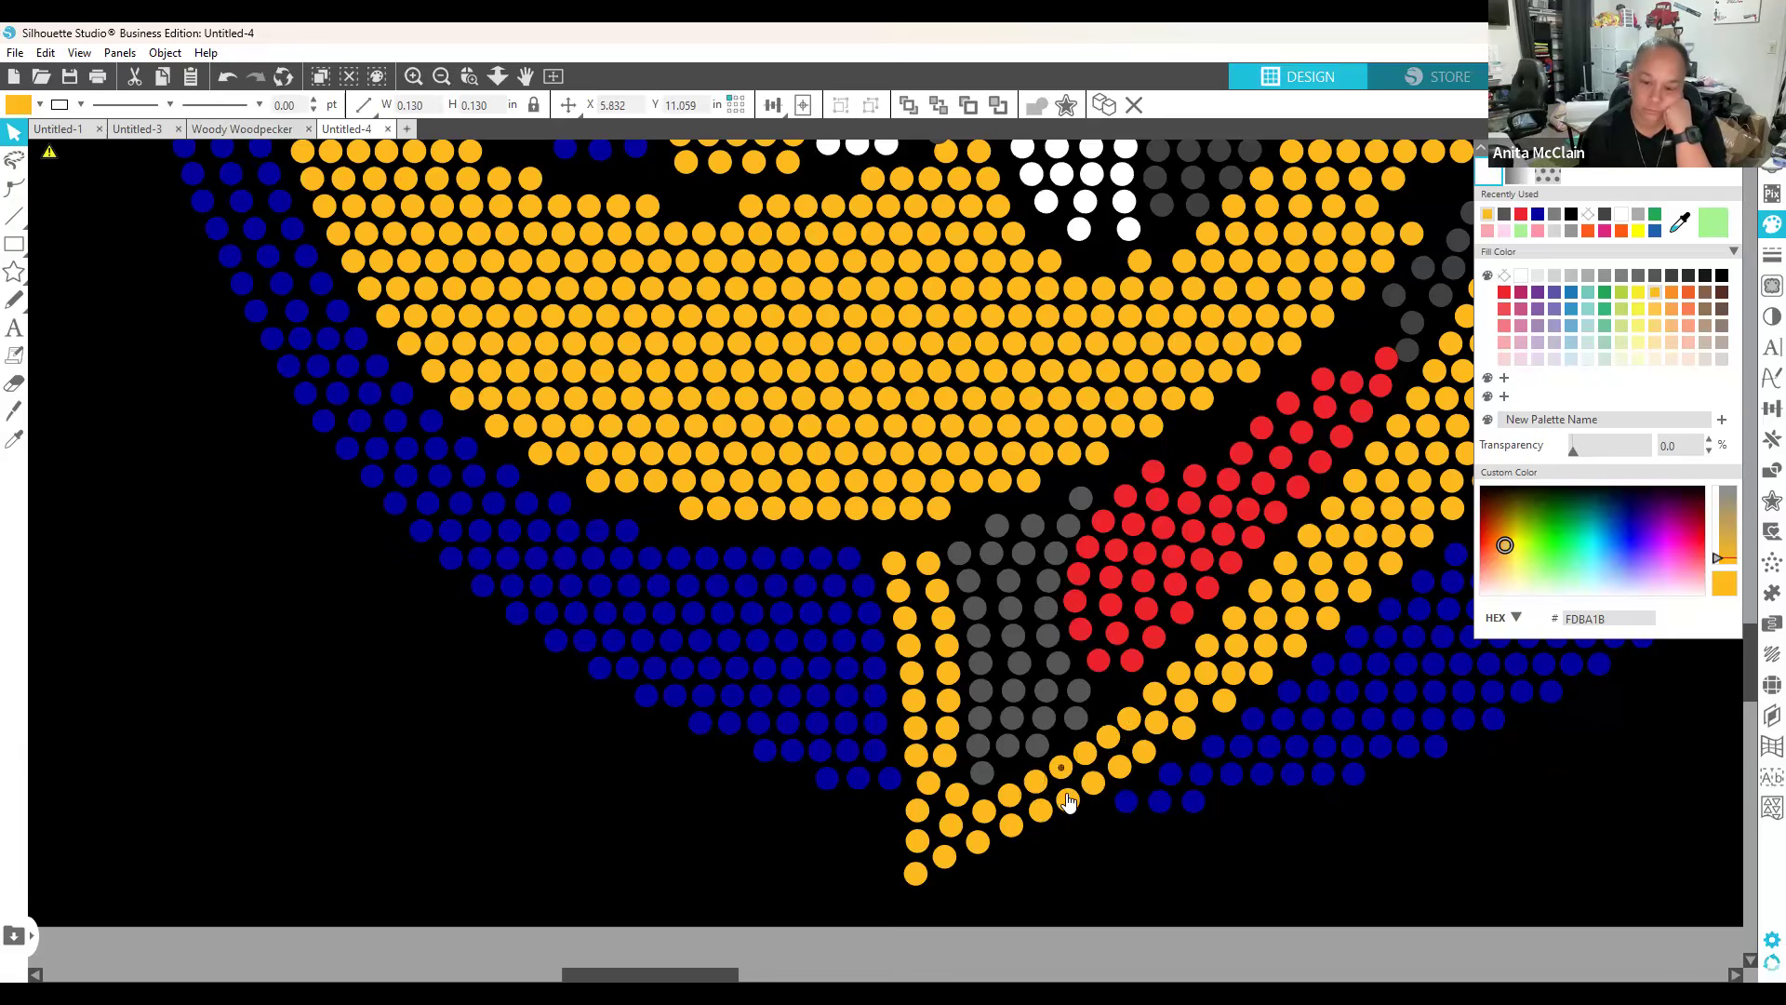
{"action": "left_click", "coordinate": [1124, 830]}
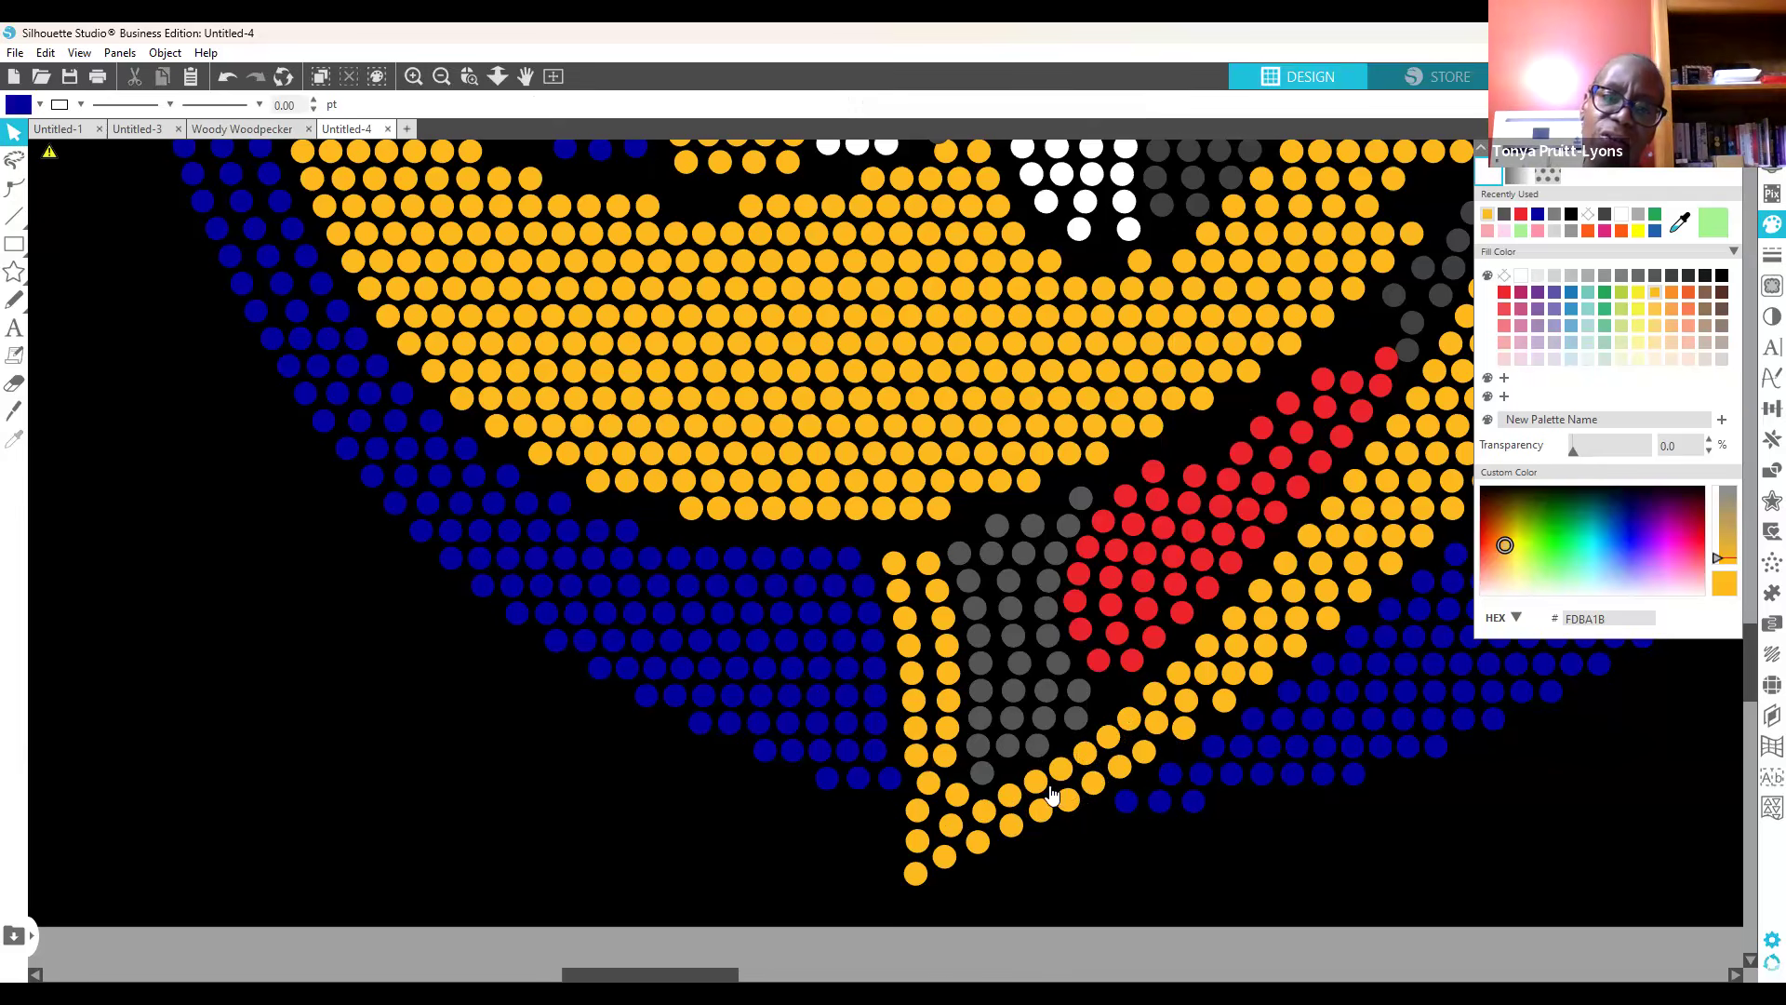
{"action": "left_click", "coordinate": [1033, 787]}
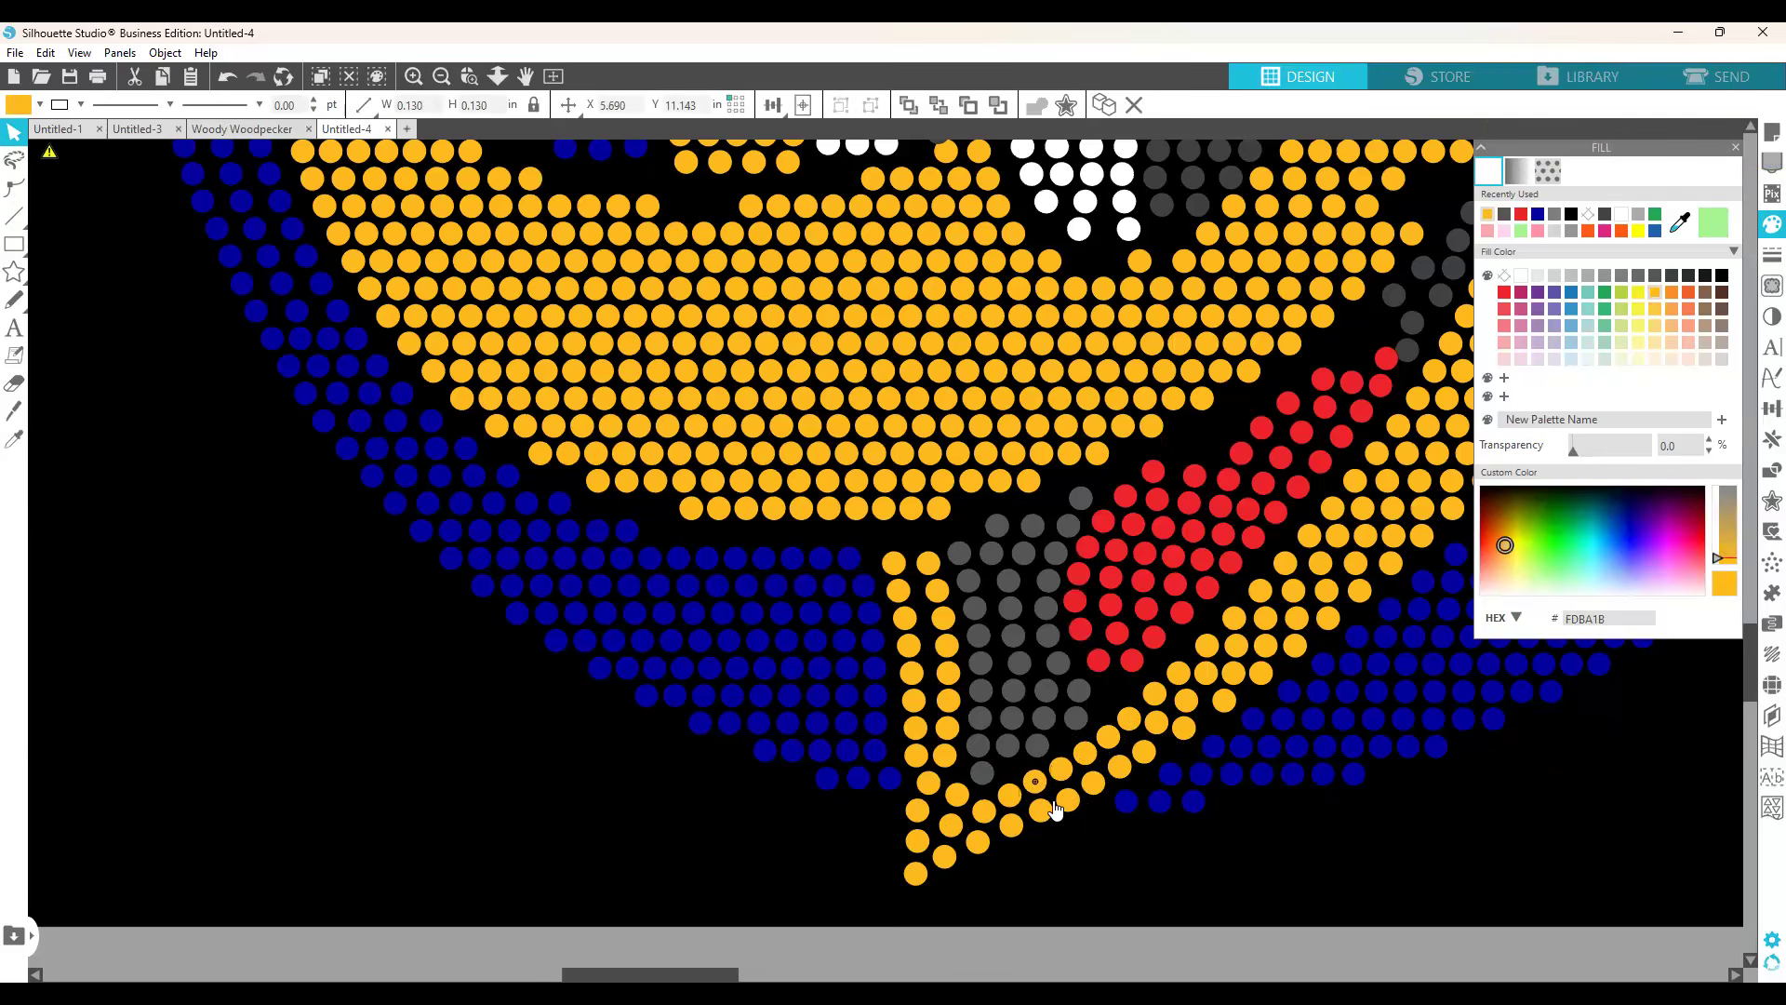
{"action": "left_click", "coordinate": [1086, 761]}
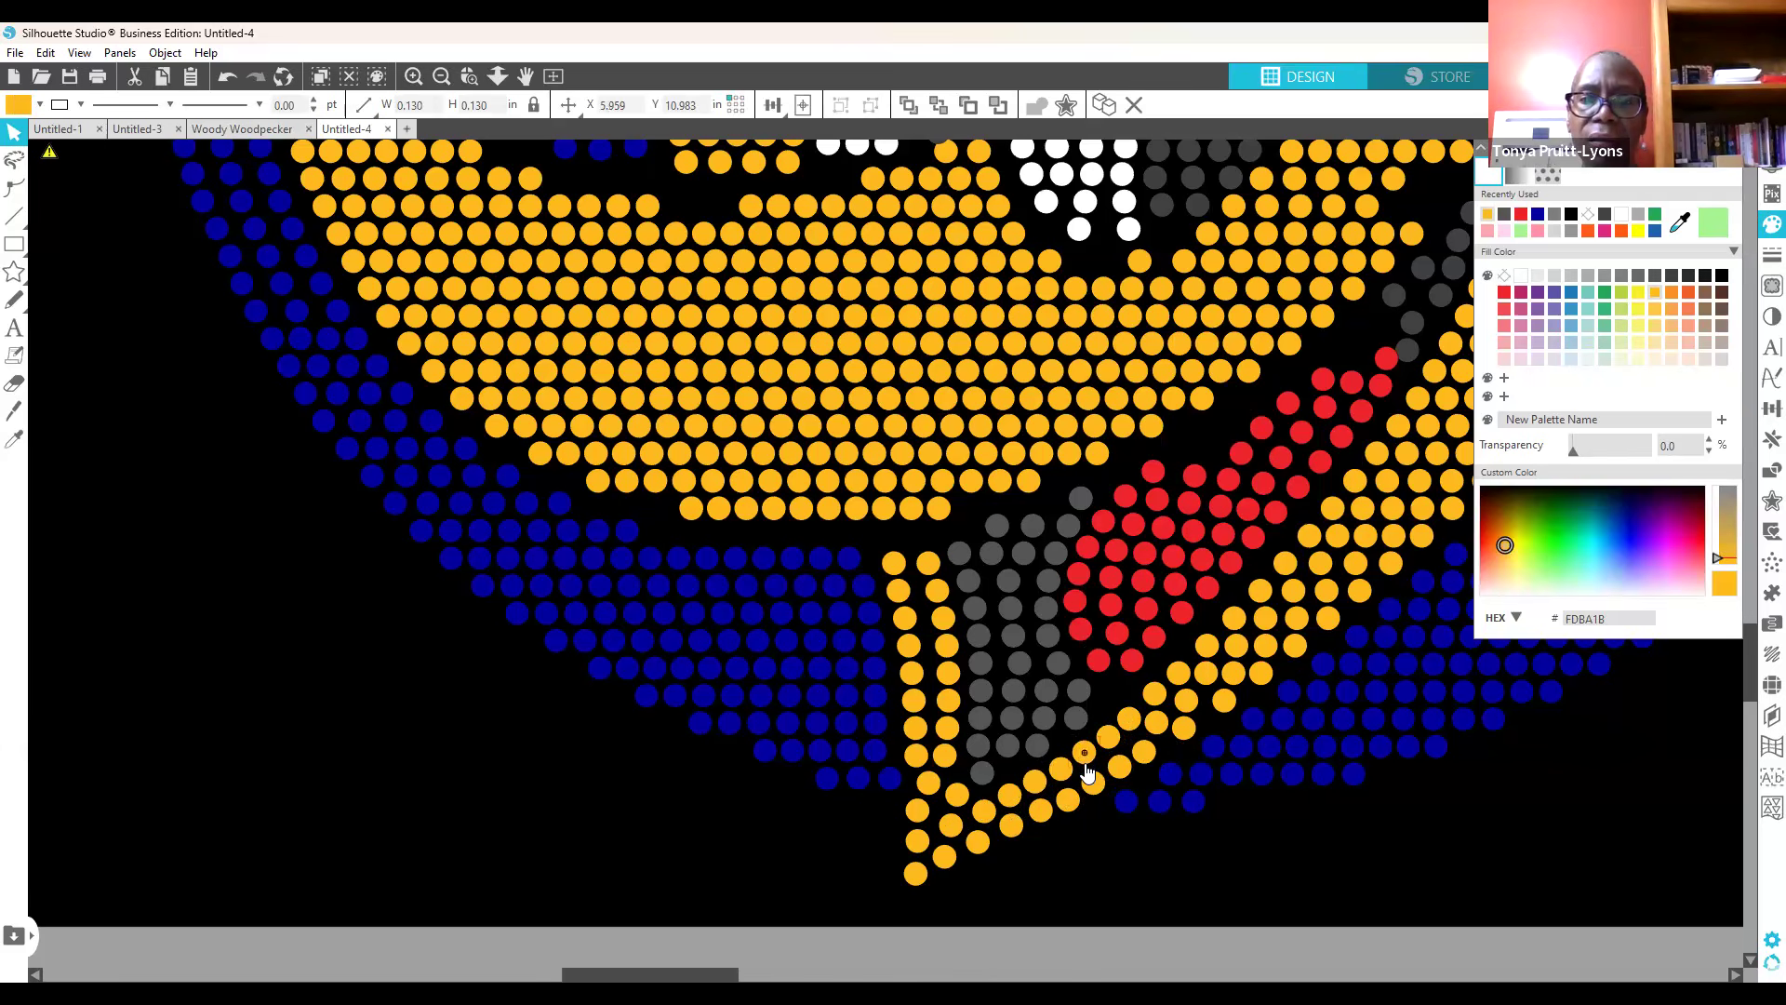
{"action": "left_click", "coordinate": [1128, 727]}
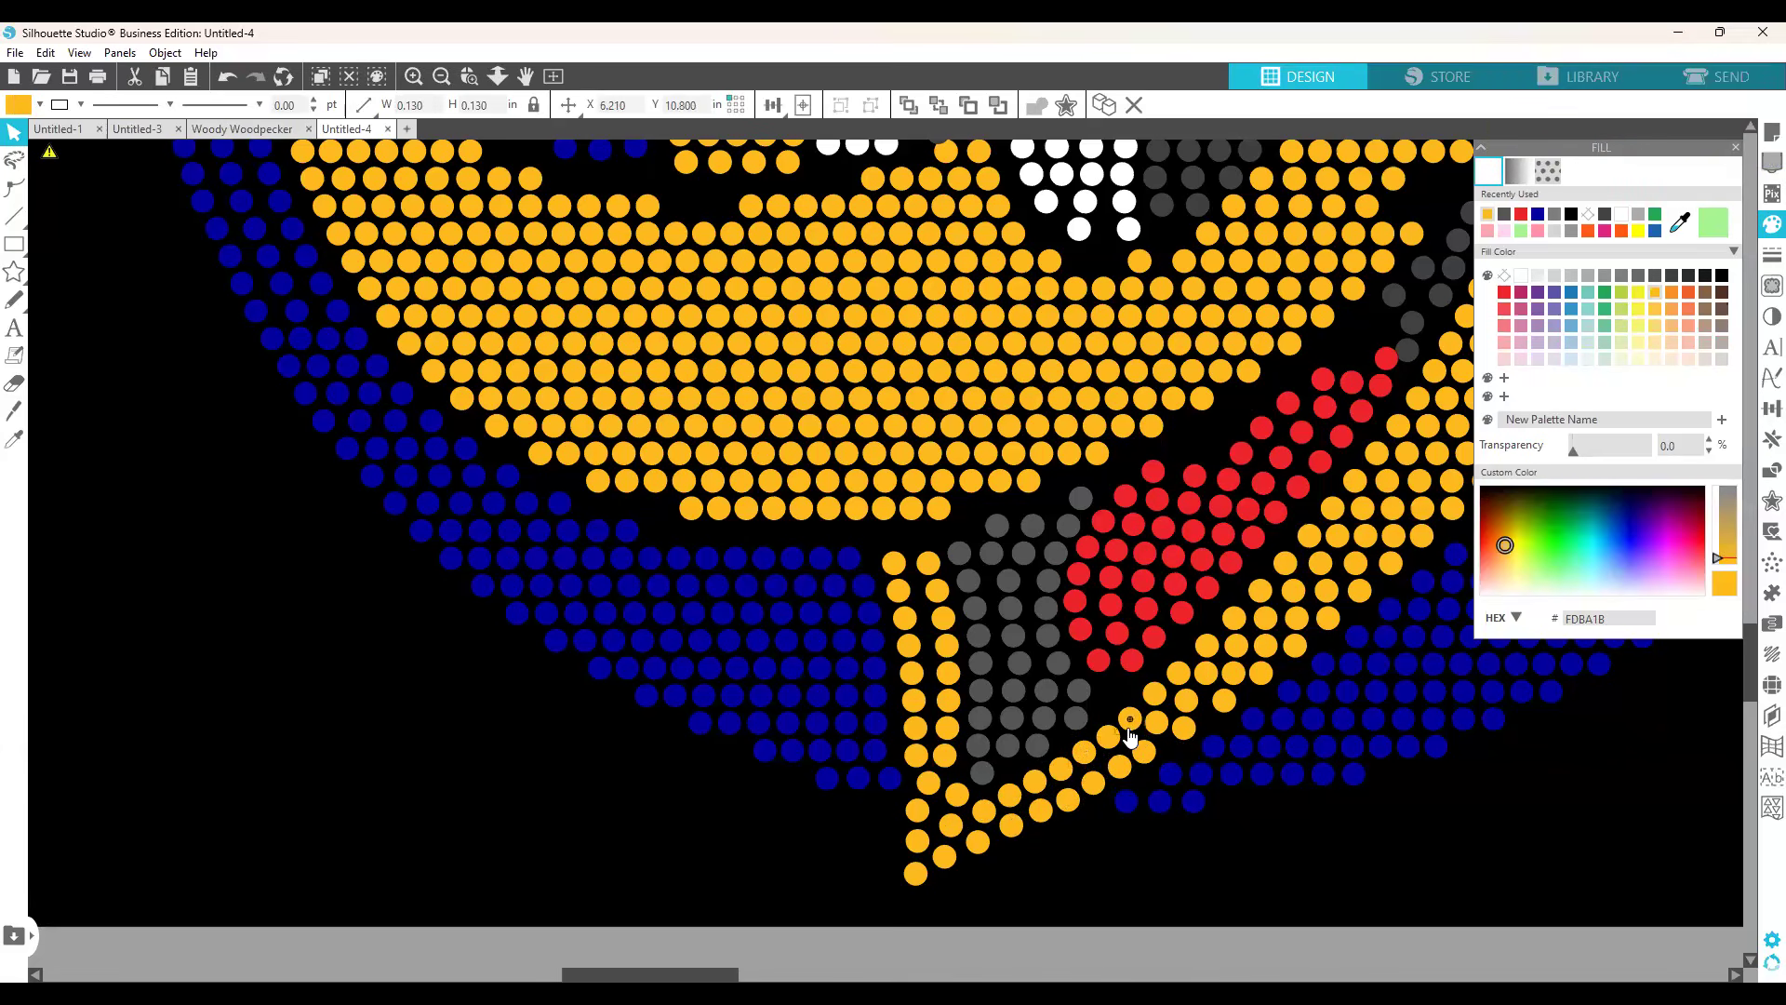
{"action": "left_click", "coordinate": [1128, 799]}
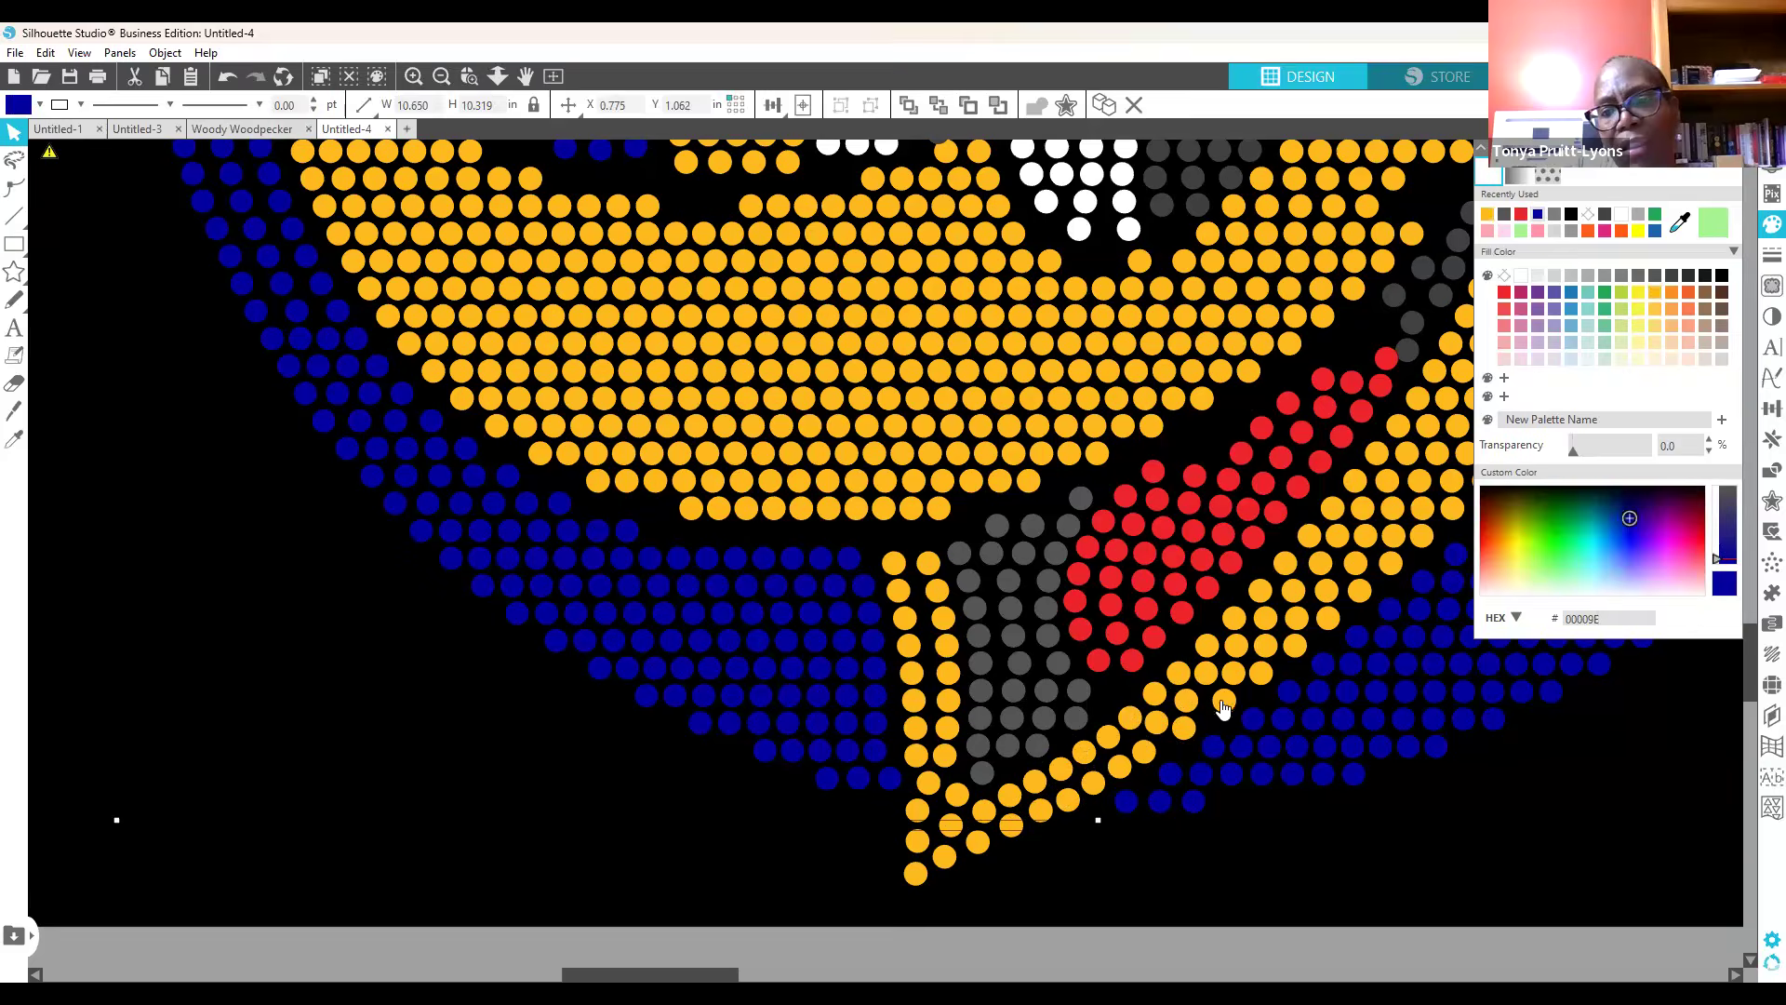
Step: Nudge two orange stones on the lower beak's outer edge to X 6.509, Y 10.861 and X 6.714, Y 10.700
{"action": "left_click", "coordinate": [1184, 729]}
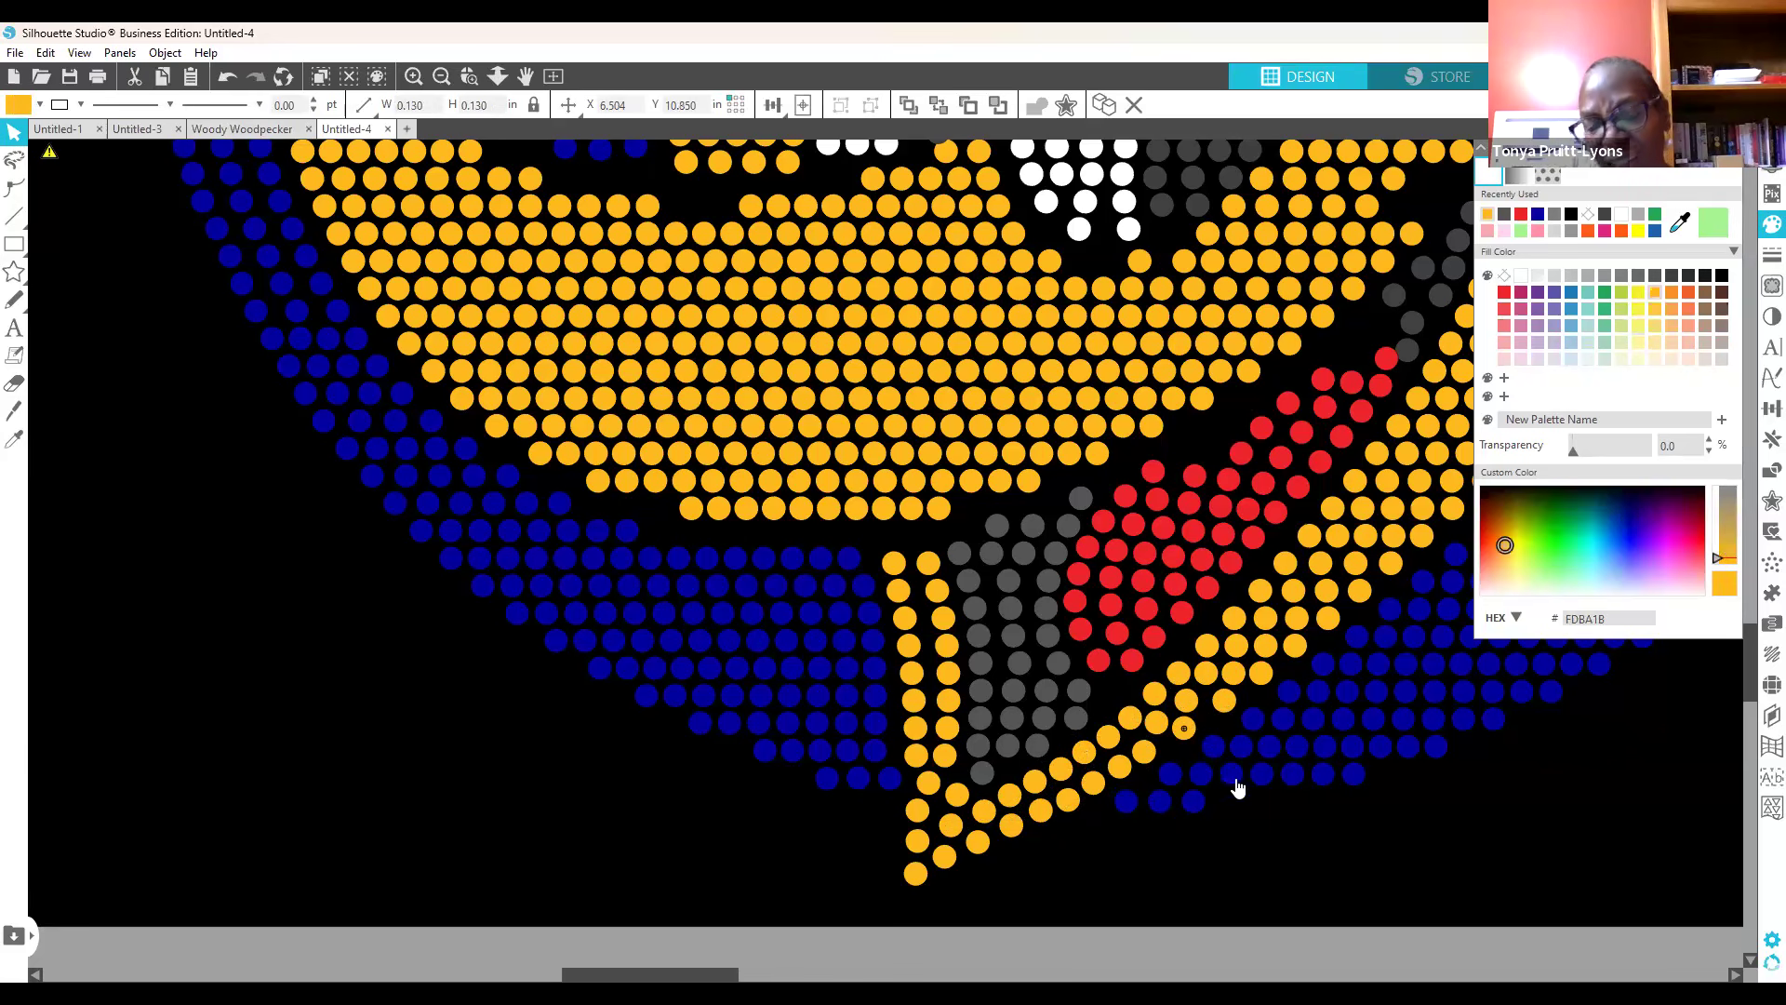
{"action": "key", "text": "Down"}
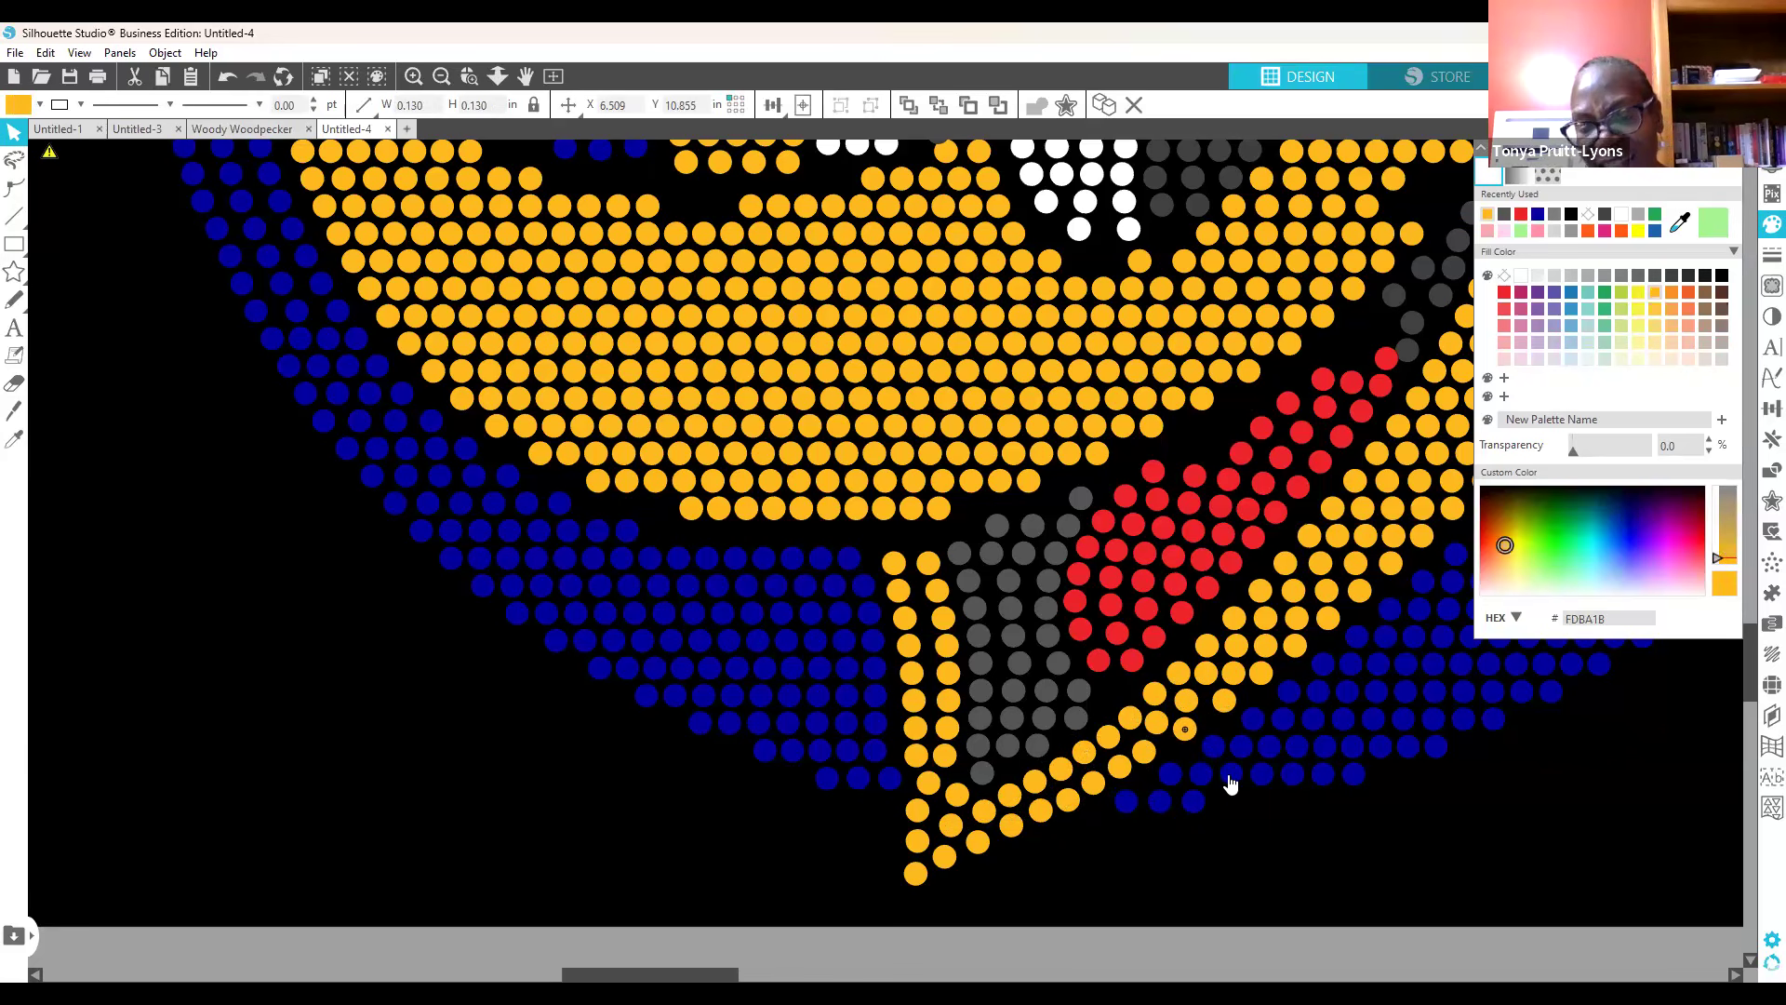
{"action": "key", "text": "Down"}
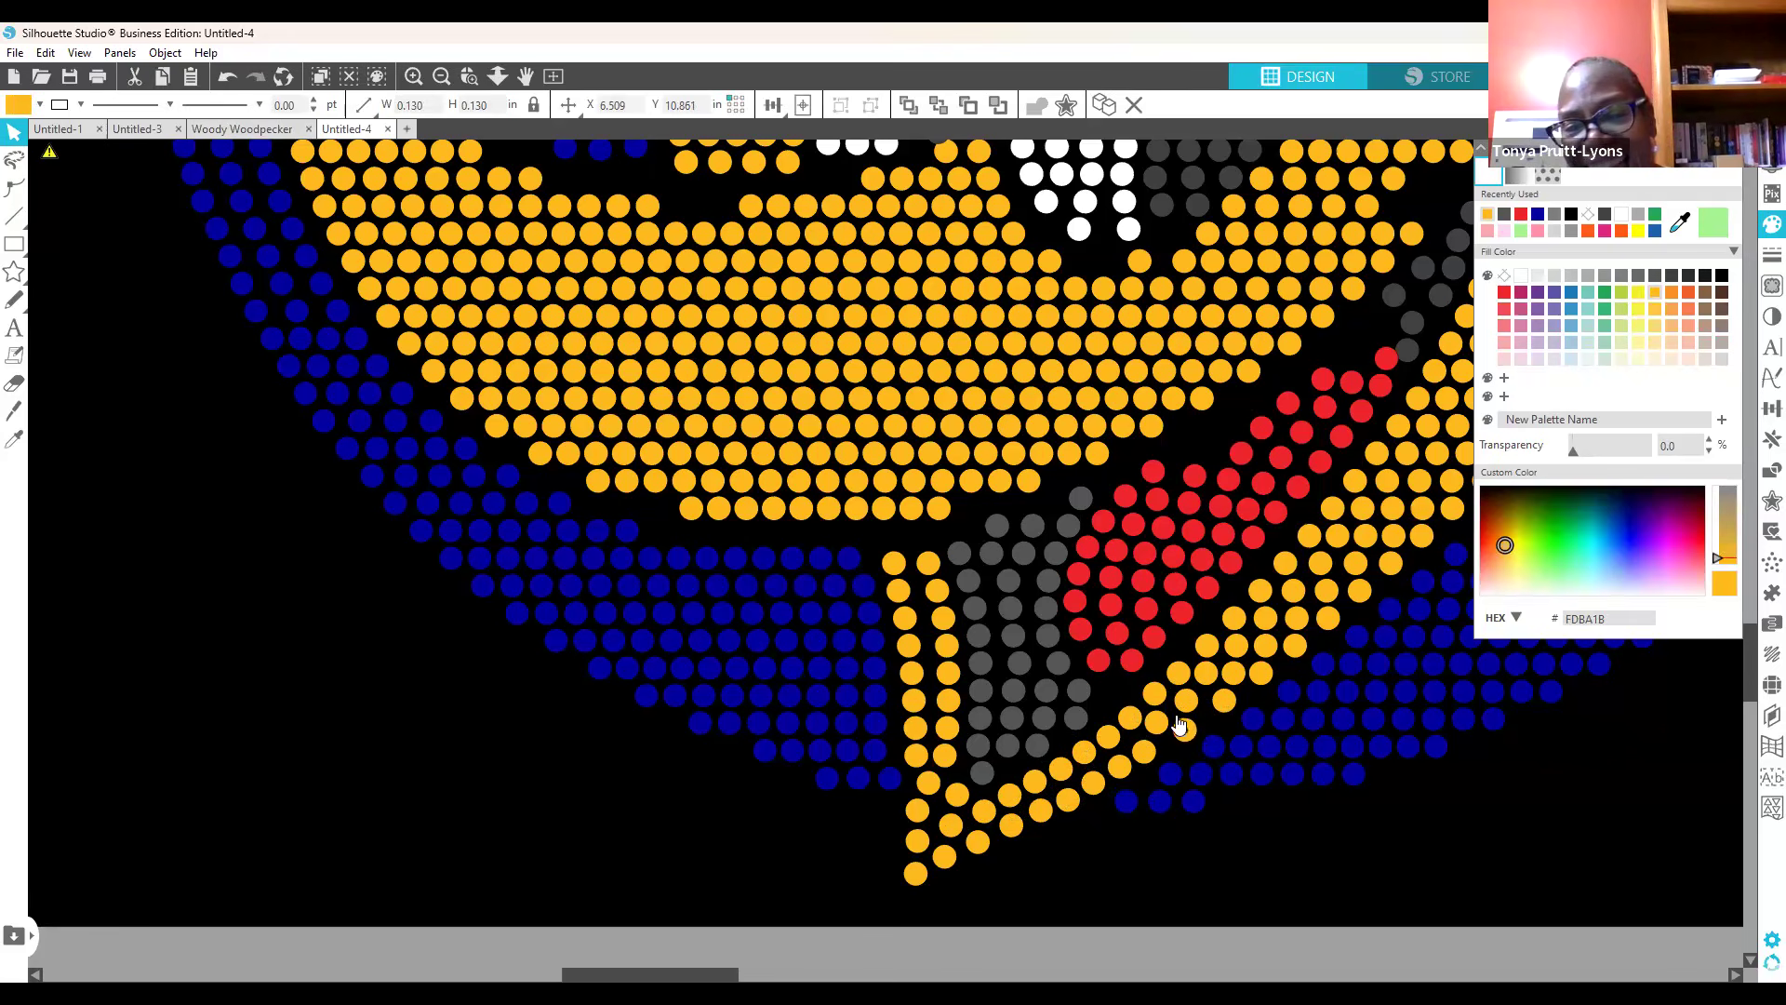
{"action": "left_click", "coordinate": [1186, 712]}
{"action": "left_click", "coordinate": [1222, 705]}
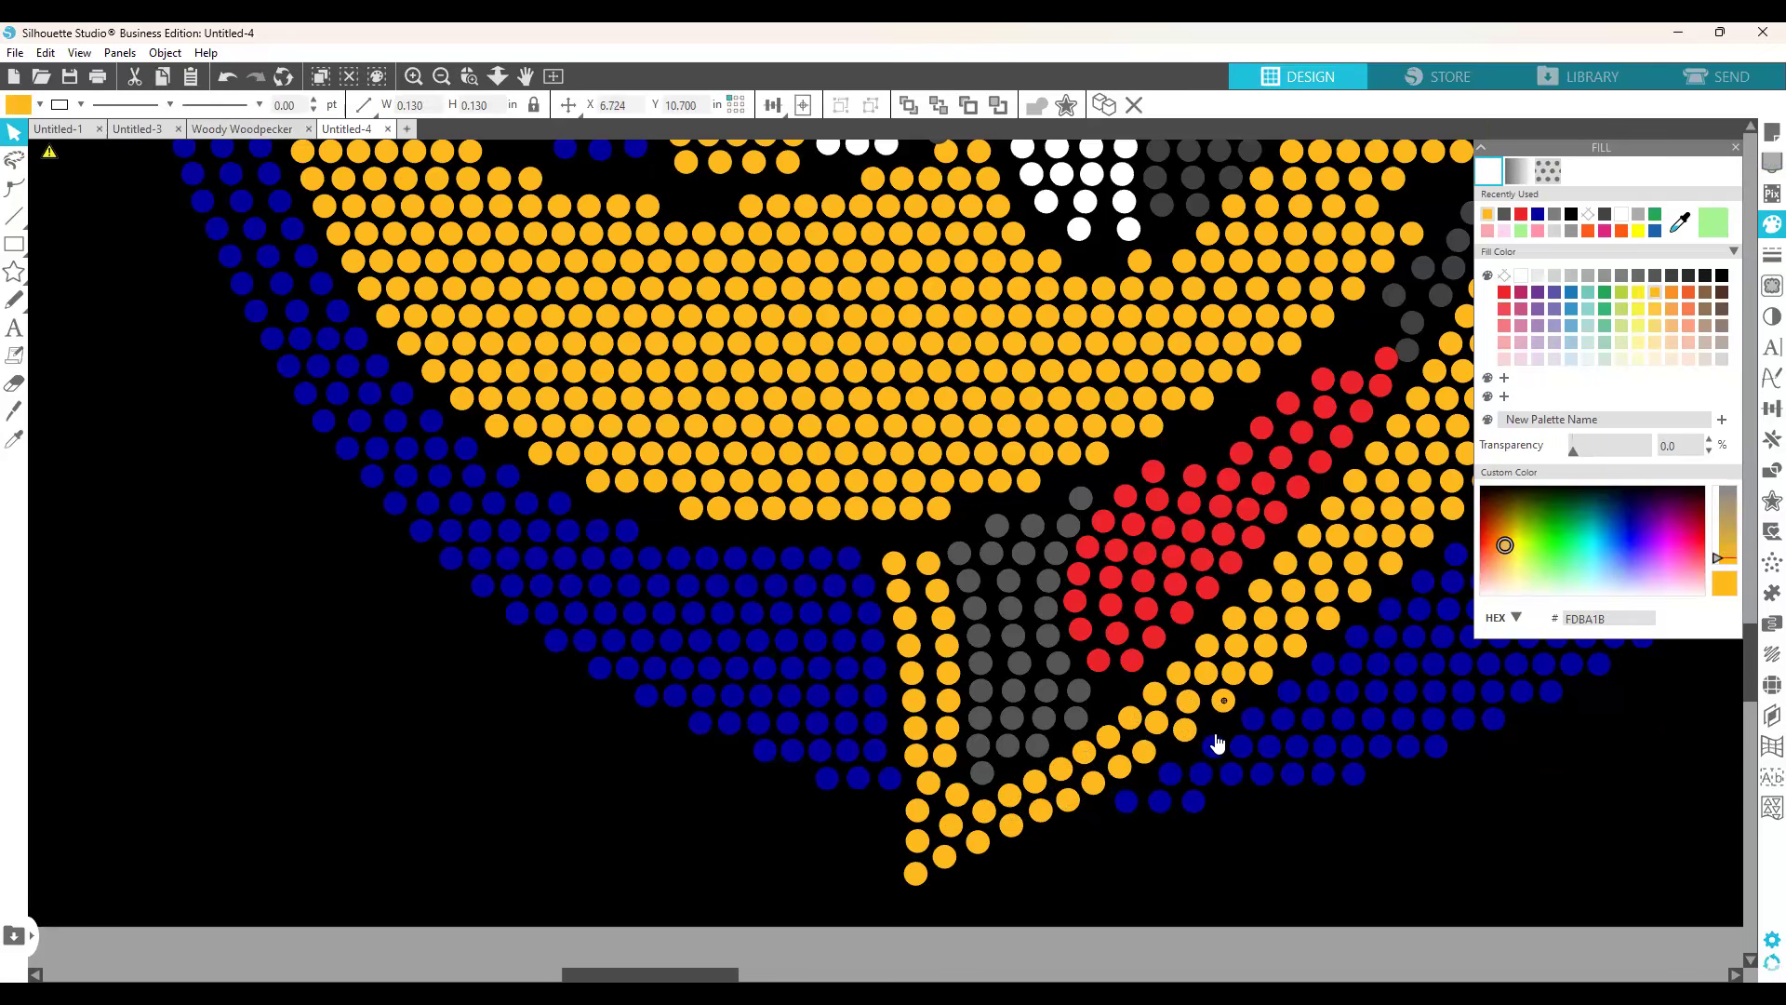
{"action": "key", "text": "Left"}
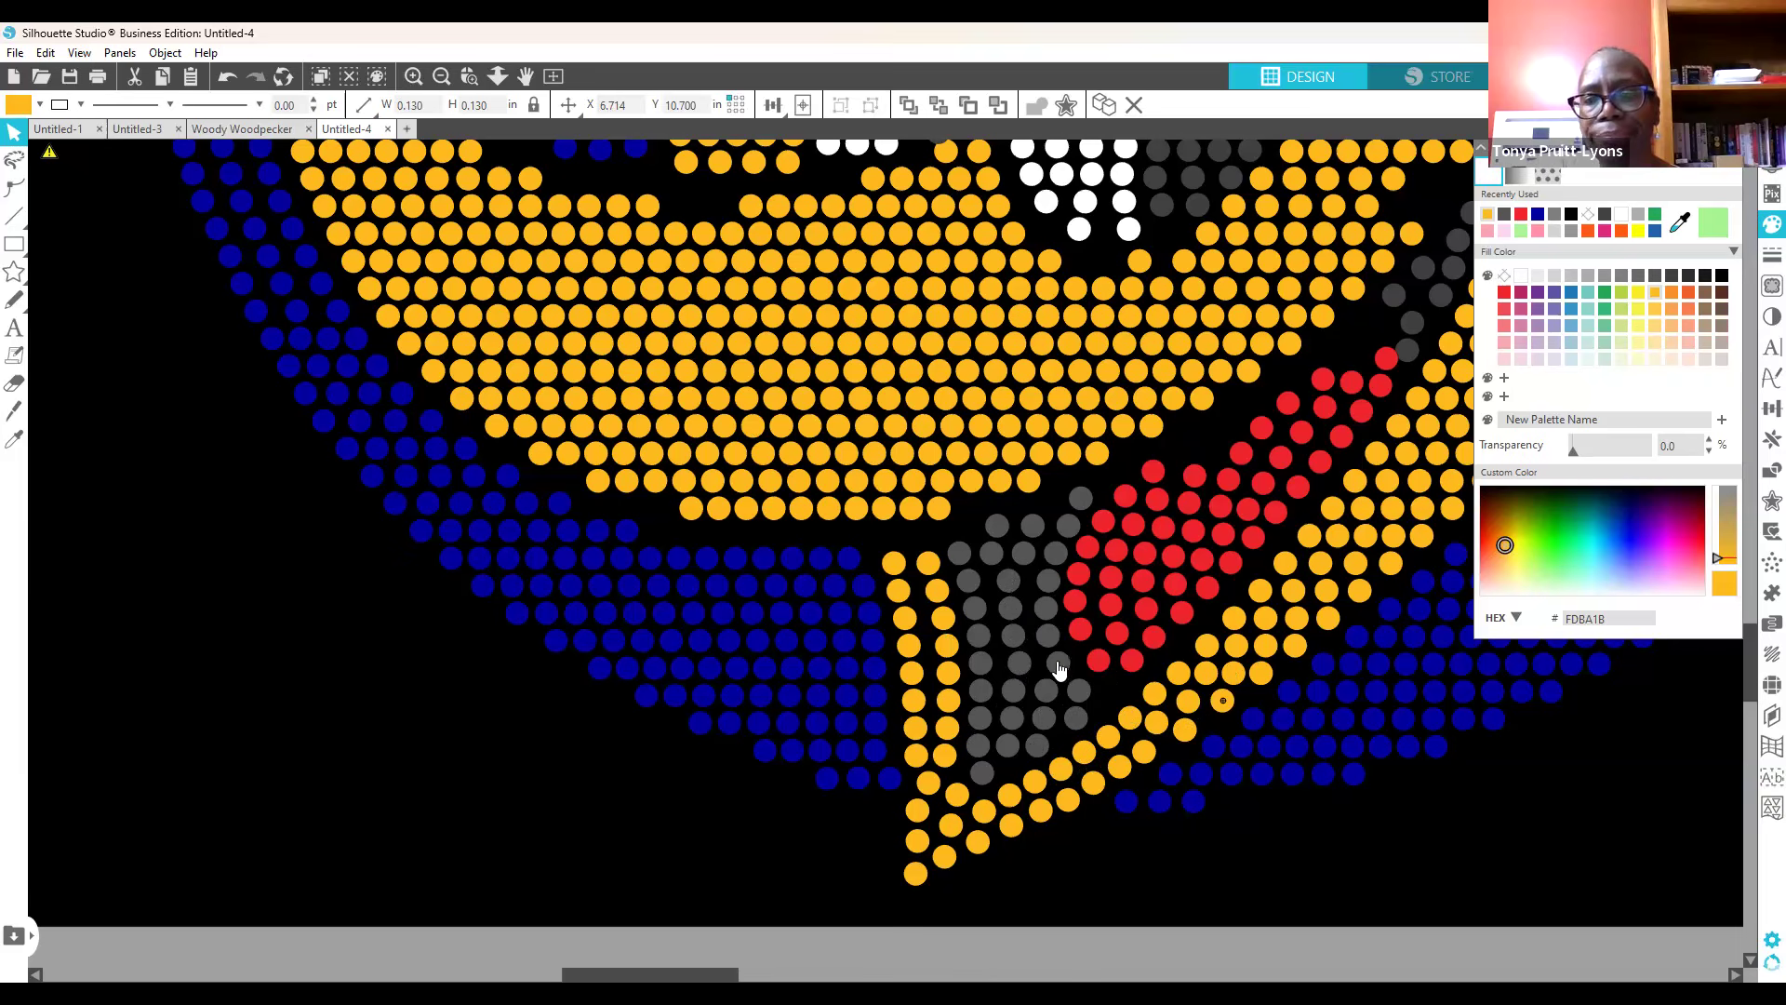
Step: Adjust the orange stones near the lower beak's tip, placing them at about X 5.390, Y 11.473 and X 5.219, Y 11.565
{"action": "left_click", "coordinate": [982, 778]}
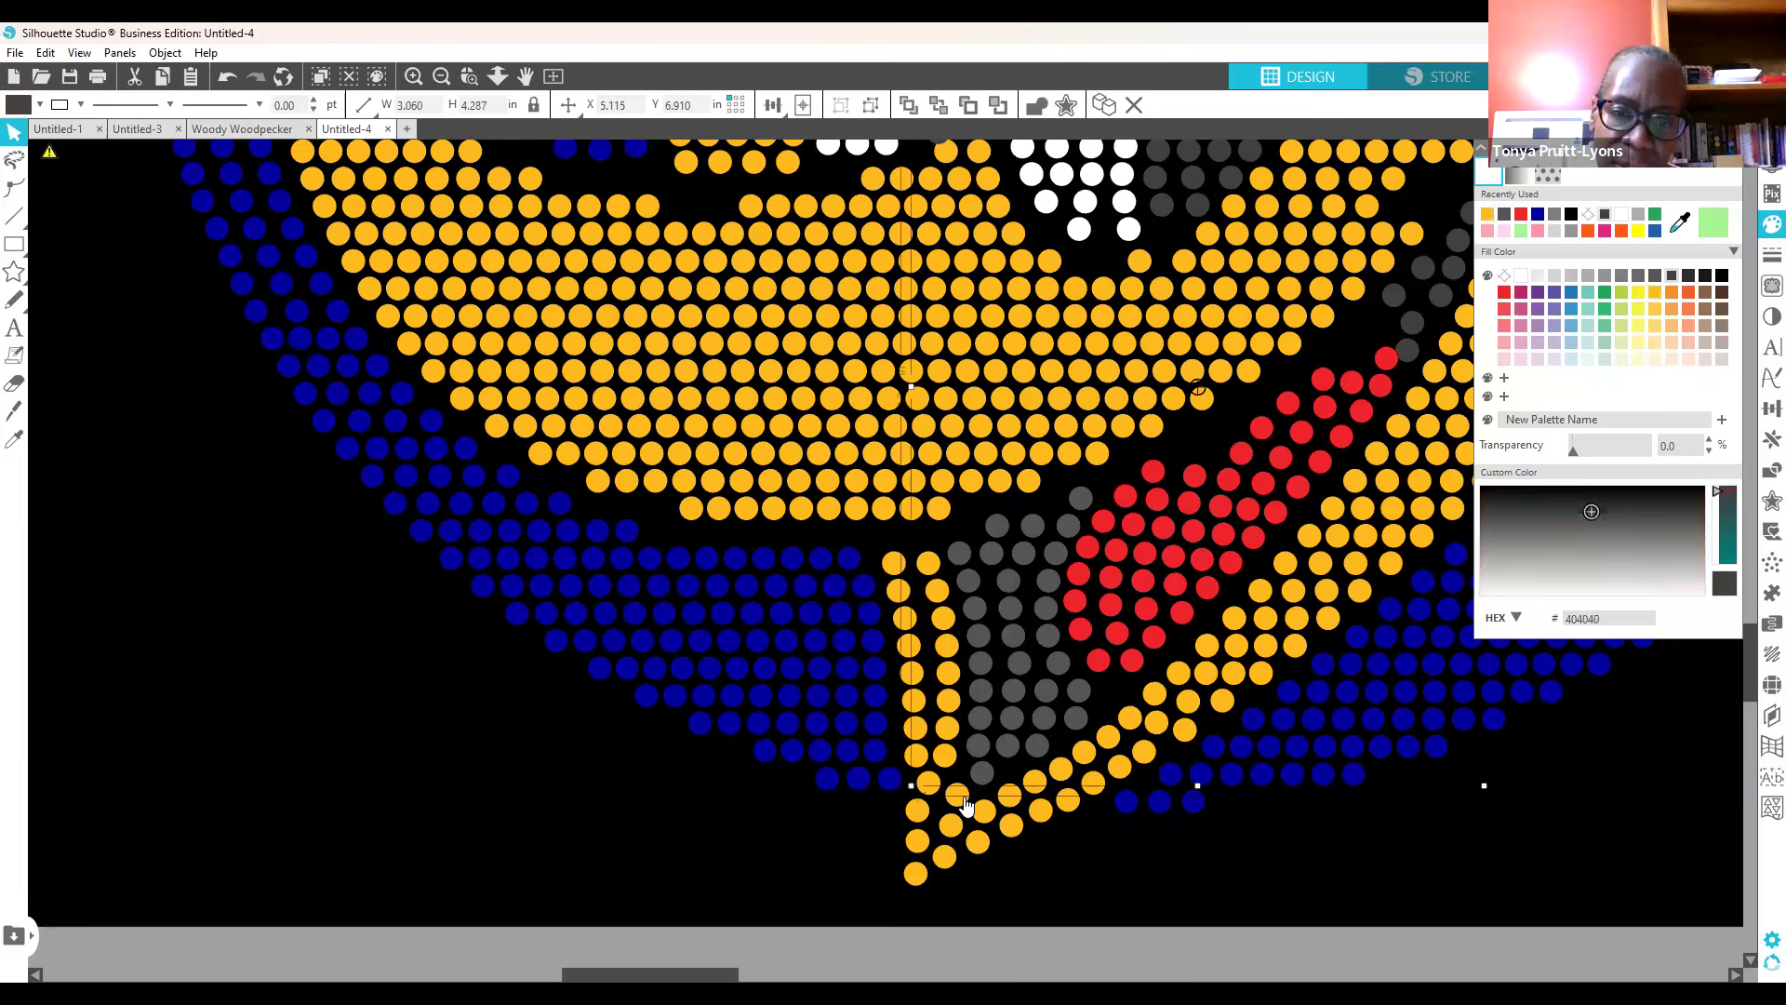
{"action": "left_click", "coordinate": [958, 796]}
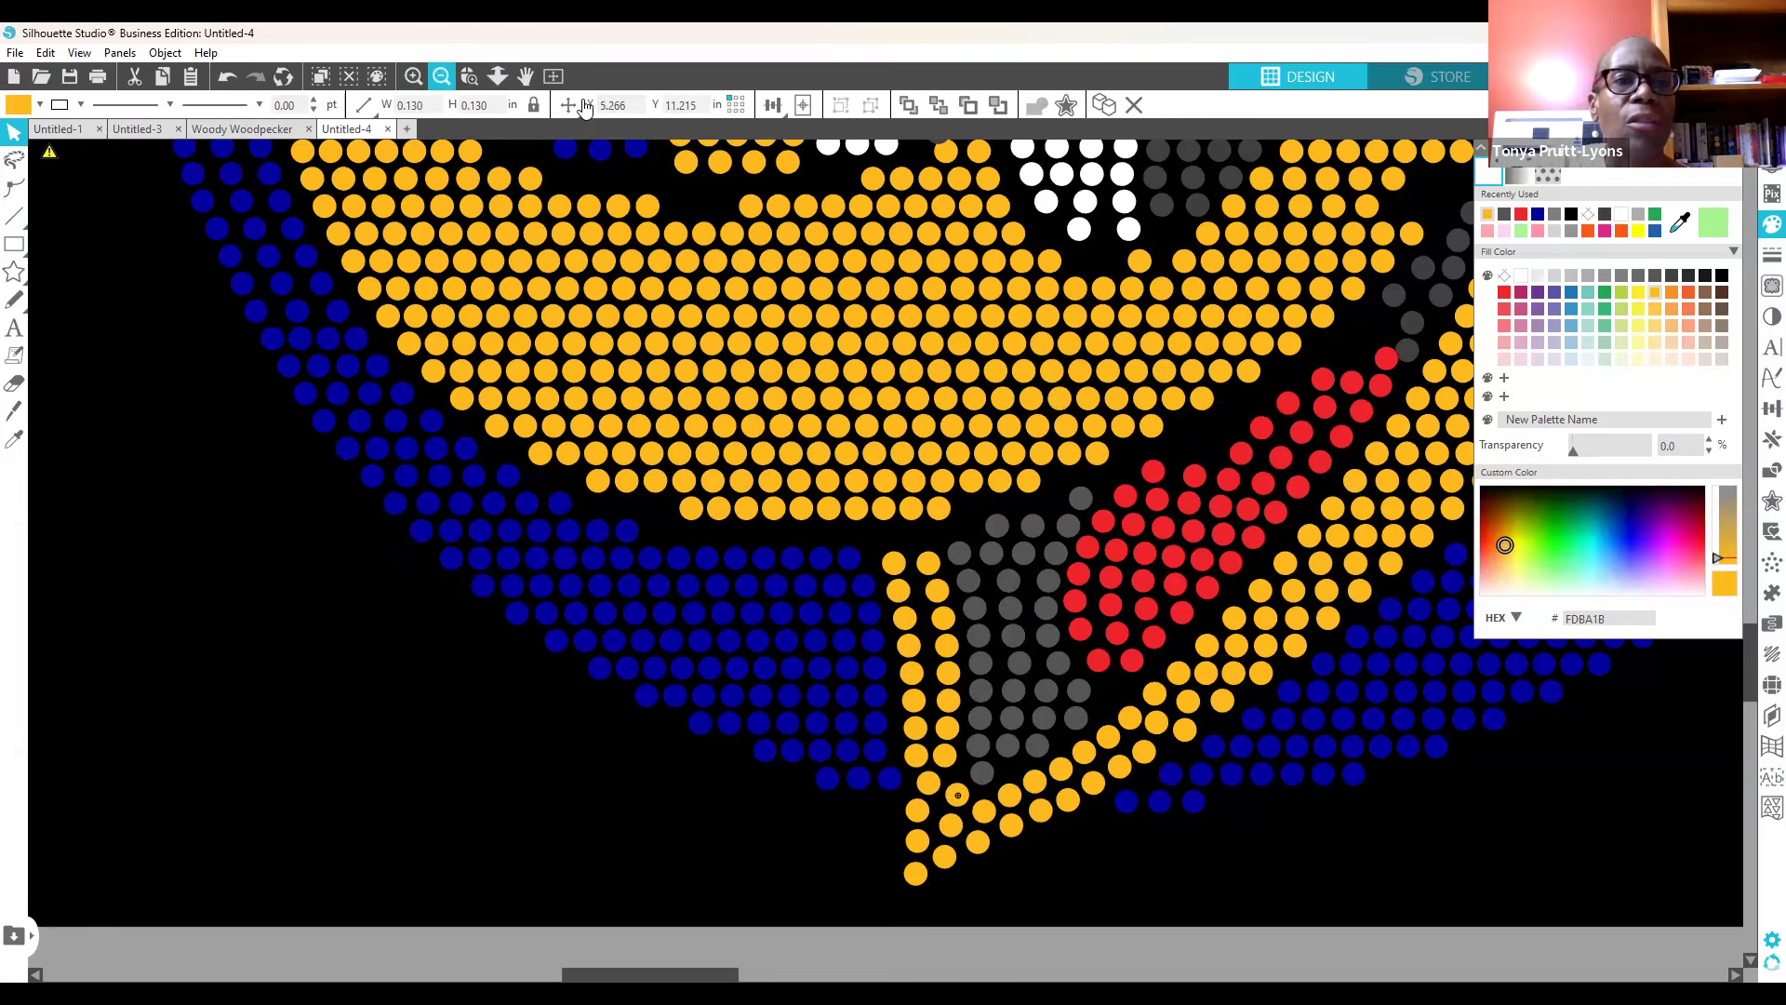
{"action": "left_click", "coordinate": [441, 77]}
{"action": "left_click", "coordinate": [441, 76]}
{"action": "left_click", "coordinate": [441, 76]}
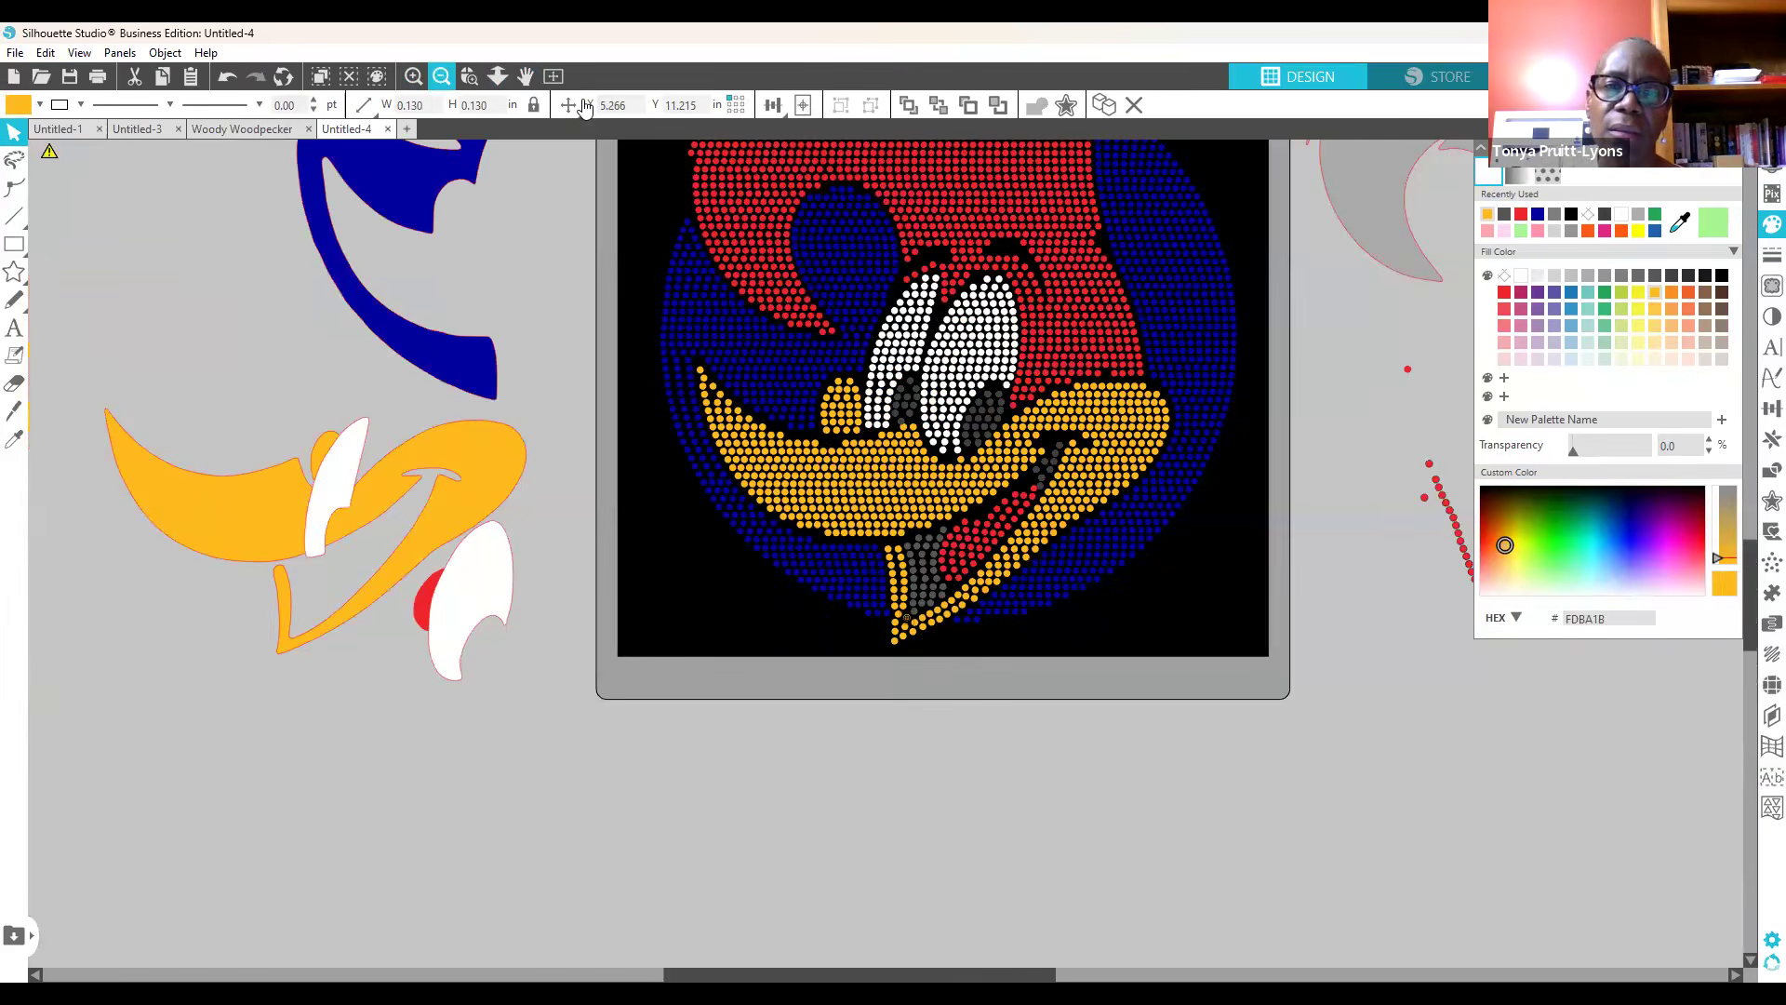
{"action": "left_click", "coordinate": [413, 76]}
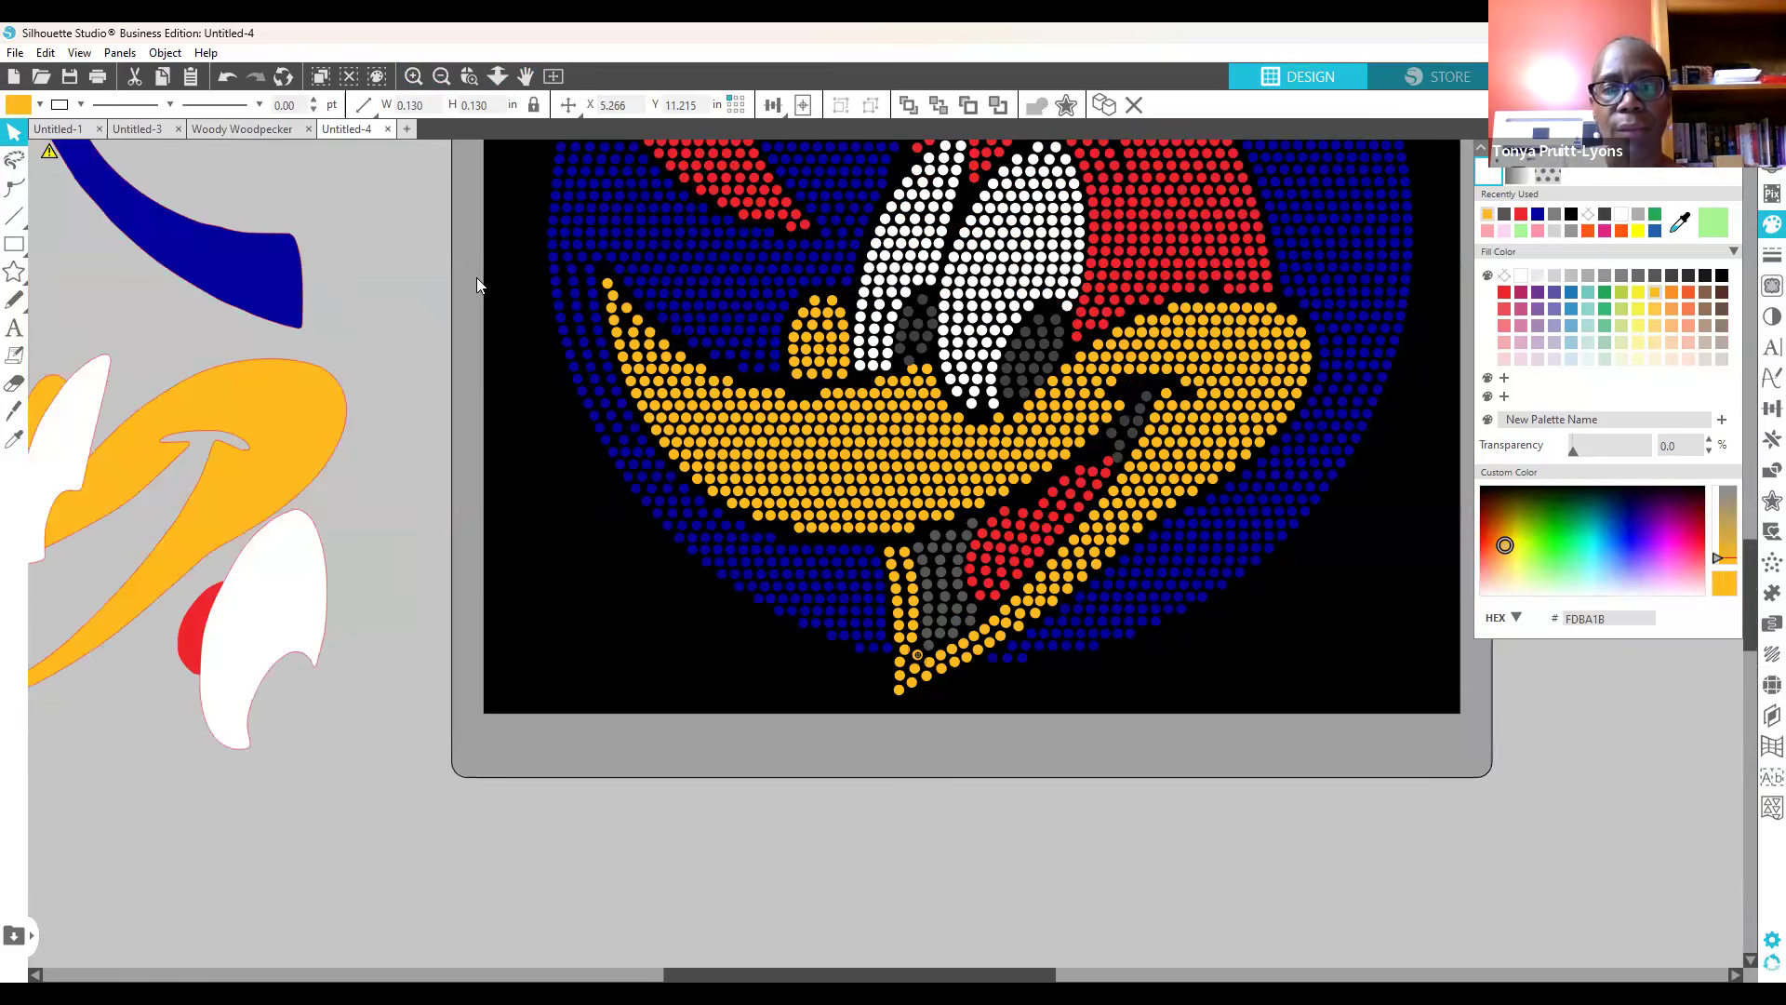
{"action": "left_click", "coordinate": [609, 637]}
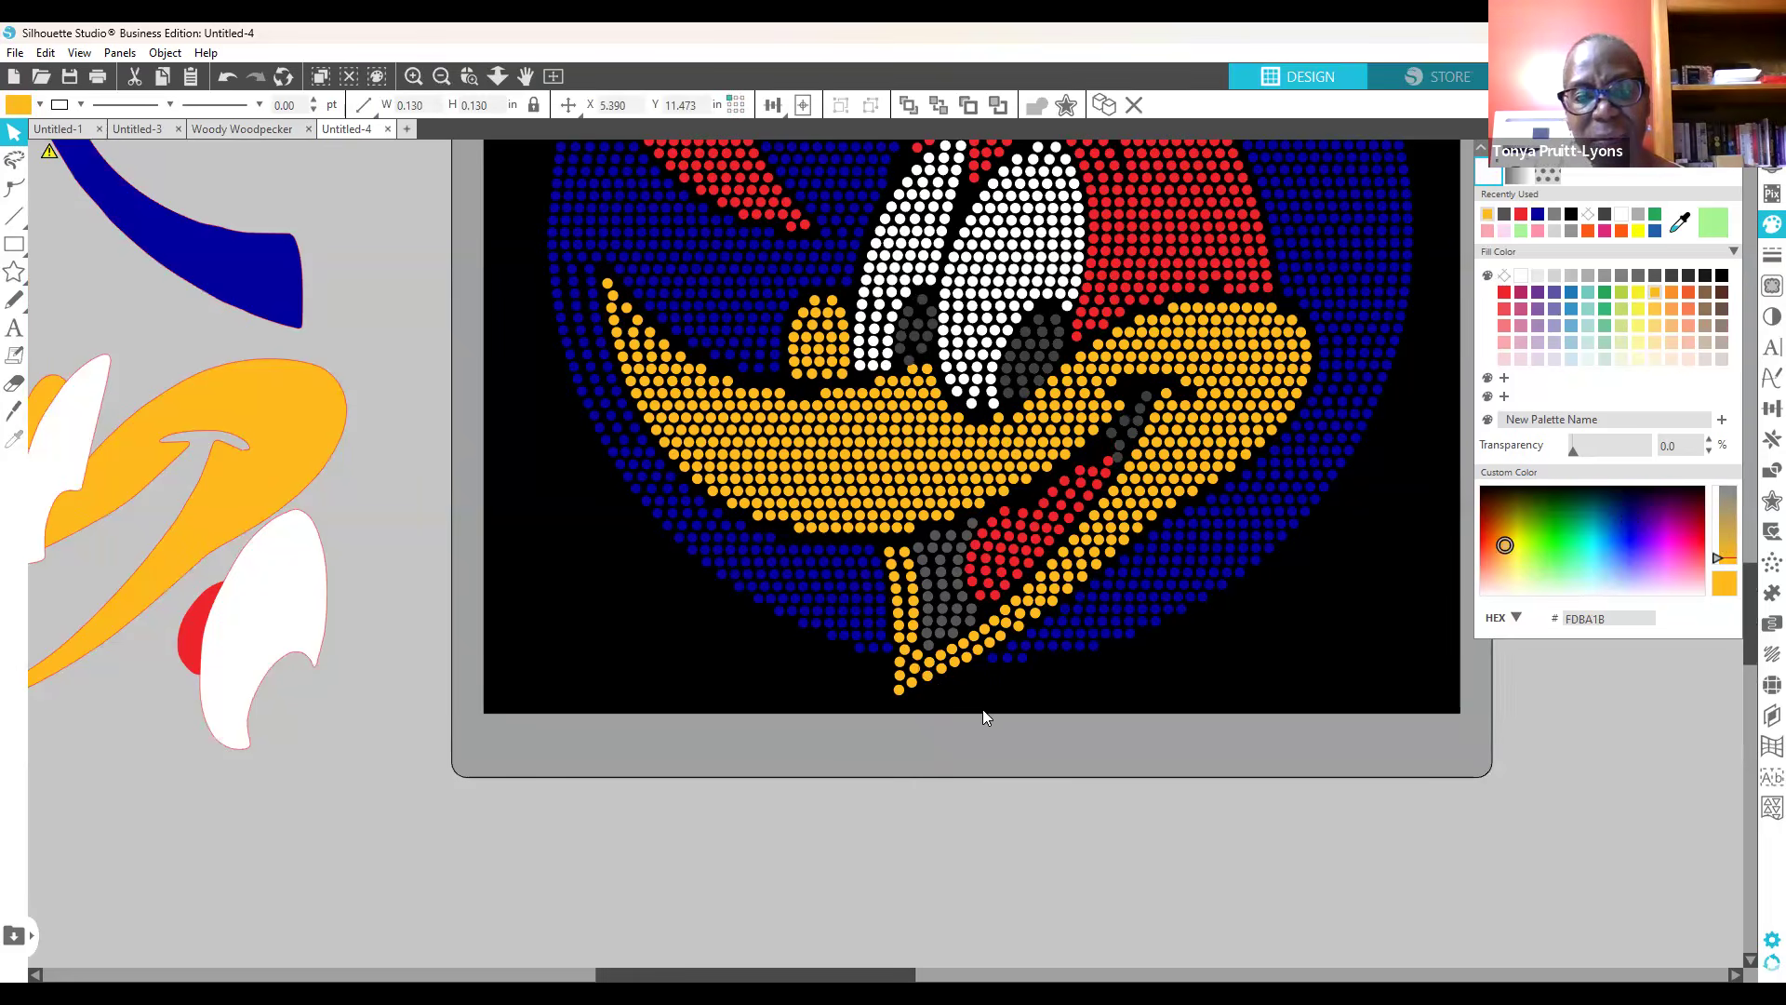
{"action": "left_click", "coordinate": [914, 686]}
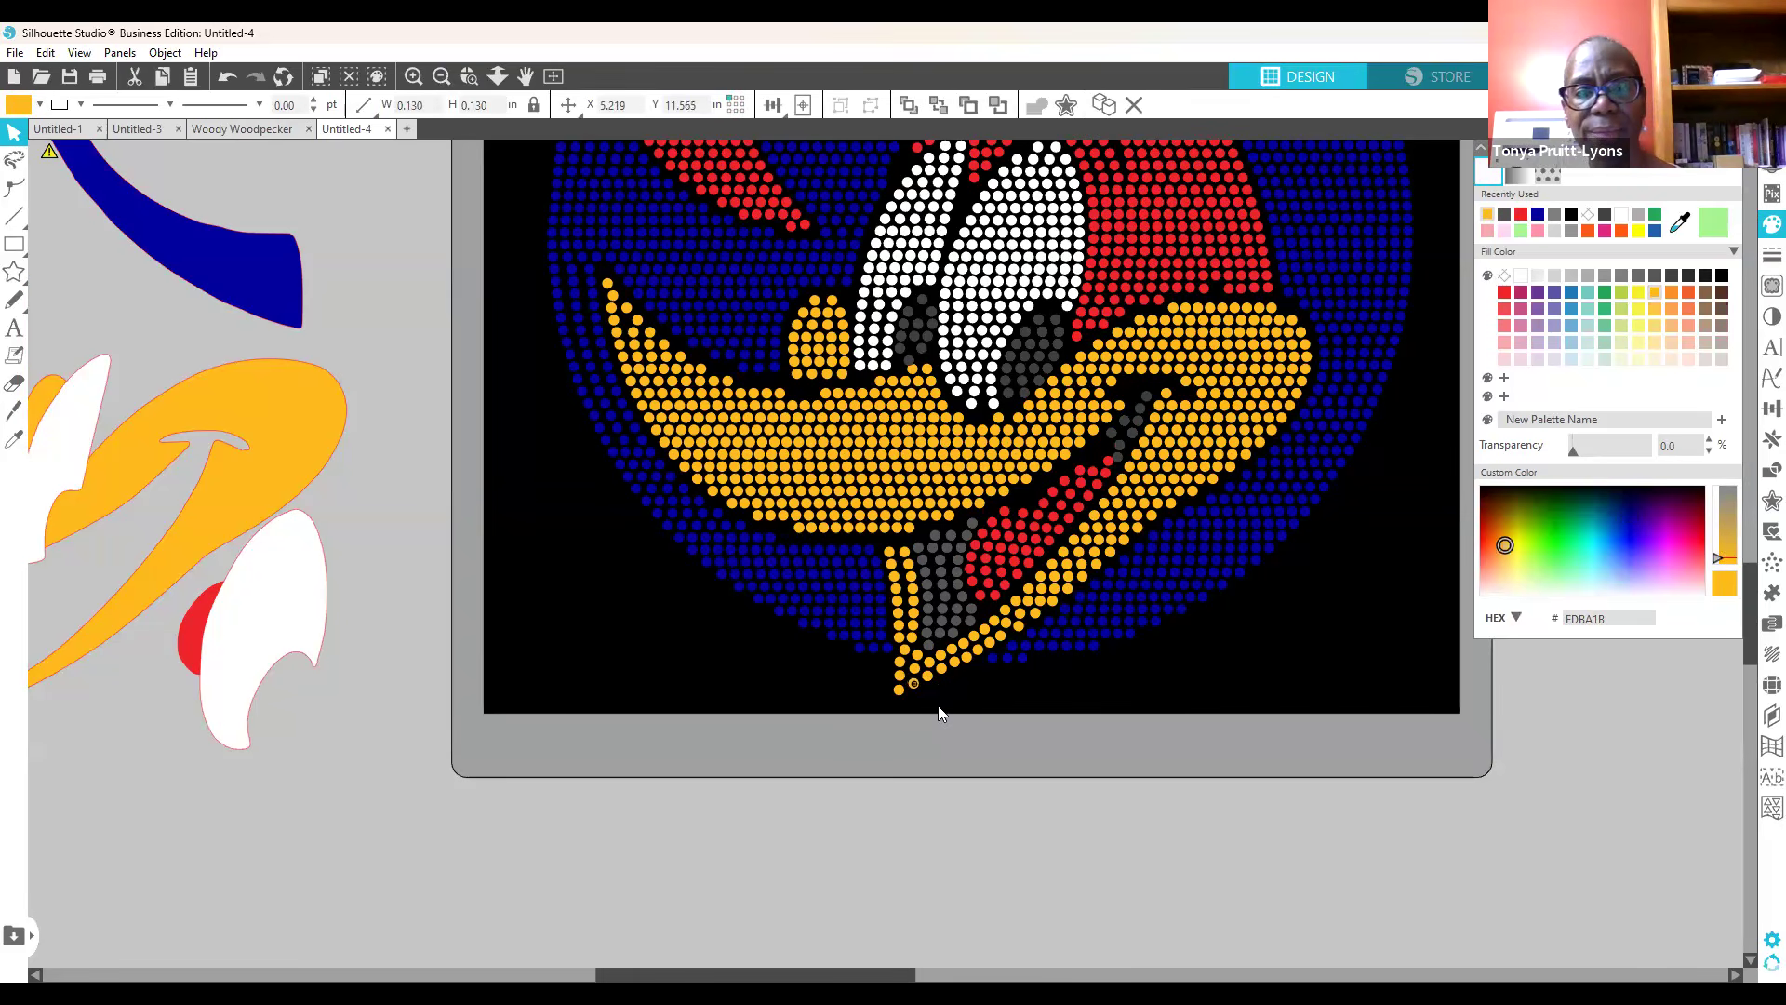
{"action": "left_click", "coordinate": [1027, 730]}
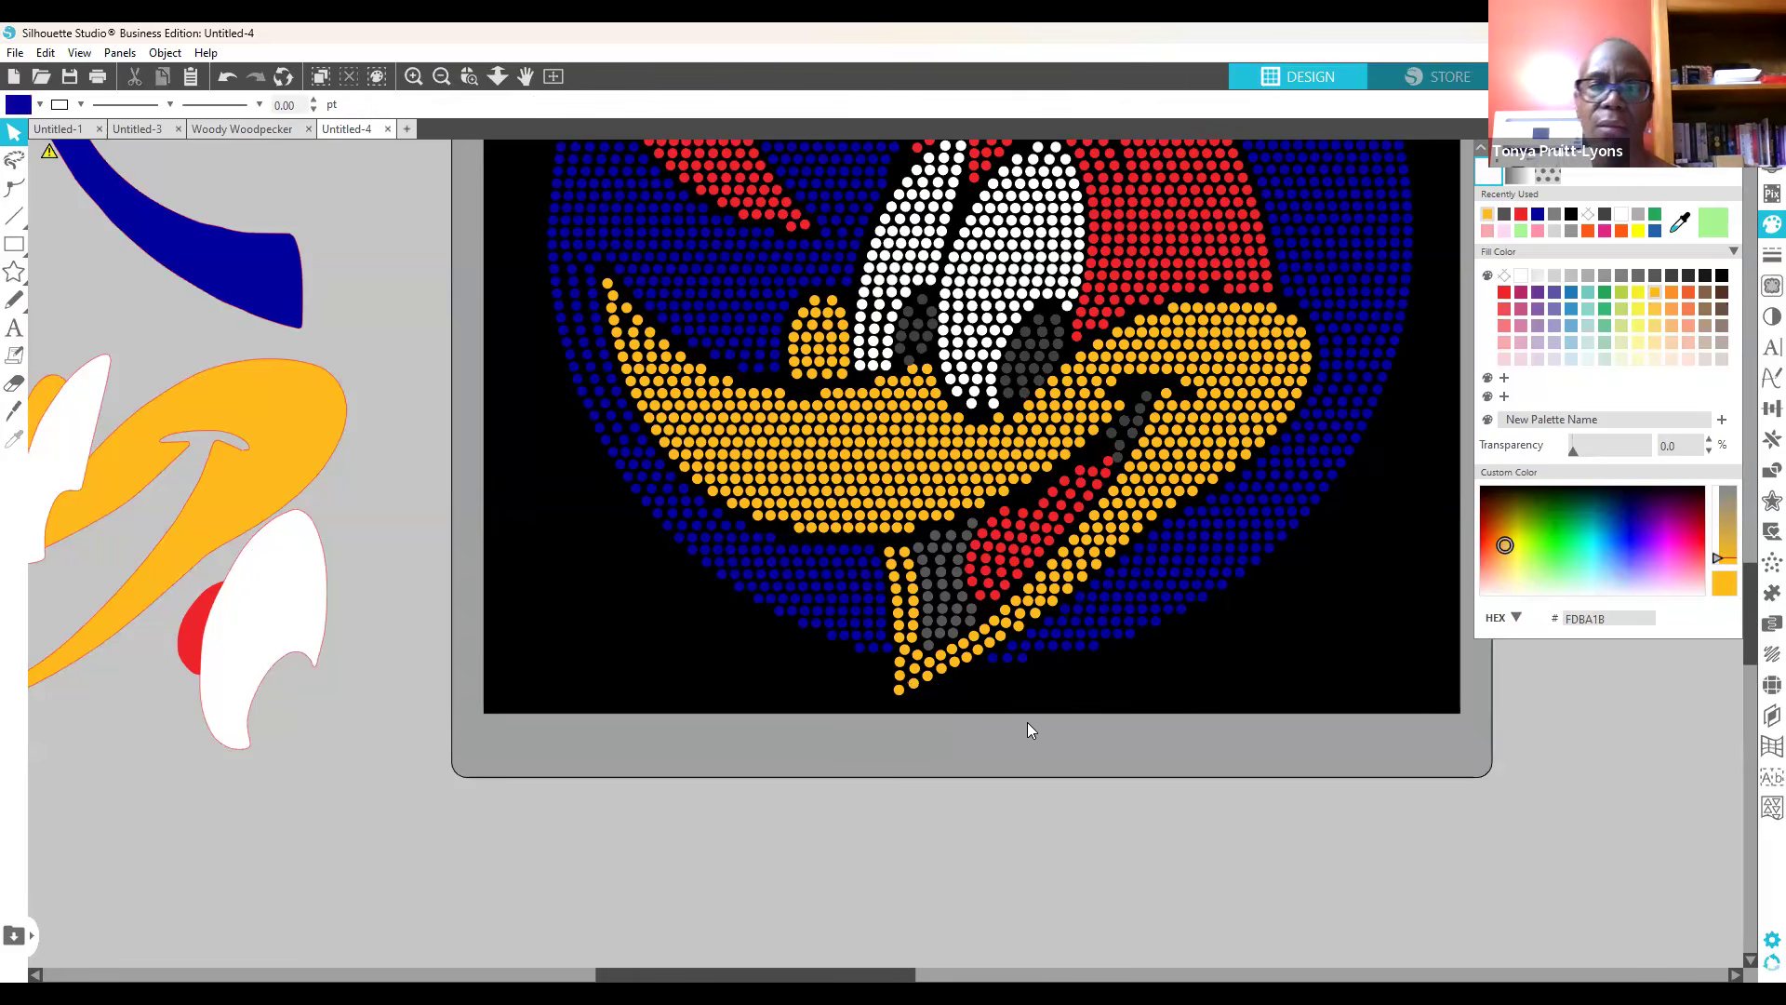
Step: Nudge orange stones farther up the lower beak's outer edge to about X 5.871, Y 11.232 and X 6.298, Y 10.980
{"action": "left_click", "coordinate": [965, 662]}
{"action": "key", "text": "Up"}
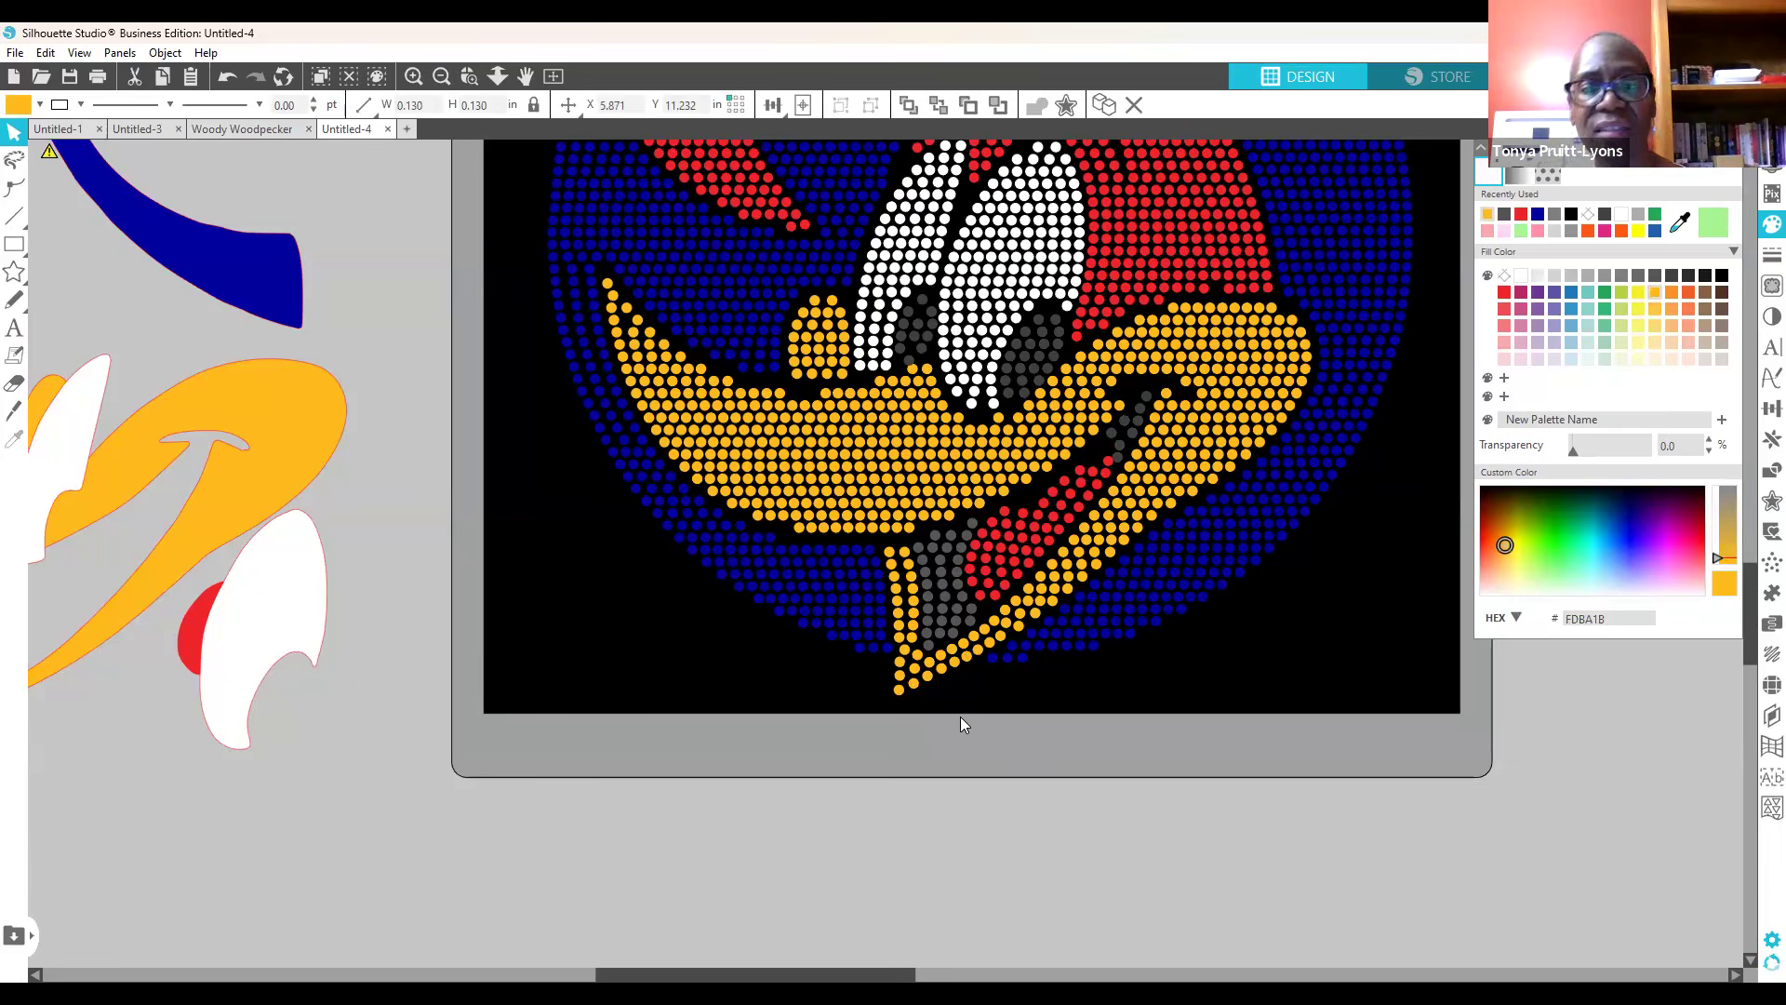
{"action": "left_click", "coordinate": [949, 724]}
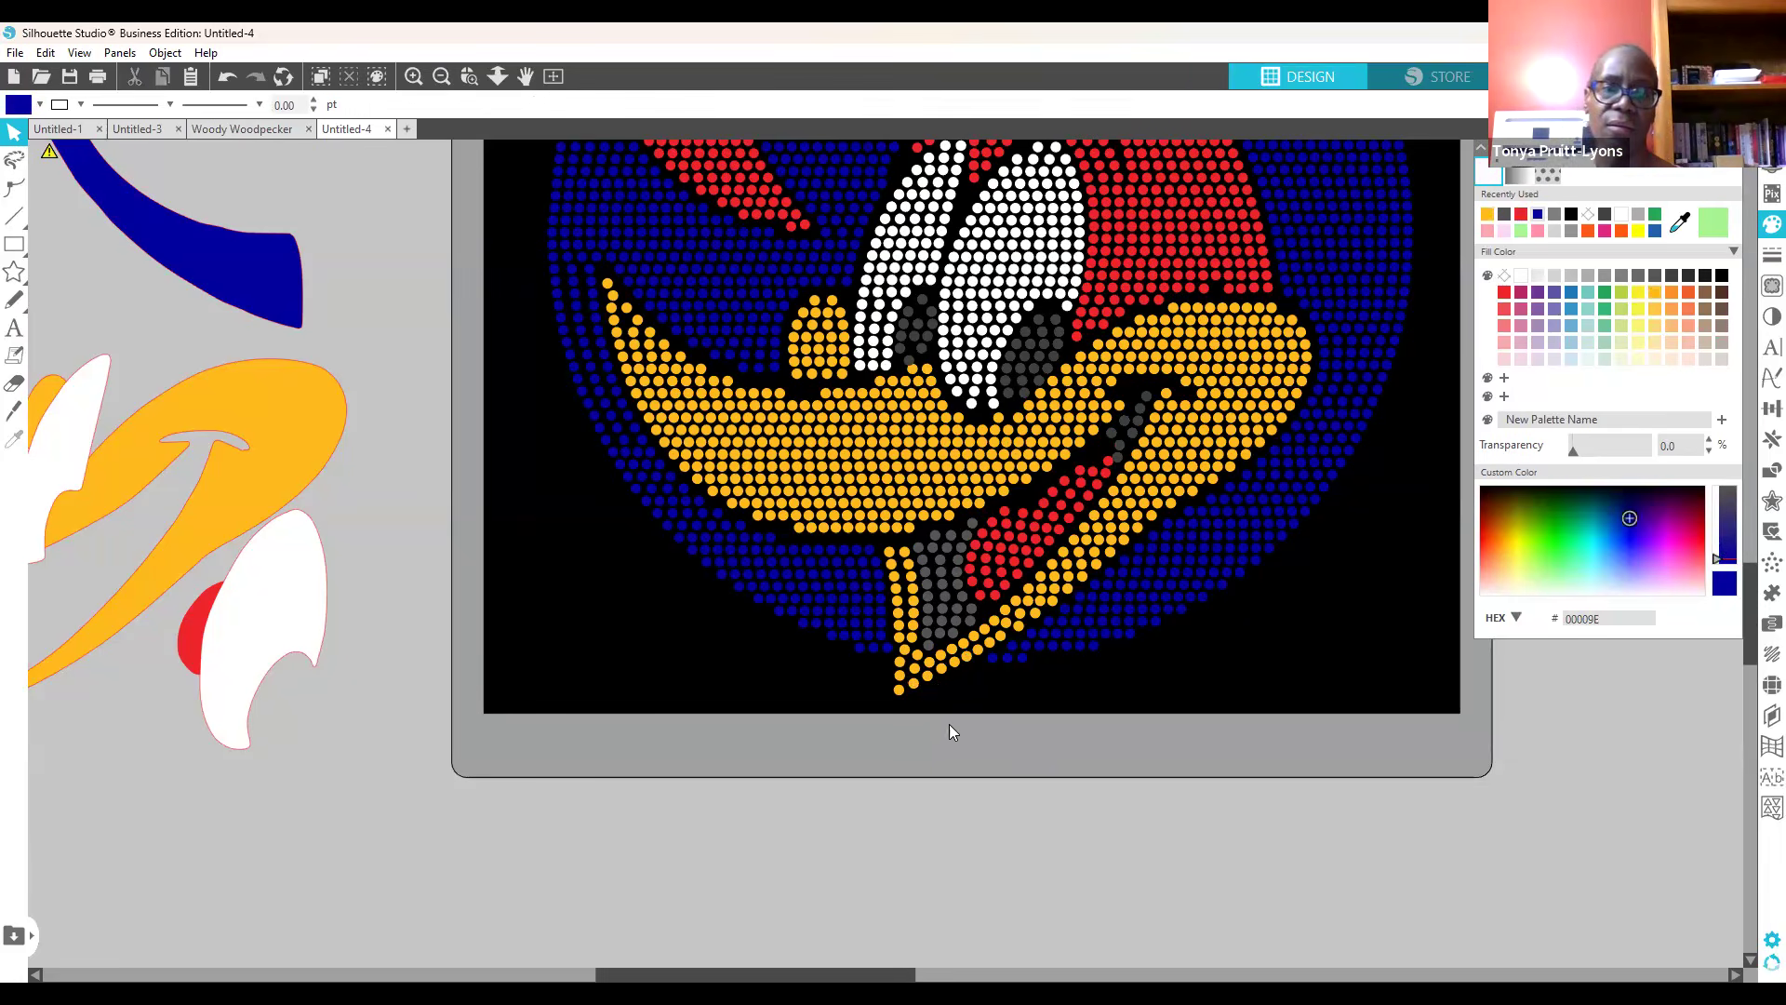
{"action": "left_click", "coordinate": [1002, 637]}
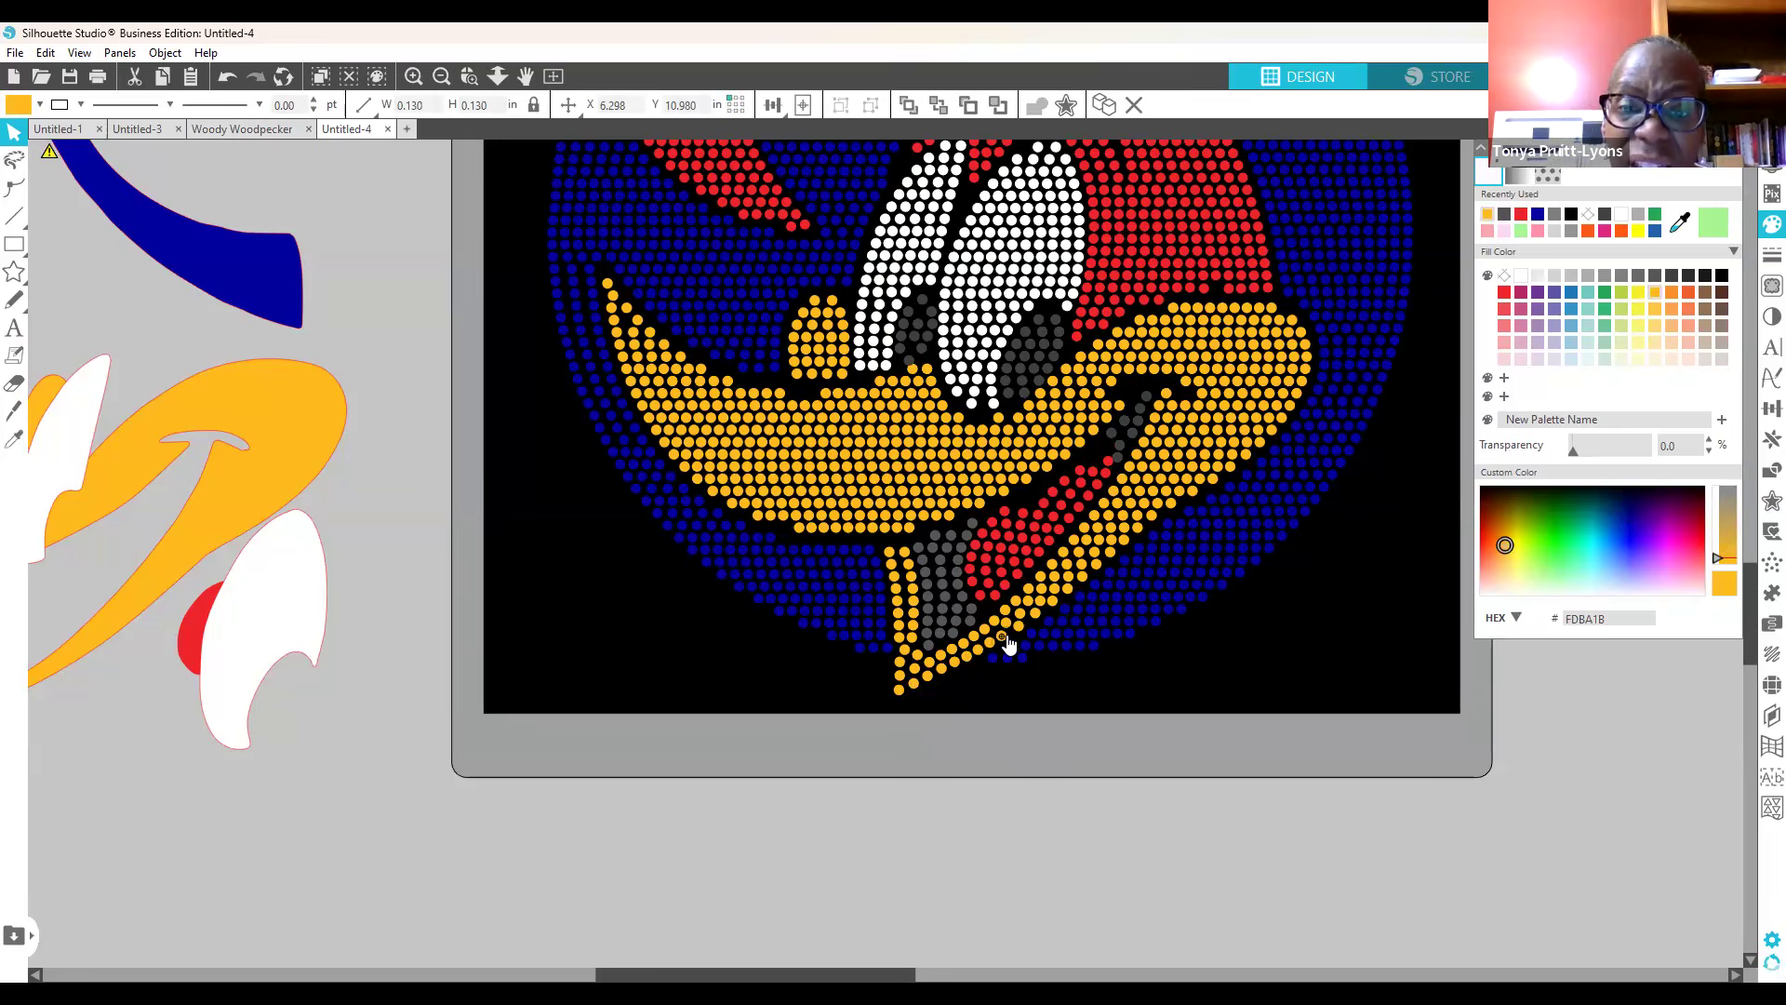
{"action": "left_click", "coordinate": [1344, 710]}
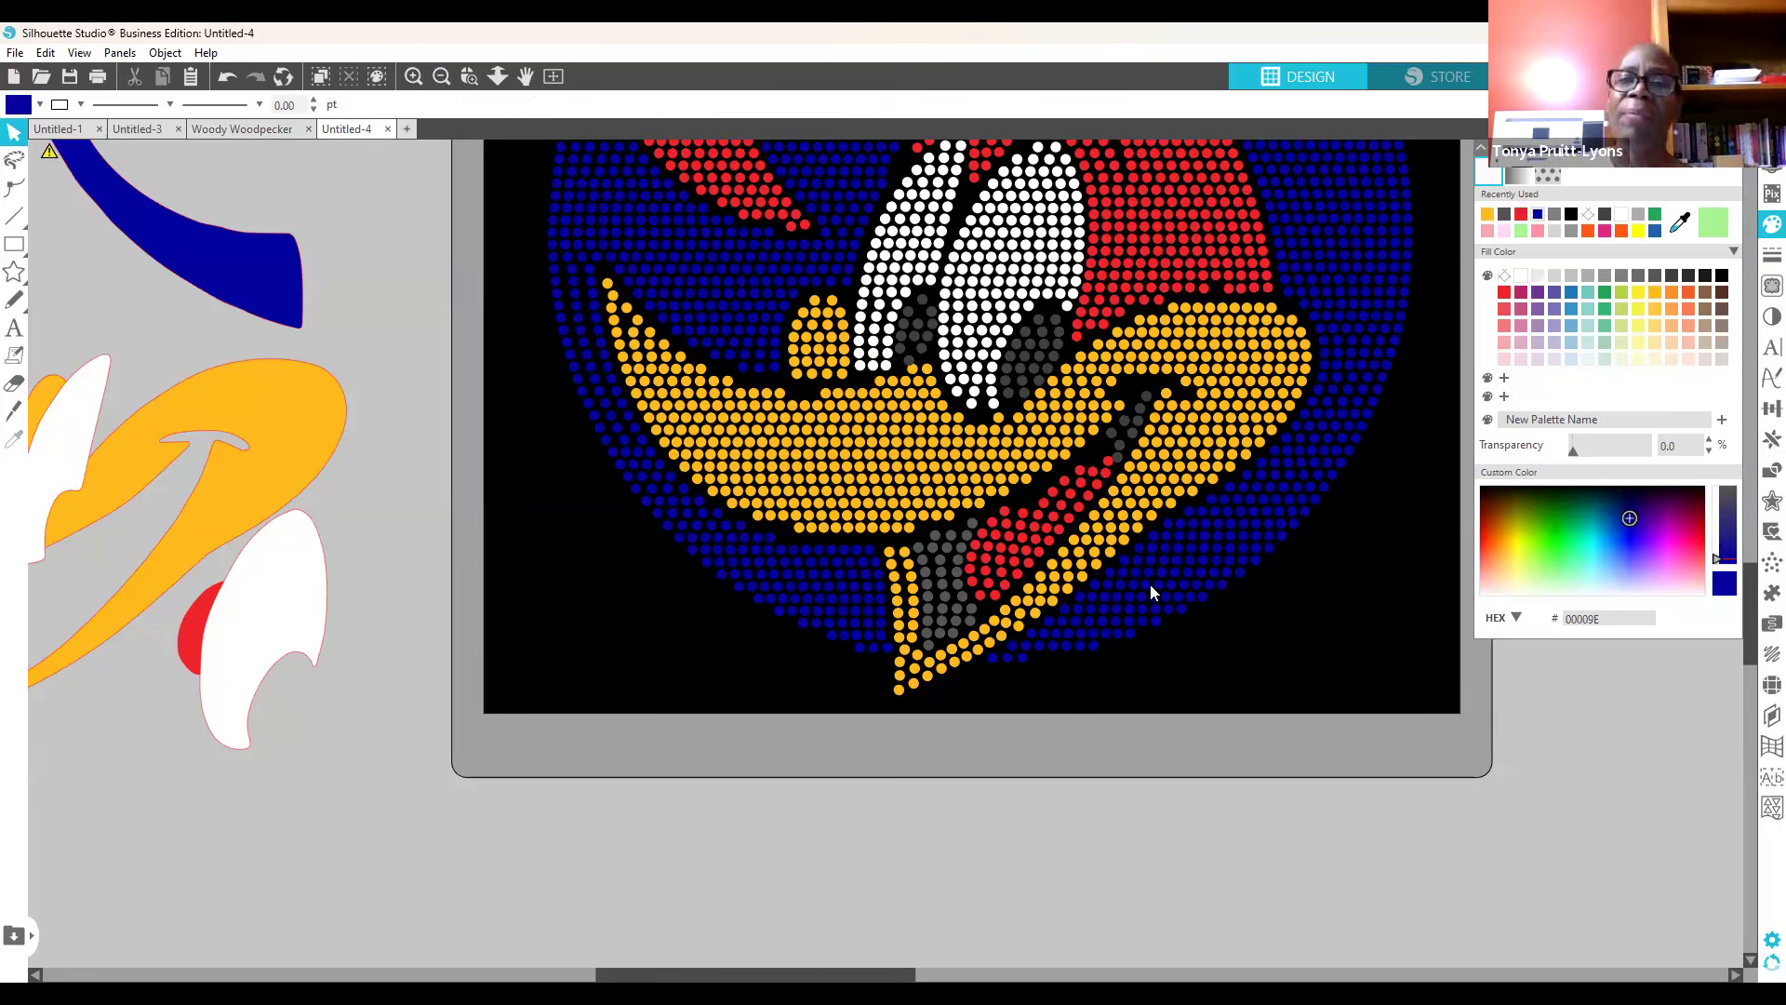
{"action": "scroll", "coordinate": [1276, 637], "scroll_direction": "up", "scroll_amount": 2}
{"action": "scroll", "coordinate": [1275, 637], "scroll_direction": "down", "scroll_amount": 1}
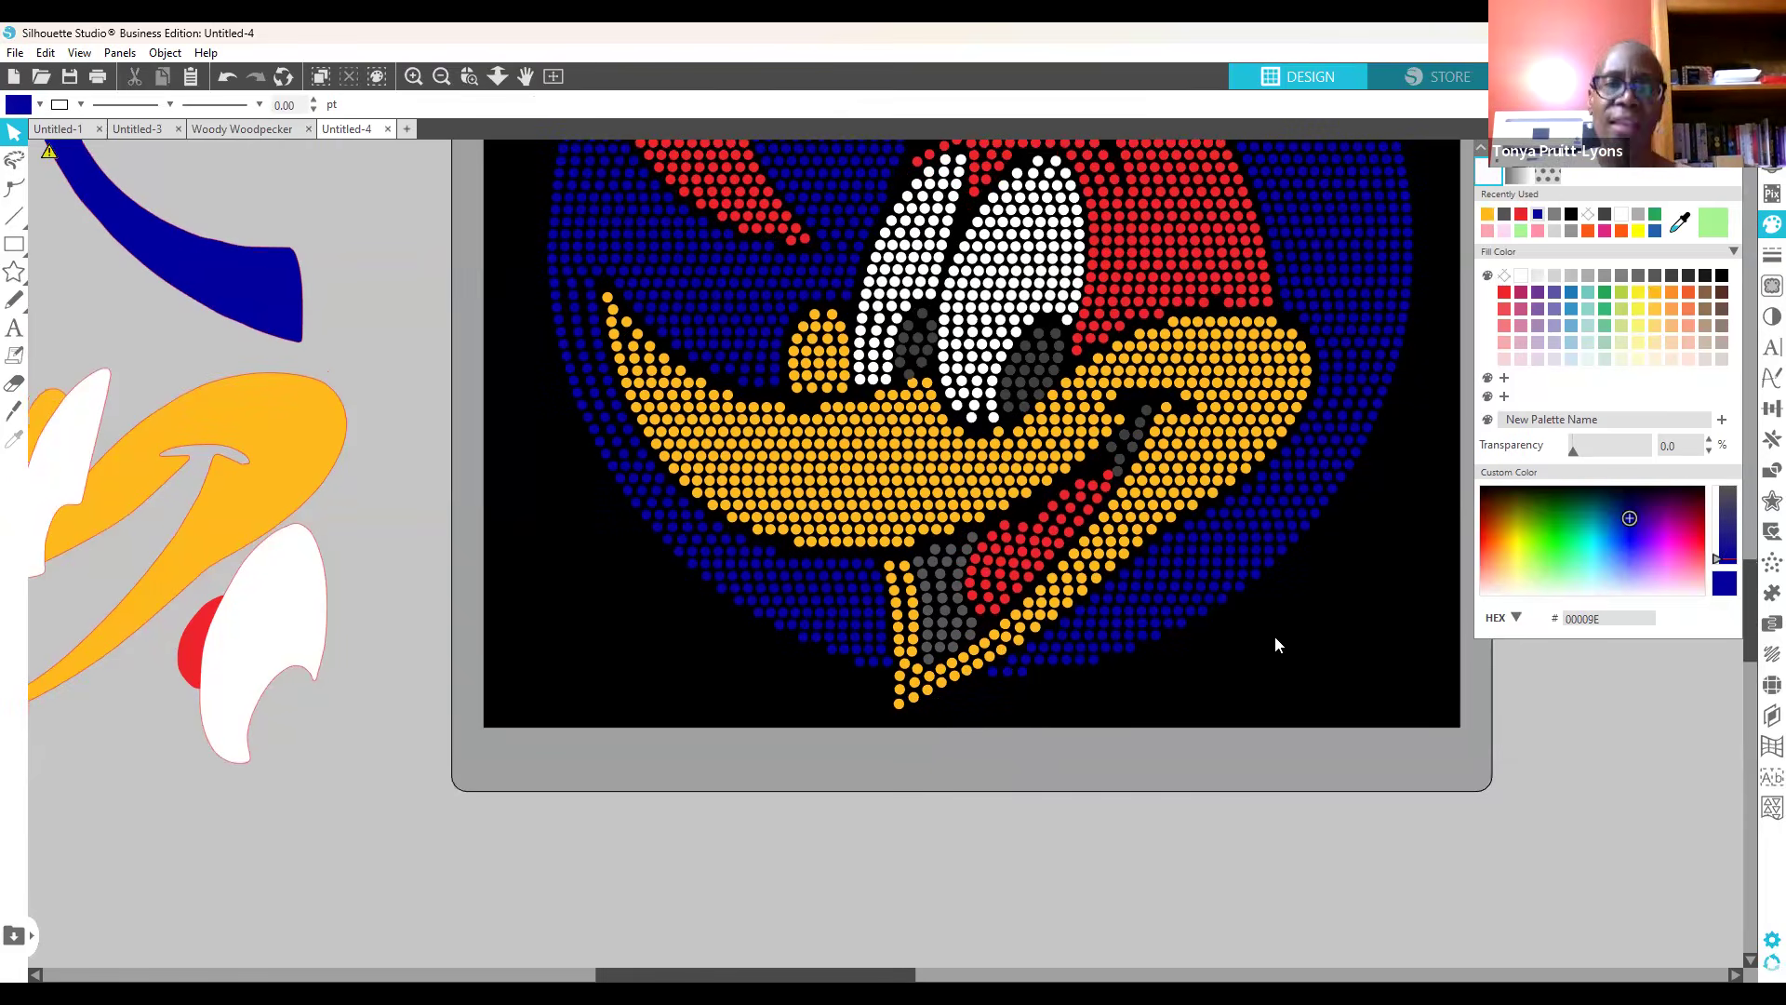
Step: Move the spare strip of red stones beside the canvas closer to the design and duplicate it
{"action": "scroll", "coordinate": [1275, 635], "scroll_direction": "up", "scroll_amount": 2}
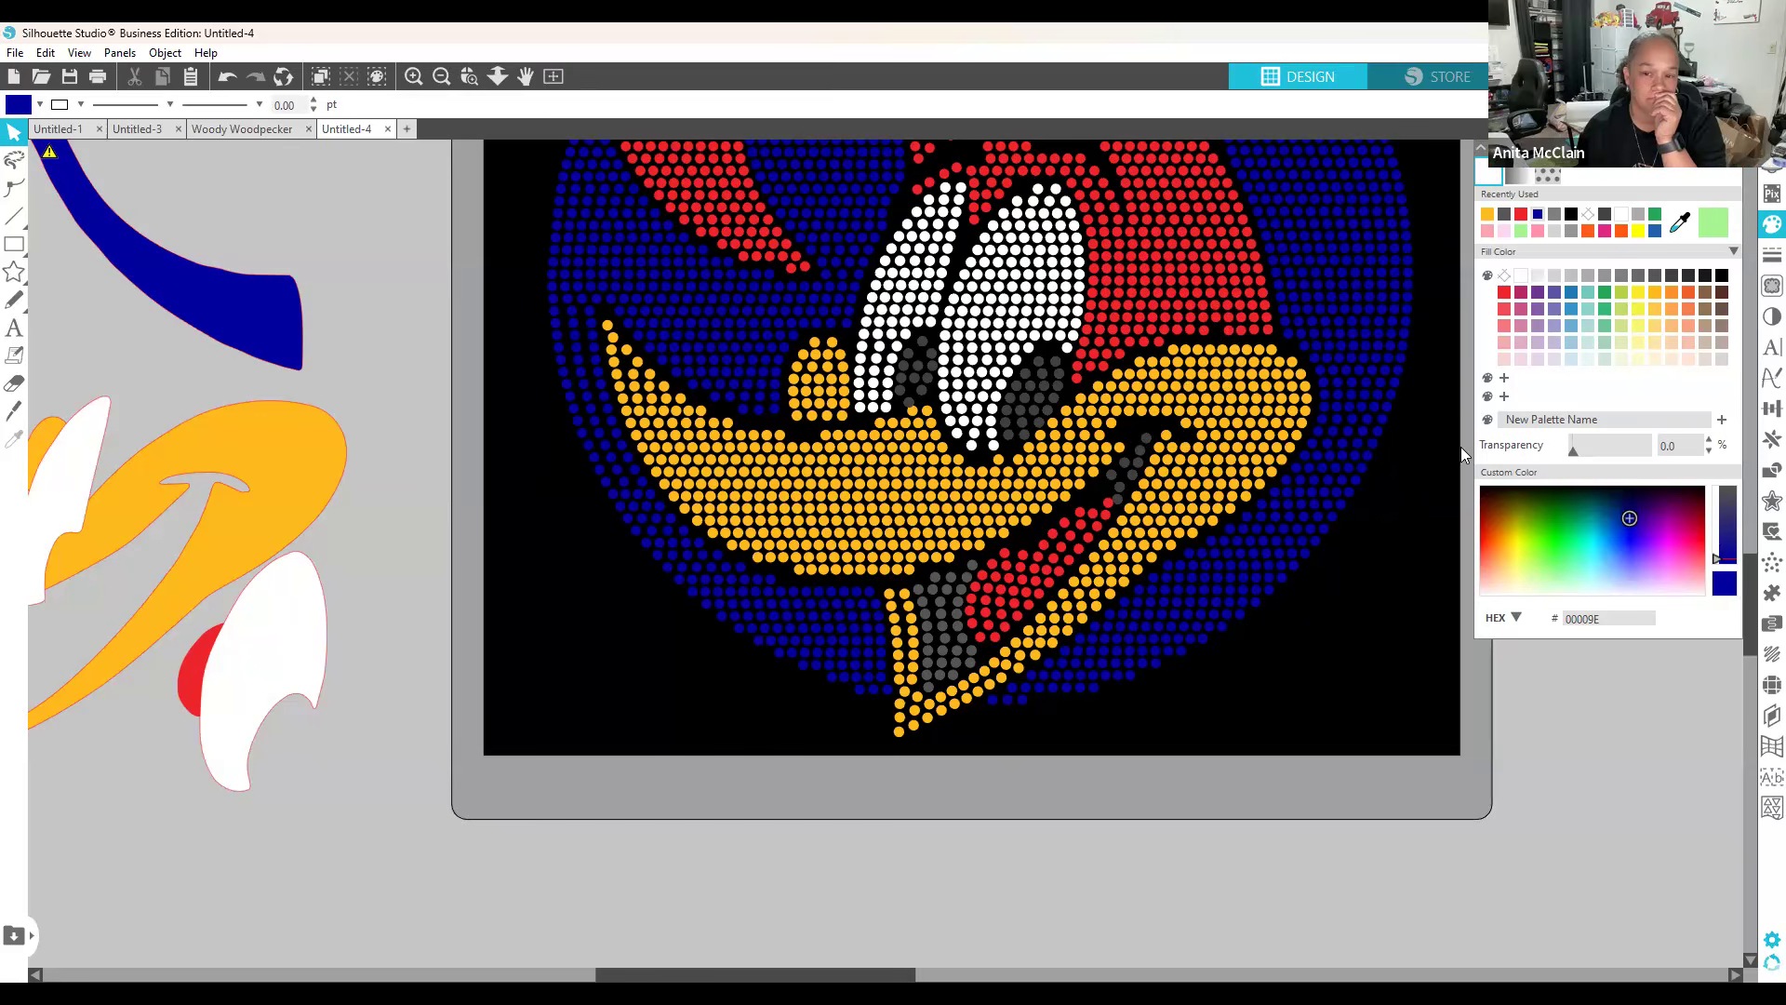
{"action": "scroll", "coordinate": [1408, 534], "scroll_direction": "up", "scroll_amount": 5}
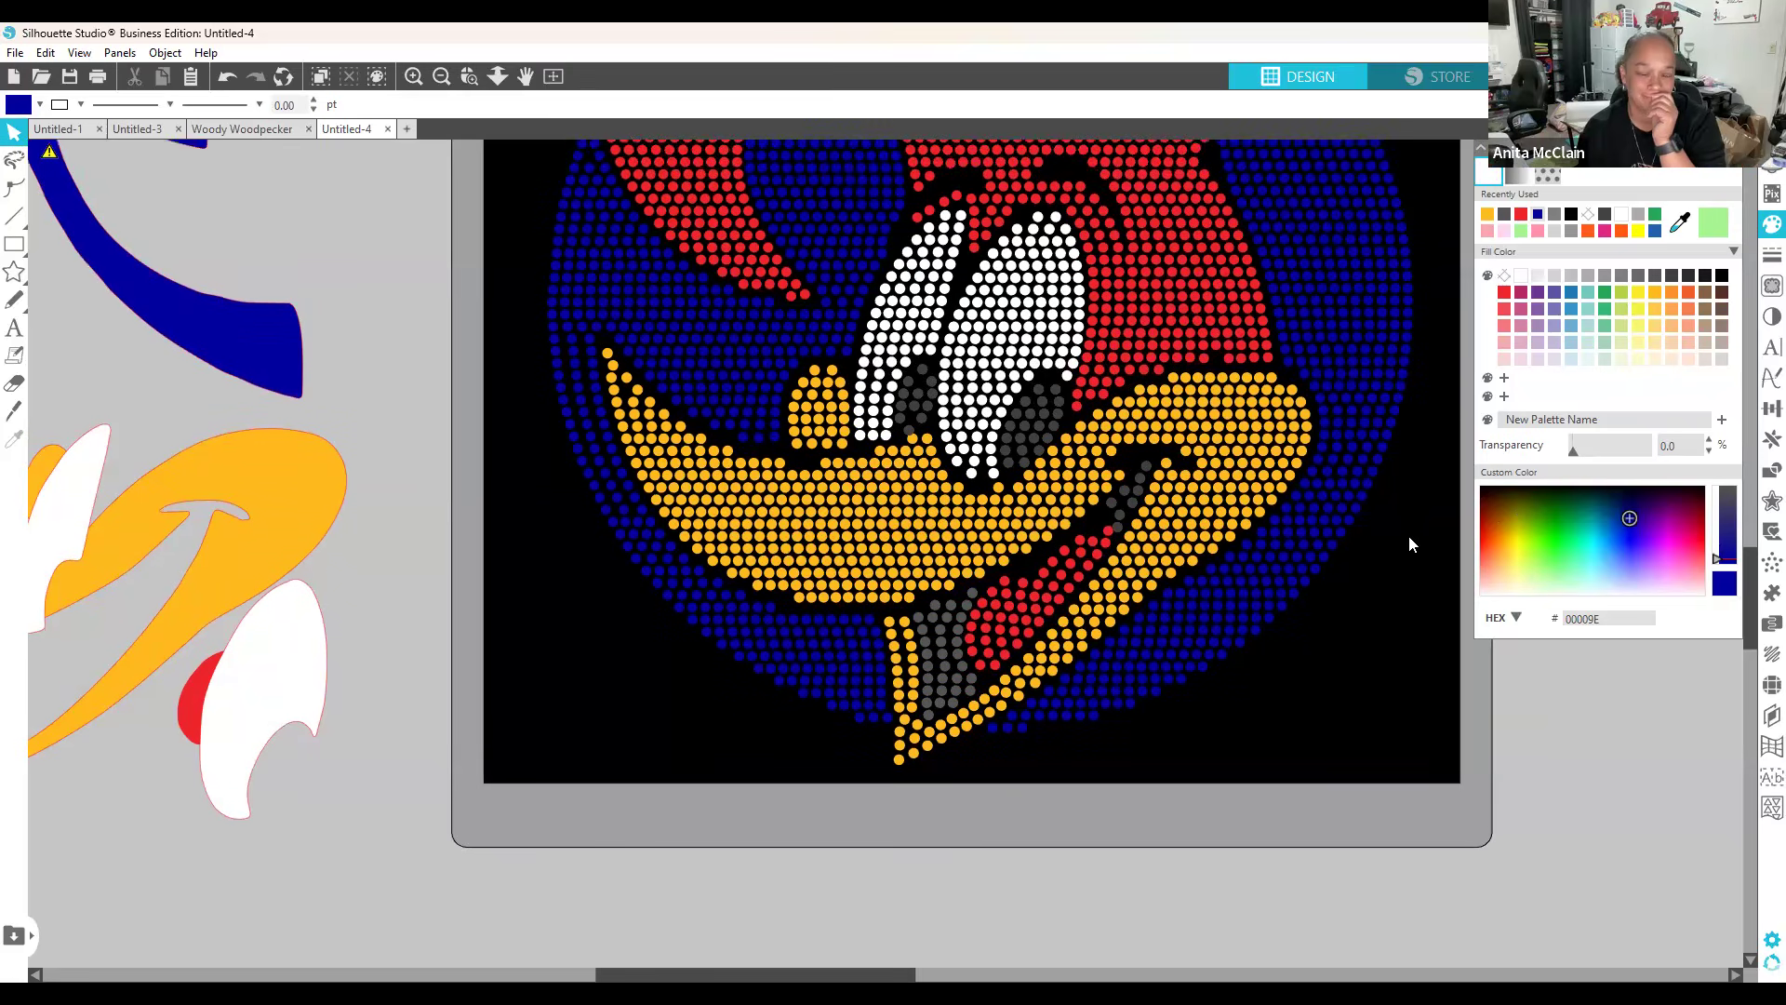
{"action": "scroll", "coordinate": [1406, 533], "scroll_direction": "up", "scroll_amount": 1}
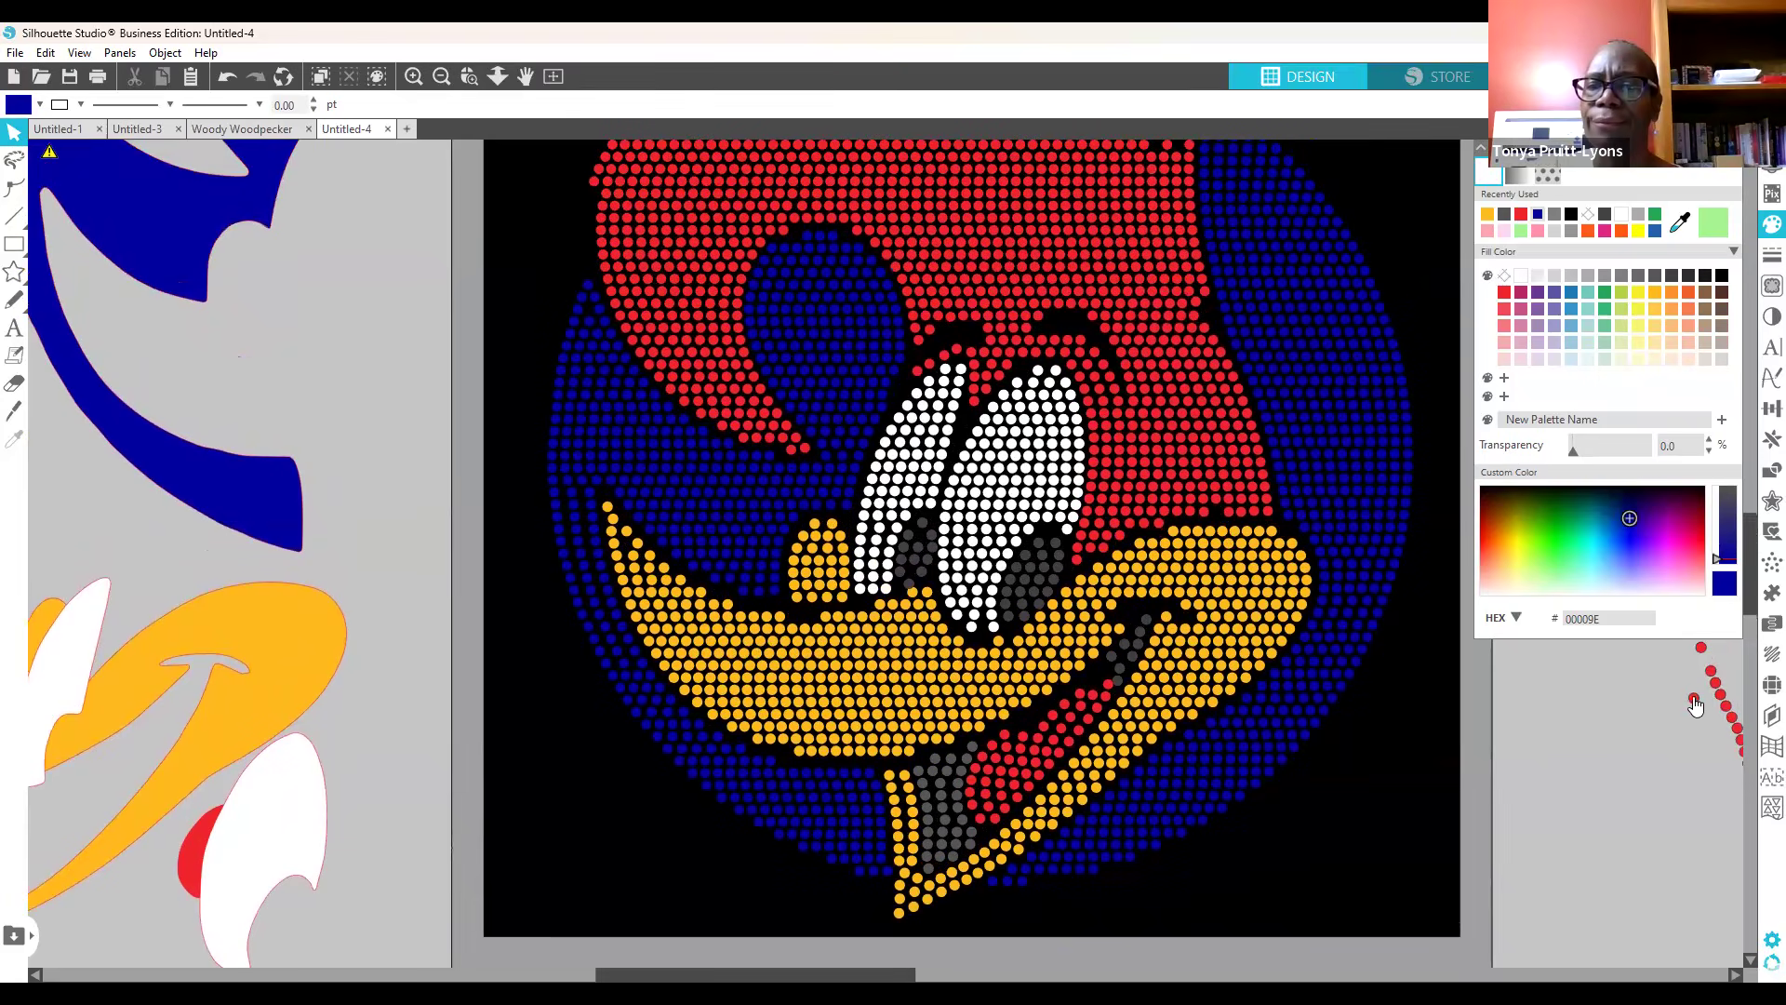
{"action": "left_click_drag", "start_coordinate": [1695, 701], "coordinate": [1606, 734]}
{"action": "right_click", "coordinate": [1603, 733]}
{"action": "left_click", "coordinate": [1501, 730]}
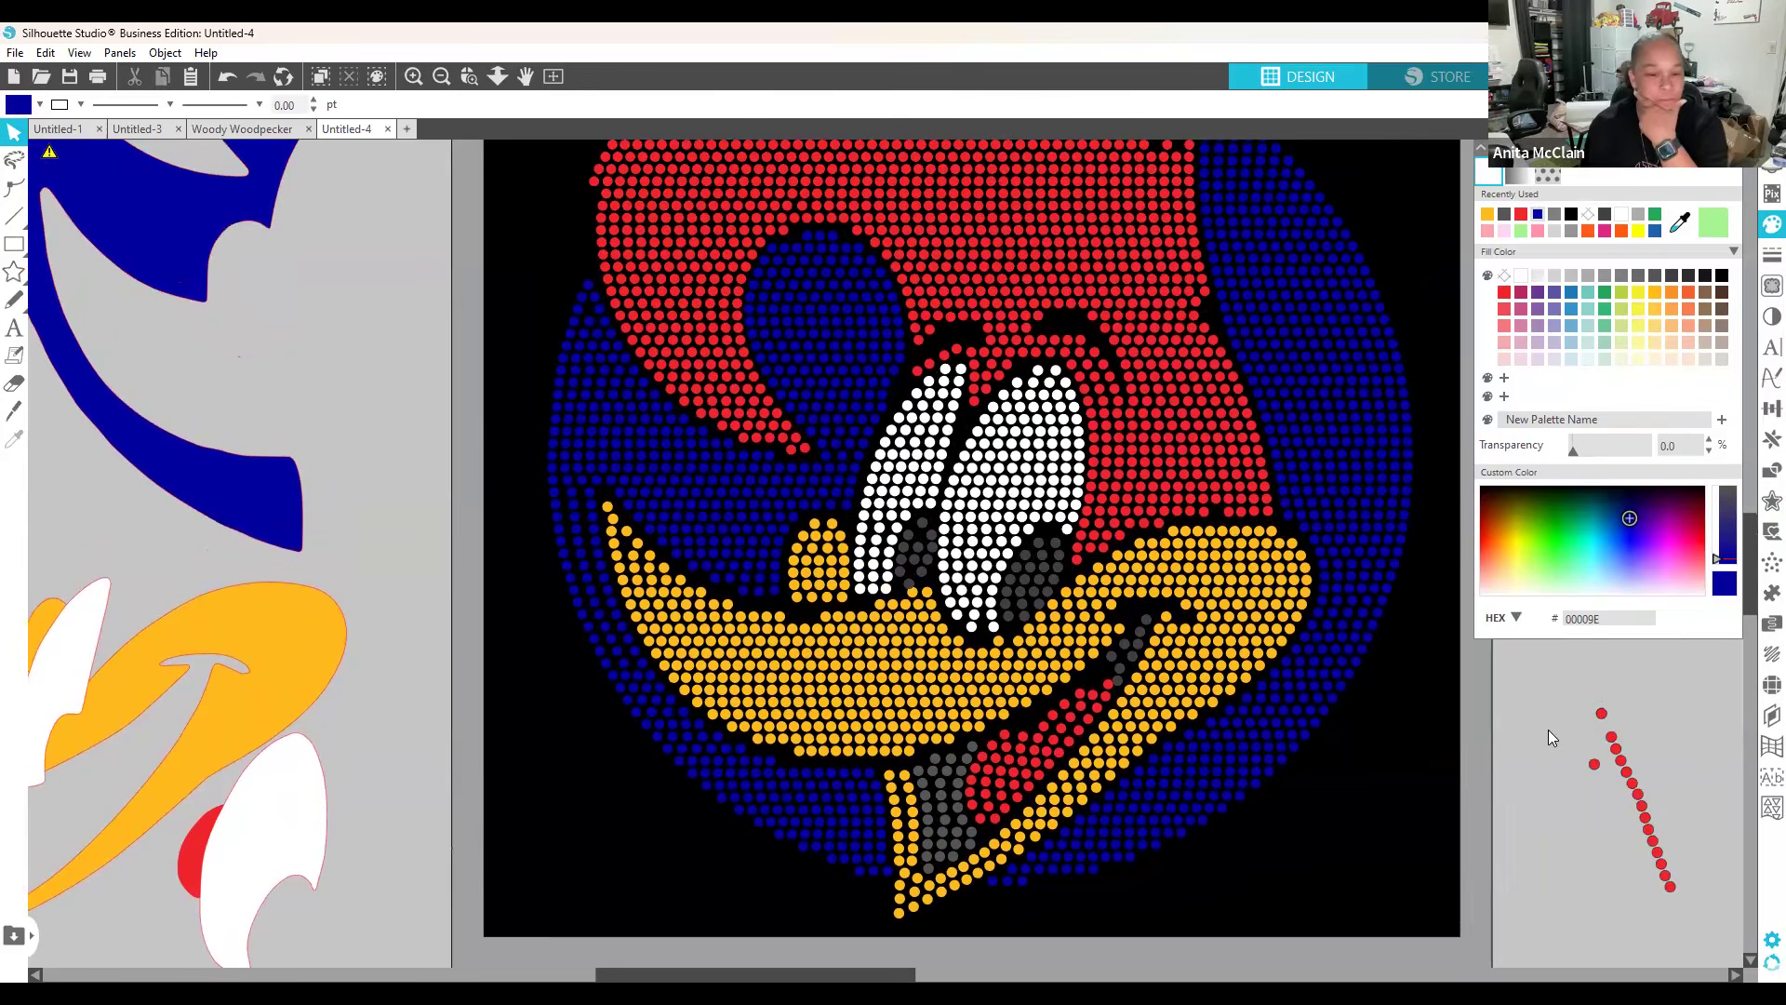
{"action": "left_click", "coordinate": [1632, 800]}
{"action": "left_click", "coordinate": [1496, 733]}
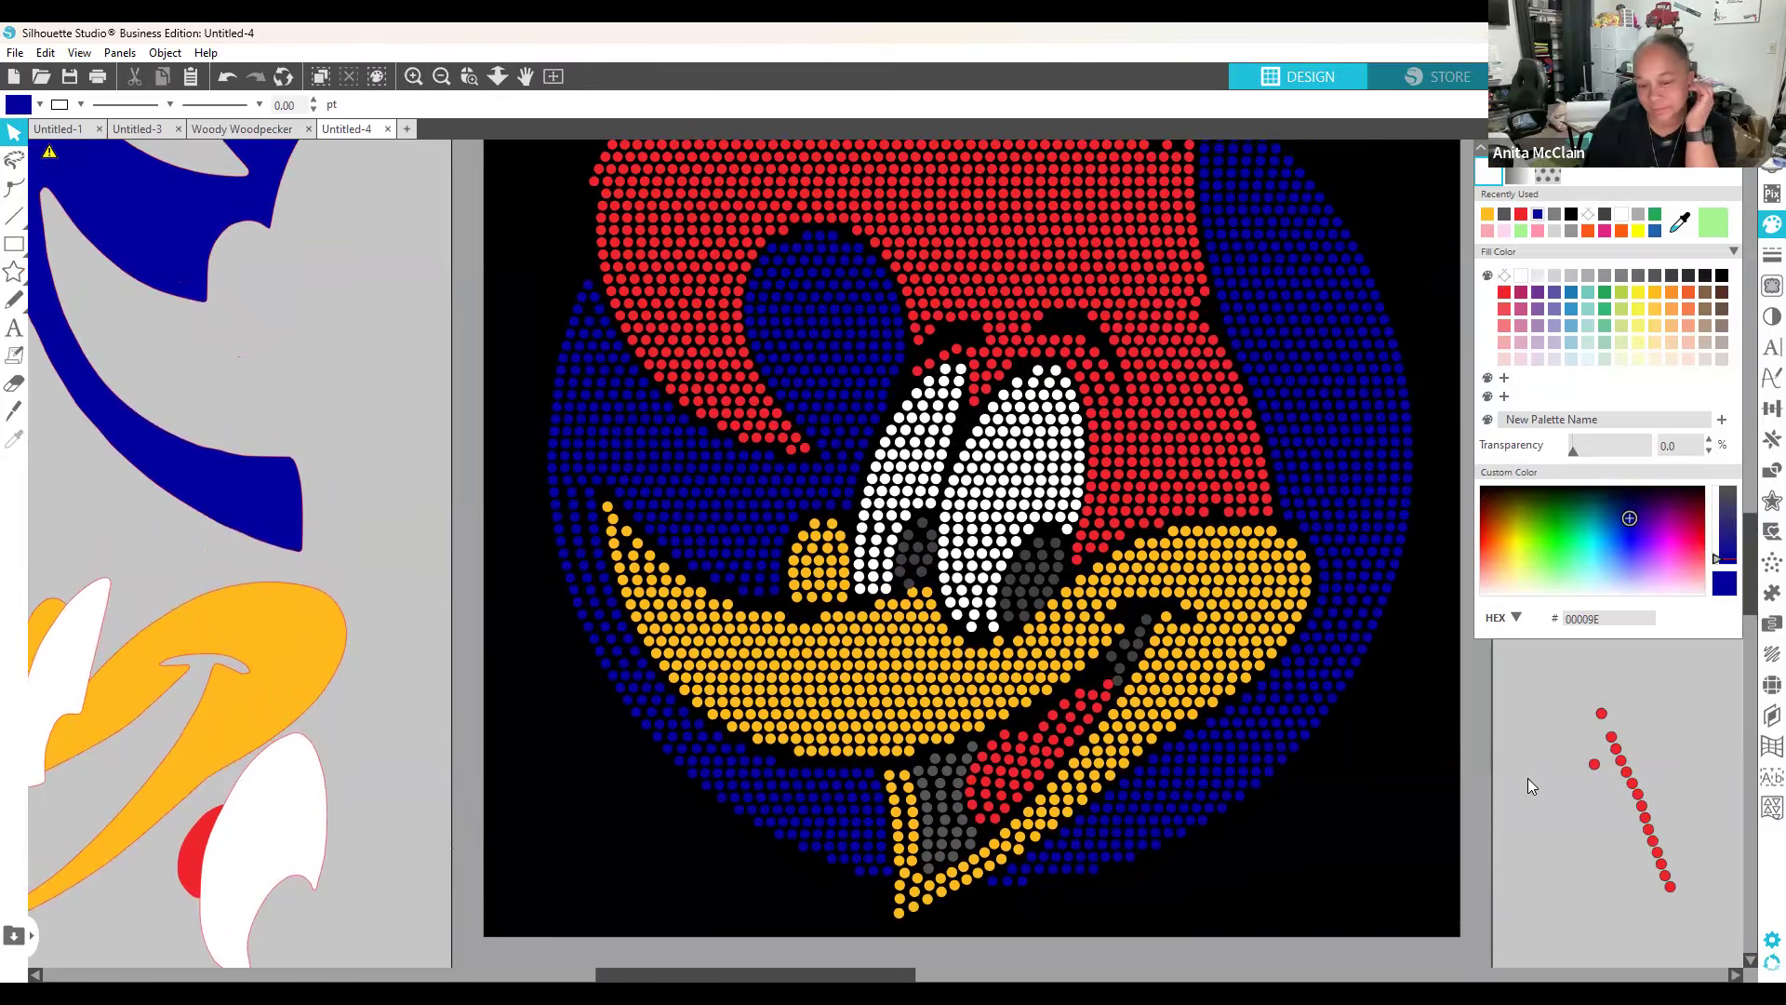
{"action": "right_click", "coordinate": [1629, 761]}
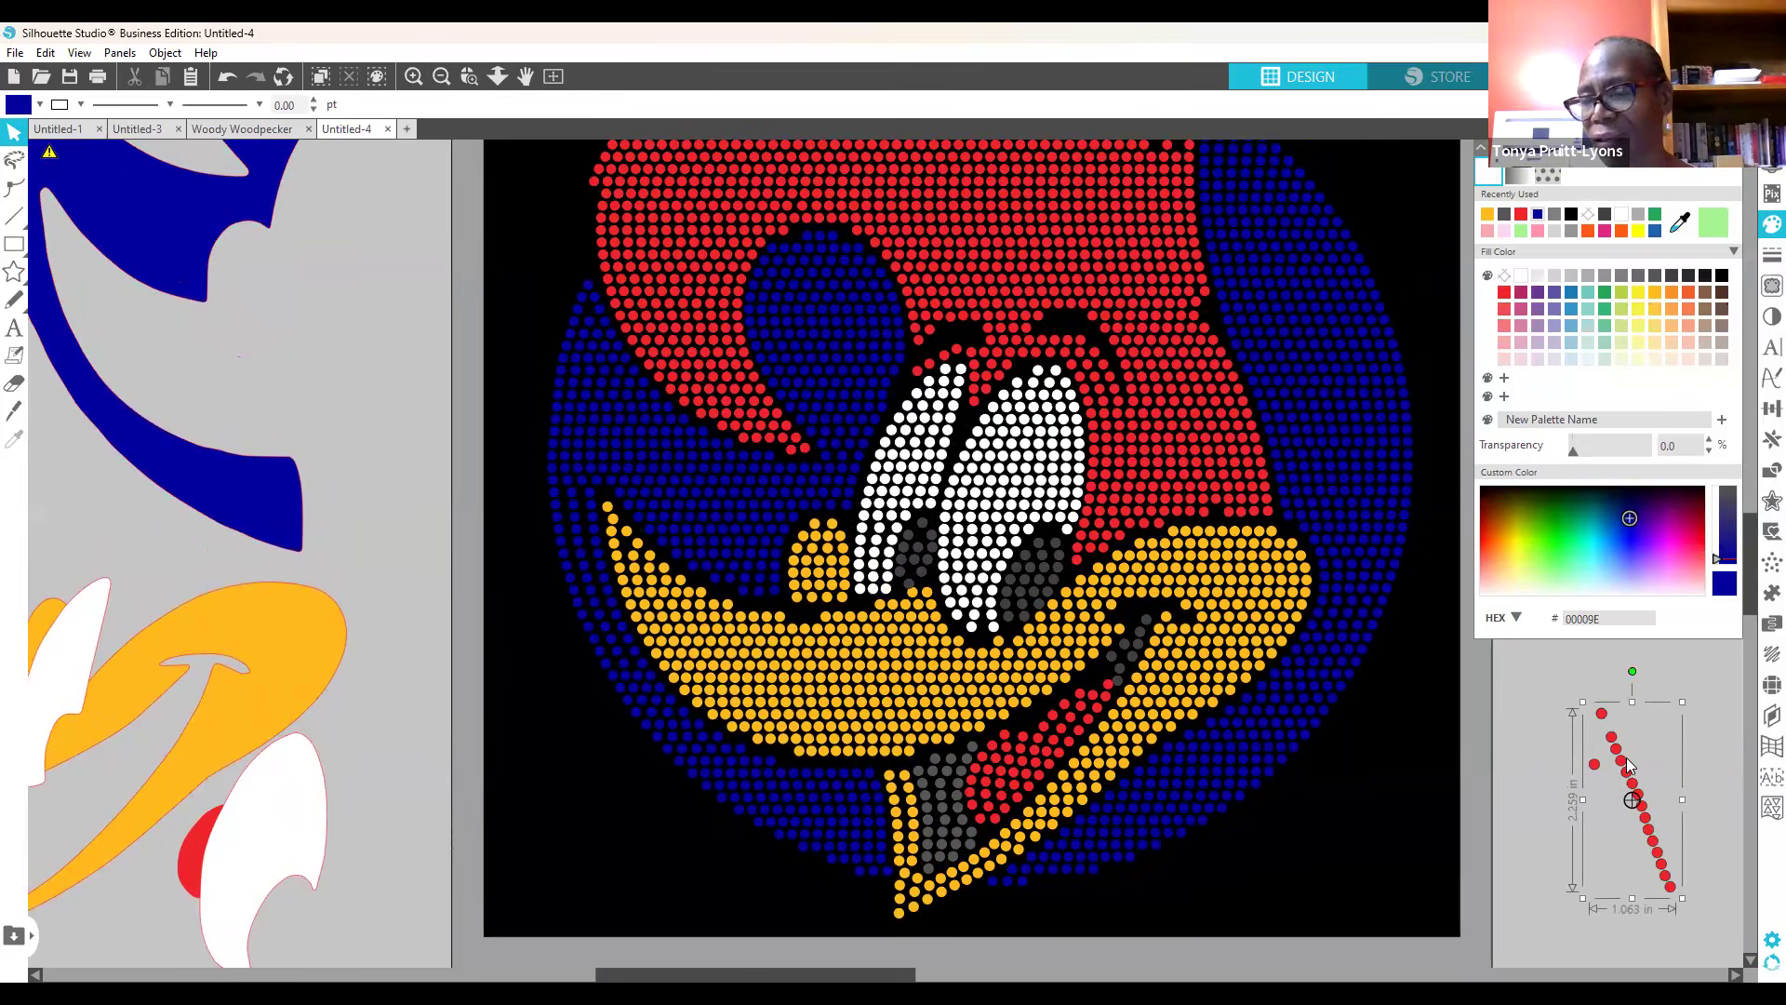
{"action": "left_click", "coordinate": [1632, 375]}
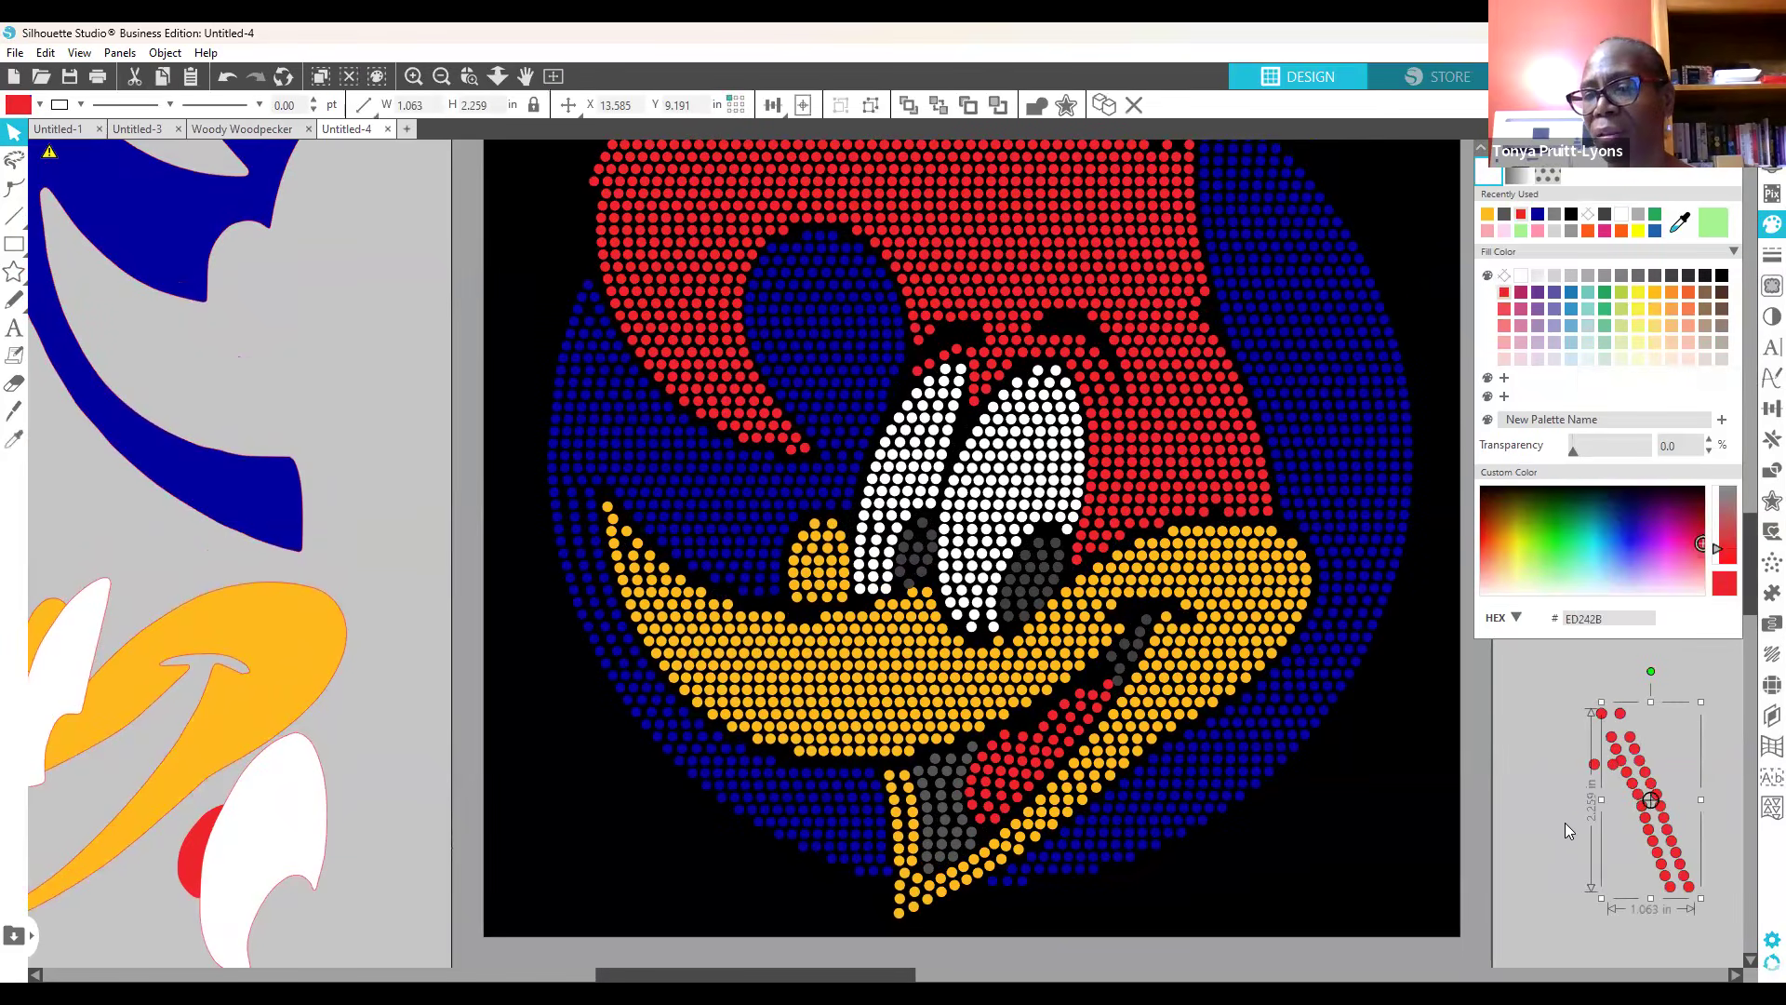
Step: Ungroup the duplicated strip of red stones and move the original strip down, clear of the copy
{"action": "left_click", "coordinate": [1649, 789]}
{"action": "right_click", "coordinate": [1649, 791]}
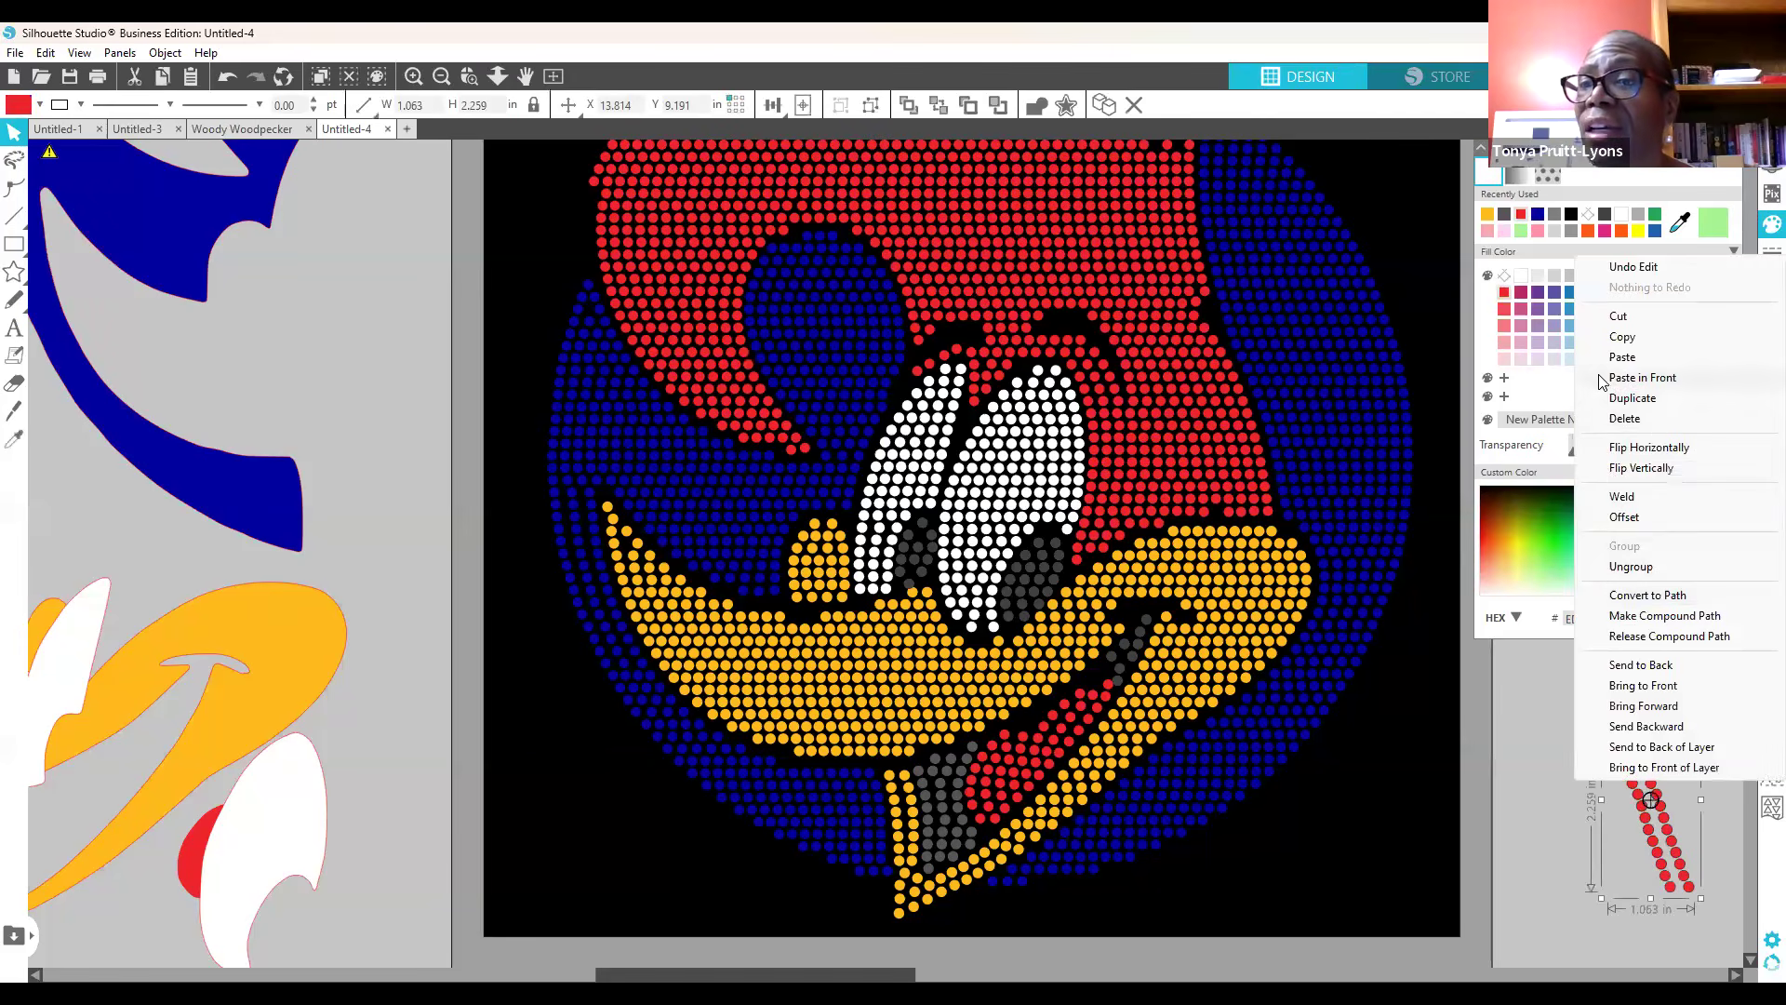
{"action": "left_click", "coordinate": [1639, 567]}
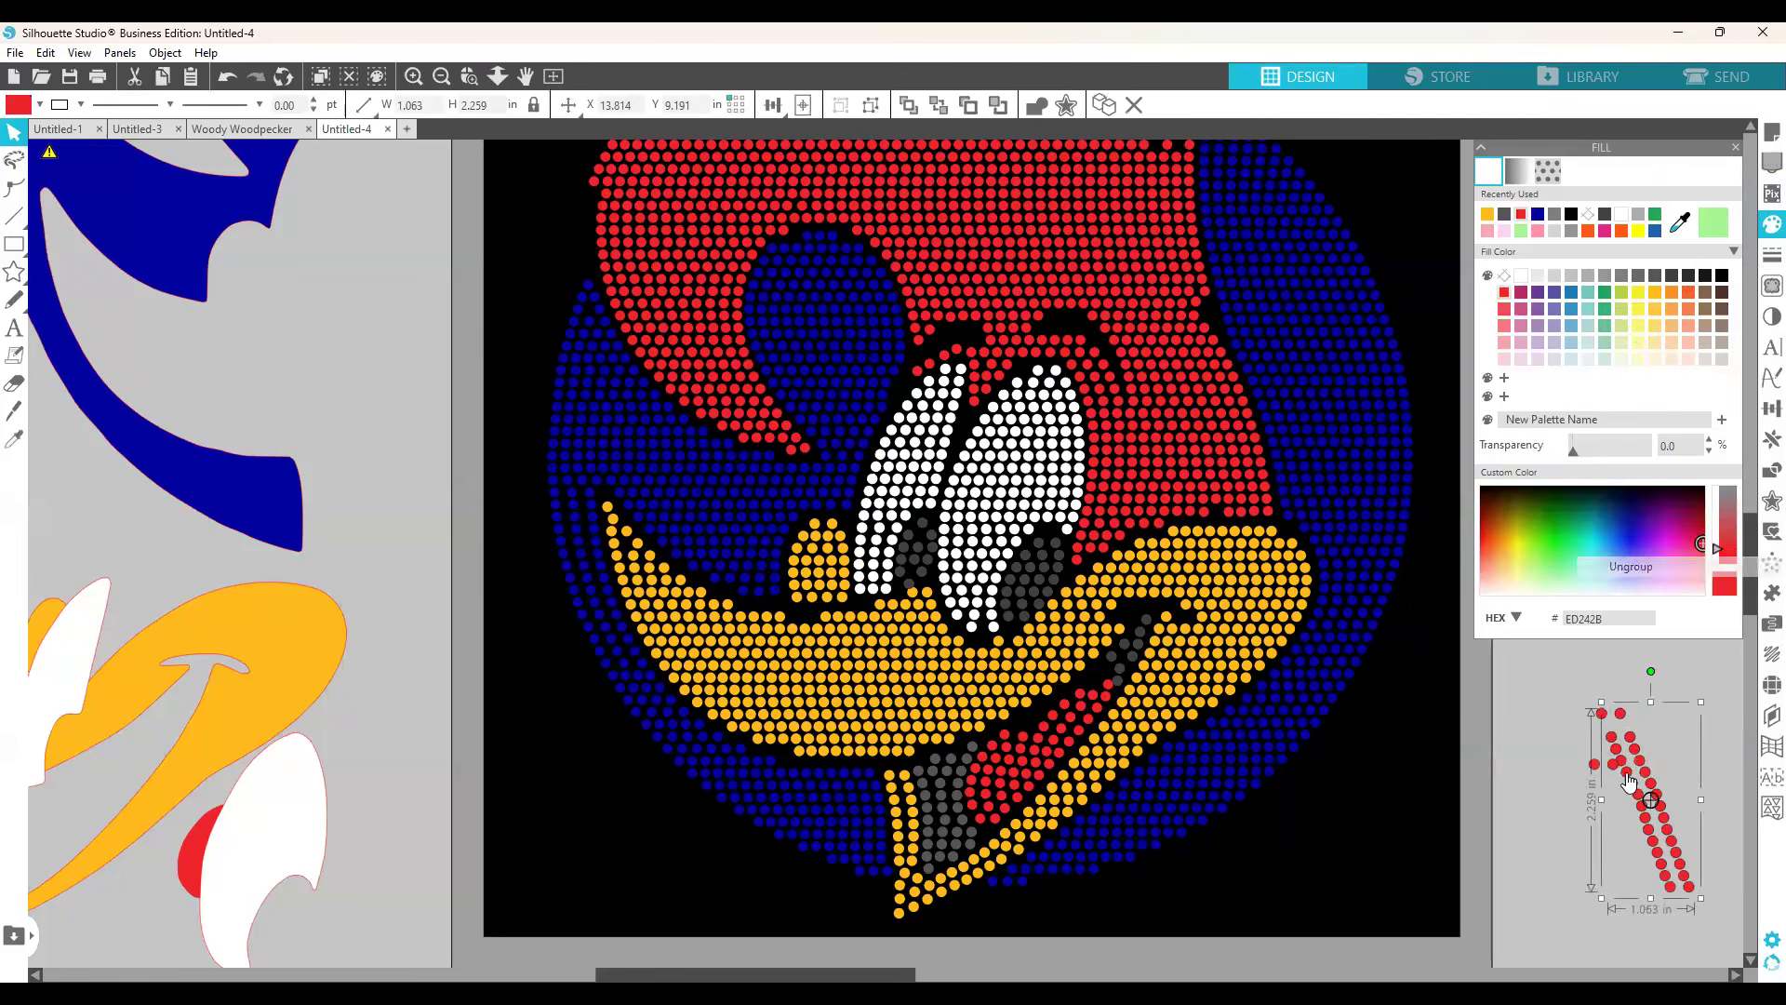
{"action": "left_click", "coordinate": [1499, 741]}
{"action": "left_click_drag", "start_coordinate": [1600, 716], "coordinate": [1581, 895]}
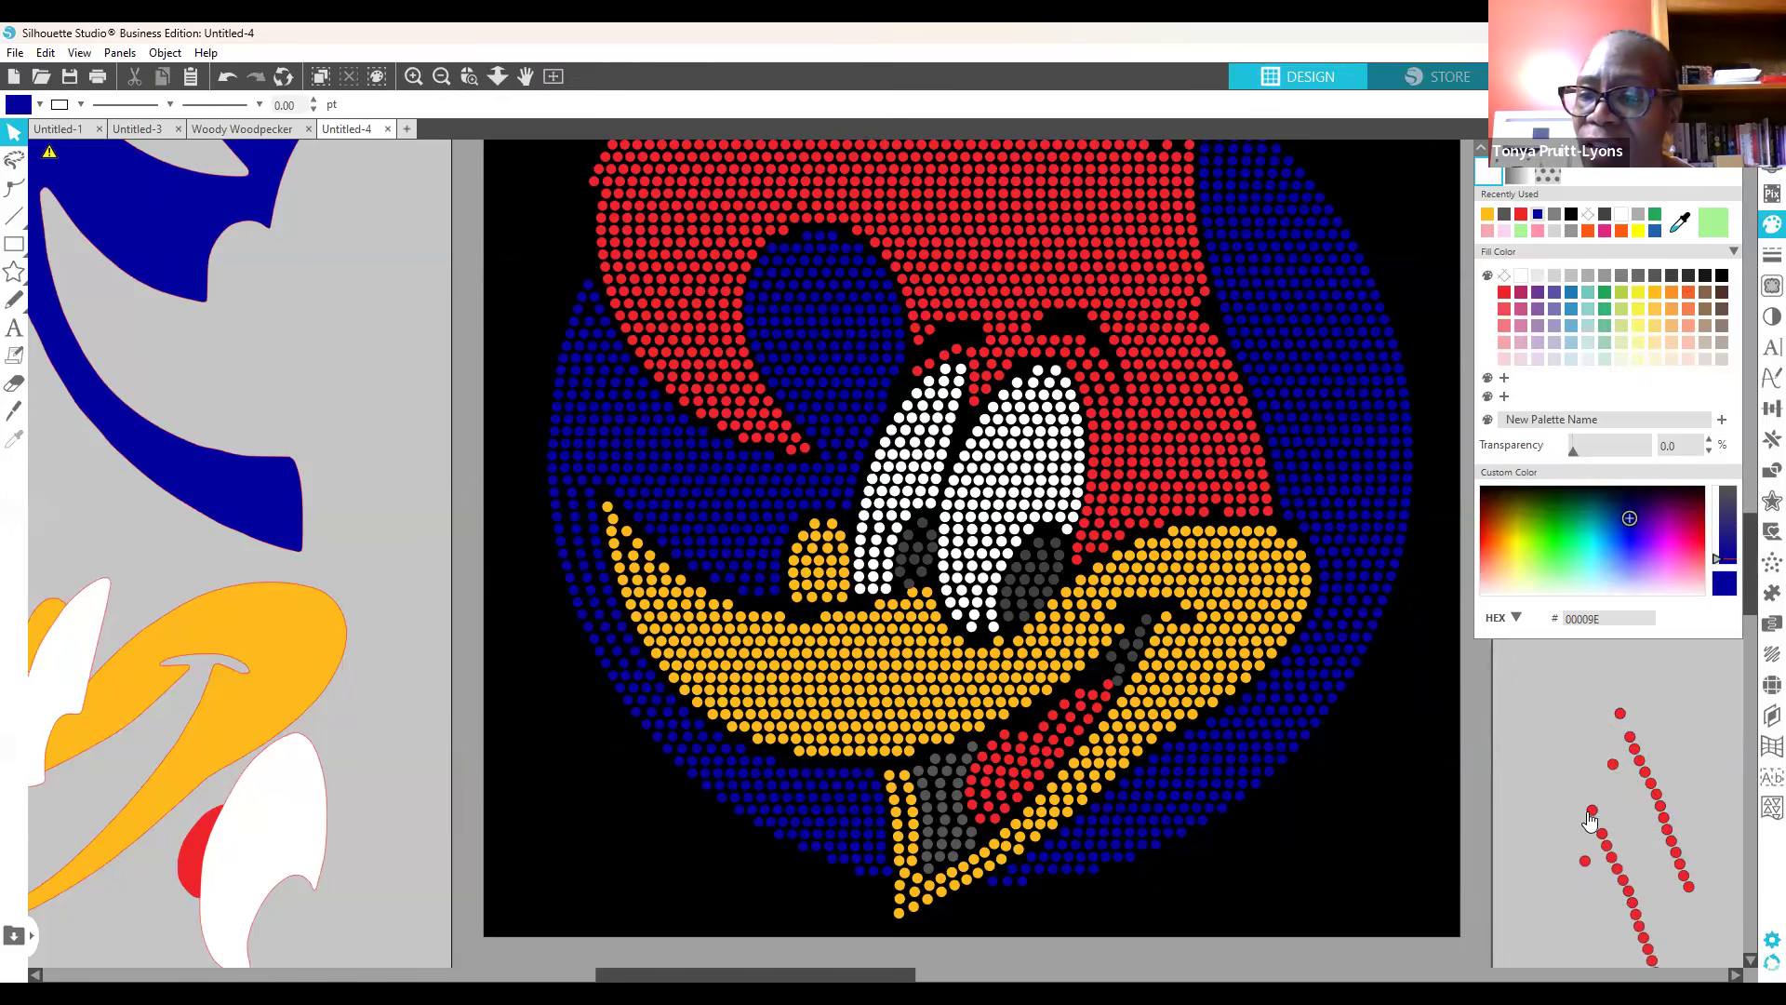
{"action": "right_click", "coordinate": [1588, 807]}
{"action": "left_click", "coordinate": [1521, 769]}
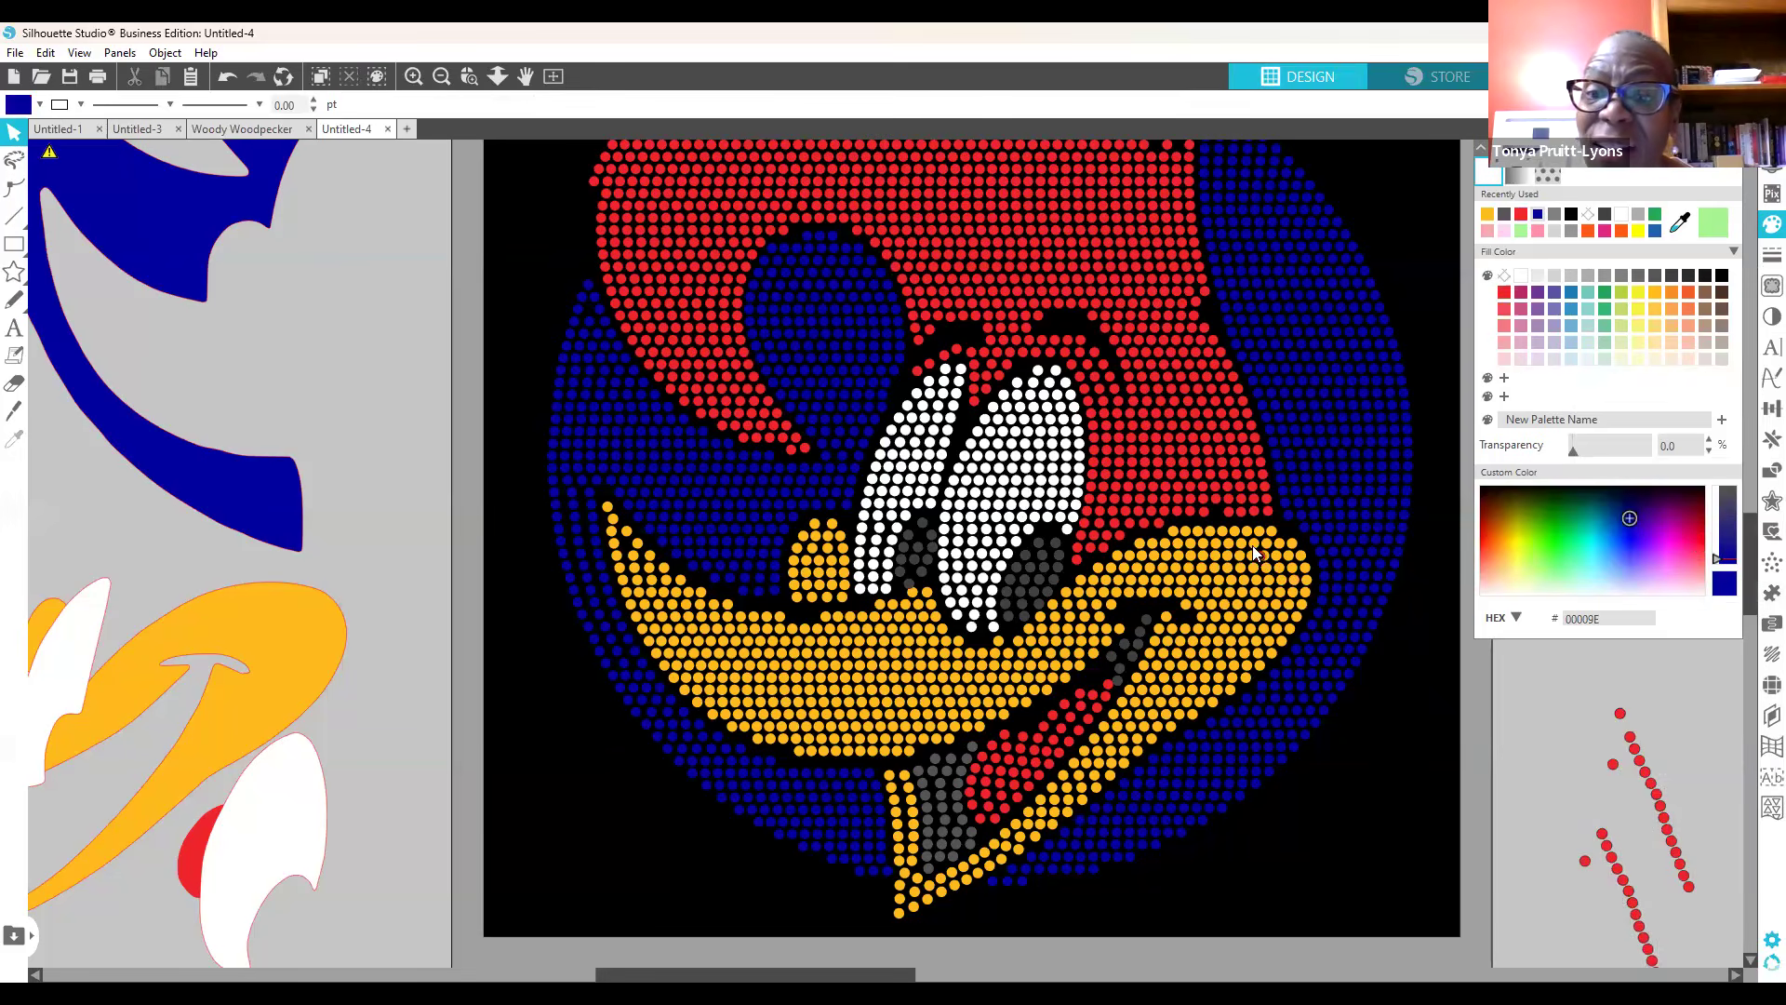
Step: Place one spare red stone in the gap along the head's lower edge above the beak, at X 8.940, Y 6.710
{"action": "left_click", "coordinate": [1215, 517]}
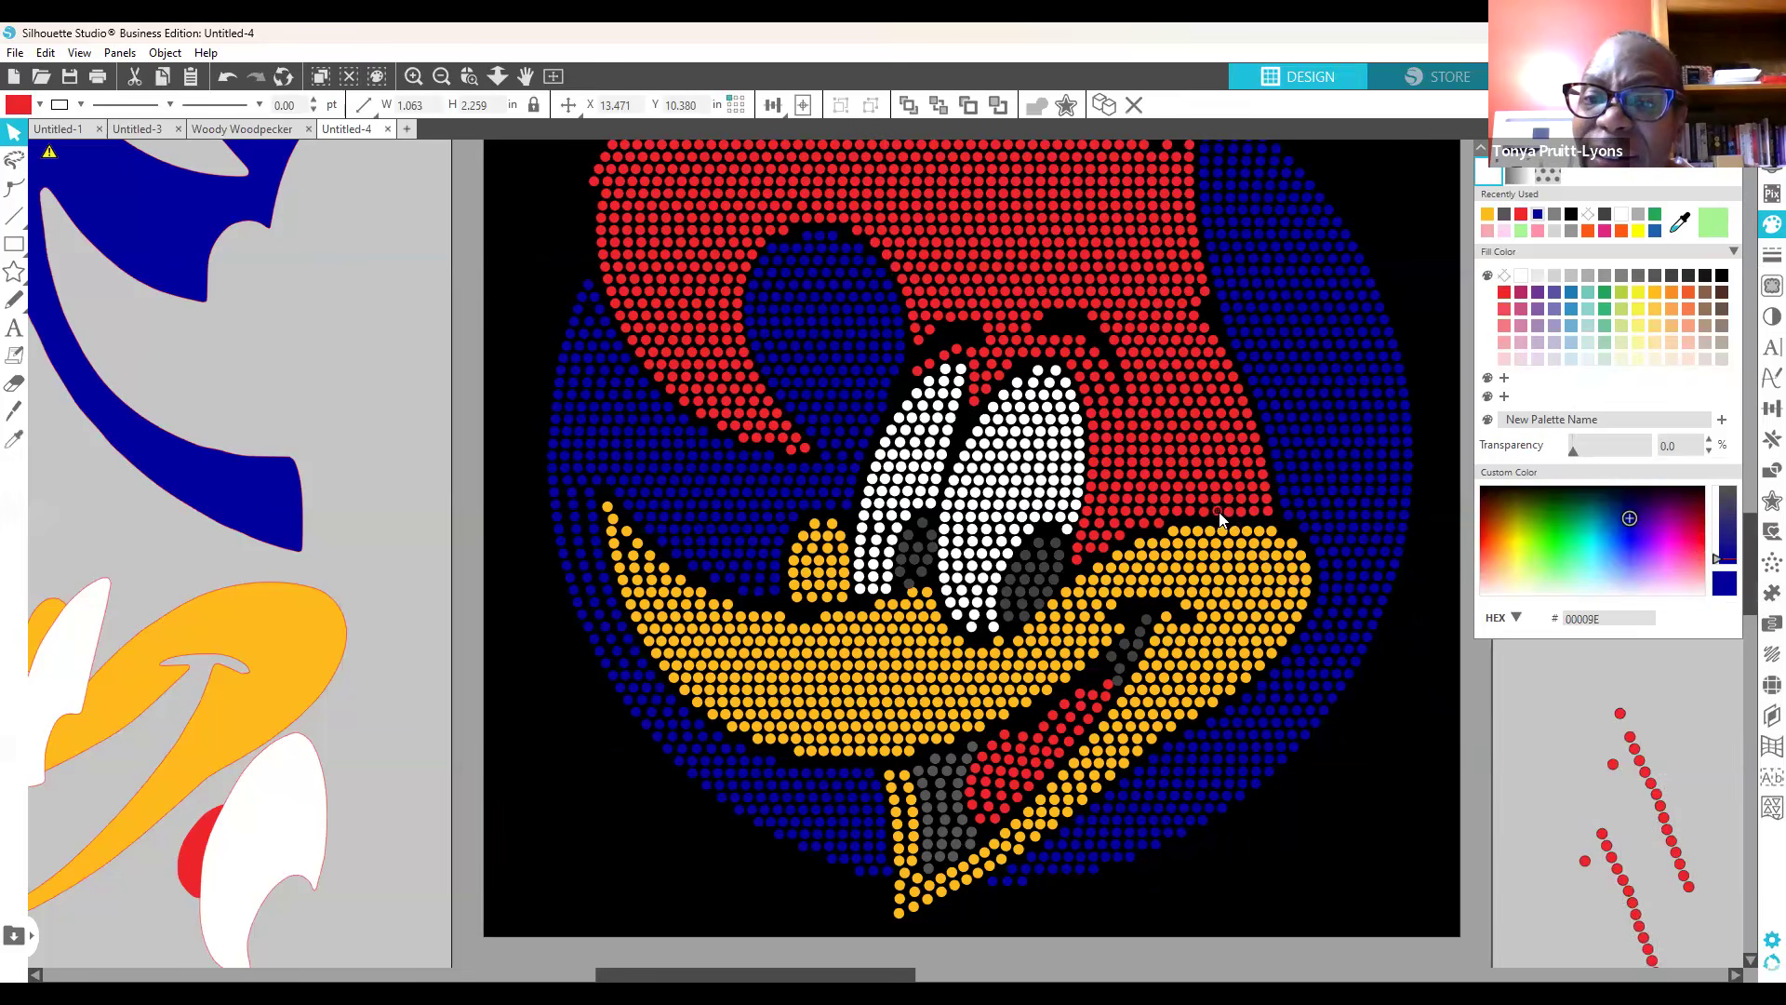
{"action": "left_click", "coordinate": [1218, 517]}
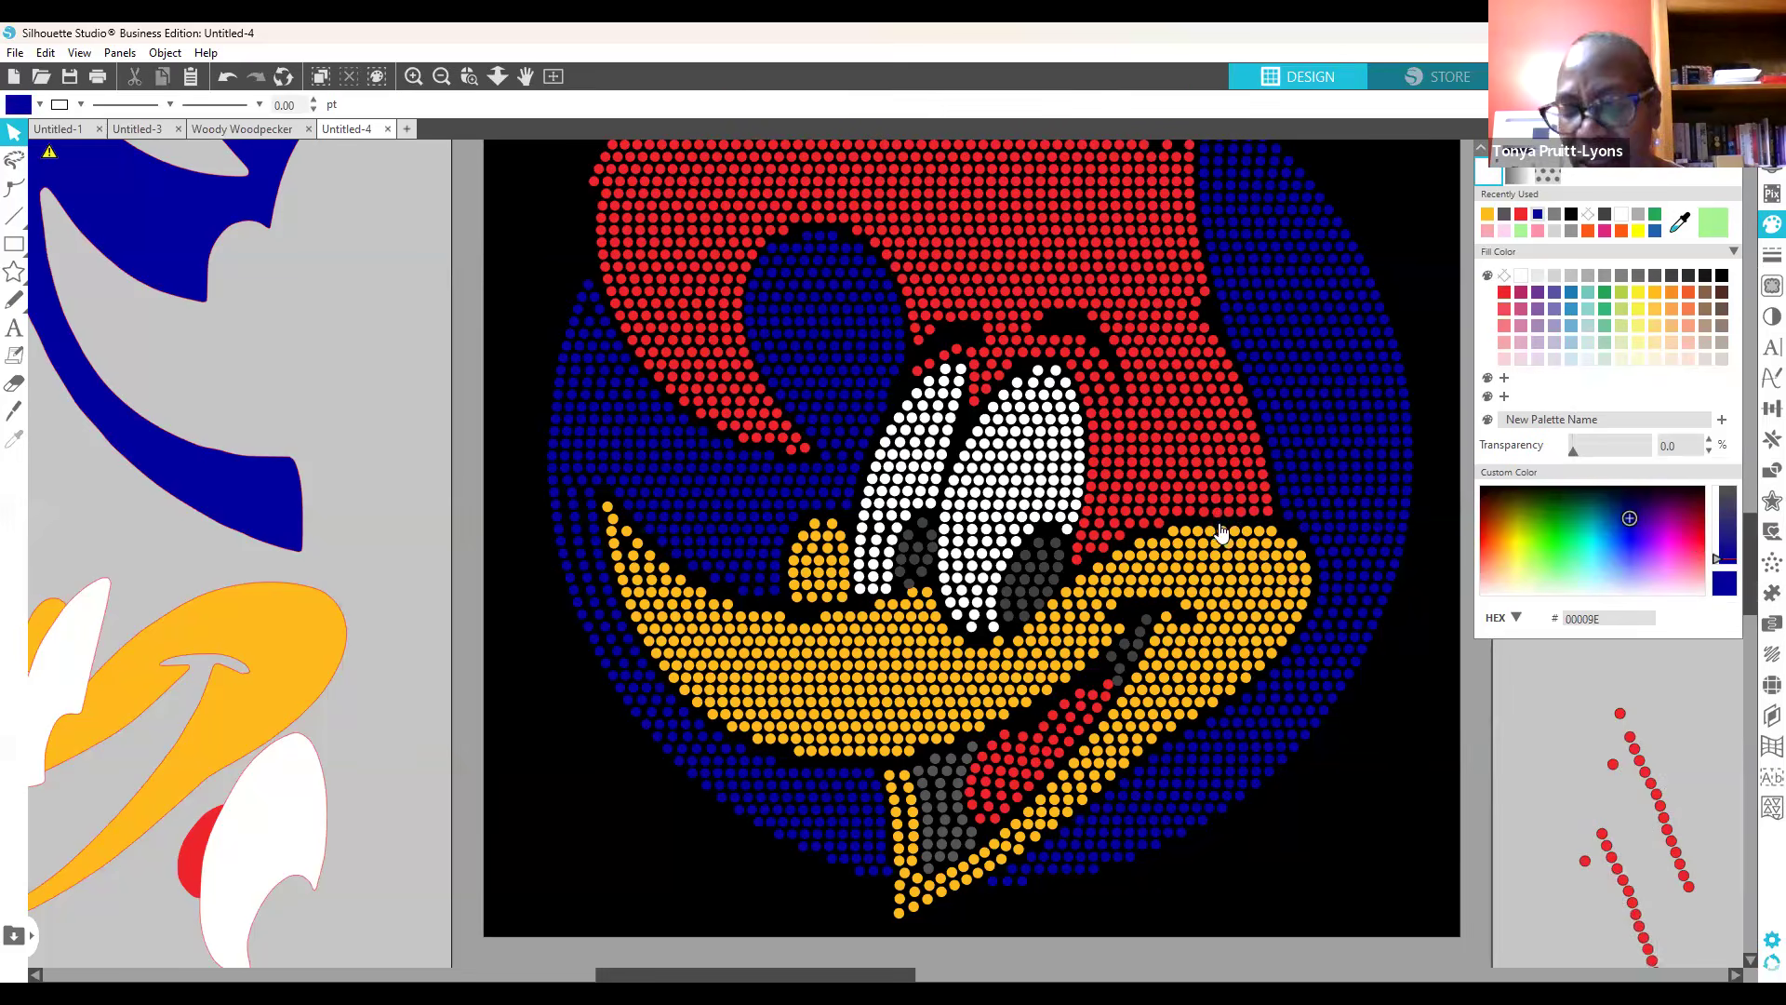
{"action": "left_click", "coordinate": [1216, 514]}
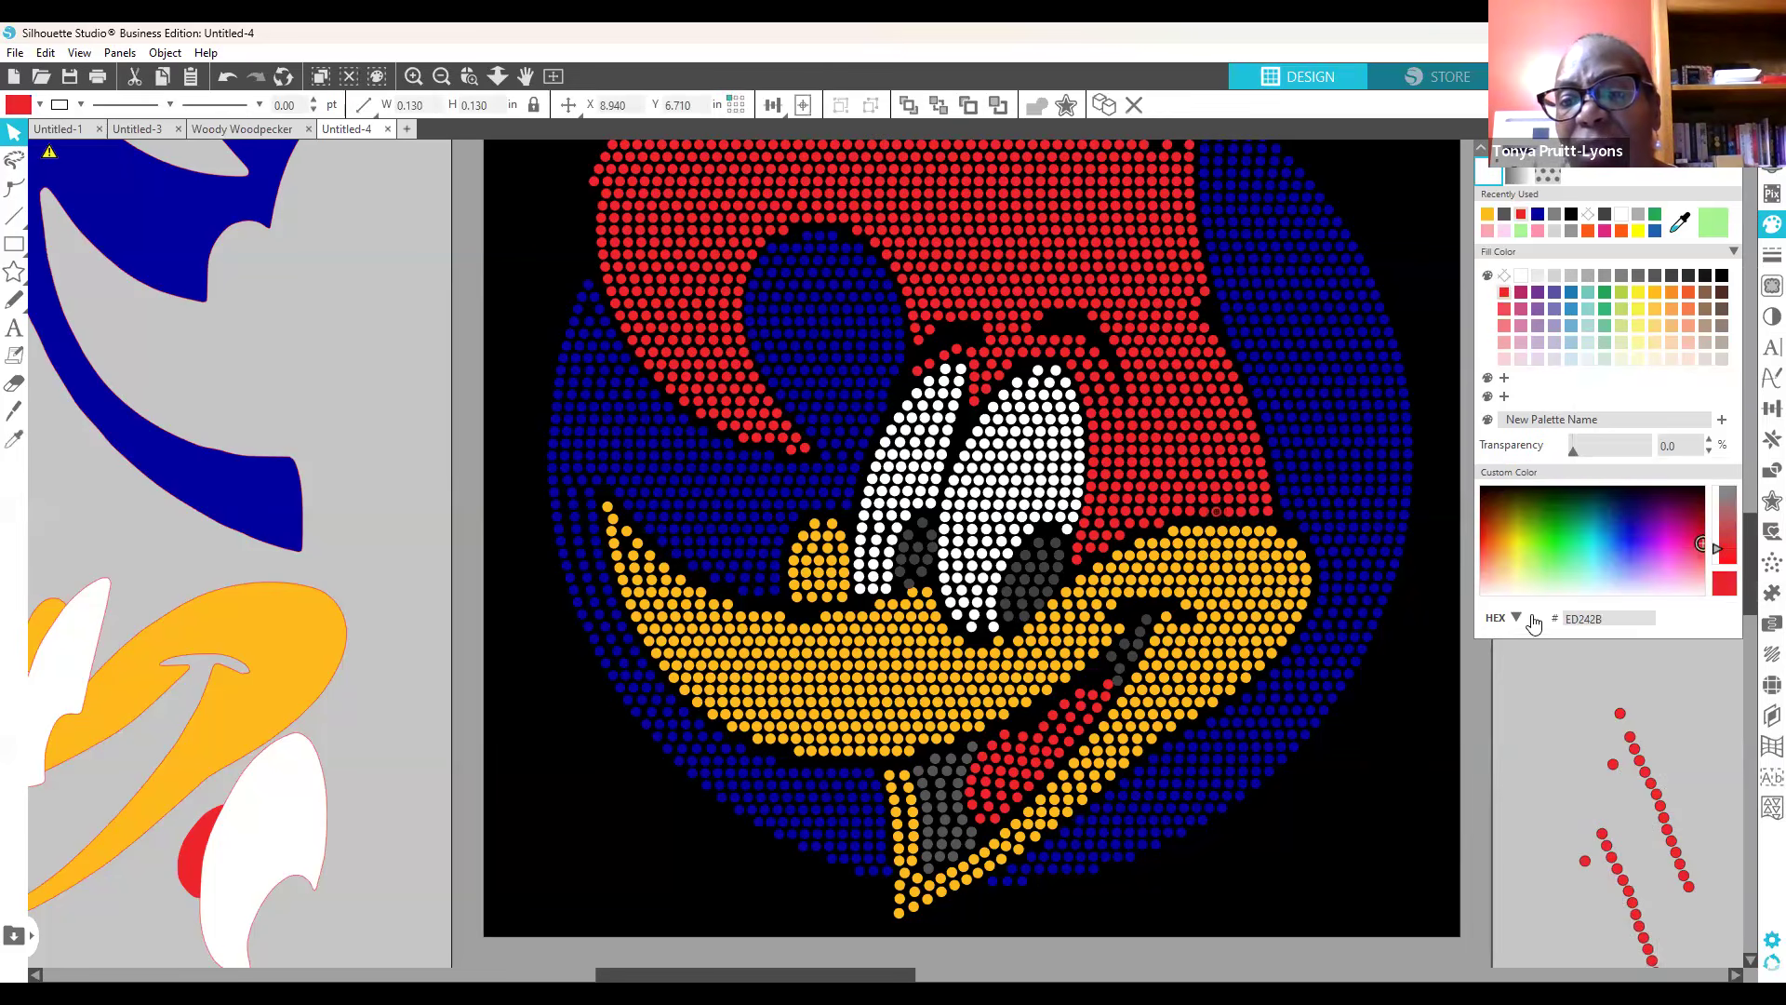
{"action": "left_click", "coordinate": [1437, 727]}
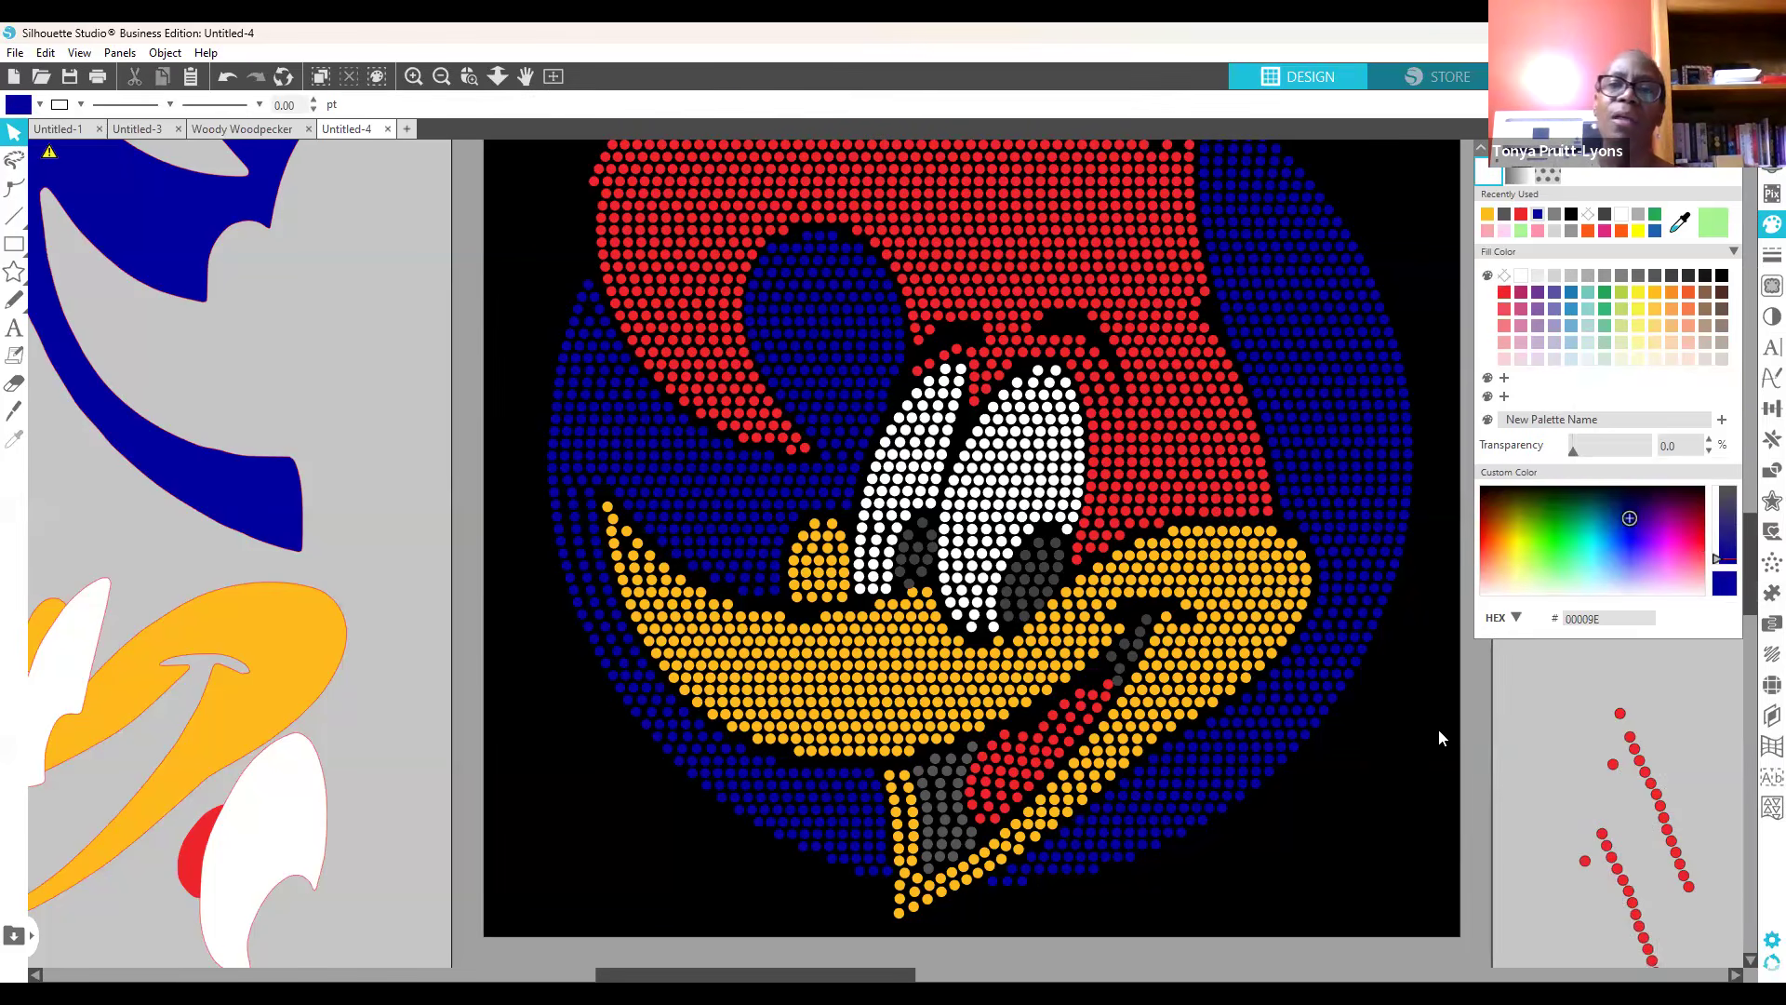
{"action": "left_click", "coordinate": [1207, 526]}
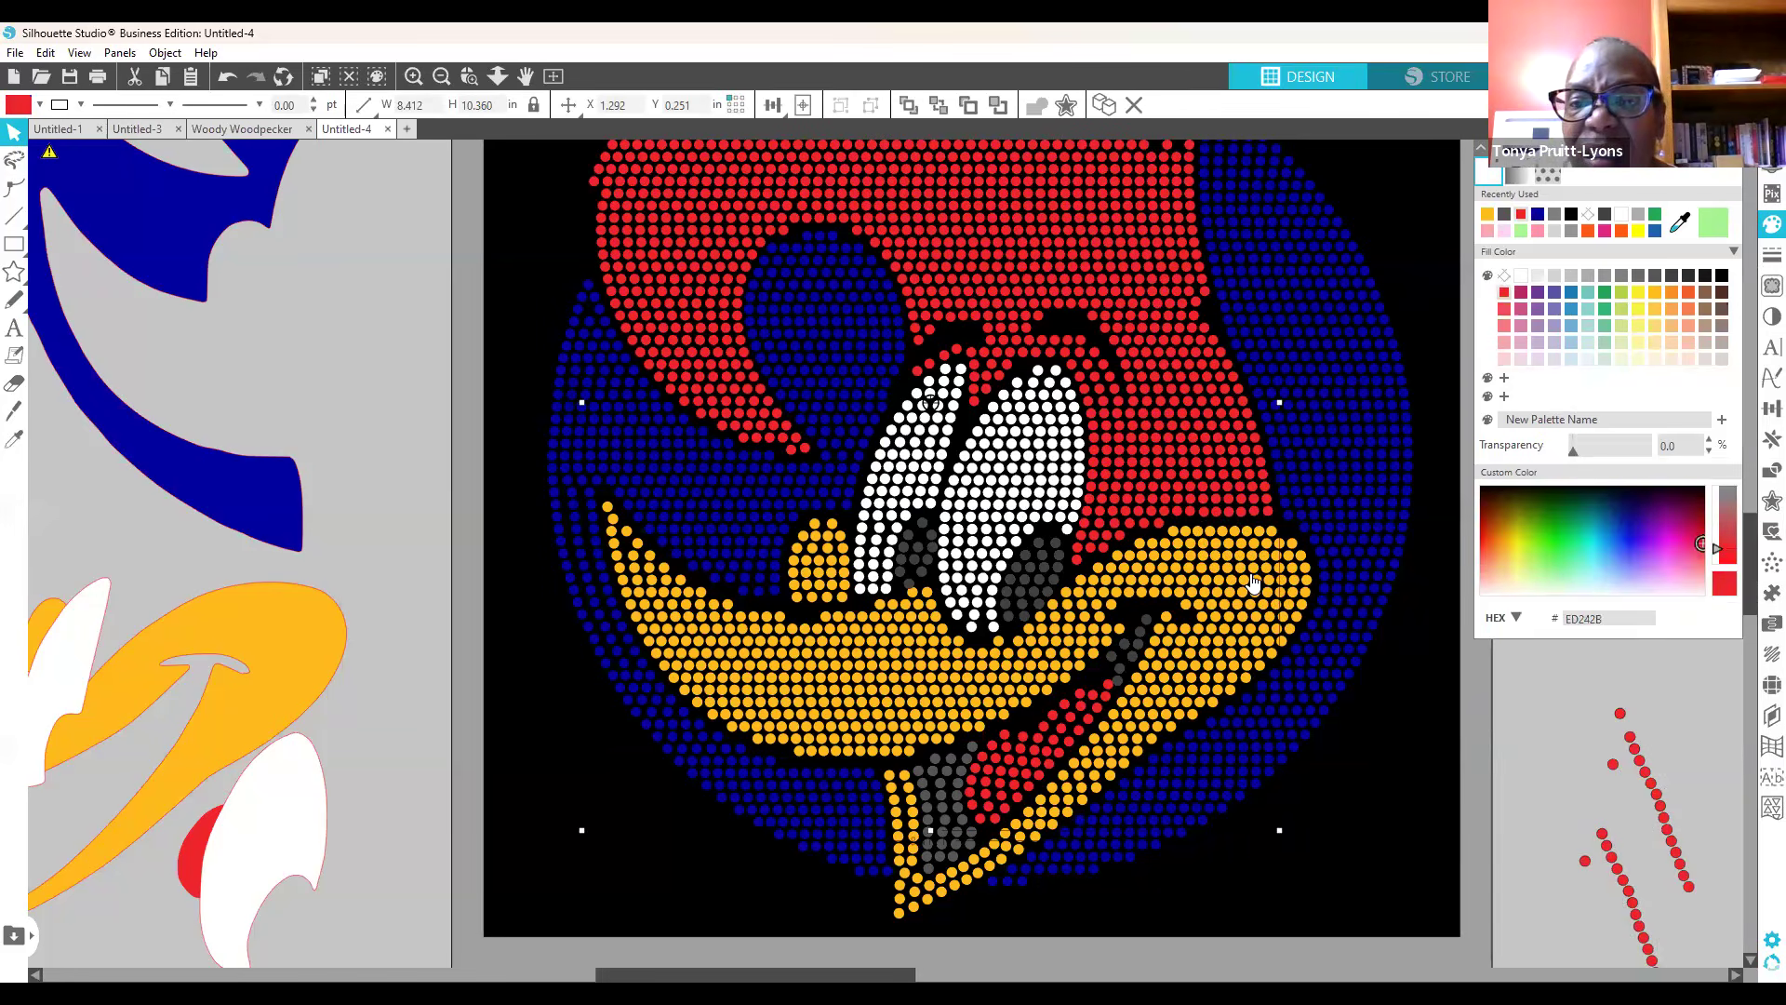
{"action": "left_click", "coordinate": [1406, 767]}
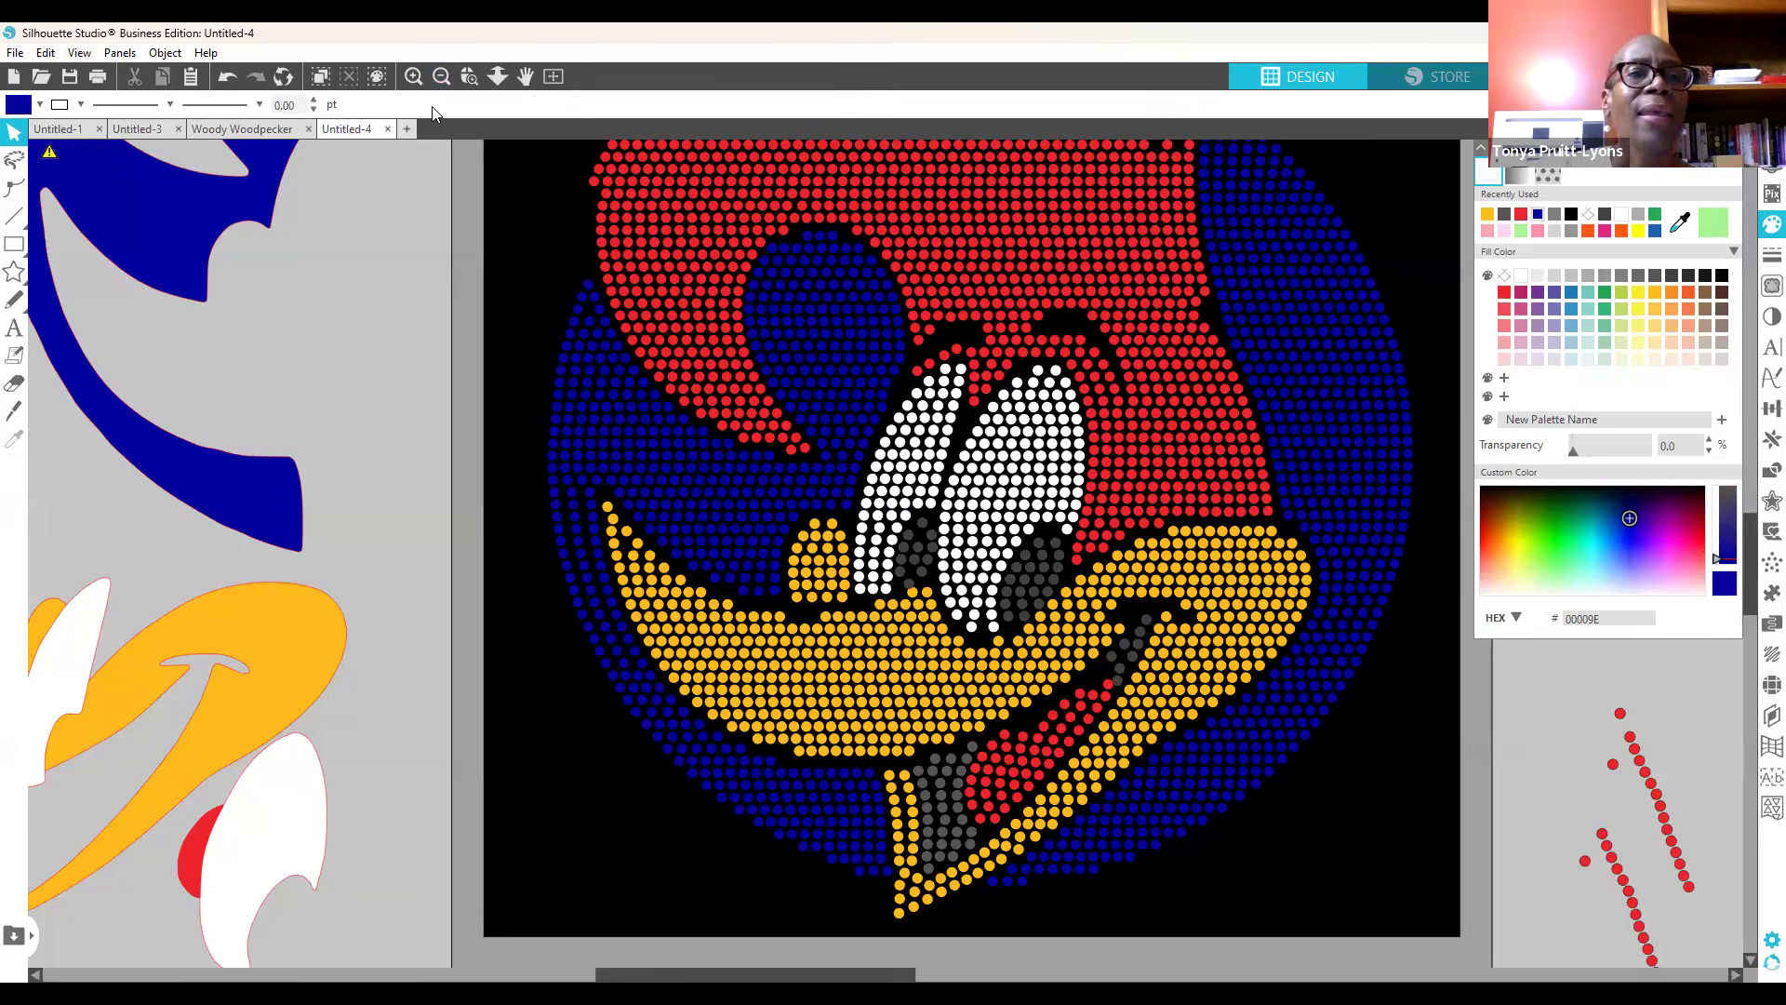
Step: Select all stones on the canvas with the orange fill RGB (253,186,28) and group them
{"action": "left_click", "coordinate": [414, 77]}
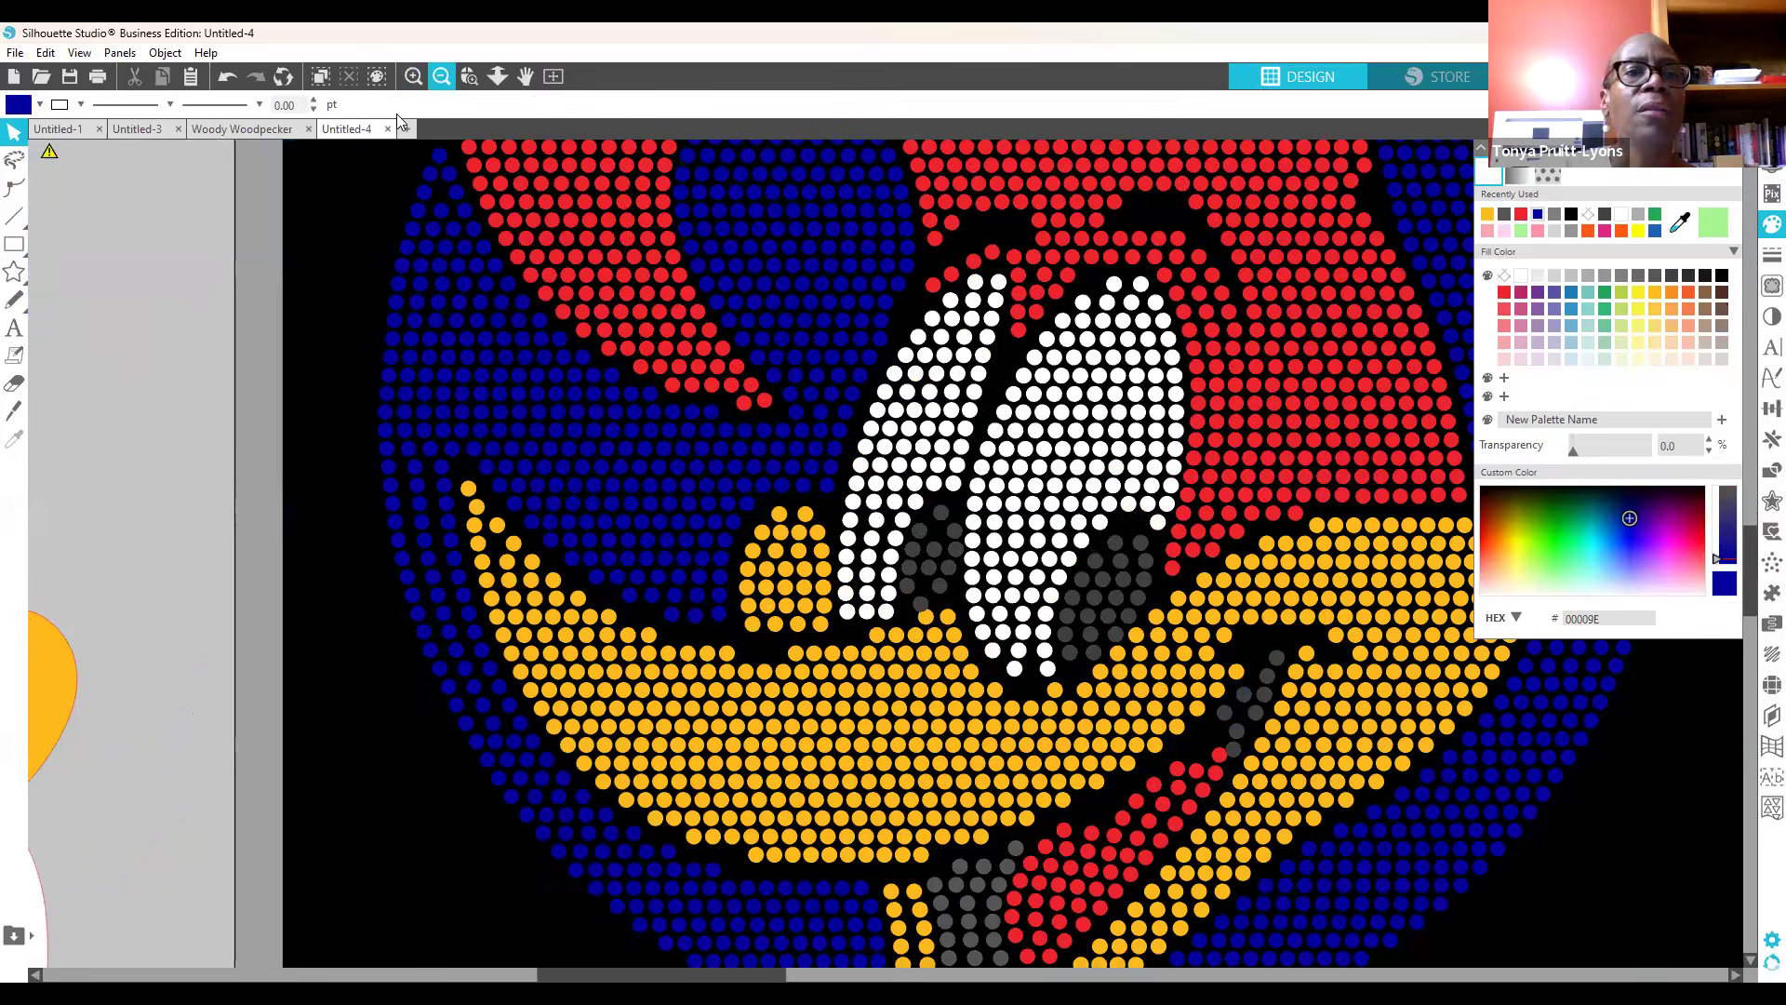
{"action": "left_click", "coordinate": [441, 76]}
{"action": "left_click", "coordinate": [441, 76]}
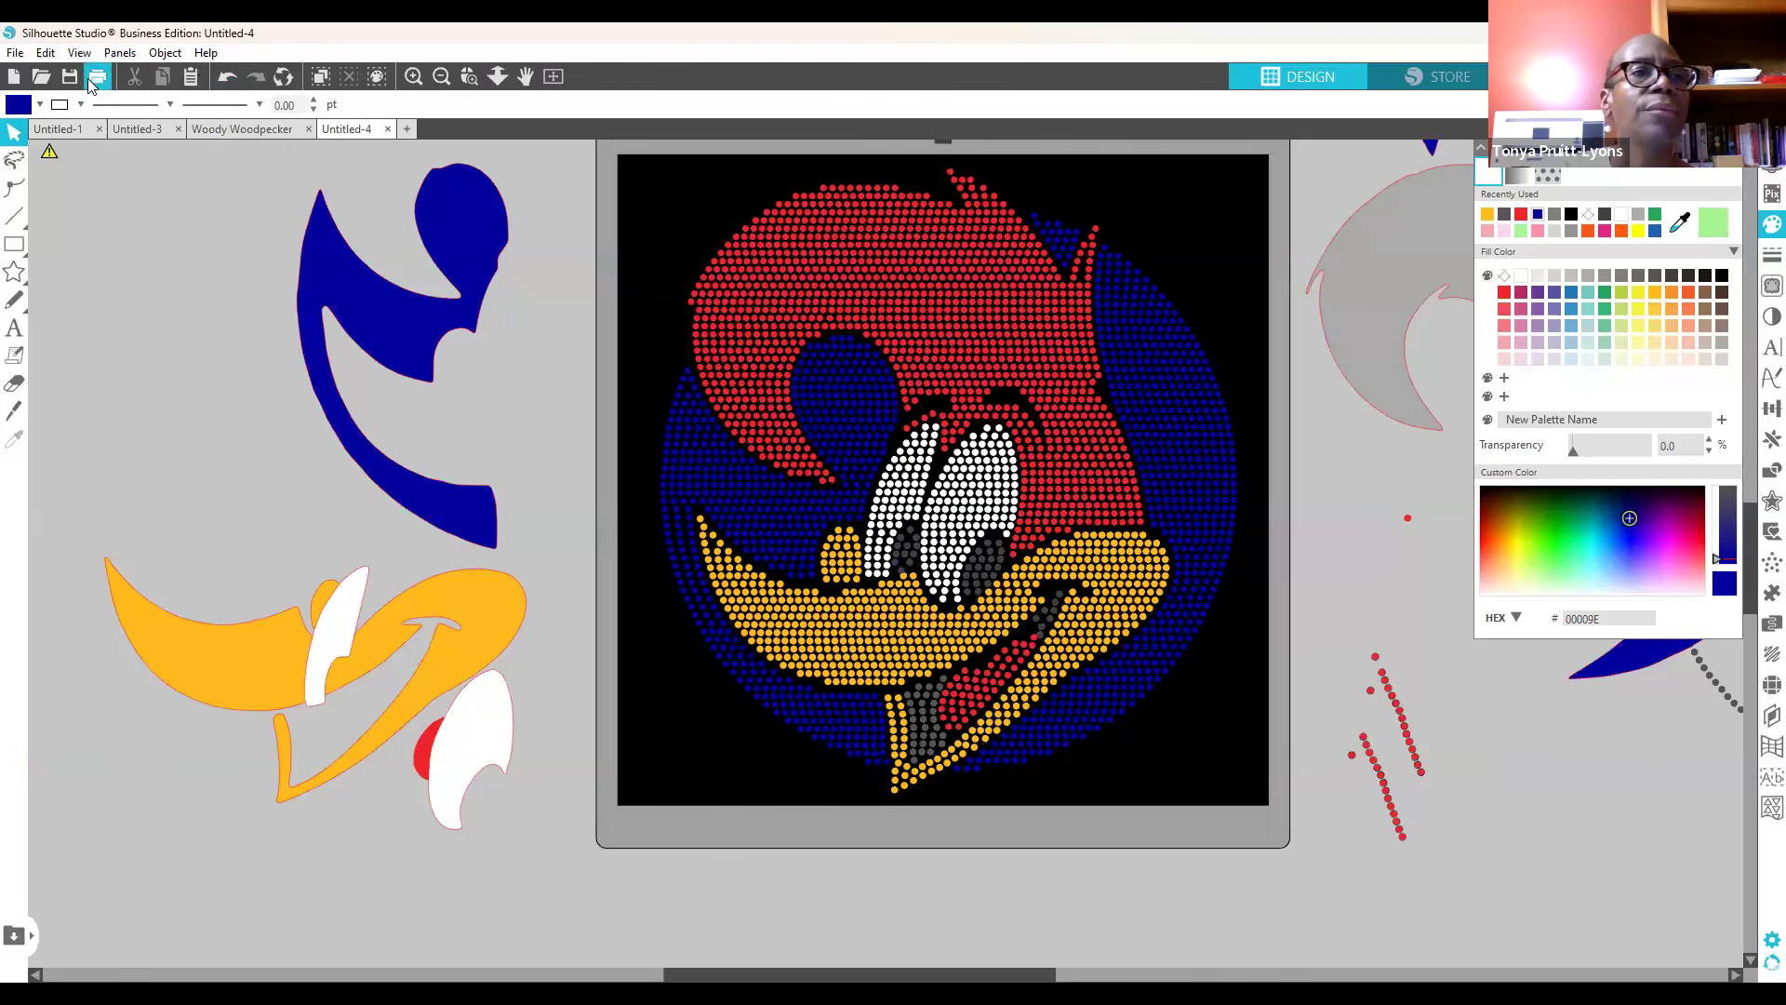
{"action": "left_click", "coordinate": [119, 53]}
{"action": "left_click", "coordinate": [179, 156]}
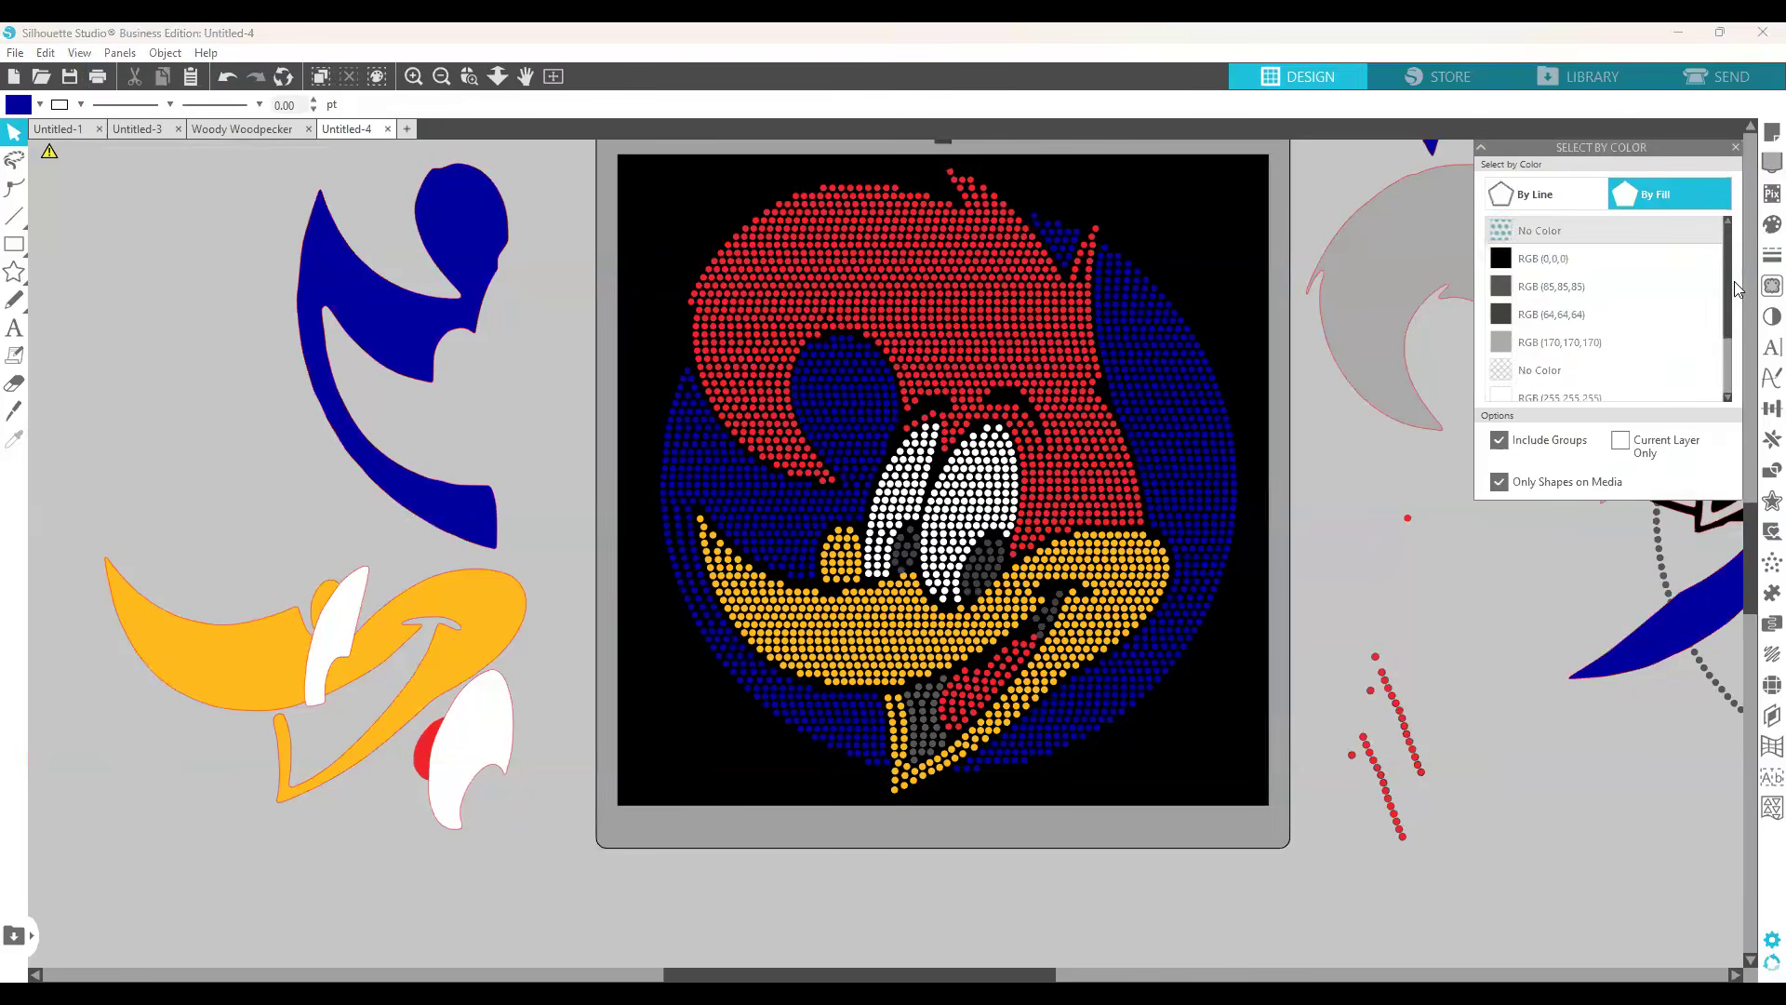
{"action": "scroll", "coordinate": [1727, 293], "scroll_direction": "down", "scroll_amount": 2}
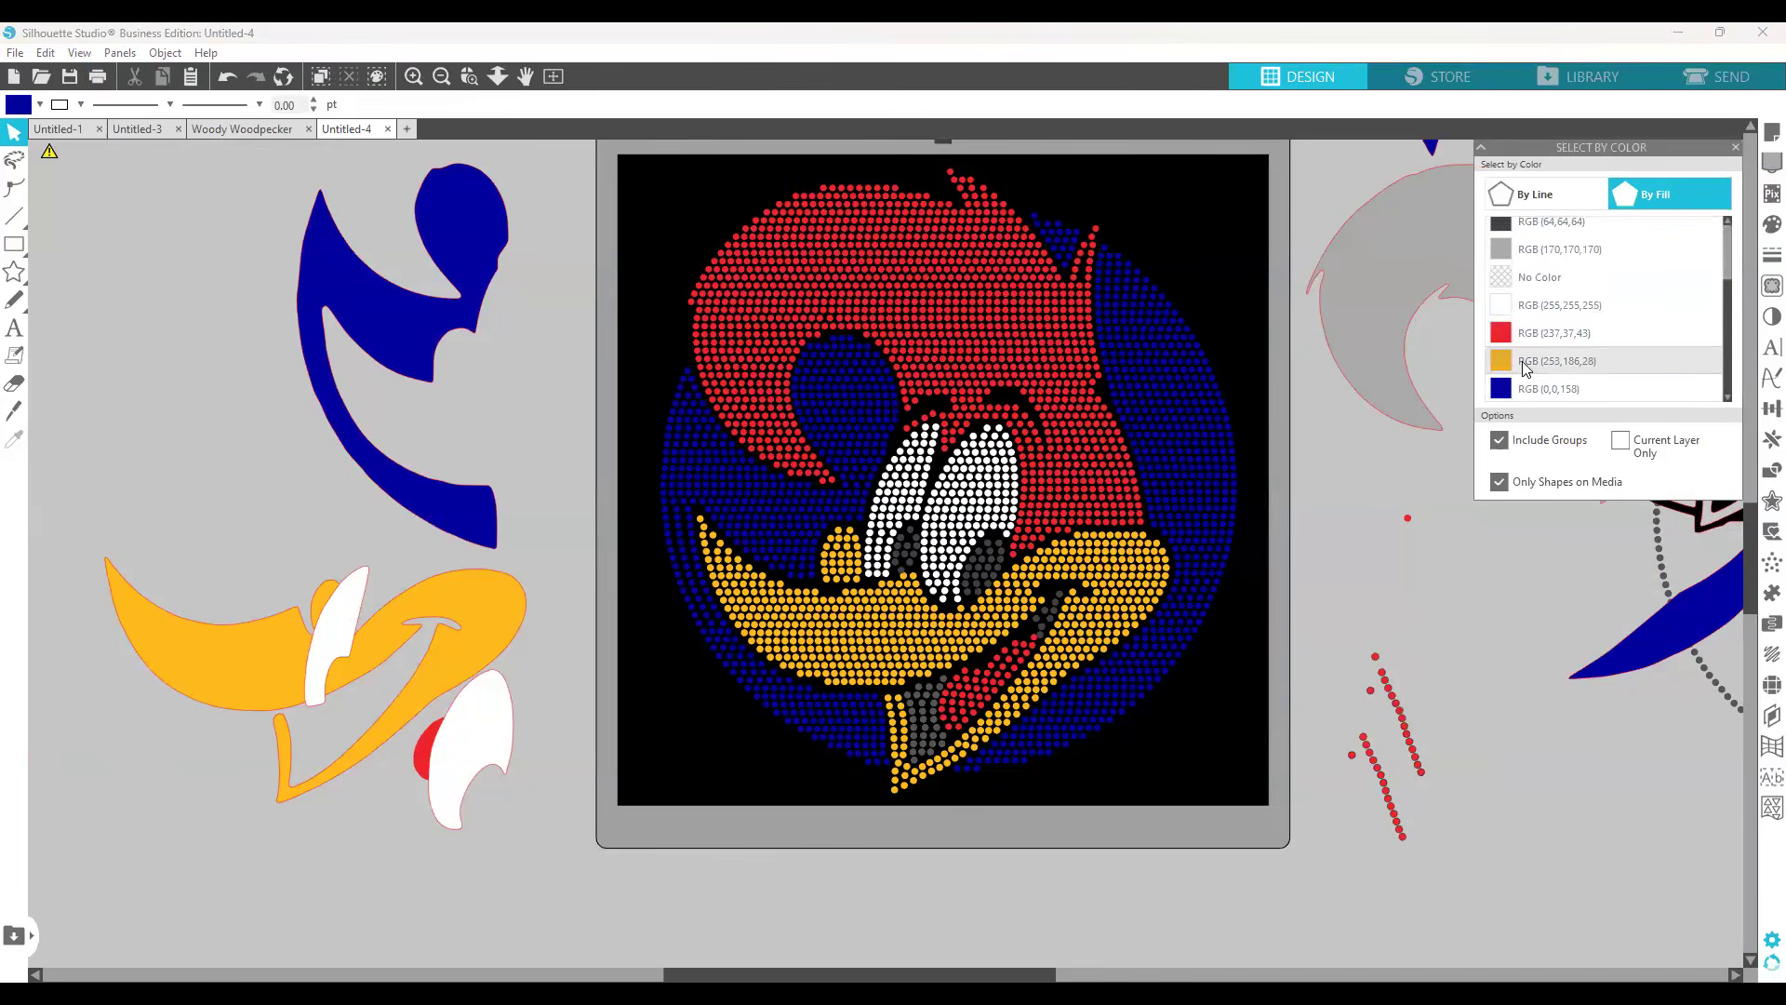
{"action": "left_click", "coordinate": [1520, 359]}
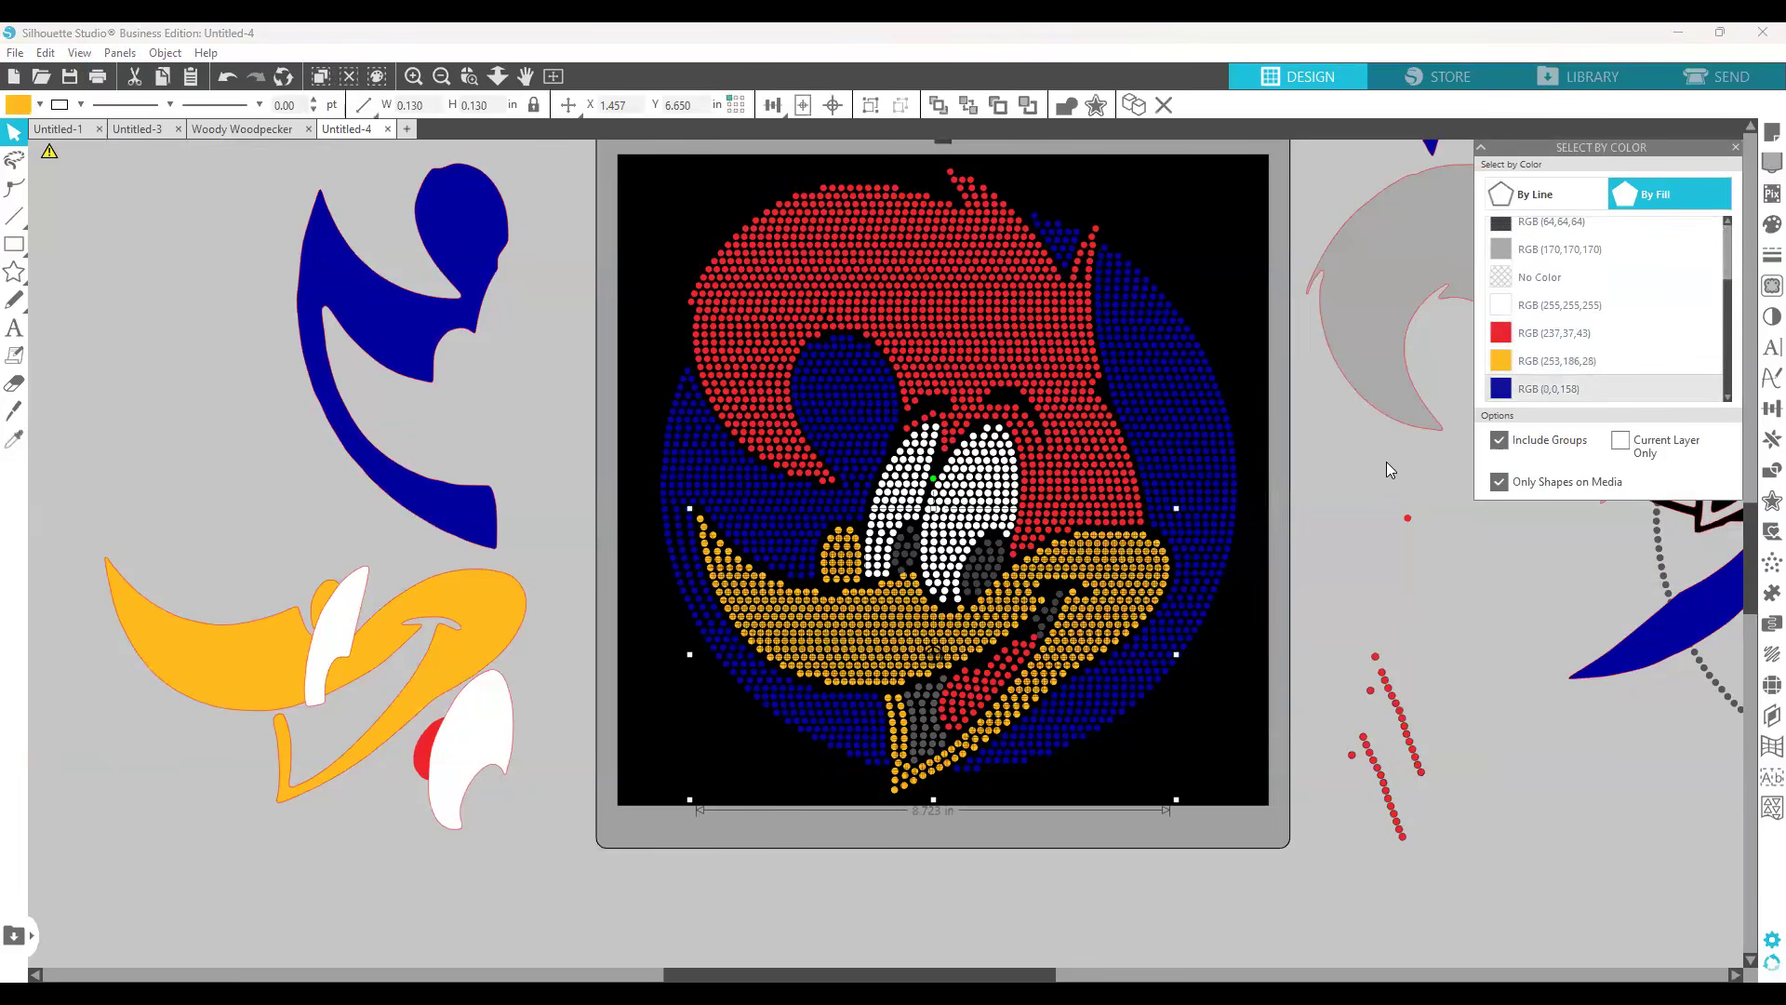
{"action": "right_click", "coordinate": [1148, 611]}
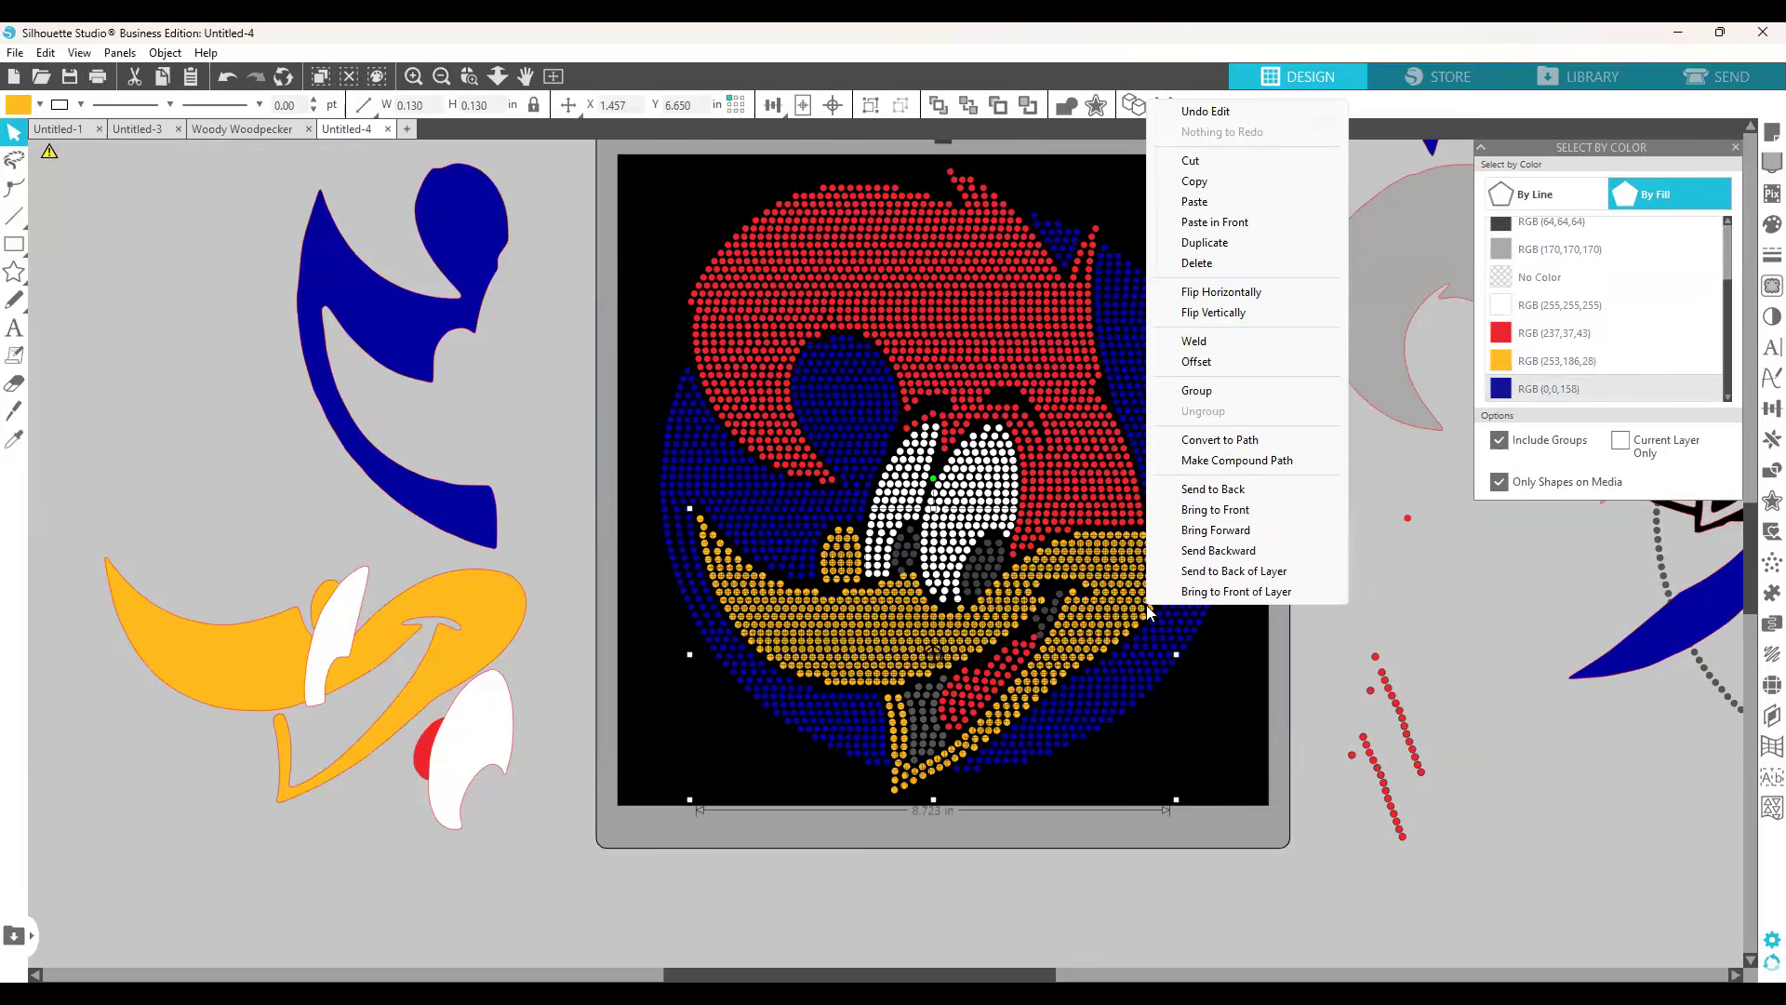
{"action": "left_click", "coordinate": [1226, 391]}
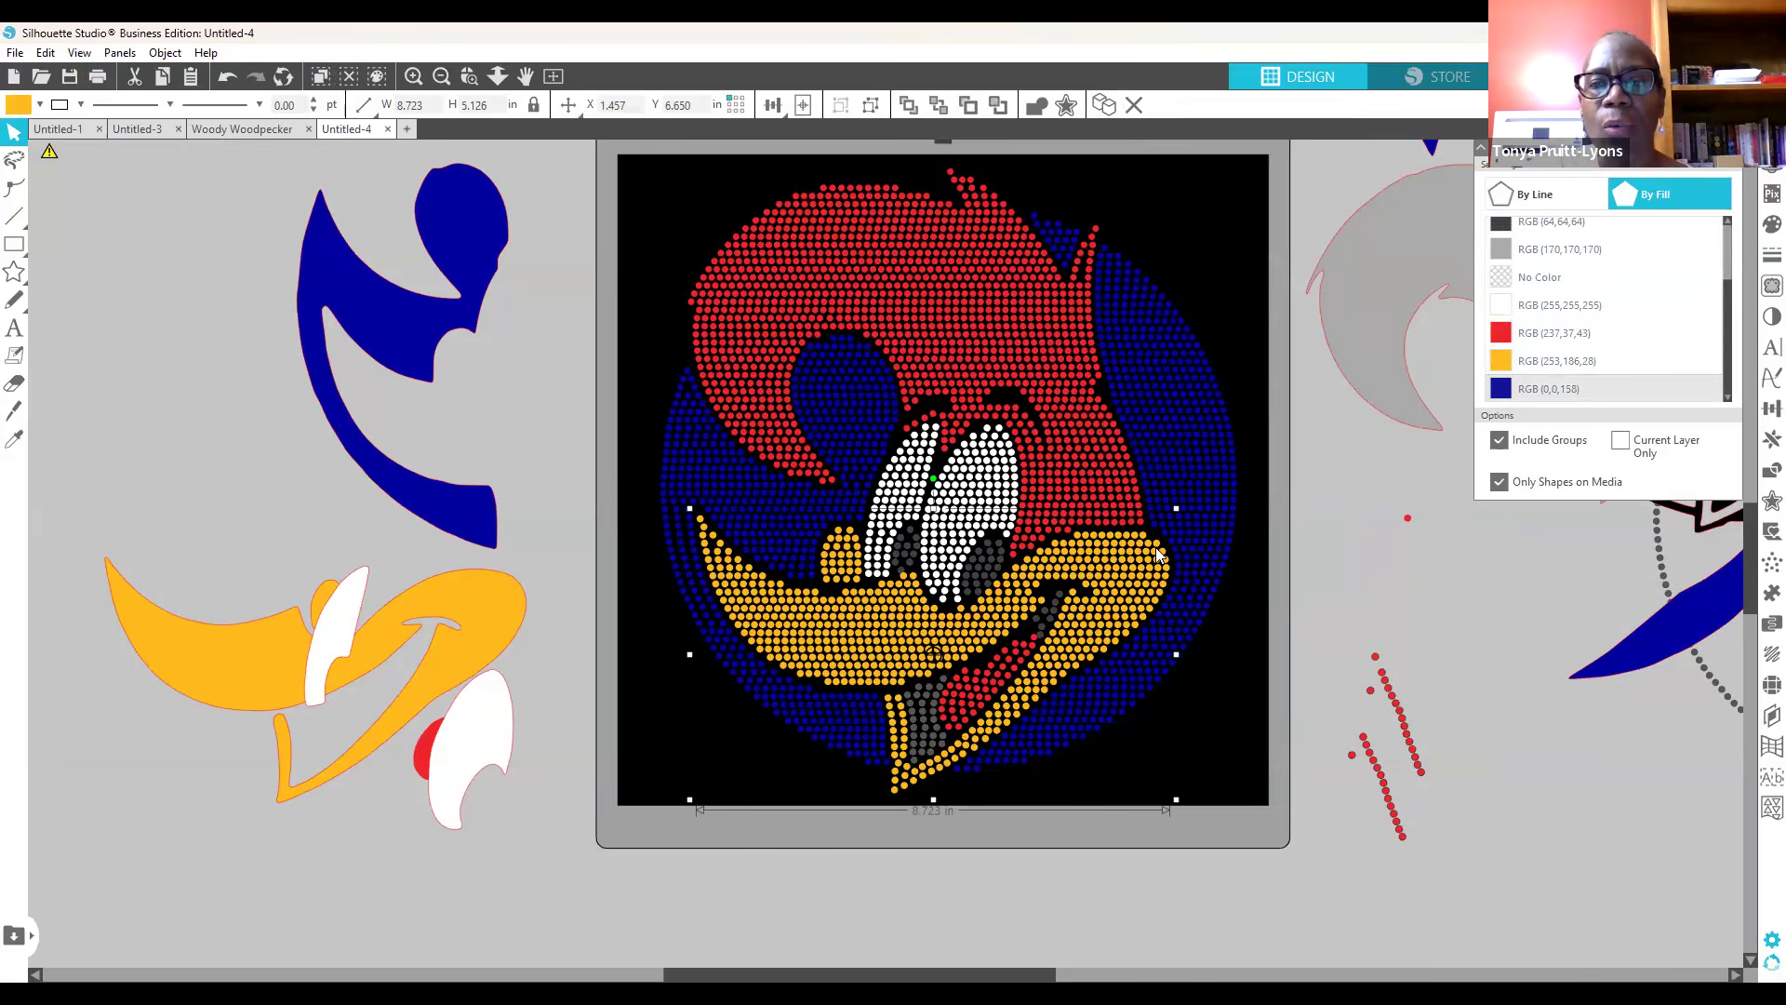
Step: Make the orange beak group a compound path and fill it with orange FDBA1B
{"action": "right_click", "coordinate": [1131, 597]}
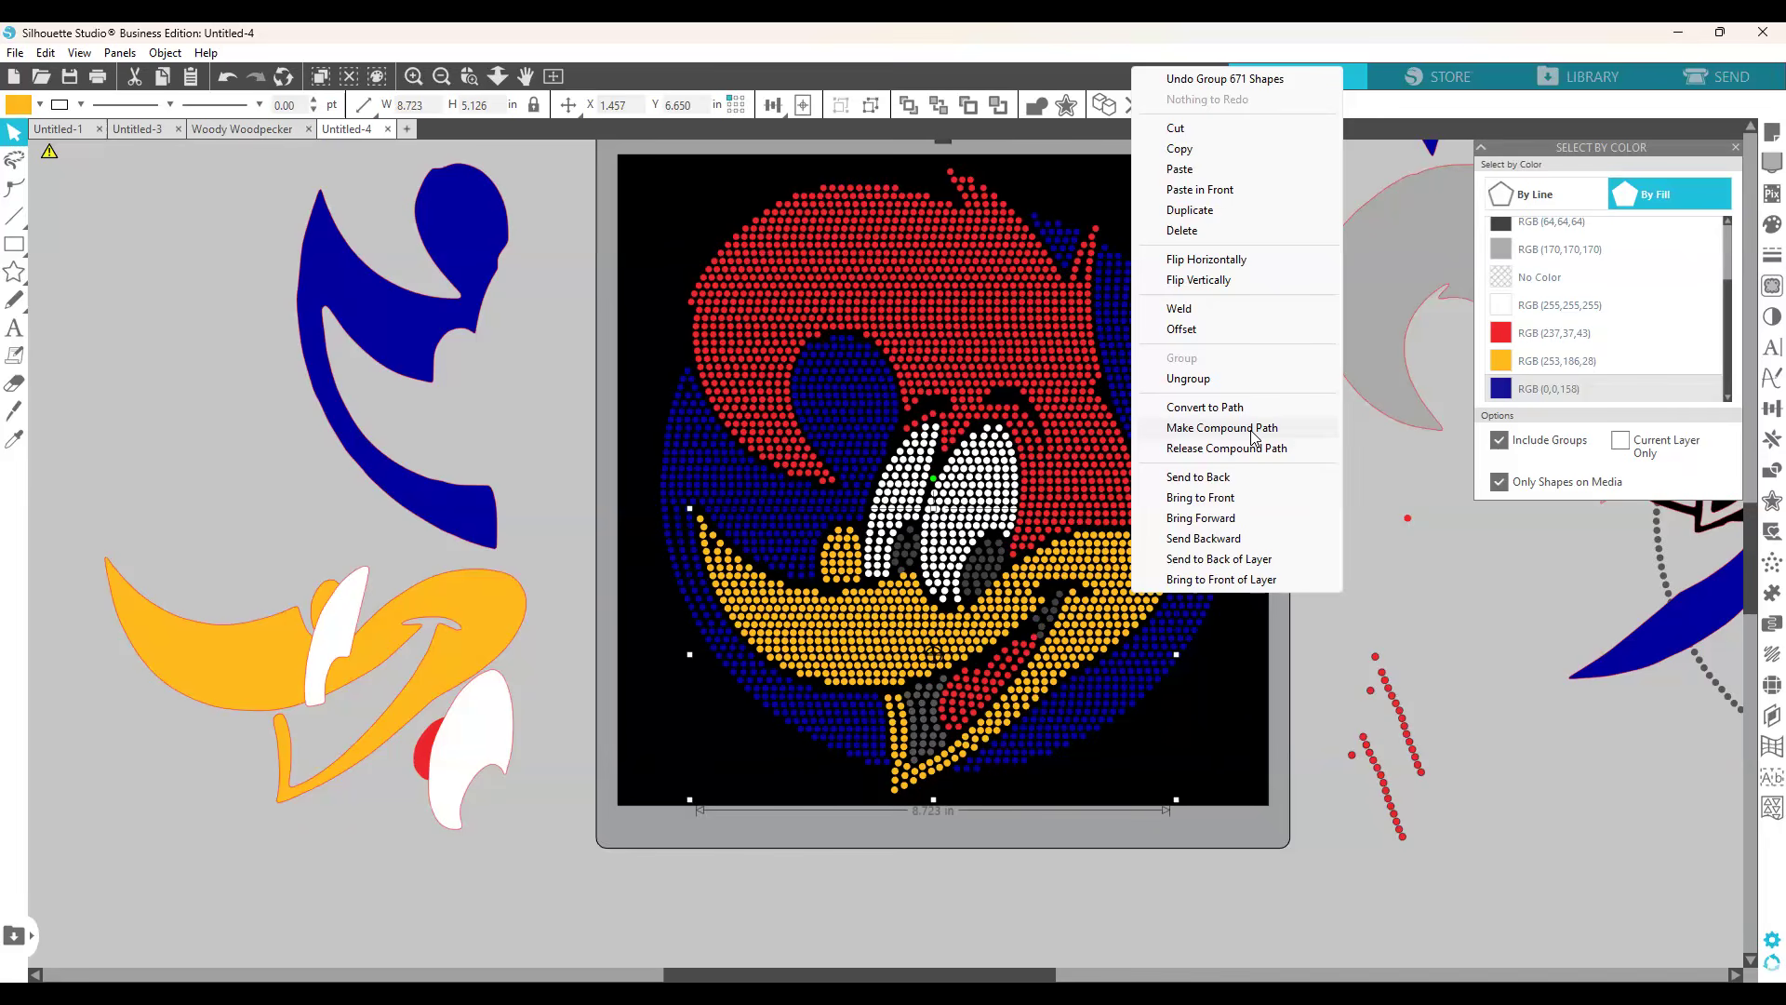
{"action": "left_click", "coordinate": [1243, 435]}
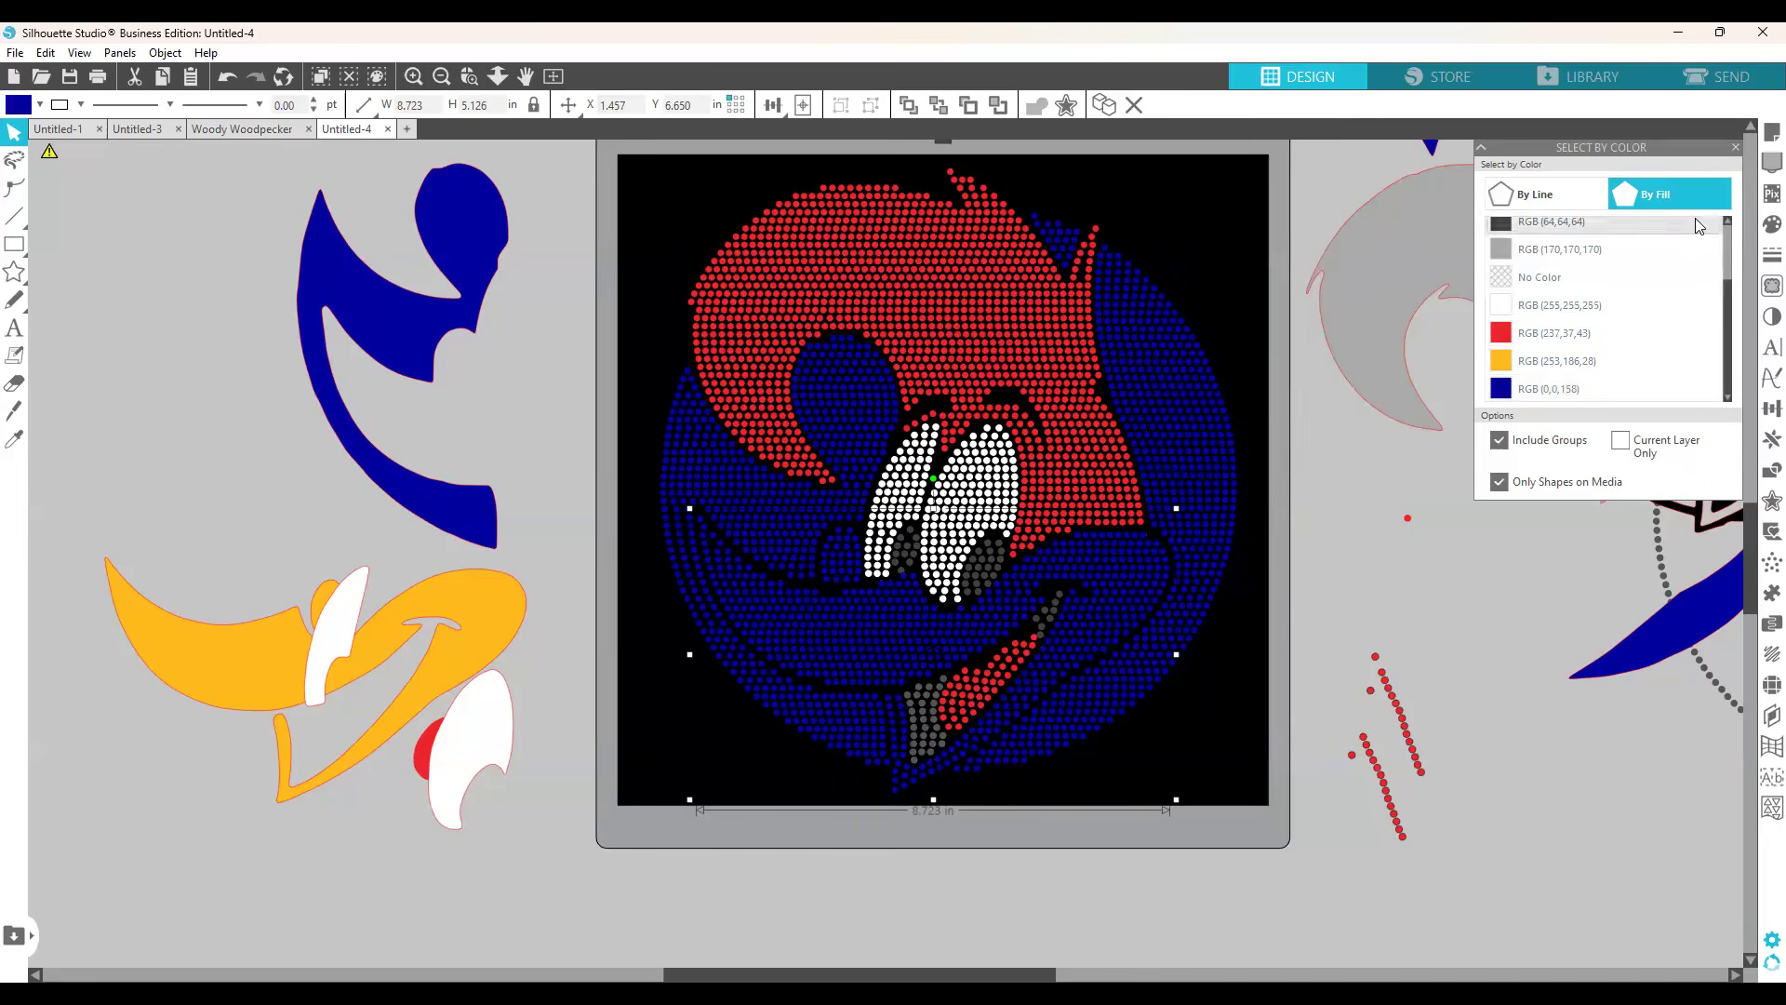
{"action": "left_click", "coordinate": [1758, 225]}
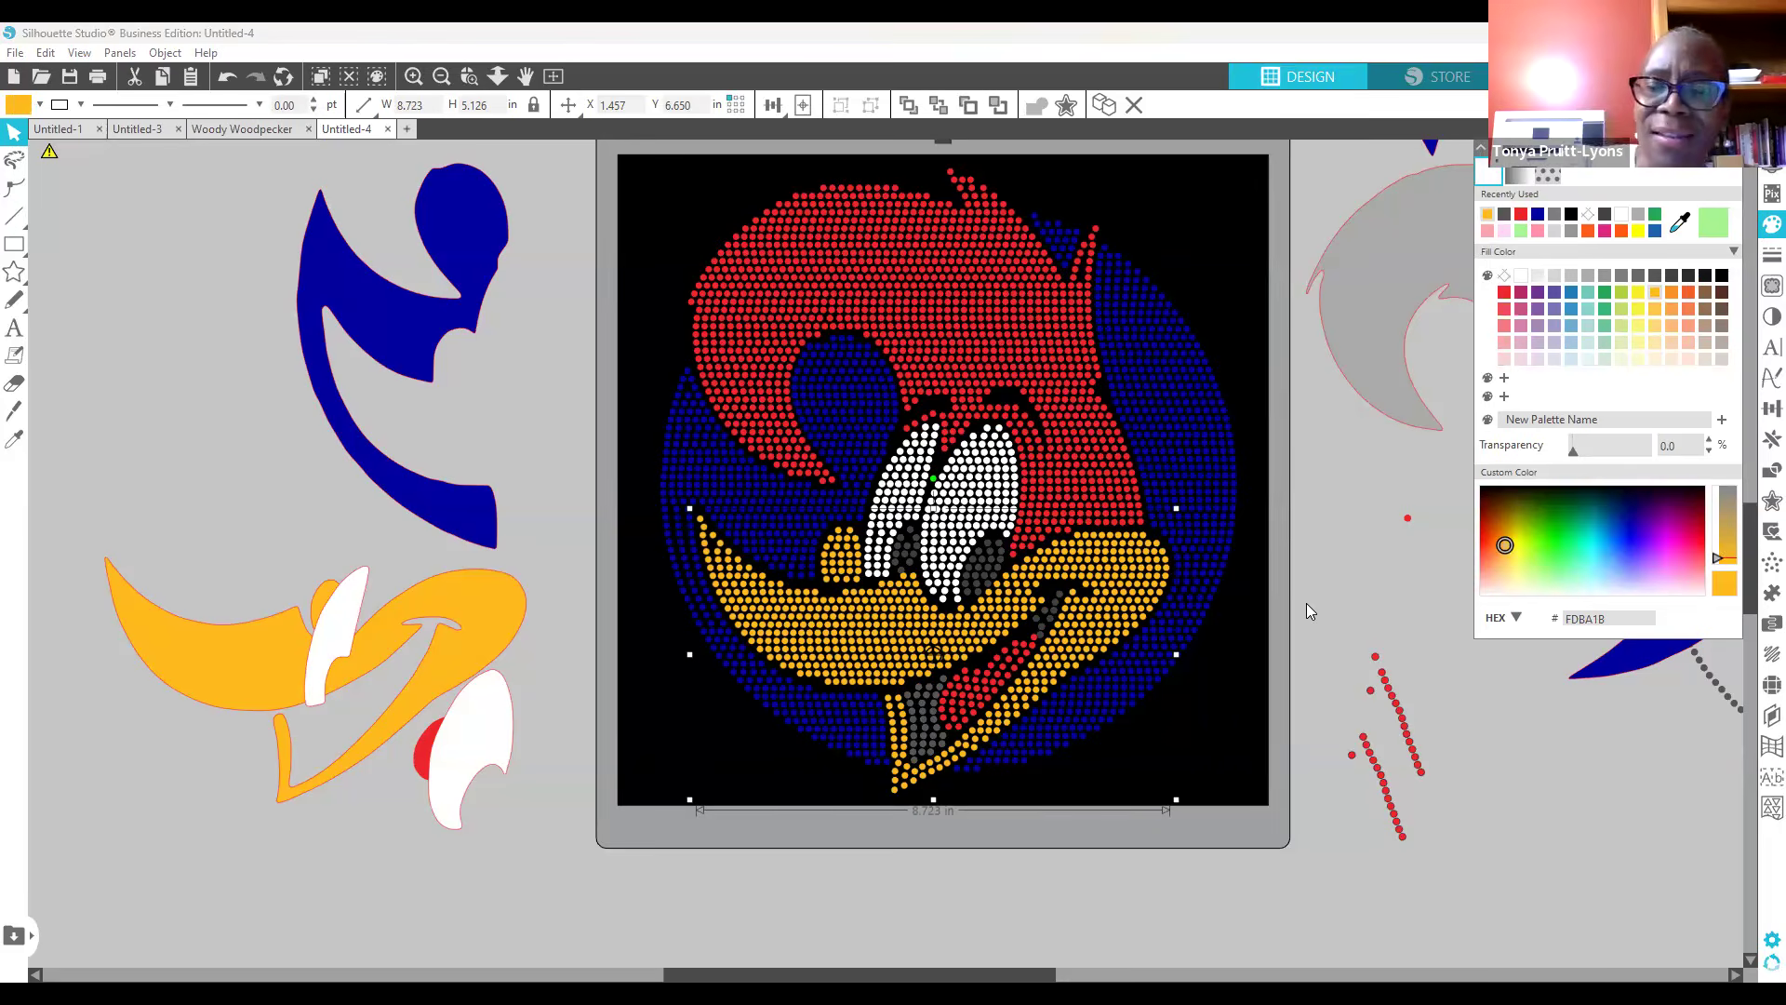
{"action": "left_click", "coordinate": [1354, 558]}
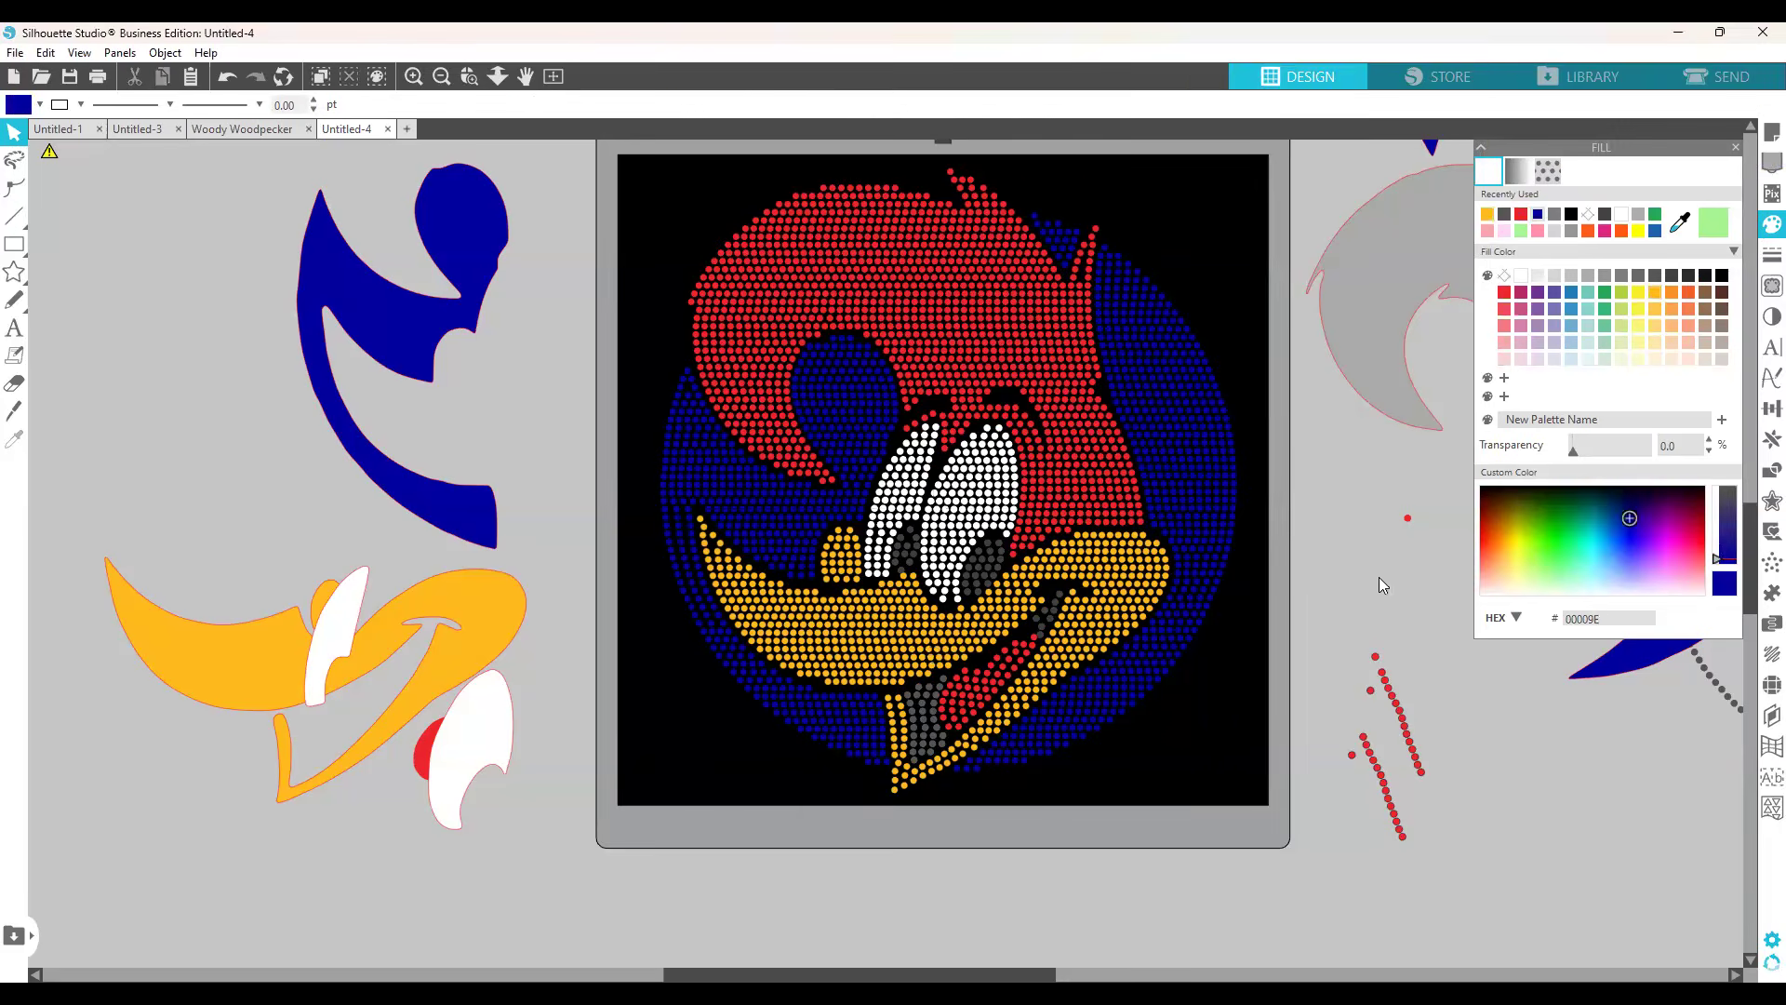
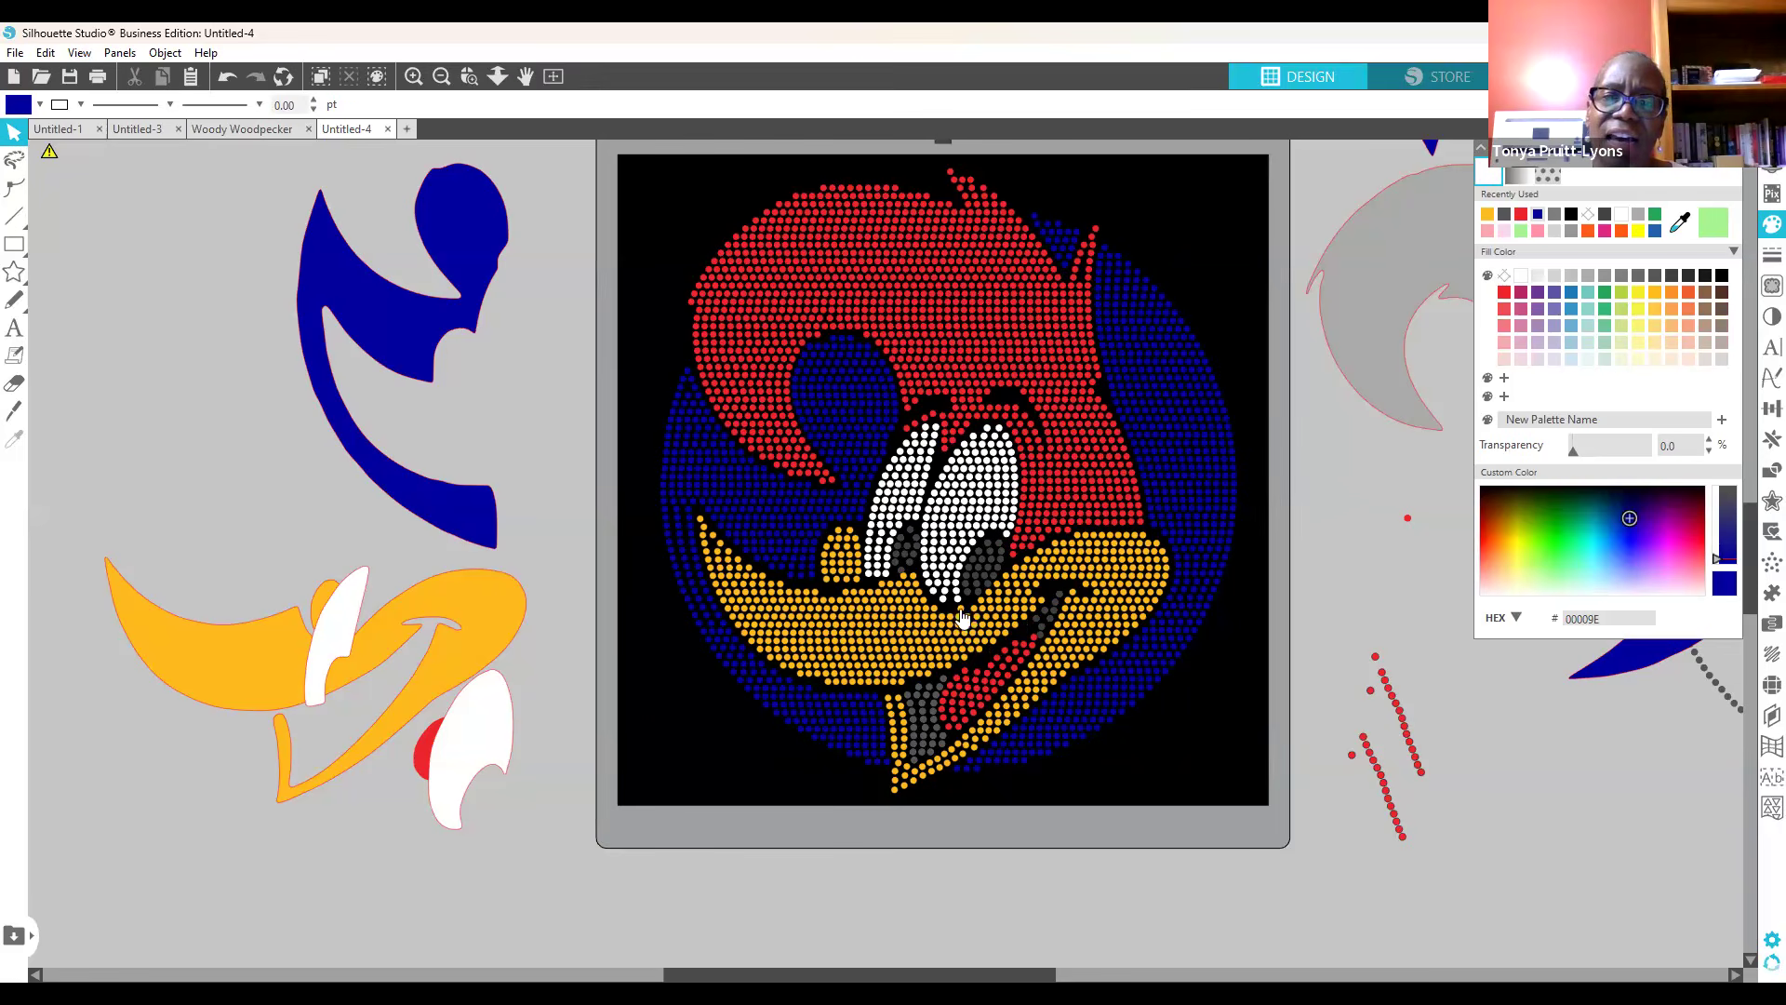
Step: Release the beak's compound path and select a single orange stone just beneath the white of the larger eye
{"action": "left_click", "coordinate": [961, 616]}
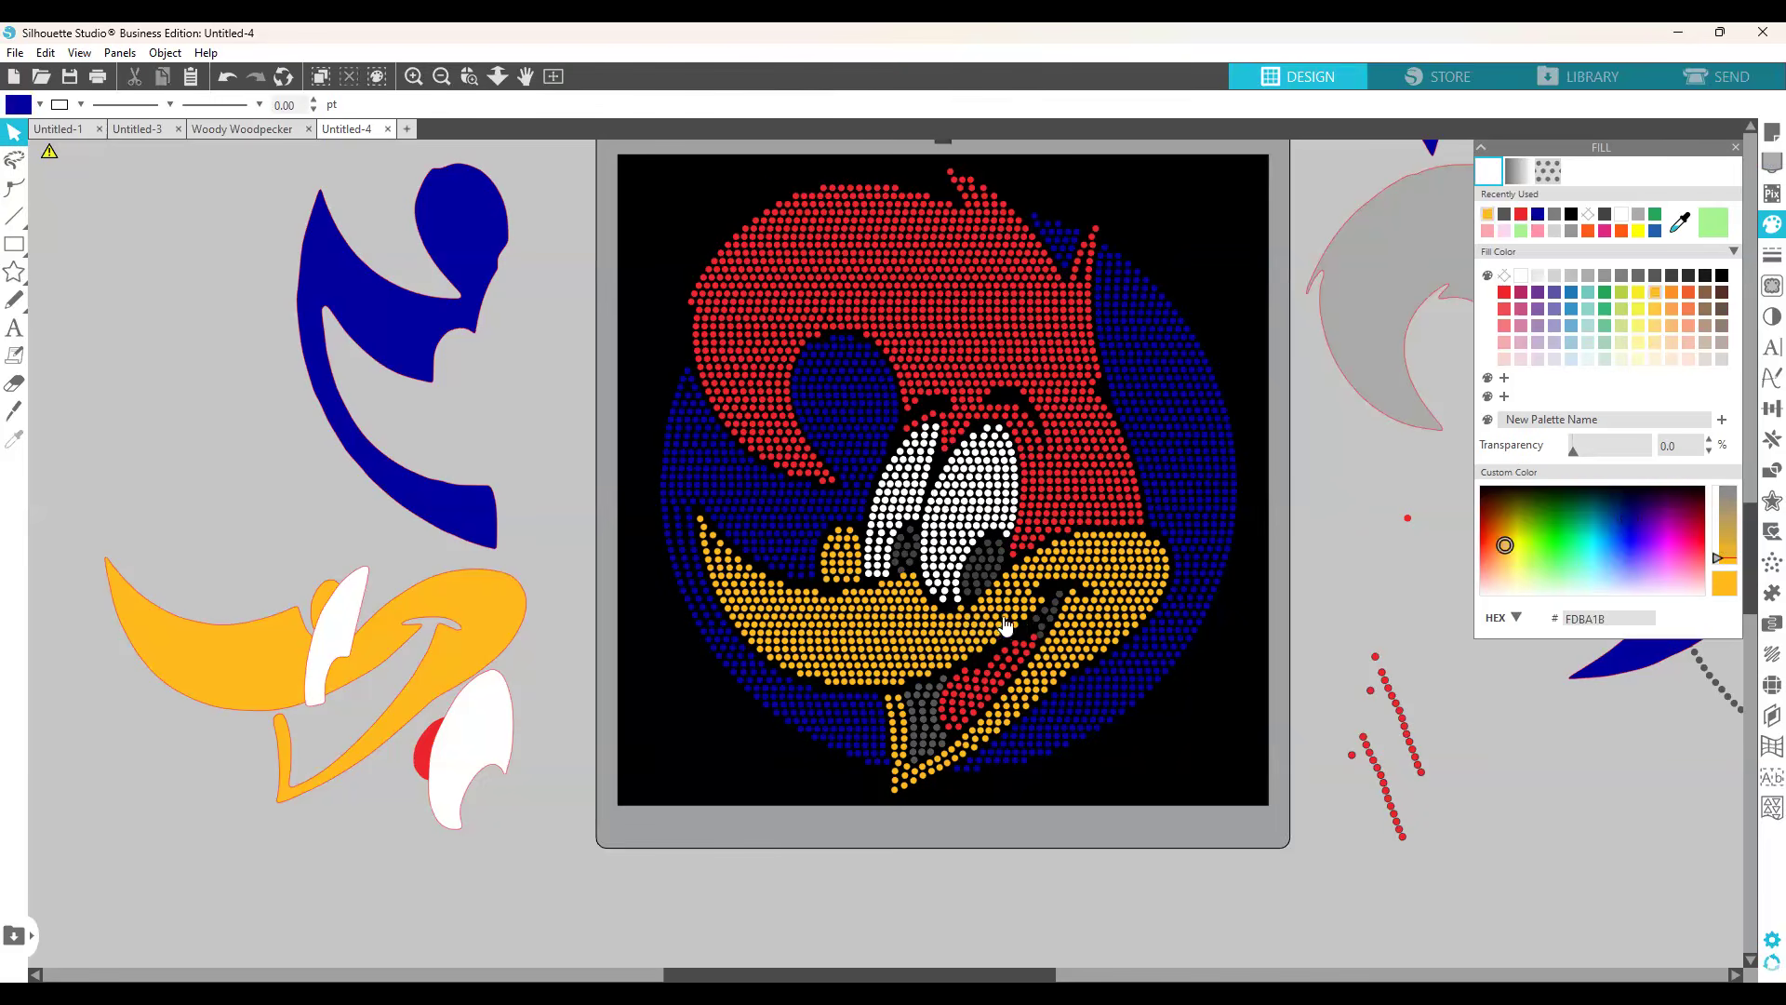
{"action": "left_click", "coordinate": [946, 611]}
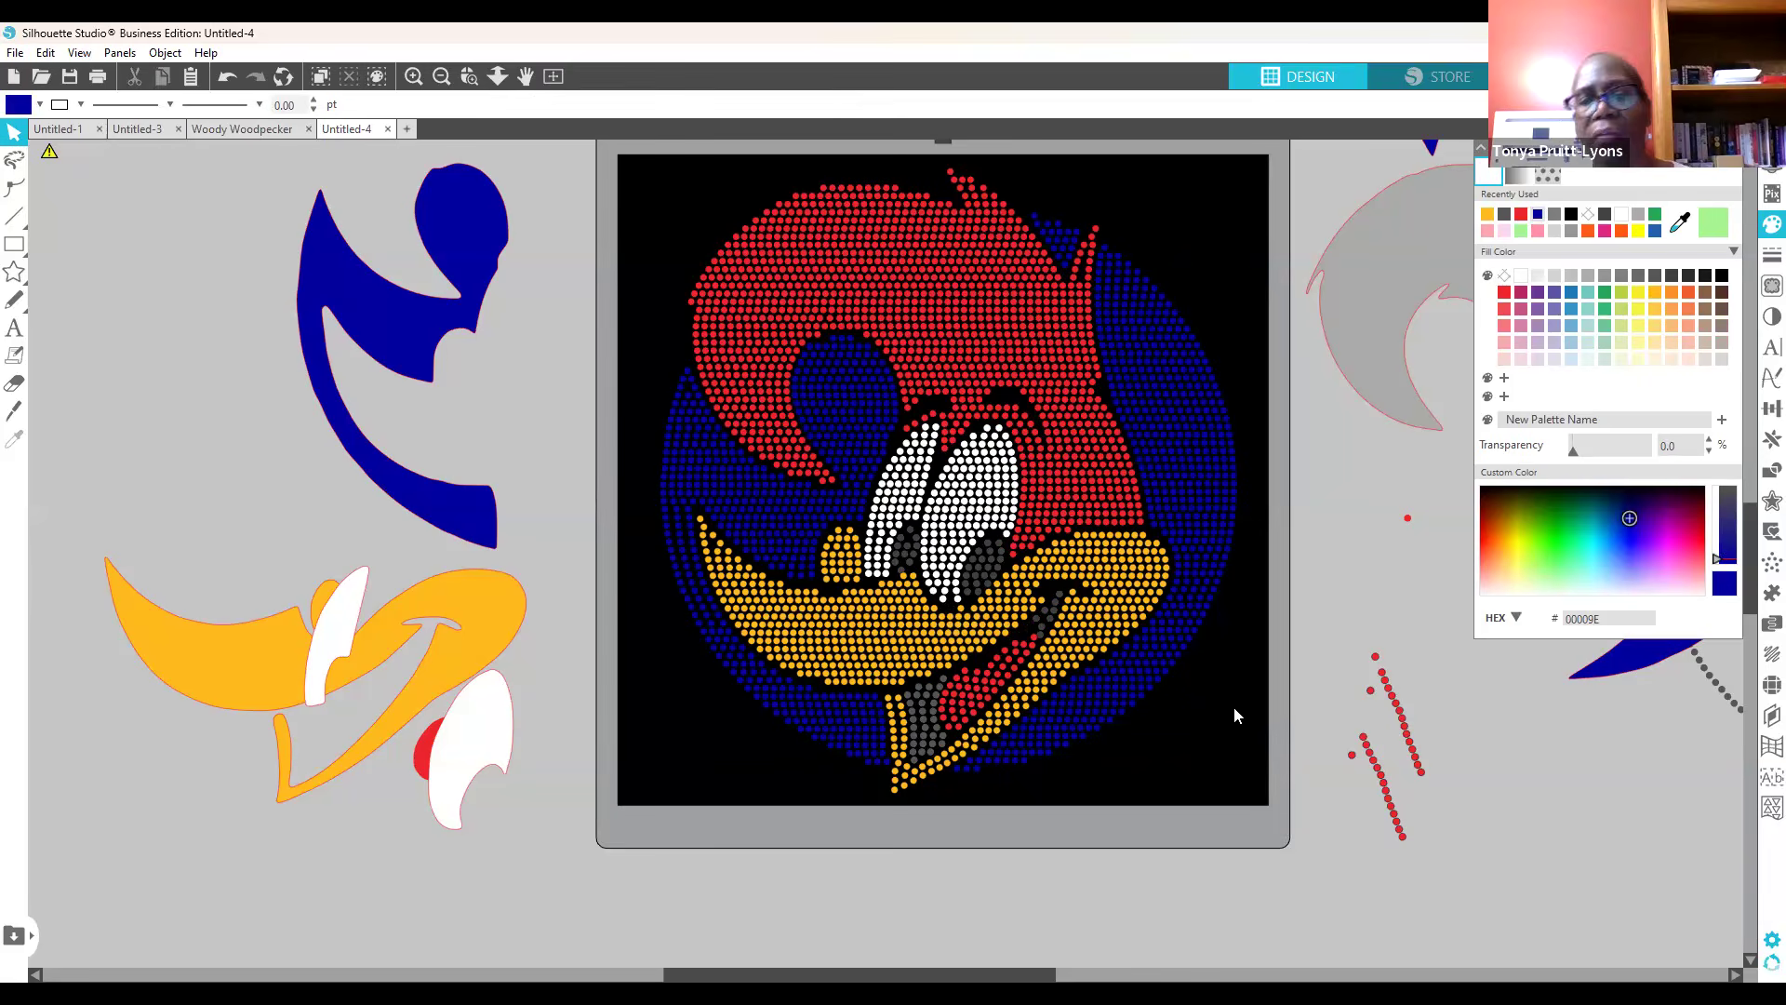
{"action": "left_click", "coordinate": [907, 631]}
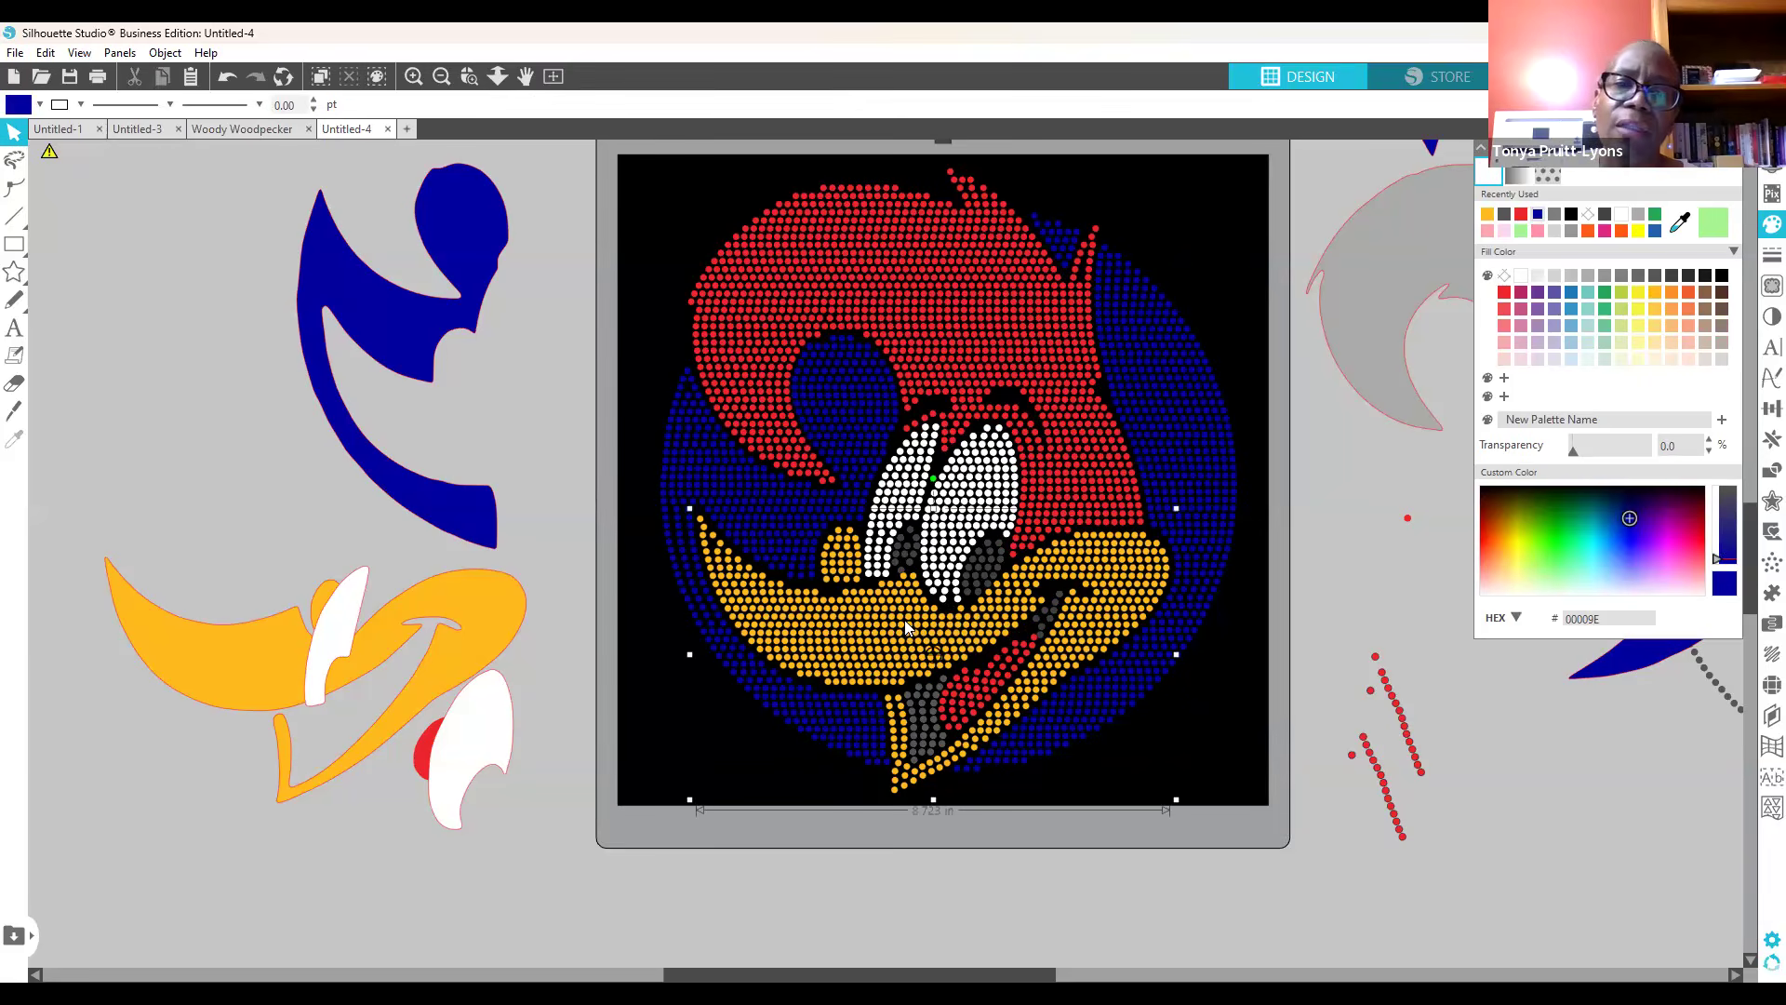
{"action": "right_click", "coordinate": [904, 625]}
{"action": "left_click", "coordinate": [995, 475]}
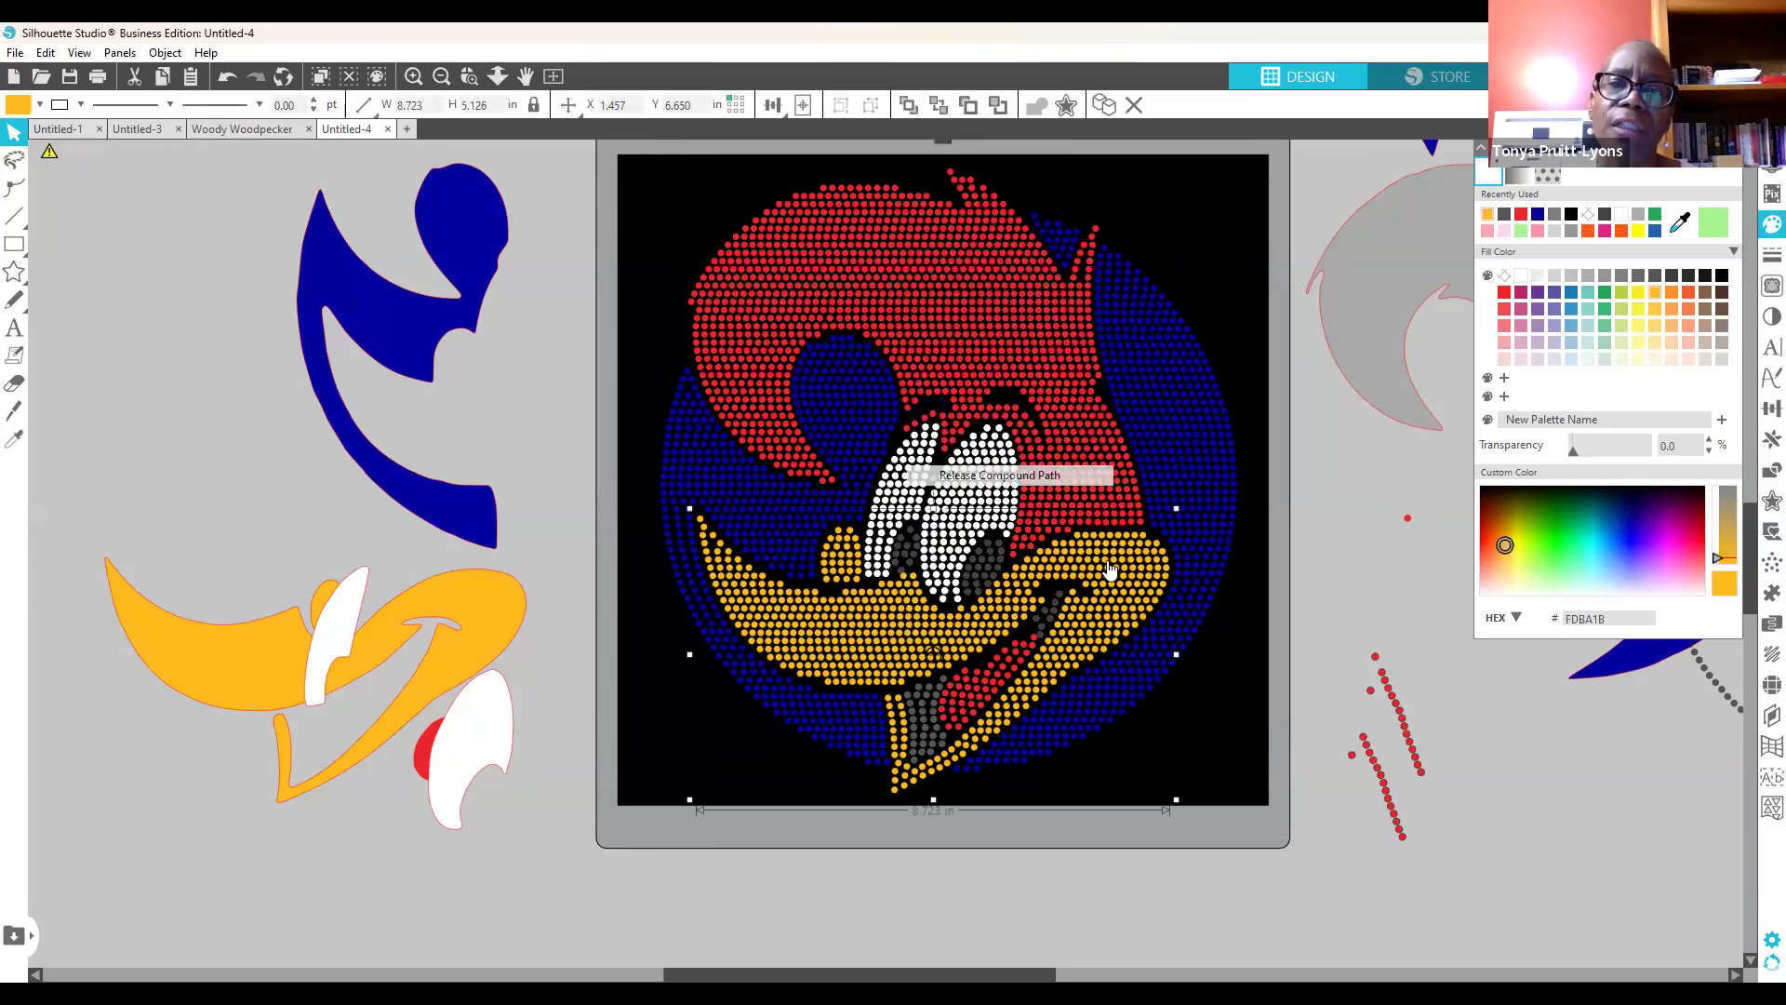
{"action": "left_click", "coordinate": [1201, 740]}
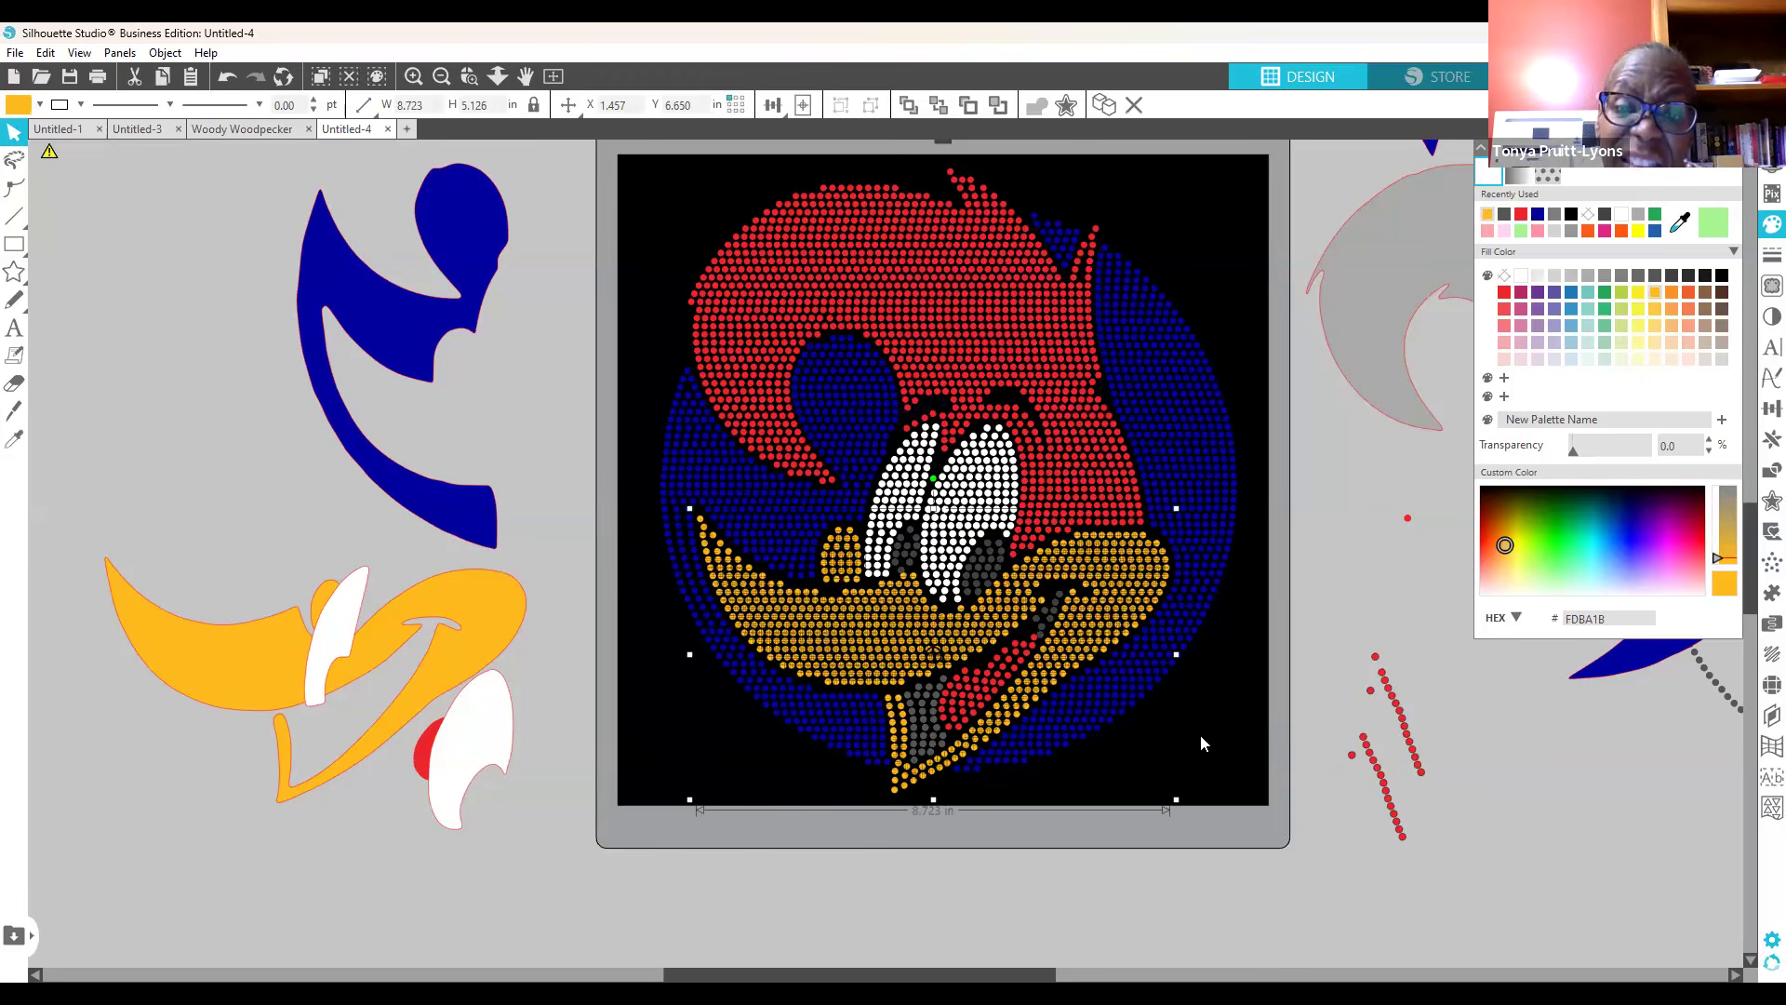
{"action": "left_click", "coordinate": [934, 618]}
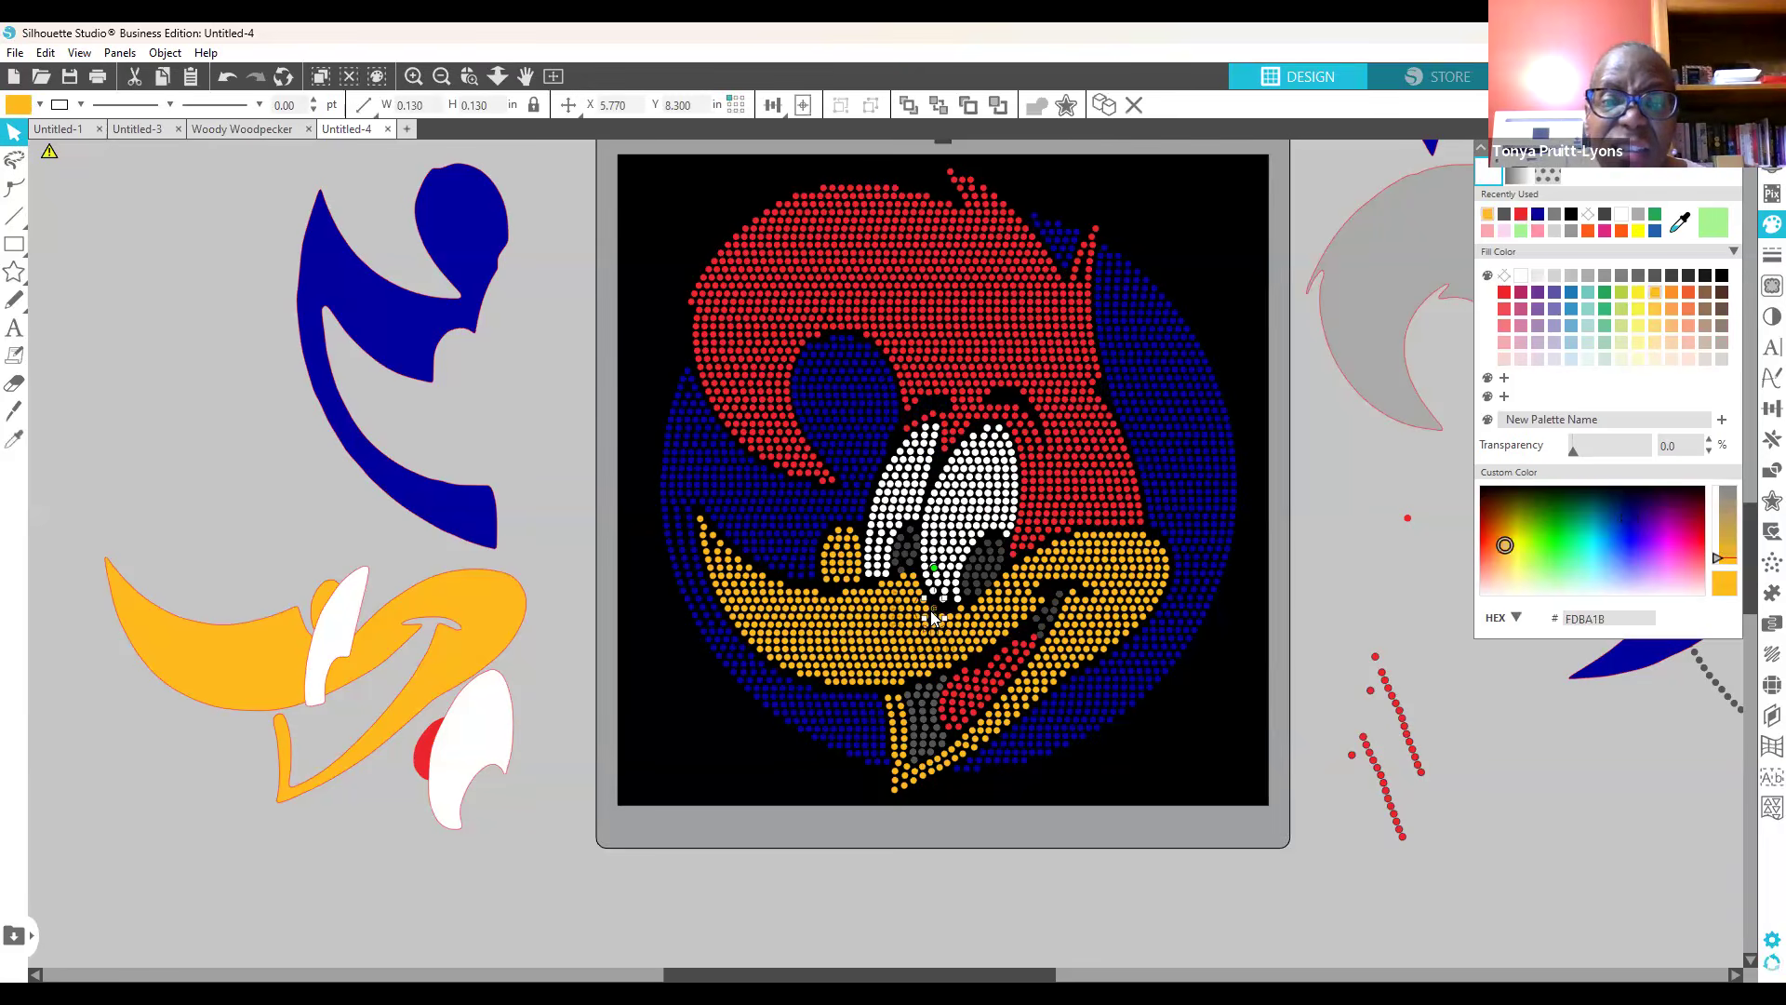
Step: Duplicate the orange stone beneath the larger eye's white twice, filling the row gap with the last copy at X 6.113, Y 8.300
{"action": "right_click", "coordinate": [933, 617]}
{"action": "left_click", "coordinate": [997, 282]}
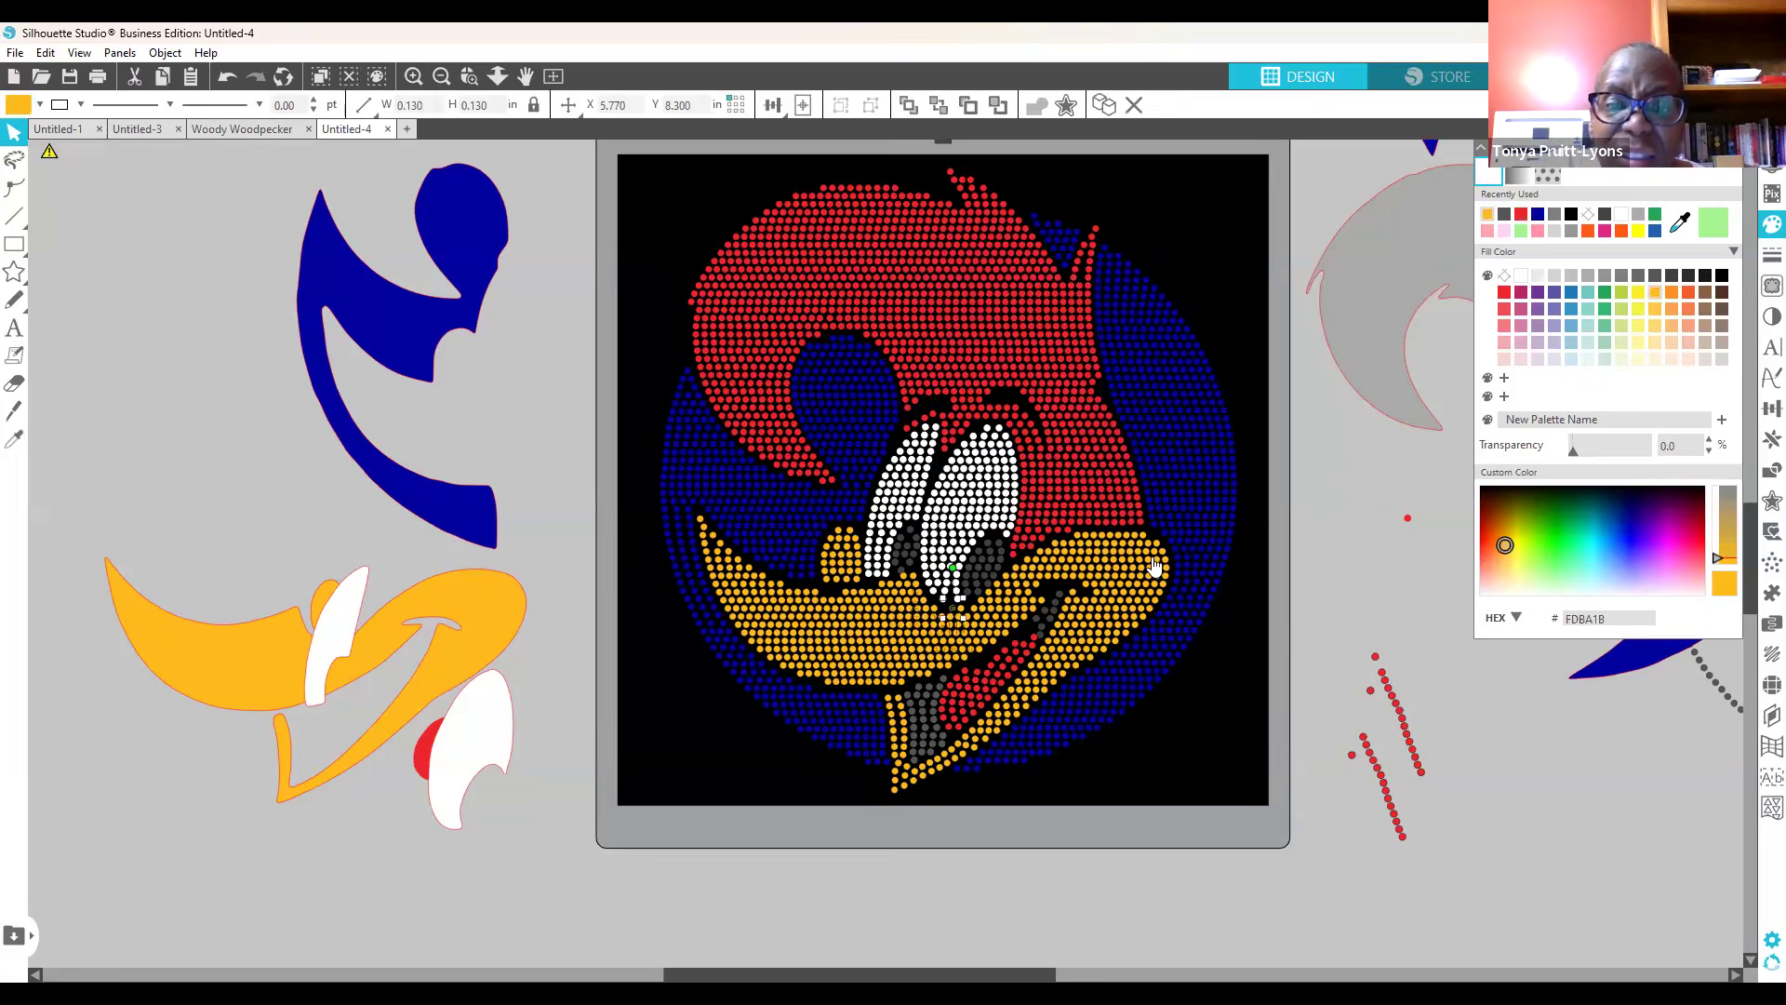
{"action": "left_click", "coordinate": [1208, 615]}
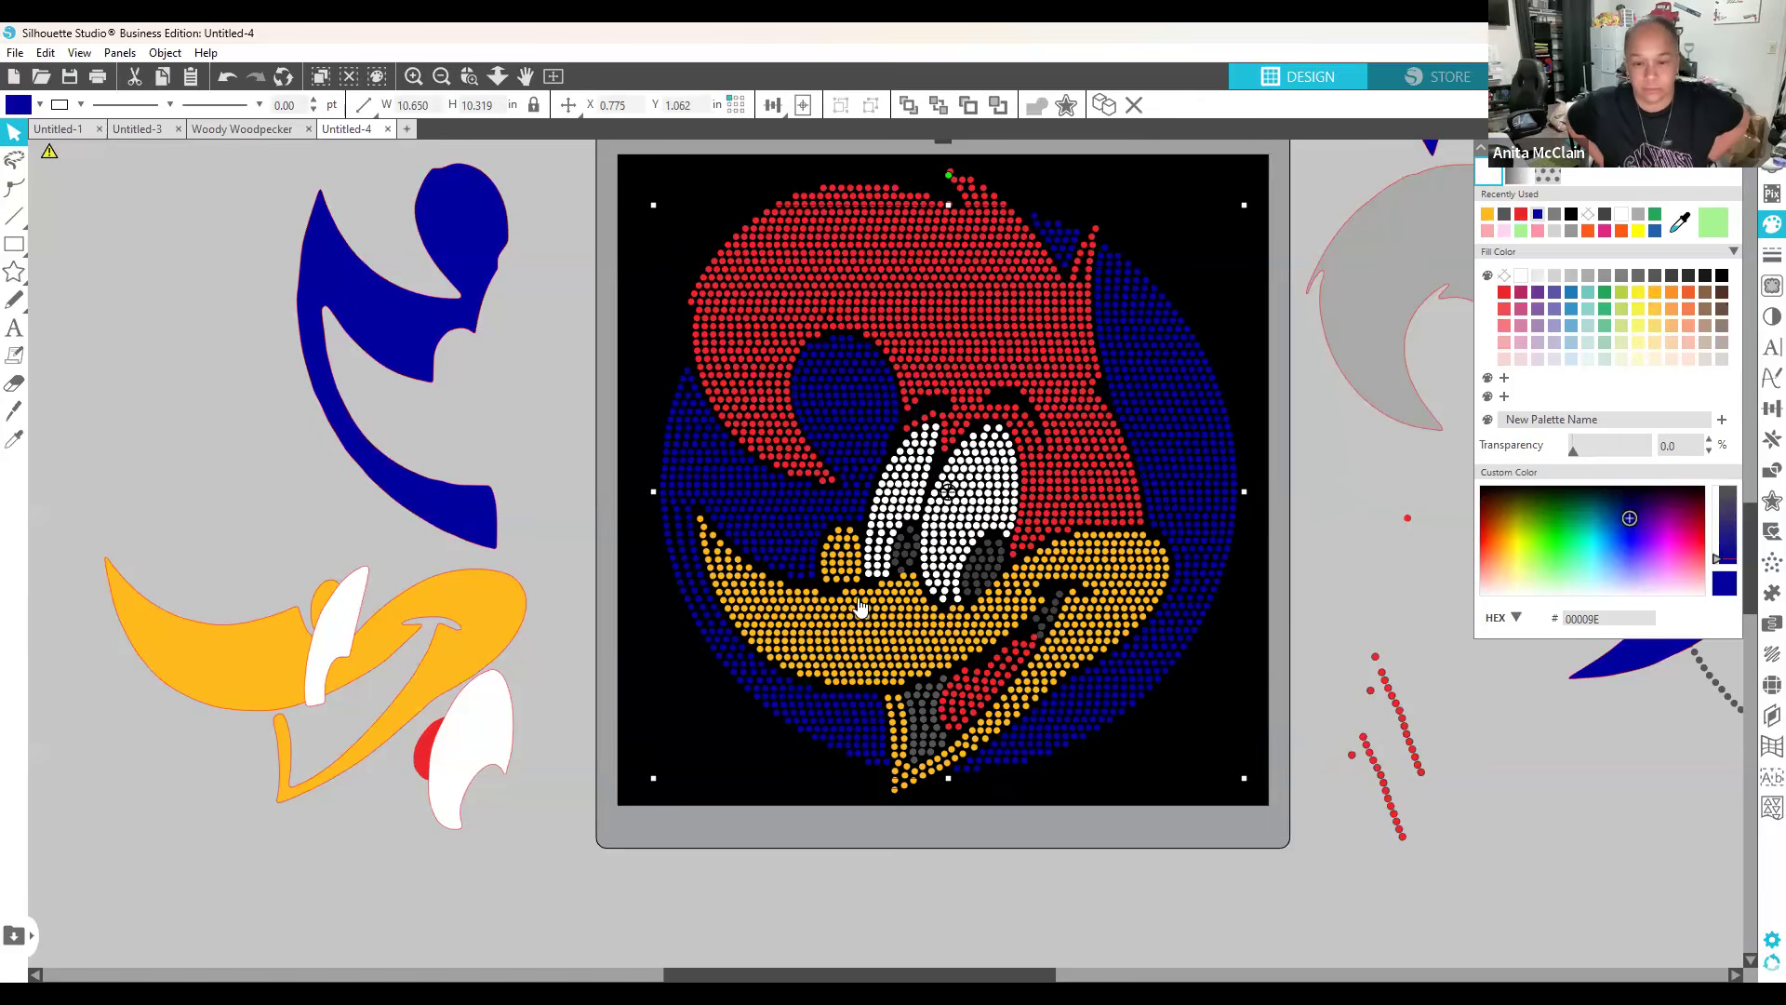
{"action": "left_click", "coordinate": [936, 619]}
{"action": "right_click", "coordinate": [1001, 328]}
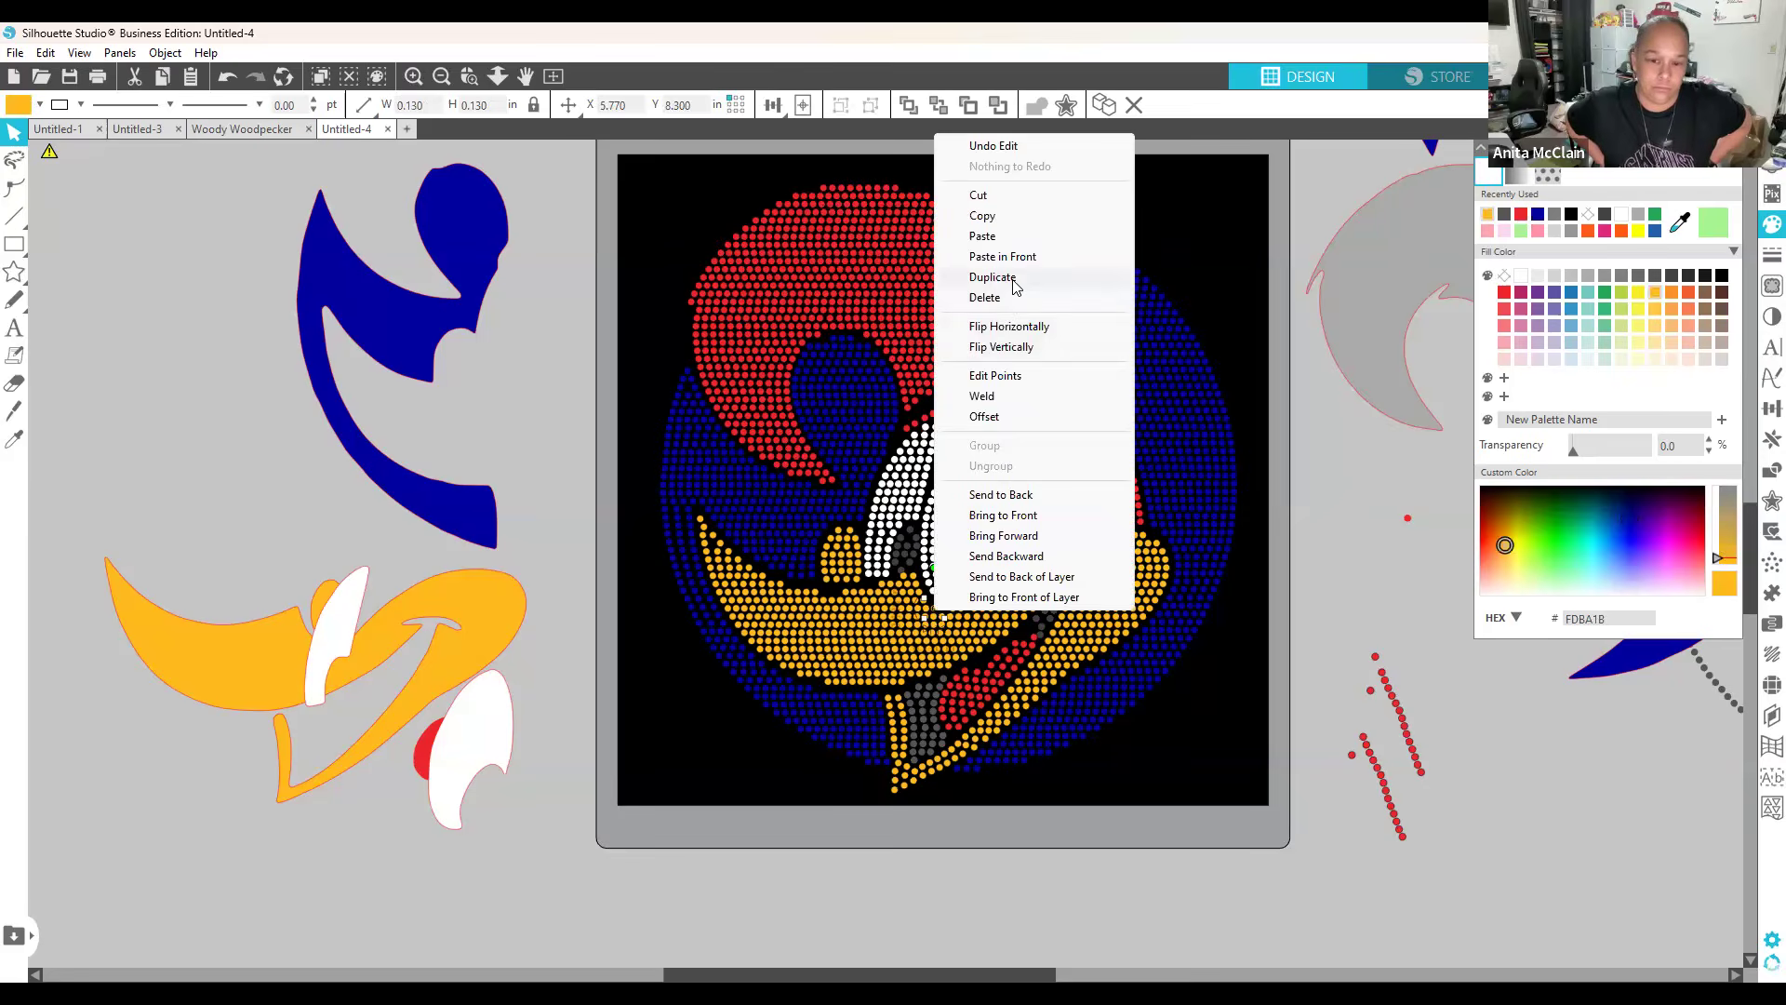
{"action": "left_click", "coordinate": [1019, 279]}
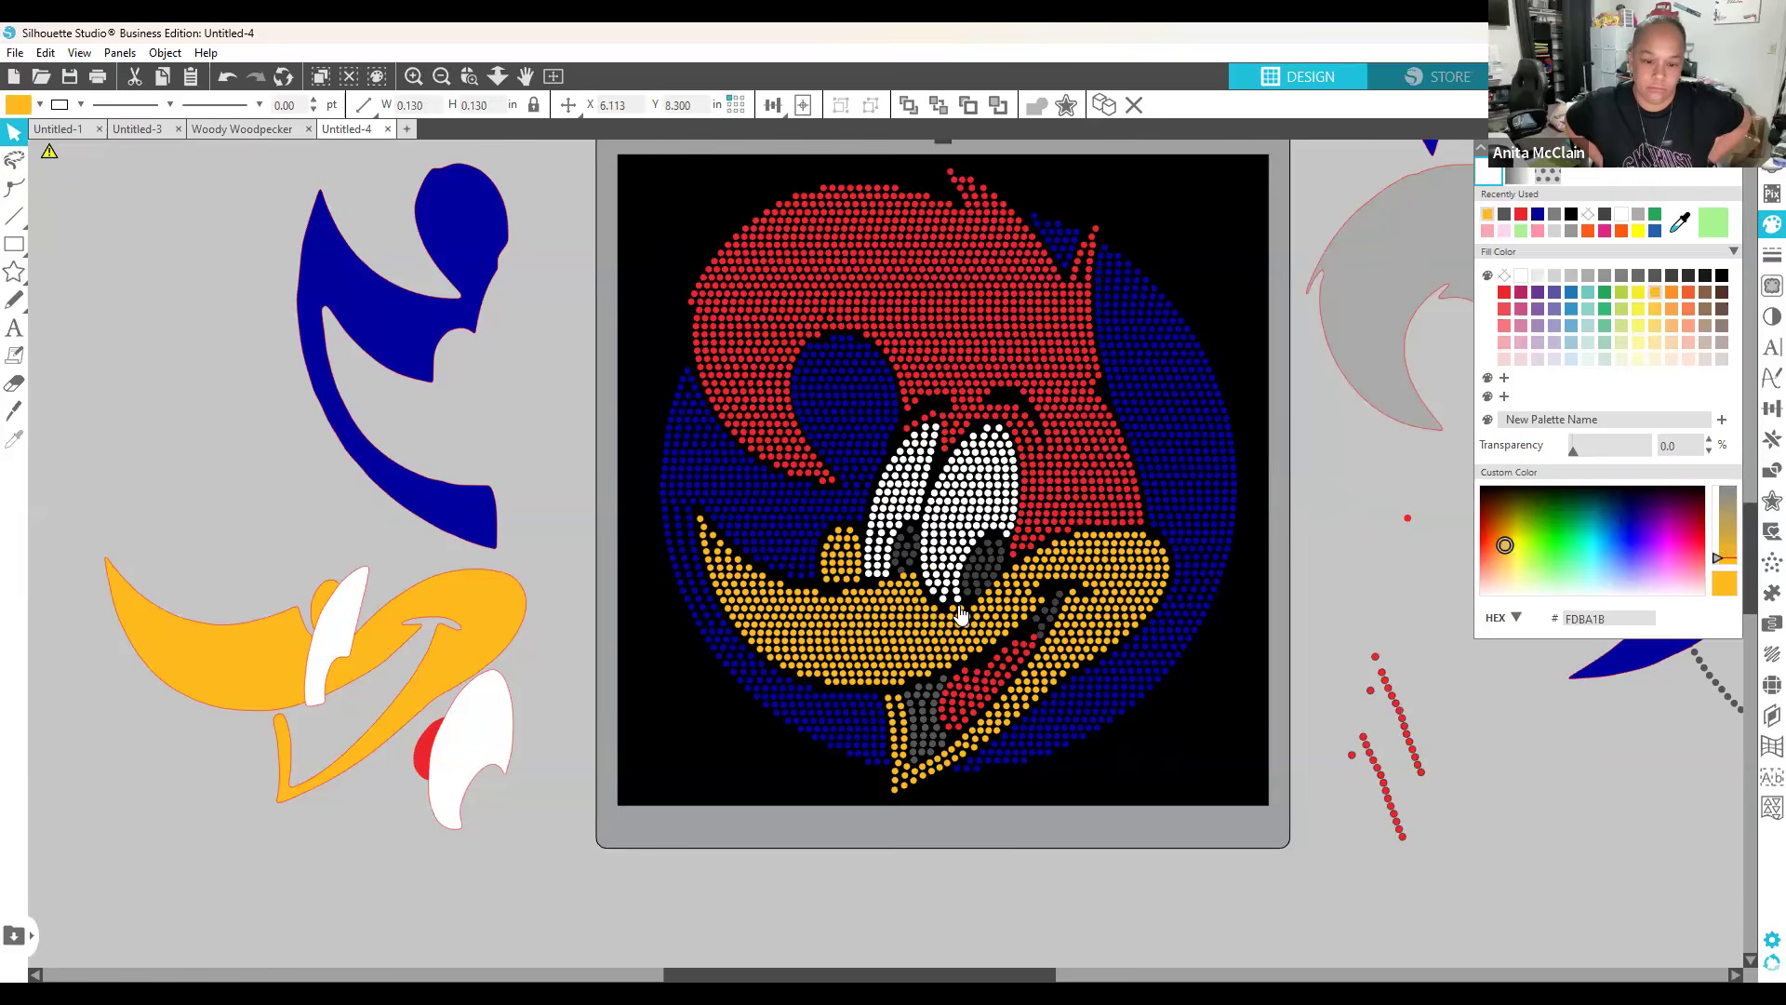
{"action": "left_click", "coordinate": [949, 607]}
{"action": "left_click", "coordinate": [941, 616]}
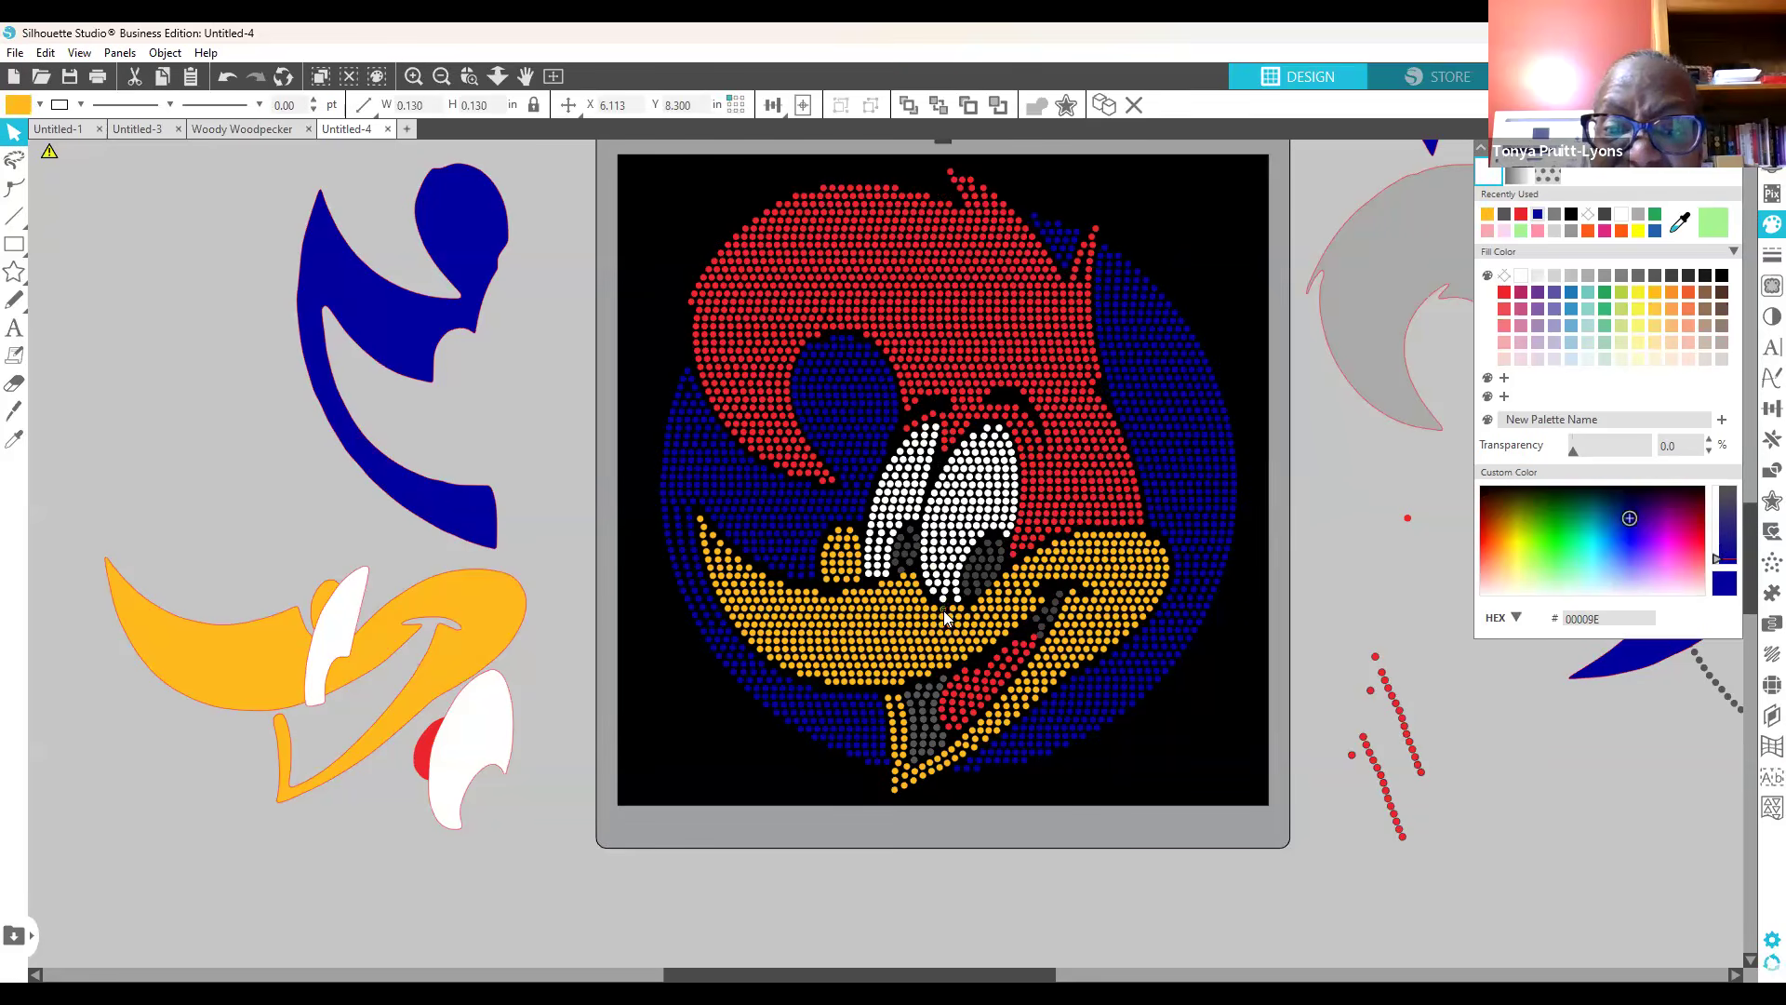
{"action": "left_click", "coordinate": [1209, 703]}
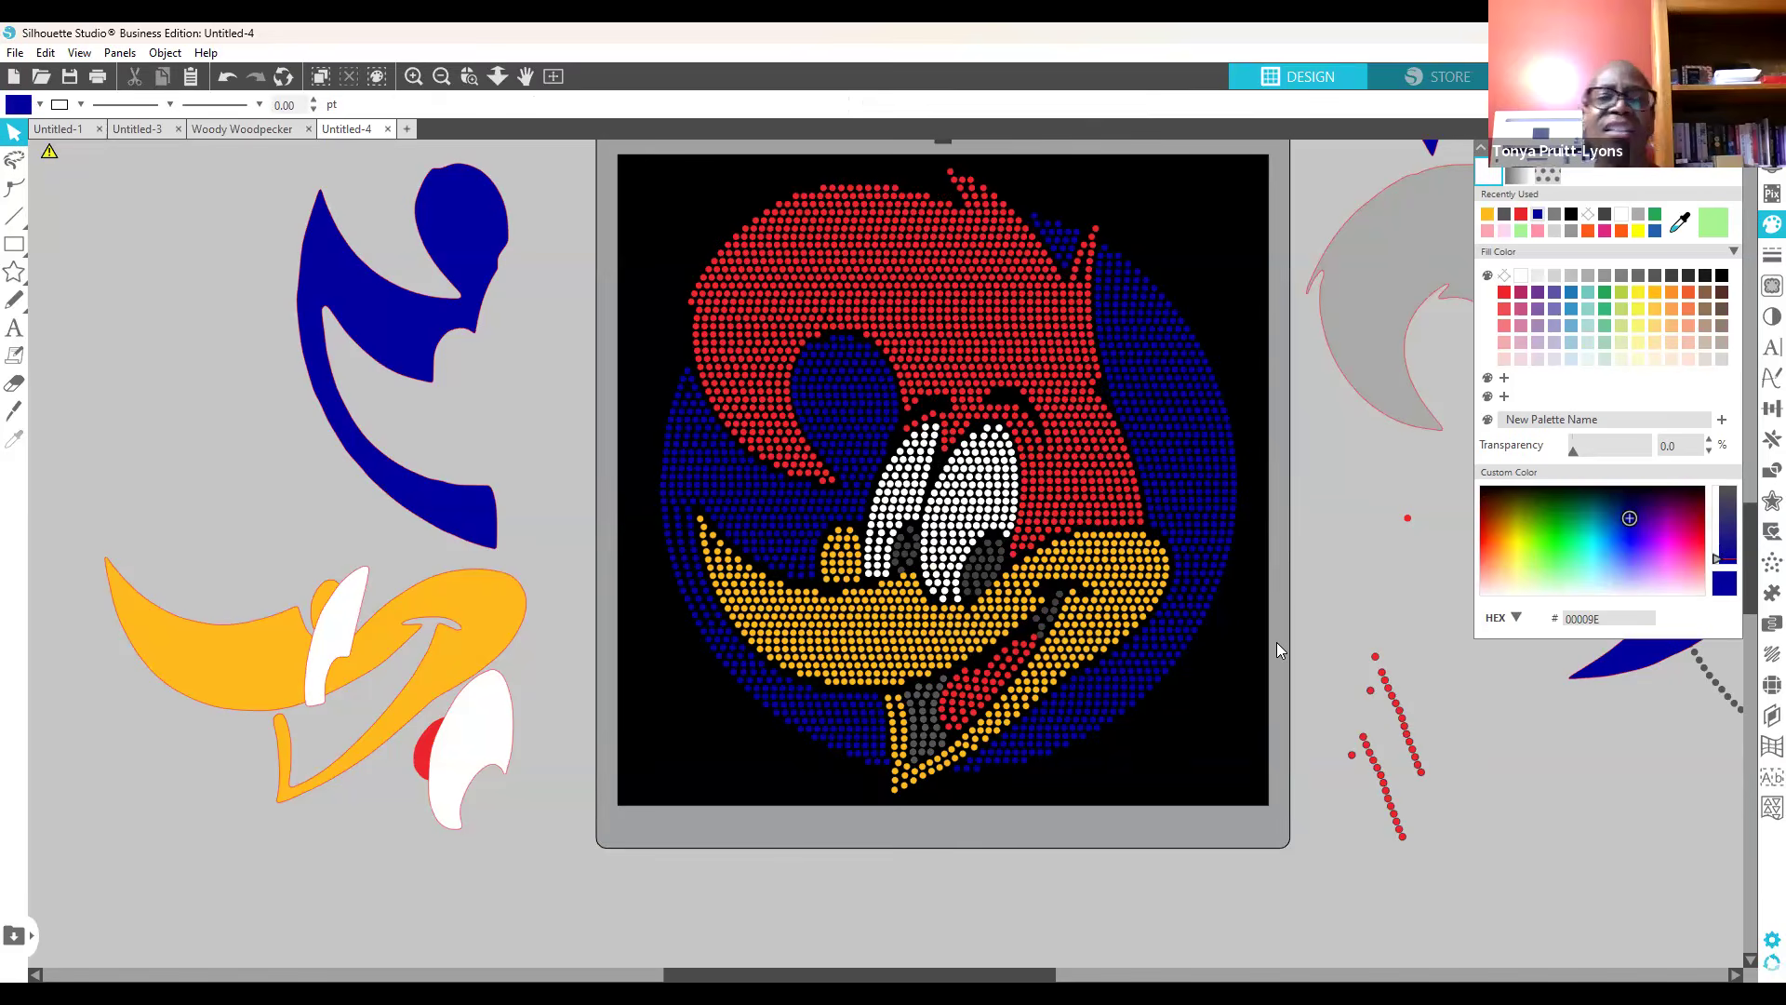
Step: Even out the spacing of the copied orange stones beneath the larger eye, moving the middle one to X 5.902, Y 8.300
{"action": "left_click", "coordinate": [414, 76]}
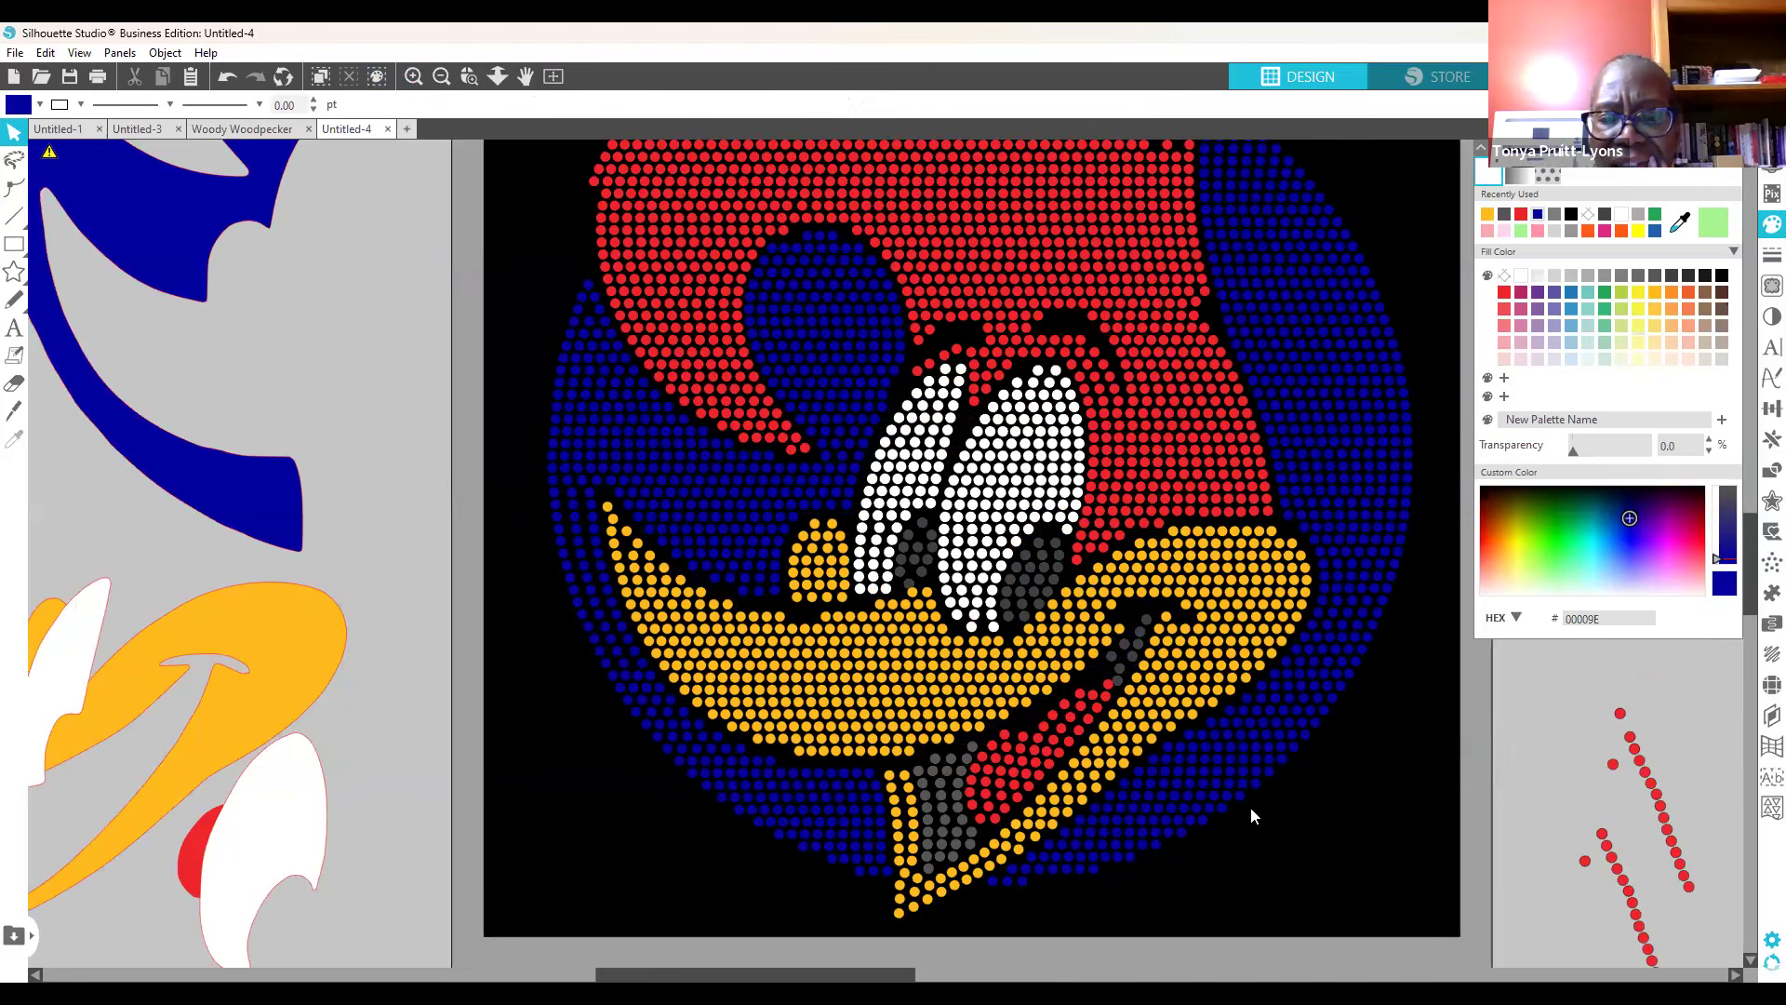
{"action": "left_click", "coordinate": [973, 642]}
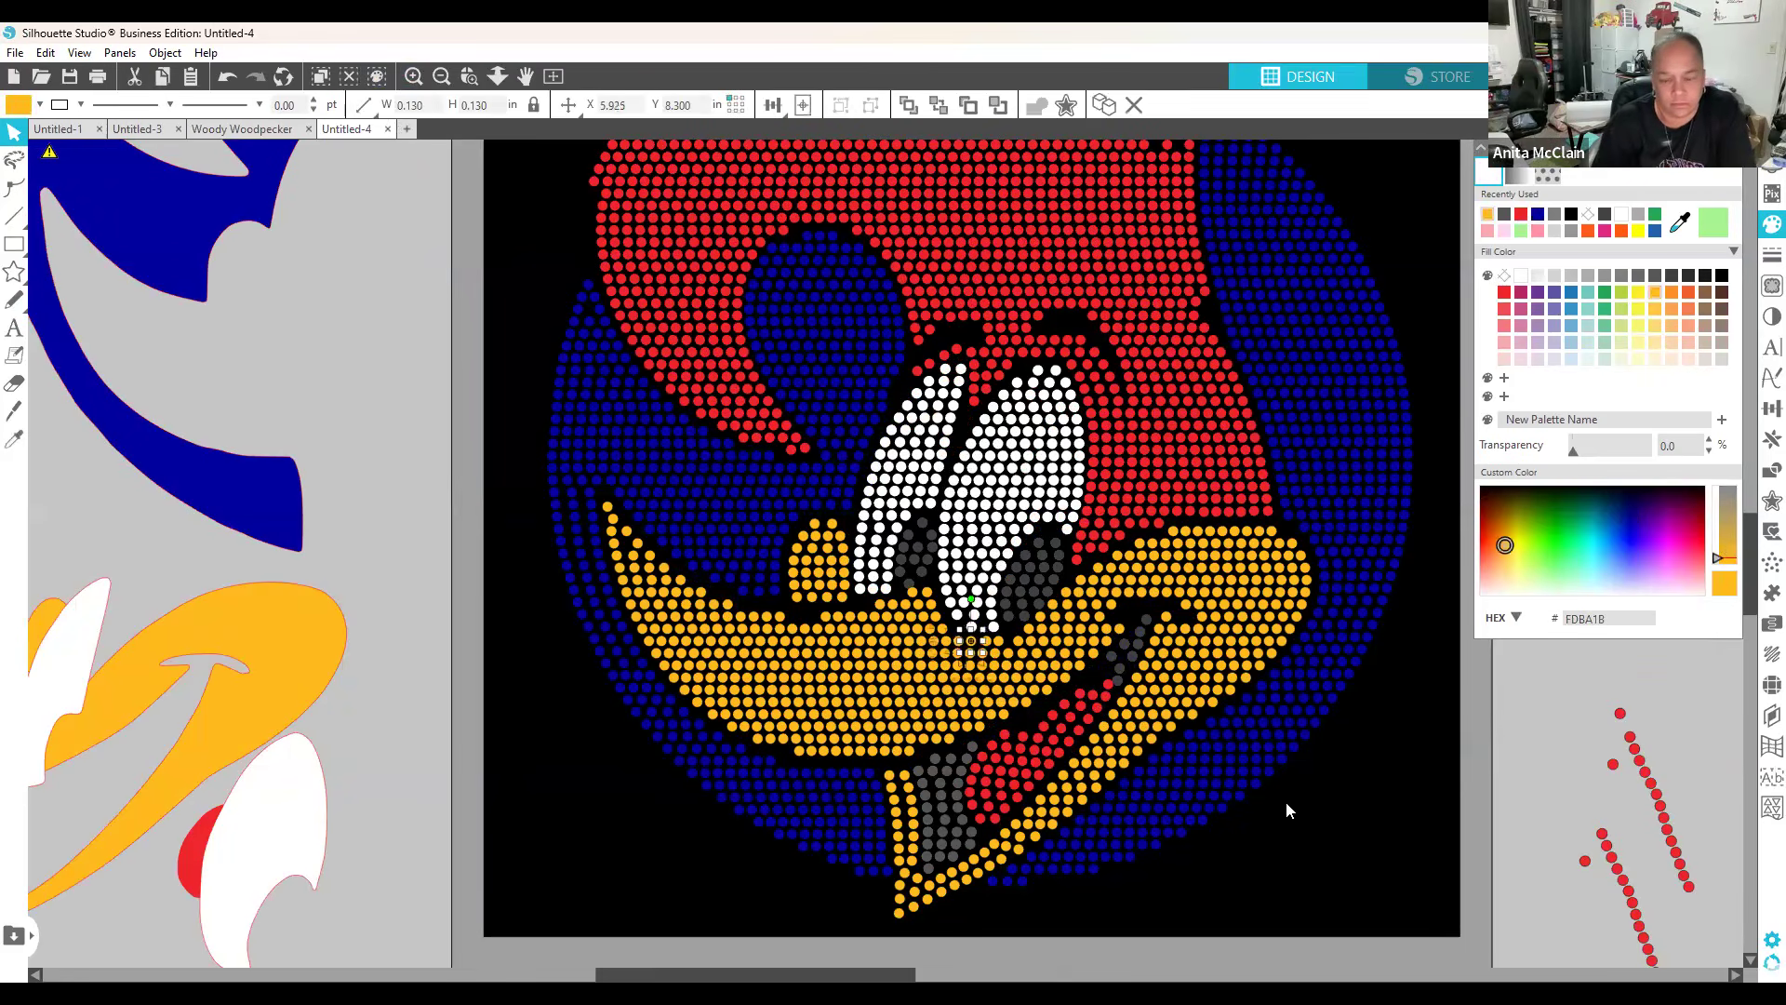
{"action": "left_click", "coordinate": [1369, 790]}
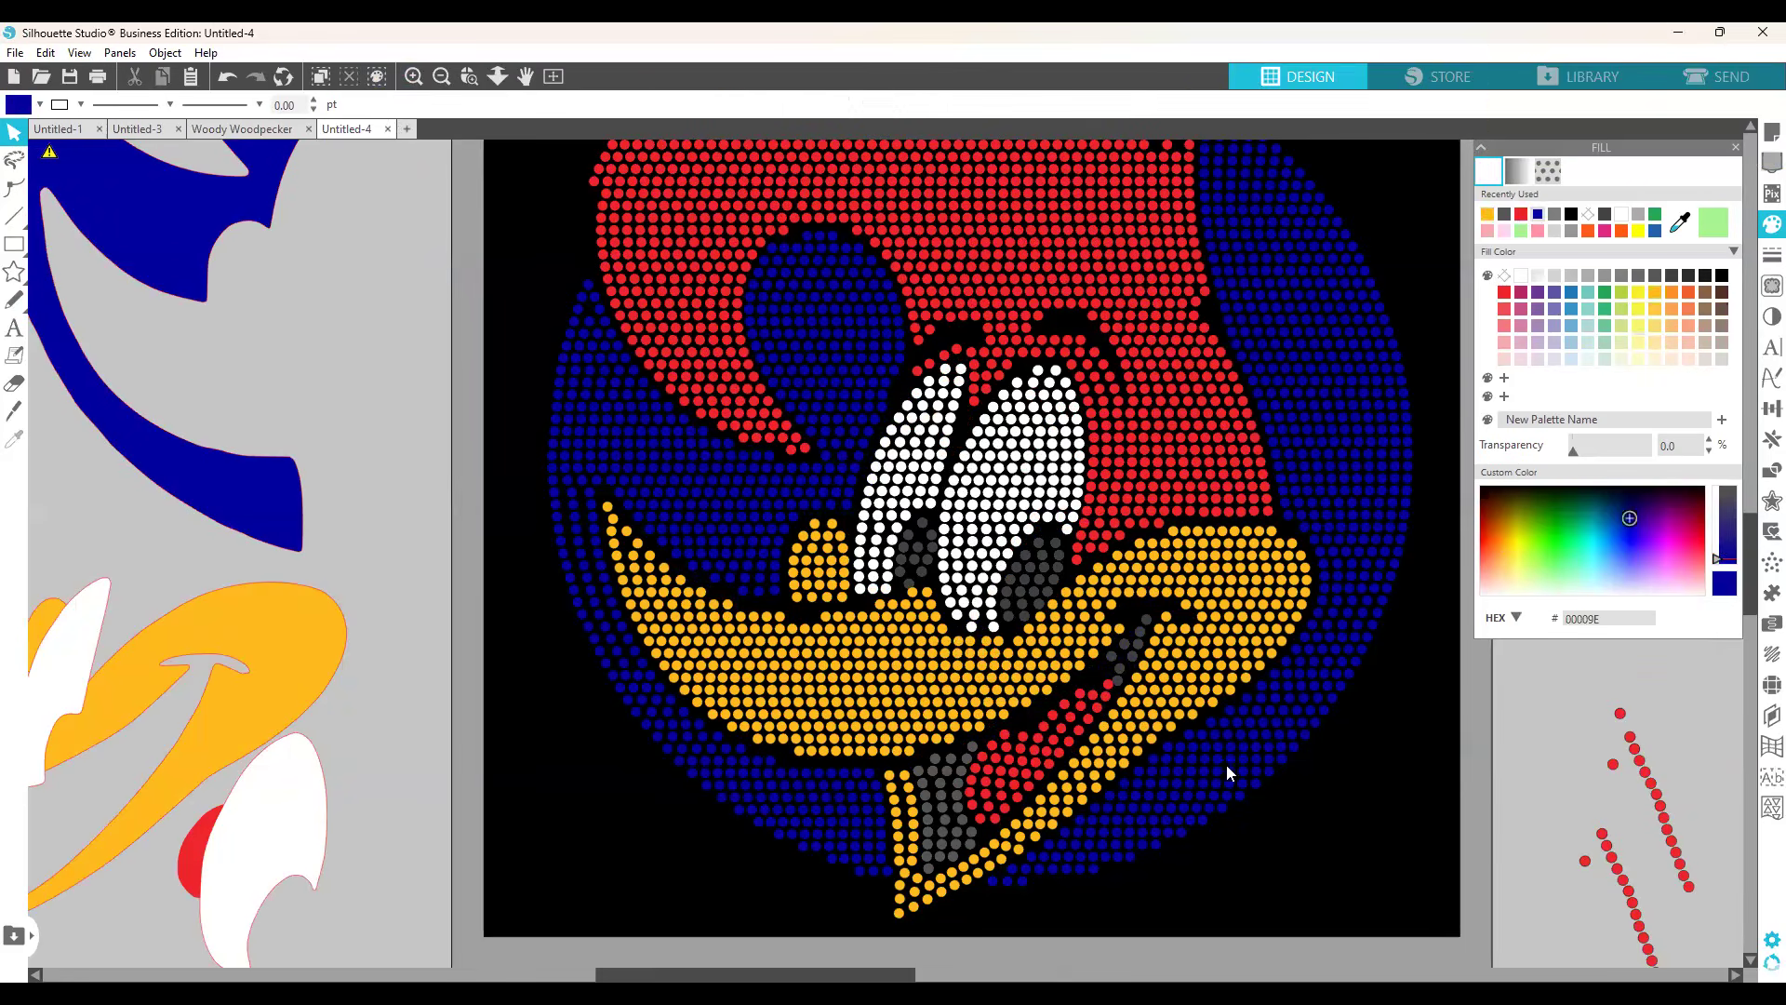
{"action": "left_click", "coordinate": [971, 643]}
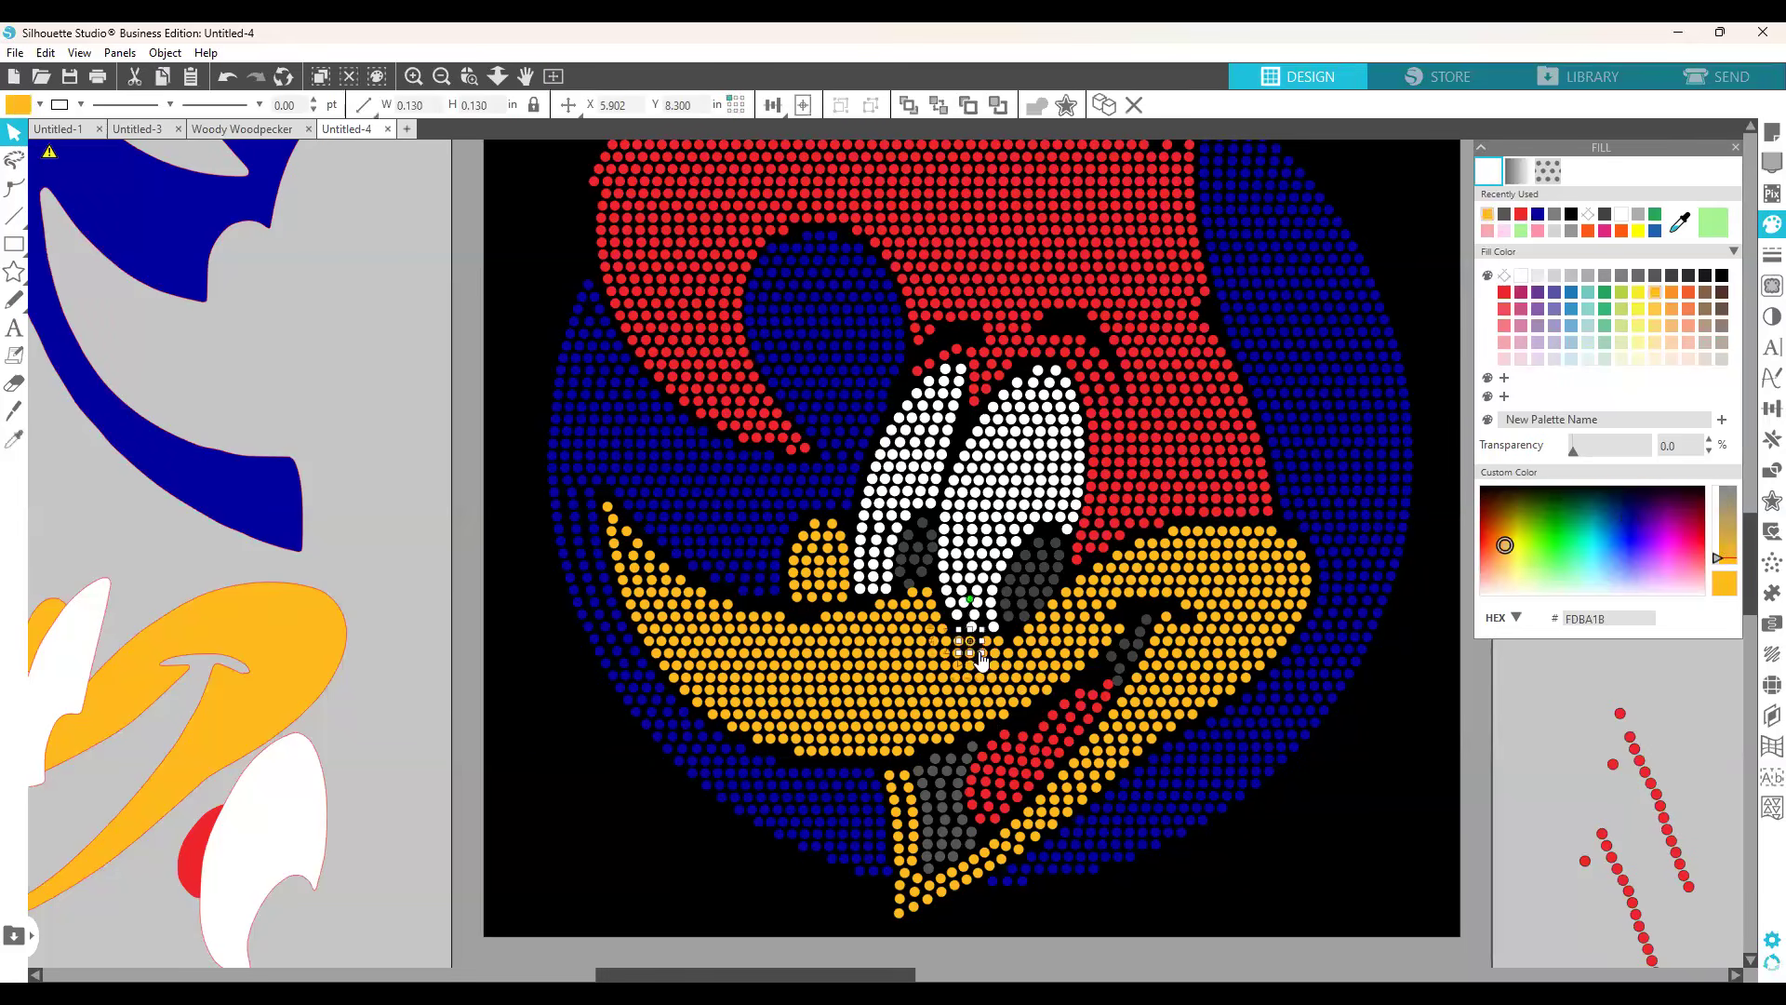
{"action": "left_click", "coordinate": [1252, 731]}
{"action": "left_click", "coordinate": [998, 643]}
{"action": "left_click", "coordinate": [1267, 740]}
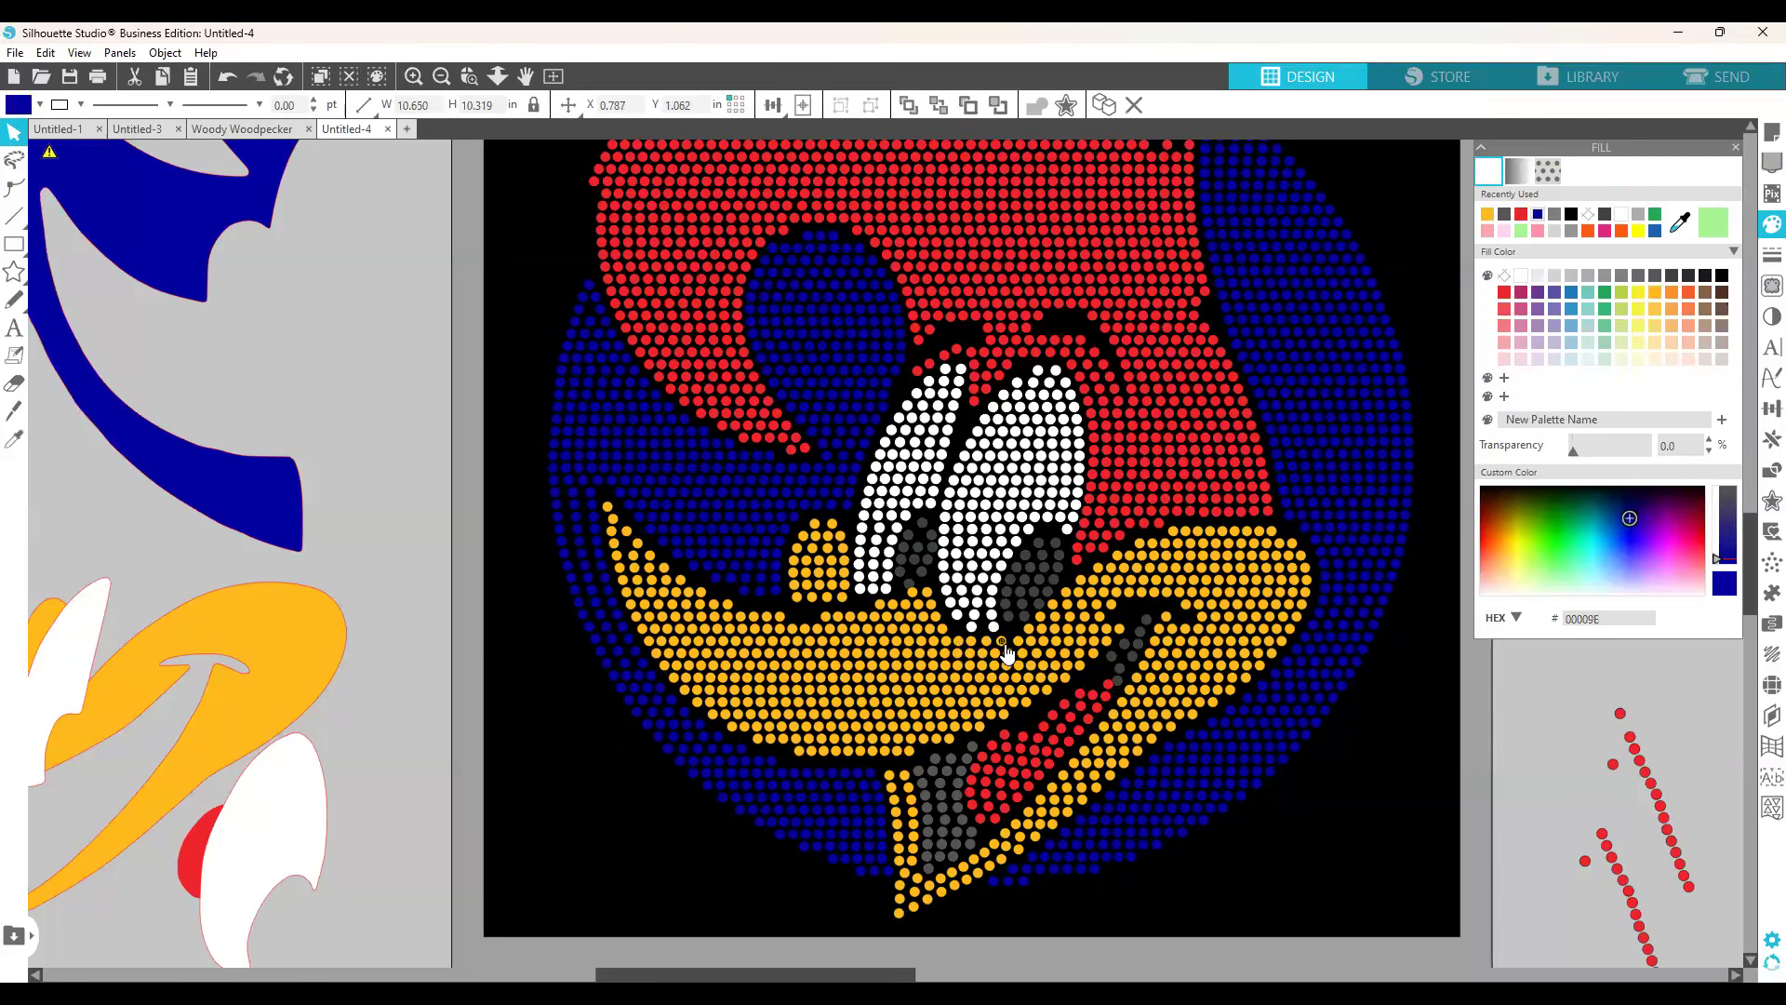
{"action": "left_click", "coordinate": [1312, 688]}
Step: Duplicate the orange stone on the beak's upper edge and fill the gap below the small orange oval, ending at X 3.872, Y 7.989
{"action": "left_click", "coordinate": [780, 621]}
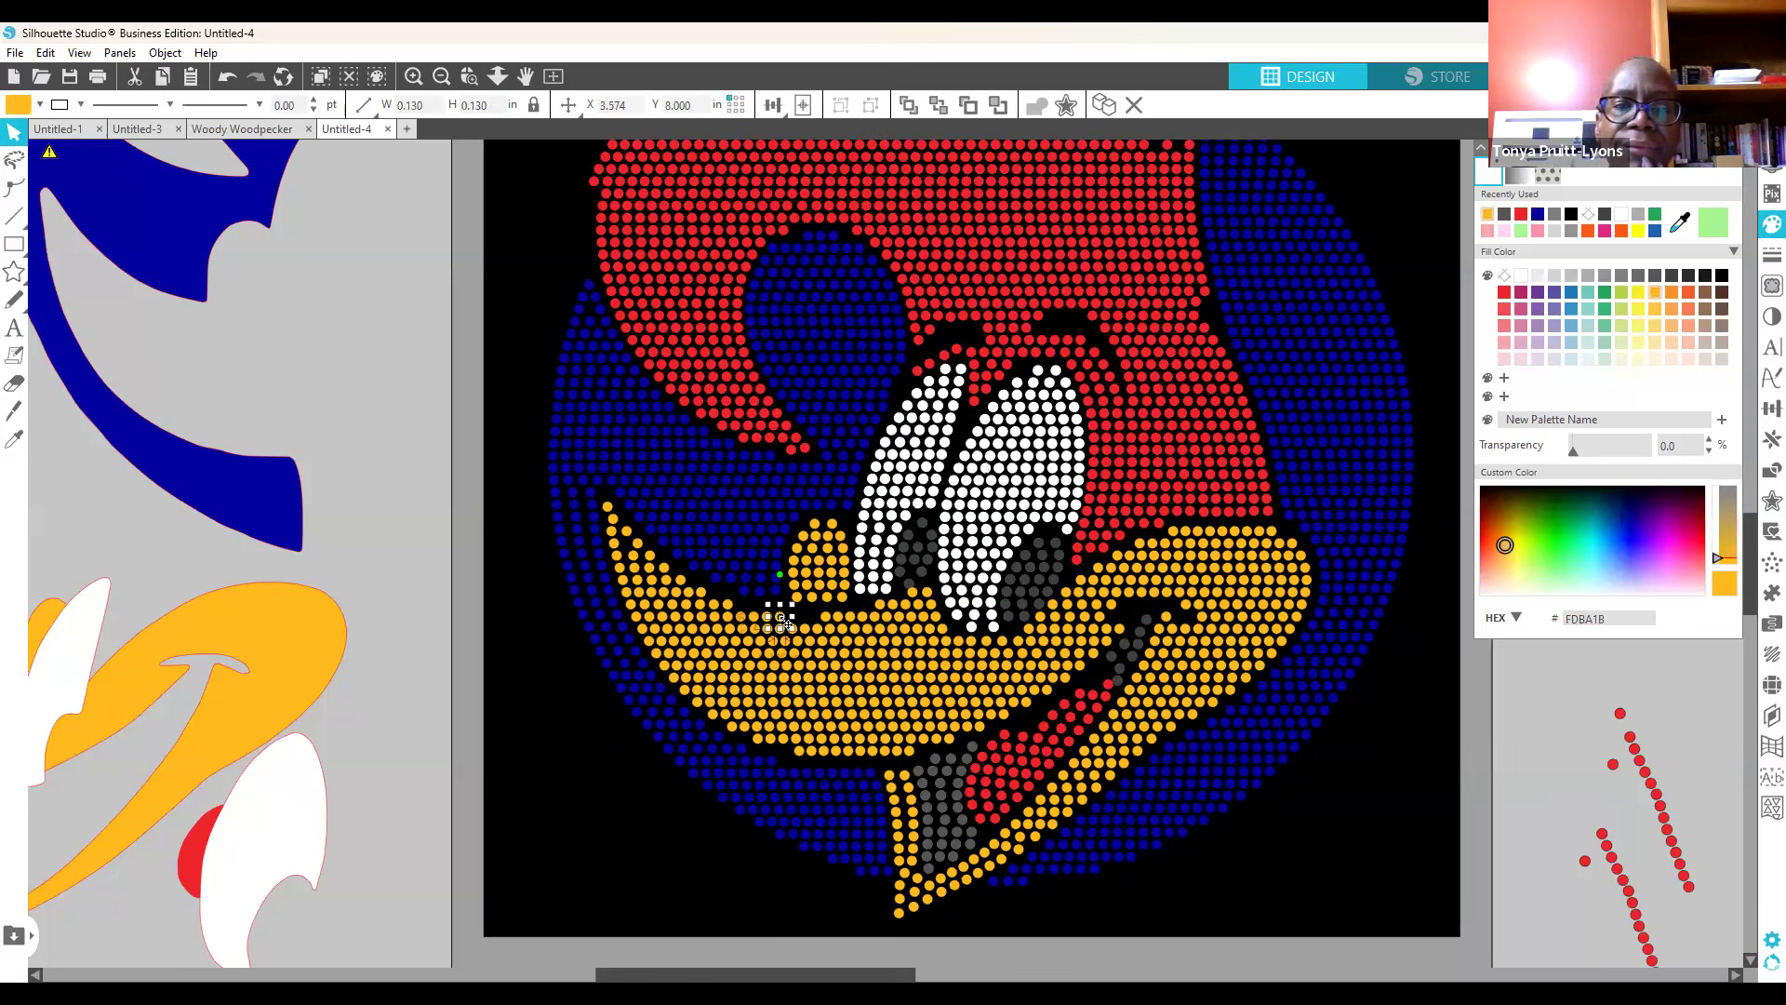
{"action": "right_click", "coordinate": [780, 619]}
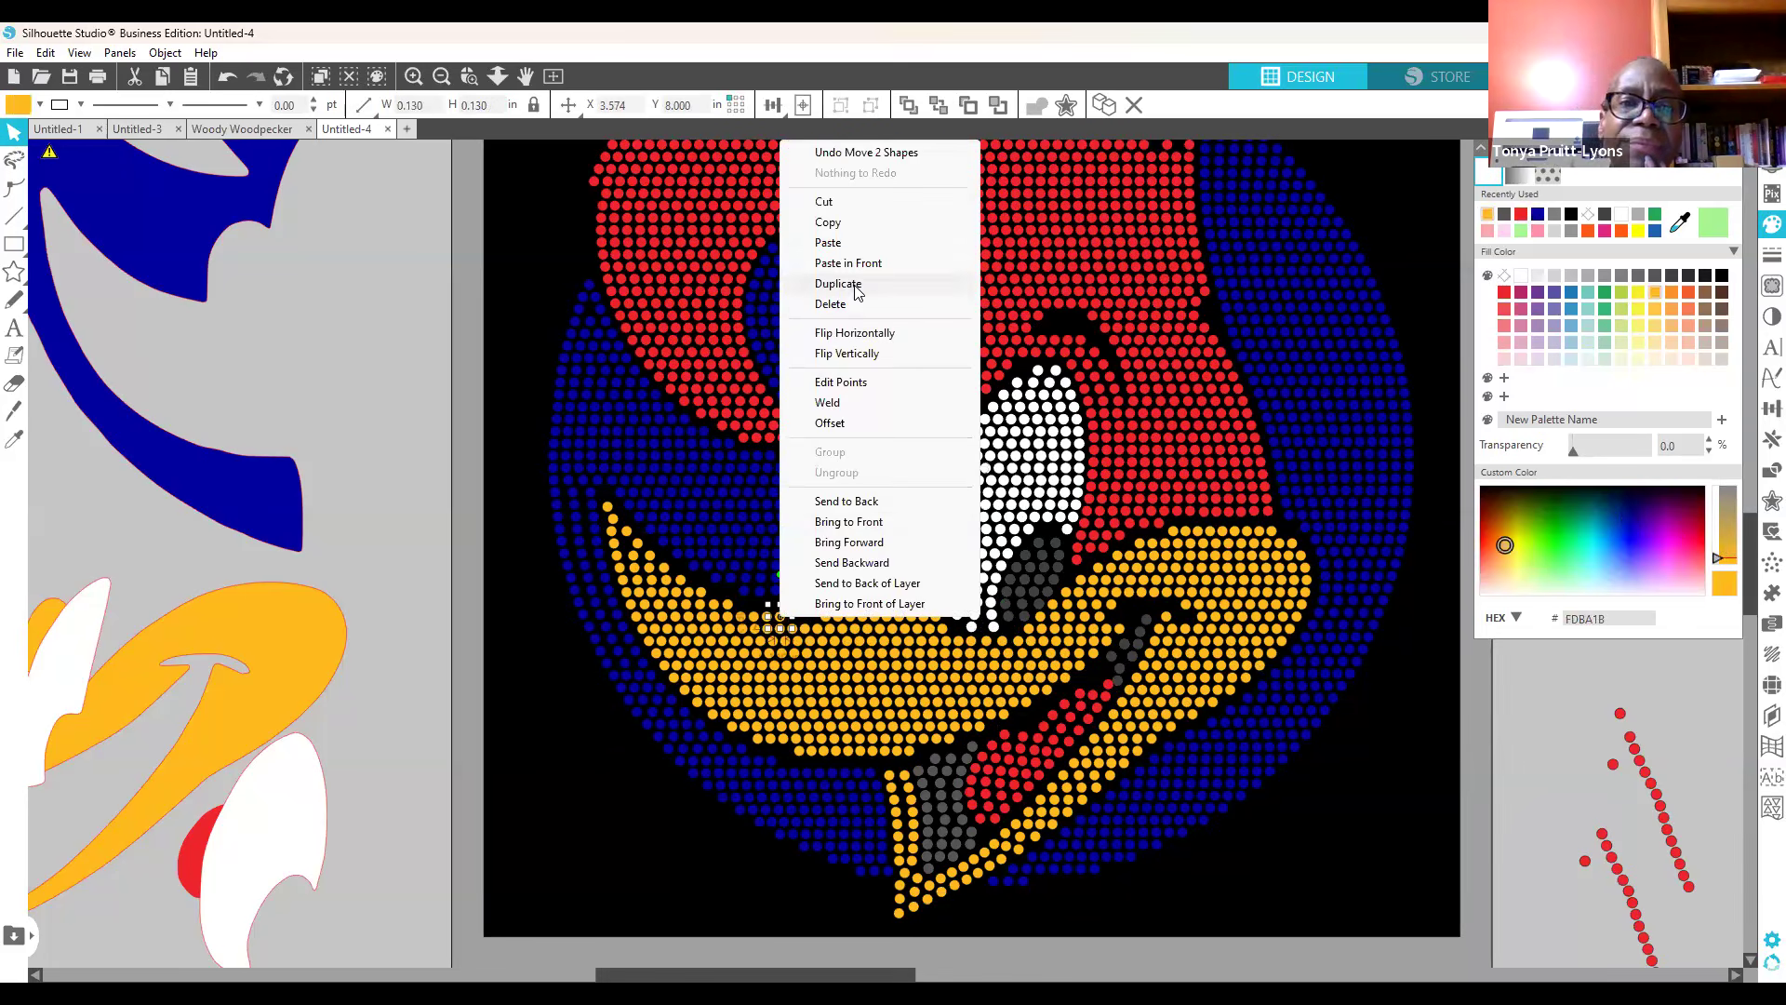
{"action": "left_click", "coordinate": [779, 621]}
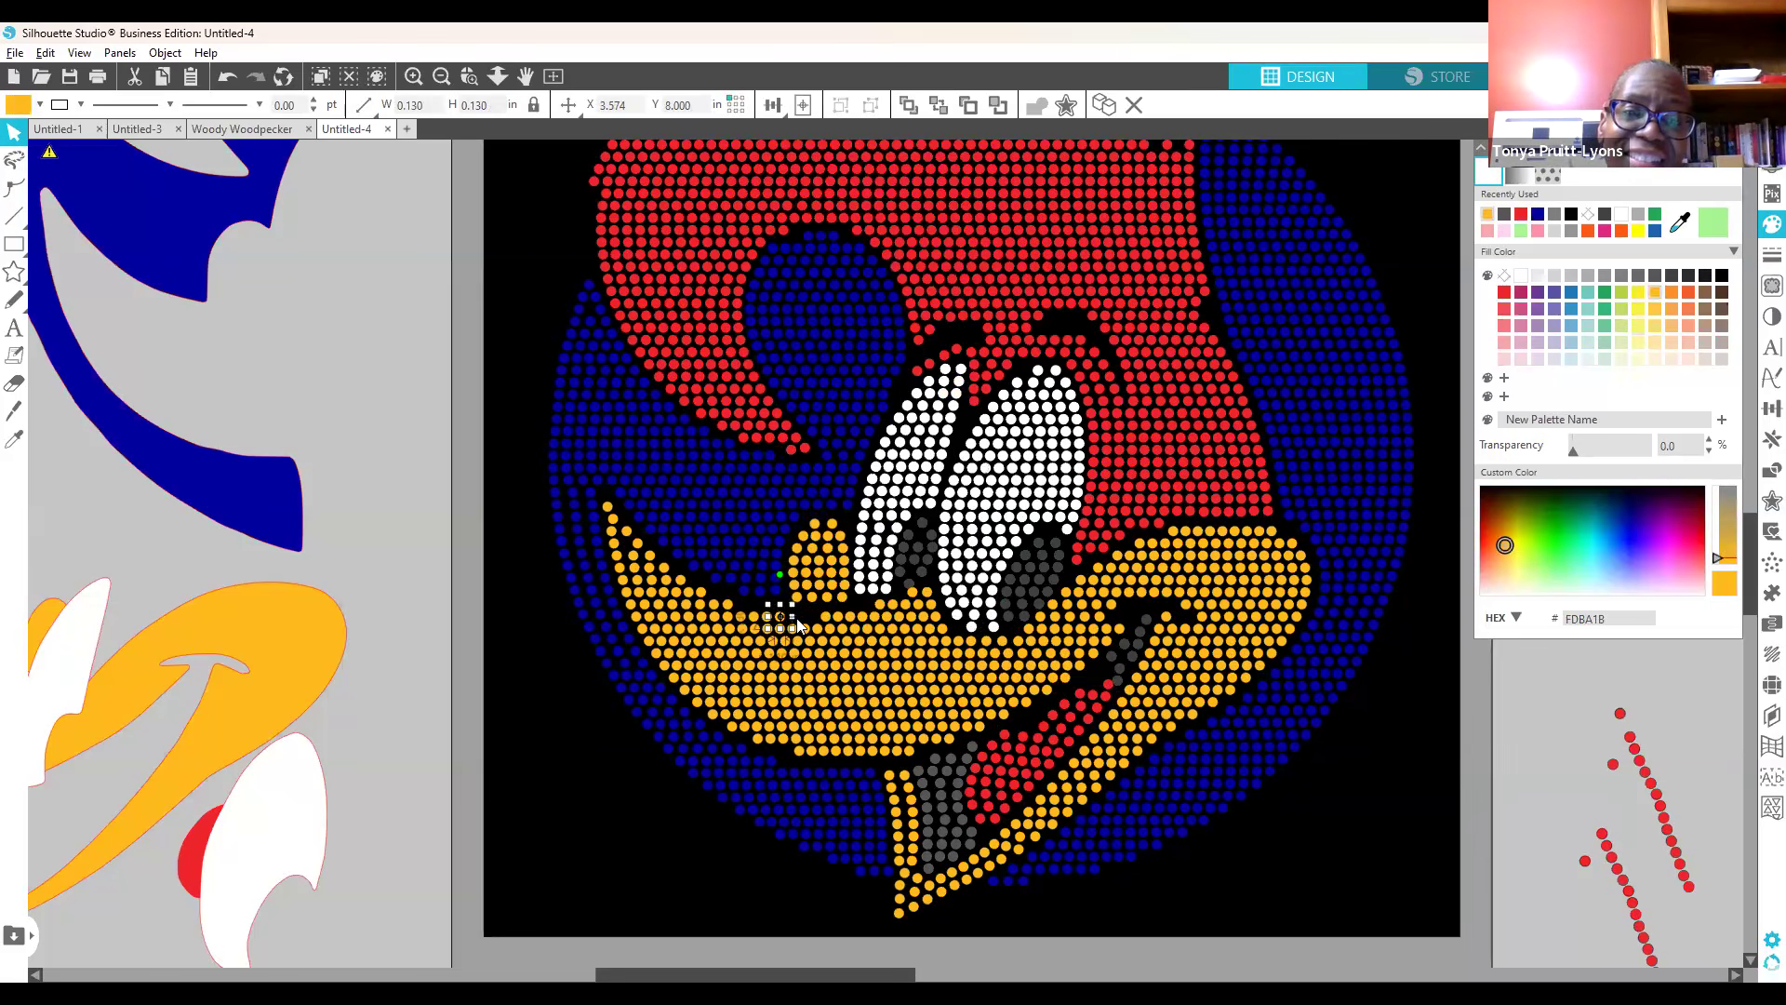
{"action": "mouse_move", "coordinate": [784, 615]}
{"action": "left_mouse_down"}
{"action": "mouse_move", "coordinate": [808, 620]}
{"action": "mouse_move", "coordinate": [792, 615]}
{"action": "left_mouse_up"}
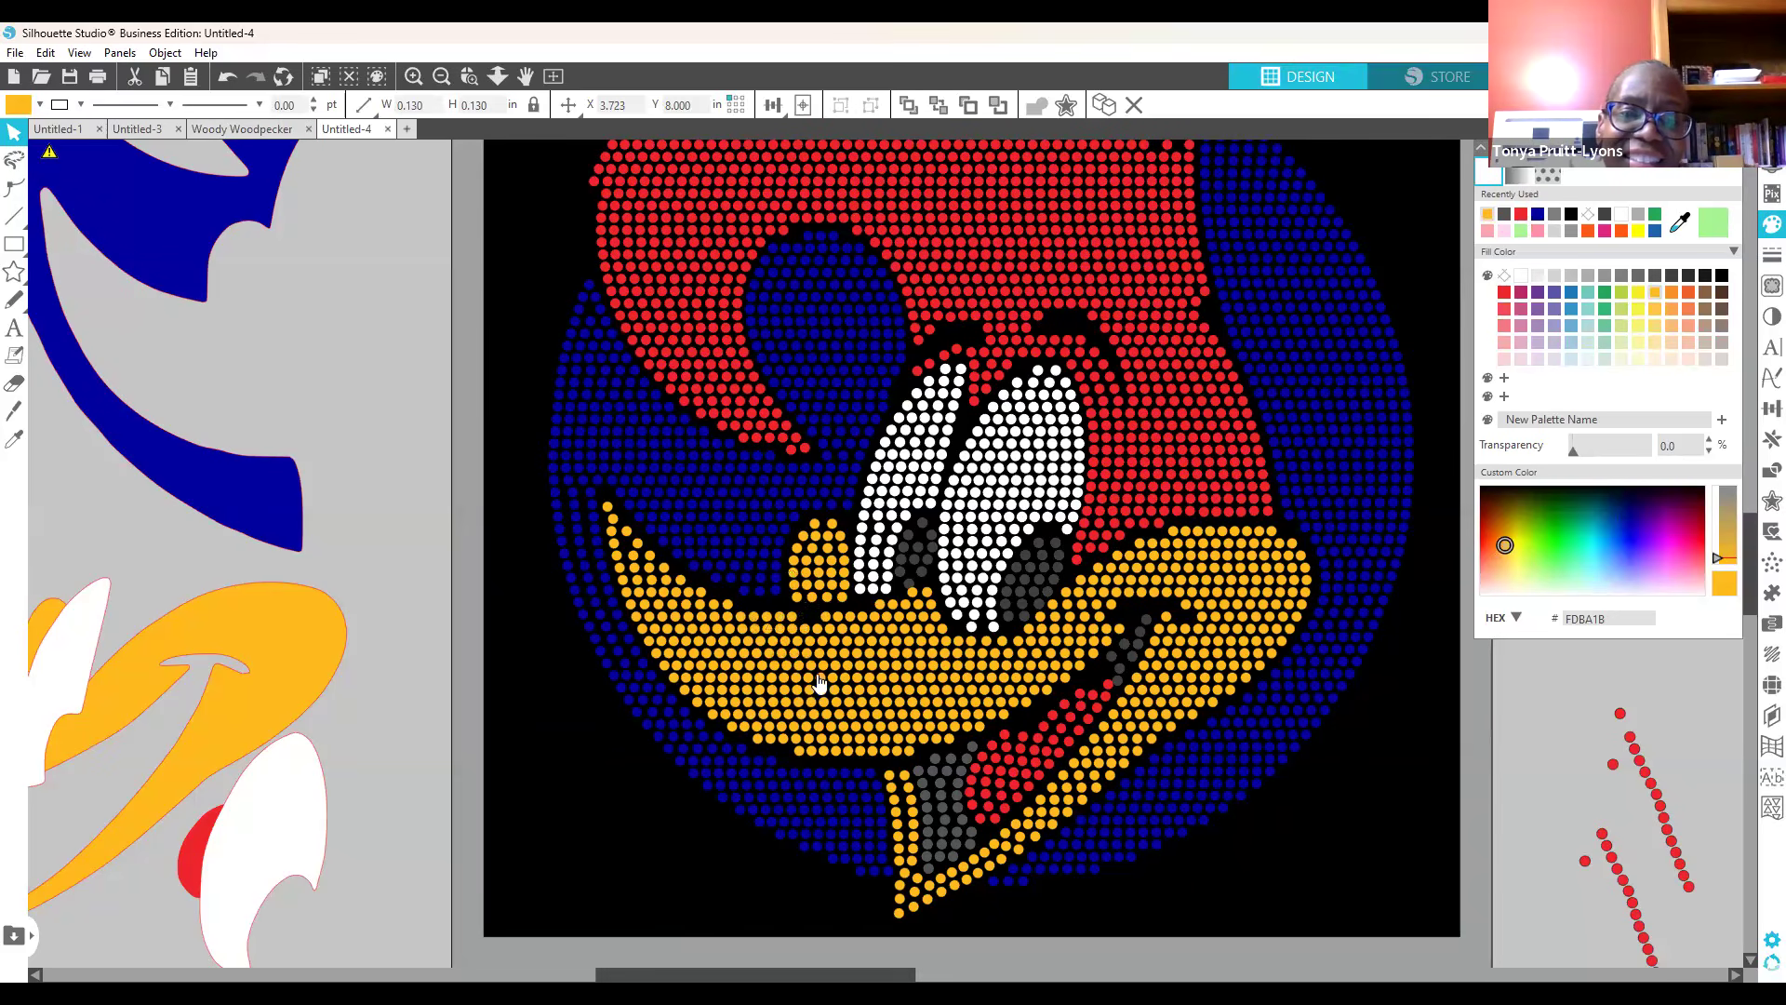
{"action": "left_click", "coordinate": [794, 617]}
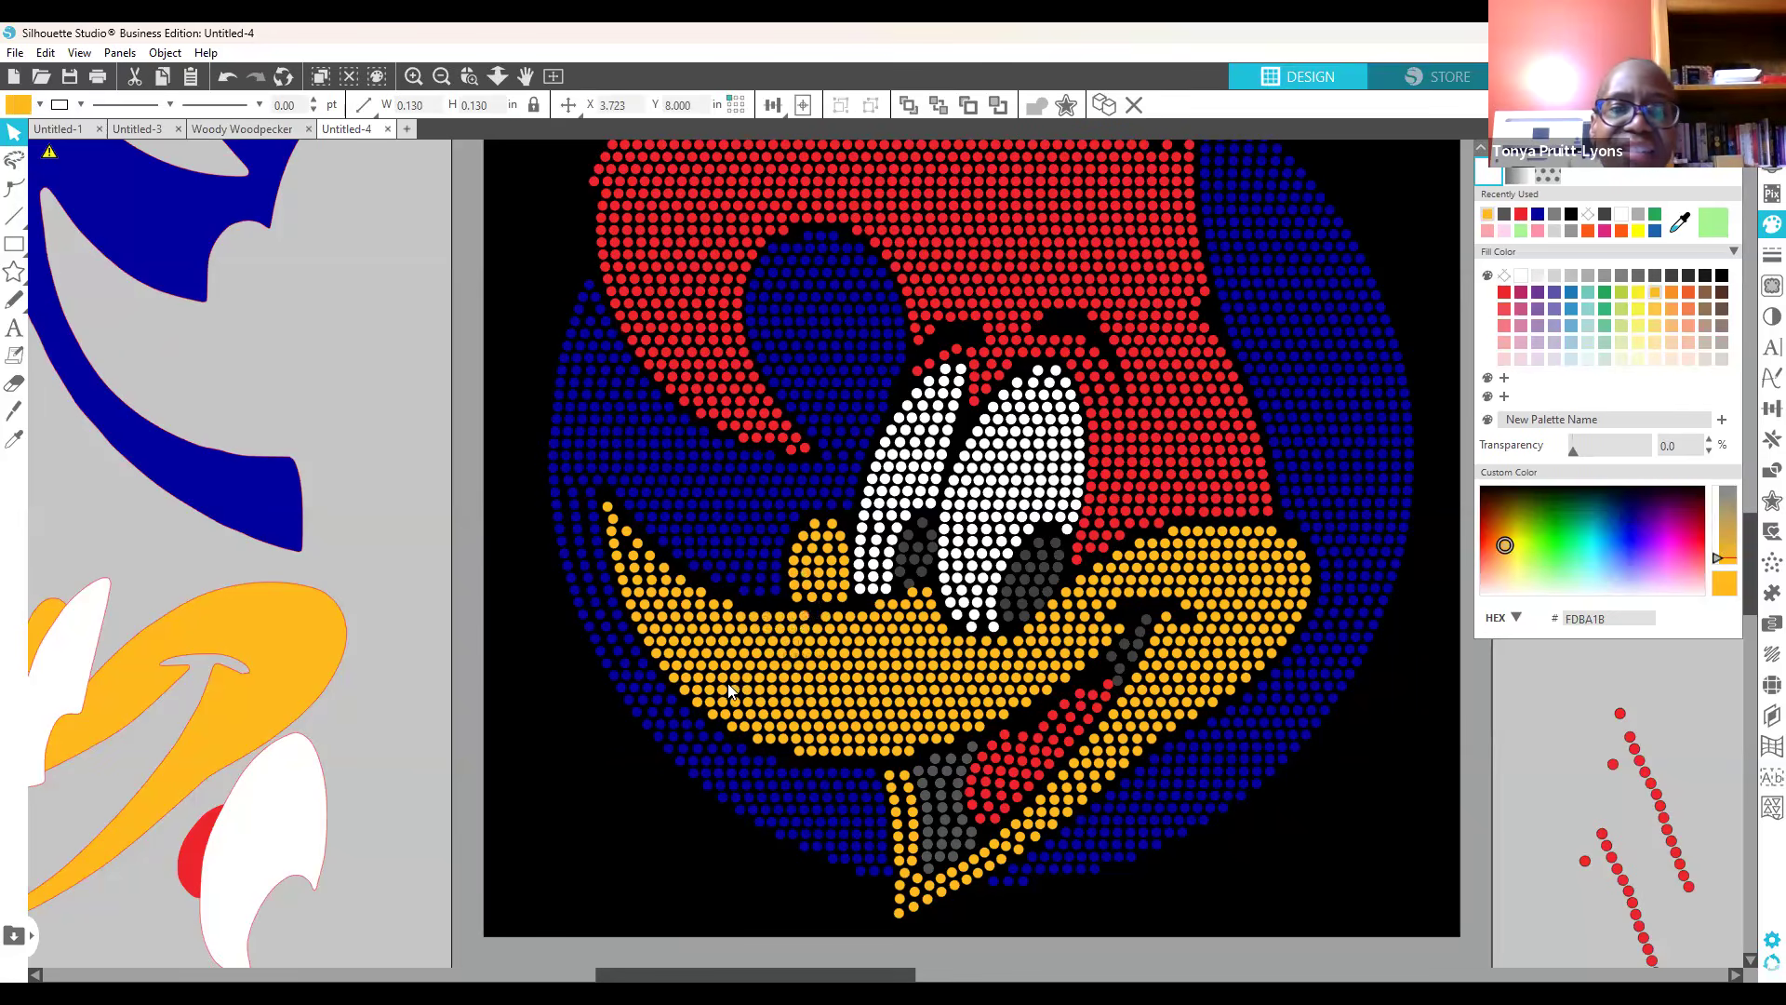
{"action": "left_click", "coordinate": [837, 649]}
{"action": "key", "text": "ctrl+z"}
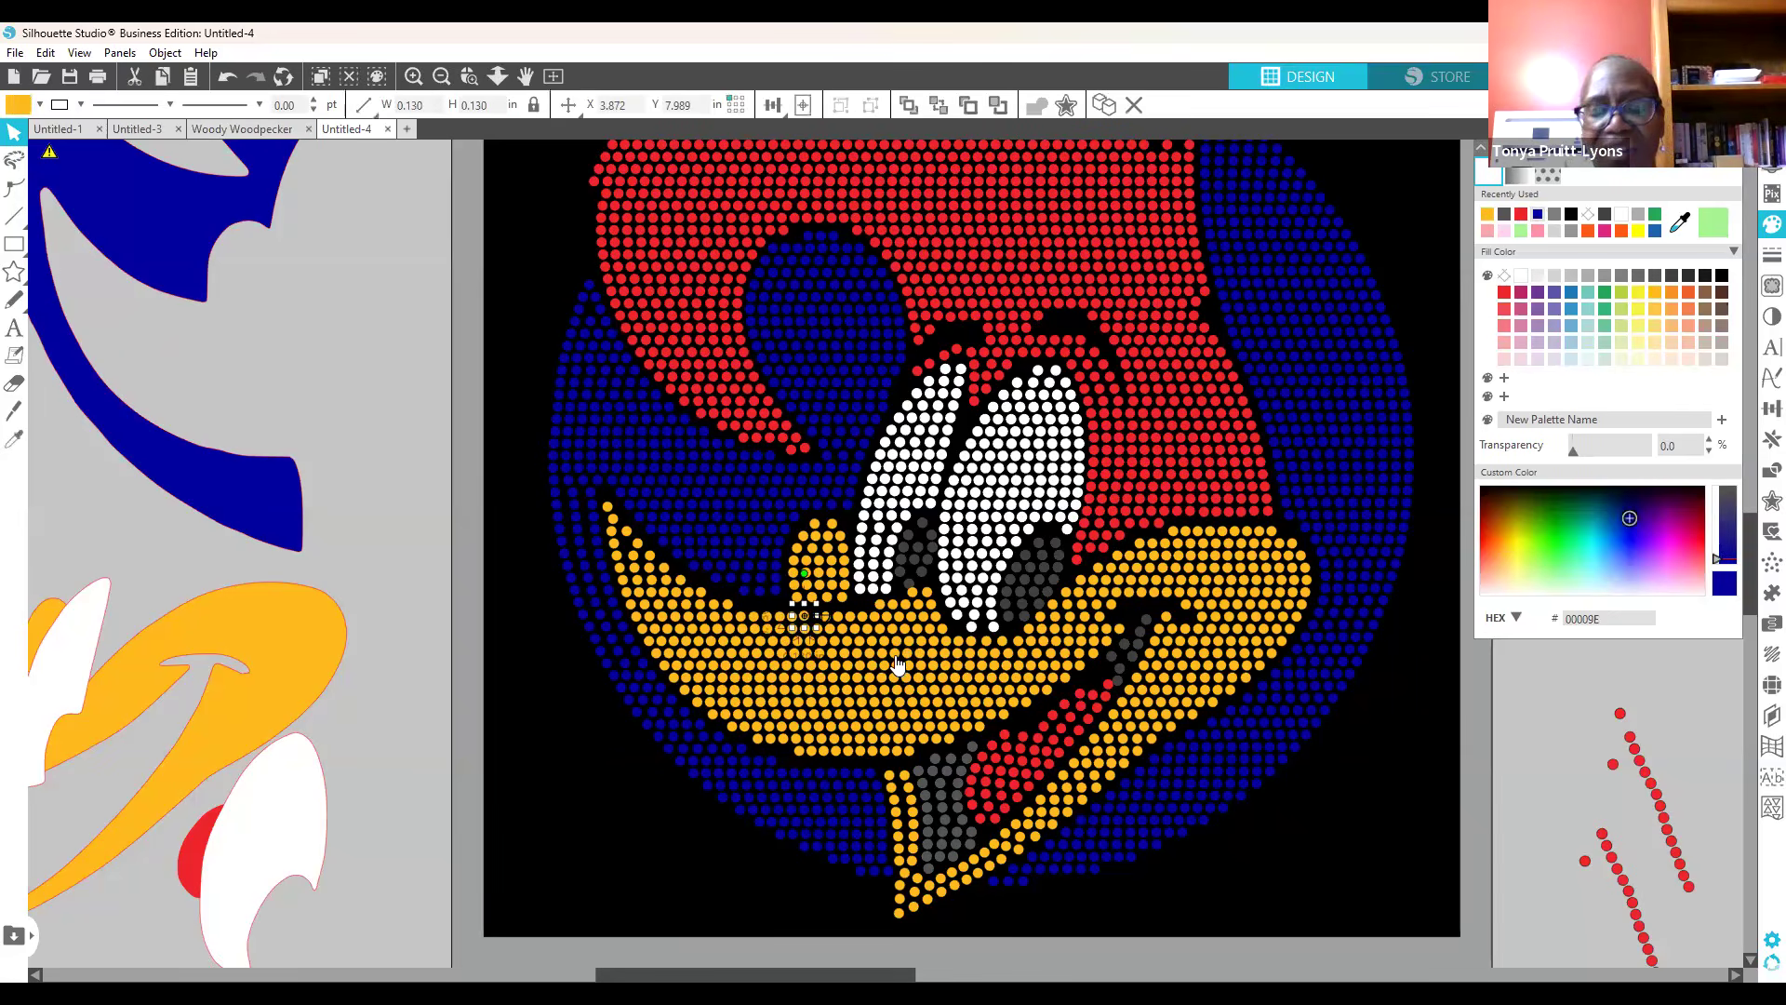
{"action": "left_click", "coordinate": [601, 780]}
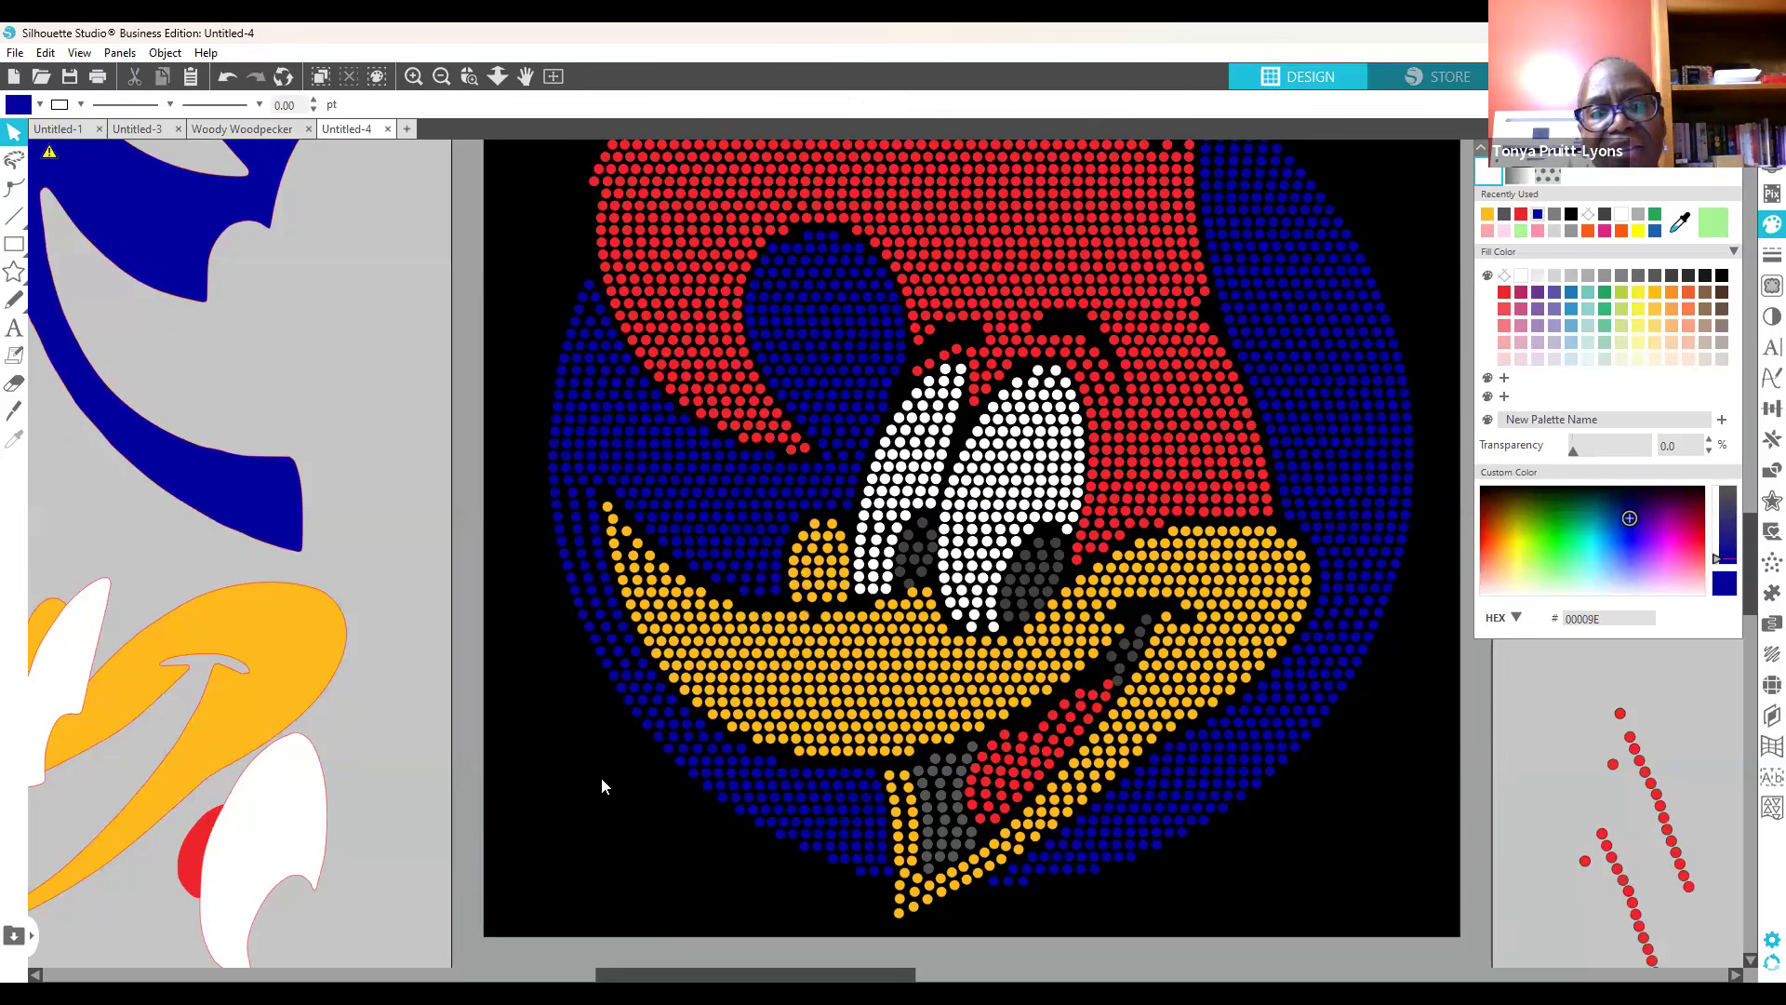
{"action": "left_click", "coordinate": [804, 623]}
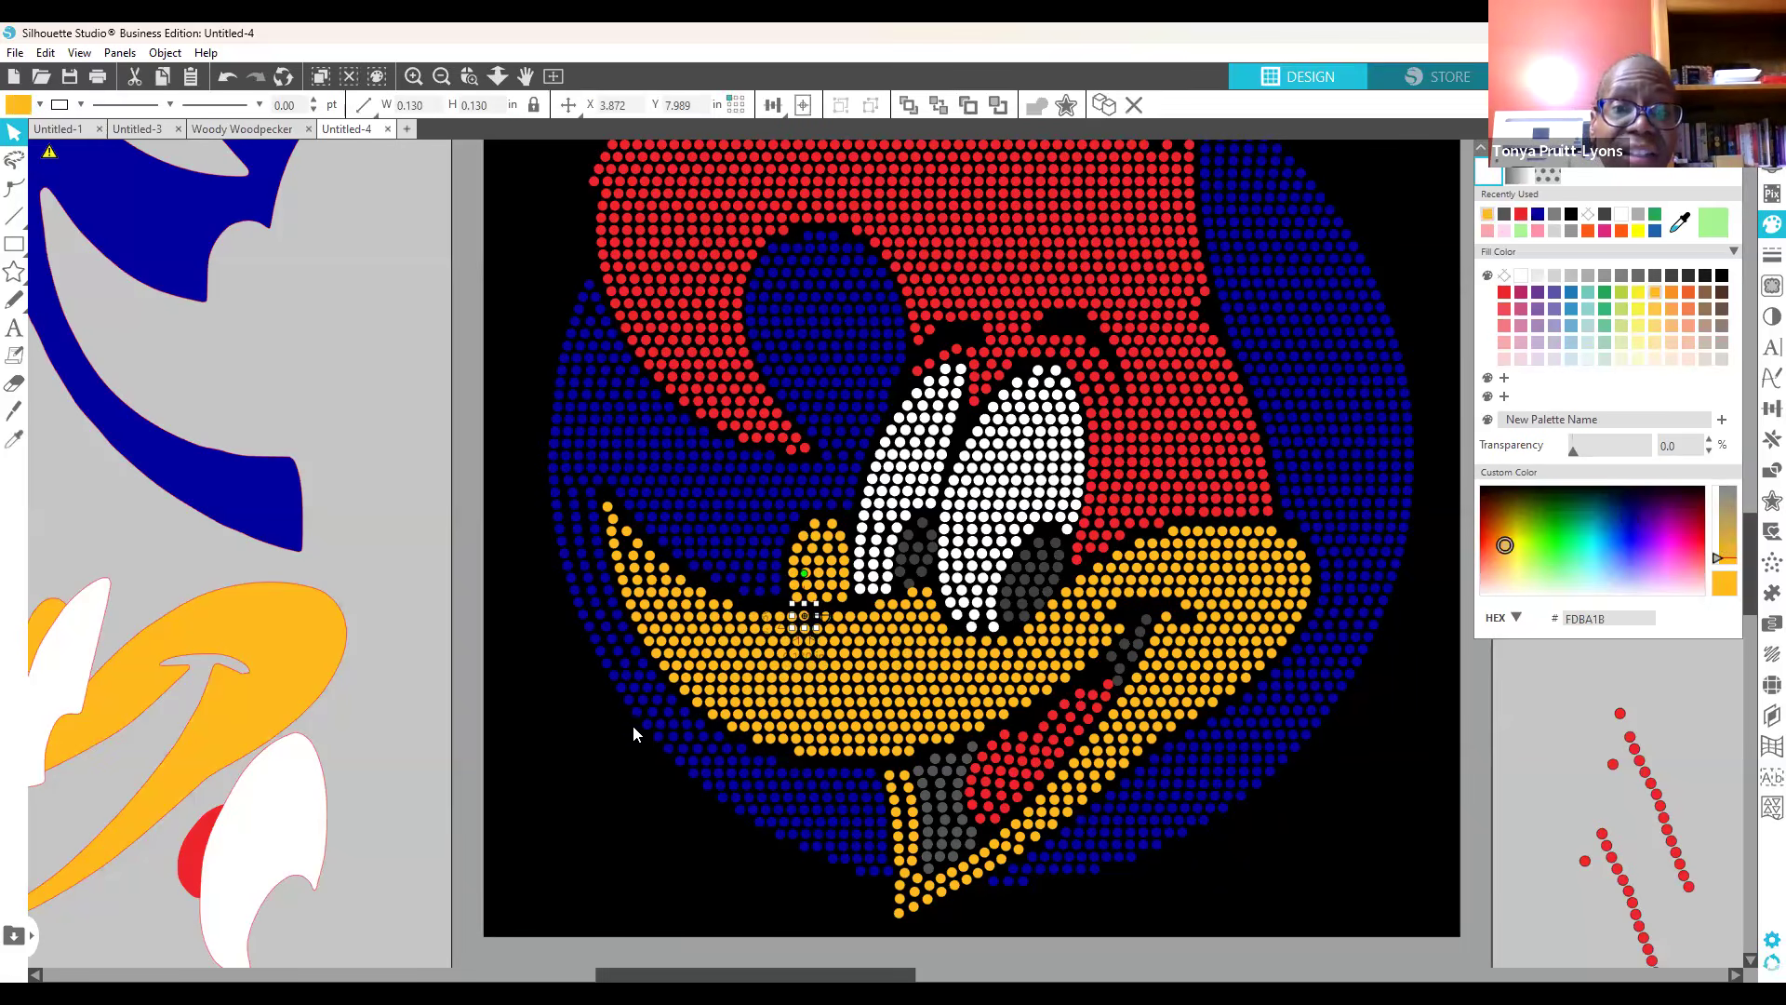
{"action": "left_click", "coordinate": [807, 629]}
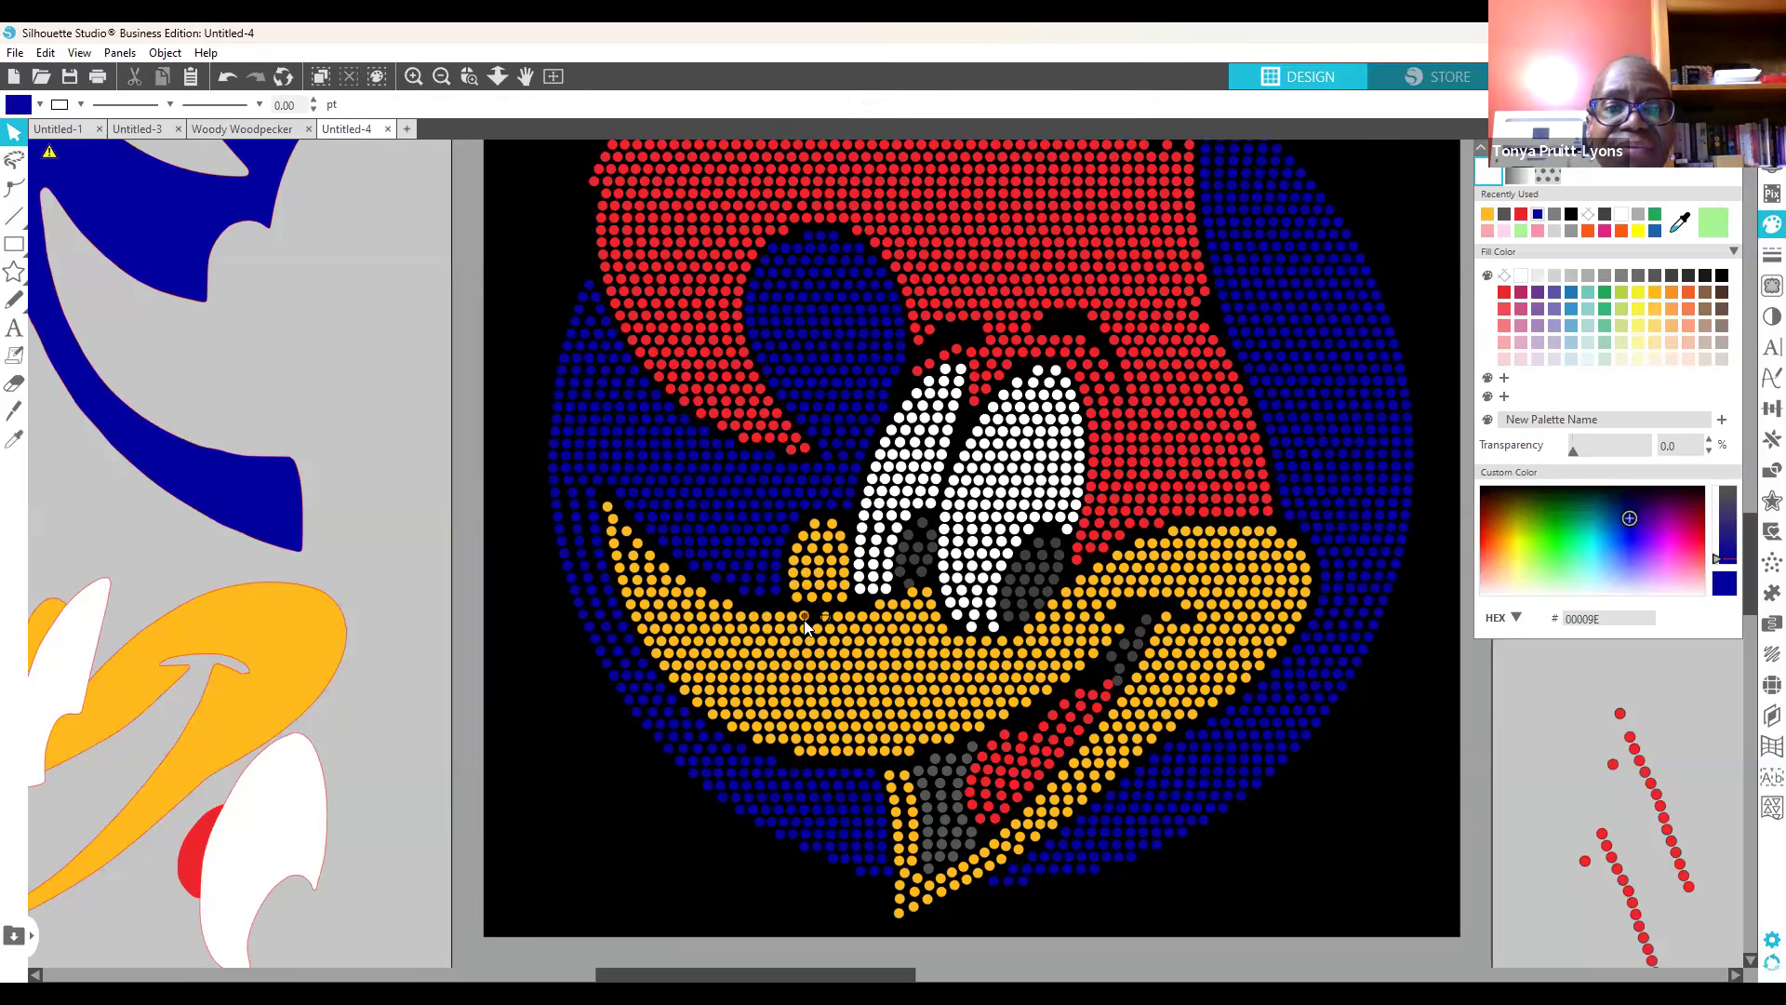
{"action": "left_click", "coordinate": [809, 620]}
{"action": "left_click", "coordinate": [560, 727]}
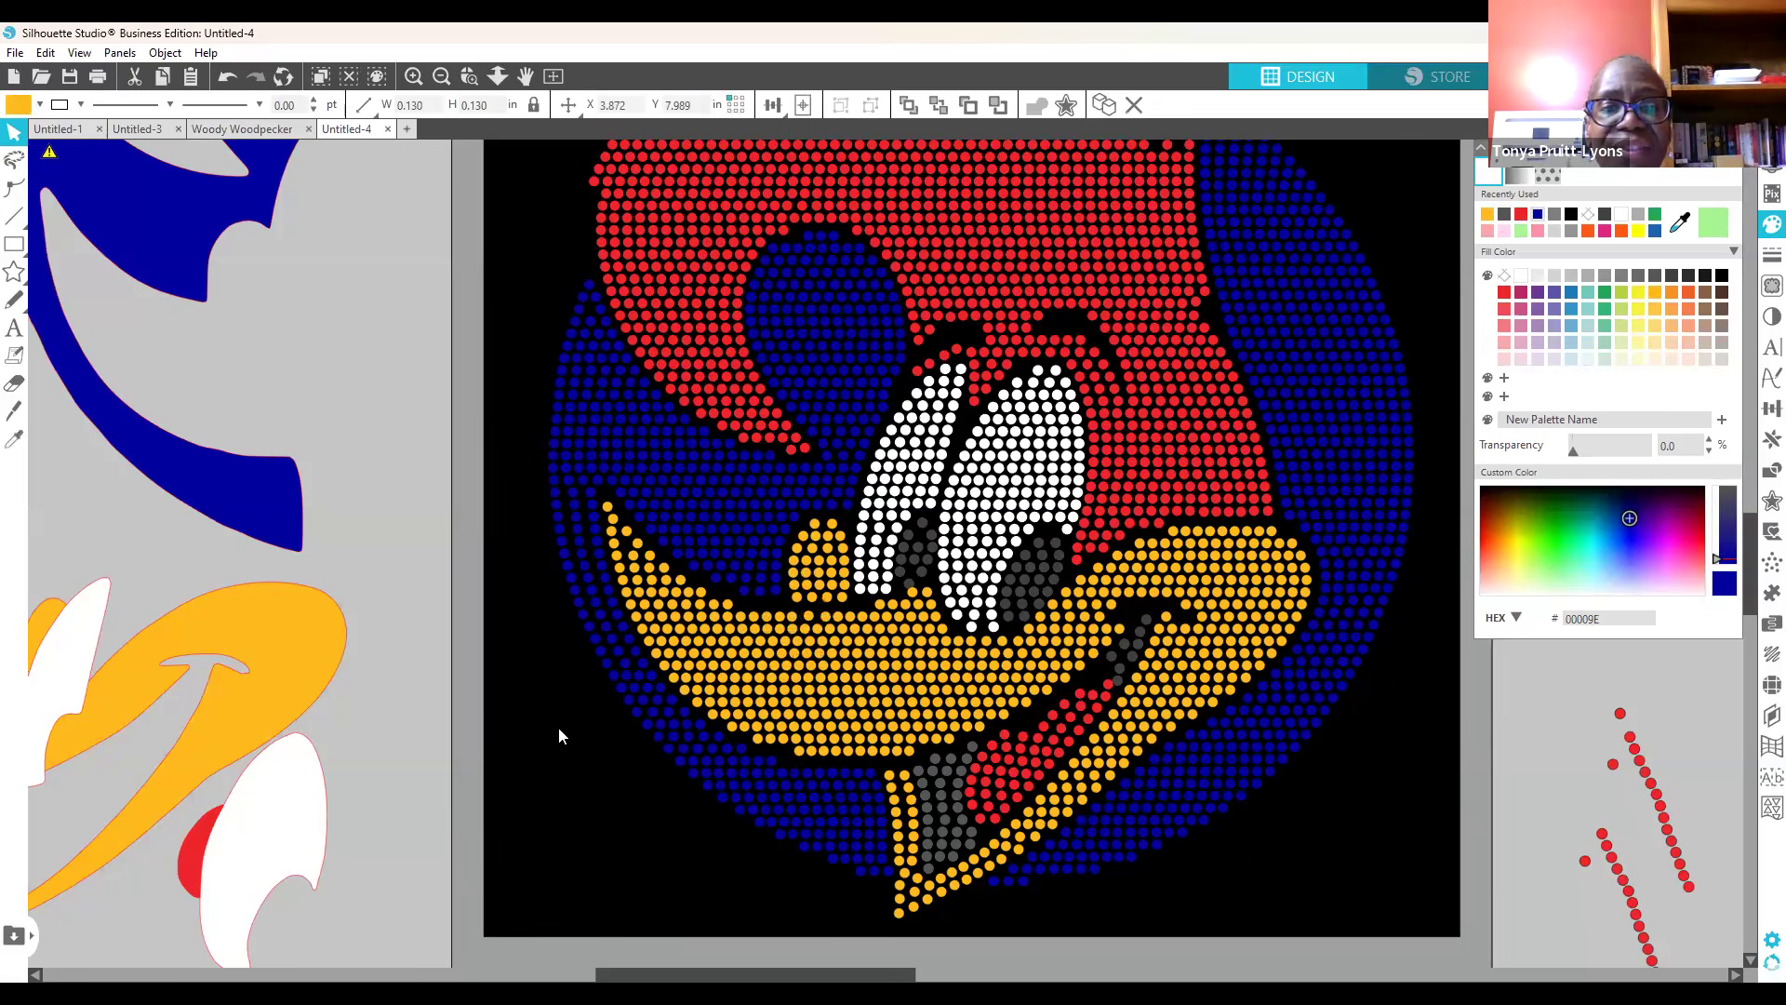
Step: Select the row of orange stones along the beak's upper edge below the small orange oval and open the alignment options
{"action": "left_click", "coordinate": [753, 622]}
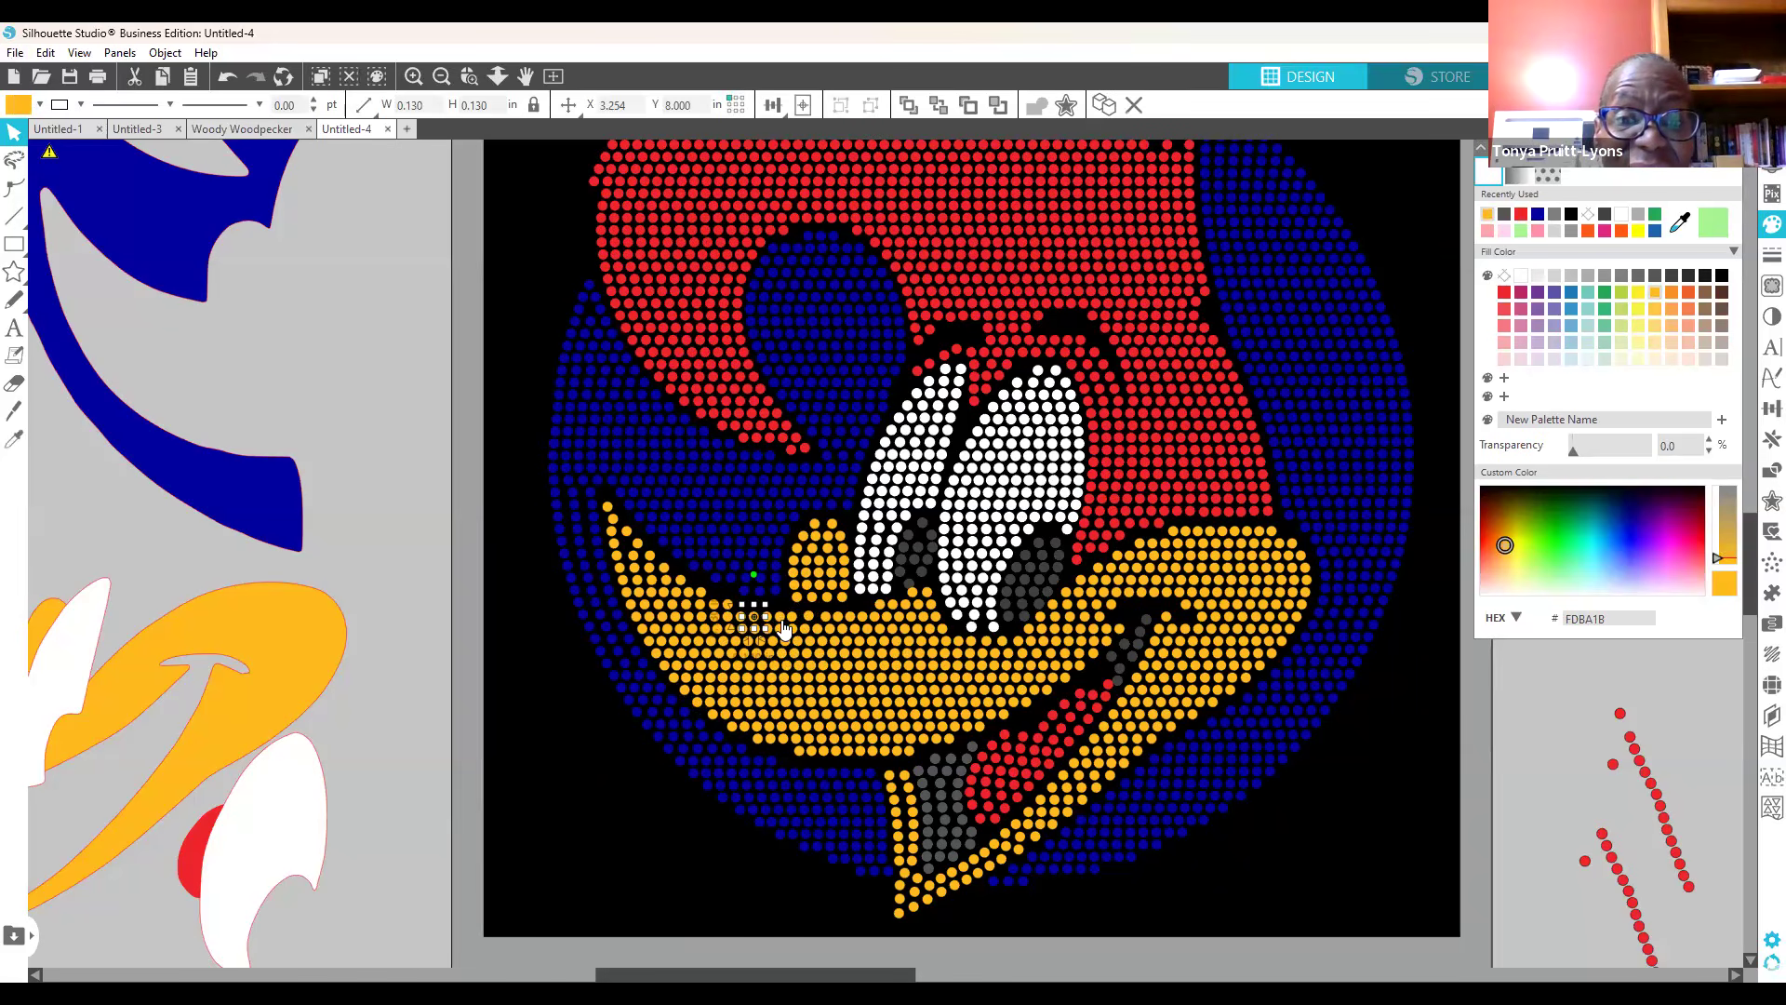
{"action": "left_click", "coordinate": [786, 626], "text": "shift"}
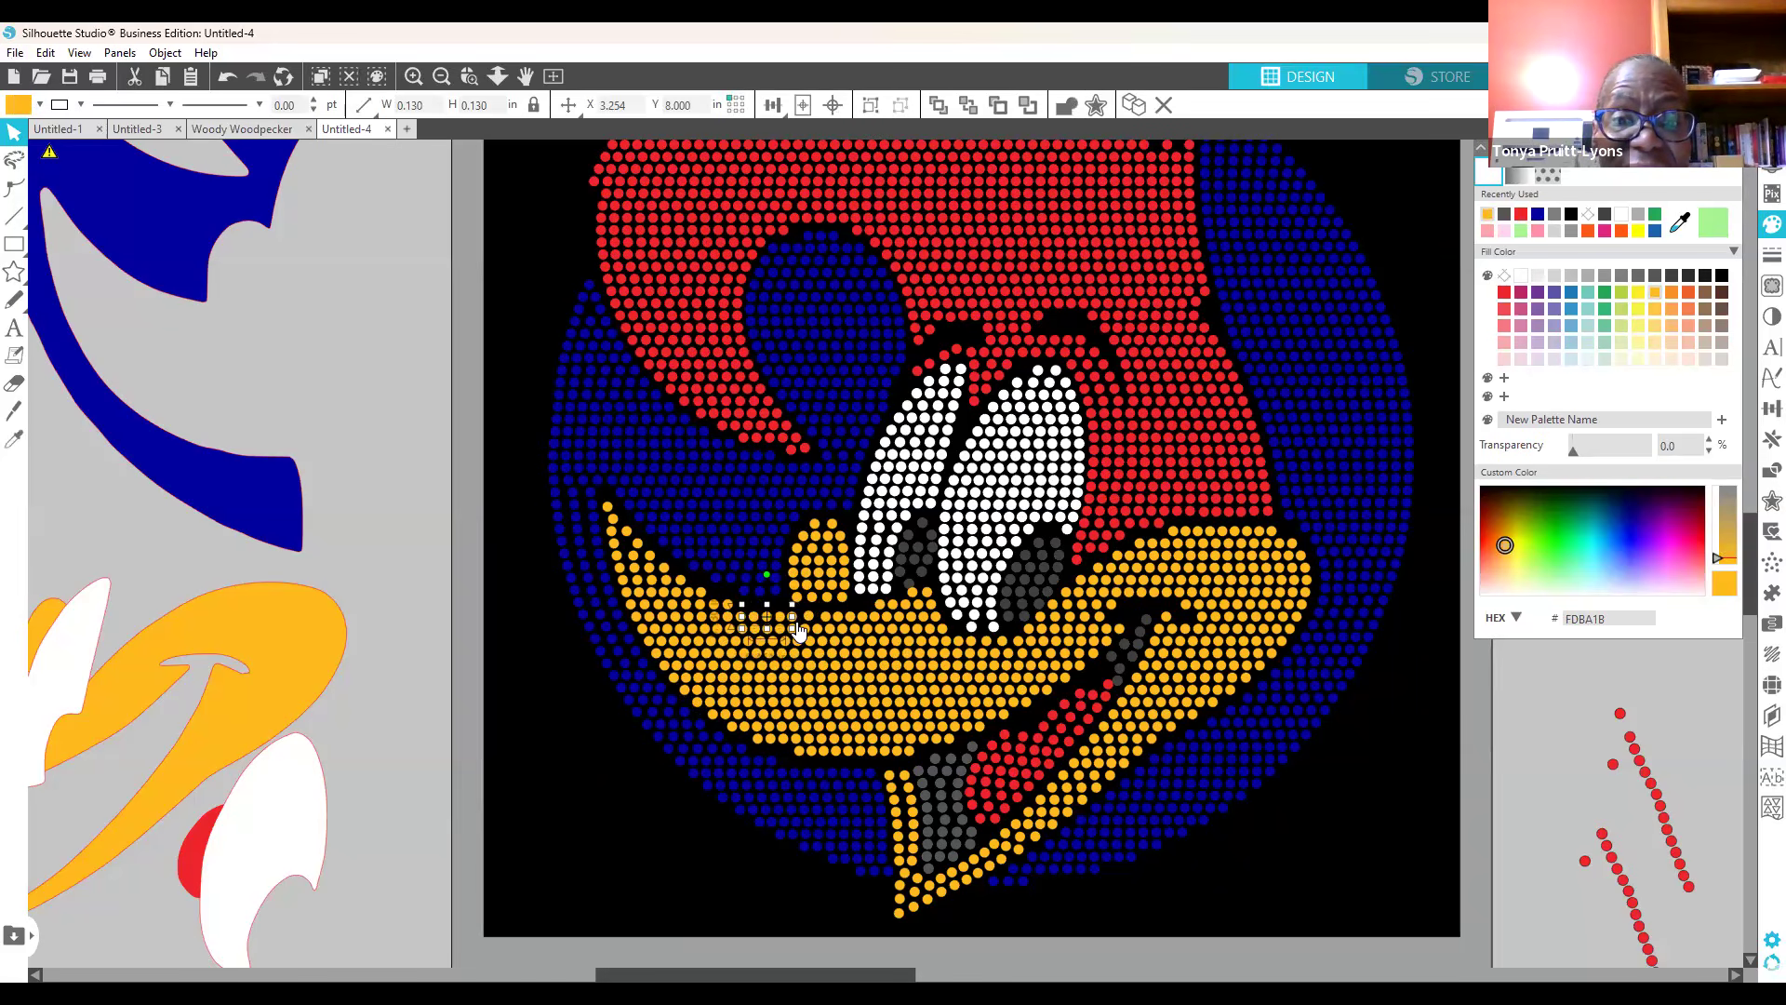
{"action": "left_click", "coordinate": [817, 625], "text": "shift"}
{"action": "key", "text": "Up"}
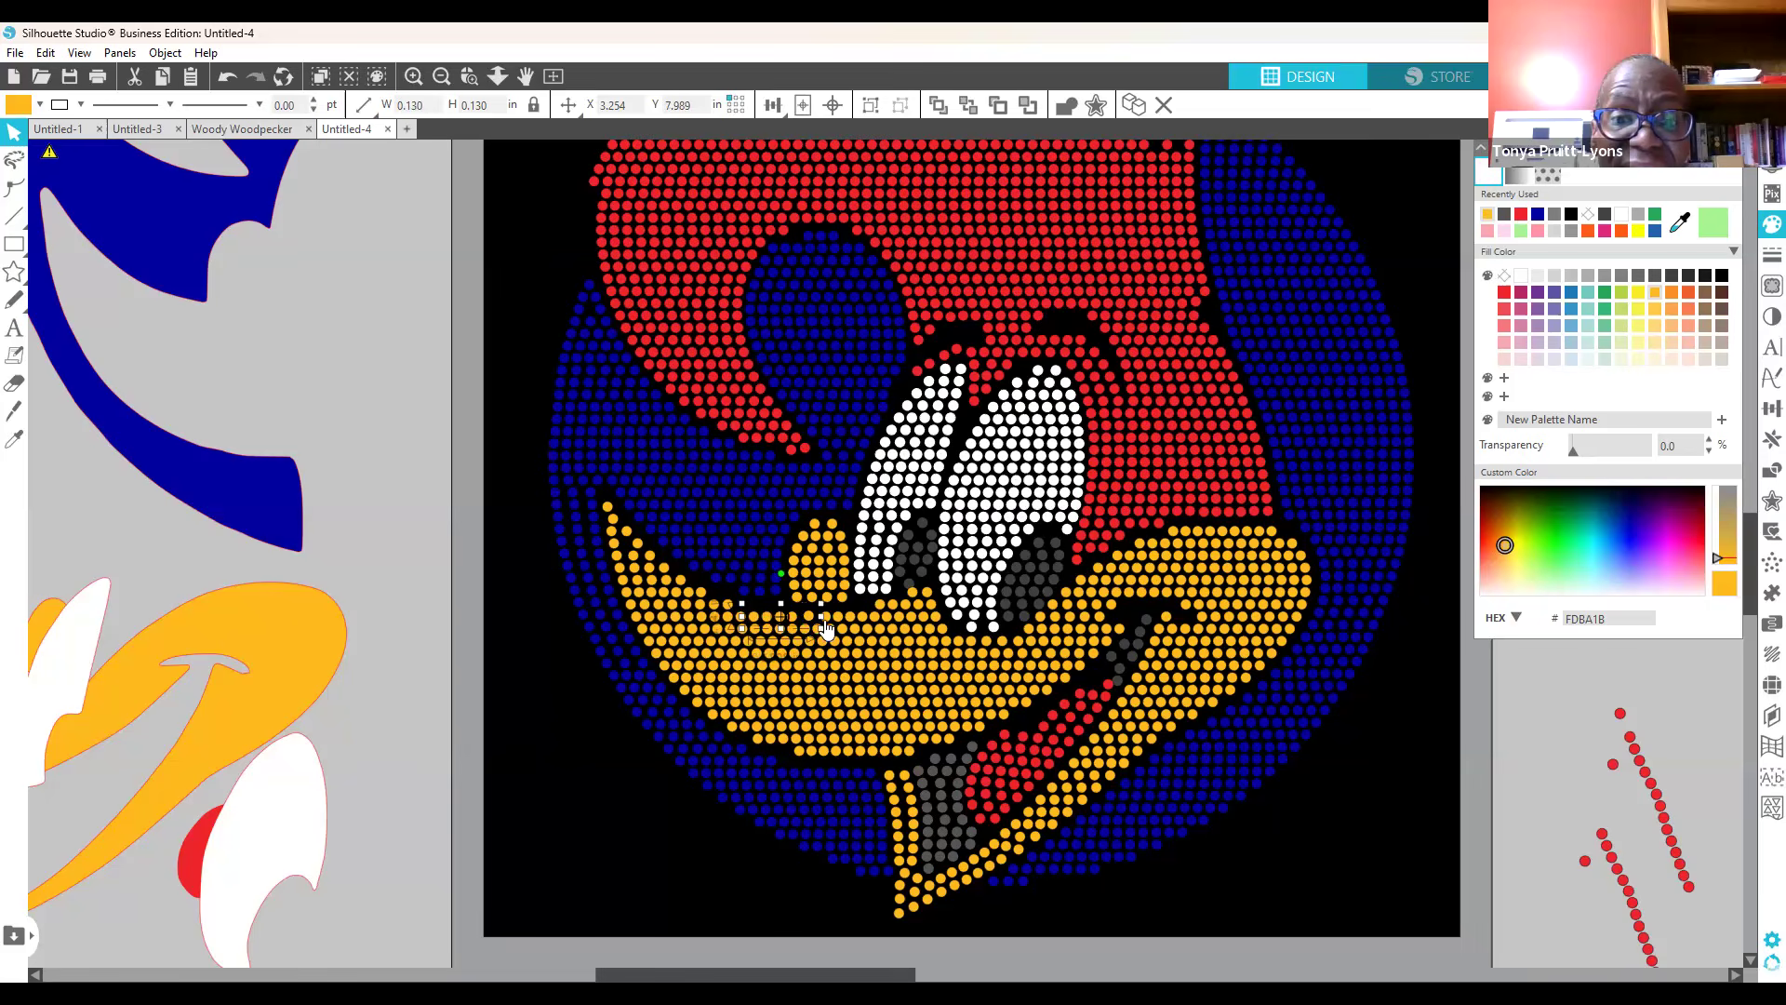
{"action": "left_click", "coordinate": [831, 625], "text": "shift"}
{"action": "left_click", "coordinate": [843, 625], "text": "shift"}
{"action": "left_click", "coordinate": [857, 625], "text": "shift"}
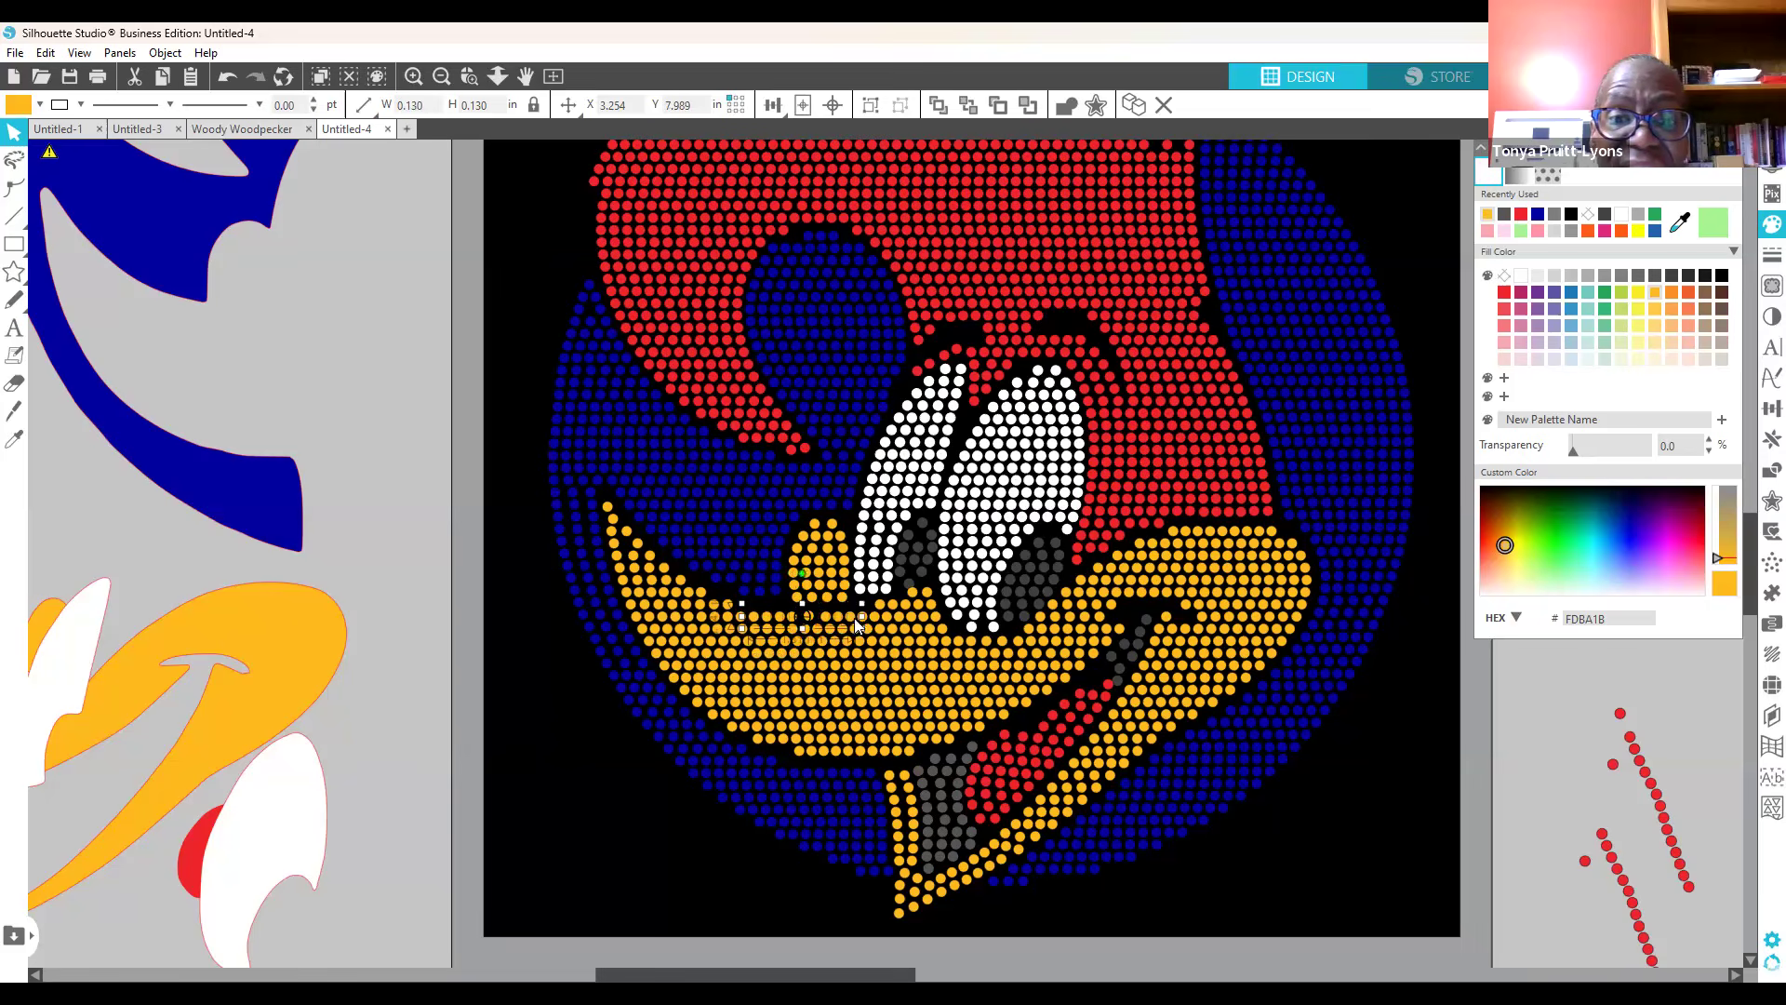
{"action": "left_click", "coordinate": [1765, 411]}
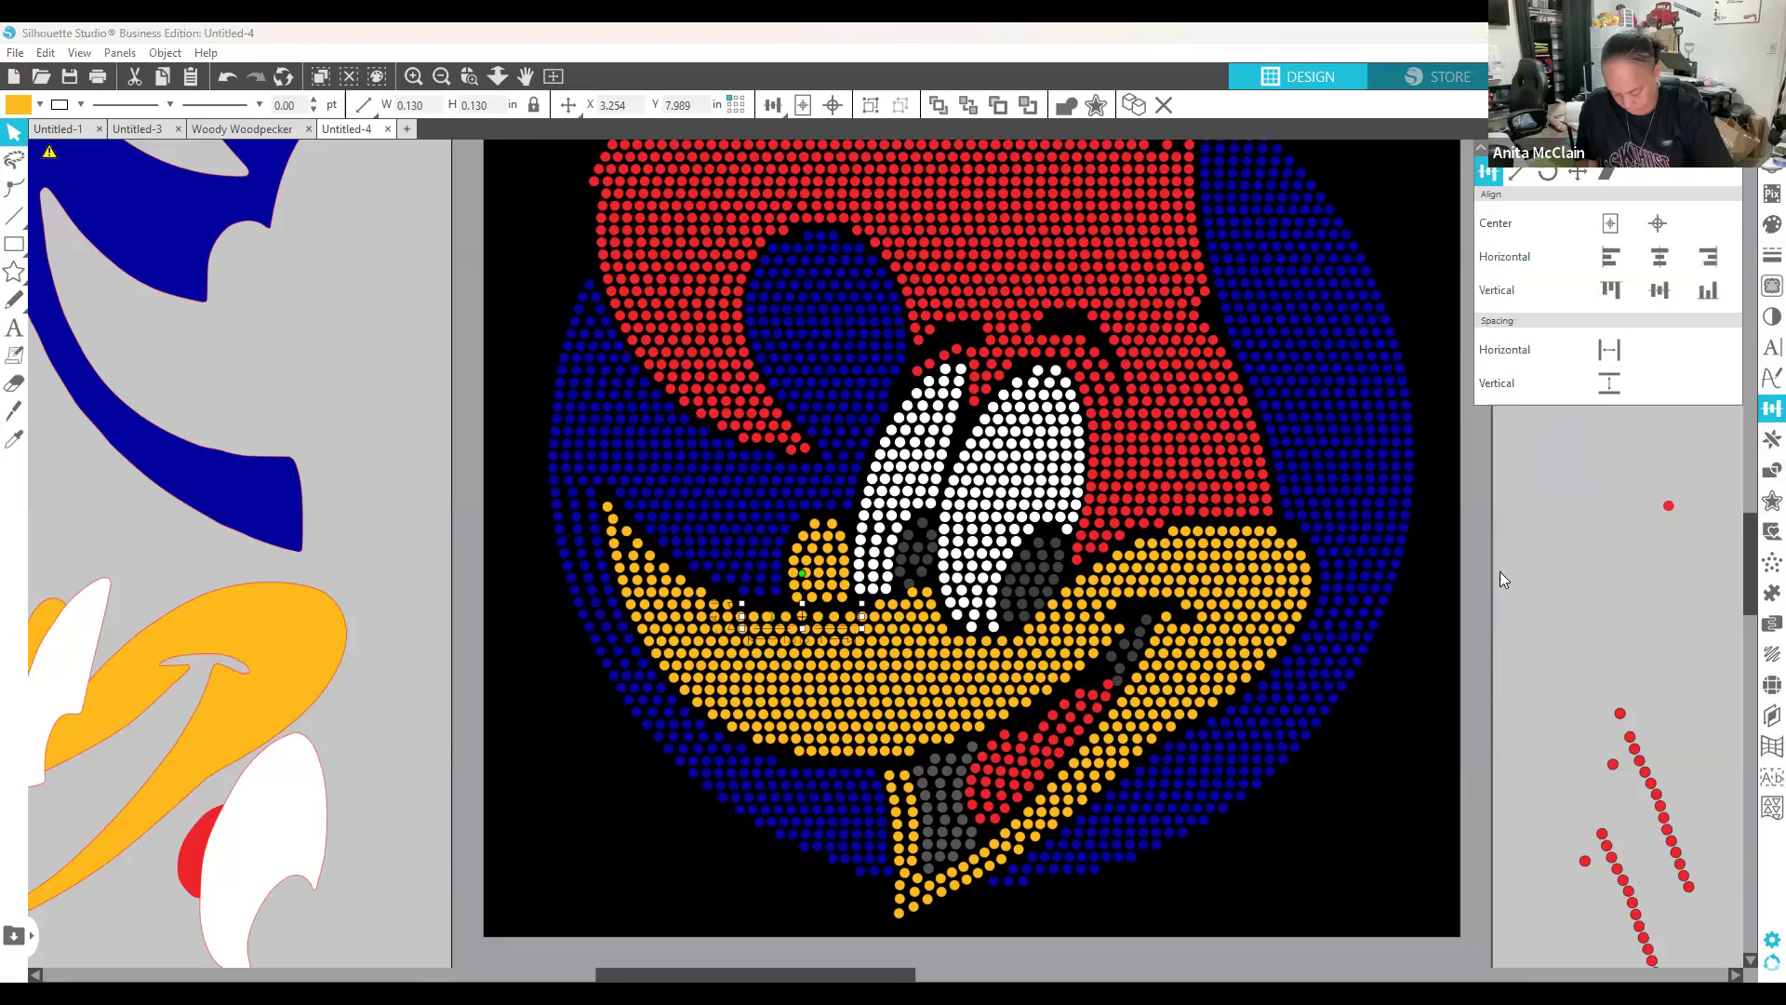
{"action": "left_click", "coordinate": [1494, 633]}
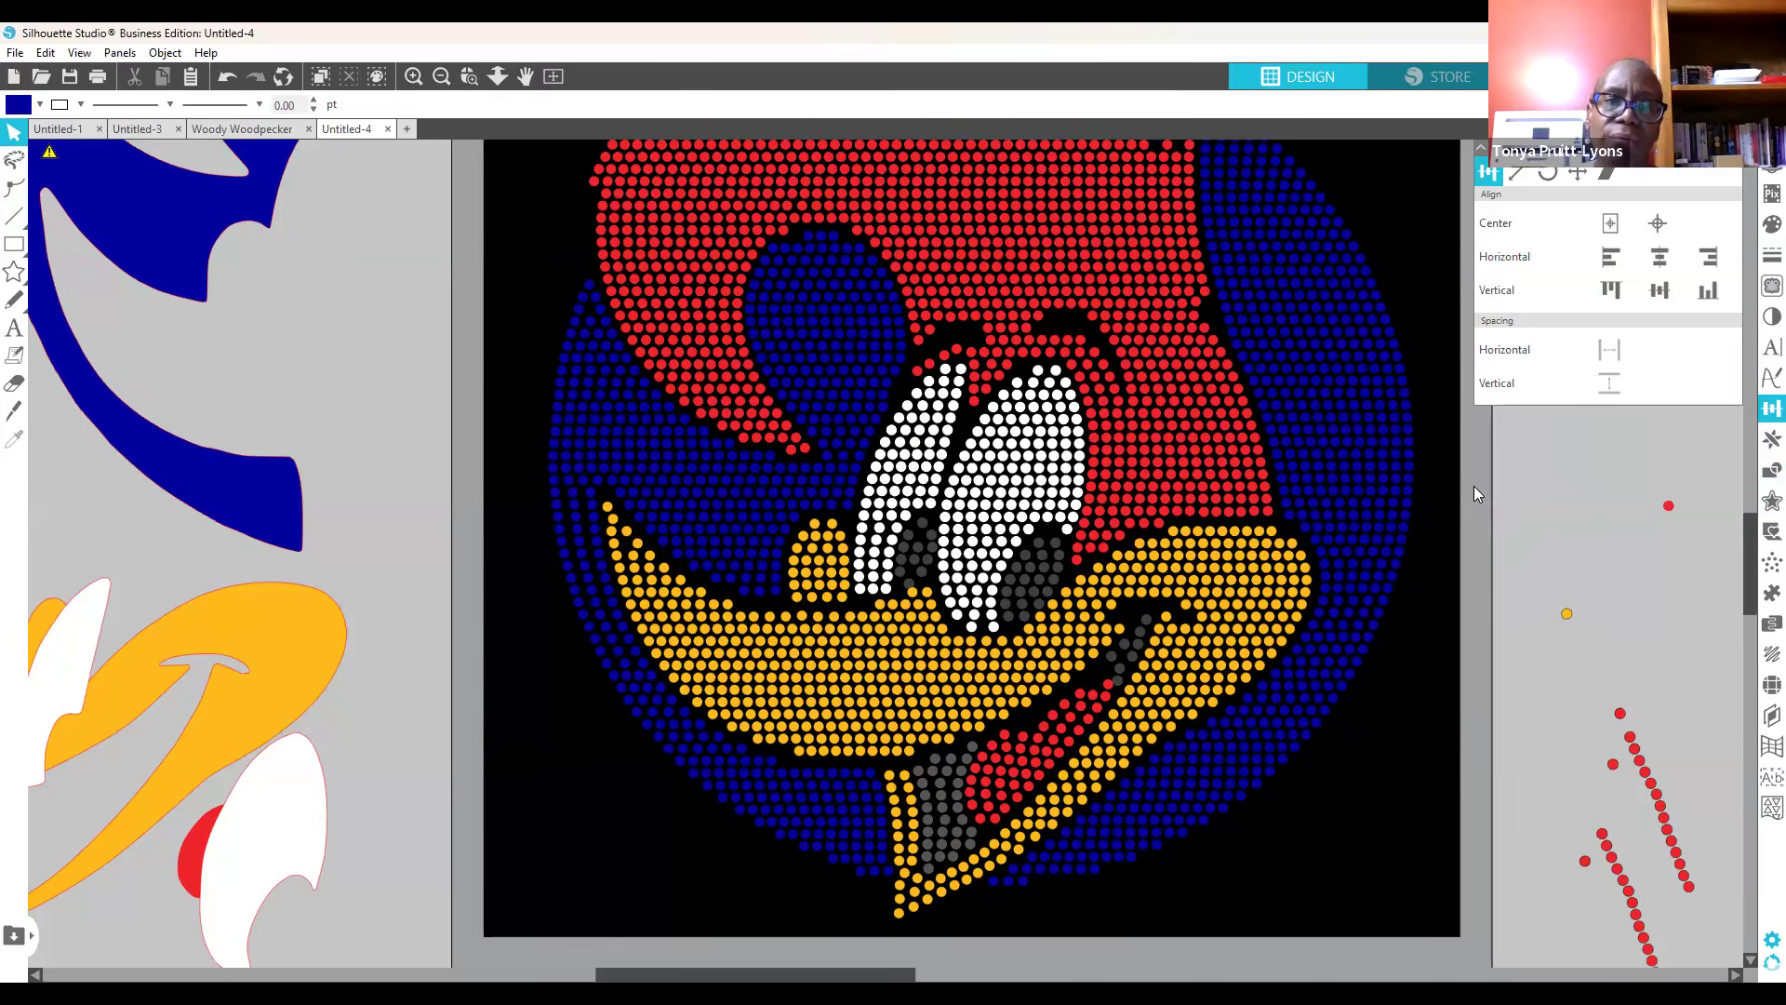
Step: Place the spare orange stone in the gap at the beak's upper right corner, at X 9.817, Y 6.954
{"action": "key", "text": "ctrl+minus"}
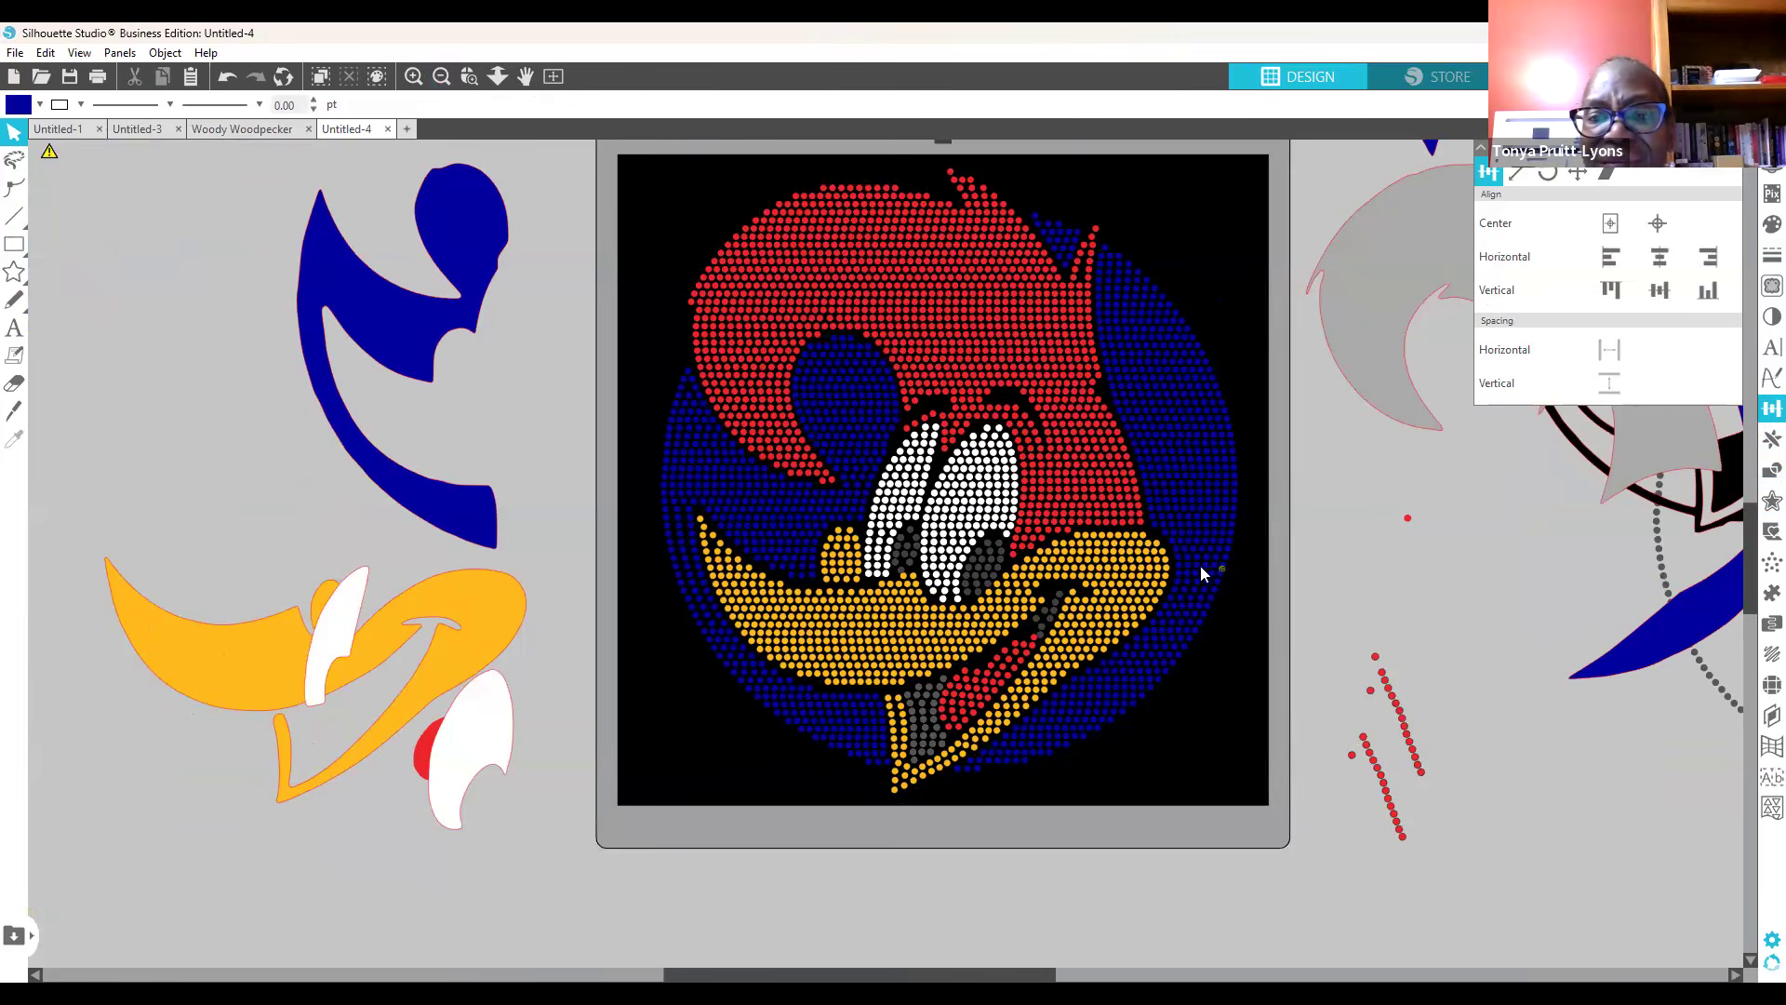
{"action": "left_click", "coordinate": [1153, 541]}
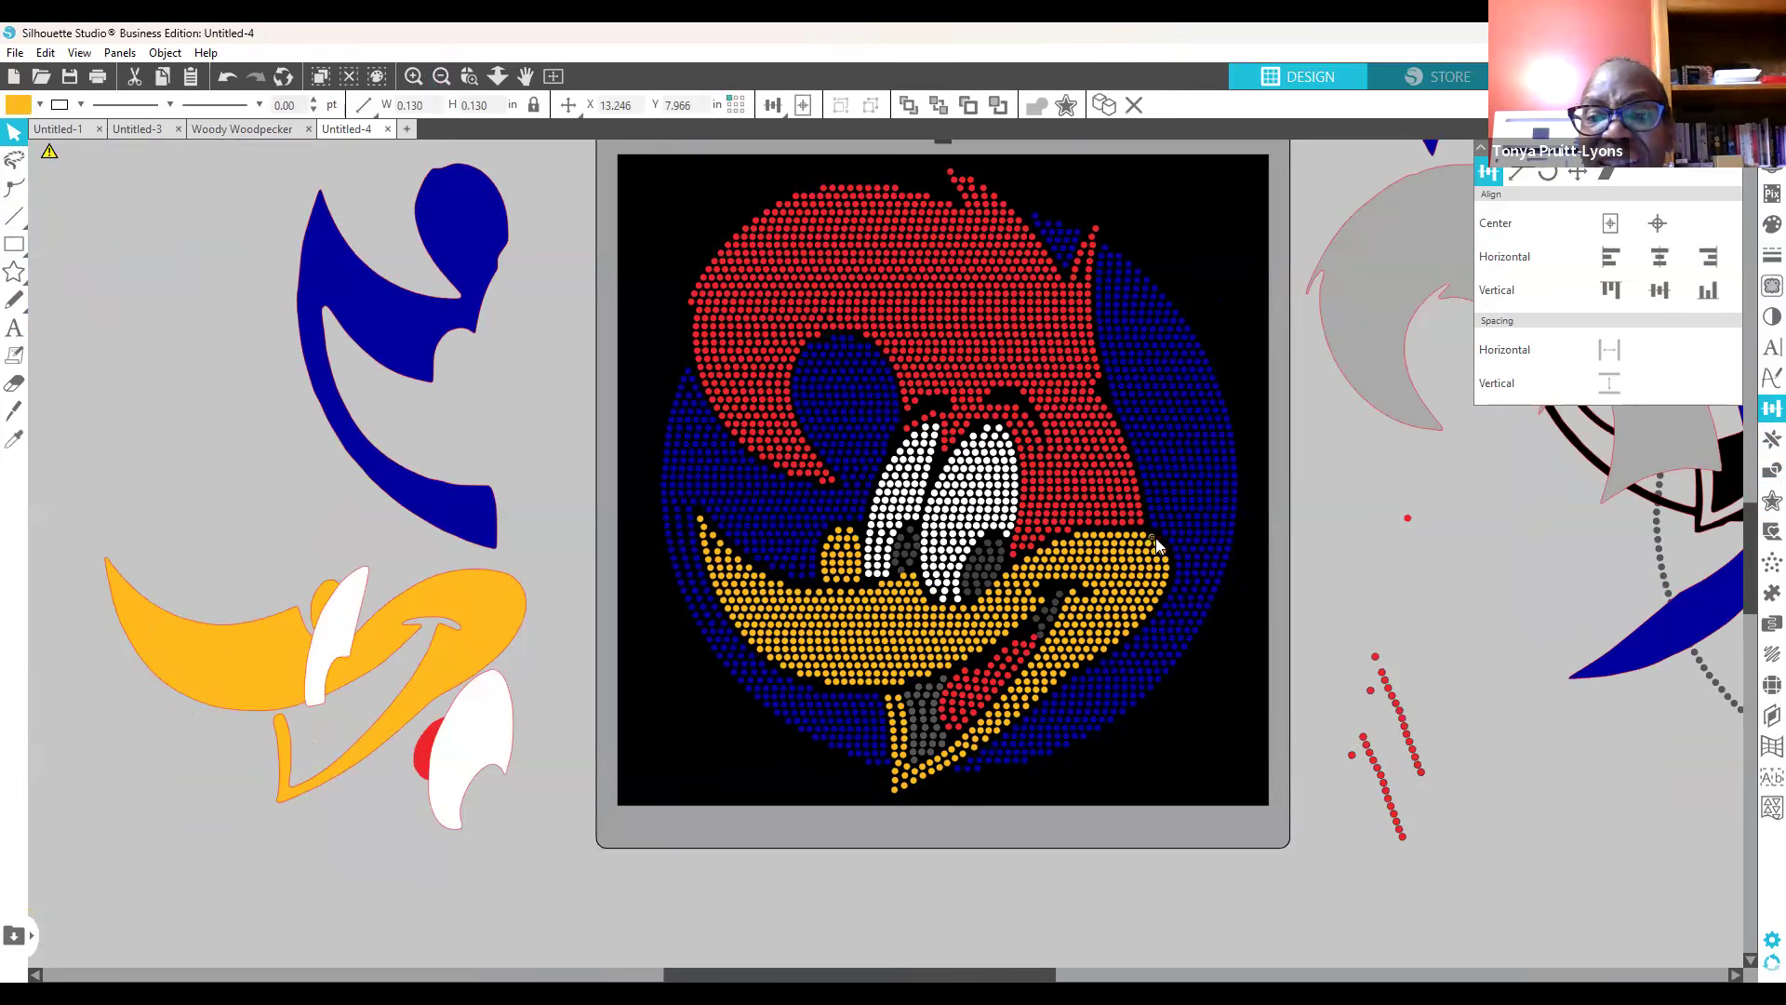
{"action": "left_click", "coordinate": [1289, 571]}
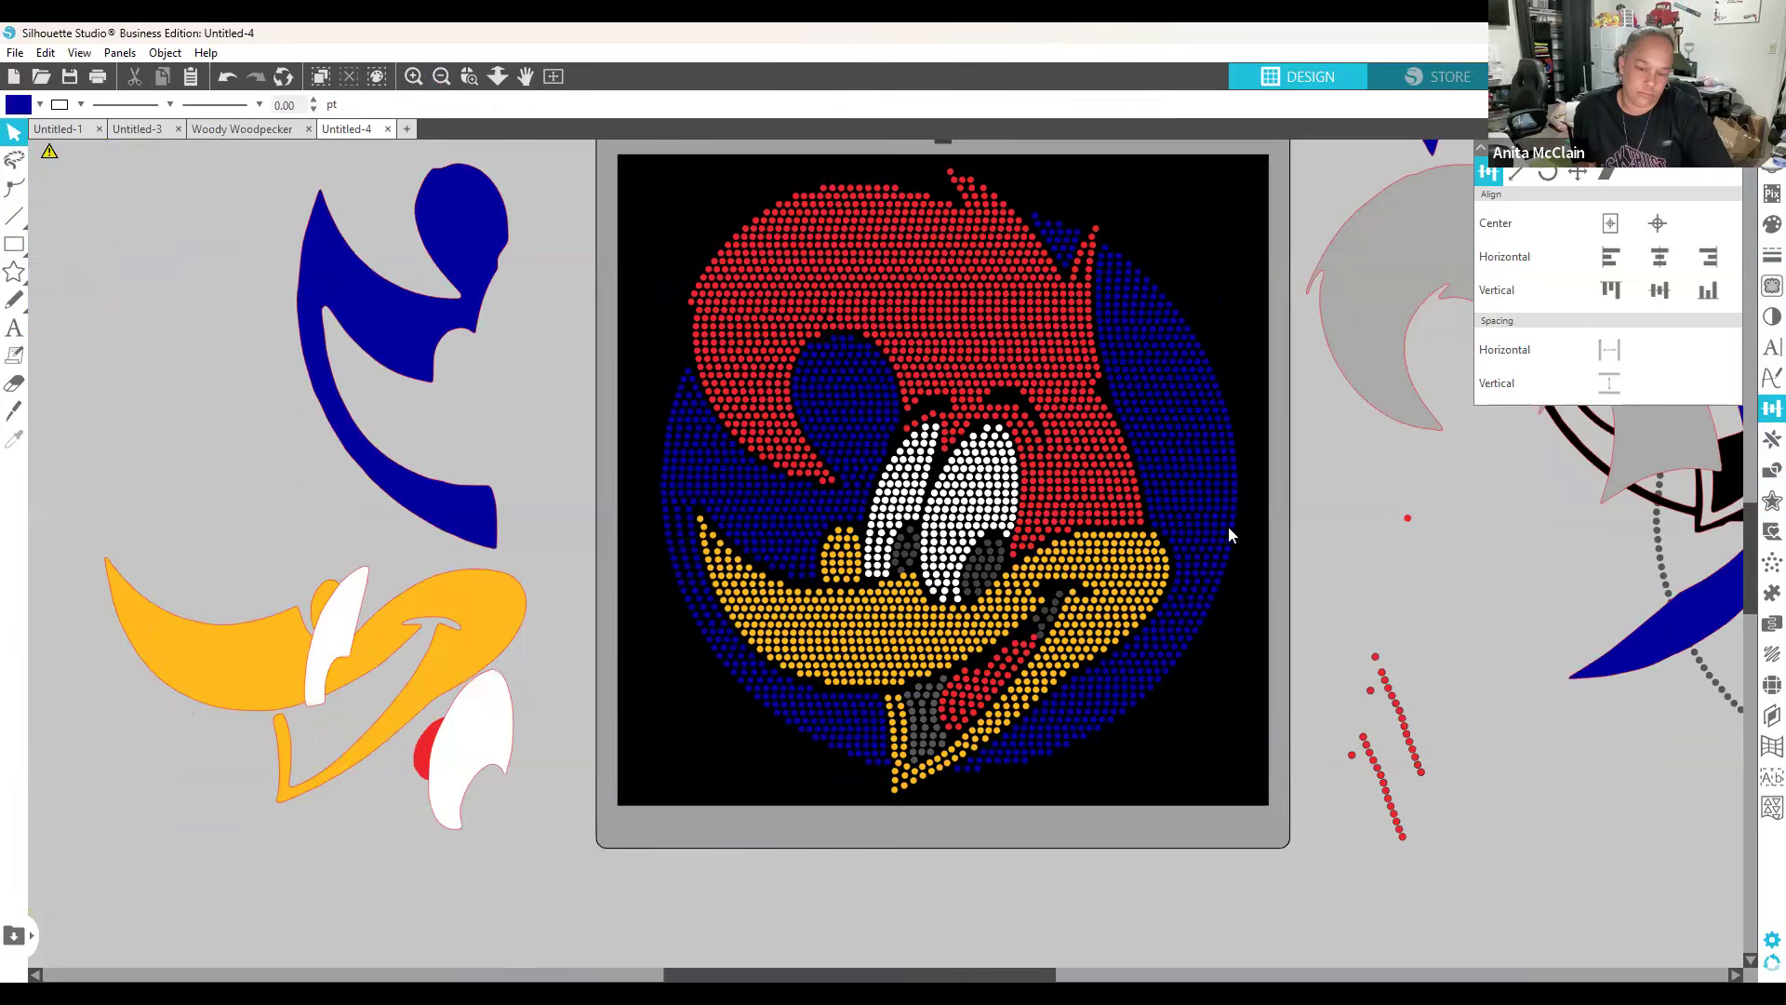
{"action": "left_click", "coordinate": [1153, 545]}
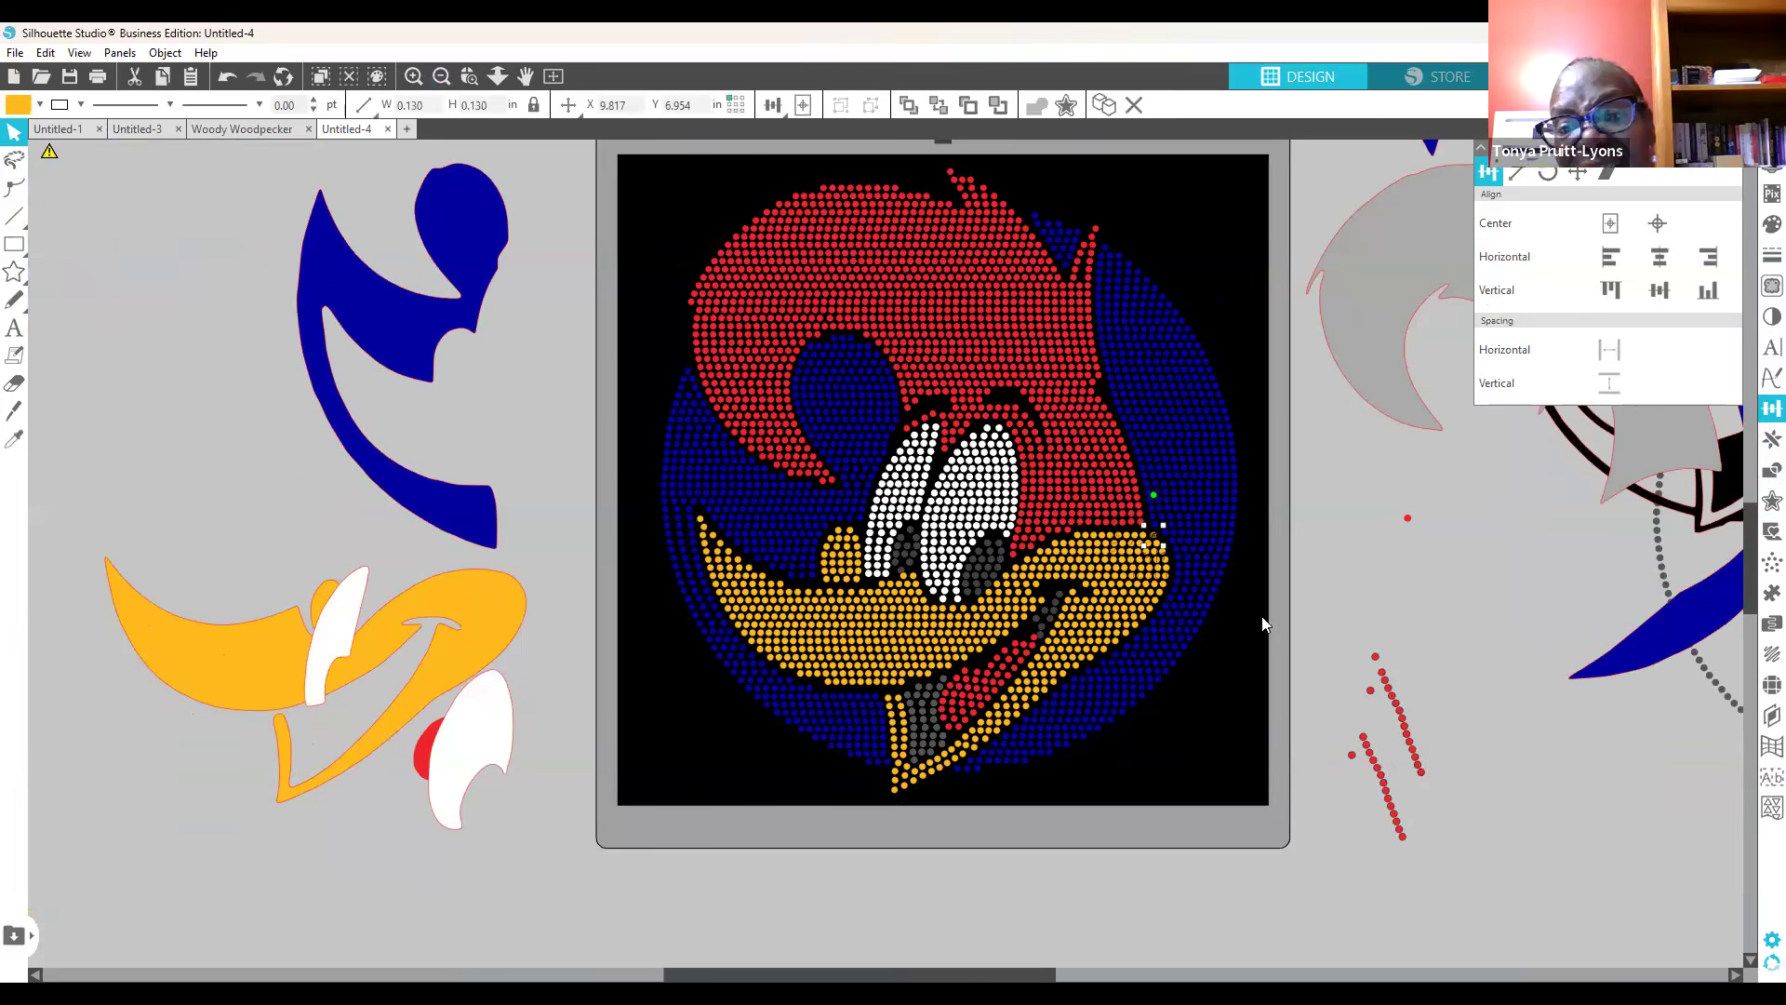
{"action": "left_click", "coordinate": [1450, 633]}
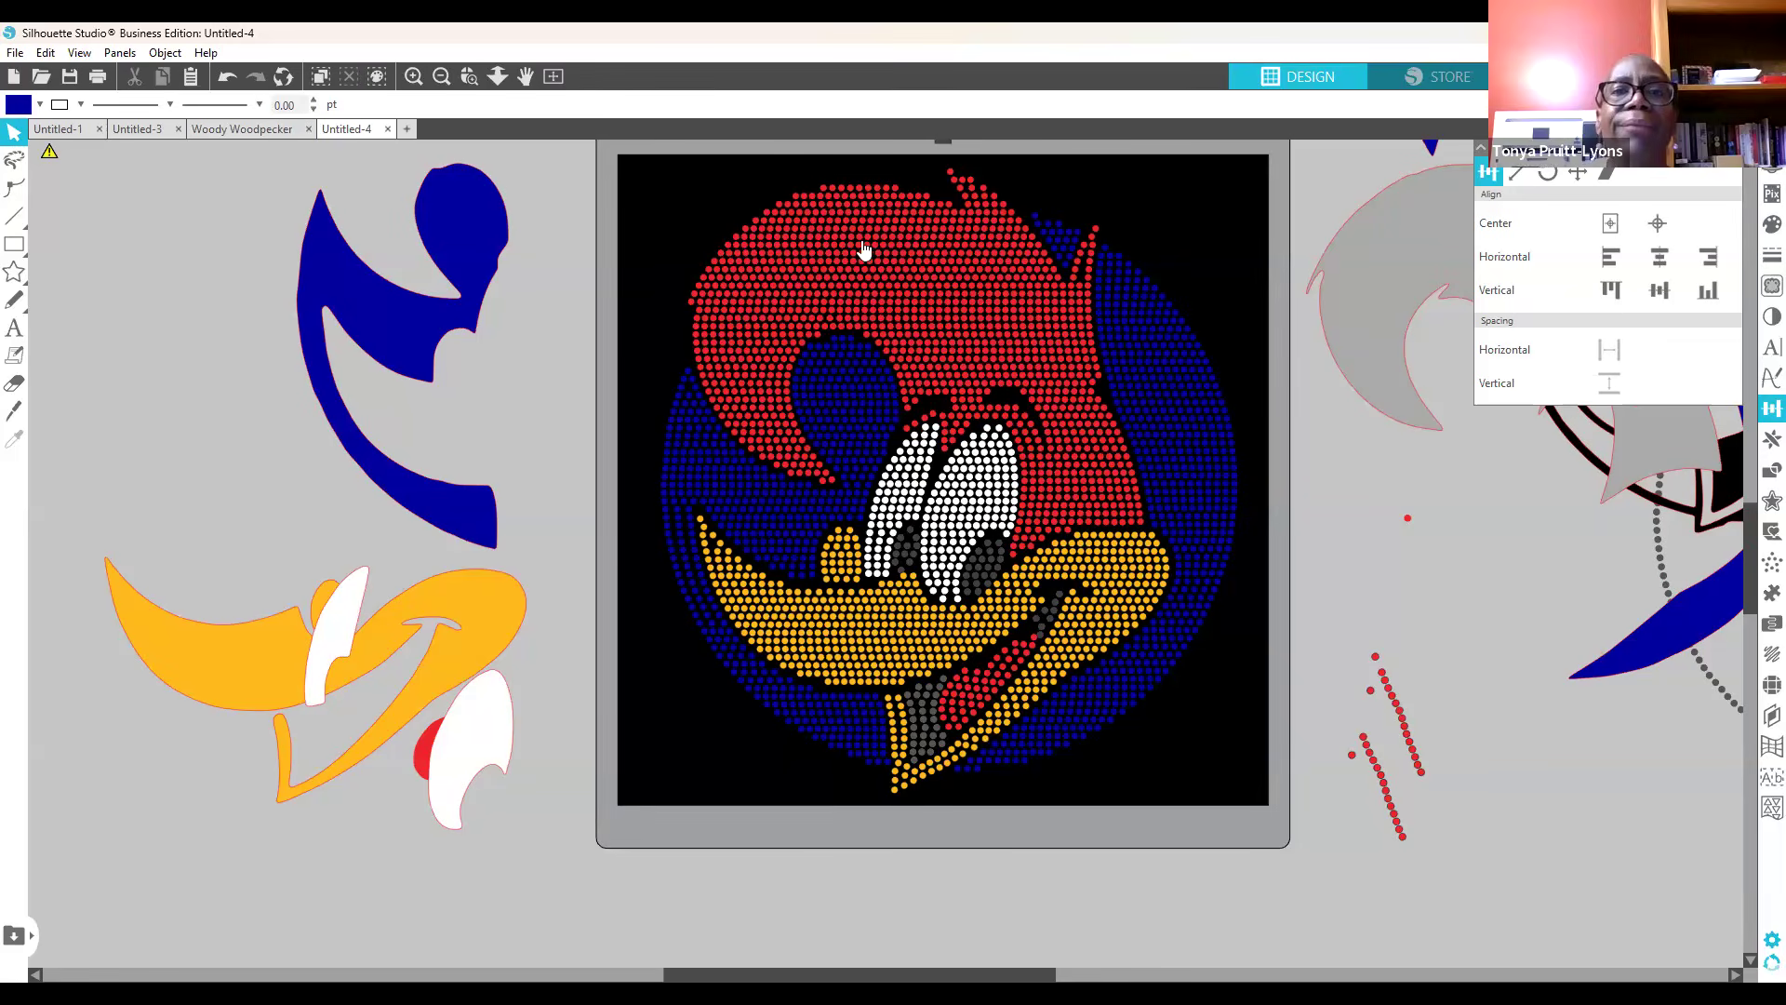
Step: Select all stones on the canvas with the orange fill RGB (253,186,28) and group them
{"action": "left_click", "coordinate": [124, 54]}
{"action": "left_click", "coordinate": [206, 162]}
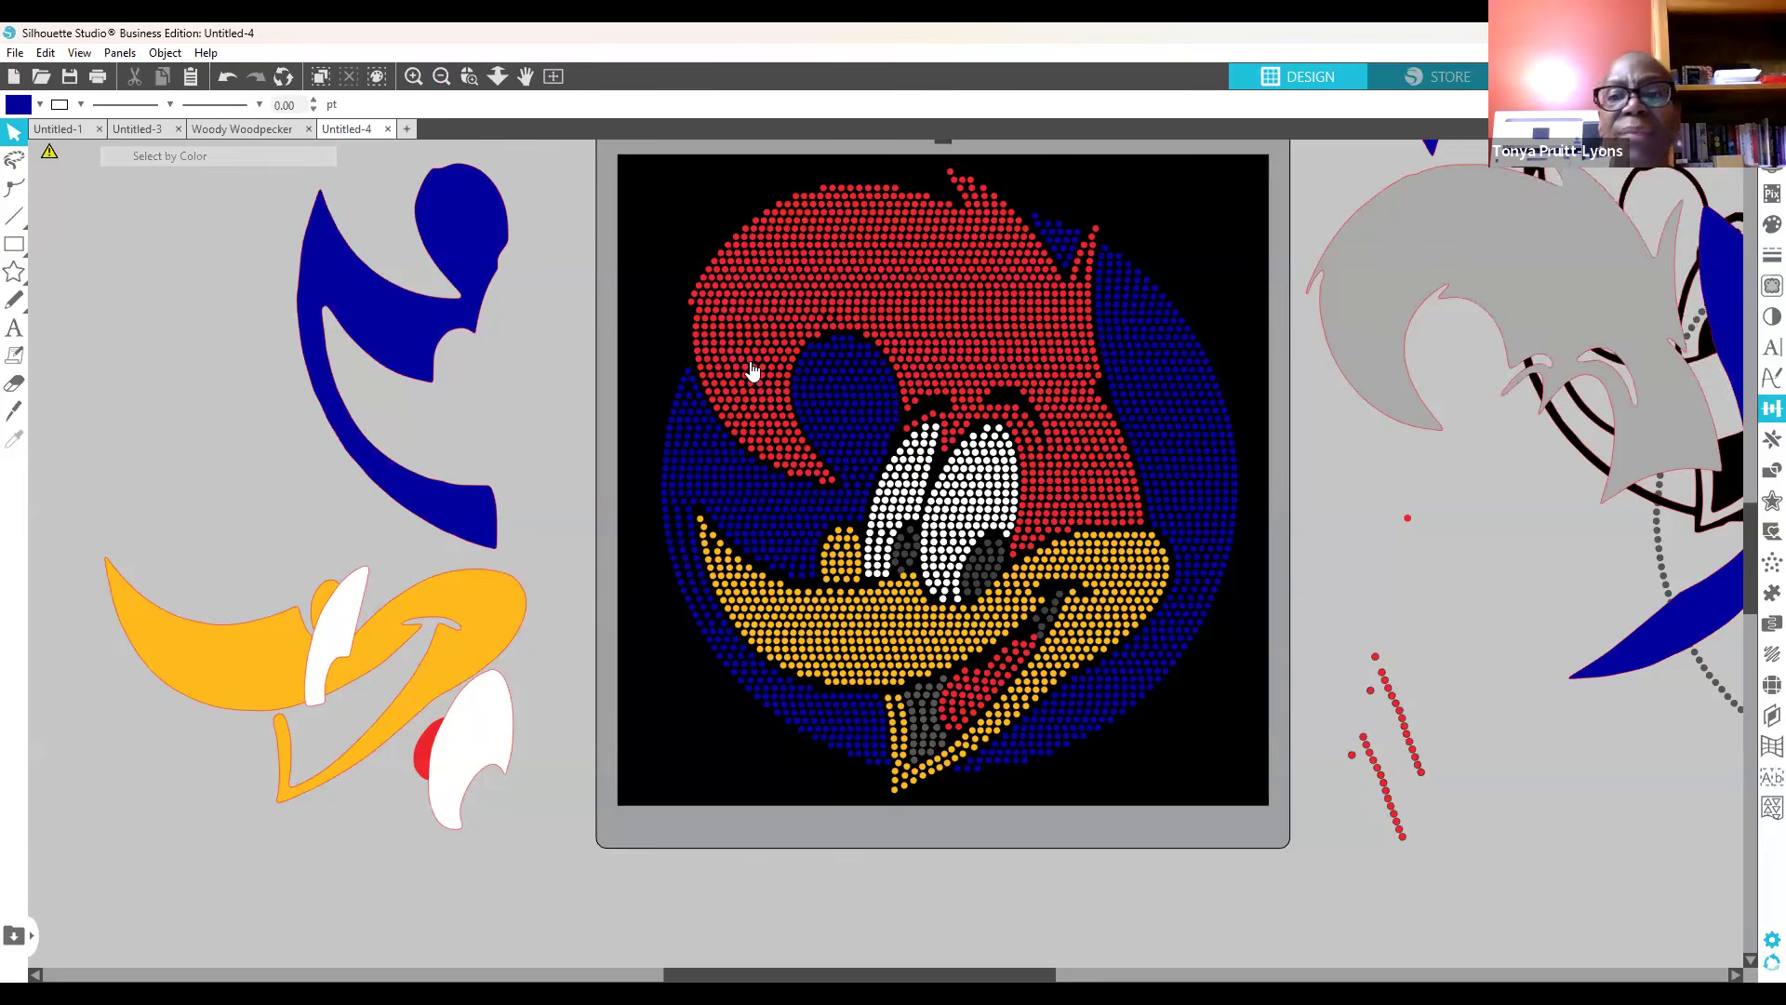
{"action": "scroll", "coordinate": [1659, 322], "scroll_direction": "down", "scroll_amount": 3}
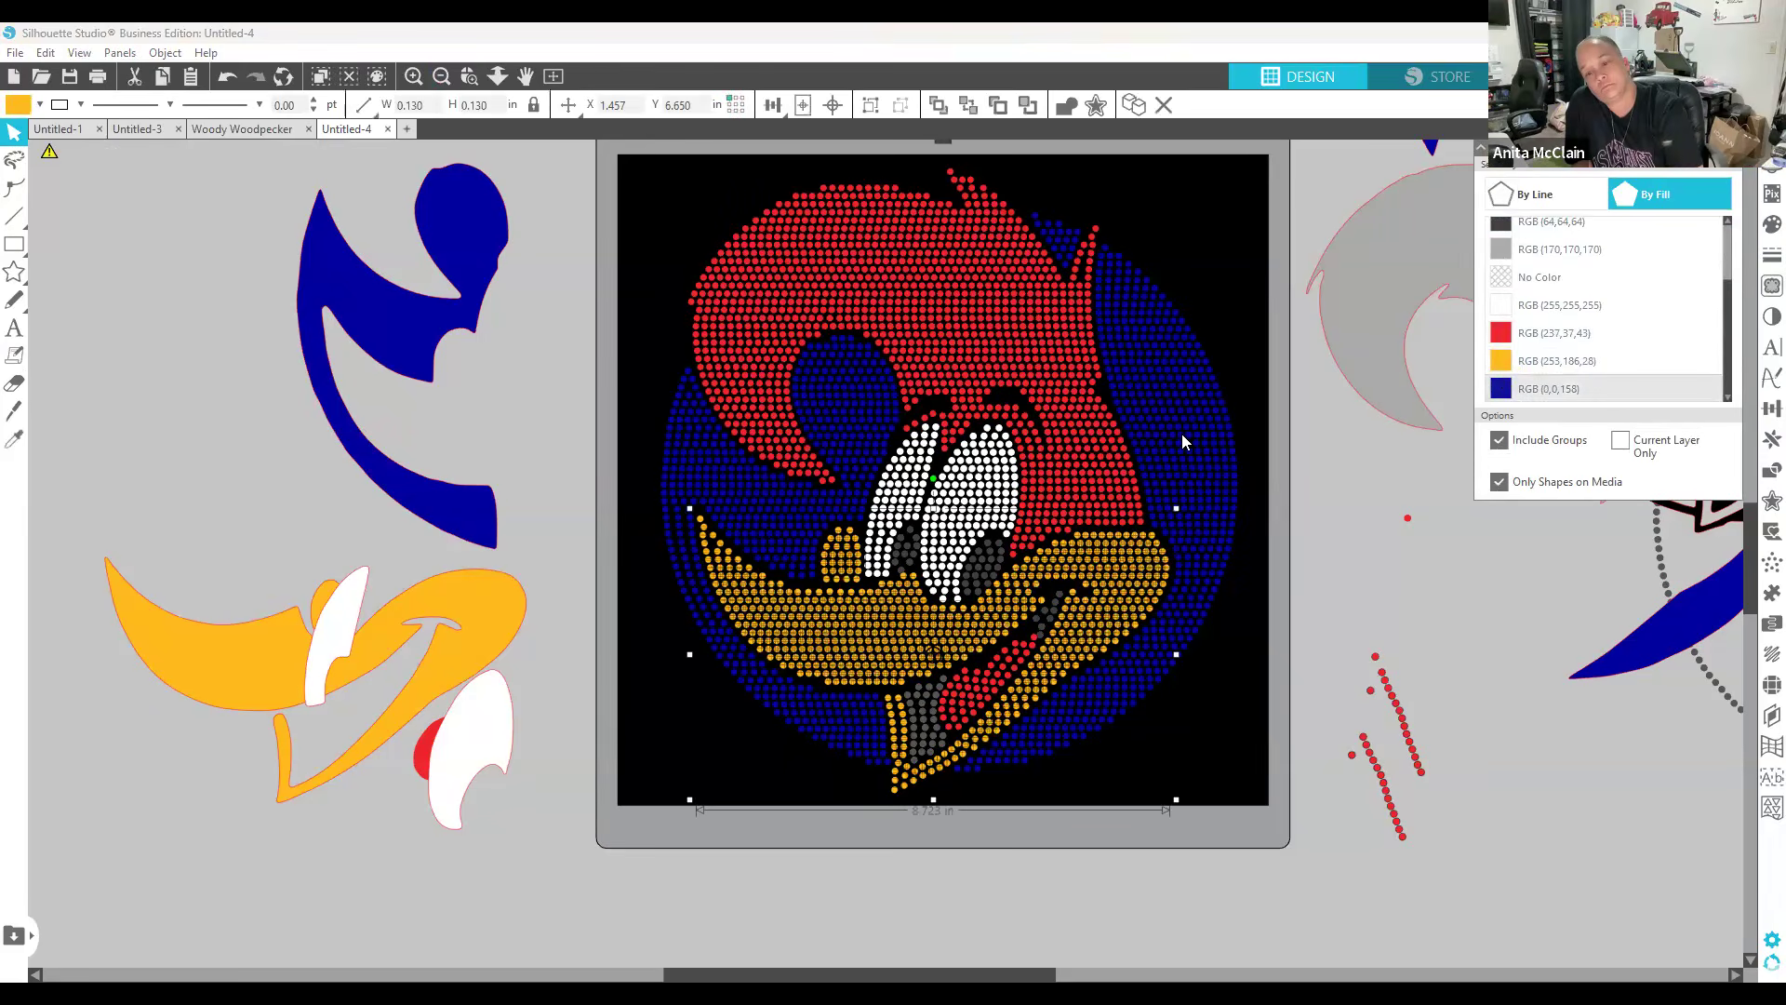
{"action": "key", "text": "ctrl+g"}
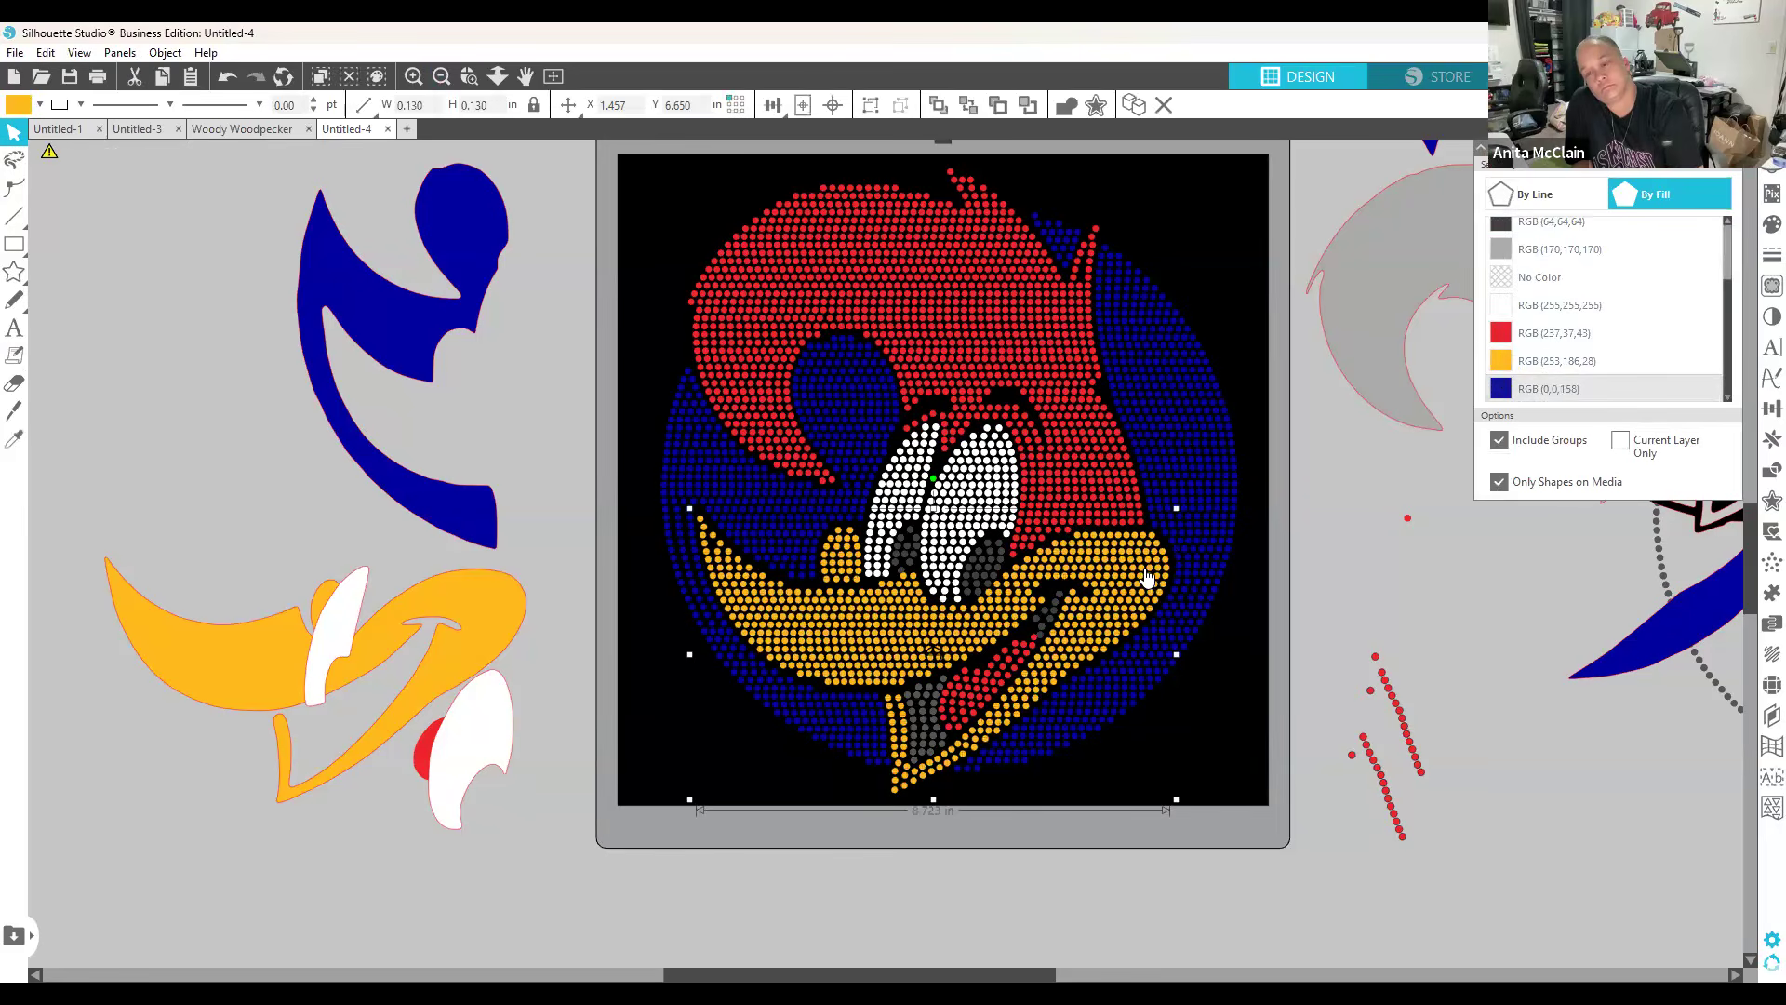
Step: Combine the grouped orange beak stones into a compound path and recolour them with the orange fill
{"action": "right_click", "coordinate": [1146, 575]}
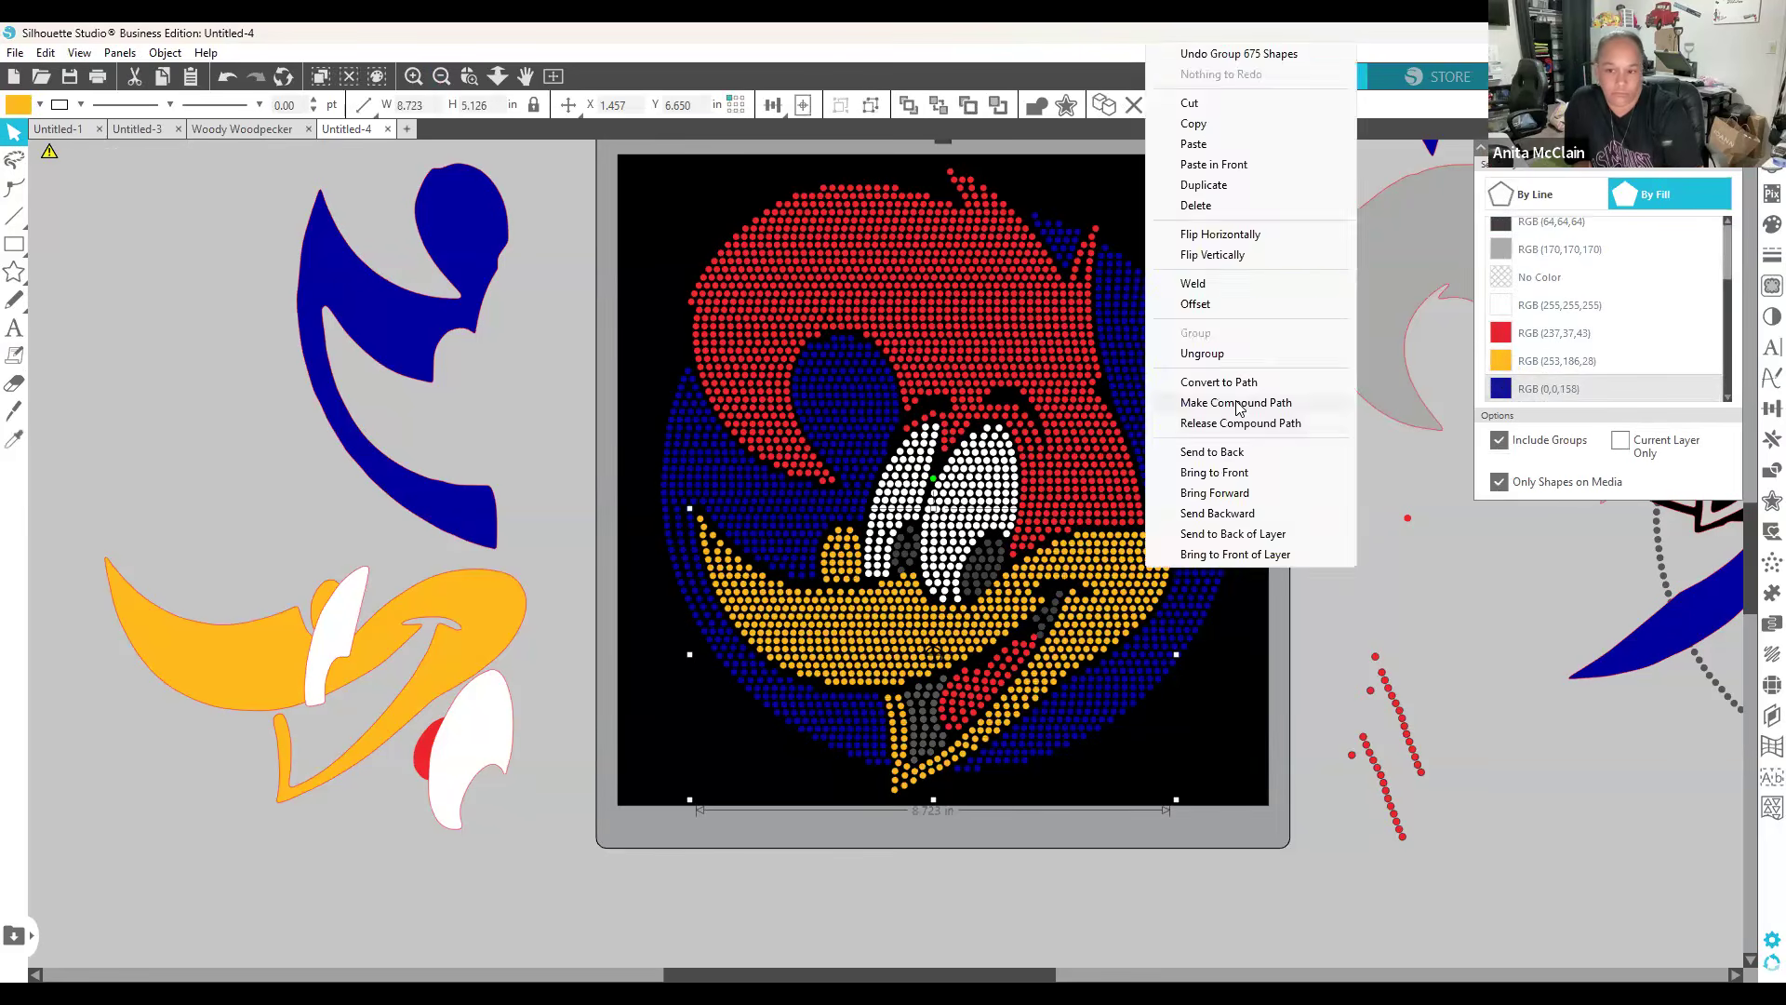
{"action": "left_click", "coordinate": [1238, 409]}
{"action": "left_click", "coordinate": [1760, 223]}
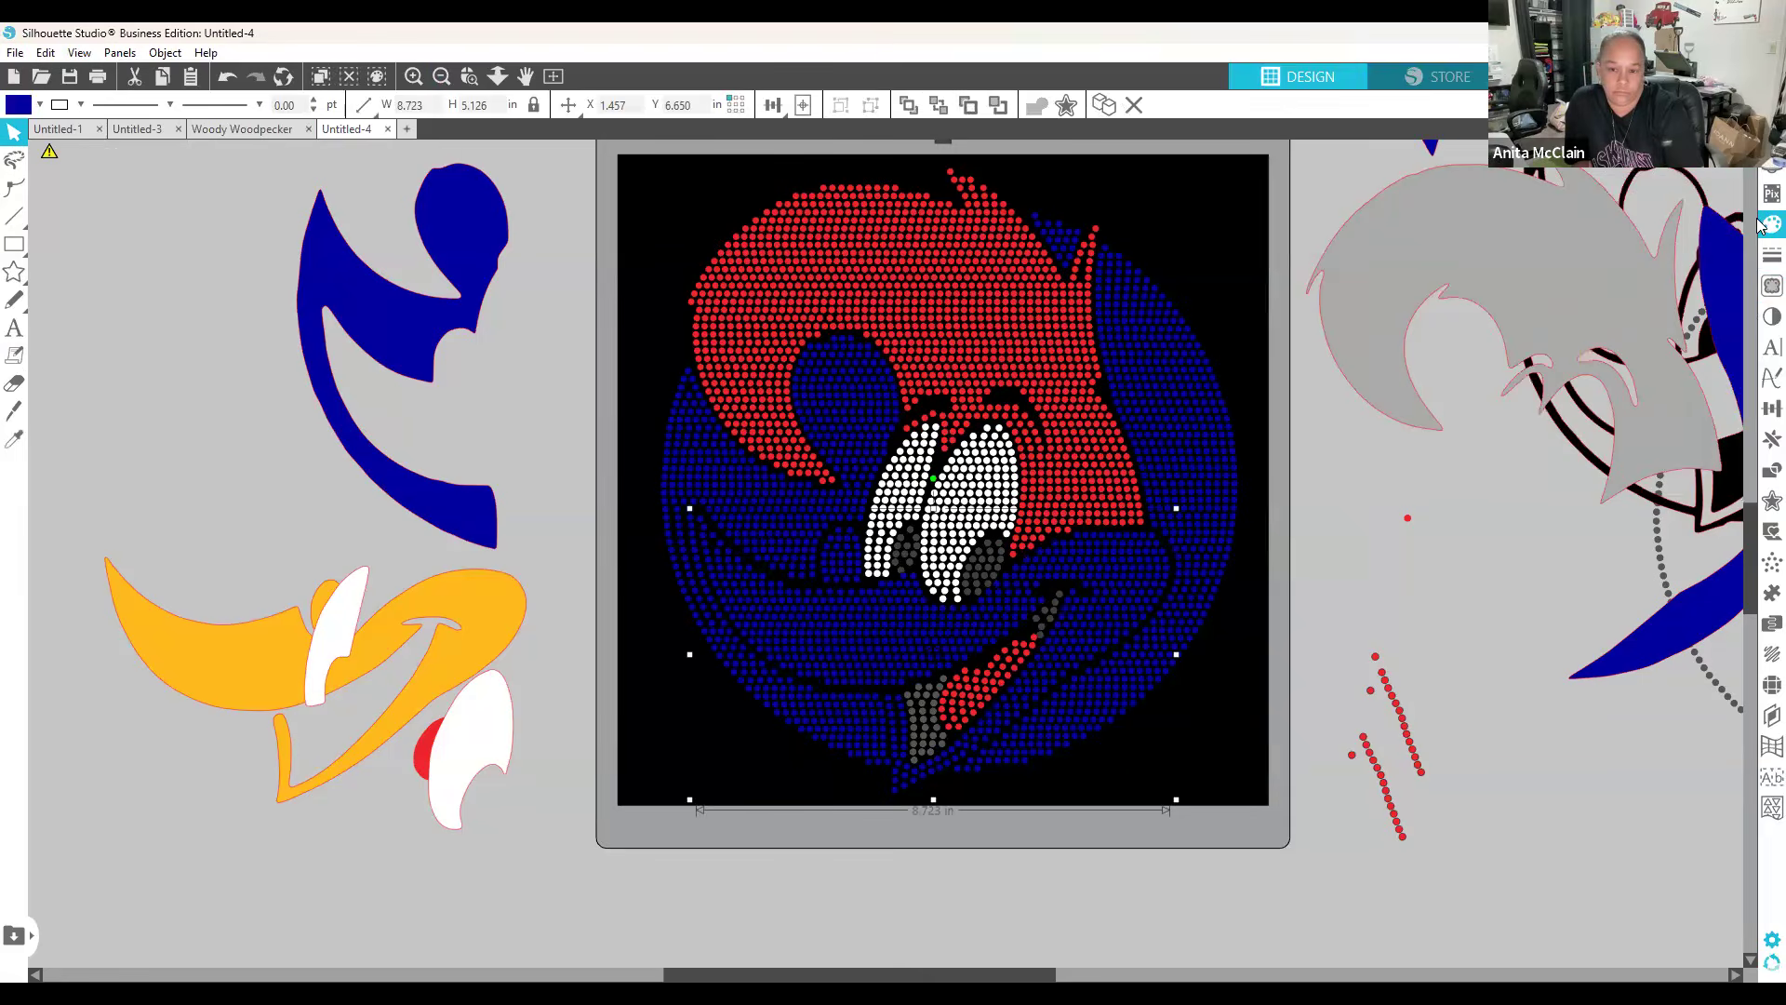
{"action": "left_click", "coordinate": [1759, 223]}
{"action": "left_click", "coordinate": [1488, 214]}
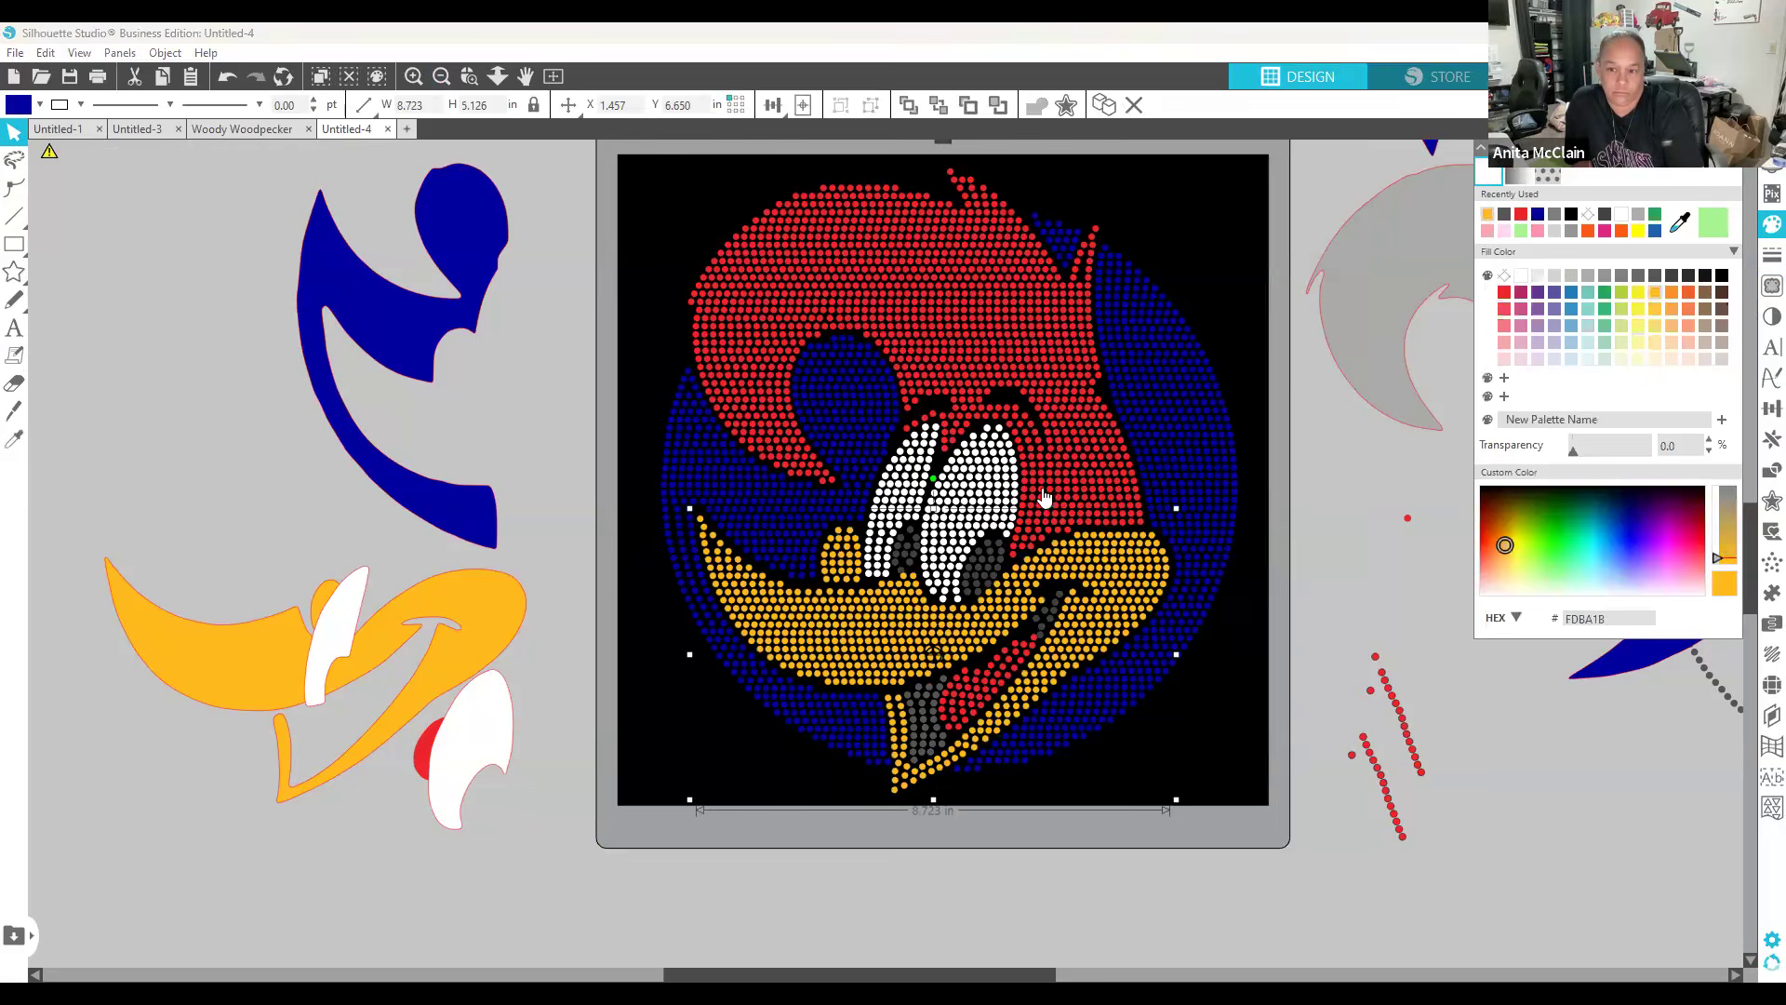
{"action": "left_click", "coordinate": [1191, 558]}
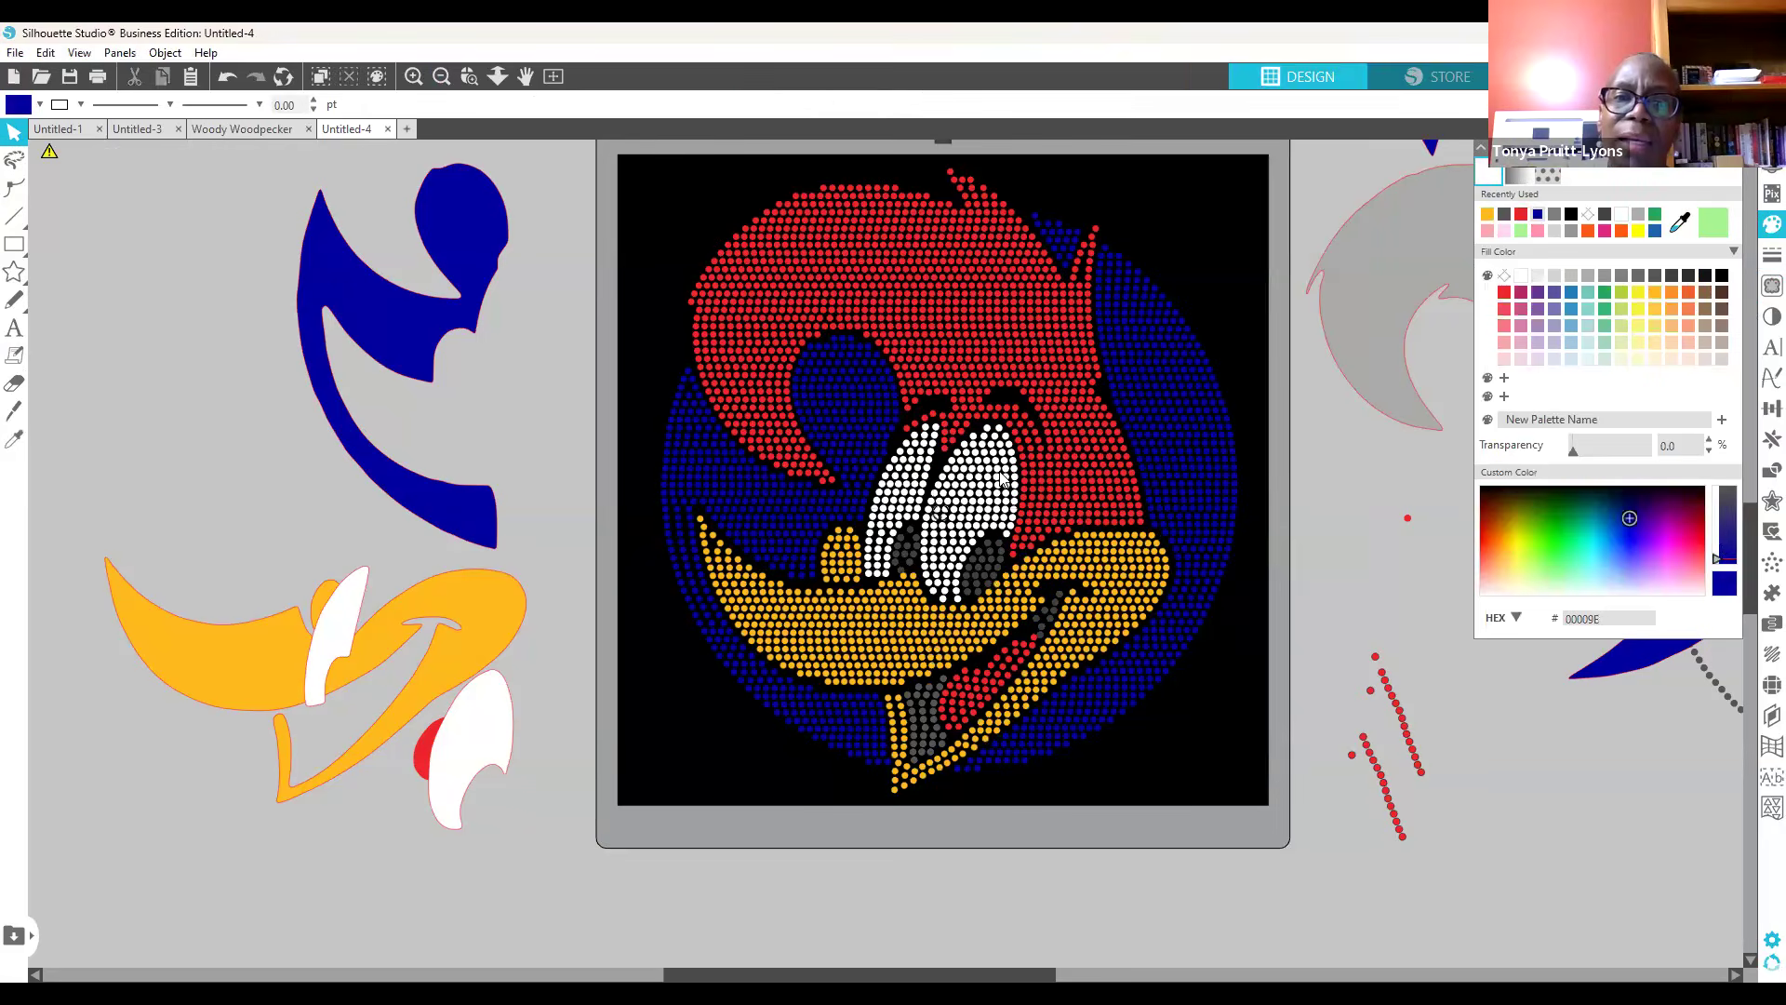
Step: Release the white eye stones into individual rhinestones and group them
{"action": "left_click", "coordinate": [997, 471]}
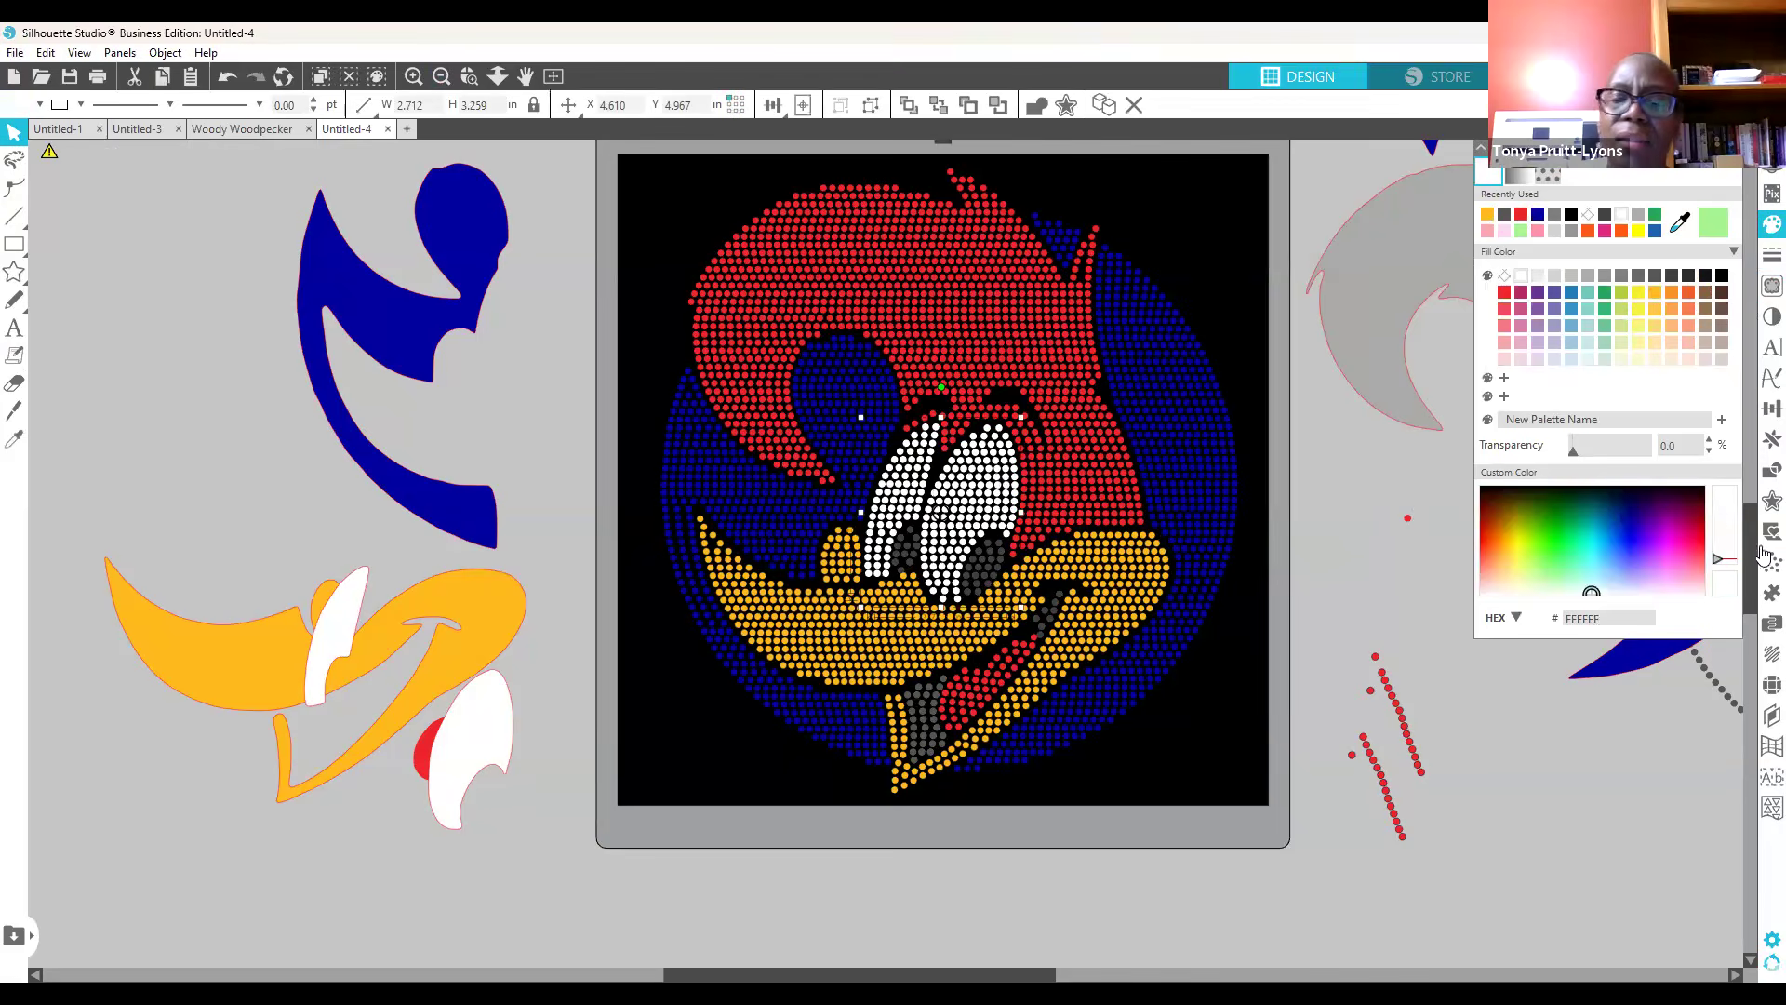
{"action": "left_click", "coordinate": [1767, 687]}
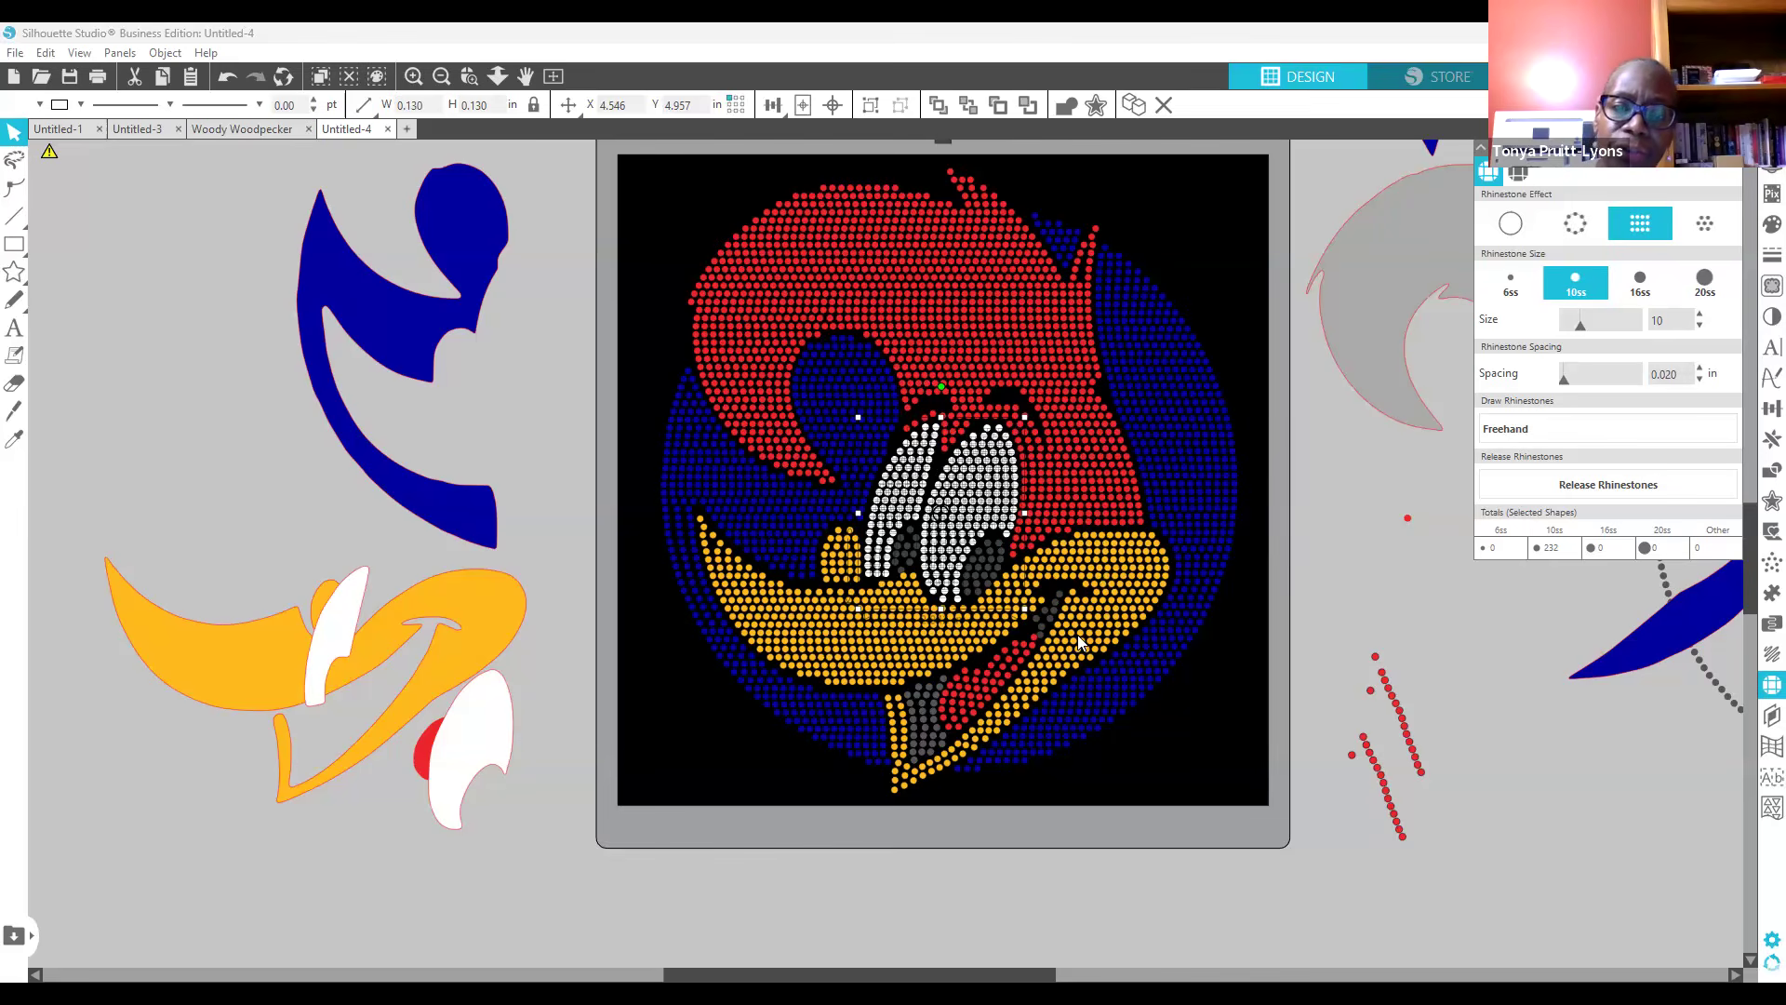
{"action": "right_click", "coordinate": [979, 632]}
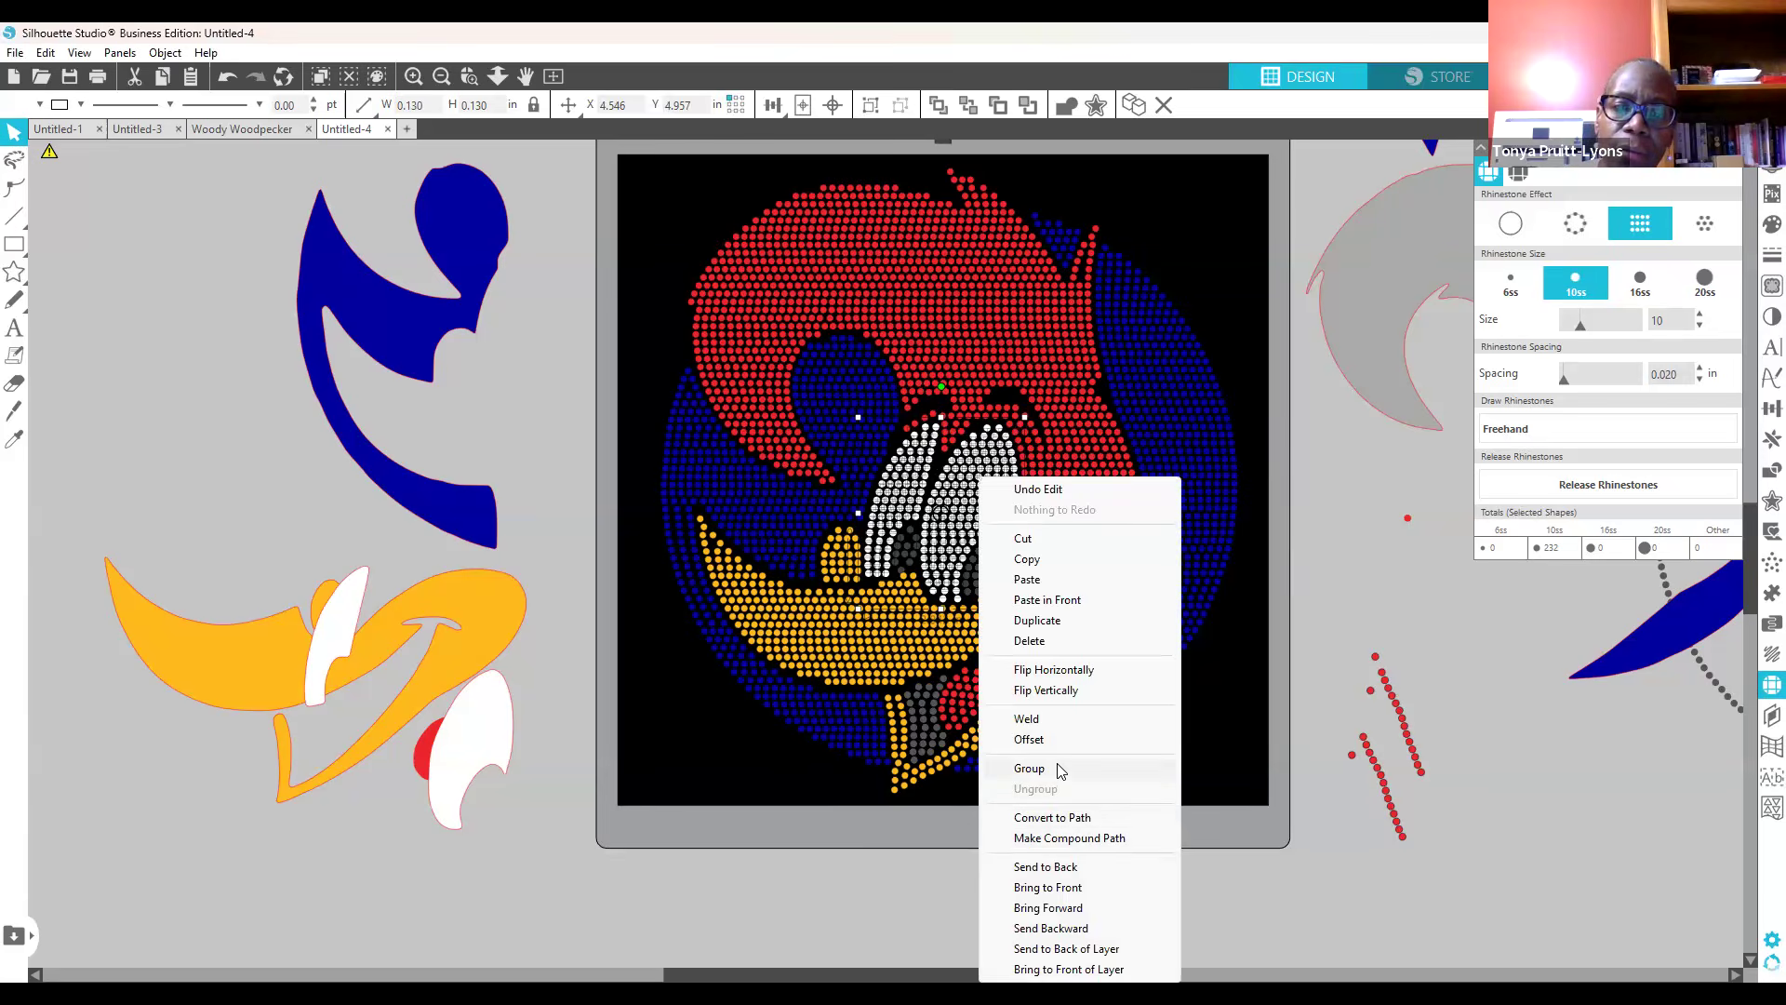
{"action": "left_click", "coordinate": [1030, 768]}
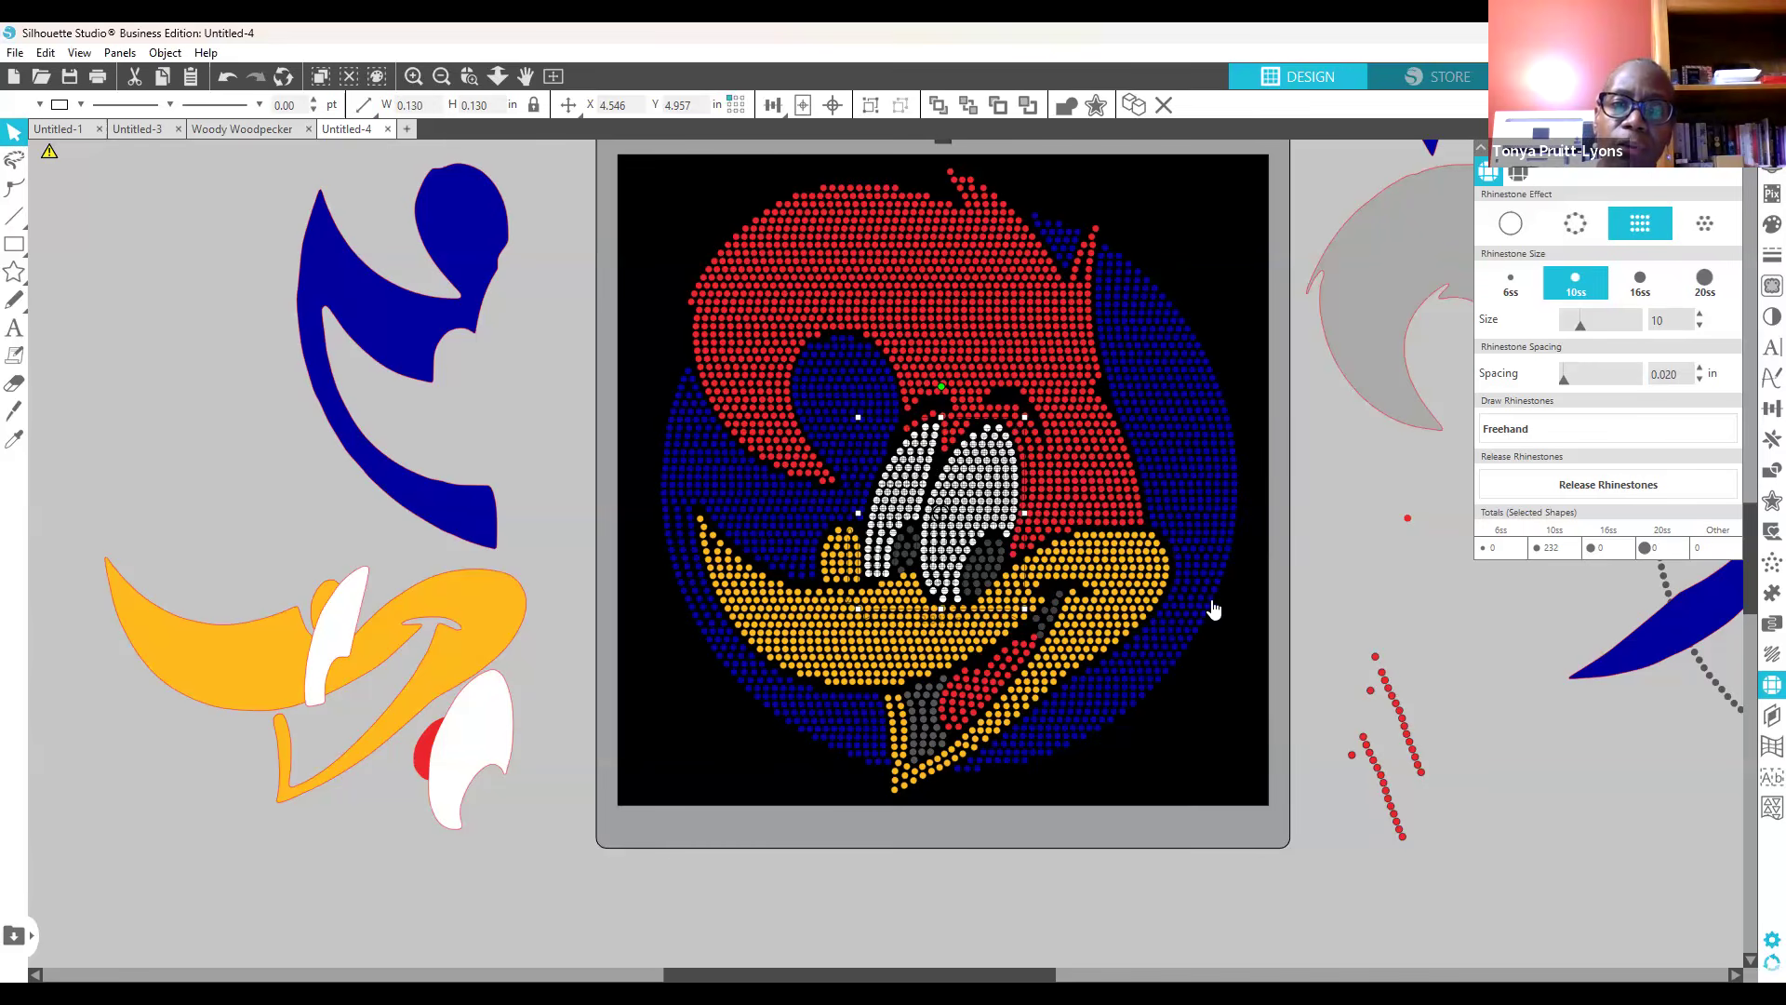
Step: Combine the white eye stones into one compound path and fill it with white
{"action": "right_click", "coordinate": [969, 495]}
{"action": "left_click", "coordinate": [1023, 924]}
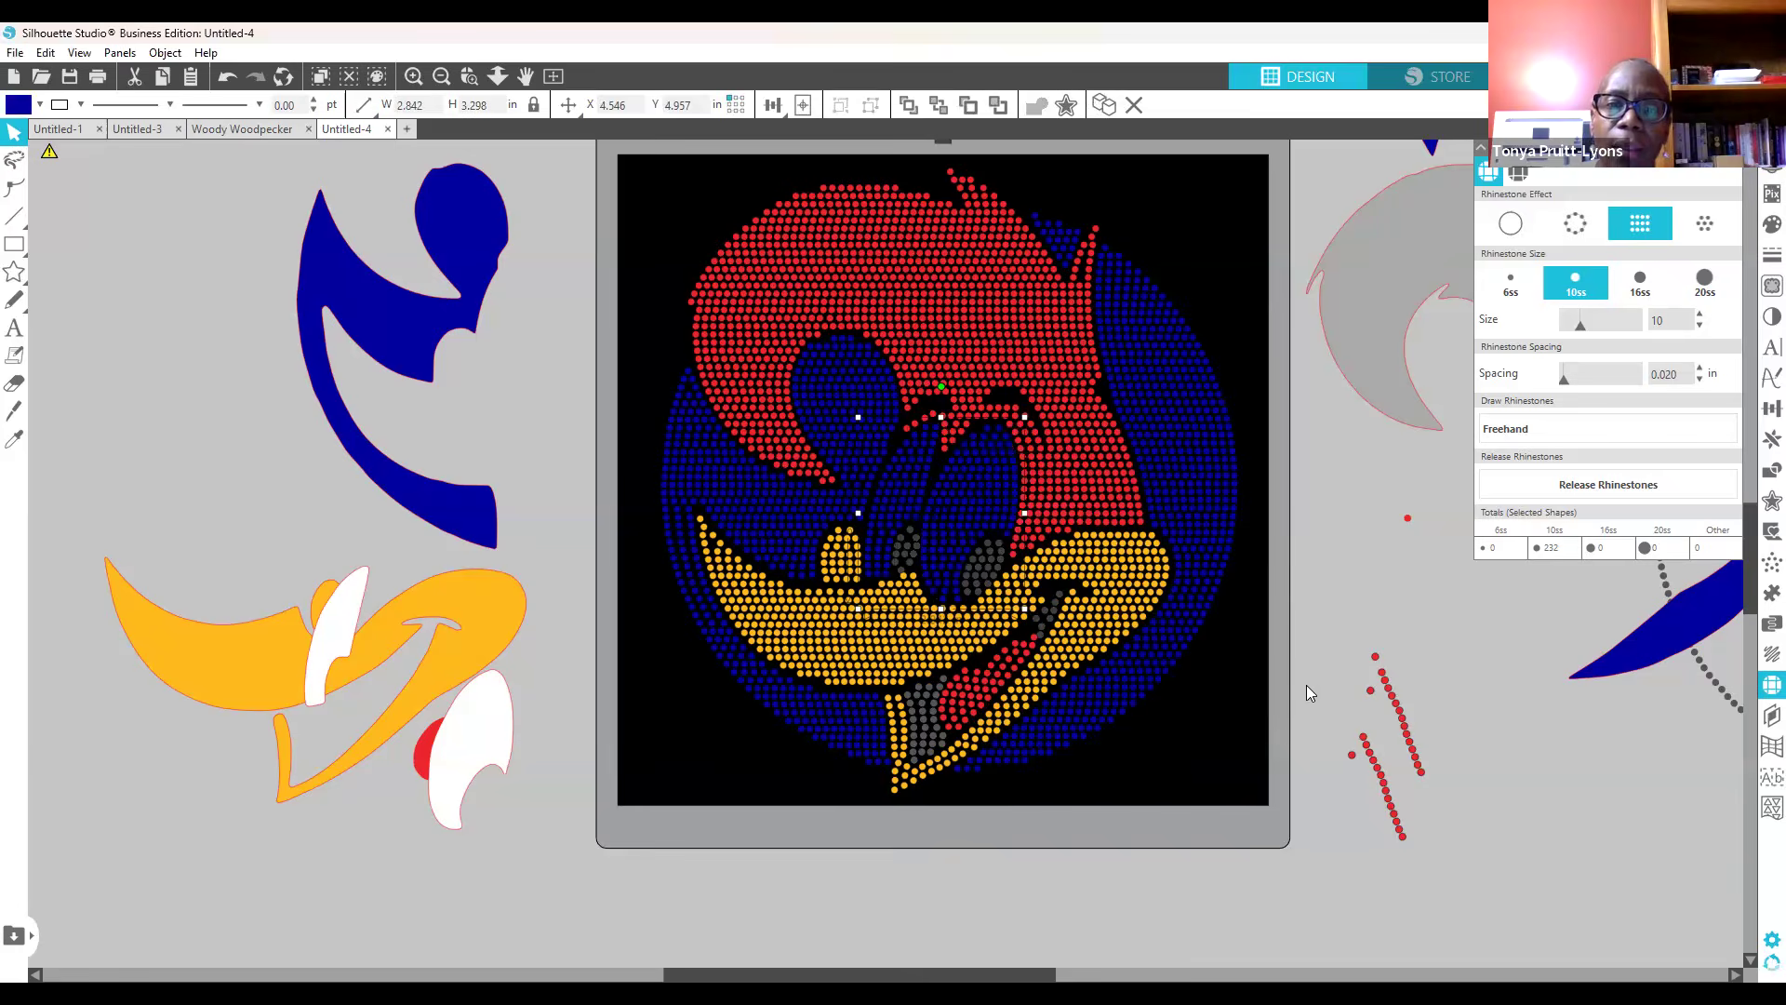
{"action": "left_click", "coordinate": [1762, 228]}
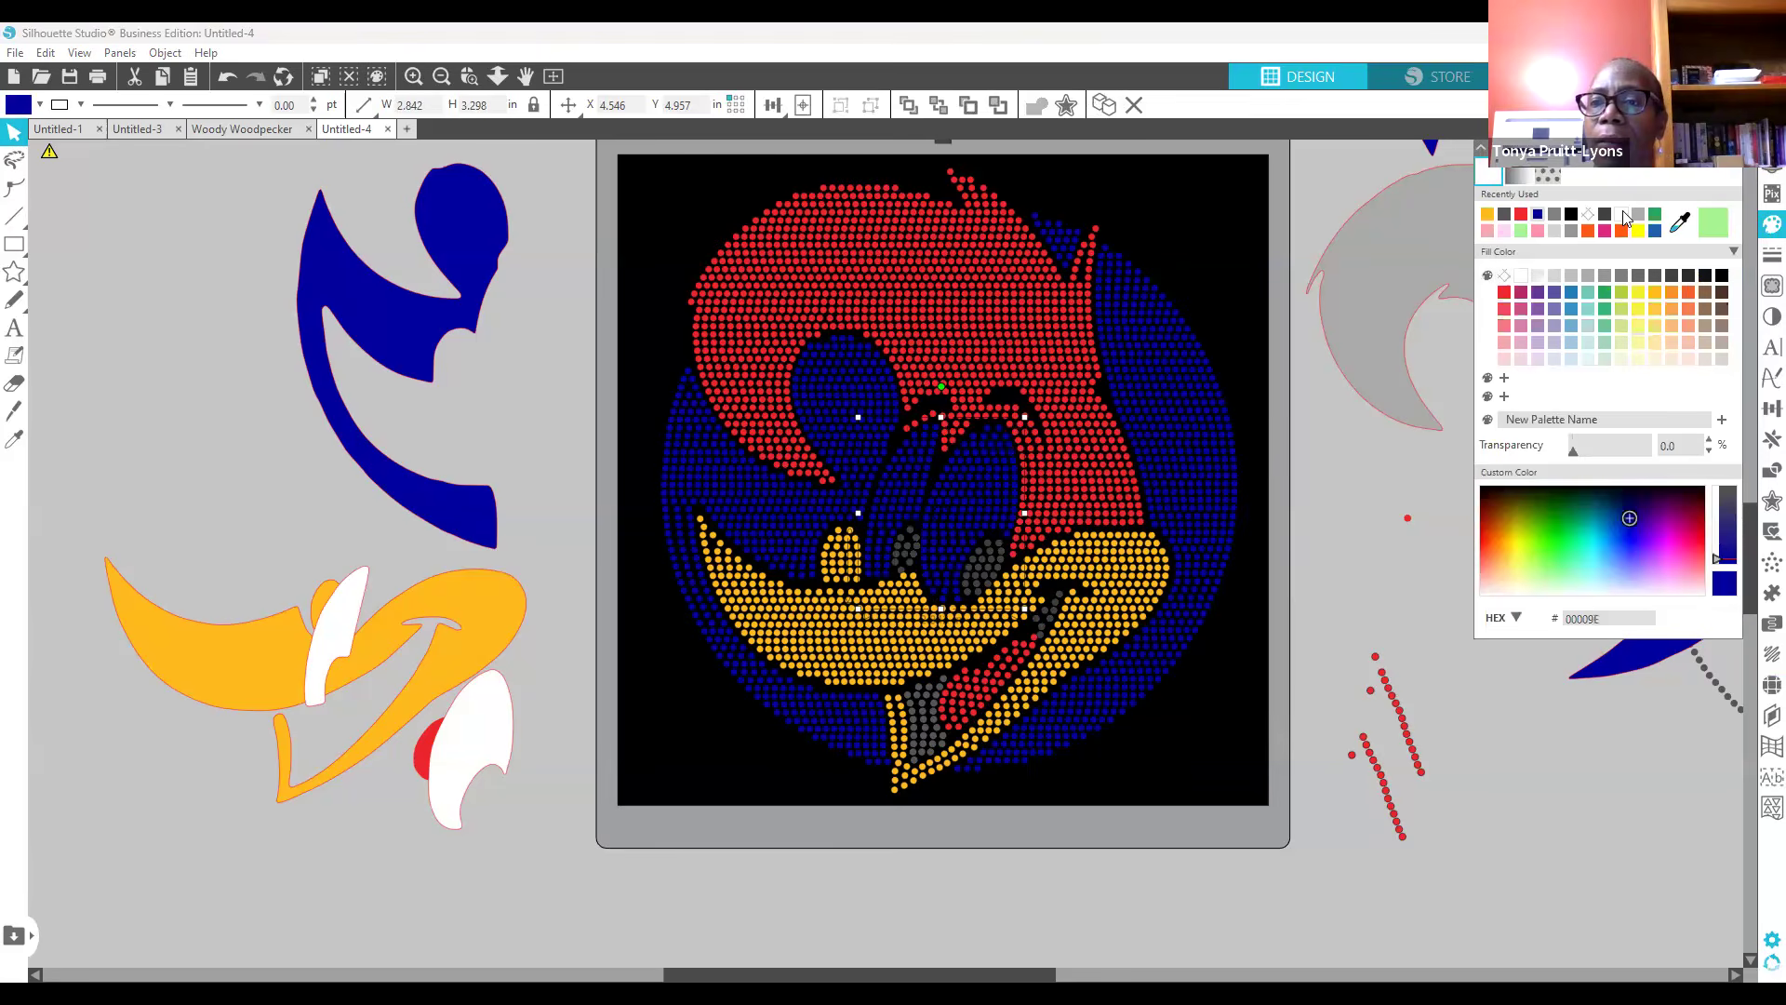
{"action": "left_click", "coordinate": [1622, 215]}
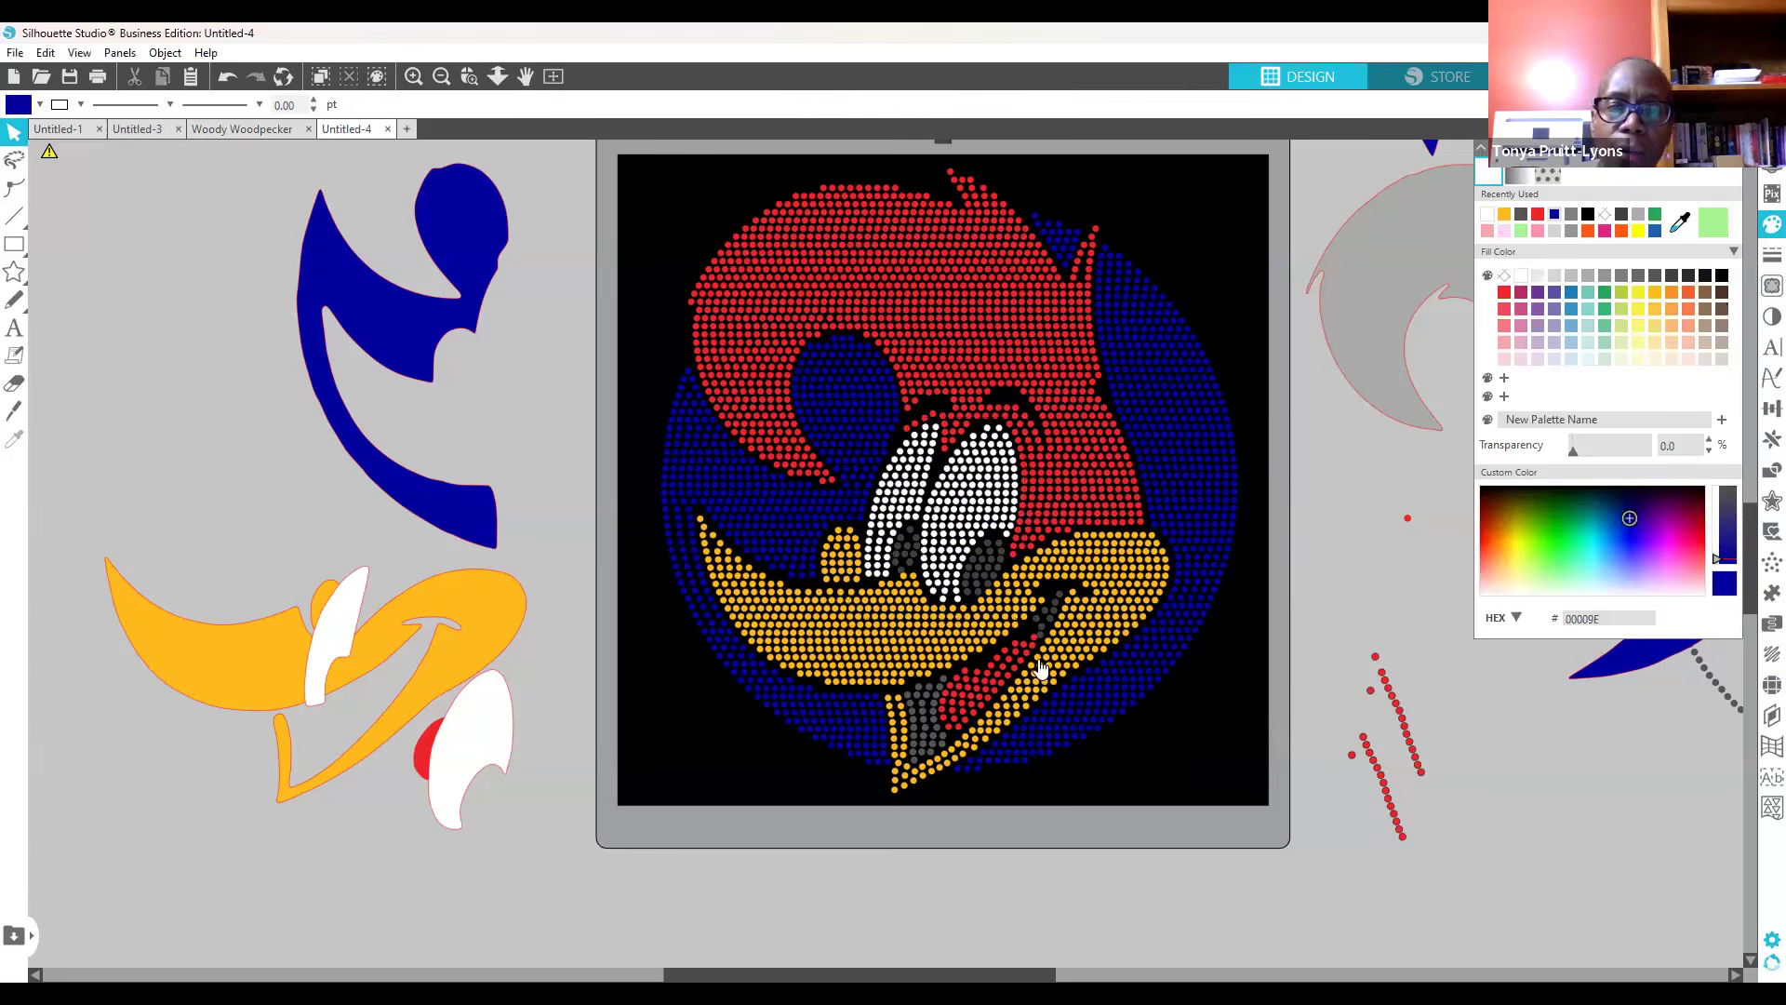
Step: Release the dark grey pupil and mouth stones into individual rhinestones and clear the selection
{"action": "left_click", "coordinate": [981, 592]}
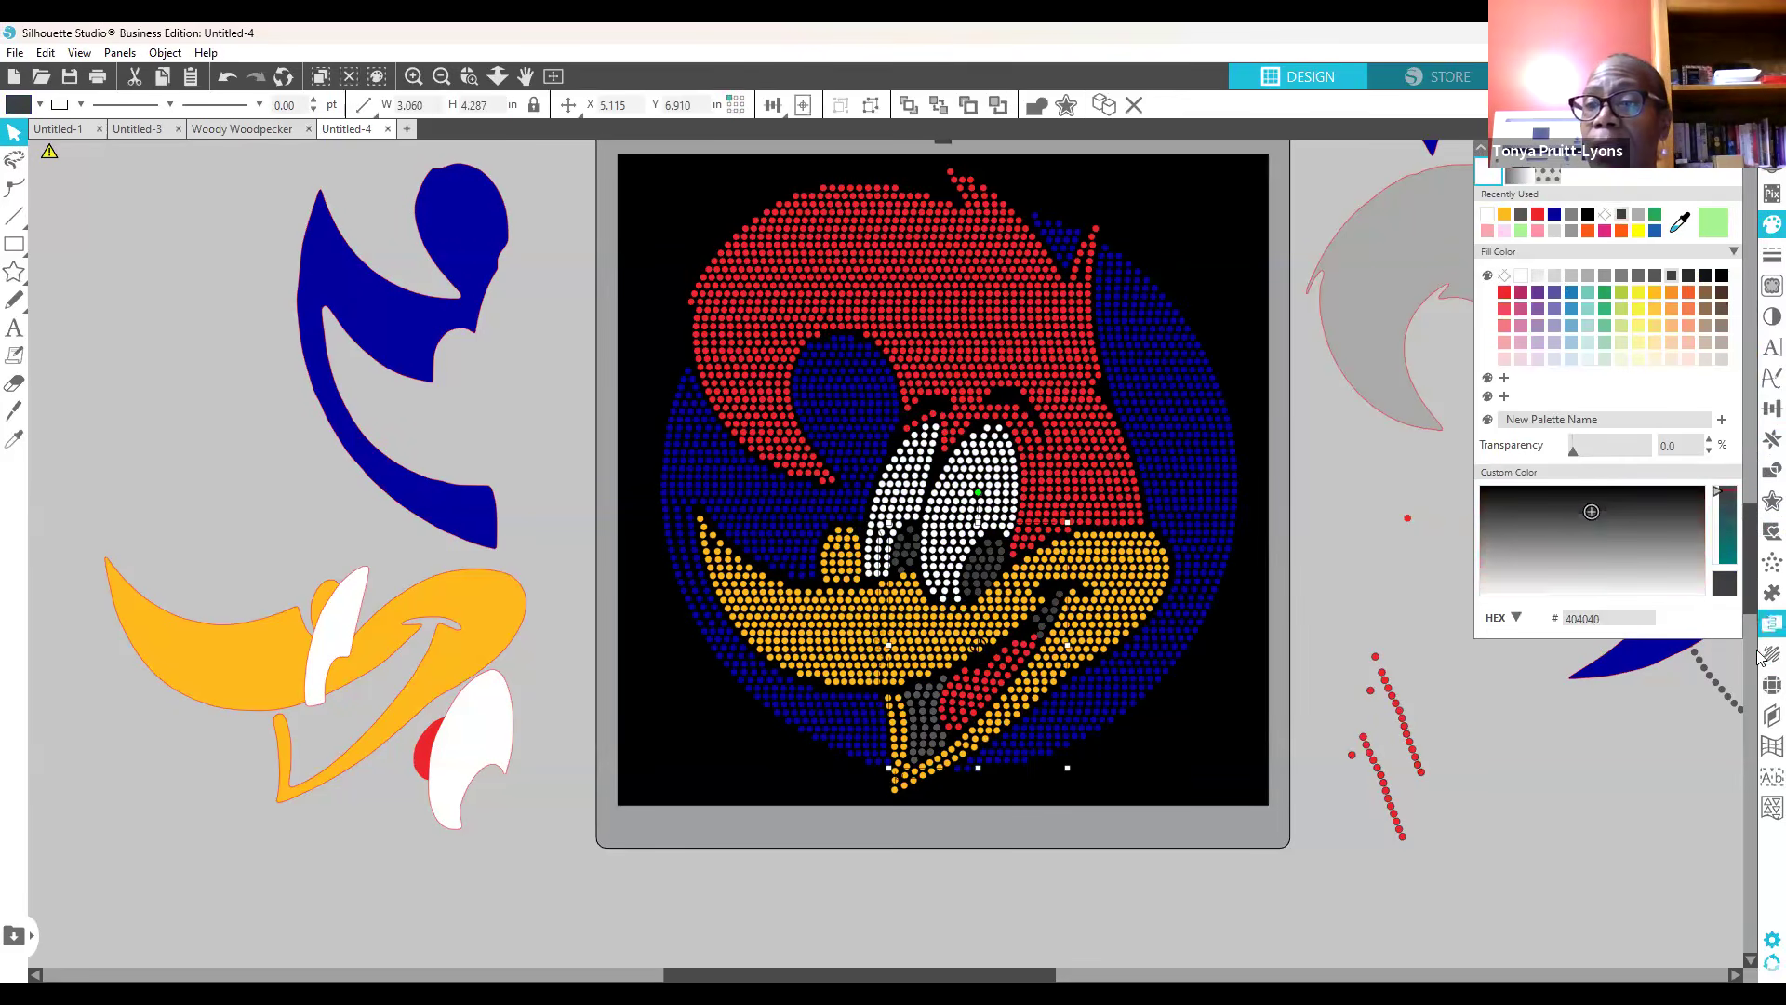
{"action": "left_click", "coordinate": [1771, 684]}
{"action": "left_click", "coordinate": [1657, 484]}
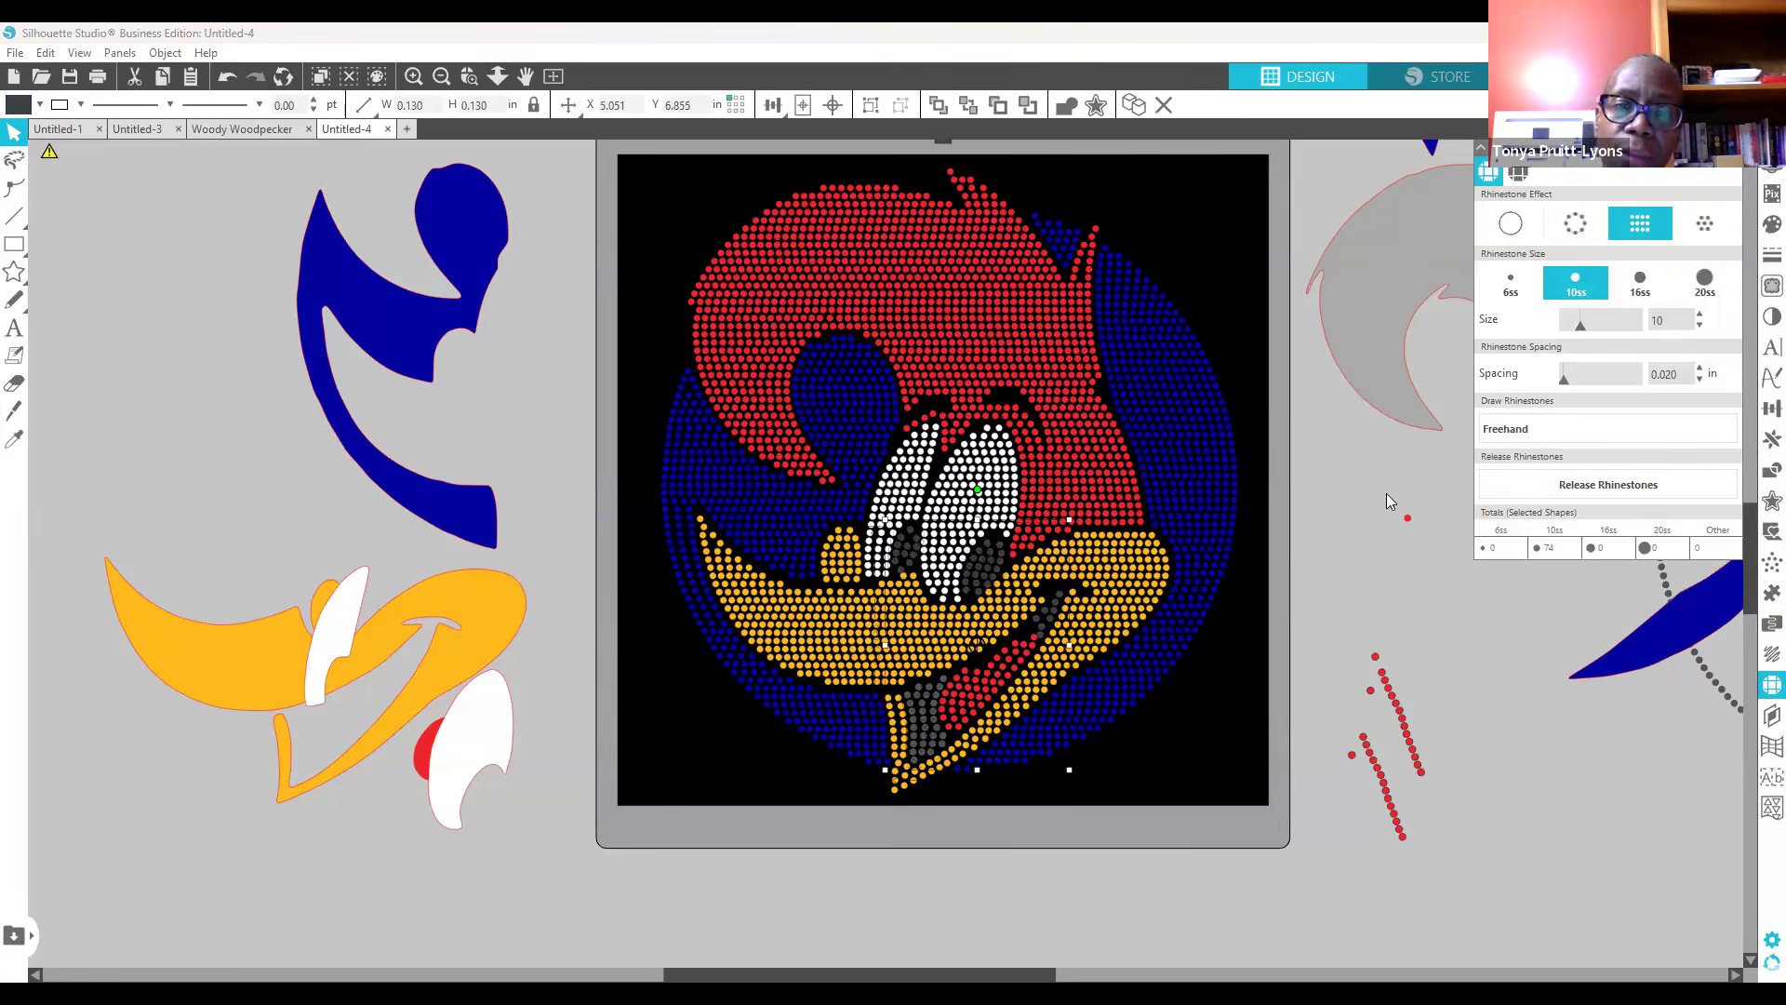
{"action": "left_click", "coordinate": [936, 776]}
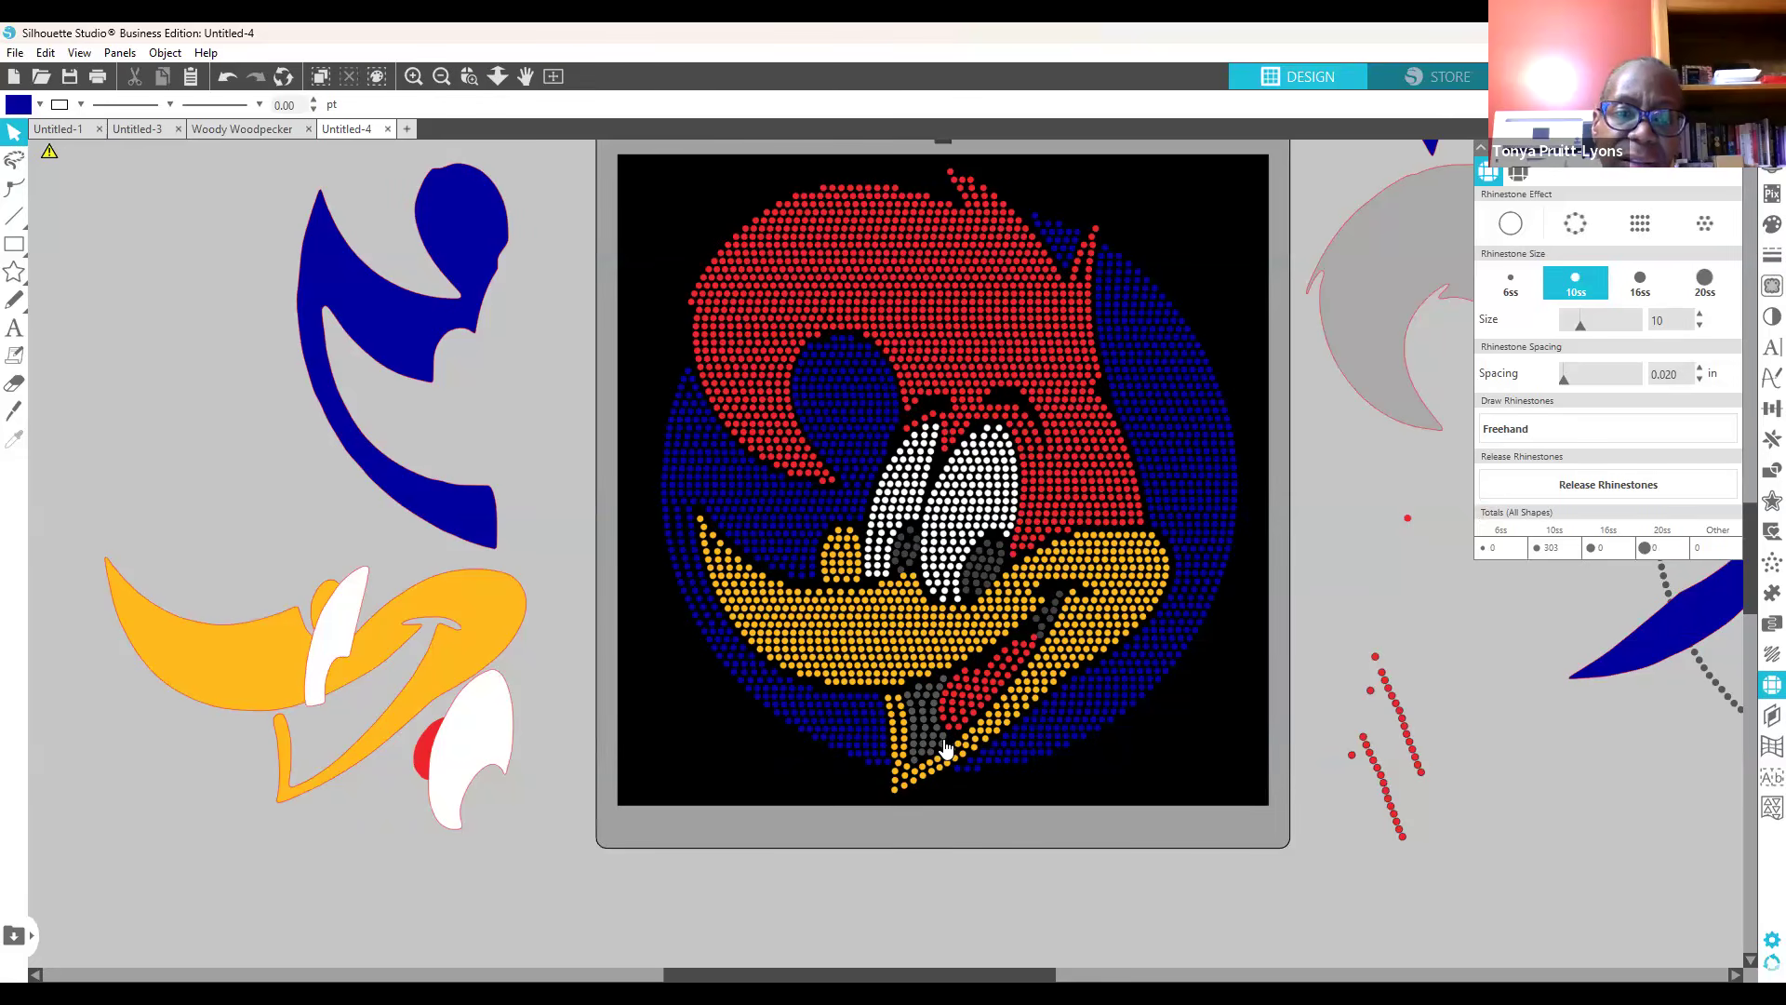
{"action": "left_click", "coordinate": [946, 744]}
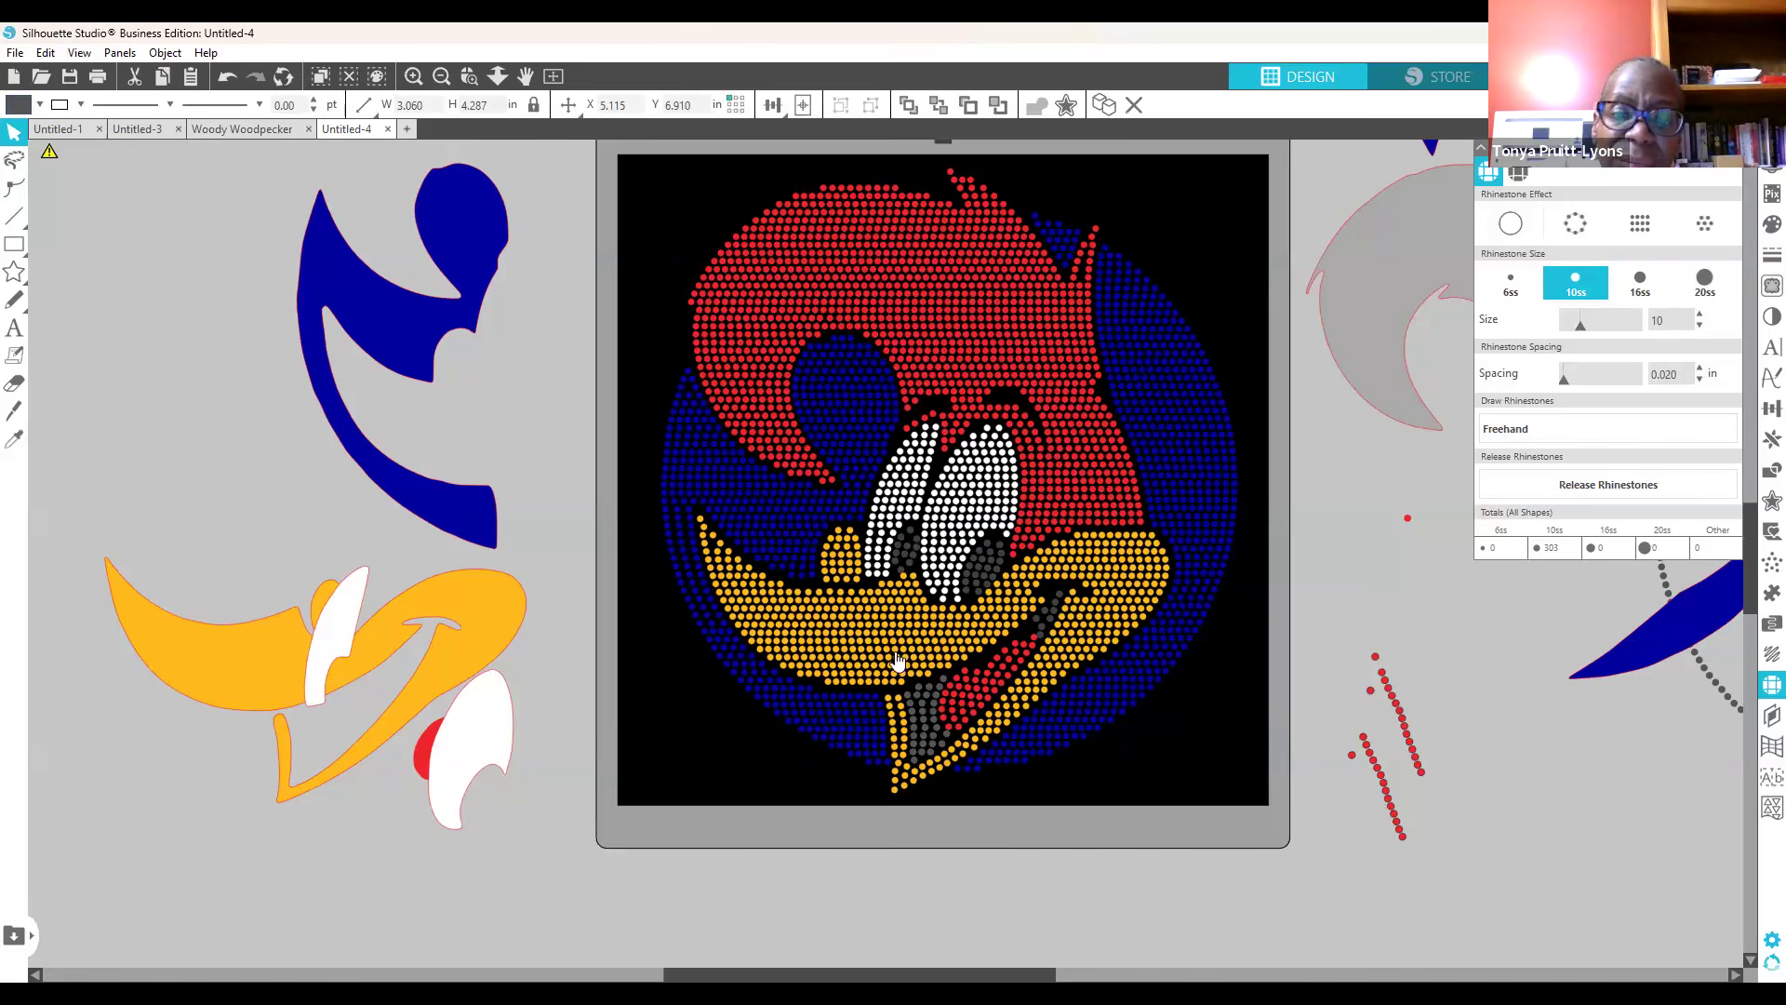
{"action": "left_click", "coordinate": [549, 381]}
Step: Duplicate a dark grey stone beside the tongue and place the copy above the tongue's upper tip, at X 7.587, Y 8.638
{"action": "left_click", "coordinate": [413, 77]}
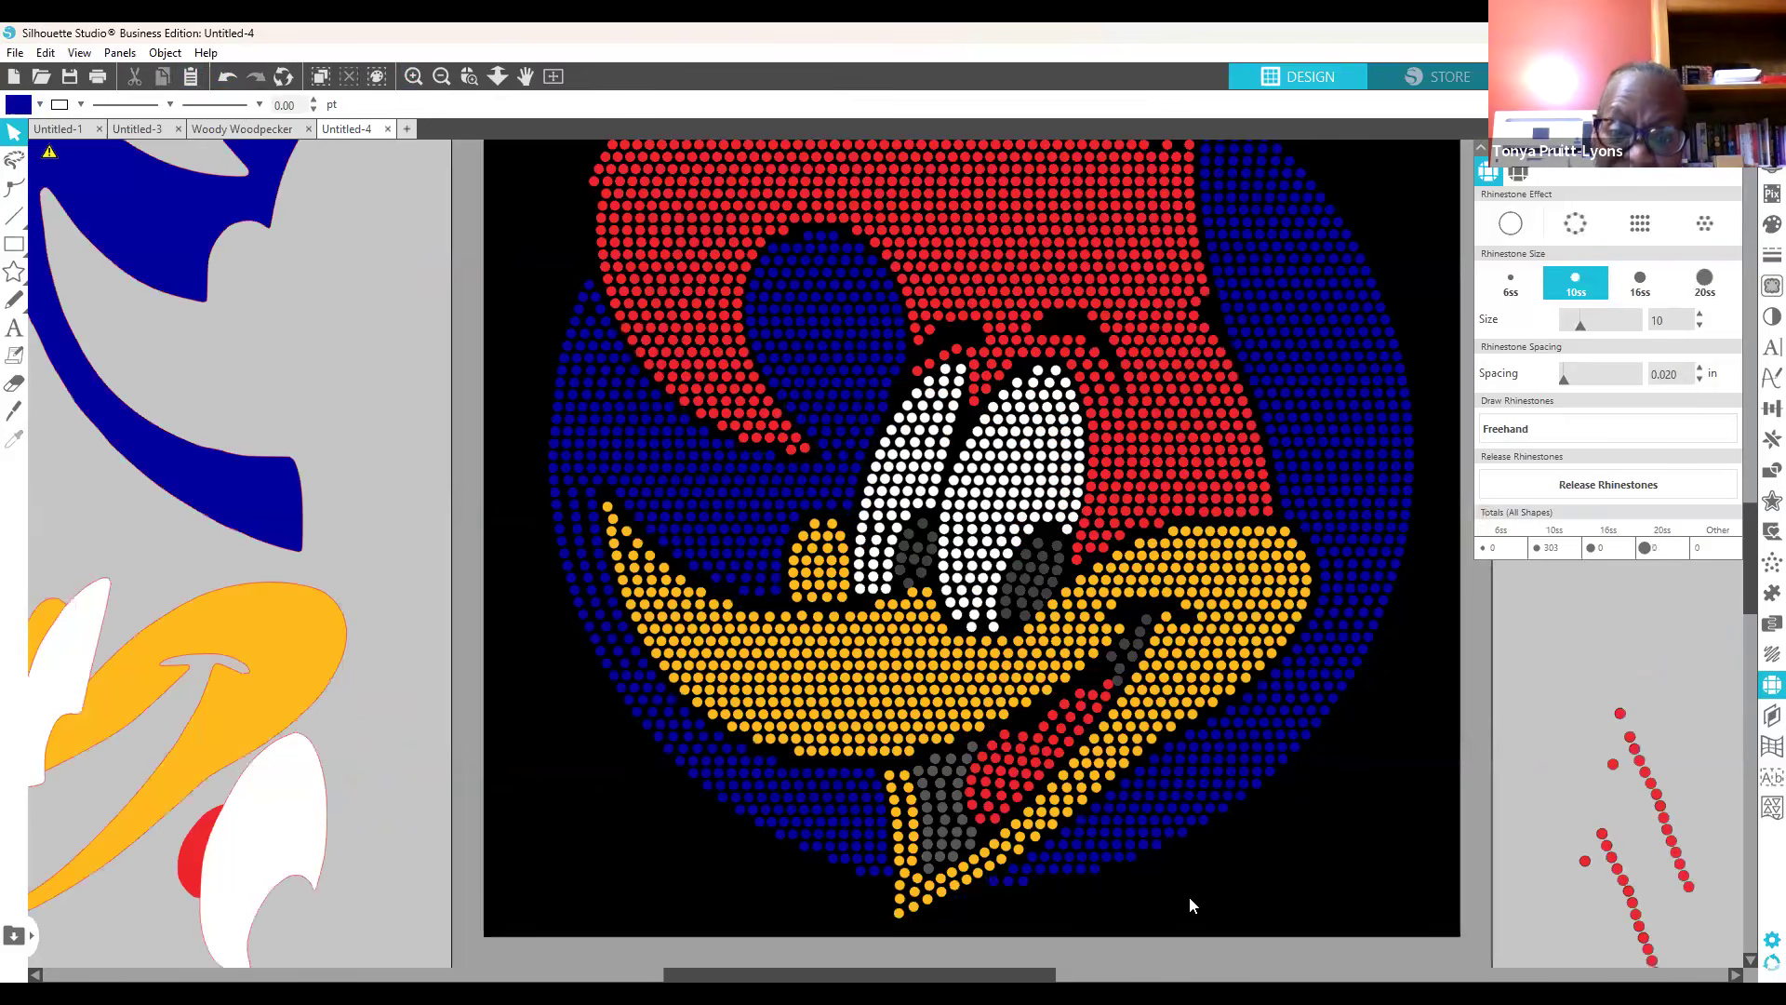
{"action": "left_click", "coordinate": [971, 828]}
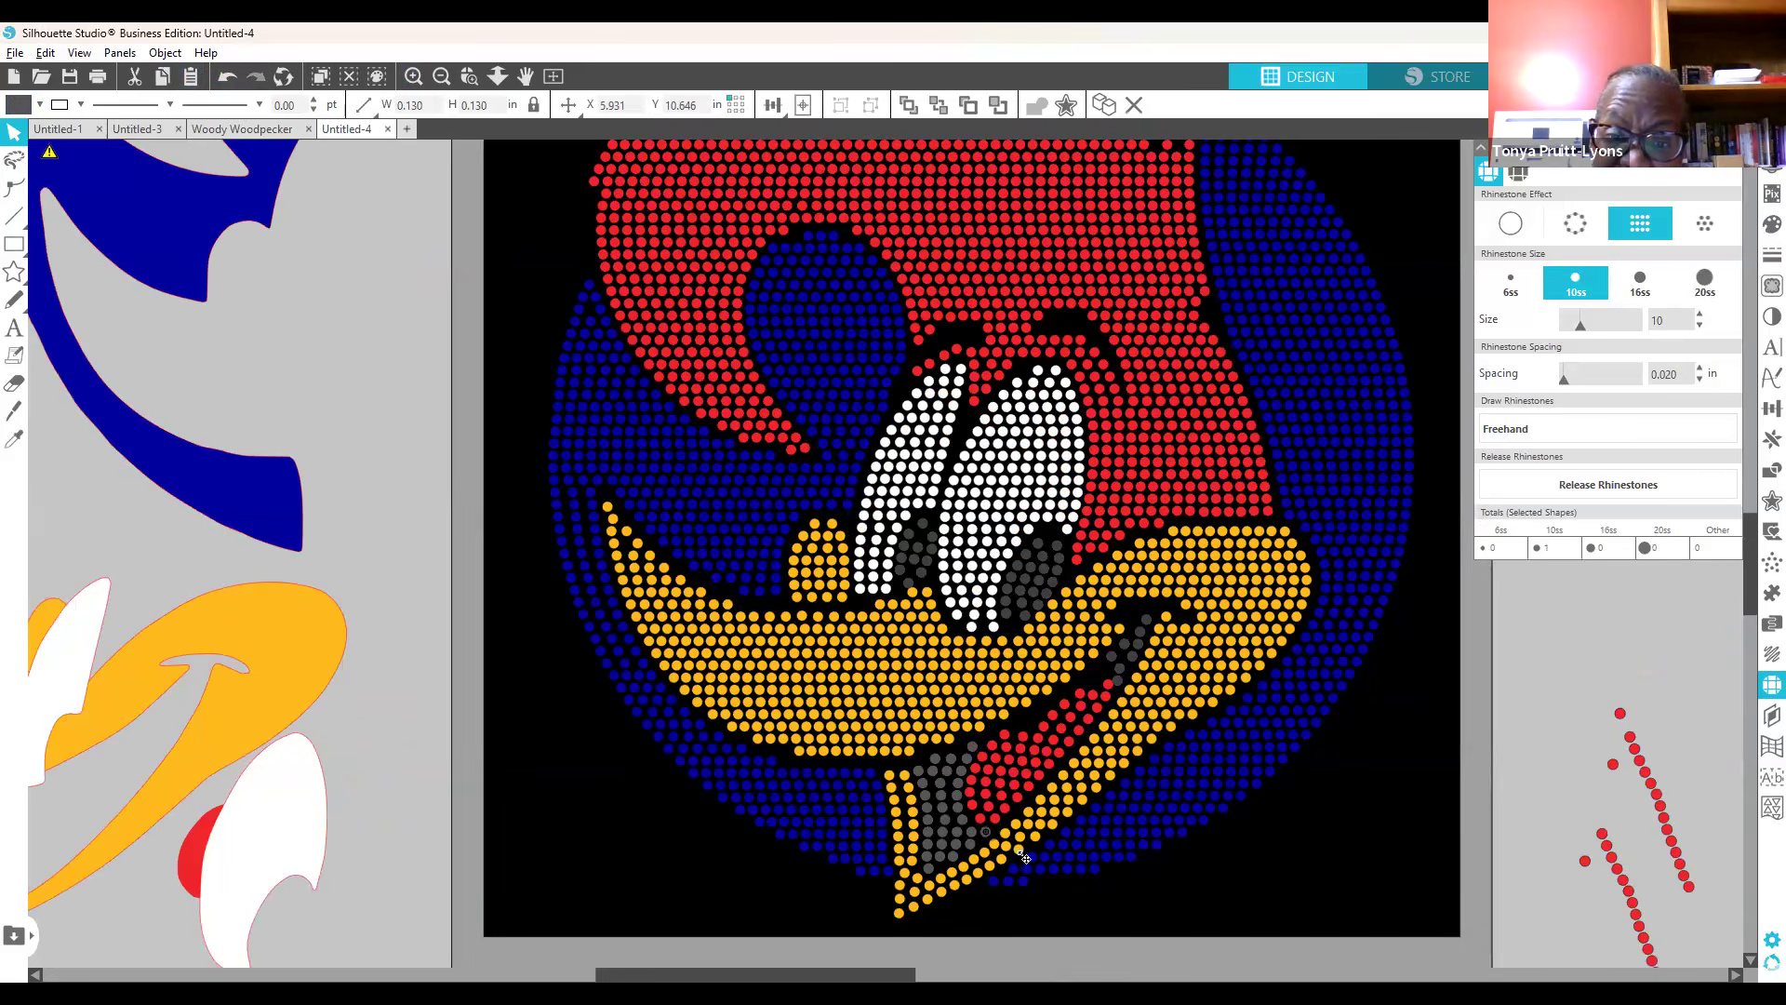
{"action": "left_click", "coordinate": [1321, 821]}
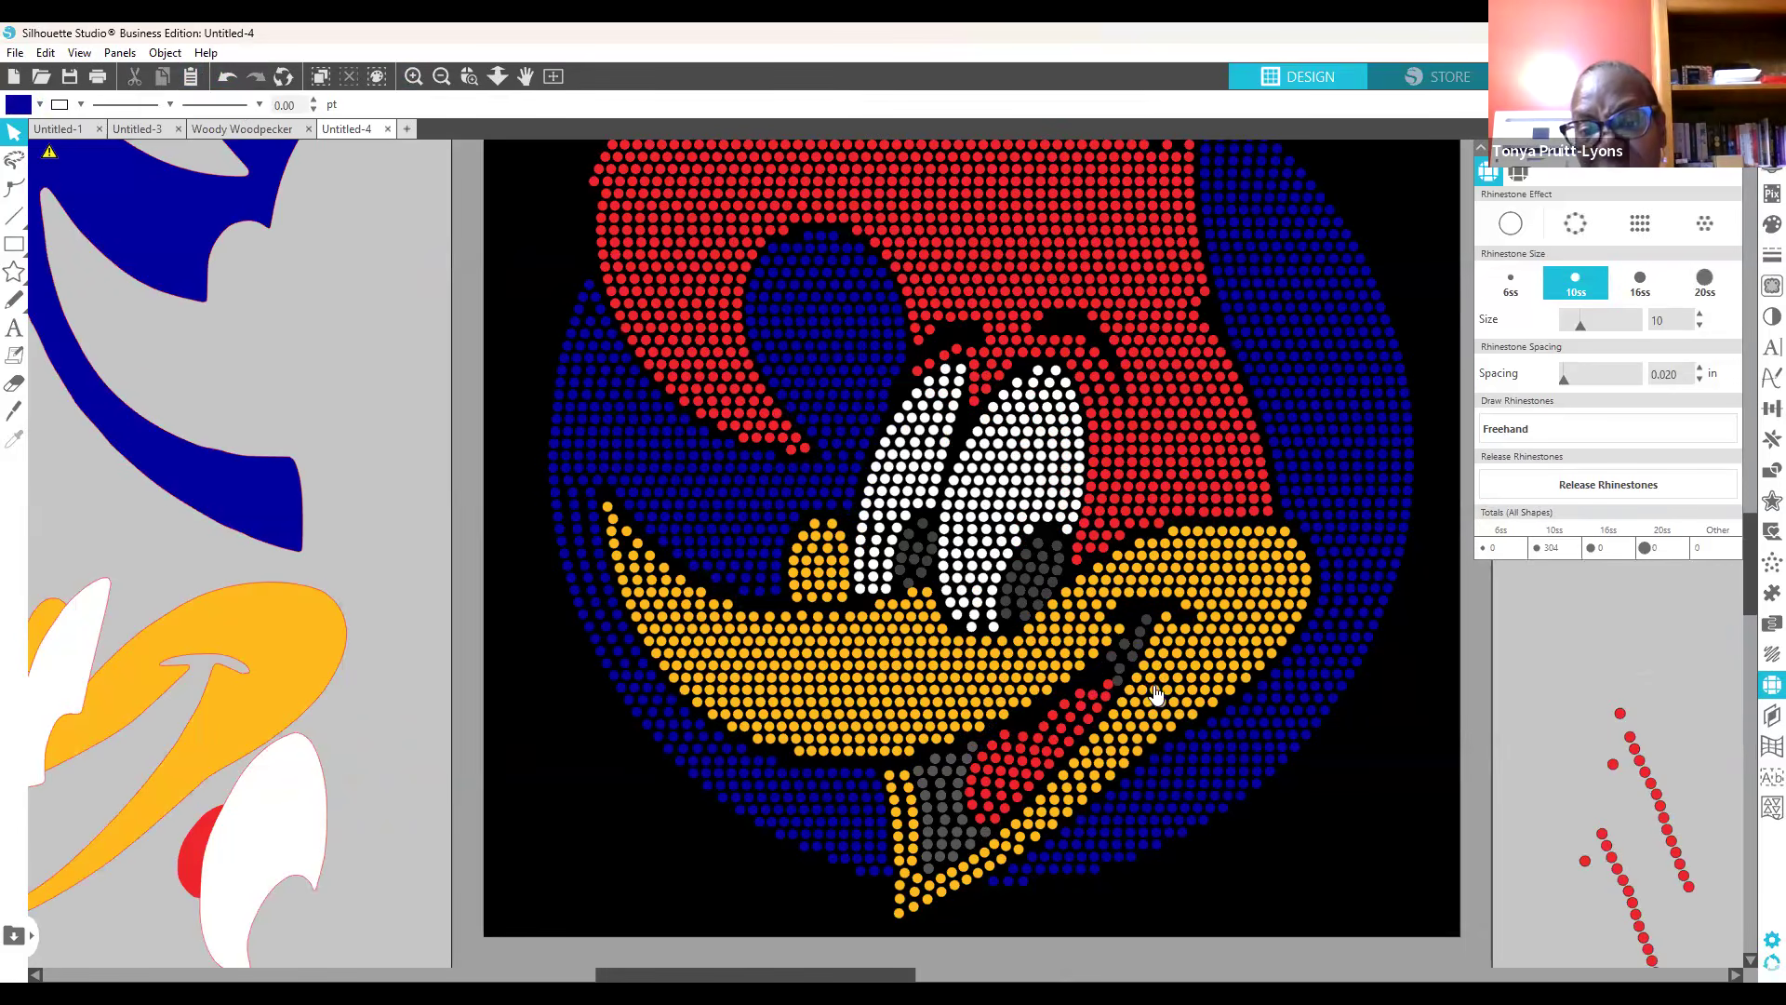
{"action": "left_click", "coordinate": [1107, 676]}
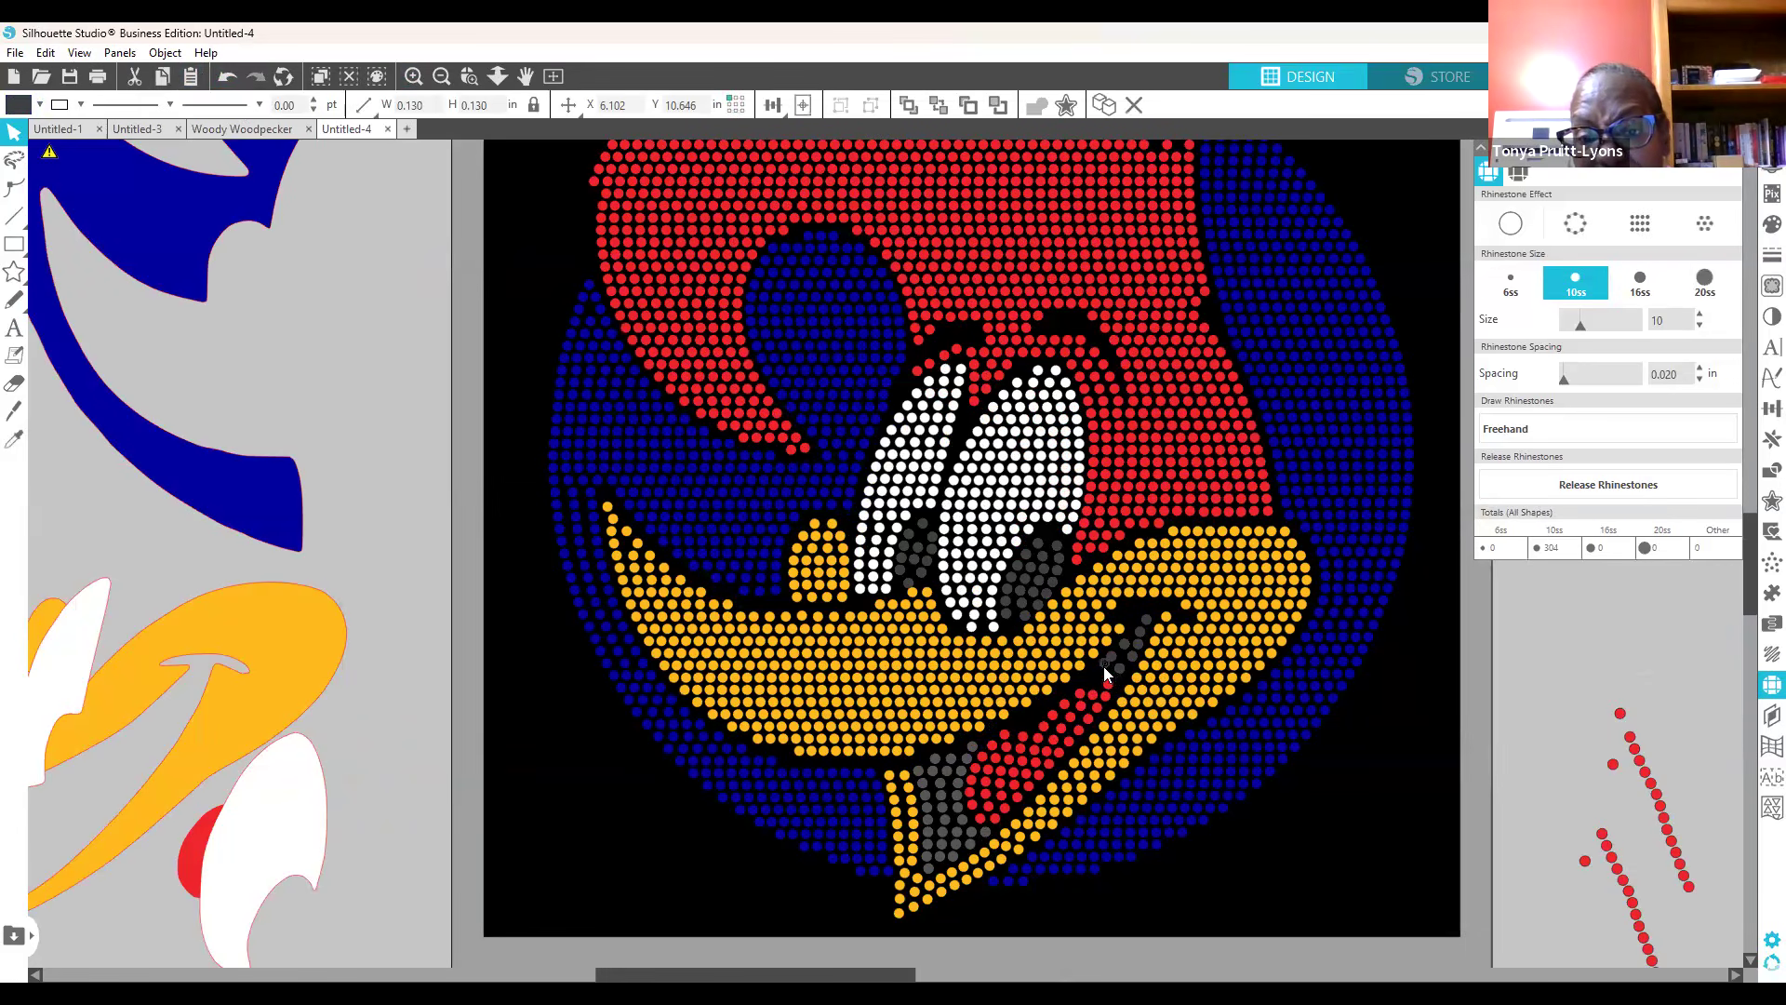
{"action": "left_click", "coordinate": [1123, 694]}
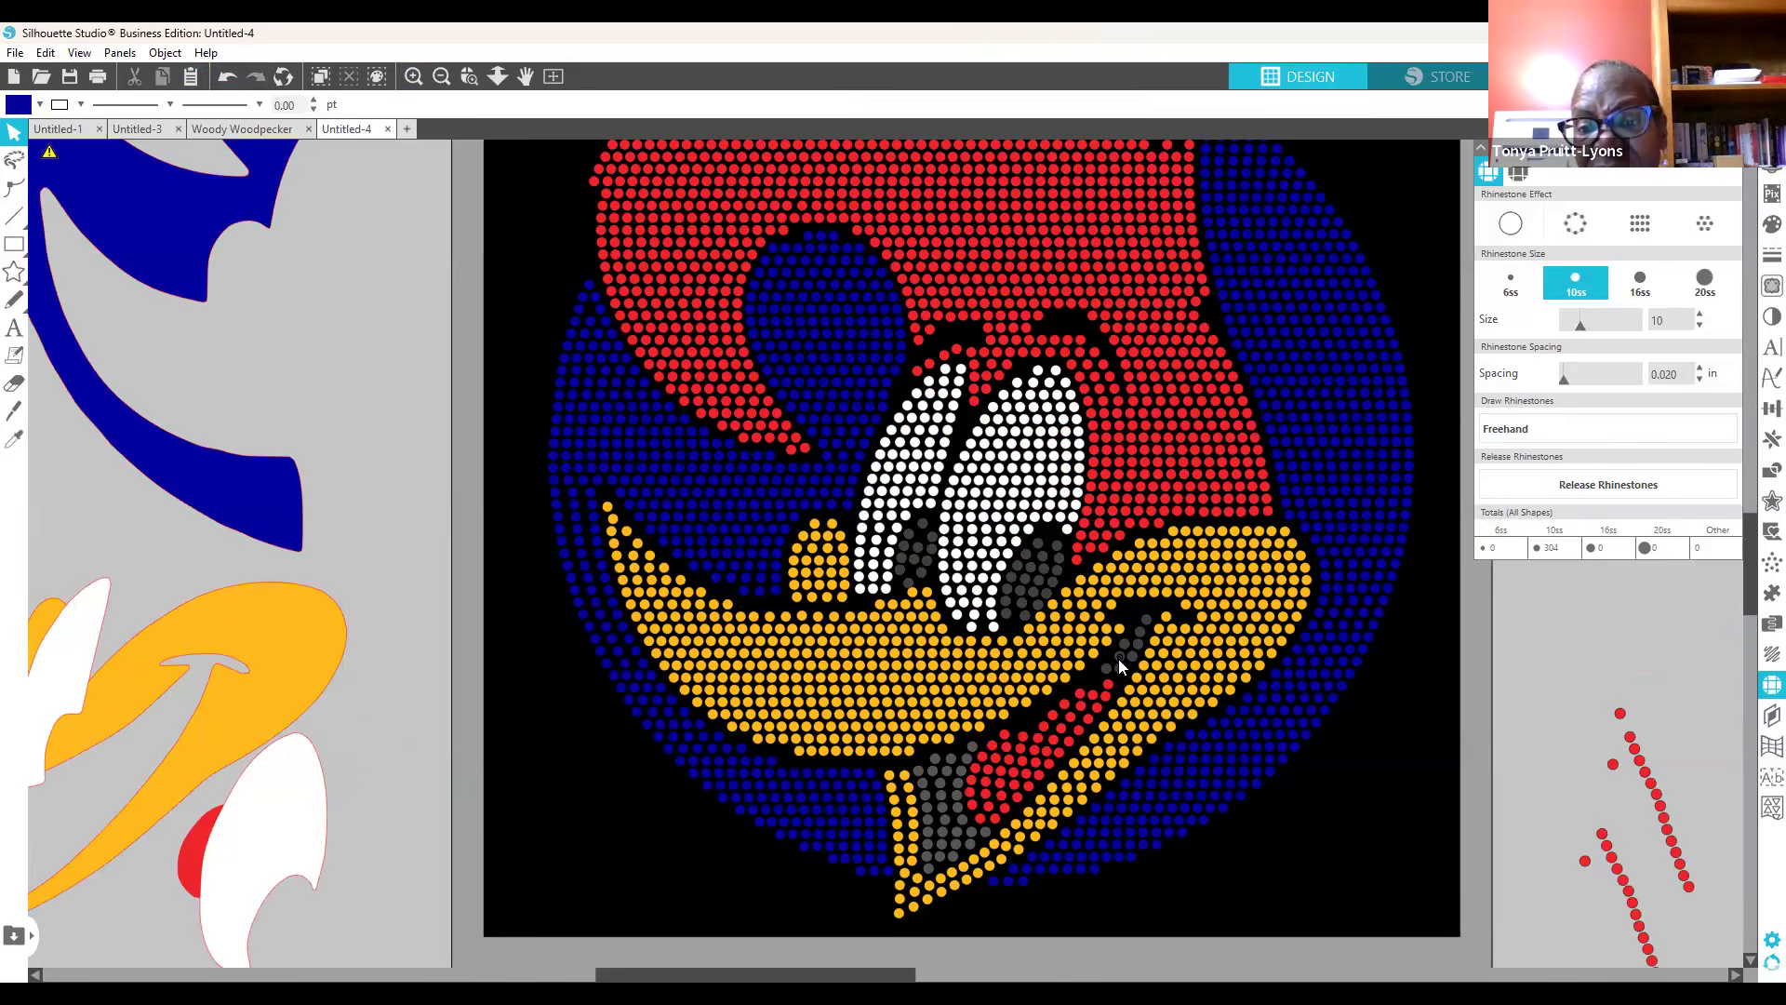
{"action": "left_click", "coordinate": [1116, 658]}
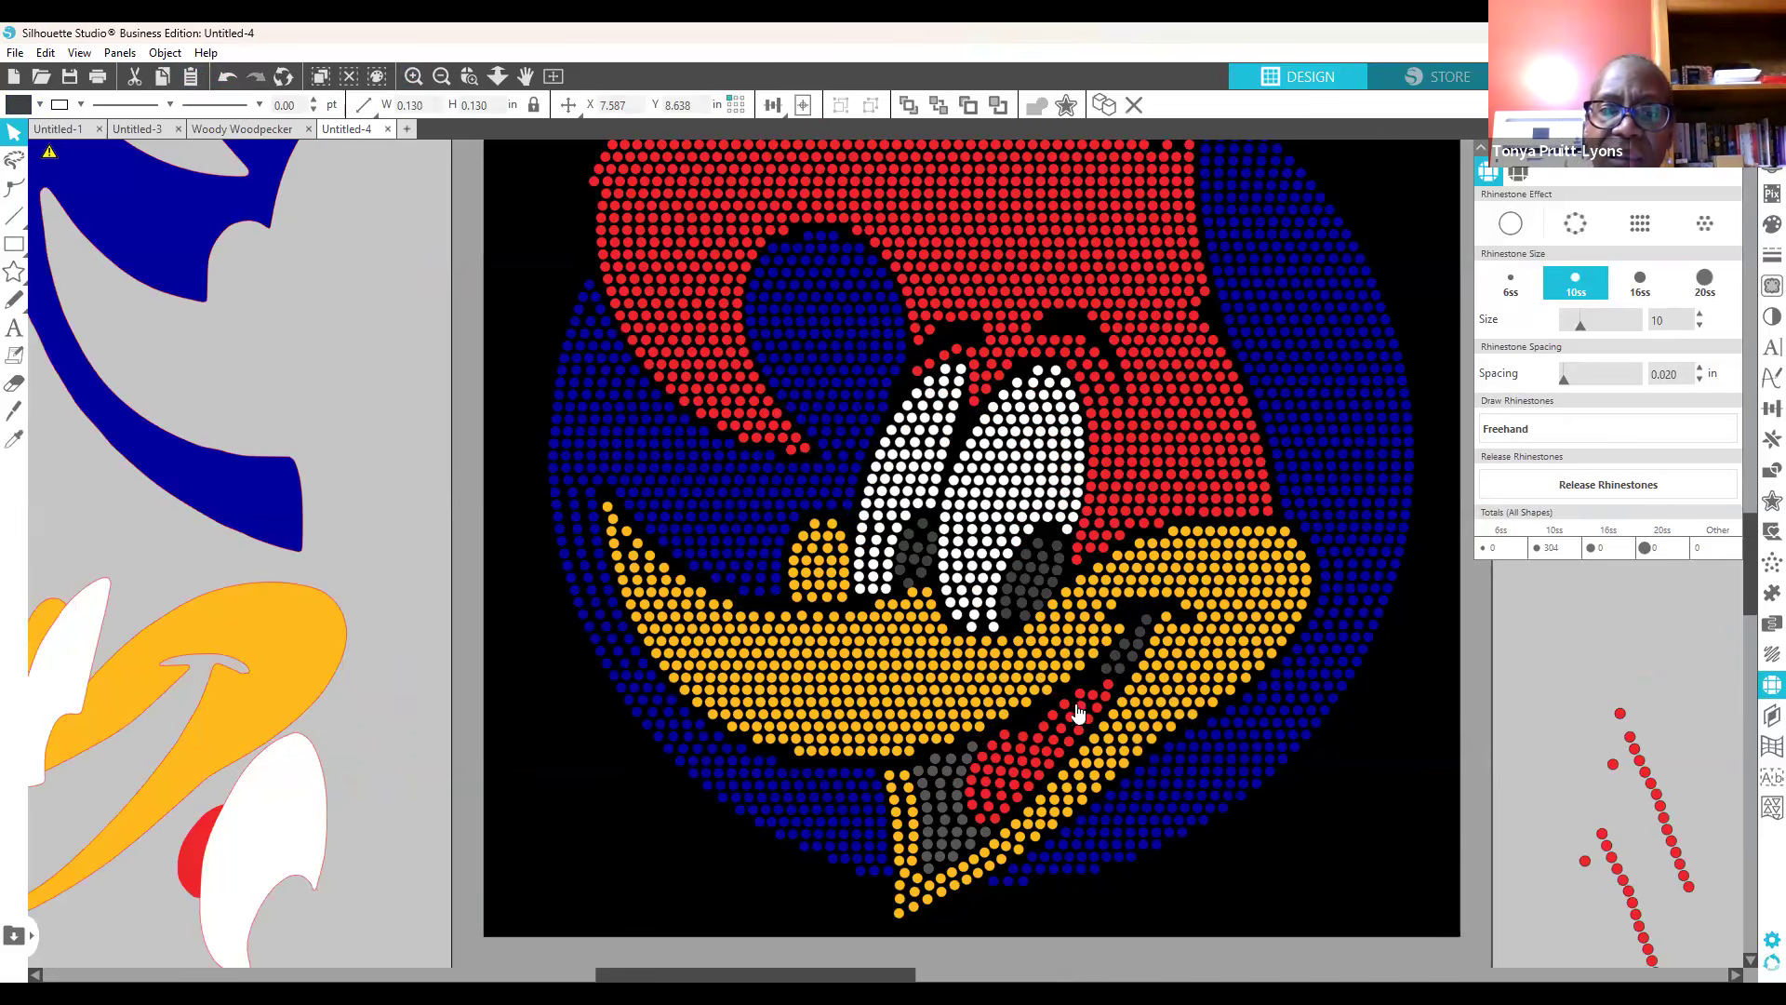
Step: Fill the mouth corner with dark grey stones, placing them at X 7.863, Y 7.865, at X 7.943, Y 8.014 and at X 8.480, Y 8.003
{"action": "left_click", "coordinate": [1150, 627]}
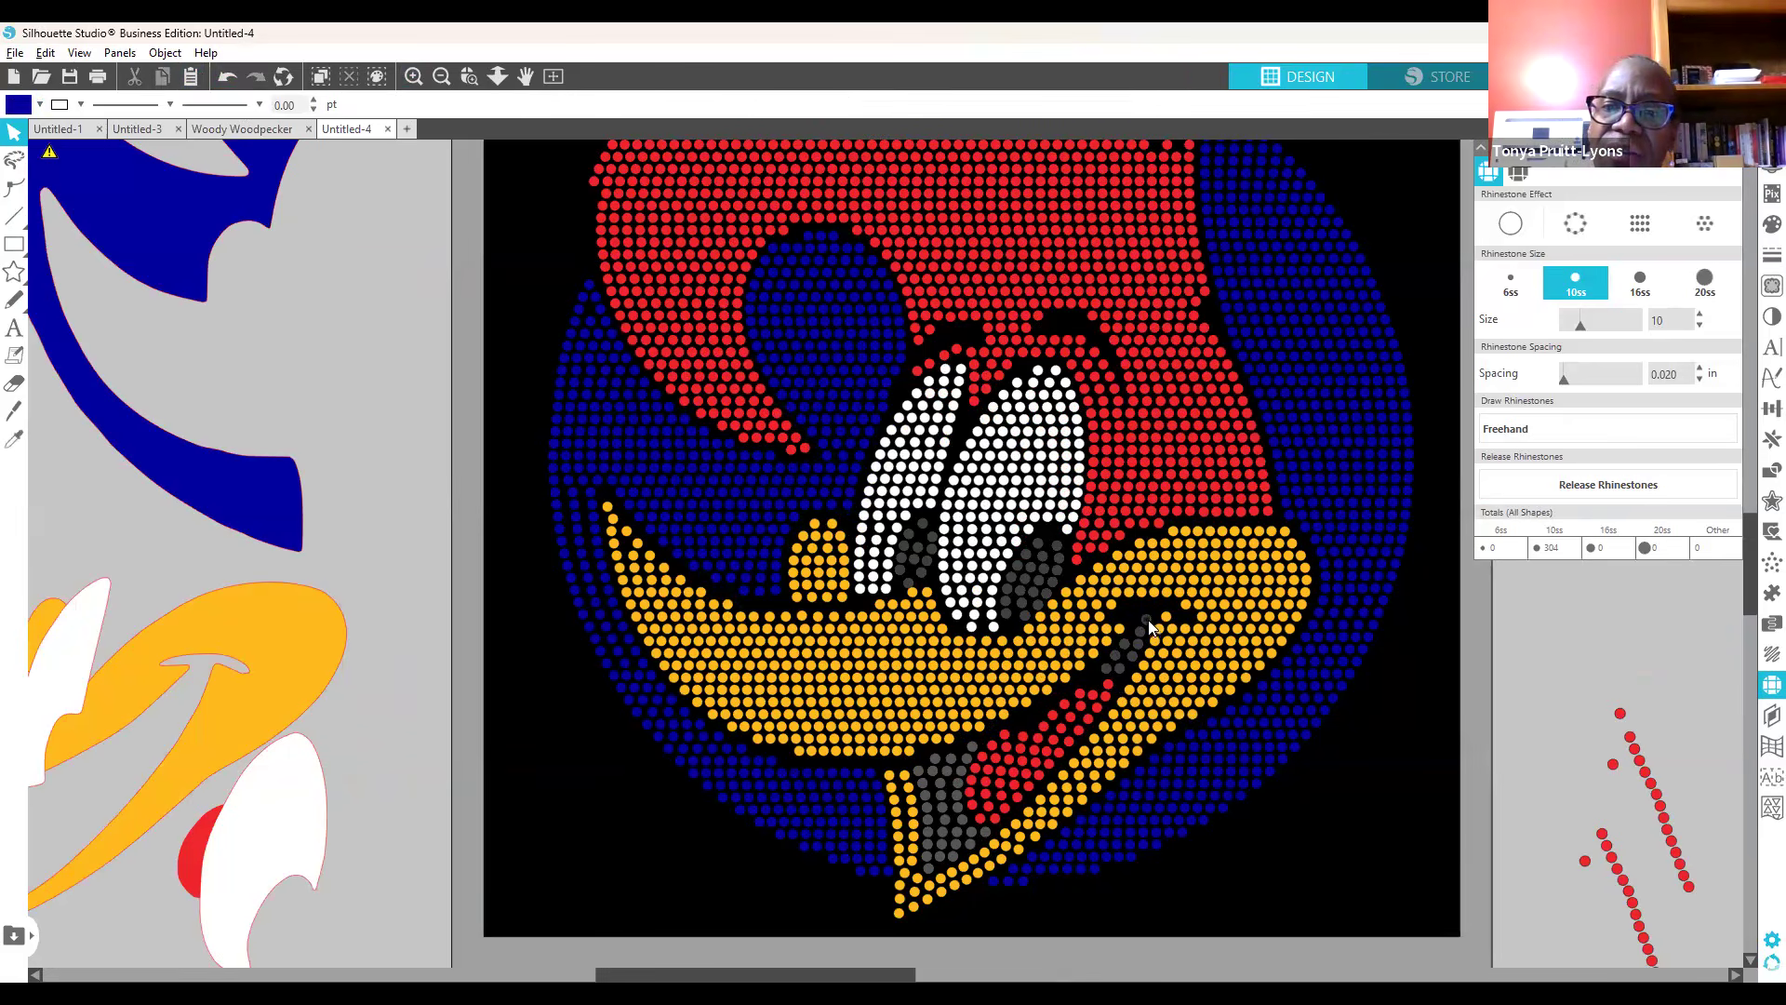
{"action": "left_click", "coordinate": [1125, 619]}
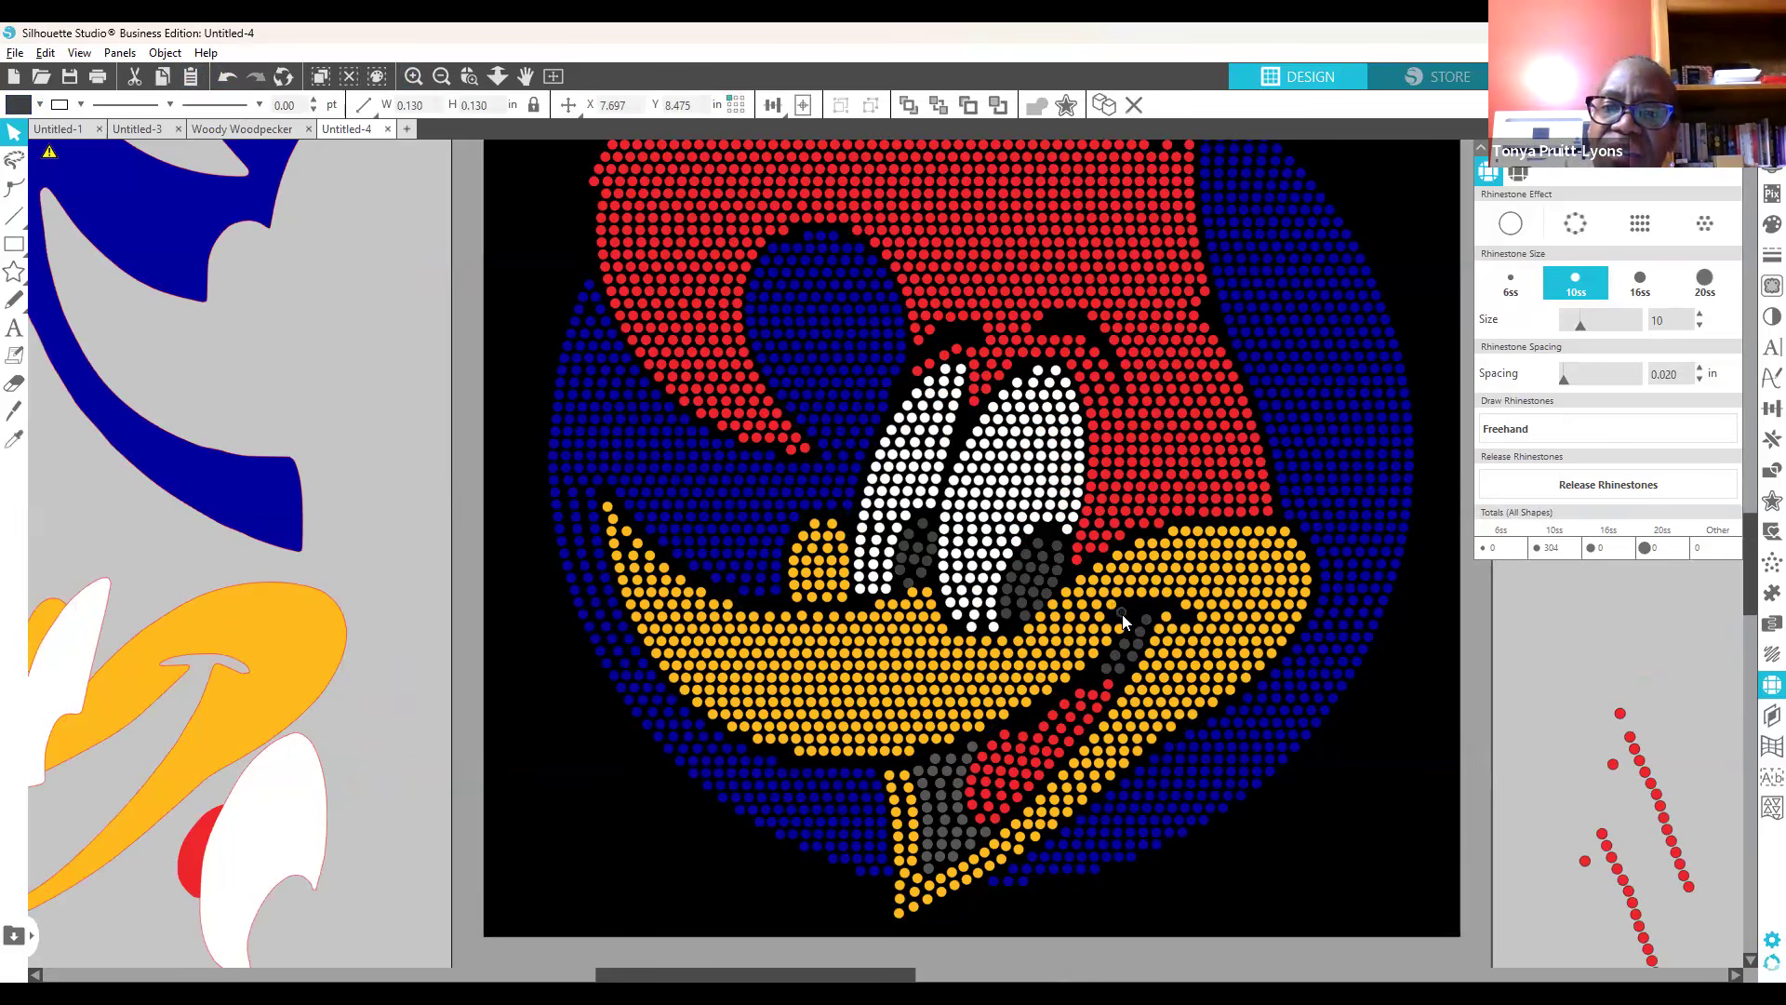
{"action": "left_click", "coordinate": [1128, 624]}
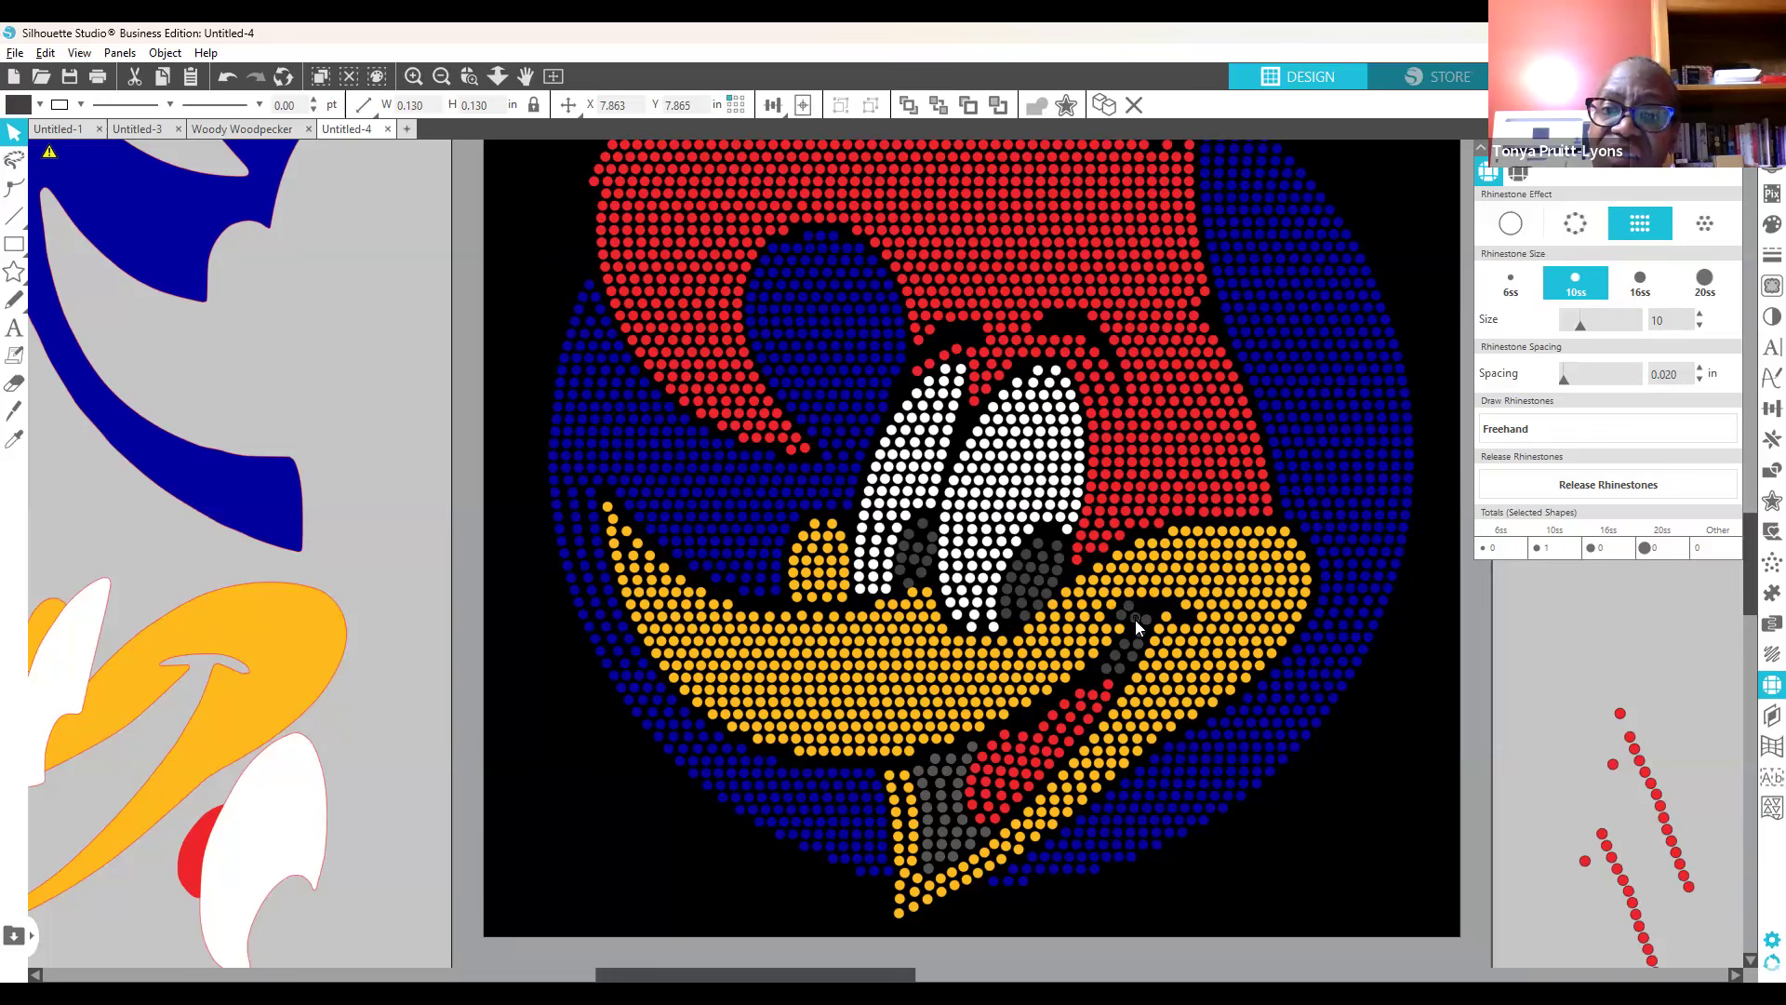
{"action": "left_click", "coordinate": [1135, 619]}
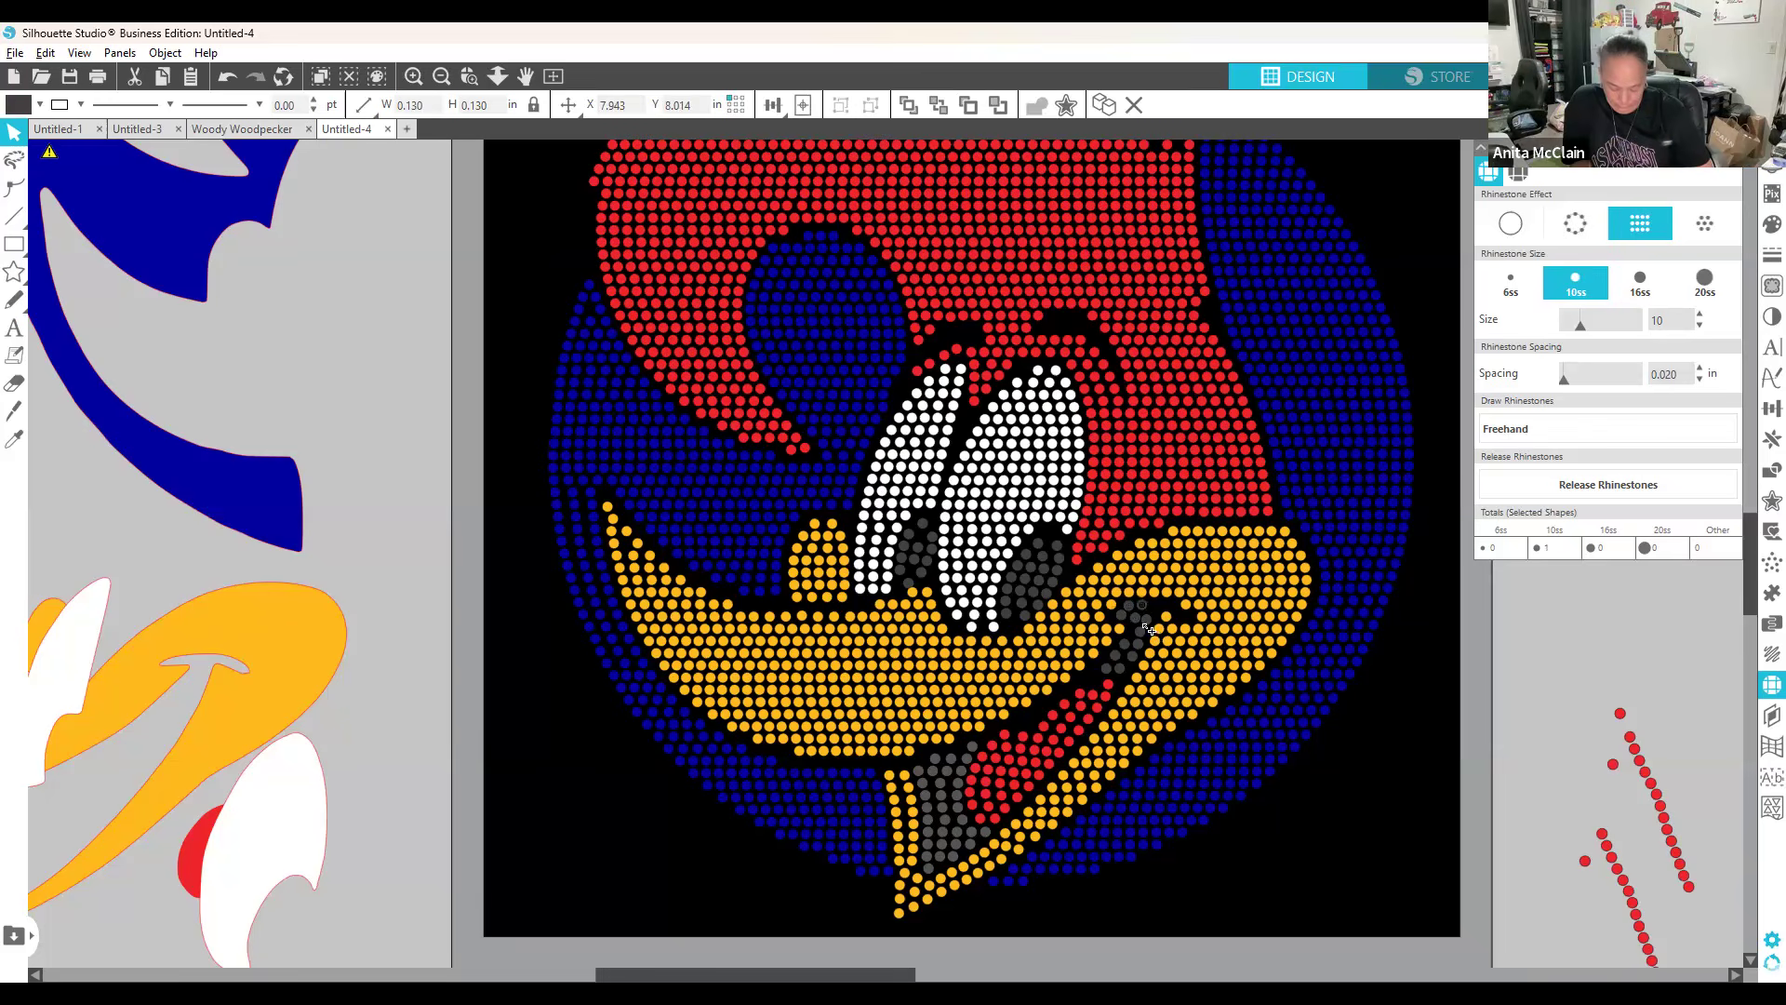
{"action": "left_click", "coordinate": [1159, 629]}
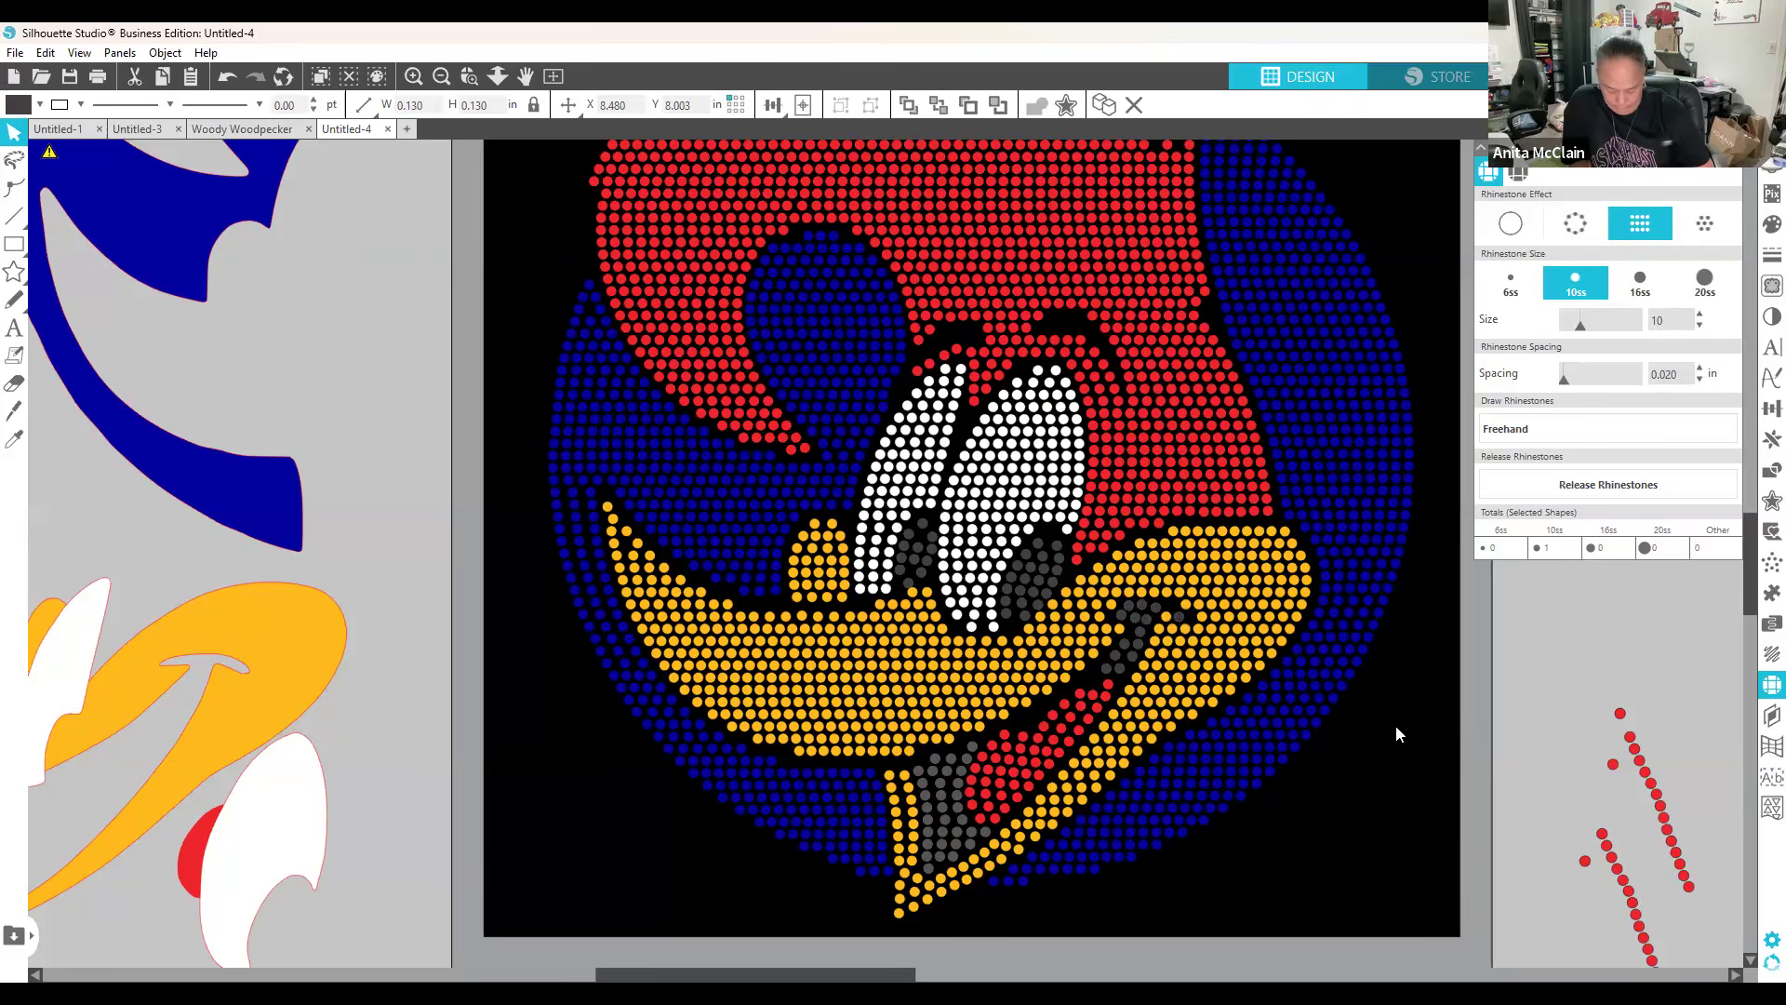
{"action": "left_click", "coordinate": [1179, 625]}
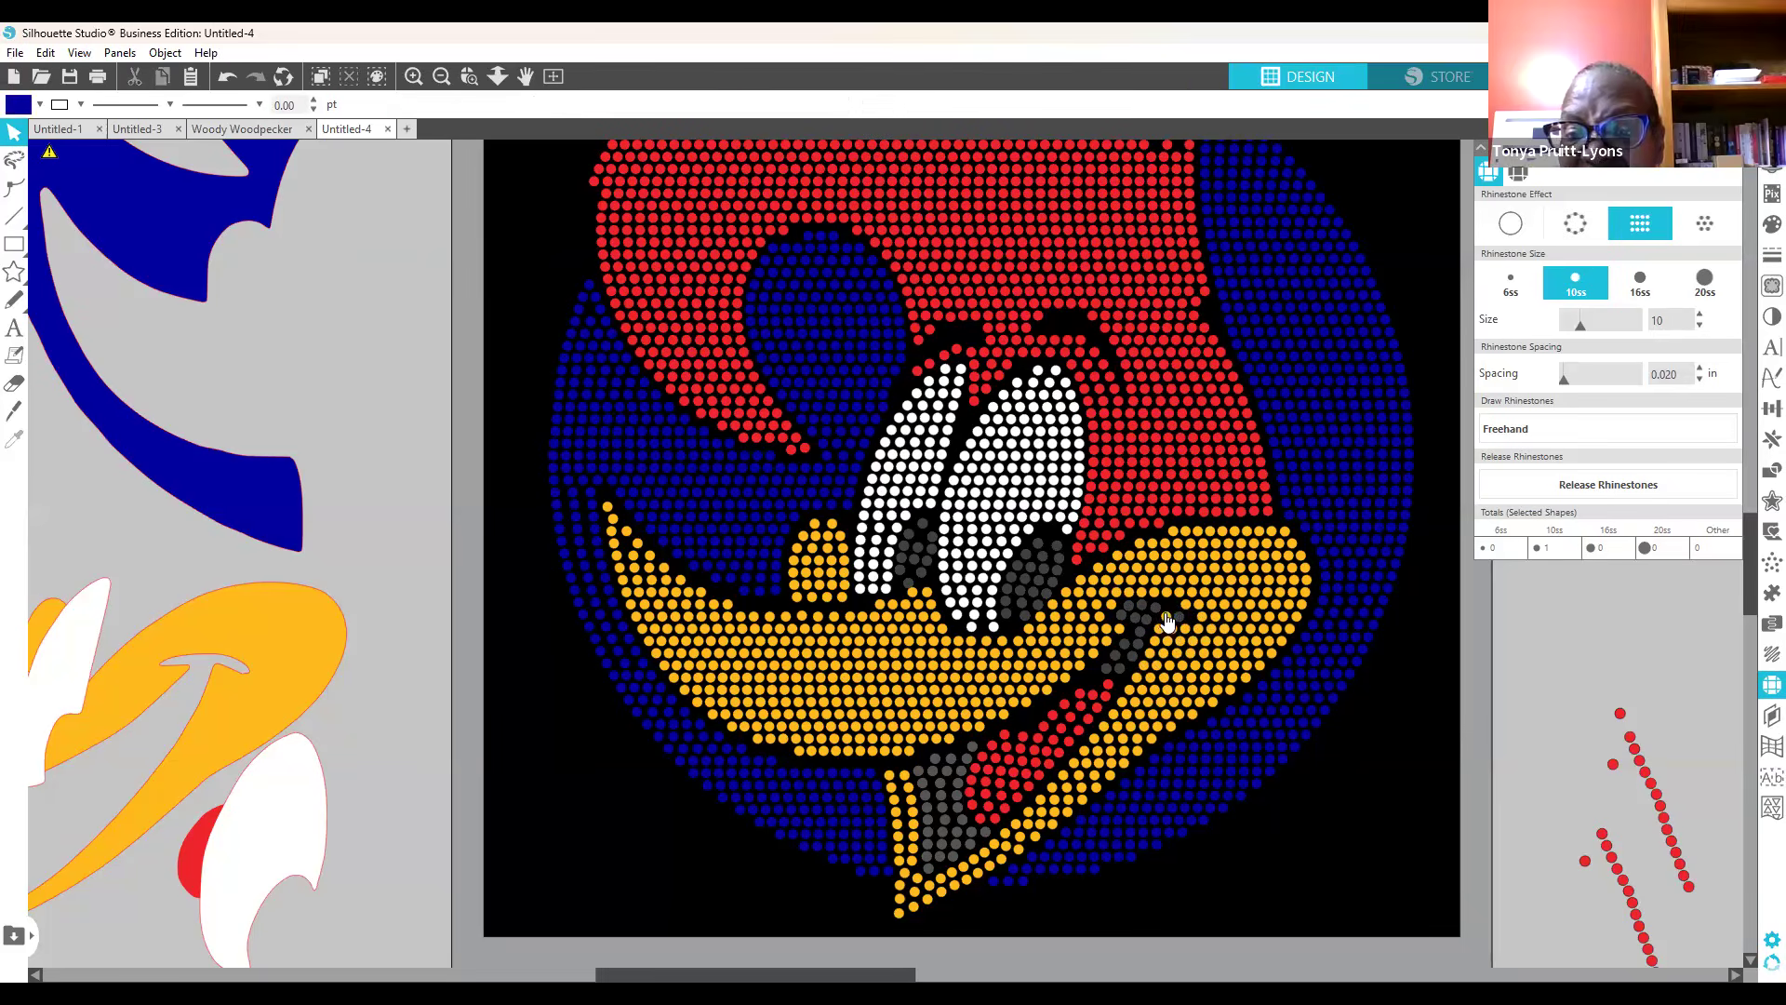
Step: Place a dark grey stone at the left end of the mouth corner and nudge it to X 7.725, Y 7.991
{"action": "left_click", "coordinate": [1122, 615]}
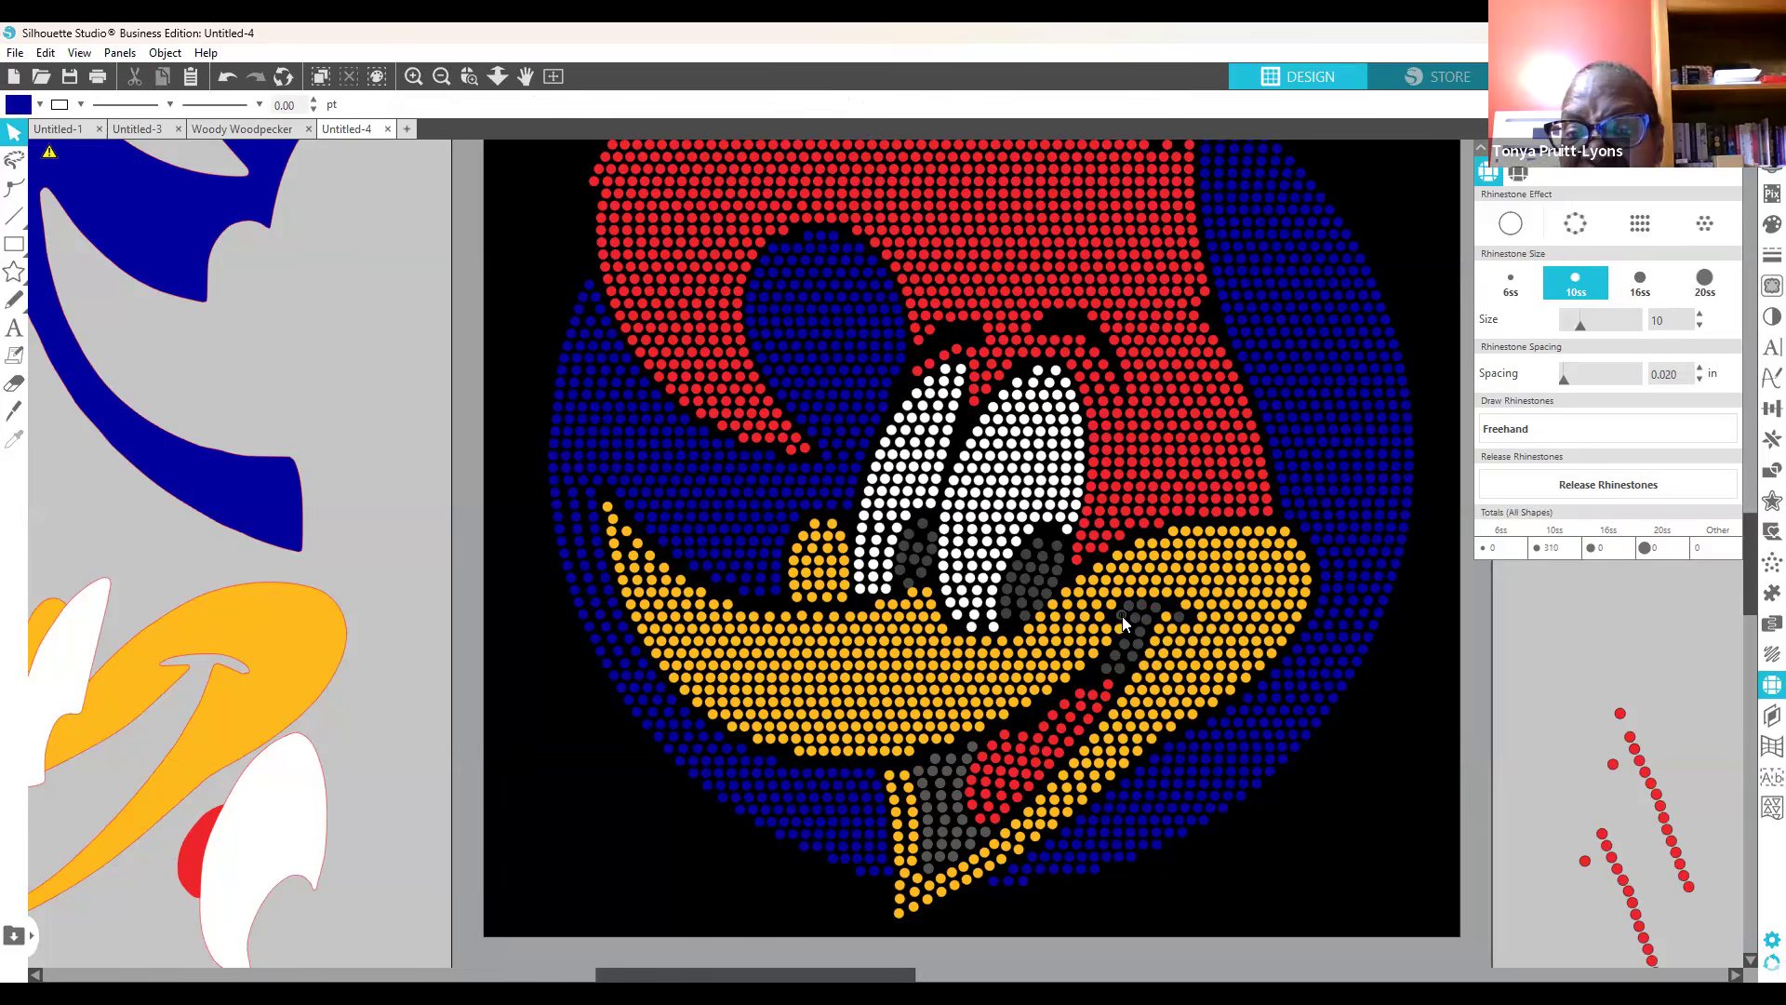
{"action": "key", "text": "Left"}
{"action": "key", "text": "Left"}
{"action": "key", "text": "Left"}
{"action": "key", "text": "Left"}
{"action": "key", "text": "Down"}
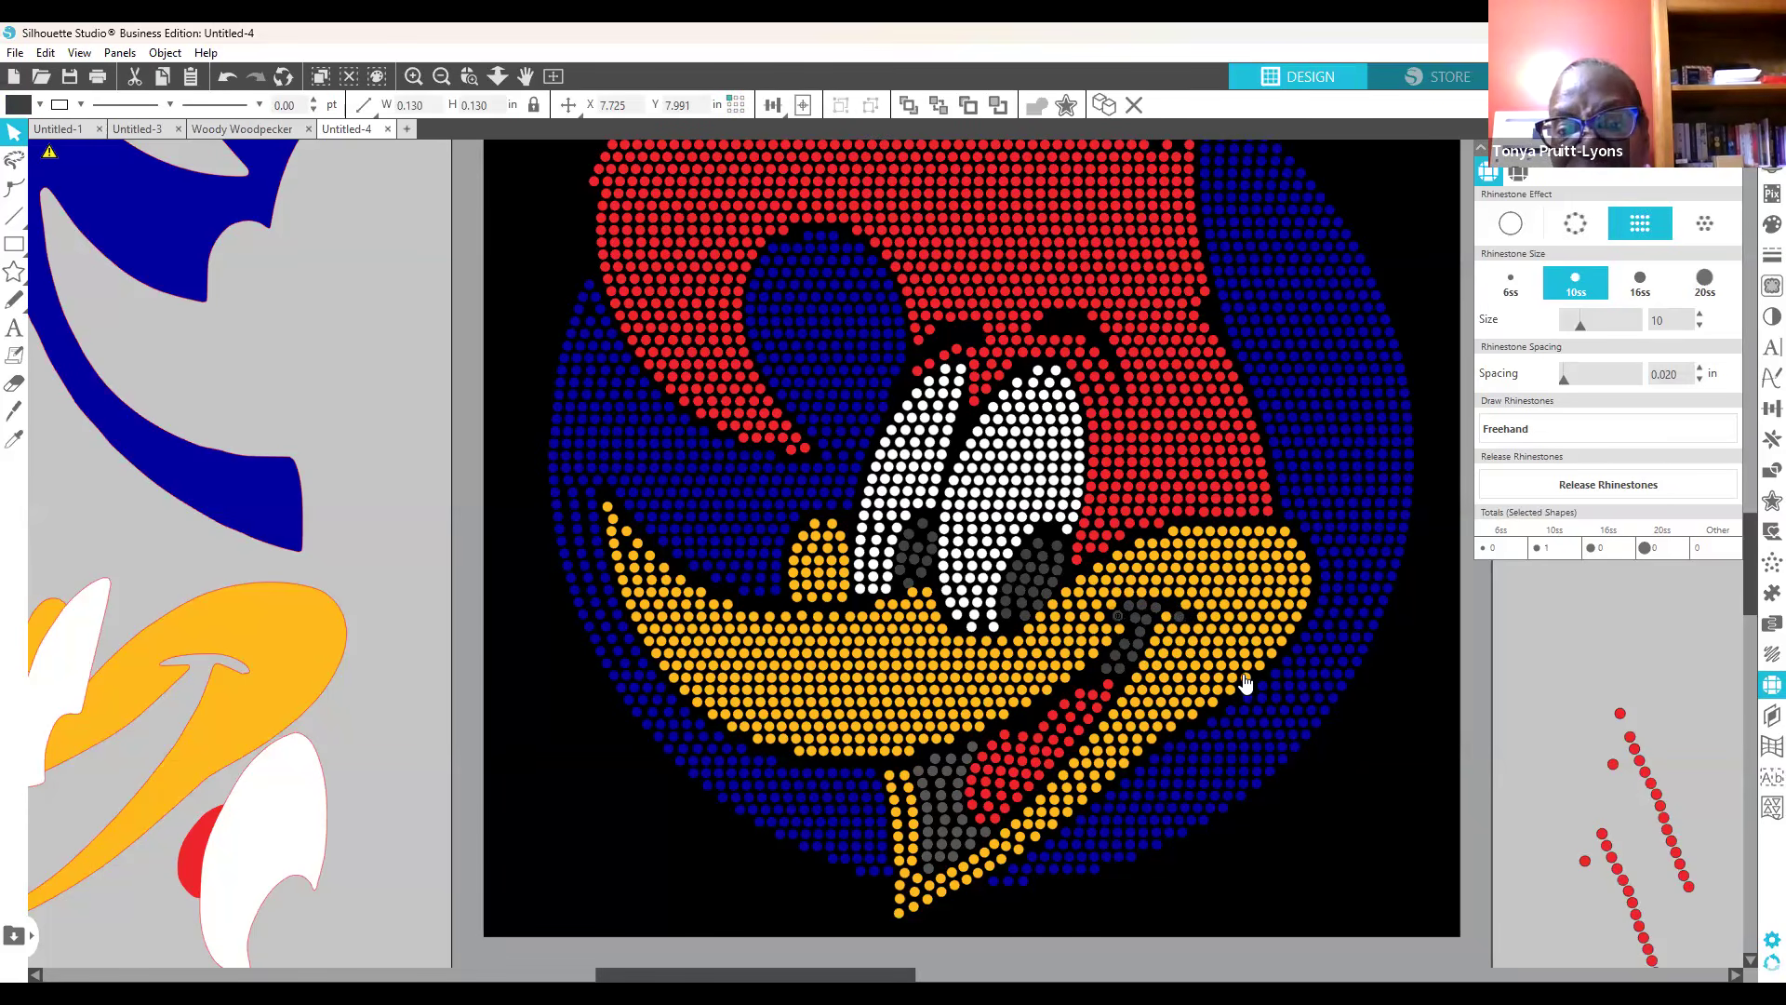
Step: Adjust the dark grey stones in the middle of the mouth corner to X 8.080, Y 8.037 and X 8.194, Y 7.865
{"action": "left_click", "coordinate": [1129, 646]}
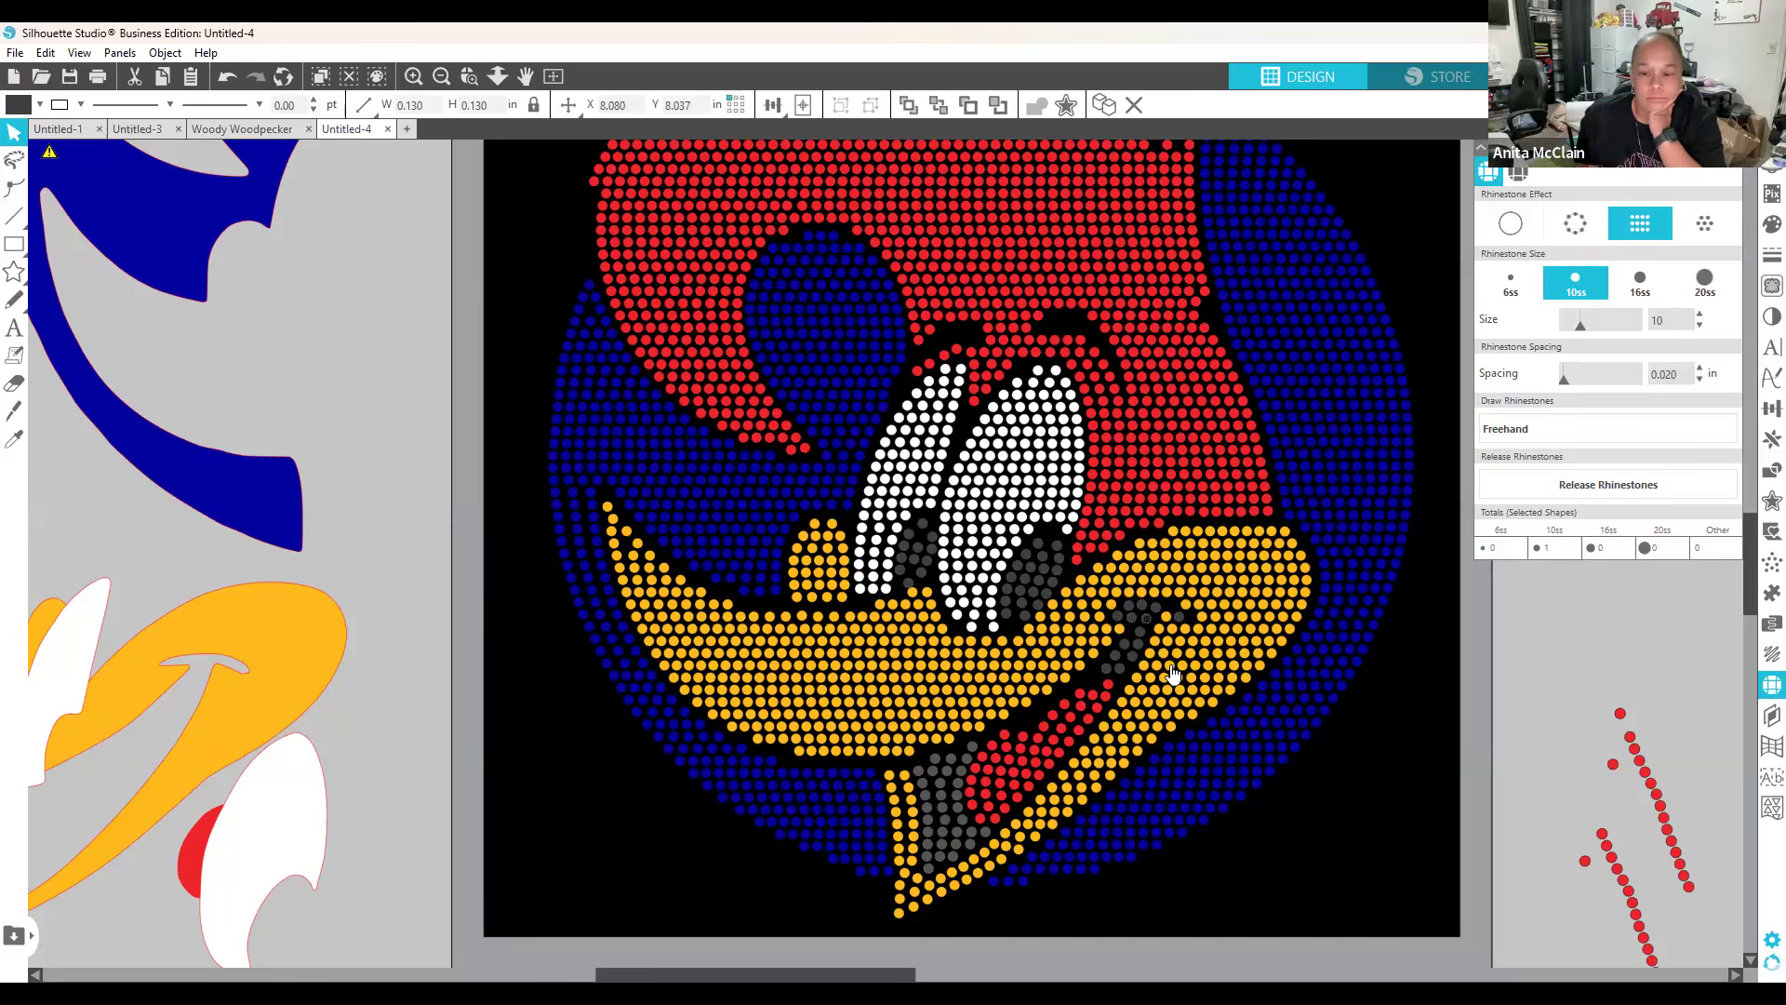
{"action": "left_click", "coordinate": [1149, 619]}
{"action": "left_click", "coordinate": [1143, 606]}
{"action": "key", "text": "Up"}
{"action": "key", "text": "Up"}
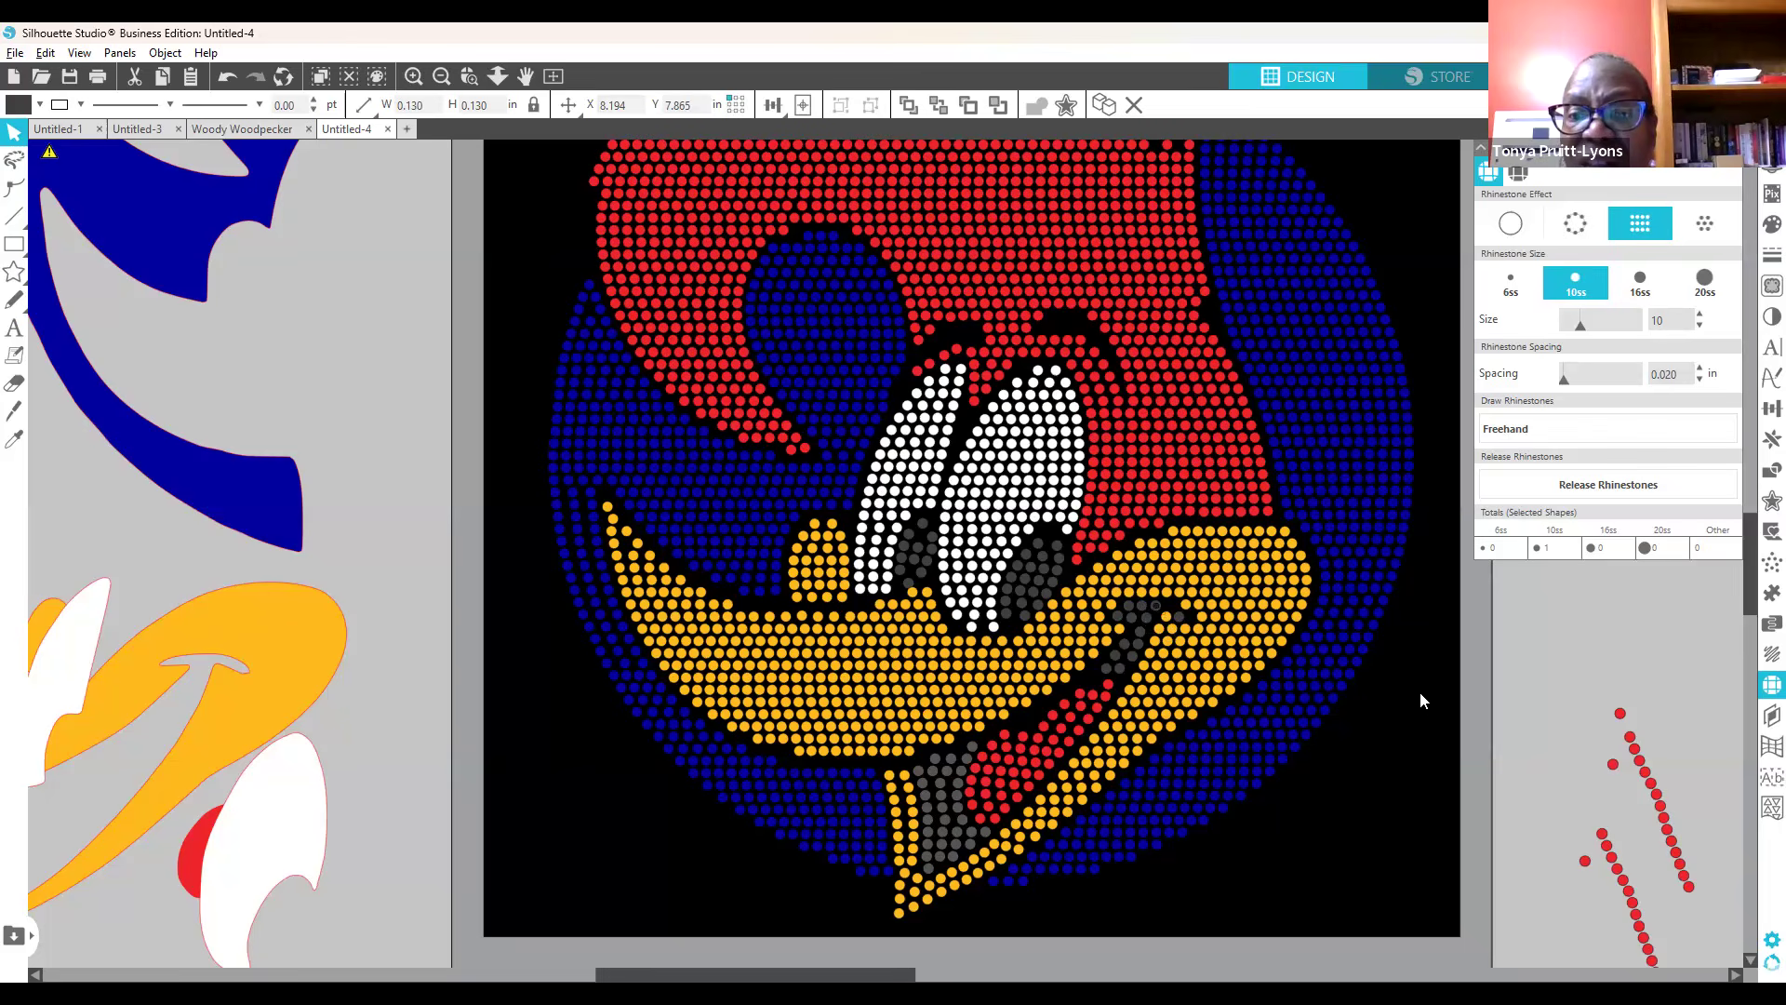
Step: Add another dark grey stone to the upper row of the mouth corner, at X 8.354, Y 7.865
{"action": "left_click", "coordinate": [1172, 606]}
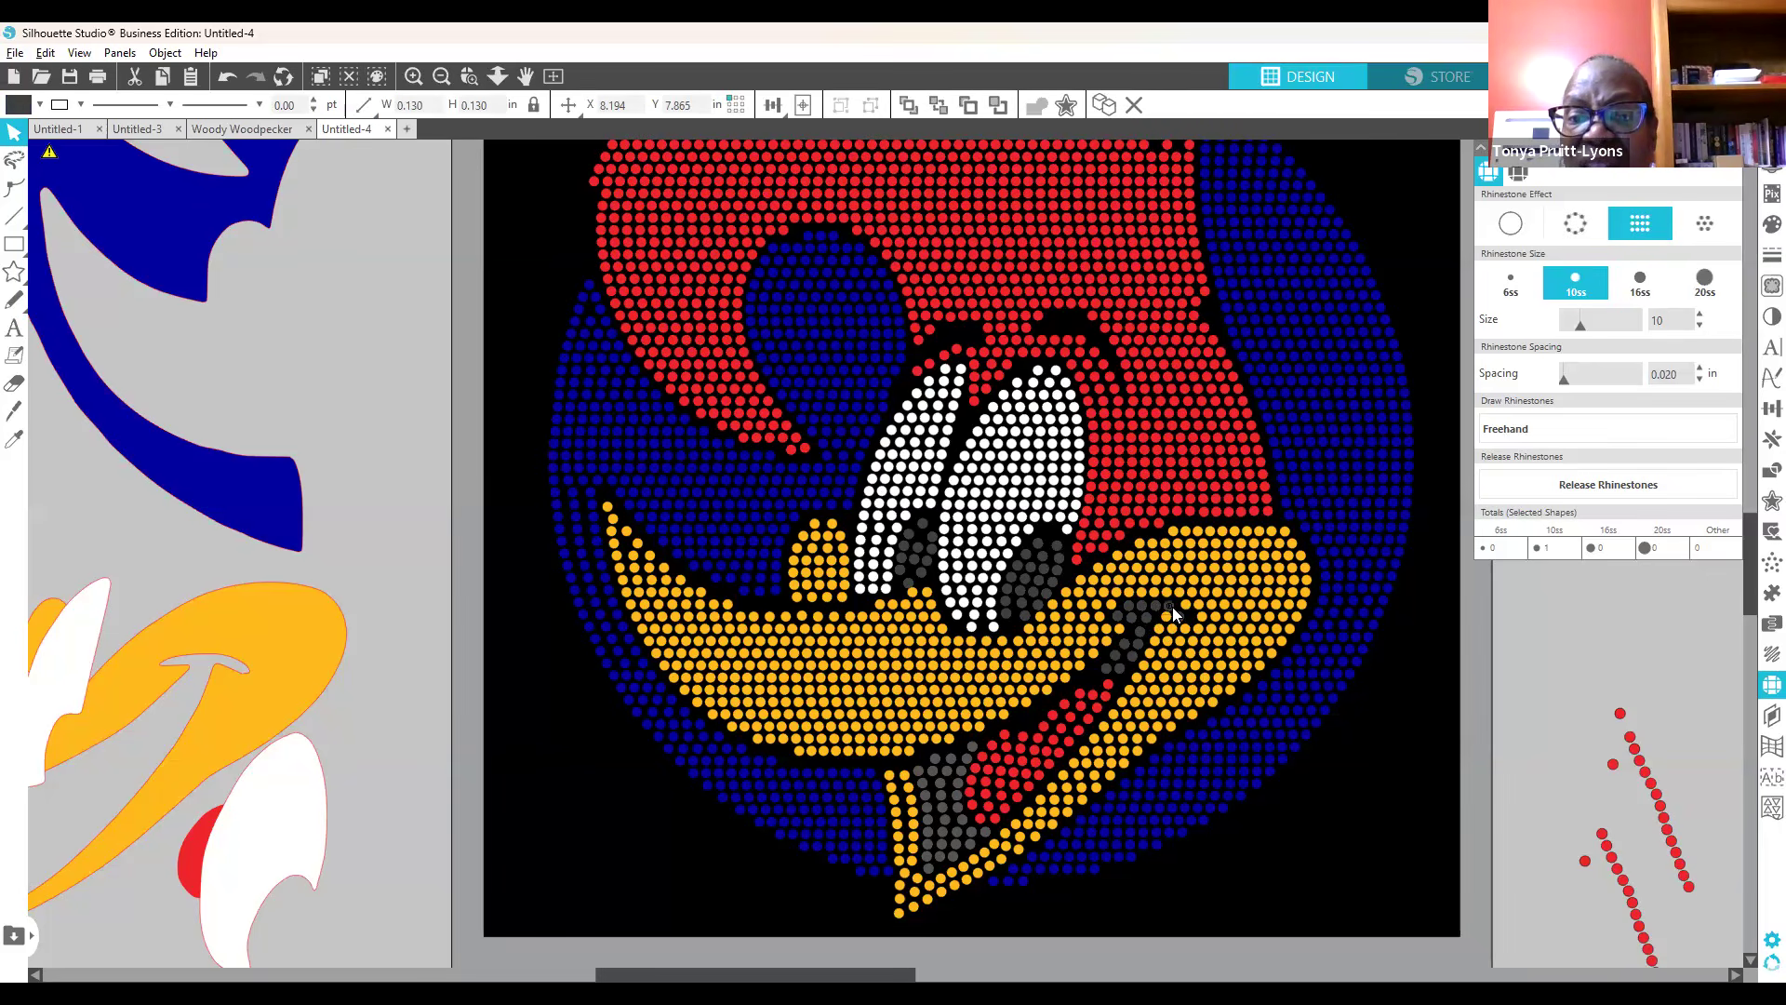
{"action": "left_click", "coordinate": [1321, 777]}
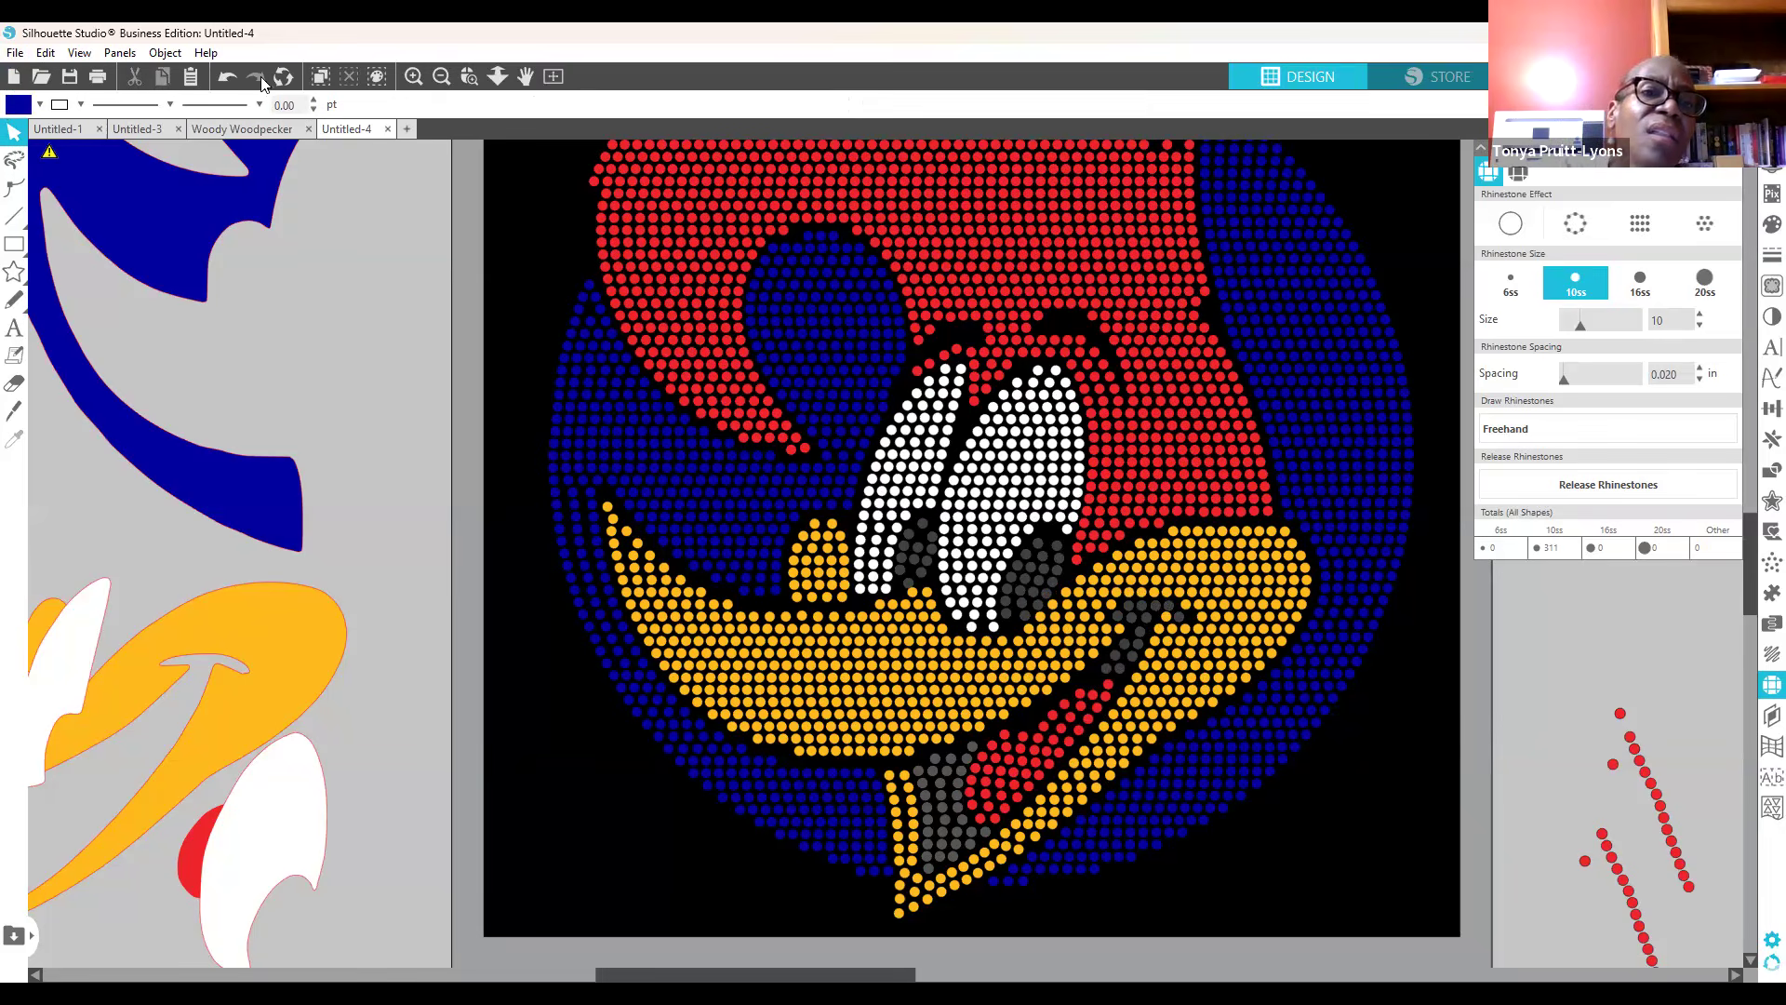
{"action": "left_click", "coordinate": [442, 76]}
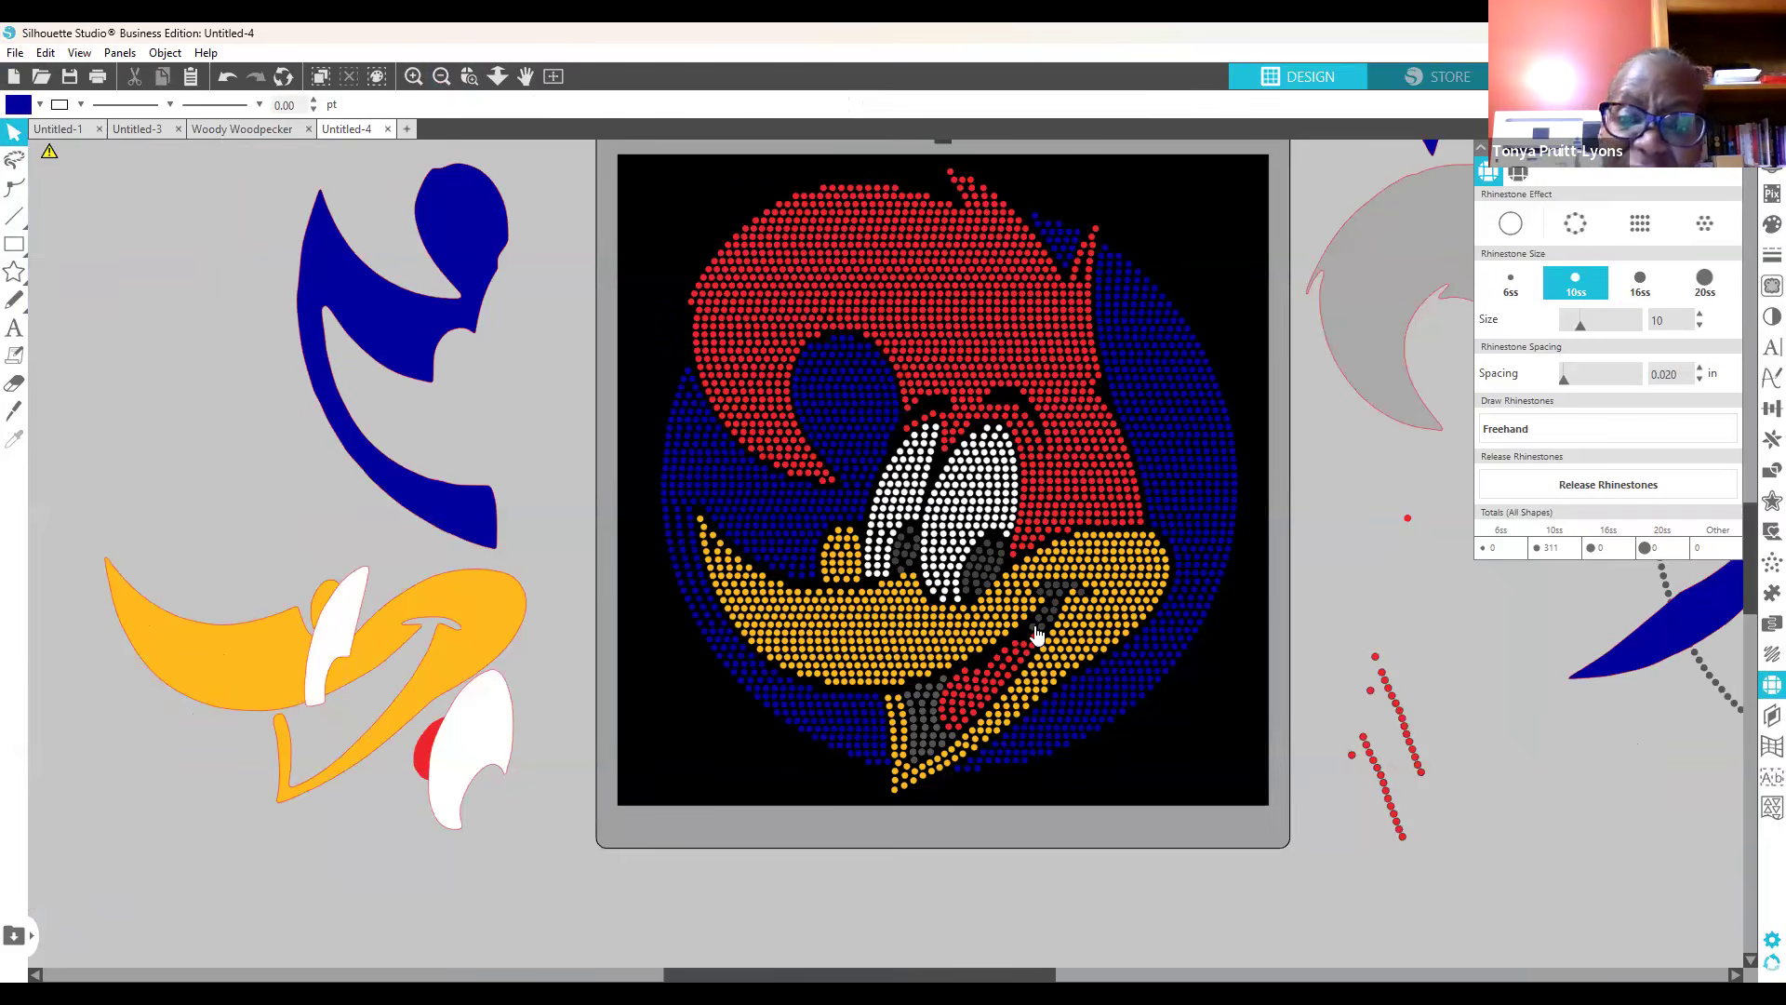
{"action": "left_click_drag", "start_coordinate": [1032, 627], "coordinate": [1103, 660]}
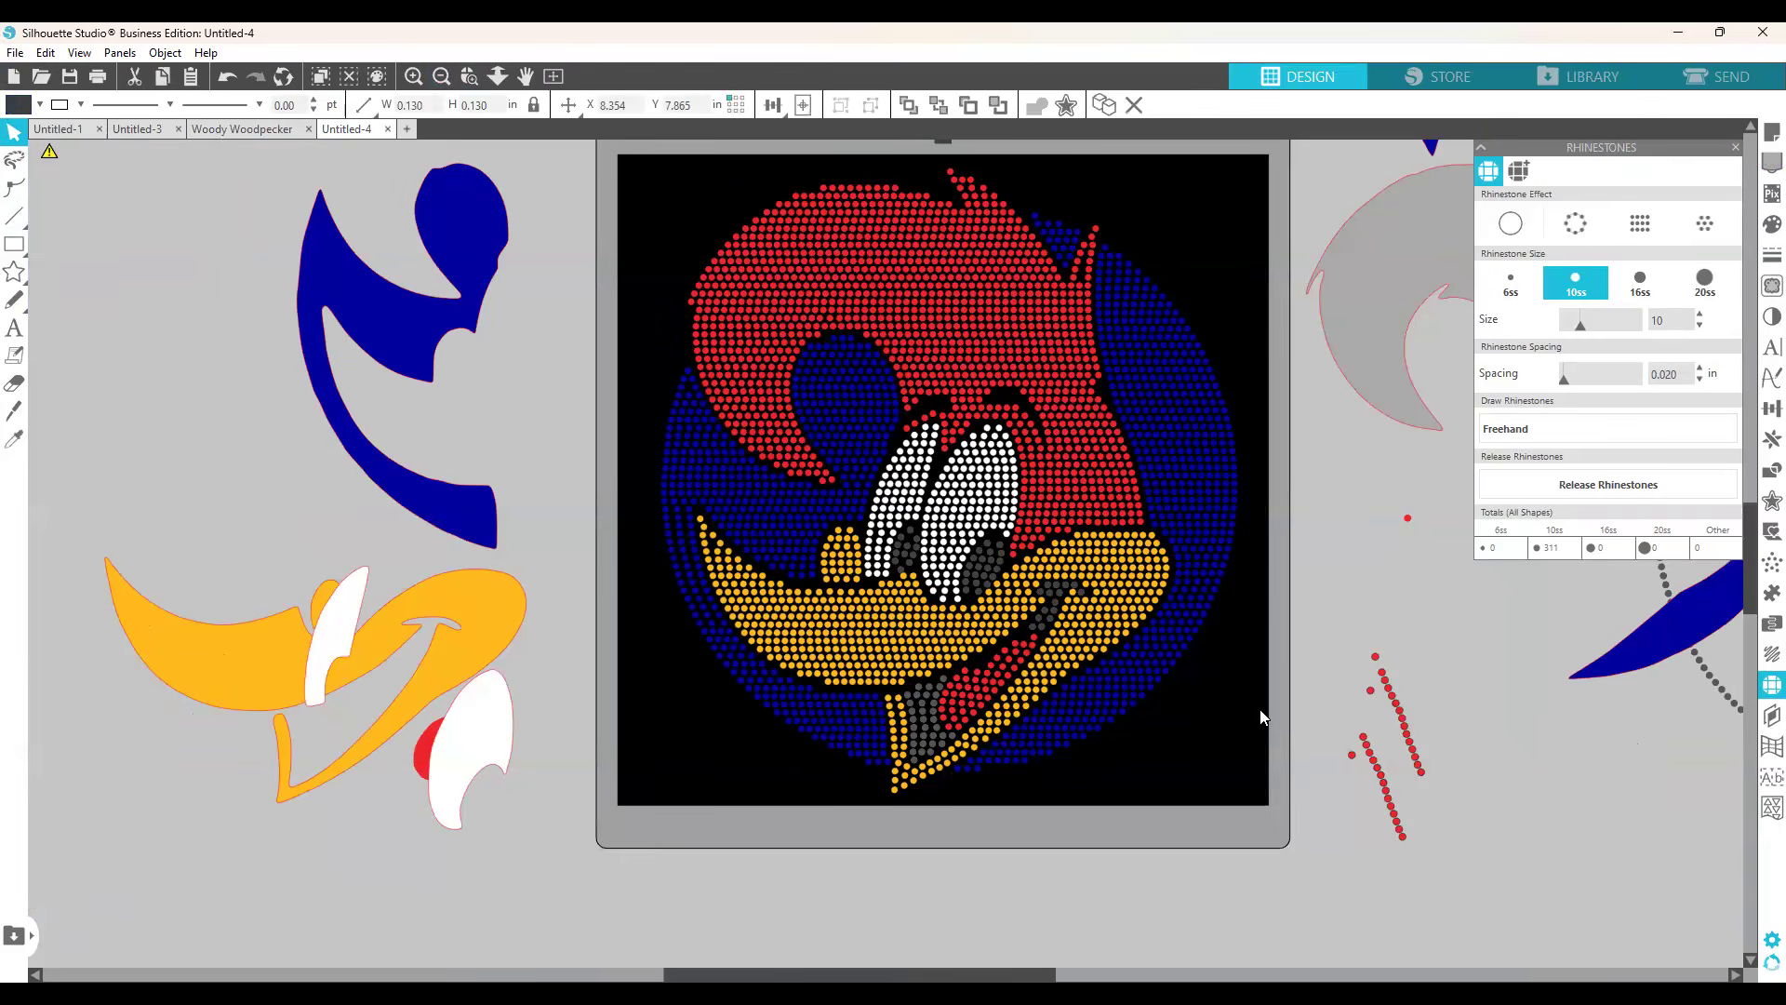
{"action": "left_click", "coordinate": [1259, 708]}
{"action": "scroll", "coordinate": [1253, 704], "scroll_direction": "down", "scroll_amount": 2}
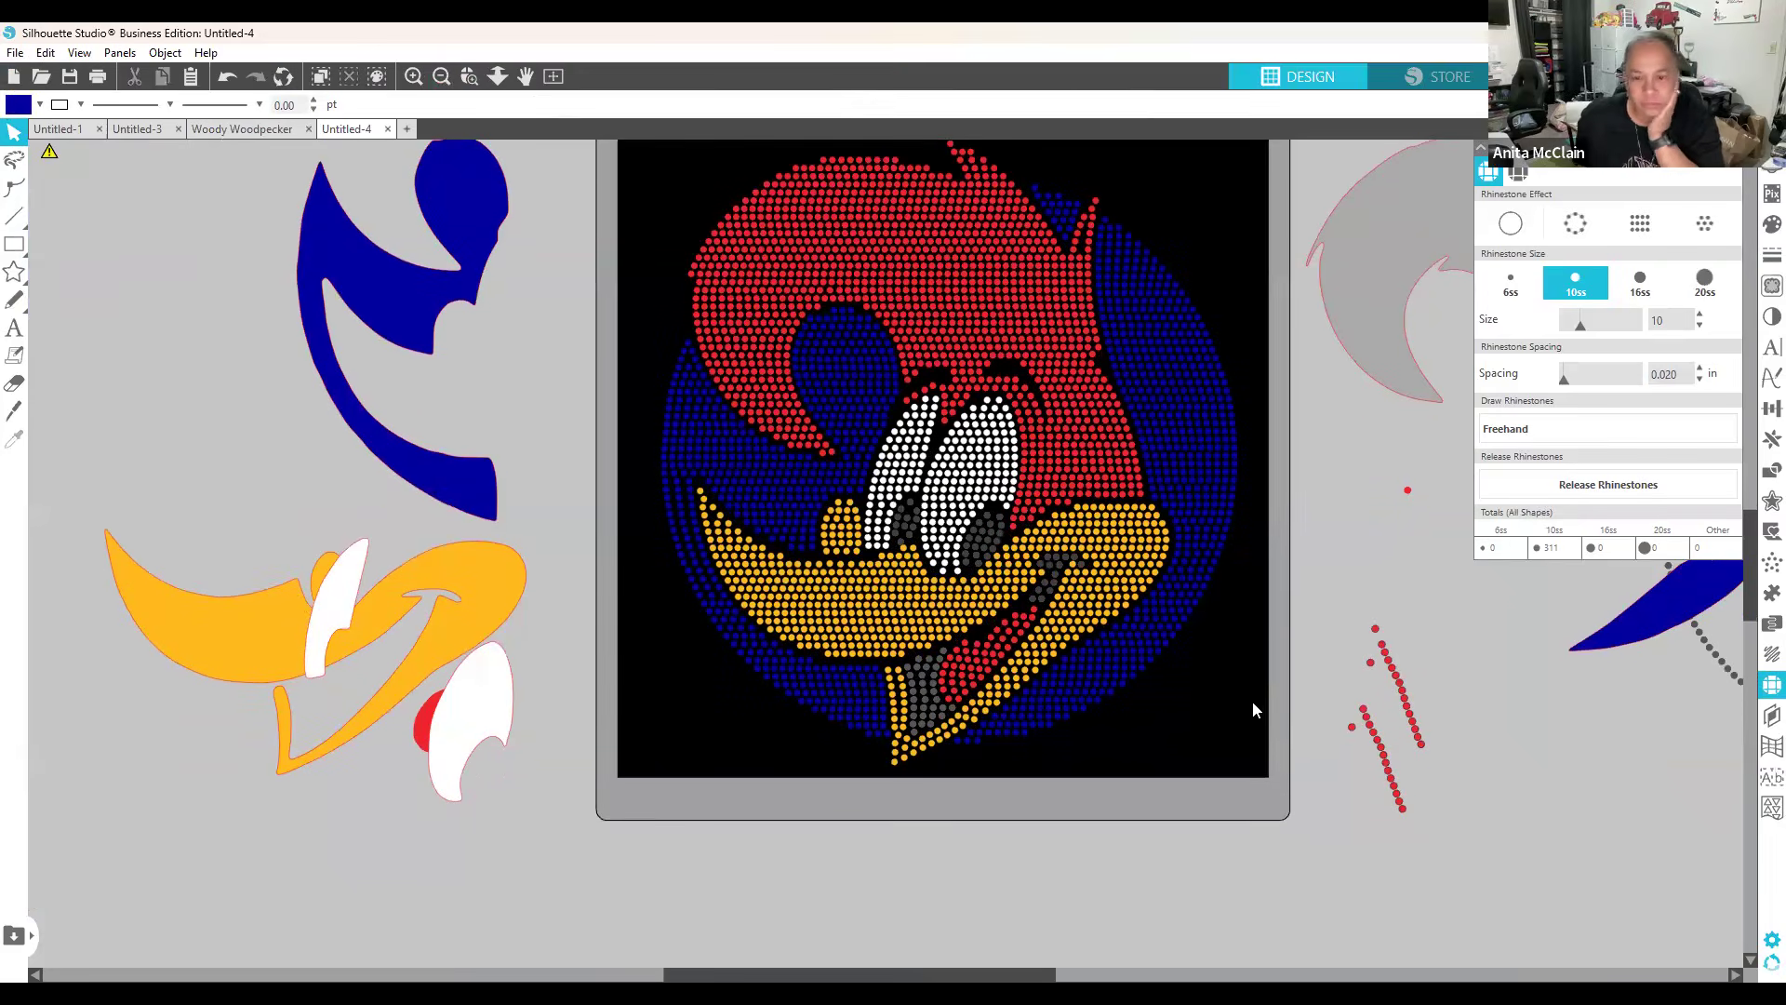
{"action": "scroll", "coordinate": [1250, 704], "scroll_direction": "down", "scroll_amount": 1}
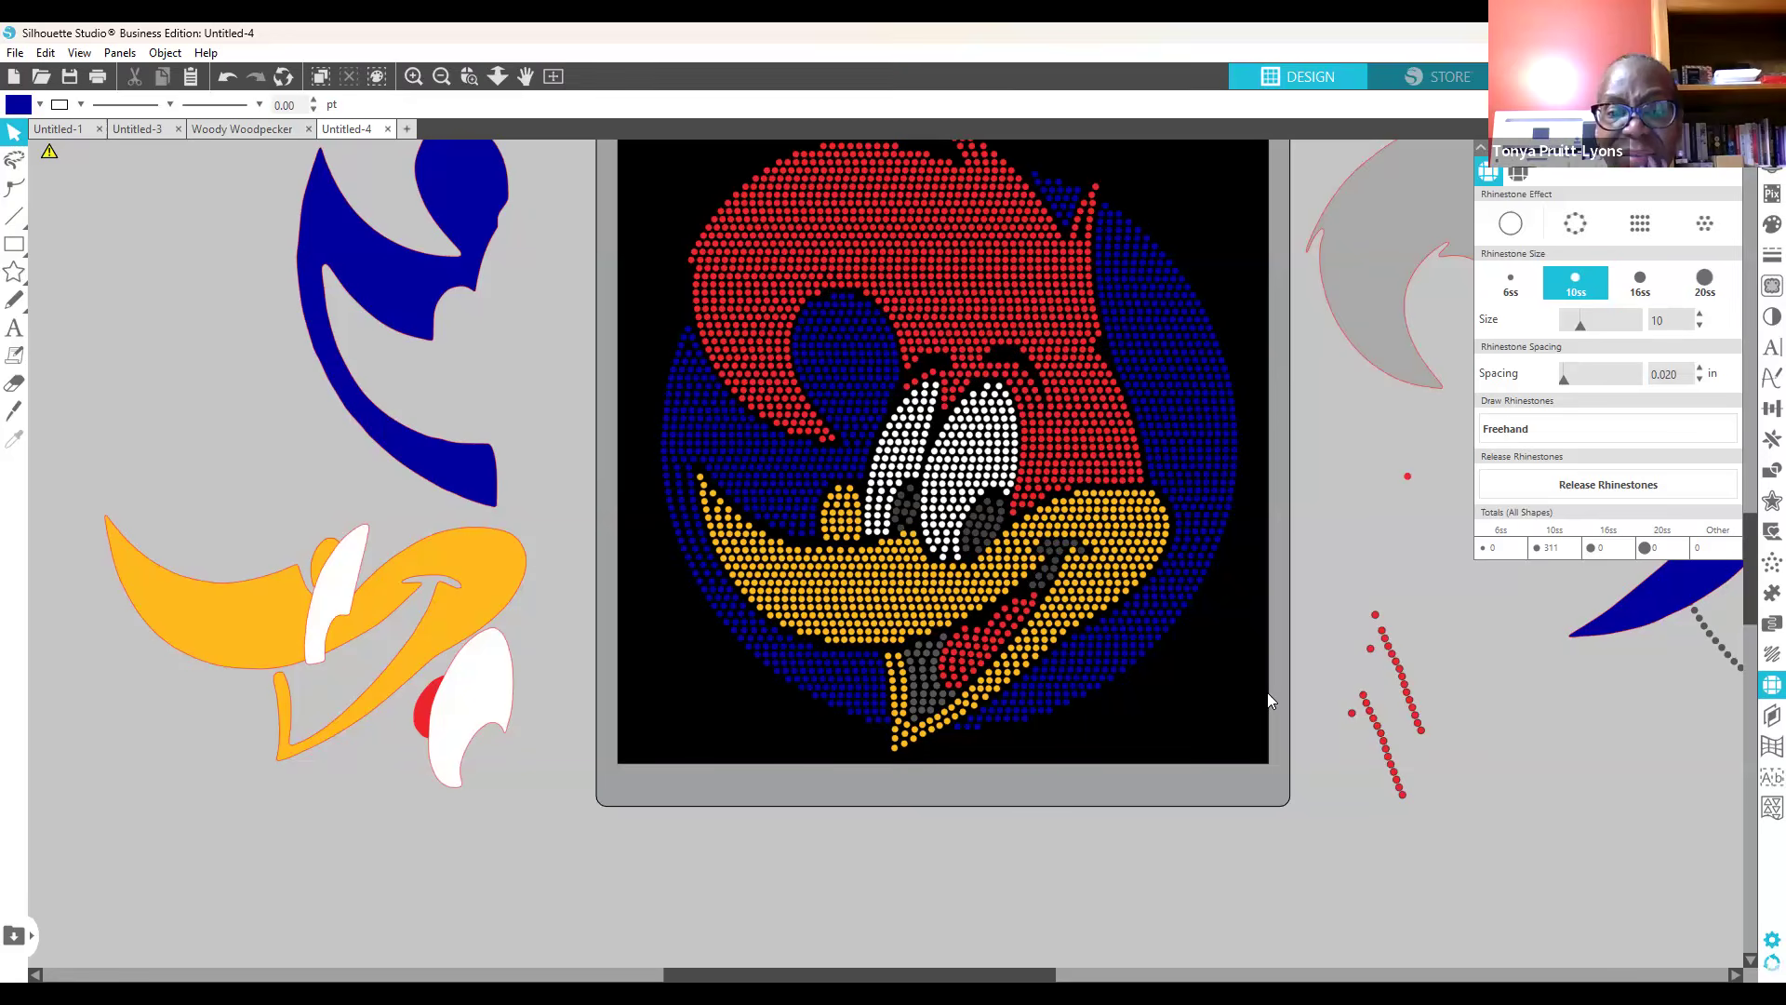
{"action": "left_click", "coordinate": [968, 559]}
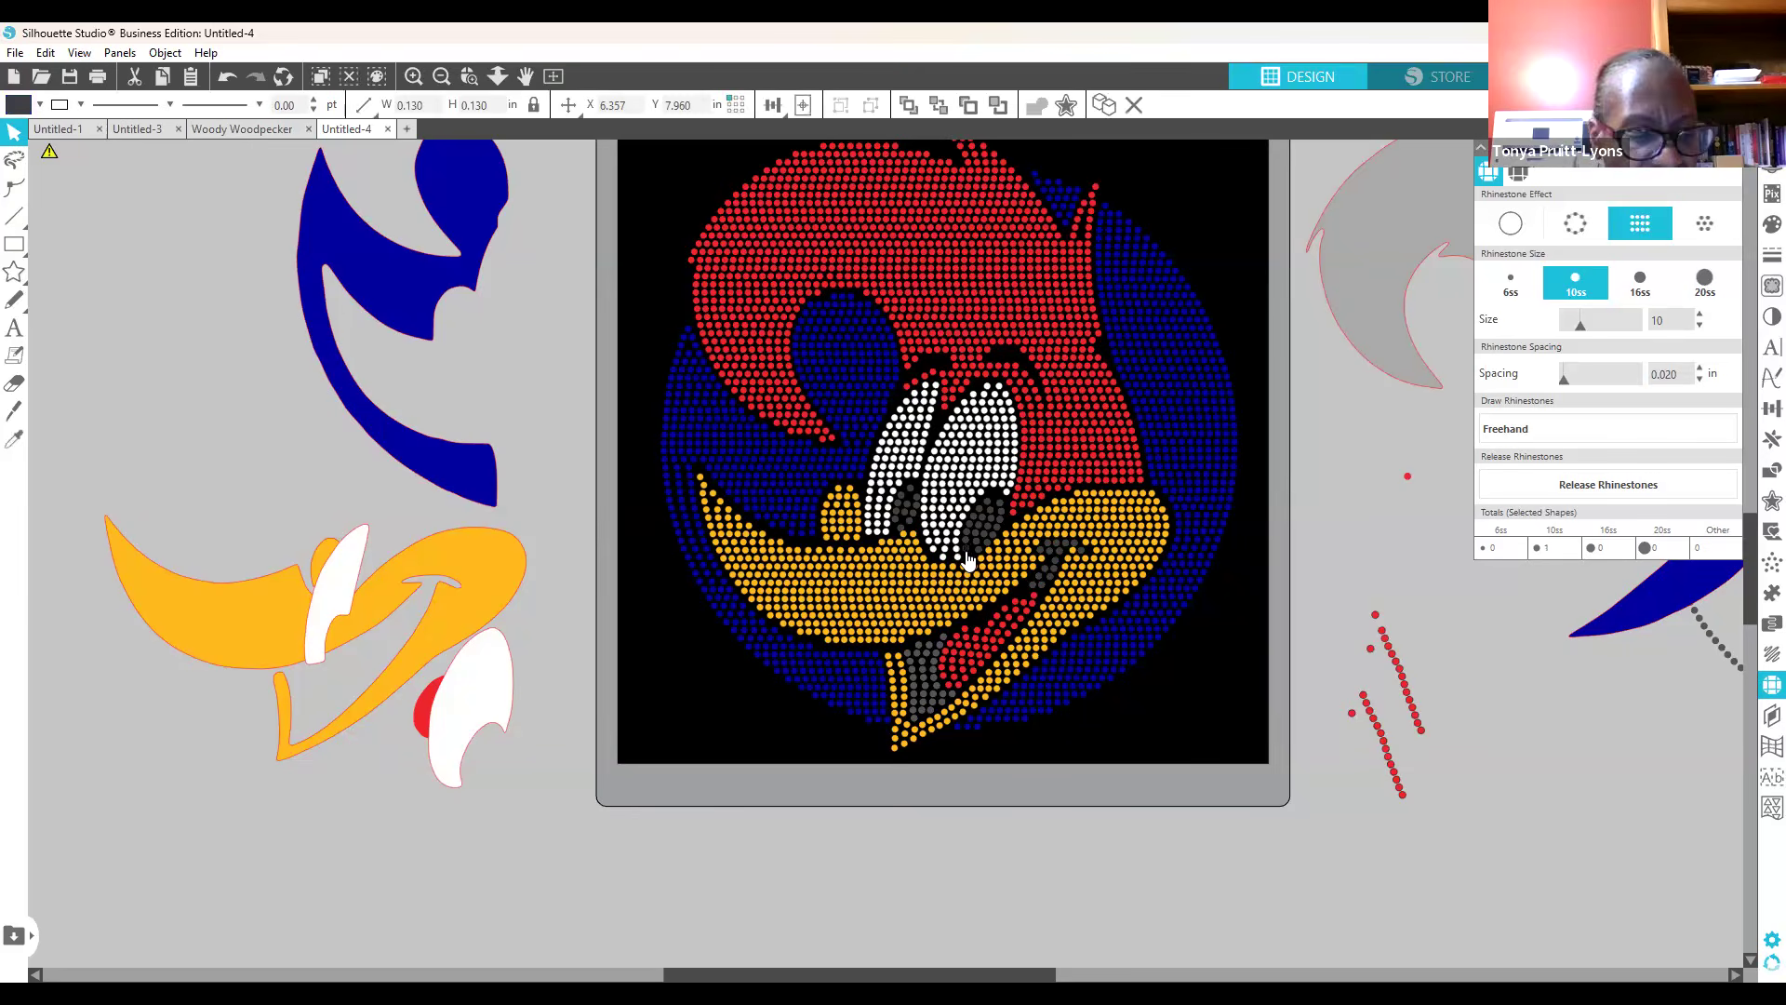
{"action": "key", "text": "Delete"}
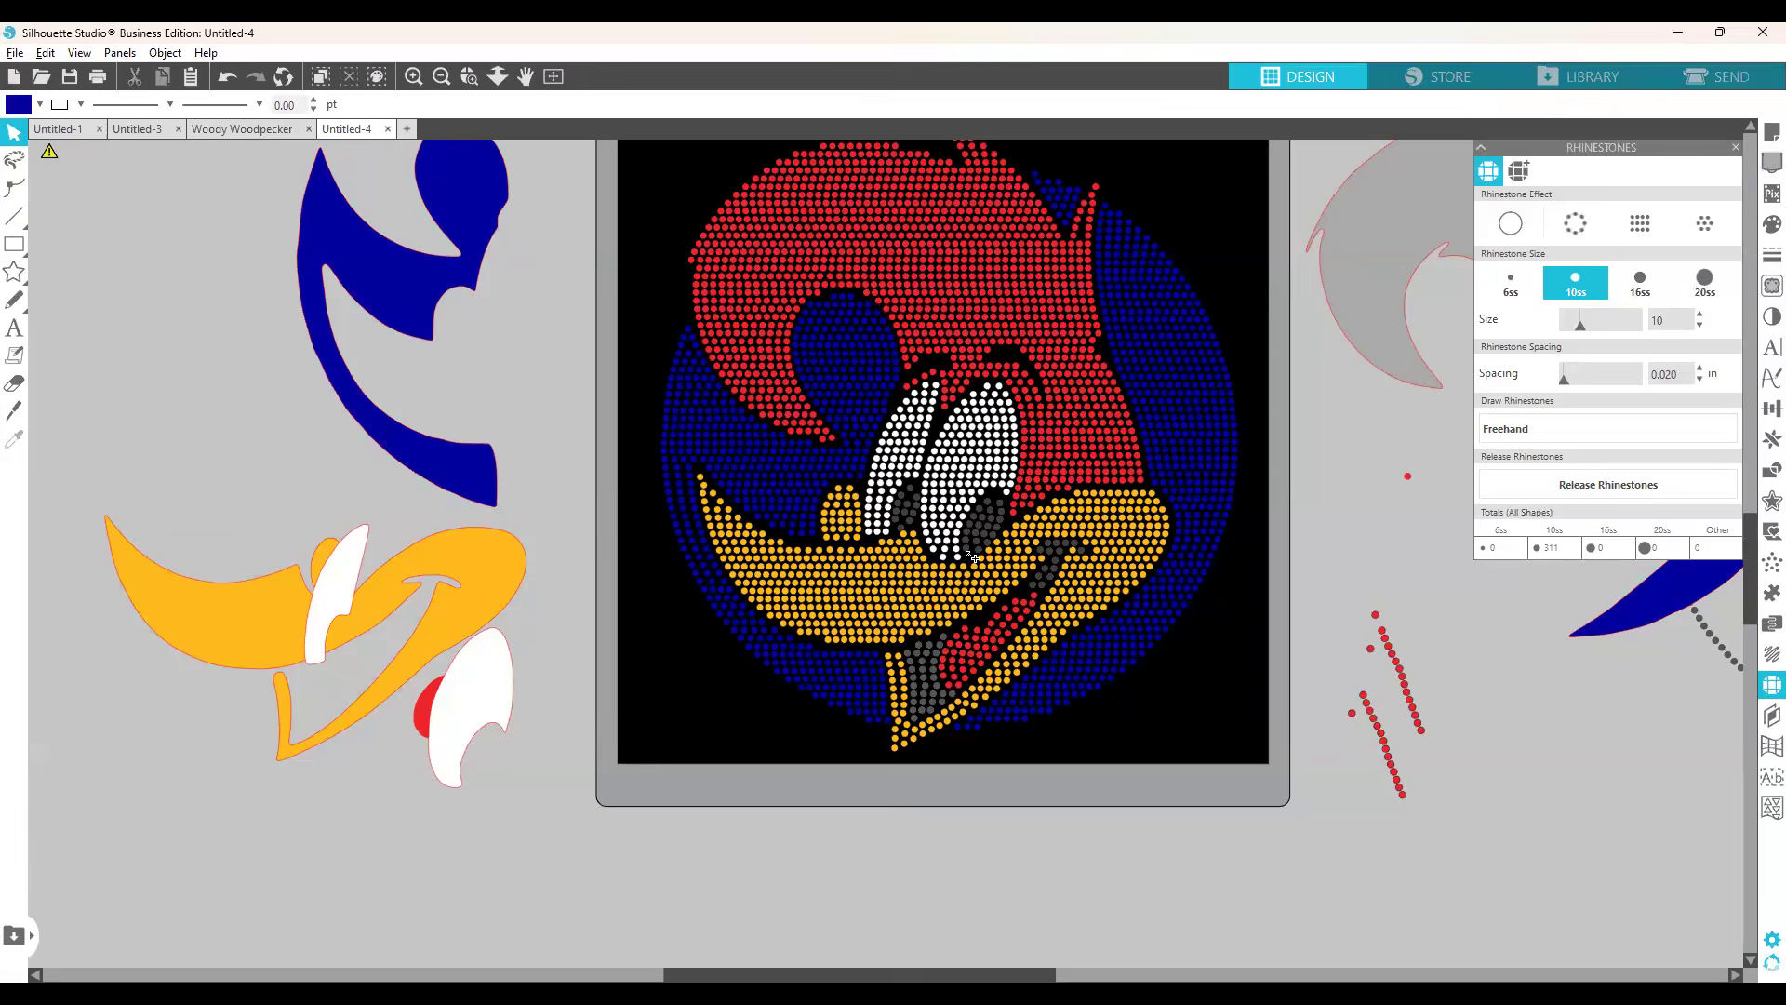
{"action": "left_click", "coordinate": [973, 563]}
{"action": "left_click", "coordinate": [970, 561]}
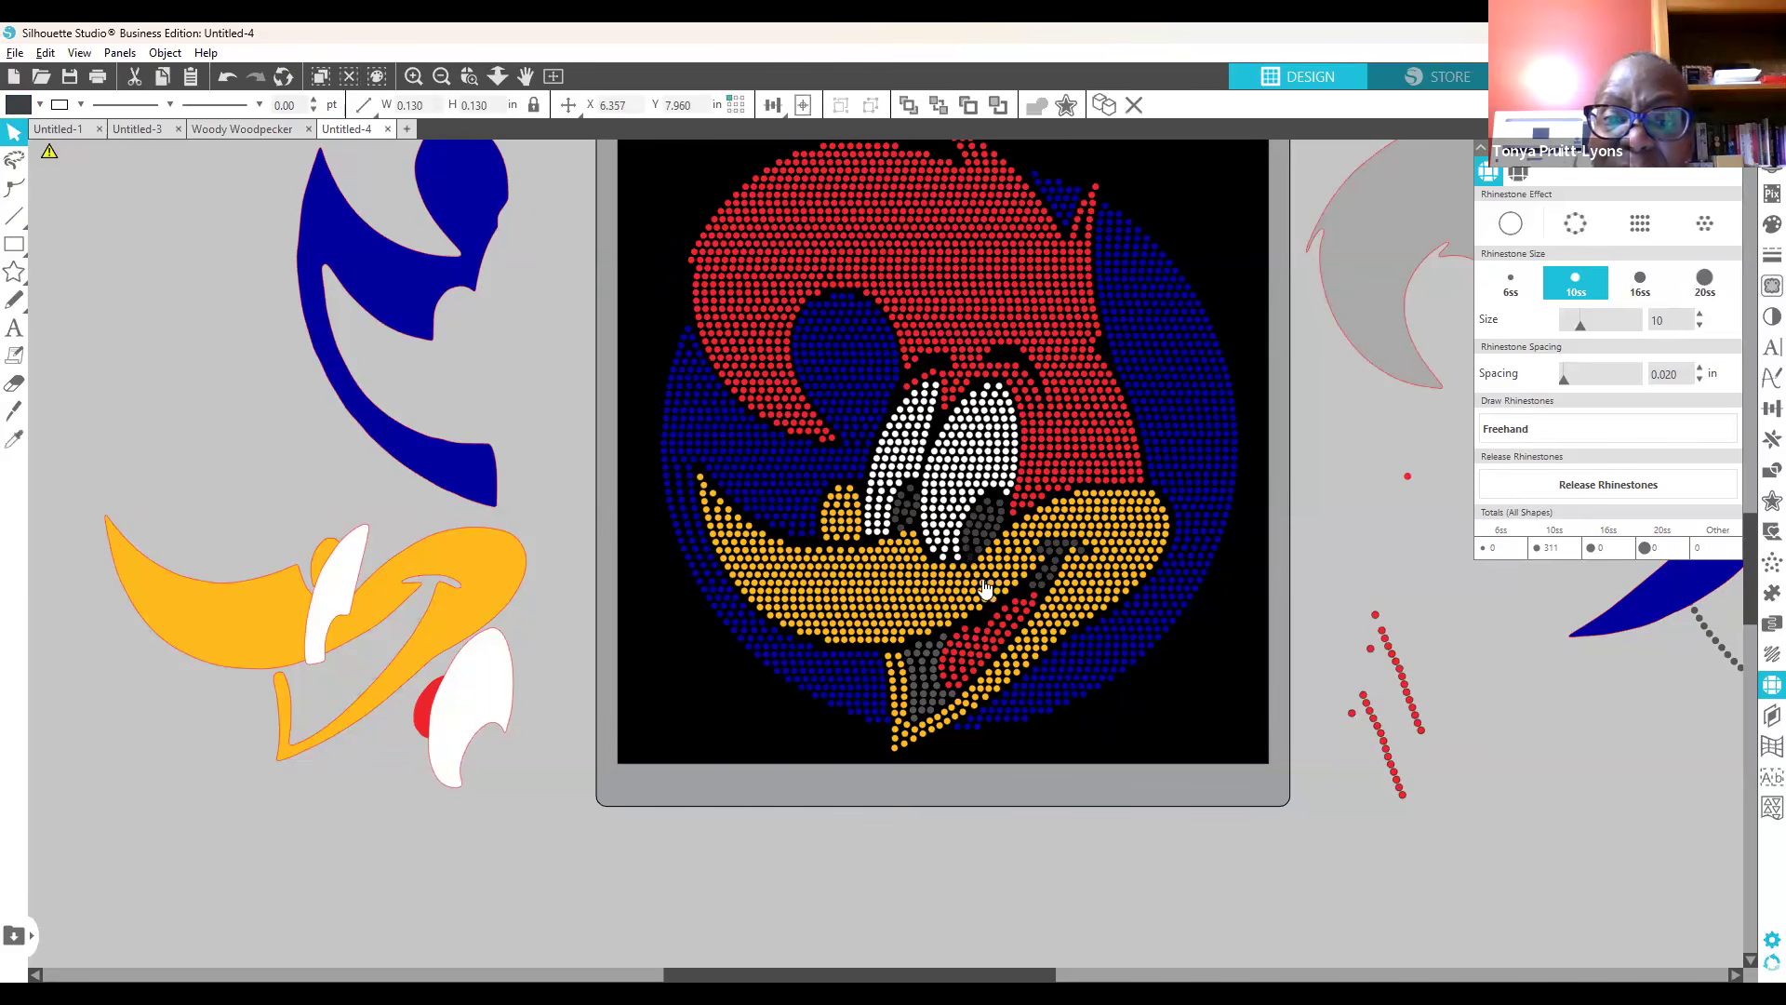
{"action": "key", "text": "ctrl+z"}
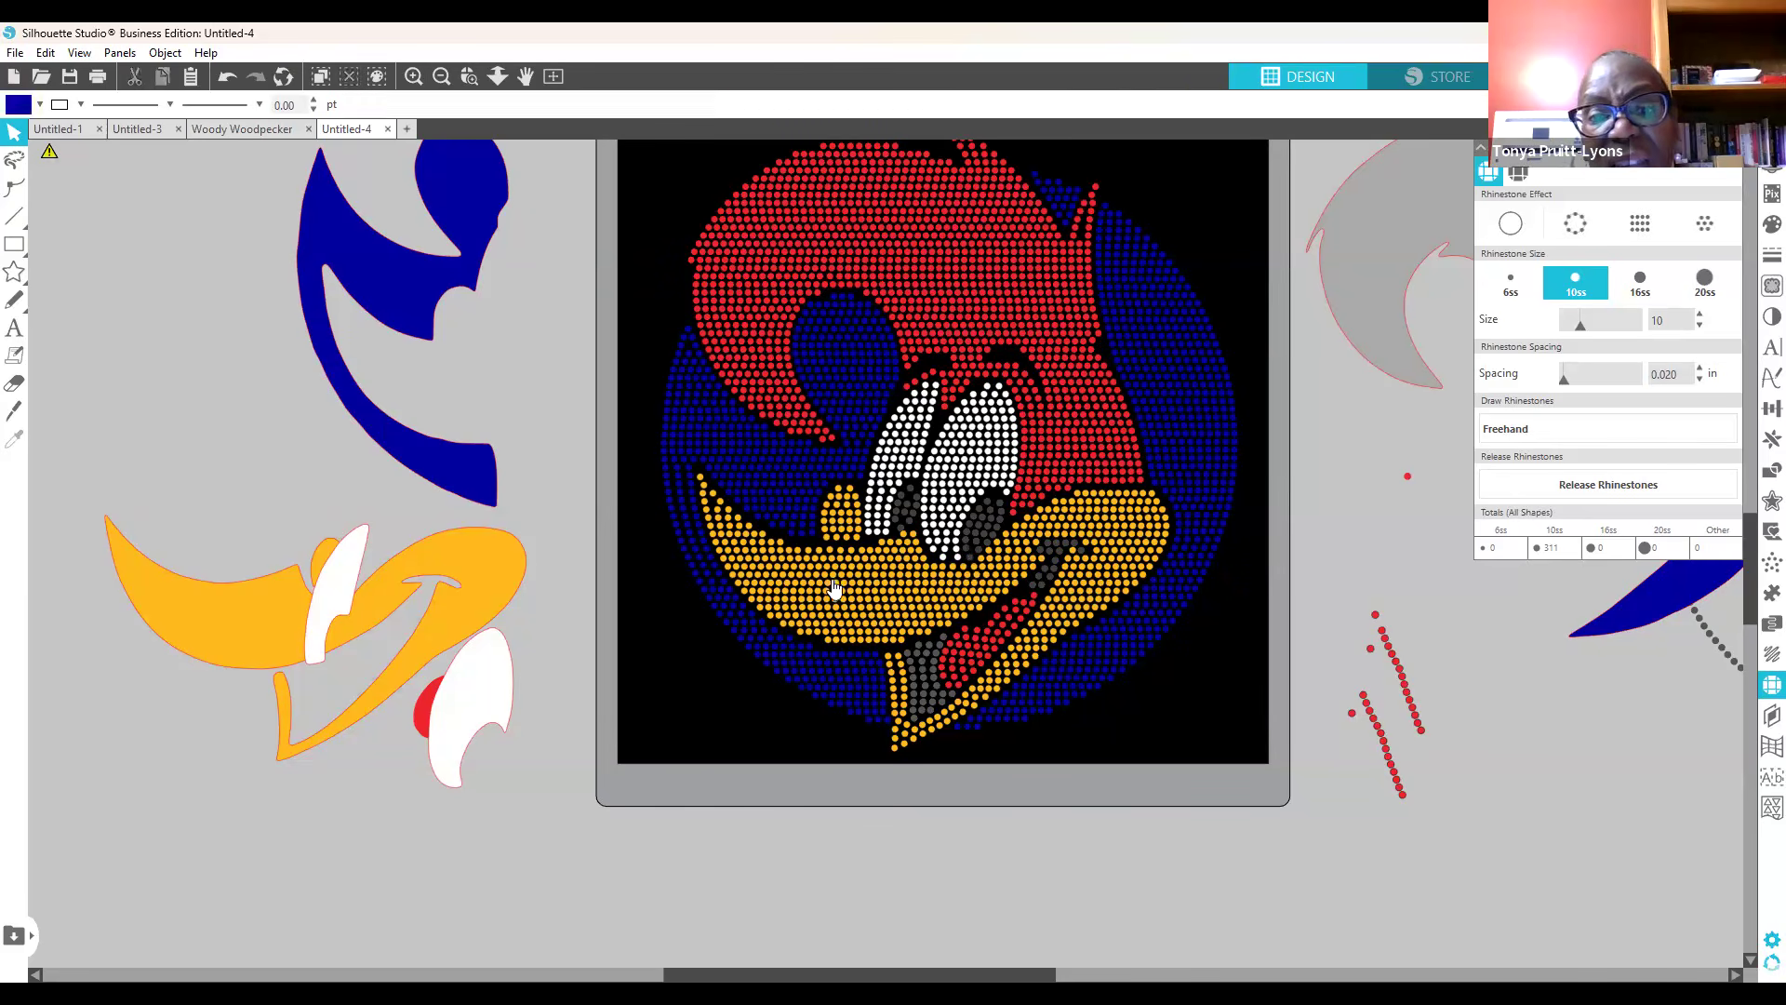
{"action": "left_click", "coordinate": [902, 537]}
{"action": "left_click", "coordinate": [898, 535]}
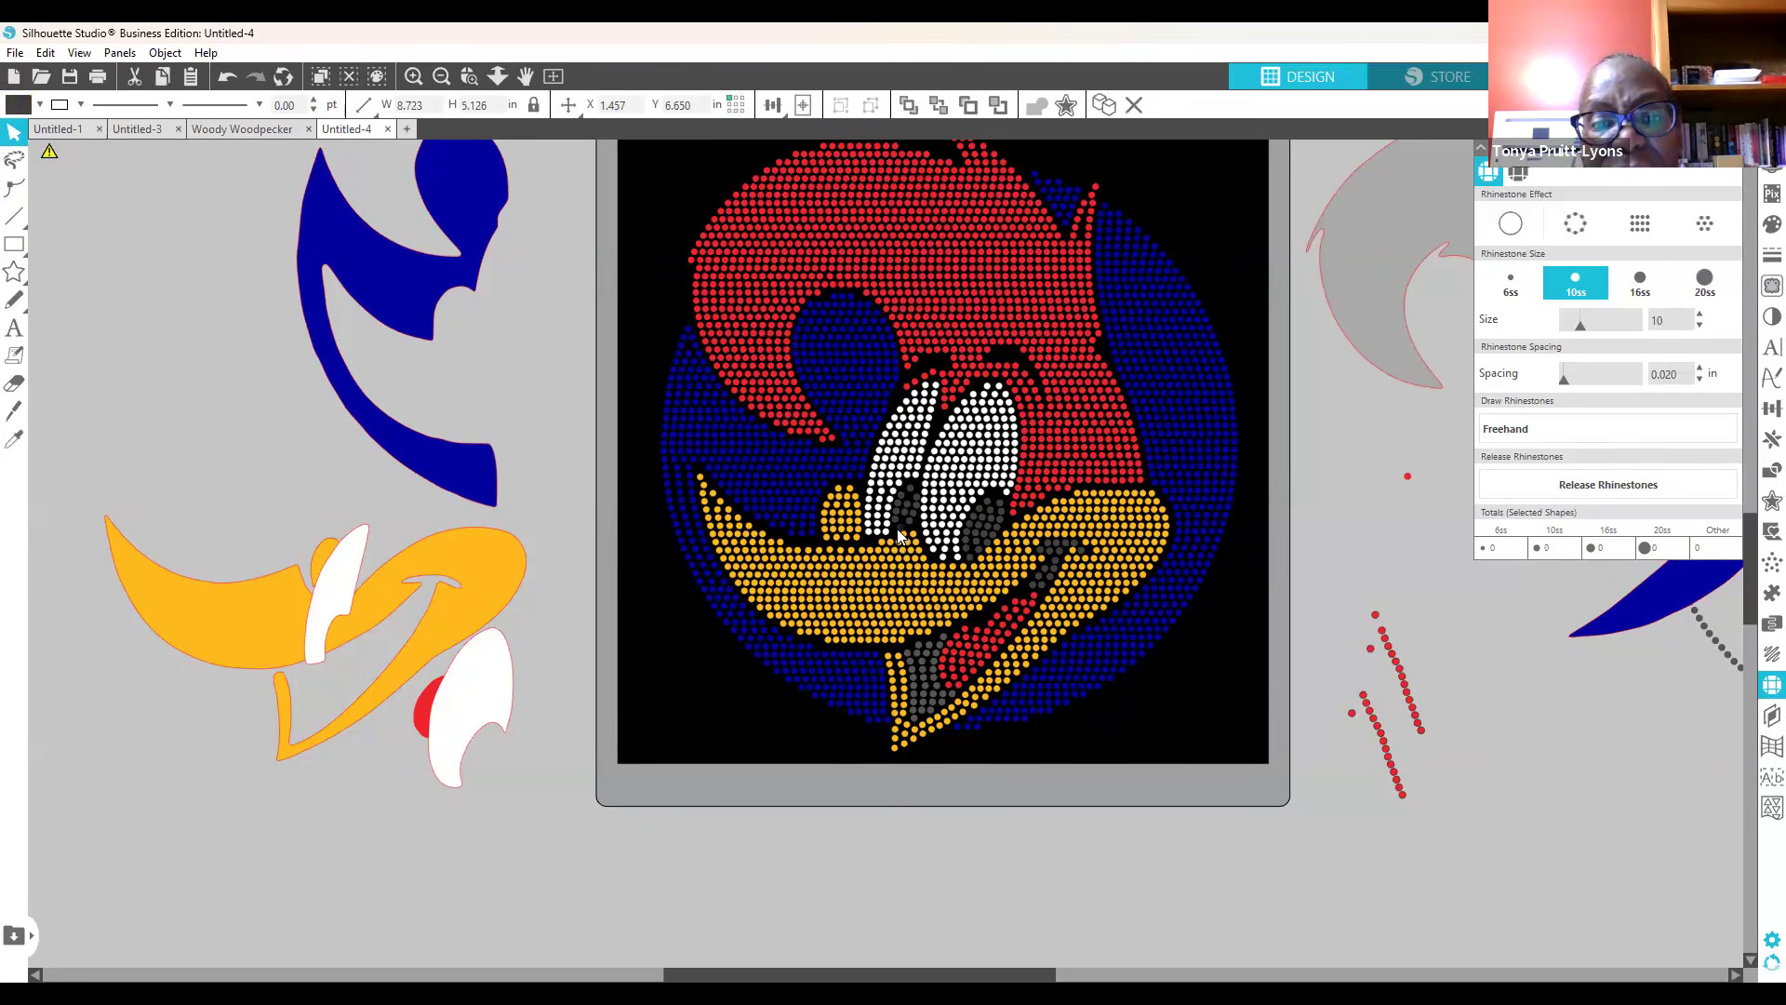
{"action": "left_click", "coordinate": [895, 539]}
{"action": "left_click", "coordinate": [1160, 583]}
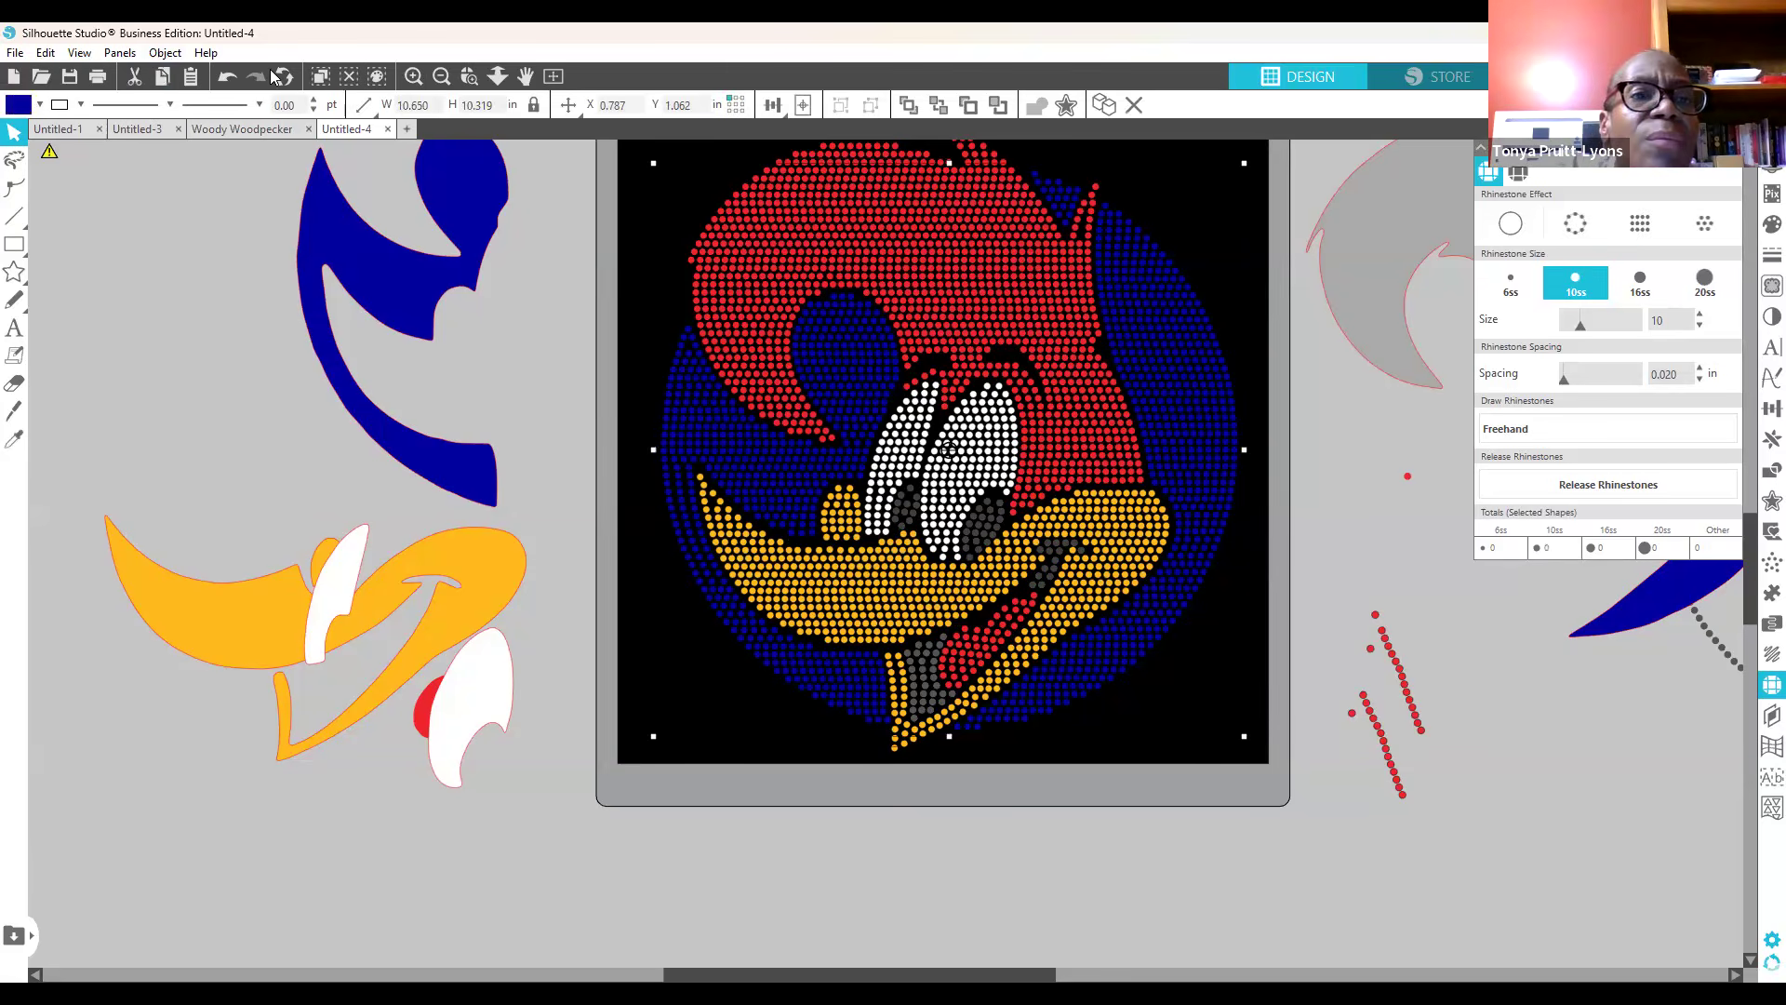
Step: Place a dark grey stone at the top of the left eye's pupil, at X 5.296, Y 6.809
{"action": "scroll", "coordinate": [910, 516], "scroll_direction": "up", "scroll_amount": 2}
{"action": "scroll", "coordinate": [919, 479], "scroll_direction": "up", "scroll_amount": 1}
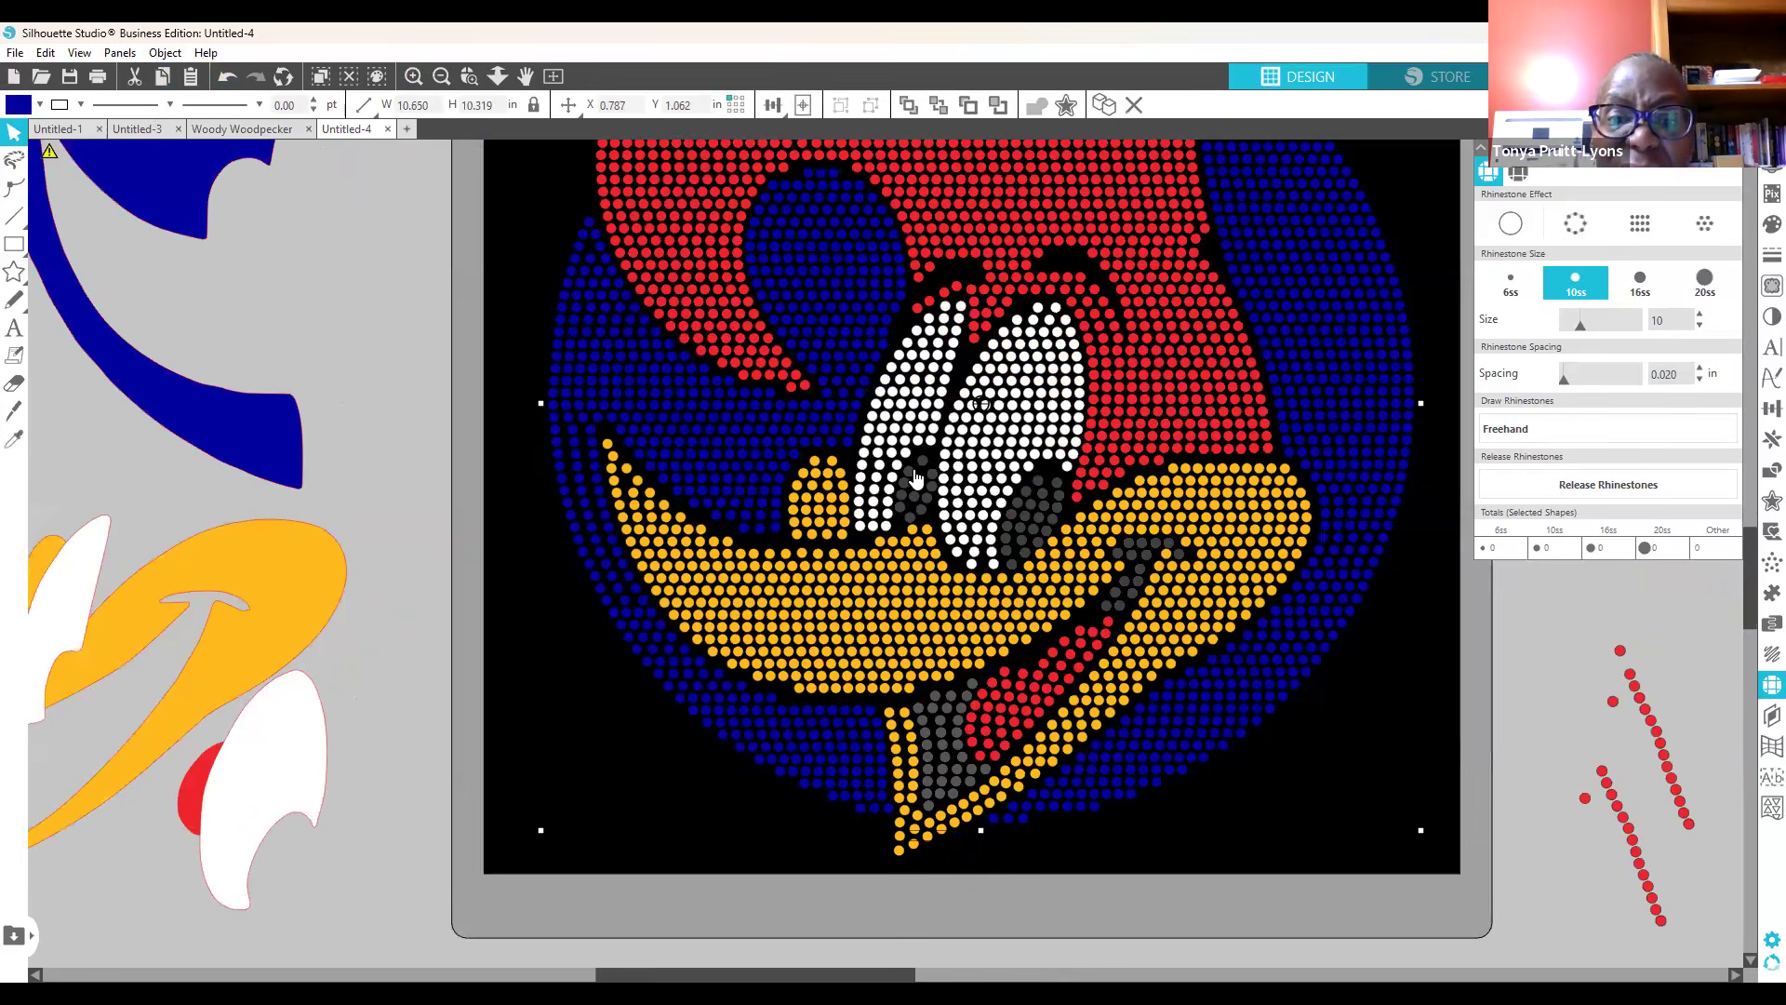
{"action": "left_click", "coordinate": [923, 460]}
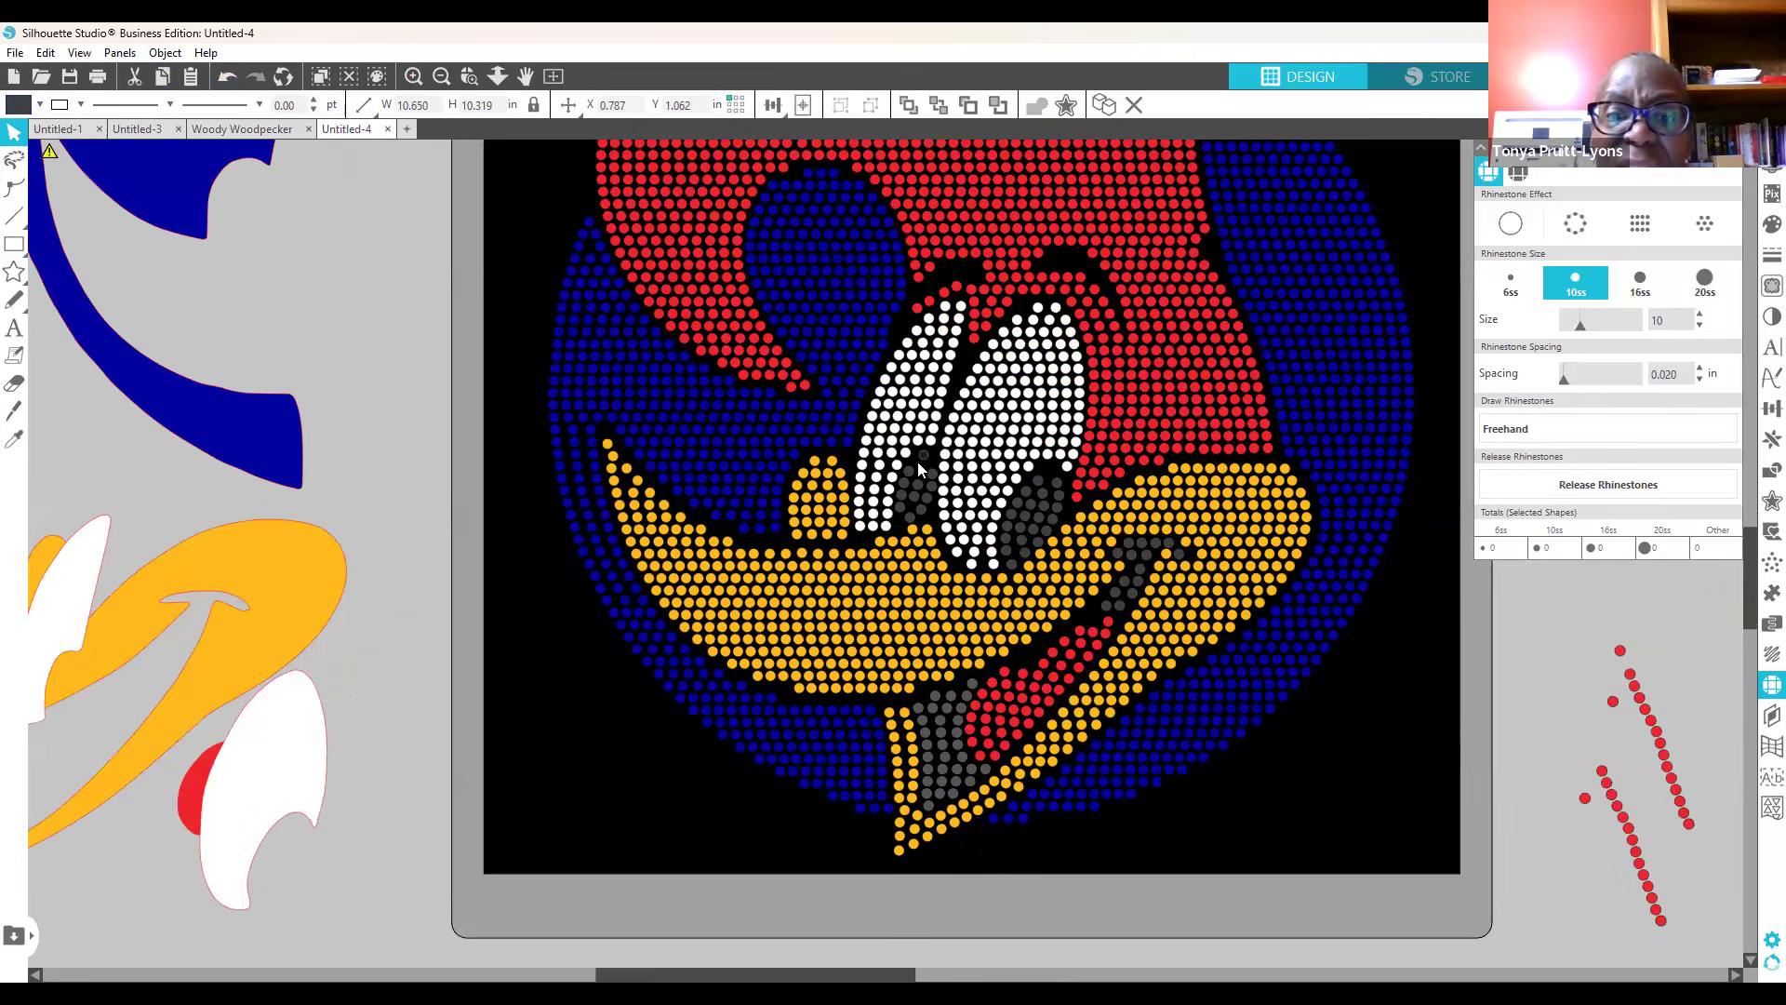
{"action": "left_click", "coordinate": [915, 472]}
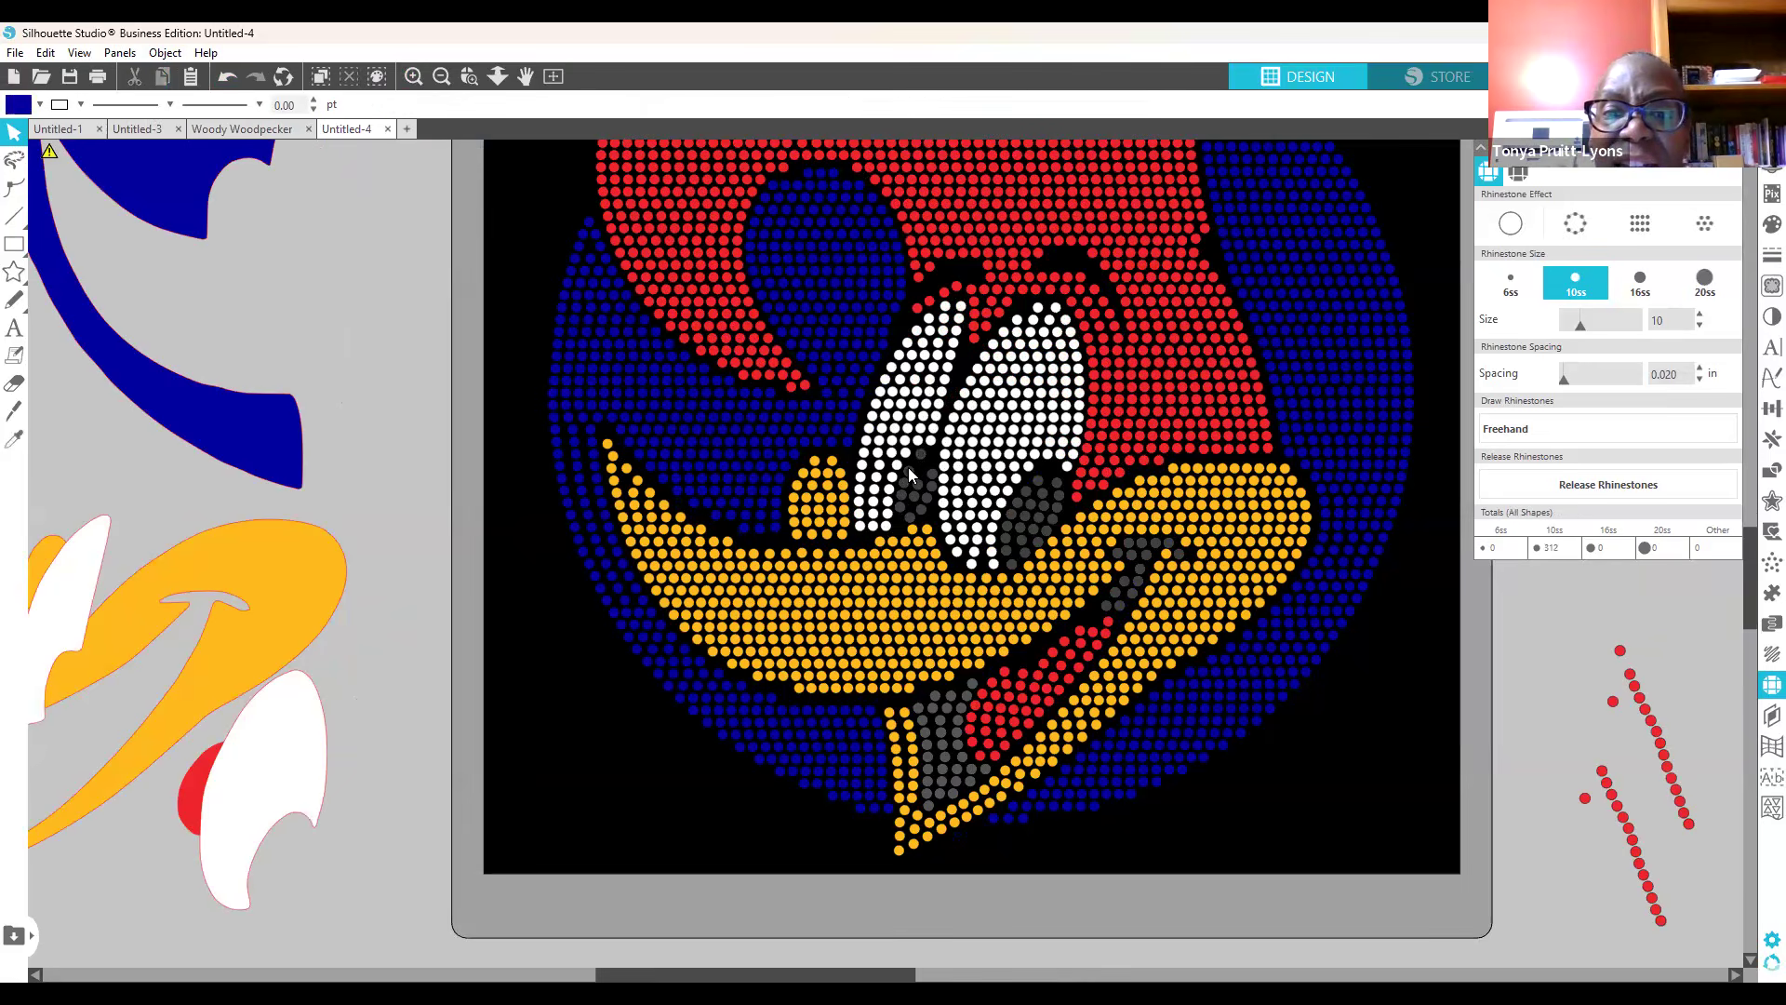
{"action": "left_click", "coordinate": [908, 467]}
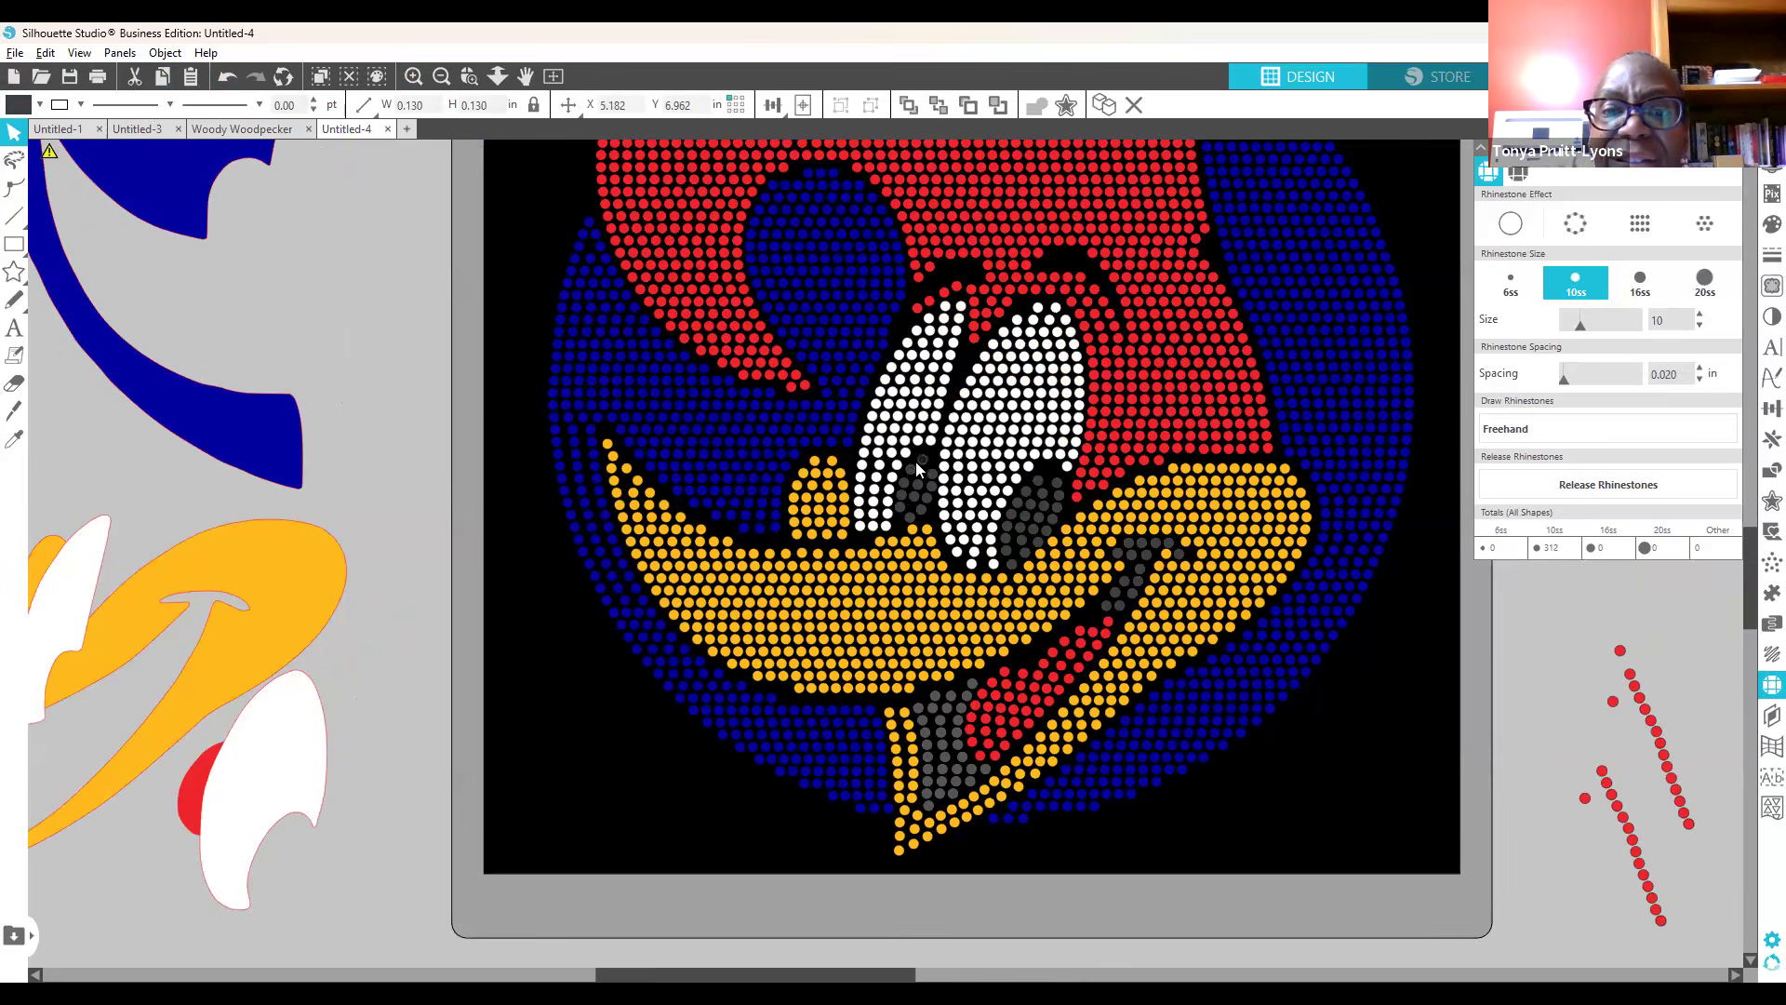
{"action": "left_click", "coordinate": [918, 457]}
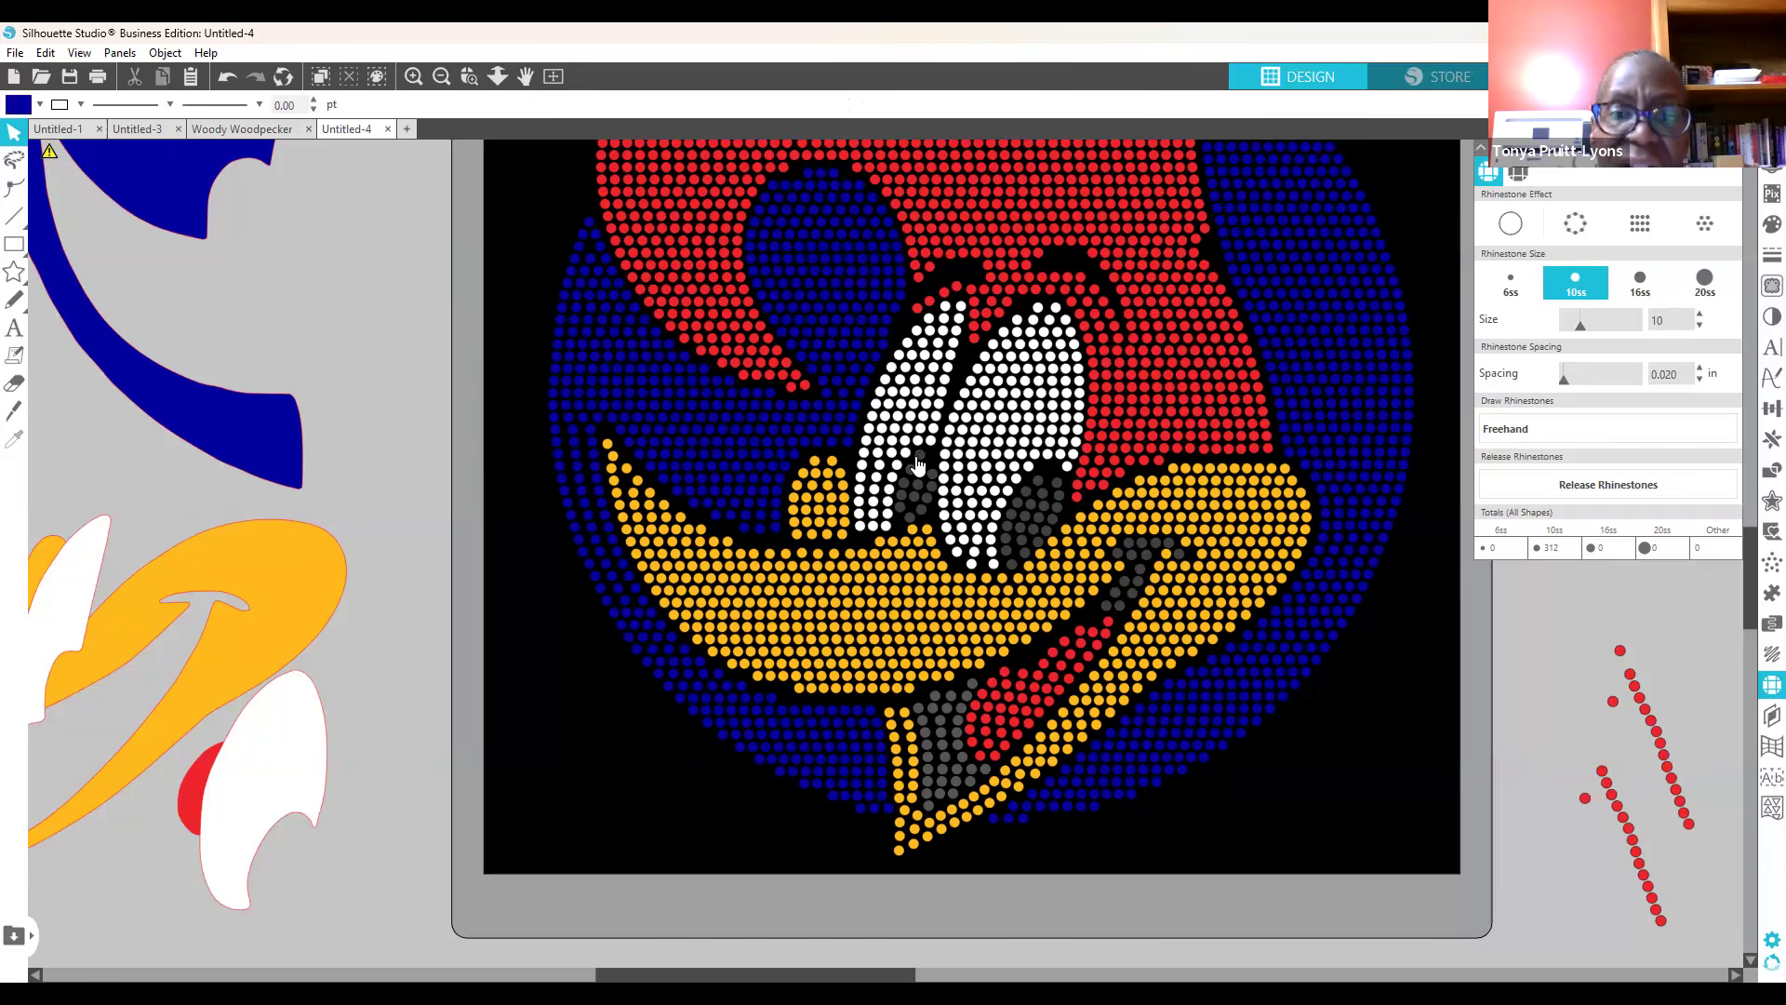
{"action": "left_click", "coordinate": [920, 456]}
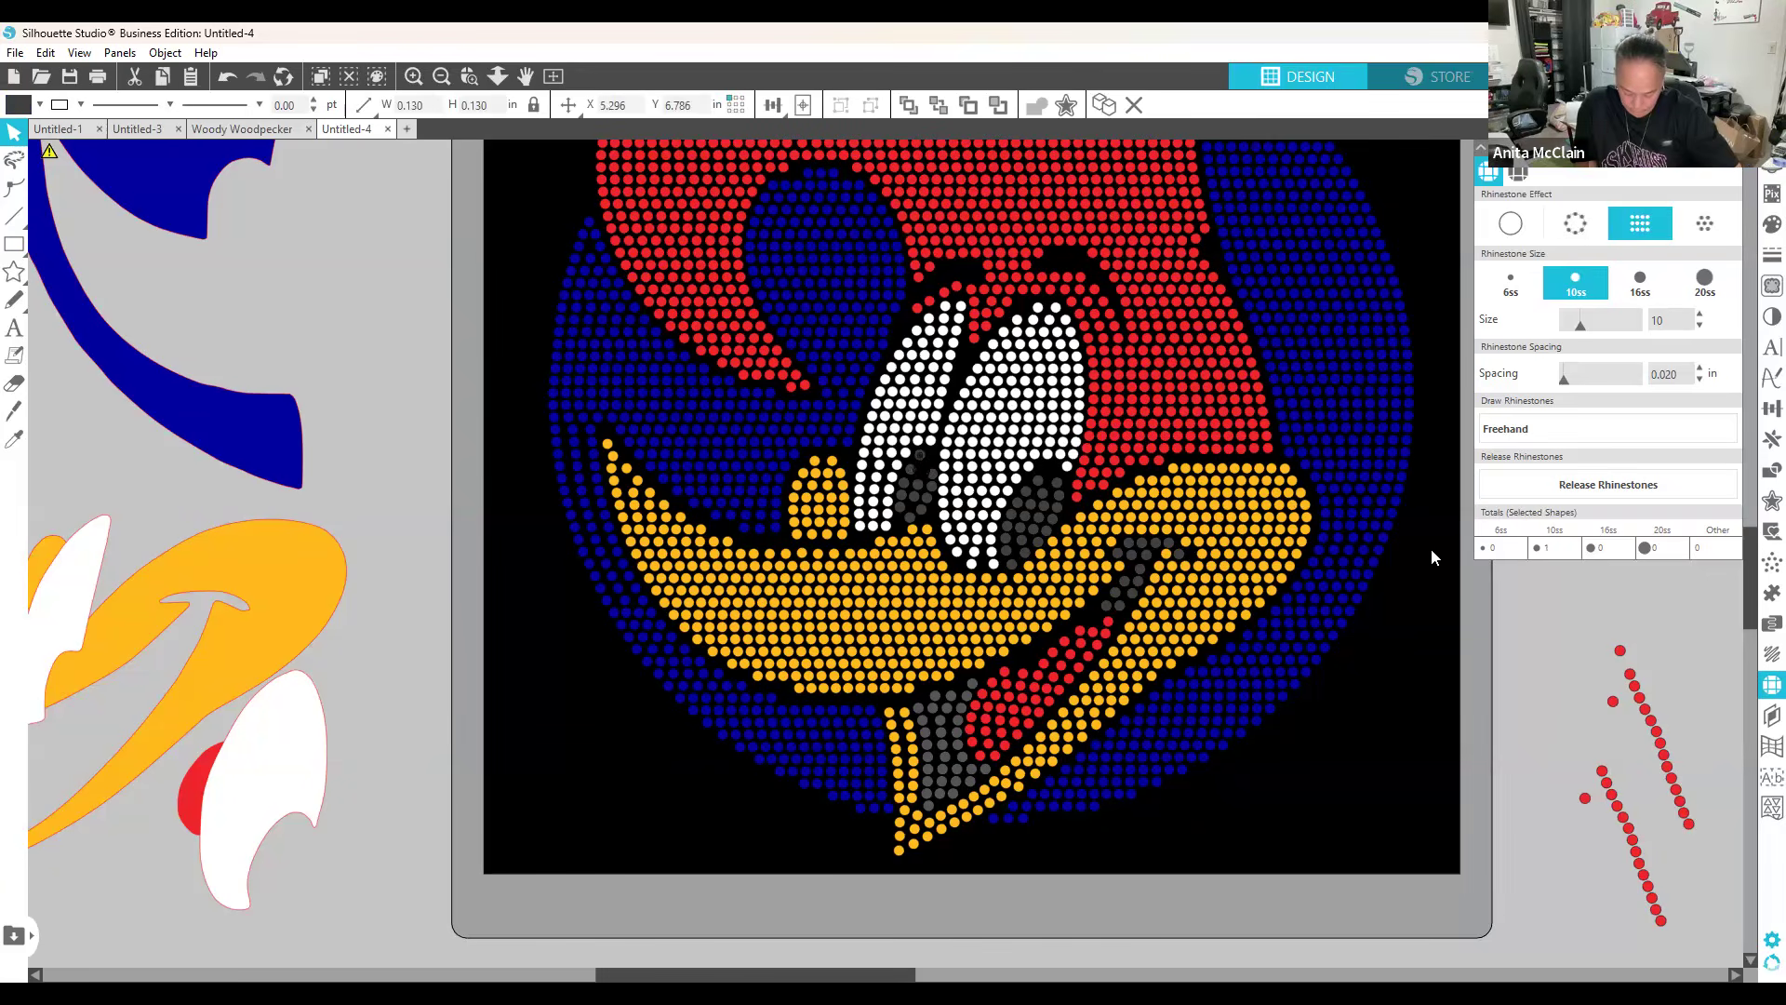
{"action": "left_click", "coordinate": [919, 452]}
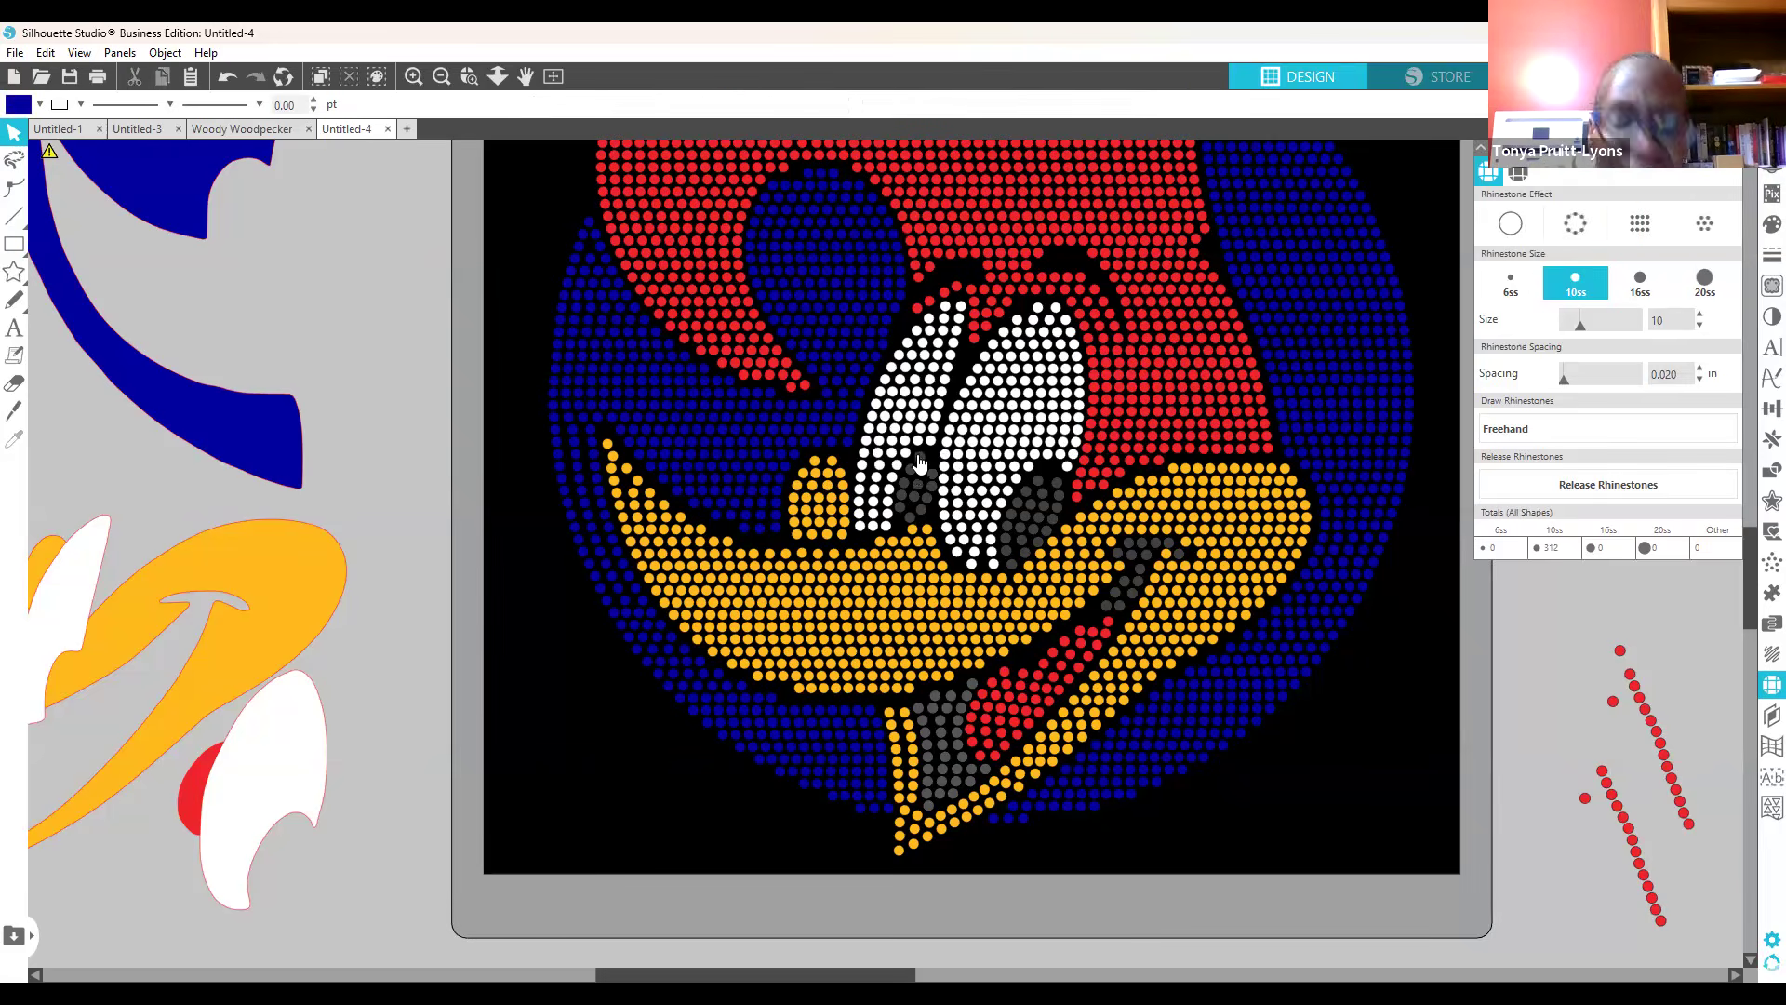
{"action": "left_click", "coordinate": [919, 458]}
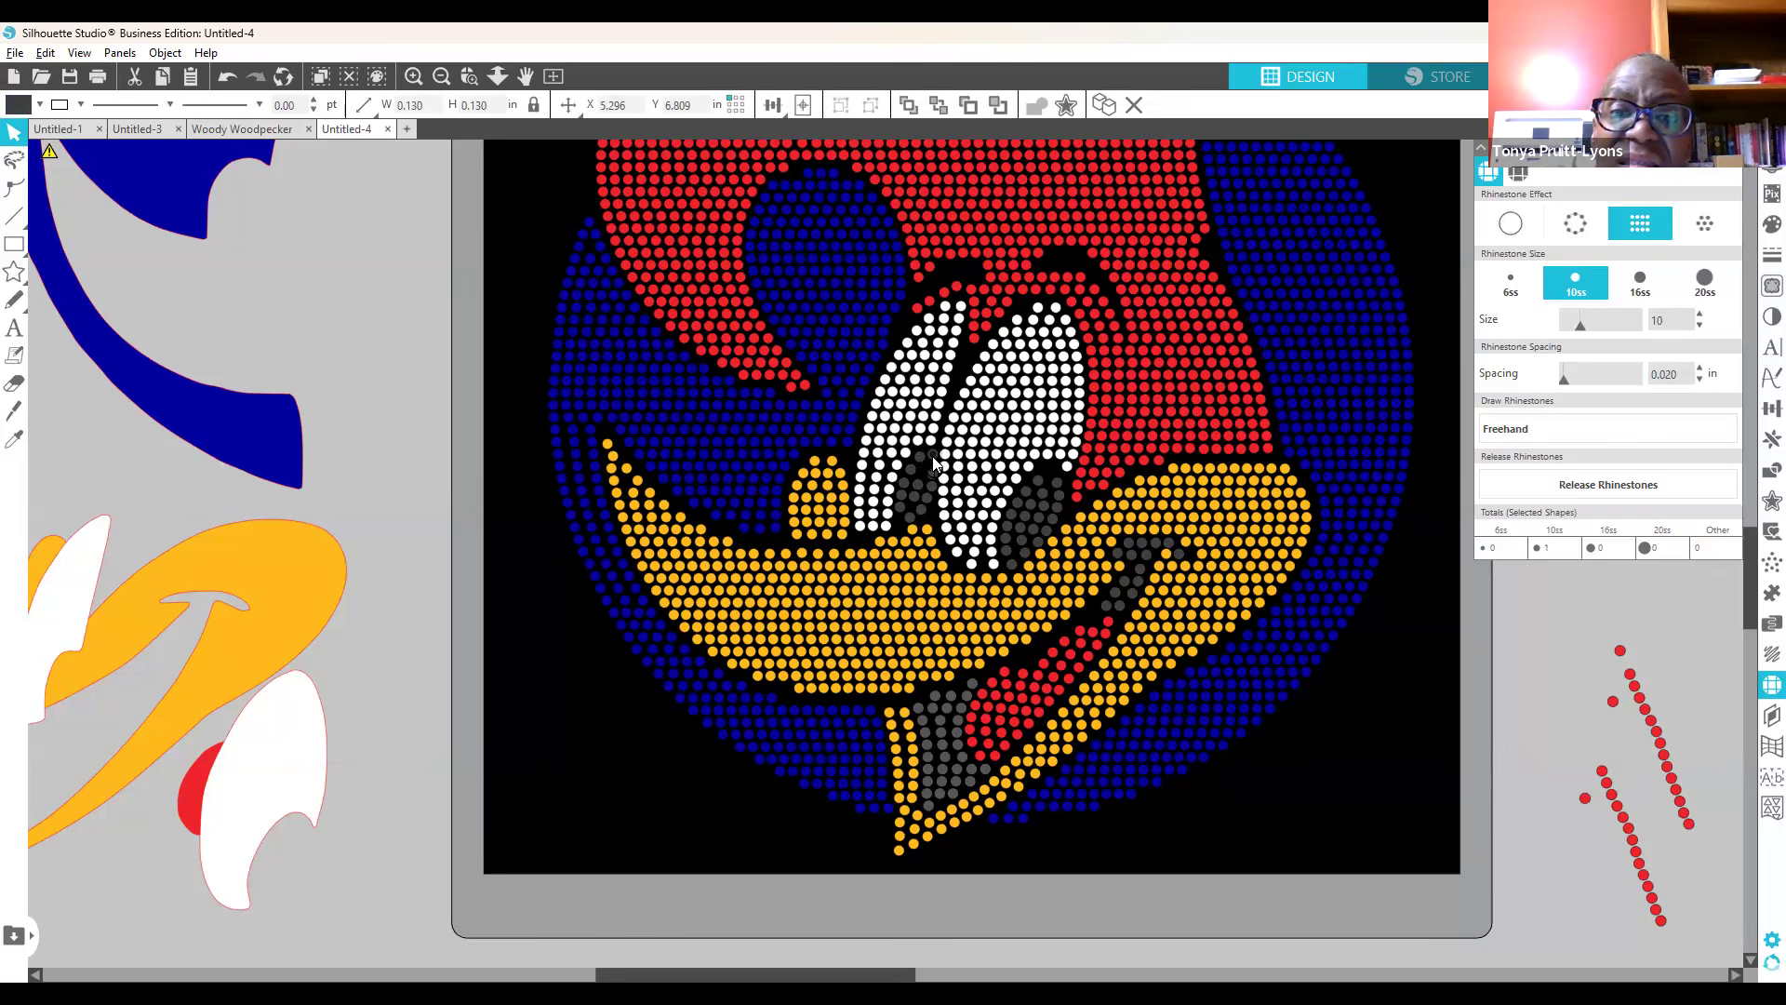
Step: Add a dark grey stone at X 5.404, Y 6.963 in the left pupil's second row and shift the top stone to X 5.285, Y 6.809
{"action": "left_click", "coordinate": [928, 474]}
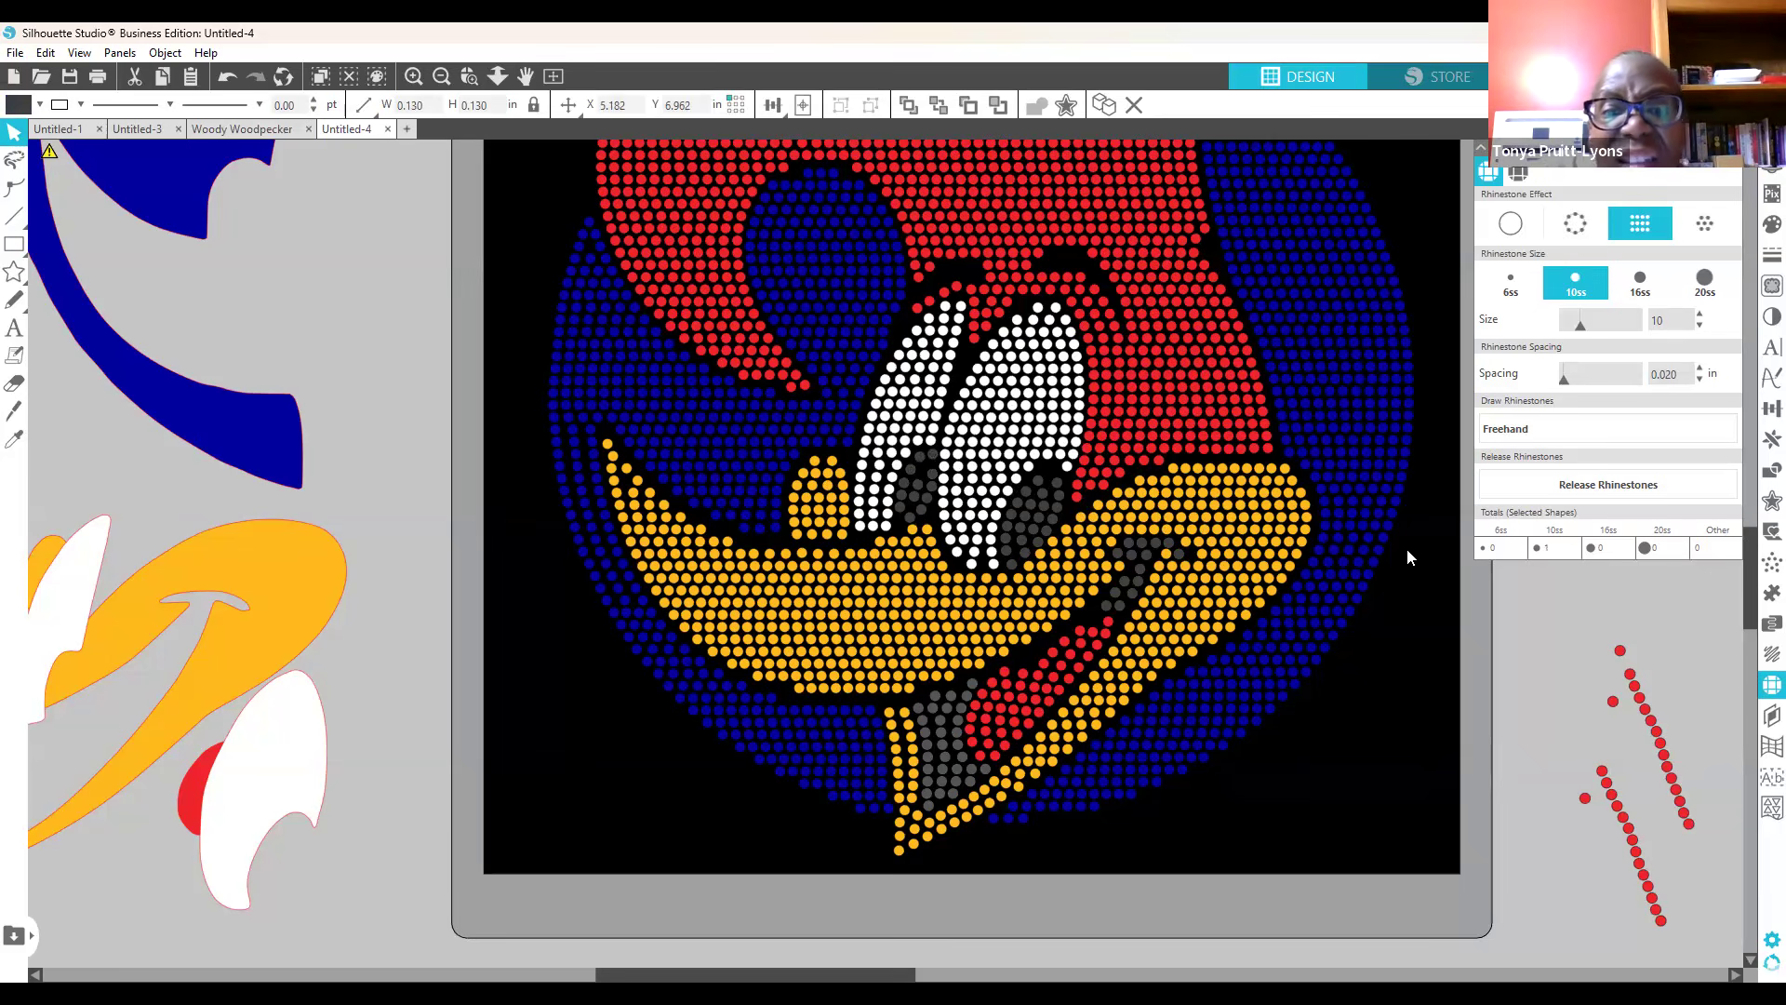
{"action": "left_click", "coordinate": [930, 474]}
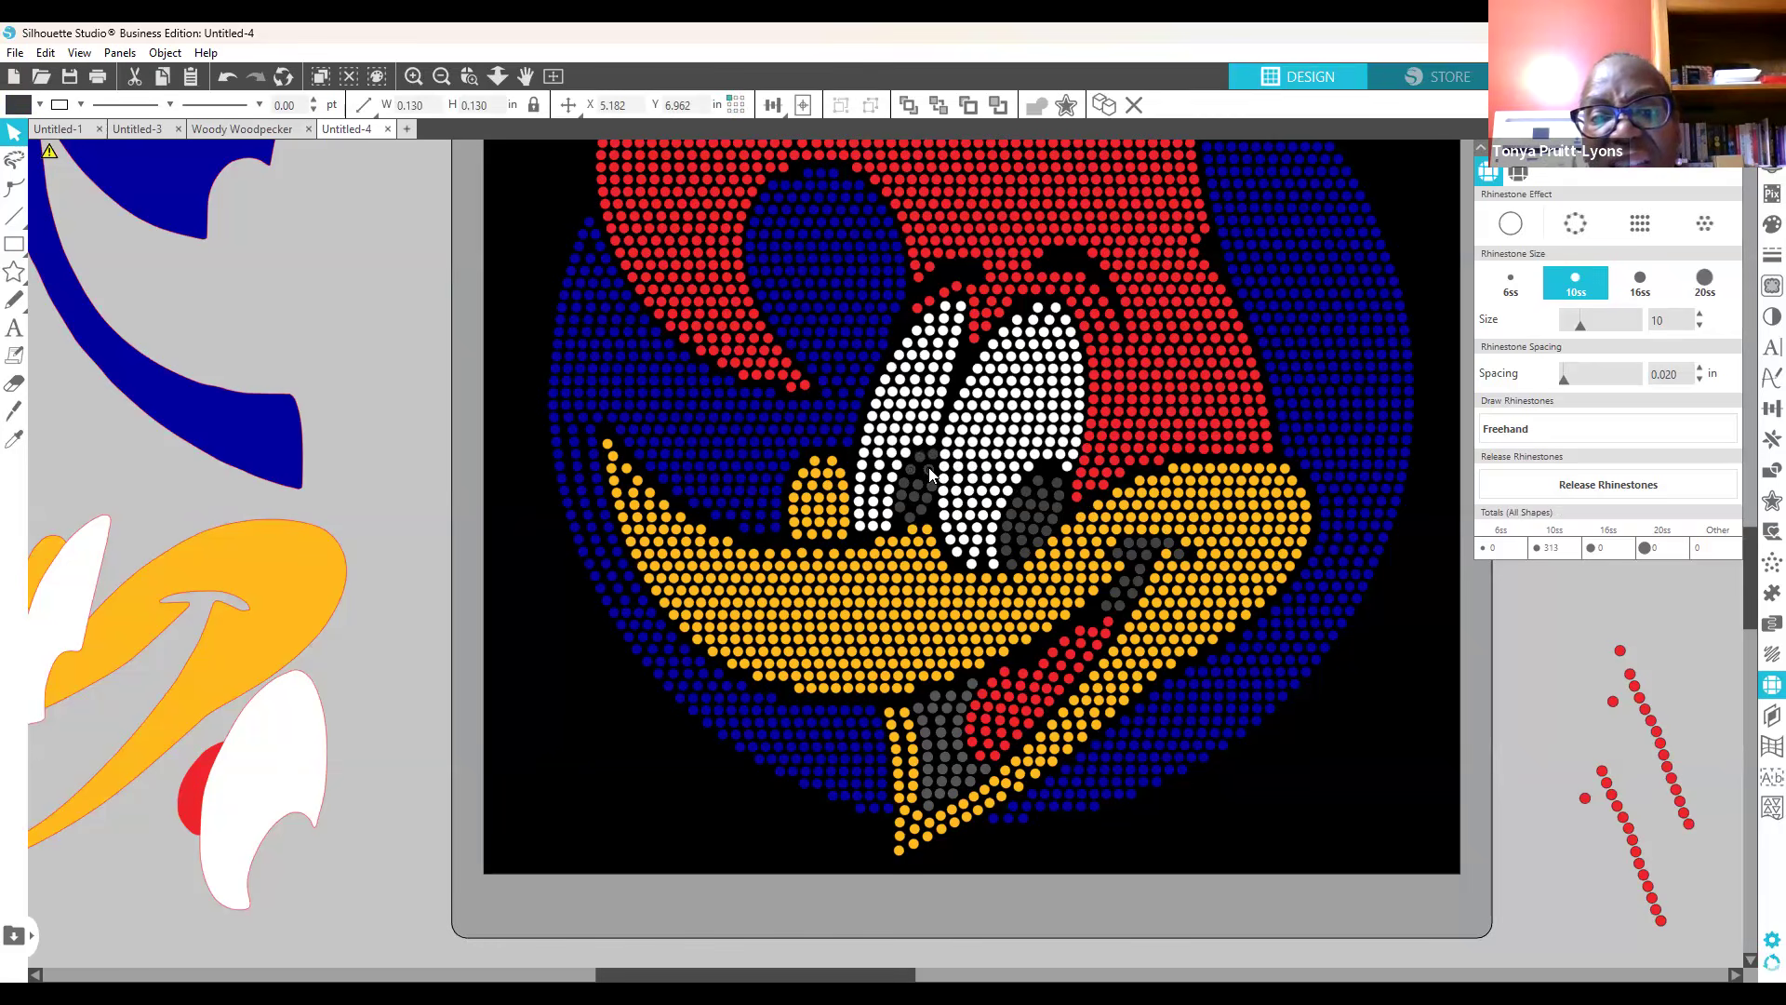
{"action": "left_click", "coordinate": [933, 459]}
{"action": "left_click", "coordinate": [928, 466]}
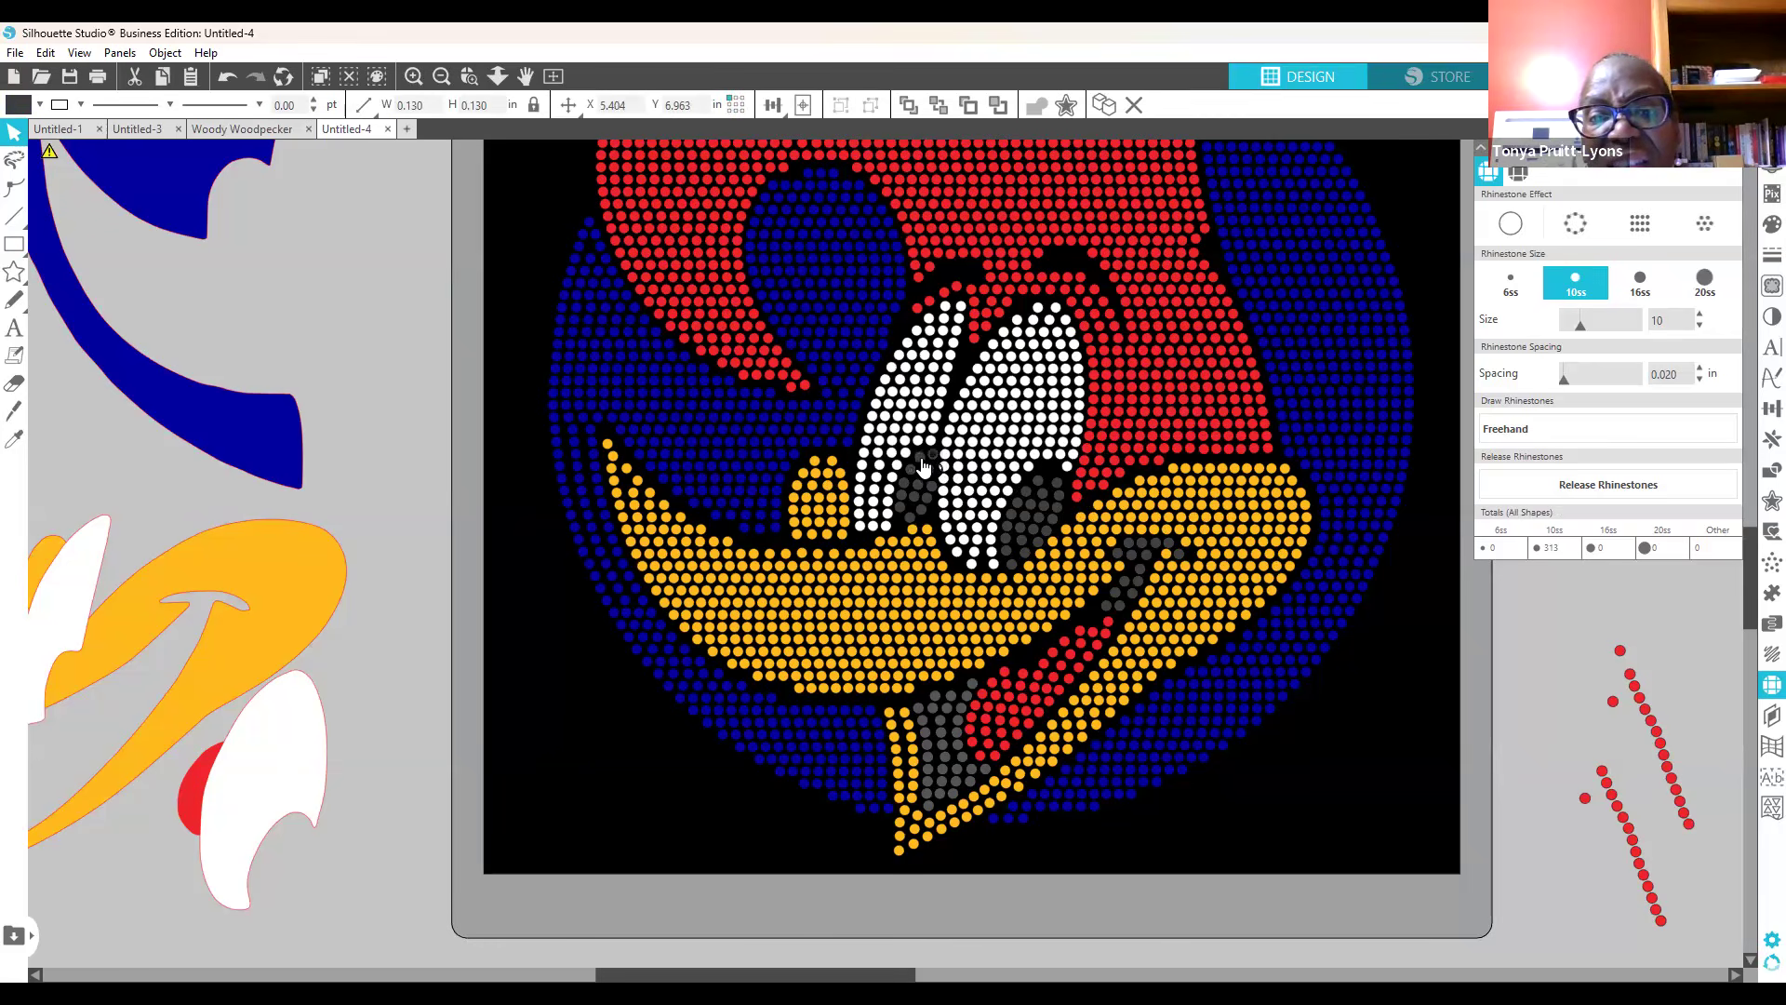
{"action": "left_click", "coordinate": [921, 460]}
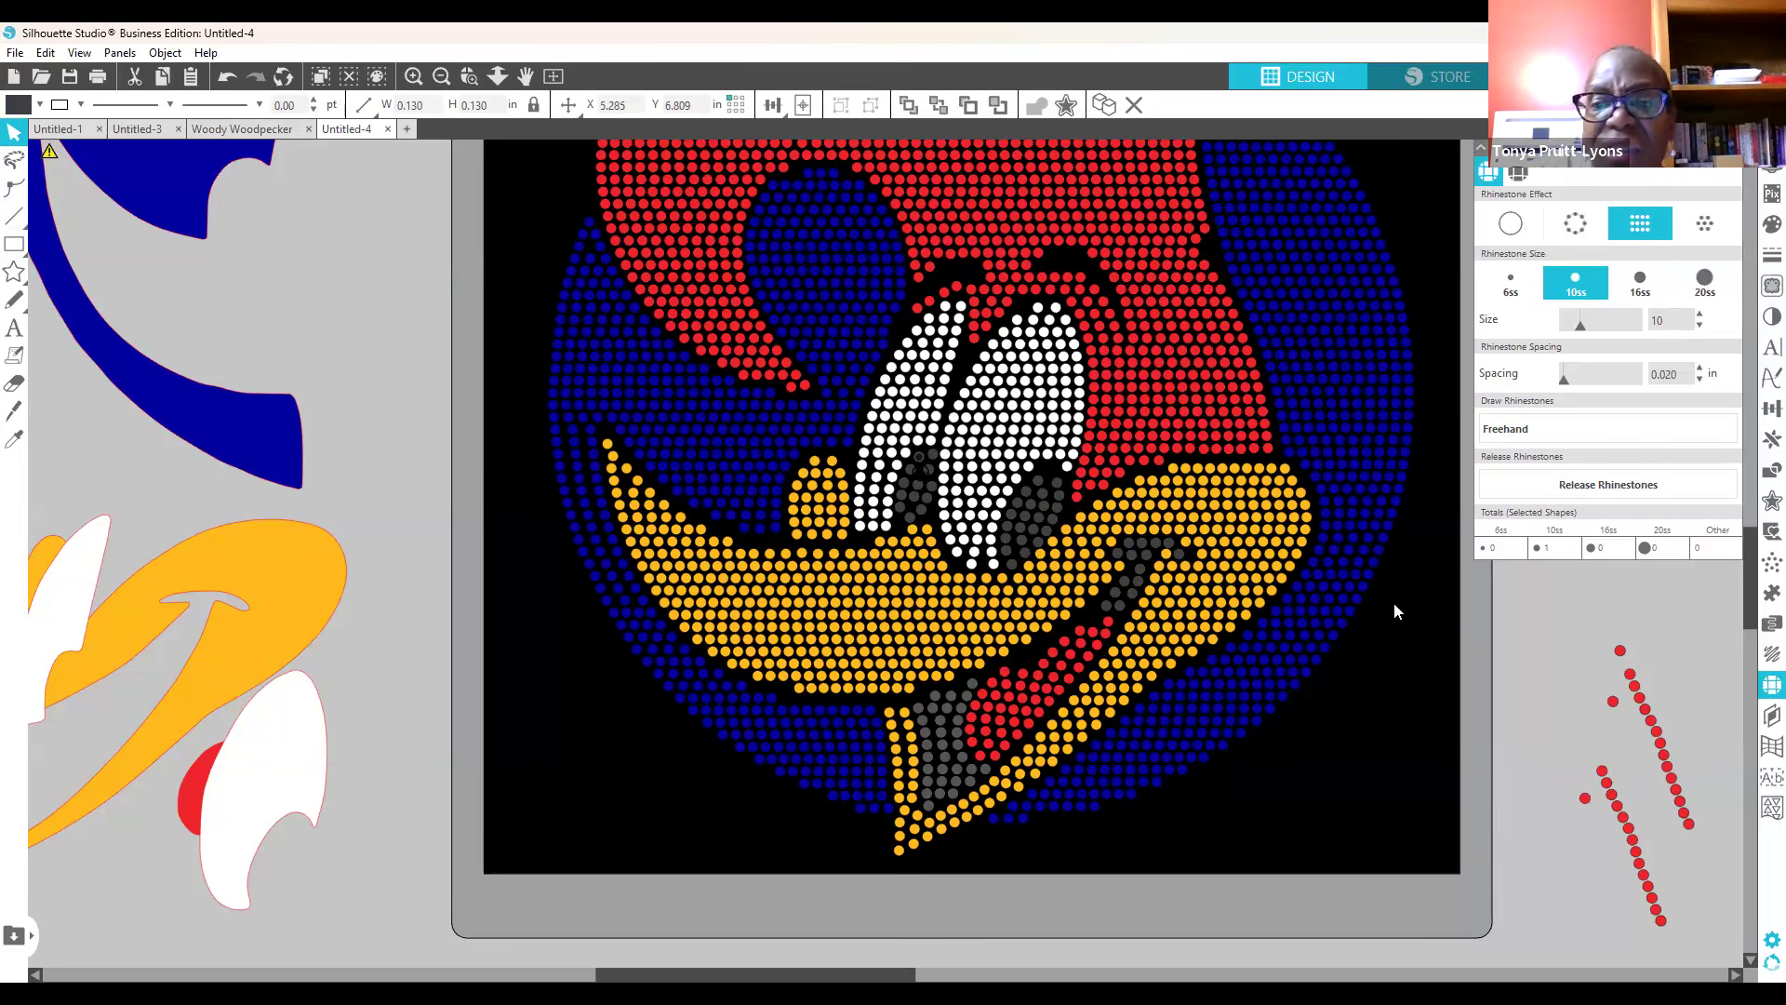
Step: Even out the upper right side of the left pupil by nudging its second-row dark grey stone to X 5.358, Y 6.997
{"action": "left_click", "coordinate": [940, 502]}
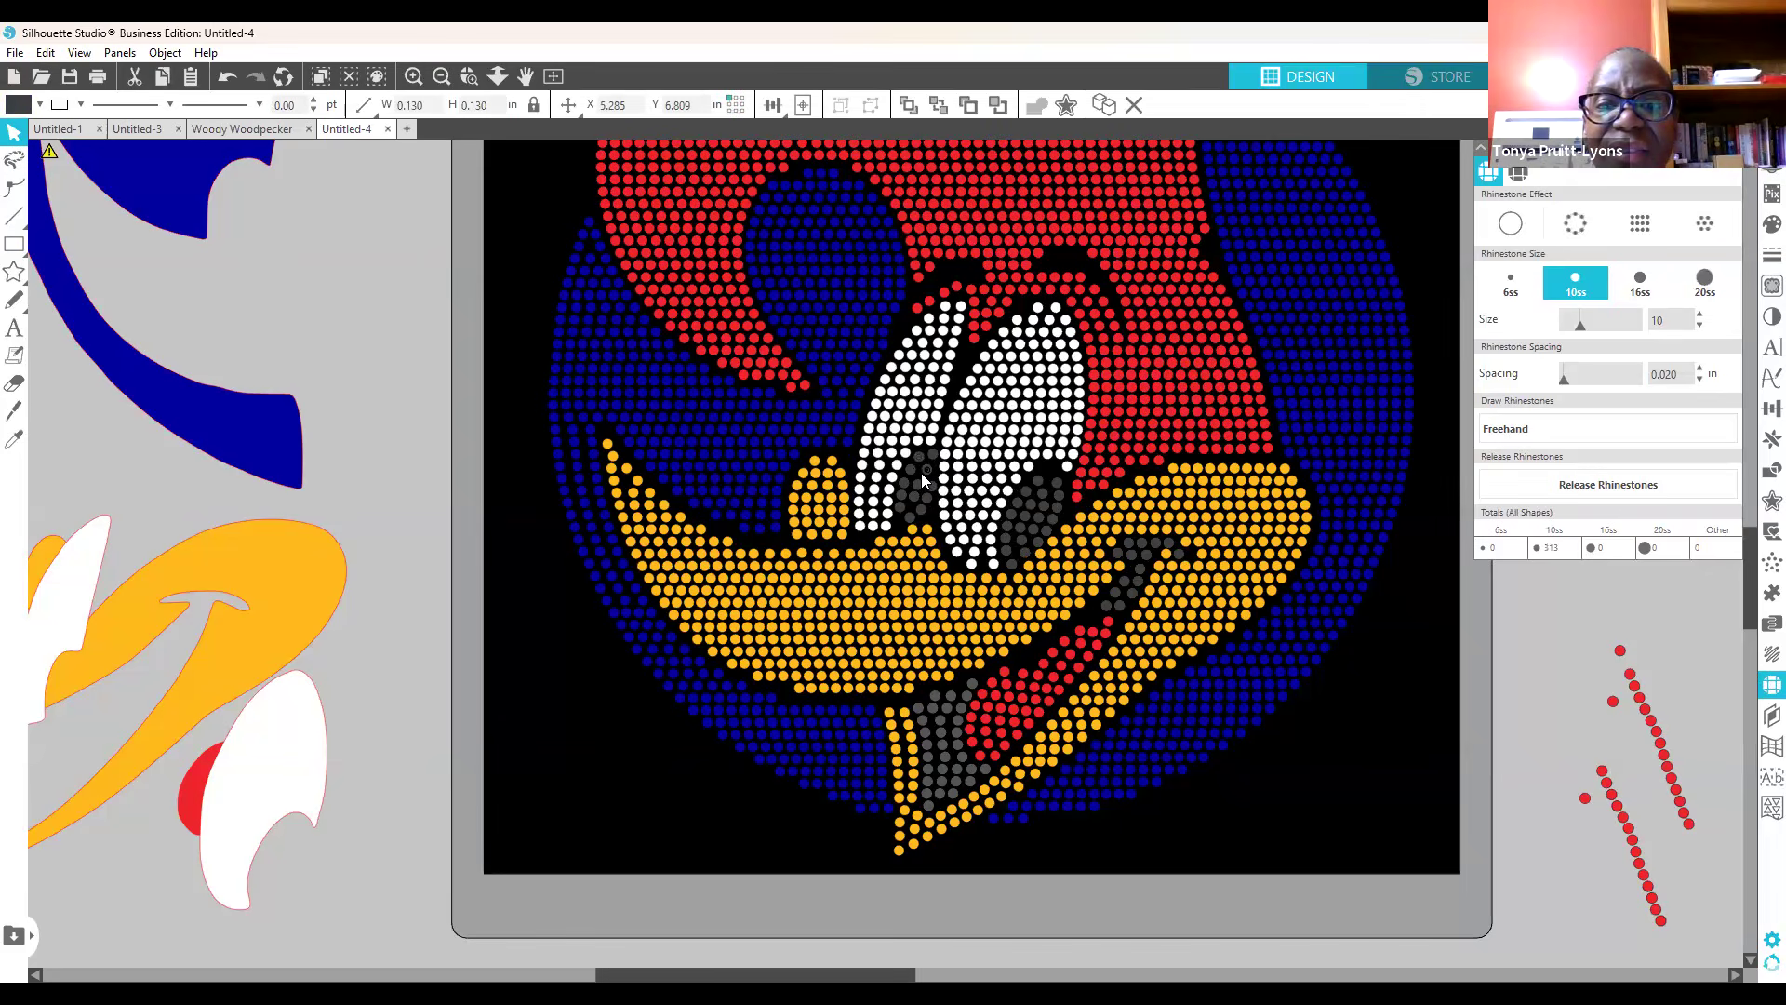
{"action": "left_click", "coordinate": [934, 498]}
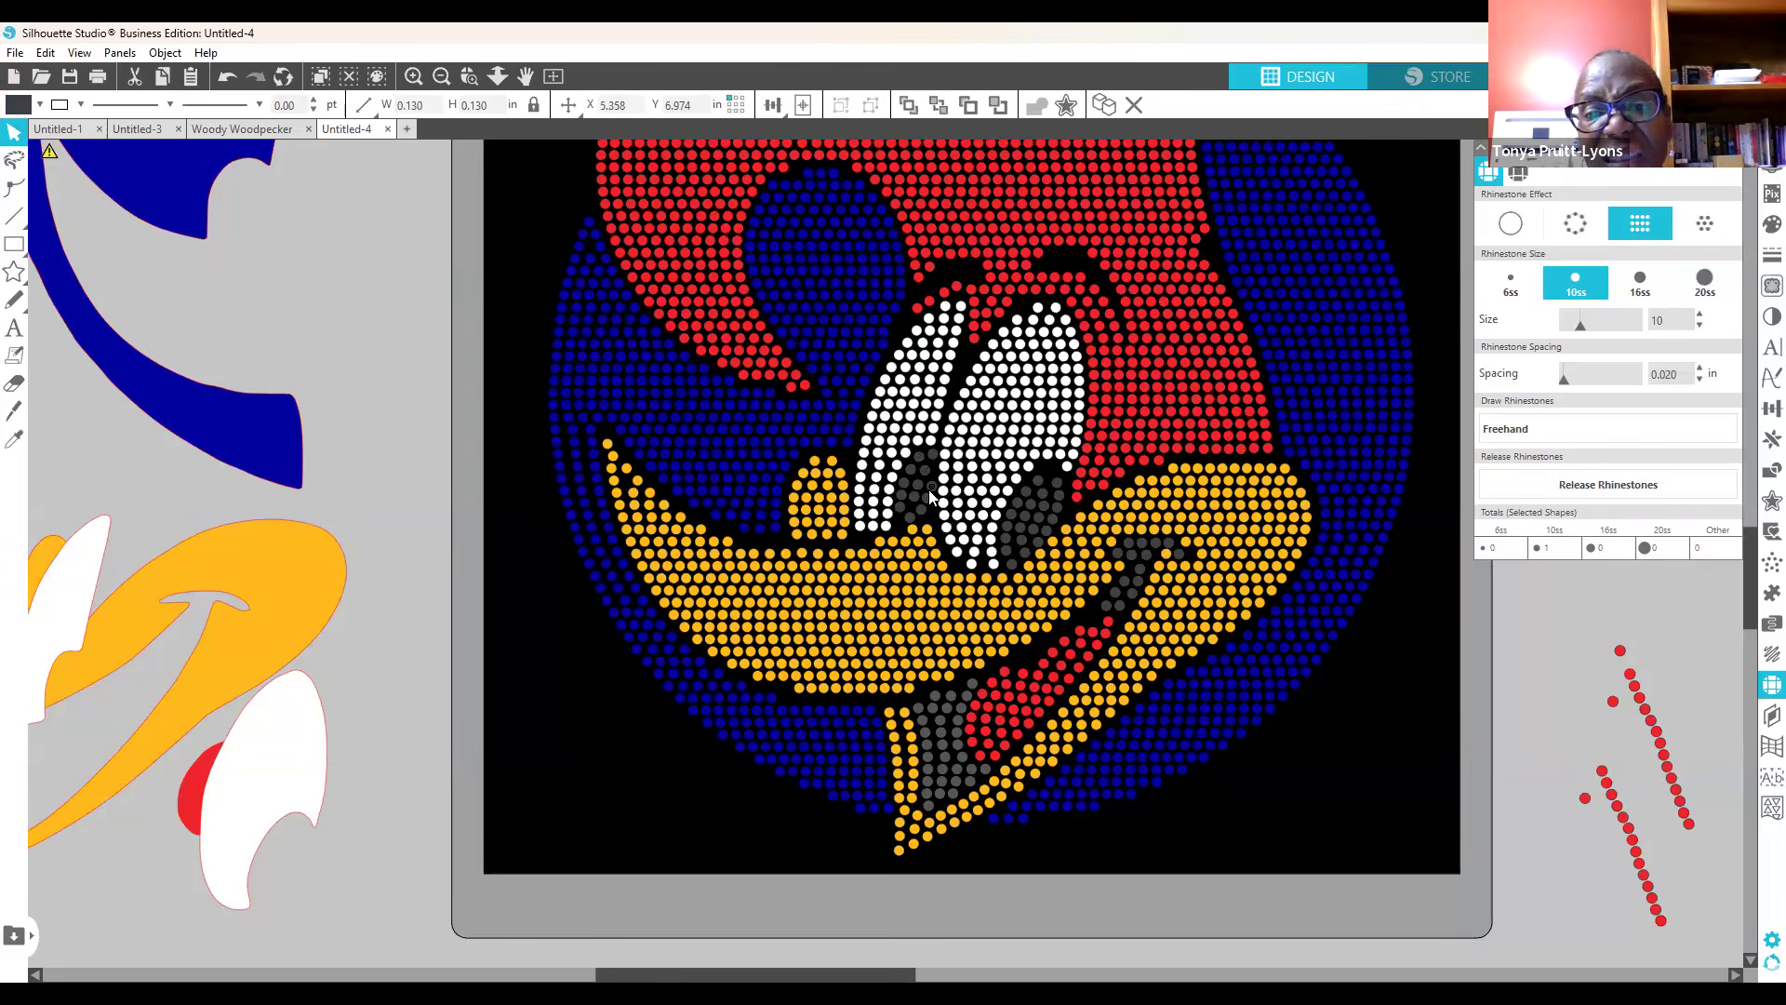
{"action": "left_click", "coordinate": [928, 490]}
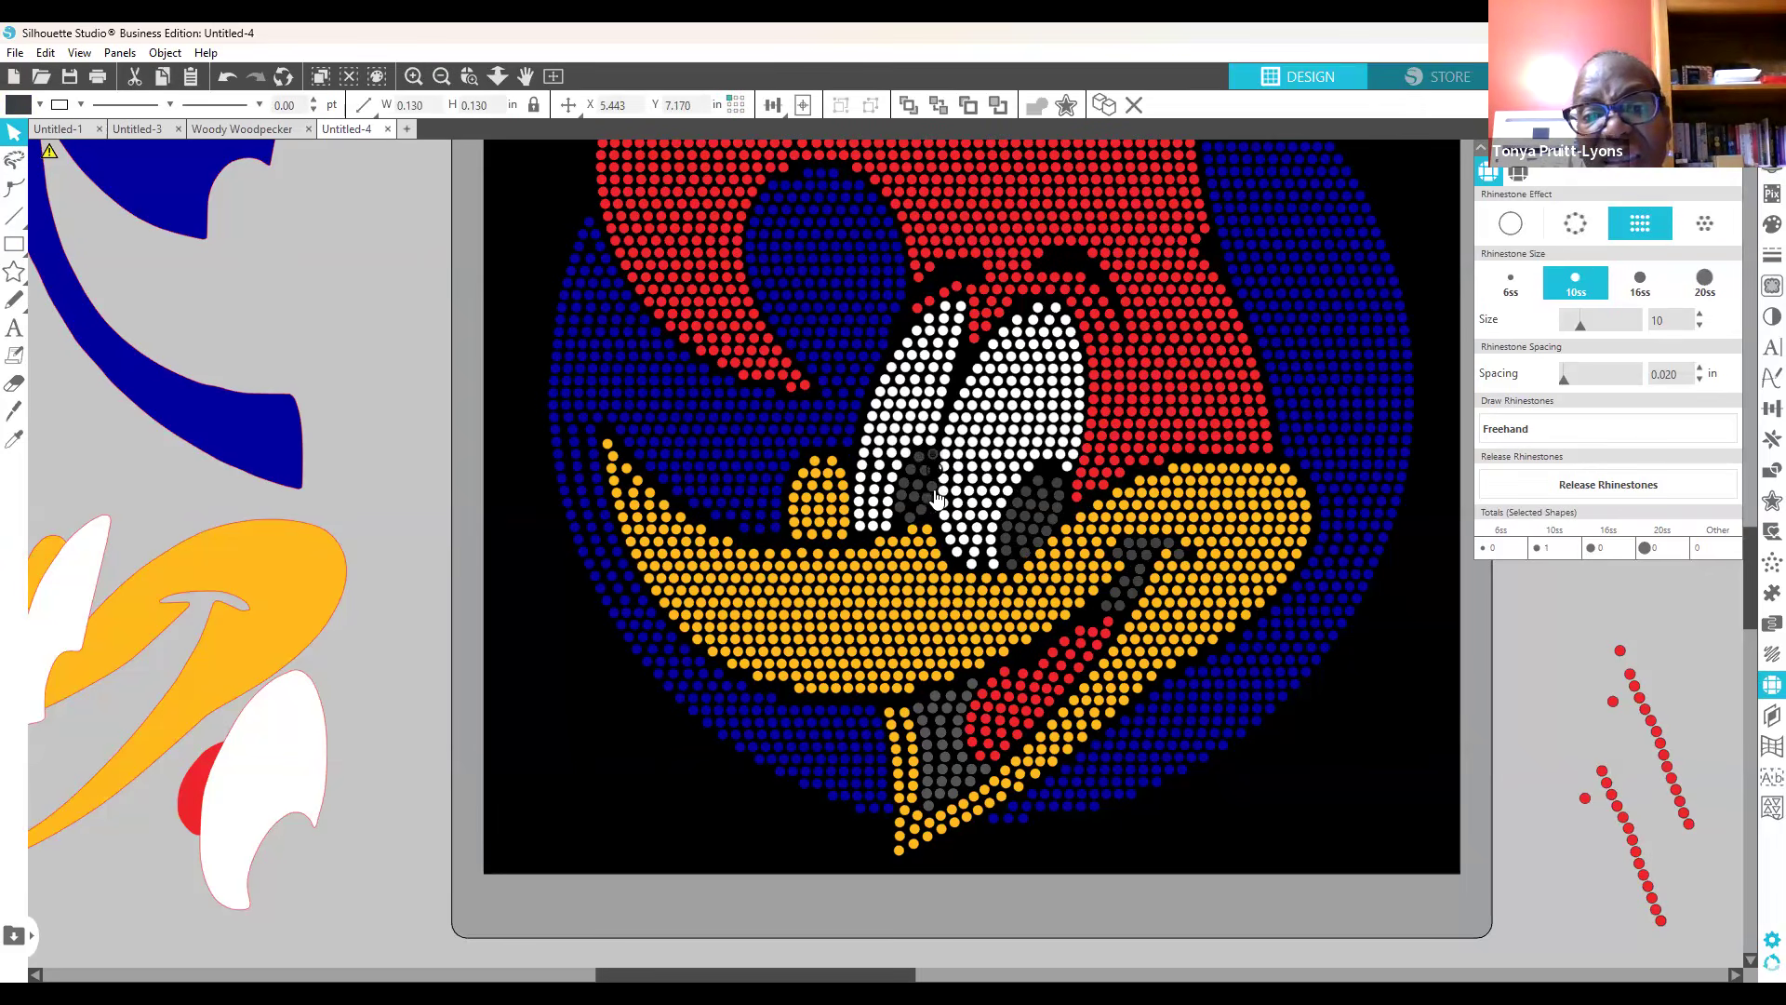
{"action": "key", "text": "Down"}
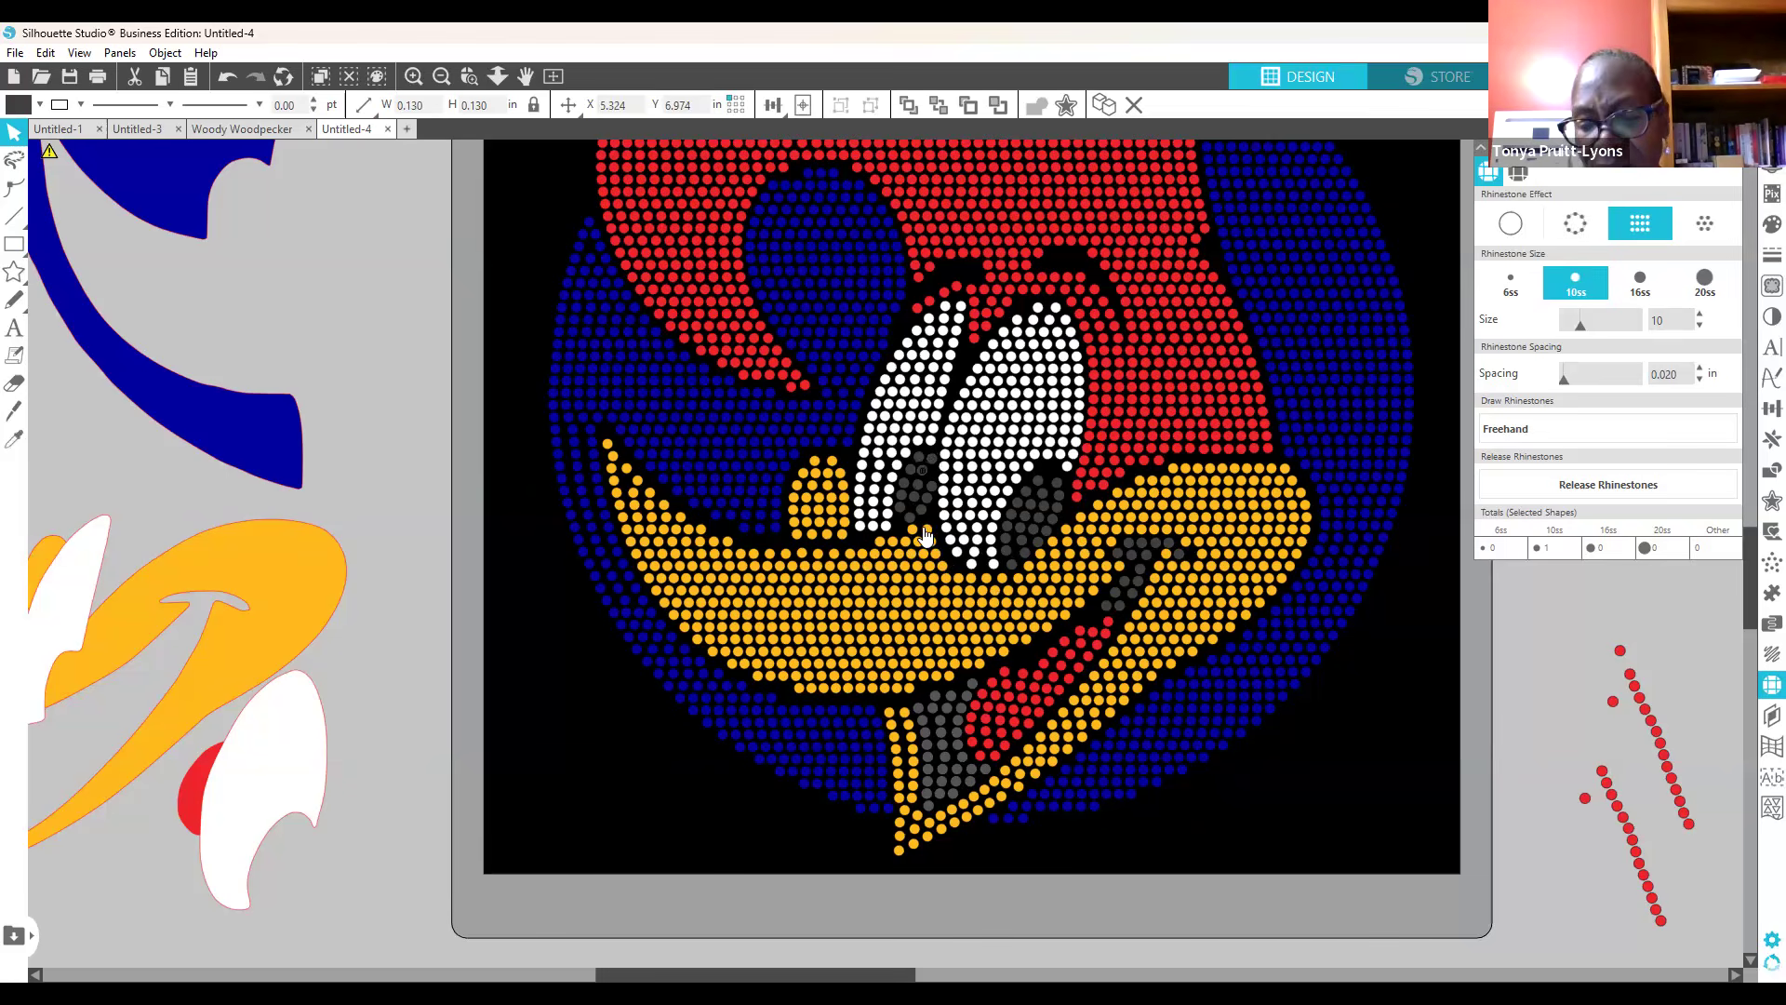
{"action": "key", "text": "Right"}
{"action": "key", "text": "Right"}
{"action": "key", "text": "Right"}
{"action": "key", "text": "Down"}
{"action": "key", "text": "Down"}
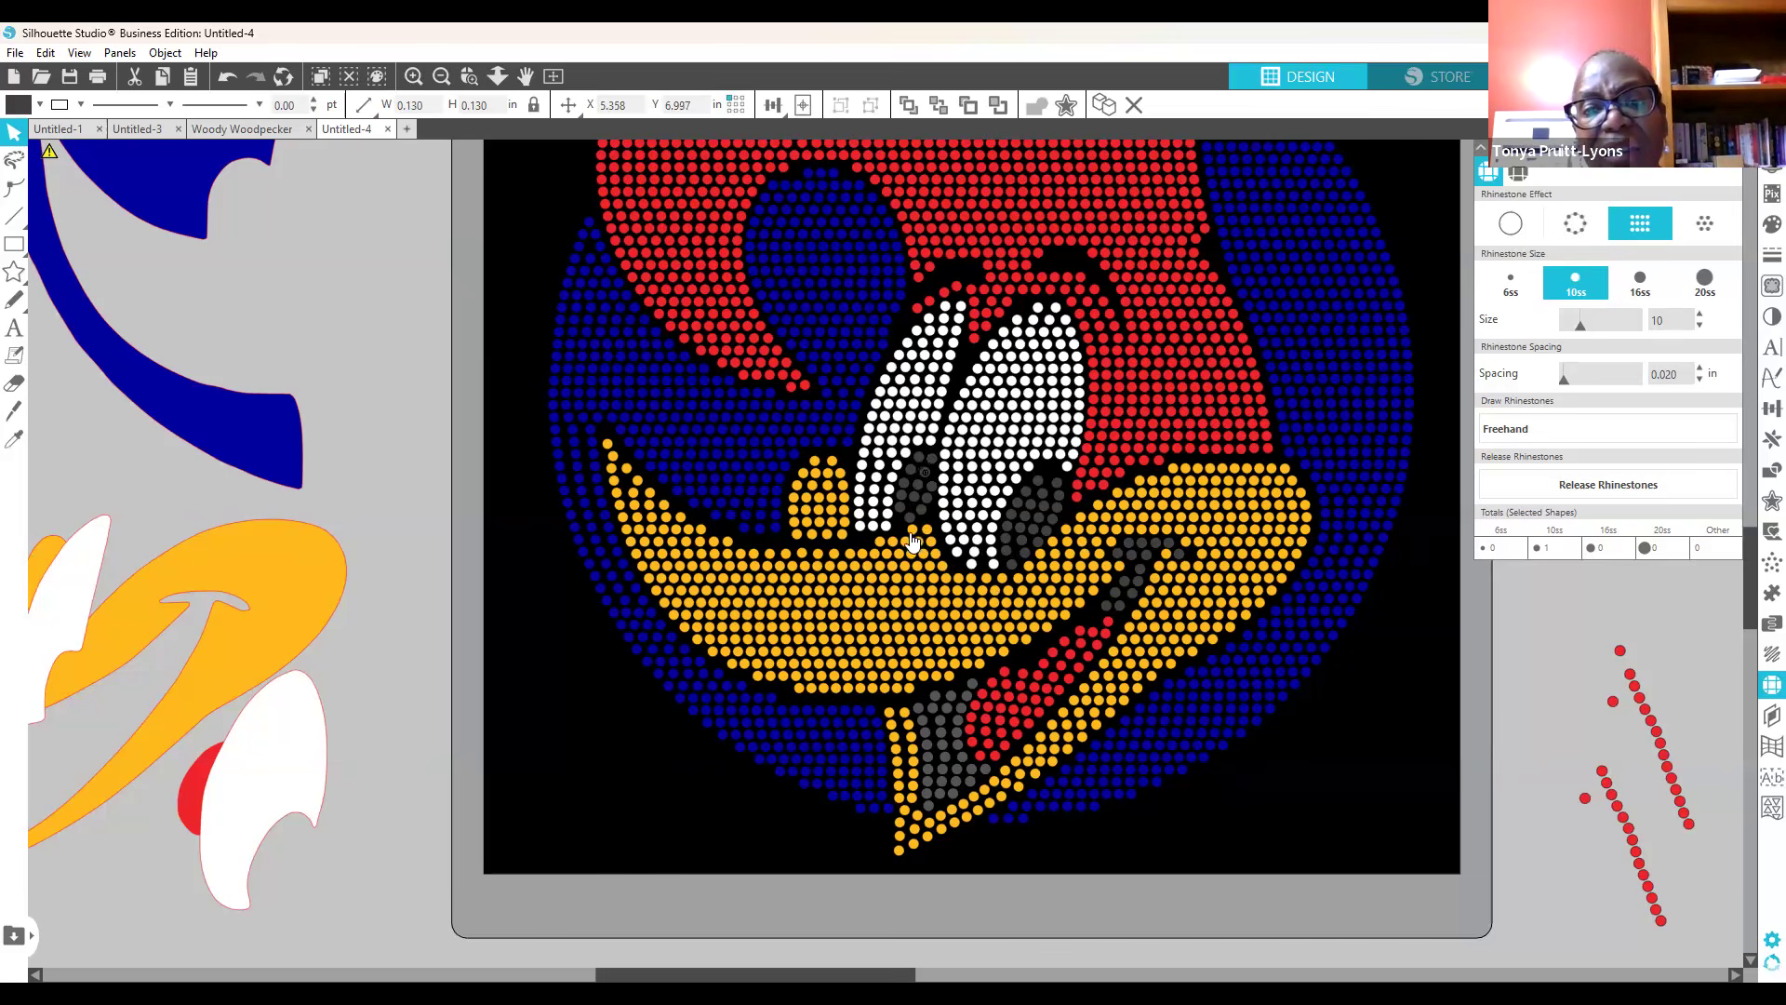
Step: Adjust the dark grey stones at the bottom of the left pupil to X 5.336, Y 7.457 and X 5.195, Y 7.509
{"action": "left_click", "coordinate": [909, 518]}
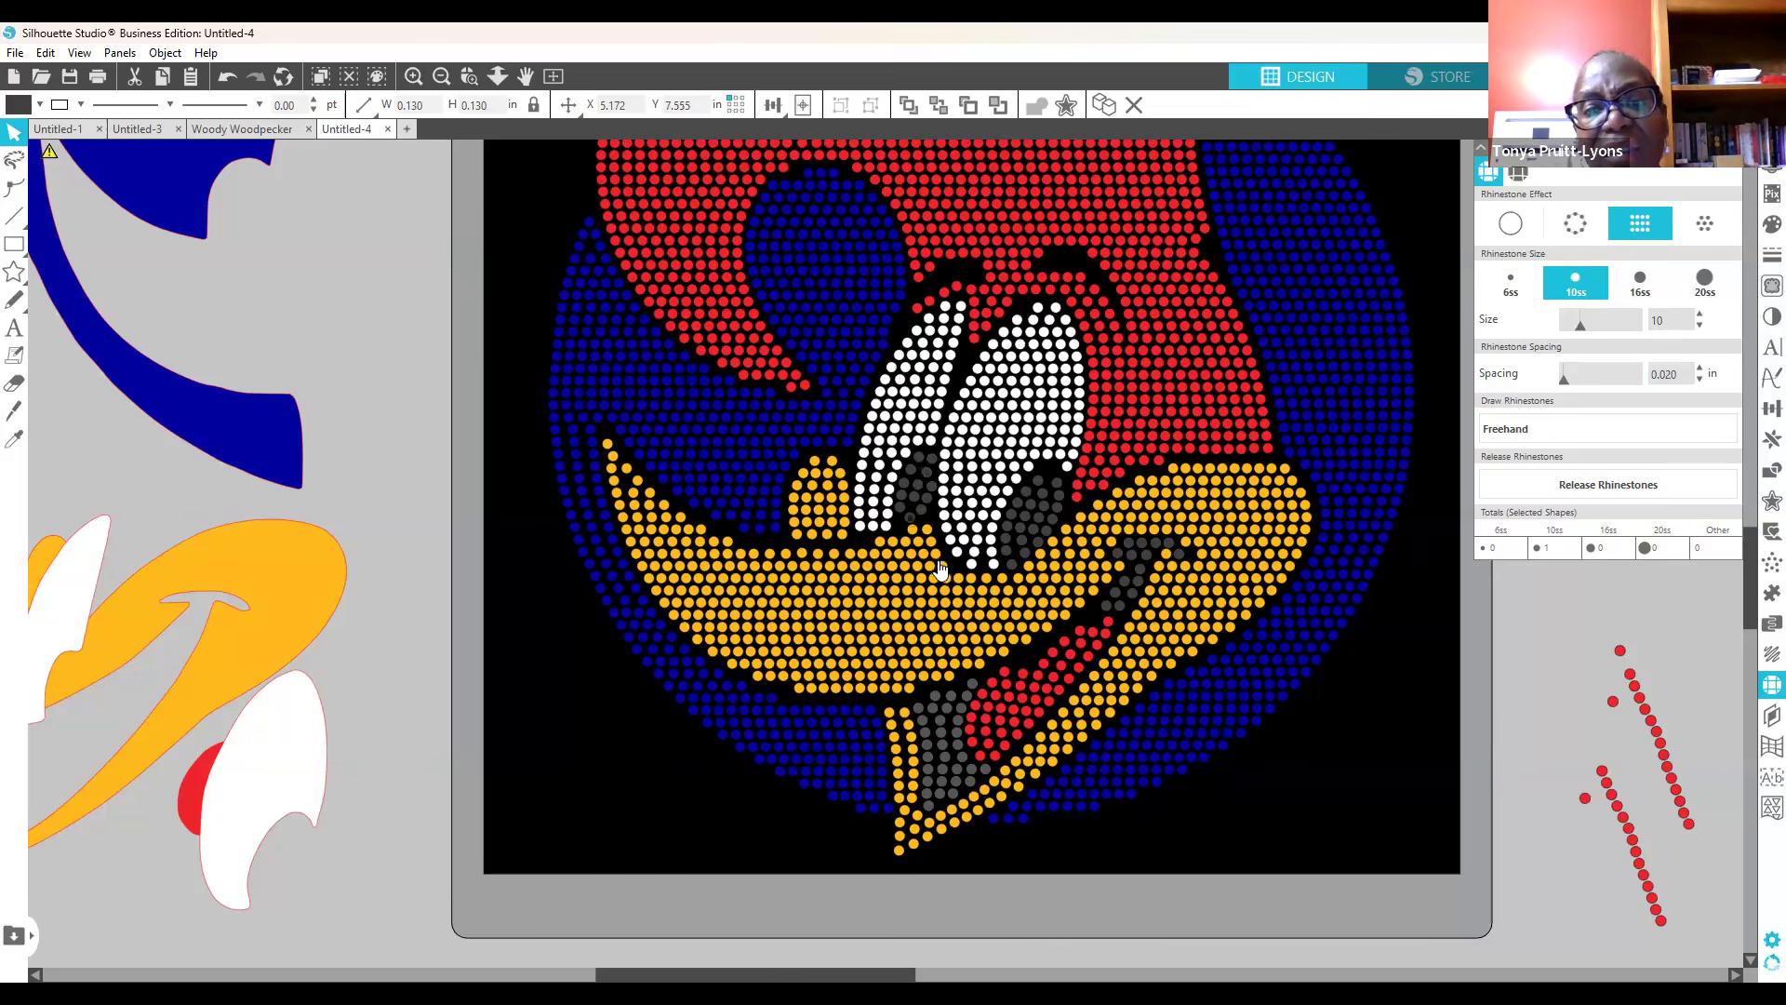
{"action": "left_click", "coordinate": [920, 511]}
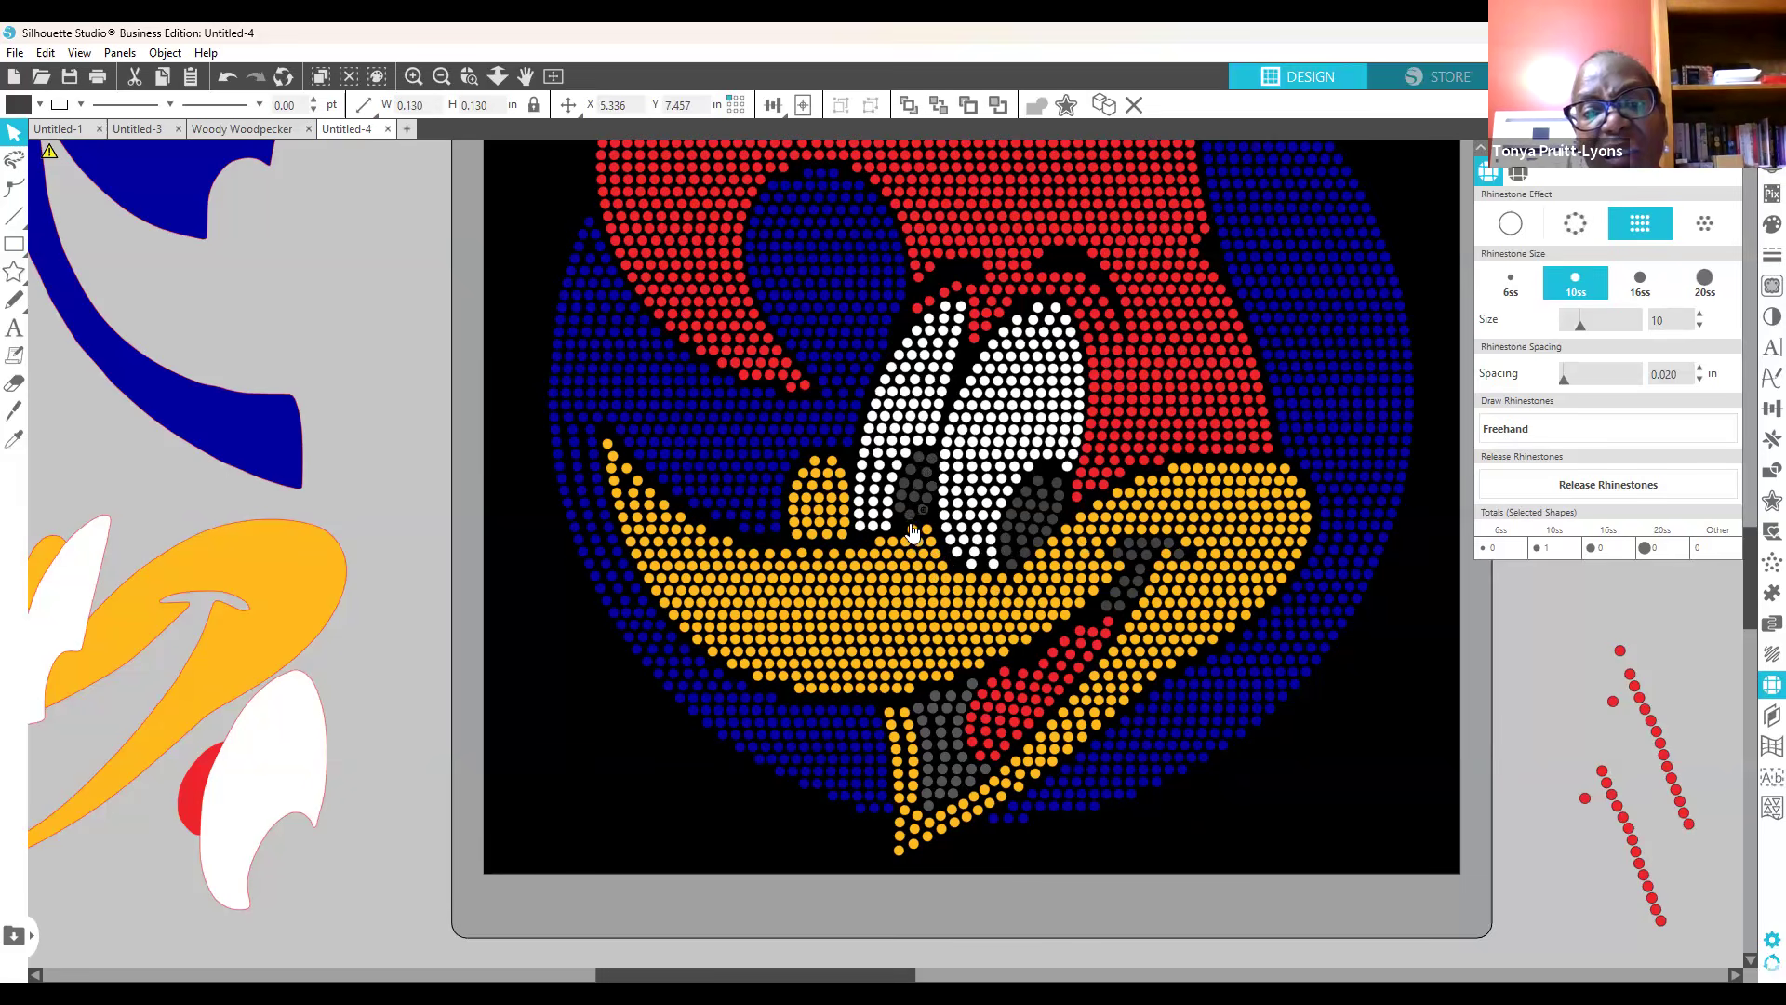
{"action": "left_click", "coordinate": [909, 528]}
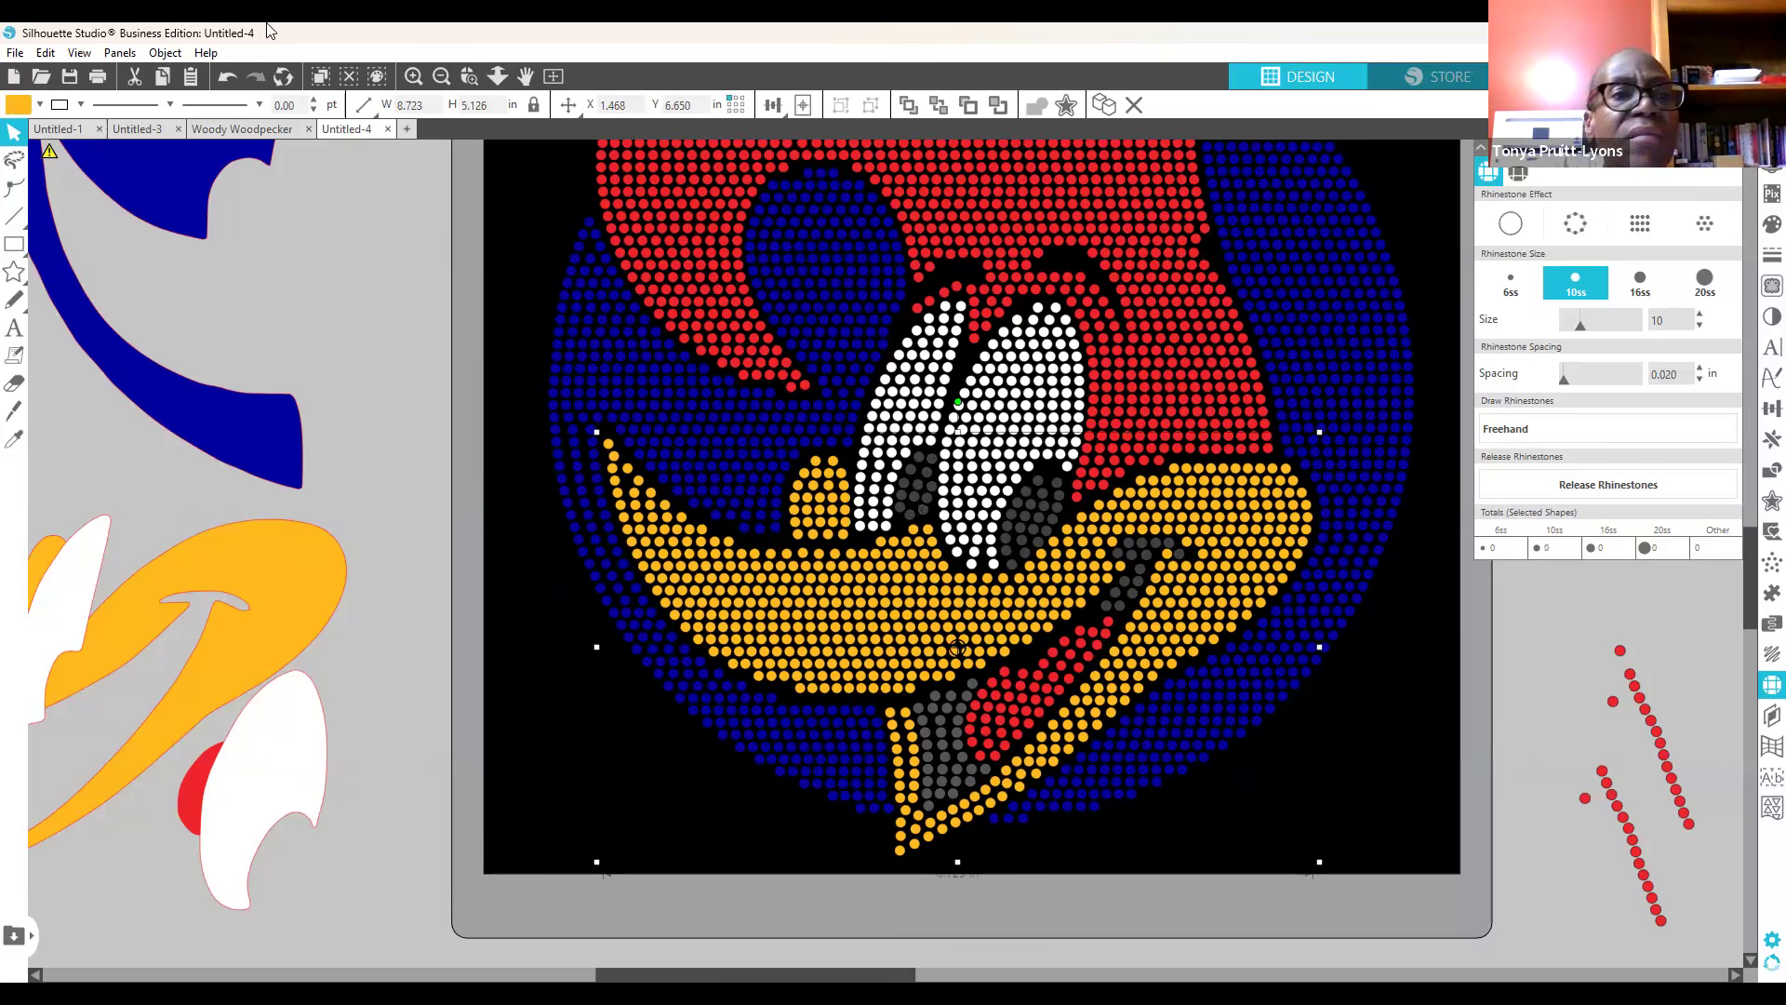
{"action": "left_click", "coordinate": [228, 77]}
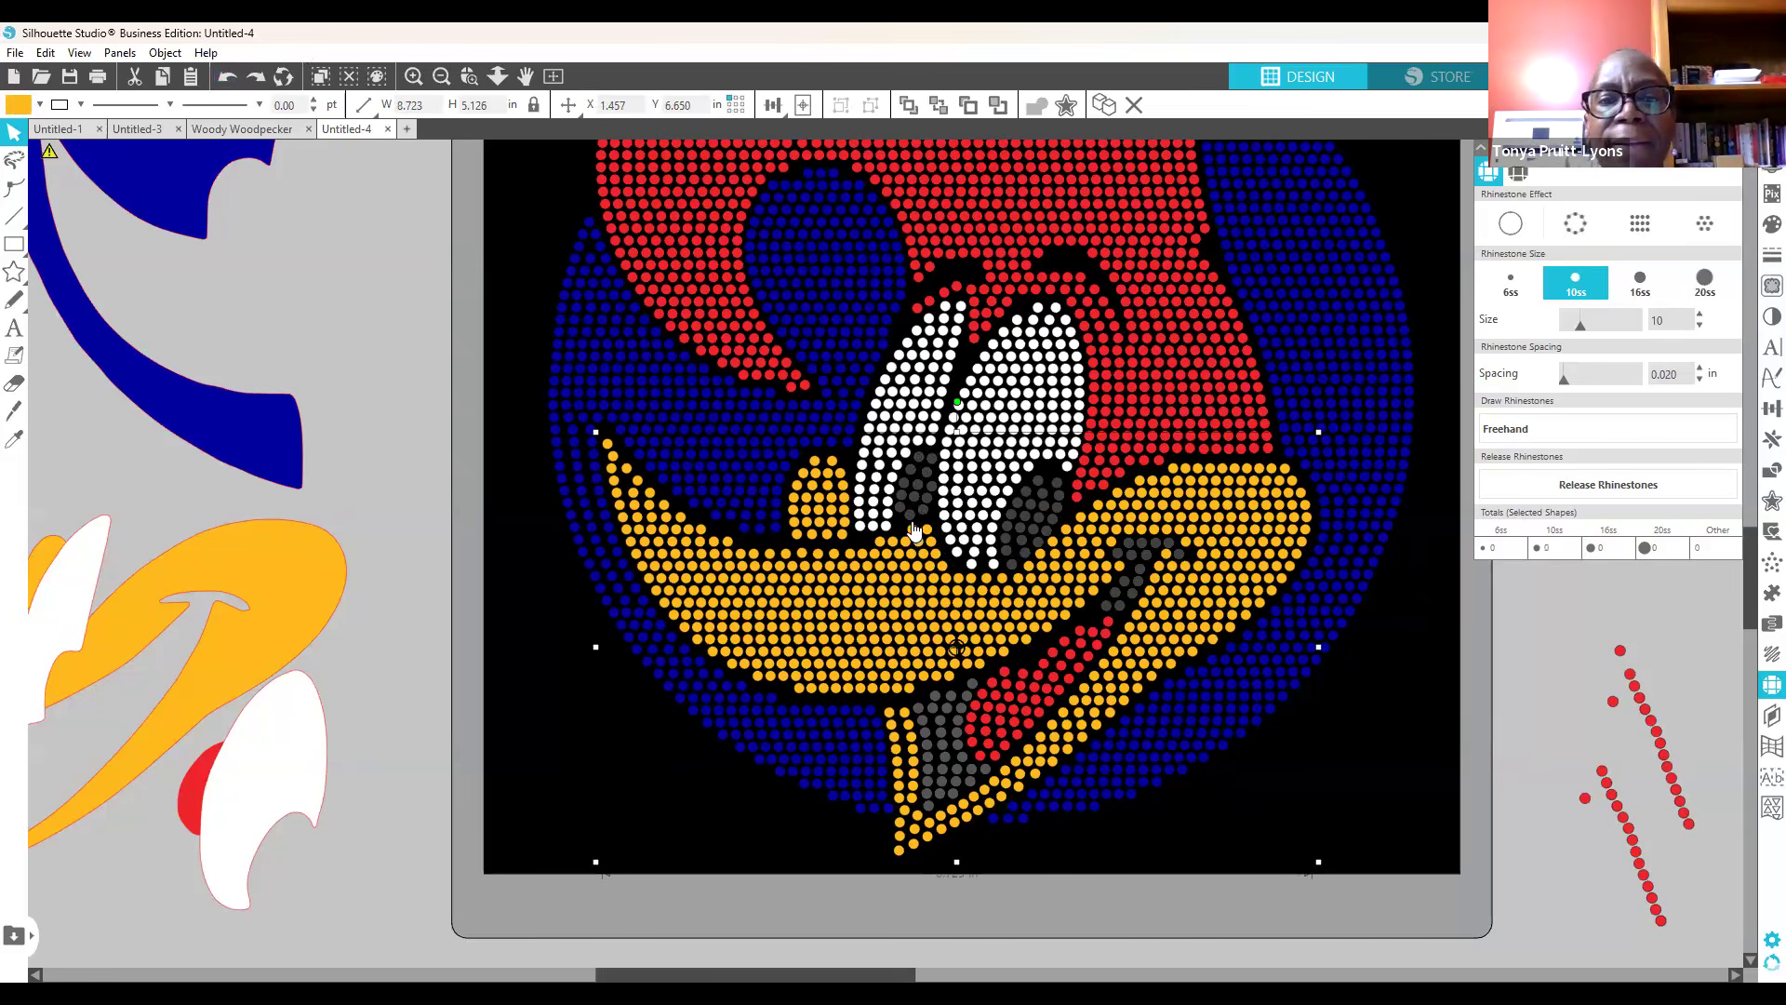
{"action": "left_click", "coordinate": [917, 528]}
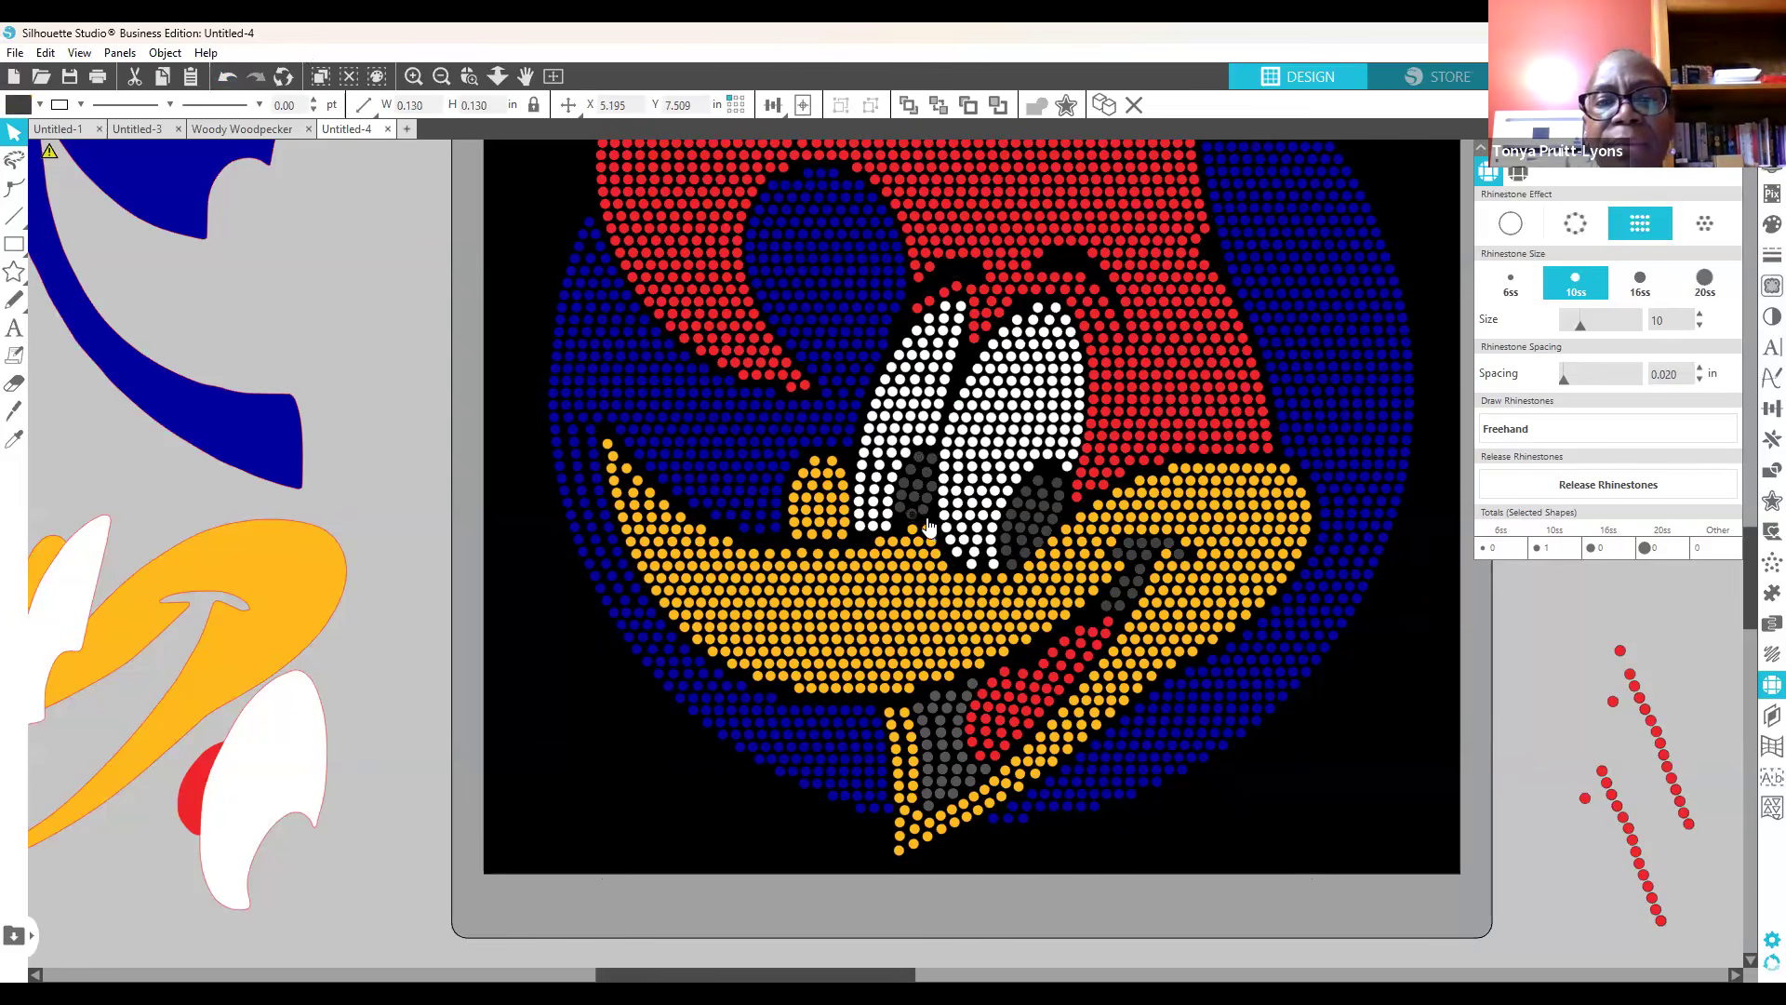
{"action": "left_click_drag", "start_coordinate": [925, 540], "coordinate": [923, 478]}
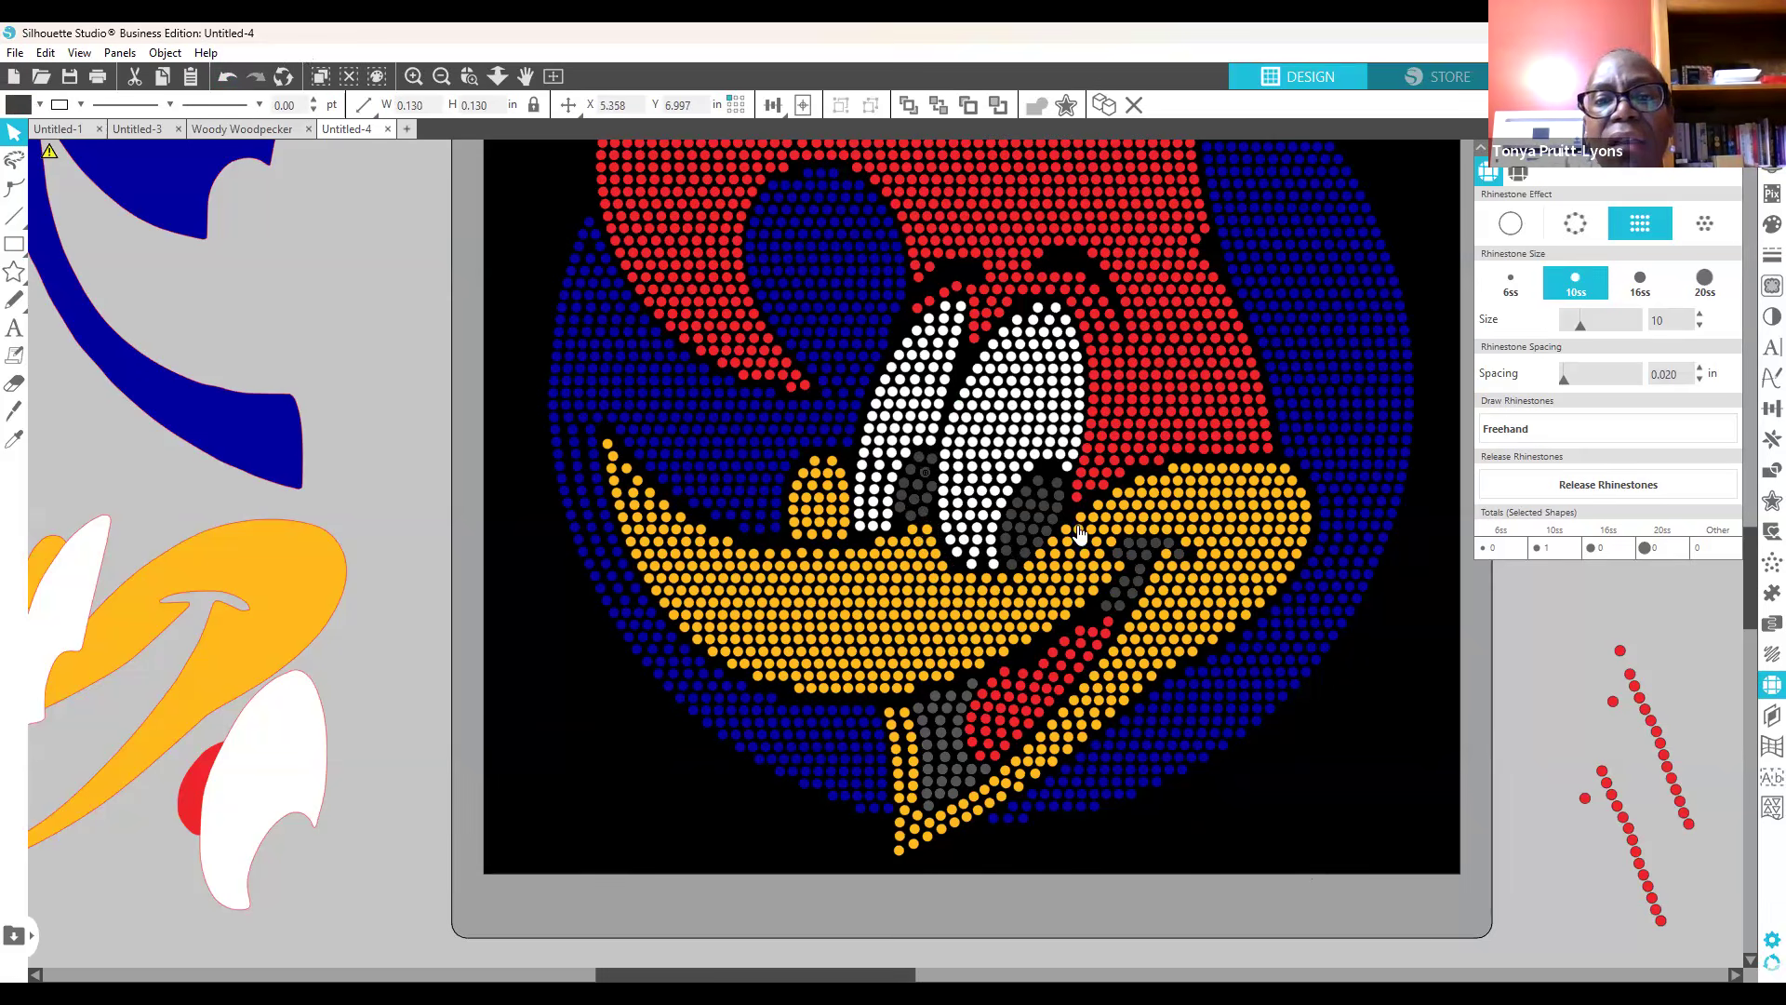
{"action": "left_click", "coordinate": [1353, 620]}
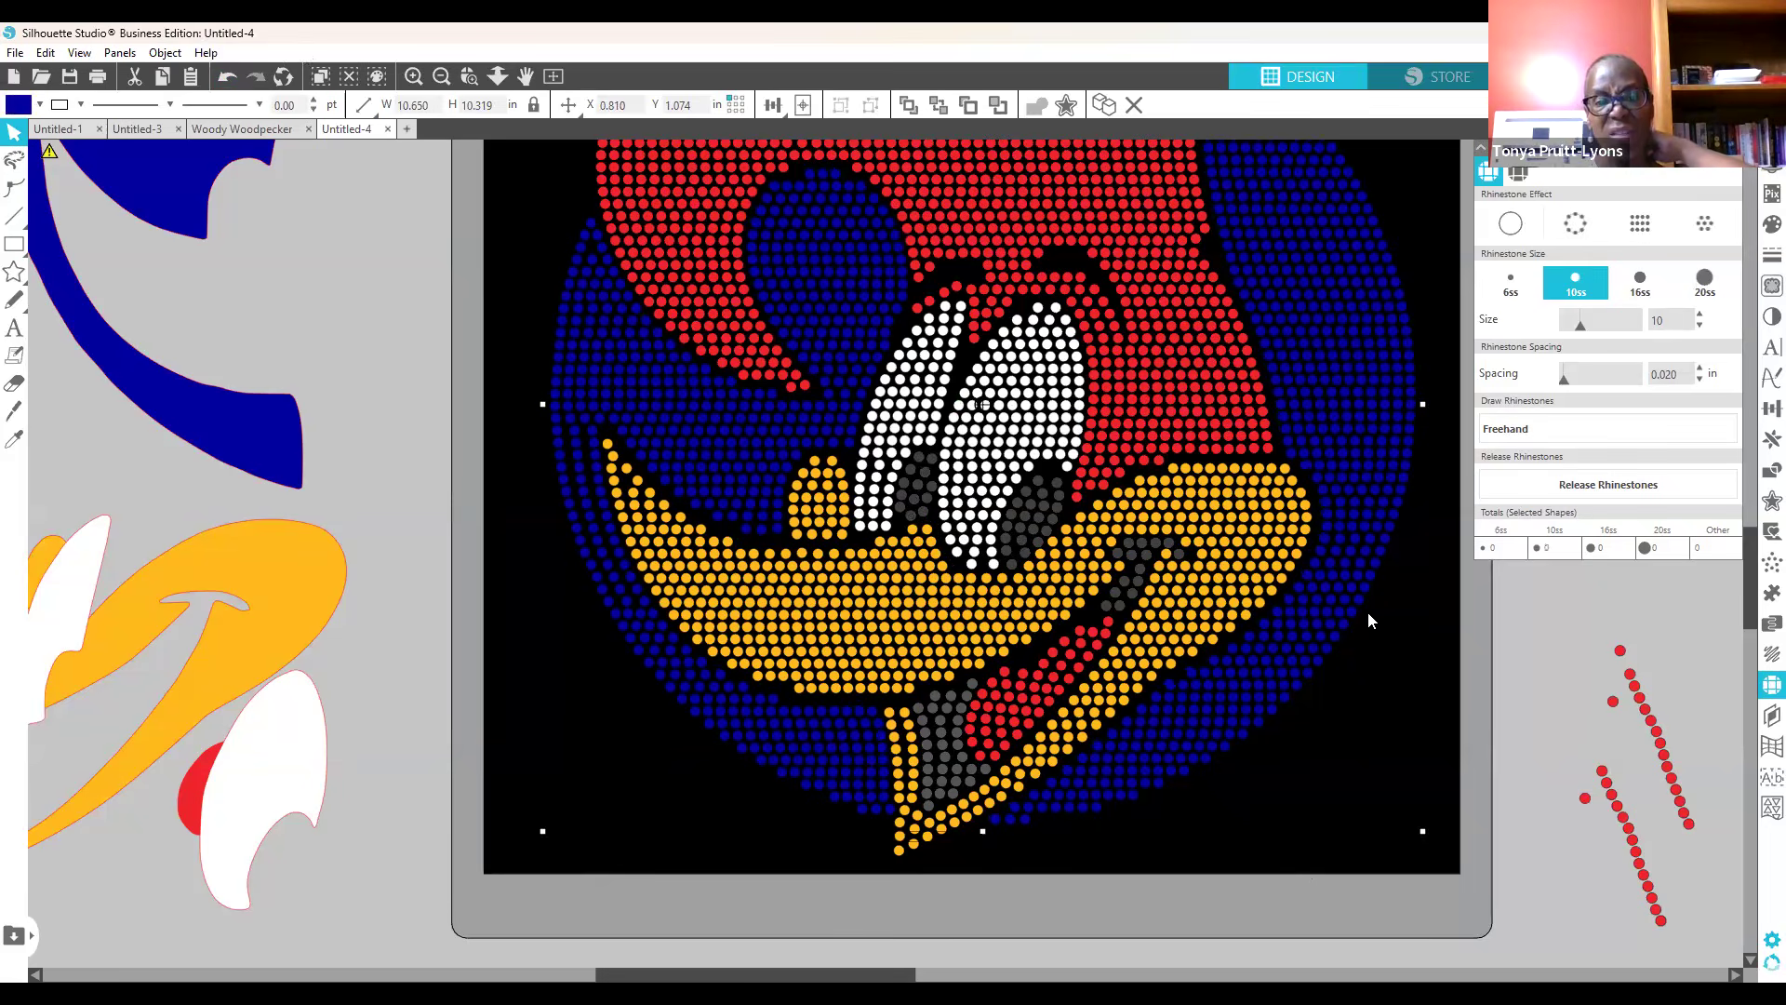
Step: Adjust the dark grey stones at the top of the right eye's pupil to X 6.748, Y 7.100 and X 6.851, Y 6.998
{"action": "left_click", "coordinate": [1042, 480]}
{"action": "right_click", "coordinate": [1042, 478]}
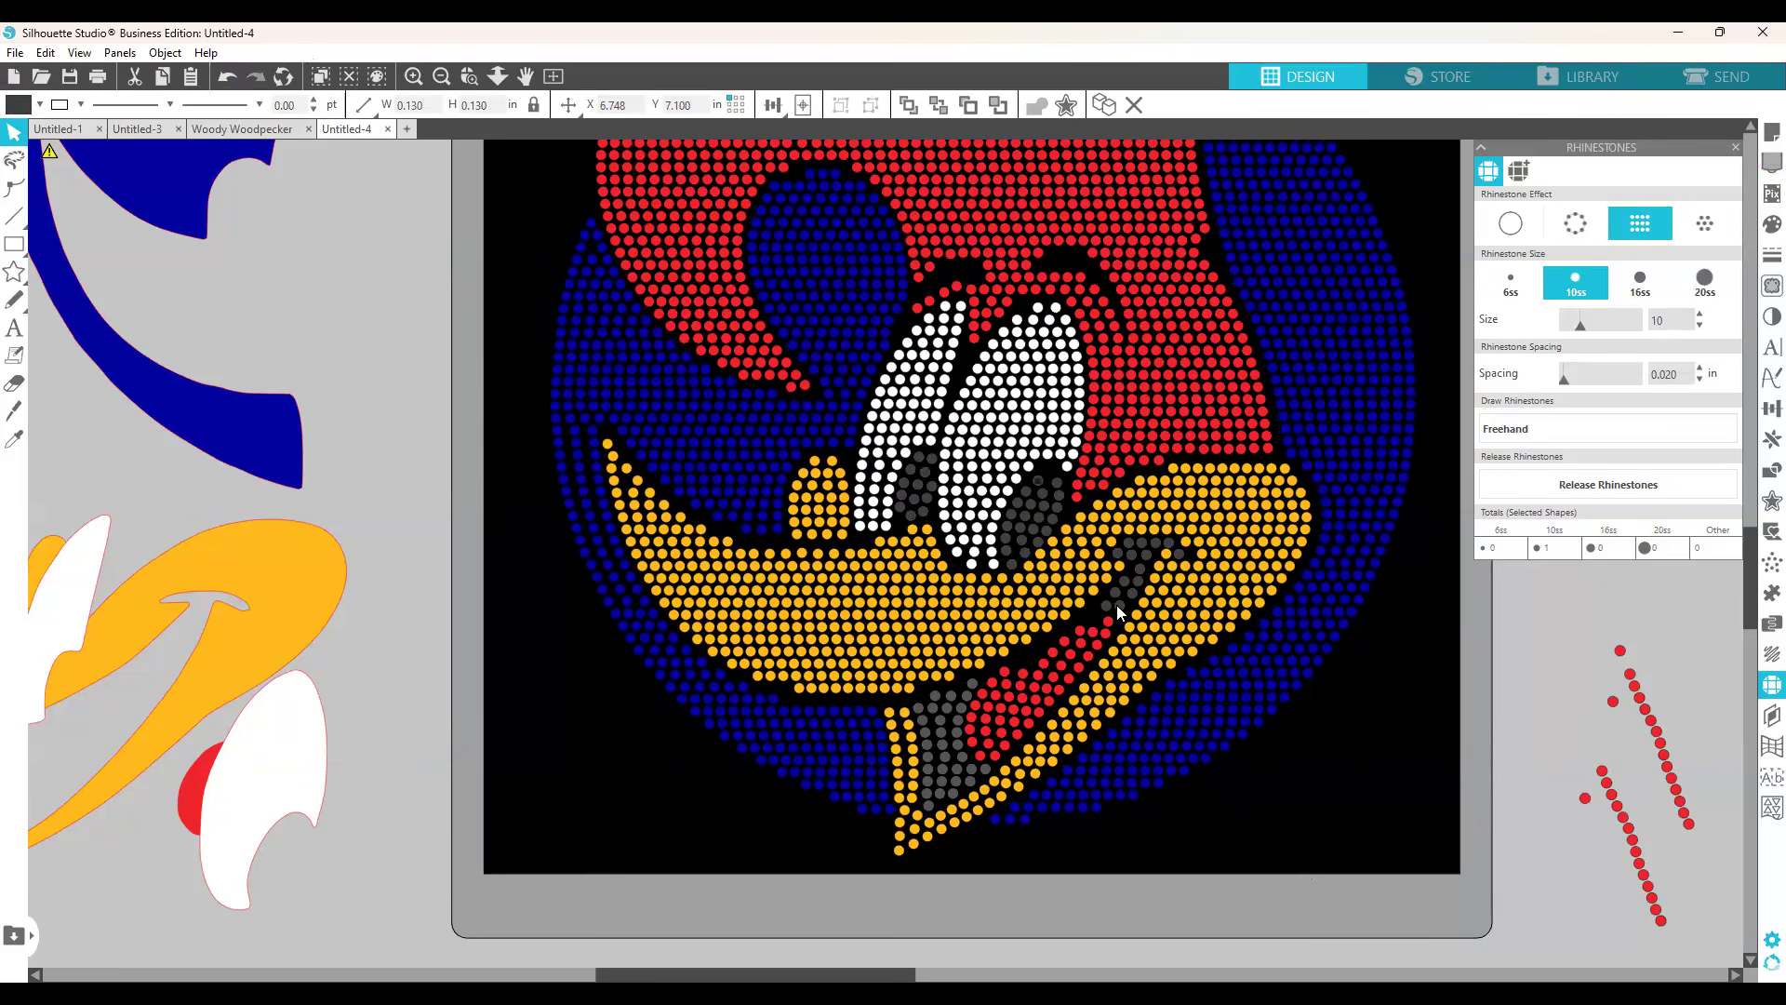
{"action": "left_click", "coordinate": [1123, 630]}
{"action": "left_click_drag", "start_coordinate": [1075, 561], "coordinate": [1050, 482]}
{"action": "left_click", "coordinate": [1336, 672]}
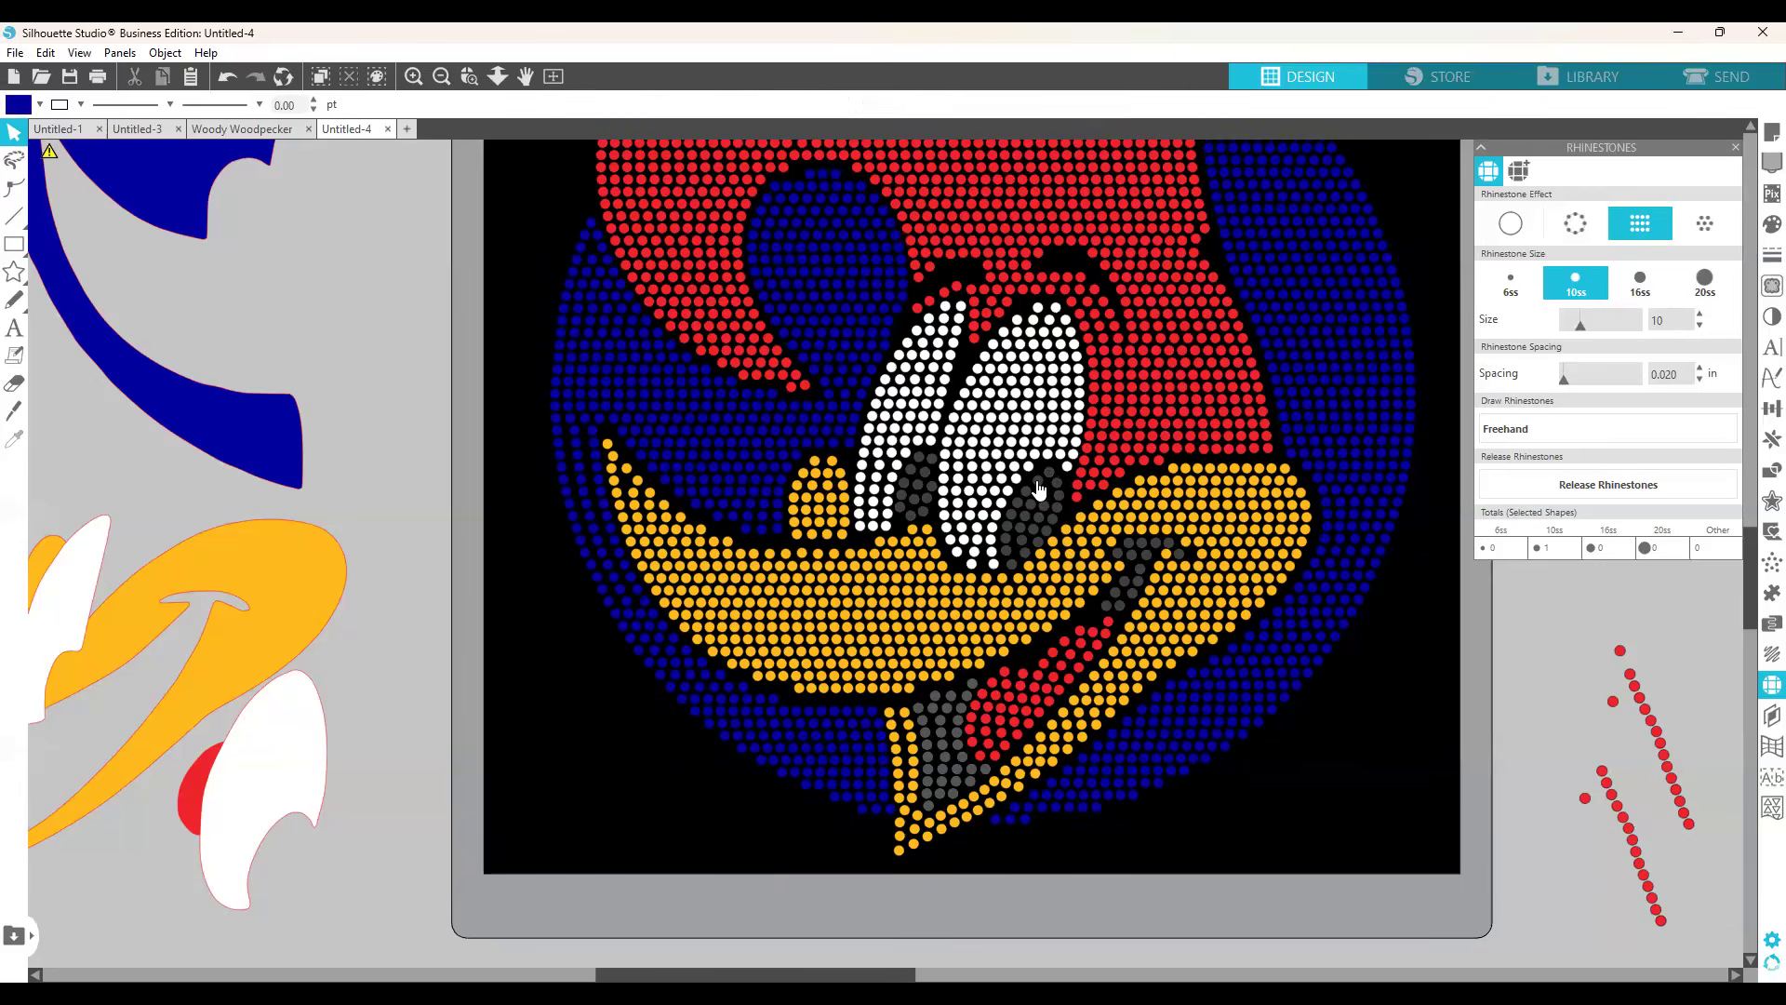
{"action": "left_click", "coordinate": [1036, 479]}
{"action": "left_click_drag", "start_coordinate": [1055, 493], "coordinate": [1053, 485]}
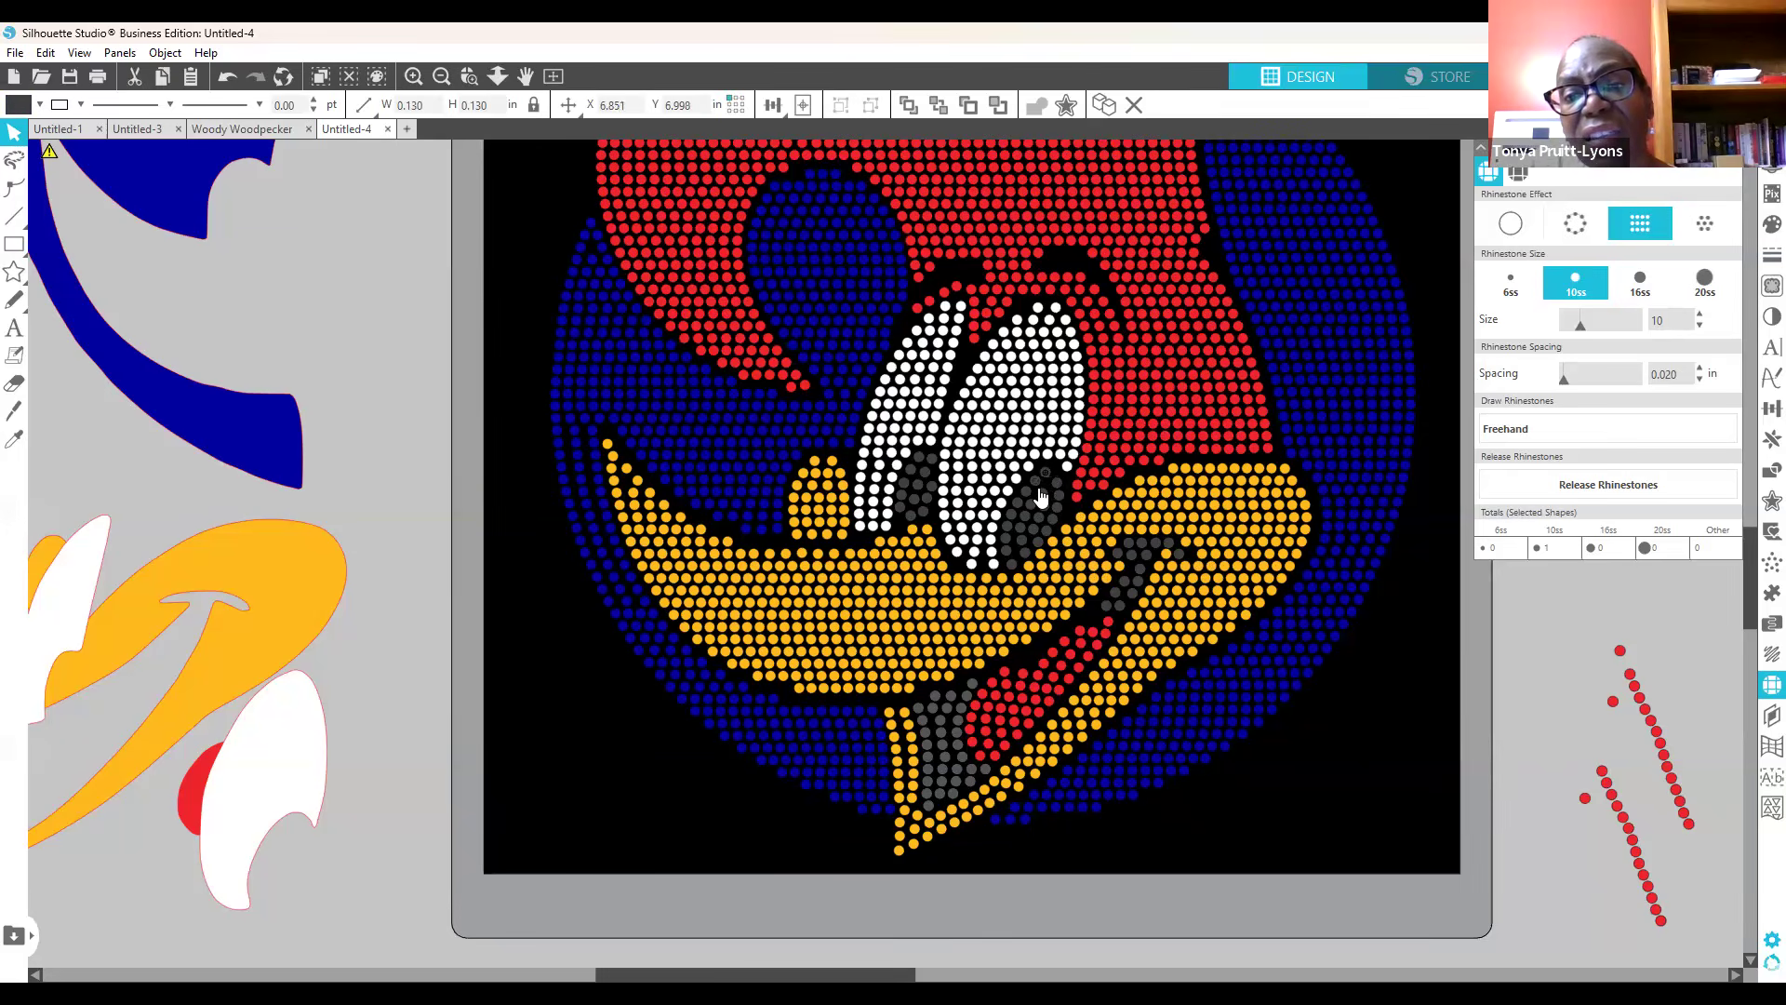
Step: Even out the right eye's pupil by moving a dark grey stone to X 6.820, Y 7.377
{"action": "key", "text": "Left"}
{"action": "left_click_drag", "start_coordinate": [1043, 491], "coordinate": [1060, 535]}
{"action": "key", "text": "Right"}
{"action": "key", "text": "Right"}
{"action": "key", "text": "Up"}
{"action": "key", "text": "Up"}
{"action": "key", "text": "Up"}
{"action": "key", "text": "Up"}
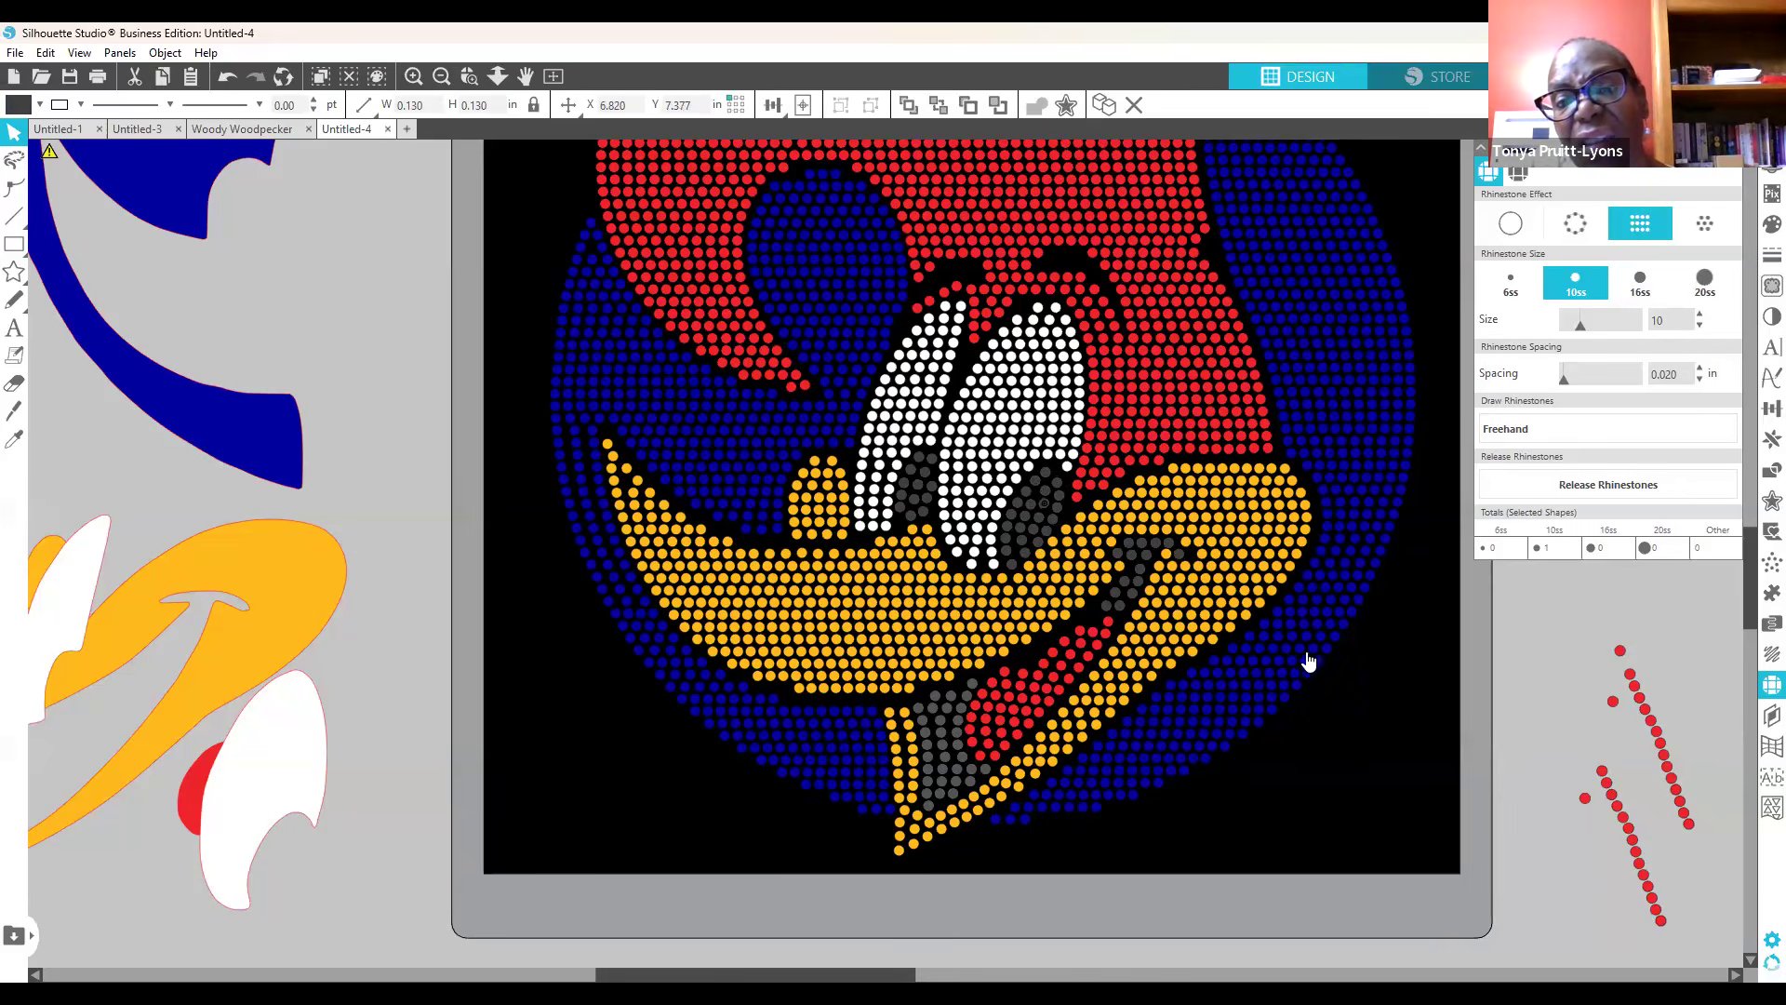
{"action": "left_click", "coordinate": [1374, 673]}
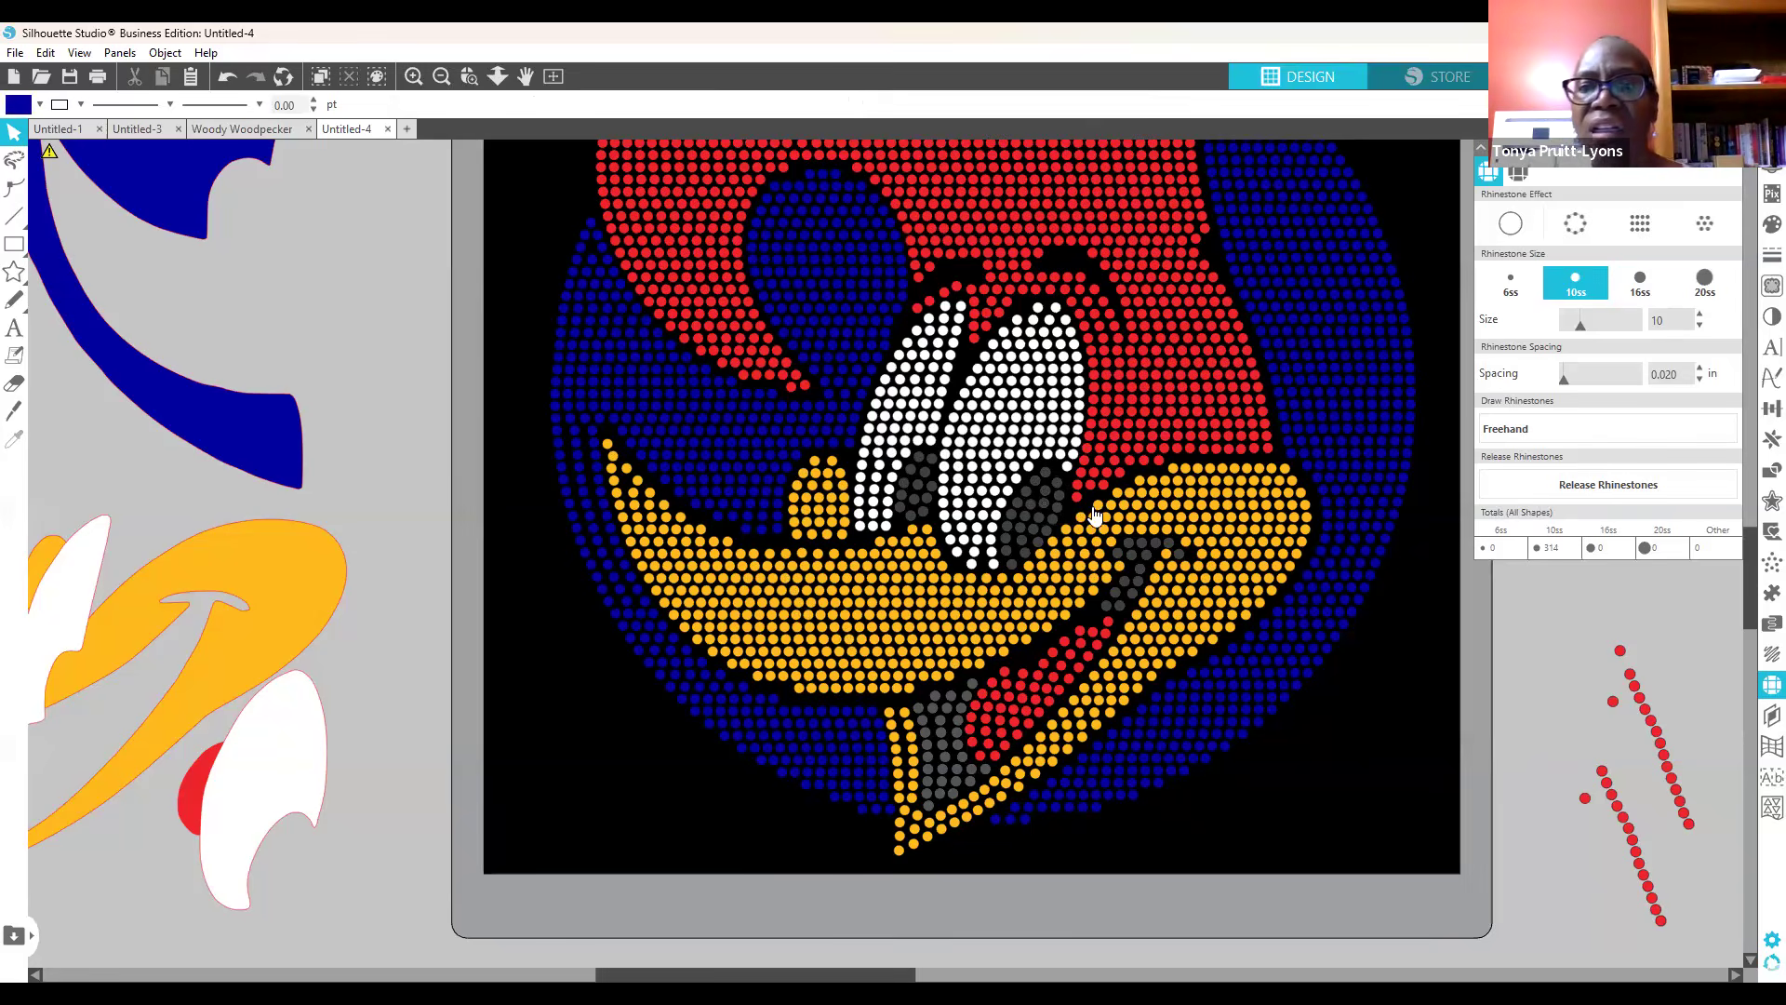
{"action": "left_click", "coordinate": [1170, 544]}
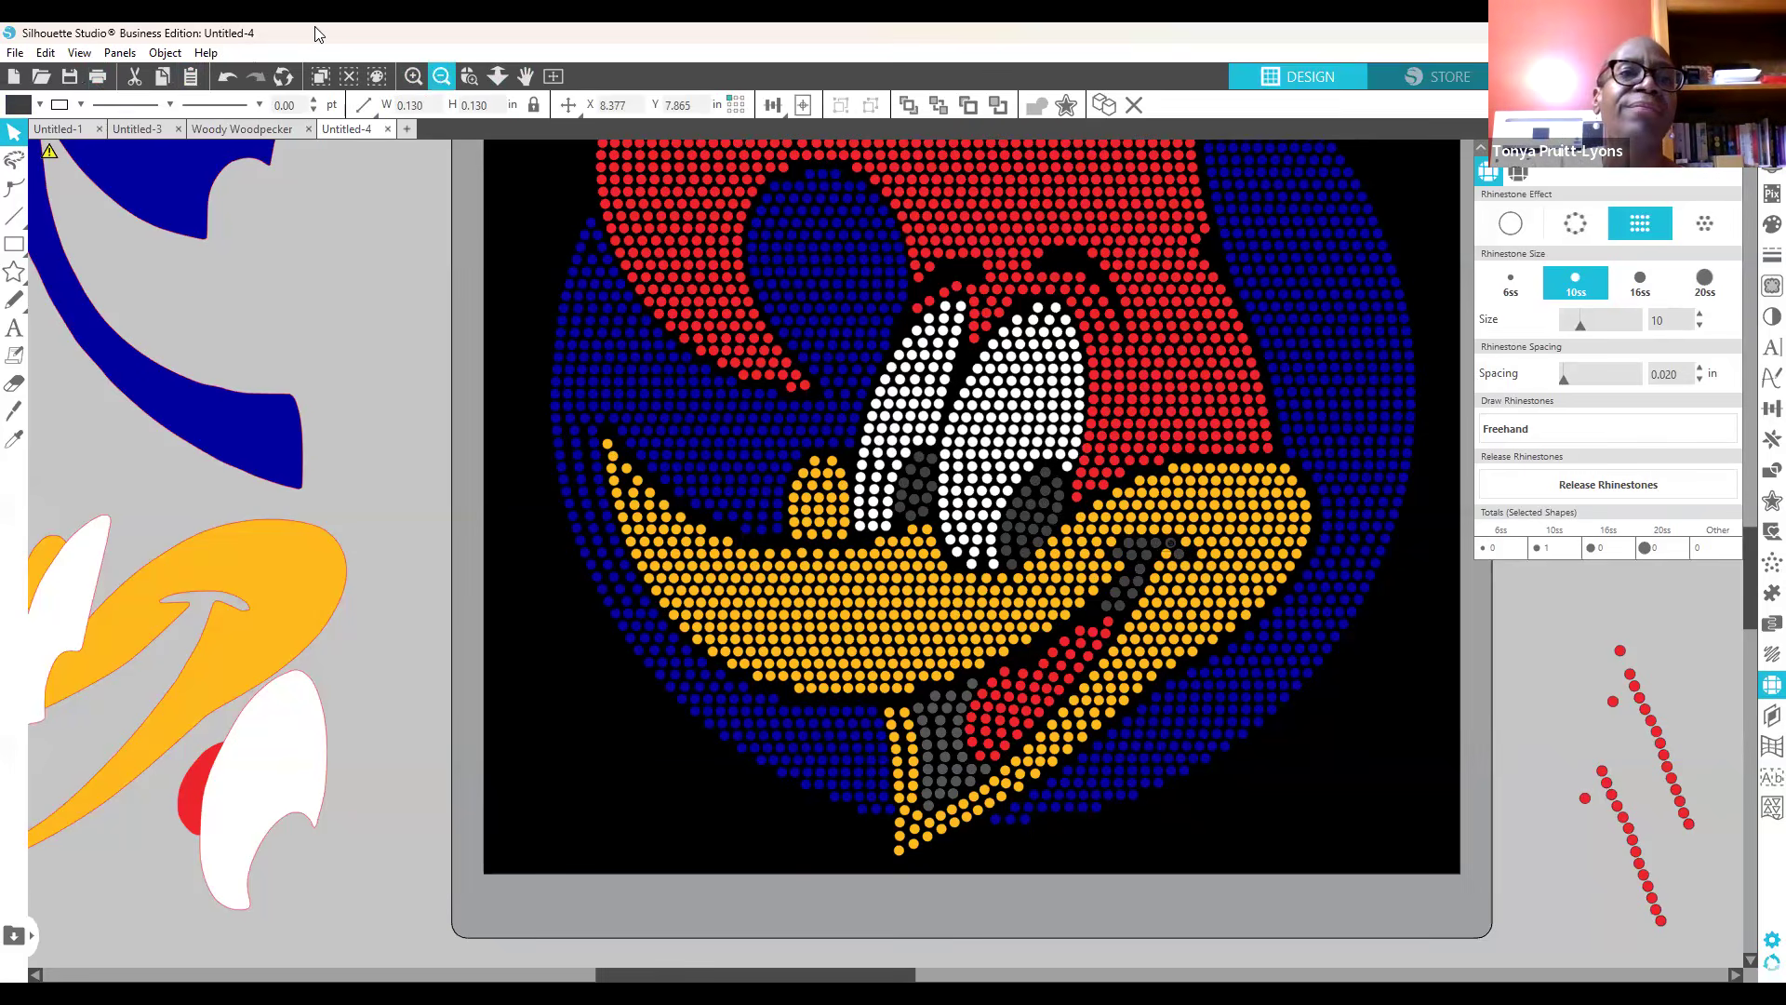
Step: Move the leftover blue, yellow, white and red source shapes beside the mat's left edge farther away from the design
{"action": "left_click", "coordinate": [441, 75]}
{"action": "left_click", "coordinate": [441, 75]}
{"action": "left_click_drag", "start_coordinate": [504, 255], "coordinate": [577, 716]}
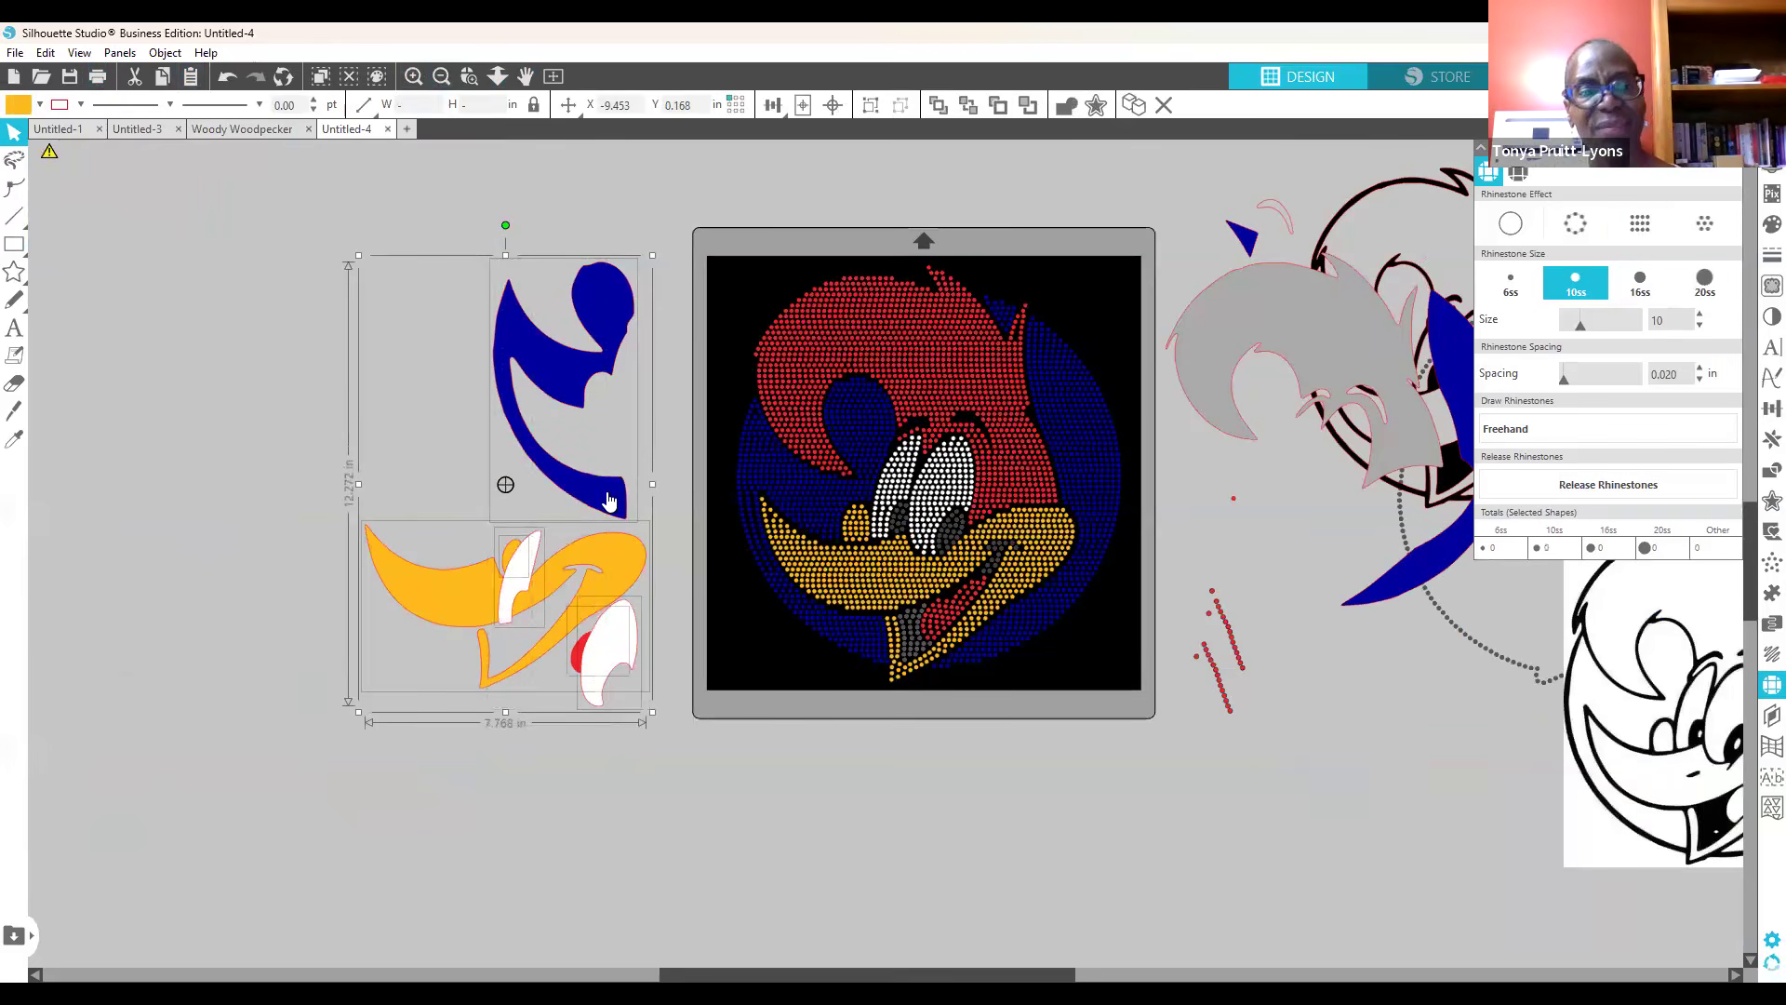
{"action": "left_click_drag", "start_coordinate": [605, 512], "coordinate": [182, 551]}
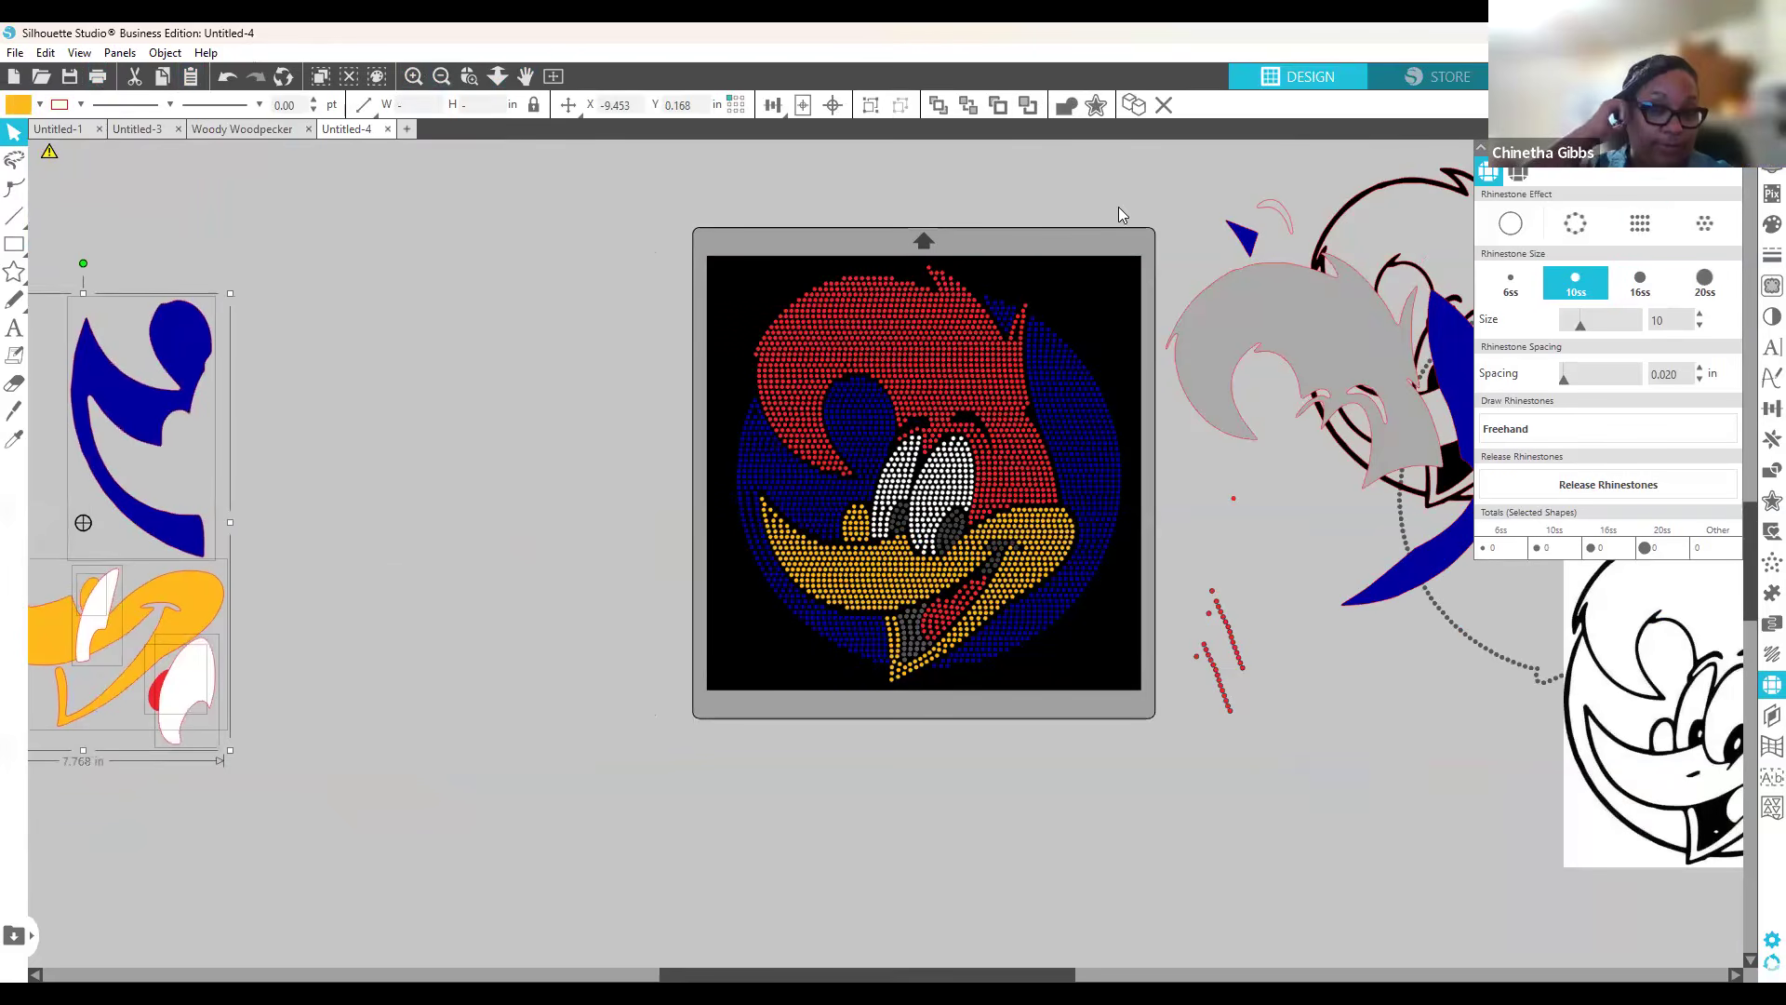
Step: Delete the leftover grey, blue and outline shapes and the spare red stones to the right of the mat
{"action": "left_click_drag", "start_coordinate": [1170, 180], "coordinate": [1510, 765]}
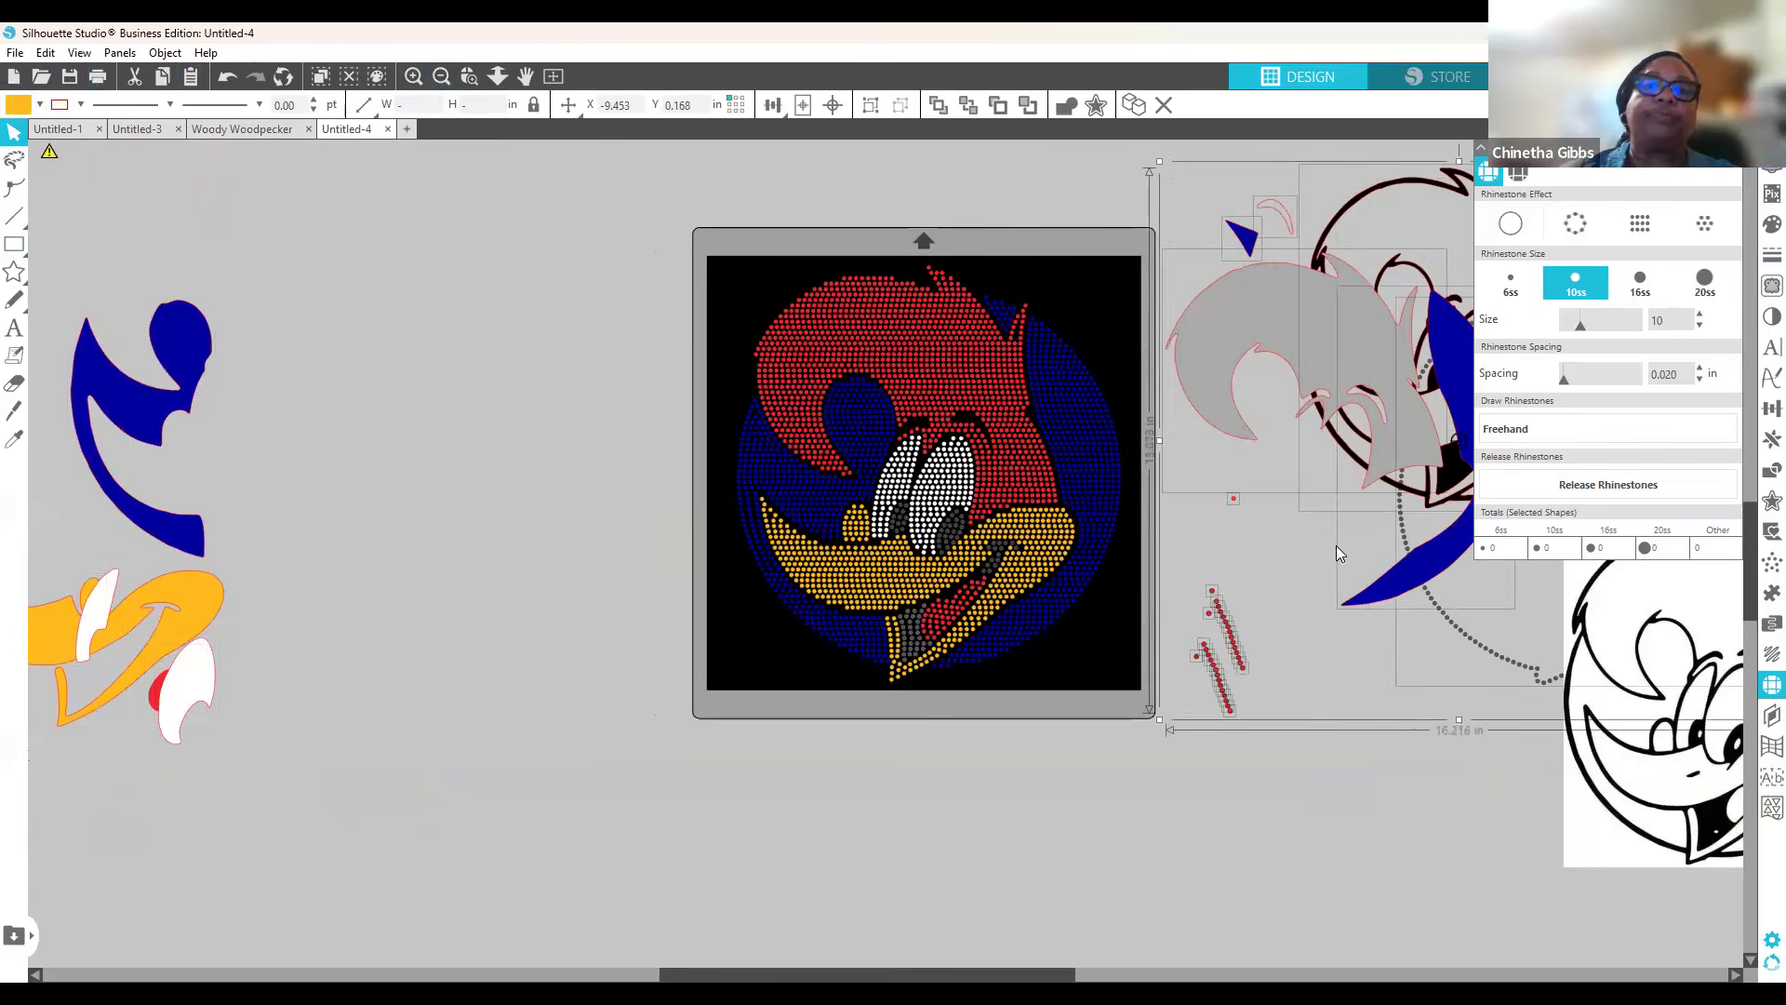
{"action": "key", "text": "Delete"}
Step: Move the black-and-white Woody Woodpecker reference image to the left of the mat, beside the blue source shape
{"action": "left_click_drag", "start_coordinate": [1539, 765], "coordinate": [1197, 552]}
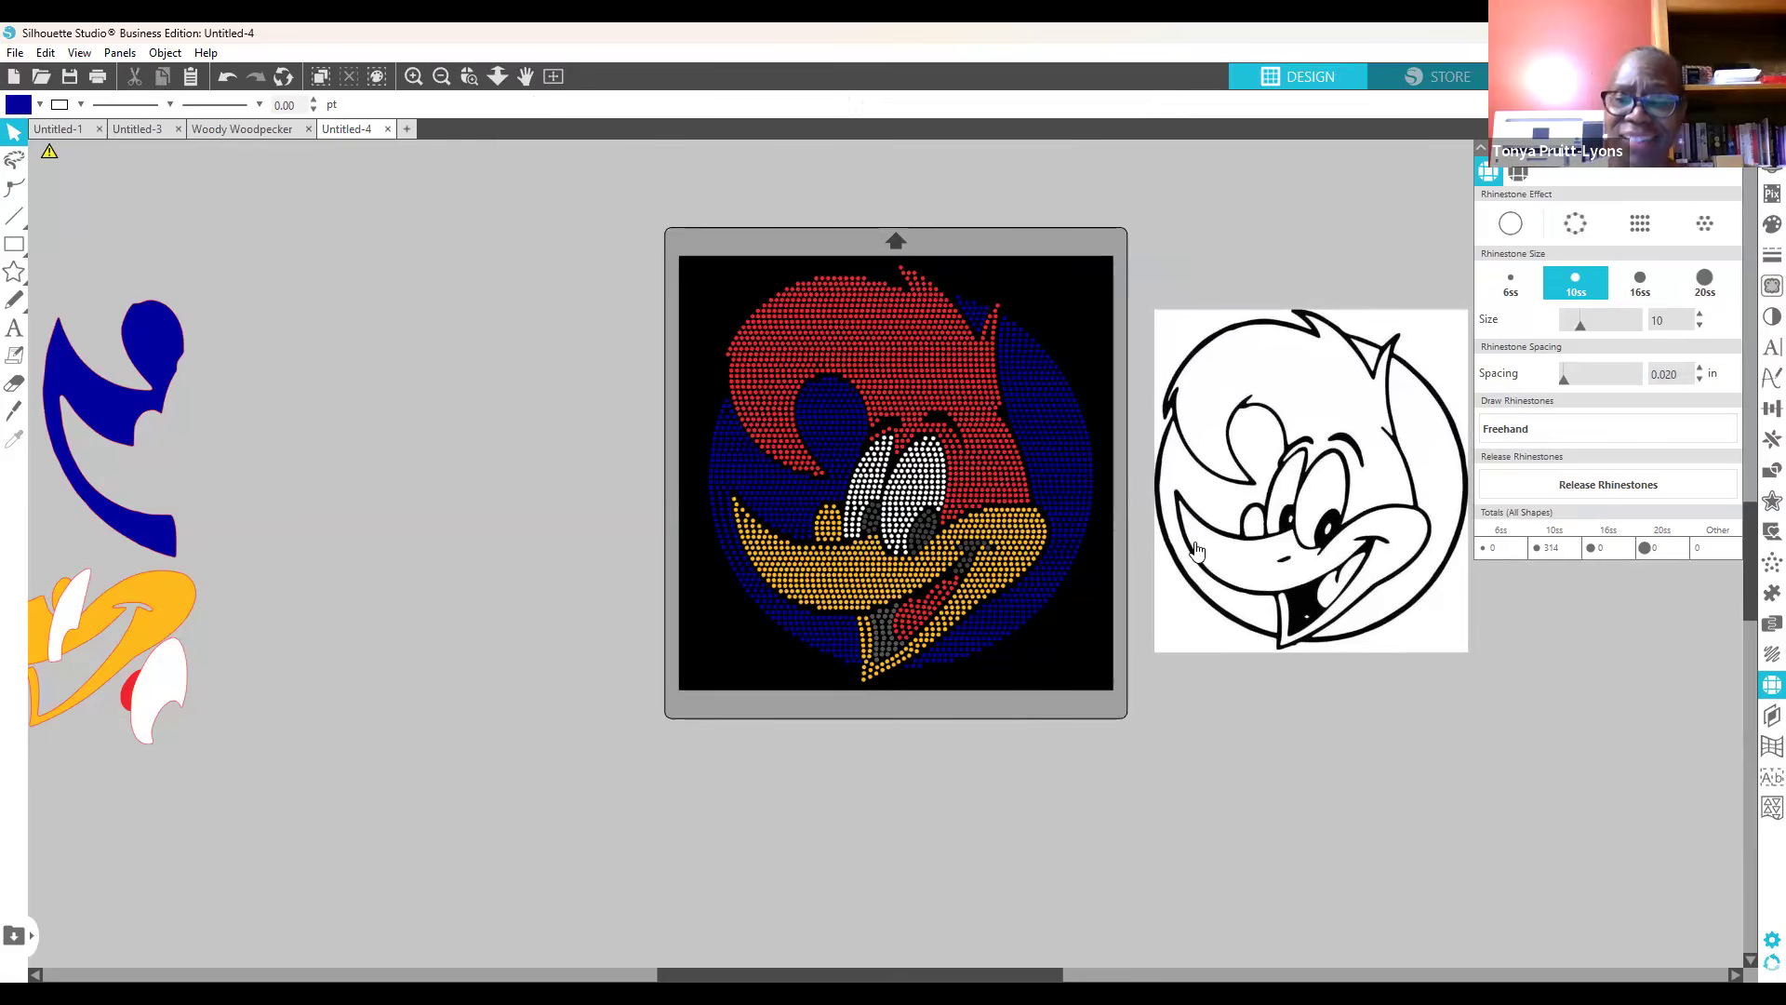
{"action": "left_click", "coordinate": [1359, 555]}
{"action": "left_click_drag", "start_coordinate": [1360, 554], "coordinate": [1349, 558]}
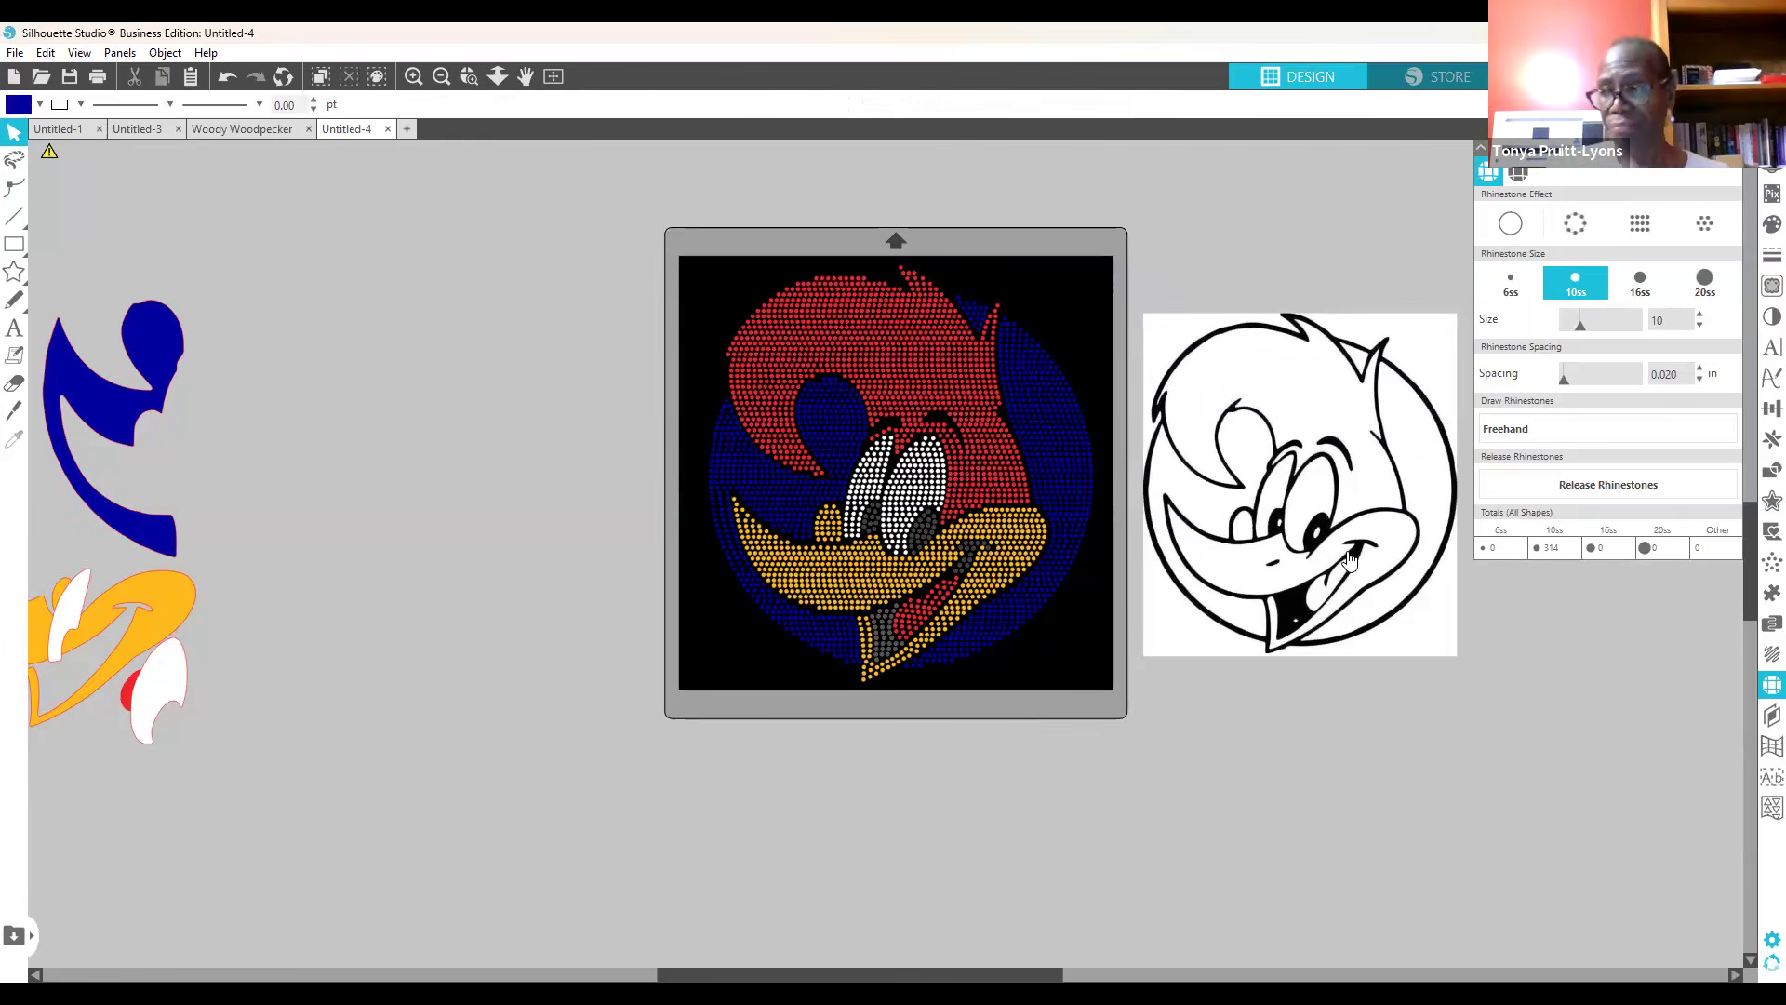
{"action": "left_click", "coordinate": [1338, 517]}
{"action": "left_click_drag", "start_coordinate": [1336, 510], "coordinate": [419, 397]}
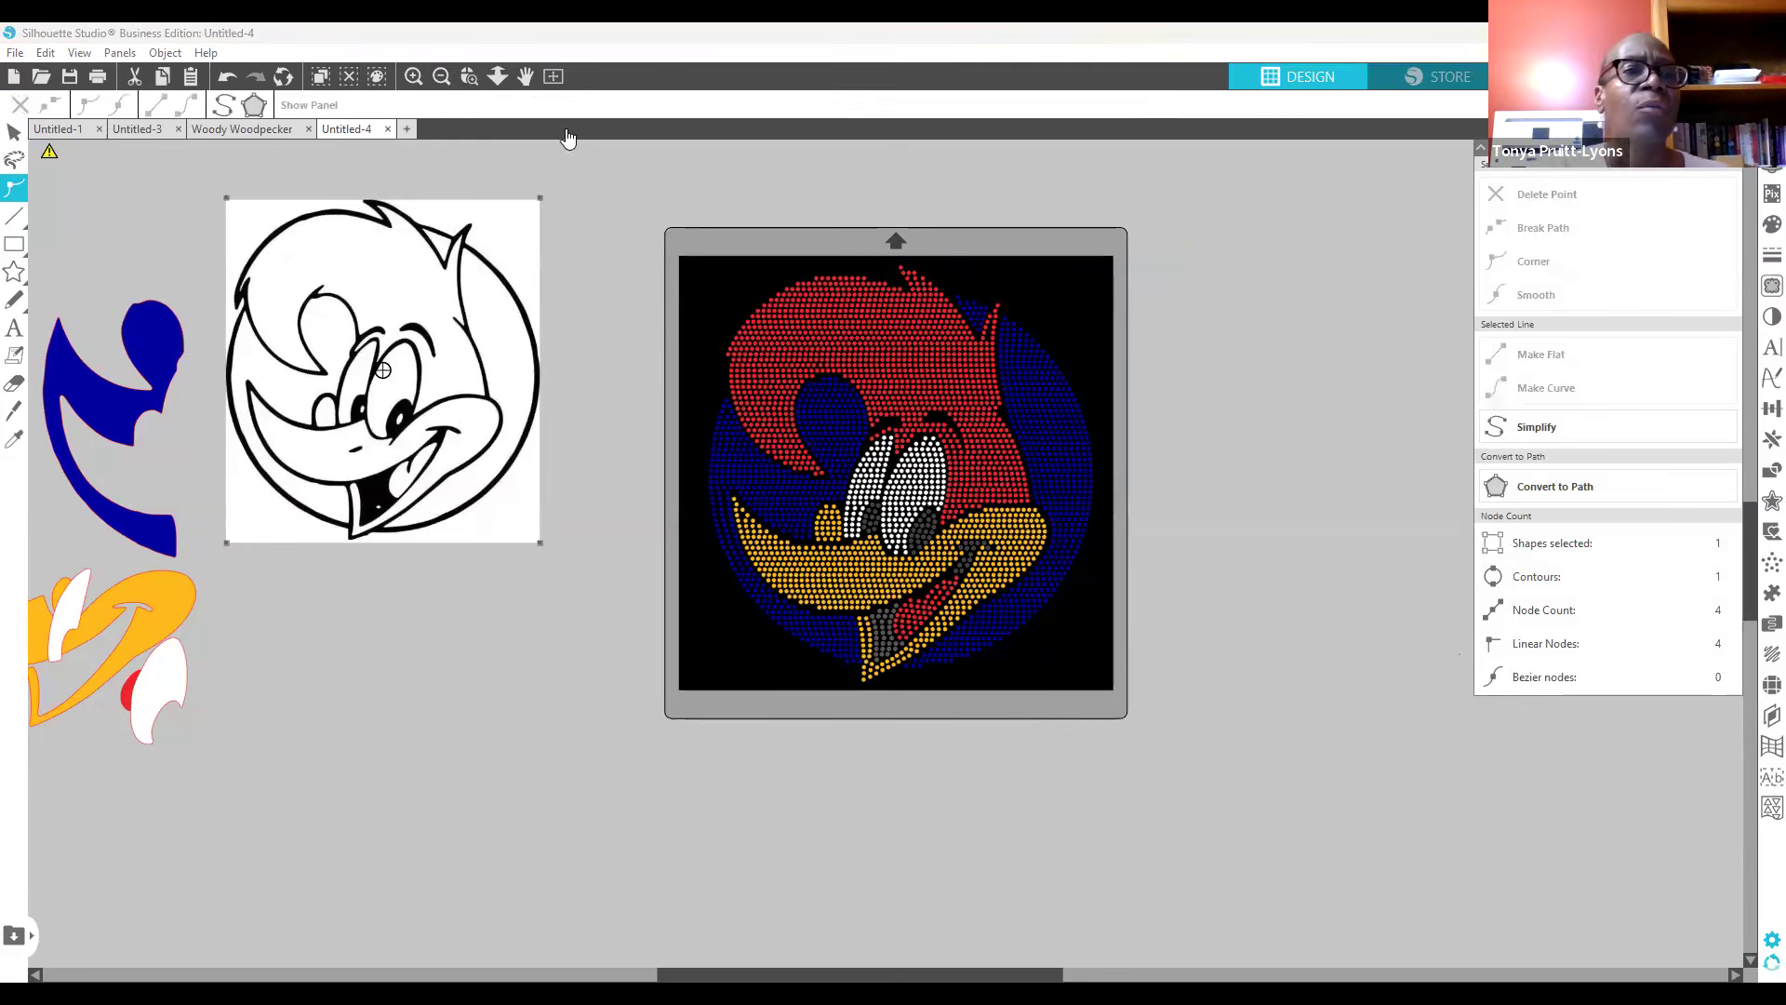
Step: Select all RGB (64,64,64) stones on the mat by fill colour and combine them into a compound path
{"action": "left_click", "coordinate": [166, 53]}
{"action": "left_click", "coordinate": [120, 53]}
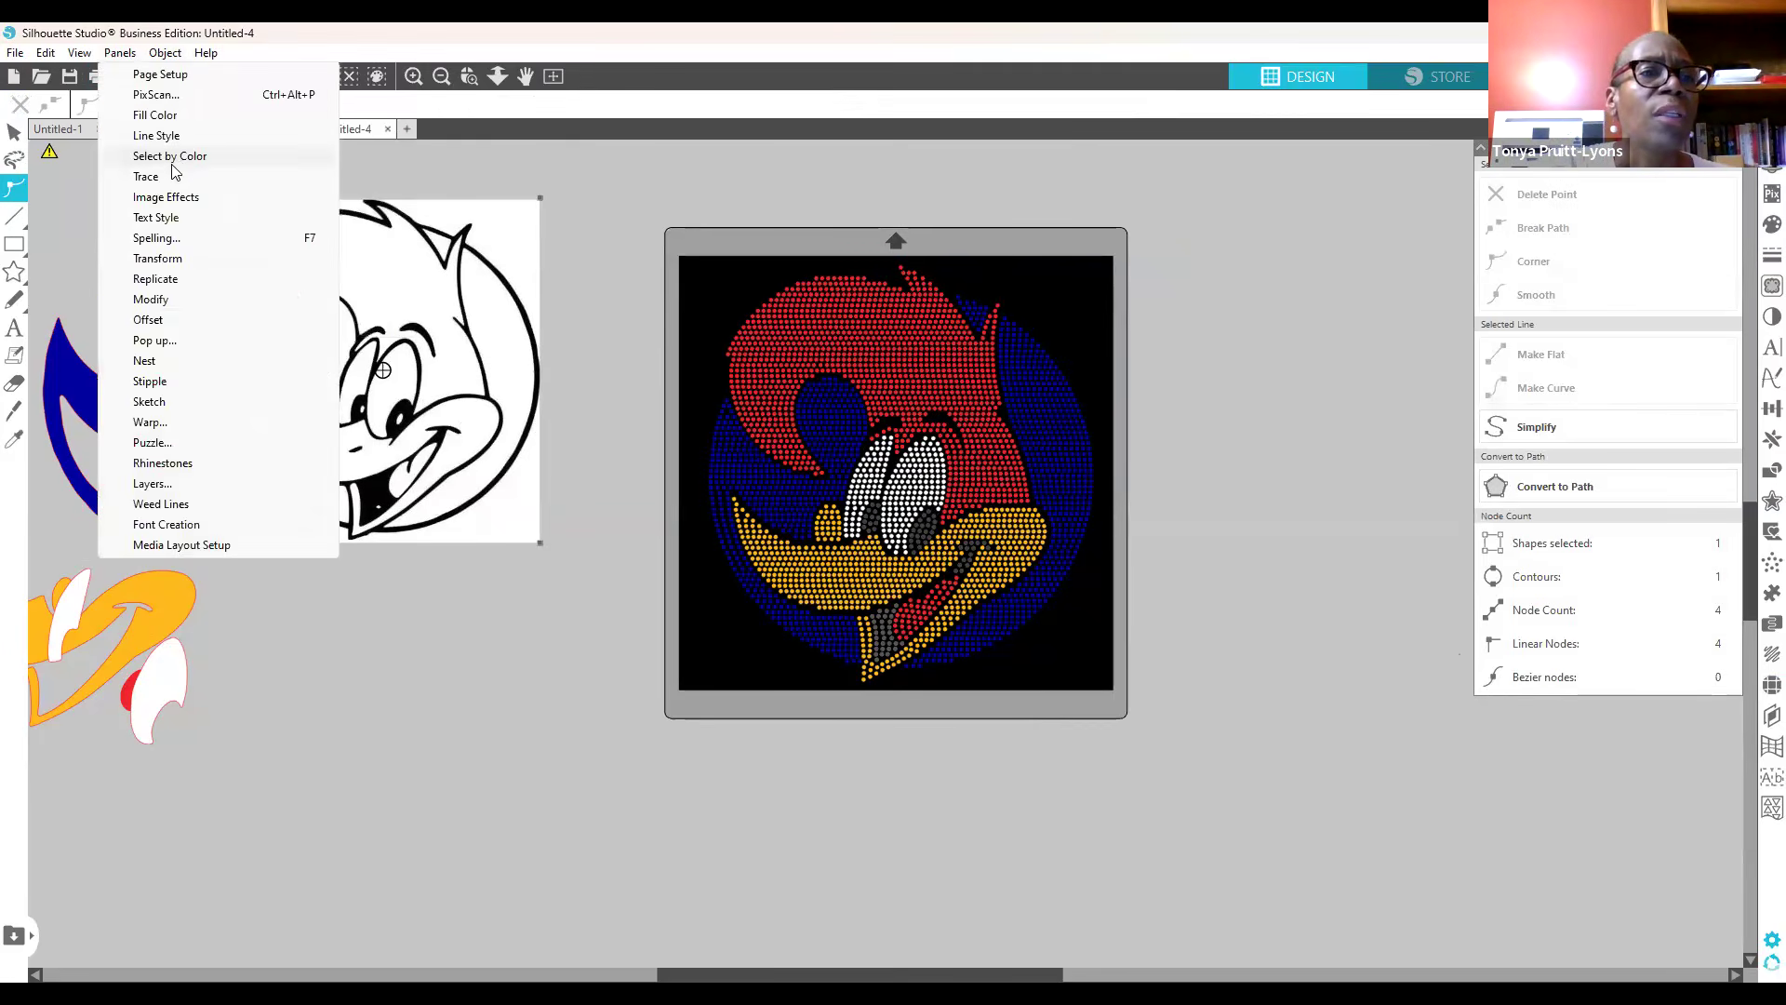
{"action": "left_click", "coordinate": [177, 157]}
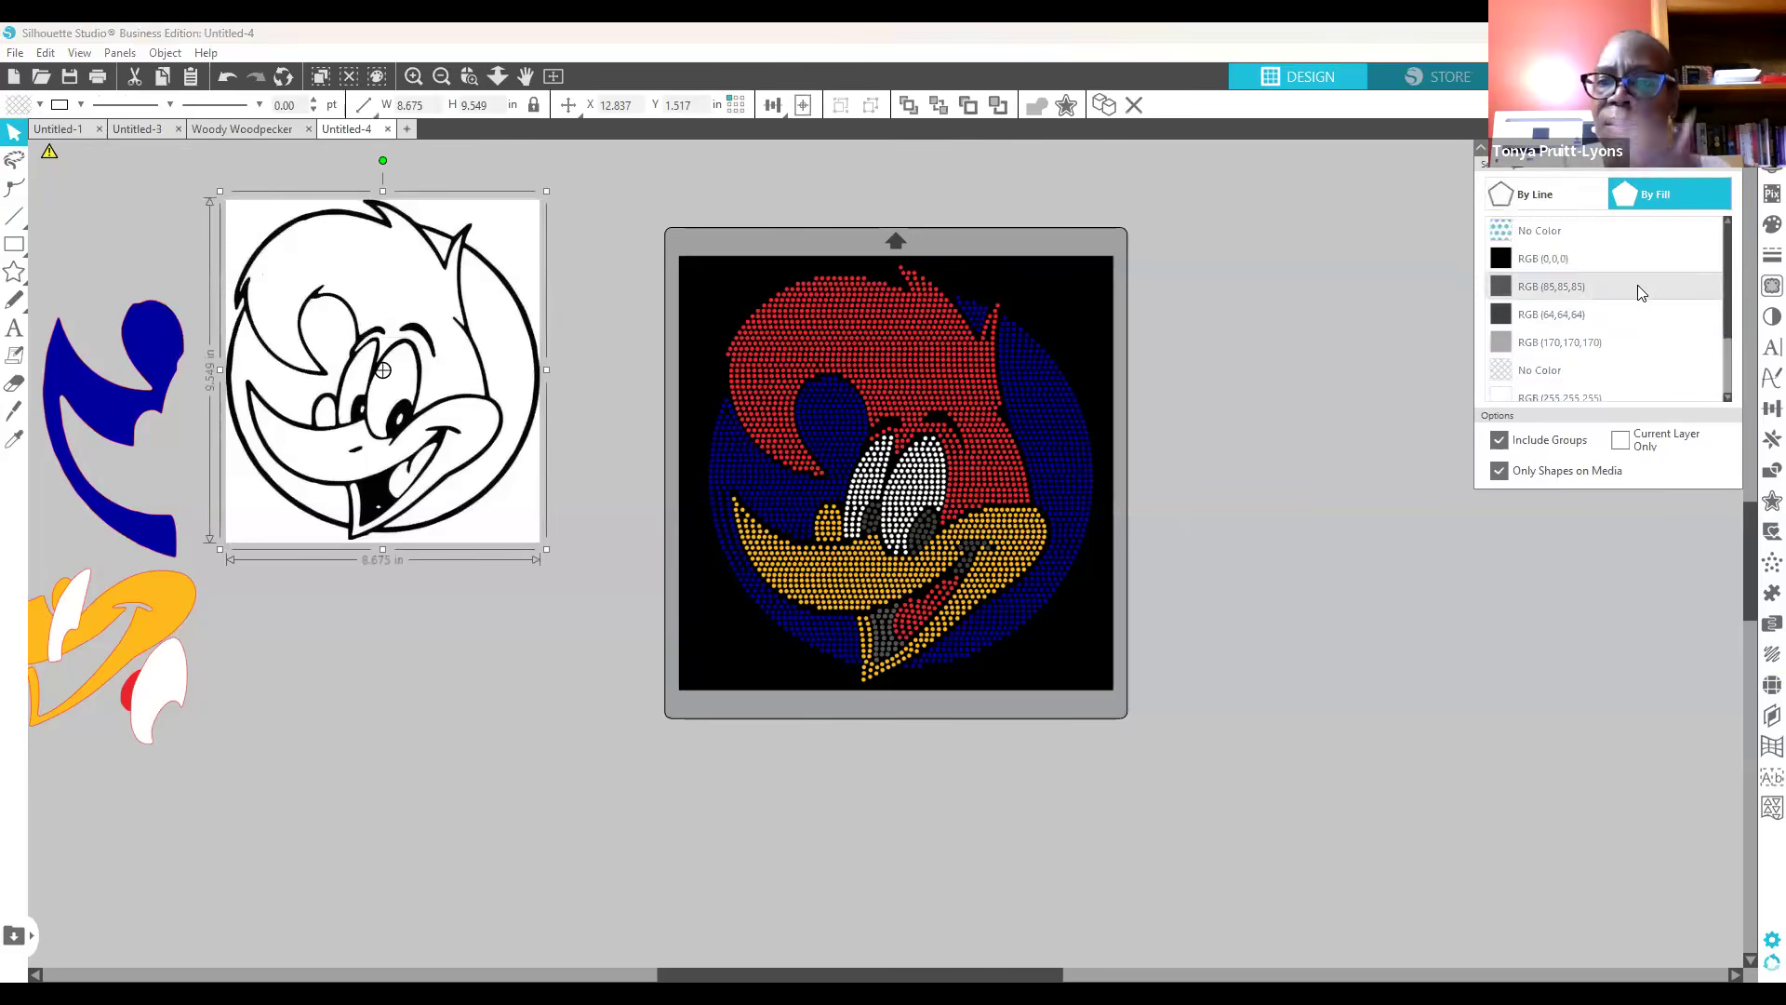
{"action": "scroll", "coordinate": [1610, 319], "scroll_direction": "down", "scroll_amount": 2}
{"action": "scroll", "coordinate": [1592, 318], "scroll_direction": "up", "scroll_amount": 2}
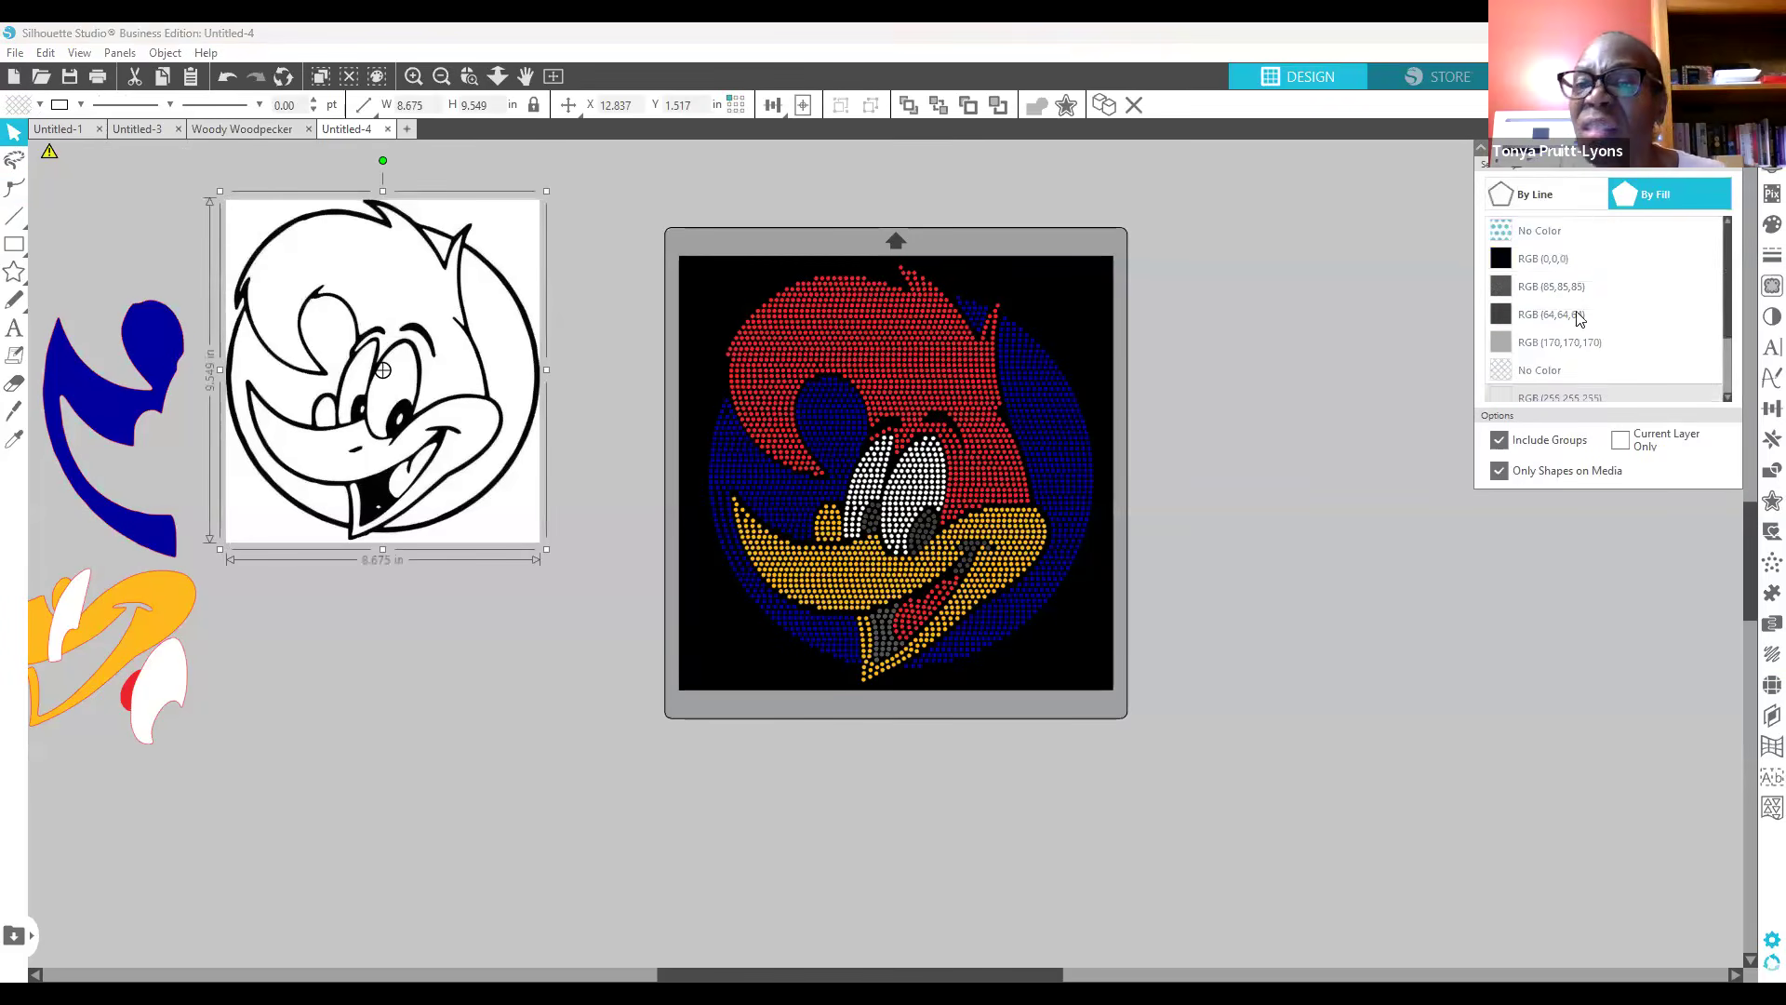
{"action": "left_click", "coordinate": [1508, 314]}
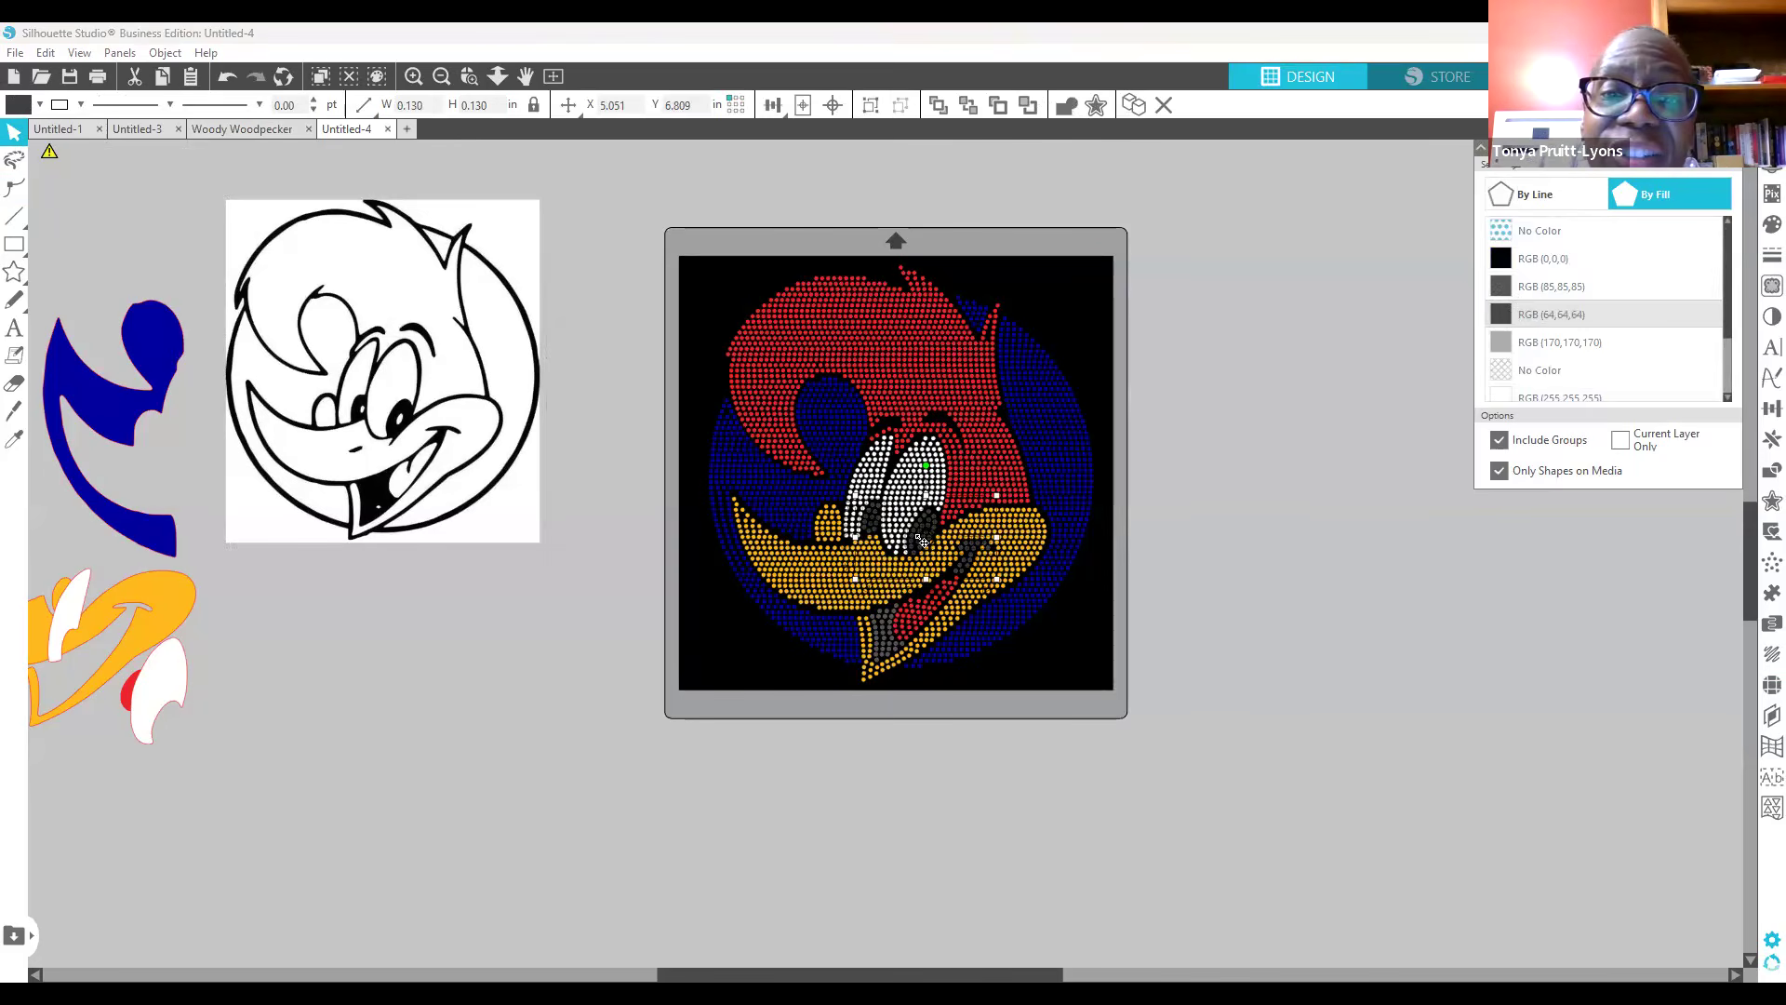
{"action": "right_click", "coordinate": [1034, 318]}
{"action": "left_click", "coordinate": [999, 331]}
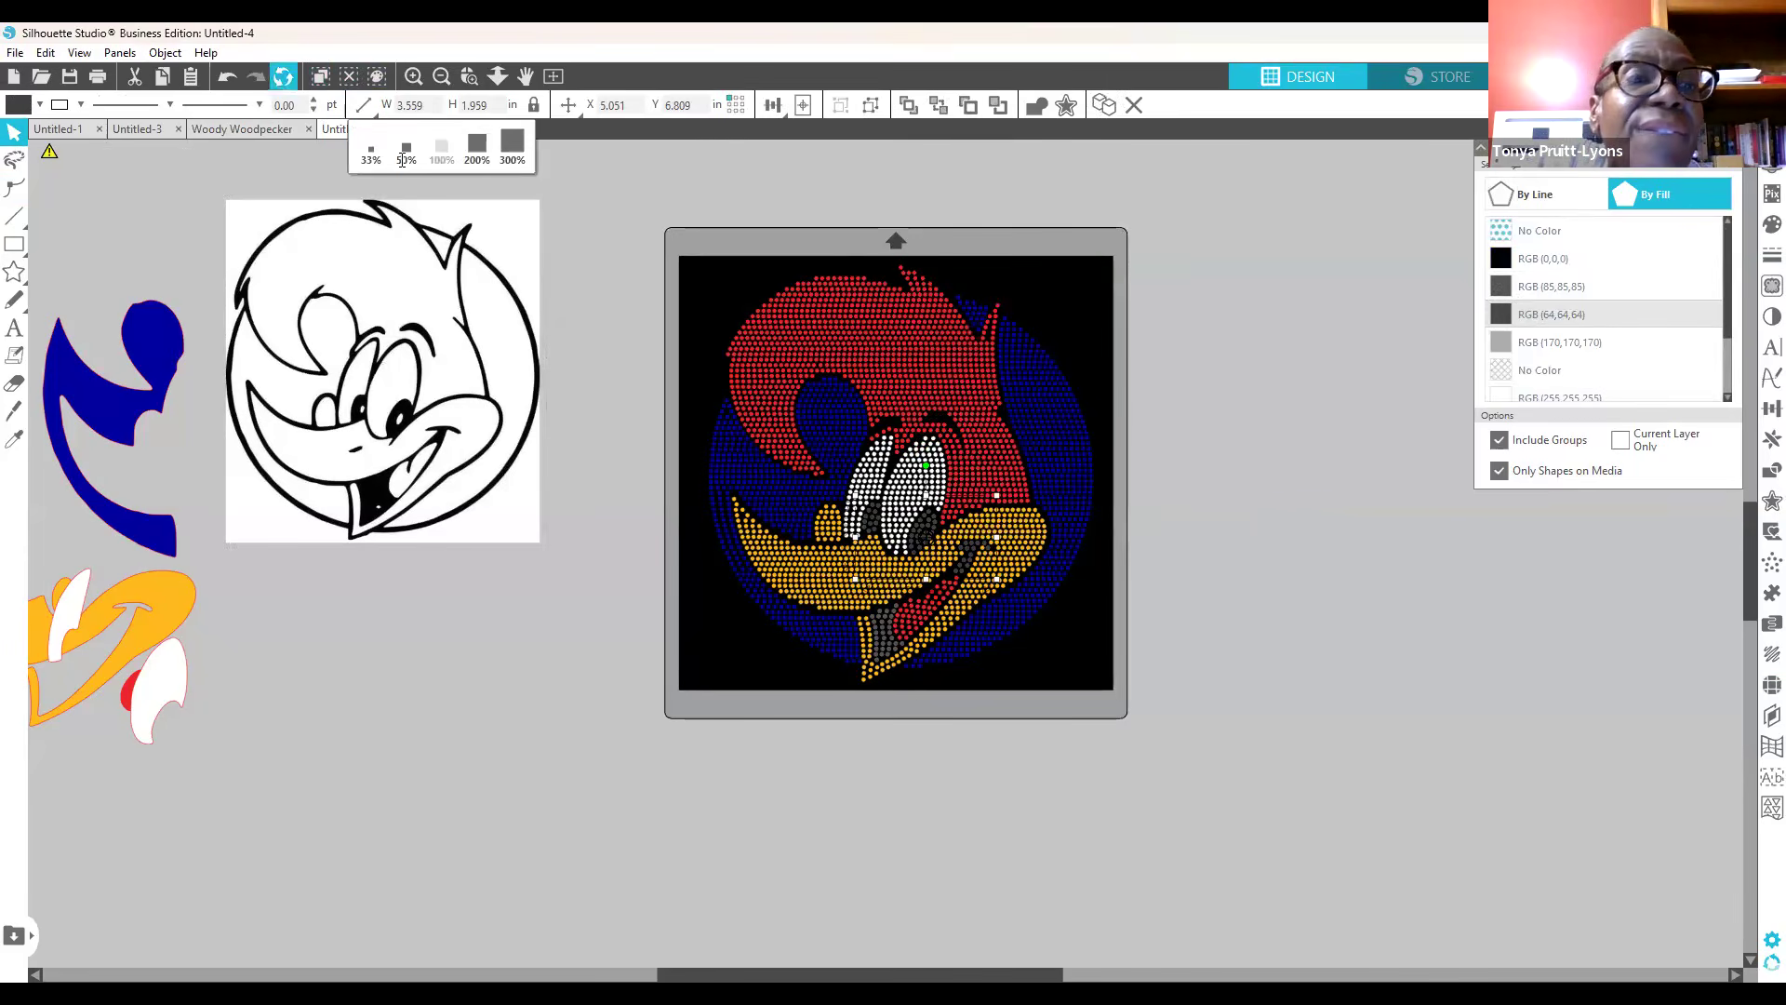
{"action": "left_click", "coordinate": [1212, 521]}
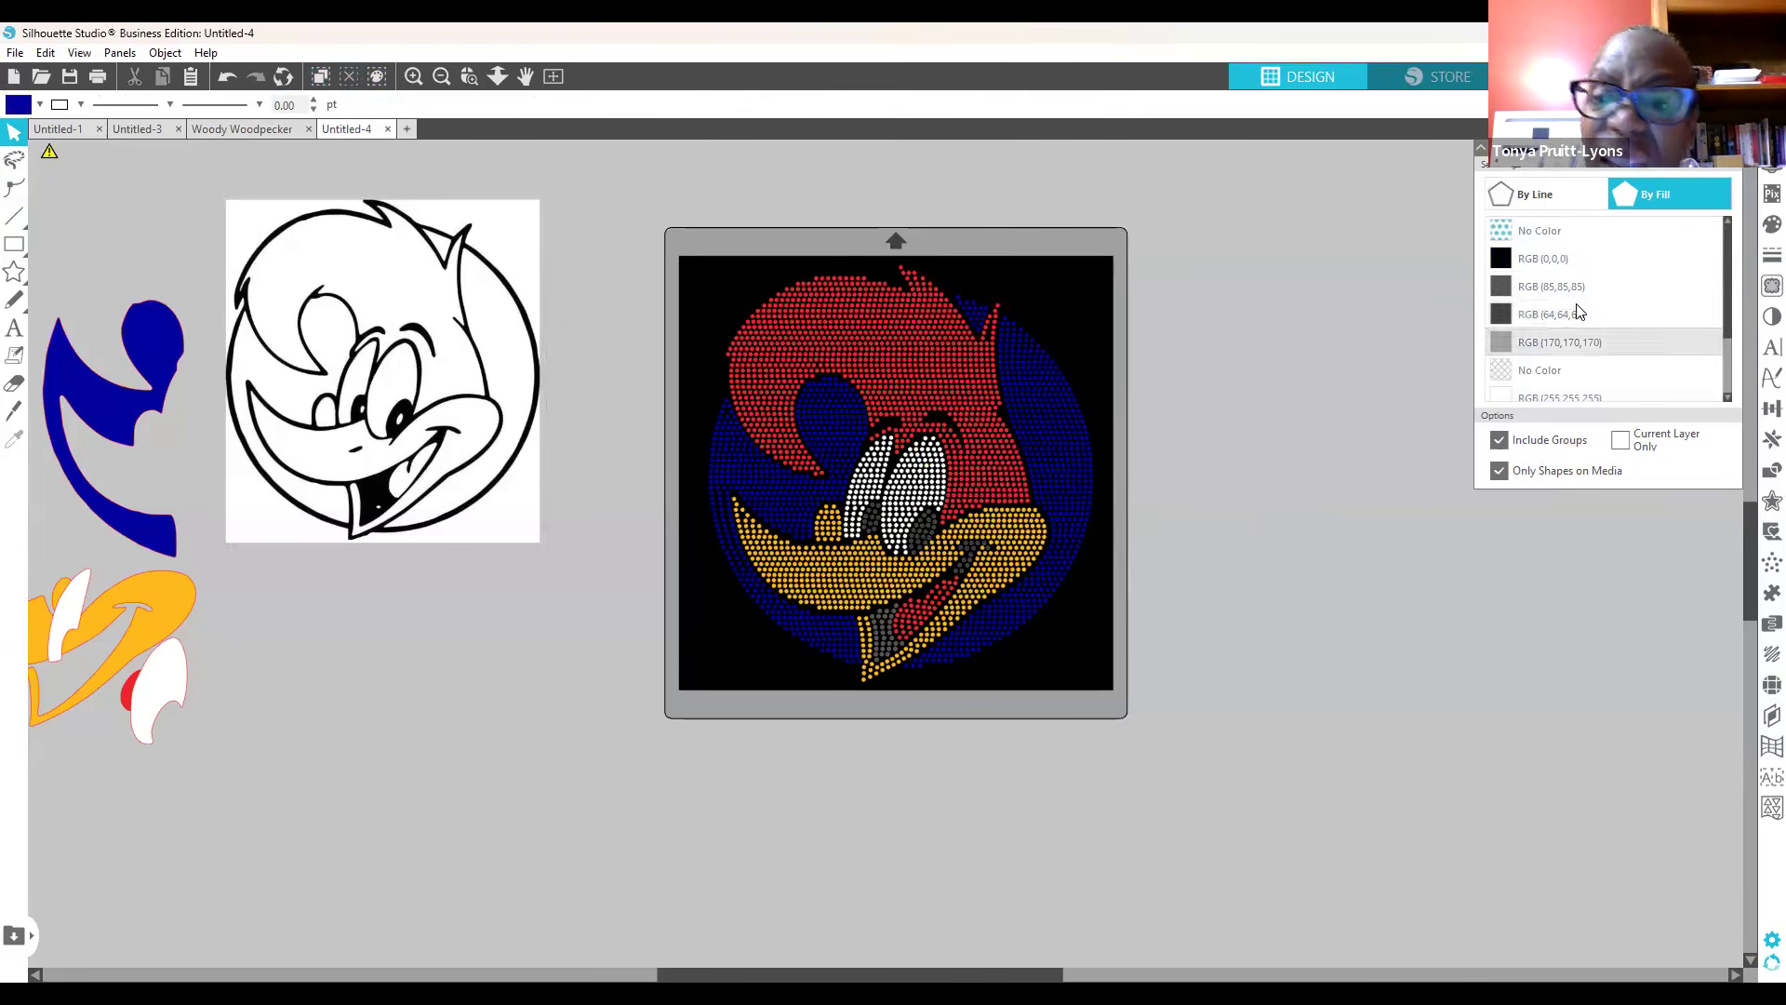
Step: Select all RGB (85,85,85) stones in the mouth by fill colour and group them
{"action": "left_click", "coordinate": [1501, 288]}
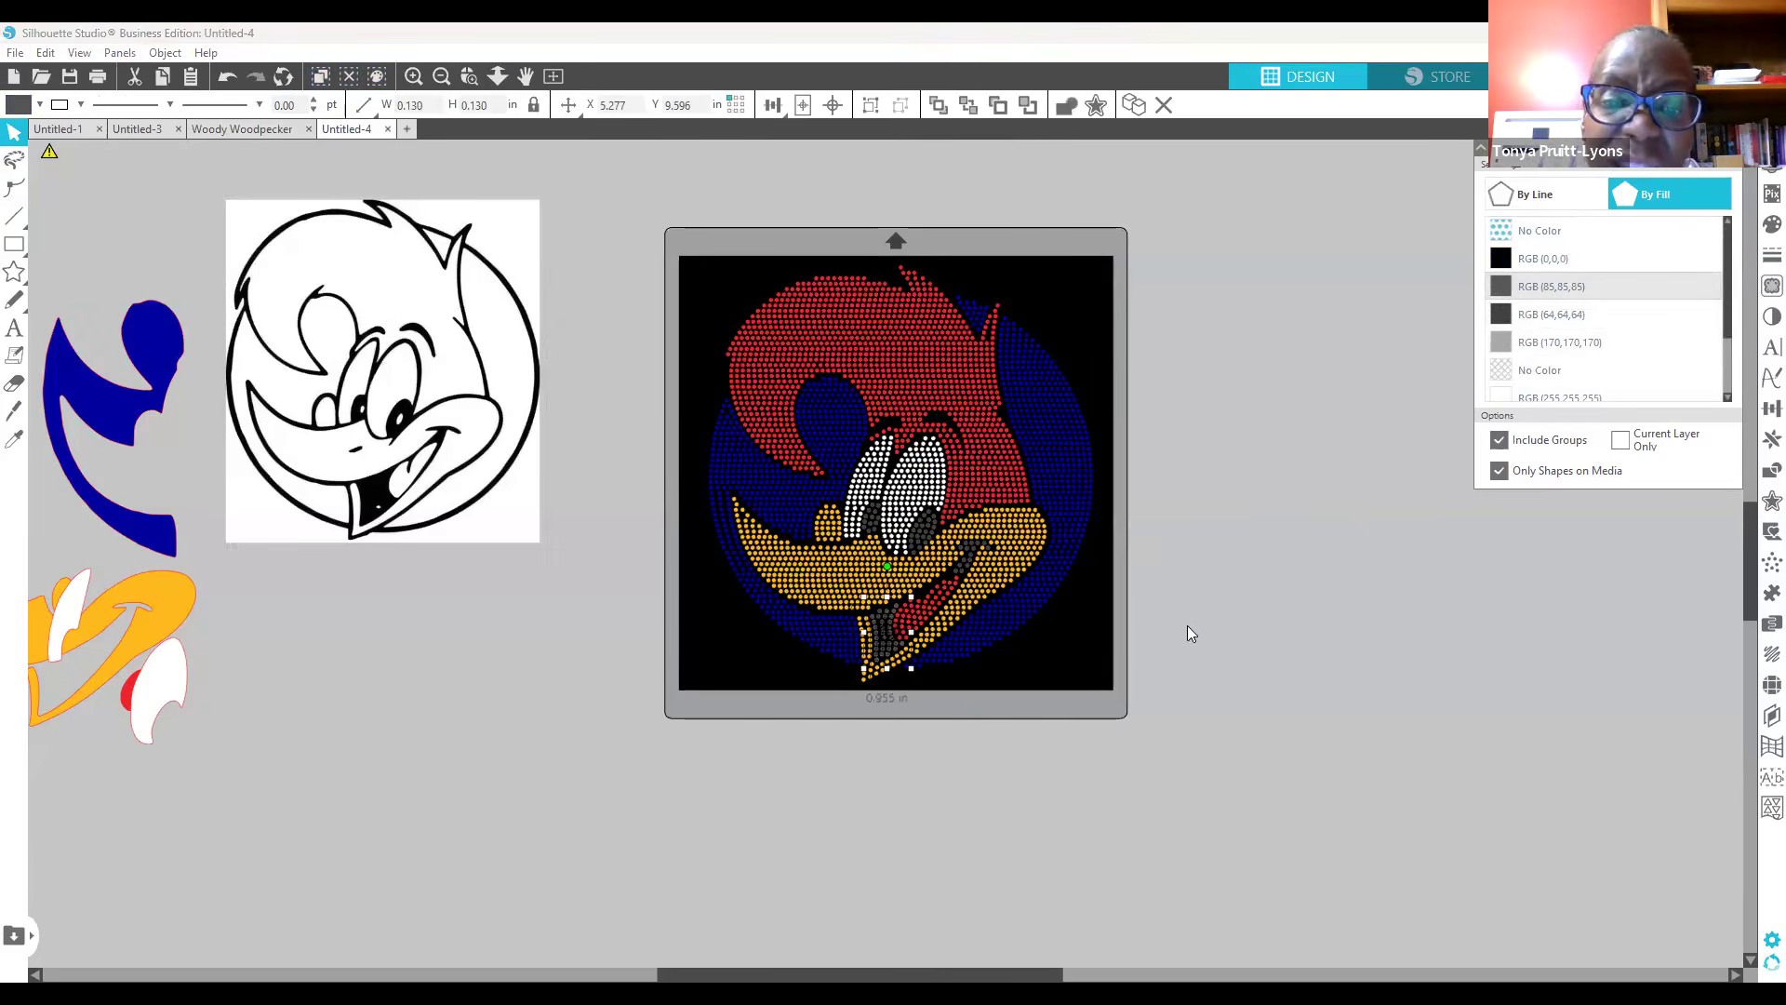
{"action": "right_click", "coordinate": [1167, 473]}
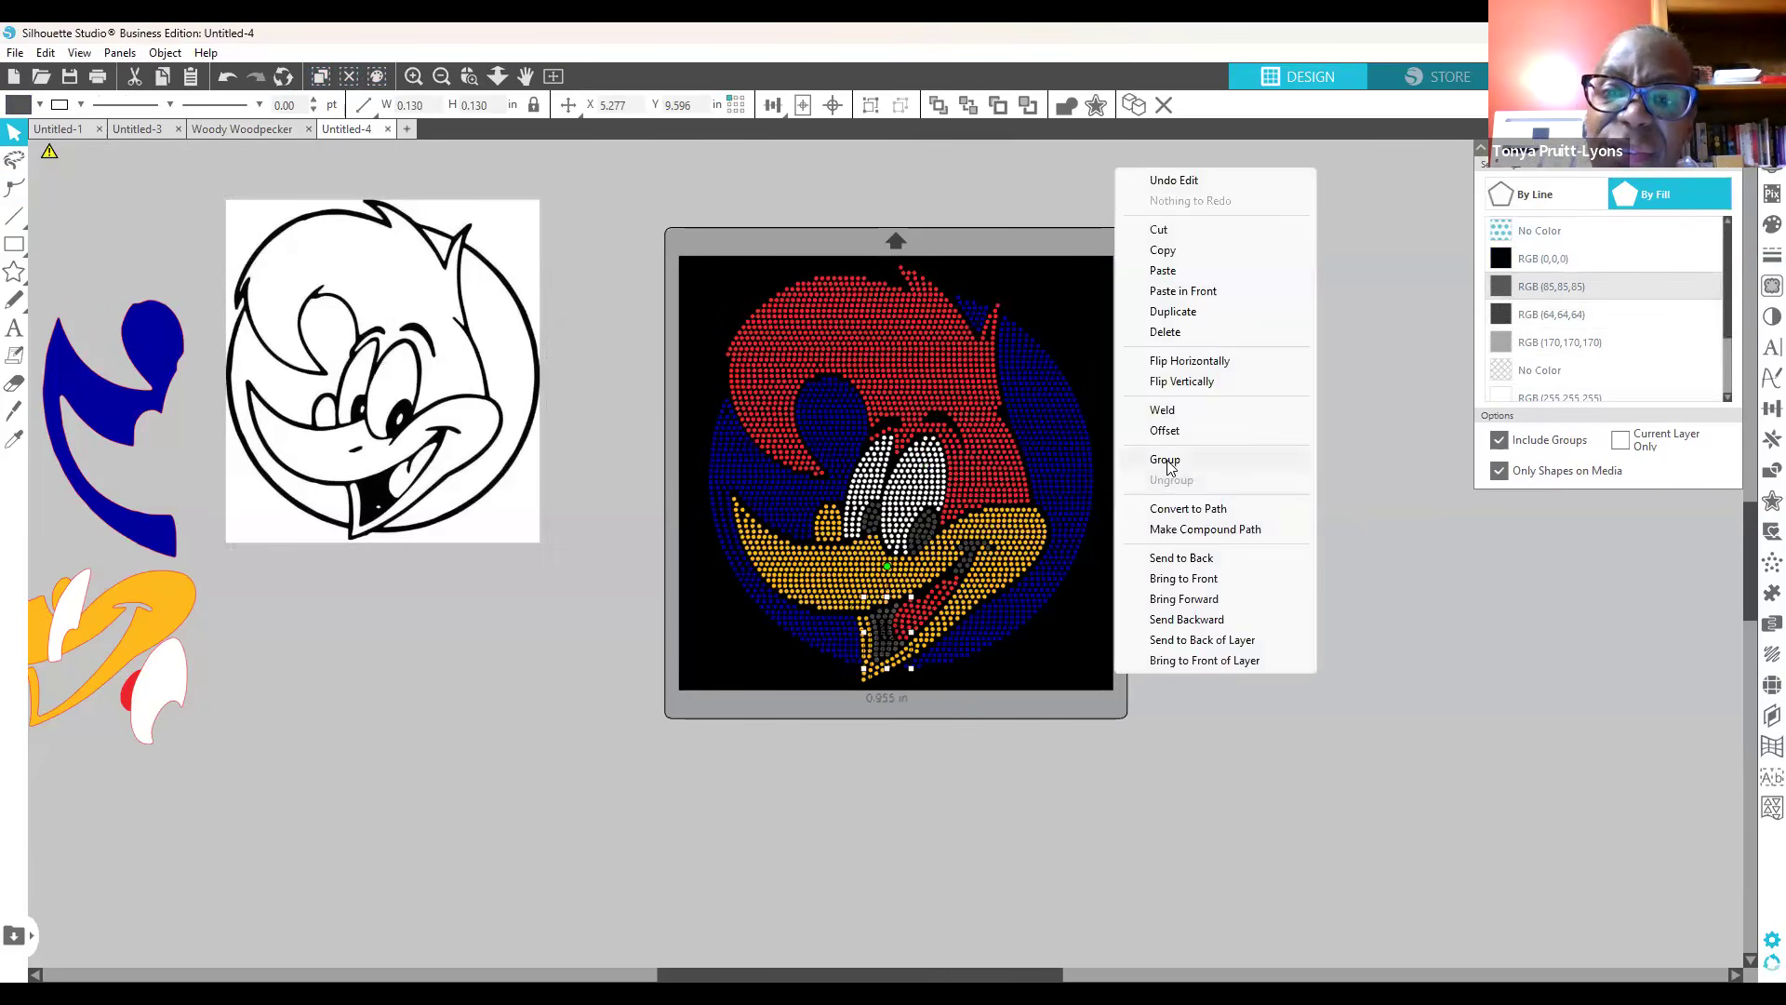
{"action": "left_click", "coordinate": [1167, 460]}
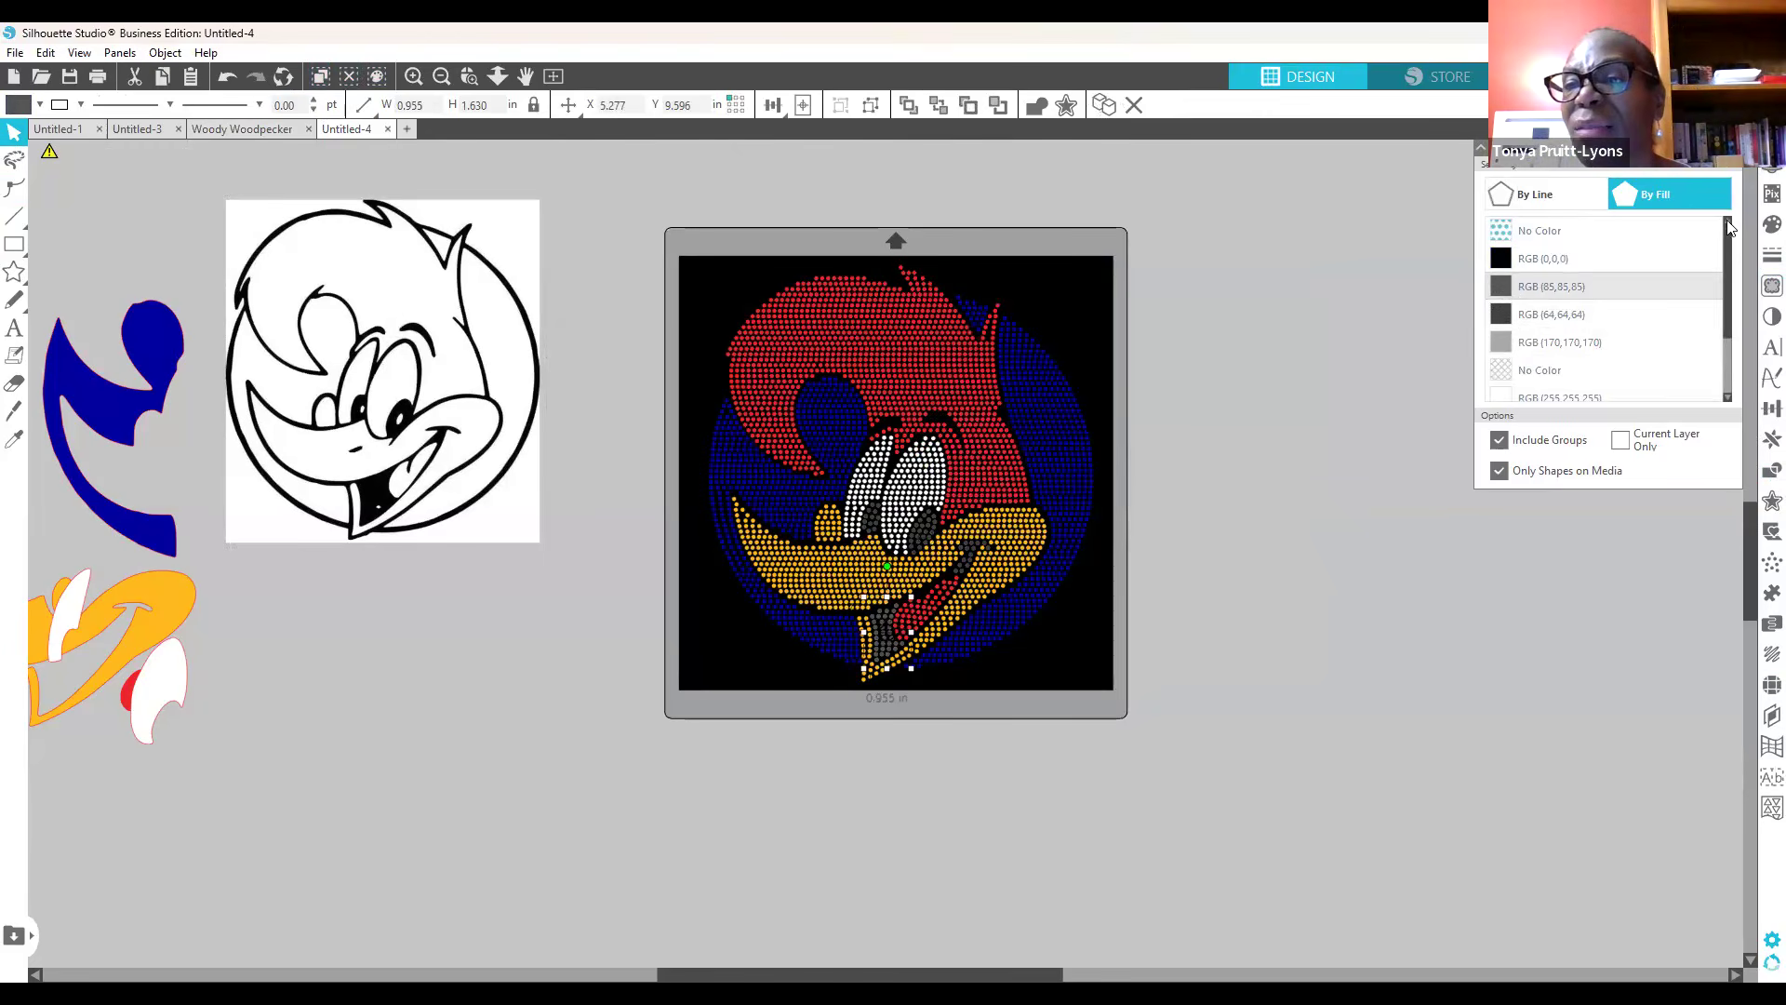
Step: Recolour the pupil and mouth grey stones to 2B2B2B and combine them into one compound path
{"action": "left_click", "coordinate": [1761, 225]}
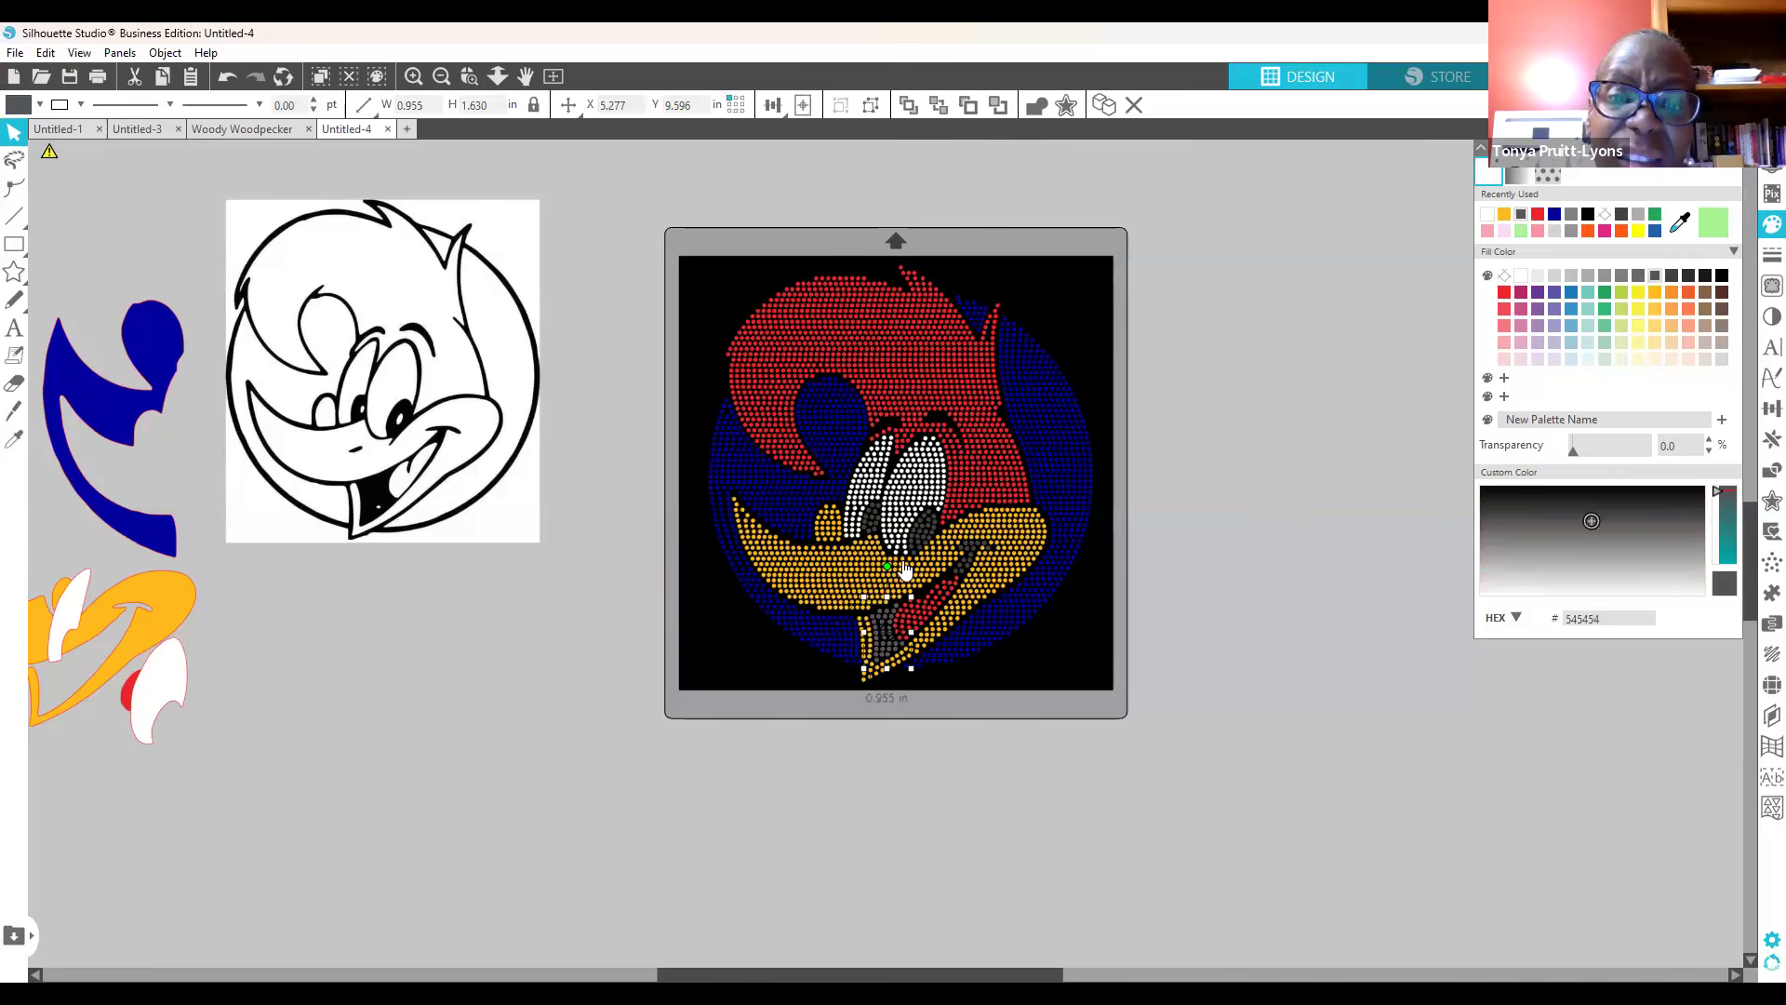
{"action": "left_click", "coordinate": [968, 563]}
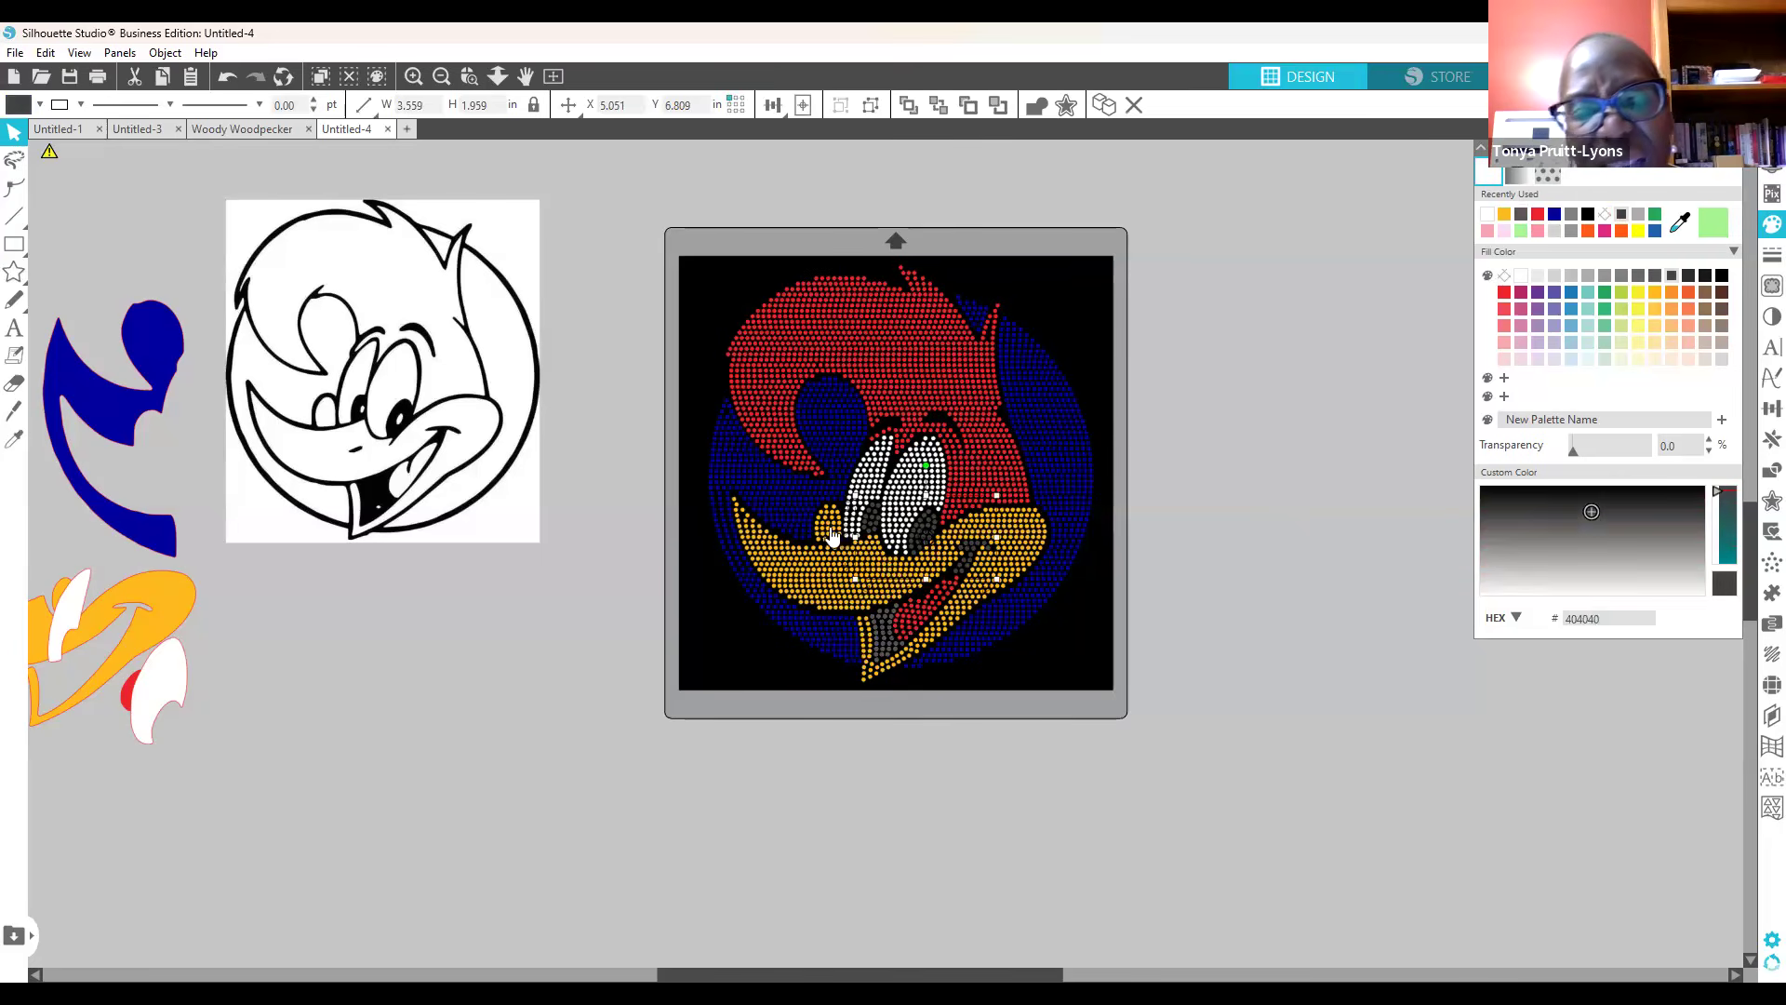
{"action": "left_click", "coordinate": [891, 652], "text": "shift"}
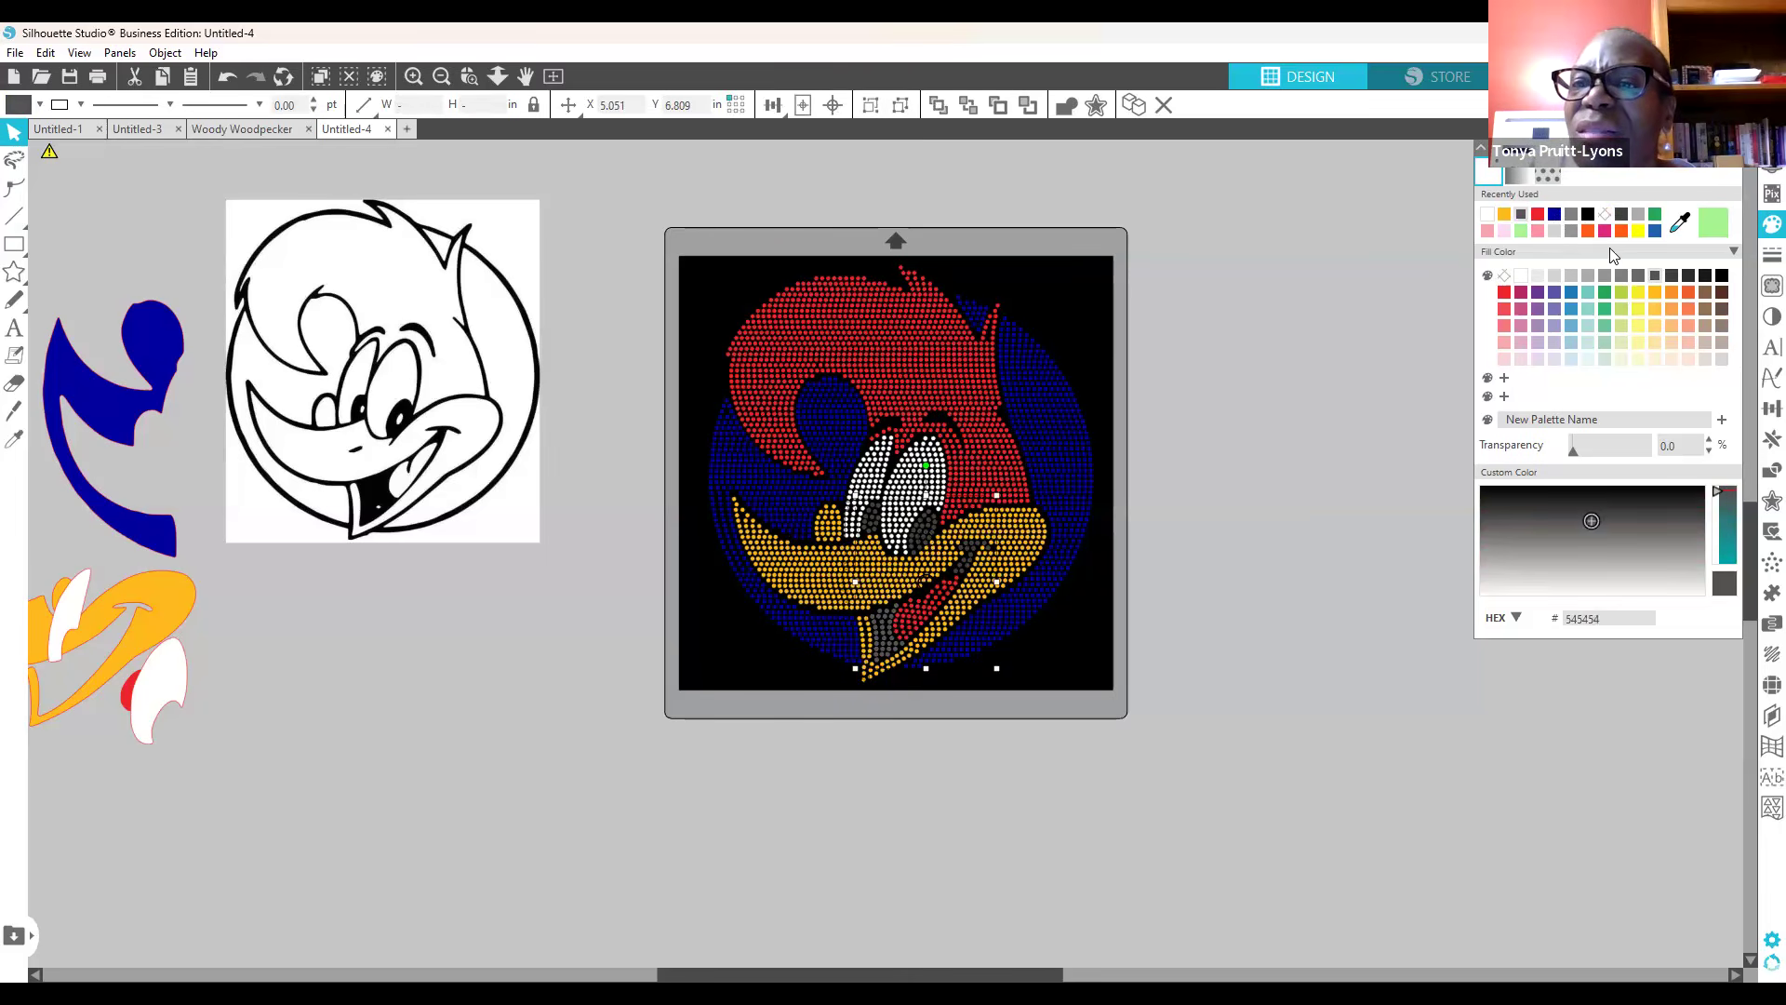
{"action": "left_click", "coordinate": [1688, 276]}
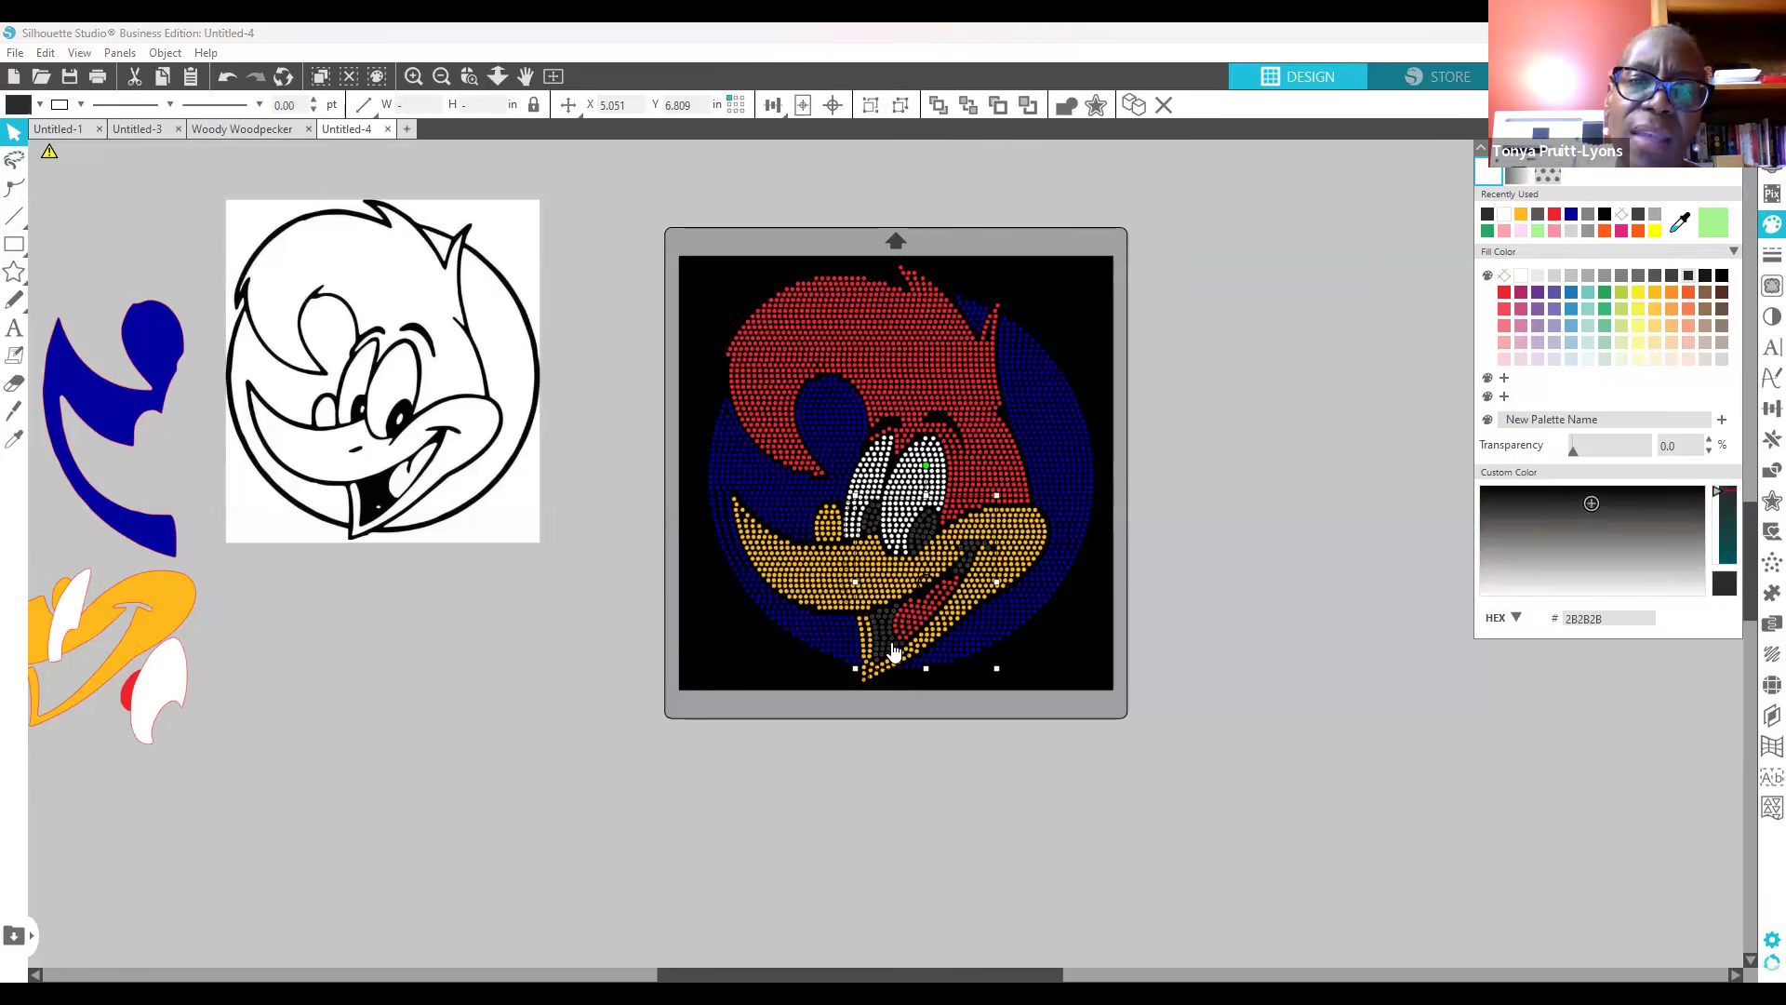
{"action": "right_click", "coordinate": [918, 603]}
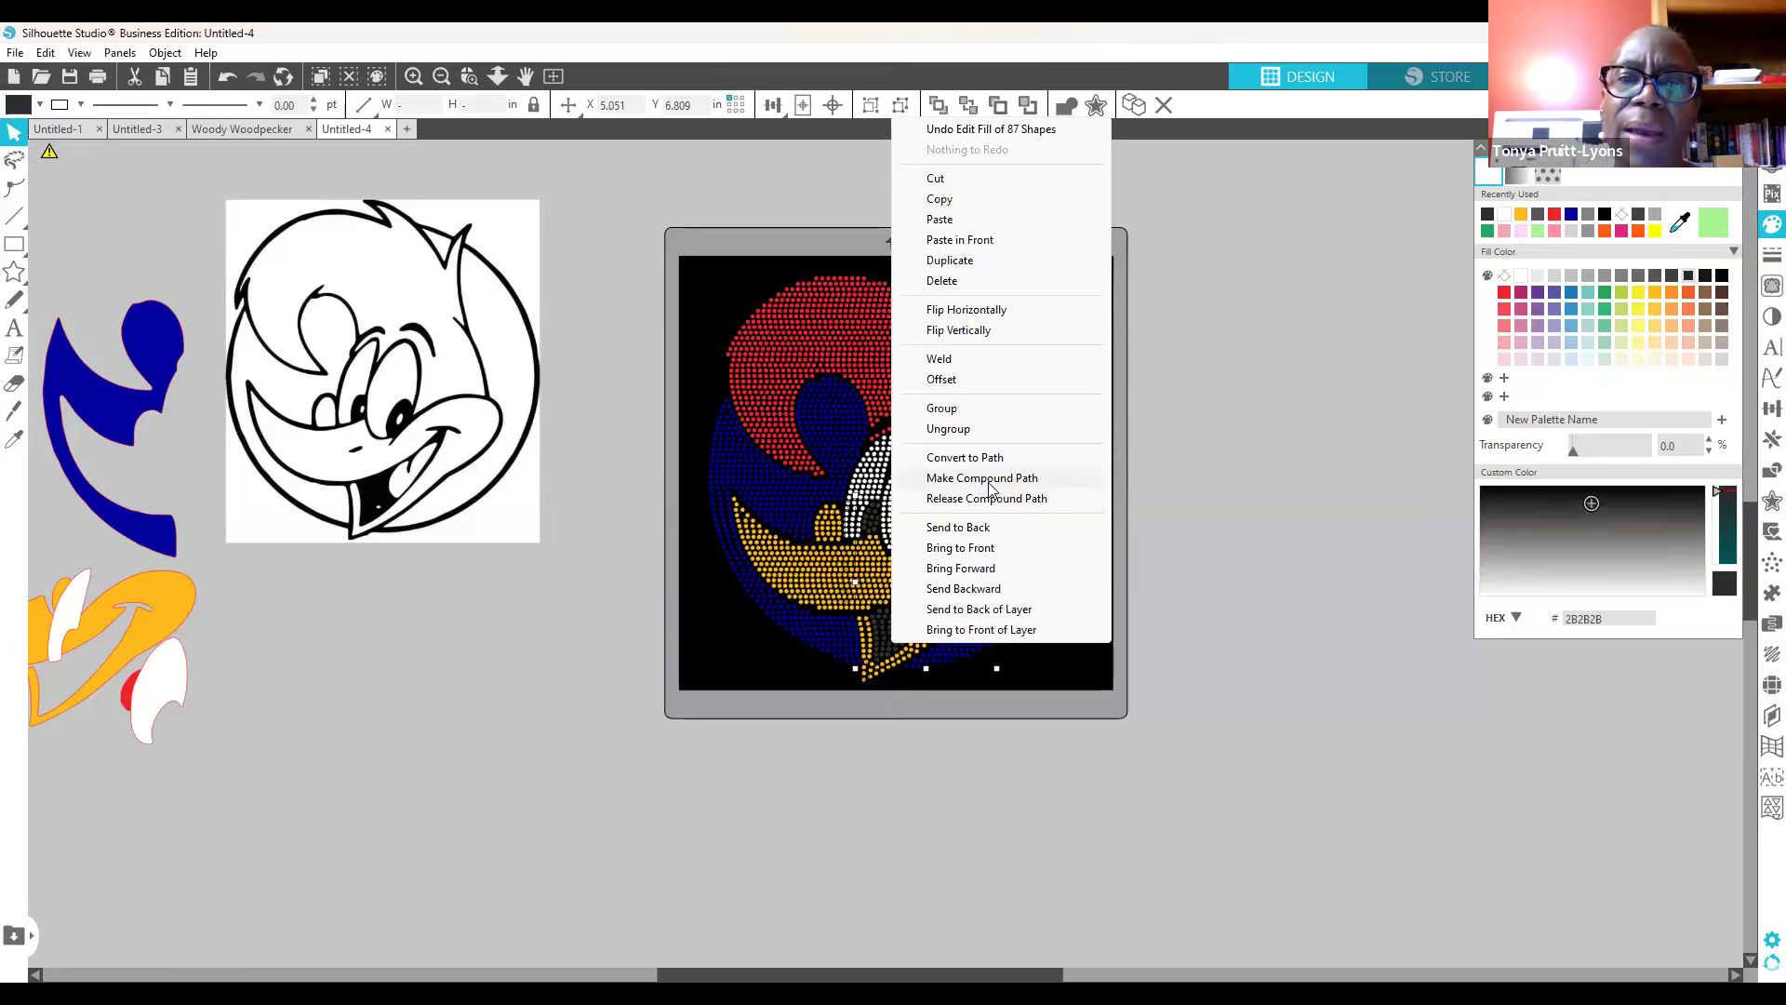
{"action": "left_click", "coordinate": [989, 480]}
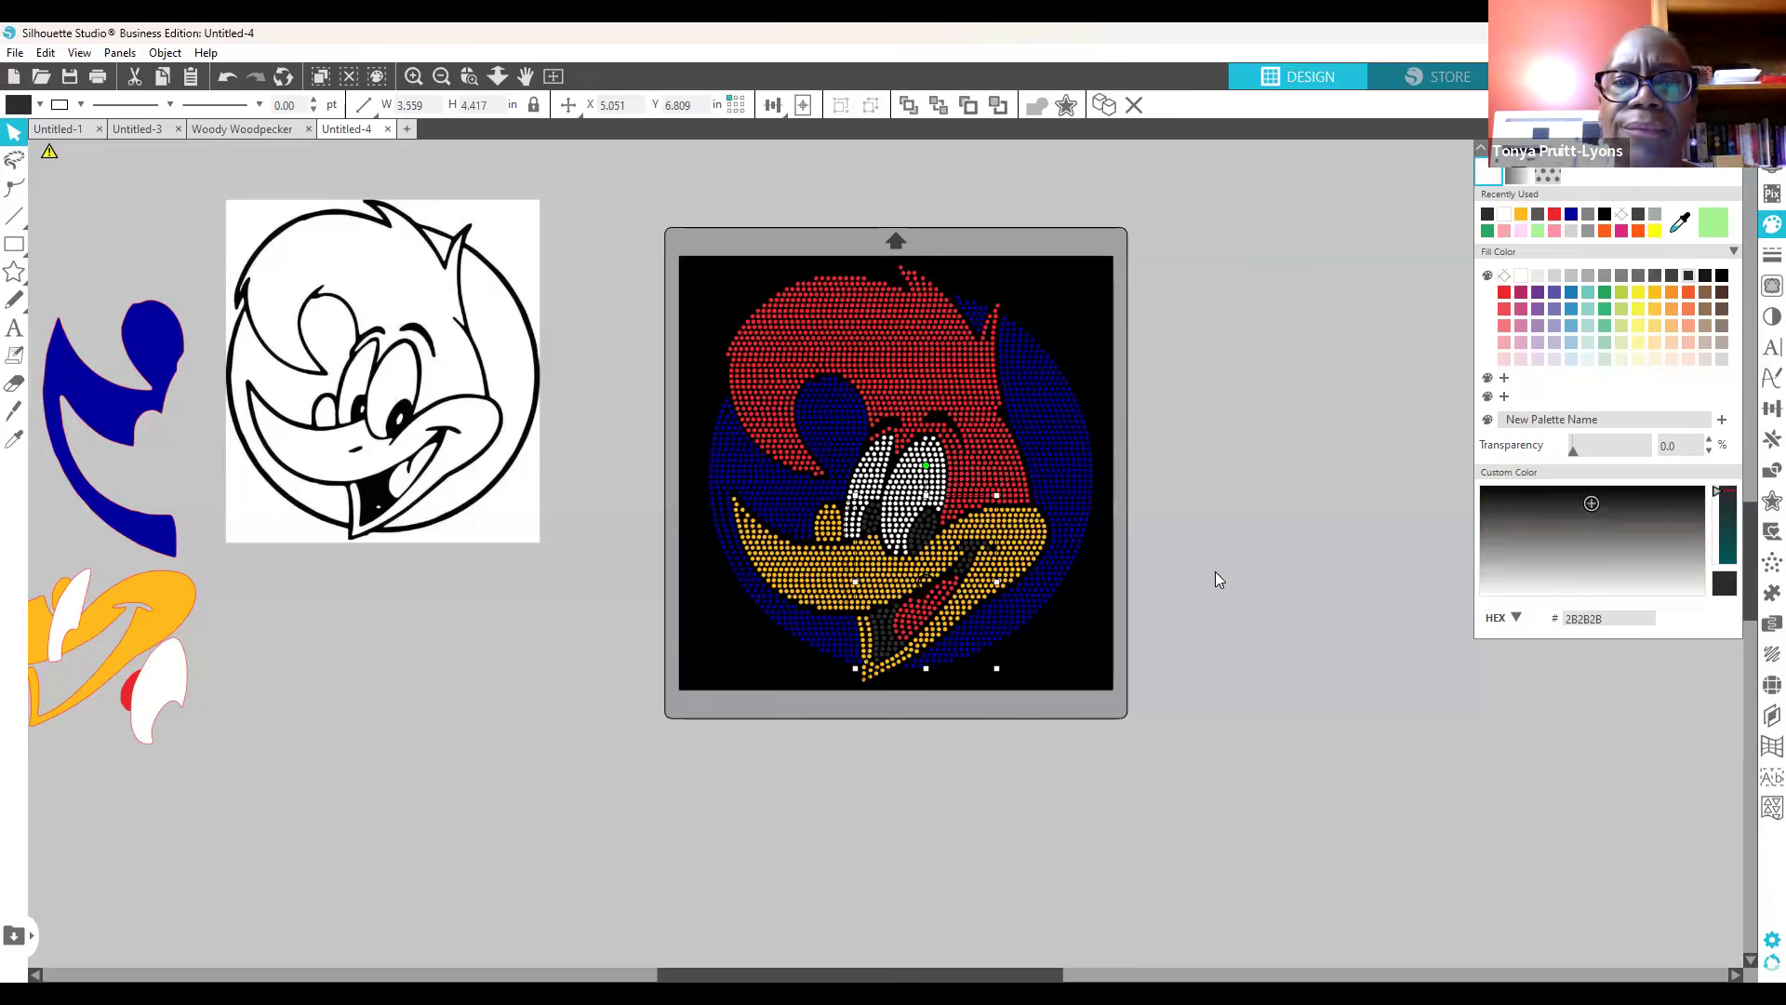
{"action": "left_click", "coordinate": [1215, 571]}
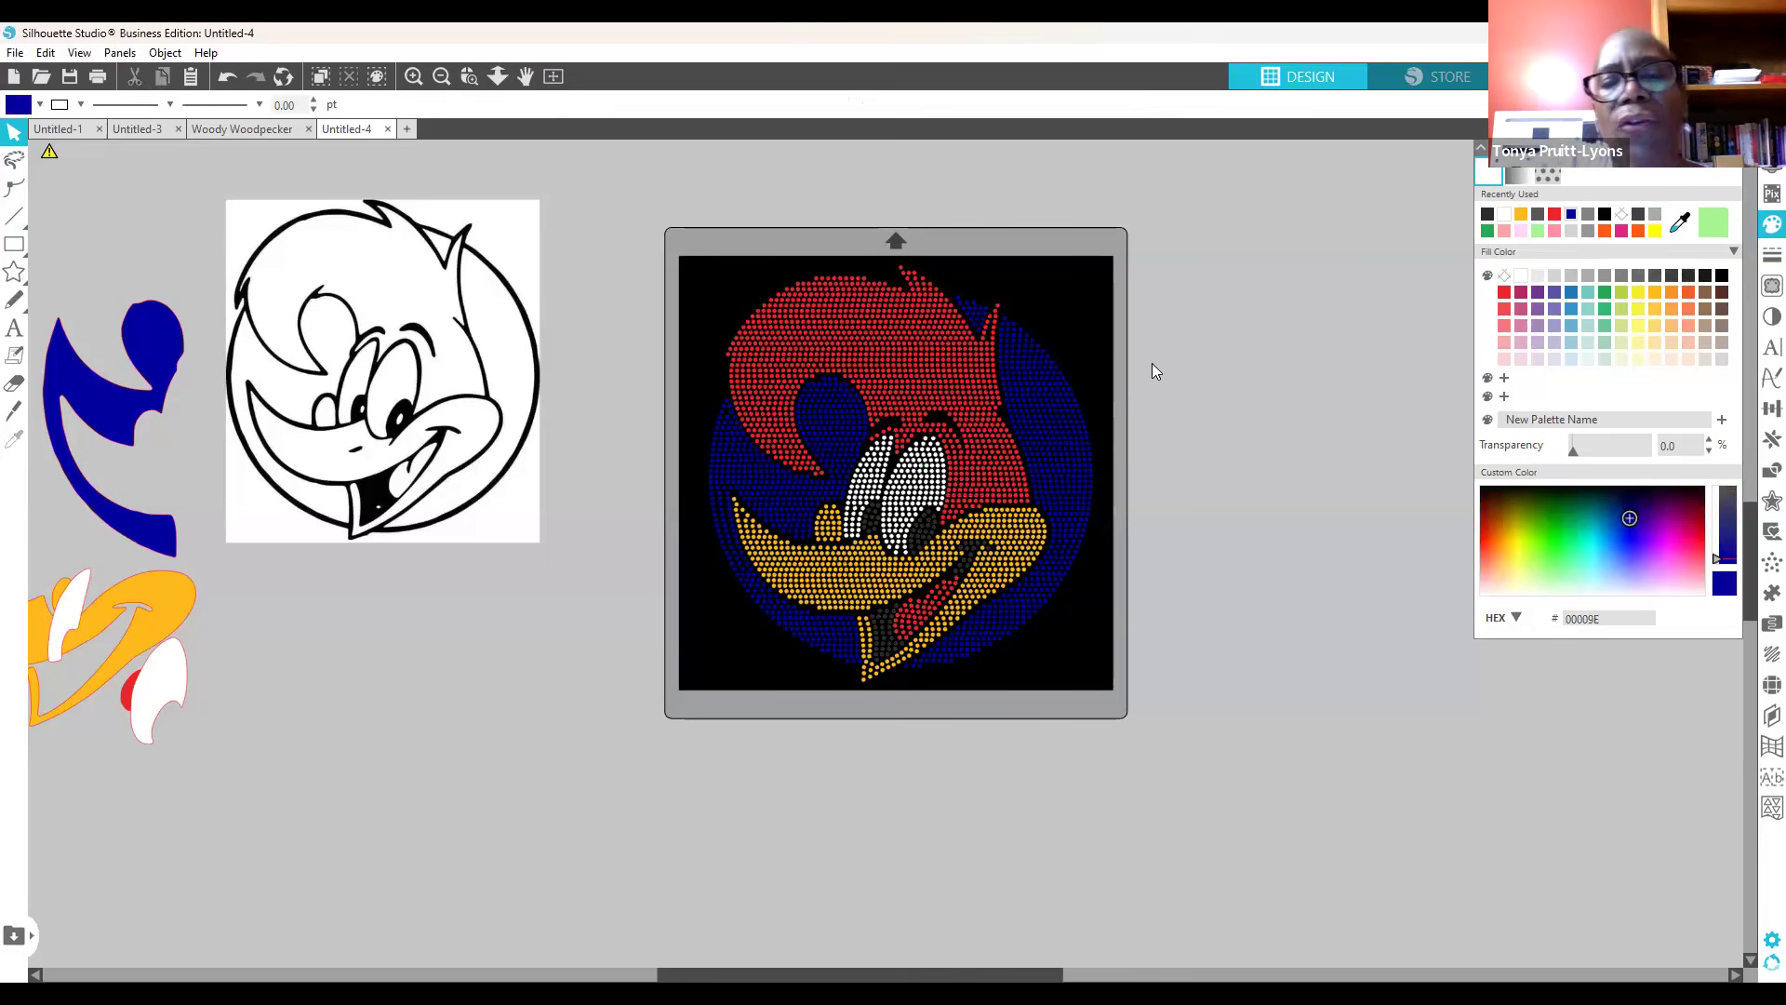
Step: Pull the red, blue and white stones away from the design to check their separation, and undo the moves
{"action": "left_click_drag", "start_coordinate": [876, 337], "coordinate": [1261, 202]}
{"action": "left_click_drag", "start_coordinate": [1030, 402], "coordinate": [1442, 618]}
{"action": "left_click_drag", "start_coordinate": [985, 563], "coordinate": [847, 443]}
{"action": "left_click", "coordinate": [926, 538]}
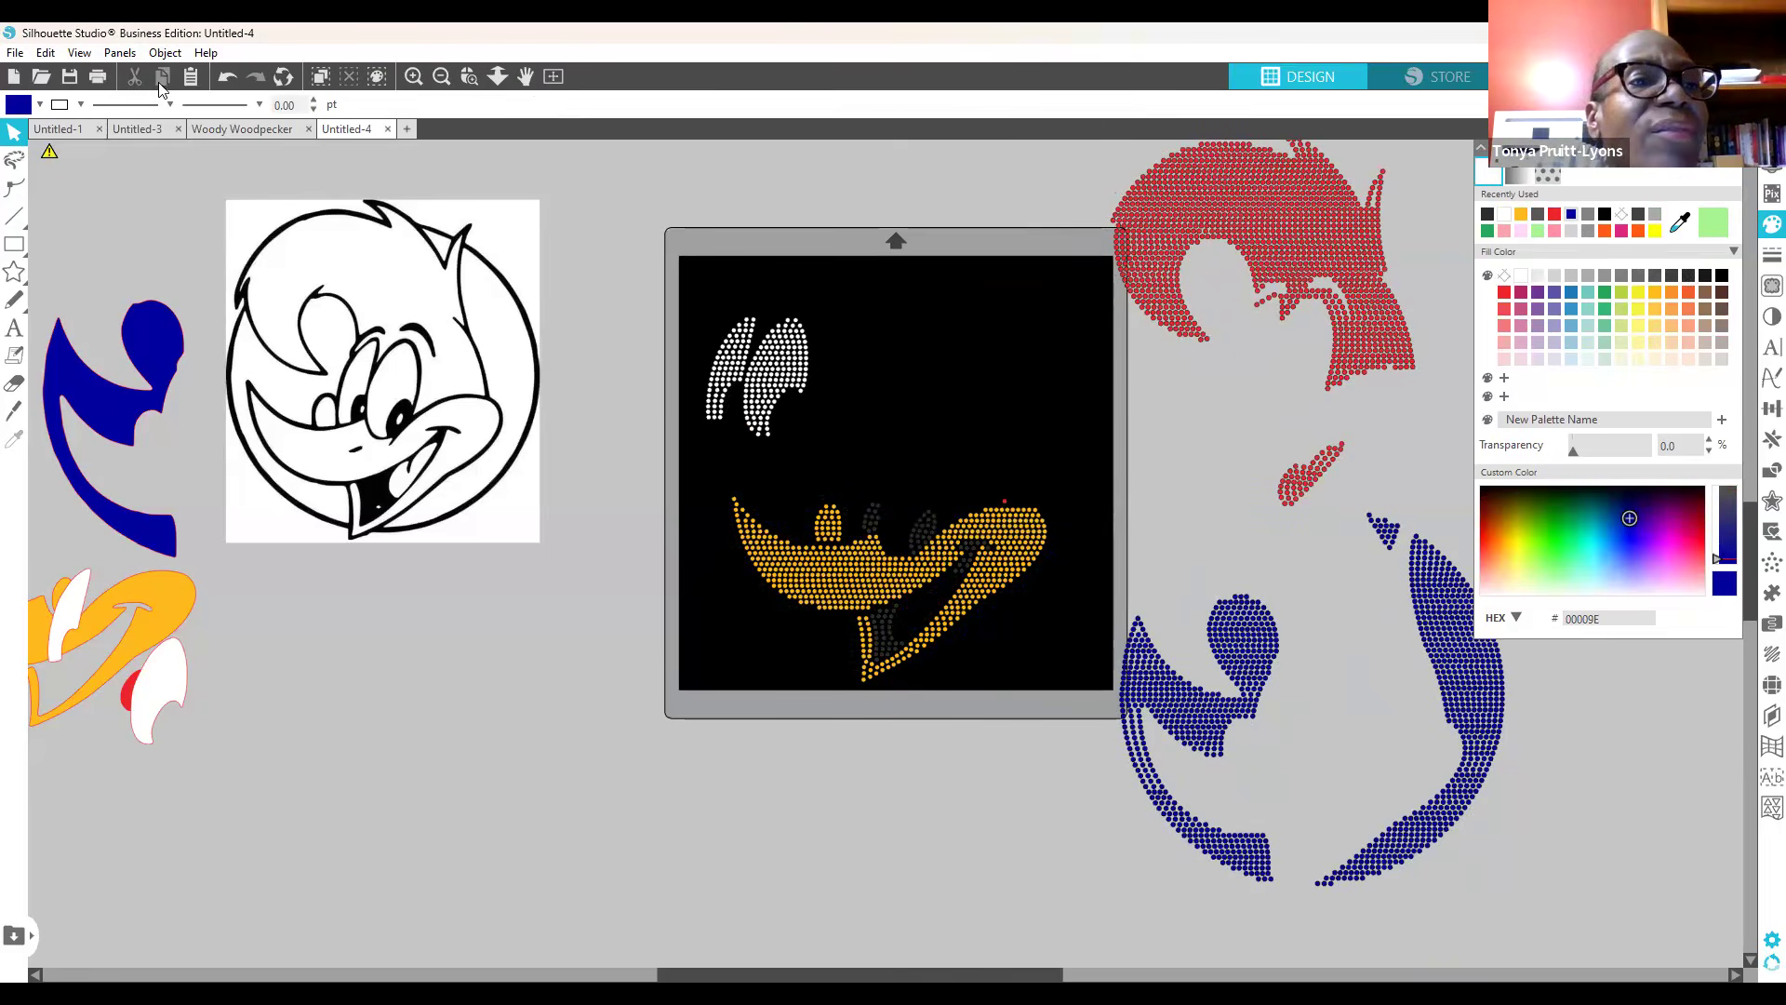
{"action": "left_click", "coordinate": [229, 82]}
{"action": "left_click", "coordinate": [229, 82]}
{"action": "left_click", "coordinate": [228, 81]}
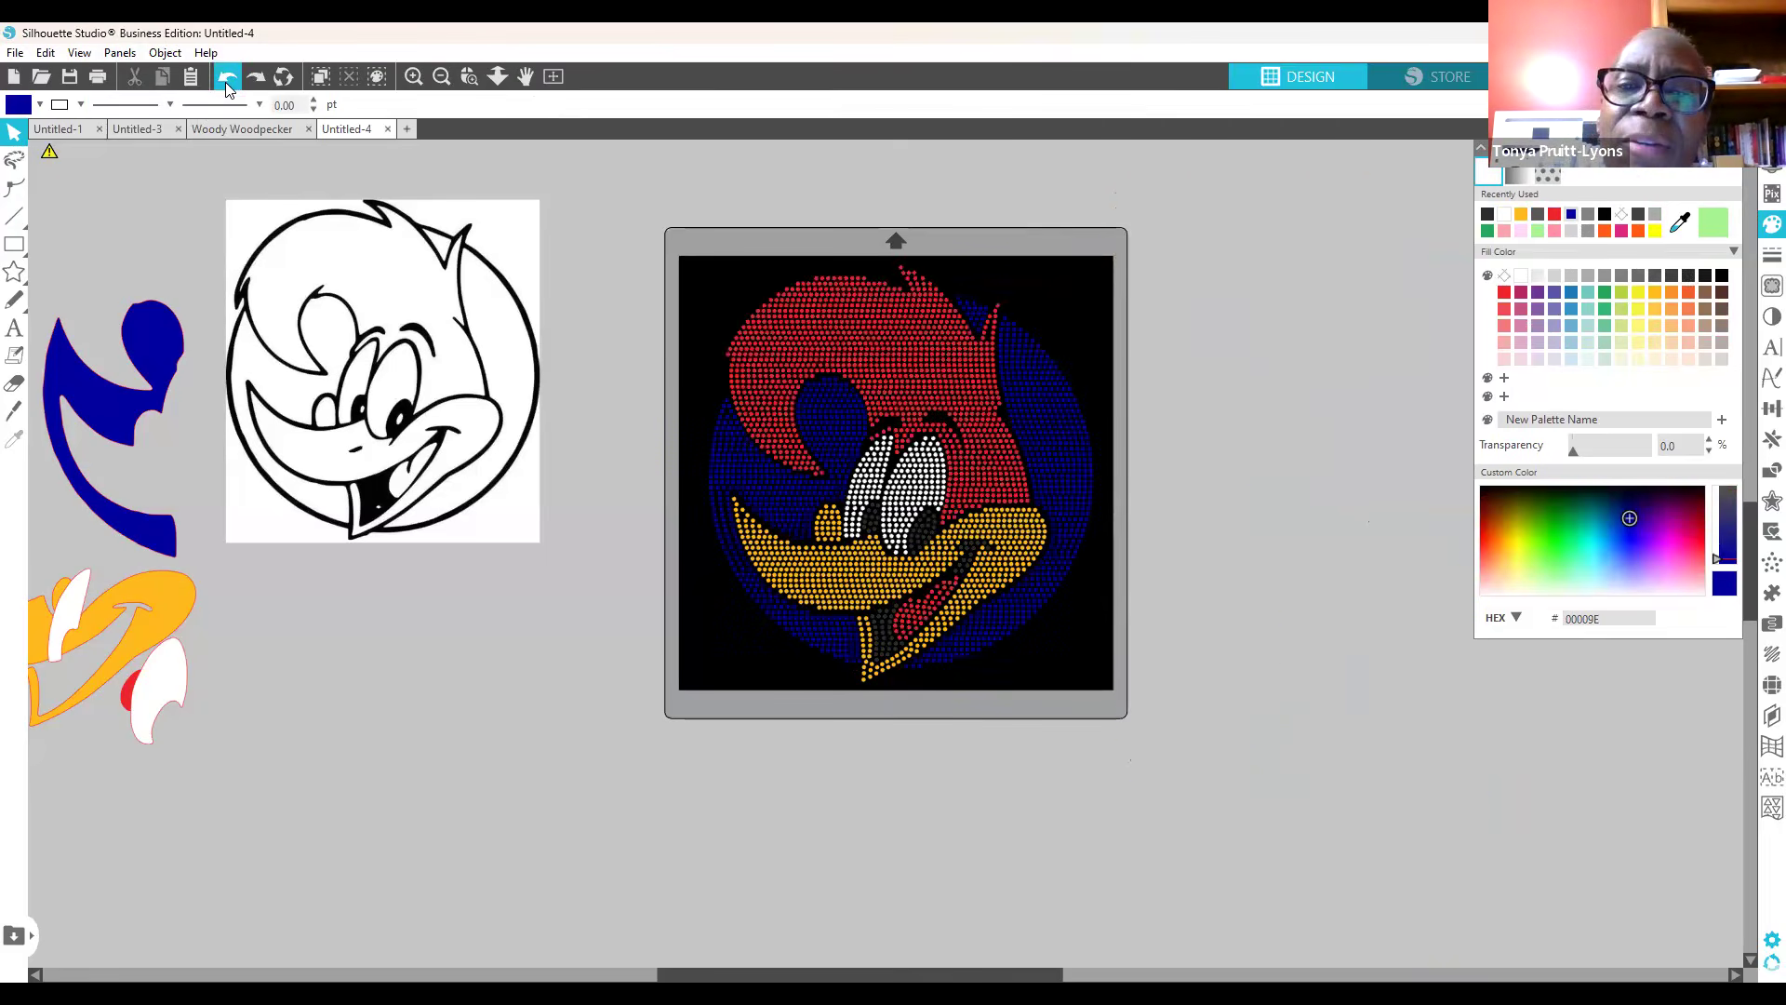
Step: Select the red stones and release their compound path
{"action": "left_click", "coordinate": [884, 409]}
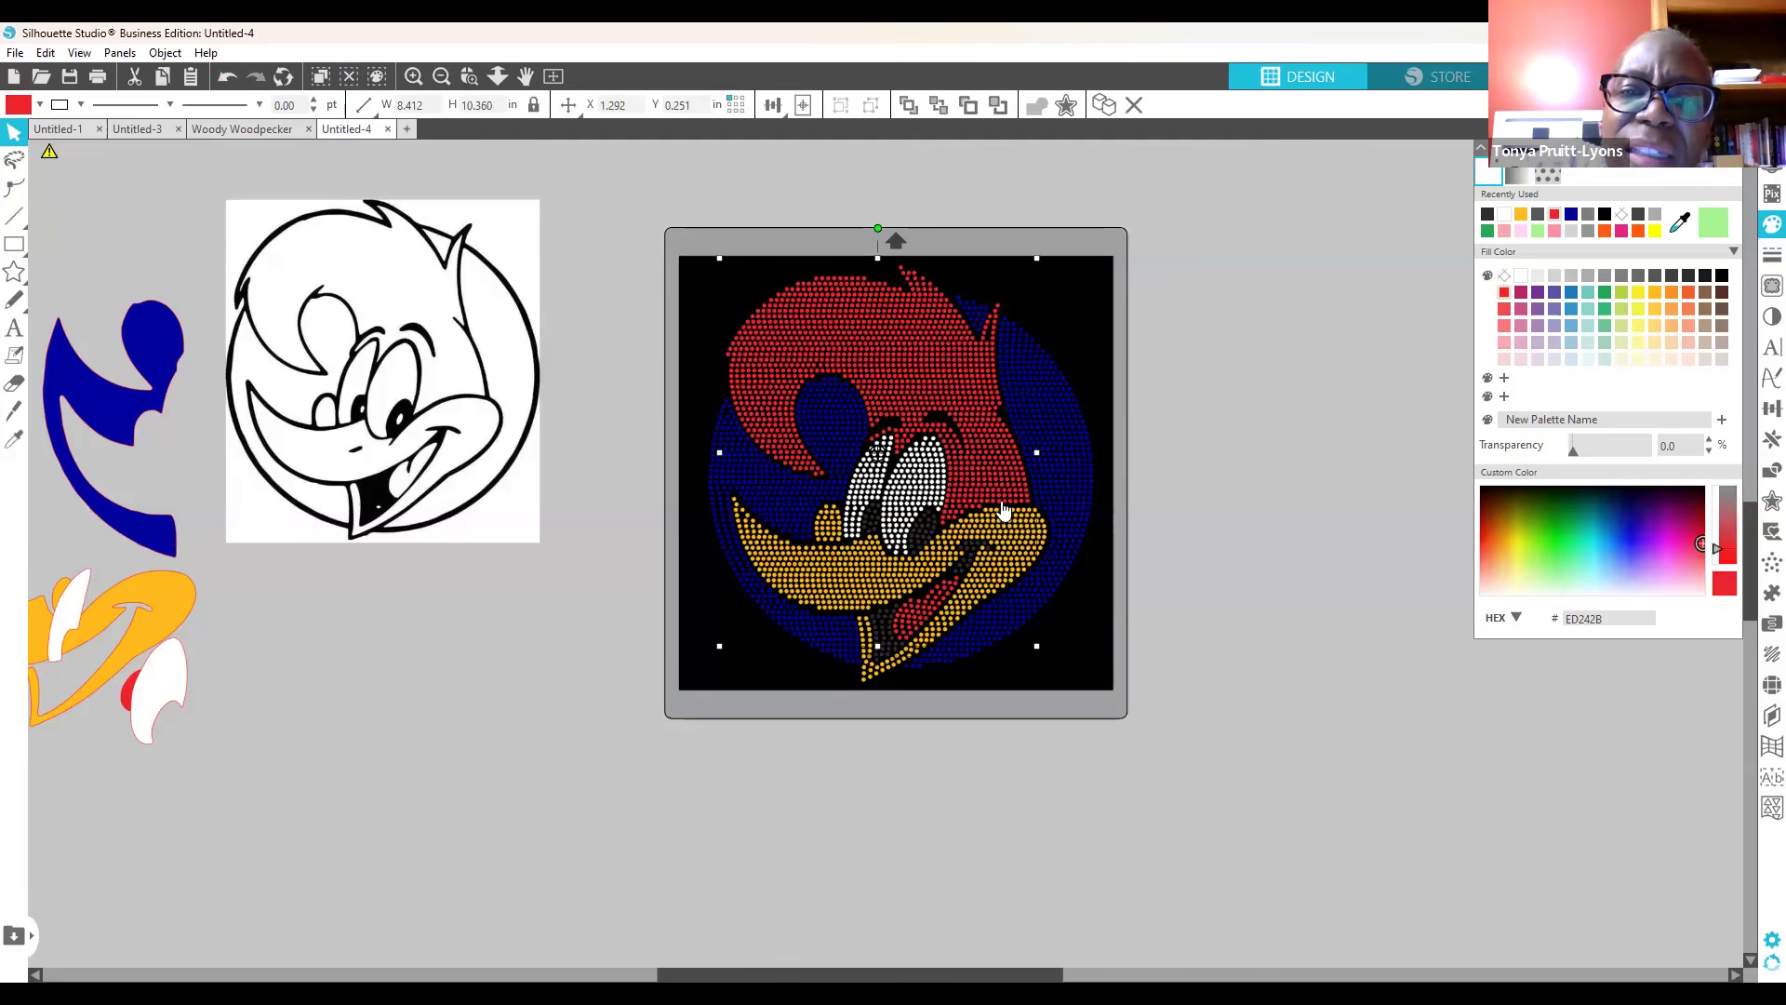
{"action": "right_click", "coordinate": [990, 450]}
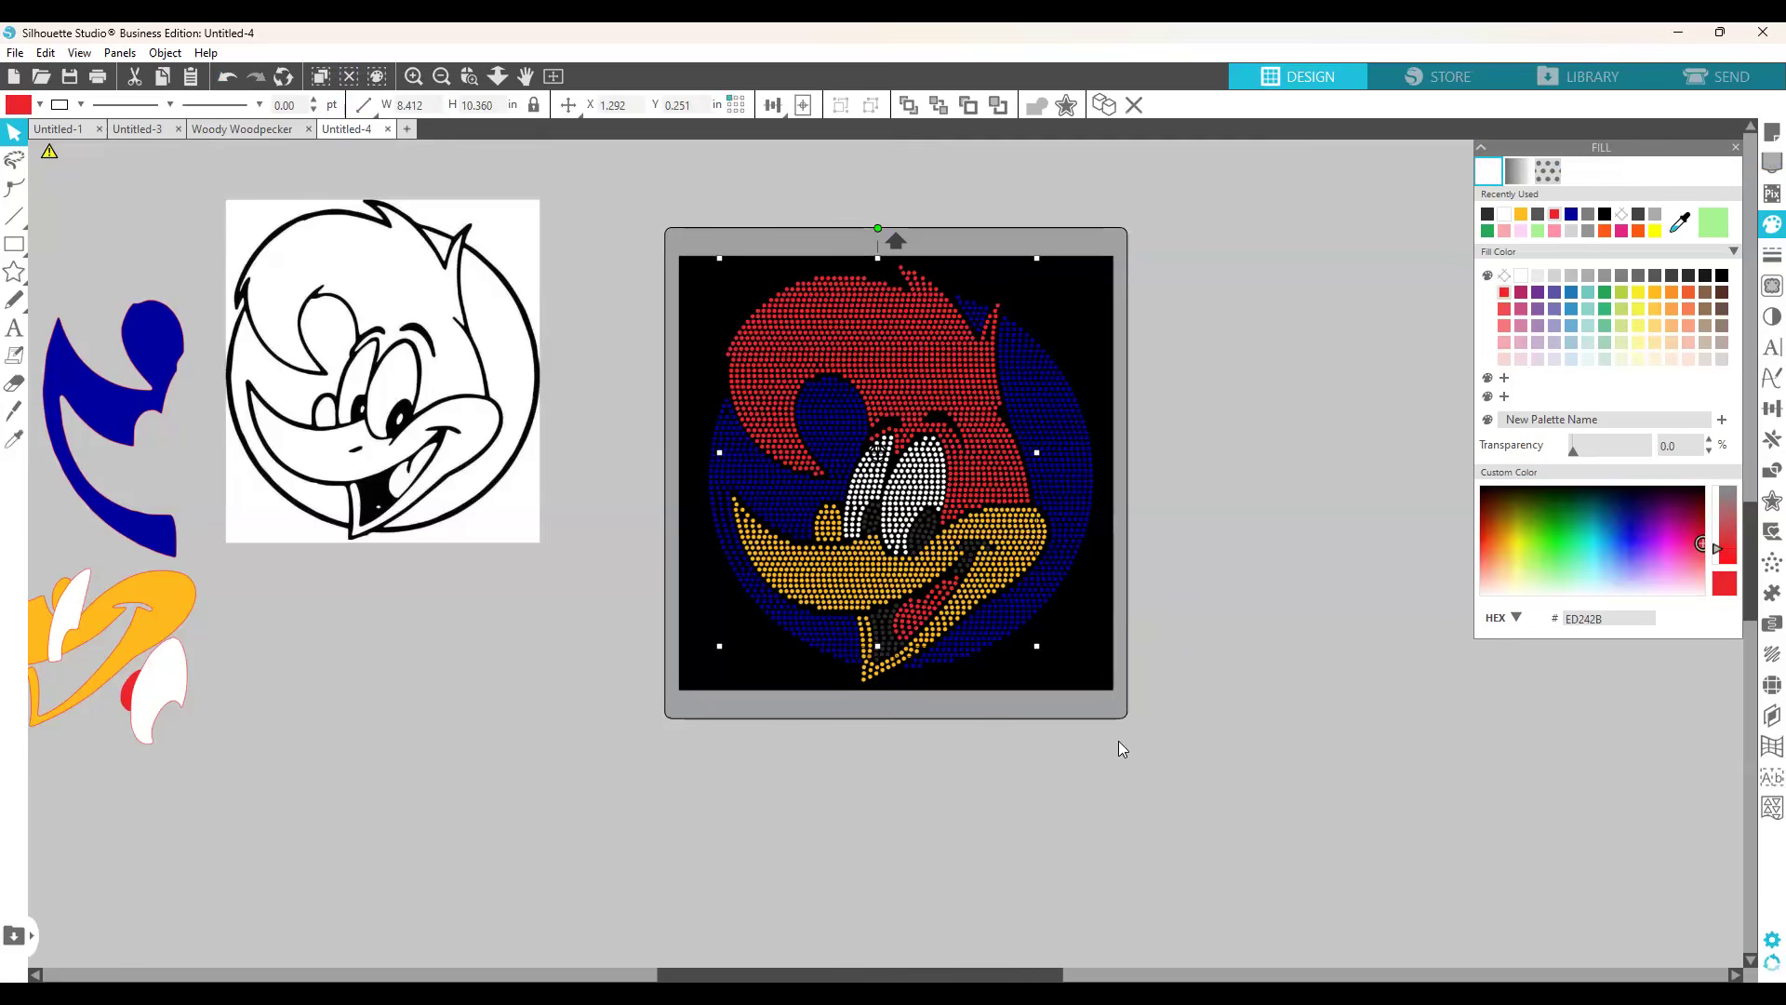
{"action": "left_click", "coordinate": [1213, 537]}
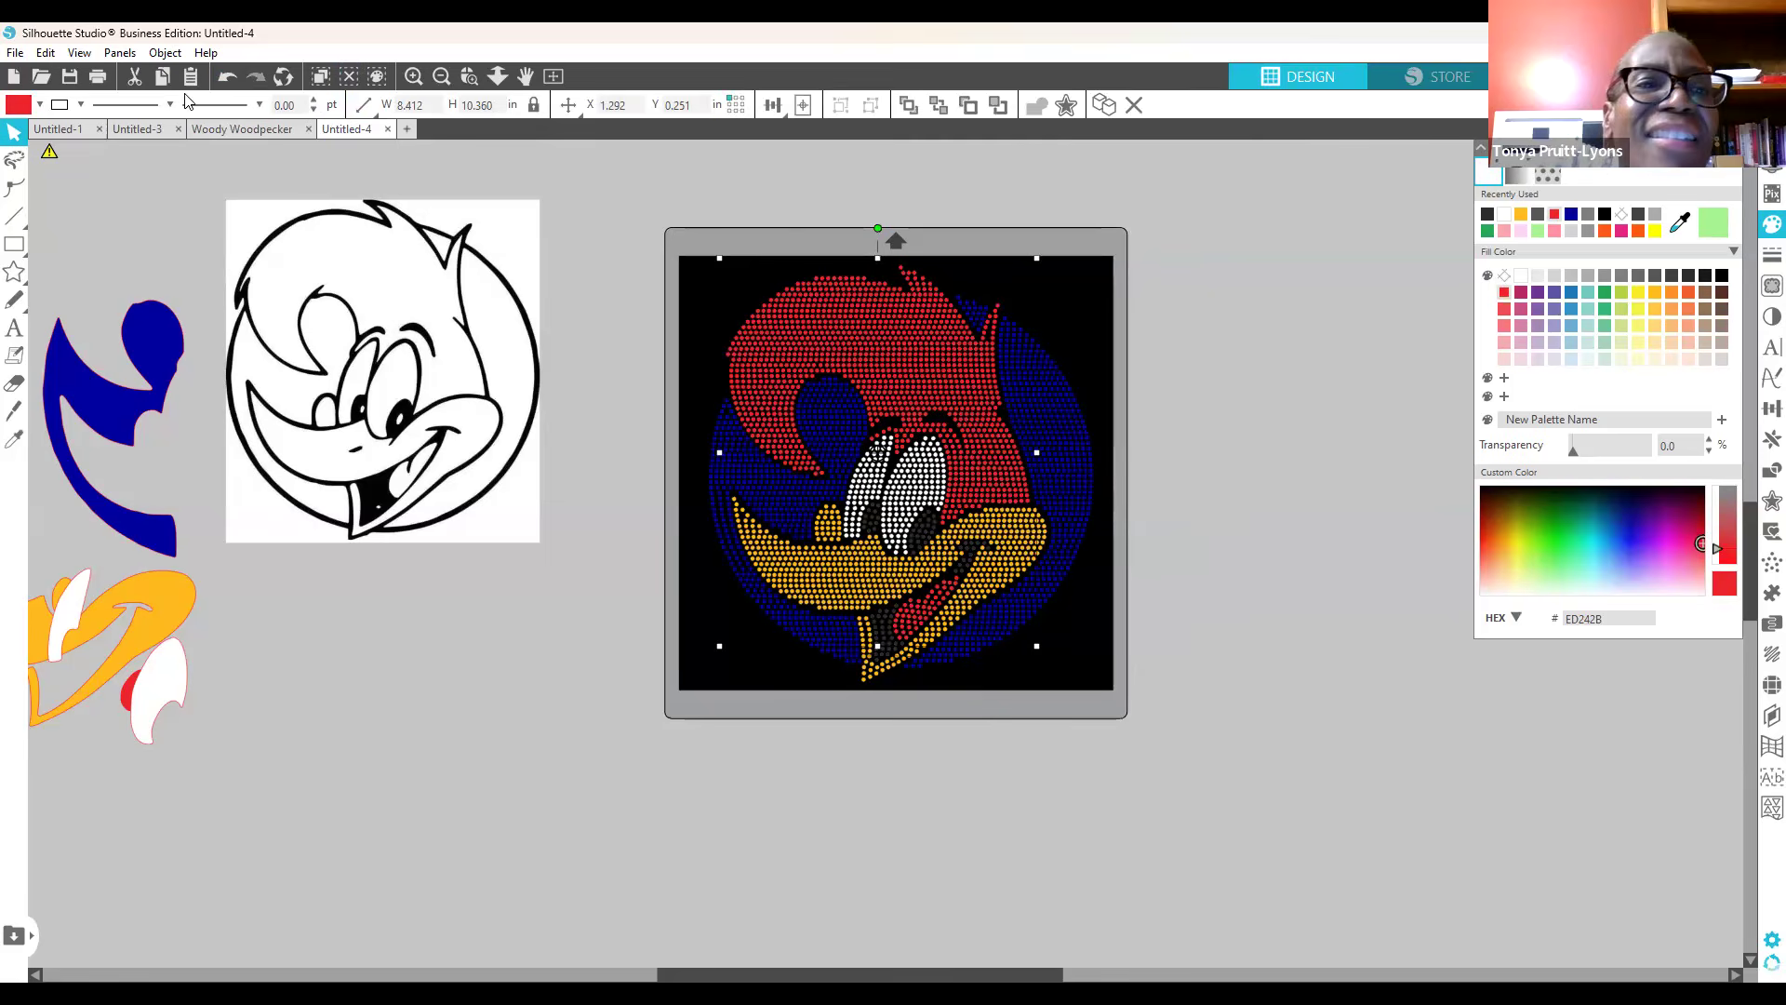
{"action": "left_click", "coordinate": [284, 78]}
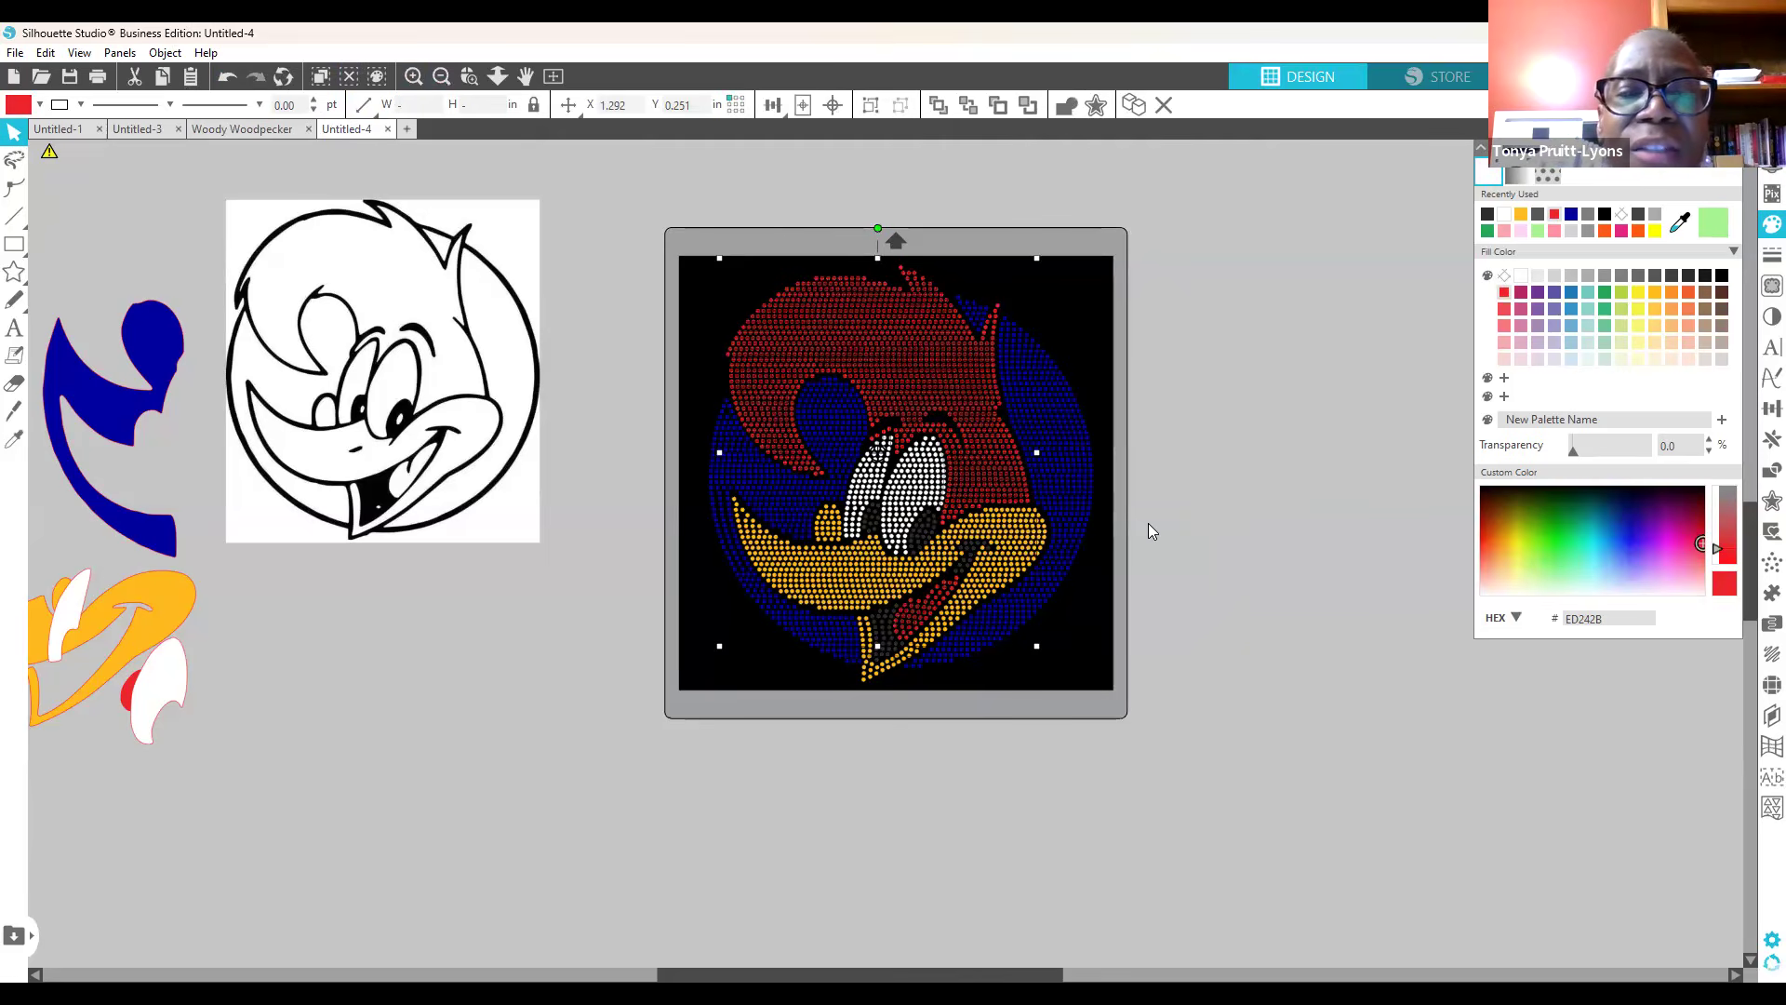
Step: Select all red RGB (237,37,43) stones by fill colour
{"action": "left_click", "coordinate": [124, 54]}
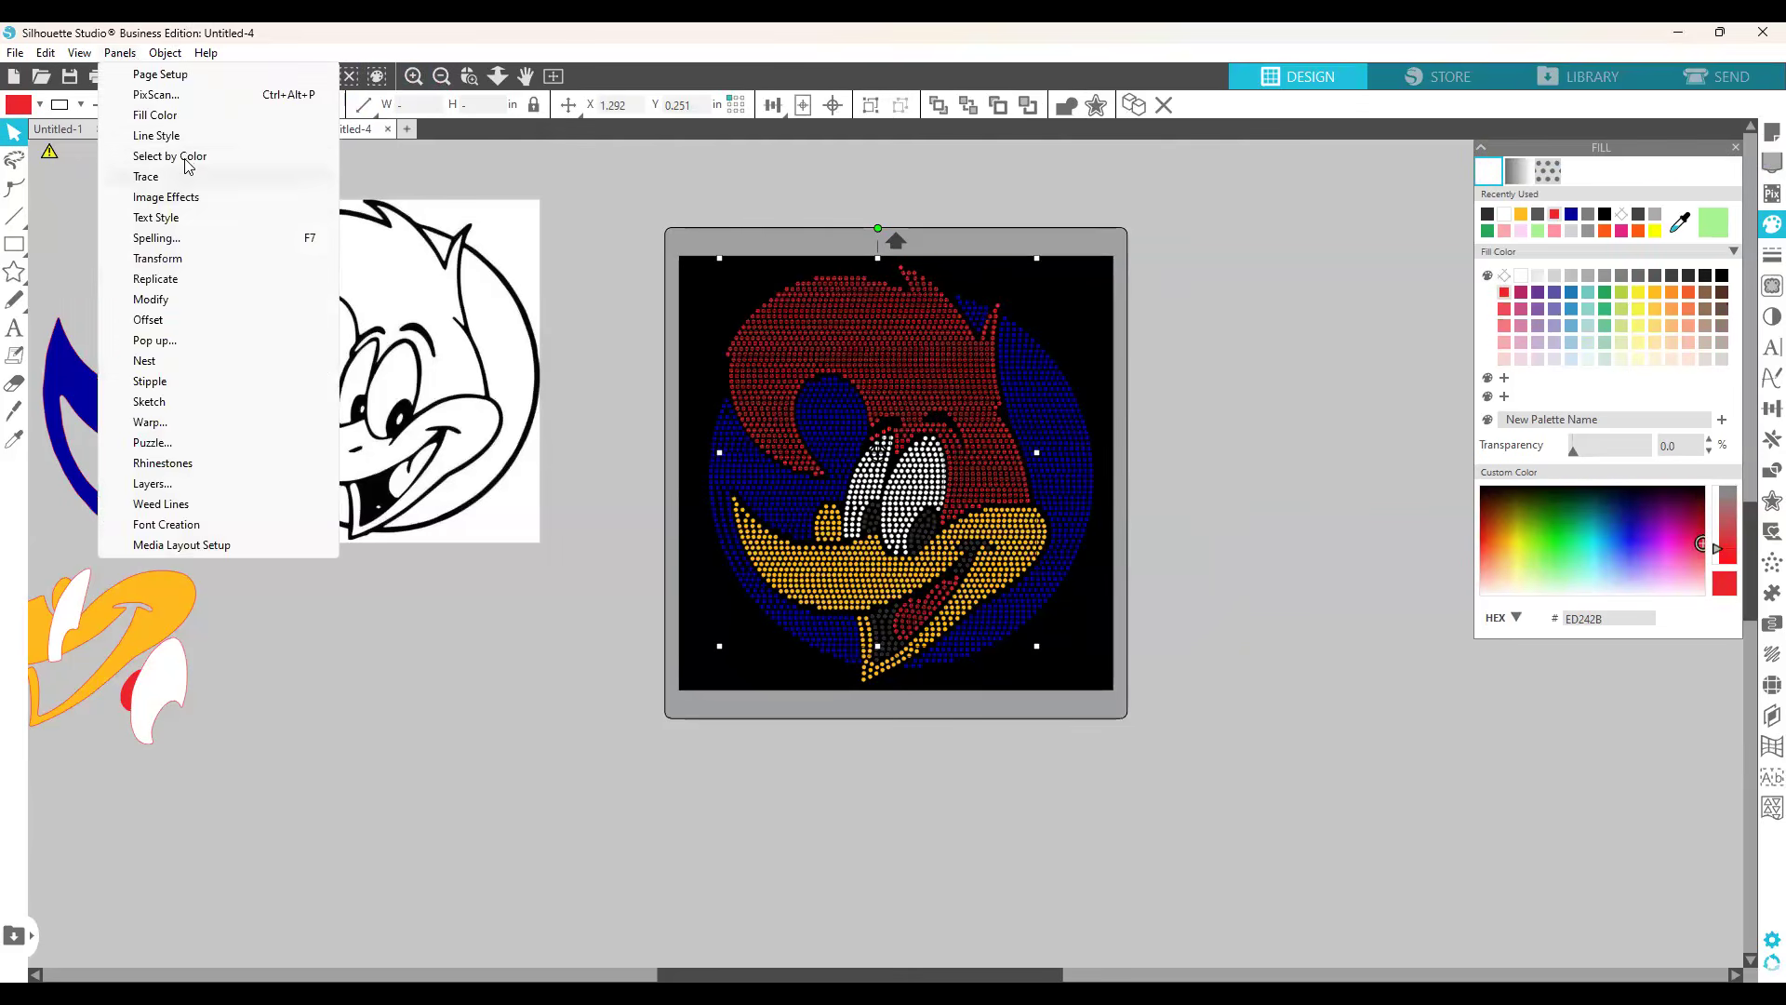
{"action": "left_click", "coordinate": [189, 158]}
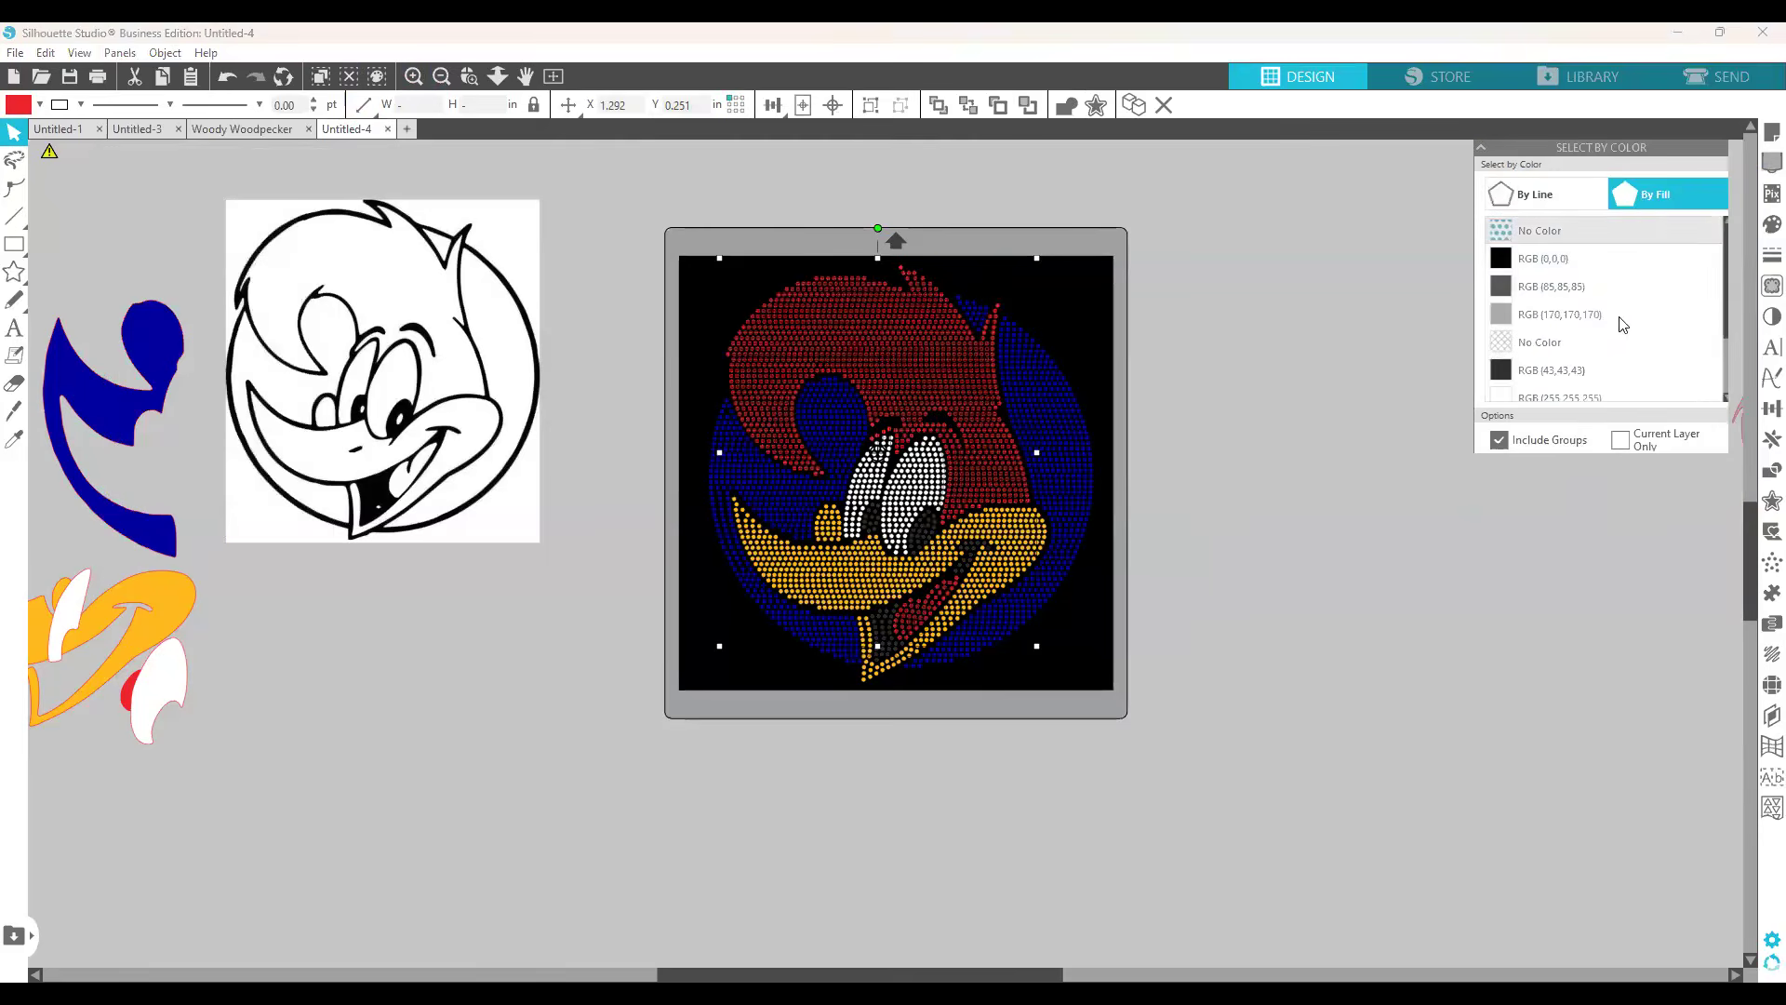
{"action": "scroll", "coordinate": [1641, 353], "scroll_direction": "down", "scroll_amount": 2}
{"action": "left_click", "coordinate": [1641, 335]}
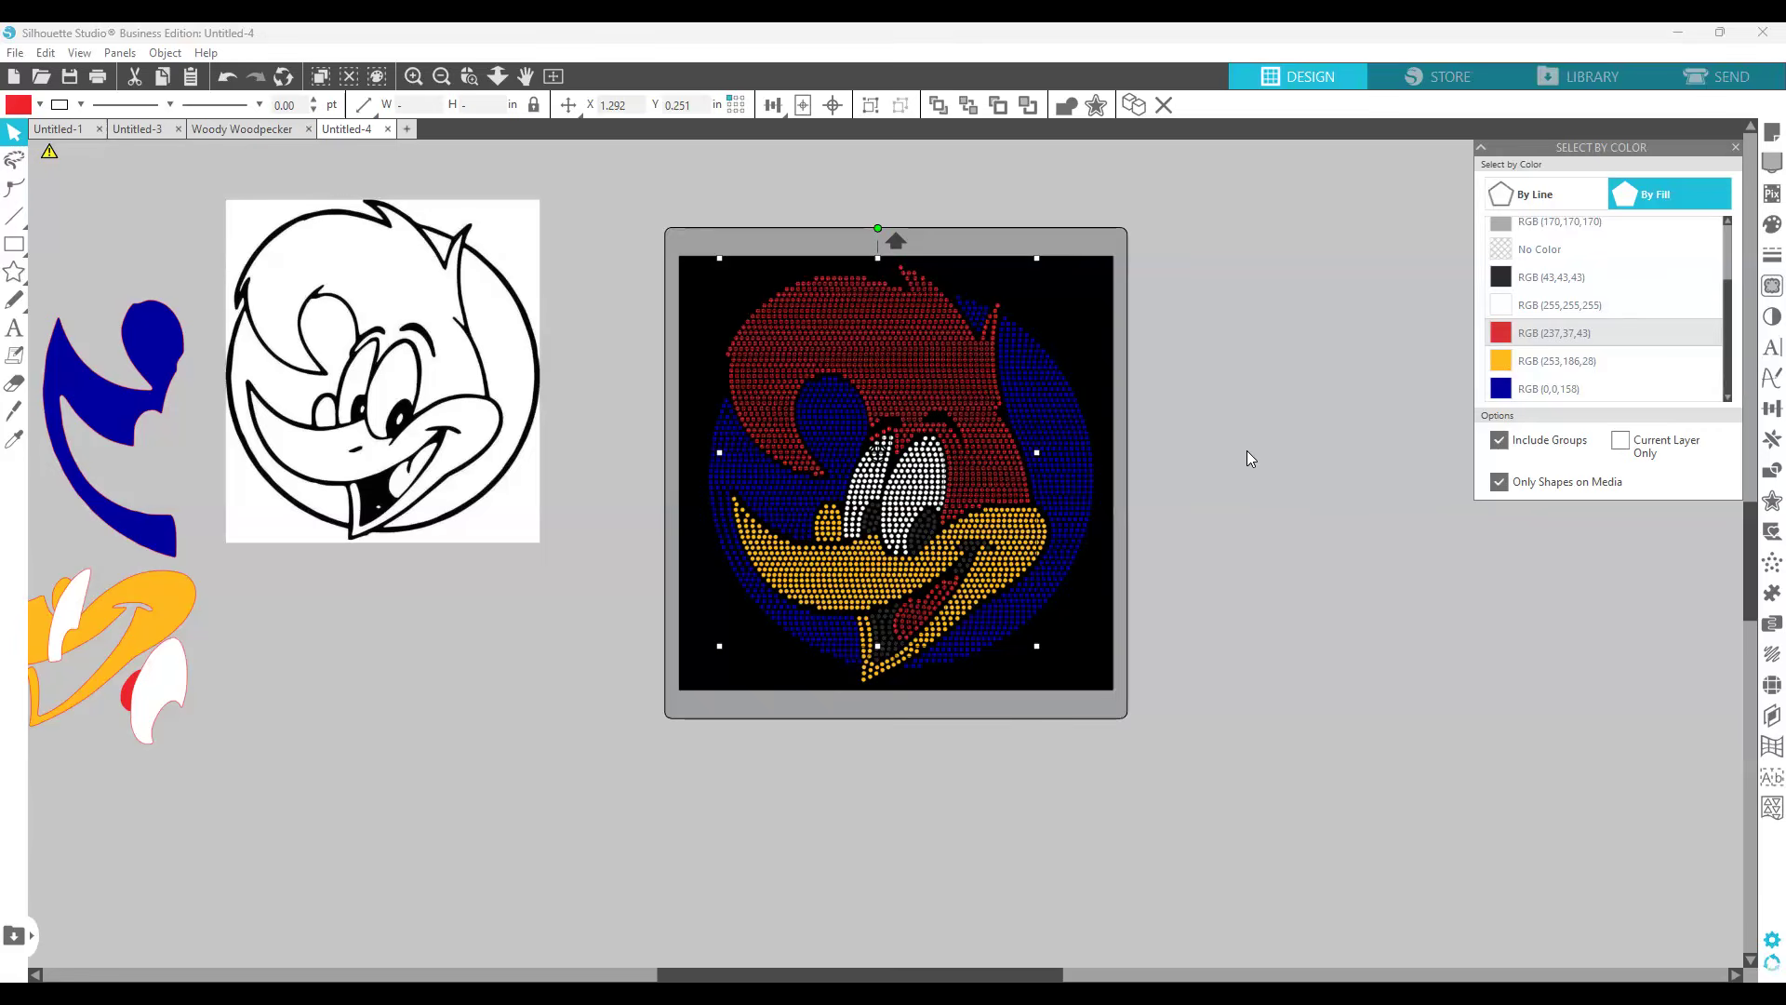
{"action": "right_click", "coordinate": [967, 406]}
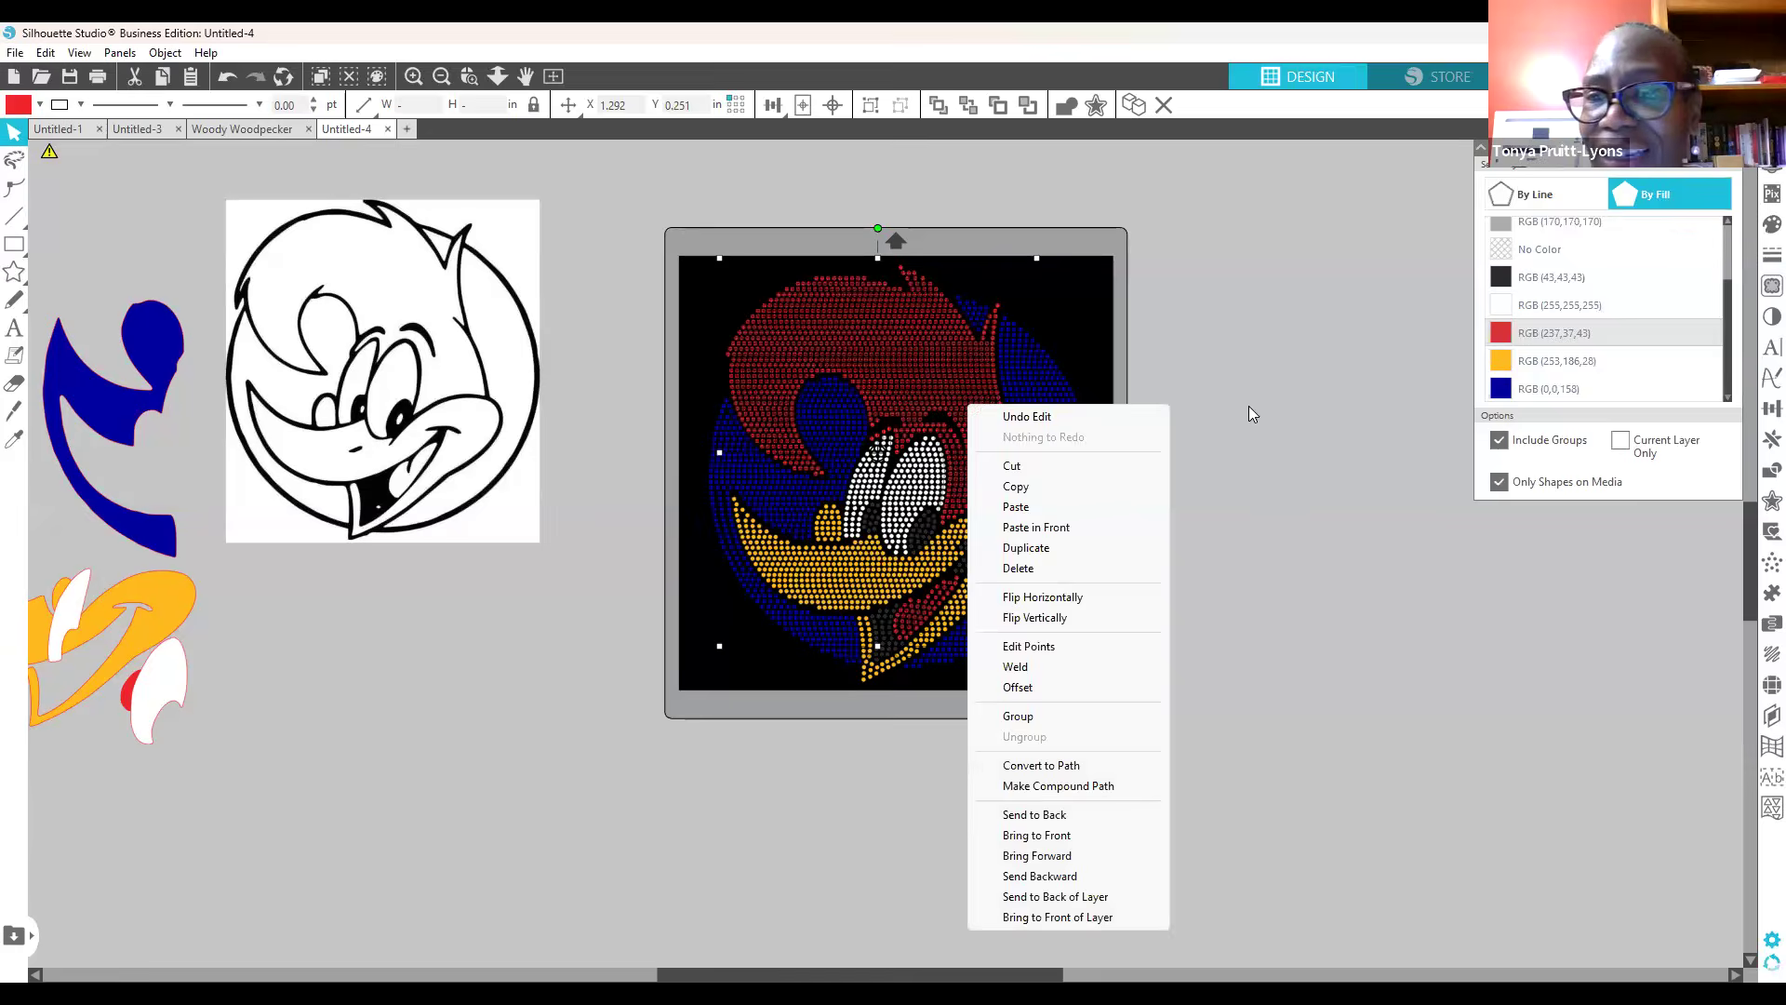
{"action": "left_click", "coordinate": [1206, 387]}
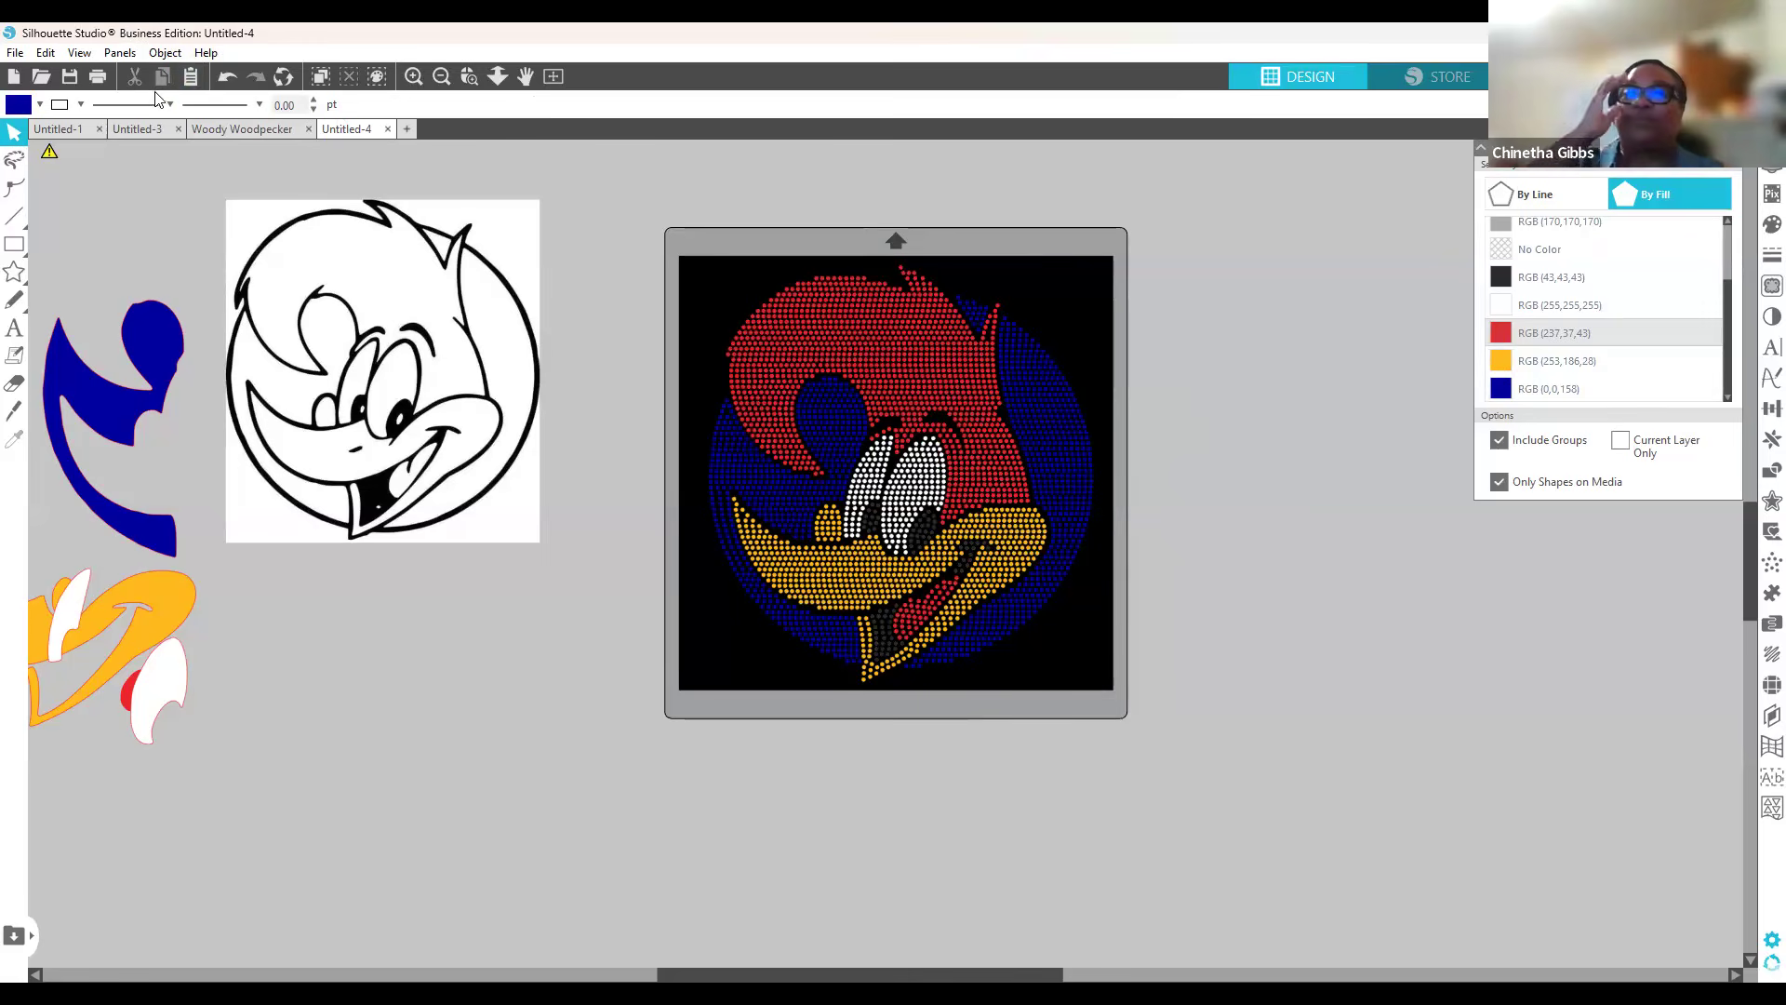
{"action": "left_click", "coordinate": [121, 54]}
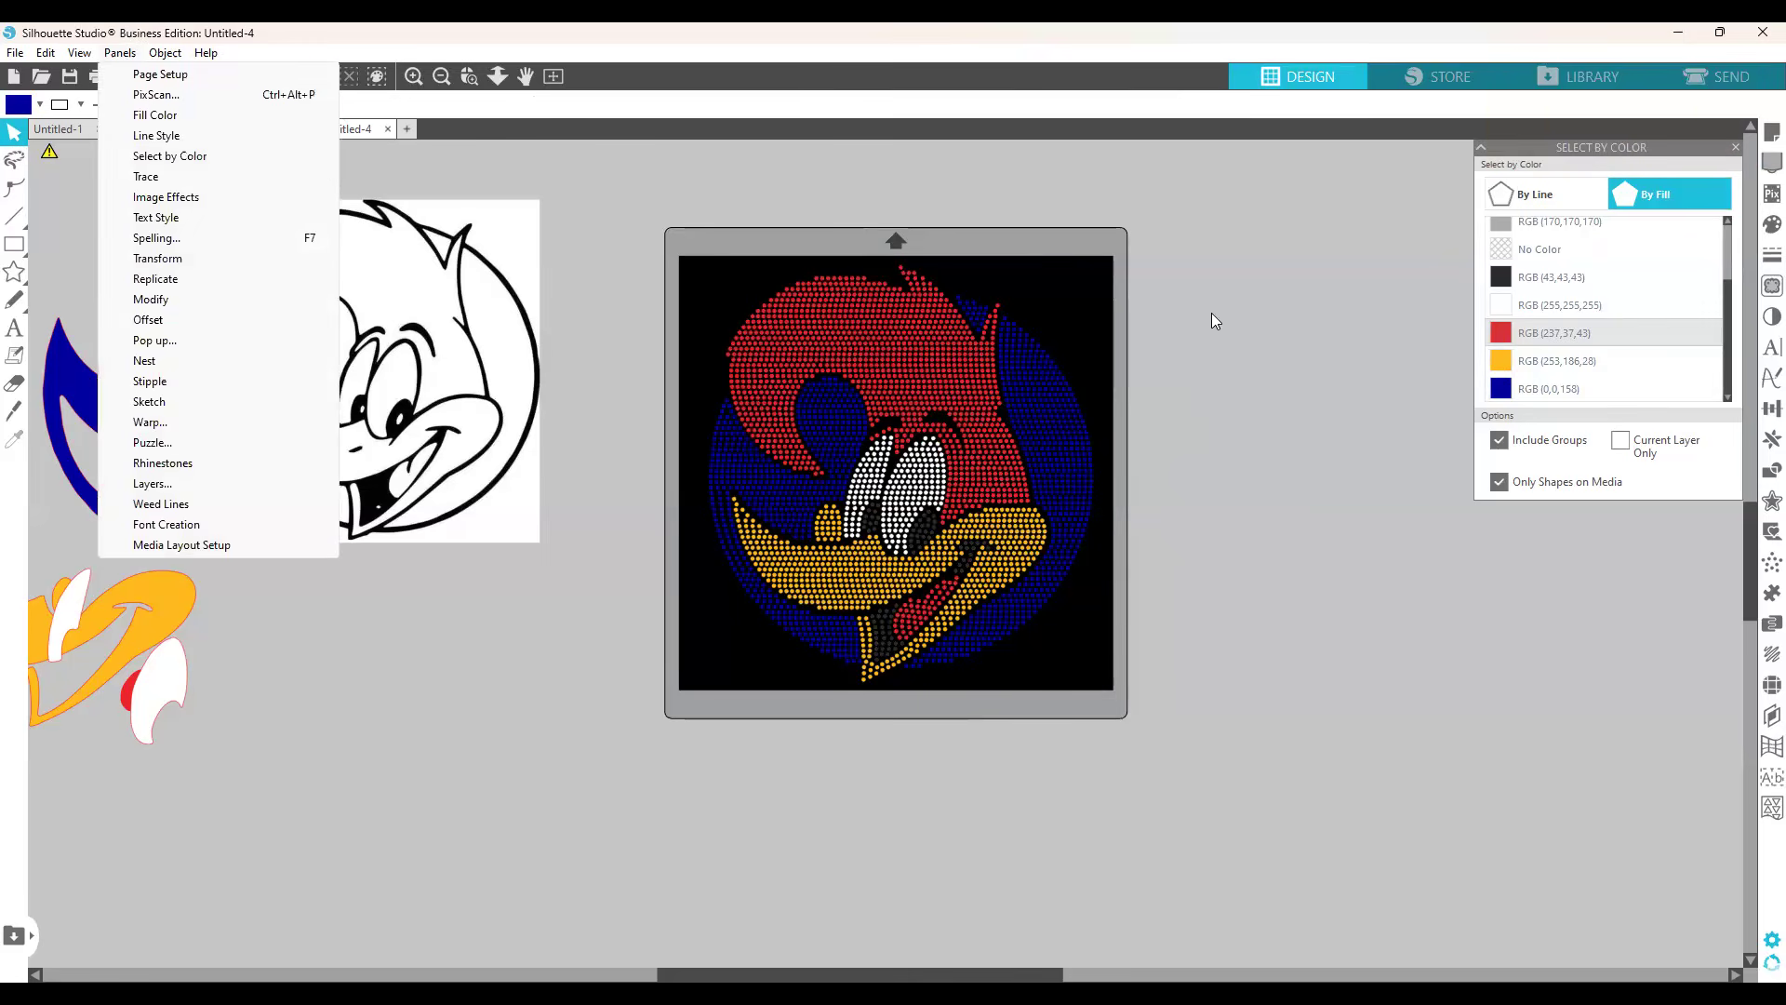
{"action": "left_click", "coordinate": [1513, 334]}
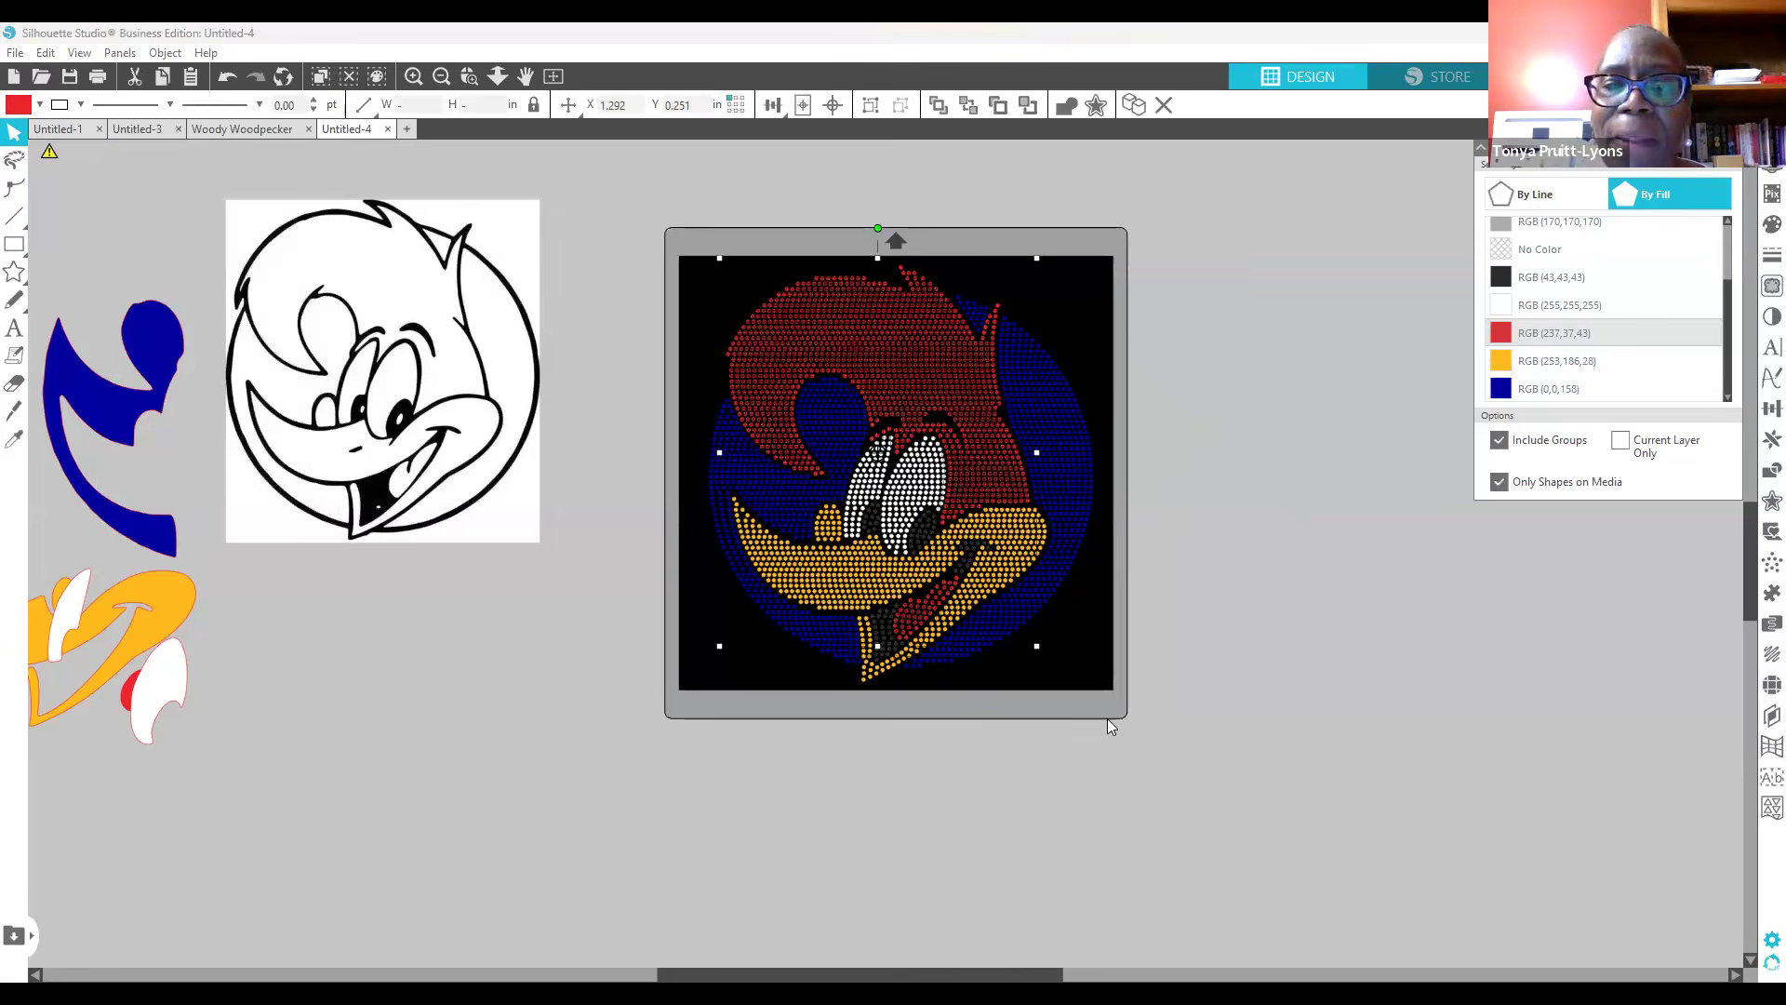
Step: Group the selected red stones, combine them into one compound path, and restore its red fill, ED242B
{"action": "left_click", "coordinate": [961, 353]}
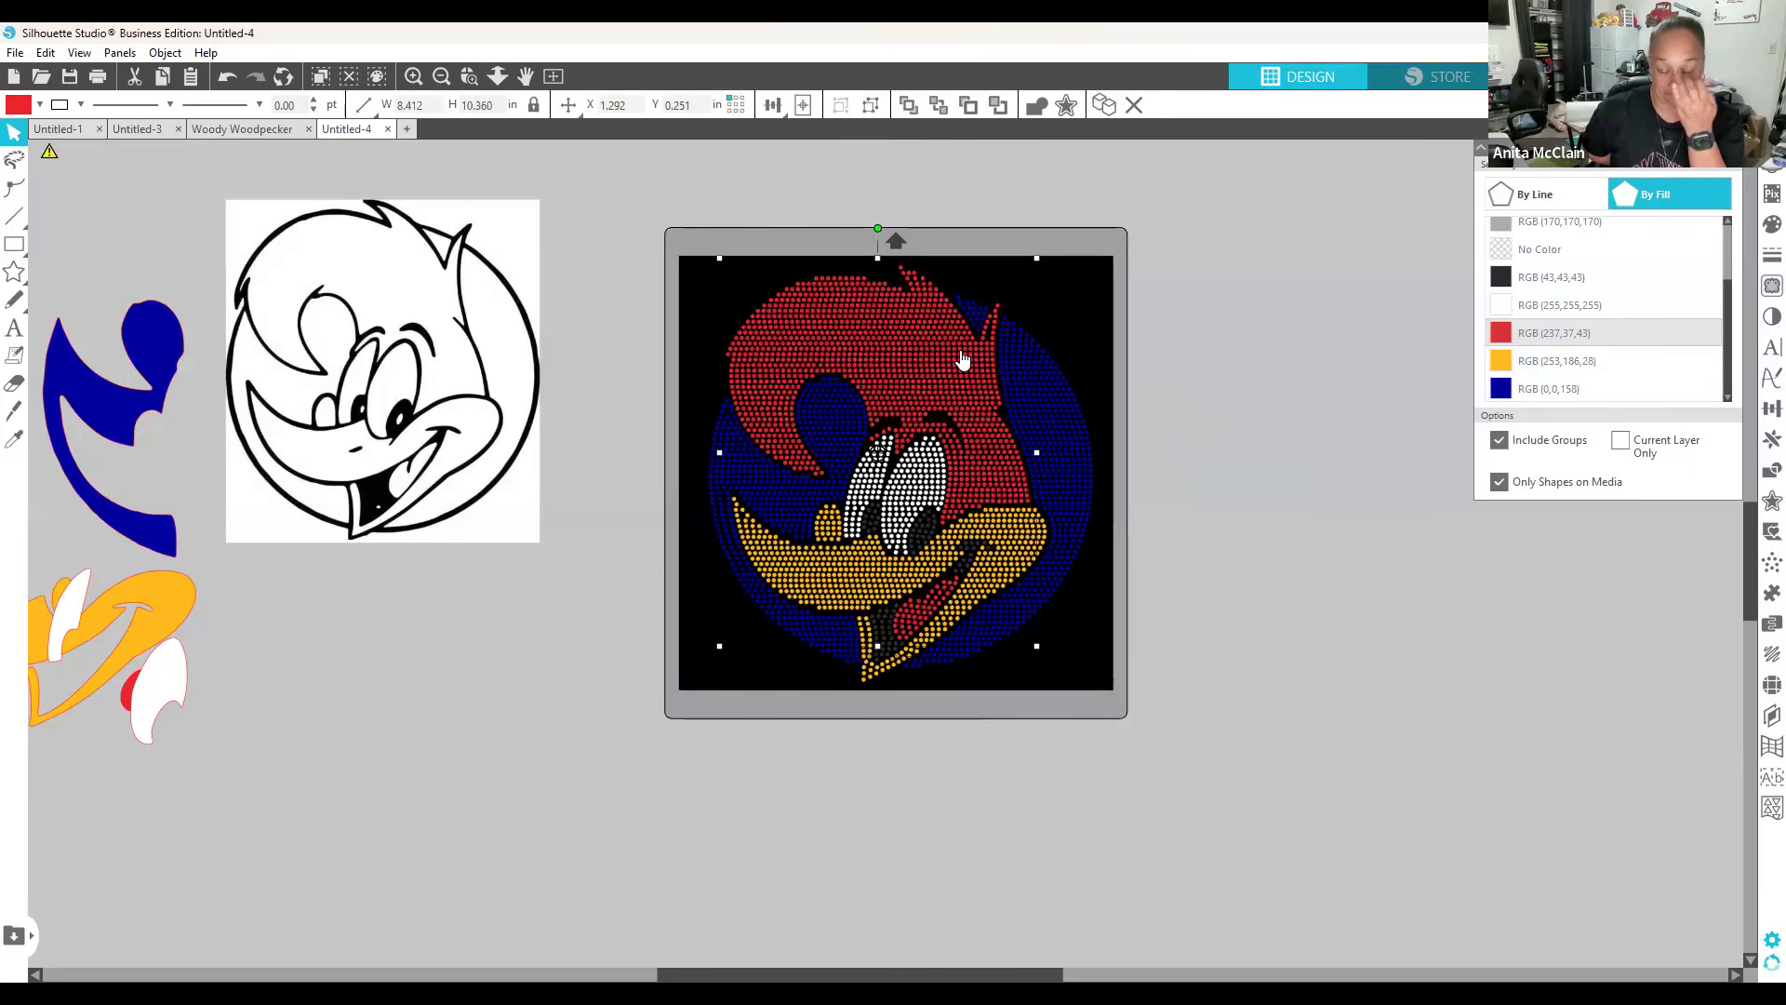
{"action": "right_click", "coordinate": [959, 351]}
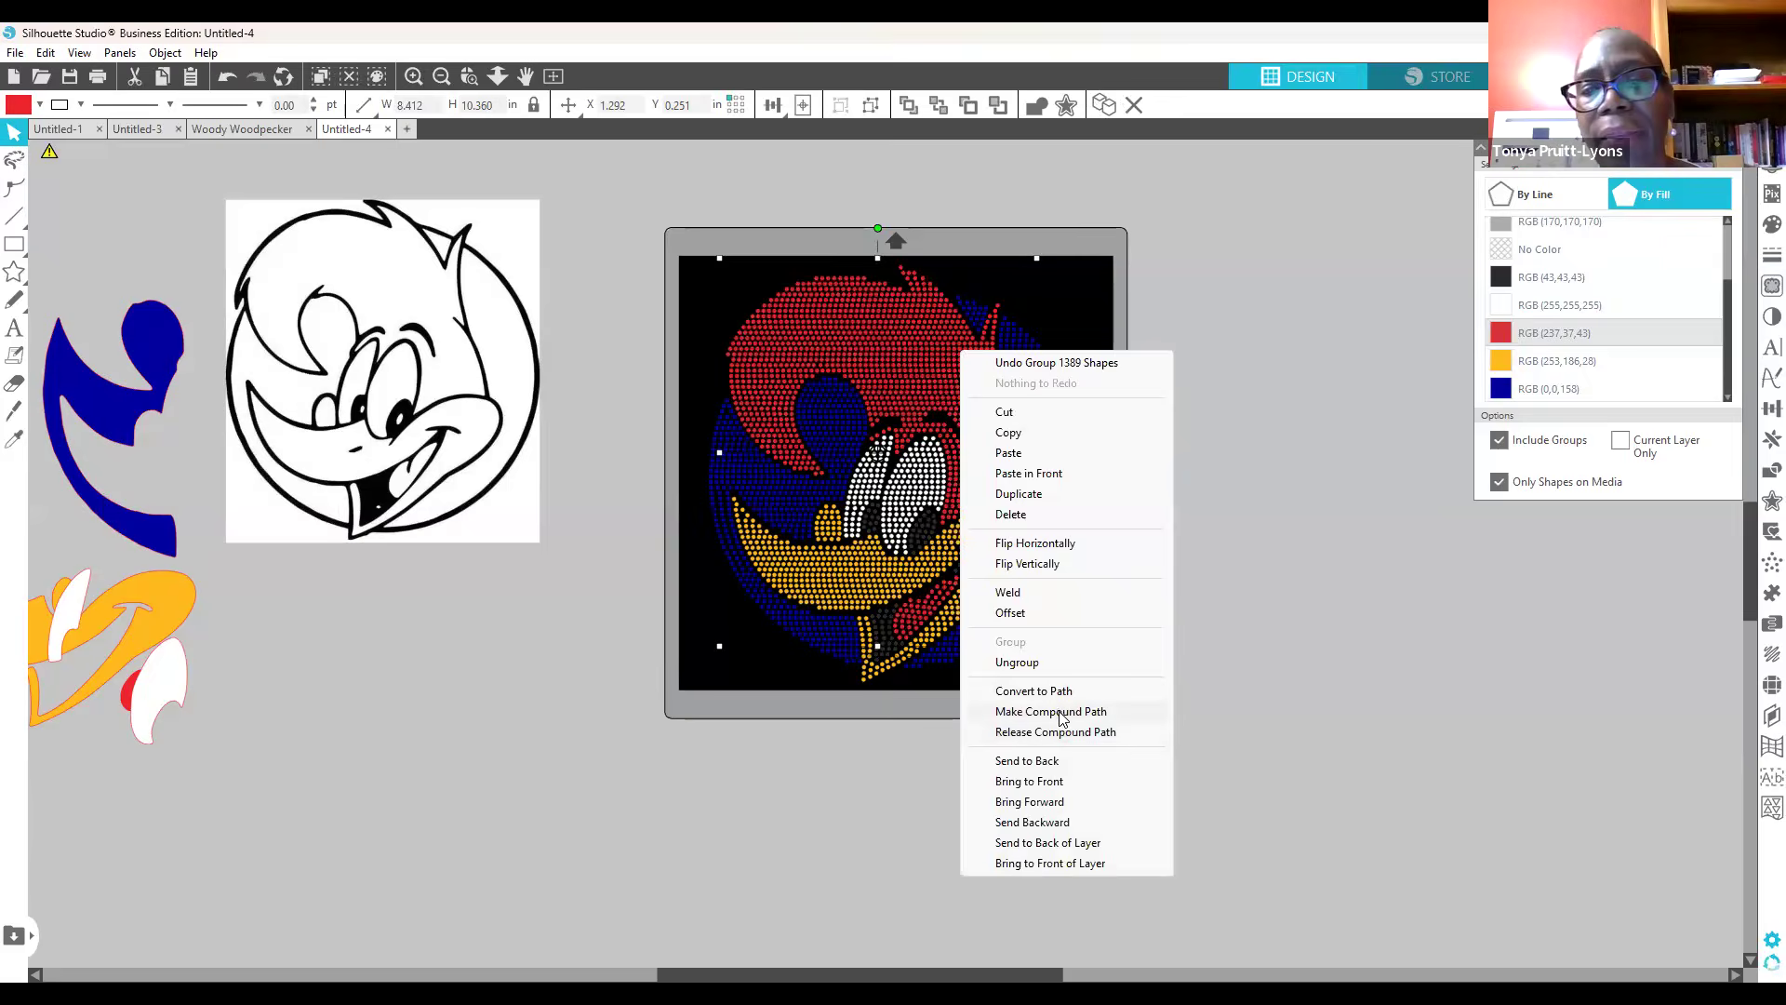
{"action": "left_click", "coordinate": [1057, 713]}
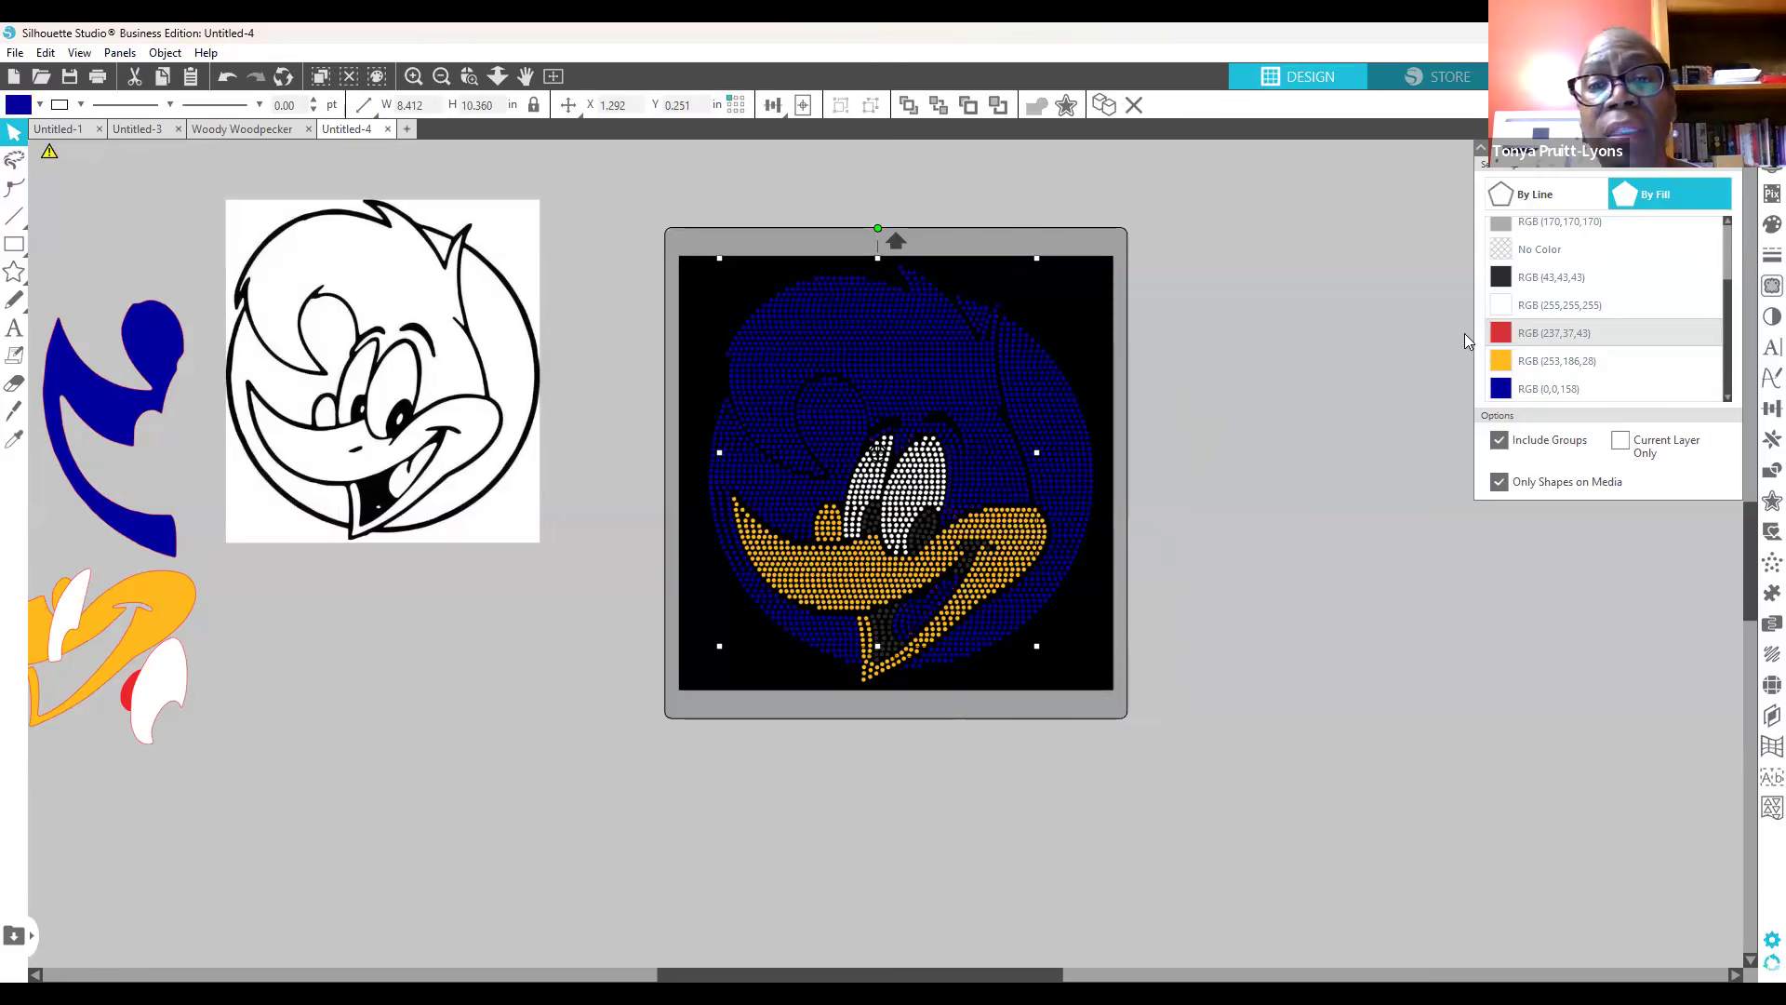
{"action": "left_click", "coordinate": [1771, 225]}
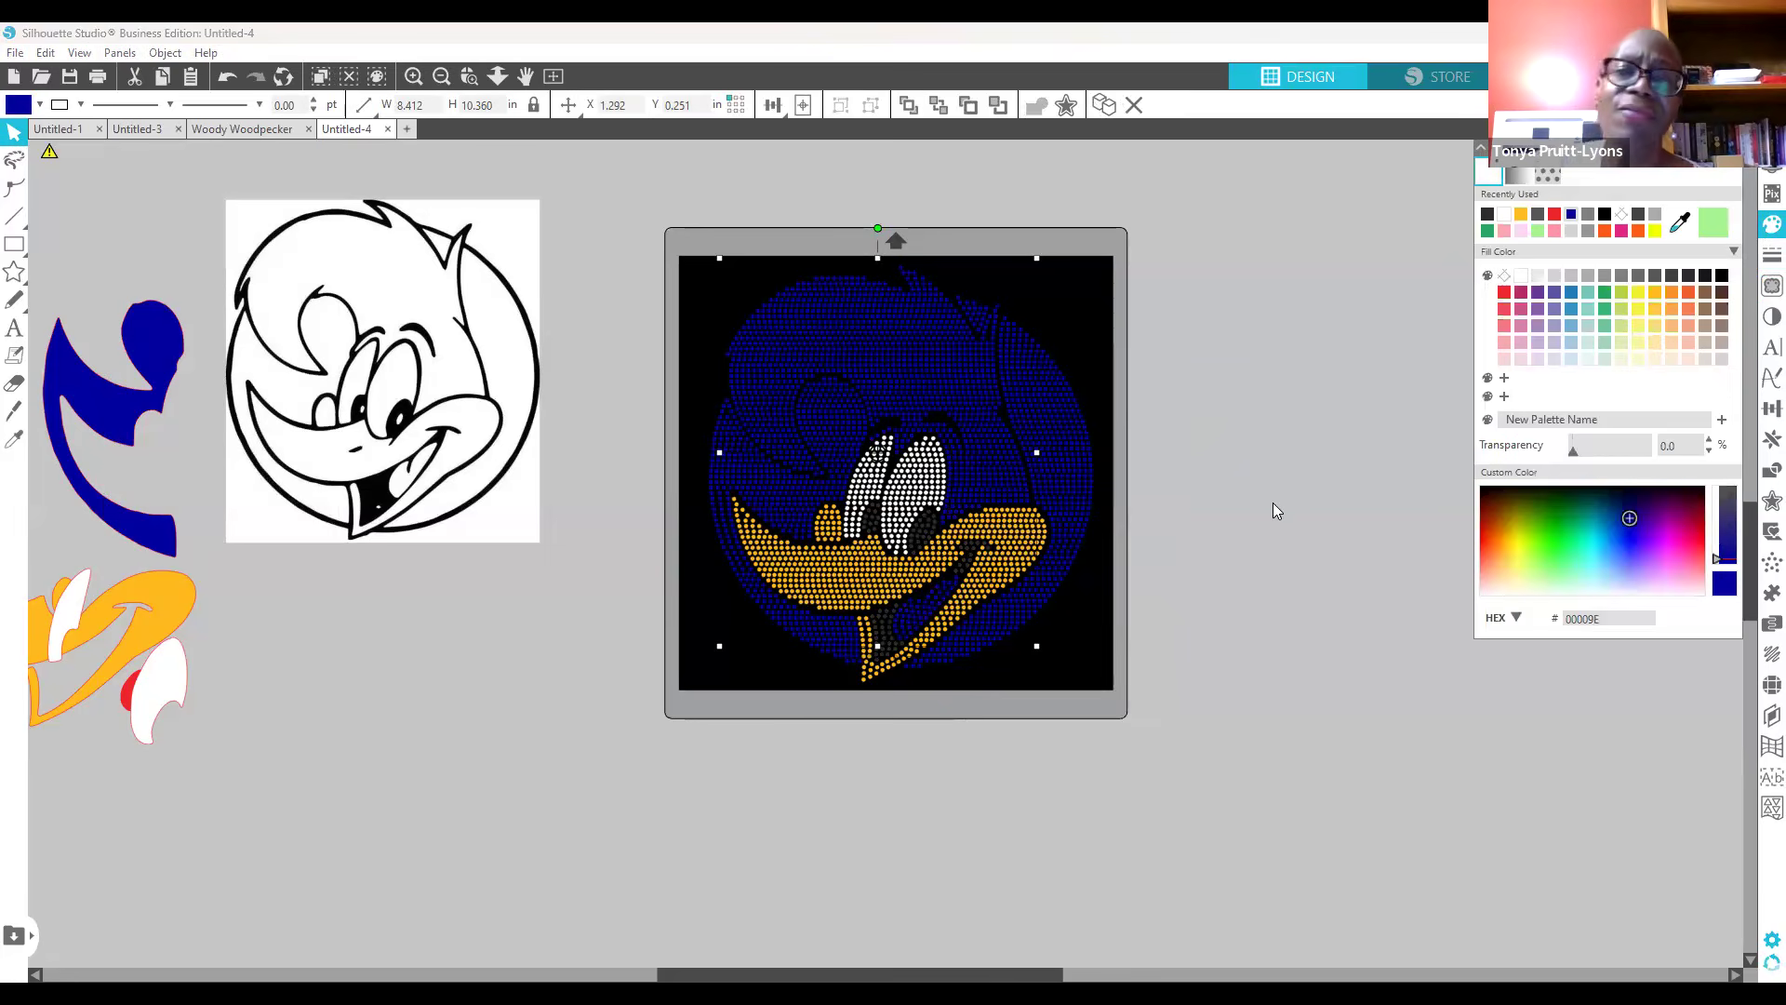
{"action": "key", "text": "ctrl+z"}
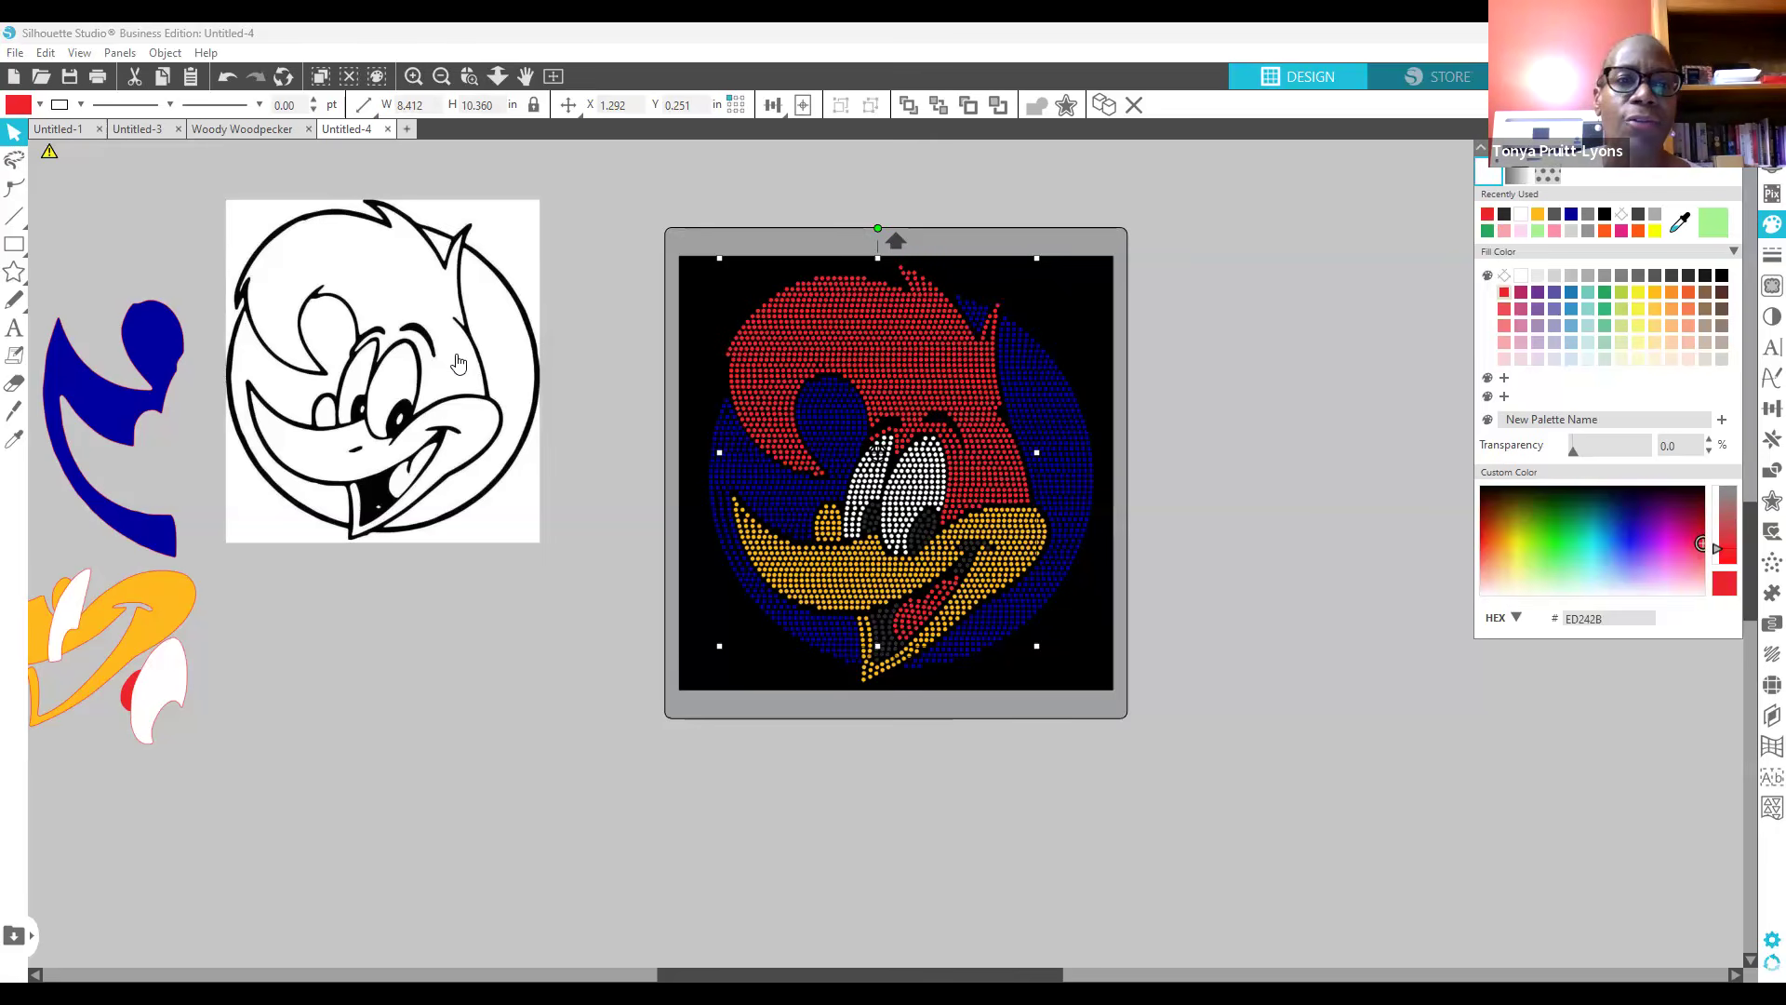
Step: Shift the reference line drawing away from the mat and pull the blue, red, white and orange stones apart
{"action": "left_click_drag", "start_coordinate": [469, 430], "coordinate": [279, 413]}
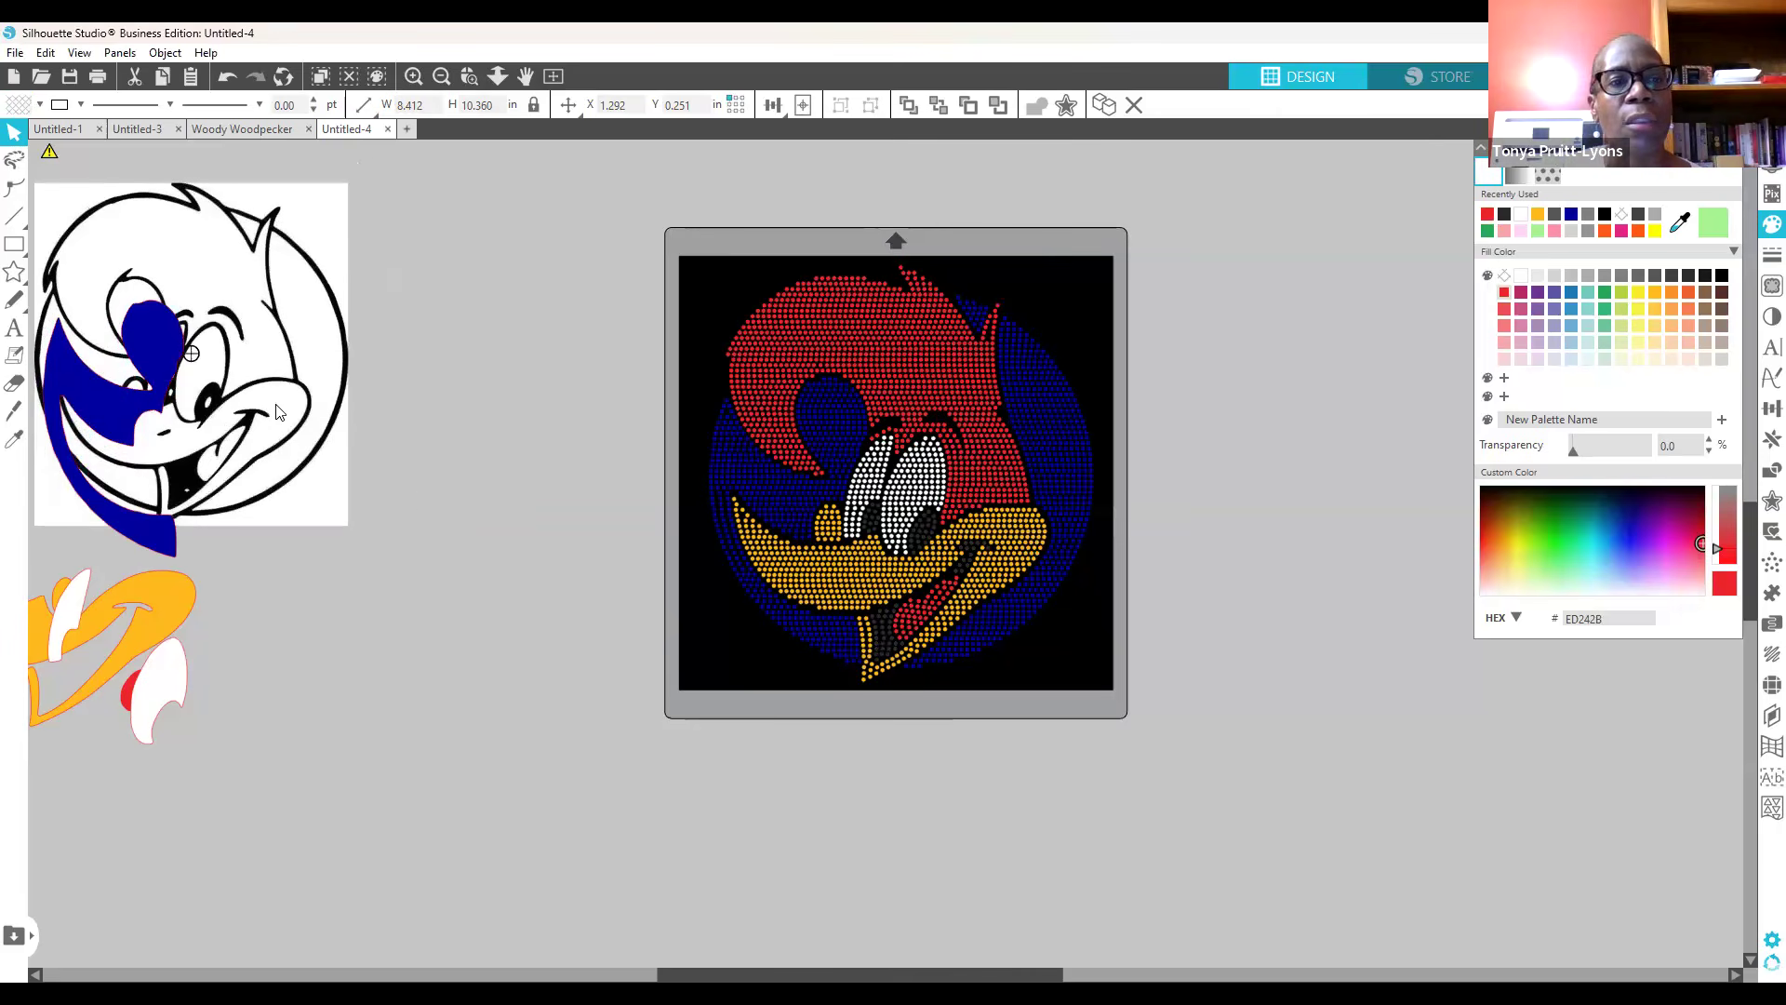
{"action": "left_click", "coordinate": [415, 499]}
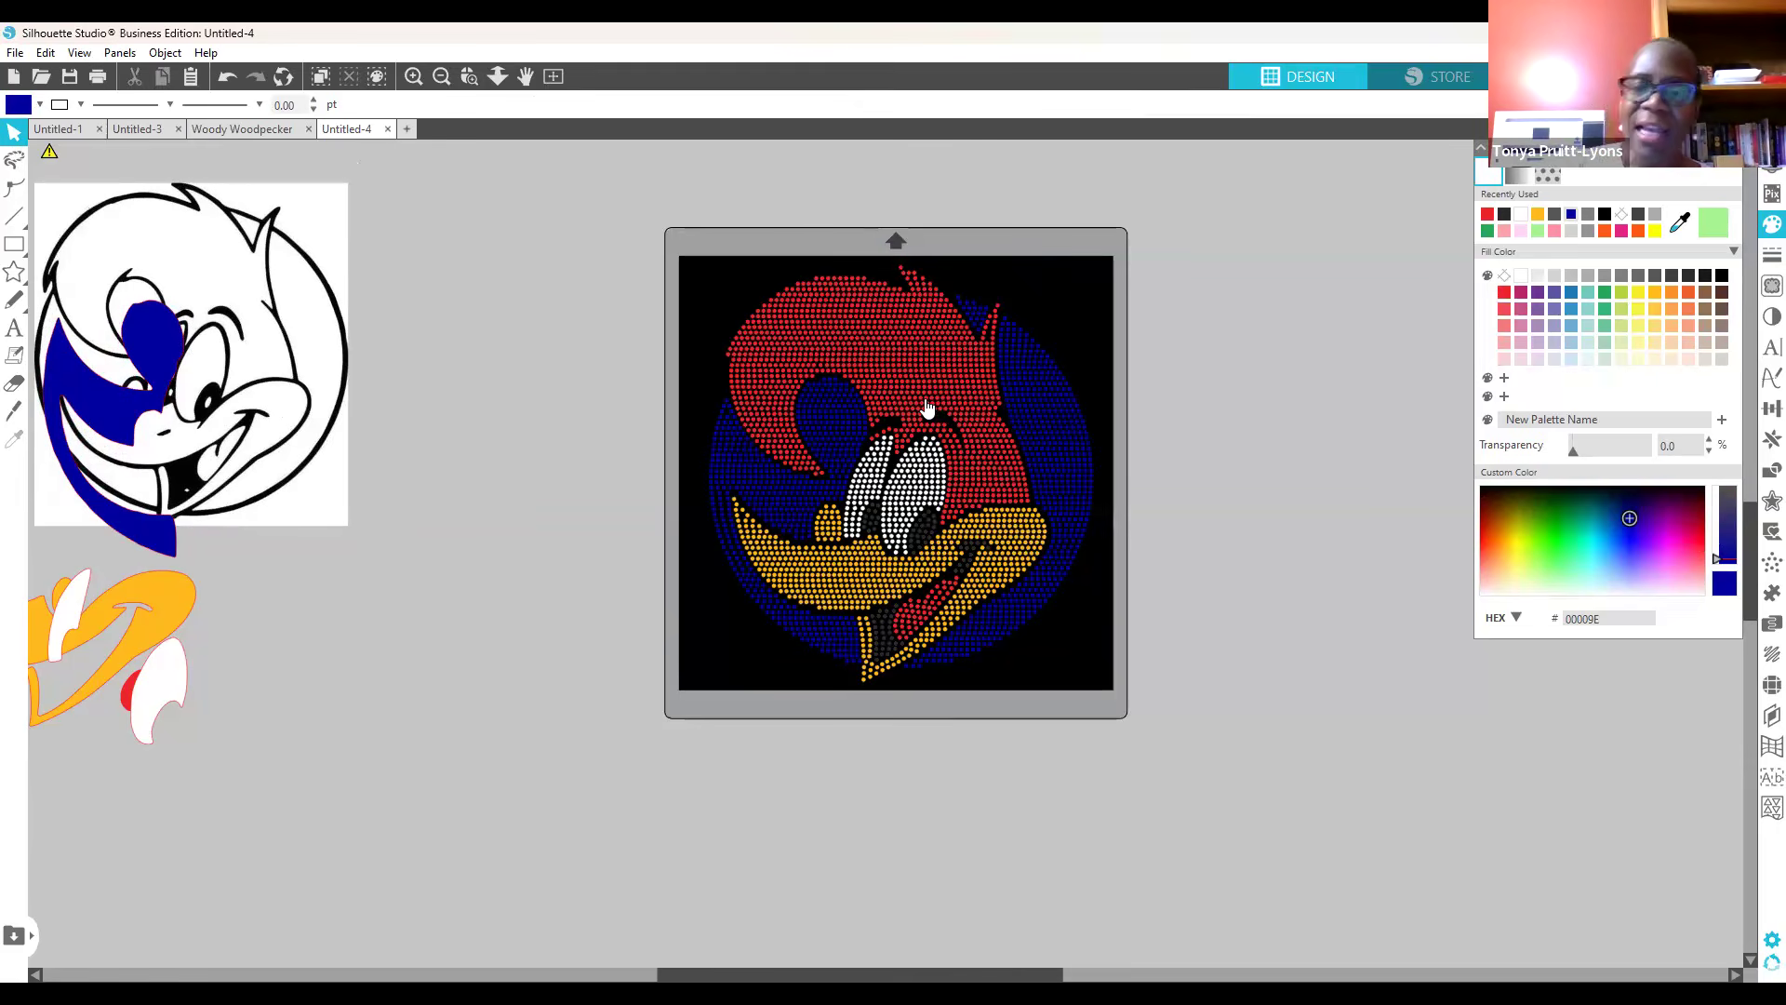
{"action": "left_click_drag", "start_coordinate": [1056, 450], "coordinate": [1419, 441]}
{"action": "left_click_drag", "start_coordinate": [989, 377], "coordinate": [826, 319]}
{"action": "left_click_drag", "start_coordinate": [916, 493], "coordinate": [981, 423]}
{"action": "left_click_drag", "start_coordinate": [925, 565], "coordinate": [586, 720]}
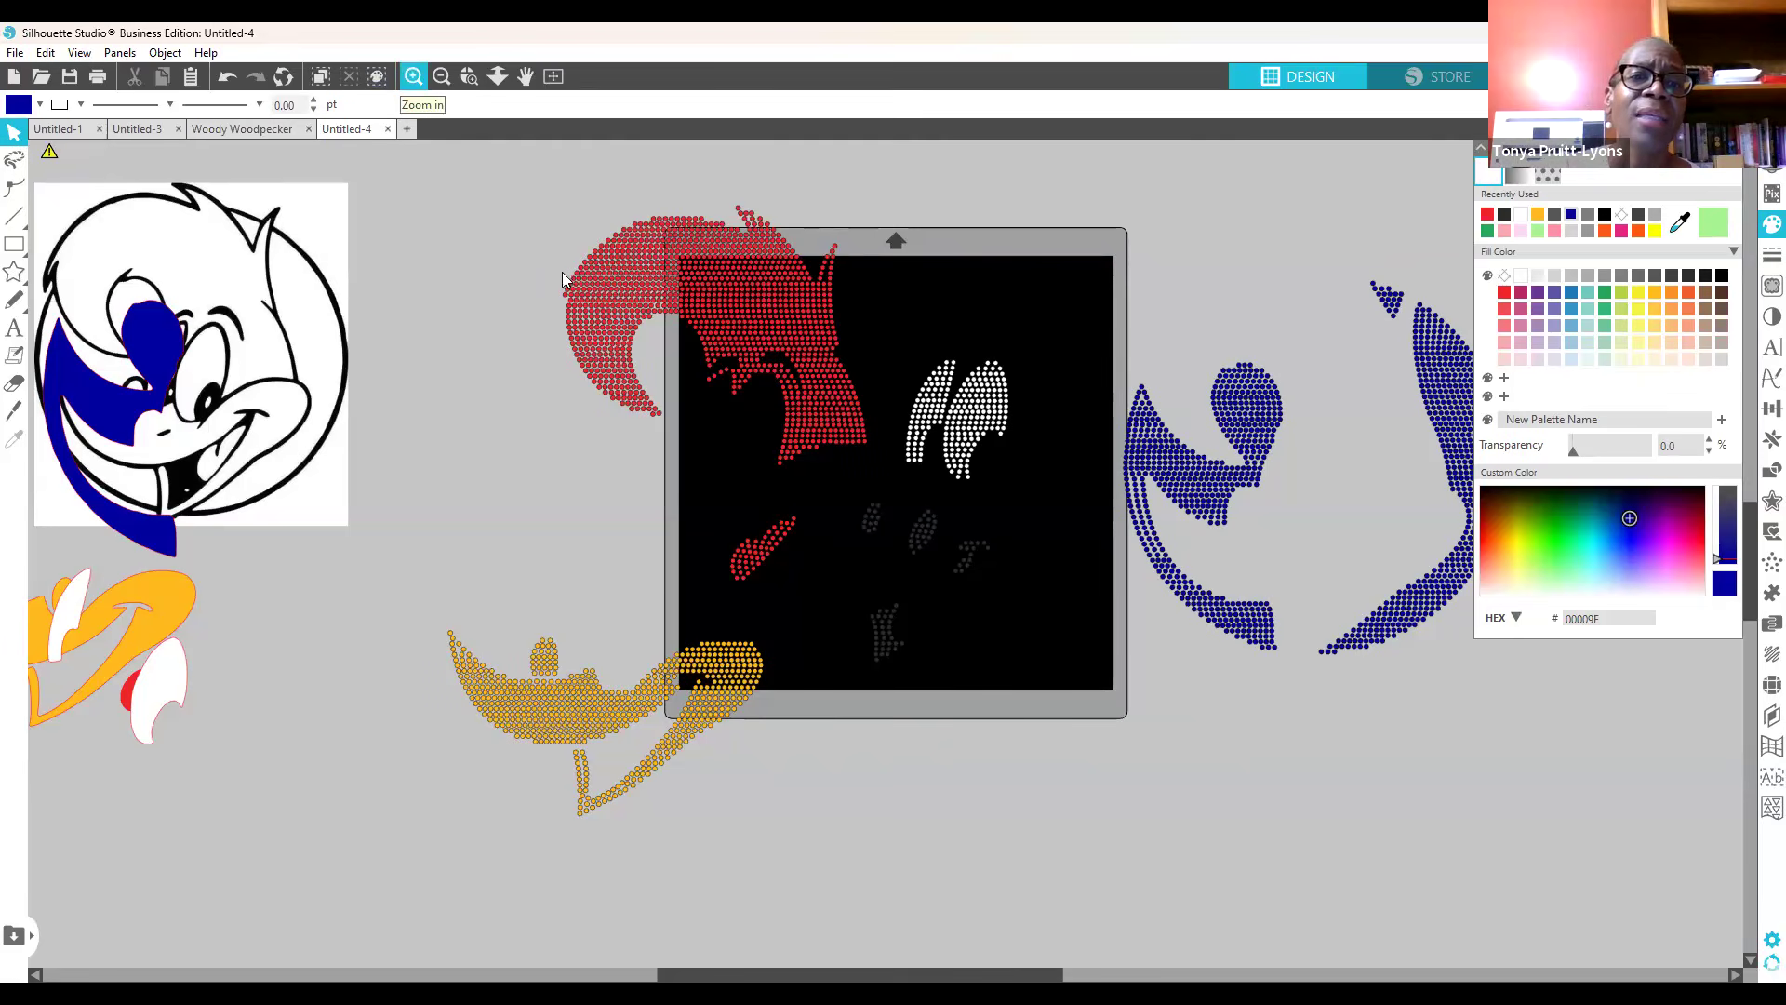
Step: Move the blue, white, dark grey and orange stones off the mat to the side opposite the reference drawing
{"action": "left_click_drag", "start_coordinate": [1283, 491], "coordinate": [1526, 475]}
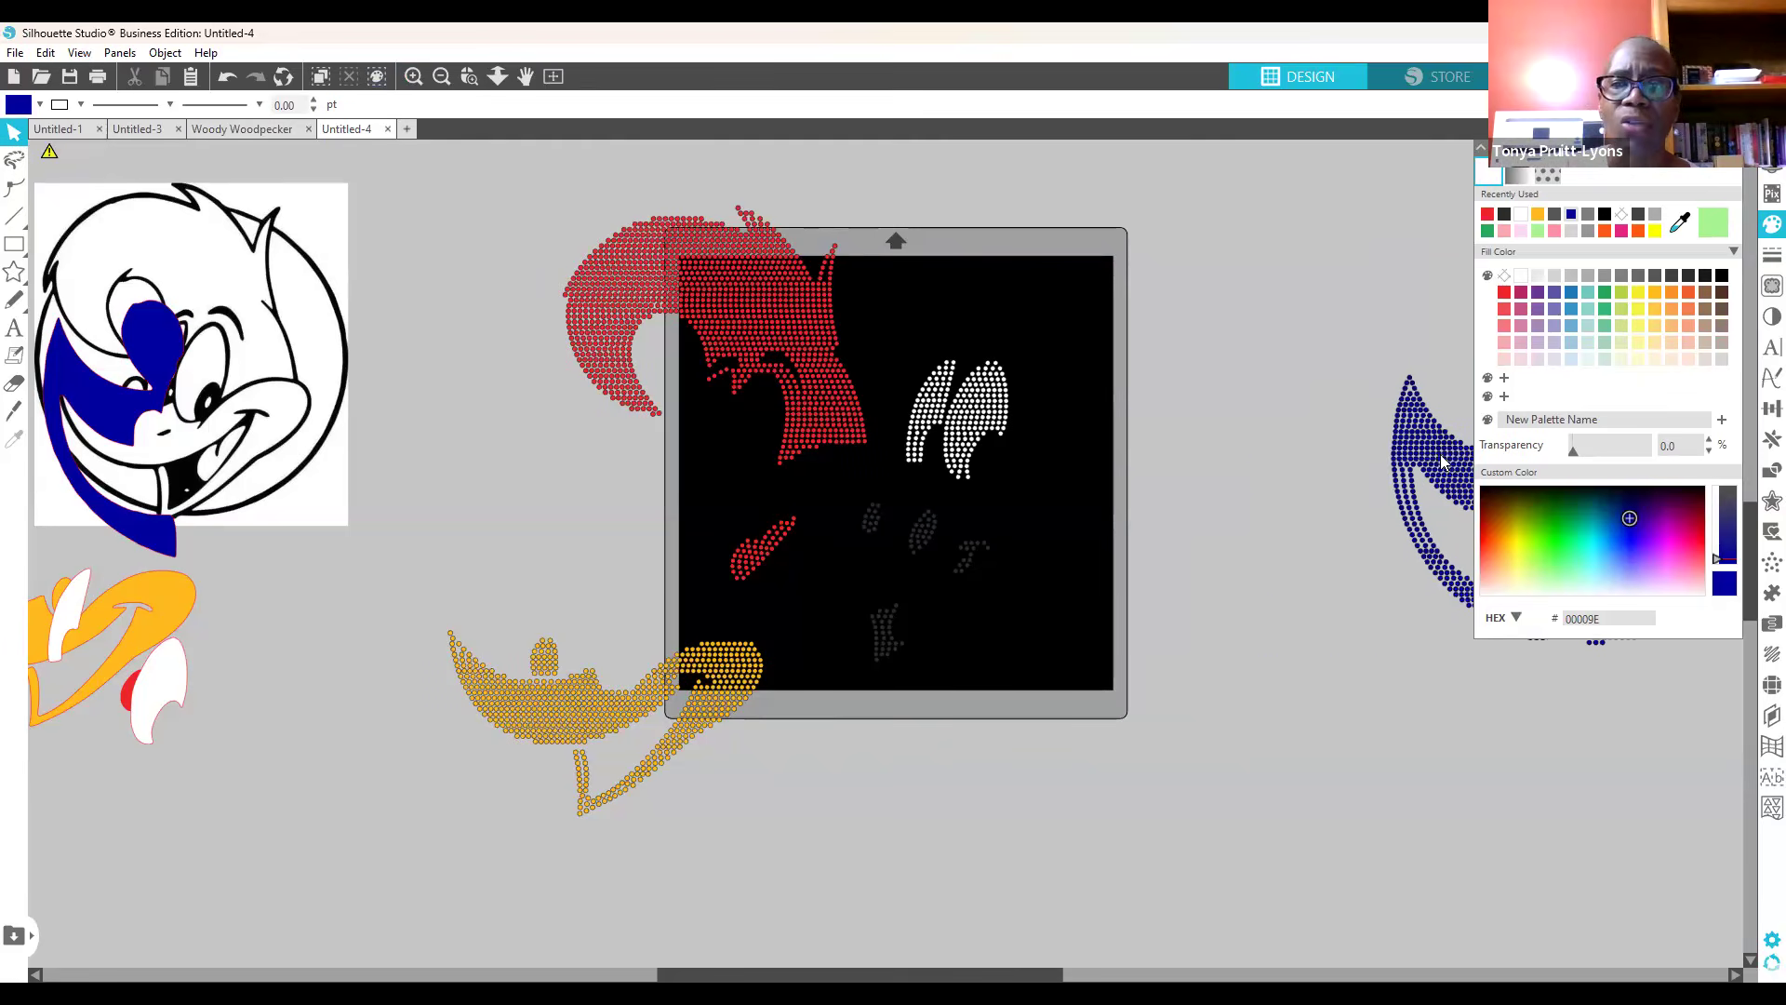
{"action": "left_click_drag", "start_coordinate": [1047, 388], "coordinate": [1343, 272]}
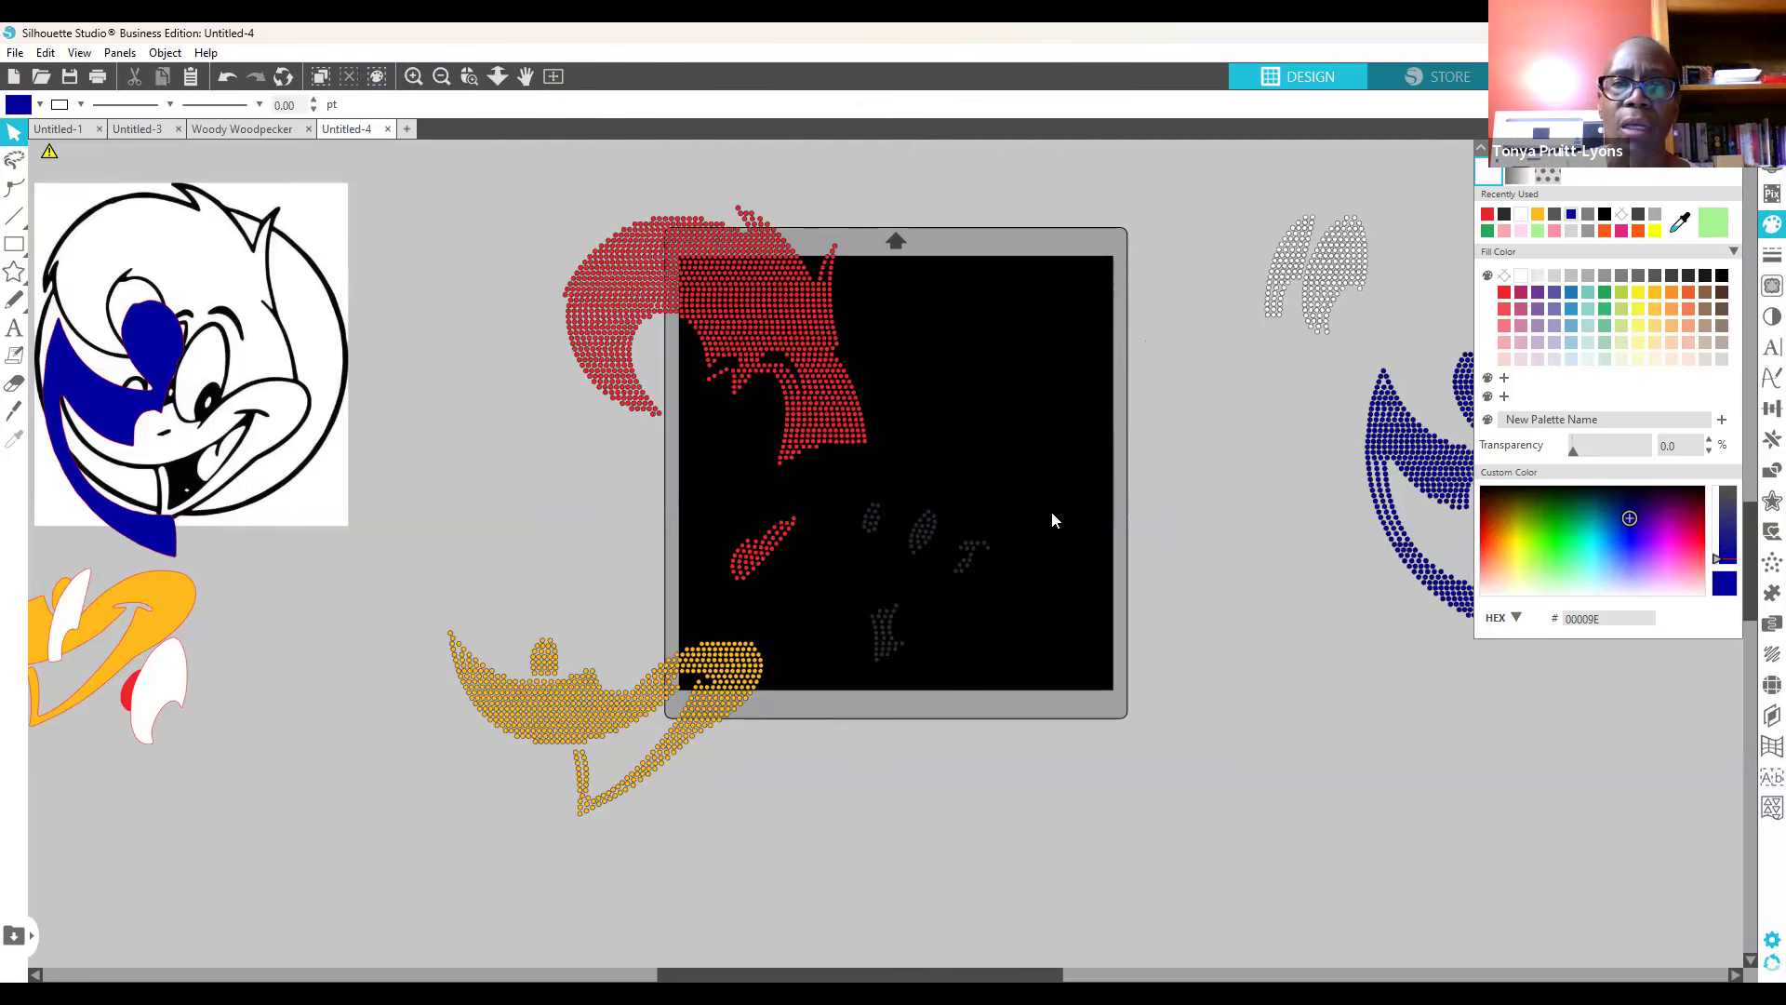
{"action": "left_click_drag", "start_coordinate": [975, 557], "coordinate": [1449, 551]}
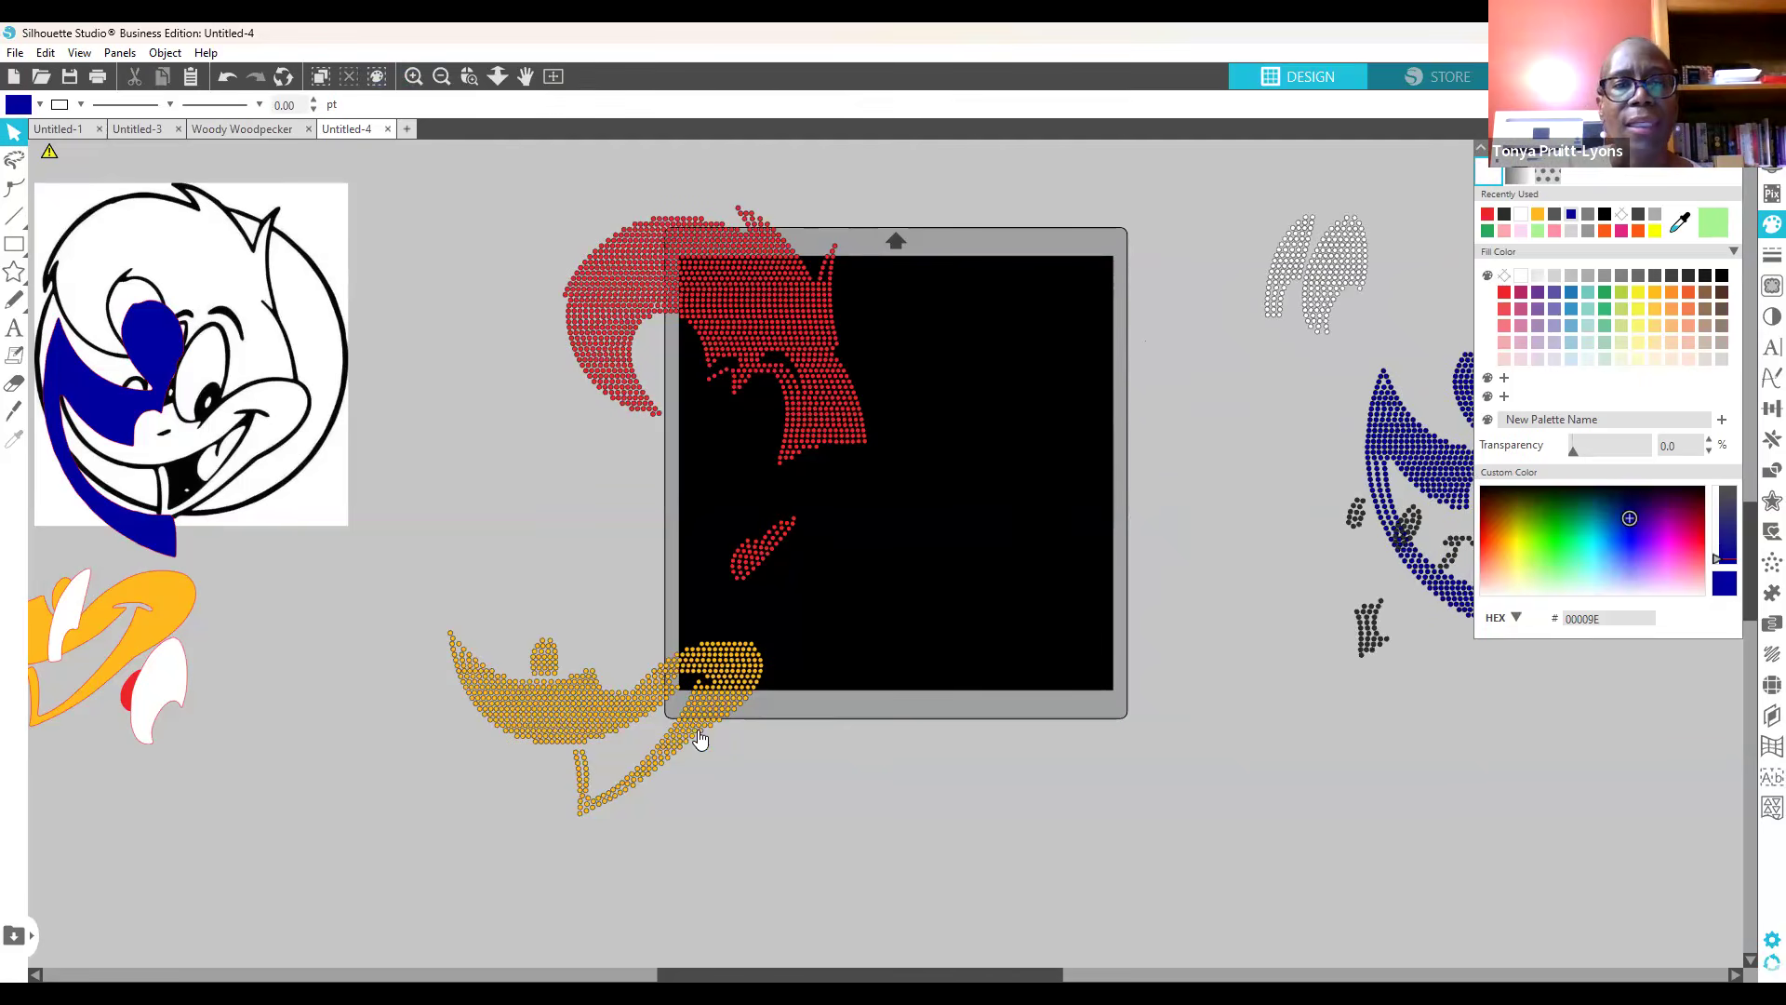
{"action": "left_click_drag", "start_coordinate": [757, 709], "coordinate": [1614, 777]}
{"action": "left_click_drag", "start_coordinate": [1369, 627], "coordinate": [1284, 705]}
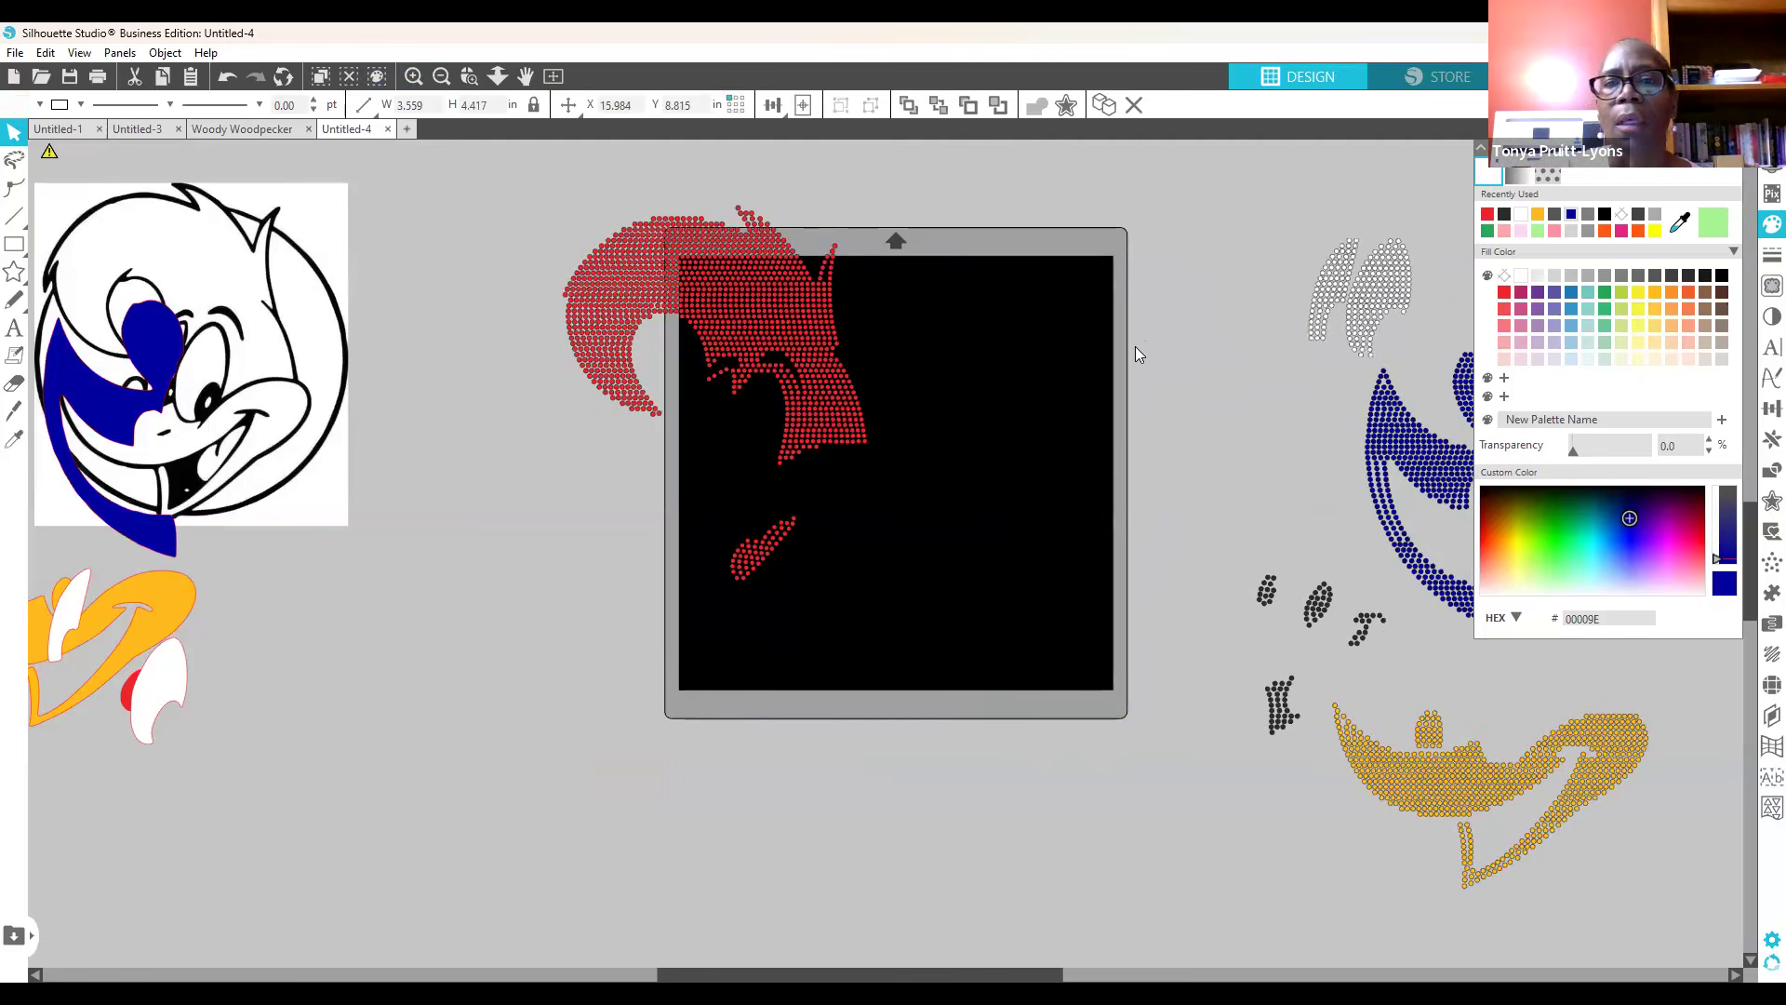
Step: Reposition the red stones fully inside the mat and deselect them
{"action": "left_click_drag", "start_coordinate": [865, 459], "coordinate": [967, 474]}
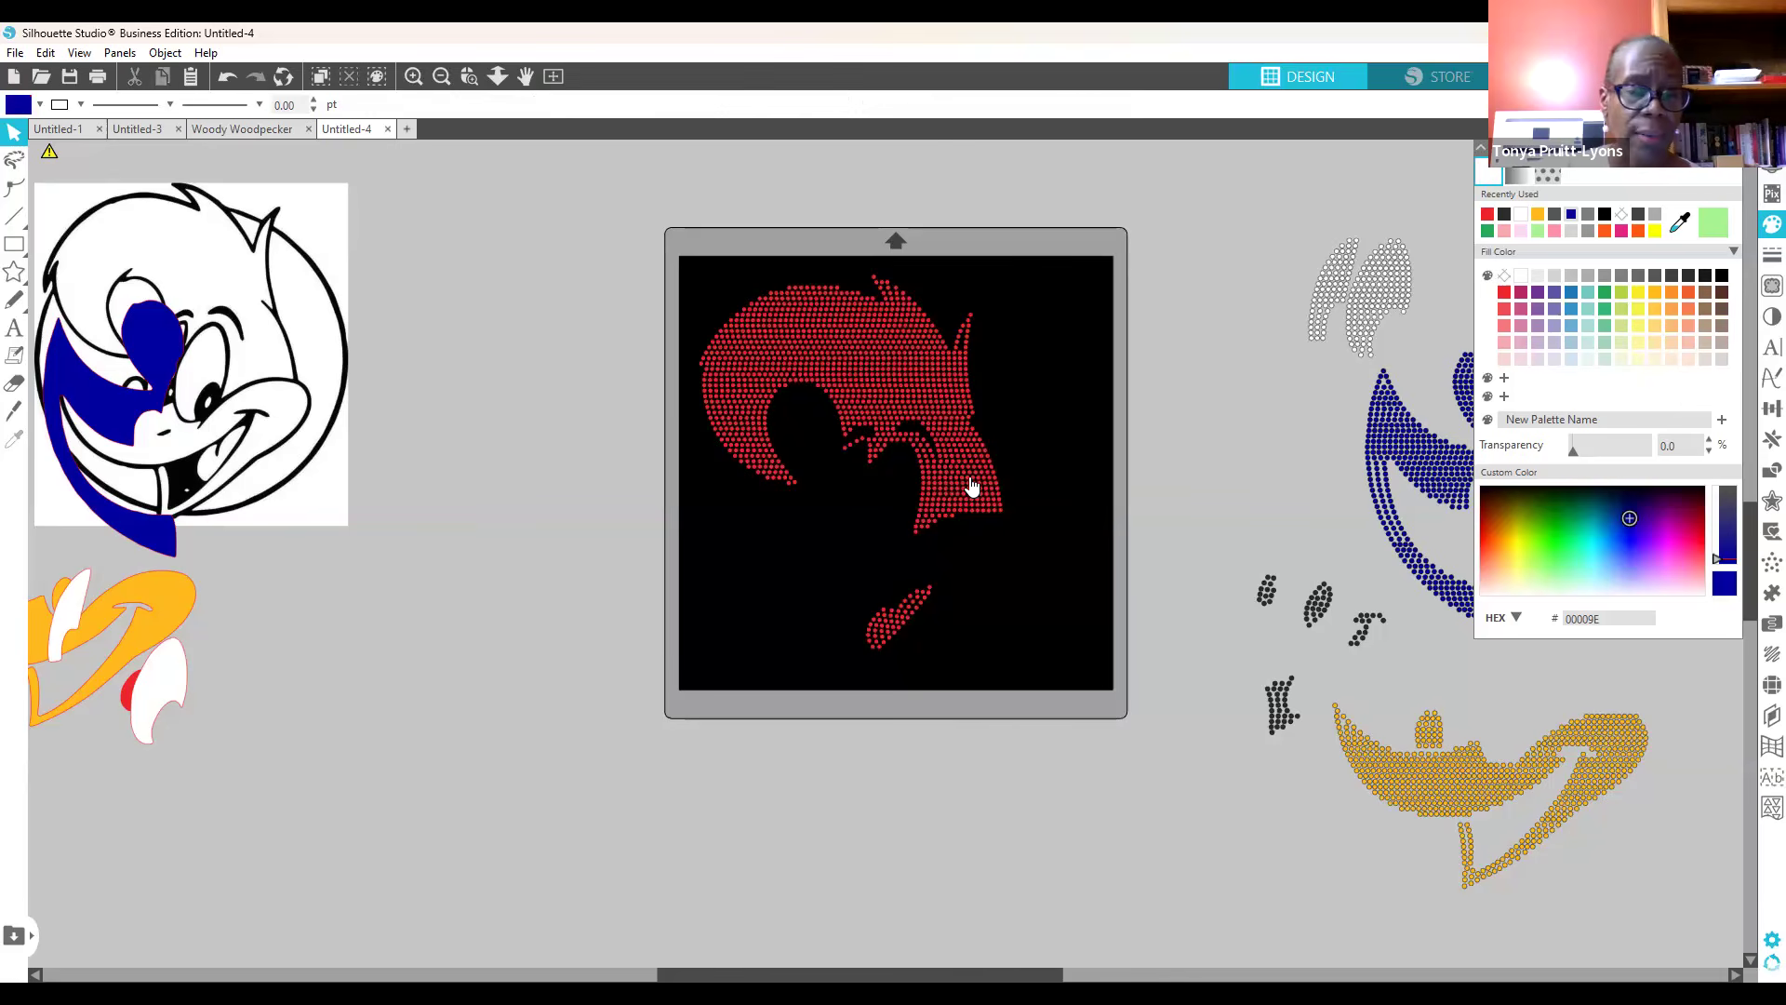
{"action": "left_click_drag", "start_coordinate": [957, 481], "coordinate": [968, 483]}
{"action": "left_click", "coordinate": [465, 388]}
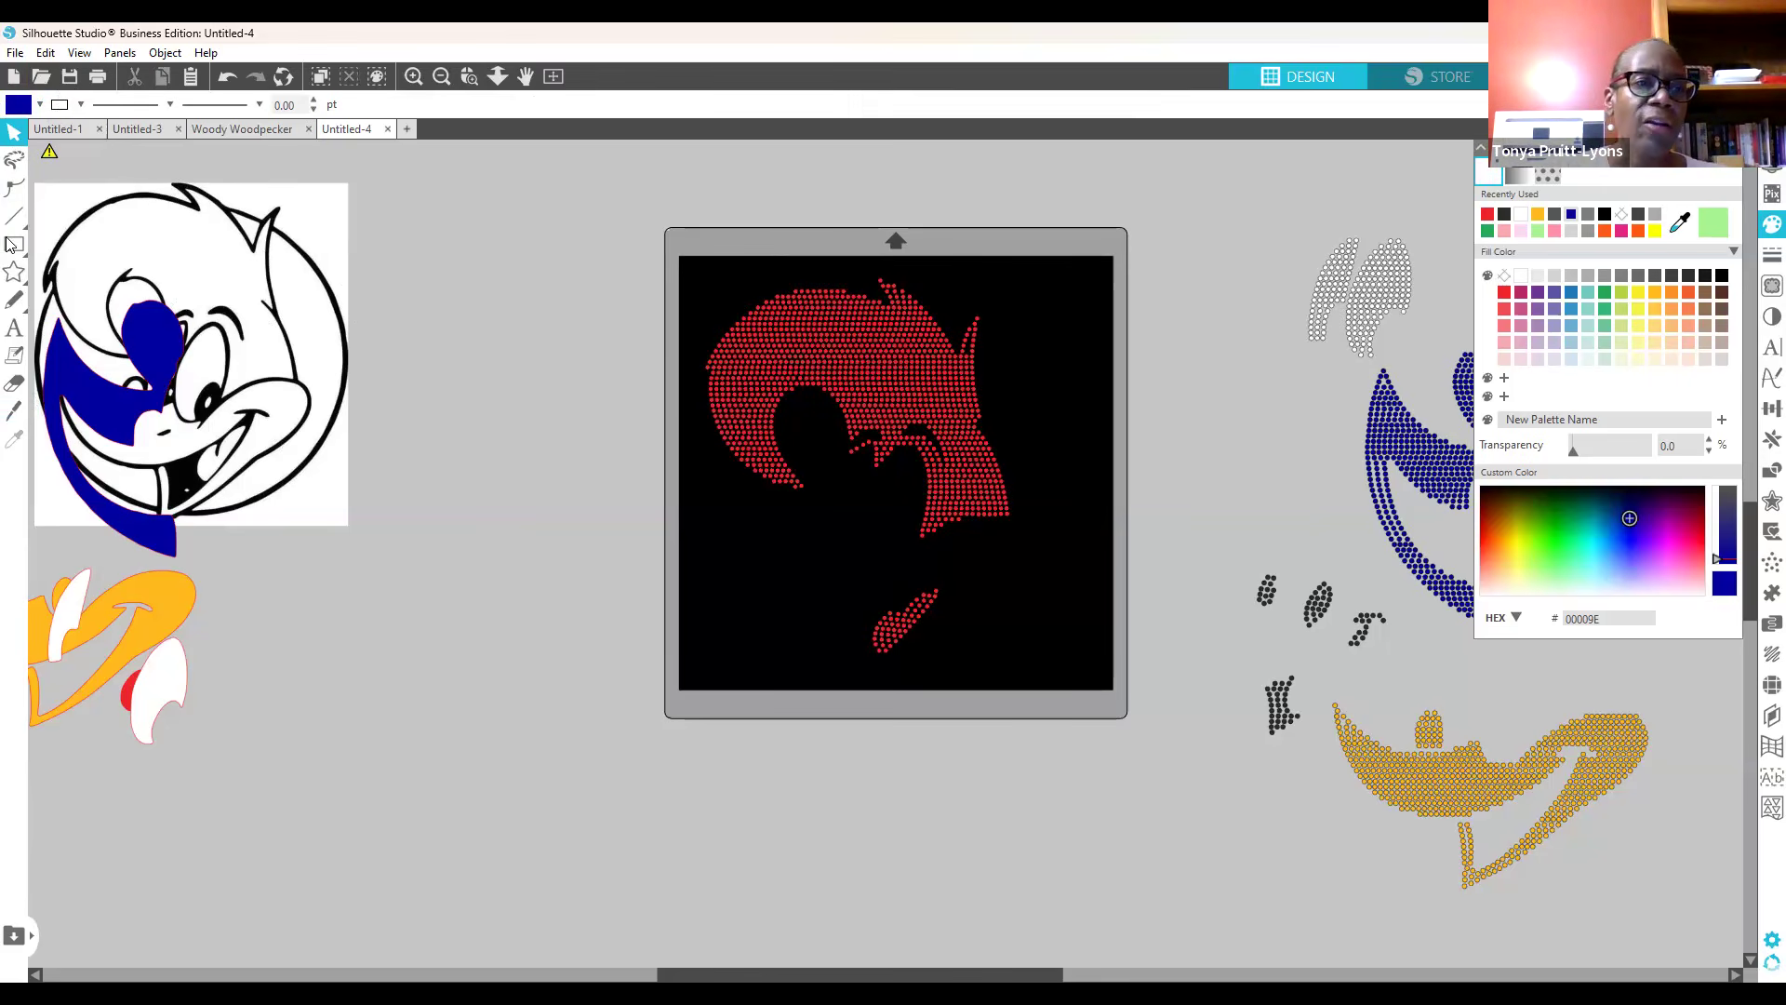
Step: Draw a rectangle about 10.44 by 11.09 in over the red stones and send it to the back
{"action": "key", "text": "r"}
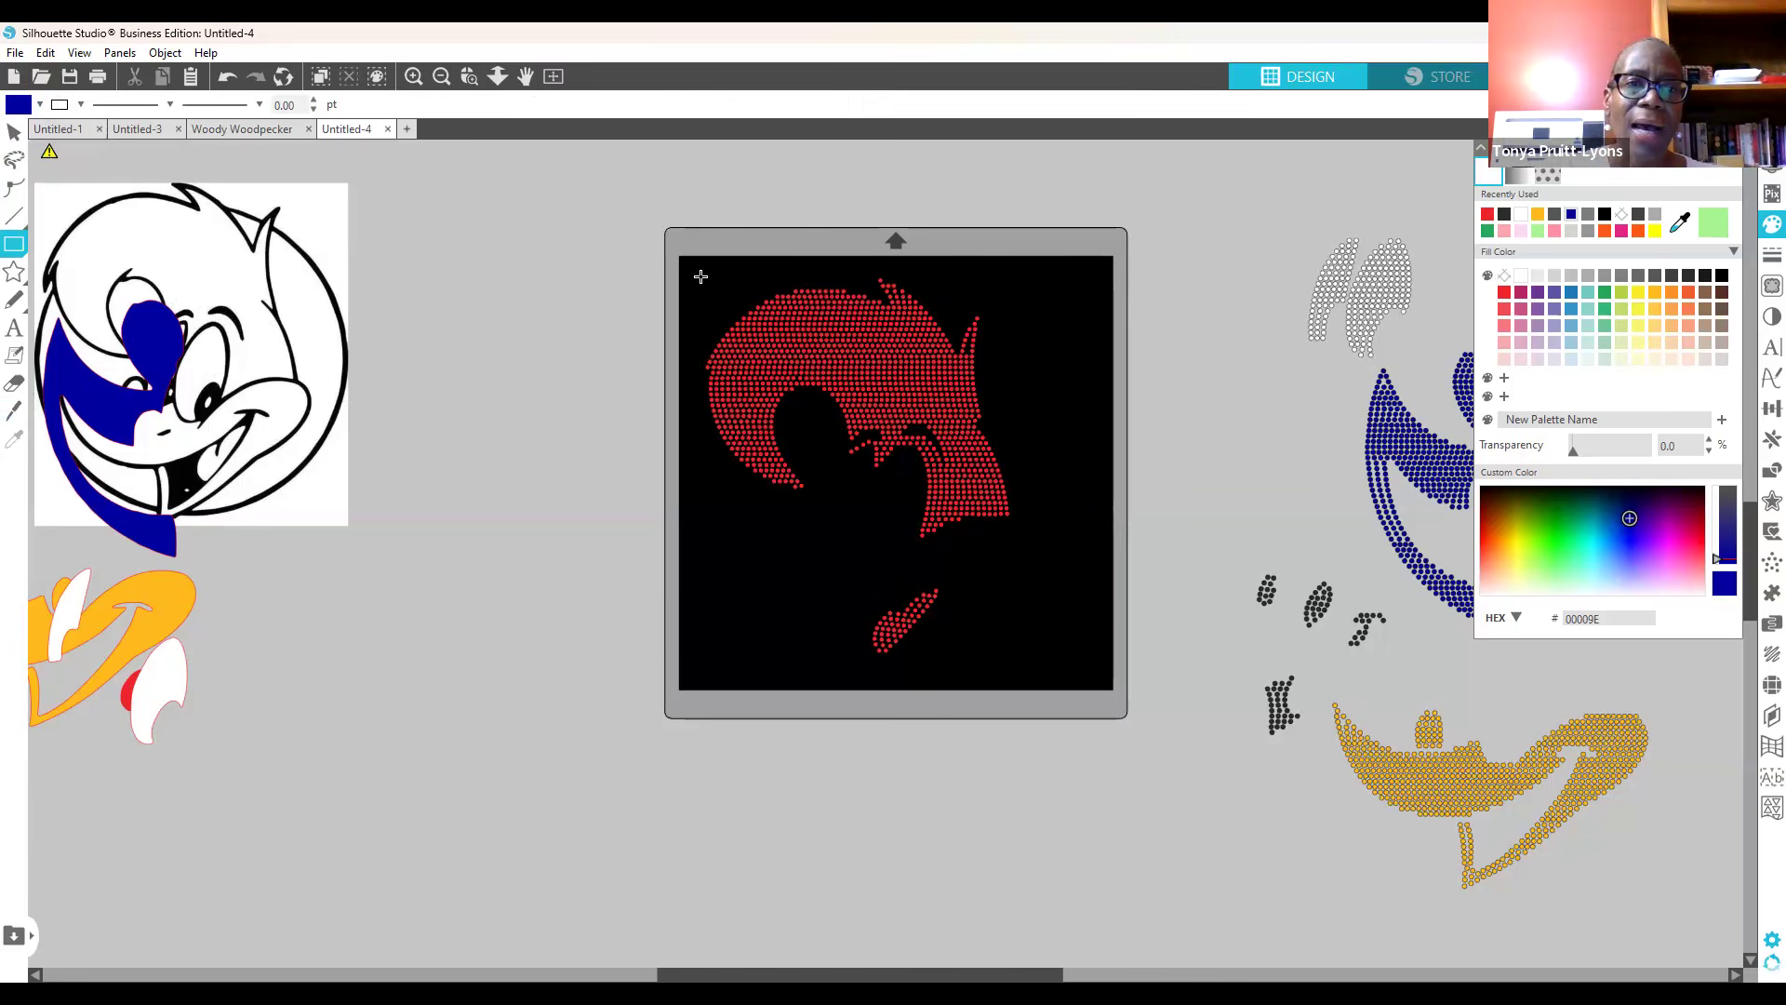
{"action": "mouse_move", "coordinate": [692, 273]}
{"action": "left_mouse_down"}
{"action": "mouse_move", "coordinate": [772, 517]}
{"action": "mouse_move", "coordinate": [1069, 684]}
{"action": "left_mouse_up"}
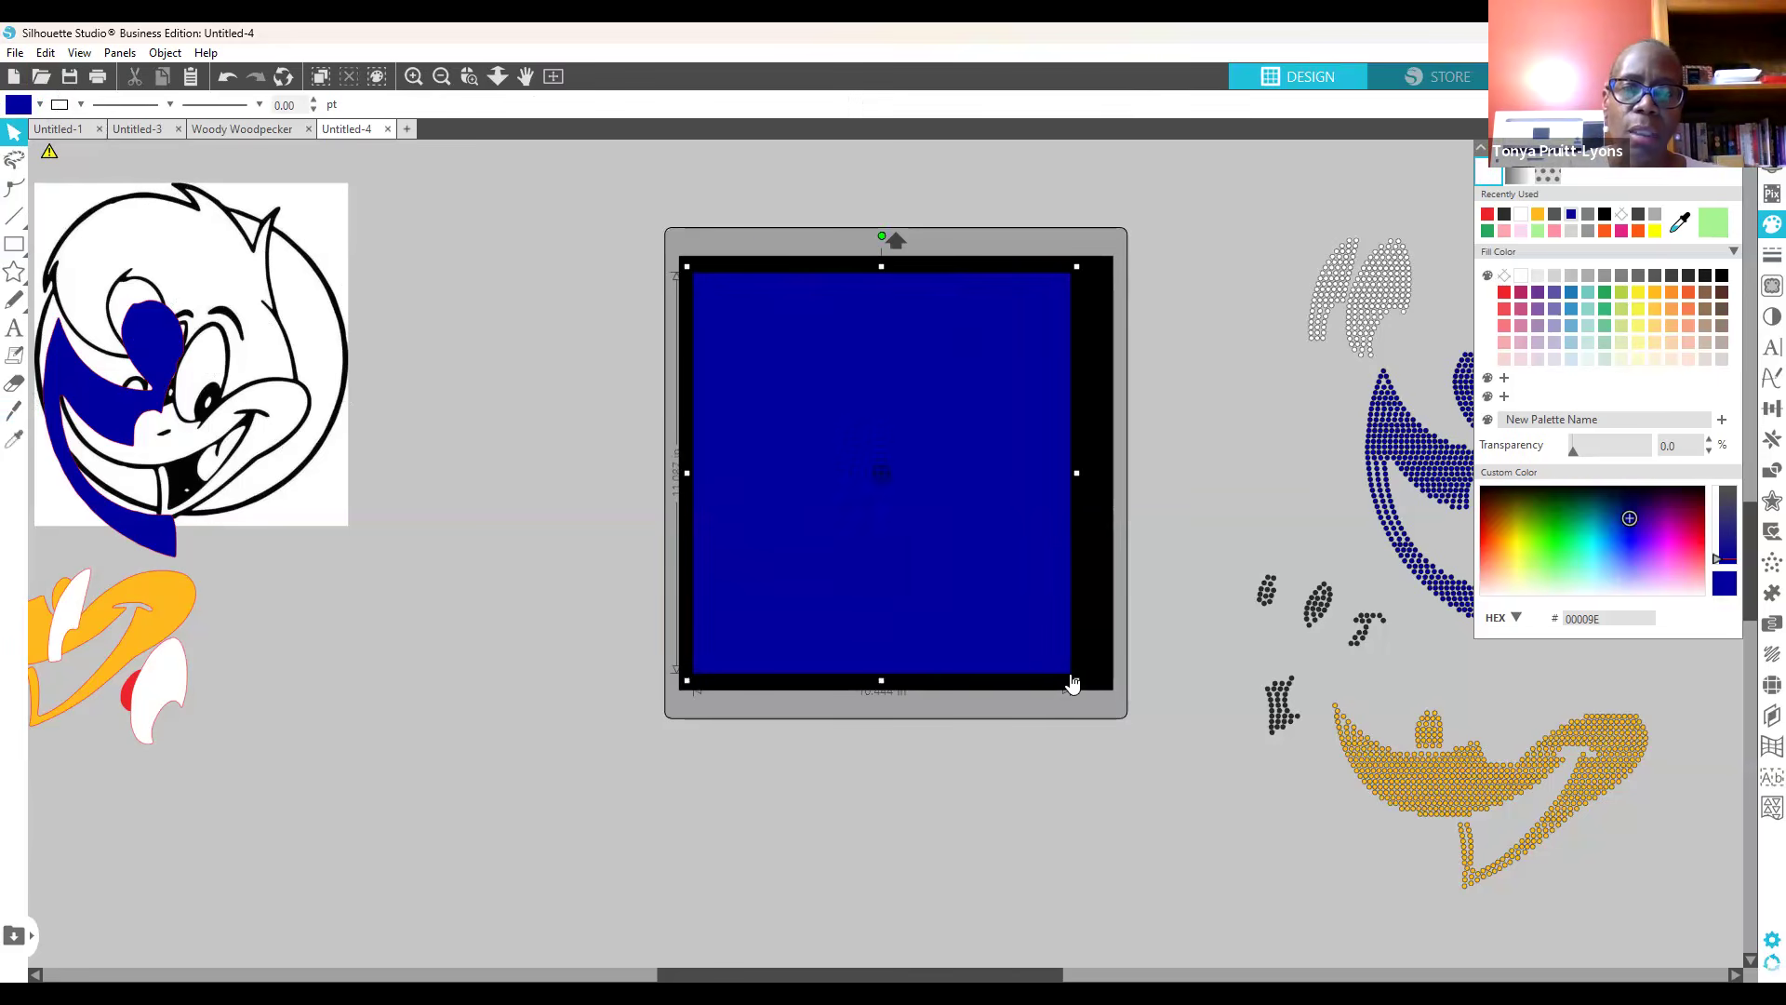
{"action": "right_click", "coordinate": [1000, 641]}
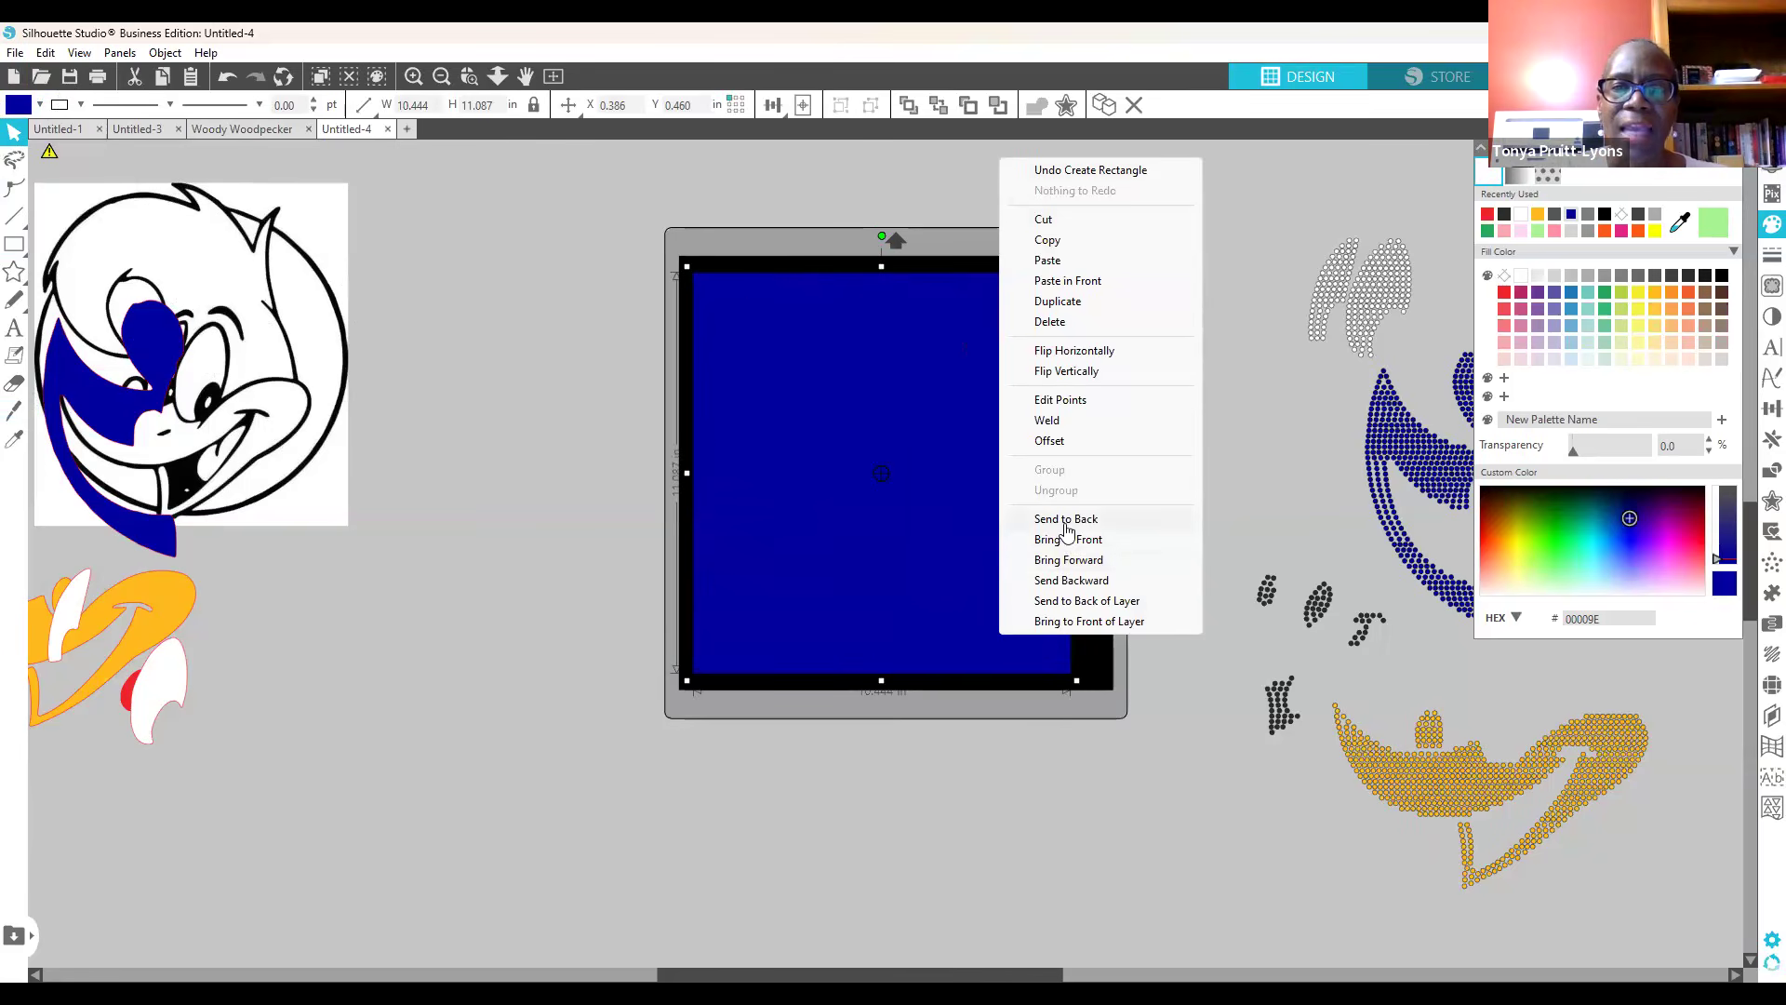
{"action": "left_click", "coordinate": [1063, 521]}
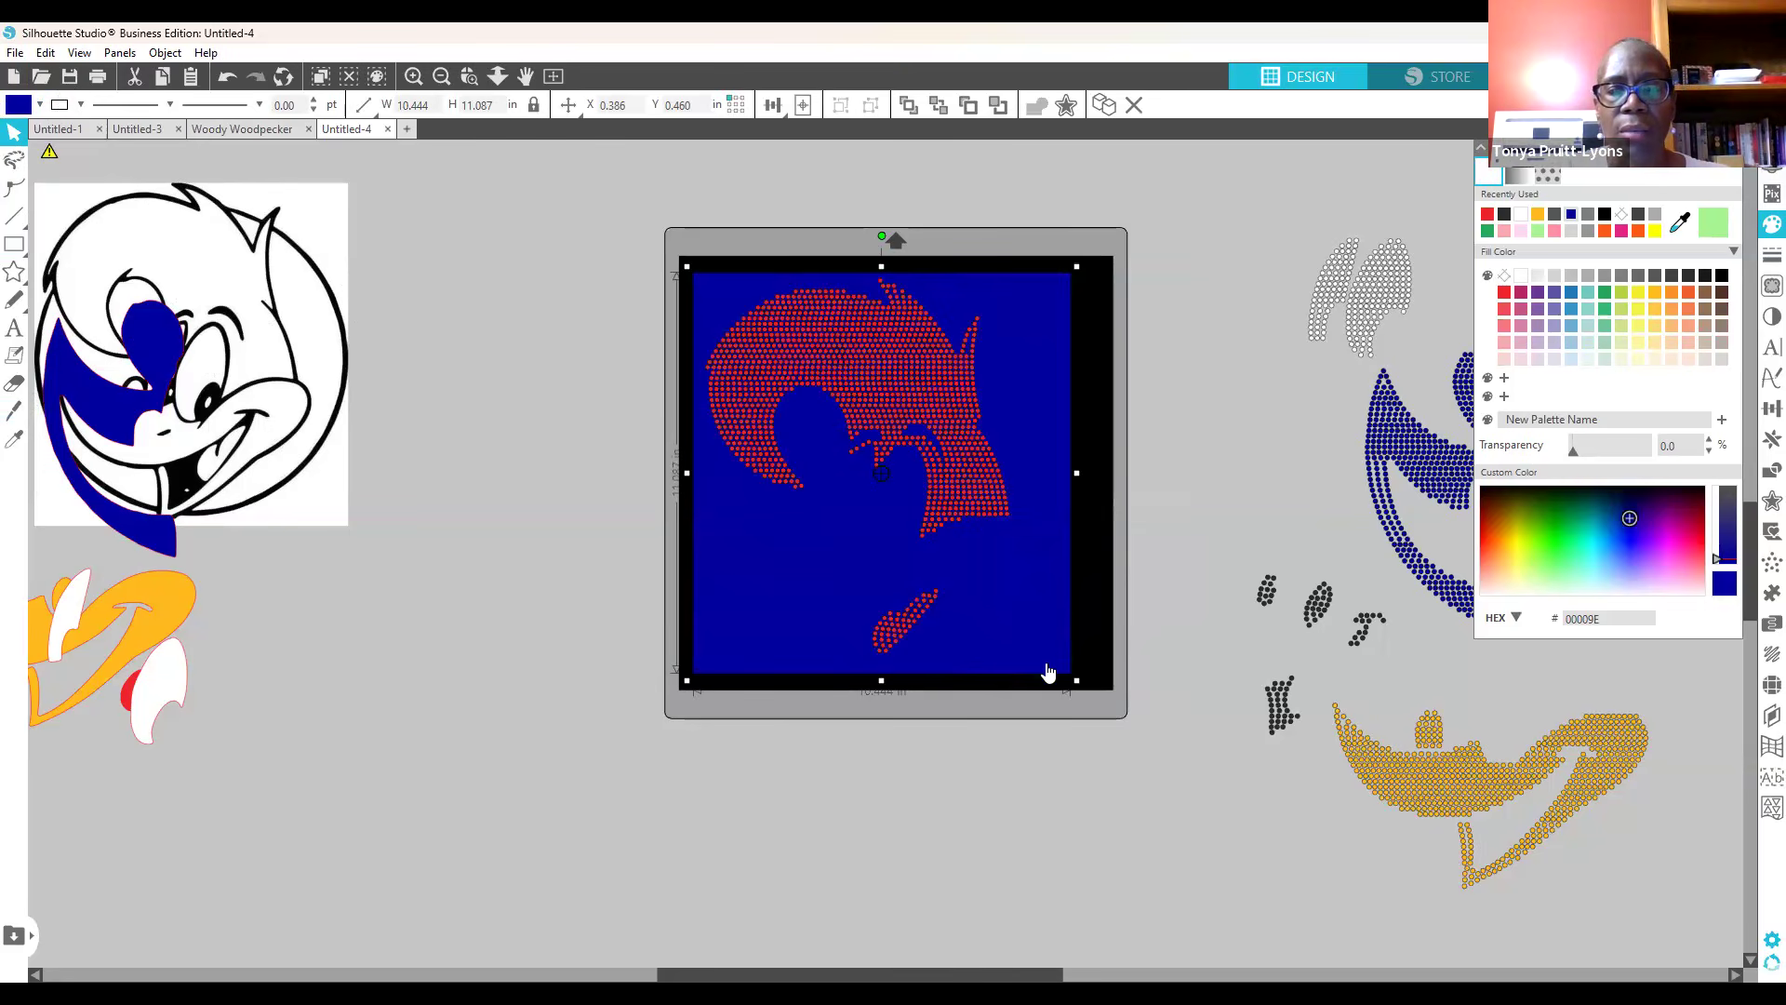
Step: Tighten the blue rectangle around the red stones to about 9.13 by 10.80 in
{"action": "left_click_drag", "start_coordinate": [1076, 474], "coordinate": [1034, 479]}
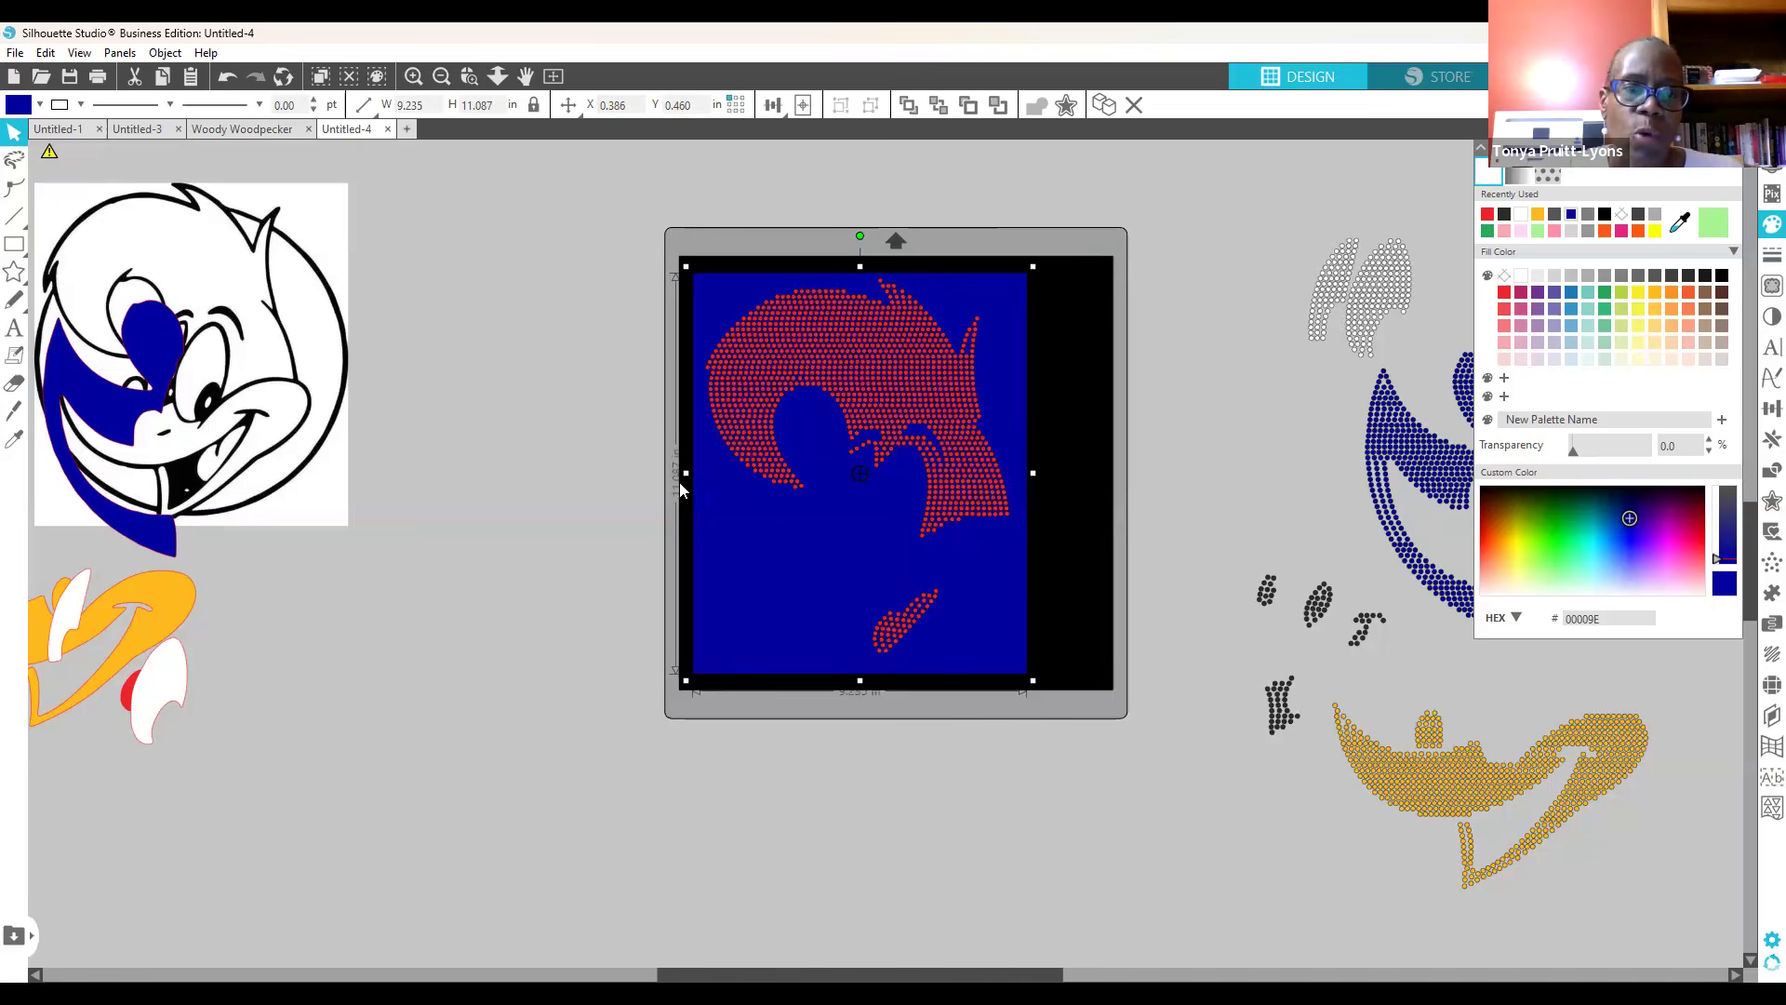
{"action": "left_click_drag", "start_coordinate": [687, 474], "coordinate": [689, 474]}
{"action": "left_click_drag", "start_coordinate": [866, 687], "coordinate": [861, 671]}
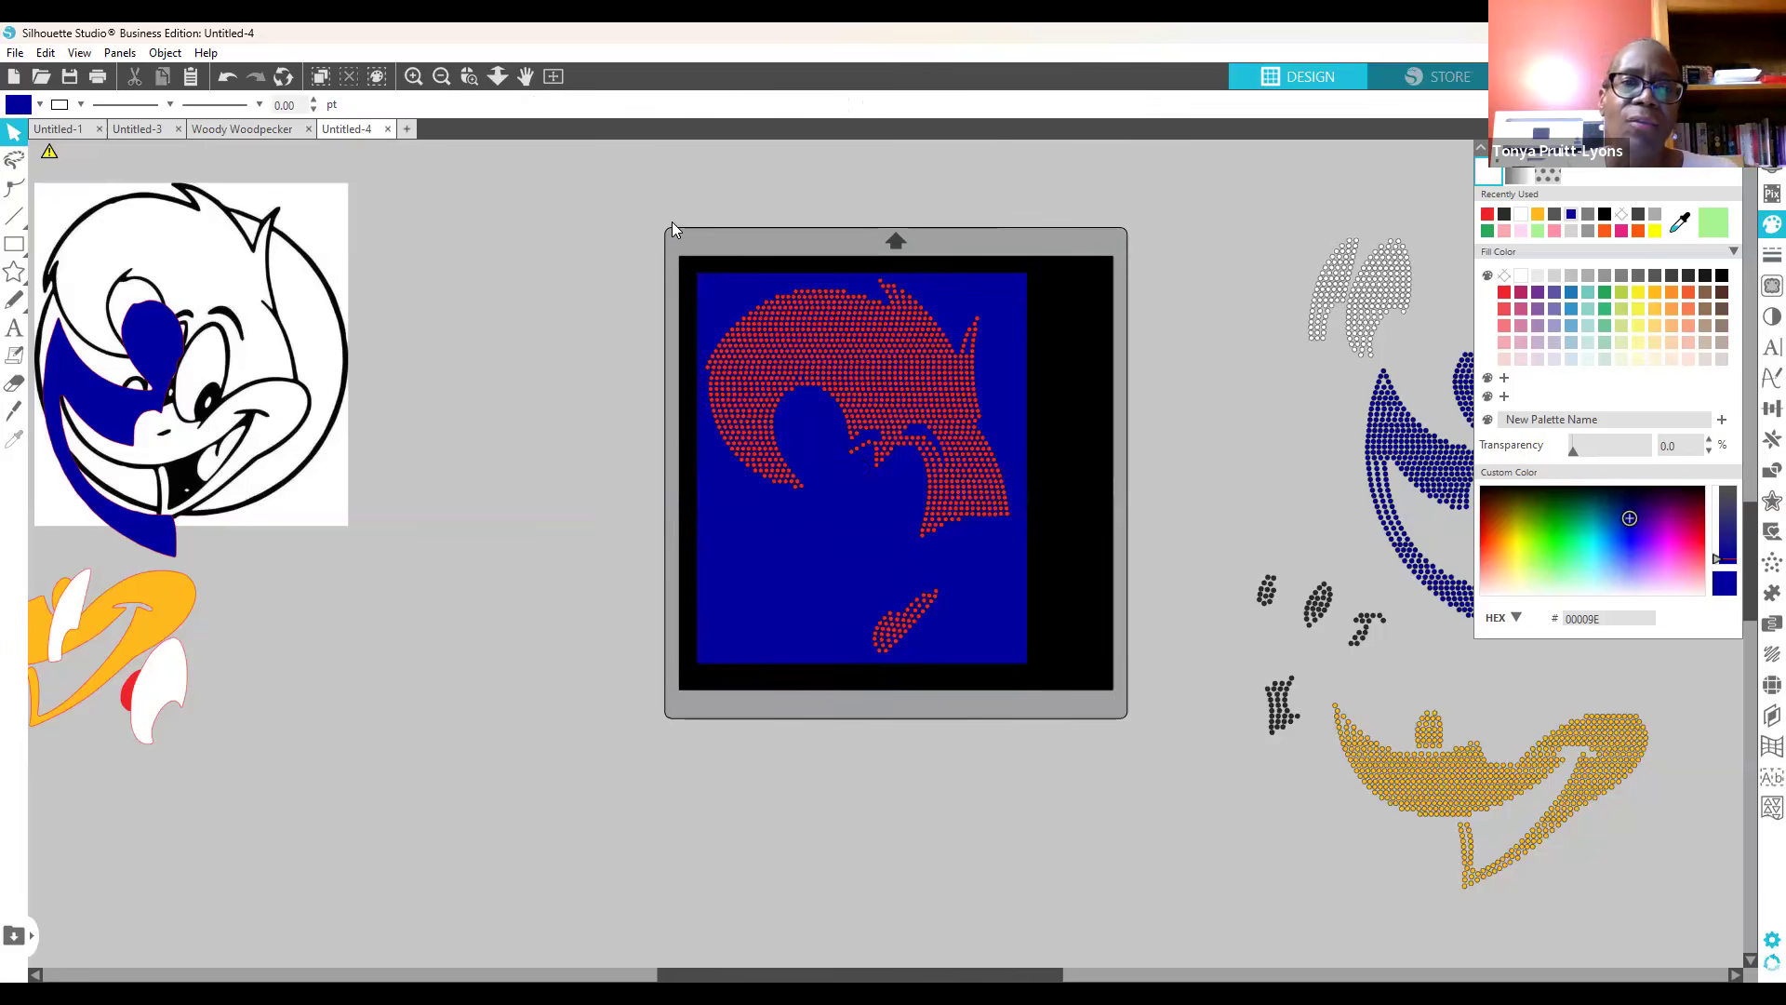
Step: Select the rectangle together with the red stones and subtract the stone shapes from the rectangle
{"action": "left_click_drag", "start_coordinate": [659, 240], "coordinate": [1008, 655]}
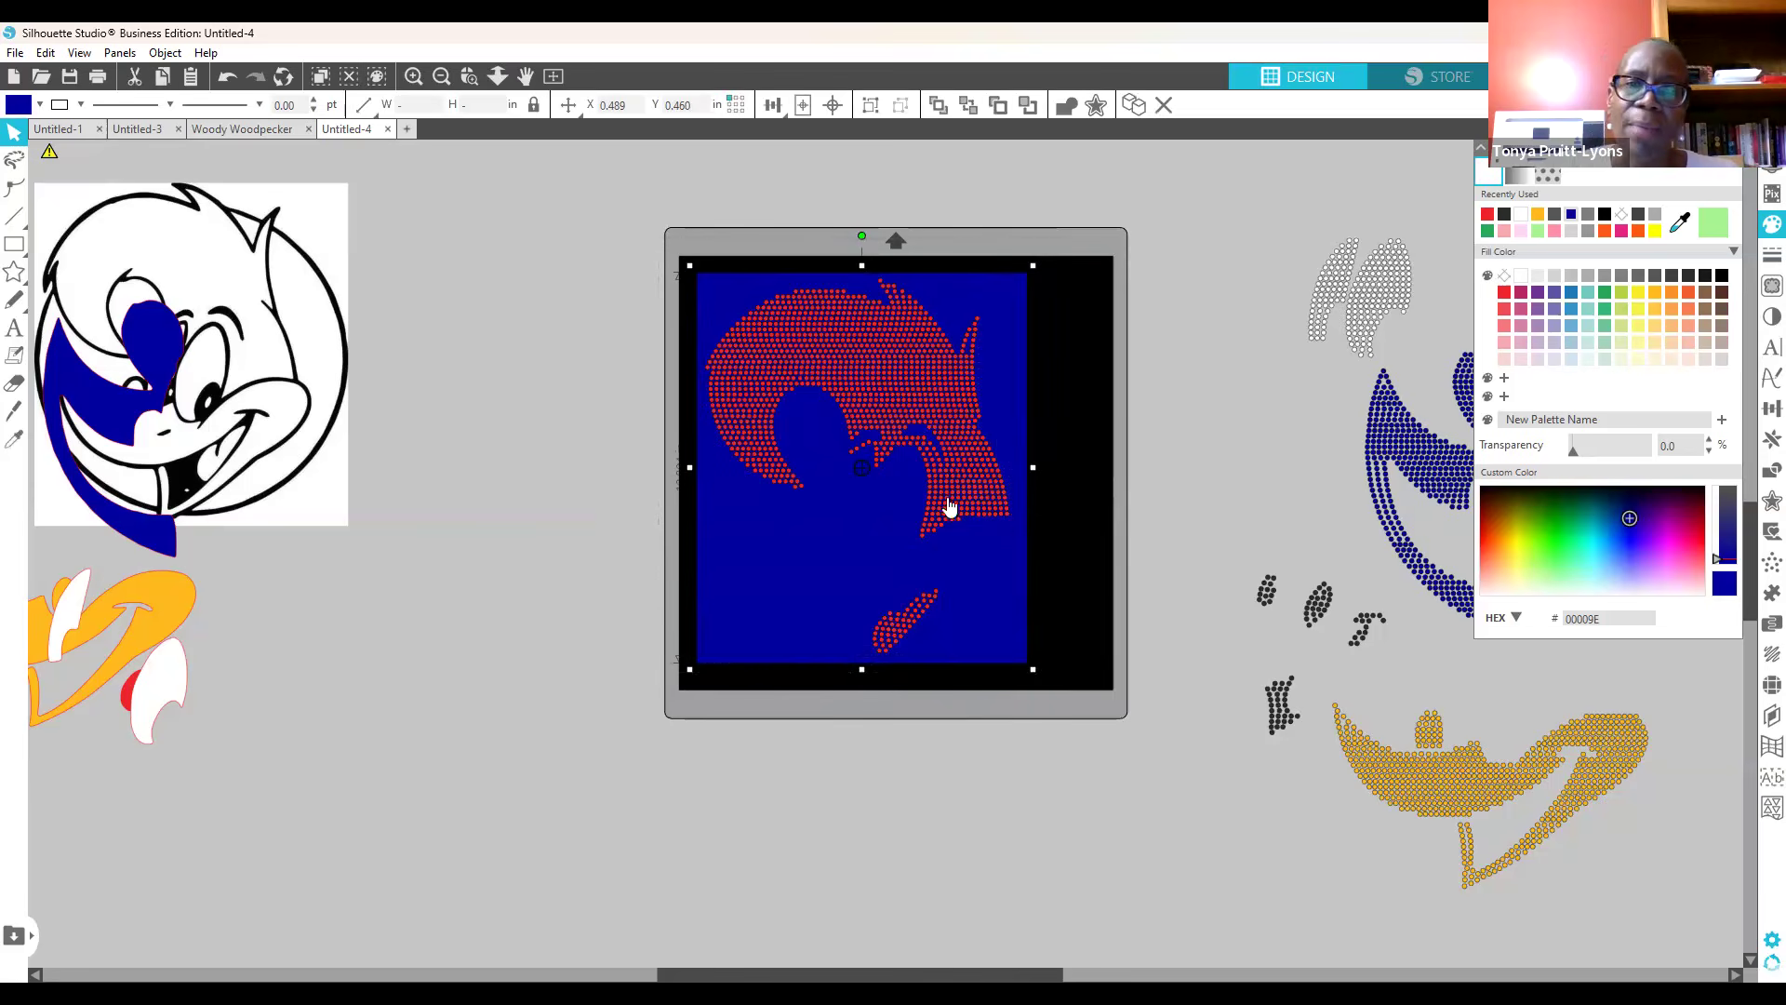
{"action": "left_click", "coordinate": [1771, 407]}
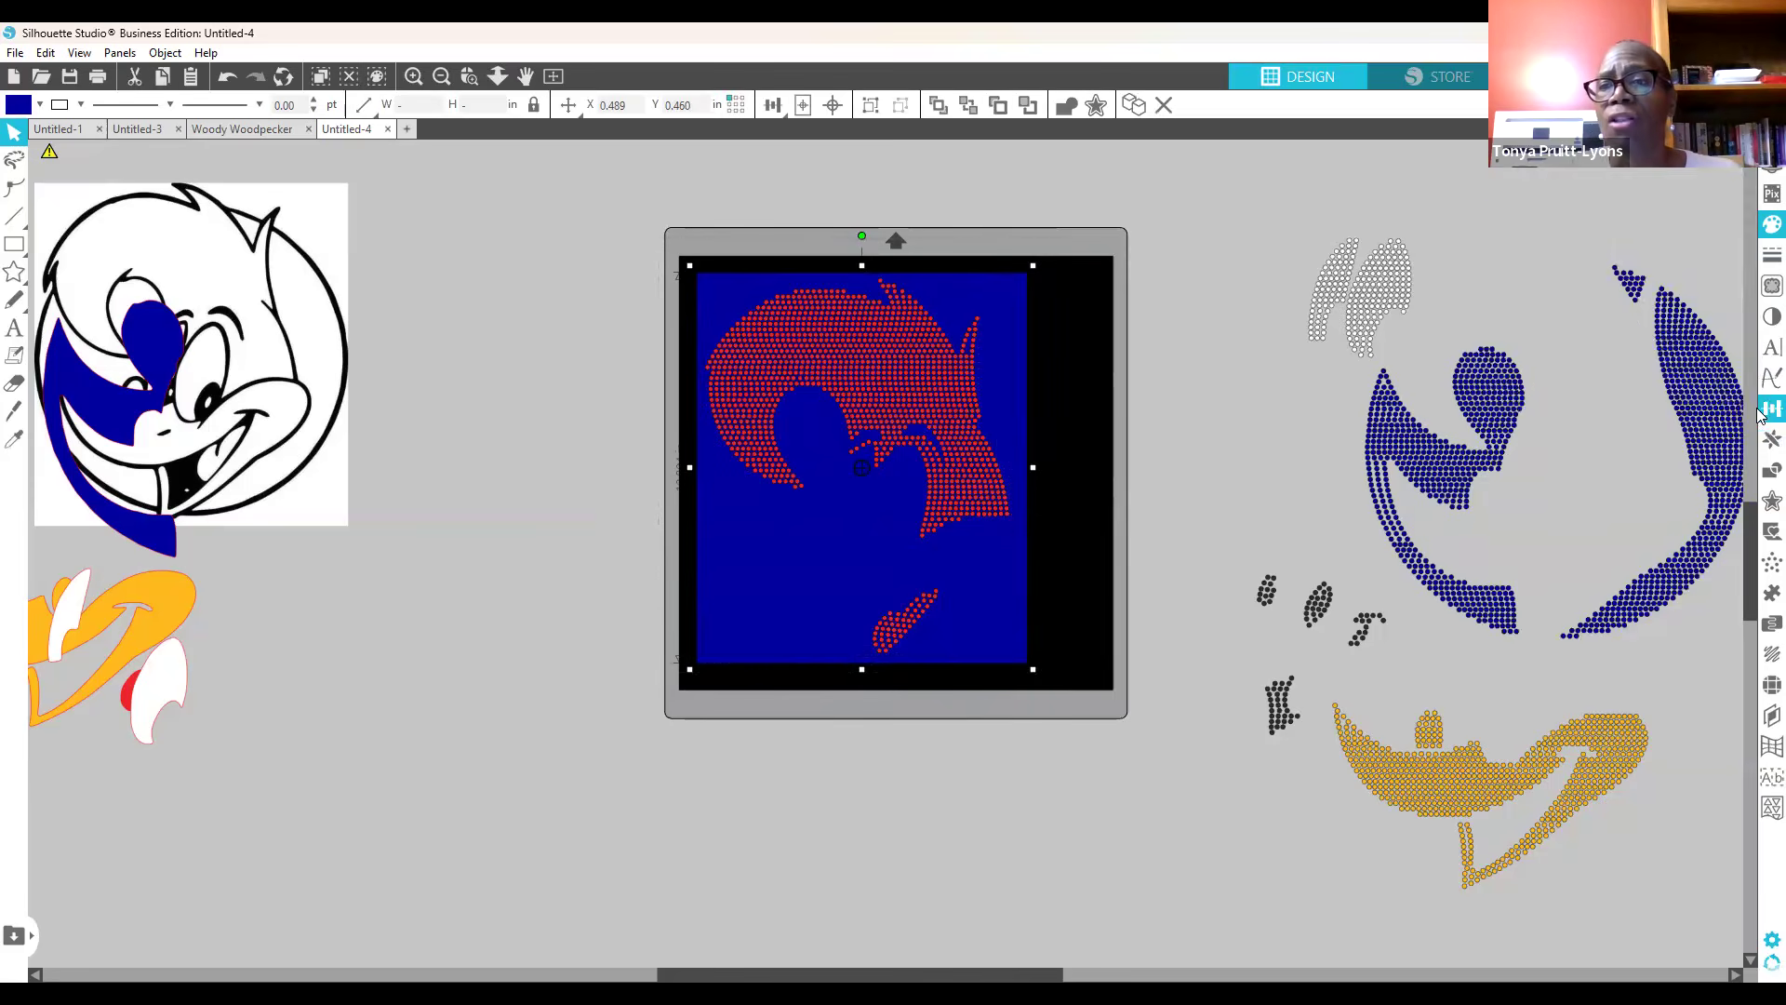
{"action": "left_click", "coordinate": [1771, 470]}
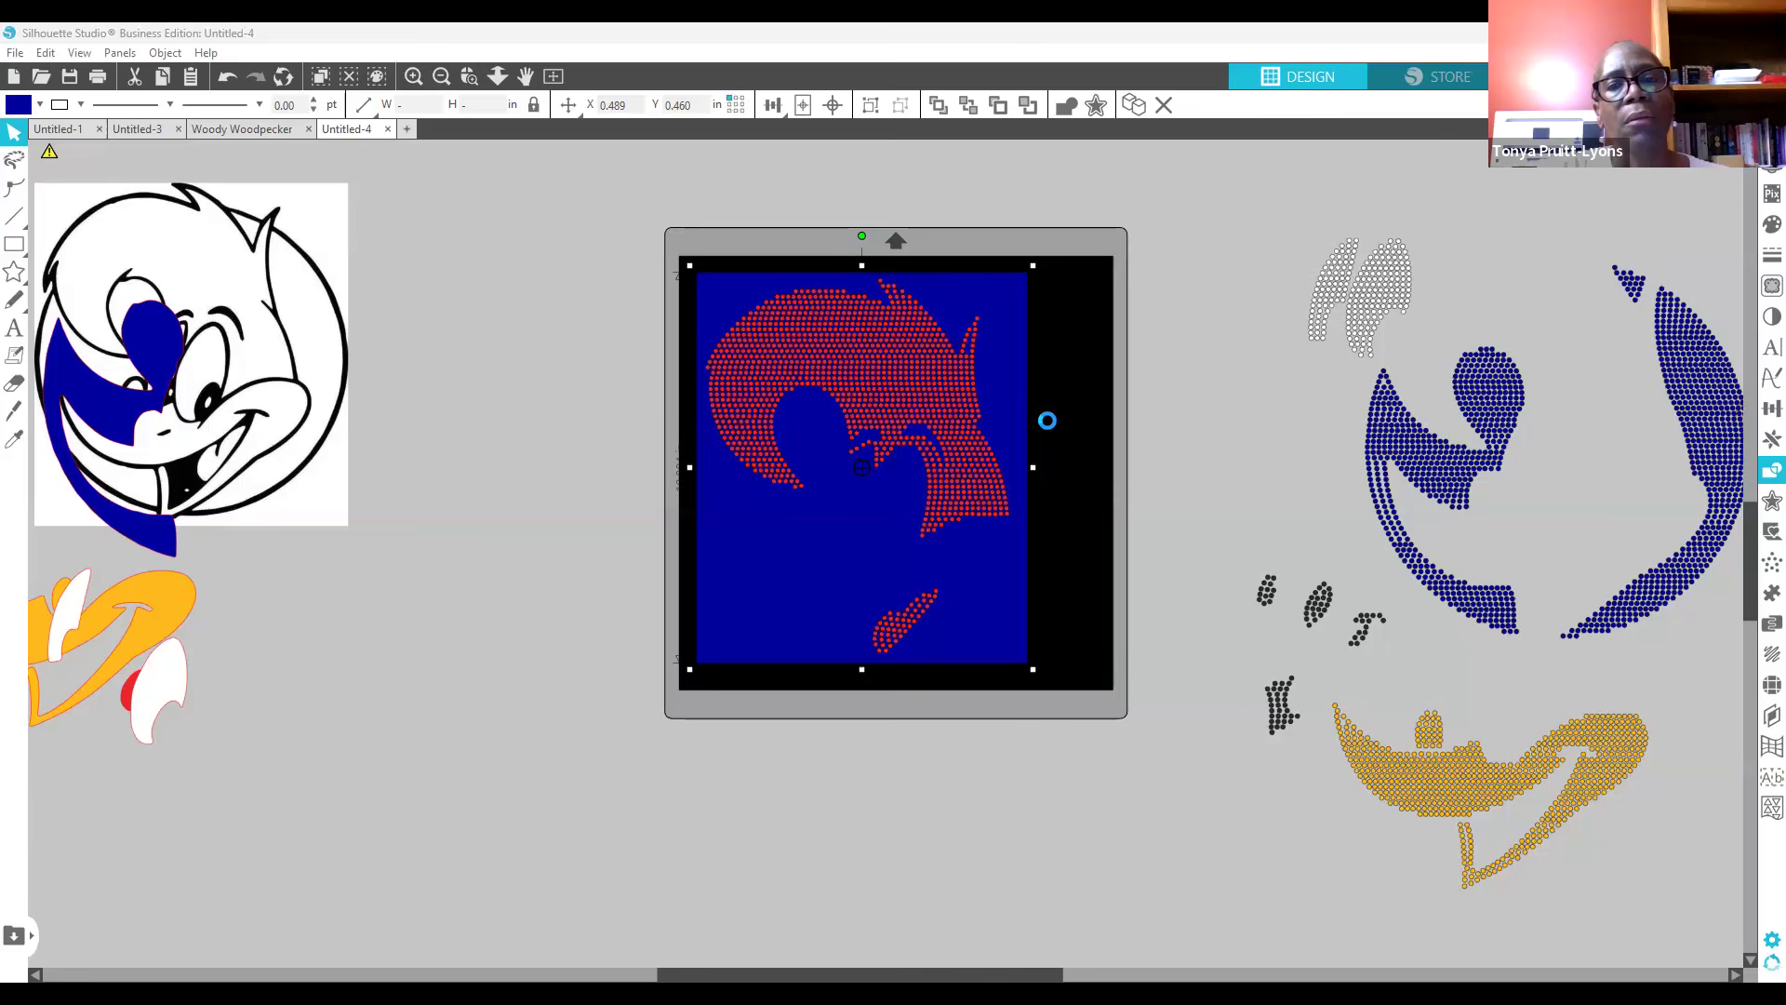
Step: Pull the red stones off the mat and reposition the perforated blue rectangle near the mat's upper corner
{"action": "left_click_drag", "start_coordinate": [887, 386], "coordinate": [471, 657]}
{"action": "mouse_move", "coordinate": [811, 638]}
{"action": "left_mouse_down"}
{"action": "mouse_move", "coordinate": [827, 589]}
{"action": "mouse_move", "coordinate": [829, 673]}
{"action": "mouse_move", "coordinate": [857, 655]}
{"action": "mouse_move", "coordinate": [811, 640]}
{"action": "mouse_move", "coordinate": [831, 627]}
{"action": "left_mouse_up"}
{"action": "left_click", "coordinate": [709, 498]}
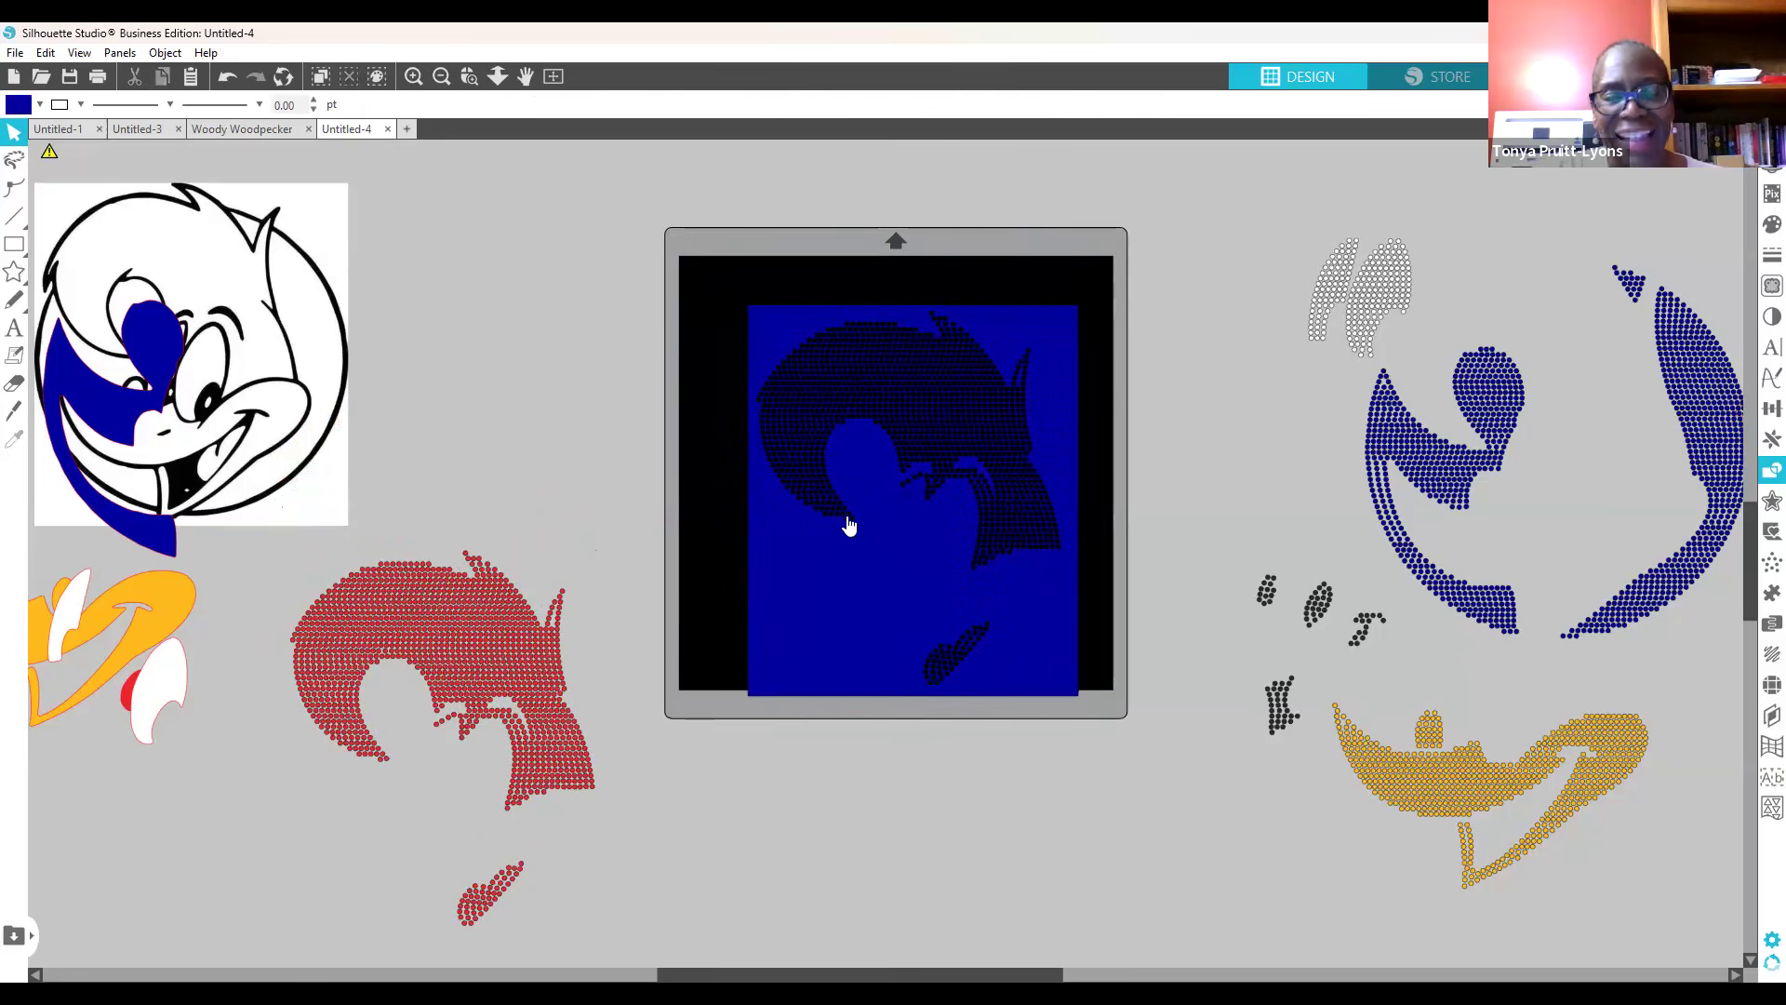
{"action": "left_click", "coordinate": [861, 465]}
{"action": "left_click_drag", "start_coordinate": [941, 423], "coordinate": [893, 359]}
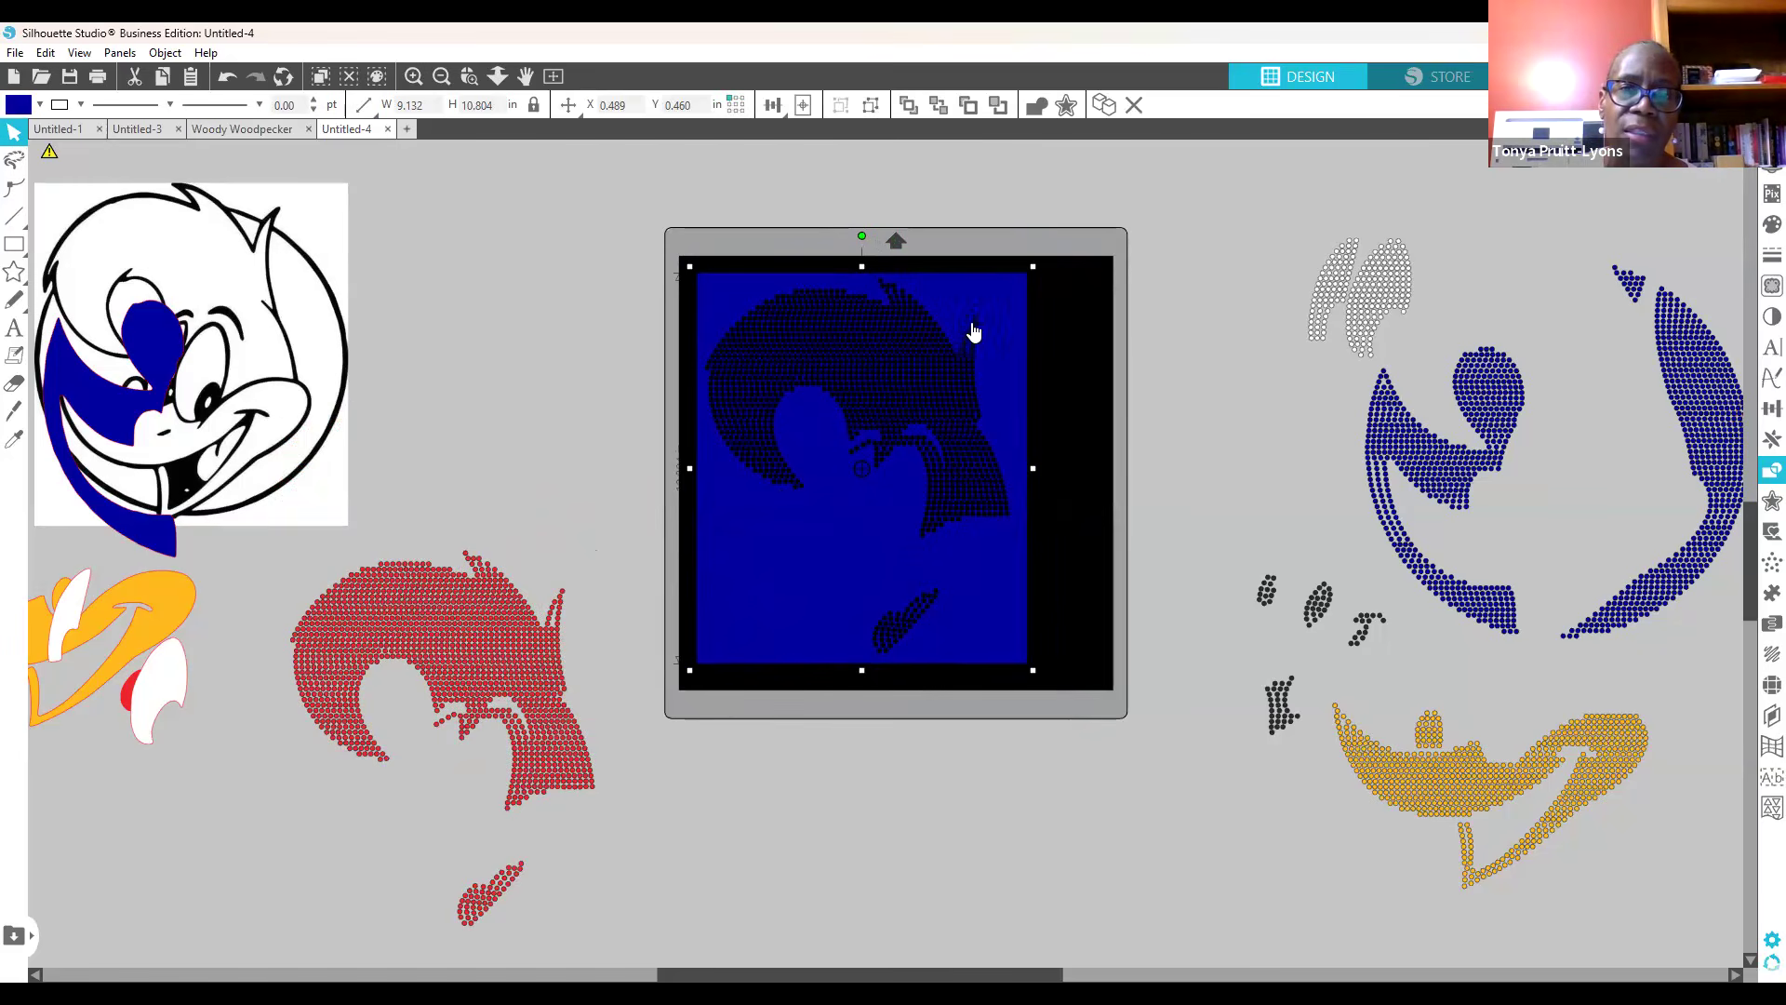
Step: Move the perforated rectangle partly off the mat to check its holes, and bring it back onto the mat
{"action": "left_click_drag", "start_coordinate": [846, 600], "coordinate": [868, 861]}
{"action": "left_click", "coordinate": [435, 670]}
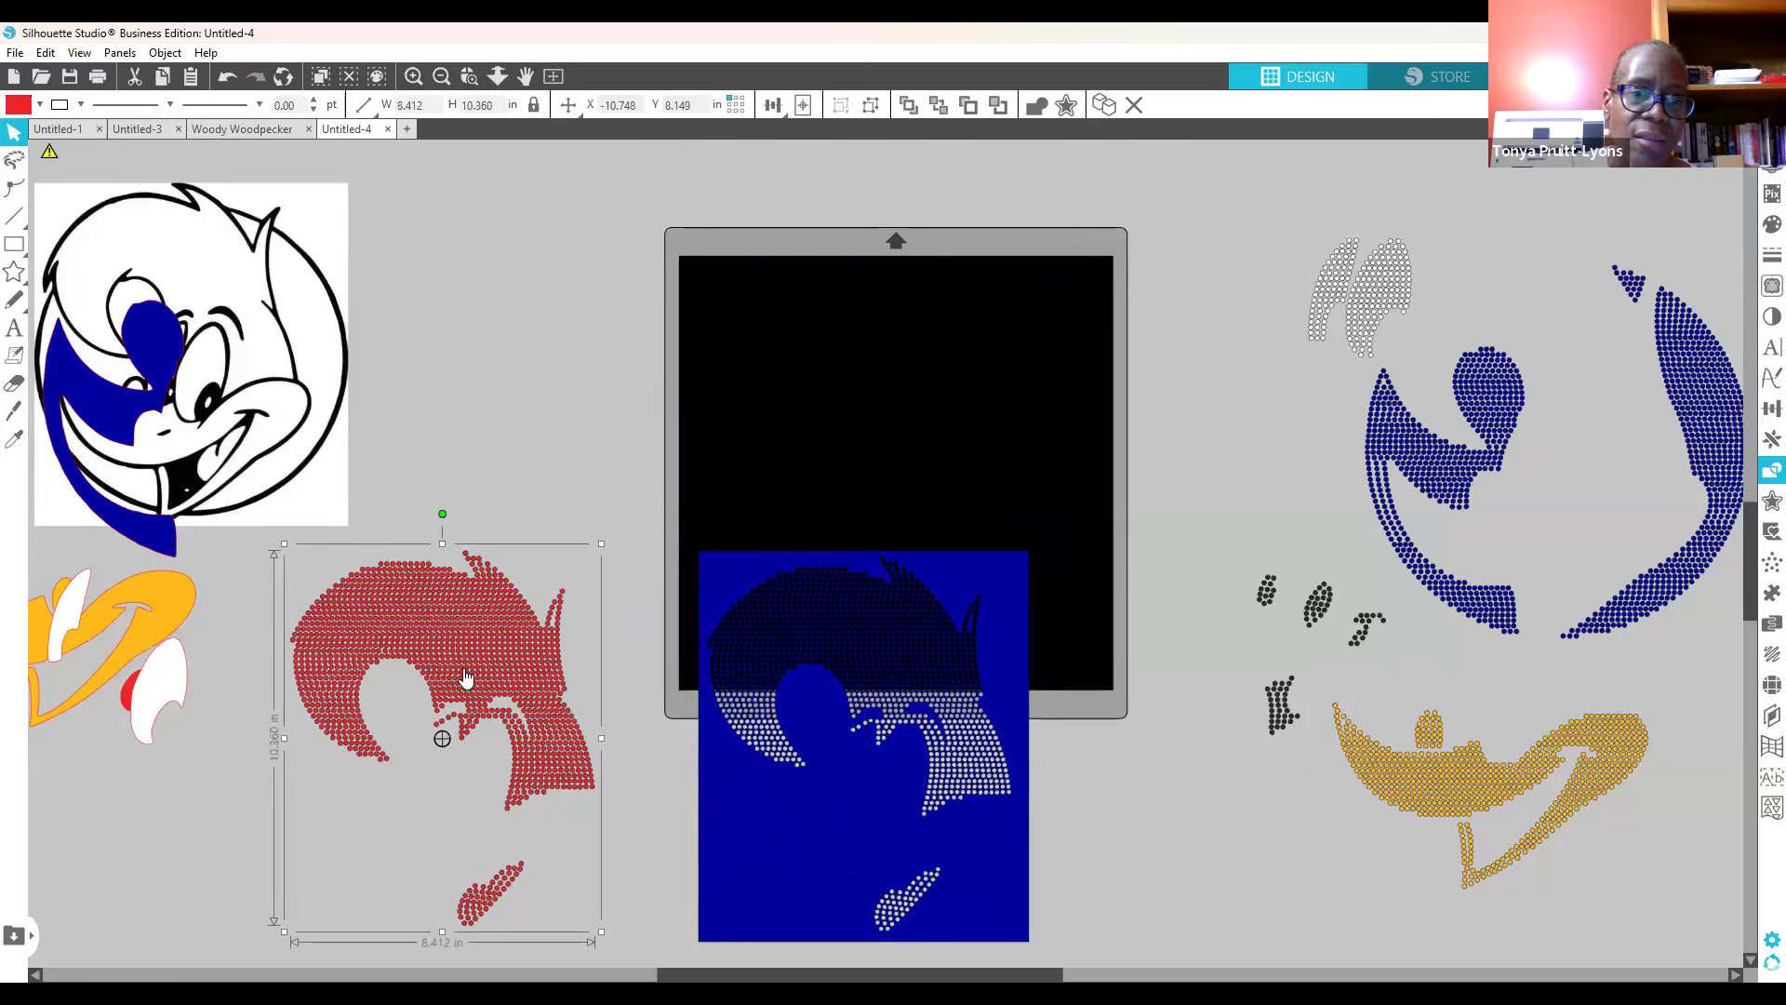
{"action": "left_click_drag", "start_coordinate": [818, 820], "coordinate": [820, 571]}
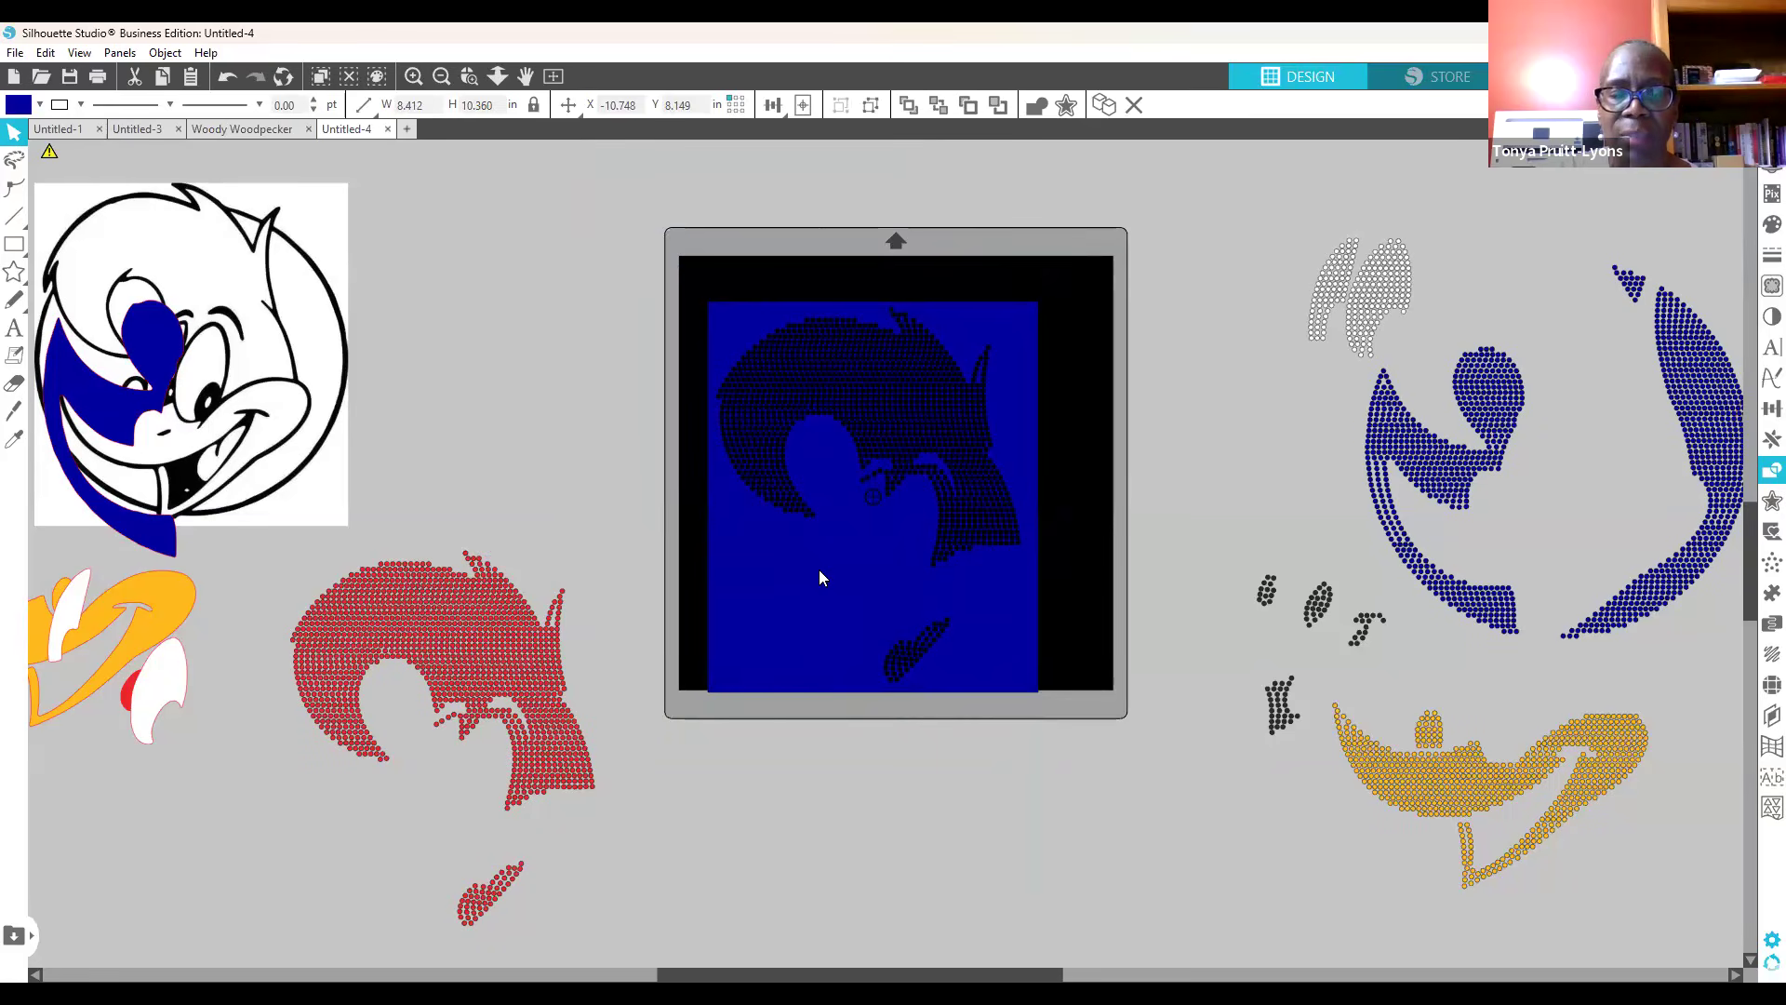
{"action": "key", "text": "Escape"}
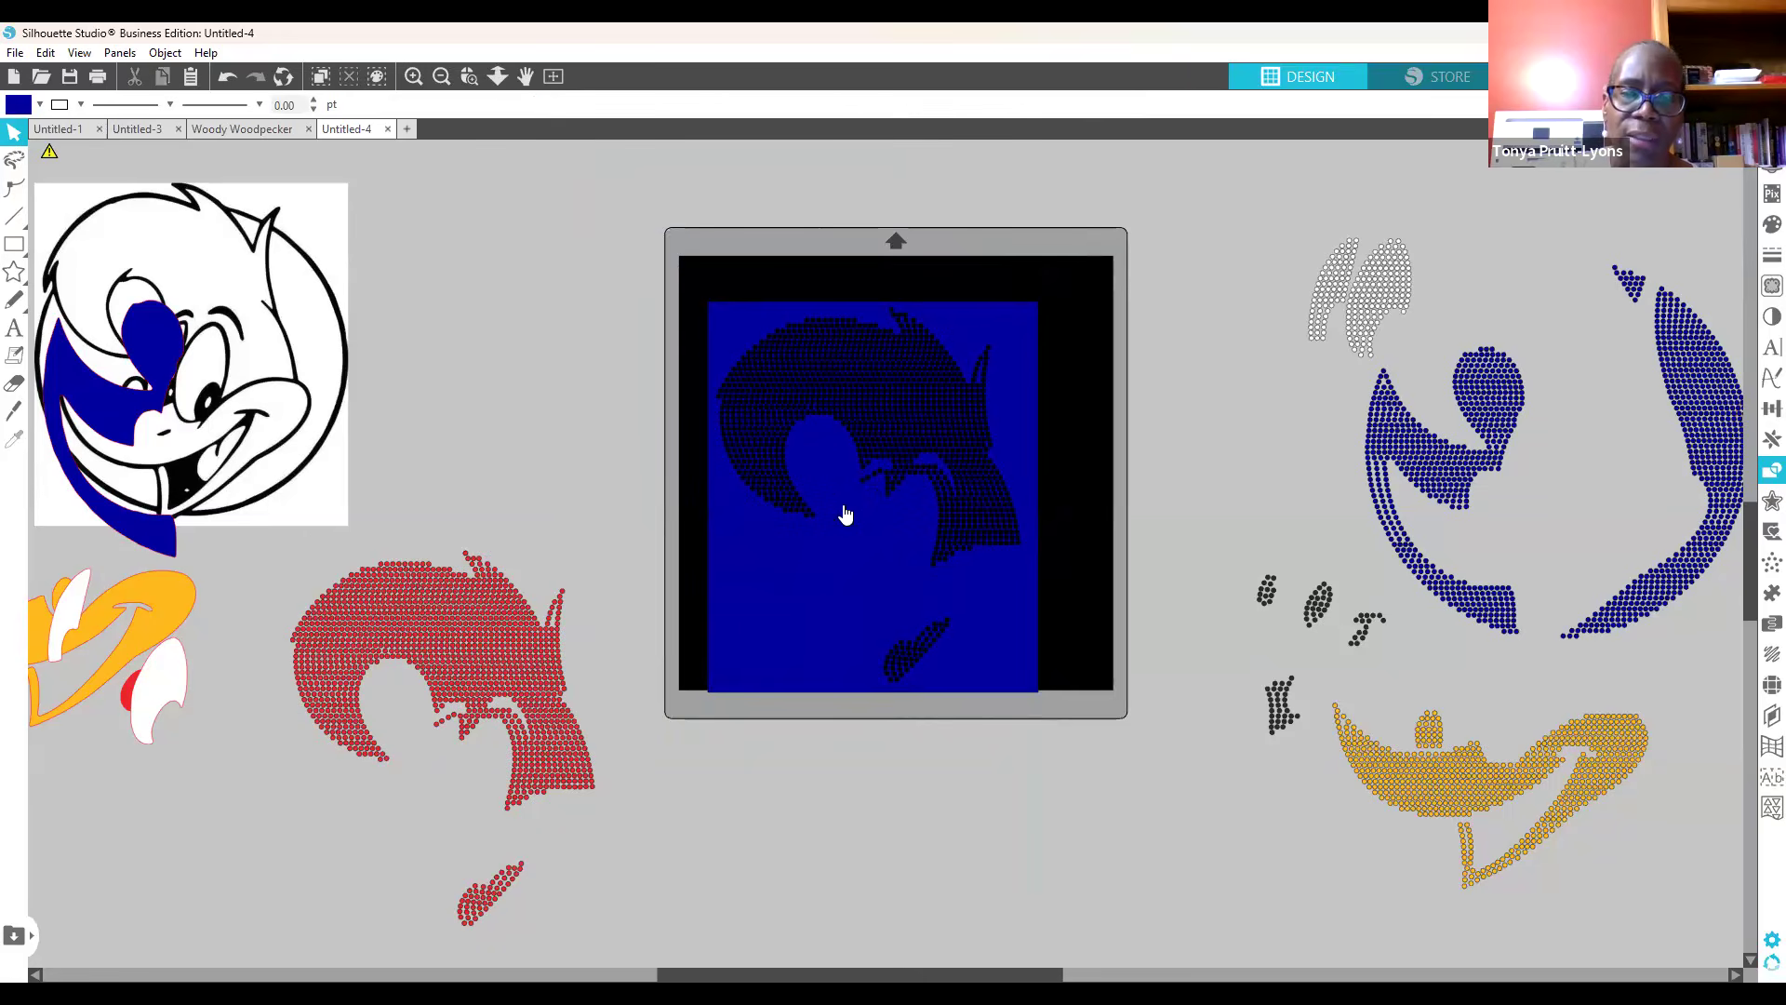
Step: Shift the perforated blue rectangle toward the mat's upper corner and nudge the separate red stones slightly
{"action": "mouse_move", "coordinate": [860, 521]}
{"action": "left_mouse_down"}
{"action": "mouse_move", "coordinate": [858, 497]}
{"action": "mouse_move", "coordinate": [857, 517]}
{"action": "left_mouse_up"}
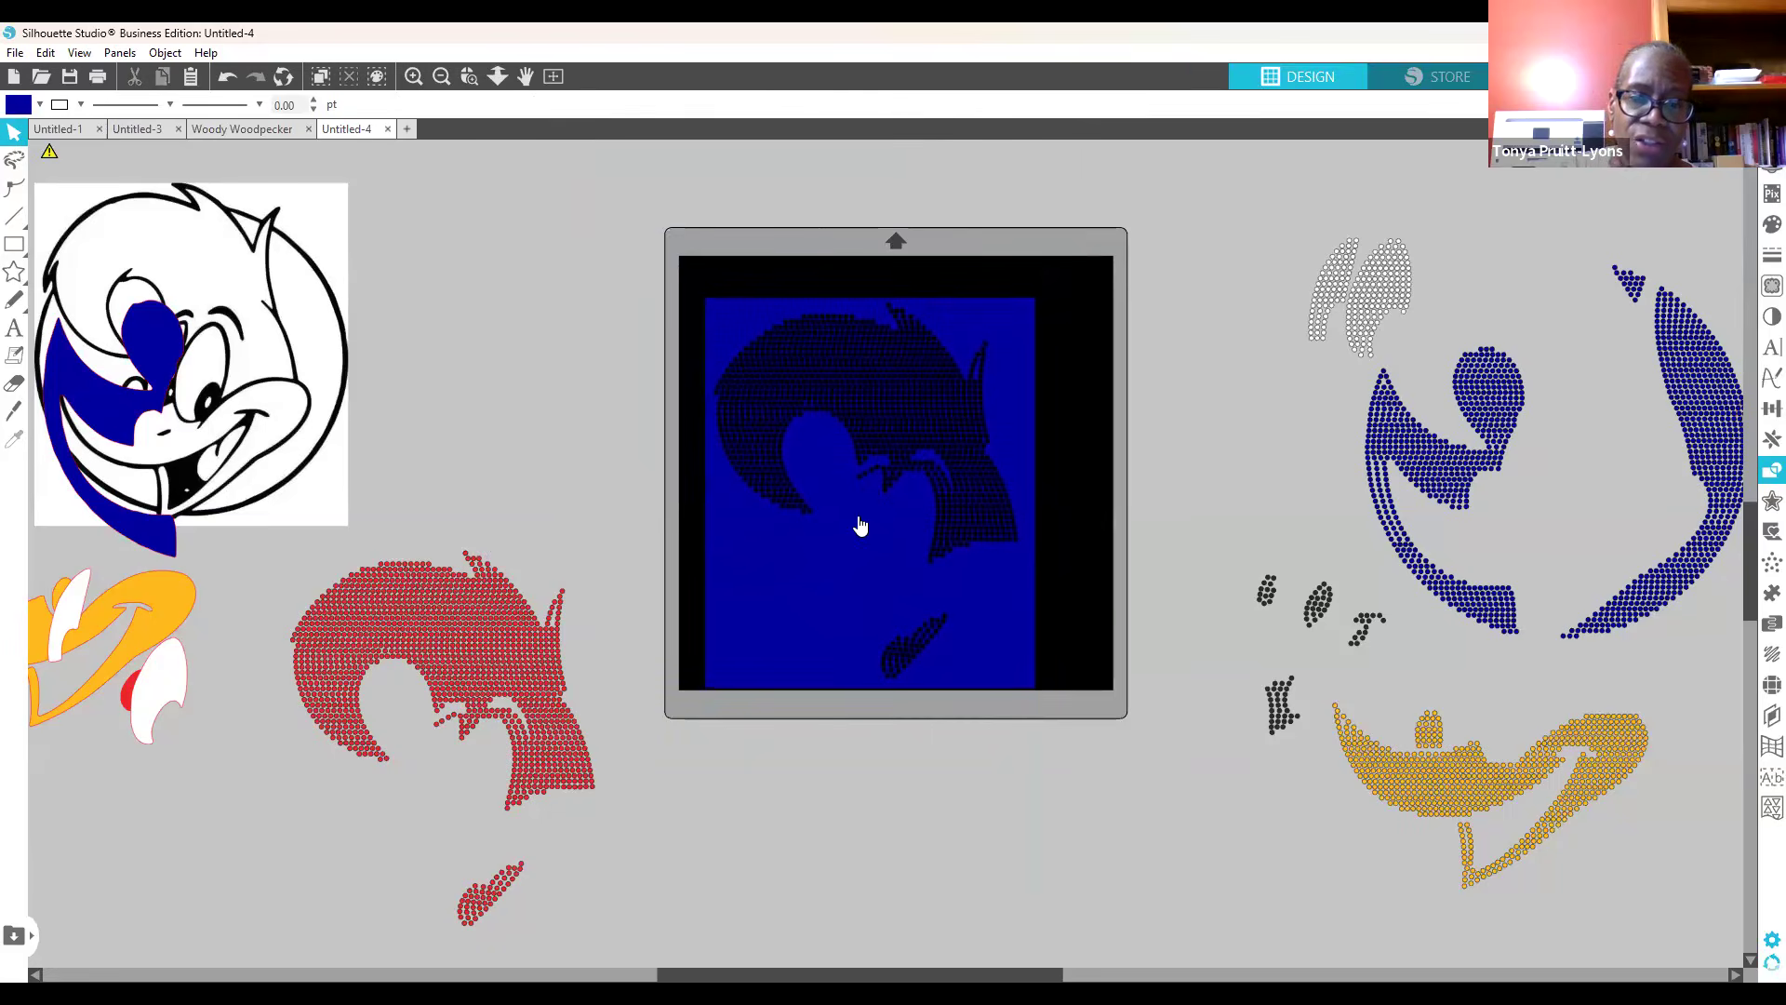
{"action": "left_click_drag", "start_coordinate": [774, 537], "coordinate": [767, 530]}
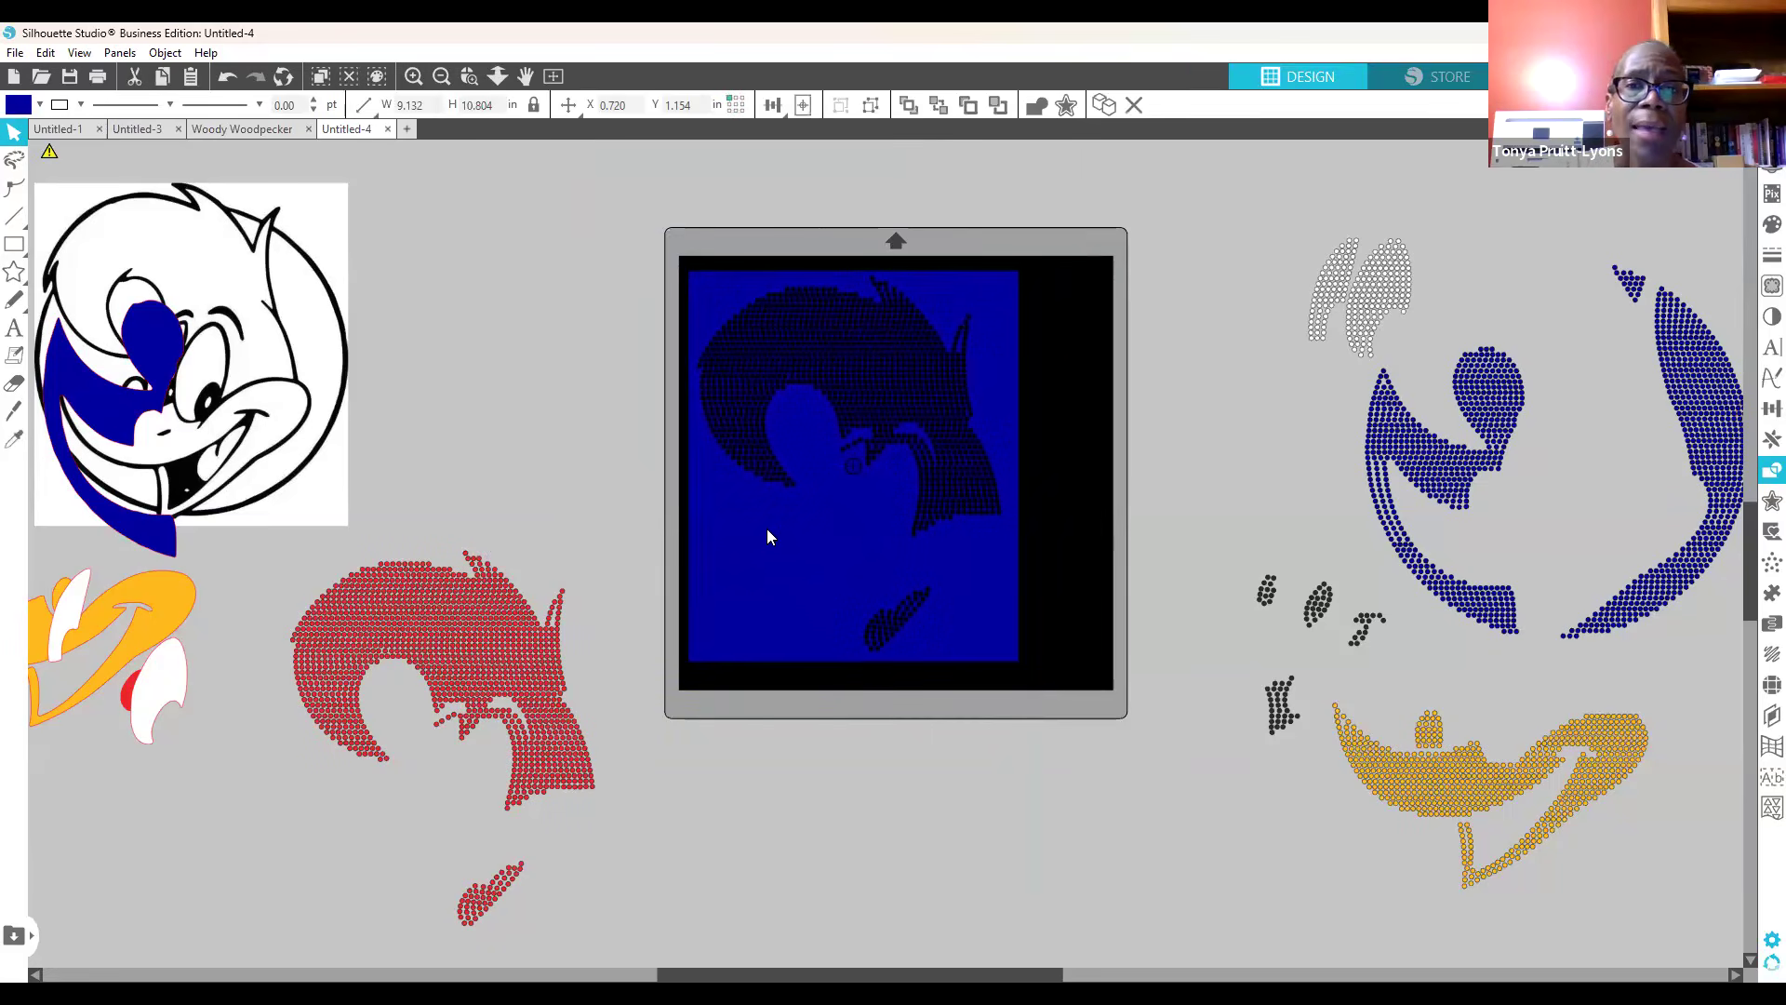
{"action": "left_click", "coordinate": [767, 529]}
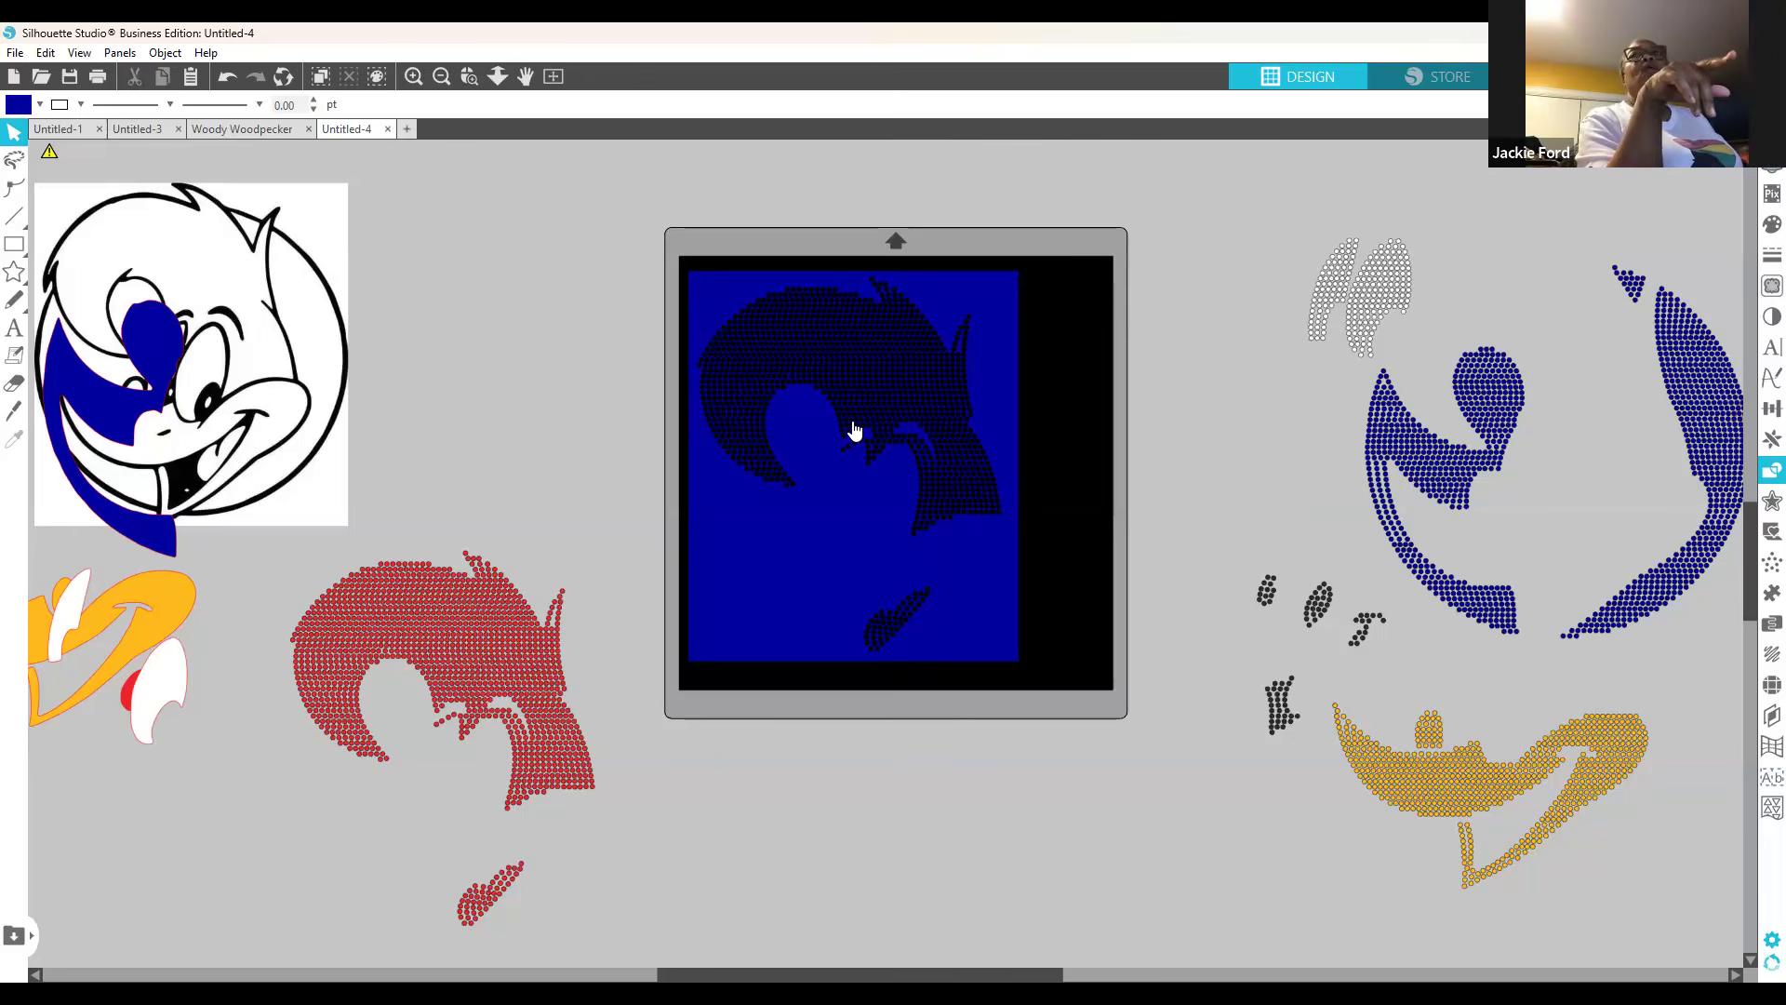
{"action": "left_click", "coordinate": [857, 419]}
{"action": "left_click_drag", "start_coordinate": [856, 417], "coordinate": [861, 419]}
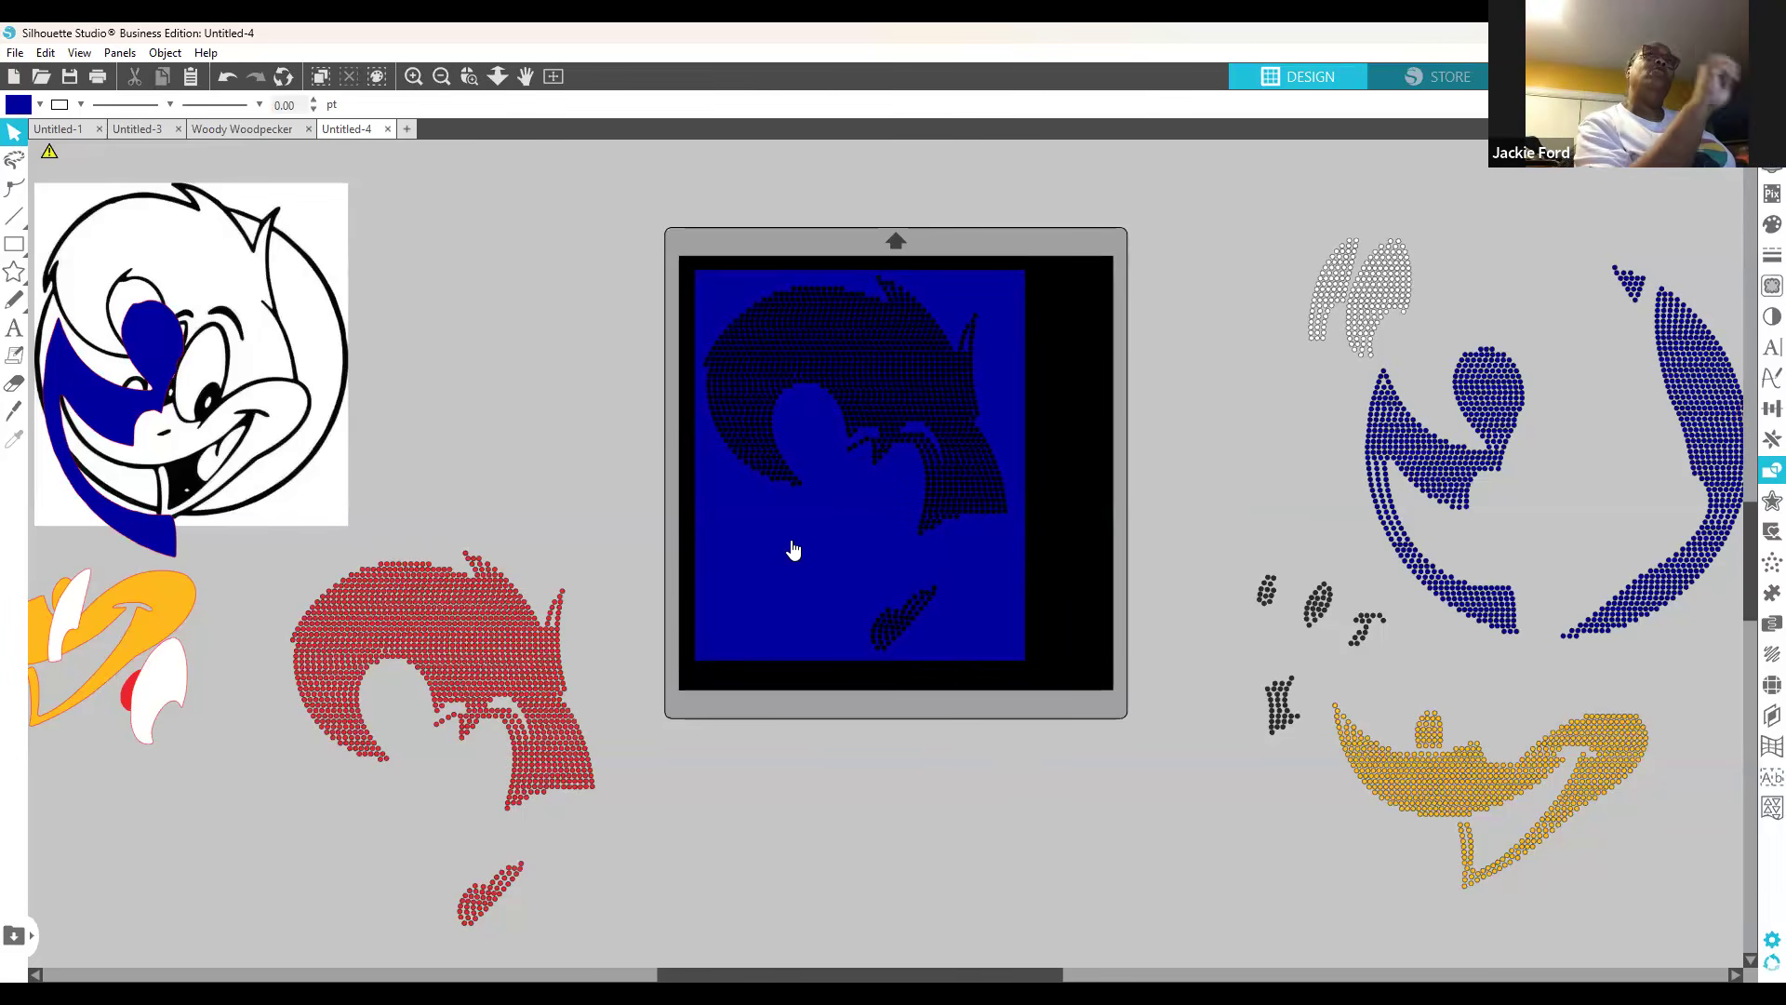
{"action": "mouse_move", "coordinate": [519, 664]}
{"action": "left_mouse_down"}
{"action": "mouse_move", "coordinate": [498, 716]}
{"action": "mouse_move", "coordinate": [553, 647]}
{"action": "mouse_move", "coordinate": [528, 669]}
{"action": "left_mouse_up"}
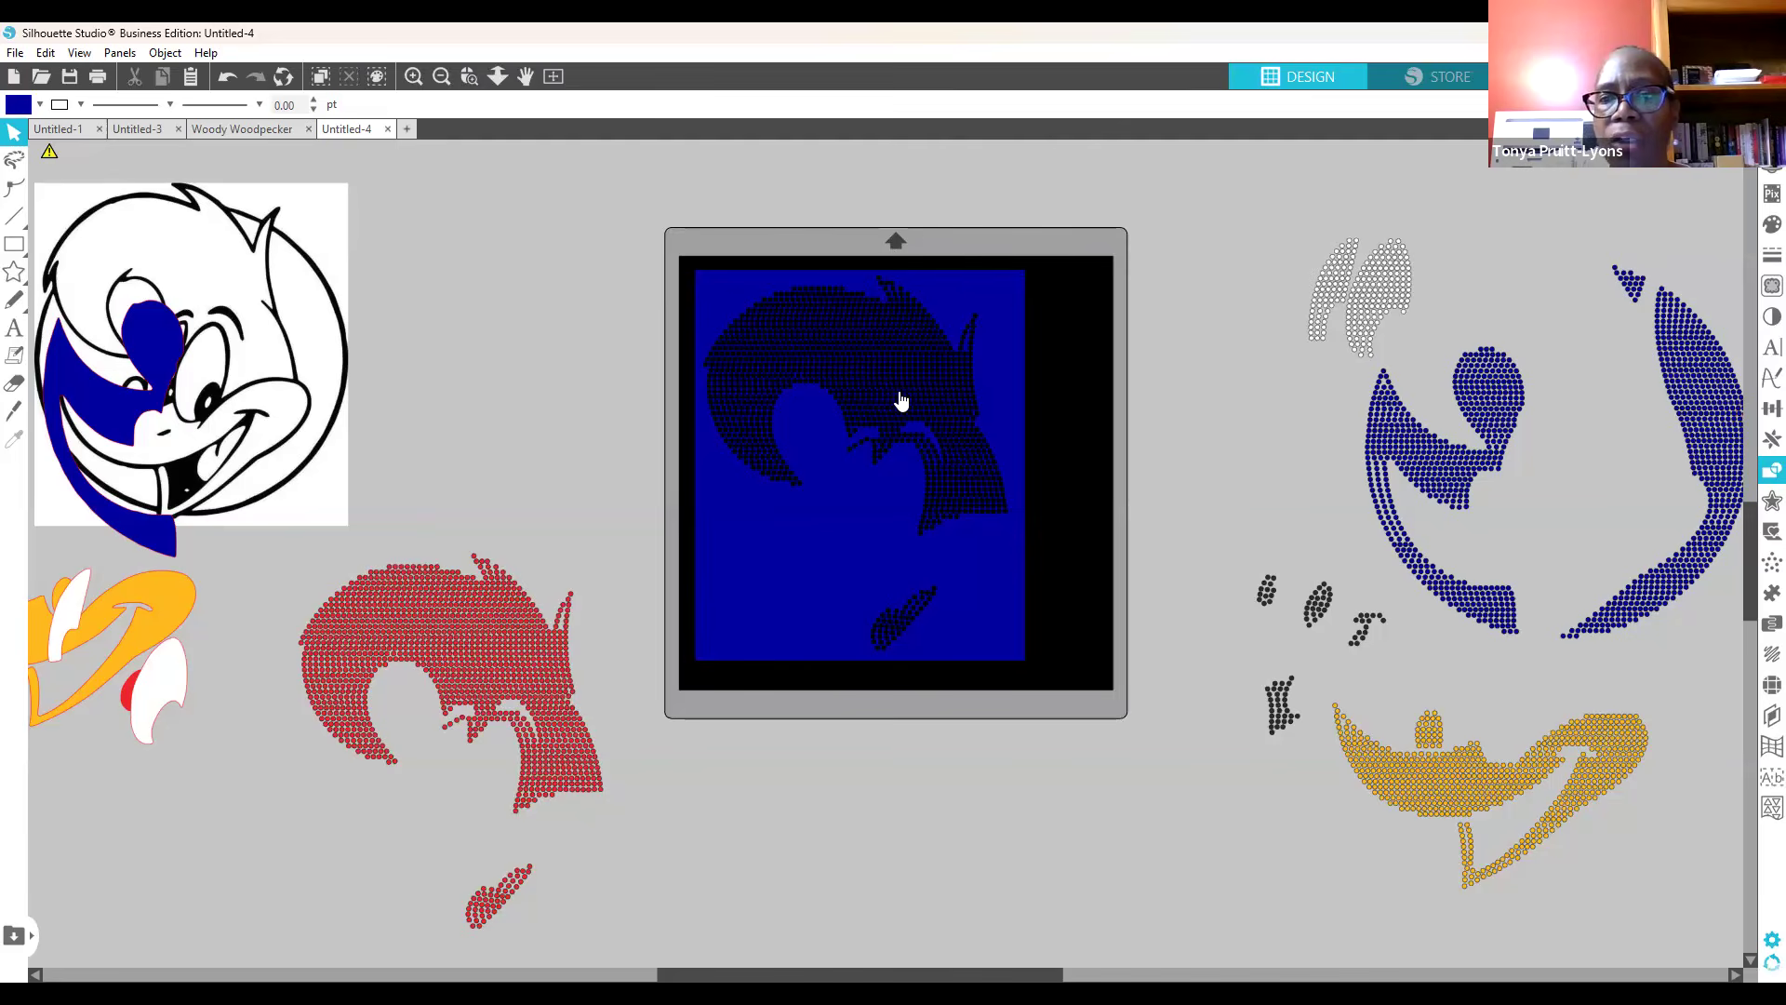
Step: Undo the template work and colour separation back to the complete Woody Woodpecker rhinestone design assembled on the mat
{"action": "left_click", "coordinate": [233, 80]}
{"action": "left_click", "coordinate": [235, 84]}
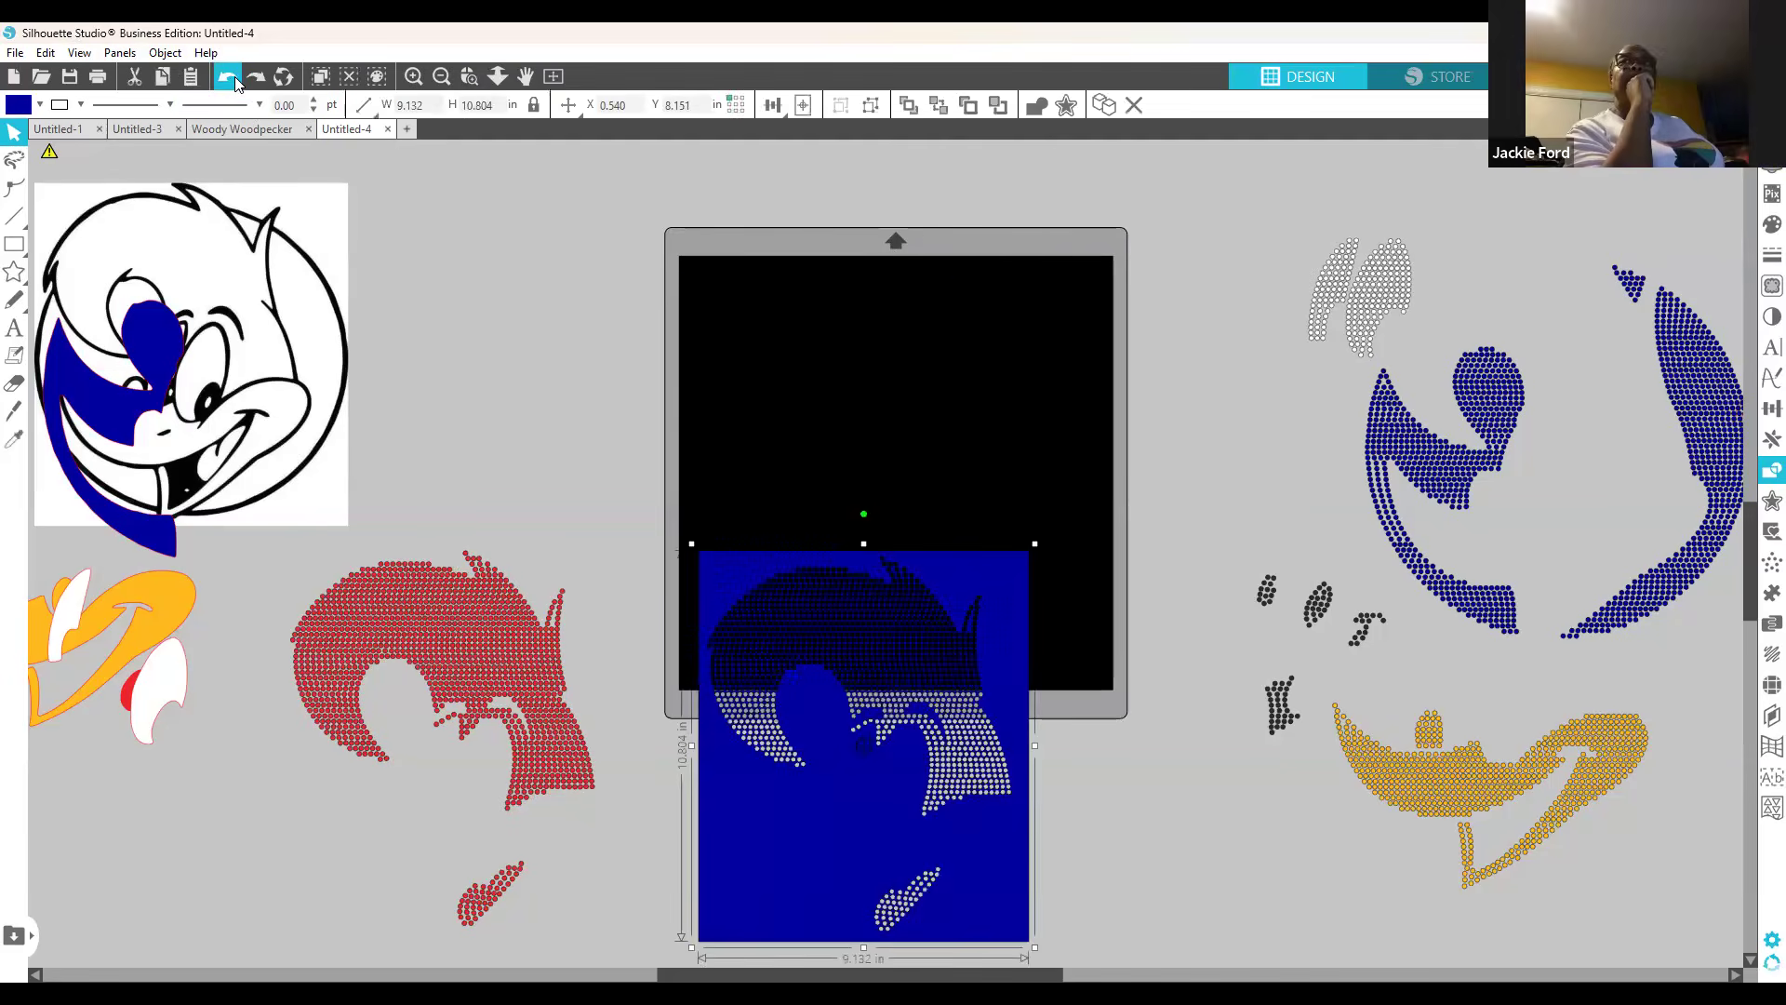
{"action": "left_click", "coordinate": [235, 83]}
{"action": "left_click", "coordinate": [235, 84]}
{"action": "left_click", "coordinate": [234, 83]}
{"action": "left_click", "coordinate": [235, 84]}
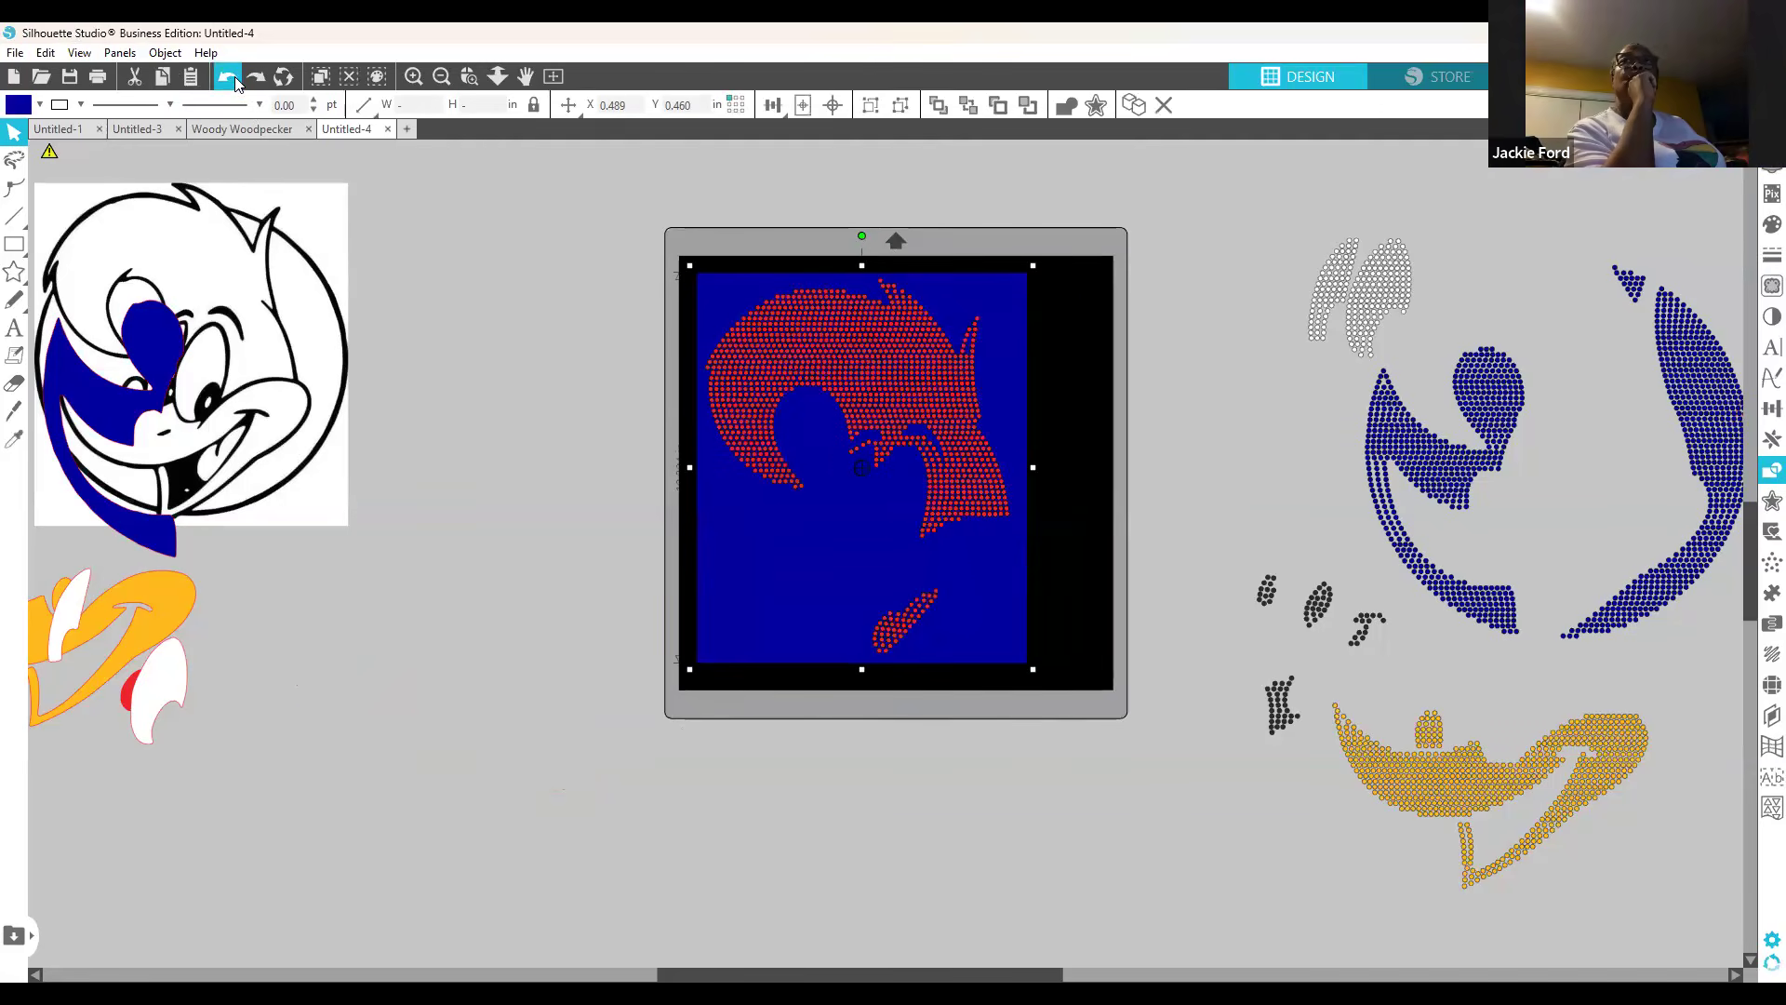
{"action": "left_click", "coordinate": [234, 83]}
{"action": "left_click", "coordinate": [235, 83]}
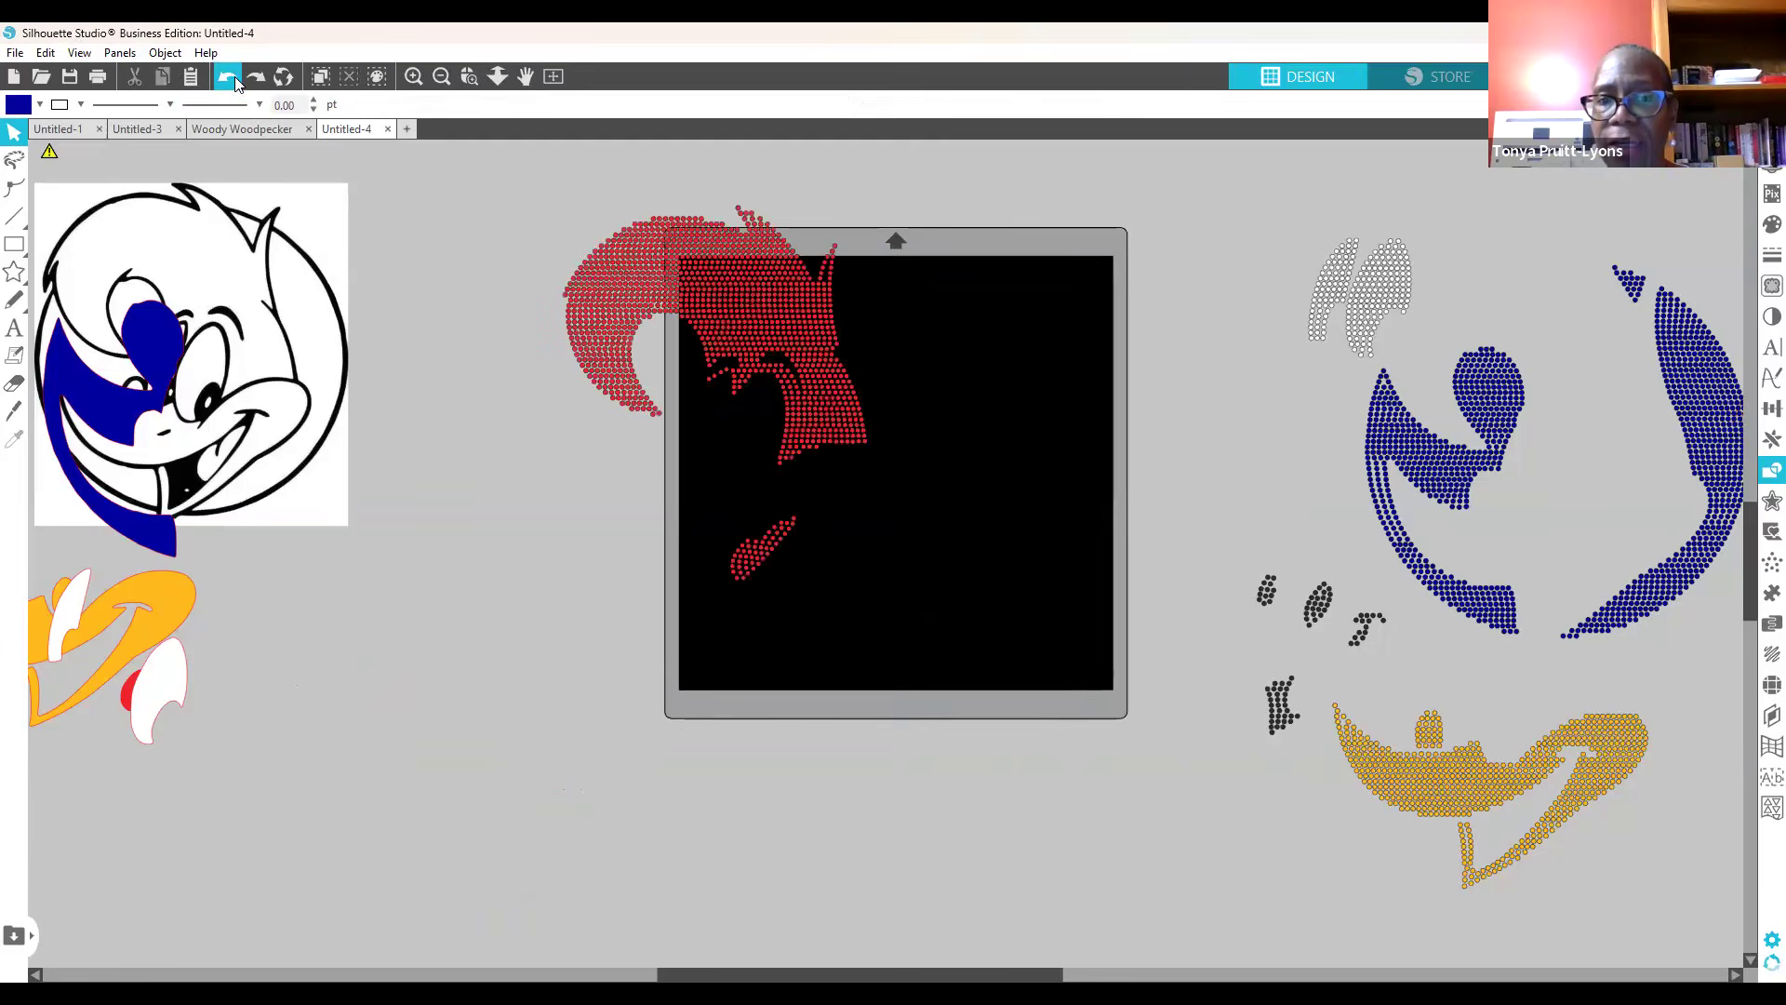
{"action": "left_click", "coordinate": [235, 84]}
{"action": "left_click", "coordinate": [234, 84]}
{"action": "left_click", "coordinate": [235, 83]}
{"action": "left_click", "coordinate": [234, 84]}
{"action": "left_click", "coordinate": [234, 83]}
{"action": "left_click", "coordinate": [235, 84]}
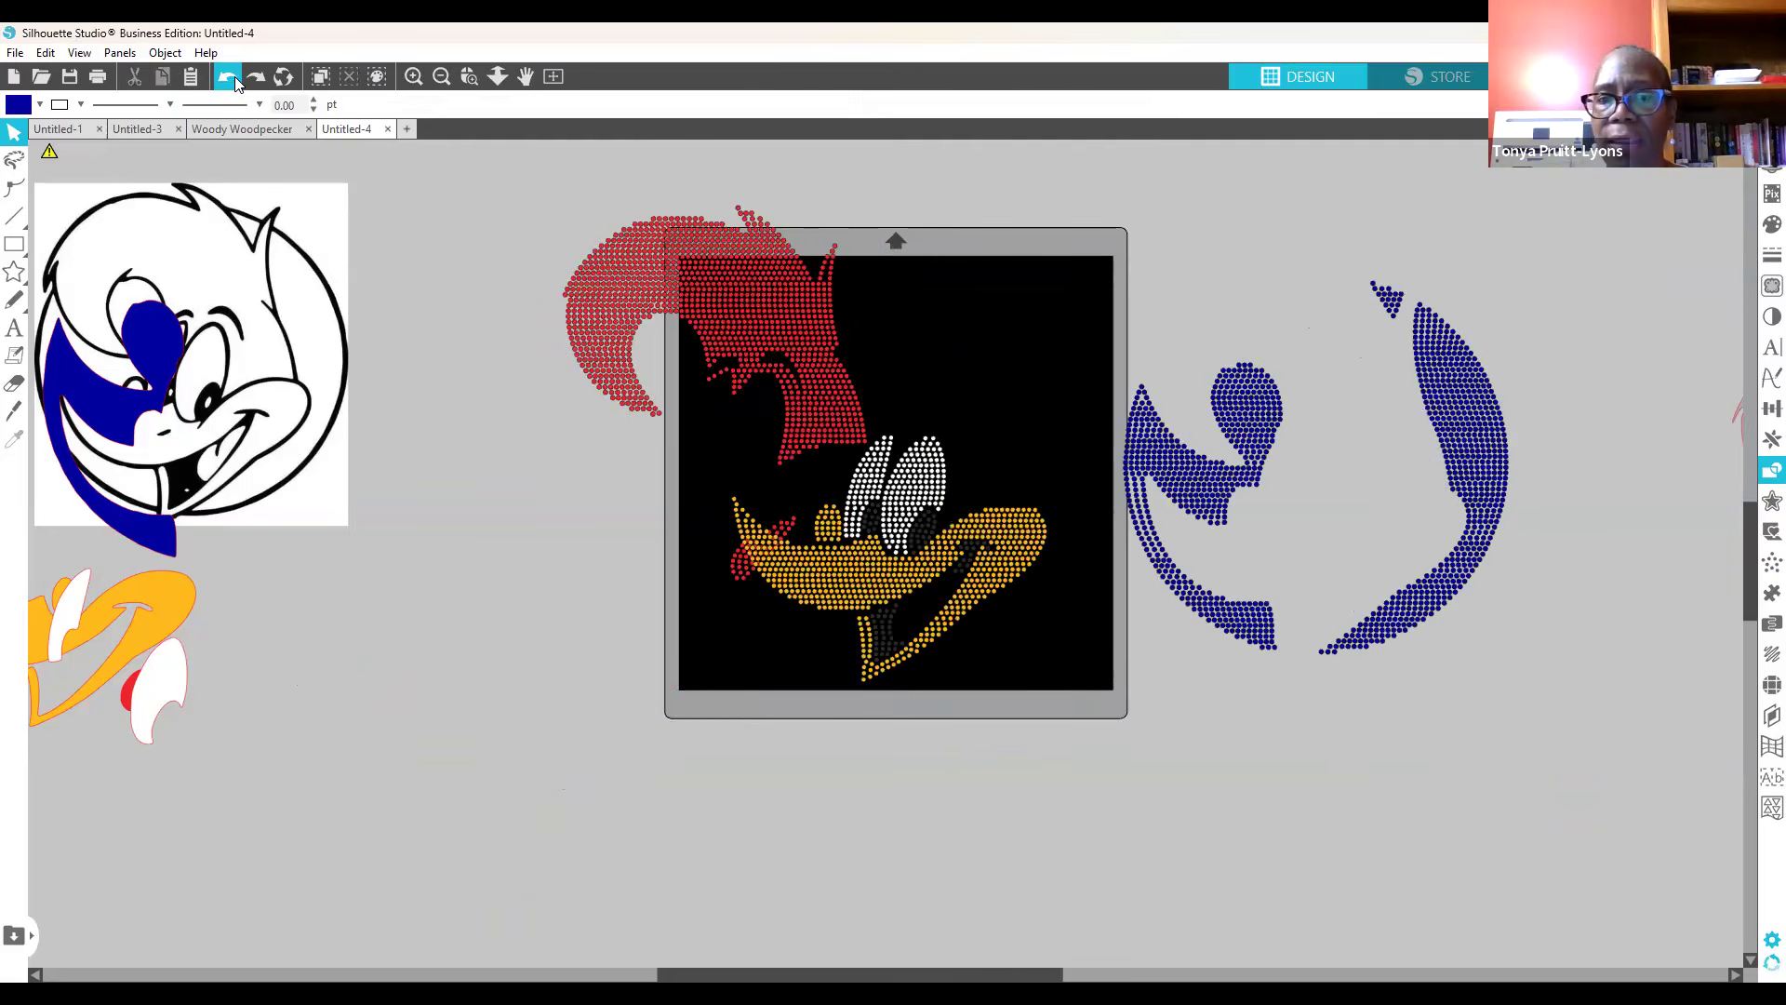
{"action": "left_click", "coordinate": [234, 84]}
{"action": "left_click", "coordinate": [234, 83]}
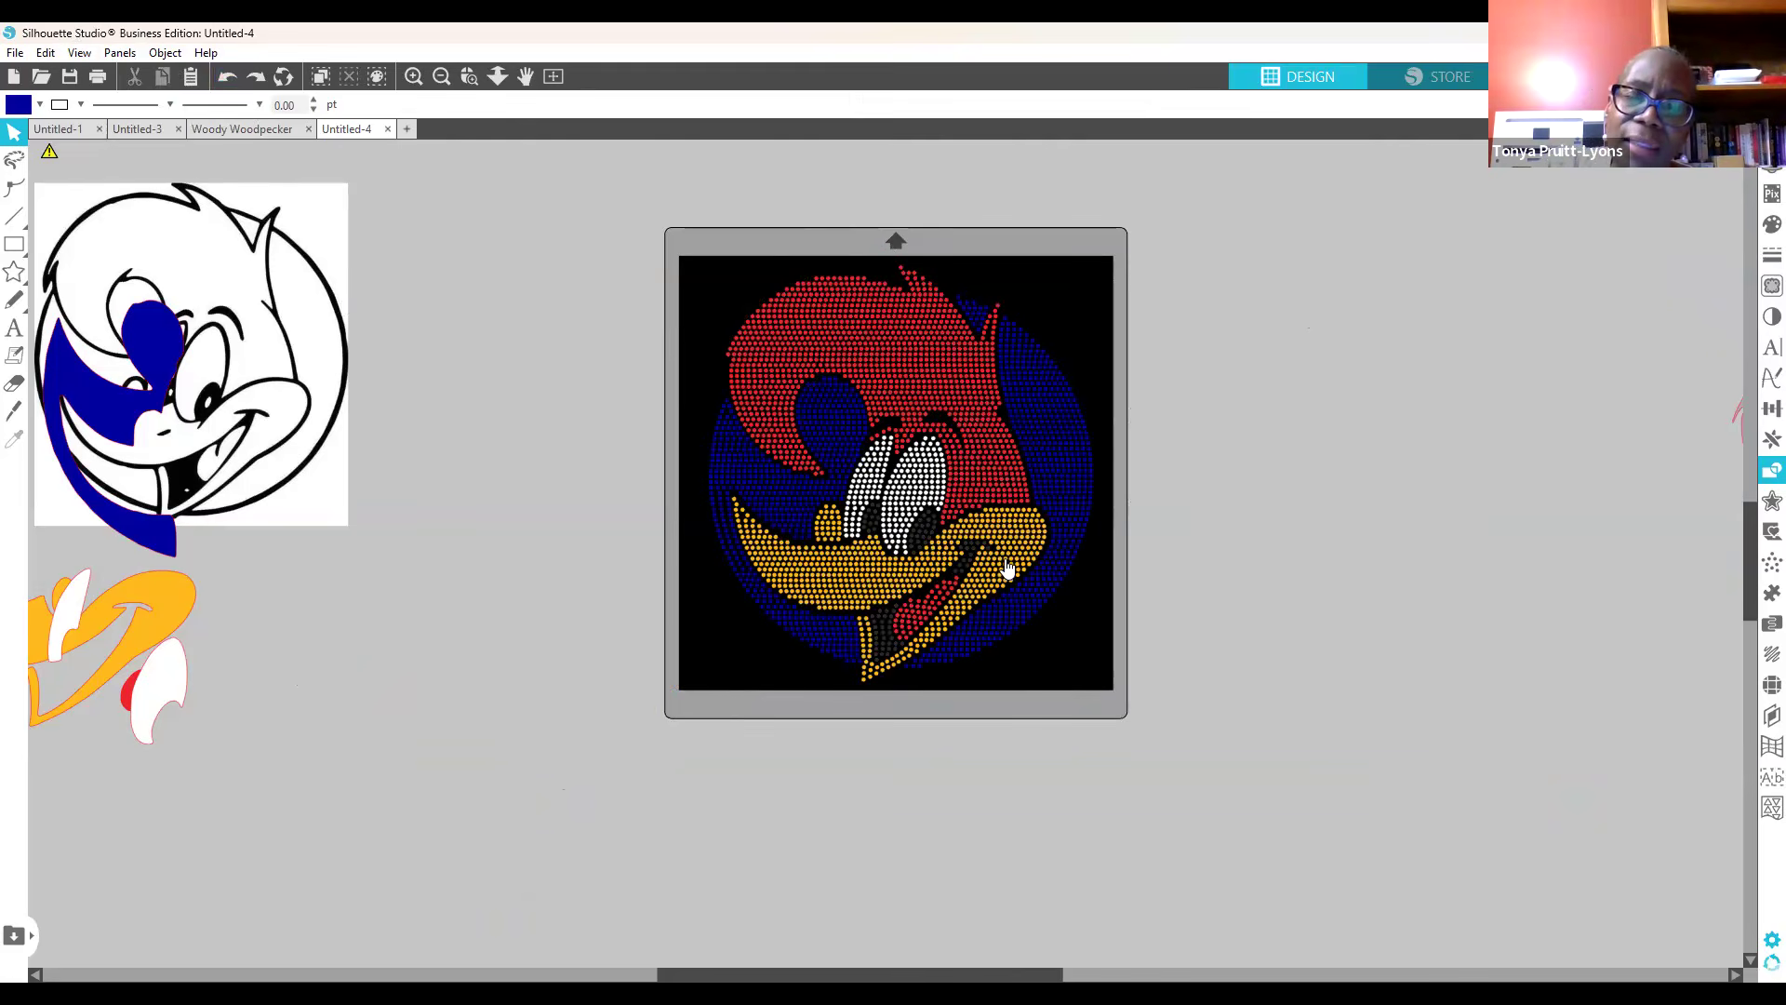
Step: Pull the yellow beak, white eye and blue background stones off the mat into separate areas
{"action": "left_click_drag", "start_coordinate": [1006, 571], "coordinate": [688, 635]}
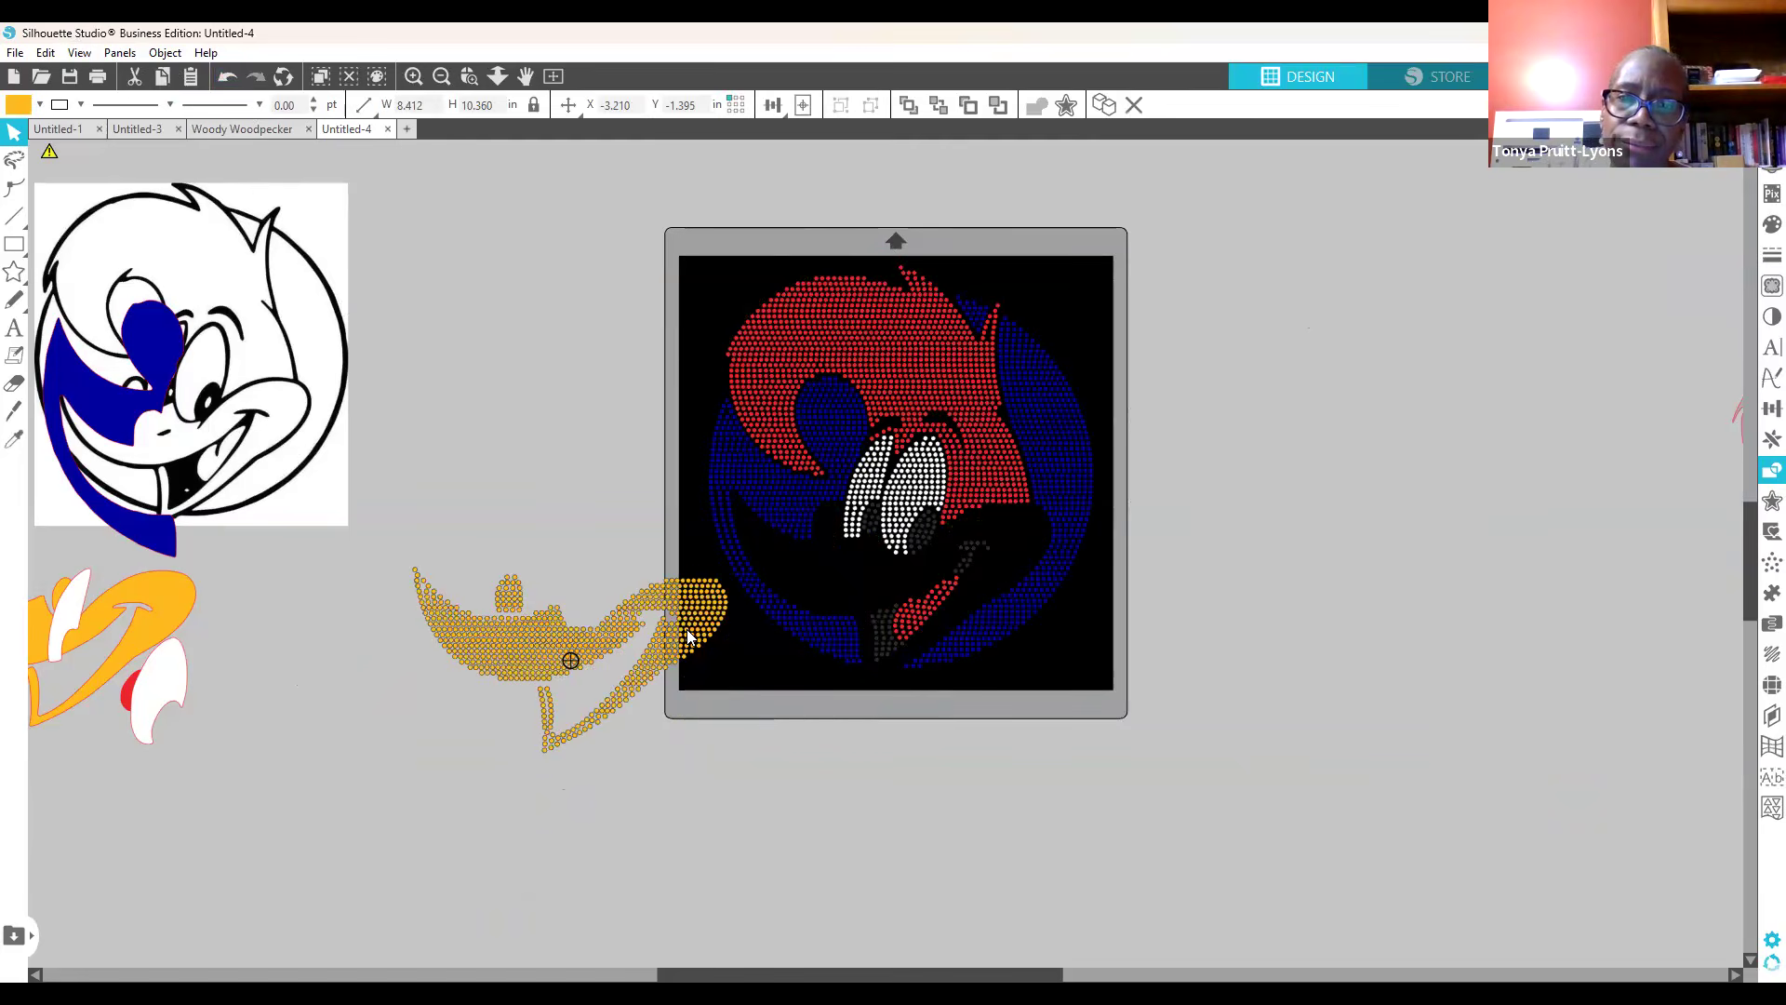
{"action": "left_click_drag", "start_coordinate": [688, 629], "coordinate": [630, 644]}
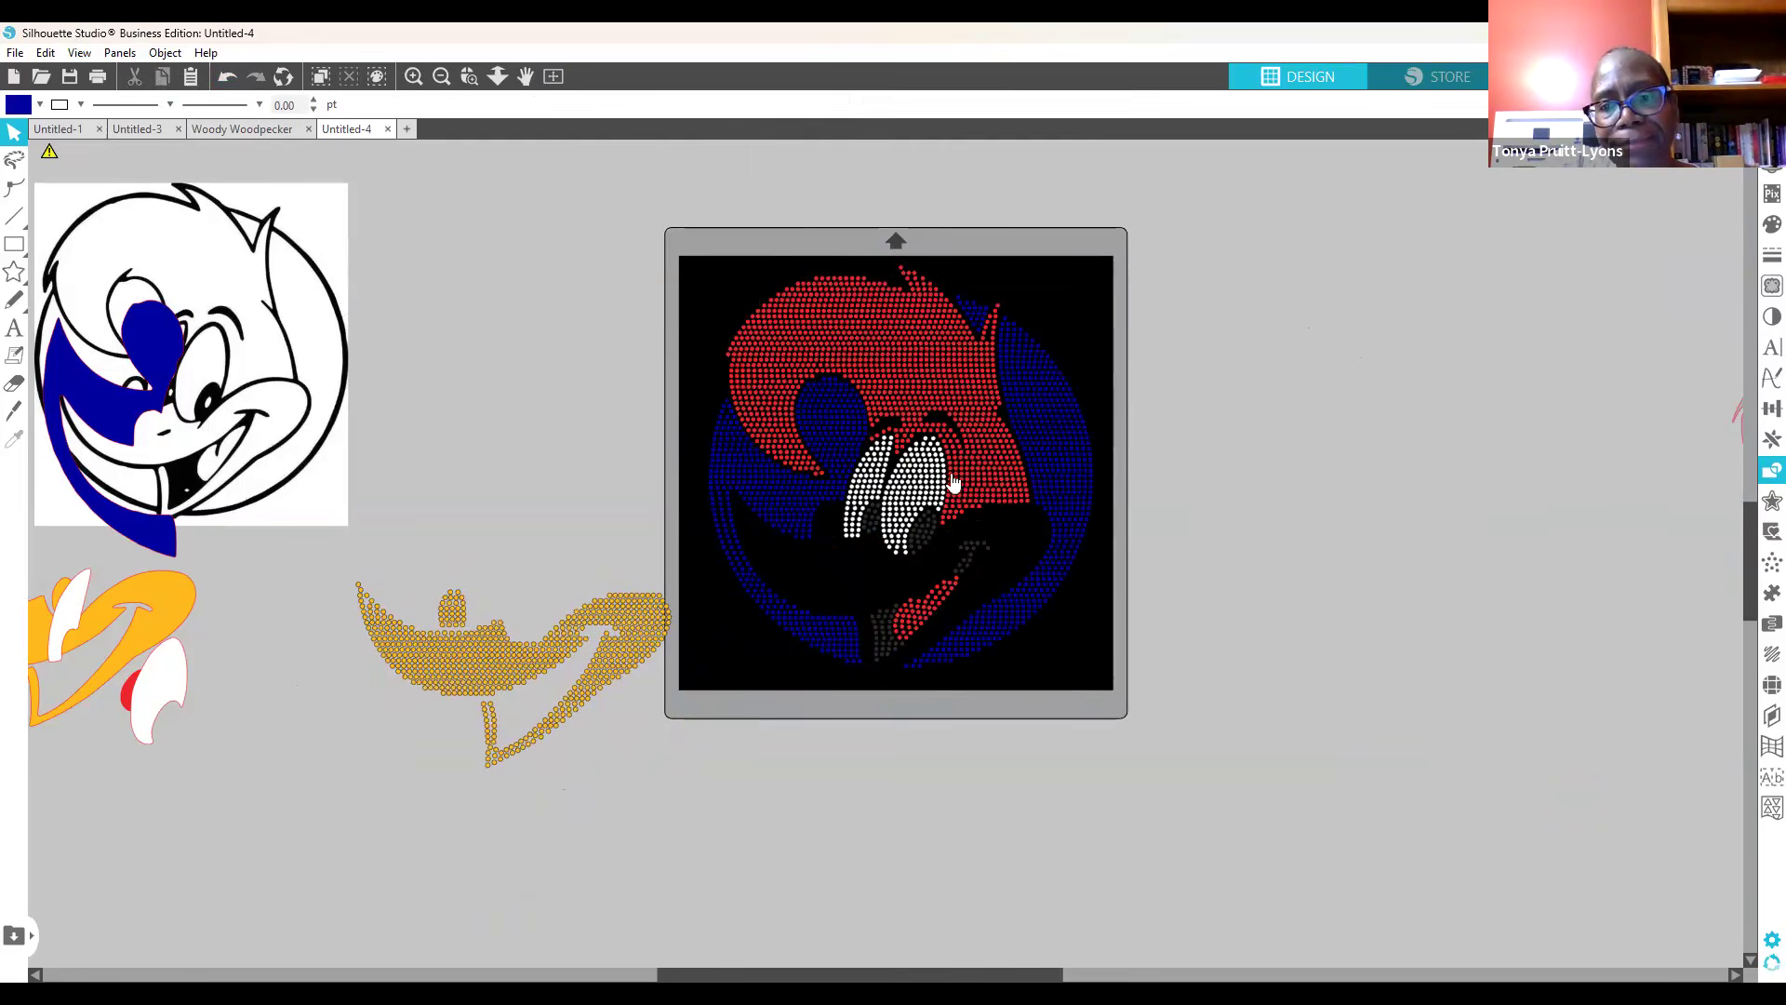
{"action": "left_click_drag", "start_coordinate": [952, 482], "coordinate": [1318, 378]}
{"action": "left_click", "coordinate": [1207, 484]}
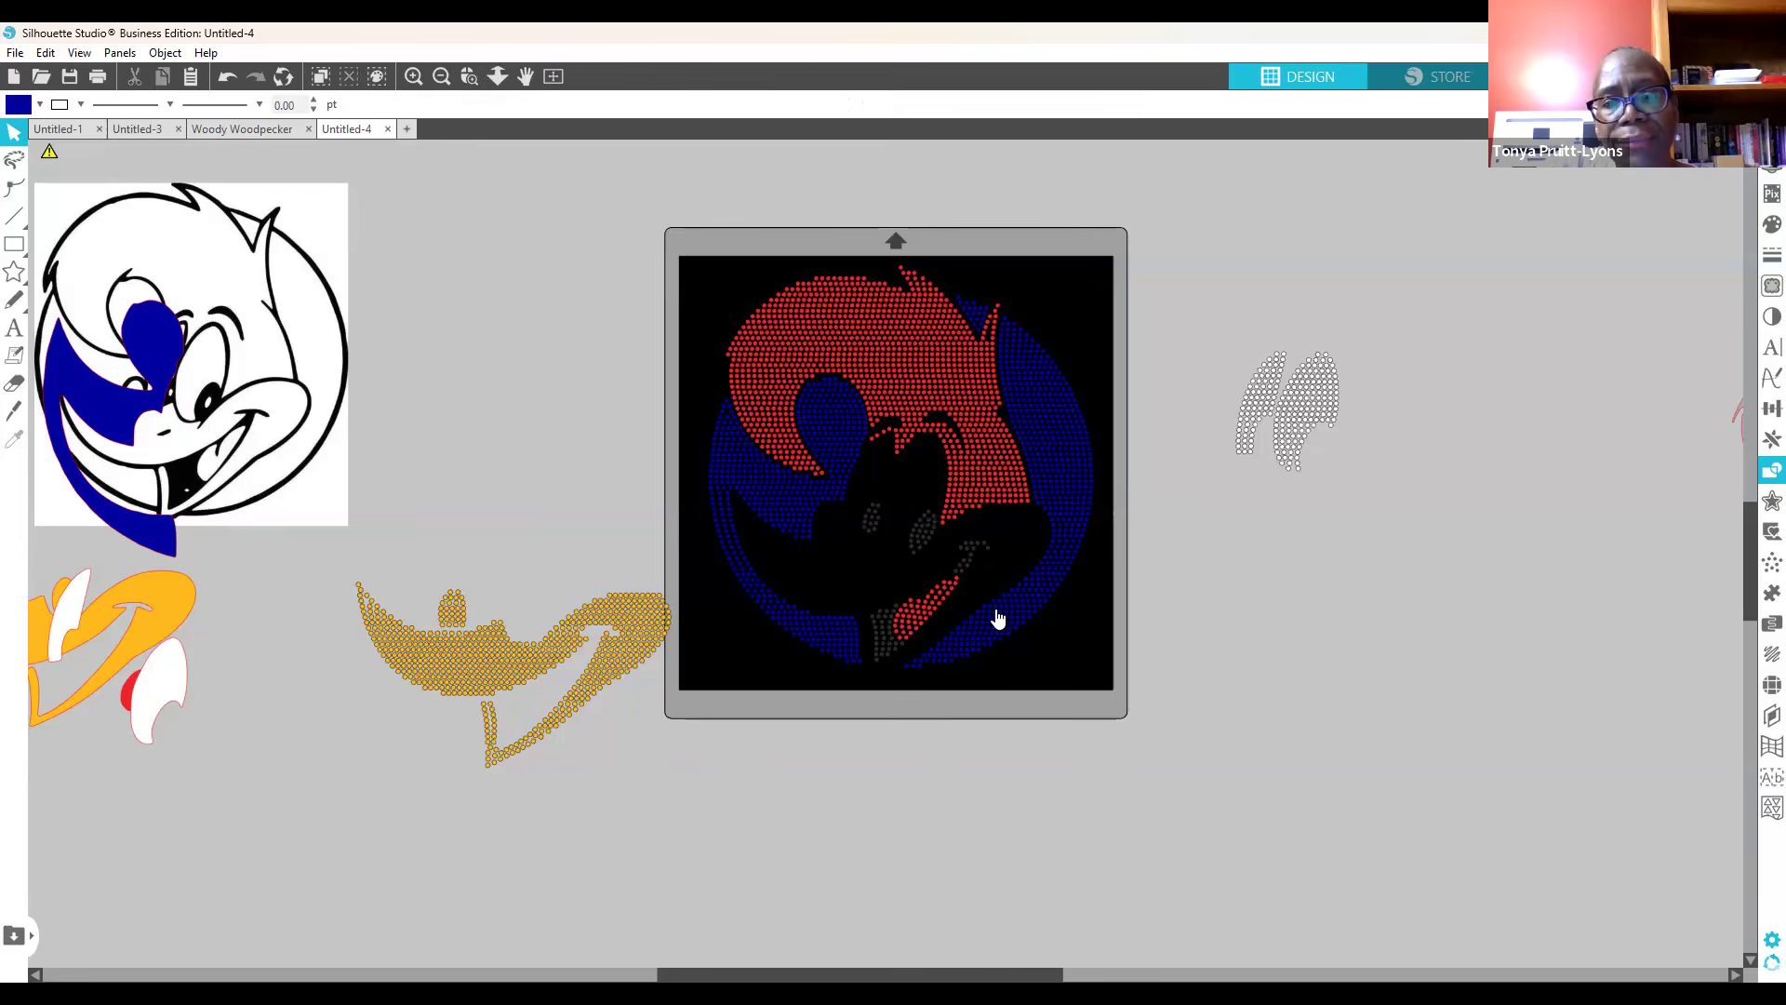
{"action": "left_click_drag", "start_coordinate": [1070, 524], "coordinate": [1725, 517]}
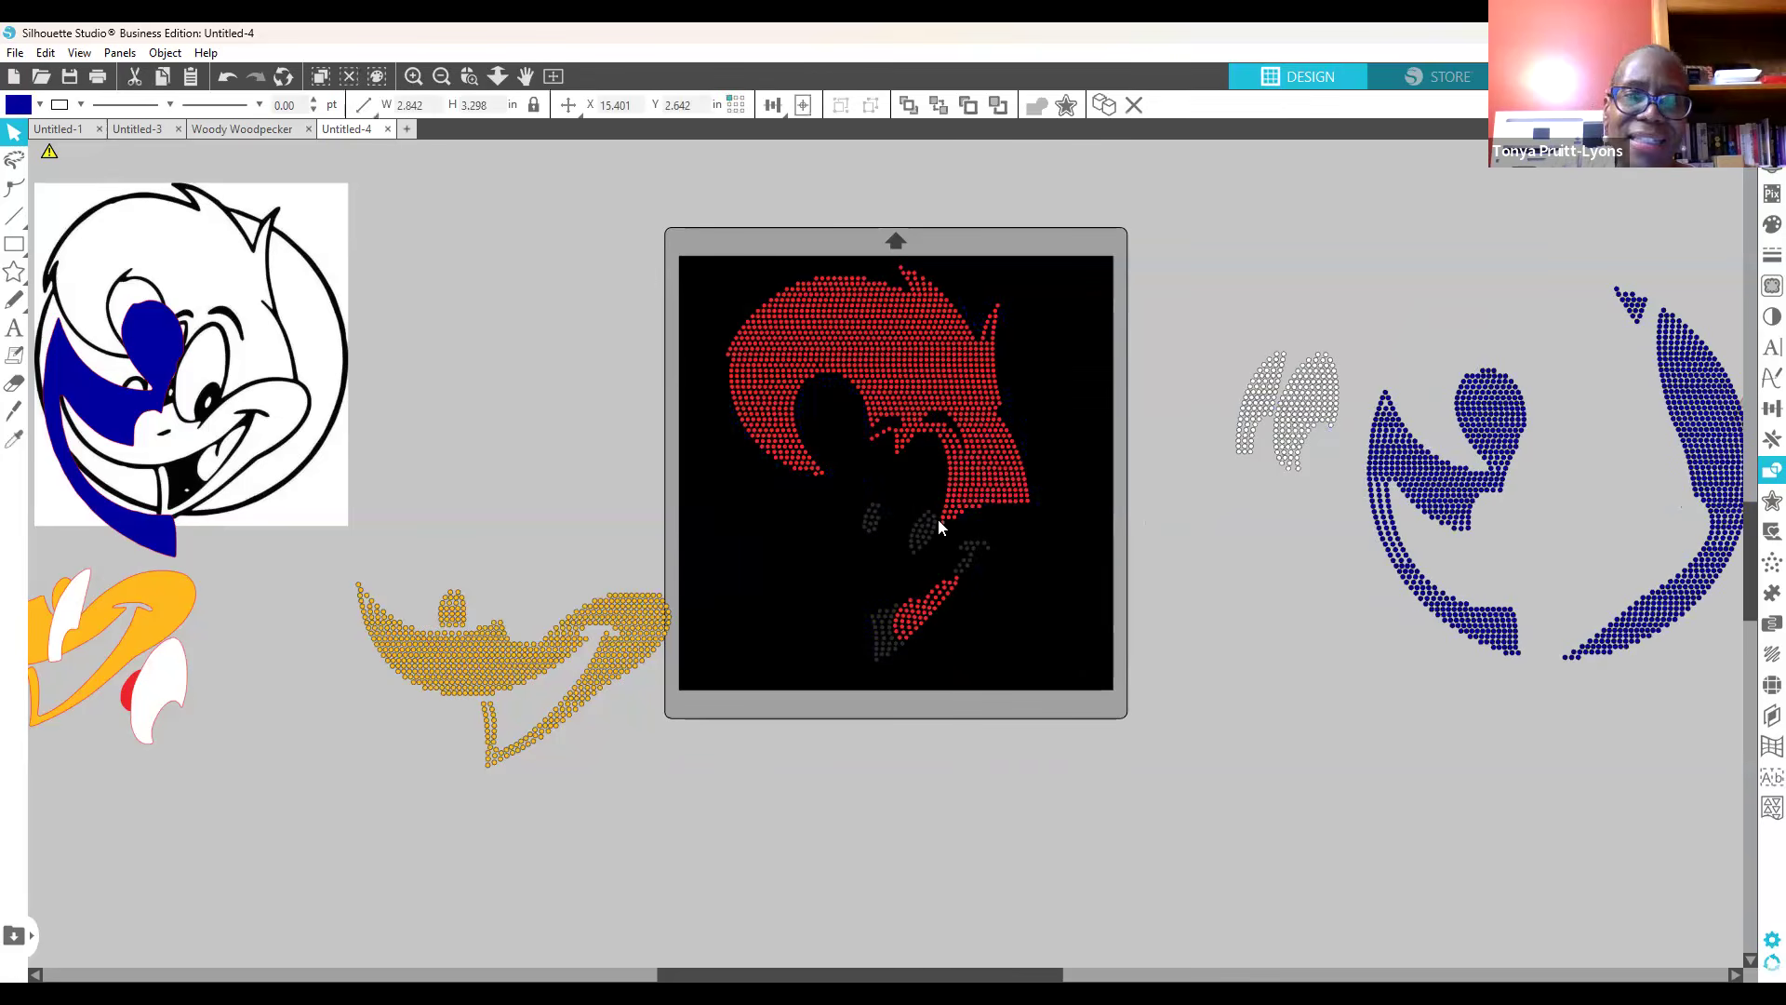
Step: Move the black stones off the mat above the yellow beak stones, leaving only the red stones on the mat
{"action": "left_click", "coordinate": [907, 640]}
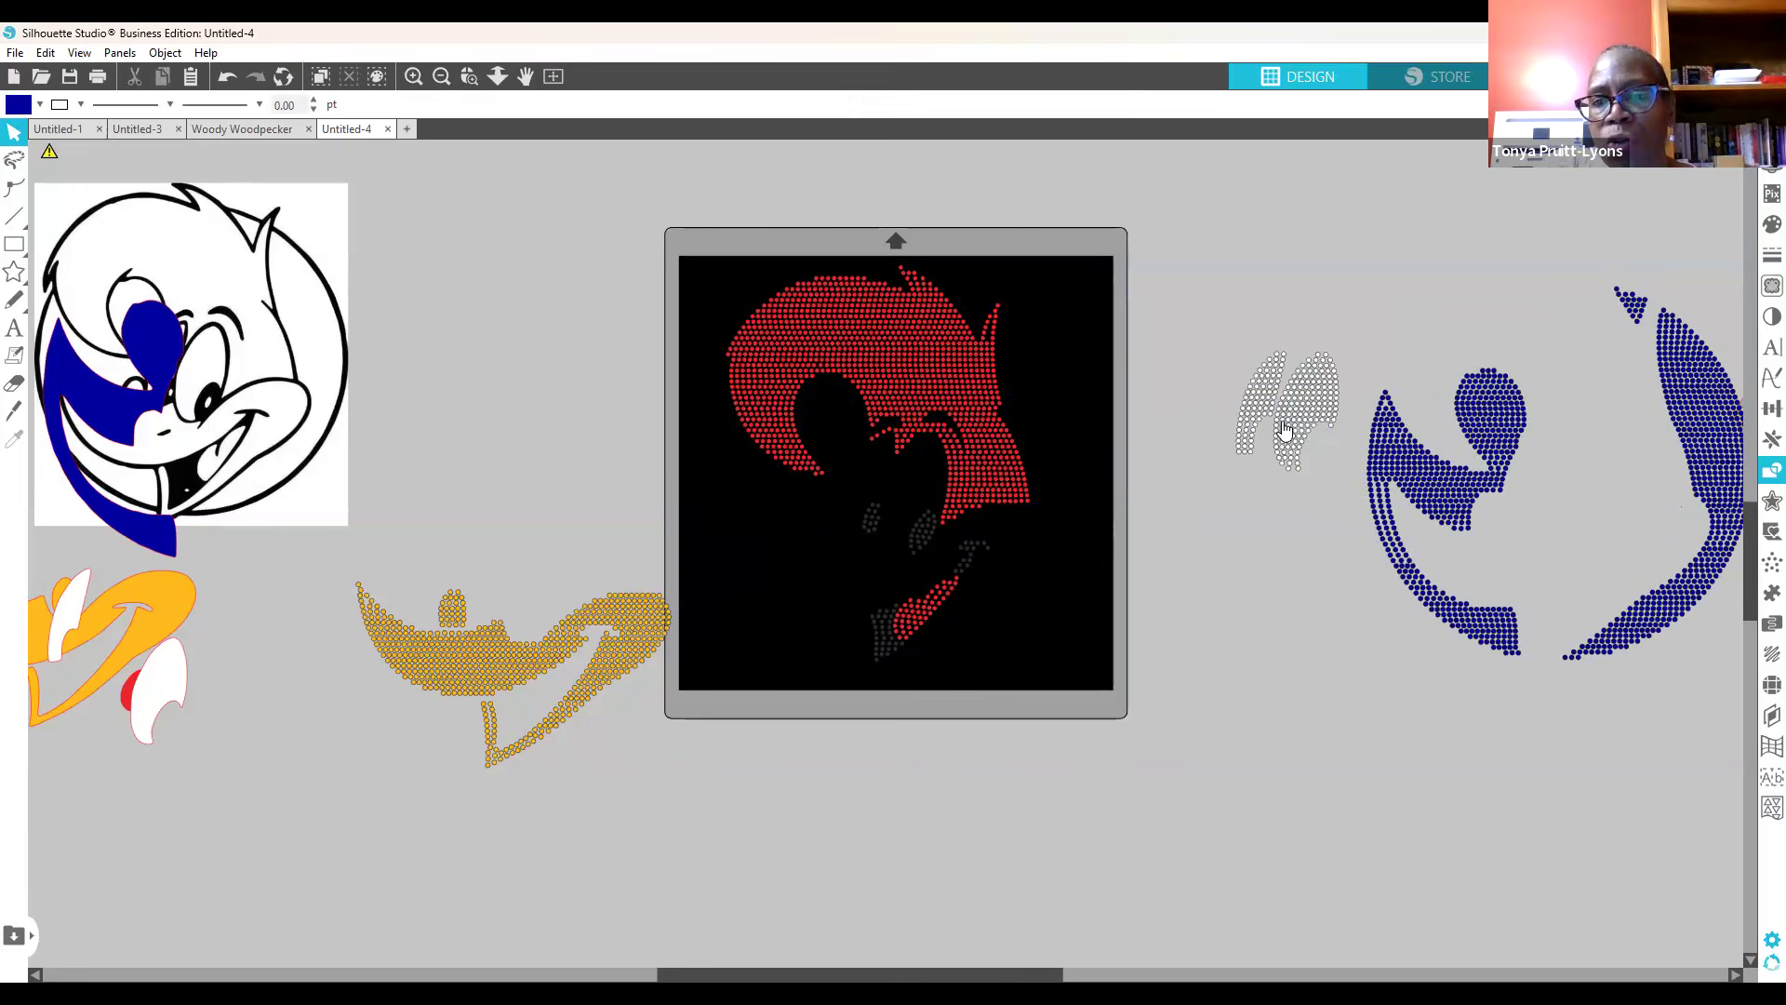
{"action": "left_click", "coordinate": [927, 551]}
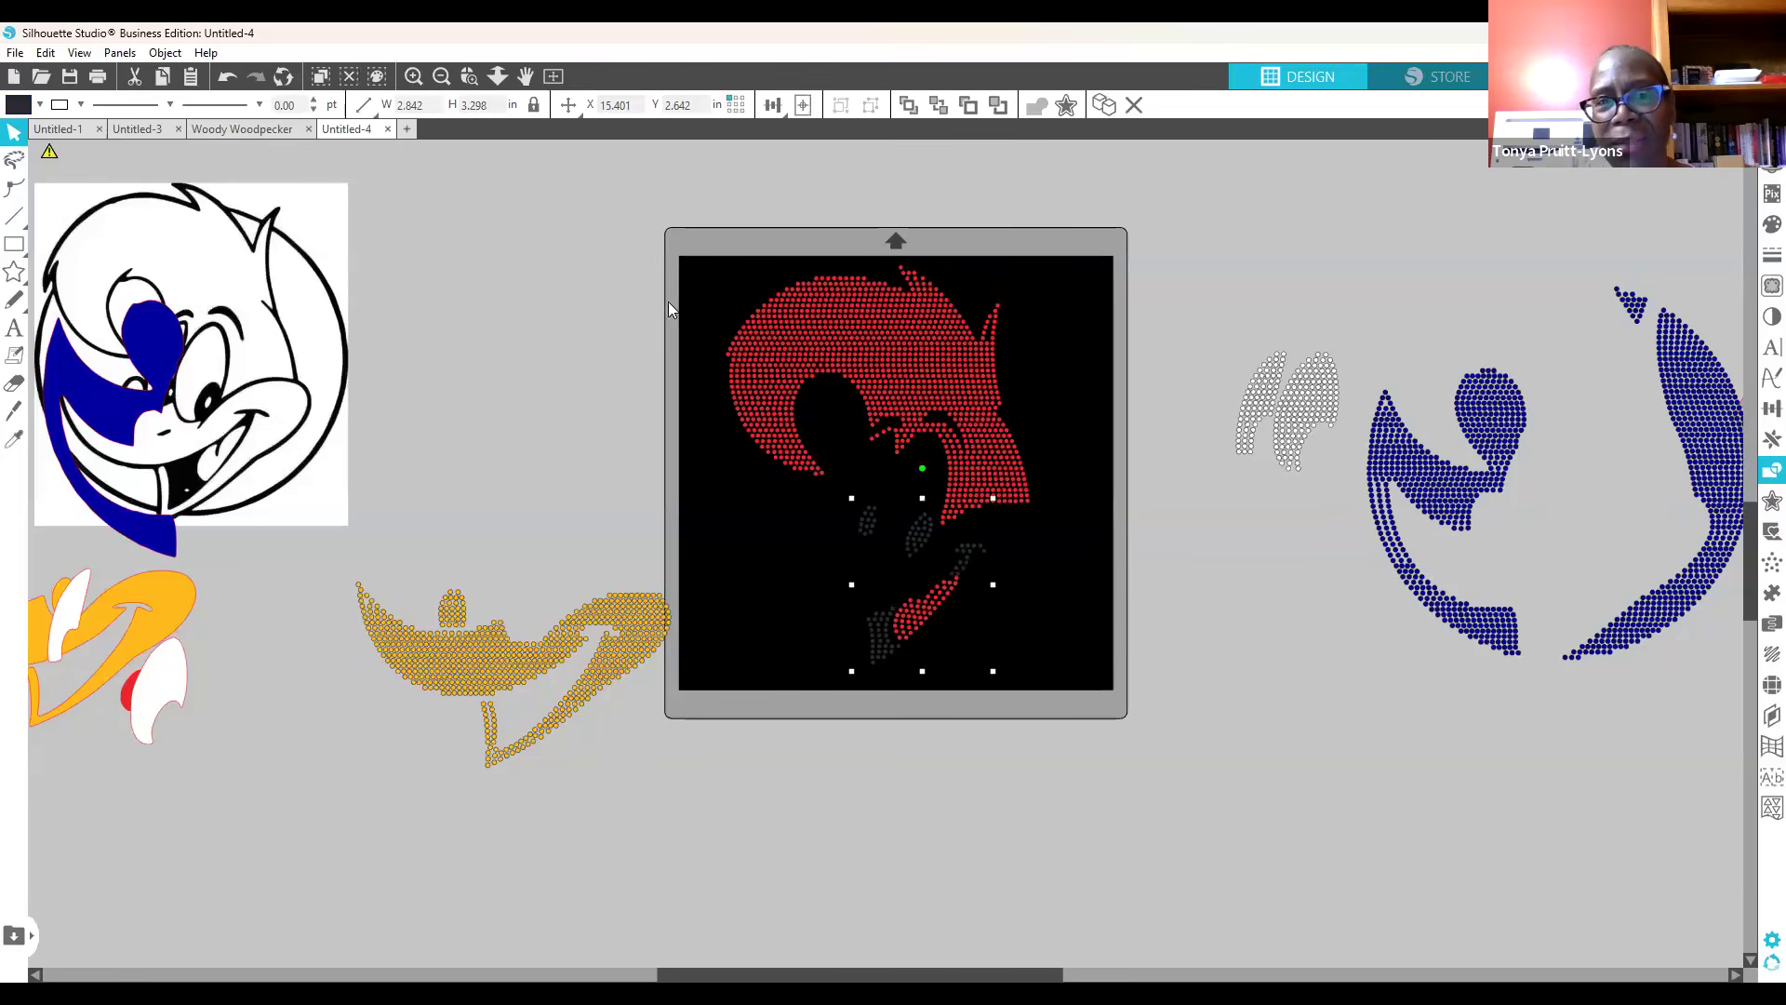
{"action": "left_click", "coordinate": [229, 78]}
{"action": "left_click_drag", "start_coordinate": [730, 579], "coordinate": [493, 439]}
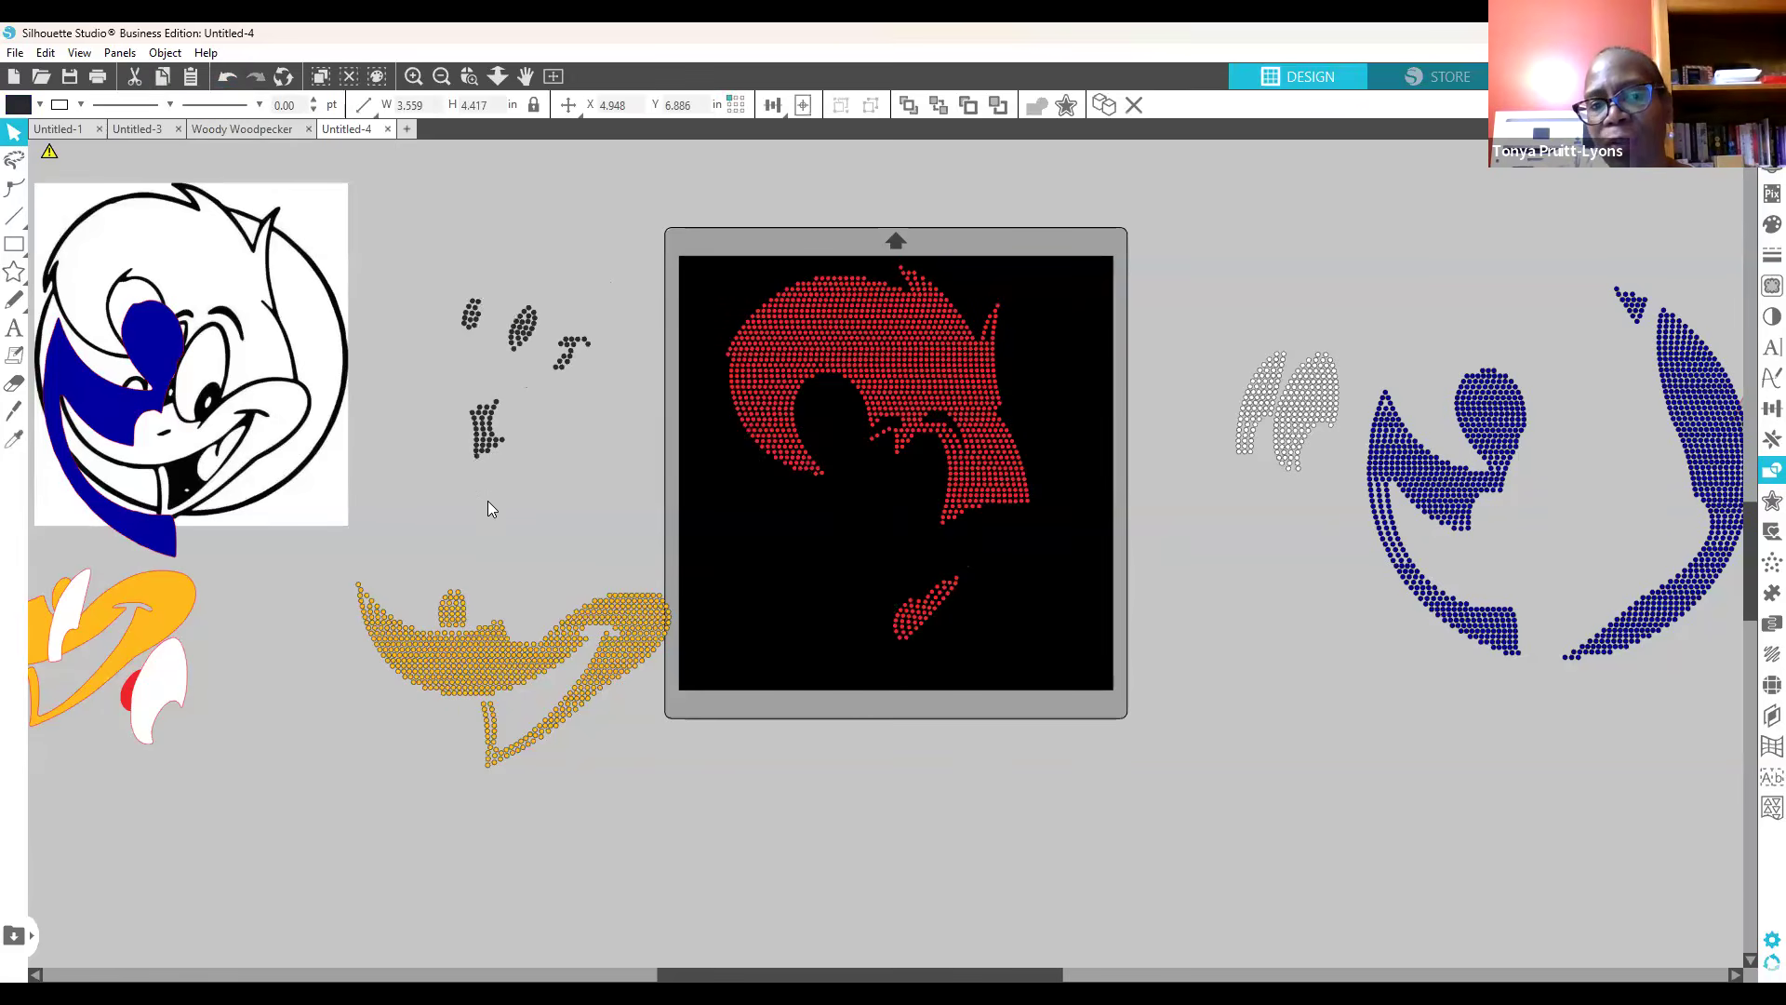
{"action": "left_click", "coordinate": [619, 723]}
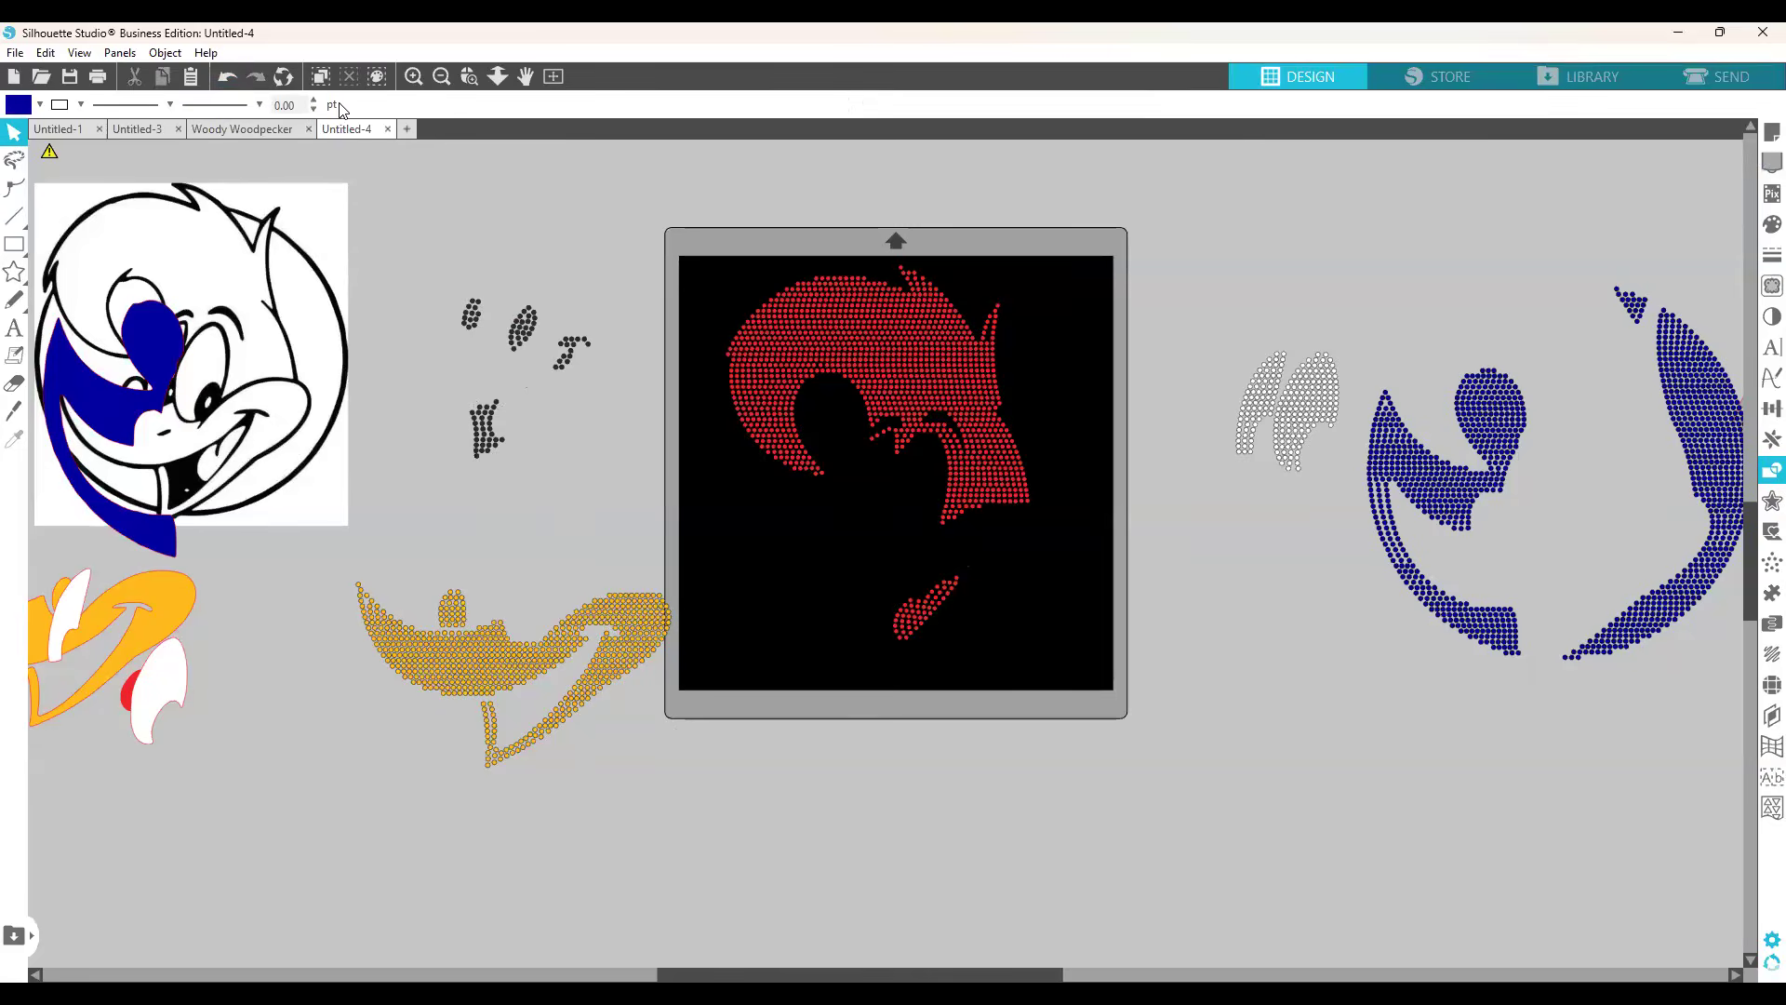
Step: Undo the colour moves to reassemble the full design on the mat
{"action": "left_click", "coordinate": [227, 79]}
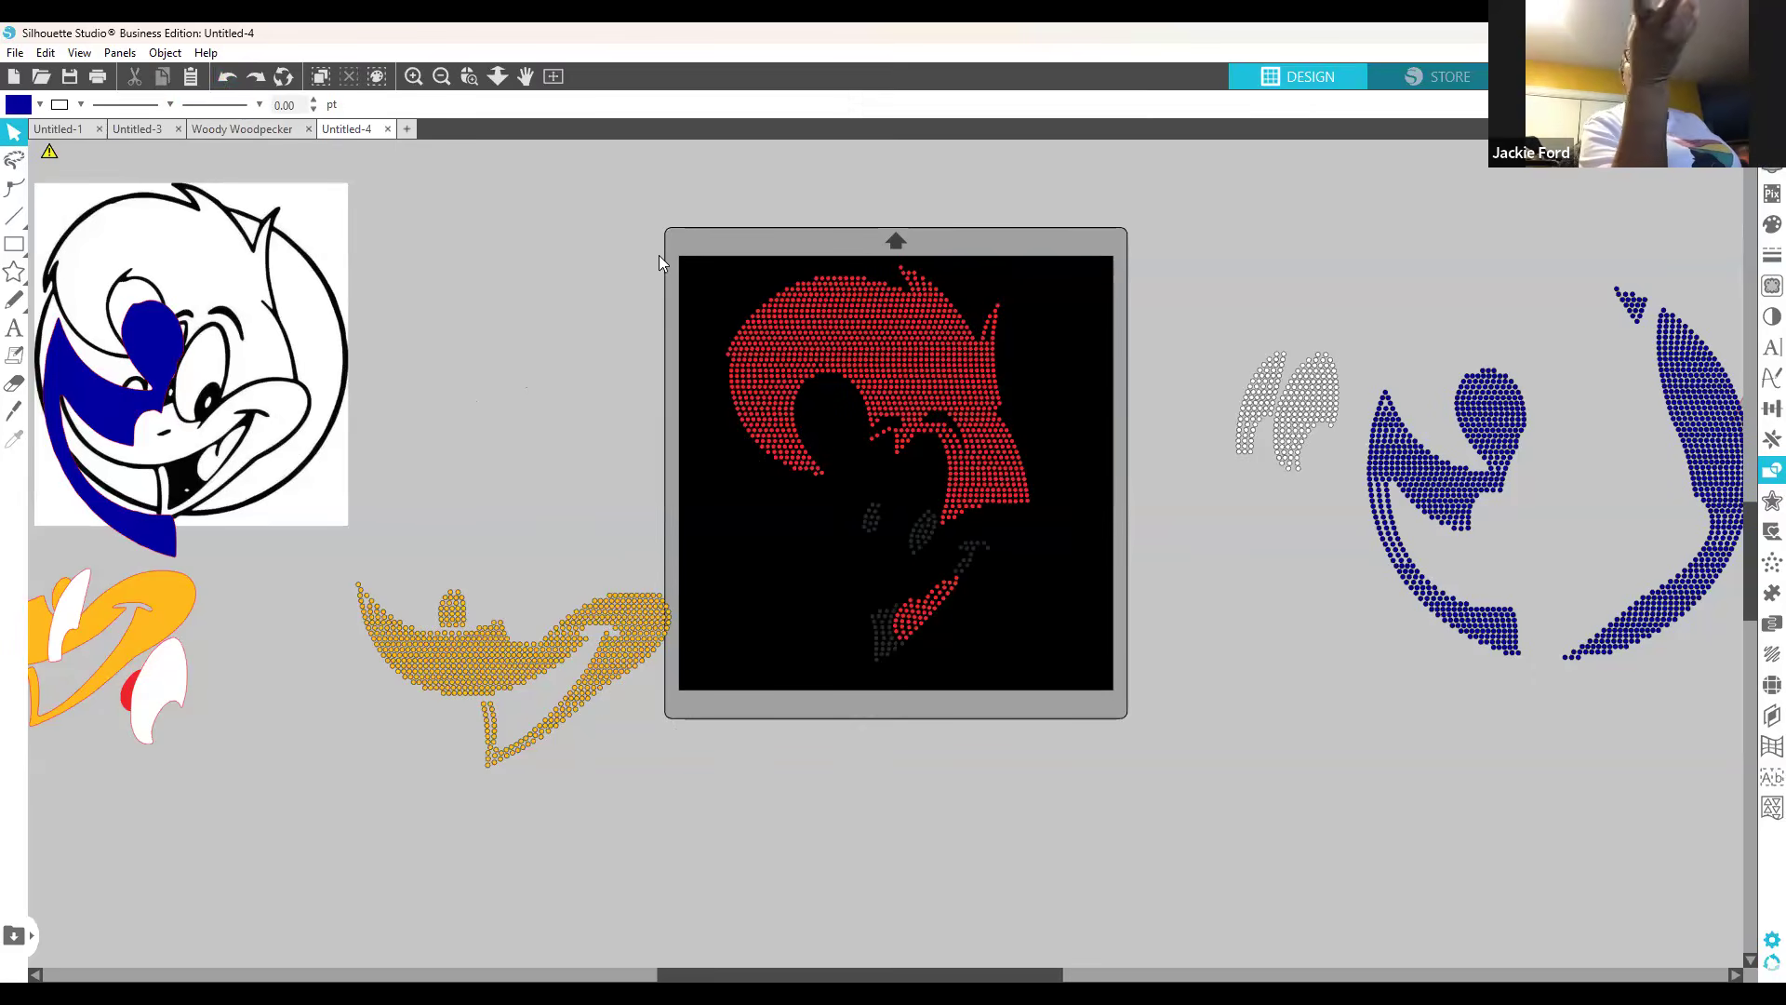
{"action": "left_click", "coordinate": [230, 78]}
{"action": "left_click", "coordinate": [231, 78]}
{"action": "left_click", "coordinate": [231, 78]}
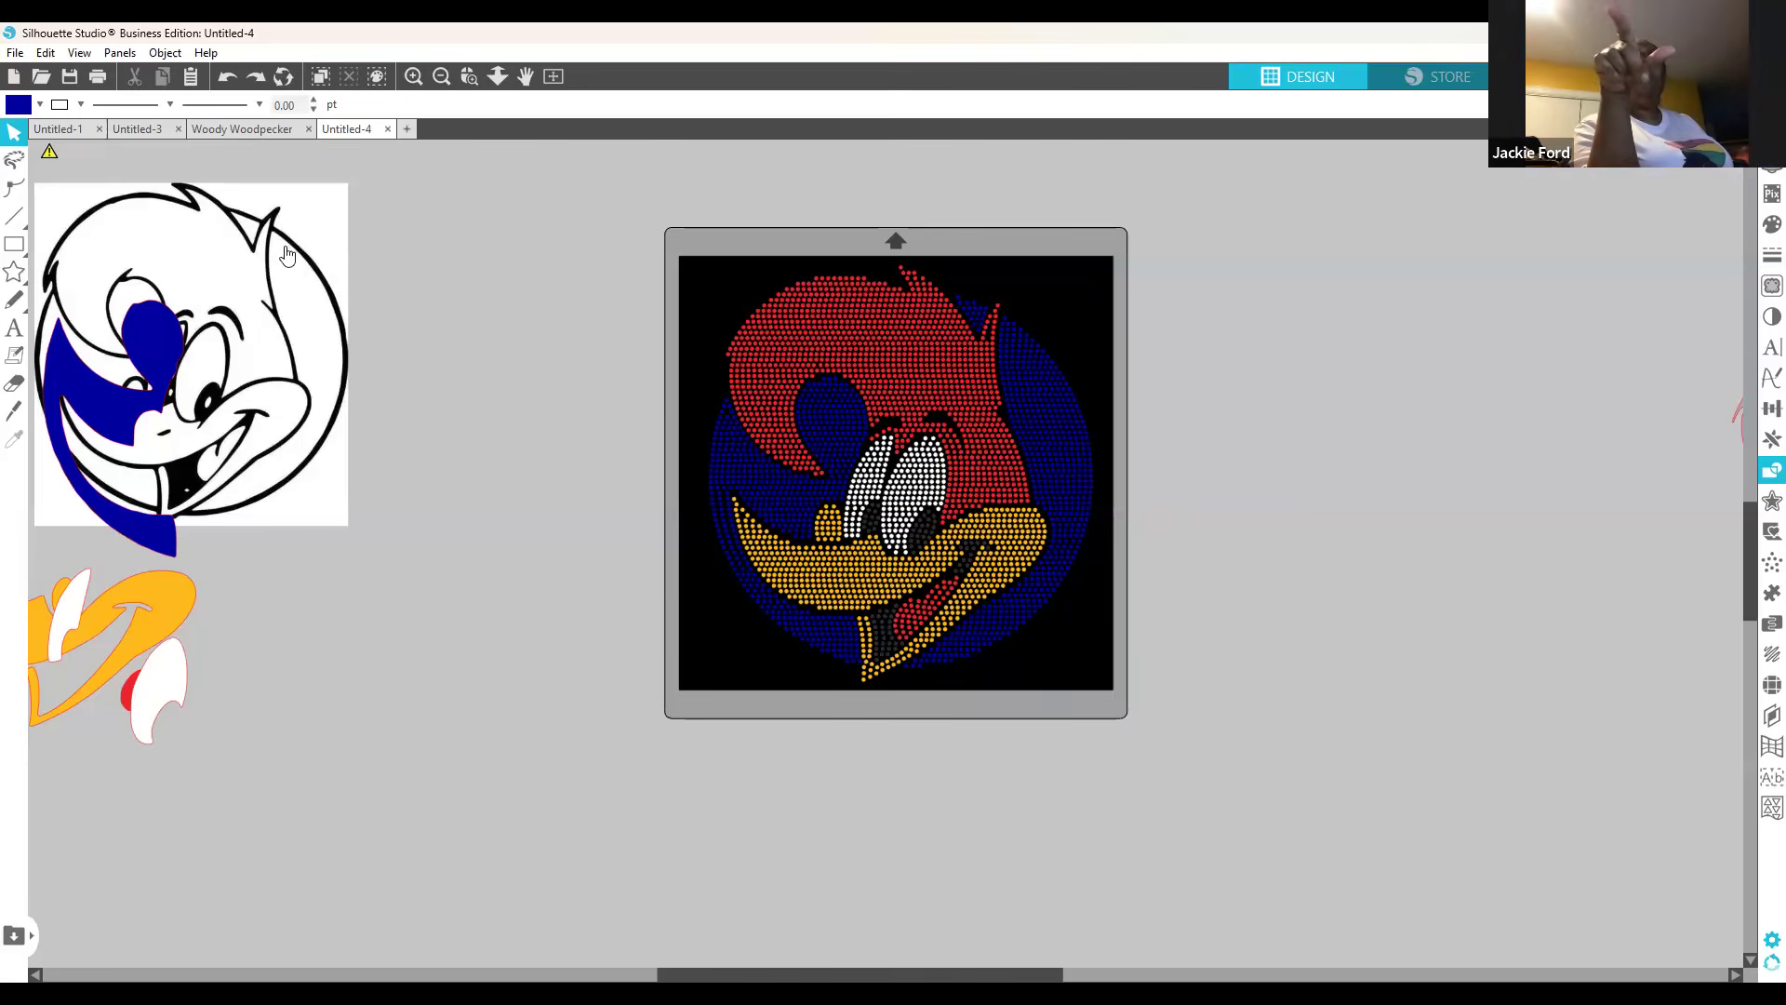
Step: Move the yellow beak stones and the white eye stones off the mat, placing the white ones above the yellow
{"action": "left_click_drag", "start_coordinate": [837, 600], "coordinate": [1402, 506]}
{"action": "left_click", "coordinate": [1255, 530]}
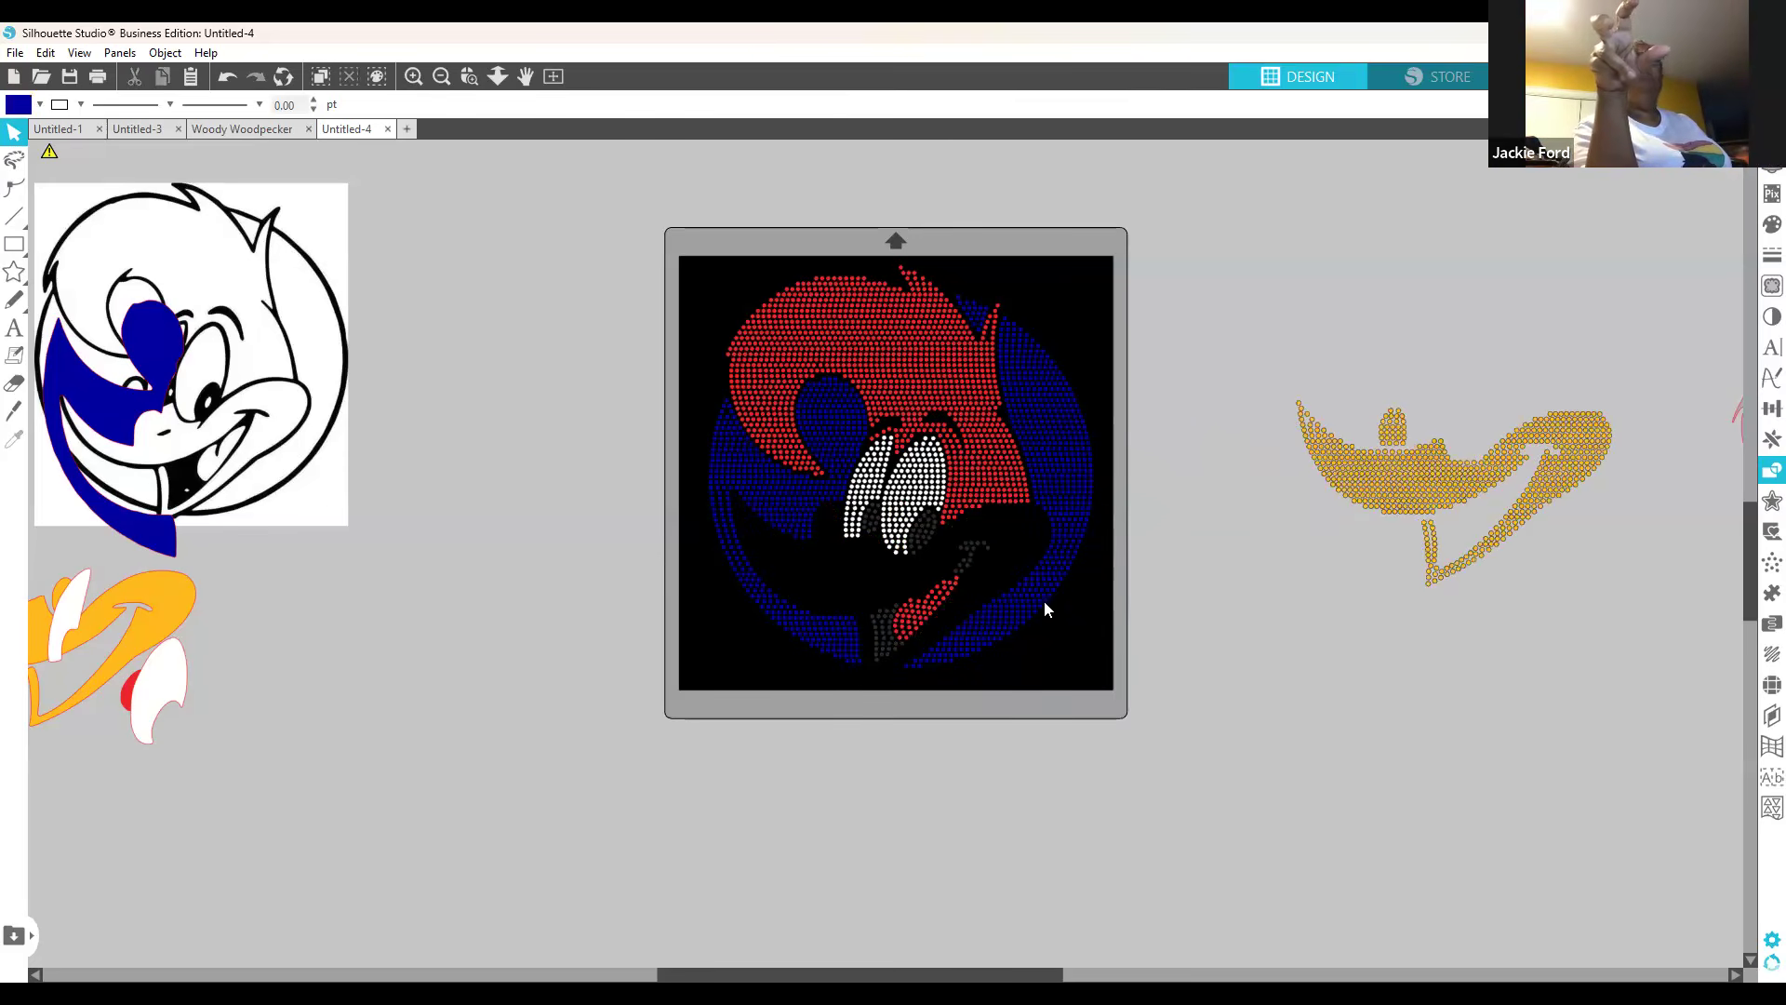
{"action": "left_click_drag", "start_coordinate": [926, 485], "coordinate": [1346, 319]}
{"action": "left_click_drag", "start_coordinate": [1443, 496], "coordinate": [1417, 520]}
{"action": "left_click", "coordinate": [1355, 612]}
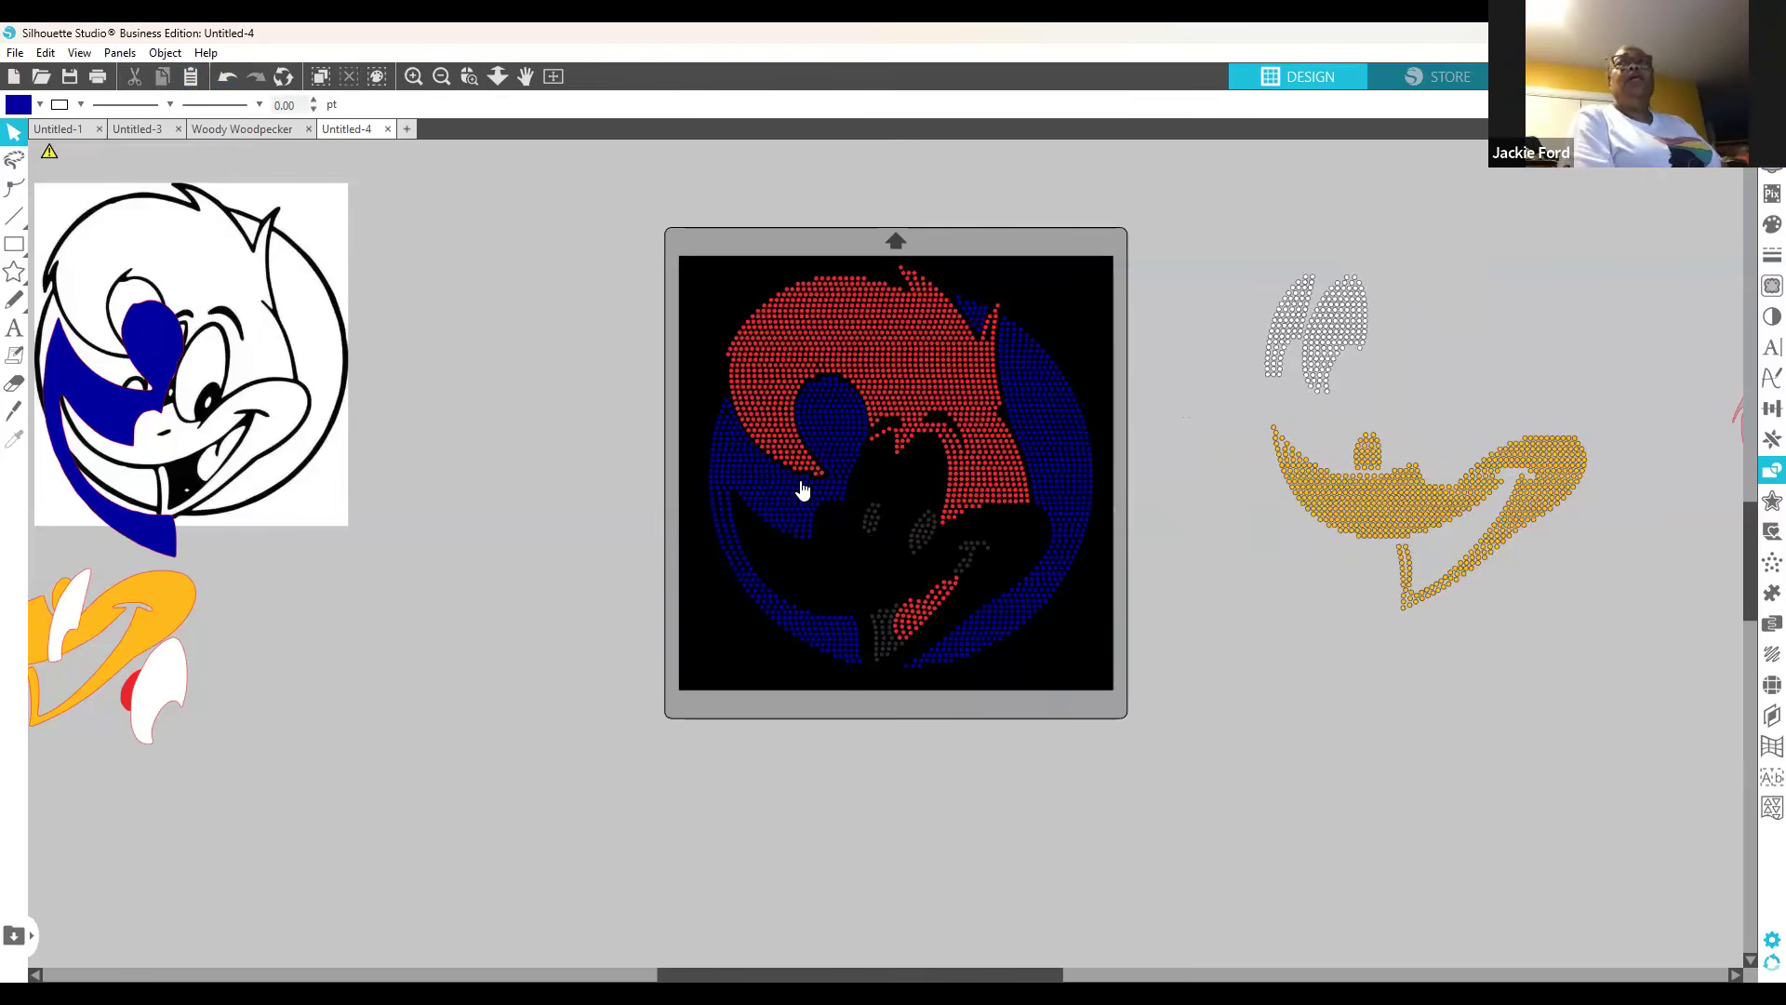
Step: Move the blue background stones off the mat to the side opposite the yellow and white stones
{"action": "left_click_drag", "start_coordinate": [798, 521], "coordinate": [384, 649]}
{"action": "left_click", "coordinate": [733, 767]}
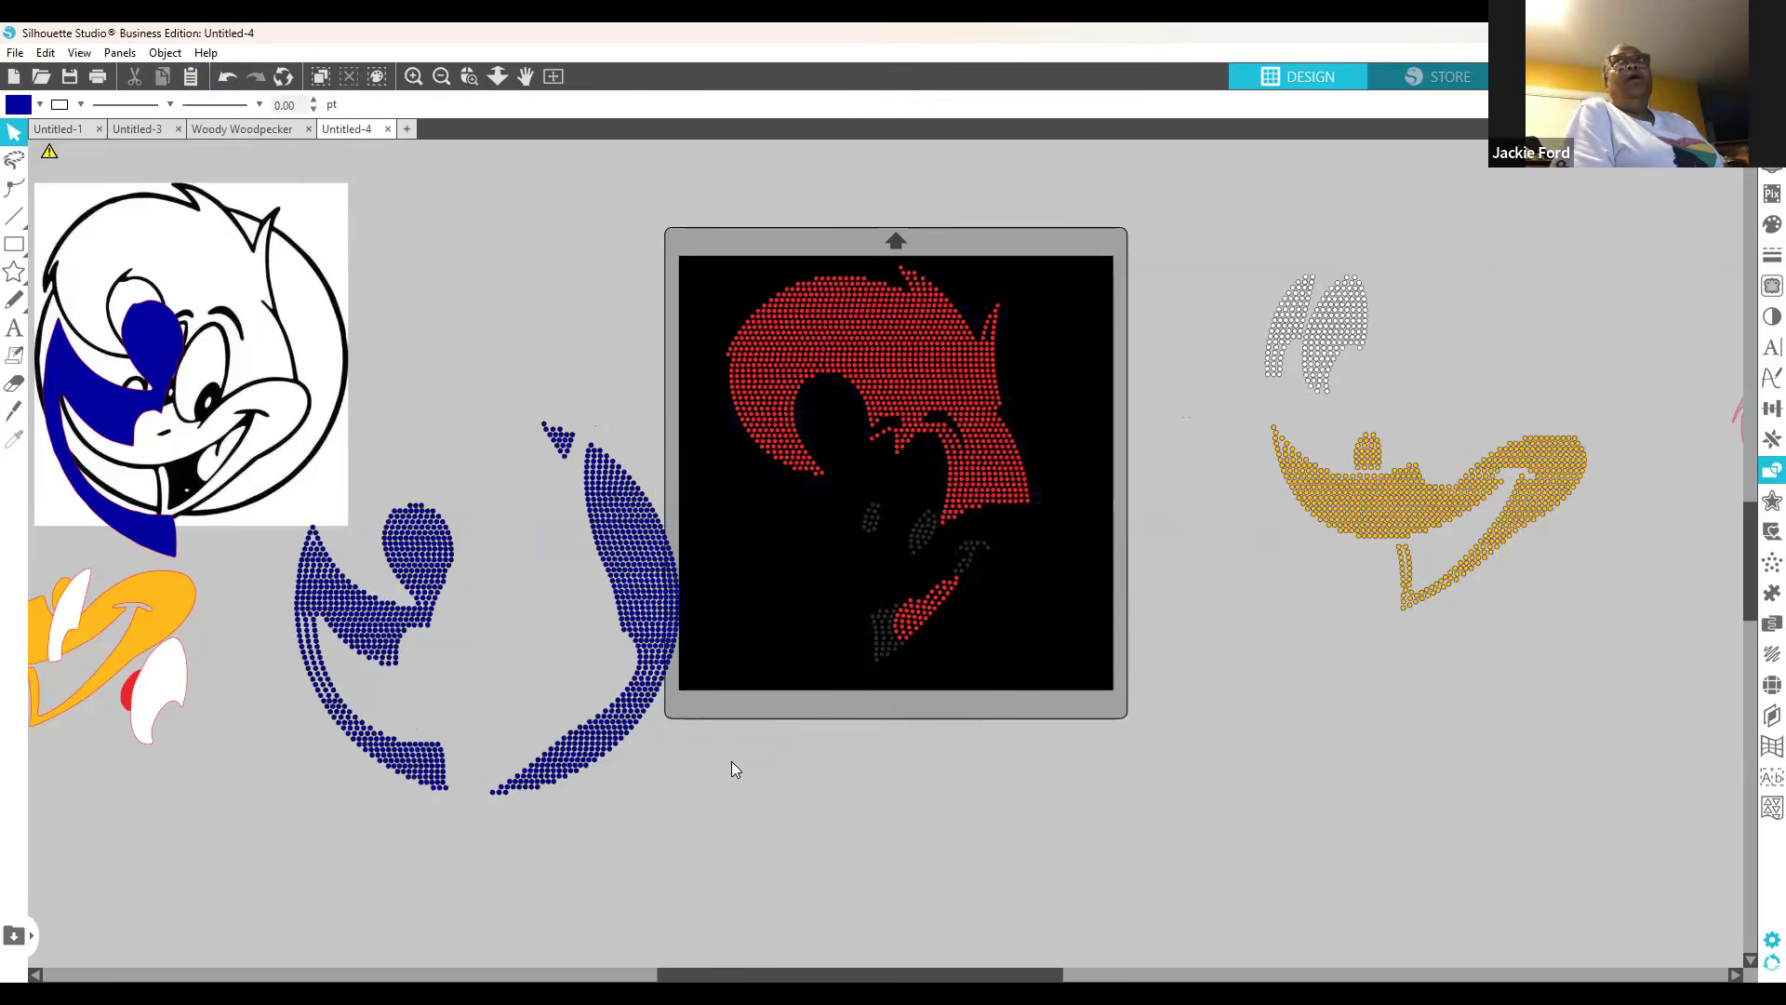
{"action": "left_click_drag", "start_coordinate": [486, 607], "coordinate": [450, 666]}
{"action": "left_click", "coordinate": [653, 621]}
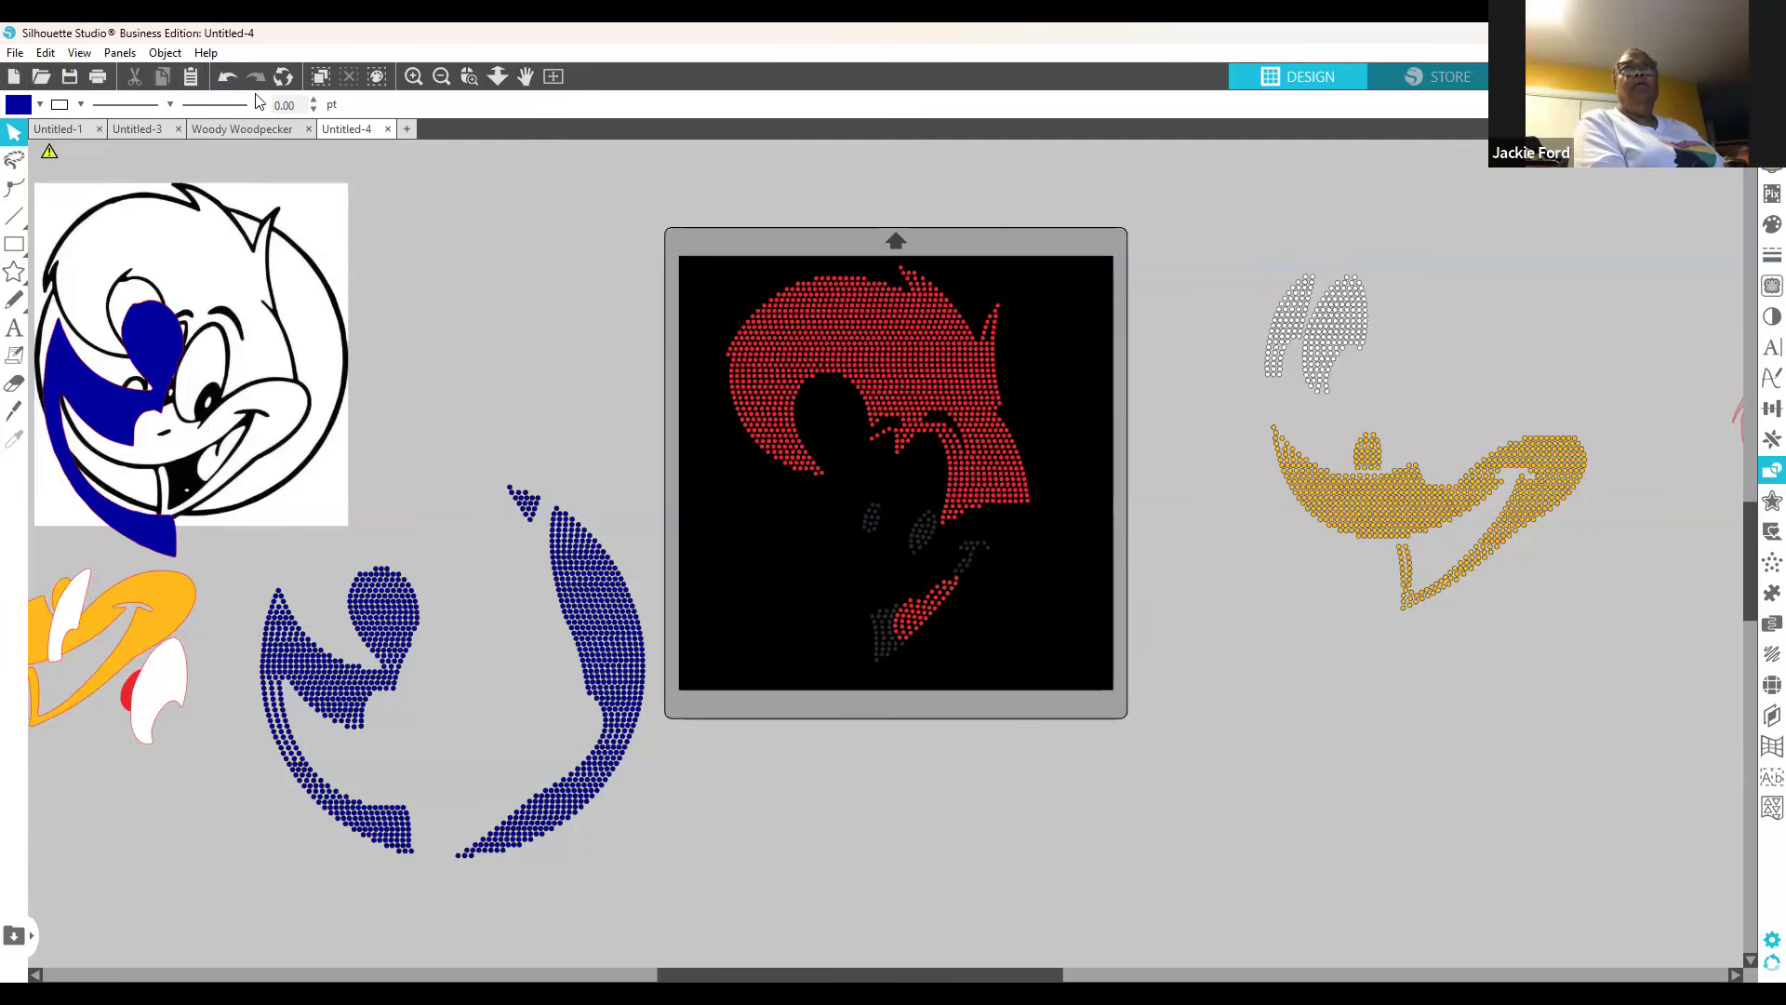
Step: Undo the yellow, white and blue stone moves so every colour is back in the design
{"action": "left_click", "coordinate": [223, 74]}
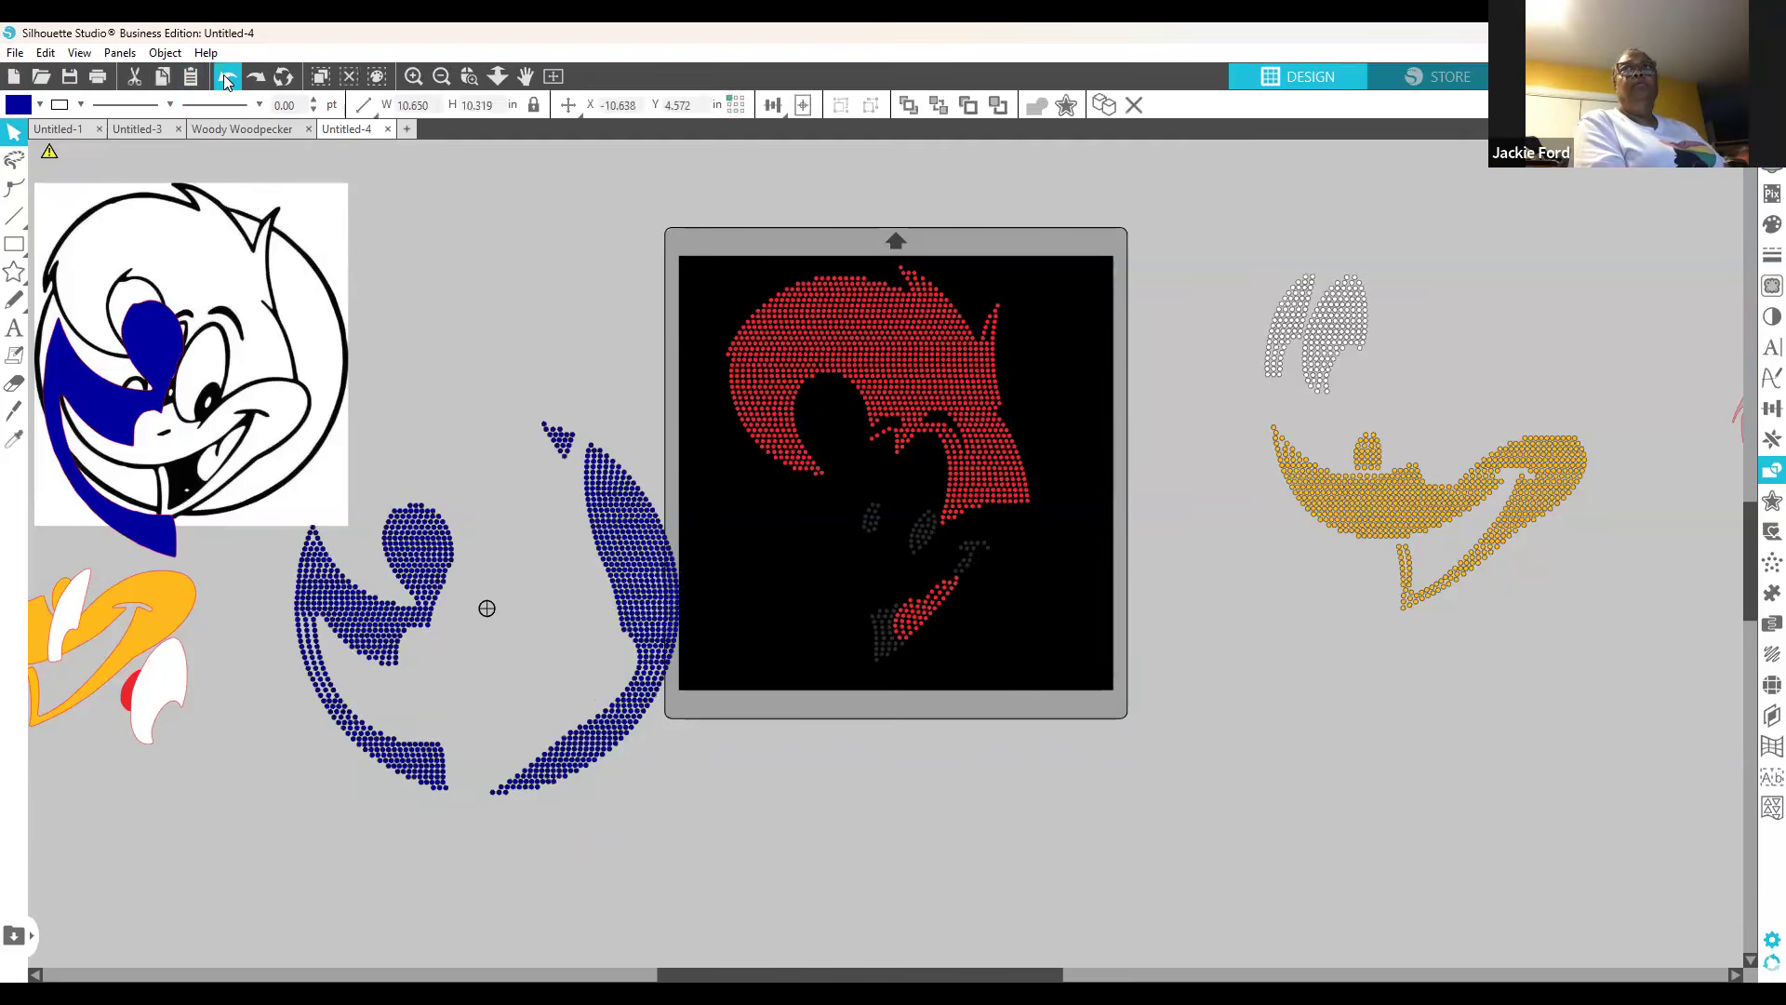
{"action": "left_click", "coordinate": [223, 75]}
{"action": "left_click", "coordinate": [223, 74]}
{"action": "left_click", "coordinate": [224, 74]}
{"action": "left_click", "coordinate": [223, 74]}
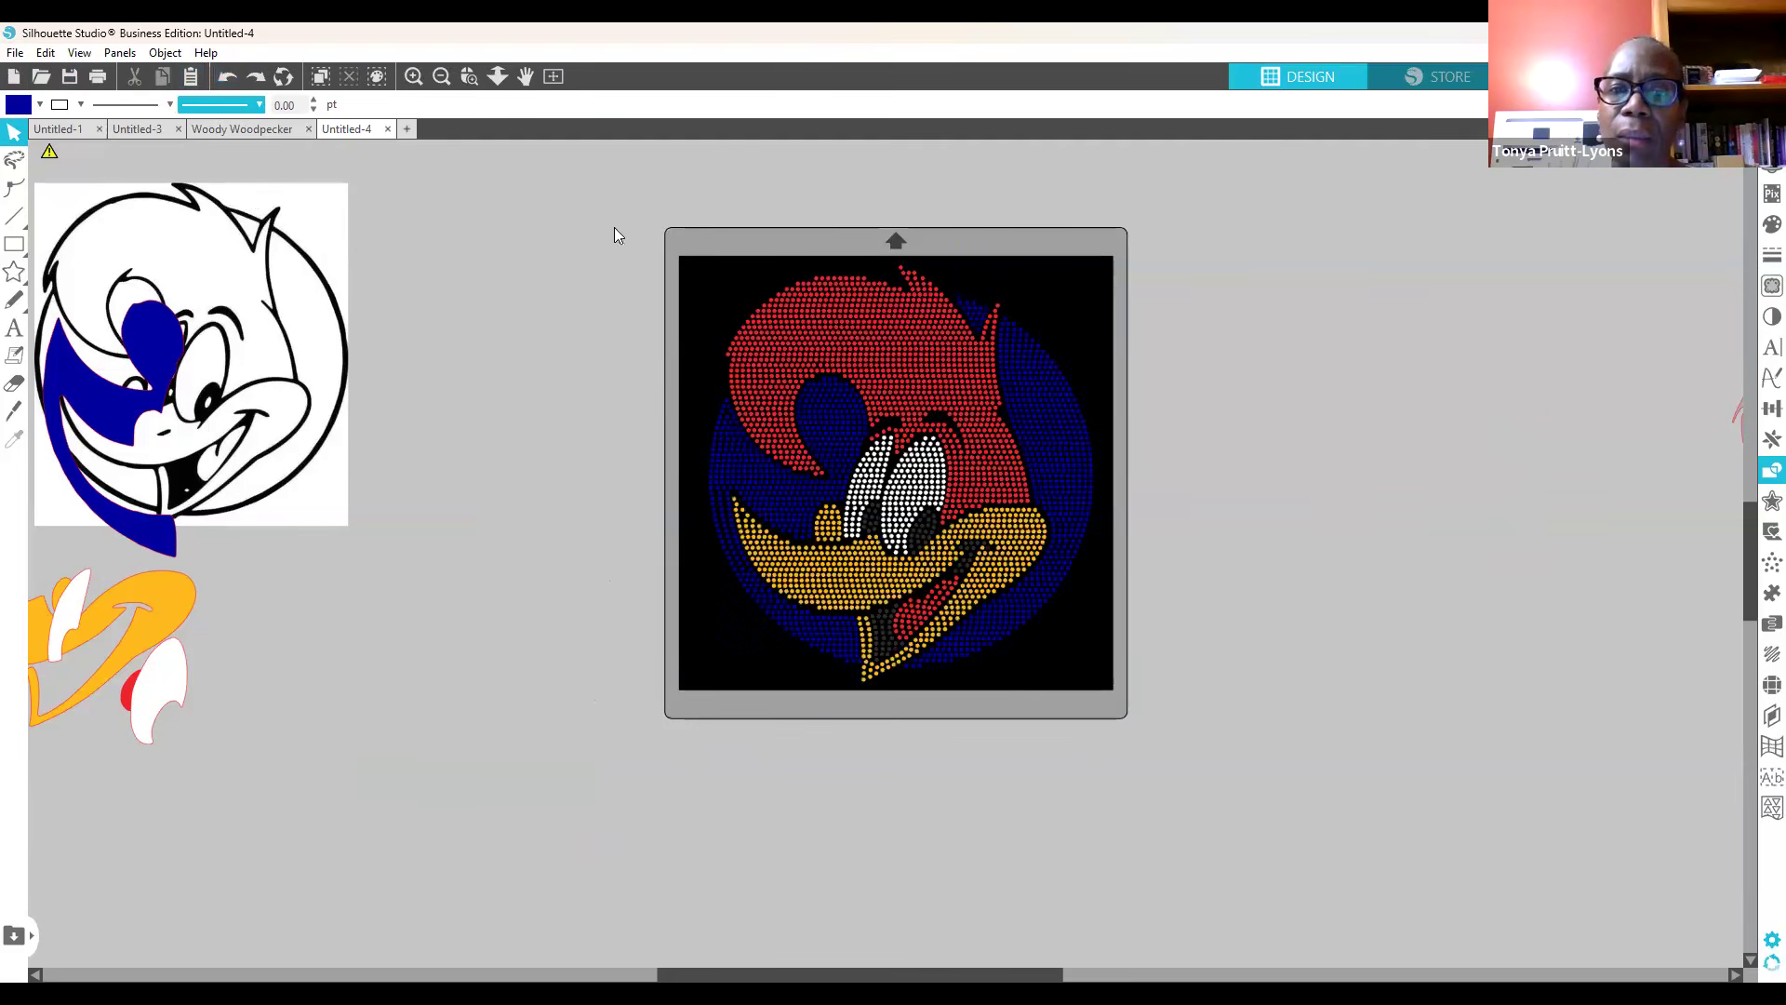
Step: Move the blue, red and black stones off the mat, leaving the white eyes and yellow beak together on it
{"action": "left_click_drag", "start_coordinate": [1041, 376], "coordinate": [1578, 443]}
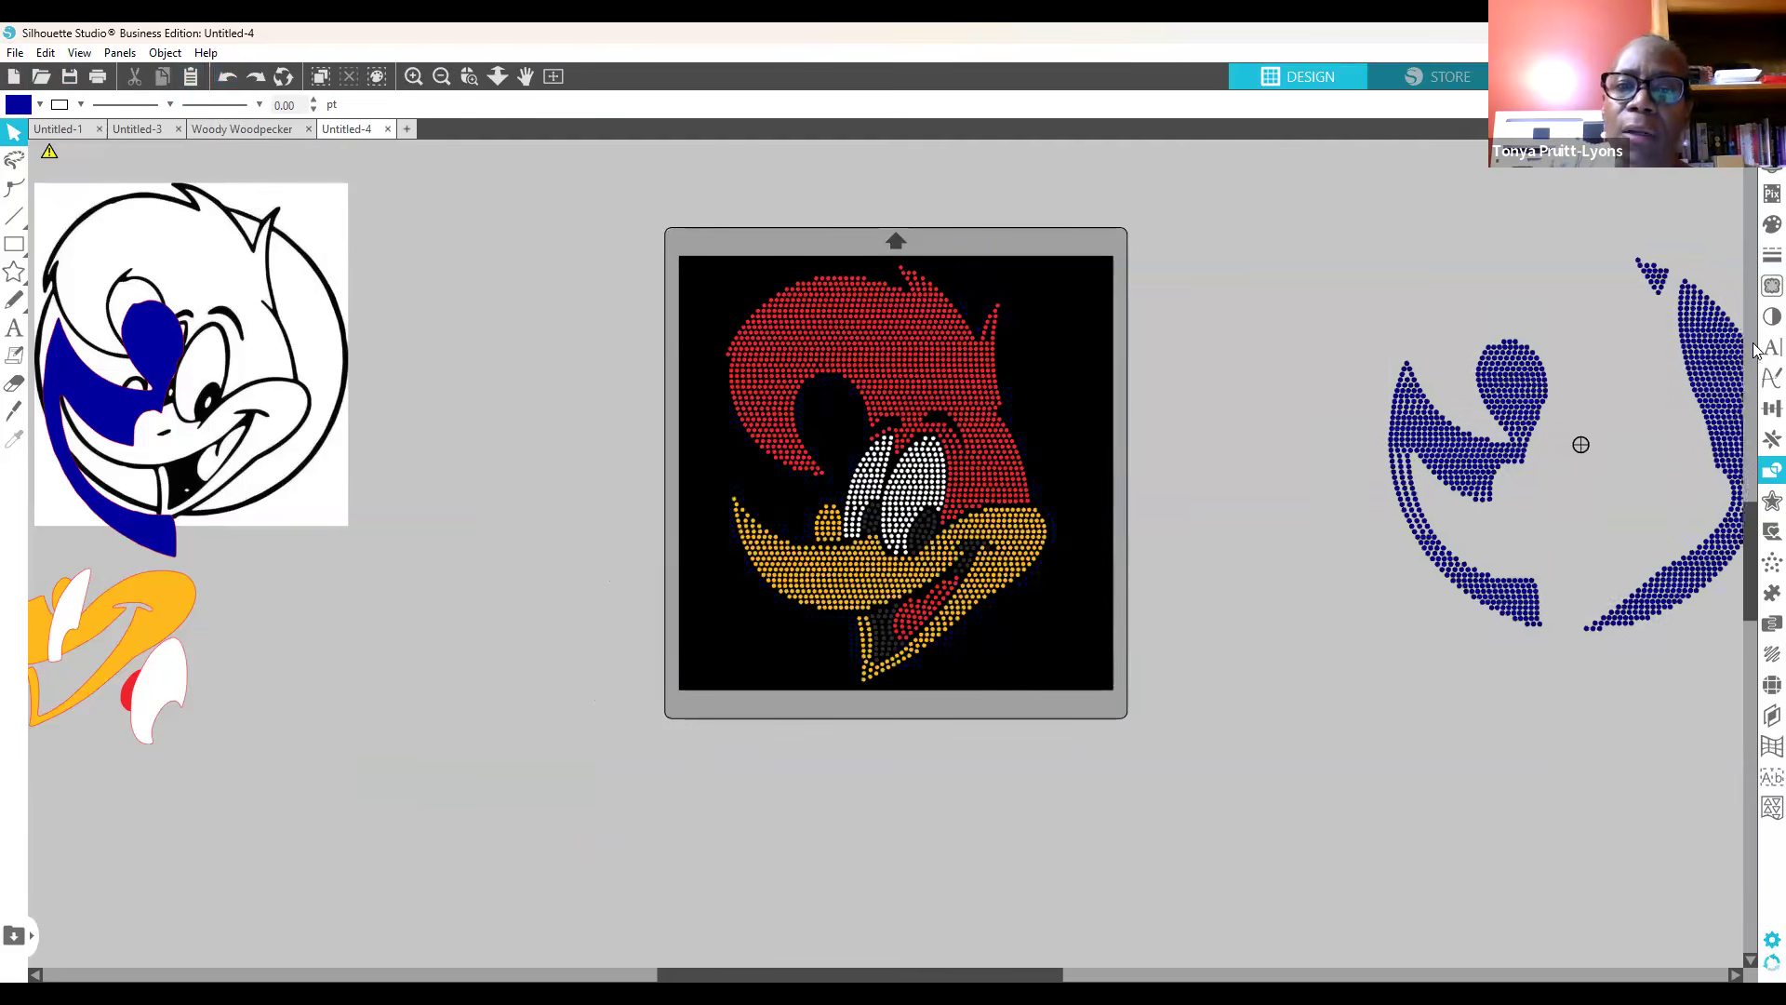
{"action": "left_click_drag", "start_coordinate": [988, 351], "coordinate": [1422, 290]}
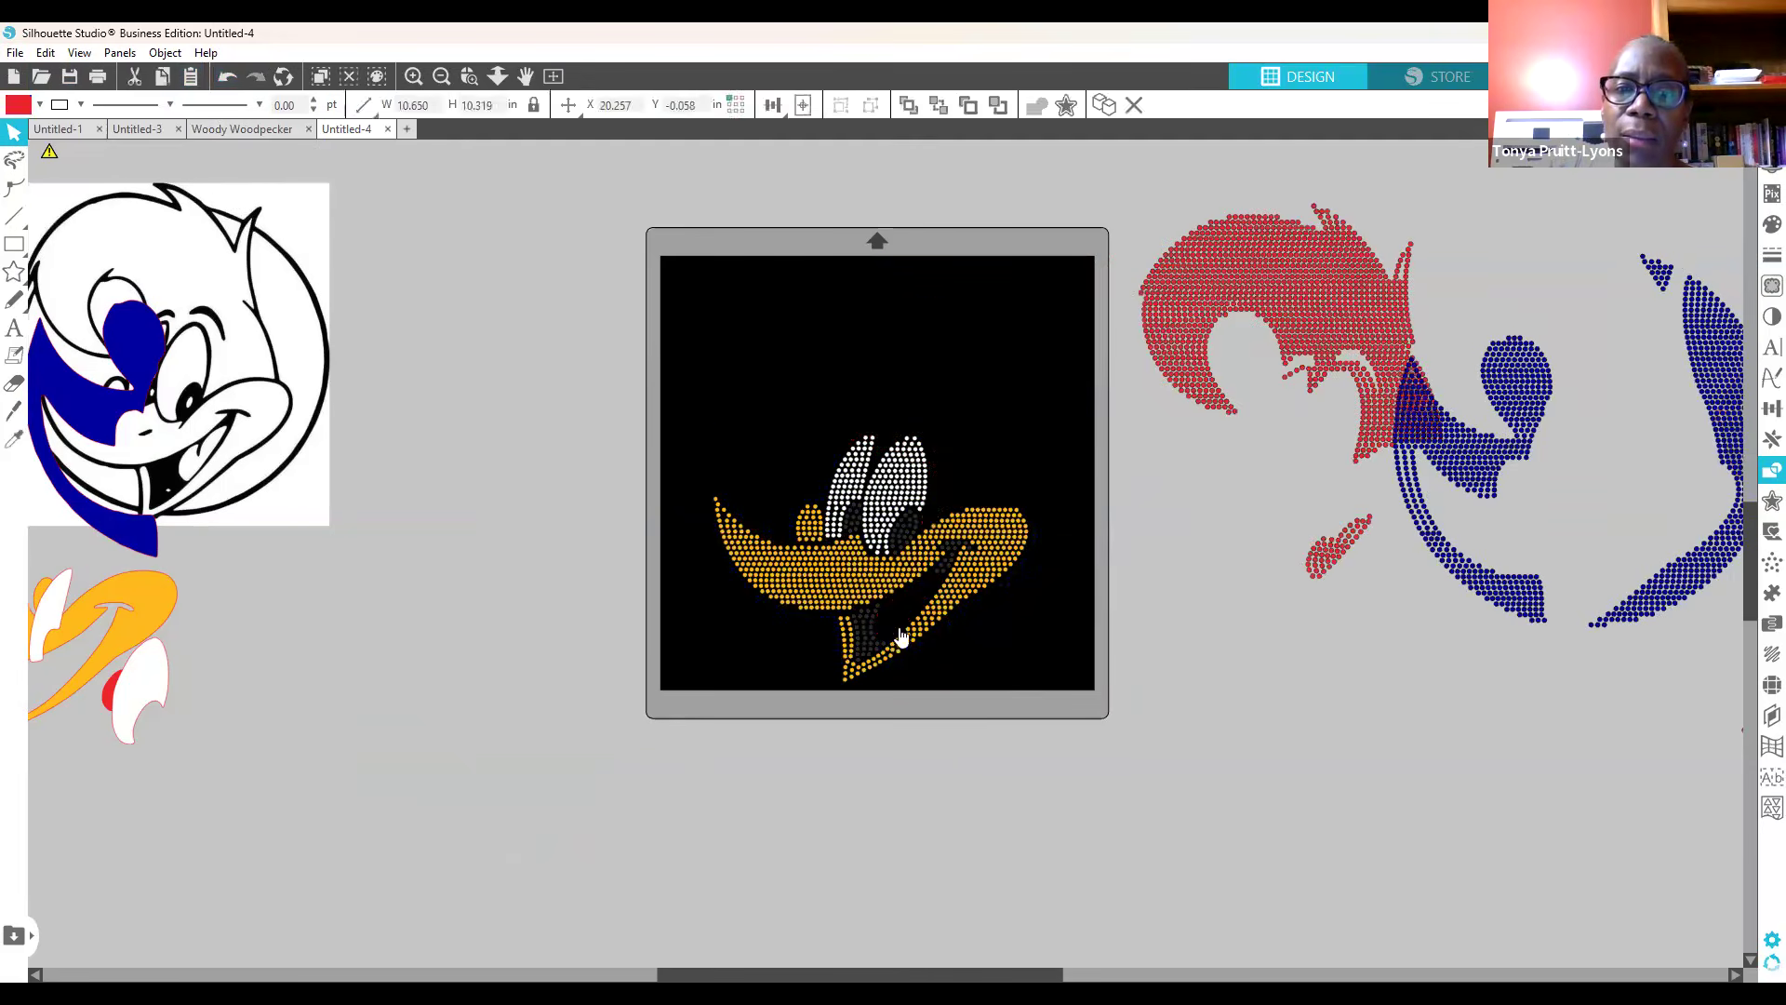
{"action": "left_click_drag", "start_coordinate": [868, 630], "coordinate": [1307, 778]}
{"action": "left_click", "coordinate": [1241, 735]}
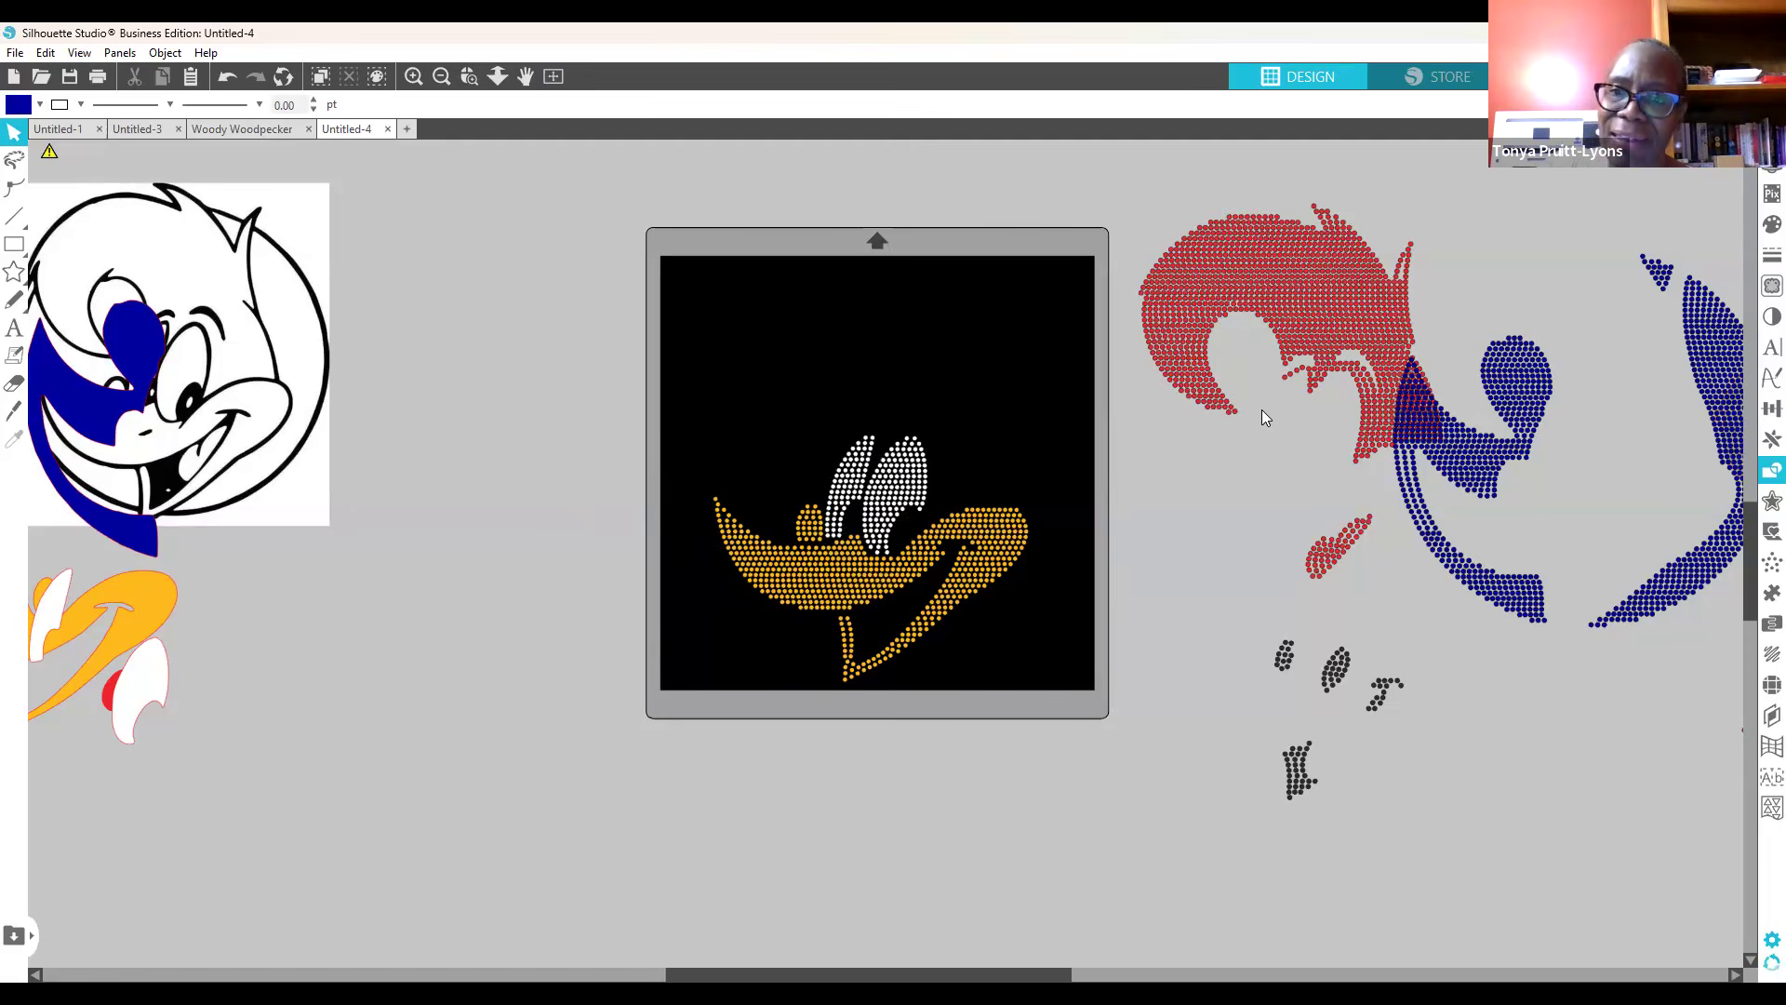
Step: Move the red stones clear of the blue ones toward the mat's upper corner, and nudge the yellow beak stones slightly down
{"action": "left_click_drag", "start_coordinate": [1354, 316], "coordinate": [1307, 272]}
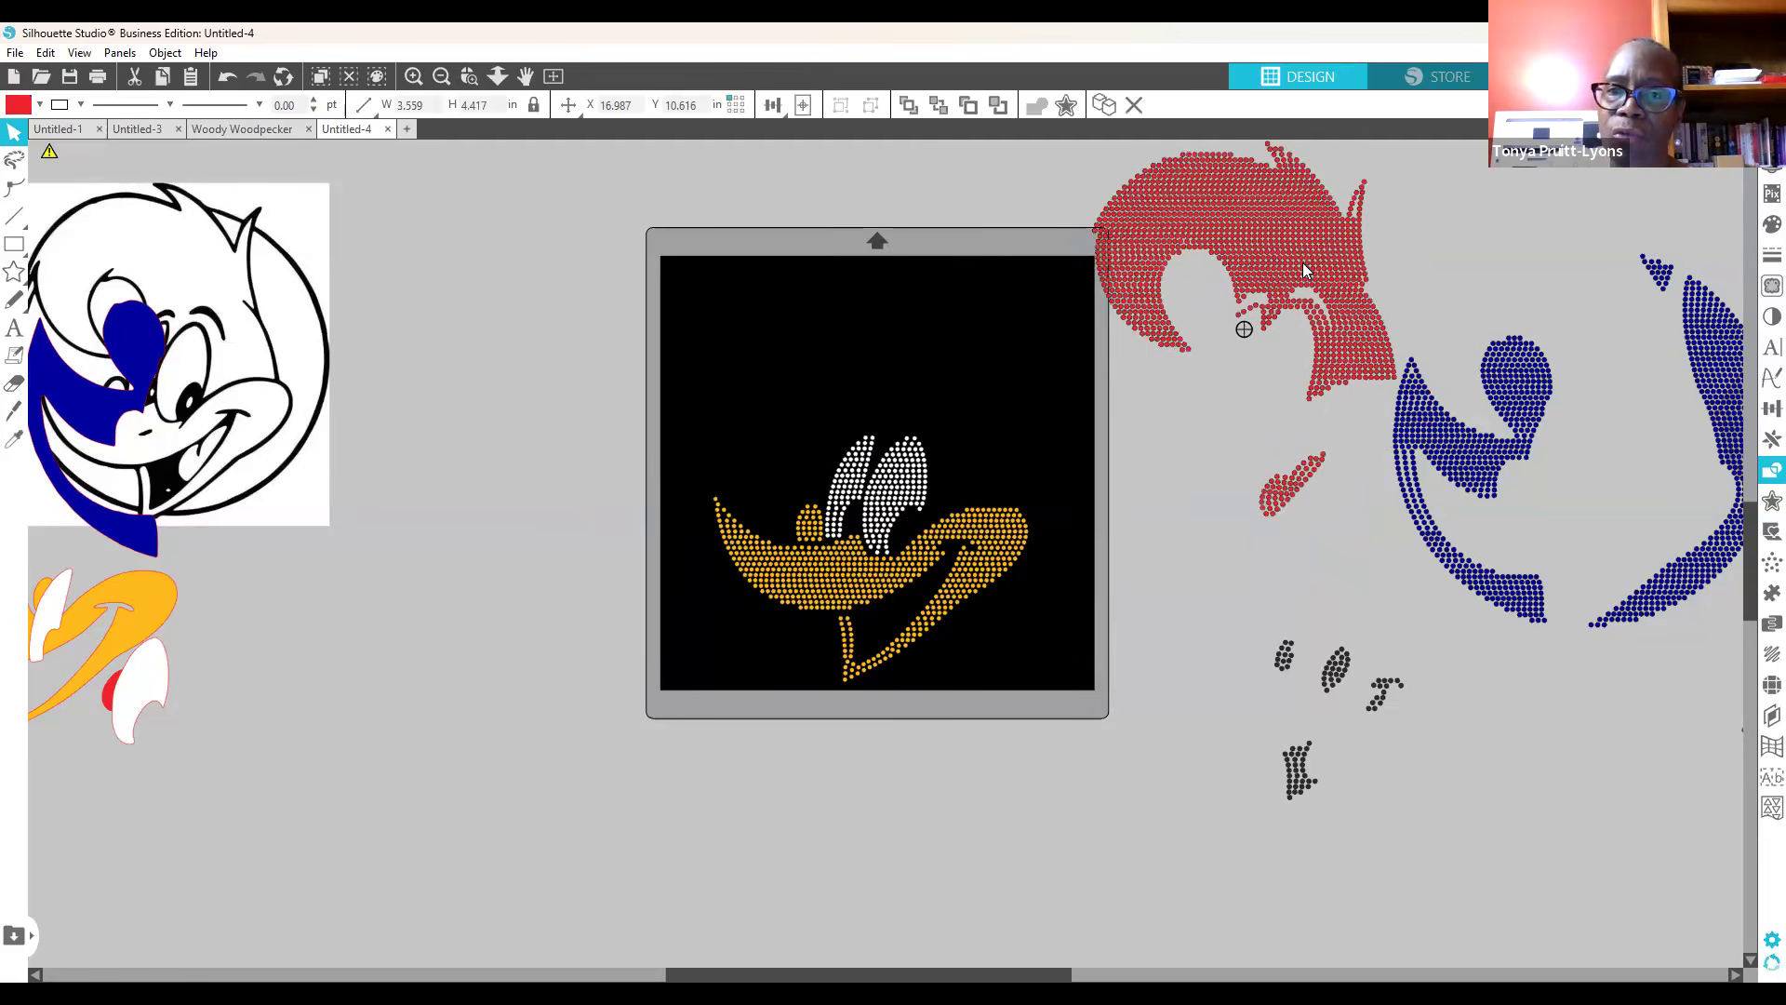
{"action": "left_click", "coordinate": [1237, 328]}
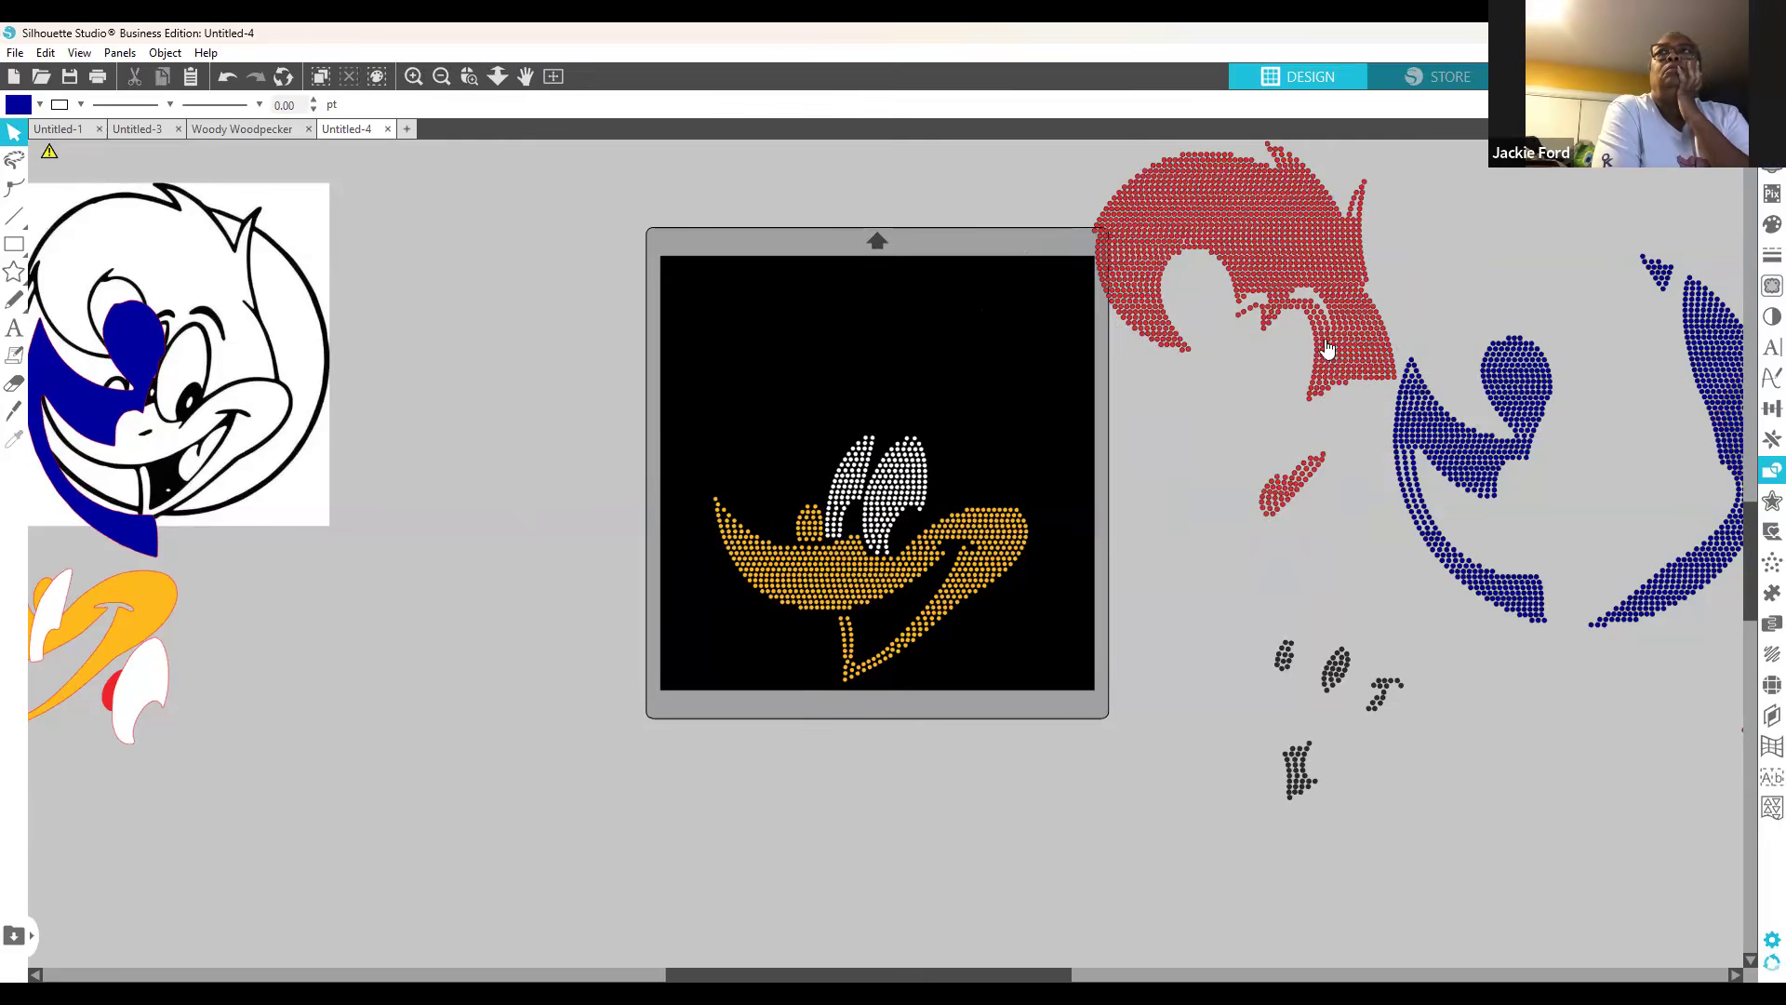
{"action": "left_click_drag", "start_coordinate": [890, 478], "coordinate": [913, 435]}
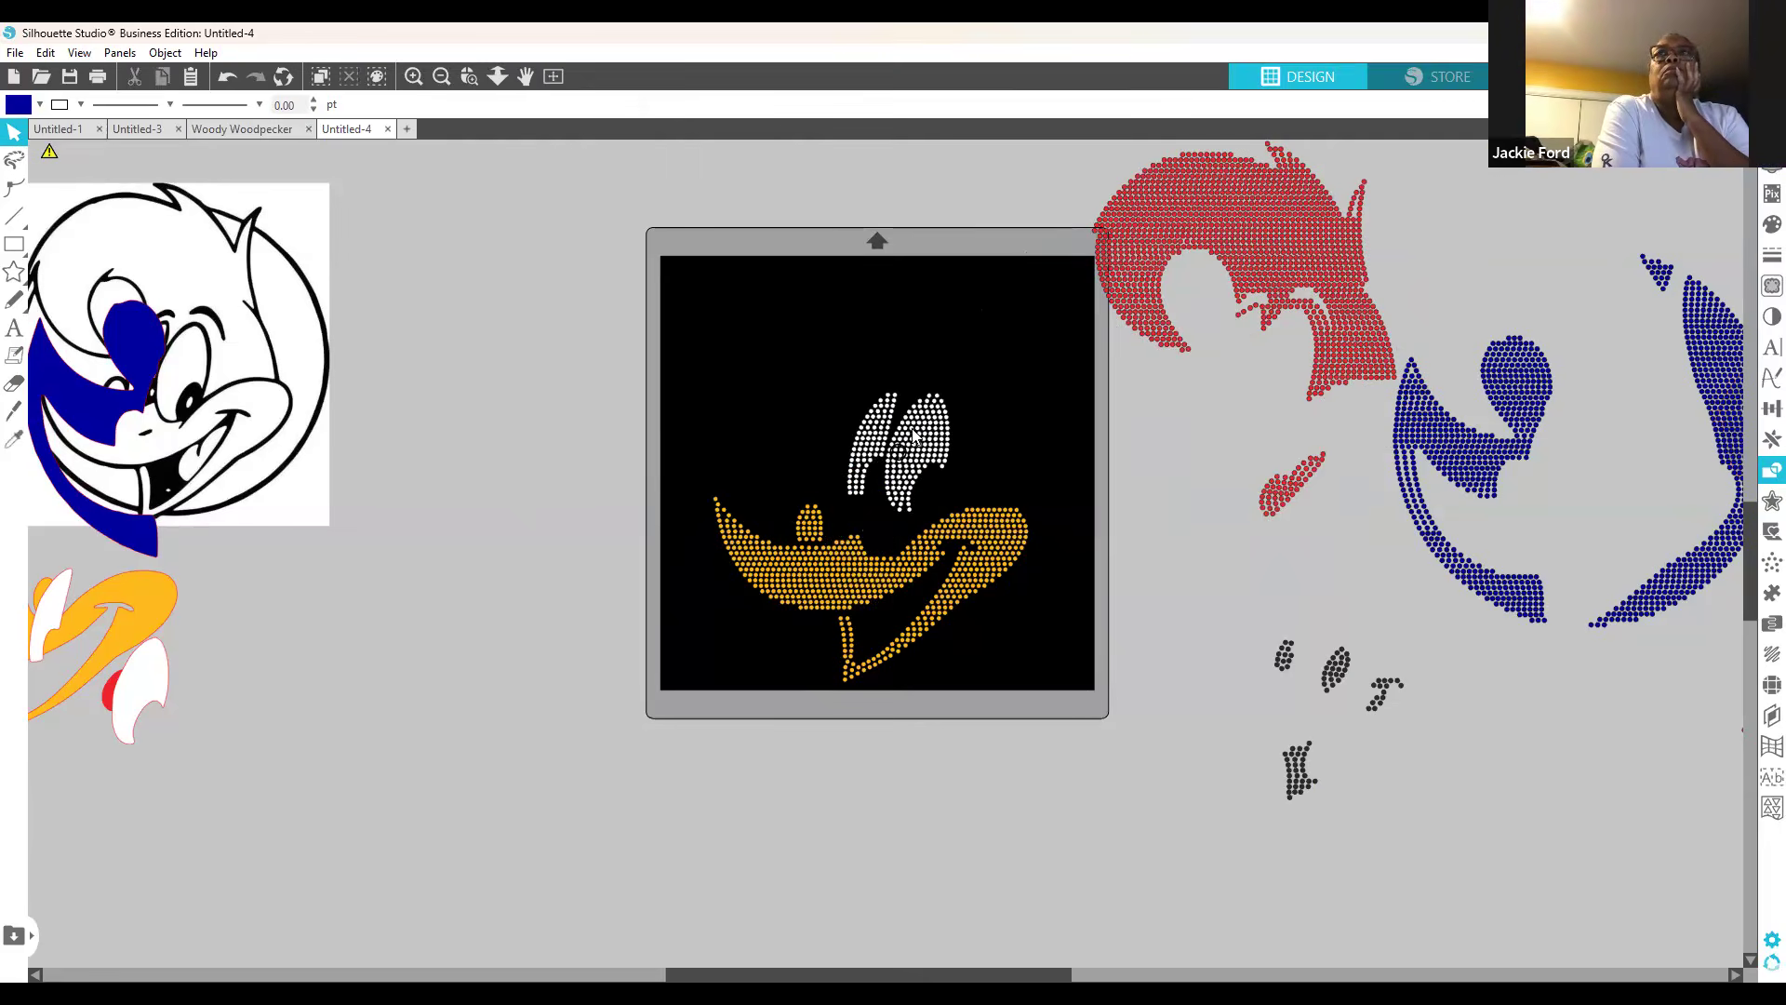
{"action": "left_click", "coordinate": [226, 79]}
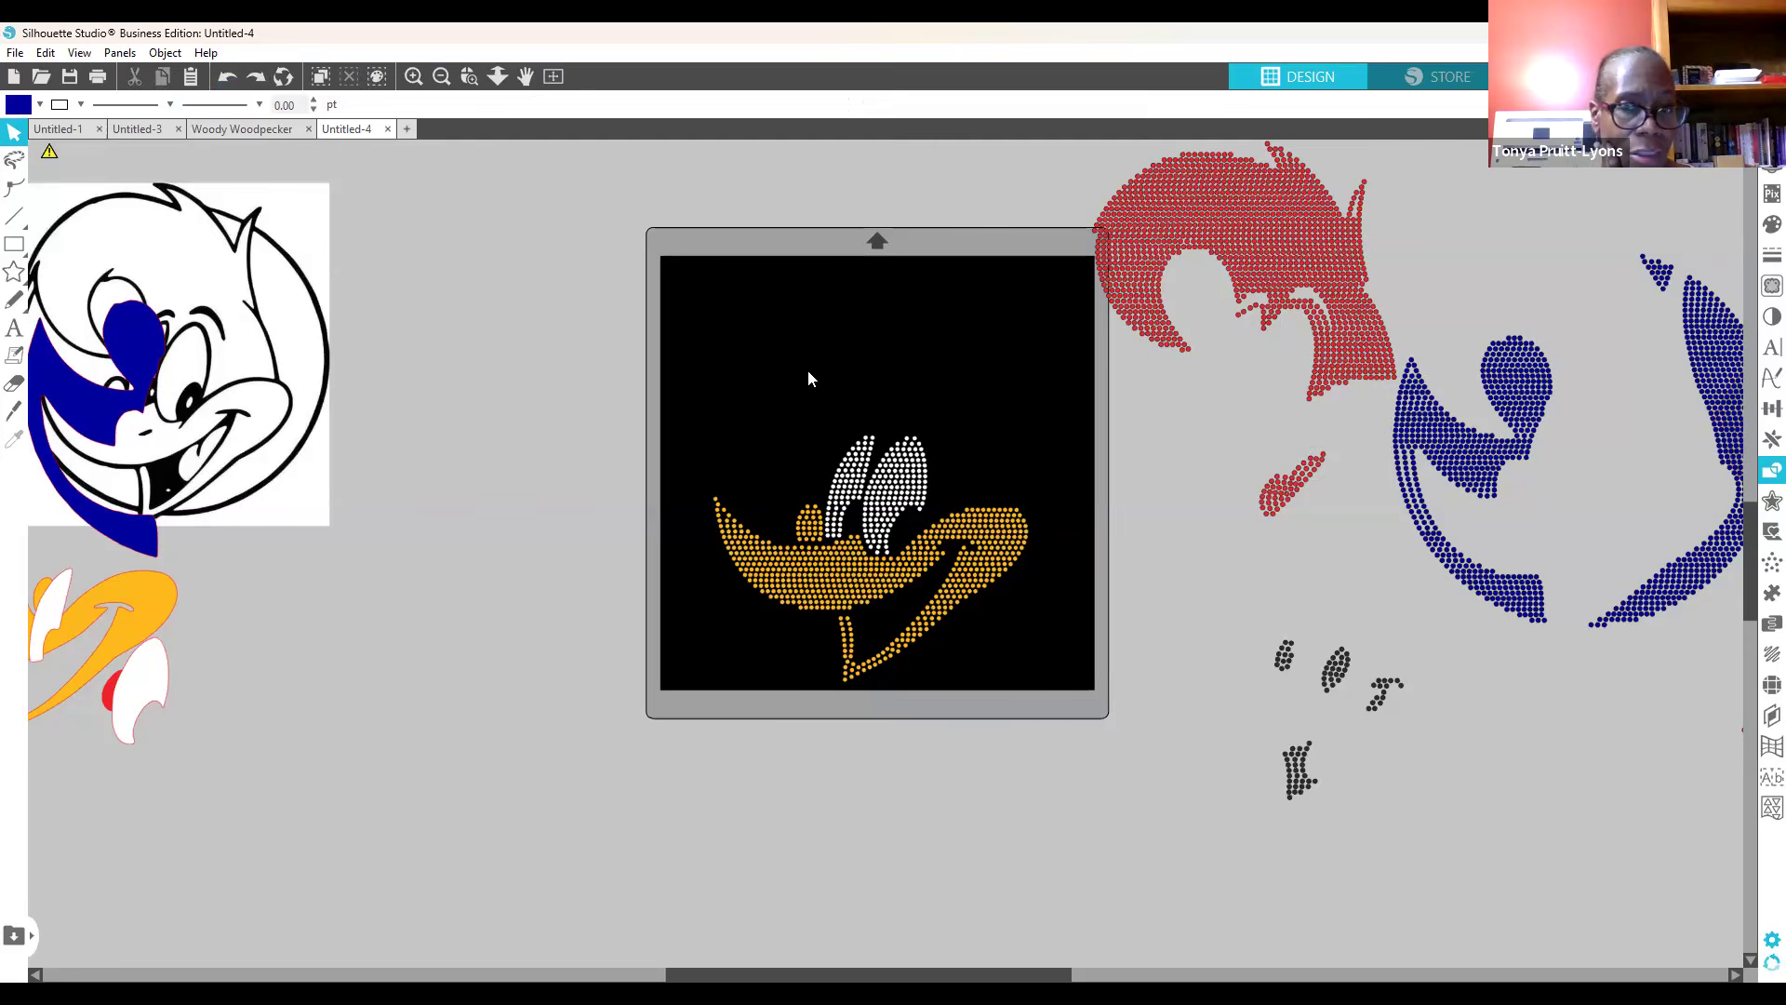
{"action": "left_click_drag", "start_coordinate": [1242, 327], "coordinate": [1176, 327]}
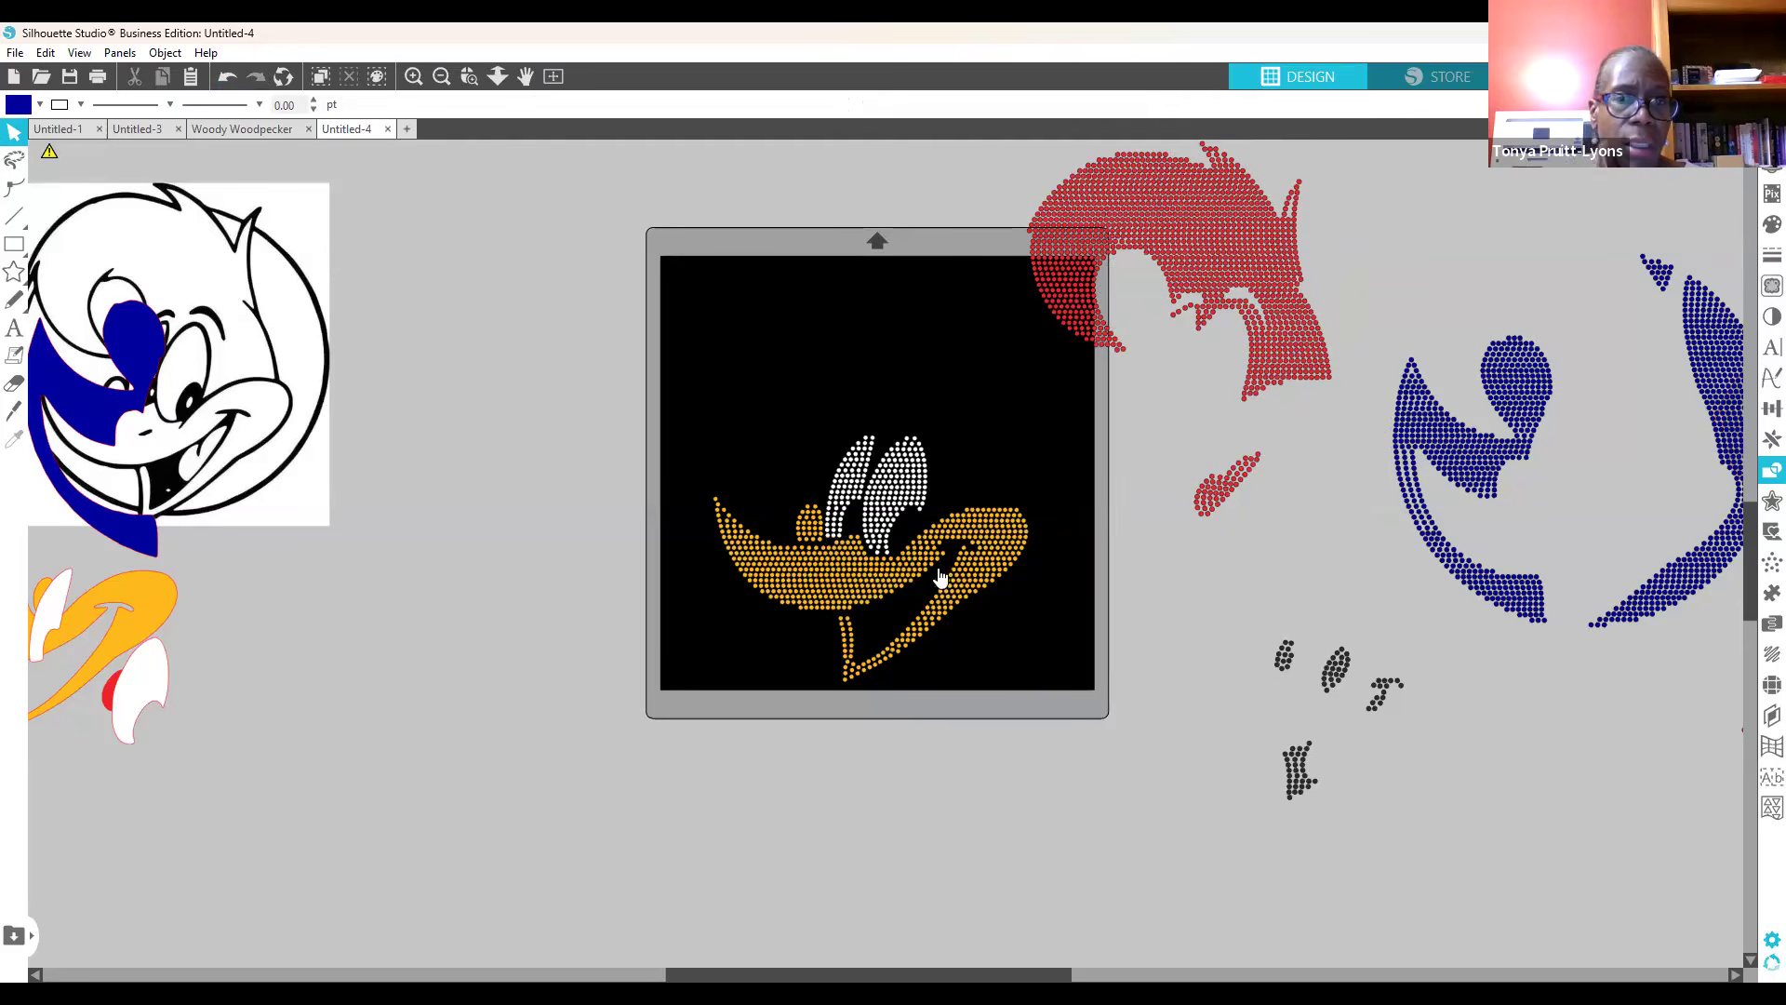
{"action": "mouse_move", "coordinate": [937, 573]}
{"action": "left_mouse_down"}
{"action": "mouse_move", "coordinate": [928, 623]}
{"action": "mouse_move", "coordinate": [936, 573]}
{"action": "left_mouse_up"}
{"action": "left_click", "coordinate": [841, 414]}
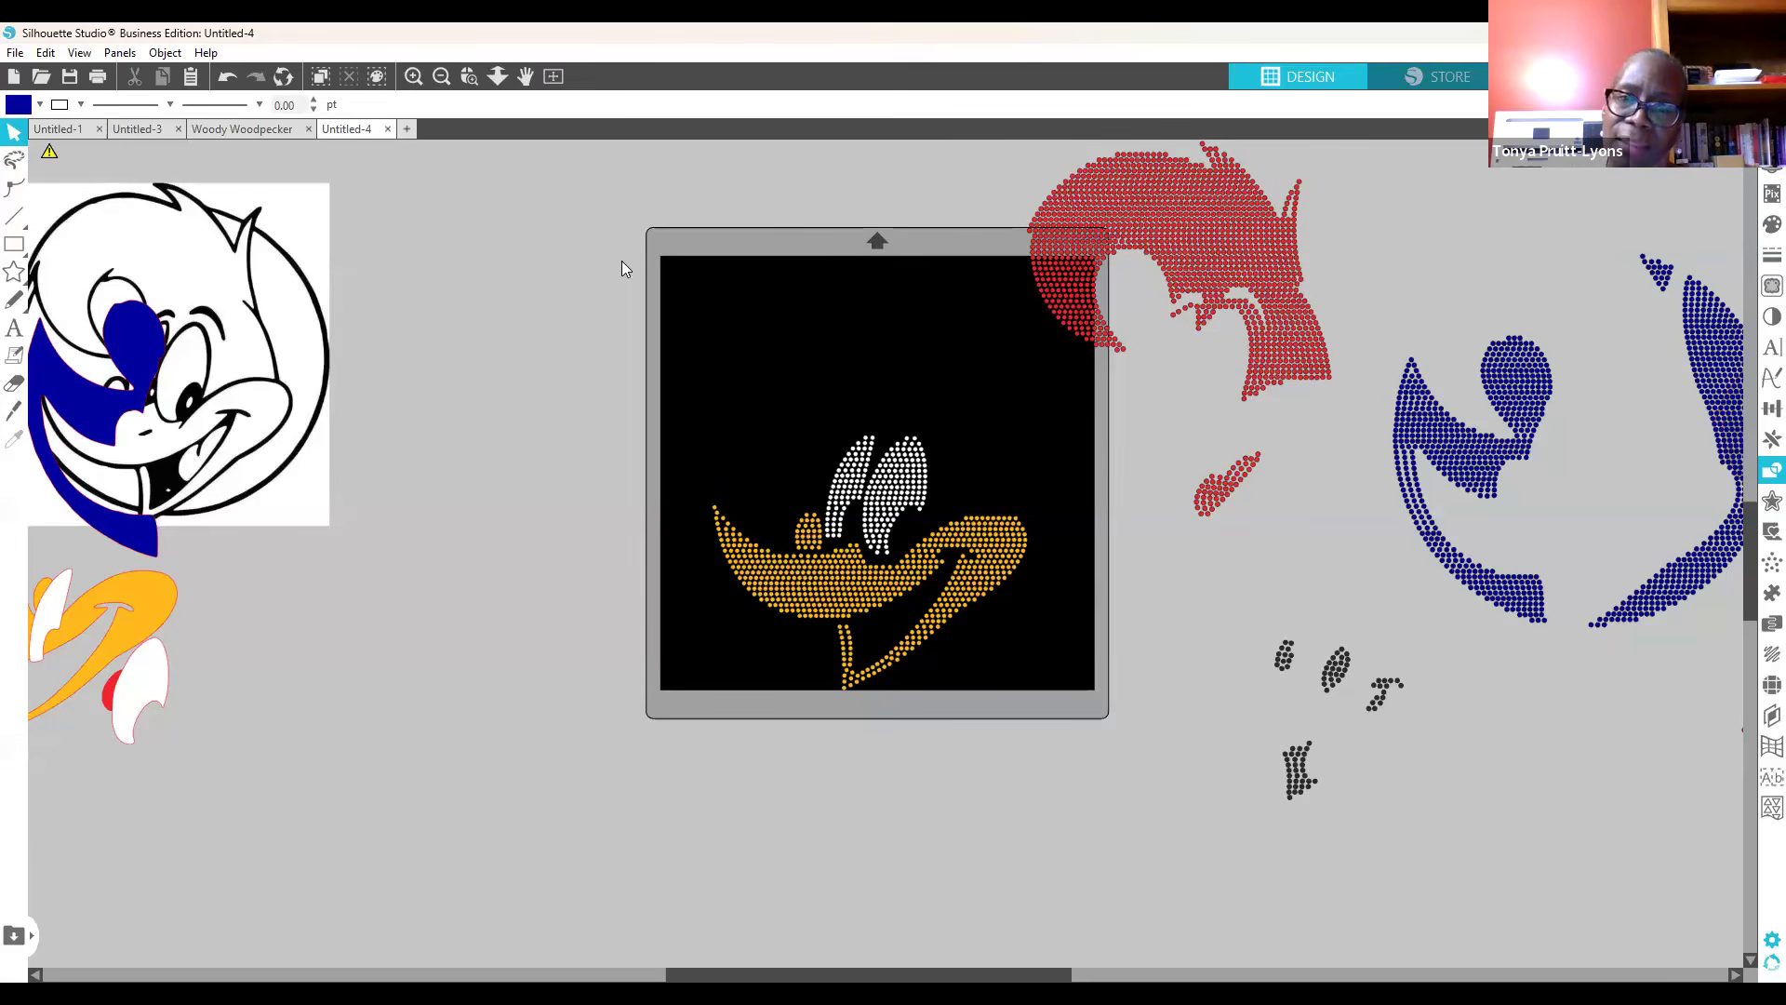
Step: Undo the last beak and red stone moves, and place the blue stones back on the mat around the white and yellow ones
{"action": "left_click", "coordinate": [225, 80]}
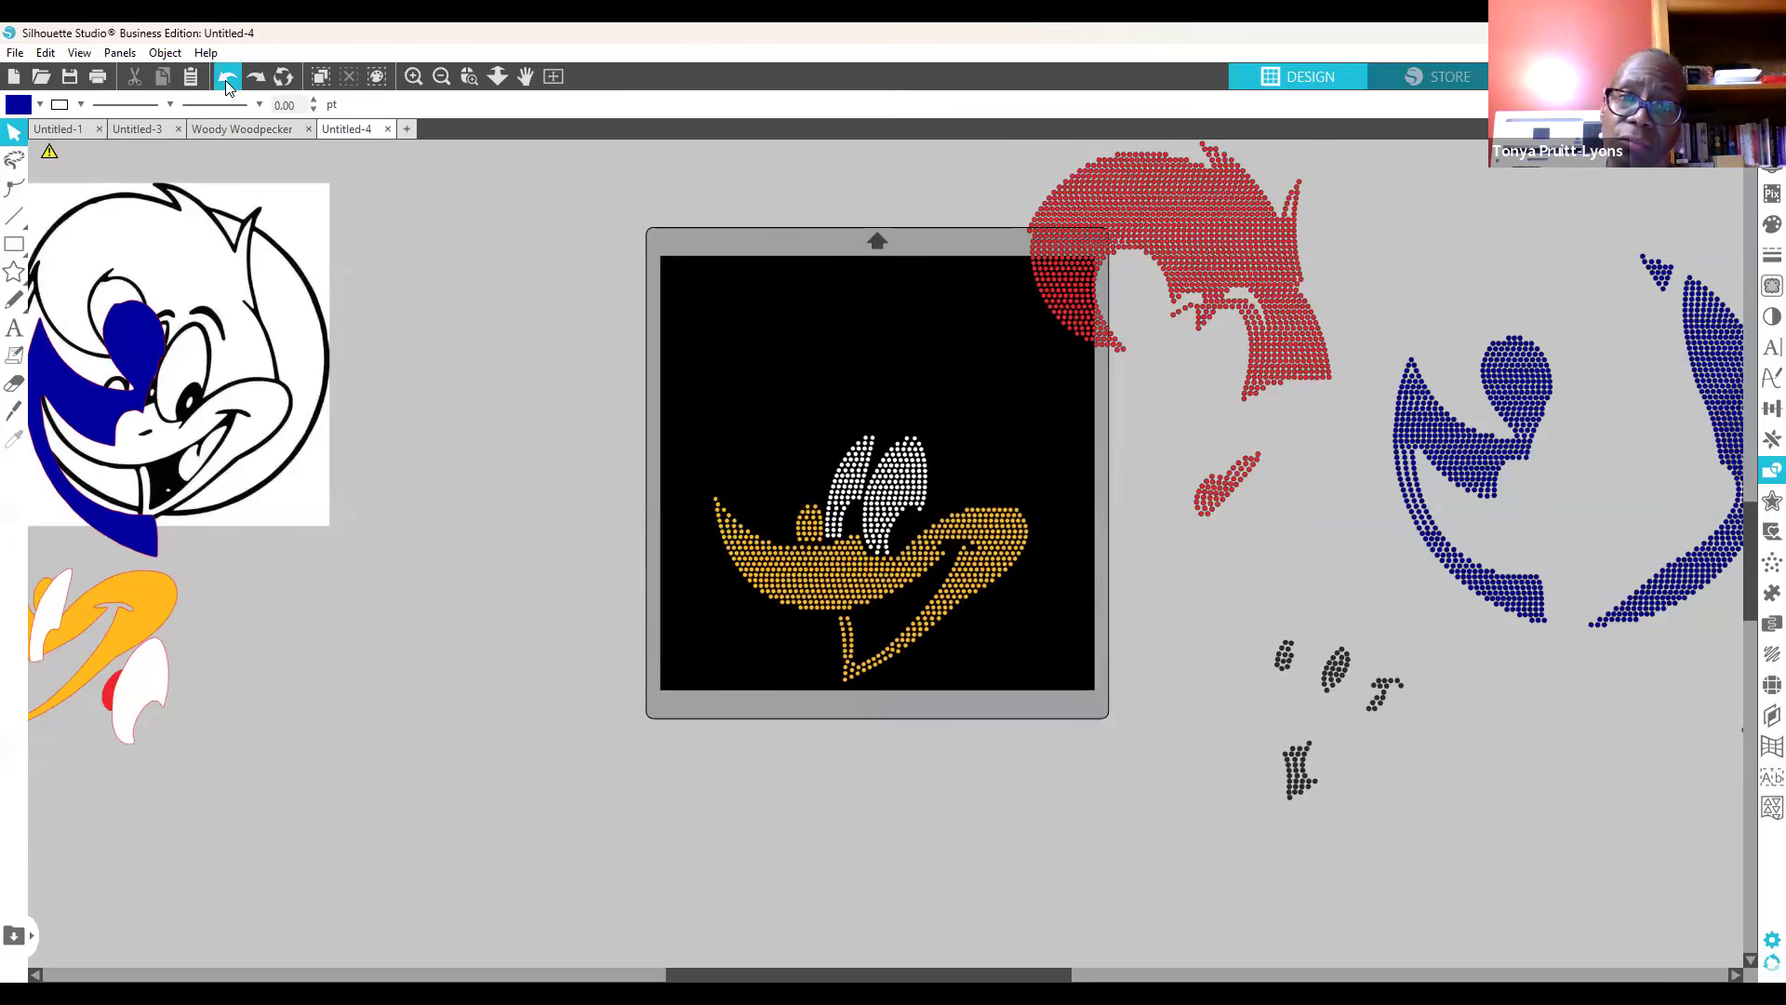
{"action": "left_click", "coordinate": [225, 80]}
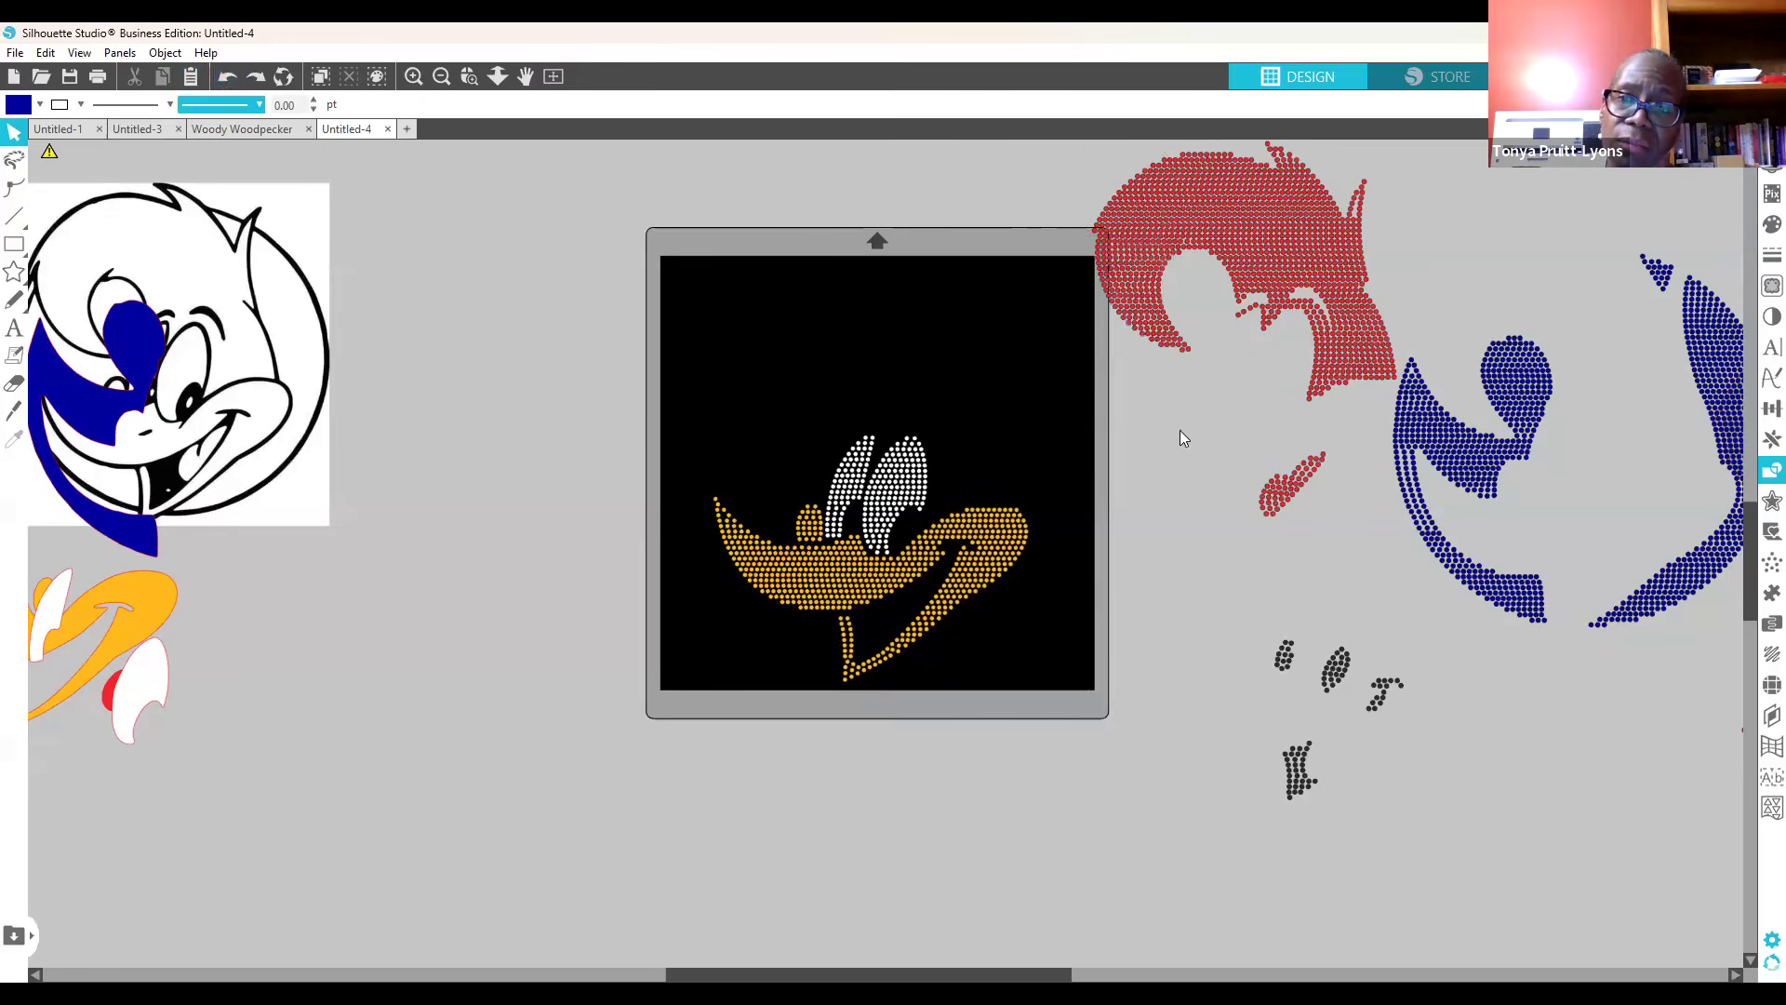
{"action": "mouse_move", "coordinate": [1520, 605]}
{"action": "left_mouse_down"}
{"action": "mouse_move", "coordinate": [571, 617]}
{"action": "mouse_move", "coordinate": [888, 642]}
{"action": "mouse_move", "coordinate": [819, 657]}
{"action": "mouse_move", "coordinate": [813, 637]}
{"action": "left_mouse_up"}
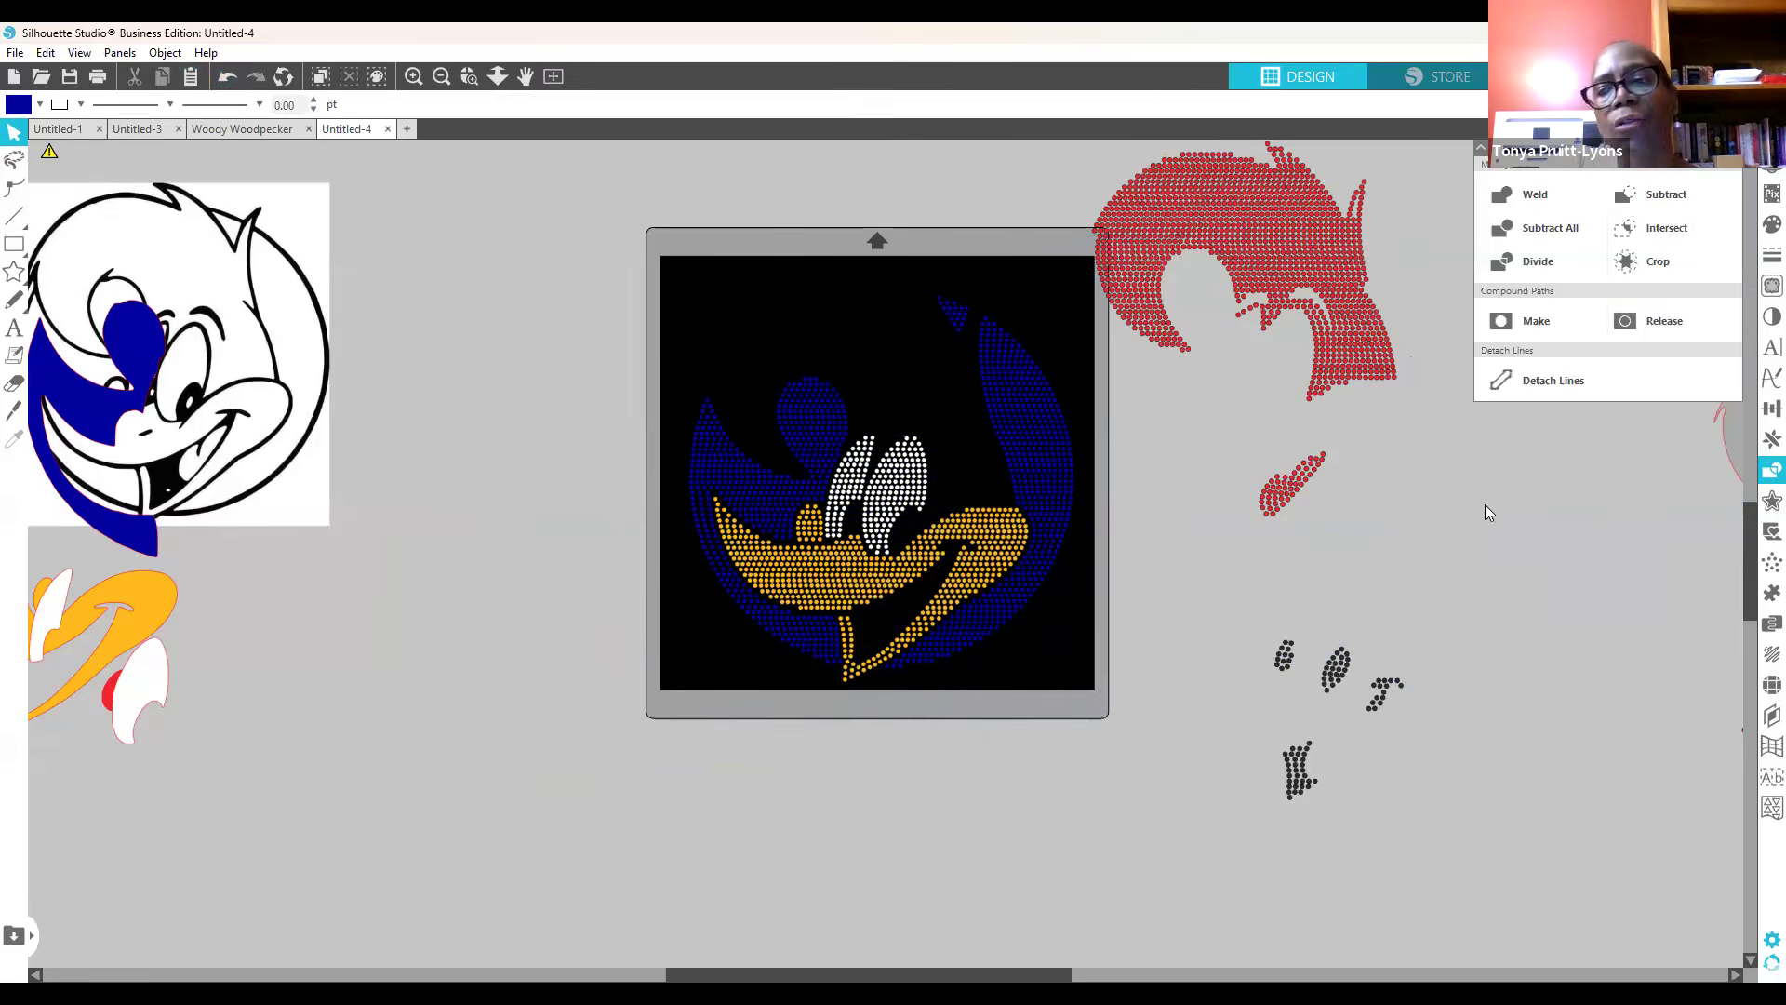
Step: Arrange the red stones beside the mat, clear of its edge, with the black stones grouped just below them
{"action": "left_click_drag", "start_coordinate": [1353, 358], "coordinate": [1384, 442]}
{"action": "left_click", "coordinate": [1354, 721]}
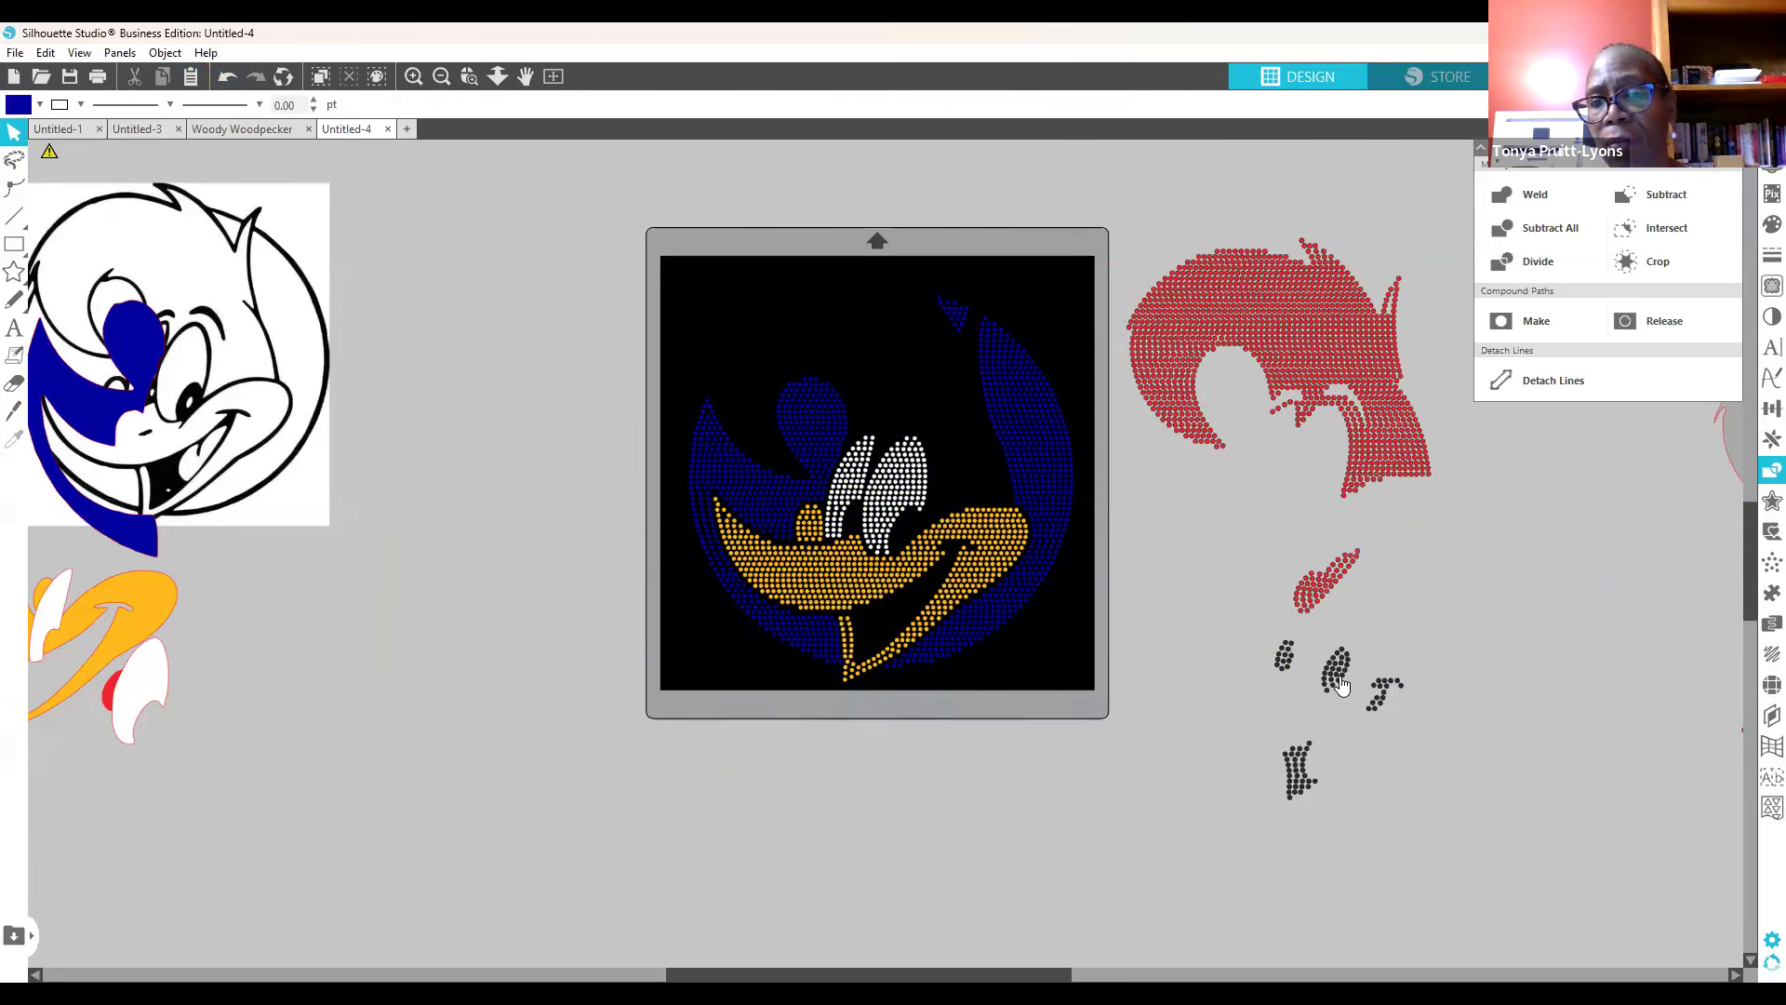
{"action": "left_click_drag", "start_coordinate": [1265, 355], "coordinate": [1262, 337]}
{"action": "mouse_move", "coordinate": [1326, 691]}
{"action": "left_mouse_down"}
{"action": "mouse_move", "coordinate": [1342, 659]}
{"action": "mouse_move", "coordinate": [1305, 677]}
{"action": "left_mouse_up"}
{"action": "left_click", "coordinate": [1308, 720]}
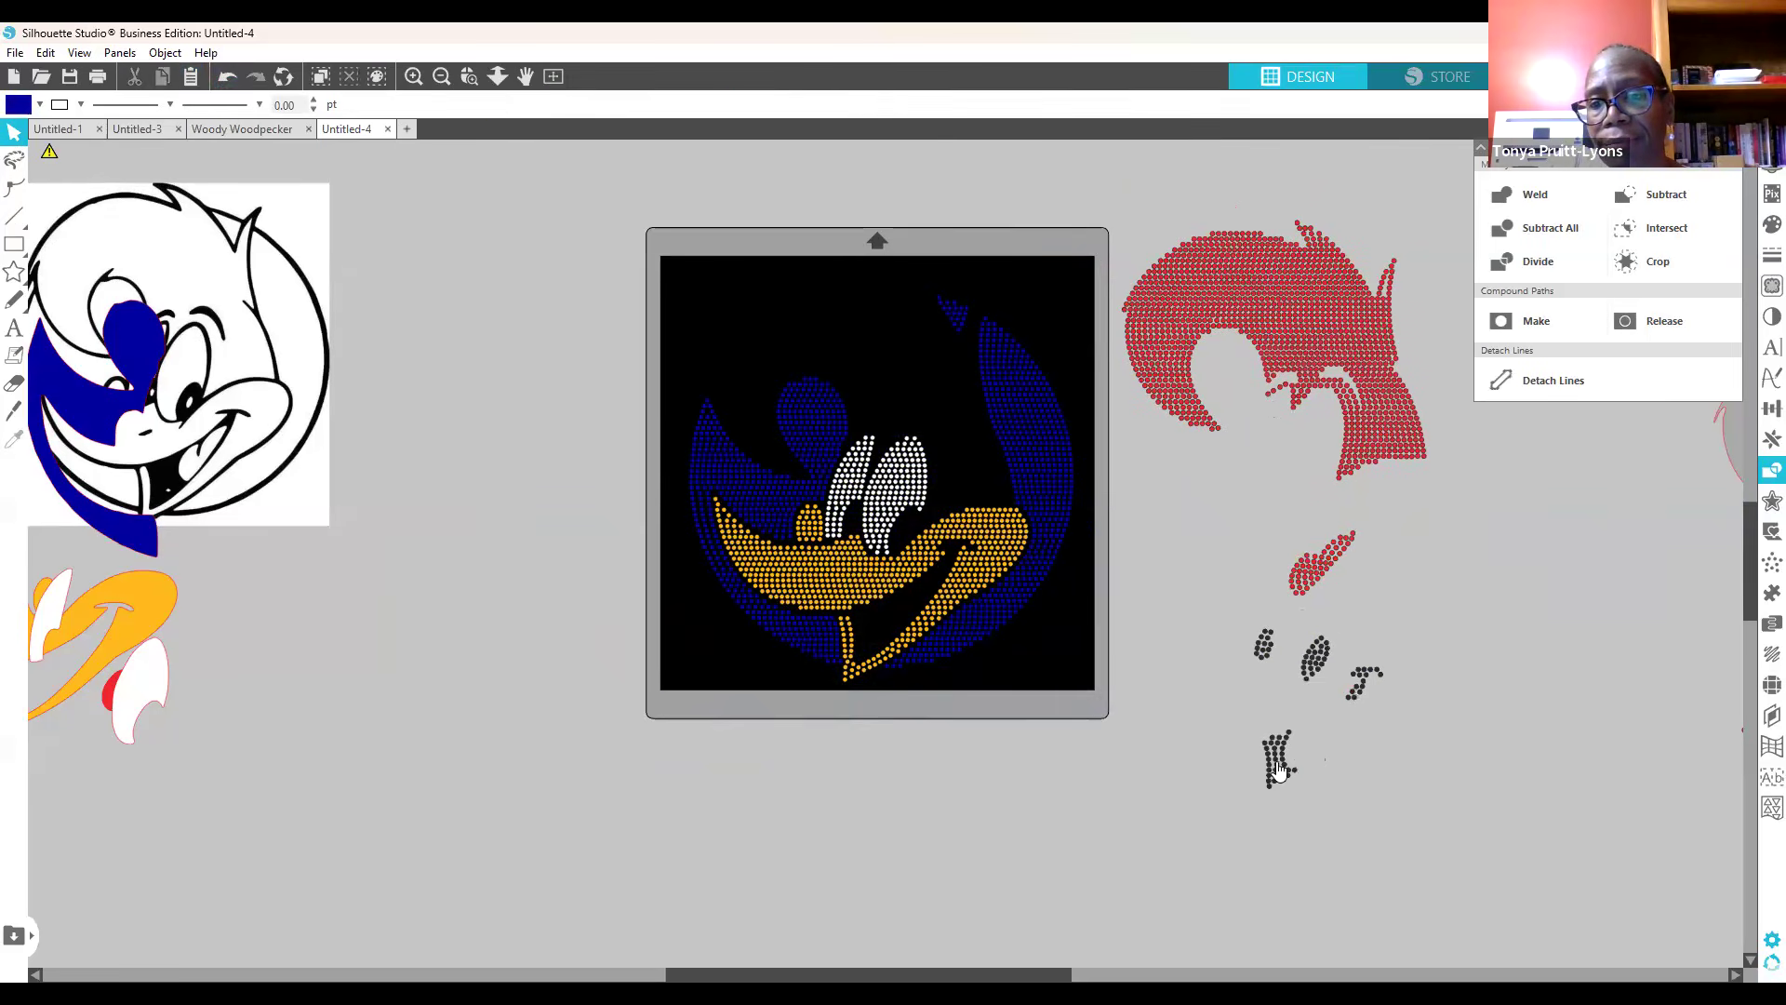
{"action": "left_click_drag", "start_coordinate": [1289, 769], "coordinate": [1299, 764]}
{"action": "left_click", "coordinate": [1115, 752]}
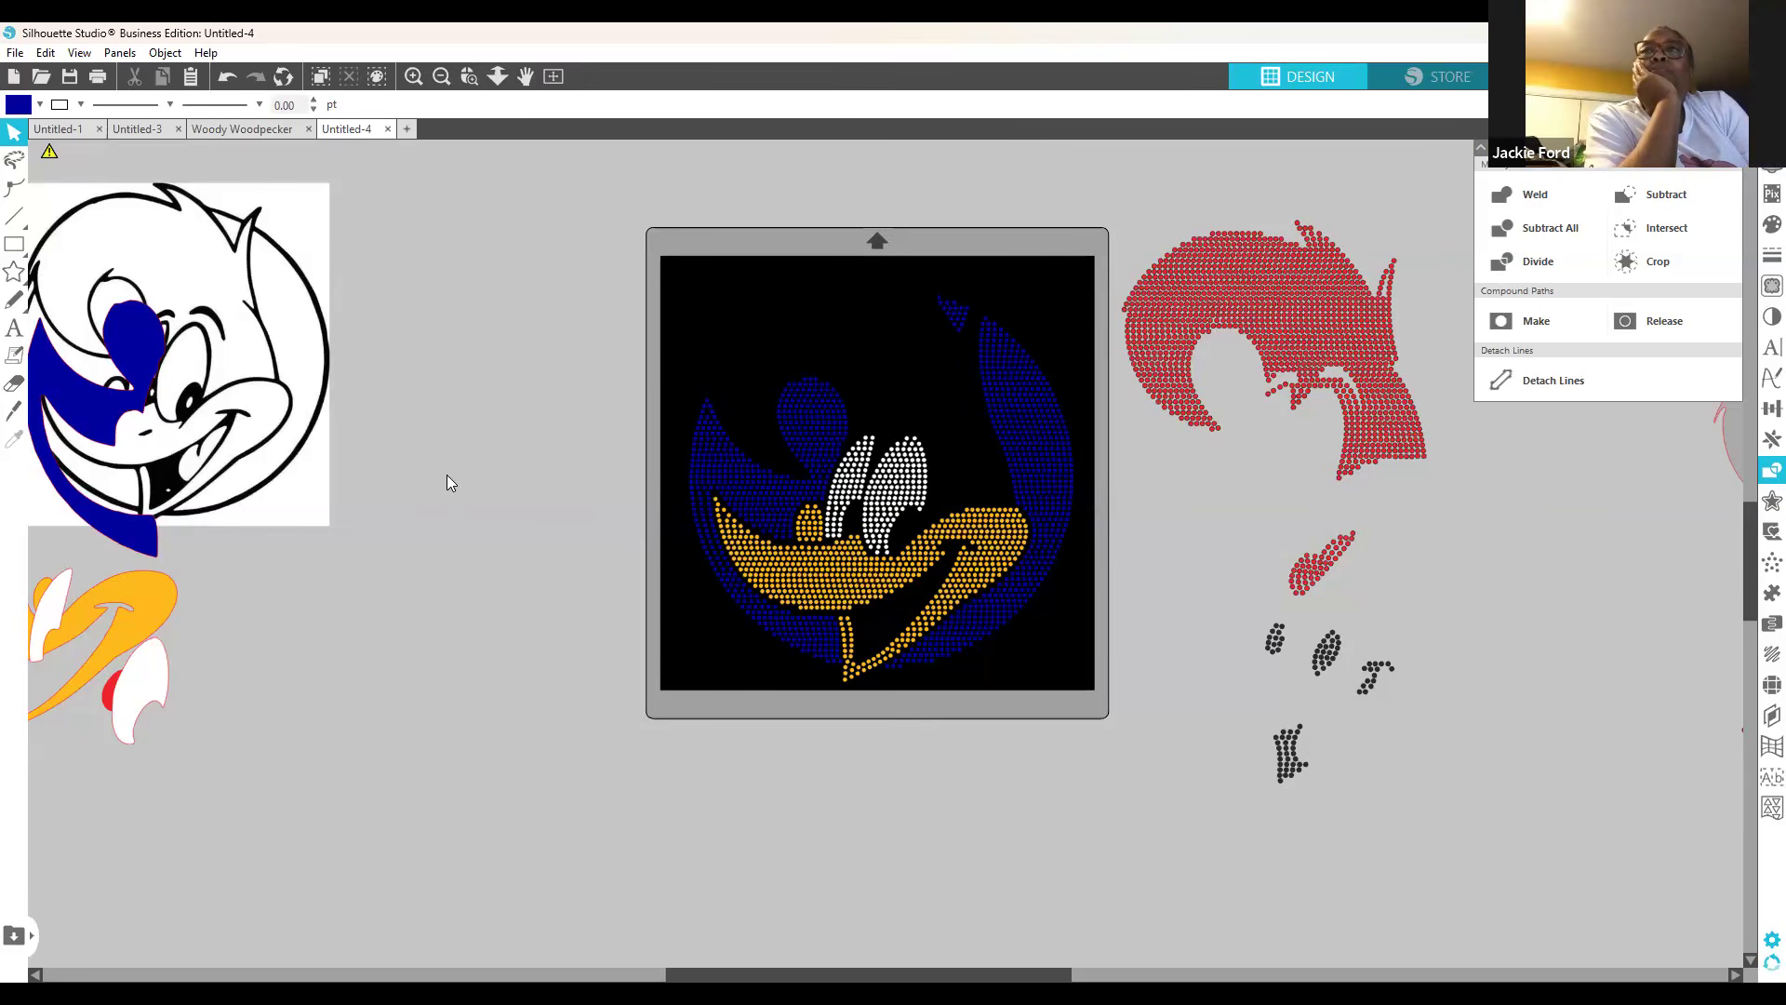
Step: Undo all the blue, red and black stone moves until every colour is back in the complete design on the mat
{"action": "left_click", "coordinate": [229, 76]}
{"action": "left_click", "coordinate": [229, 76]}
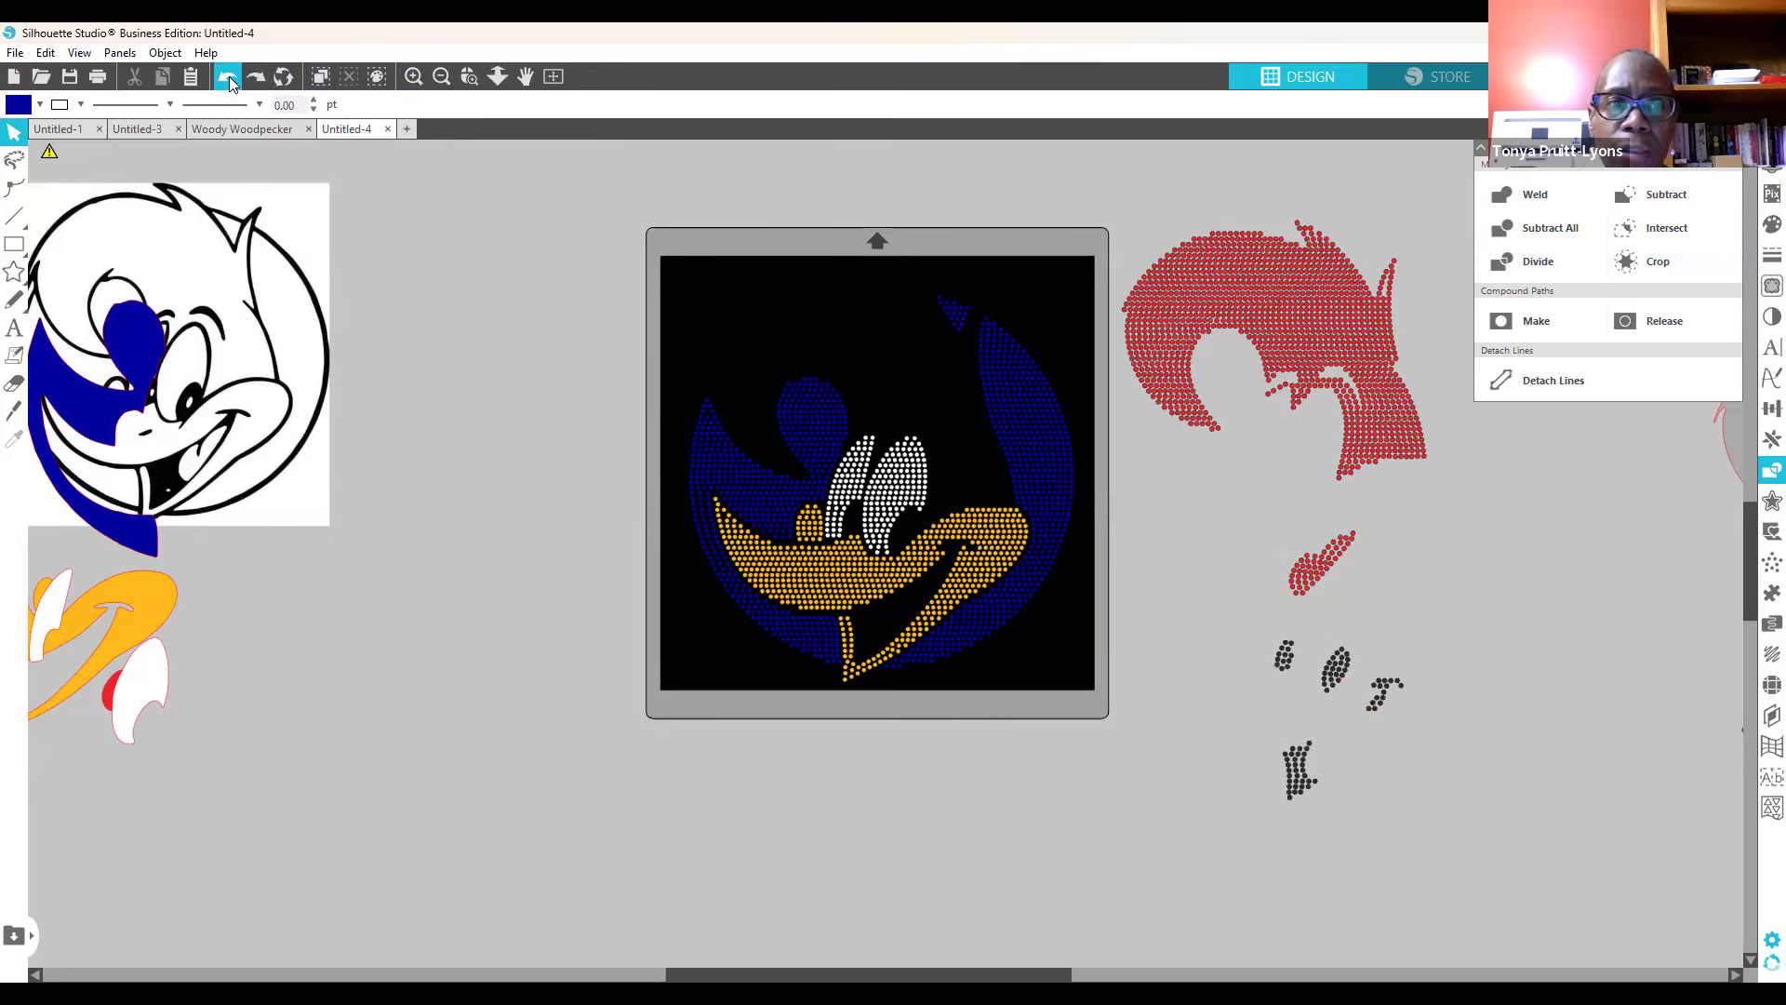
{"action": "left_click", "coordinate": [229, 76]}
{"action": "left_click", "coordinate": [229, 76]}
{"action": "left_click", "coordinate": [228, 77]}
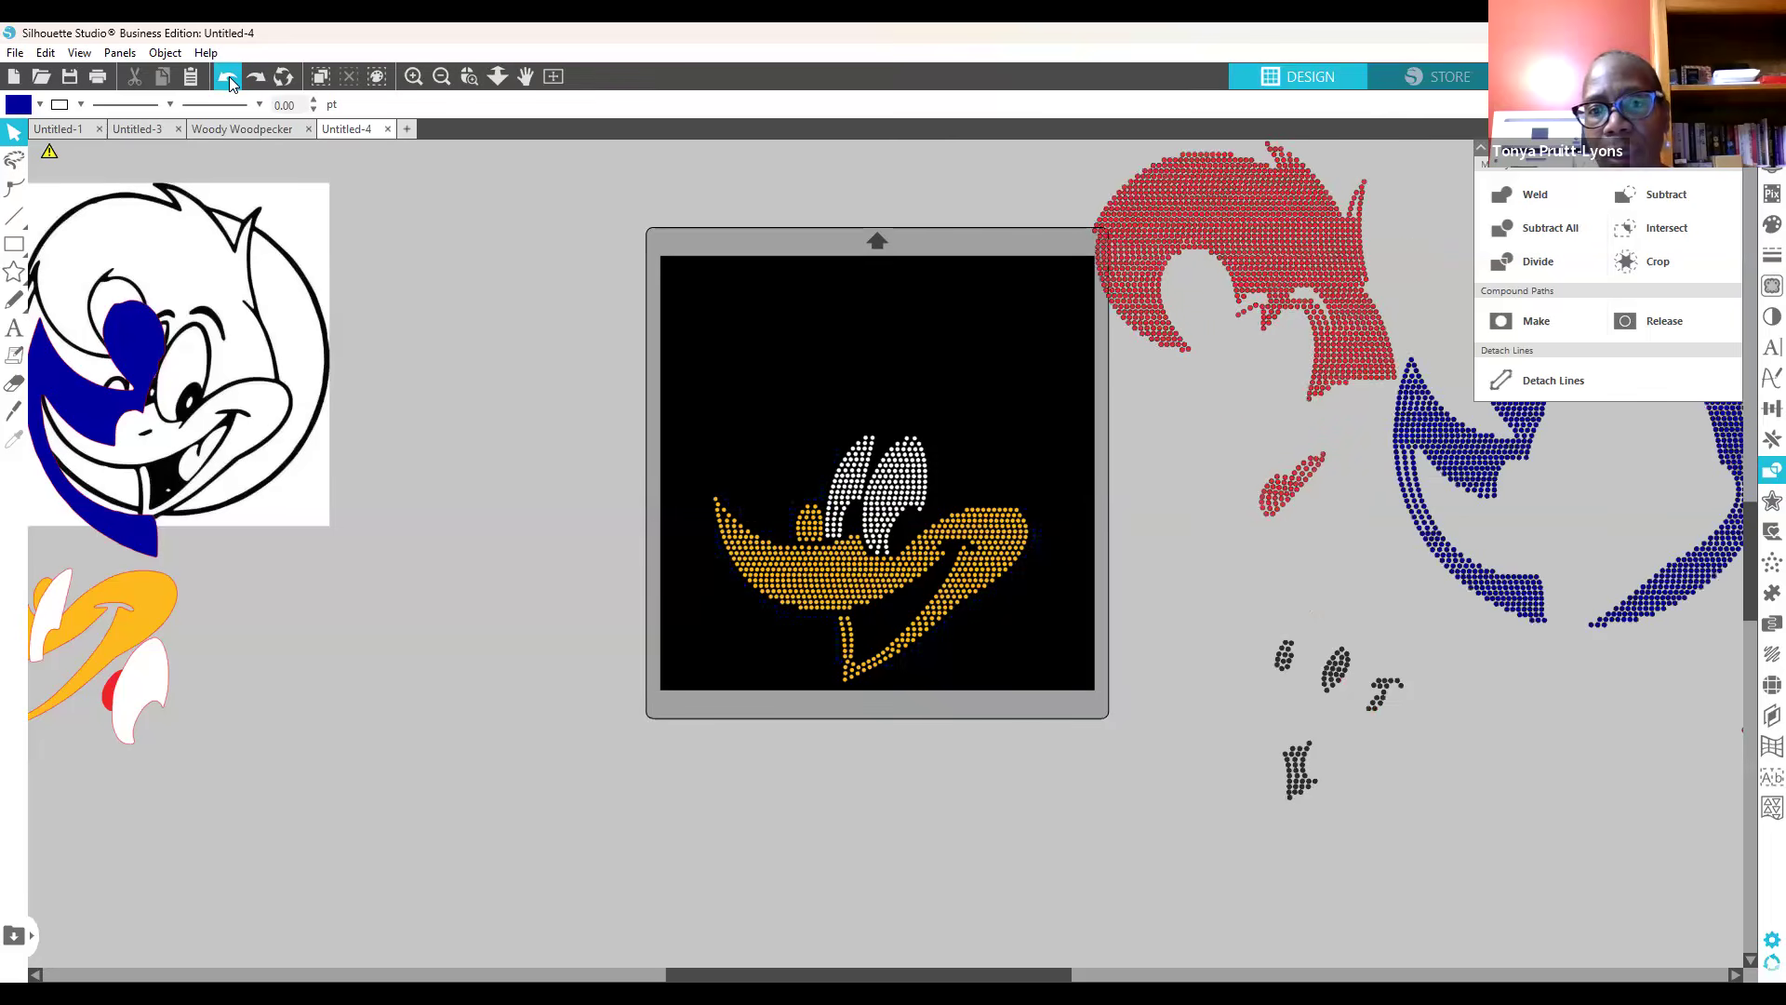
{"action": "left_click", "coordinate": [229, 77]}
{"action": "left_click", "coordinate": [229, 76]}
{"action": "left_click", "coordinate": [229, 76]}
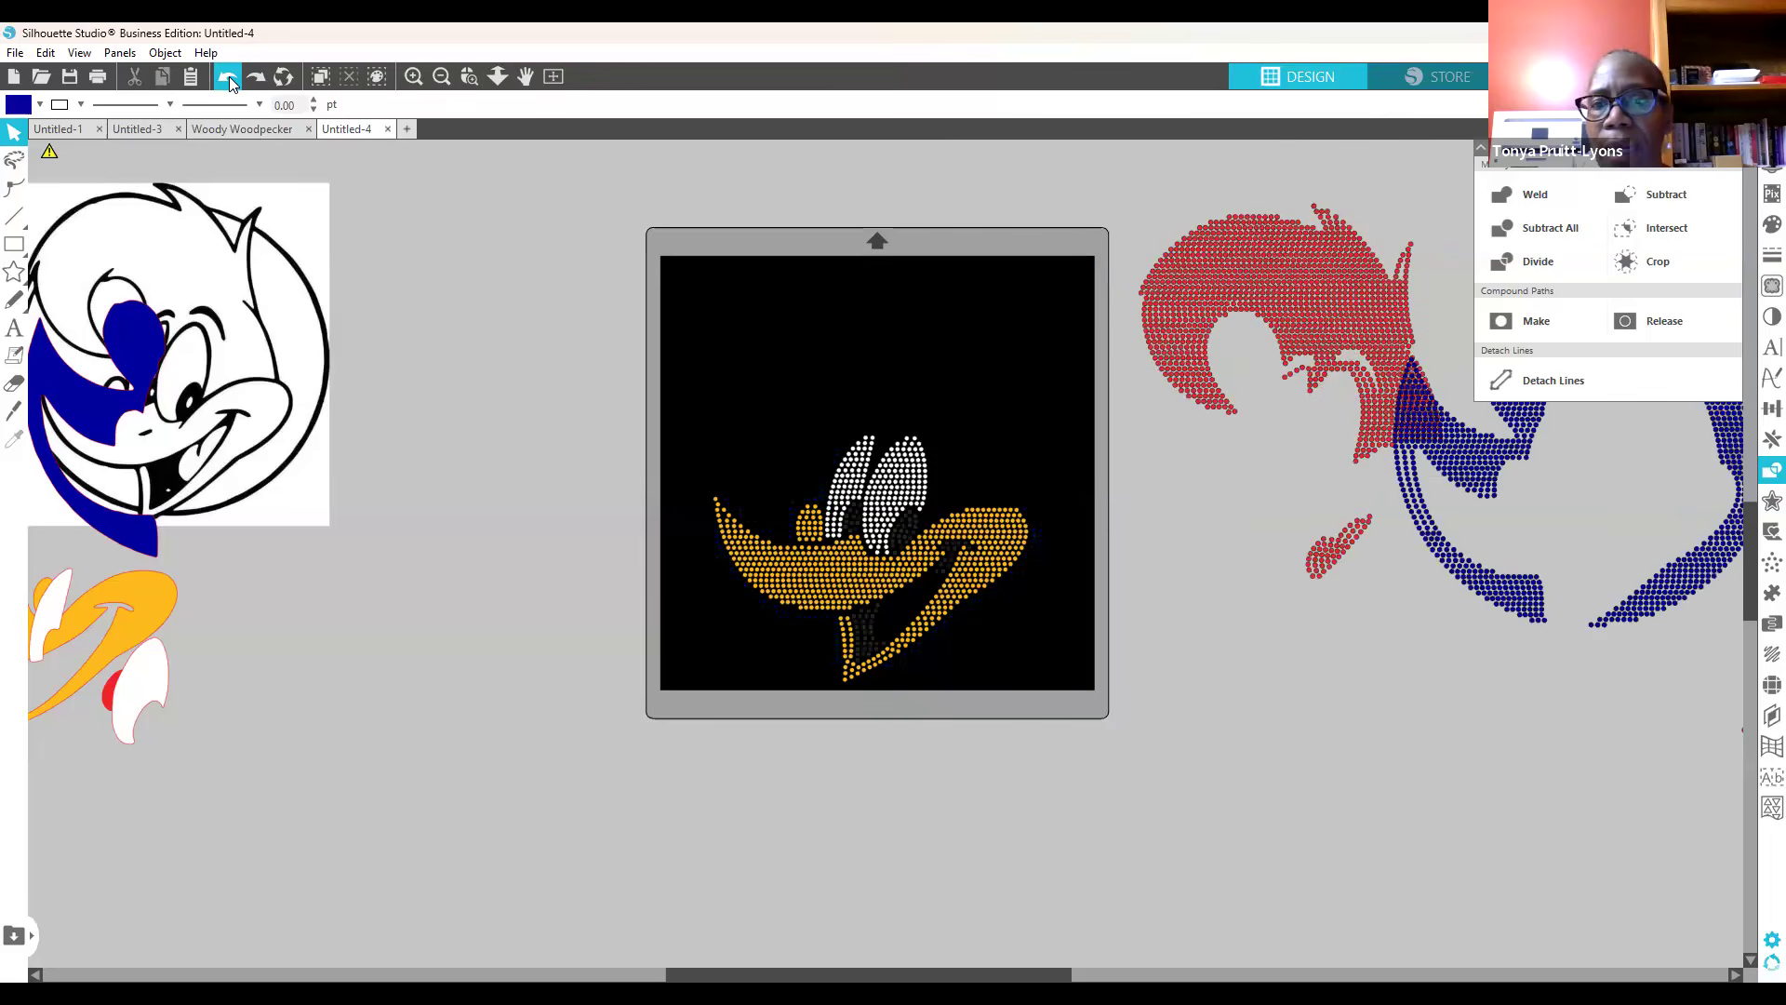
{"action": "left_click", "coordinate": [228, 76]}
{"action": "left_click", "coordinate": [229, 76]}
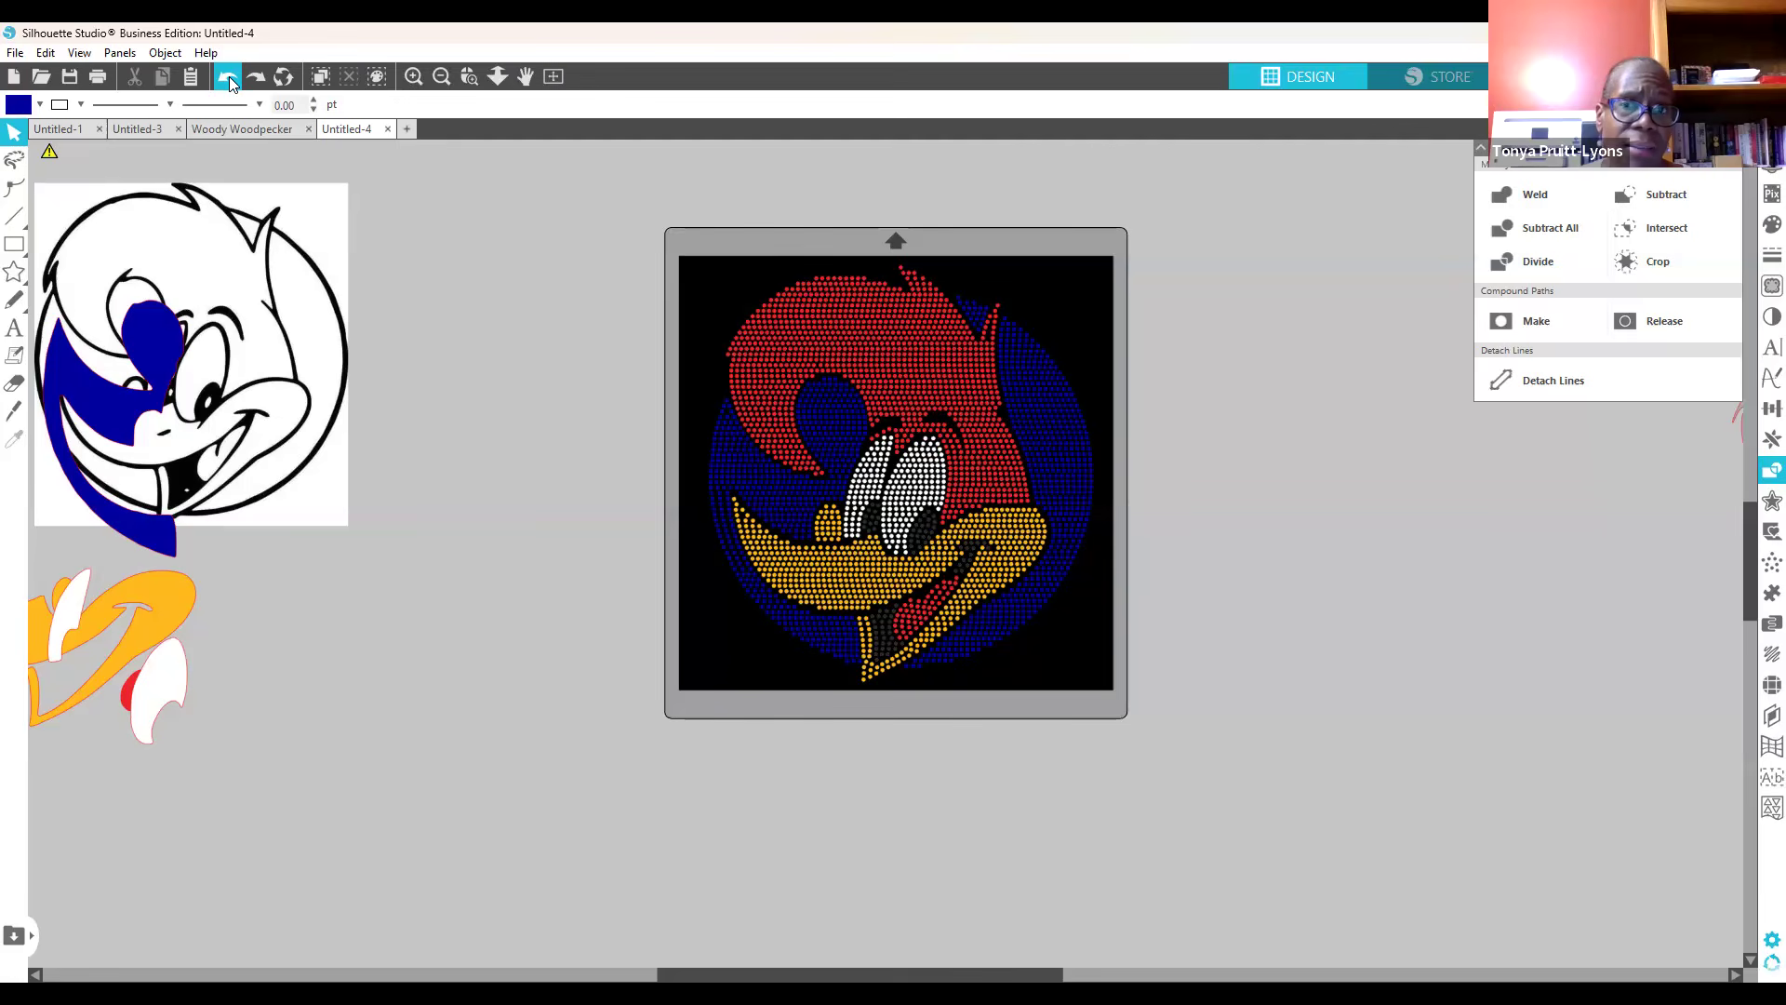
{"action": "left_click", "coordinate": [15, 54]}
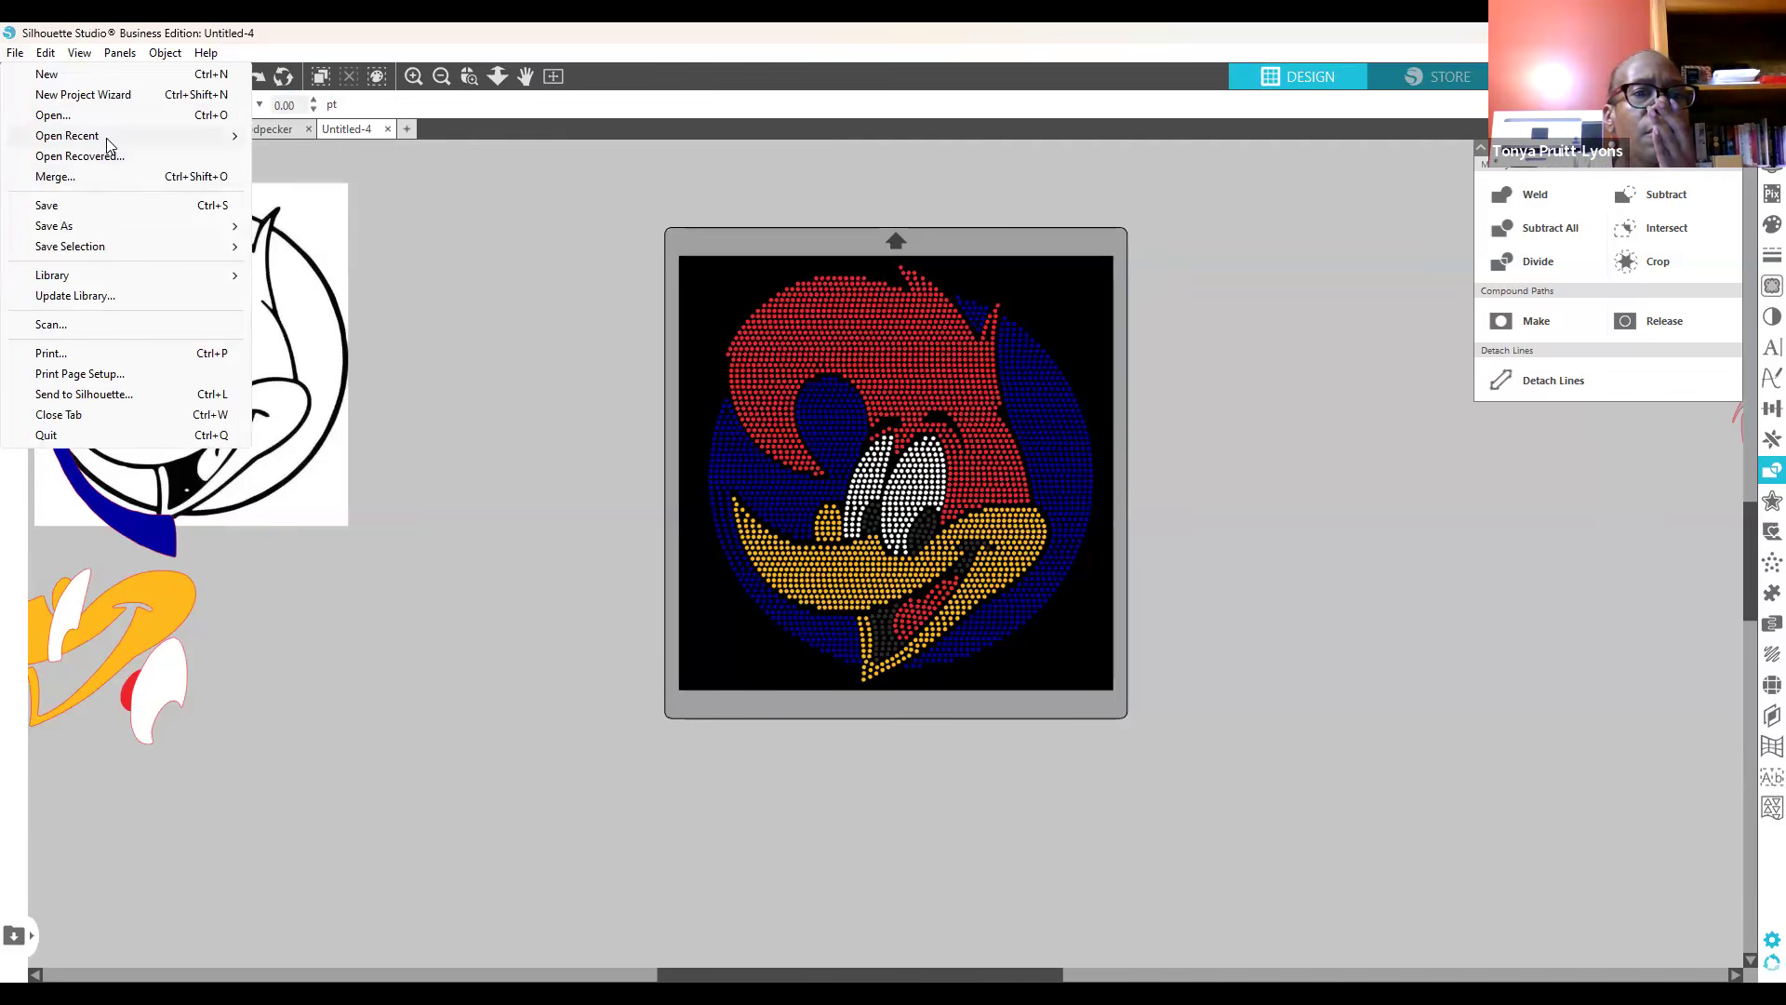
{"action": "mouse_move", "coordinate": [108, 144]}
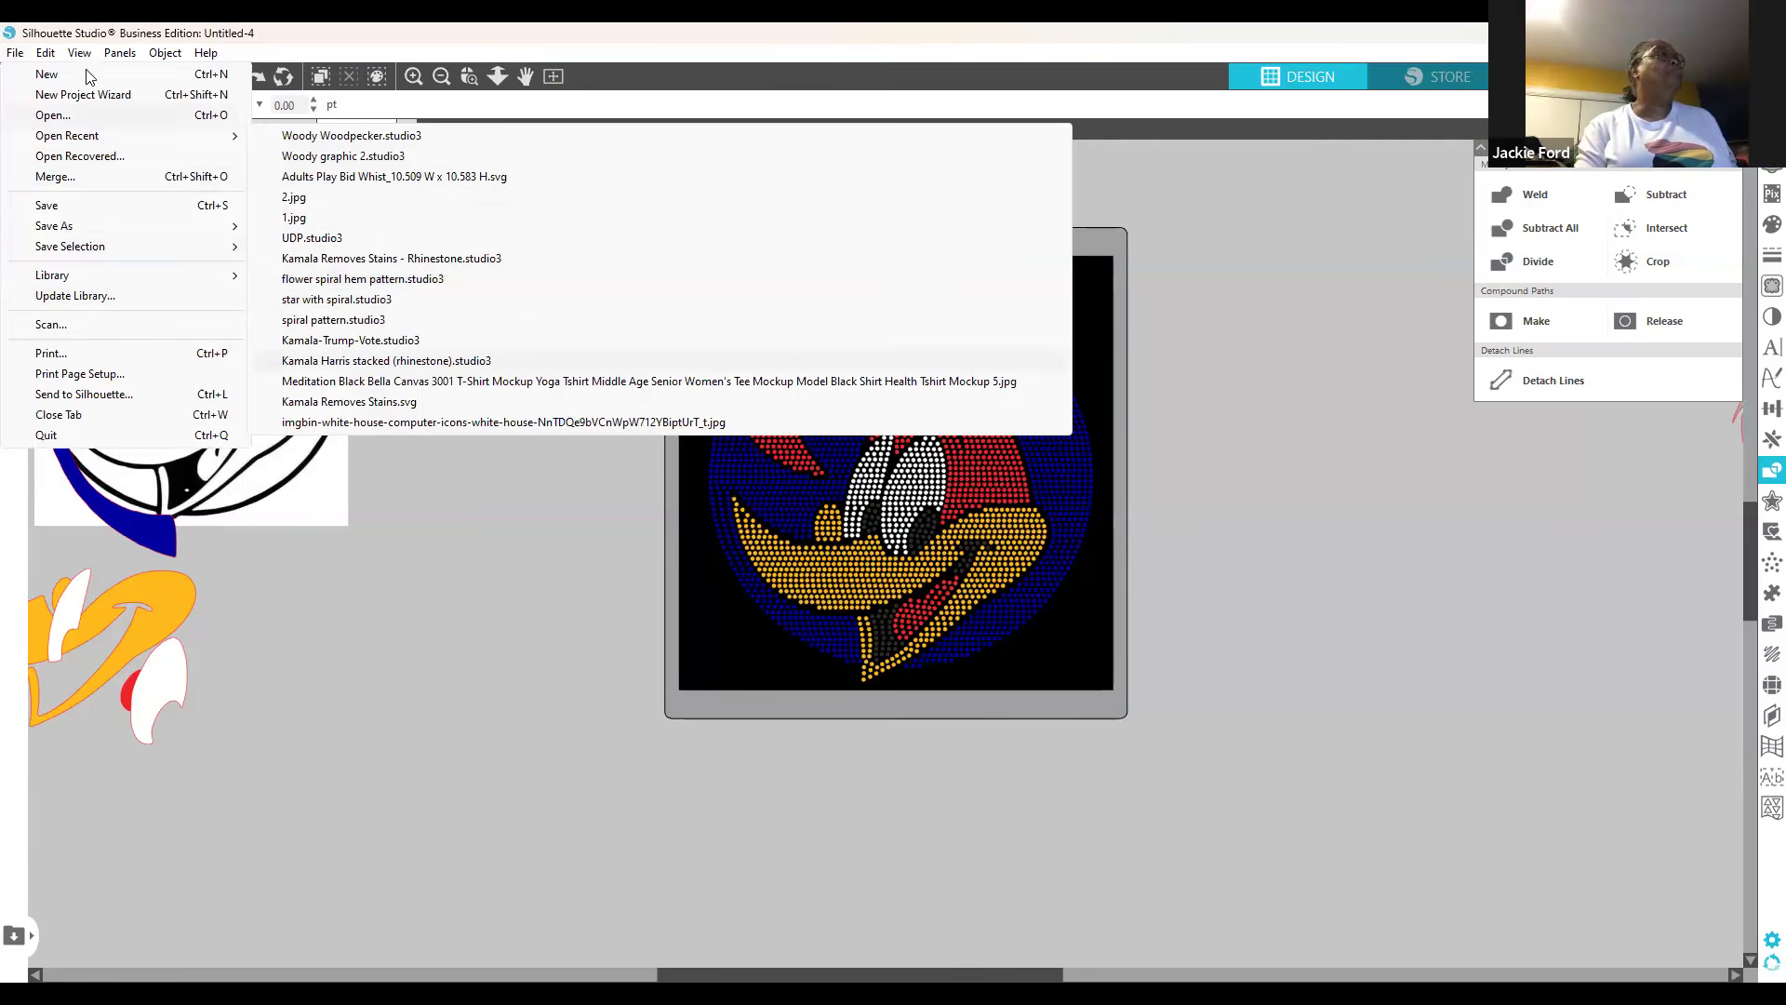
{"action": "left_click", "coordinate": [460, 549]}
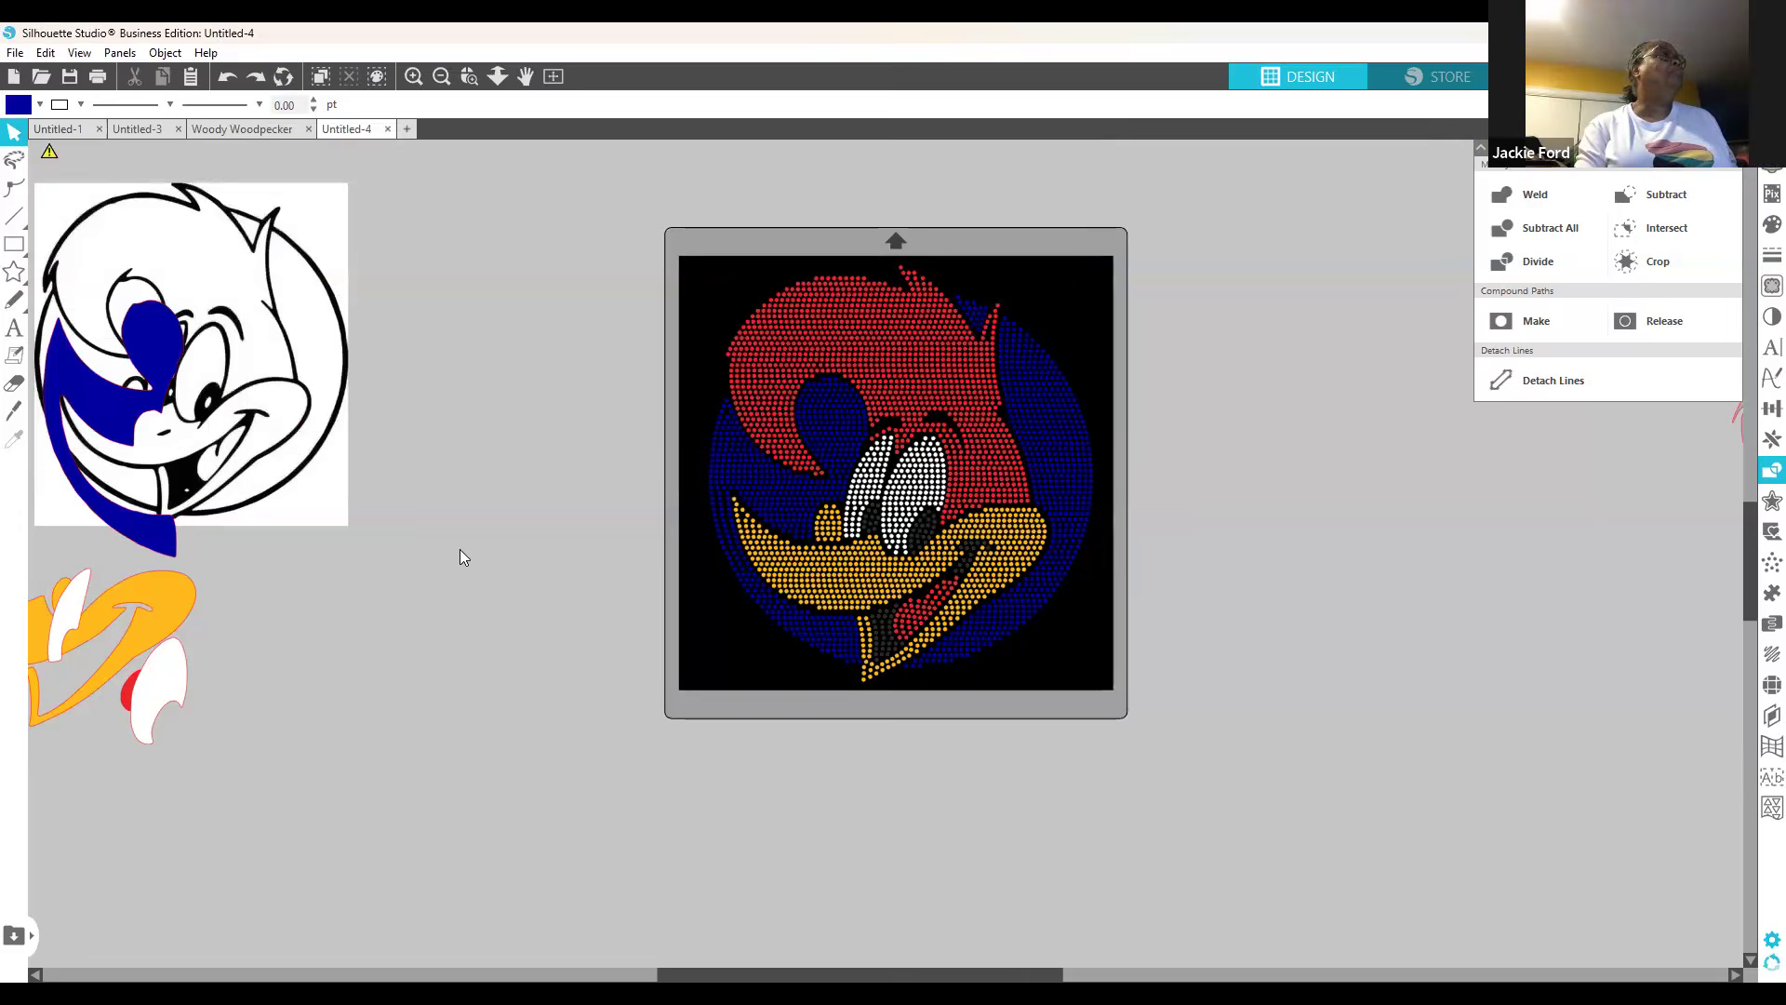
Step: Start opening an existing design and browse the files in the KH 2024 folder under WORK IN PROGRESS
{"action": "left_click", "coordinate": [15, 54]}
{"action": "left_click", "coordinate": [70, 131]}
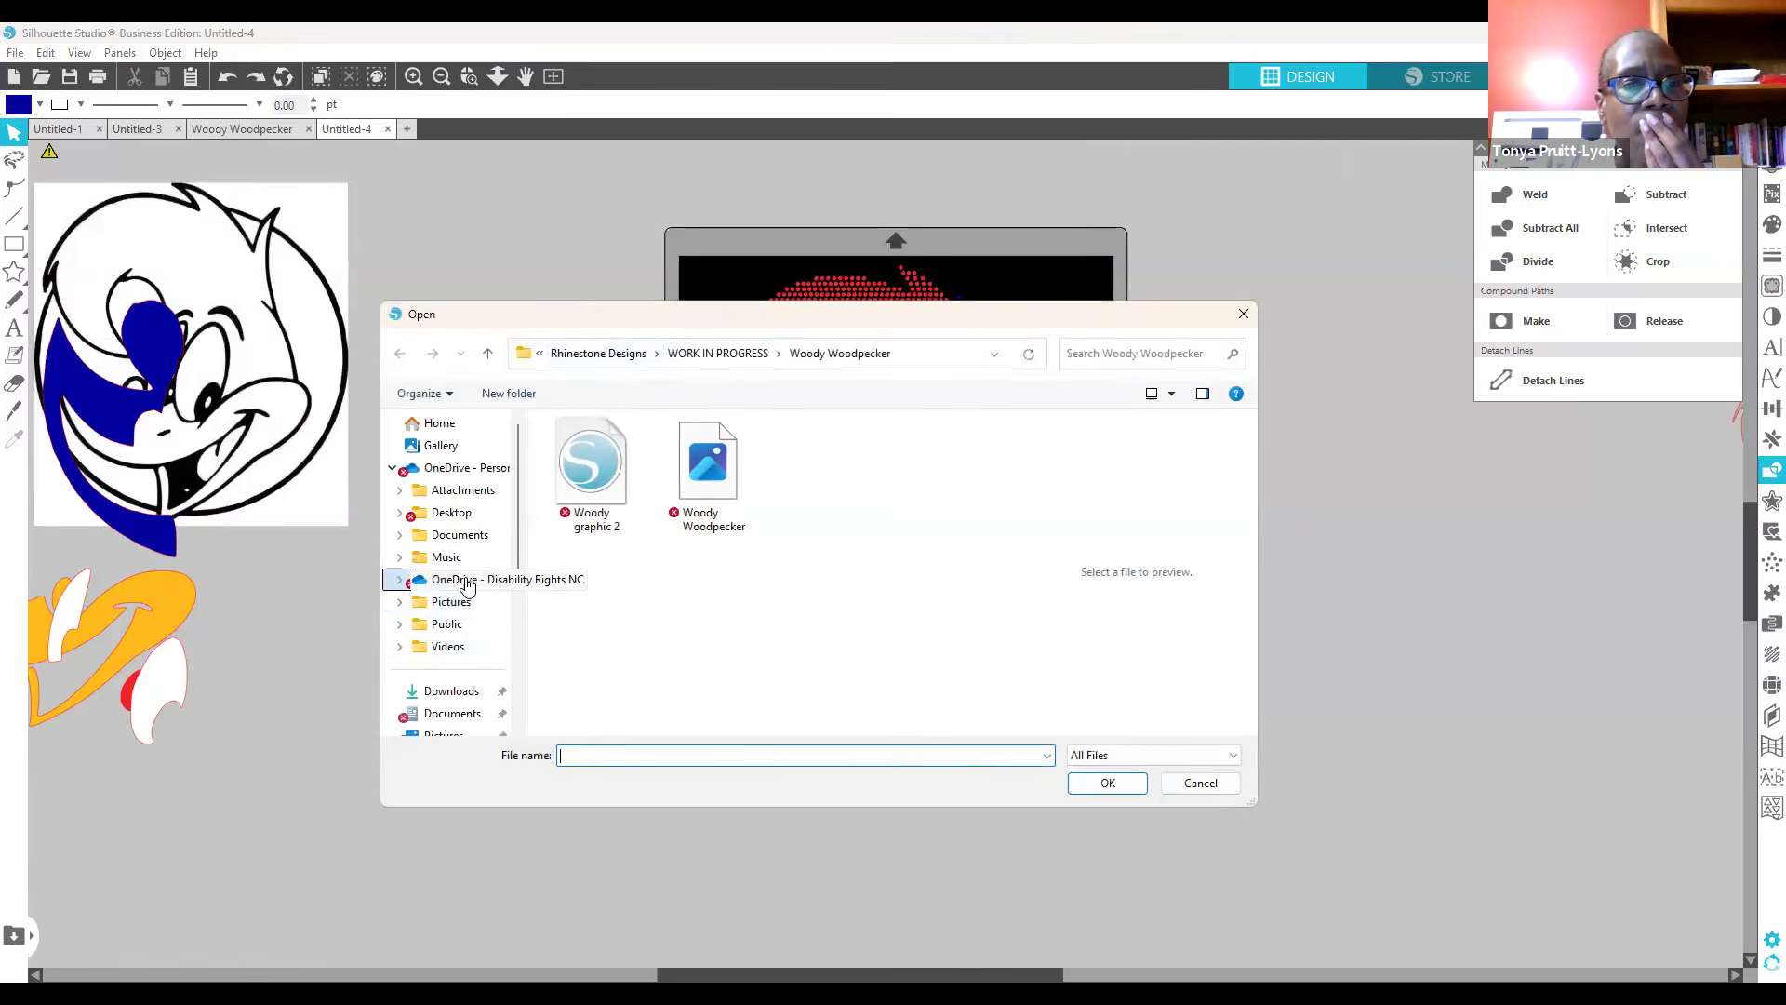
{"action": "scroll", "coordinate": [518, 574], "scroll_direction": "down", "scroll_amount": 3}
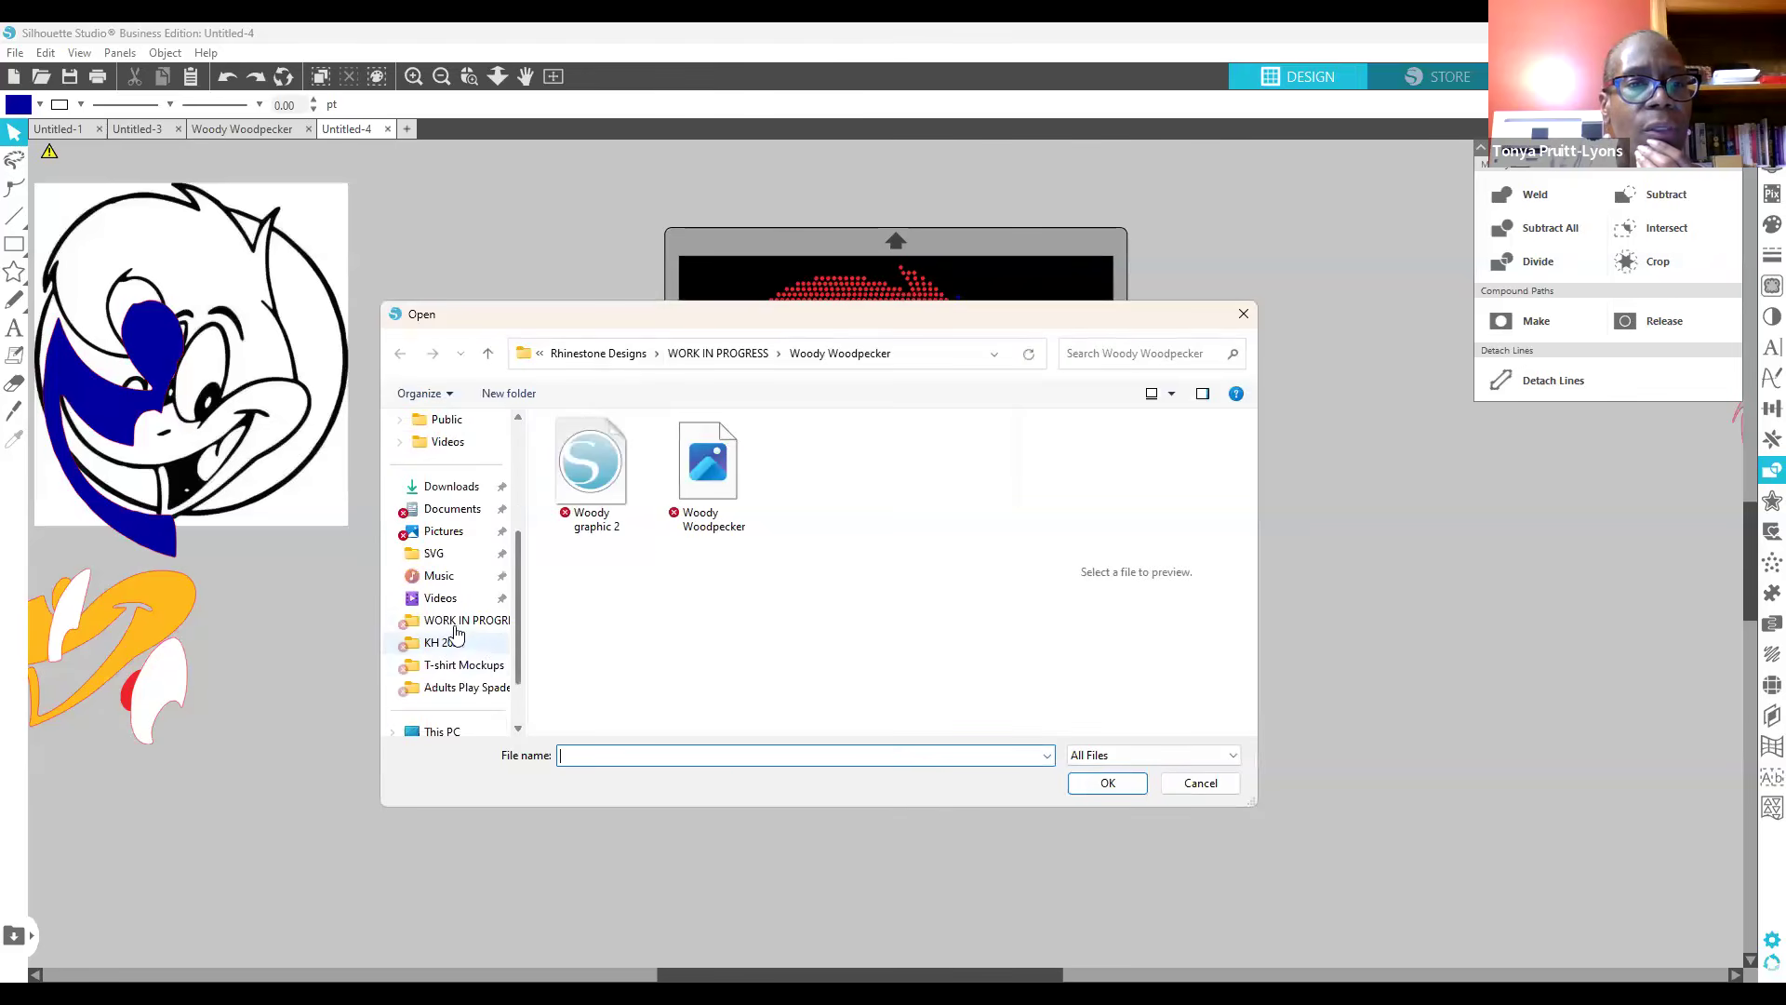
{"action": "left_click", "coordinate": [448, 645]}
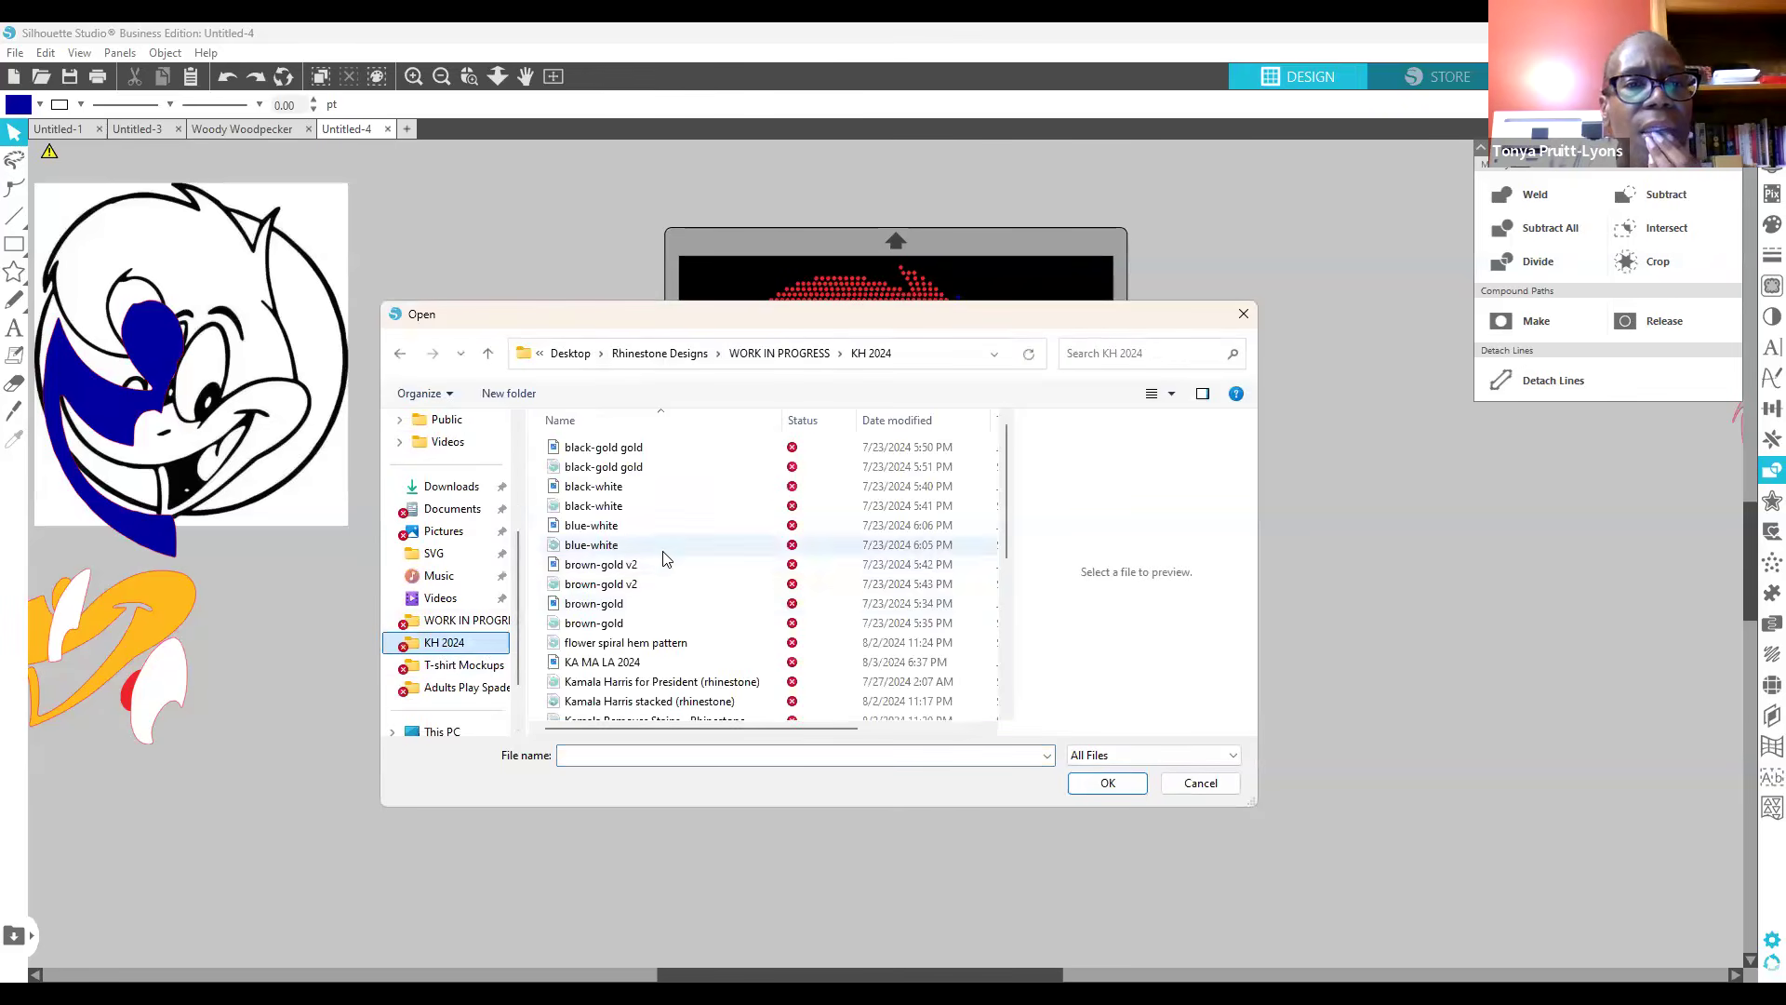
{"action": "scroll", "coordinate": [661, 559], "scroll_direction": "down", "scroll_amount": 2}
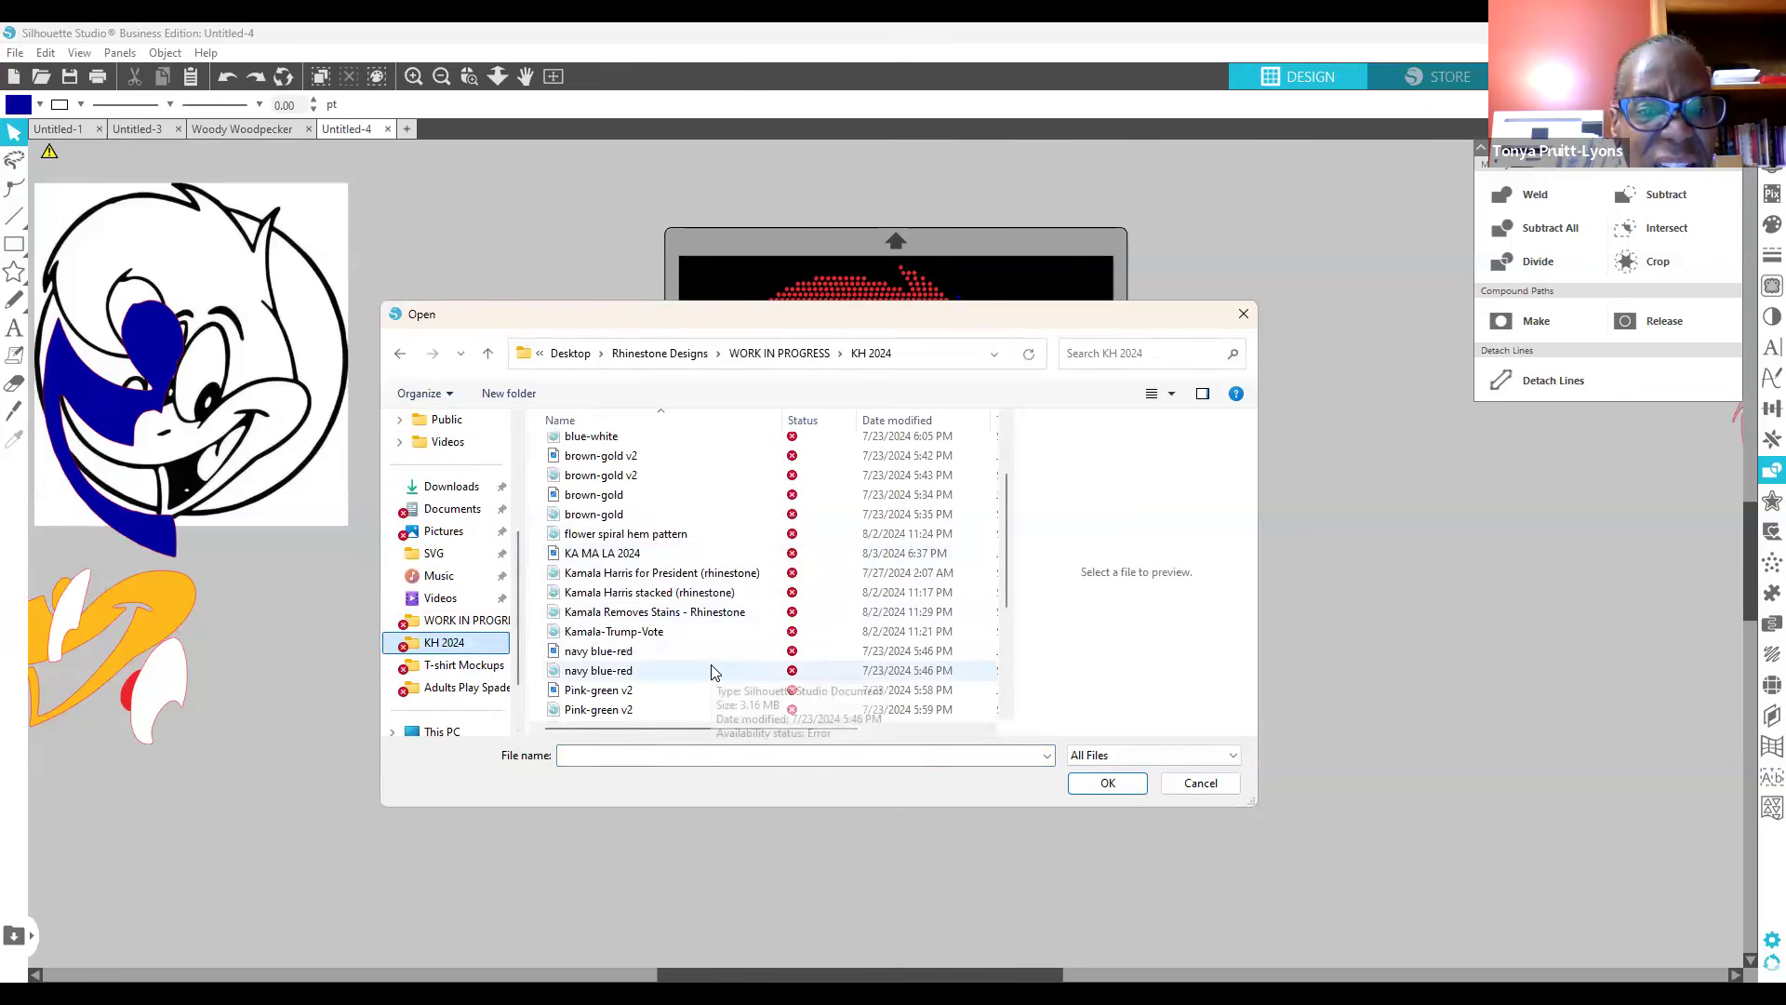